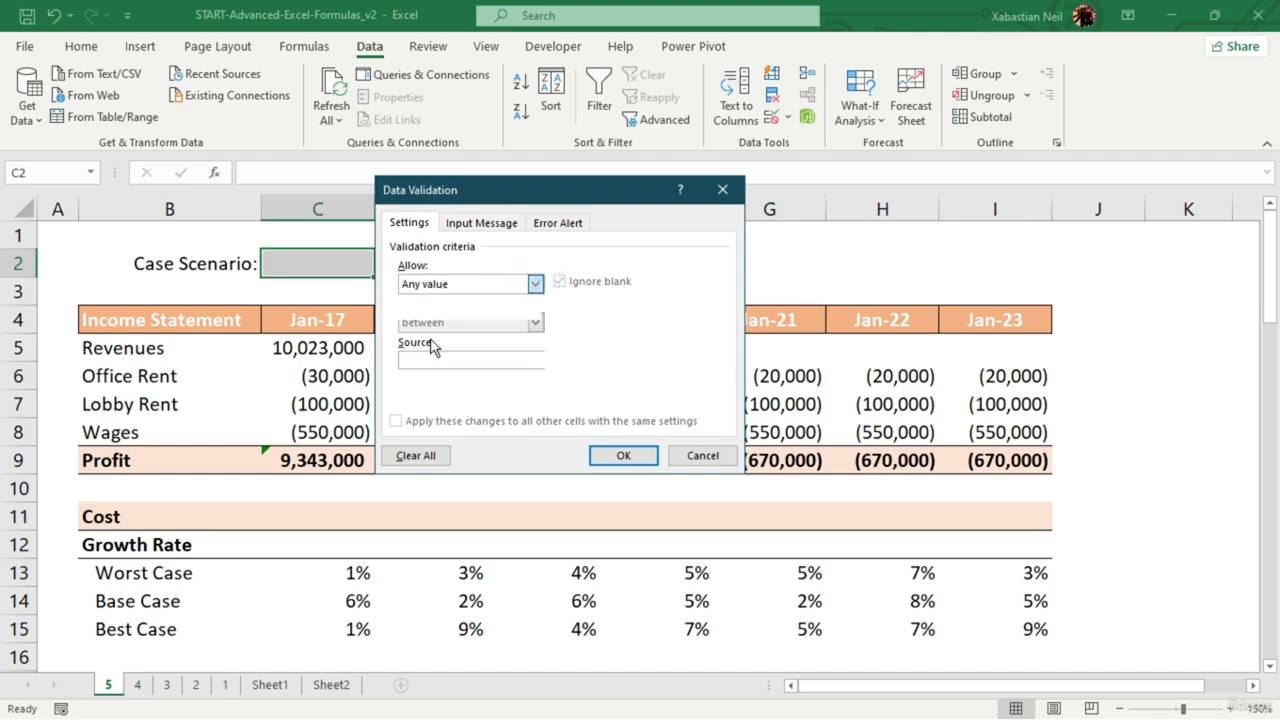
# - Restrict the Case Scenario cell C2 to a dropdown list sourced from =$B$13:$B$15
pyautogui.click(648, 360)
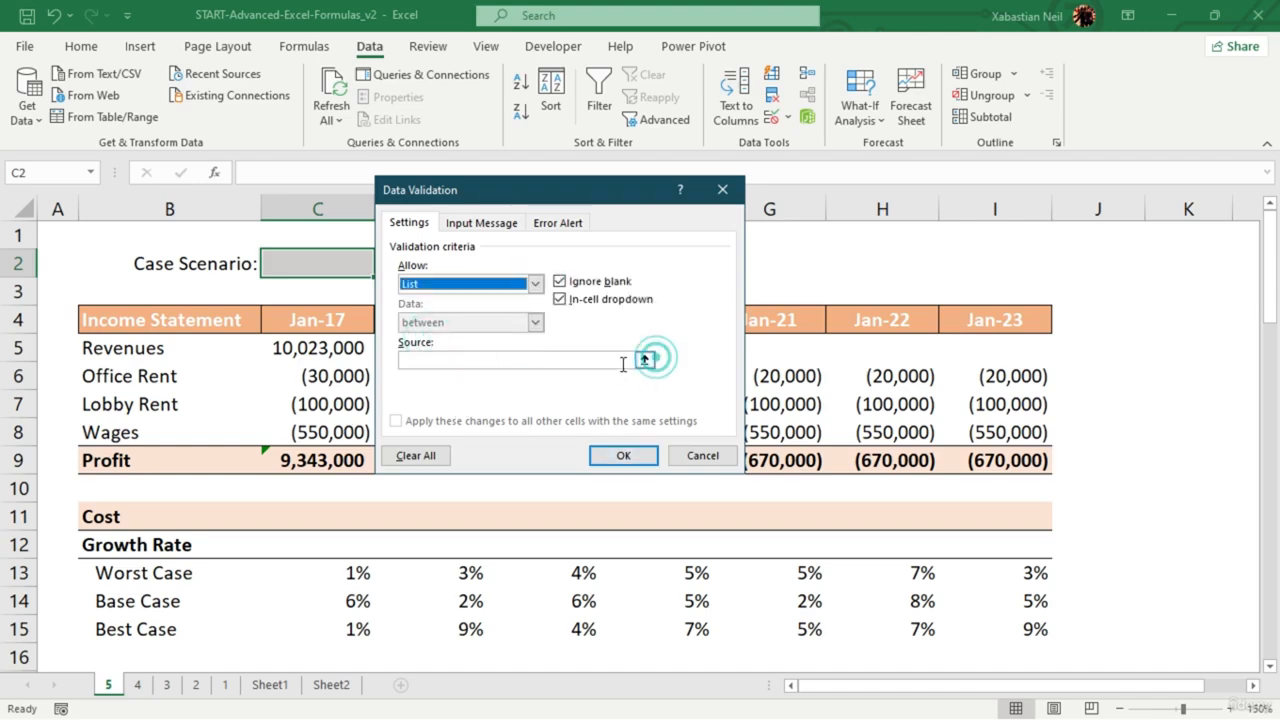
pyautogui.moveTo(140, 572); pyautogui.dragTo(159, 625)
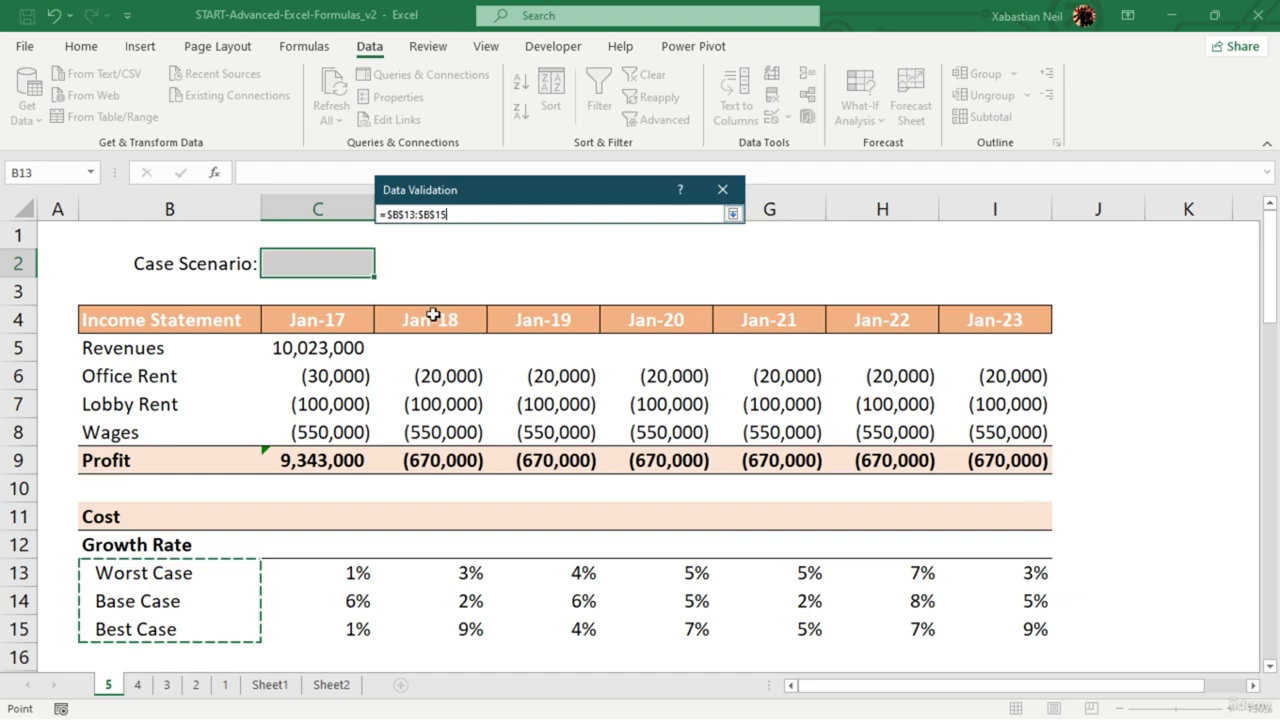
pyautogui.press('Return')
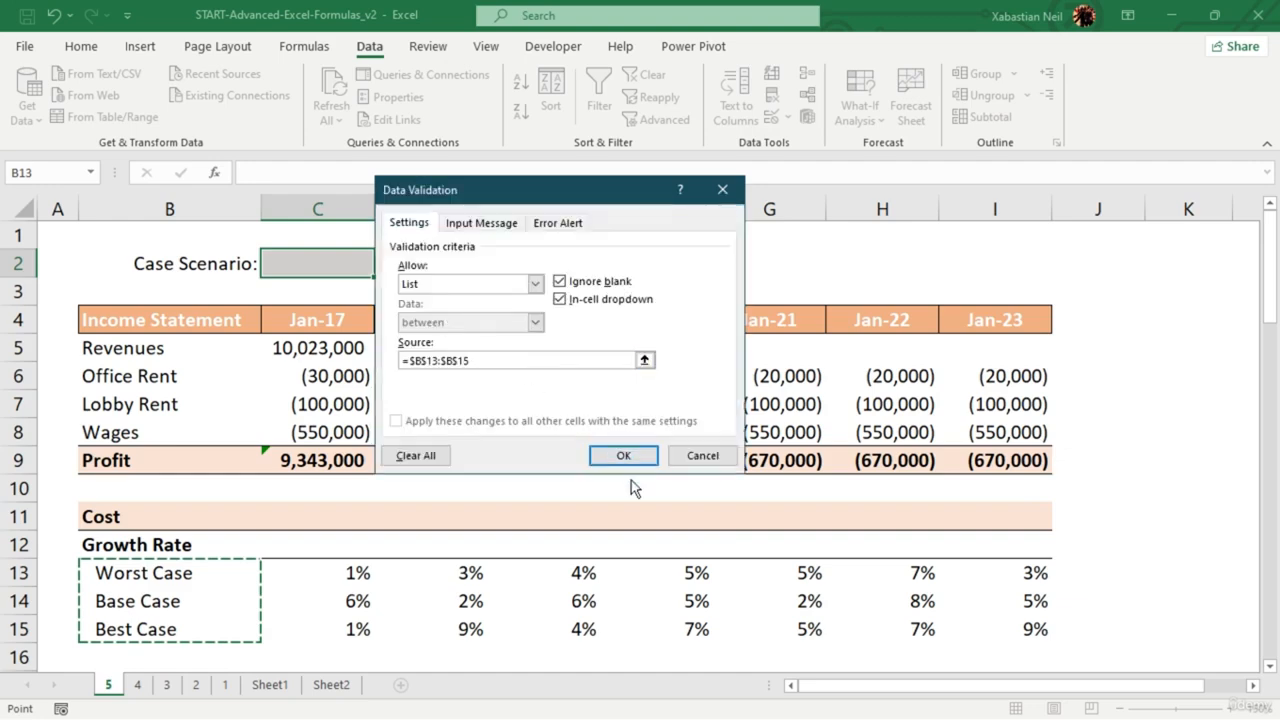
pyautogui.click(634, 455)
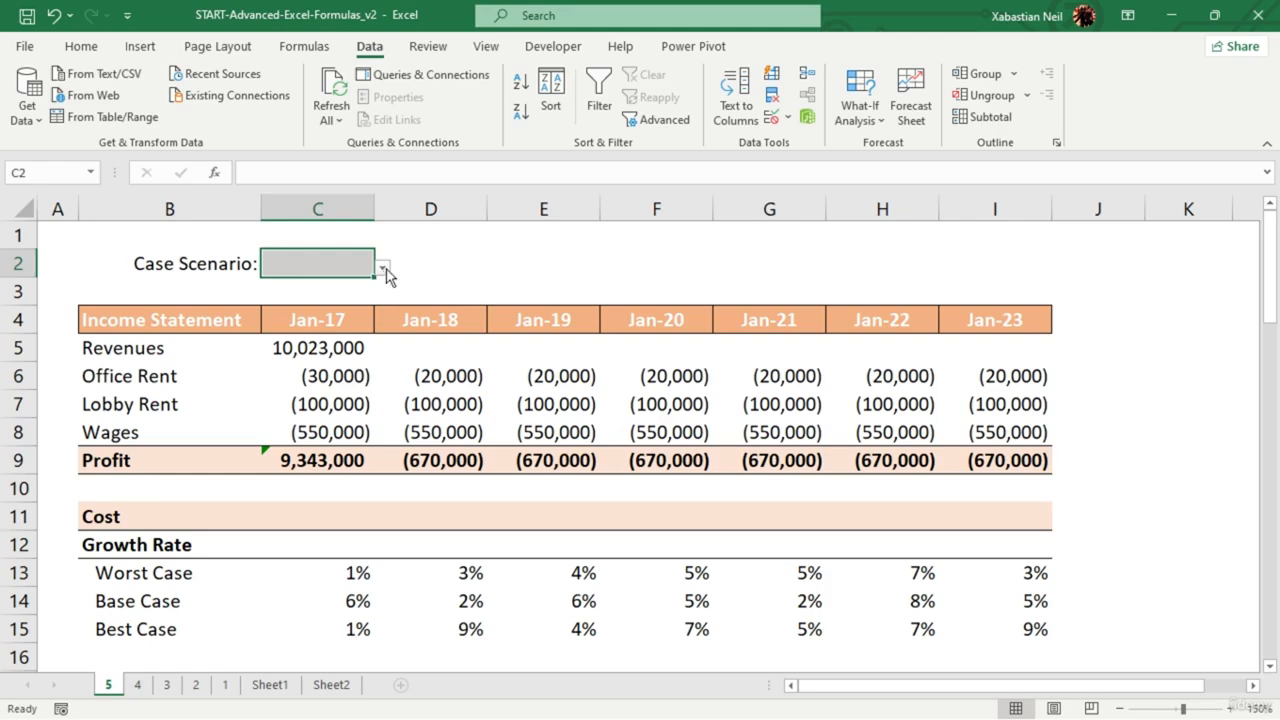
# - Choose Worst Case as the case scenario in C2
pyautogui.click(385, 266)
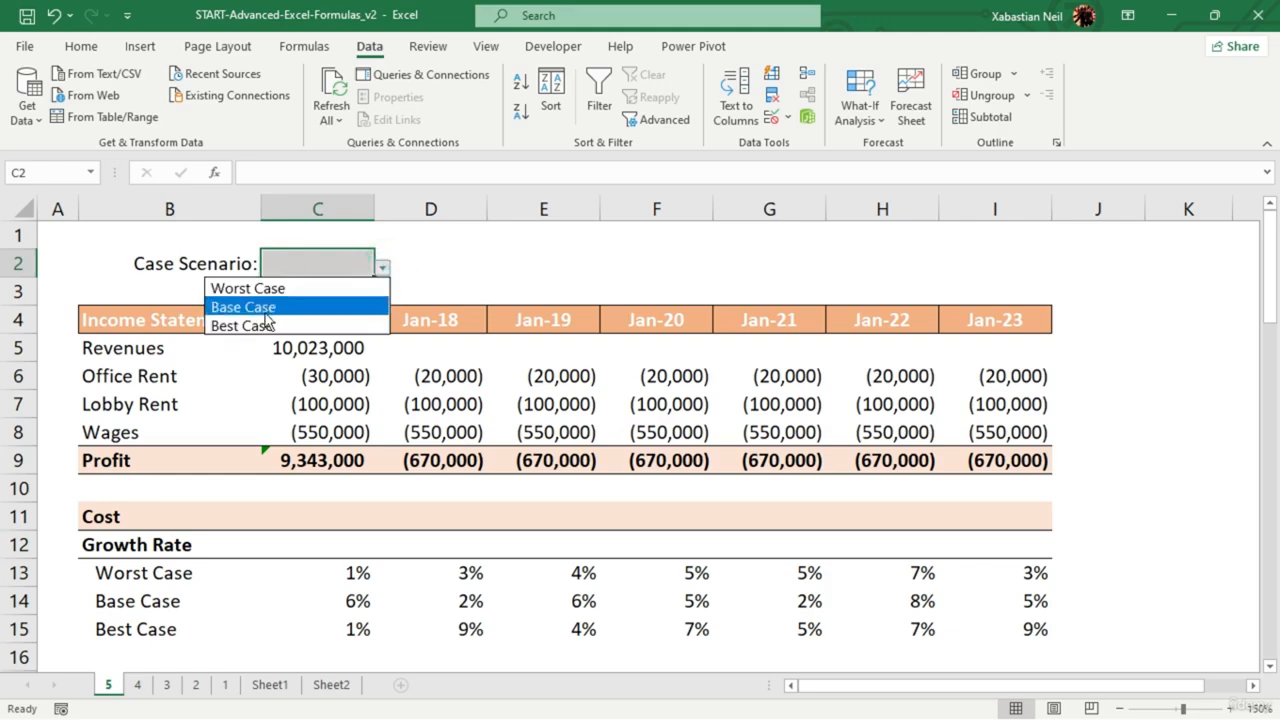
pyautogui.click(310, 290)
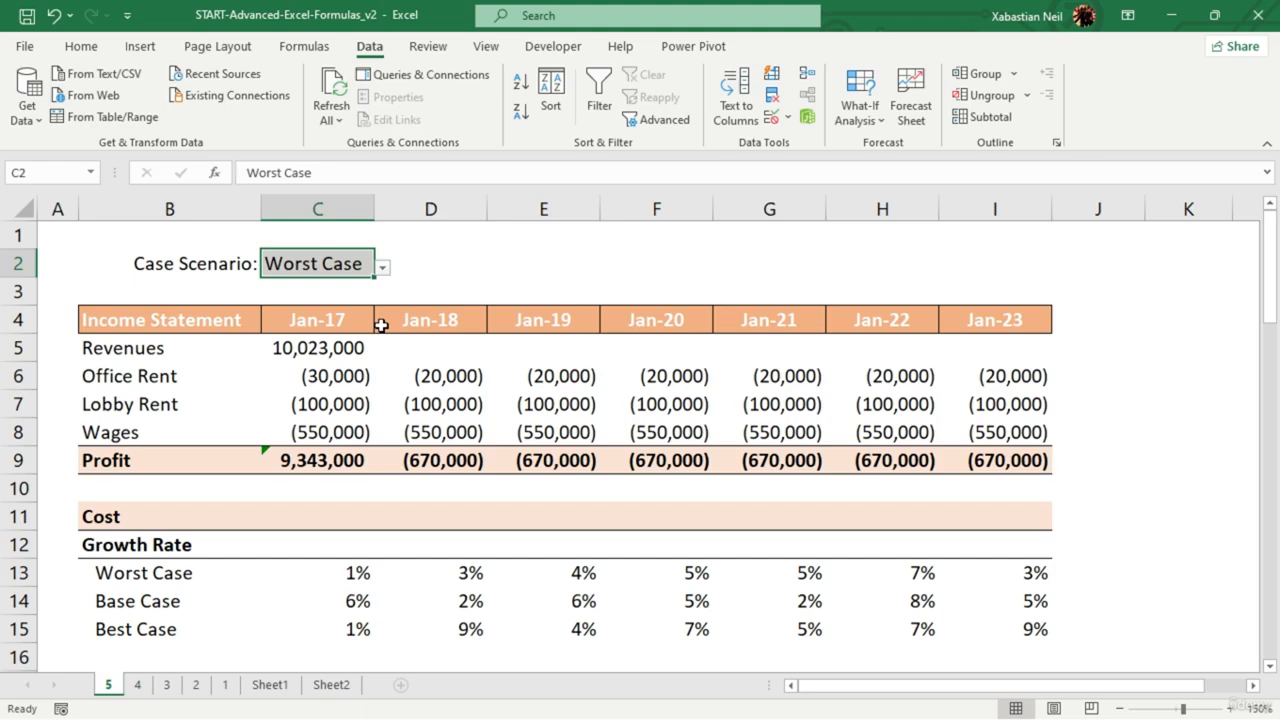
pyautogui.click(352, 545)
pyautogui.click(316, 352)
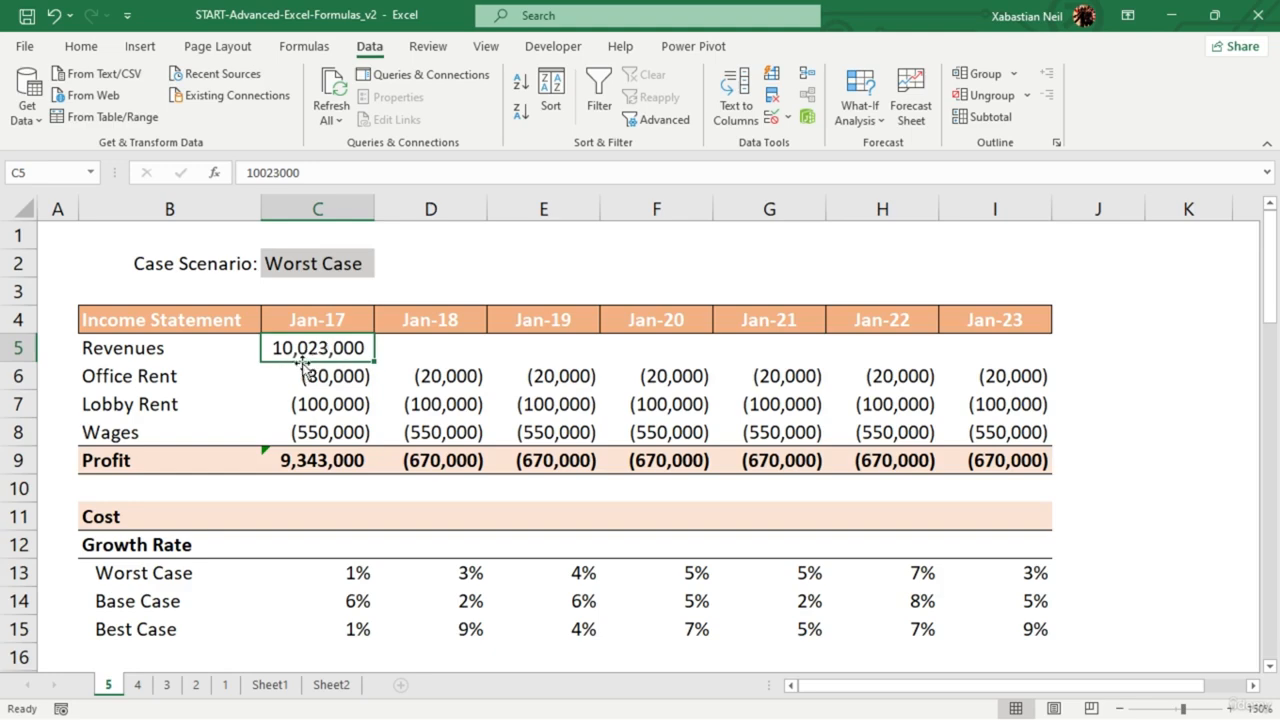
# - Calculate the Jan-18 revenue in D5 from prior revenue and growth rate with =C5*(1+C12)
pyautogui.click(432, 351)
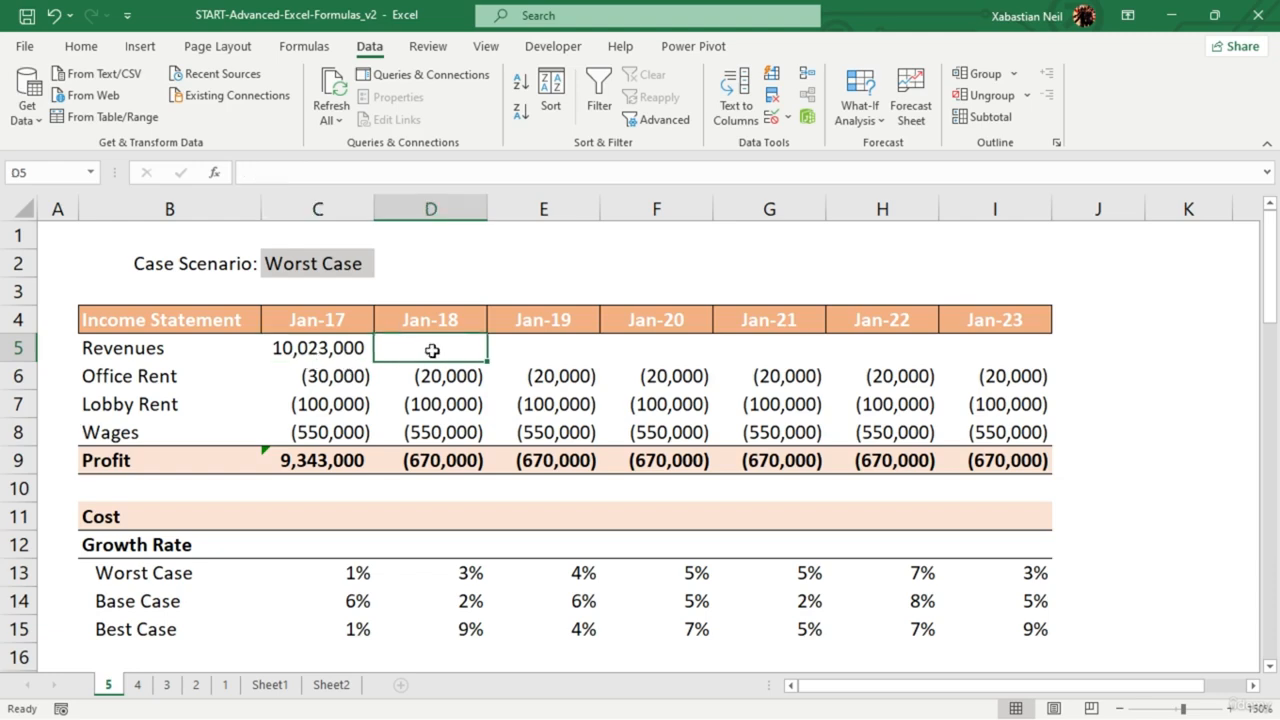
pyautogui.write('=')
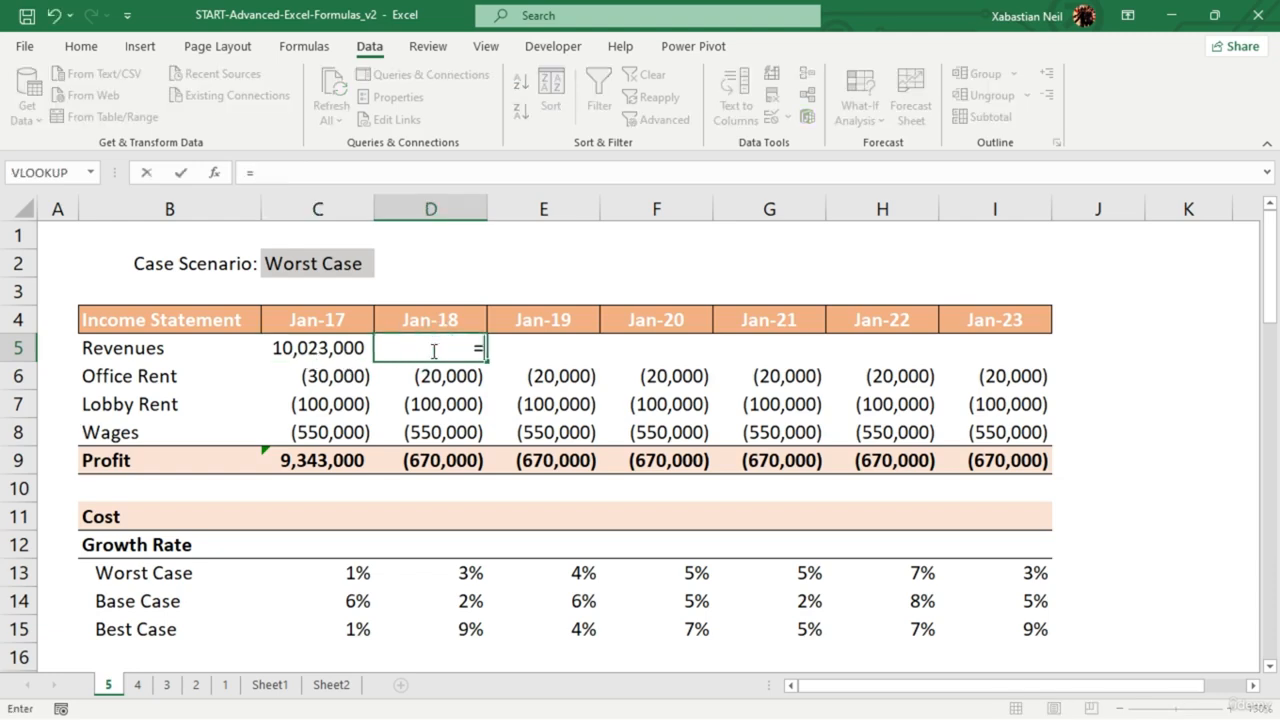
pyautogui.click(320, 349)
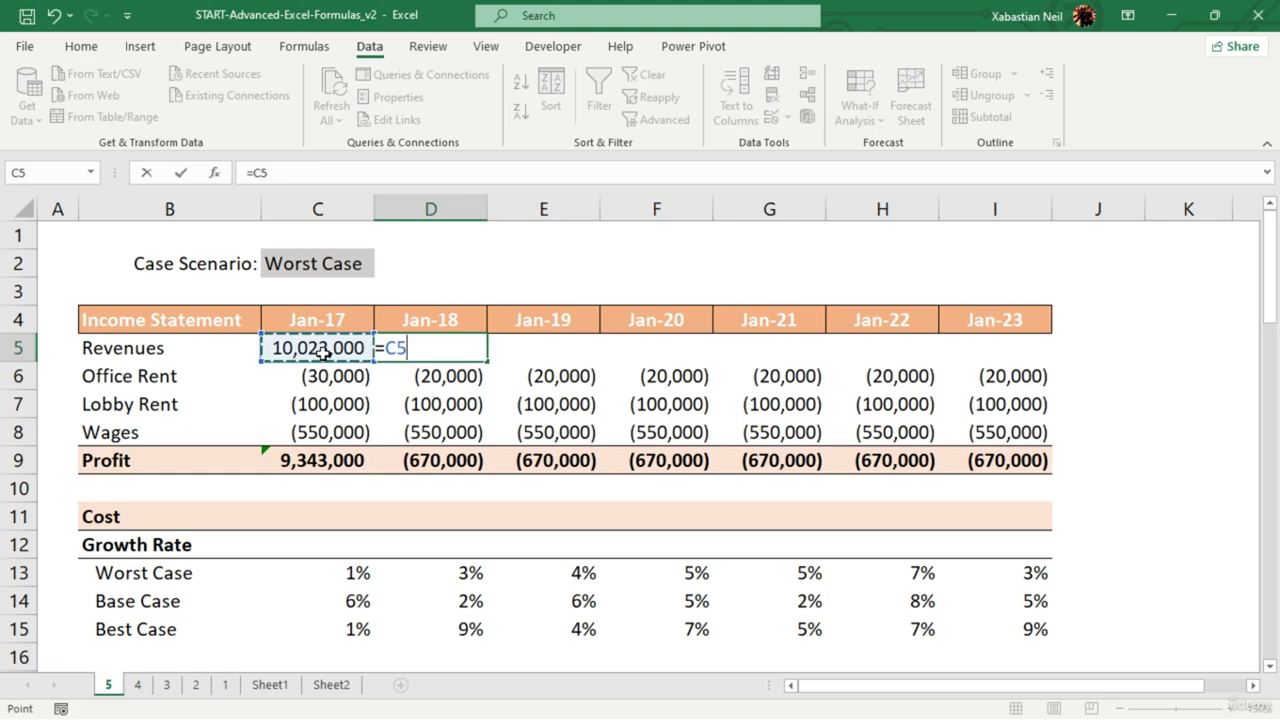
pyautogui.write('=')
pyautogui.press('BackSpace')
pyautogui.write('*')
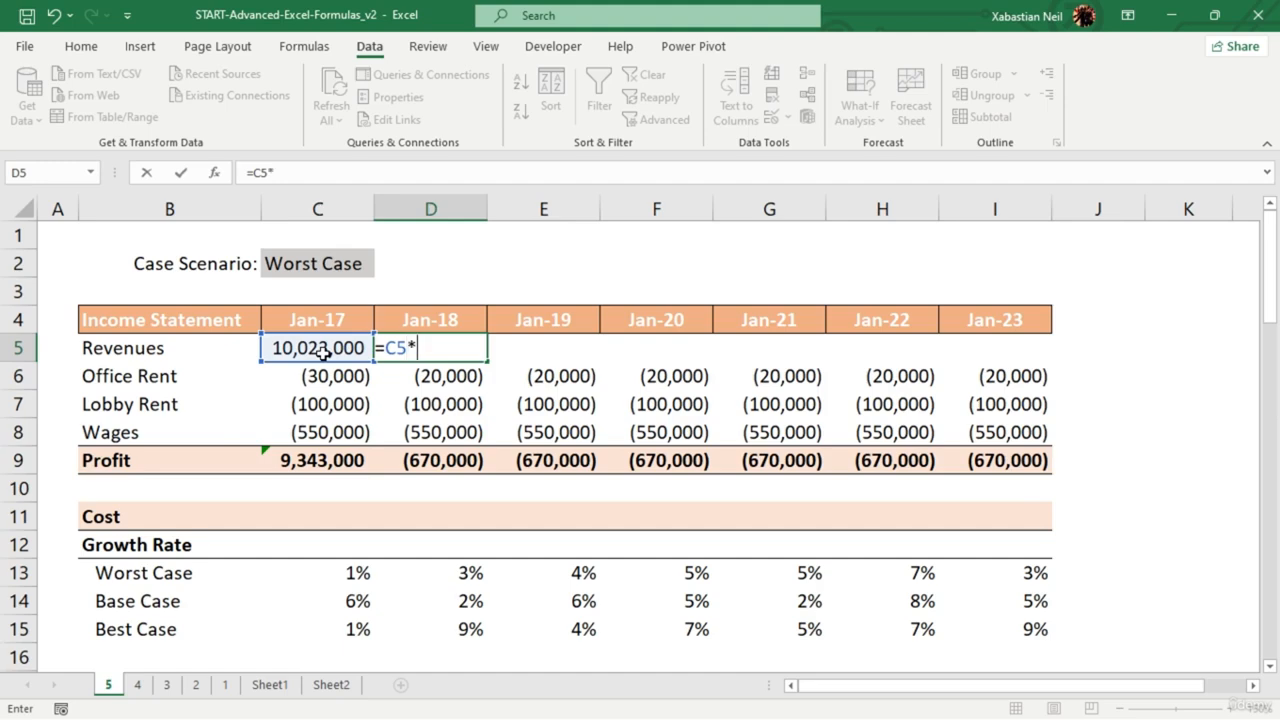
pyautogui.write('(1+')
pyautogui.click(345, 545)
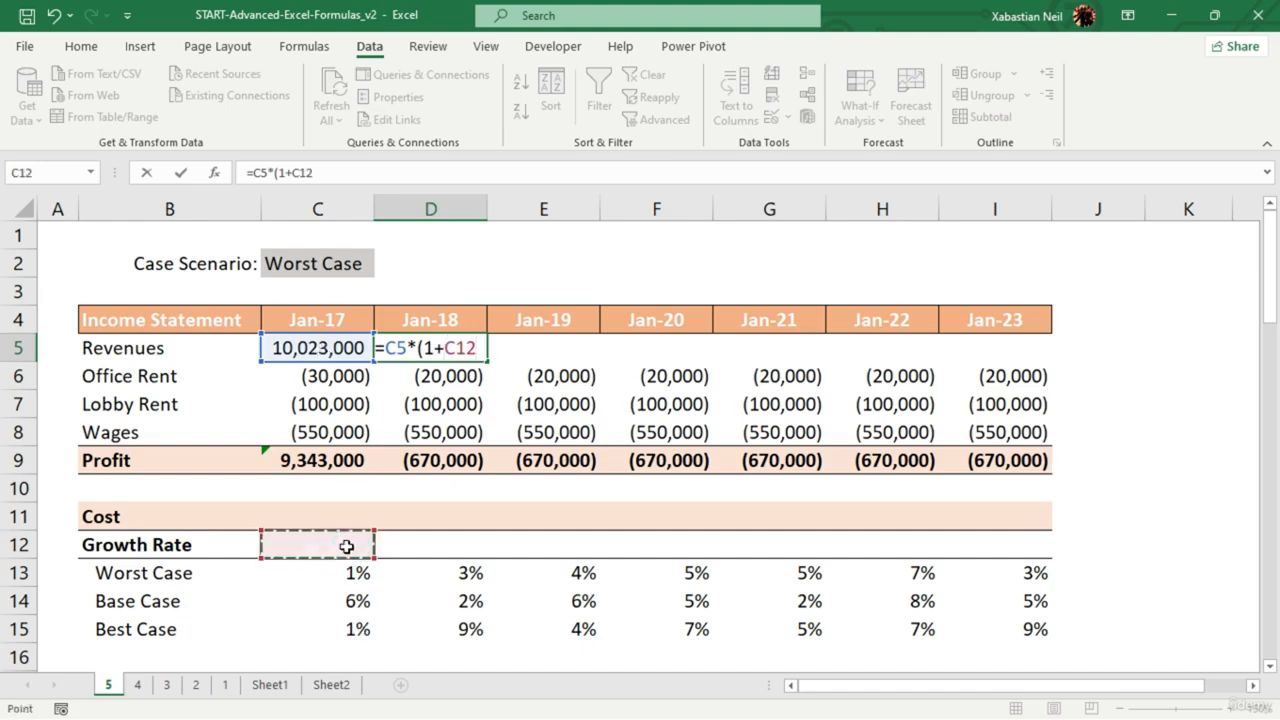
pyautogui.write(')')
pyautogui.press('Return')
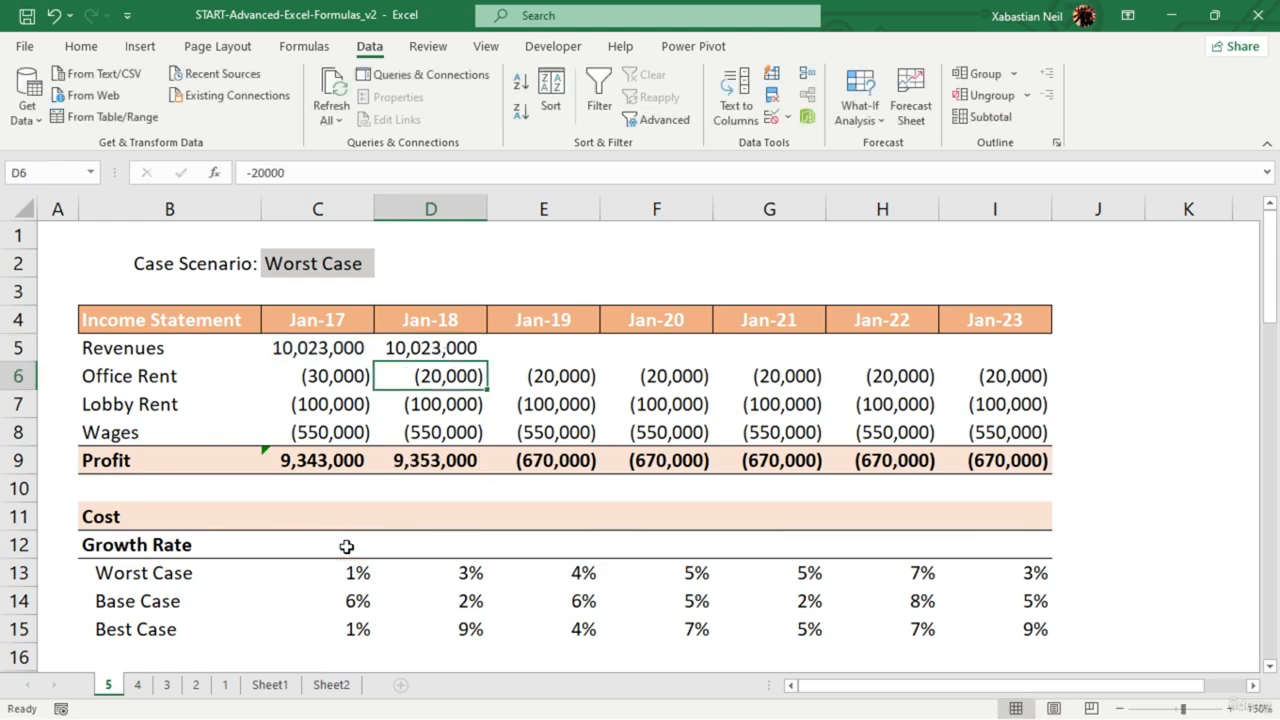
# - Fill the Jan-18 revenue formula from D5 across to Jan-23 in I5
pyautogui.click(467, 347)
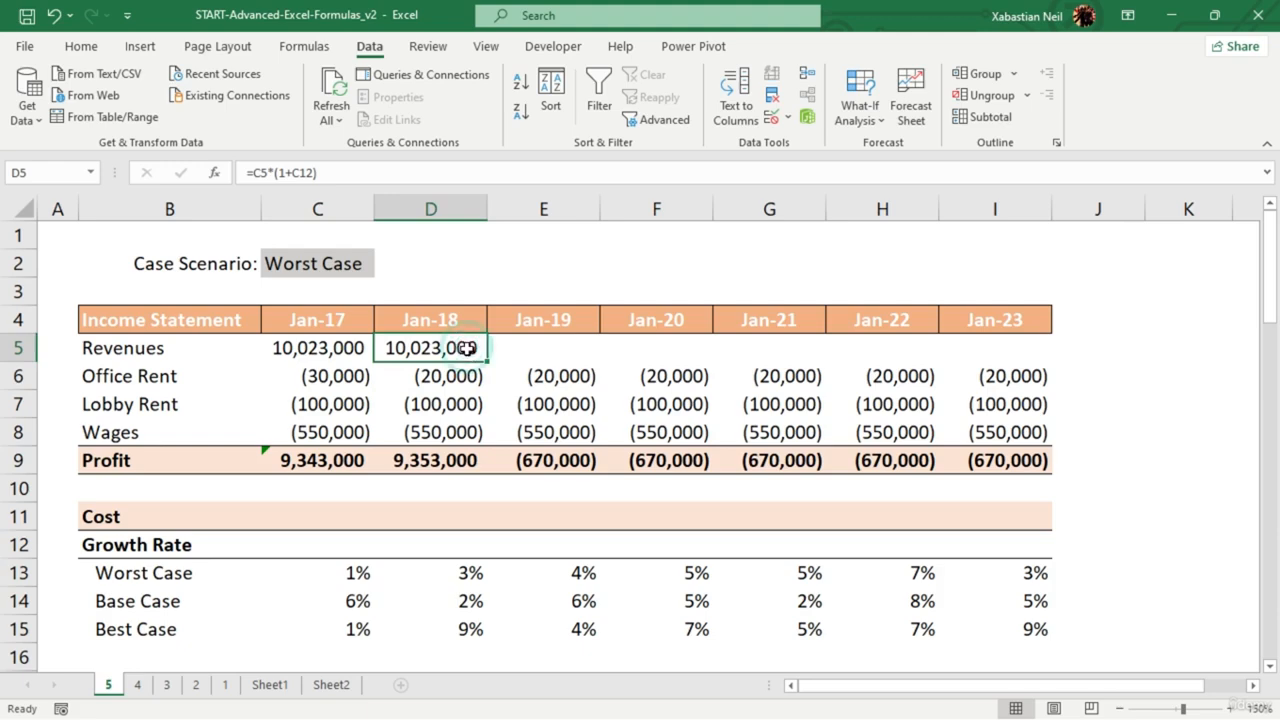
pyautogui.hotkey('shift', 'Right')
pyautogui.hotkey('shift', 'Right')
pyautogui.hotkey('shift', 'Right')
pyautogui.hotkey('shift', 'Right')
pyautogui.hotkey('shift', 'Right')
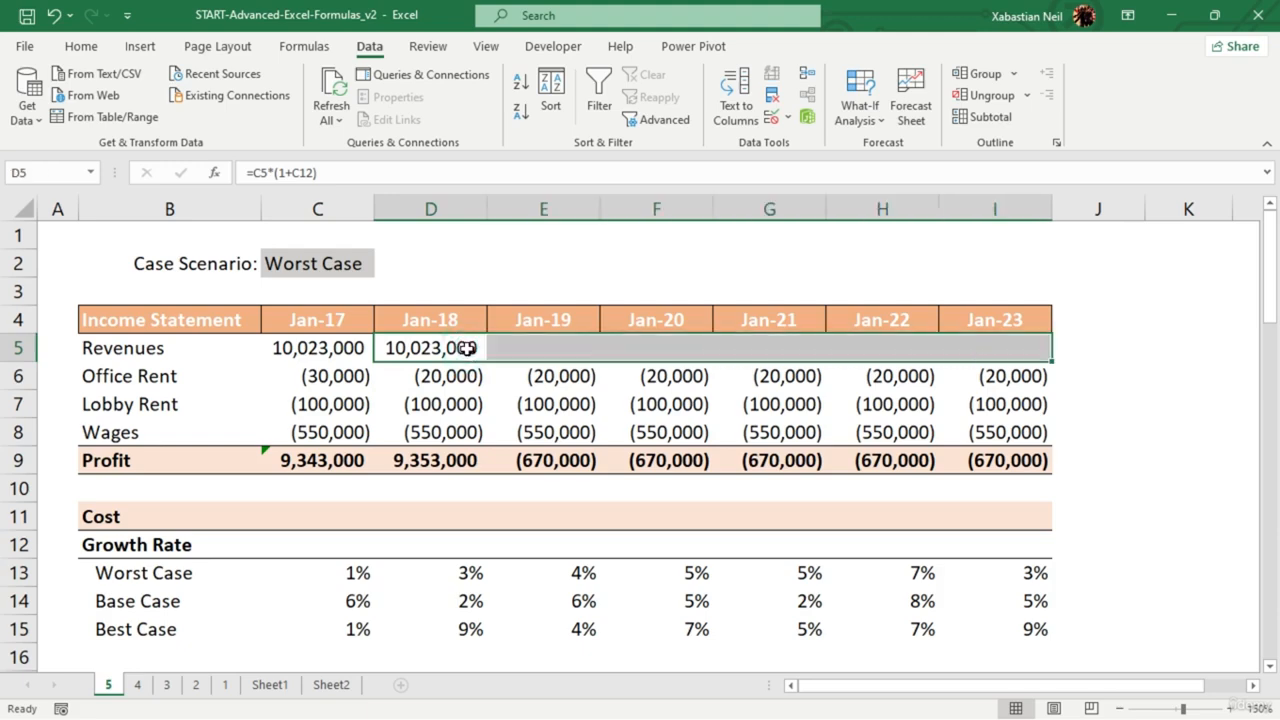
pyautogui.hotkey('ctrl', 'r')
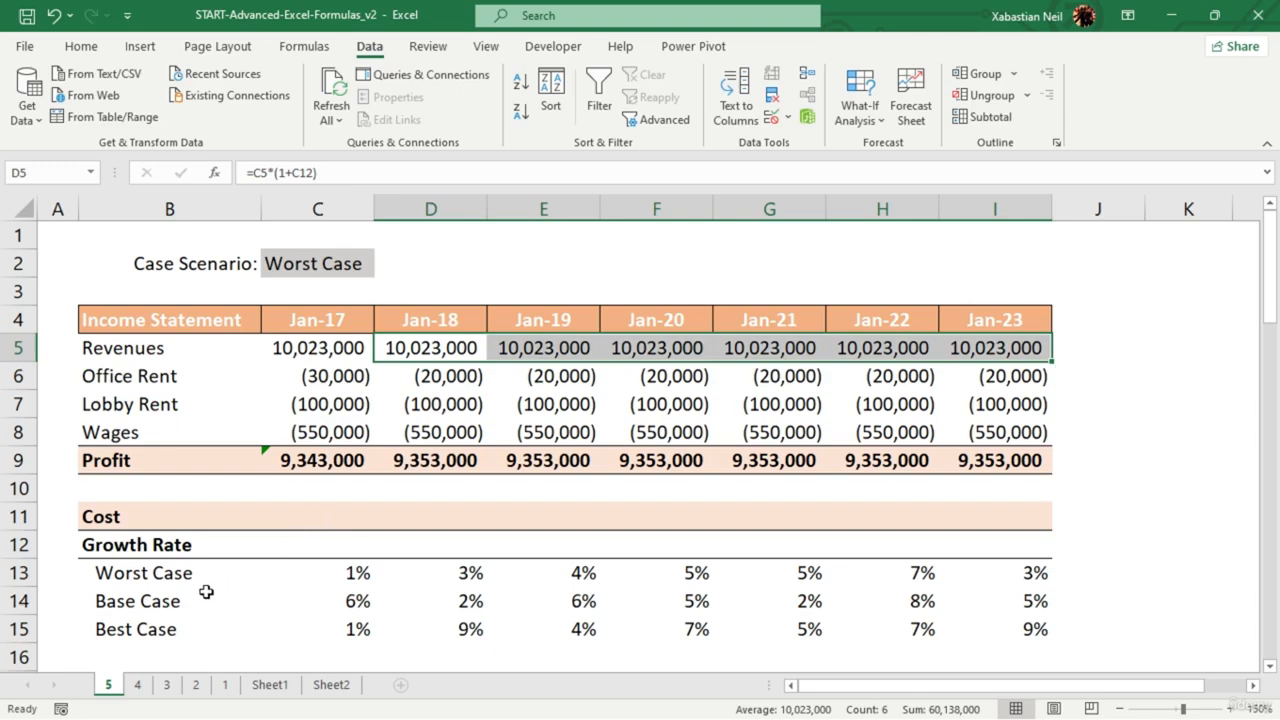
# - Start an OFFSET formula in the Jan-17 Growth Rate cell C12 with C11 as its reference
pyautogui.click(364, 545)
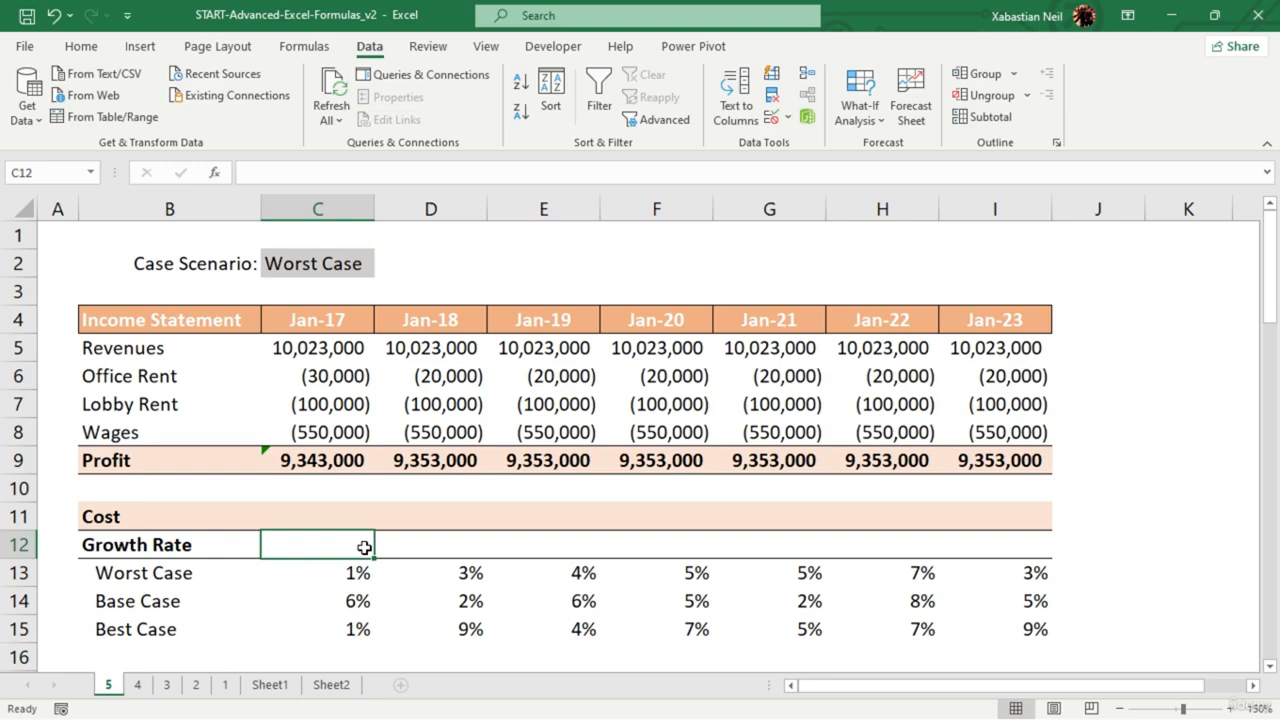
pyautogui.write('=')
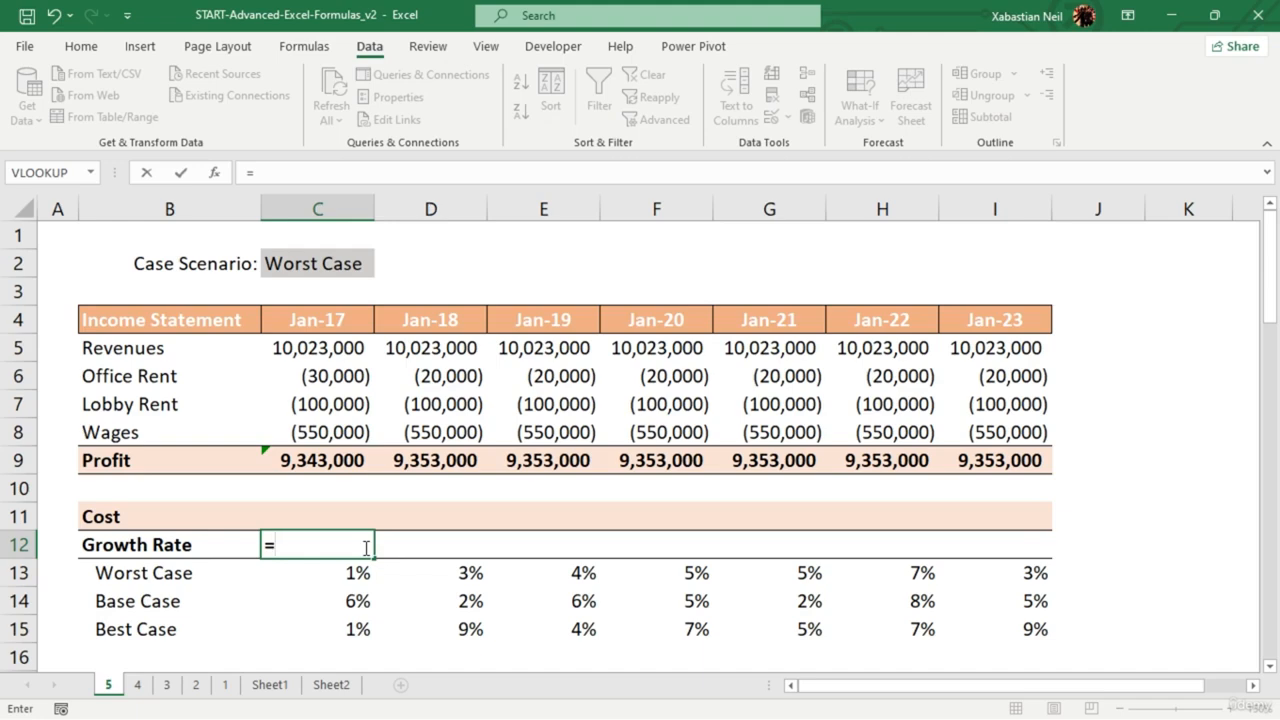
pyautogui.write('offset')
pyautogui.press('Tab')
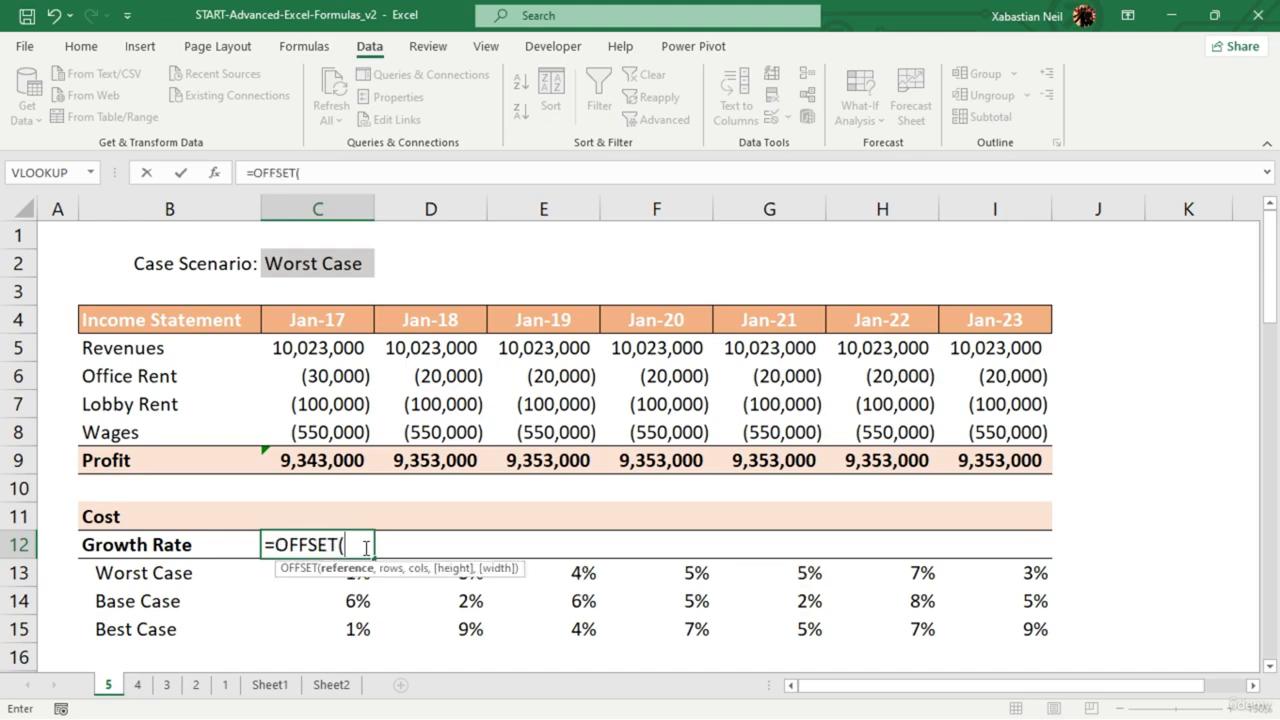
pyautogui.click(339, 520)
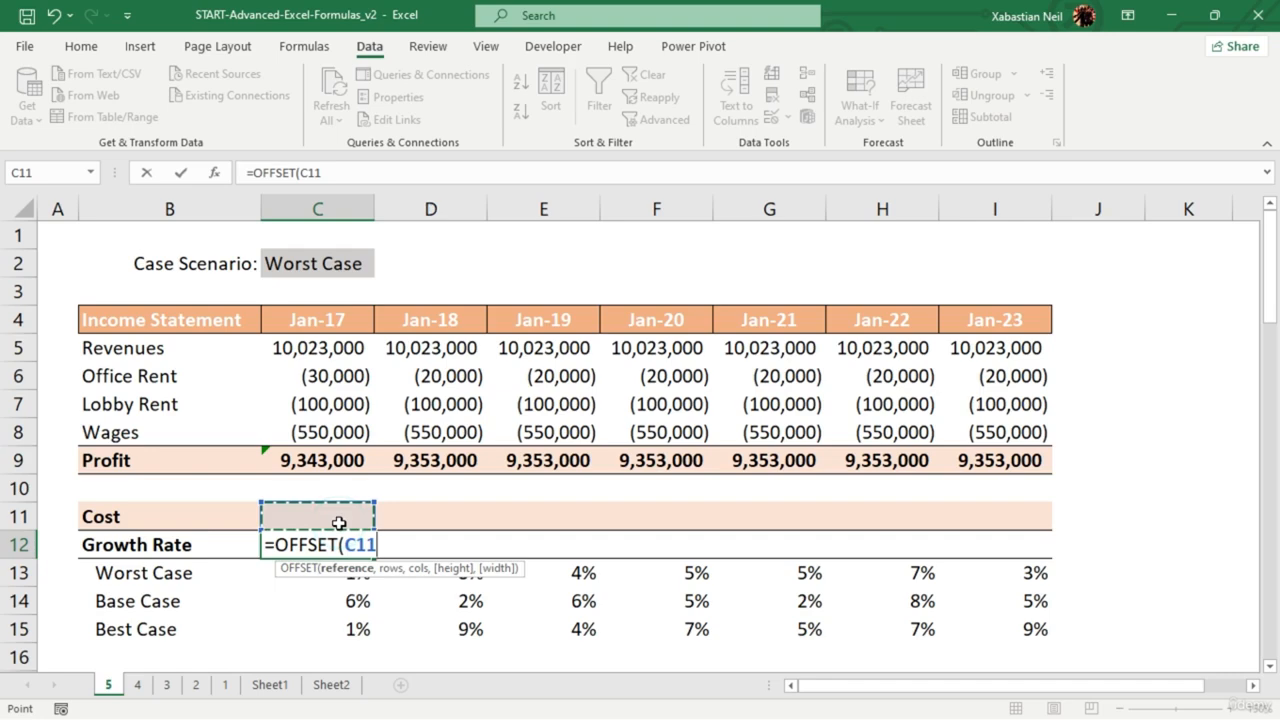
pyautogui.write(',')
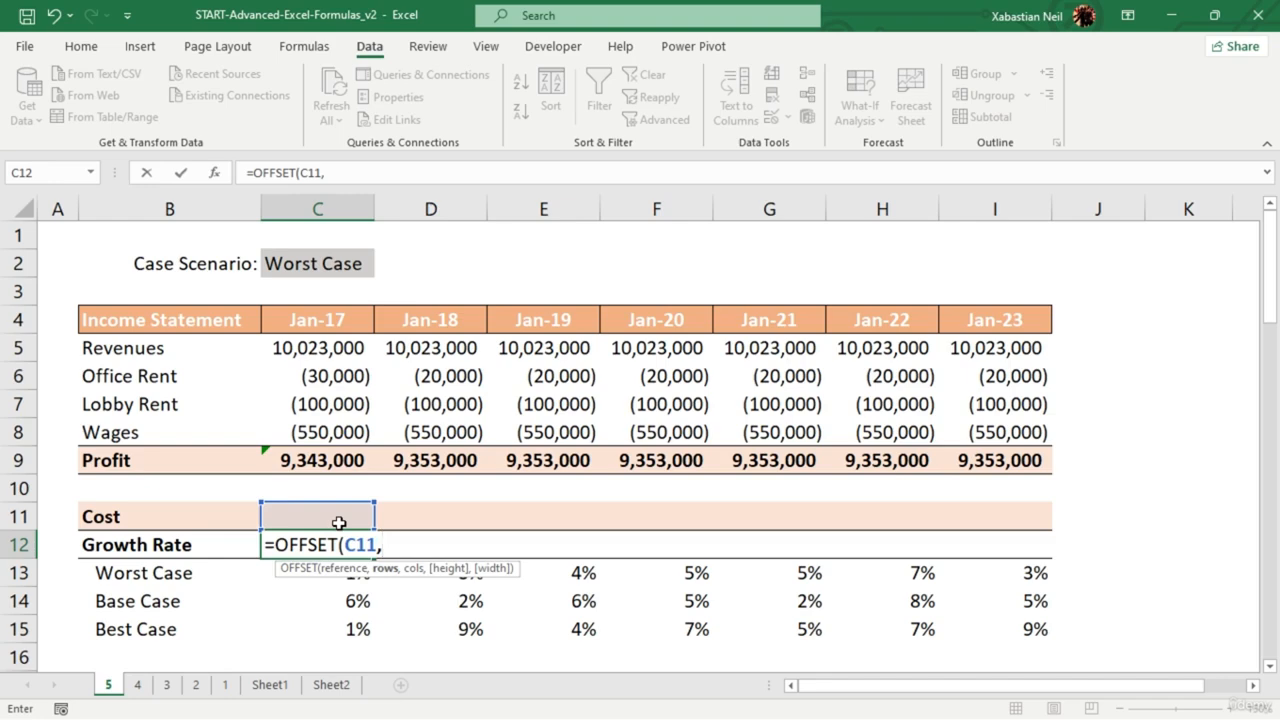
# - Set the OFFSET rows argument to MATCH($C$2,$B$13:$B$15,0), finding the chosen scenario by exact match
pyautogui.write('match')
pyautogui.press('Tab')
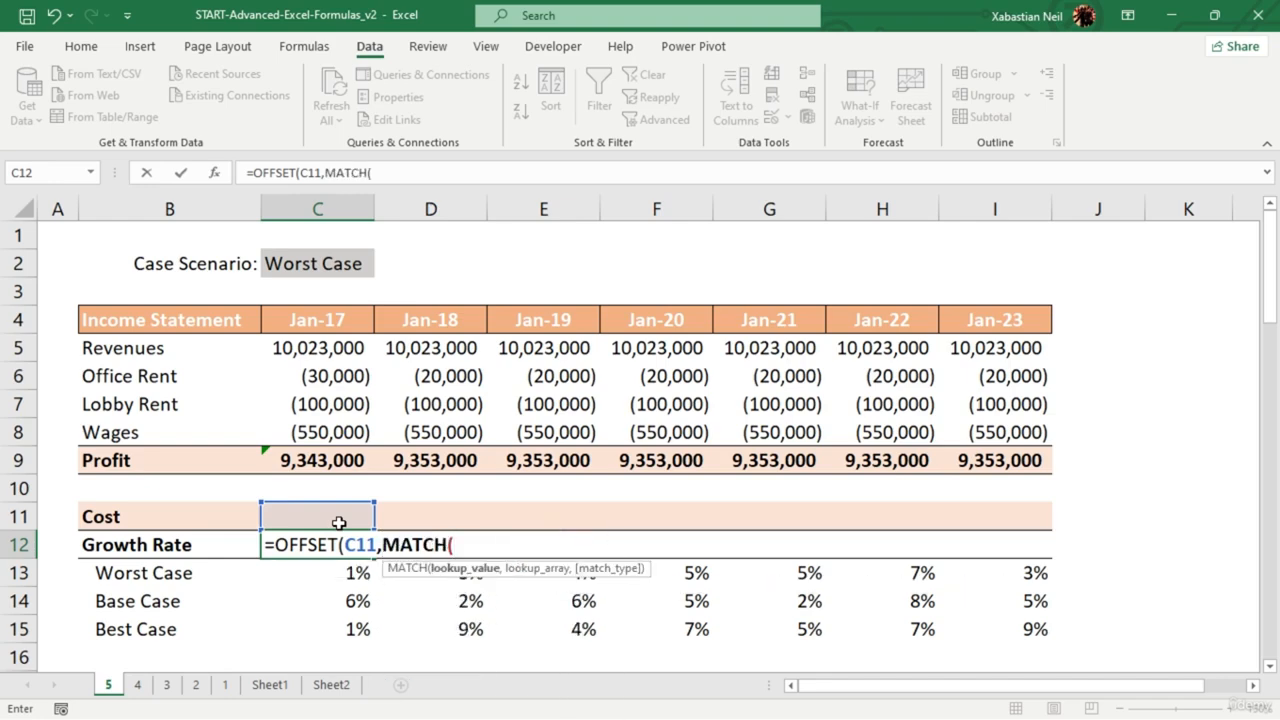
pyautogui.click(333, 263)
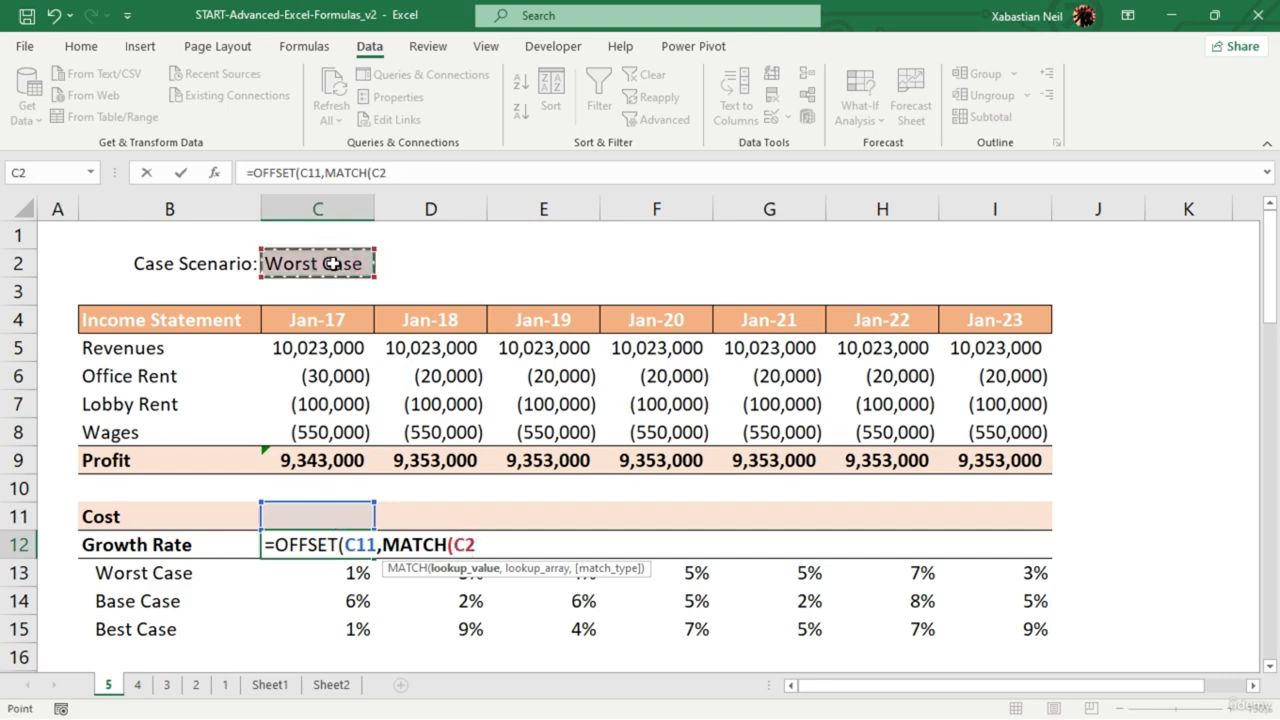
pyautogui.press('F4')
pyautogui.write(',')
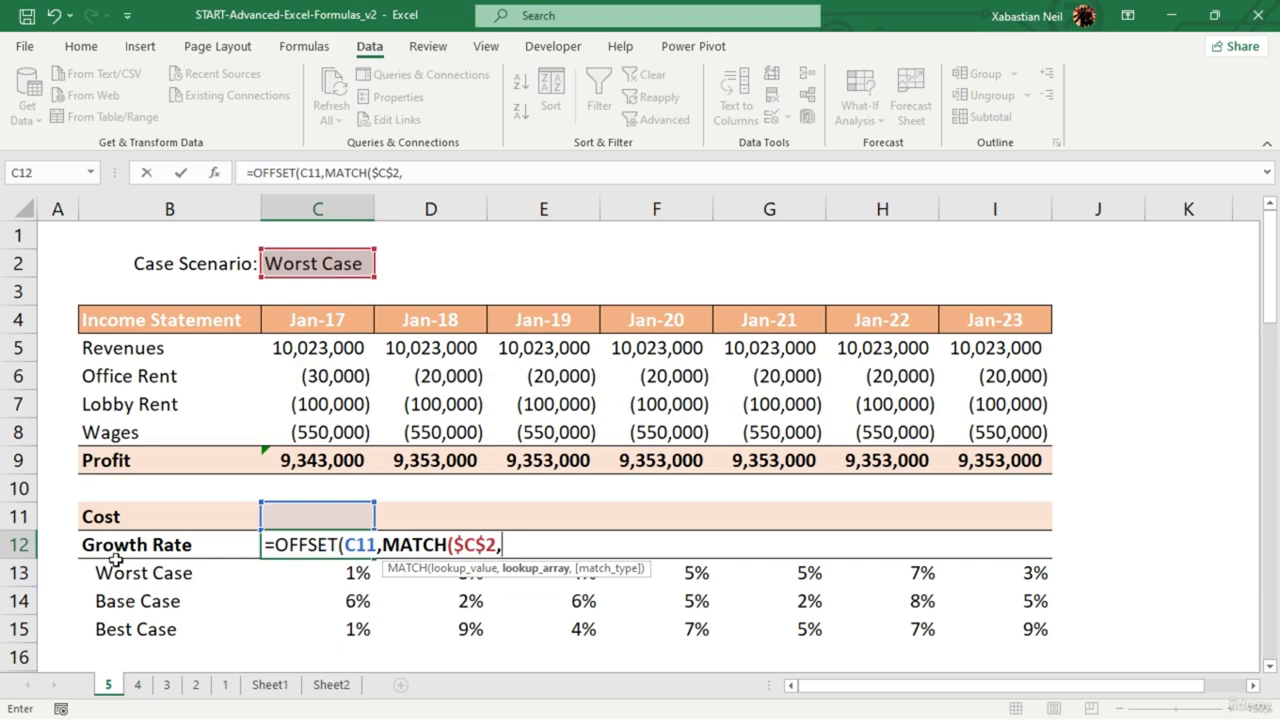
pyautogui.moveTo(142, 585); pyautogui.dragTo(173, 631)
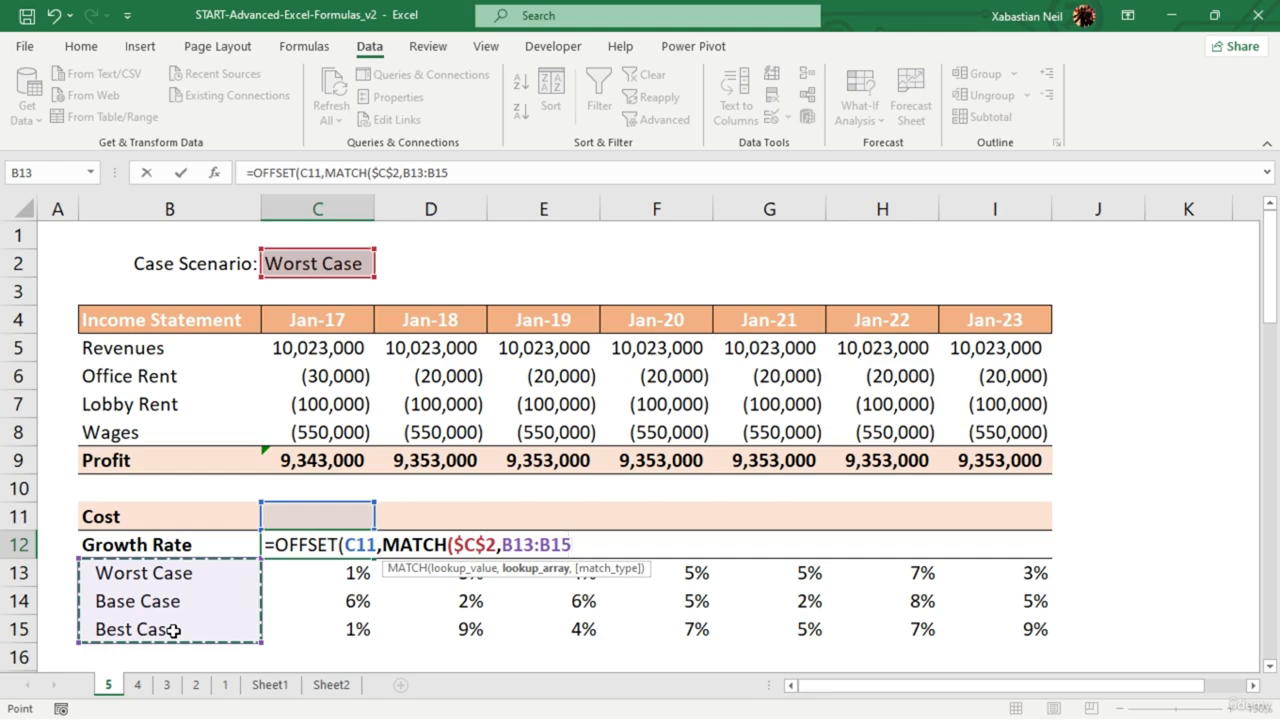
pyautogui.press('F4')
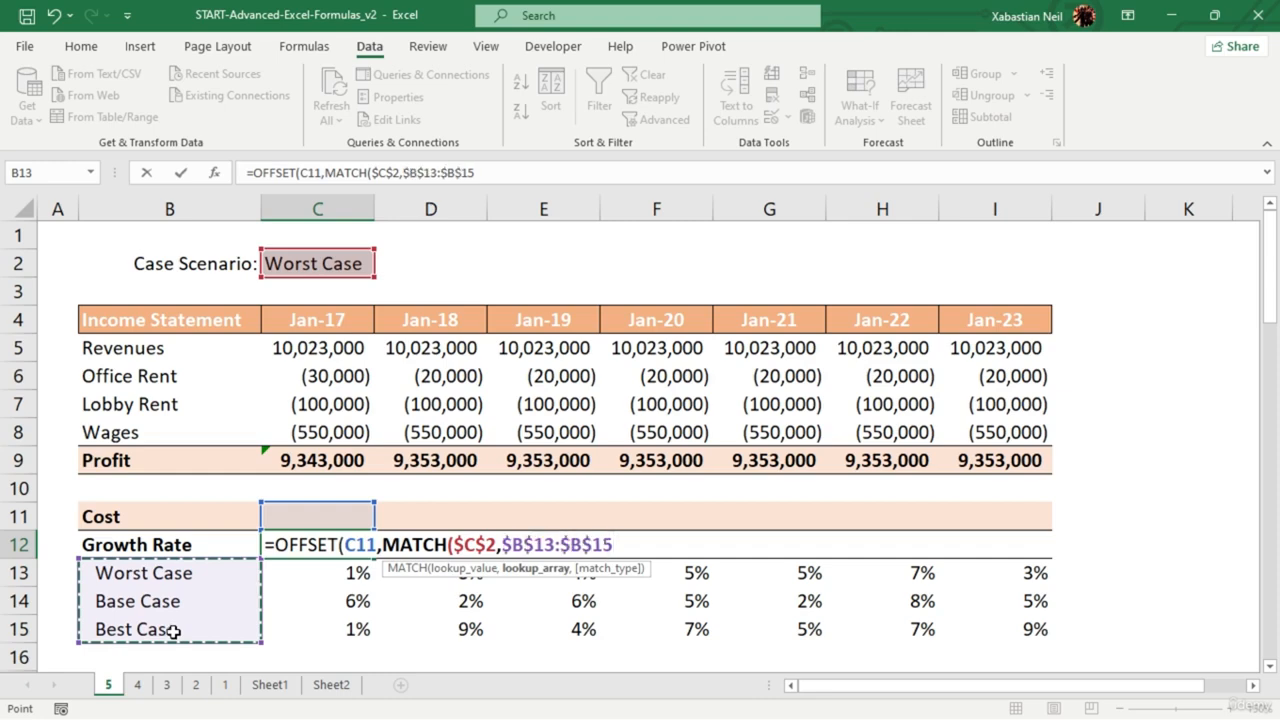
pyautogui.write(',')
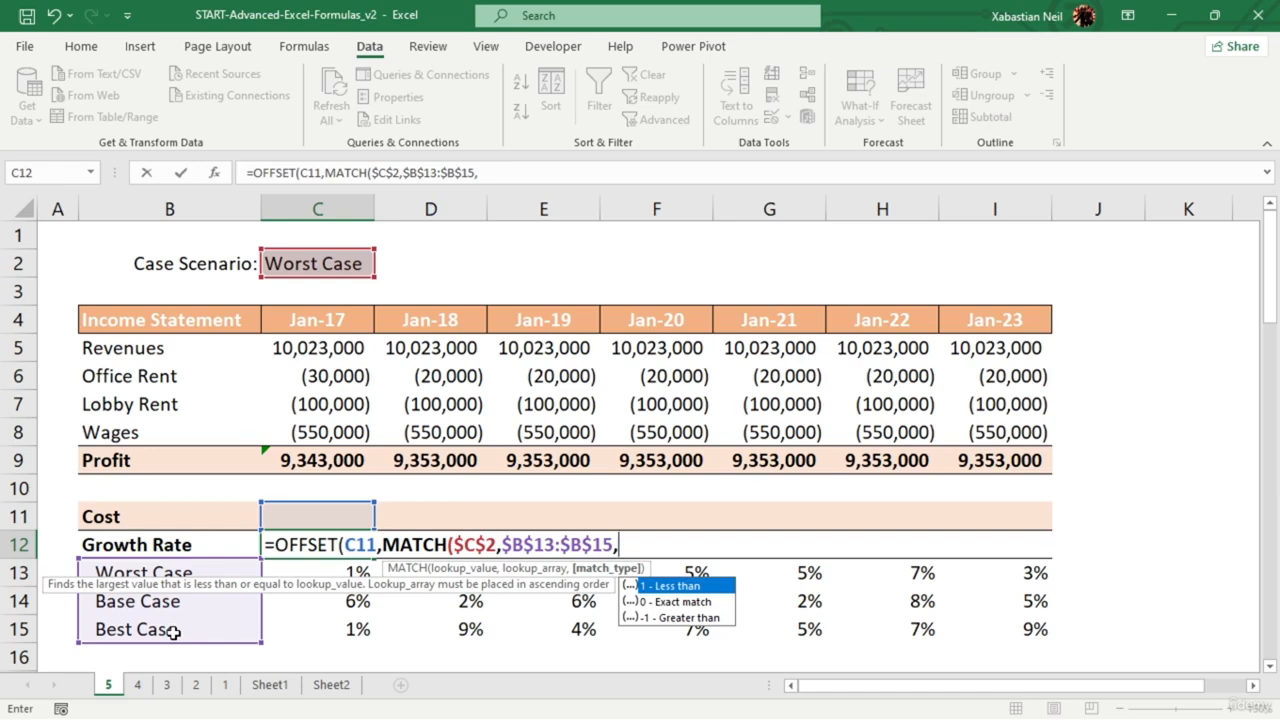
pyautogui.write('0')
pyautogui.write(')')
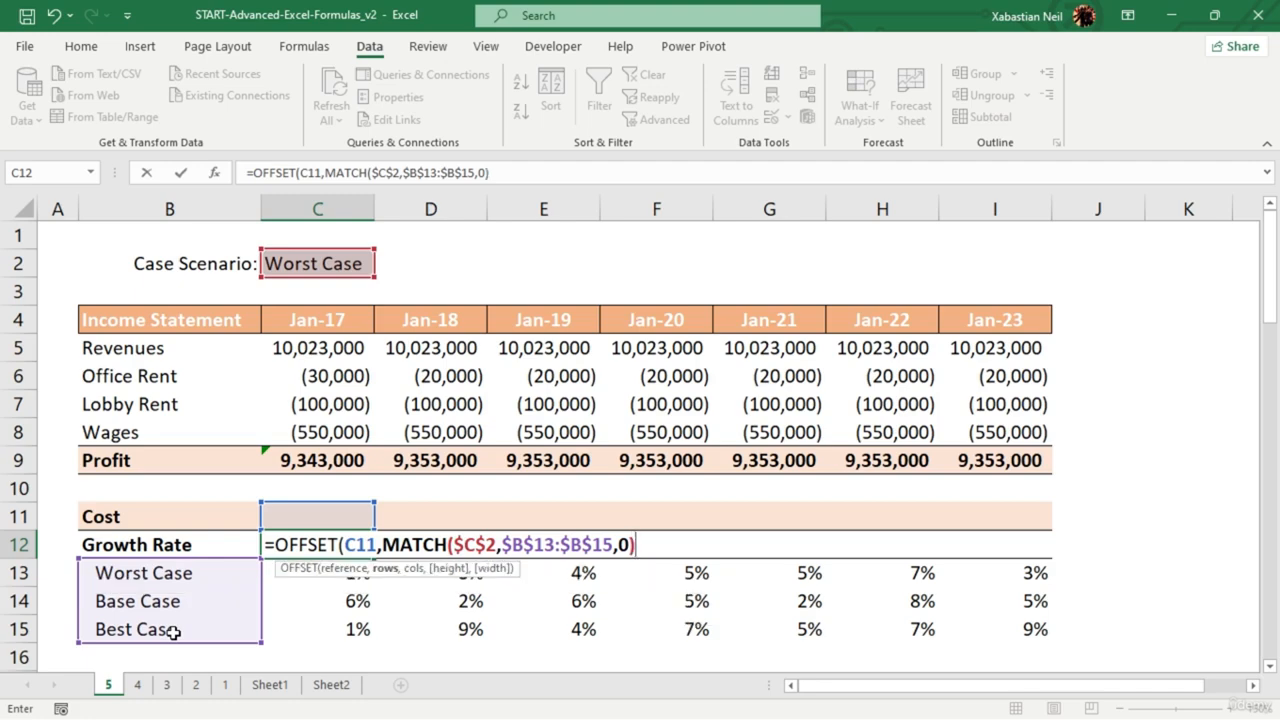
# - Leave the OFFSET cols argument empty and commit the formula in C12
pyautogui.write(',')
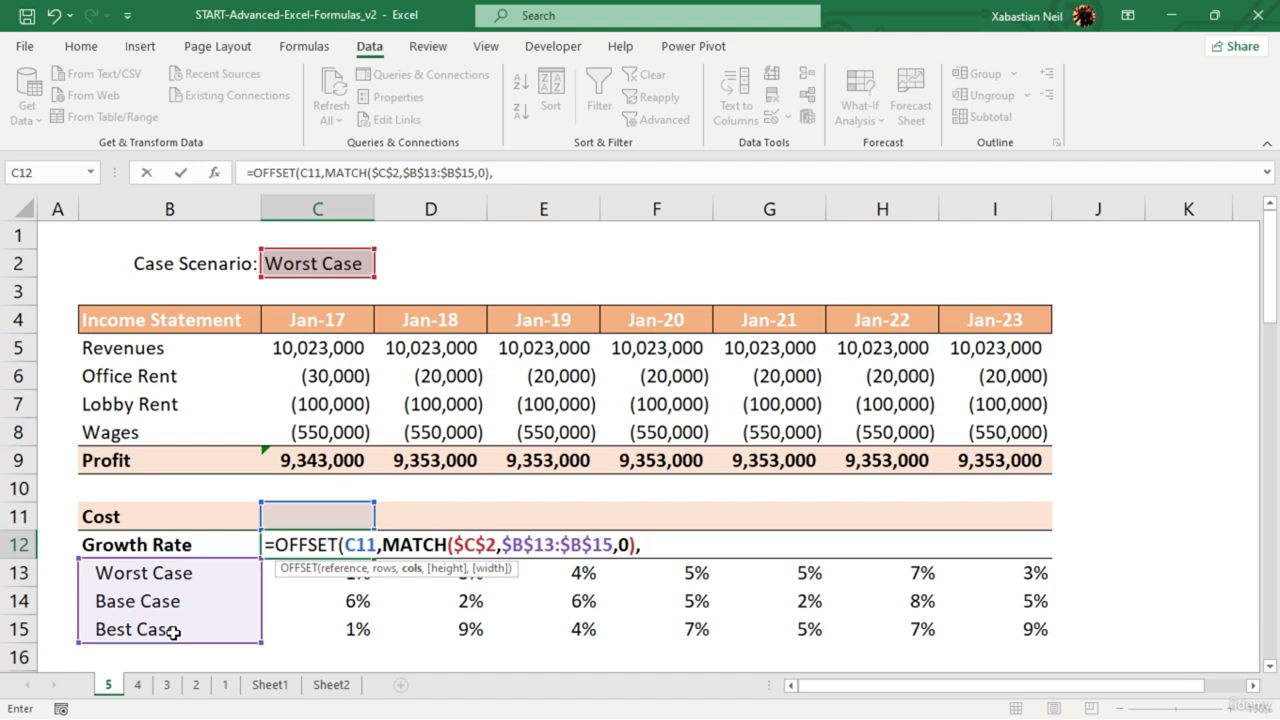
pyautogui.write(')')
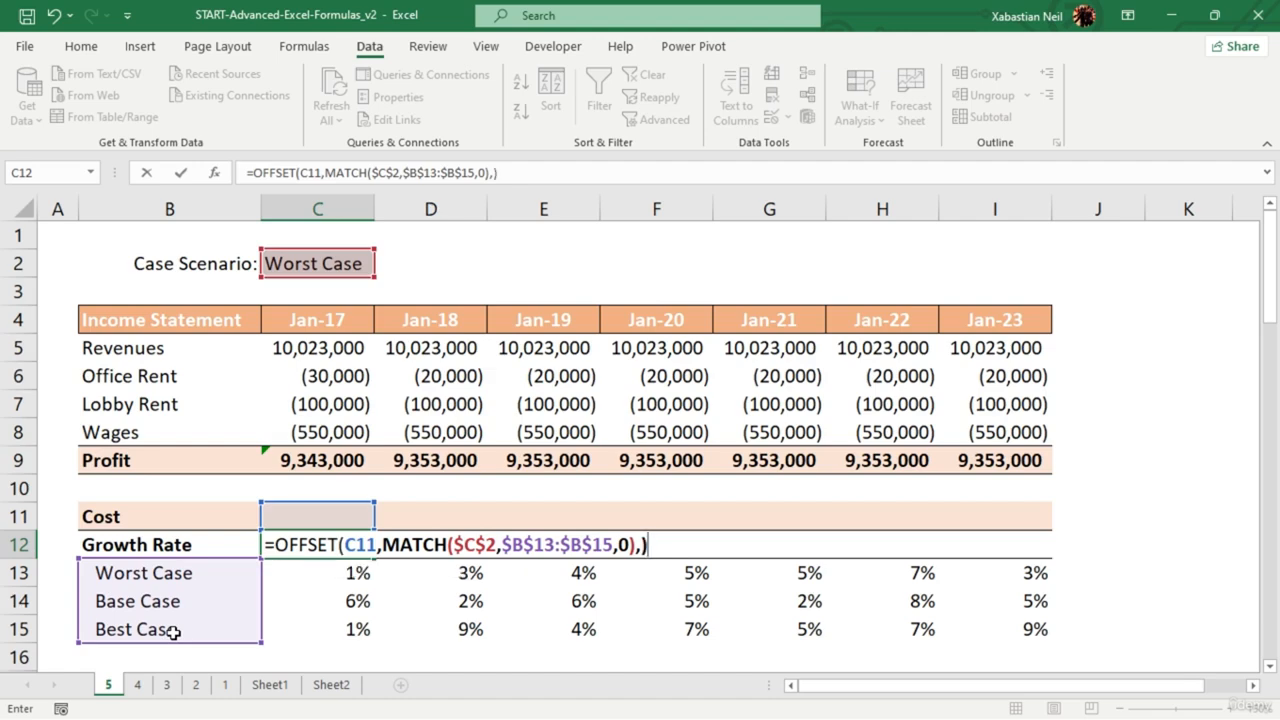
pyautogui.press('Return')
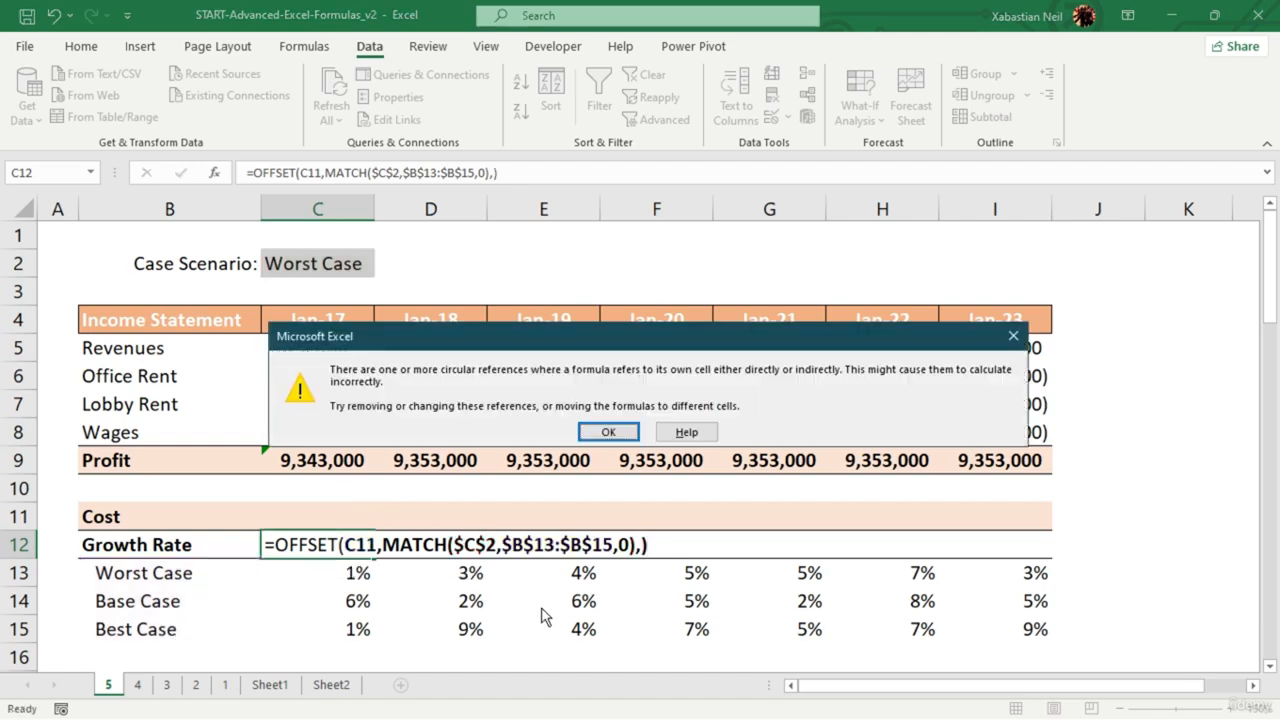
pyautogui.click(613, 428)
# - Examine the OFFSET and MATCH references in the Growth Rate formula in C12
pyautogui.click(353, 548)
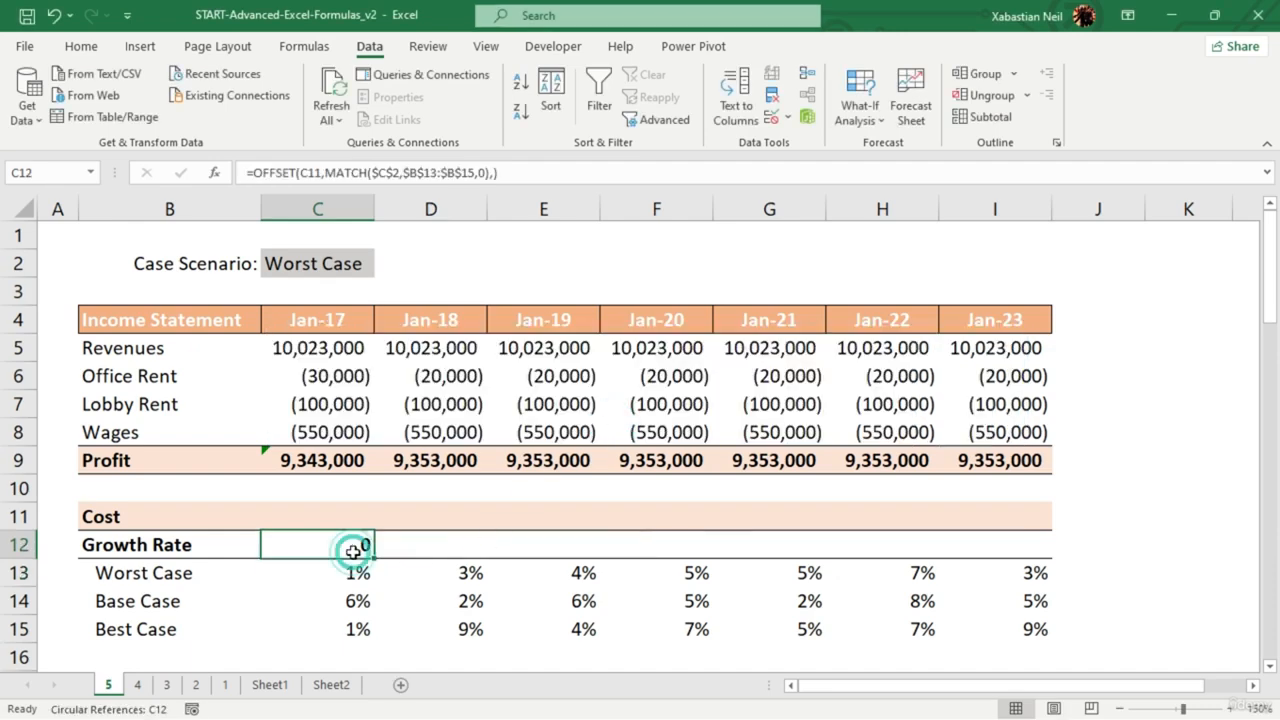
pyautogui.doubleClick(353, 548)
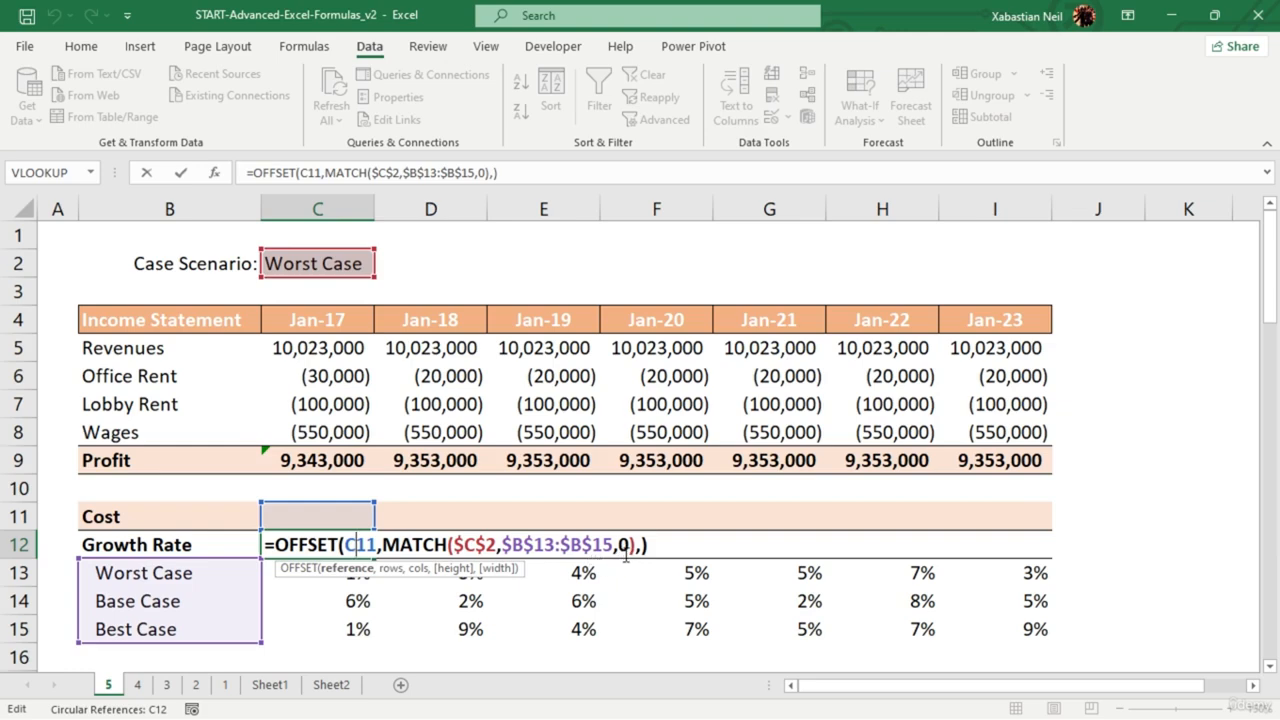
pyautogui.press('Return')
pyautogui.click(360, 543)
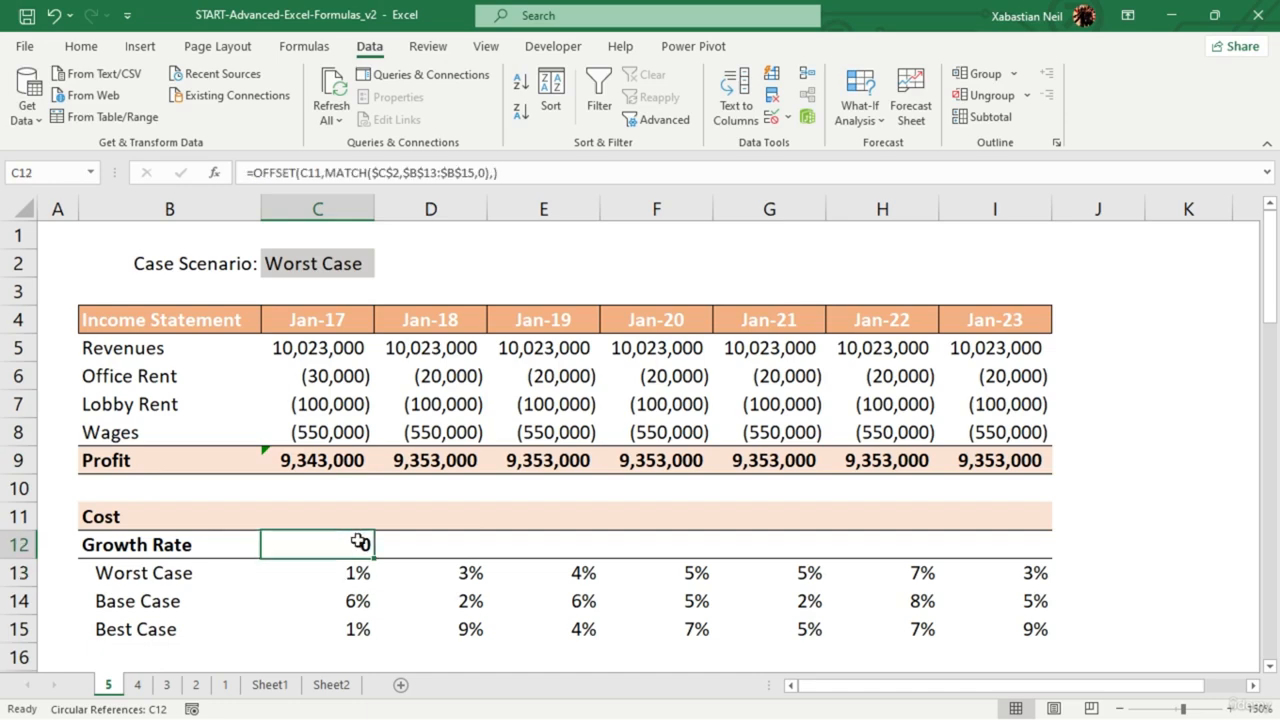
pyautogui.doubleClick(362, 544)
pyautogui.click(417, 627)
# - Fill the Growth Rate formula in C12 across the row through Jan-23 in I12
pyautogui.click(362, 544)
pyautogui.hotkey('shift', 'Right')
pyautogui.hotkey('shift', 'Right')
pyautogui.hotkey('shift', 'Right')
pyautogui.hotkey('shift', 'Right')
pyautogui.hotkey('shift', 'Right')
pyautogui.hotkey('shift', 'Right')
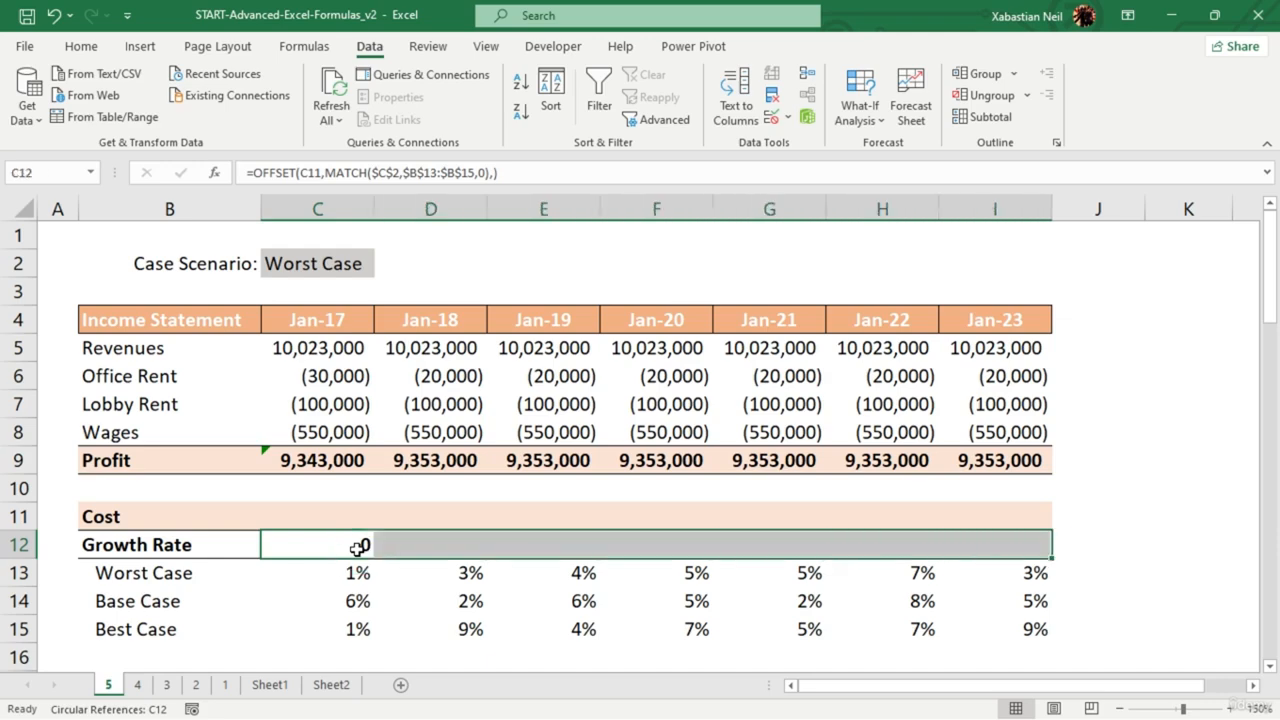
pyautogui.hotkey('ctrl', 'r')
pyautogui.click(1190, 488)
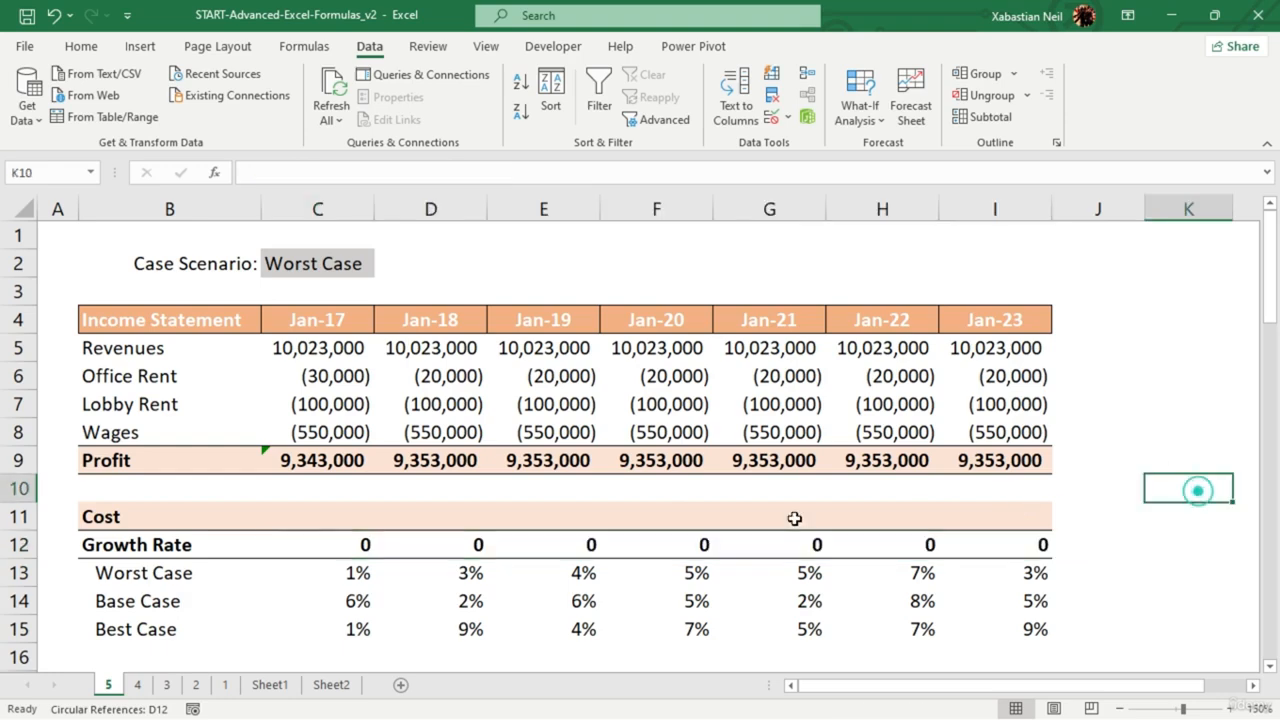
# - Change the match type in the C12 formula's MATCH function to 1
pyautogui.click(362, 563)
pyautogui.click(376, 548)
pyautogui.click(354, 543)
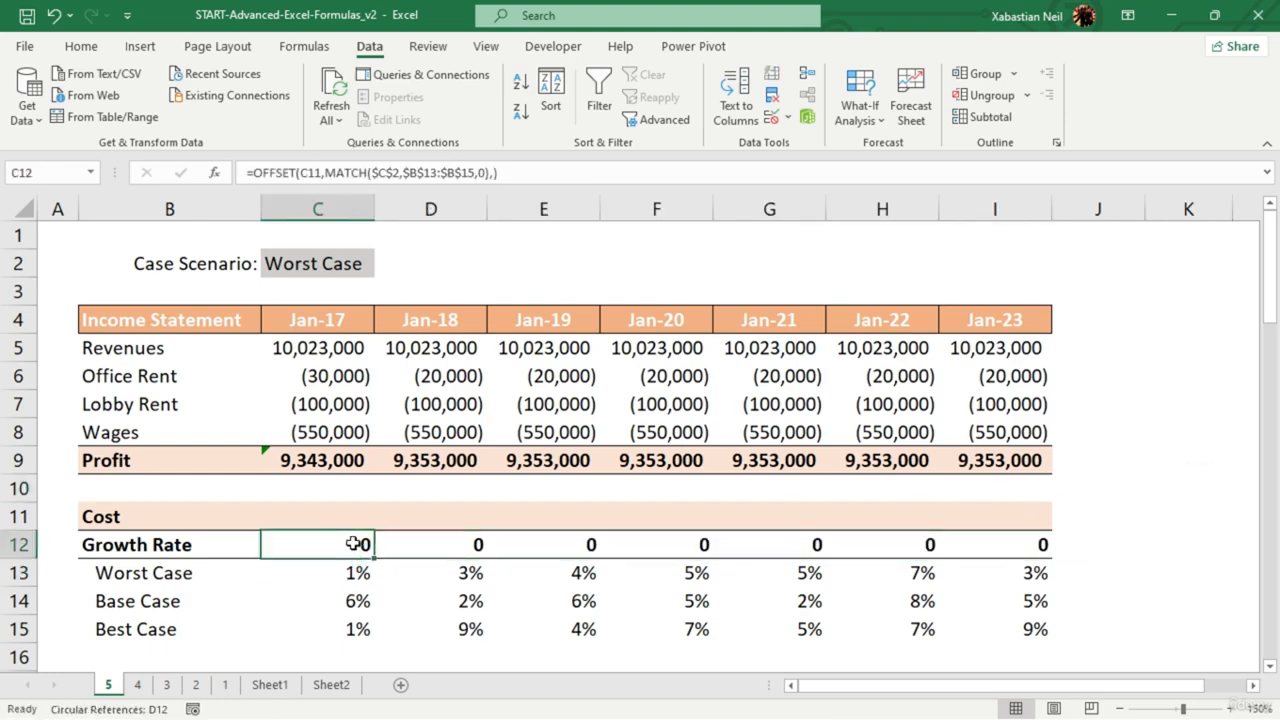
pyautogui.click(486, 173)
pyautogui.click(486, 173)
pyautogui.press('BackSpace')
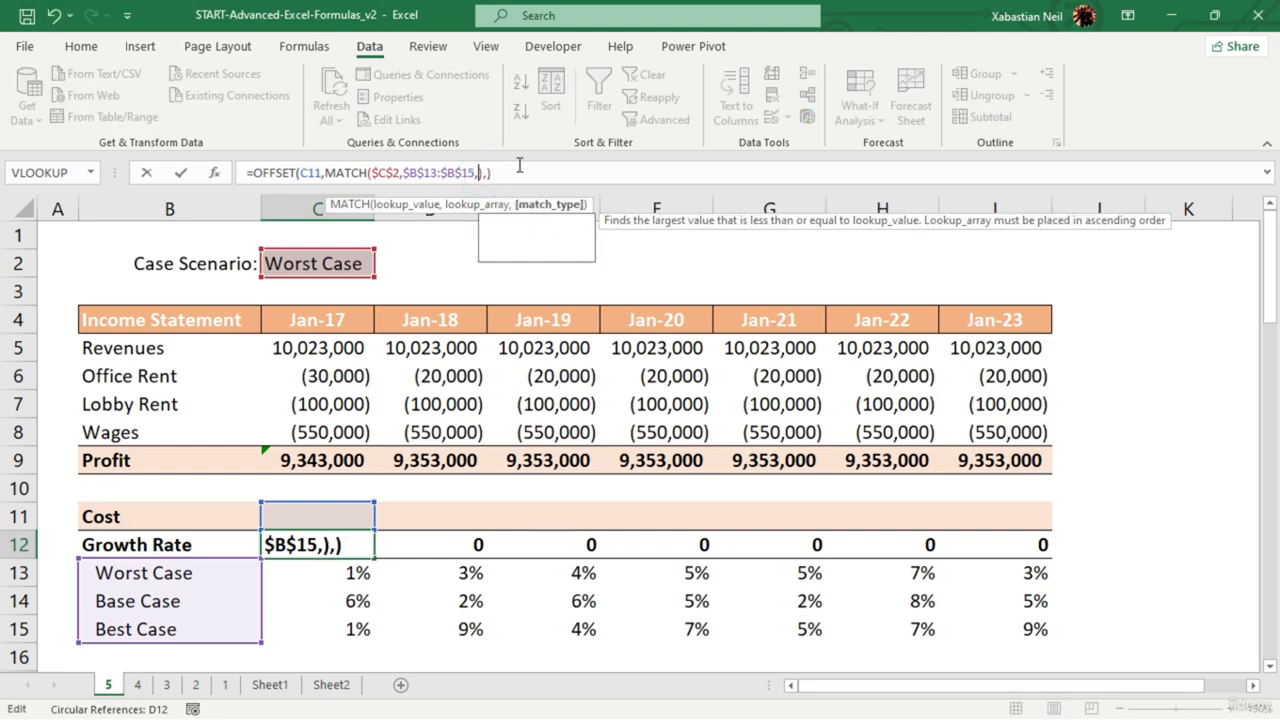
pyautogui.press('Return')
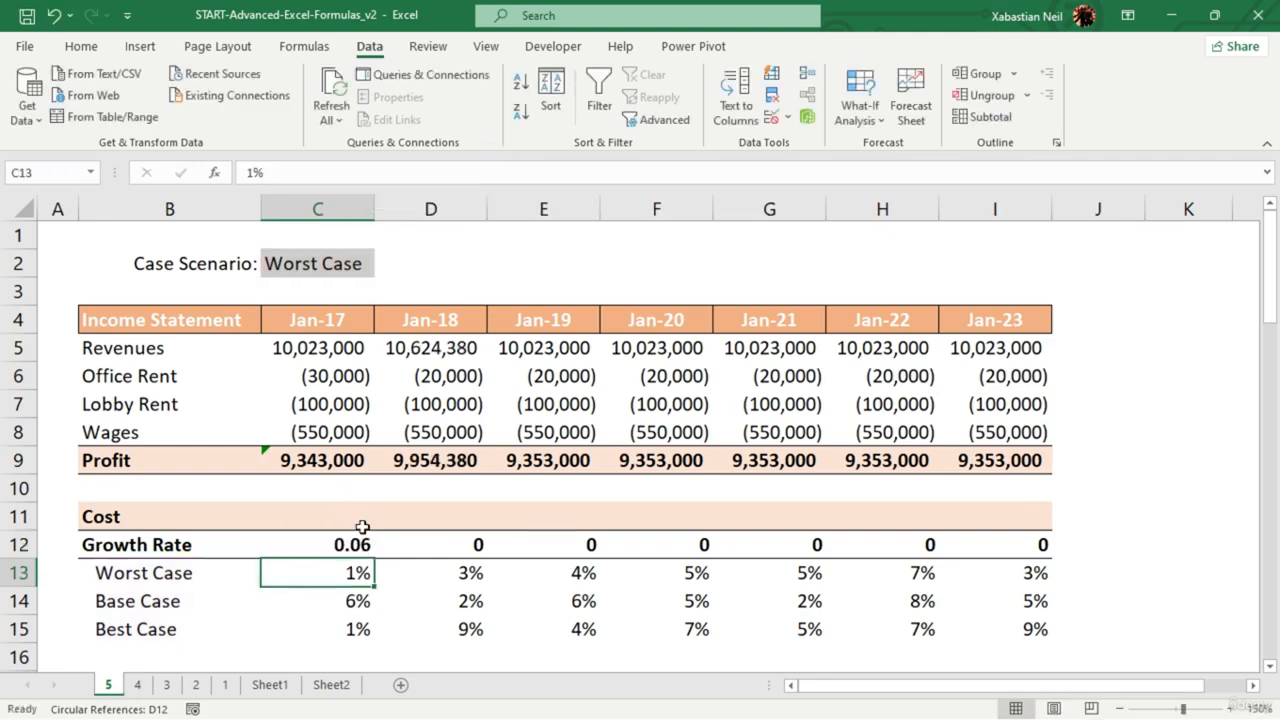
# - Copy the revised Growth Rate formula from C12 across to I12
pyautogui.click(354, 543)
pyautogui.hotkey('shift', 'Right')
pyautogui.hotkey('shift', 'Right')
pyautogui.hotkey('shift', 'Right')
pyautogui.hotkey('shift', 'Right')
pyautogui.hotkey('shift', 'Right')
pyautogui.hotkey('shift', 'Right')
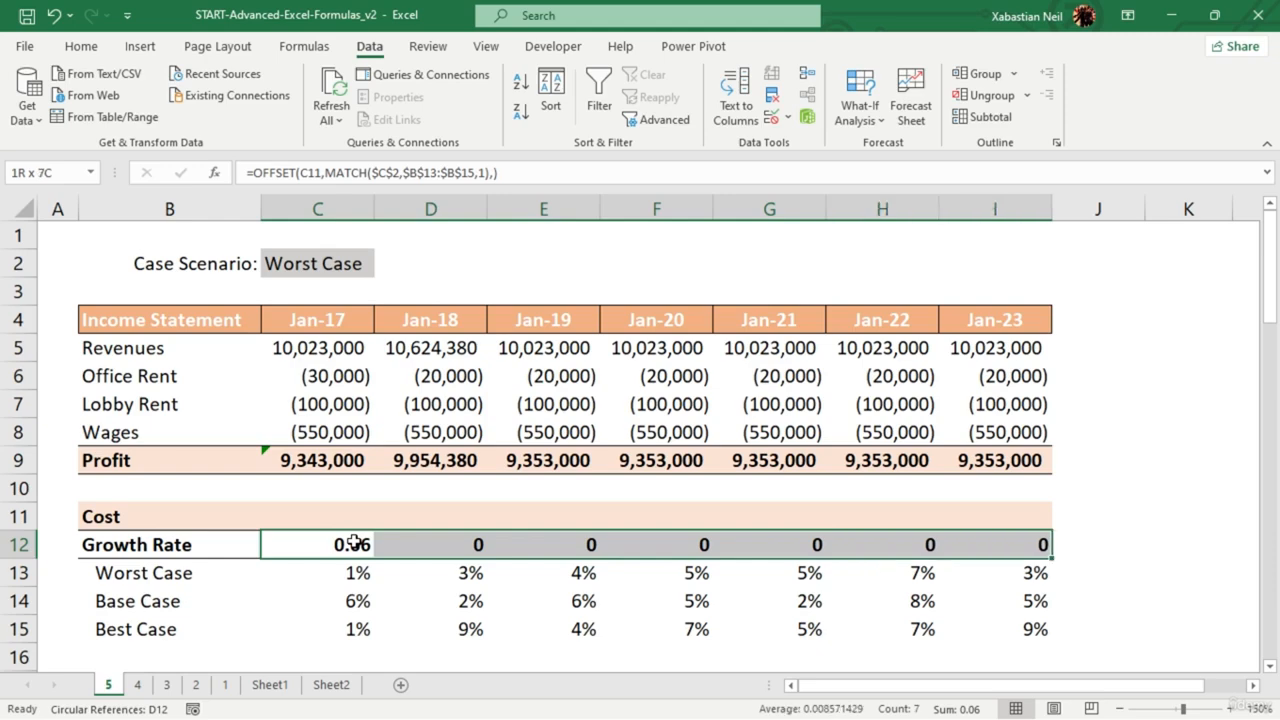
pyautogui.hotkey('ctrl', 'r')
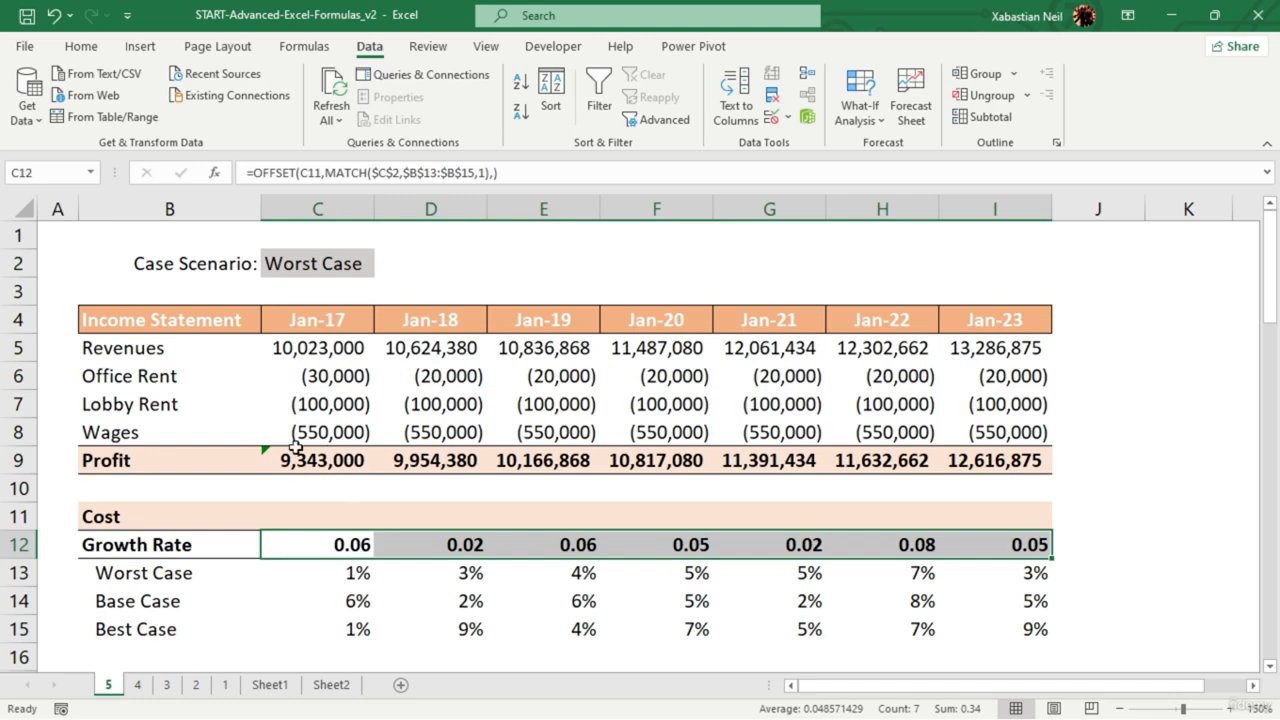
# - Switch the Case Scenario in C2 to Base Case and then to Best Case to test the projections
pyautogui.click(352, 268)
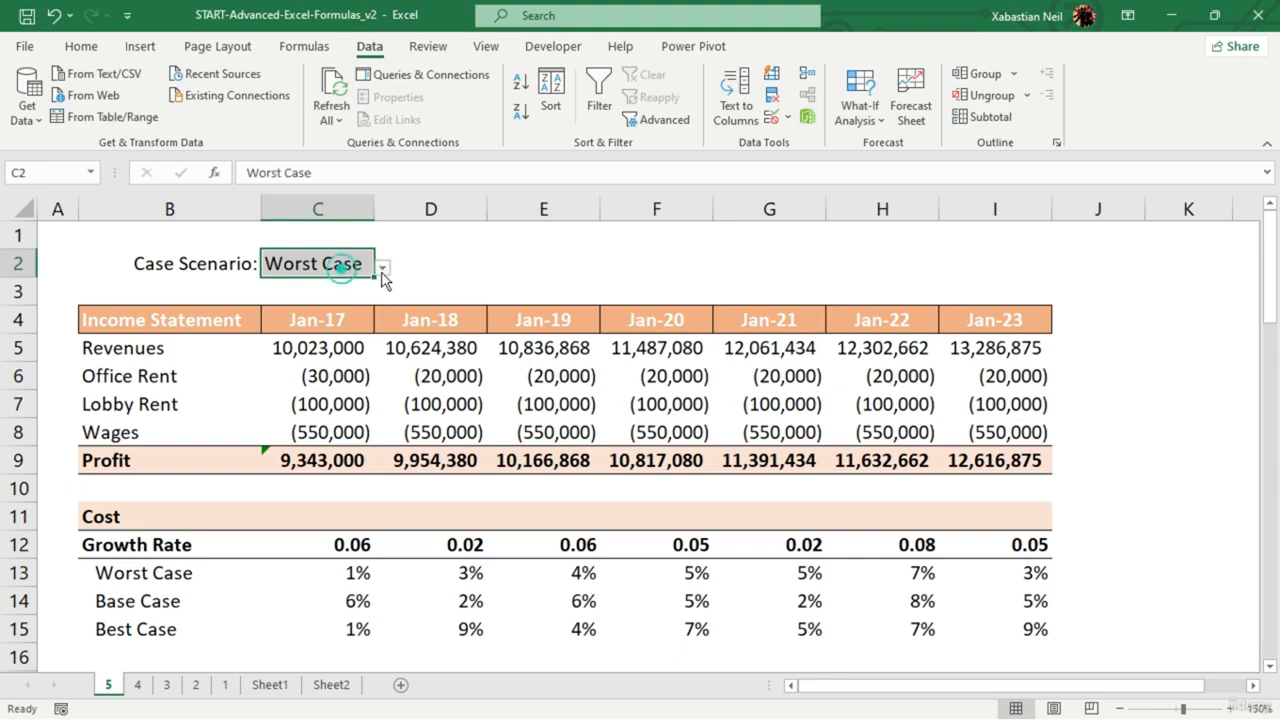
pyautogui.click(382, 269)
pyautogui.click(295, 306)
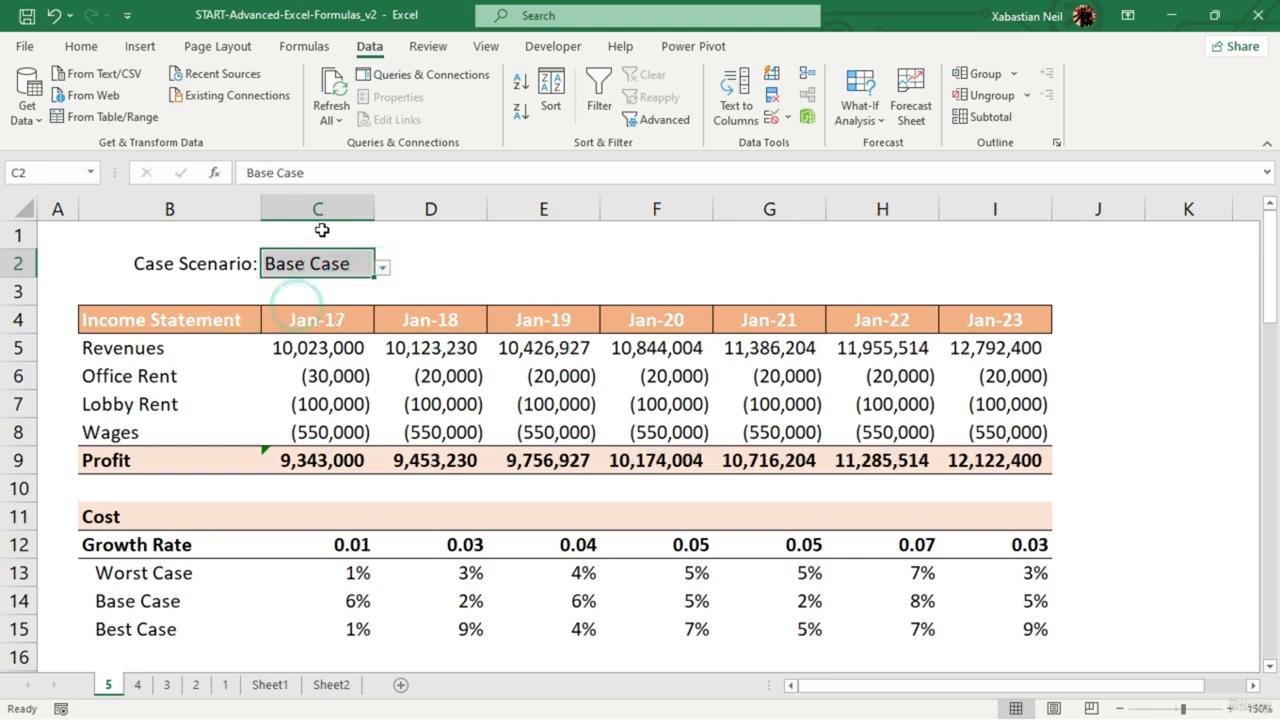
pyautogui.click(382, 270)
pyautogui.click(318, 327)
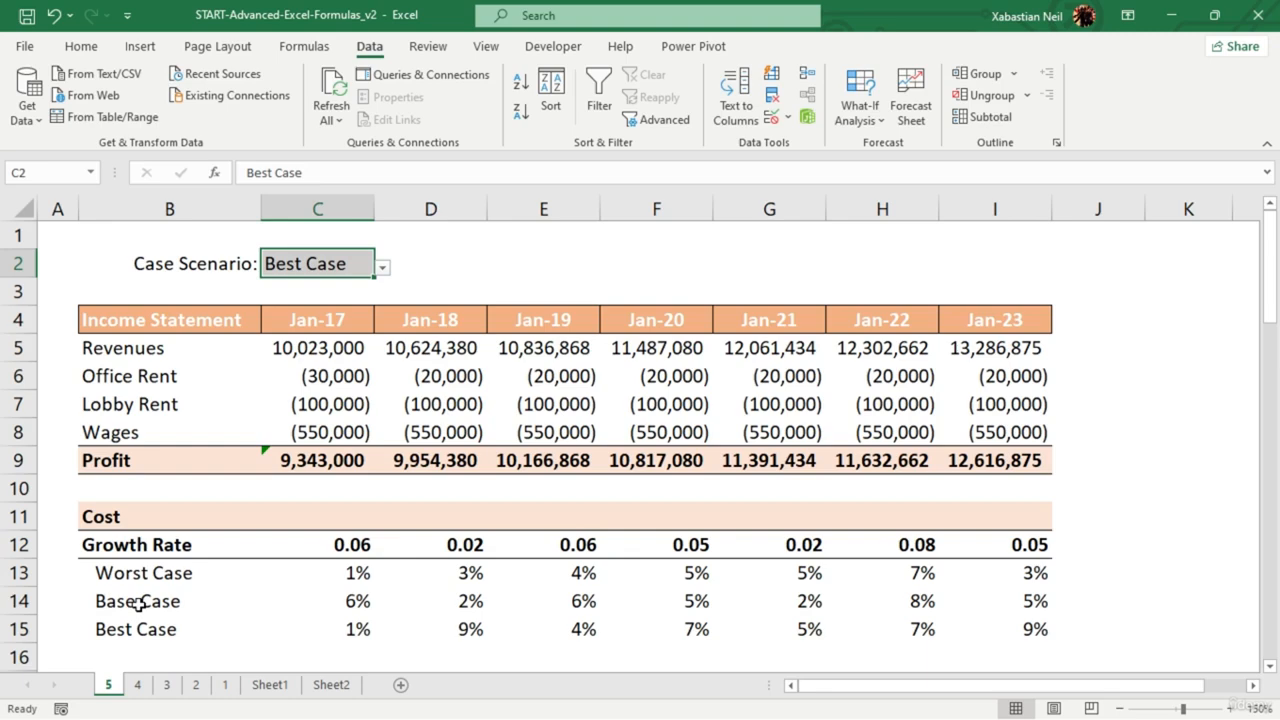
# - Go to sheet 4 and open ARGAN's Increase Price 16% cell D3 for editing
pyautogui.click(134, 685)
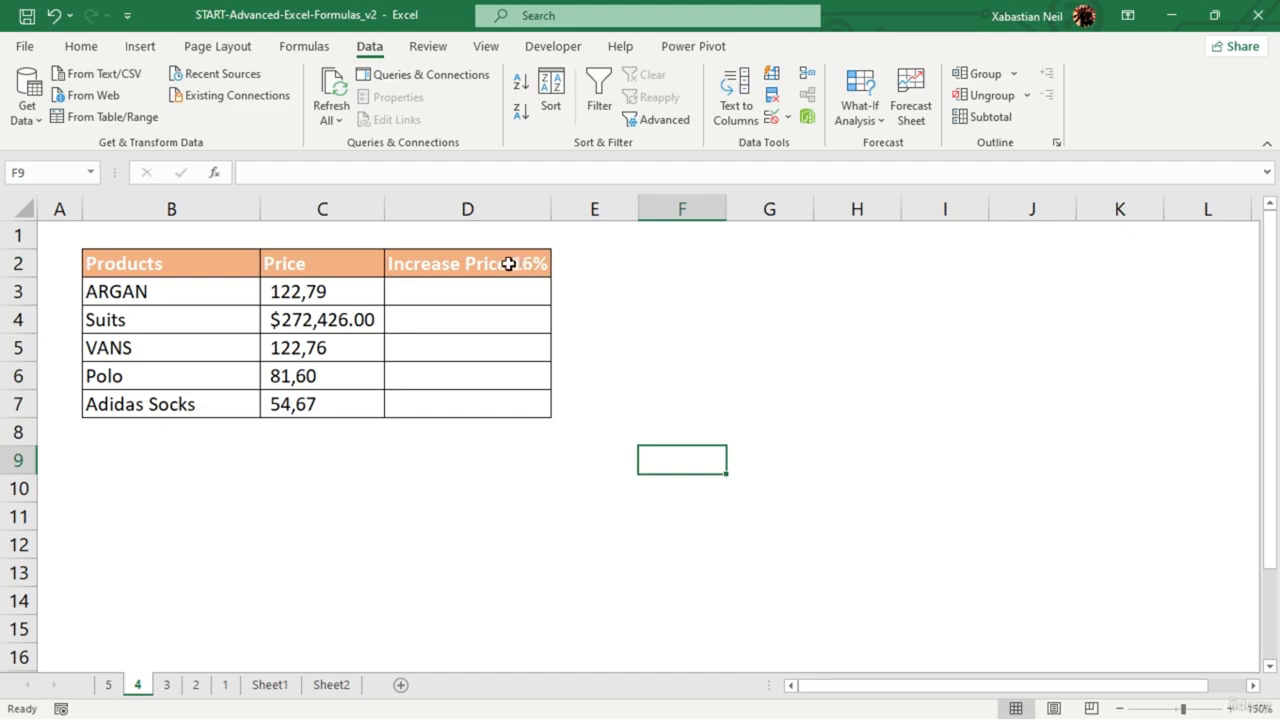
pyautogui.click(429, 289)
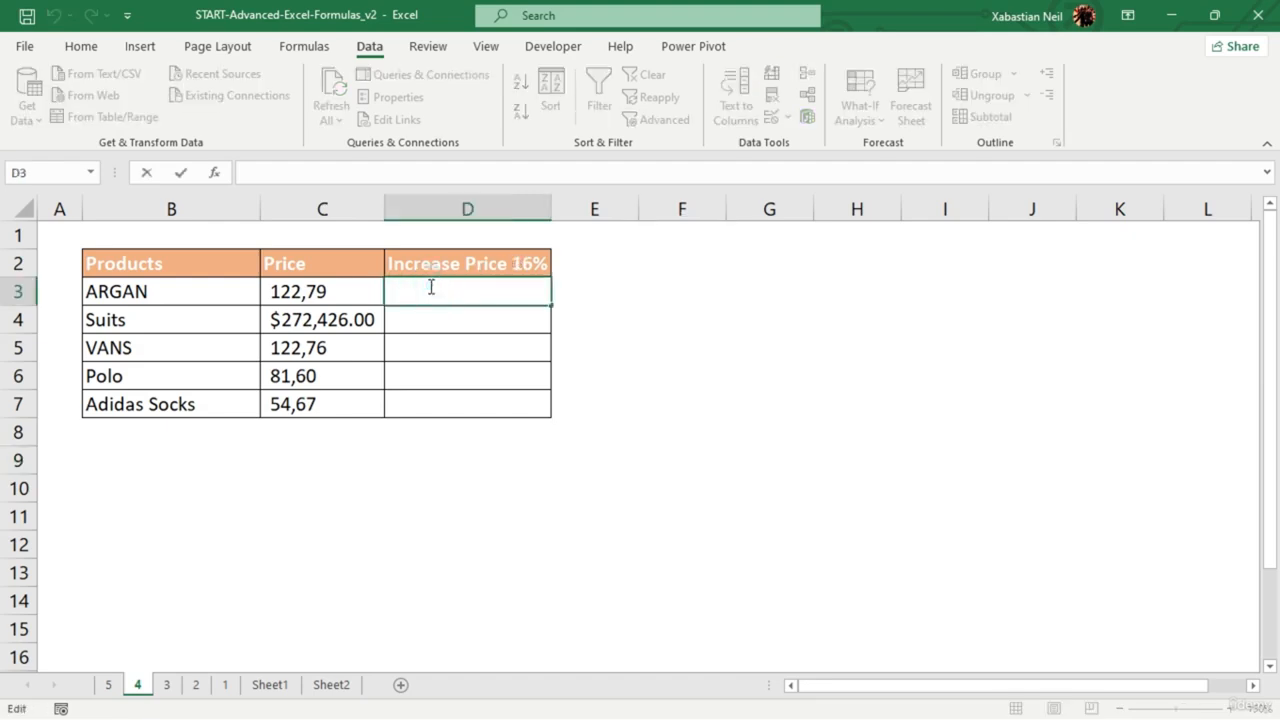
pyautogui.write('=substitur')
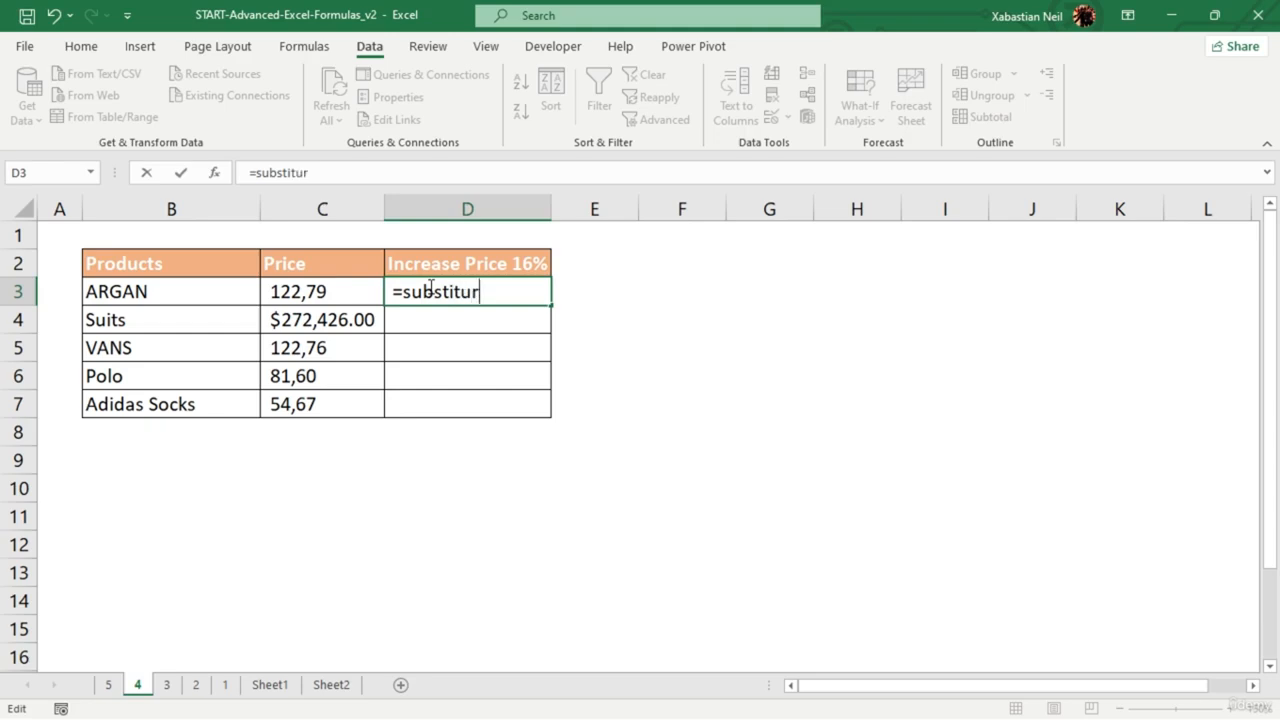
pyautogui.press('BackSpace')
pyautogui.write('te')
pyautogui.click(316, 292)
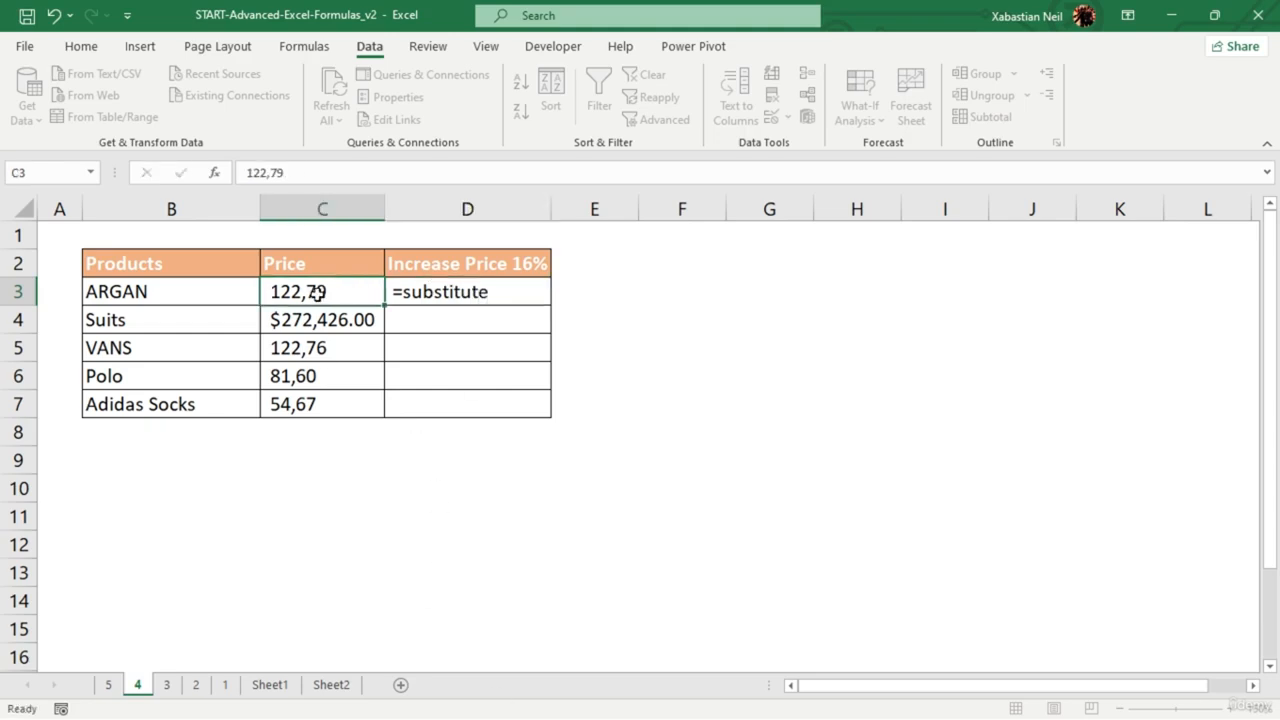
pyautogui.click(523, 292)
pyautogui.doubleClick(520, 294)
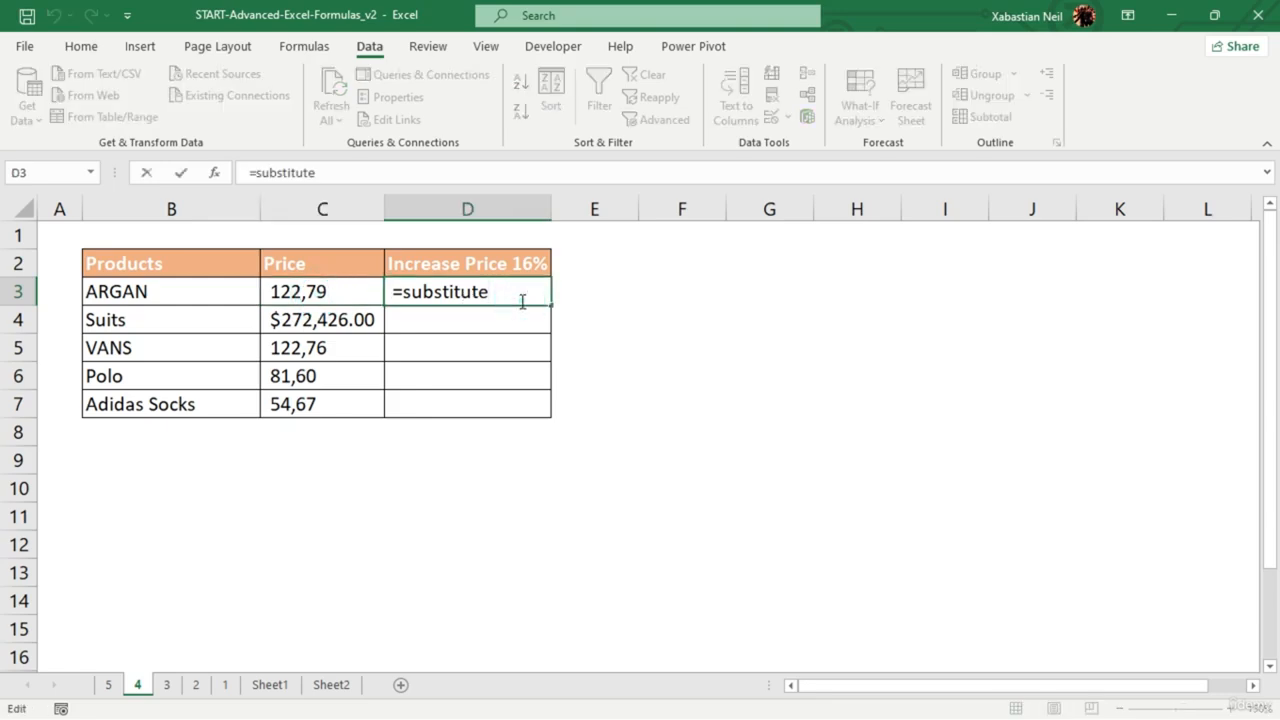
pyautogui.press('BackSpace')
pyautogui.press('BackSpace')
pyautogui.press('BackSpace')
pyautogui.press('BackSpace')
pyautogui.press('BackSpace')
pyautogui.press('BackSpace')
pyautogui.press('BackSpace')
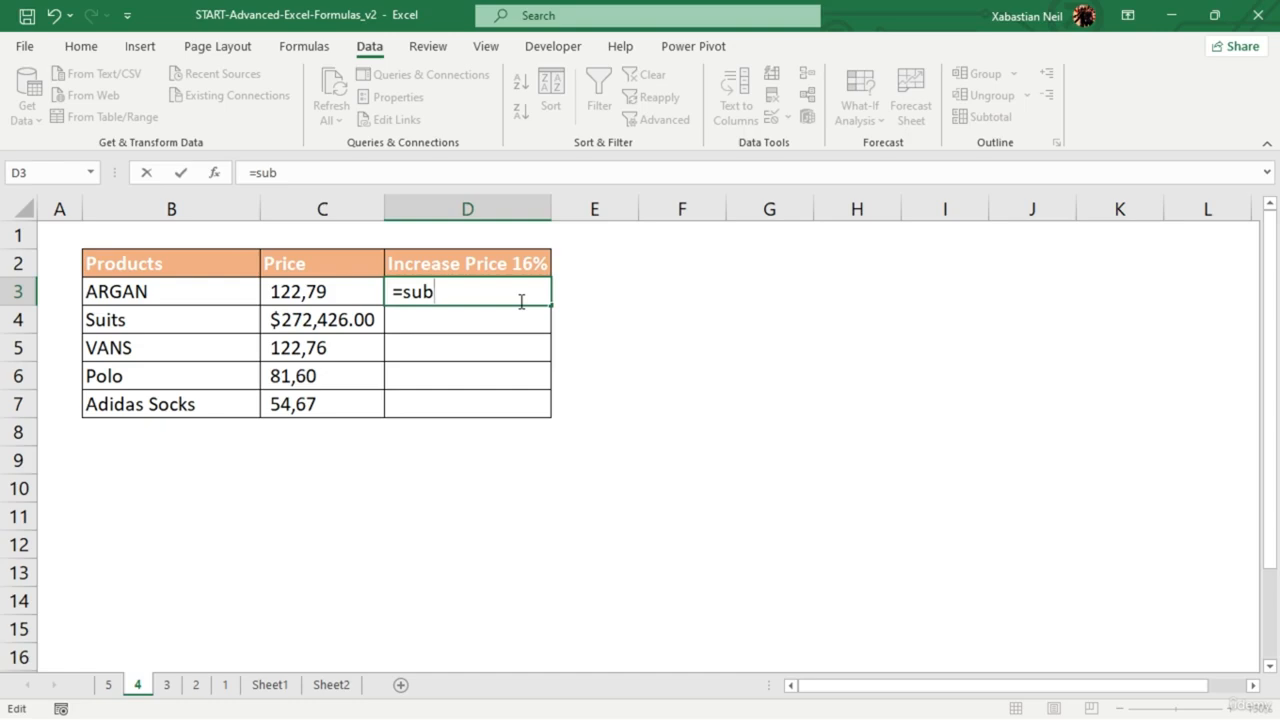
pyautogui.press('BackSpace')
pyautogui.press('BackSpace')
pyautogui.press('BackSpace')
pyautogui.press('BackSpace')
pyautogui.write('=substitute(')
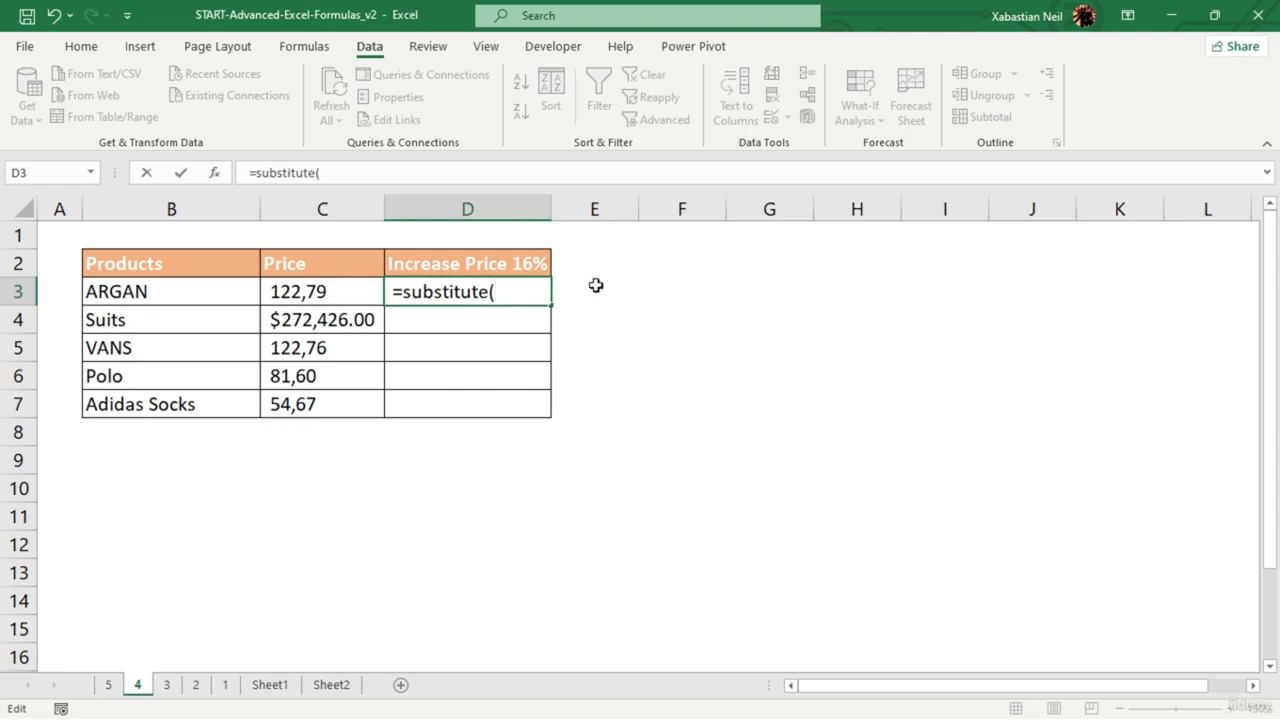
pyautogui.moveTo(512, 293); pyautogui.dragTo(323, 305)
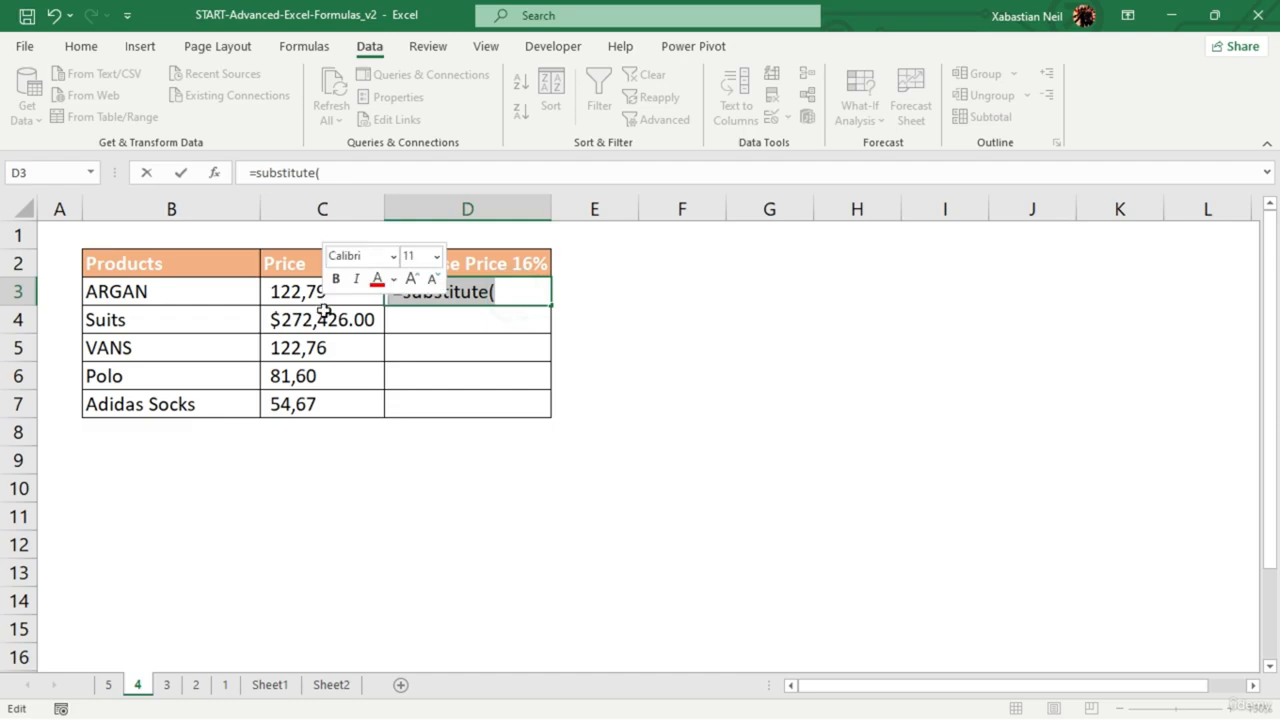
pyautogui.press('BackSpace')
# - Start a SUBSTITUTE formula in D3 with the ARGAN price in C3 as its text argument
pyautogui.write('=')
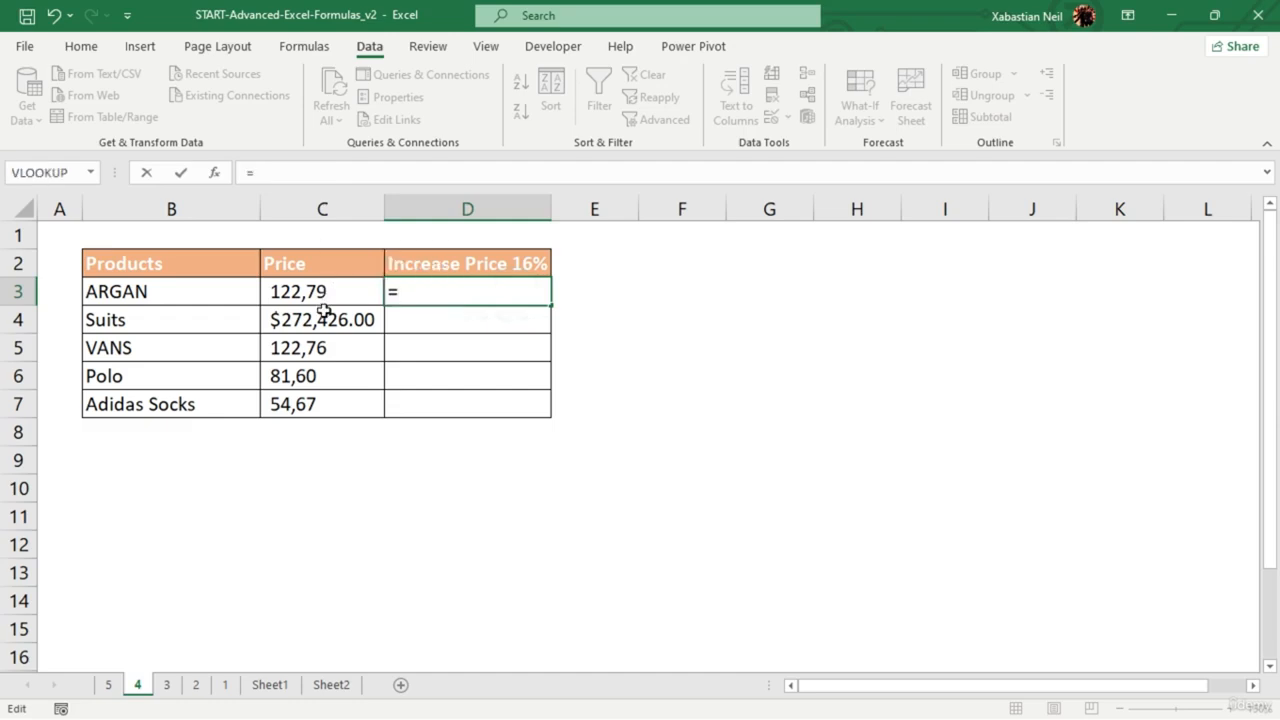
pyautogui.write('SU')
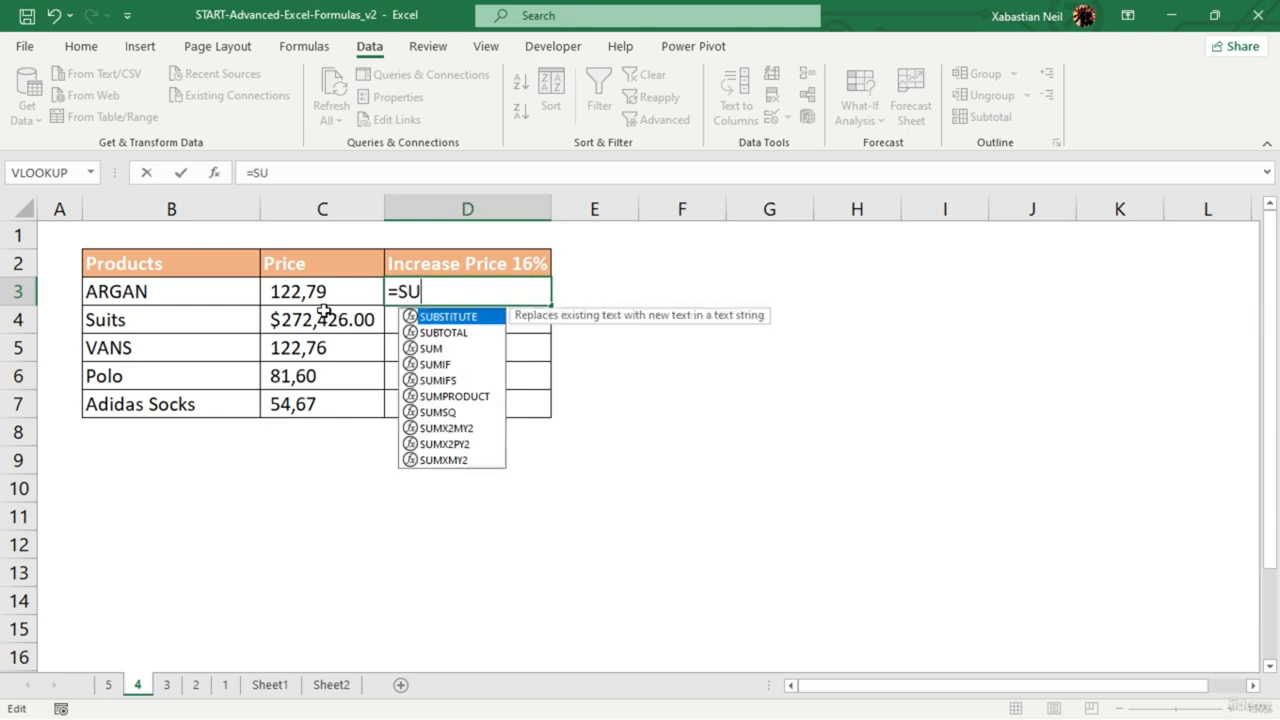
pyautogui.press('Tab')
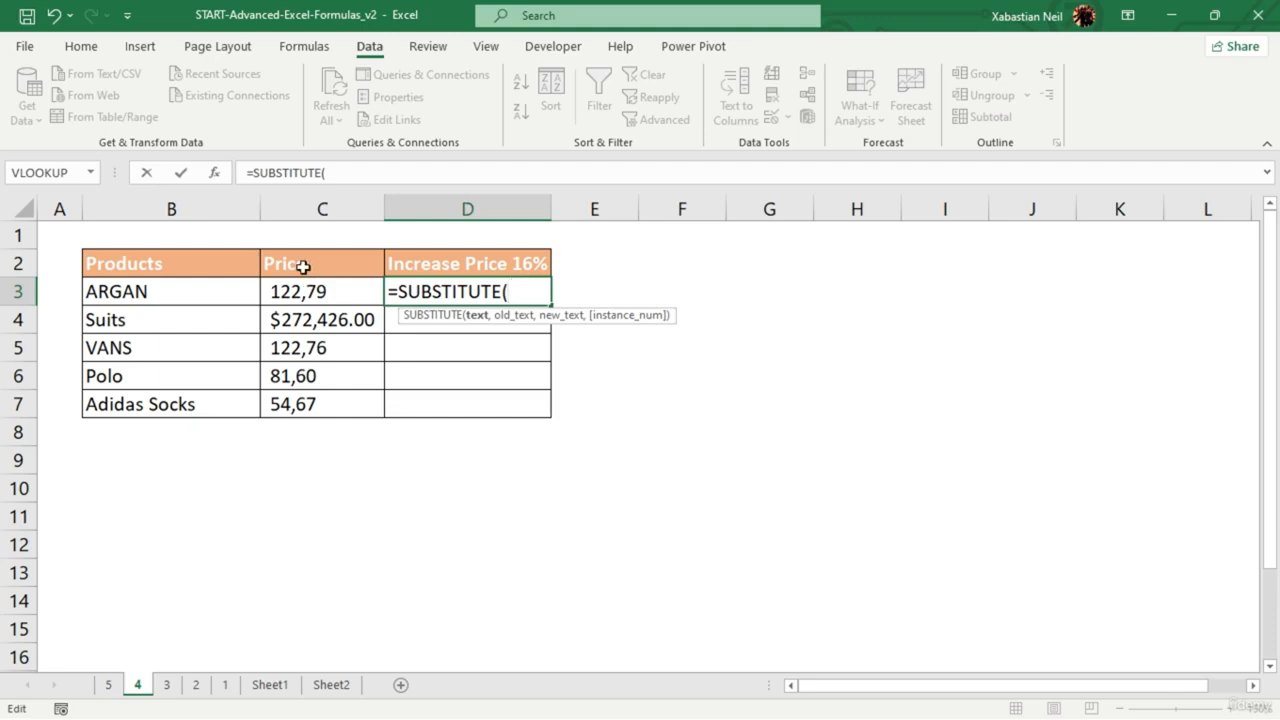
pyautogui.click(314, 300)
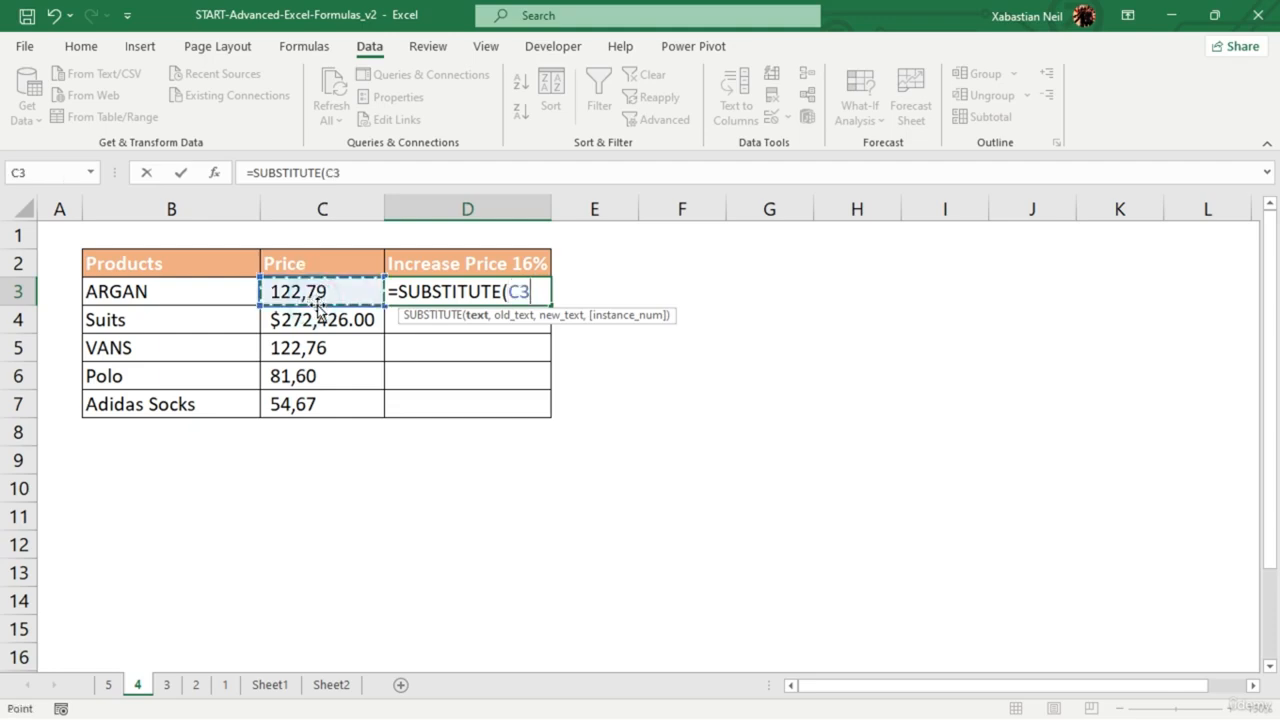
pyautogui.write(',')
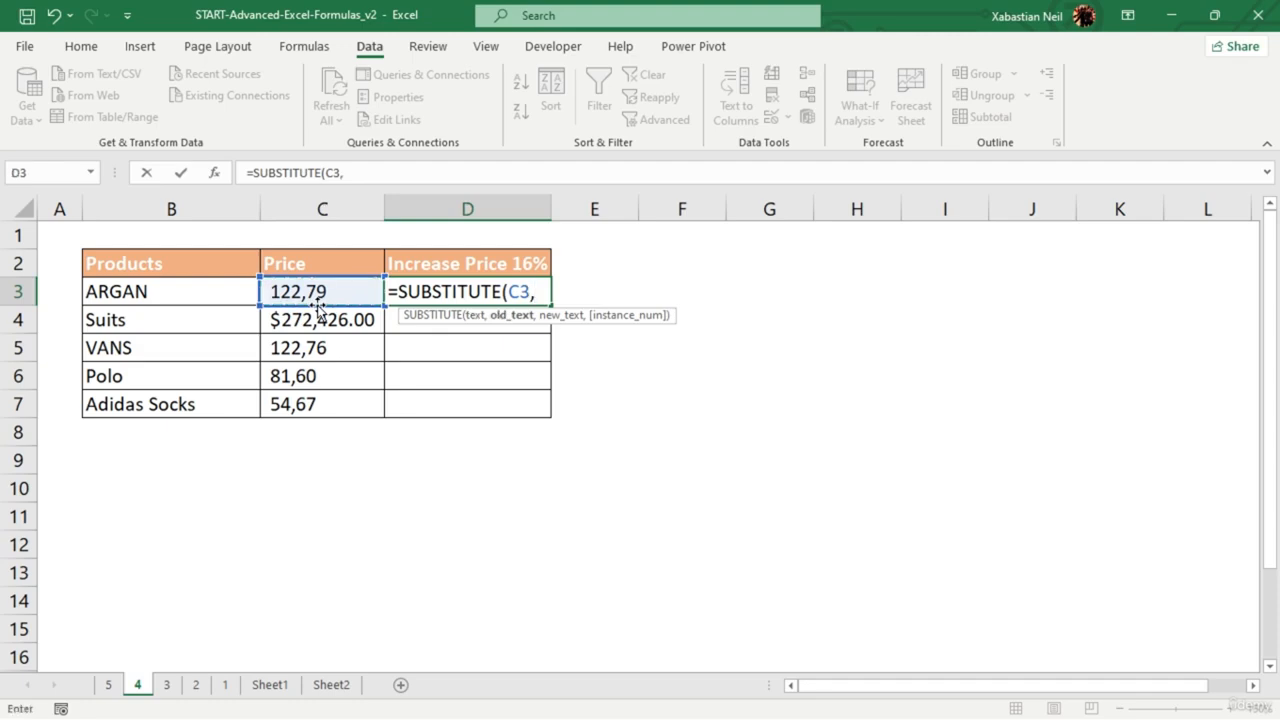
# - Set the SUBSTITUTE formula to replace "," with "." and commit it without an instance number
pyautogui.write('"')
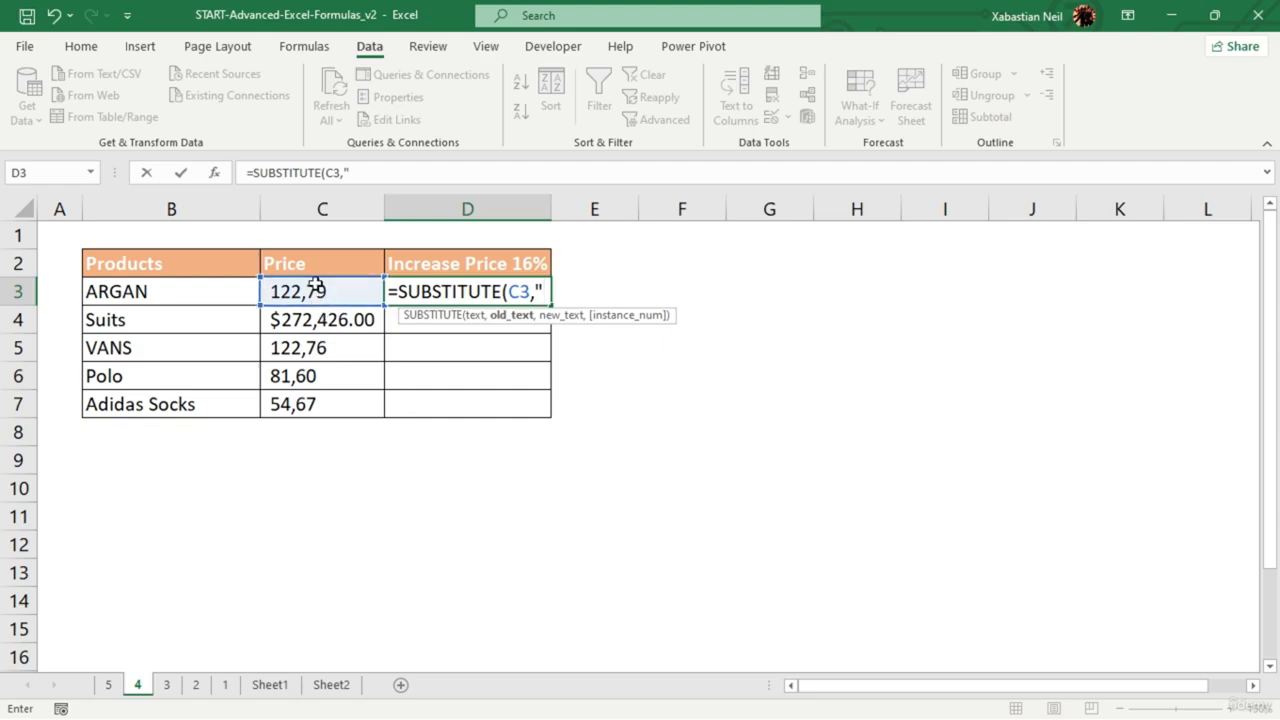
pyautogui.write(',",')
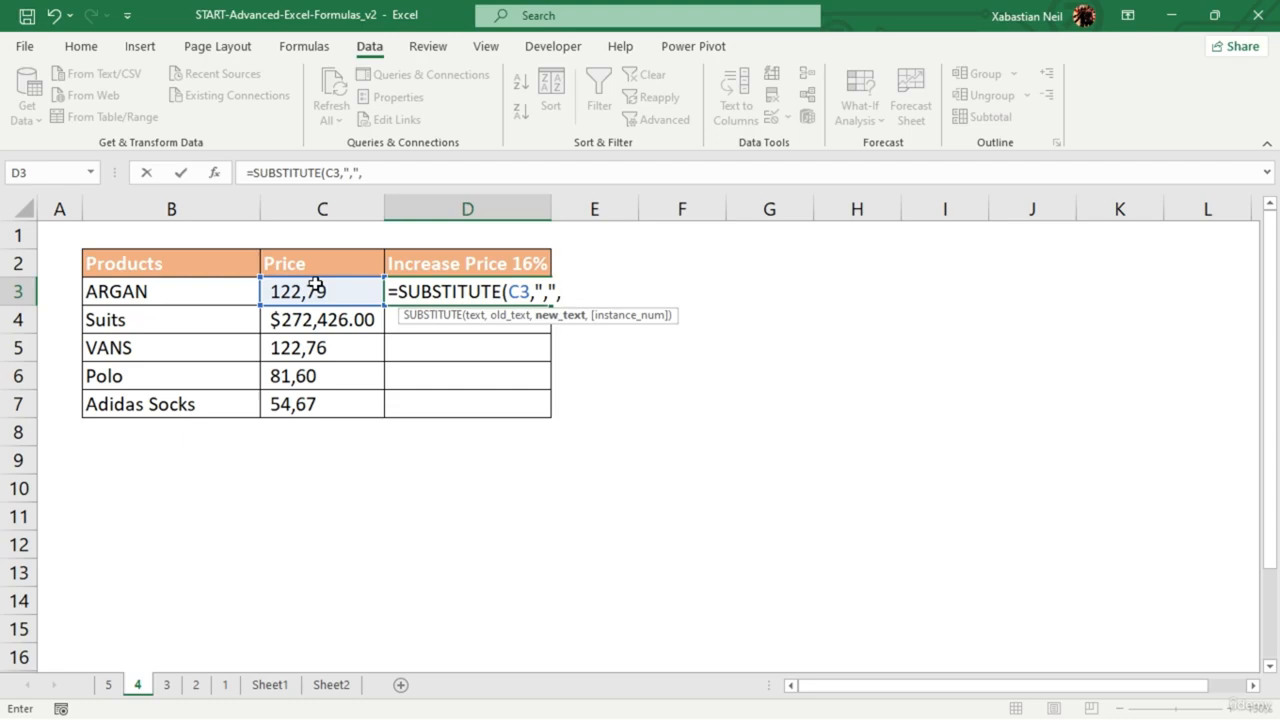
pyautogui.write('".",')
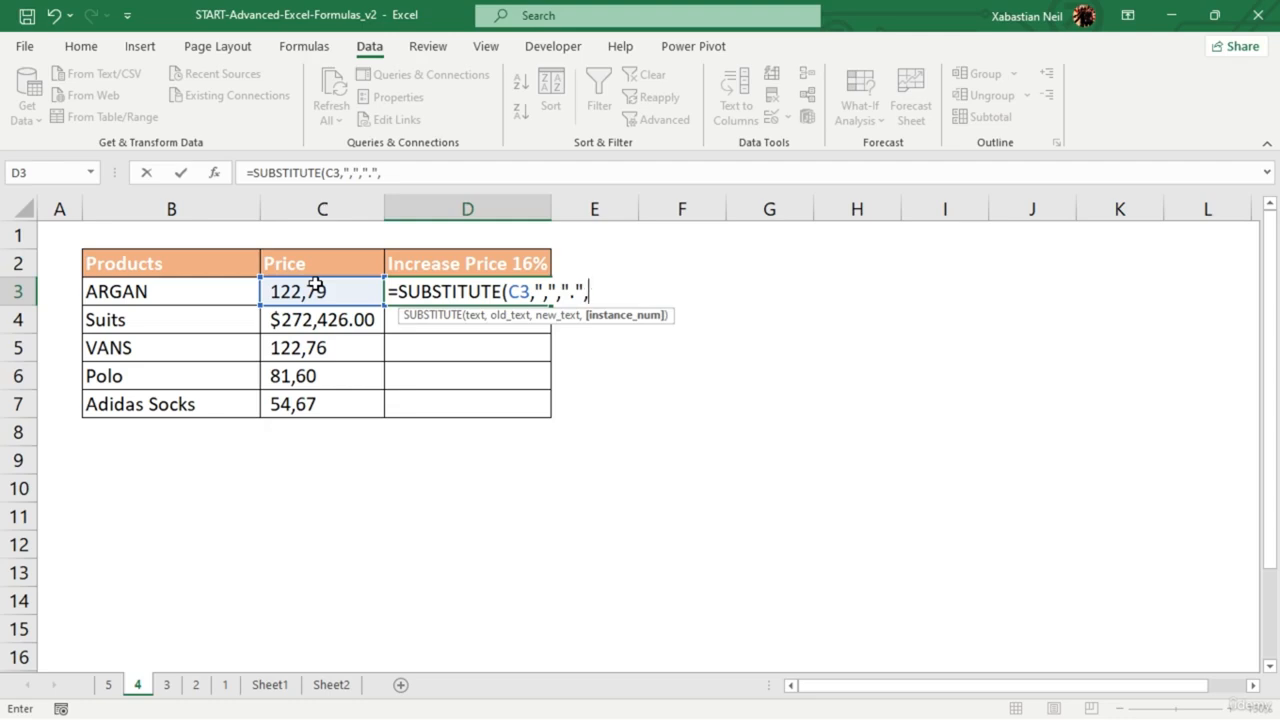
pyautogui.press('BackSpace')
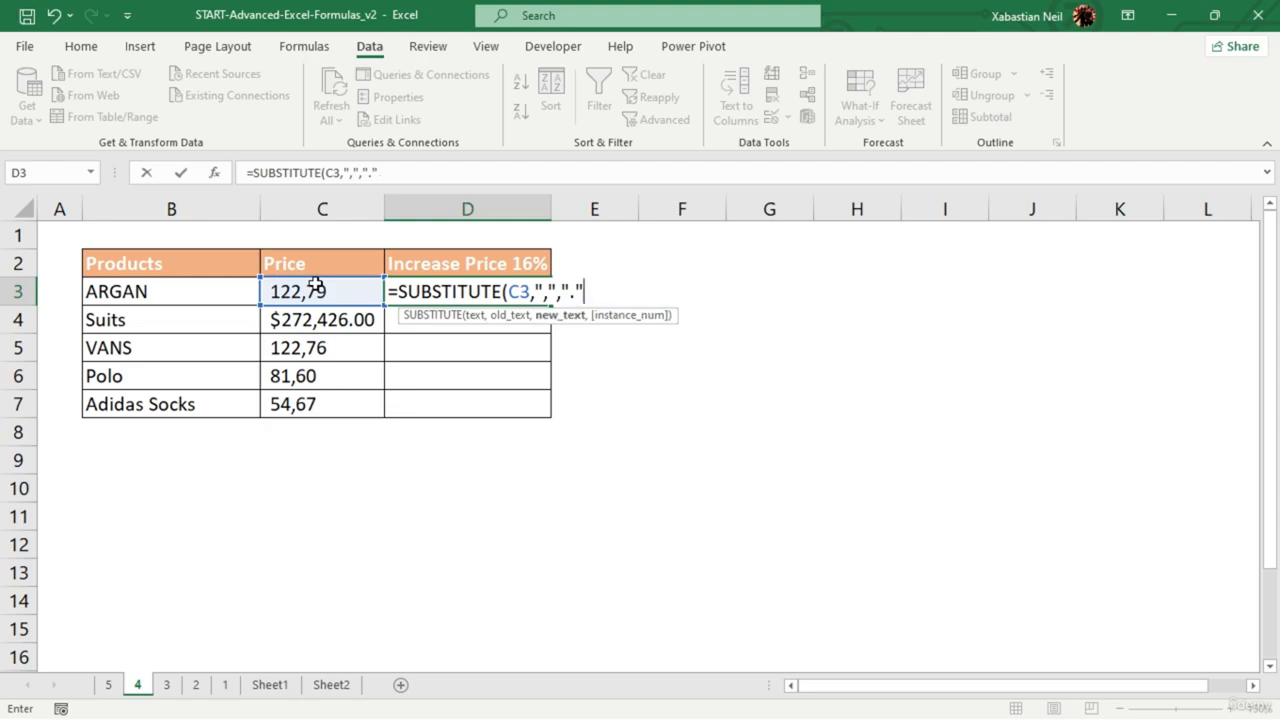
pyautogui.write(',')
pyautogui.press('BackSpace')
pyautogui.write(')')
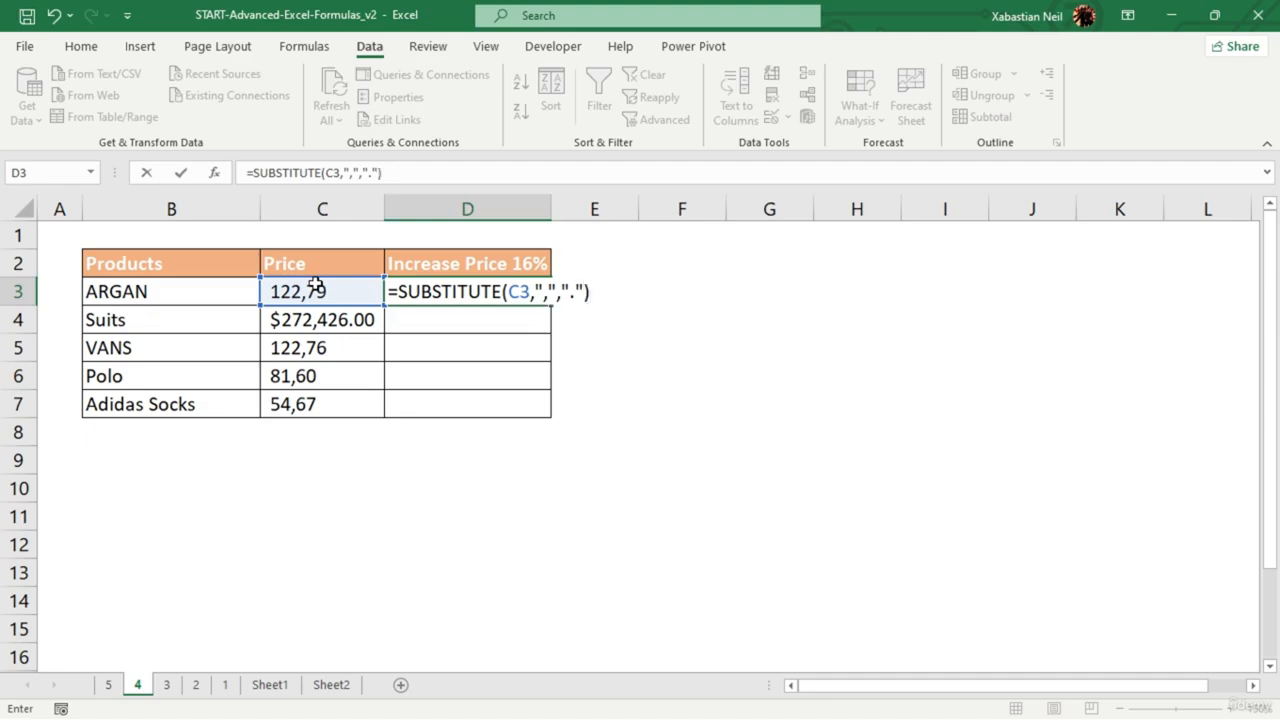
pyautogui.press('Return')
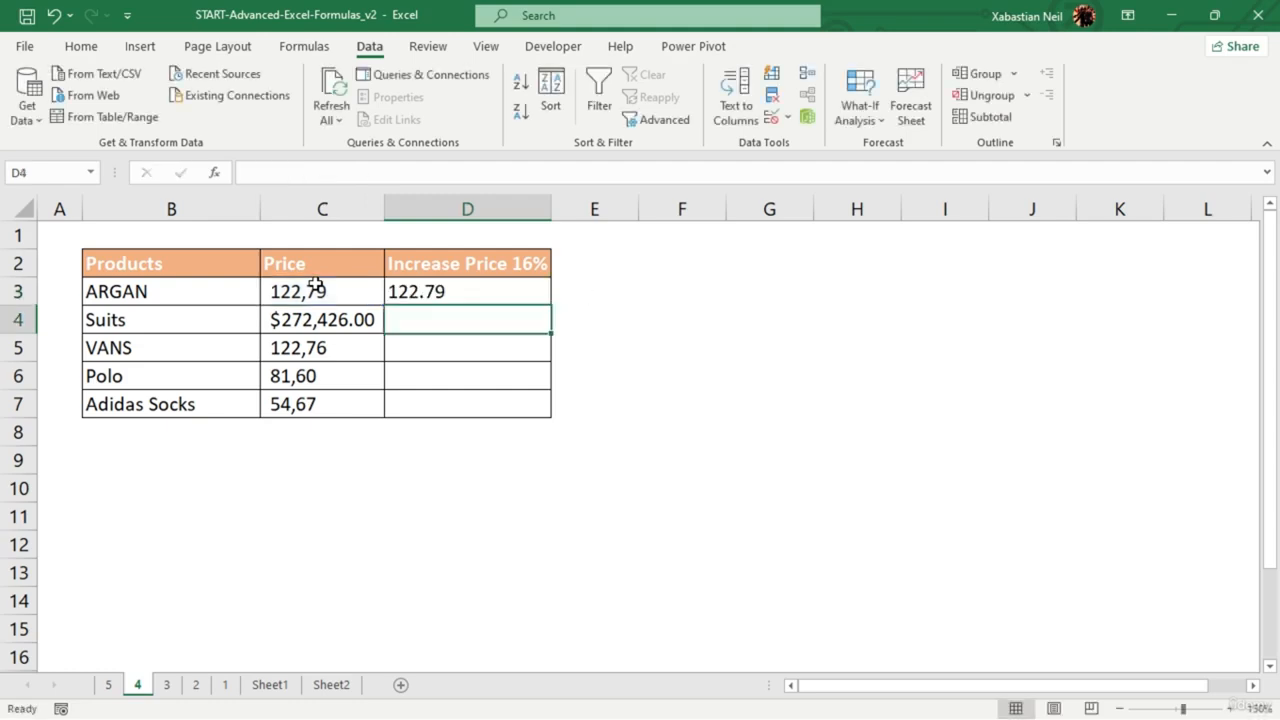
# - Wrap the SUBSTITUTE formula in D3 in VALUE and multiply by 1.1, accepting the proposed correction =VALUE(SUBSTITUTE(C3,",",".")*1.1)
pyautogui.doubleClick(472, 288)
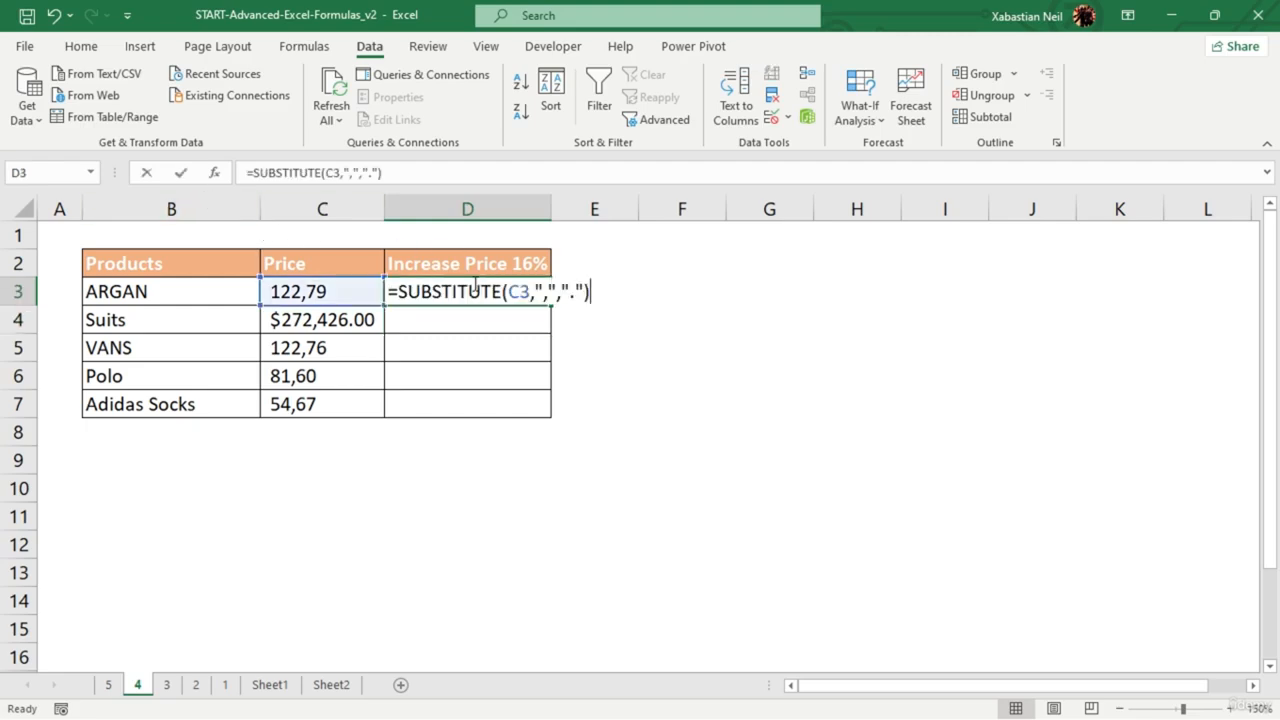
pyautogui.click(253, 172)
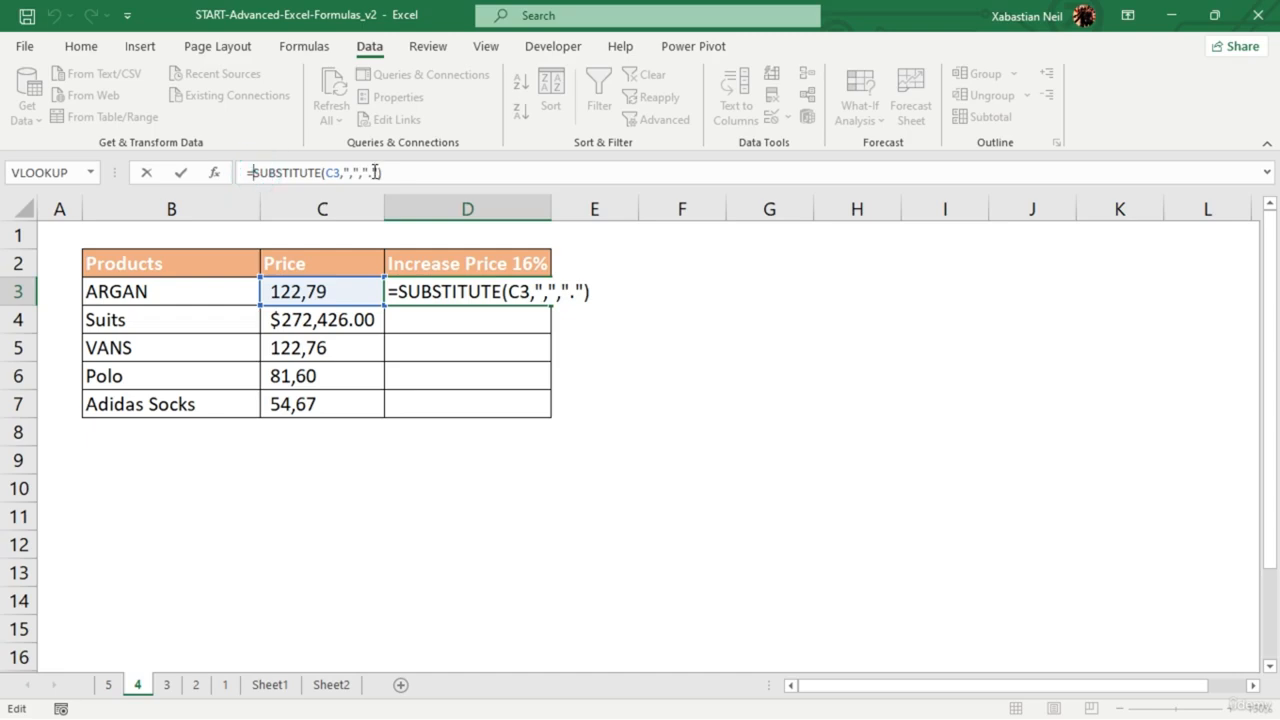
pyautogui.write('VALUE(')
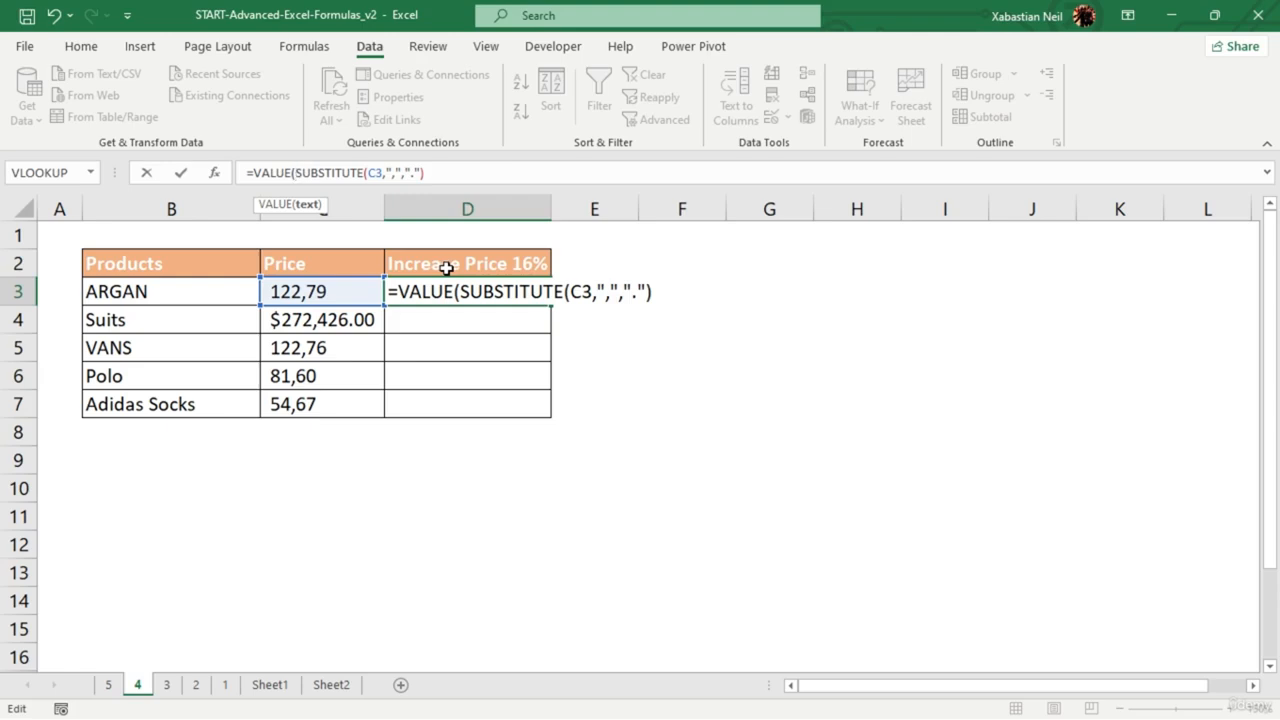
pyautogui.click(451, 172)
pyautogui.write('*1.1')
pyautogui.press('Return')
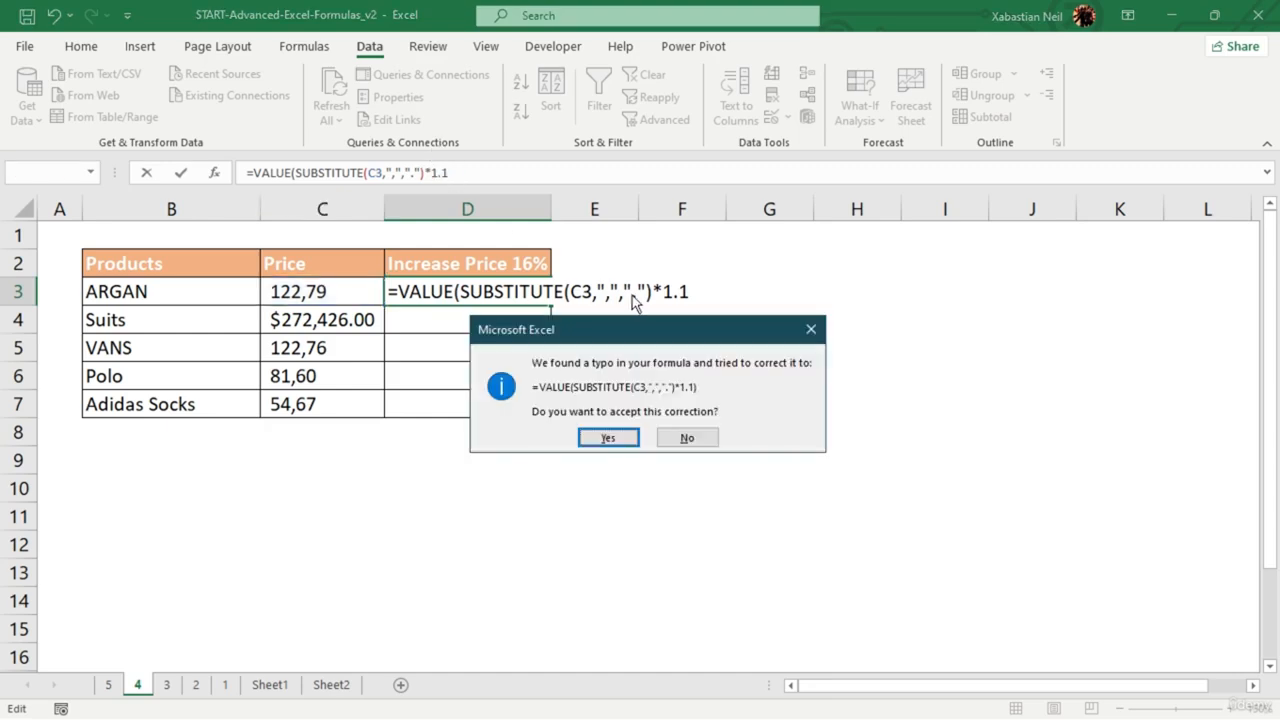
pyautogui.click(628, 439)
# - Change the multiplier in ARGAN's Increase Price 16% formula in D3 to 1.6
pyautogui.click(514, 291)
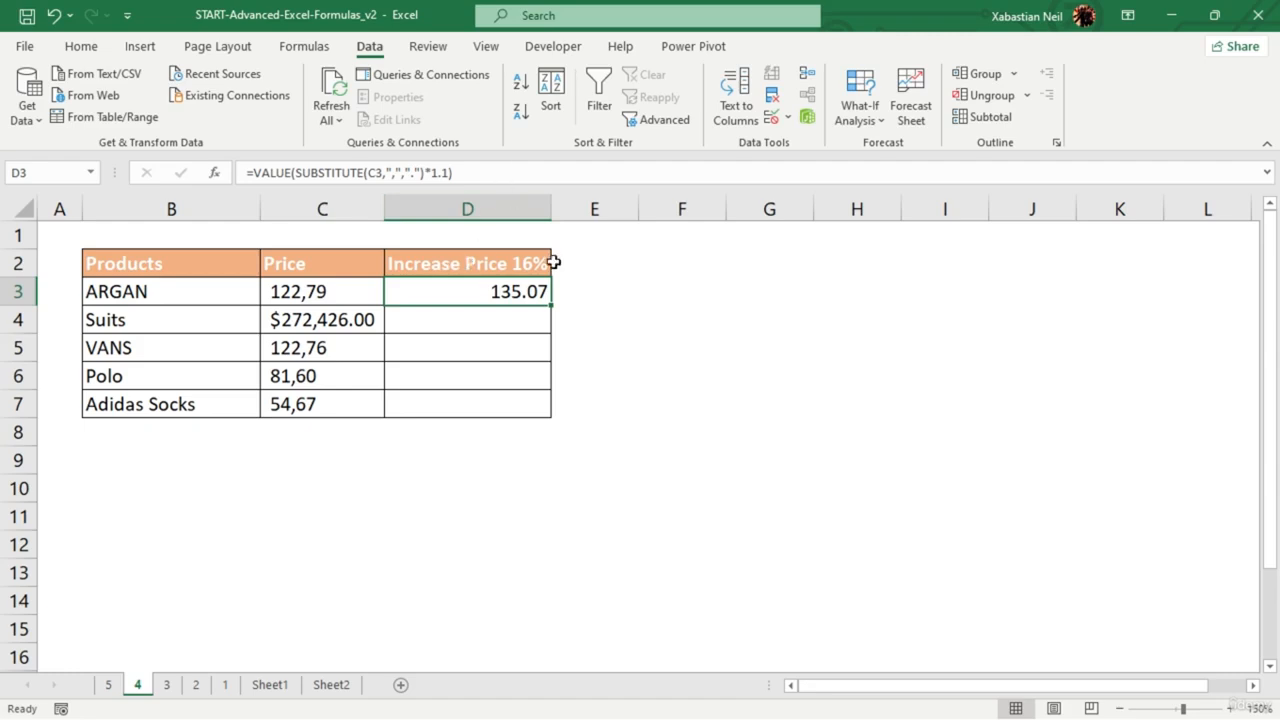
pyautogui.click(443, 172)
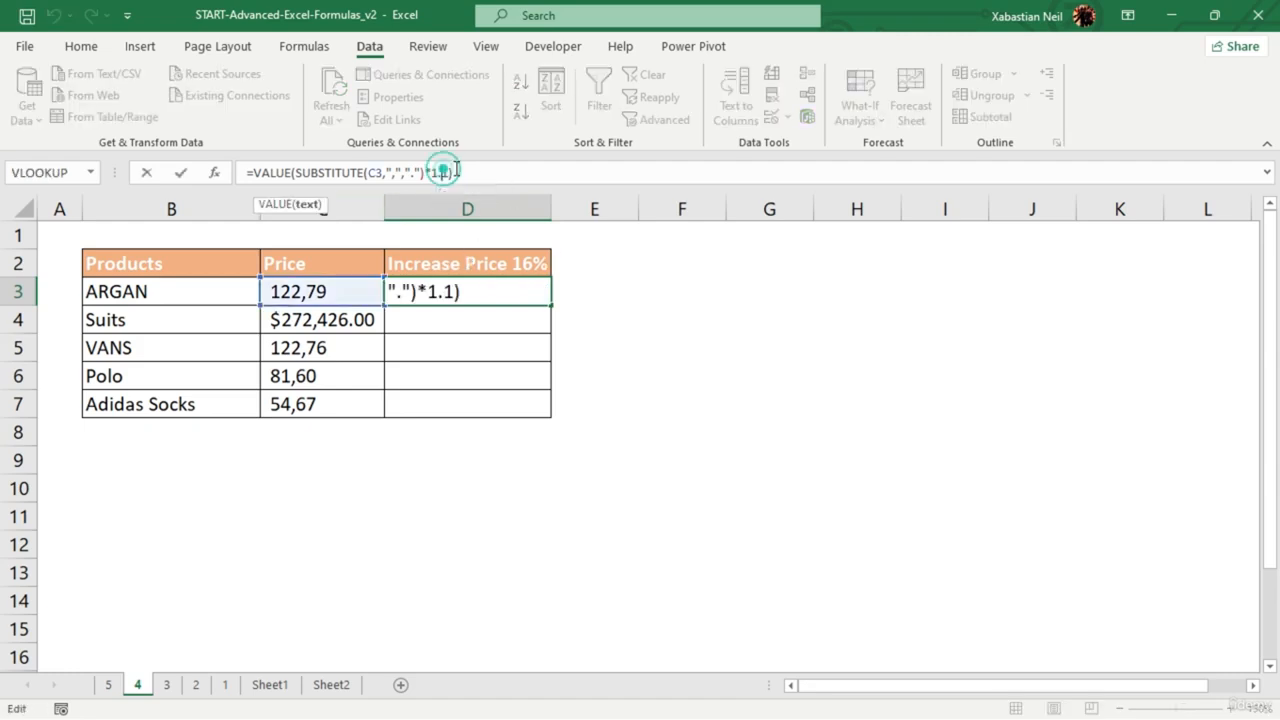
pyautogui.press('BackSpace')
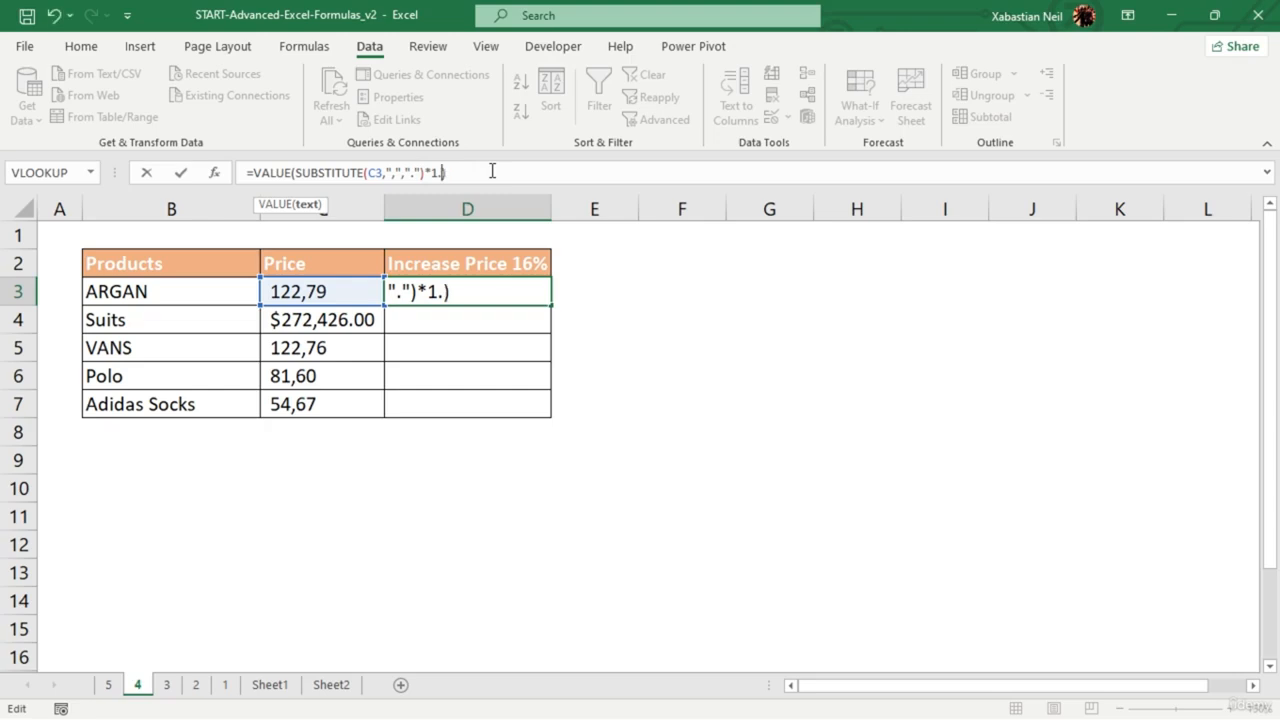
pyautogui.write('6')
pyautogui.press('Return')
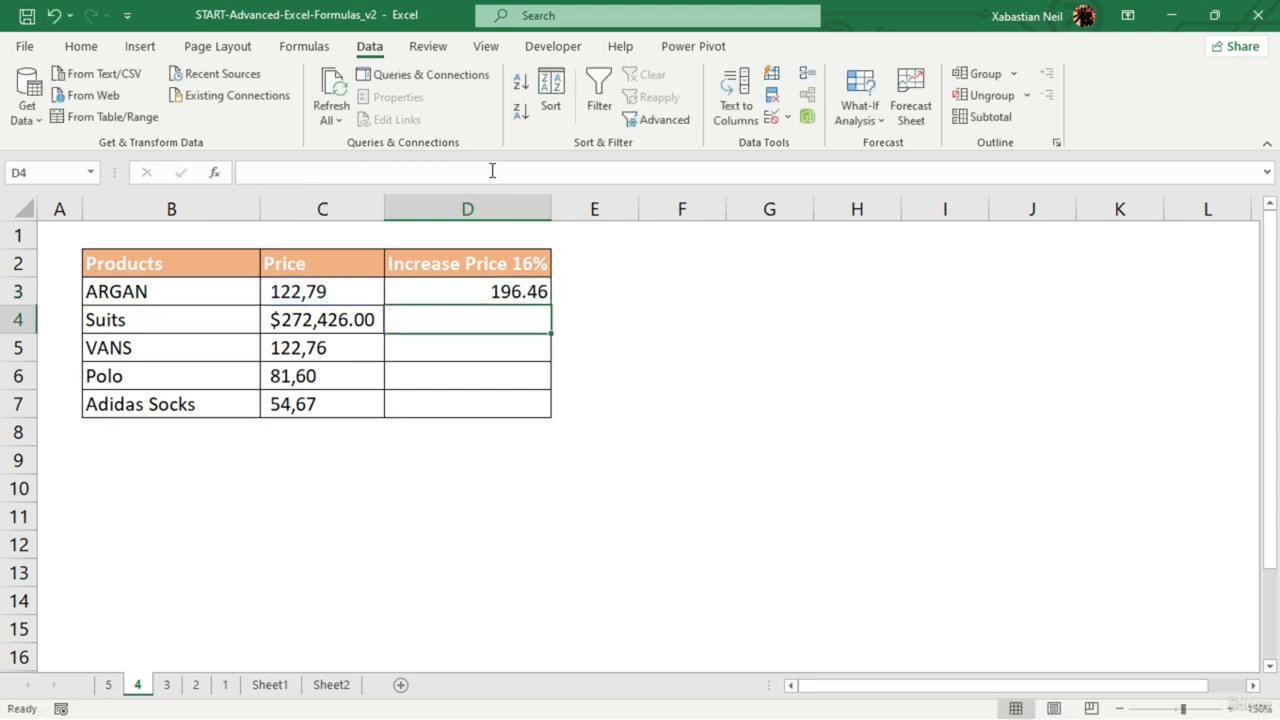
# - Fill the D3 price increase formula down to Adidas Socks in D7
pyautogui.click(508, 297)
pyautogui.click(518, 298)
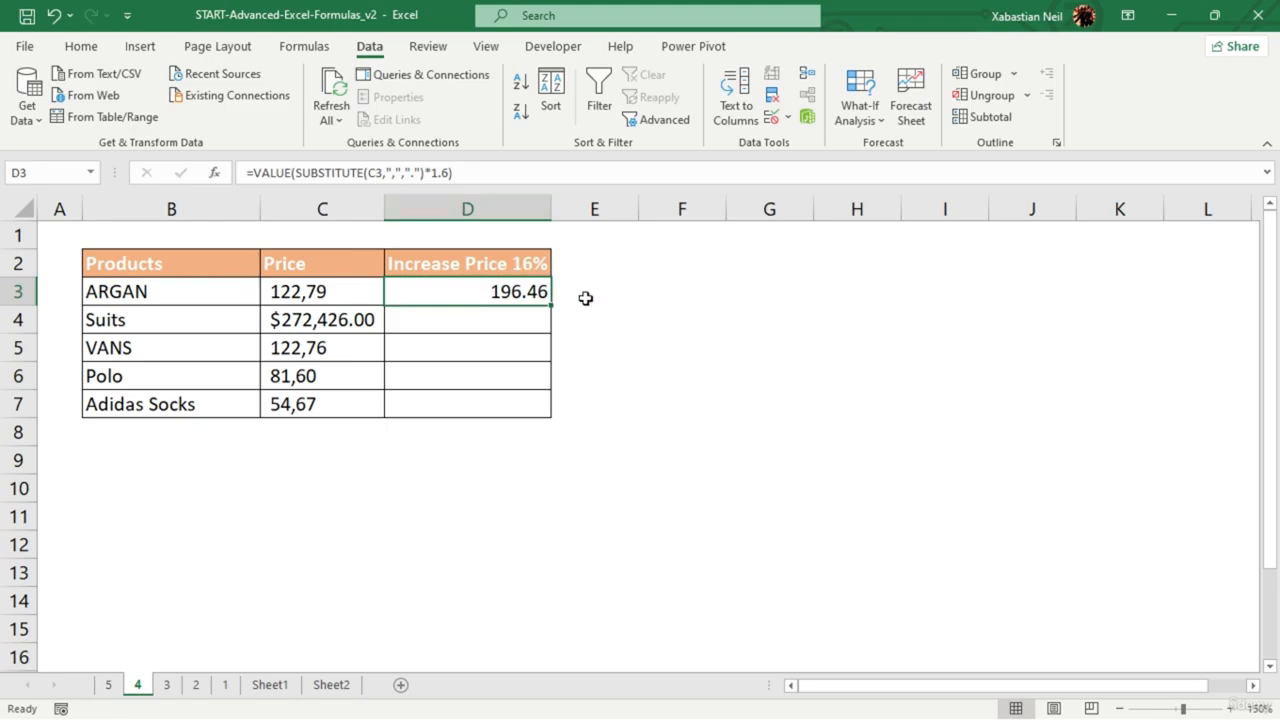
pyautogui.doubleClick(548, 302)
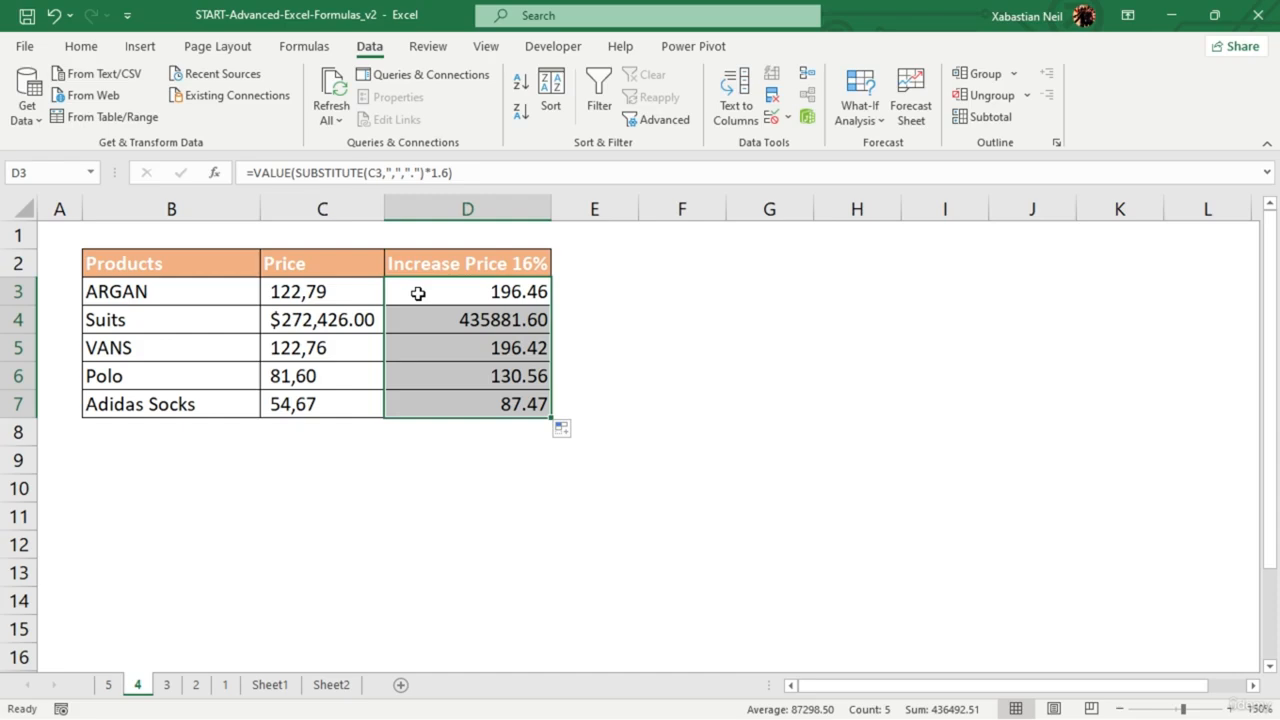
# - Go to sheet 3 and enter =MONTH(C3) in C2 above the Jan-23 header of the Sale Commissions table
pyautogui.click(163, 686)
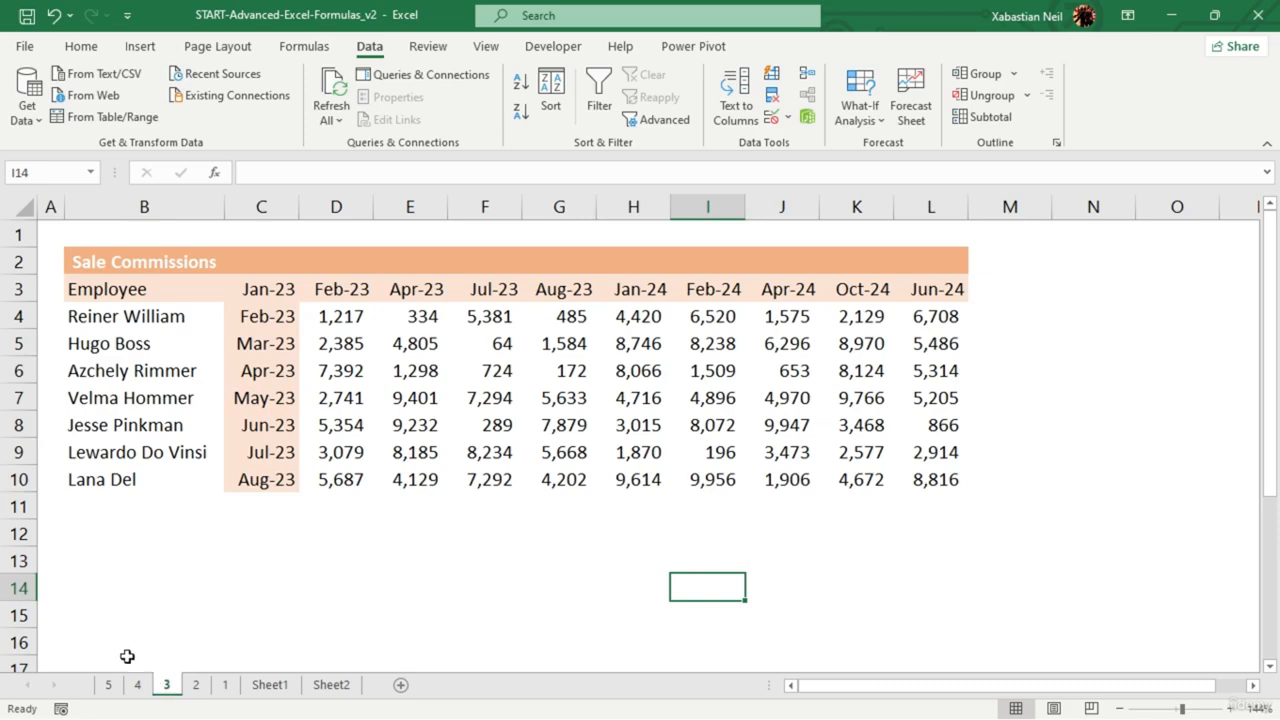
pyautogui.moveTo(298, 259); pyautogui.dragTo(940, 256)
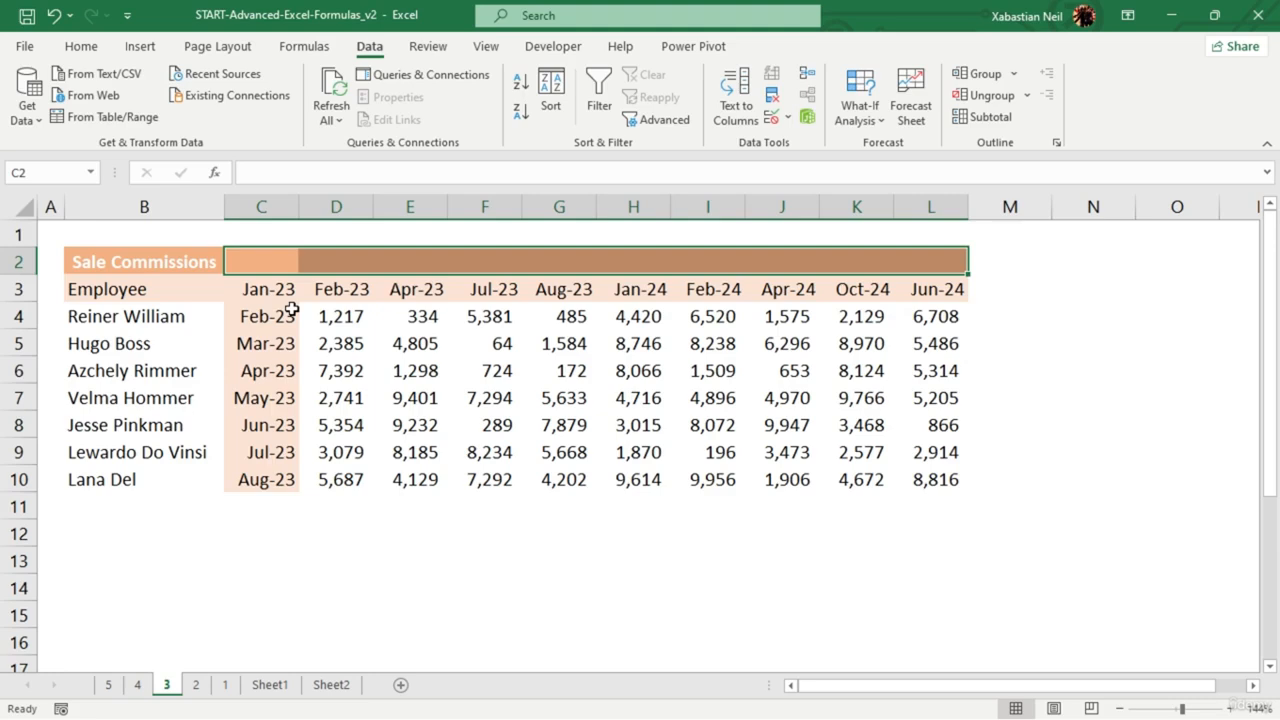
pyautogui.click(268, 258)
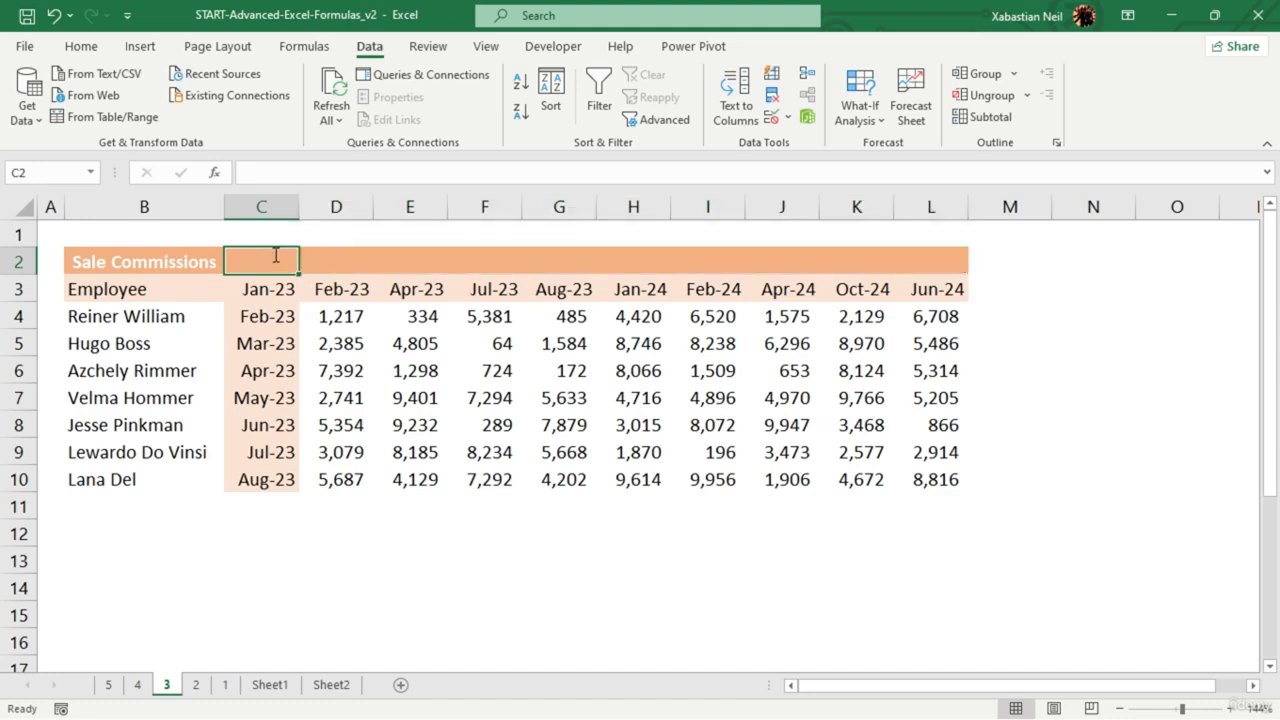
pyautogui.write('=MONTH(')
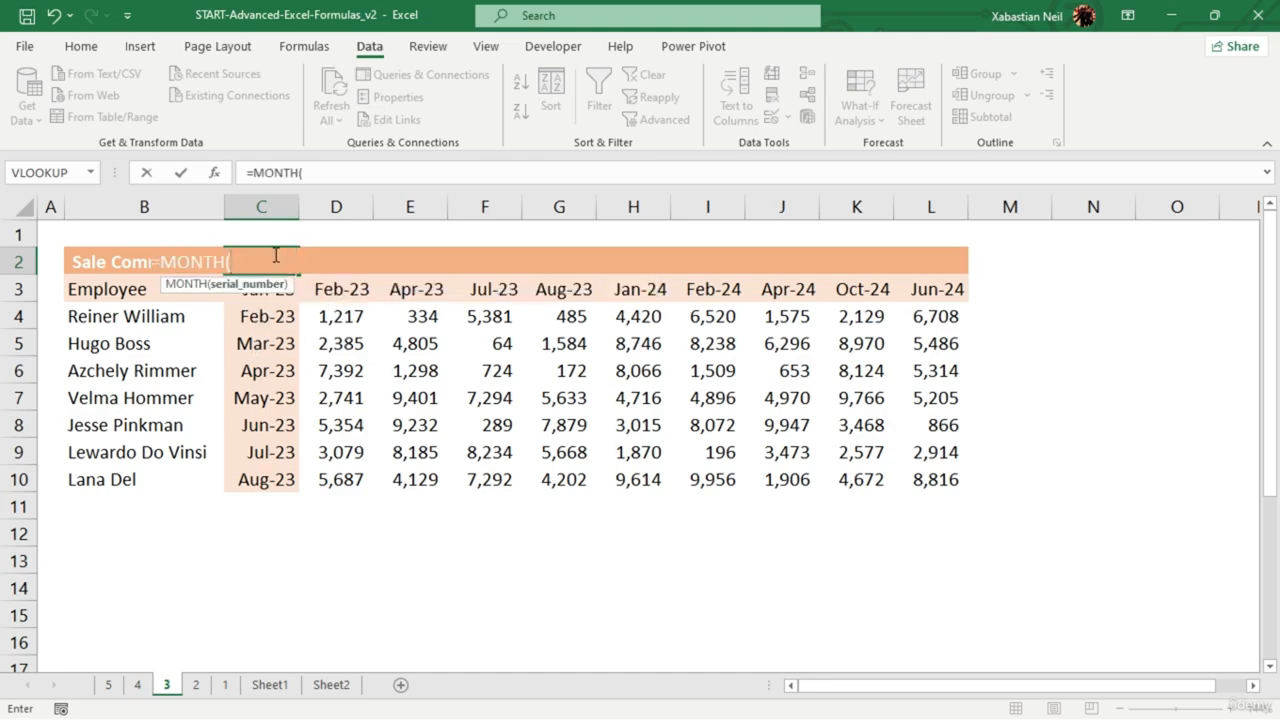
pyautogui.click(279, 290)
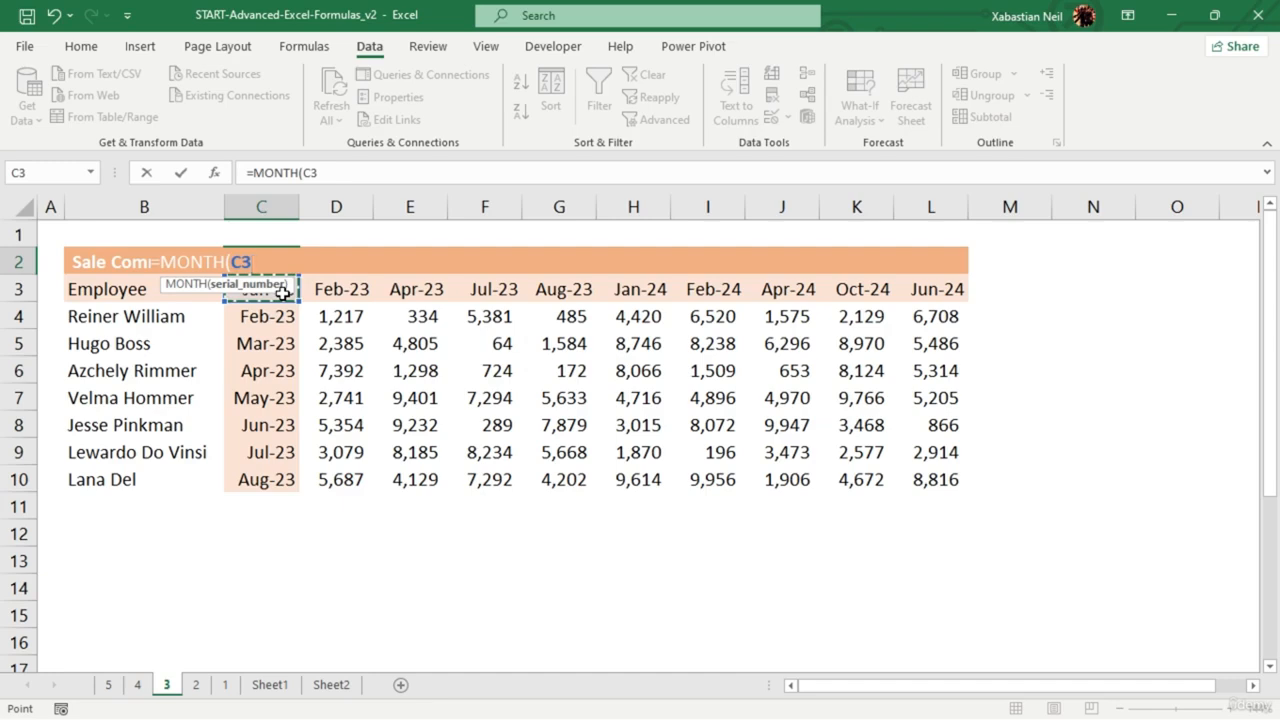
pyautogui.write(')')
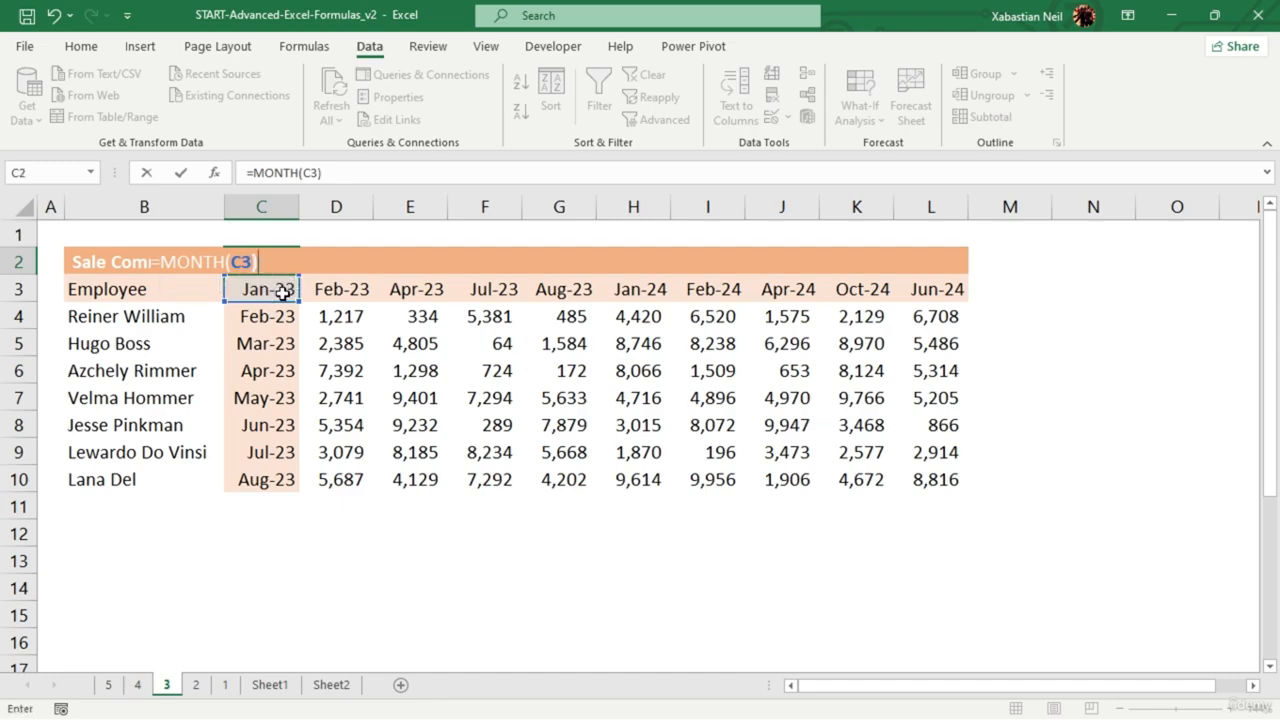
pyautogui.press('Return')
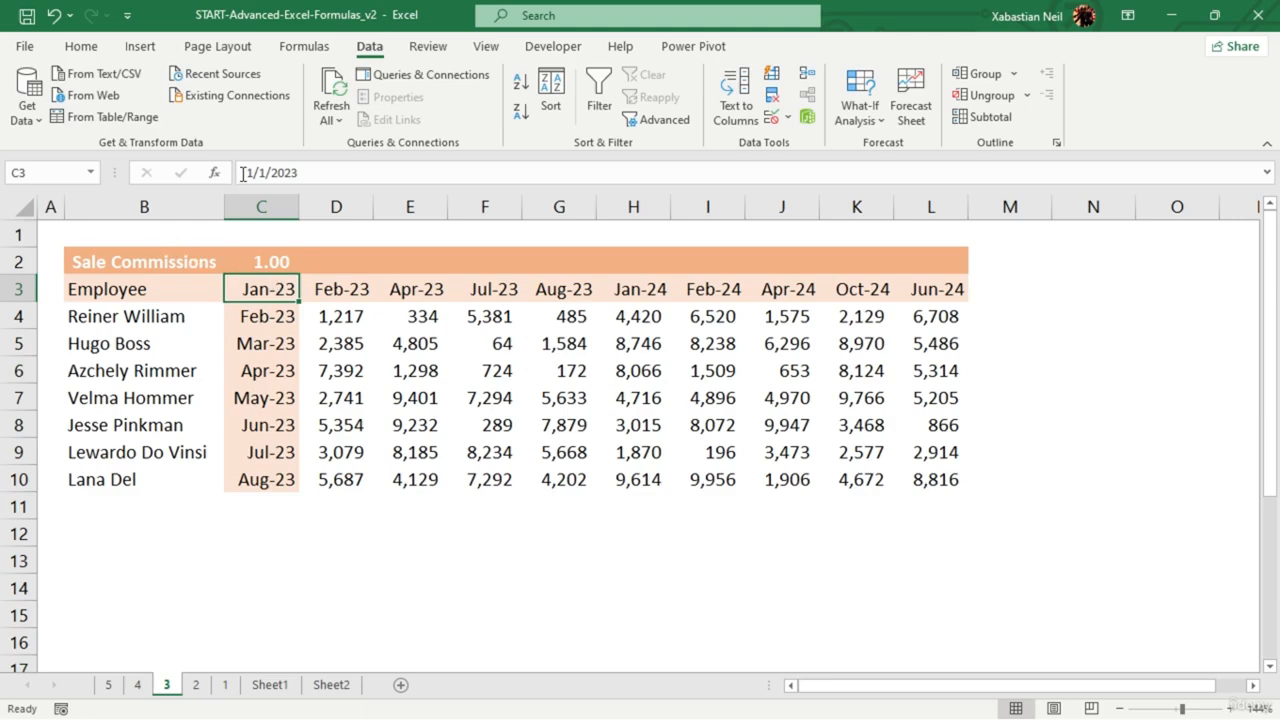
# - Wrap the MONTH formula in C2 in ROUNDUP with 0 as its number of digits
pyautogui.click(273, 261)
pyautogui.doubleClick(273, 261)
pyautogui.click(253, 172)
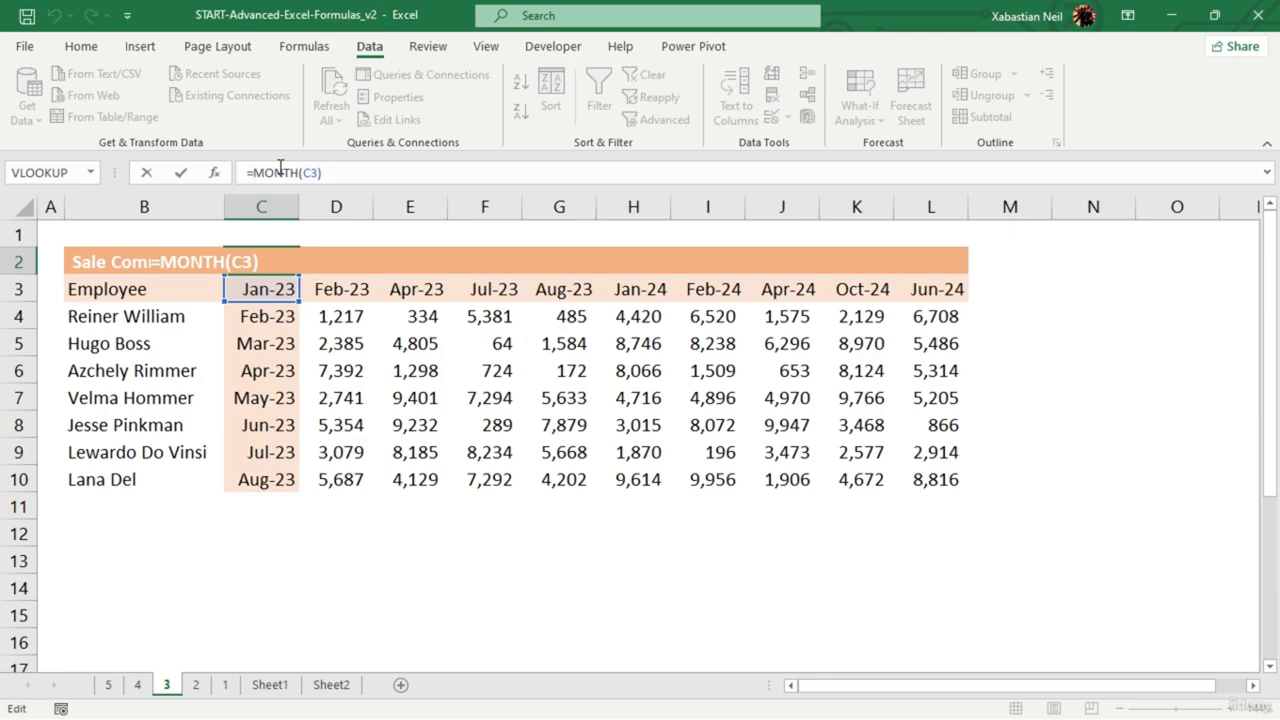
pyautogui.write('ROUNDUP(')
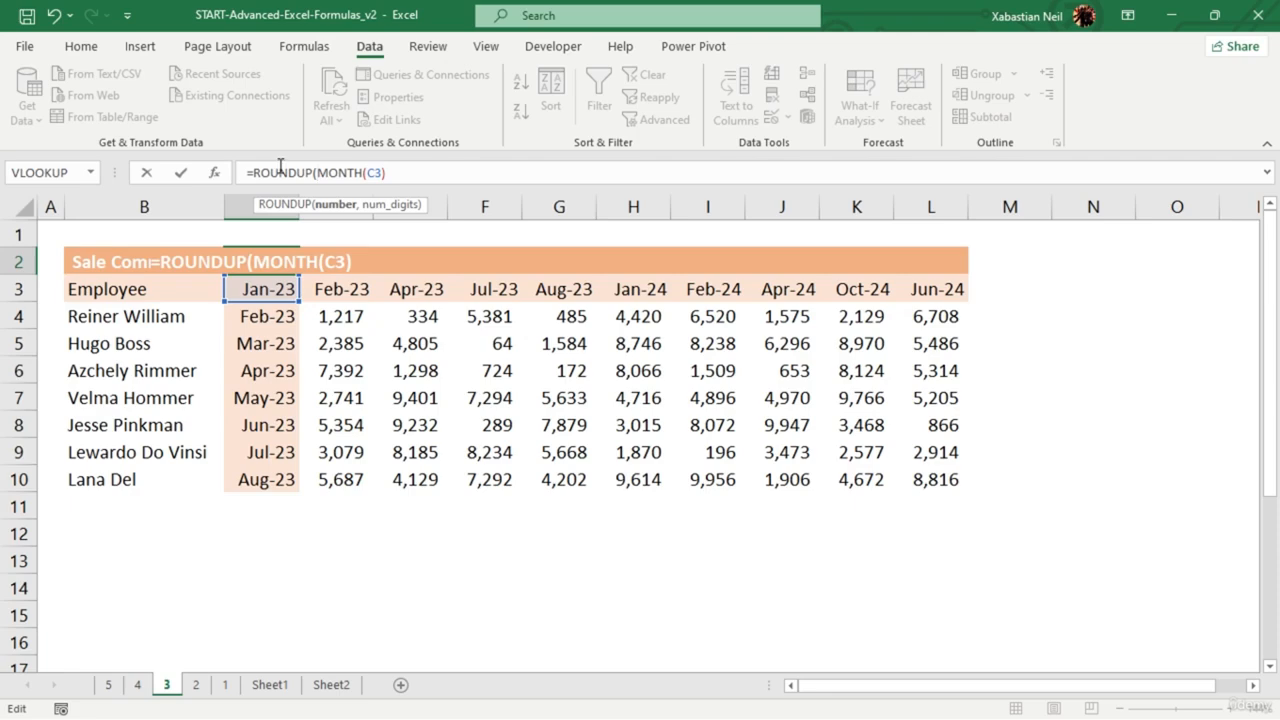
pyautogui.click(395, 172)
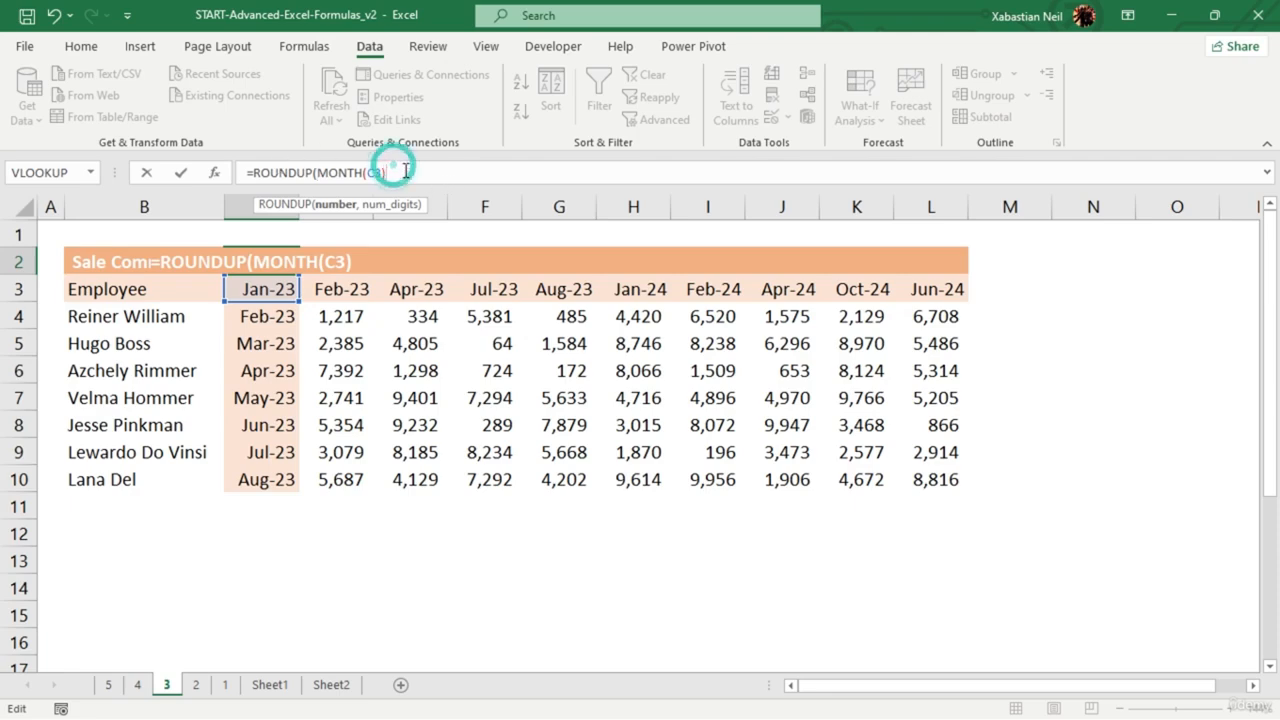
pyautogui.write(',')
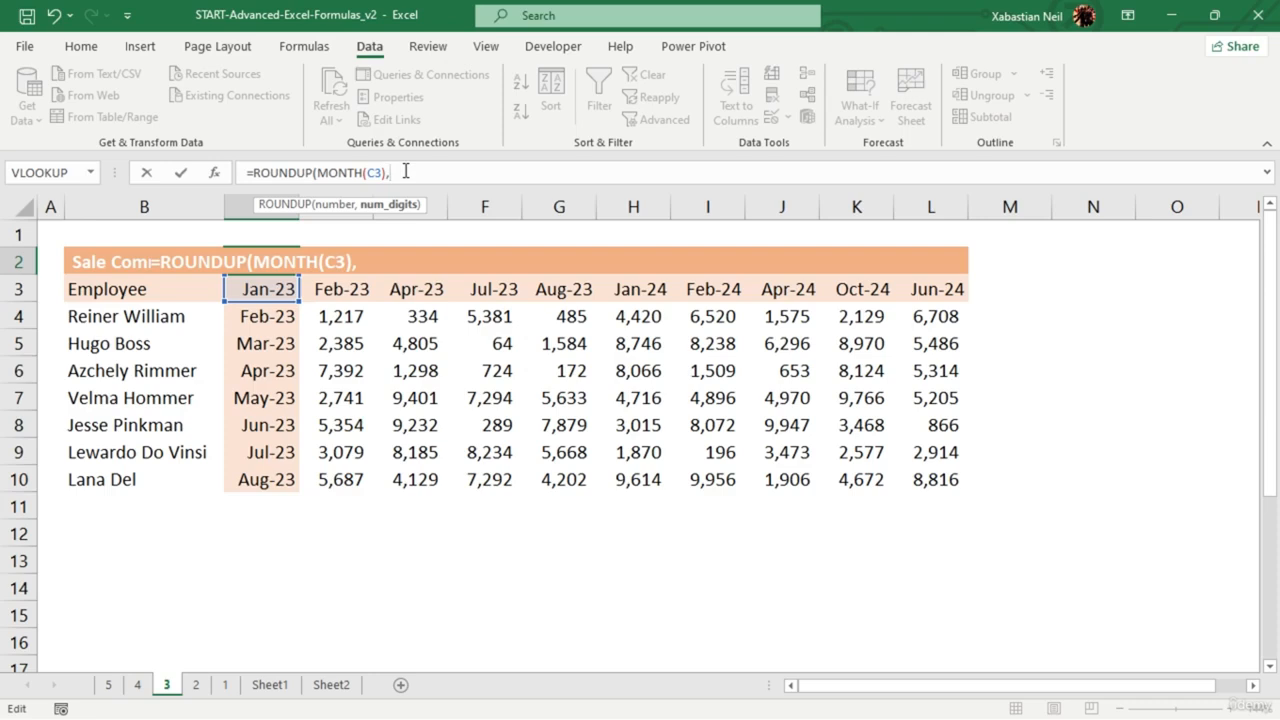
pyautogui.write('09')
pyautogui.press('BackSpace')
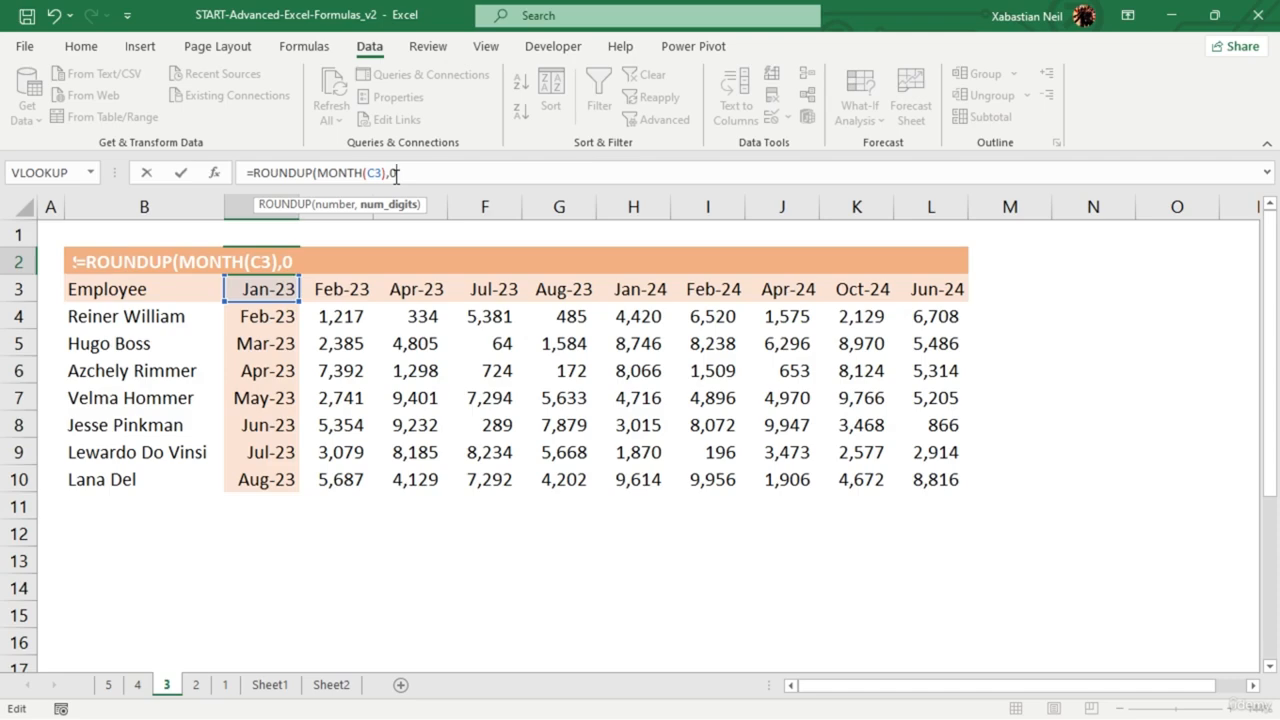
# - Divide the month by 3 inside the rounding and commit C2 as =ROUNDUP(MONTH(C3)/3,0)
pyautogui.click(388, 173)
pyautogui.write('/')
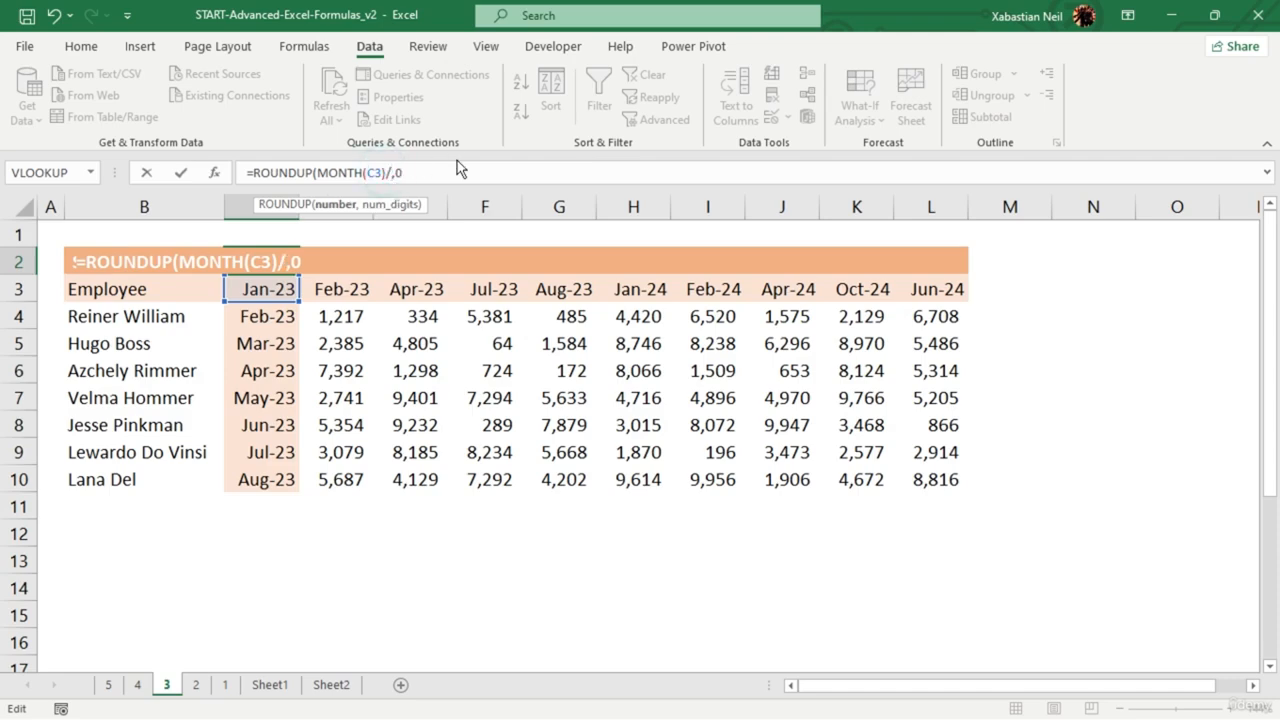
pyautogui.write('3')
pyautogui.click(433, 170)
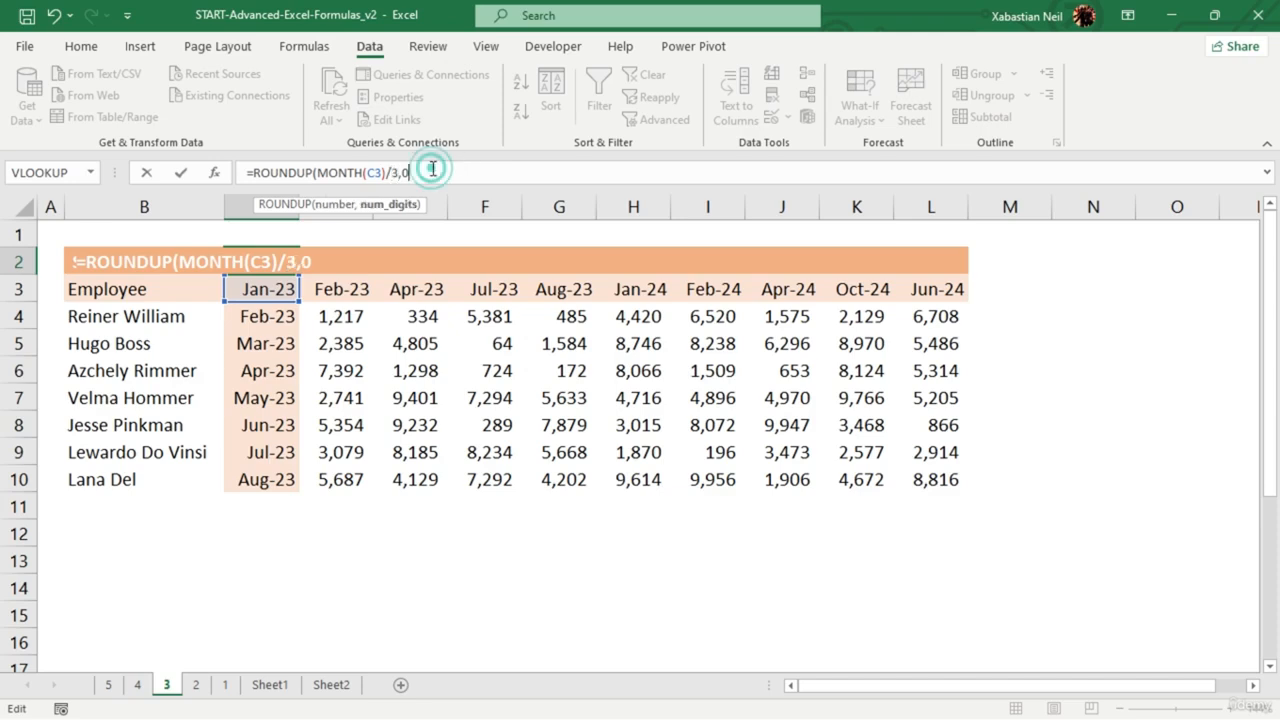
pyautogui.write(')')
pyautogui.press('Return')
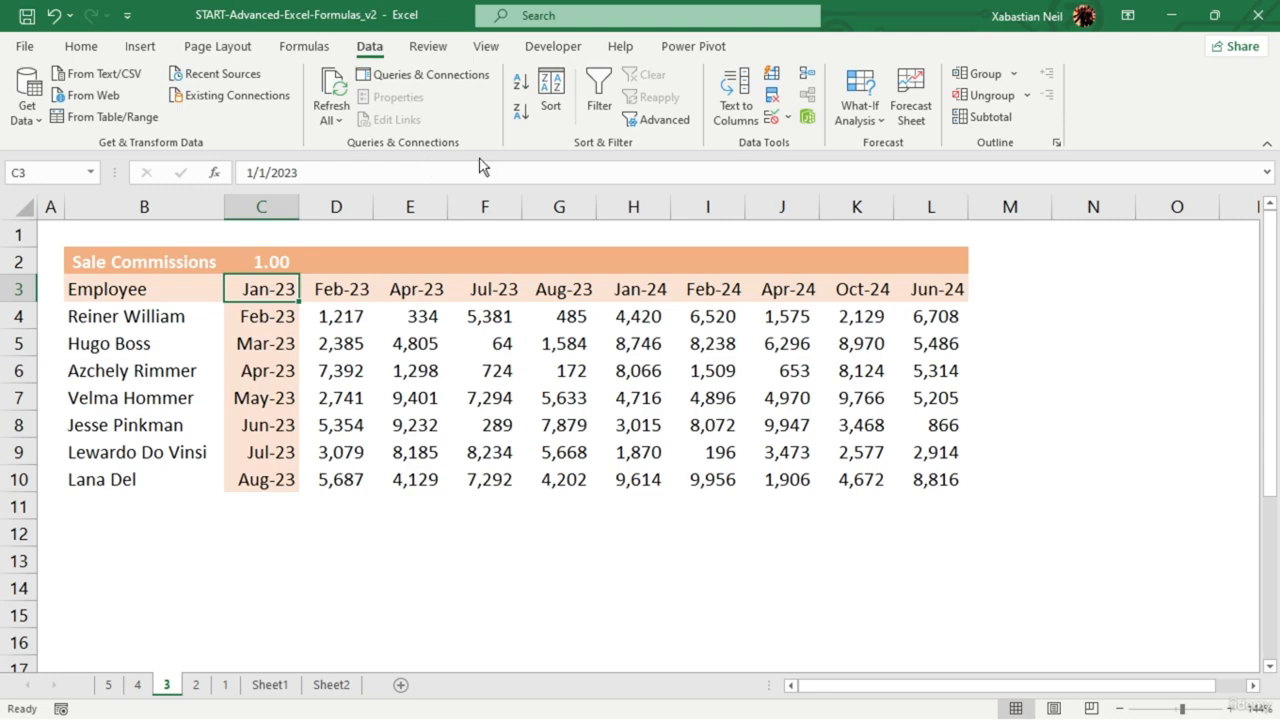
# - Fill the ROUNDUP quarter formula from C2 across the Sale Commissions row to L2
pyautogui.click(275, 262)
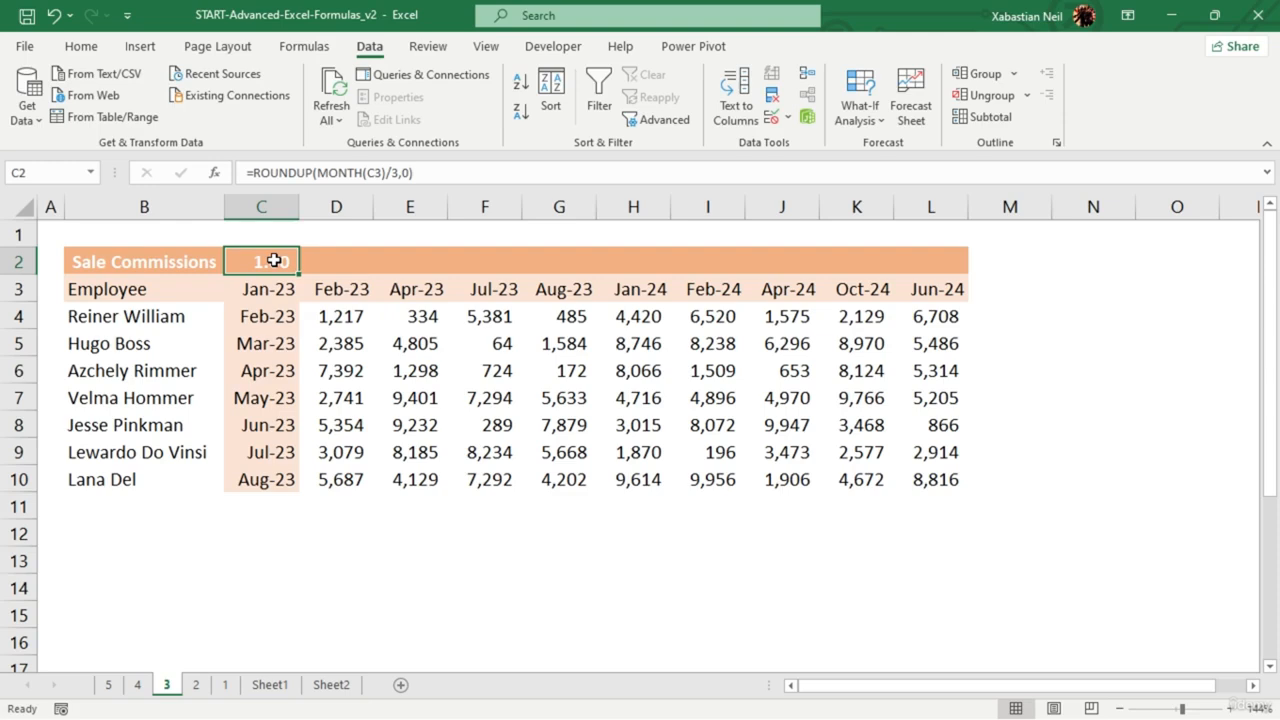
pyautogui.hotkey('shift', 'Right')
pyautogui.hotkey('shift', 'Right')
pyautogui.hotkey('shift', 'Right')
pyautogui.hotkey('shift', 'Right')
pyautogui.hotkey('shift', 'Right')
pyautogui.hotkey('shift', 'Right')
pyautogui.hotkey('shift', 'Right')
pyautogui.hotkey('shift', 'Right')
pyautogui.hotkey('shift', 'Right')
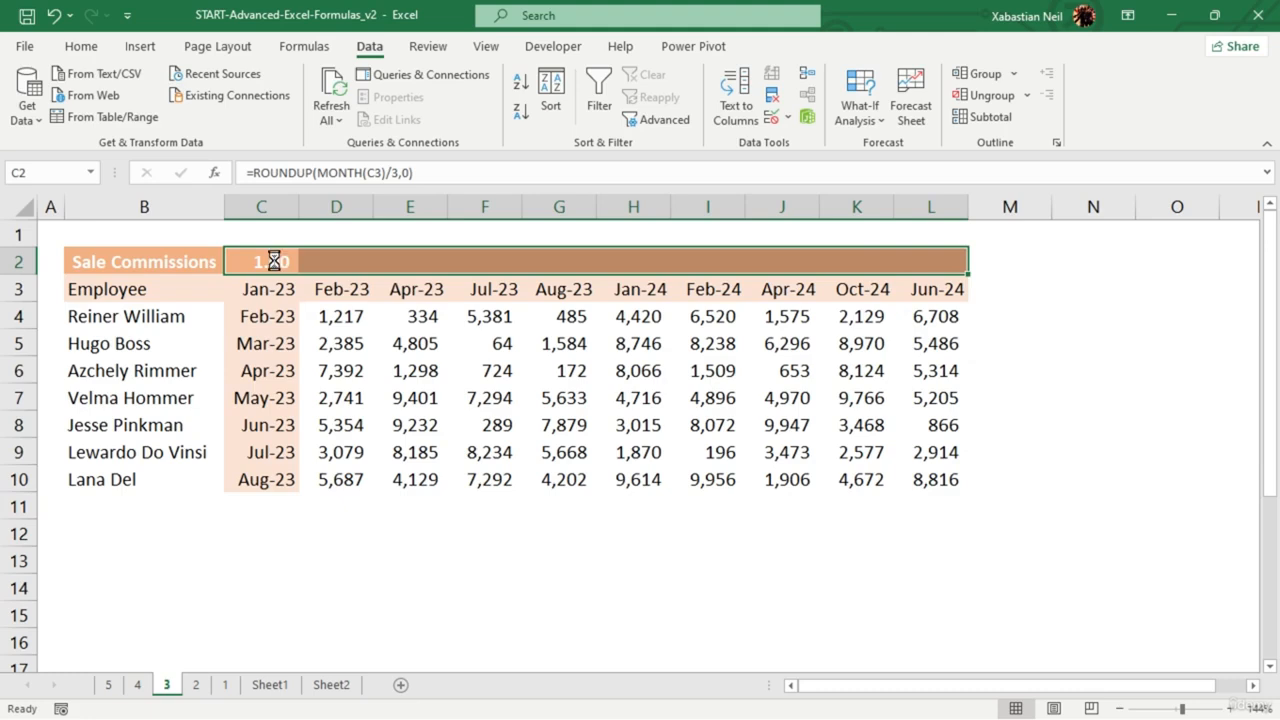
pyautogui.hotkey('ctrl', 'r')
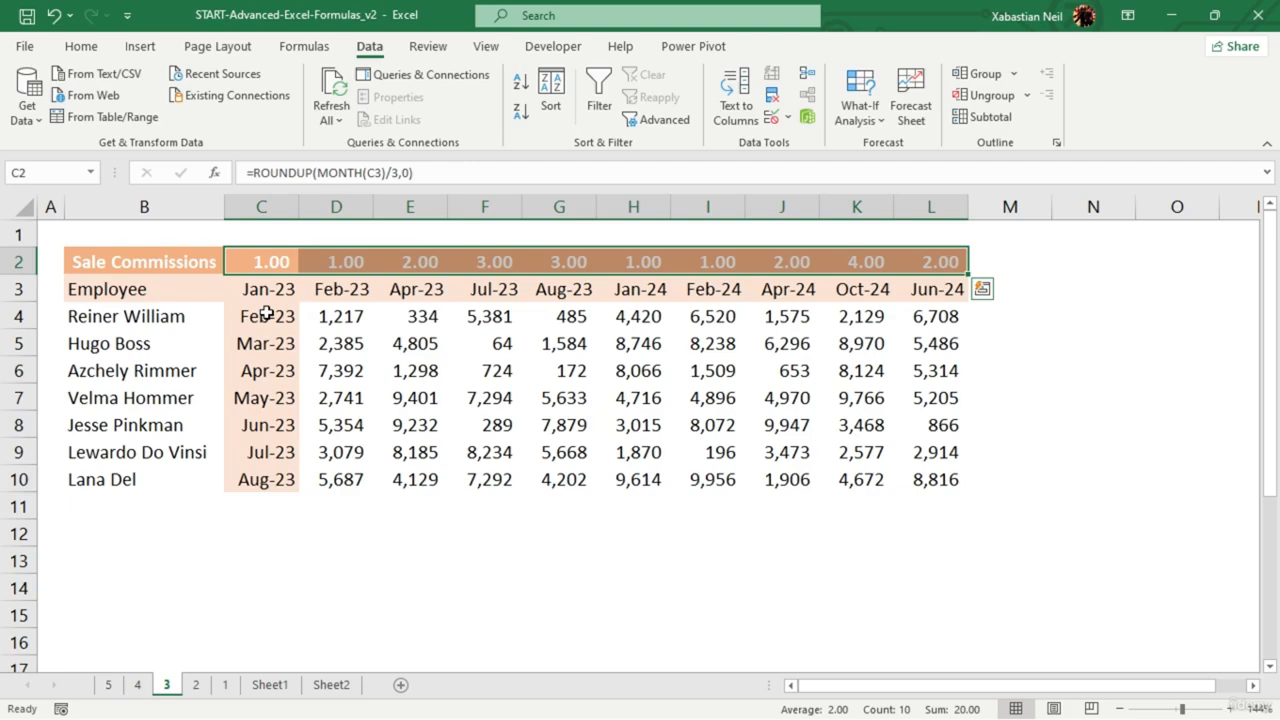
# - Prefix the C2 quarter formula with the letter R, making it ="R"&ROUNDUP(MONTH(C3)/3,0)
pyautogui.click(257, 175)
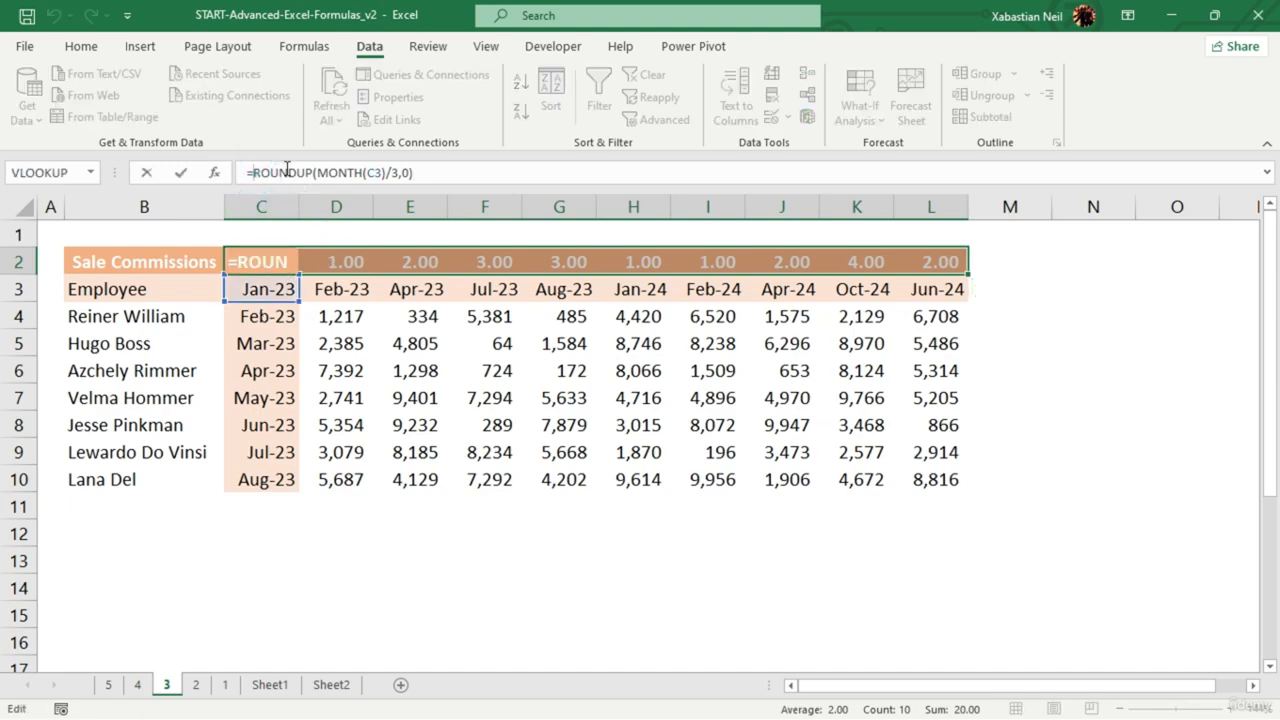
pyautogui.write('"')
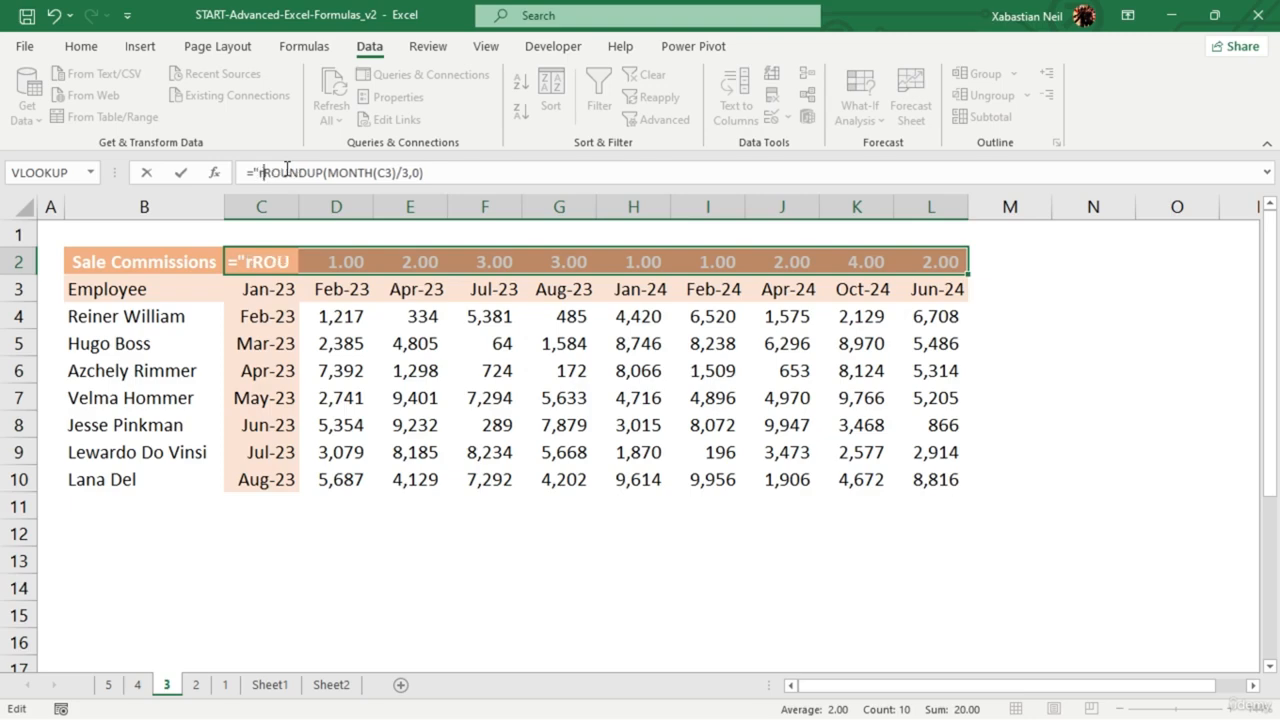
pyautogui.write('R')
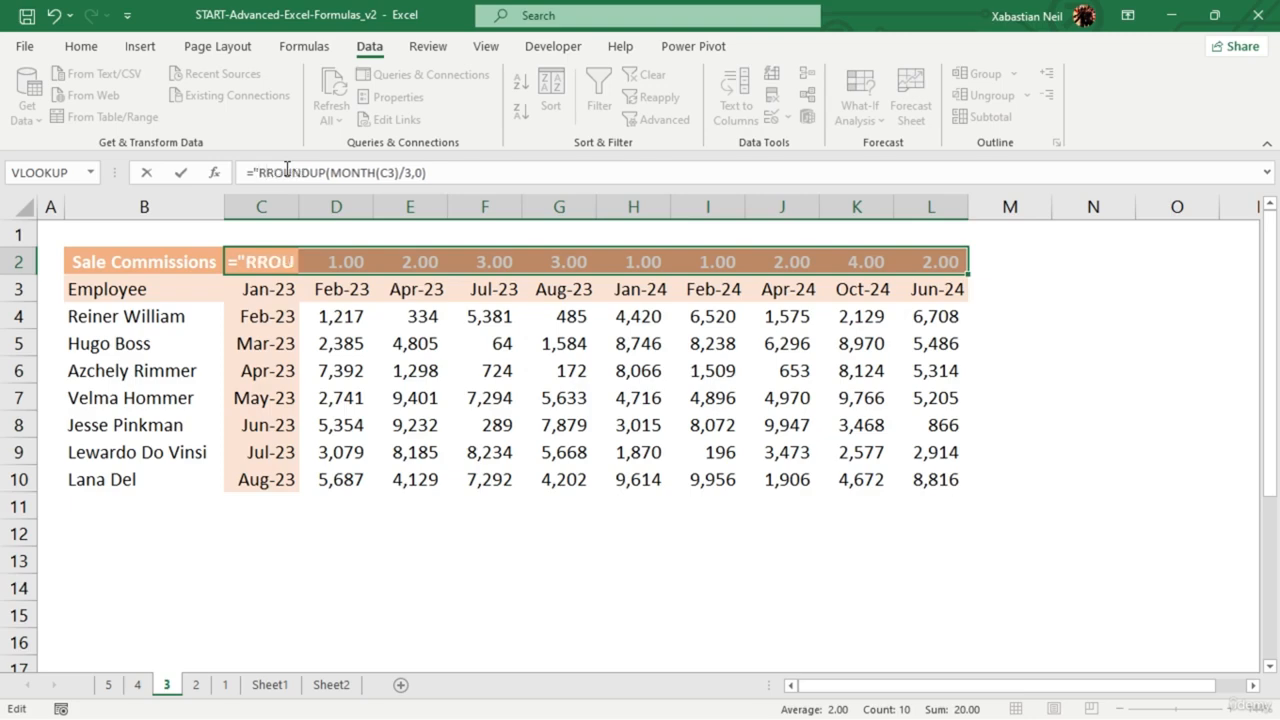
pyautogui.write('"')
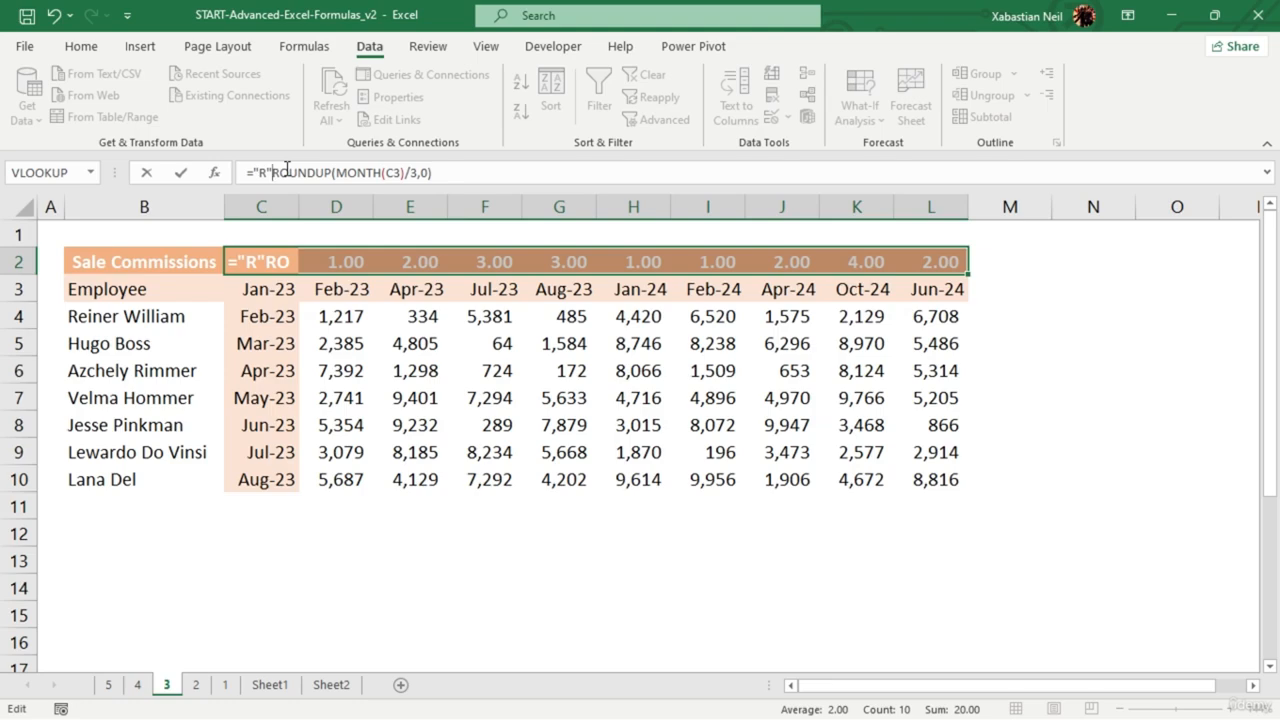
pyautogui.write('&')
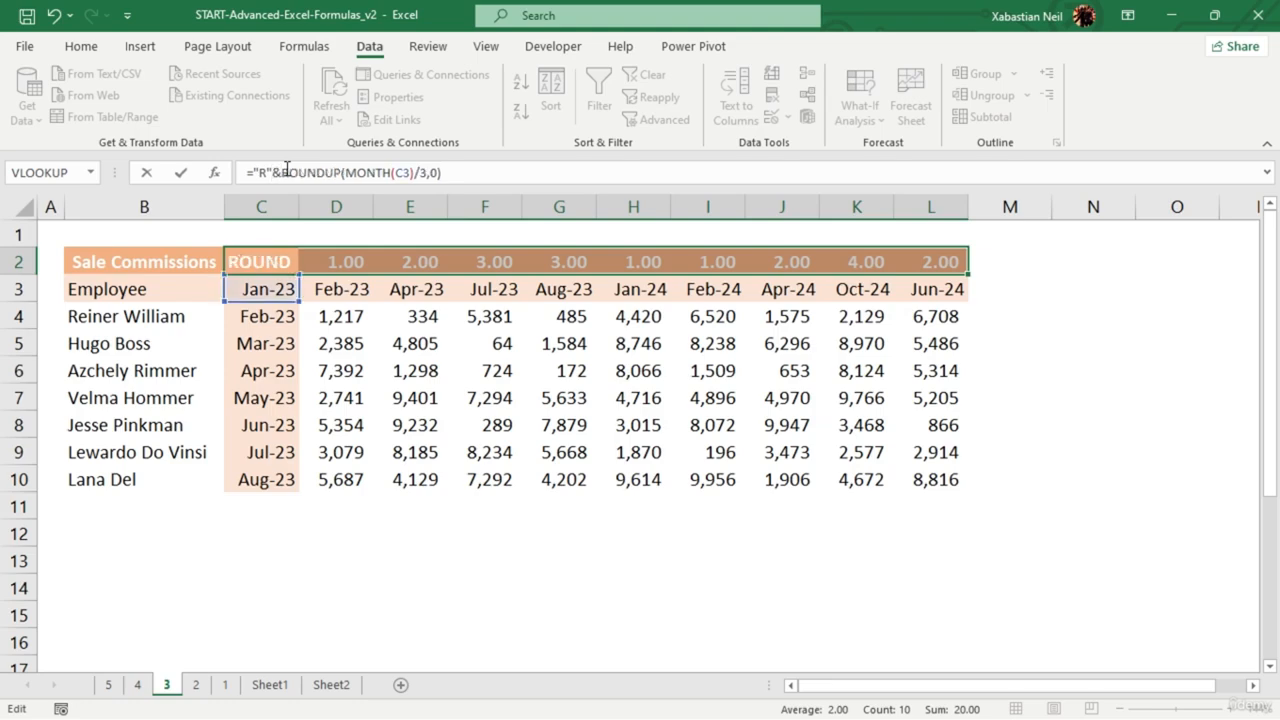
pyautogui.press('Return')
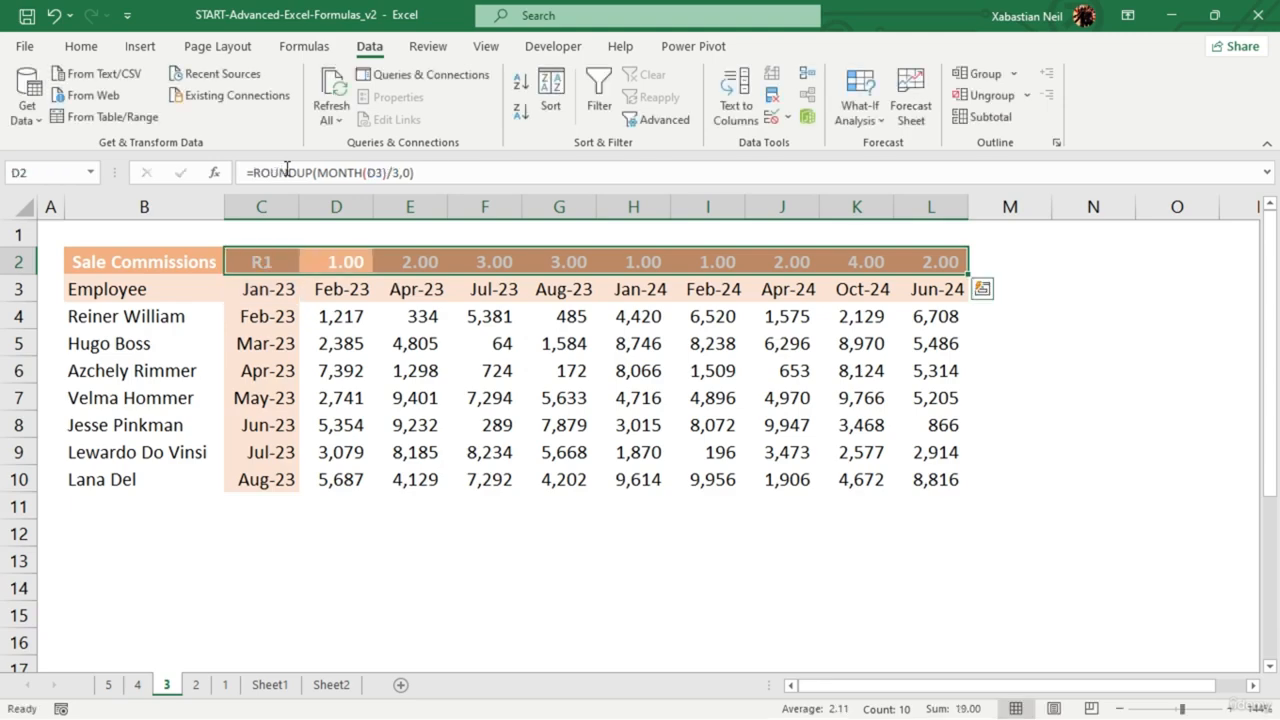
# - Copy the R-prefixed quarter formula from C2 across to L2 above the Jun-24 column
pyautogui.click(279, 257)
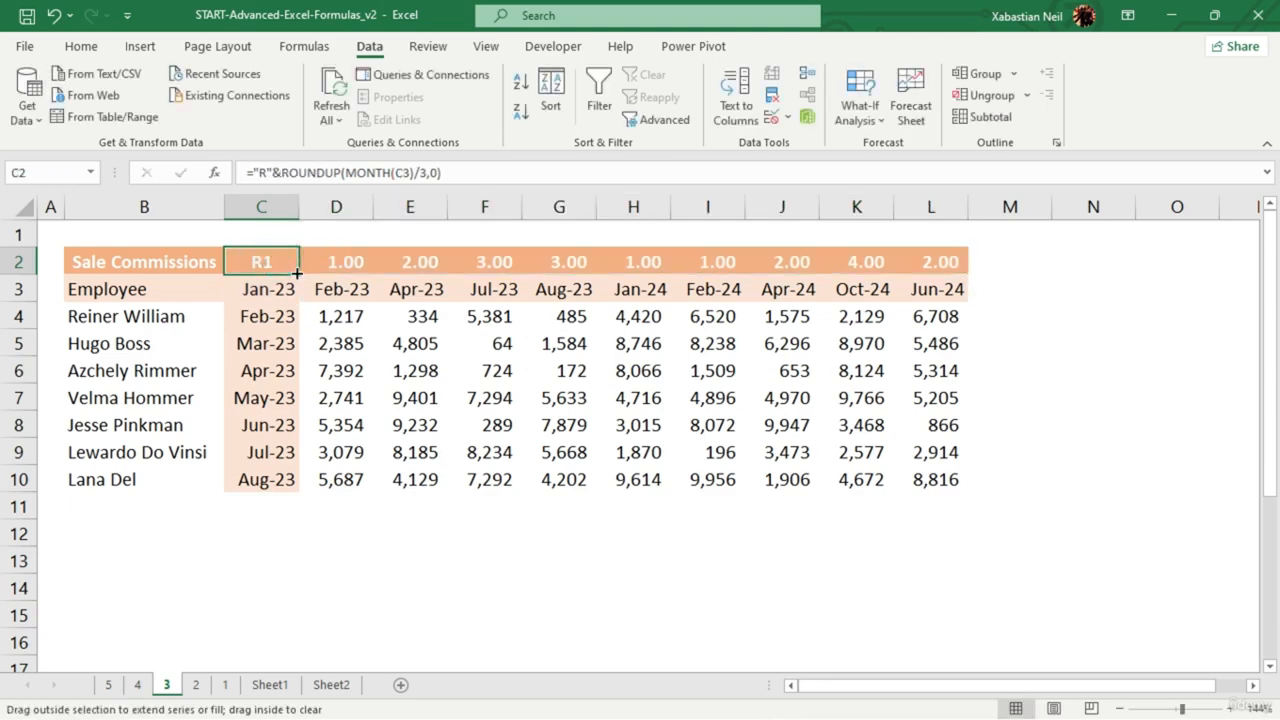
pyautogui.moveTo(297, 272); pyautogui.dragTo(944, 258)
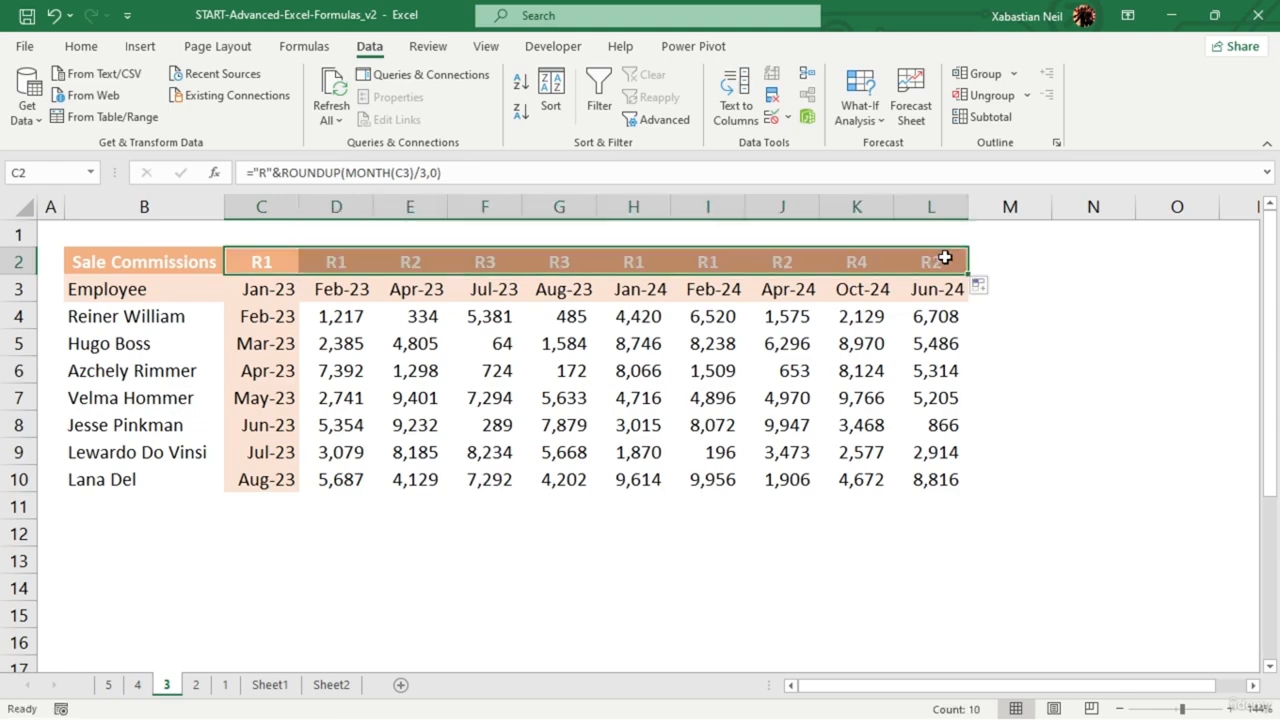
pyautogui.click(455, 452)
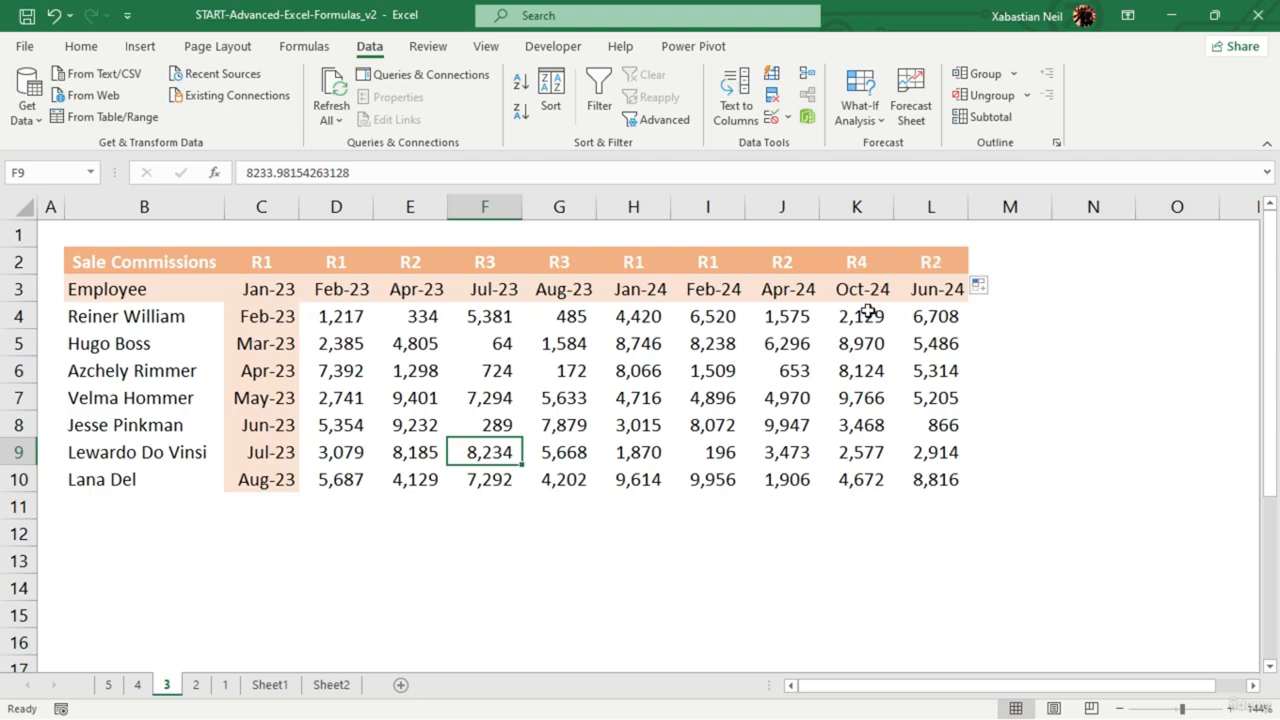
# - Append a hyphen and the year to the C2 quarter formula, making it ="R"&ROUNDUP(MONTH(C3)/3,0)&"-"&YEAR(C3)
pyautogui.click(282, 259)
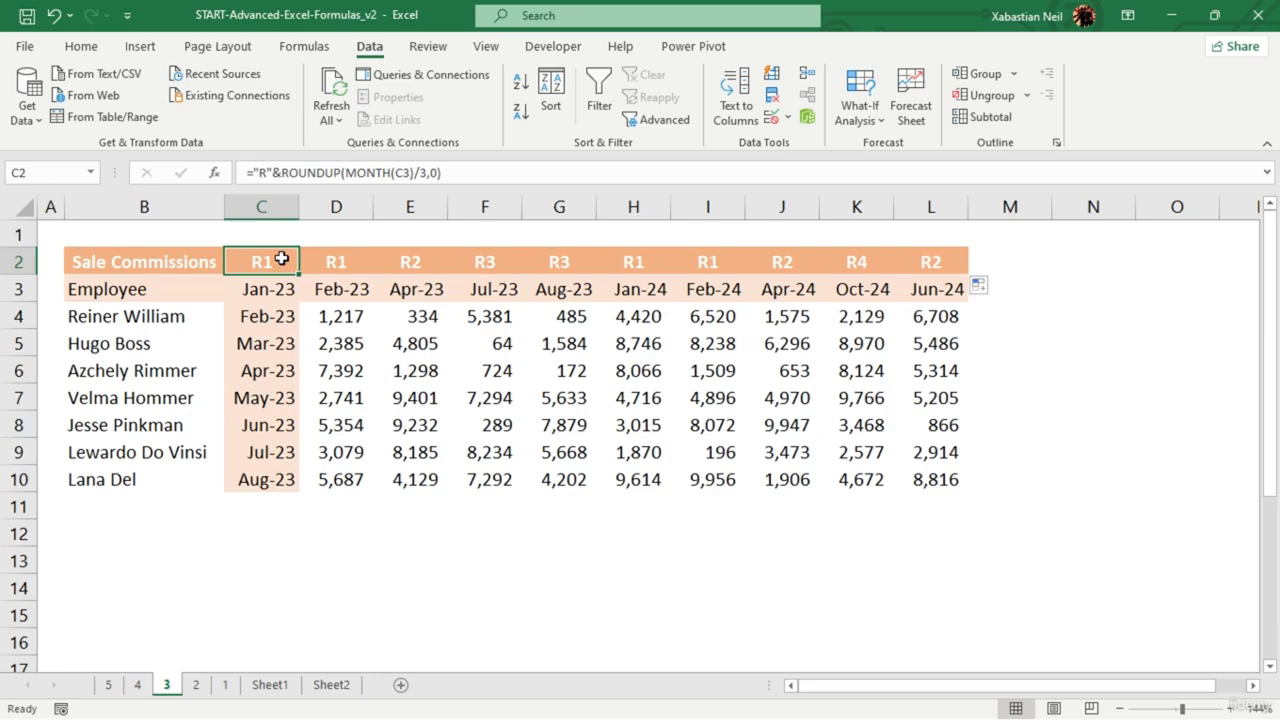
pyautogui.click(480, 168)
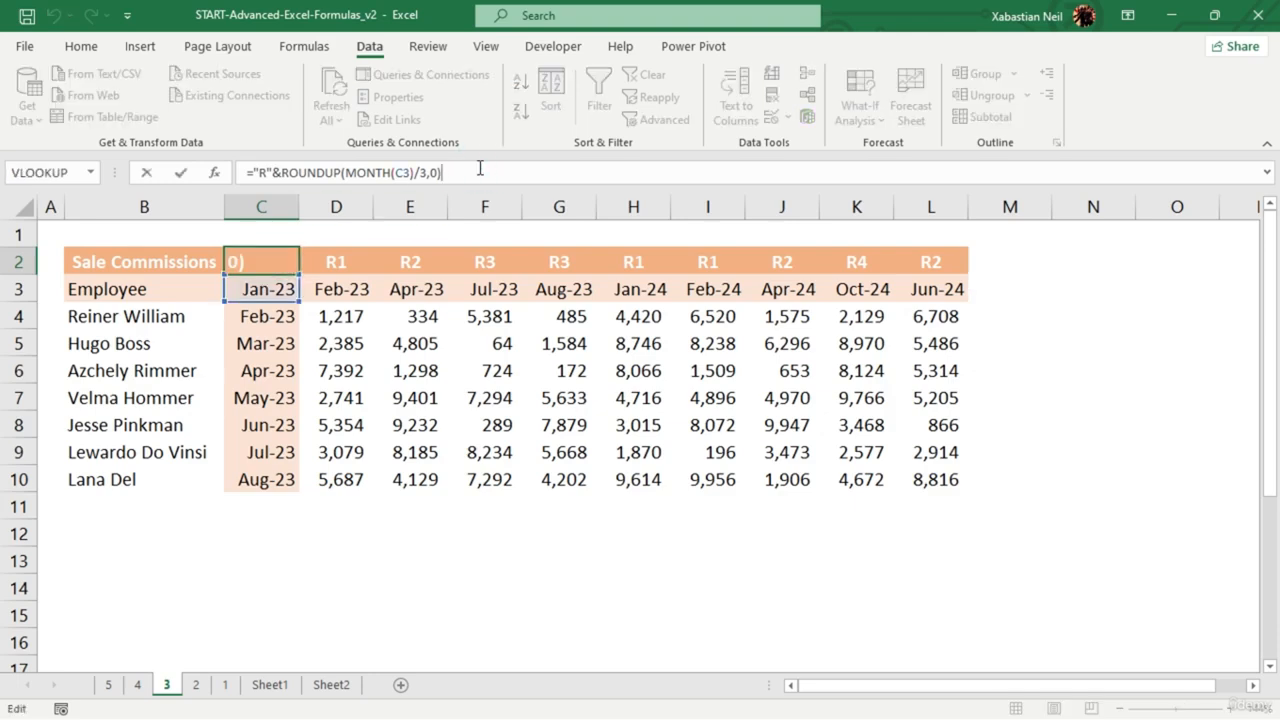
pyautogui.write('&"-"&Ye')
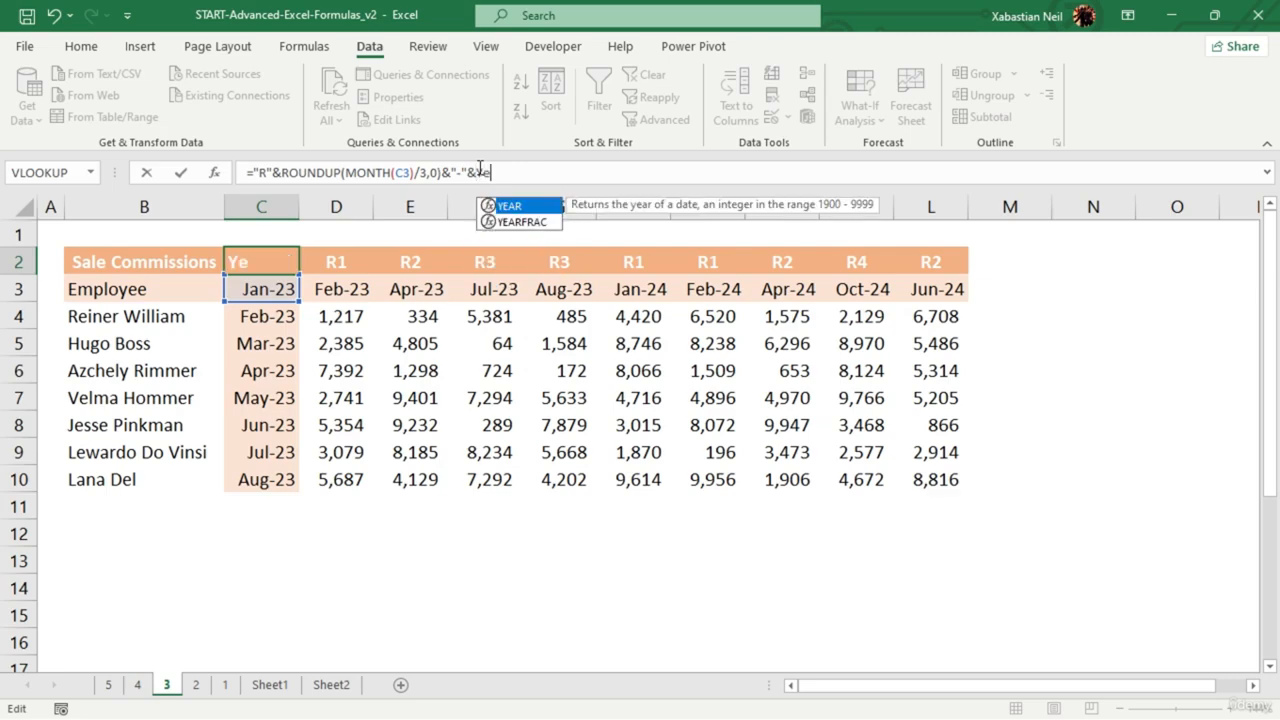
pyautogui.press('Tab')
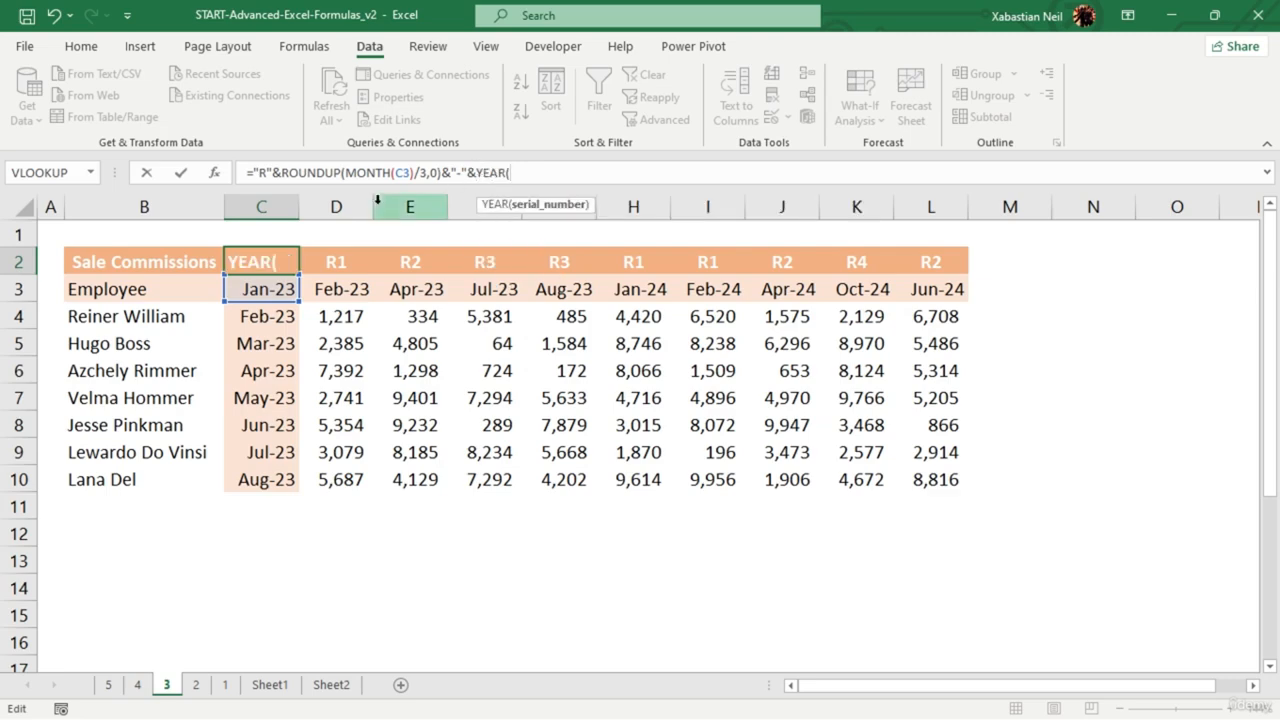
pyautogui.click(267, 289)
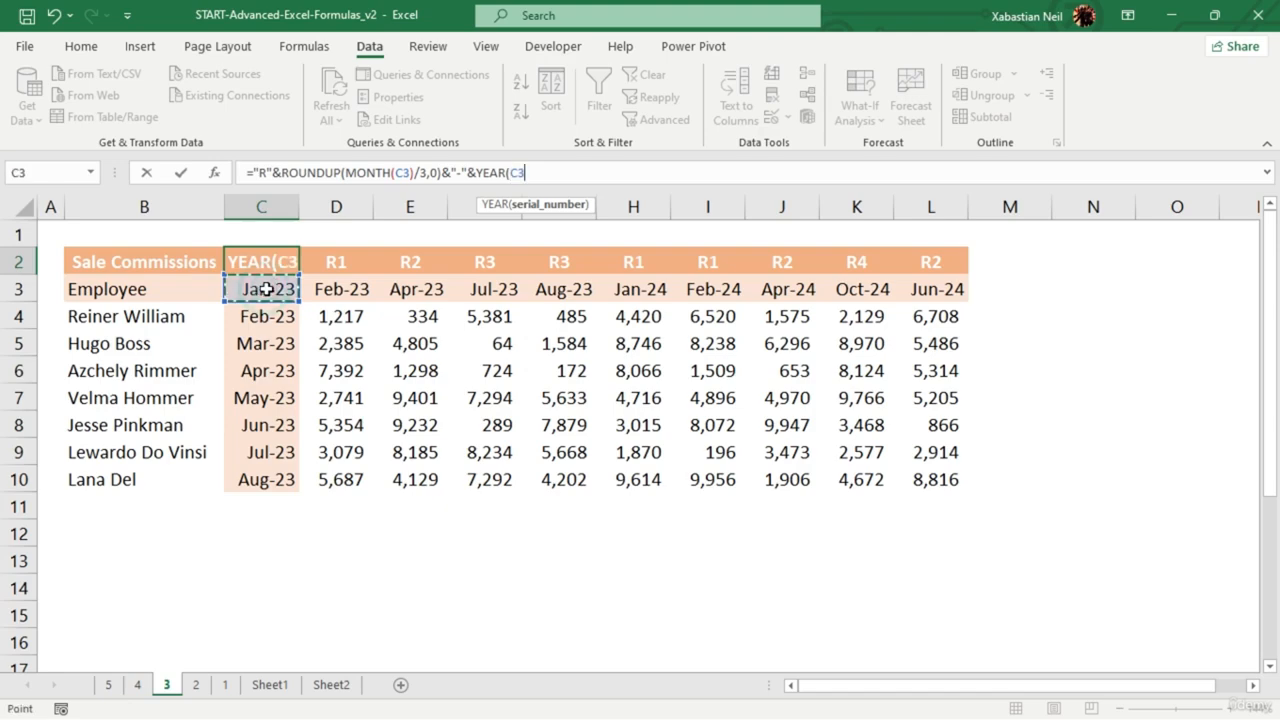
pyautogui.write(')')
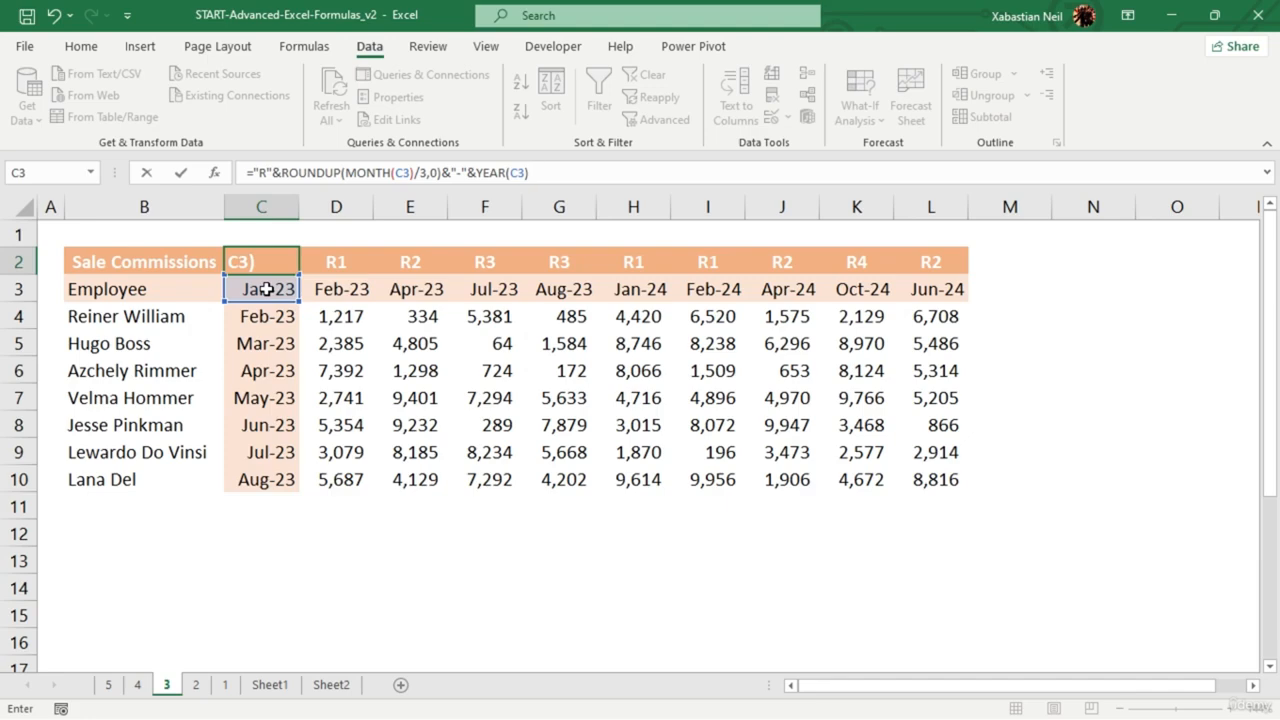
pyautogui.press('Return')
# - Fill the quarter-and-year formula from C2 across the Sale Commissions row to L2
pyautogui.click(285, 266)
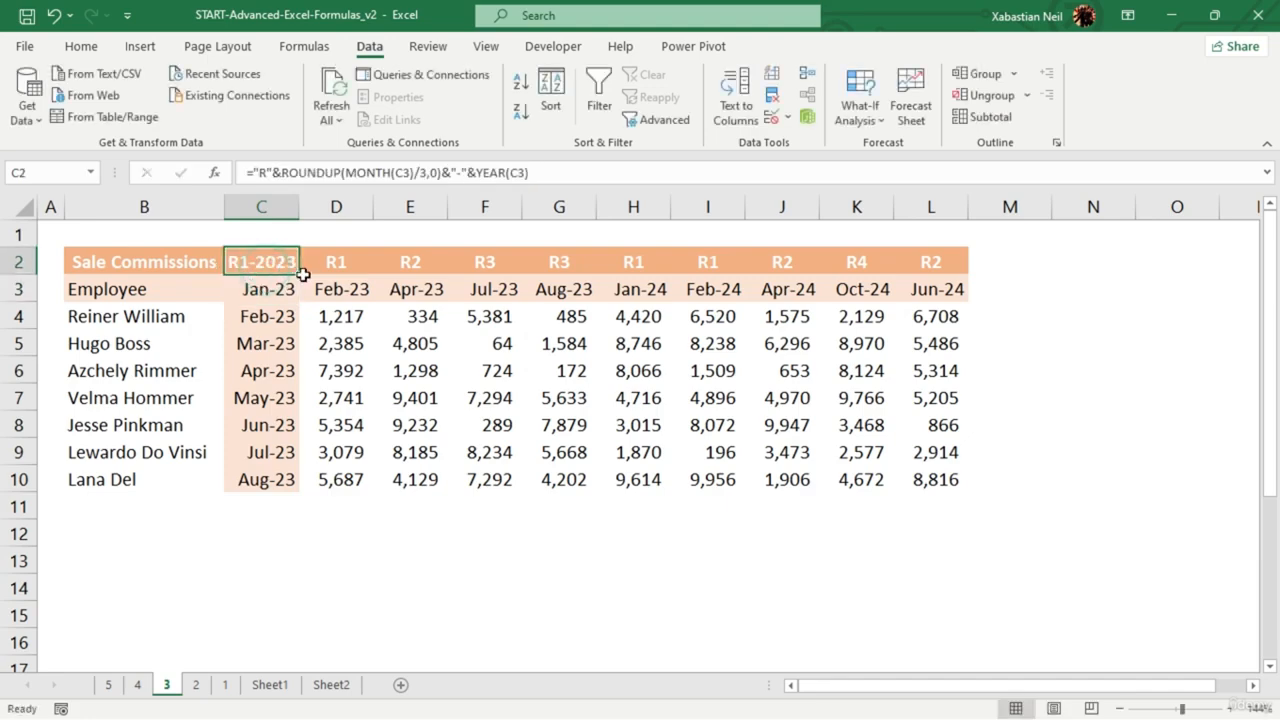
pyautogui.moveTo(302, 274); pyautogui.dragTo(942, 275)
pyautogui.click(289, 263)
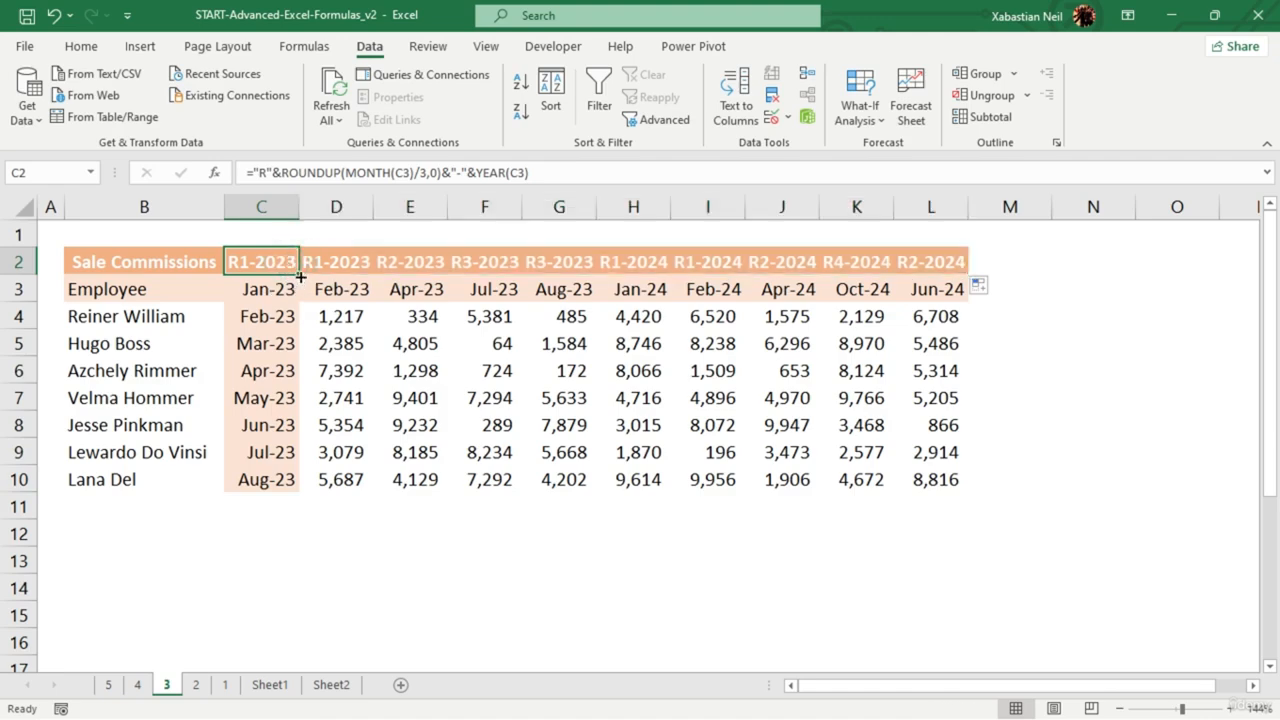
pyautogui.moveTo(300, 277)
pyautogui.mouseDown()
pyautogui.moveTo(327, 492)
pyautogui.moveTo(303, 275)
pyautogui.mouseUp()
# - On sheet 2, enter Coke as the lookup name in H3 under the Name header
pyautogui.click(196, 685)
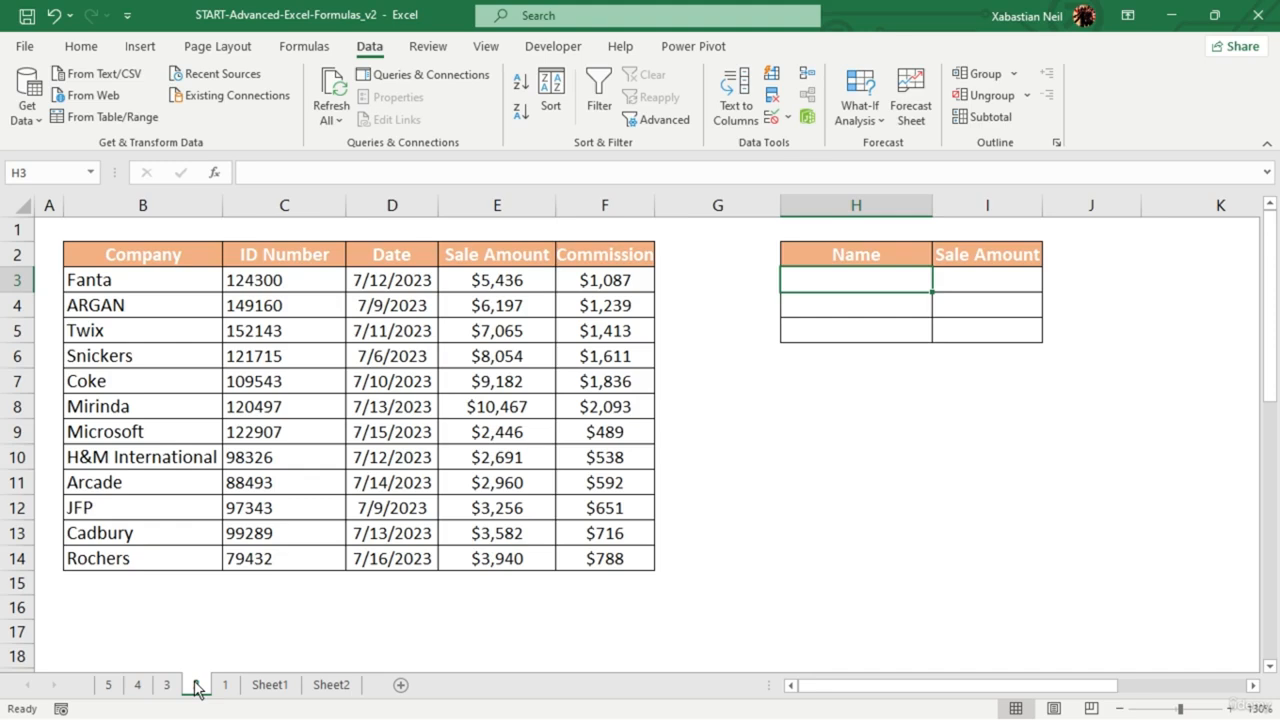
pyautogui.doubleClick(873, 281)
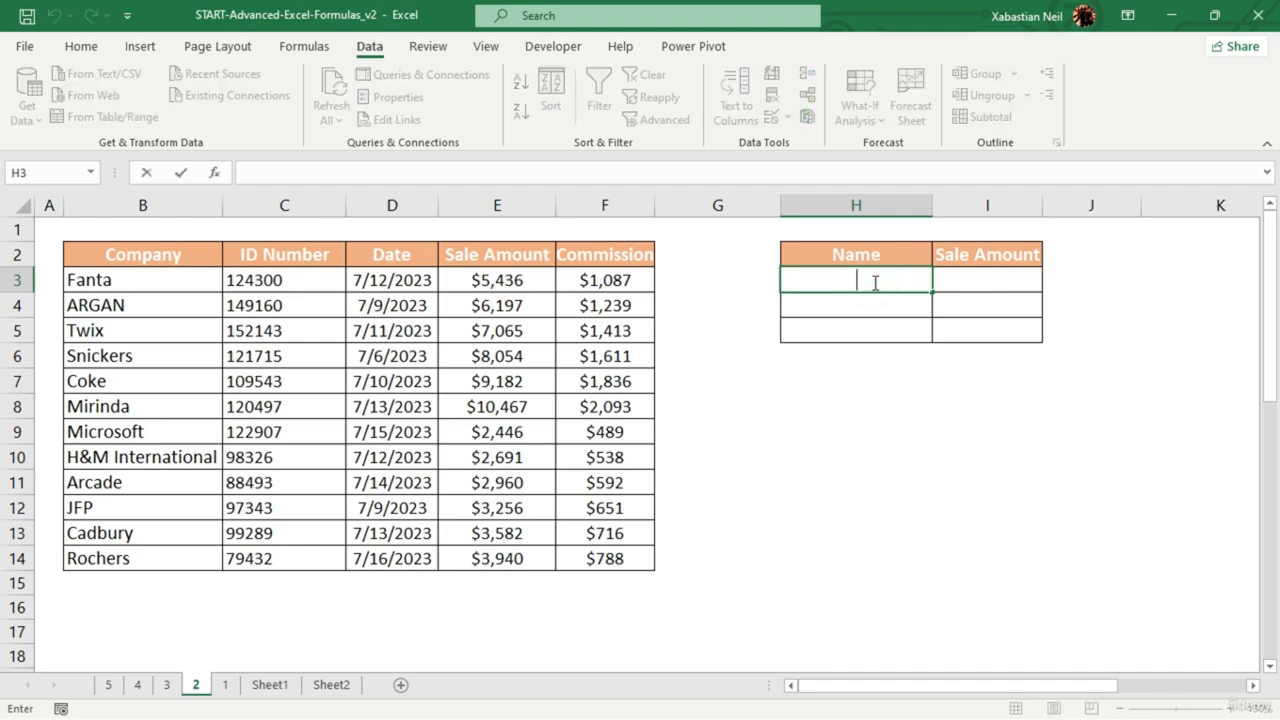
pyautogui.write('Coke')
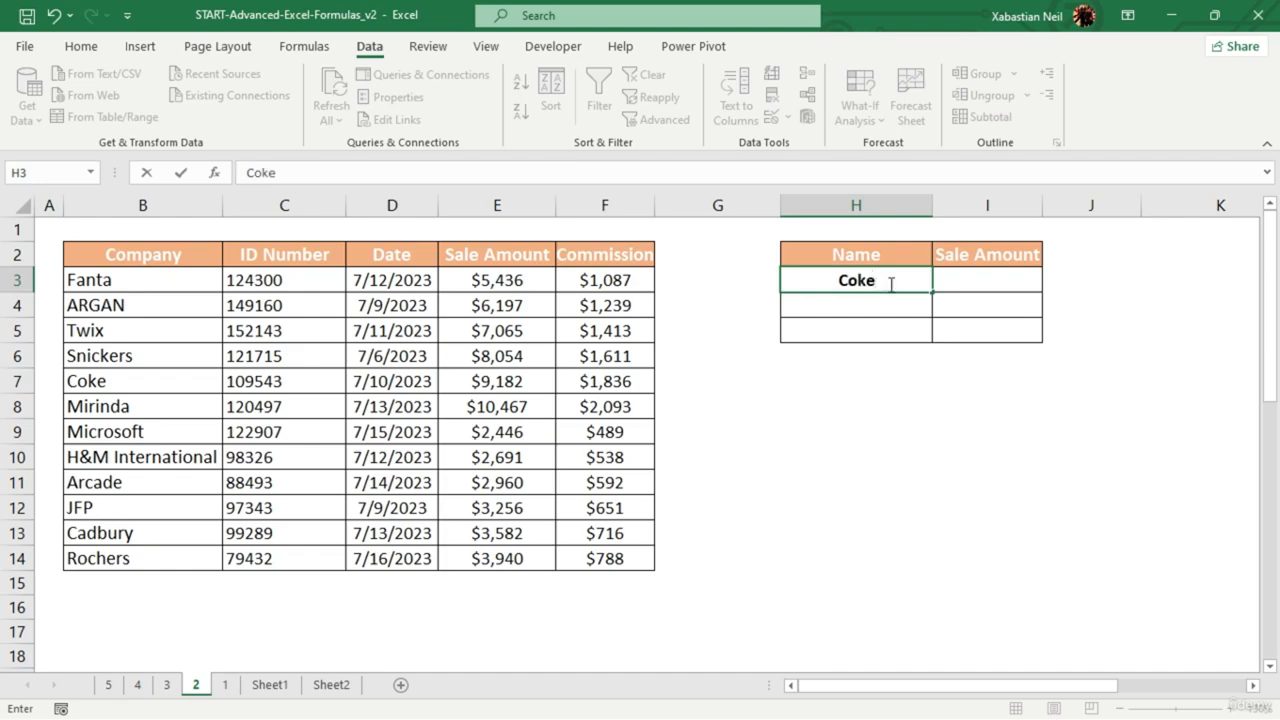
pyautogui.click(911, 278)
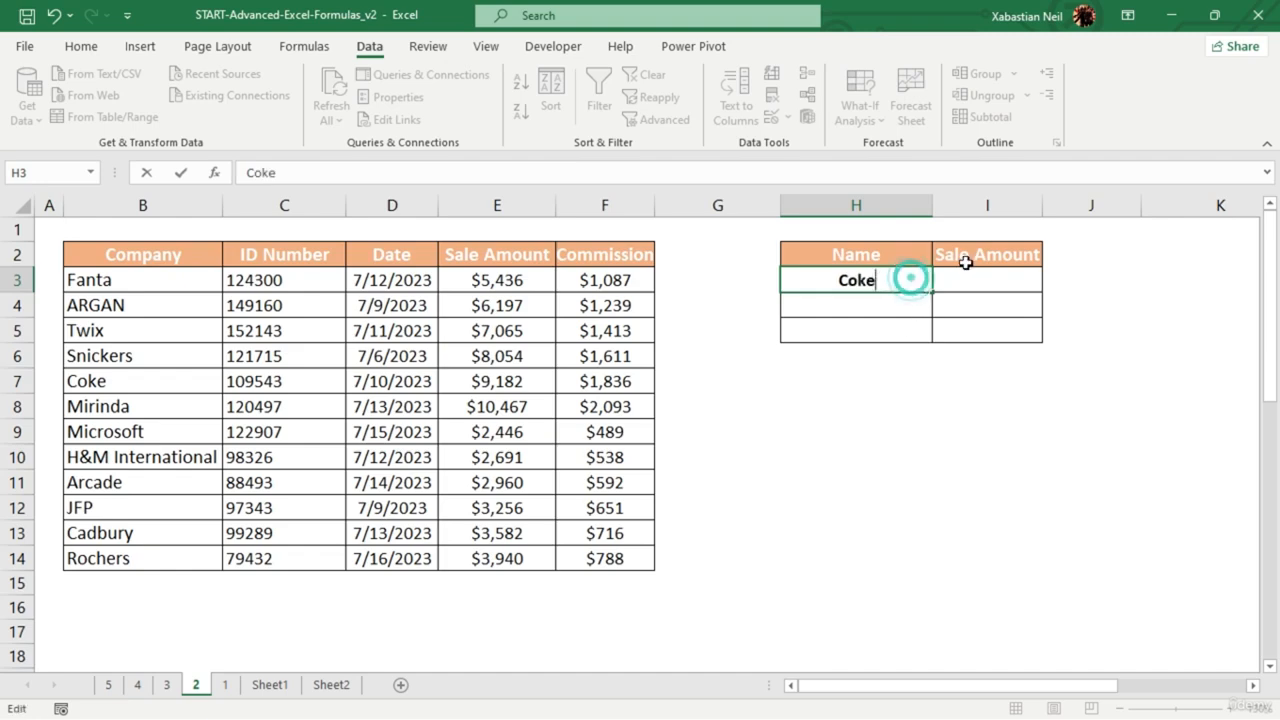
# - Begin an XLOOKUP formula in Sale Amount cell I3 with the wildcard lookup value H3&"*"
pyautogui.click(995, 272)
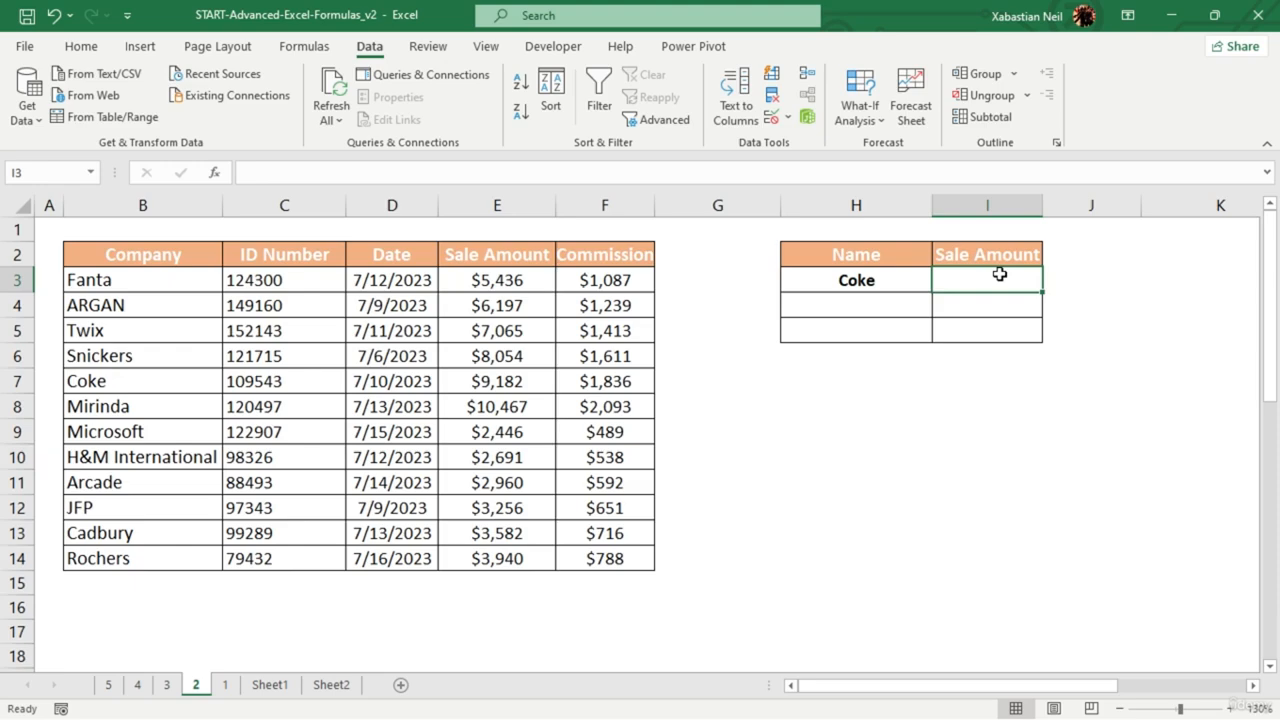
pyautogui.write('=')
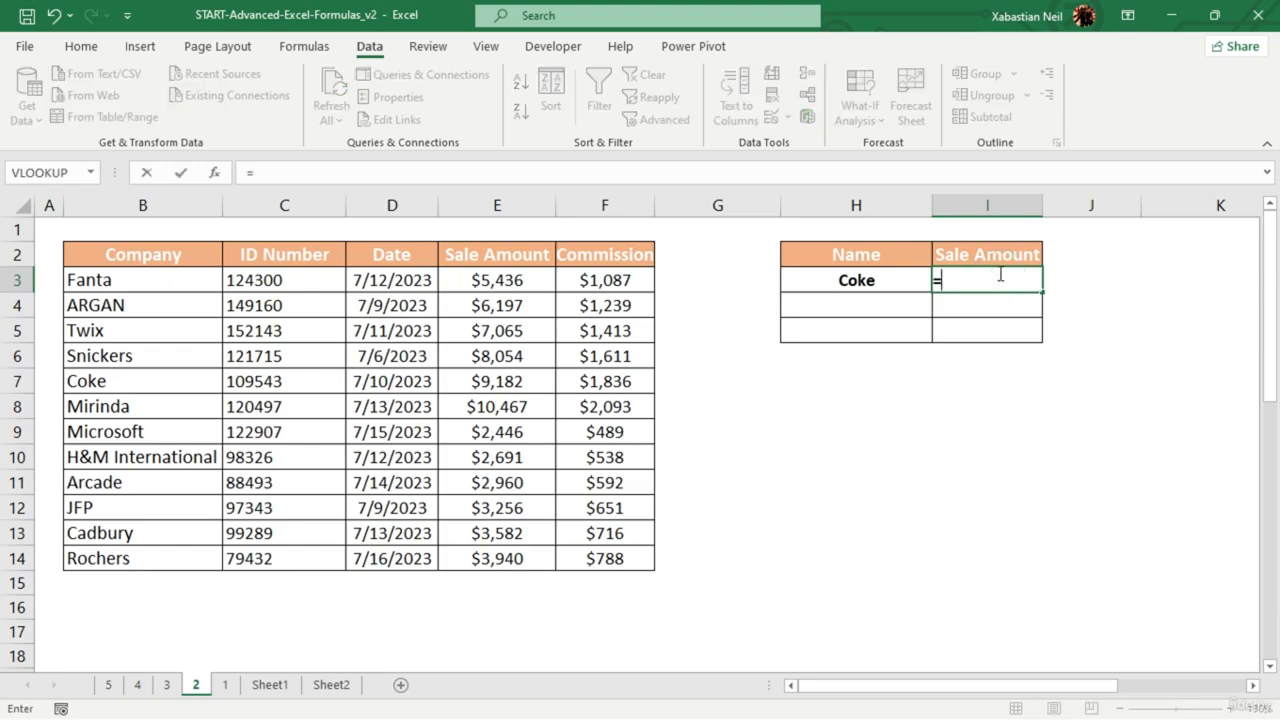
pyautogui.write('xlok')
pyautogui.press('Tab')
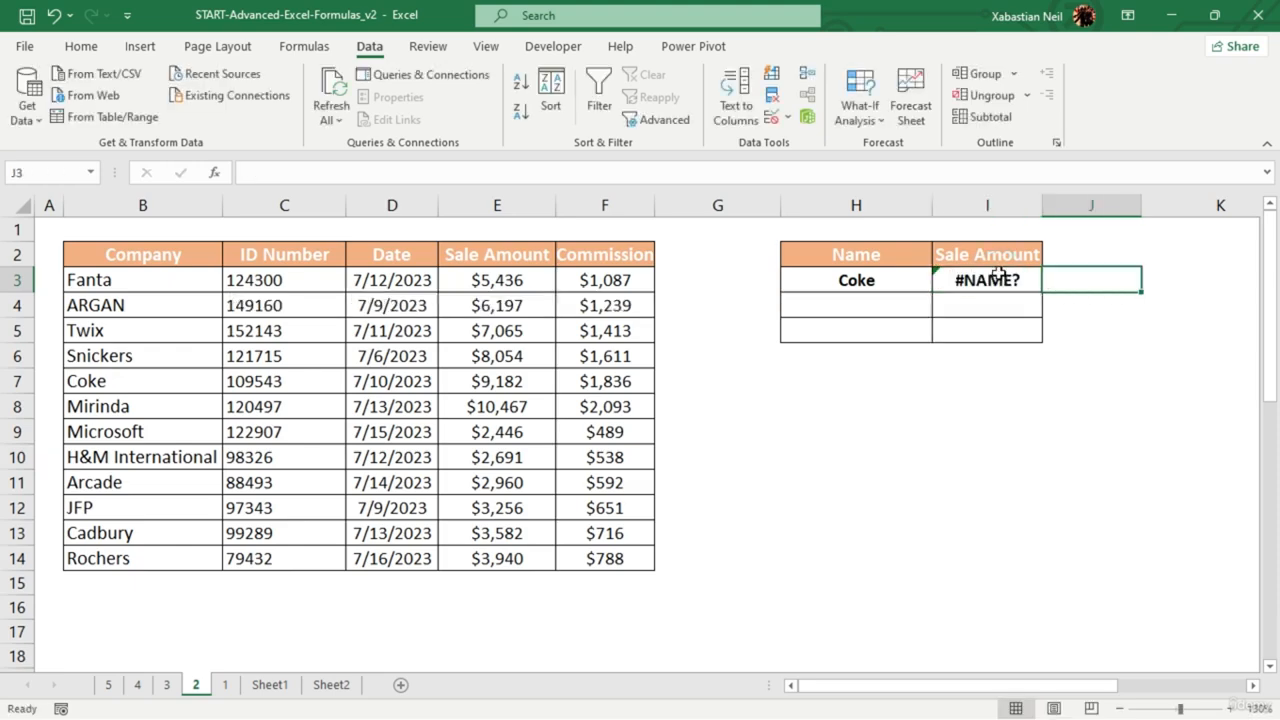
pyautogui.click(1000, 278)
pyautogui.doubleClick(1005, 278)
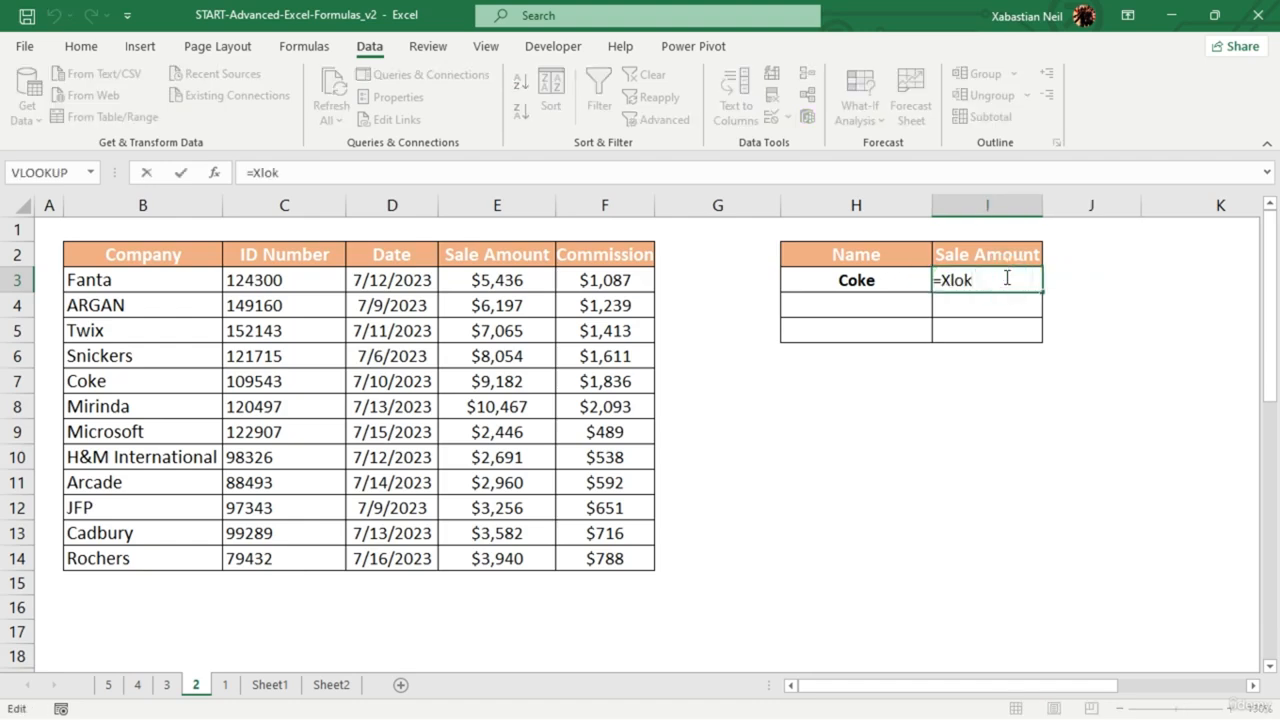
pyautogui.press('BackSpace')
pyautogui.press('Tab')
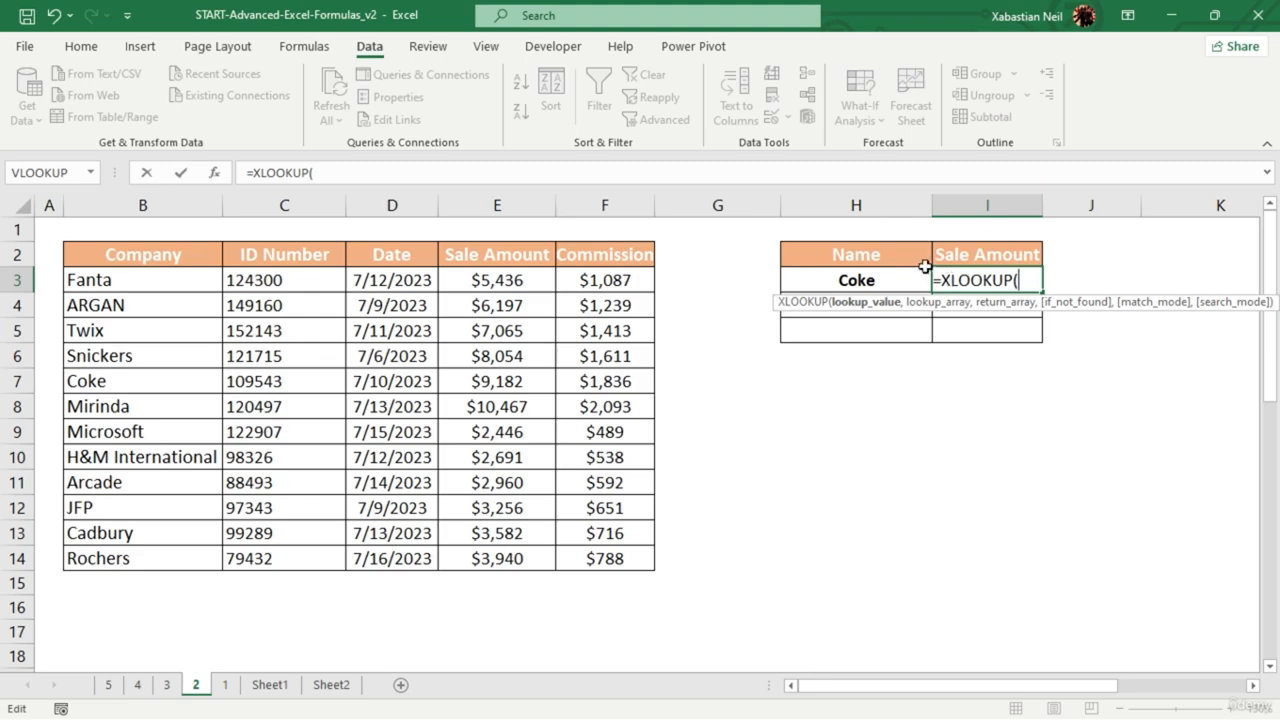
pyautogui.click(899, 278)
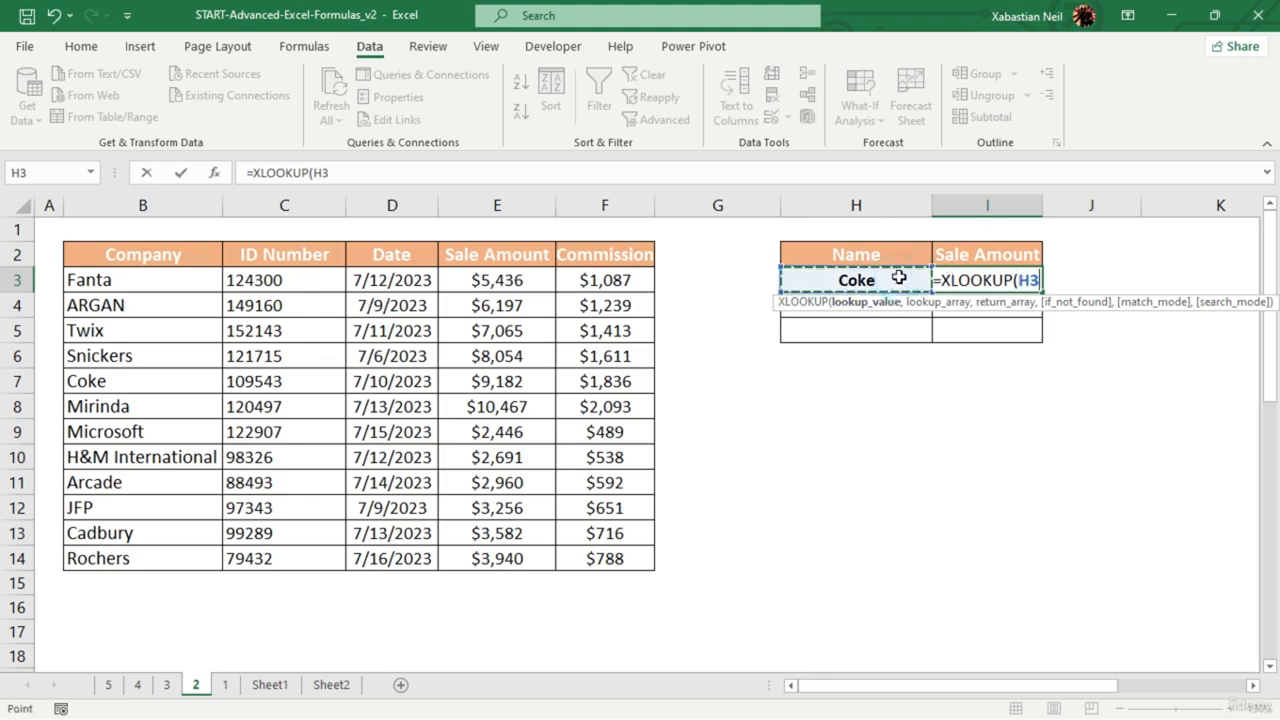
pyautogui.write(',')
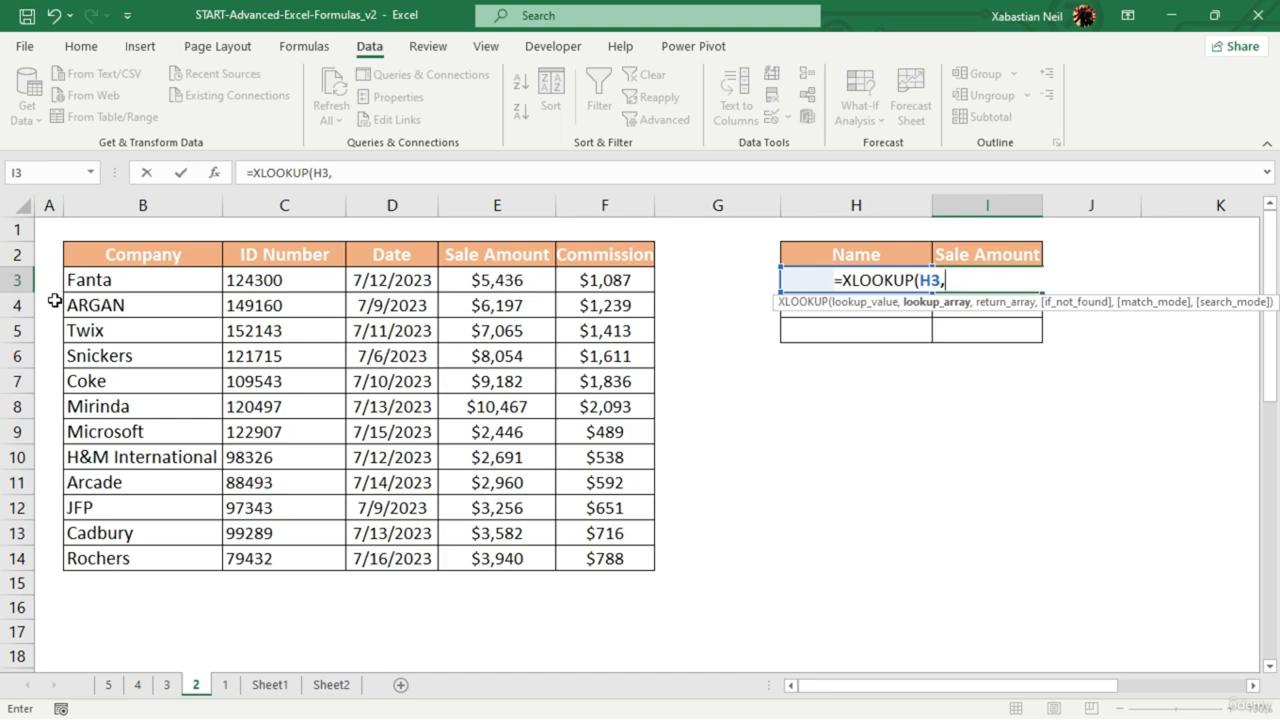
pyautogui.press('BackSpace')
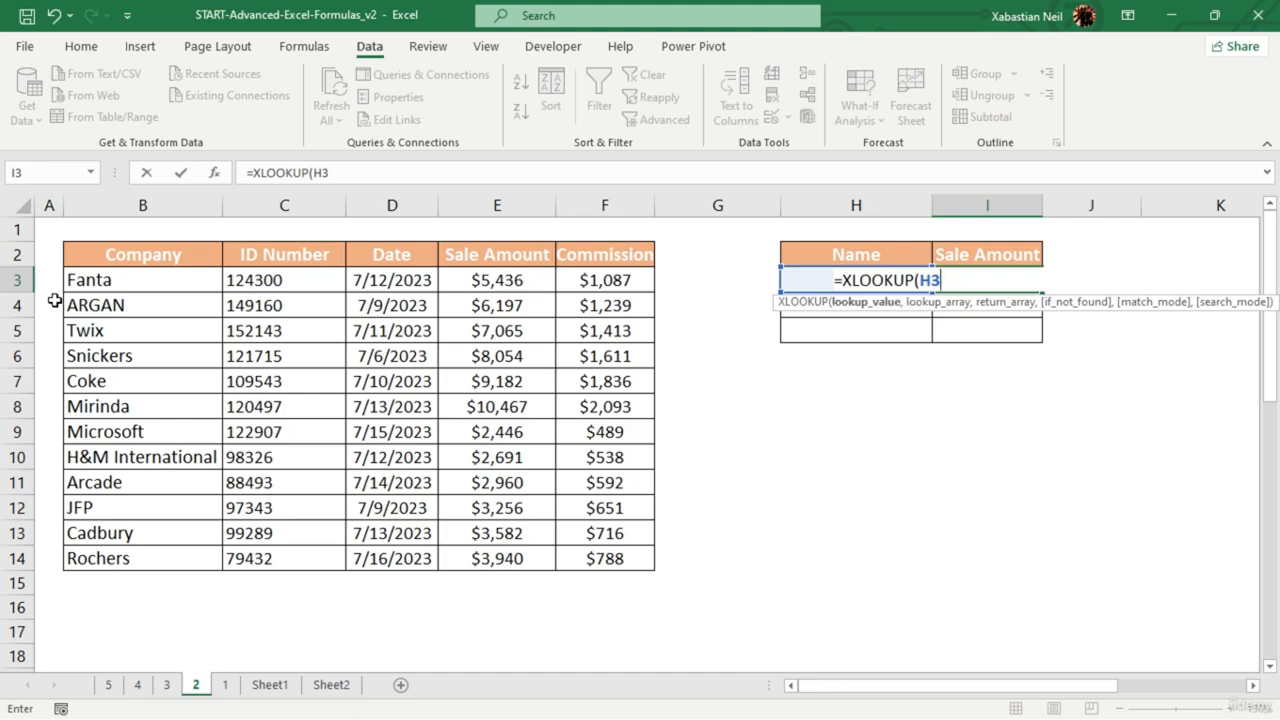
pyautogui.write('&"*",')
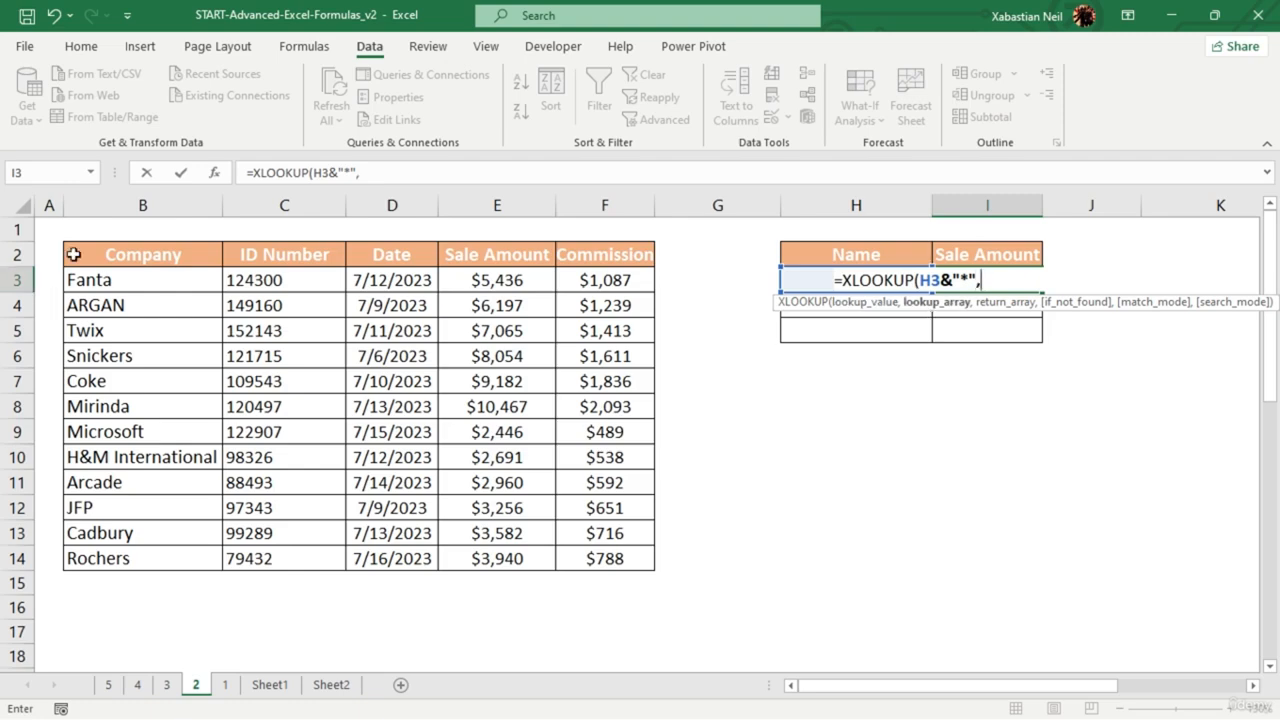
# - Complete the I3 XLOOKUP with lookup array B3:B14, return array E3:E14, no not-found value and match mode 2, wildcard character match
pyautogui.moveTo(181, 284); pyautogui.dragTo(173, 554)
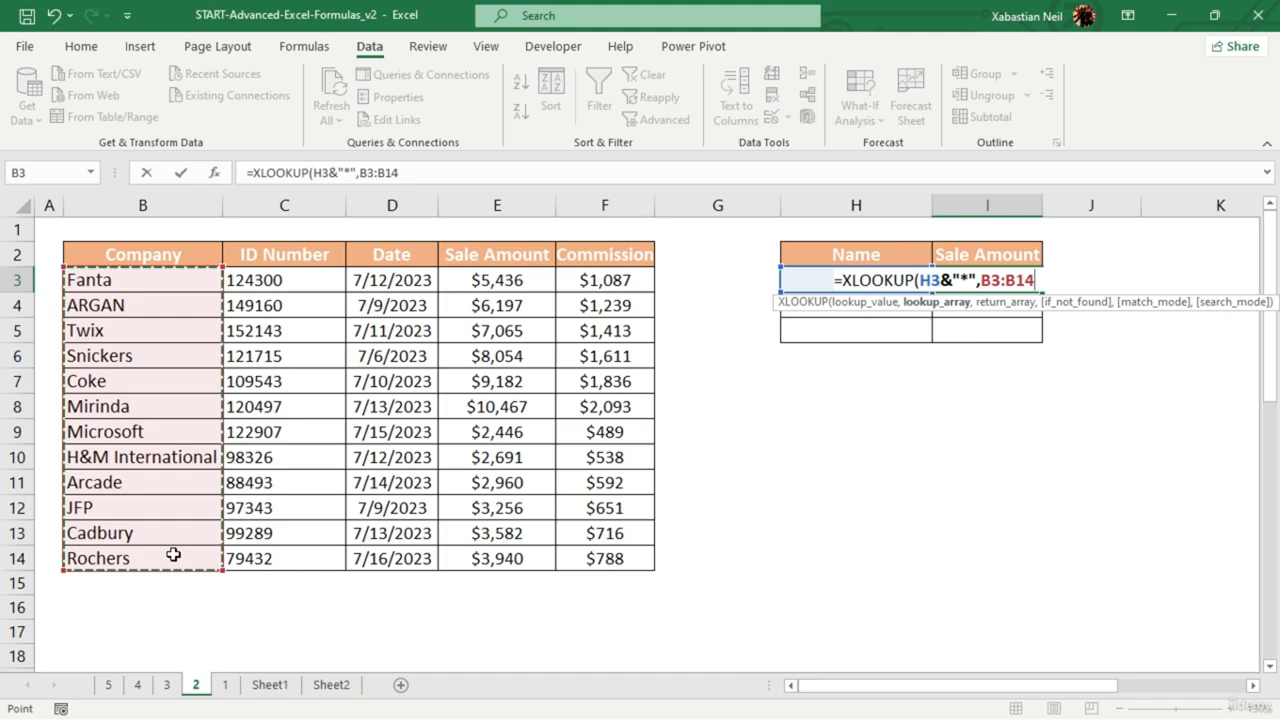
pyautogui.write(',')
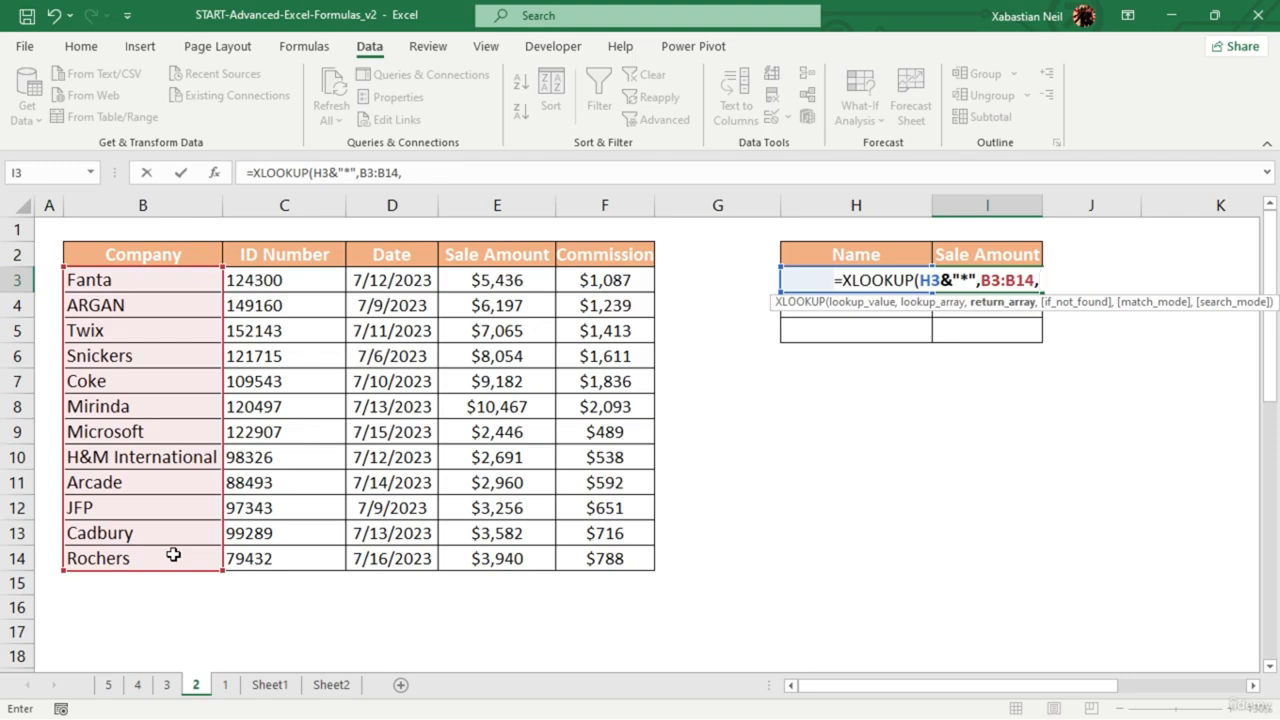
pyautogui.moveTo(512, 280); pyautogui.dragTo(500, 556)
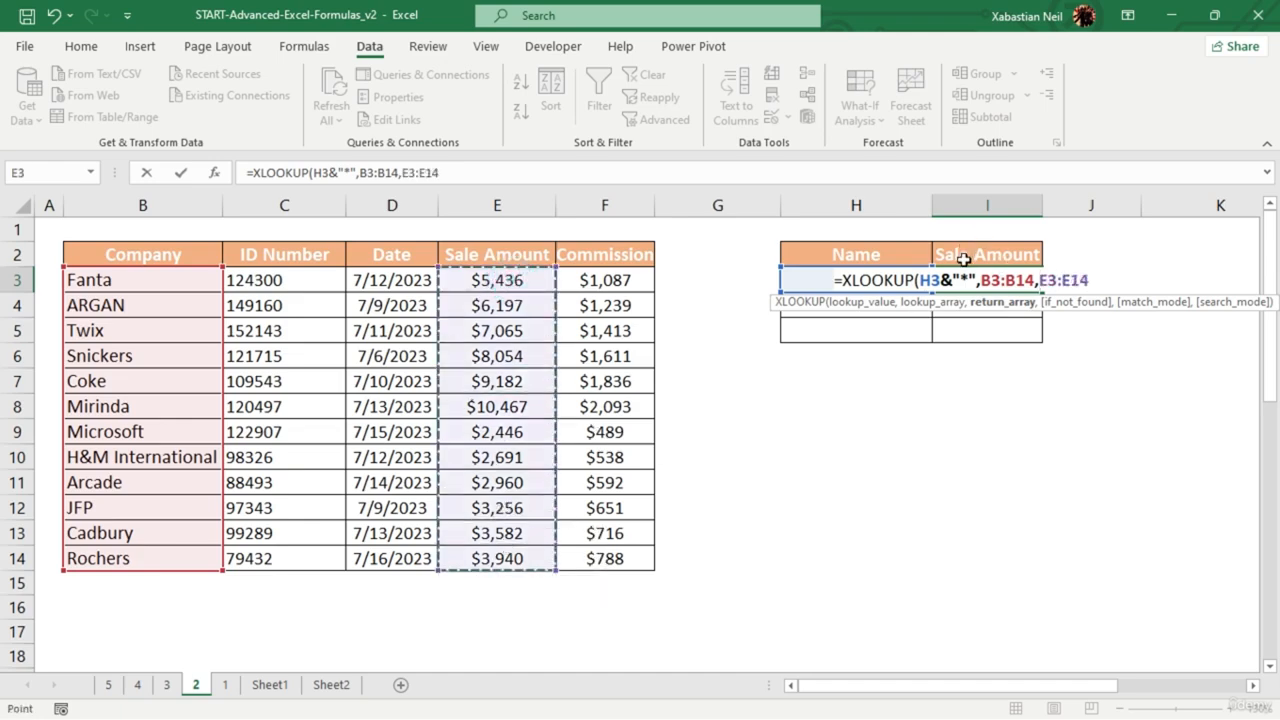
pyautogui.write(',')
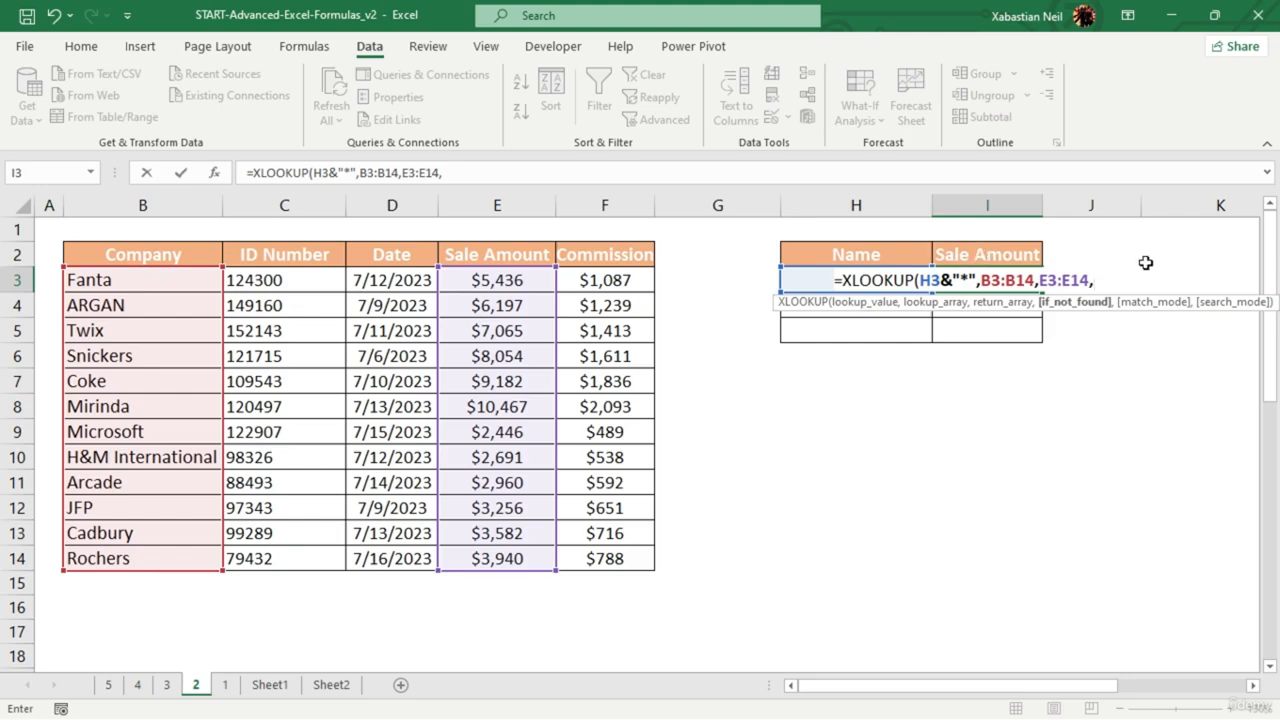
pyautogui.write(',')
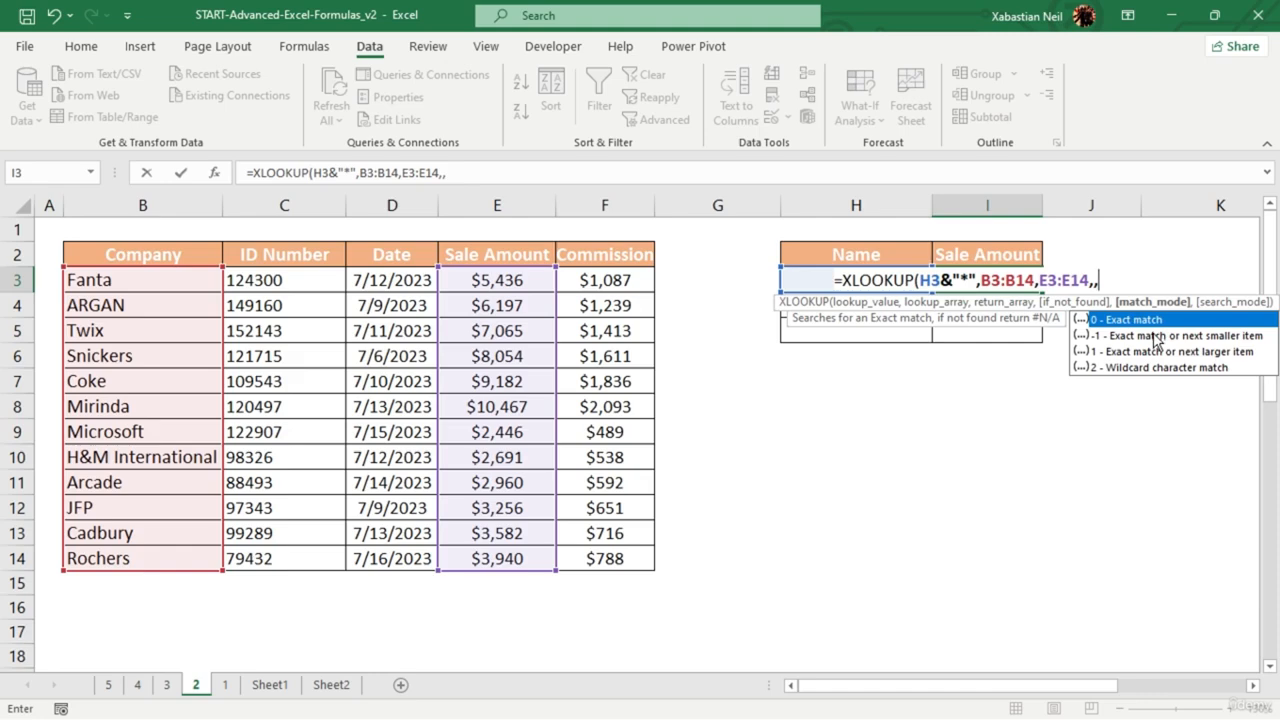
pyautogui.doubleClick(1210, 368)
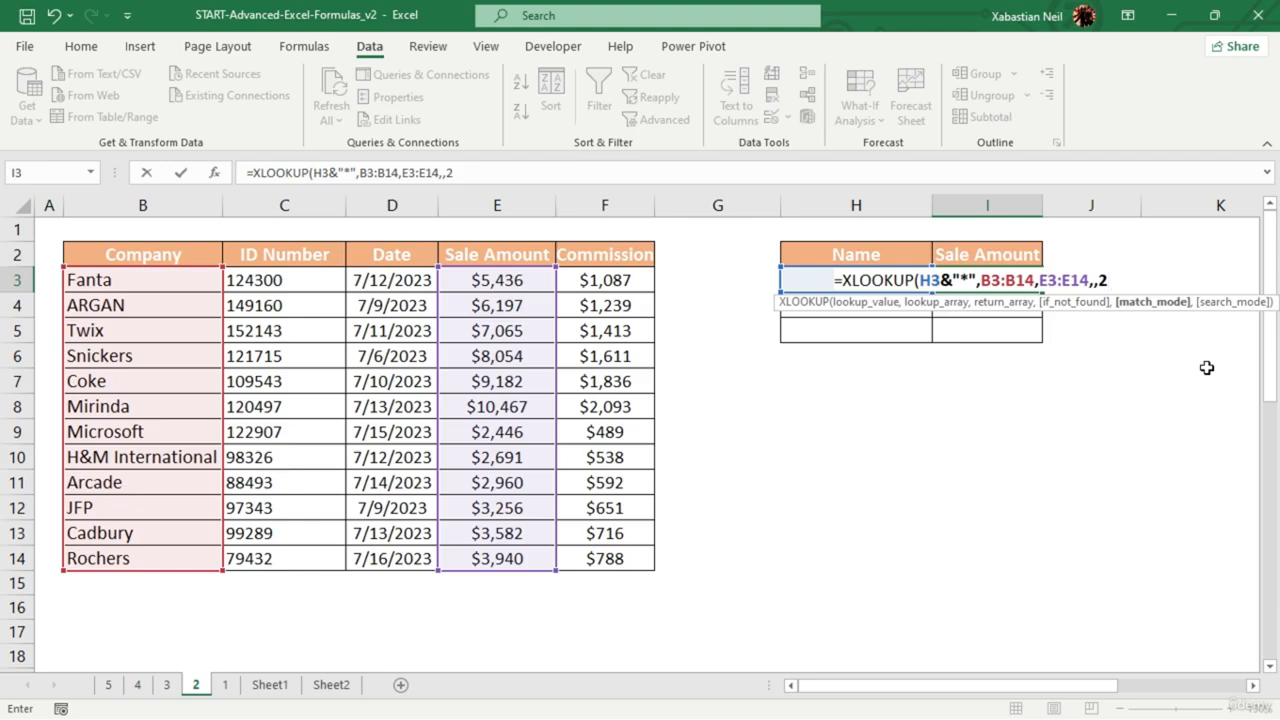
pyautogui.write(')')
pyautogui.press('Return')
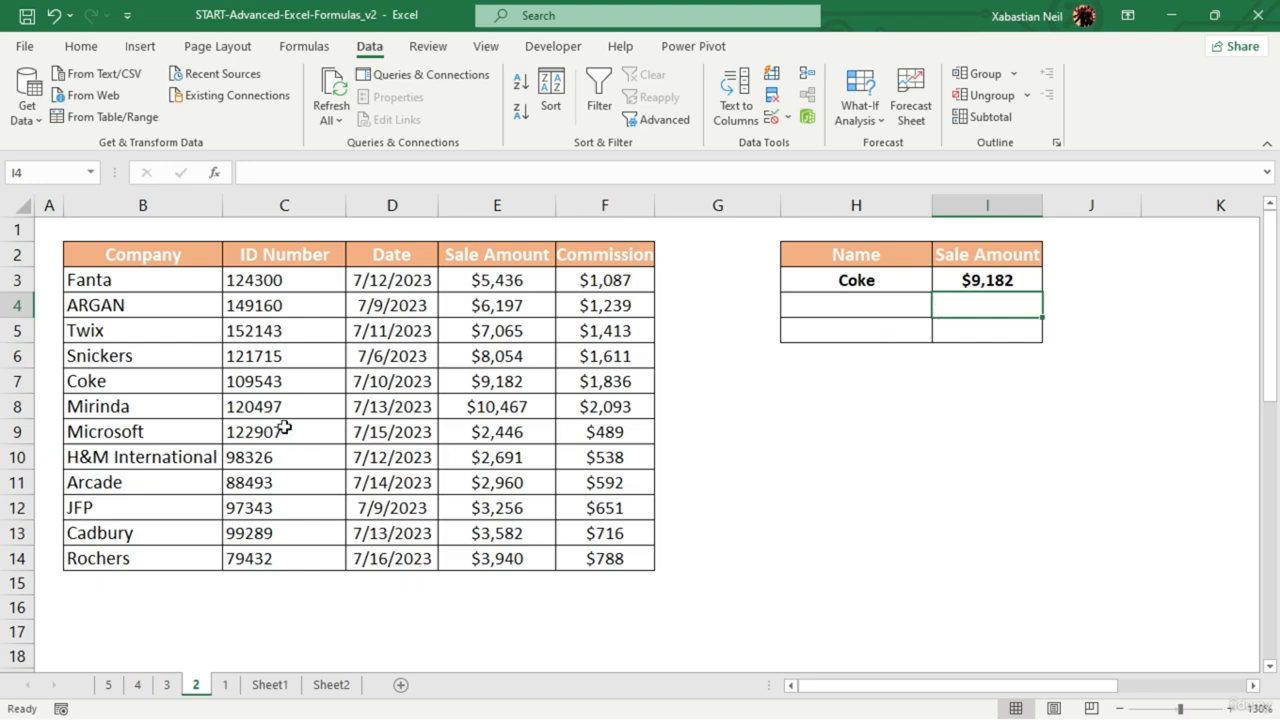
# - Test the wildcard lookup by replacing the name in H3 with JFp
pyautogui.doubleClick(913, 286)
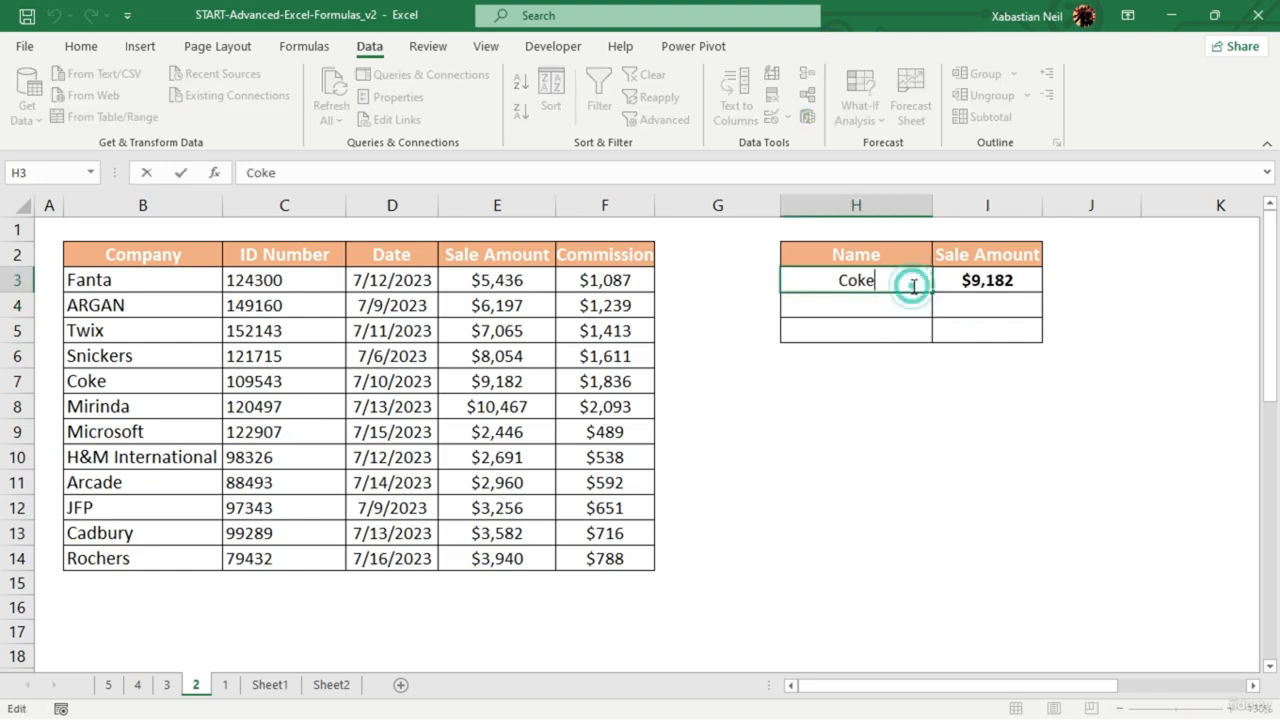
pyautogui.press('BackSpace')
pyautogui.press('BackSpace')
pyautogui.press('BackSpace')
pyautogui.press('BackSpace')
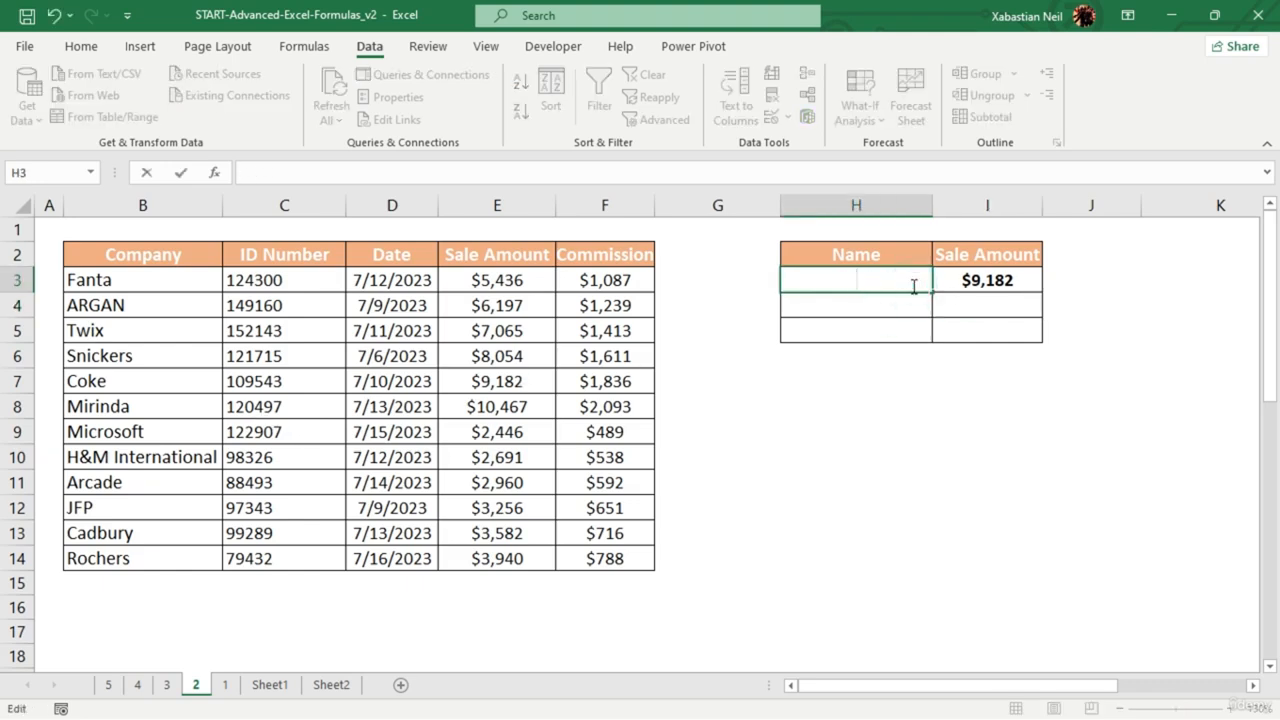
pyautogui.write('JFp')
pyautogui.press('Return')
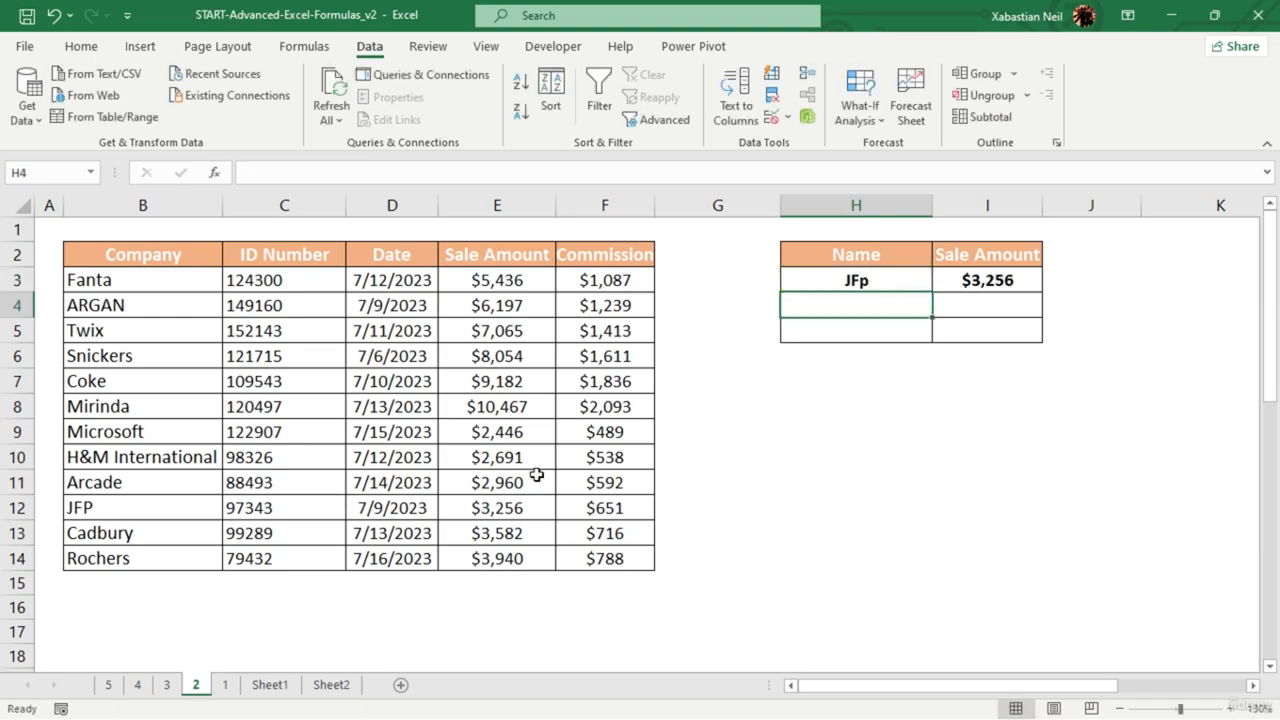
# - Clear the lookup name in H3 and enter TWiX in its place
pyautogui.click(880, 278)
pyautogui.doubleClick(886, 277)
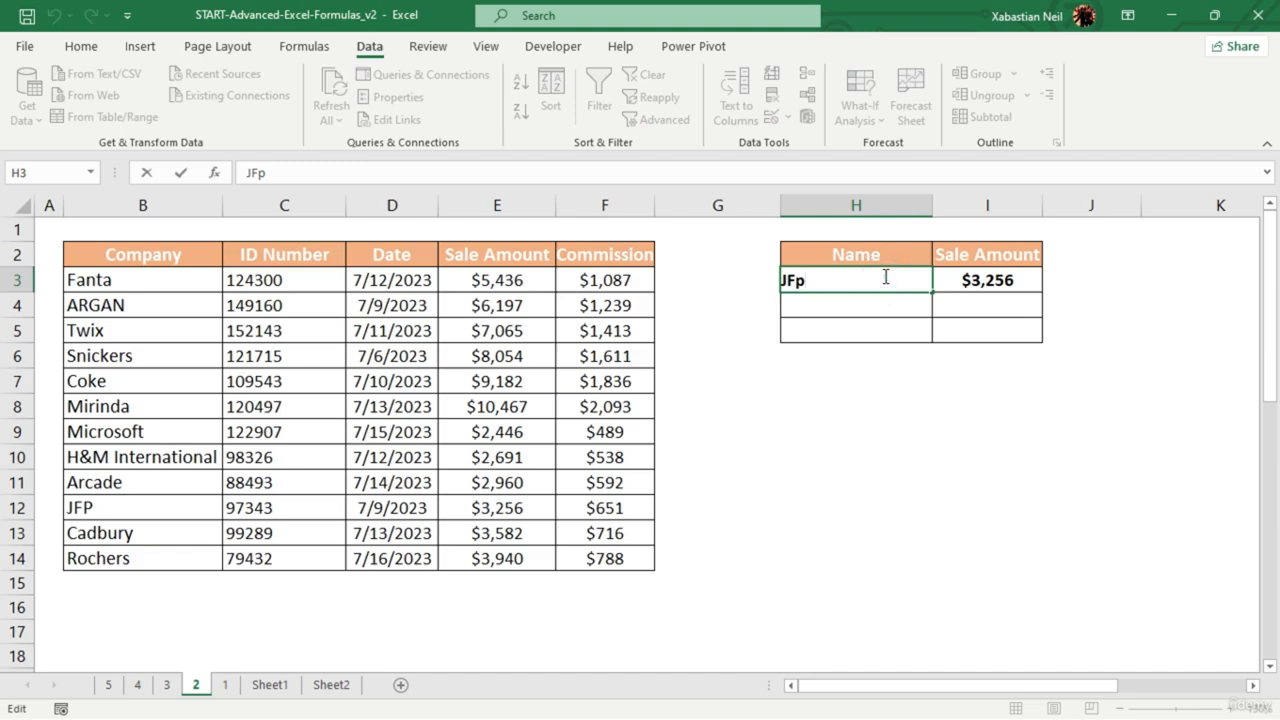
pyautogui.press('BackSpace')
pyautogui.press('BackSpace')
pyautogui.press('BackSpace')
pyautogui.click(881, 305)
pyautogui.click(897, 272)
pyautogui.doubleClick(897, 272)
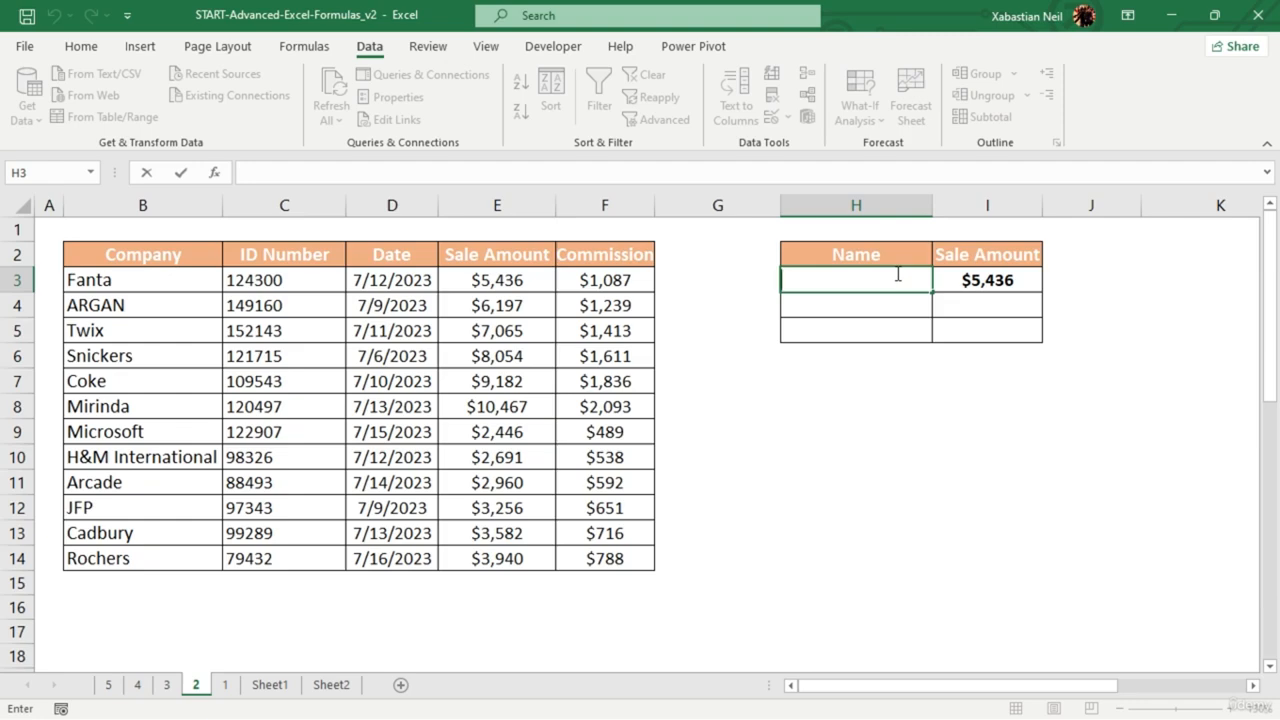
pyautogui.write('TWiX')
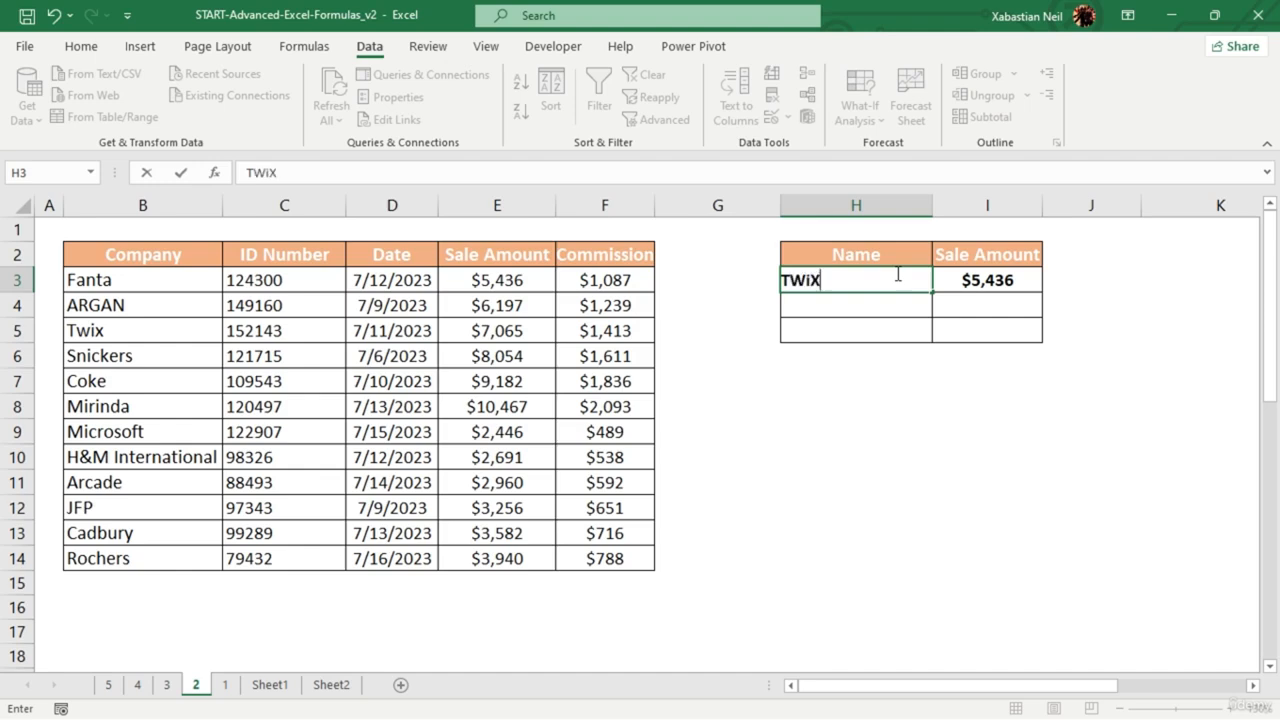
pyautogui.press('Return')
pyautogui.write("'")
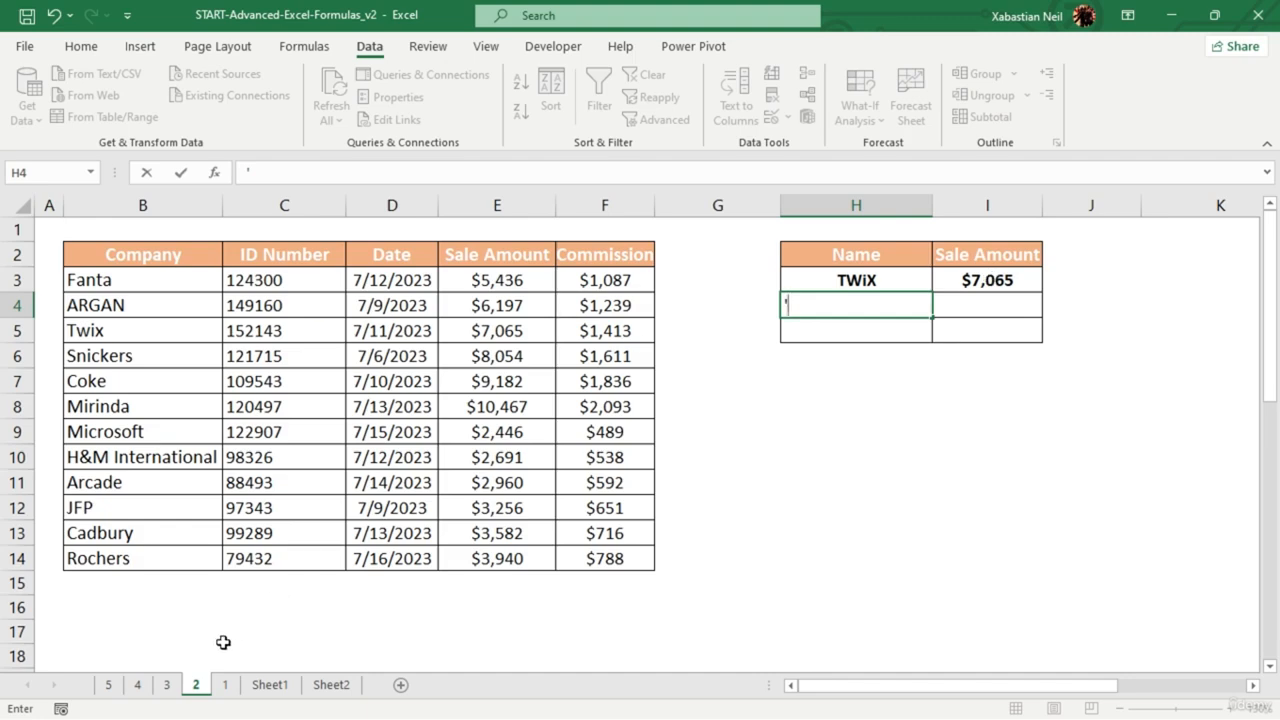
# - Open sheet 1 and begin a FILTER formula in Employee cell G3 with the array B3:E9
pyautogui.click(220, 688)
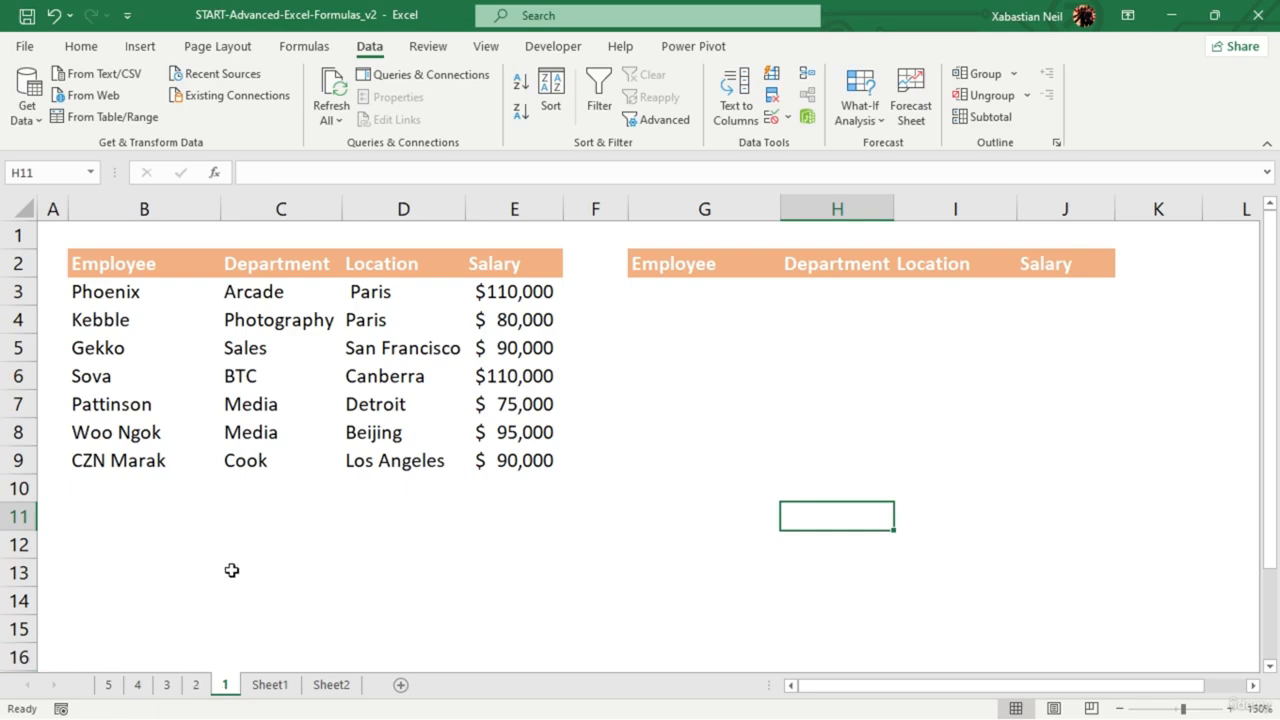
pyautogui.doubleClick(690, 295)
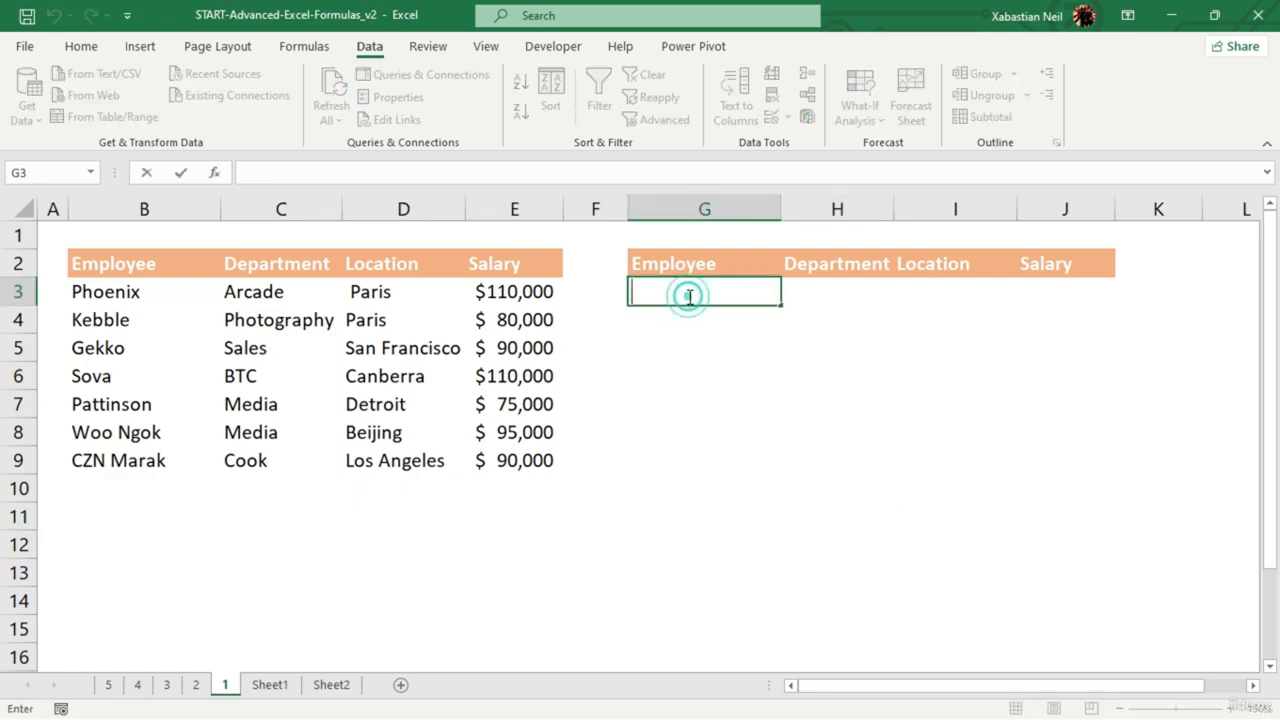
pyautogui.write('=f')
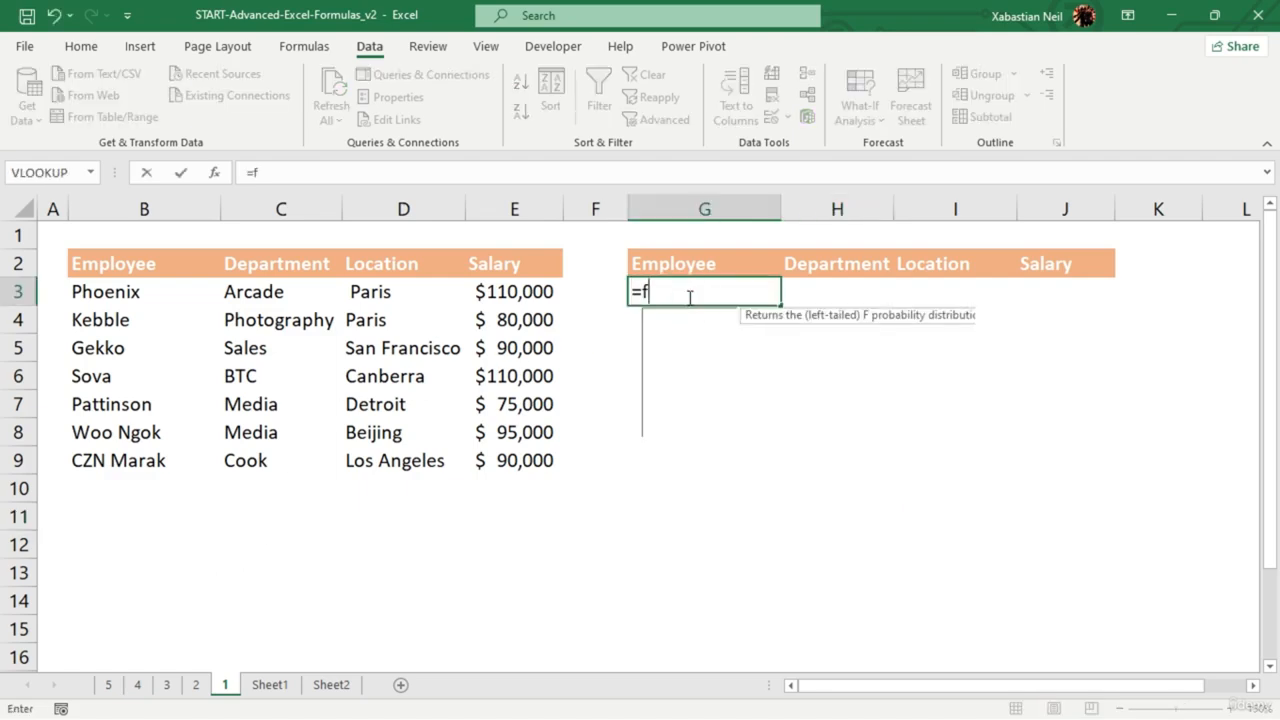
pyautogui.write('i;')
pyautogui.press('BackSpace')
pyautogui.write('l')
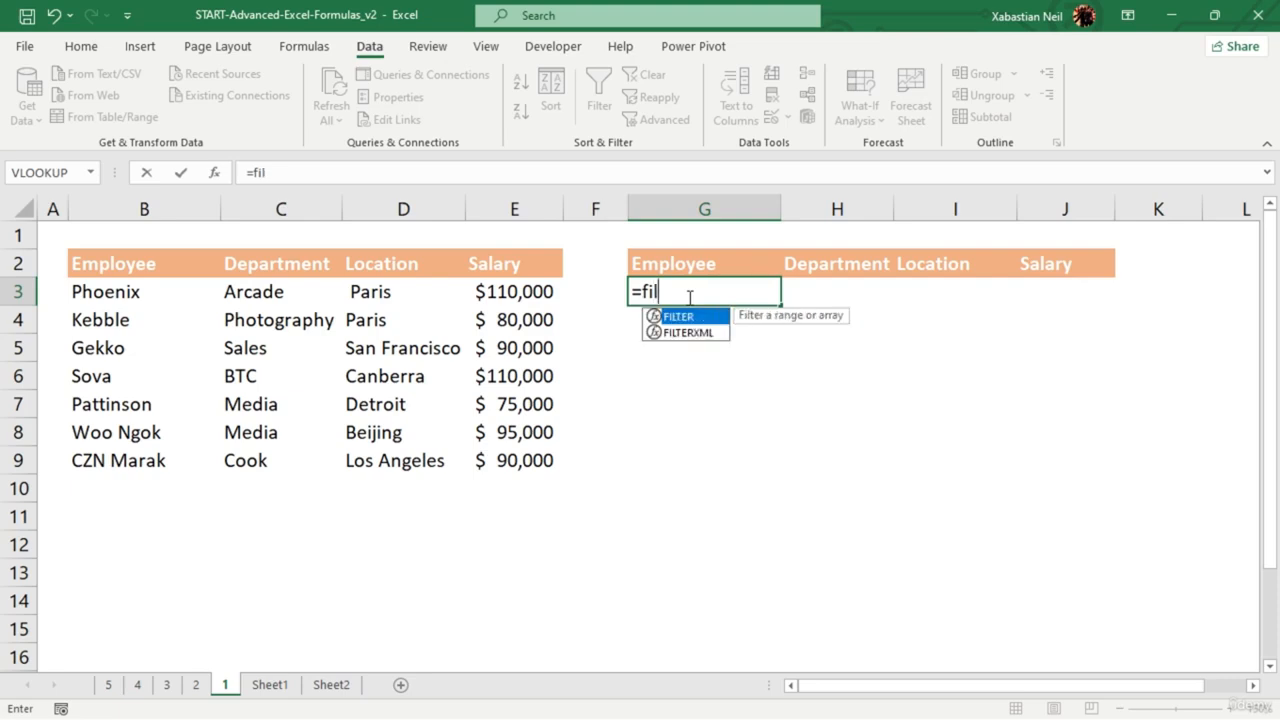
pyautogui.write(';')
pyautogui.press('BackSpace')
pyautogui.press('Tab')
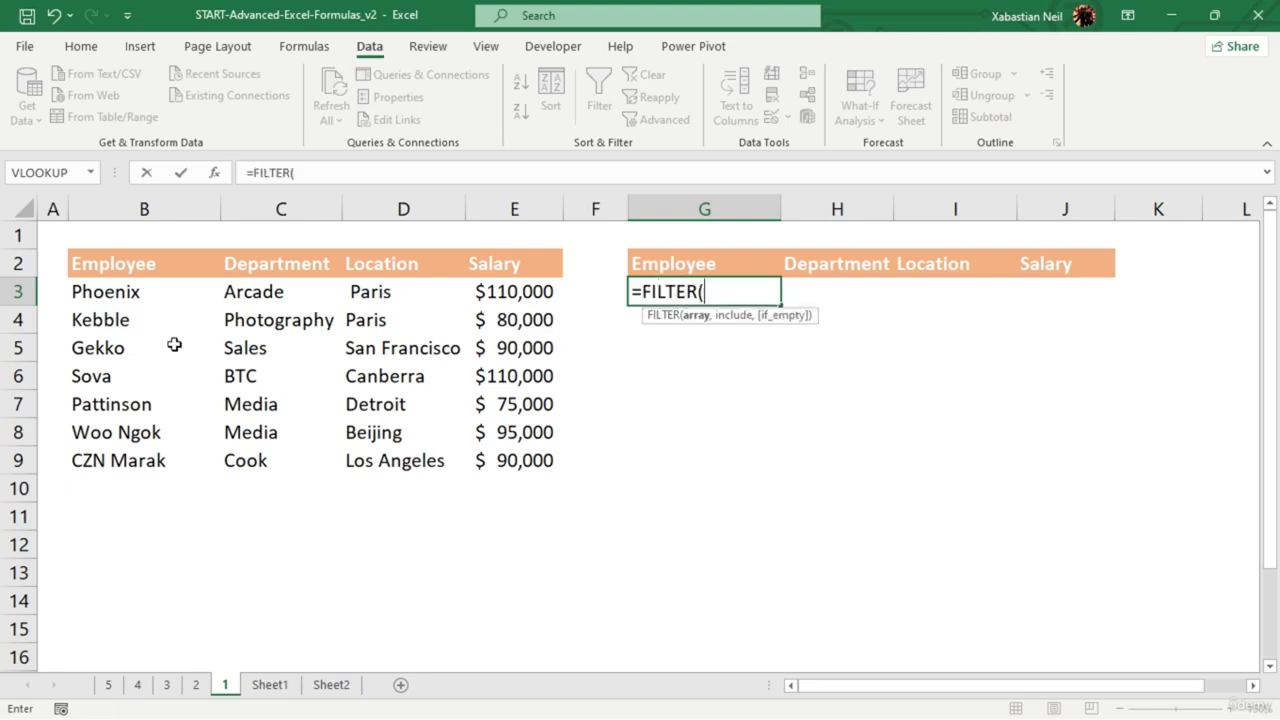
pyautogui.moveTo(108, 291); pyautogui.dragTo(503, 460)
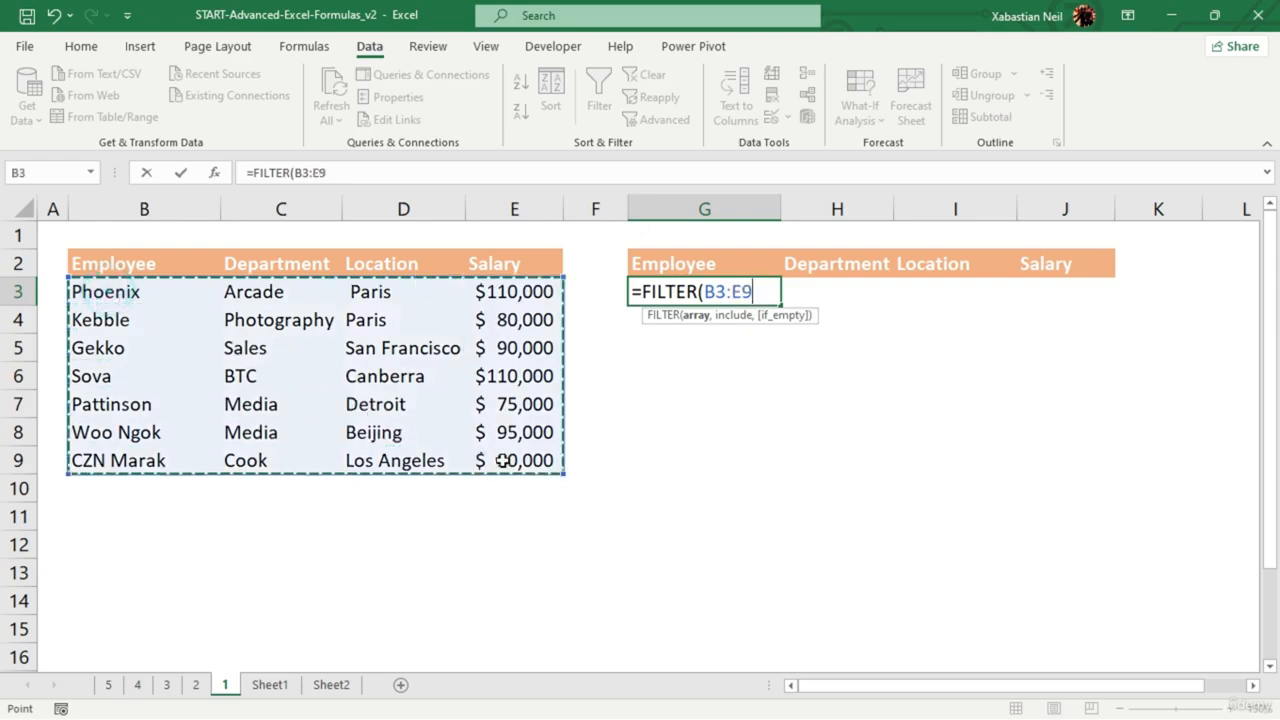
pyautogui.write(',')
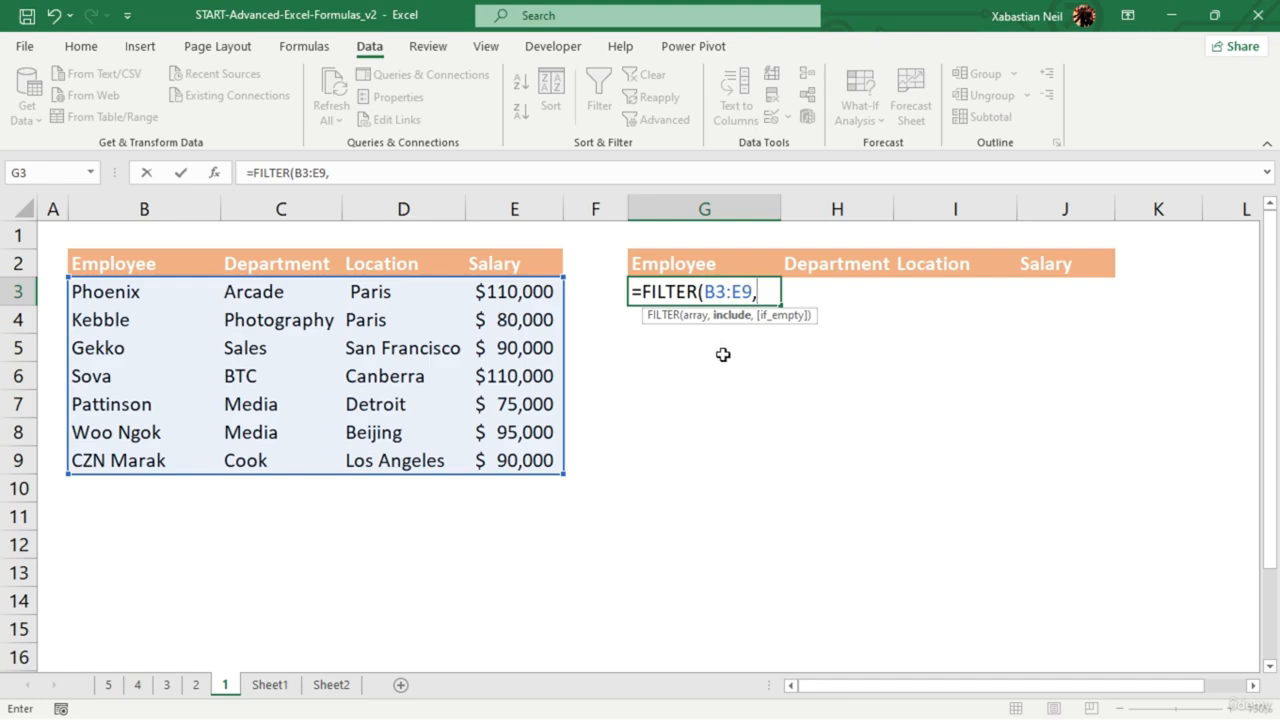
# - Add the department condition (C3:C9="Arcade" as the first part of the FILTER include argument
pyautogui.click(250, 298)
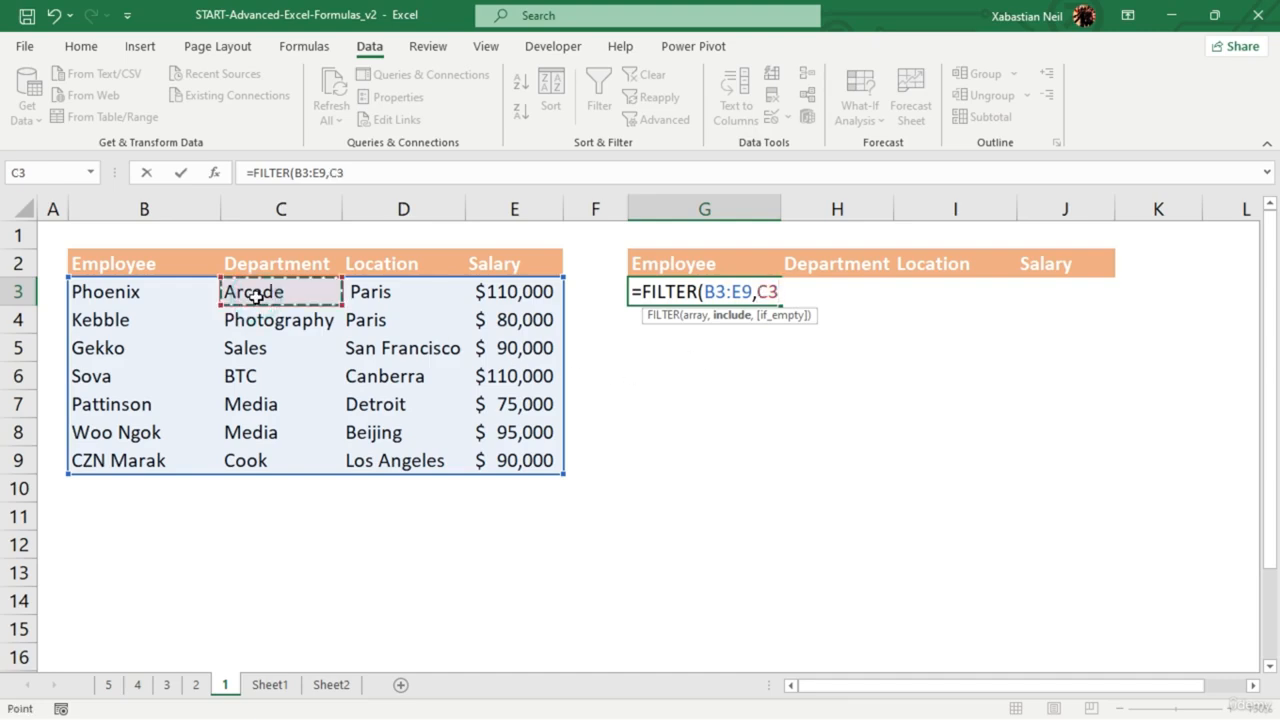
pyautogui.moveTo(285, 296); pyautogui.dragTo(338, 469)
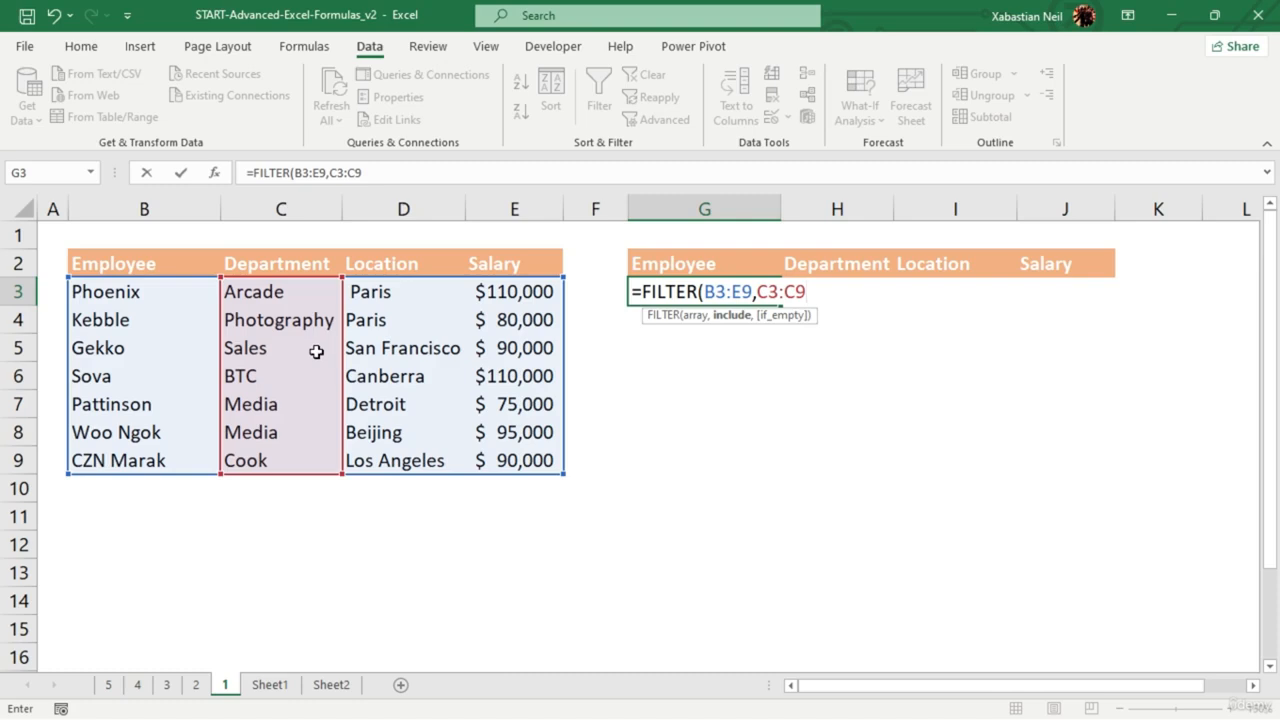
pyautogui.write(',')
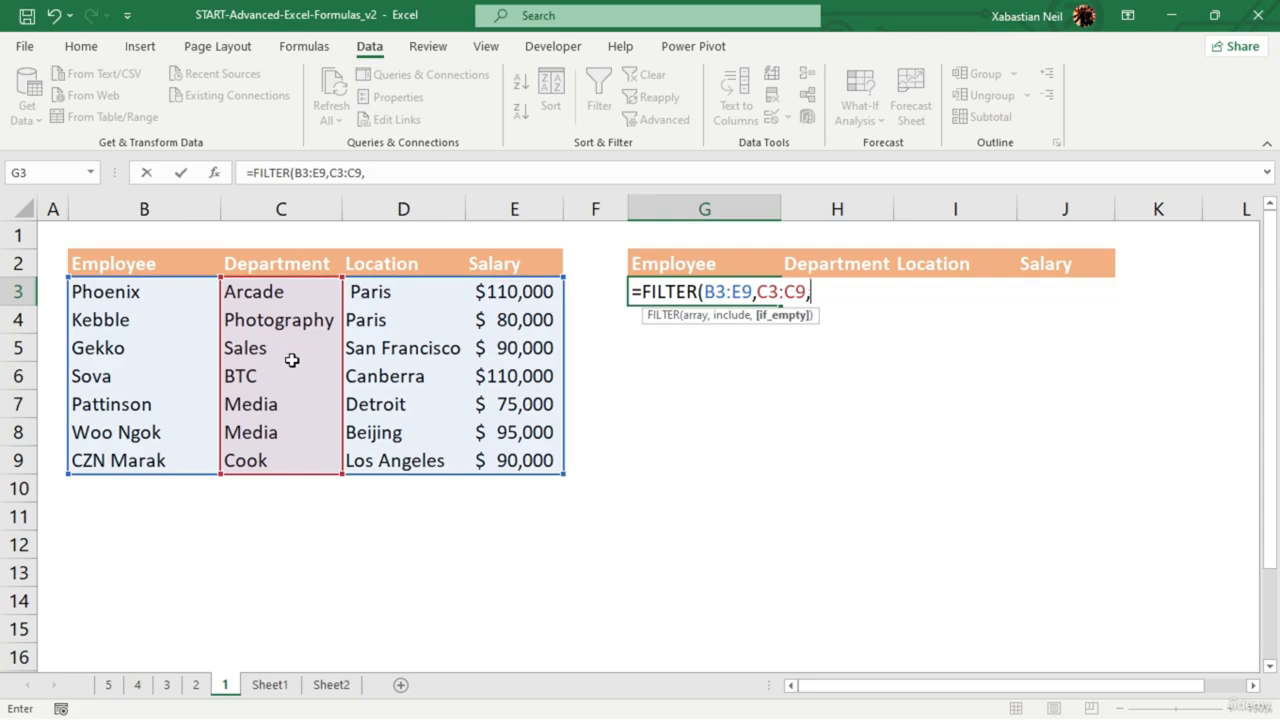
pyautogui.press('BackSpace')
pyautogui.press('BackSpace')
pyautogui.press('BackSpace')
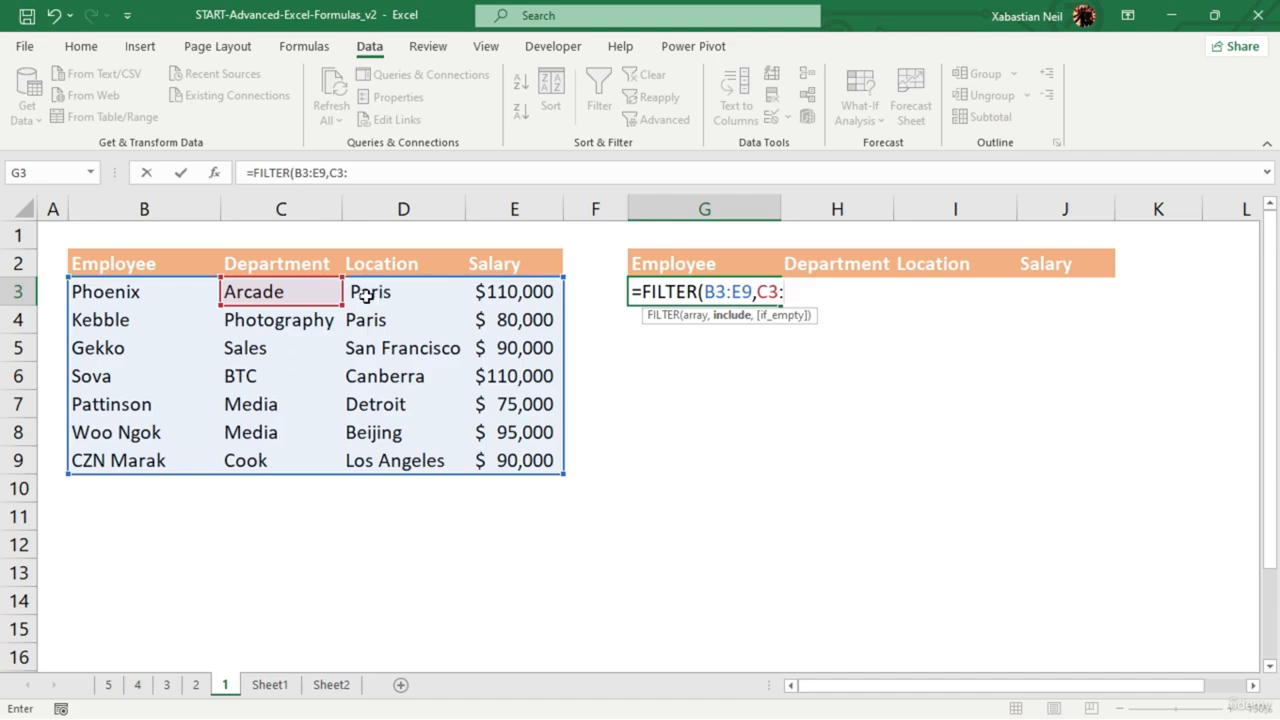
pyautogui.moveTo(340, 305); pyautogui.dragTo(318, 462)
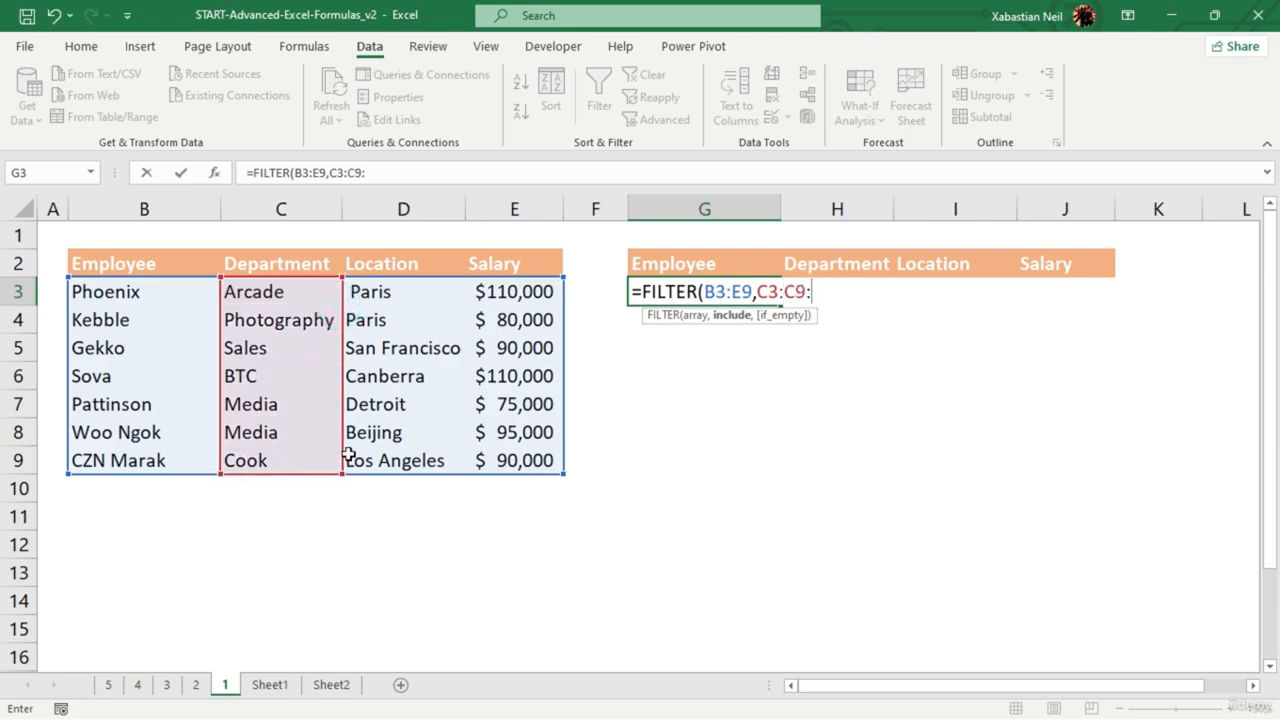
pyautogui.click(757, 291)
pyautogui.write('(')
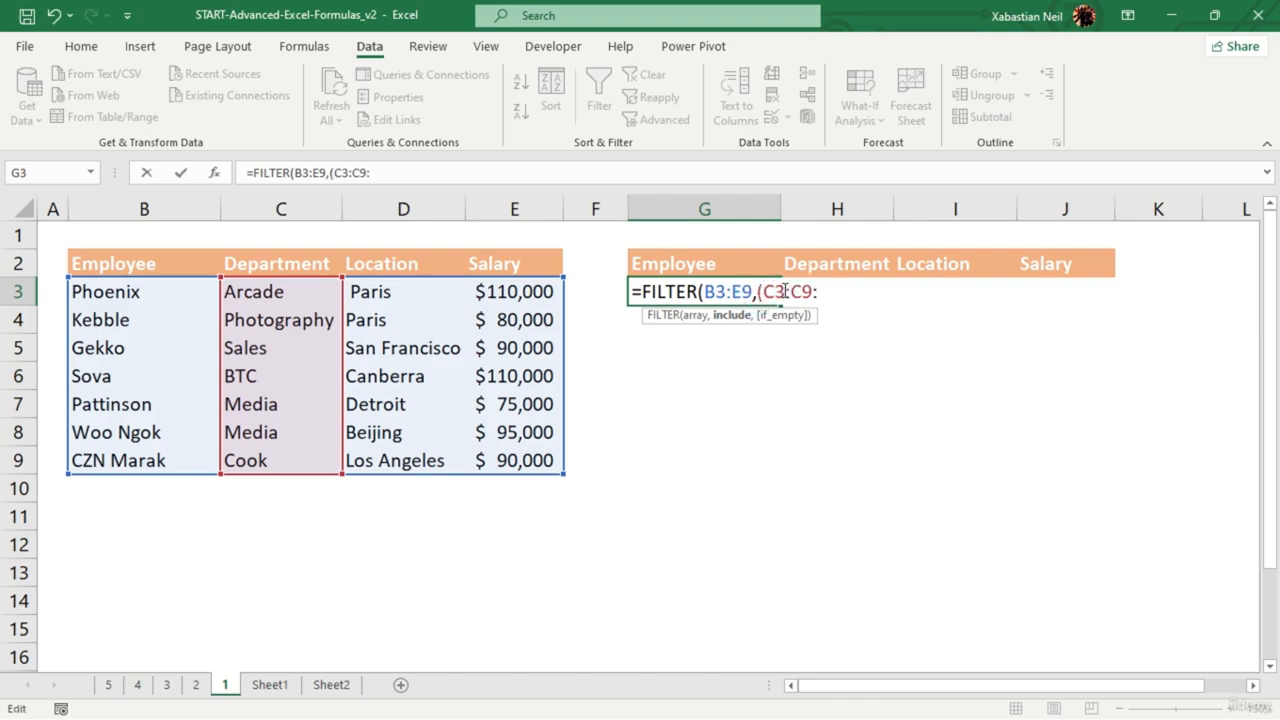
pyautogui.click(849, 292)
pyautogui.write('="Arcade')
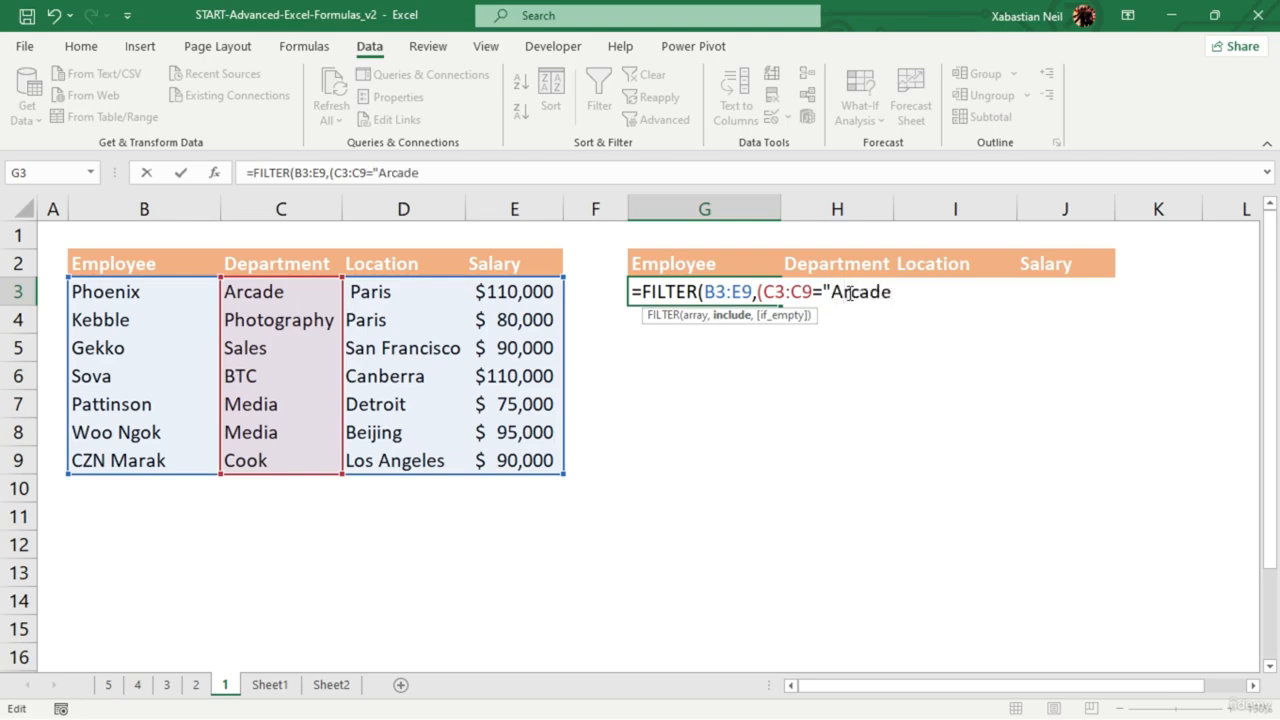
# - Multiply the department condition by (D3:D9="Paris") and enter the G3 FILTER formula, accepting the suggested parenthesis correction
pyautogui.write('")*(')
pyautogui.moveTo(368, 291); pyautogui.dragTo(410, 461)
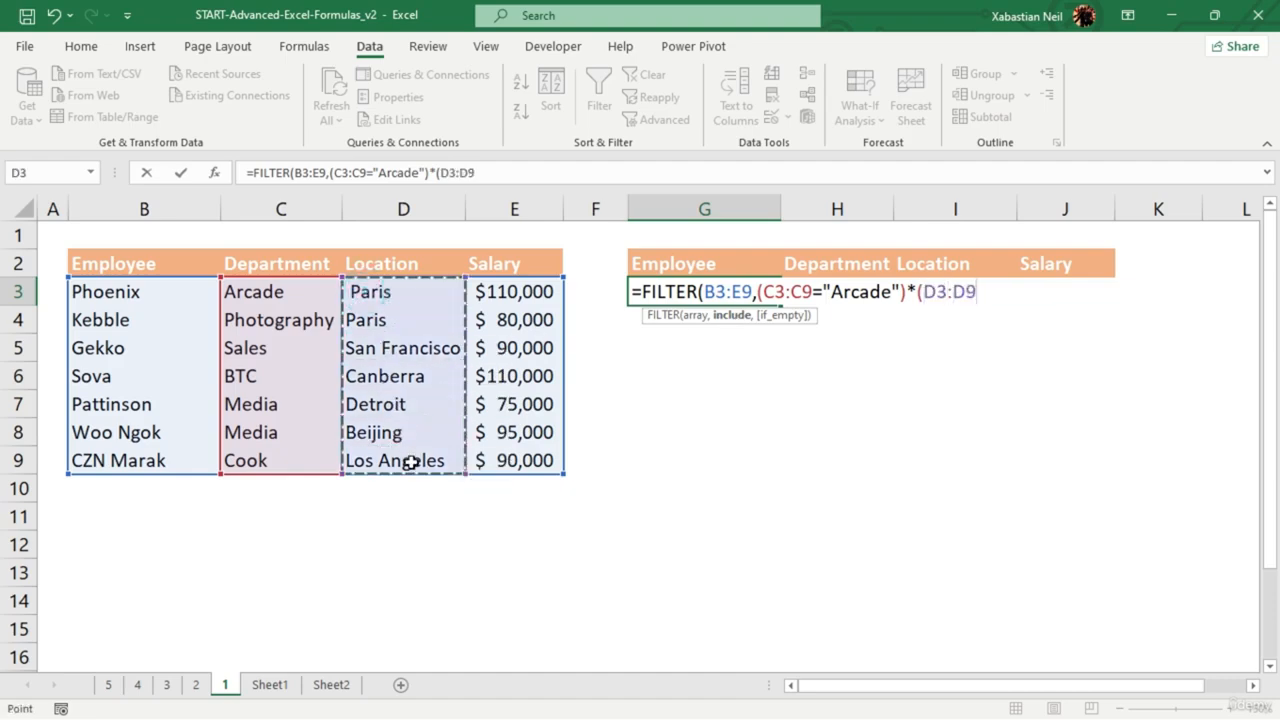
pyautogui.write('=')
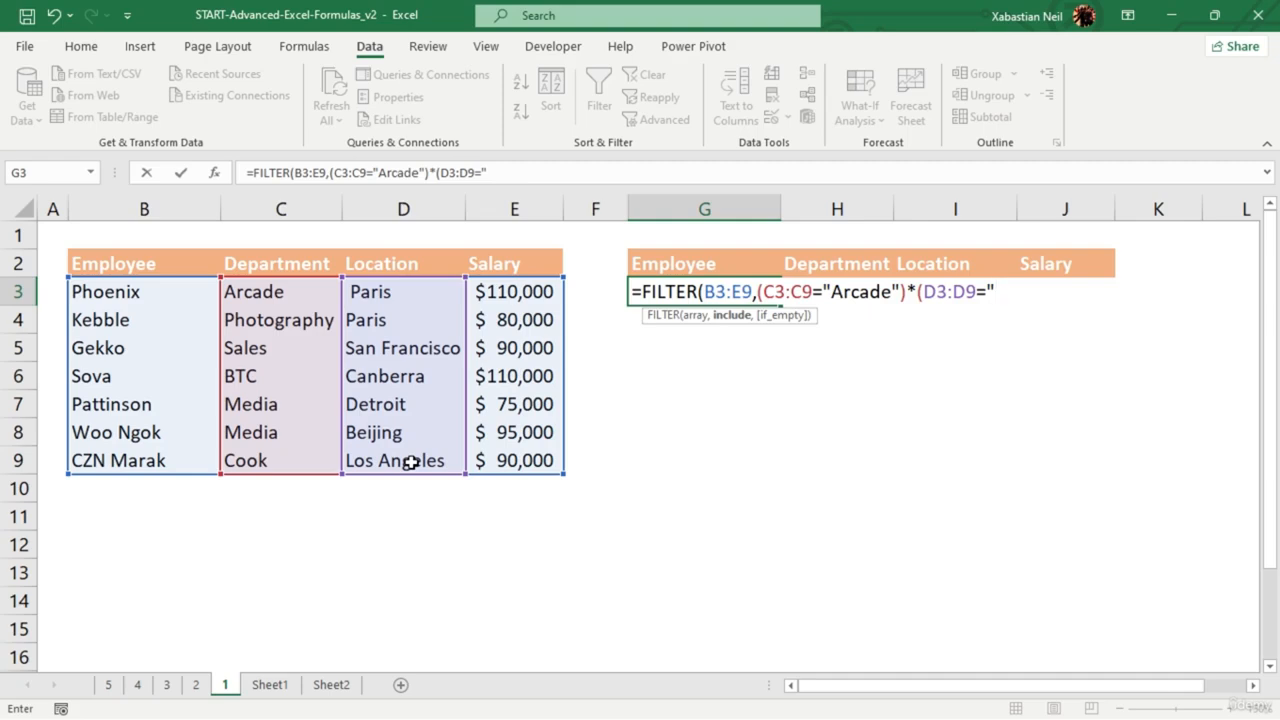
pyautogui.write('"Paris')
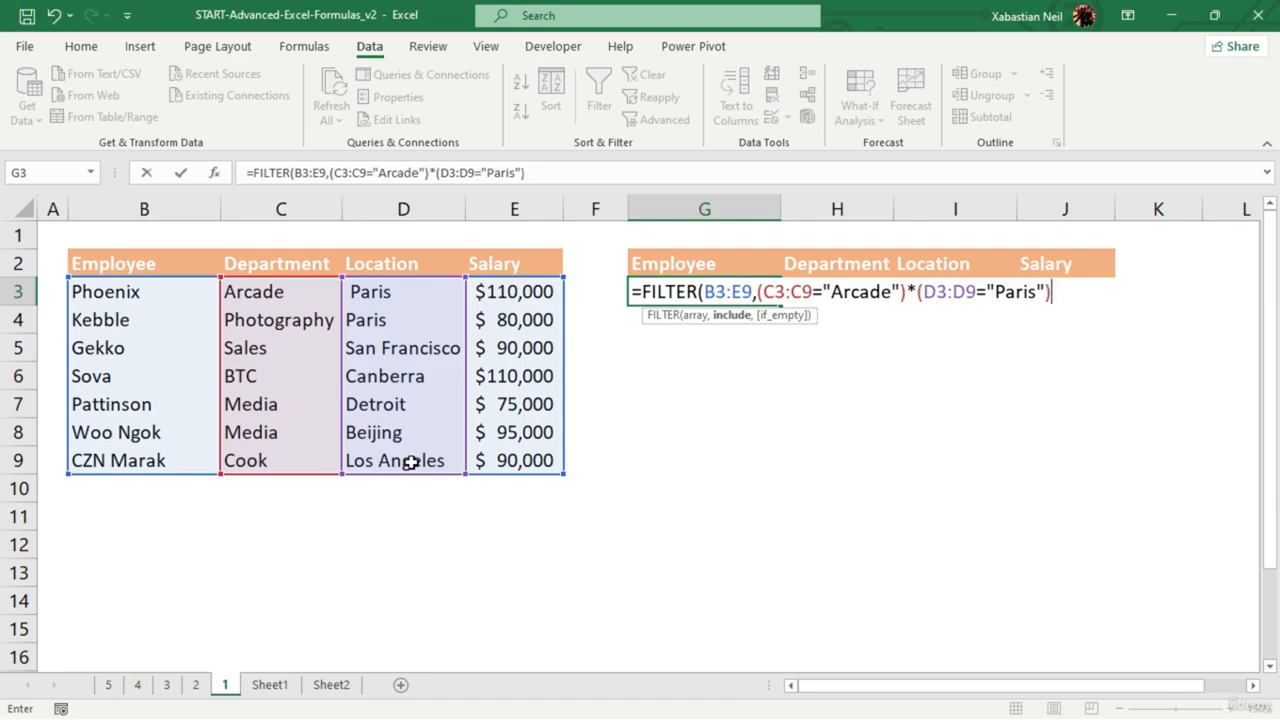
pyautogui.press('Return')
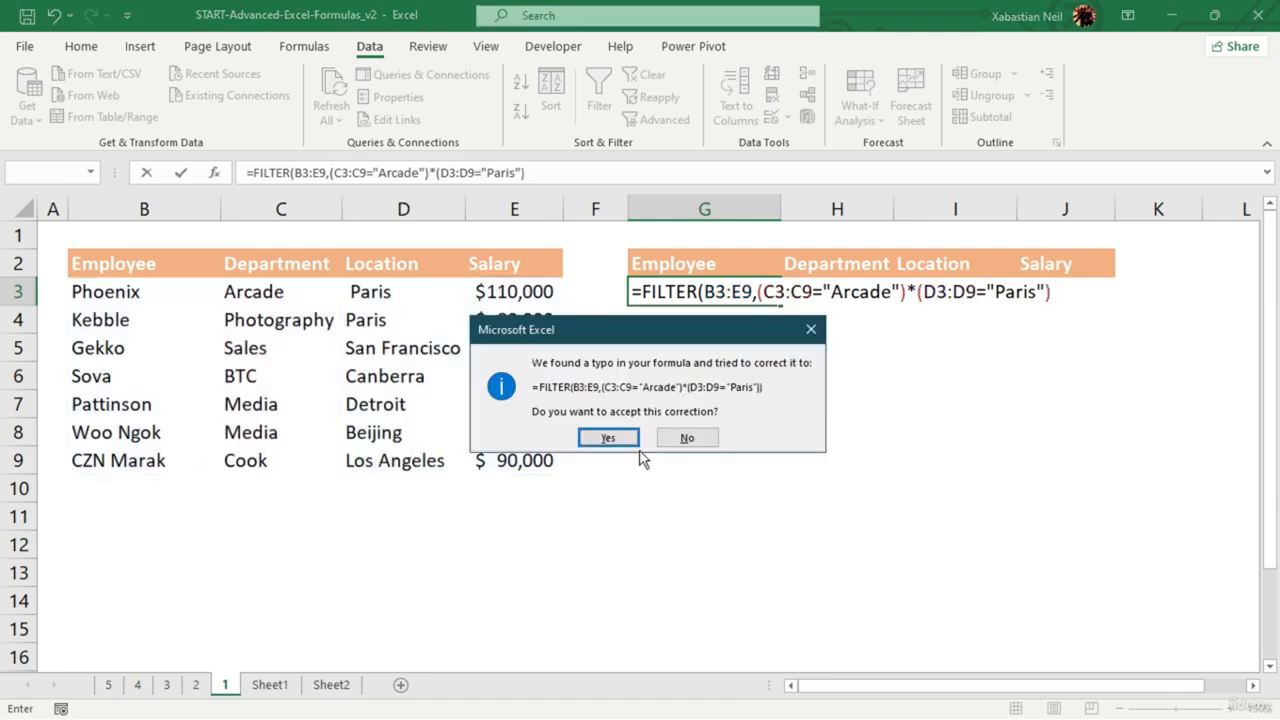
pyautogui.click(608, 437)
# - Re-enter the G3 FILTER formula without its final parenthesis, accept the suggested correction and recheck the formula
pyautogui.click(668, 294)
pyautogui.doubleClick(727, 291)
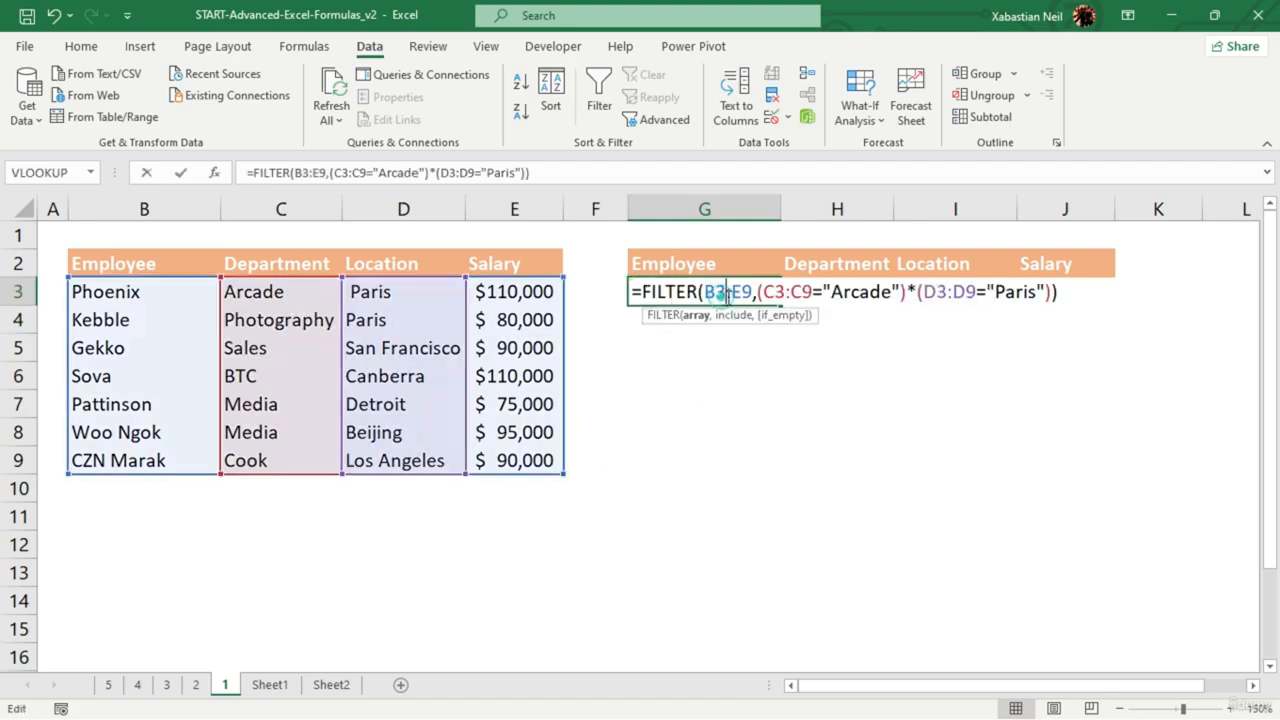
pyautogui.click(1095, 294)
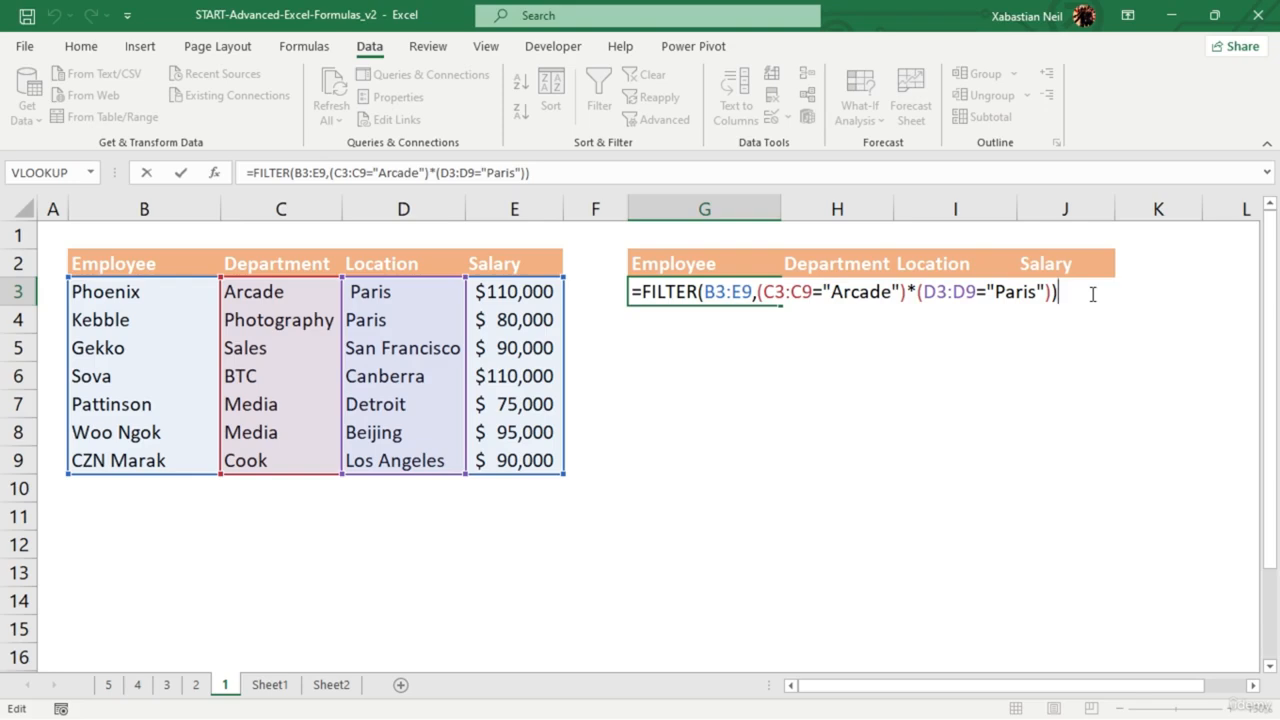
pyautogui.press('BackSpace')
pyautogui.press('Return')
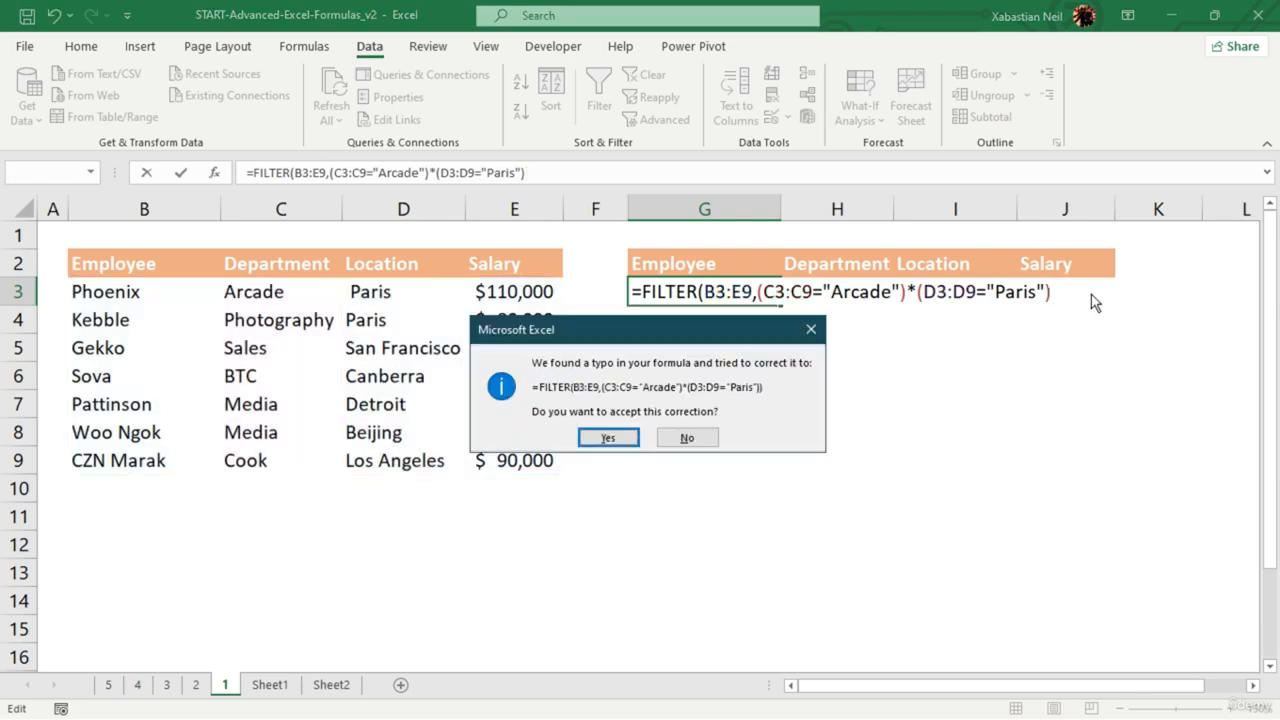
pyautogui.click(612, 438)
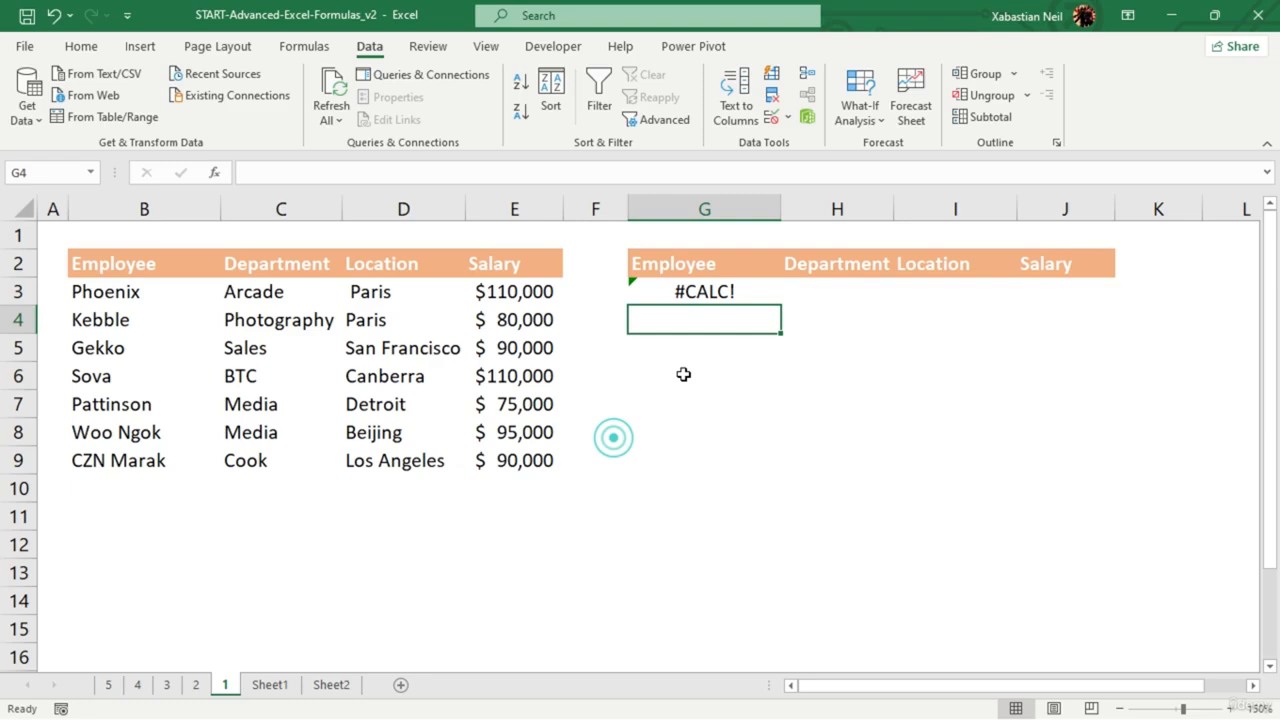
pyautogui.doubleClick(733, 291)
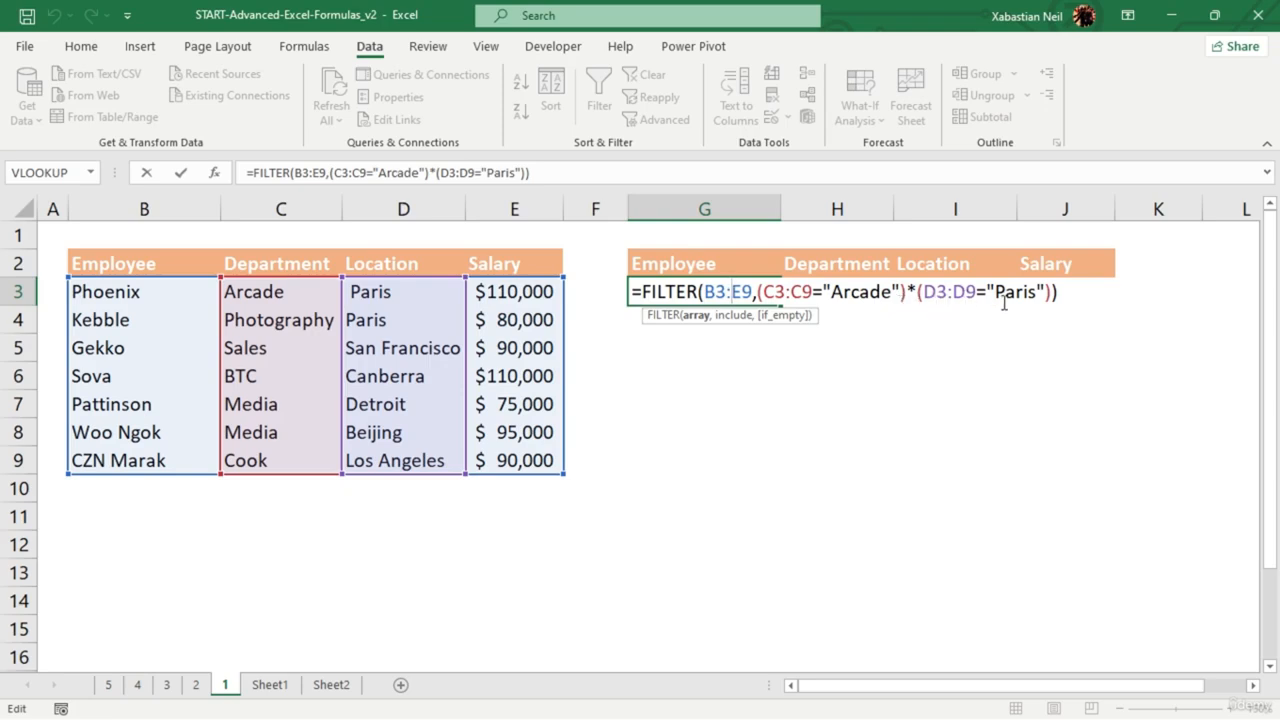
pyautogui.click(1105, 297)
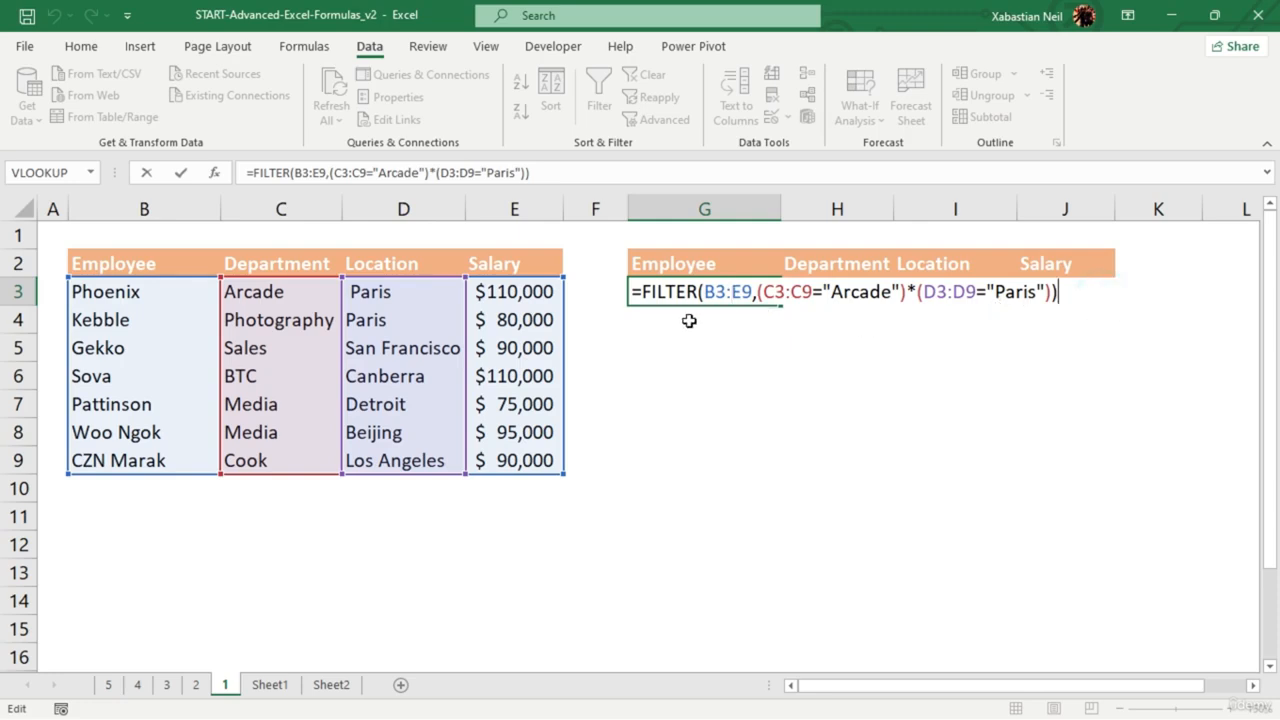
pyautogui.press('Return')
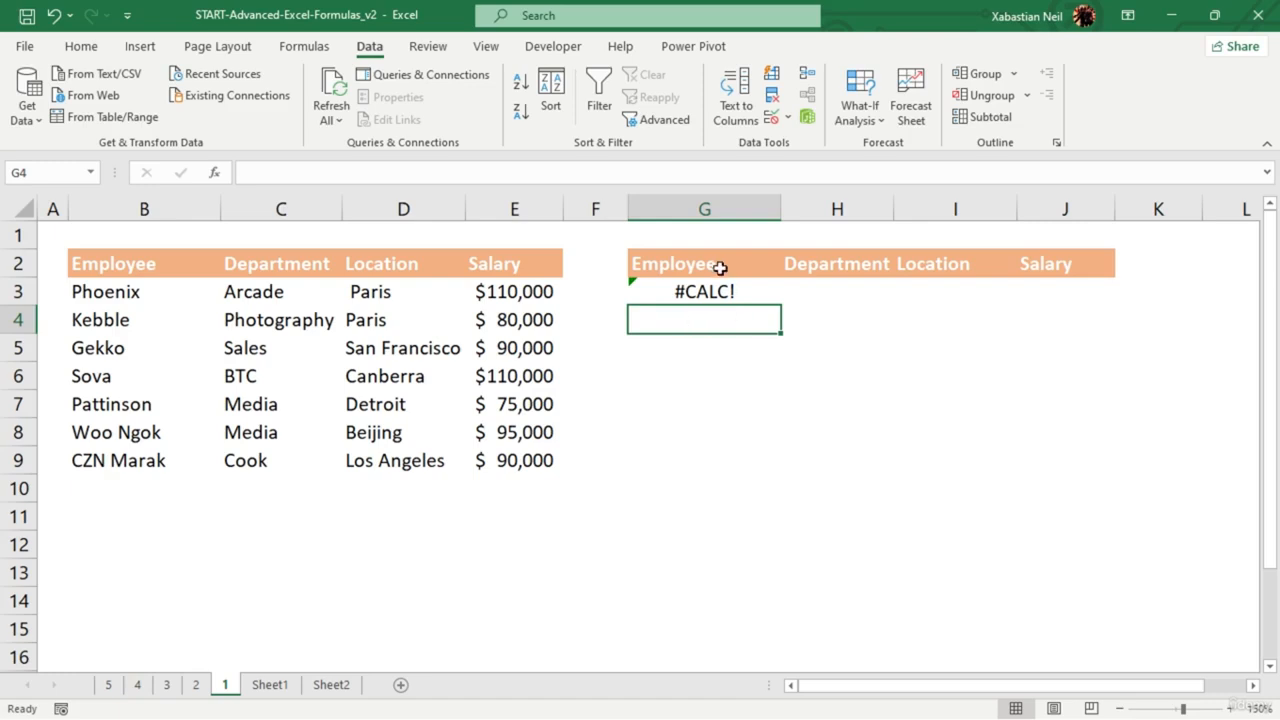
# - Make the formula's ranges absolute in G3: $B$3:$E$9, $C$3:$C$9 and $D$3:$D$9
pyautogui.click(721, 299)
pyautogui.doubleClick(721, 299)
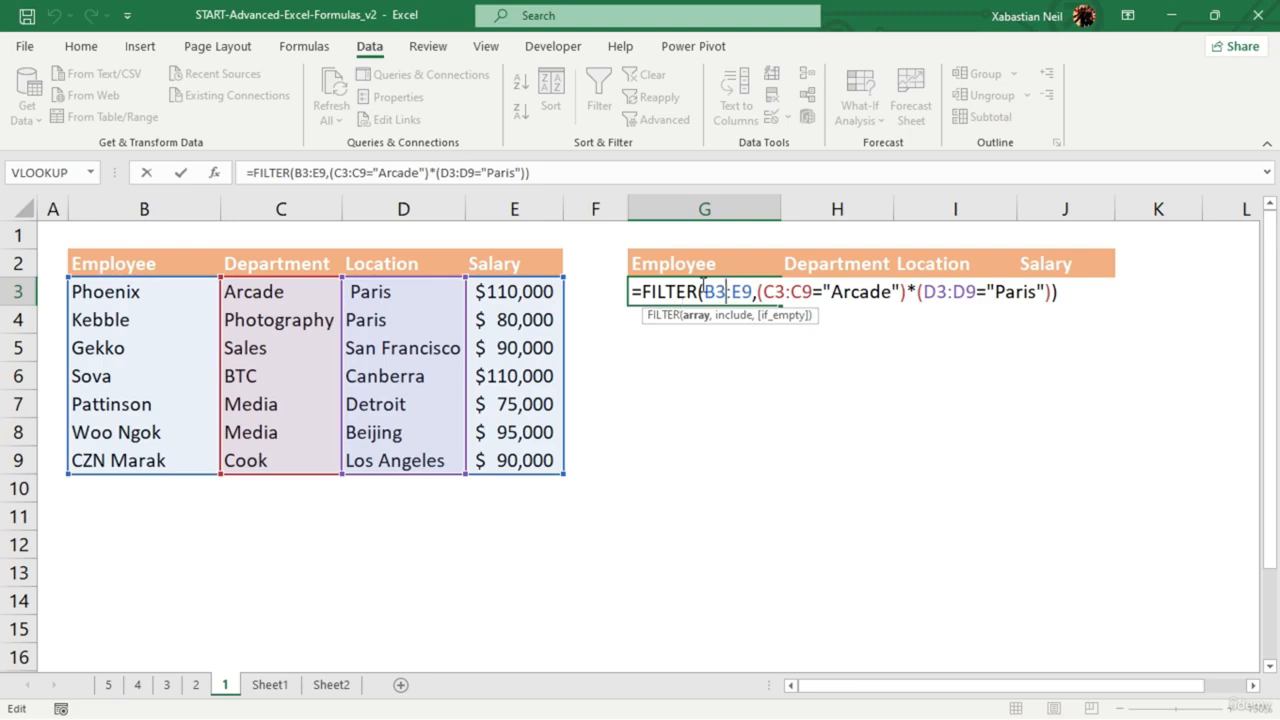
pyautogui.click(703, 291)
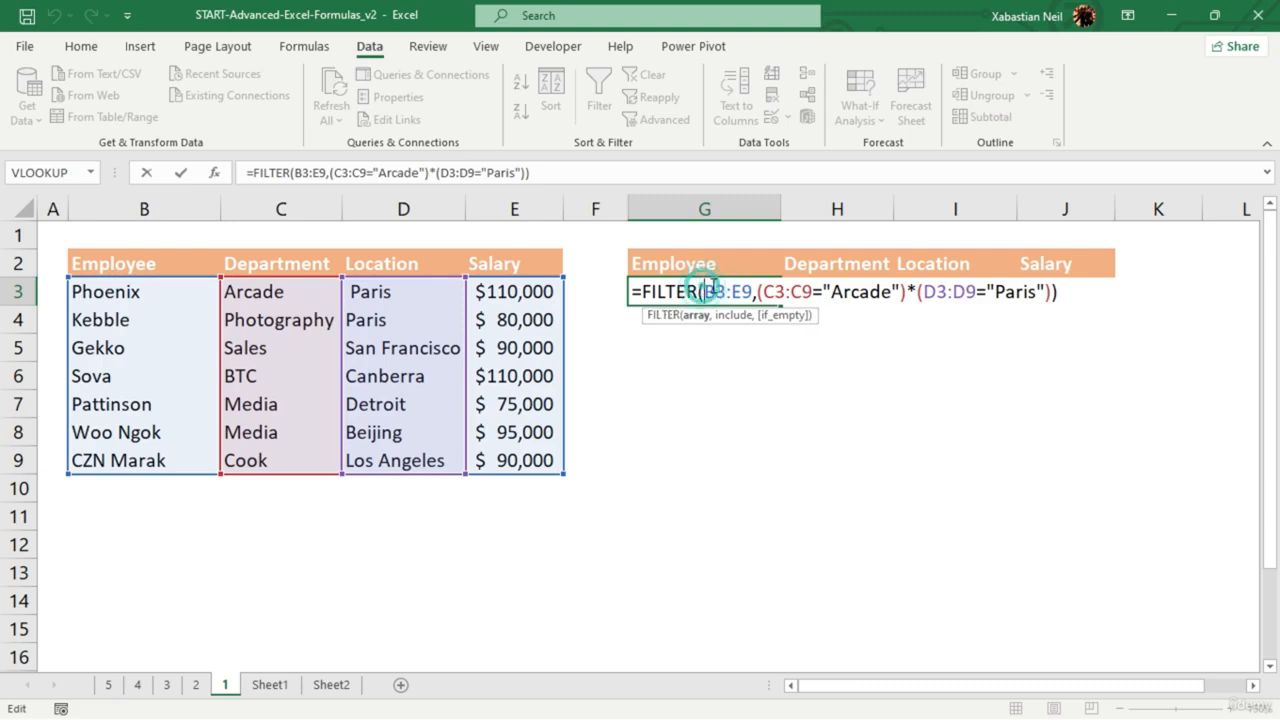
pyautogui.doubleClick(797, 292)
pyautogui.press('F4')
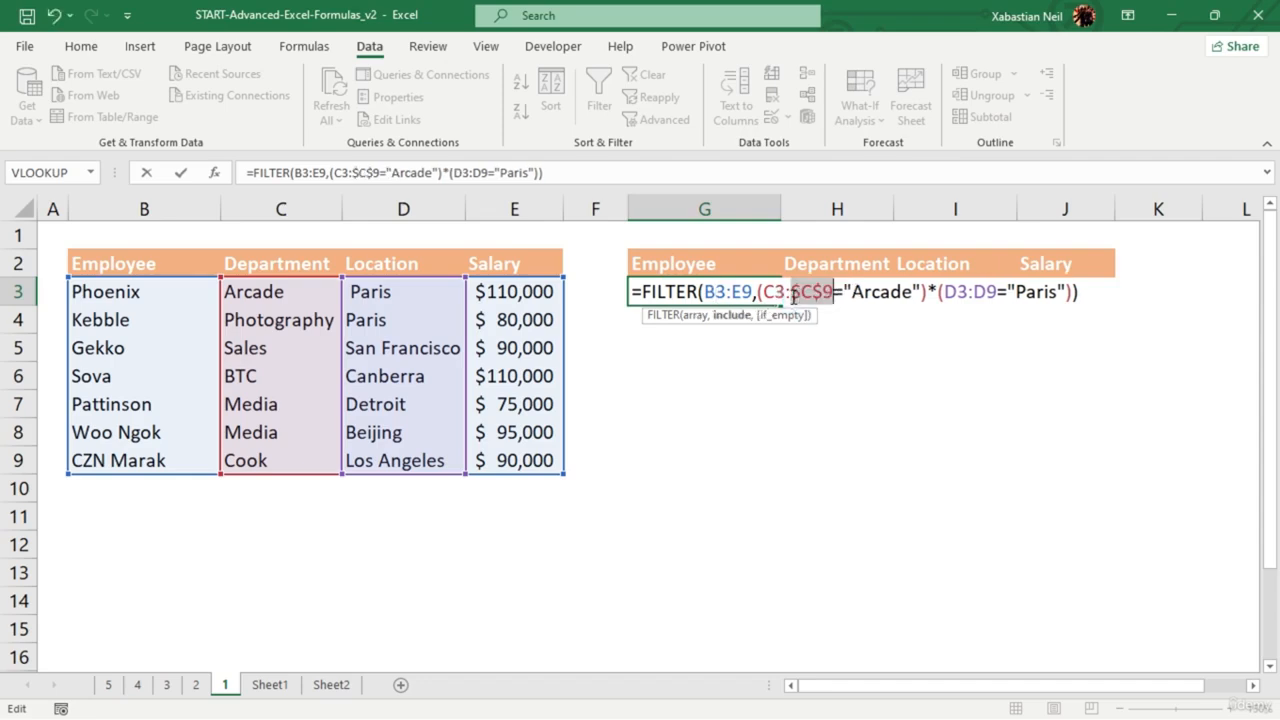
pyautogui.doubleClick(775, 292)
pyautogui.press('F4')
pyautogui.doubleClick(718, 292)
pyautogui.press('F4')
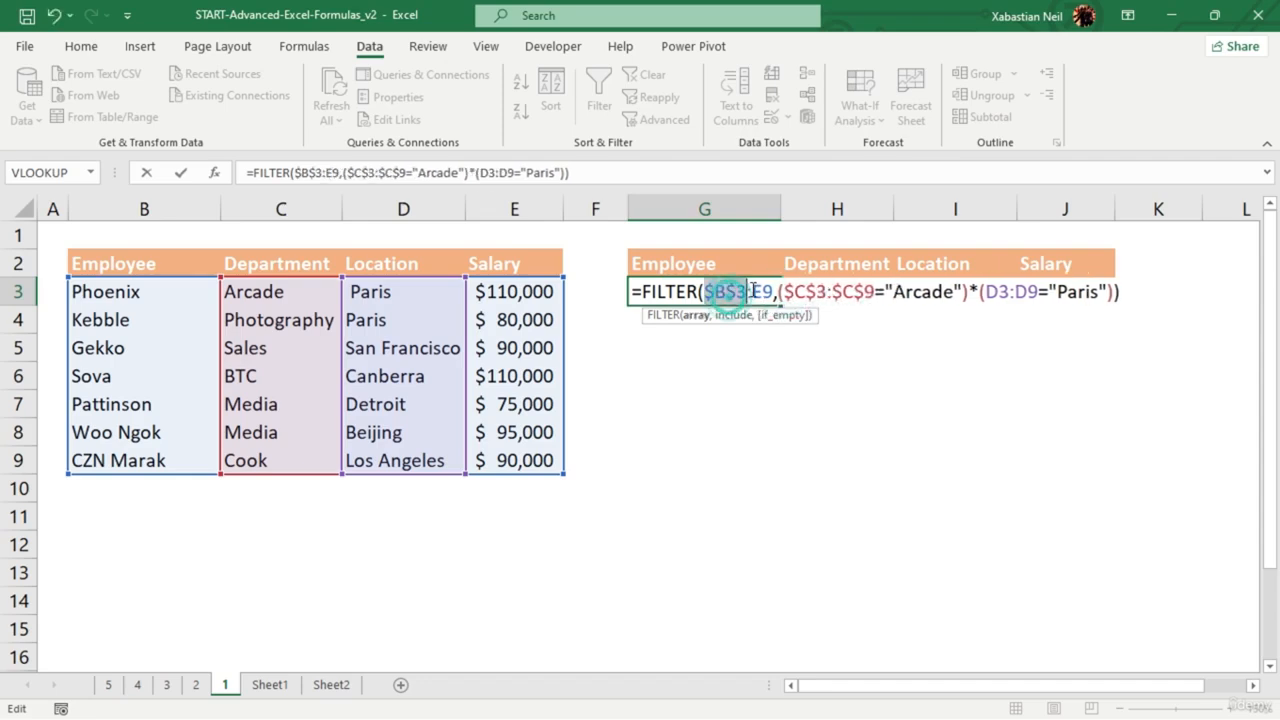
pyautogui.doubleClick(760, 292)
pyautogui.press('F4')
pyautogui.doubleClick(1015, 292)
pyautogui.press('F4')
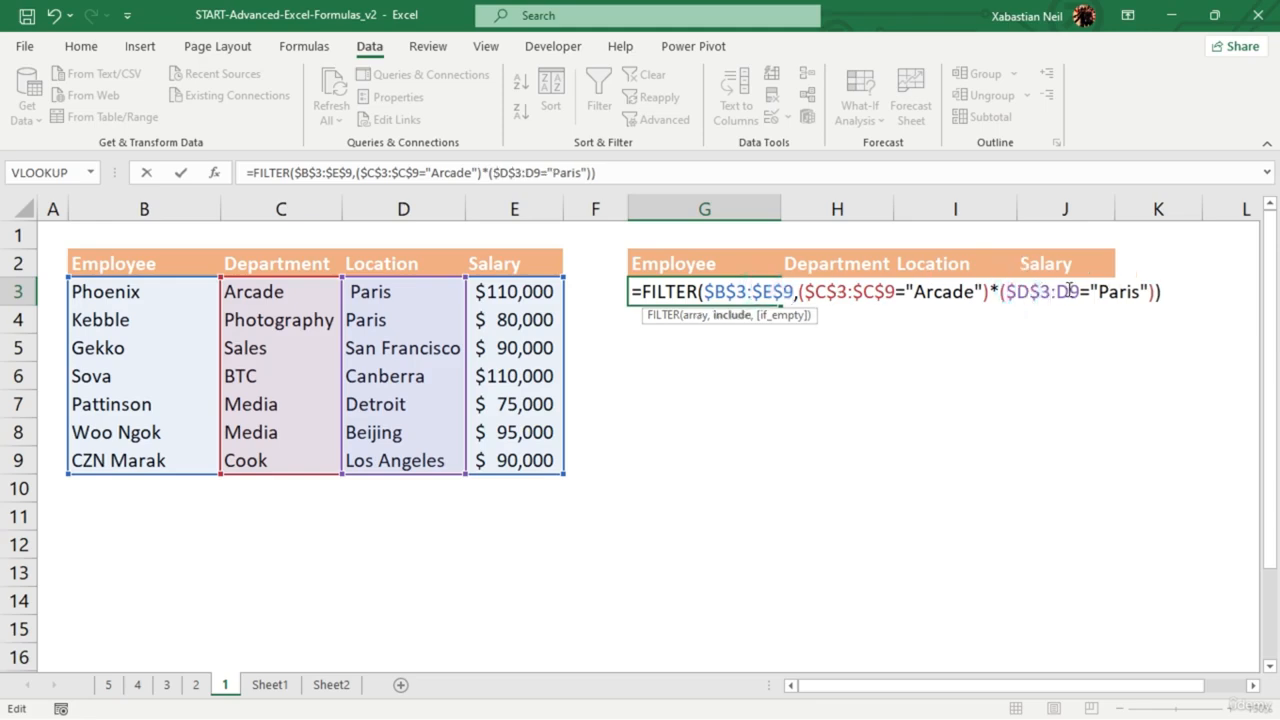
pyautogui.doubleClick(1068, 292)
pyautogui.press('F4')
pyautogui.press('Return')
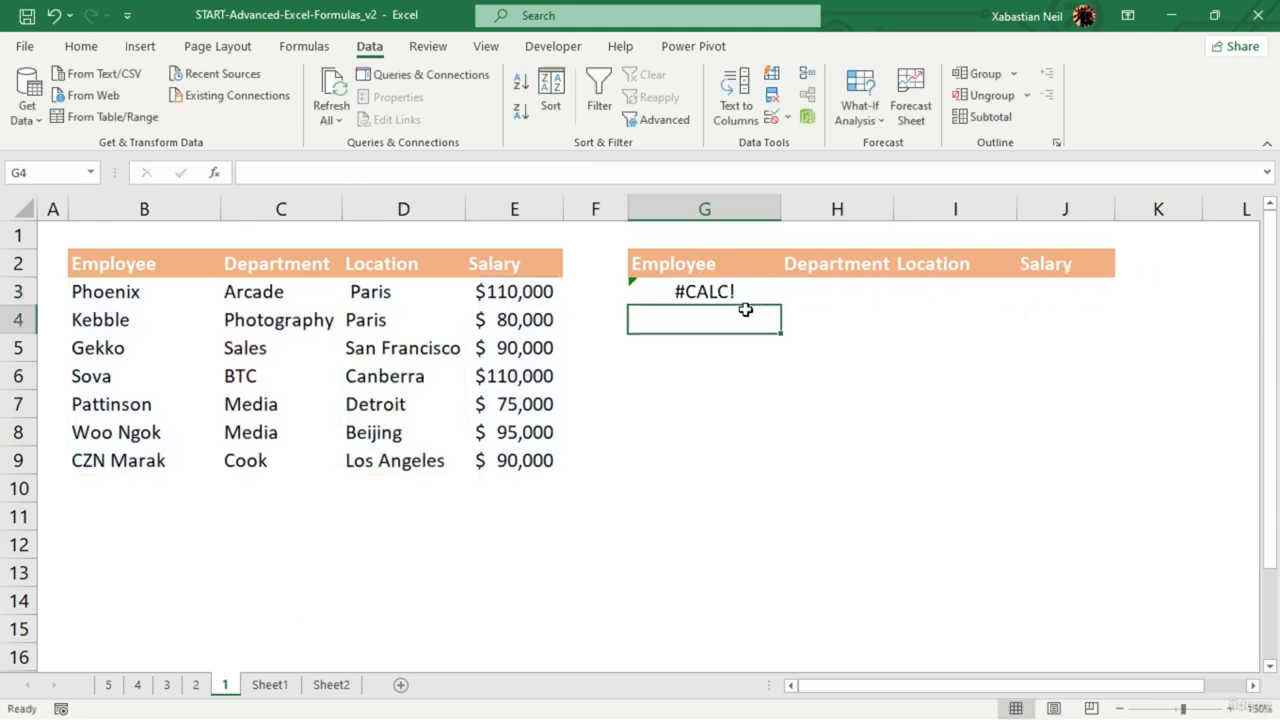
# - Fill the G3 FILTER formula across the results row to J3
pyautogui.click(737, 289)
pyautogui.moveTo(781, 305); pyautogui.dragTo(1080, 290)
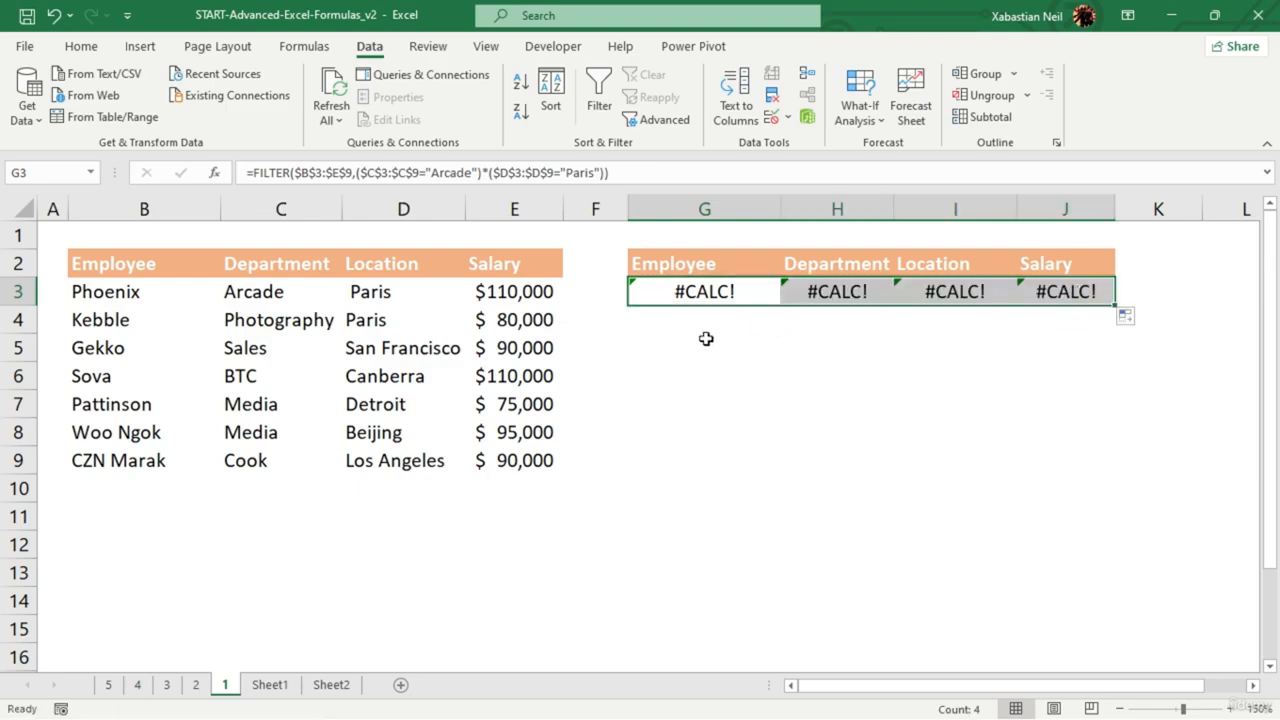
pyautogui.click(760, 340)
pyautogui.click(737, 290)
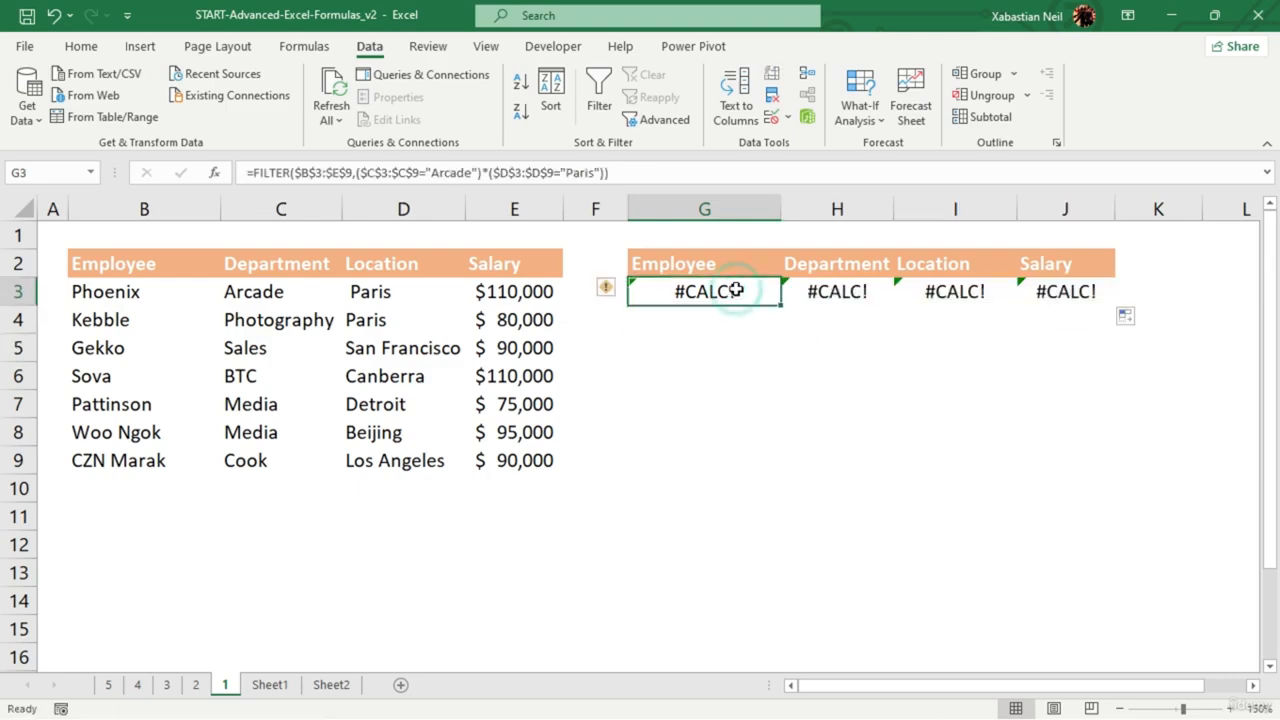
# - Delete the FILTER formulas from G3, H3, I3 and J3, and select Department cell H3
pyautogui.click(768, 292)
pyautogui.press('Delete')
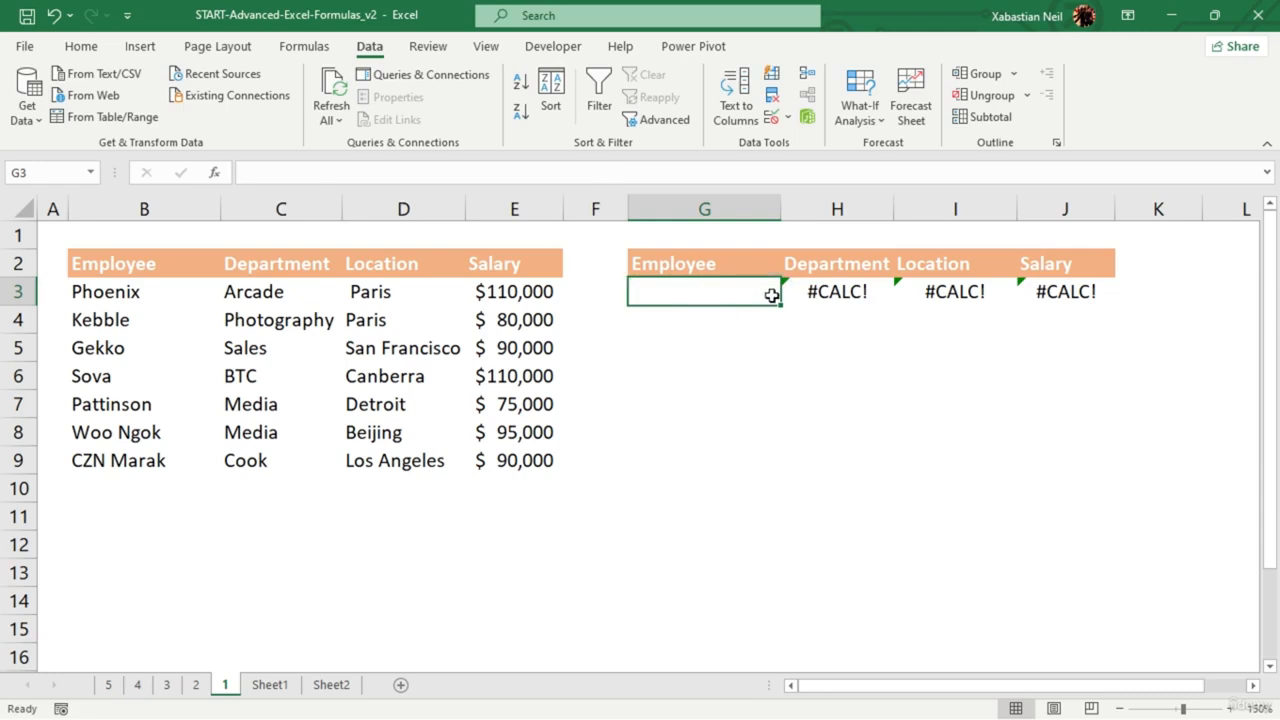
pyautogui.click(873, 291)
pyautogui.press('Delete')
pyautogui.click(947, 292)
pyautogui.press('Delete')
pyautogui.click(1090, 292)
pyautogui.press('Delete')
pyautogui.click(845, 292)
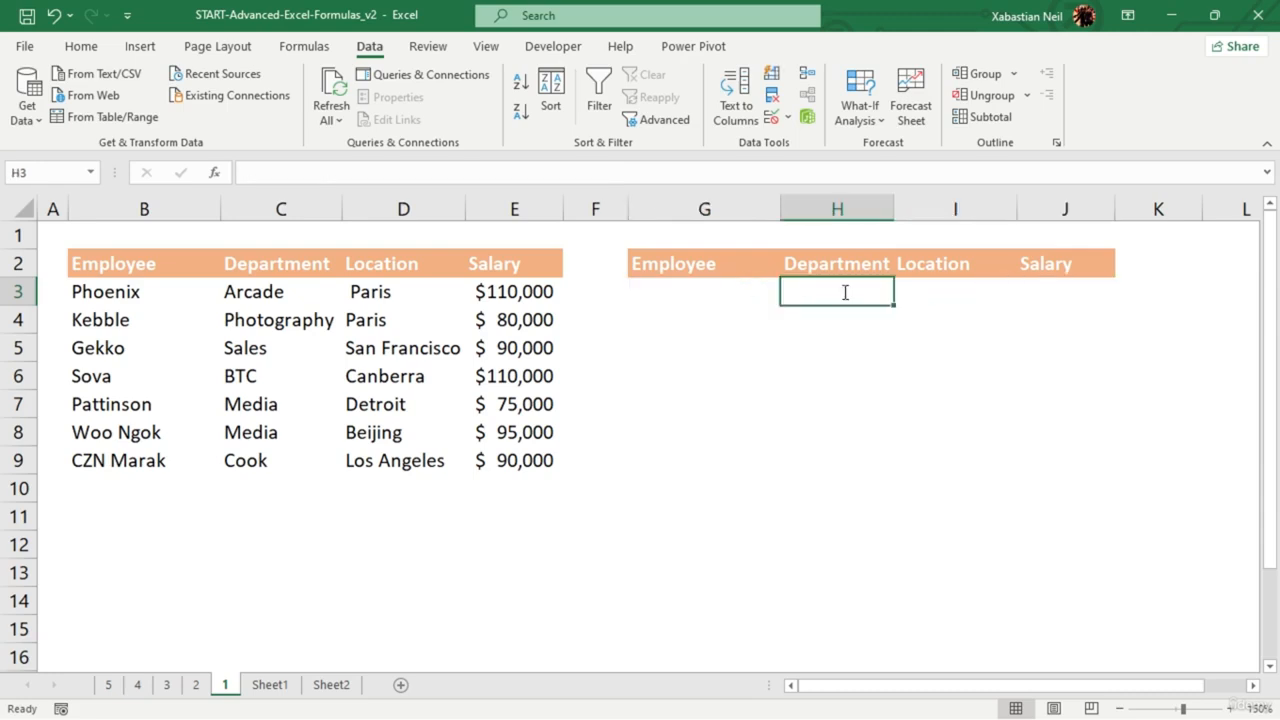
# - Turn on filtering for the results header row G2:J2
pyautogui.doubleClick(672, 291)
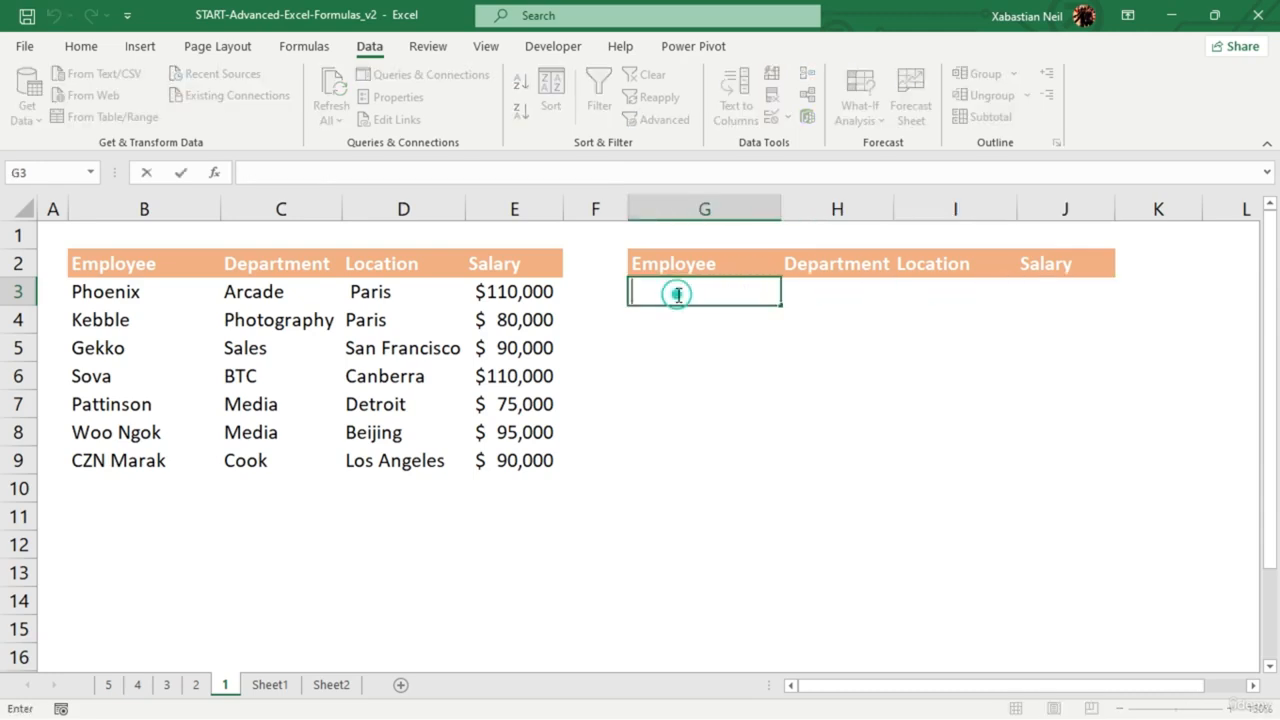
pyautogui.click(606, 264)
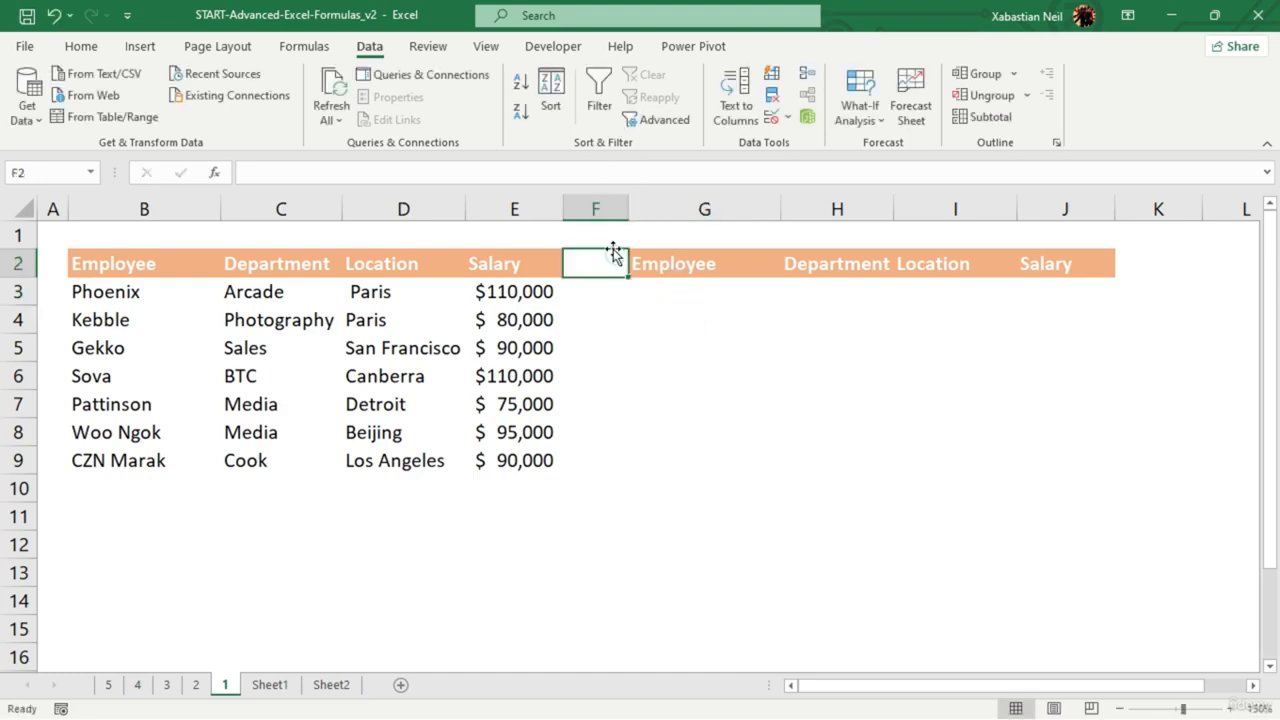
pyautogui.click(695, 299)
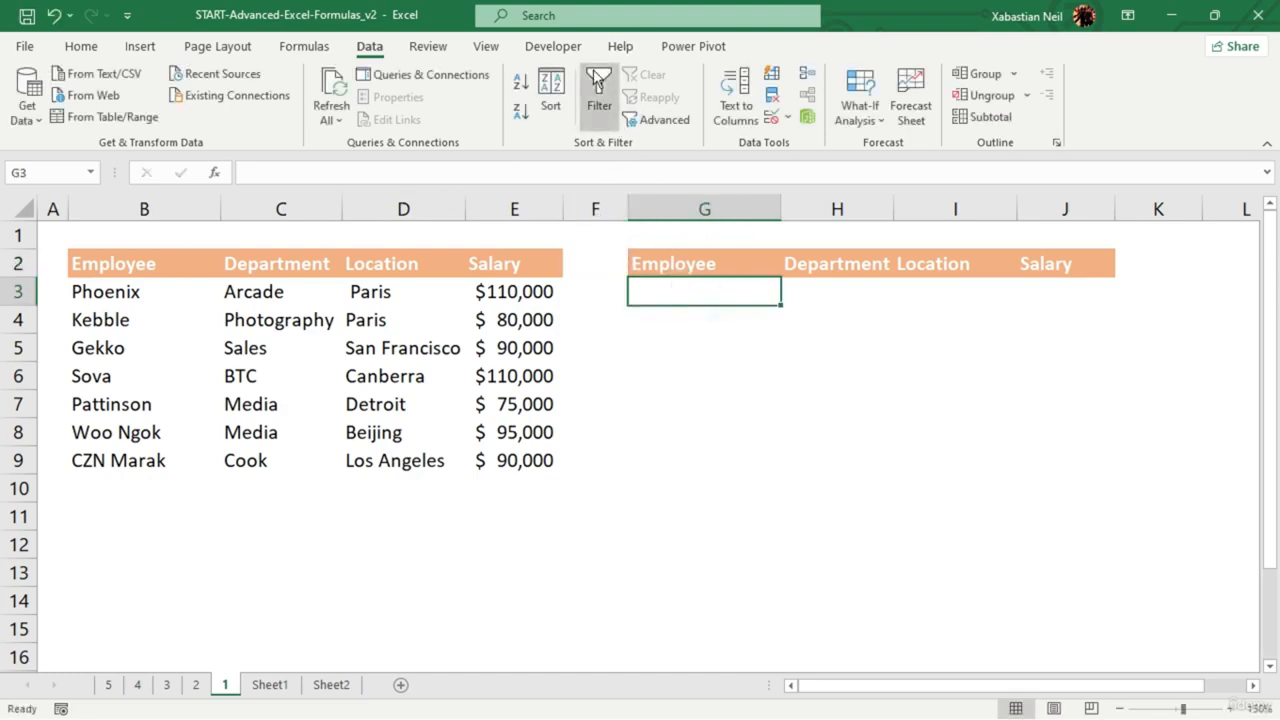
pyautogui.click(596, 82)
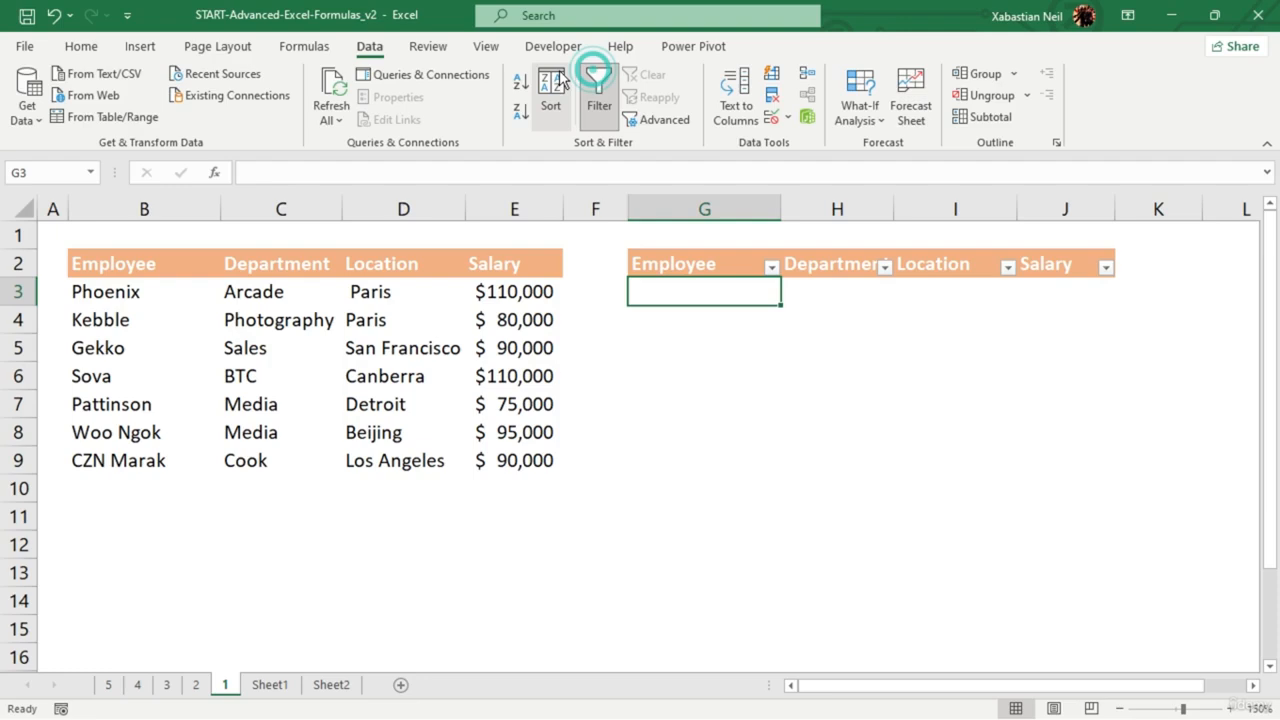
# - Examine the filter choices offered for the Employee header in G2
pyautogui.click(772, 267)
pyautogui.click(865, 340)
pyautogui.click(746, 283)
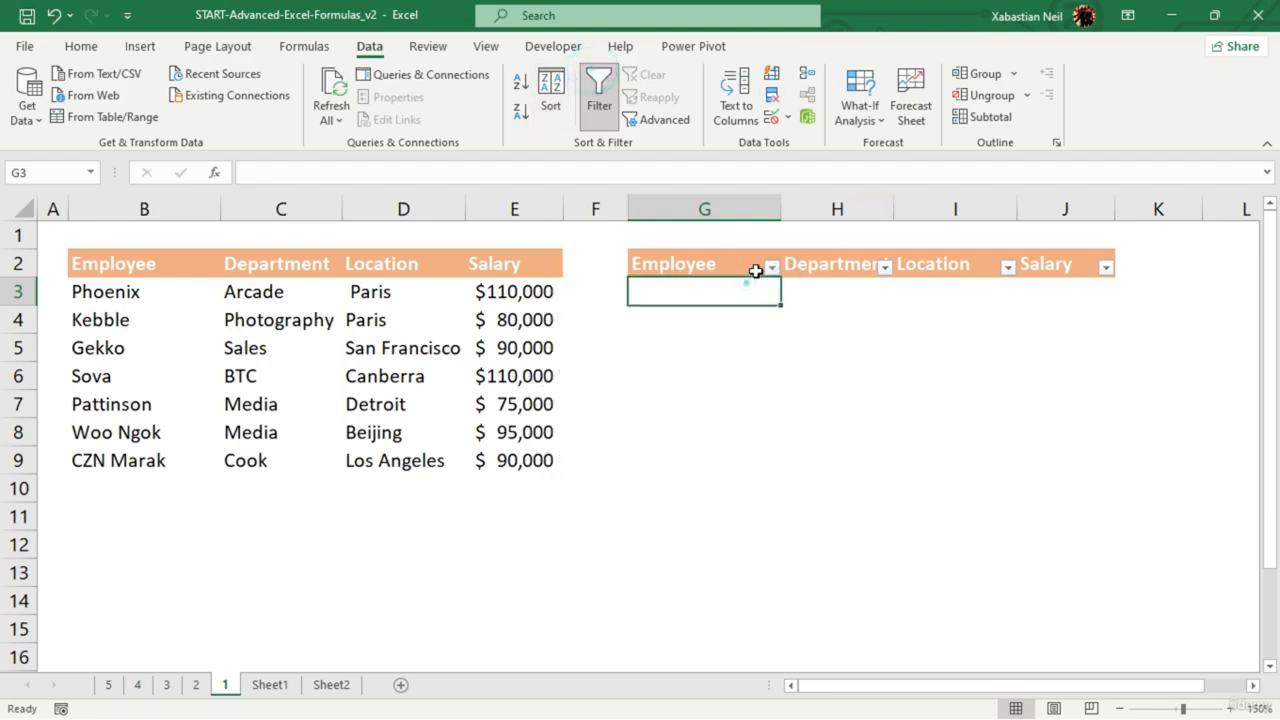
pyautogui.click(771, 267)
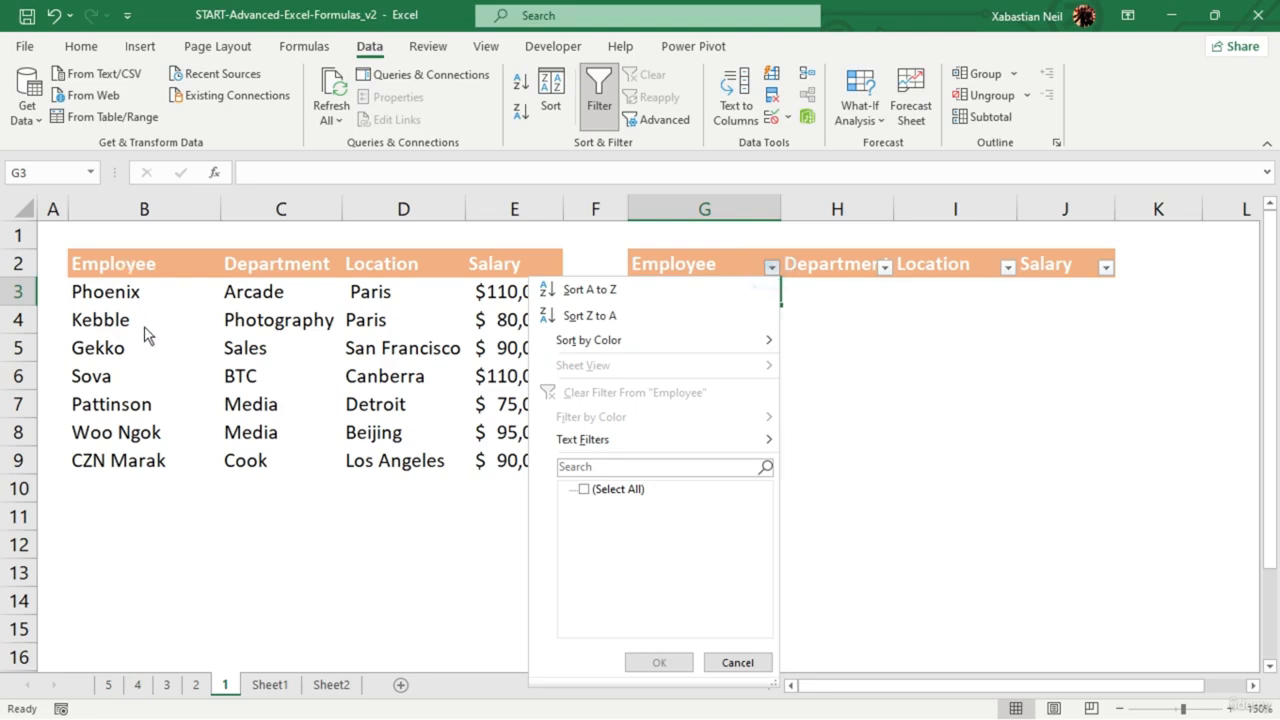
pyautogui.click(146, 292)
pyautogui.click(743, 366)
pyautogui.moveTo(105, 292); pyautogui.dragTo(110, 465)
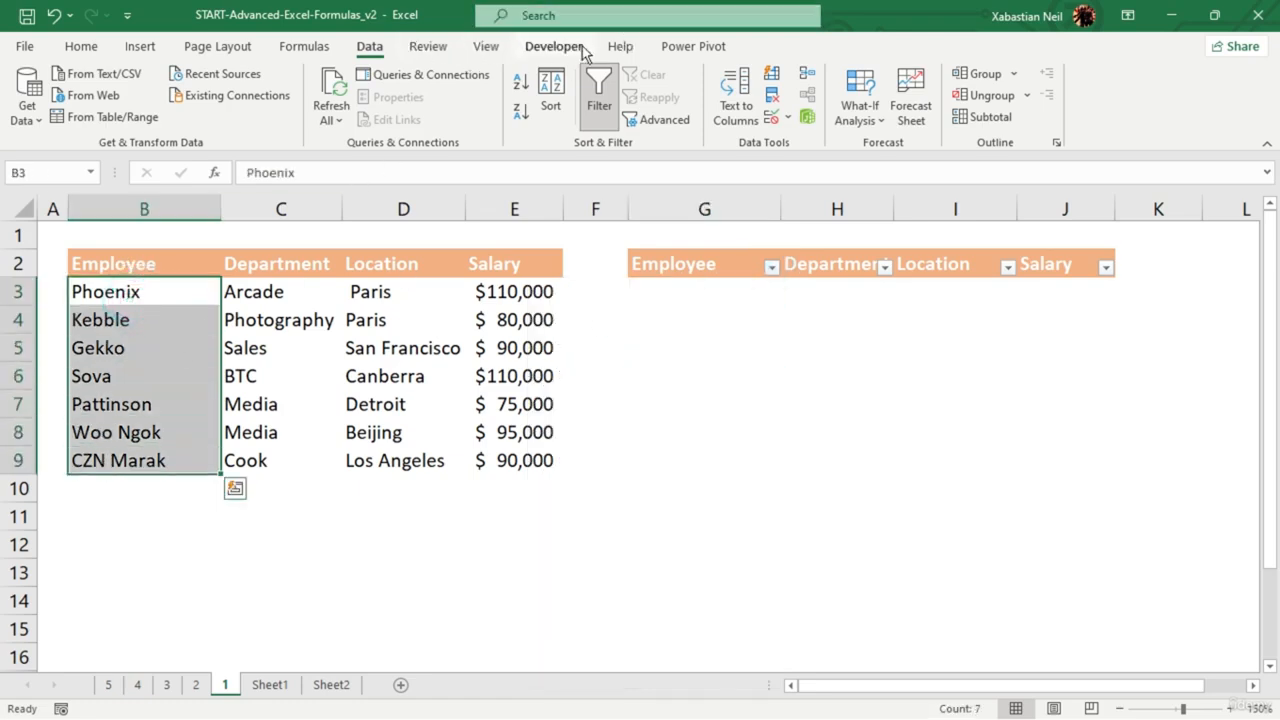
pyautogui.click(770, 118)
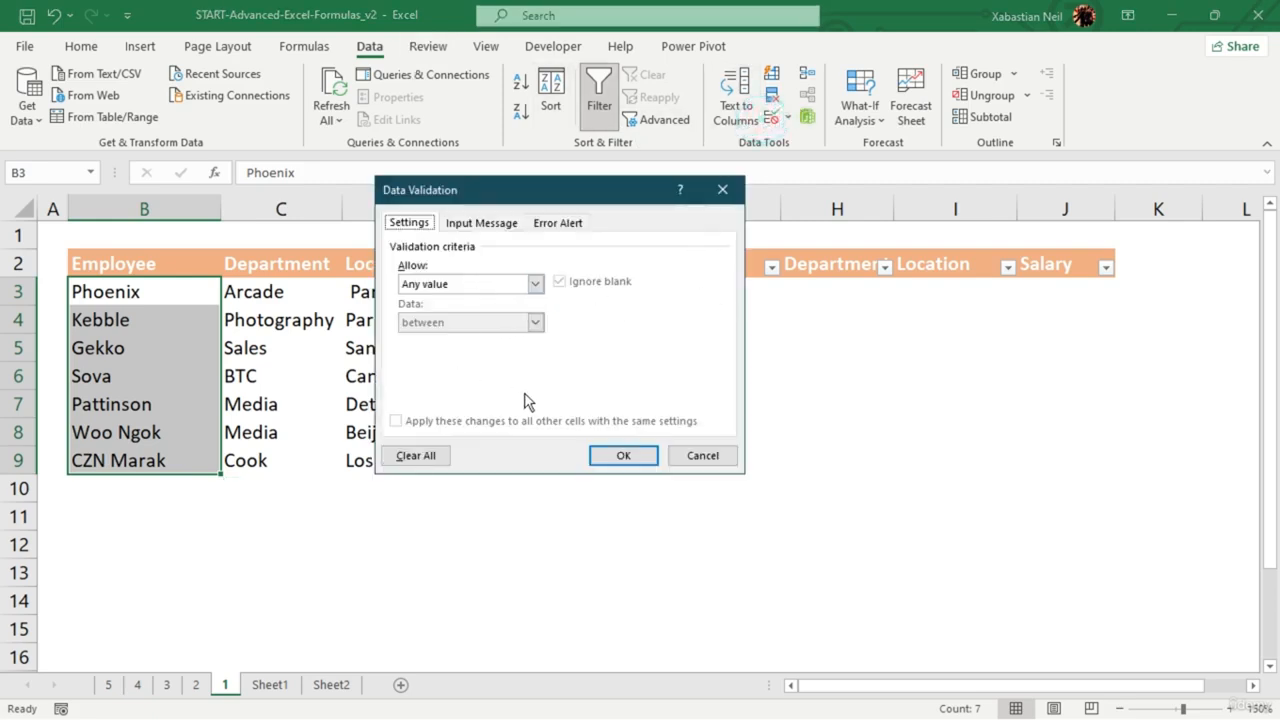
pyautogui.click(722, 189)
# - Add a List data validation with source =$B$3:$B$9 to header cell G2 and choose the second employee in its dropdown
pyautogui.click(738, 265)
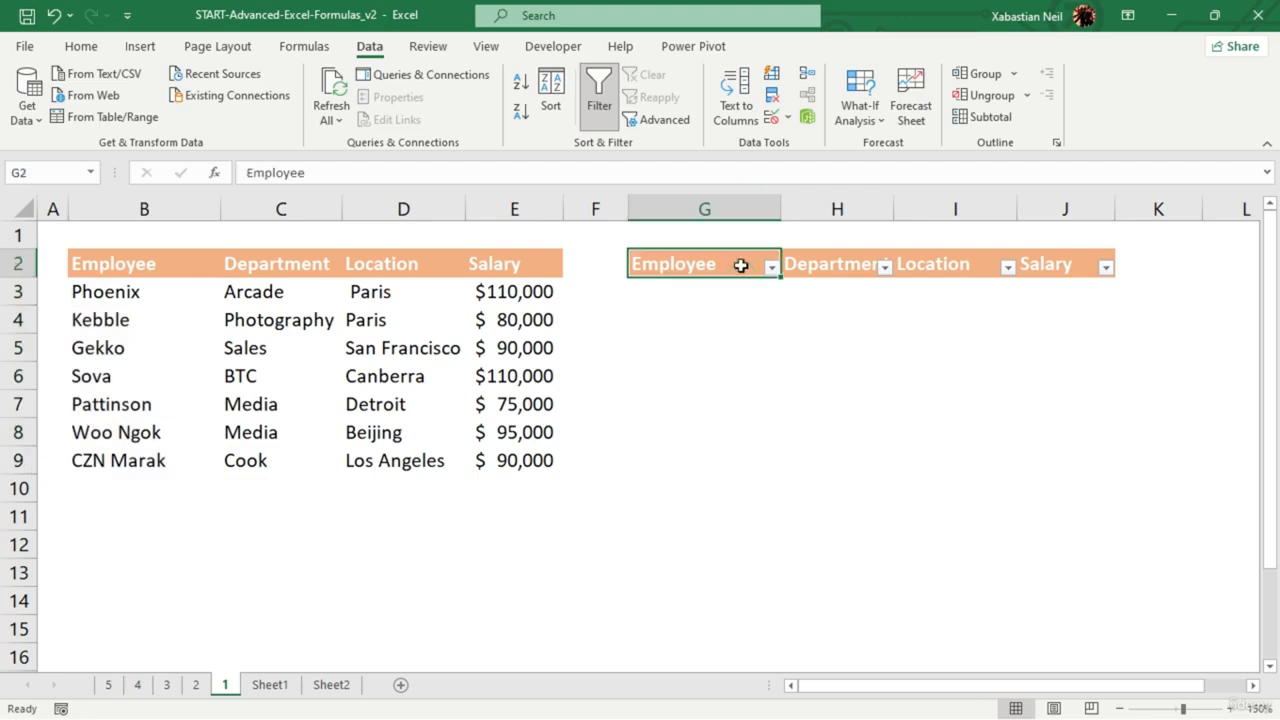
pyautogui.click(770, 118)
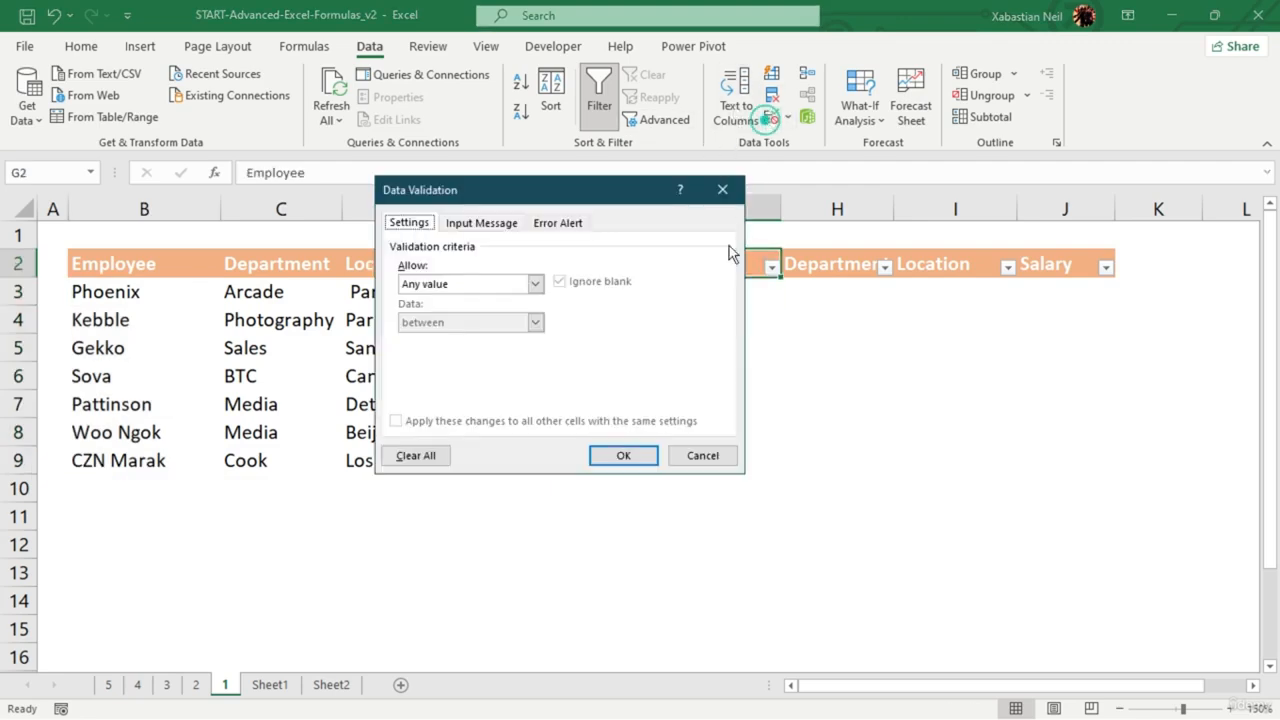
pyautogui.click(537, 286)
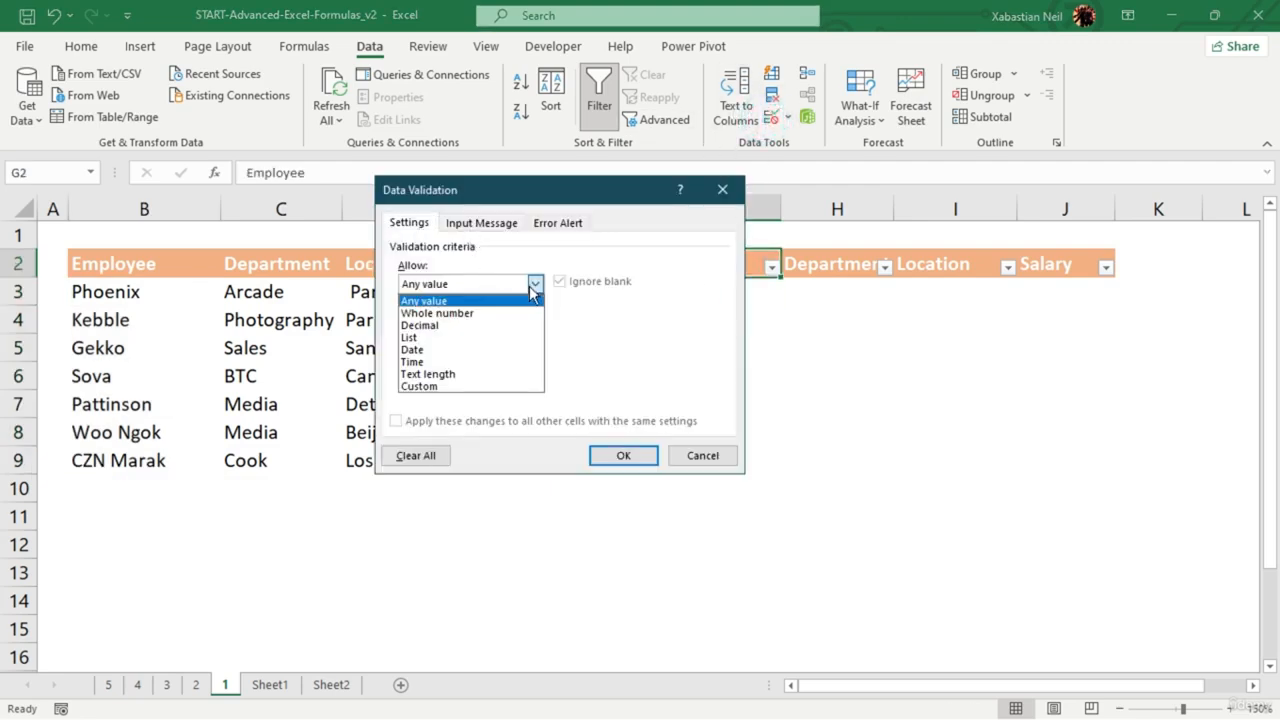
pyautogui.click(474, 346)
pyautogui.click(643, 362)
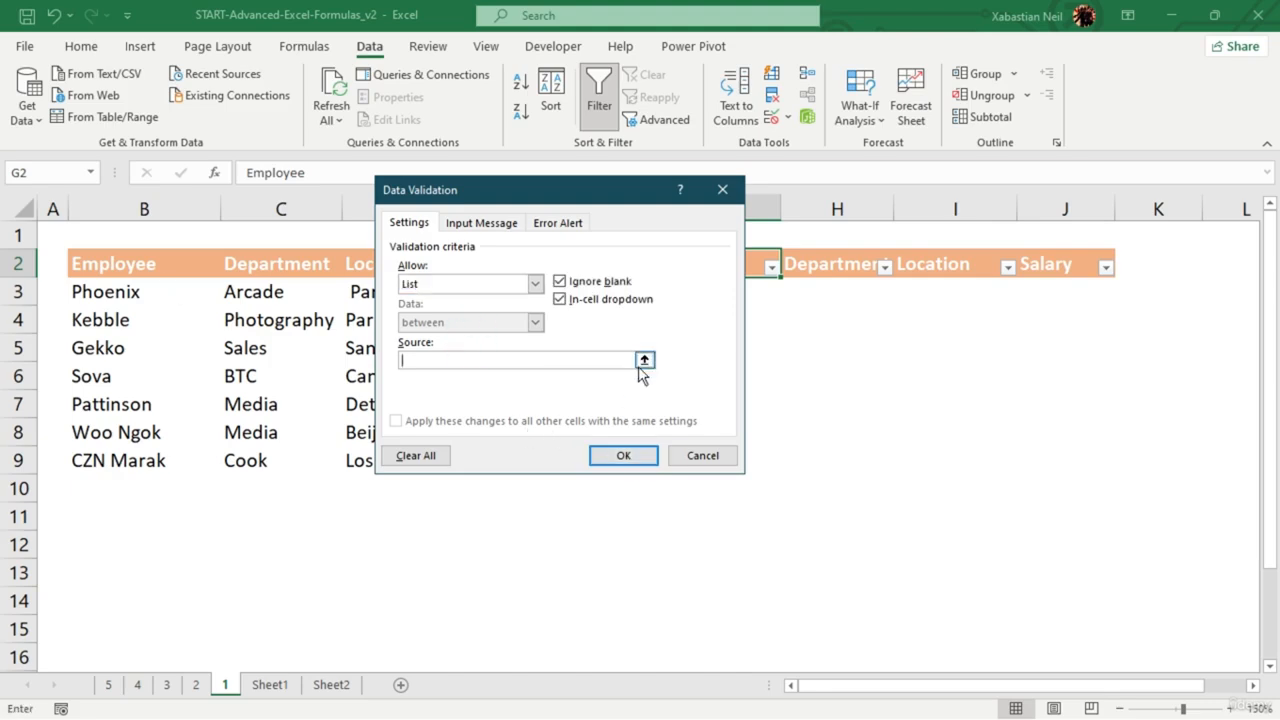
pyautogui.moveTo(131, 287); pyautogui.dragTo(131, 460)
pyautogui.click(738, 213)
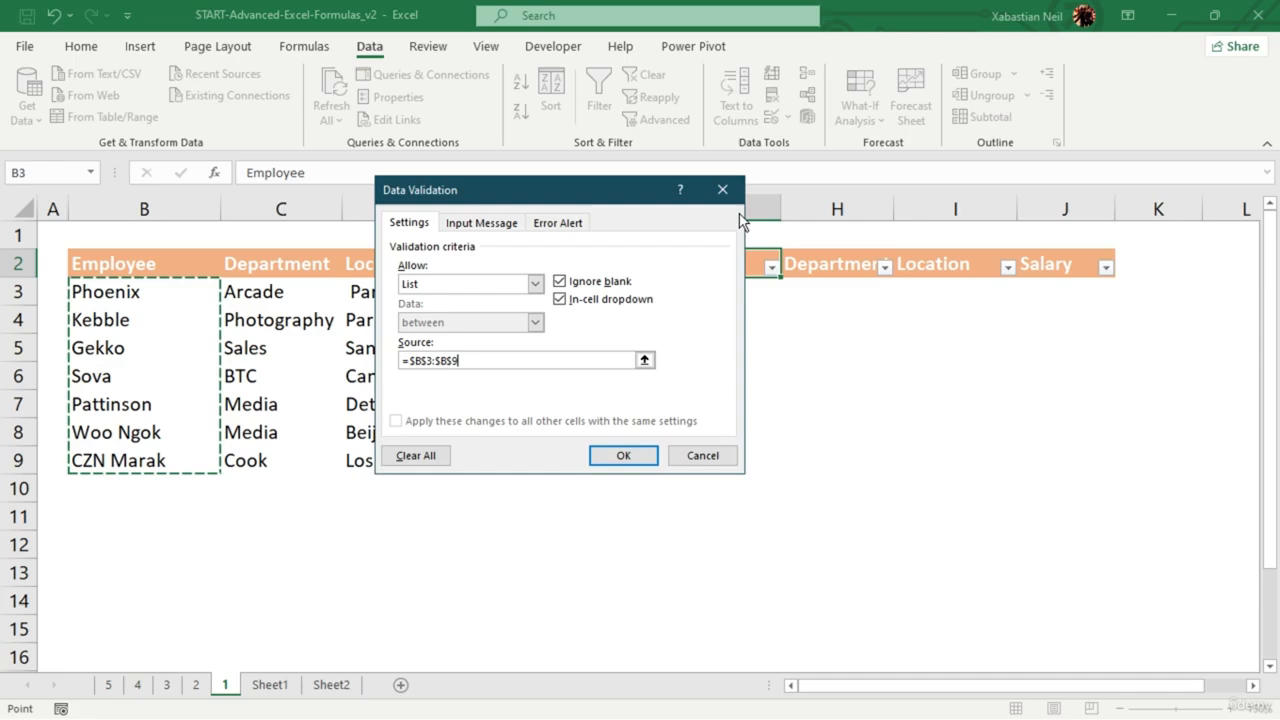
pyautogui.click(643, 452)
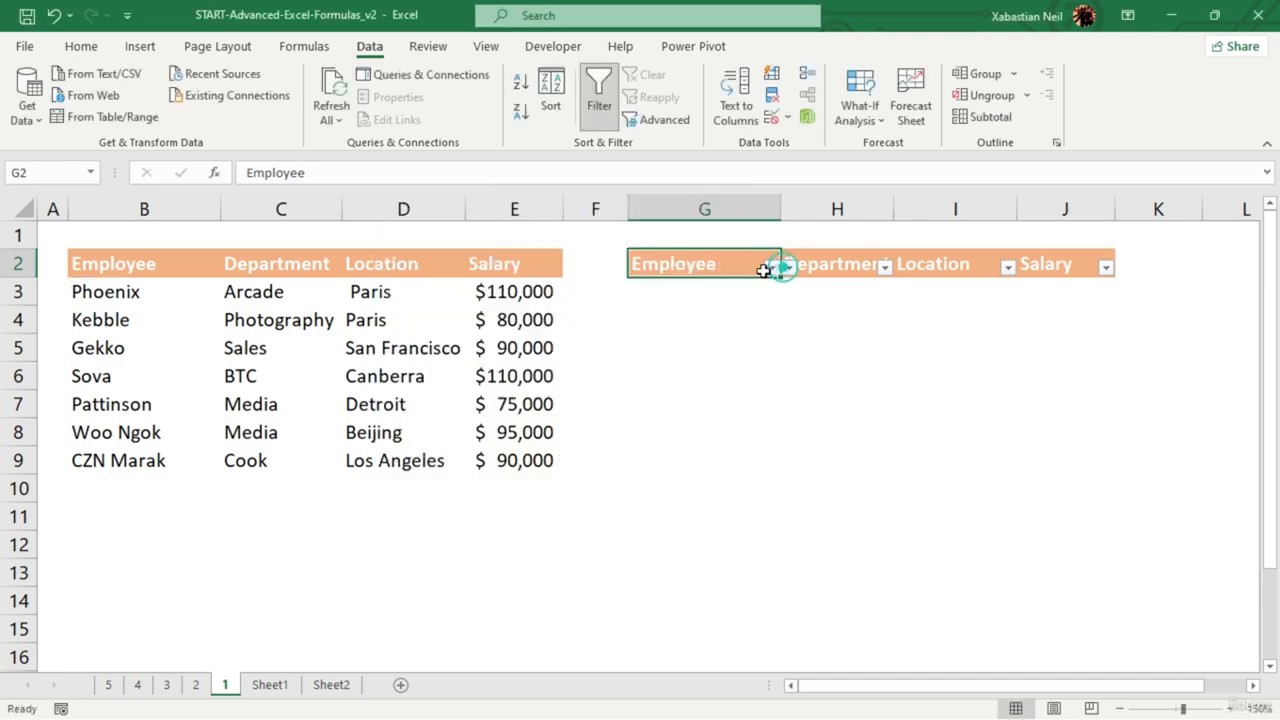
pyautogui.click(789, 267)
pyautogui.click(657, 307)
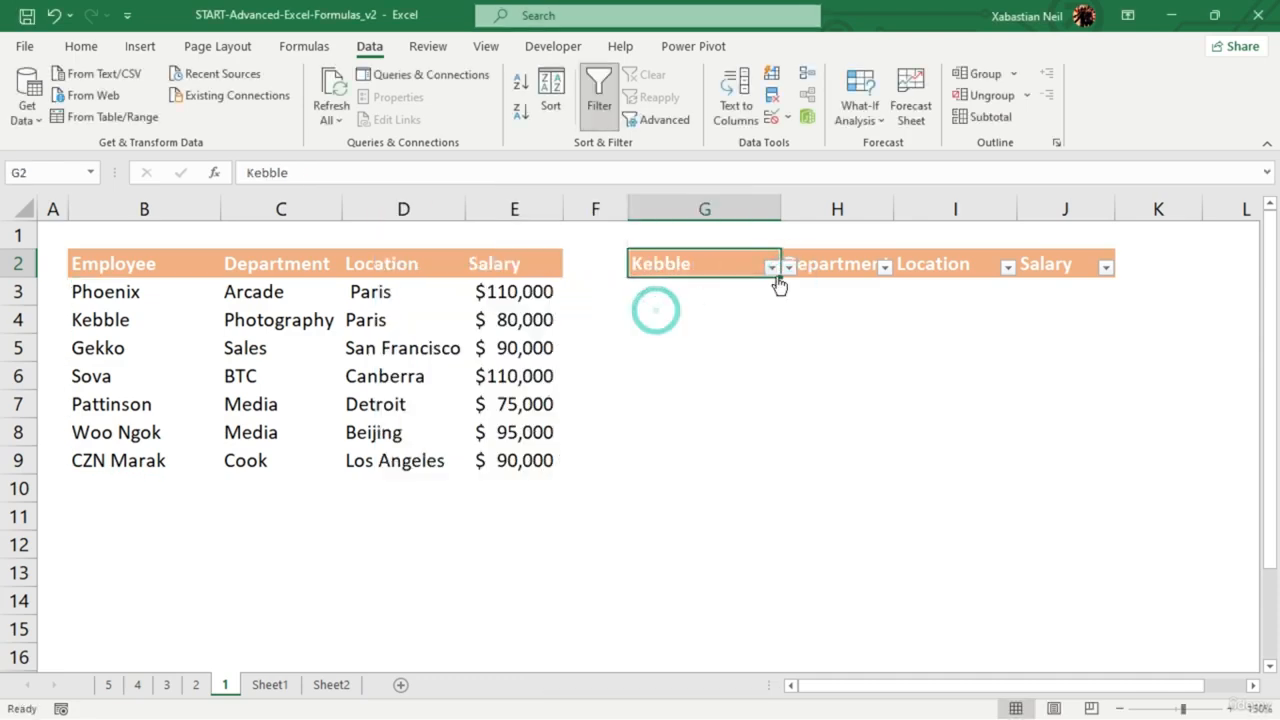
# - Add a List data validation with source =$C$3:$C$10 to the Department header cell H2
pyautogui.click(853, 266)
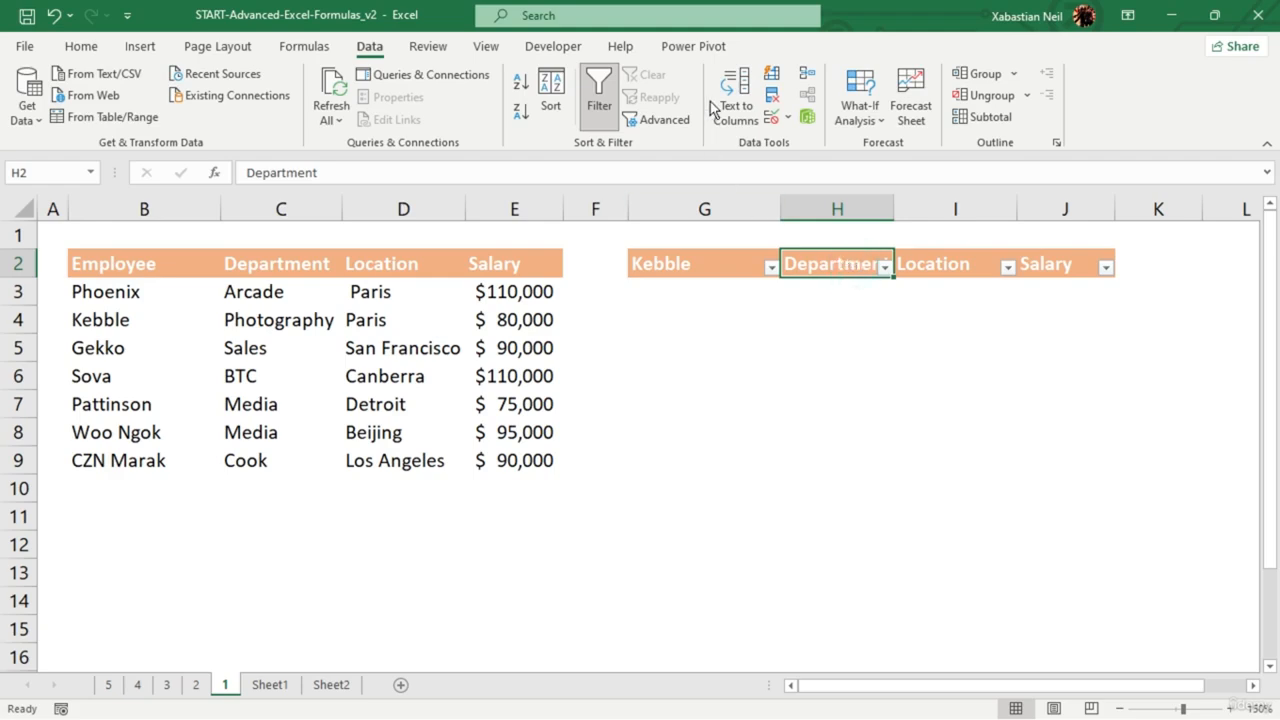
pyautogui.click(771, 117)
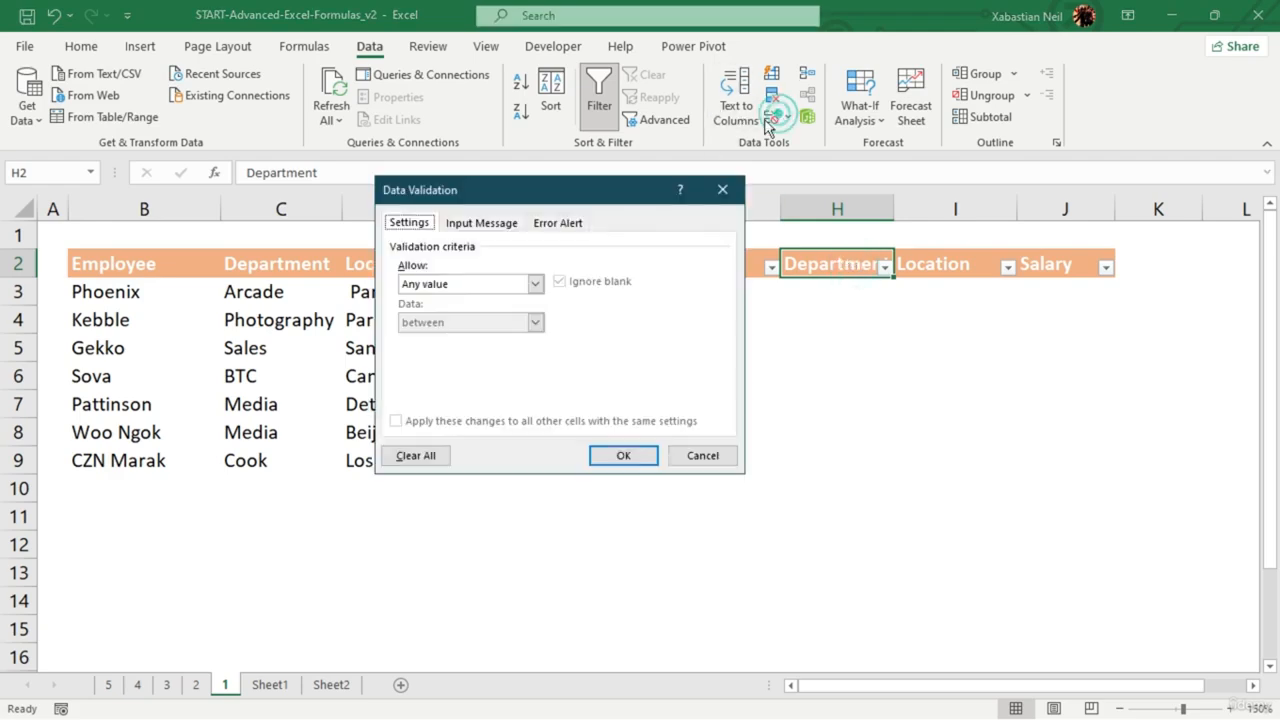
pyautogui.click(535, 284)
pyautogui.click(452, 339)
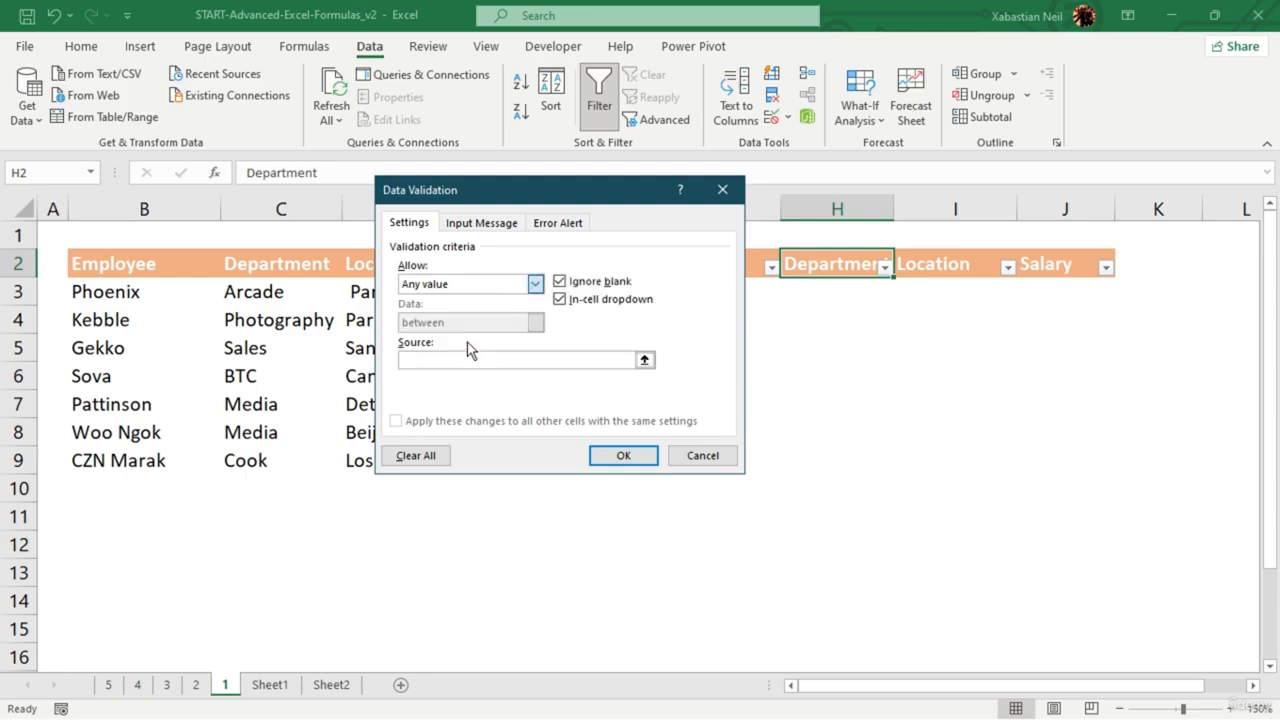
pyautogui.click(645, 359)
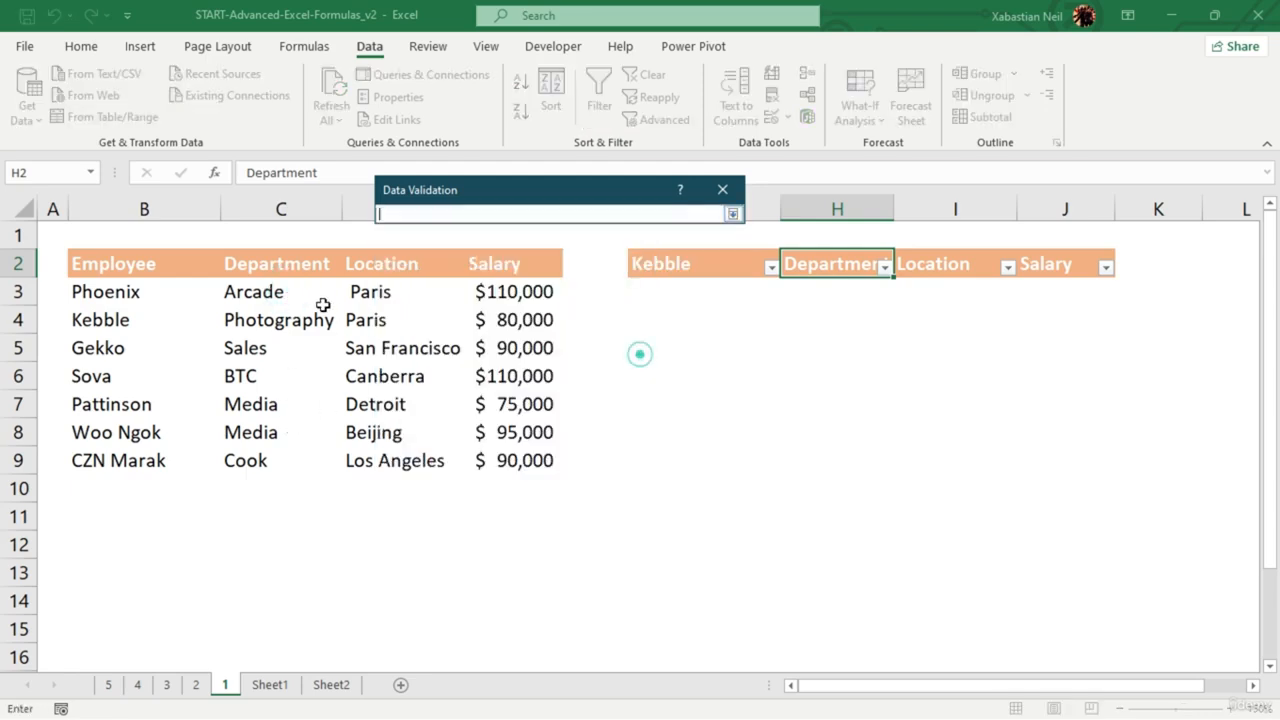
pyautogui.moveTo(318, 296); pyautogui.dragTo(274, 474)
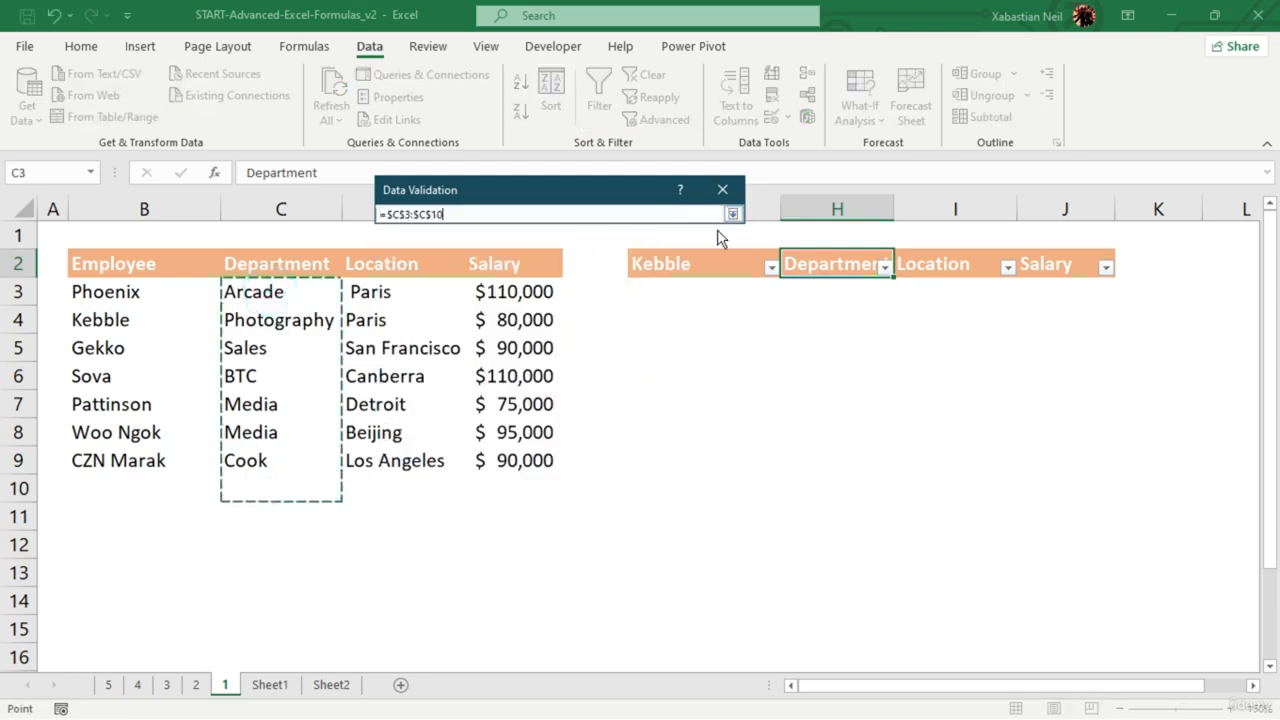
pyautogui.press('Return')
pyautogui.click(618, 455)
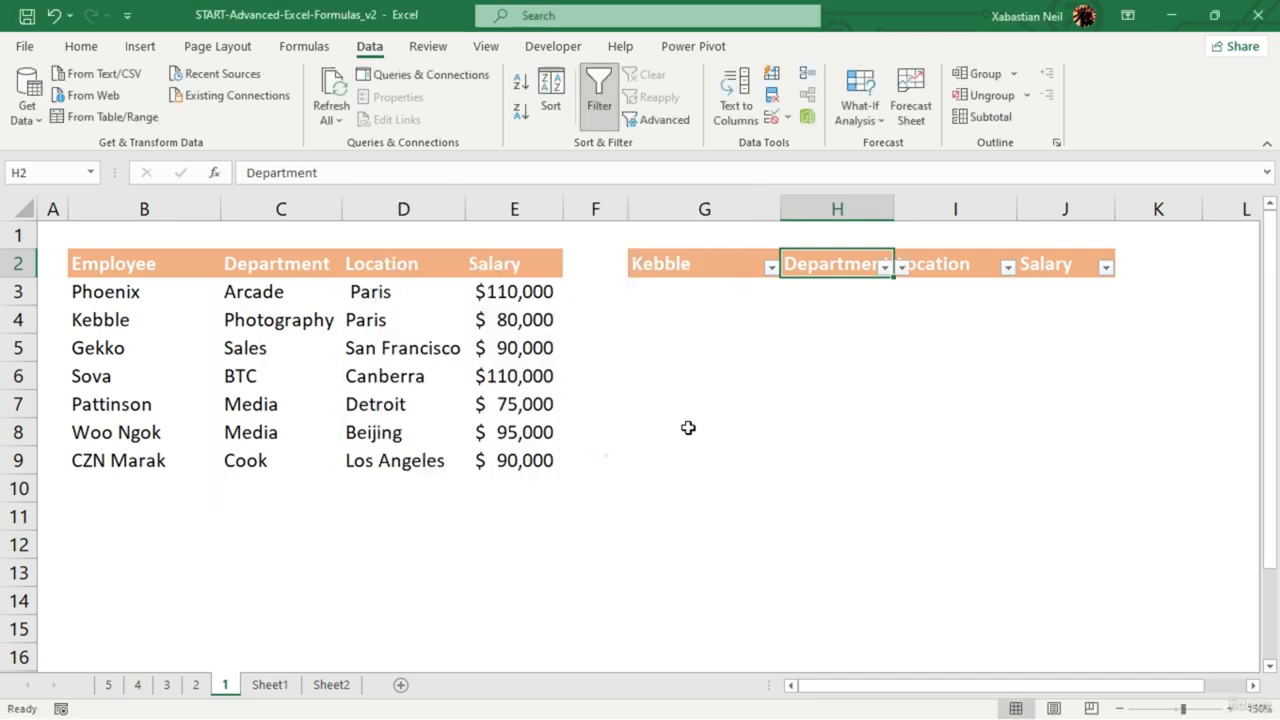
# - Choose Photography from the validation dropdown list in H2
pyautogui.click(884, 268)
pyautogui.click(904, 278)
pyautogui.click(903, 274)
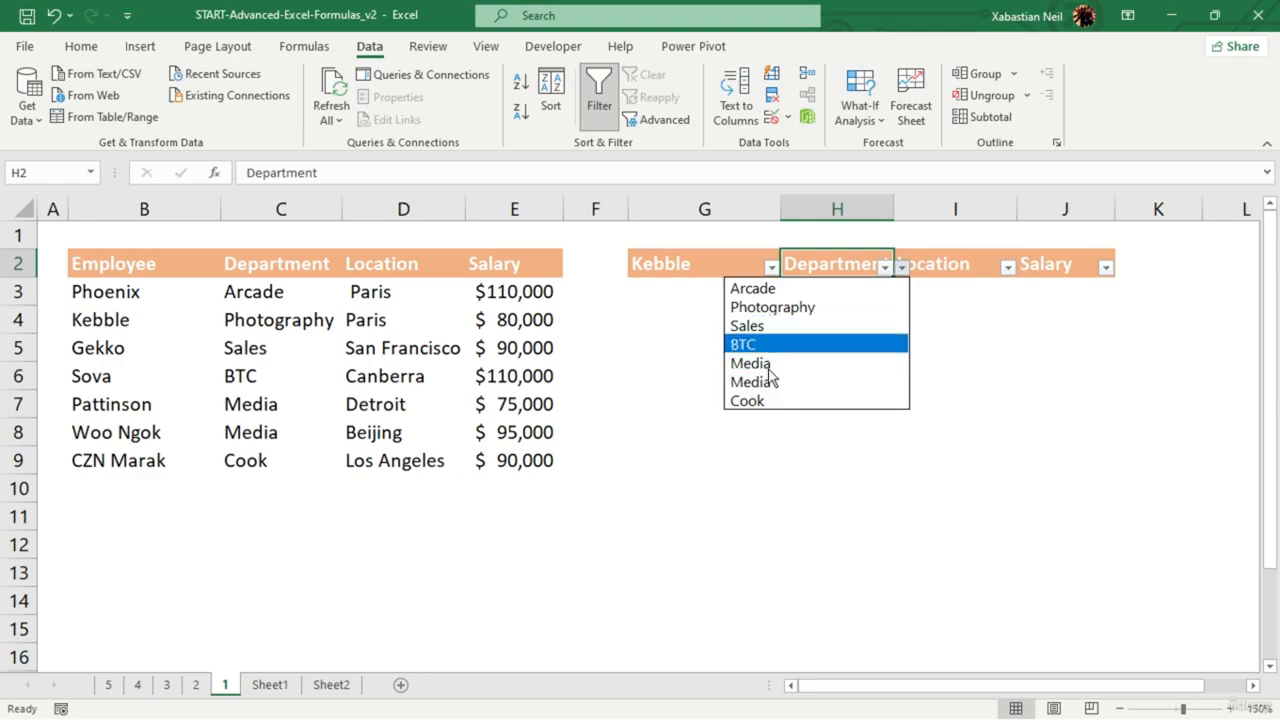
pyautogui.click(795, 309)
# - Check the filter choices of the Location header in I2 and open that cell's data validation settings
pyautogui.click(960, 265)
pyautogui.click(1005, 267)
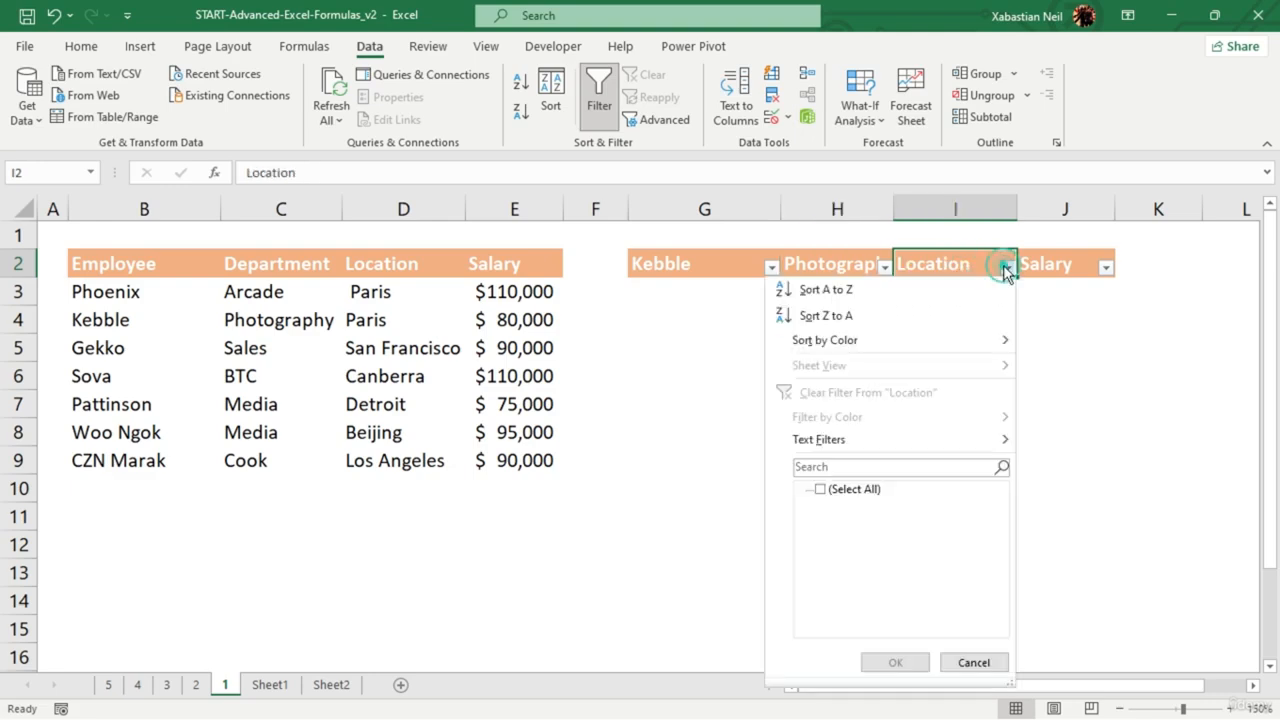
pyautogui.click(960, 262)
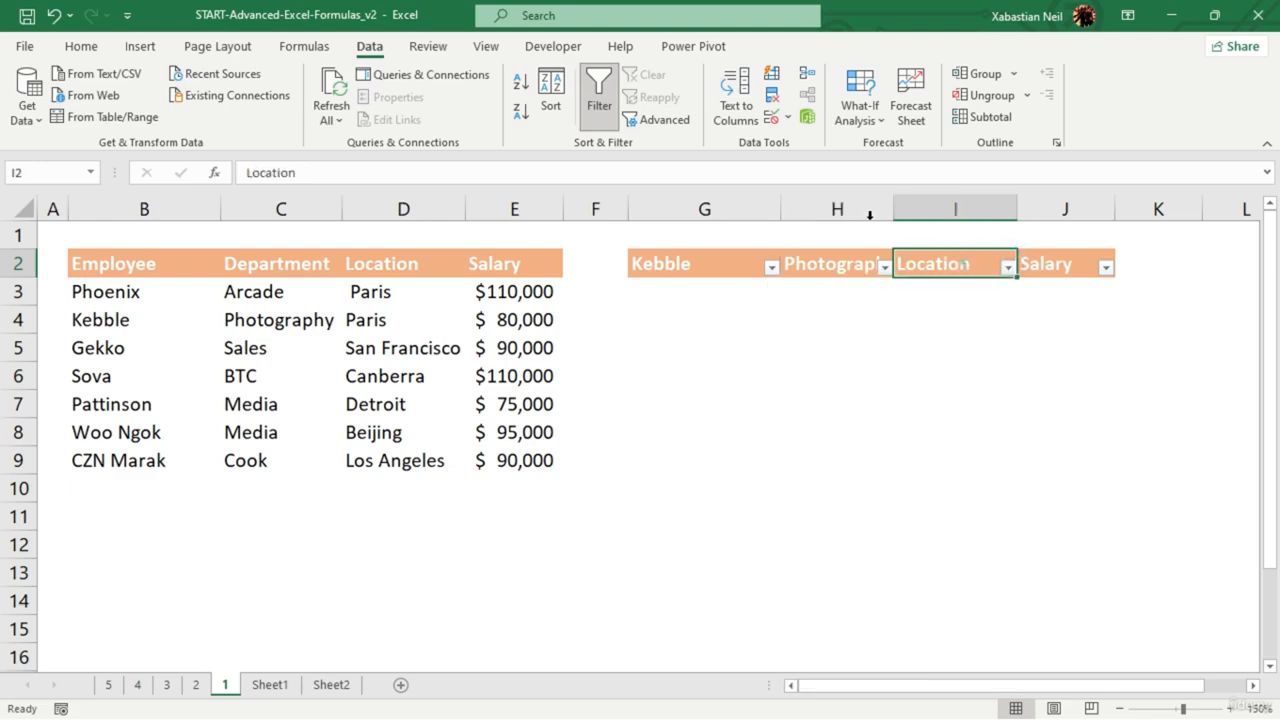
pyautogui.click(771, 118)
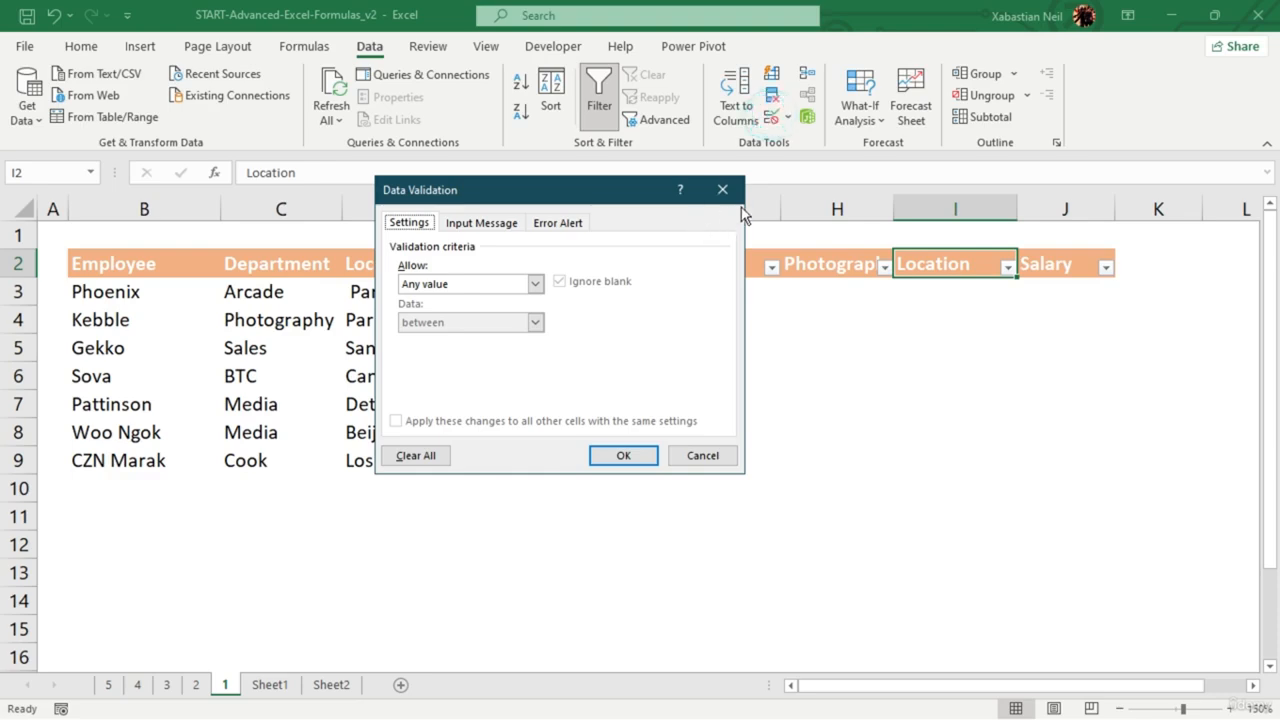
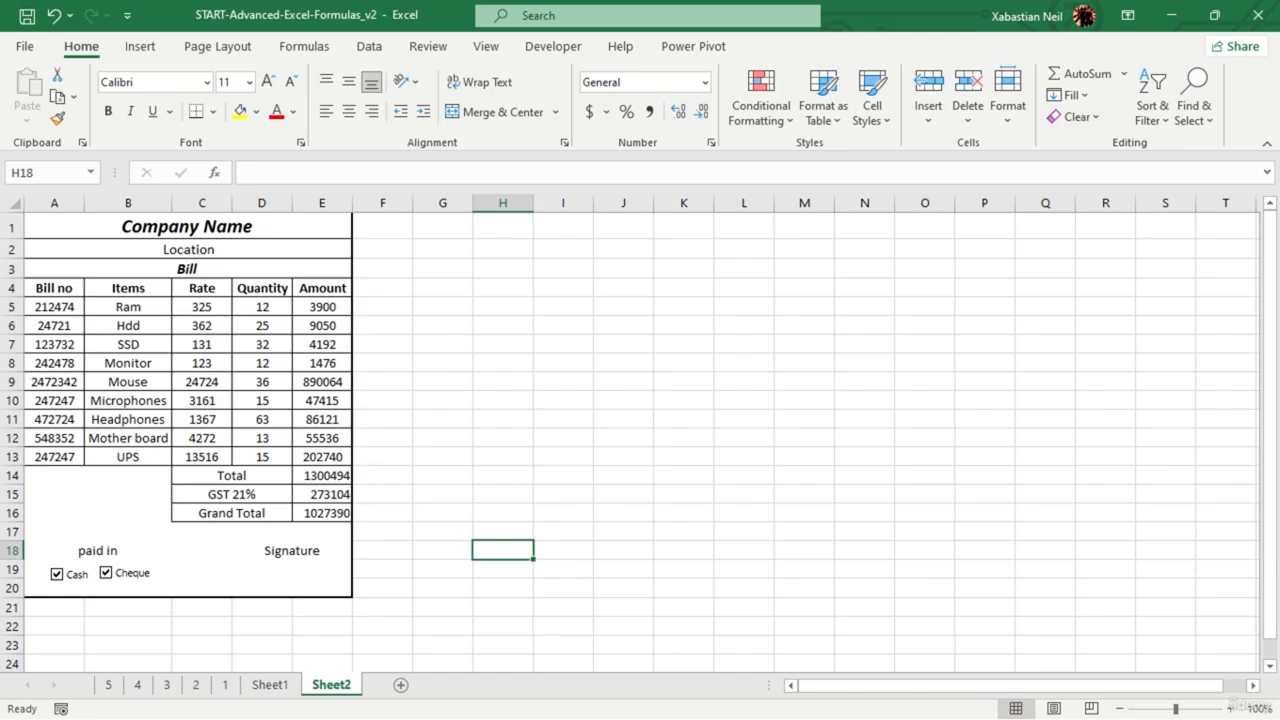
# - Add a new worksheet after Sheet2 and merge and center cells A1:D1 on it
pyautogui.click(400, 686)
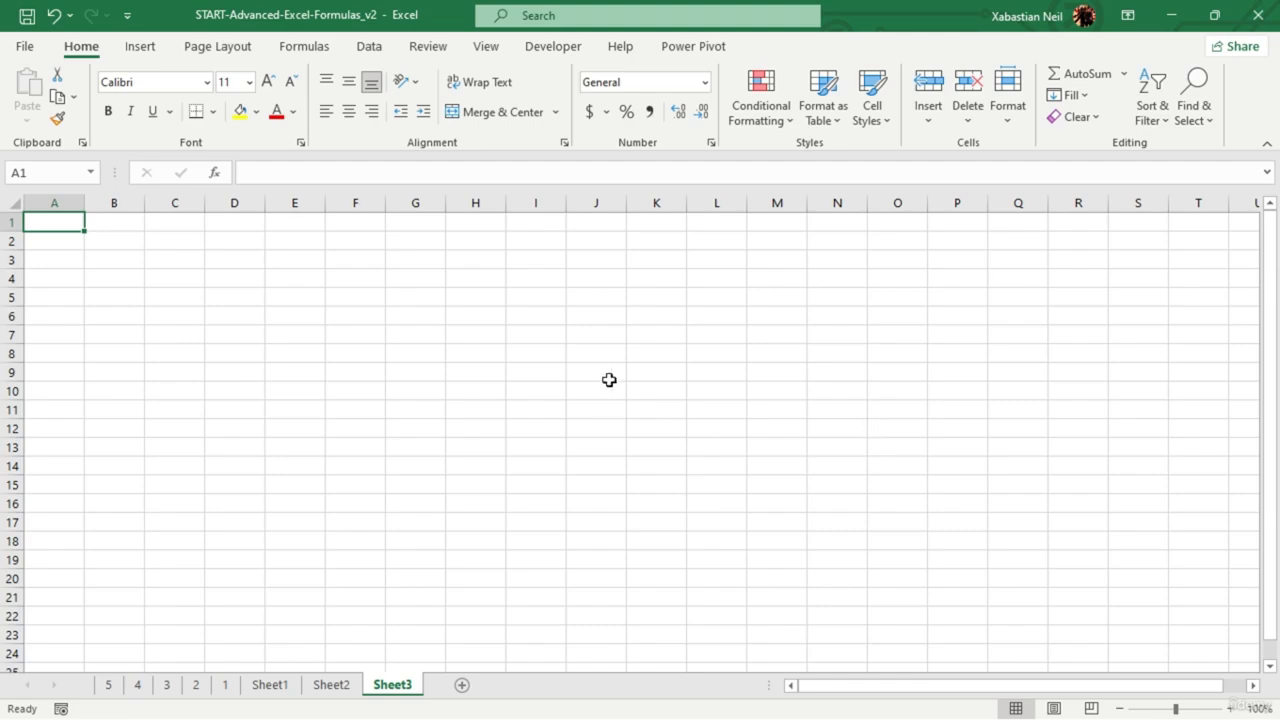
pyautogui.moveTo(60, 228); pyautogui.dragTo(228, 225)
pyautogui.click(486, 108)
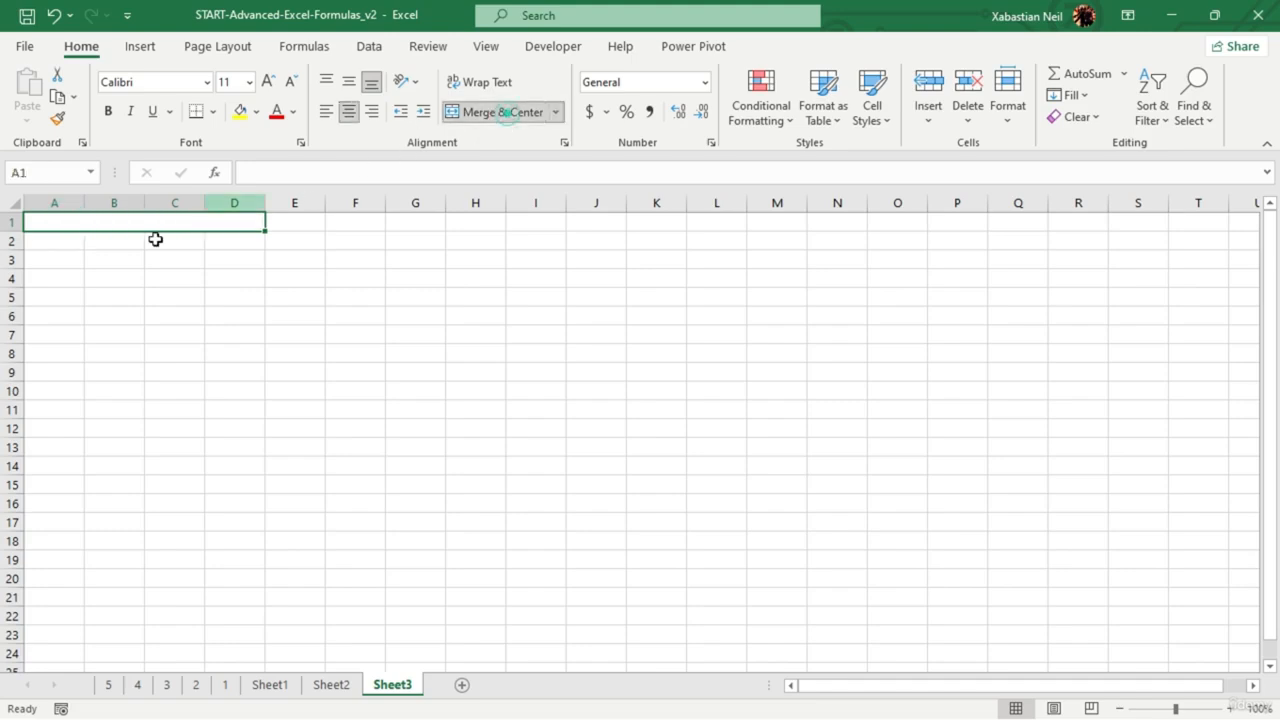
# - Check the bill layout on Sheet2 and widen the merged, centered title cell on Sheet3 to A1:F1
pyautogui.click(330, 685)
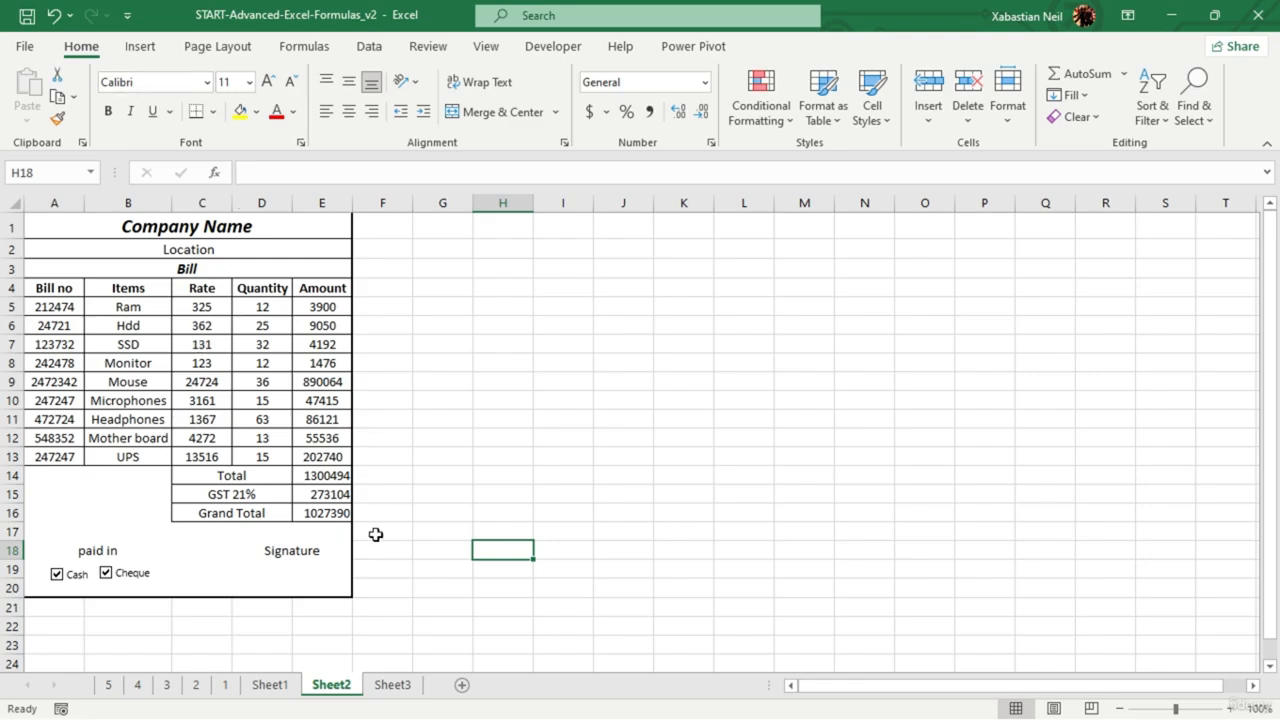
pyautogui.click(392, 685)
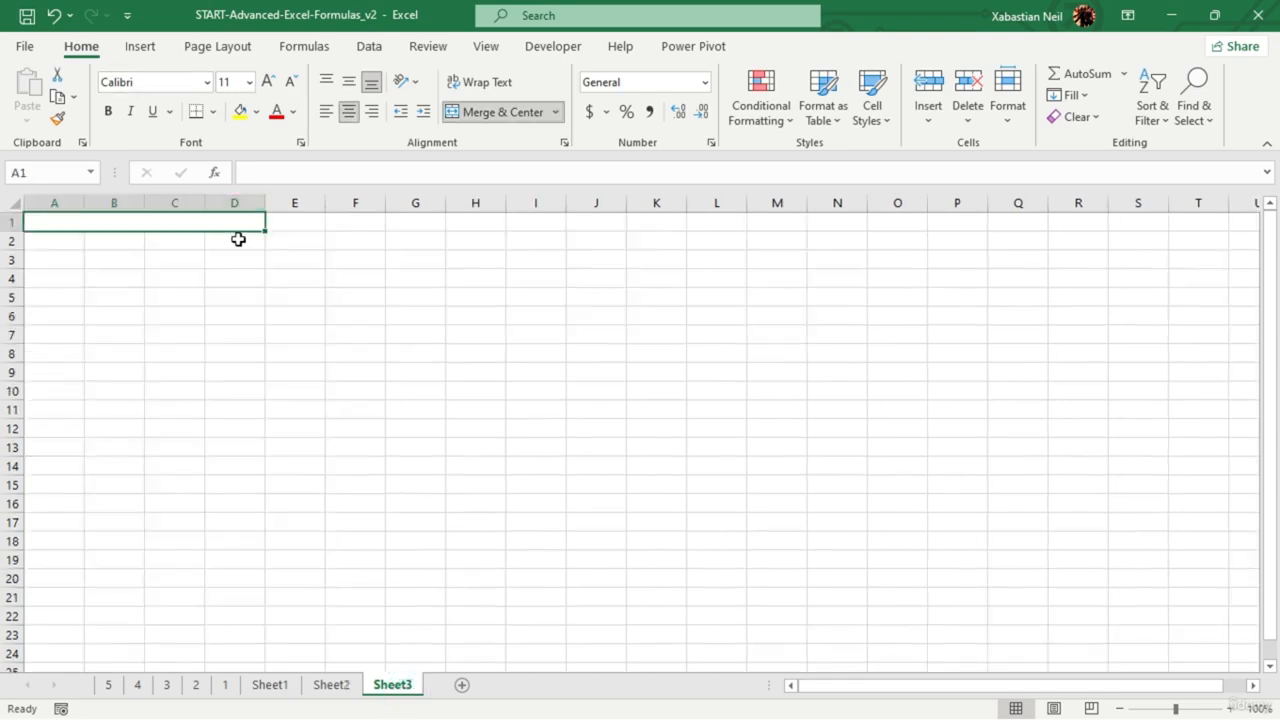
pyautogui.moveTo(236, 219); pyautogui.dragTo(341, 227)
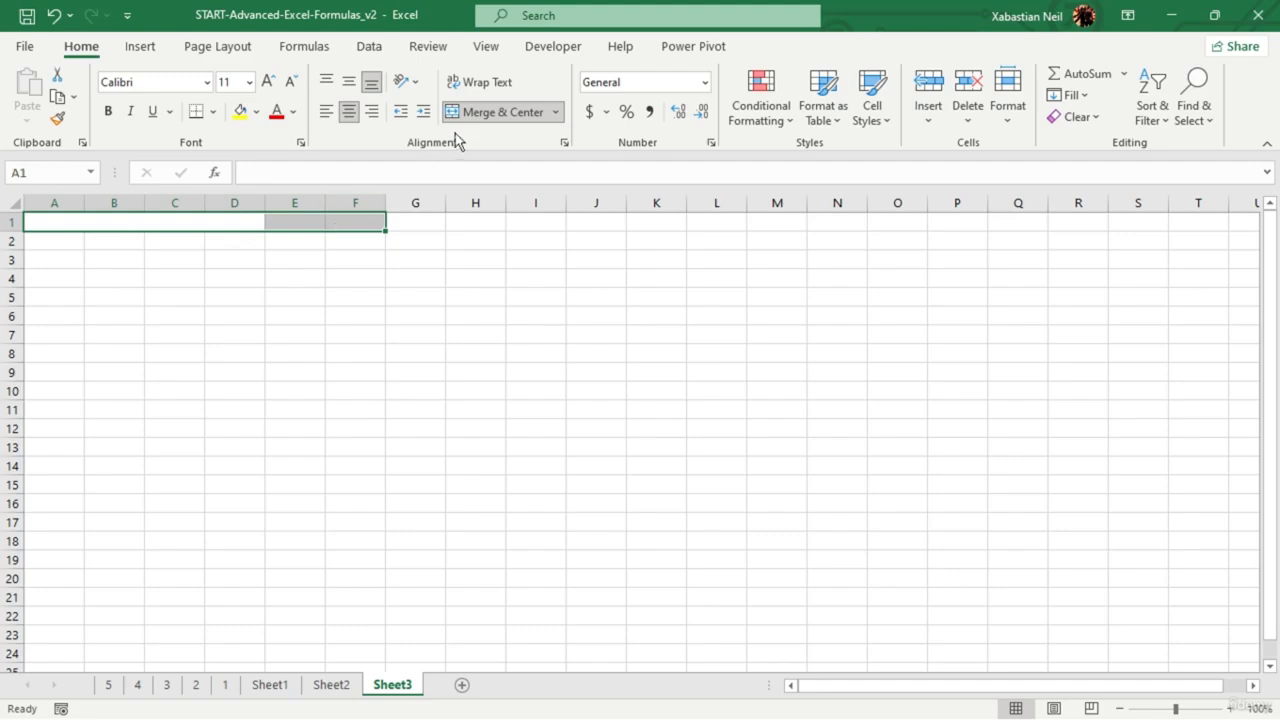
pyautogui.click(484, 112)
pyautogui.click(484, 112)
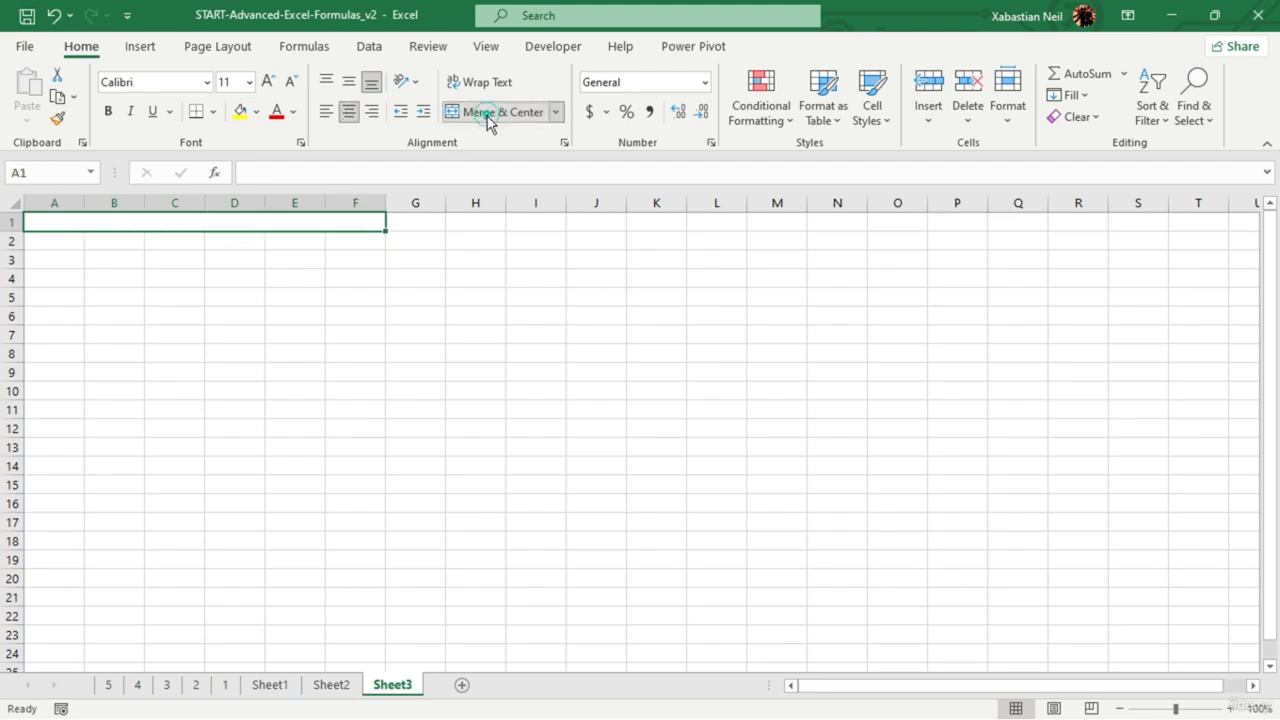
# - Enter the company title "ABC Industries" in the merged cell A1
pyautogui.doubleClick(280, 219)
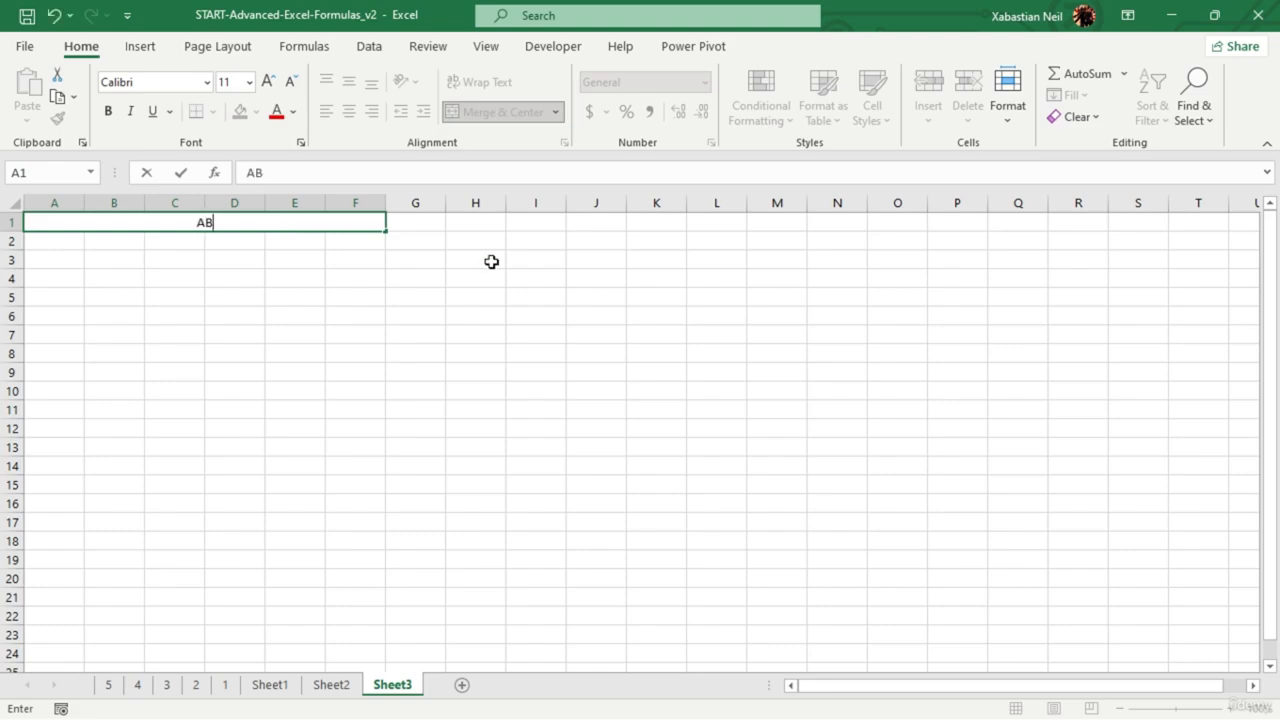
pyautogui.write('ABC Indus')
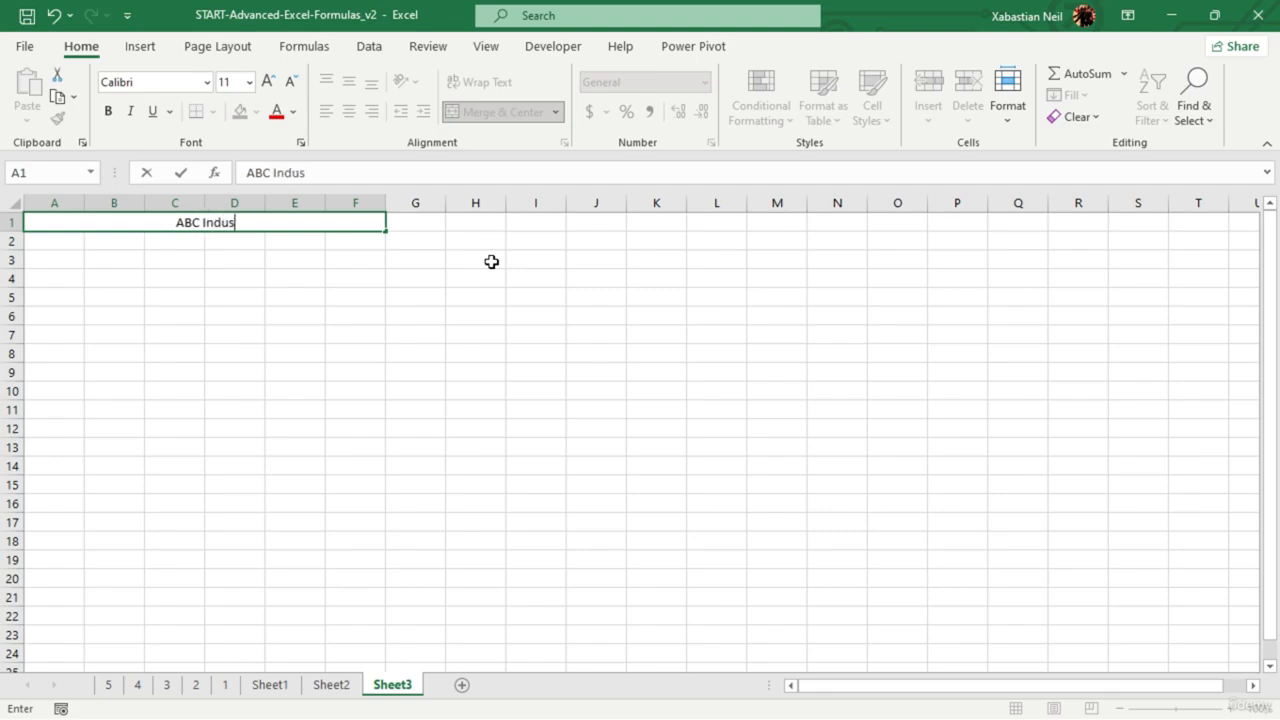
pyautogui.write('tries')
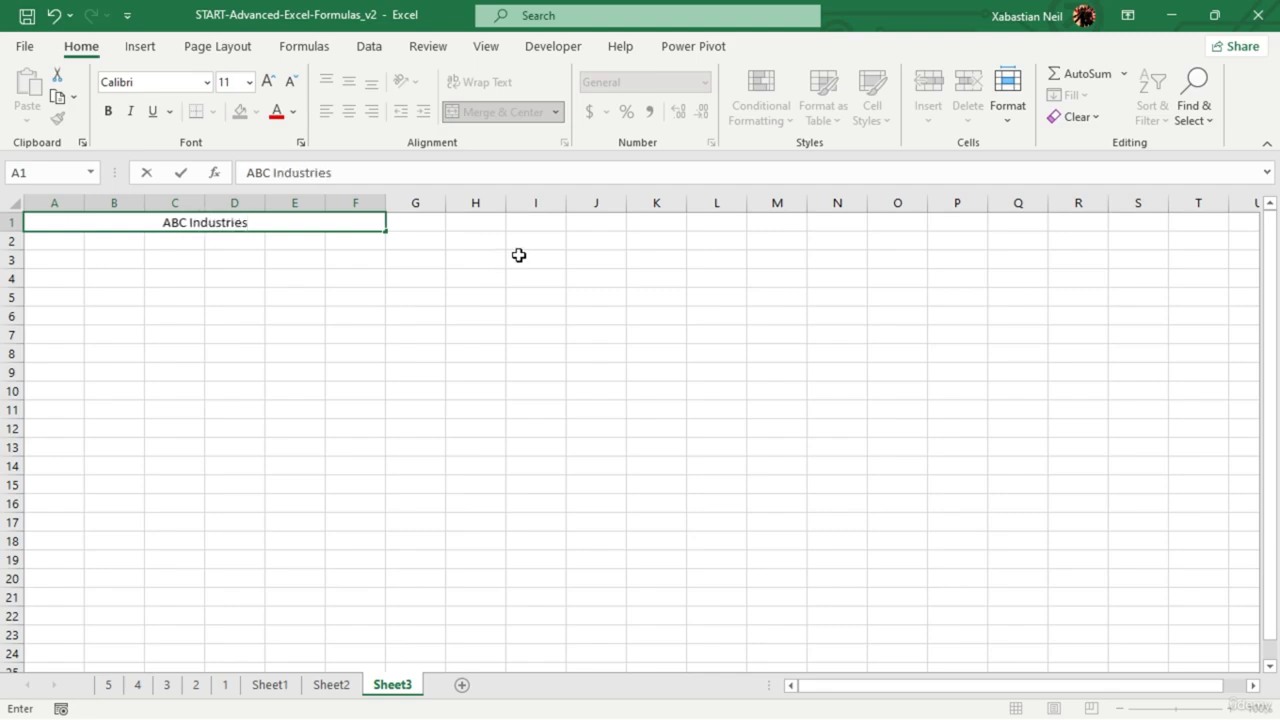
# - Merge and center cells A2:F2 below the company title and enter "LAX" as the location line
pyautogui.click(652, 463)
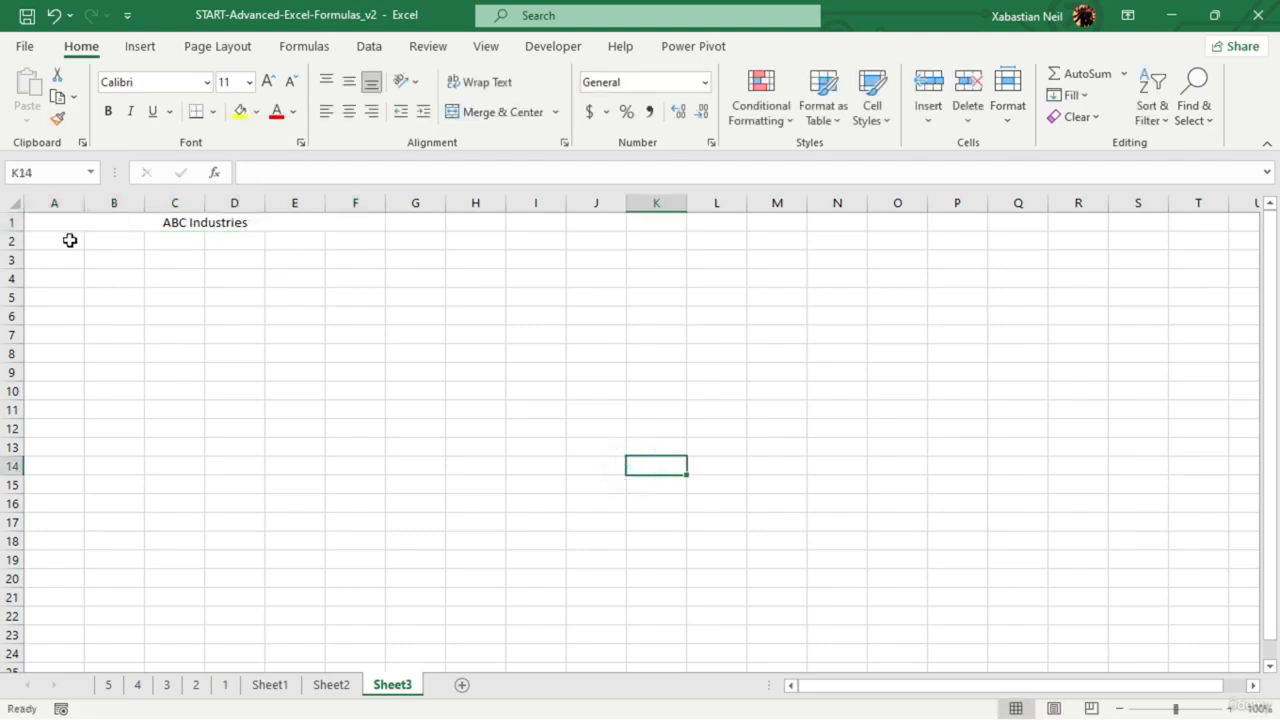
pyautogui.moveTo(69, 240); pyautogui.dragTo(351, 237)
pyautogui.hotkey('alt', 'h')
pyautogui.press('m')
pyautogui.press('c')
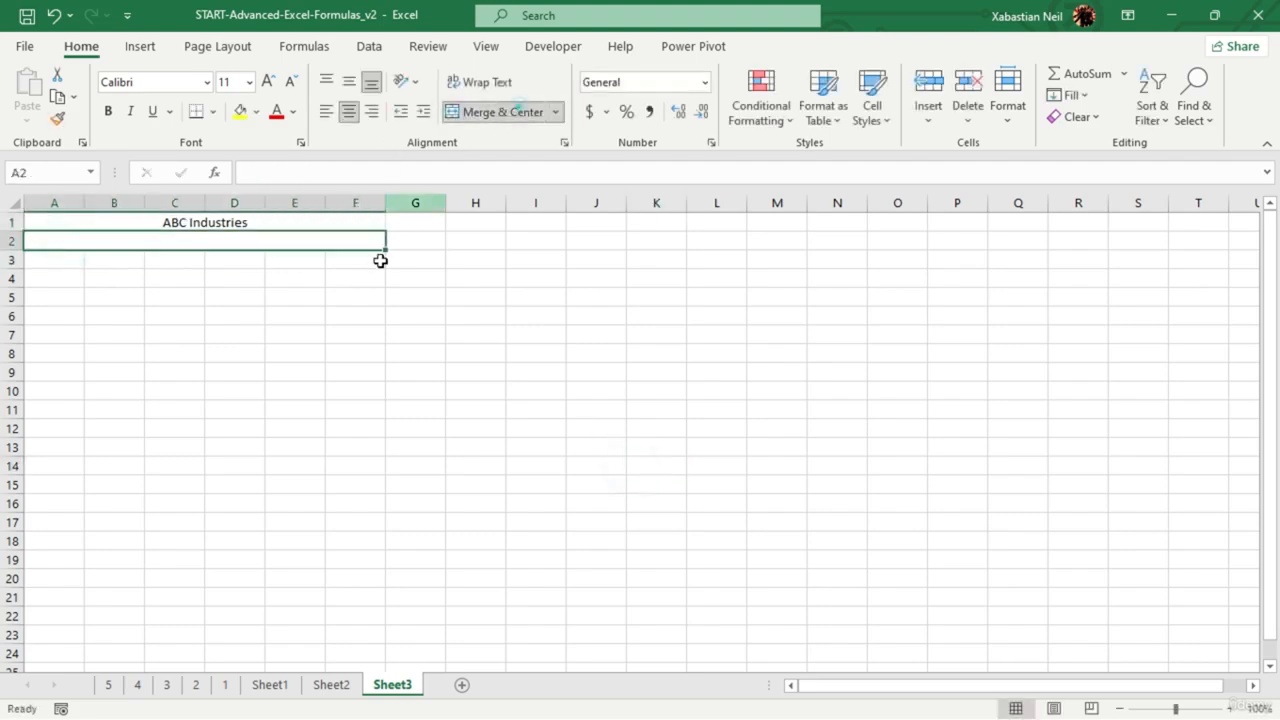
pyautogui.doubleClick(255, 235)
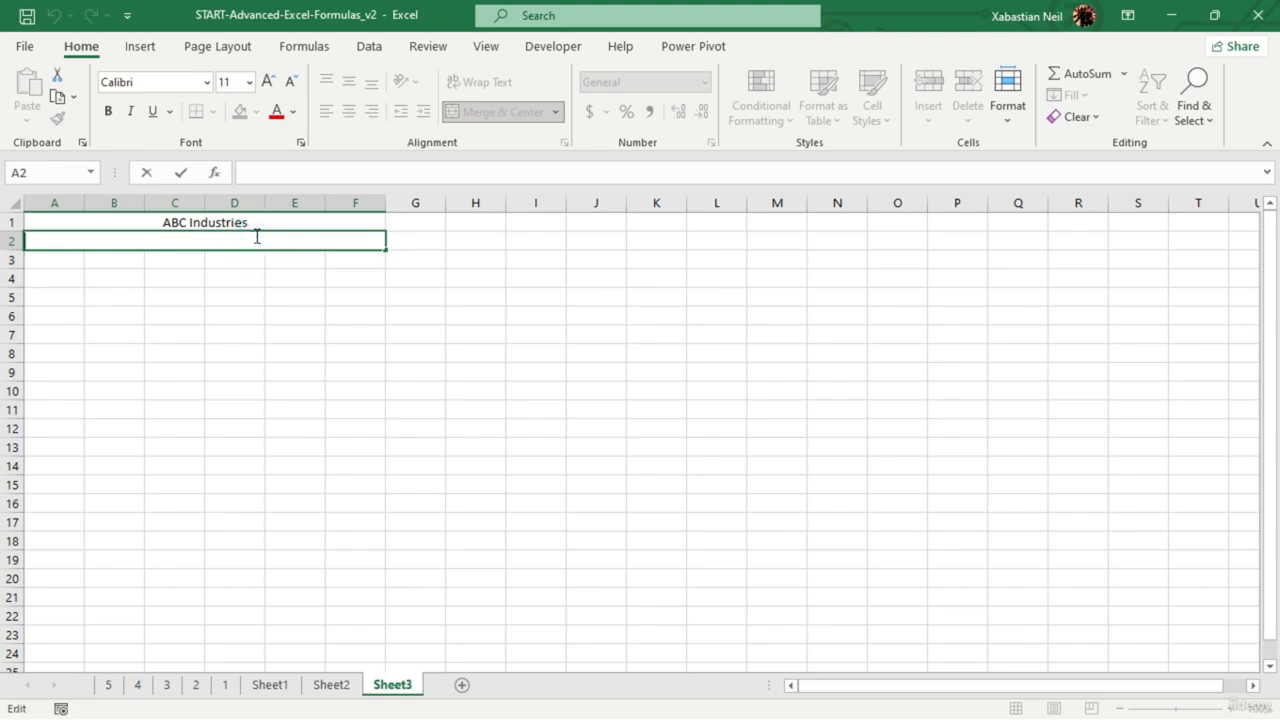
pyautogui.click(257, 238)
pyautogui.click(189, 309)
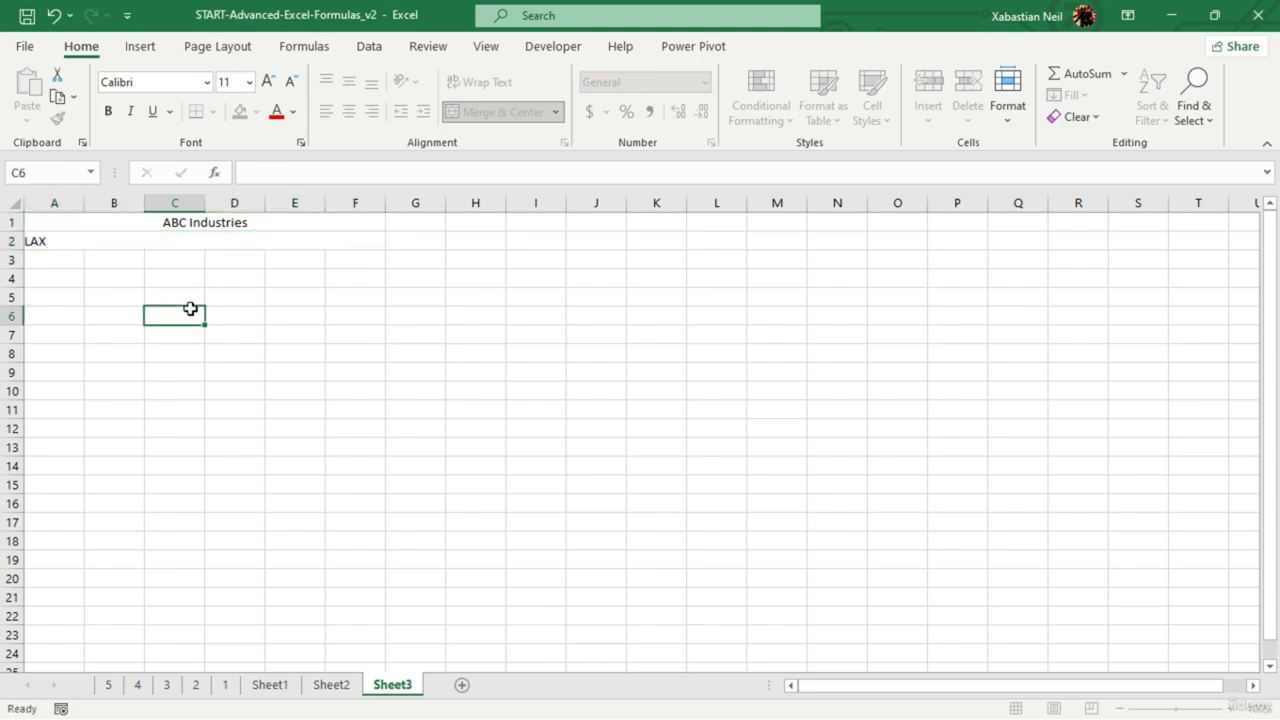
# - Merge and center cells A3:F3 and enter the heading "Bill Entry"
pyautogui.moveTo(67, 251); pyautogui.dragTo(342, 254)
pyautogui.click(480, 111)
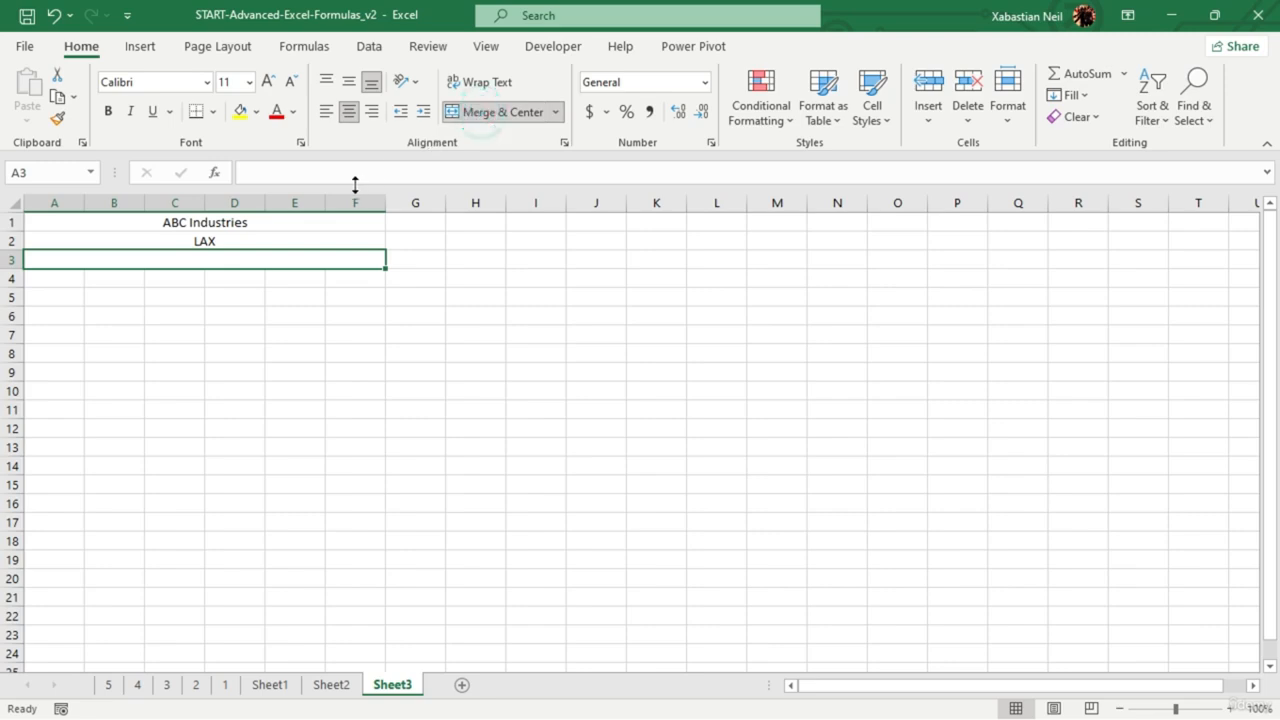
pyautogui.doubleClick(210, 255)
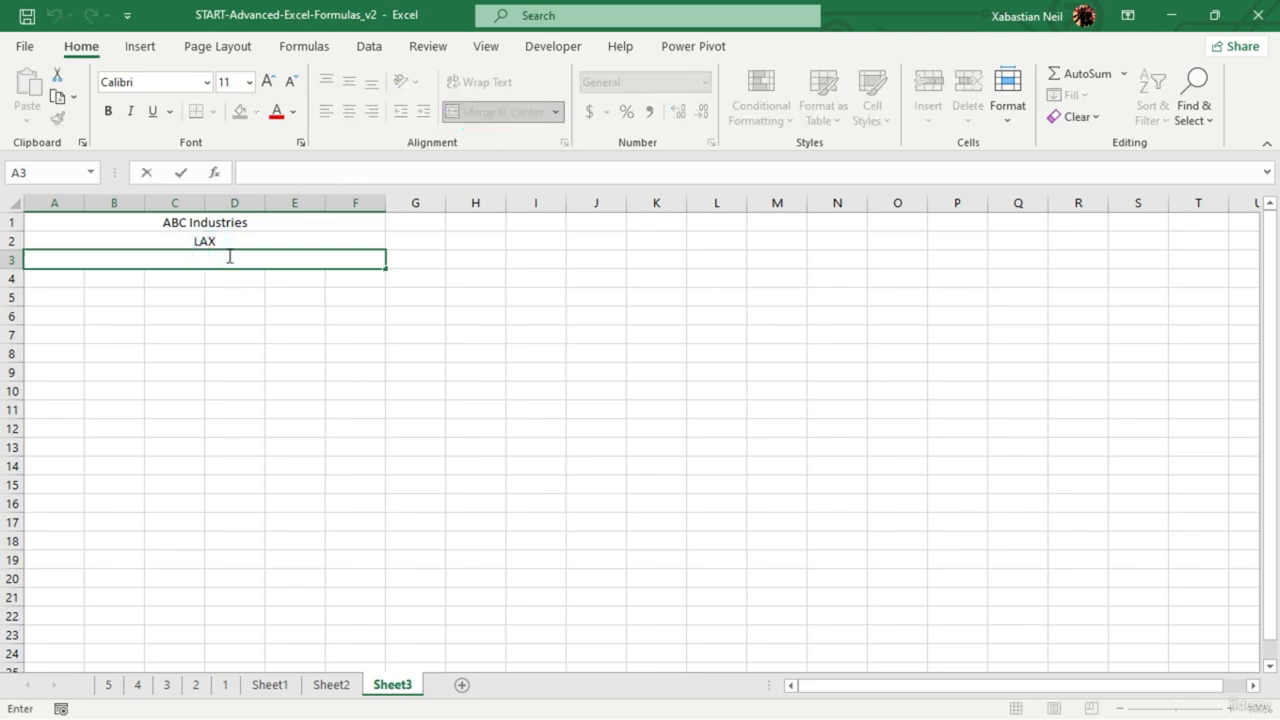
pyautogui.write('Bill Entry')
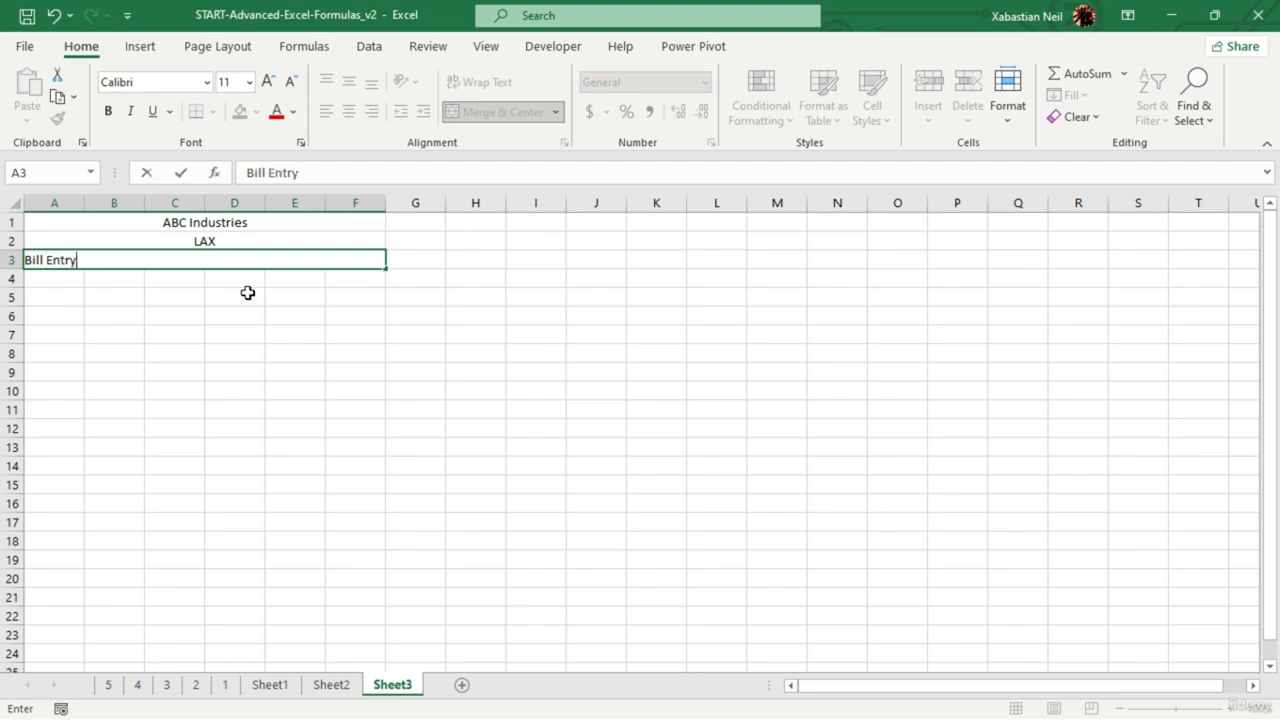
pyautogui.click(248, 293)
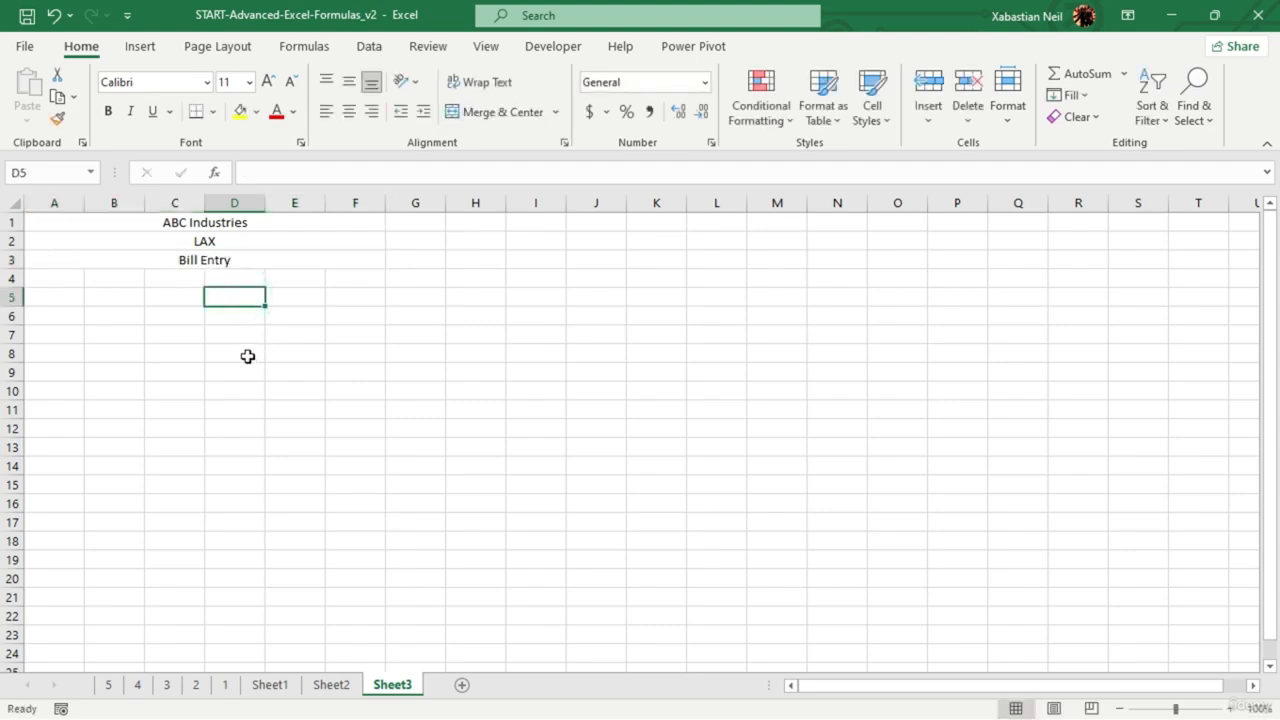
# - Format the ABC Industries title as 14-point bold and the Bill Entry heading as 12-point bold
pyautogui.click(197, 221)
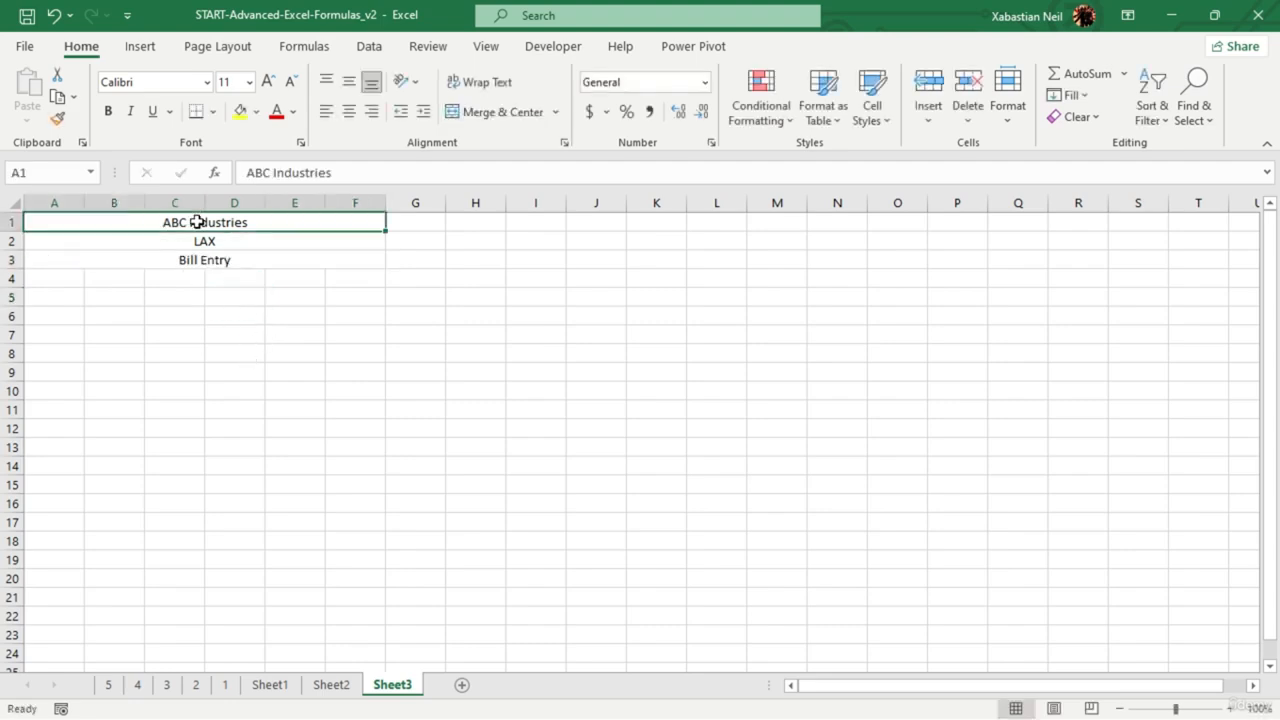
pyautogui.click(269, 81)
pyautogui.click(270, 81)
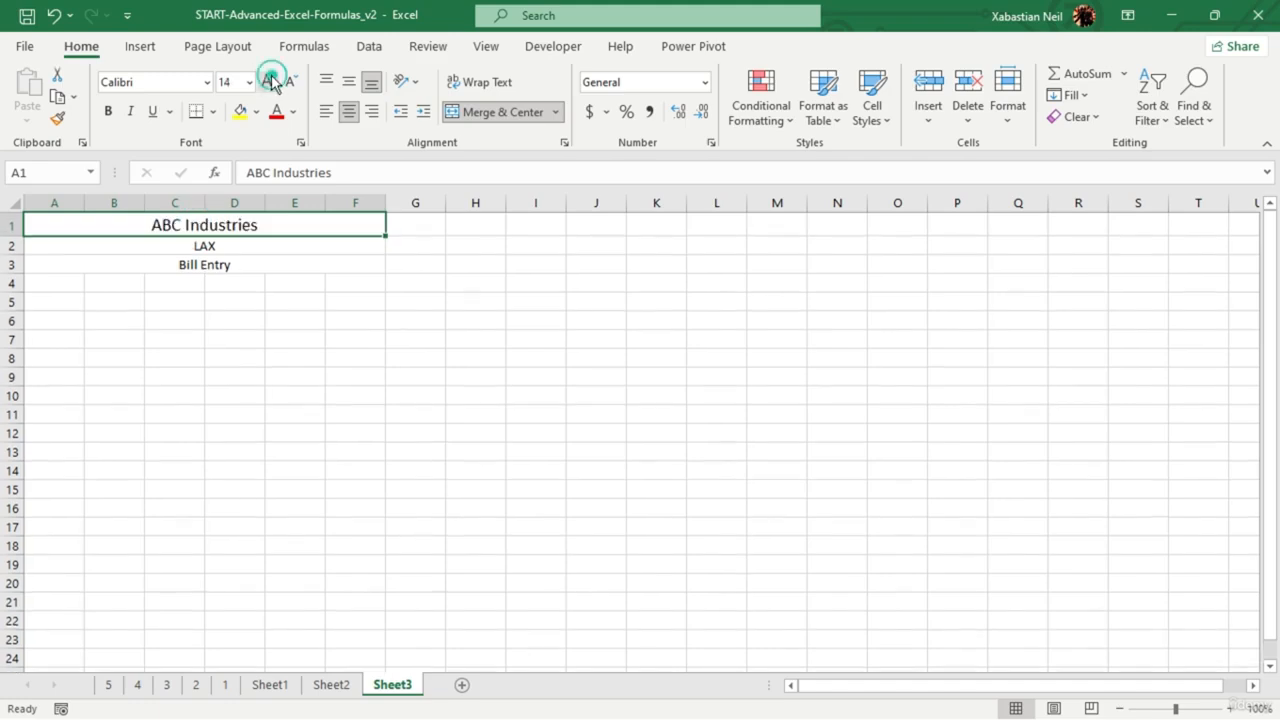
pyautogui.click(108, 111)
pyautogui.click(206, 263)
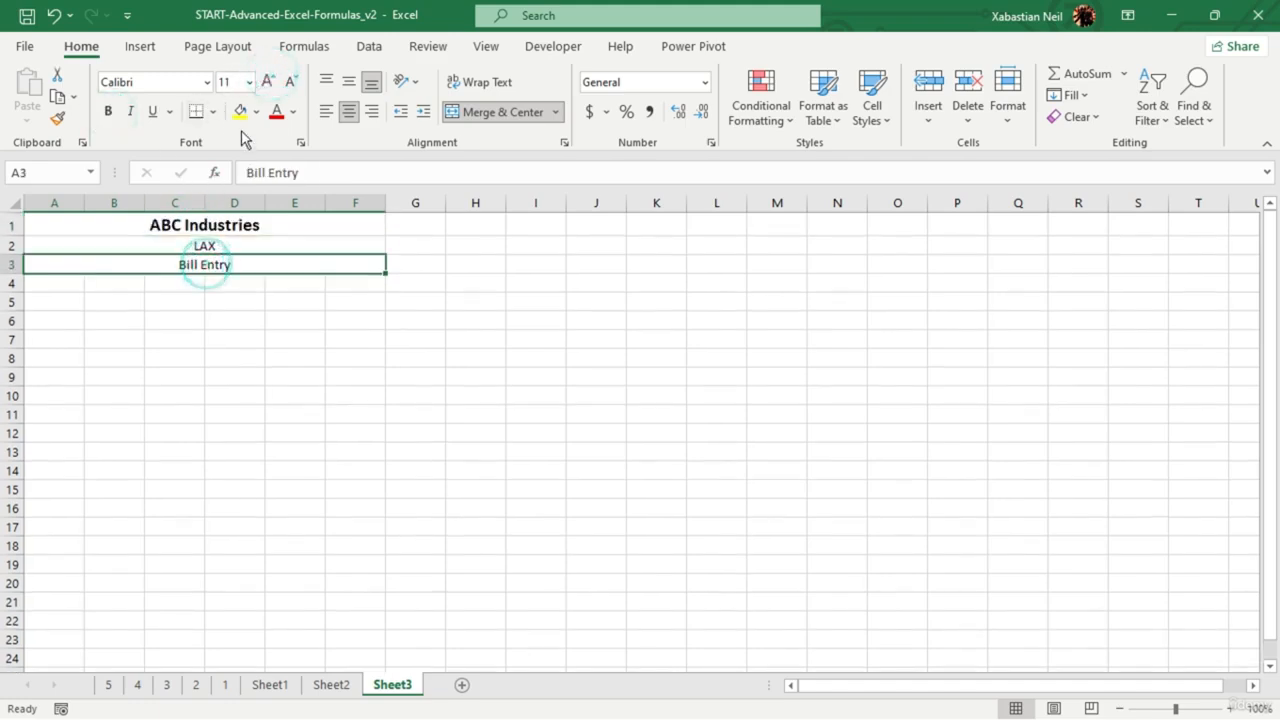
pyautogui.click(274, 86)
pyautogui.click(108, 111)
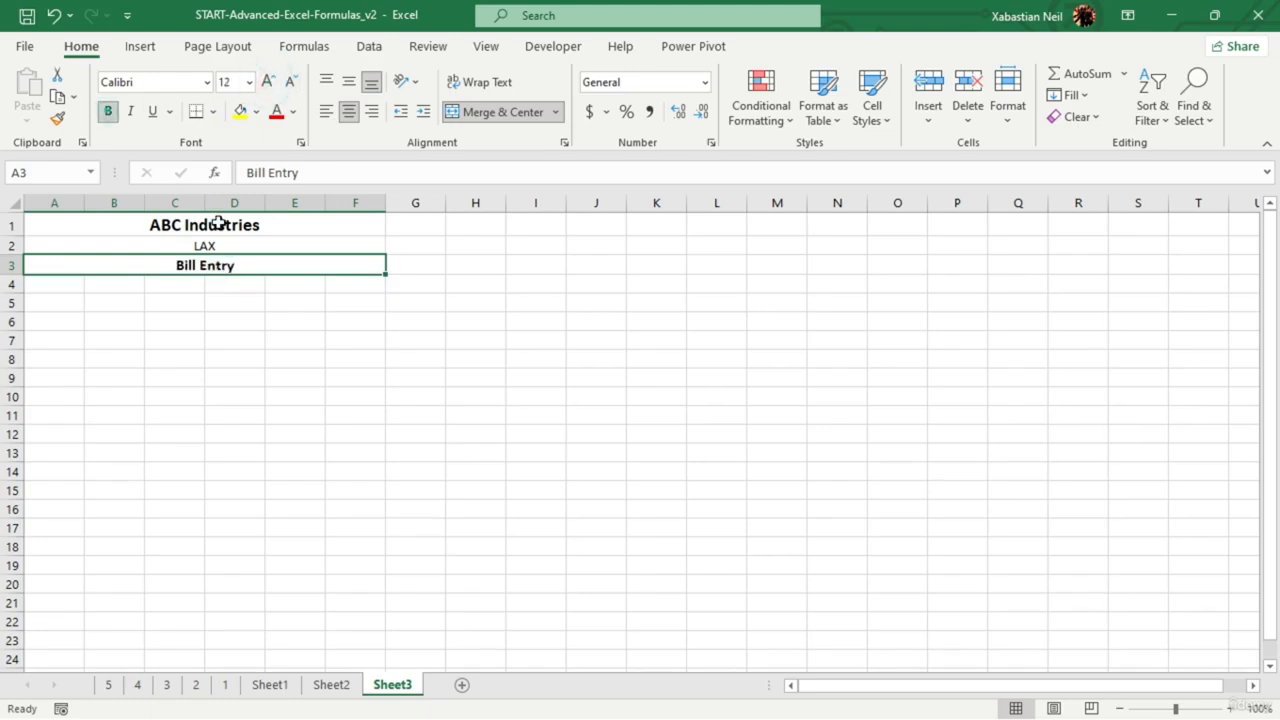
# - Apply All Borders to the ABC Industries title and thick bottom borders to the LAX and Bill Entry cells
pyautogui.click(212, 223)
pyautogui.click(213, 111)
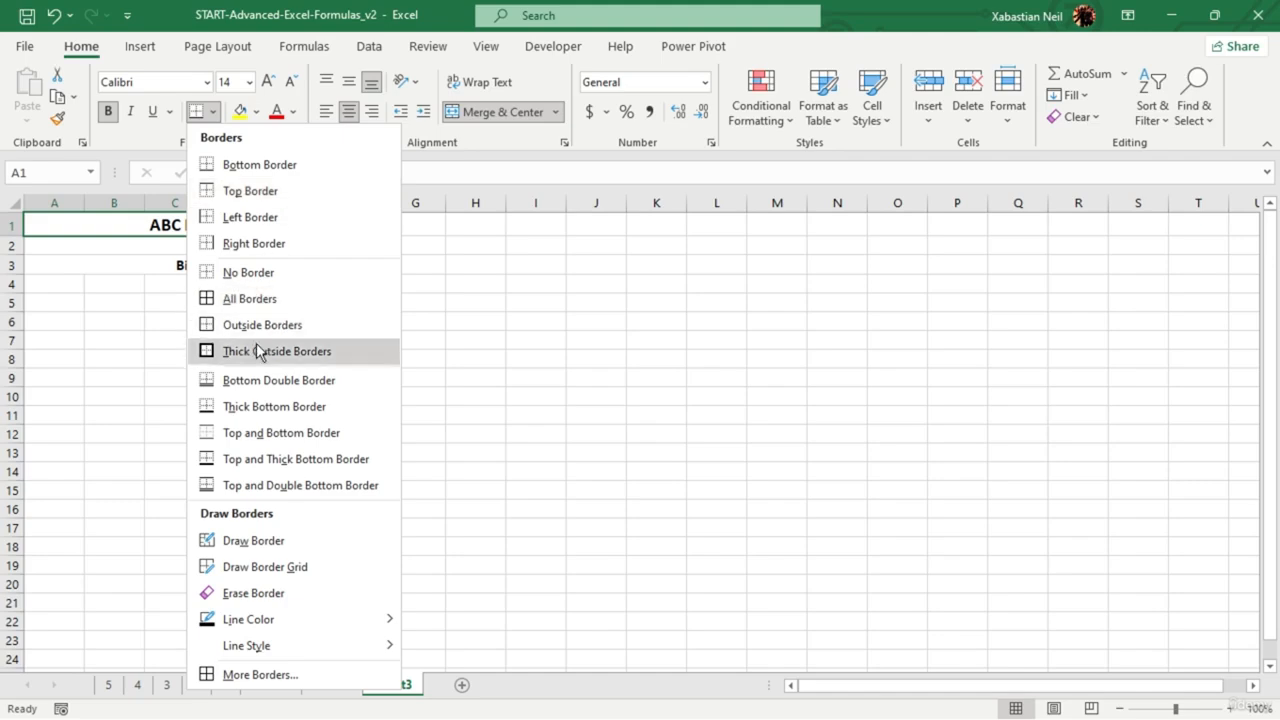
pyautogui.click(291, 297)
pyautogui.click(240, 251)
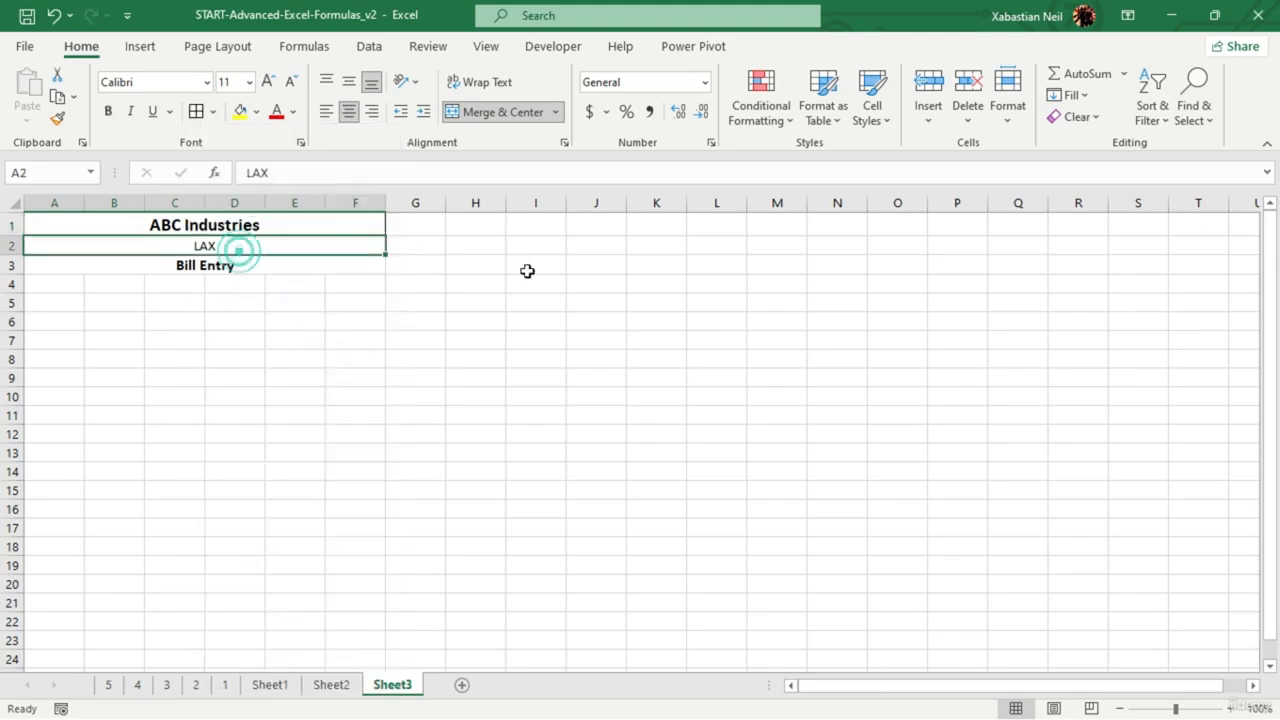
pyautogui.click(213, 111)
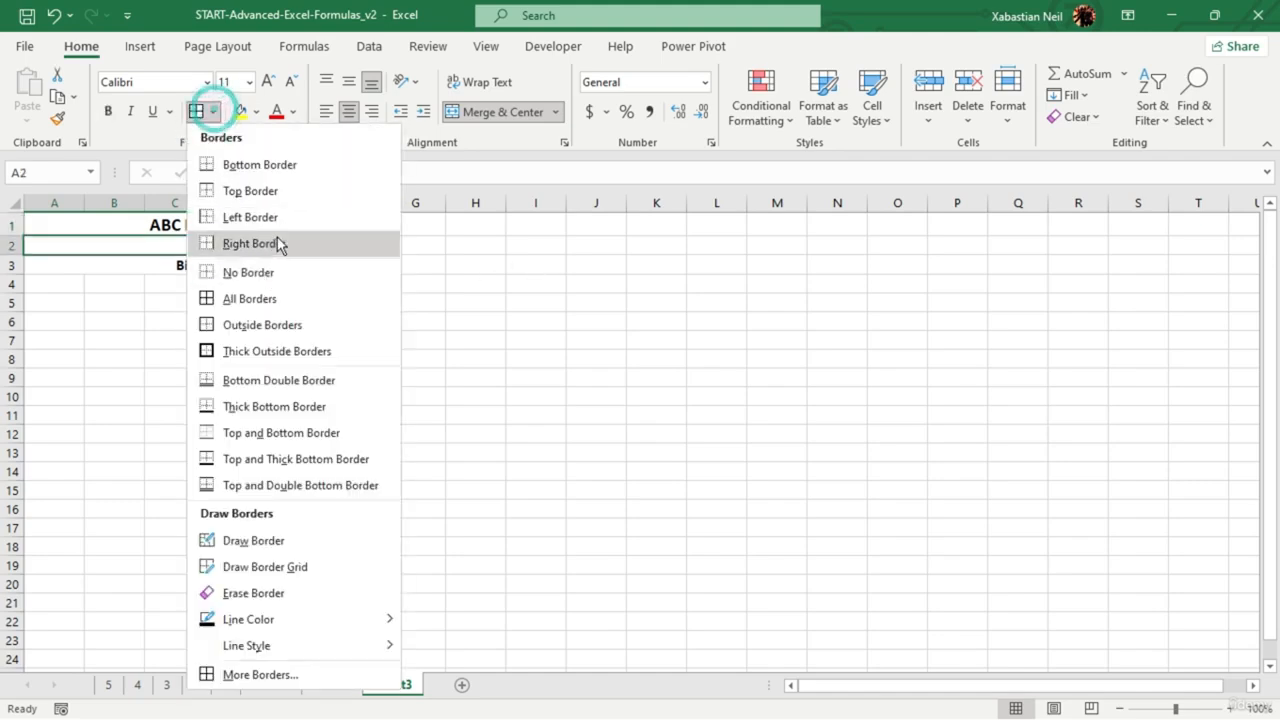
pyautogui.click(265, 407)
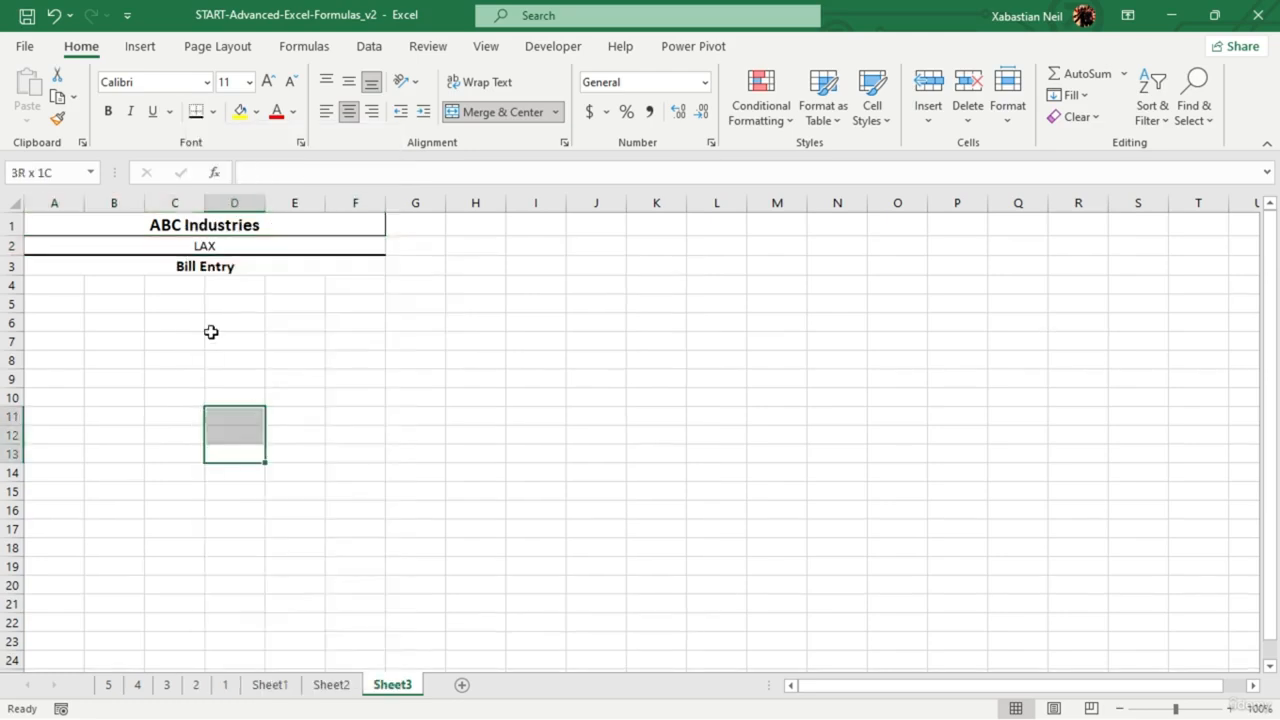
pyautogui.click(241, 265)
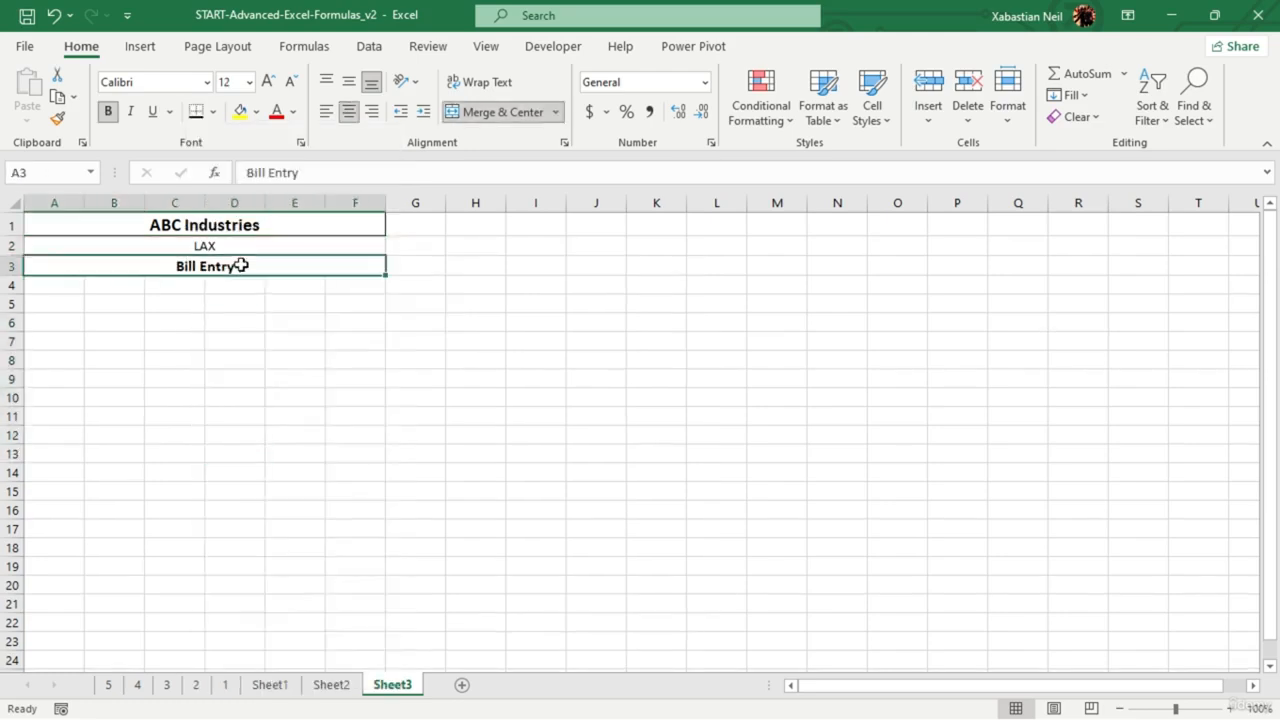
pyautogui.click(196, 112)
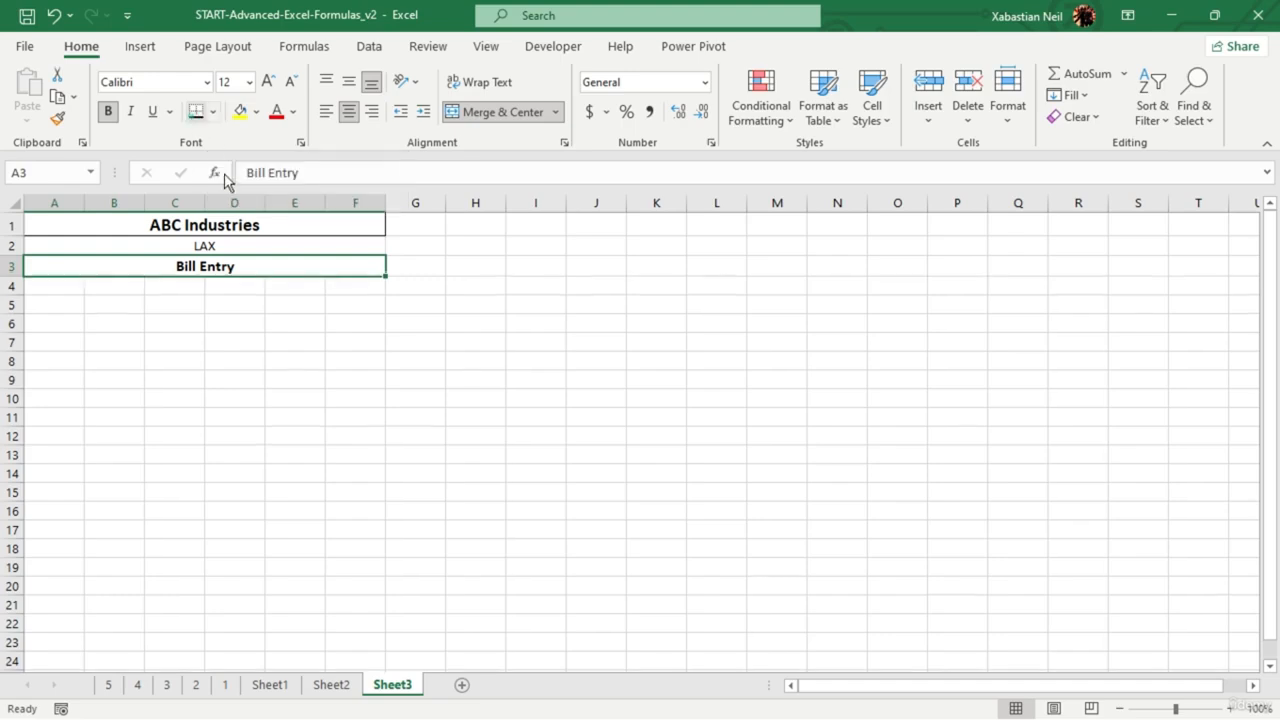
pyautogui.click(262, 401)
# - Apply Thick Outside Borders to the ABC Industries title and All Borders to the LAX cell
pyautogui.click(272, 226)
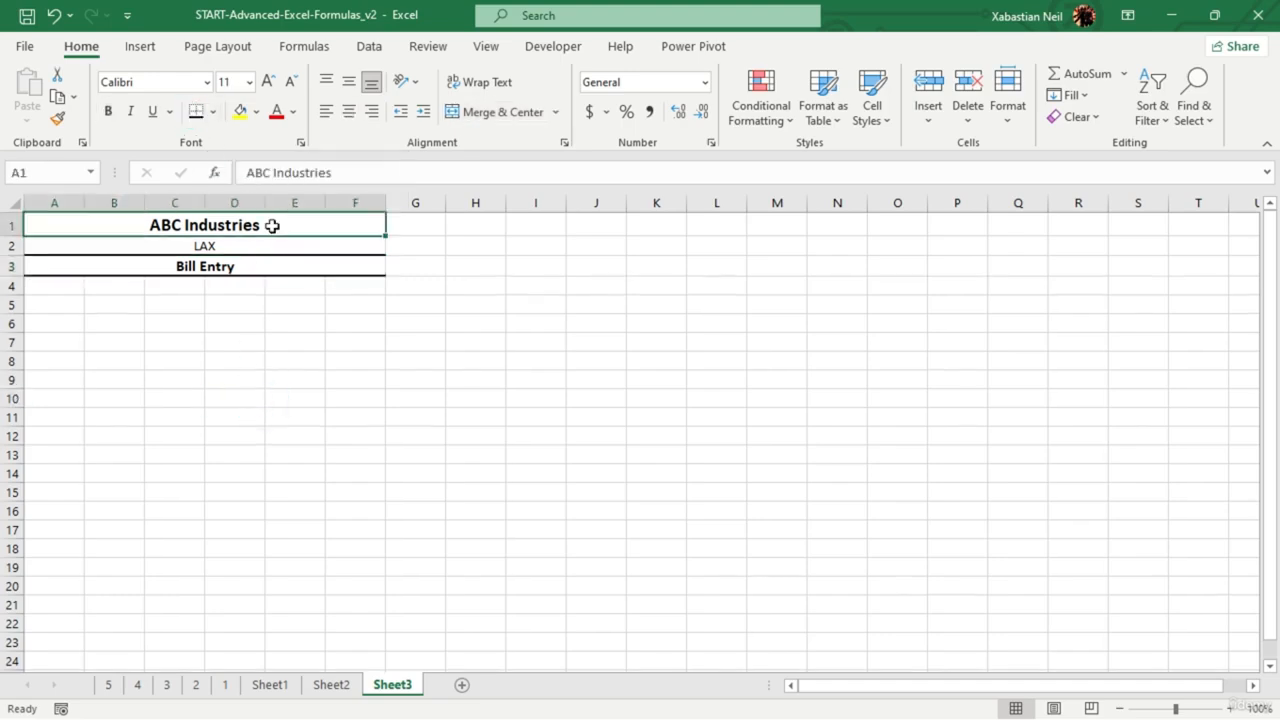
pyautogui.click(213, 112)
pyautogui.click(238, 351)
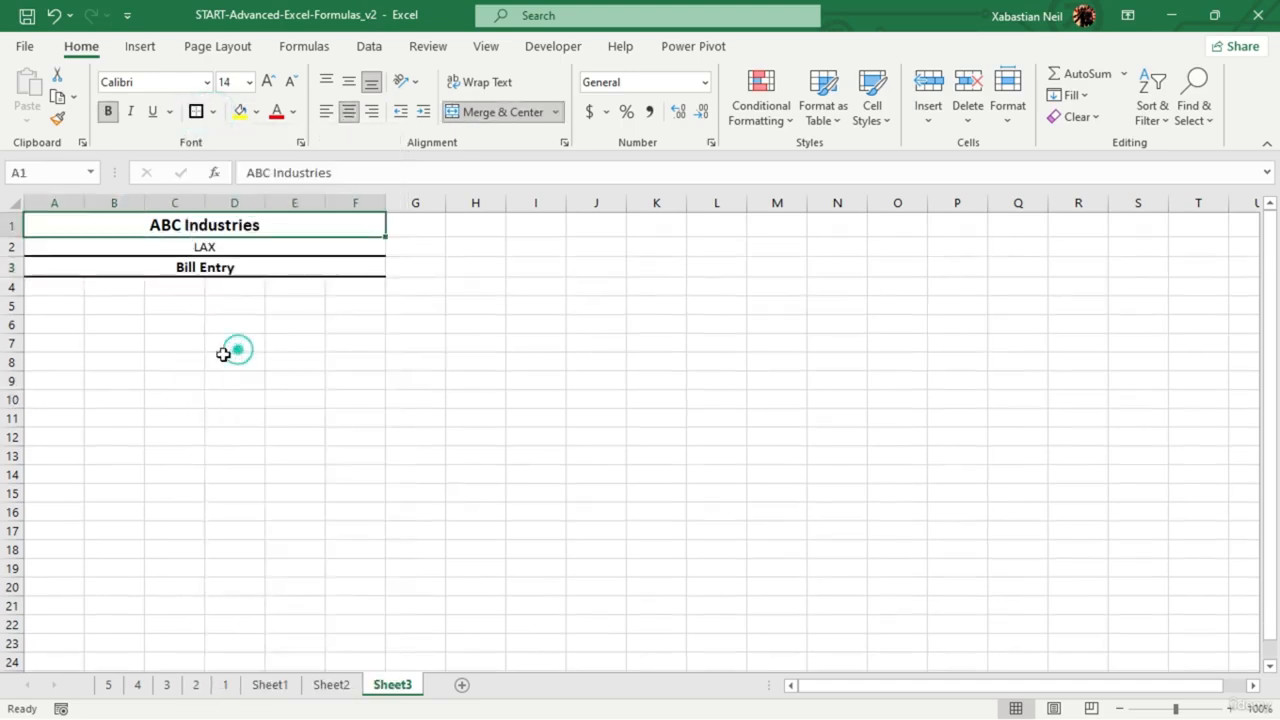
pyautogui.click(234, 361)
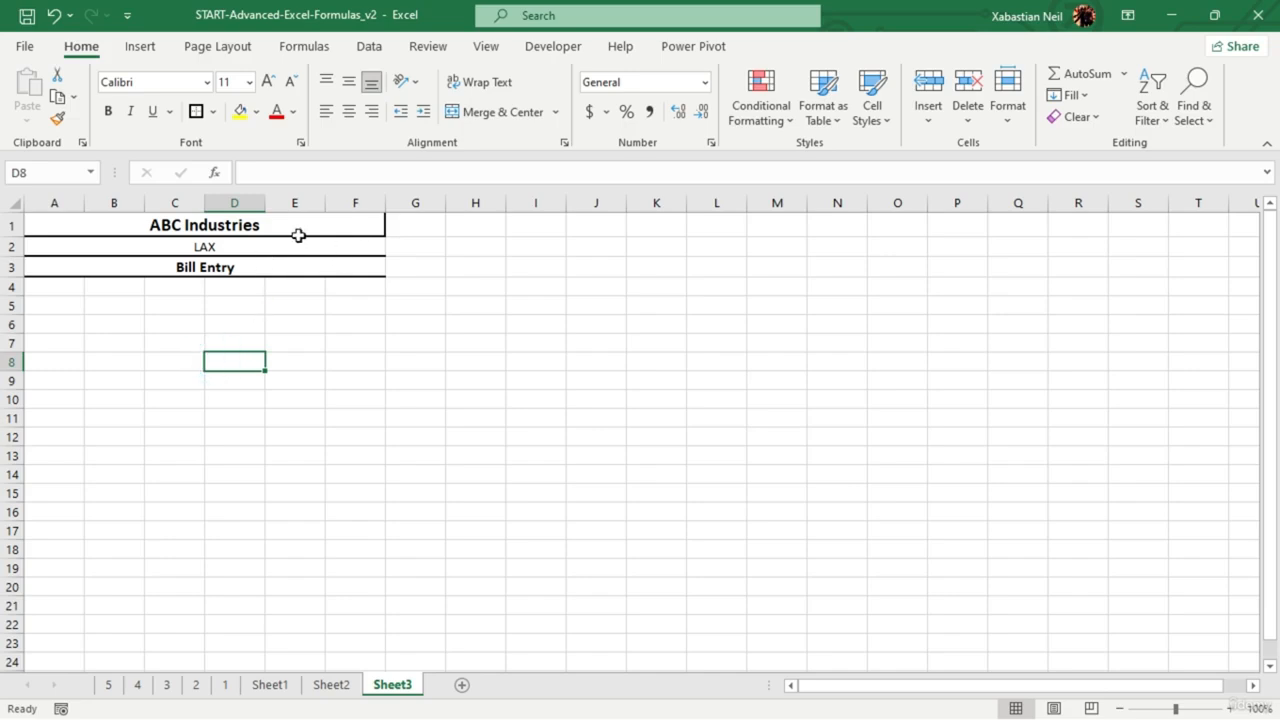
pyautogui.click(314, 252)
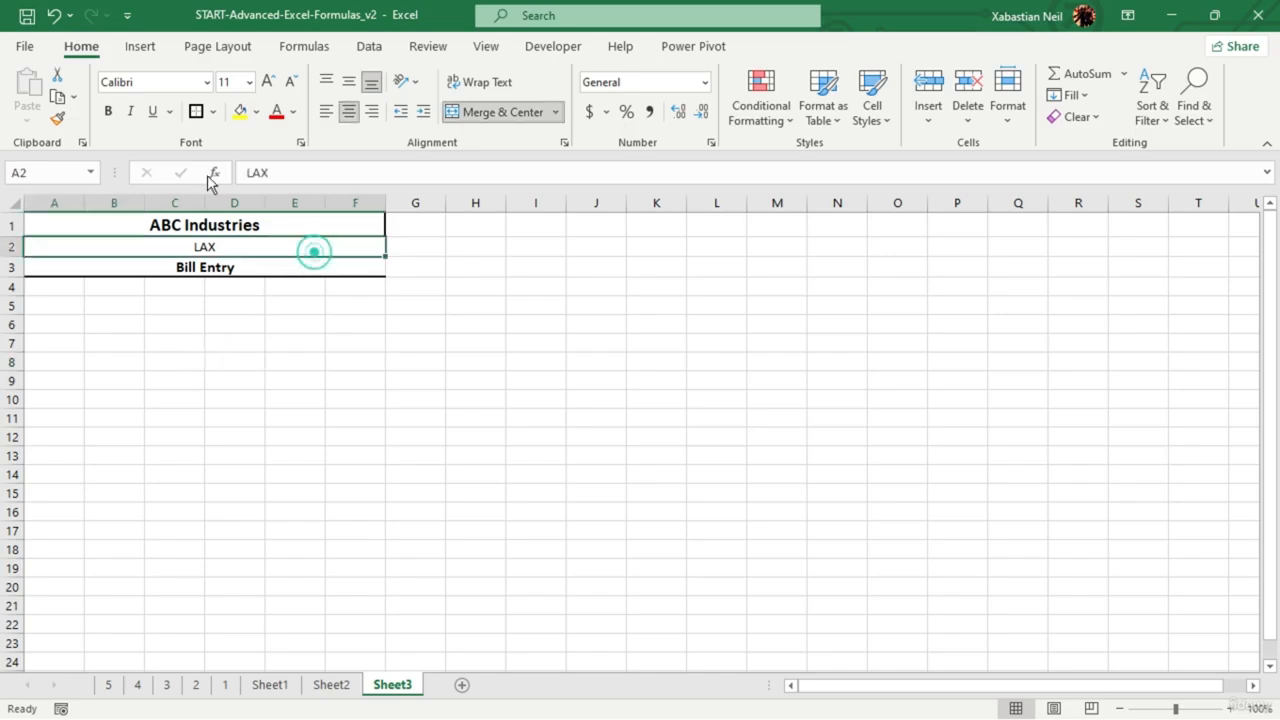
pyautogui.click(212, 112)
pyautogui.click(249, 298)
pyautogui.click(175, 360)
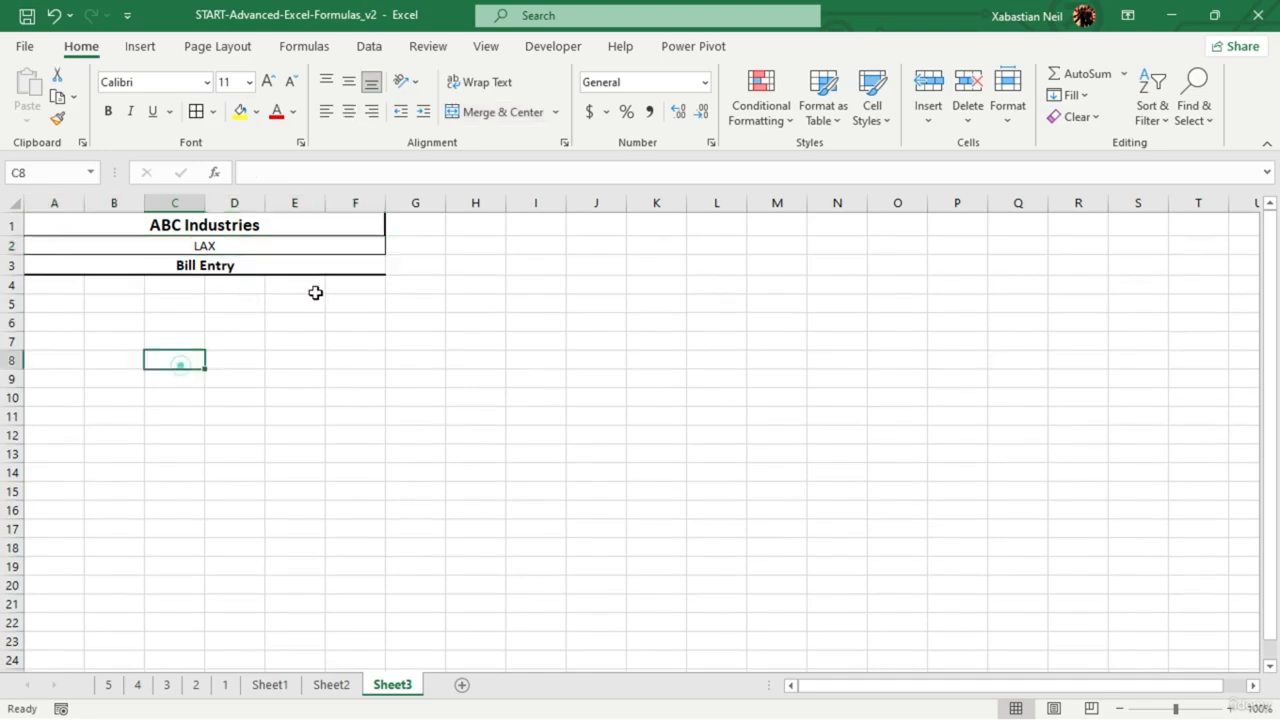
# - Apply Thick Outside Borders to the Bill Entry heading and reapply them to the ABC Industries title
pyautogui.click(314, 268)
pyautogui.click(212, 112)
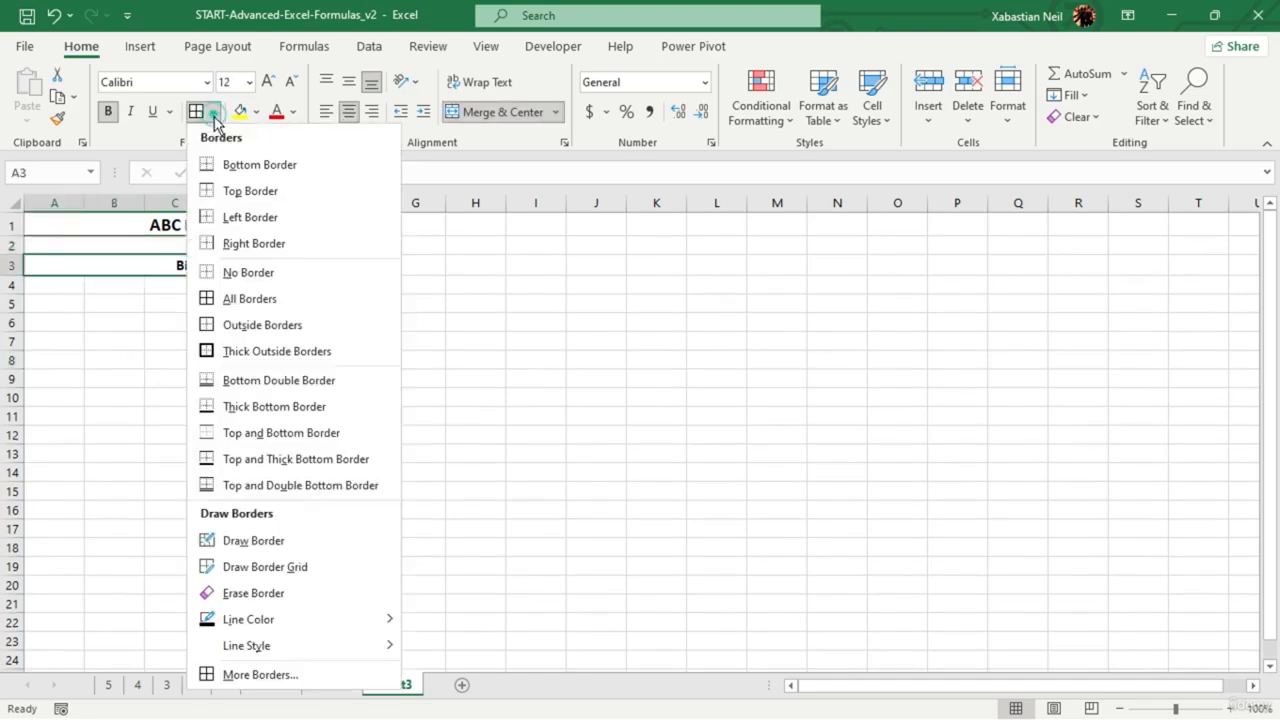
pyautogui.click(262, 351)
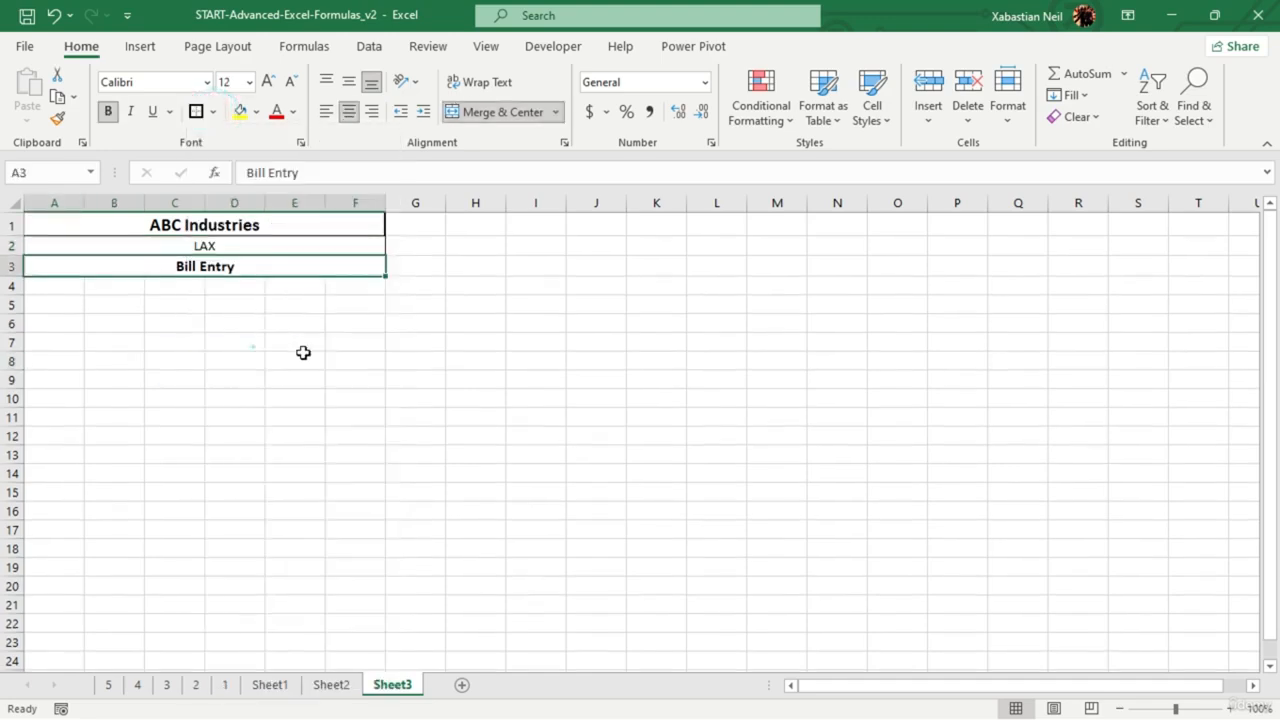
pyautogui.click(292, 365)
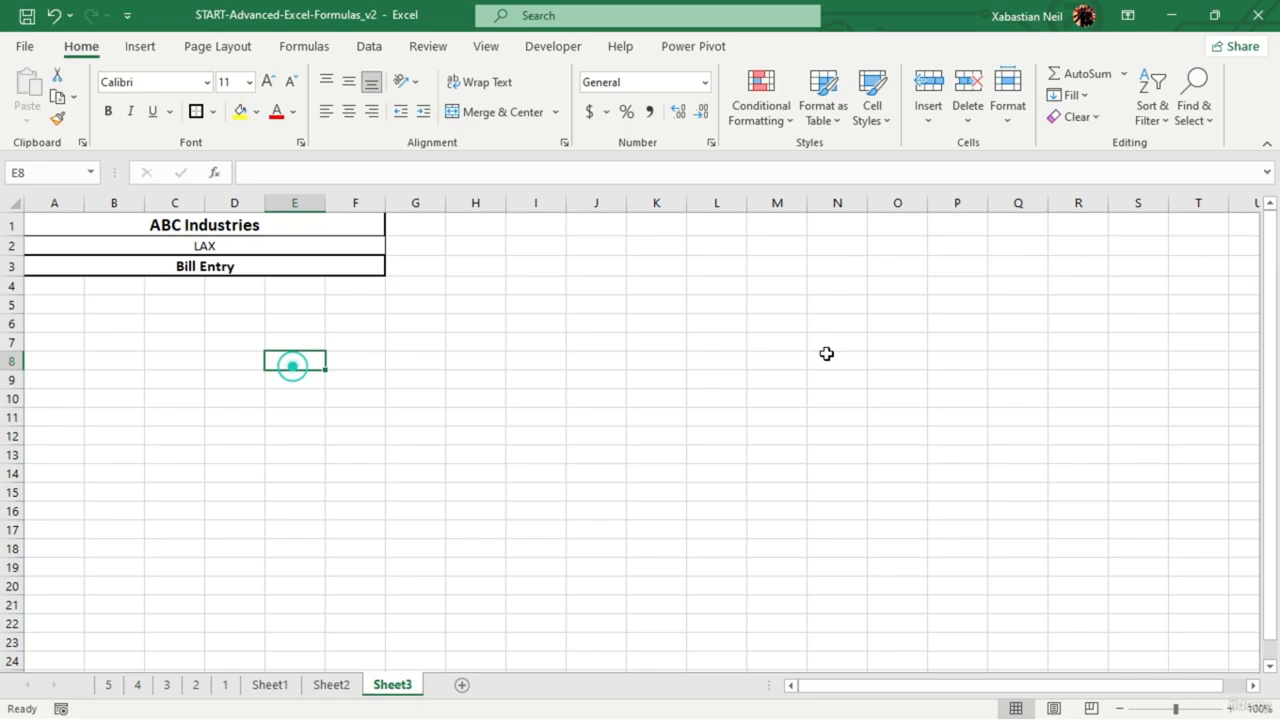
pyautogui.click(236, 227)
pyautogui.click(196, 113)
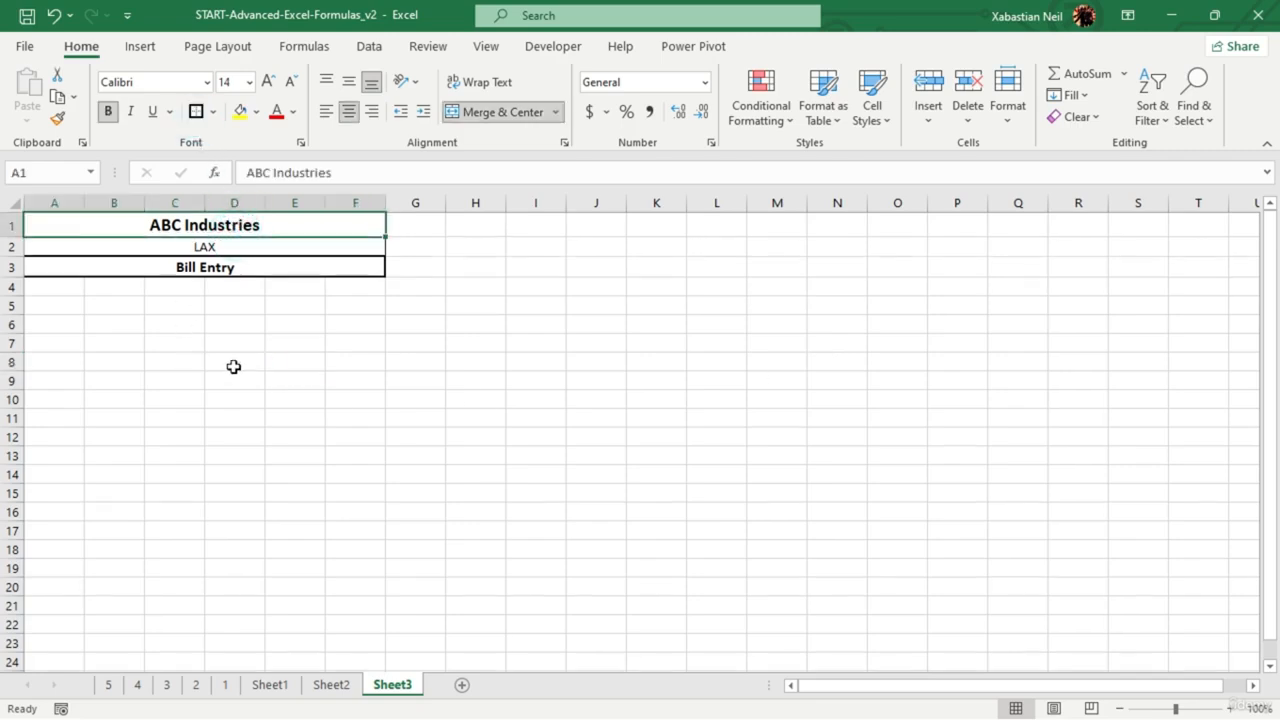
pyautogui.click(233, 363)
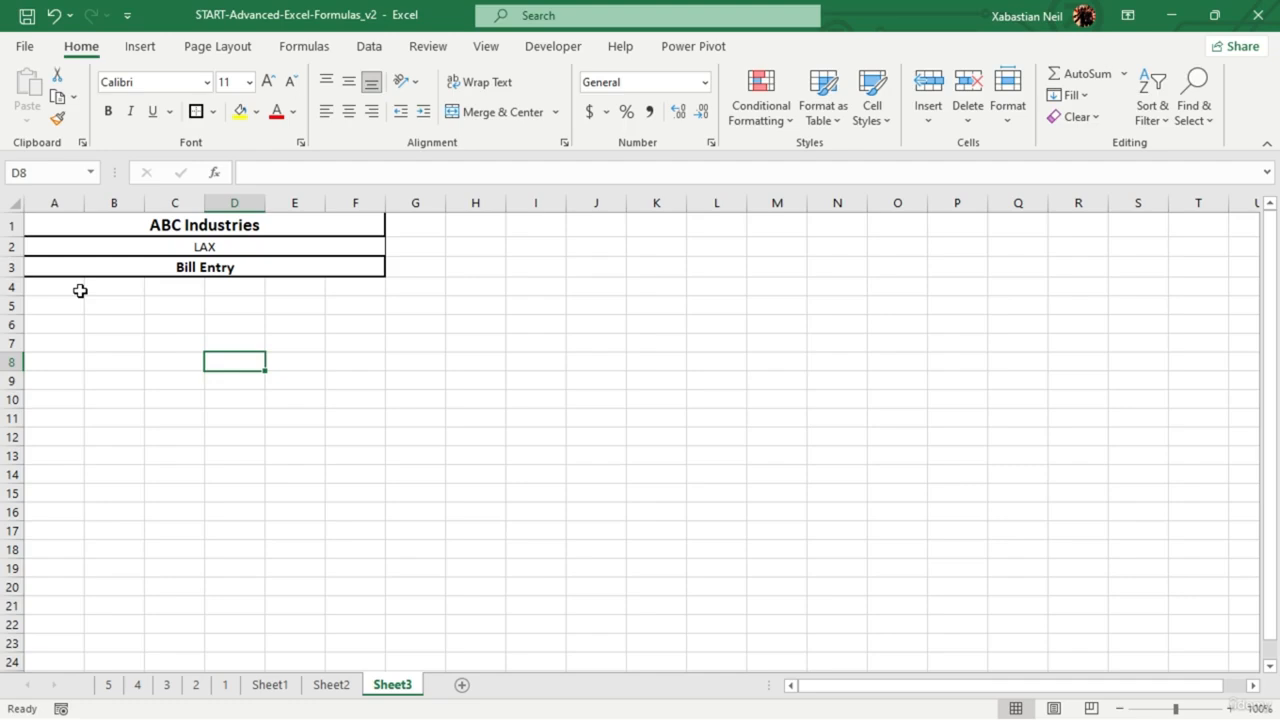
# - Enter the column heading Bill No. in cell A4
pyautogui.click(78, 290)
pyautogui.doubleClick(76, 292)
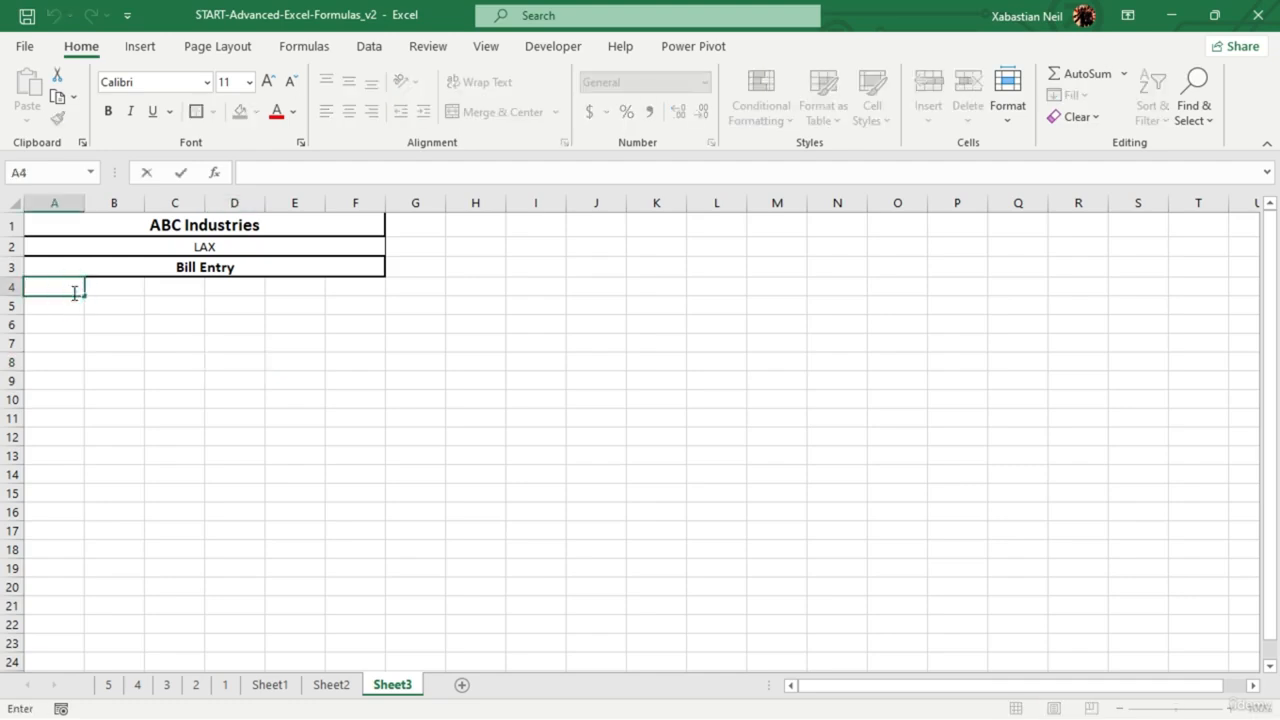
pyautogui.write('bILL')
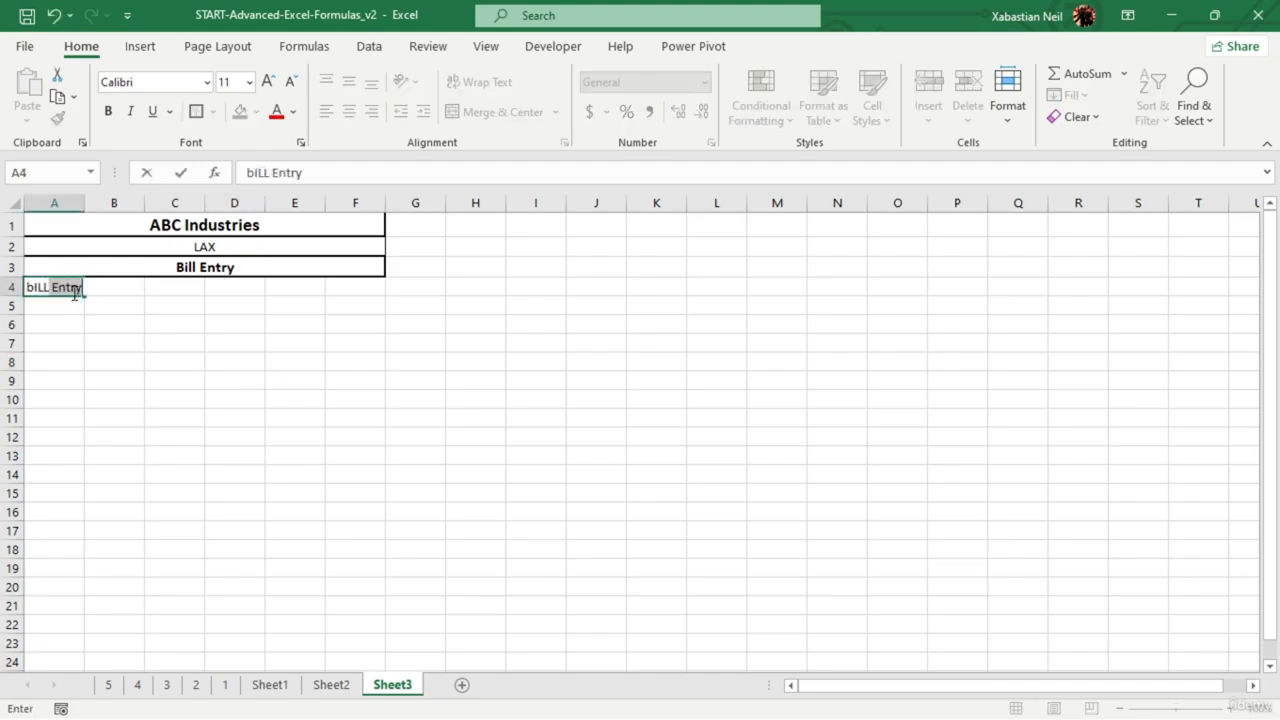
pyautogui.press('BackSpace')
pyautogui.press('BackSpace')
pyautogui.write('B')
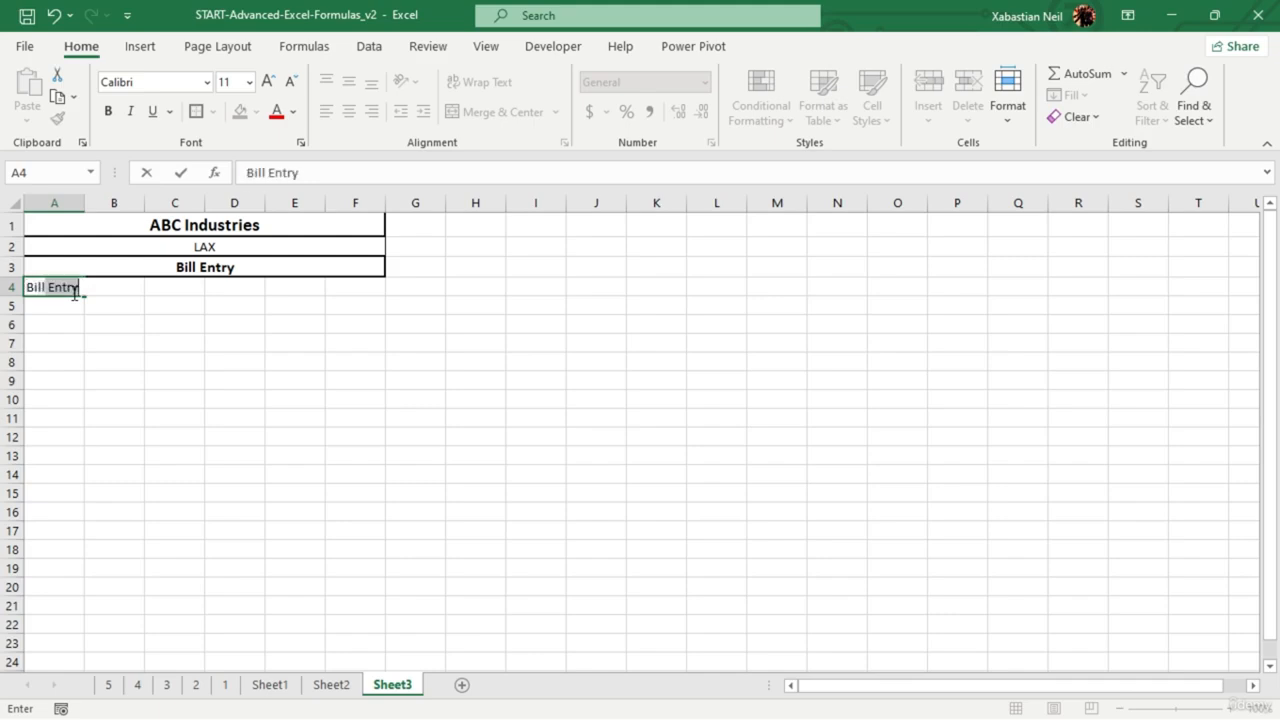
pyautogui.write('ill No.')
pyautogui.press('Tab')
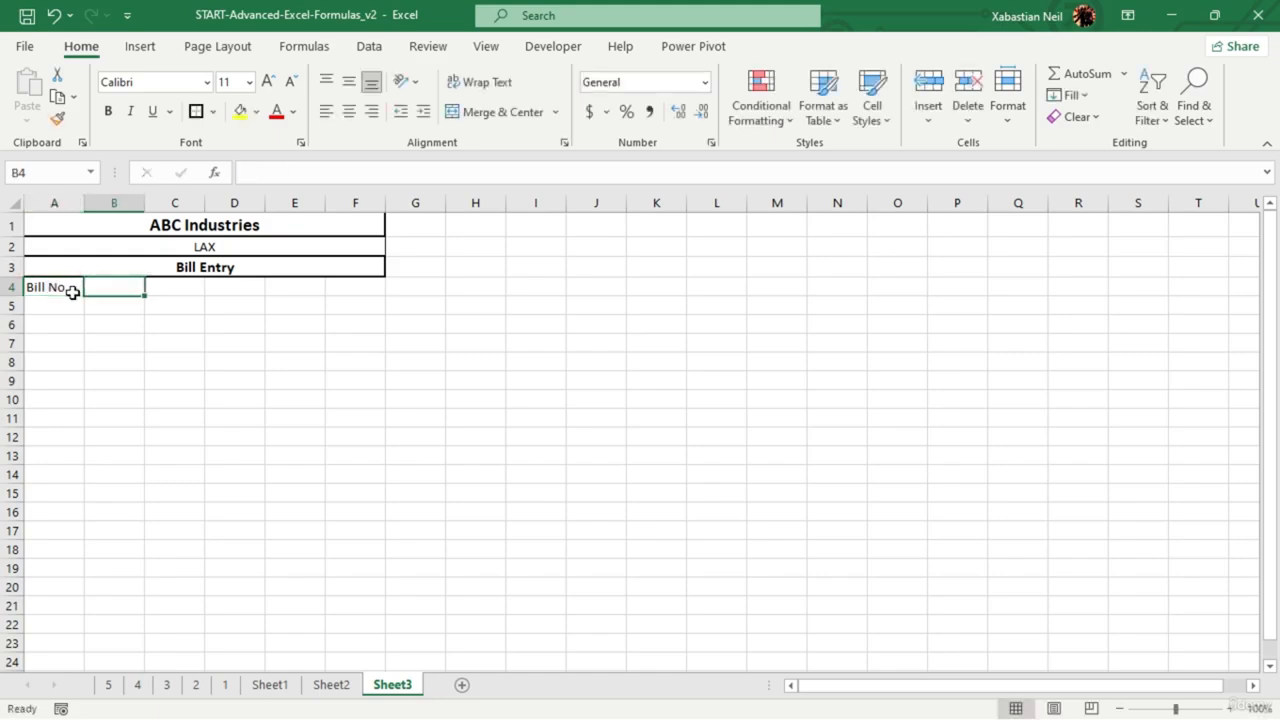
# - Enter the column headings Items, Rate, Quantity and Amount in cells B4 to E4
pyautogui.write('1tems')
pyautogui.press('Tab')
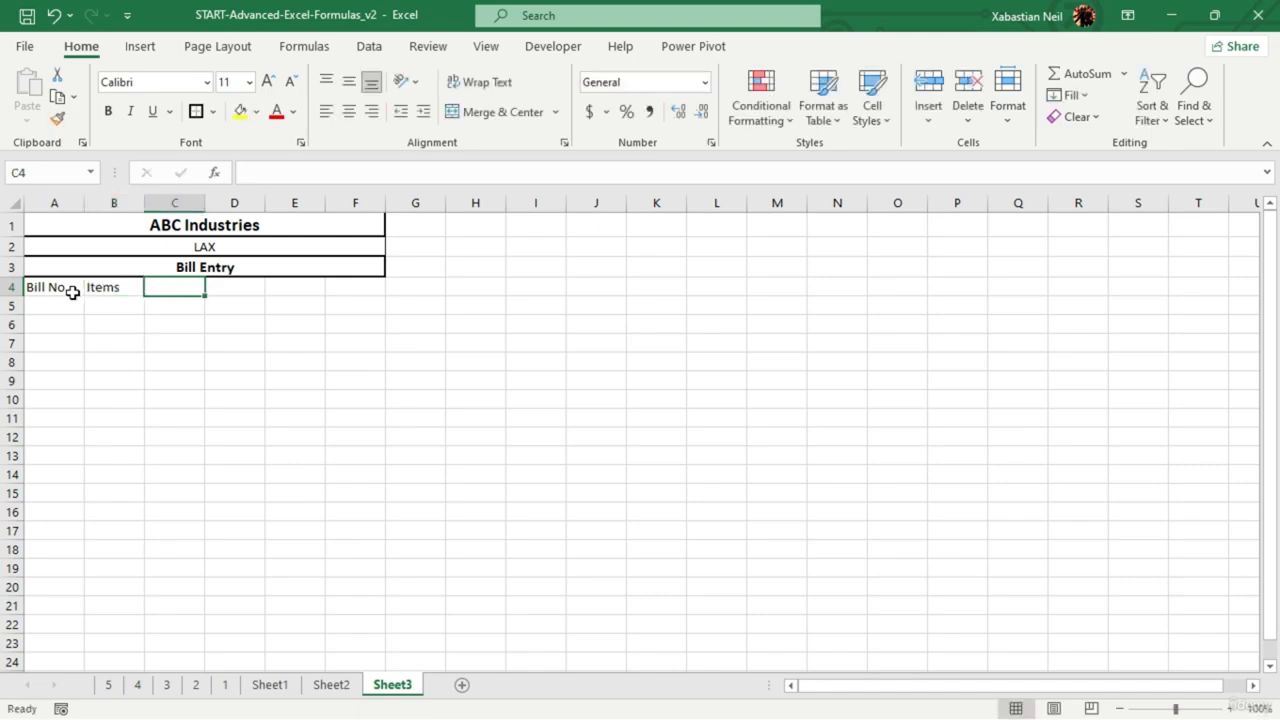
pyautogui.write('Rate')
pyautogui.press('Tab')
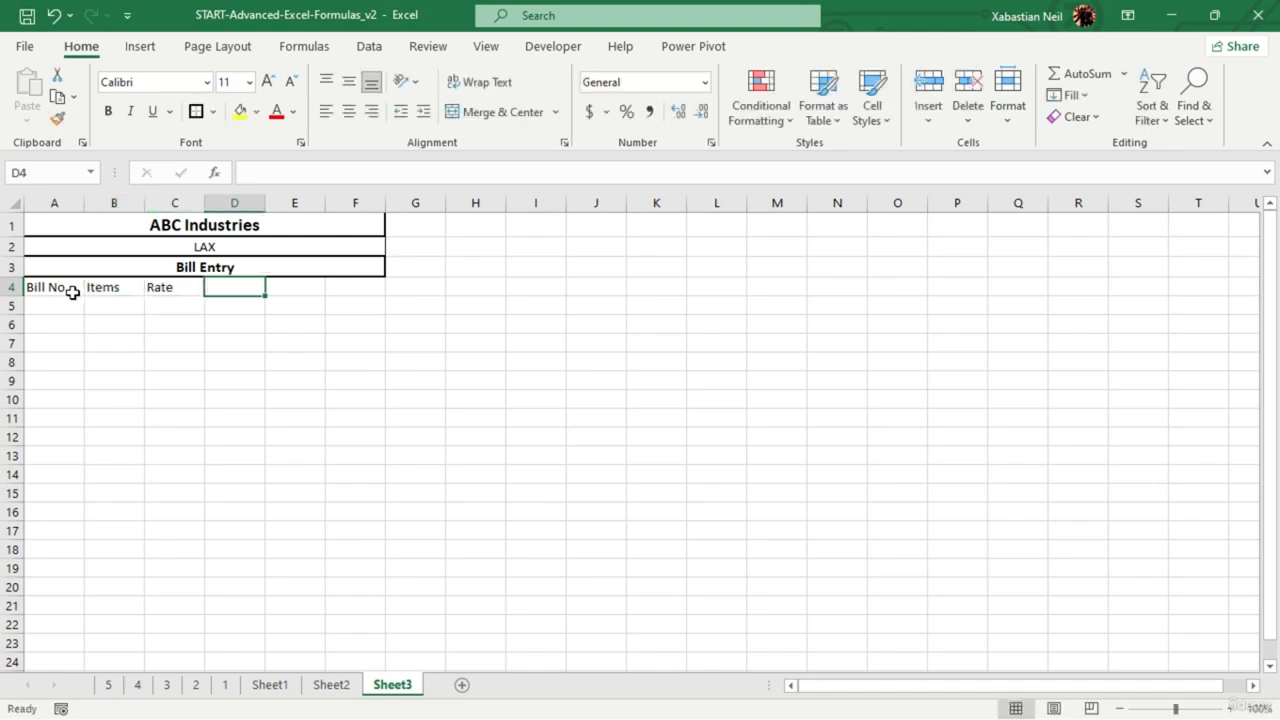
pyautogui.write('Quantity')
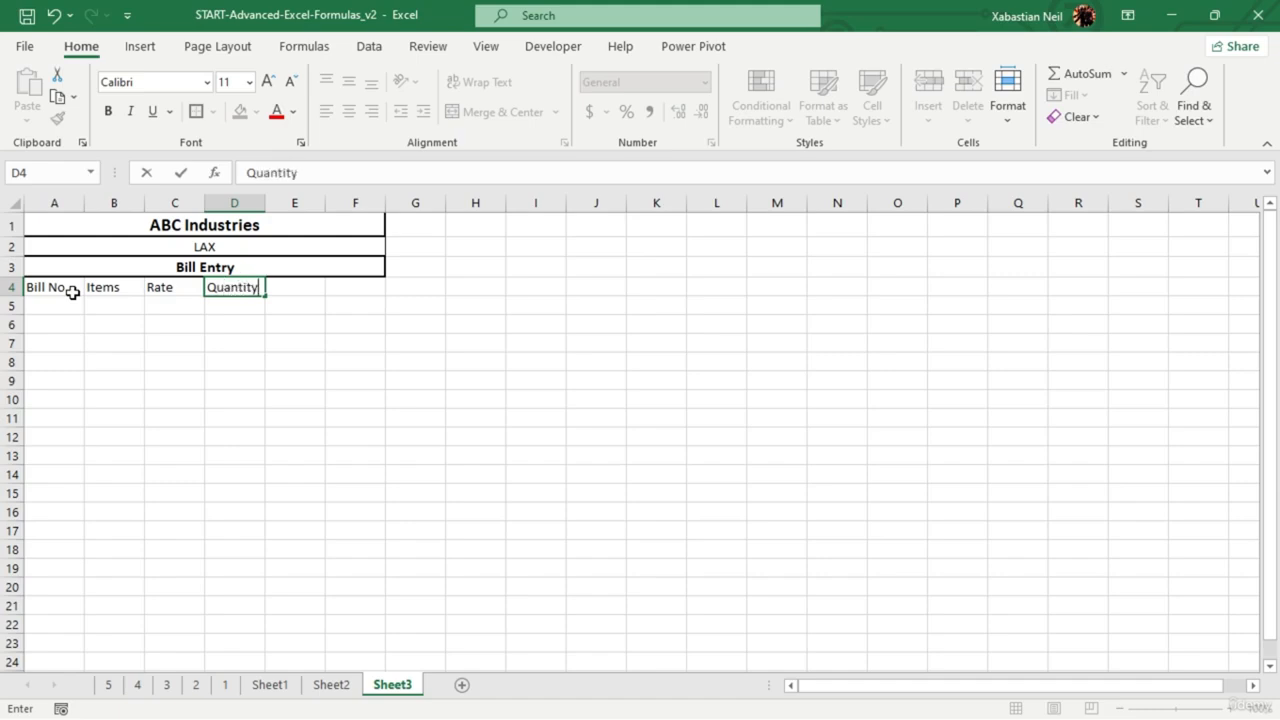
pyautogui.press('Tab')
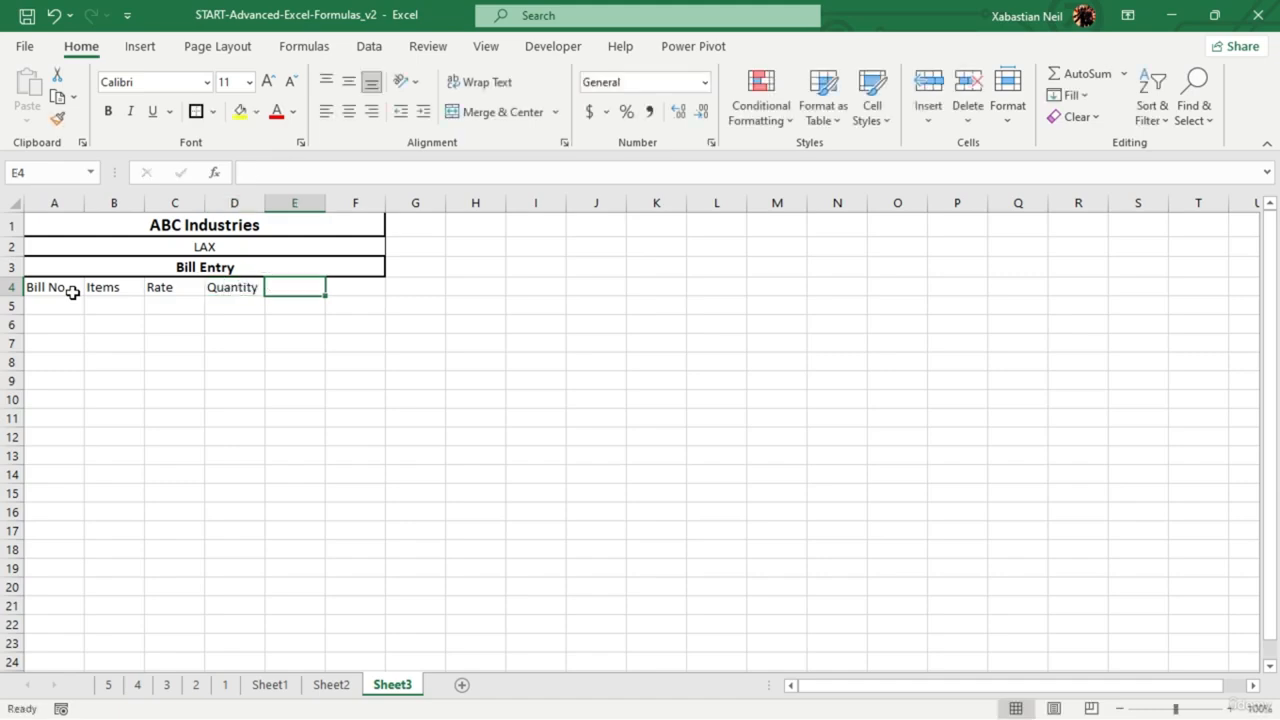
pyautogui.write('Amount')
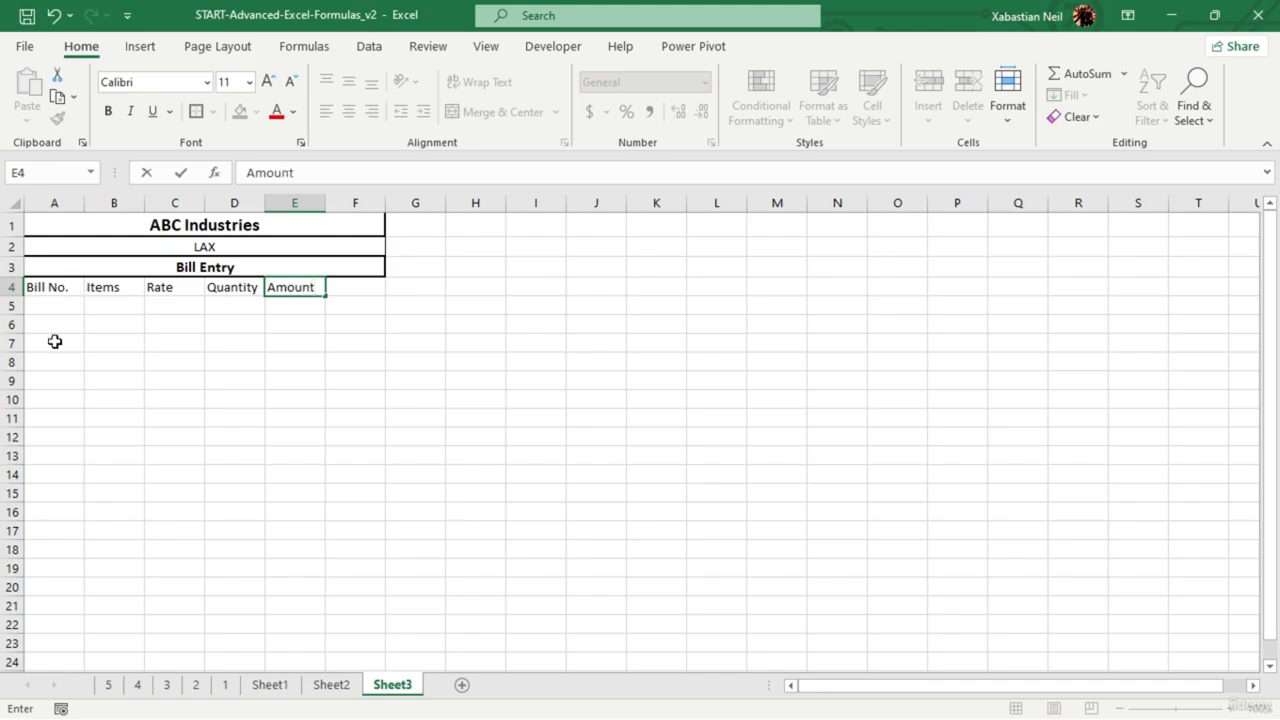
pyautogui.click(114, 500)
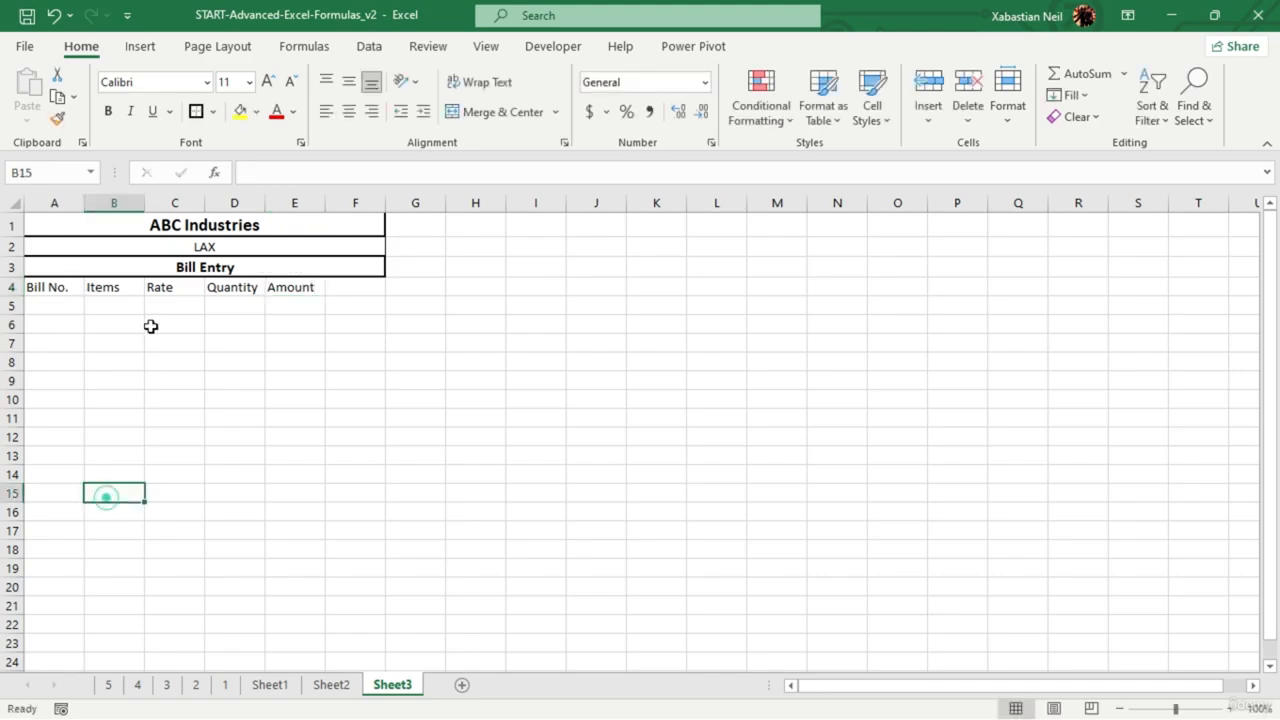
# - Unmerge the ABC Industries title and merge and center cells B1:E1
pyautogui.click(114, 224)
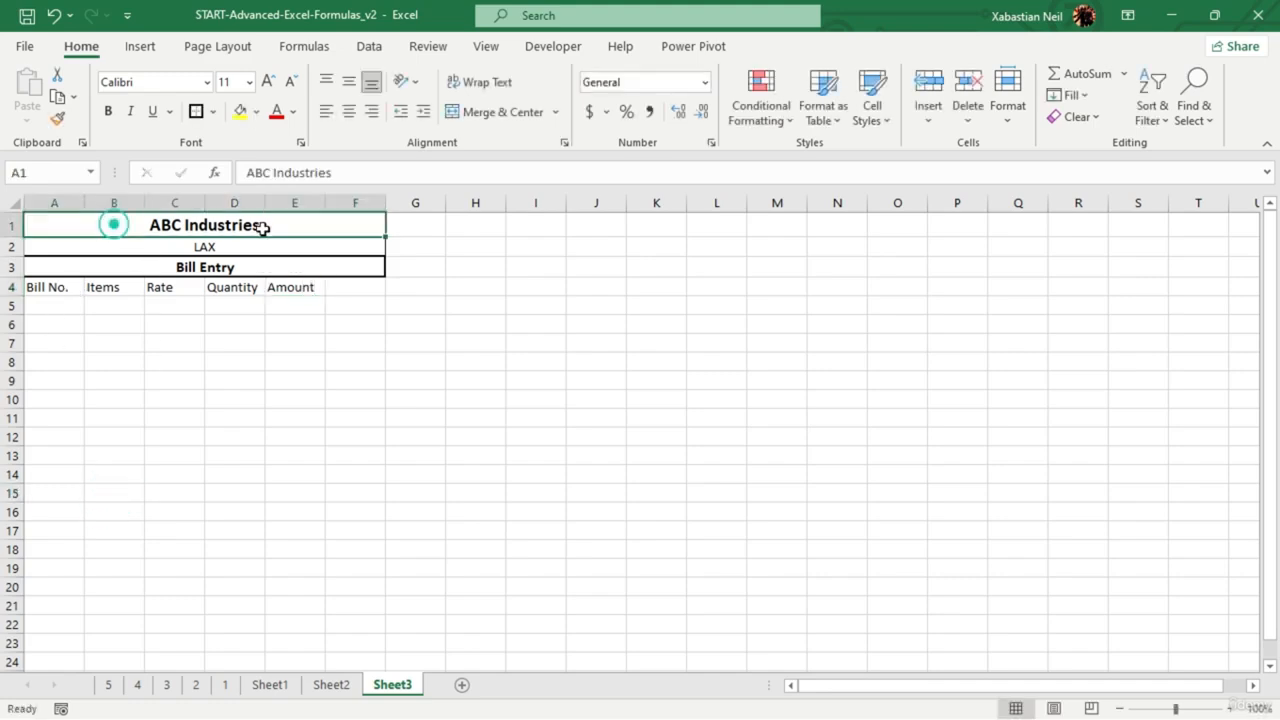
pyautogui.click(485, 112)
pyautogui.moveTo(109, 226); pyautogui.dragTo(291, 217)
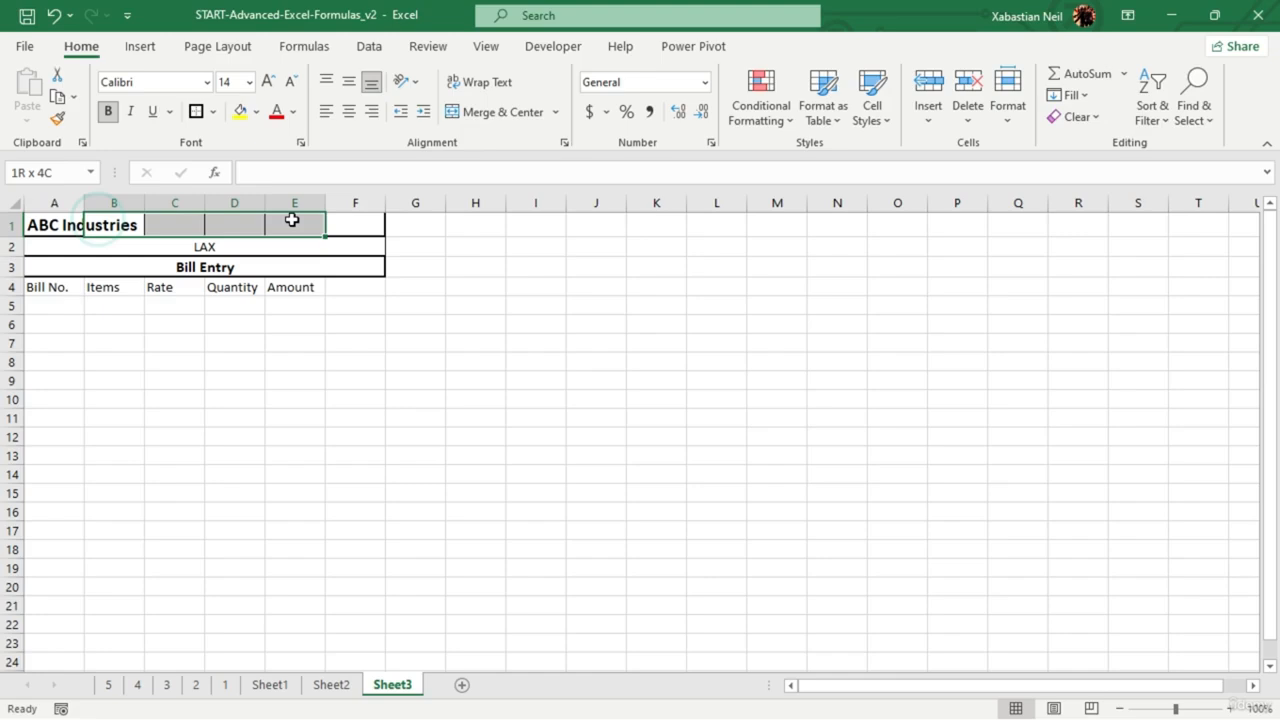
pyautogui.click(502, 112)
# - Unmerge the LAX cell and merge and center it across A2:E2
pyautogui.click(125, 243)
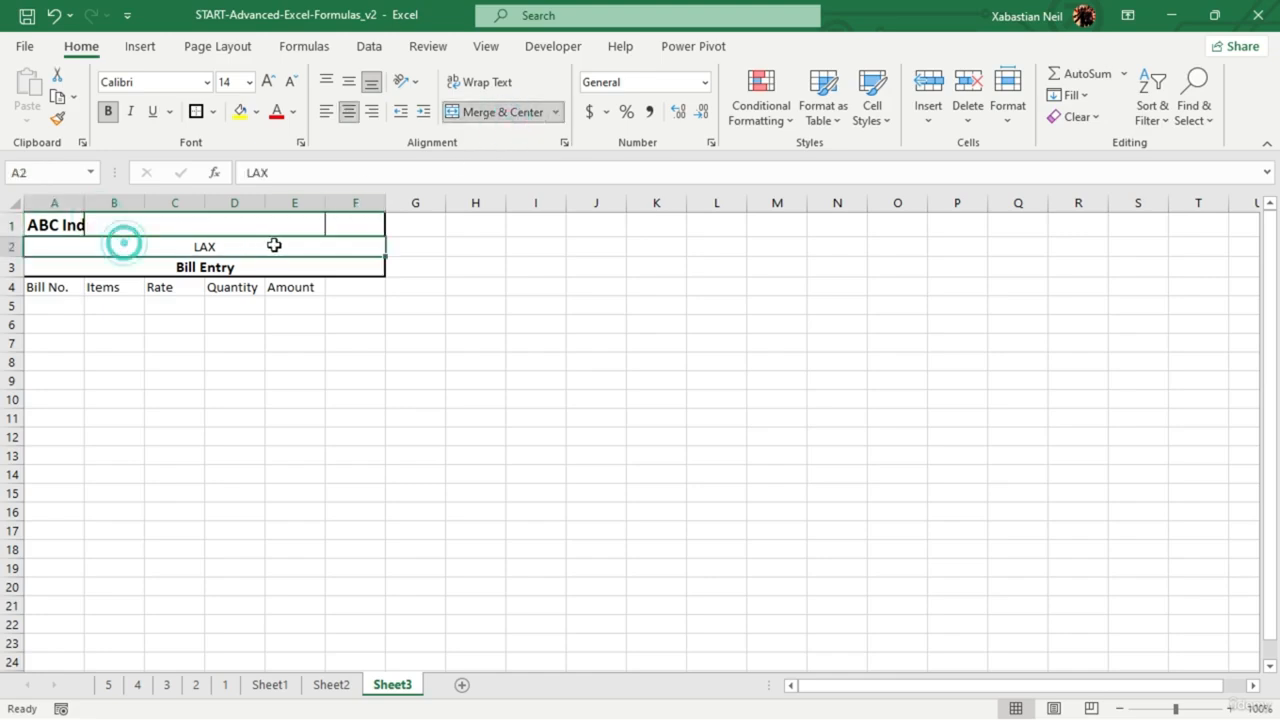
pyautogui.click(502, 112)
pyautogui.click(103, 318)
pyautogui.moveTo(60, 247); pyautogui.dragTo(294, 243)
pyautogui.click(505, 112)
pyautogui.click(312, 380)
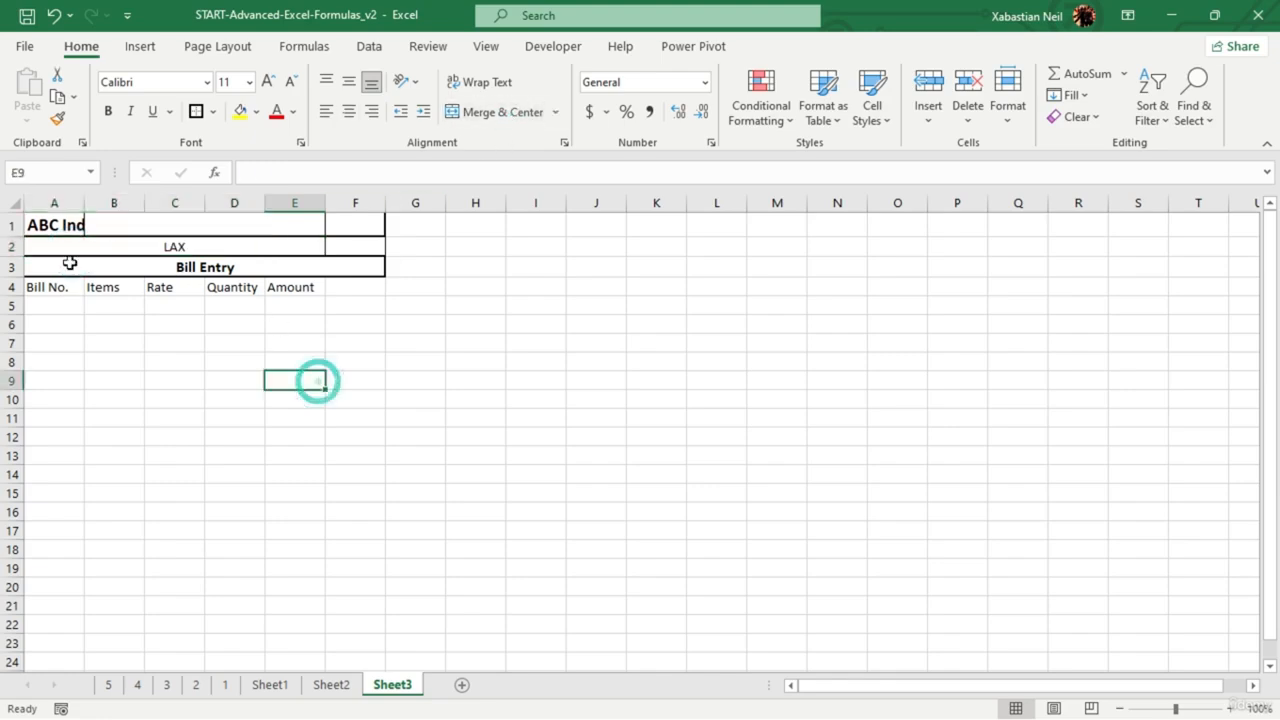
# - Unmerge the Bill Entry heading in row 3 and the LAX cell in row 2
pyautogui.click(76, 267)
pyautogui.click(505, 112)
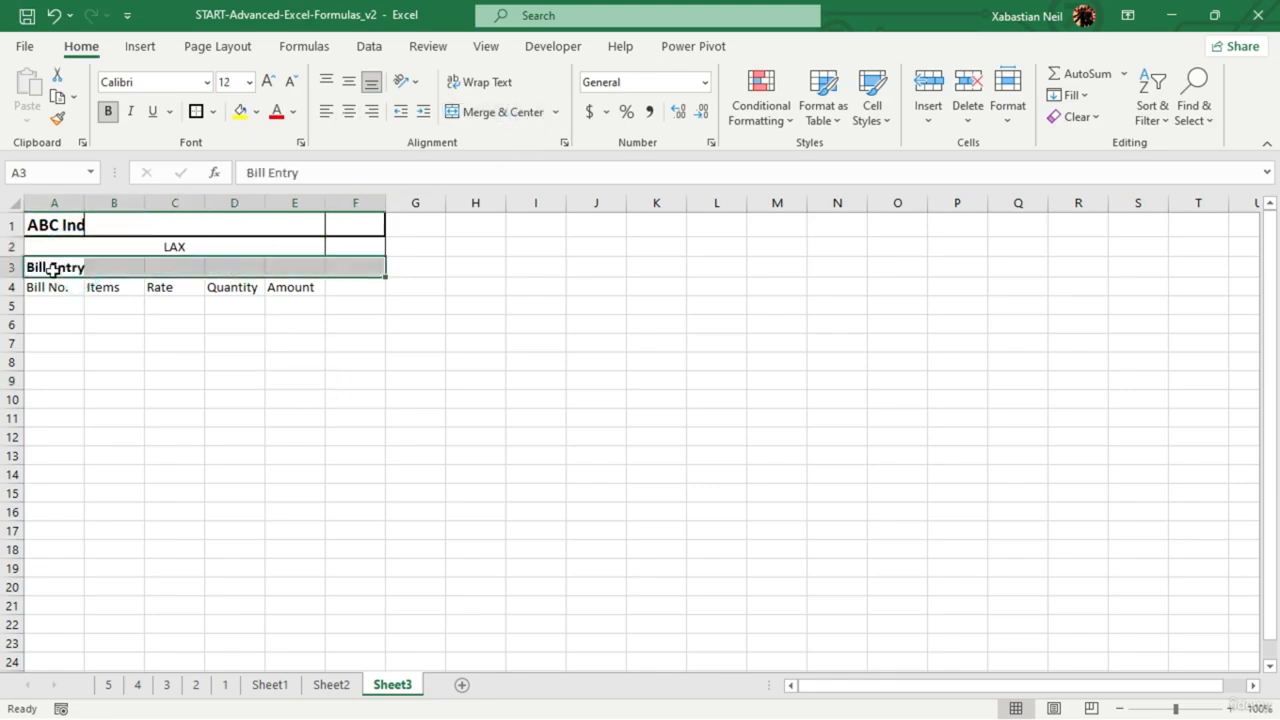
pyautogui.moveTo(57, 266); pyautogui.dragTo(291, 252)
pyautogui.click(505, 114)
pyautogui.click(400, 326)
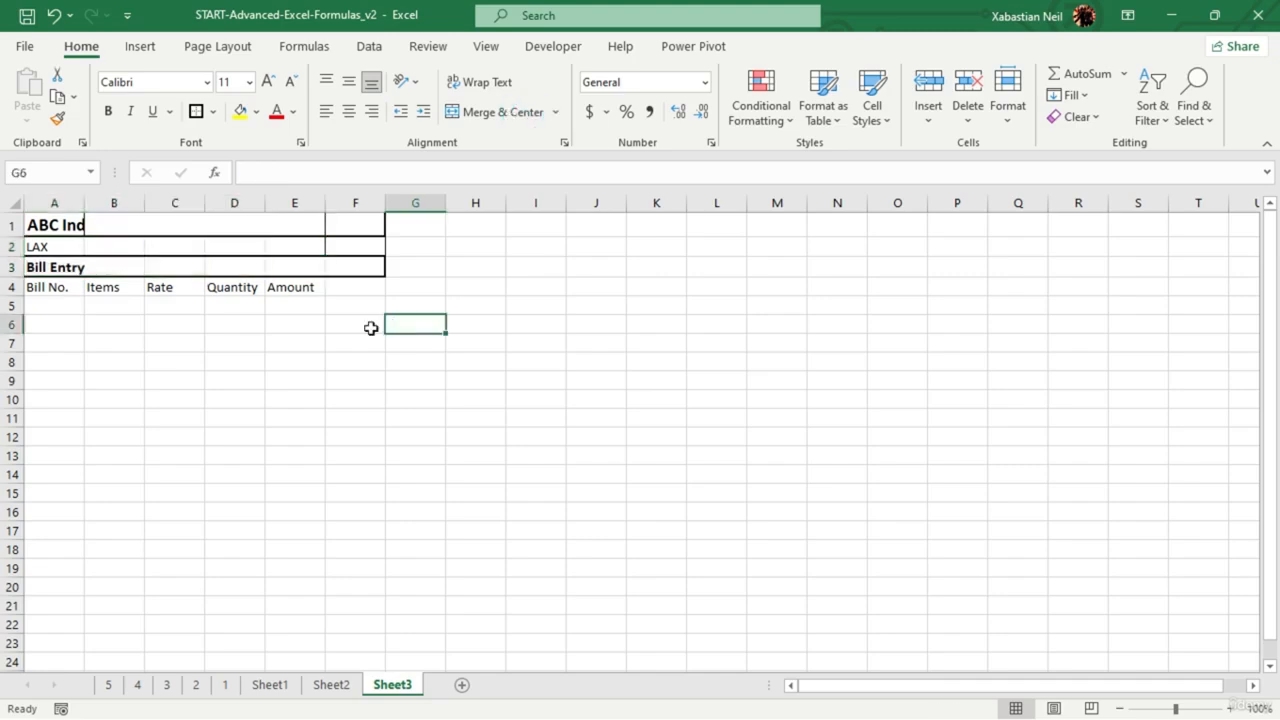
# - Erase the leftover borders around cells F1:F4 with Erase Border
pyautogui.click(212, 284)
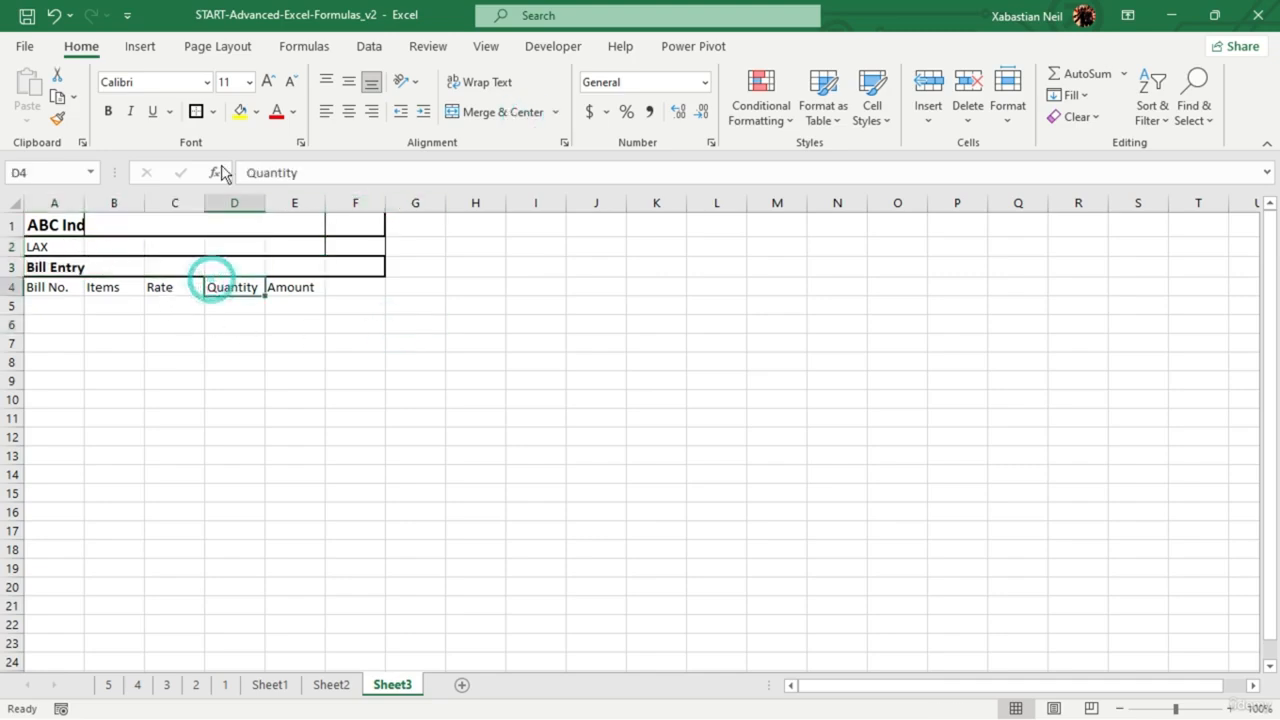
pyautogui.click(213, 112)
pyautogui.click(213, 112)
pyautogui.click(210, 113)
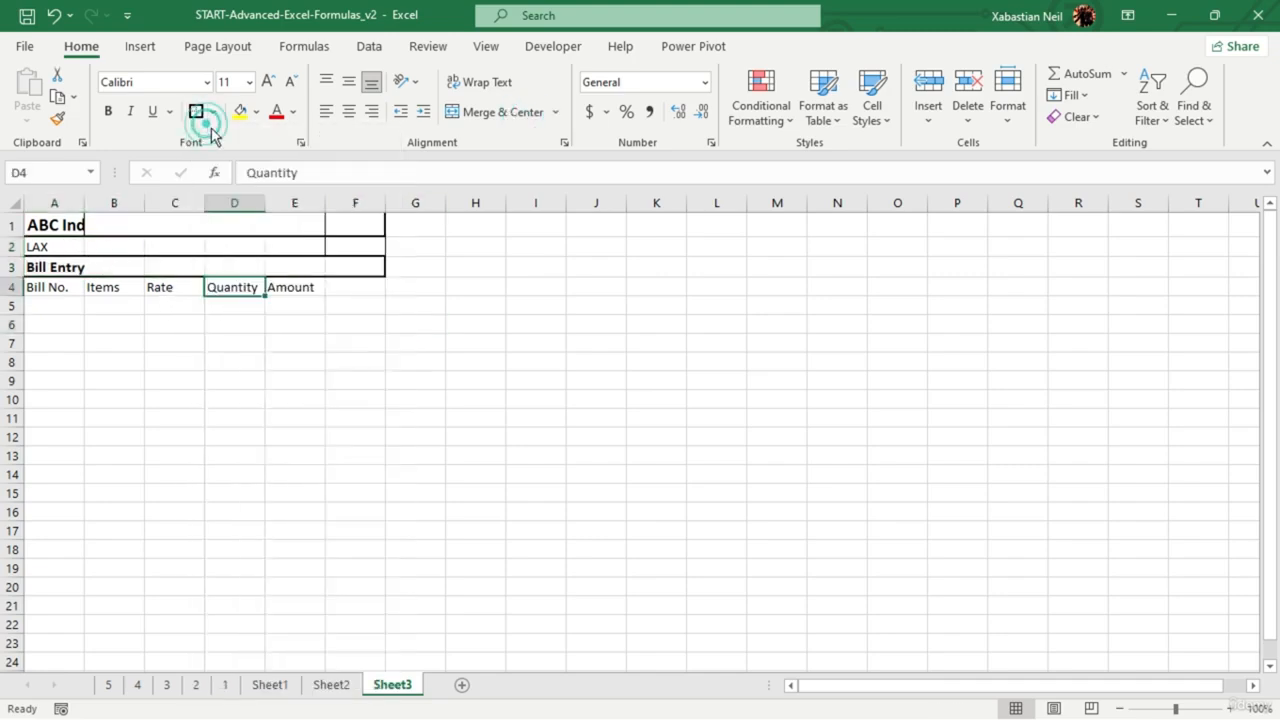
pyautogui.click(231, 593)
pyautogui.moveTo(354, 286); pyautogui.dragTo(354, 211)
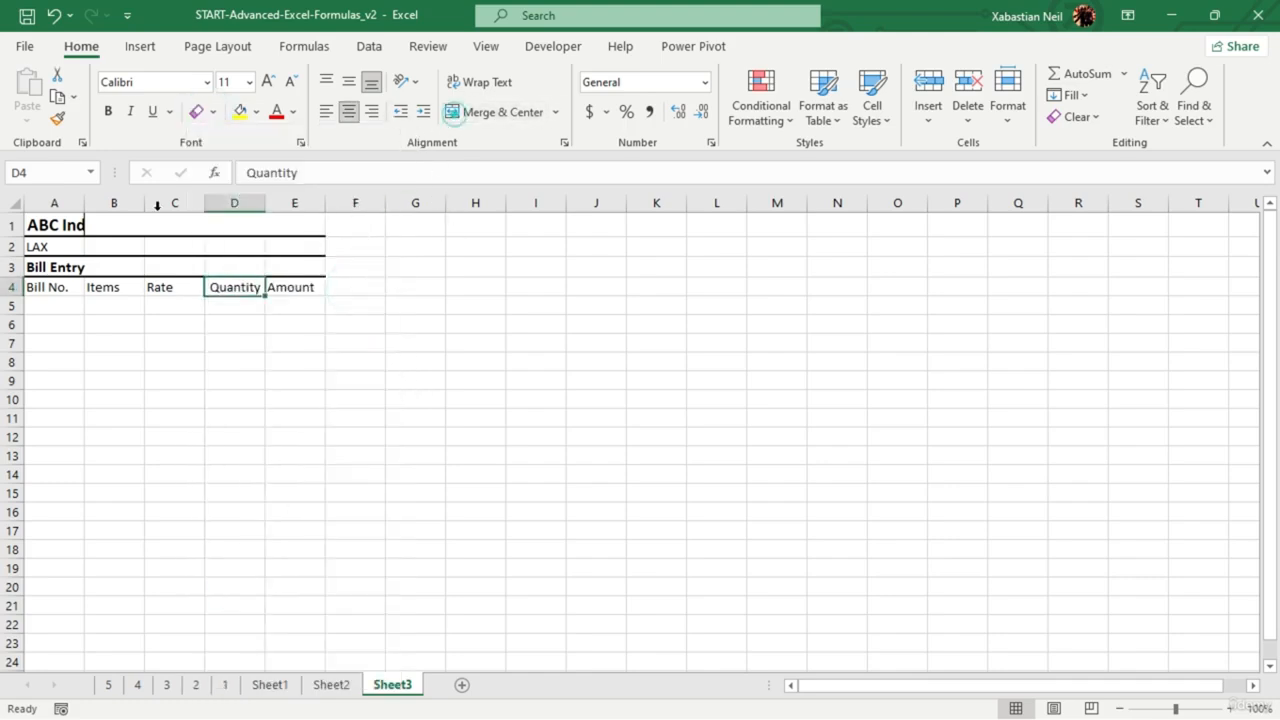
# - Merge and center ABC Industries, LAX and Bill Entry, each across columns A to E of its own row
pyautogui.click(111, 223)
pyautogui.moveTo(62, 225); pyautogui.dragTo(190, 223)
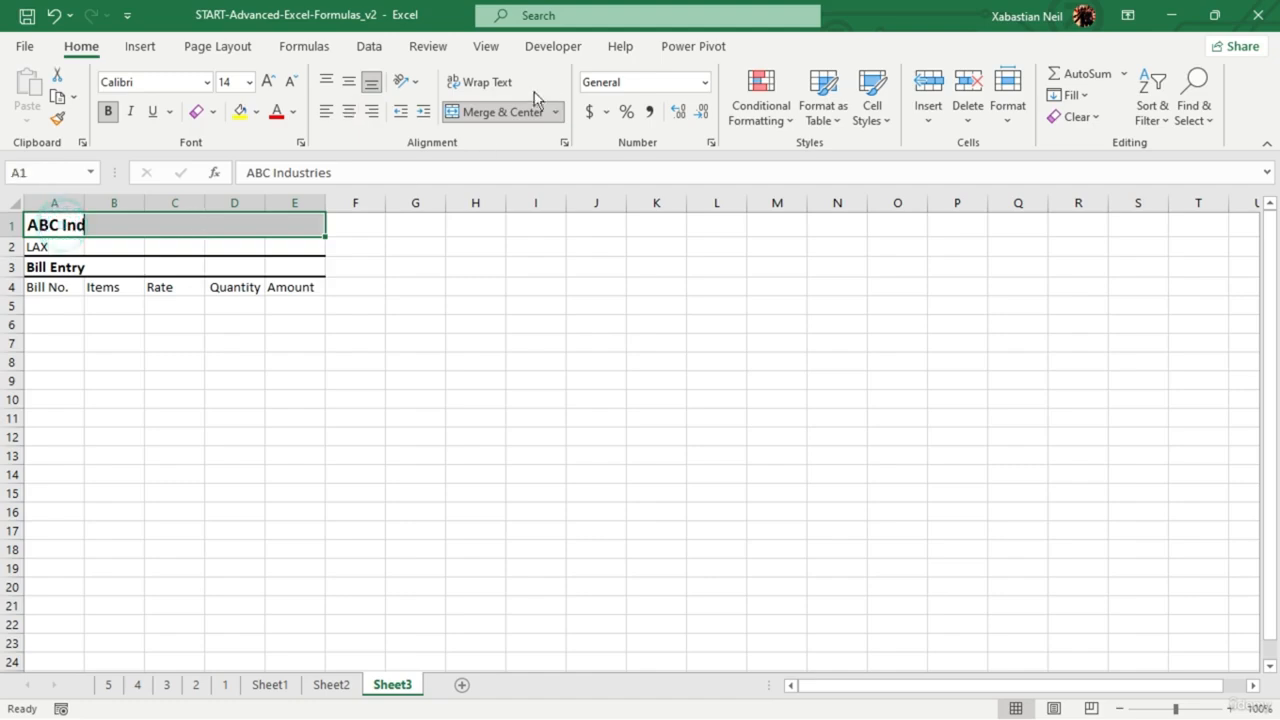
pyautogui.click(499, 110)
pyautogui.click(499, 109)
pyautogui.moveTo(80, 247); pyautogui.dragTo(295, 247)
pyautogui.click(467, 114)
pyautogui.moveTo(49, 265); pyautogui.dragTo(320, 226)
pyautogui.click(508, 112)
pyautogui.click(361, 320)
pyautogui.click(498, 304)
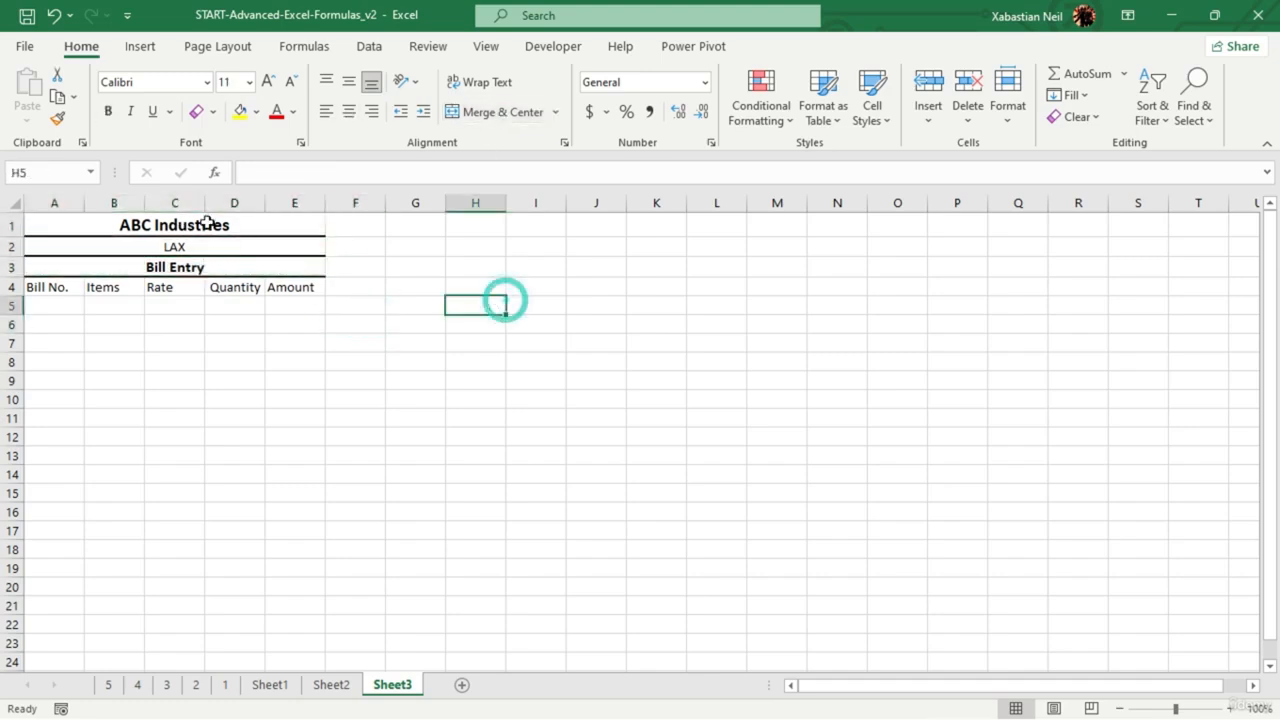
# - Apply Thick Outside Borders to the merged ABC Industries title and the Bill Entry heading
pyautogui.click(205, 224)
pyautogui.click(212, 111)
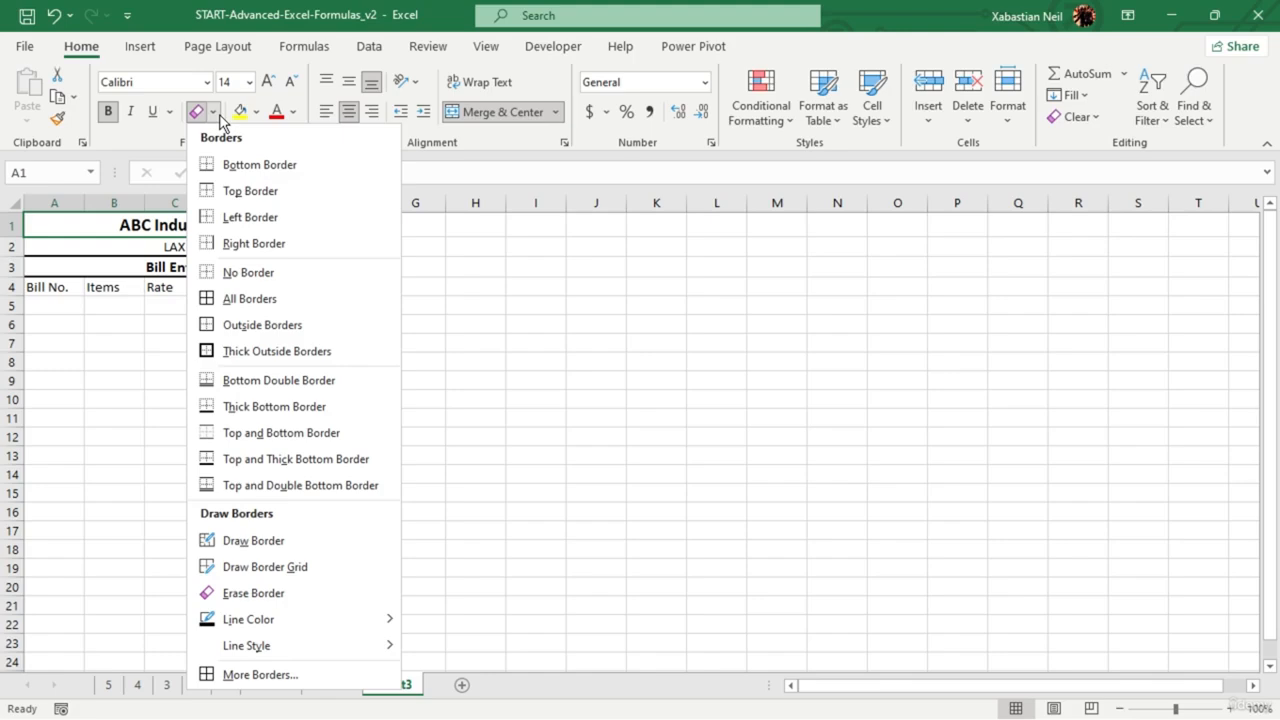
pyautogui.click(243, 335)
pyautogui.click(160, 262)
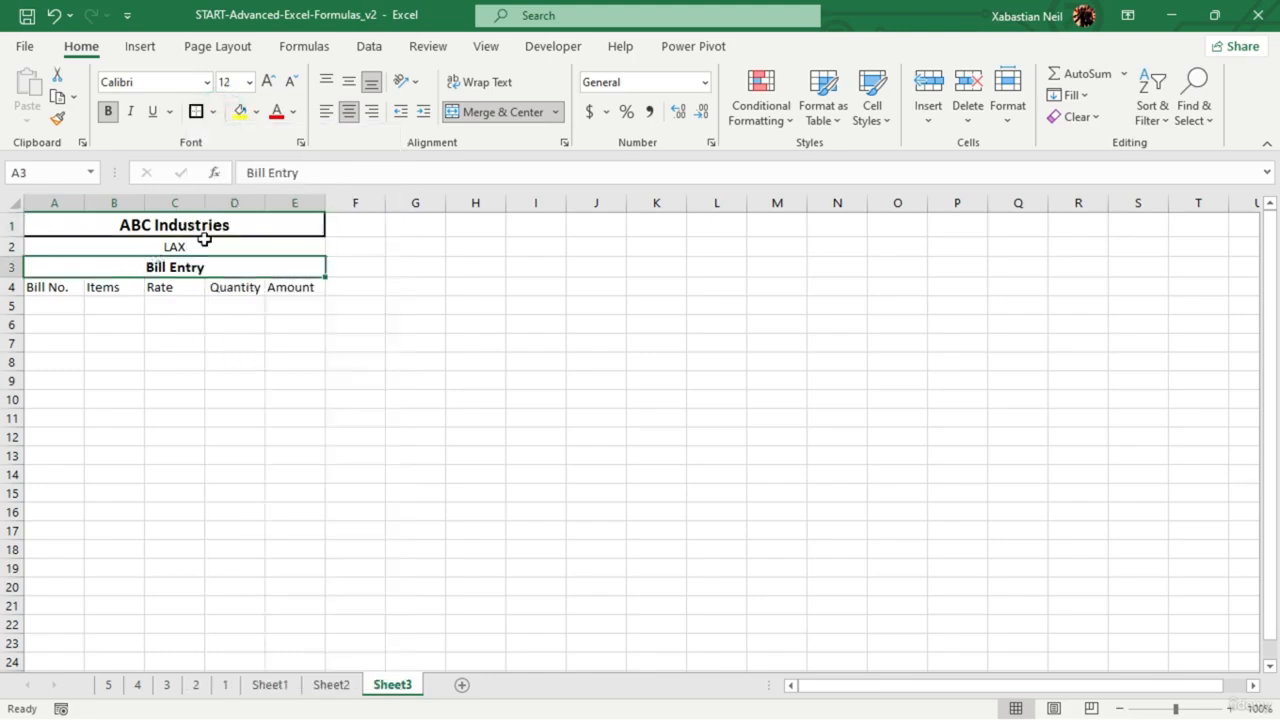
pyautogui.click(197, 111)
pyautogui.click(194, 306)
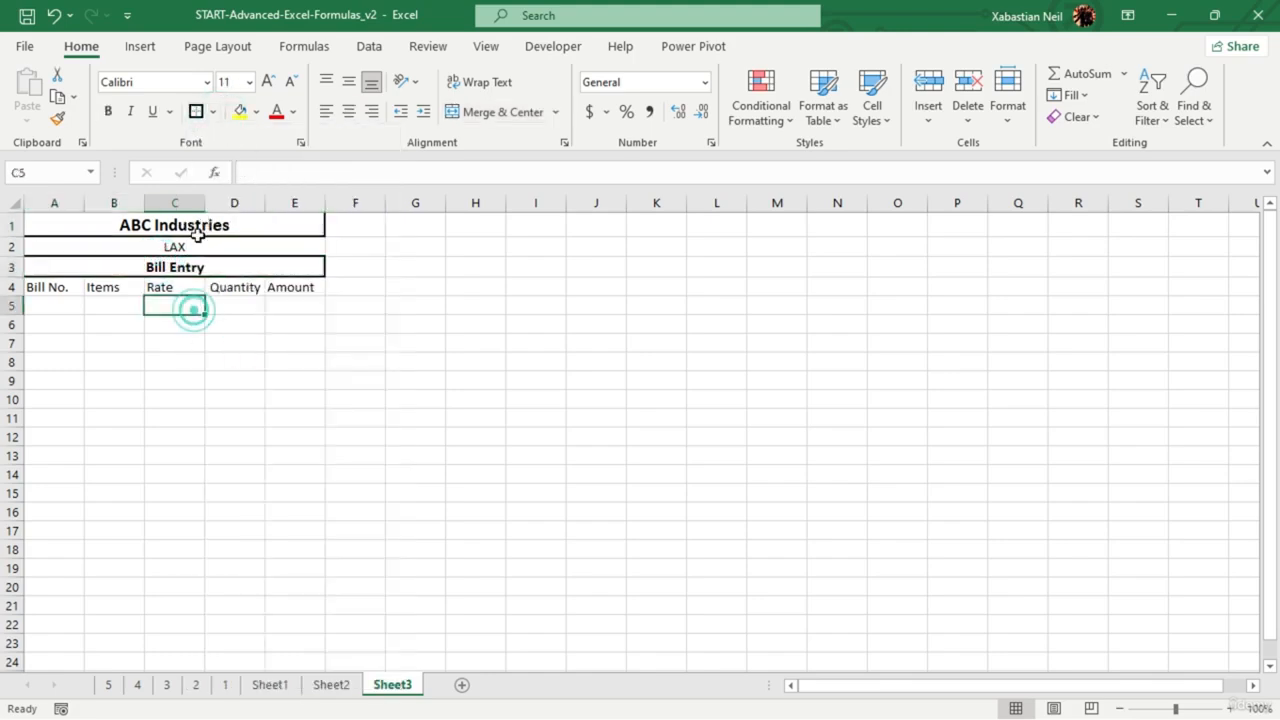
# - Apply All Borders to the merged LAX cell in row 2
pyautogui.click(200, 246)
pyautogui.click(213, 112)
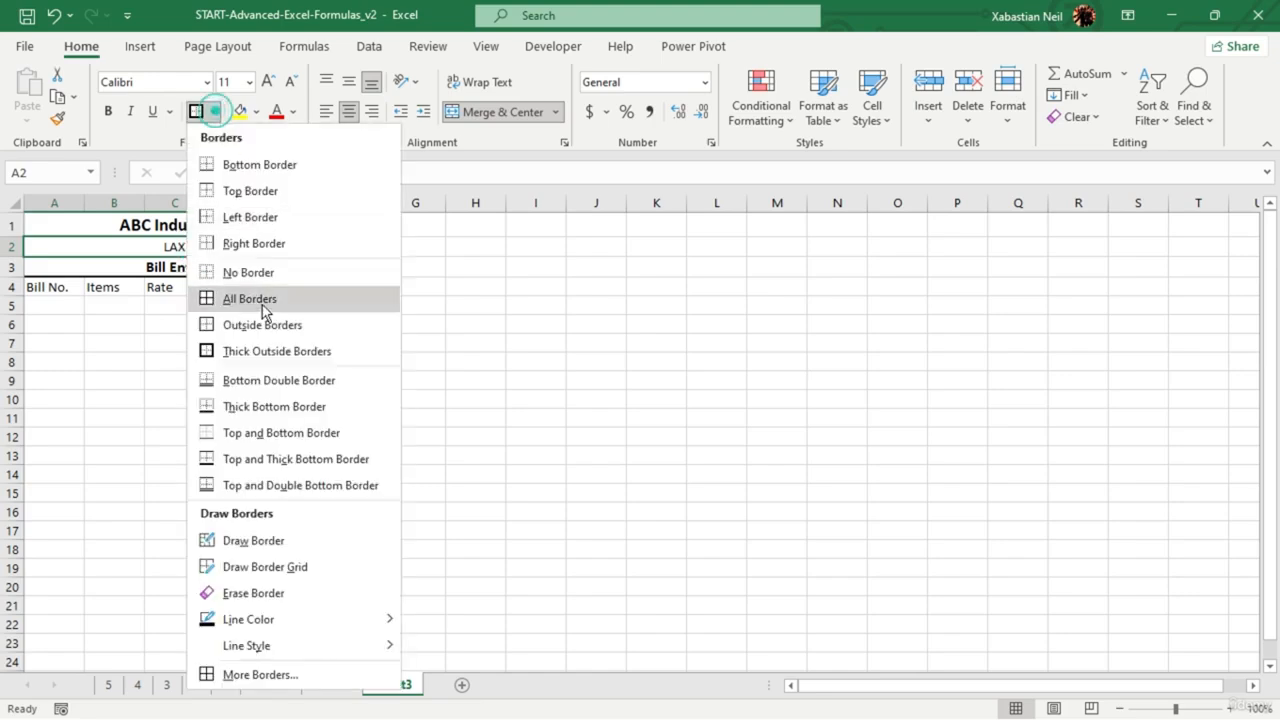
pyautogui.click(263, 309)
pyautogui.click(285, 414)
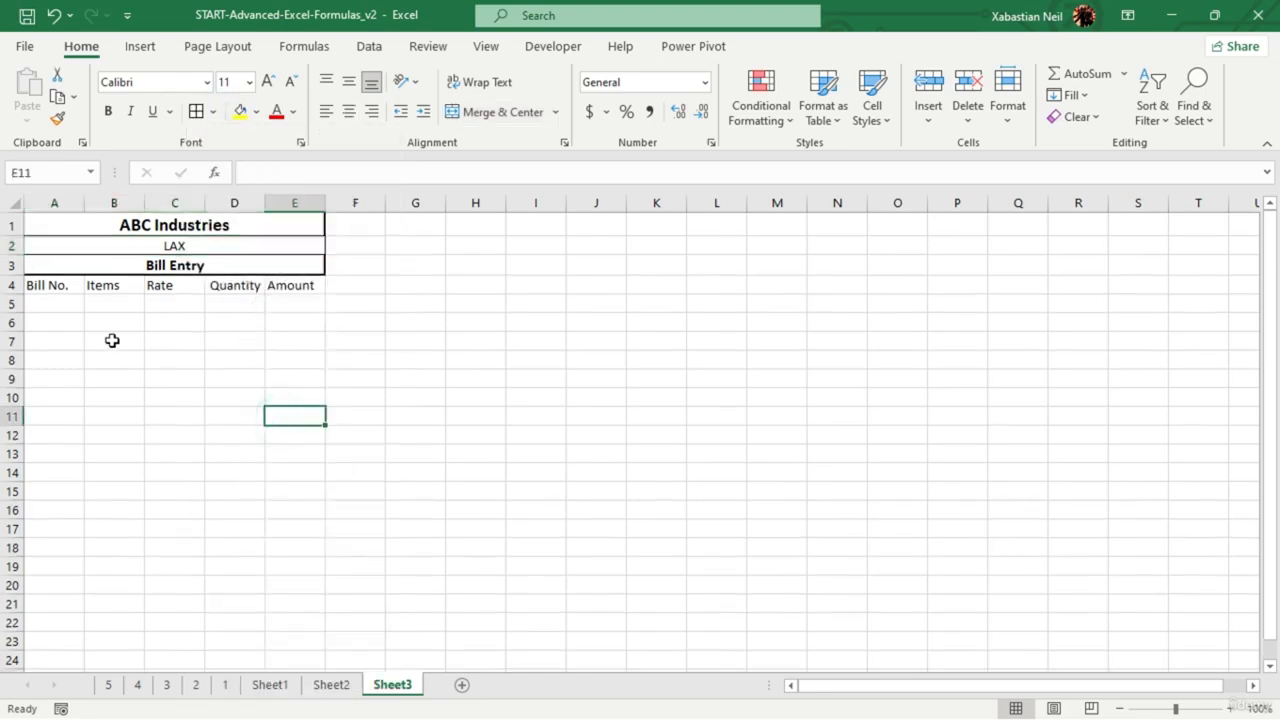
# - Make the column headings in A4:E4 bold
pyautogui.moveTo(44, 287); pyautogui.dragTo(113, 292)
pyautogui.moveTo(249, 286); pyautogui.dragTo(274, 286)
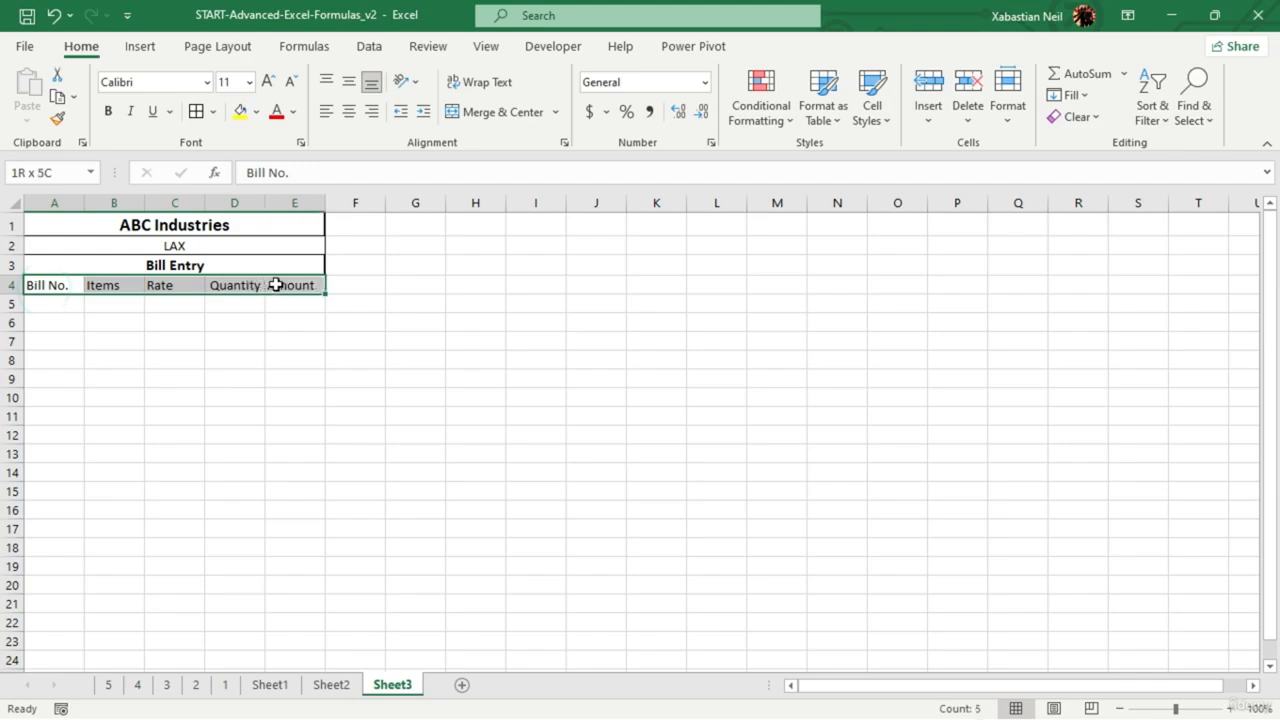
pyautogui.hotkey('ctrl', 'b')
pyautogui.click(130, 335)
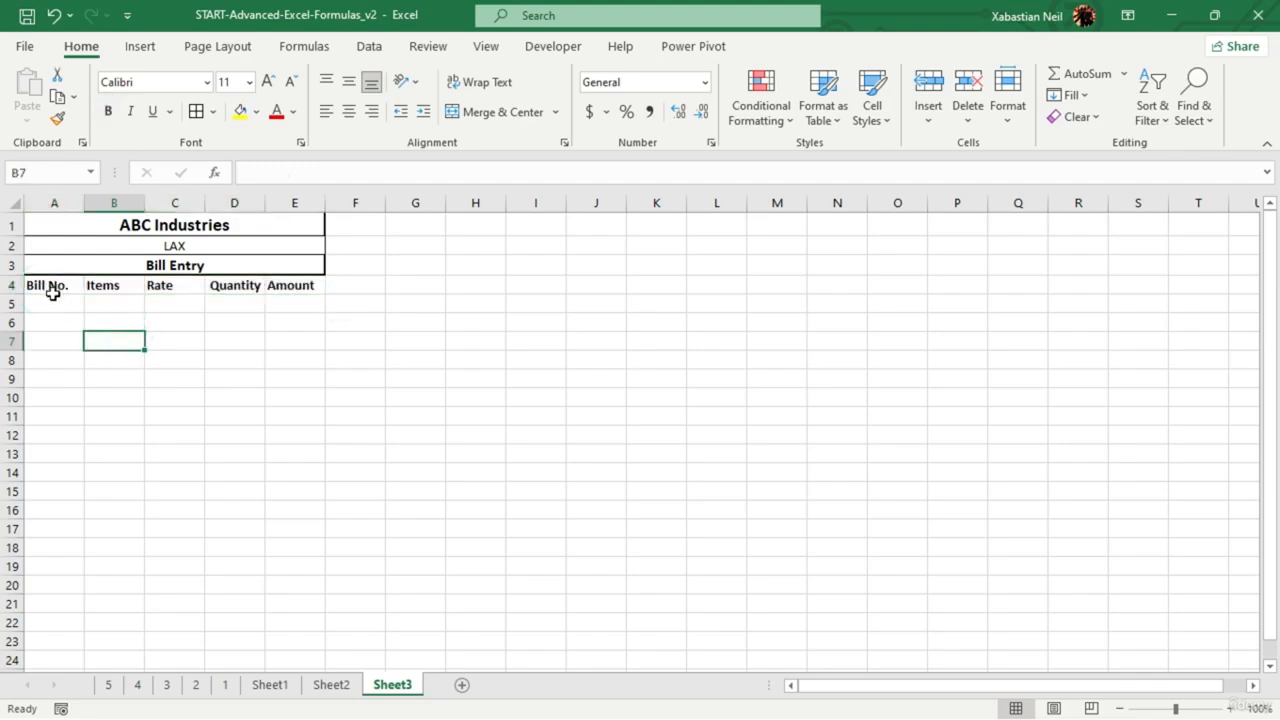
# - Fill cells A5:A11 under Bill No. with seven sample bill numbers
pyautogui.doubleClick(57, 304)
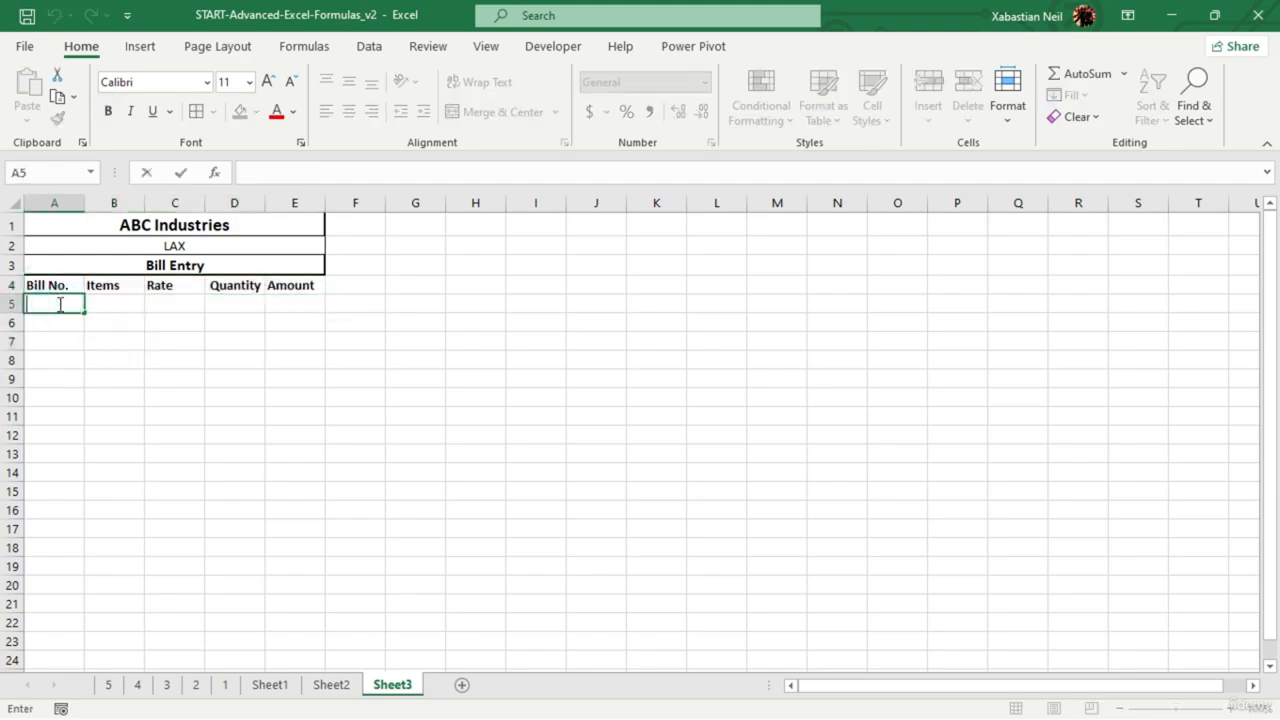
pyautogui.write('2361236')
pyautogui.press('Return')
pyautogui.write('136134')
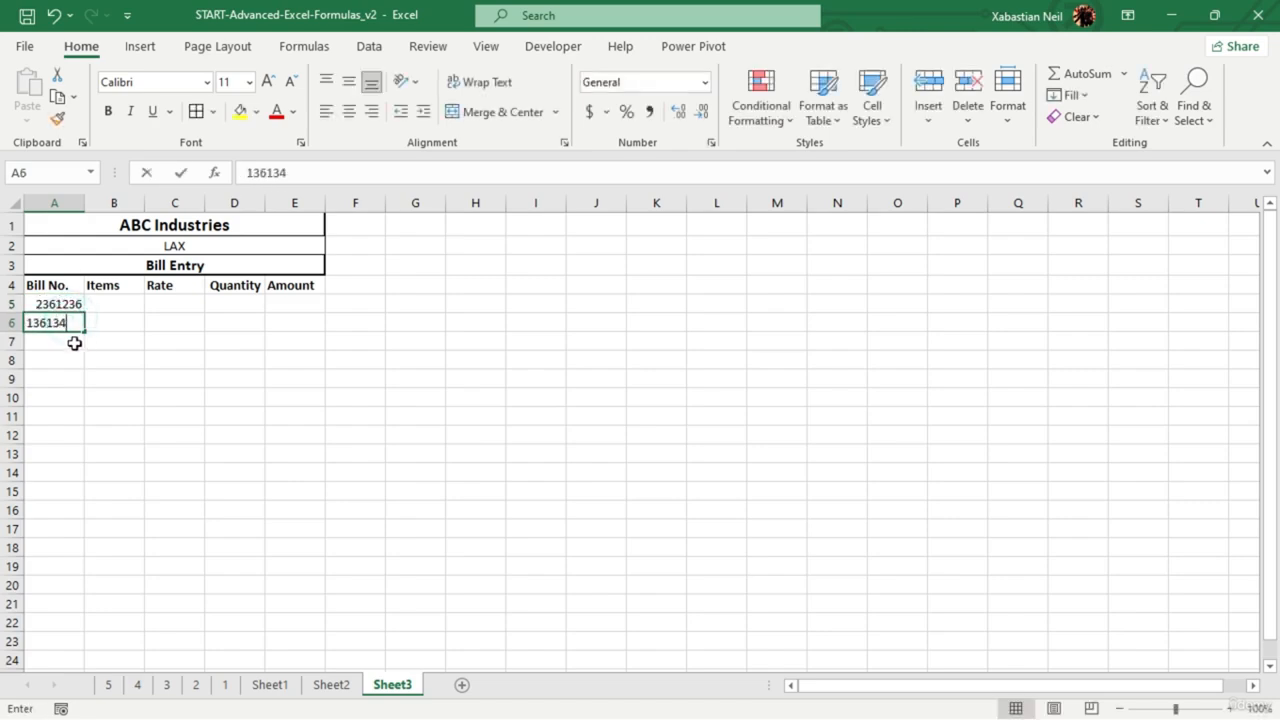
pyautogui.press('Return')
pyautogui.write('123613')
pyautogui.press('Return')
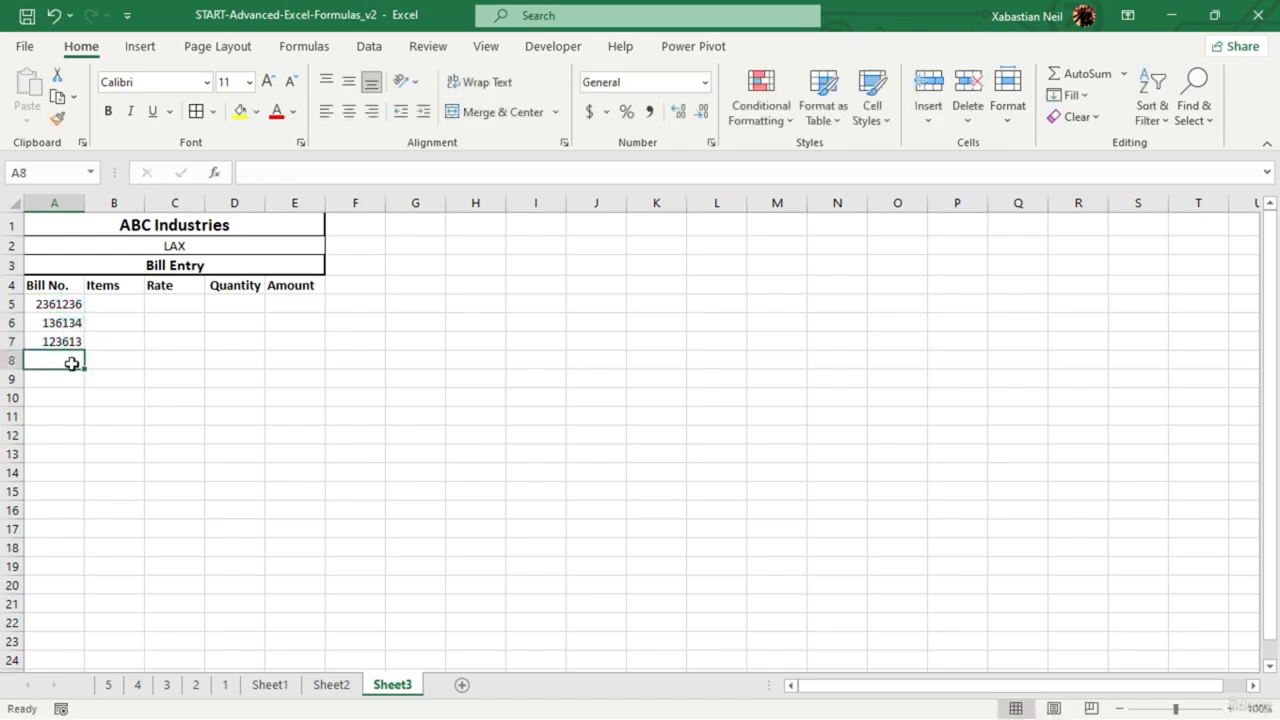
pyautogui.write('361325')
pyautogui.press('Return')
pyautogui.write('136136')
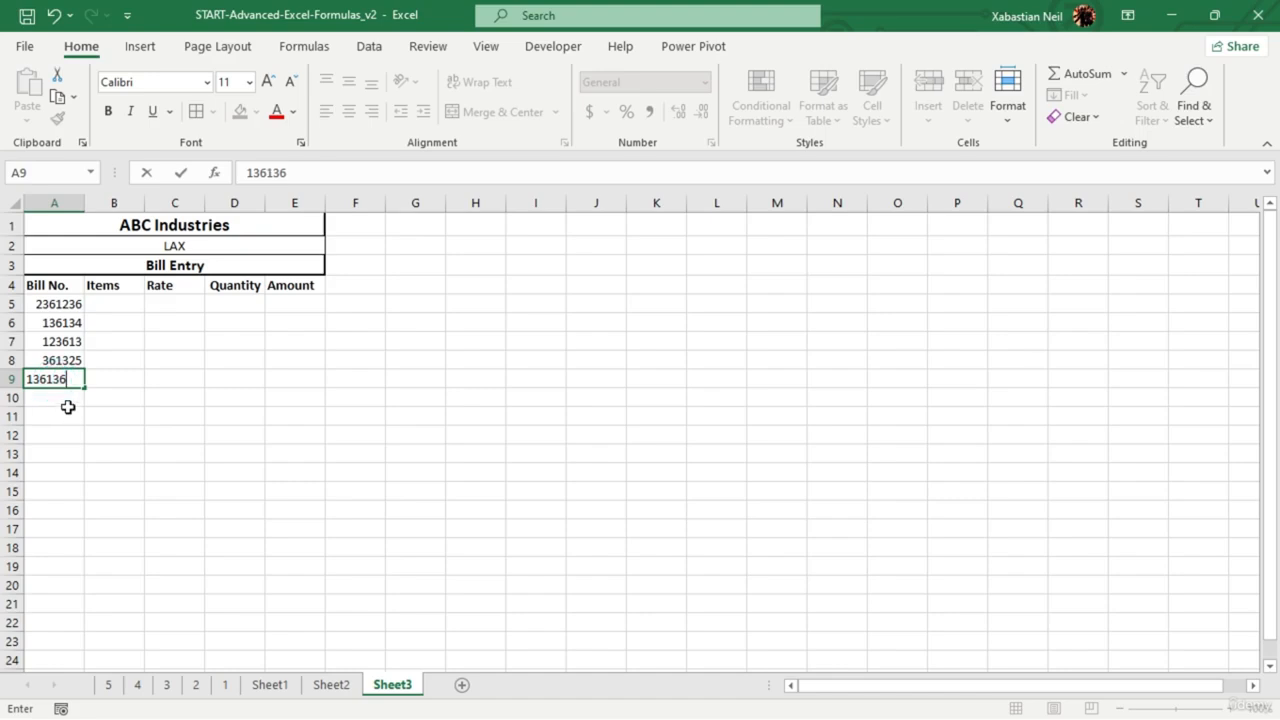
pyautogui.press('Return')
pyautogui.write('13613')
pyautogui.press('Return')
pyautogui.write('136136')
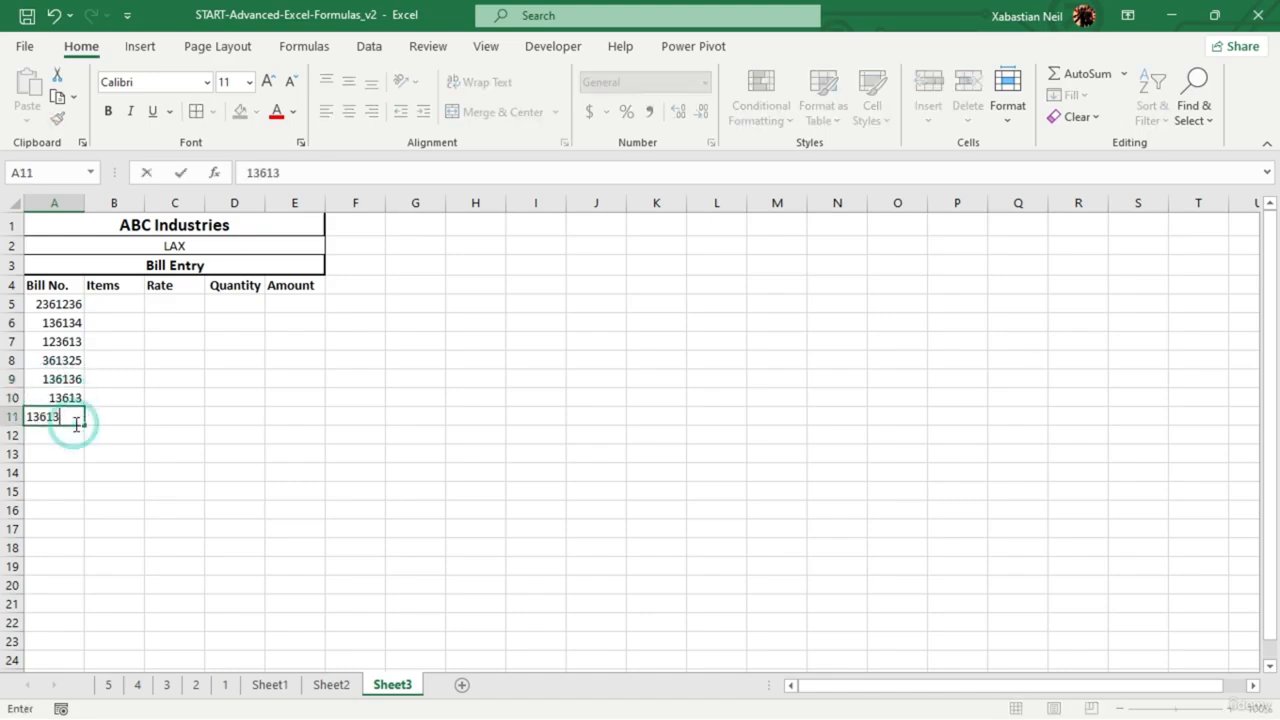
pyautogui.click(86, 424)
# - Enter the items Mugs, Glasses and Plates in B5:B7
pyautogui.click(104, 304)
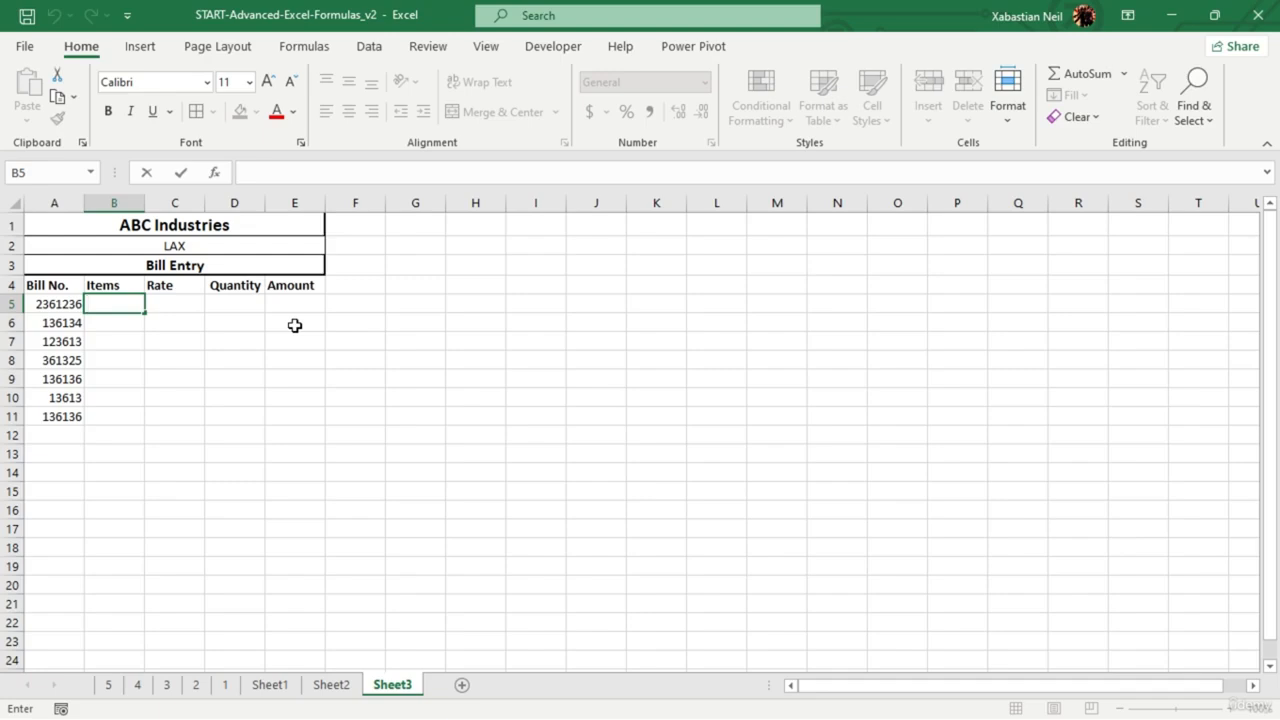
pyautogui.write('Mugs')
pyautogui.press('Return')
pyautogui.write('Gl')
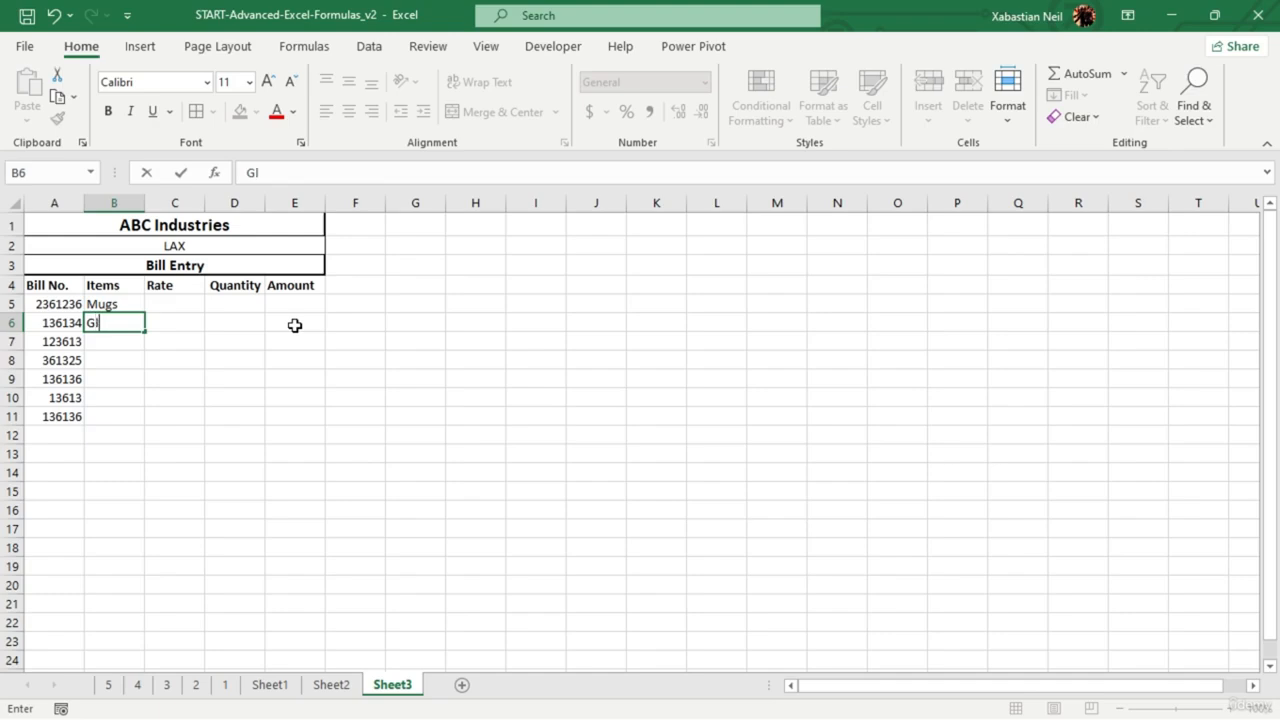
pyautogui.write('asses')
pyautogui.press('Return')
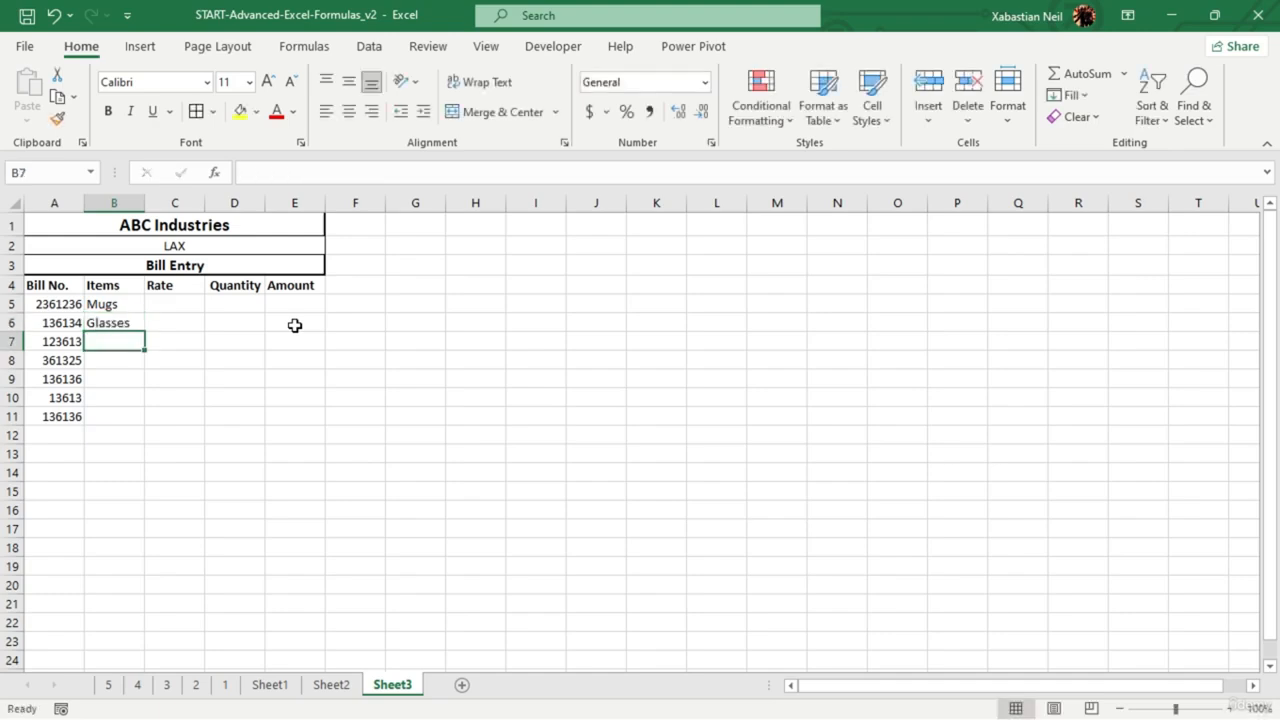
pyautogui.write('Plates')
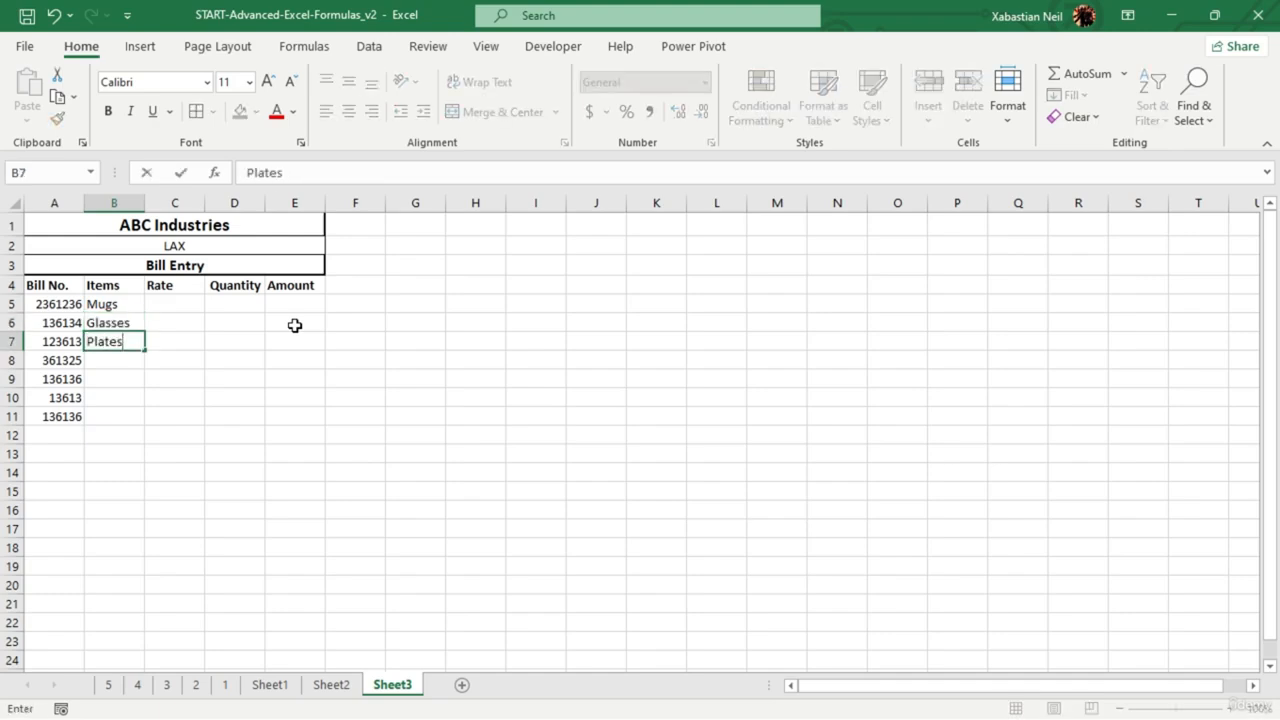
pyautogui.press('Return')
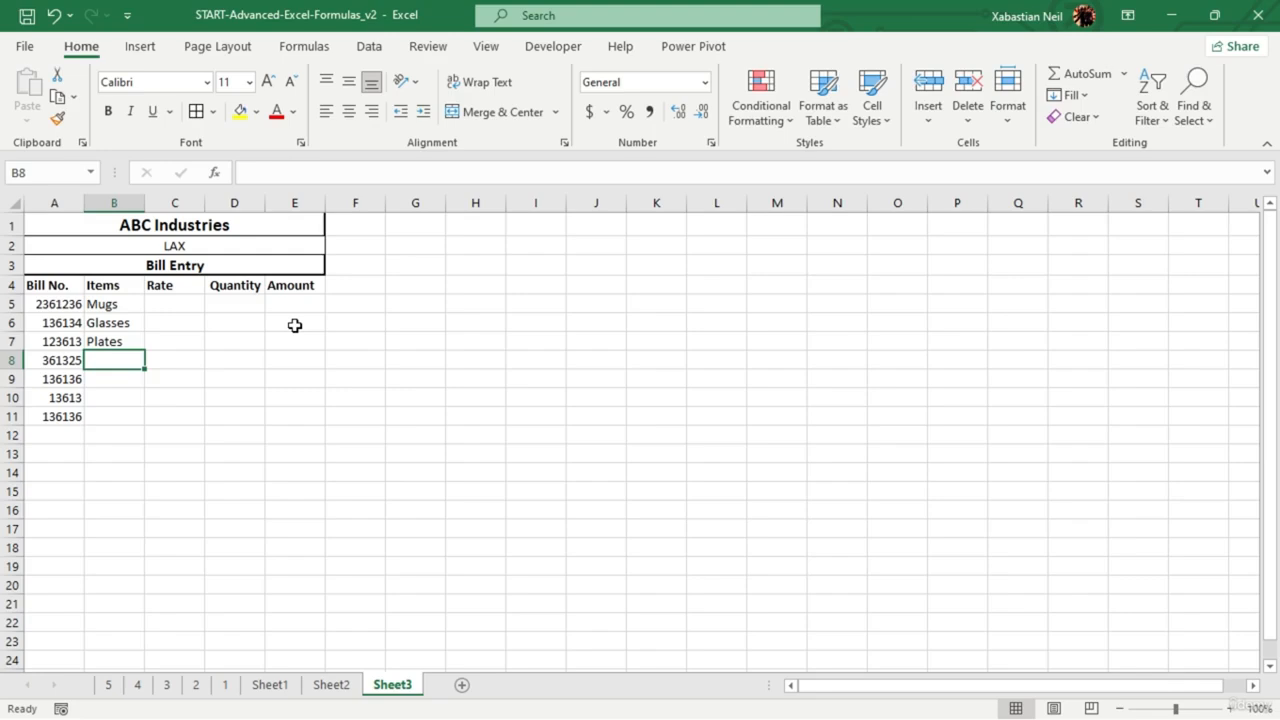
# - Enter the items Forks, Spoons, Pantries and Mats in B8:B11
pyautogui.write('For')
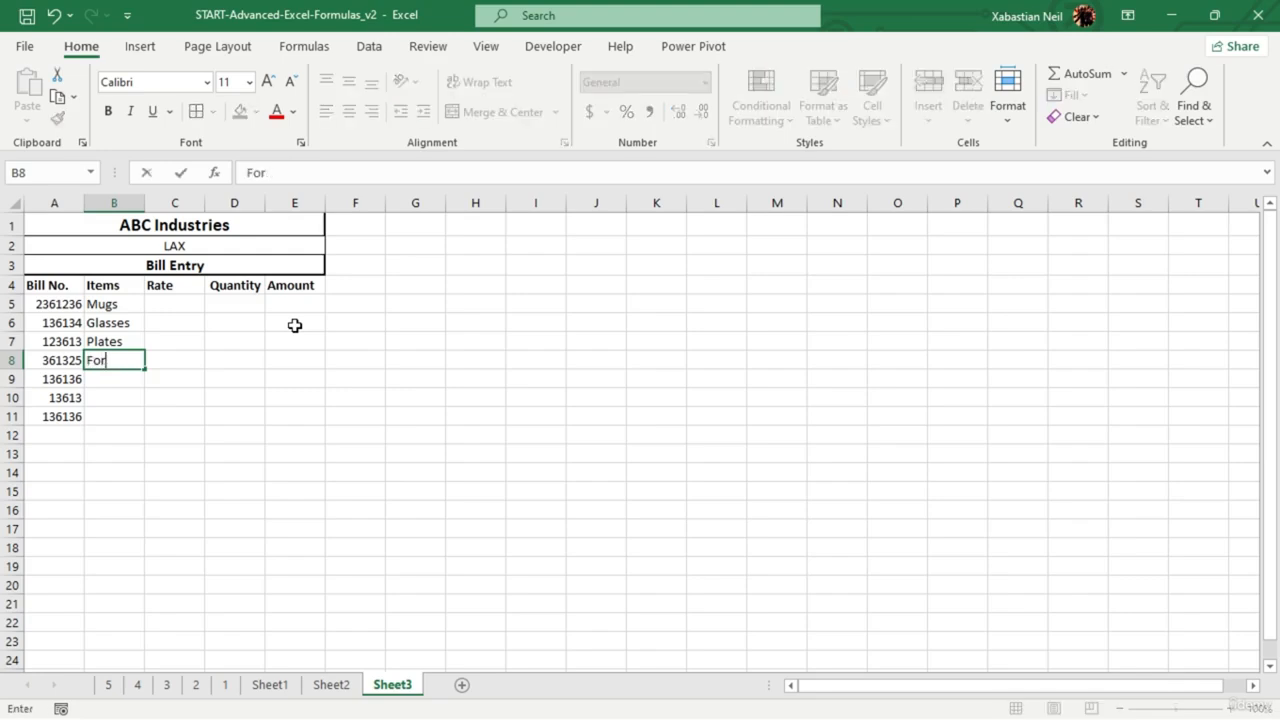
pyautogui.write('ks')
pyautogui.press('Return')
pyautogui.write('S')
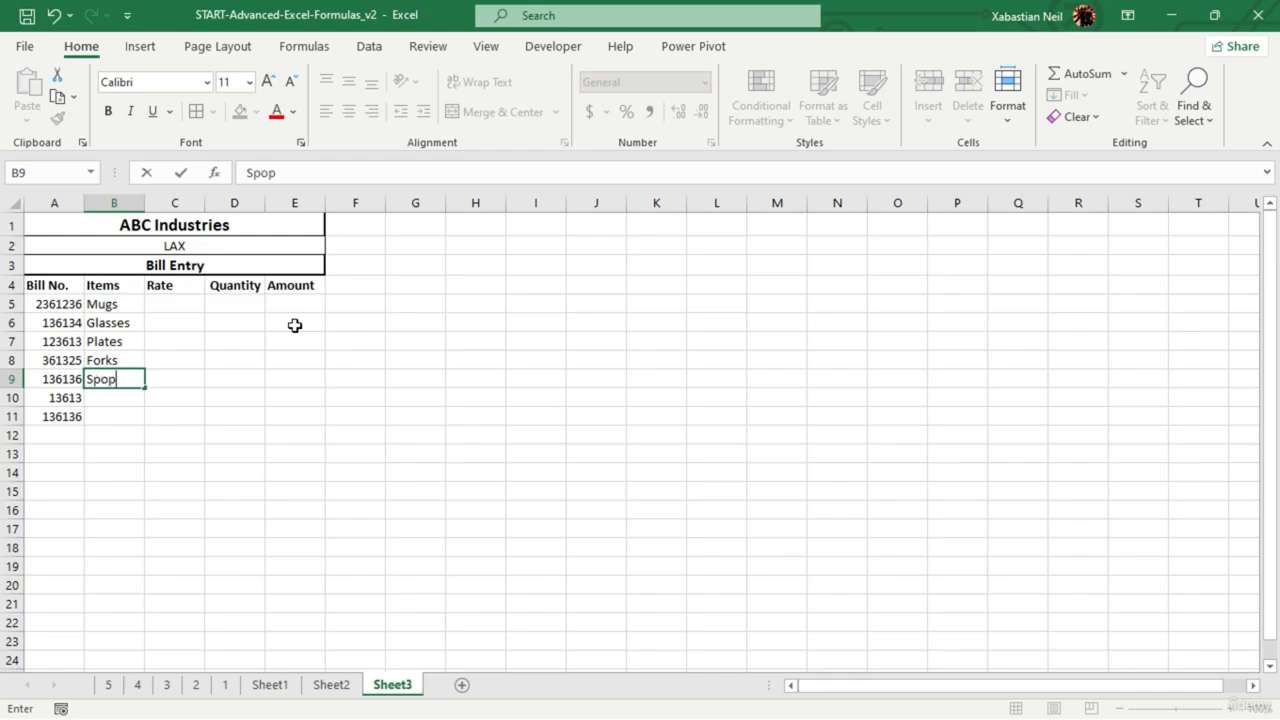
pyautogui.write('poons')
pyautogui.press('Return')
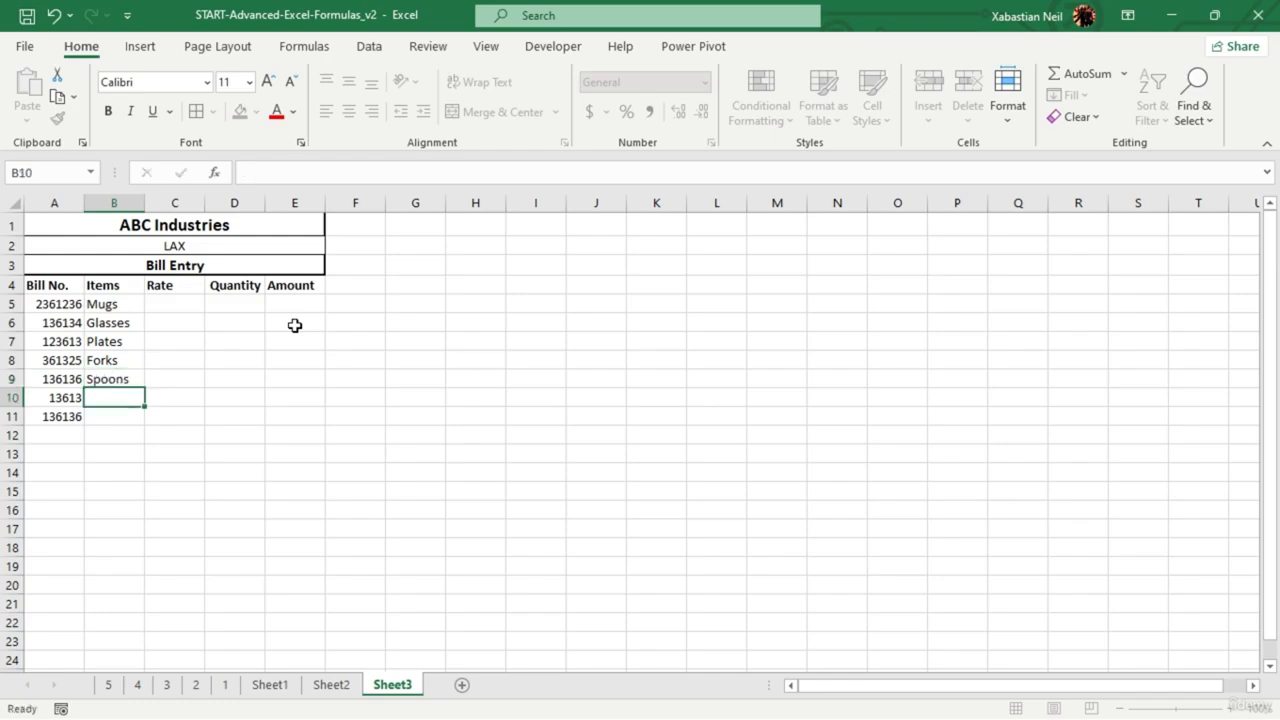
pyautogui.write('P')
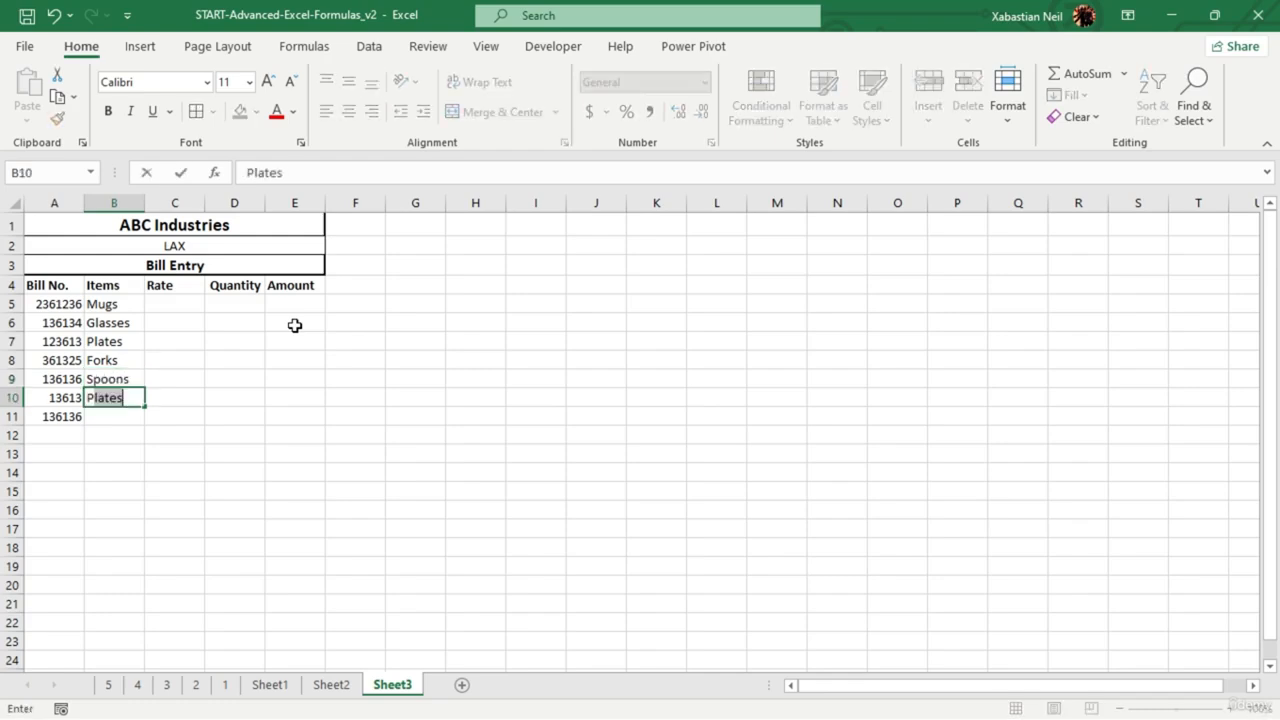
pyautogui.write('ant')
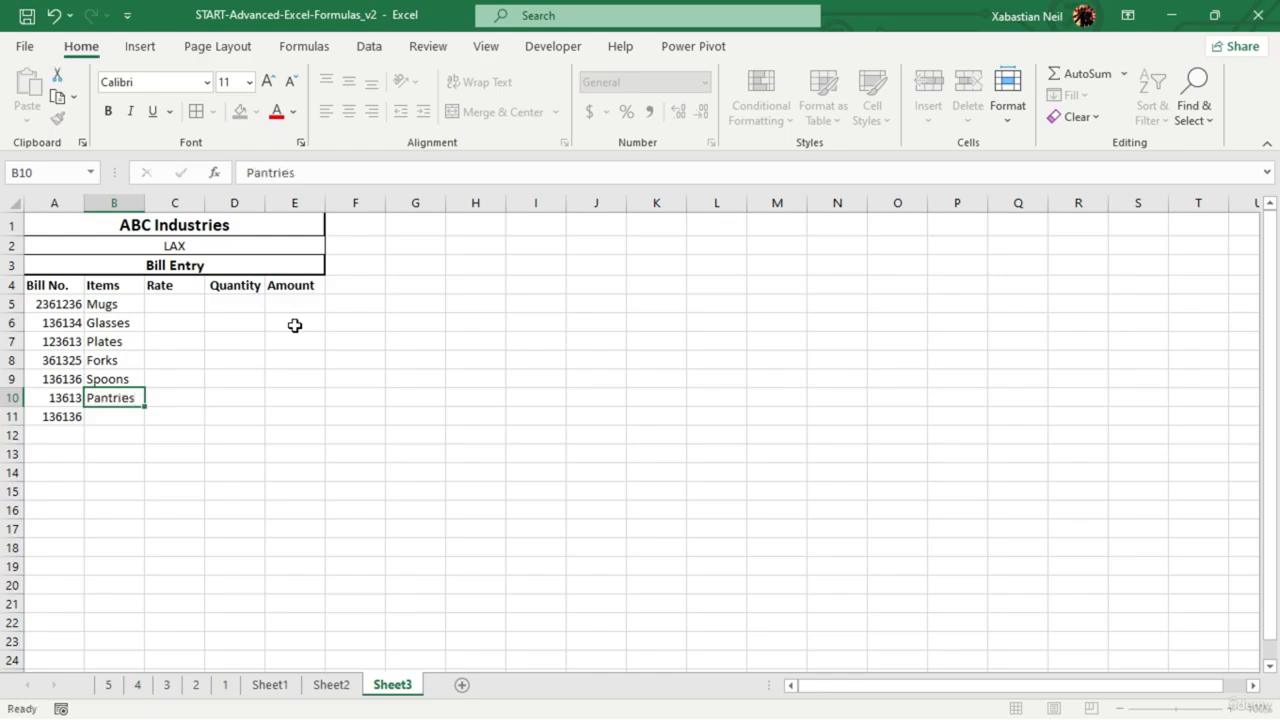
pyautogui.write('ries')
pyautogui.press('Return')
pyautogui.write('M<')
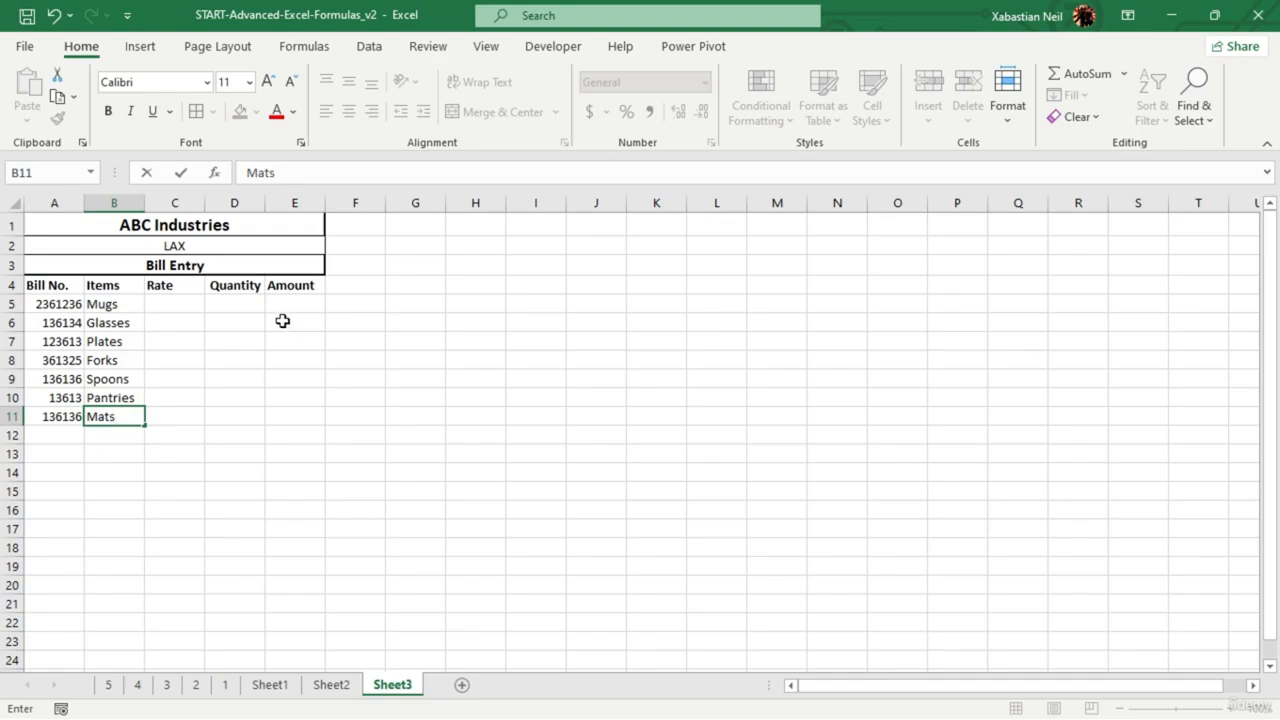
# - Enter the rates 261, 3723, 248 and 136 in C5:C8
pyautogui.click(170, 289)
pyautogui.click(184, 305)
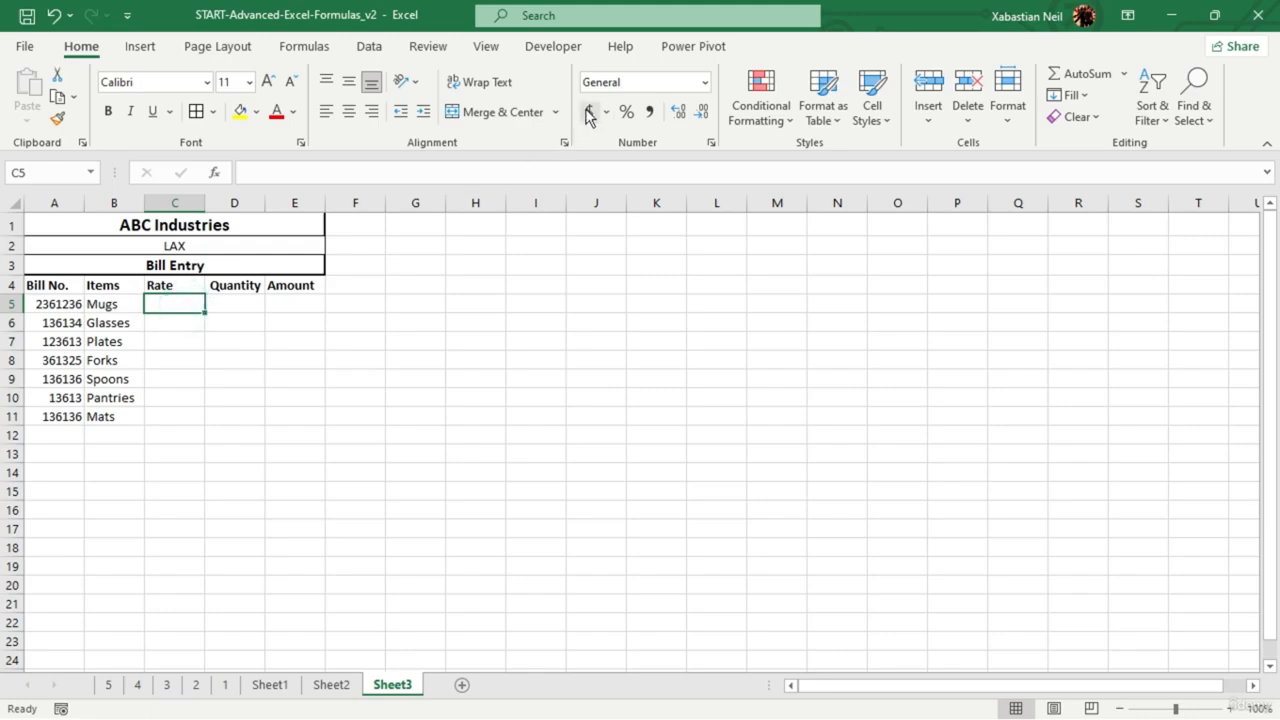
pyautogui.doubleClick(198, 302)
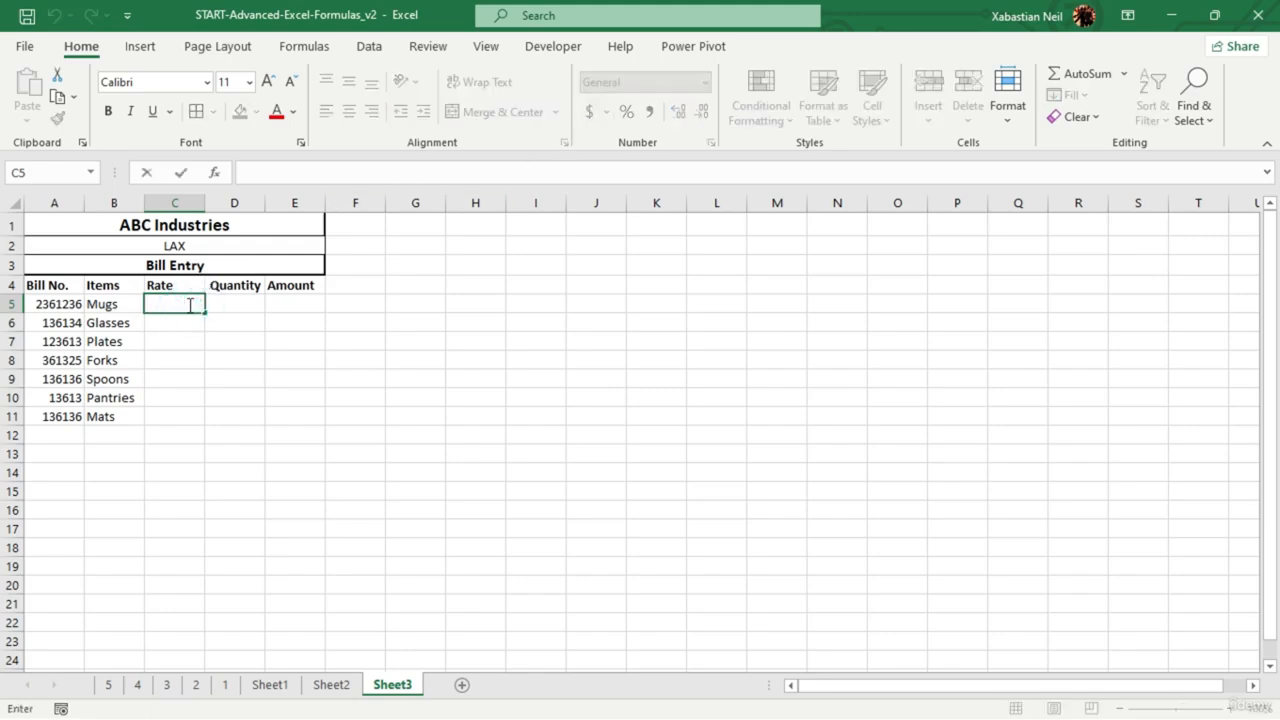
pyautogui.write('261')
pyautogui.click(193, 322)
pyautogui.write('3723')
pyautogui.click(192, 341)
pyautogui.write('248')
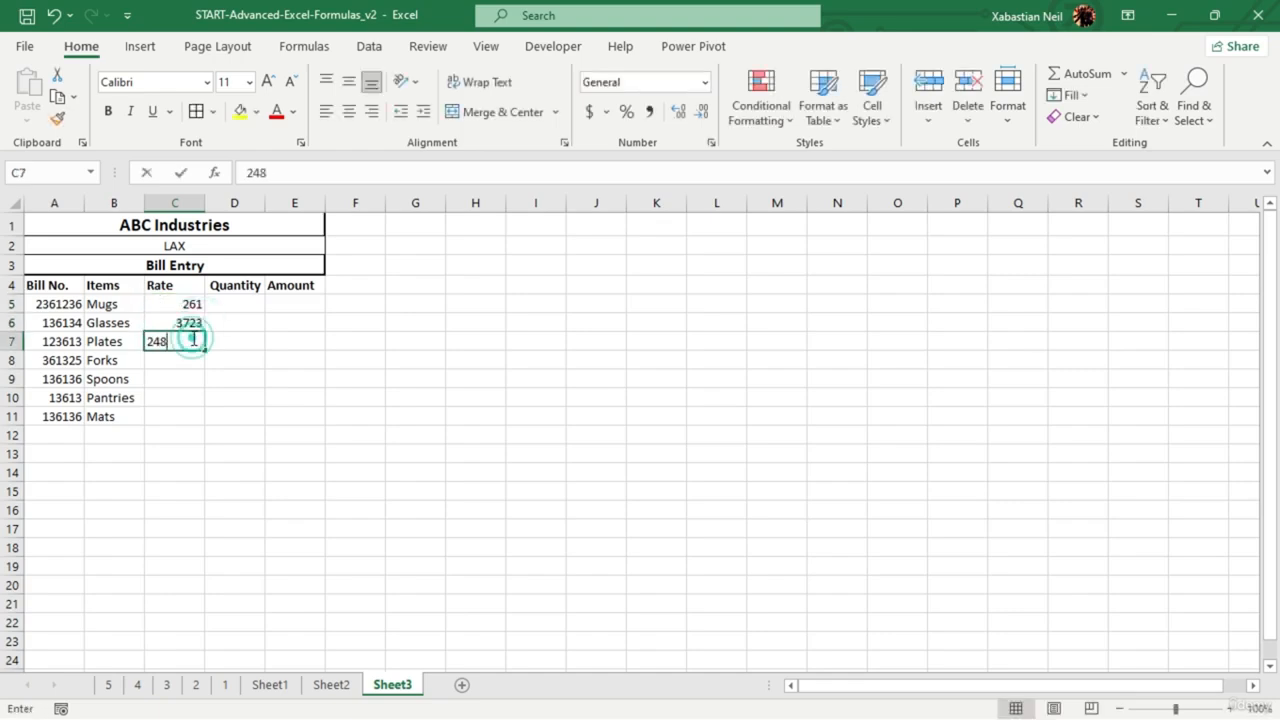
pyautogui.click(193, 360)
pyautogui.write('136')
# - Enter the rates 613, 163 and 427 in C9:C11 for Spoons, Pantries and Mats
pyautogui.click(190, 379)
pyautogui.write("'25")
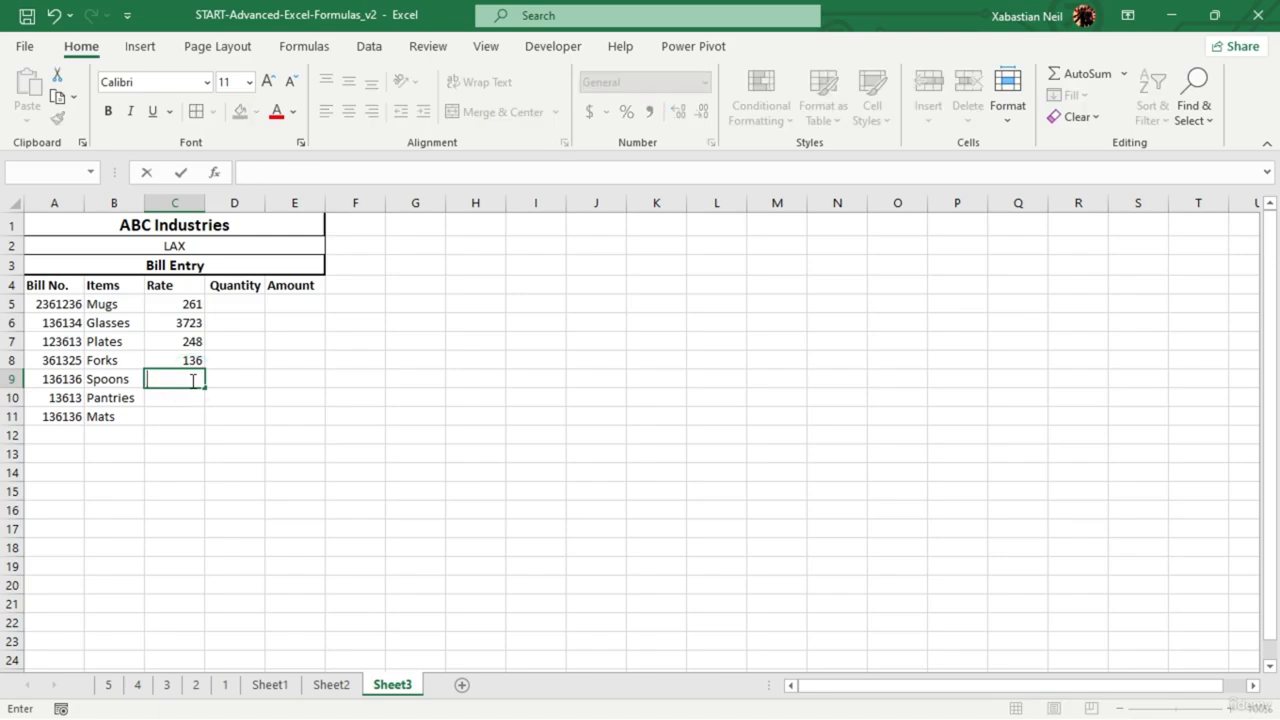
pyautogui.write('6132')
pyautogui.click(186, 401)
pyautogui.write('163')
pyautogui.click(191, 417)
pyautogui.write('42')
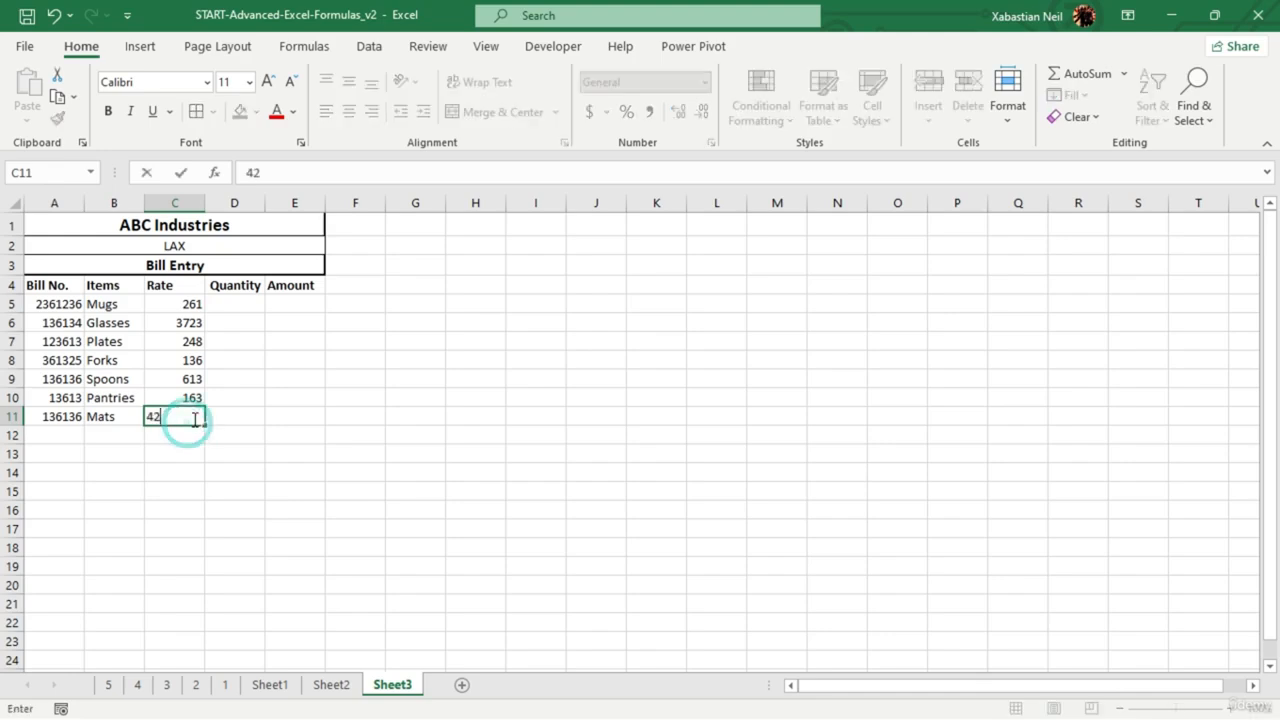
pyautogui.write('7')
pyautogui.click(200, 500)
# - Correct the rate for Glasses in C6 to 373
pyautogui.click(182, 323)
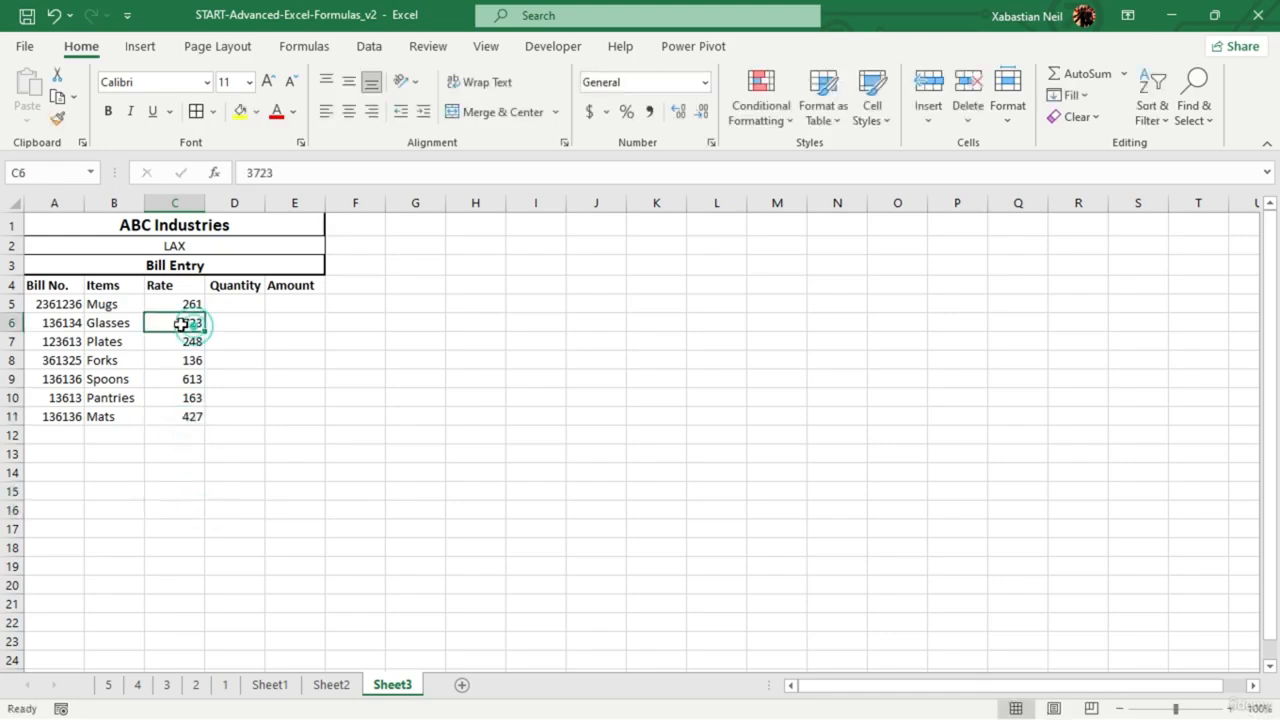
pyautogui.doubleClick(181, 324)
pyautogui.click(192, 324)
pyautogui.press('BackSpace')
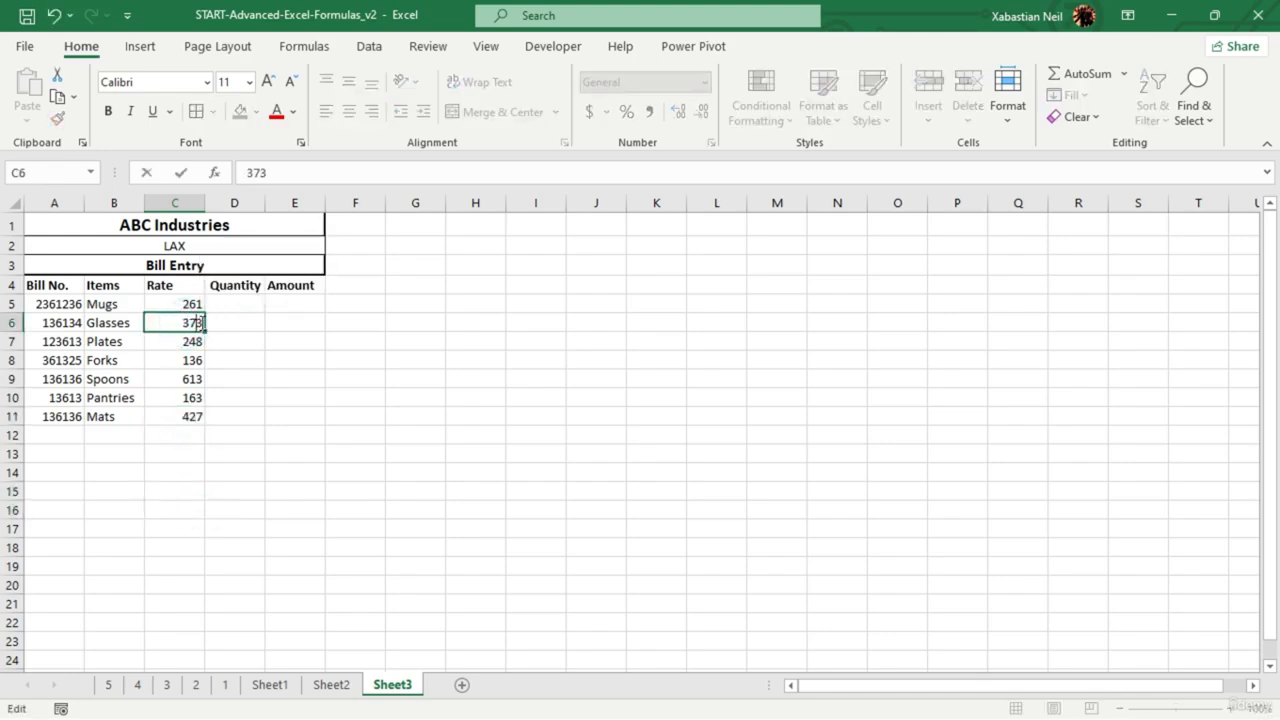
pyautogui.click(255, 338)
# - Enter the quantities 74, 31 and 13 in D5:D7 for Mugs, Glasses and Plates
pyautogui.click(248, 305)
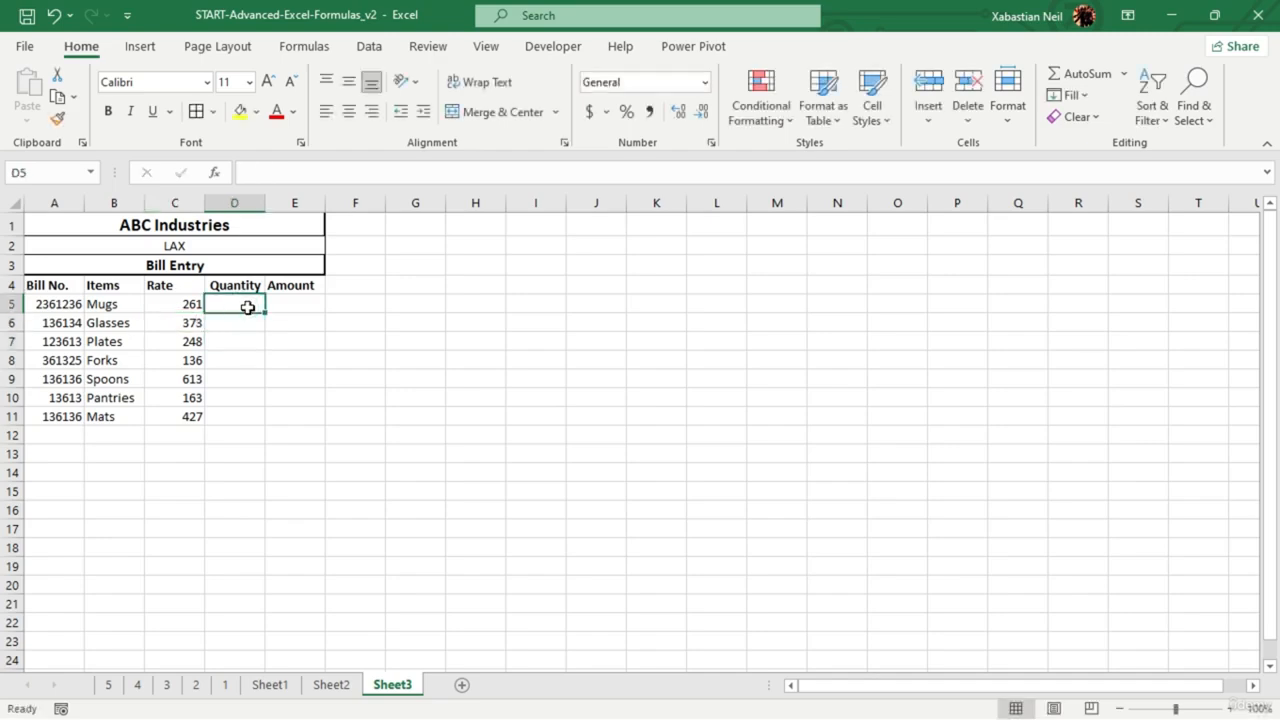
pyautogui.write('63')
pyautogui.press('Return')
pyautogui.click(226, 312)
pyautogui.write('74')
pyautogui.click(244, 319)
pyautogui.write('267')
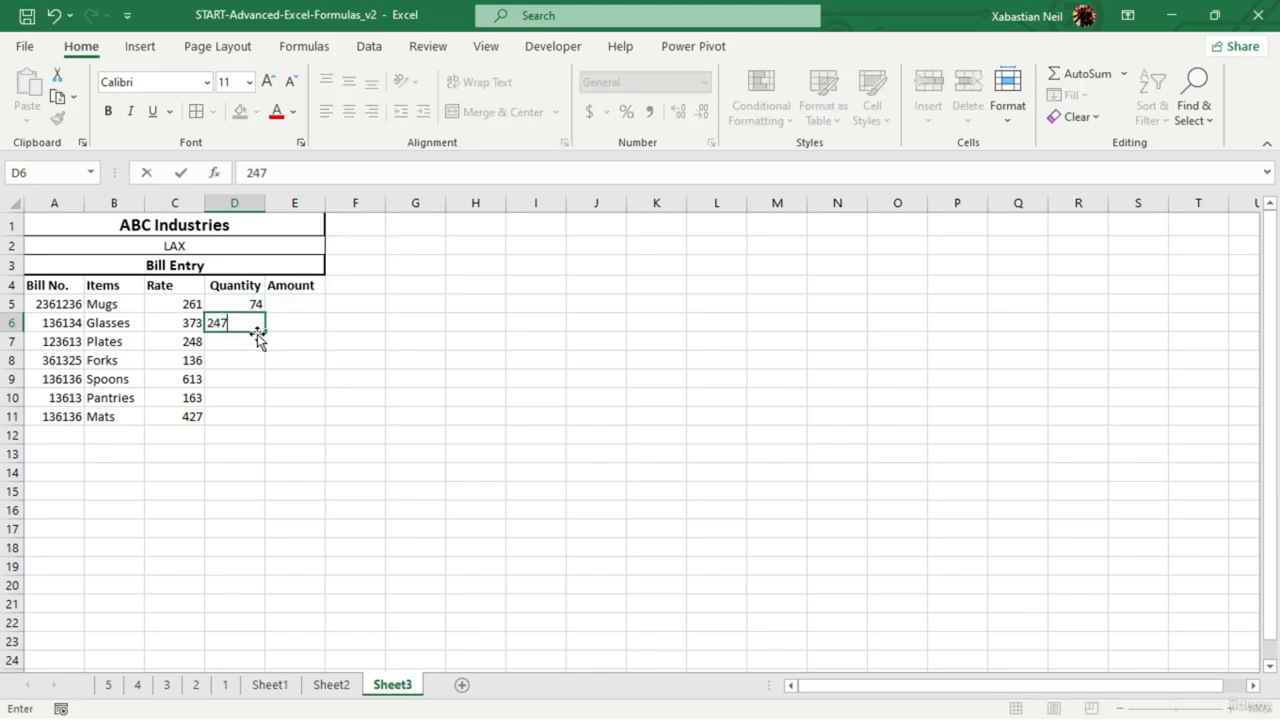
pyautogui.press('Return')
pyautogui.click(258, 329)
pyautogui.write('31')
pyautogui.click(262, 343)
pyautogui.write('13')
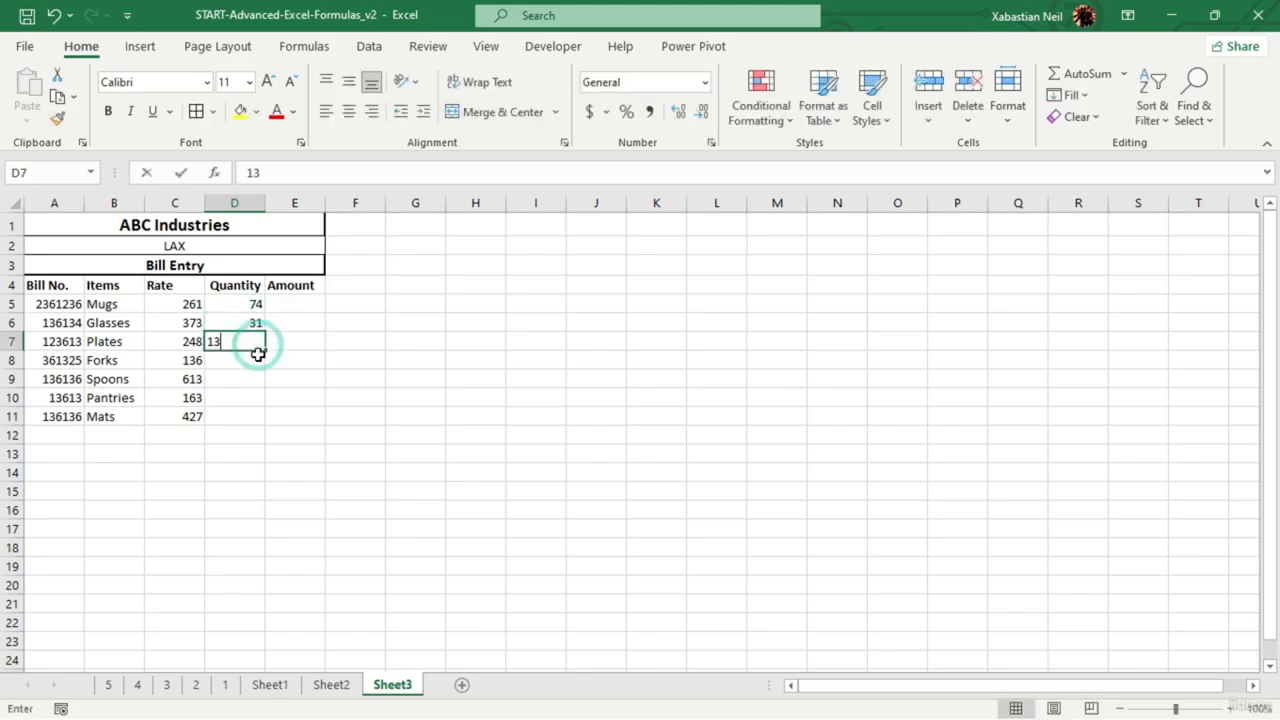
# - Enter the quantities 63, 73, 42 and 71 in D8:D11
pyautogui.click(257, 362)
pyautogui.write('63')
pyautogui.click(235, 380)
pyautogui.write('73')
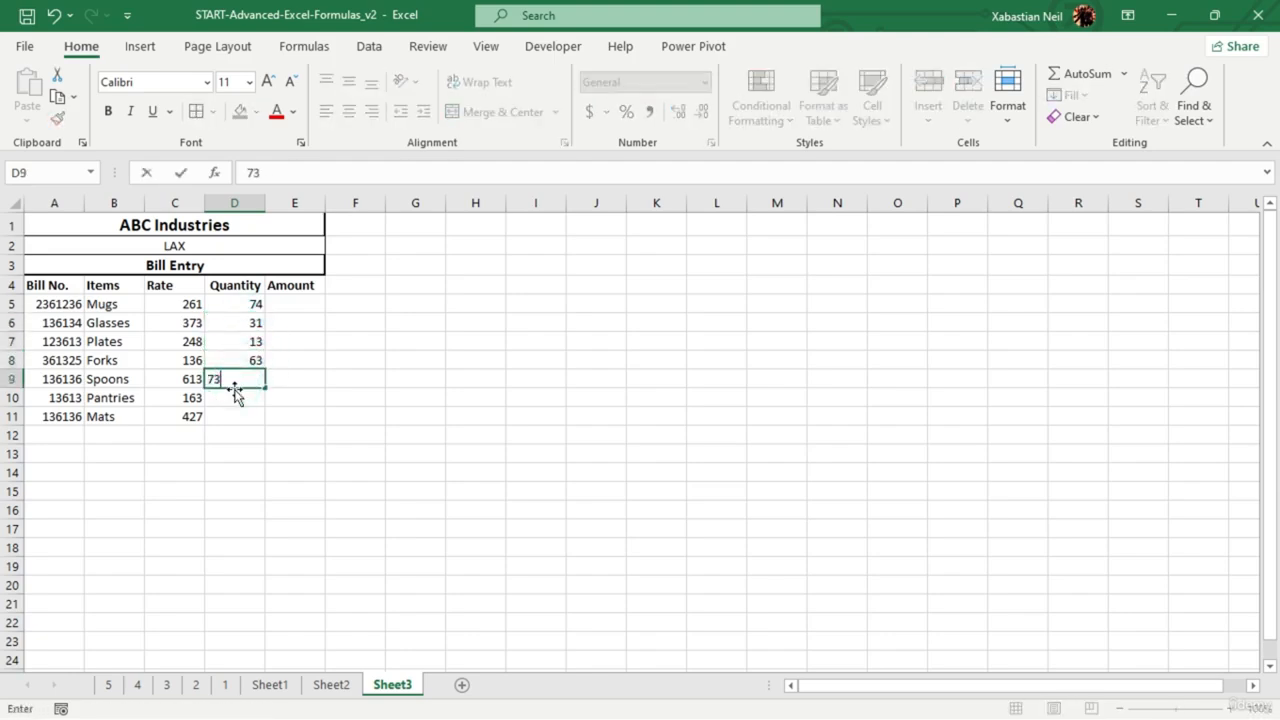
pyautogui.click(234, 397)
pyautogui.write('42')
pyautogui.click(240, 416)
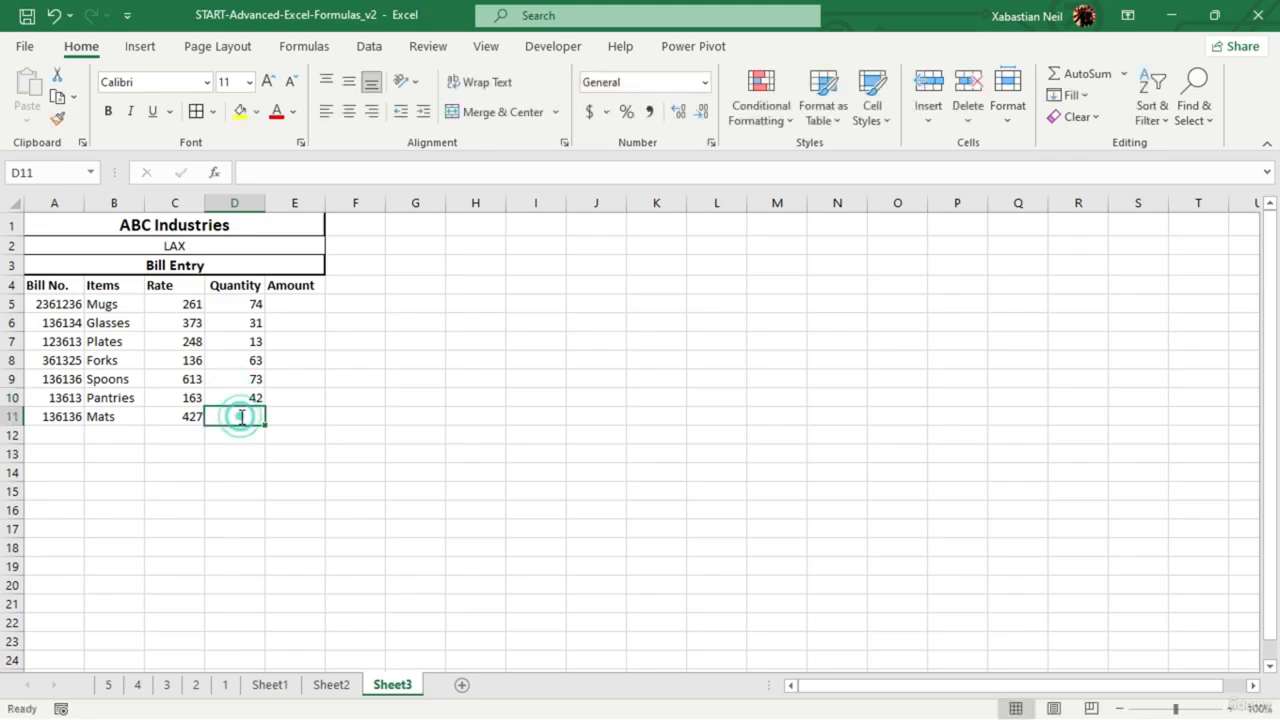
pyautogui.write('71')
pyautogui.click(284, 451)
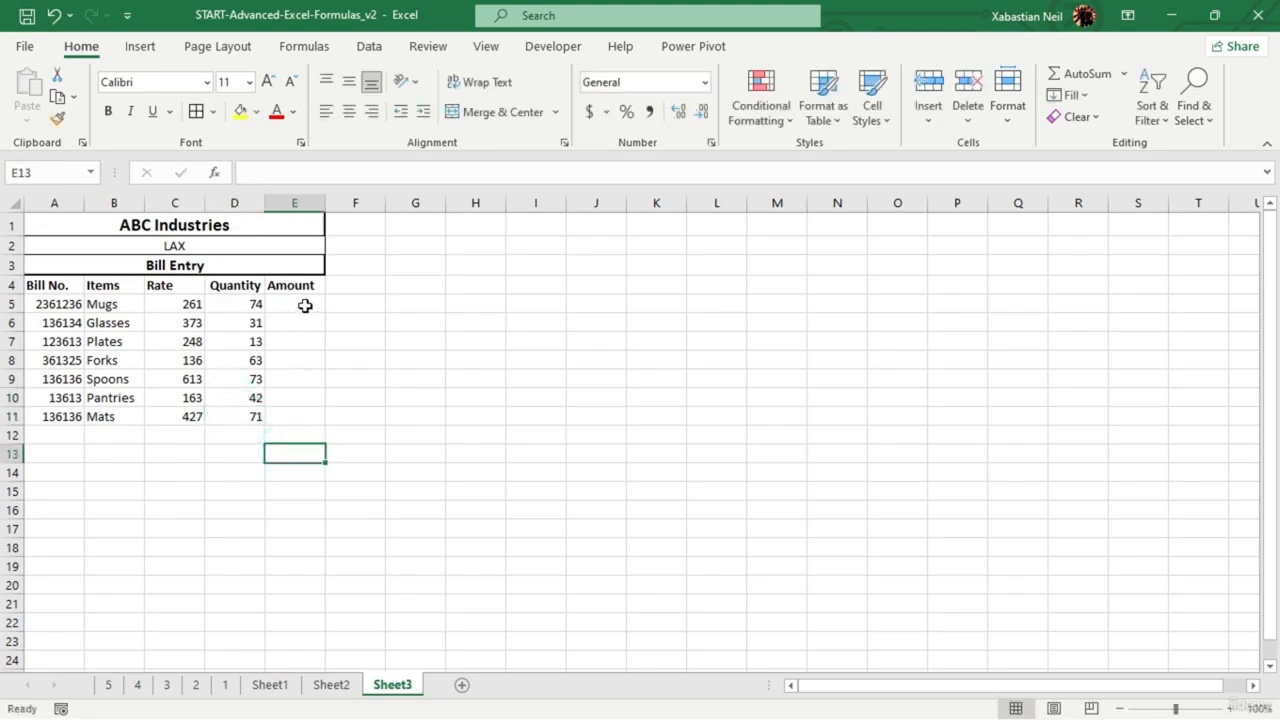
# - Calculate the Mugs amount in E5 with the formula =C5*D5
pyautogui.click(298, 304)
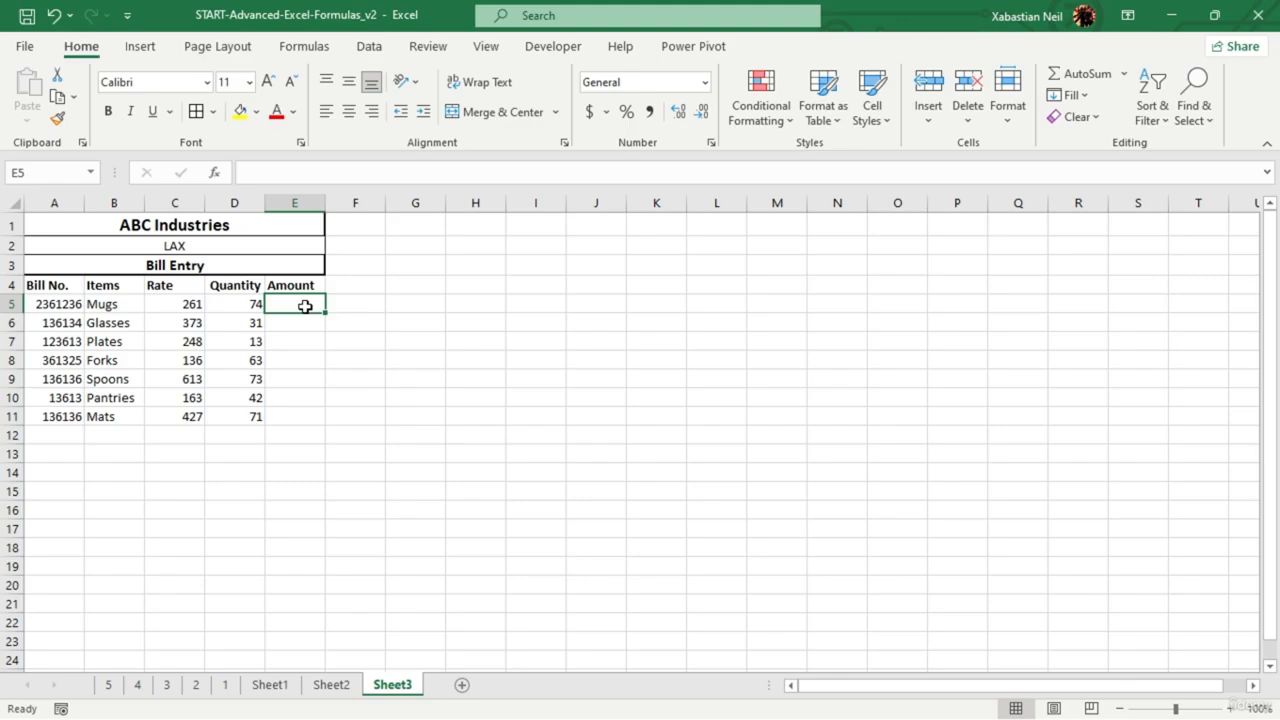
pyautogui.doubleClick(288, 306)
pyautogui.write('=')
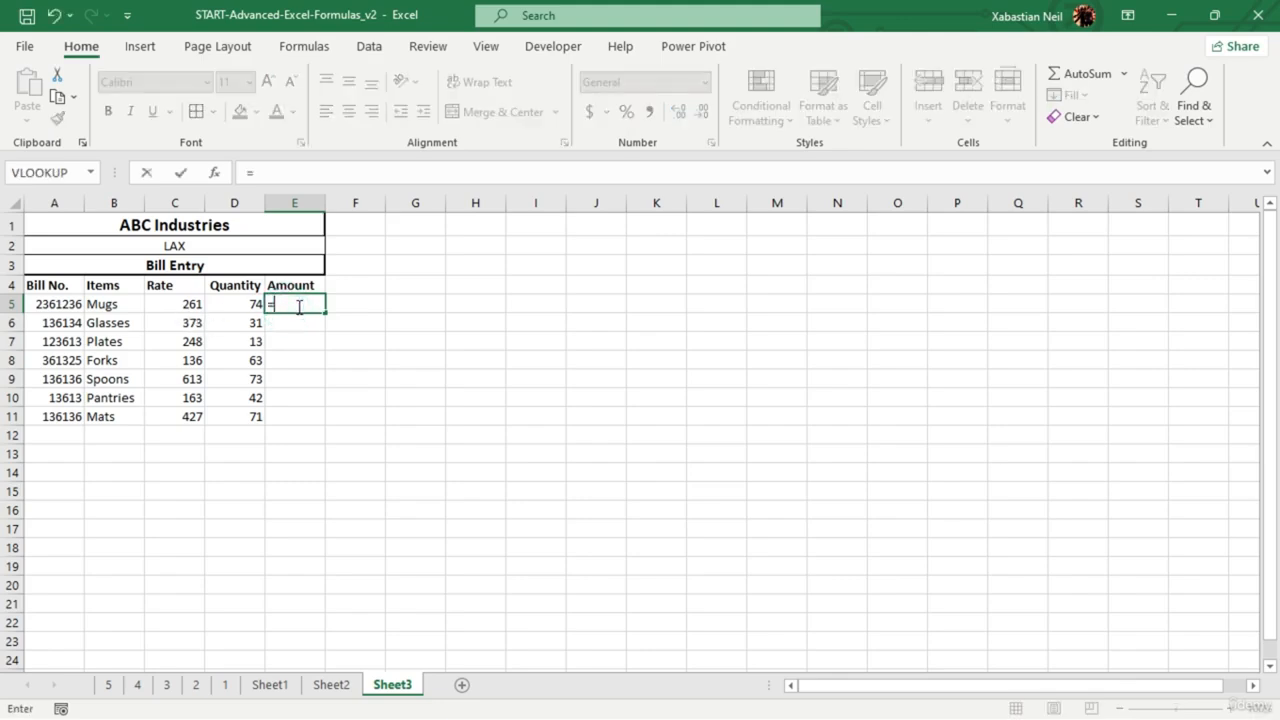
pyautogui.click(194, 308)
pyautogui.write('*')
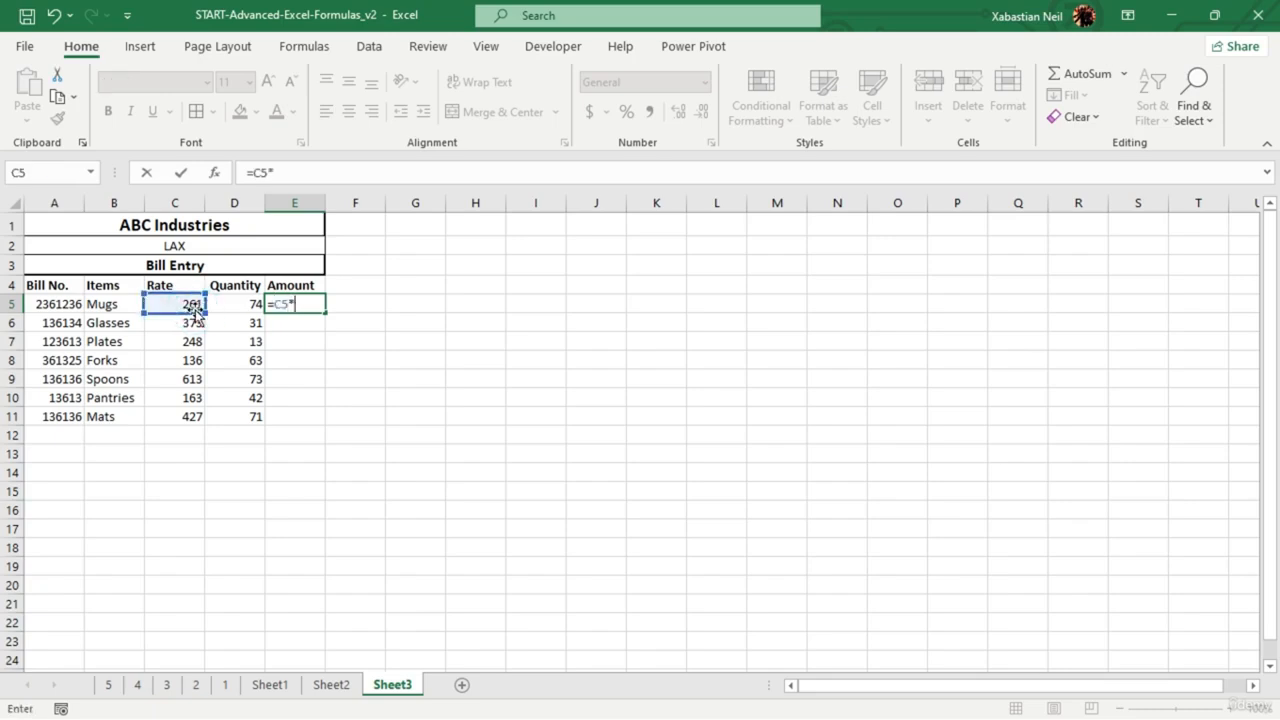
pyautogui.click(247, 307)
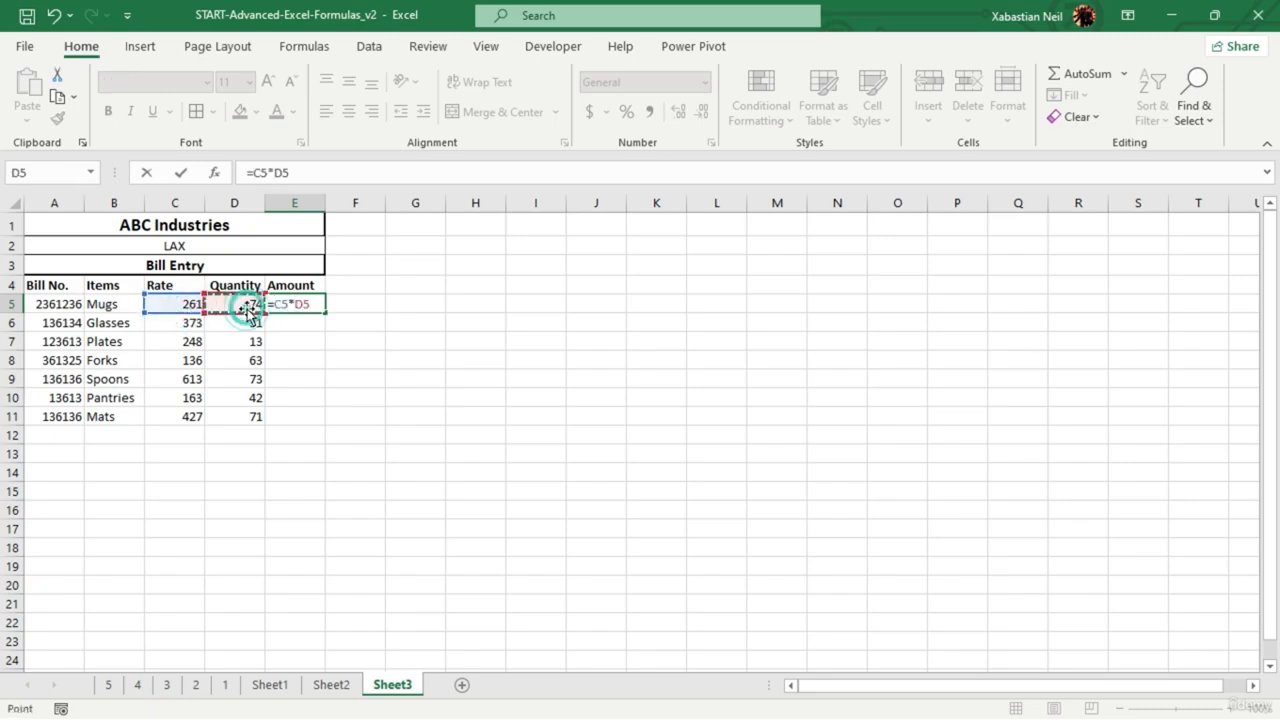
pyautogui.press('Return')
# - Fill the Amount formula from E5 down to E11
pyautogui.click(320, 304)
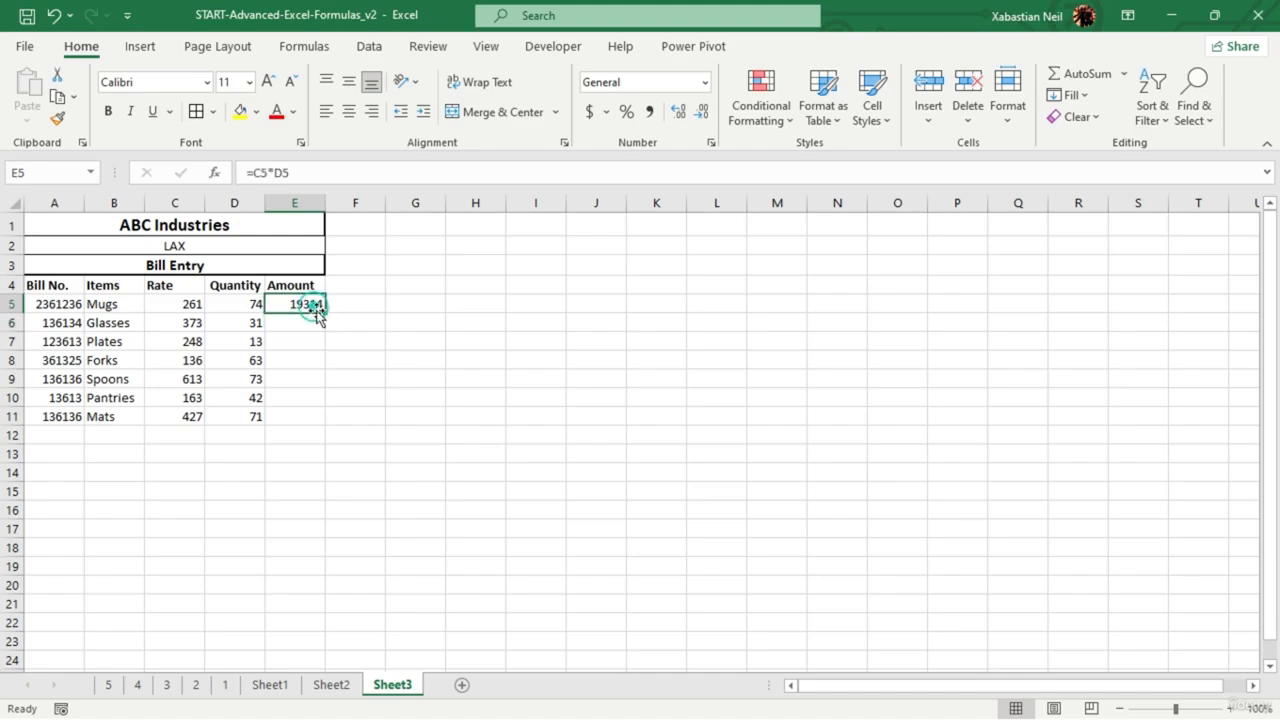
pyautogui.moveTo(322, 312); pyautogui.dragTo(334, 433)
pyautogui.click(318, 457)
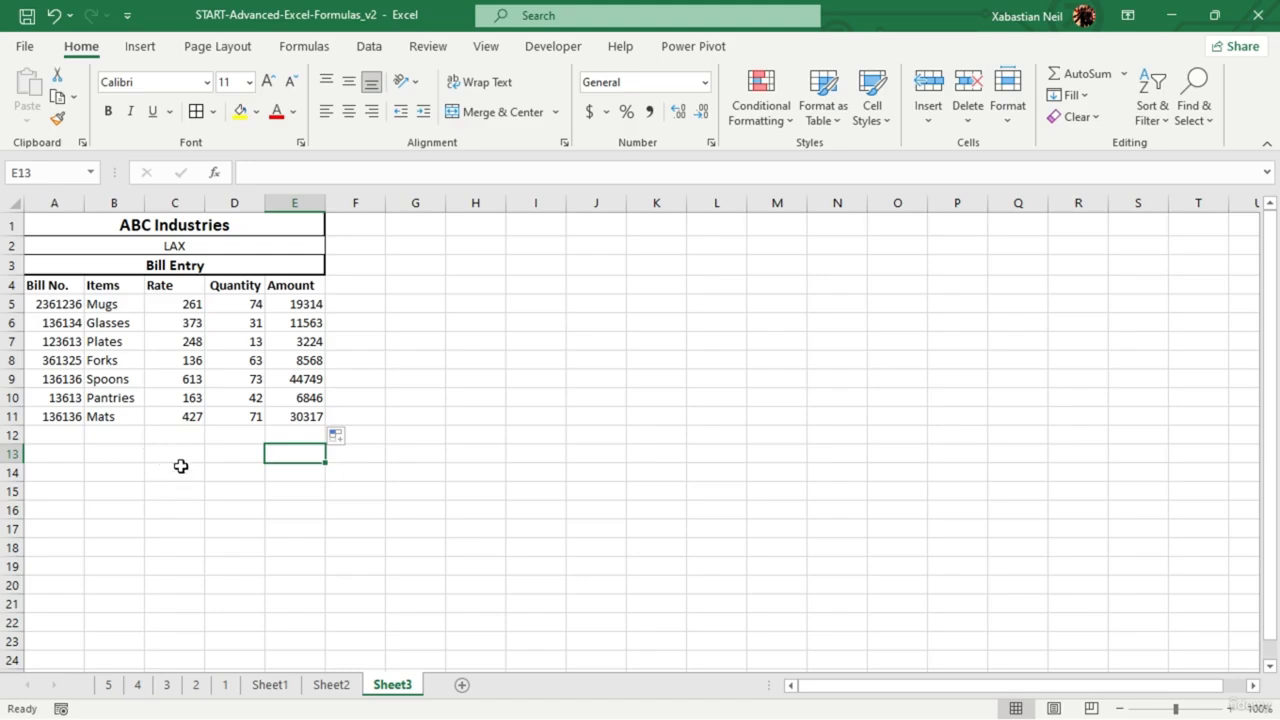
# - Merge and center columns C and D separately in each of rows 12, 13 and 14 below the table
pyautogui.moveTo(196, 438); pyautogui.dragTo(230, 434)
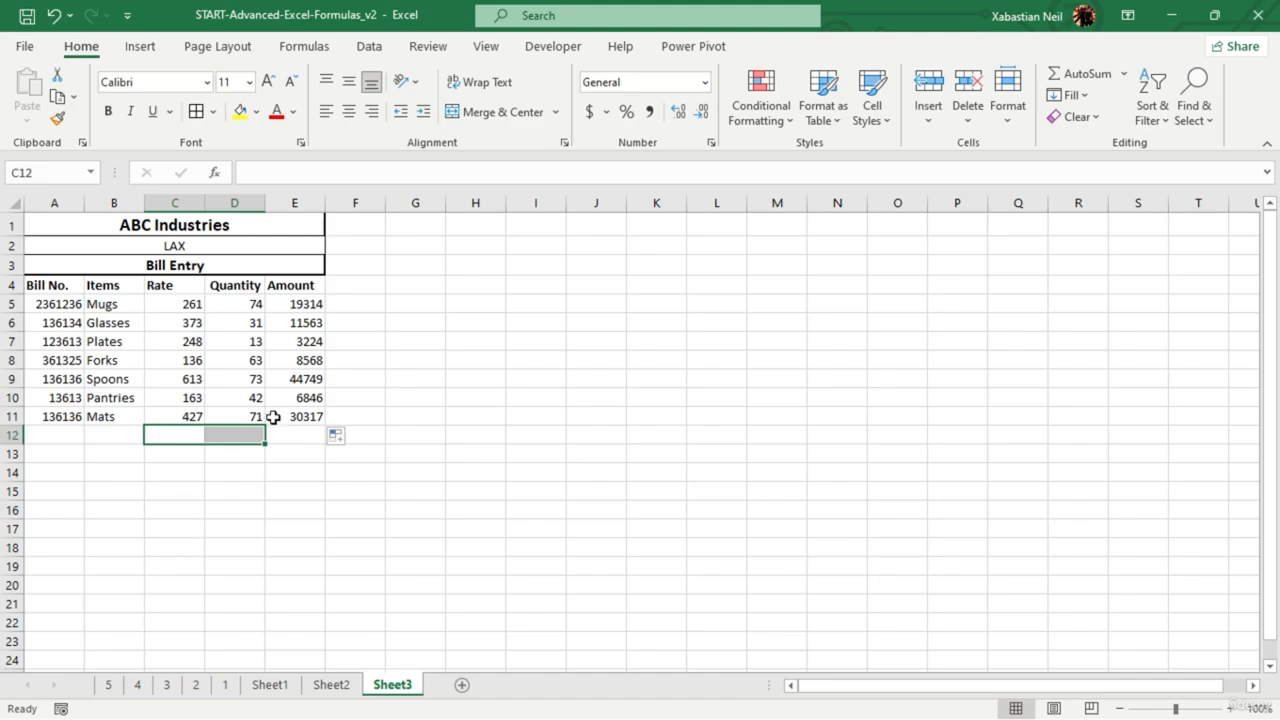
pyautogui.click(505, 111)
pyautogui.click(240, 438)
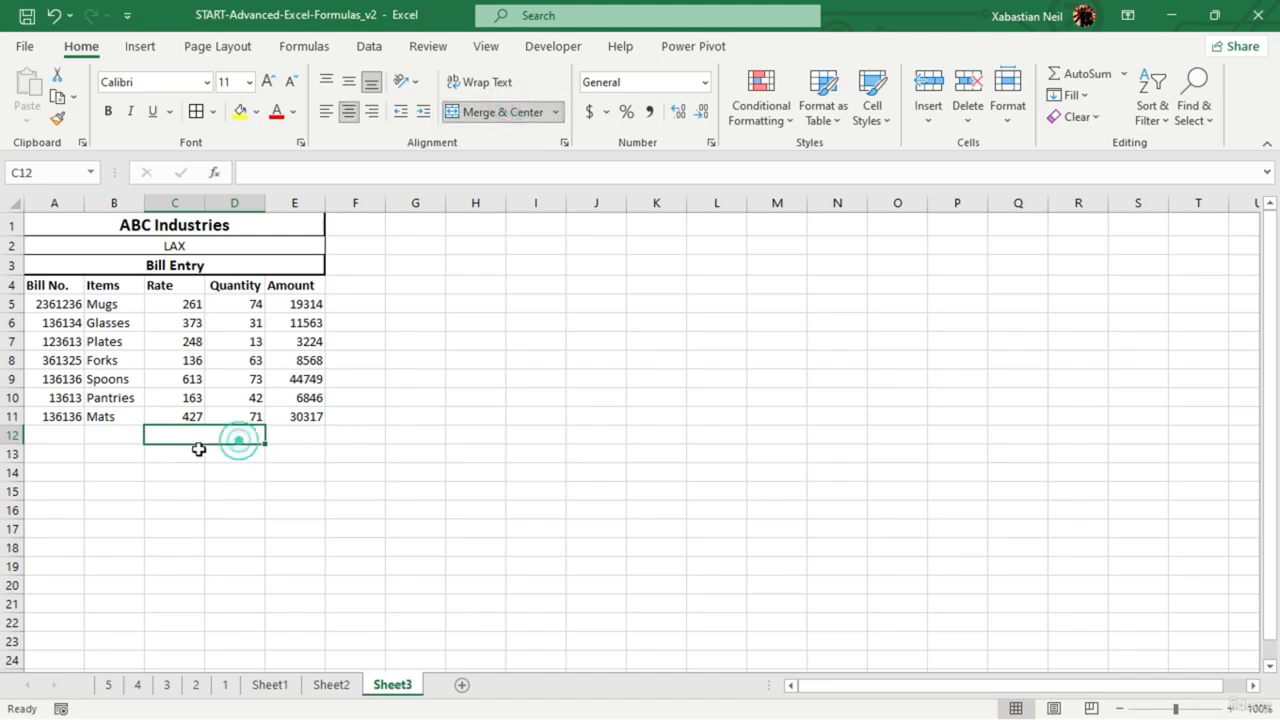
pyautogui.moveTo(197, 451); pyautogui.dragTo(240, 436)
pyautogui.click(508, 111)
pyautogui.click(311, 512)
pyautogui.moveTo(173, 459); pyautogui.dragTo(240, 472)
pyautogui.click(500, 112)
pyautogui.click(235, 490)
pyautogui.click(520, 111)
# - Apply All Borders to the bill table A4:E11, including its headings
pyautogui.moveTo(86, 282); pyautogui.dragTo(309, 414)
pyautogui.click(196, 114)
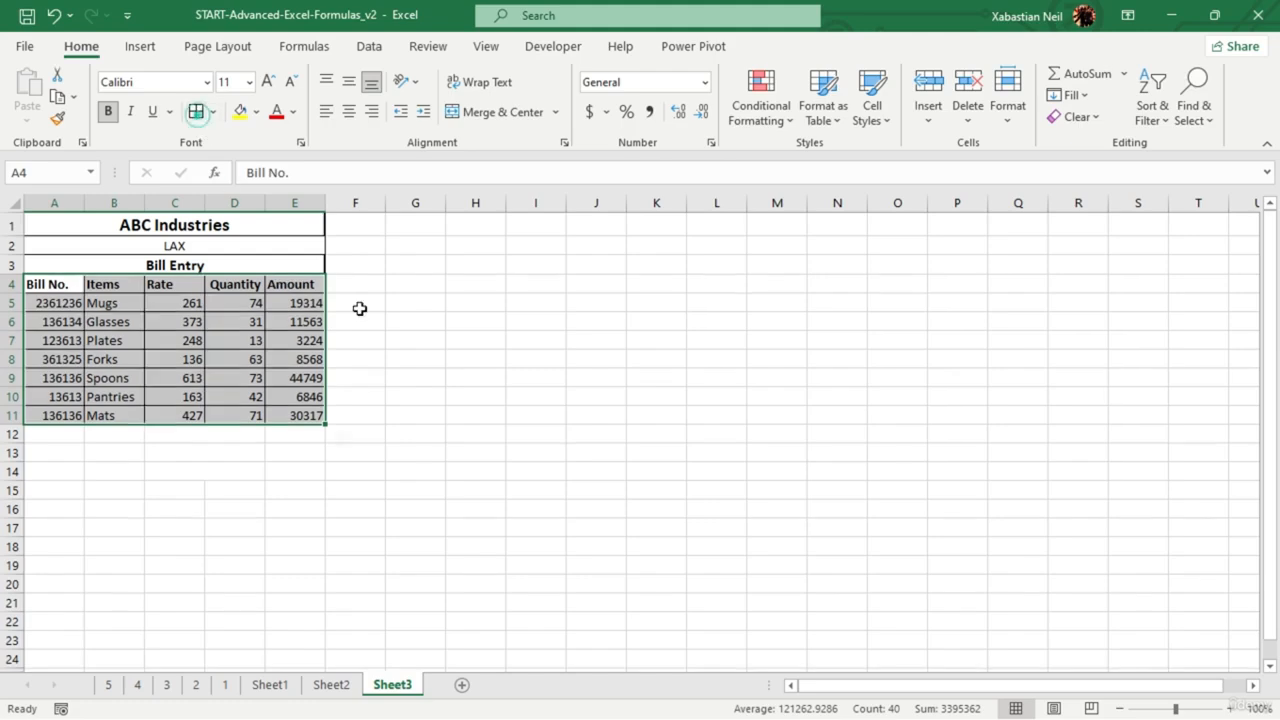
pyautogui.click(460, 360)
# - Apply All Borders to the merged cells C12:D12 and C13:D13
pyautogui.click(186, 440)
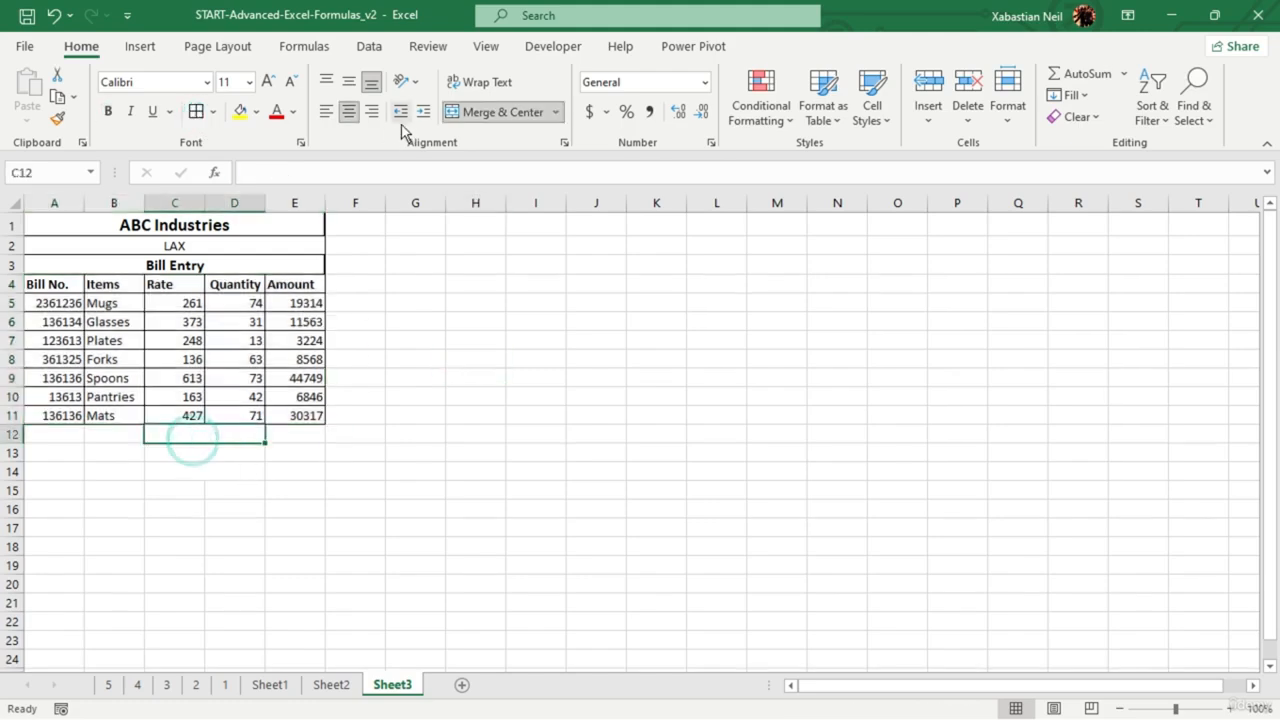
pyautogui.click(196, 112)
pyautogui.click(208, 451)
pyautogui.click(196, 112)
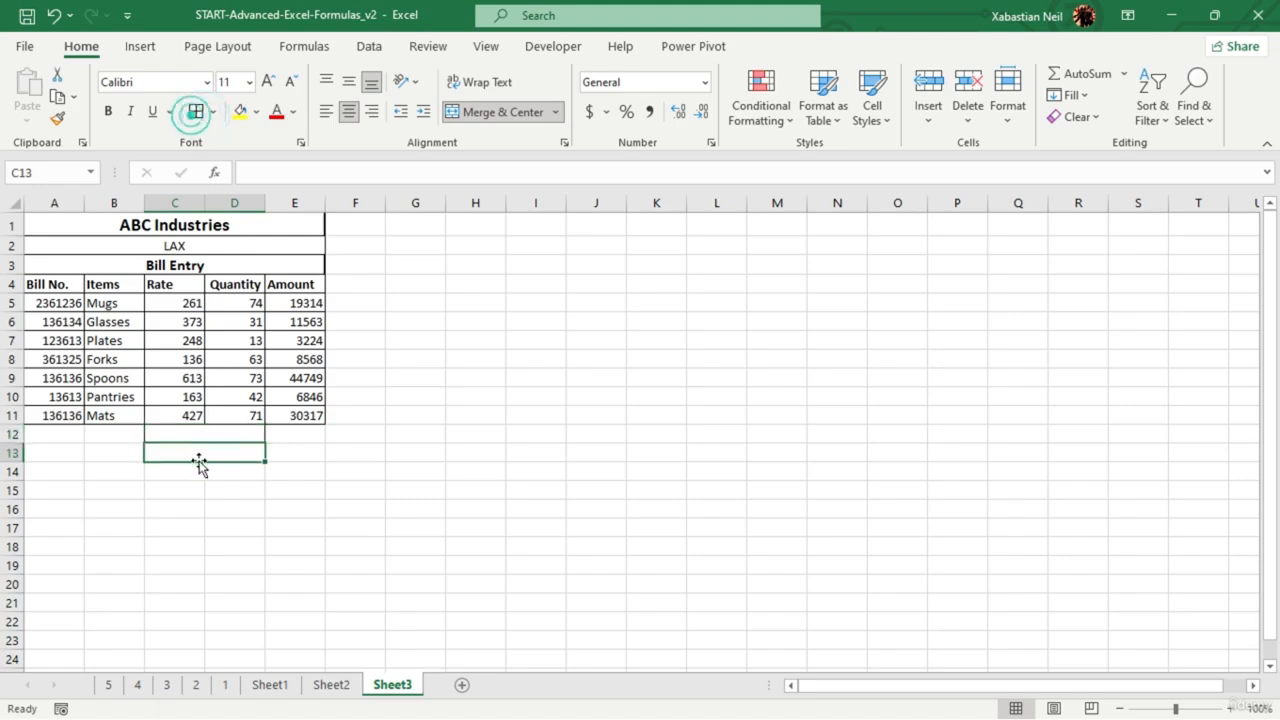
# - Apply All Borders to the merged cells C14:D14 and to cells E12, E13 and E14
pyautogui.click(205, 469)
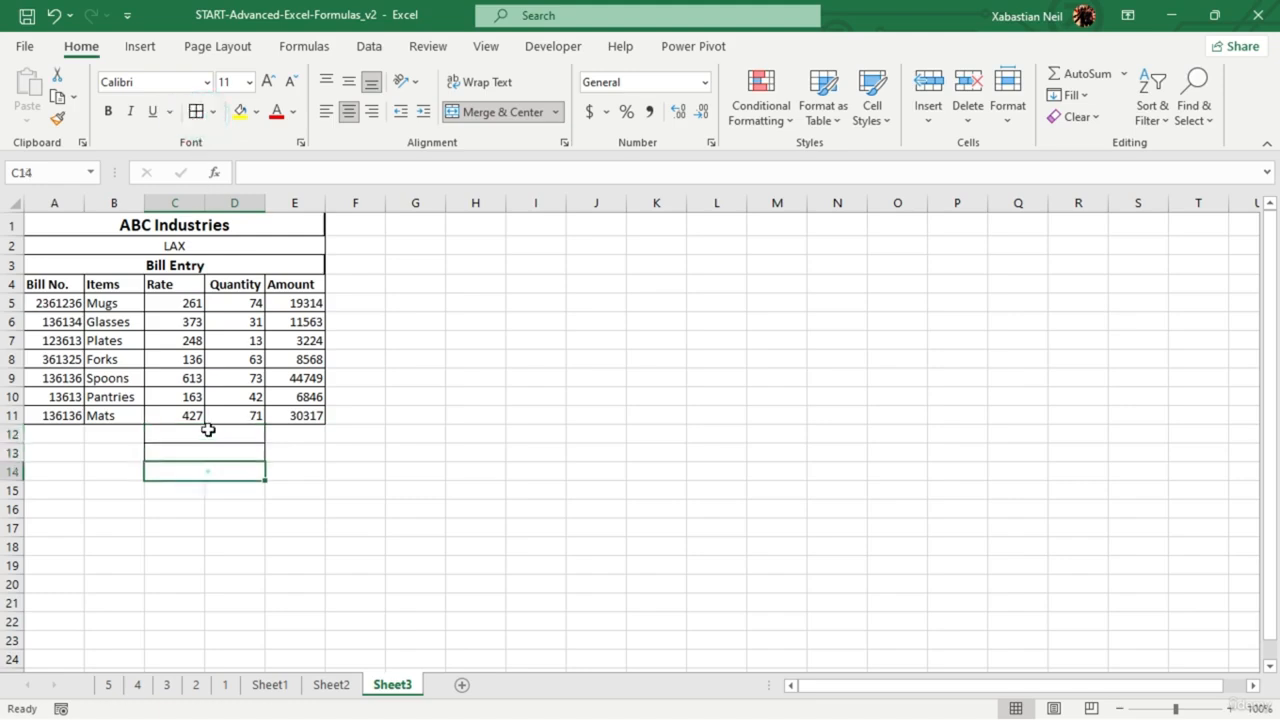
pyautogui.click(196, 112)
pyautogui.click(287, 527)
pyautogui.click(309, 437)
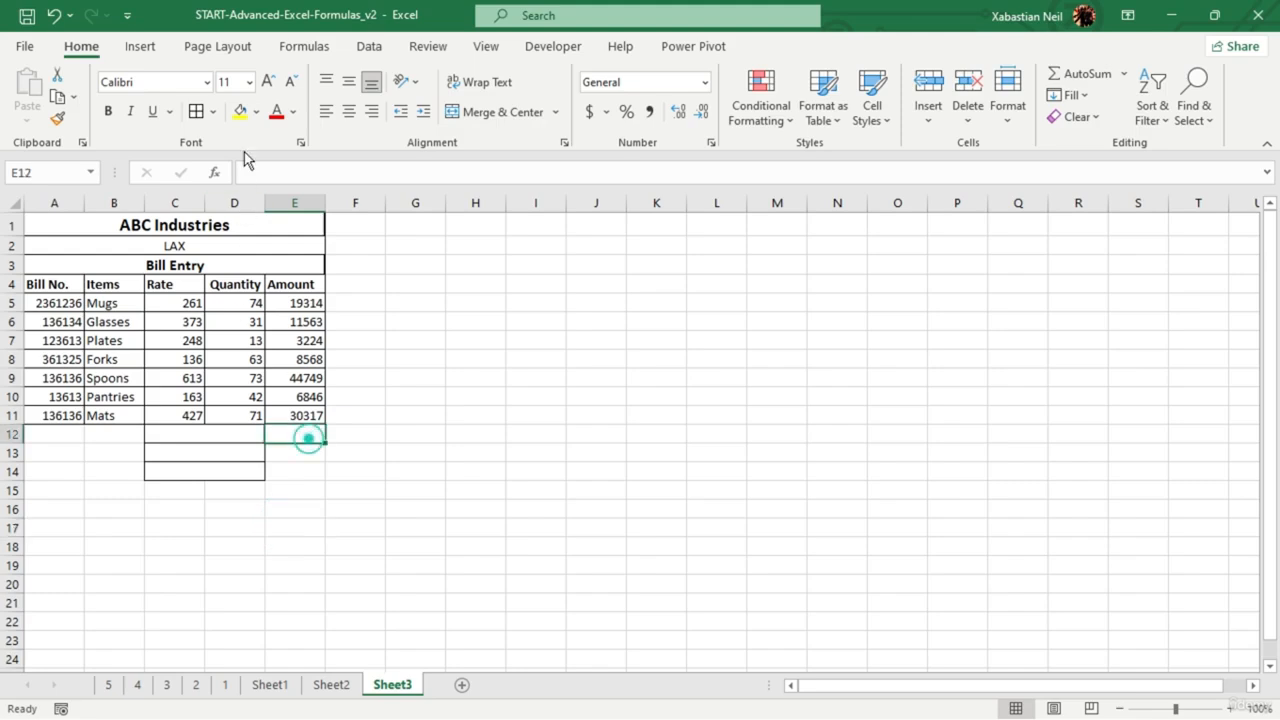
pyautogui.click(196, 112)
pyautogui.click(295, 452)
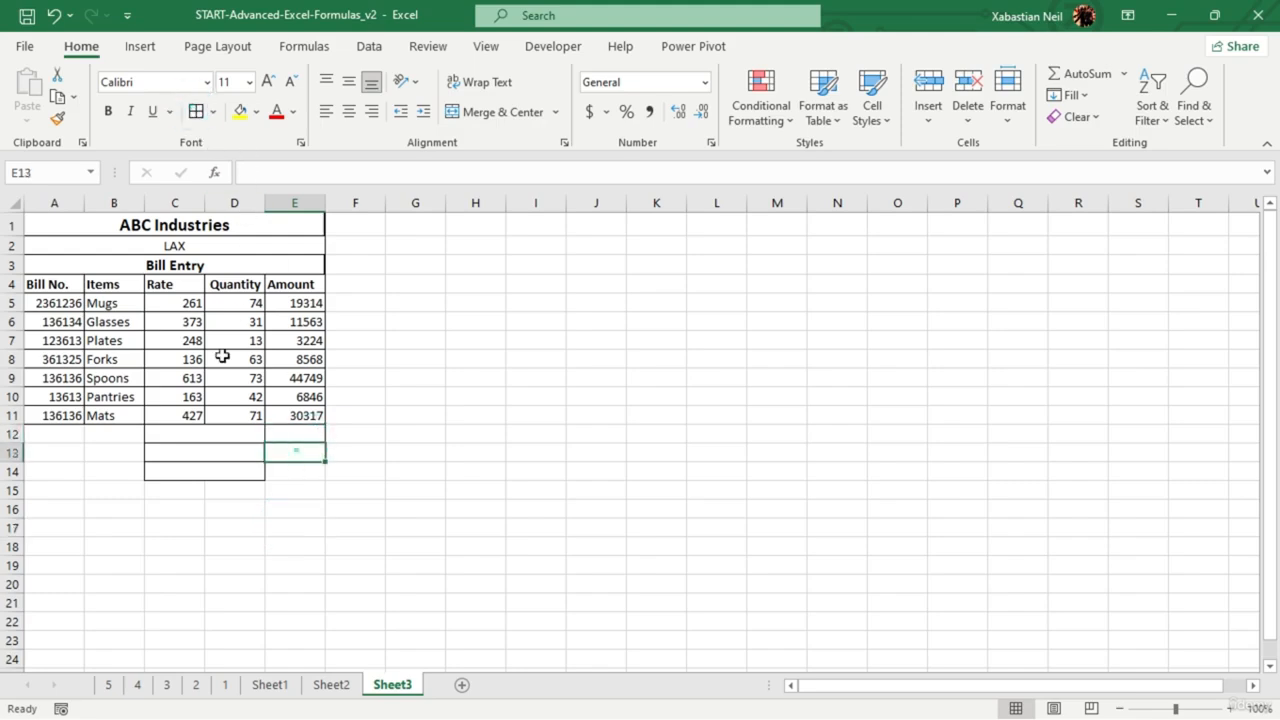
pyautogui.click(196, 112)
pyautogui.click(298, 474)
pyautogui.click(198, 112)
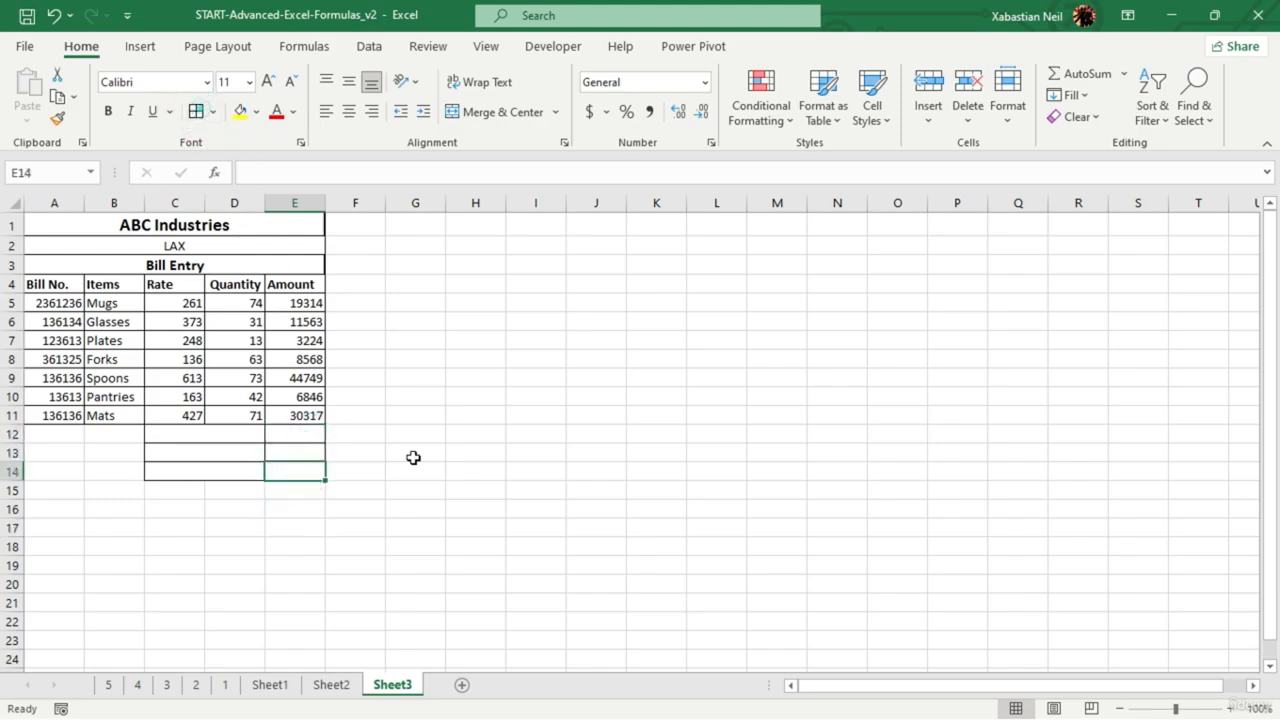
pyautogui.click(414, 452)
# - Enter the labels Total, GST 20% and Grand Total in the merged cells C12, C13 and C14
pyautogui.click(243, 434)
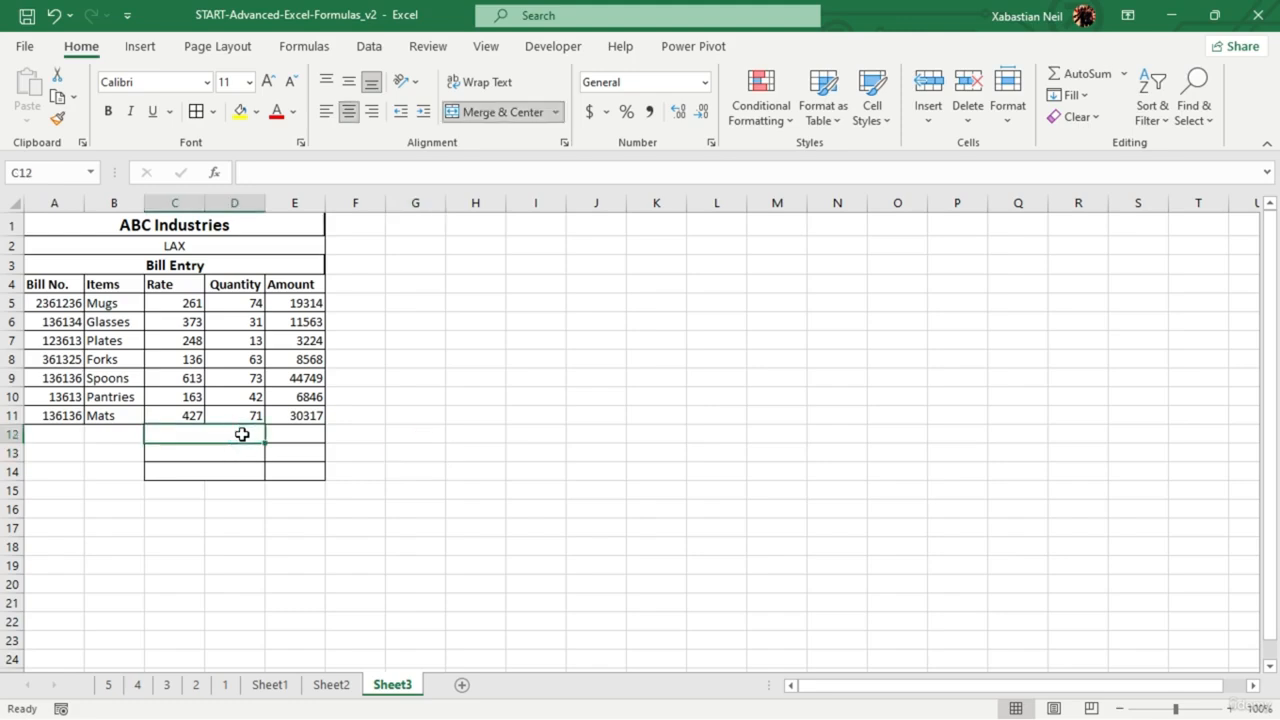
pyautogui.write('Tota')
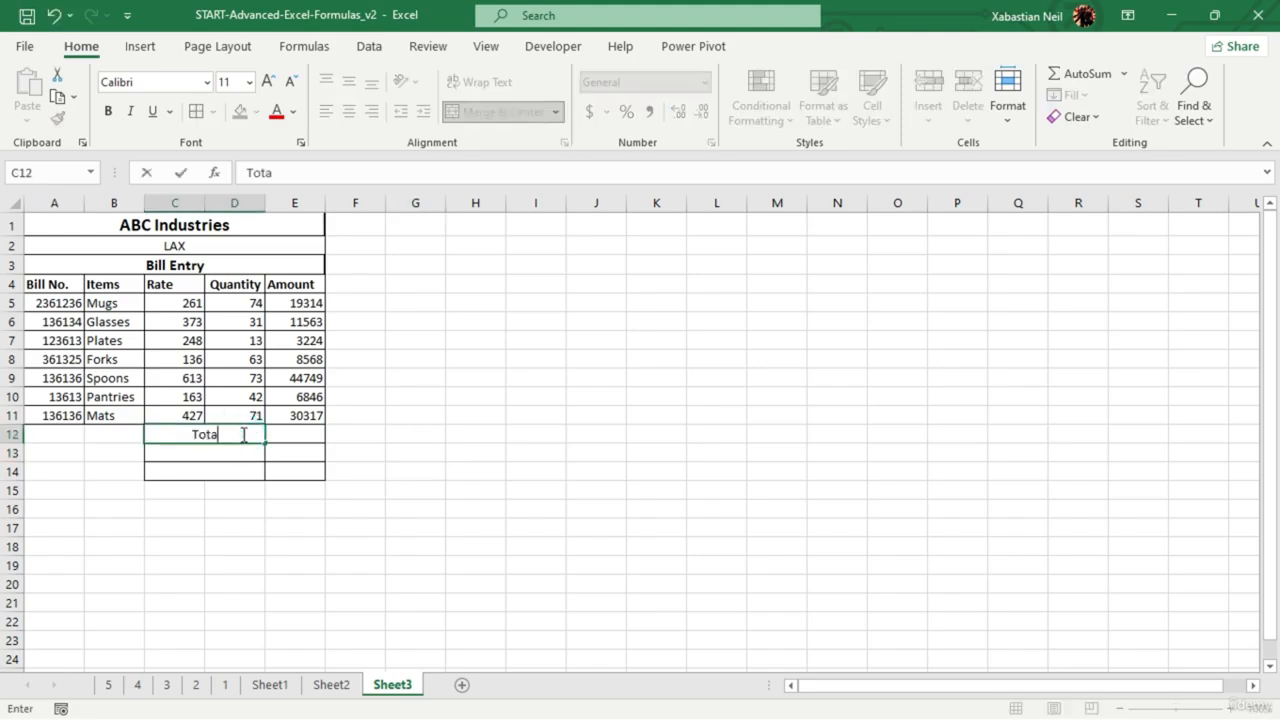
pyautogui.write('l')
pyautogui.press('Return')
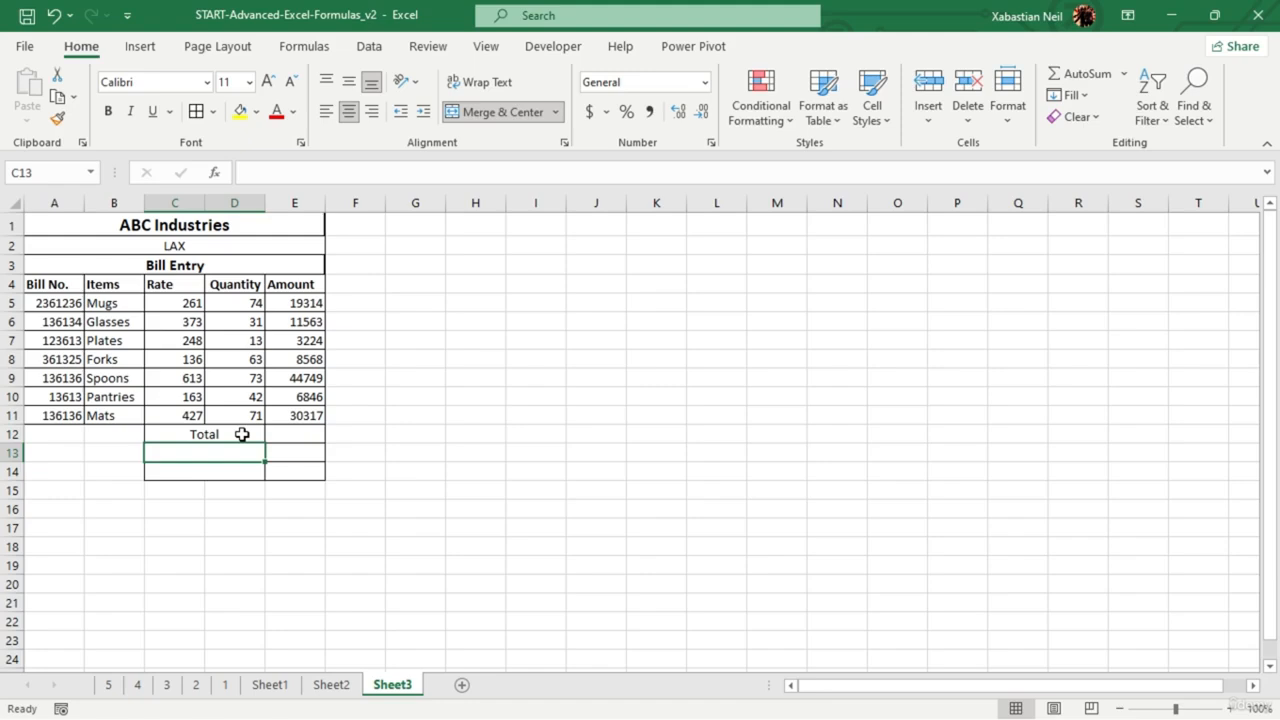
pyautogui.write('GST 20%')
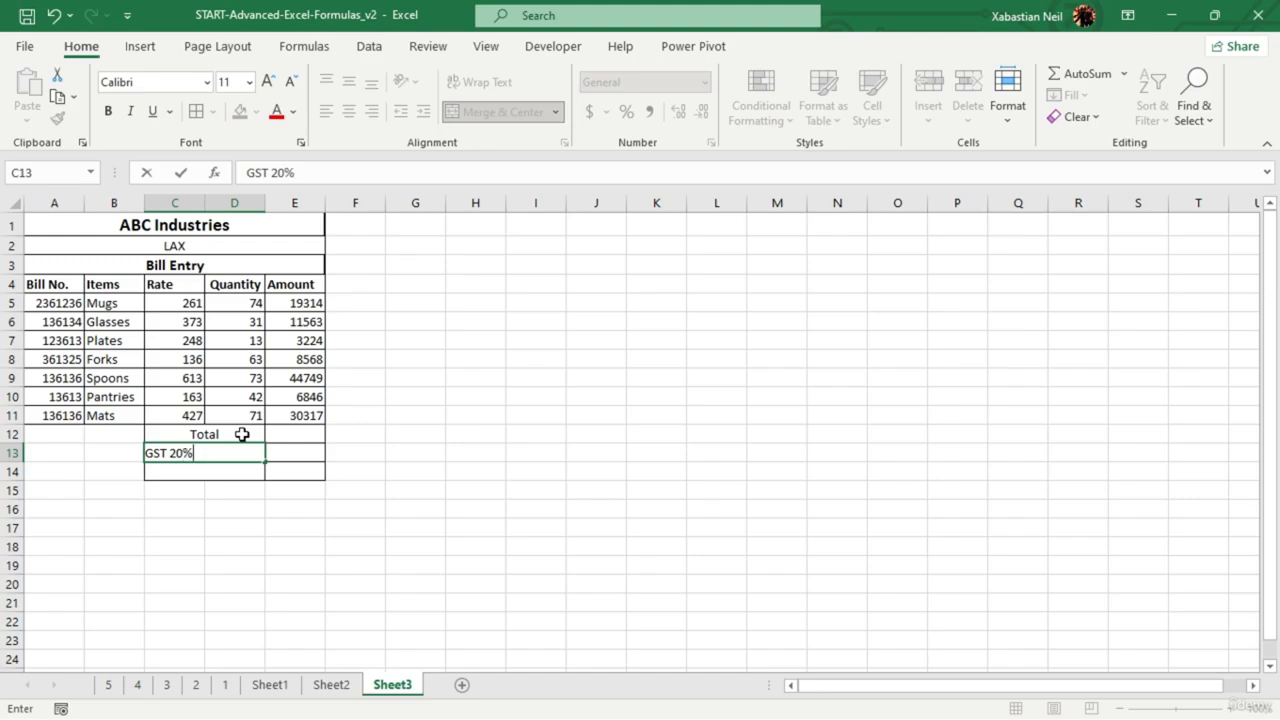
pyautogui.press('Return')
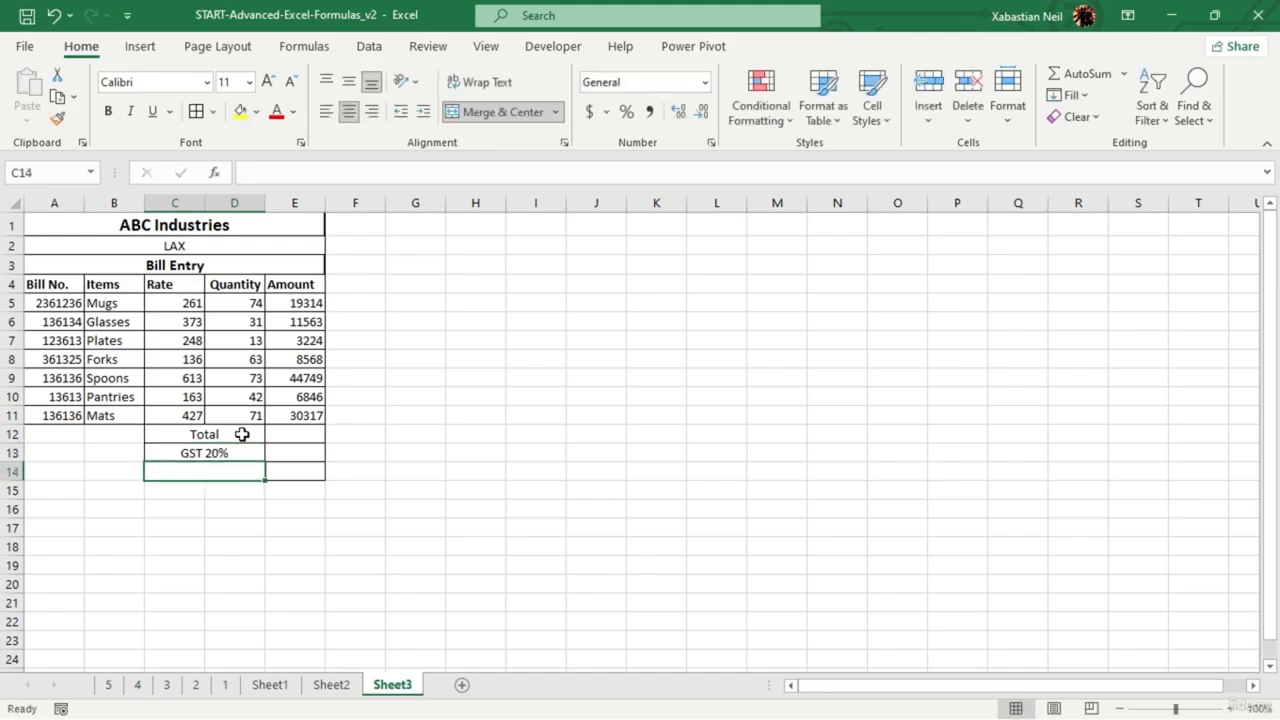
pyautogui.write('Gr')
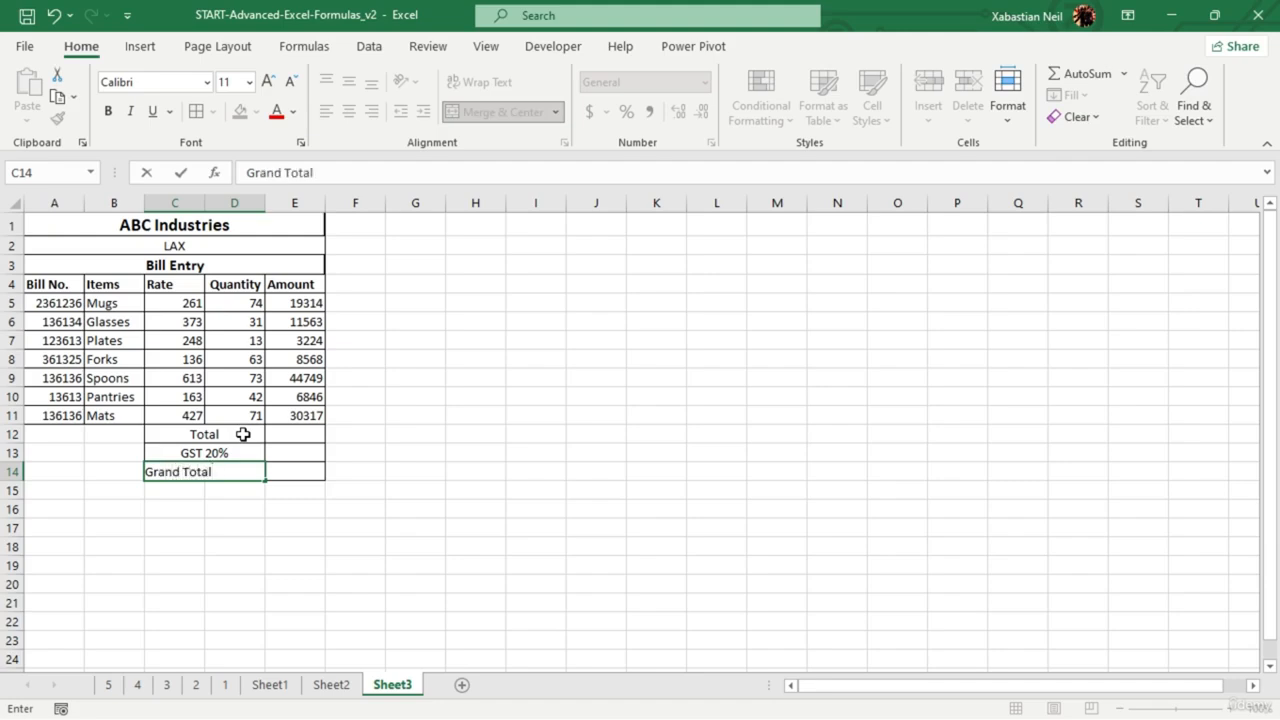
pyautogui.write('and Total')
pyautogui.click(294, 584)
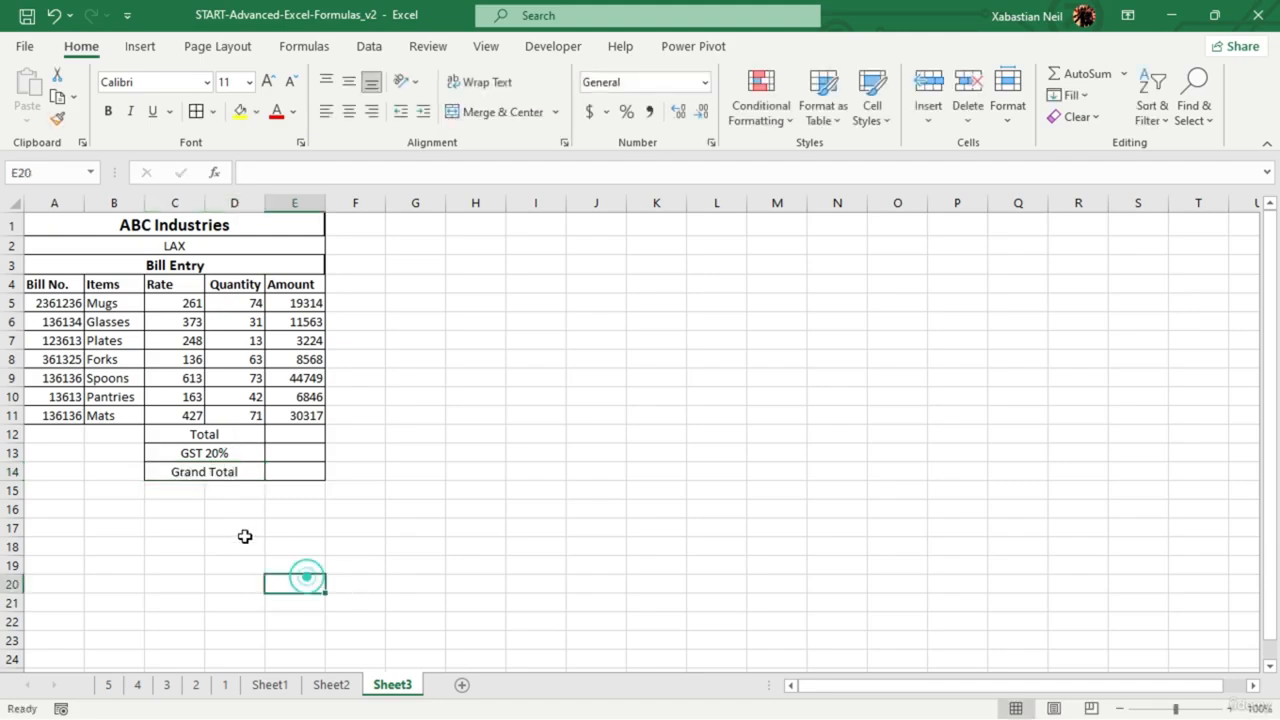
# - Check the sample bill on Sheet2, then try to total the amounts in E12 on Sheet3 with a direct cell reference
pyautogui.click(329, 685)
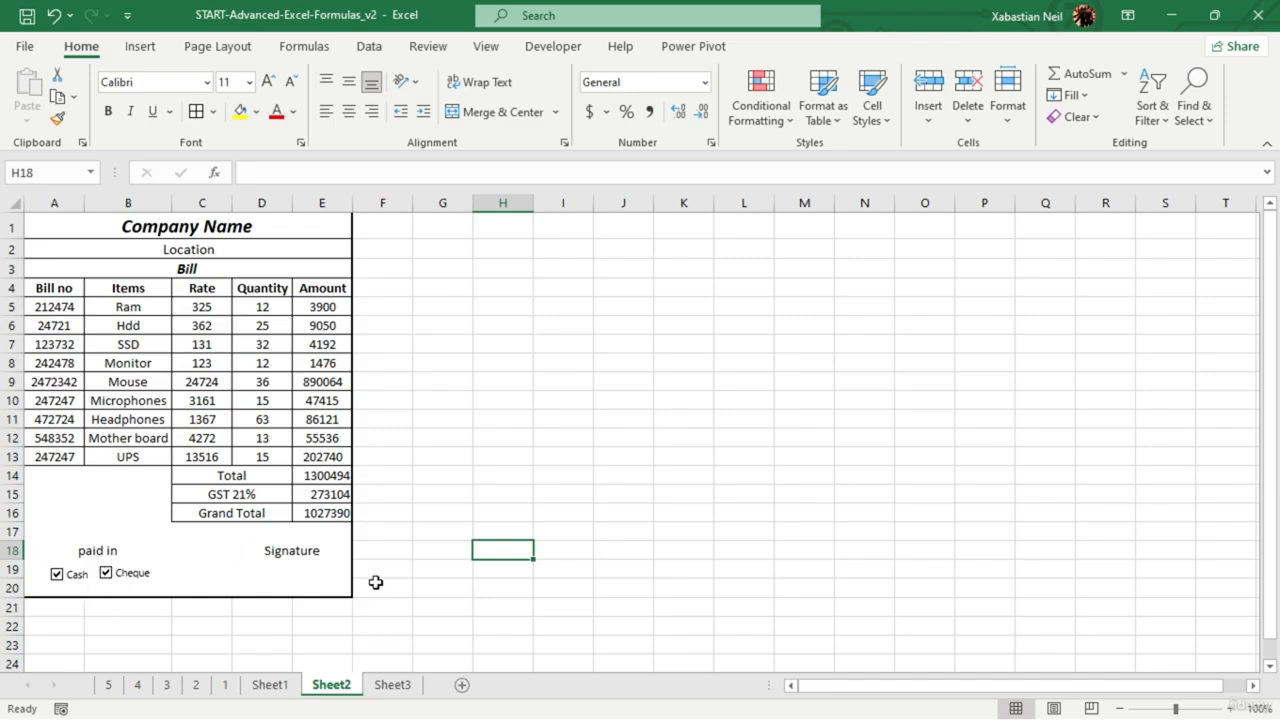
pyautogui.click(393, 685)
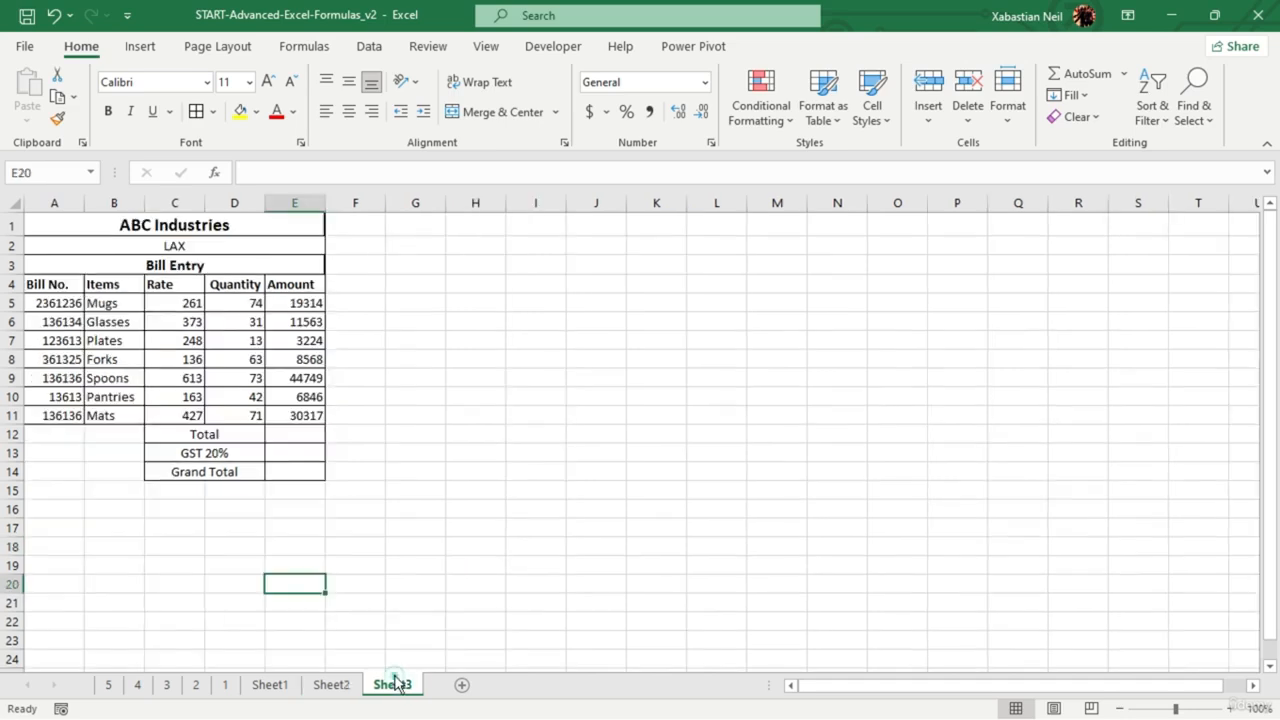
pyautogui.click(321, 437)
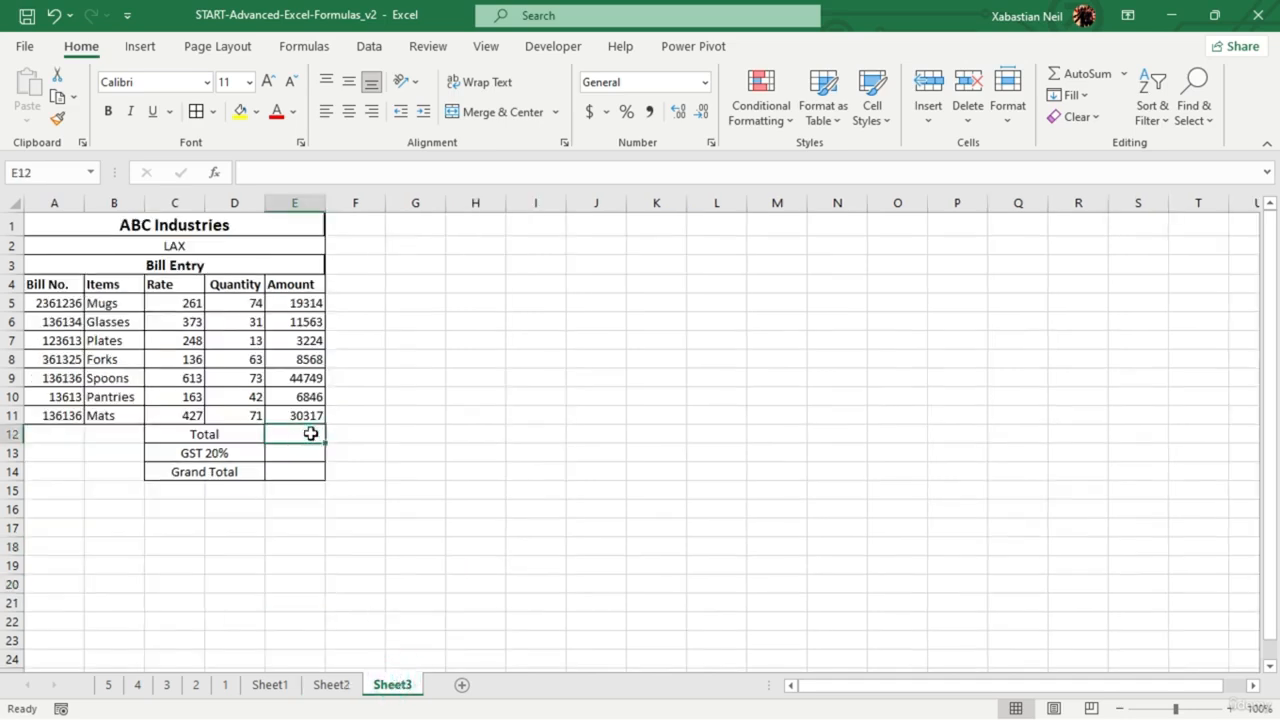
pyautogui.write('=')
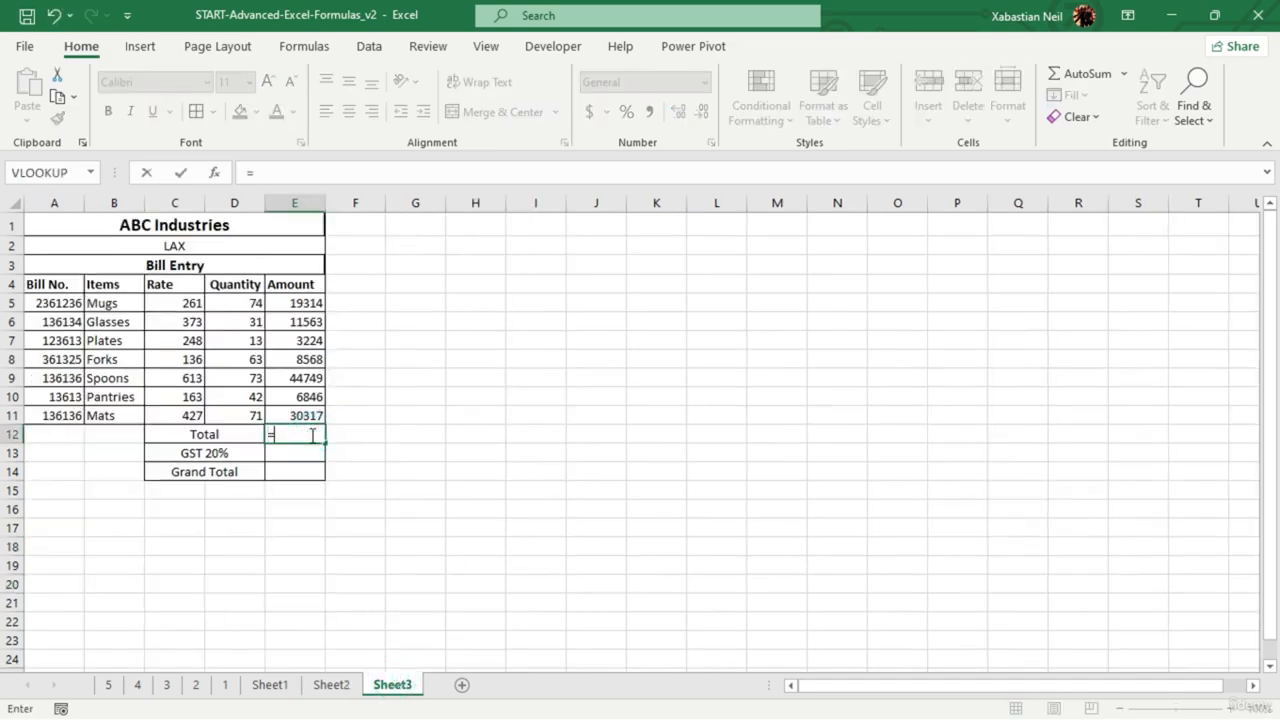
pyautogui.click(293, 291)
pyautogui.click(295, 303)
pyautogui.moveTo(294, 311); pyautogui.dragTo(314, 414)
pyautogui.press('Return')
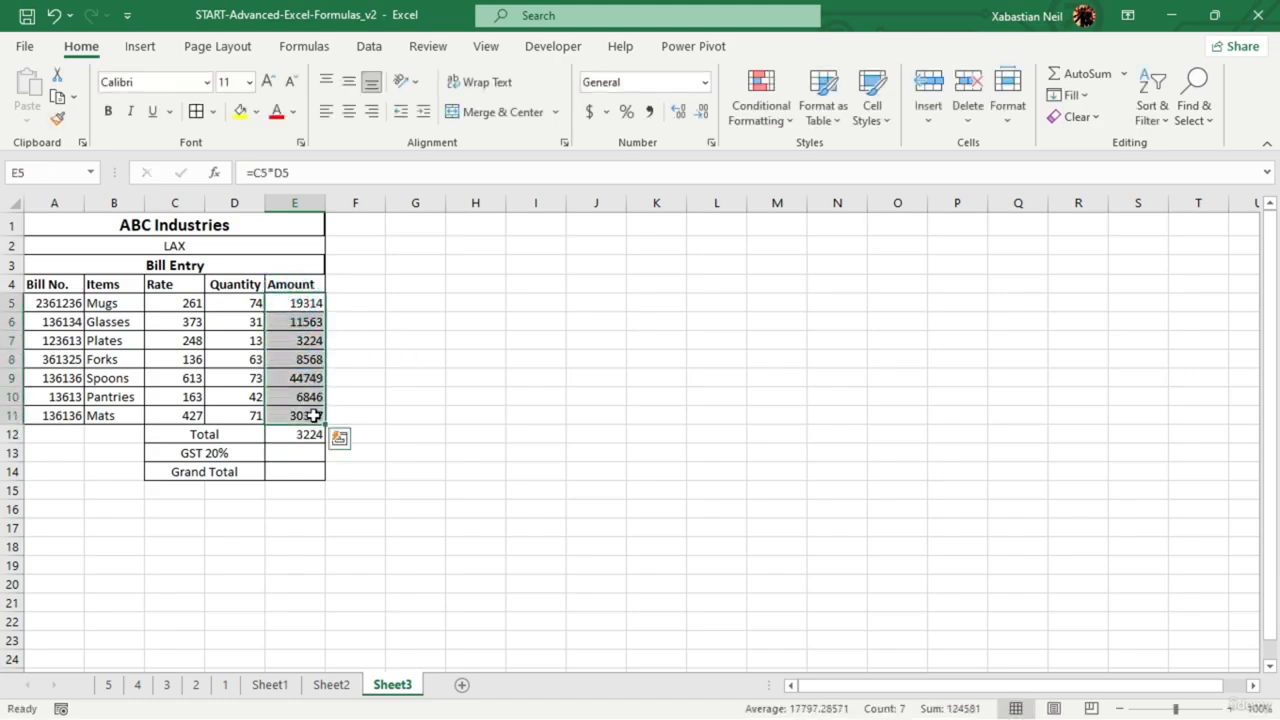
pyautogui.click(410, 432)
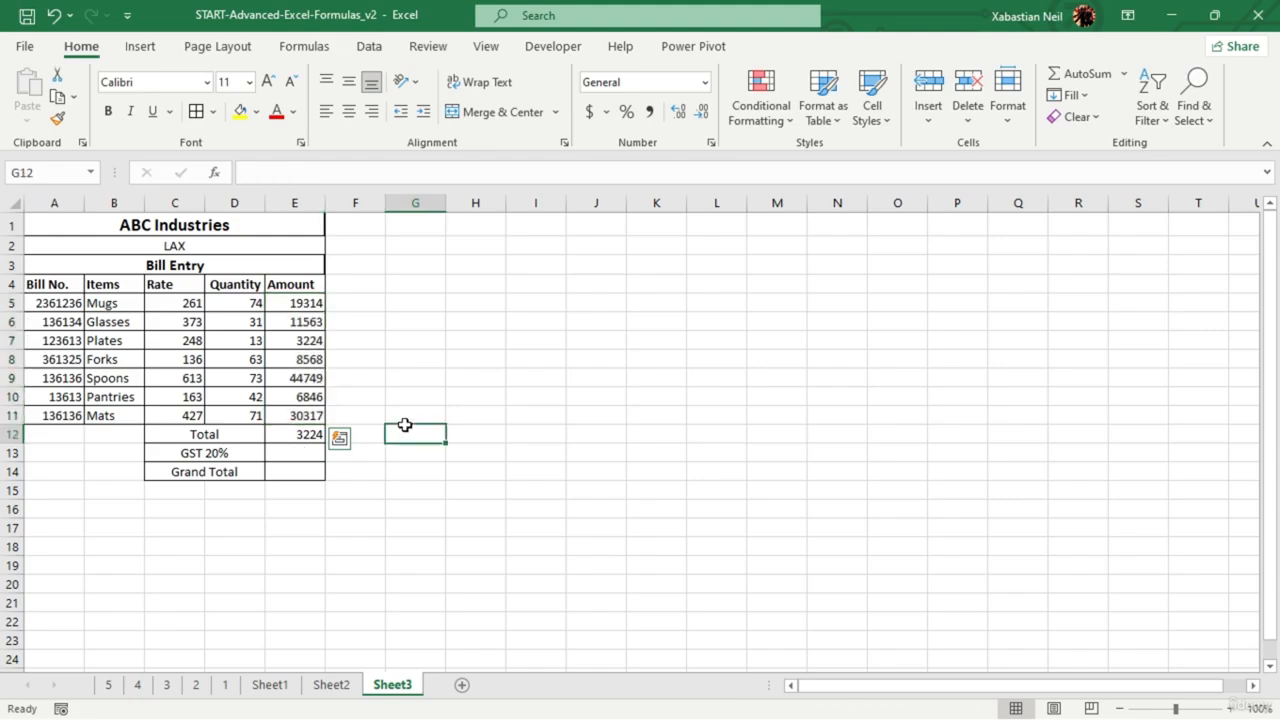
# - Replace the Total formula in E12 with =SUM(E5:E11)
pyautogui.click(308, 437)
pyautogui.doubleClick(308, 437)
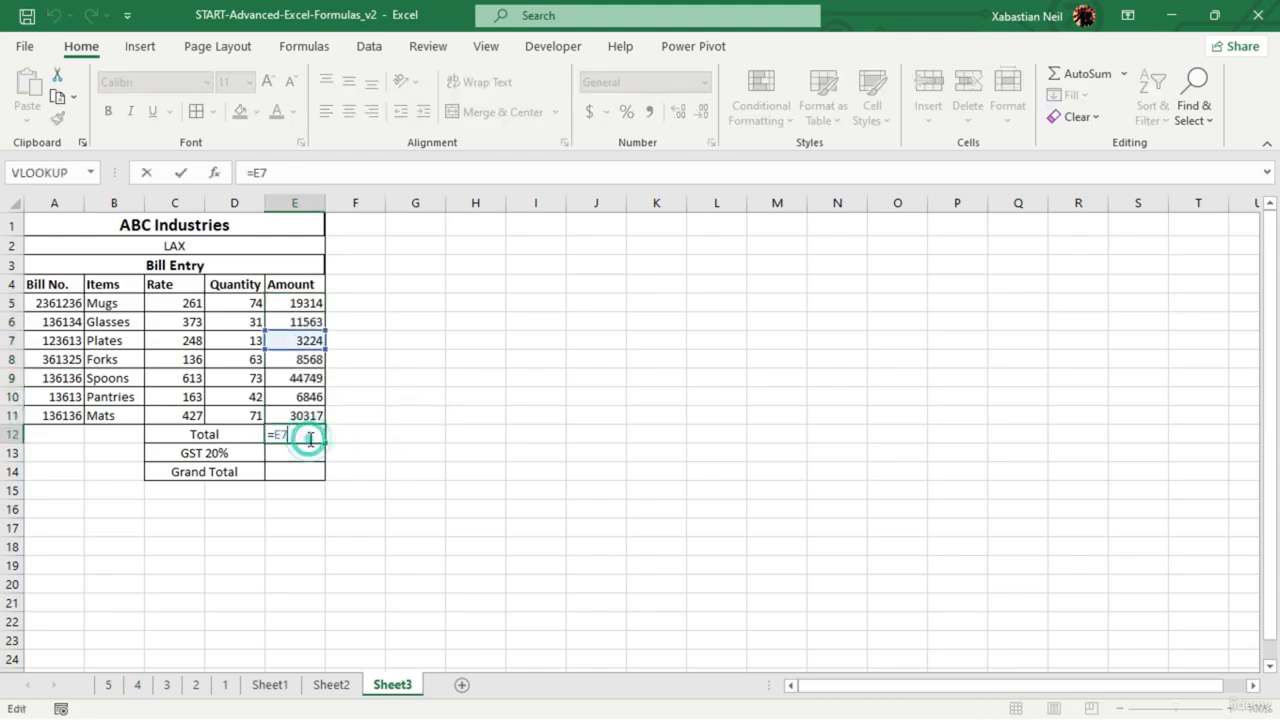
pyautogui.press('BackSpace')
pyautogui.press('BackSpace')
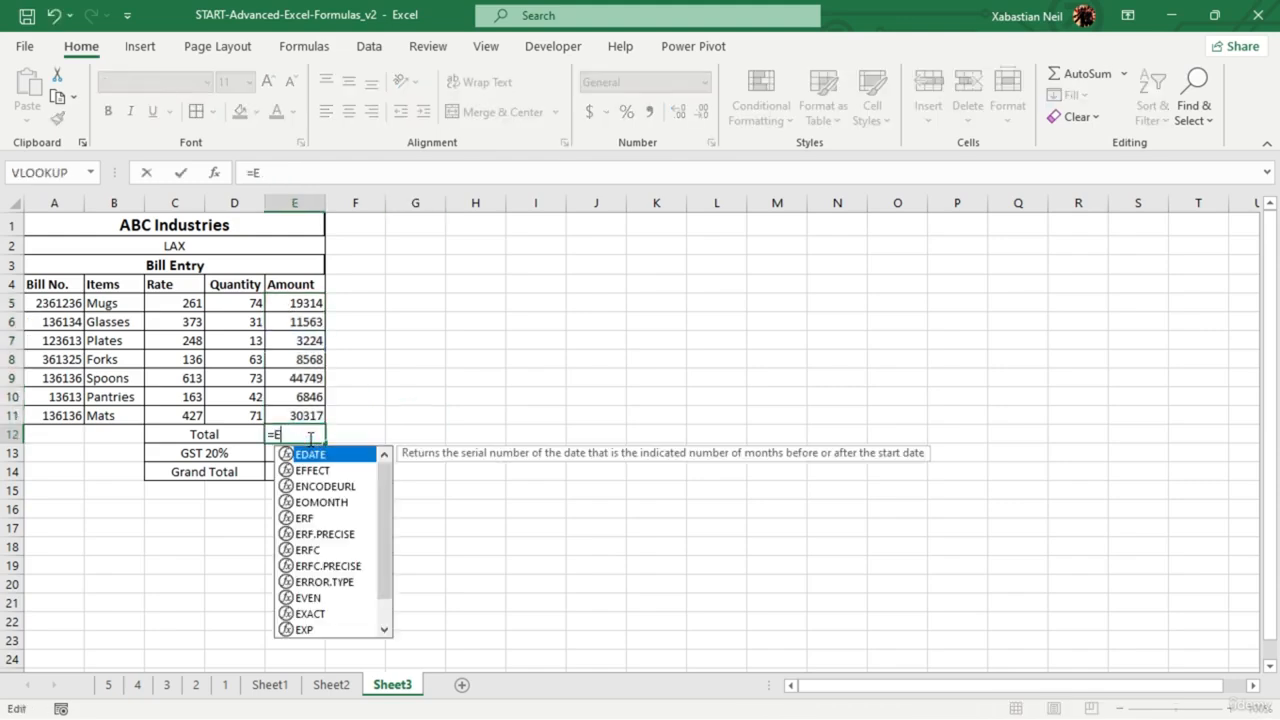
pyautogui.write('sun')
pyautogui.press('Tab')
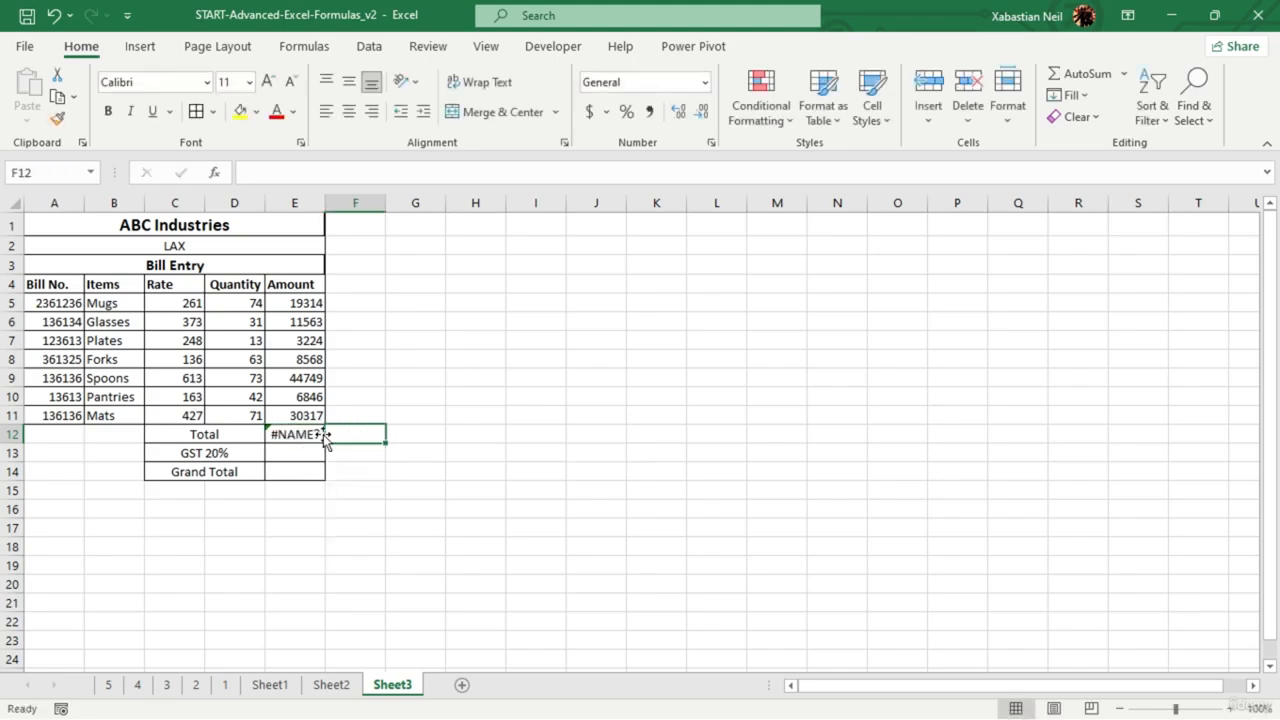
pyautogui.press('BackSpace')
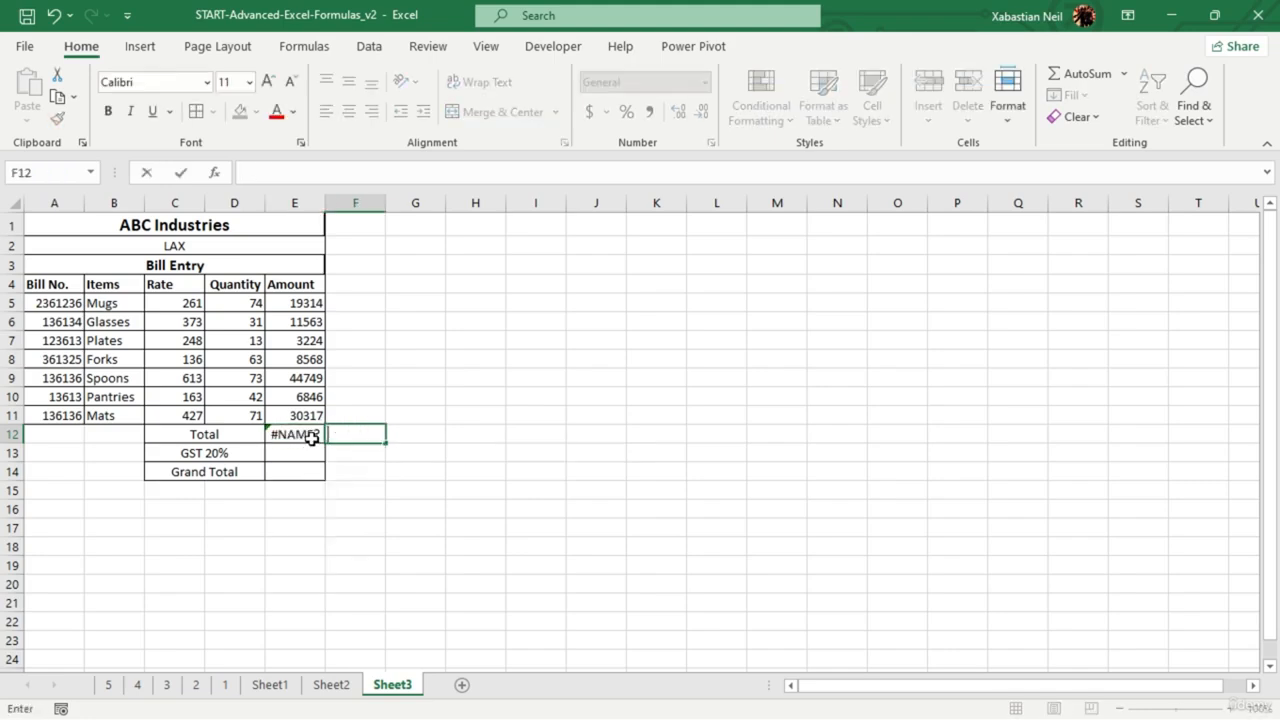
pyautogui.doubleClick(312, 438)
pyautogui.press('BackSpace')
pyautogui.write('m')
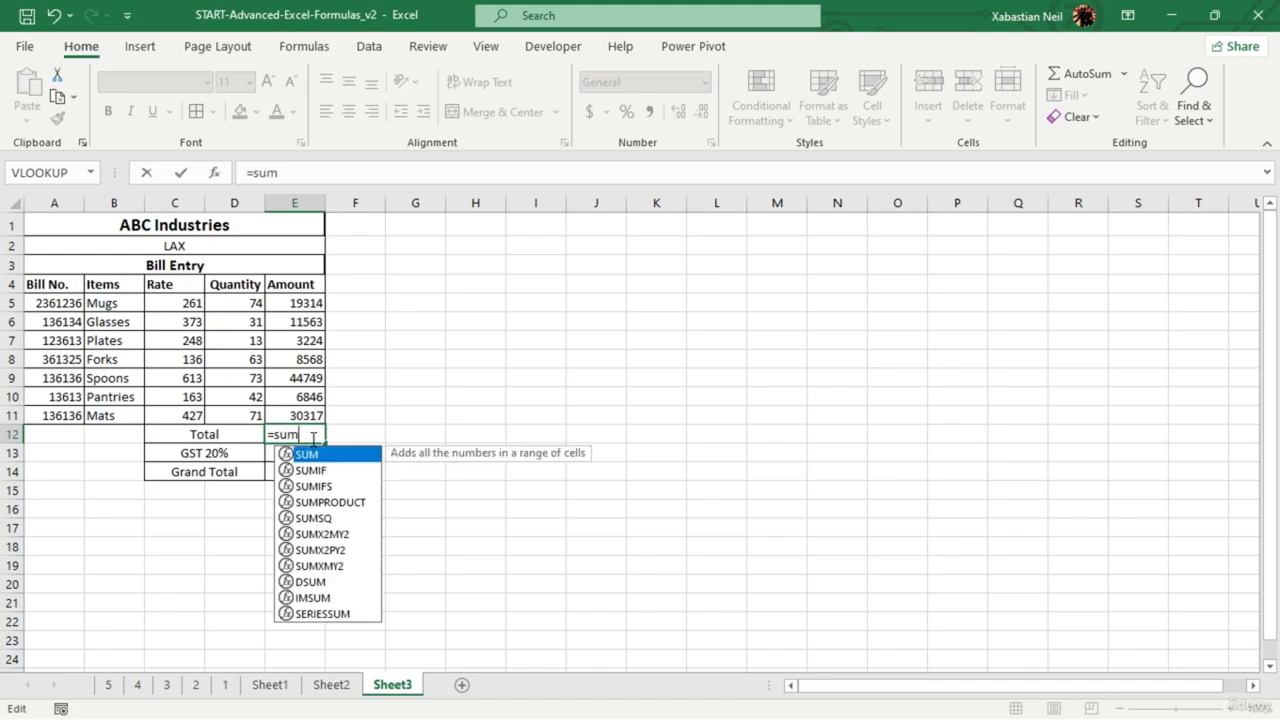
pyautogui.press('Tab')
pyautogui.moveTo(309, 304); pyautogui.dragTo(316, 410)
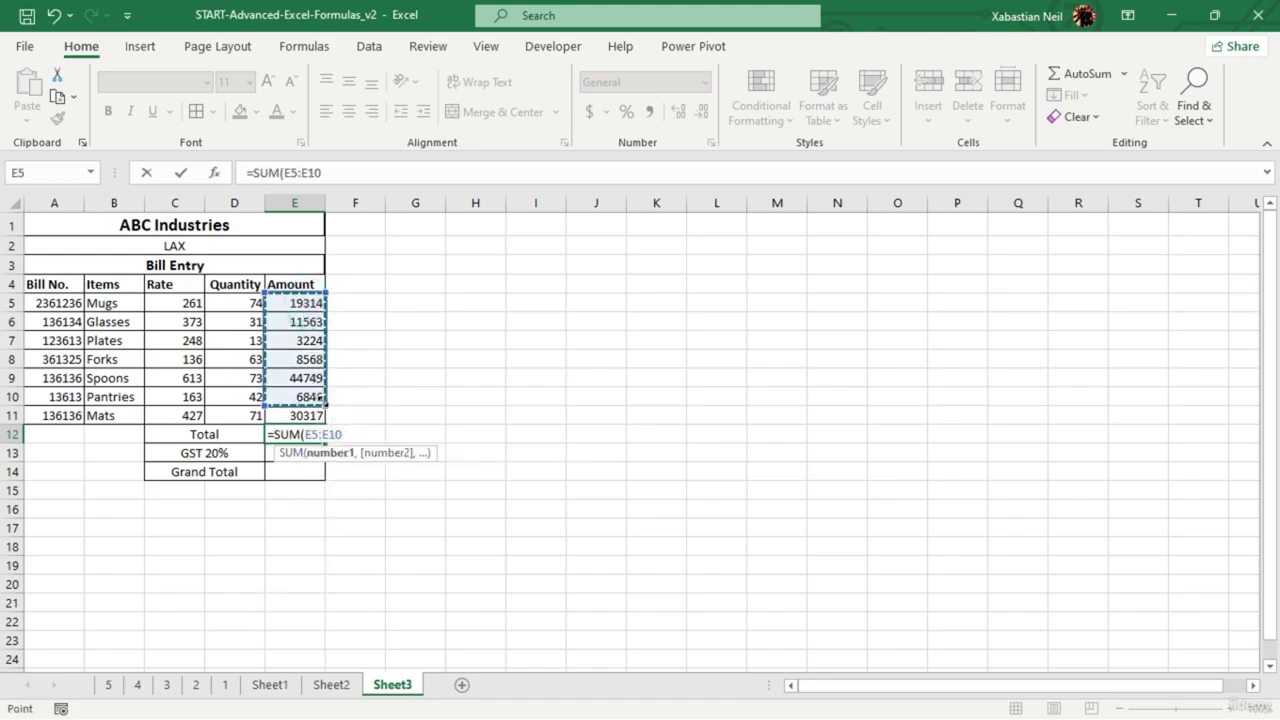
pyautogui.click(329, 401)
pyautogui.moveTo(300, 304); pyautogui.dragTo(306, 420)
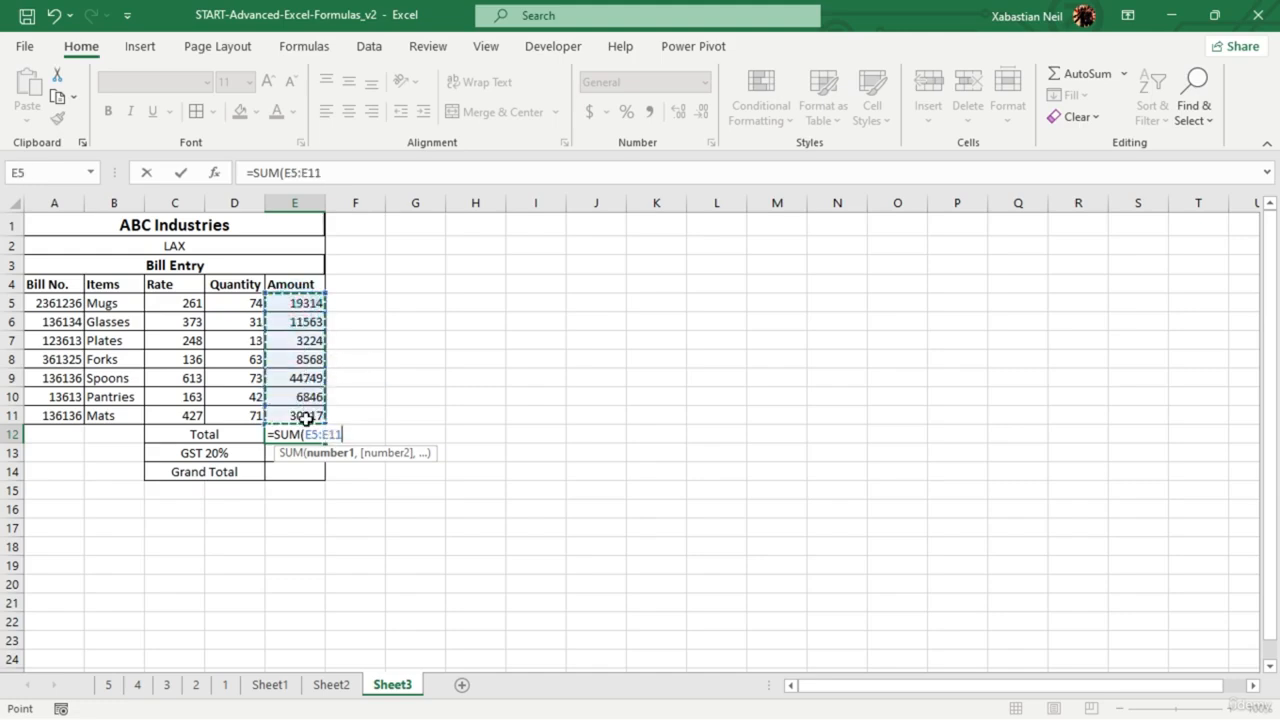
pyautogui.write(')')
pyautogui.press('Return')
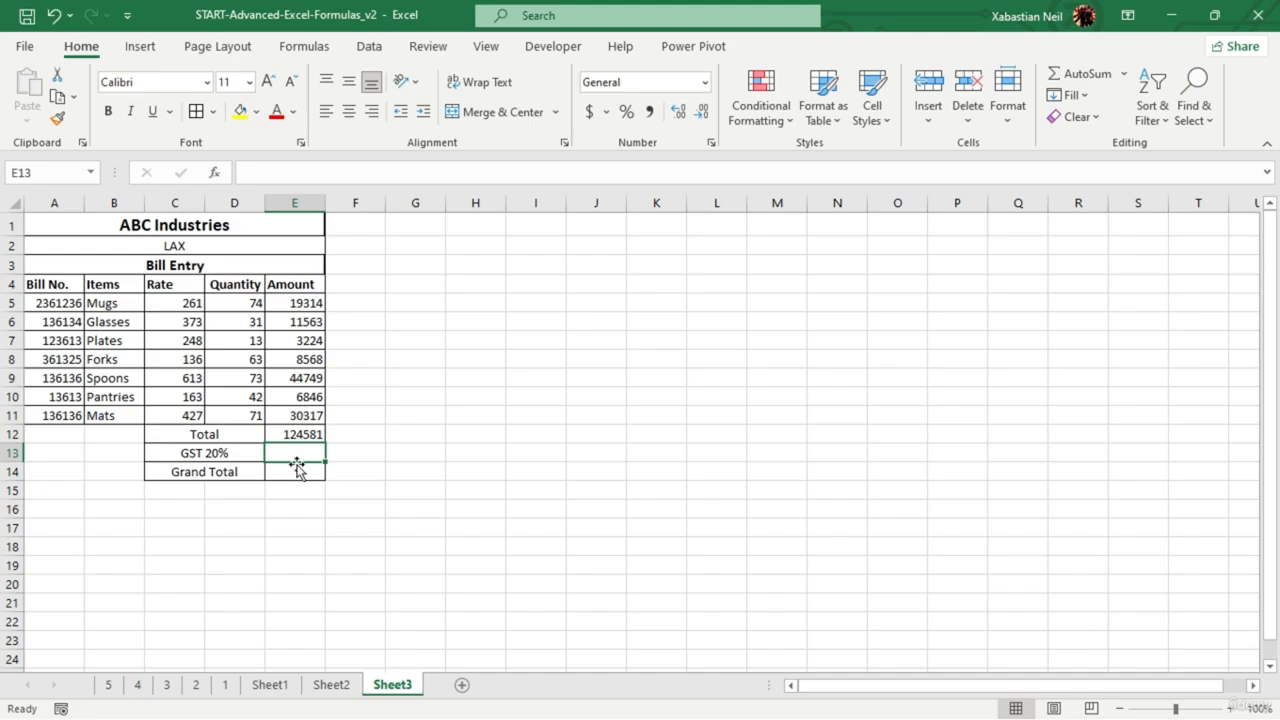
# - Calculate the GST in E13 with the formula =E12*(20/100)
pyautogui.doubleClick(303, 456)
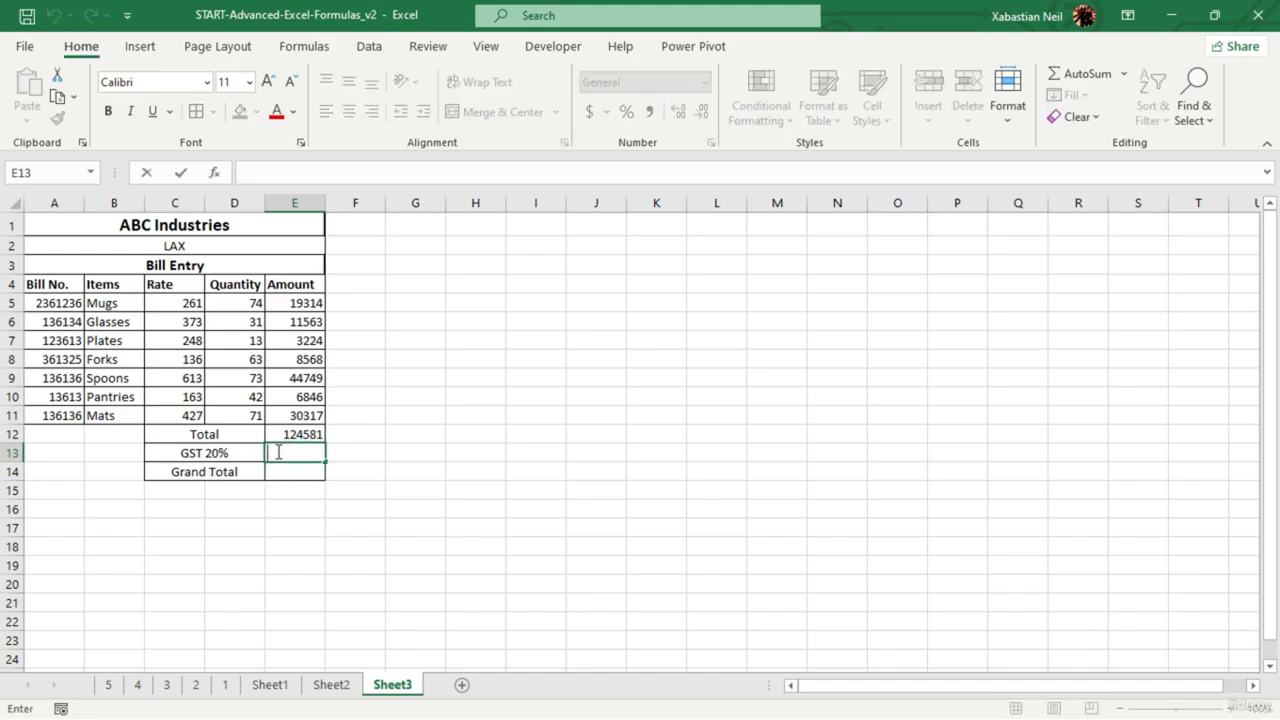
pyautogui.write('=')
pyautogui.click(296, 434)
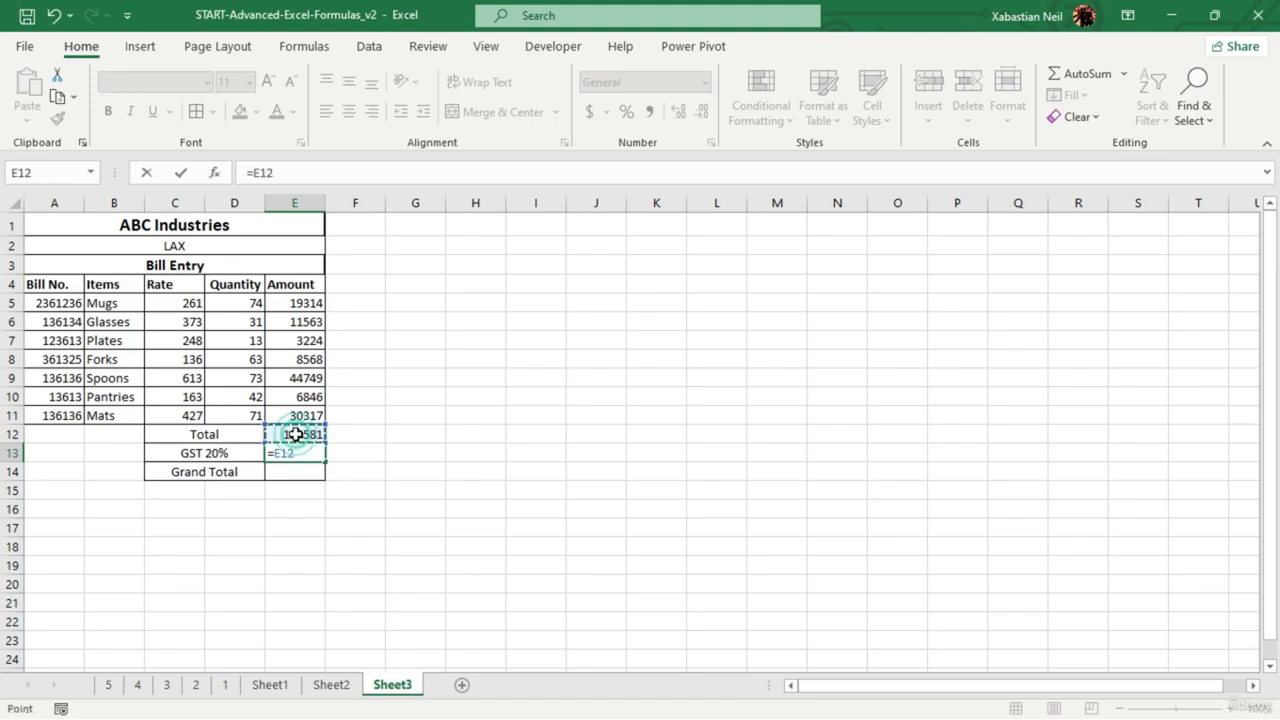
pyautogui.write('*')
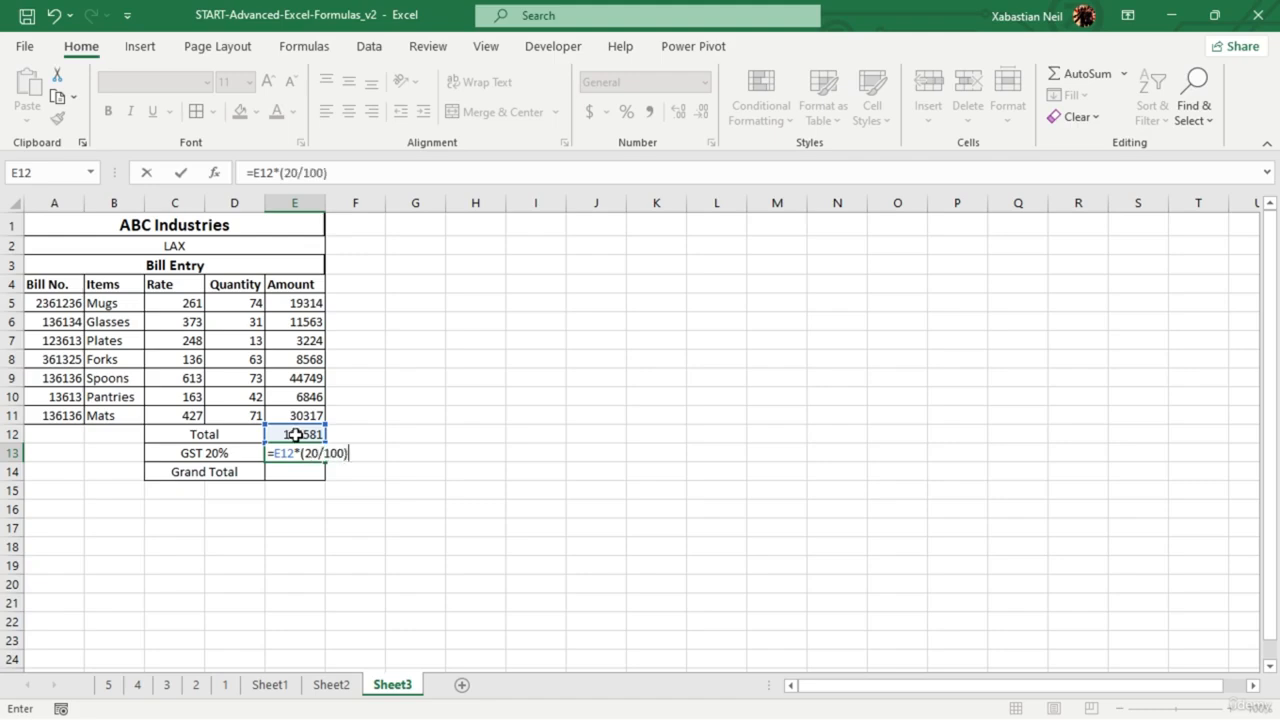
pyautogui.press('Return')
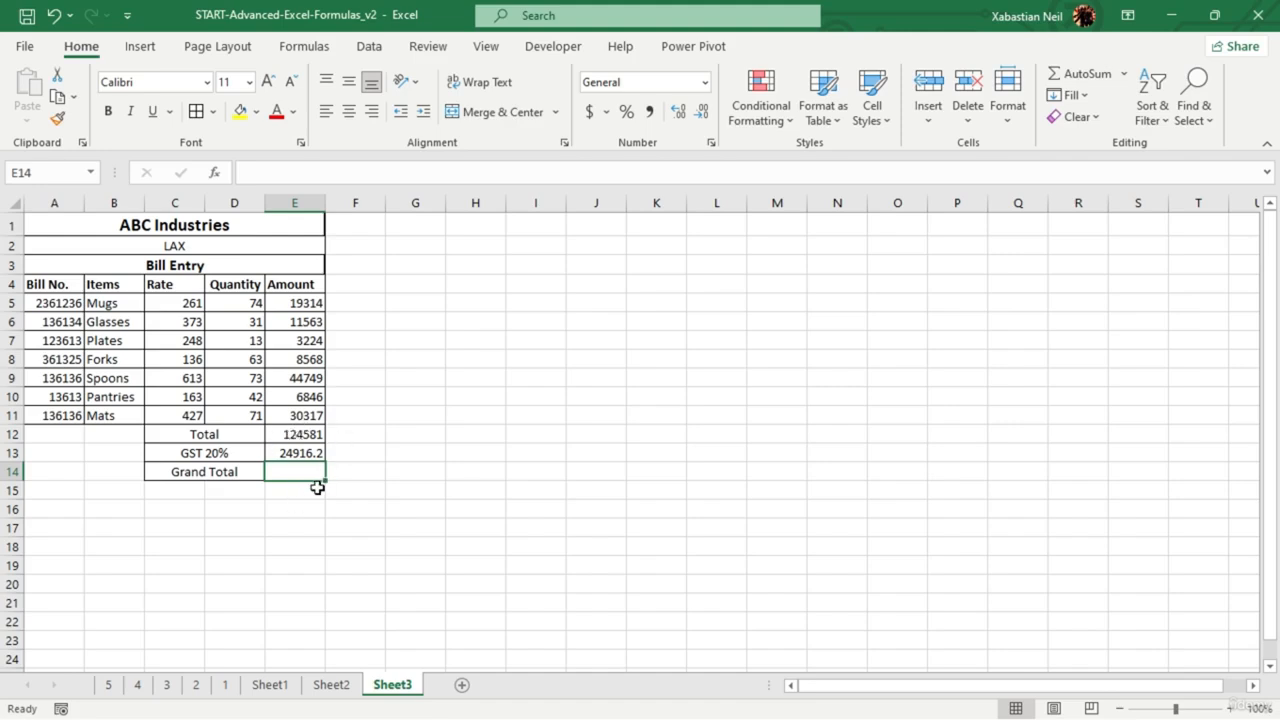
# - Calculate the Grand Total in E14 with the formula =E12-E13
pyautogui.doubleClick(303, 478)
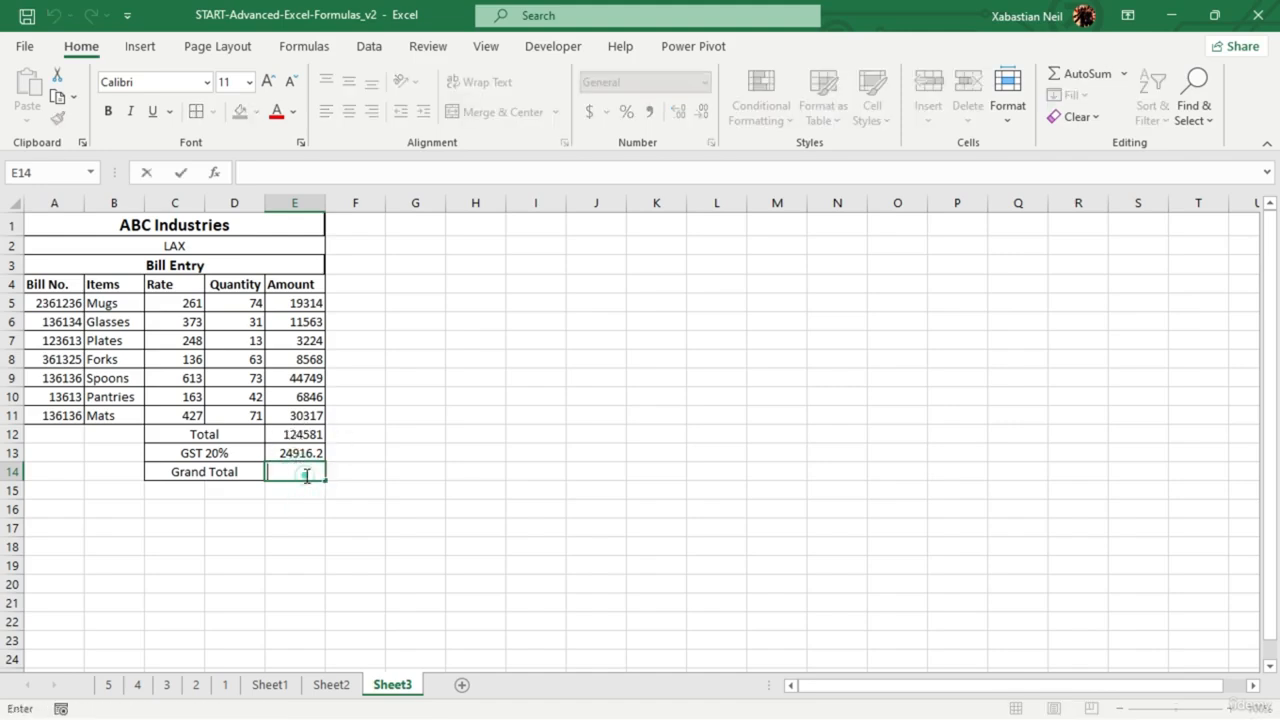
pyautogui.write('=')
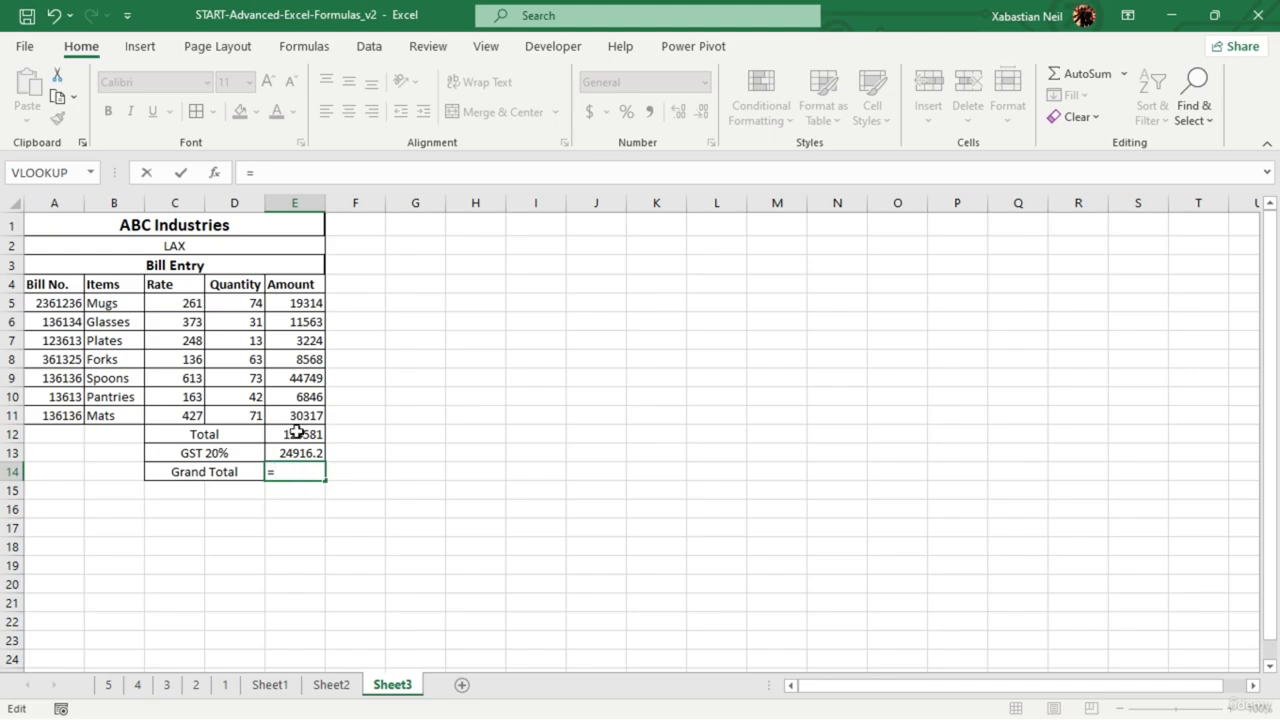
pyautogui.click(297, 432)
pyautogui.write('-')
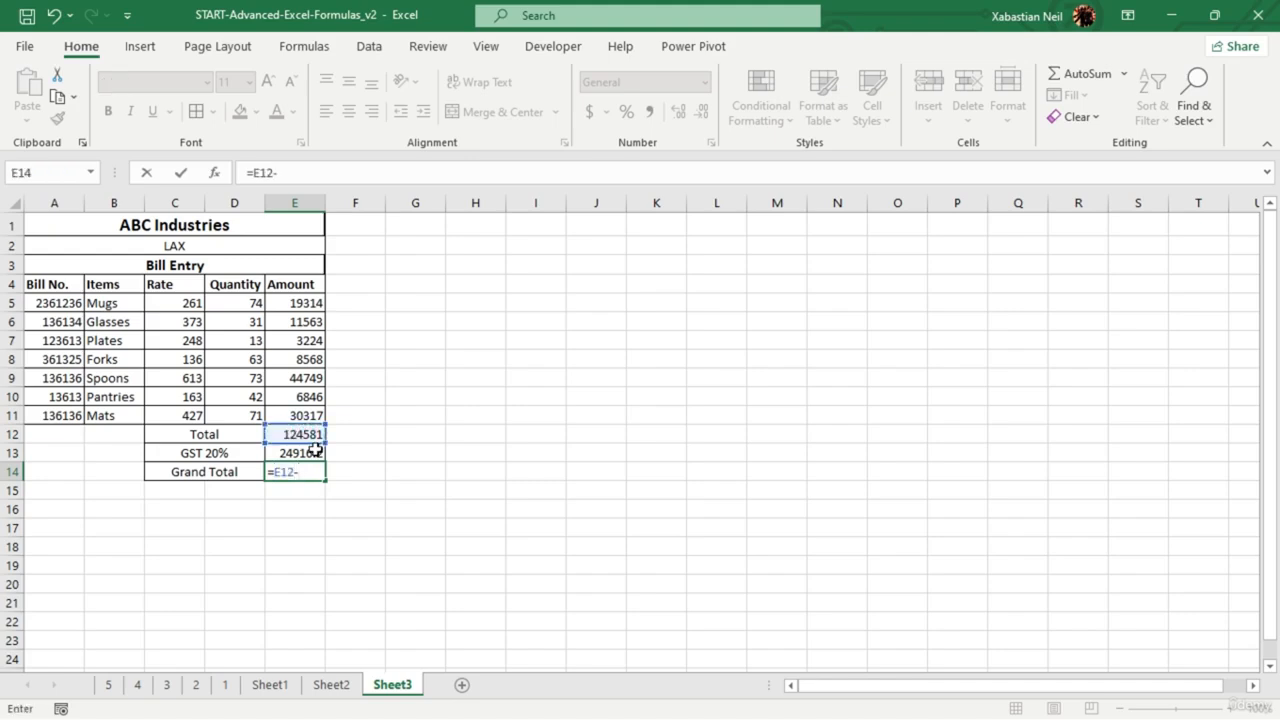
pyautogui.click(315, 451)
pyautogui.press('Return')
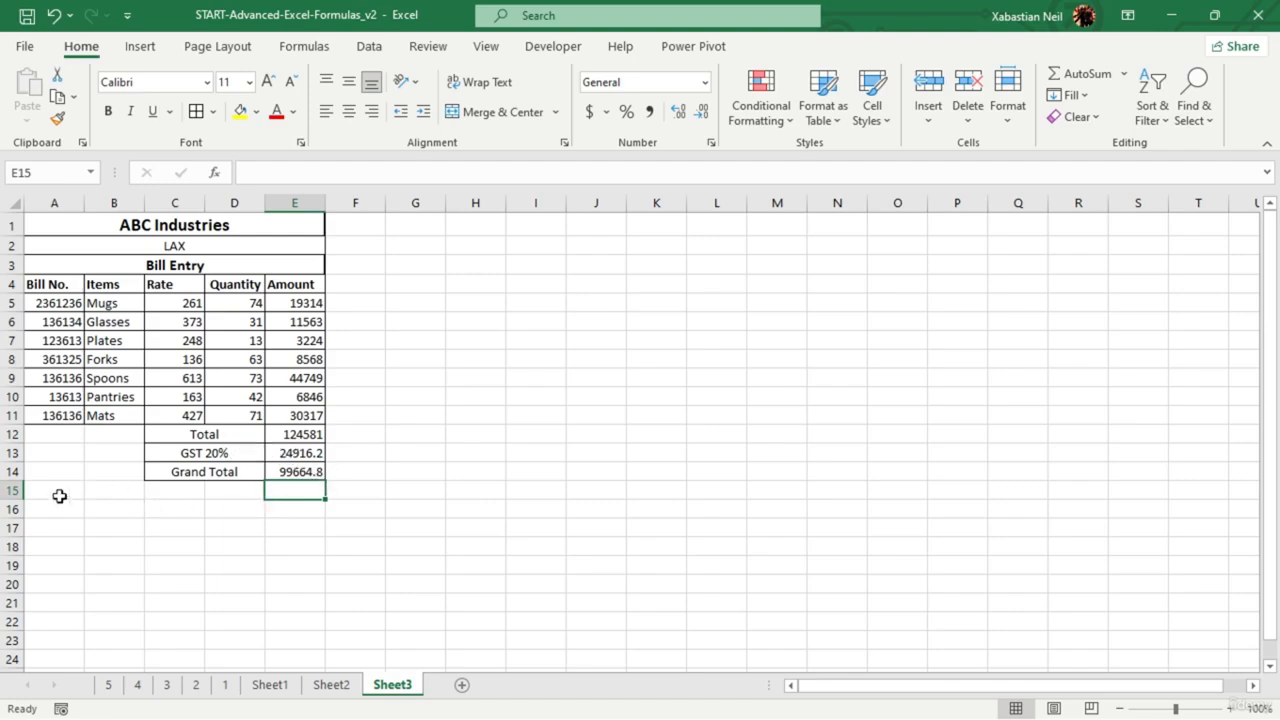
# - Merge and center the range A15:C16 below the bill table
pyautogui.moveTo(65, 494); pyautogui.dragTo(175, 520)
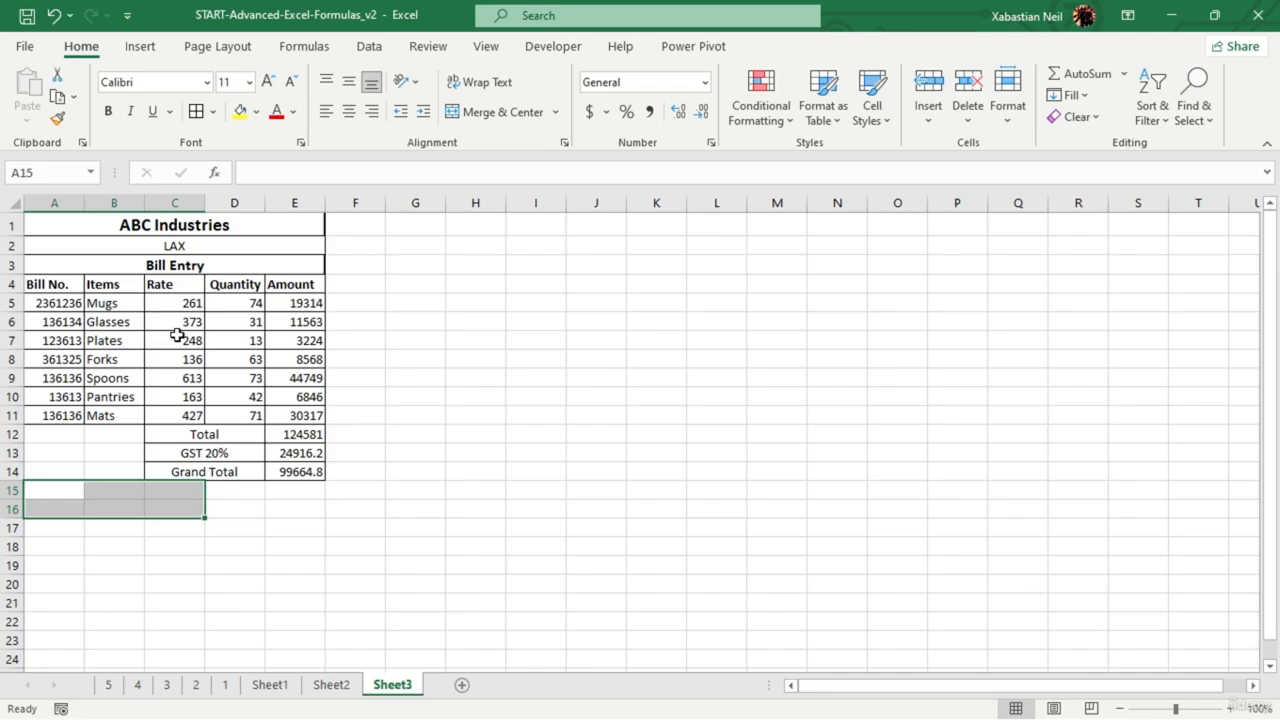
pyautogui.click(503, 113)
pyautogui.click(332, 505)
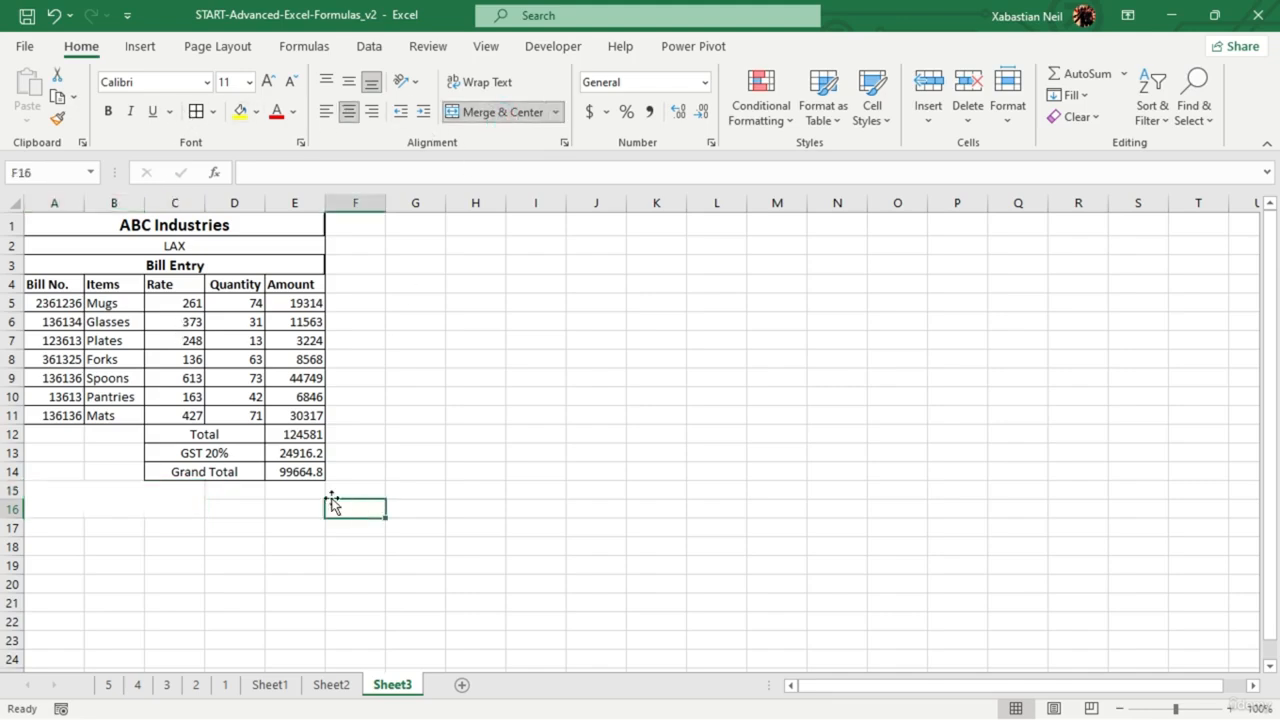
# - Extend the merged block below the bill table by merging and centering A15:E16
pyautogui.click(135, 500)
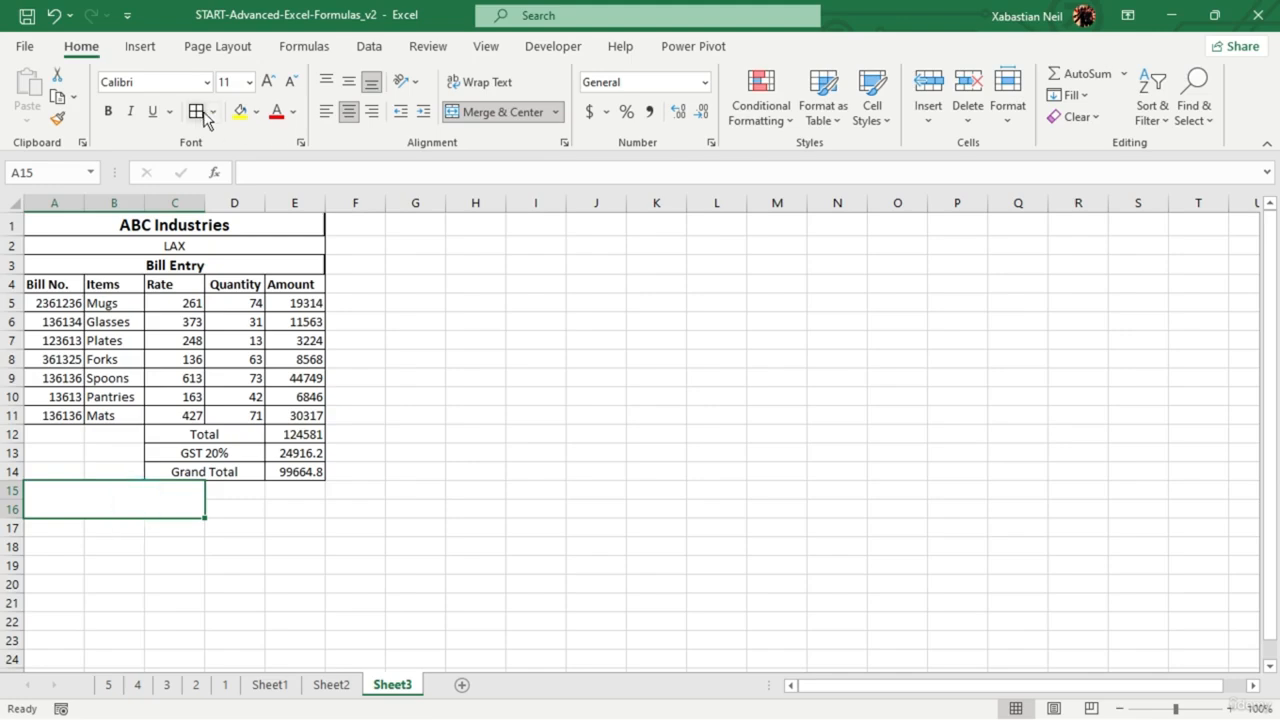
pyautogui.moveTo(200, 491); pyautogui.dragTo(291, 497)
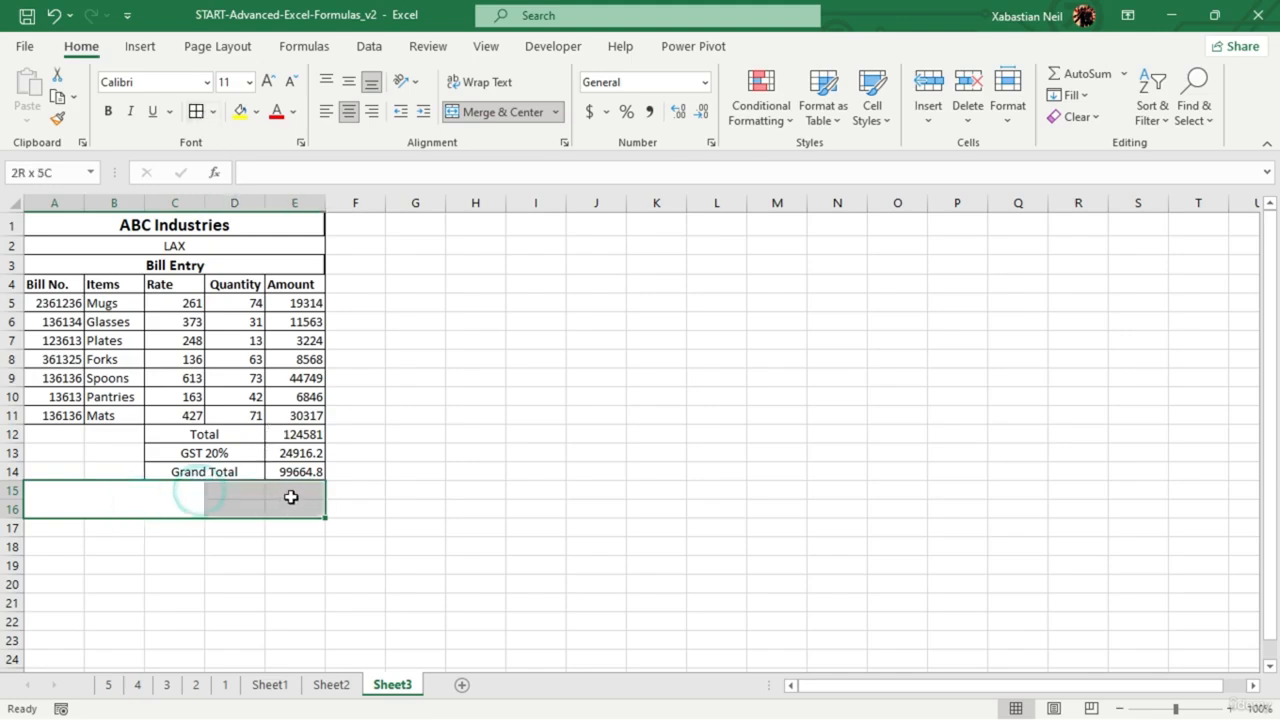
pyautogui.click(503, 112)
pyautogui.click(347, 564)
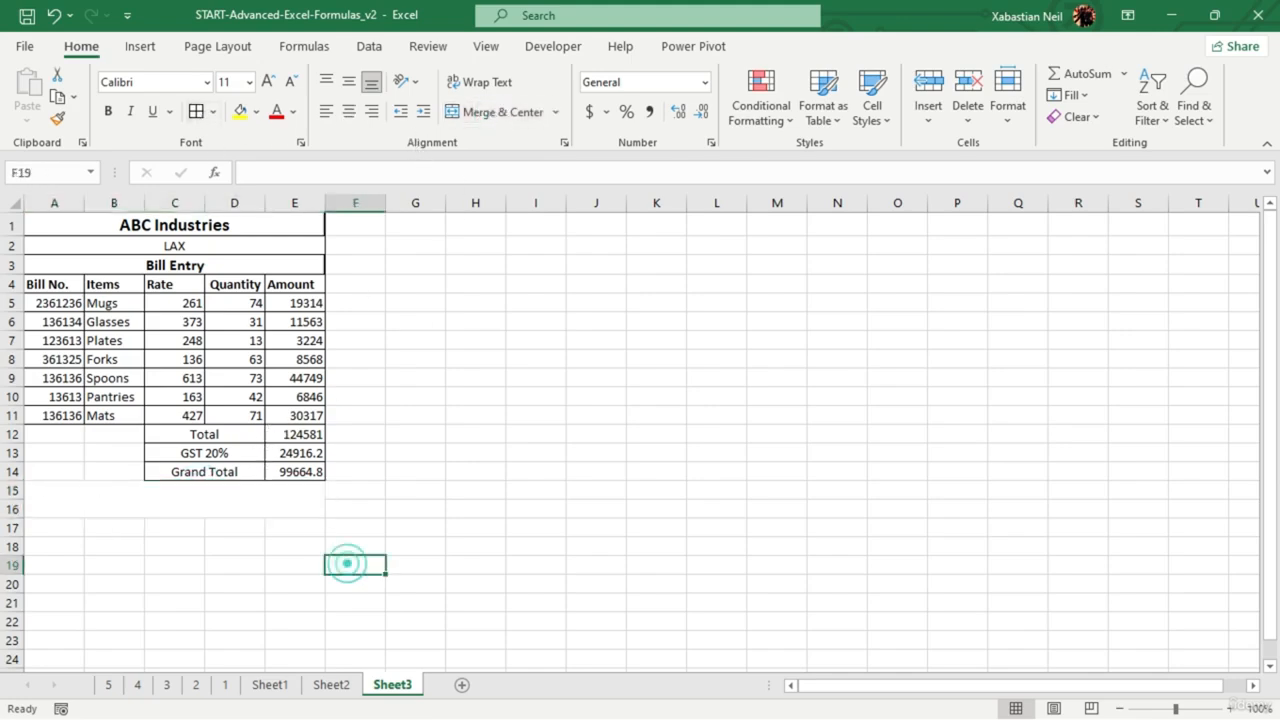
# - Merge and center the empty cells A12:B14 beside the total rows
pyautogui.moveTo(80, 433); pyautogui.dragTo(116, 469)
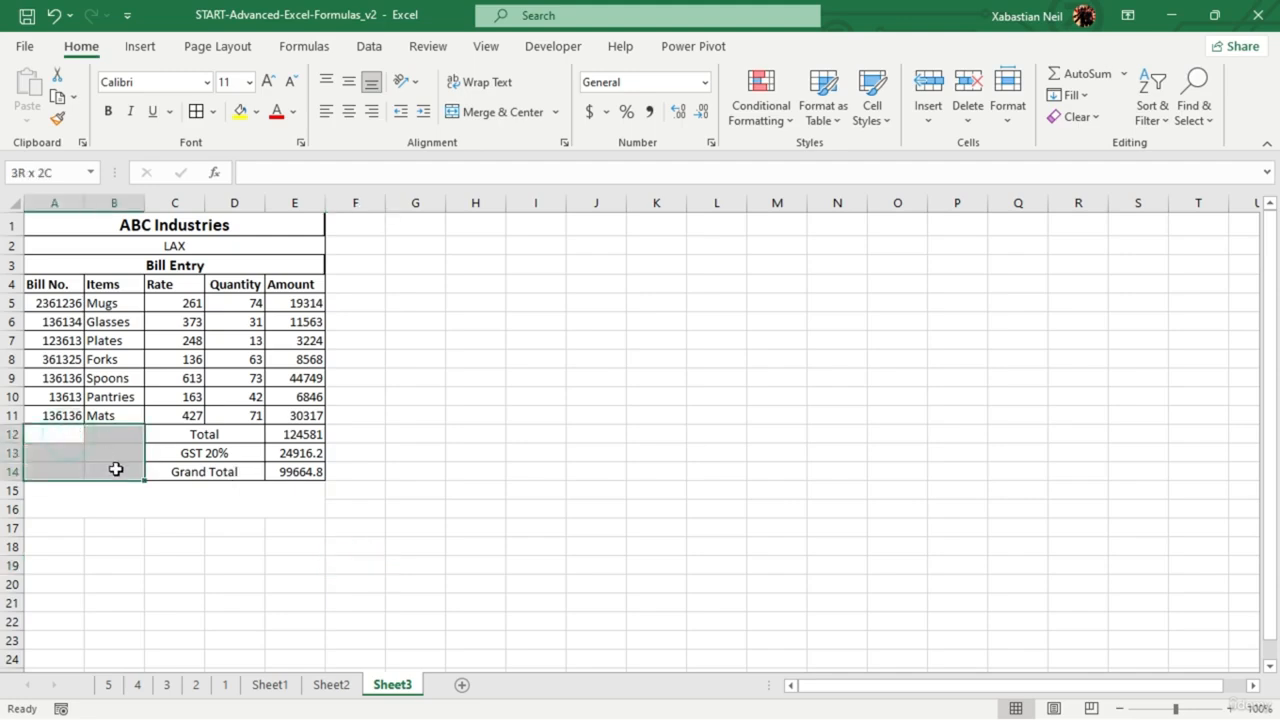
pyautogui.click(474, 112)
pyautogui.click(356, 508)
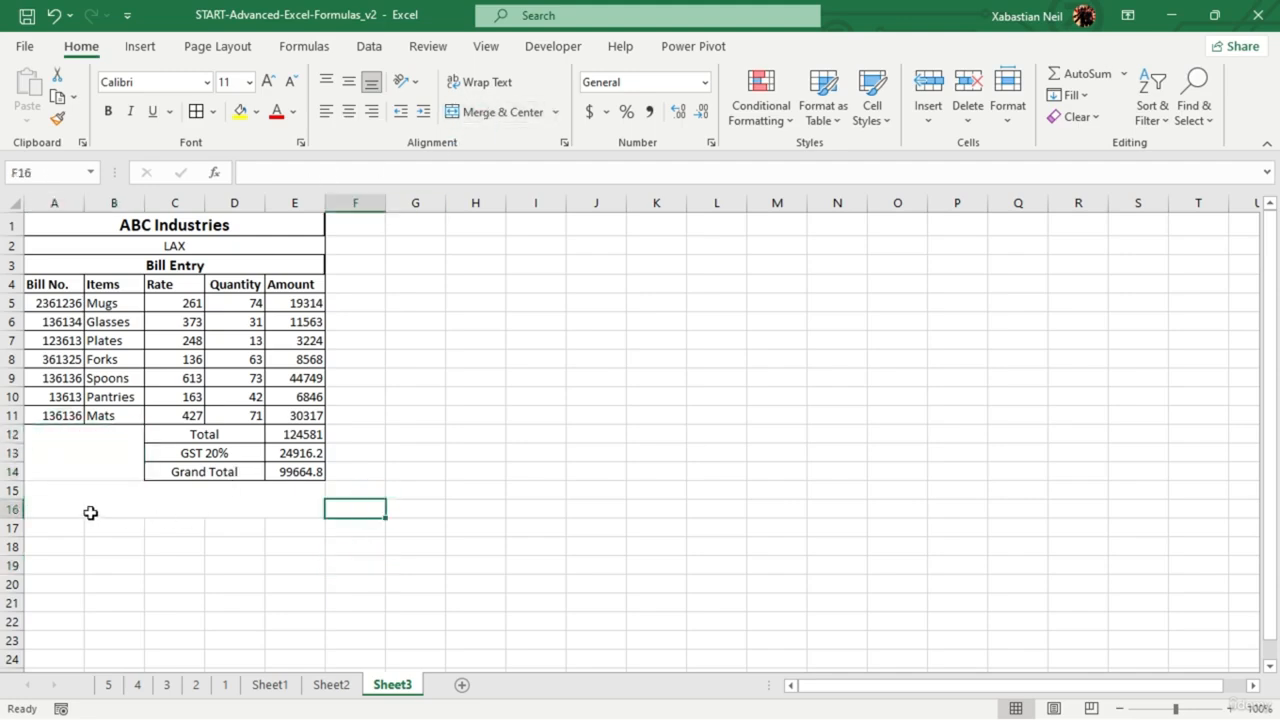
pyautogui.click(93, 492)
pyautogui.moveTo(98, 466)
pyautogui.mouseDown()
pyautogui.moveTo(108, 505)
pyautogui.moveTo(101, 466)
pyautogui.mouseUp()
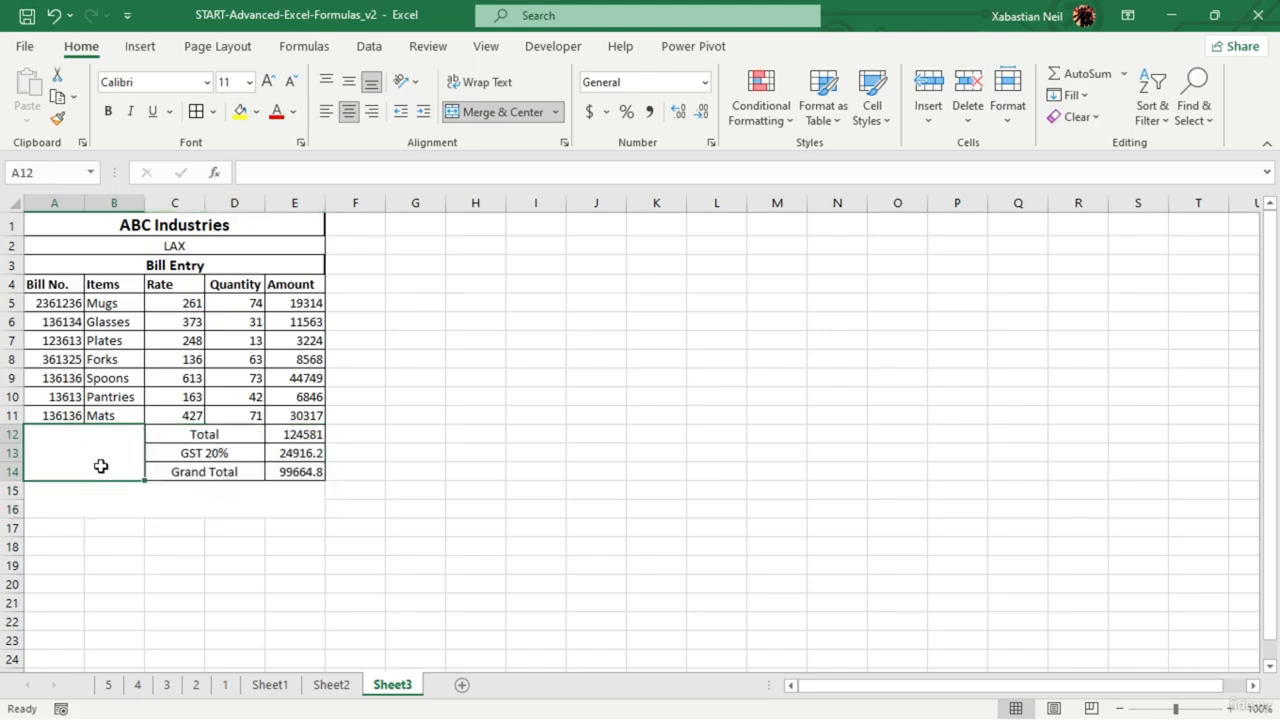
pyautogui.click(493, 360)
# - Try to add an ActiveX check box inside the merged block A15:E16
pyautogui.click(103, 497)
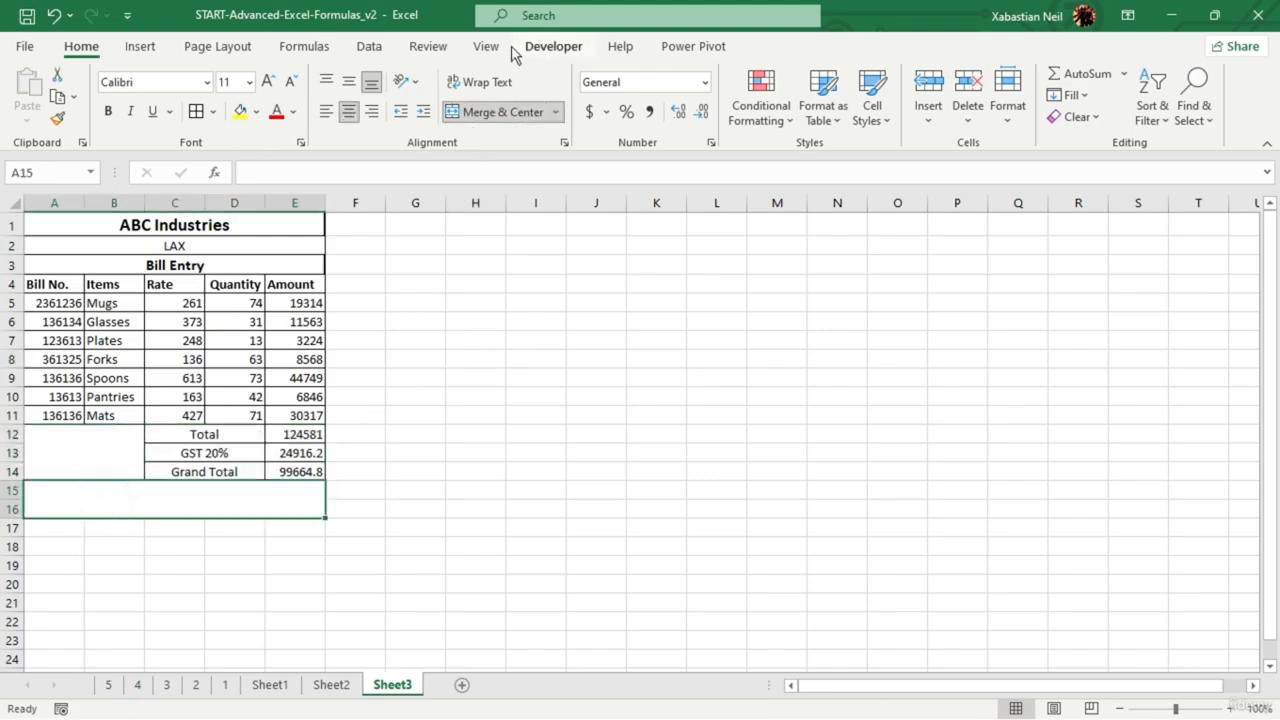
pyautogui.click(369, 46)
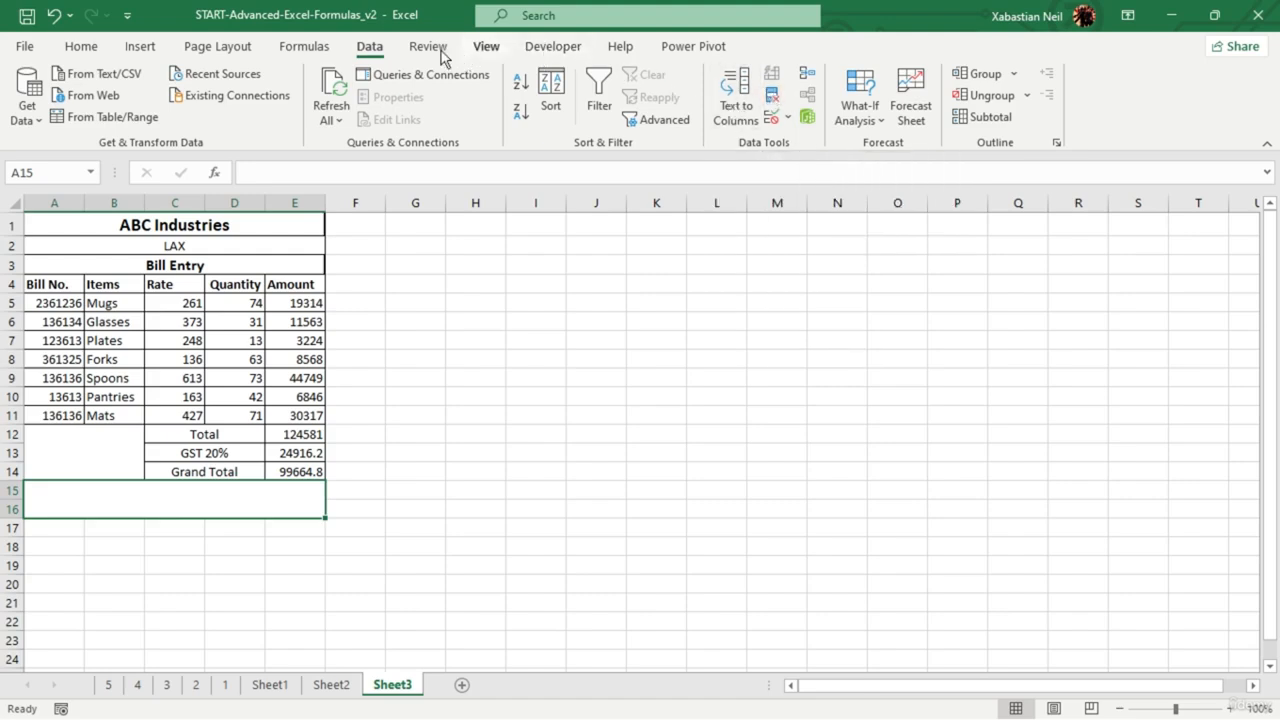
pyautogui.click(552, 48)
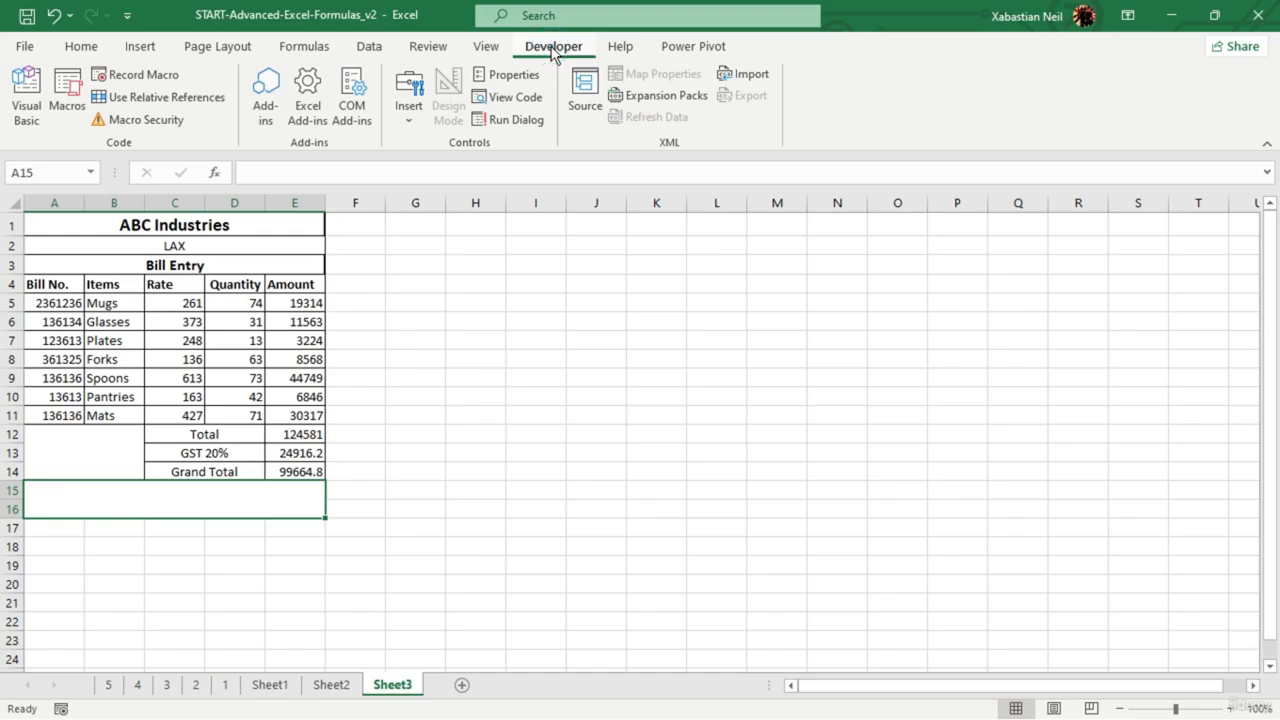
pyautogui.click(410, 95)
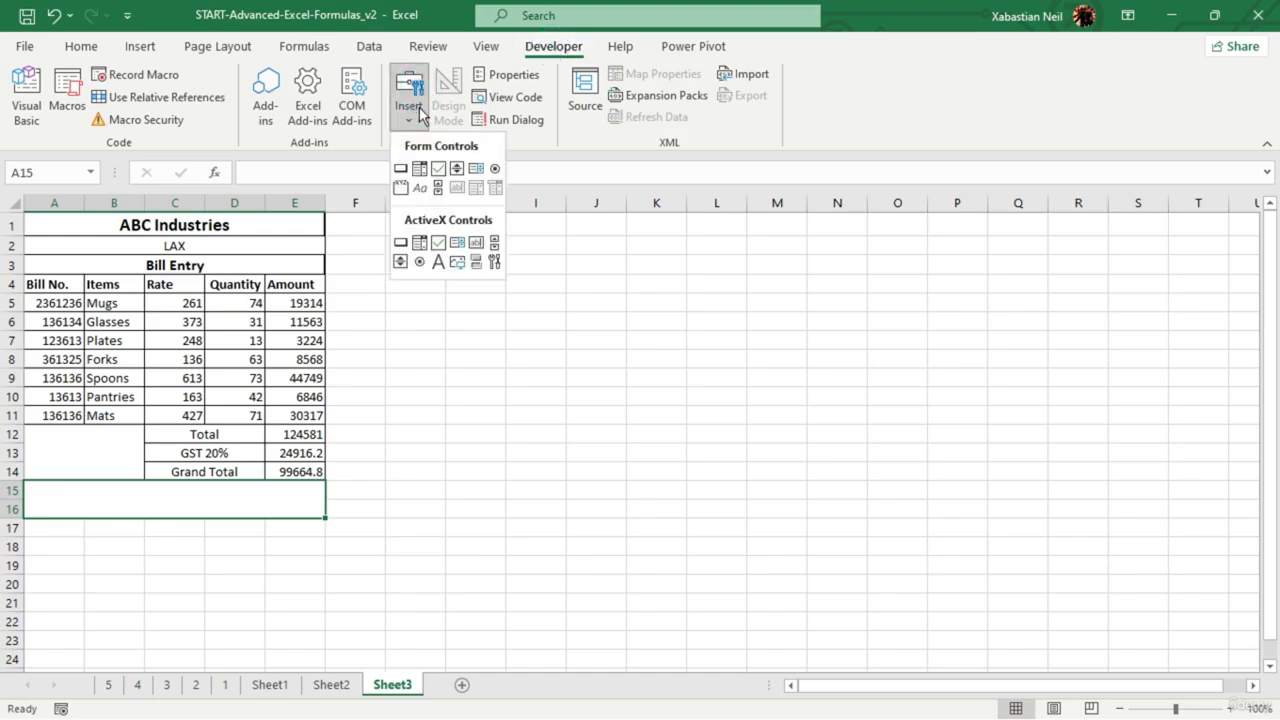
pyautogui.click(441, 243)
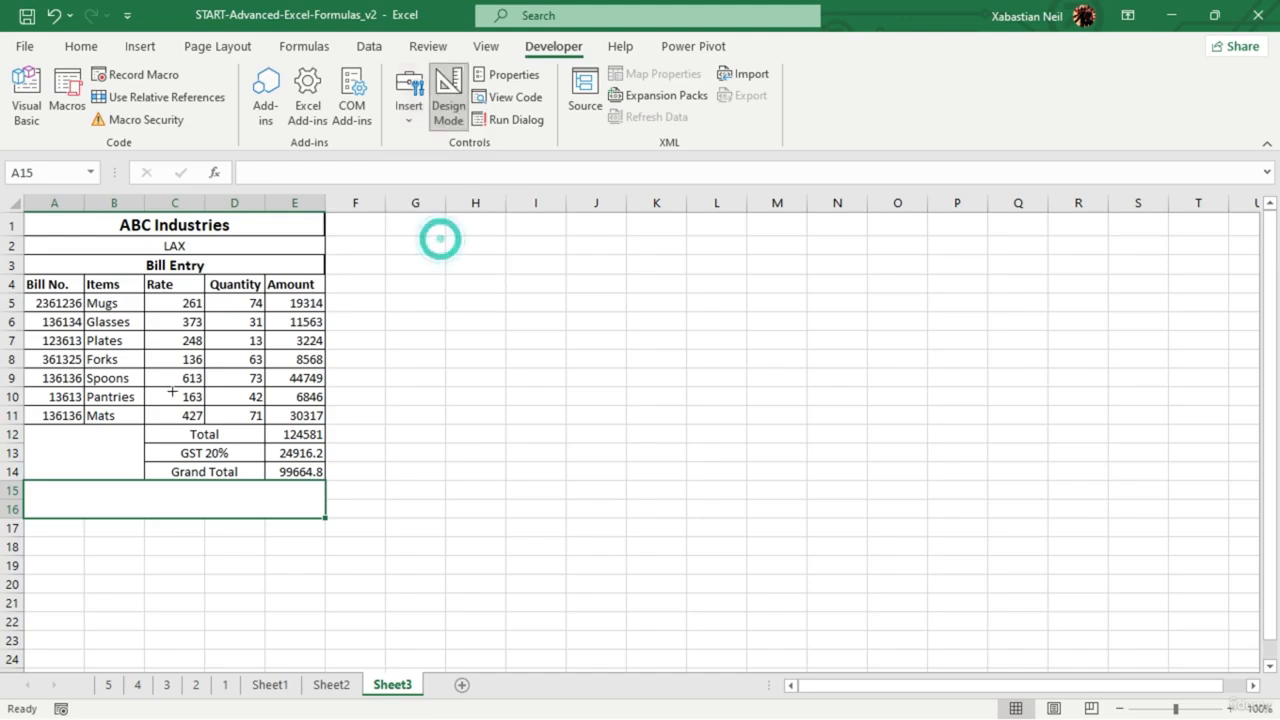
pyautogui.moveTo(55, 489)
pyautogui.mouseDown()
pyautogui.moveTo(73, 516)
pyautogui.moveTo(72, 502)
pyautogui.mouseUp()
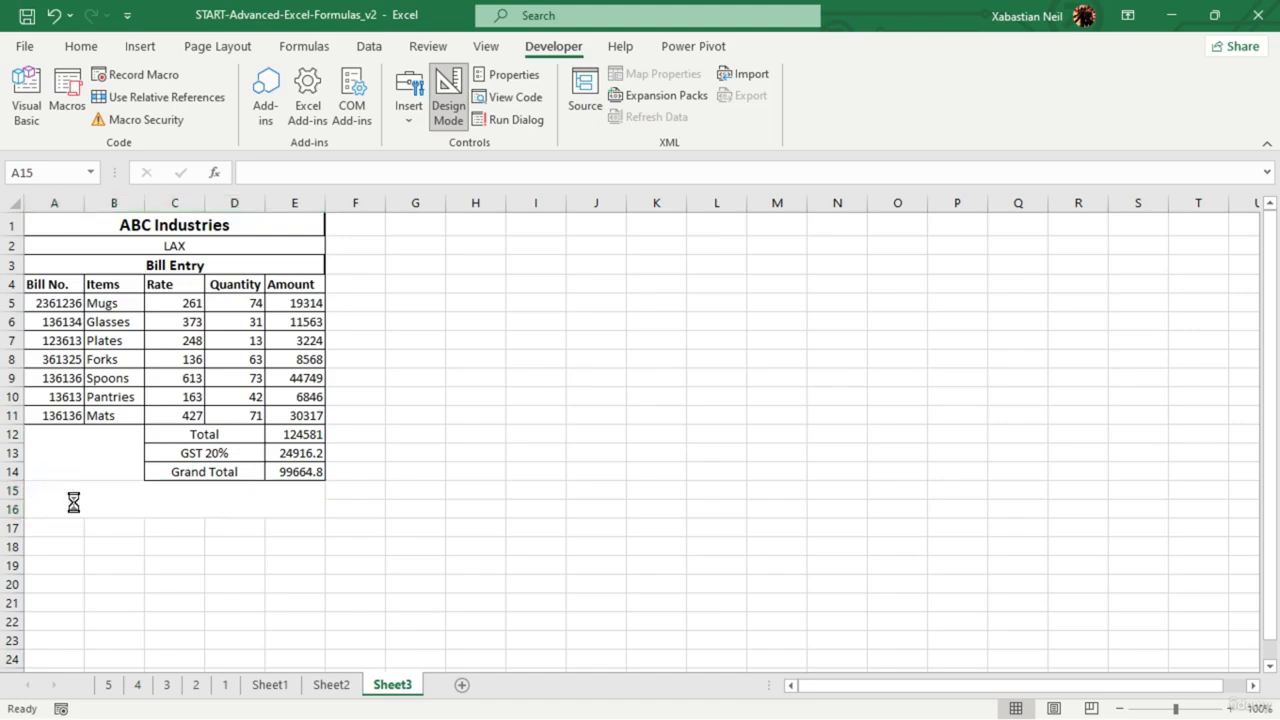
pyautogui.doubleClick(65, 503)
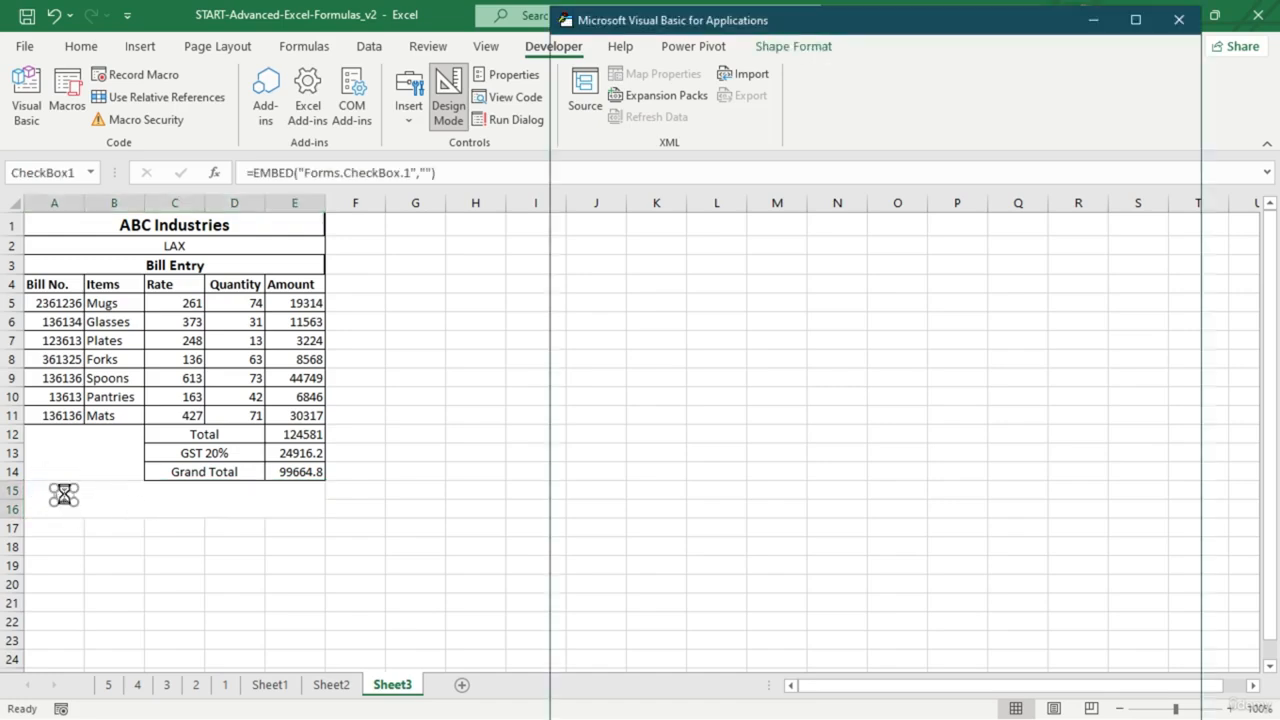
pyautogui.click(1181, 20)
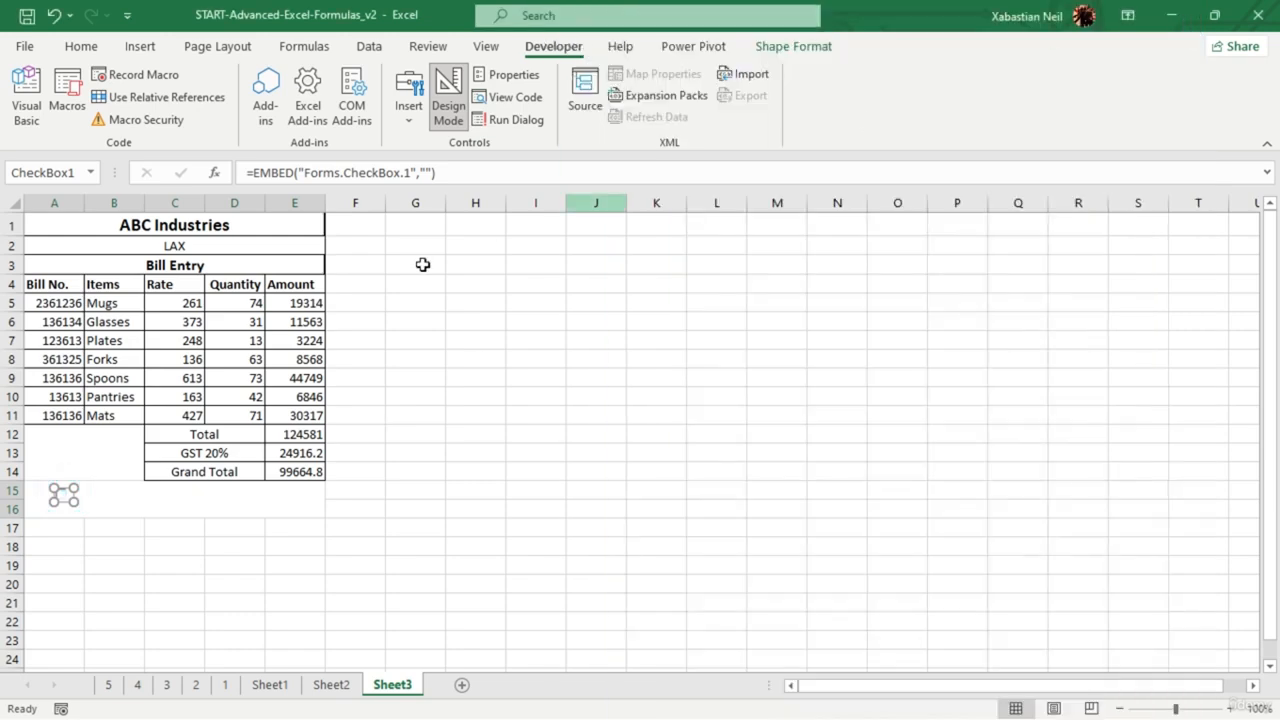
pyautogui.click(45, 497)
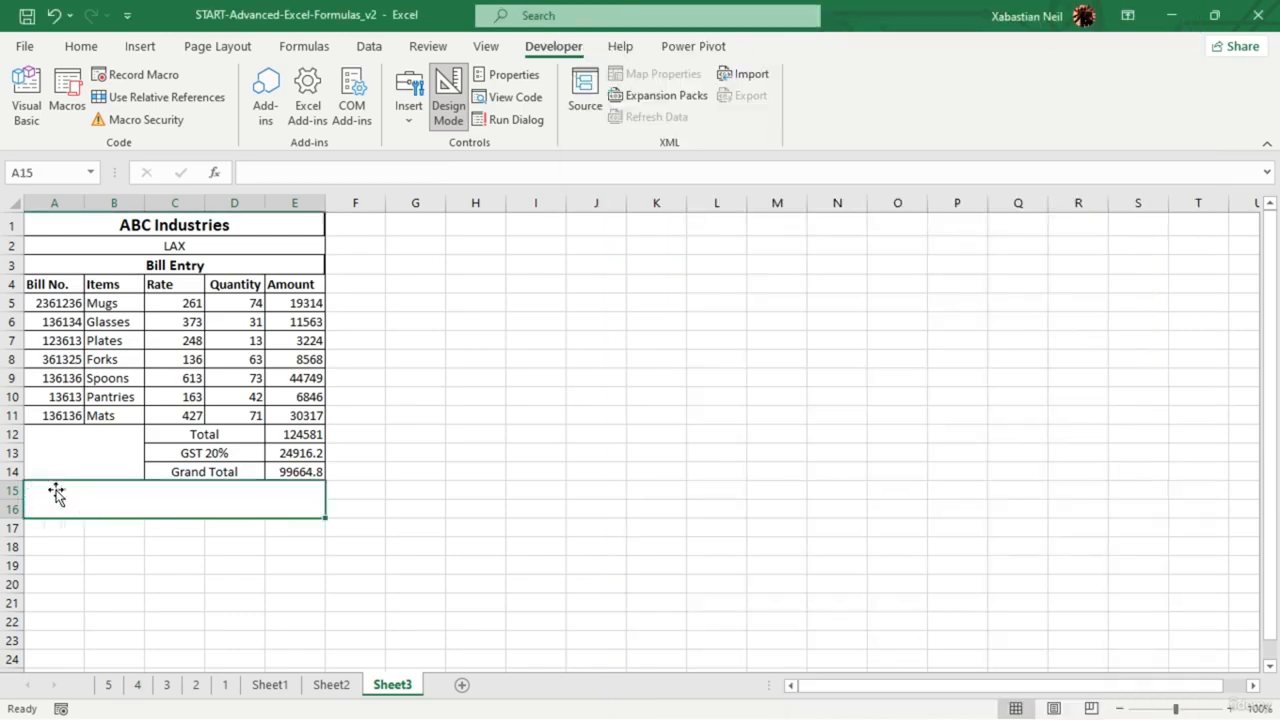
pyautogui.click(56, 492)
pyautogui.click(106, 487)
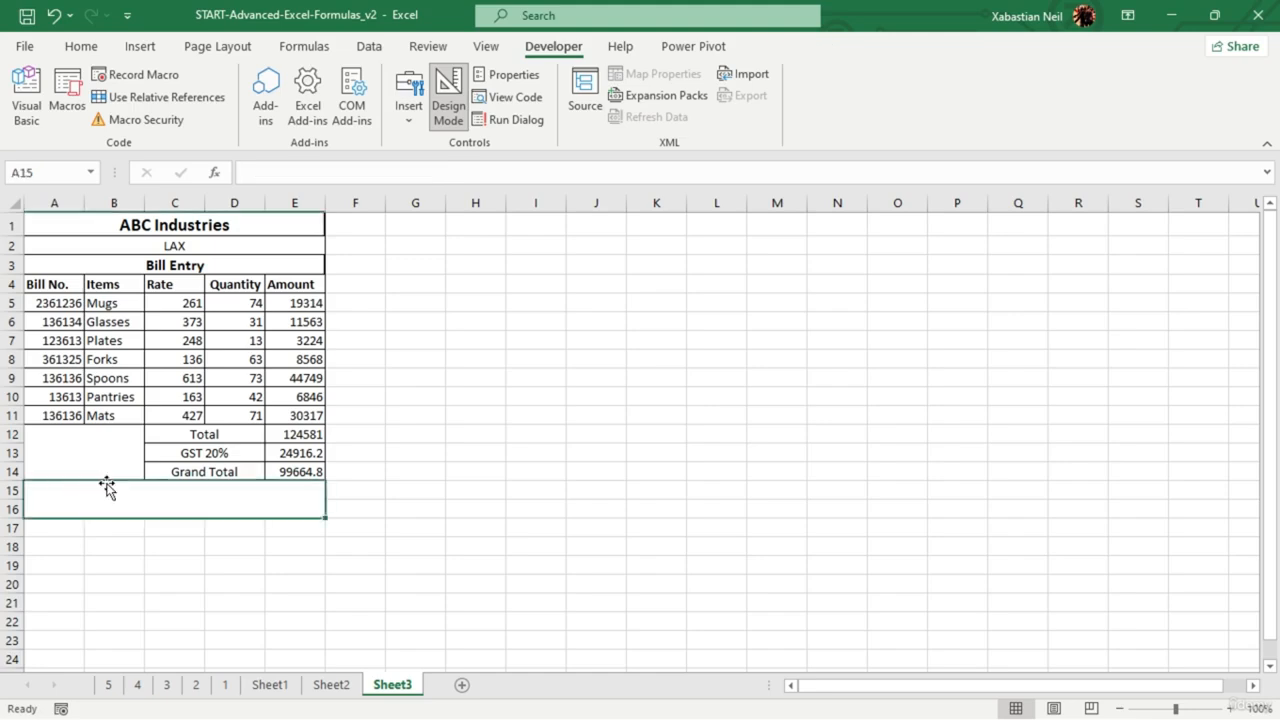
# - Insert a form-control check box inside the merged block A15:E16, label it Cash and tick it
pyautogui.click(409, 100)
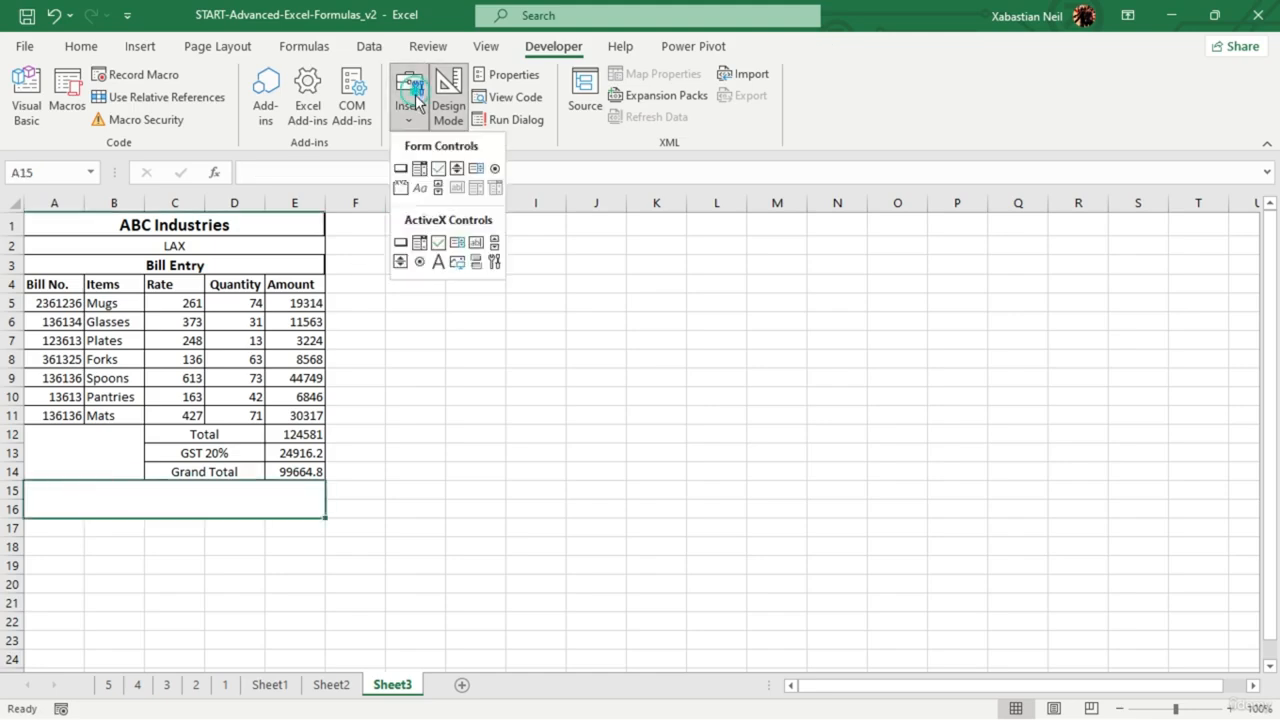
pyautogui.click(438, 168)
pyautogui.moveTo(53, 491); pyautogui.dragTo(84, 513)
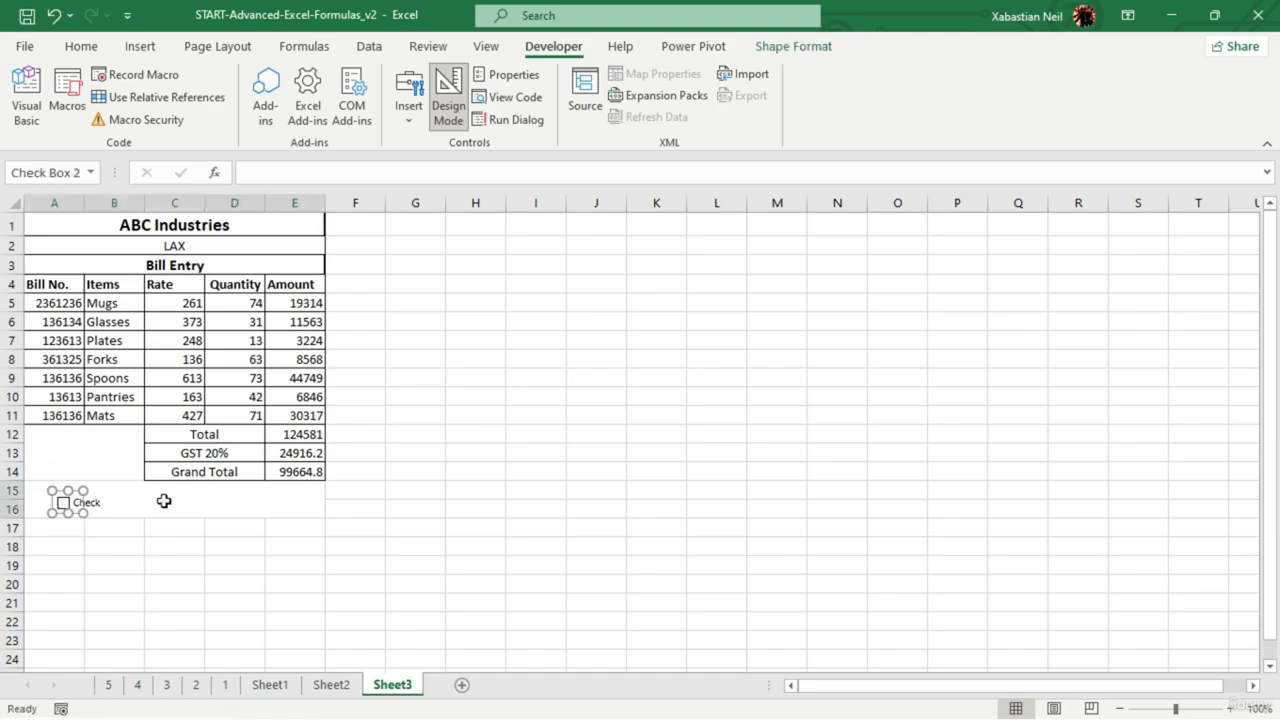
pyautogui.click(75, 501)
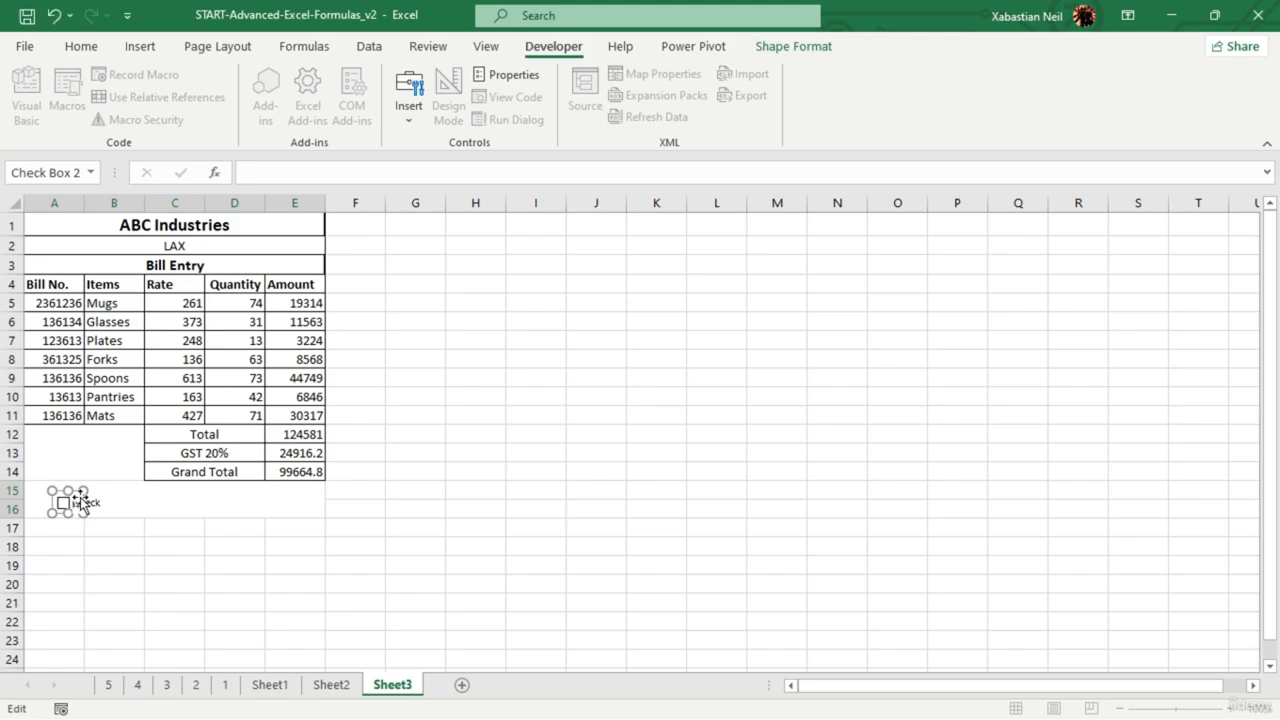
pyautogui.click(128, 500)
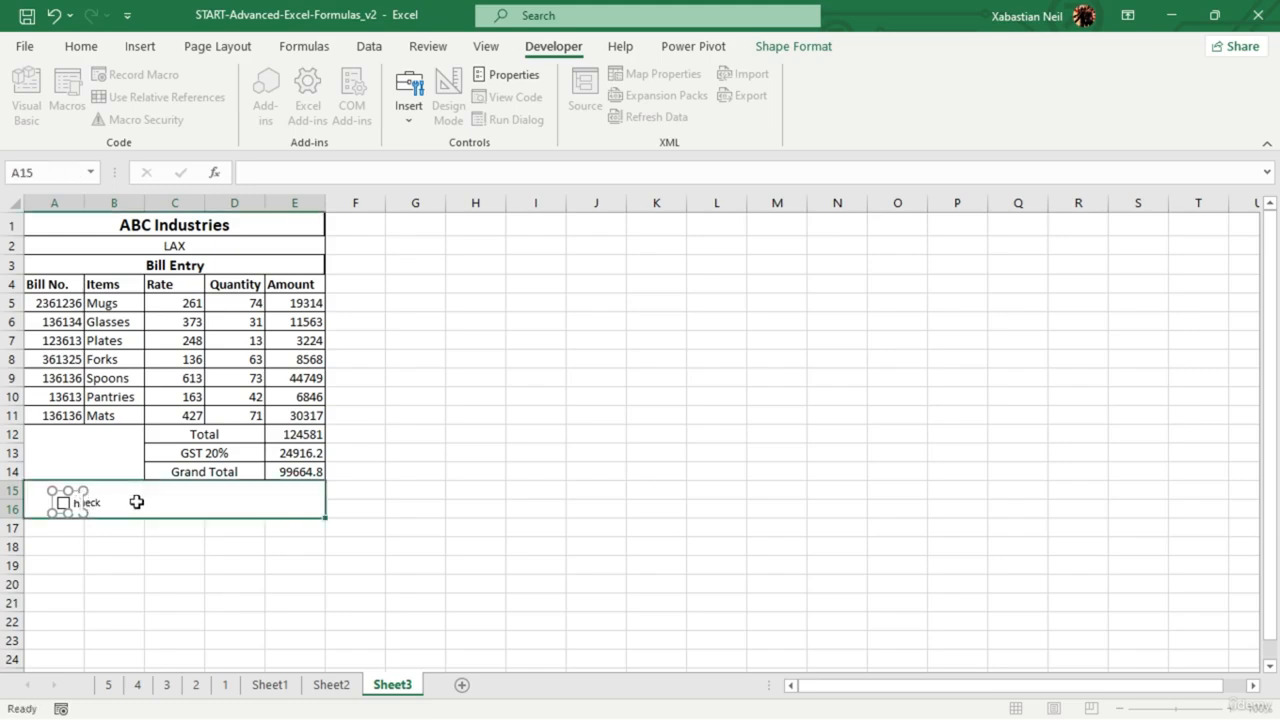
pyautogui.click(76, 502)
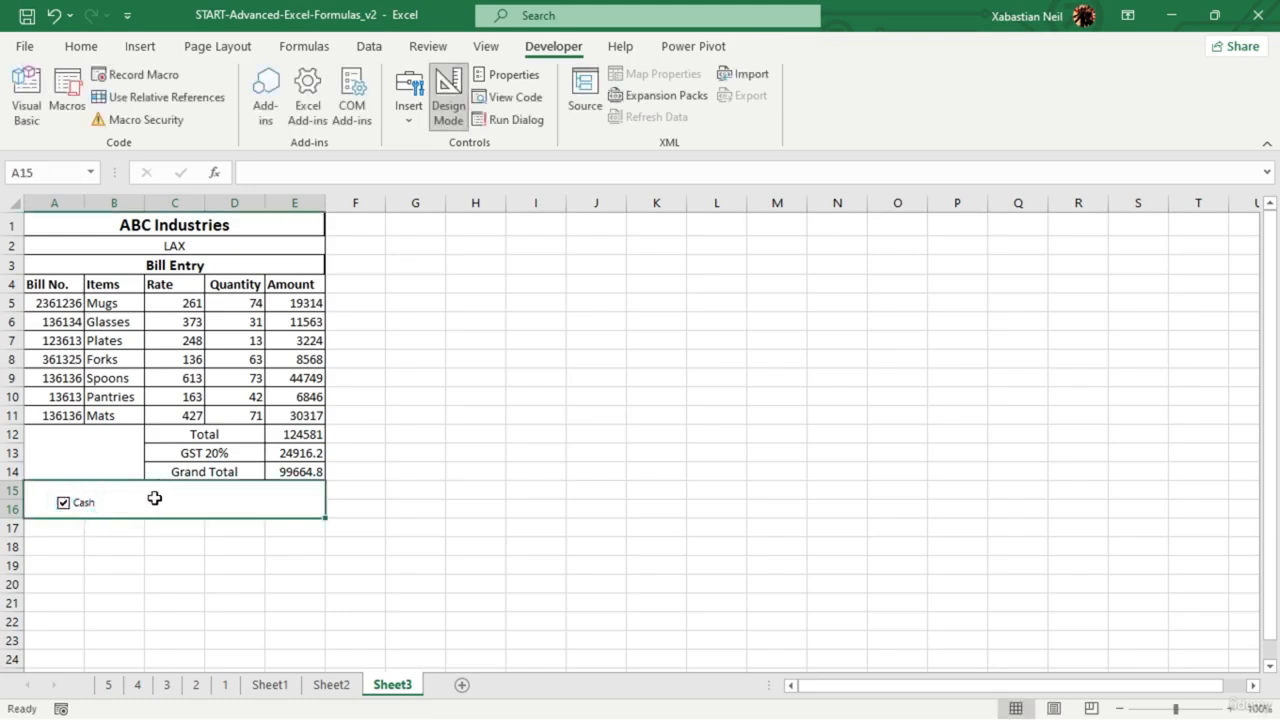
pyautogui.click(155, 497)
# - Insert a second form-control check box beside the Cash check box and replace its default label
pyautogui.click(408, 105)
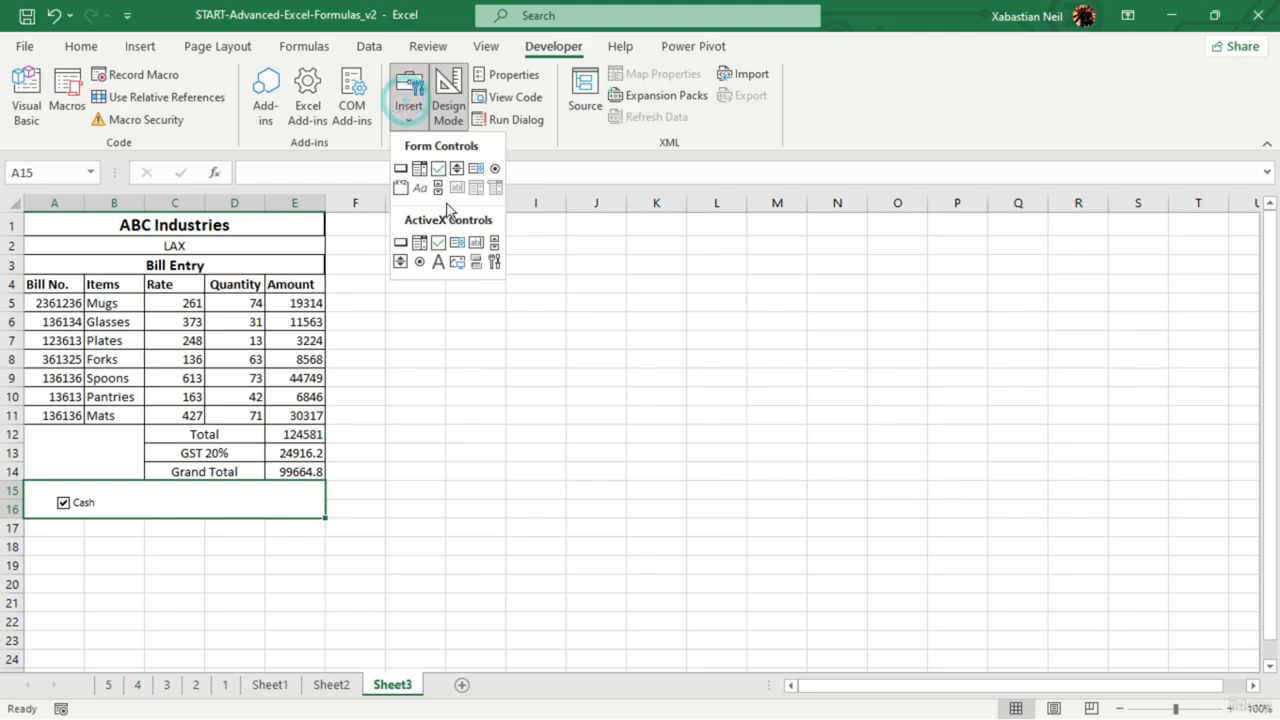
pyautogui.click(438, 168)
pyautogui.moveTo(109, 496); pyautogui.dragTo(140, 518)
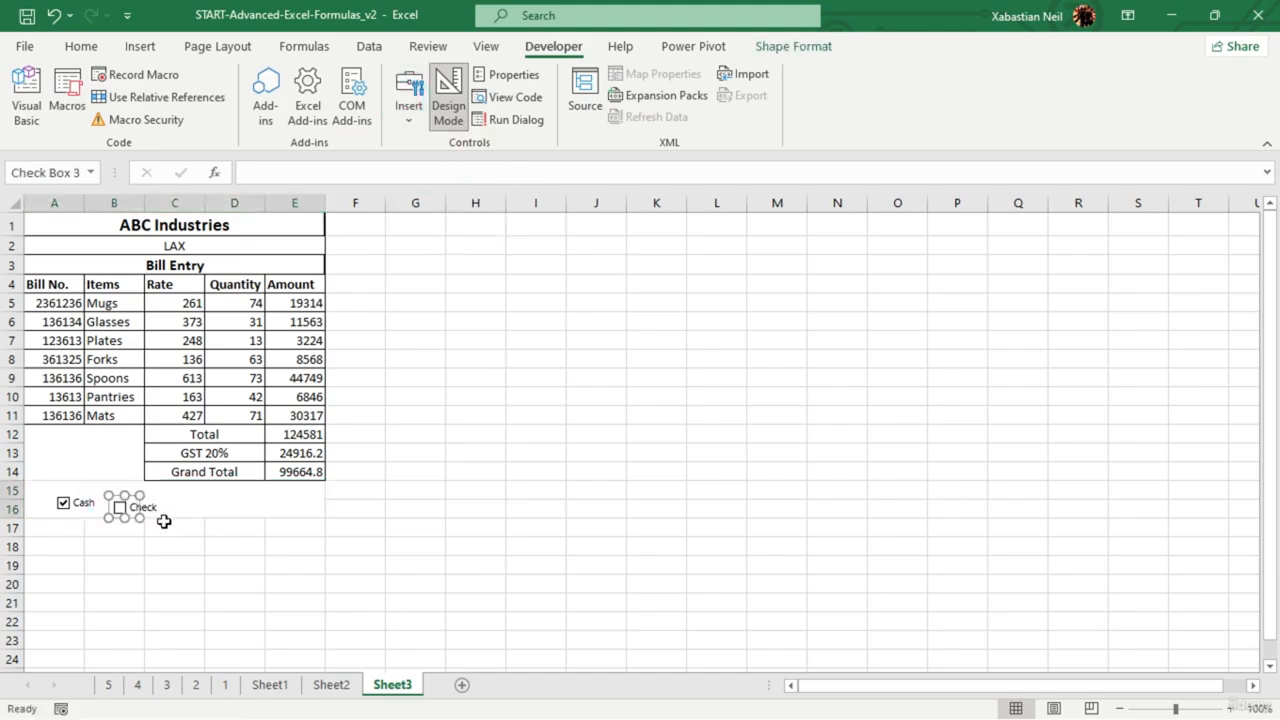
pyautogui.click(132, 506)
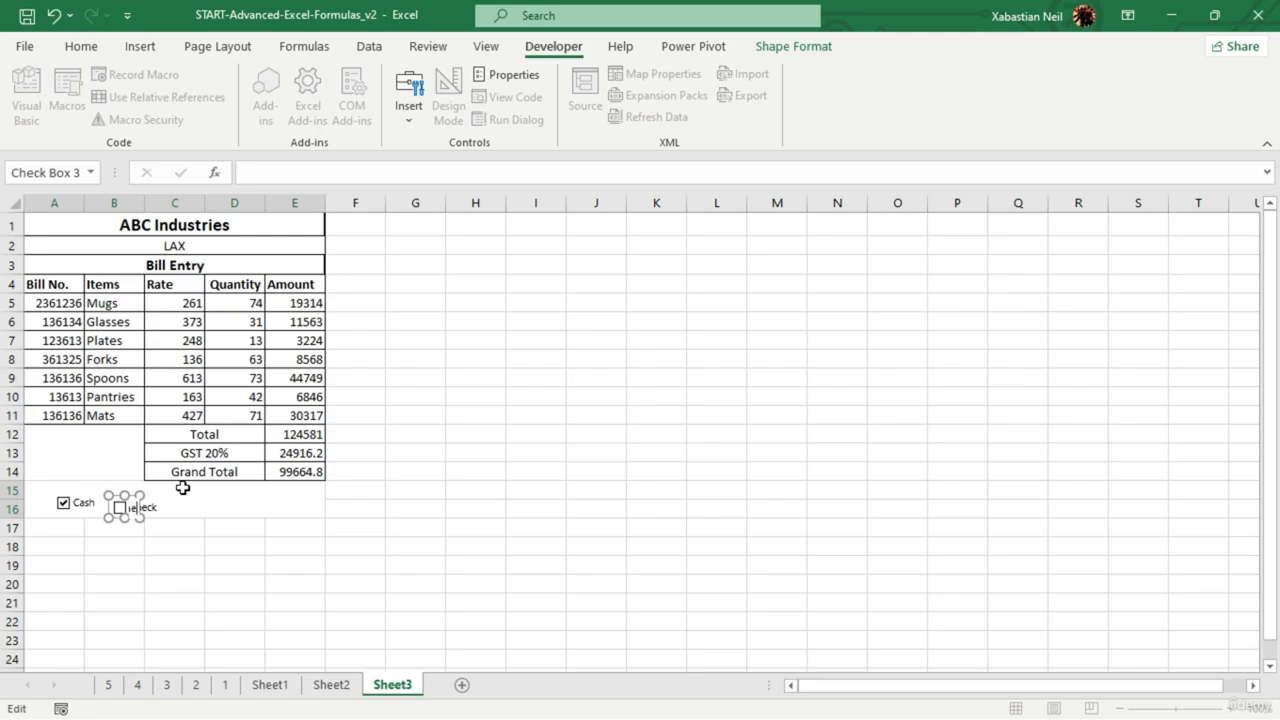
pyautogui.click(183, 487)
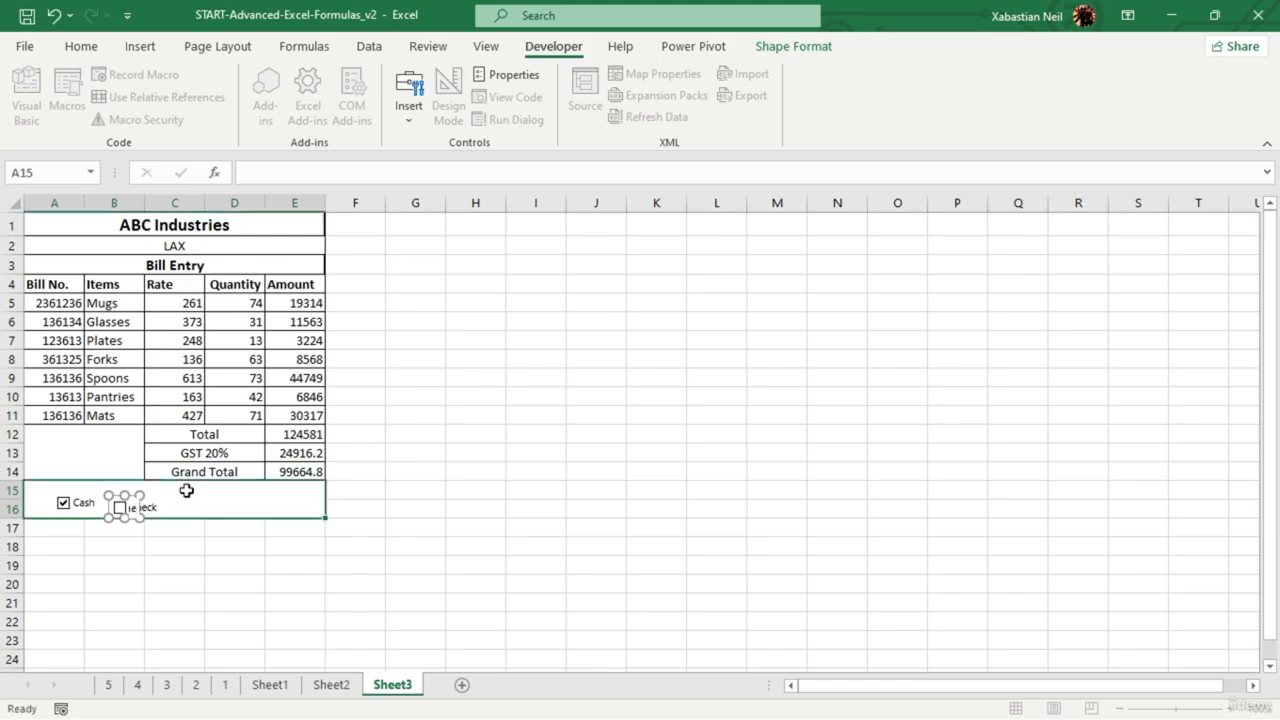
# - Edit the label of the second check box below the bill so it reads Cheq
pyautogui.click(141, 505)
pyautogui.click(118, 510)
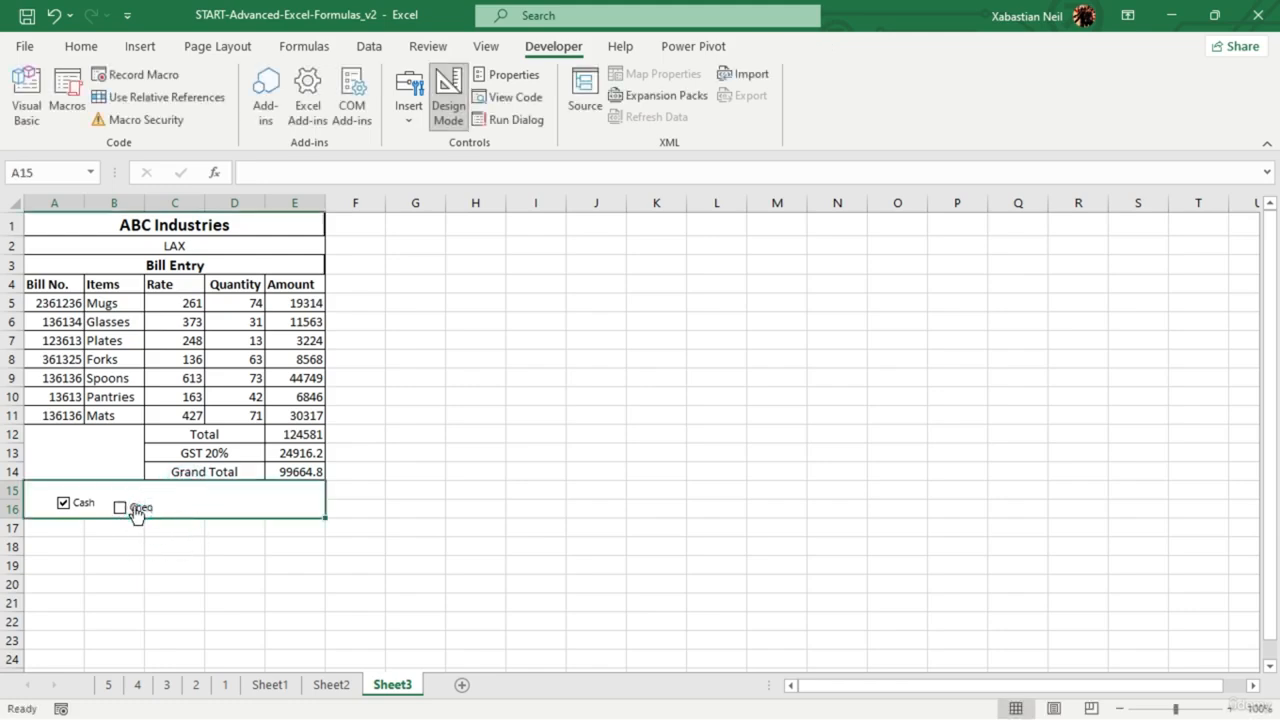
pyautogui.click(118, 510)
pyautogui.rightClick(116, 512)
pyautogui.click(226, 383)
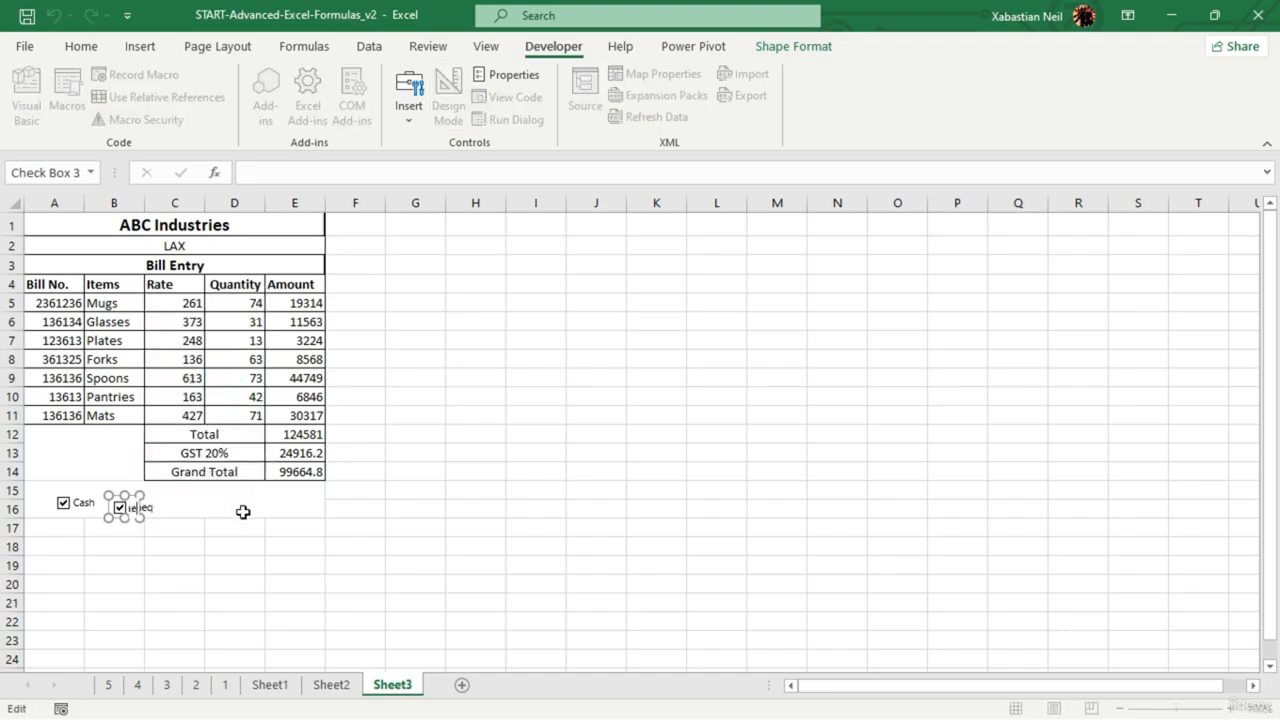
pyautogui.click(274, 480)
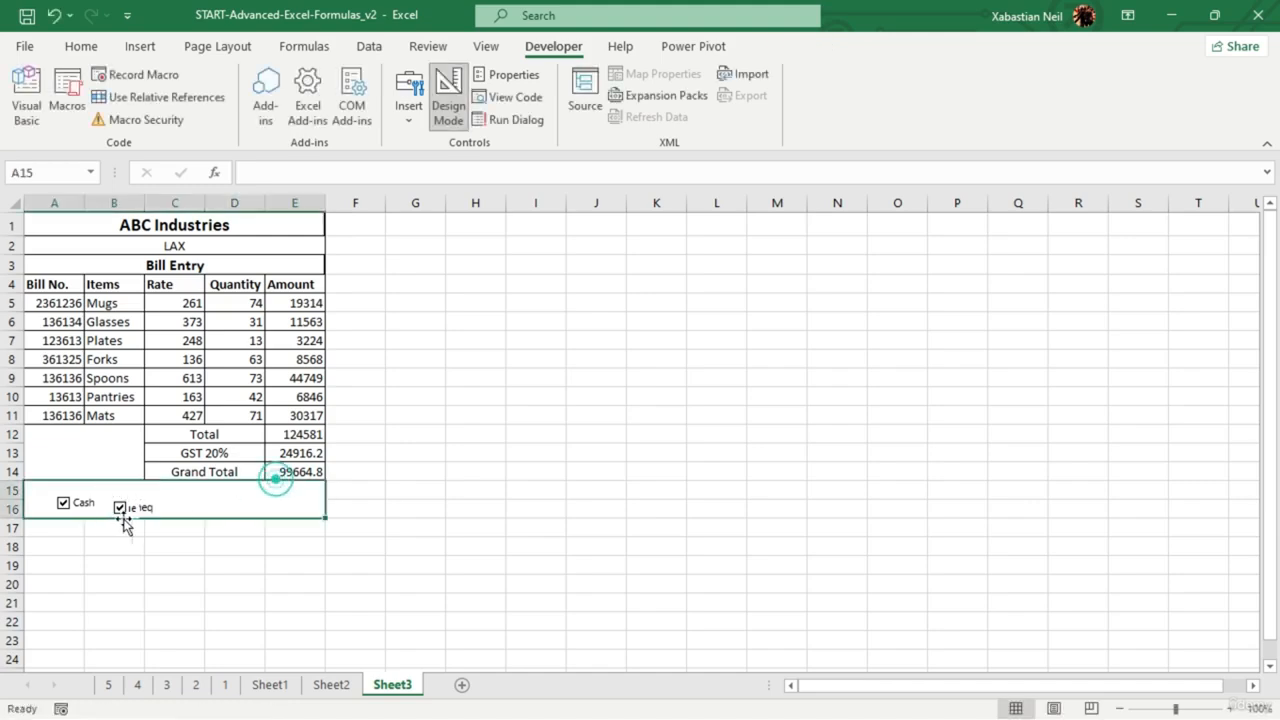
pyautogui.click(138, 507)
pyautogui.click(122, 508)
pyautogui.rightClick(127, 512)
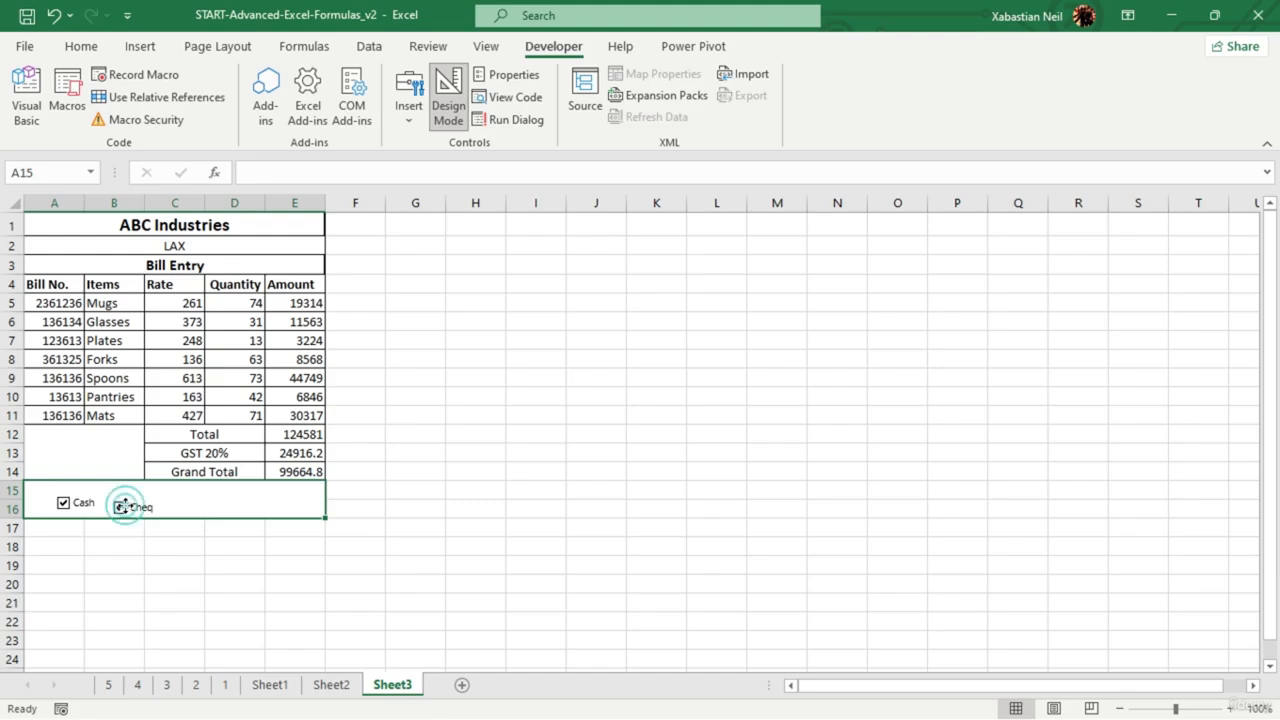
pyautogui.click(185, 496)
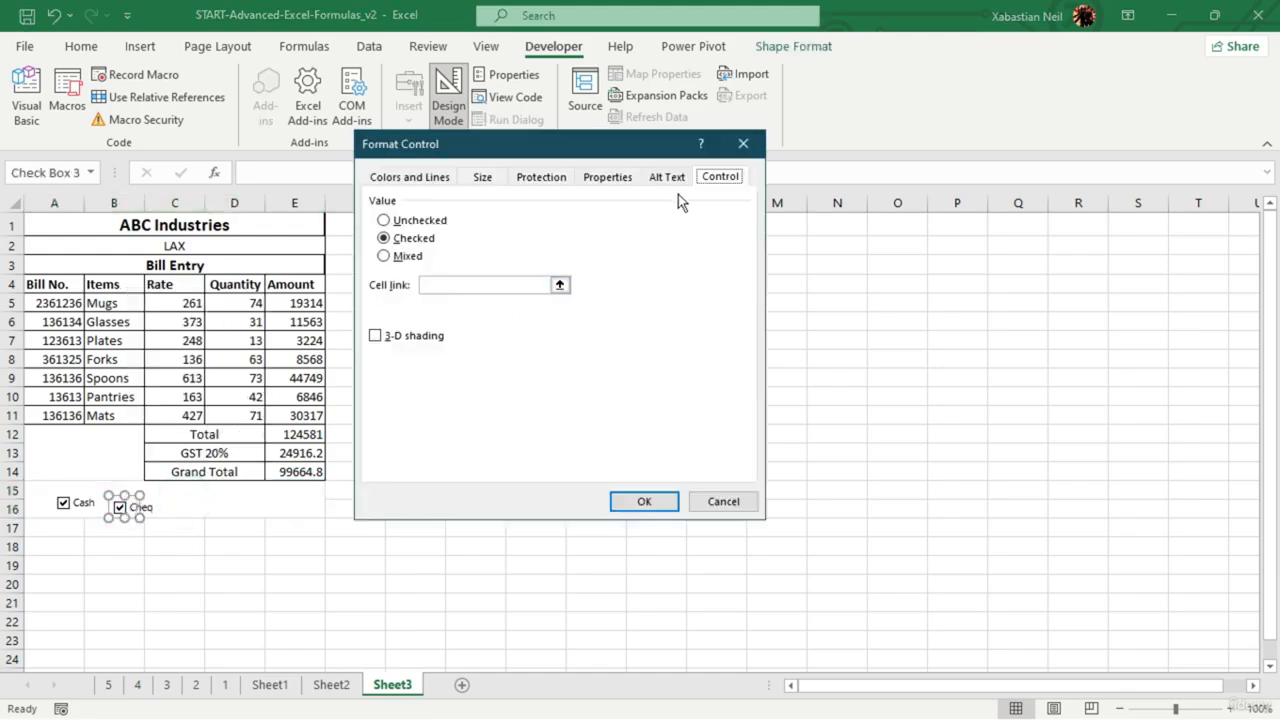
pyautogui.click(745, 146)
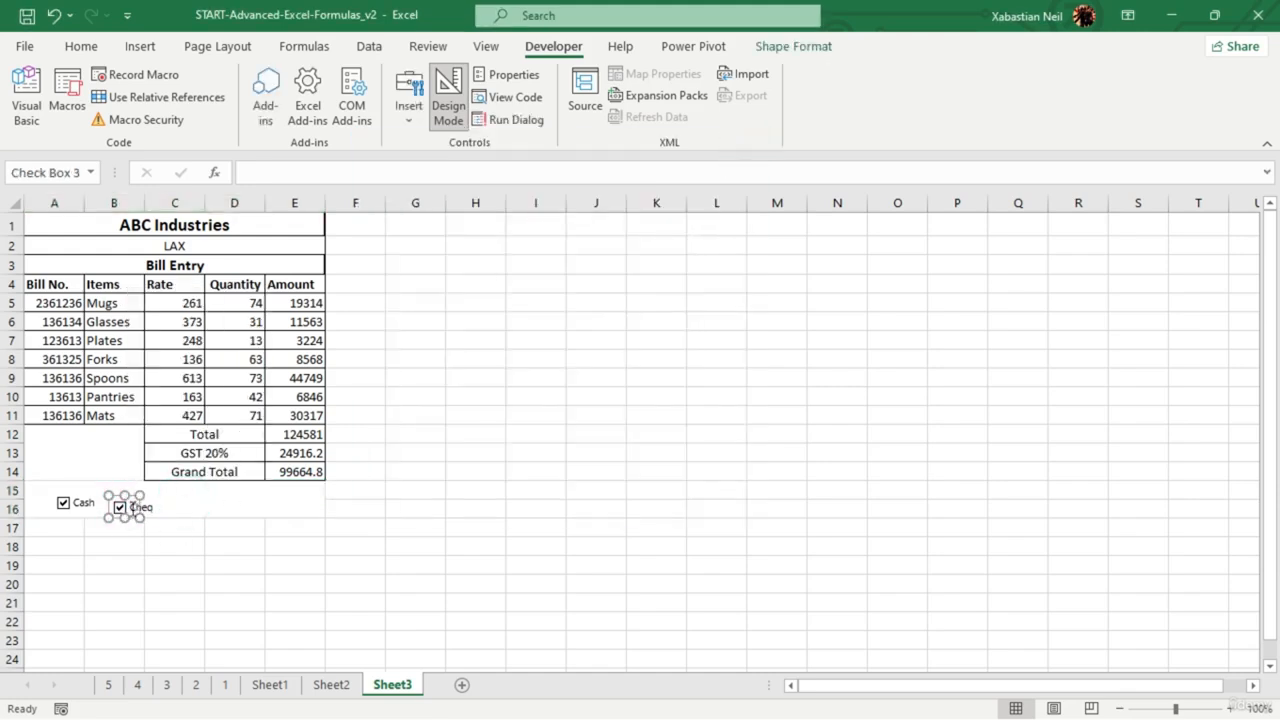
# - Move the Cheq check box closer to Cash and lower the Cash check box to align both in row 16
pyautogui.moveTo(135, 500)
pyautogui.mouseDown()
pyautogui.moveTo(116, 492)
pyautogui.moveTo(117, 471)
pyautogui.moveTo(109, 483)
pyautogui.moveTo(96, 469)
pyautogui.moveTo(118, 491)
pyautogui.mouseUp()
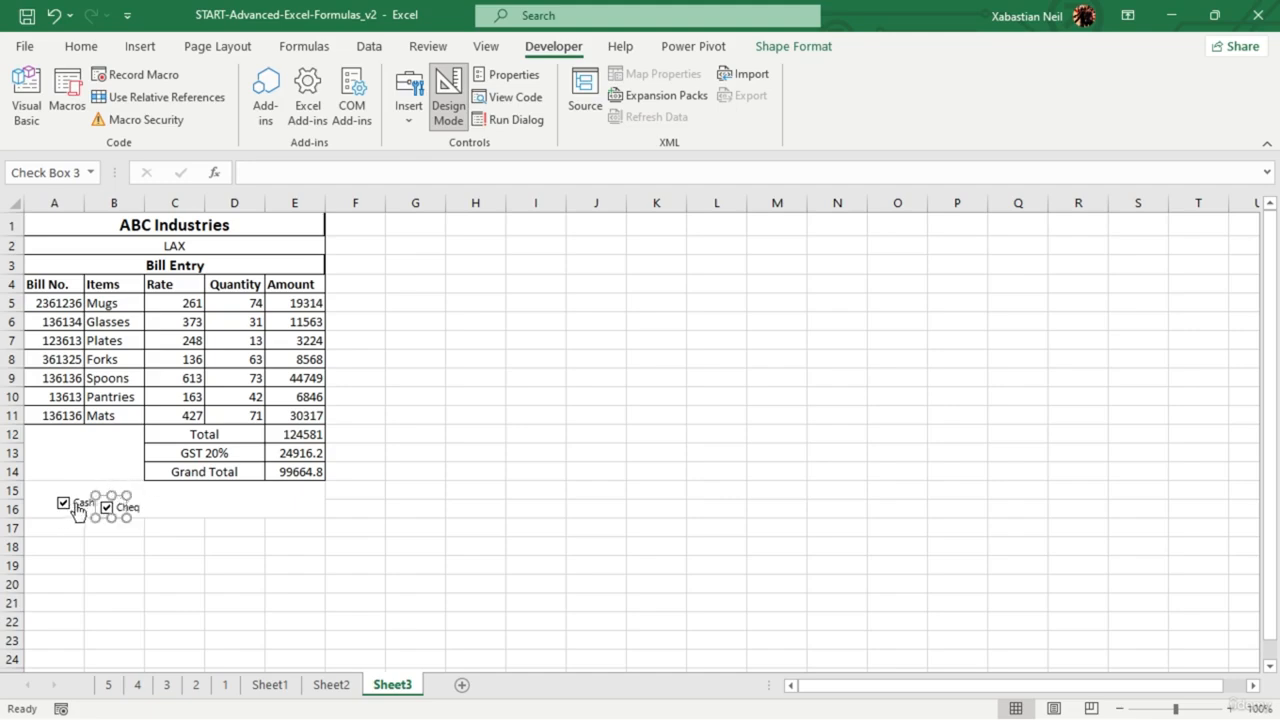
pyautogui.rightClick(80, 510)
pyautogui.click(213, 552)
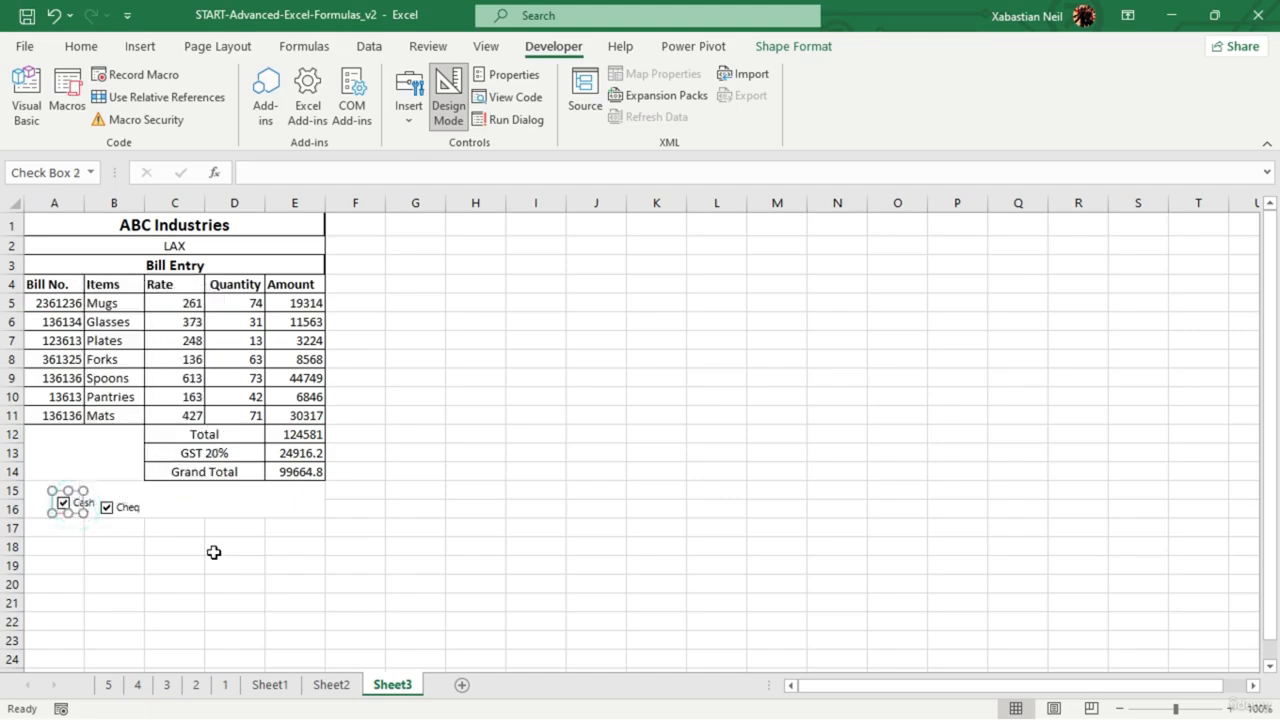
pyautogui.moveTo(77, 491)
pyautogui.mouseDown()
pyautogui.moveTo(63, 509)
pyautogui.moveTo(49, 500)
pyautogui.moveTo(57, 510)
pyautogui.moveTo(84, 498)
pyautogui.moveTo(60, 492)
pyautogui.moveTo(69, 500)
pyautogui.mouseUp()
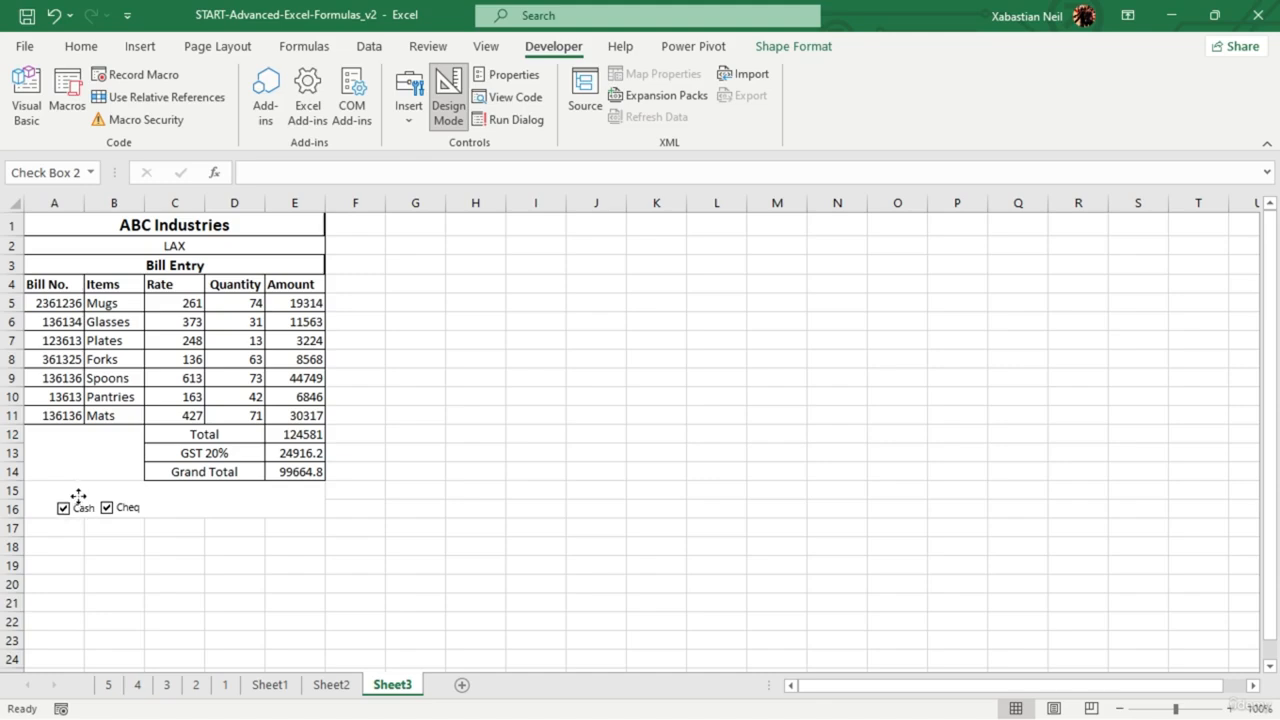
pyautogui.click(212, 545)
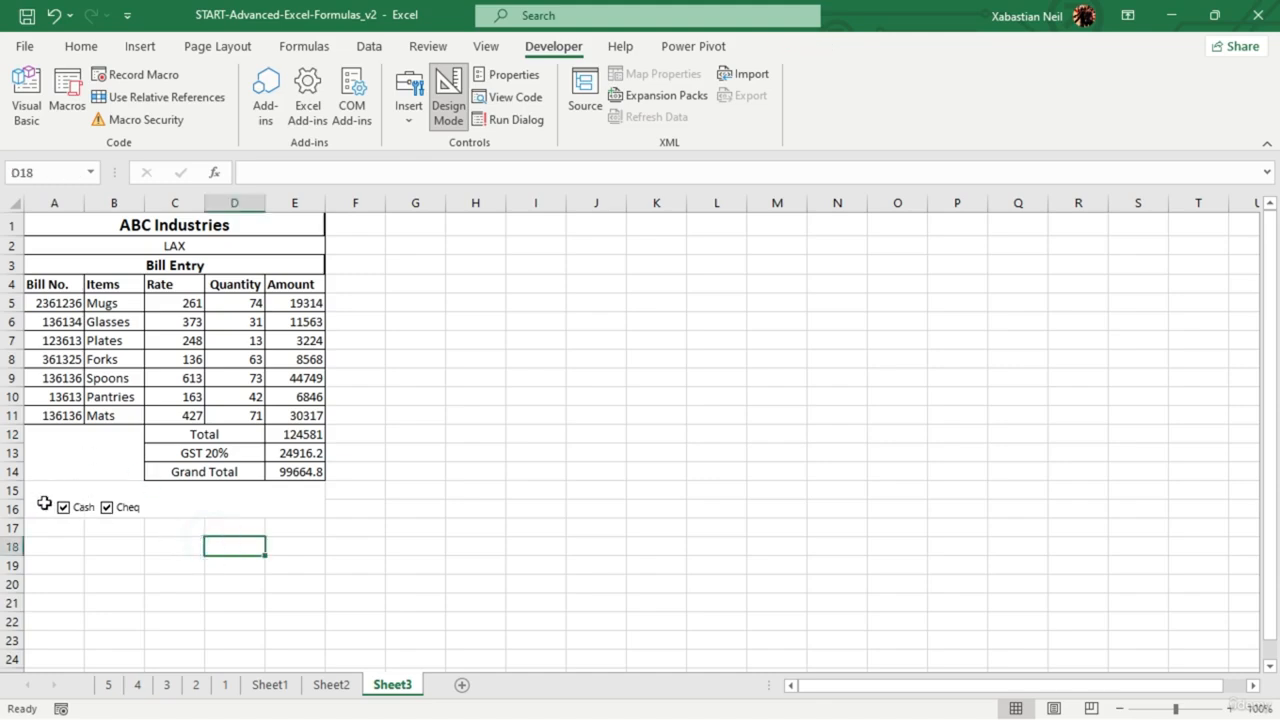
# - Clear the ticks from both the Cash and Cheq check boxes
pyautogui.click(106, 508)
pyautogui.click(66, 510)
pyautogui.click(201, 486)
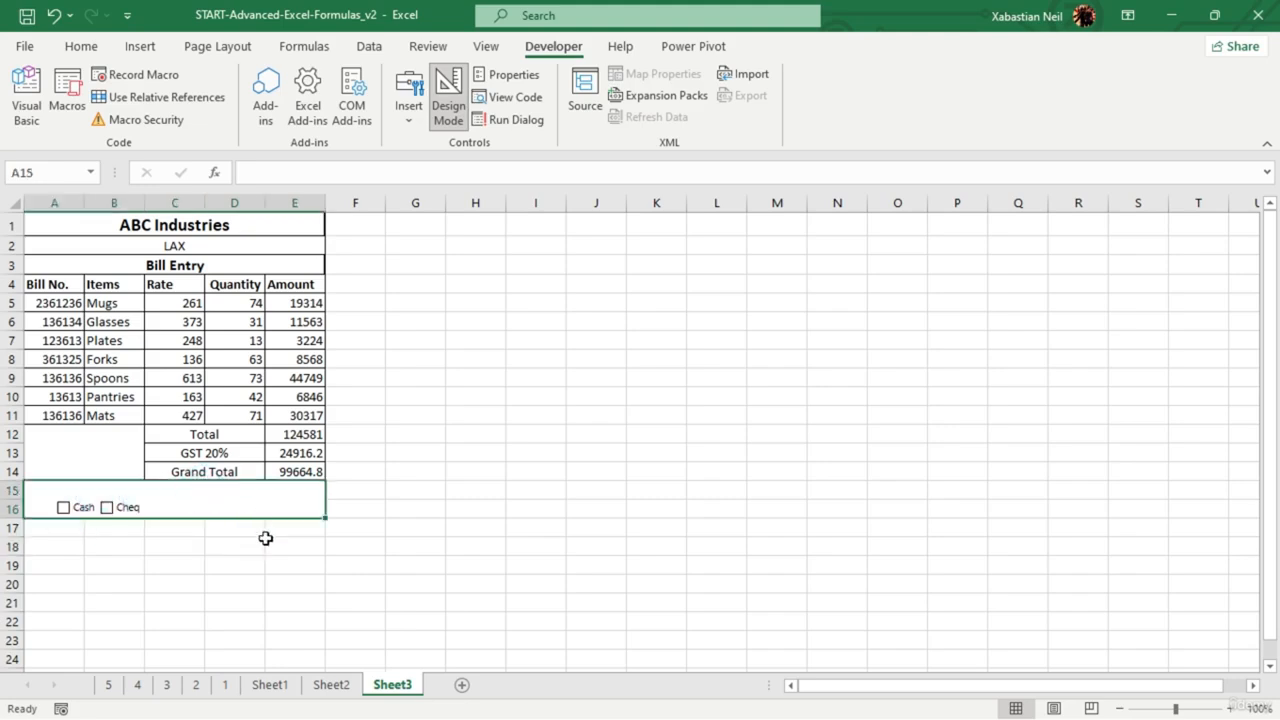
pyautogui.click(312, 634)
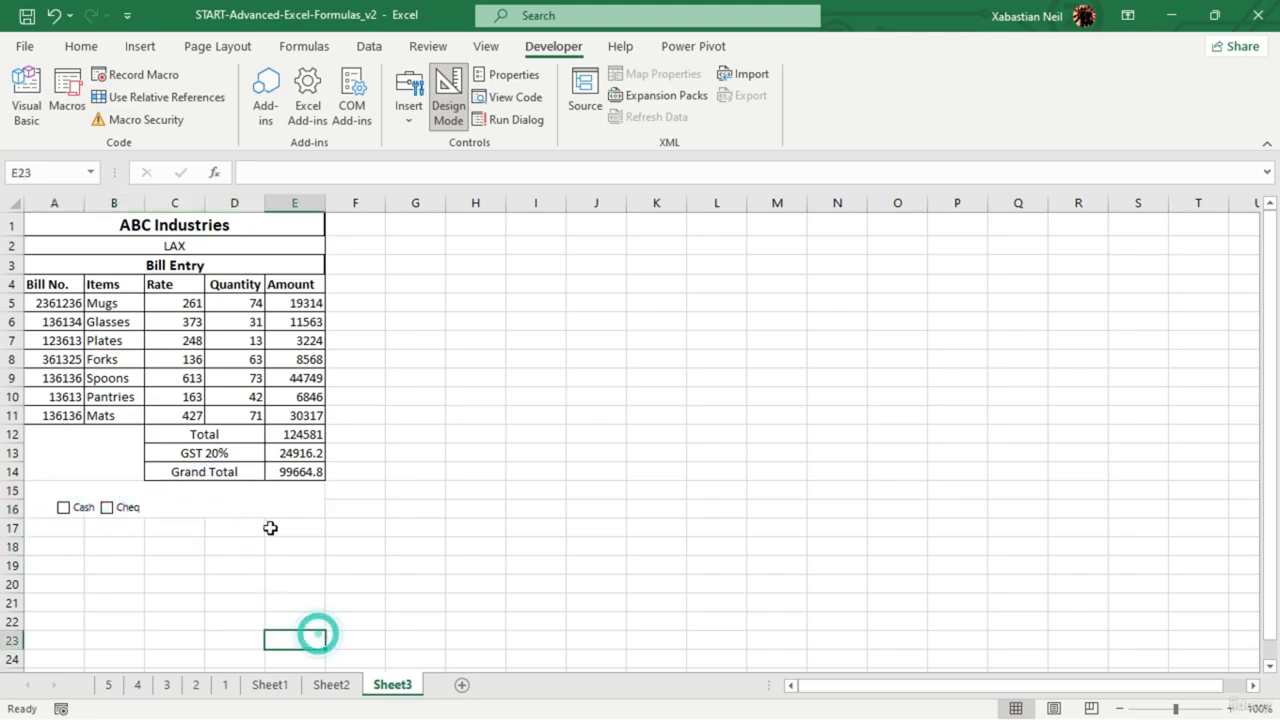
pyautogui.click(255, 500)
pyautogui.doubleClick(255, 500)
pyautogui.click(269, 493)
pyautogui.click(248, 589)
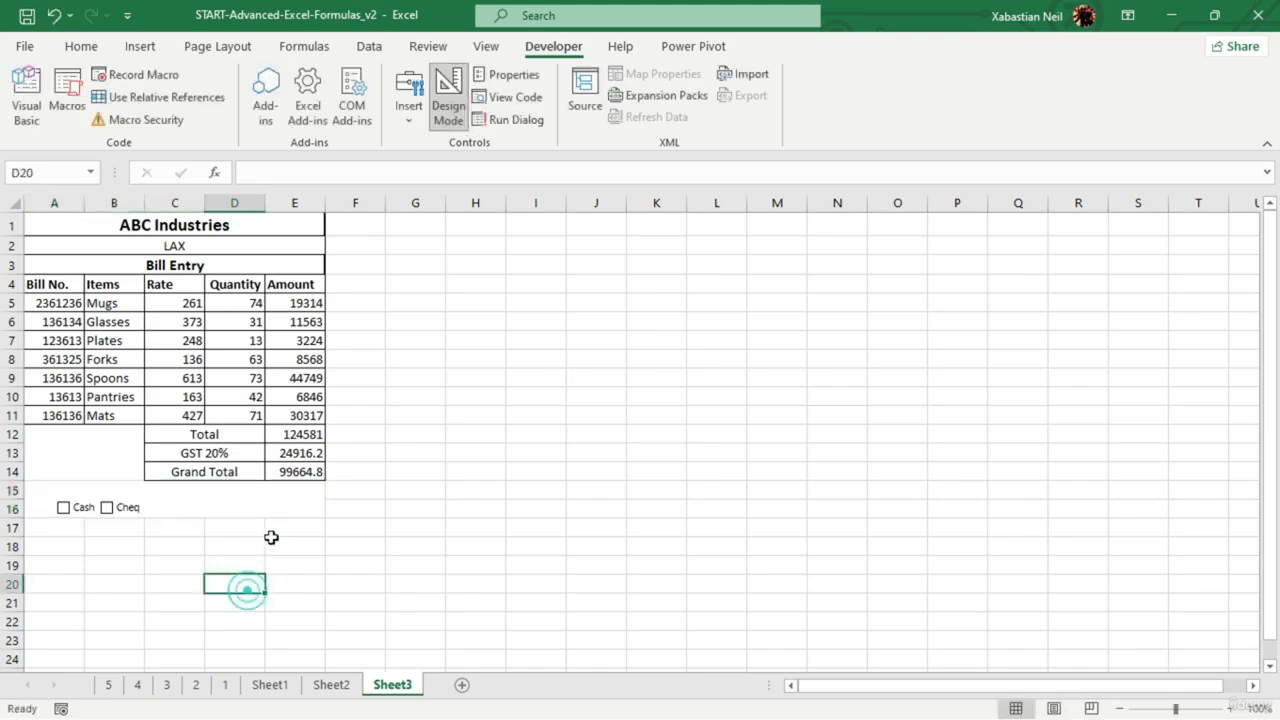
pyautogui.click(277, 488)
pyautogui.doubleClick(277, 488)
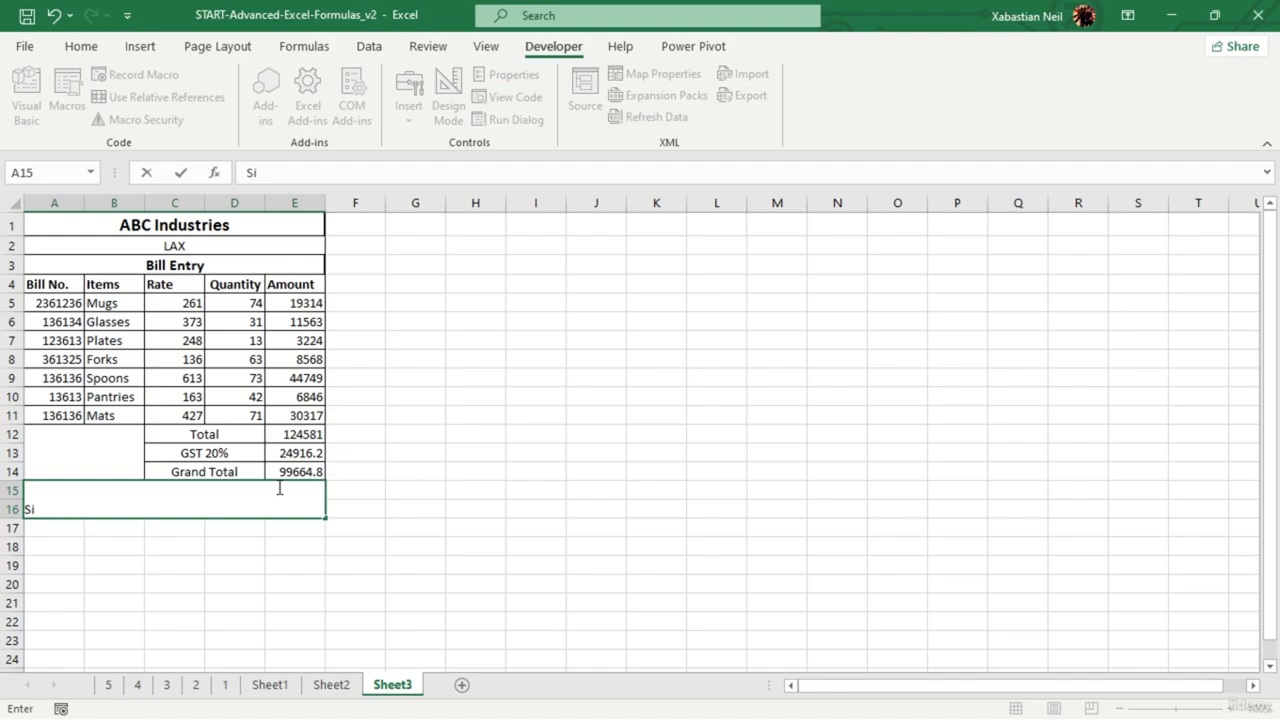
pyautogui.click(523, 666)
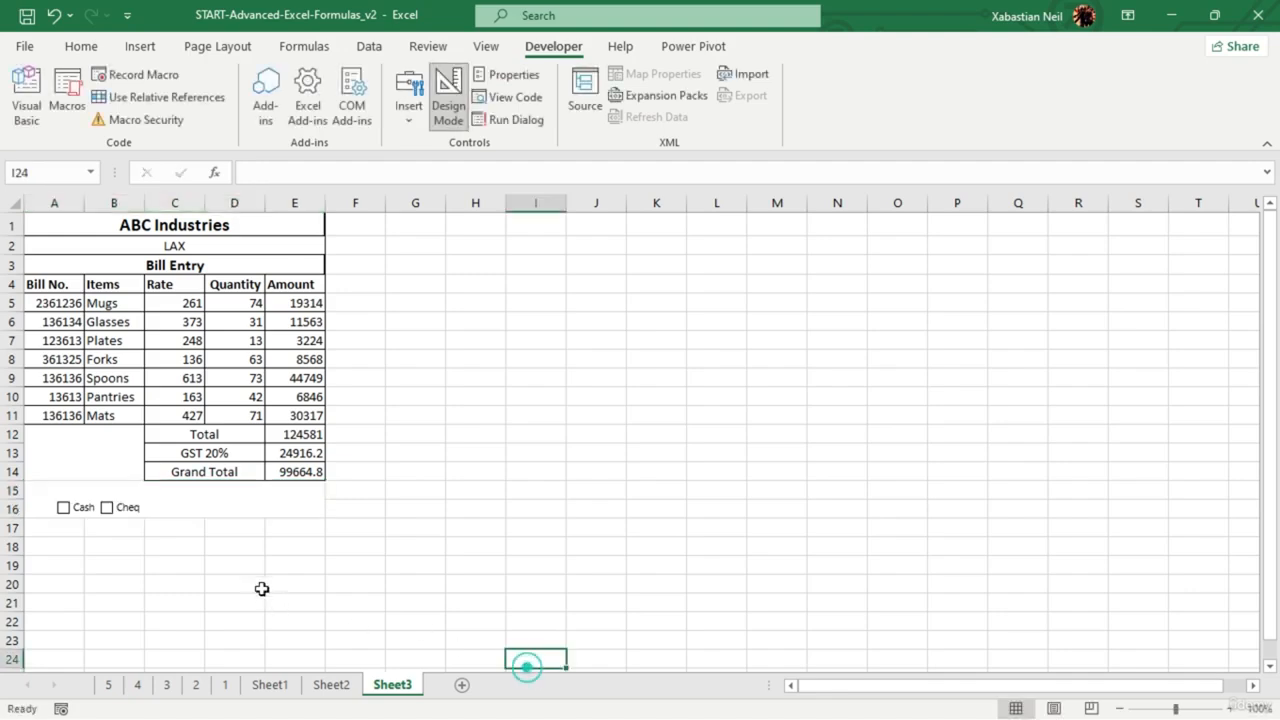
# - Unmerge the cell block A15:E16 below the Grand Total row
pyautogui.click(186, 503)
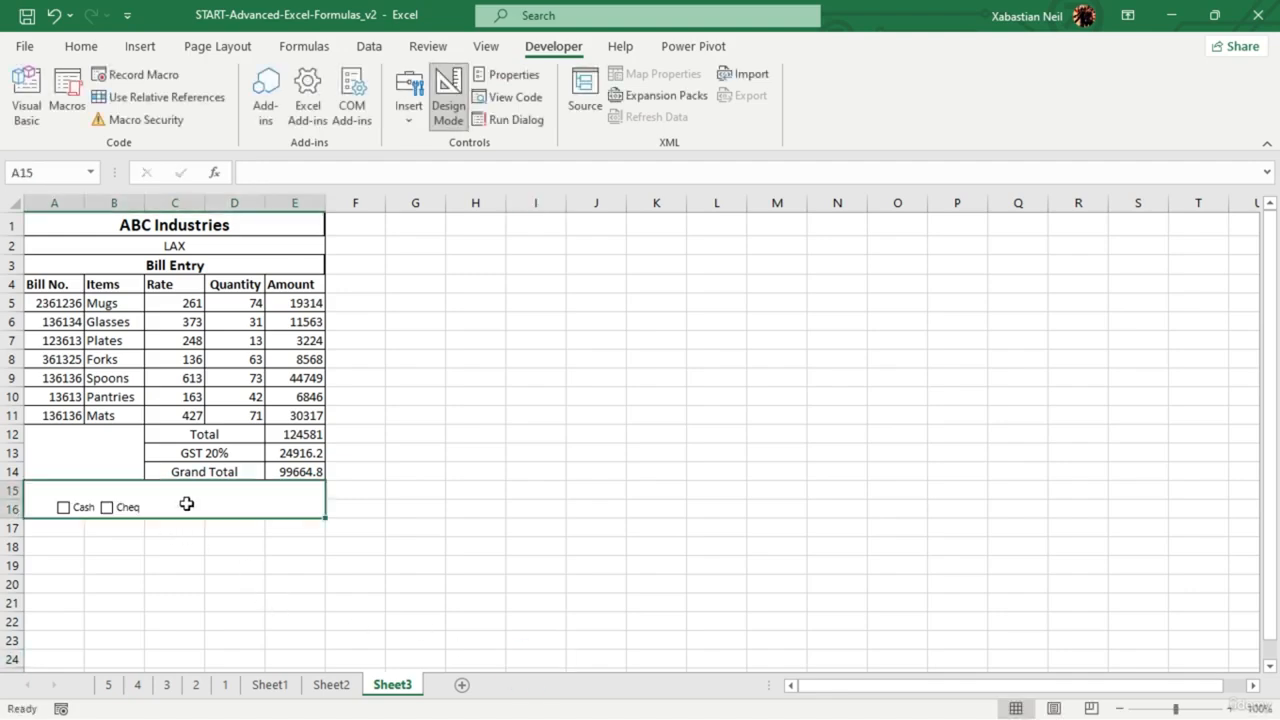
pyautogui.click(140, 46)
pyautogui.click(81, 46)
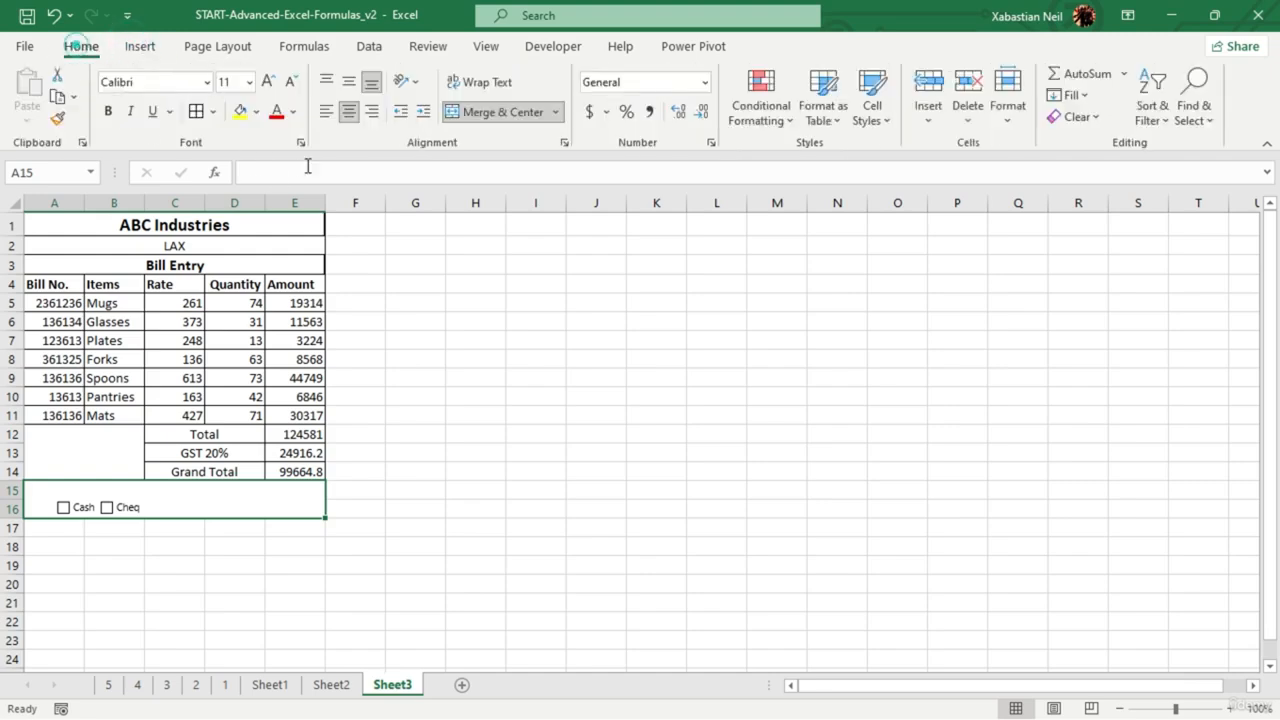
pyautogui.click(495, 111)
pyautogui.click(458, 360)
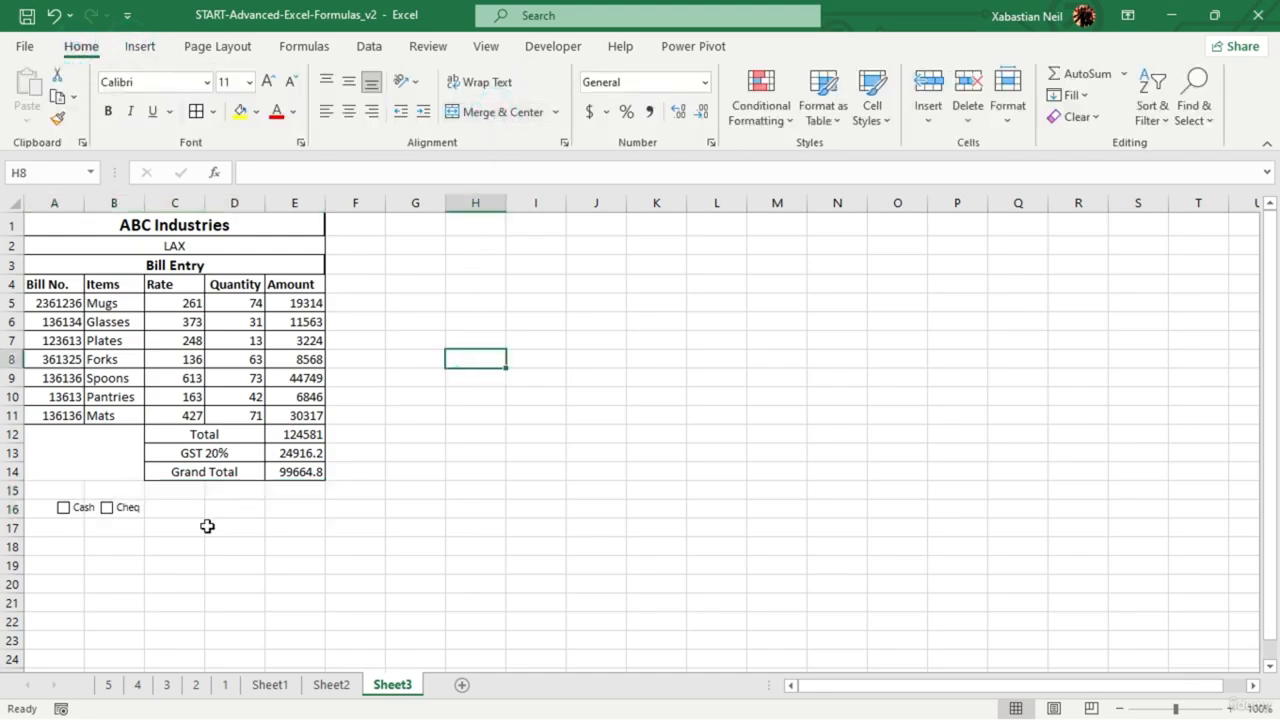
# - Merge and center cells A15:B16 behind the Cash and Cheq check boxes
pyautogui.moveTo(63, 490); pyautogui.dragTo(107, 510)
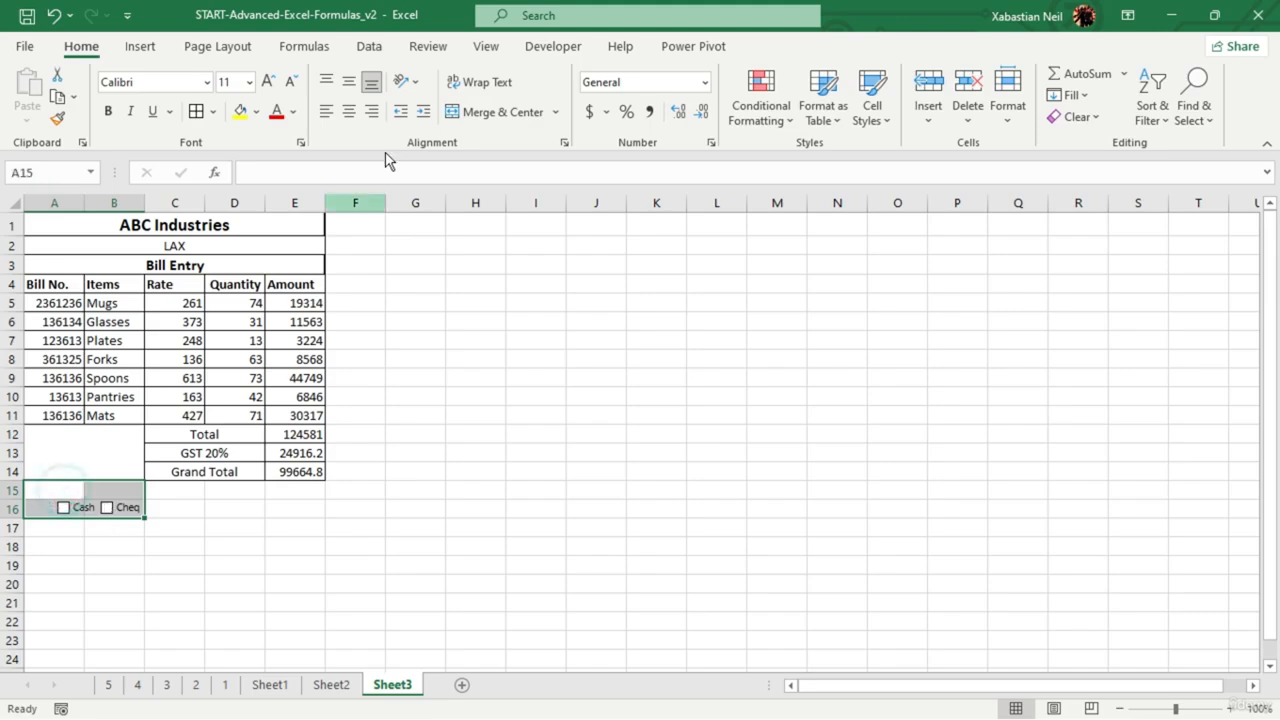
pyautogui.click(497, 112)
pyautogui.click(290, 487)
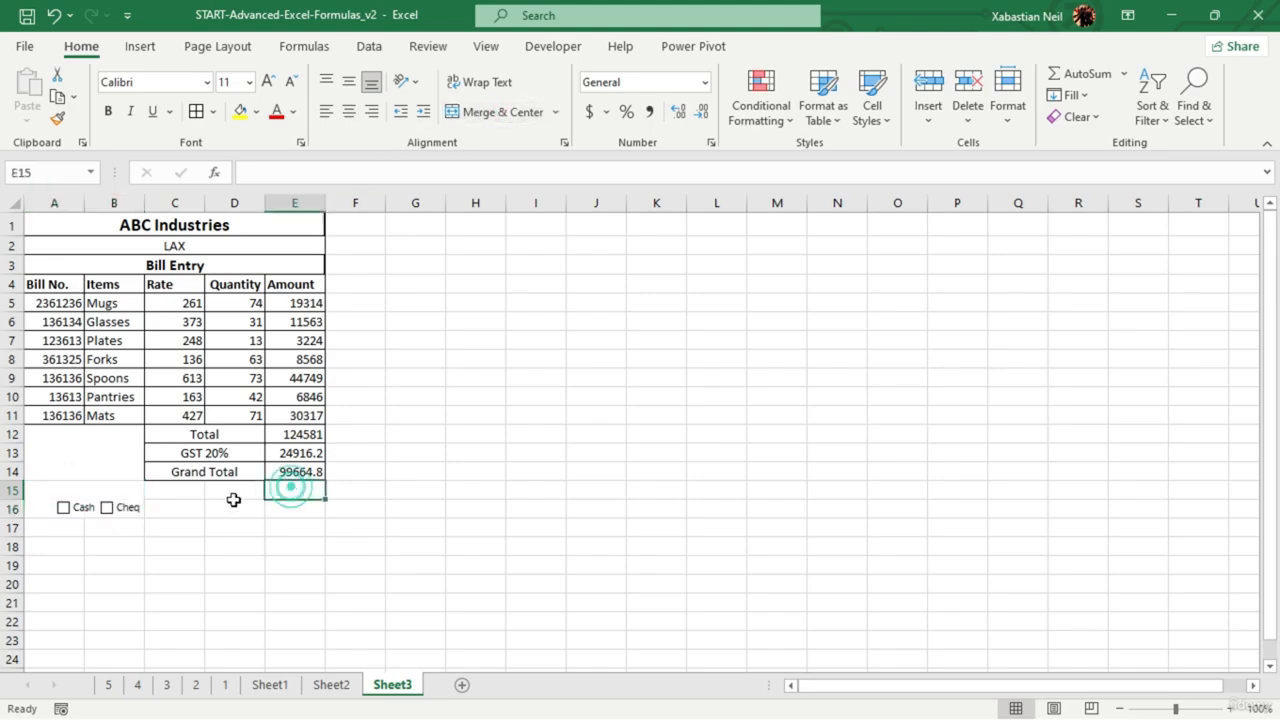
# - Merge and center cells D15:E16 and enter Signature in the merged cell
pyautogui.moveTo(221, 489); pyautogui.dragTo(283, 509)
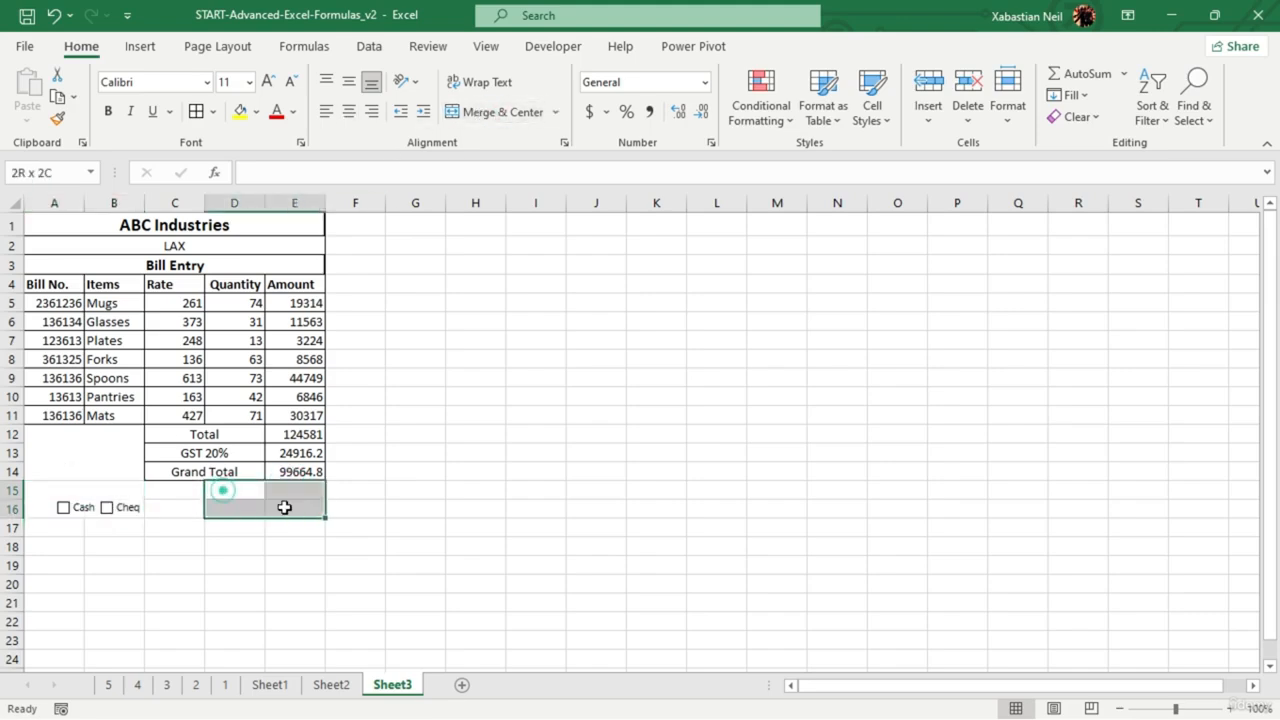
pyautogui.click(495, 112)
pyautogui.doubleClick(285, 500)
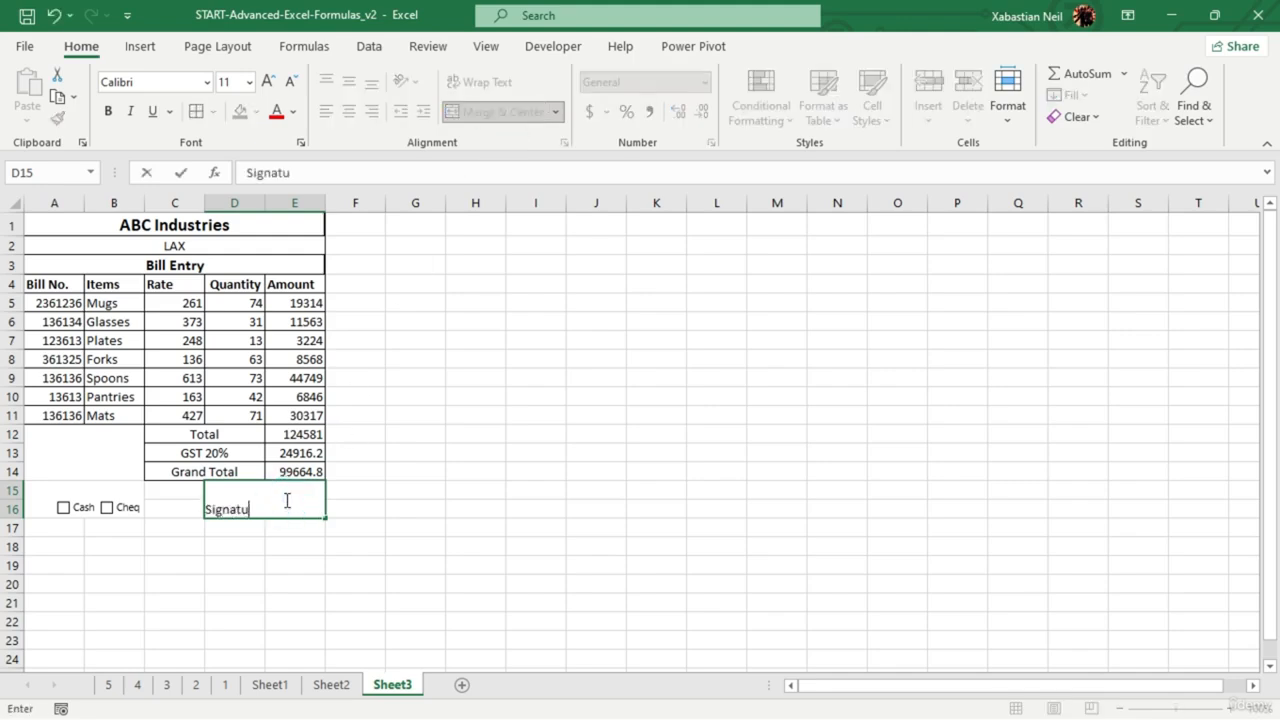
pyautogui.press('Return')
pyautogui.click(296, 604)
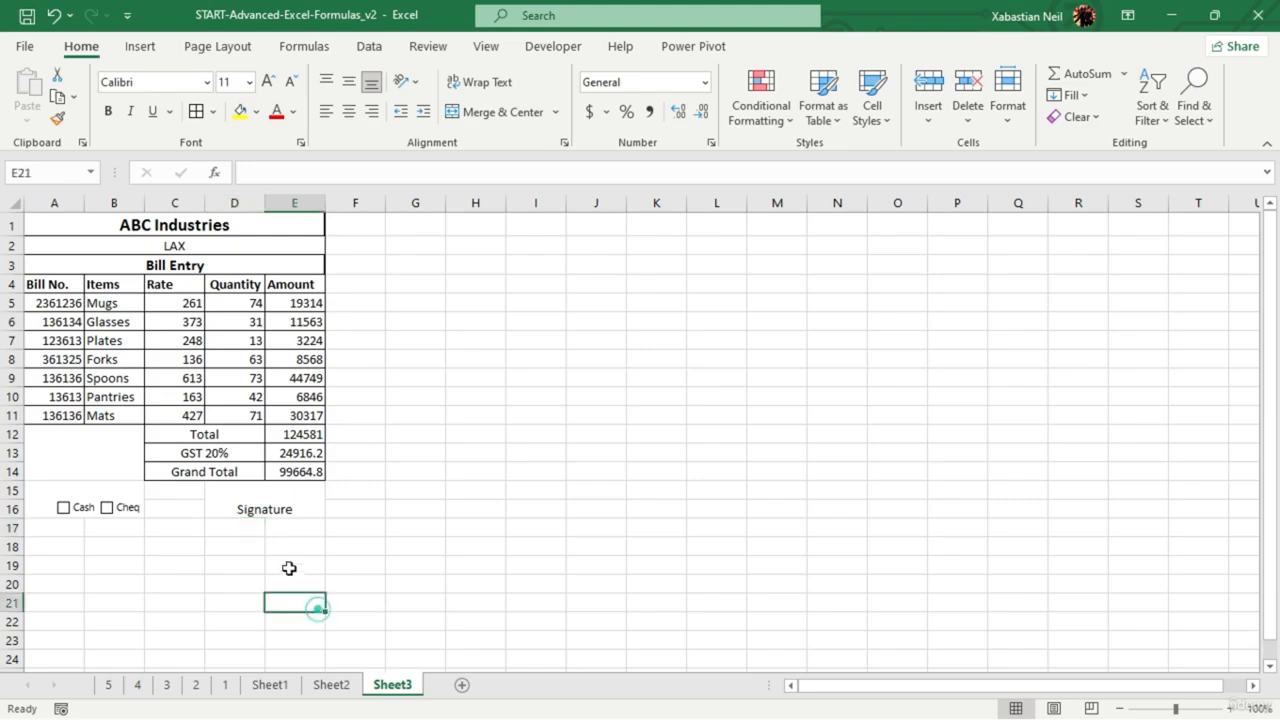
pyautogui.click(263, 506)
pyautogui.doubleClick(261, 492)
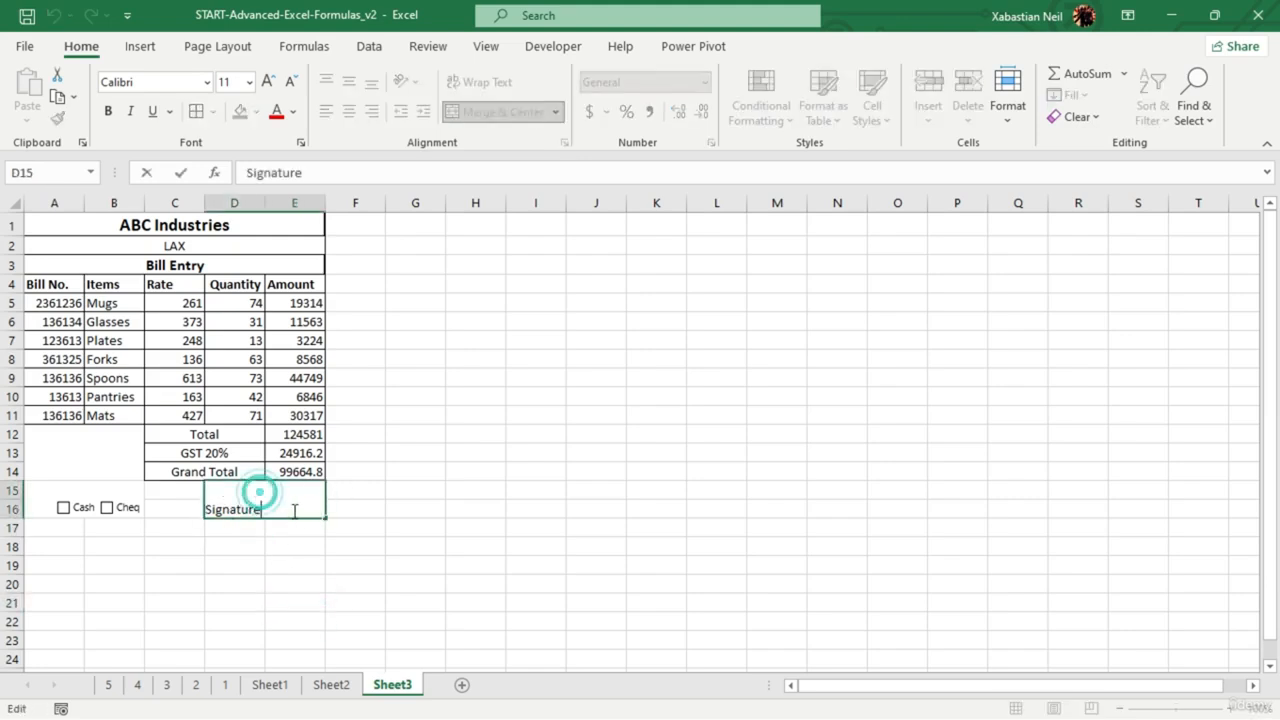
pyautogui.click(294, 512)
pyautogui.press('Left')
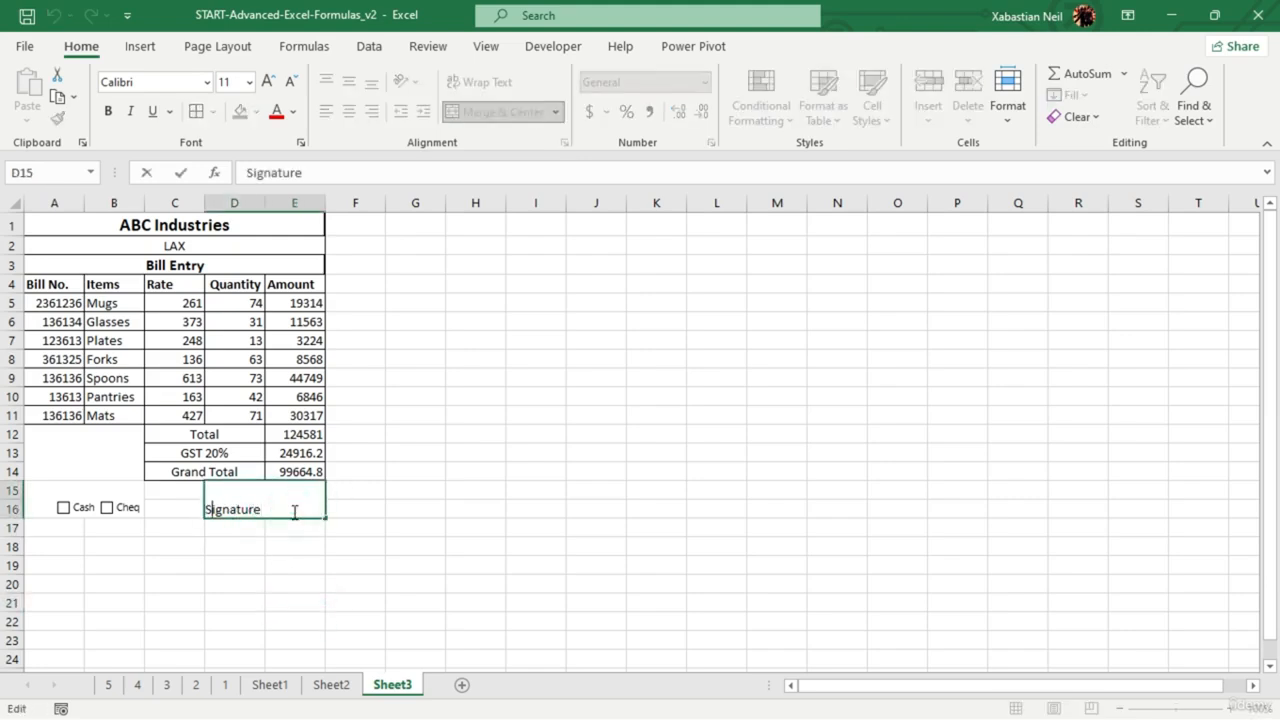
pyautogui.press('Return')
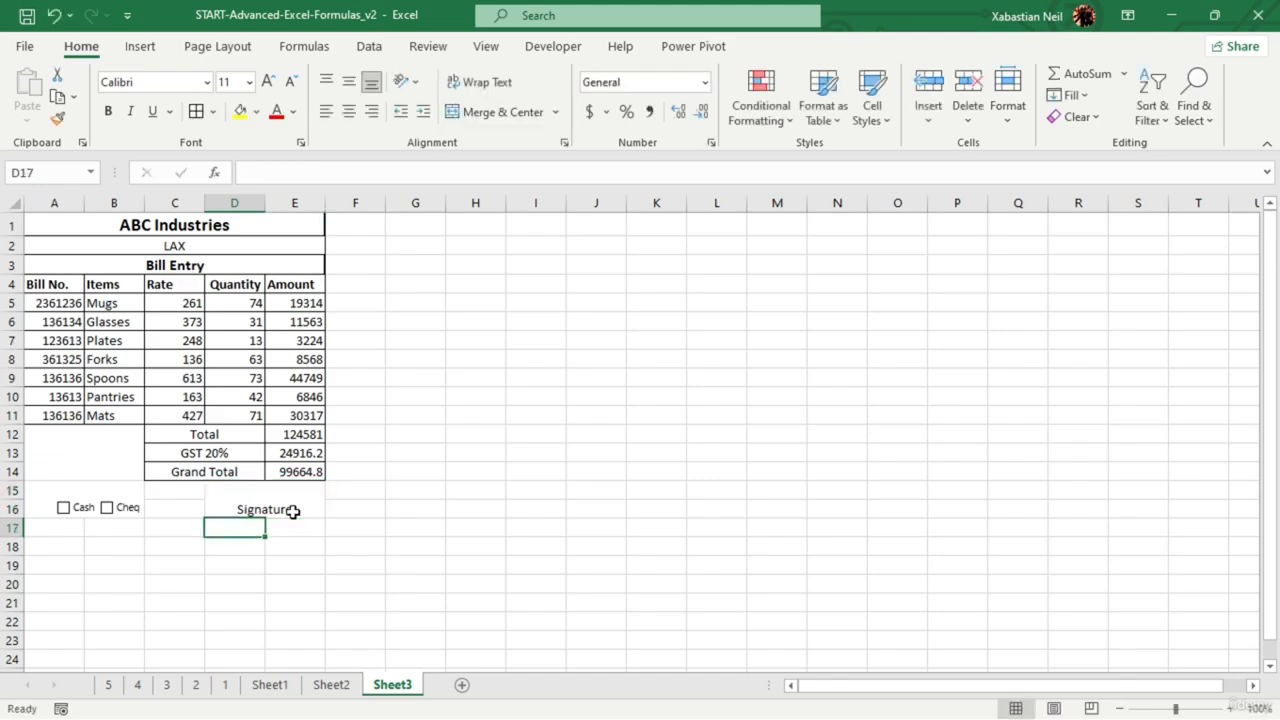
# - Align the Signature text to the top and center of its merged cell
pyautogui.click(297, 508)
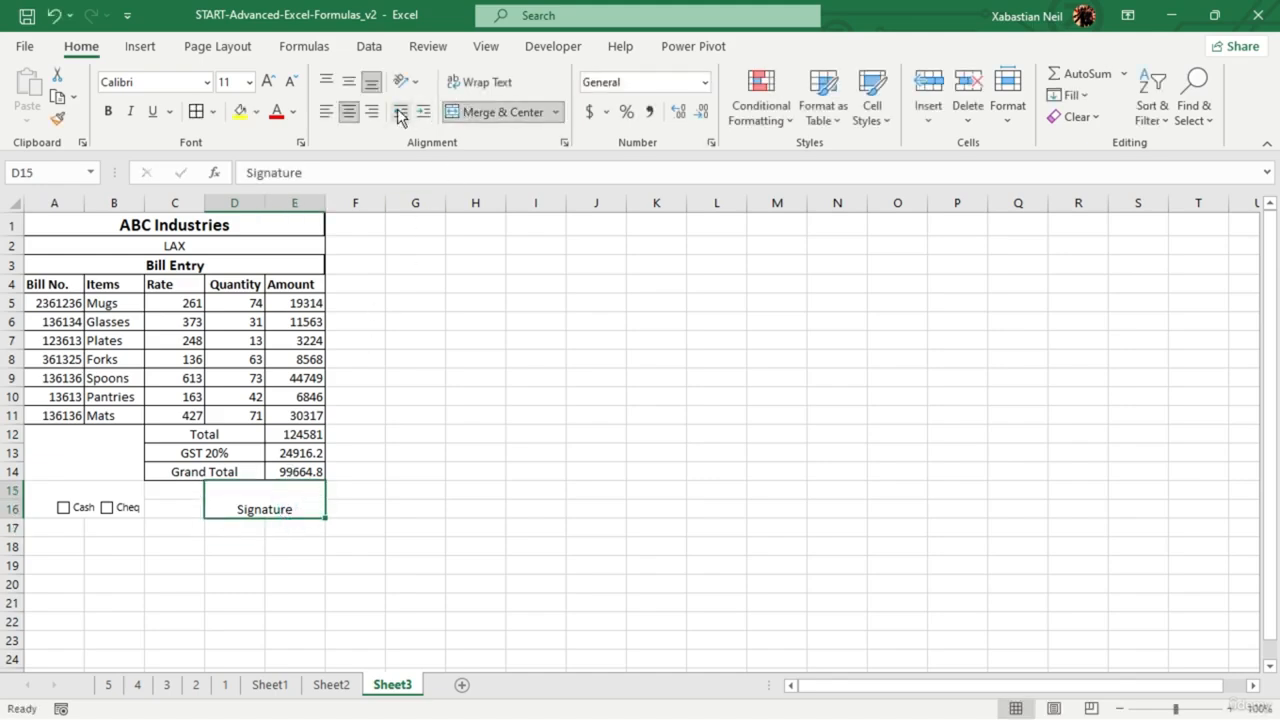
pyautogui.click(349, 108)
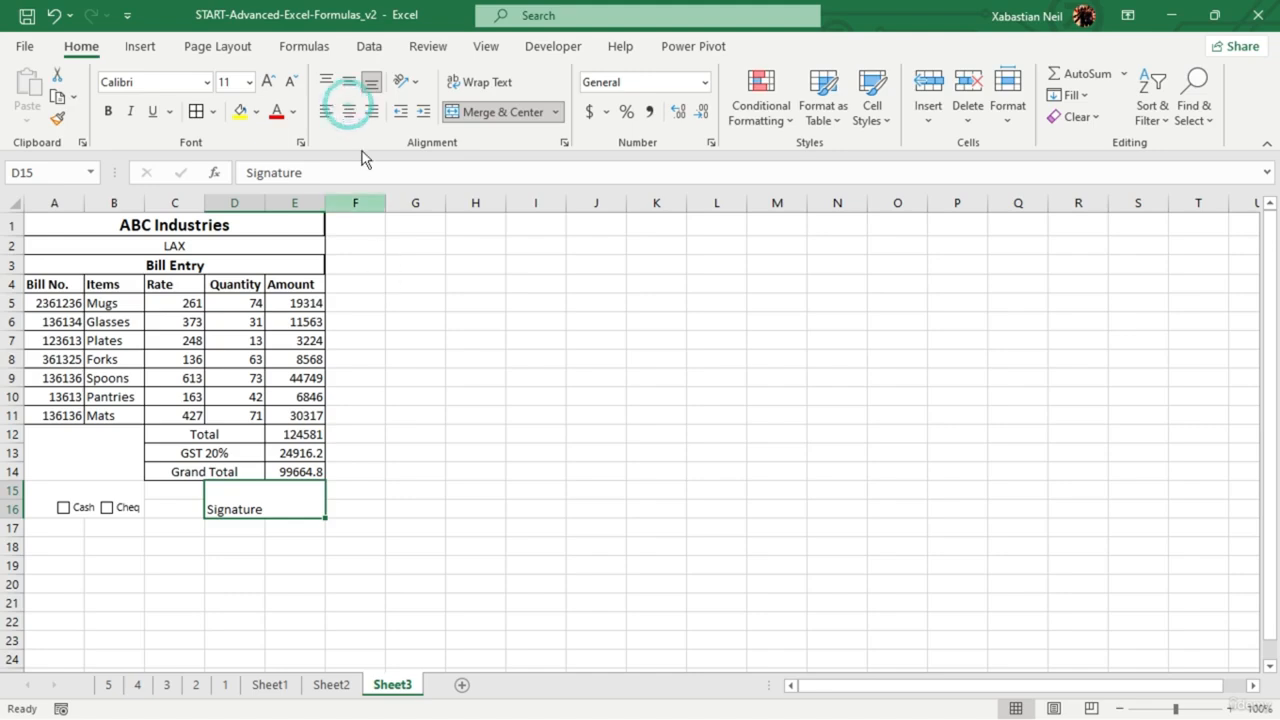
pyautogui.click(346, 84)
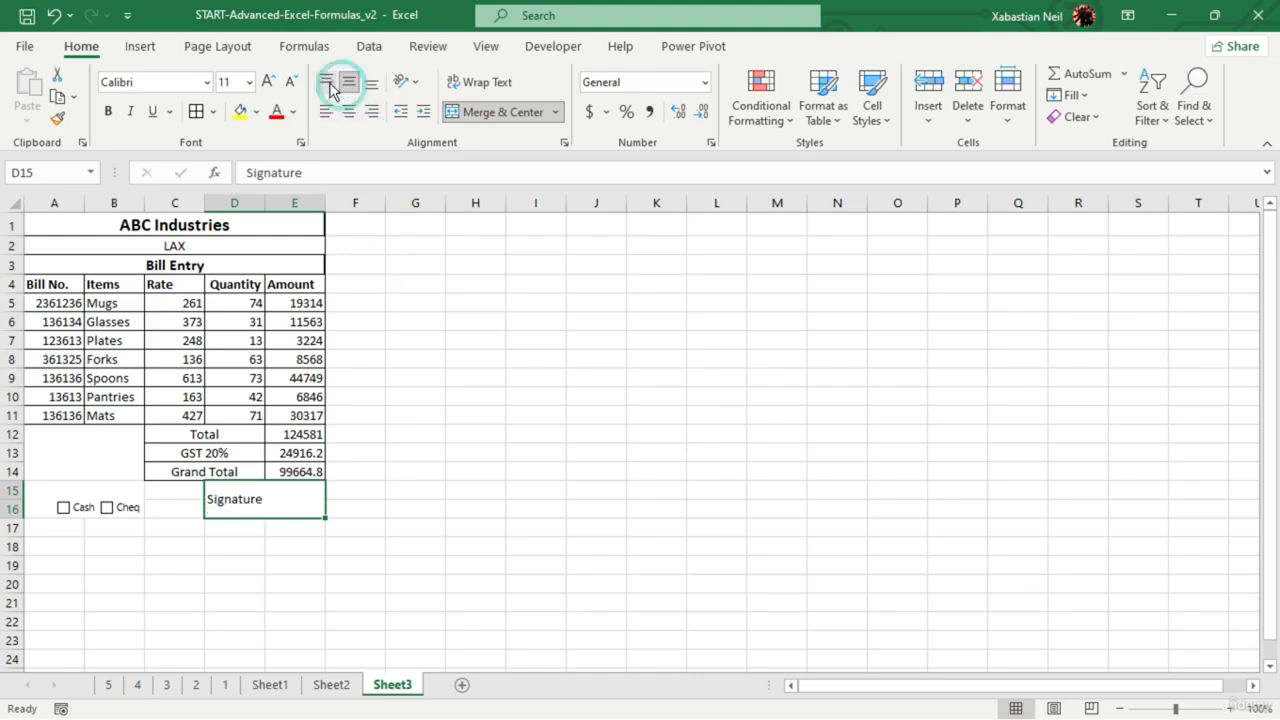
pyautogui.click(327, 83)
pyautogui.click(349, 111)
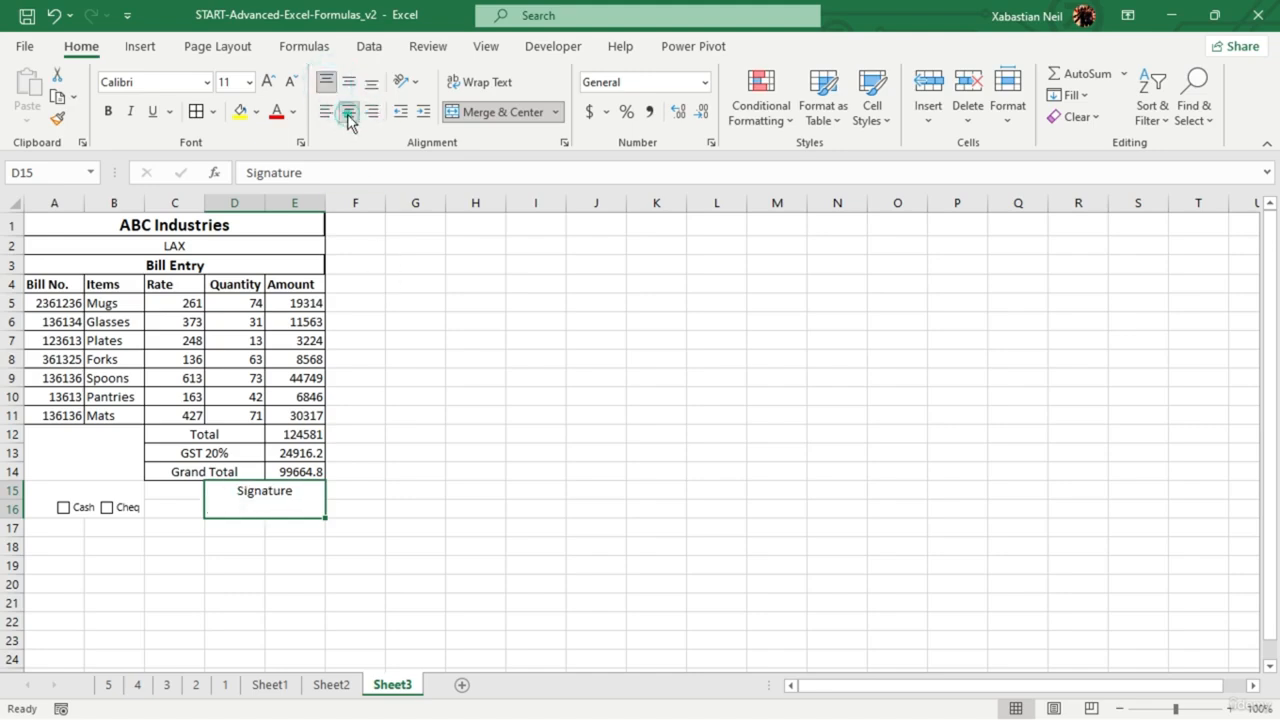
pyautogui.click(520, 468)
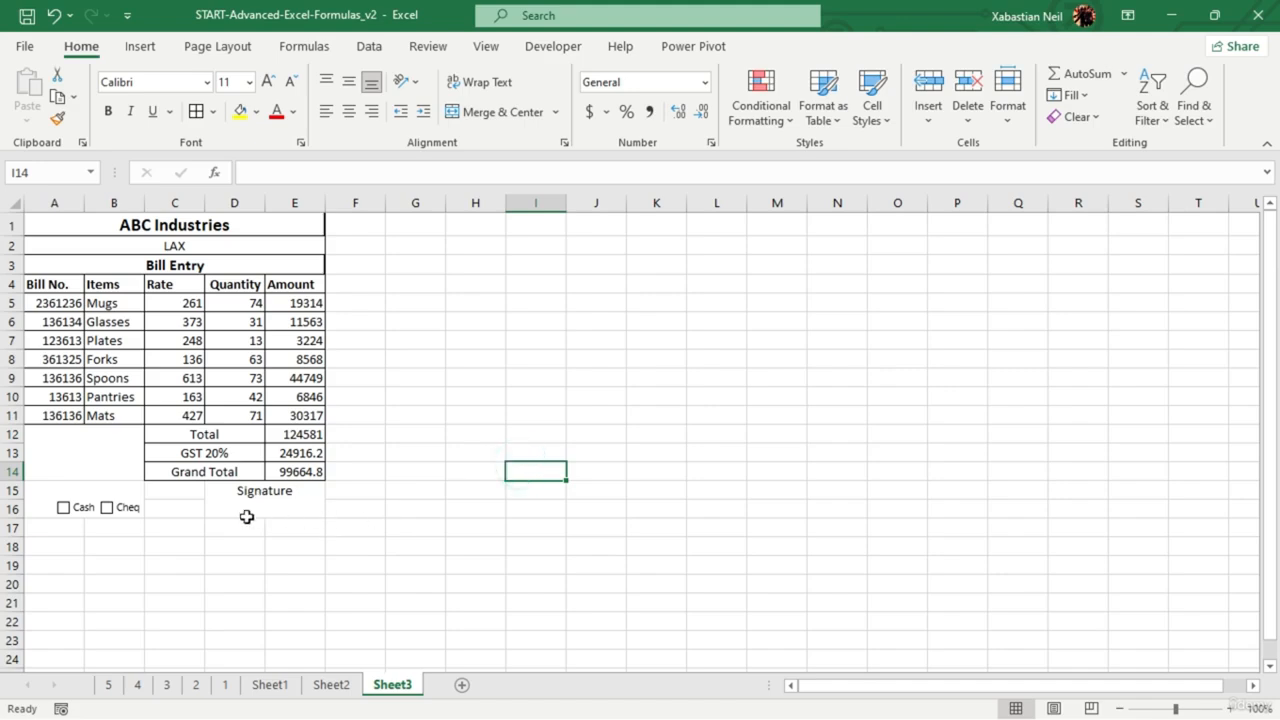
# - Extend the Signature merged cell down through row 17 so it covers D15:E17
pyautogui.moveTo(228, 517)
pyautogui.mouseDown()
pyautogui.moveTo(243, 540)
pyautogui.moveTo(247, 518)
pyautogui.moveTo(249, 551)
pyautogui.moveTo(256, 529)
pyautogui.mouseUp()
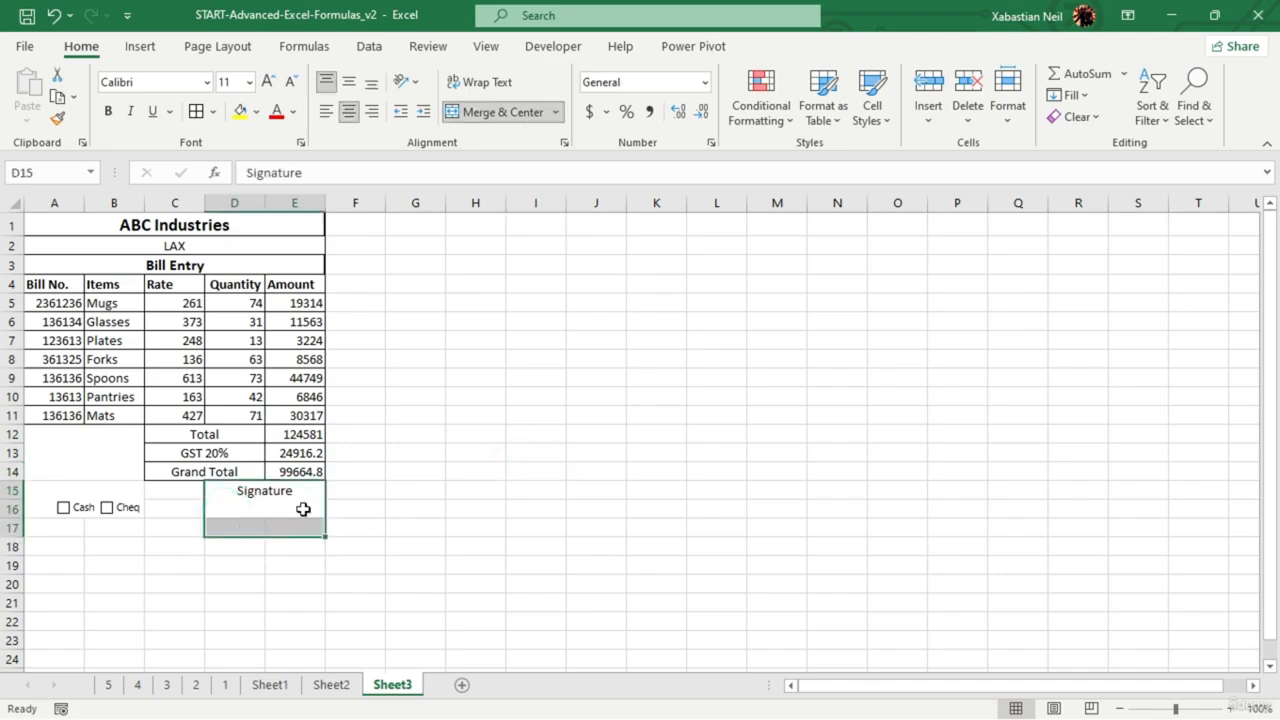
pyautogui.click(473, 118)
pyautogui.click(523, 381)
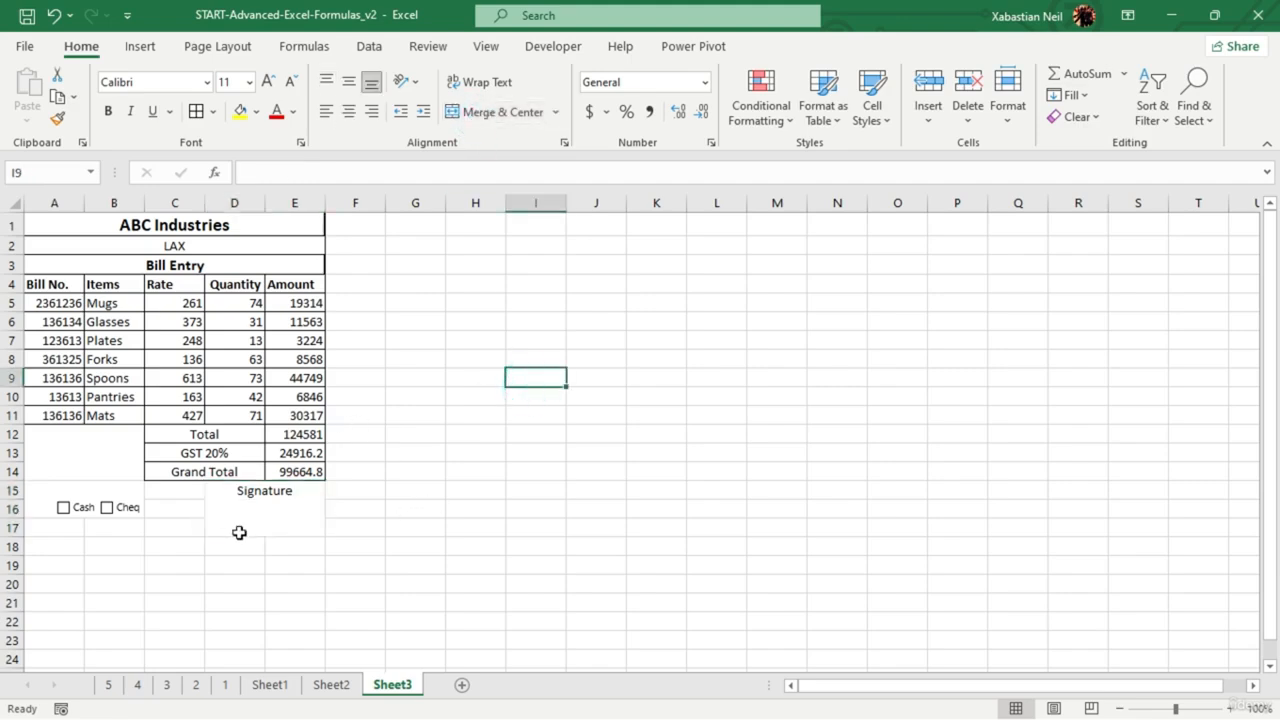
# - Apply all borders to the whole bill form in A1:E17
pyautogui.click(48, 224)
pyautogui.moveTo(48, 224); pyautogui.dragTo(149, 511)
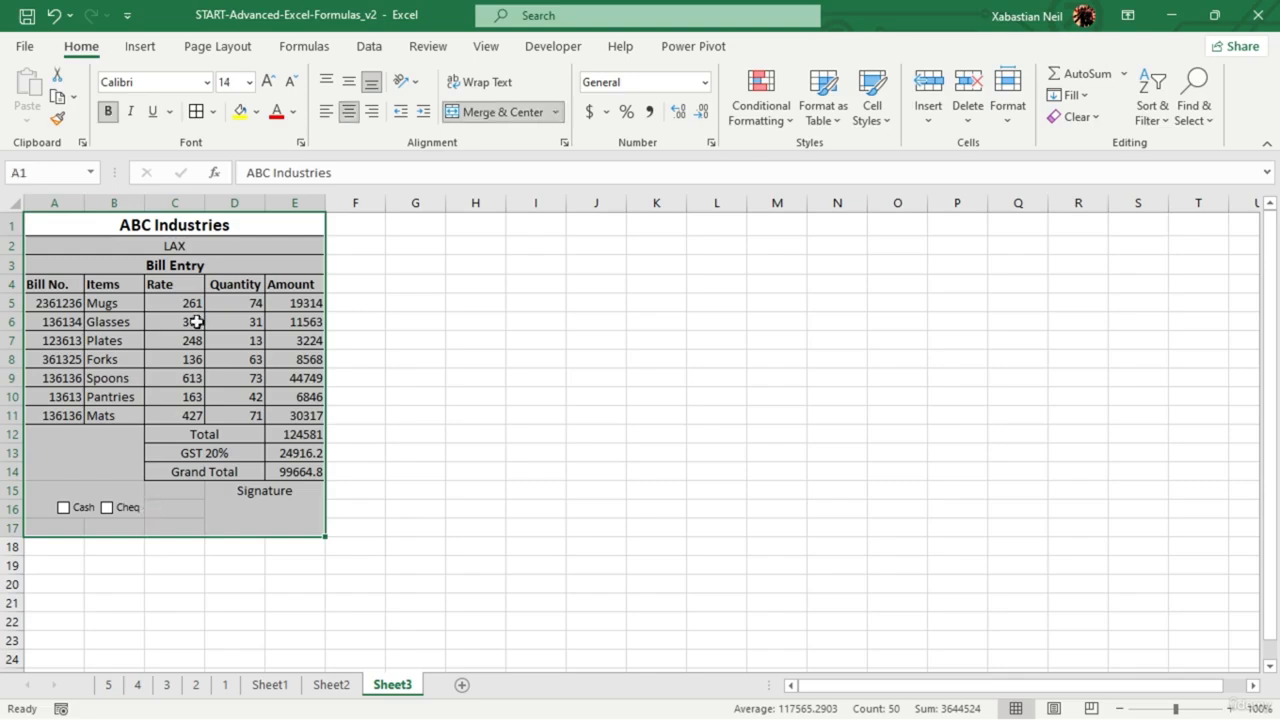
pyautogui.click(196, 111)
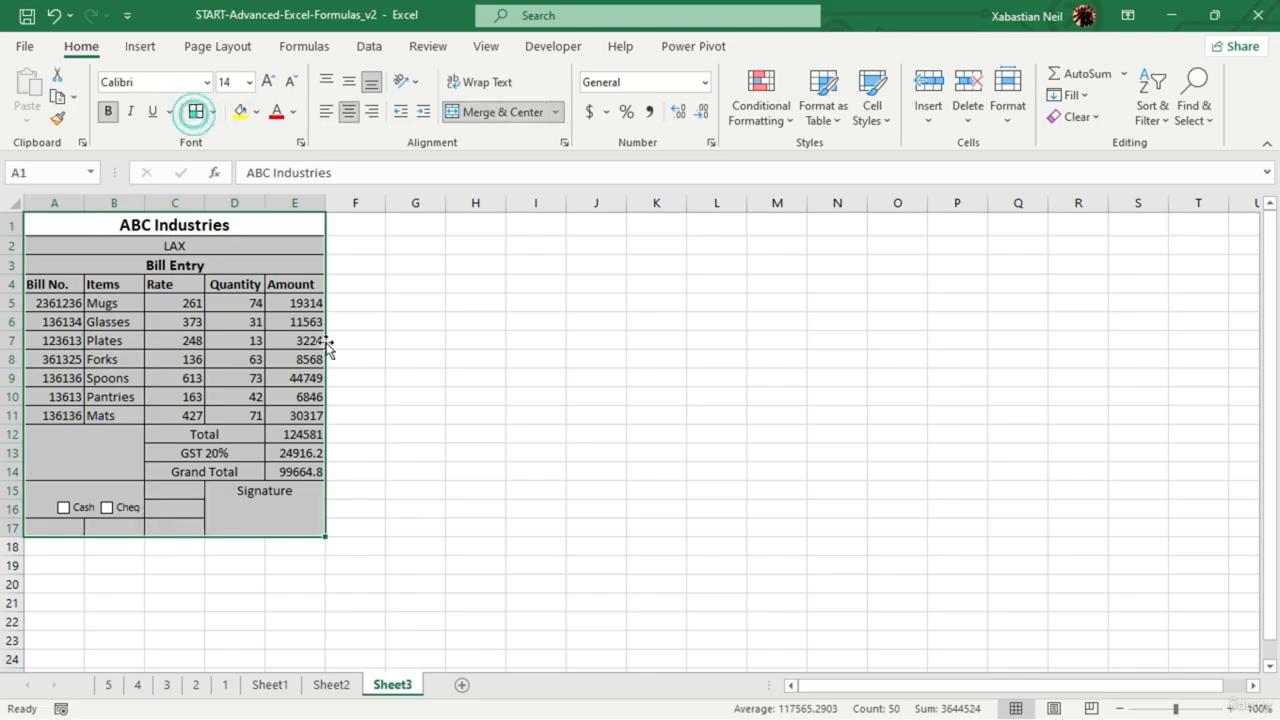
# - Extend the Signature merged cell to include column C so it covers C15:E17
pyautogui.click(475, 471)
pyautogui.moveTo(171, 494); pyautogui.dragTo(181, 520)
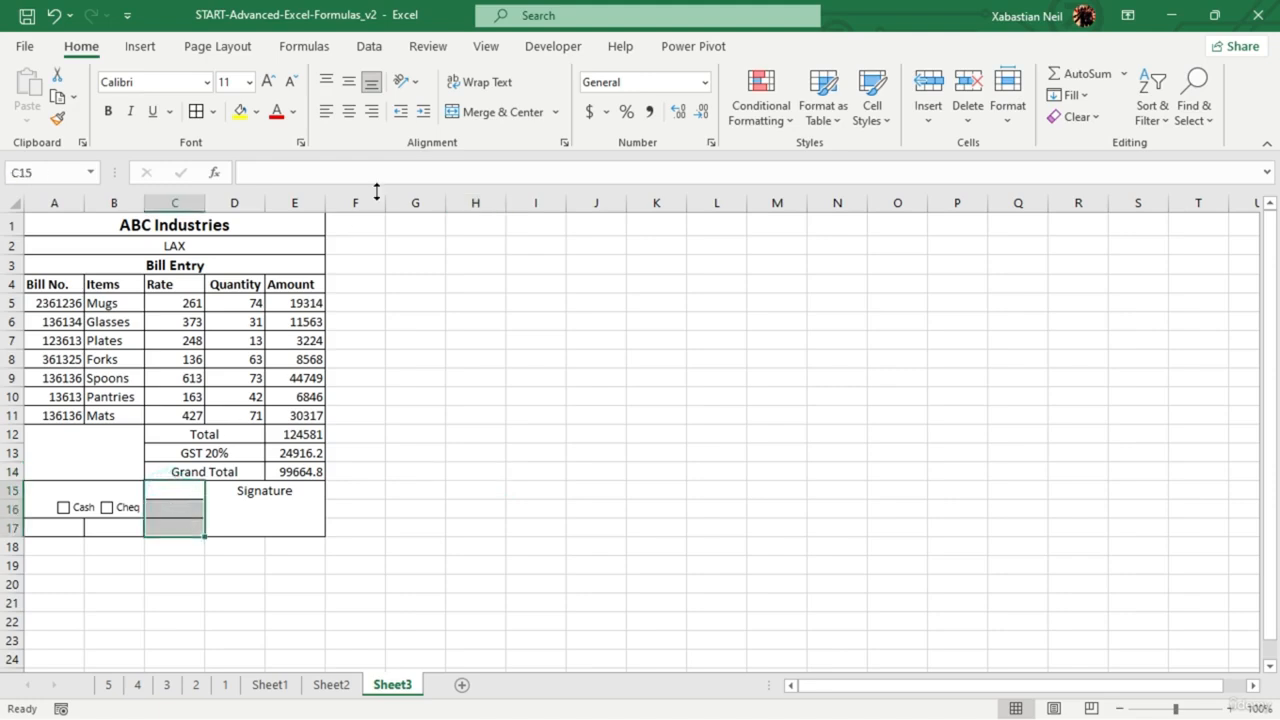
pyautogui.click(470, 111)
pyautogui.moveTo(283, 516); pyautogui.dragTo(180, 526)
pyautogui.click(470, 114)
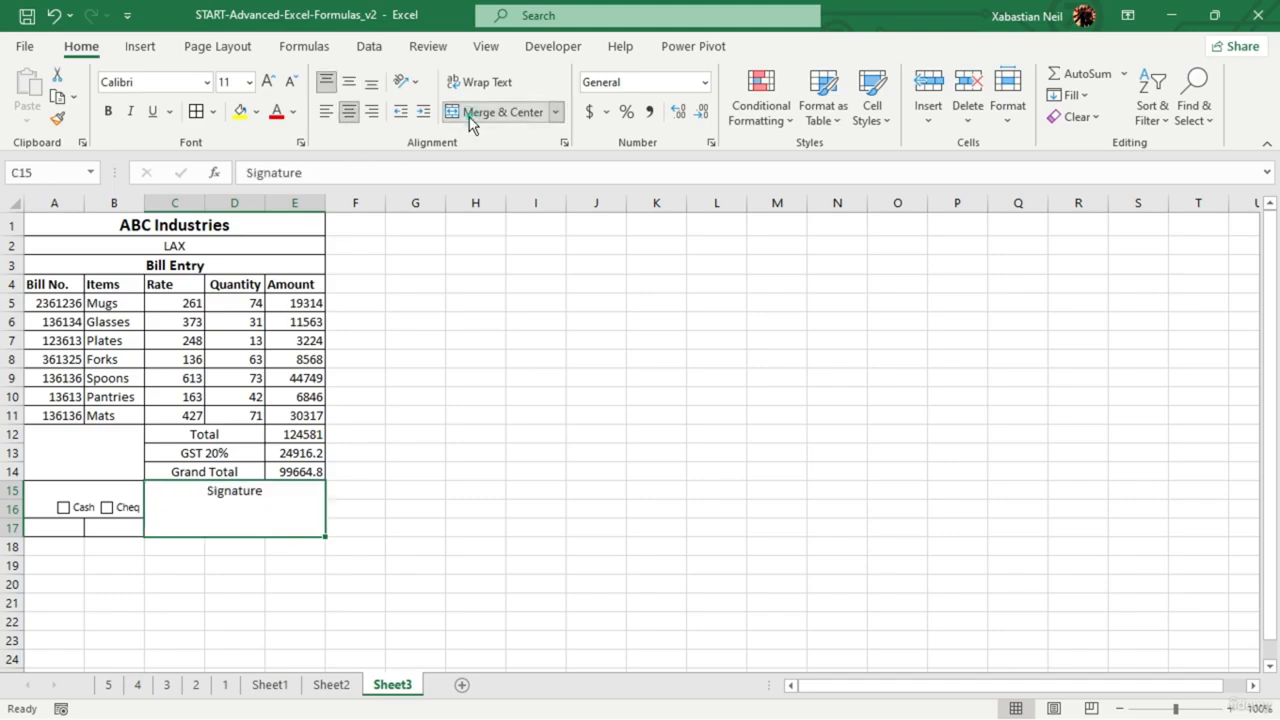
pyautogui.click(440, 455)
# - Merge and center A12:B17 into one cell behind the Cash and Cheq check boxes
pyautogui.click(61, 464)
pyautogui.moveTo(61, 464); pyautogui.dragTo(89, 526)
pyautogui.click(509, 112)
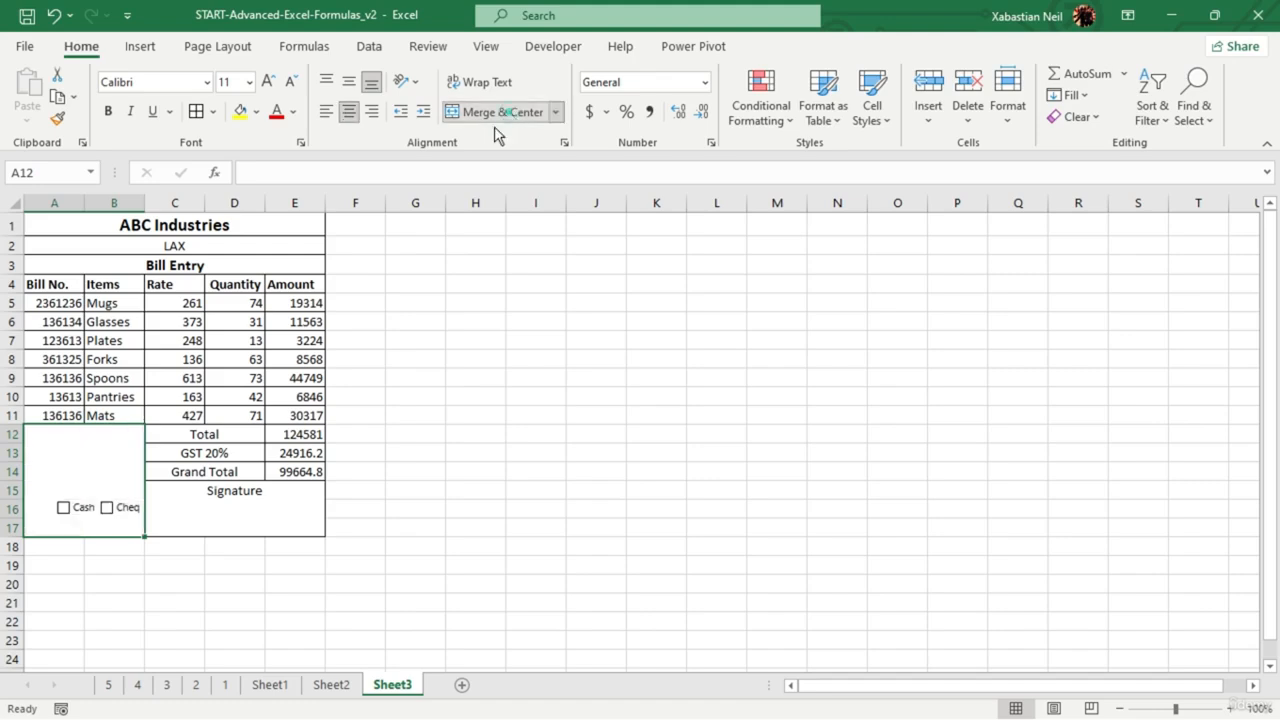
pyautogui.click(480, 396)
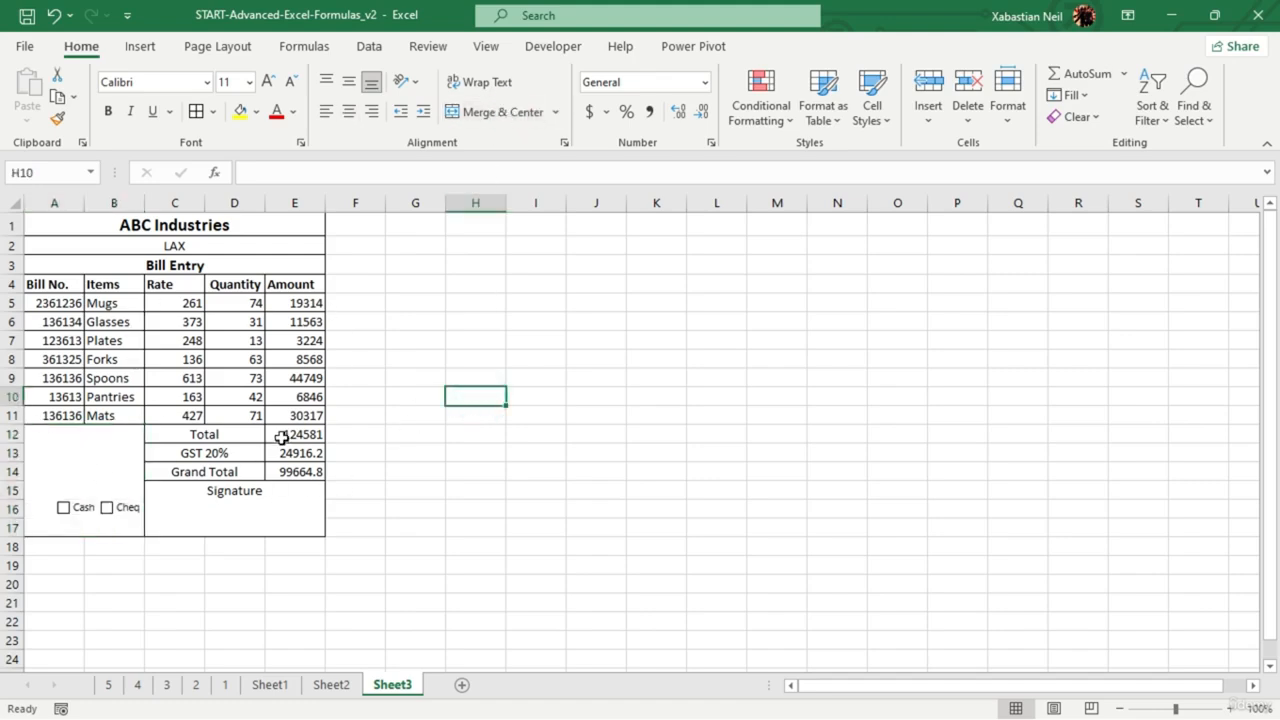
# - Apply thick outside borders around the whole bill form in A1:E17
pyautogui.moveTo(77, 226); pyautogui.dragTo(234, 511)
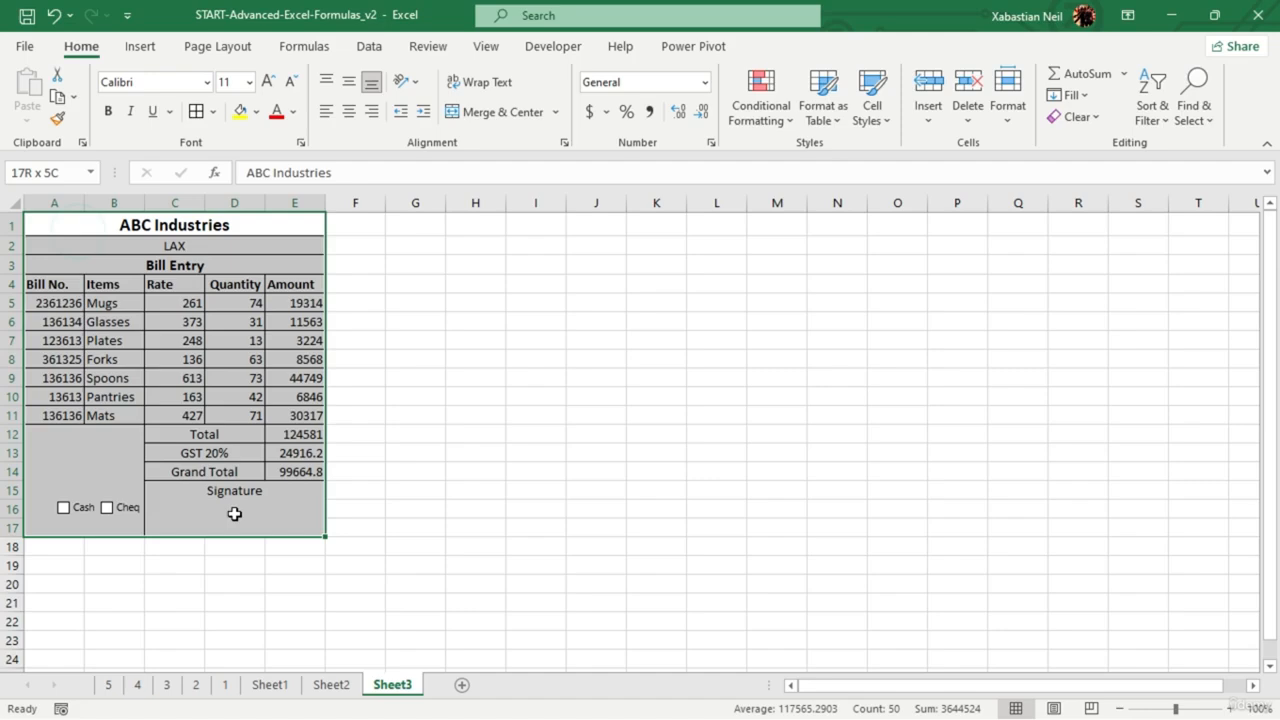
pyautogui.click(212, 111)
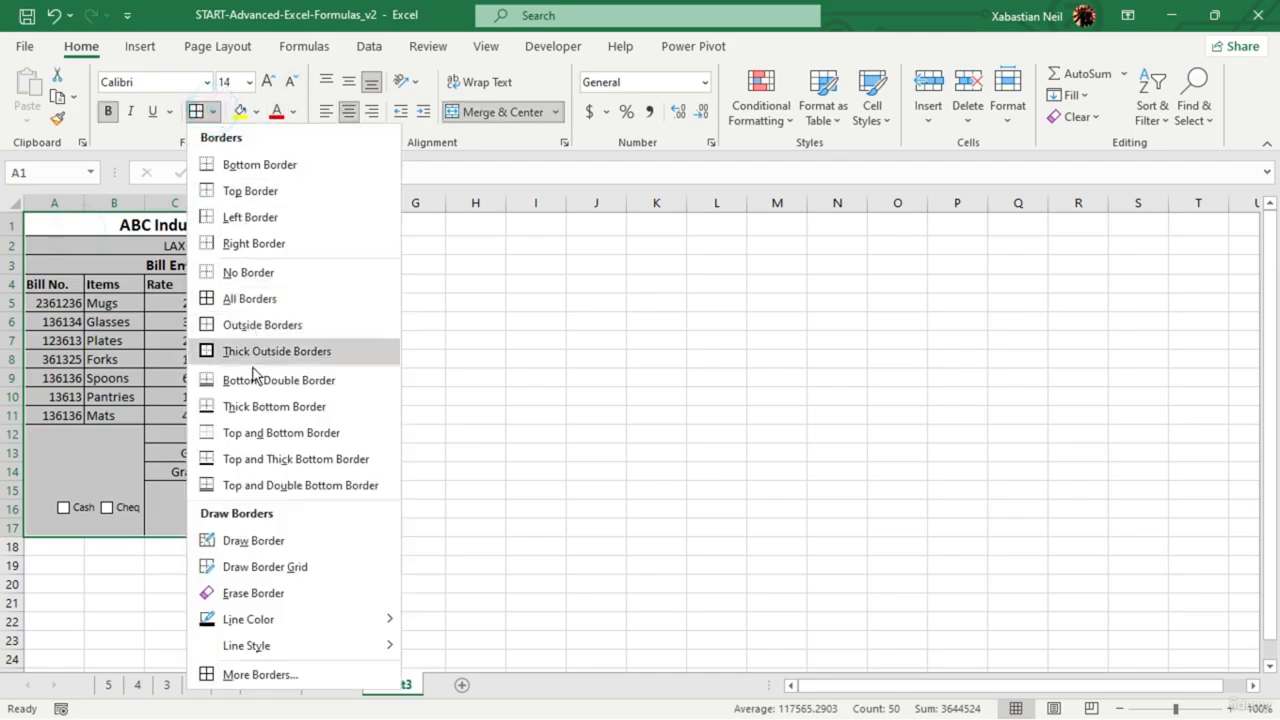
pyautogui.click(257, 324)
pyautogui.click(371, 489)
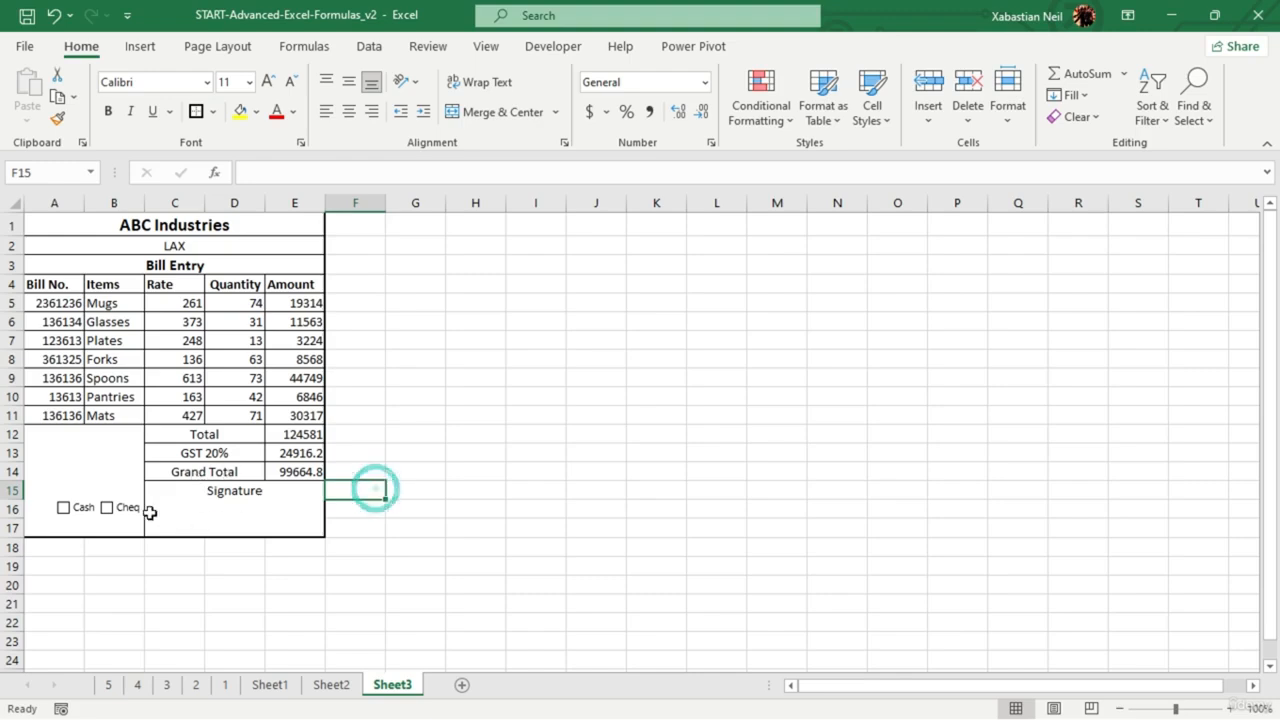
pyautogui.moveTo(100, 476); pyautogui.dragTo(148, 483)
pyautogui.click(500, 454)
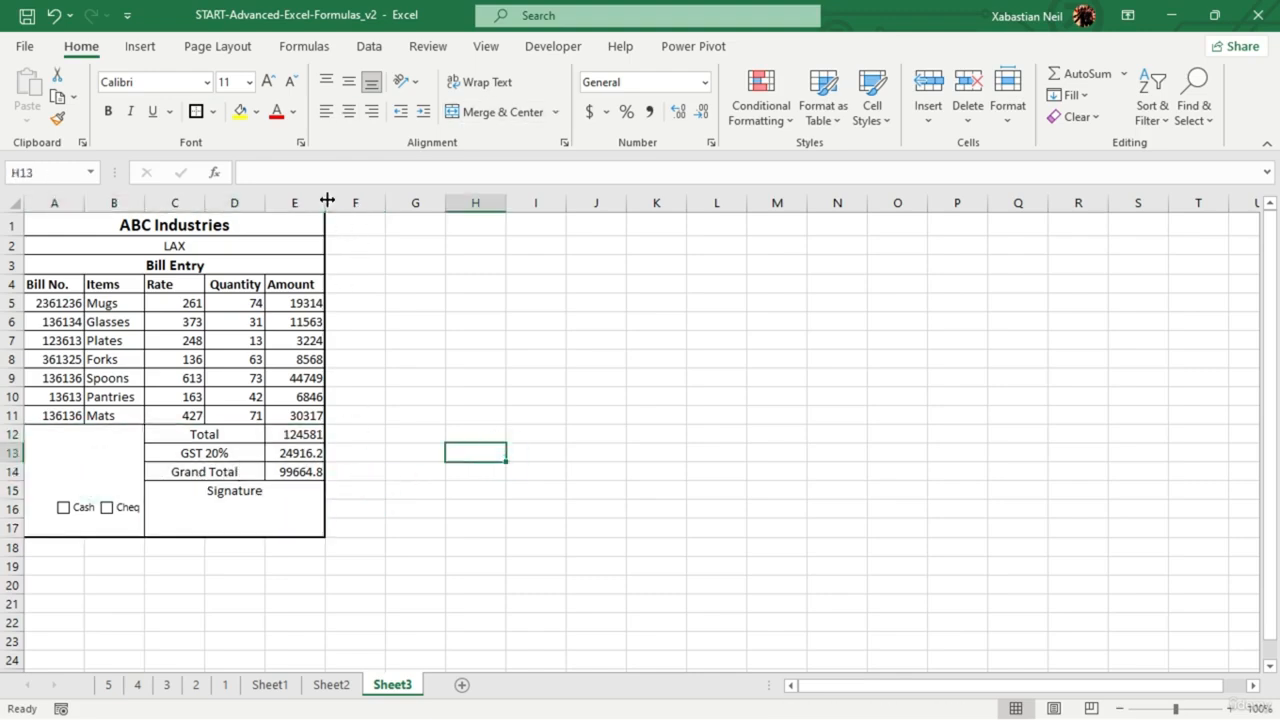
# - Adjust the widths of columns B to E so the bill data and the Cheq check box label fit
pyautogui.moveTo(325, 203); pyautogui.dragTo(138, 203)
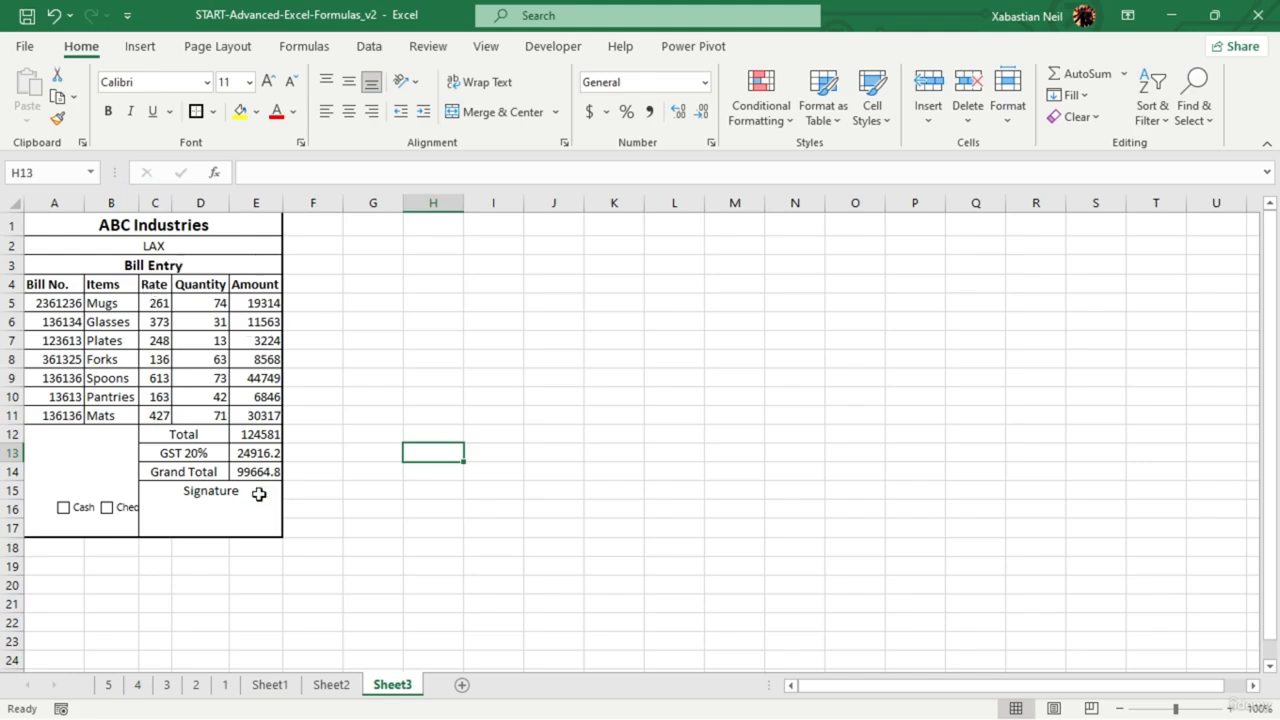
pyautogui.moveTo(94, 517); pyautogui.dragTo(143, 486)
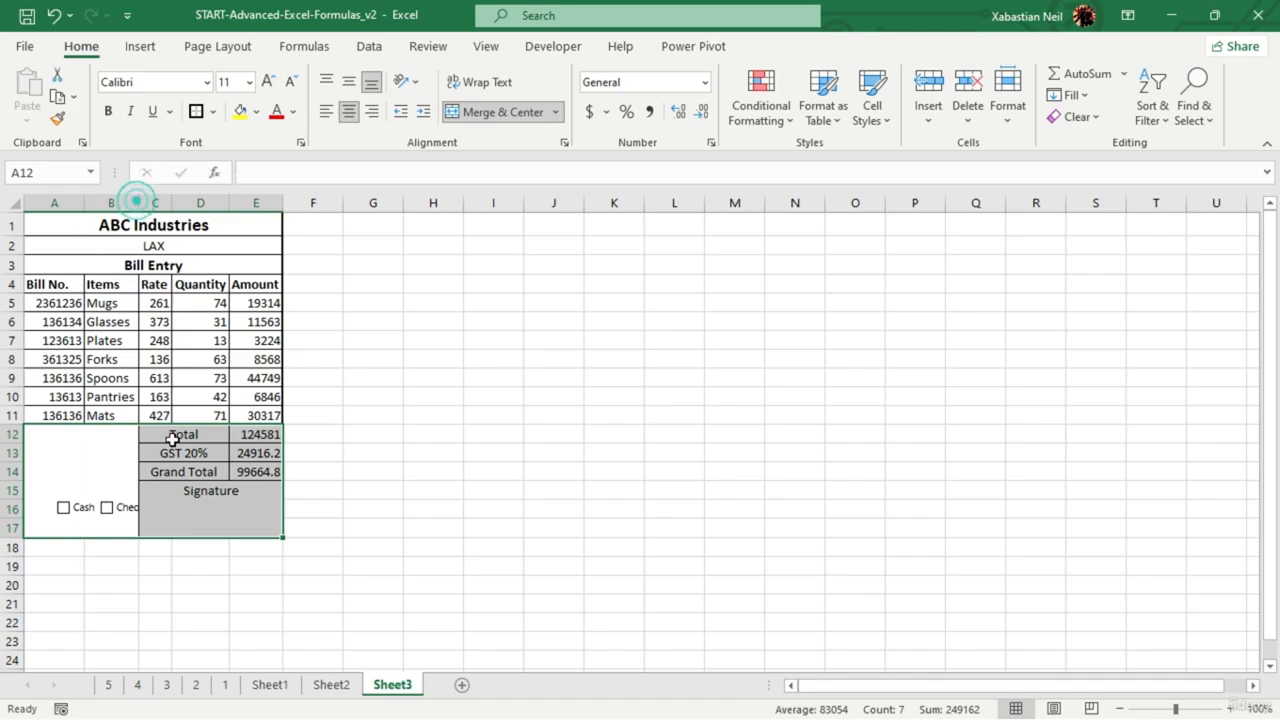
pyautogui.moveTo(142, 210); pyautogui.dragTo(280, 203)
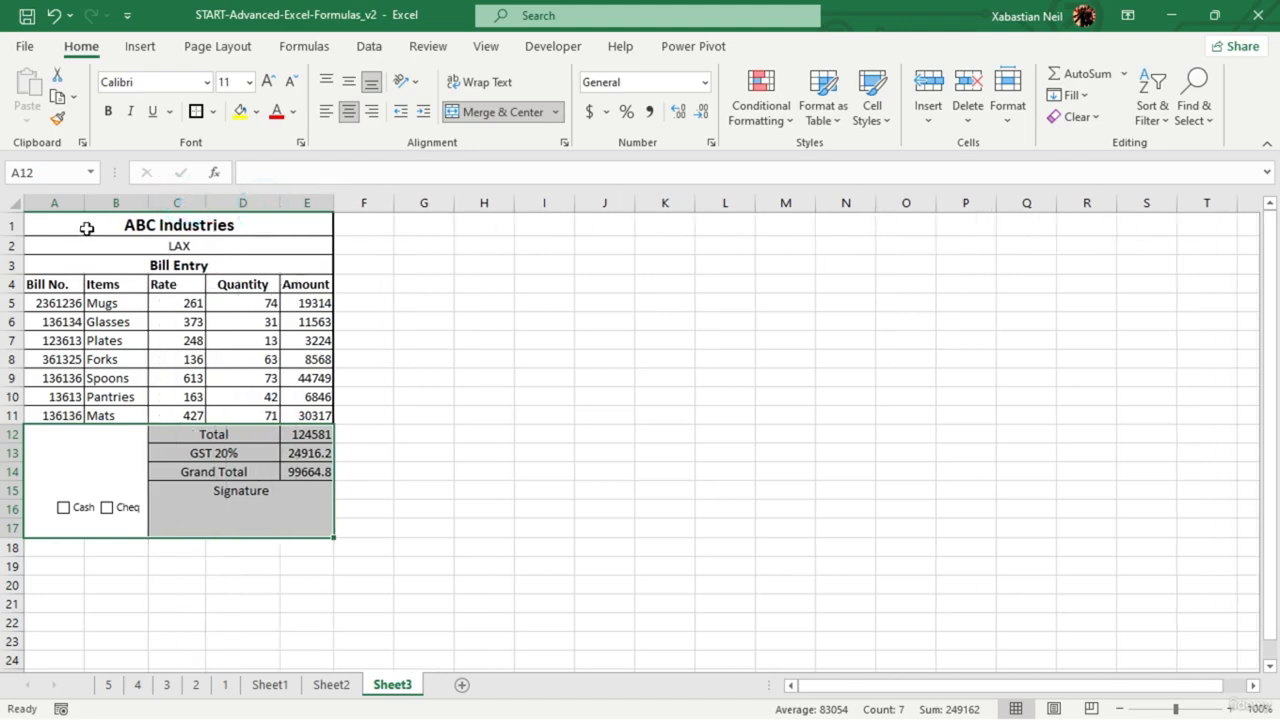
# - Center all text and numbers horizontally in the bill form A1:E17
pyautogui.moveTo(98, 225); pyautogui.dragTo(270, 488)
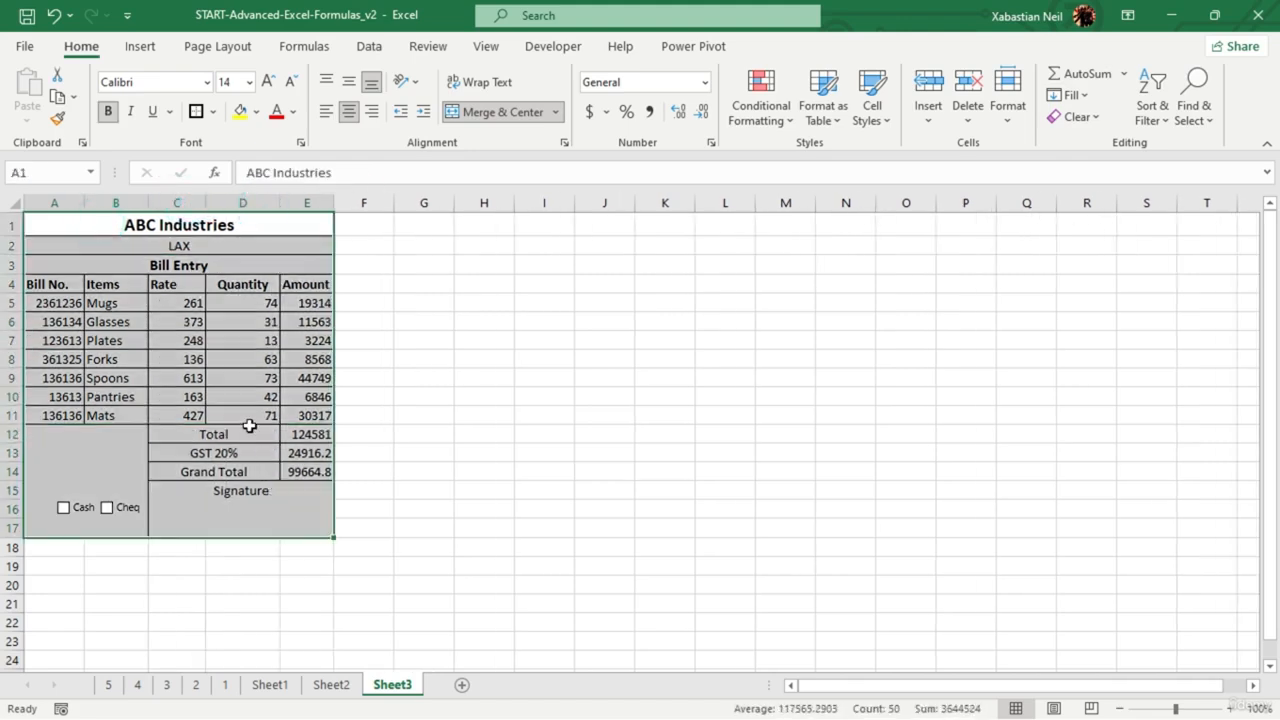
pyautogui.click(351, 115)
pyautogui.click(351, 113)
pyautogui.click(443, 375)
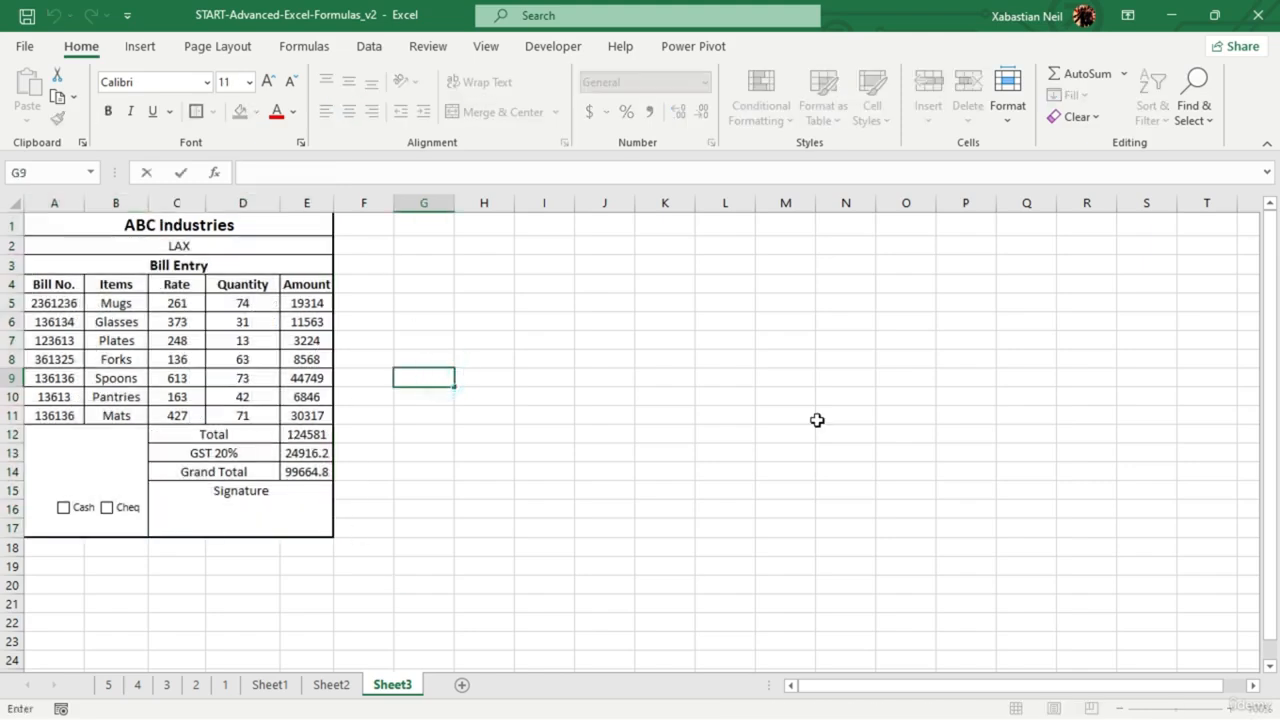
pyautogui.click(383, 416)
# - Check the payment section on Sheet2, and enter Paid in in the merged cell A12:B17 on Sheet3
pyautogui.click(333, 684)
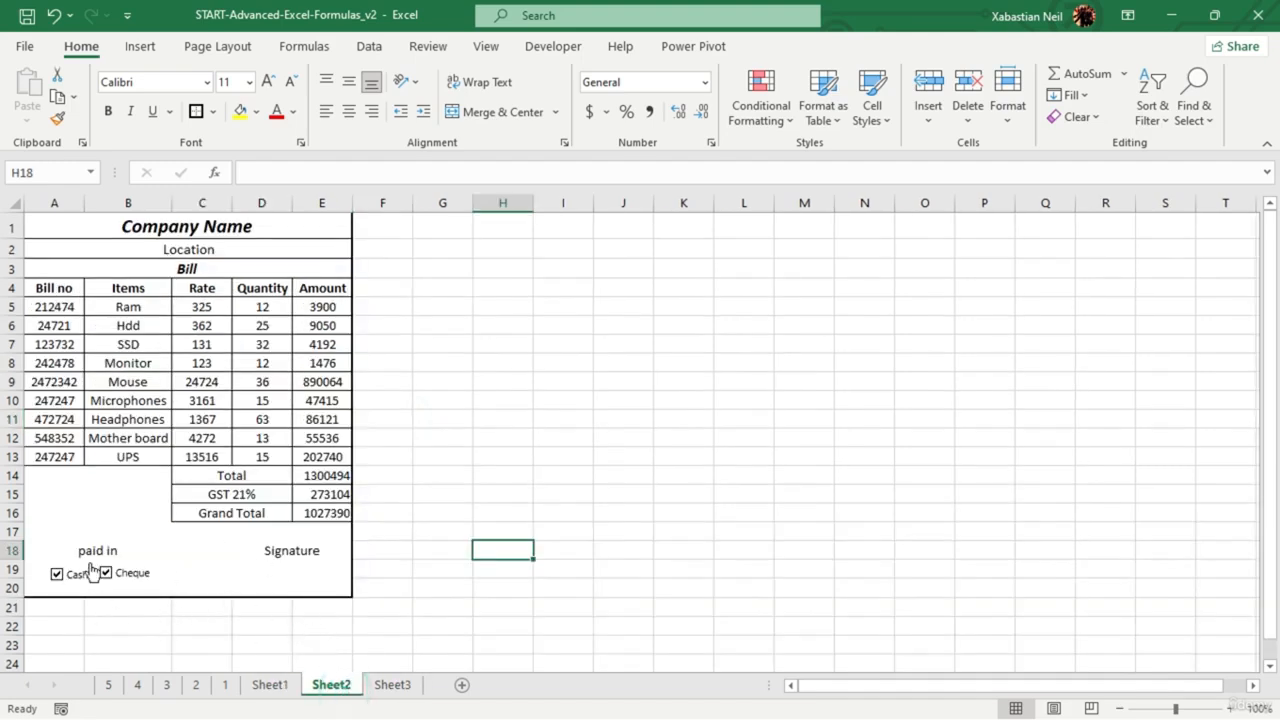
pyautogui.click(390, 684)
pyautogui.click(101, 481)
pyautogui.doubleClick(101, 481)
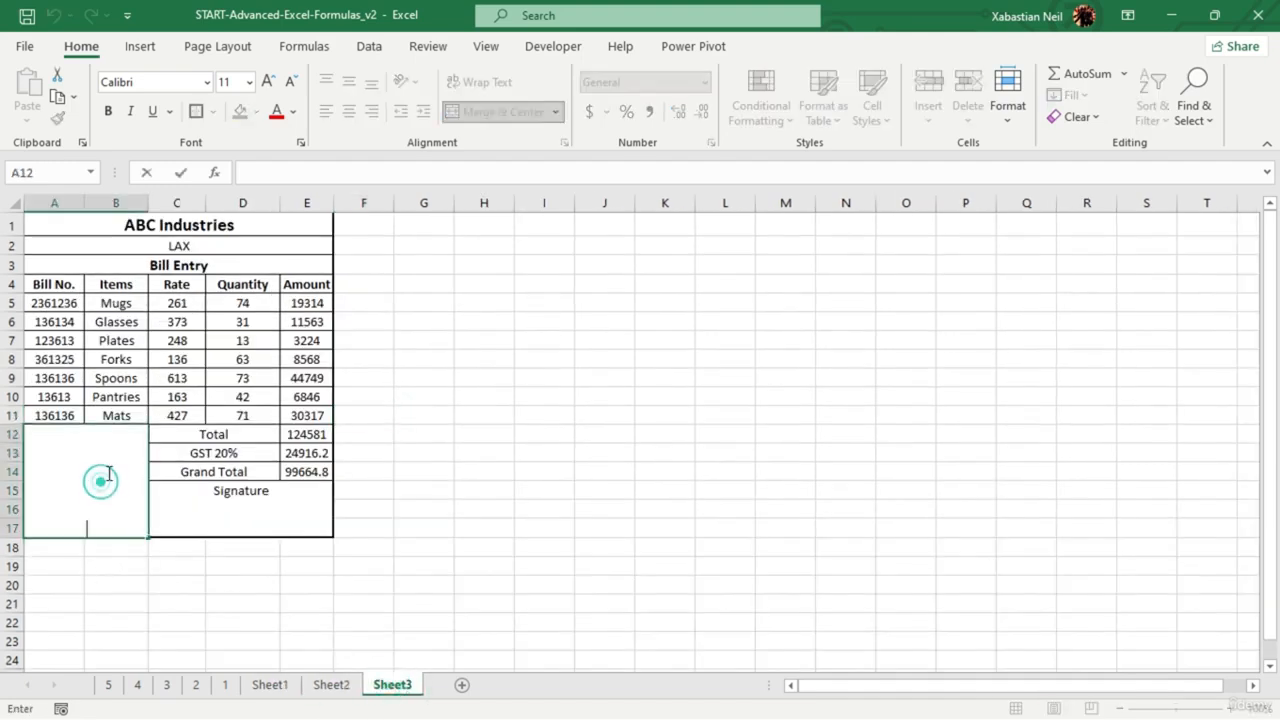
pyautogui.write('Paid in')
pyautogui.press('Return')
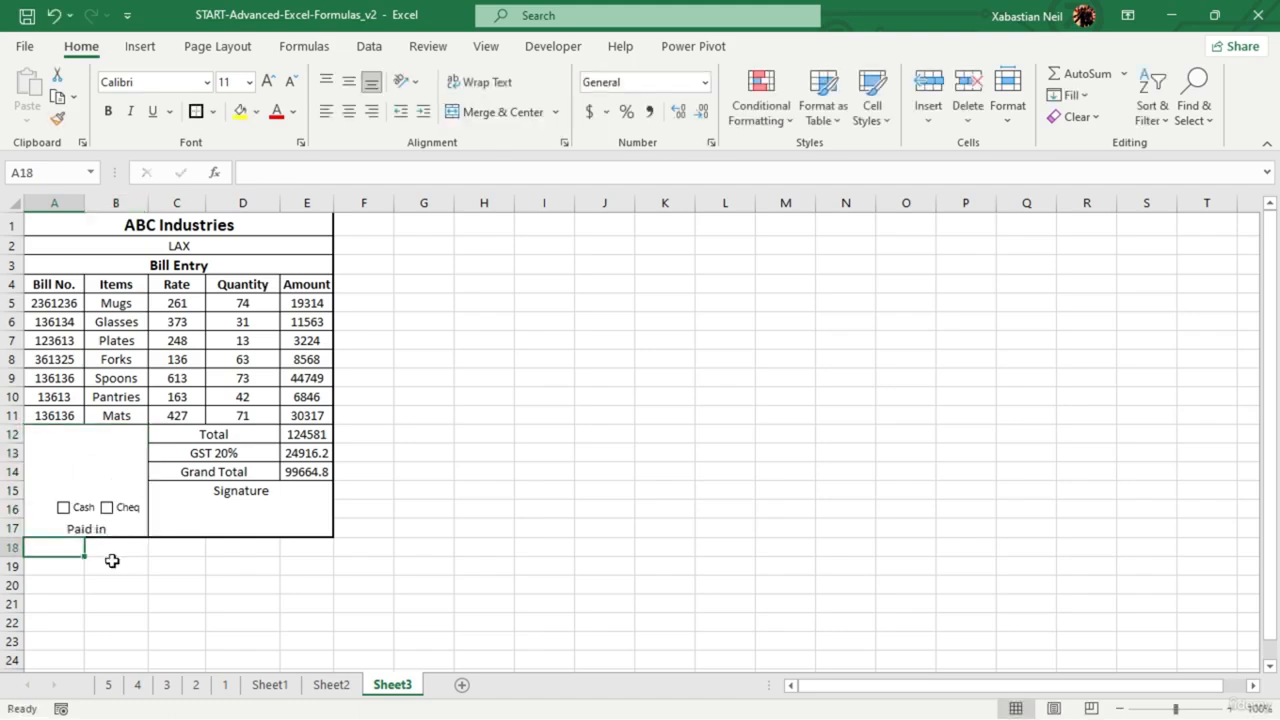
pyautogui.doubleClick(123, 531)
pyautogui.moveTo(123, 531); pyautogui.dragTo(43, 532)
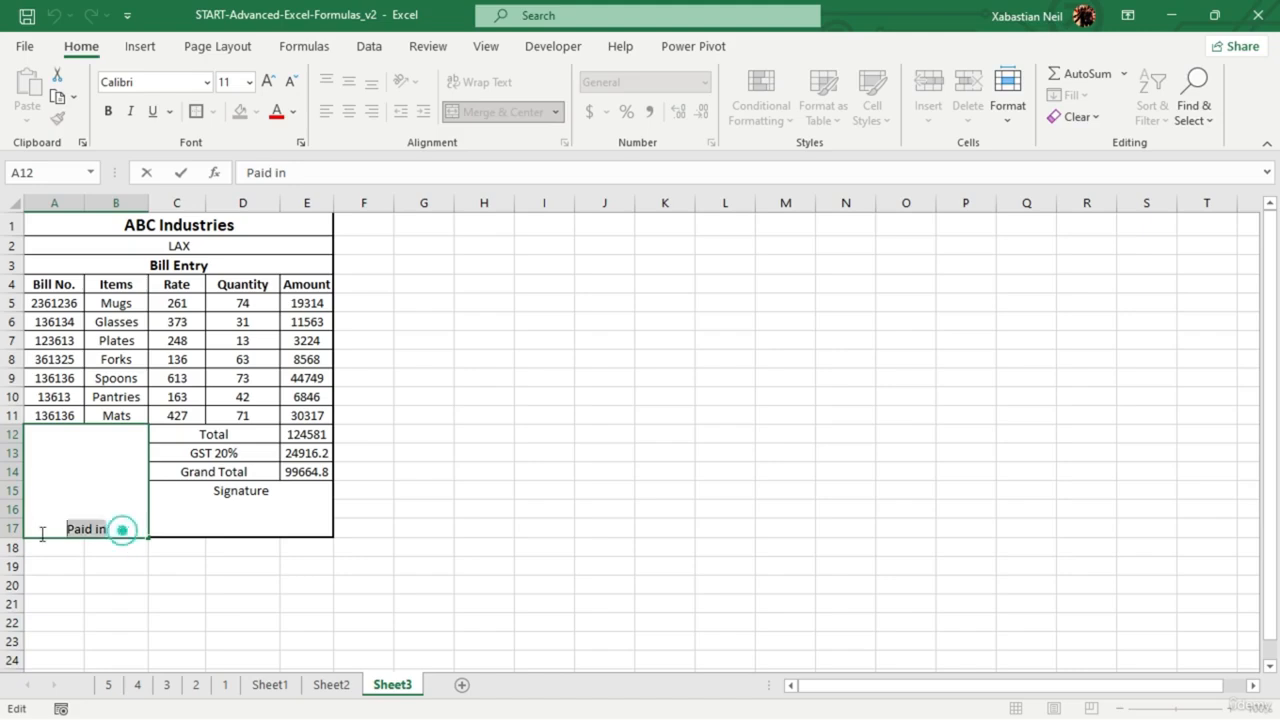
pyautogui.click(148, 47)
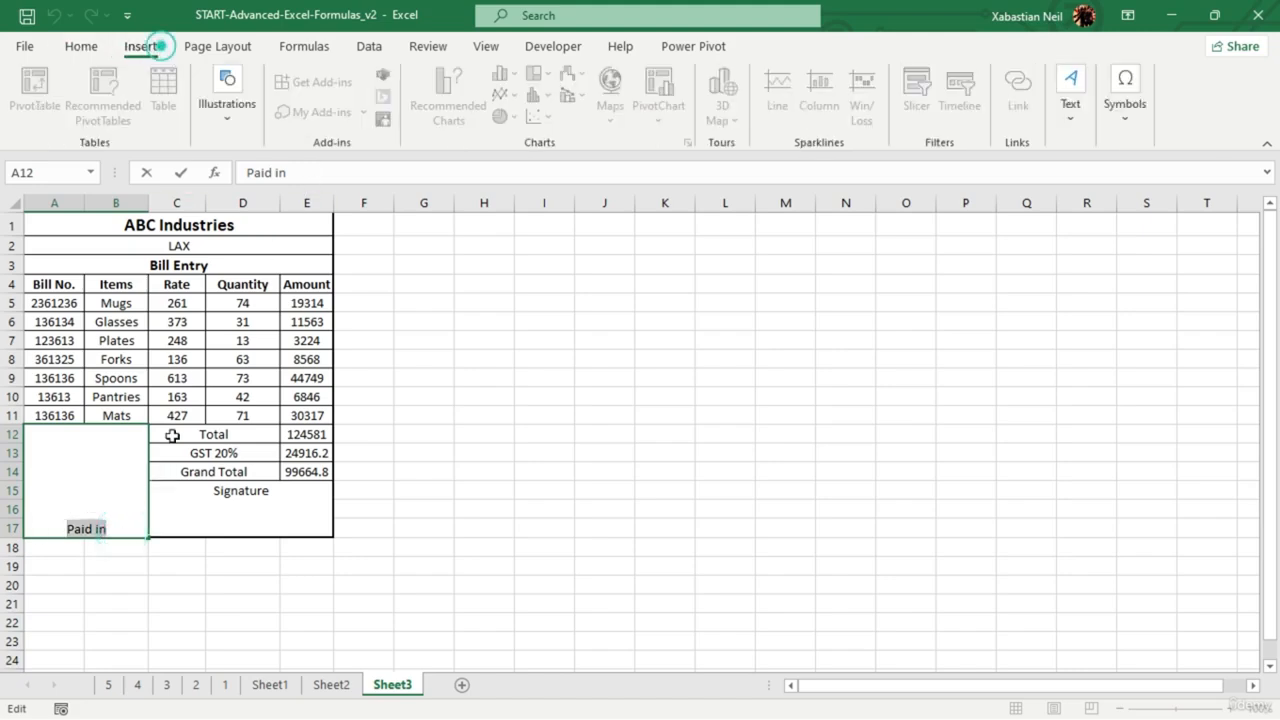
pyautogui.click(81, 46)
pyautogui.click(126, 523)
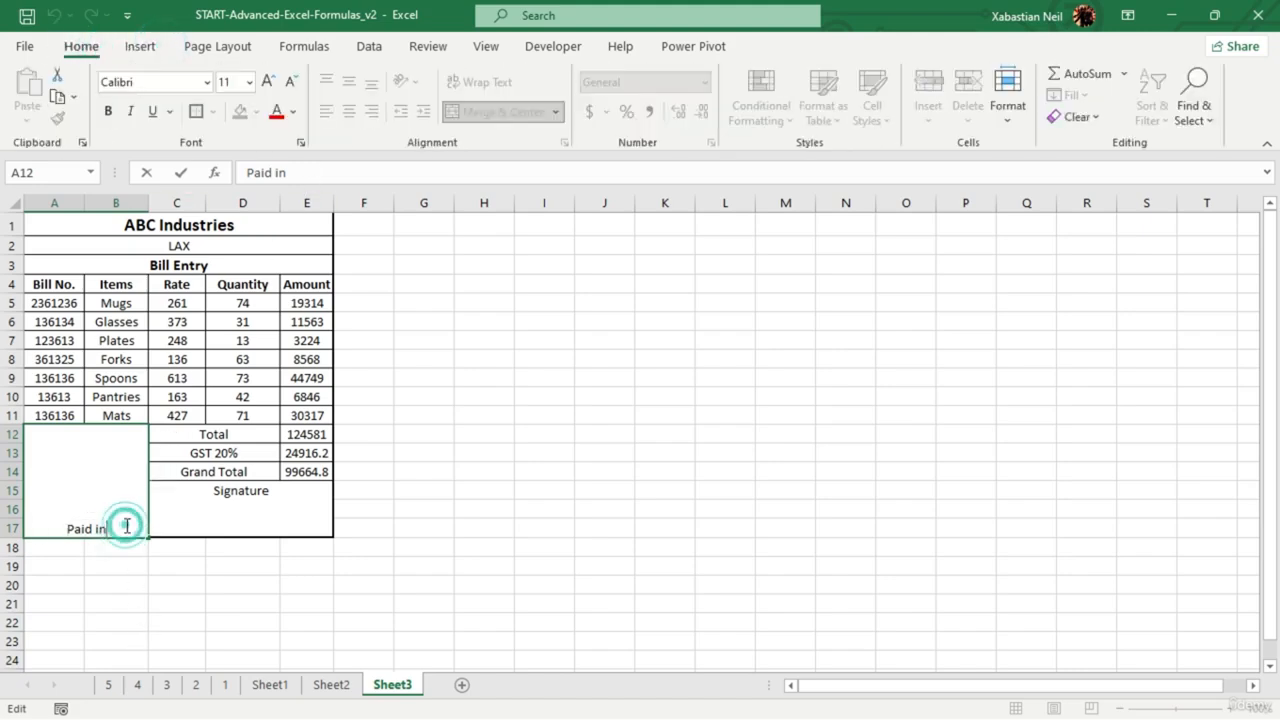
pyautogui.click(312, 235)
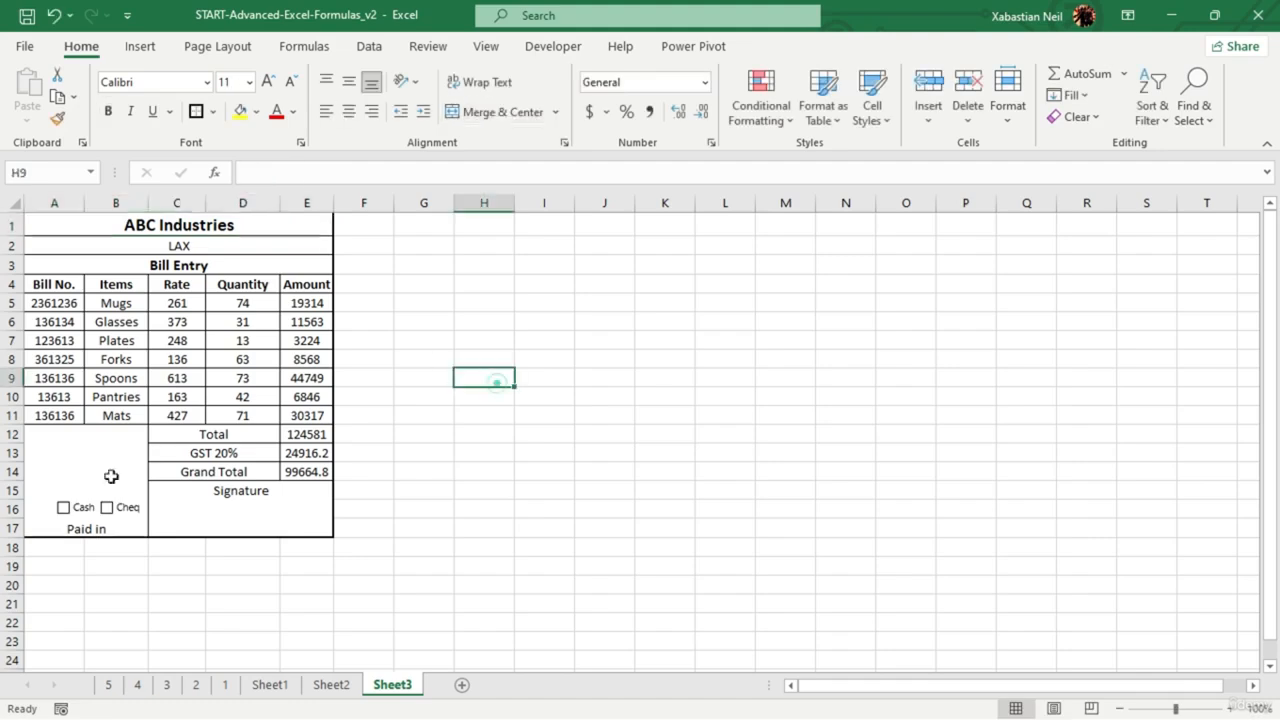
pyautogui.click(108, 477)
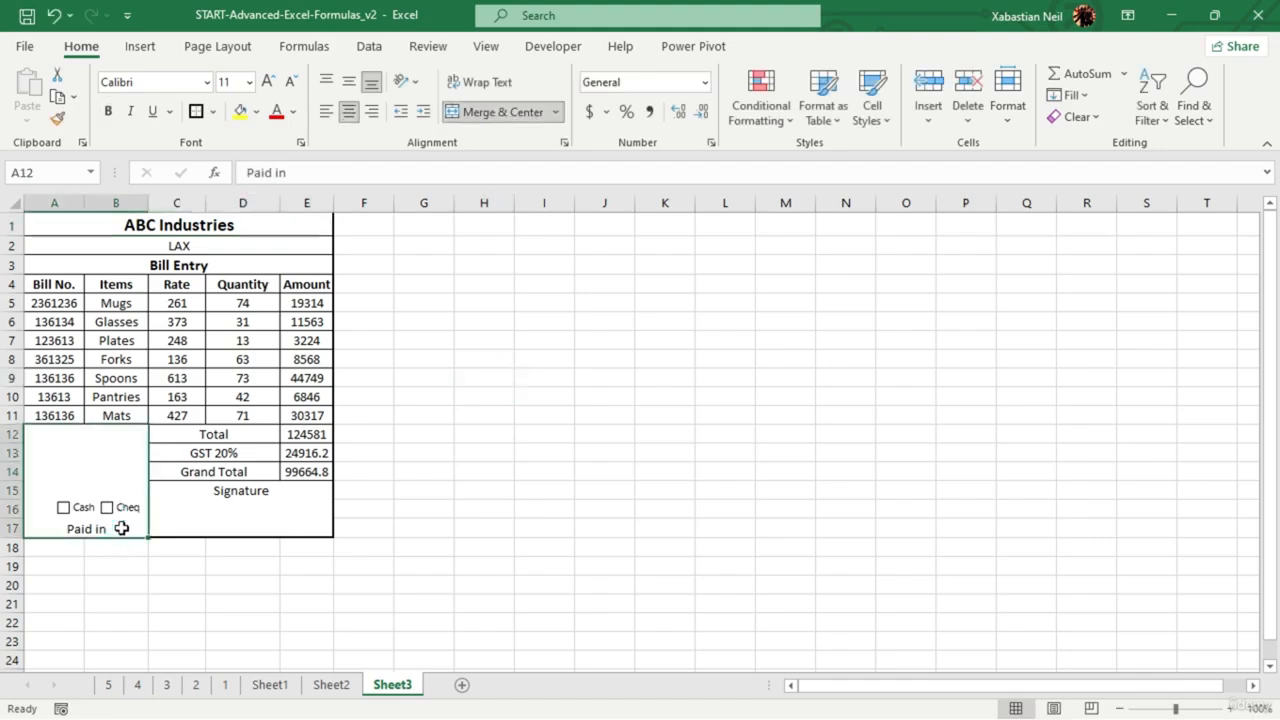
pyautogui.doubleClick(122, 528)
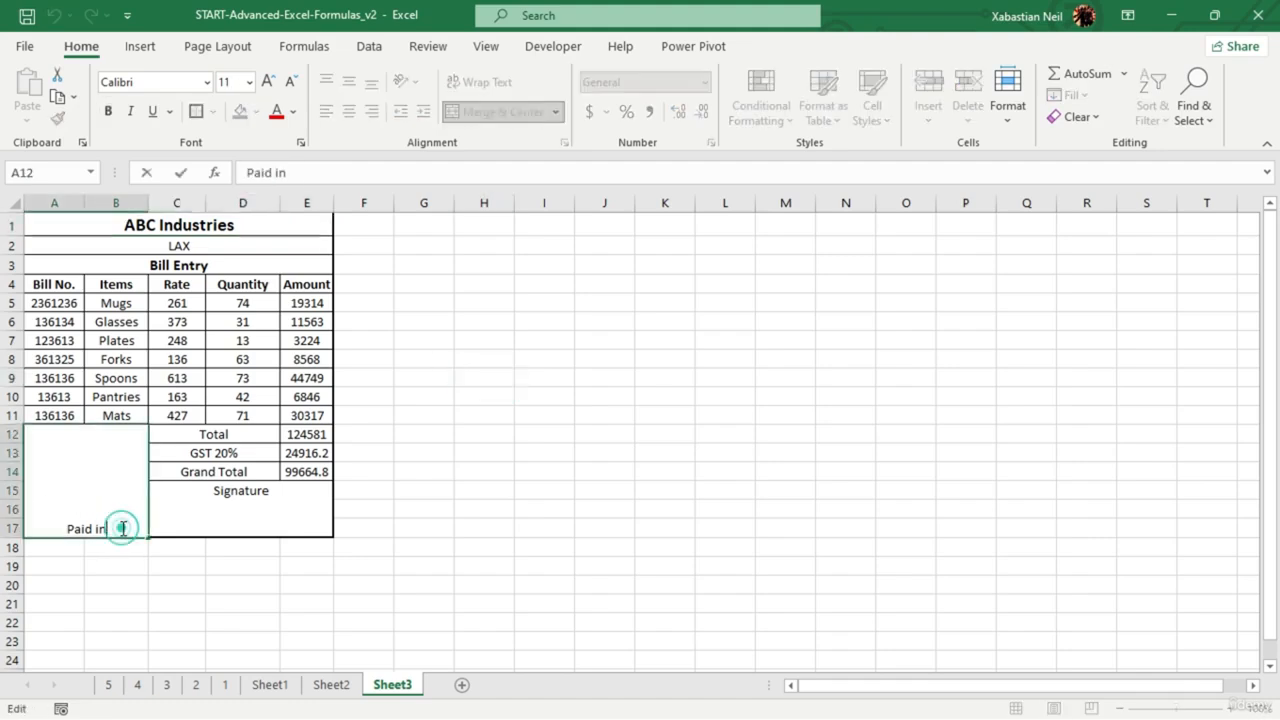
pyautogui.tripleClick(122, 528)
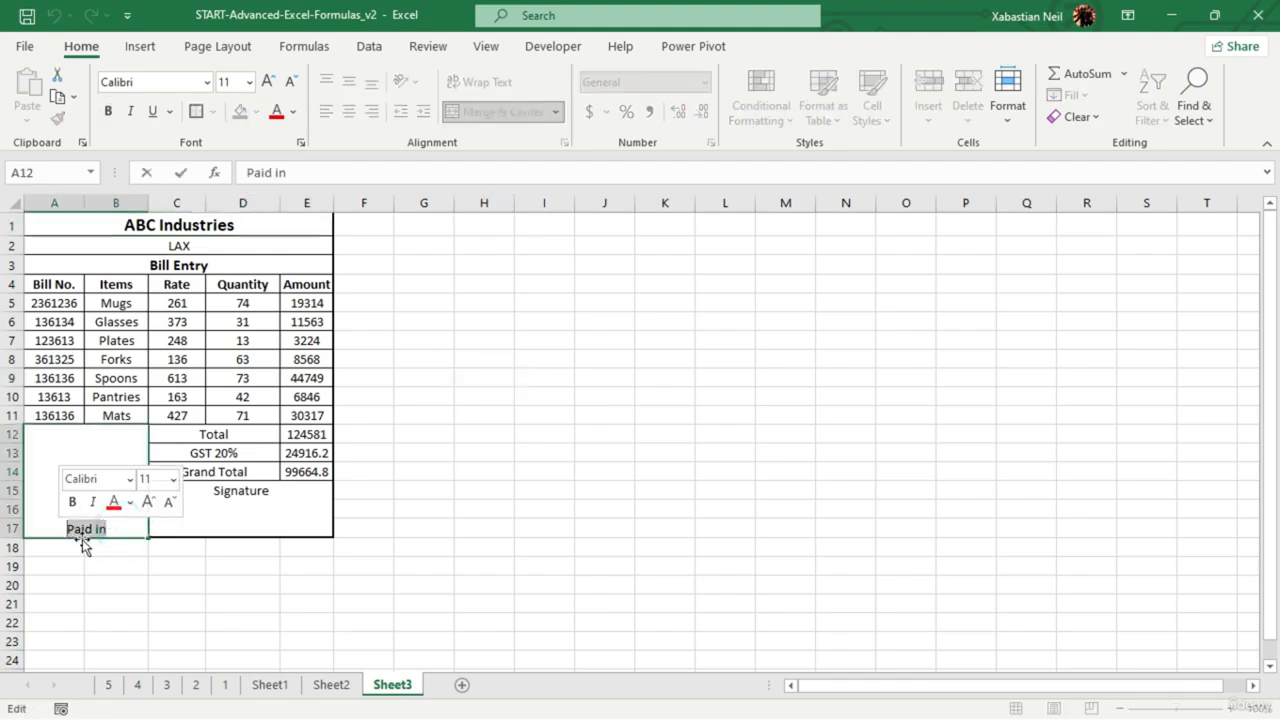
pyautogui.click(146, 534)
pyautogui.doubleClick(129, 512)
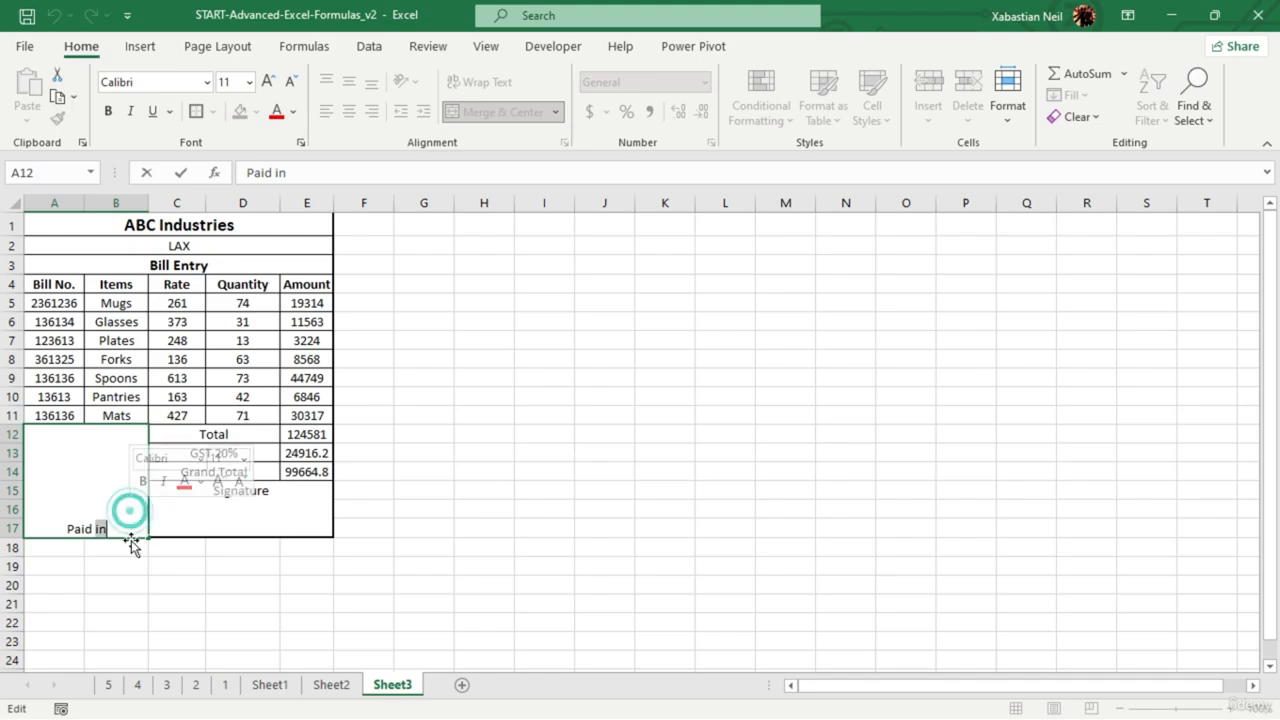
# - Align the Paid in text vertically to the middle of its merged cell, above the check boxes
pyautogui.click(130, 538)
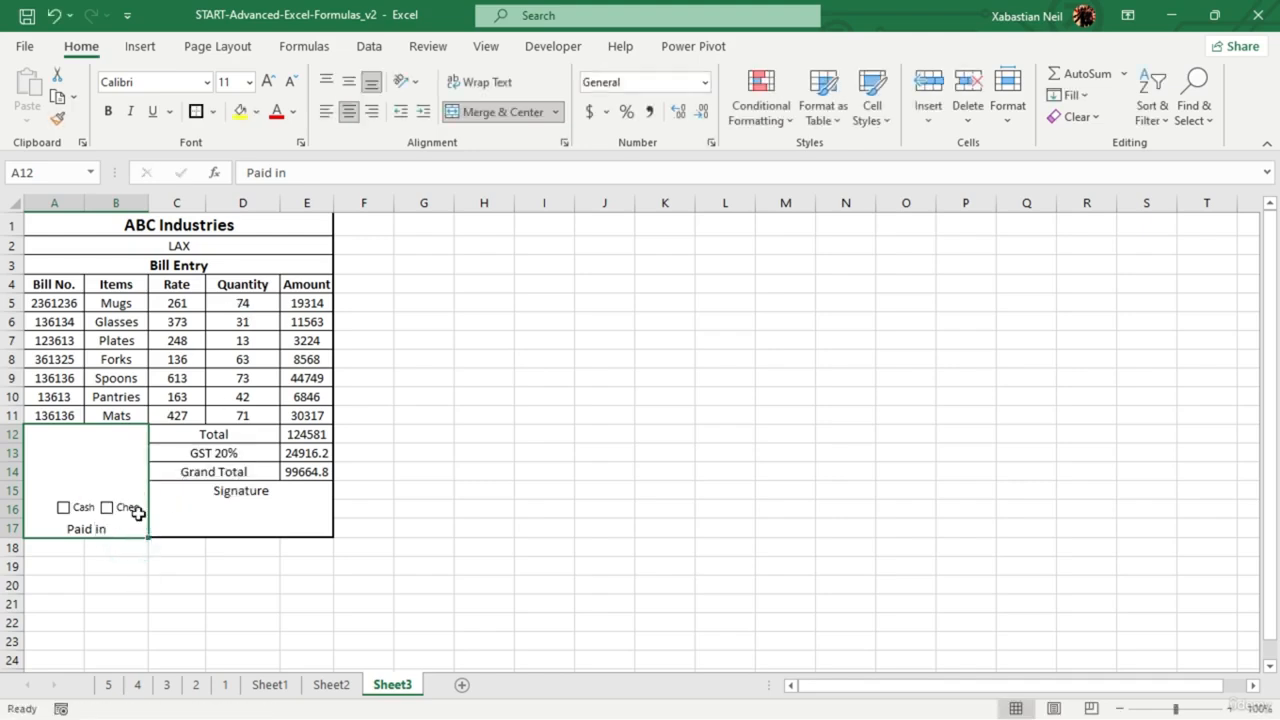
pyautogui.click(348, 81)
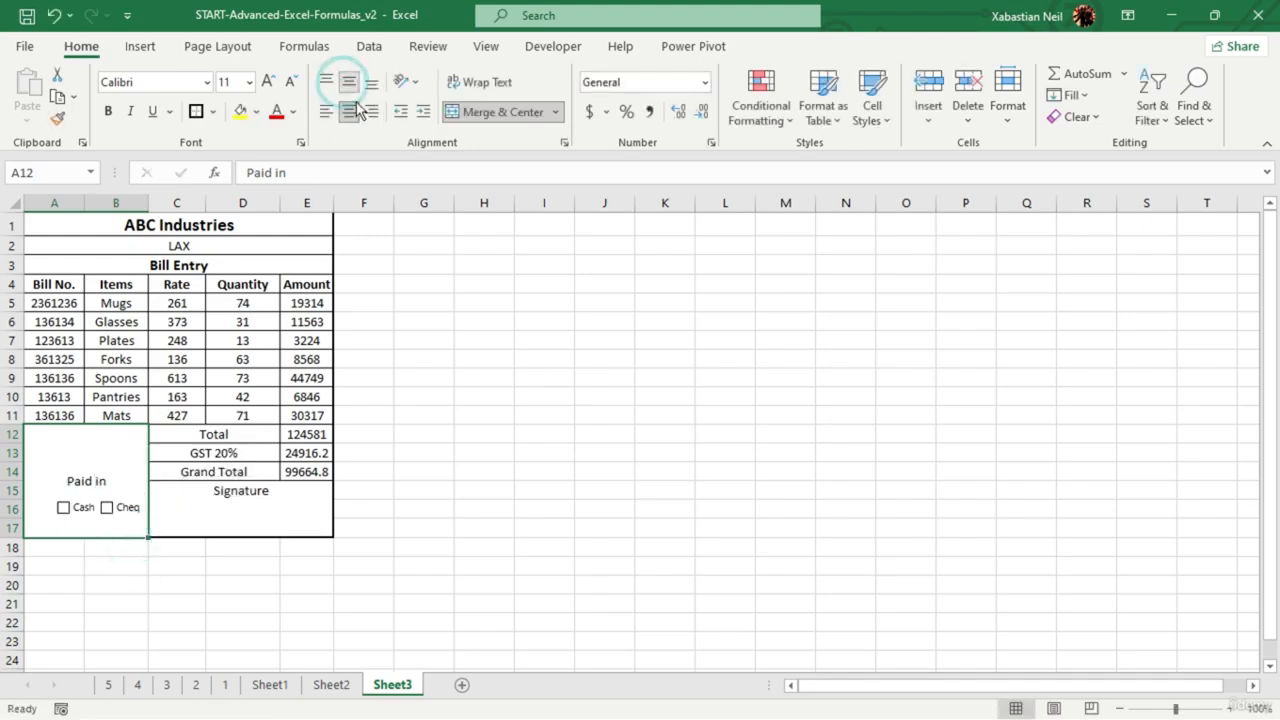
pyautogui.click(484, 492)
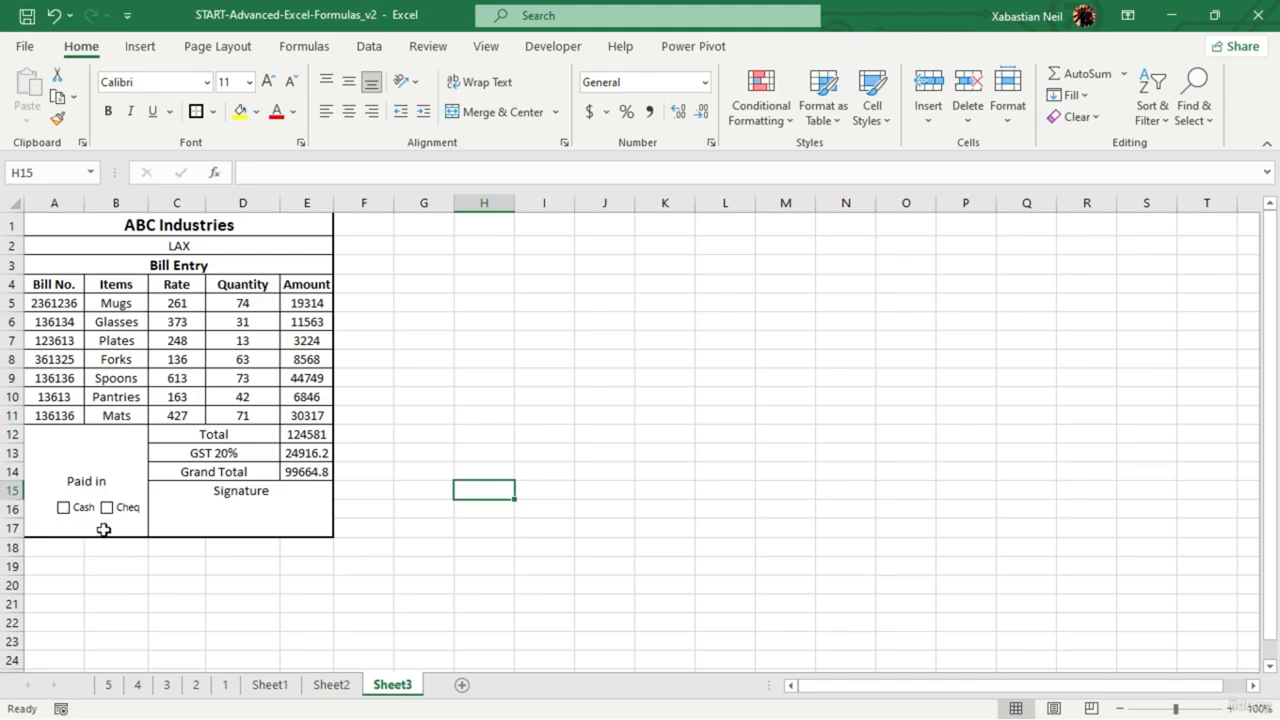
# - Test the Cash and Cheq check boxes by ticking and clearing each one
pyautogui.click(64, 512)
pyautogui.click(64, 510)
pyautogui.click(107, 509)
pyautogui.click(107, 509)
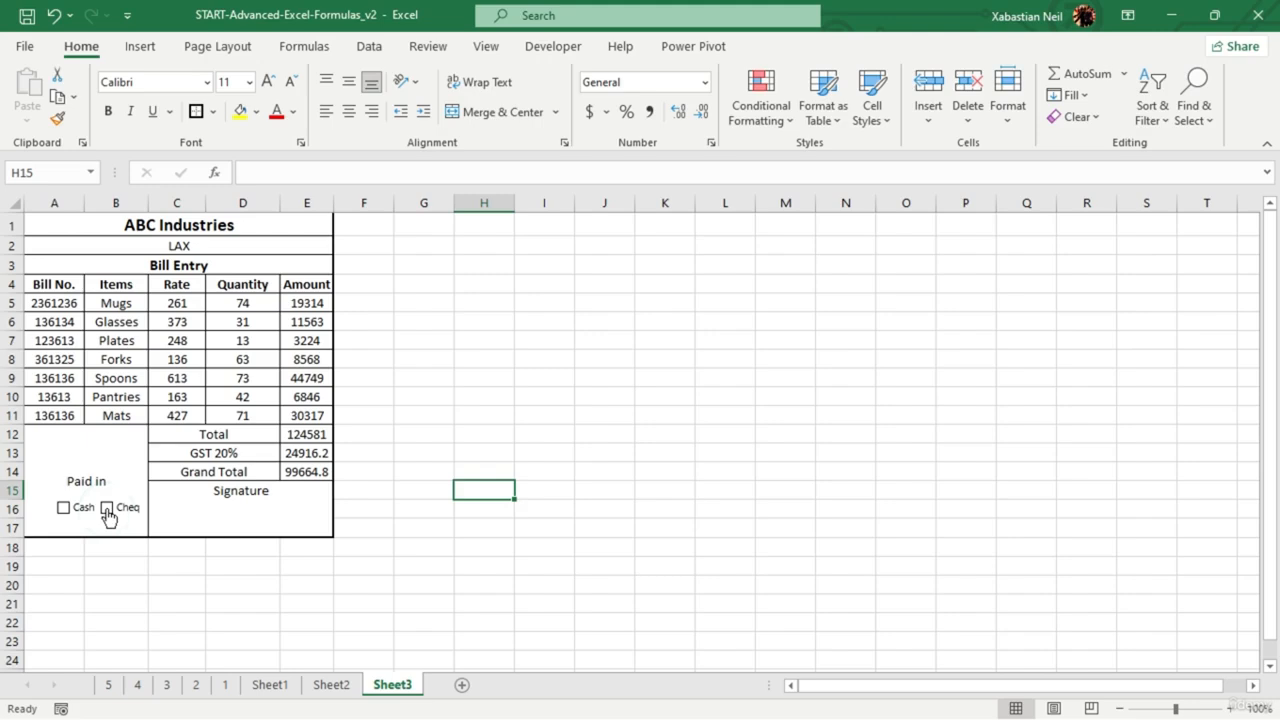
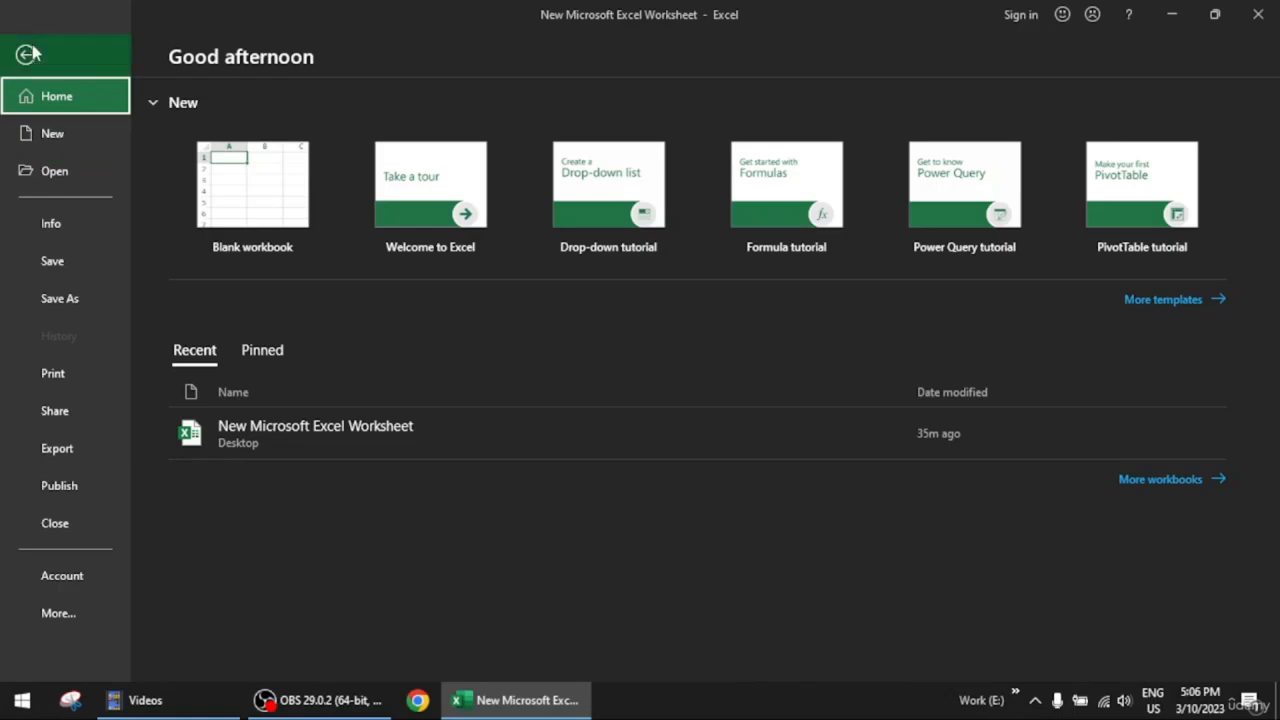
# - Return to the Sheet2 grid and enter =TODAY() in cell B1 beside the Today label
pyautogui.click(27, 52)
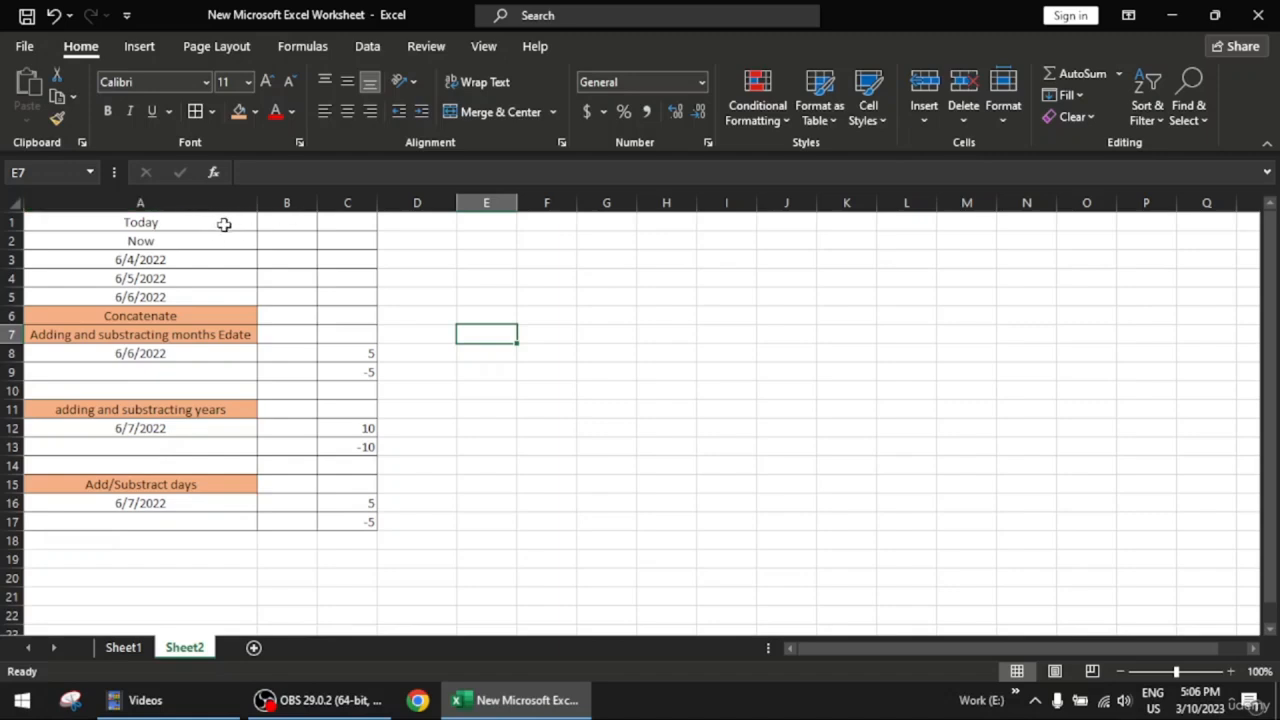
pyautogui.moveTo(224, 223)
pyautogui.mouseDown()
pyautogui.moveTo(342, 514)
pyautogui.moveTo(271, 366)
pyautogui.moveTo(231, 229)
pyautogui.mouseUp()
pyautogui.click(486, 296)
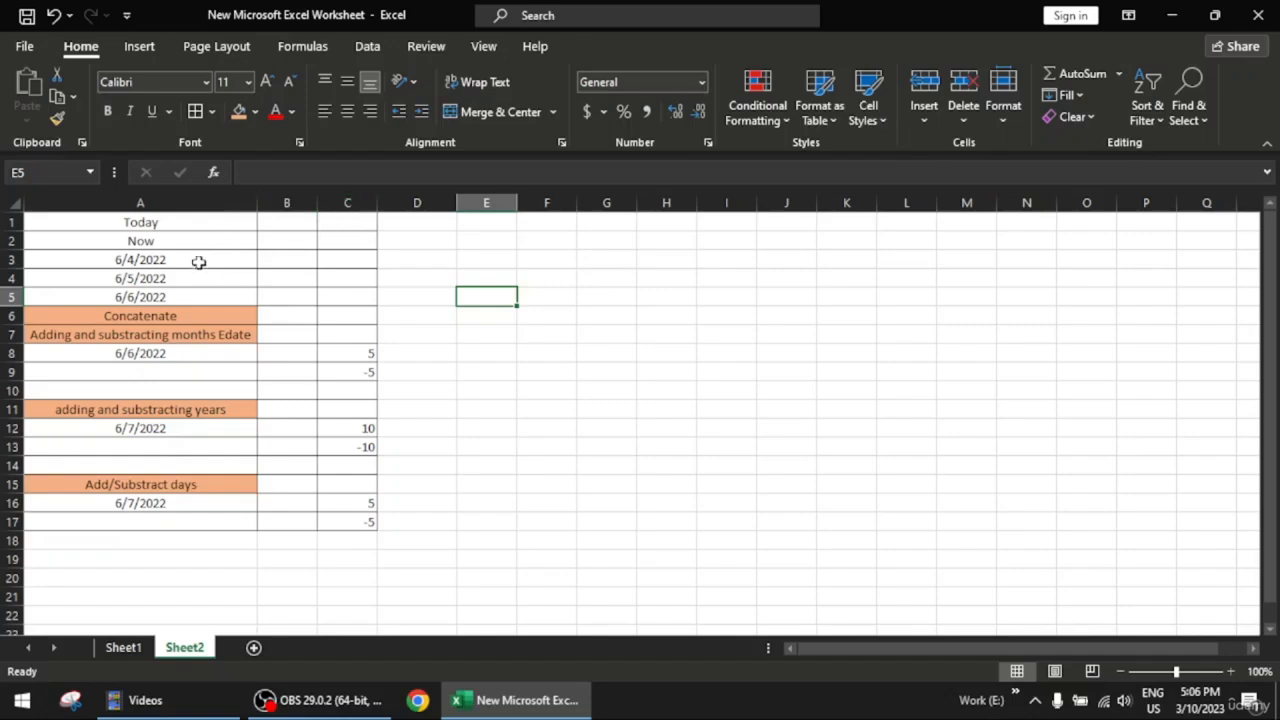
pyautogui.doubleClick(282, 223)
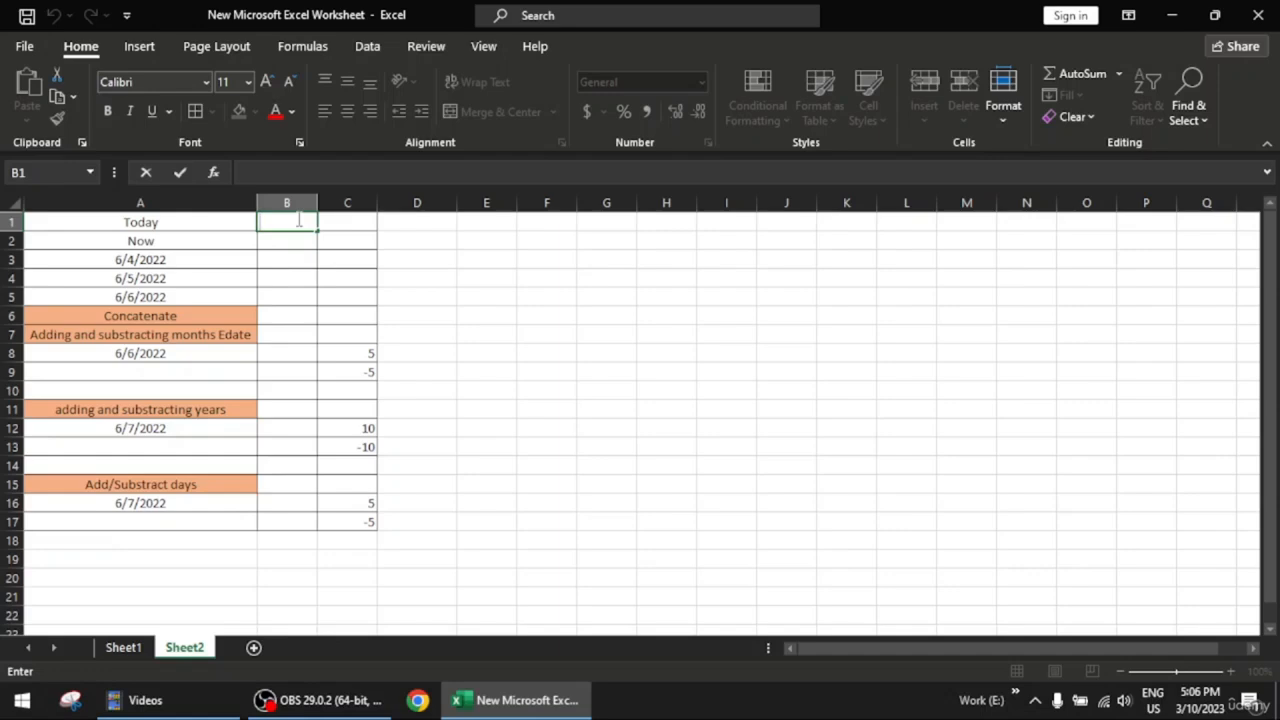
pyautogui.write('=tod')
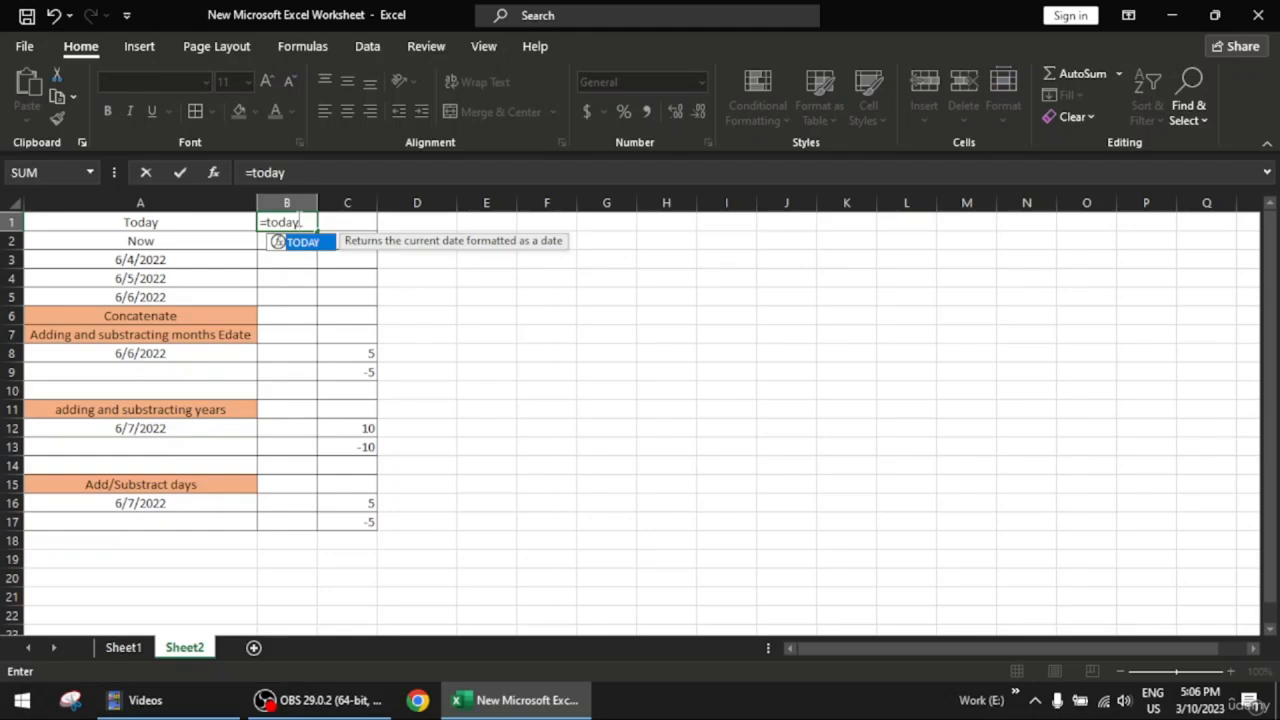
pyautogui.write('ay')
pyautogui.press('Tab')
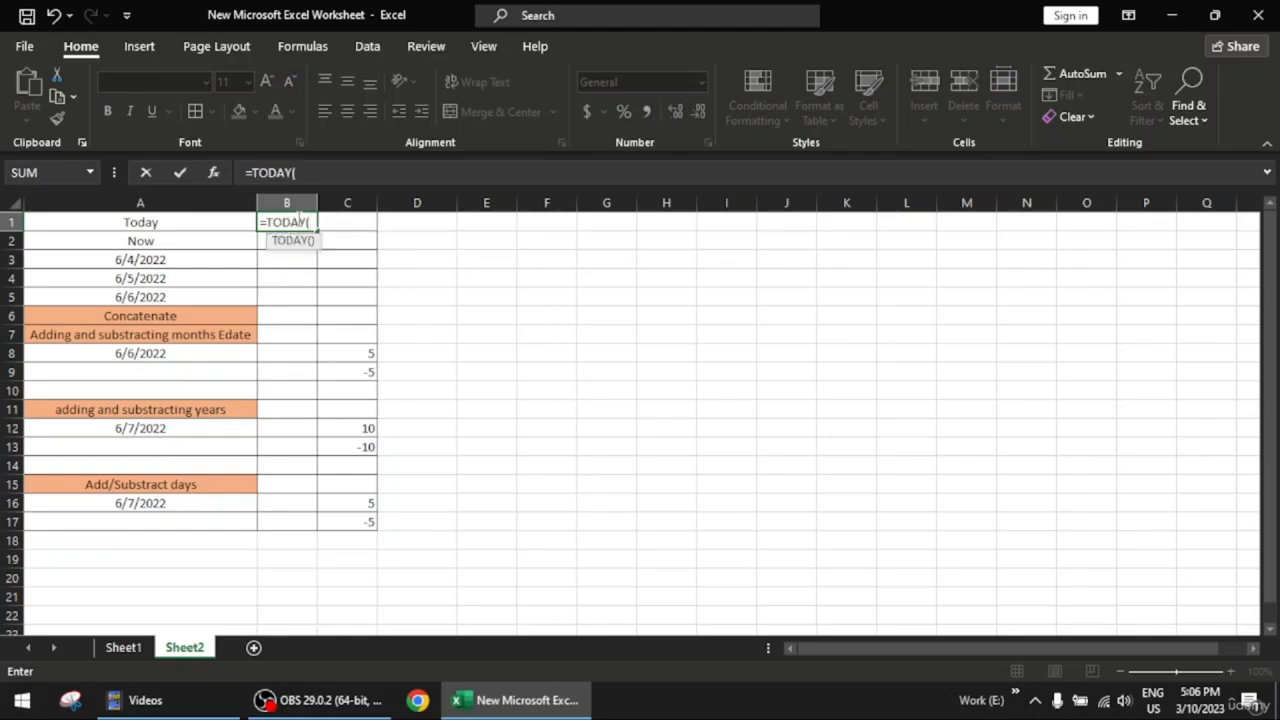
pyautogui.write(')')
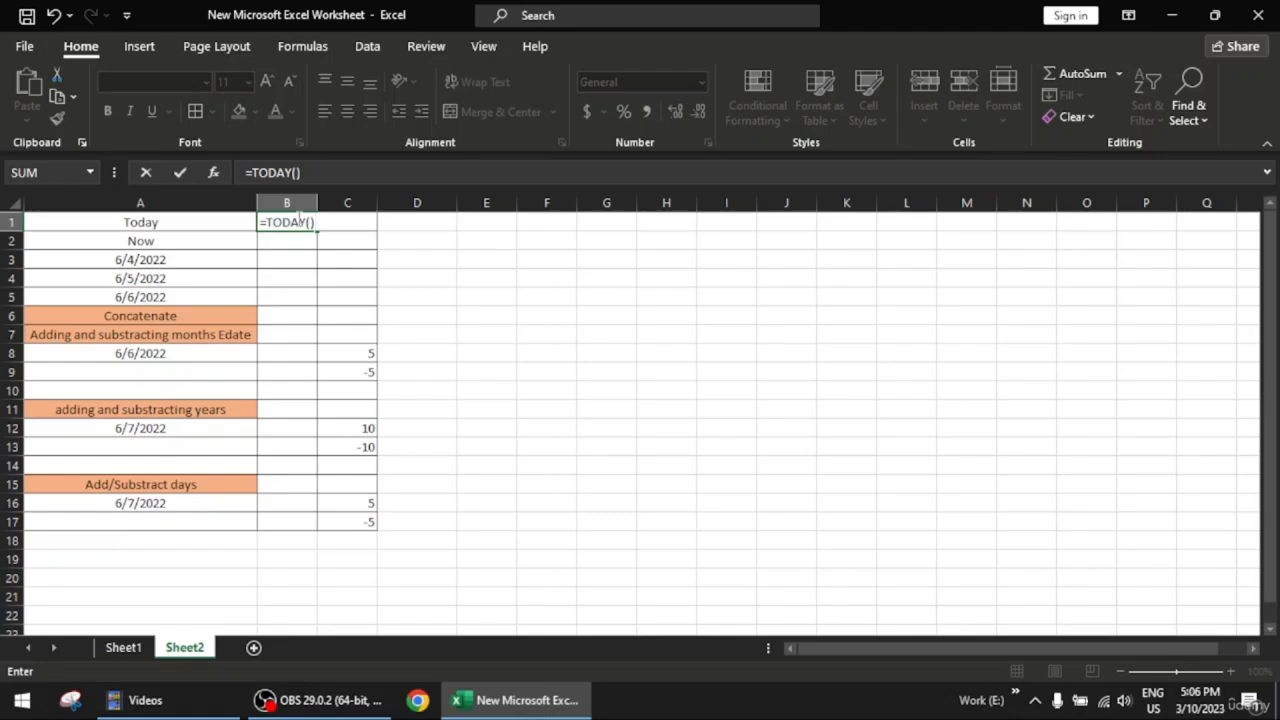
pyautogui.press('Return')
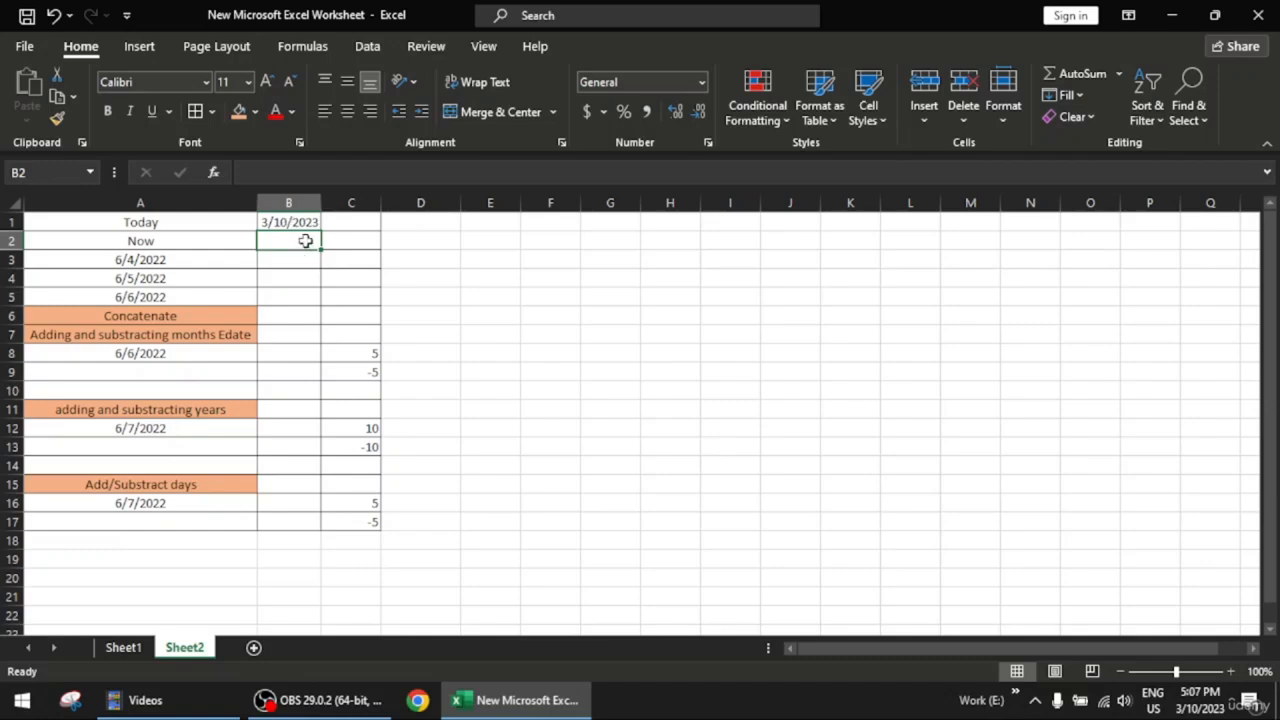
# - Enter =NOW() in cell B2 beside the Now label
pyautogui.doubleClick(307, 241)
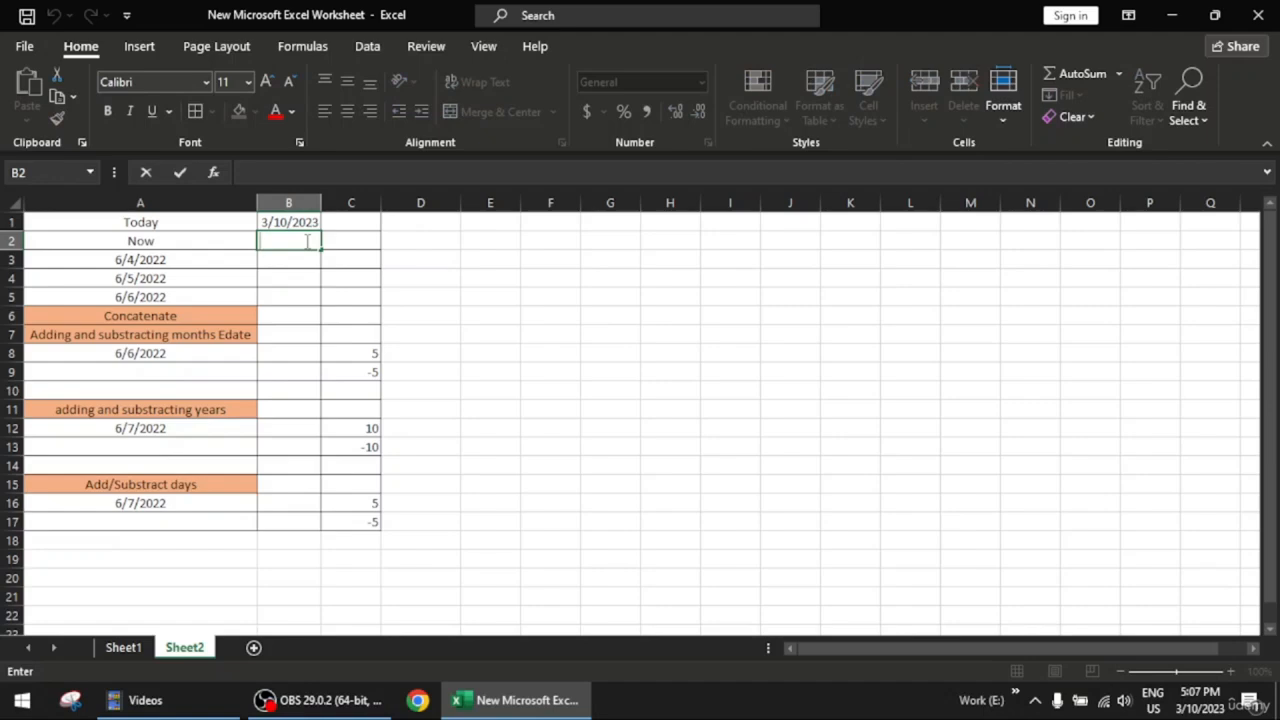
pyautogui.write('=now')
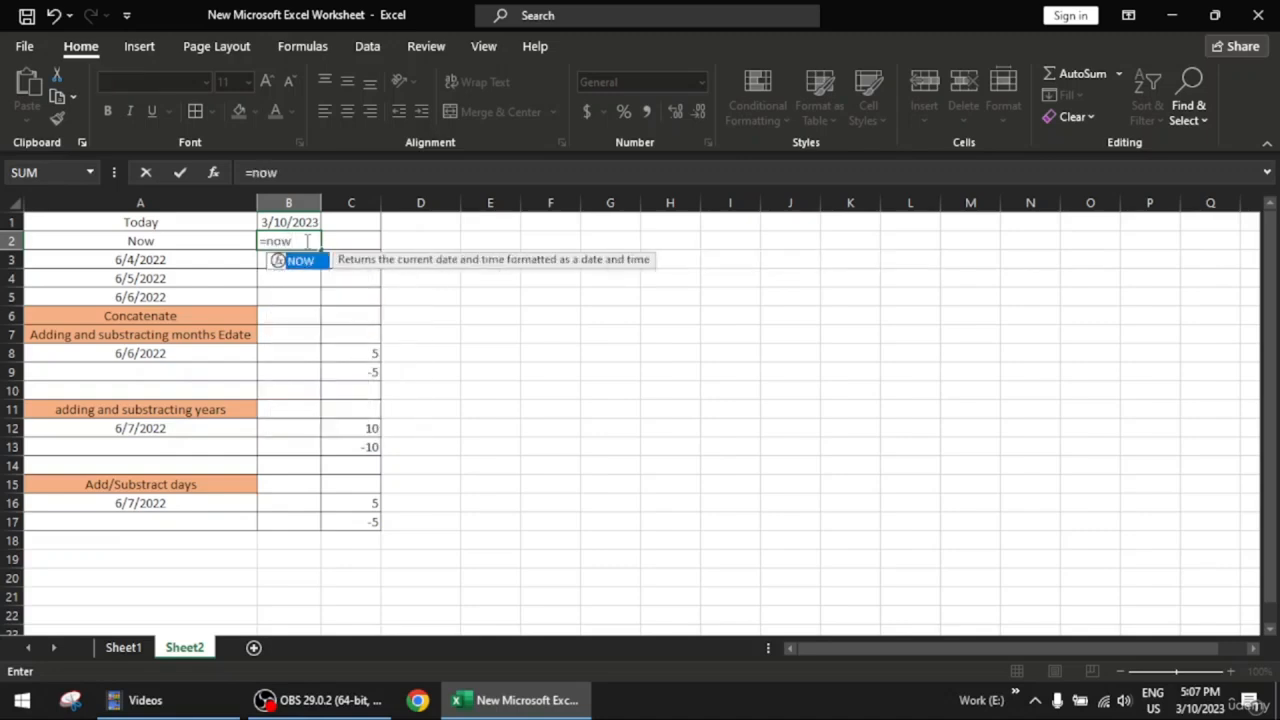
pyautogui.press('Tab')
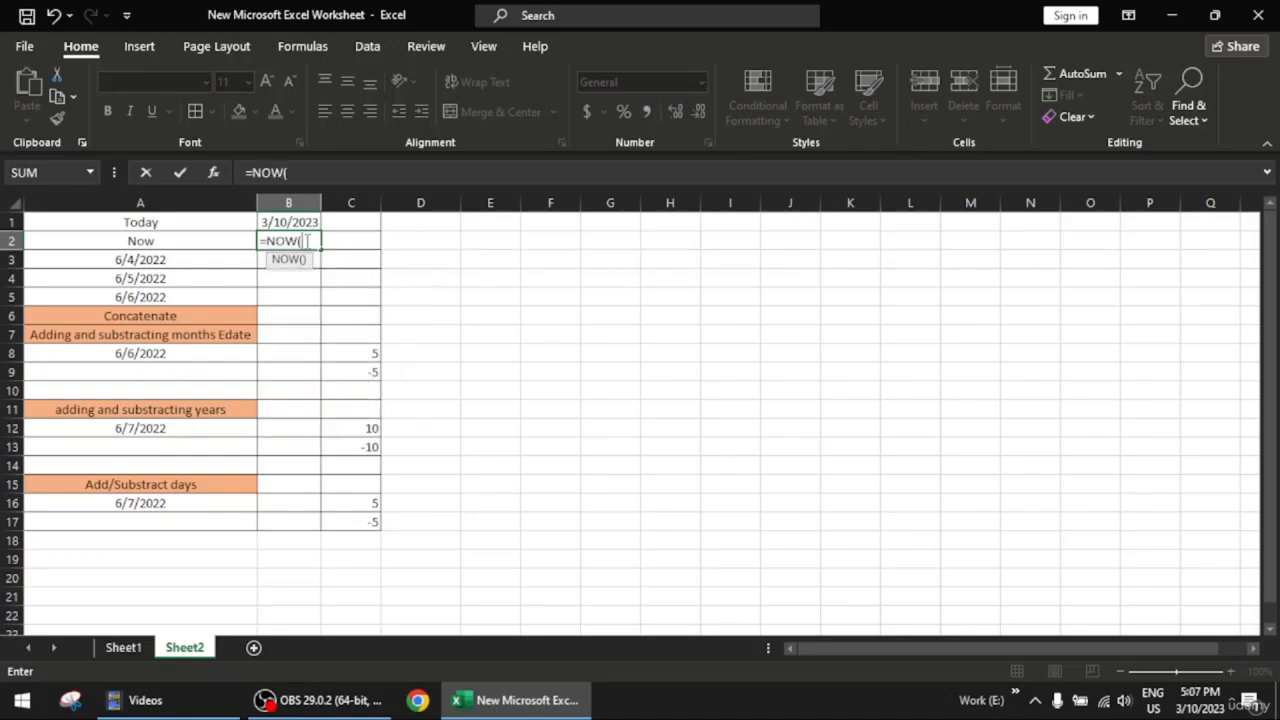
pyautogui.write(')')
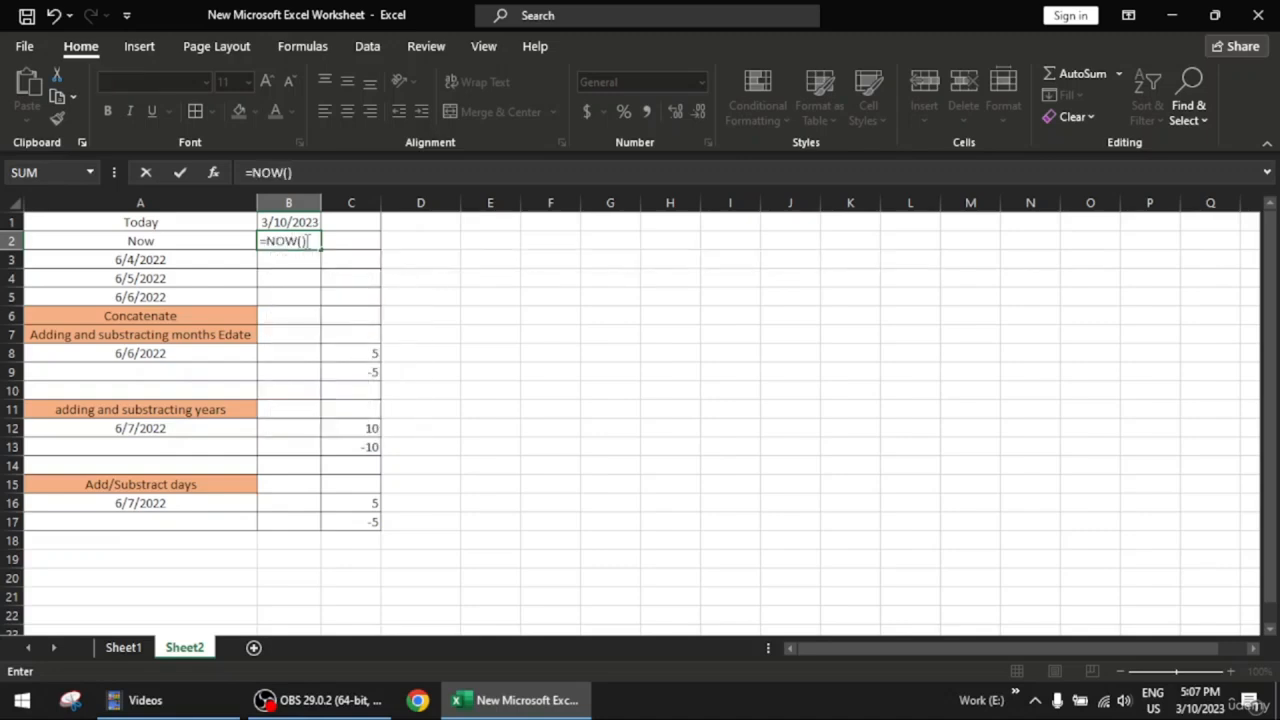
pyautogui.press('Return')
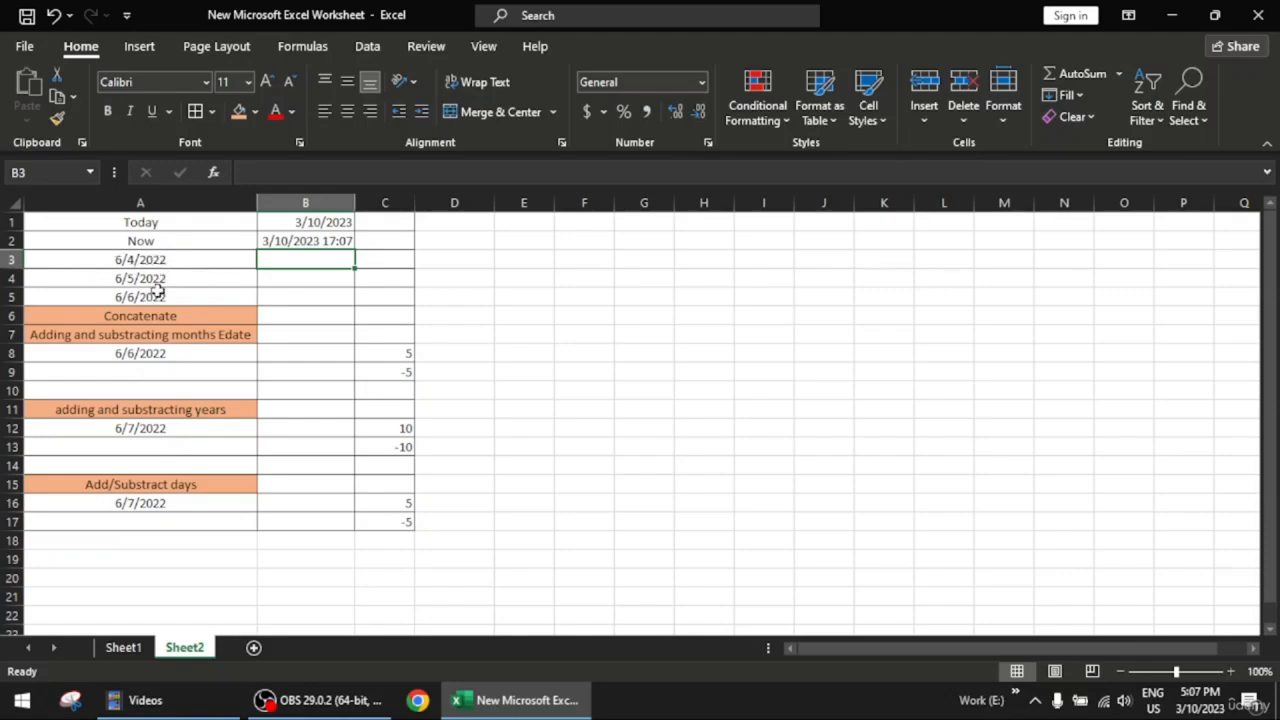
# - Examine the number format options for the date in cell A3 without applying a different one
pyautogui.click(185, 262)
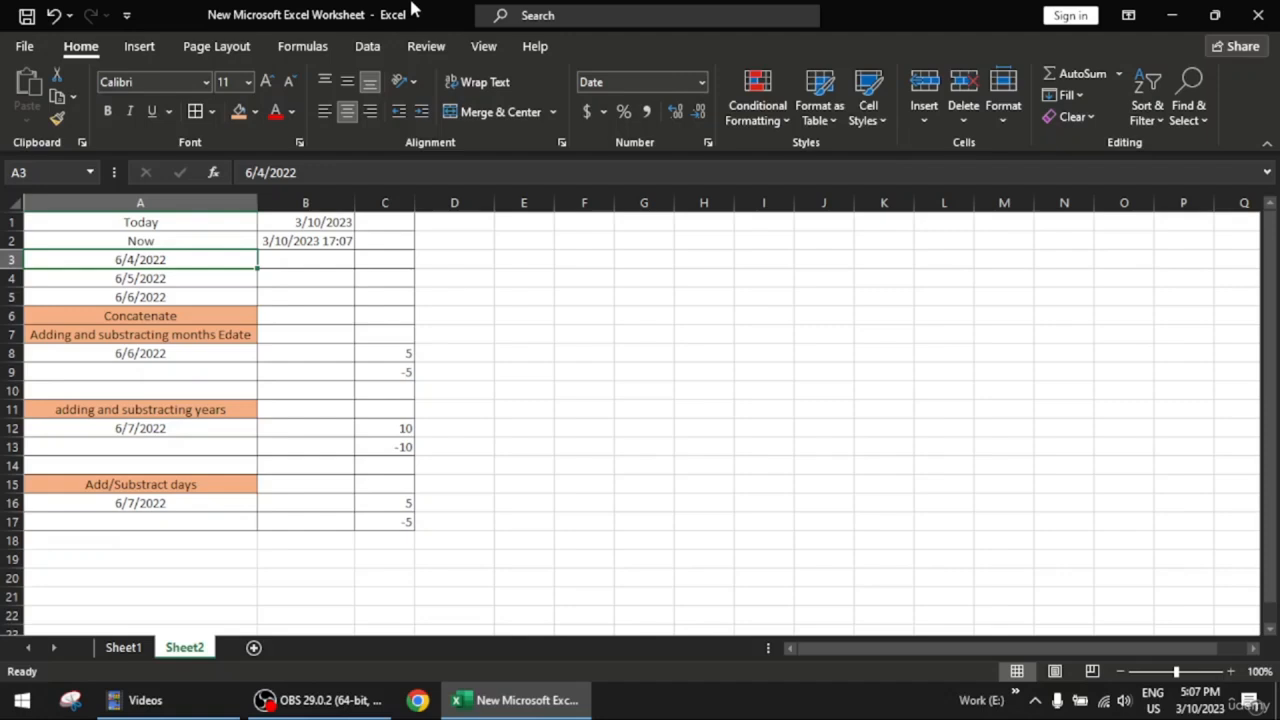
pyautogui.click(703, 83)
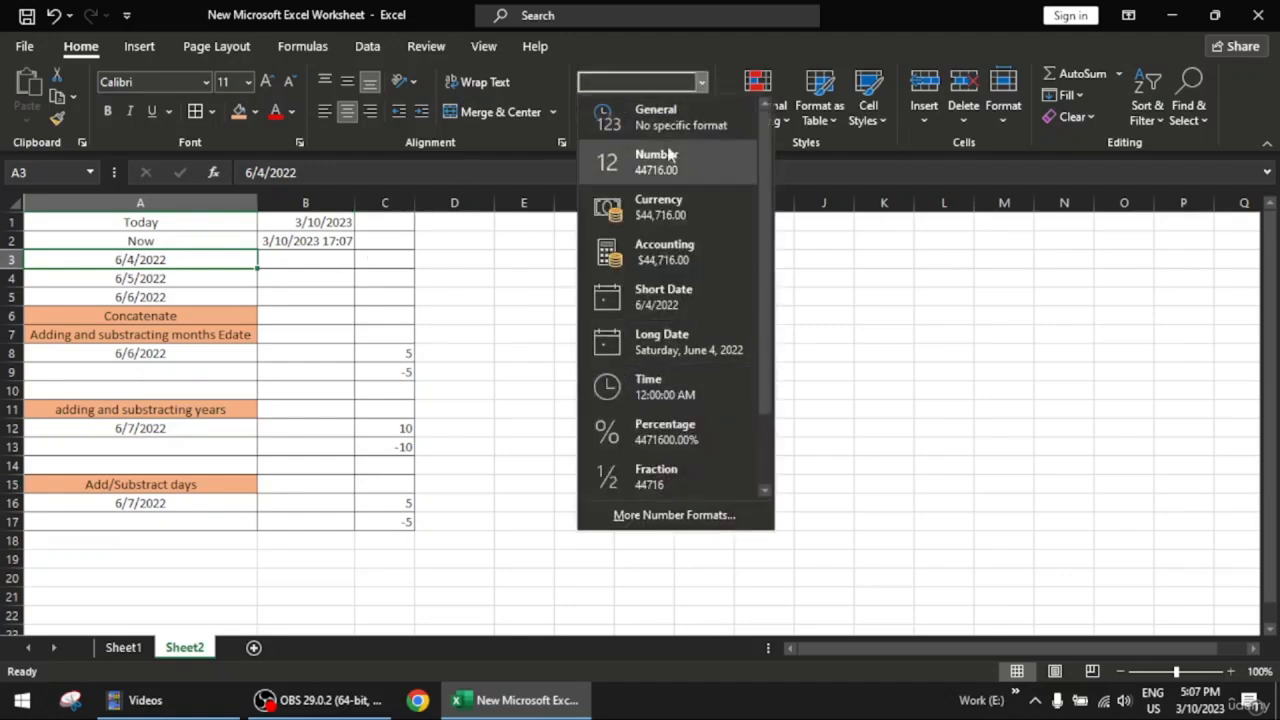
pyautogui.click(482, 292)
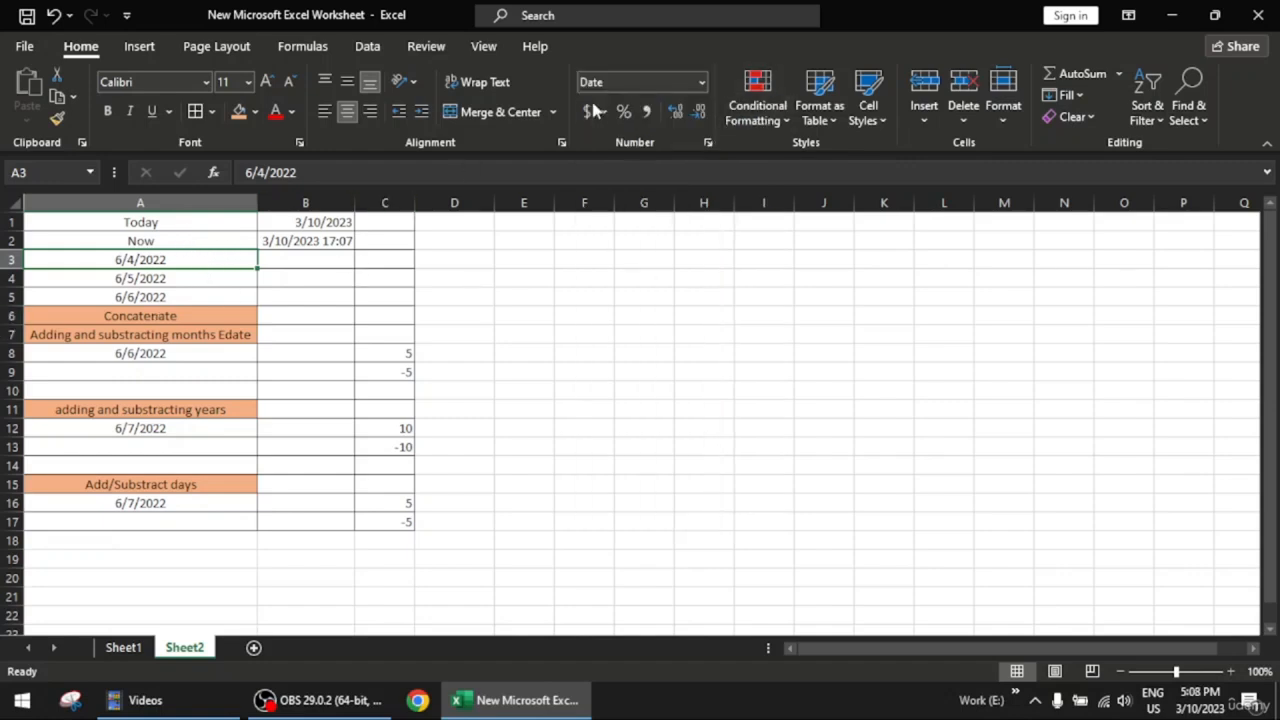
pyautogui.click(703, 84)
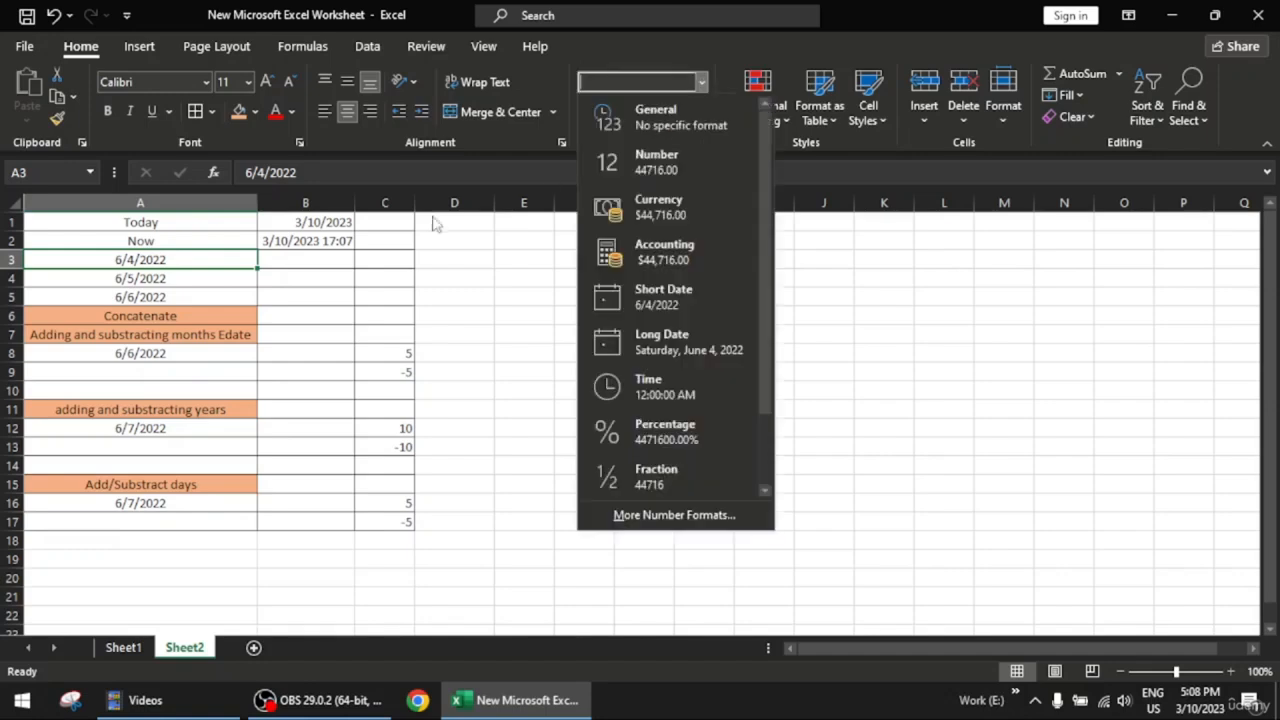
pyautogui.click(592, 310)
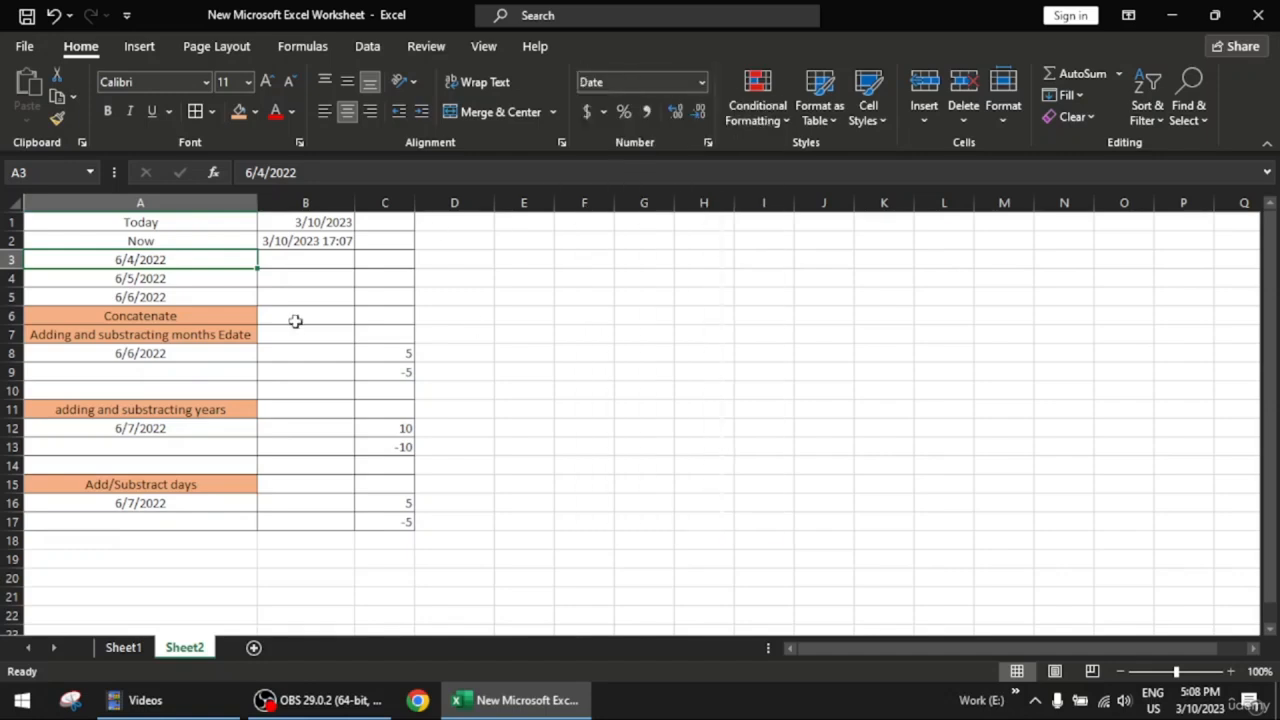
# - Try to enter =DATE(A3) in cell B3
pyautogui.doubleClick(326, 260)
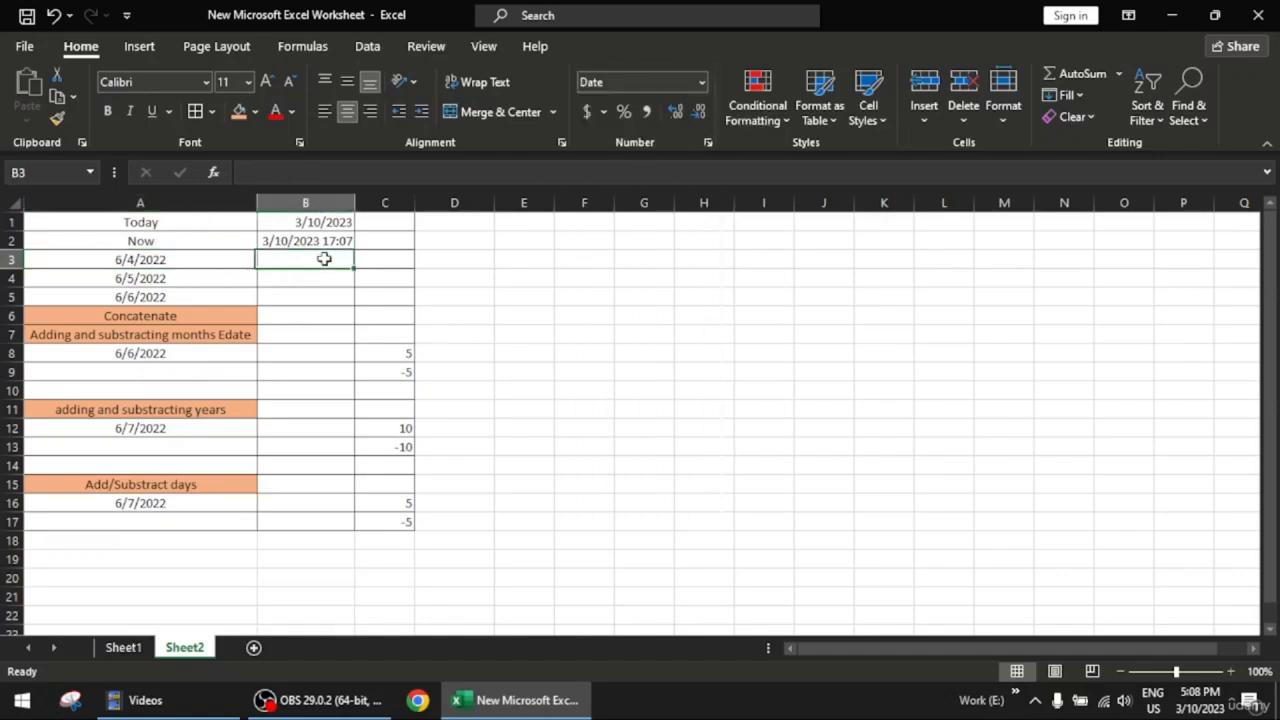
pyautogui.write('=')
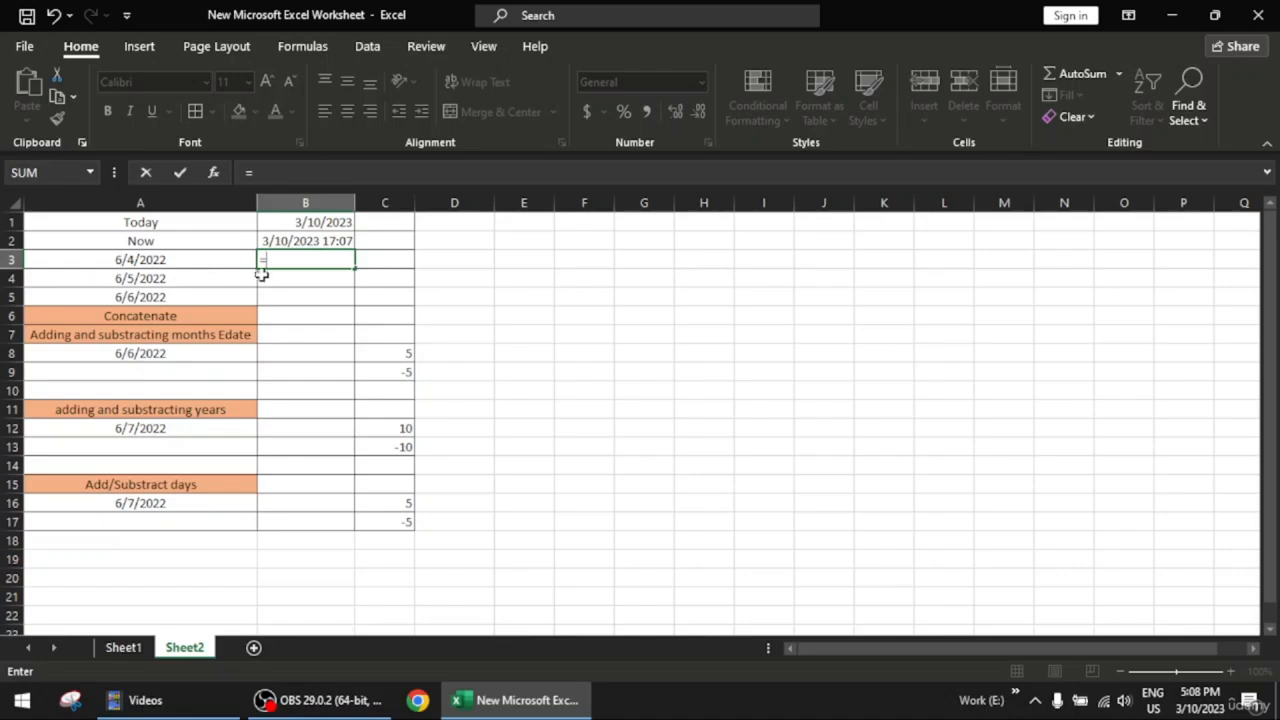
pyautogui.write('date')
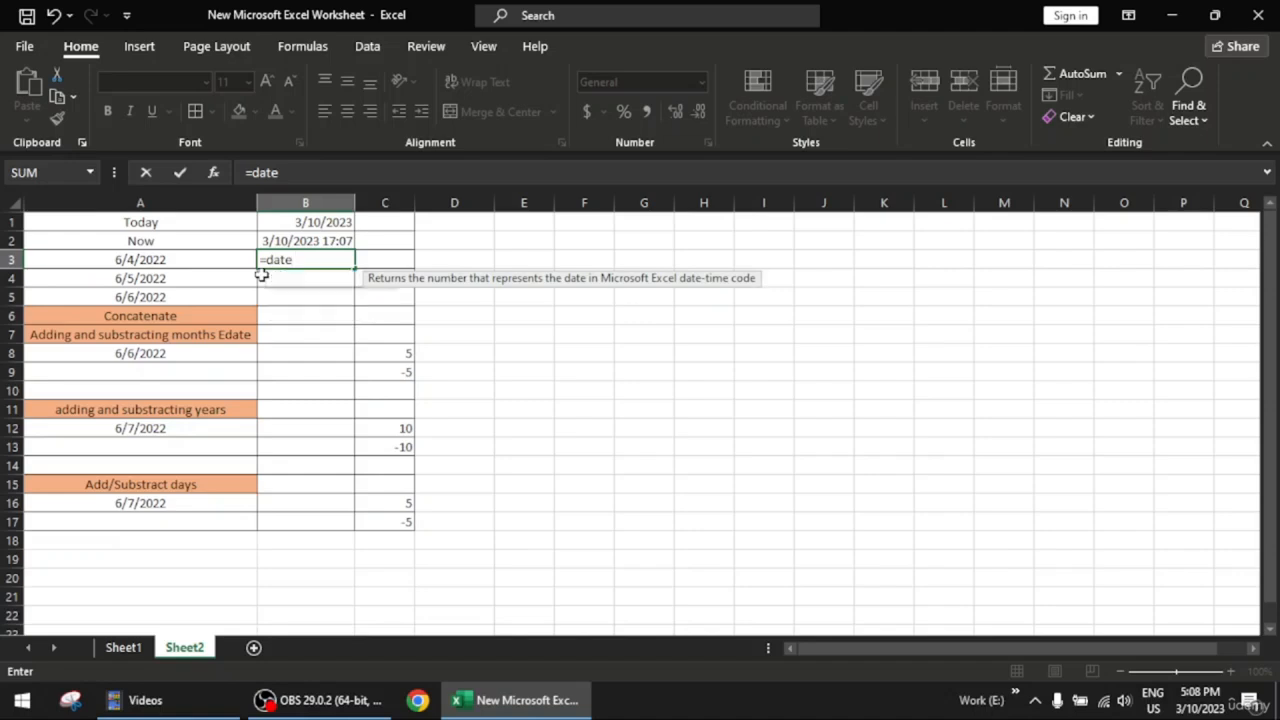
pyautogui.press('Tab')
pyautogui.click(228, 256)
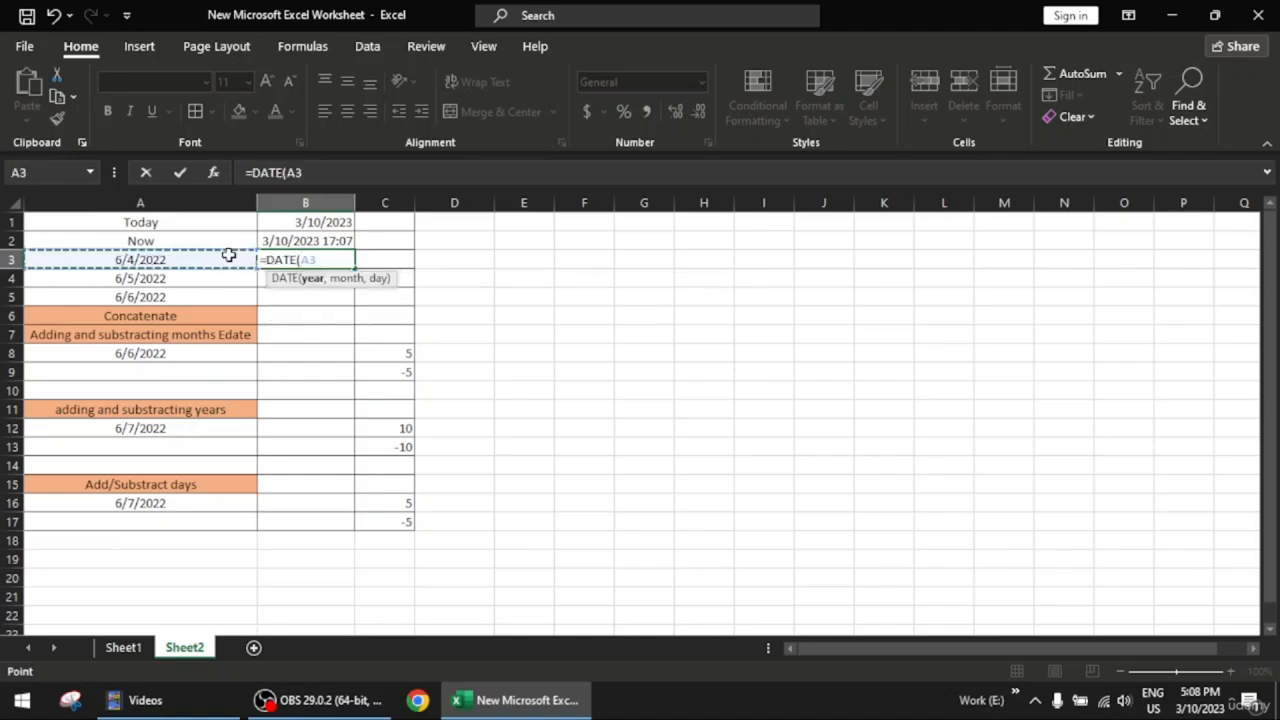
pyautogui.write(')')
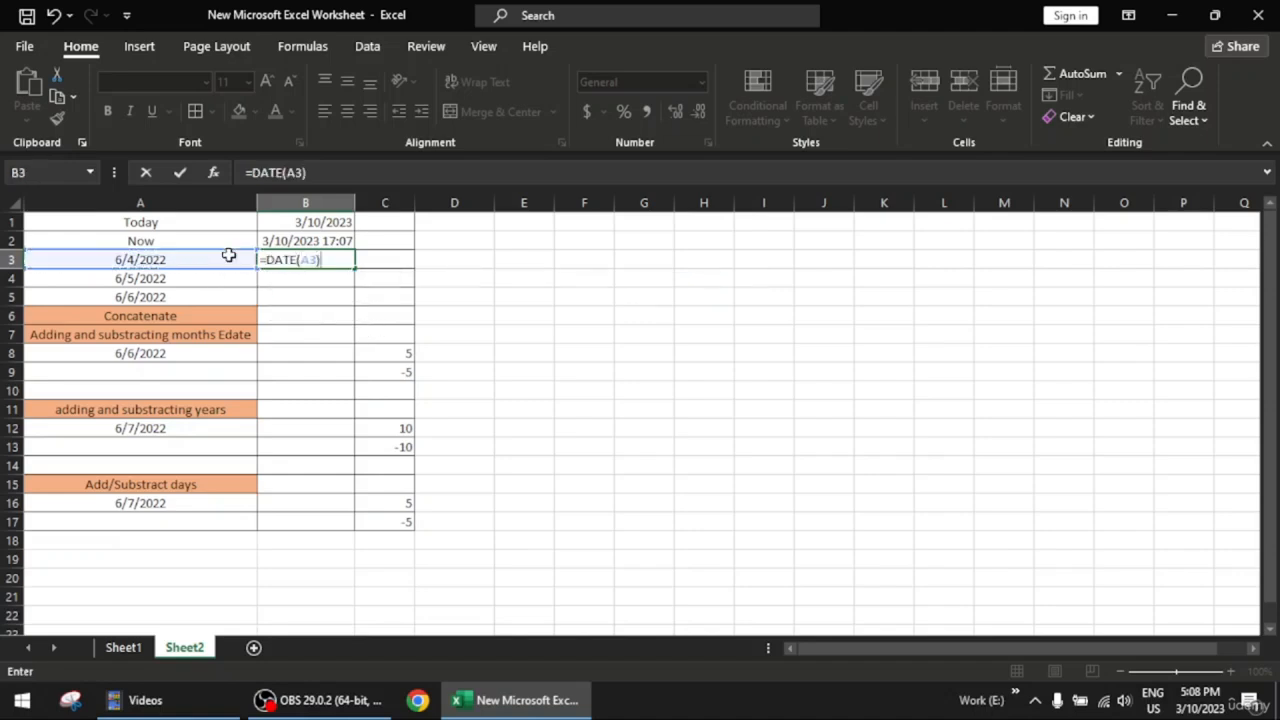
pyautogui.press('Return')
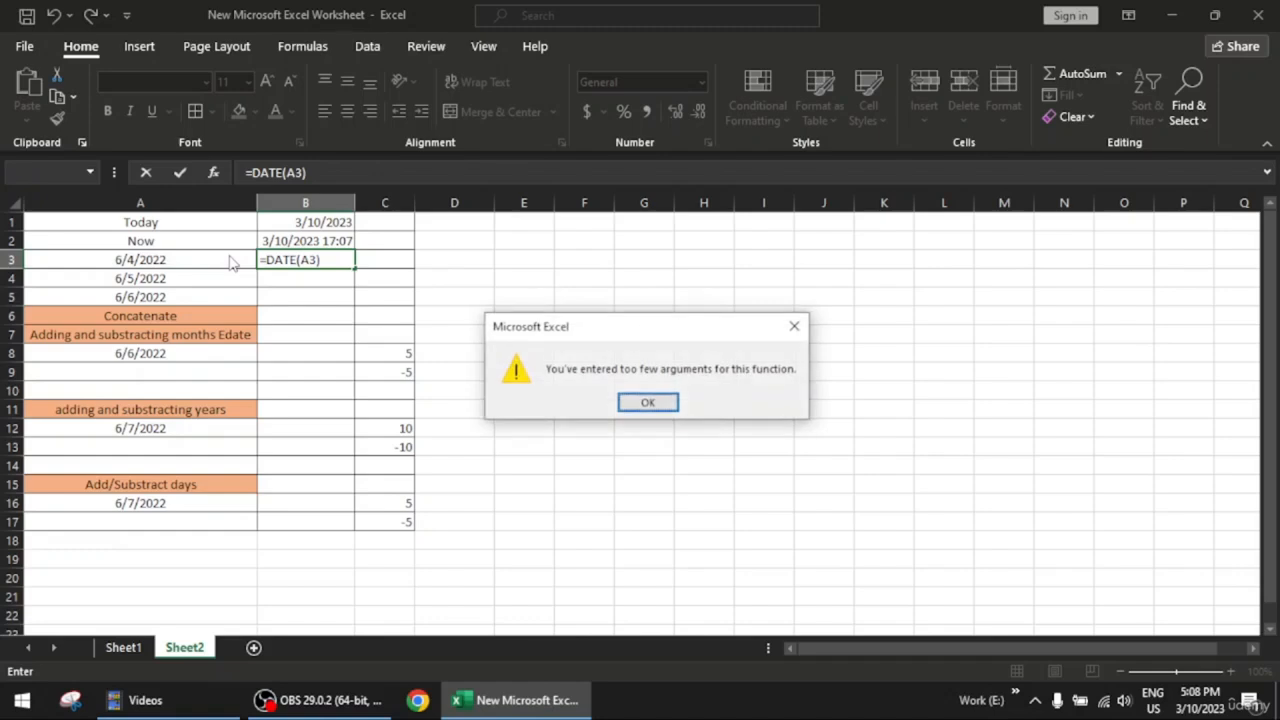
pyautogui.click(648, 402)
# - Replace the formula in cell B3 with =DAY(A3) to extract the day from the date beside it
pyautogui.click(340, 259)
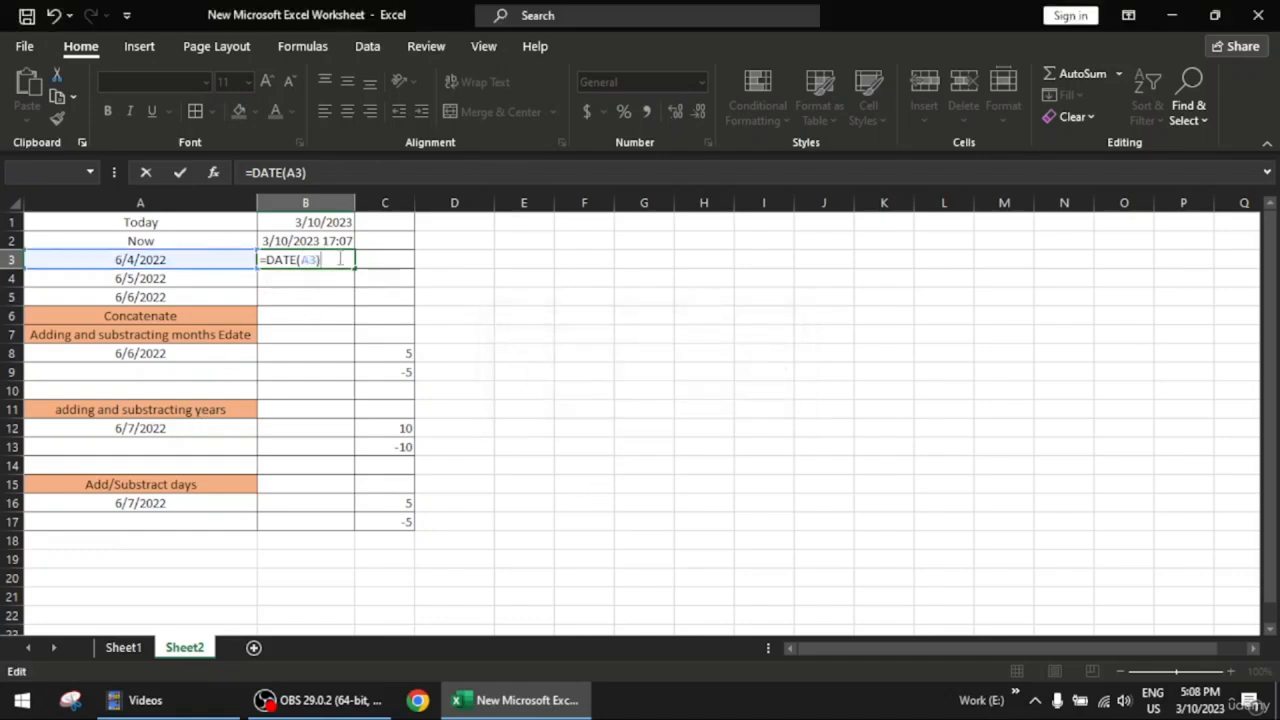
pyautogui.press('BackSpace')
pyautogui.press('BackSpace')
pyautogui.press('BackSpace')
pyautogui.press('BackSpace')
pyautogui.press('BackSpace')
pyautogui.press('BackSpace')
pyautogui.press('BackSpace')
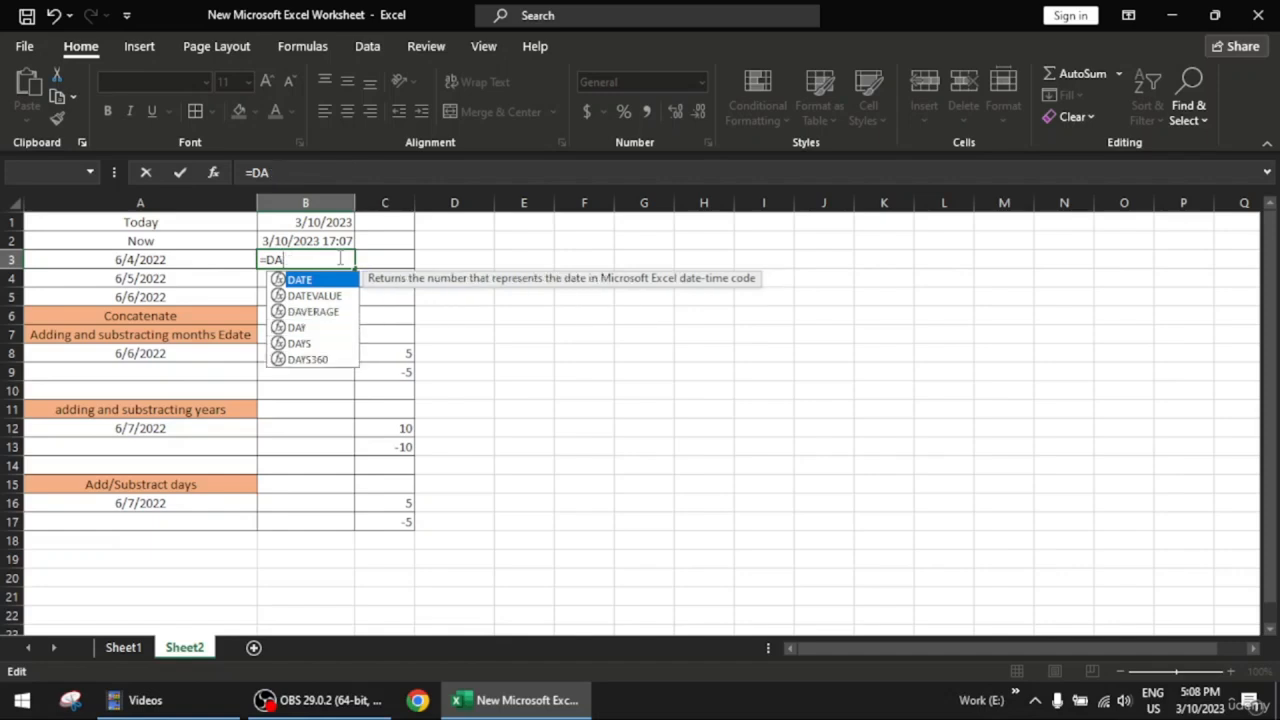
pyautogui.write('y')
pyautogui.press('Tab')
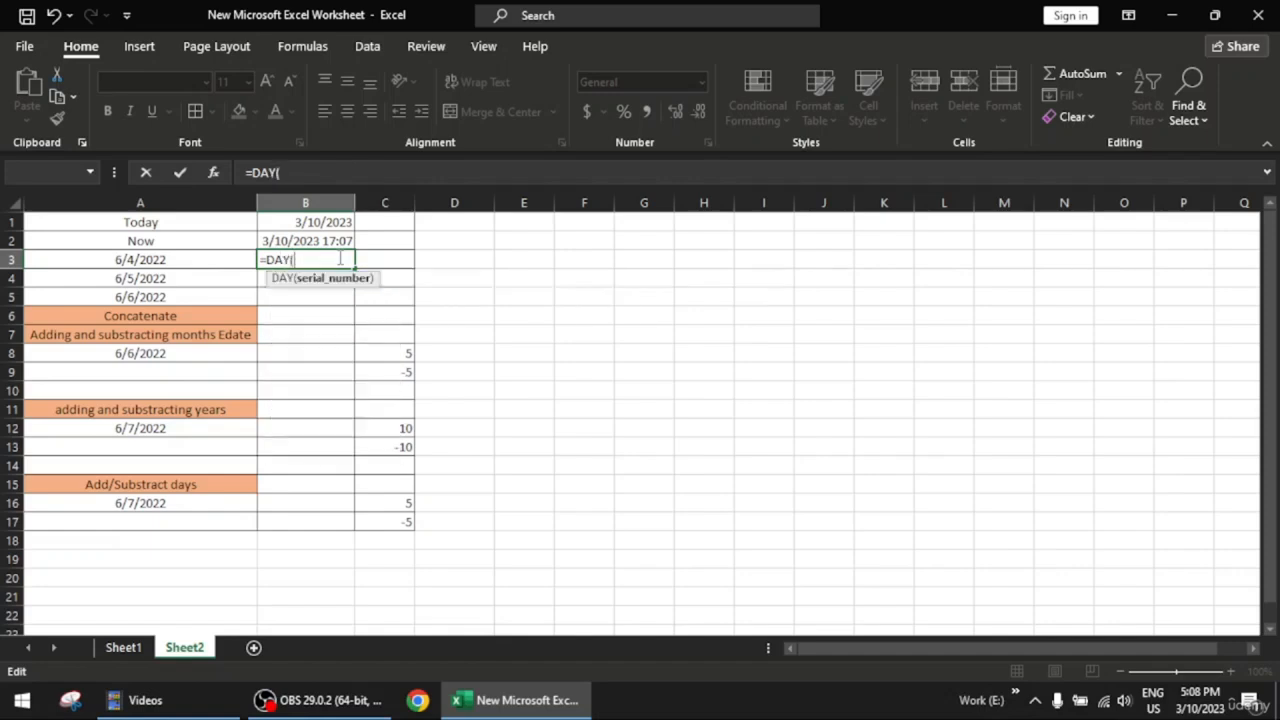
pyautogui.click(176, 261)
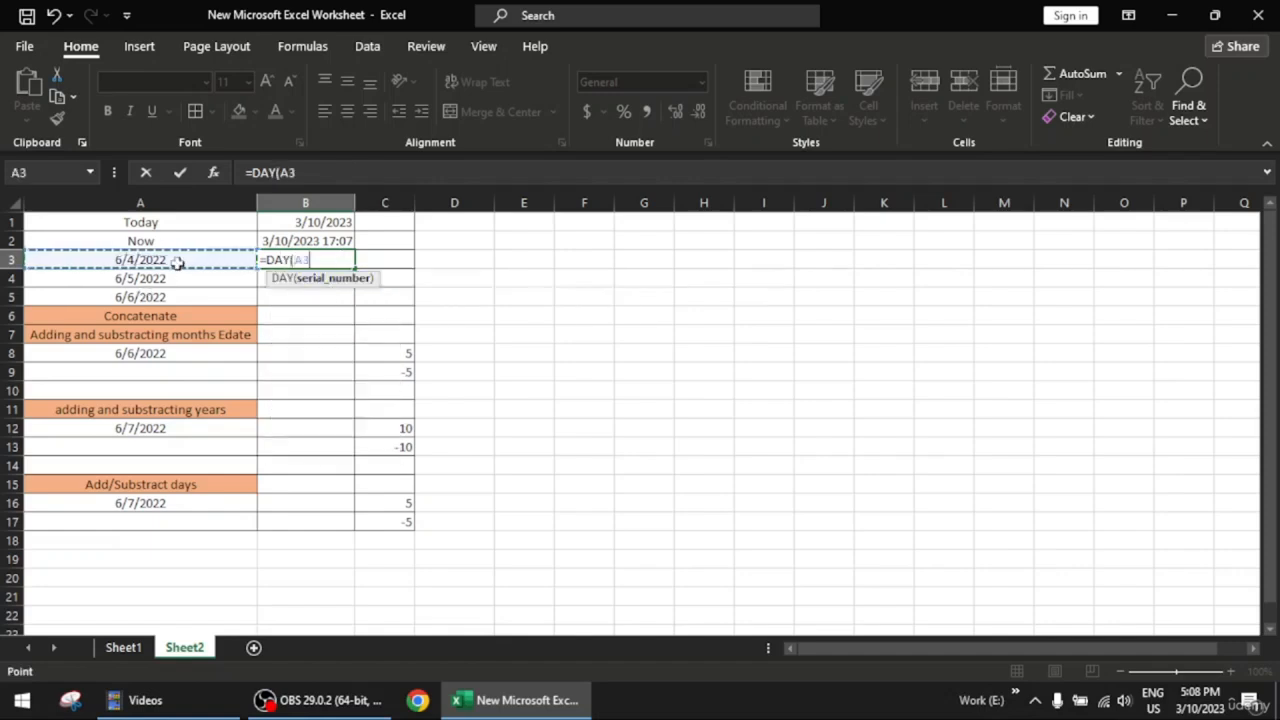
pyautogui.write(')')
pyautogui.press('Return')
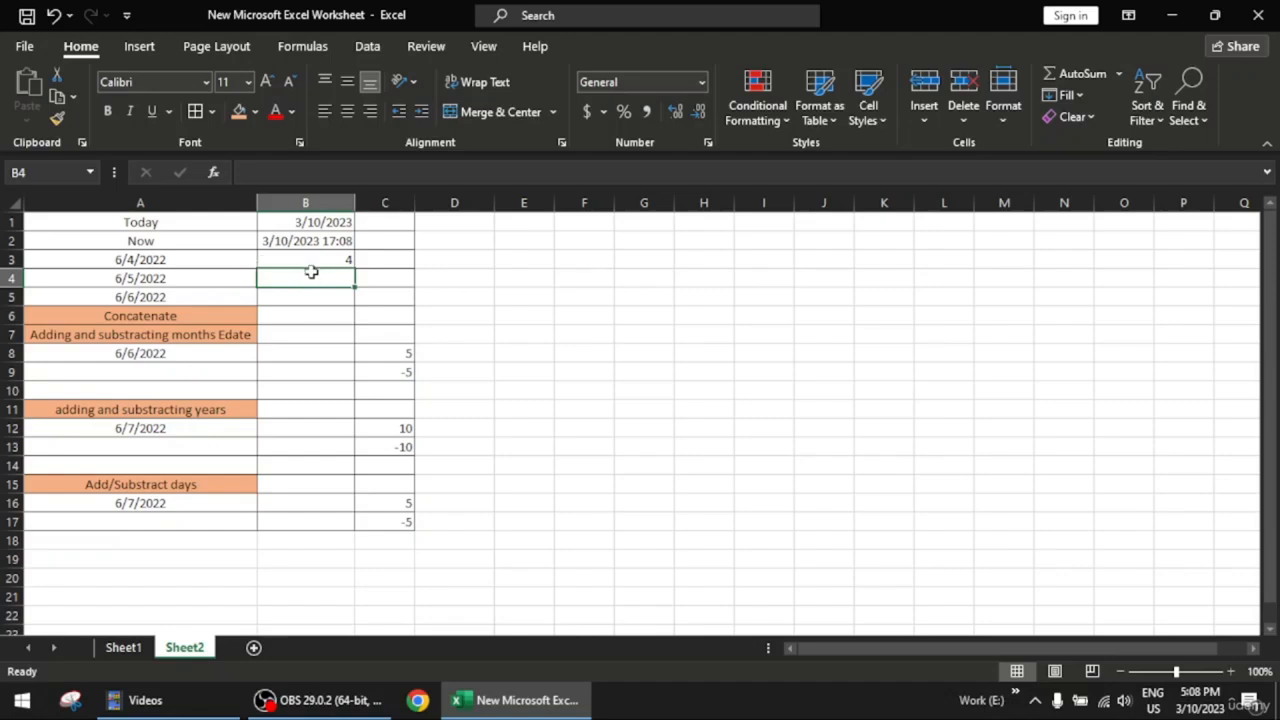
# - Enter =MONTH(A4) in cell B4 to extract the month from the date beside it
pyautogui.doubleClick(313, 273)
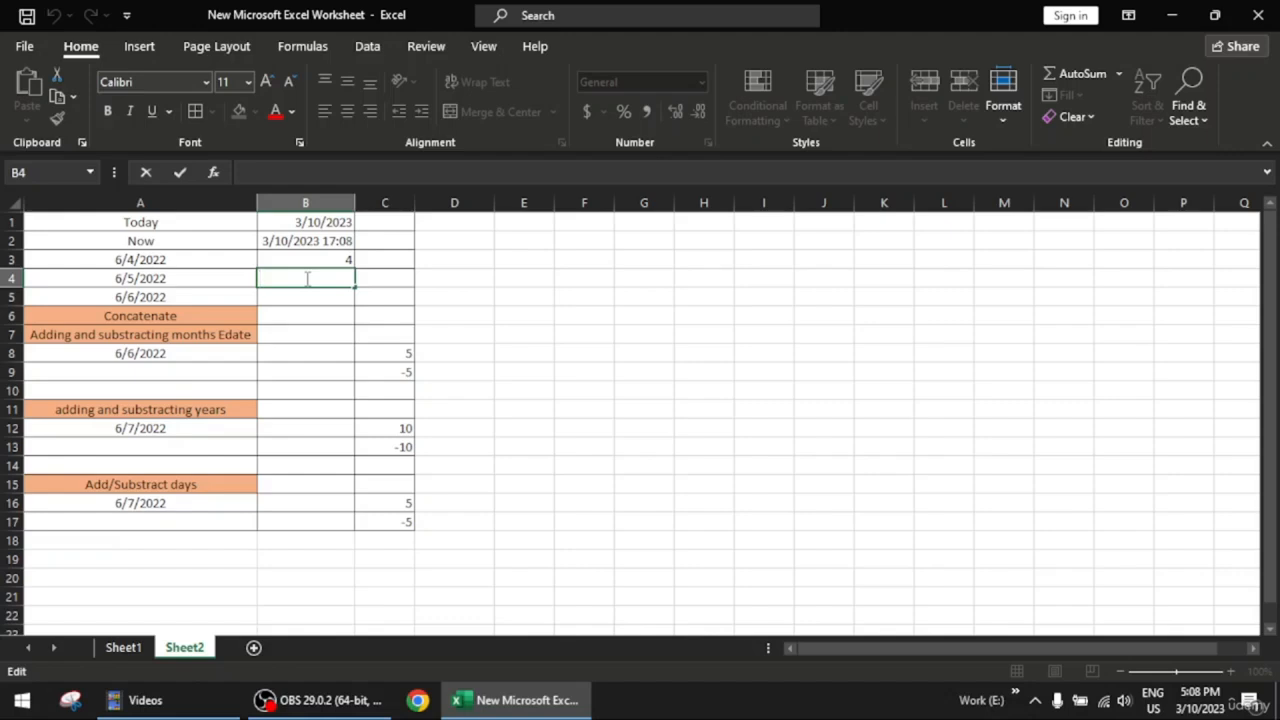
pyautogui.write('=mon')
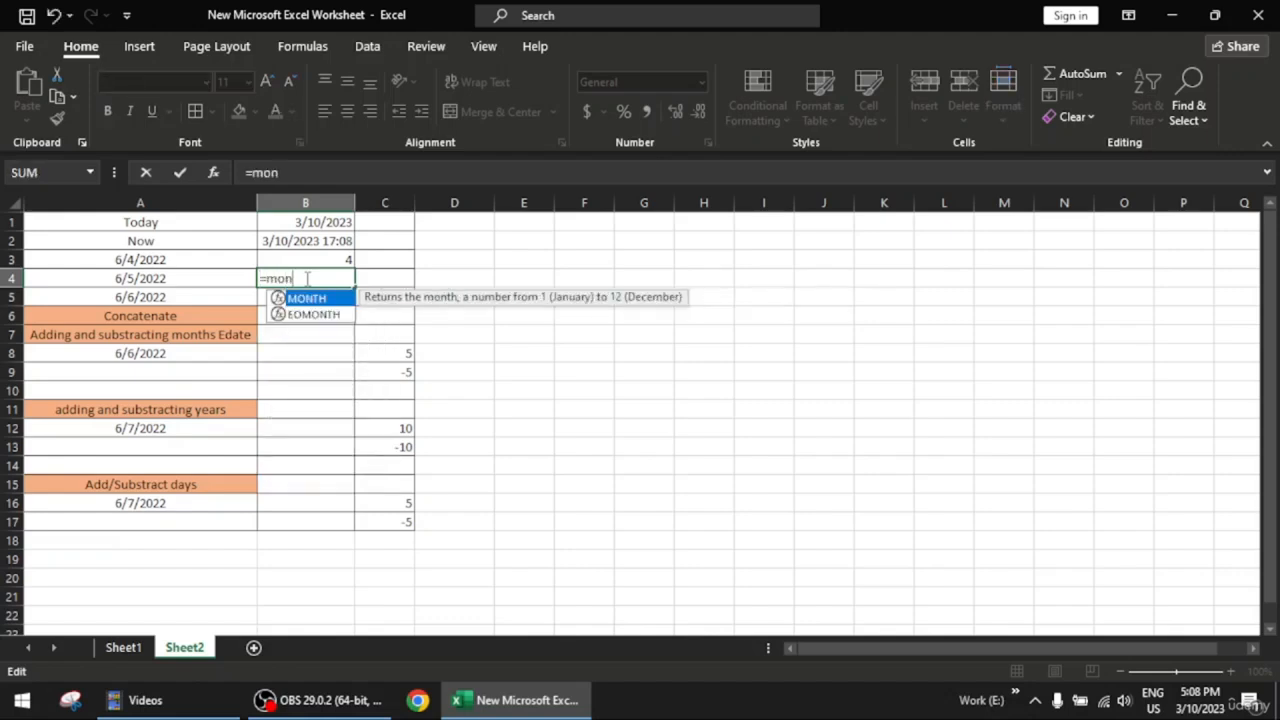
pyautogui.write('th')
pyautogui.press('Tab')
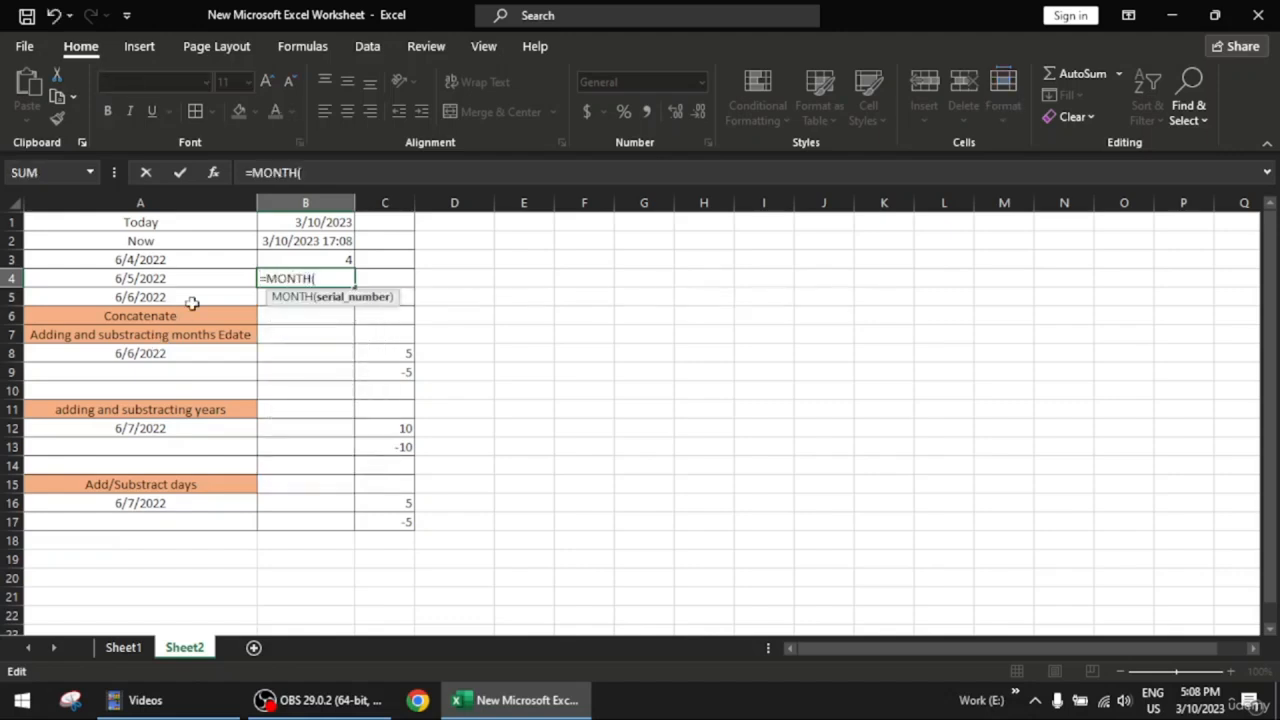
pyautogui.click(198, 275)
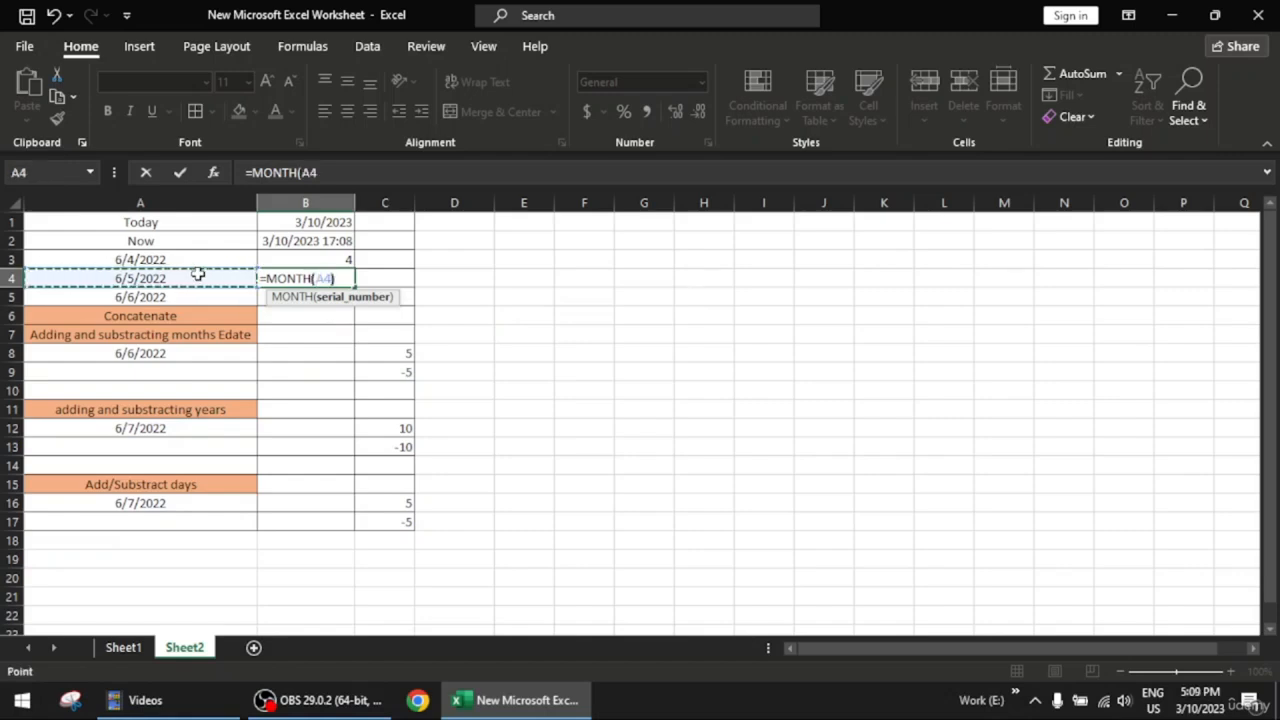
pyautogui.write(')')
pyautogui.press('Return')
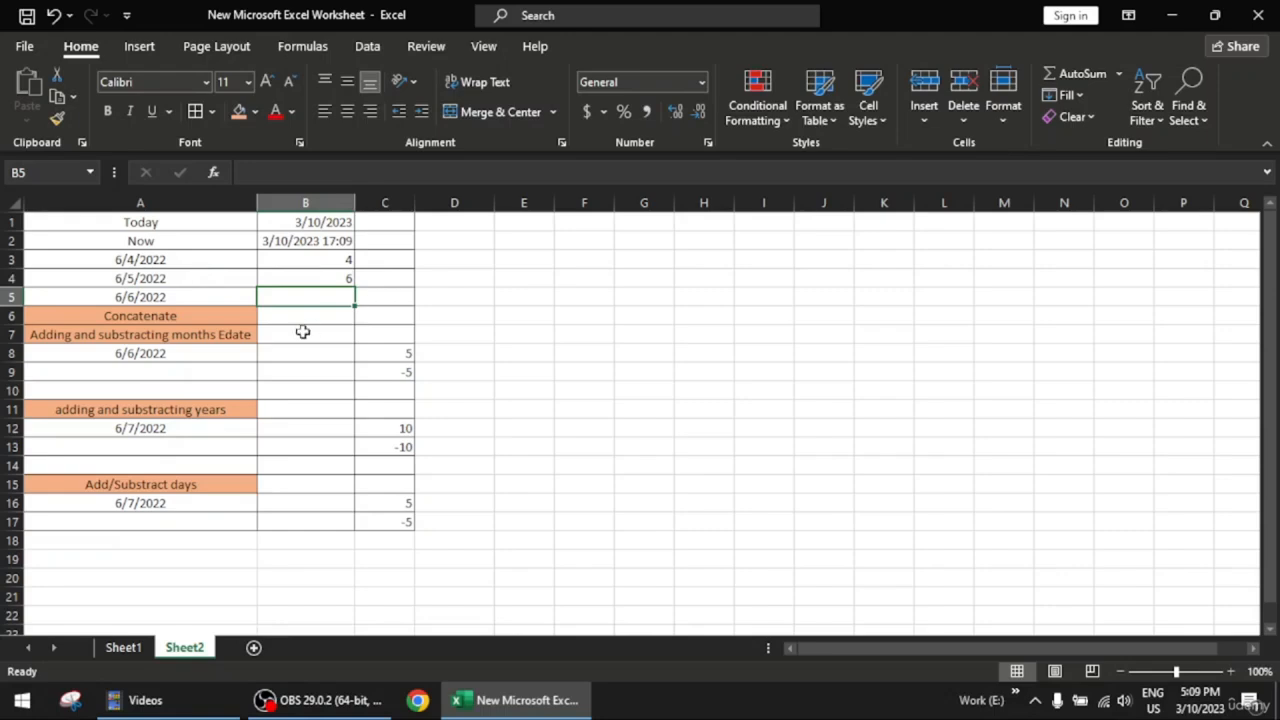
# - Apply the Long Date number format to the month formula's cell B4
pyautogui.click(342, 278)
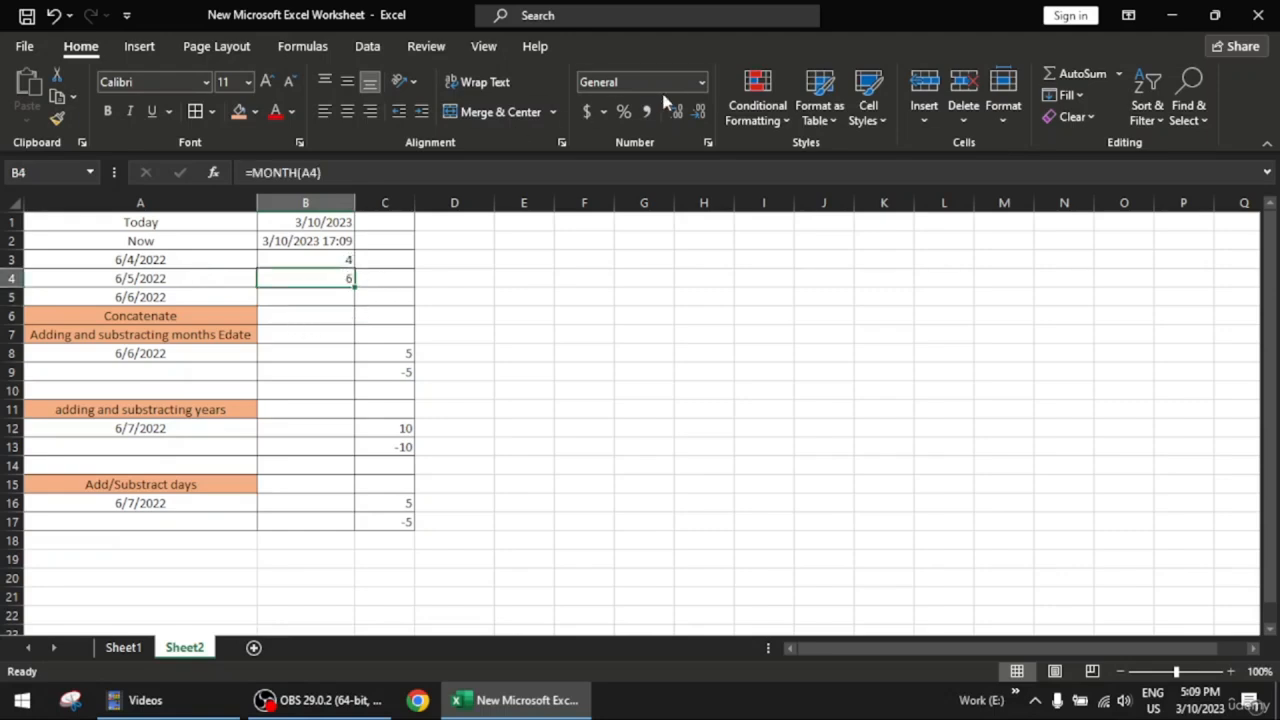
pyautogui.click(702, 82)
pyautogui.click(695, 338)
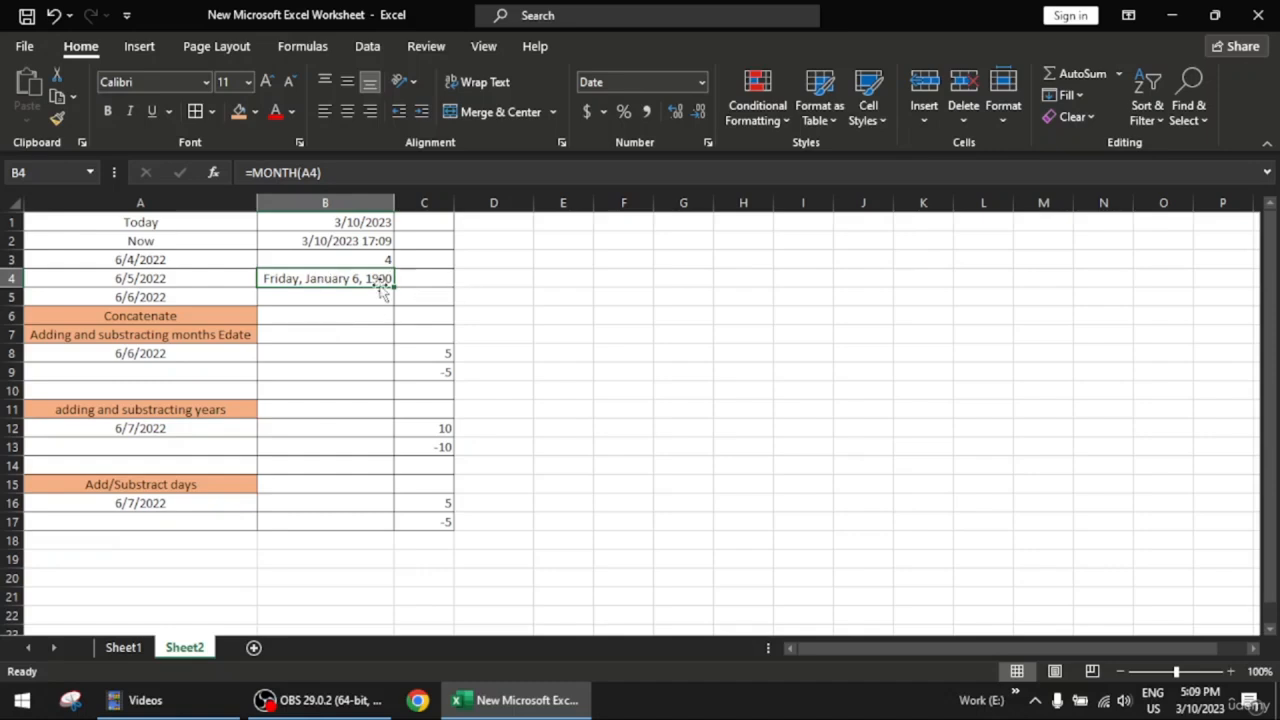
# - Clear cell B4 and re-enter the month formula =MONTH(A4) in it
pyautogui.press('Delete')
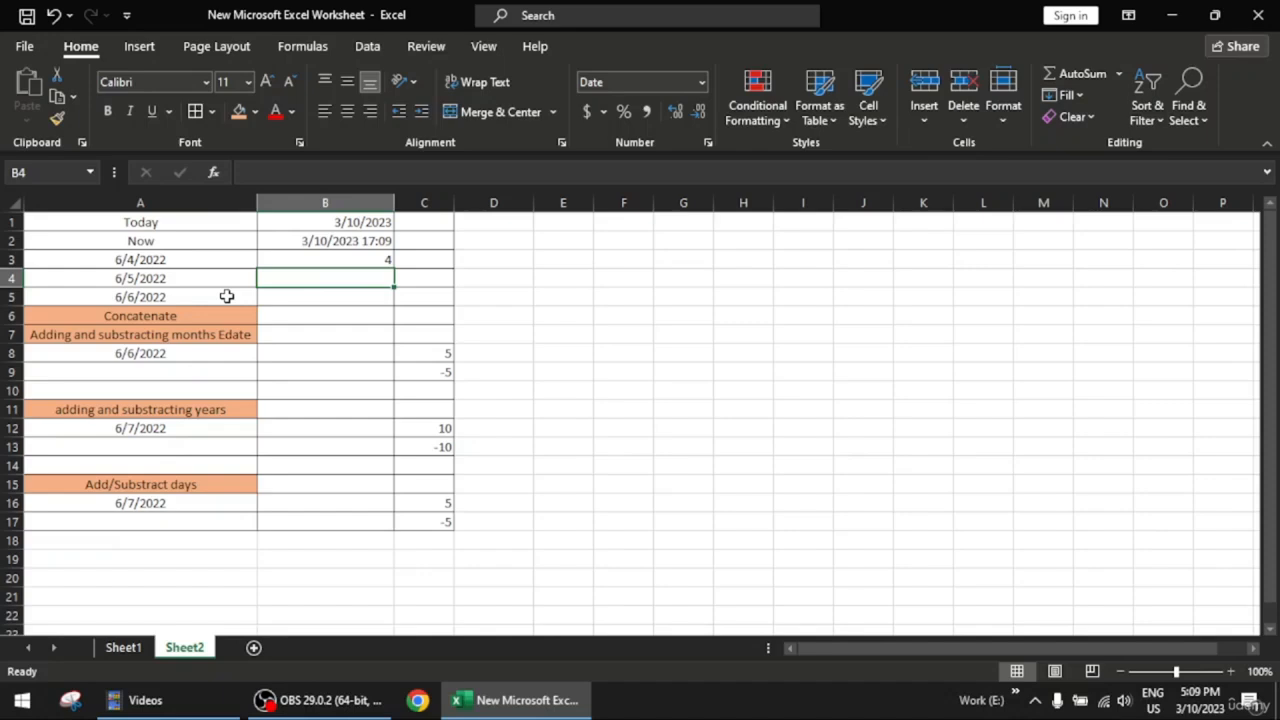
pyautogui.write('=')
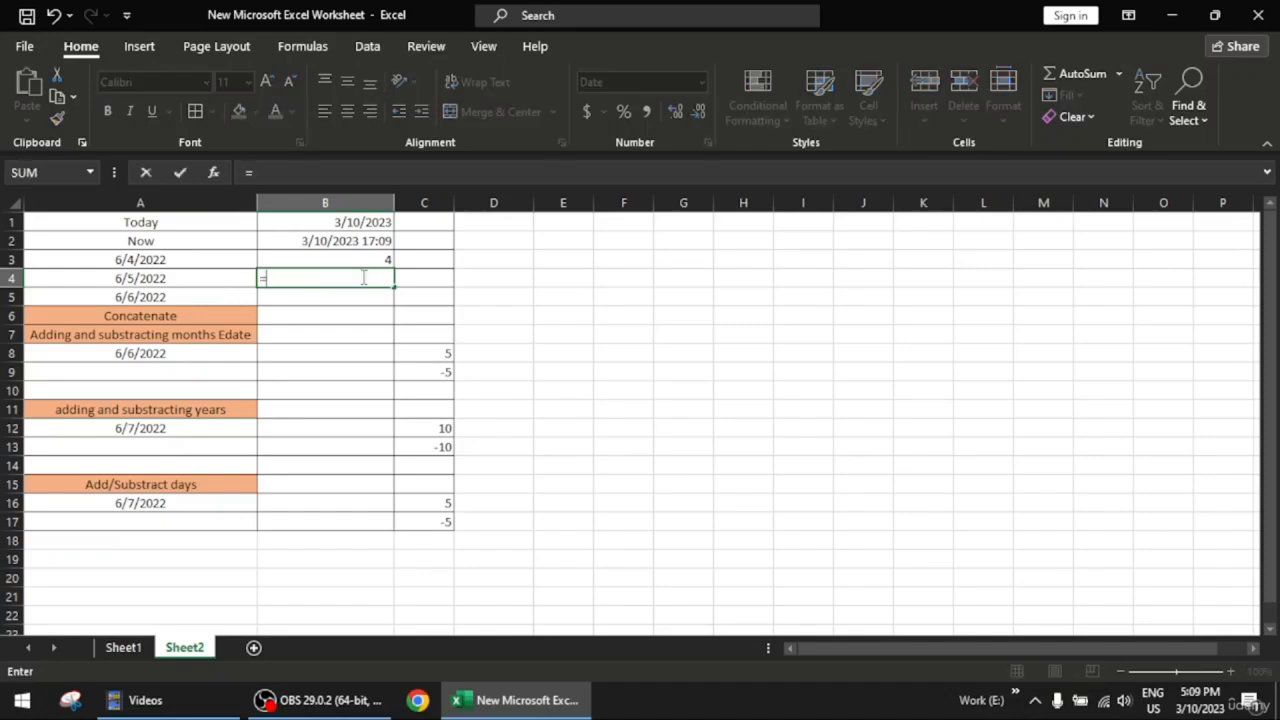
pyautogui.write('month')
pyautogui.press('Tab')
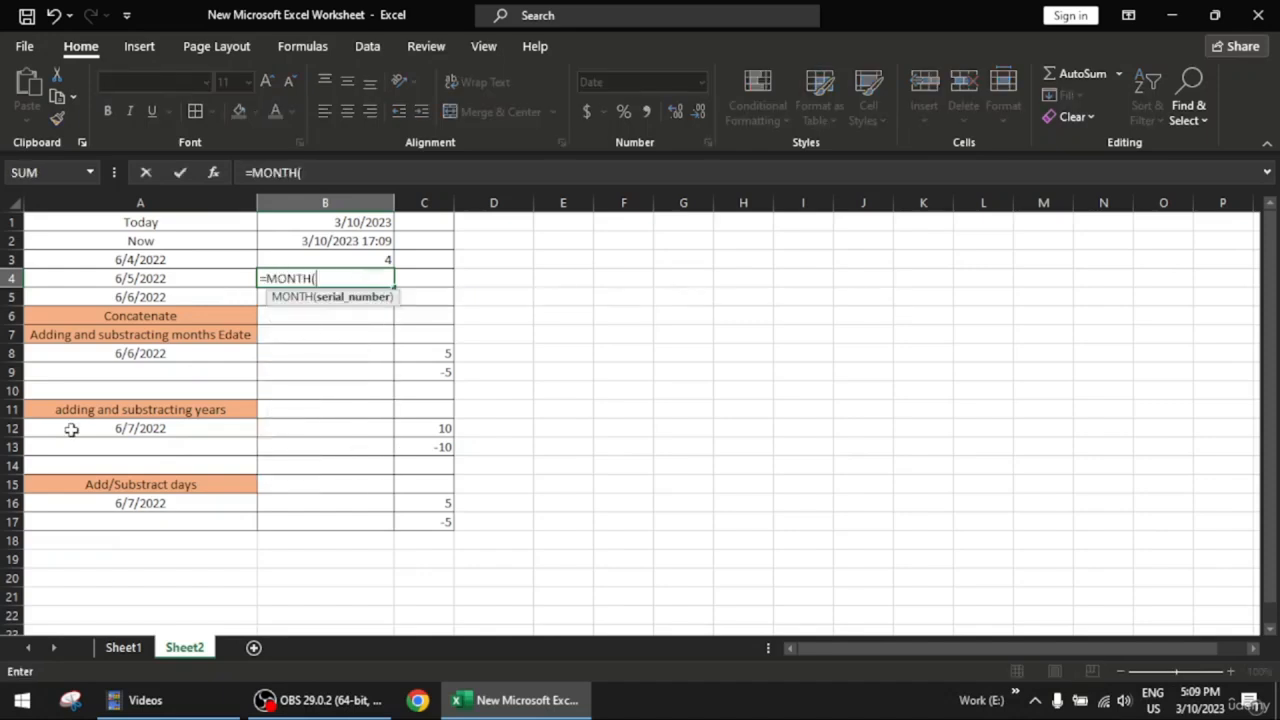
pyautogui.click(178, 278)
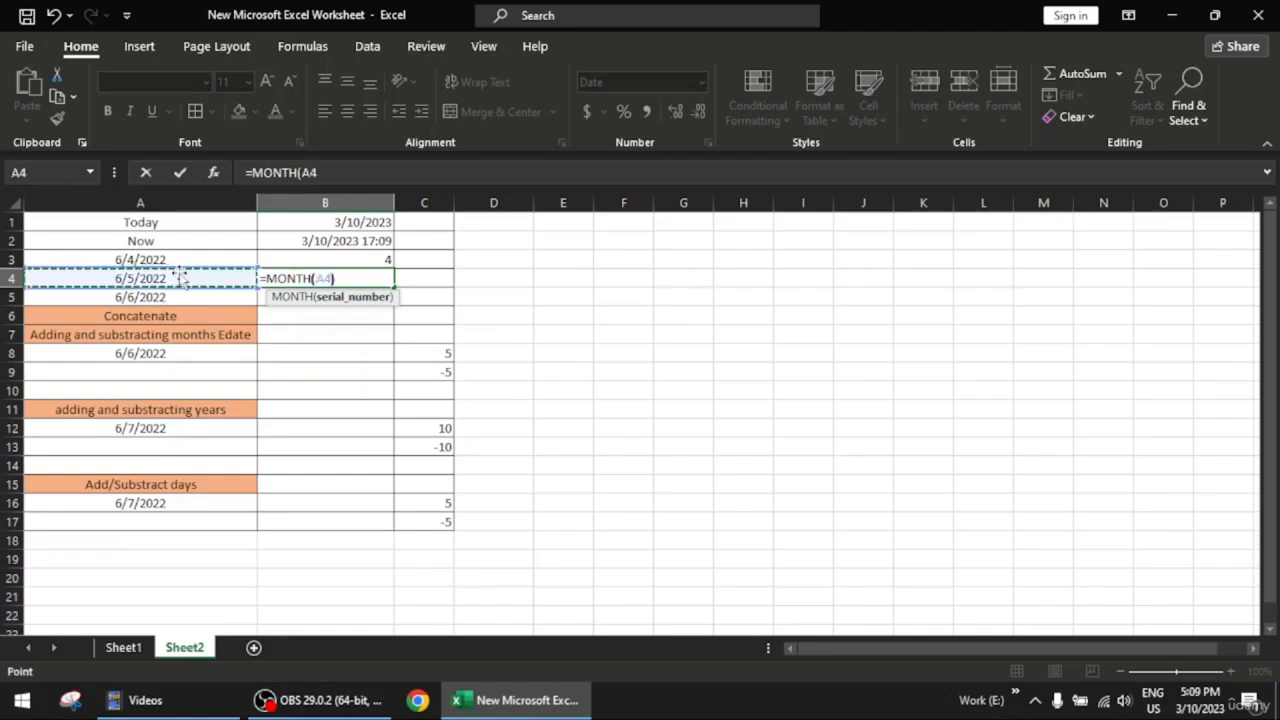
pyautogui.write(')')
pyautogui.press('Return')
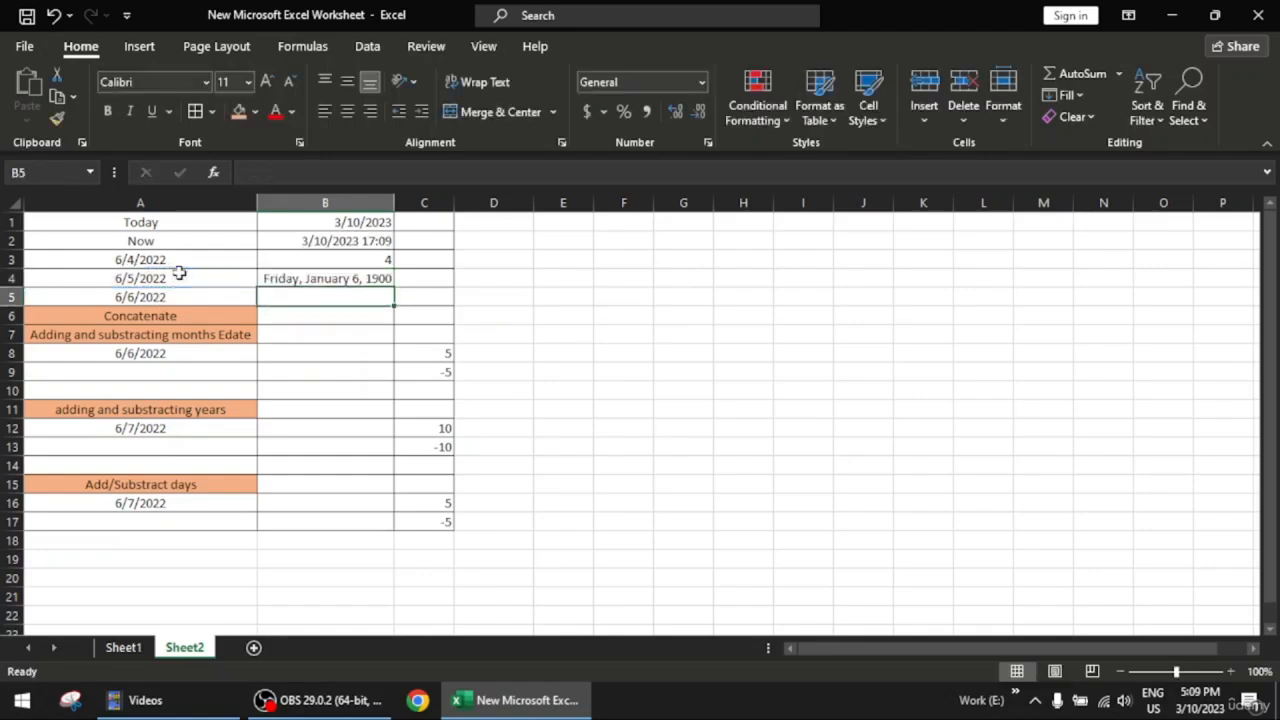
# - Apply the Short Date format to cell B4 and clear its formula
pyautogui.click(376, 283)
pyautogui.click(704, 83)
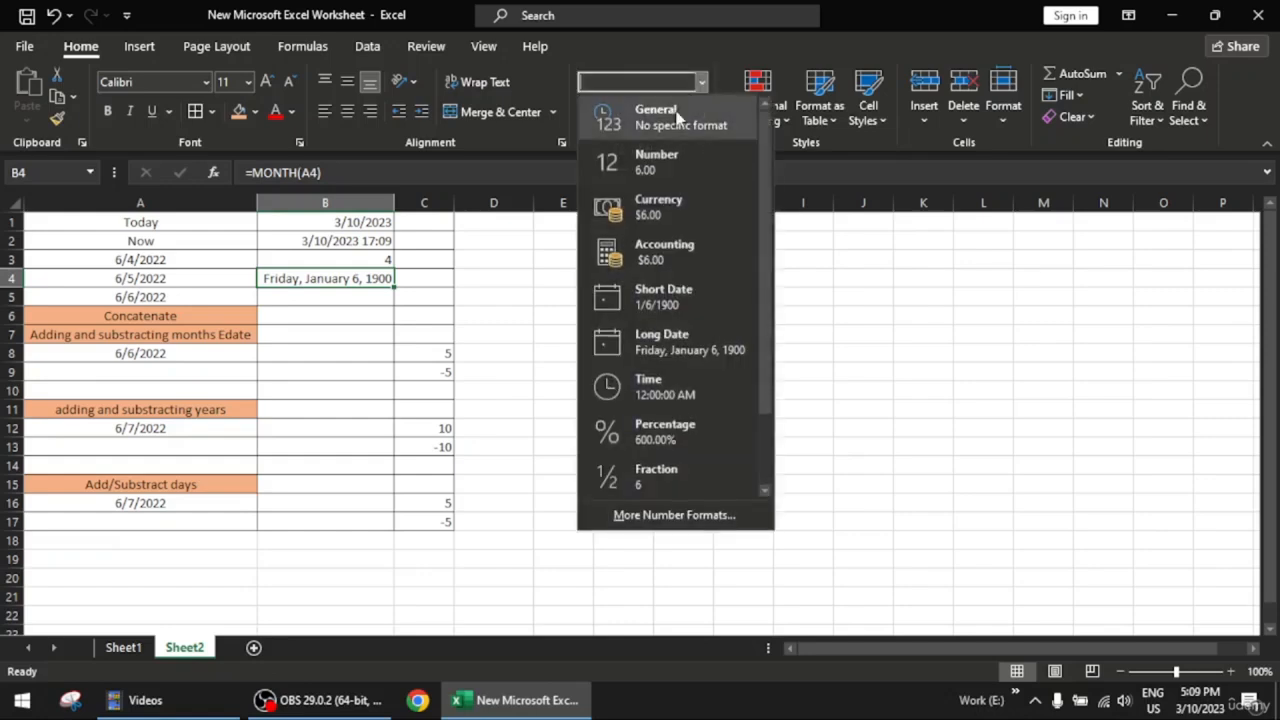
pyautogui.click(713, 303)
pyautogui.press('BackSpace')
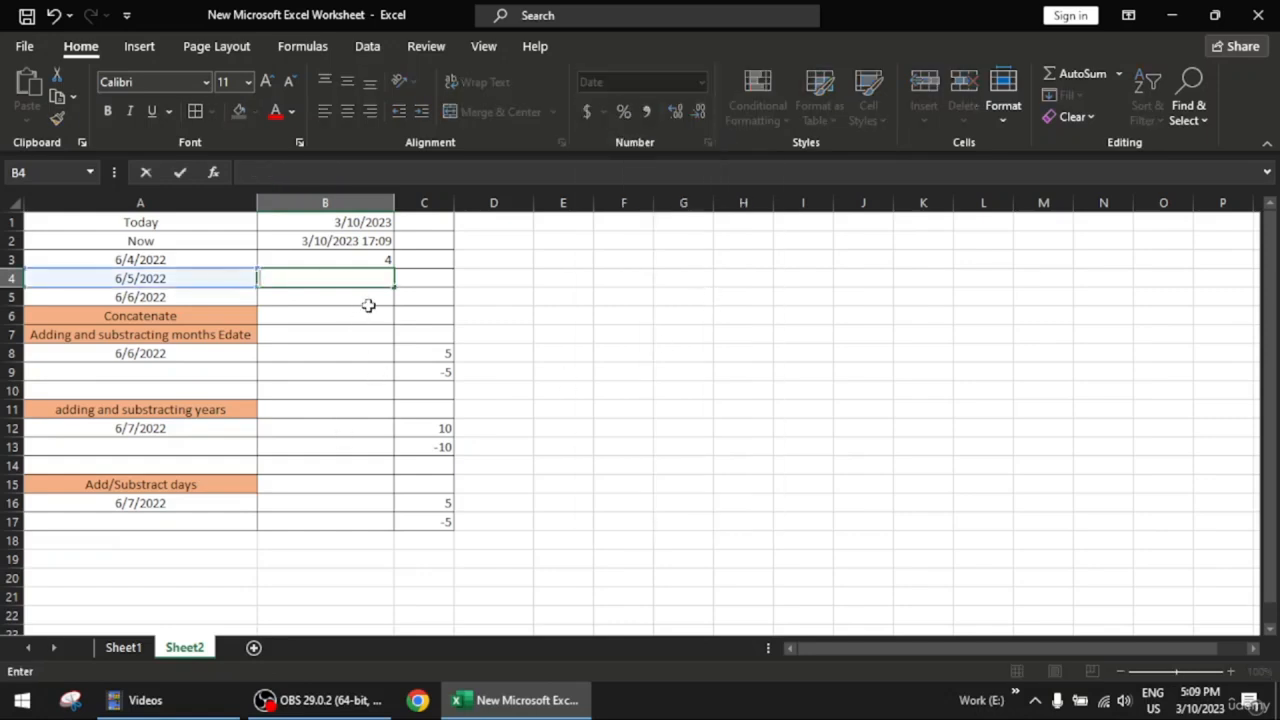
# - Set the number format of the empty cell B4 to General
pyautogui.click(663, 347)
pyautogui.moveTo(390, 276); pyautogui.dragTo(441, 220)
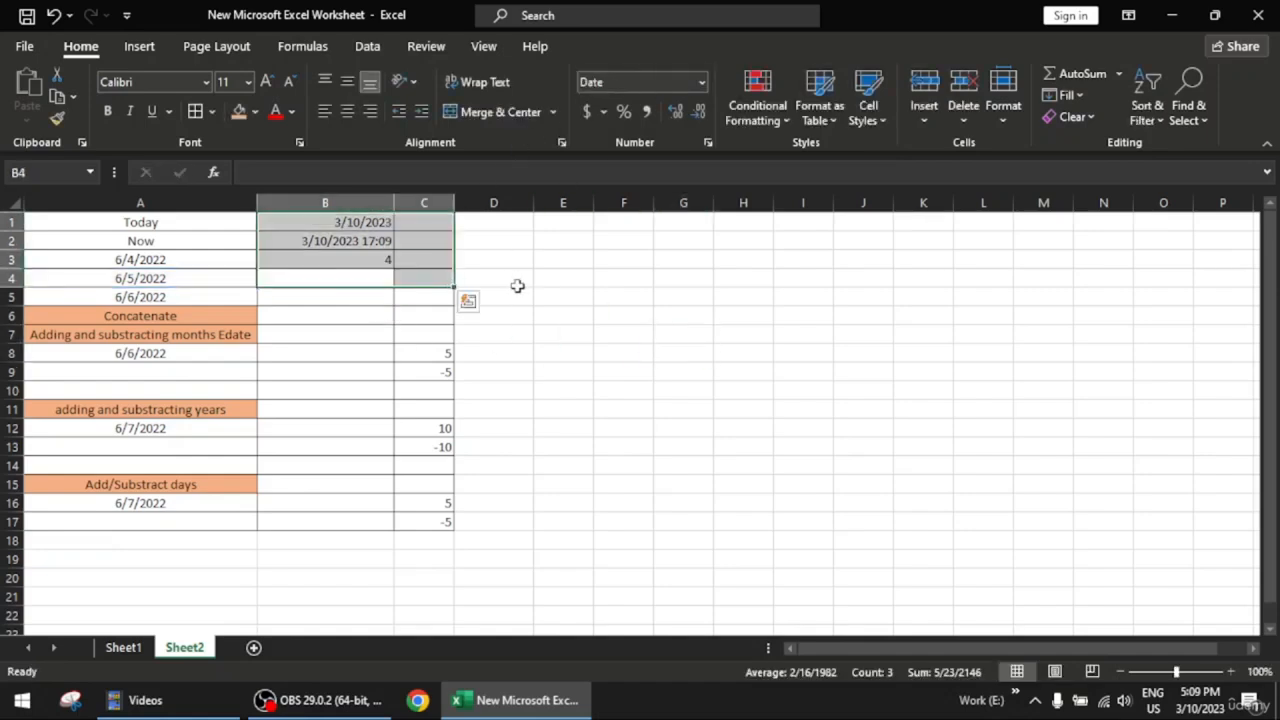
pyautogui.click(518, 284)
pyautogui.click(377, 276)
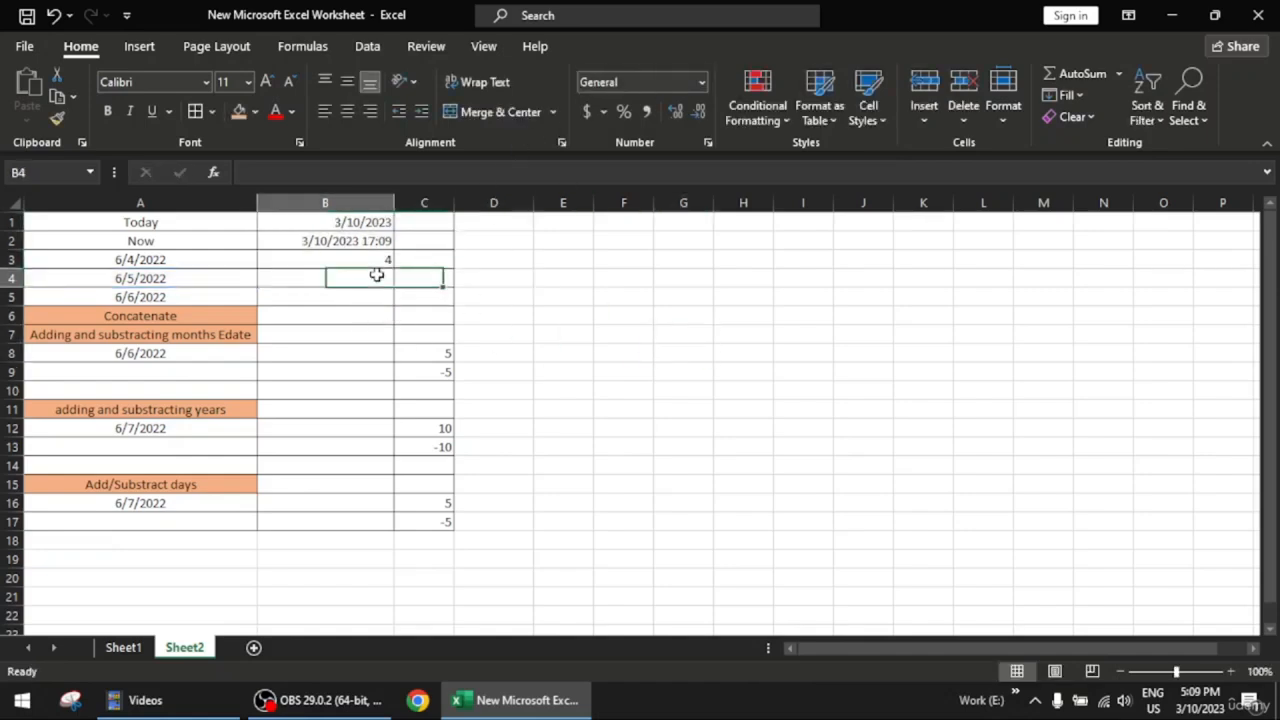
pyautogui.click(700, 82)
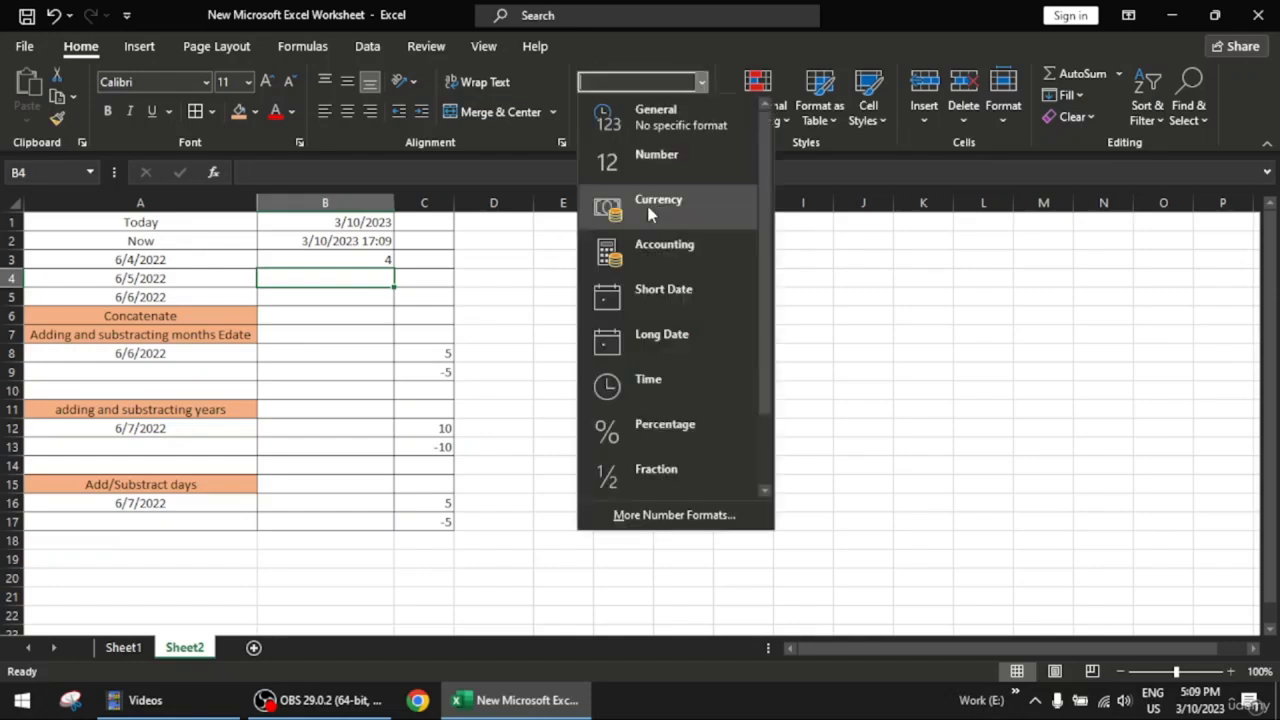
pyautogui.click(655, 124)
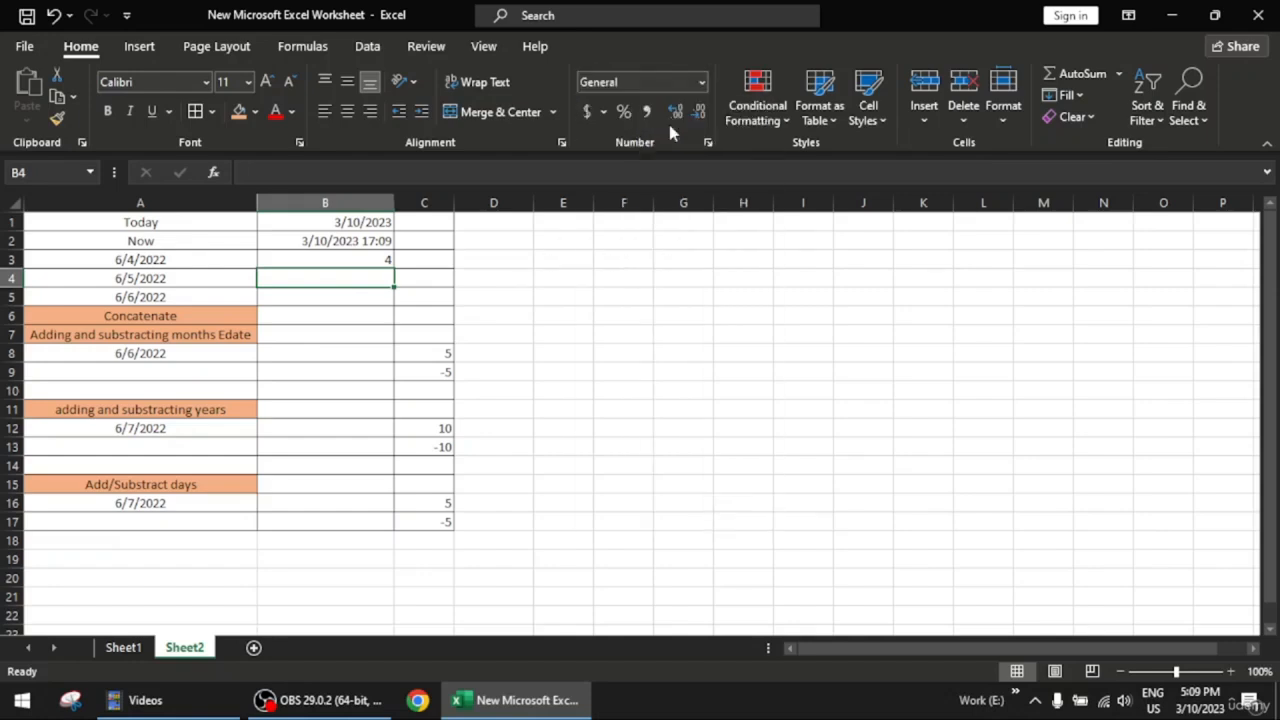
# - Enter =MONTH(A4) in cell B4 to extract the month number from the date in A4
pyautogui.write('=')
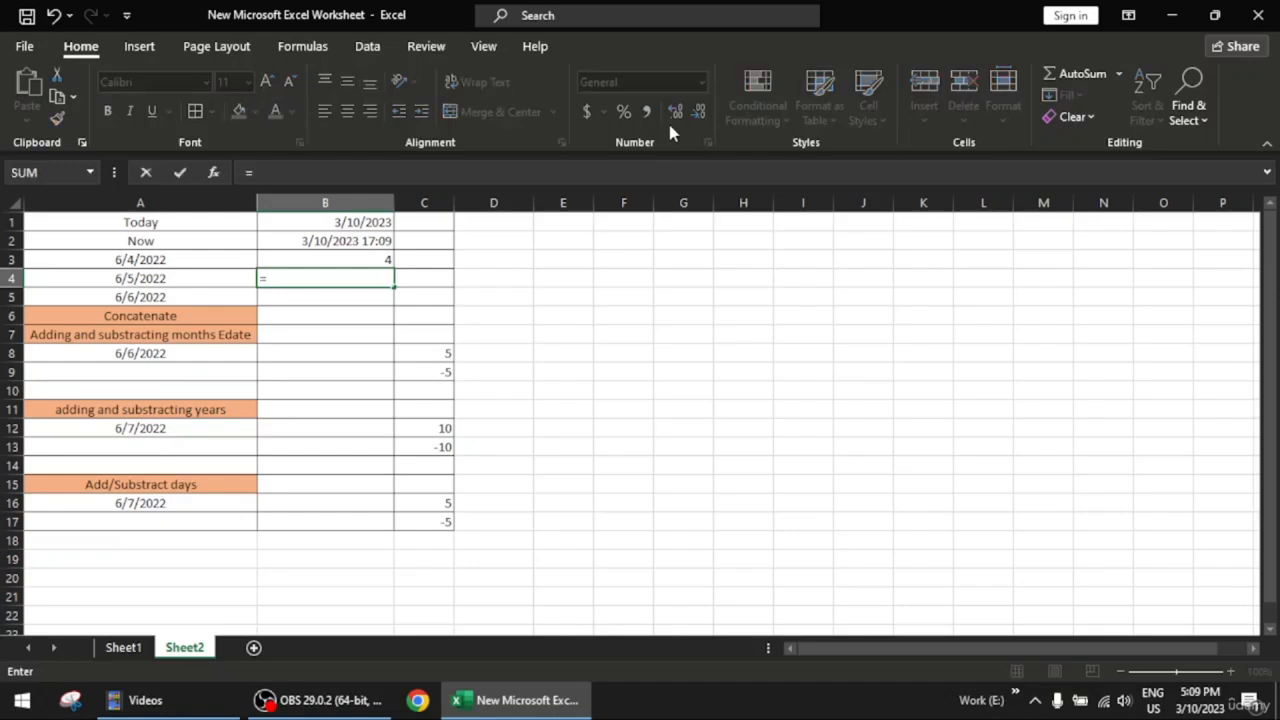
pyautogui.write('month')
pyautogui.press('Tab')
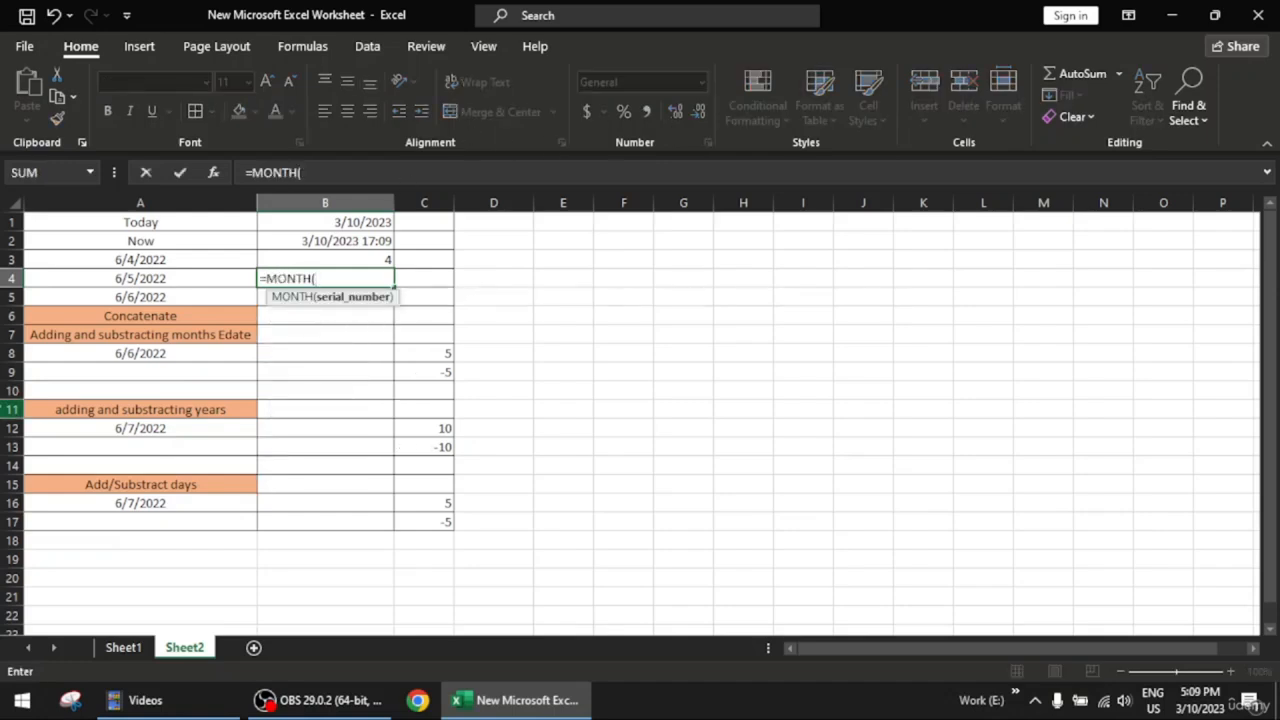
pyautogui.click(125, 280)
pyautogui.write(')')
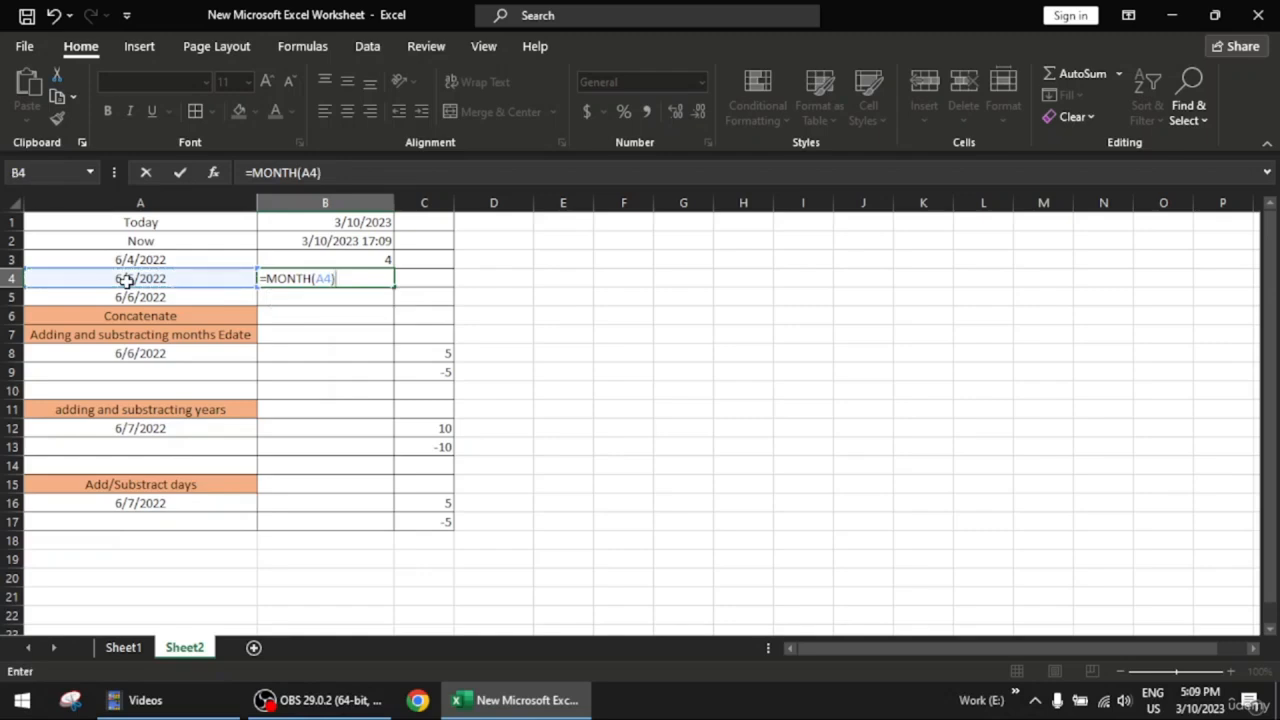
pyautogui.press('Return')
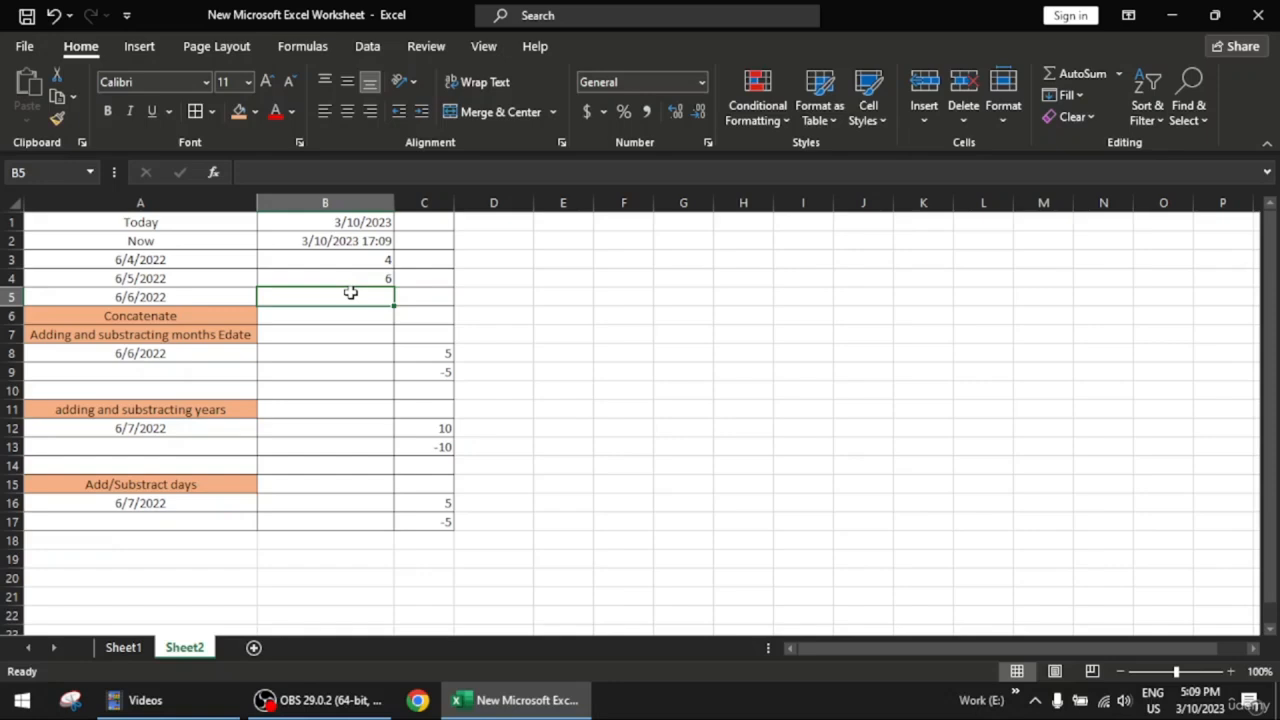
# - Enter =YEAR(A5) in cell B5 to extract the year from the date beside it
pyautogui.write('=yea')
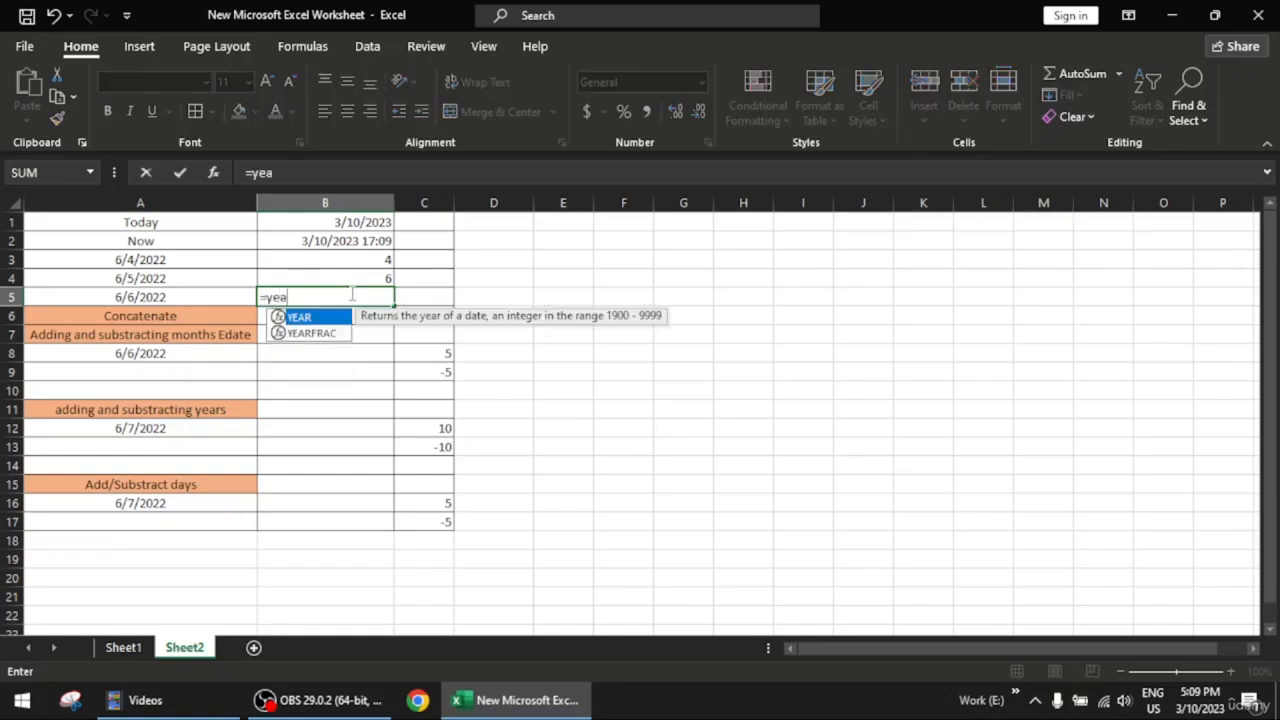
pyautogui.write('r')
pyautogui.press('Tab')
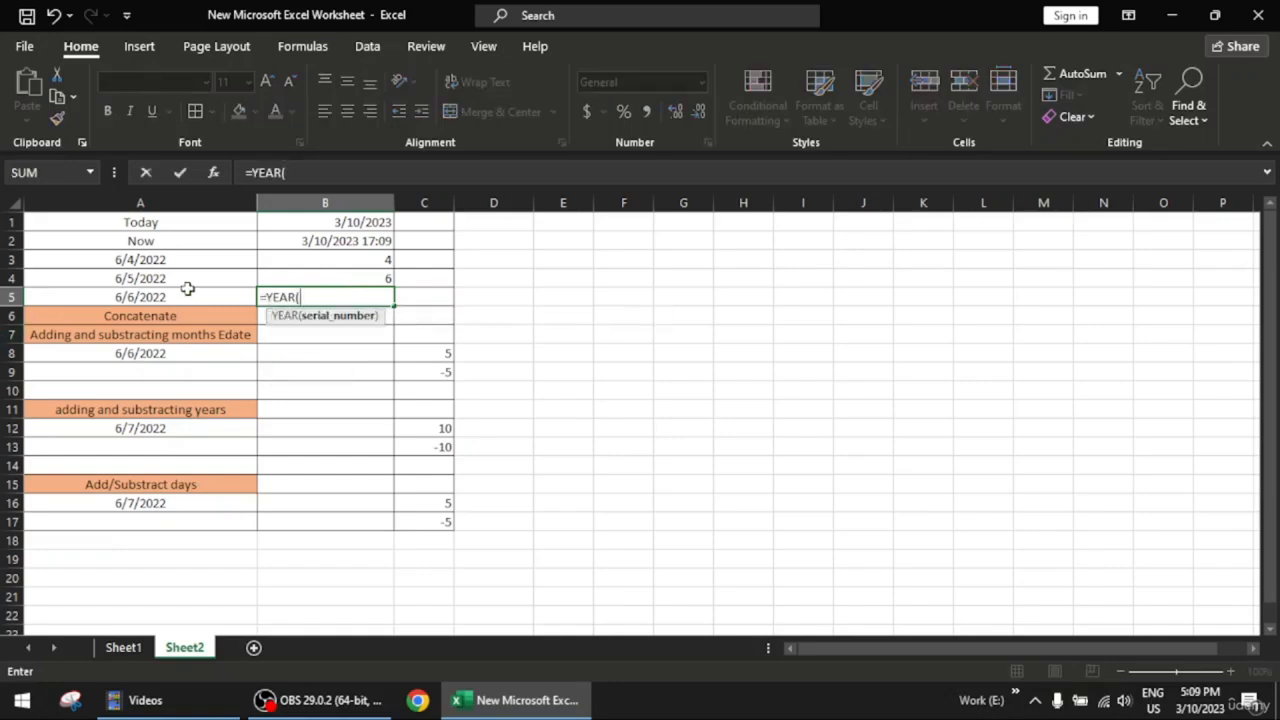
pyautogui.click(187, 290)
pyautogui.write(')')
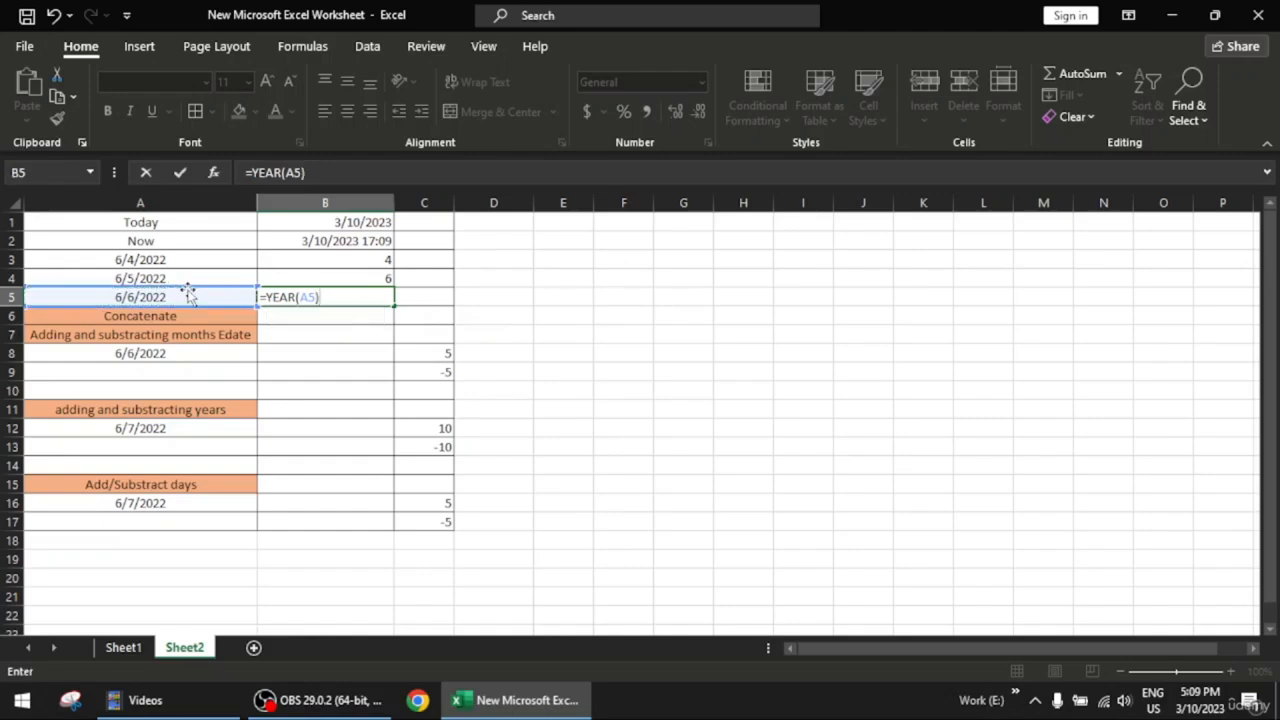
pyautogui.press('Return')
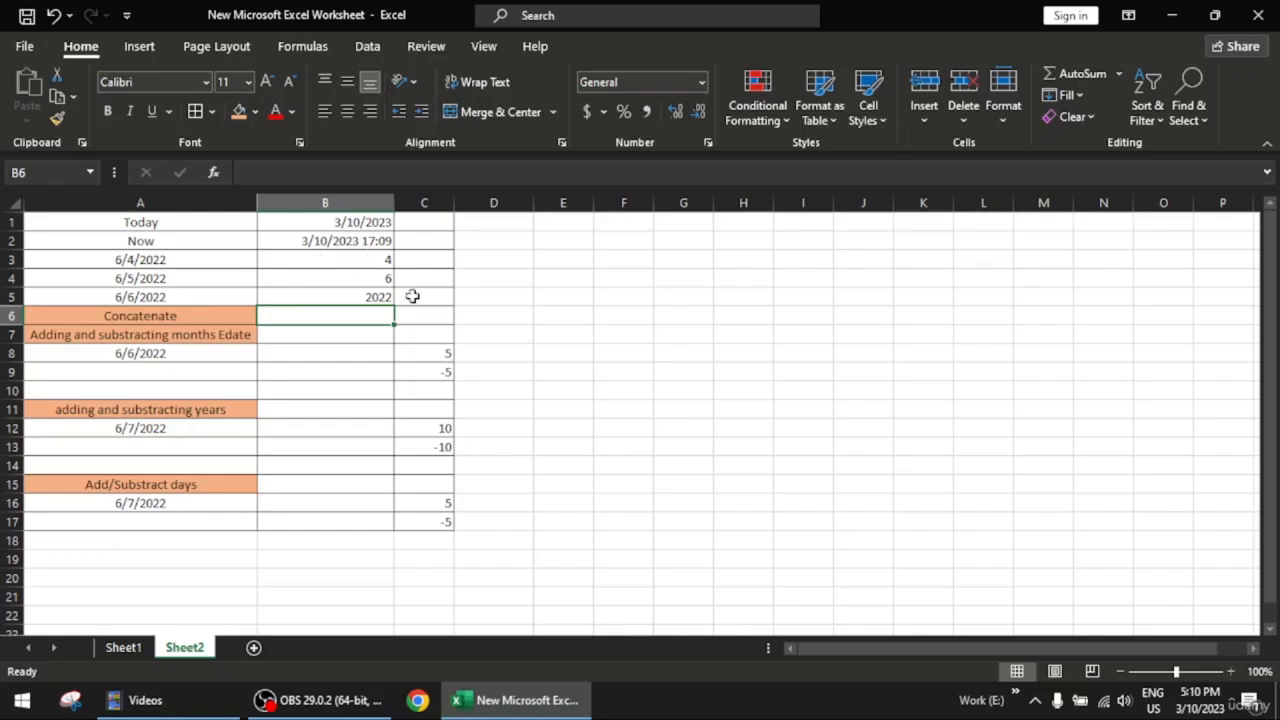
# - Try to enter =DATE(B3:B5) in cell B6, beside the Concatenate label
pyautogui.doubleClick(342, 312)
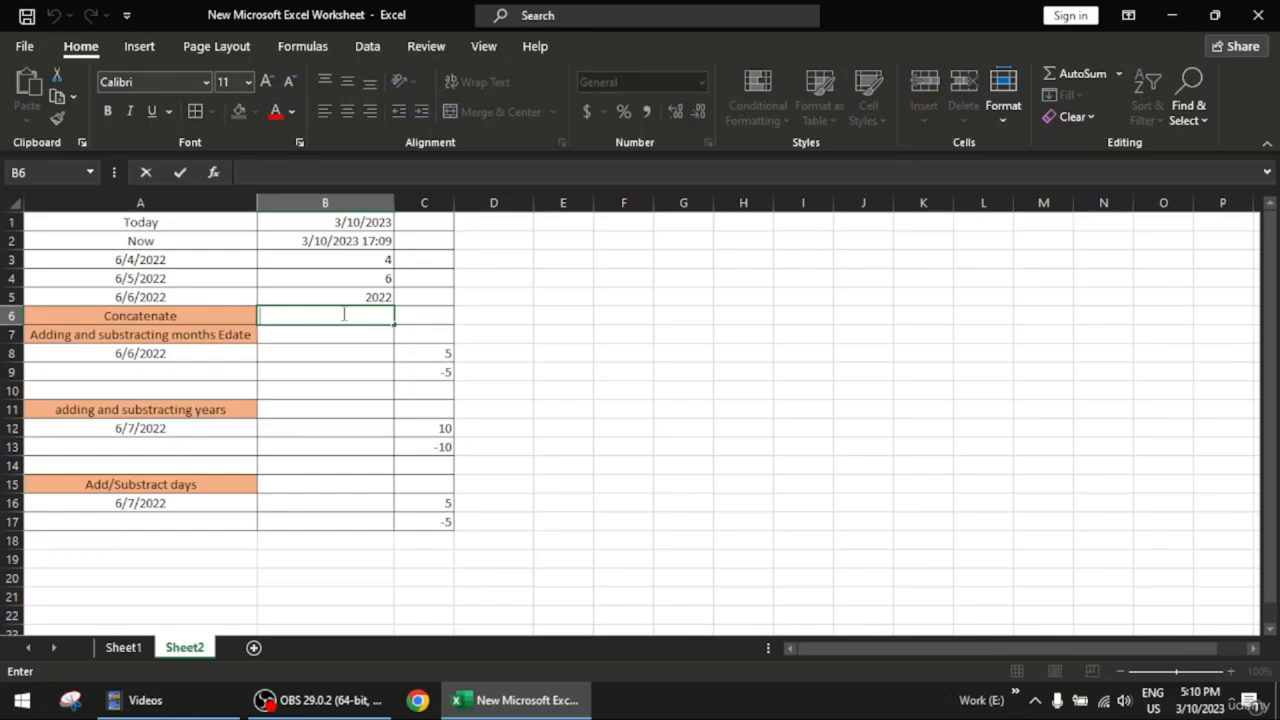
pyautogui.write('=date')
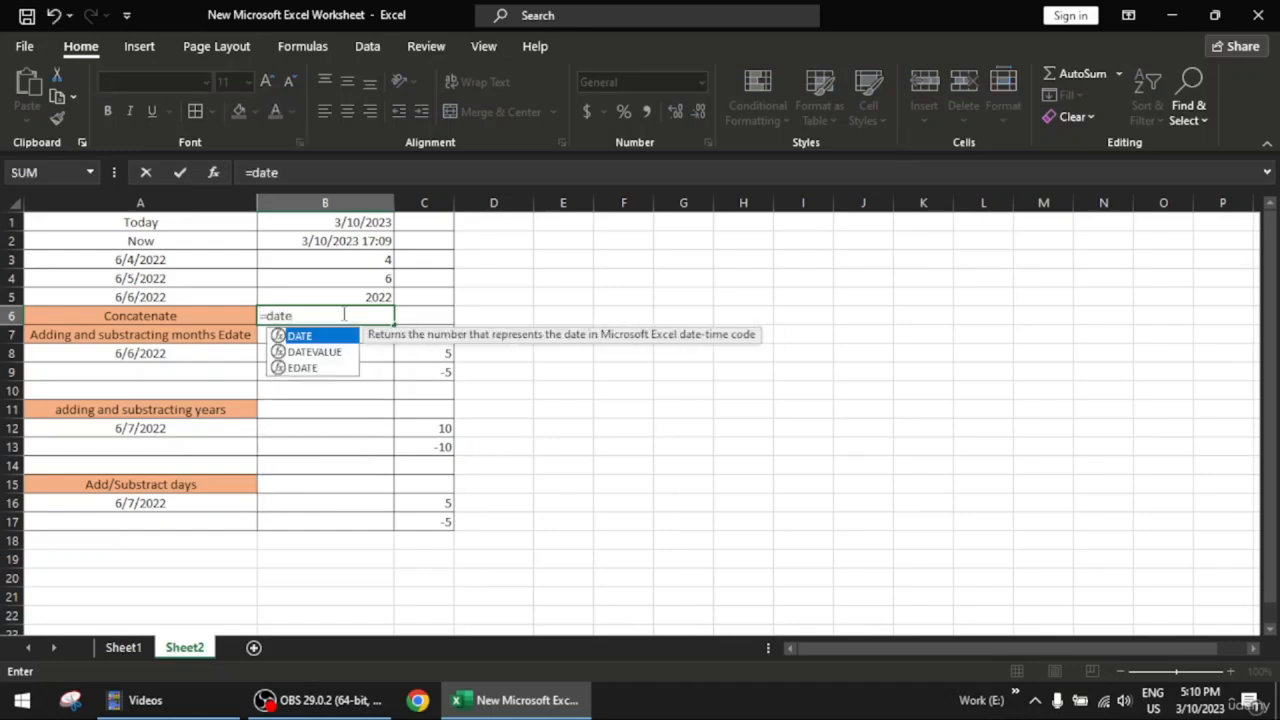
pyautogui.press('Tab')
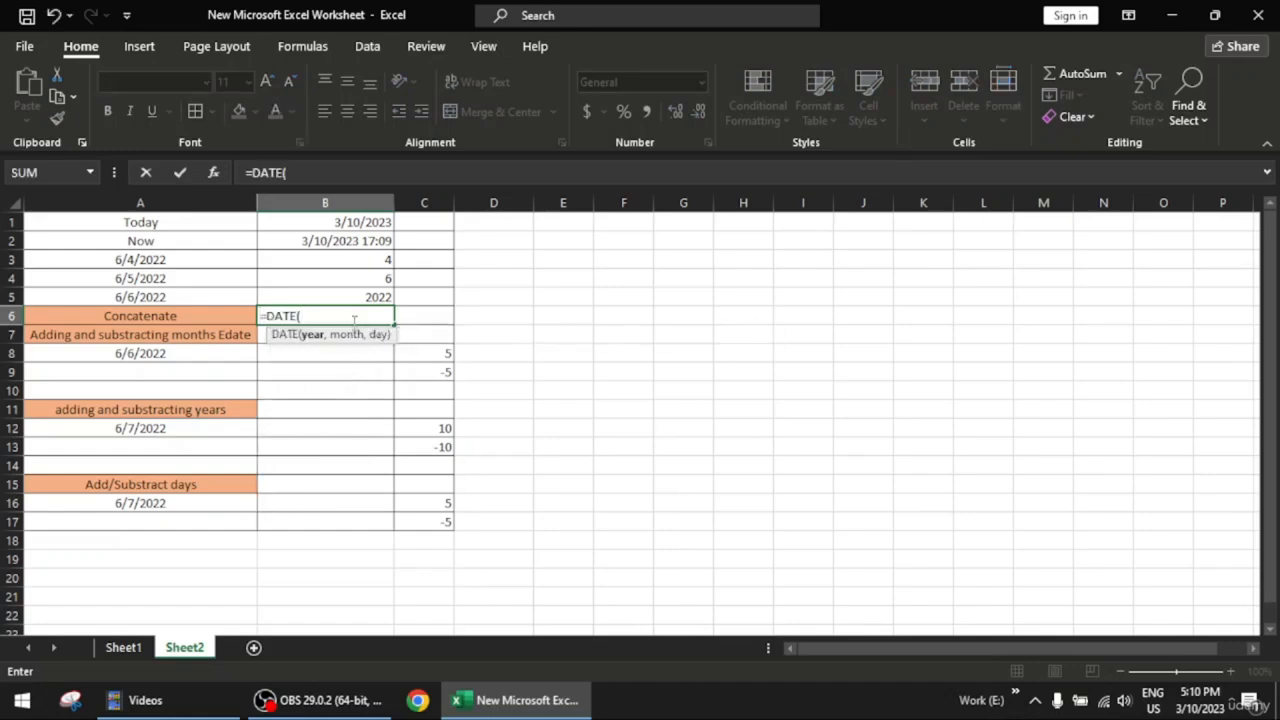
pyautogui.moveTo(378, 295); pyautogui.dragTo(380, 260)
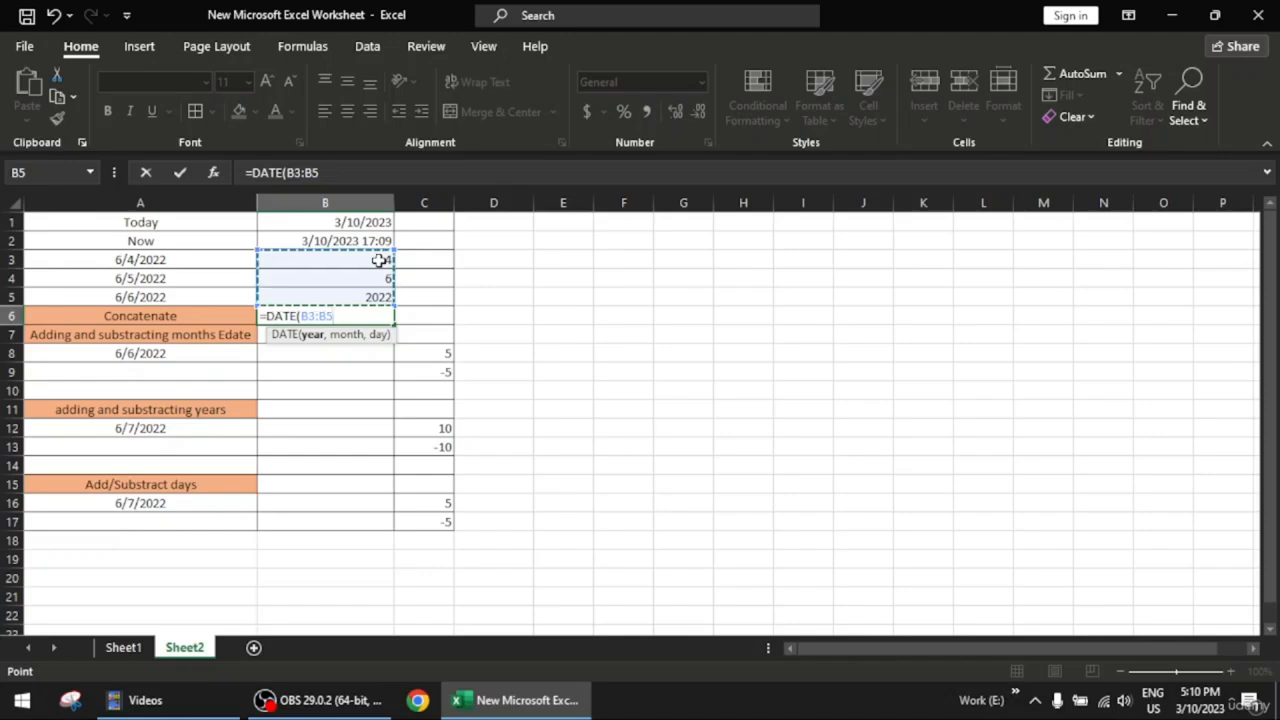
pyautogui.write(')')
pyautogui.press('Return')
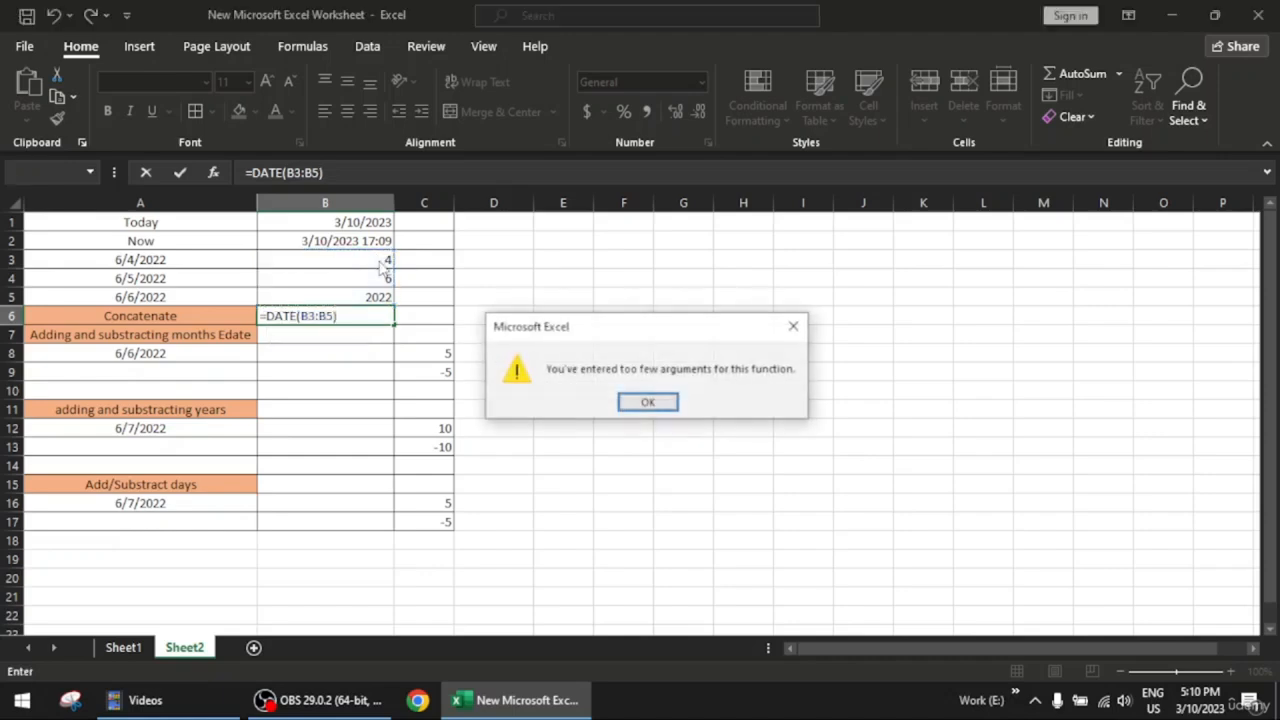
pyautogui.moveTo(683, 330); pyautogui.dragTo(488, 345)
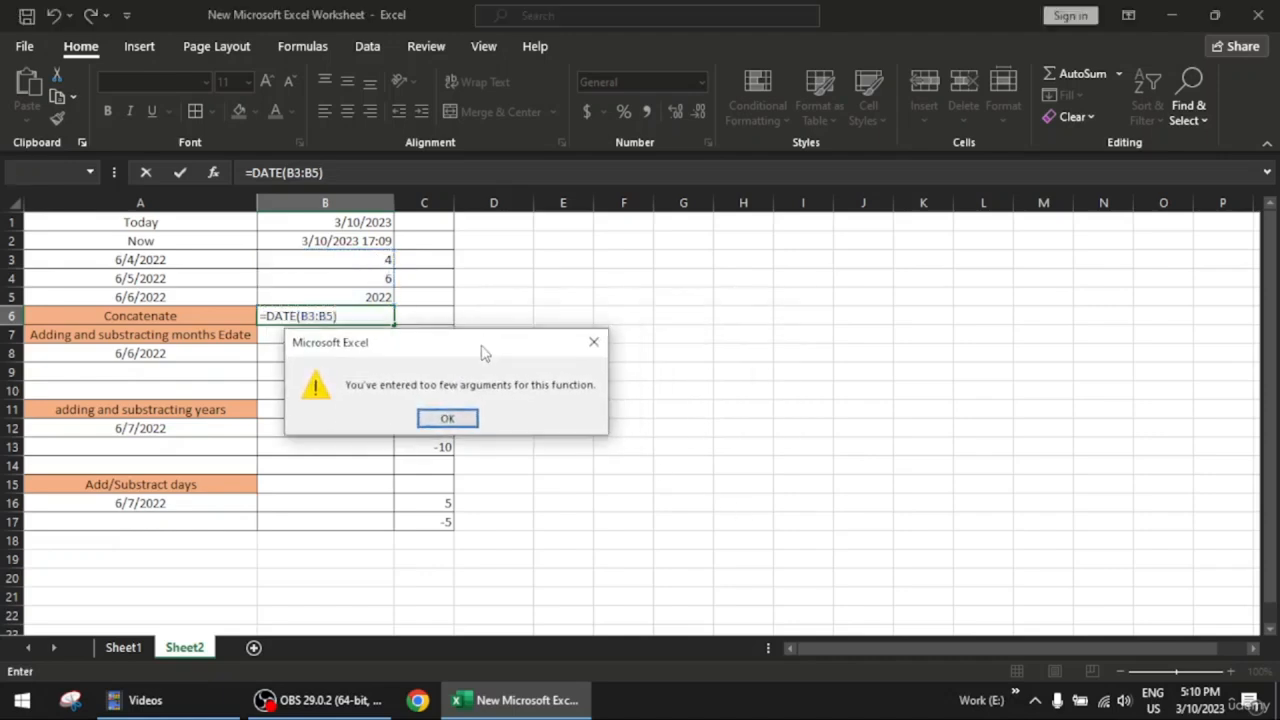
pyautogui.click(457, 417)
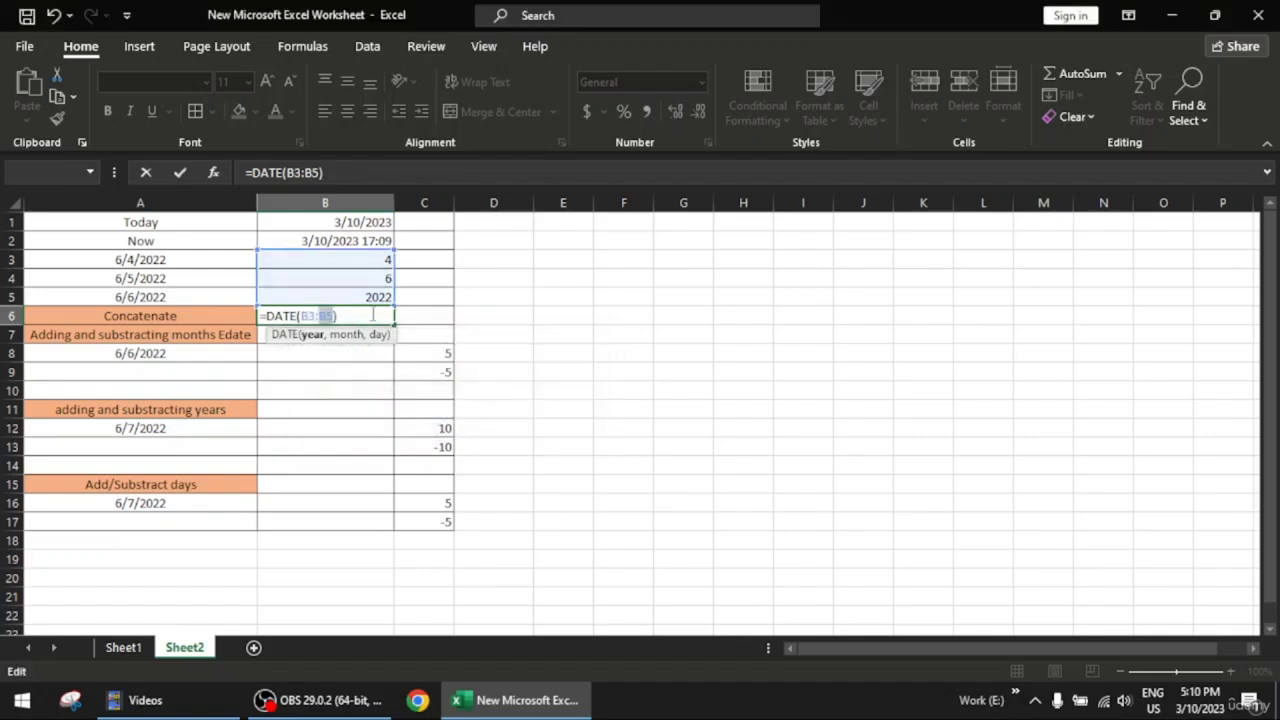
# - Correct the formula in cell B6 to =DATE(B5,B4,B3), combining the extracted year, month and day into one date
pyautogui.press('BackSpace')
pyautogui.press('BackSpace')
pyautogui.press('BackSpace')
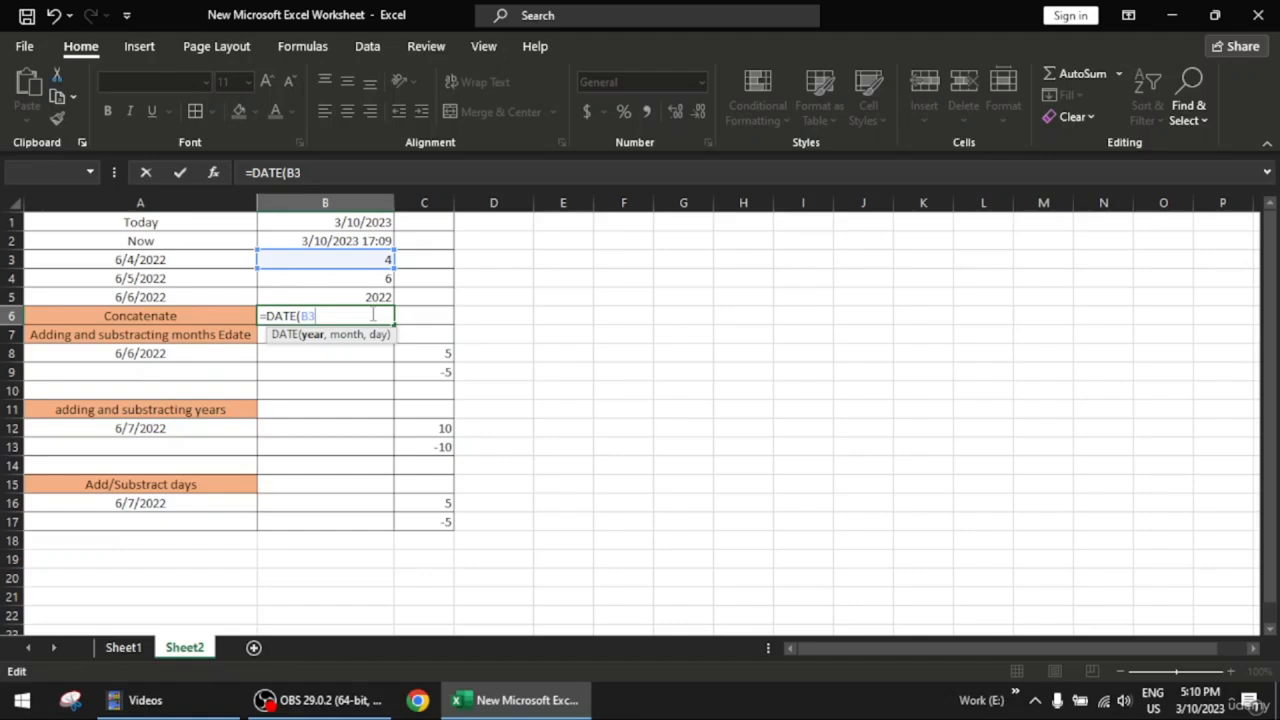
pyautogui.press('BackSpace')
pyautogui.press('BackSpace')
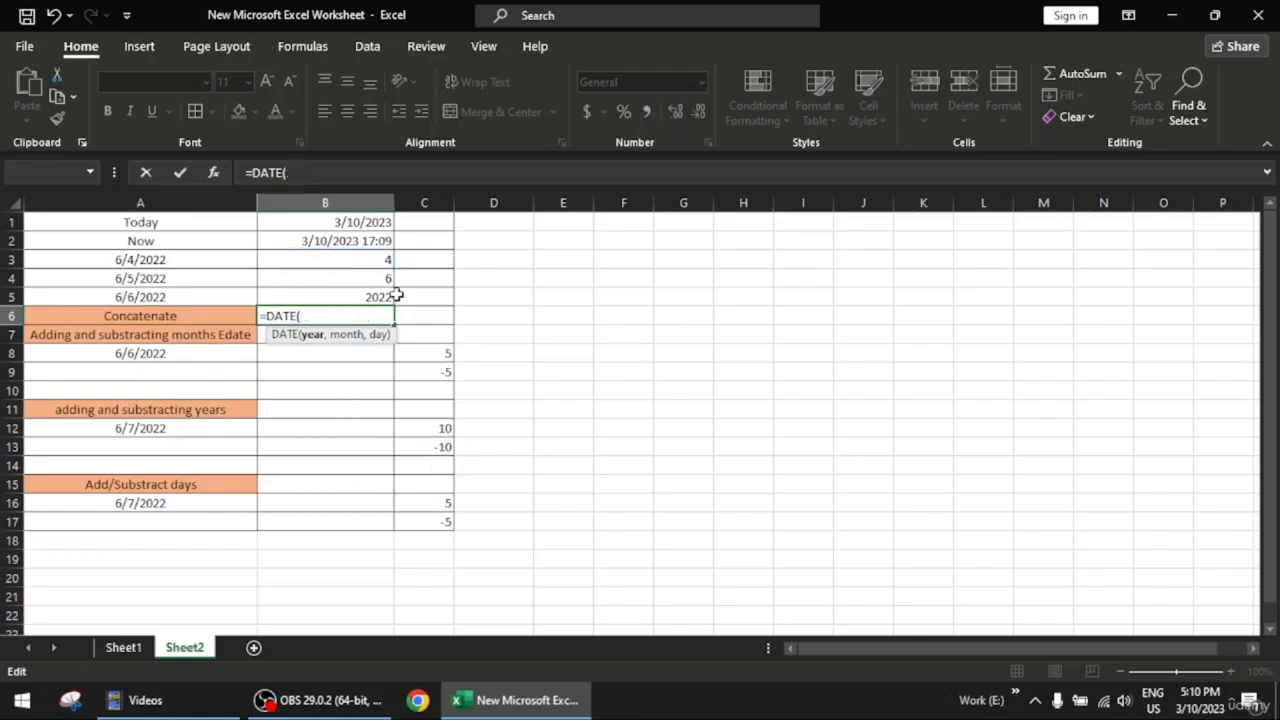
pyautogui.click(384, 300)
pyautogui.write(',')
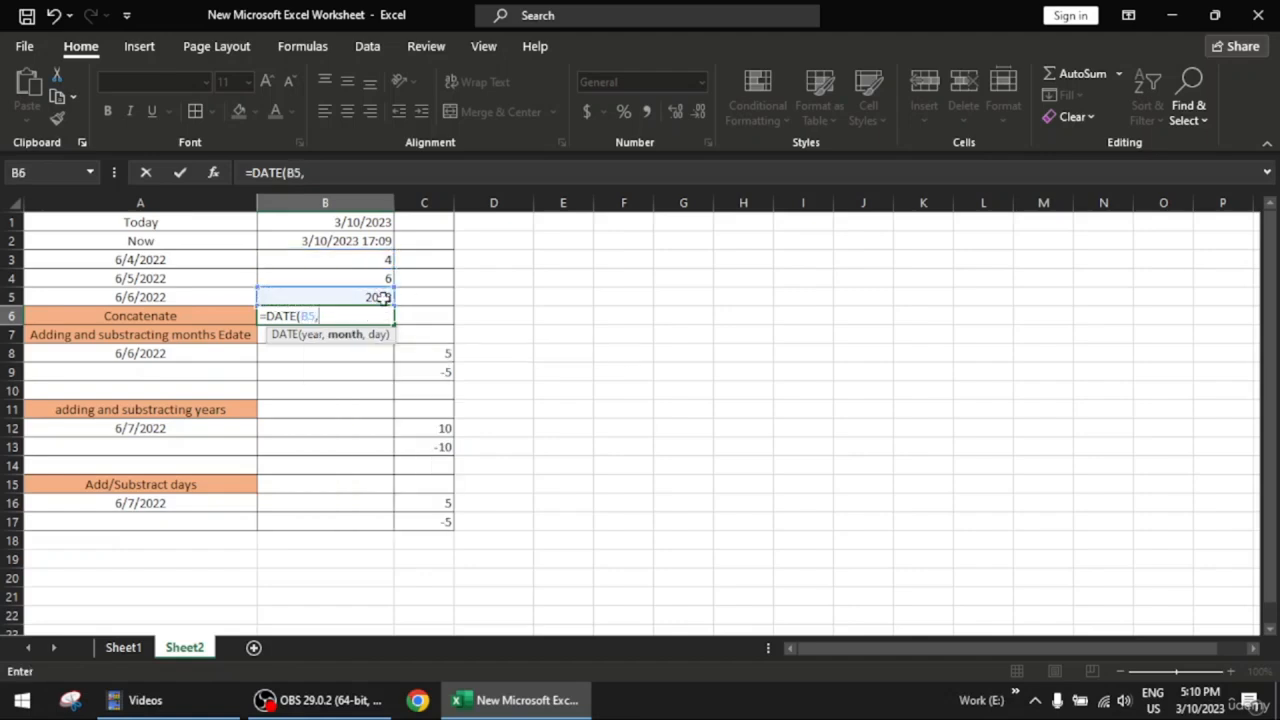
pyautogui.click(373, 279)
pyautogui.write(',')
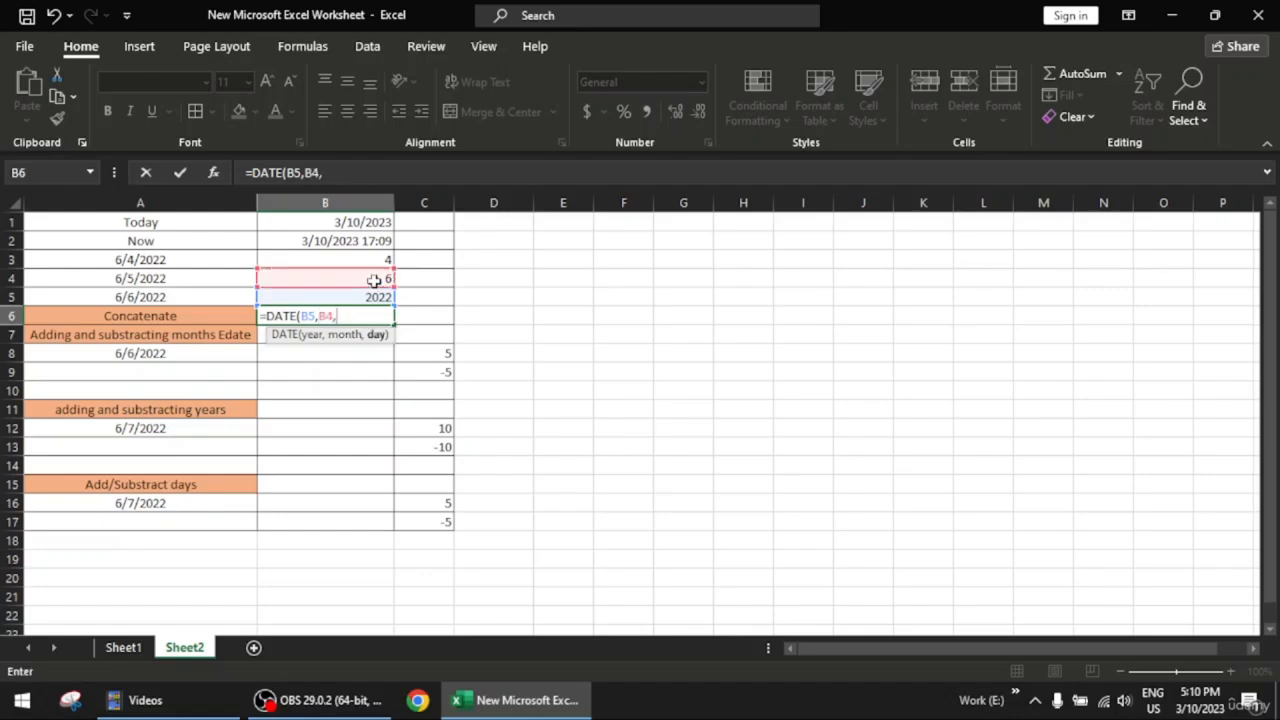
pyautogui.click(369, 258)
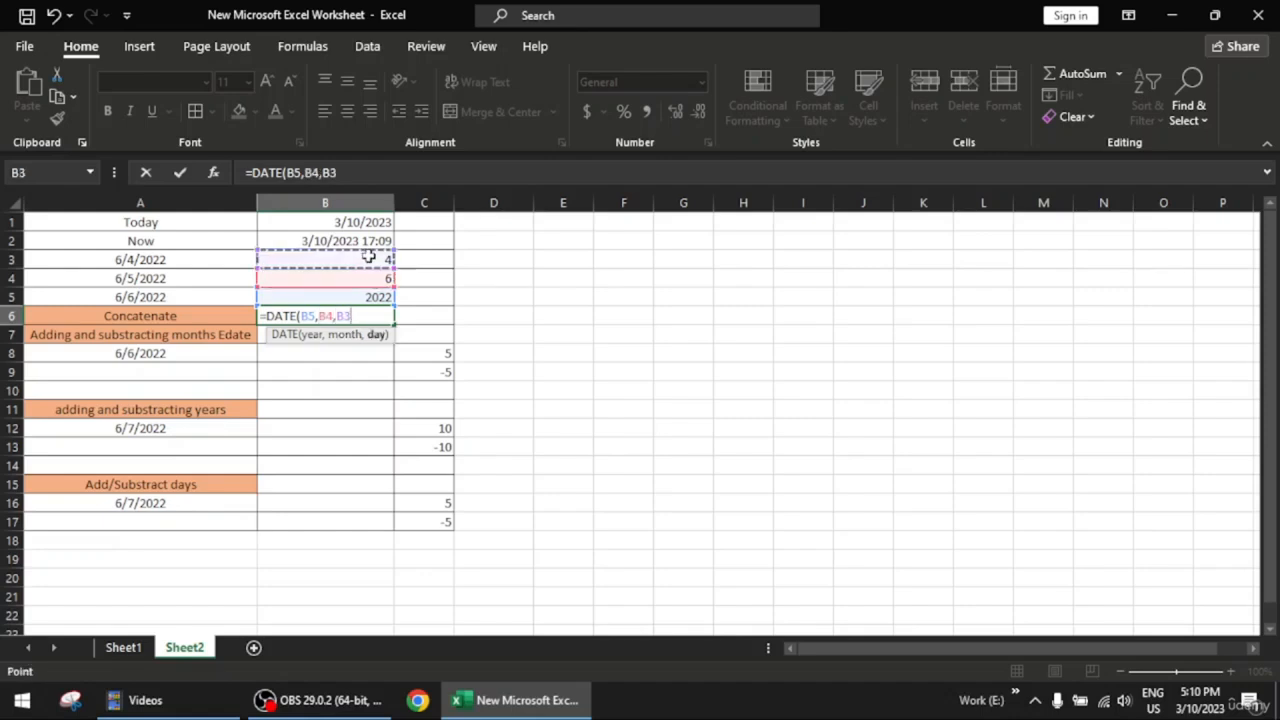
pyautogui.write(')')
pyautogui.press('Return')
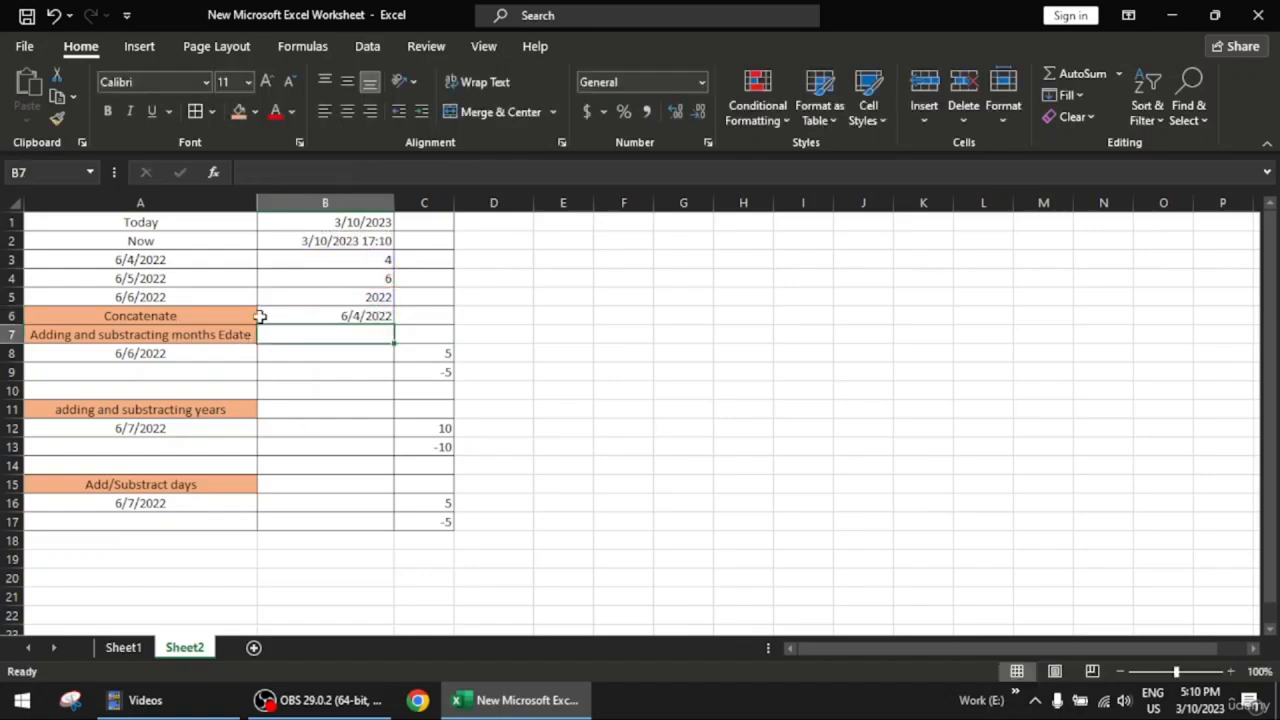
# - Apply the Long Date number format to the combined date in cell B6
pyautogui.click(352, 318)
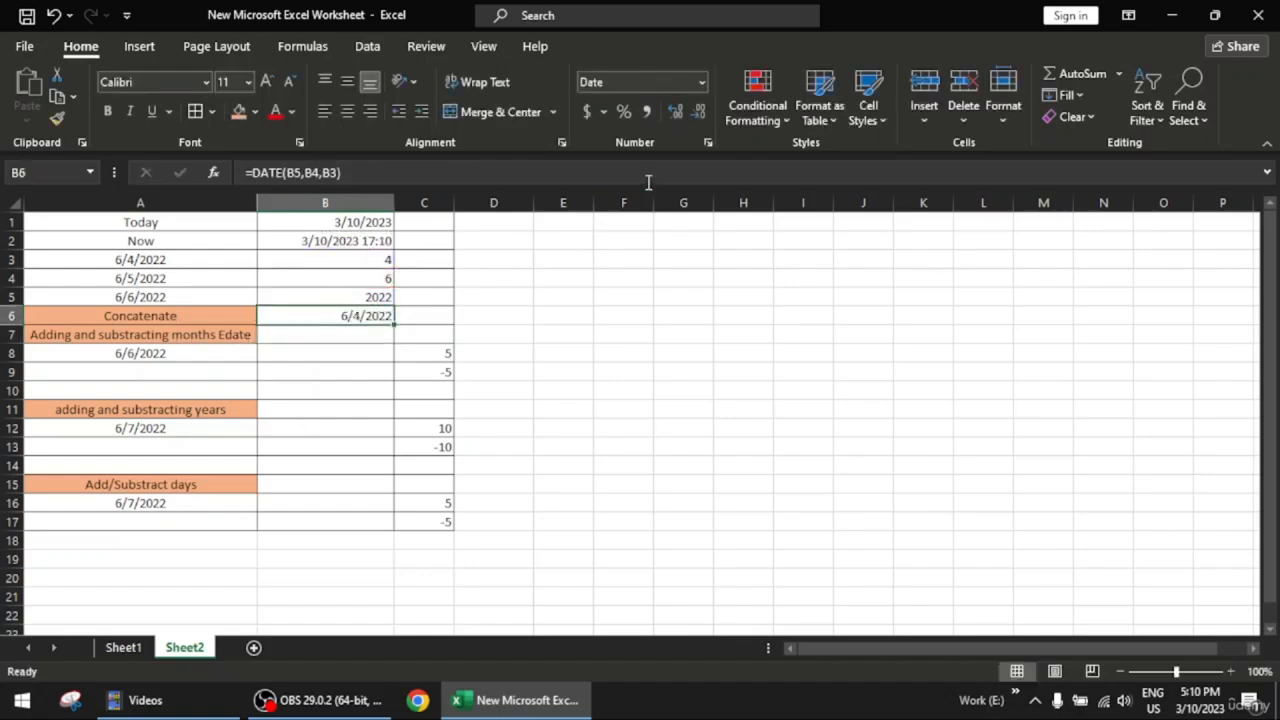
pyautogui.click(703, 82)
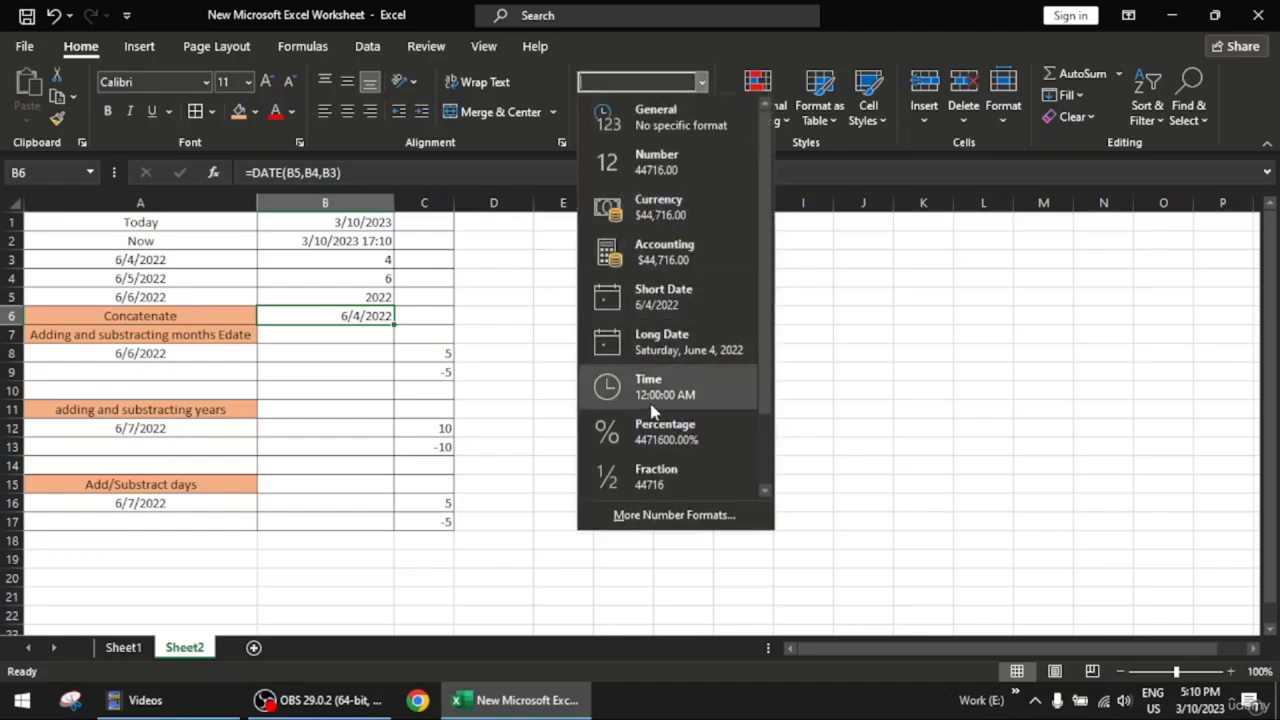
pyautogui.click(668, 347)
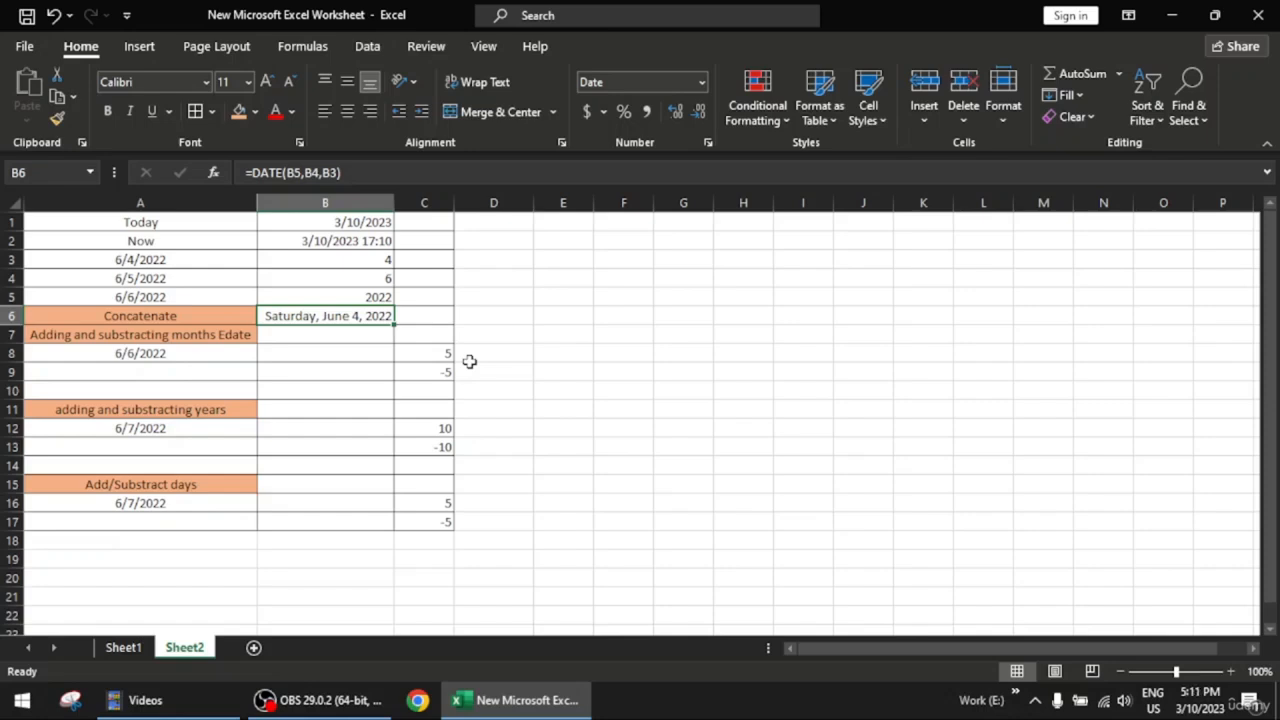
# - Re-enter the formula =DATE(B5,B4,B3) in cell B6, beside the Concatenate label
pyautogui.write('3')
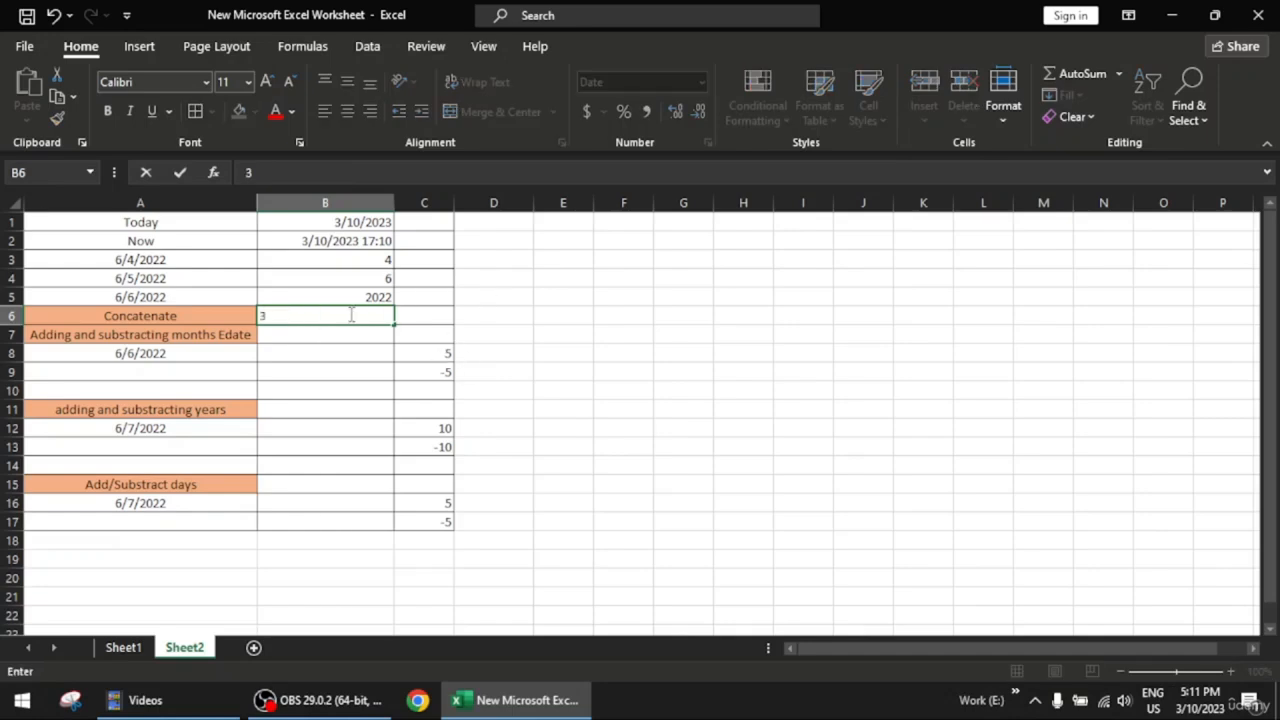
pyautogui.write('=')
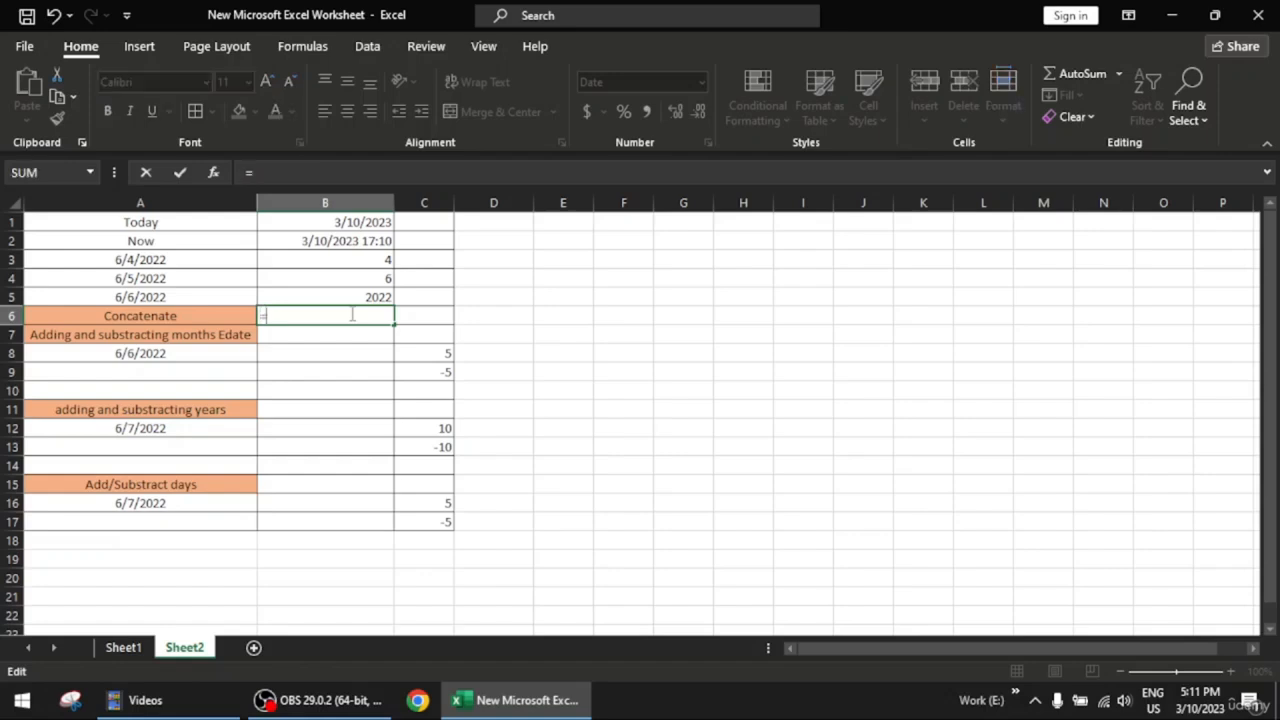
pyautogui.write('date')
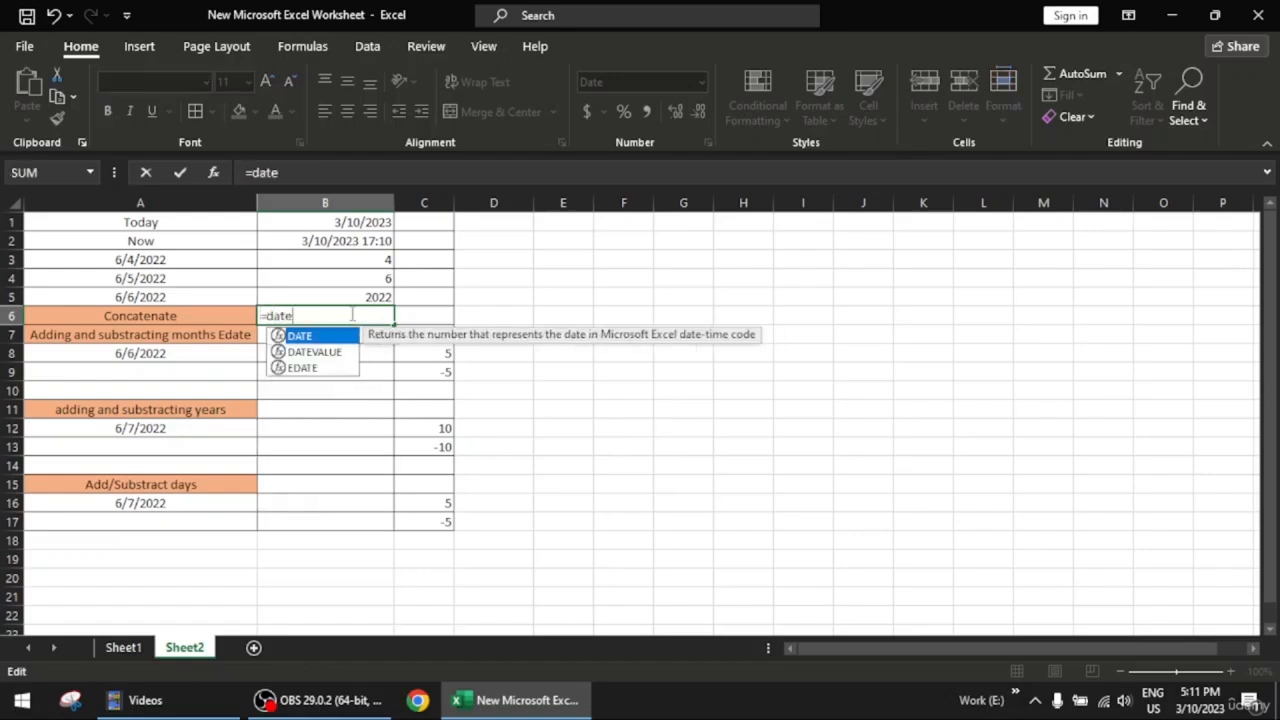
pyautogui.press('Tab')
pyautogui.click(372, 291)
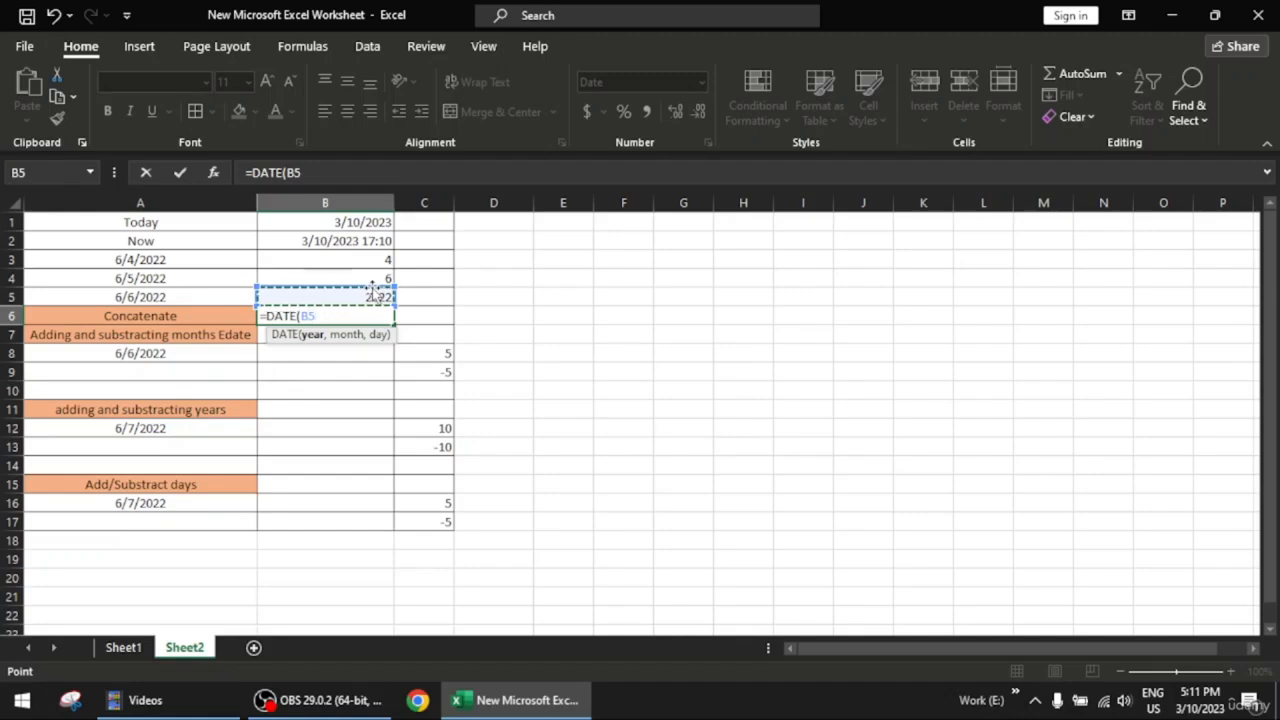
pyautogui.write(',')
pyautogui.click(361, 274)
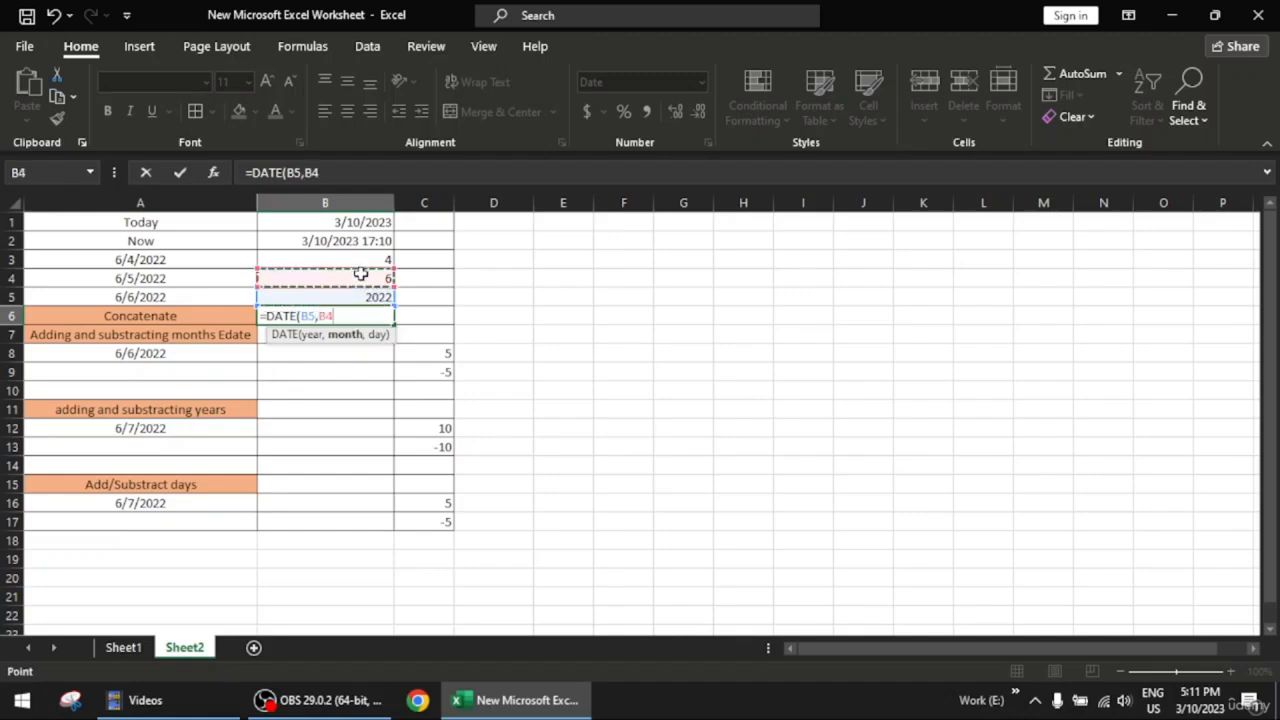
pyautogui.write(',')
pyautogui.scroll(-1, 361, 274)
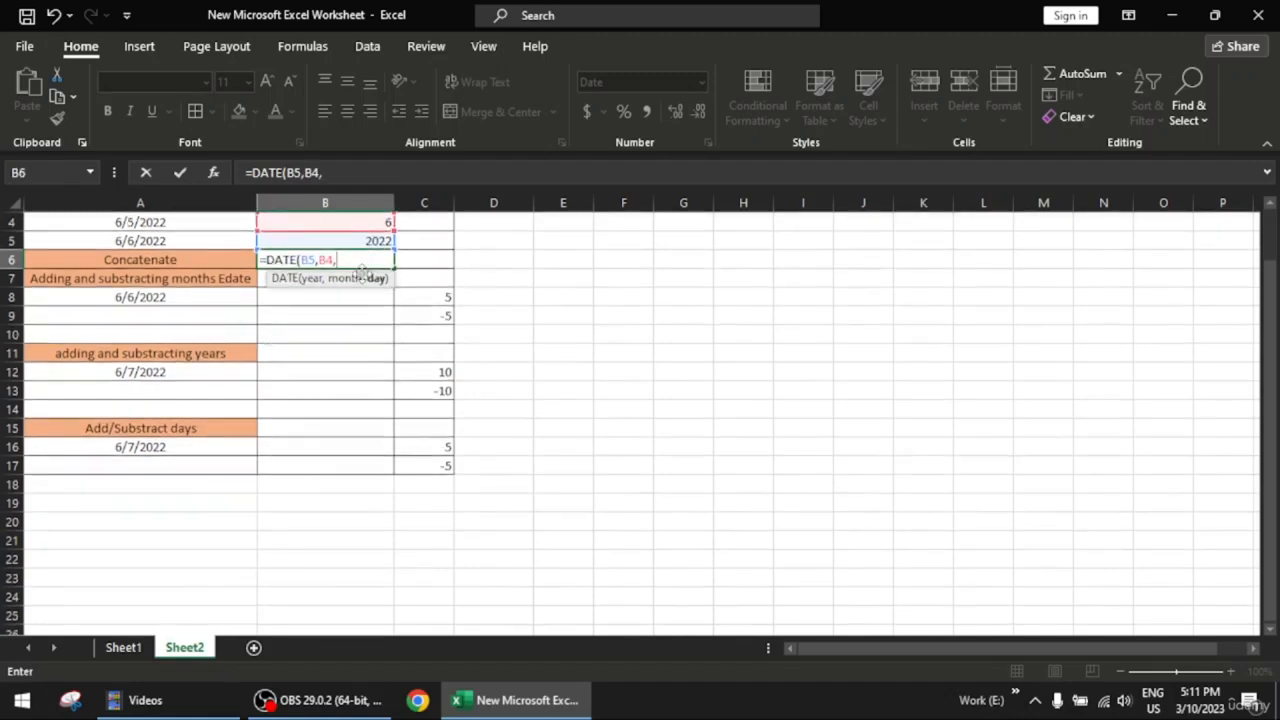
pyautogui.scroll(1, 472, 324)
pyautogui.click(380, 261)
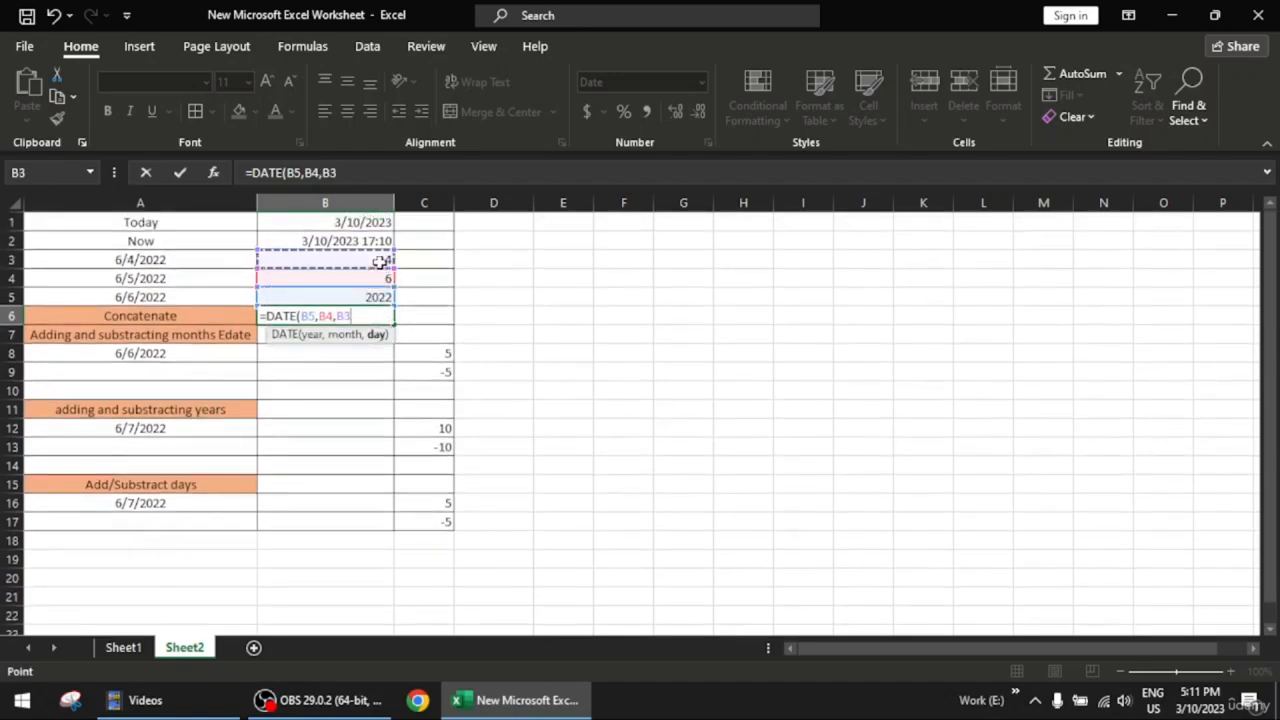
pyautogui.write(')')
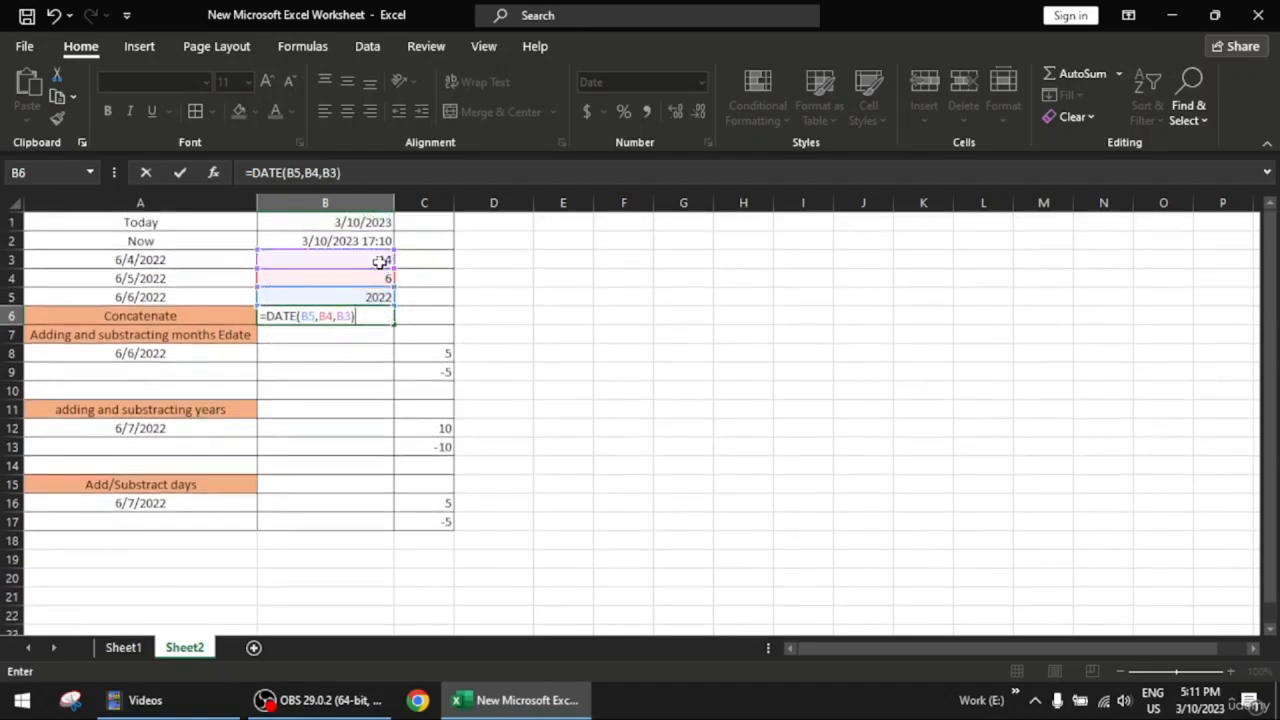
pyautogui.press('Return')
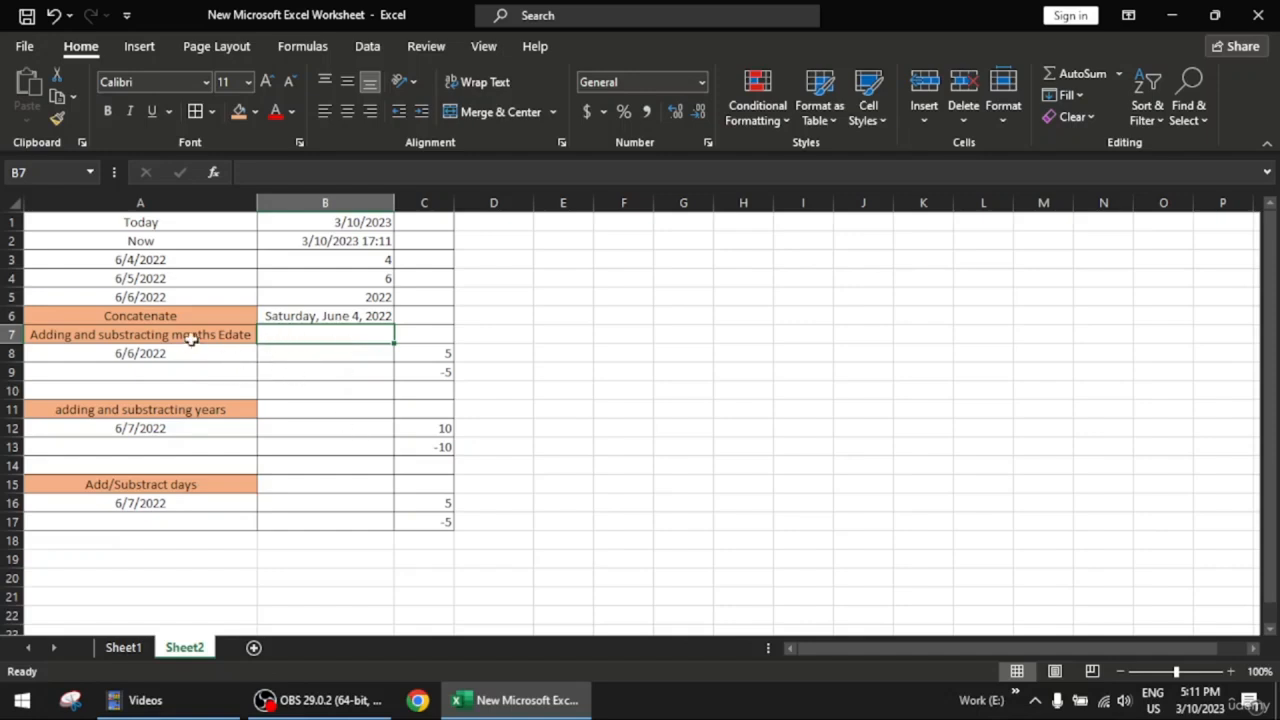
# - Enter =EDATE(A8,C8) in cell B8 to add the months in C8 to the date in A8
pyautogui.click(302, 352)
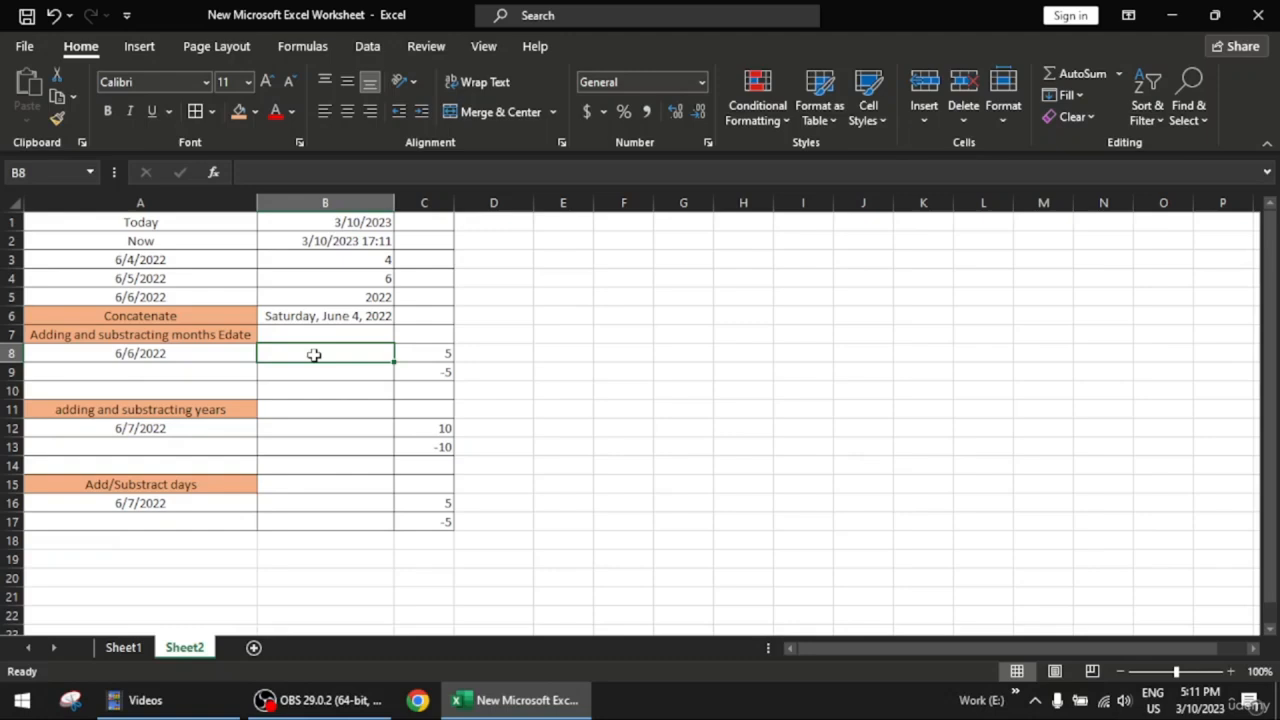
pyautogui.write('=edate')
pyautogui.press('Tab')
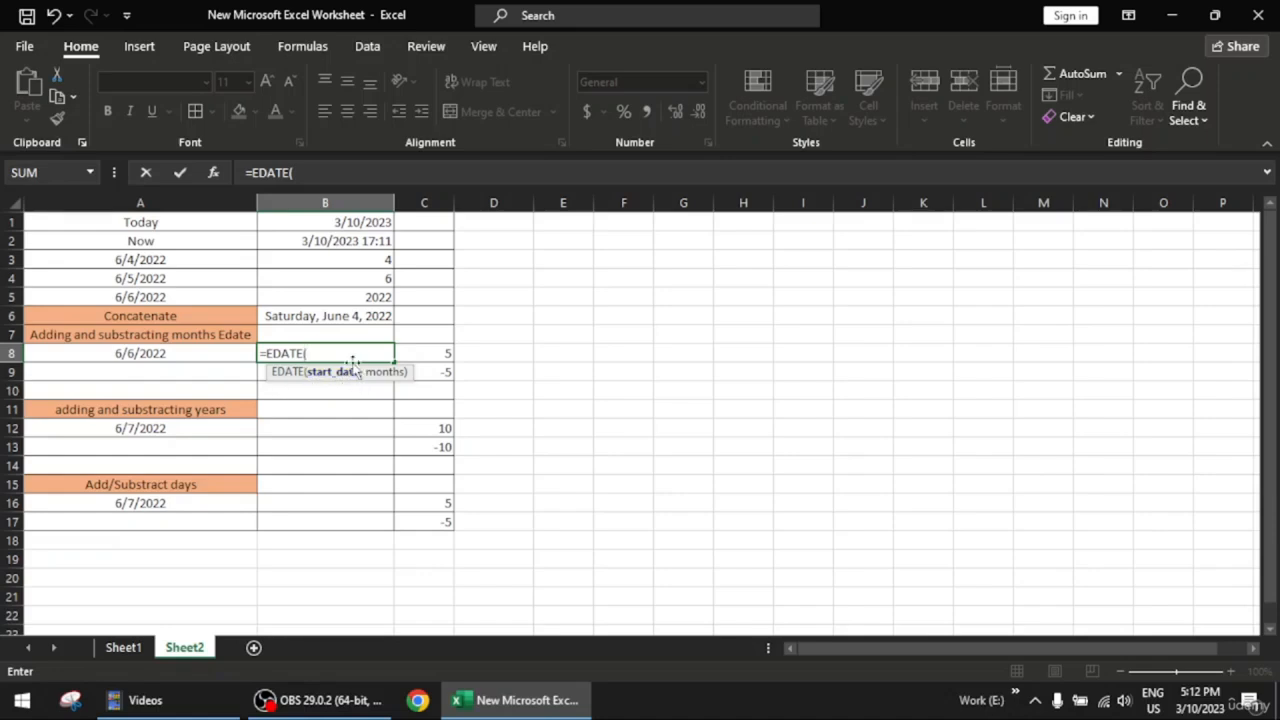
pyautogui.click(177, 354)
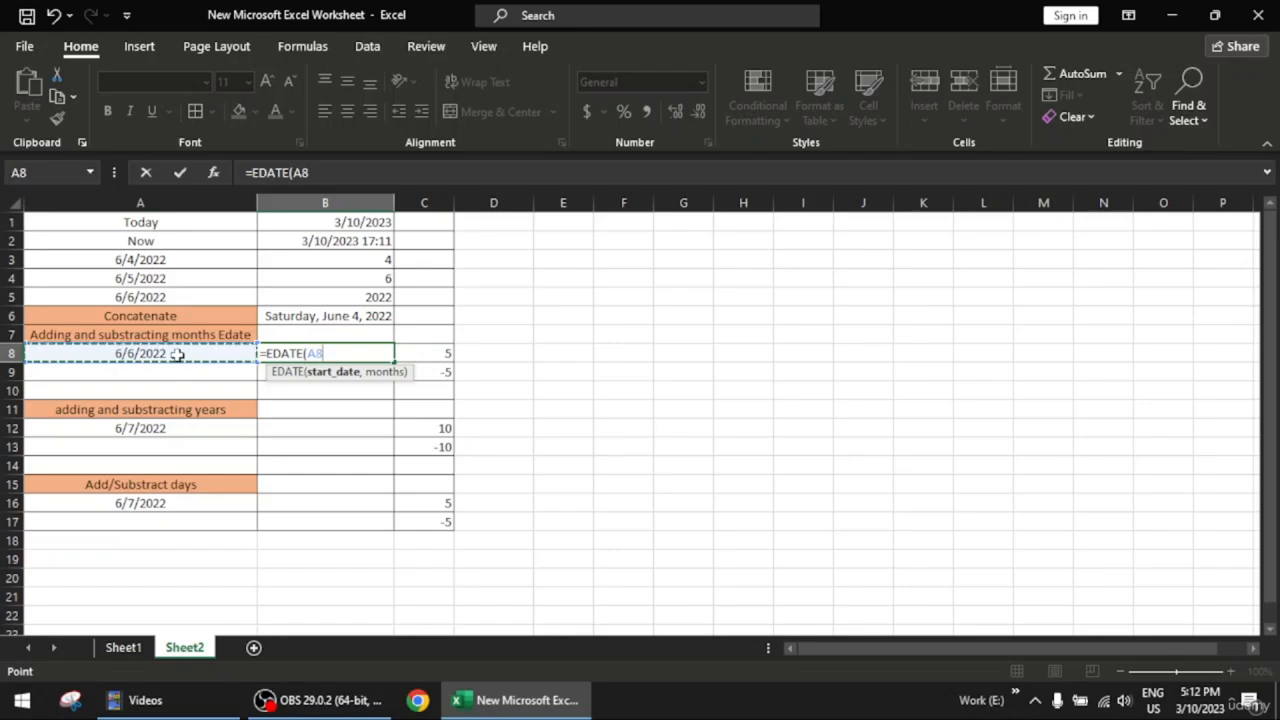
pyautogui.write(',')
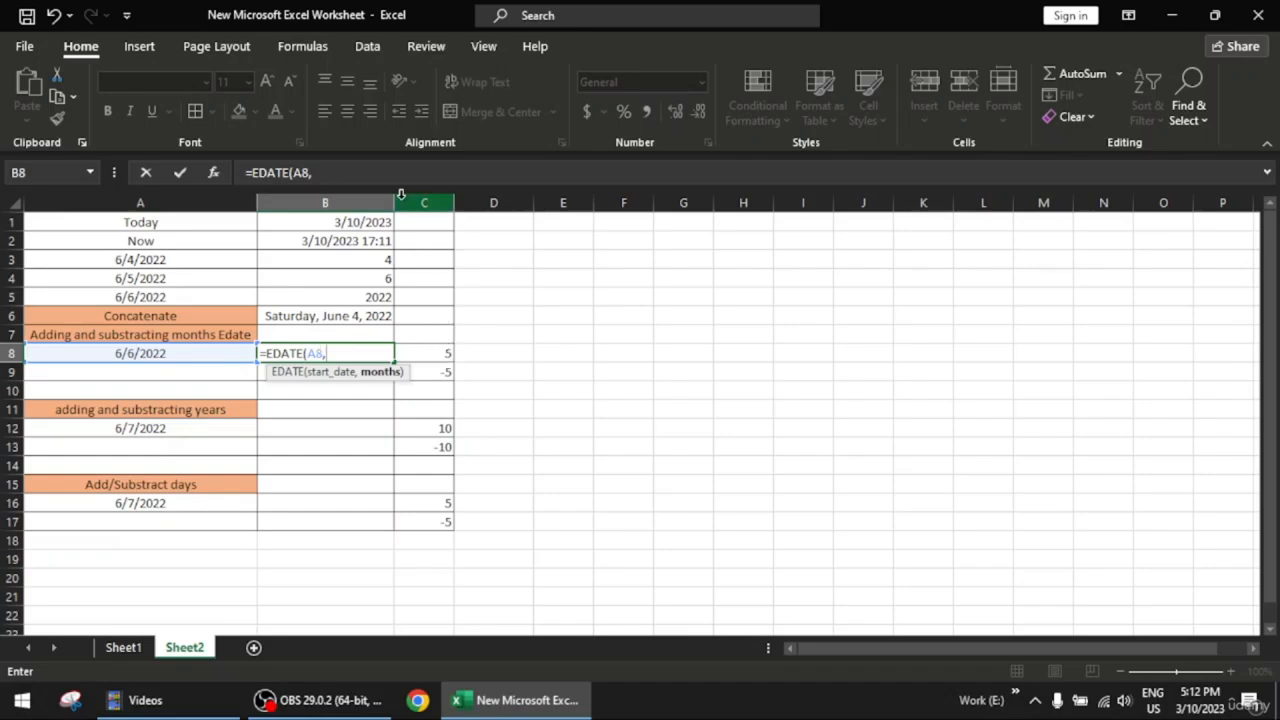
pyautogui.click(430, 354)
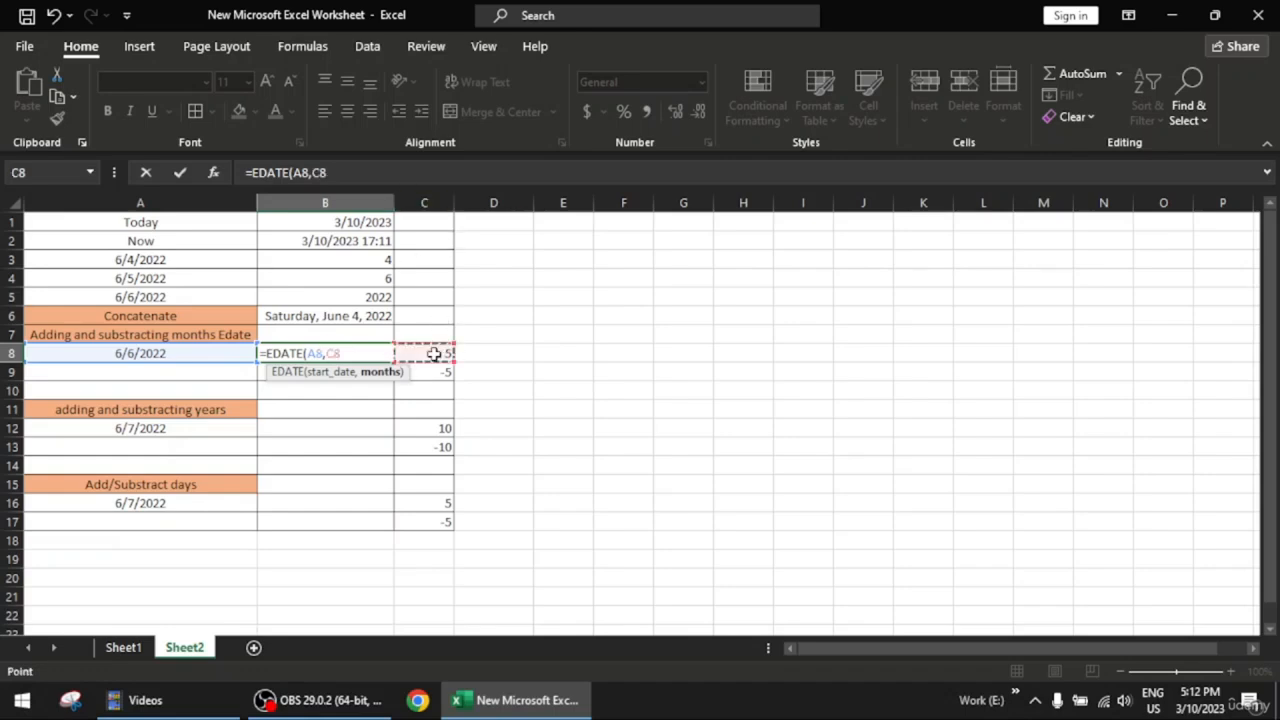
pyautogui.write(')')
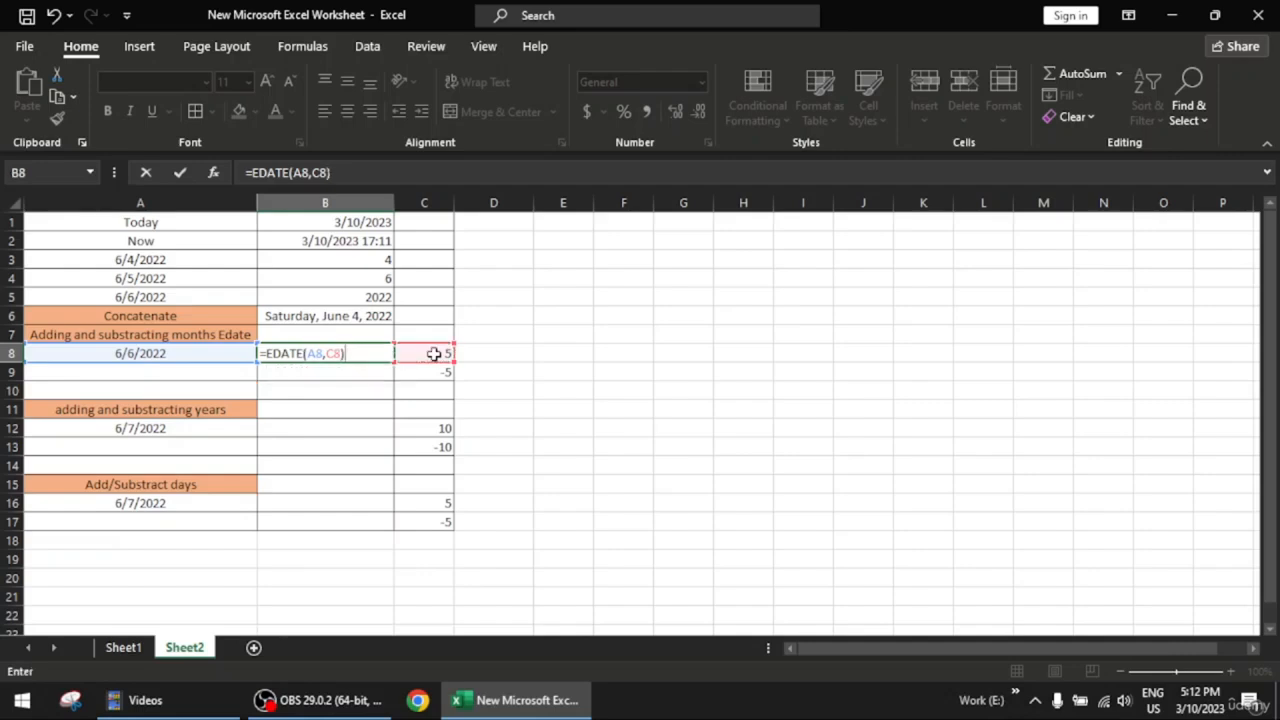
pyautogui.press('Return')
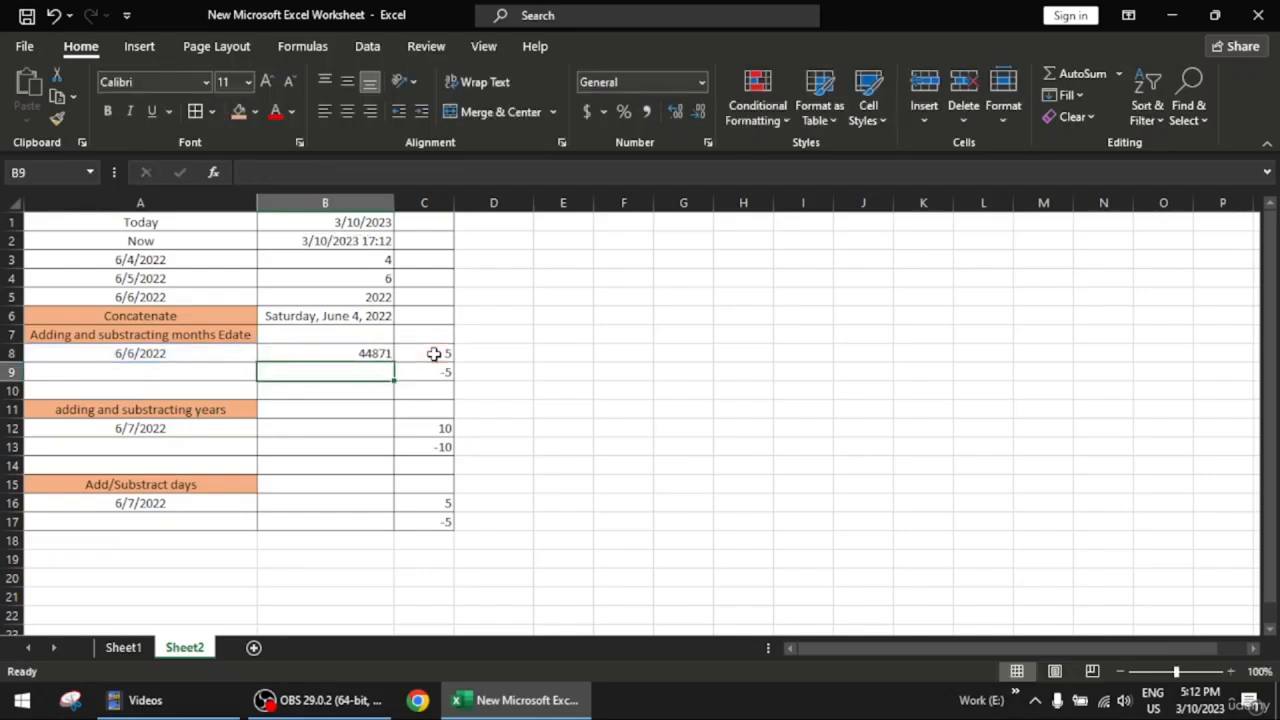
# - Apply the Short Date number format to the EDATE result in cell B8
pyautogui.click(349, 355)
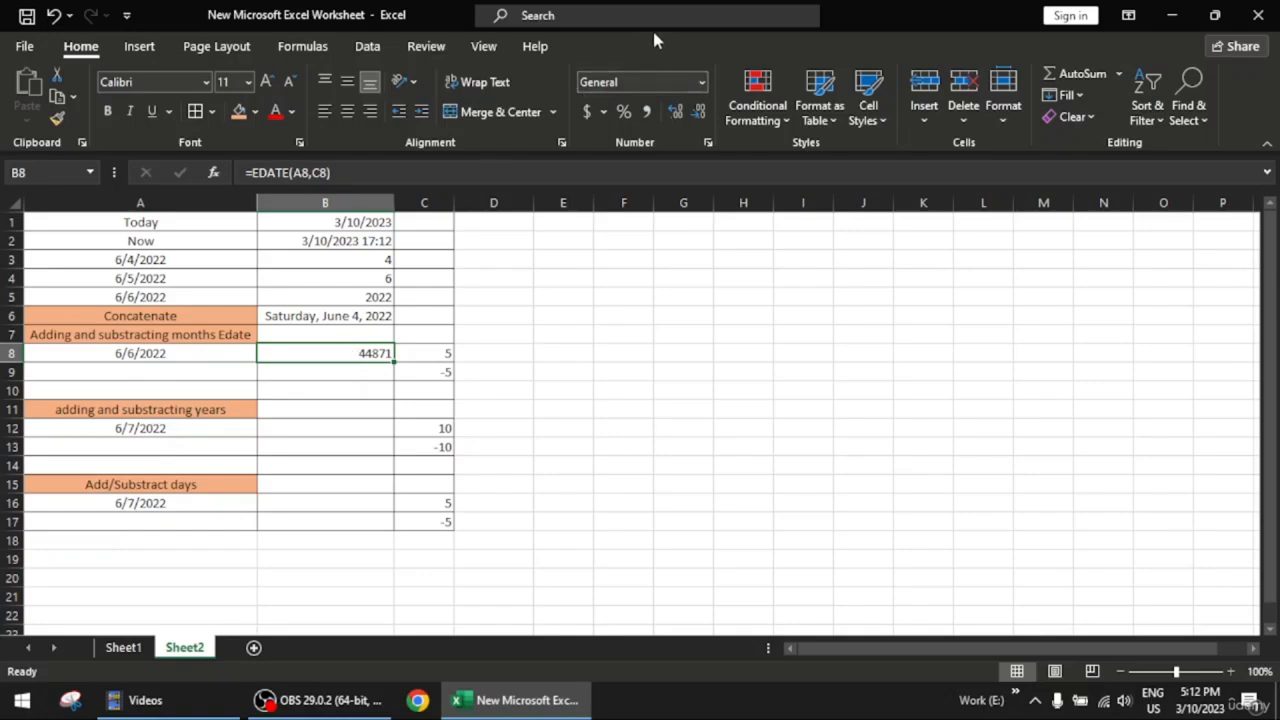
pyautogui.click(703, 82)
pyautogui.click(557, 169)
pyautogui.click(700, 82)
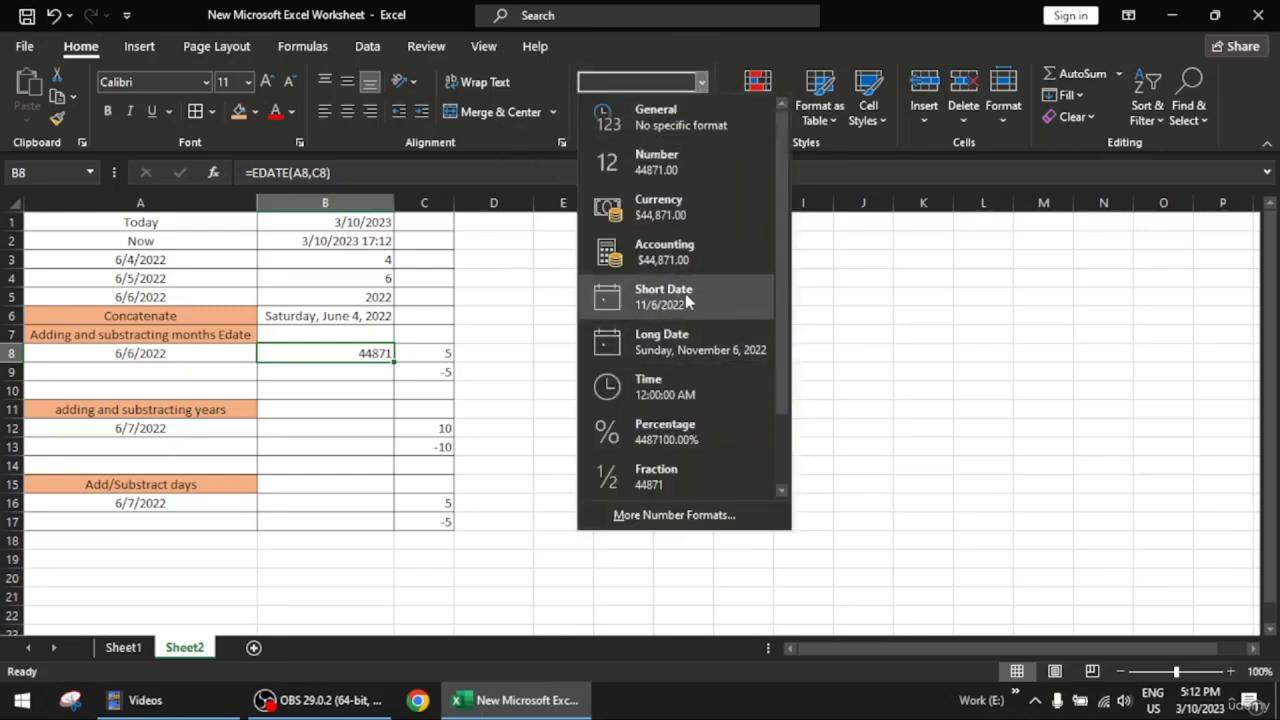
pyautogui.click(711, 284)
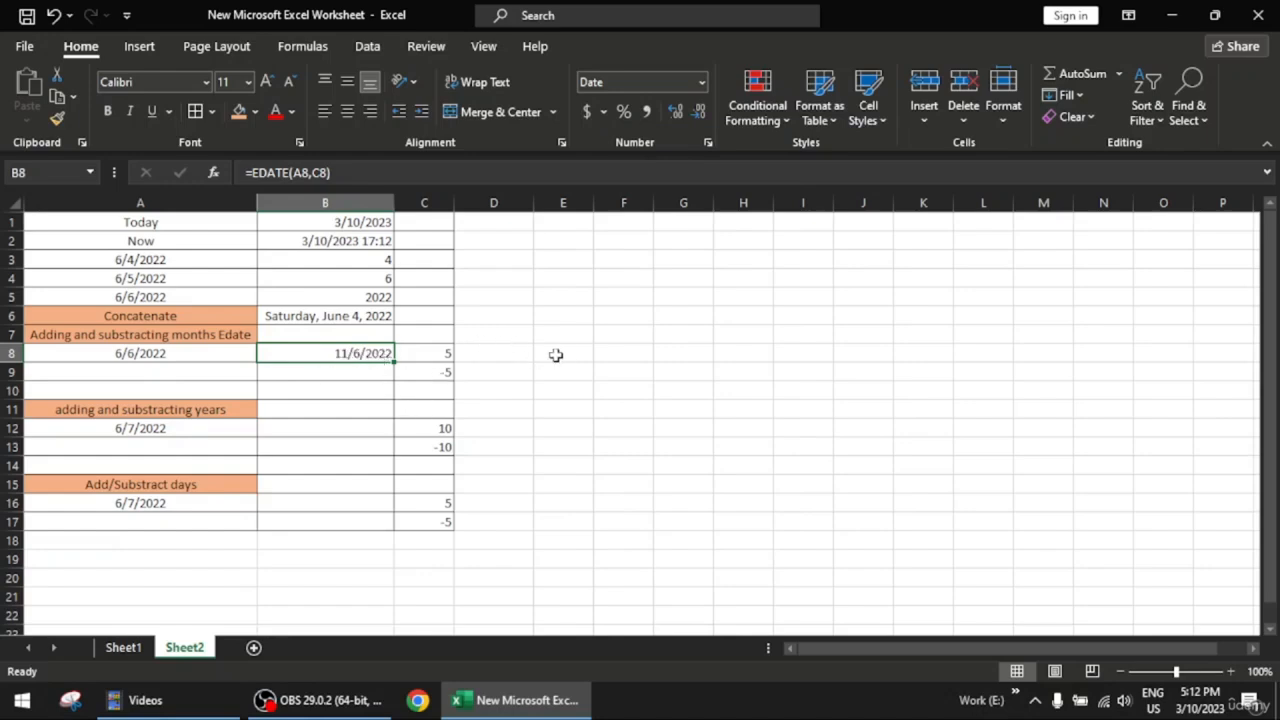
# - Try the formula =MONTH(B80) in cell E8 as a month check, and clear the cell
pyautogui.click(566, 353)
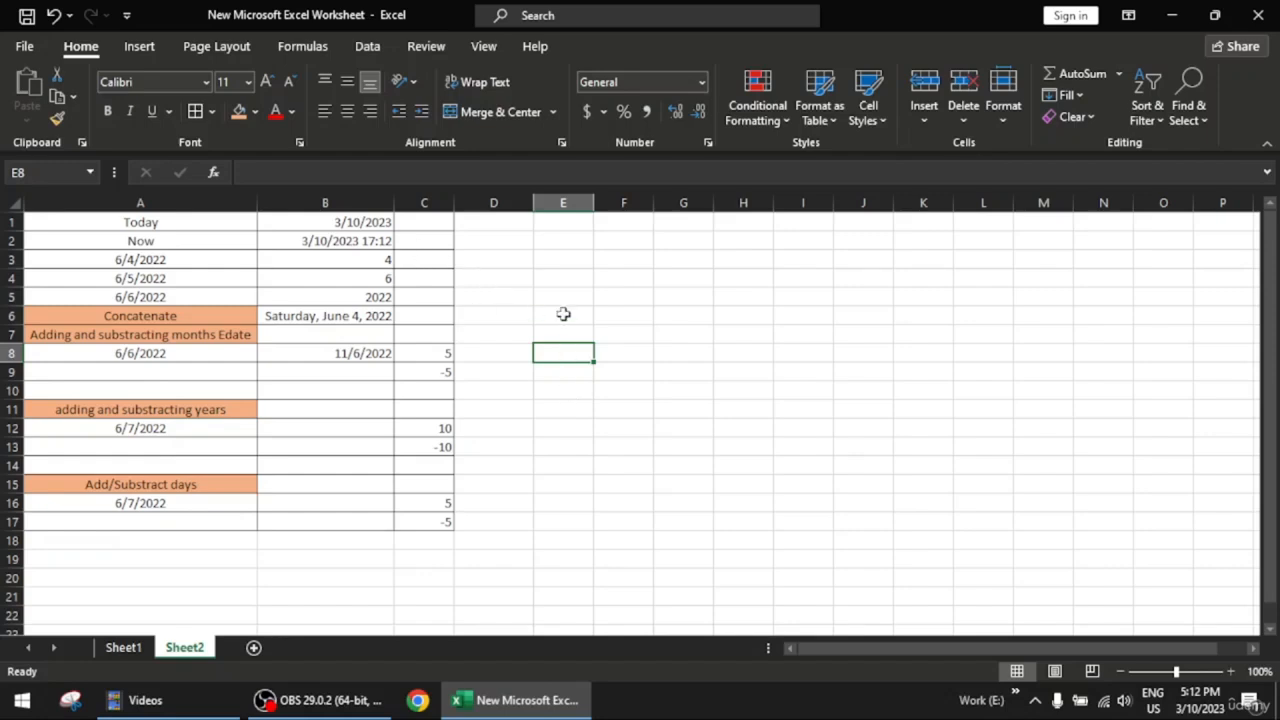
pyautogui.doubleClick(562, 354)
pyautogui.write('=')
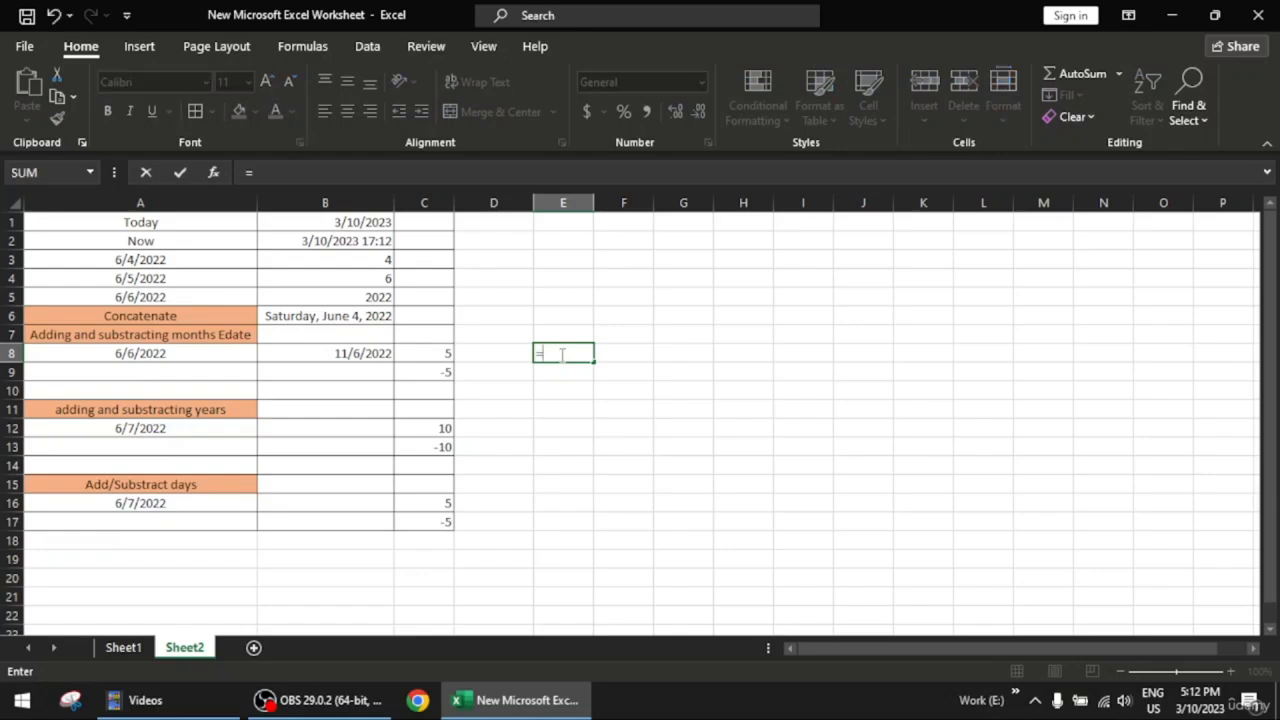
pyautogui.write('month')
pyautogui.press('Tab')
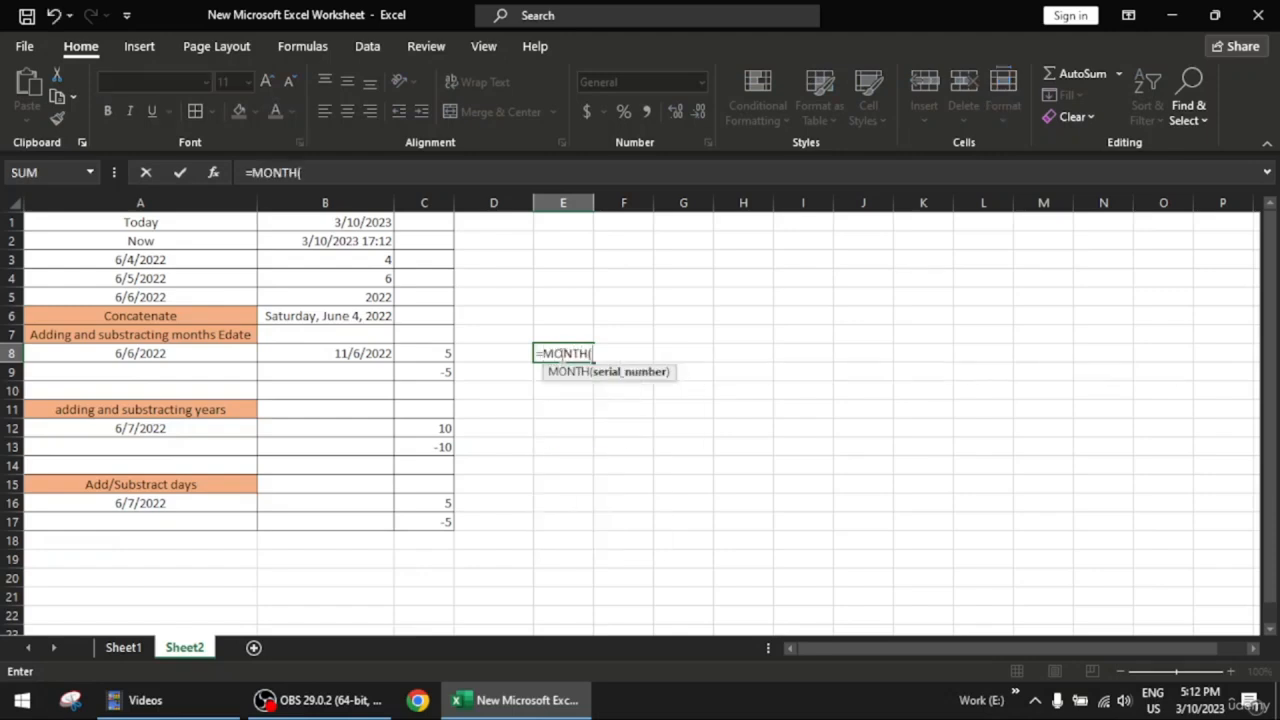
pyautogui.click(371, 348)
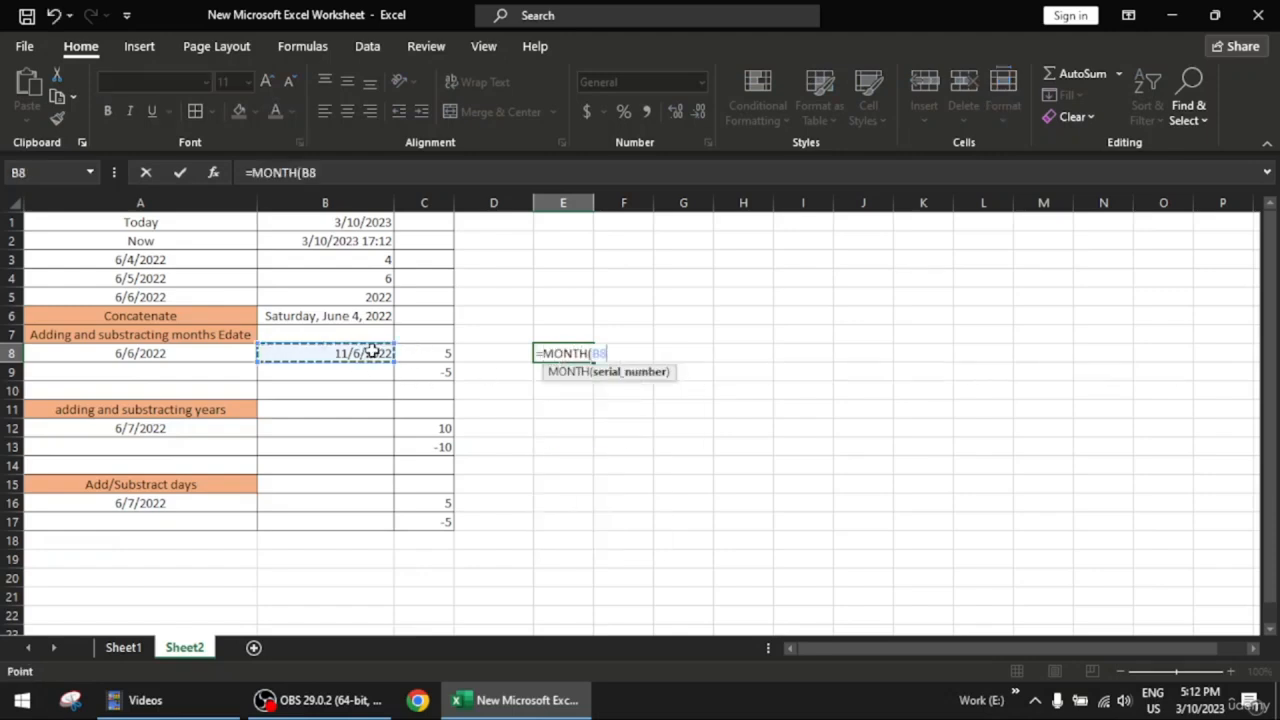
pyautogui.write('0')
pyautogui.press('Return')
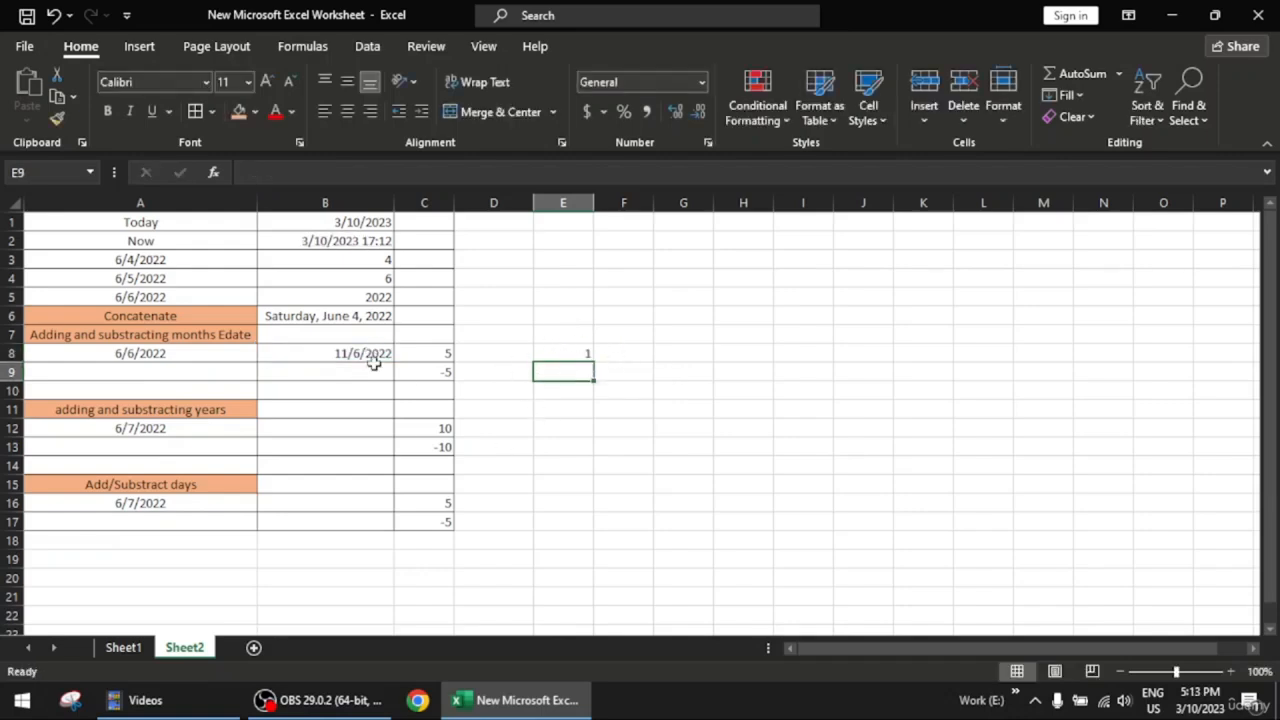
pyautogui.click(580, 355)
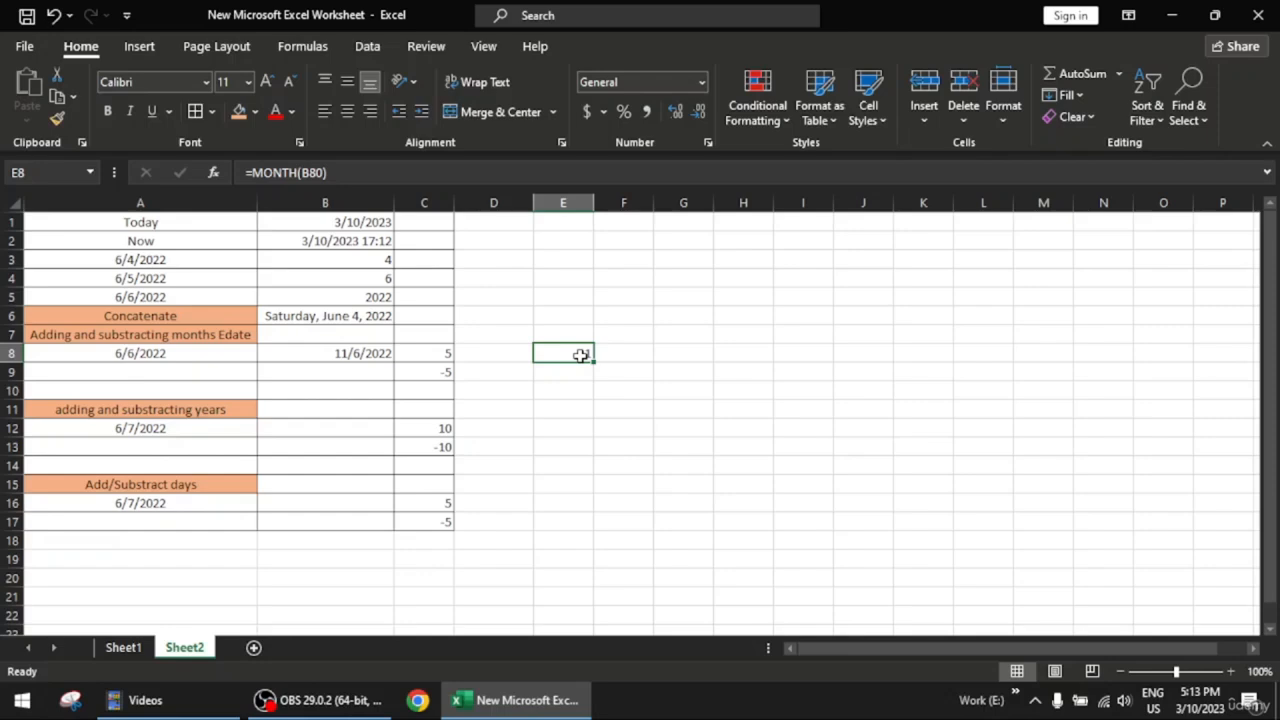
pyautogui.press('Delete')
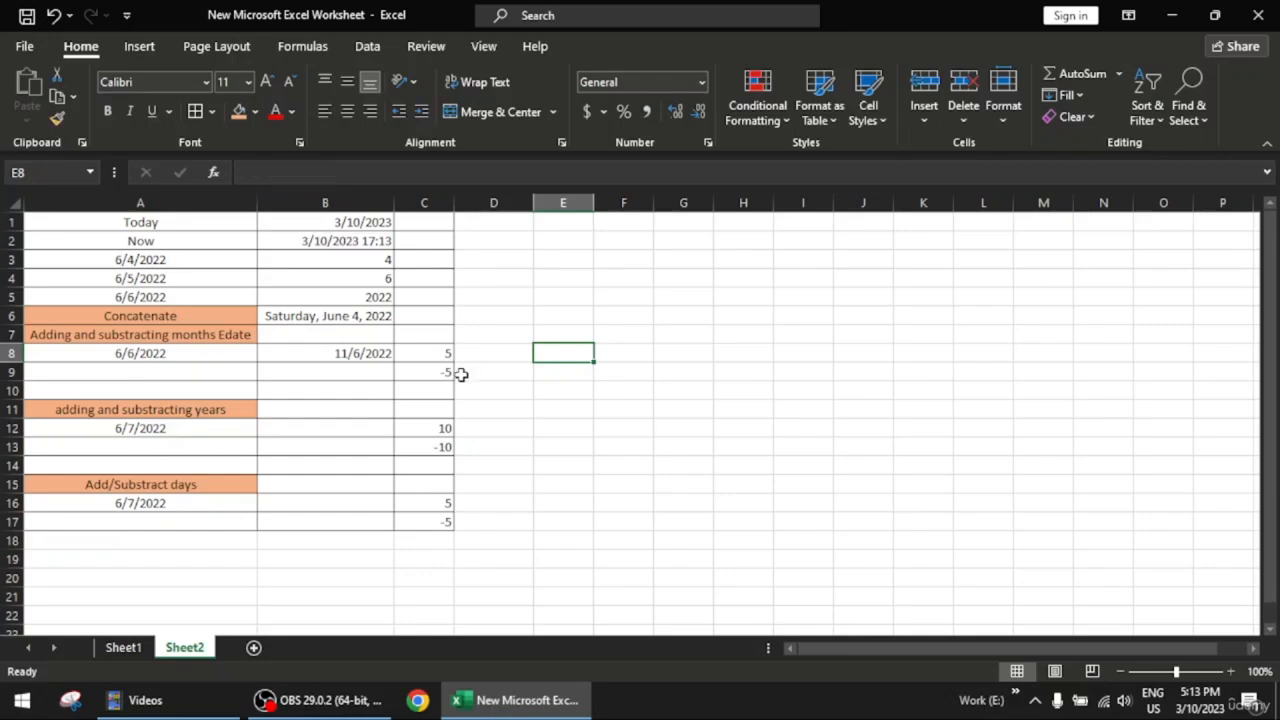
# - Enter =EDATE(A8,C9) in cell B9 to subtract the months given in C9 from the date in A8
pyautogui.click(366, 371)
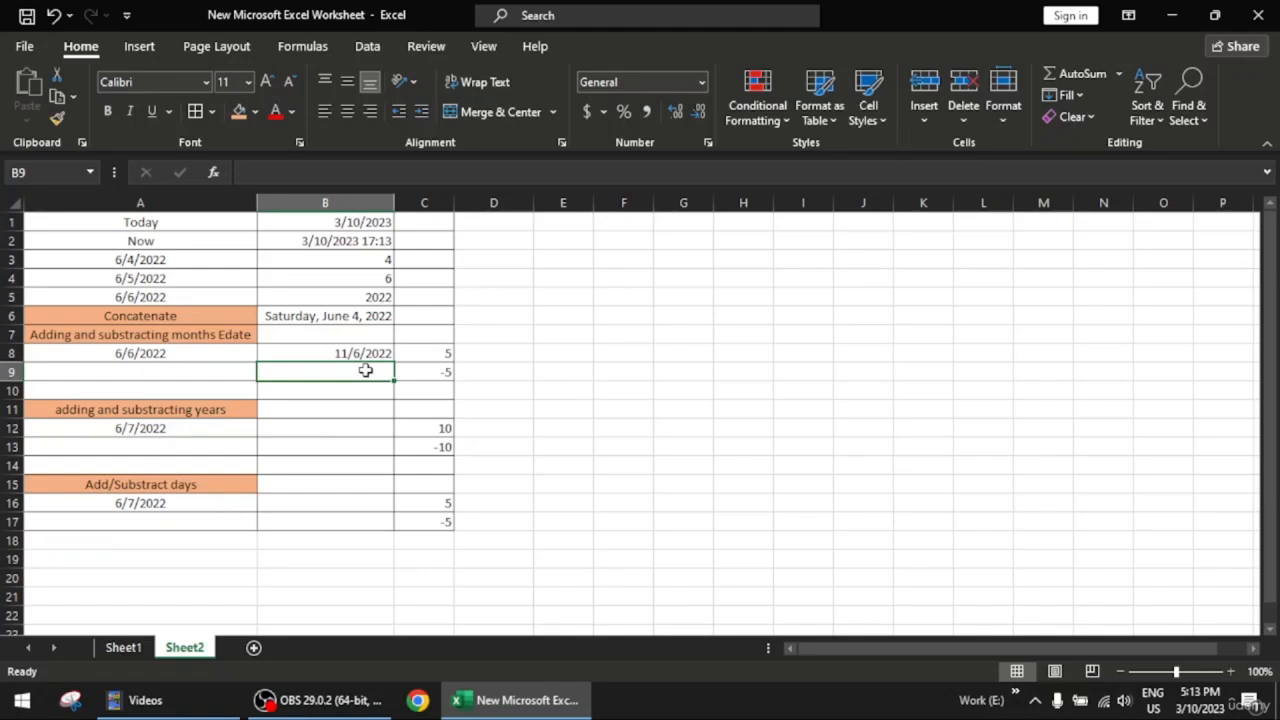
pyautogui.write('=edate')
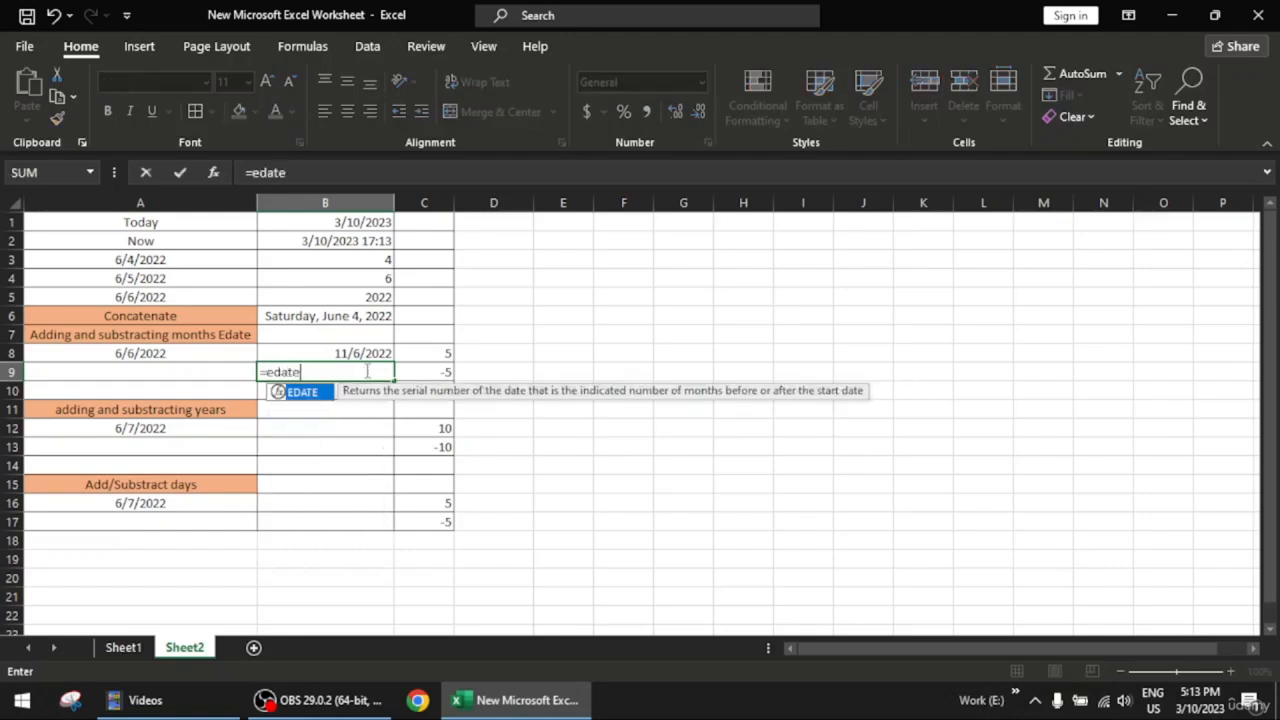
pyautogui.press('Tab')
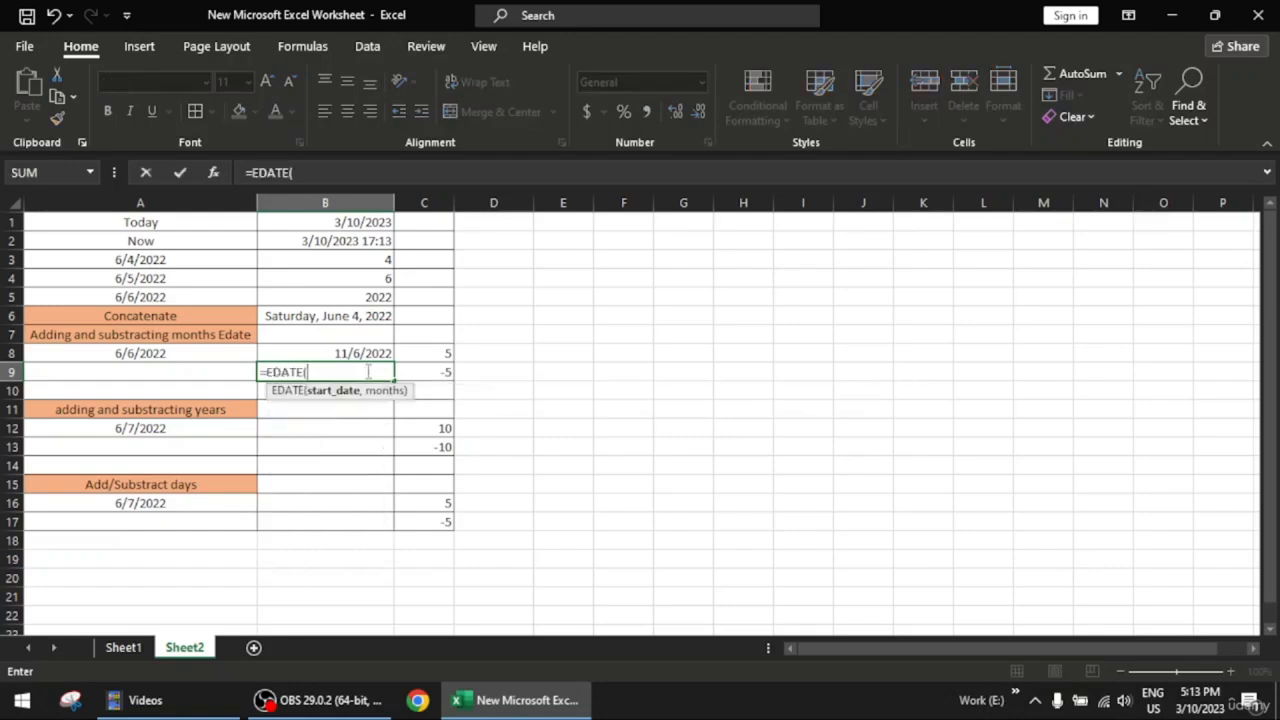
pyautogui.click(222, 352)
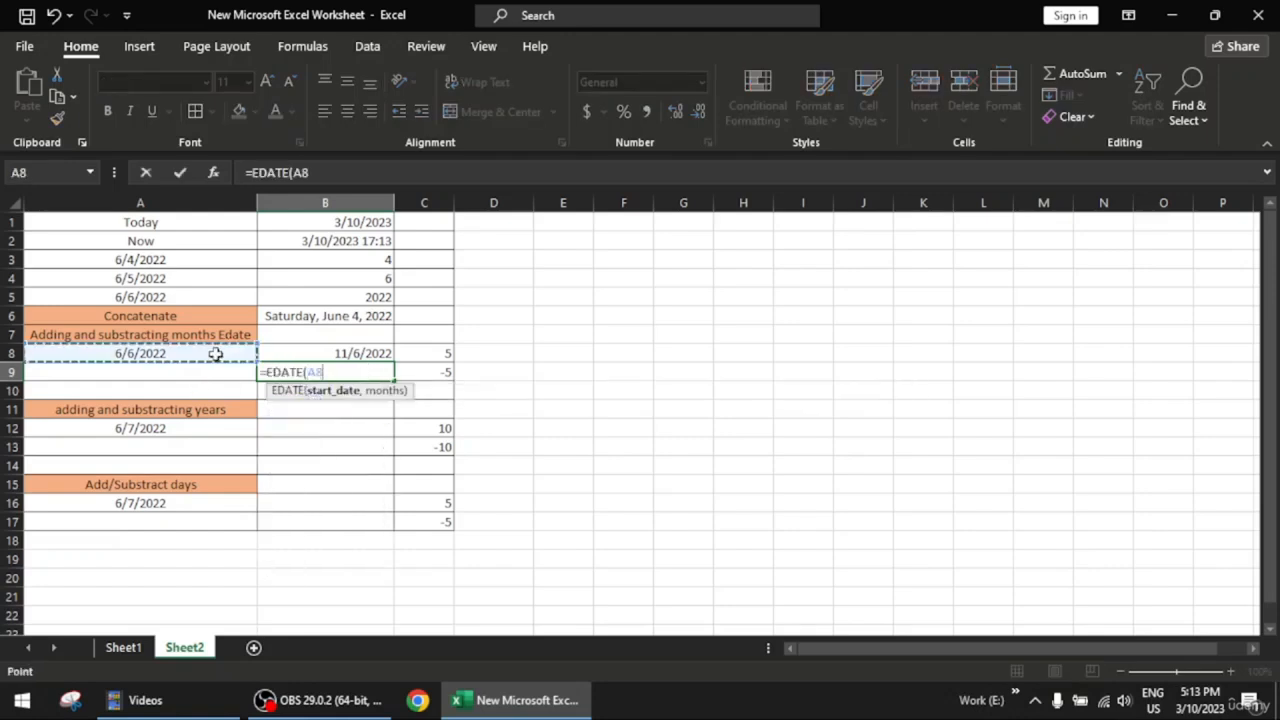
pyautogui.write(',')
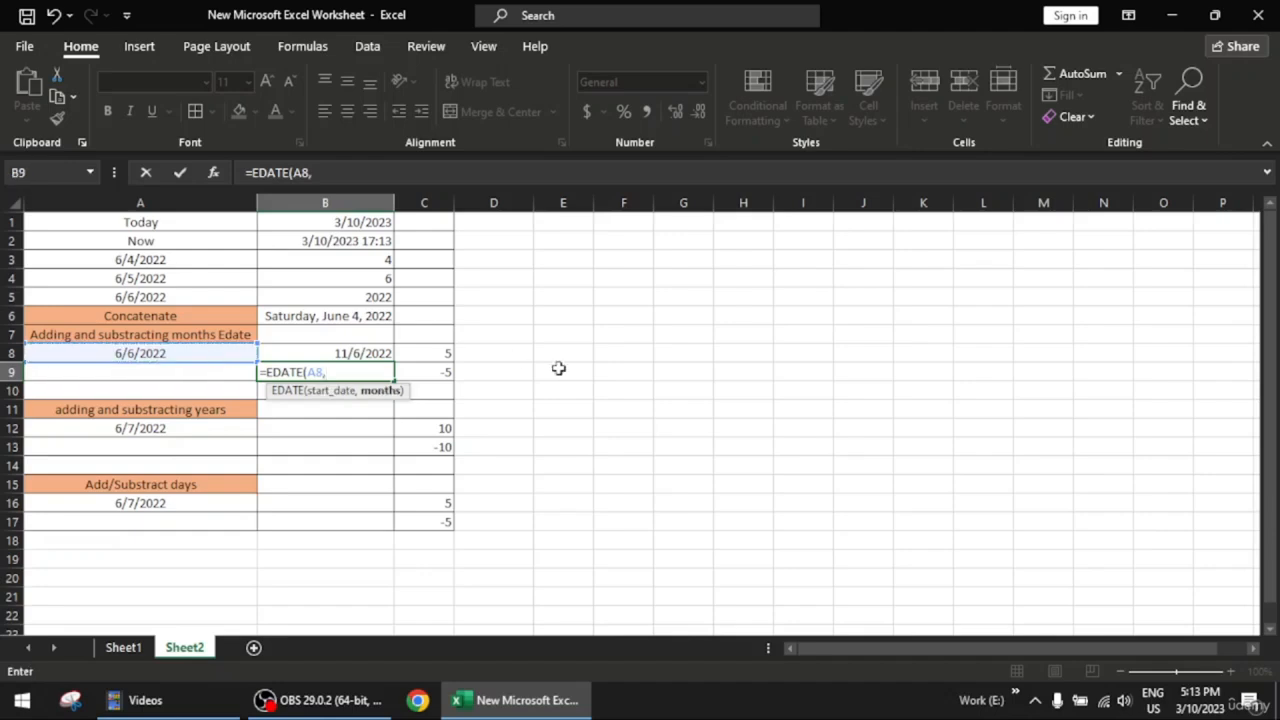
pyautogui.click(430, 370)
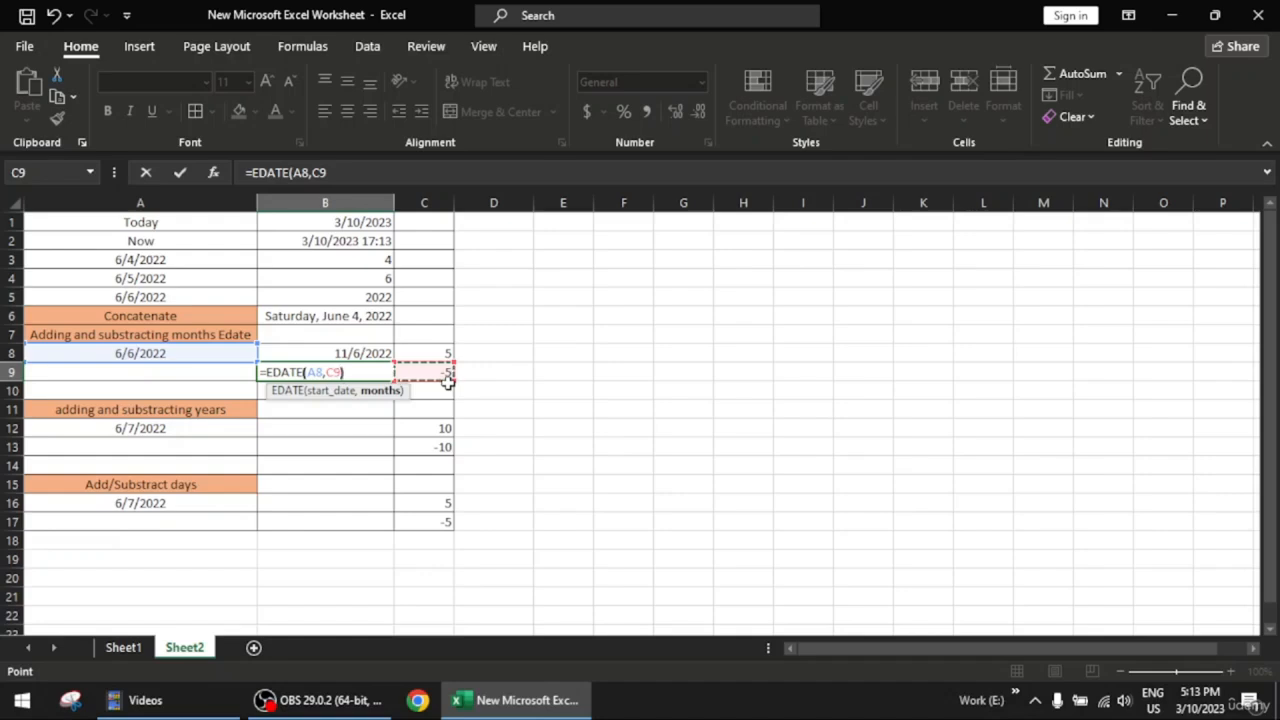
pyautogui.write(')')
pyautogui.press('Return')
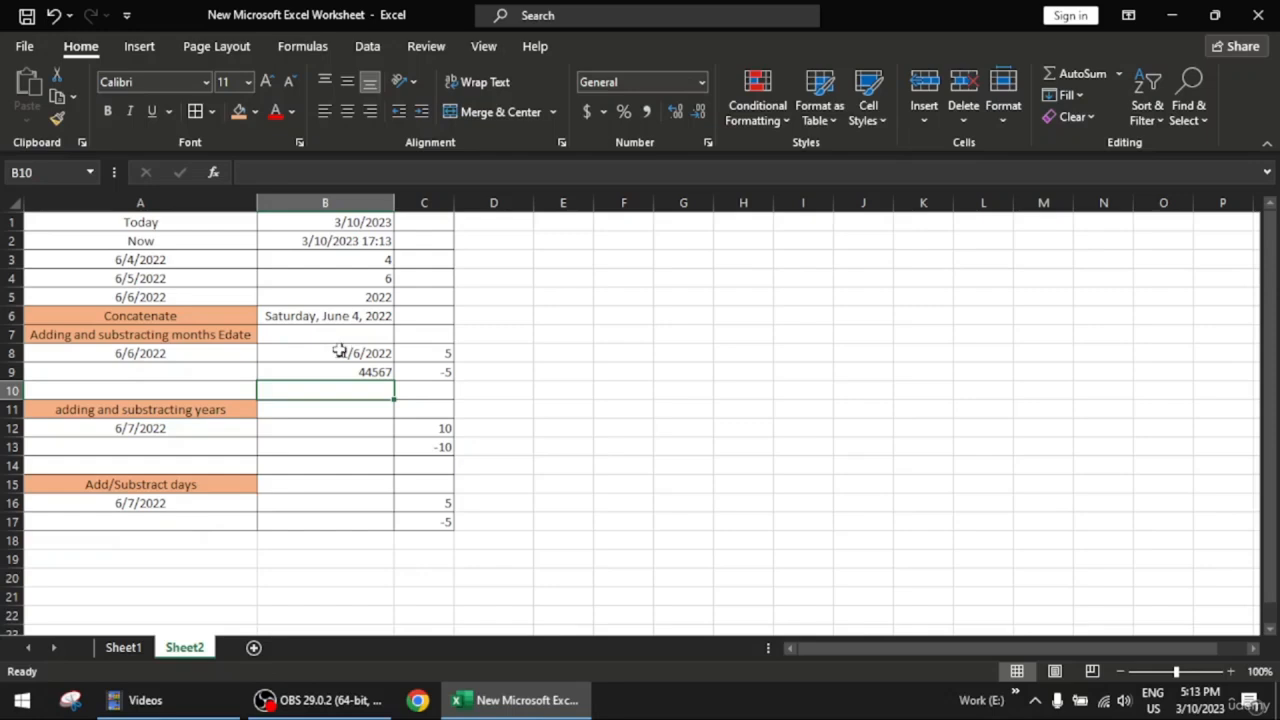
# - Apply the Short Date number format to the EDATE result in cell B9
pyautogui.click(378, 372)
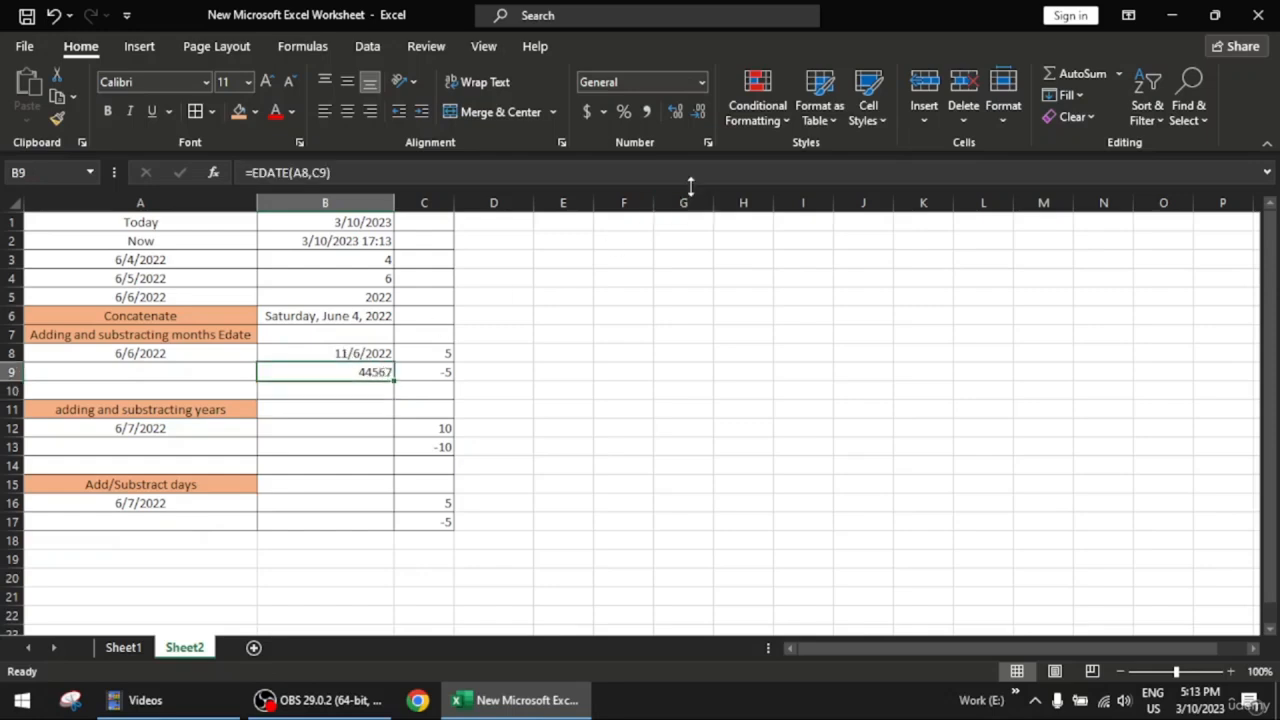
pyautogui.click(702, 82)
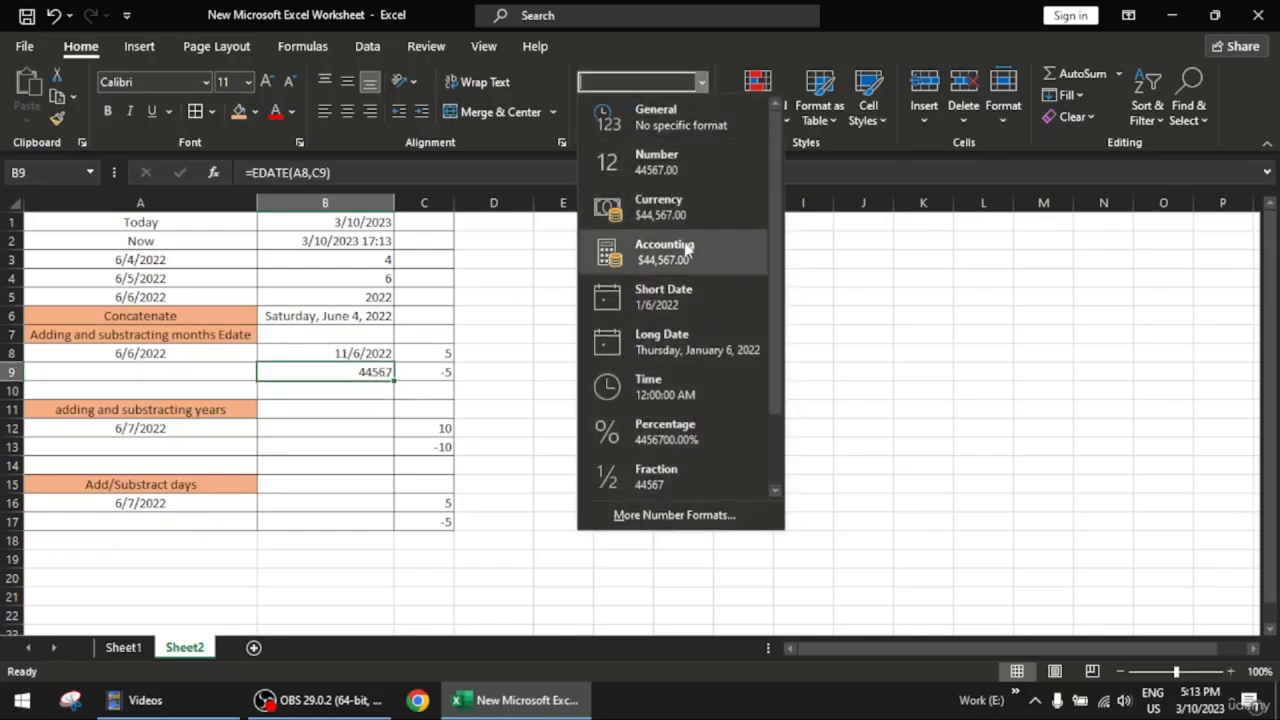
pyautogui.click(700, 296)
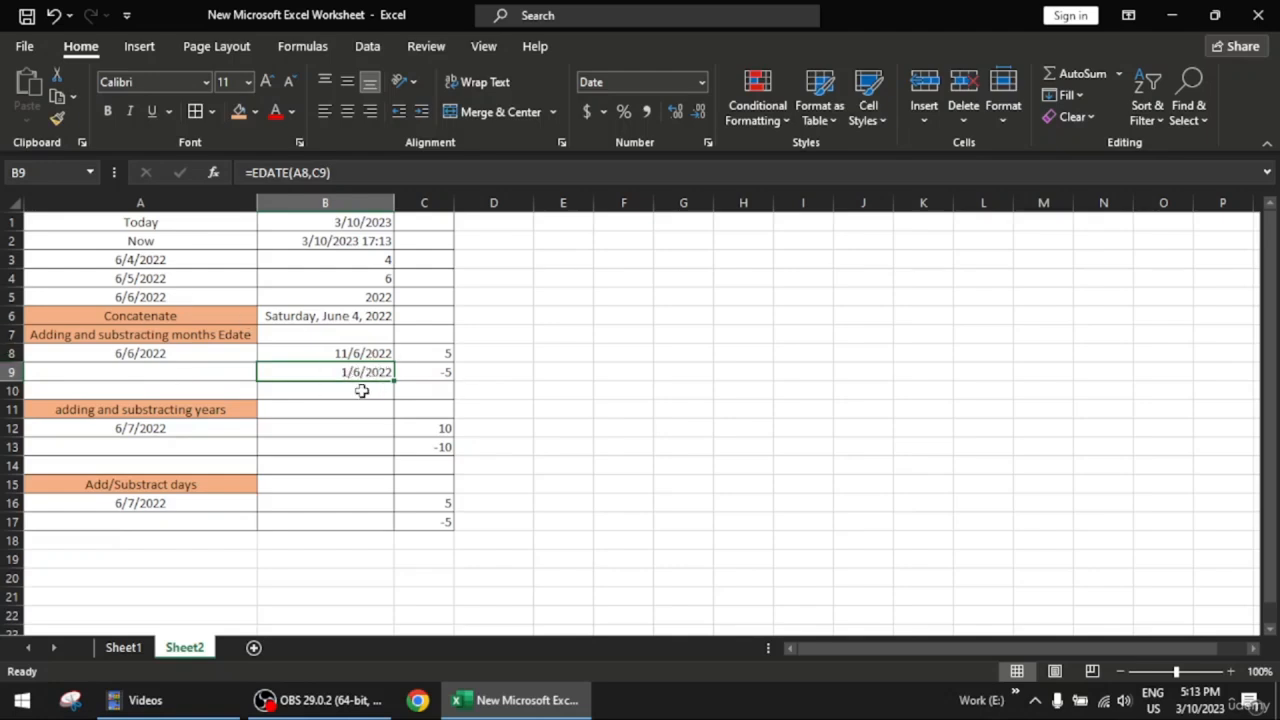
pyautogui.click(494, 373)
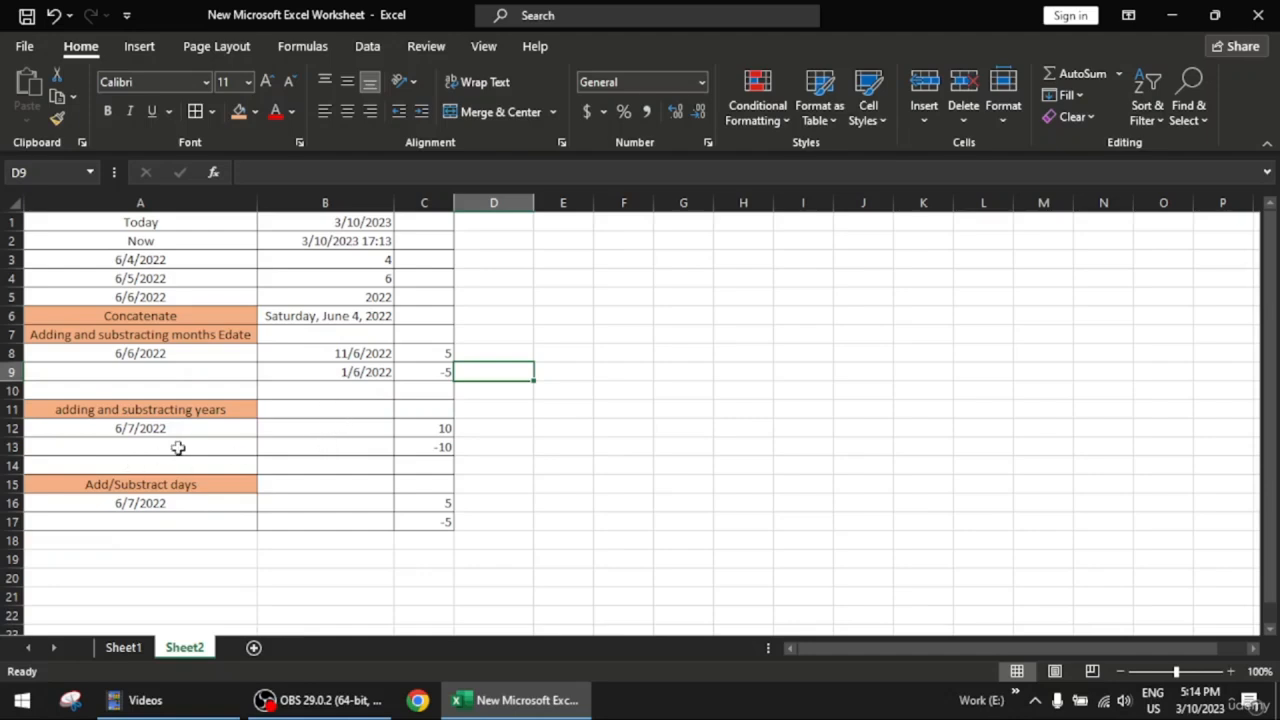
# - Enter =EDATE(A12,C12*12) in cell B12 to add the years in C12 to the date in A12
pyautogui.click(315, 428)
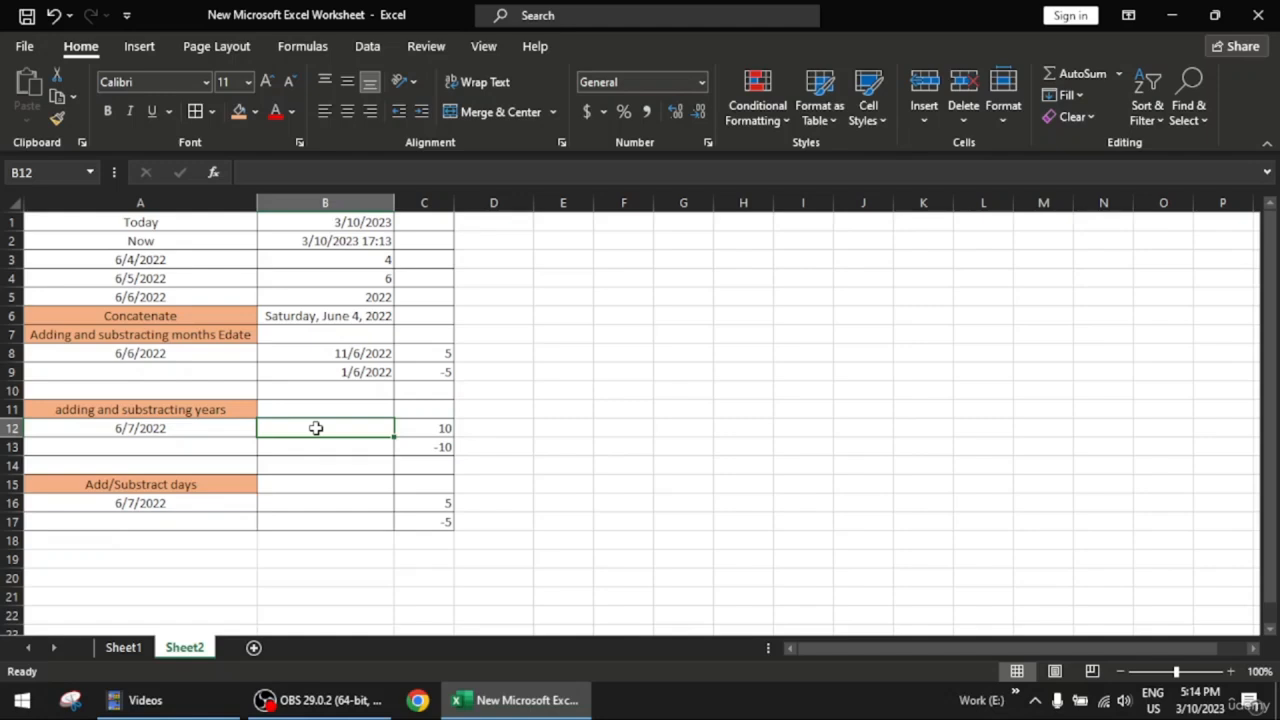
pyautogui.write('=')
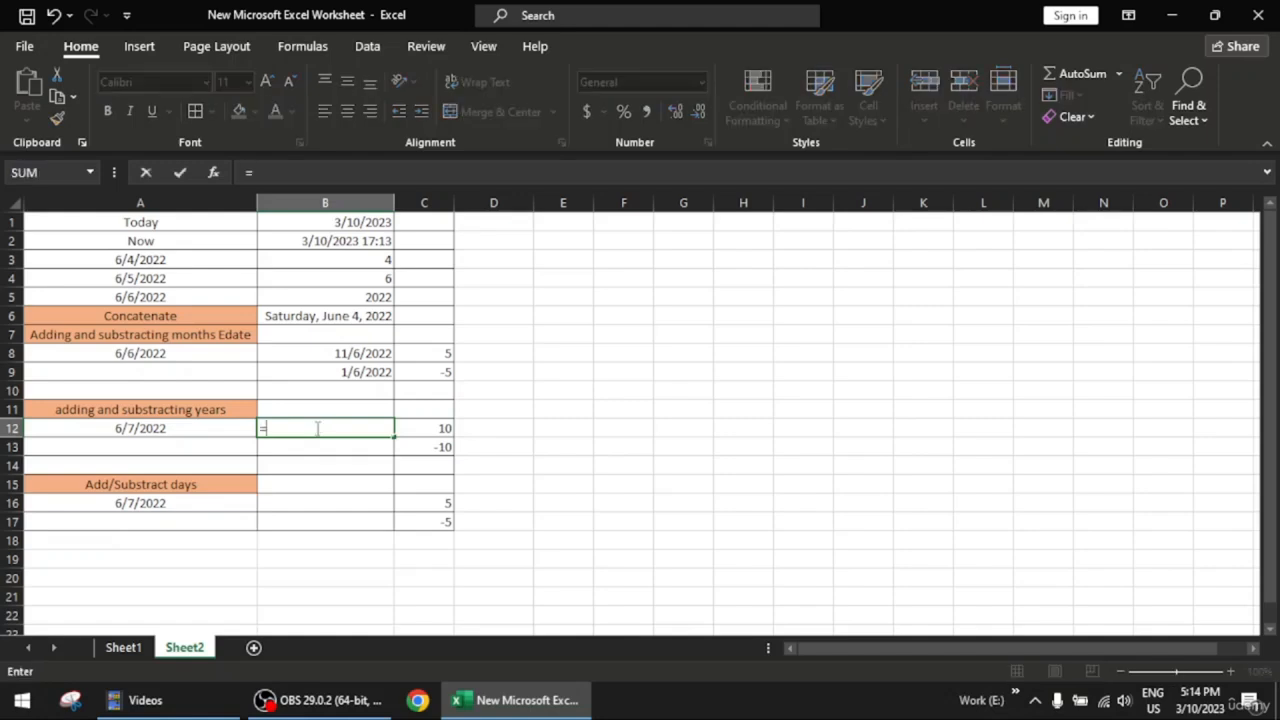
pyautogui.write('edate')
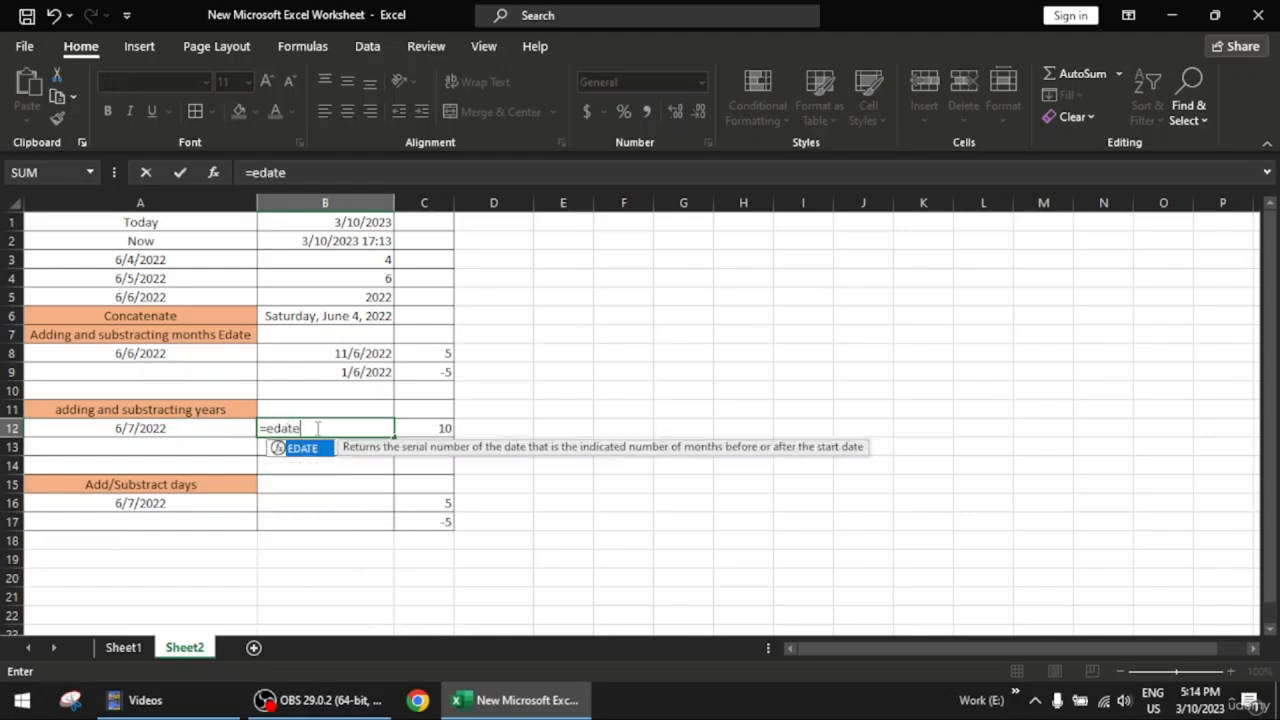
pyautogui.press('Tab')
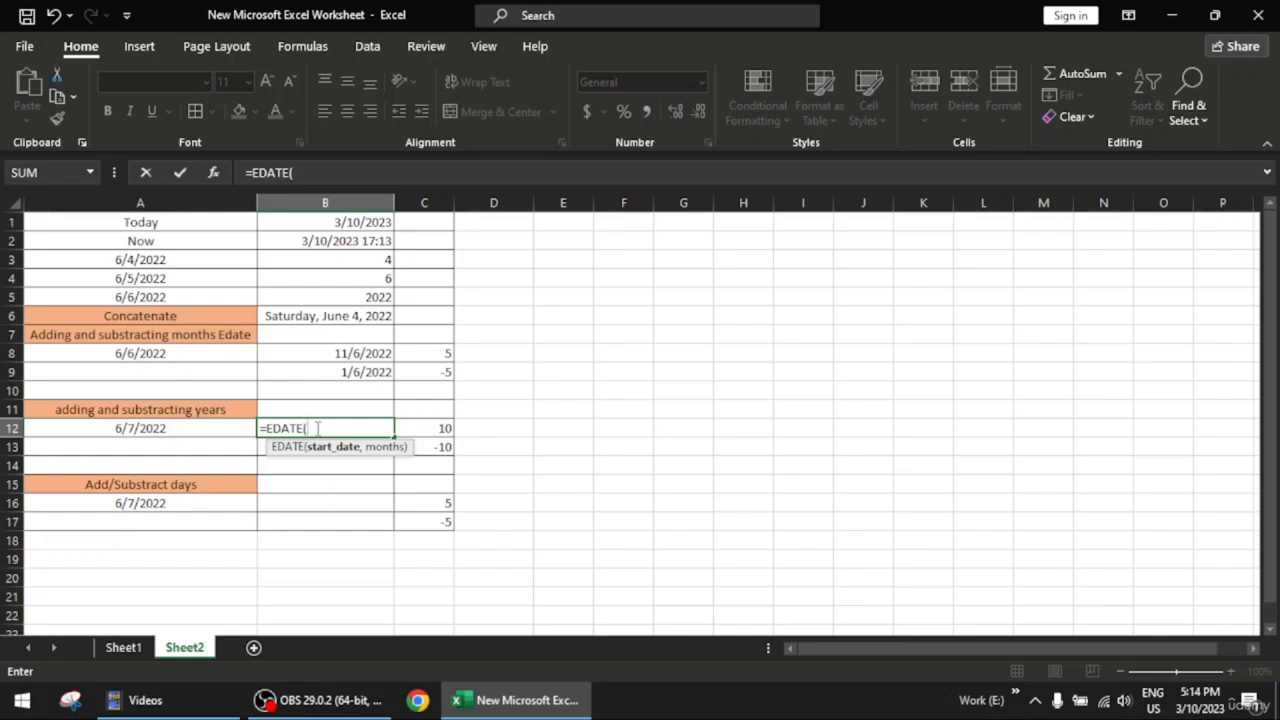
pyautogui.click(185, 430)
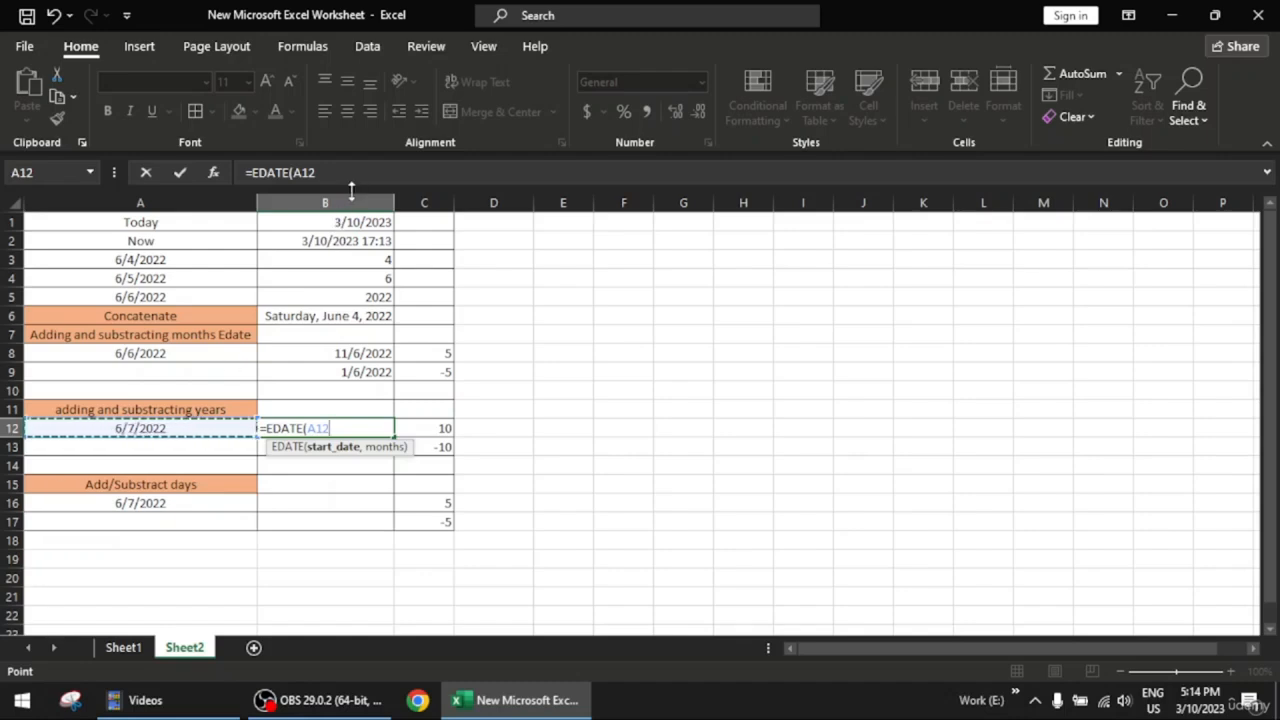
pyautogui.write(',')
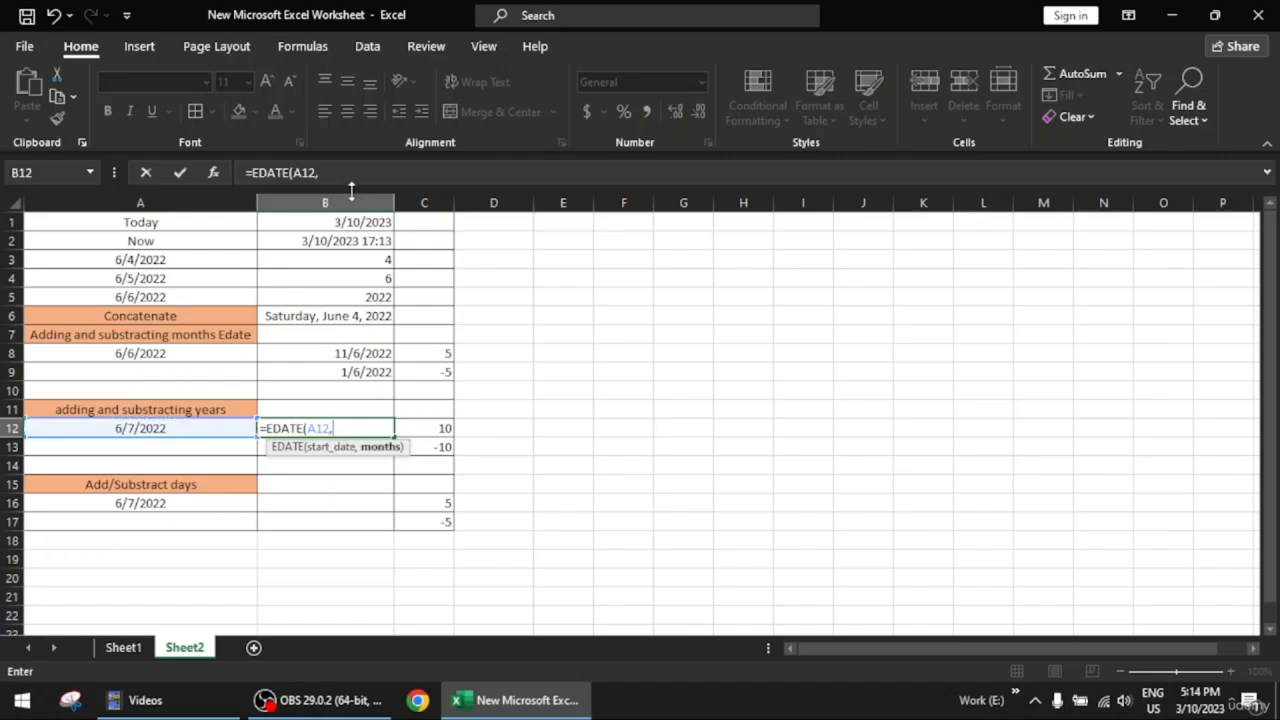
pyautogui.click(440, 430)
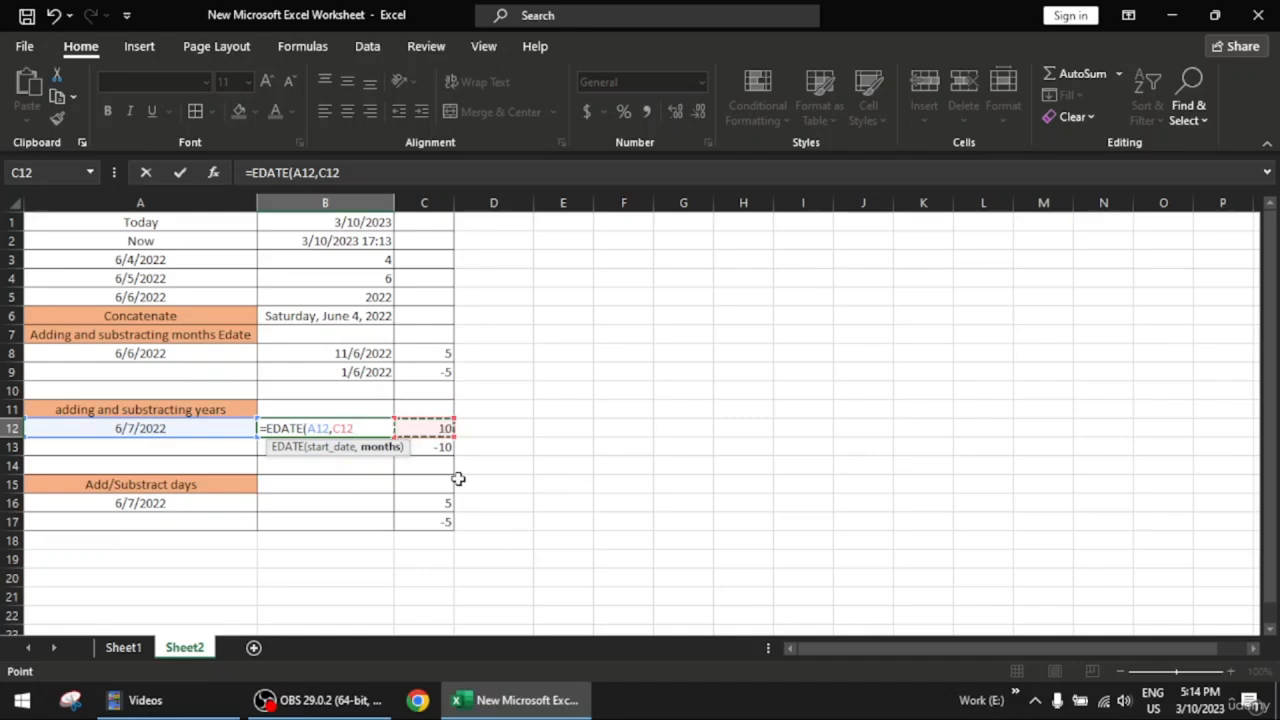
pyautogui.write('*12')
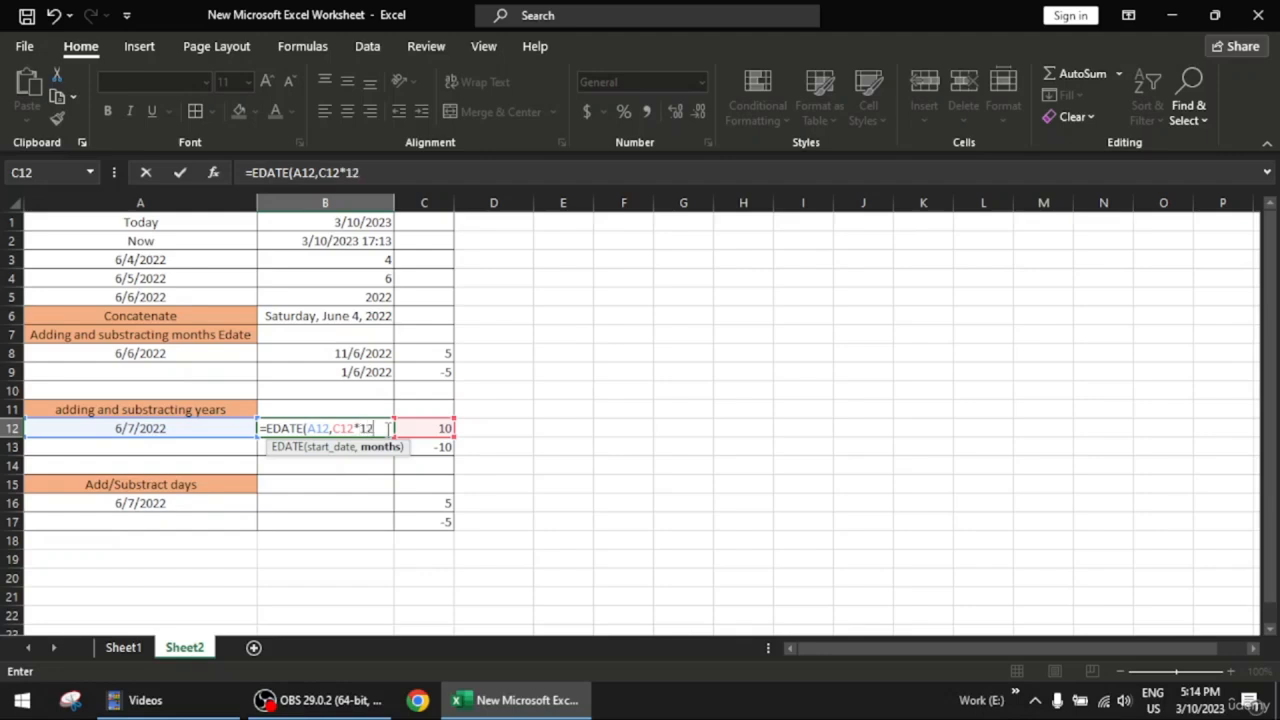
pyautogui.write(')')
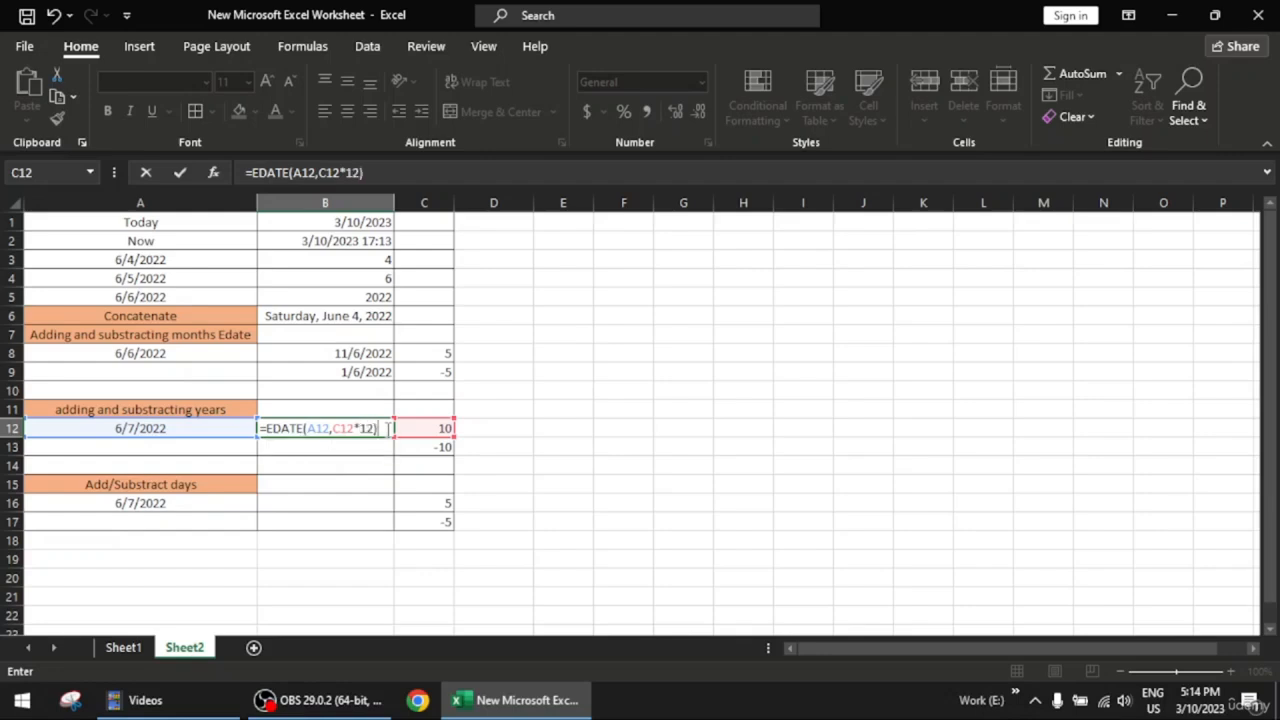
pyautogui.press('Return')
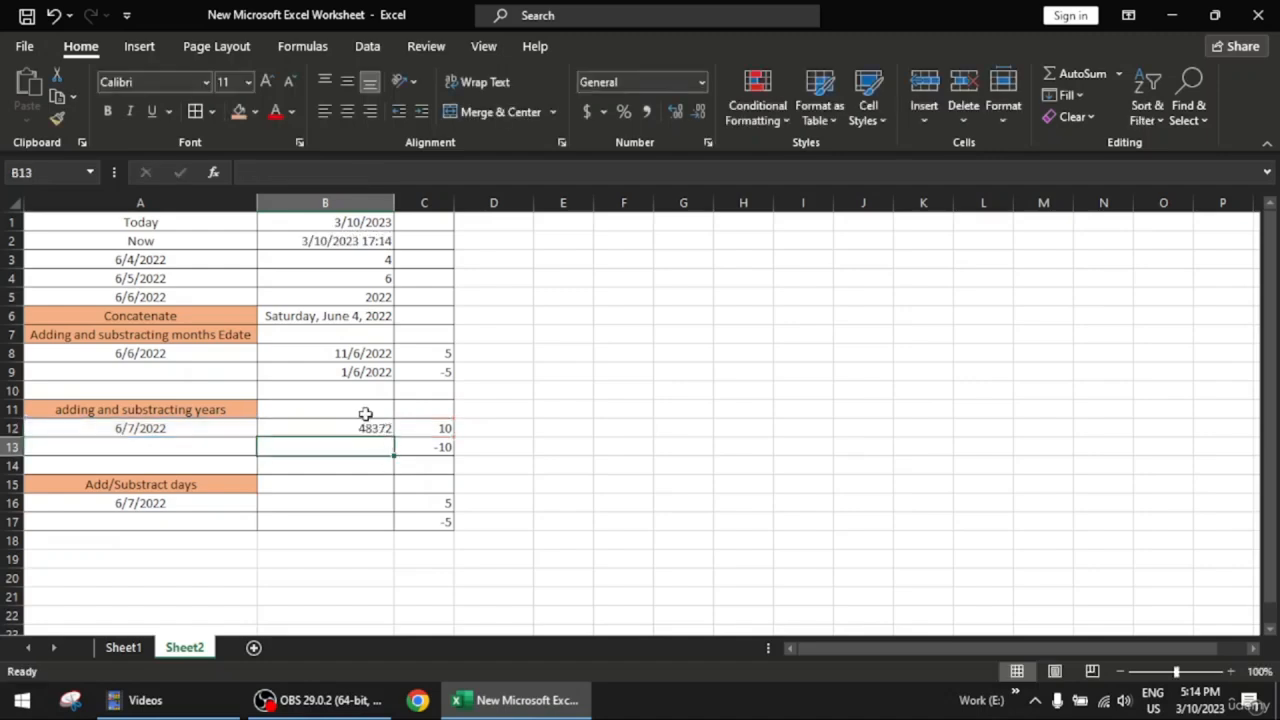
# - Apply the Short Date number format to the EDATE result in cell B12
pyautogui.click(381, 424)
pyautogui.click(702, 82)
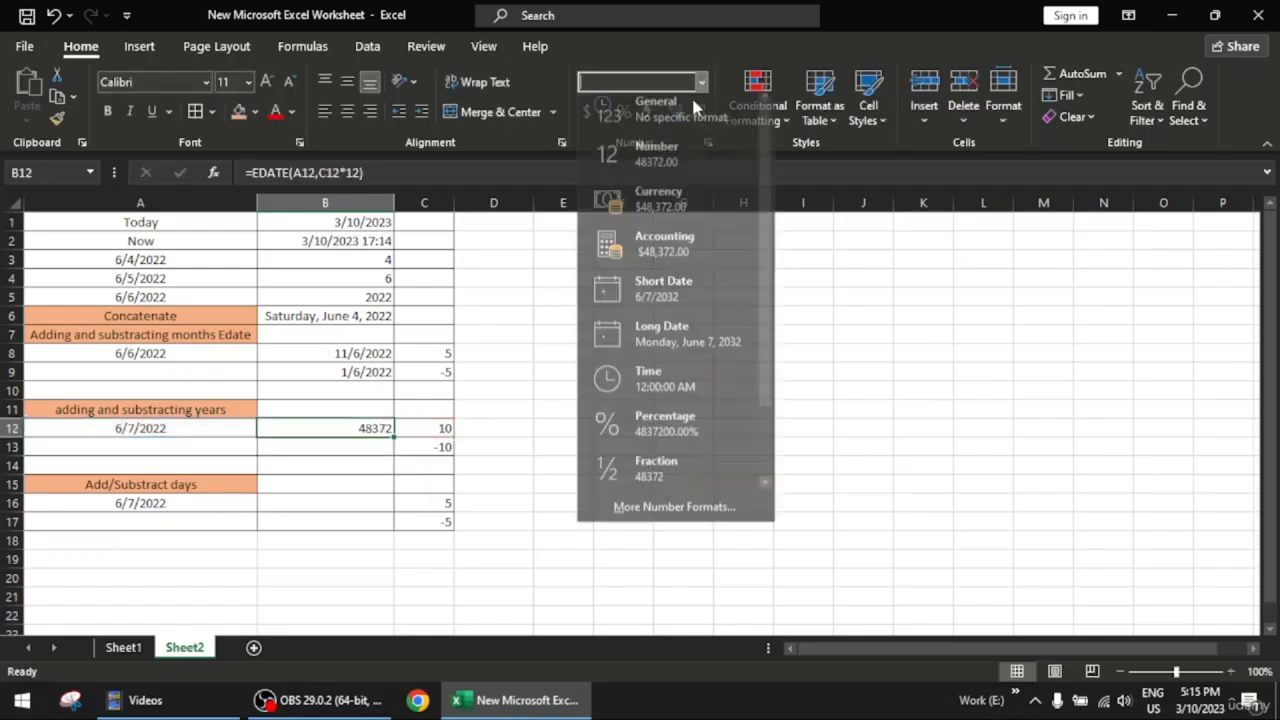
pyautogui.click(663, 293)
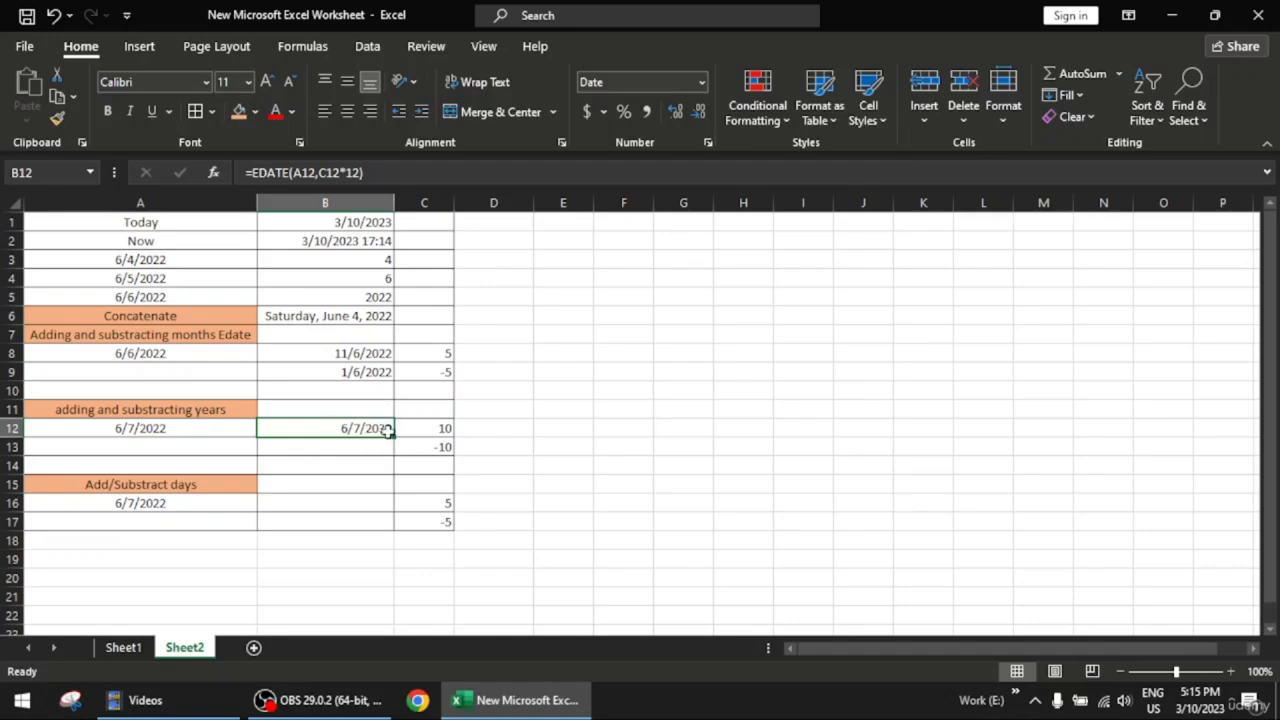
# - Enter =EDATE(A12,C13) in cell B13, using the date in A12 and the negative value in C13
pyautogui.click(377, 446)
pyautogui.write('=')
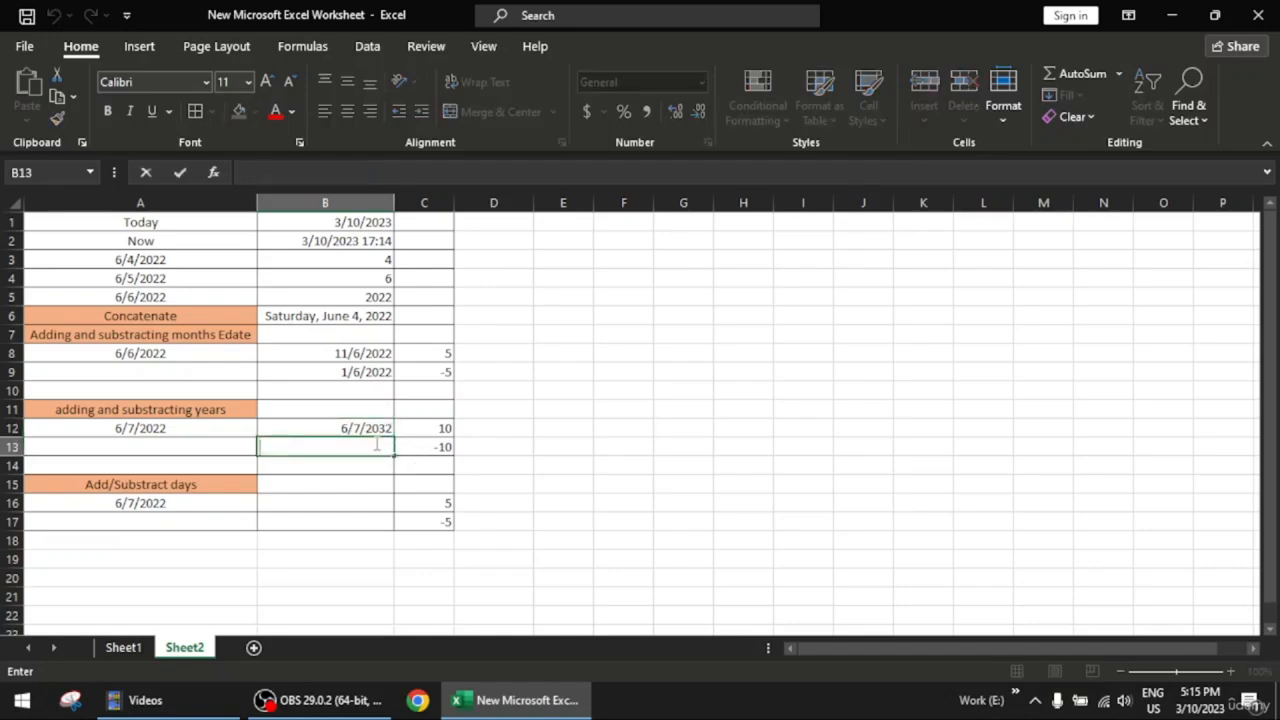
pyautogui.write('ed')
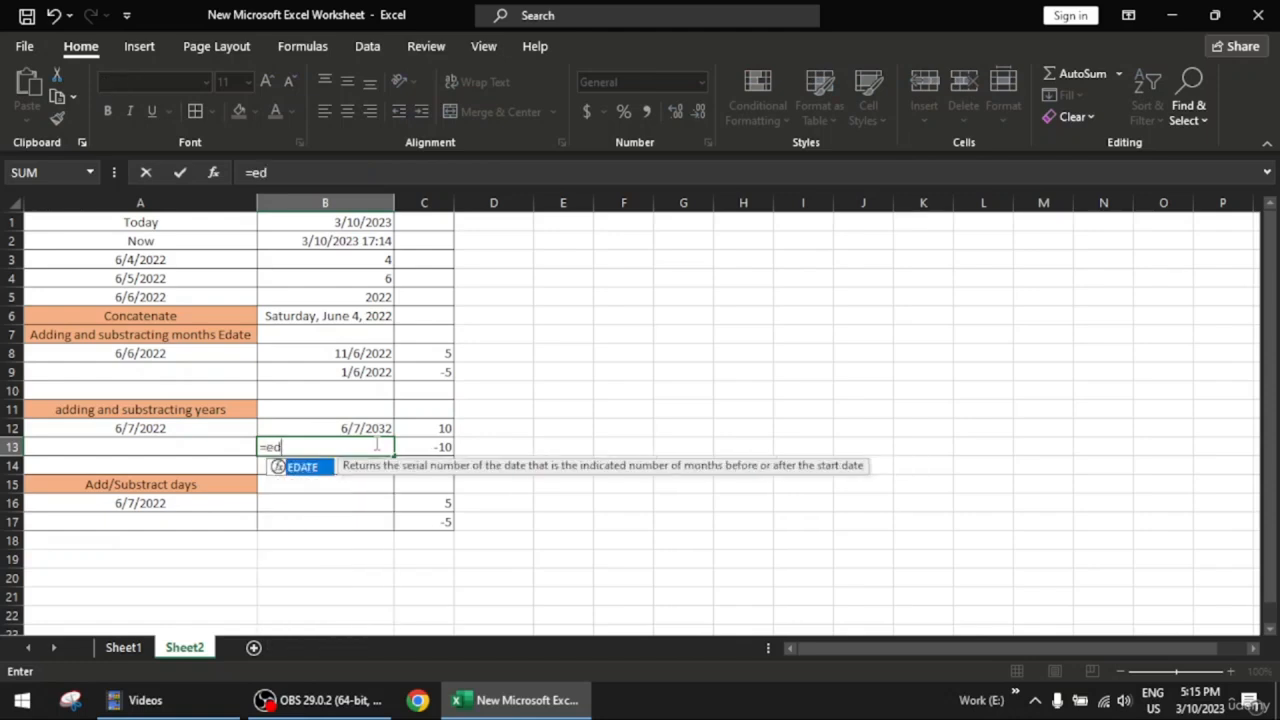
pyautogui.write('ate')
pyautogui.press('Tab')
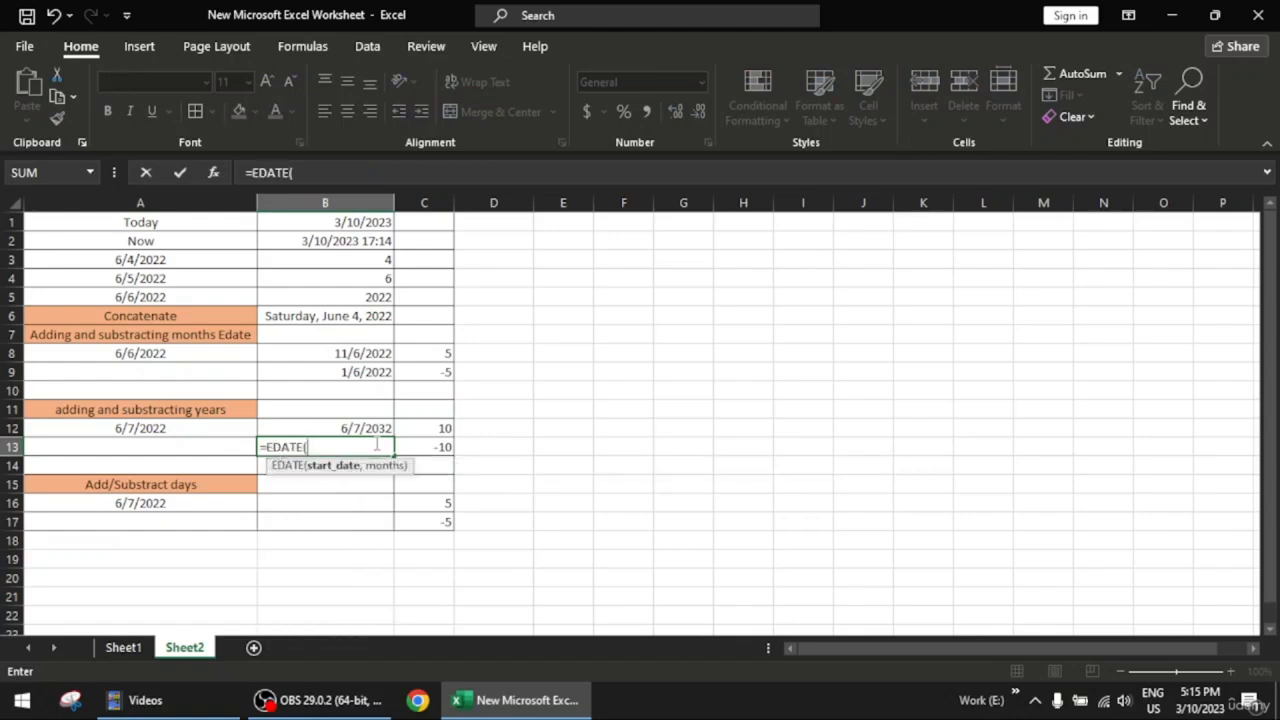
pyautogui.click(191, 425)
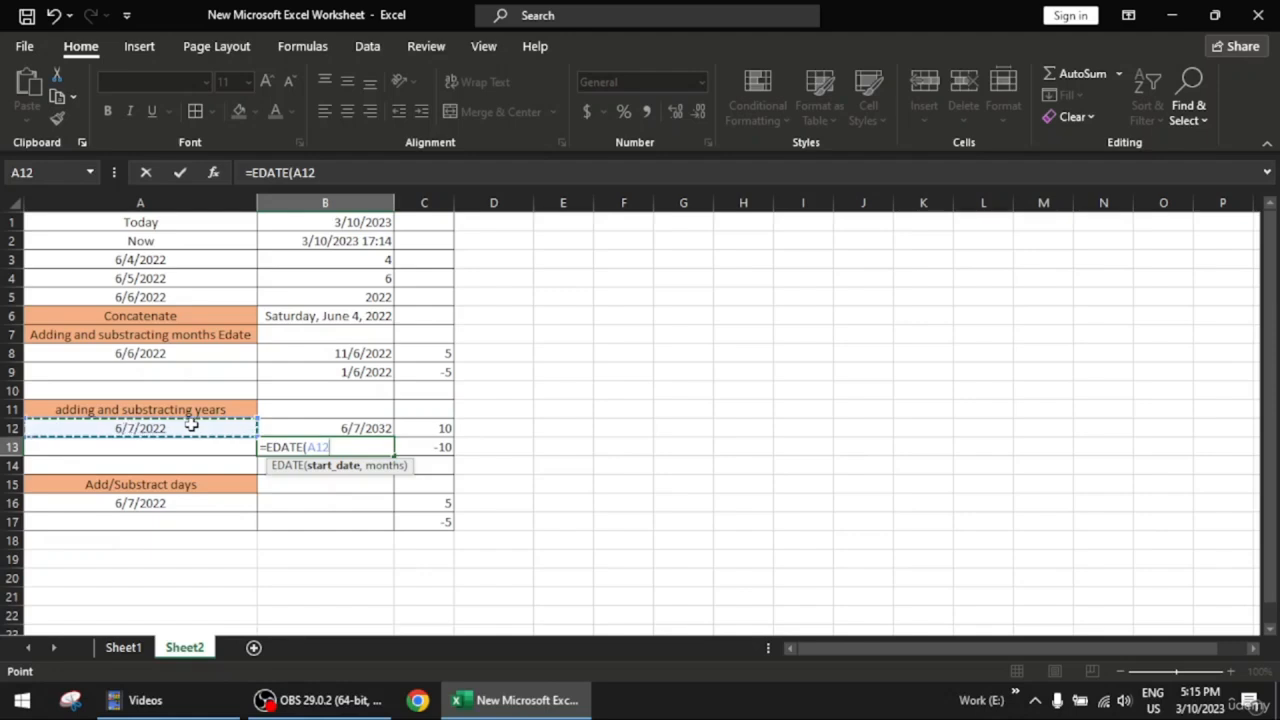
pyautogui.write(',')
pyautogui.click(434, 445)
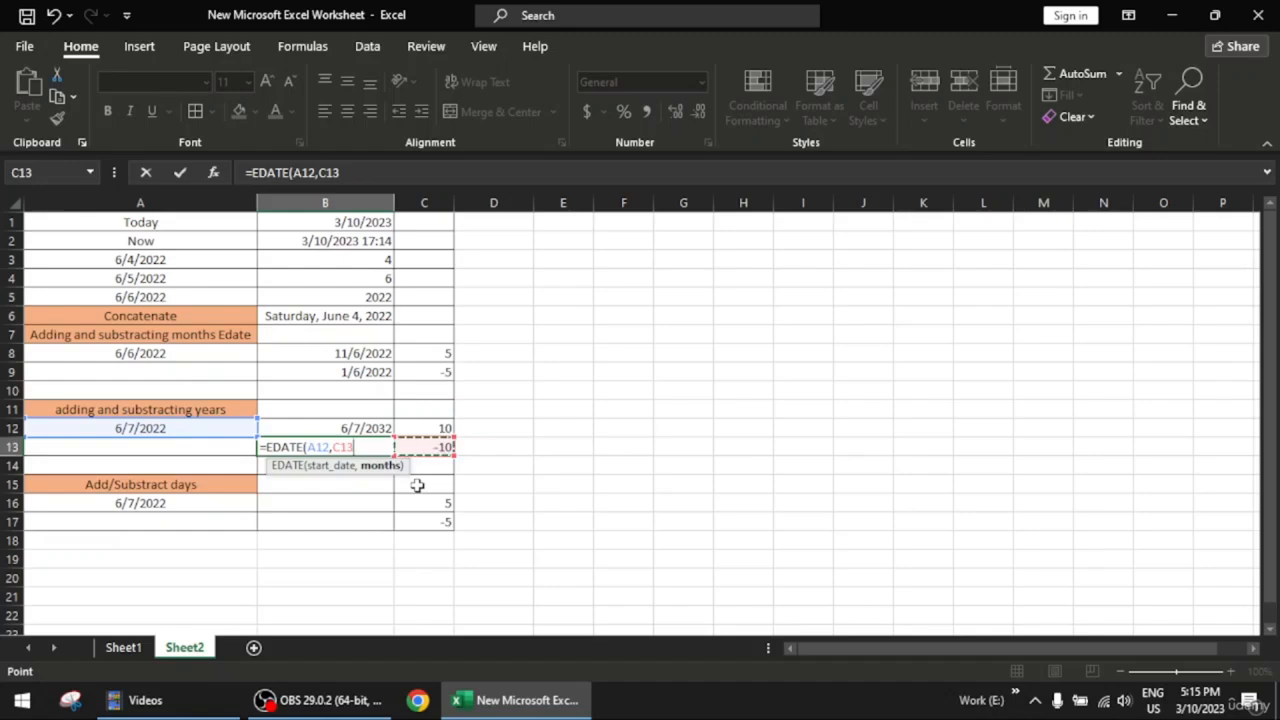
pyautogui.write(')')
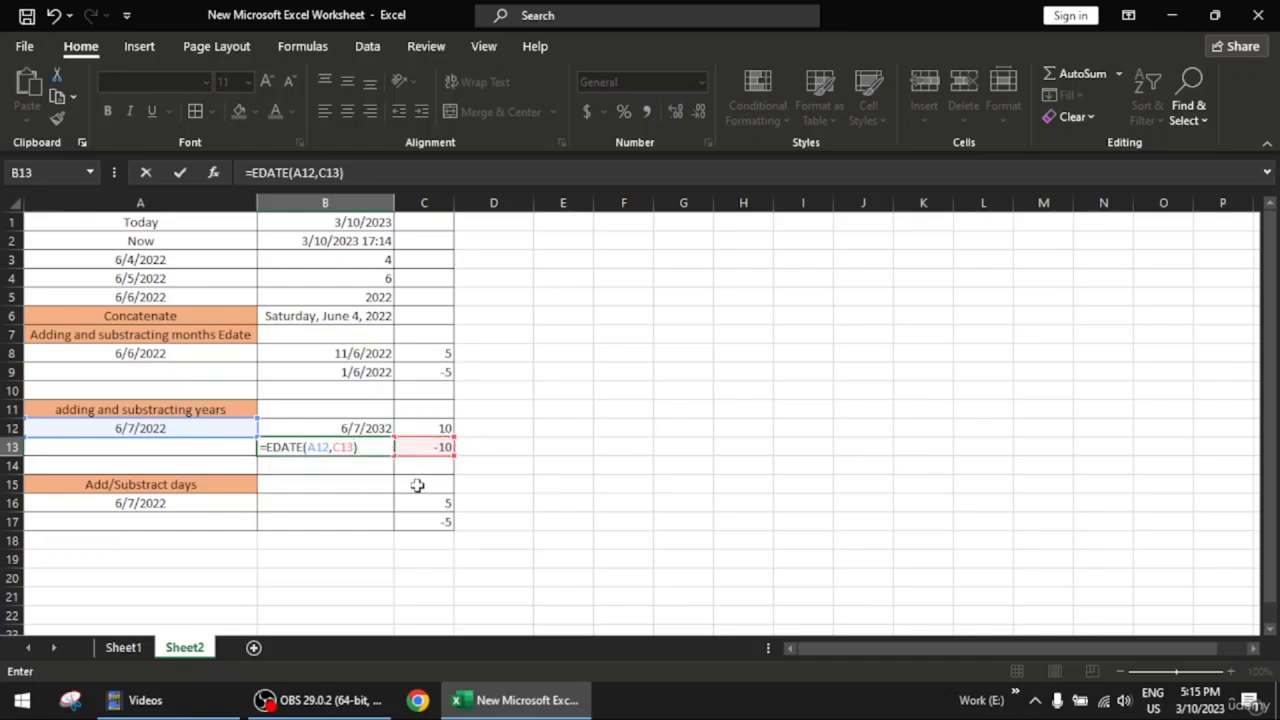
pyautogui.press('Return')
# - Apply the Short Date number format to the EDATE result in cell B13
pyautogui.click(375, 447)
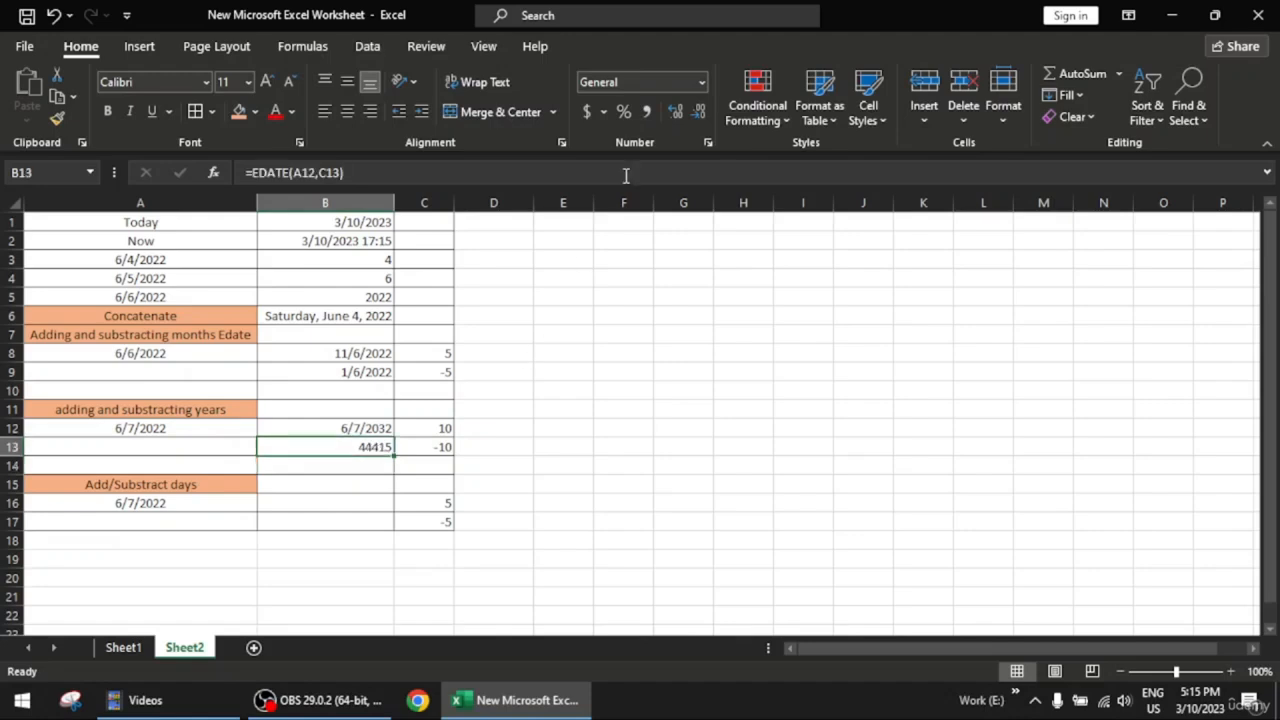
pyautogui.click(702, 82)
pyautogui.click(686, 295)
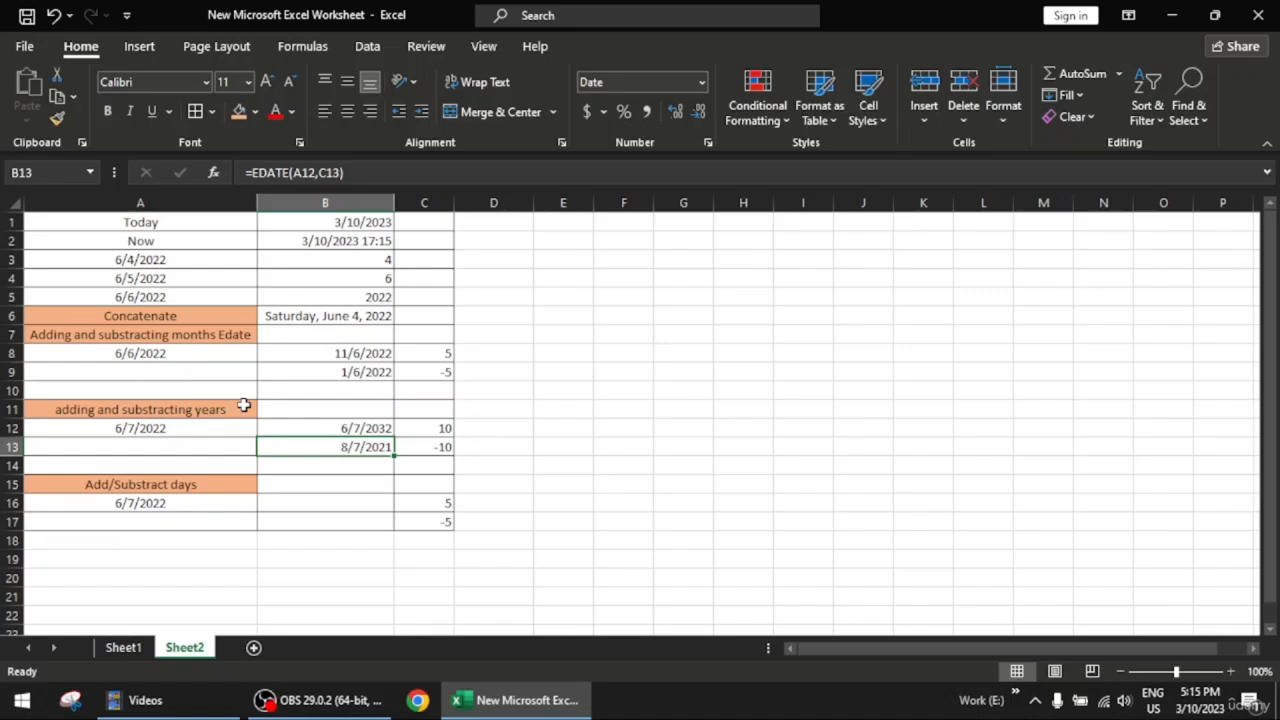
# - Correct the formula in cell B13 to =EDATE(A12,C13*12) so that it subtracts years instead of months
pyautogui.doubleClick(366, 447)
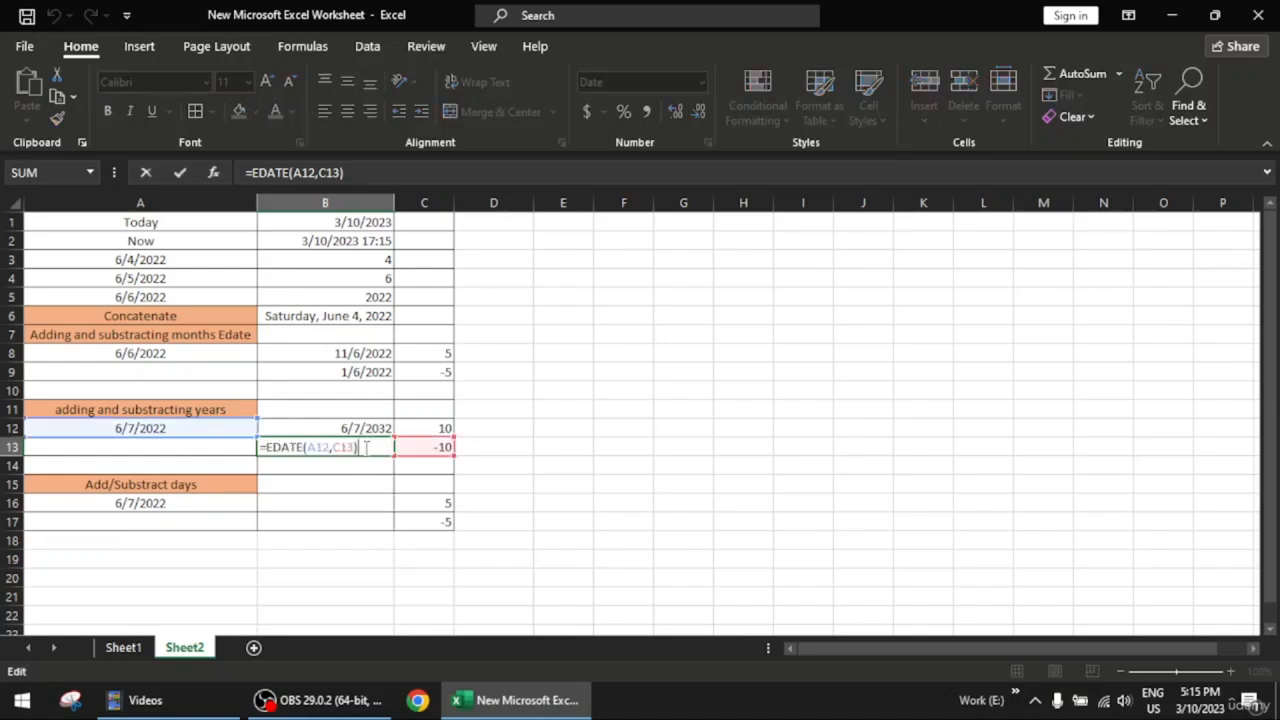
pyautogui.press('BackSpace')
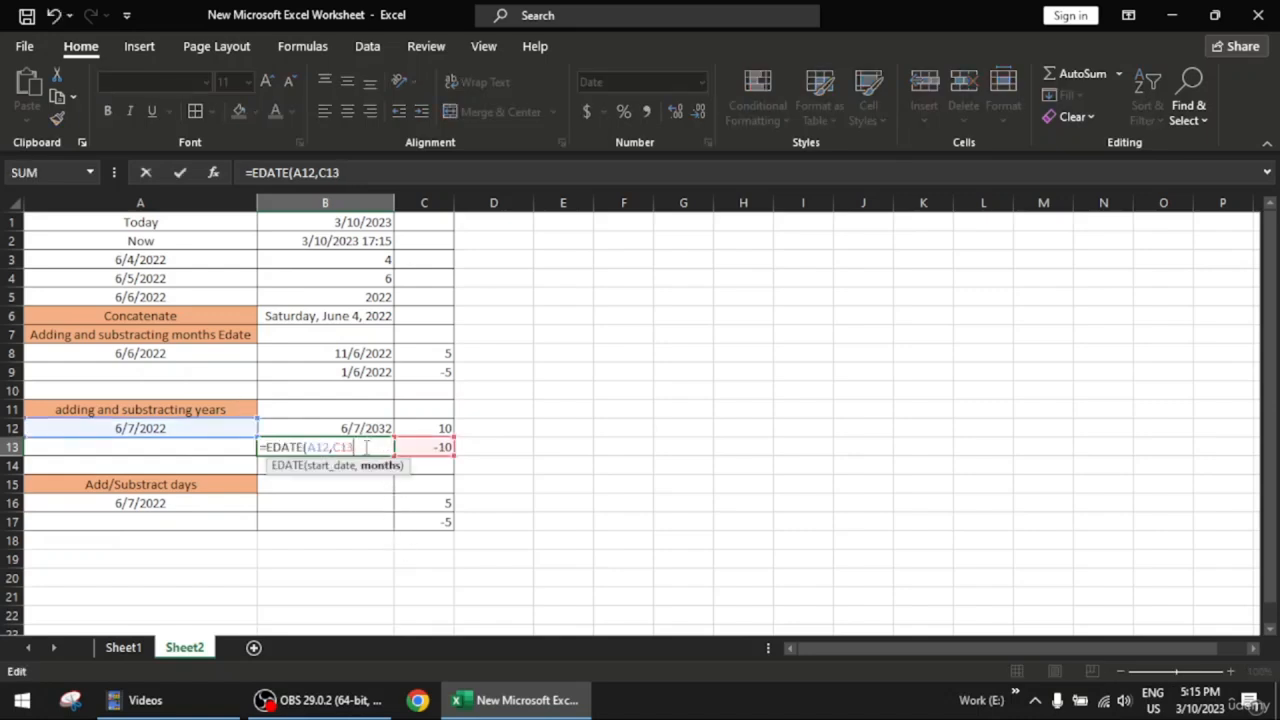
pyautogui.write('*12)')
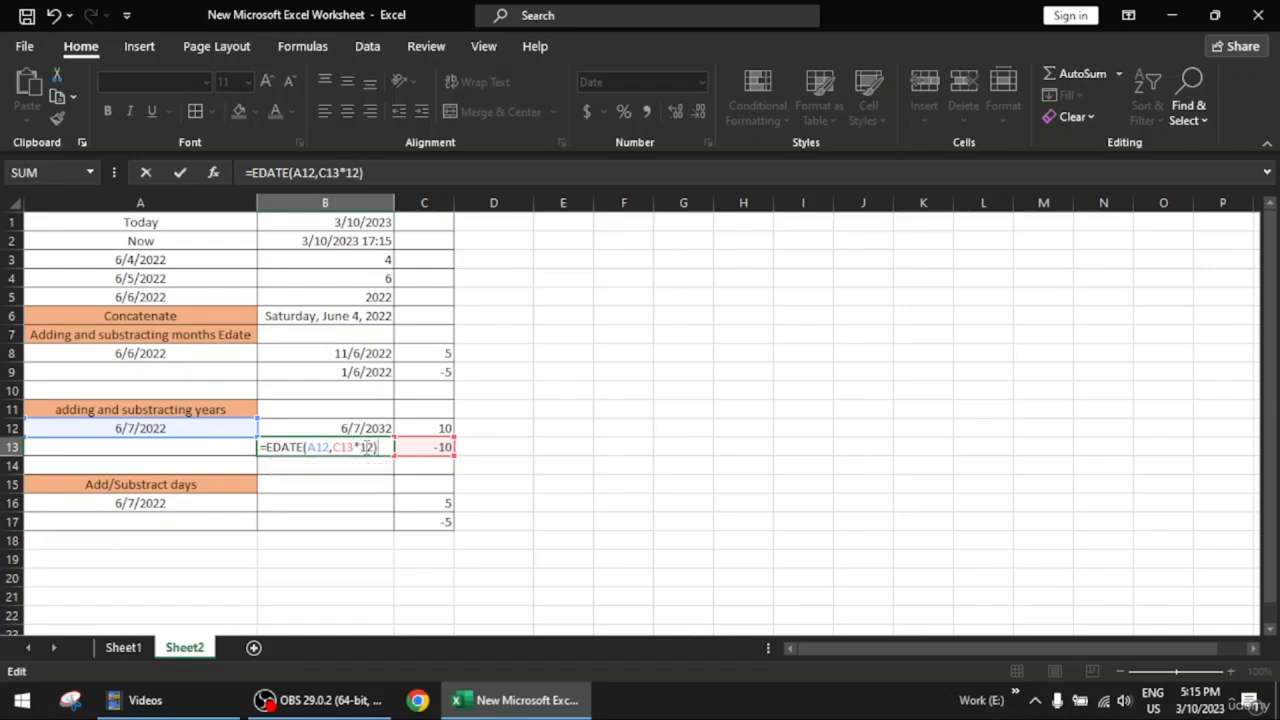
pyautogui.press('Return')
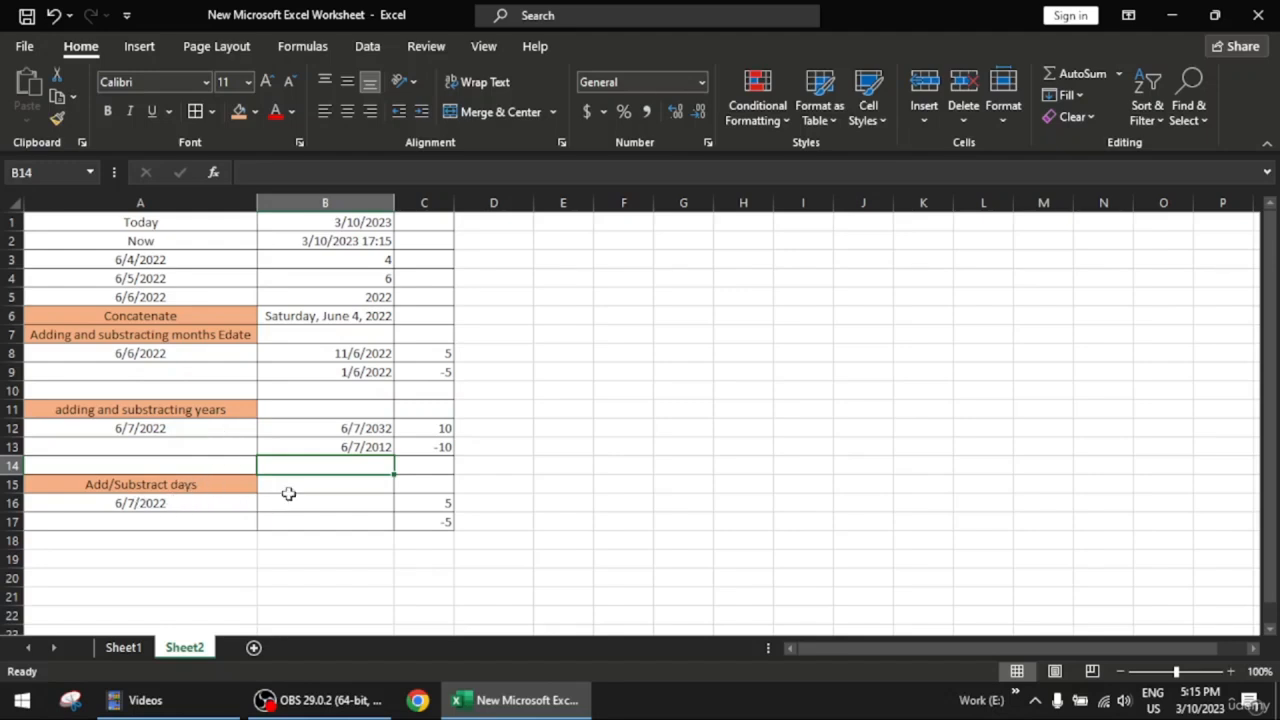
pyautogui.doubleClick(345, 504)
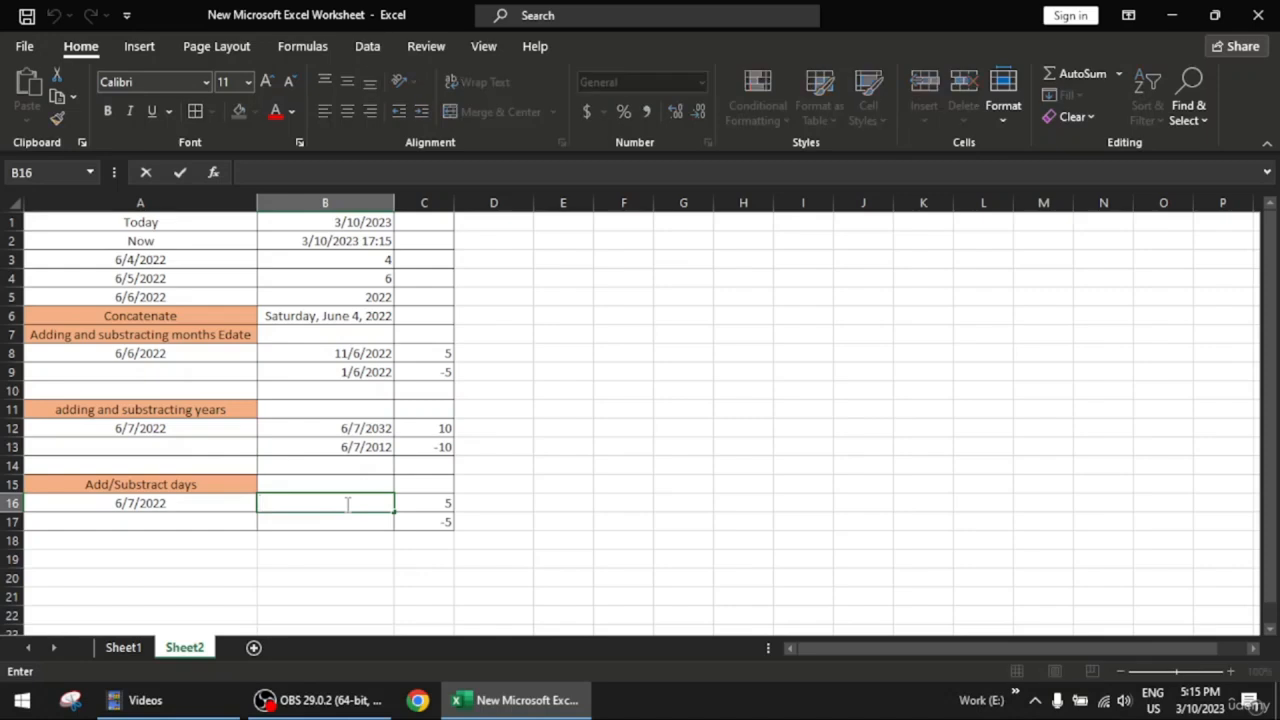
pyautogui.write('=date')
pyautogui.press('Tab')
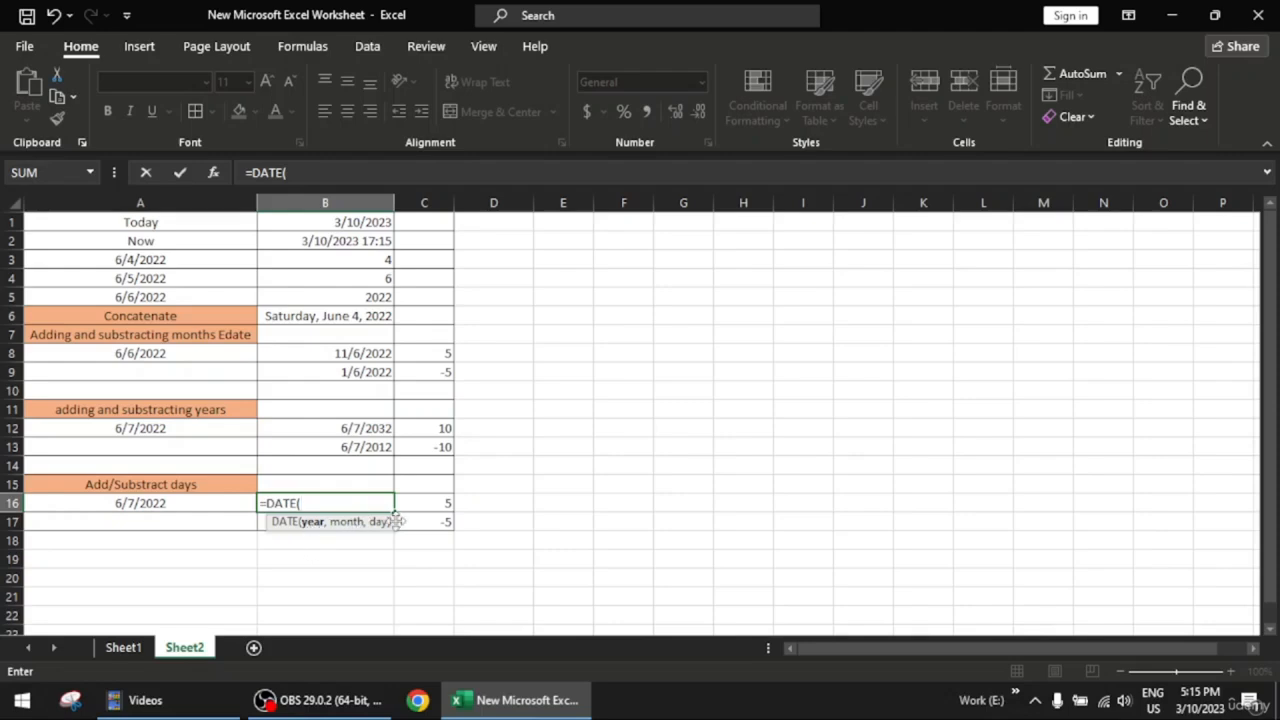
pyautogui.press('BackSpace')
pyautogui.press('BackSpace')
pyautogui.press('BackSpace')
pyautogui.press('BackSpace')
pyautogui.press('BackSpace')
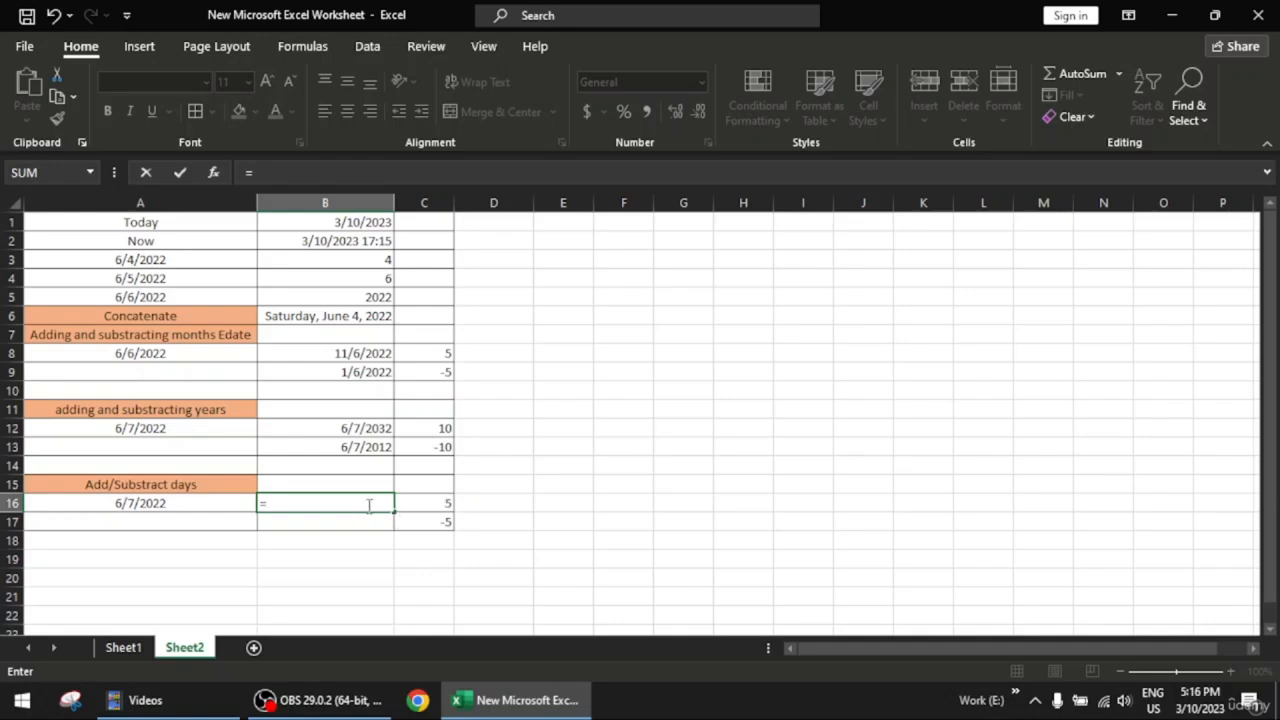
pyautogui.click(196, 503)
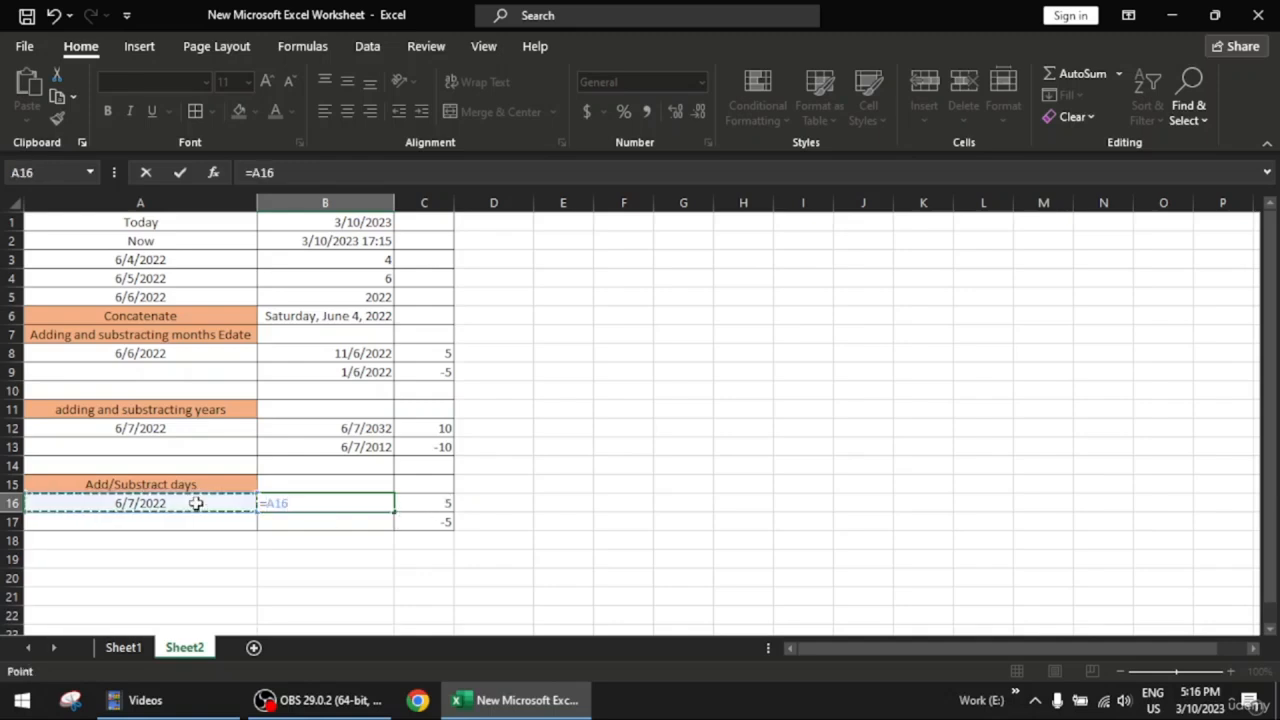
pyautogui.press('F9')
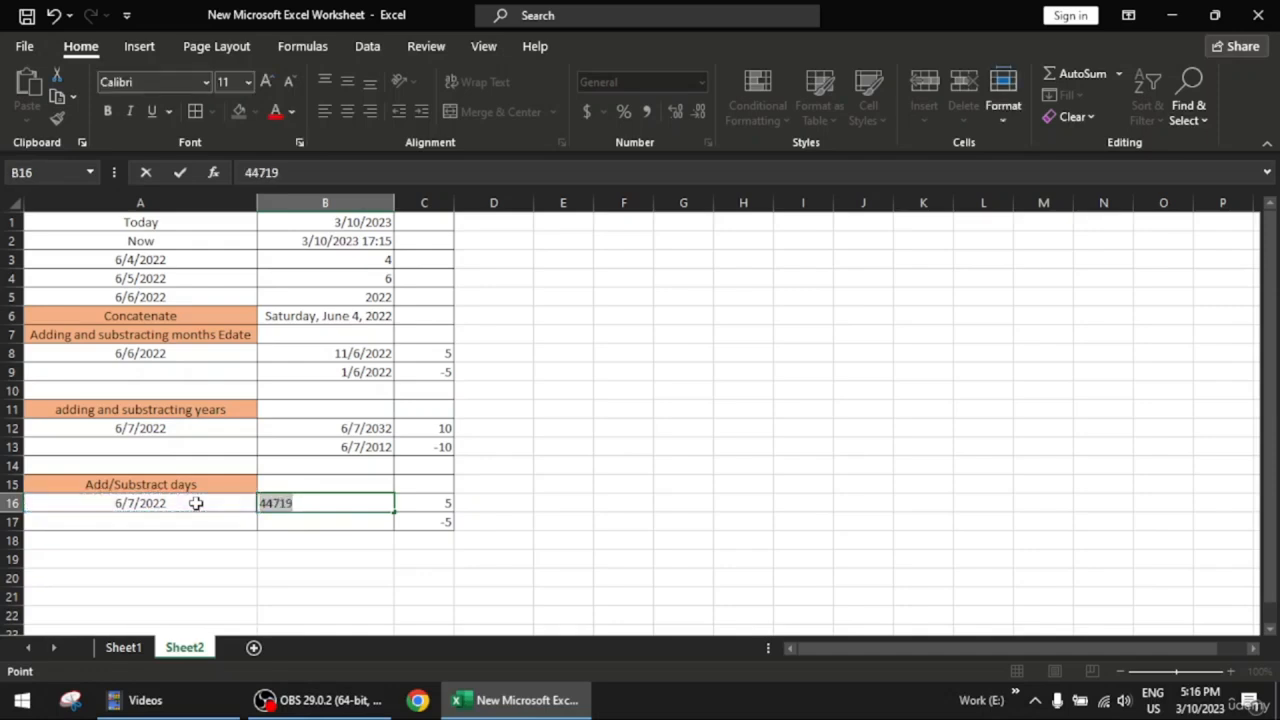
pyautogui.press('BackSpace')
# - Enter =A16+C16 in cell B16 to add the number of days in C16 to the date in A16
pyautogui.write('=')
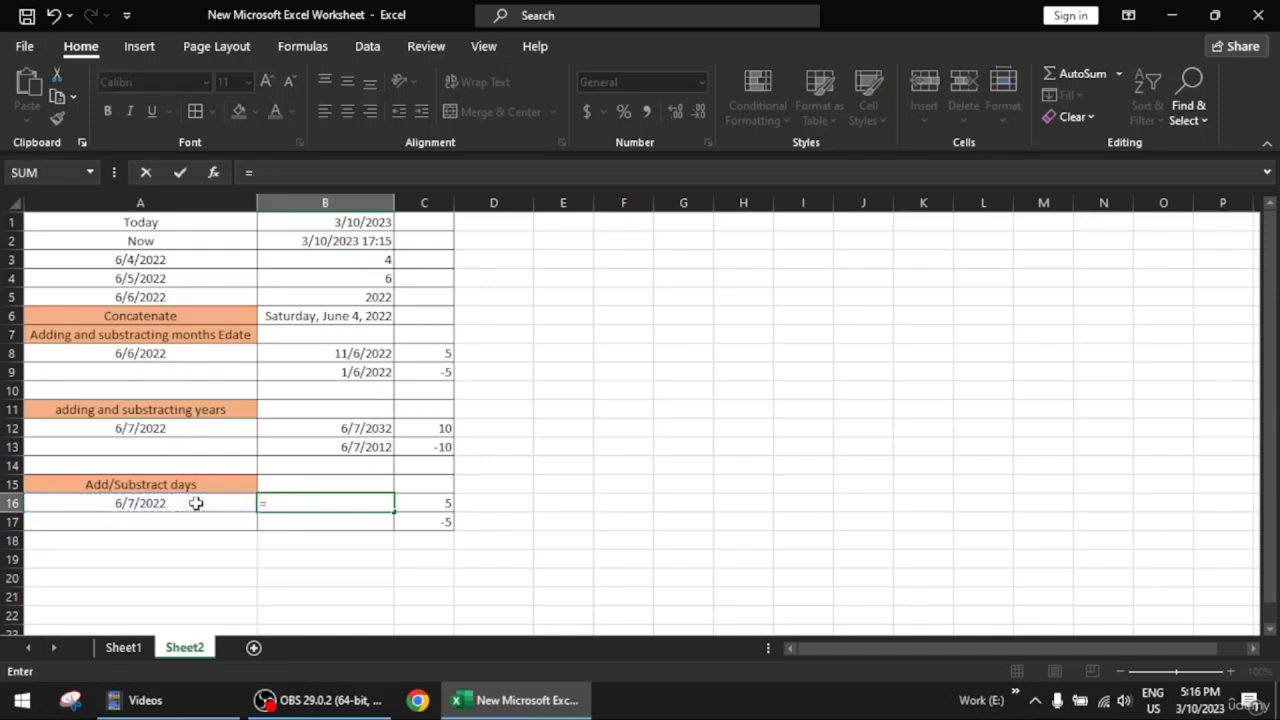
pyautogui.click(196, 503)
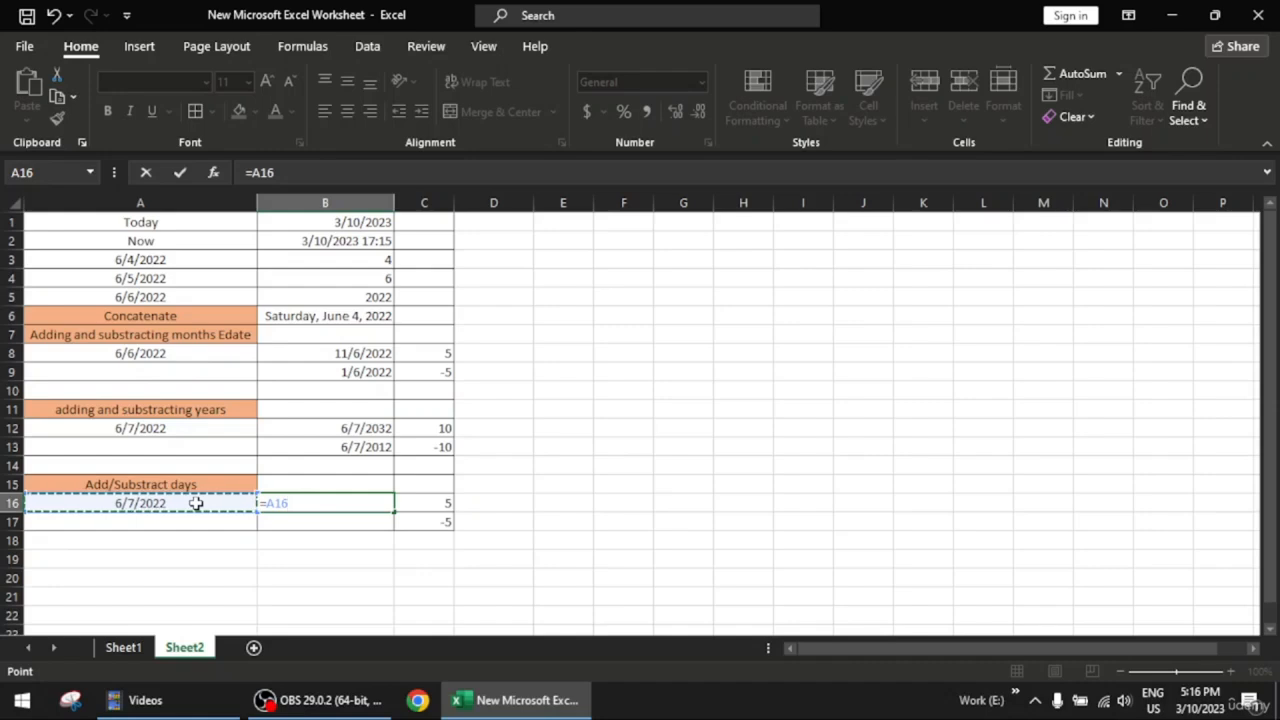
pyautogui.write('+')
pyautogui.click(440, 503)
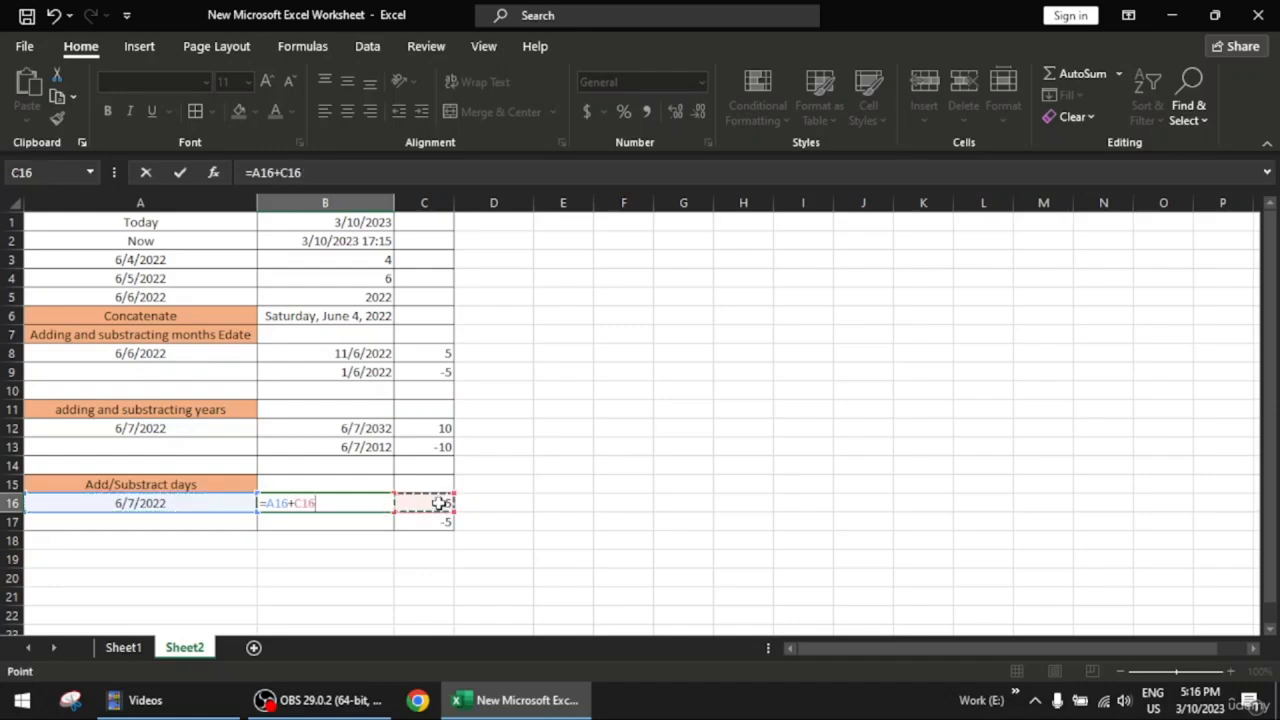
pyautogui.press('Return')
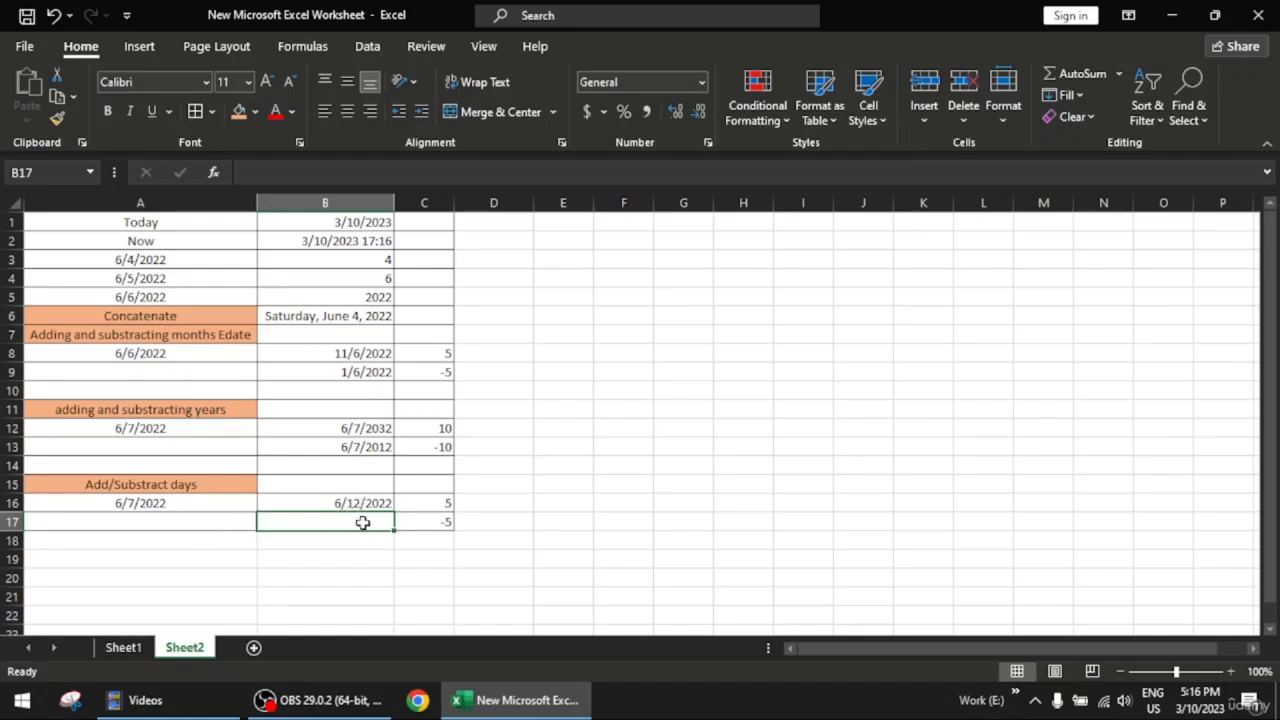
# - Enter =A16+C17 in cell B17 to subtract days from the date in A16 using the negative value in C17
pyautogui.doubleClick(363, 522)
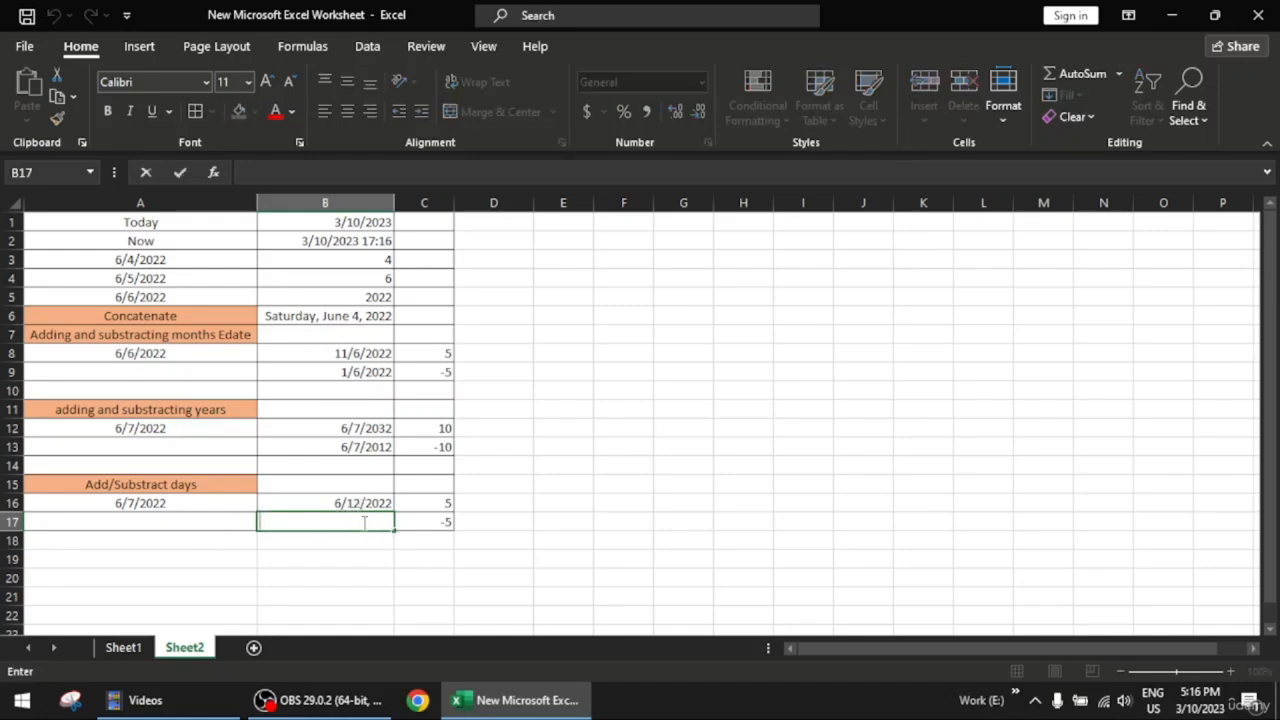
pyautogui.write('=')
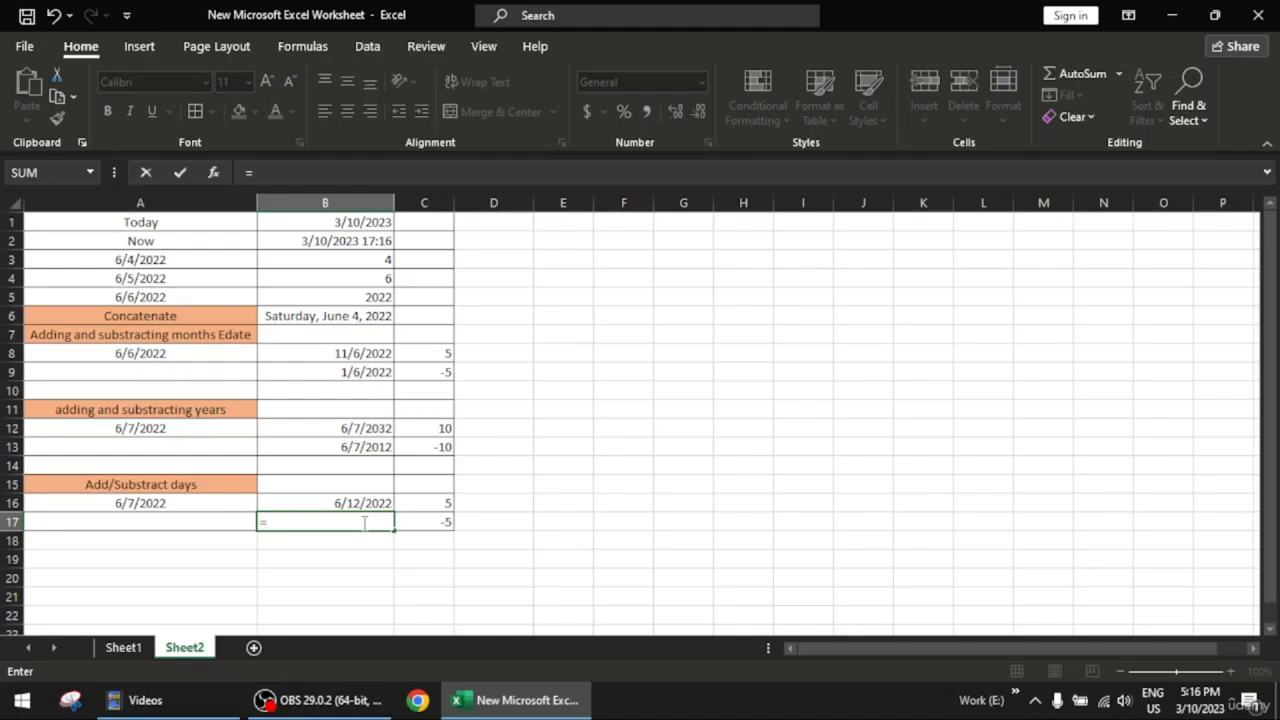
pyautogui.write('da')
pyautogui.press('BackSpace')
pyautogui.press('BackSpace')
pyautogui.click(172, 503)
pyautogui.write('+')
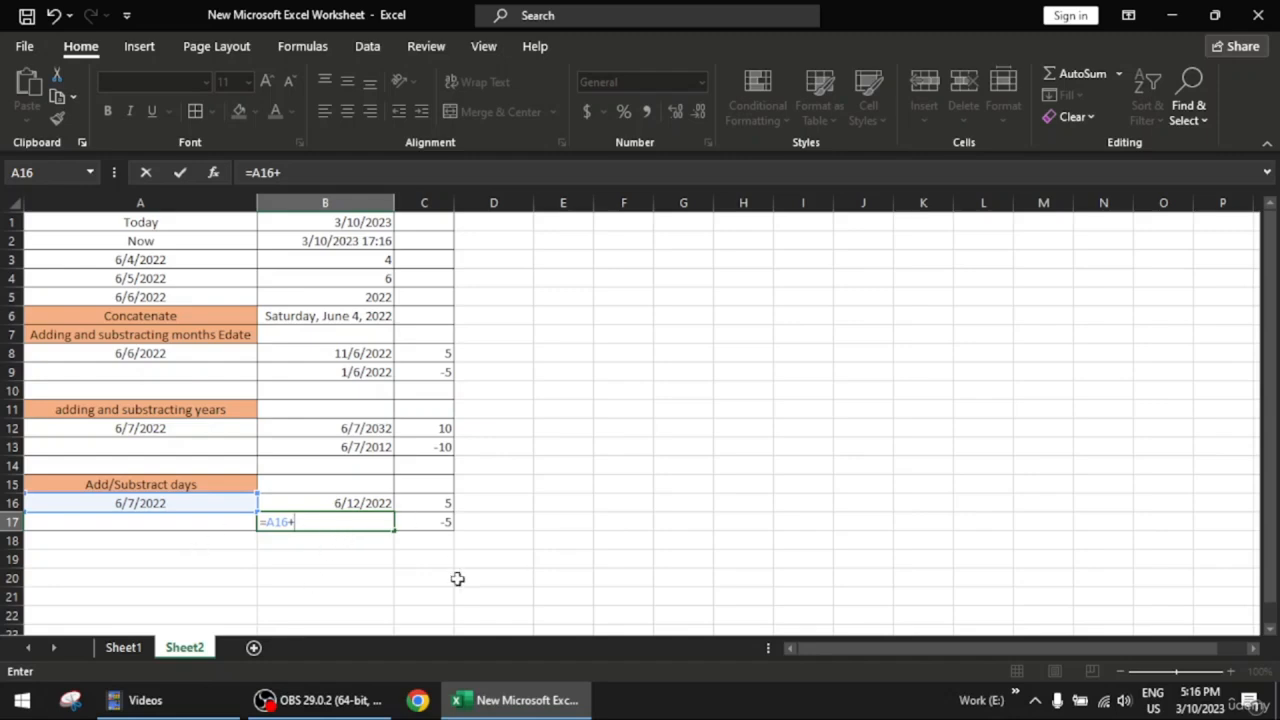
pyautogui.click(441, 520)
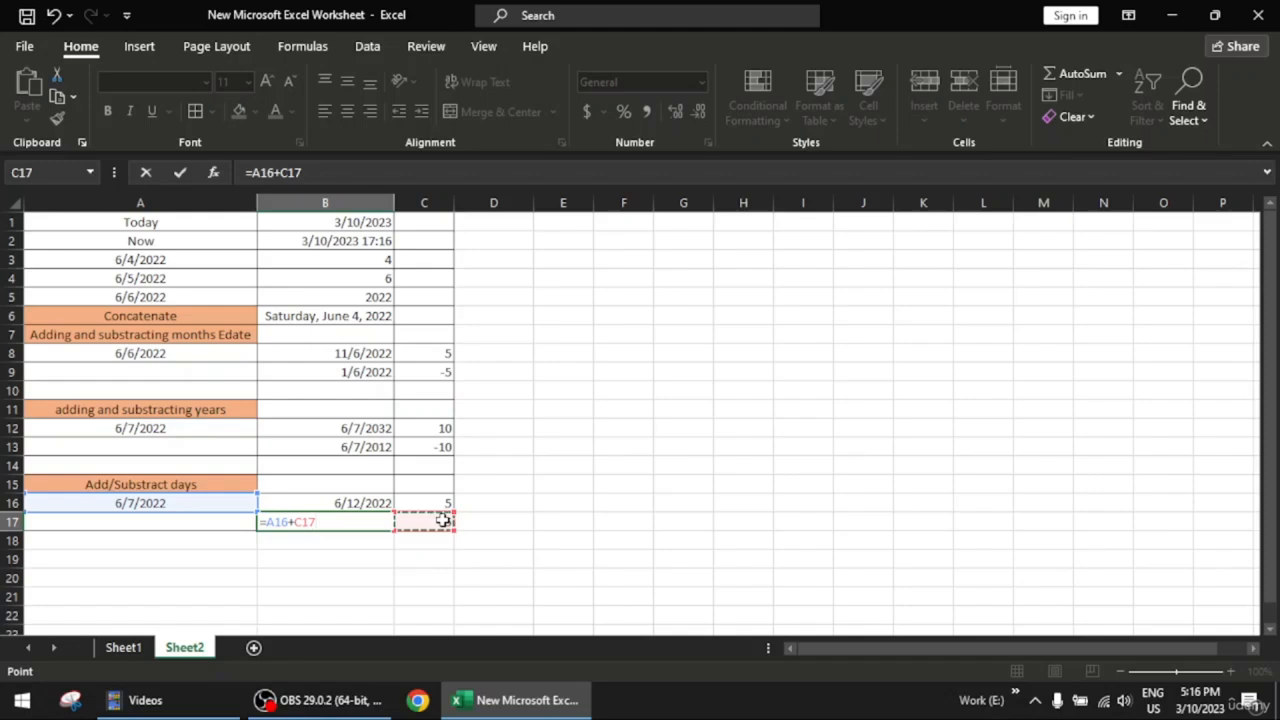
pyautogui.press('Return')
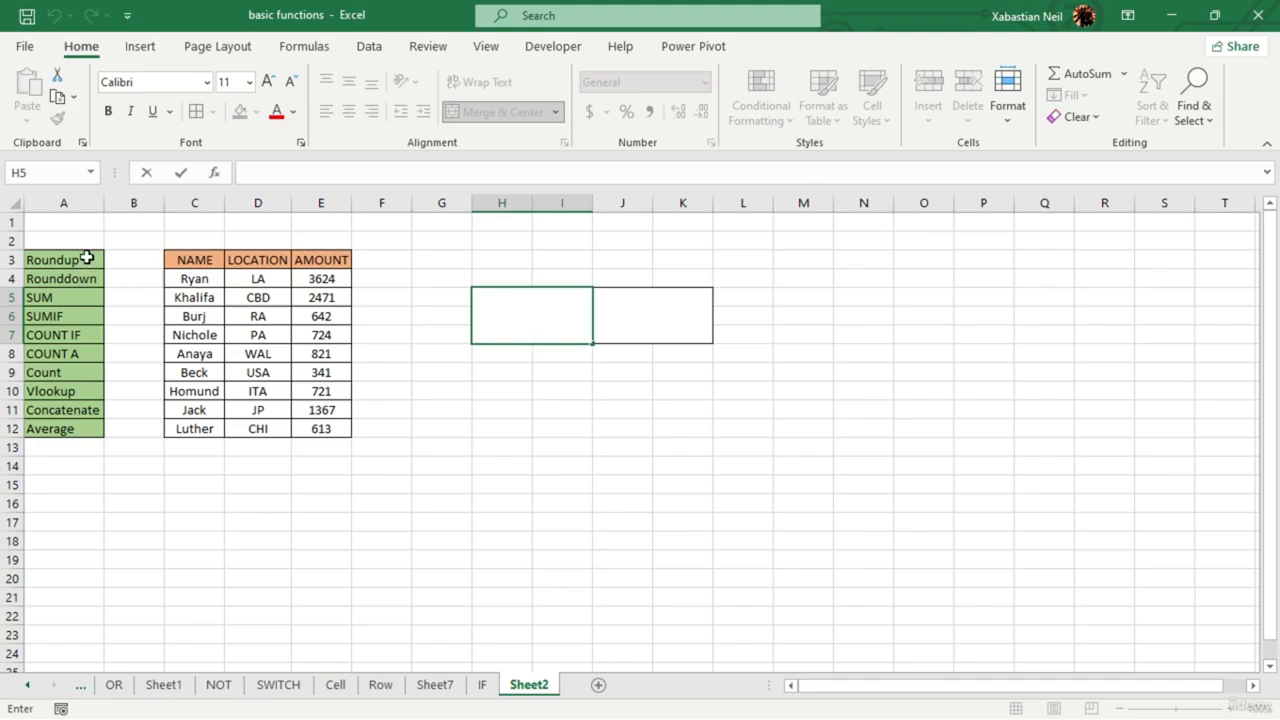
pyautogui.moveTo(87, 258); pyautogui.dragTo(96, 433)
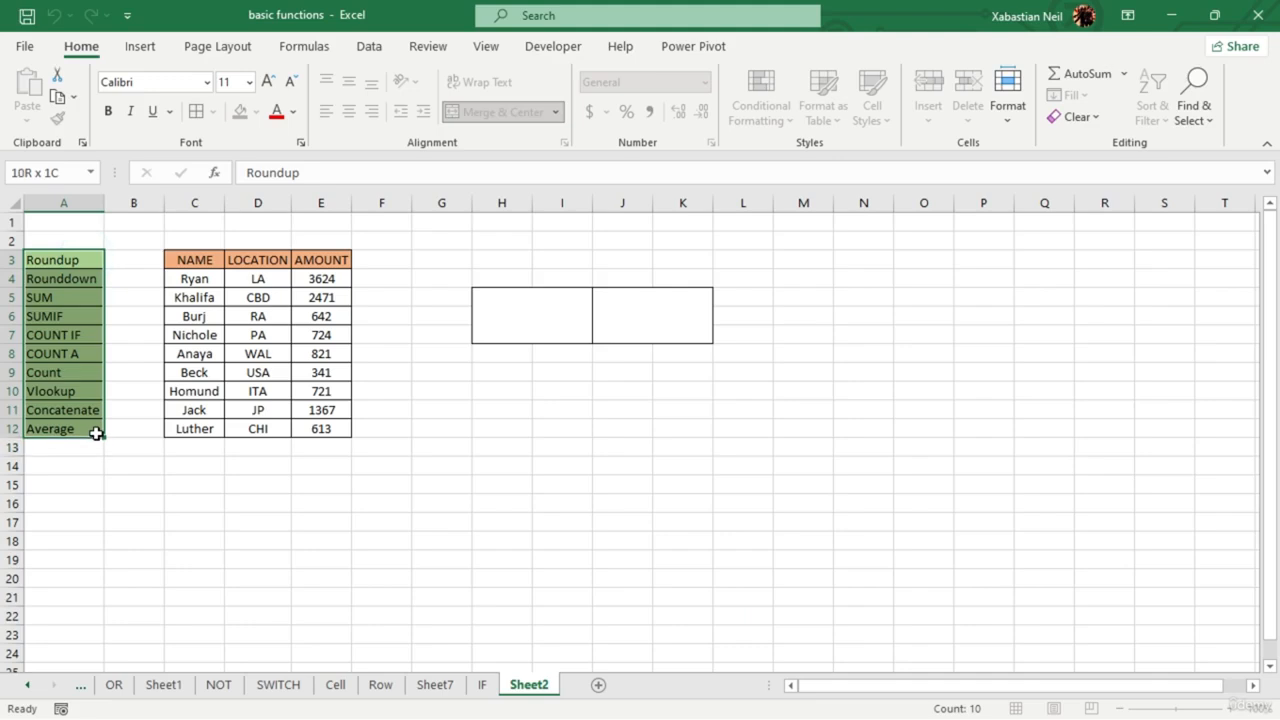
pyautogui.click(178, 462)
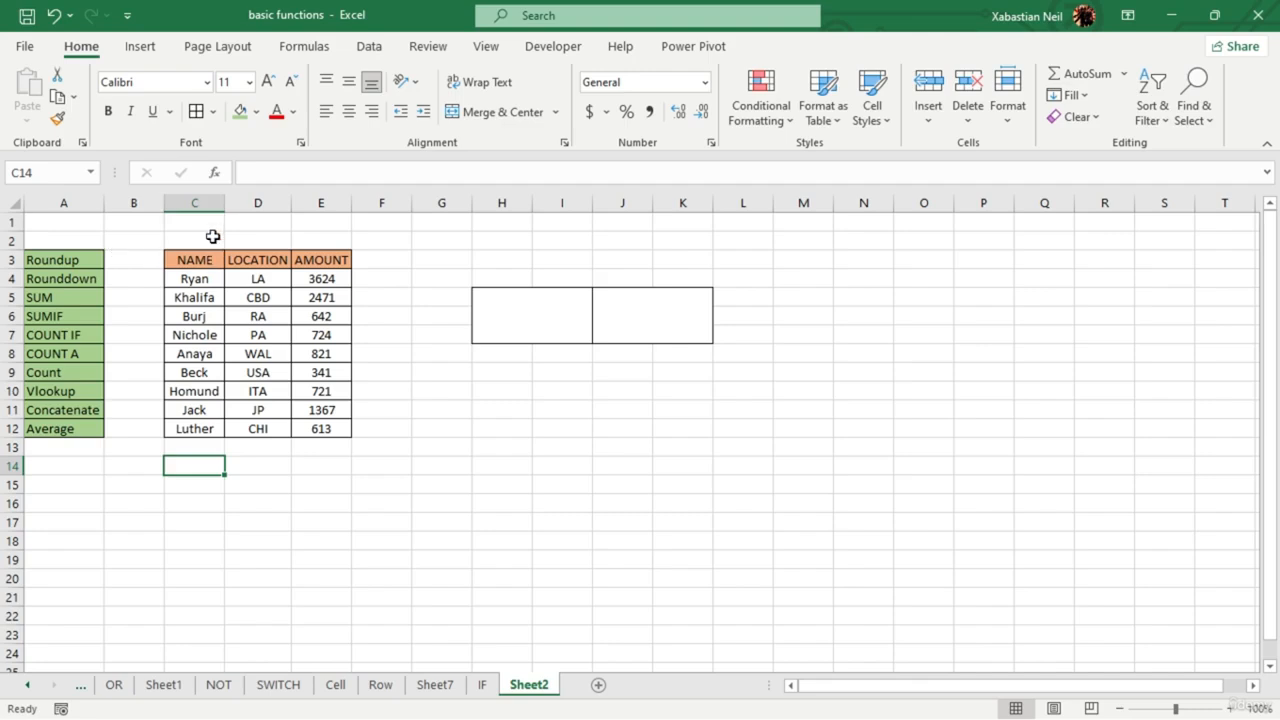
# - Enter =E4/20 in the merged cell H5 to divide the first amount in the table by 20
pyautogui.doubleClick(535, 318)
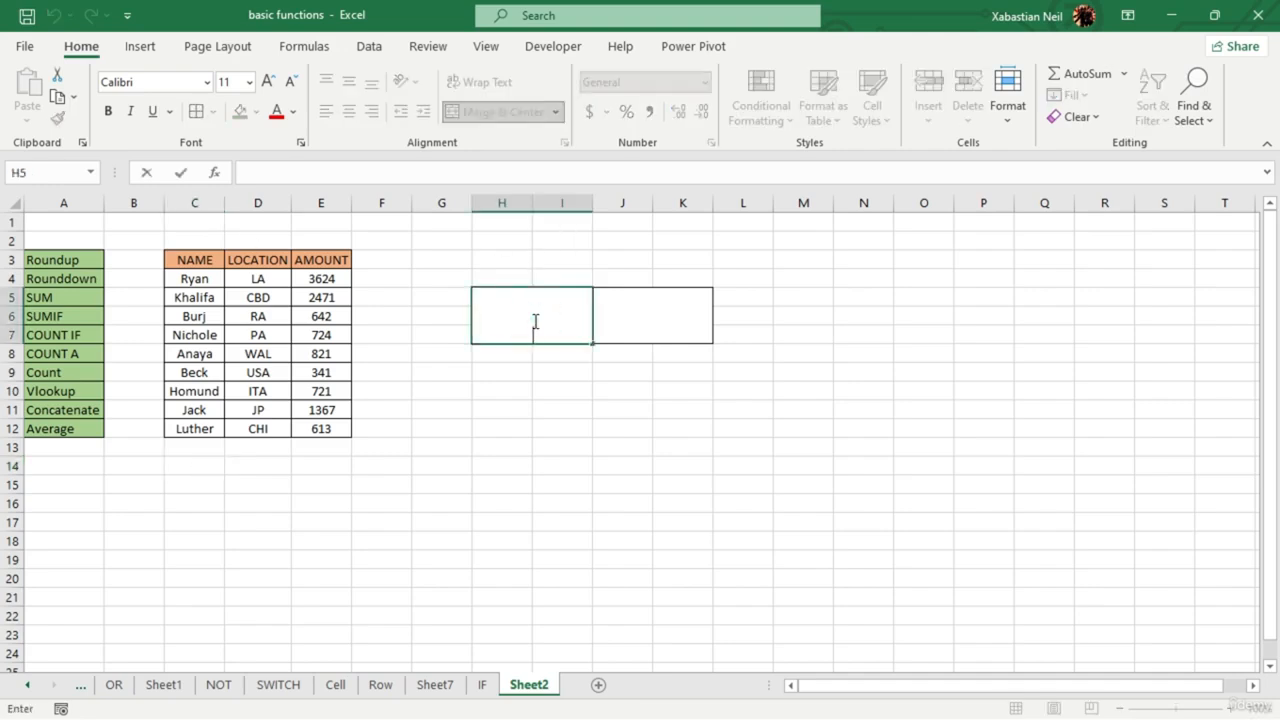
pyautogui.write('=')
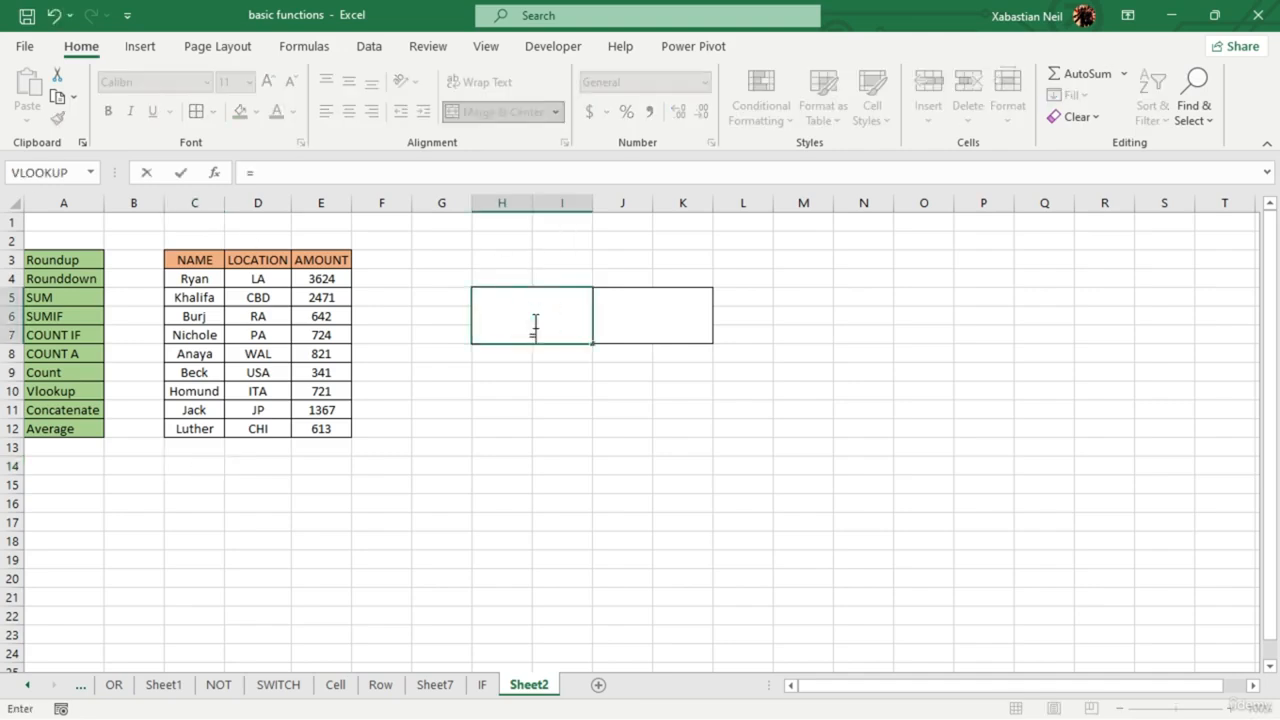
pyautogui.click(337, 278)
pyautogui.write('/')
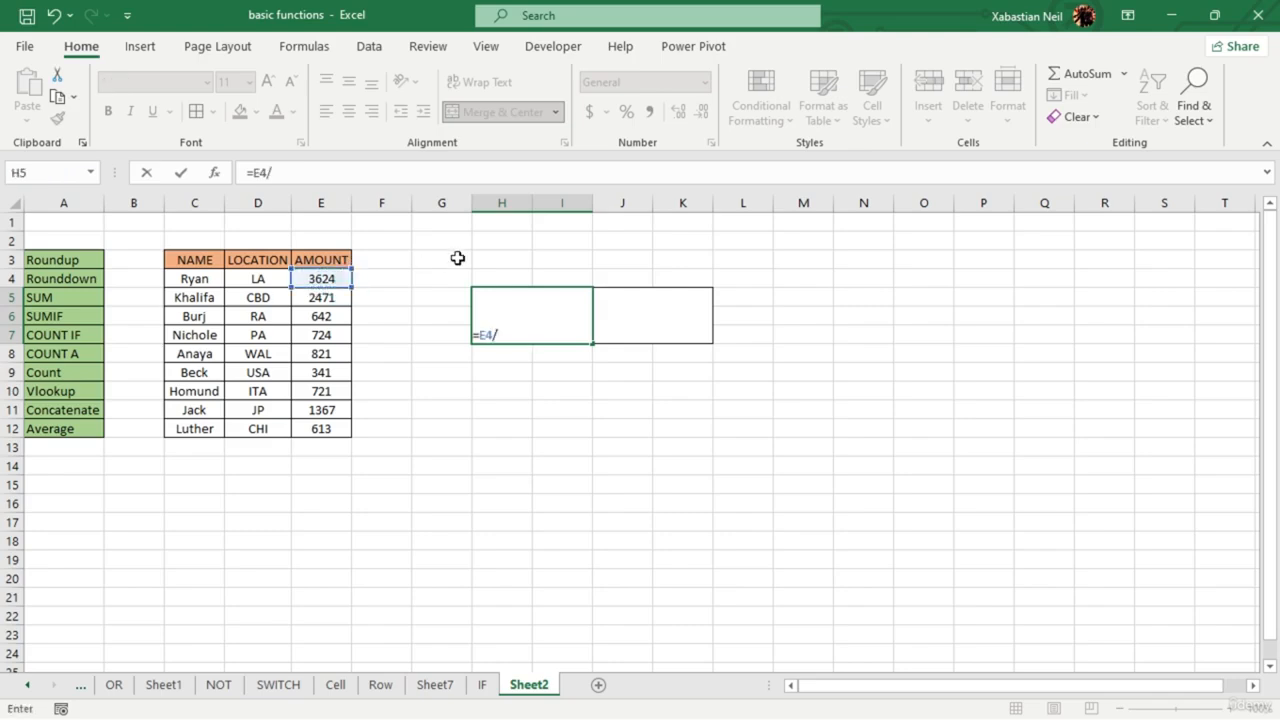
pyautogui.write('20')
pyautogui.press('Return')
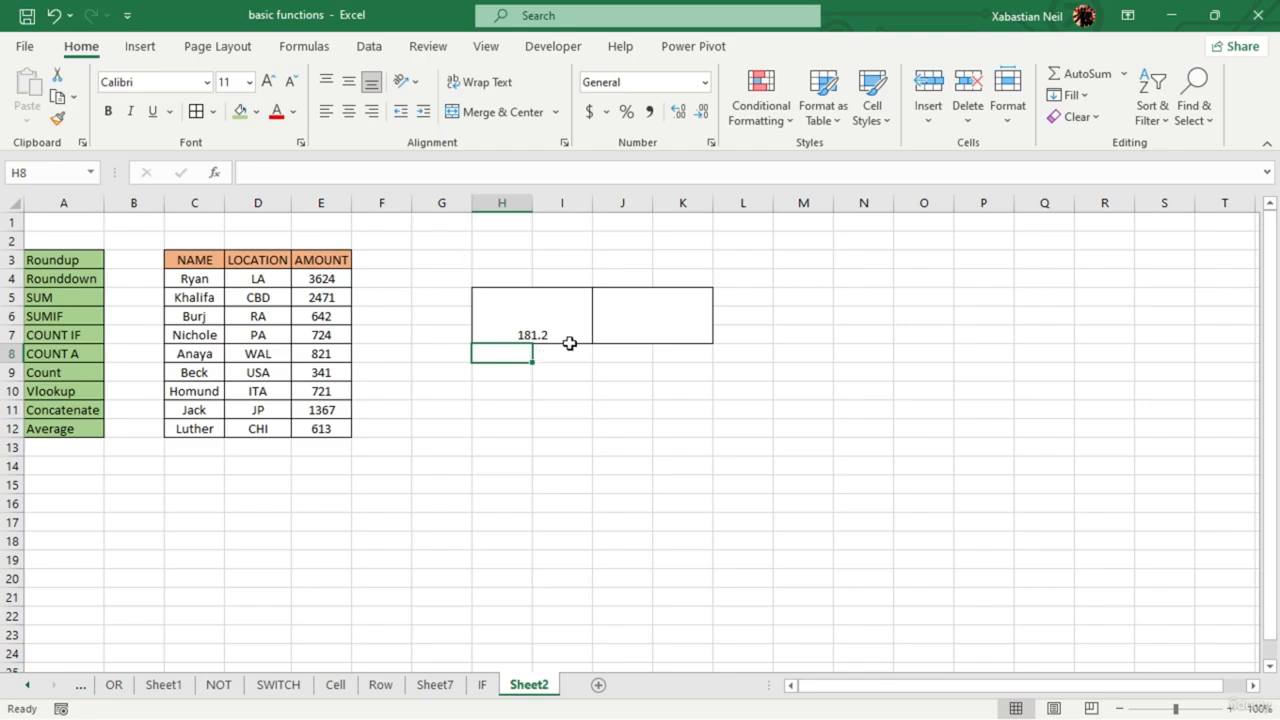
# - Enter =ROUNDUP(H5,0) in the merged cell J5 to round the division result up to zero decimals
pyautogui.doubleClick(678, 327)
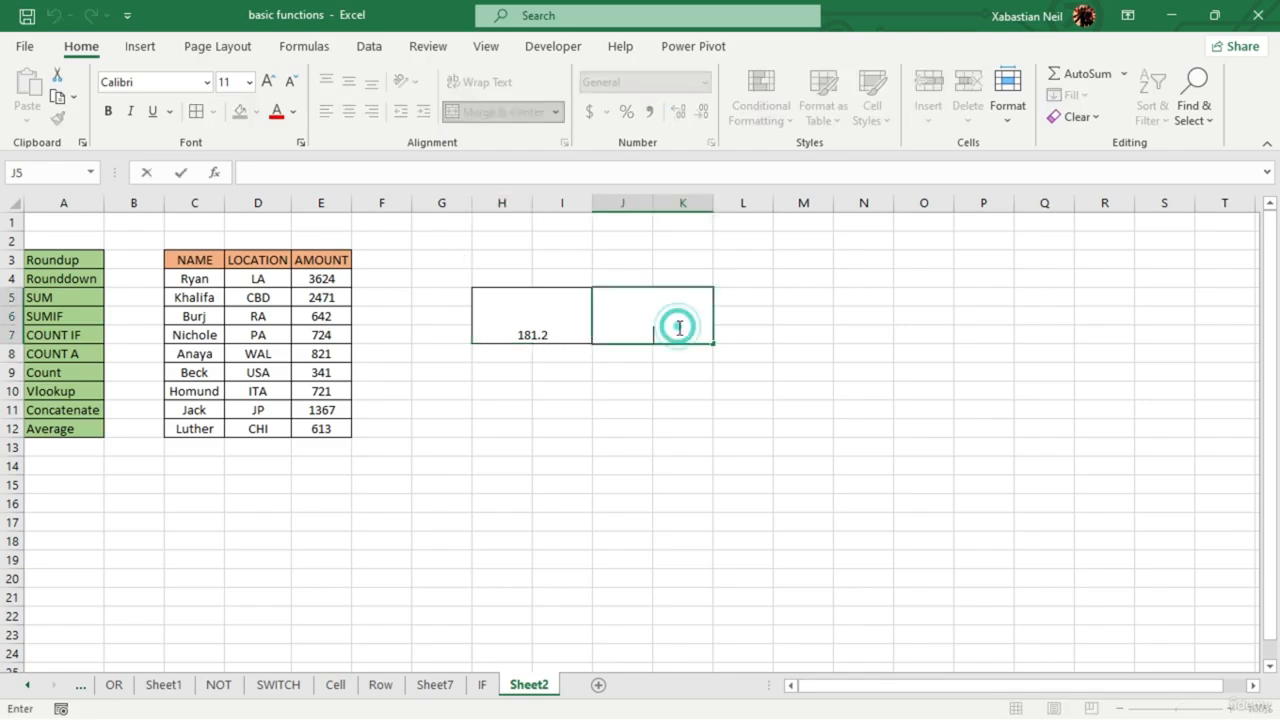
pyautogui.write('=')
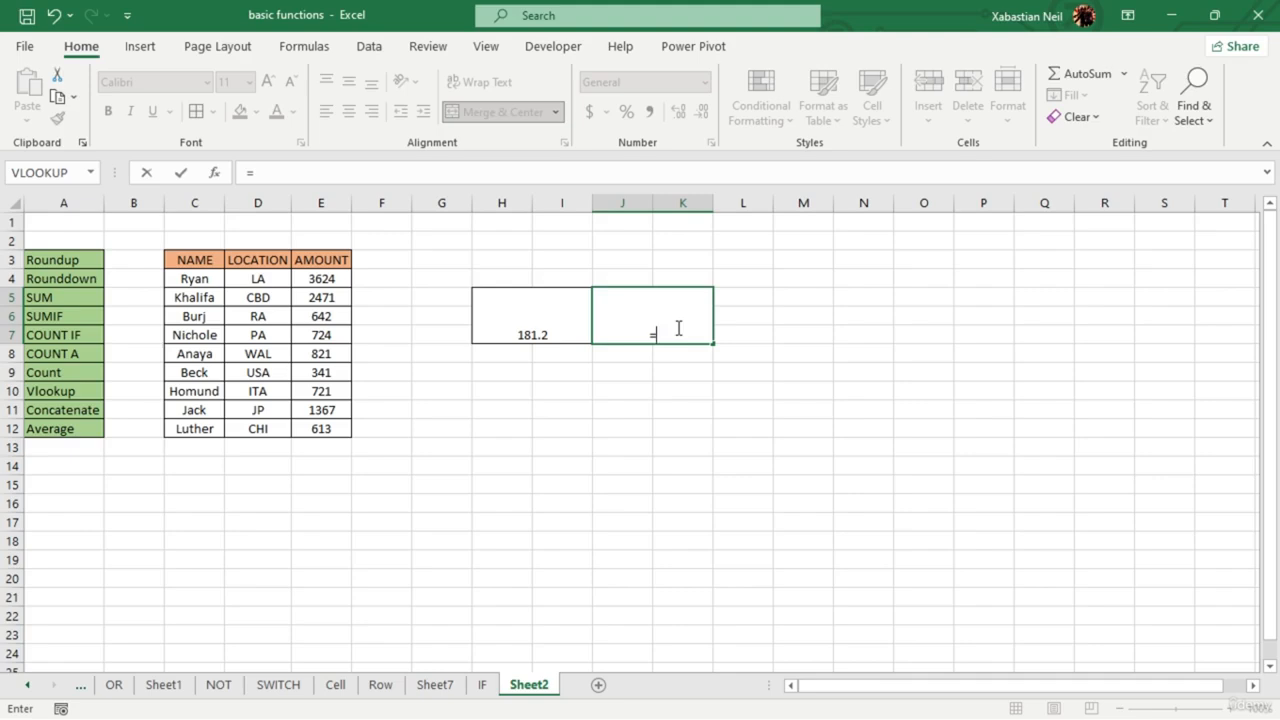
pyautogui.write('roundup')
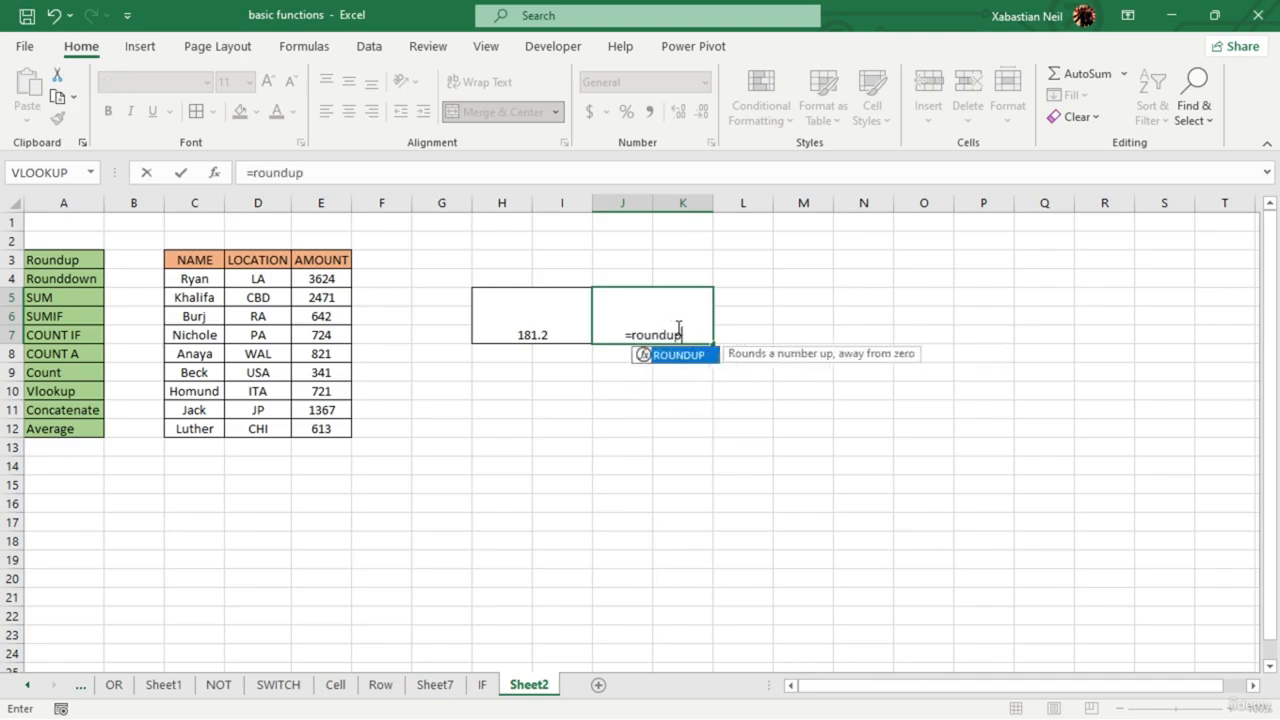
pyautogui.press('Tab')
pyautogui.click(545, 336)
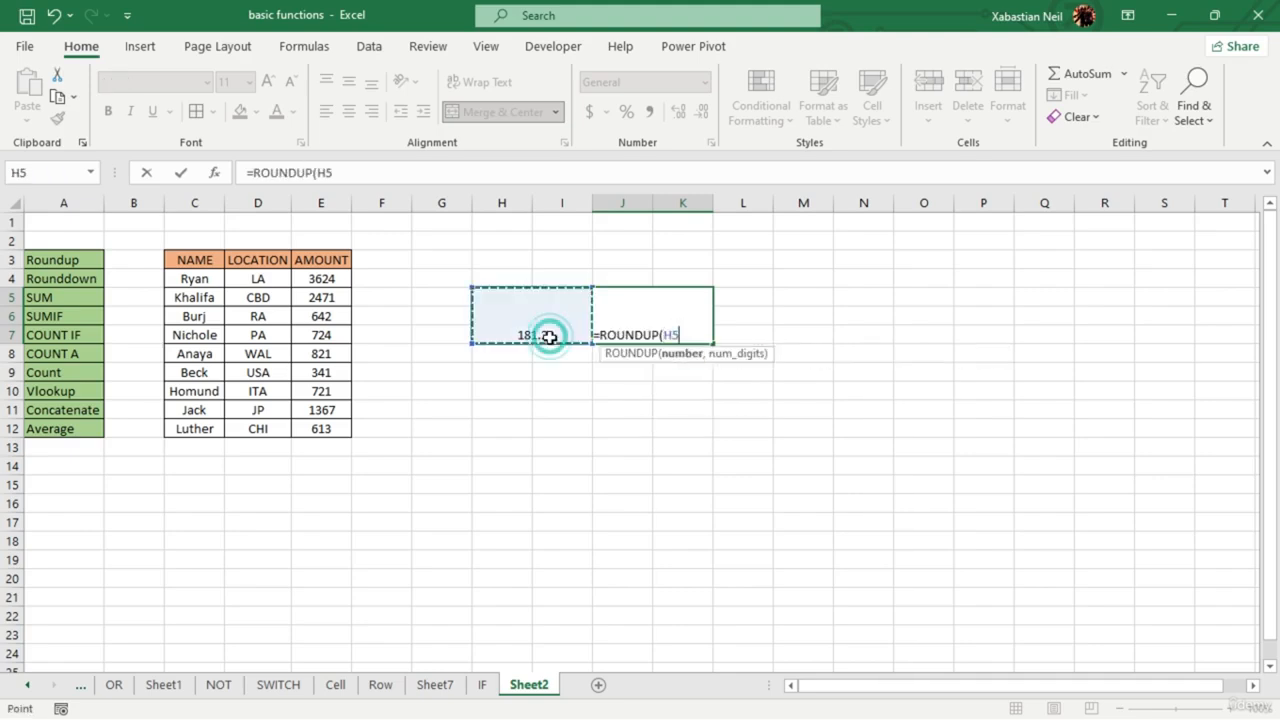
pyautogui.write(',')
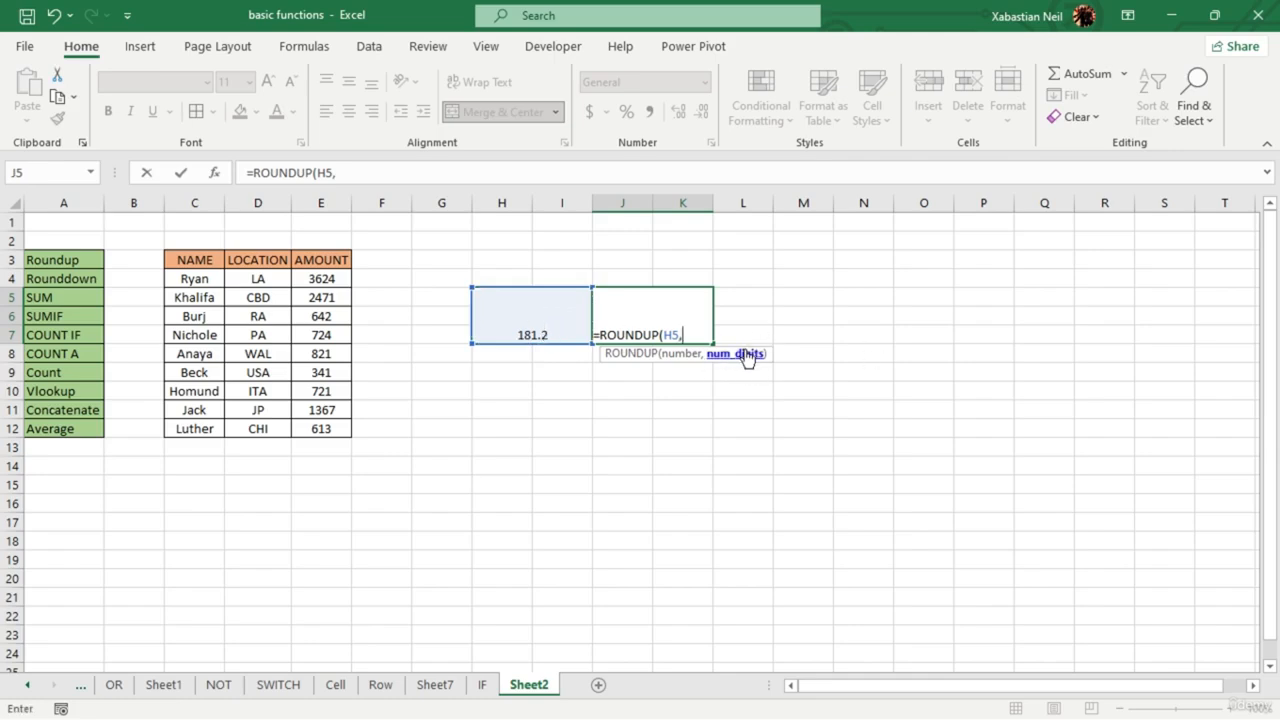
pyautogui.write('0)')
pyautogui.press('Return')
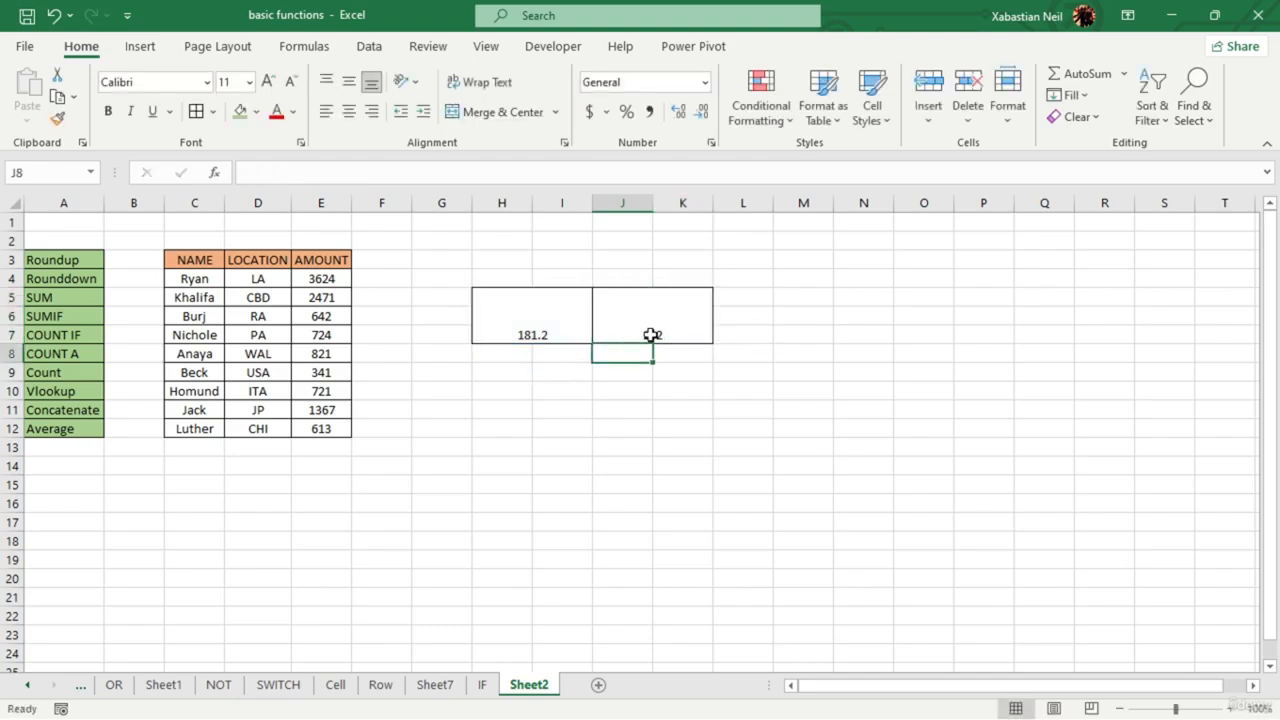
# - Clear the division formula from the merged cell H5
pyautogui.doubleClick(555, 325)
pyautogui.click(555, 325)
pyautogui.press('BackSpace')
pyautogui.press('BackSpace')
pyautogui.press('BackSpace')
pyautogui.press('BackSpace')
pyautogui.press('BackSpace')
pyautogui.press('BackSpace')
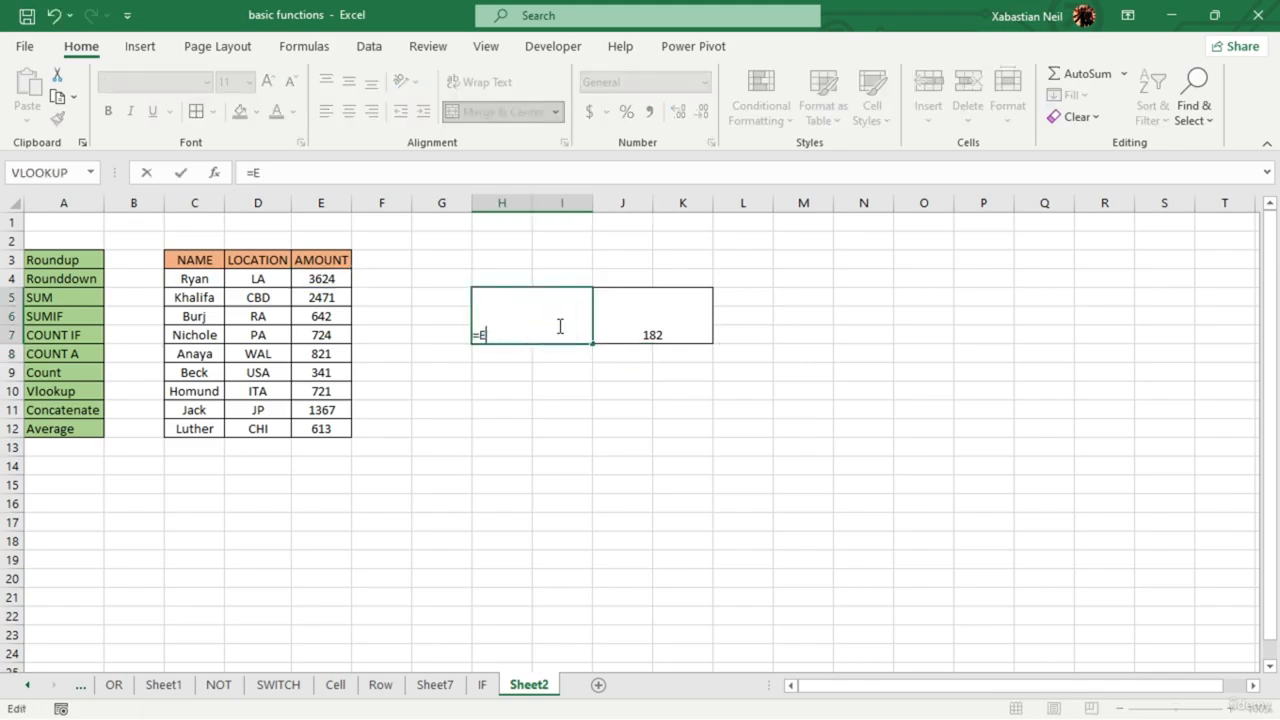
pyautogui.click(697, 334)
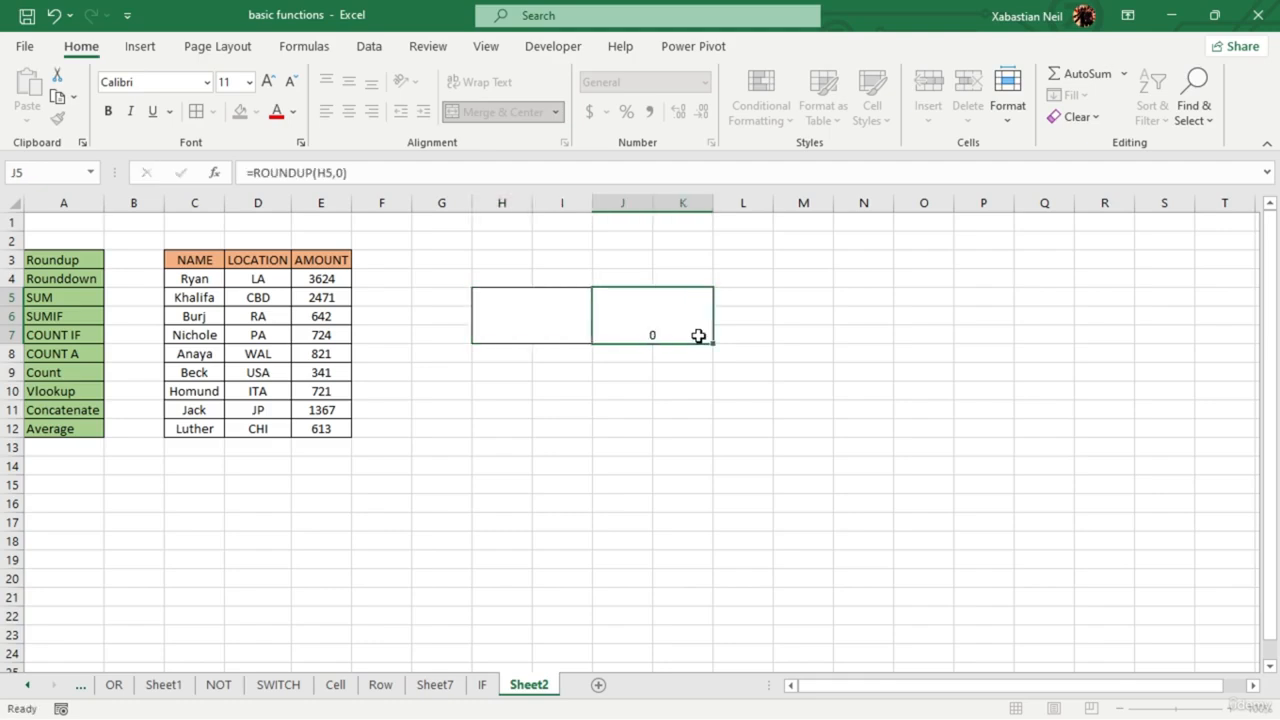
# - Delete the ROUNDUP formula from the merged cell J5
pyautogui.doubleClick(697, 334)
pyautogui.press('BackSpace')
pyautogui.press('BackSpace')
pyautogui.press('BackSpace')
pyautogui.press('BackSpace')
pyautogui.press('BackSpace')
pyautogui.press('BackSpace')
pyautogui.press('BackSpace')
pyautogui.press('BackSpace')
pyautogui.press('BackSpace')
pyautogui.press('BackSpace')
pyautogui.press('BackSpace')
pyautogui.press('BackSpace')
pyautogui.press('BackSpace')
pyautogui.press('BackSpace')
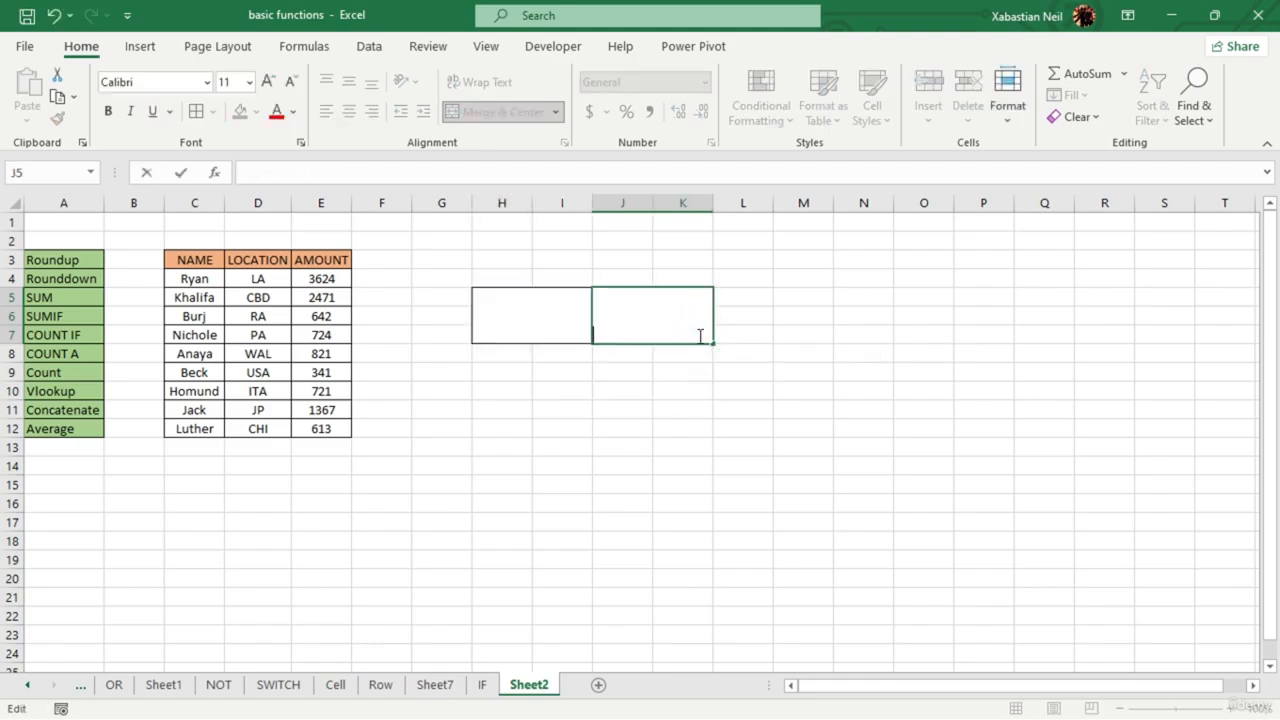
pyautogui.click(622, 428)
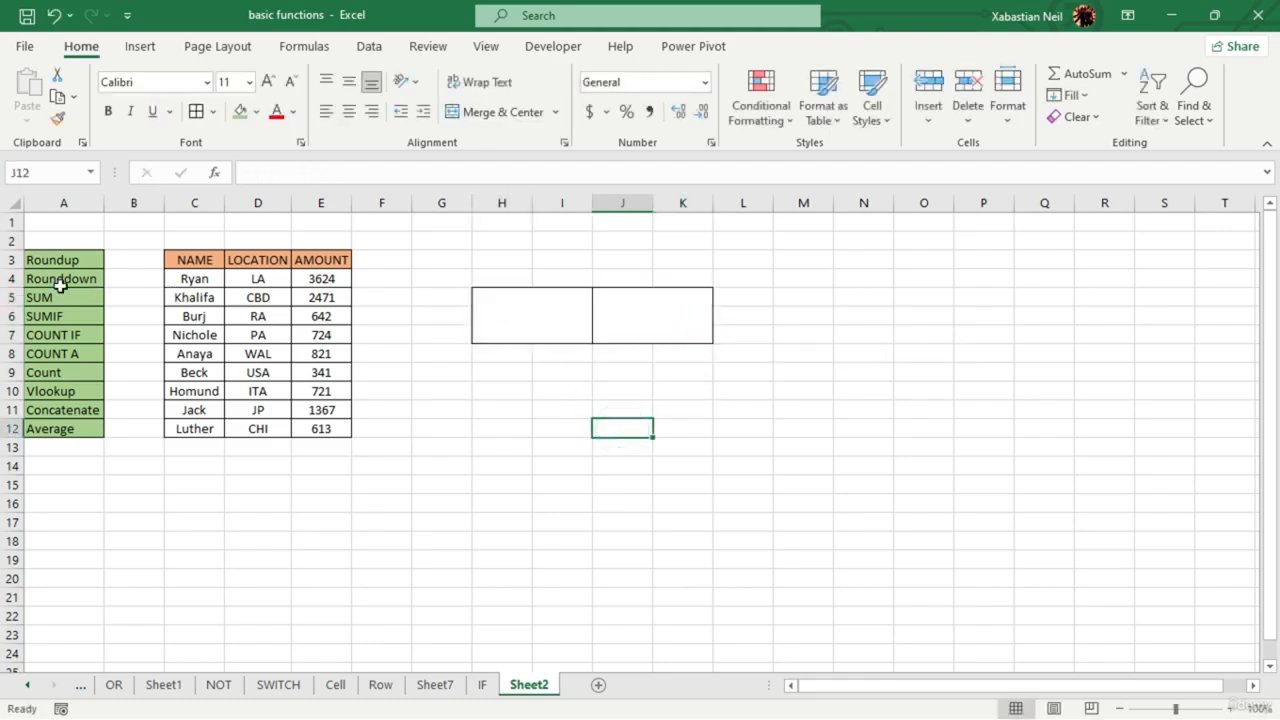
pyautogui.click(571, 323)
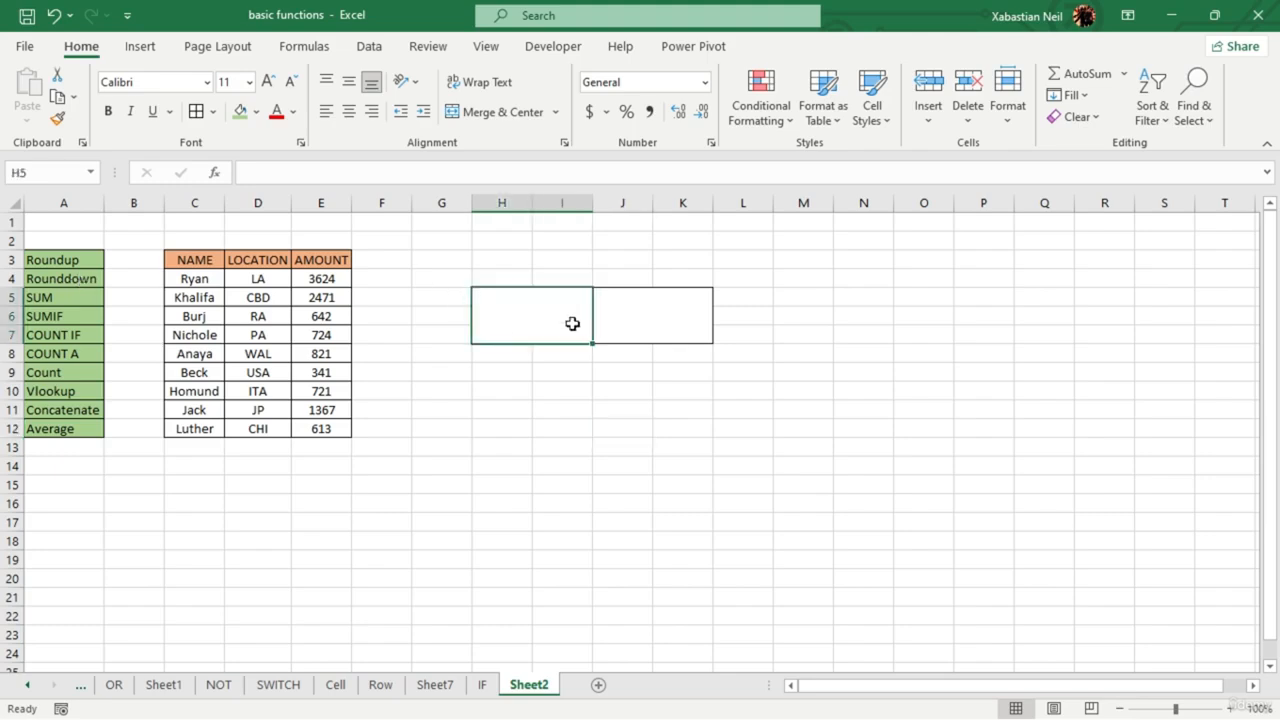
pyautogui.doubleClick(571, 323)
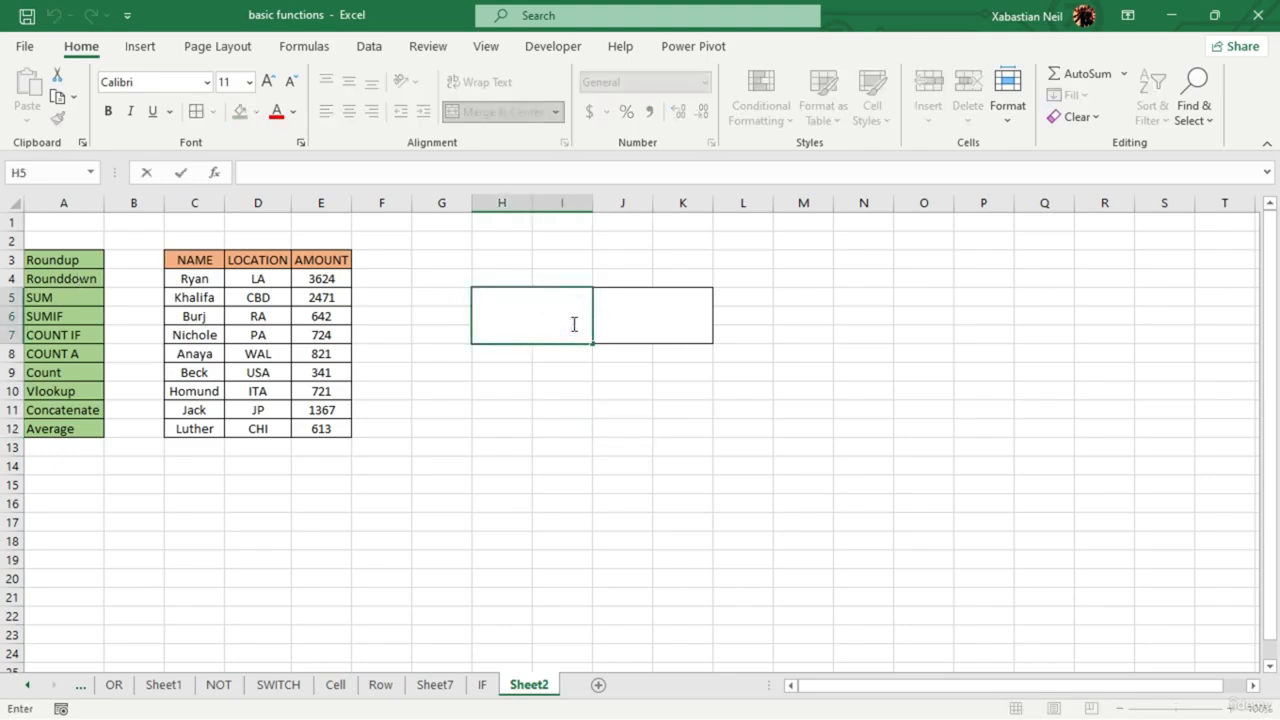
pyautogui.click(598, 465)
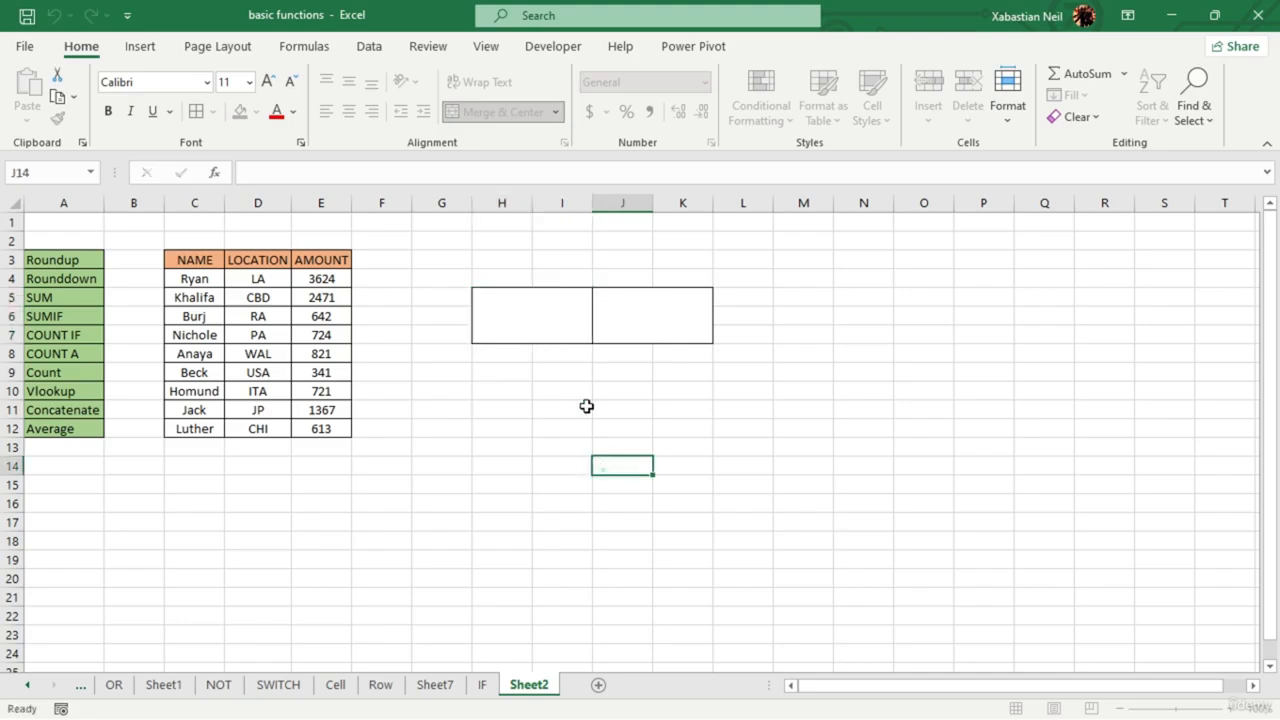
# - Undo the clearing of the formulas in cells H5 and J5
pyautogui.click(54, 15)
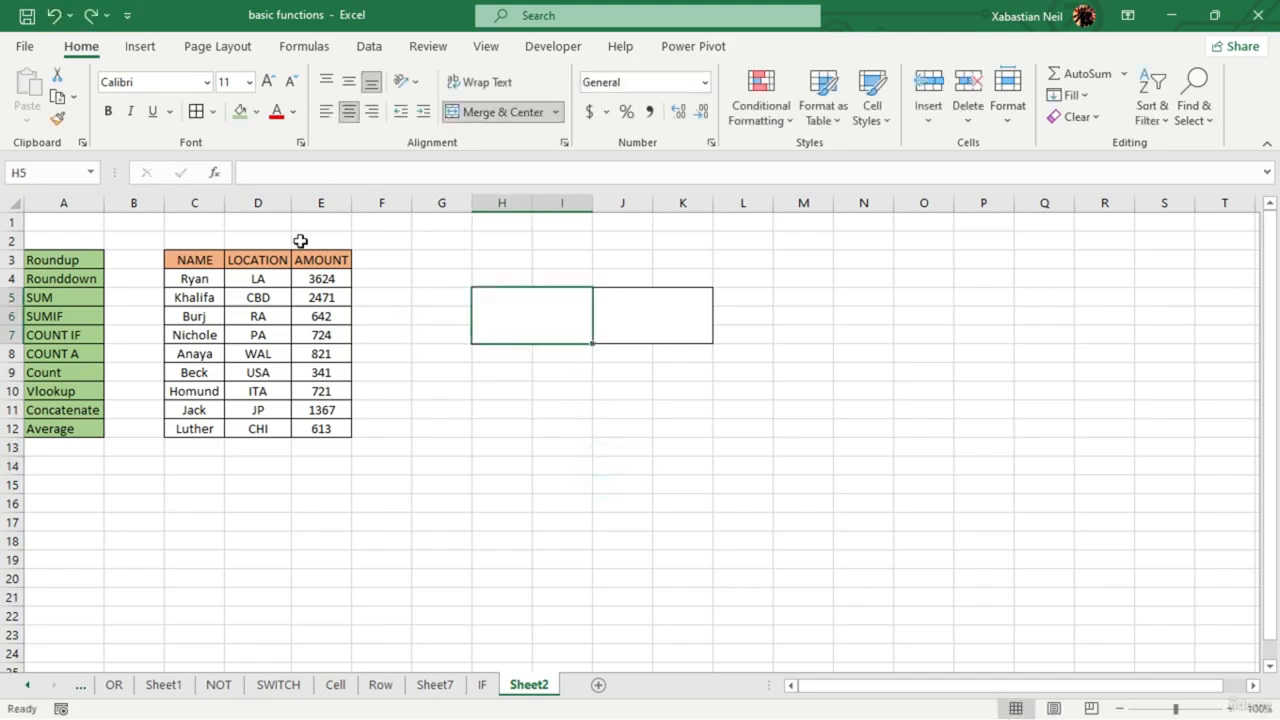
pyautogui.click(52, 17)
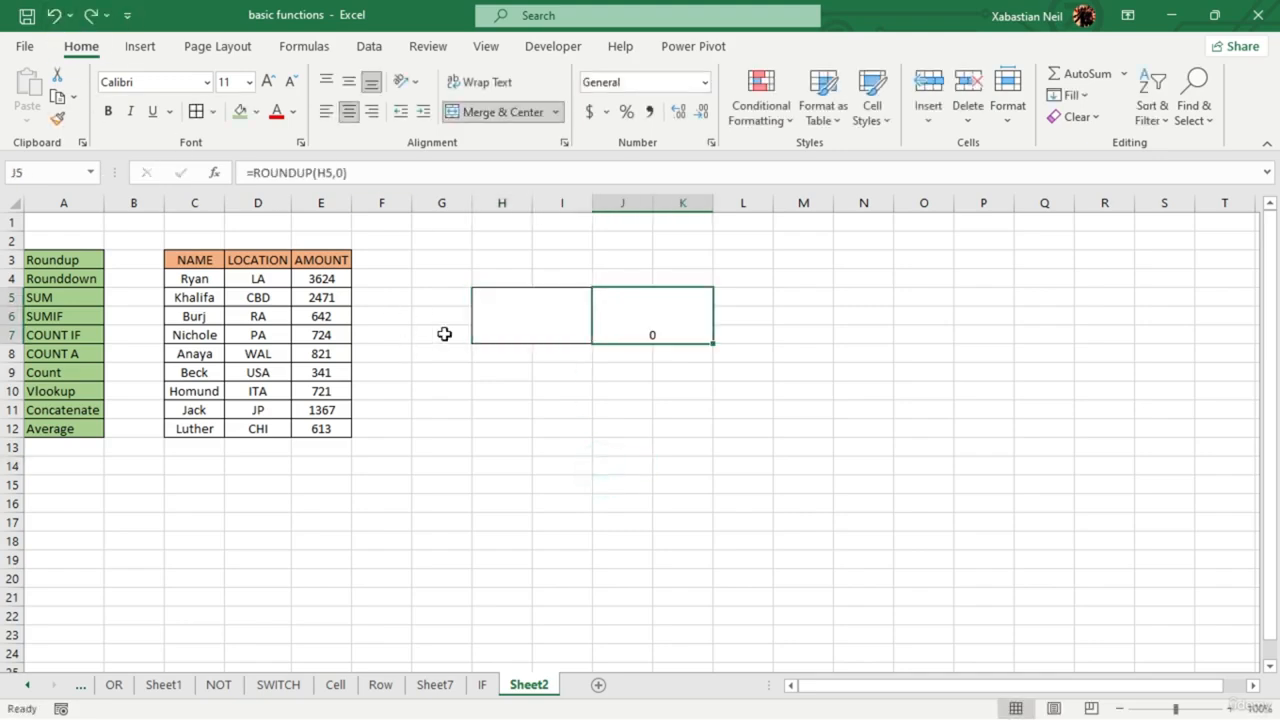
pyautogui.click(52, 15)
# - Replace the ROUNDUP formula in the merged cell J5 with =ROUNDDOWN(H5,0)
pyautogui.doubleClick(660, 334)
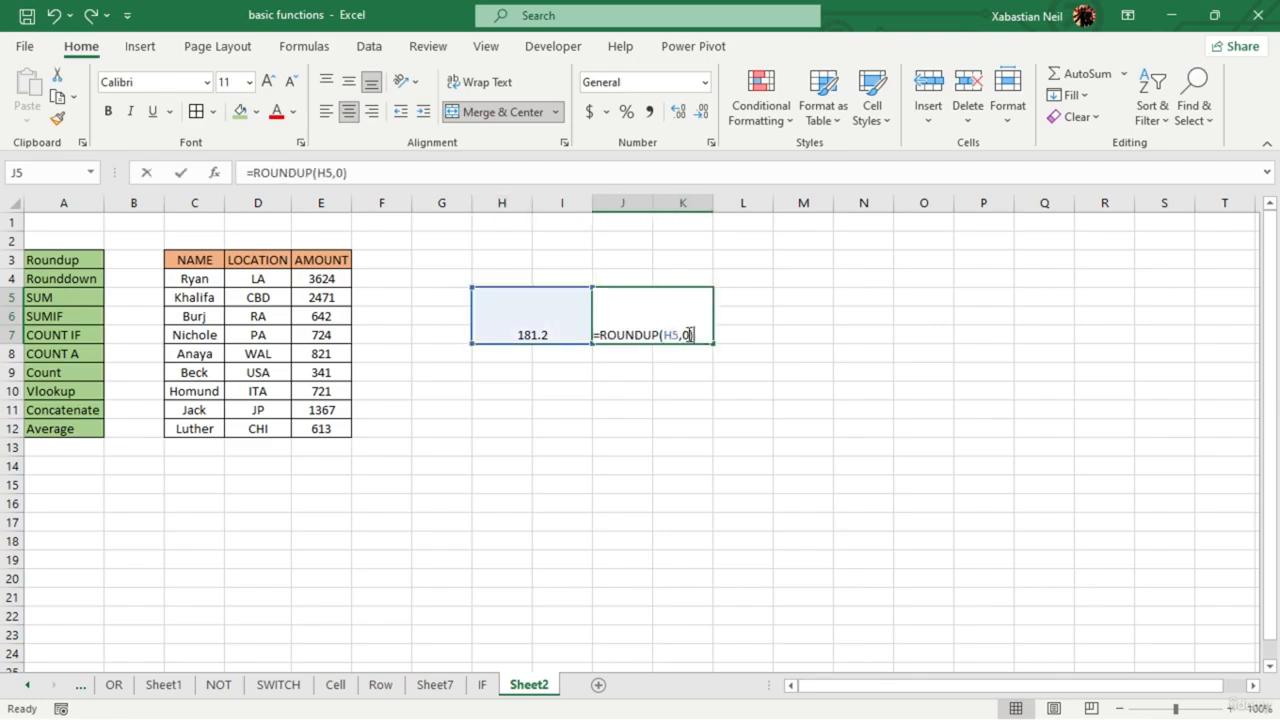
pyautogui.click(688, 334)
pyautogui.press('BackSpace')
pyautogui.press('BackSpace')
pyautogui.press('BackSpace')
pyautogui.press('BackSpace')
pyautogui.press('BackSpace')
pyautogui.press('BackSpace')
pyautogui.press('BackSpace')
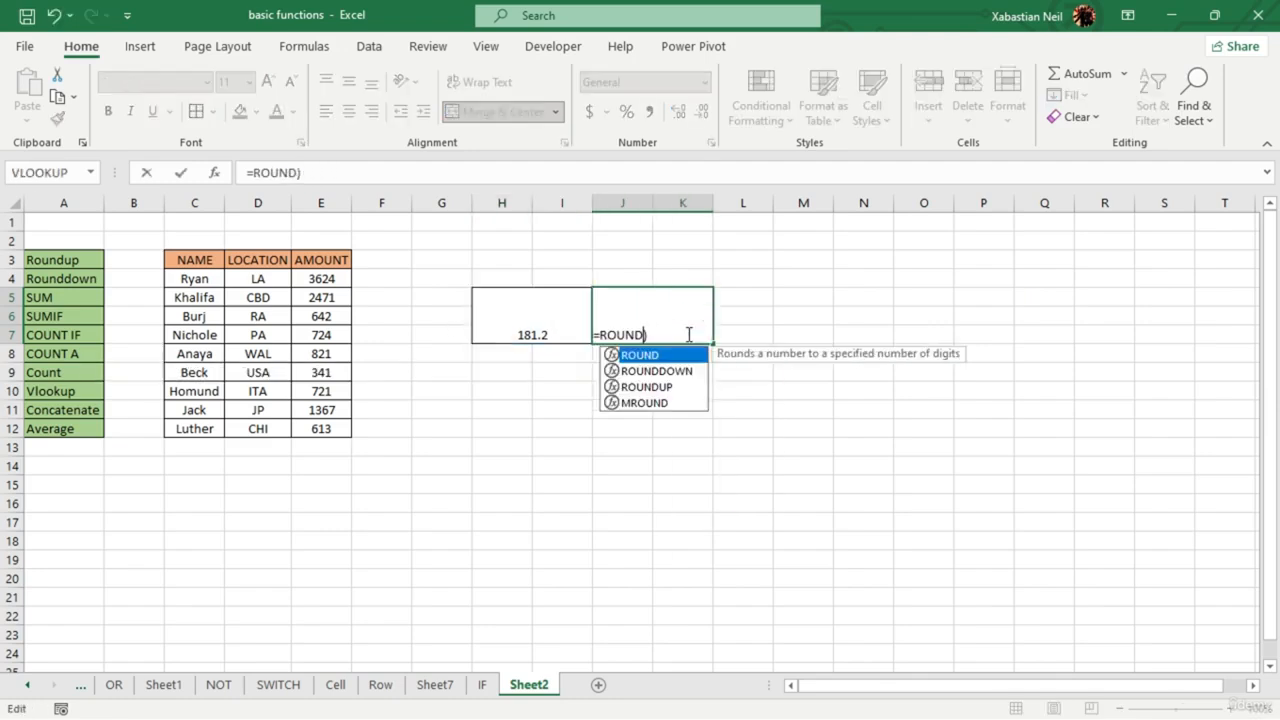
pyautogui.press('BackSpace')
pyautogui.press('BackSpace')
pyautogui.press('BackSpace')
pyautogui.press('BackSpace')
pyautogui.press('BackSpace')
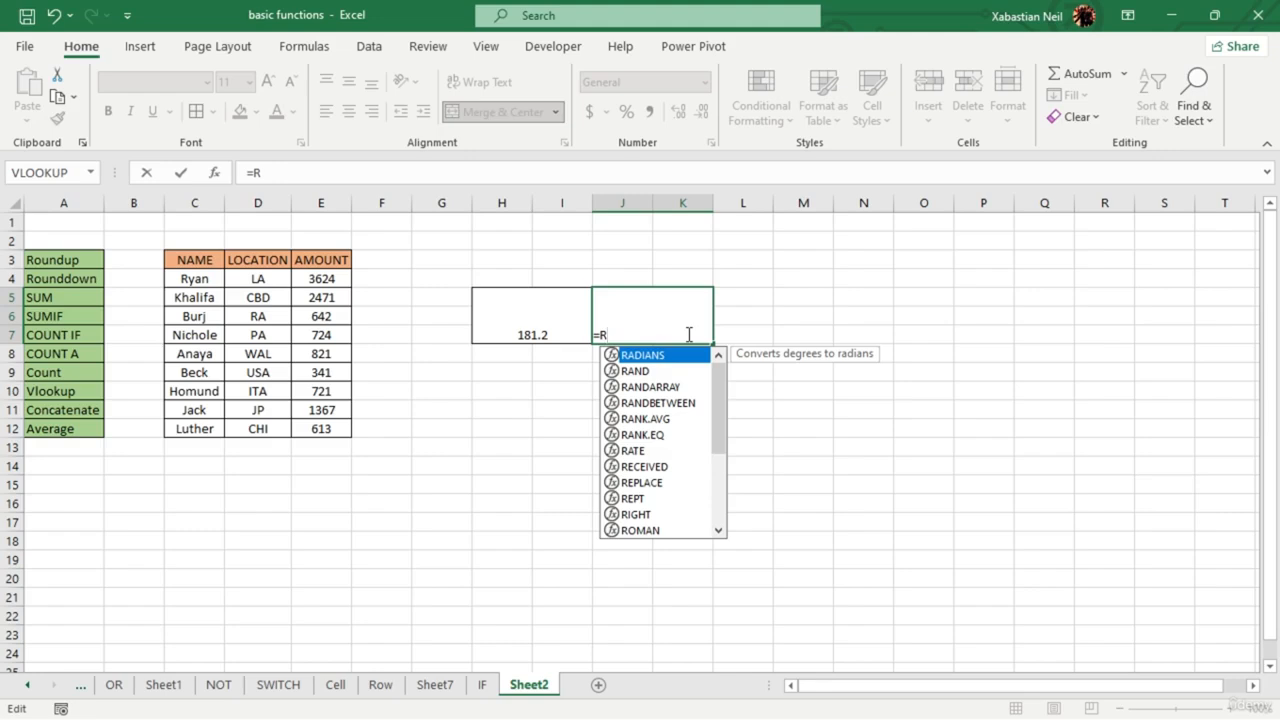
pyautogui.write('o')
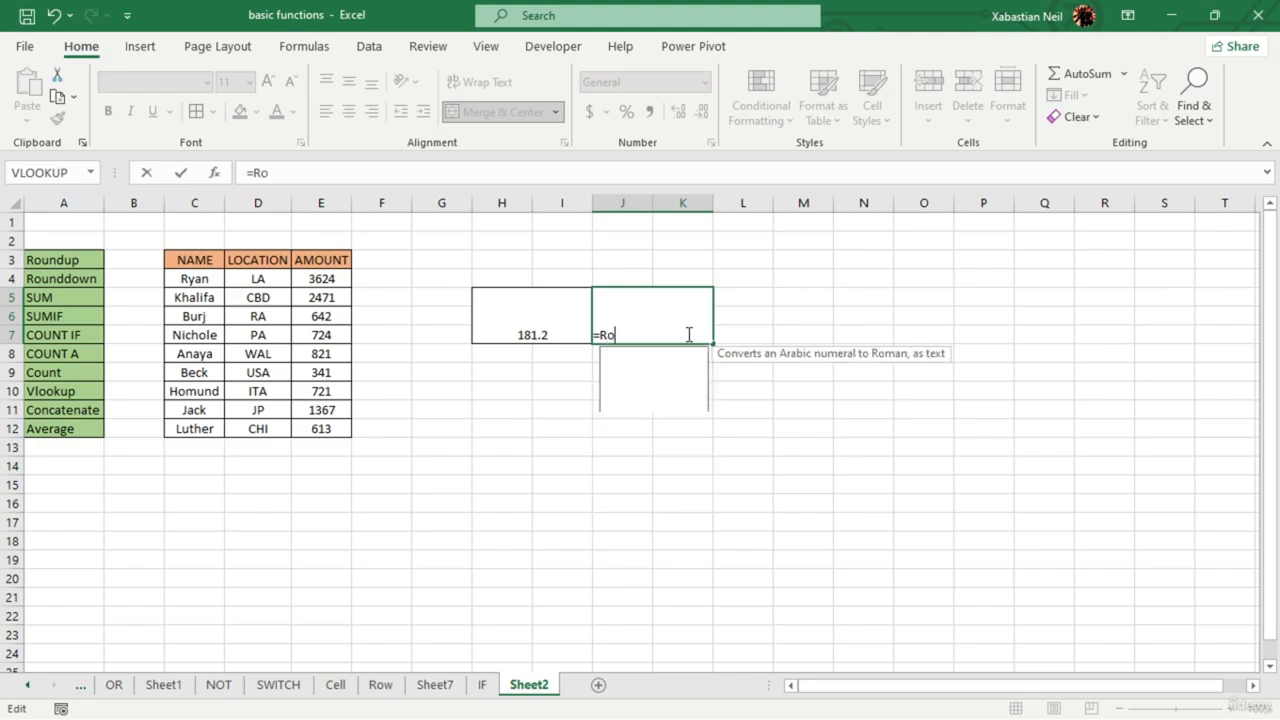
pyautogui.write('unddown')
pyautogui.press('Tab')
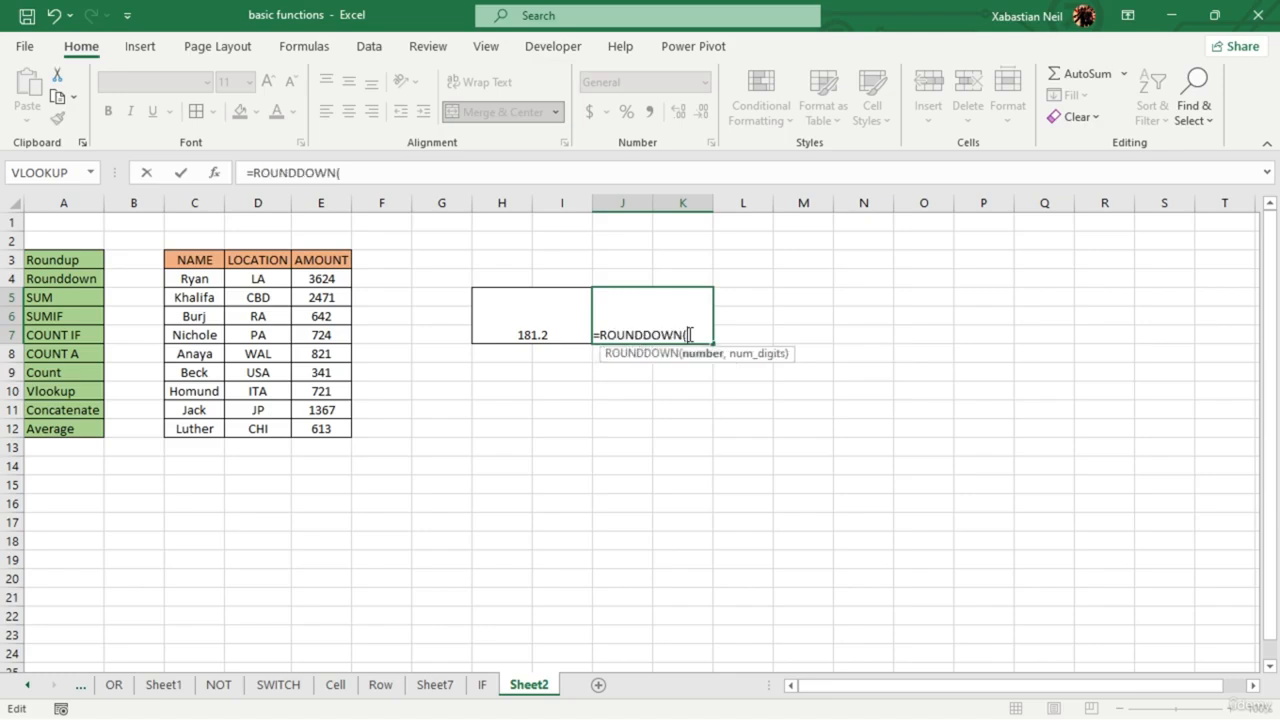
pyautogui.click(543, 320)
pyautogui.write(',')
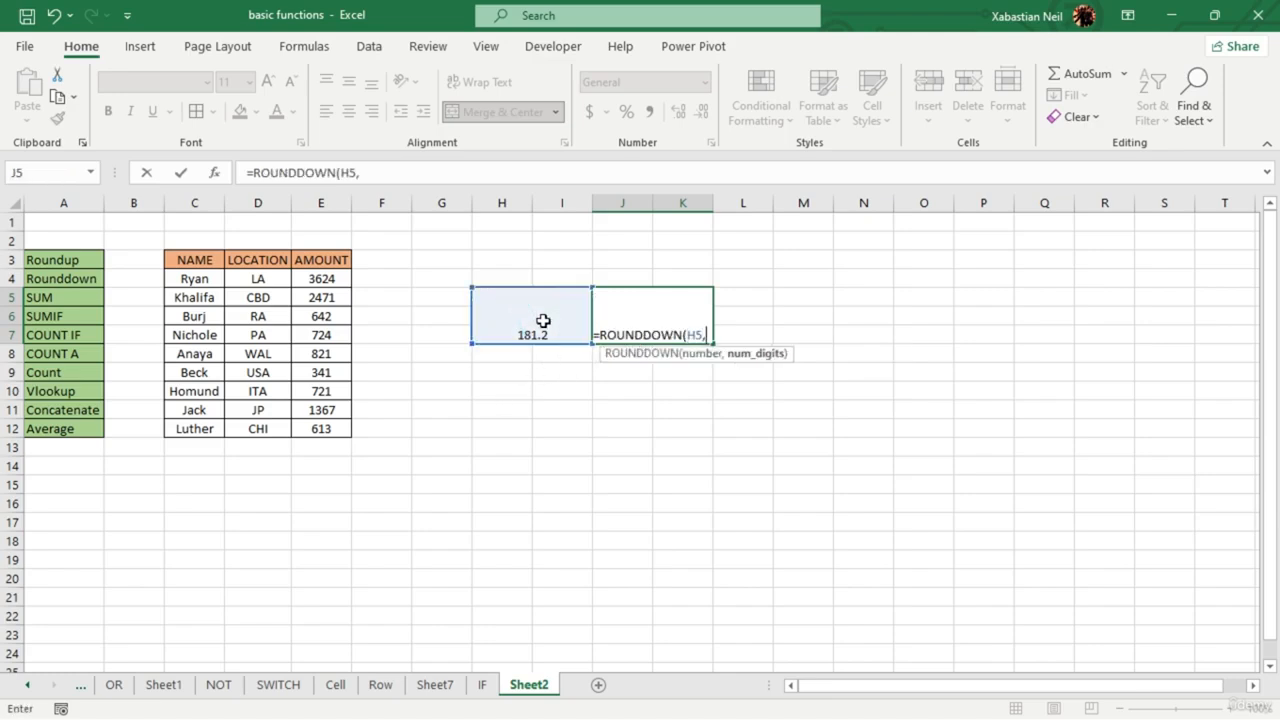
pyautogui.write('0')
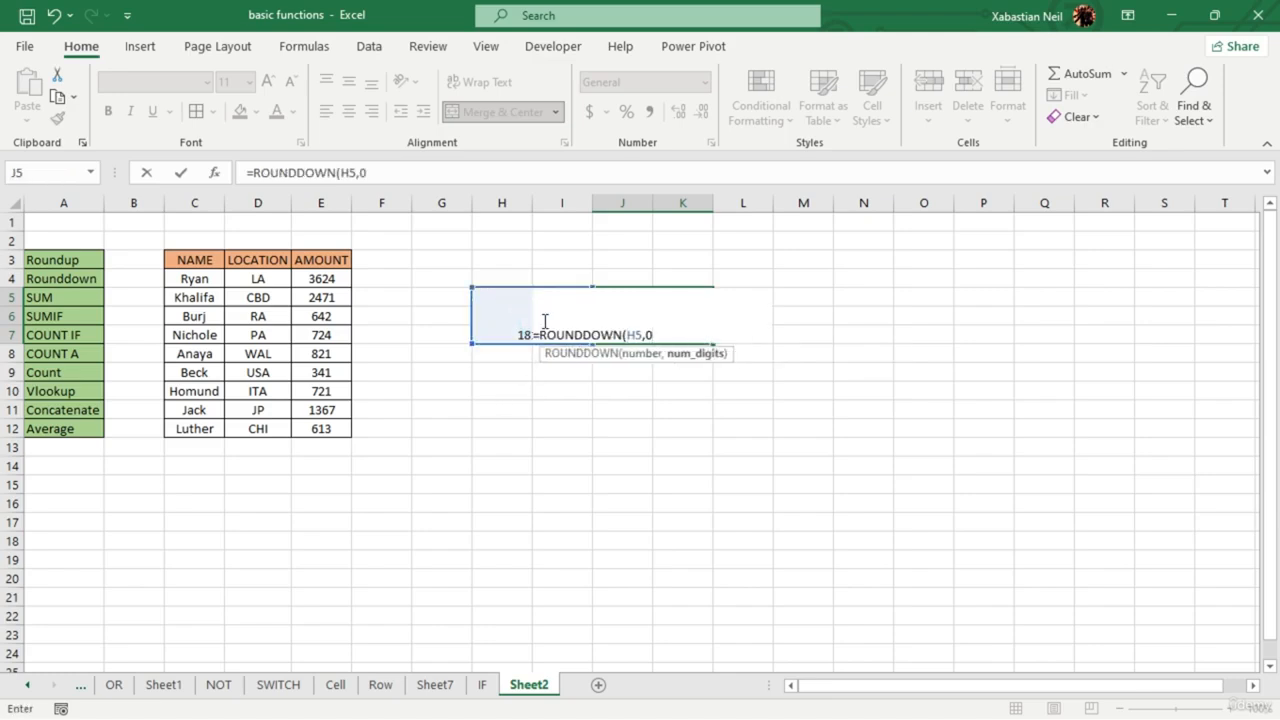
pyautogui.write(')')
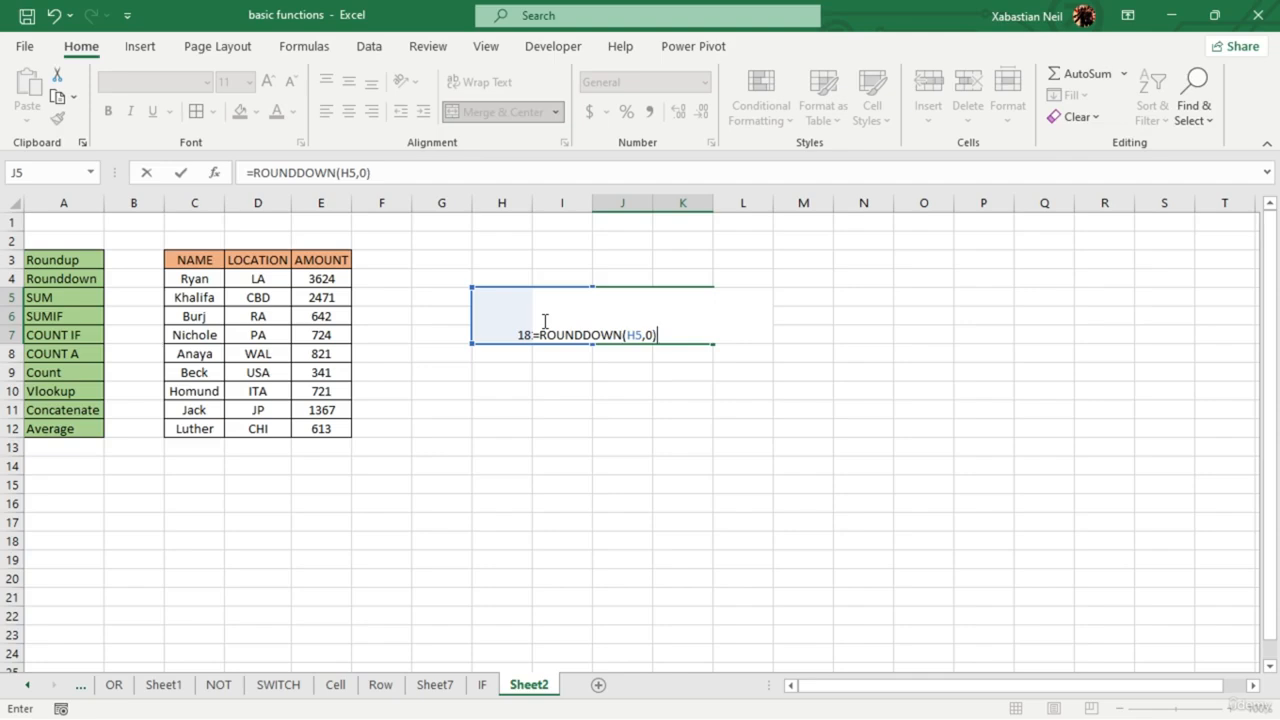
pyautogui.press('Return')
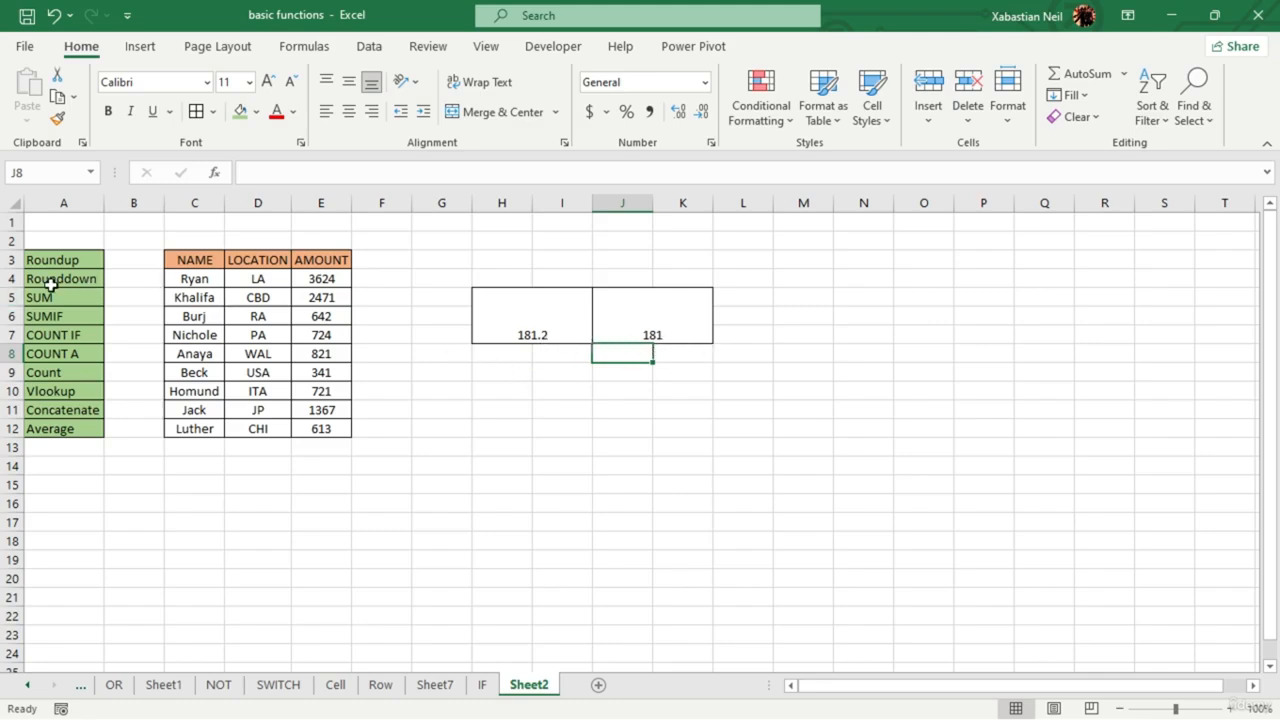
# - Erase the ROUNDDOWN formula from the merged cell J5
pyautogui.doubleClick(660, 335)
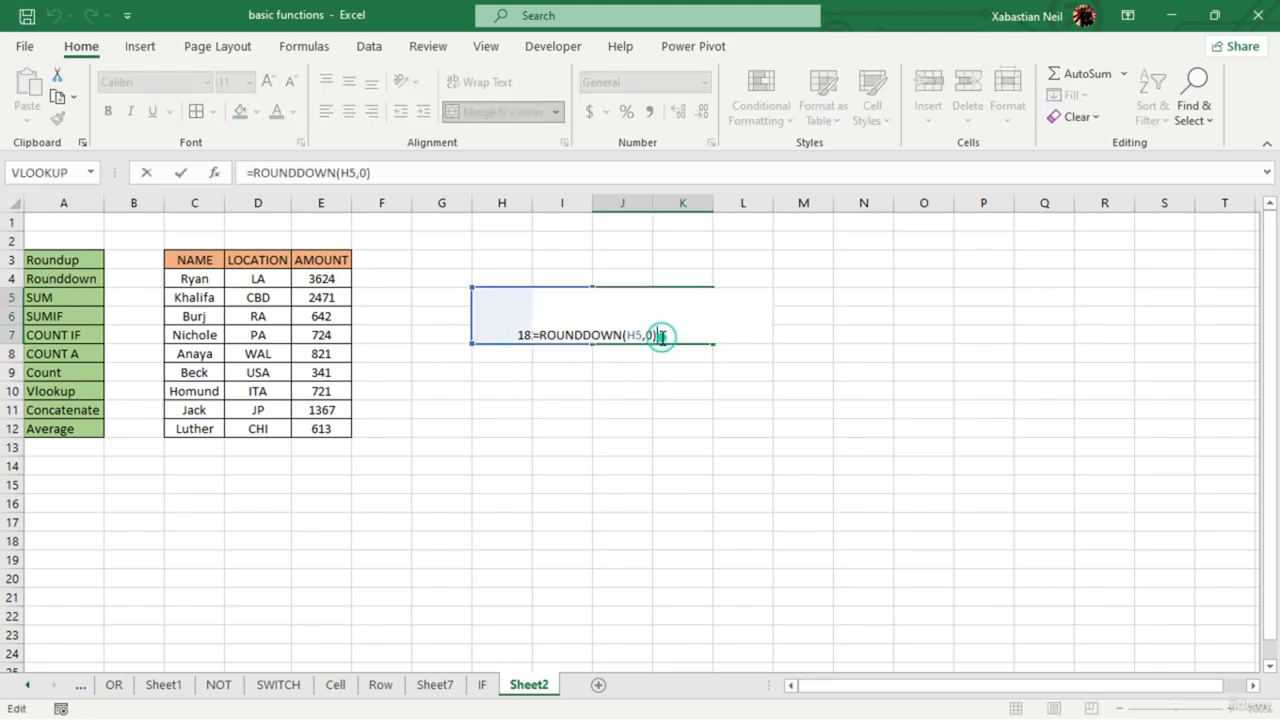
pyautogui.press('BackSpace')
pyautogui.press('BackSpace')
pyautogui.press('BackSpace')
pyautogui.press('BackSpace')
pyautogui.press('BackSpace')
pyautogui.press('BackSpace')
pyautogui.press('BackSpace')
pyautogui.press('BackSpace')
pyautogui.press('BackSpace')
pyautogui.press('BackSpace')
pyautogui.press('BackSpace')
pyautogui.press('BackSpace')
pyautogui.press('BackSpace')
pyautogui.press('BackSpace')
pyautogui.press('BackSpace')
pyautogui.press('BackSpace')
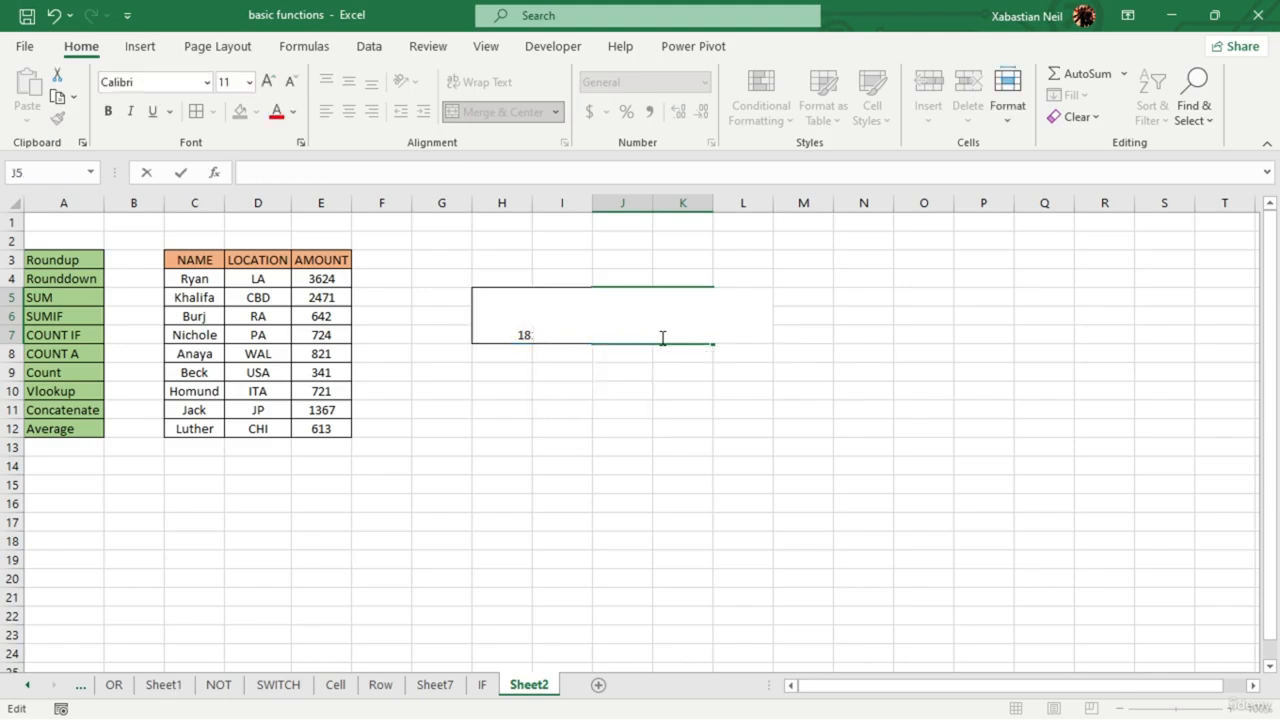
pyautogui.click(657, 391)
# - Clear the contents of the merged cell H5
pyautogui.click(514, 323)
pyautogui.press('Delete')
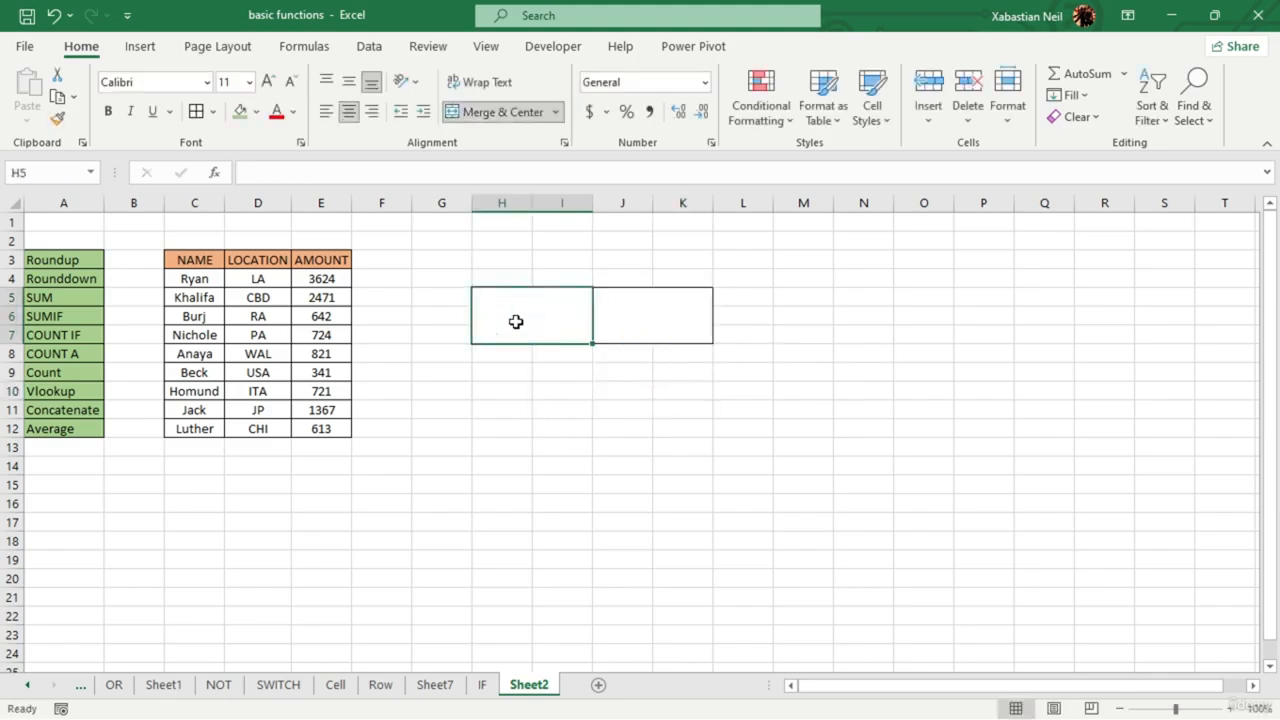
pyautogui.click(545, 370)
# - Enter =SUM(E4:E12) in the merged cell H5 to add up the AMOUNT column
pyautogui.doubleClick(516, 330)
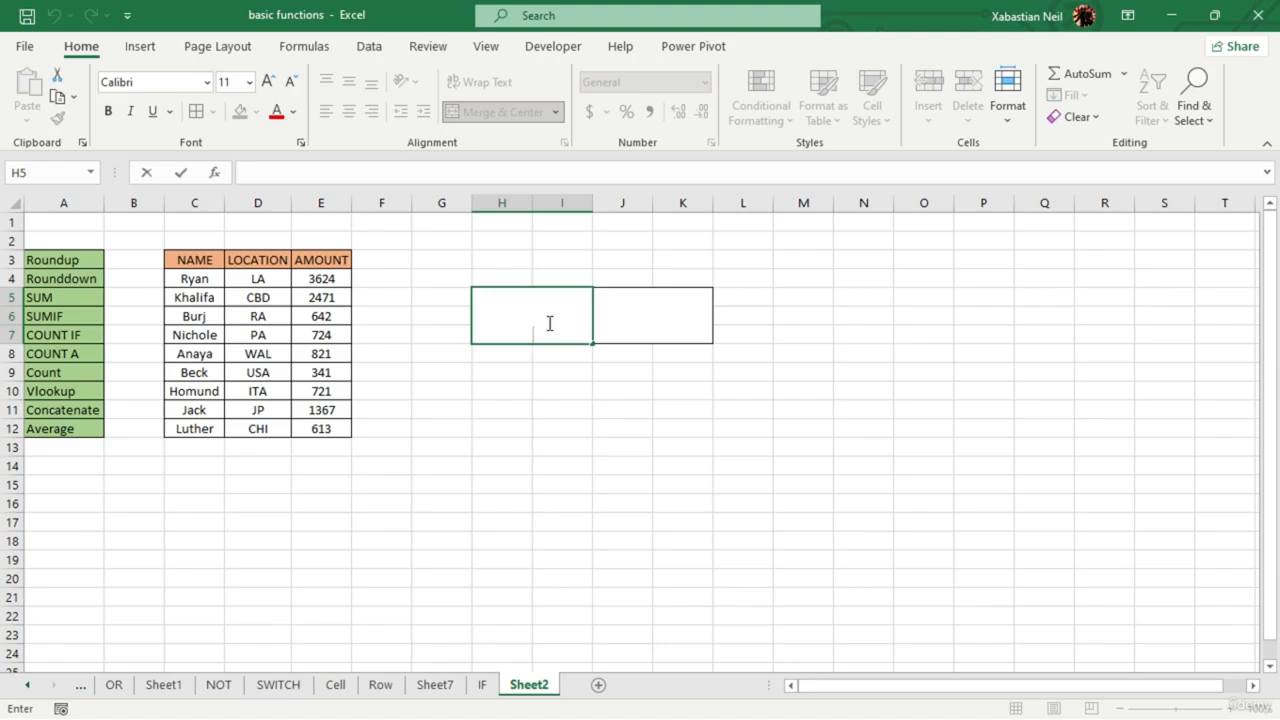
pyautogui.click(566, 317)
pyautogui.write('=sum')
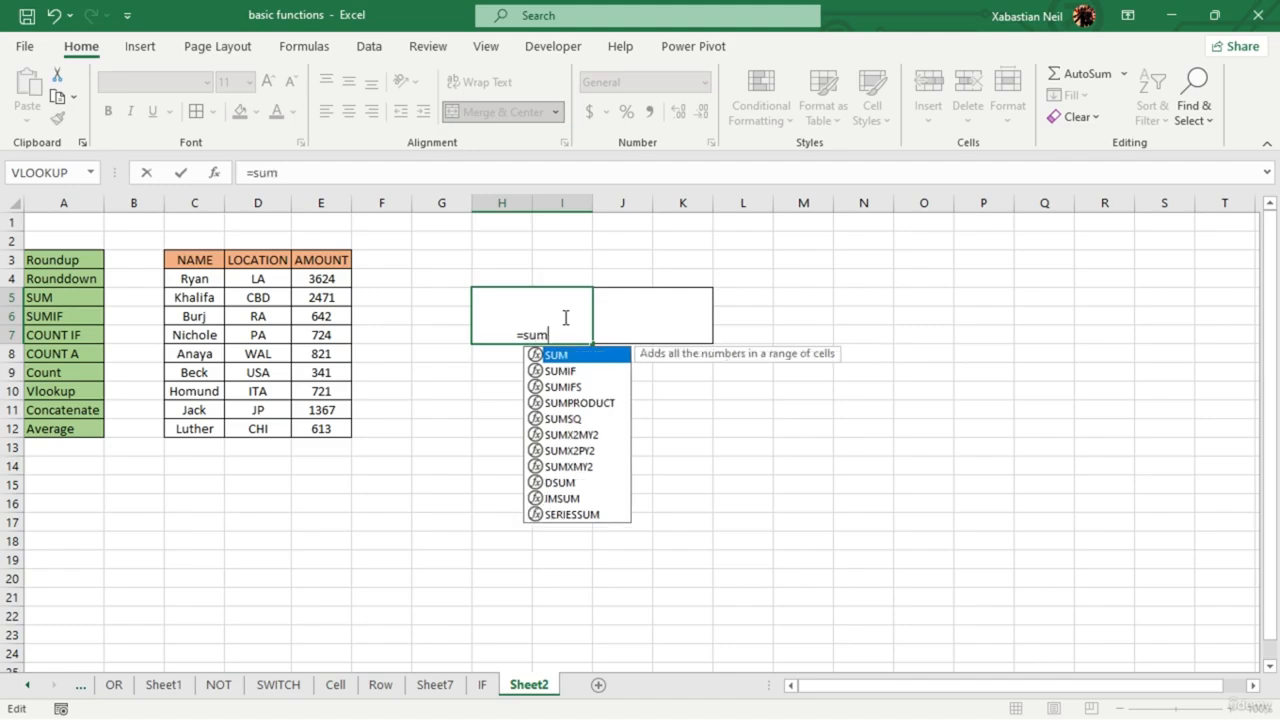
pyautogui.press('Tab')
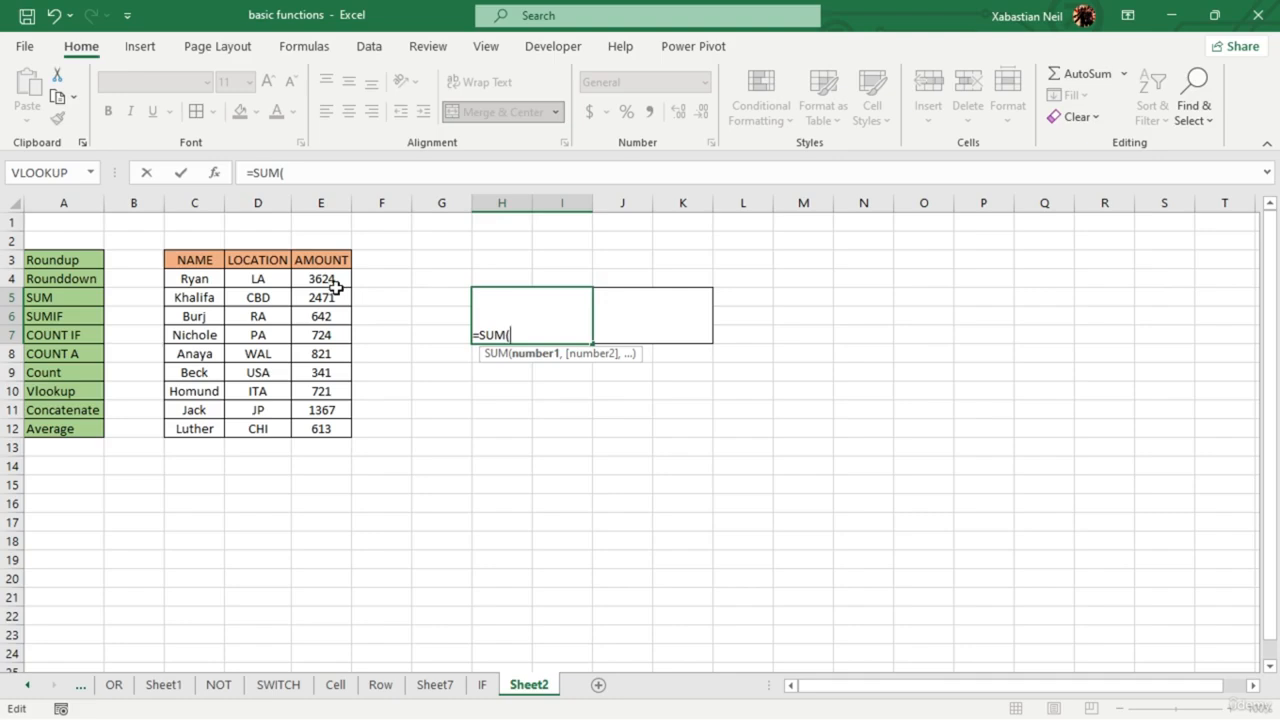
pyautogui.moveTo(336, 288); pyautogui.dragTo(345, 426)
pyautogui.write(')')
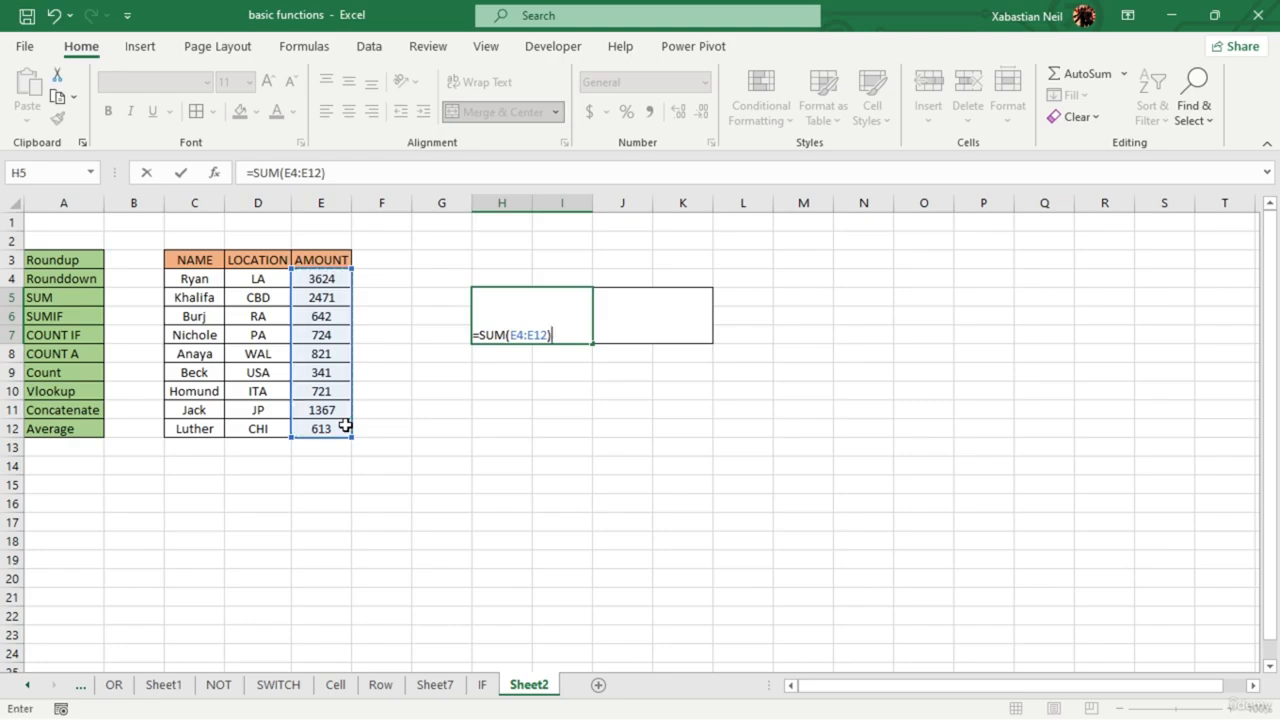
pyautogui.press('Return')
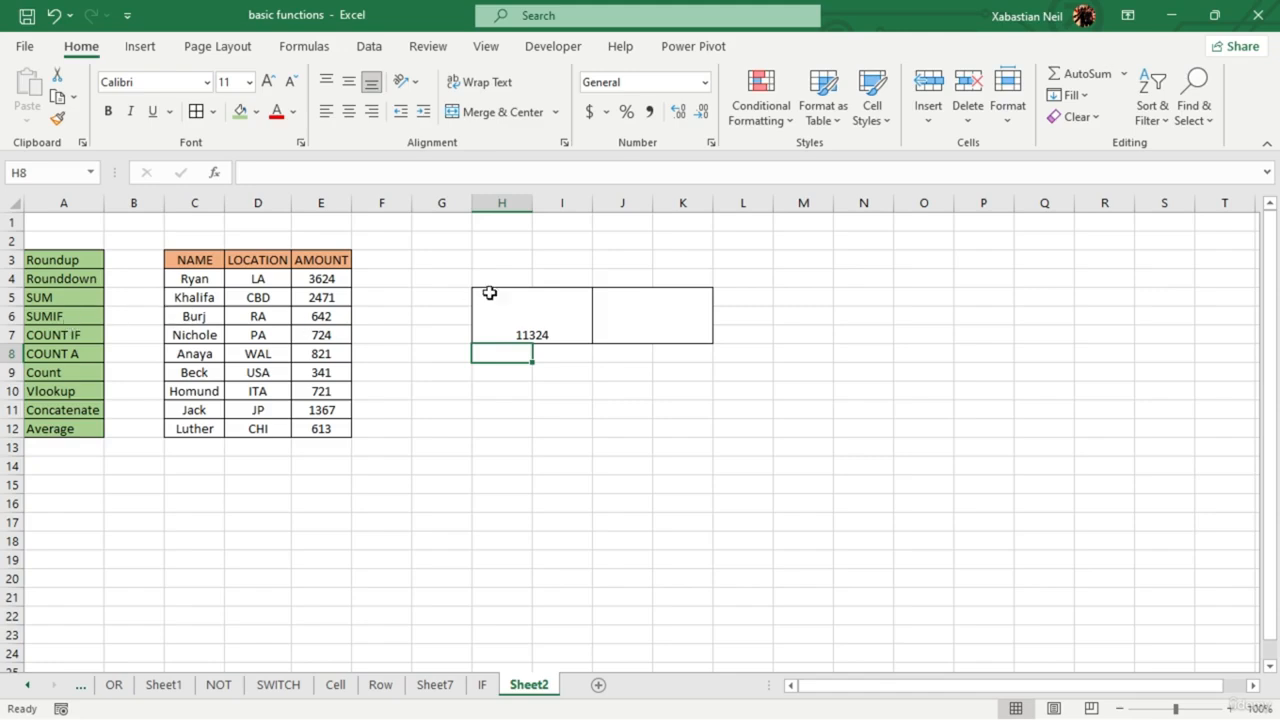
# - Erase the SUM formula from the merged cell H5
pyautogui.doubleClick(671, 323)
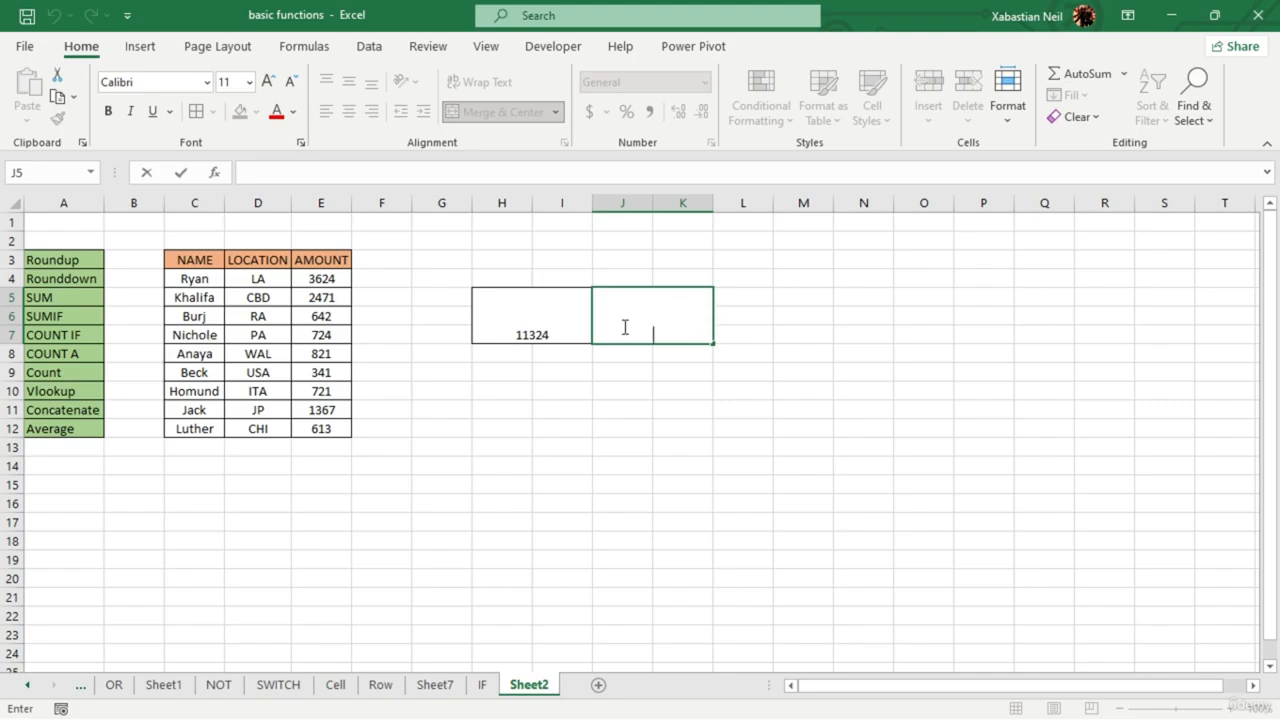
pyautogui.doubleClick(570, 328)
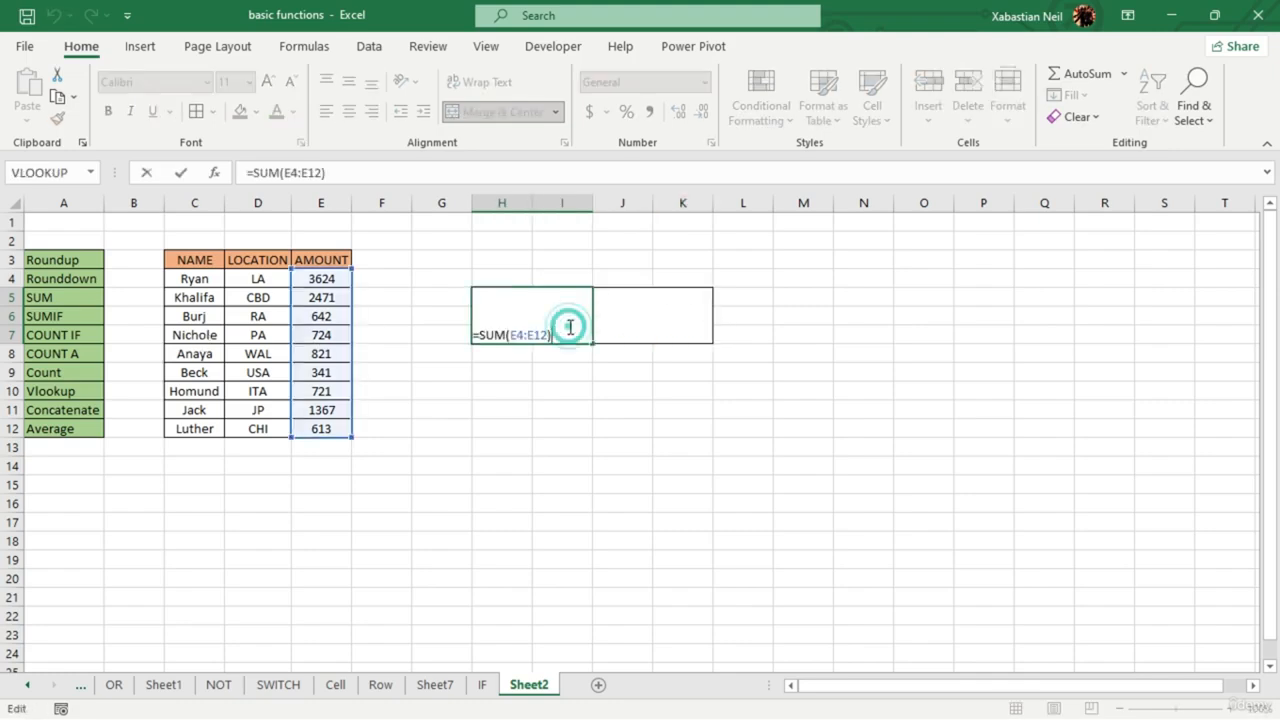
pyautogui.press('BackSpace')
pyautogui.press('BackSpace')
pyautogui.press('BackSpace')
pyautogui.press('BackSpace')
pyautogui.press('BackSpace')
pyautogui.press('BackSpace')
pyautogui.press('BackSpace')
pyautogui.press('BackSpace')
pyautogui.press('BackSpace')
pyautogui.press('BackSpace')
pyautogui.press('BackSpace')
pyautogui.press('BackSpace')
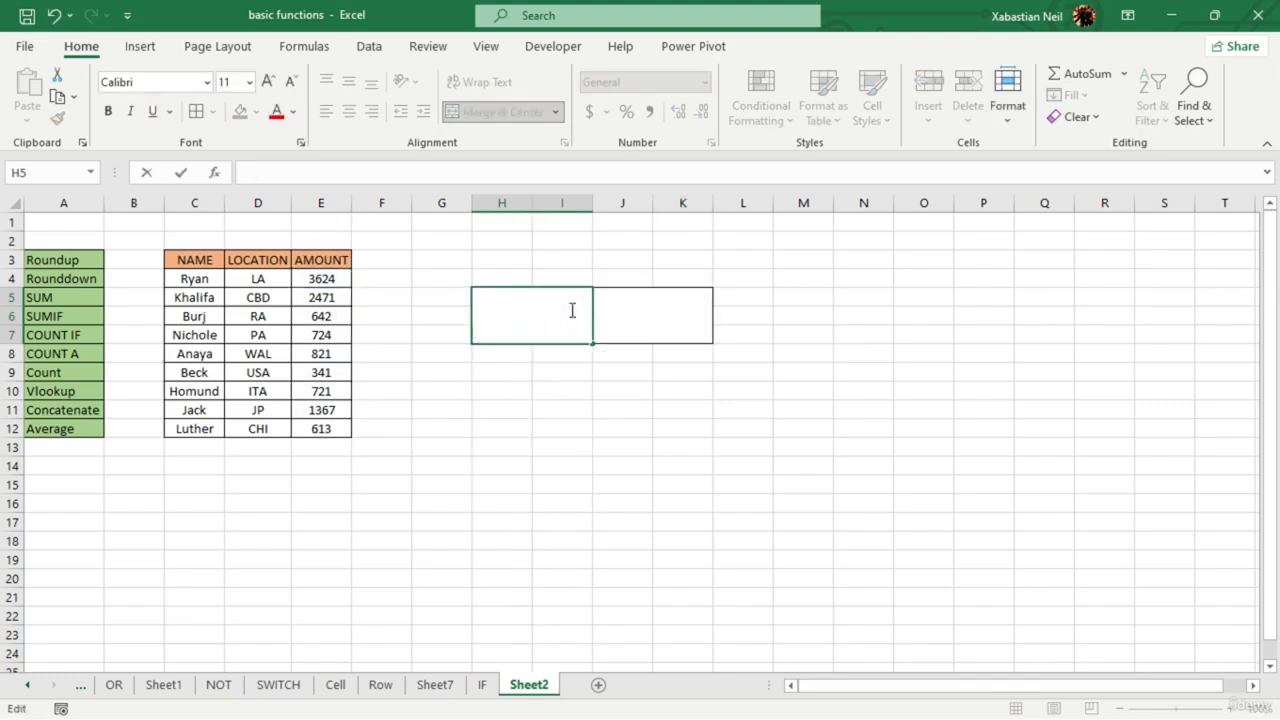
# - Use AutoSum in the merged cell H5 to total the amounts in E4:E12
pyautogui.moveTo(322, 283); pyautogui.dragTo(351, 425)
pyautogui.click(530, 320)
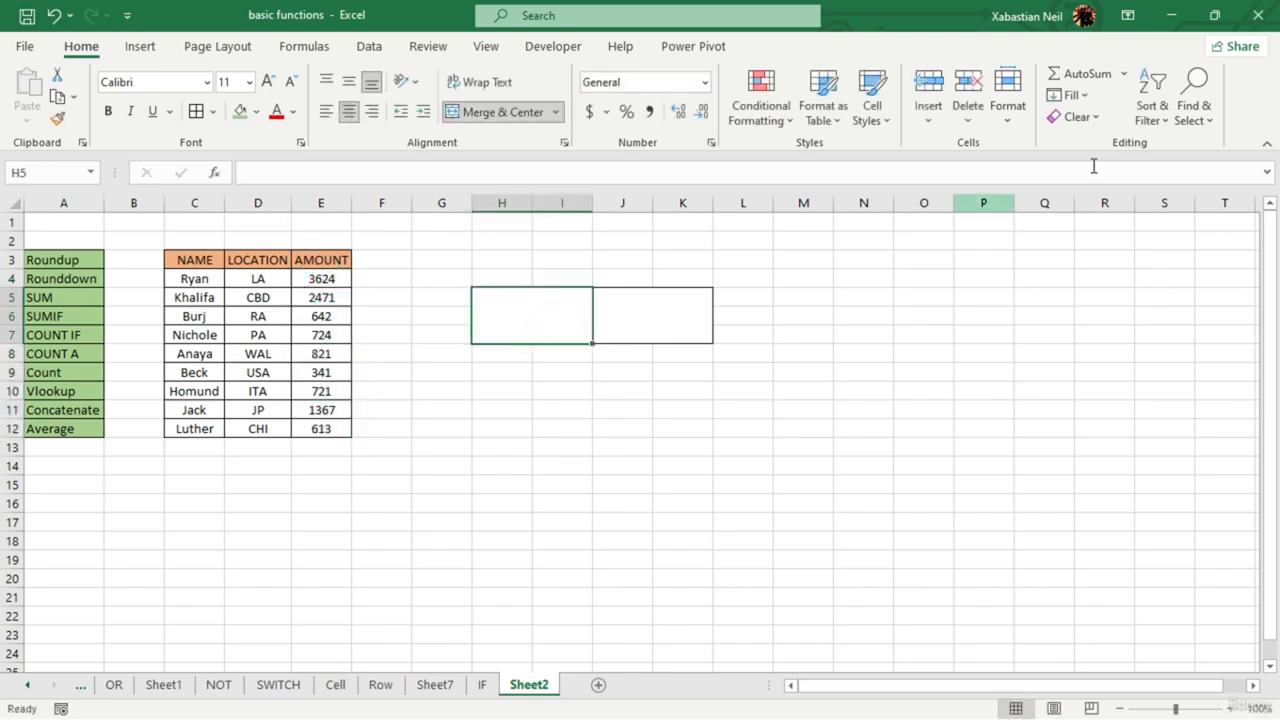
pyautogui.click(1086, 73)
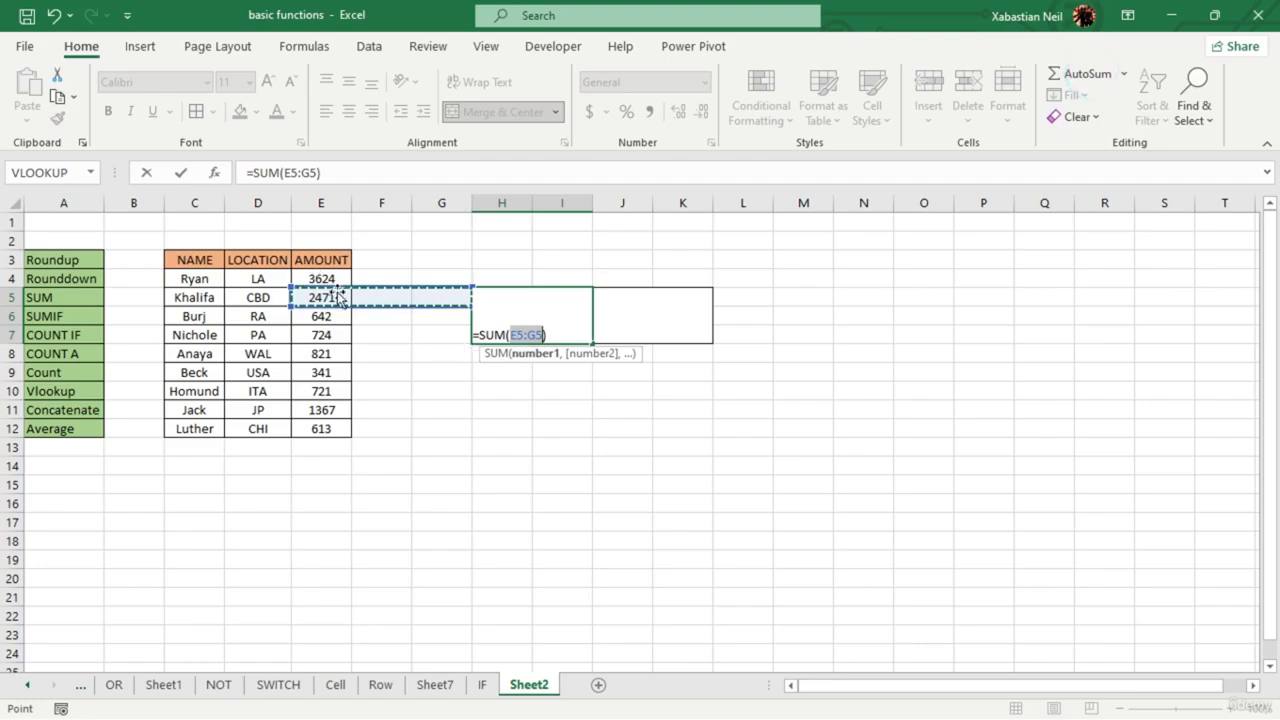
pyautogui.moveTo(325, 278); pyautogui.dragTo(326, 426)
pyautogui.press('Return')
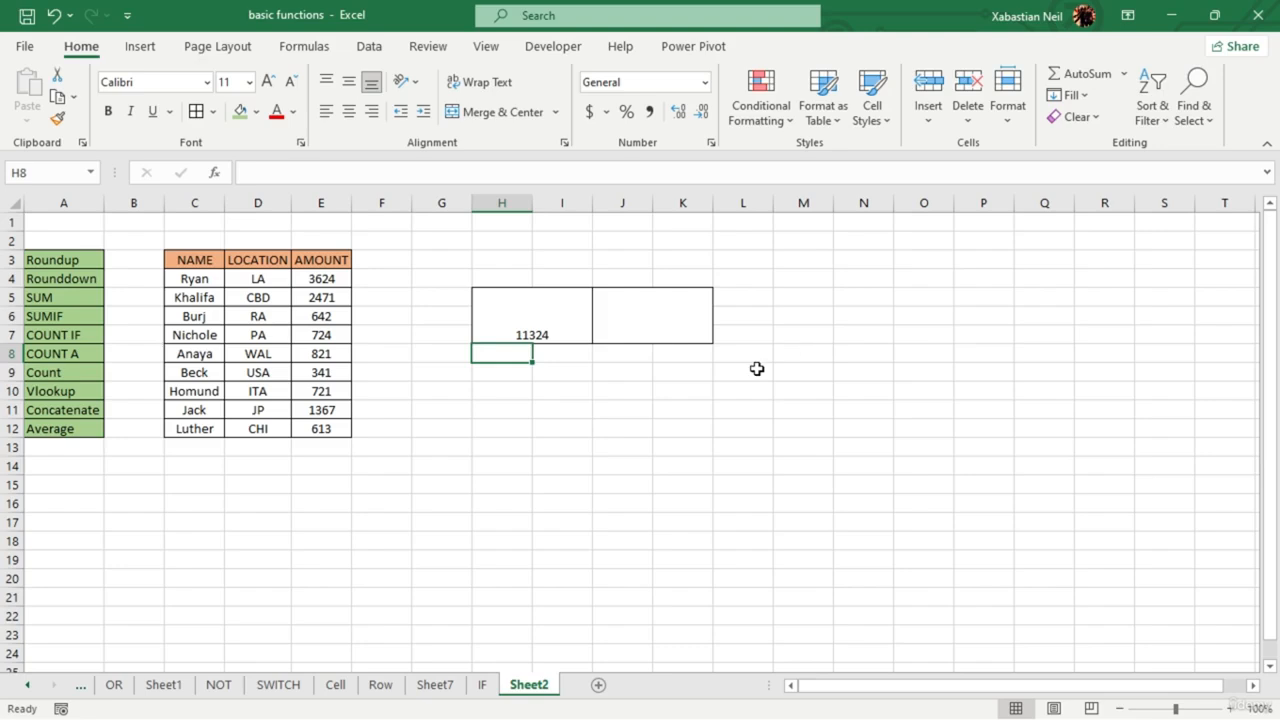
# - Enter =SUMIF(C4:C12,C6,E4:E12) in the merged cell J5 to sum the amounts for the name in C6
pyautogui.click(650, 321)
pyautogui.write('=')
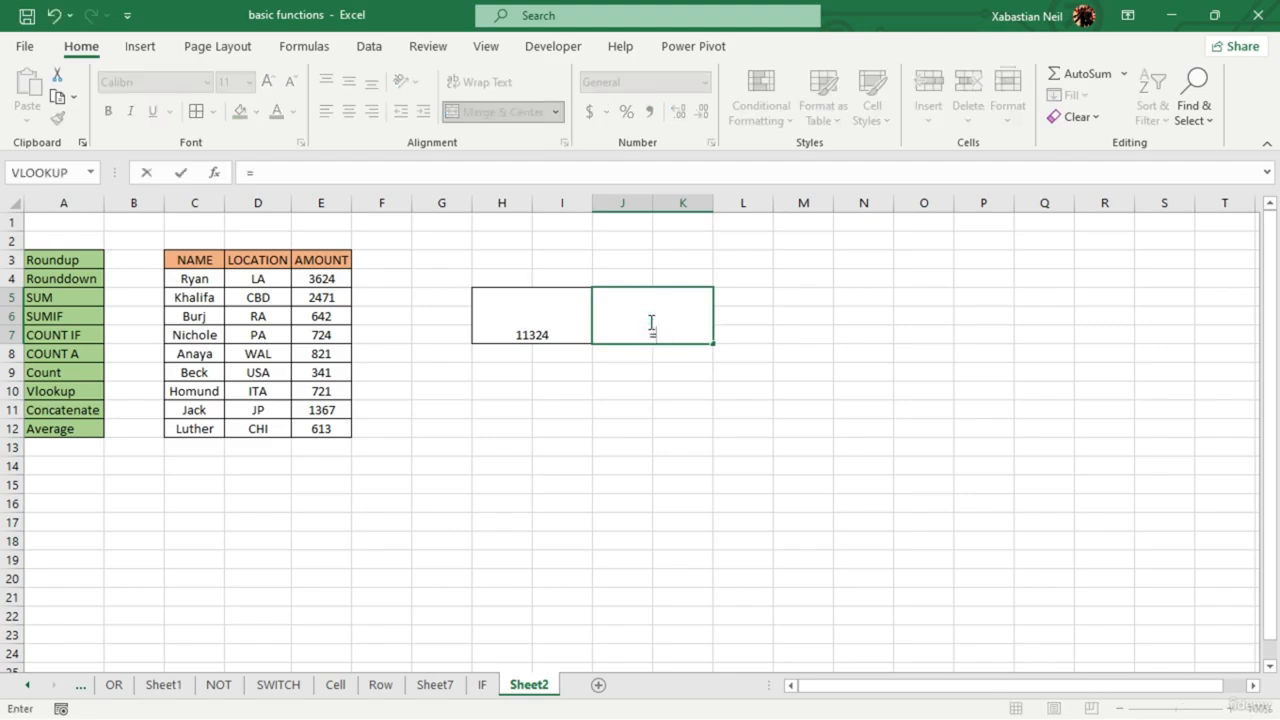
pyautogui.write('sum')
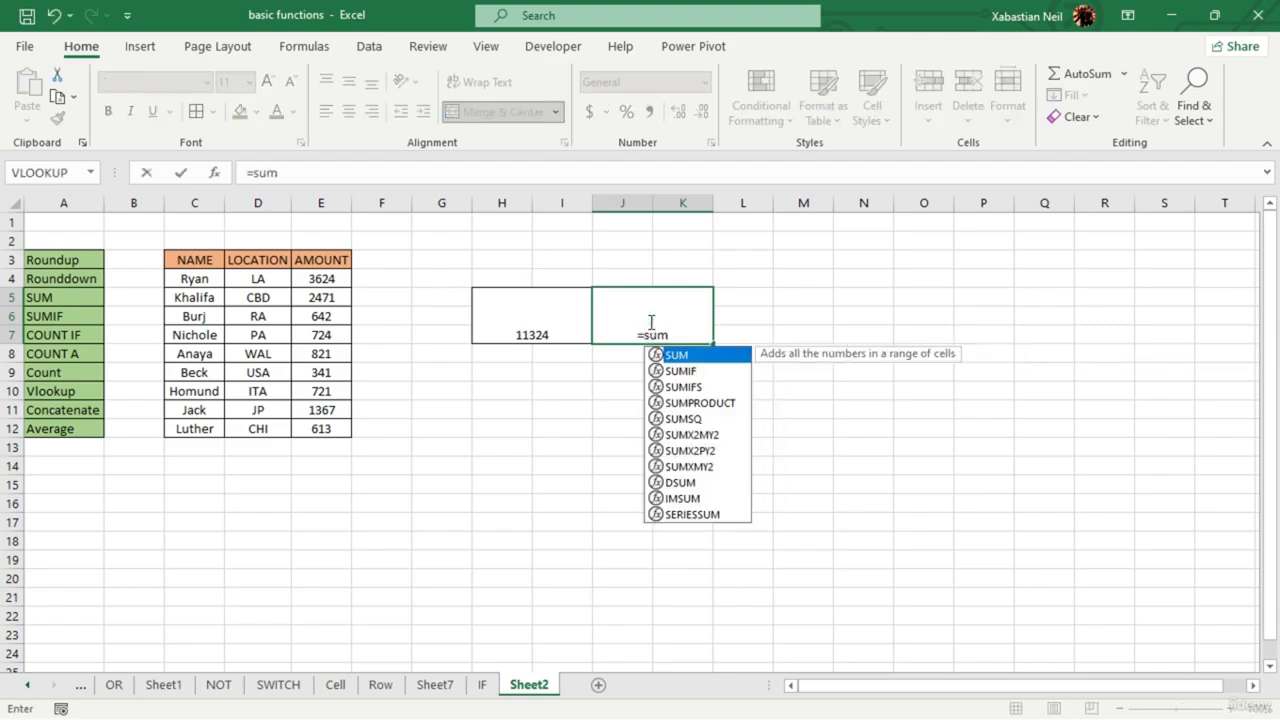
pyautogui.write('if')
pyautogui.press('Tab')
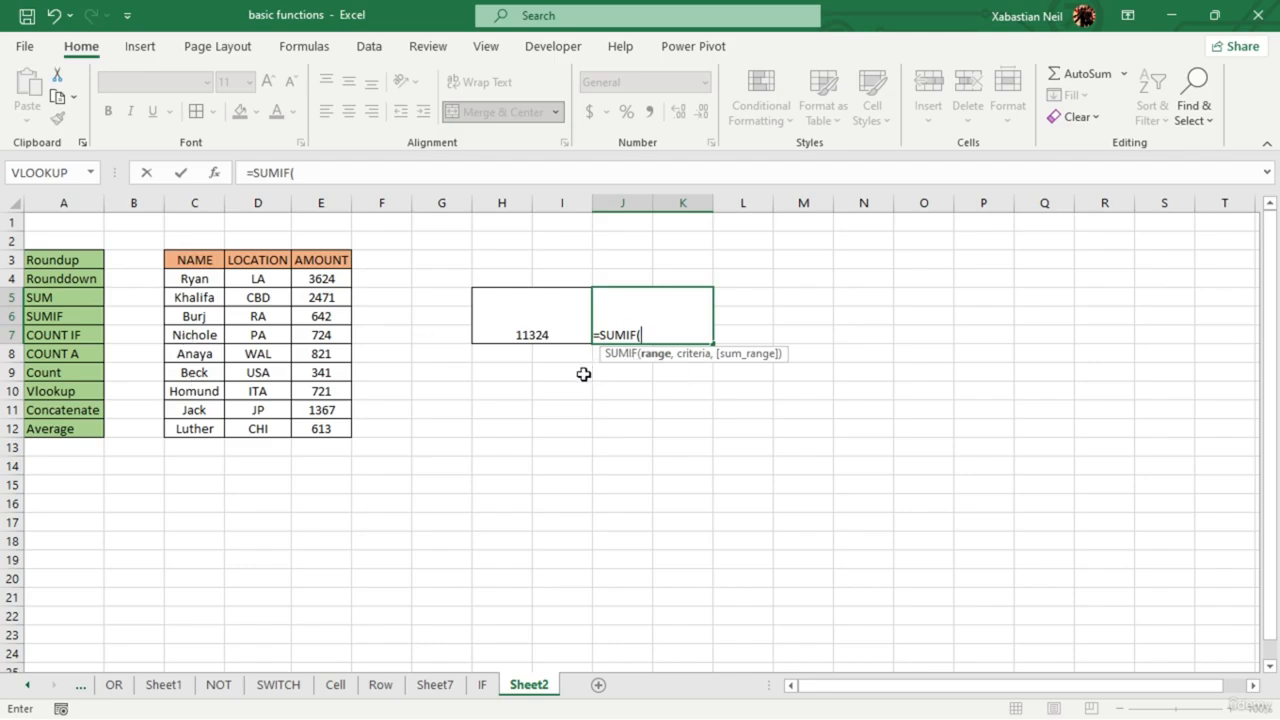
pyautogui.moveTo(208, 285); pyautogui.dragTo(190, 424)
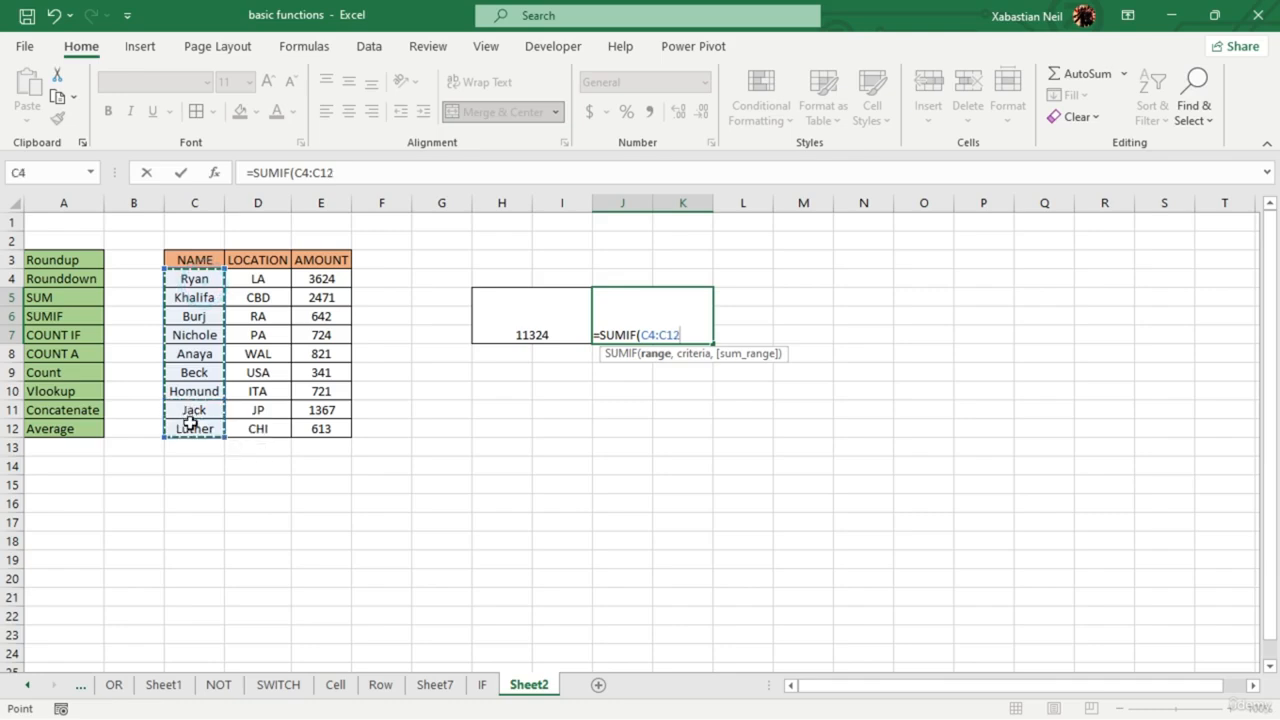
pyautogui.write(',')
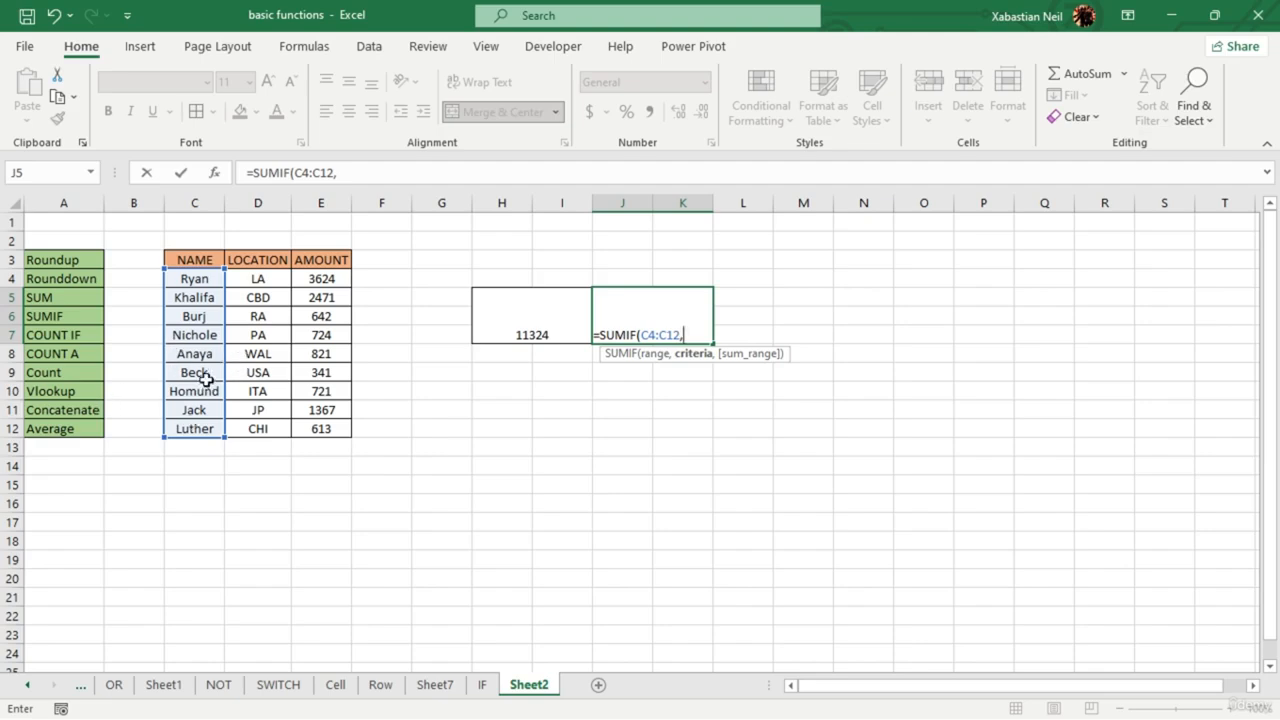
pyautogui.click(205, 318)
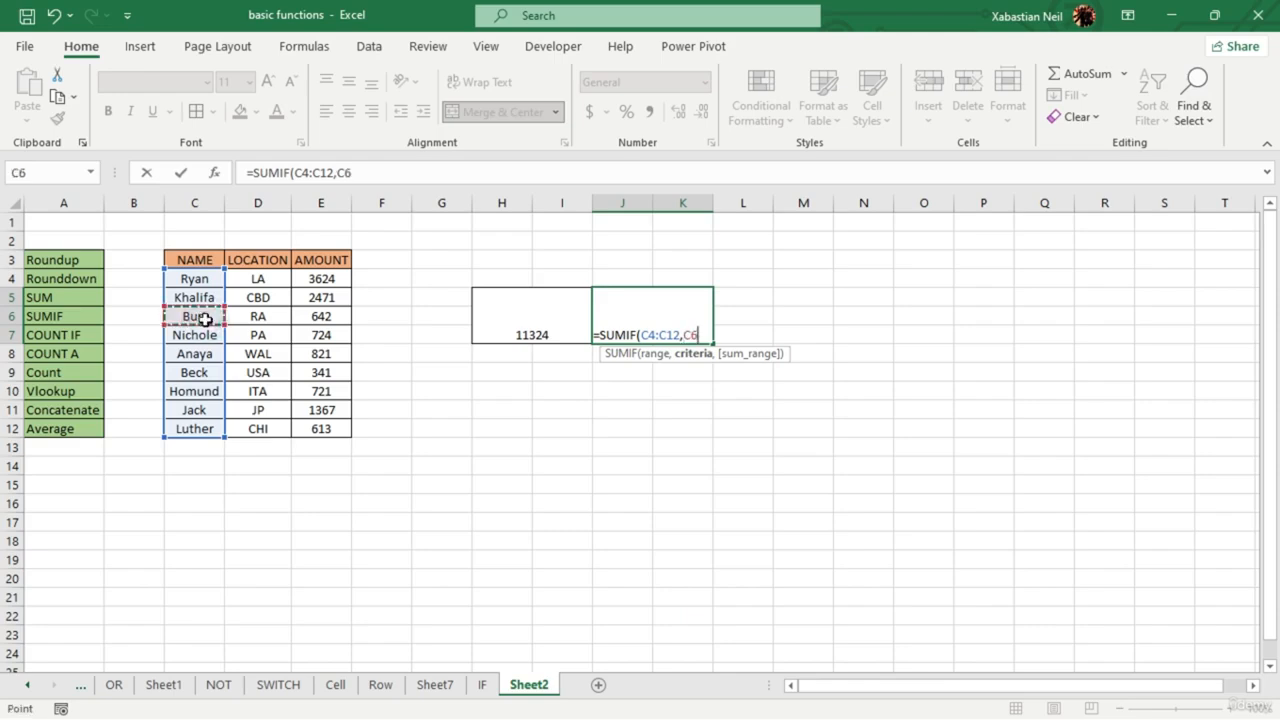
pyautogui.write(',')
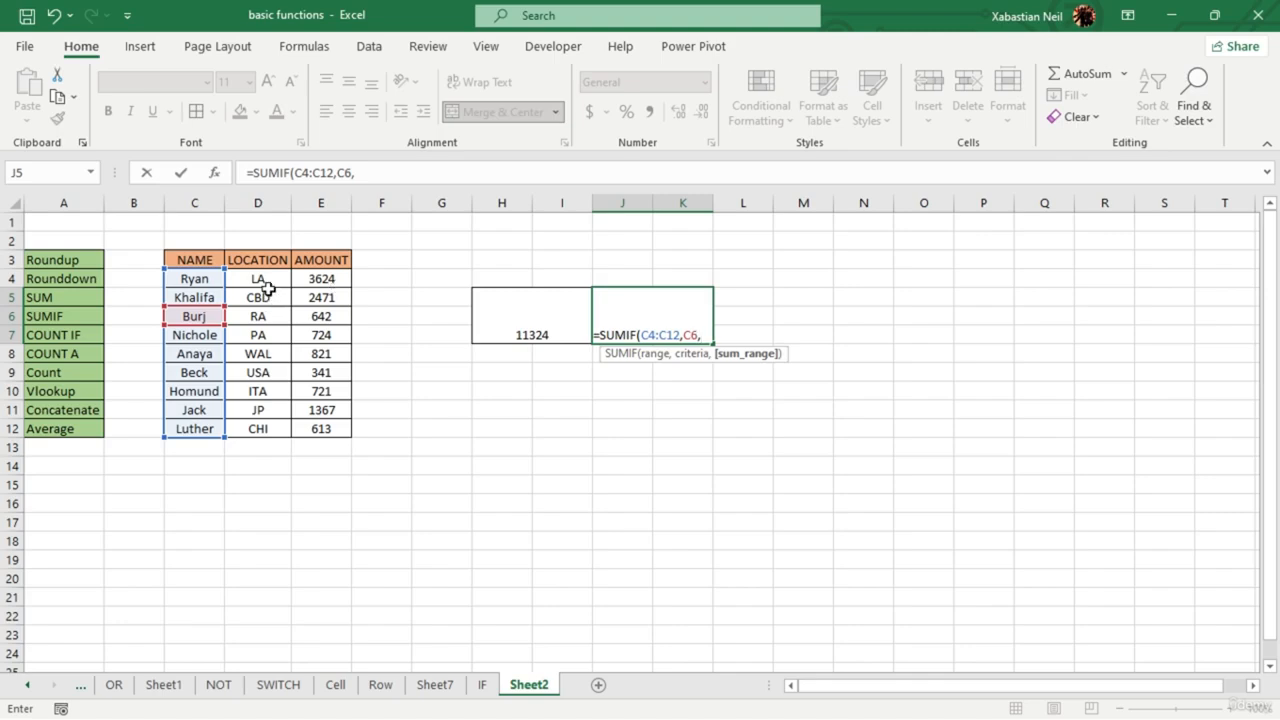
pyautogui.moveTo(347, 286); pyautogui.dragTo(344, 427)
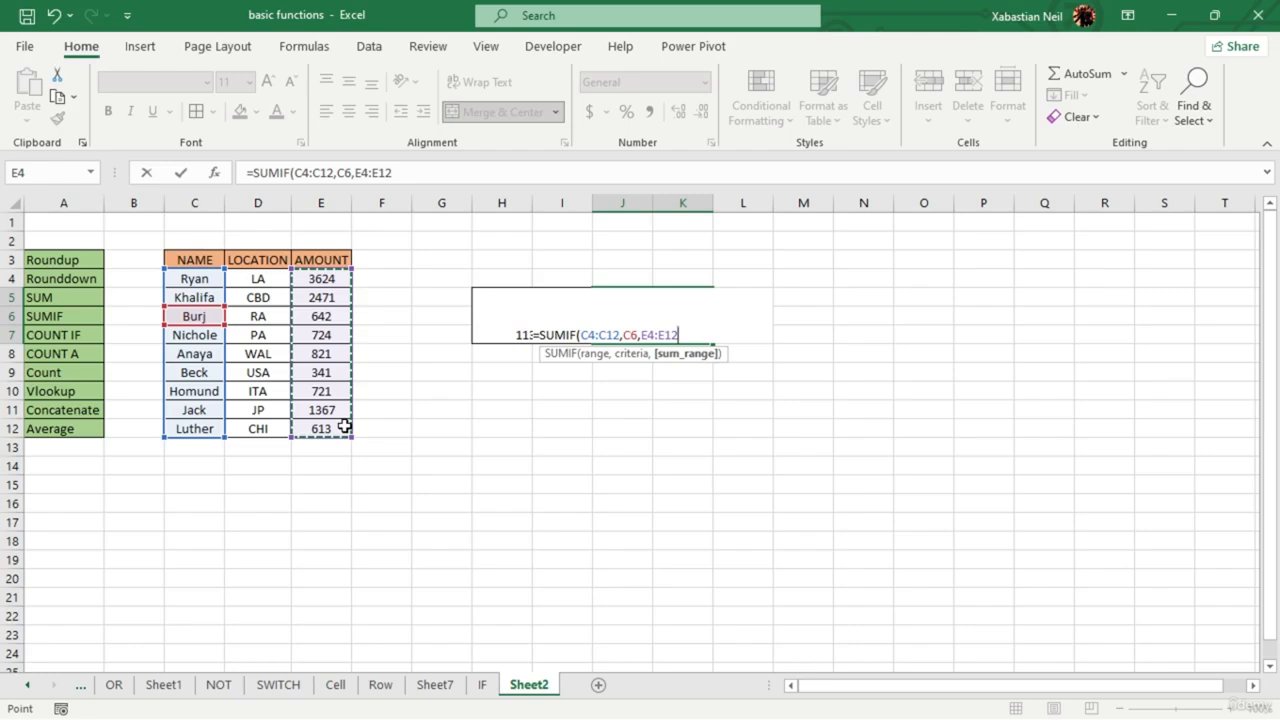
pyautogui.write(')')
pyautogui.press('Return')
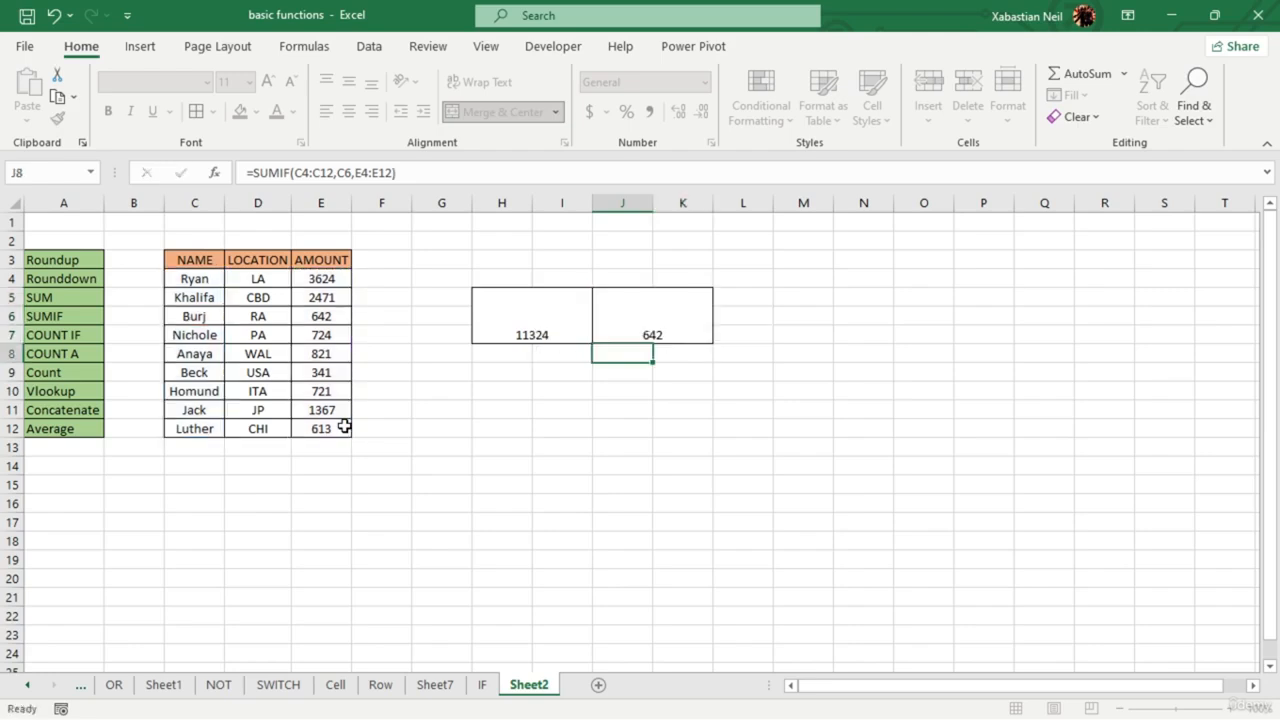
# - Review the arguments of the SUMIF formula in the merged cell J5 against the table
pyautogui.doubleClick(671, 340)
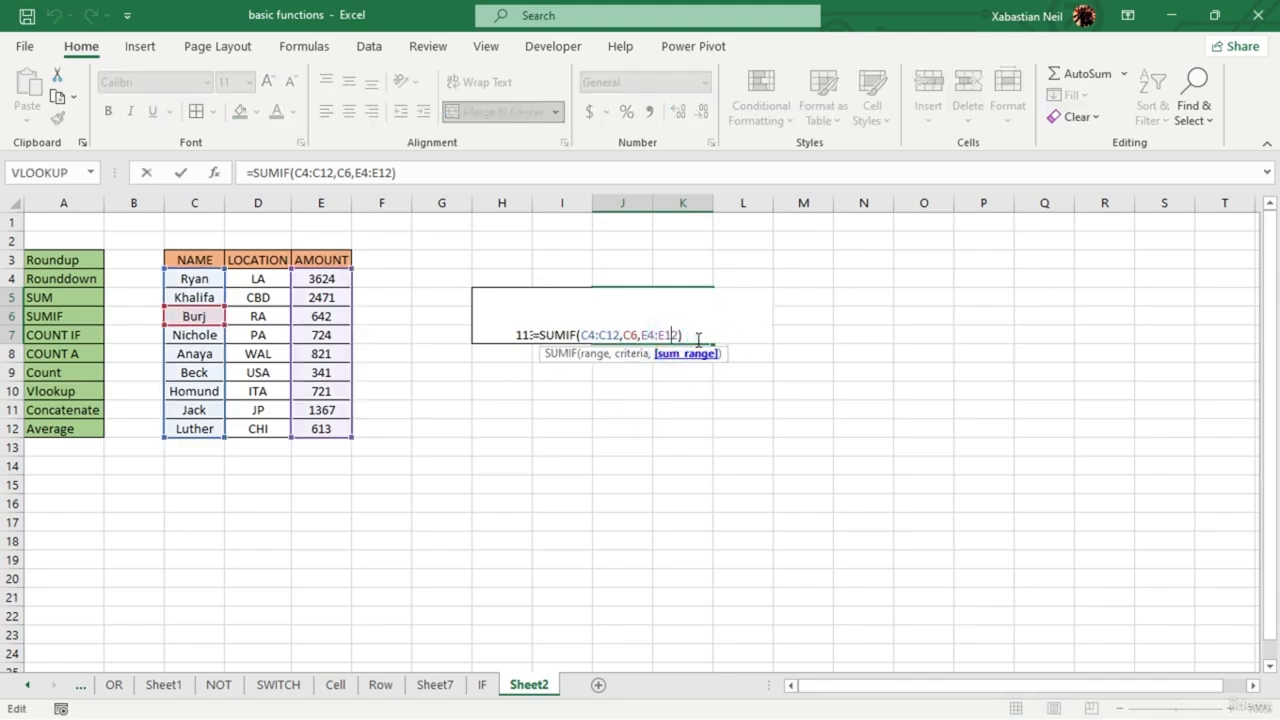
pyautogui.click(696, 336)
pyautogui.press('Return')
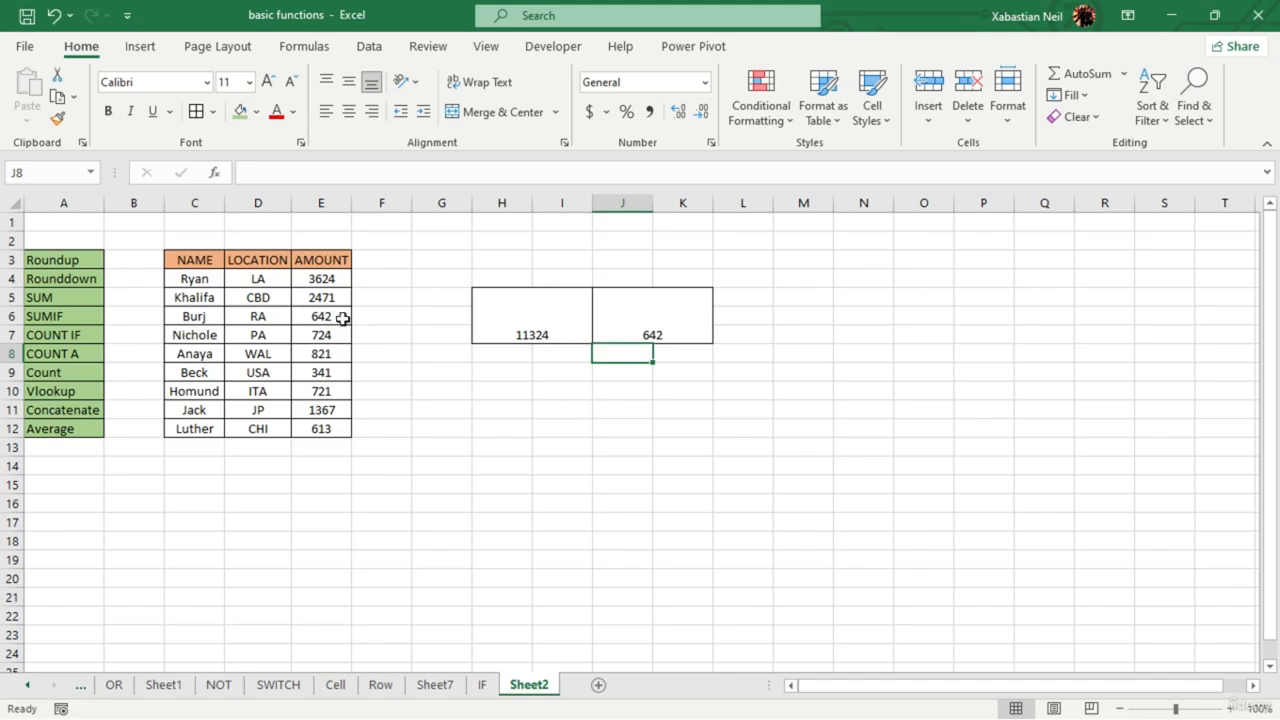
pyautogui.doubleClick(664, 331)
pyautogui.press('Return')
# - Change the SUMIF criterion in the merged cell J5 to C8, making the formula =SUMIF(C4:C12,C8,E4:E12)
pyautogui.doubleClick(679, 335)
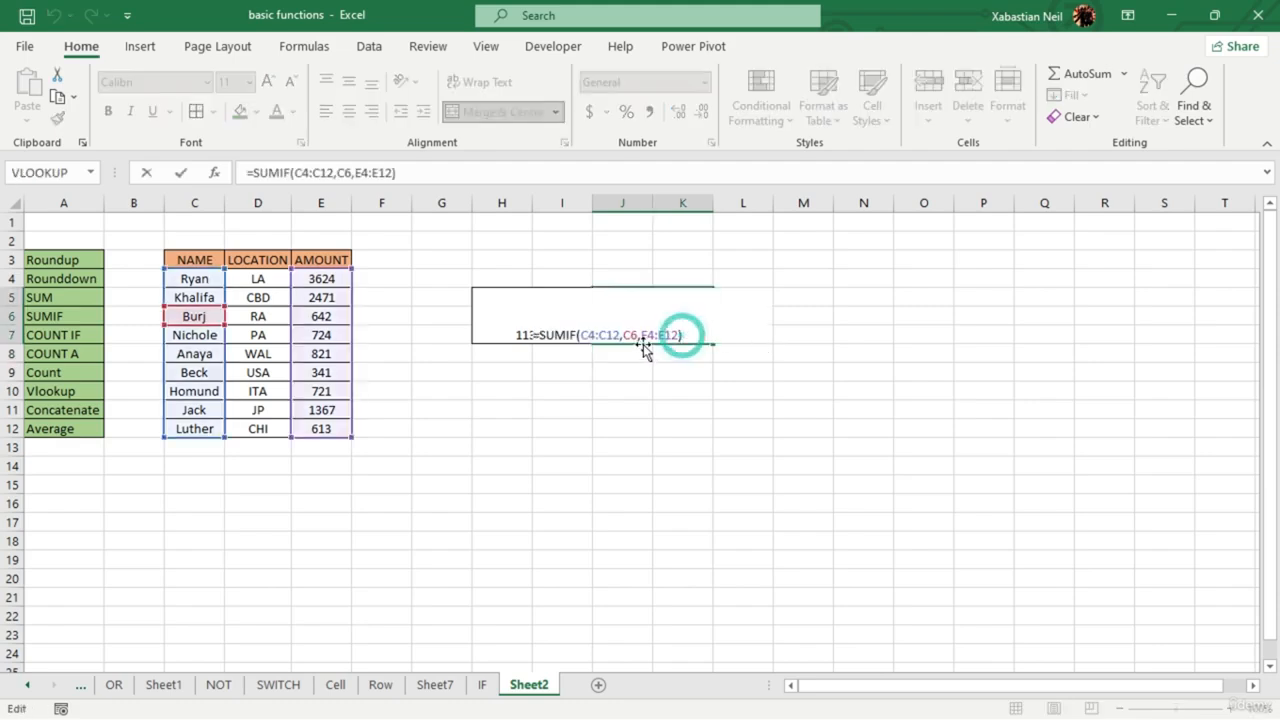
pyautogui.click(636, 336)
pyautogui.press('BackSpace')
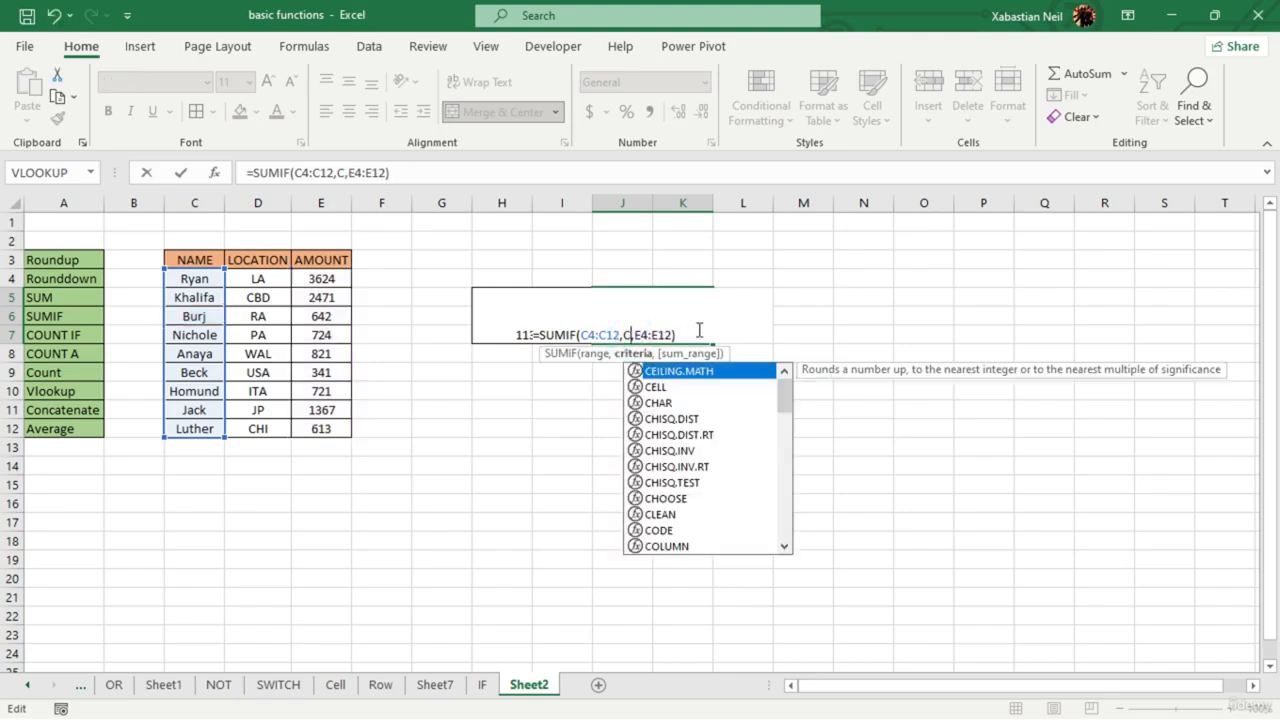
pyautogui.press('BackSpace')
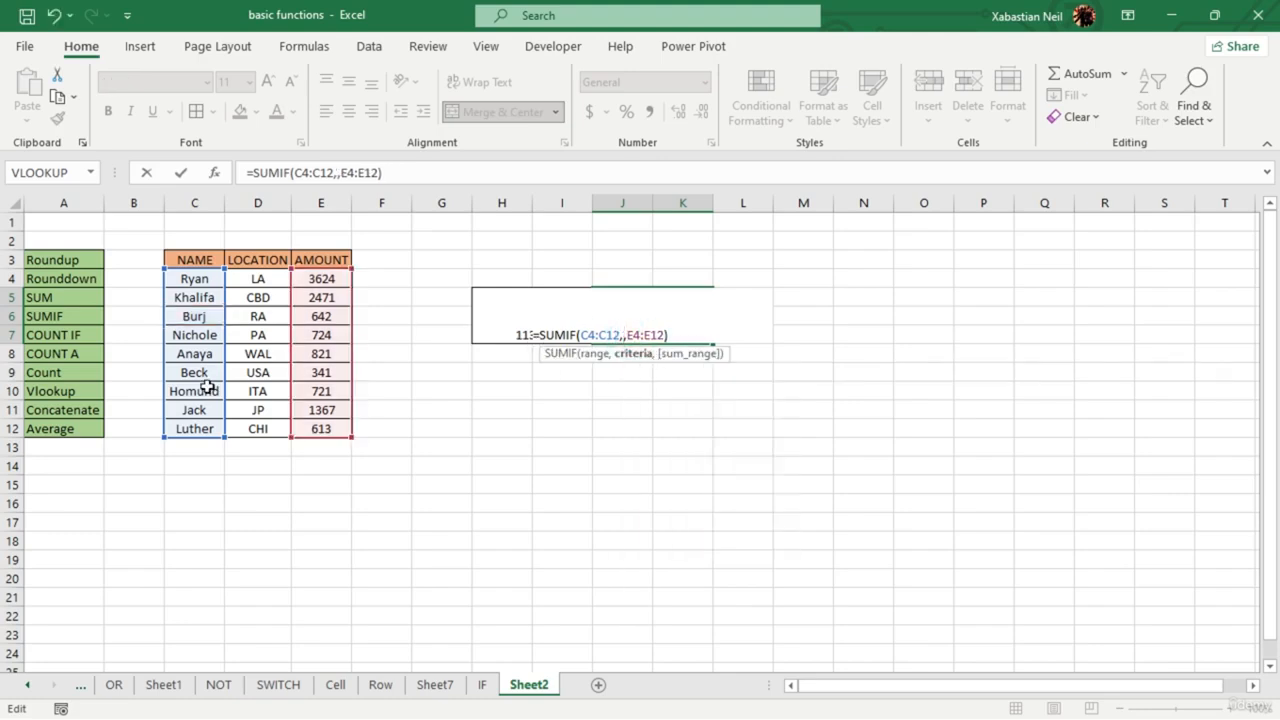
pyautogui.click(209, 353)
pyautogui.press('Return')
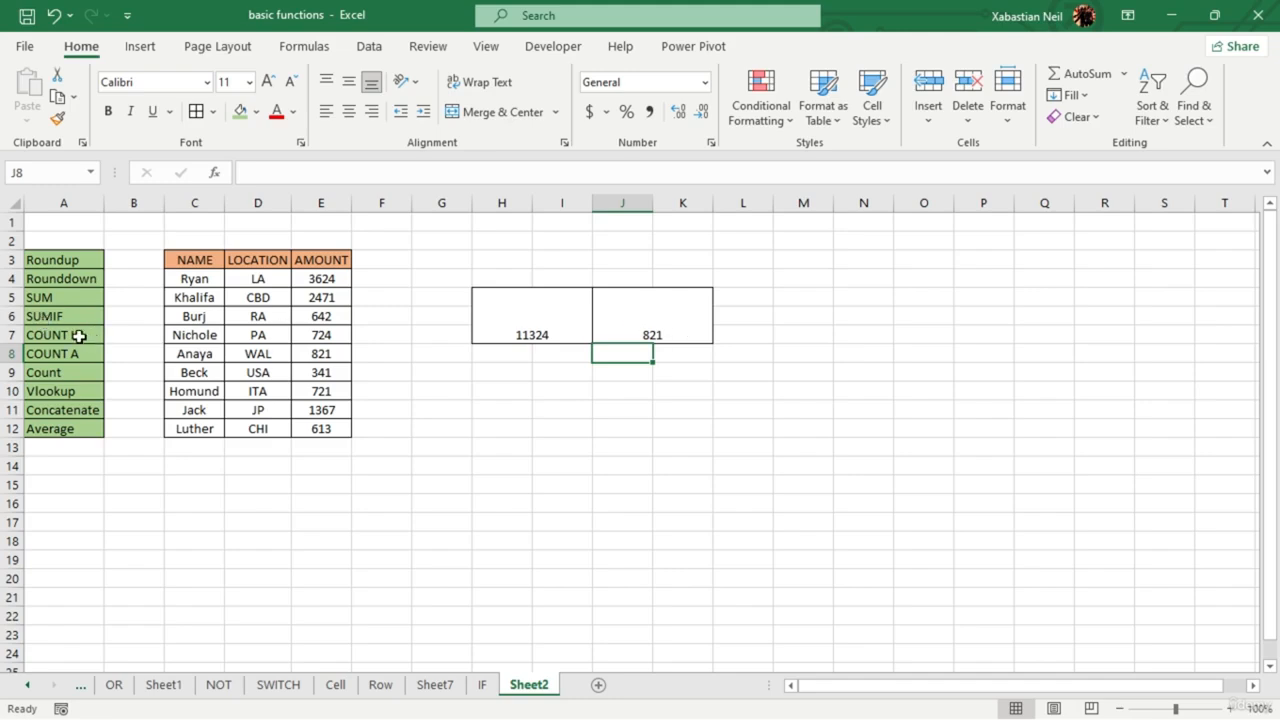
# - Inspect the SUMIF formula in J5 and the SUM formula in H5
pyautogui.doubleClick(676, 335)
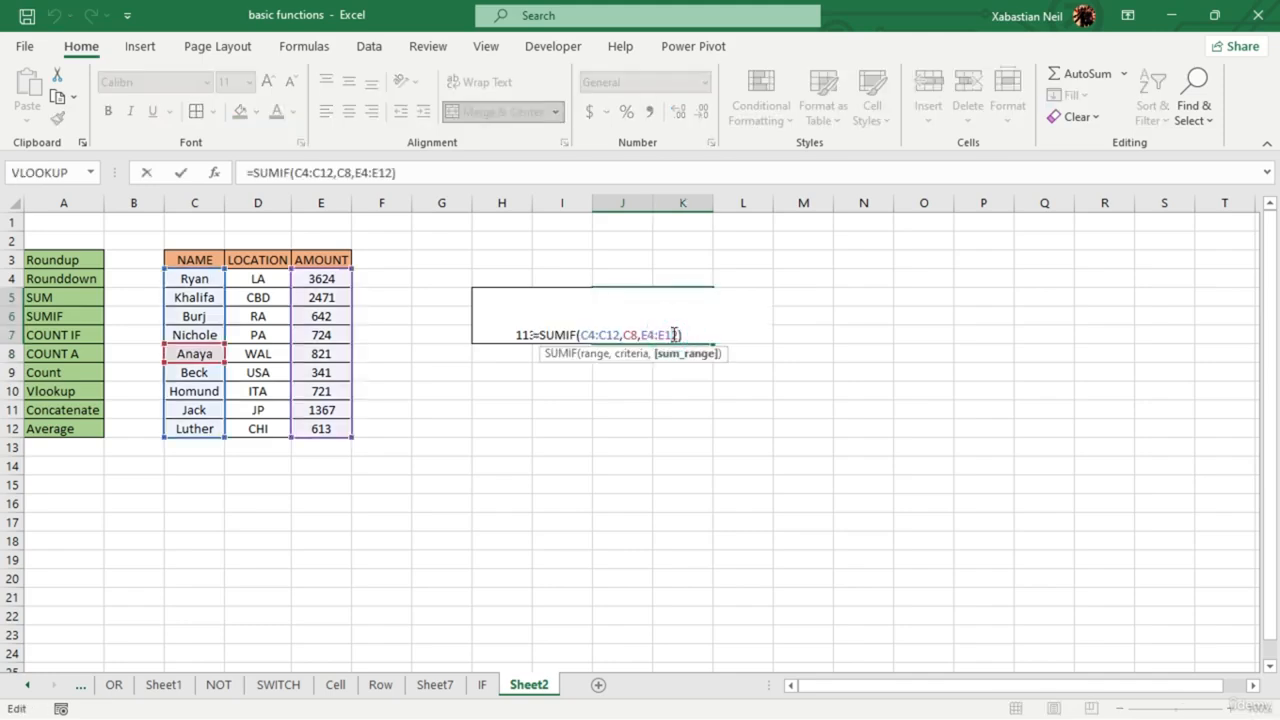
pyautogui.press('Return')
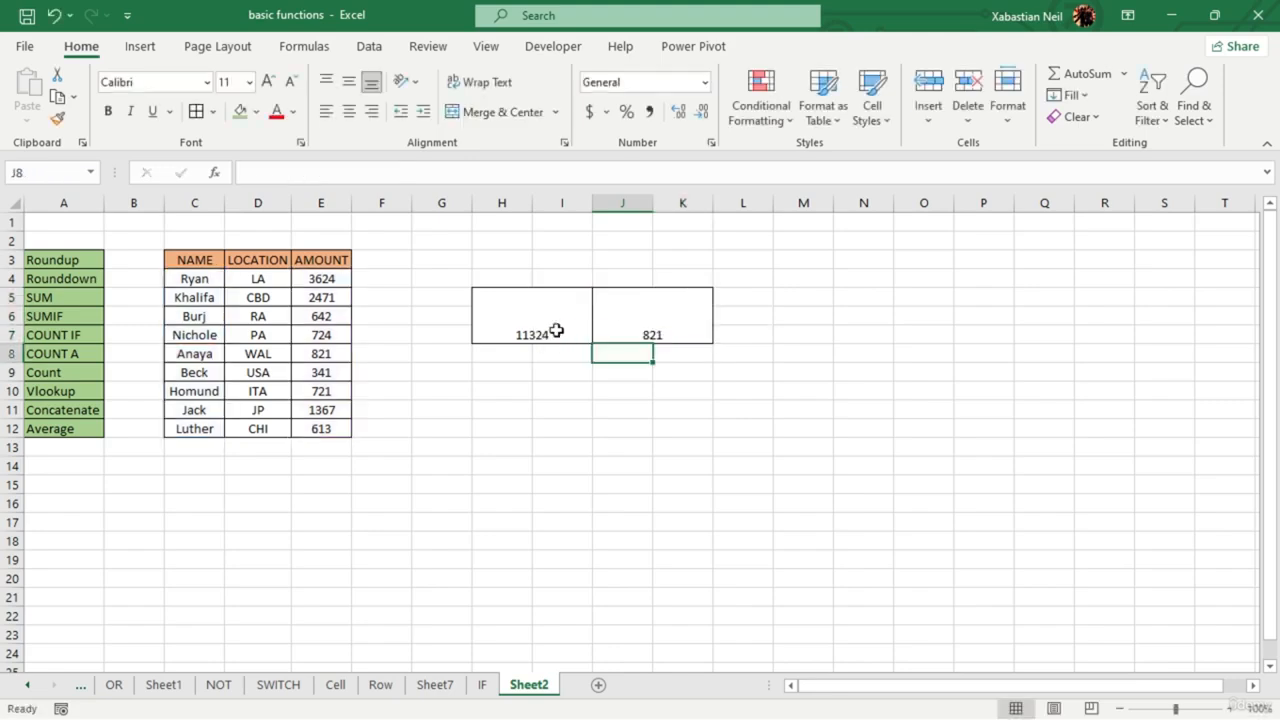
pyautogui.click(560, 326)
pyautogui.doubleClick(557, 328)
pyautogui.press('Return')
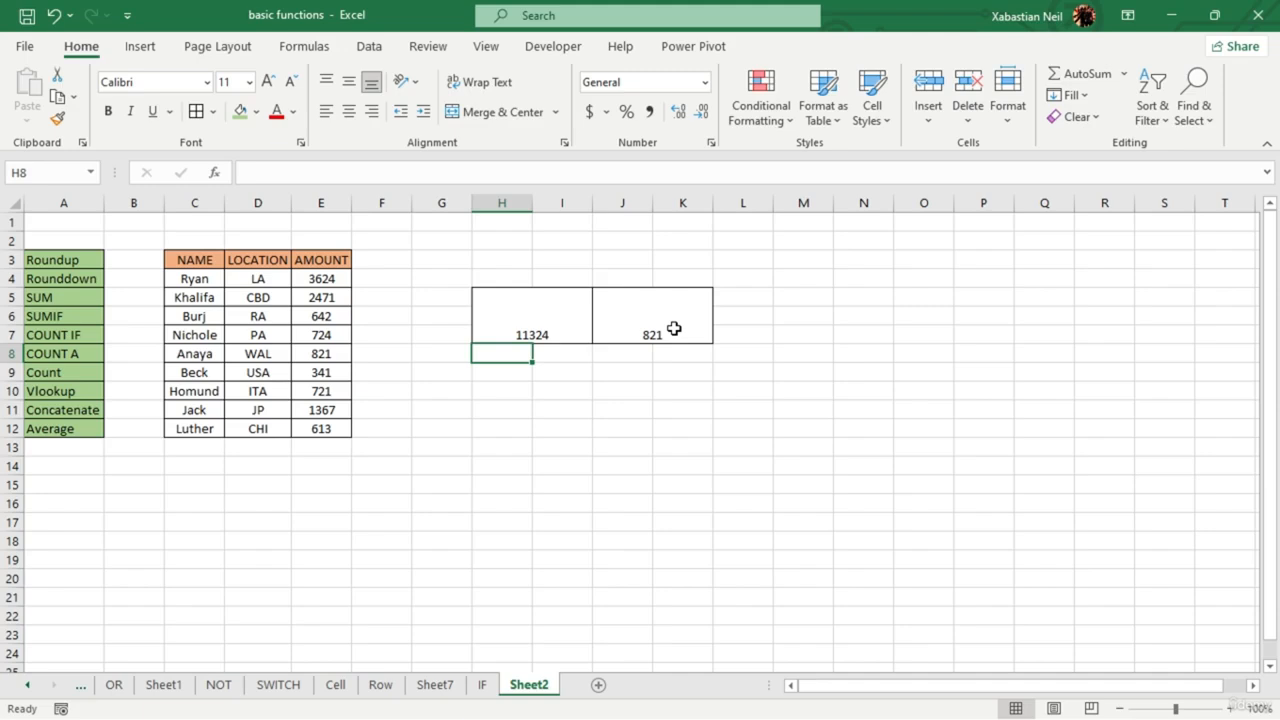
# - Erase the SUMIF formula from the merged cell J5
pyautogui.doubleClick(686, 331)
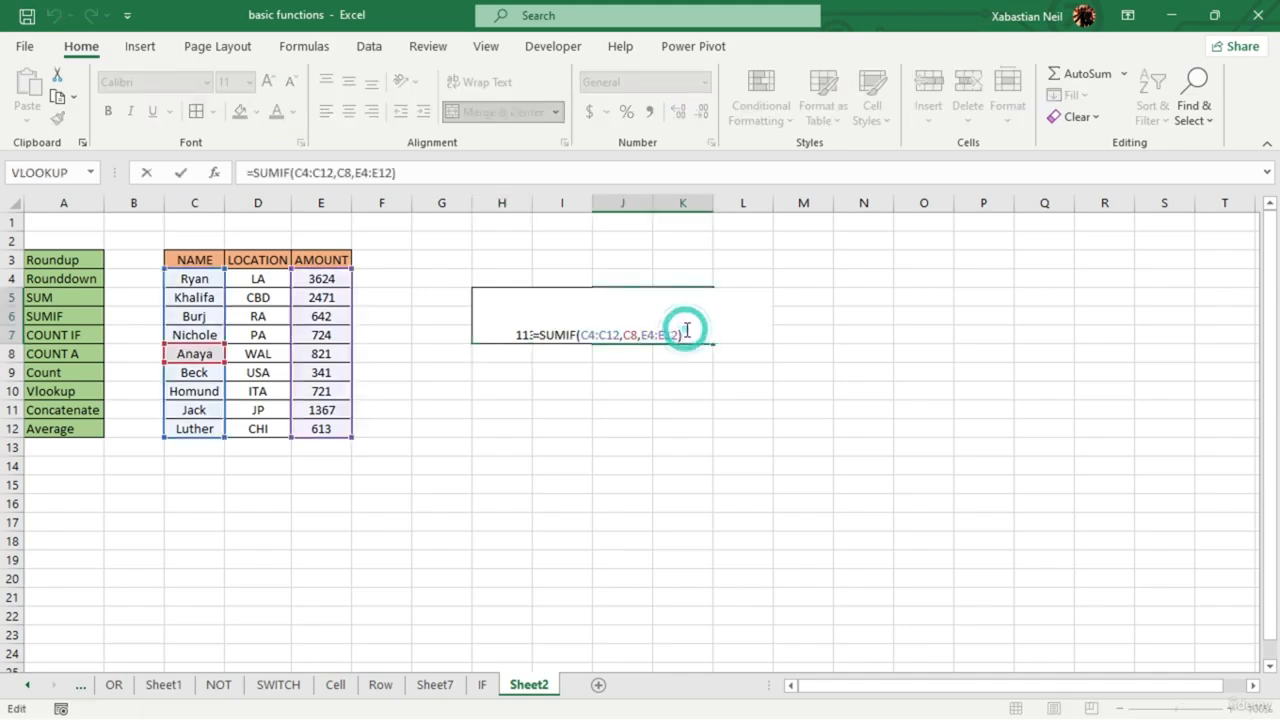
pyautogui.press('BackSpace')
pyautogui.press('BackSpace')
pyautogui.press('BackSpace')
pyautogui.press('BackSpace')
pyautogui.press('BackSpace')
pyautogui.press('BackSpace')
pyautogui.press('BackSpace')
pyautogui.press('BackSpace')
pyautogui.press('BackSpace')
pyautogui.press('BackSpace')
pyautogui.press('BackSpace')
pyautogui.press('BackSpace')
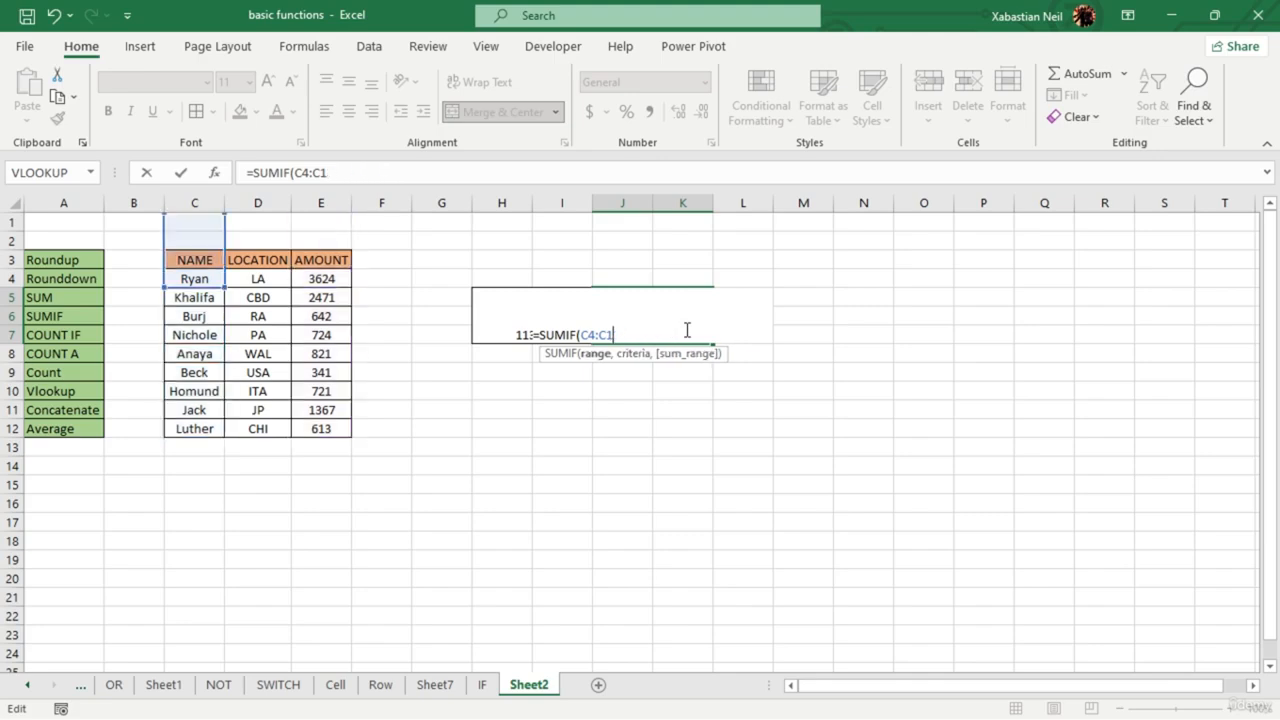
pyautogui.press('BackSpace')
pyautogui.press('BackSpace')
pyautogui.press('BackSpace')
pyautogui.press('BackSpace')
pyautogui.press('BackSpace')
pyautogui.press('BackSpace')
pyautogui.press('BackSpace')
pyautogui.press('BackSpace')
pyautogui.press('BackSpace')
pyautogui.press('BackSpace')
pyautogui.press('BackSpace')
pyautogui.press('BackSpace')
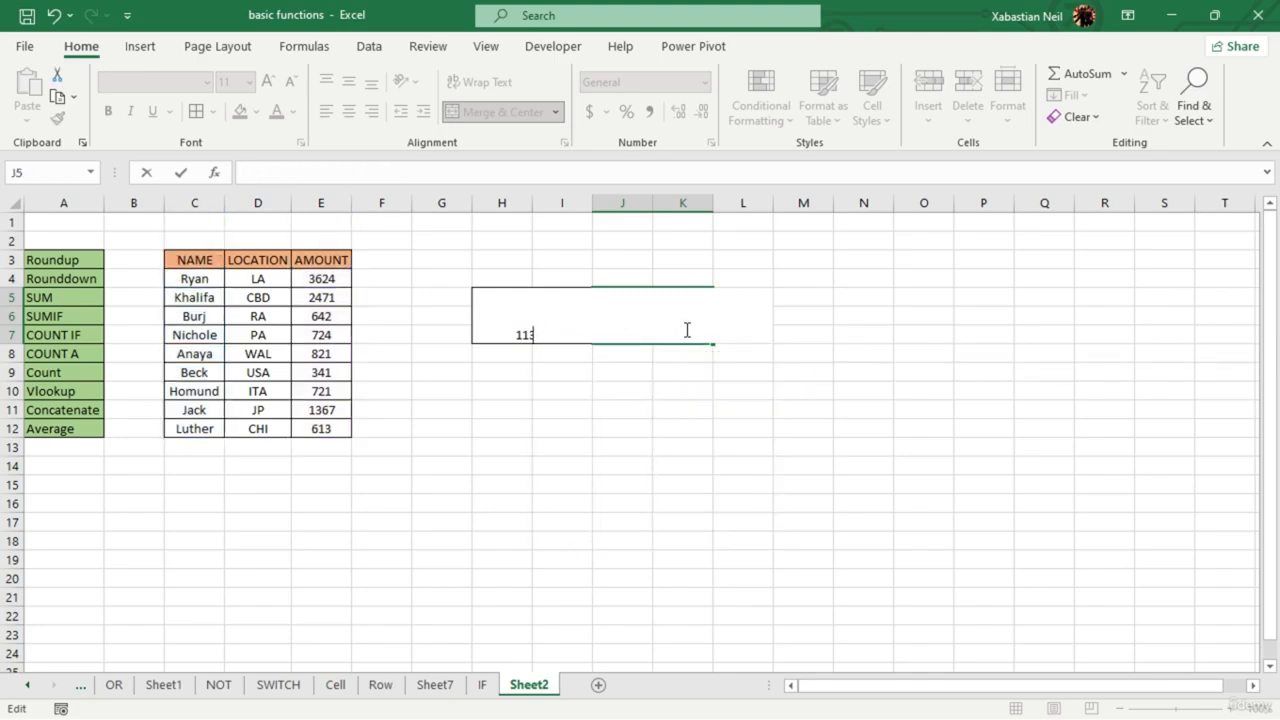
pyautogui.click(610, 465)
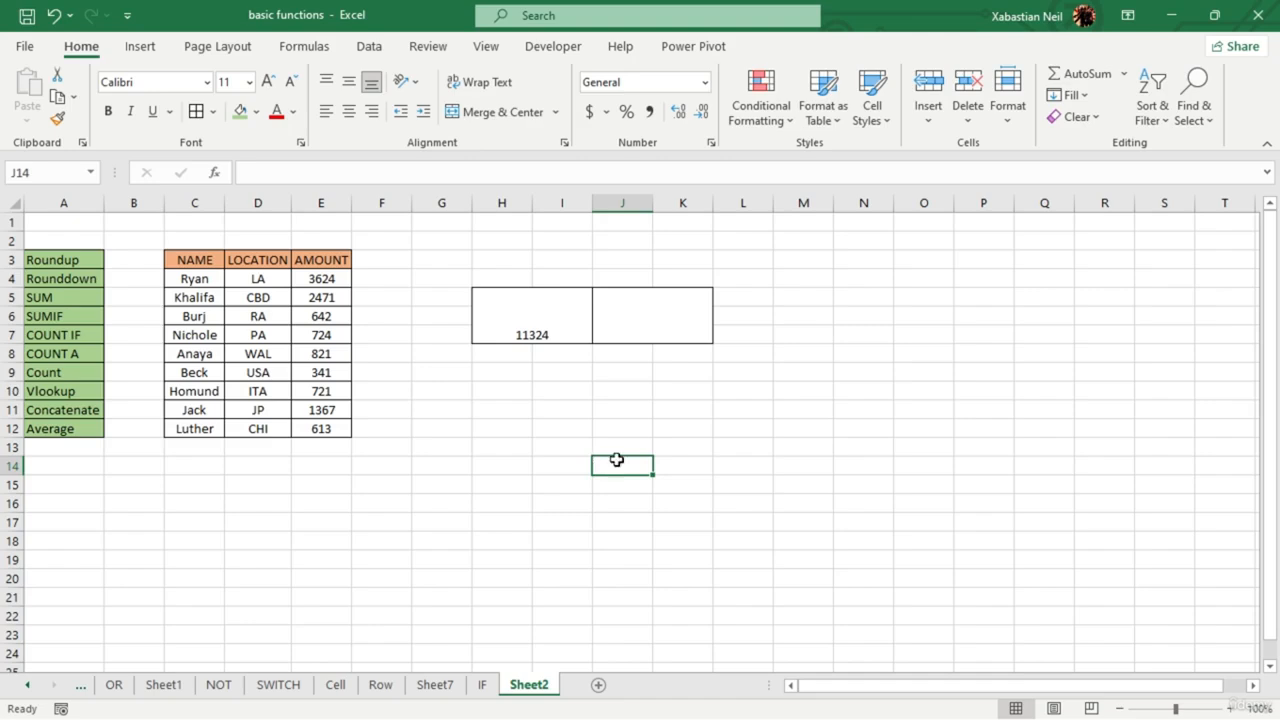
# - Clear the AMOUNT total formula out of the merged cell H5
pyautogui.click(655, 326)
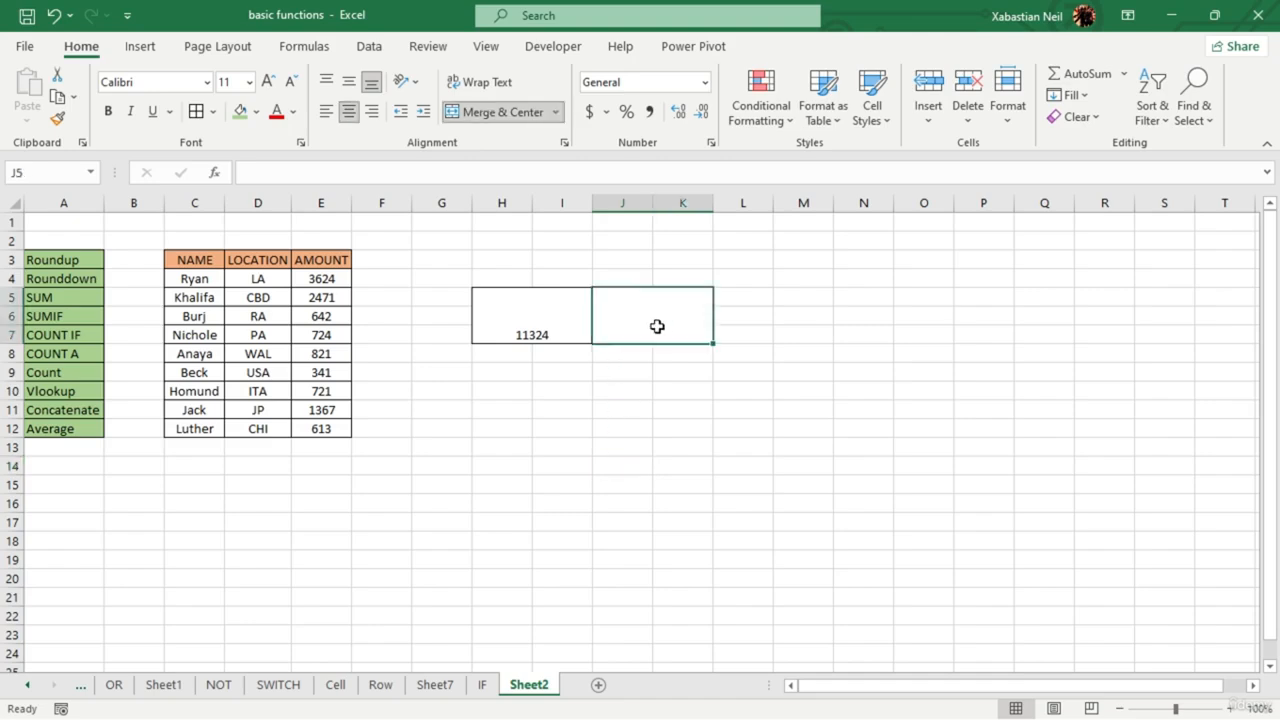
pyautogui.doubleClick(550, 329)
pyautogui.press('BackSpace')
pyautogui.press('BackSpace')
pyautogui.press('BackSpace')
pyautogui.press('BackSpace')
pyautogui.press('BackSpace')
pyautogui.press('BackSpace')
pyautogui.press('BackSpace')
pyautogui.press('BackSpace')
pyautogui.press('BackSpace')
pyautogui.press('BackSpace')
pyautogui.press('BackSpace')
pyautogui.press('BackSpace')
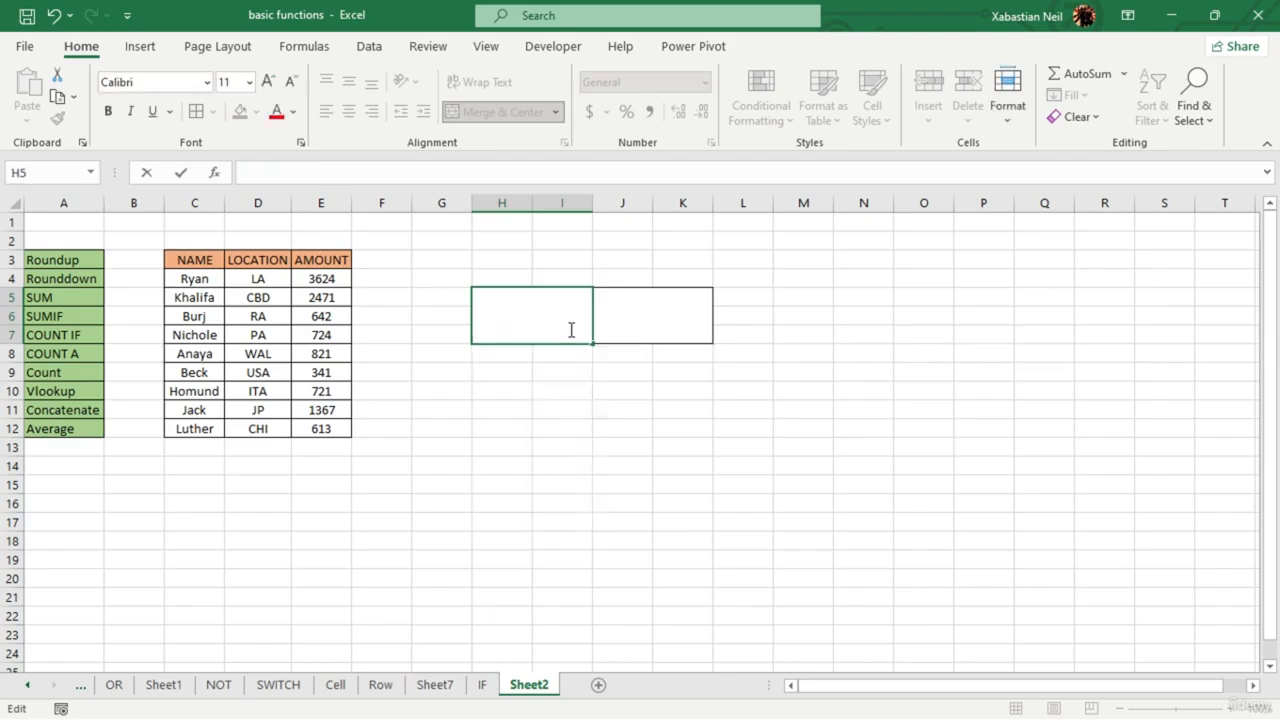
# - Enter =COUNT(C4:E4) in the merged cell H5 to count the numeric cells in the first data row
pyautogui.write('=count')
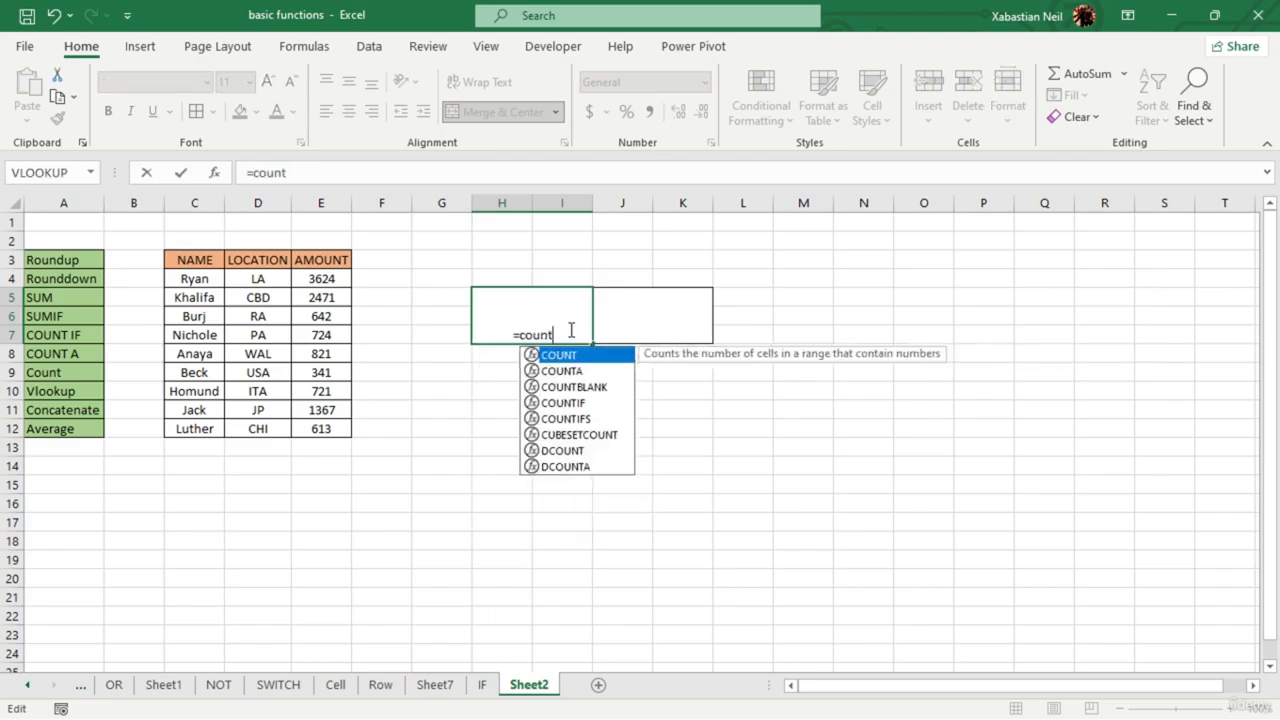
pyautogui.press('Tab')
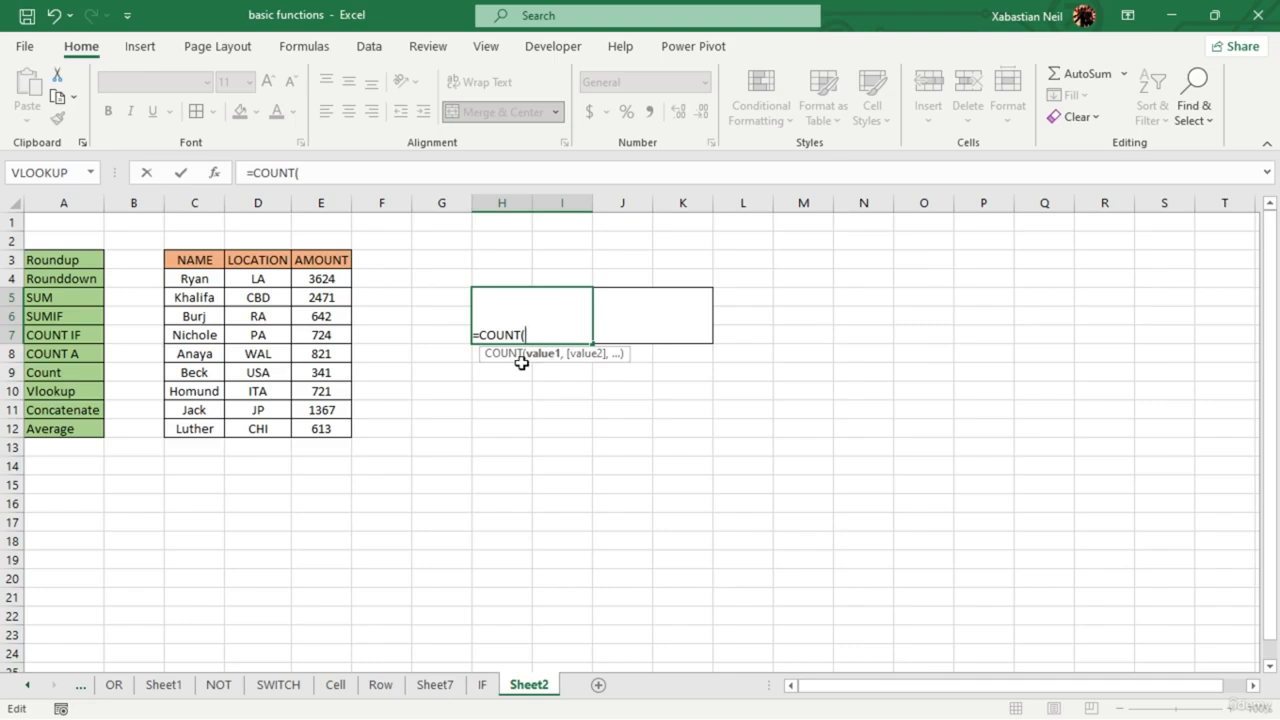
pyautogui.moveTo(187, 278); pyautogui.dragTo(312, 278)
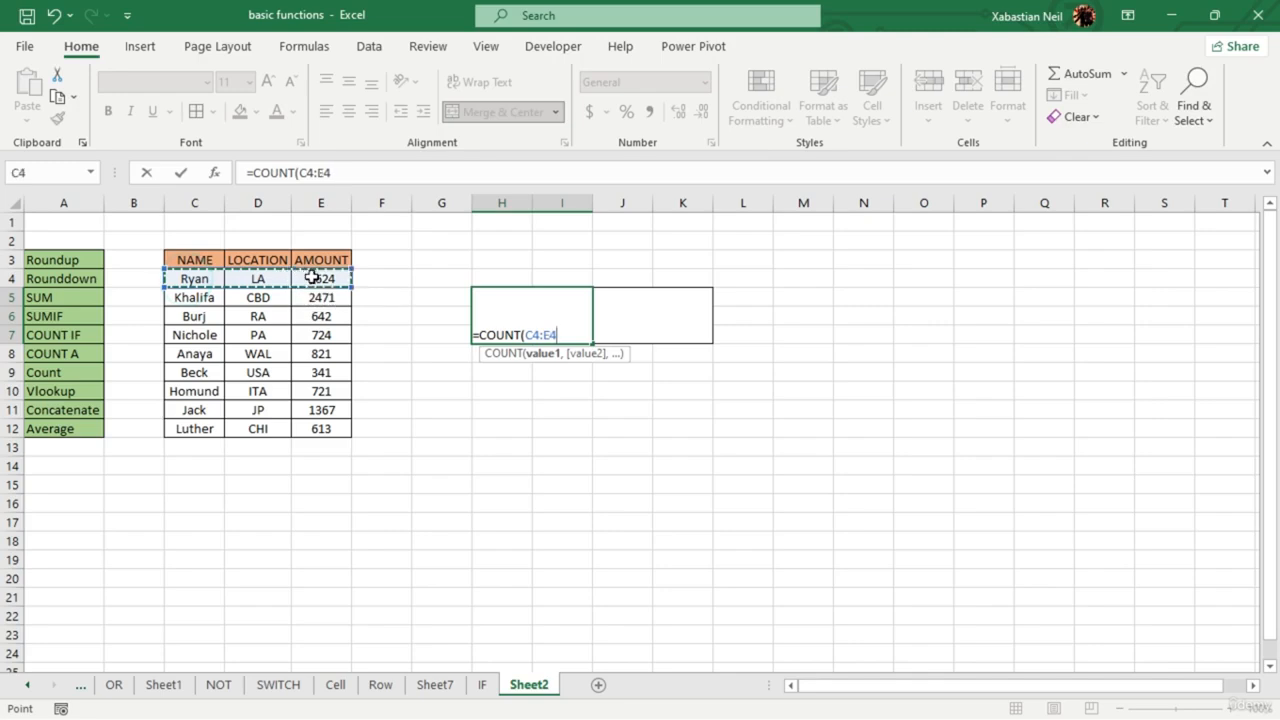
pyautogui.press('Return')
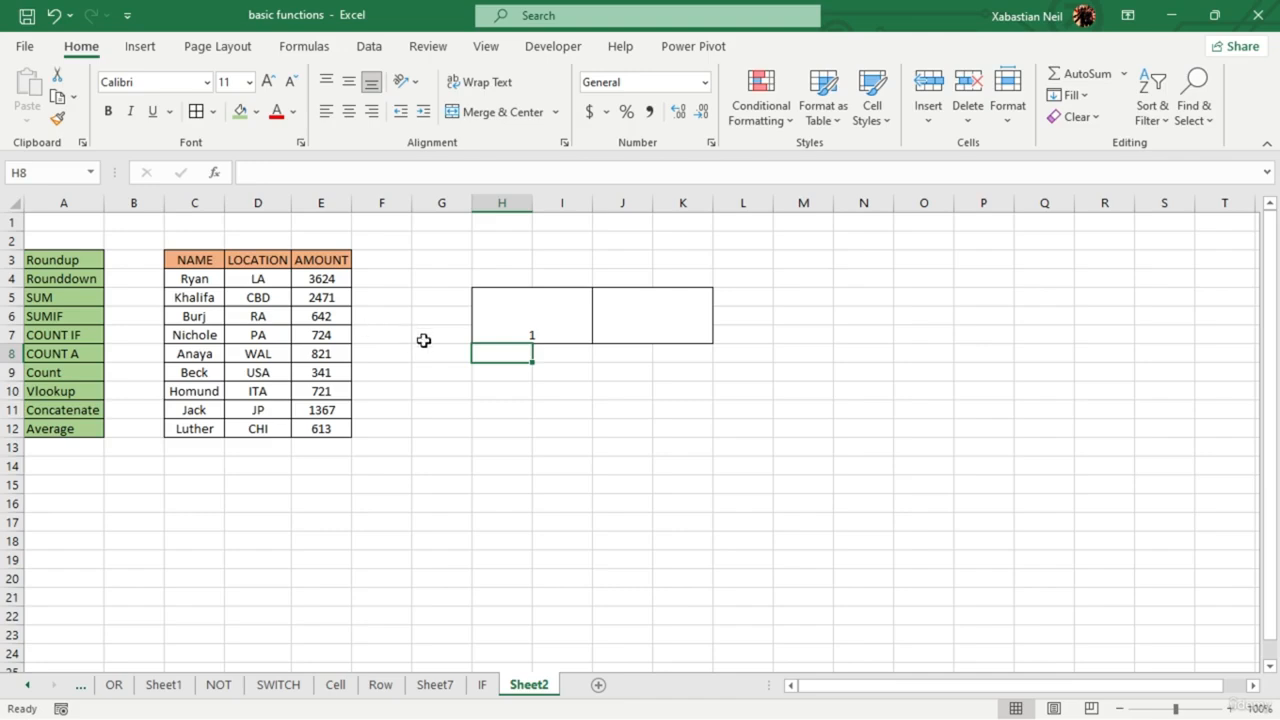
# - Format the COUNT result in the merged cell H5 to show two decimal places
pyautogui.click(515, 334)
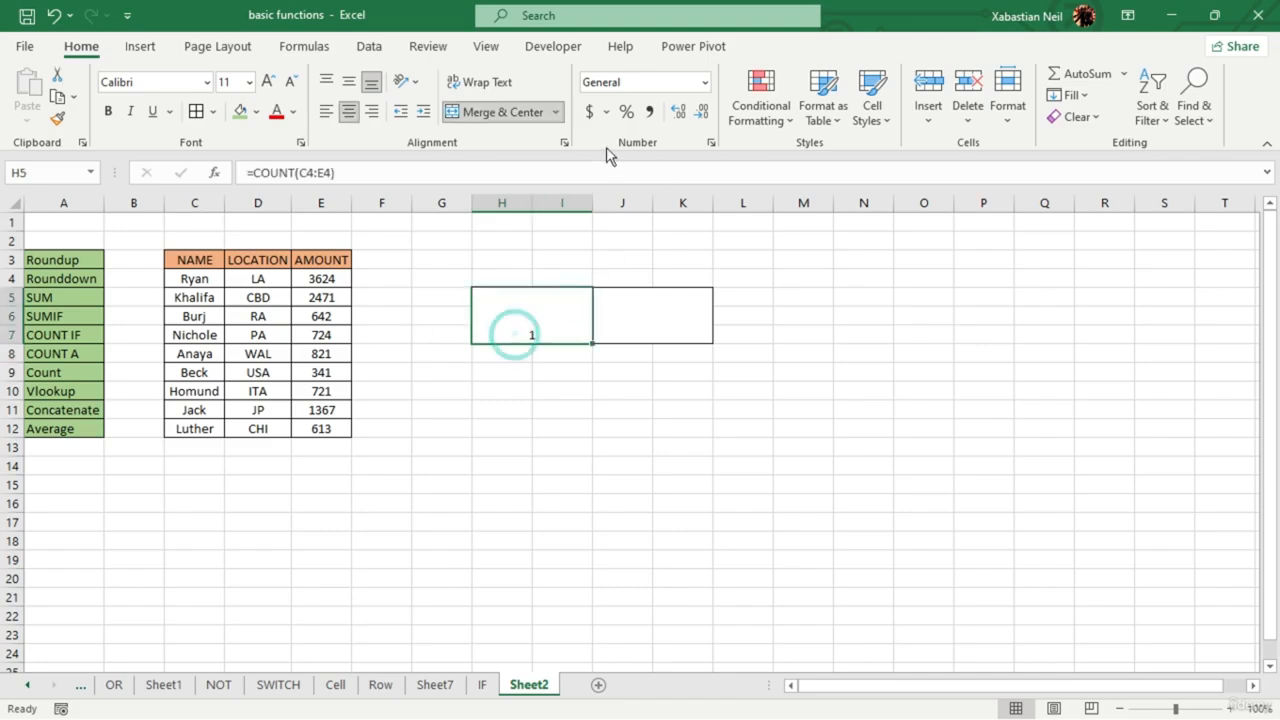
pyautogui.click(678, 113)
pyautogui.click(678, 113)
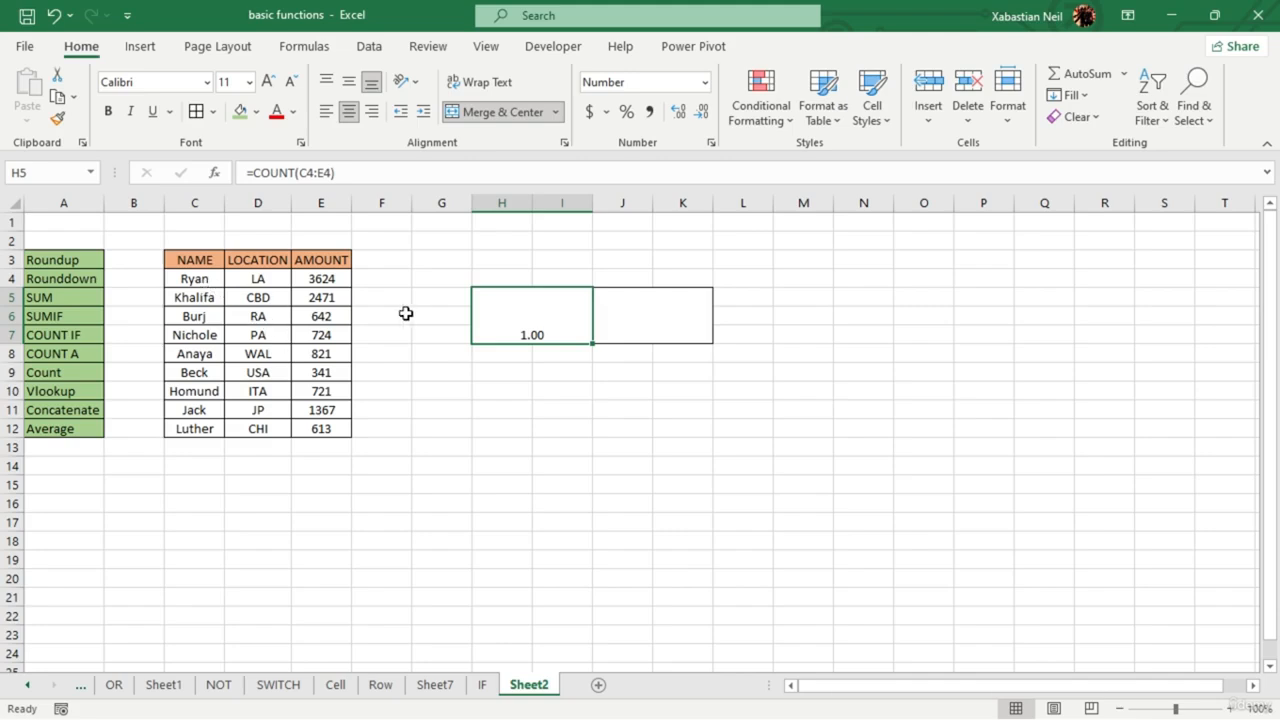
# - Enter =COUNT(C4:E5) in the merged cell J5 to count the numeric cells in the first two data rows
pyautogui.click(600, 328)
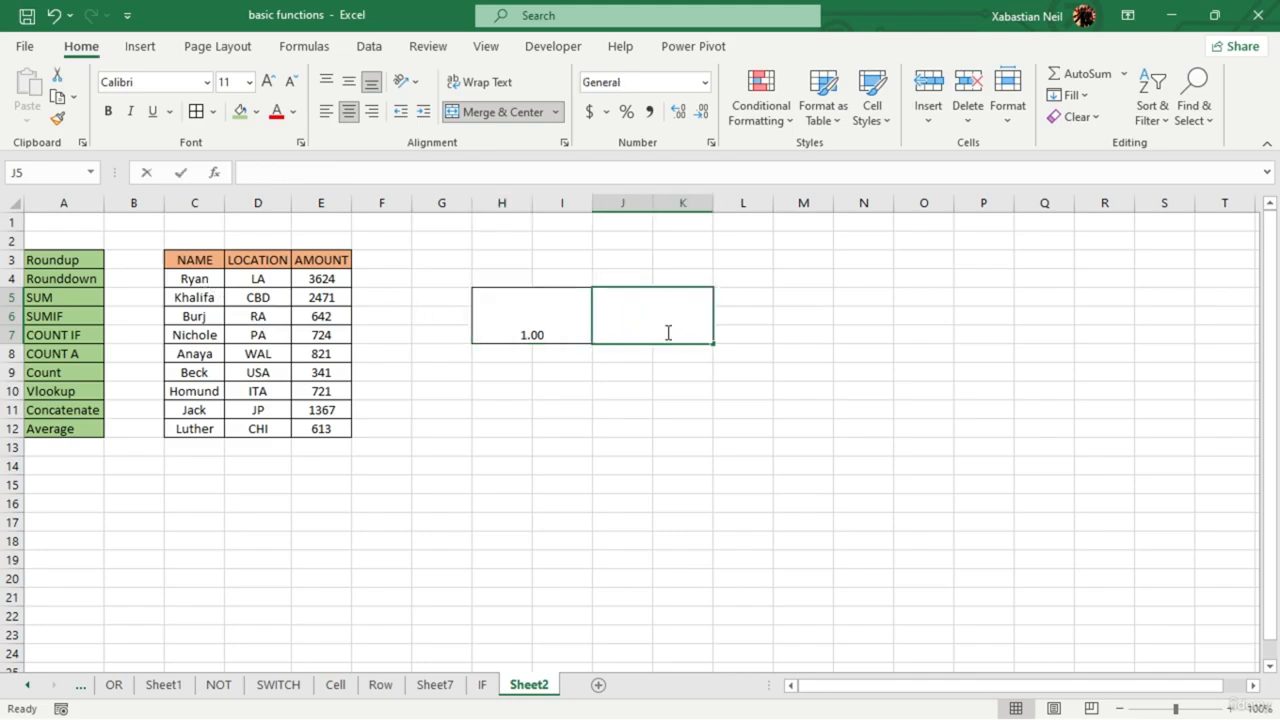
pyautogui.doubleClick(668, 331)
pyautogui.write('=count')
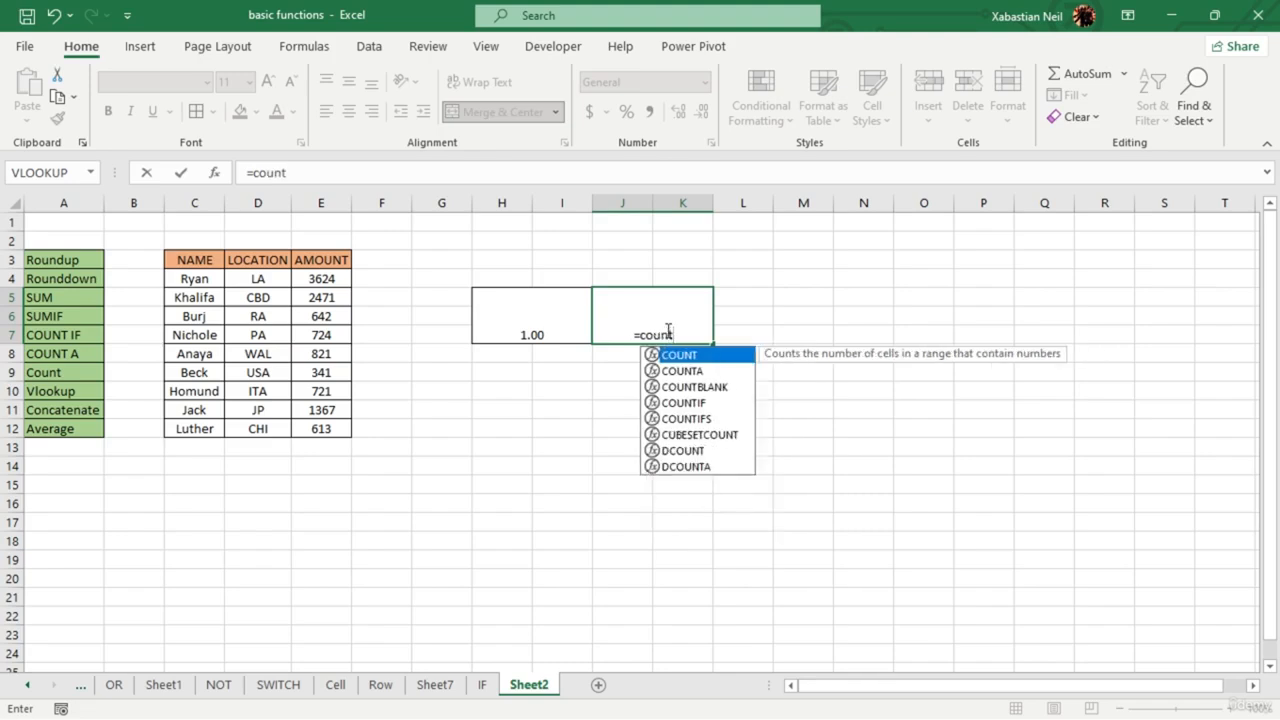
pyautogui.press('Tab')
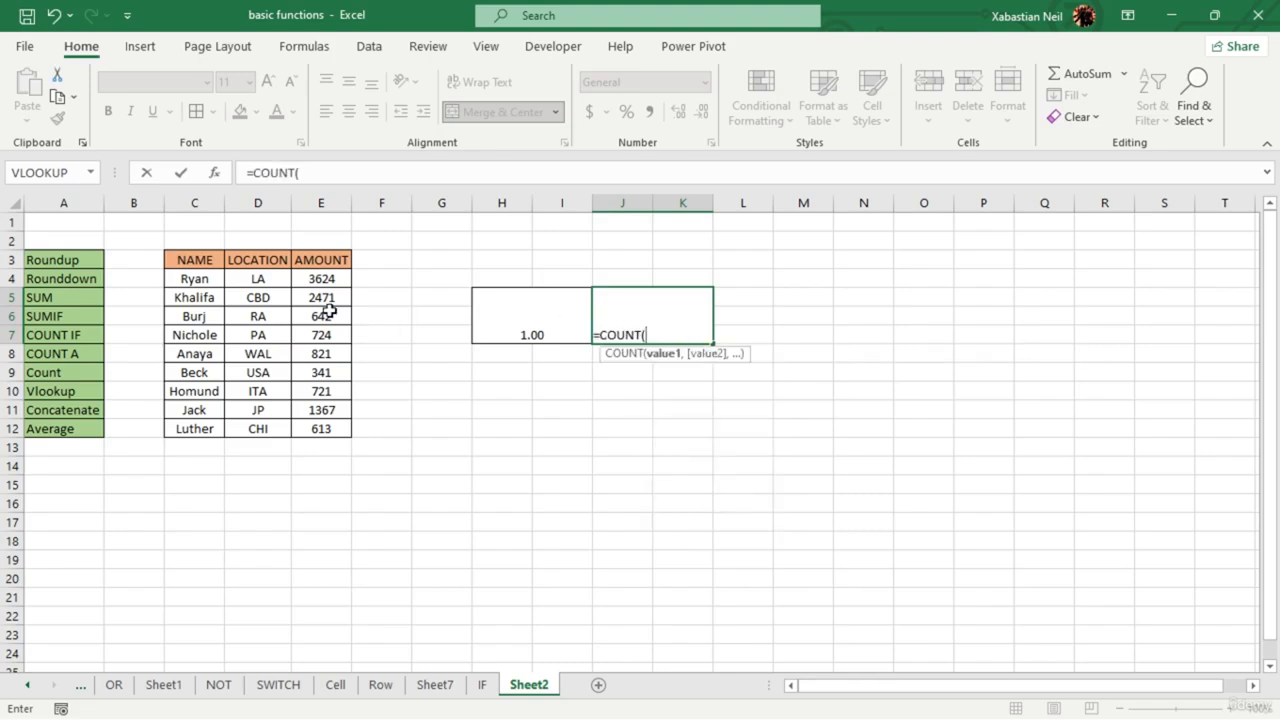
pyautogui.moveTo(182, 283); pyautogui.dragTo(306, 298)
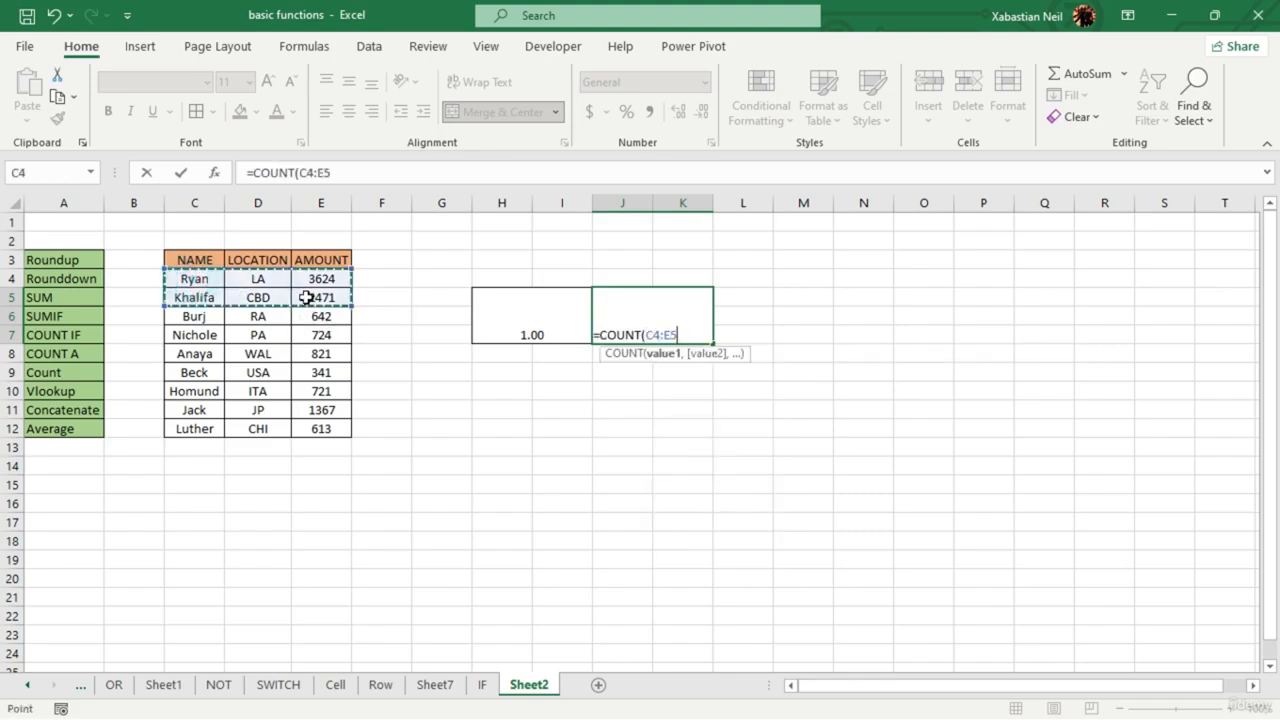
pyautogui.press('Return')
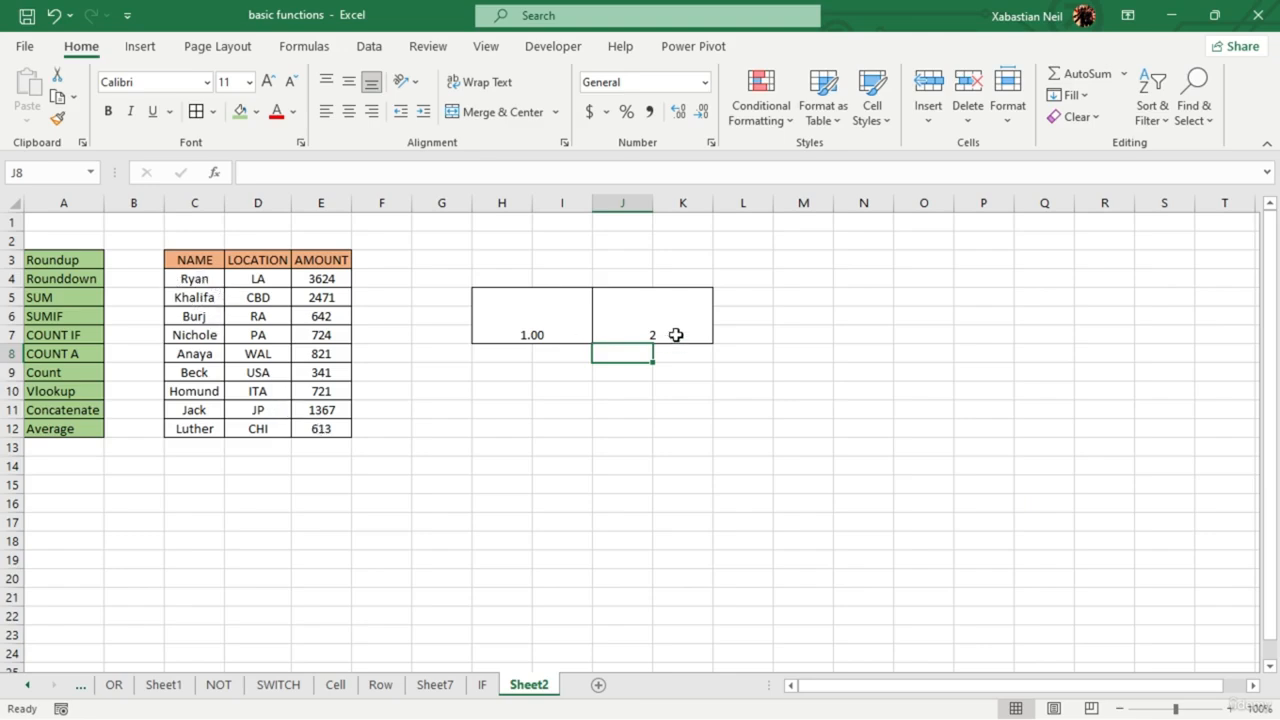
# - Extend the COUNT range in the merged cell J5 to the whole data table, C4:E12
pyautogui.doubleClick(676, 335)
pyautogui.press('BackSpace')
pyautogui.press('BackSpace')
pyautogui.press('BackSpace')
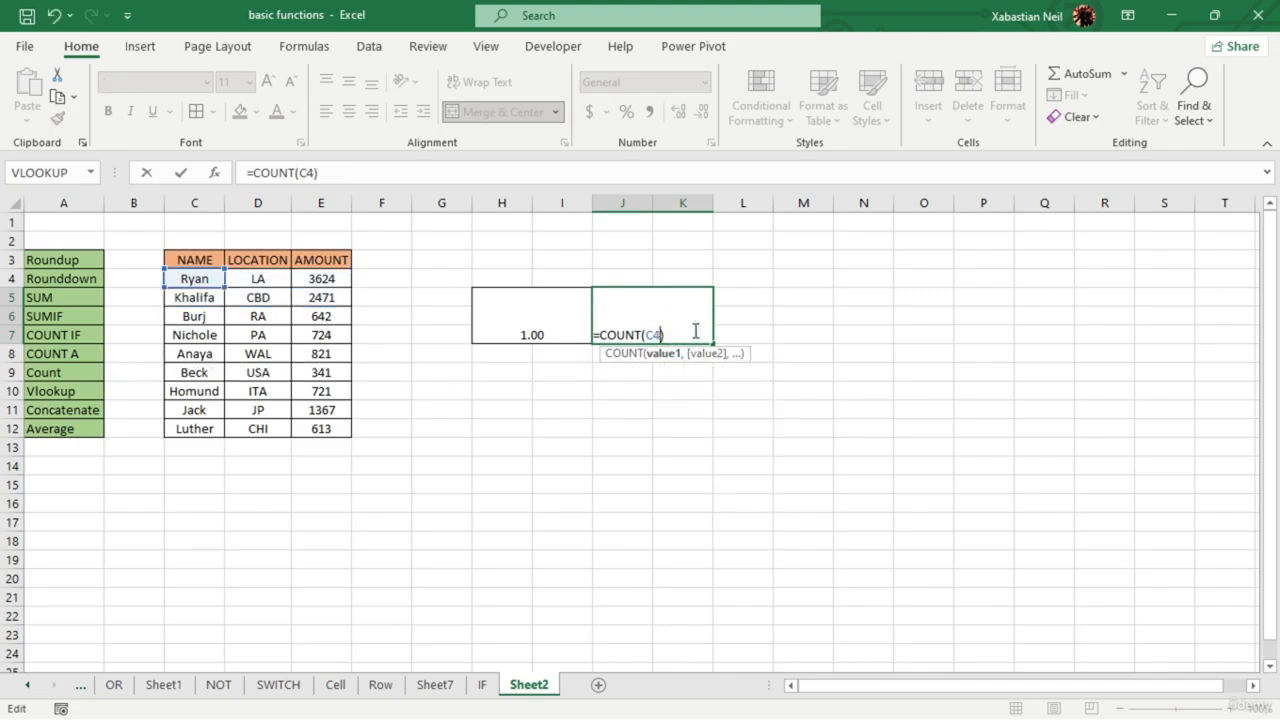
pyautogui.moveTo(200, 276); pyautogui.dragTo(326, 421)
pyautogui.press('Return')
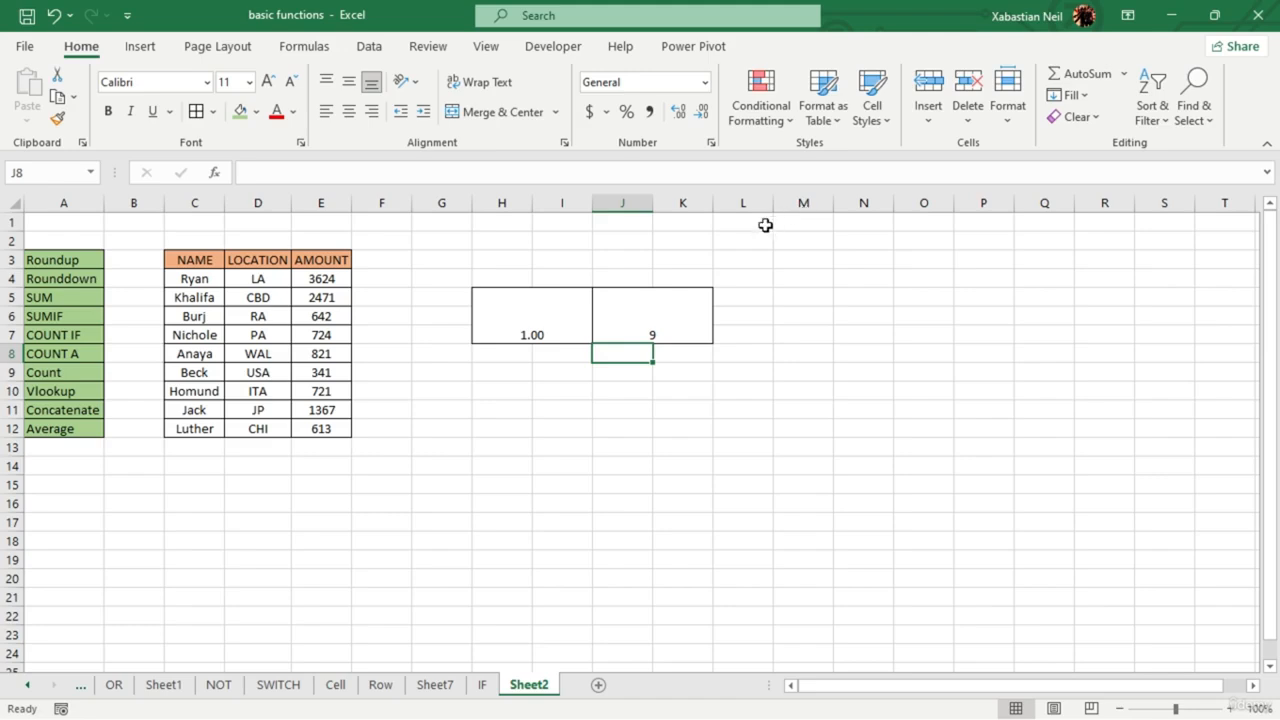
# - Change the function in the merged cell J5 to COUNTA, making the formula =COUNTA(C4:E12)
pyautogui.doubleClick(694, 334)
pyautogui.click(679, 330)
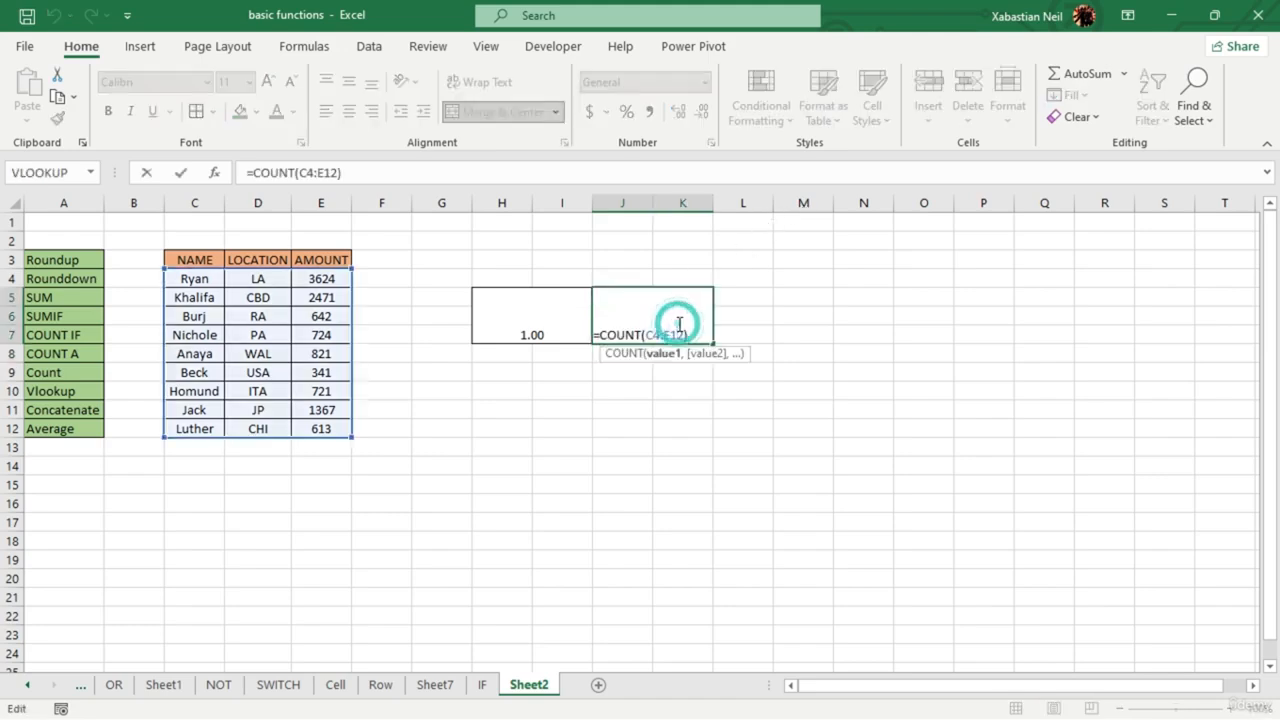
pyautogui.press('Left')
pyautogui.press('Left')
pyautogui.press('Left')
pyautogui.press('Left')
pyautogui.press('Left')
pyautogui.press('Left')
pyautogui.write('A')
pyautogui.press('Return')
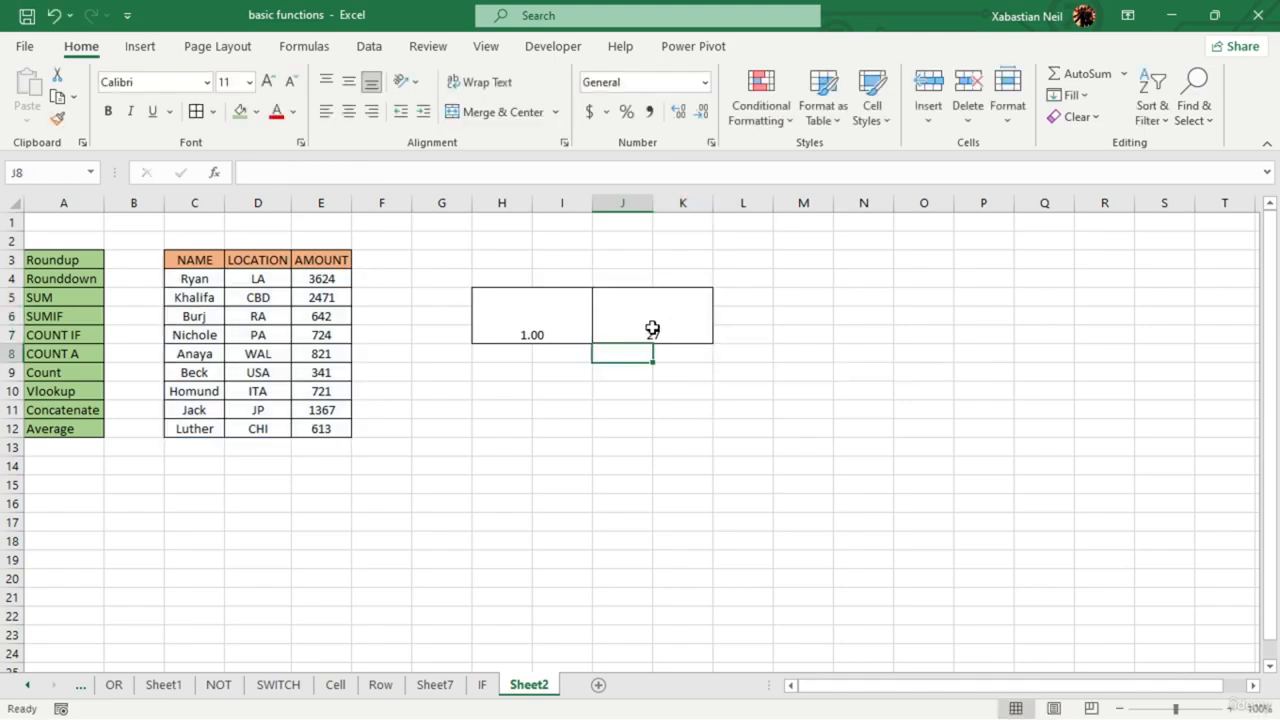
# - Change the function in the merged cell H5 to COUNTA, making the formula =COUNTA(C4:E4)
pyautogui.doubleClick(584, 328)
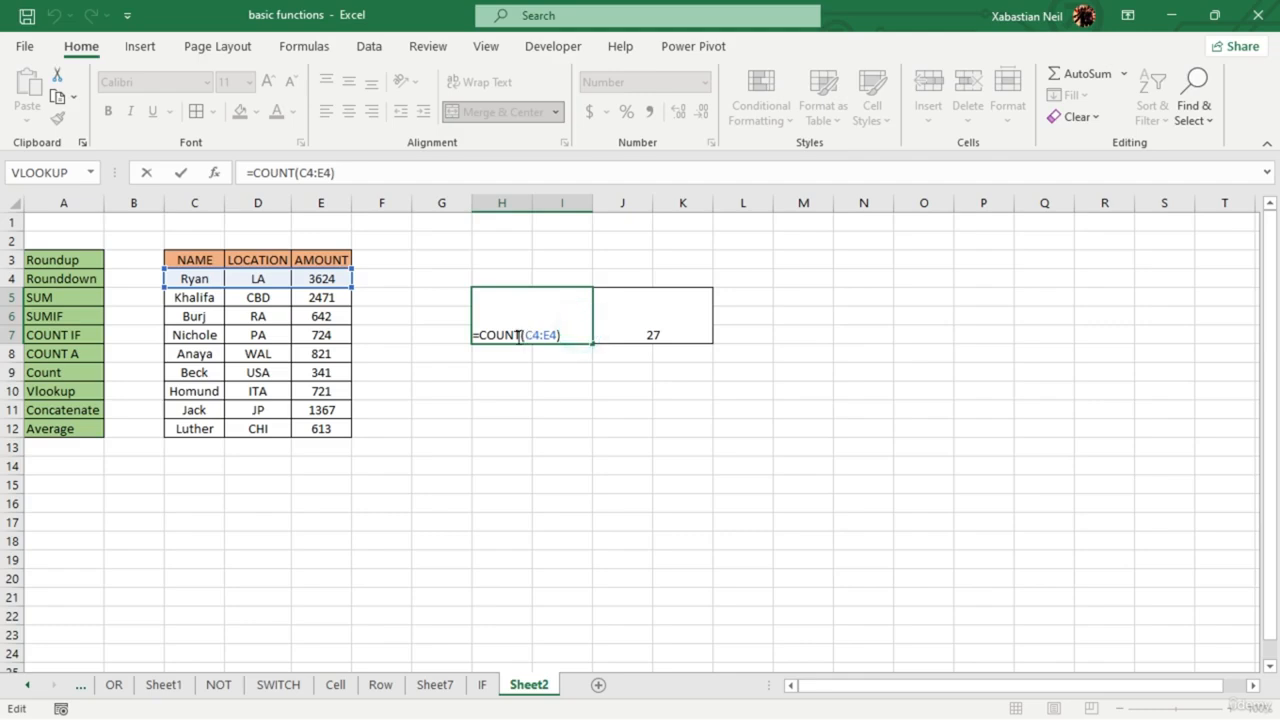
pyautogui.click(592, 334)
pyautogui.click(517, 335)
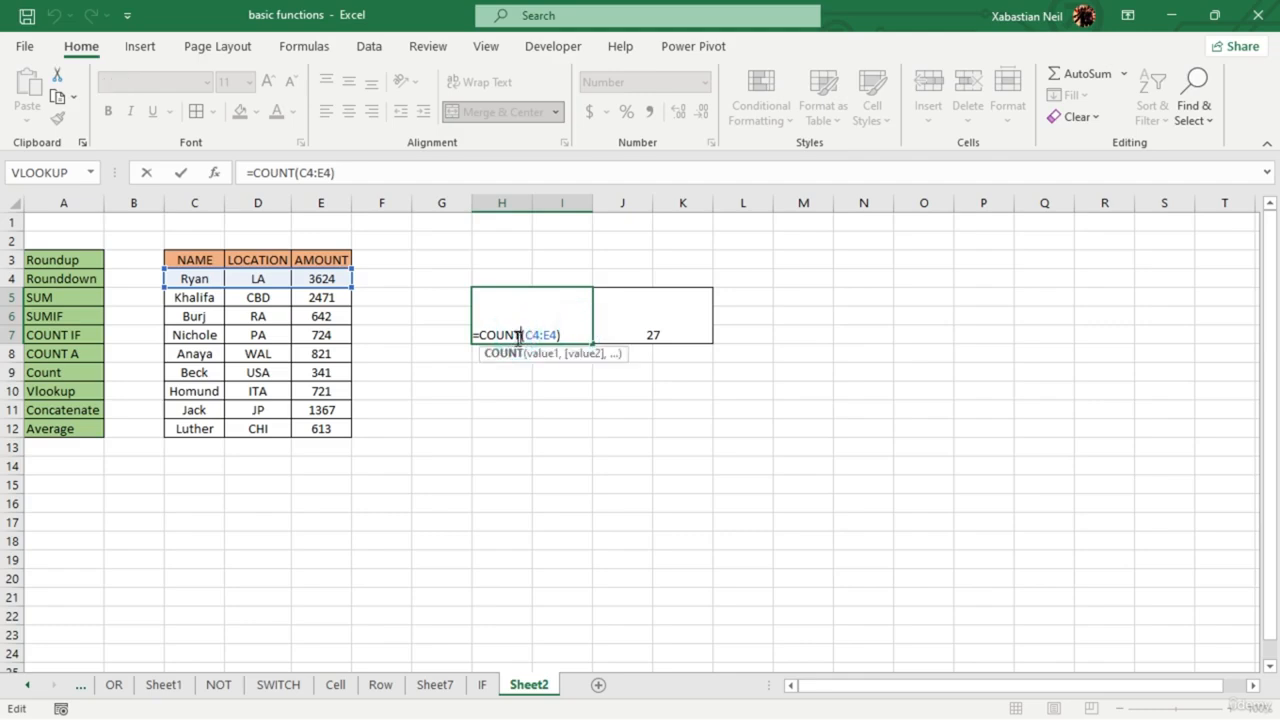
pyautogui.write('A')
pyautogui.hotkey('shift', 'Return')
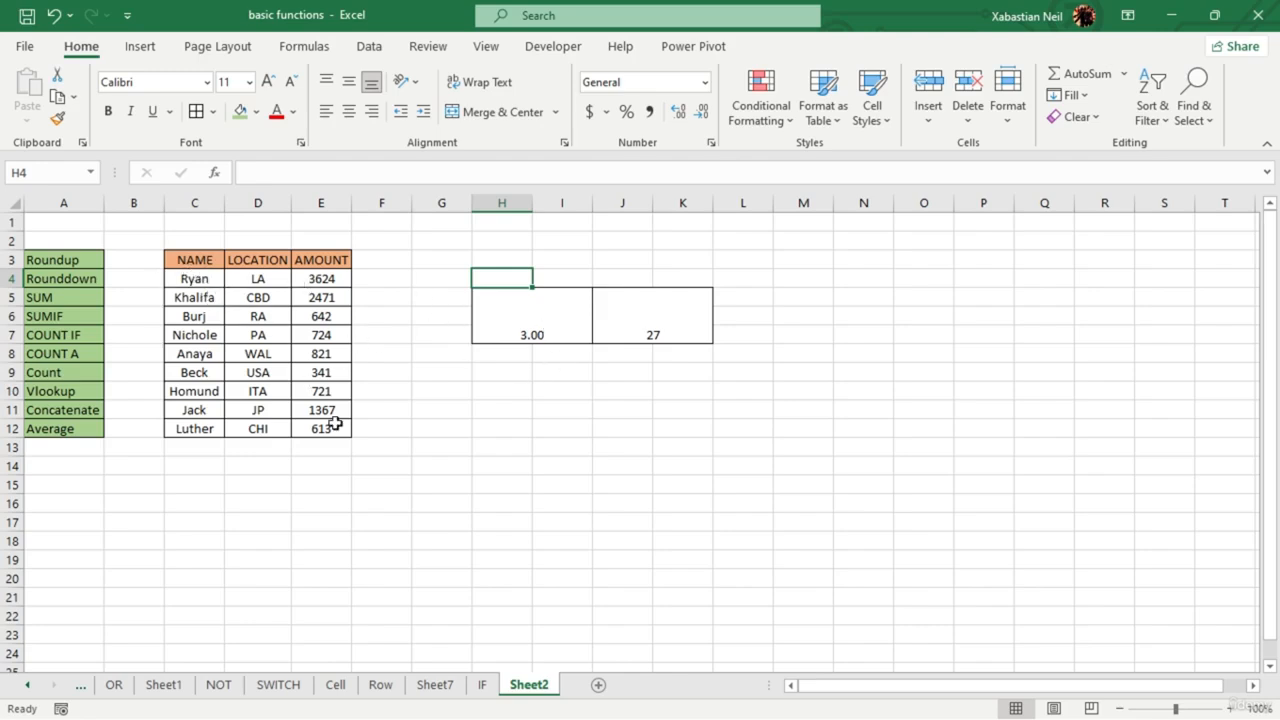
pyautogui.click(183, 282)
pyautogui.click(266, 280)
pyautogui.click(318, 280)
pyautogui.hotkey('ctrl', 'c')
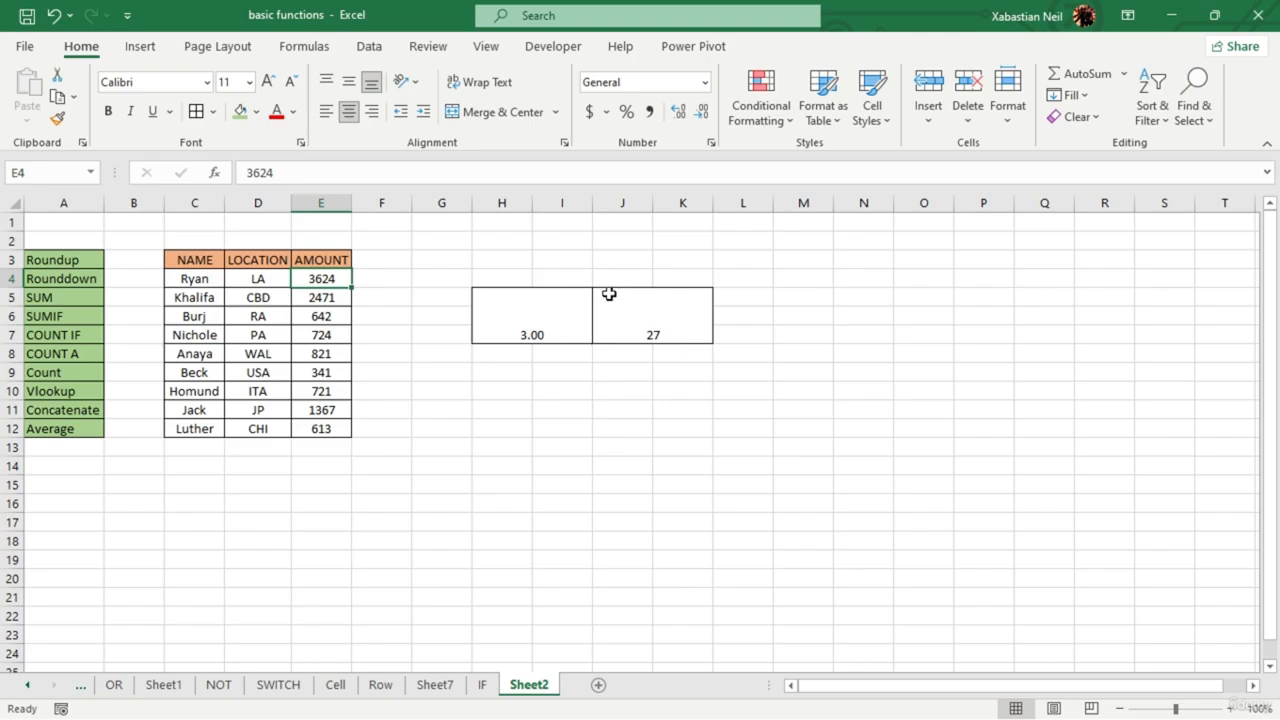
# - Clear the COUNTA formula from the merged cell J5
pyautogui.click(674, 326)
pyautogui.doubleClick(674, 326)
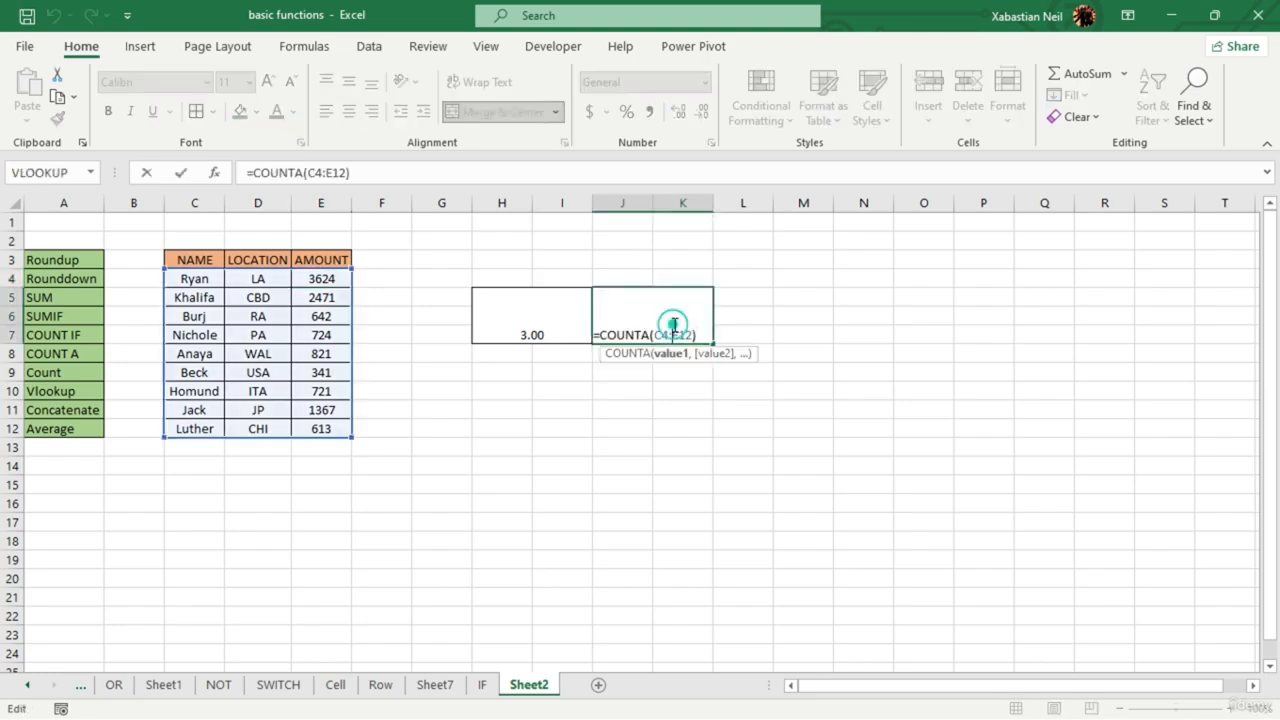
pyautogui.press('Right')
pyautogui.press('BackSpace')
pyautogui.press('BackSpace')
pyautogui.press('BackSpace')
pyautogui.press('BackSpace')
pyautogui.press('BackSpace')
pyautogui.press('BackSpace')
pyautogui.press('BackSpace')
pyautogui.press('BackSpace')
pyautogui.press('BackSpace')
pyautogui.press('BackSpace')
pyautogui.press('BackSpace')
pyautogui.press('BackSpace')
pyautogui.press('BackSpace')
pyautogui.press('BackSpace')
pyautogui.press('BackSpace')
# - Delete the COUNTA formula from the merged cell H5
pyautogui.doubleClick(576, 334)
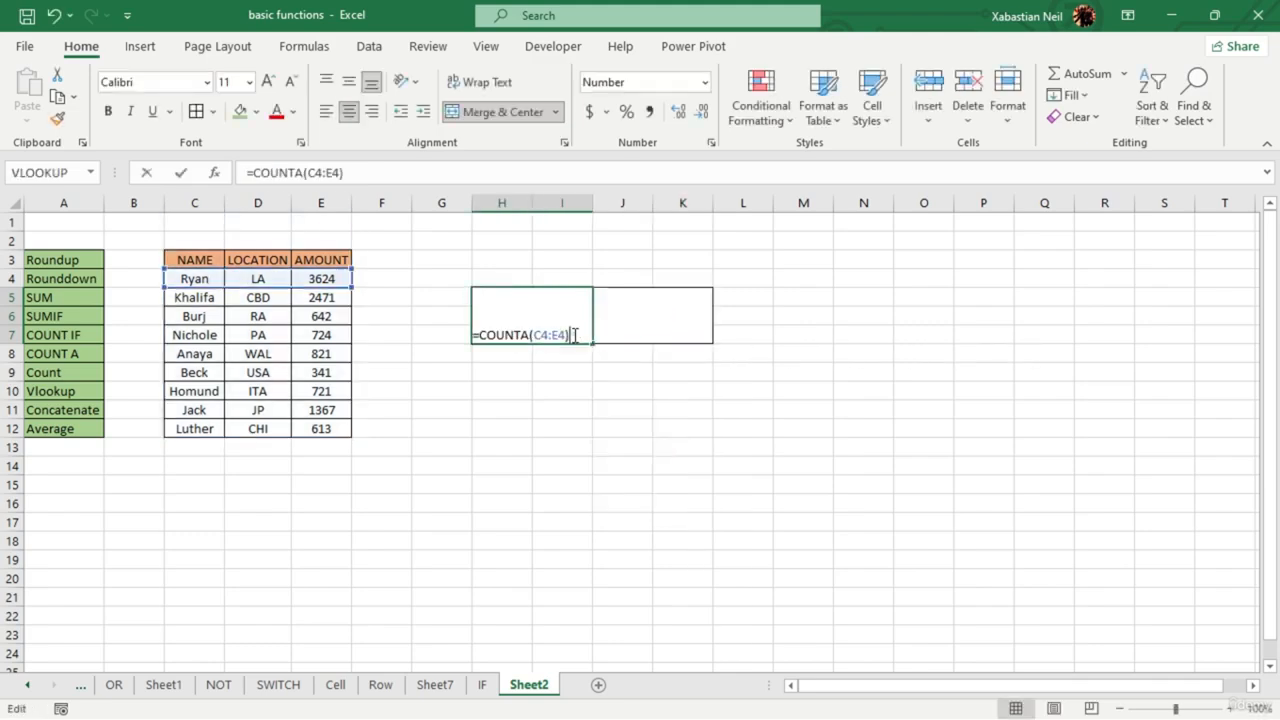
pyautogui.click(570, 334)
pyautogui.press('BackSpace')
pyautogui.press('BackSpace')
pyautogui.press('BackSpace')
pyautogui.press('BackSpace')
pyautogui.press('BackSpace')
pyautogui.press('BackSpace')
pyautogui.press('BackSpace')
pyautogui.press('BackSpace')
pyautogui.press('BackSpace')
pyautogui.press('BackSpace')
pyautogui.press('BackSpace')
pyautogui.press('BackSpace')
pyautogui.press('BackSpace')
pyautogui.press('BackSpace')
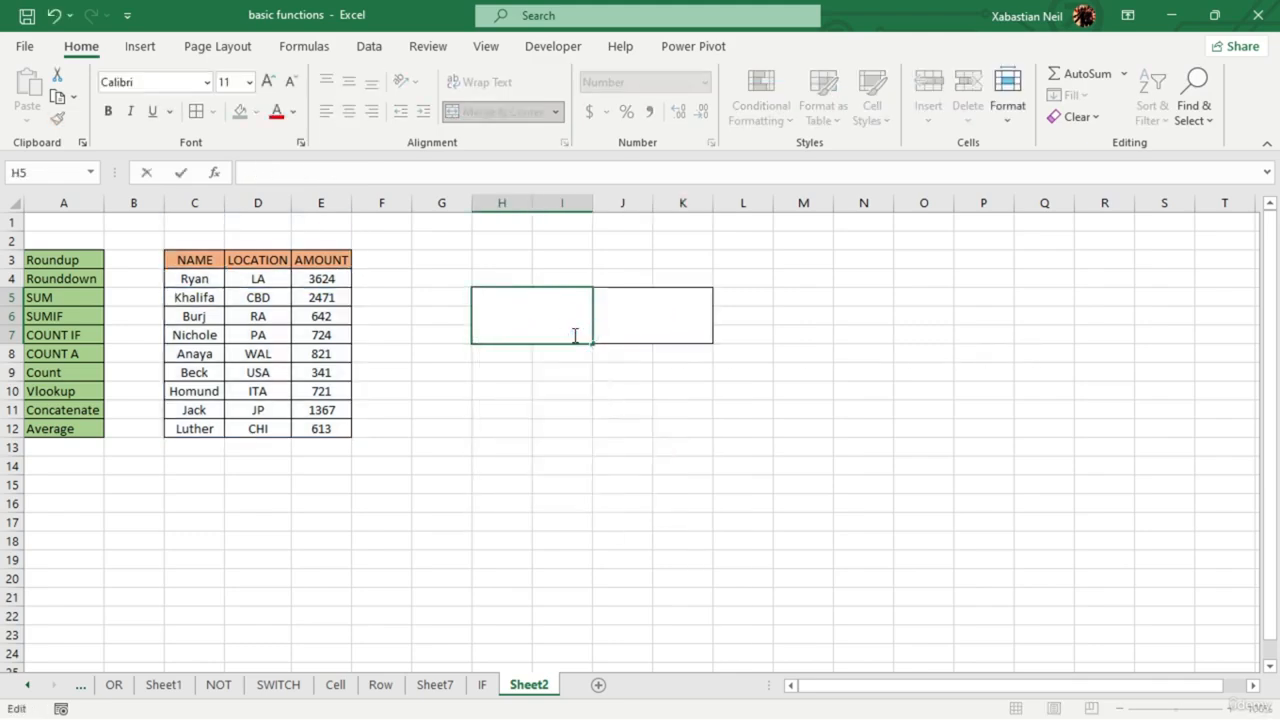
pyautogui.click(534, 297)
pyautogui.write('=-')
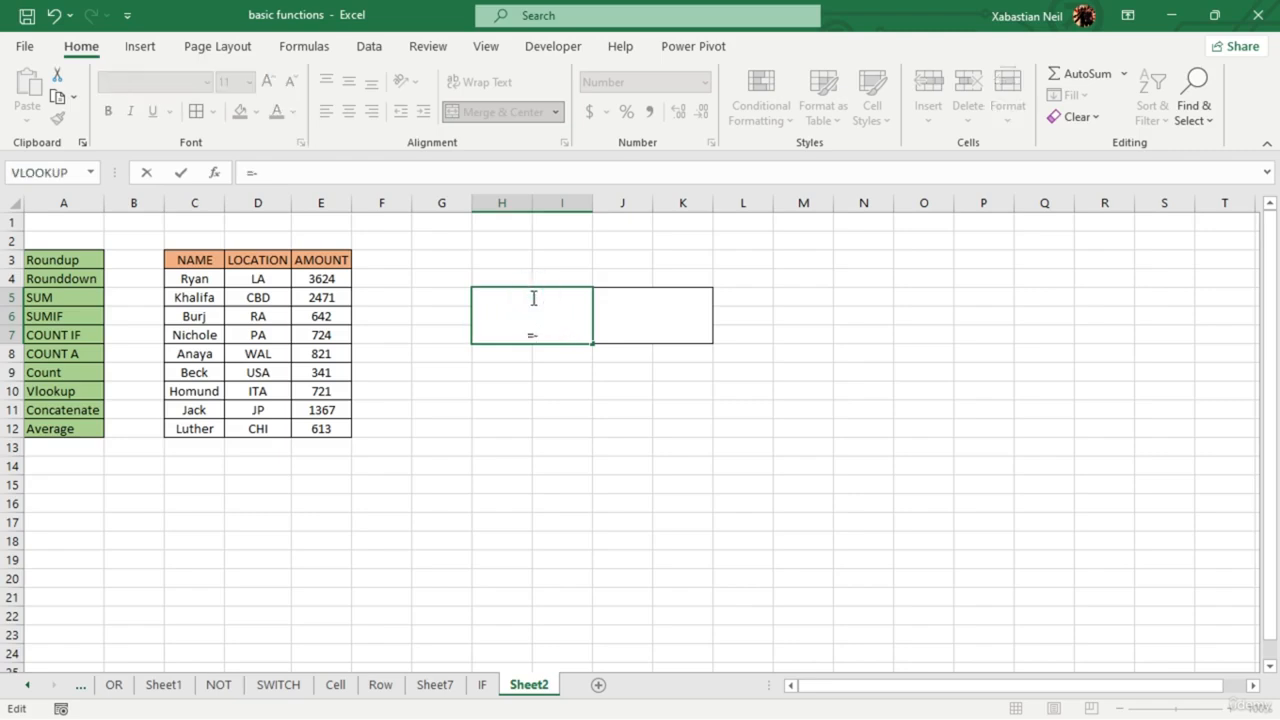
pyautogui.write('countif')
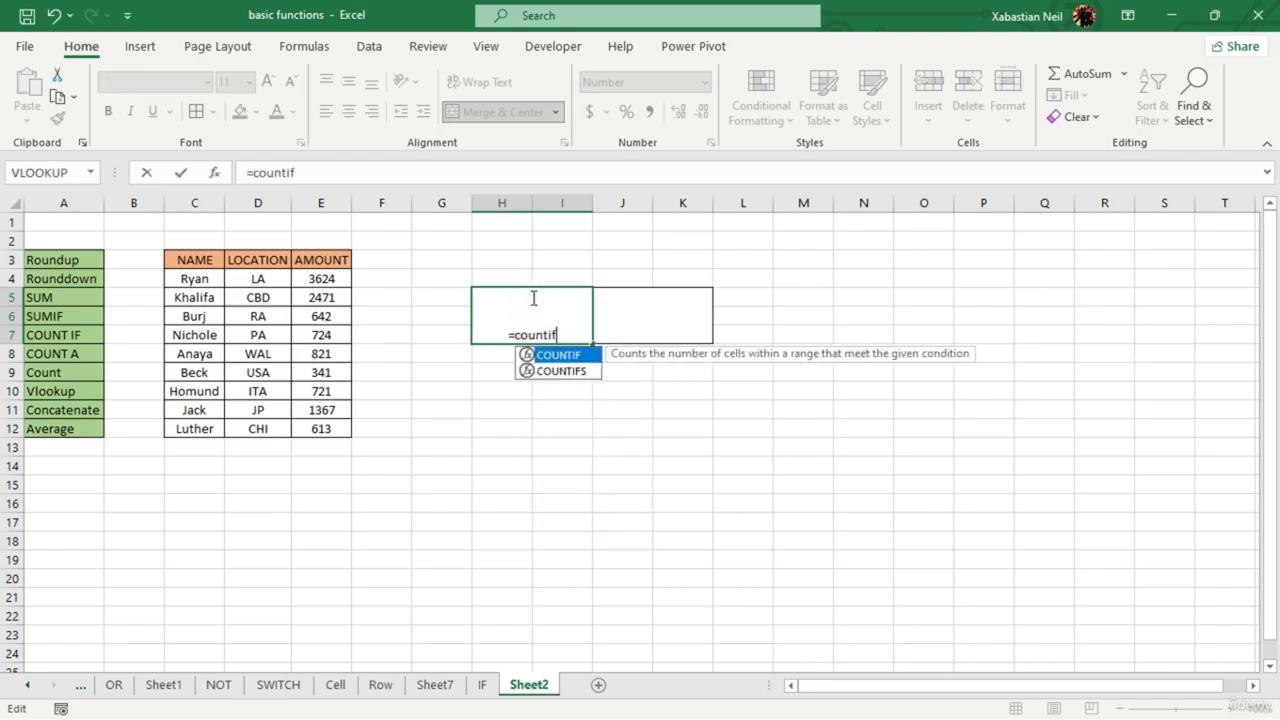
pyautogui.press('Tab')
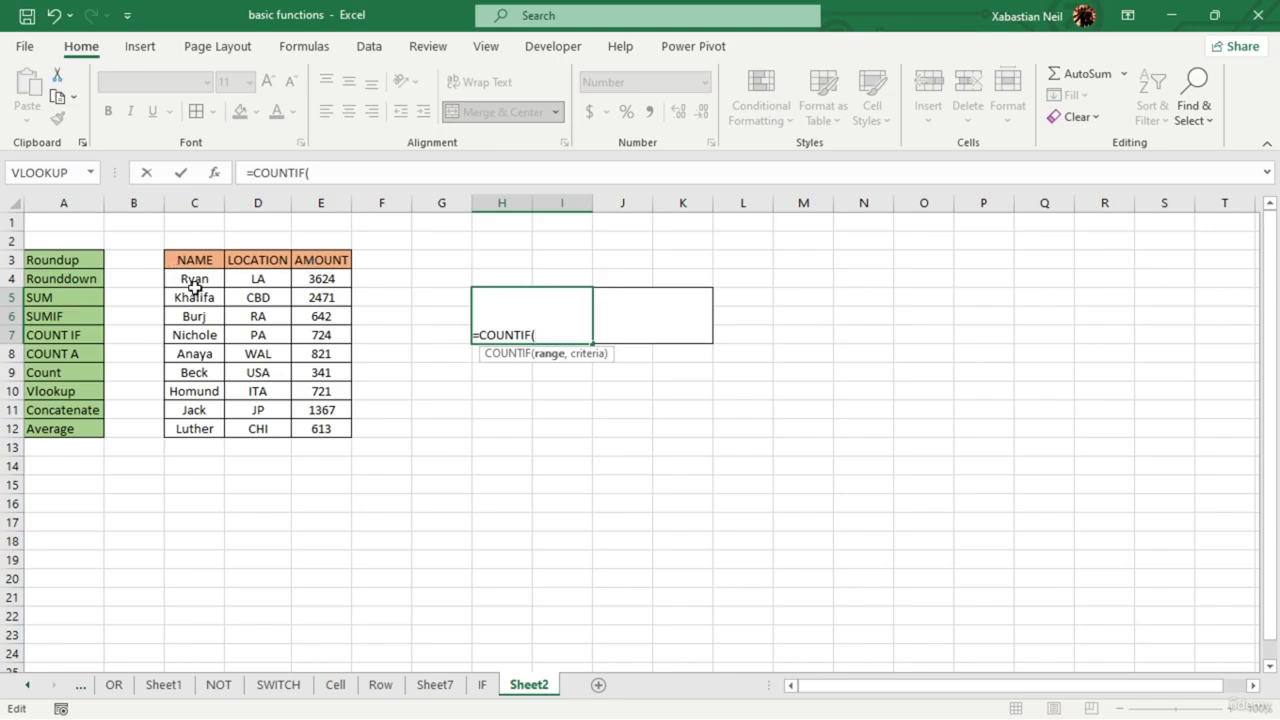
pyautogui.moveTo(200, 284); pyautogui.dragTo(217, 429)
pyautogui.write(',')
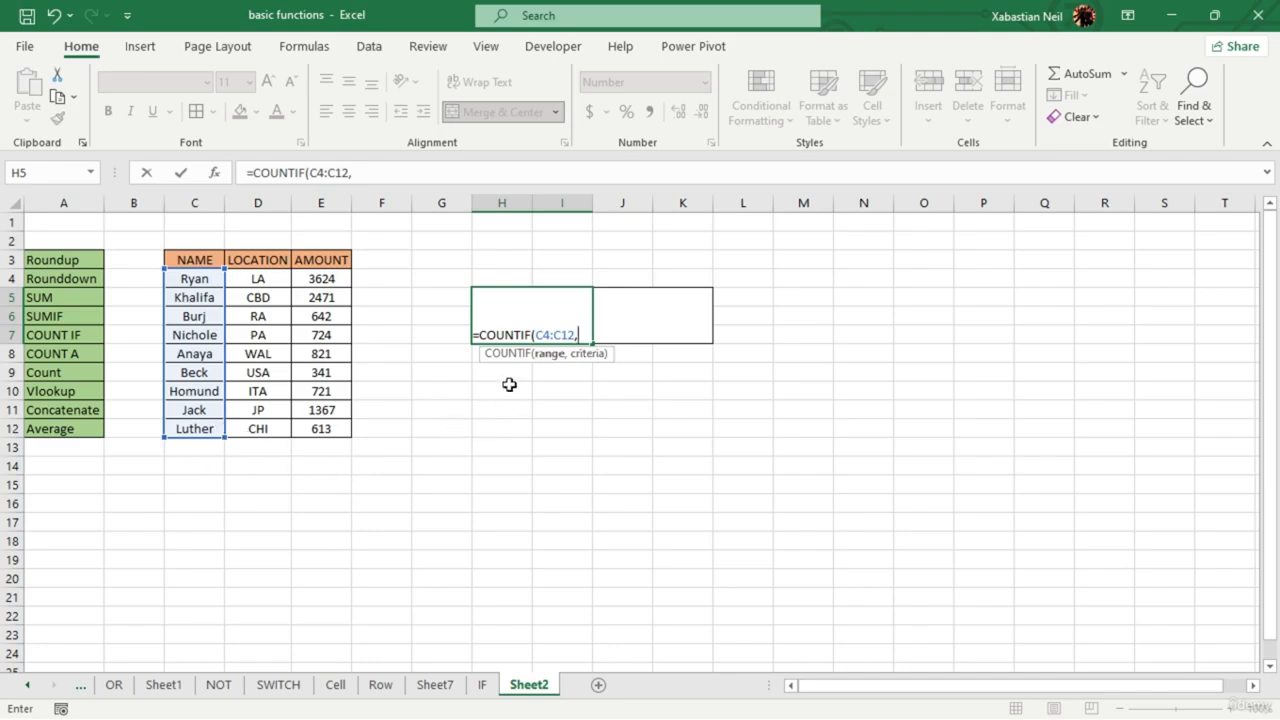
pyautogui.press('BackSpace')
pyautogui.press('BackSpace')
pyautogui.press('BackSpace')
pyautogui.press('BackSpace')
pyautogui.press('BackSpace')
pyautogui.press('BackSpace')
pyautogui.press('BackSpace')
pyautogui.press('BackSpace')
pyautogui.press('BackSpace')
pyautogui.press('BackSpace')
pyautogui.press('BackSpace')
pyautogui.press('BackSpace')
pyautogui.press('BackSpace')
pyautogui.press('BackSpace')
pyautogui.press('BackSpace')
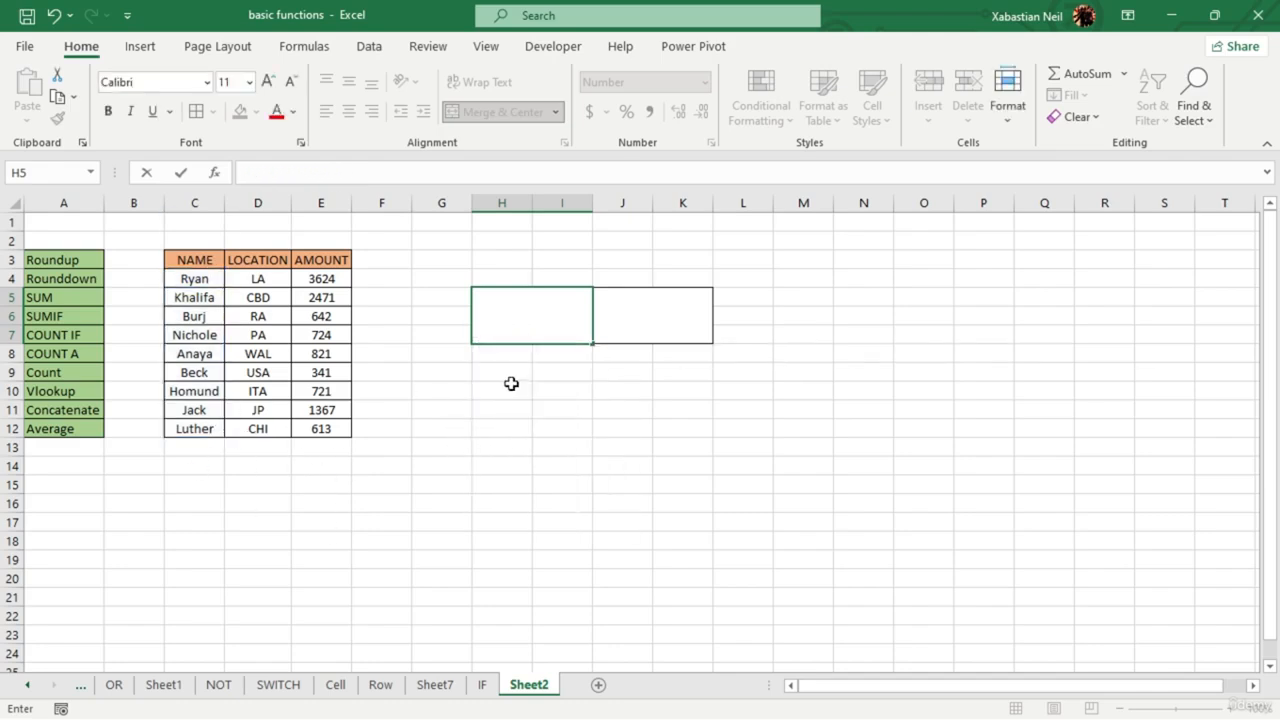
pyautogui.hotkey('ctrl', 'z')
# - Enter the table's first listed name in H10 and count its matches with =COUNTIF(C4:C12,H10) in the merged cell H5
pyautogui.click(509, 389)
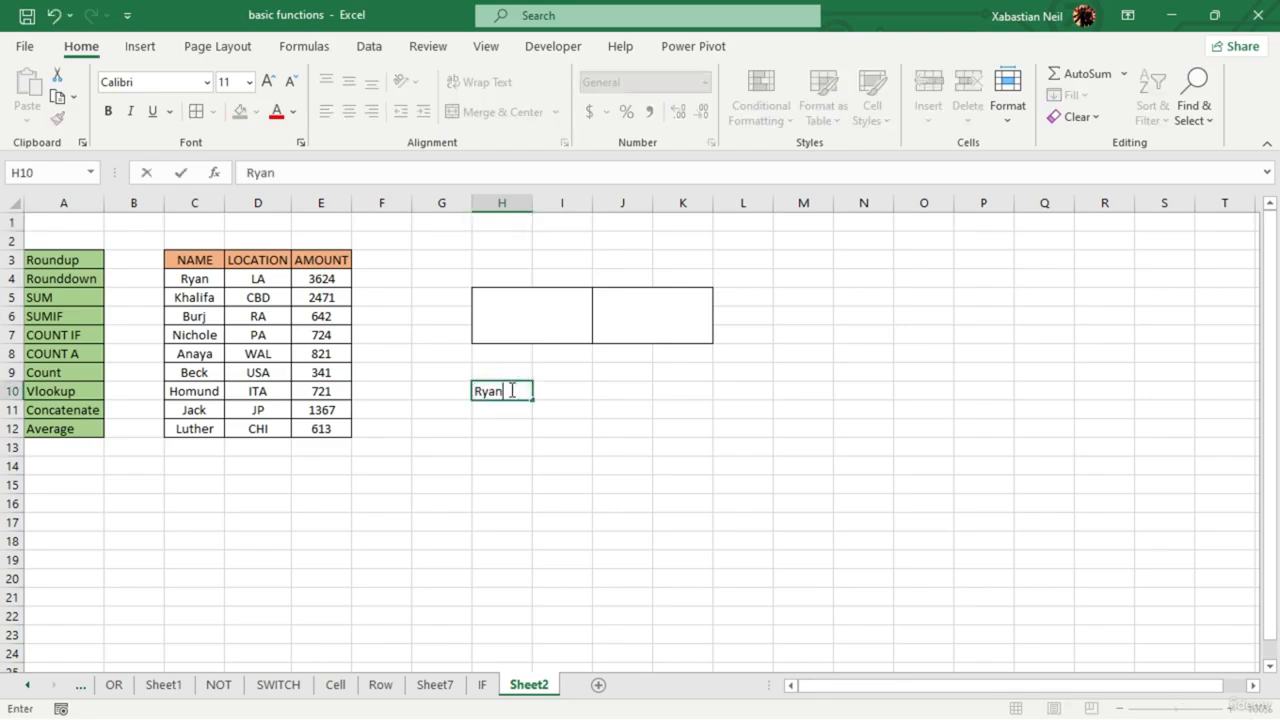
pyautogui.click(551, 294)
pyautogui.doubleClick(551, 294)
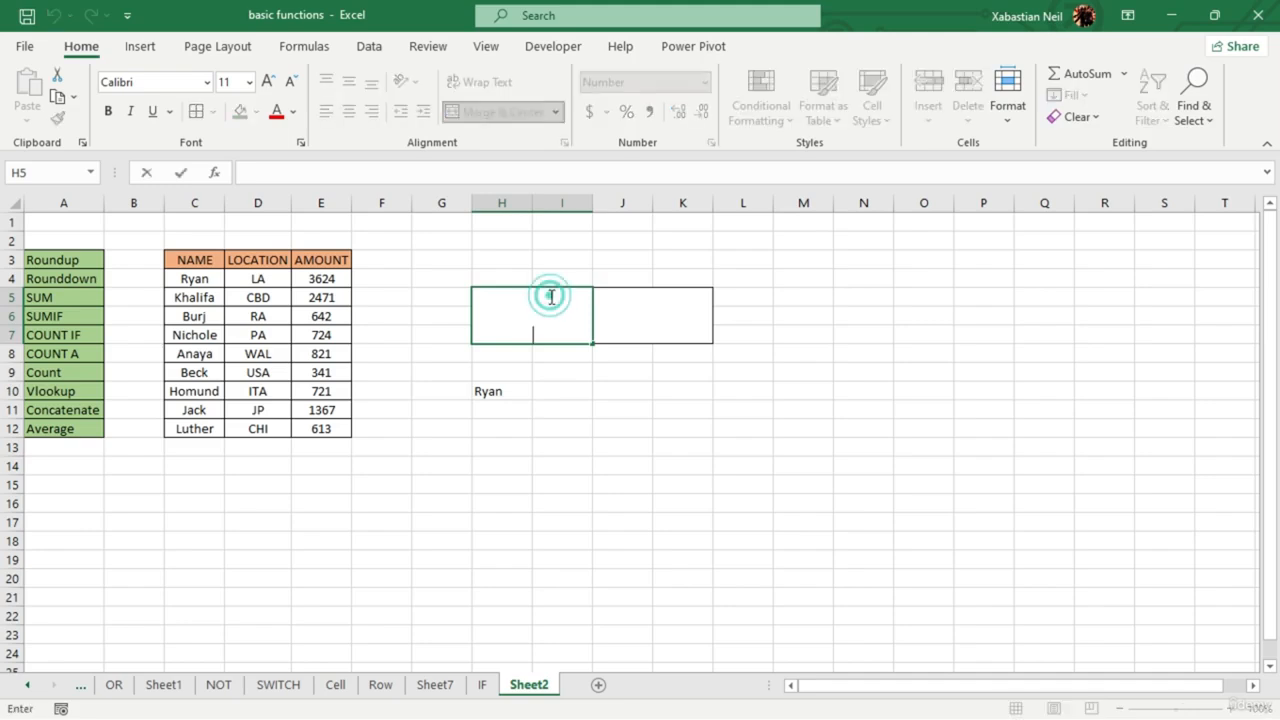
pyautogui.write('=countif')
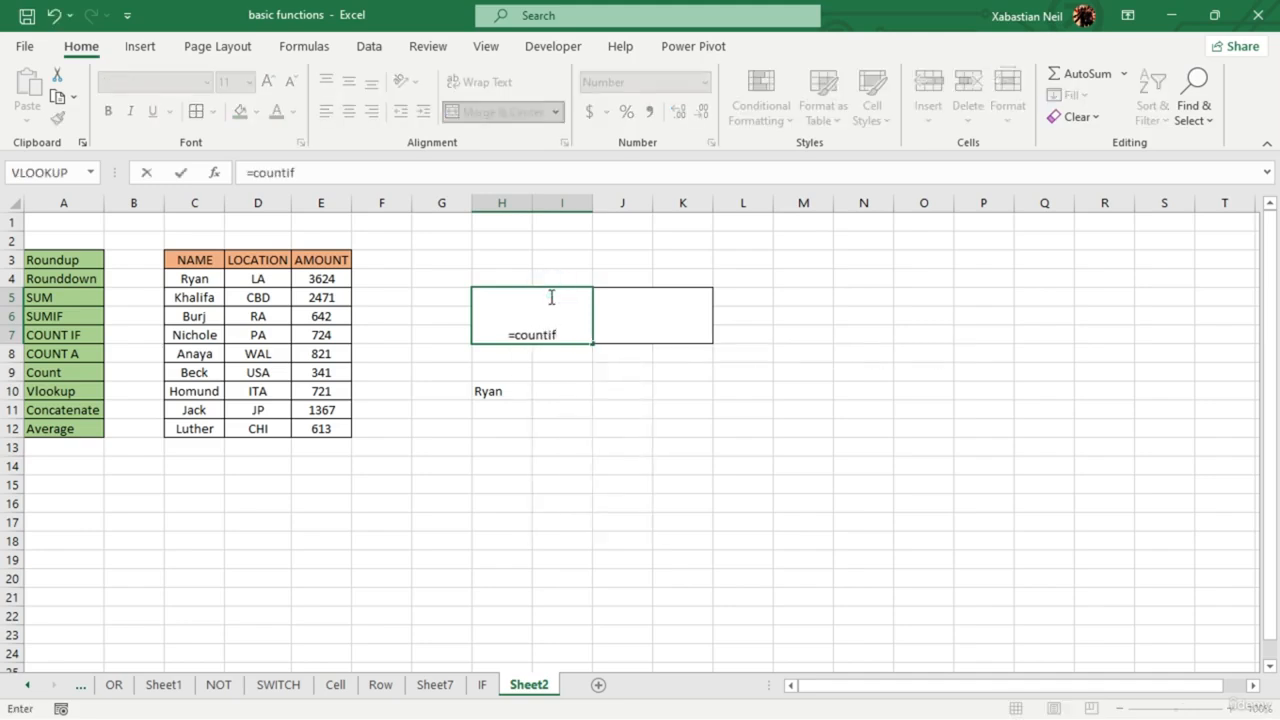
pyautogui.press('Tab')
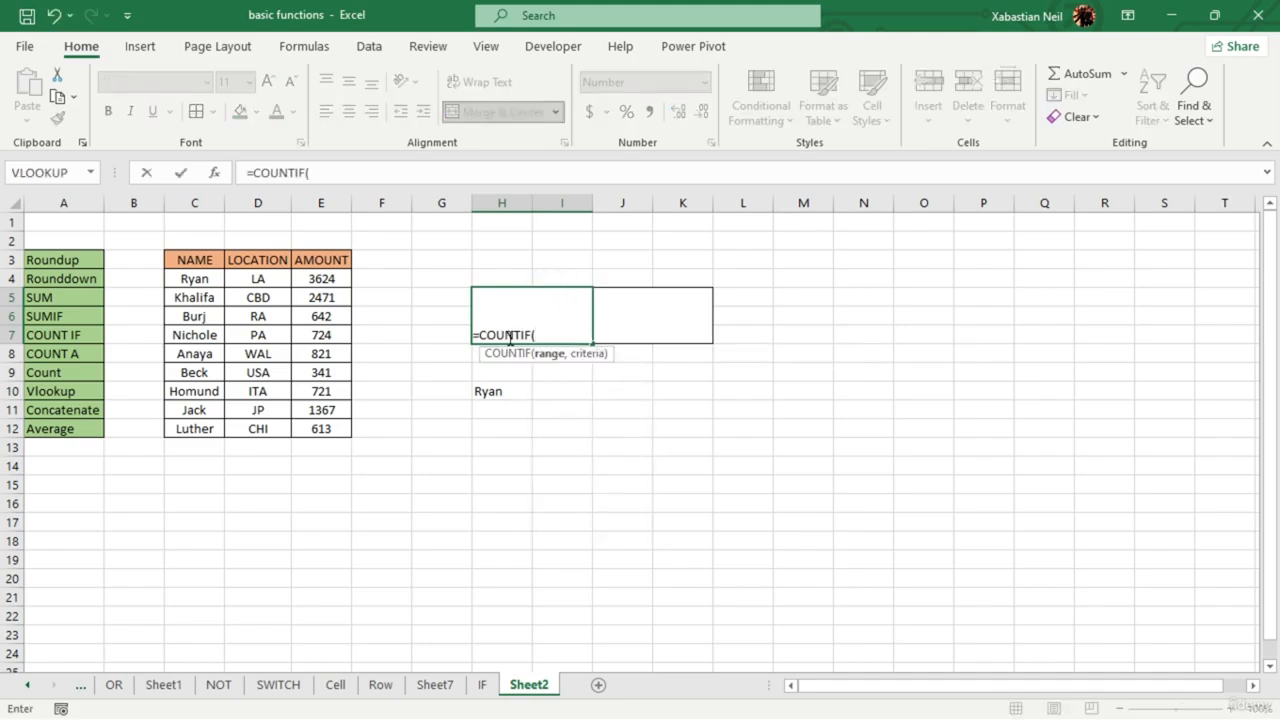
pyautogui.moveTo(183, 278); pyautogui.dragTo(194, 423)
pyautogui.write(',')
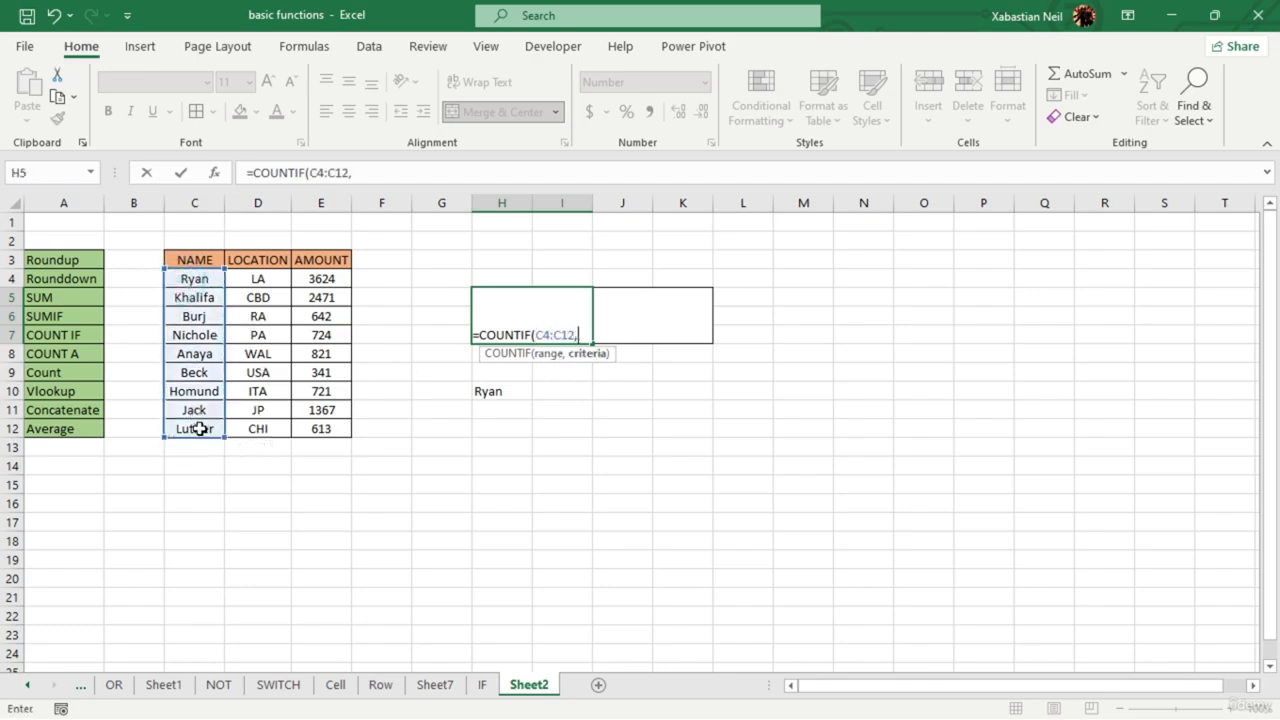
pyautogui.click(490, 391)
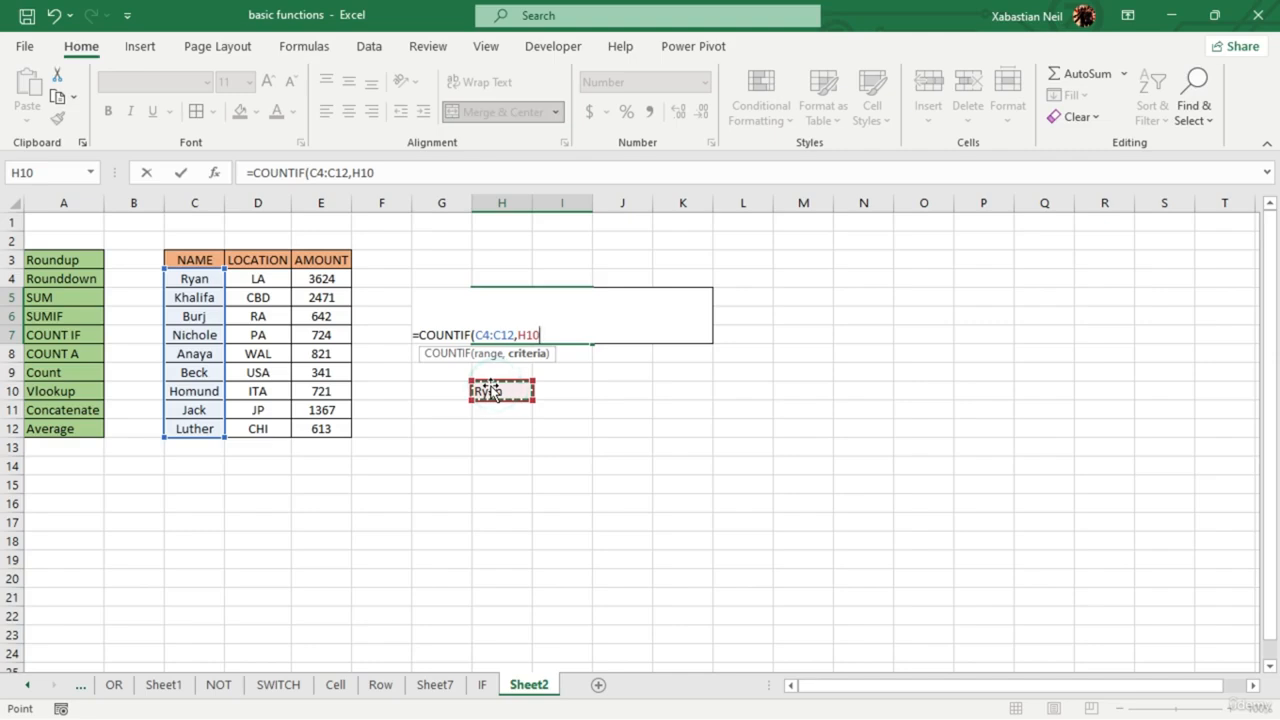
pyautogui.write(')')
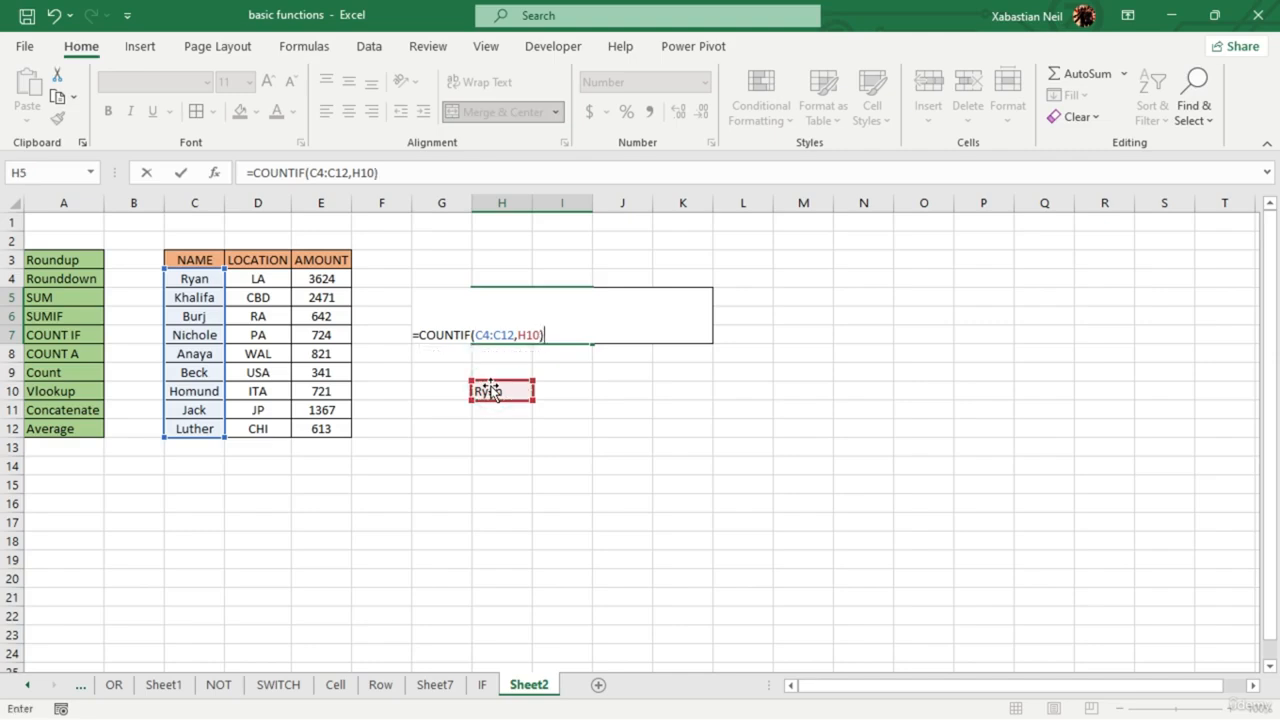
pyautogui.press('Return')
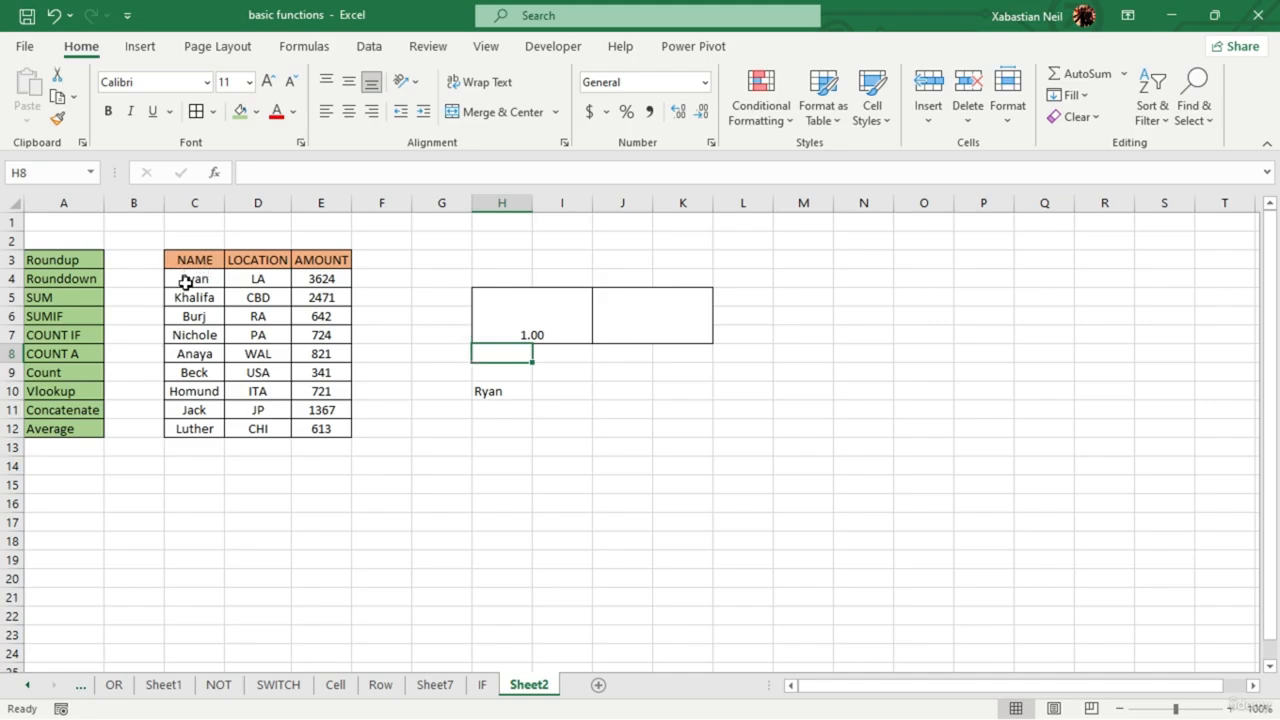
# - Clear the criterion name from H10 and the COUNTIF formula from the merged cell H5
pyautogui.doubleClick(510, 390)
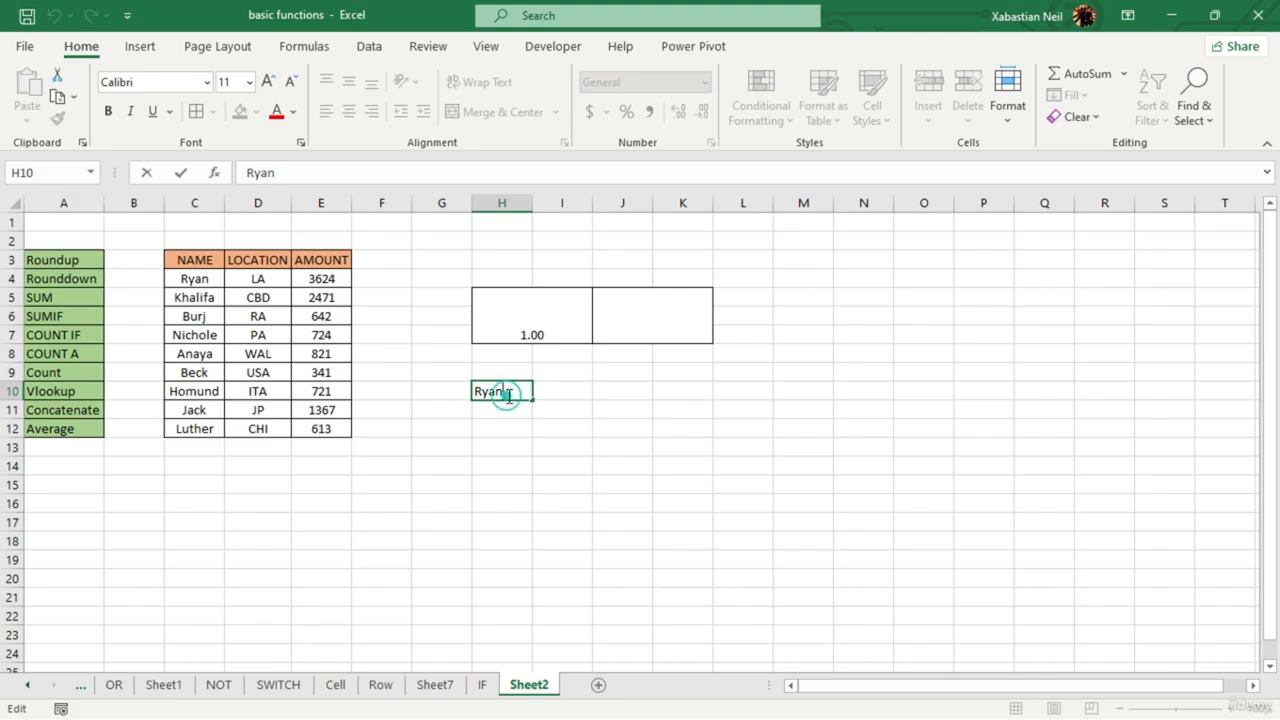
pyautogui.press('BackSpace')
pyautogui.click(545, 340)
pyautogui.doubleClick(575, 334)
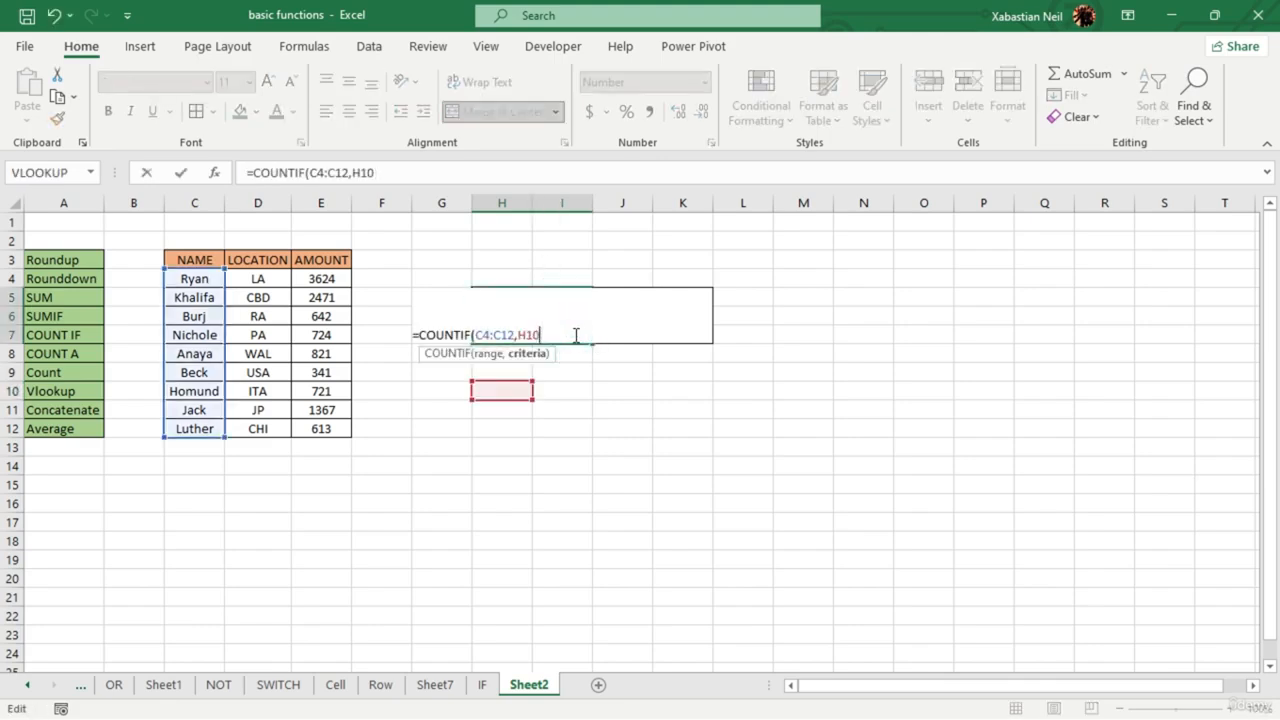
pyautogui.press('BackSpace')
pyautogui.press('BackSpace')
pyautogui.press('BackSpace')
pyautogui.press('BackSpace')
pyautogui.press('BackSpace')
pyautogui.press('BackSpace')
pyautogui.press('BackSpace')
pyautogui.press('BackSpace')
pyautogui.press('BackSpace')
pyautogui.press('BackSpace')
pyautogui.press('BackSpace')
pyautogui.press('BackSpace')
pyautogui.press('BackSpace')
pyautogui.press('BackSpace')
pyautogui.press('BackSpace')
pyautogui.press('BackSpace')
pyautogui.press('BackSpace')
pyautogui.press('BackSpace')
pyautogui.press('BackSpace')
pyautogui.press('BackSpace')
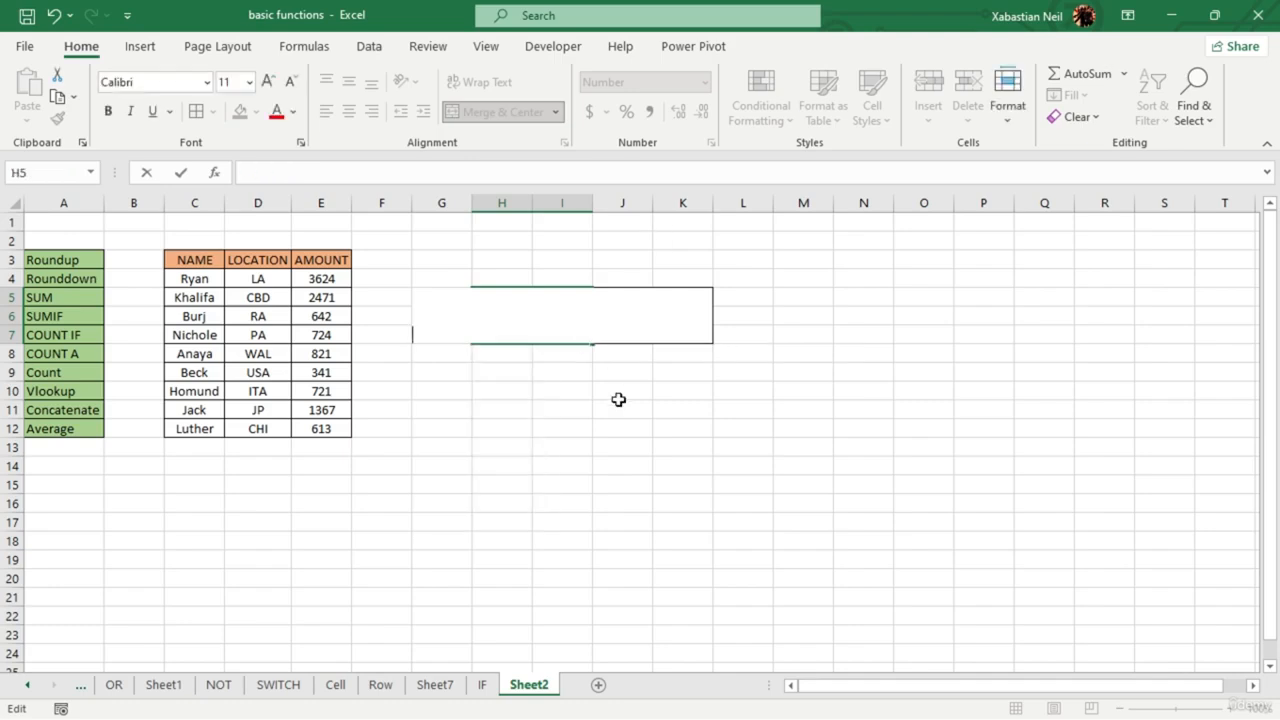
pyautogui.click(618, 400)
pyautogui.doubleClick(562, 313)
# - Enter the names from table rows 4 and 9 as lookup values in H10 and H11
pyautogui.doubleClick(503, 383)
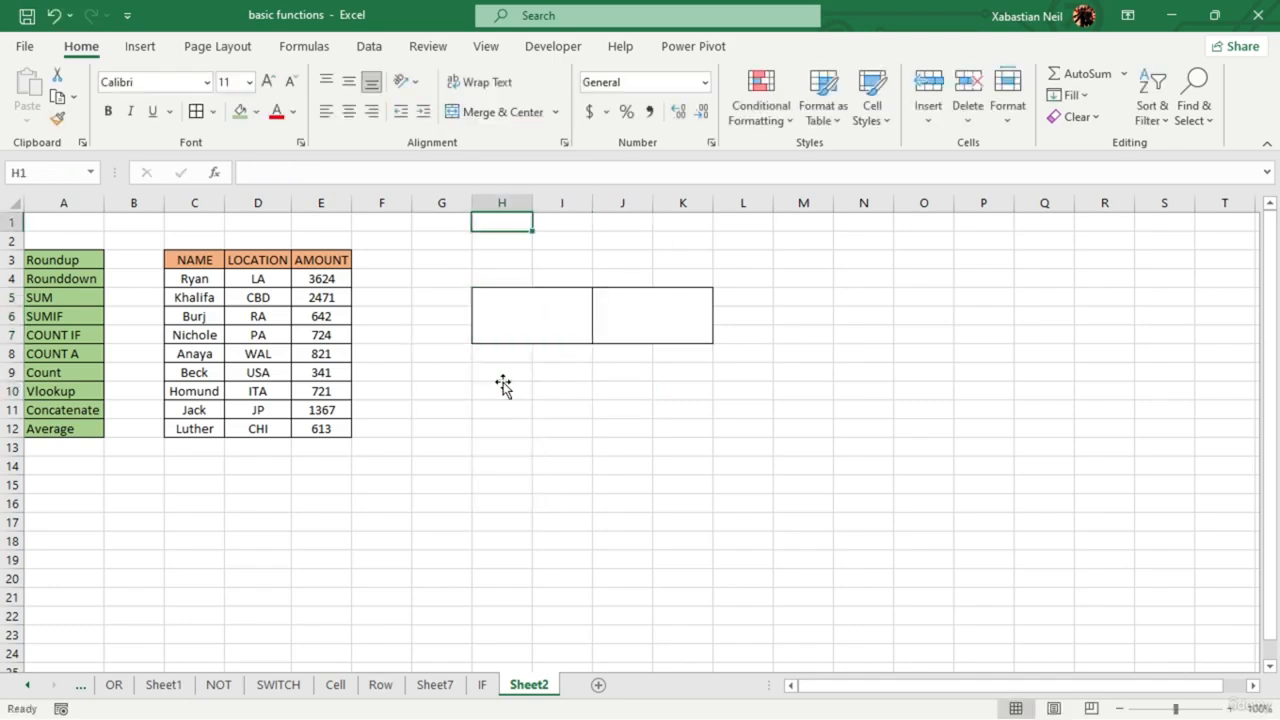
pyautogui.click(503, 386)
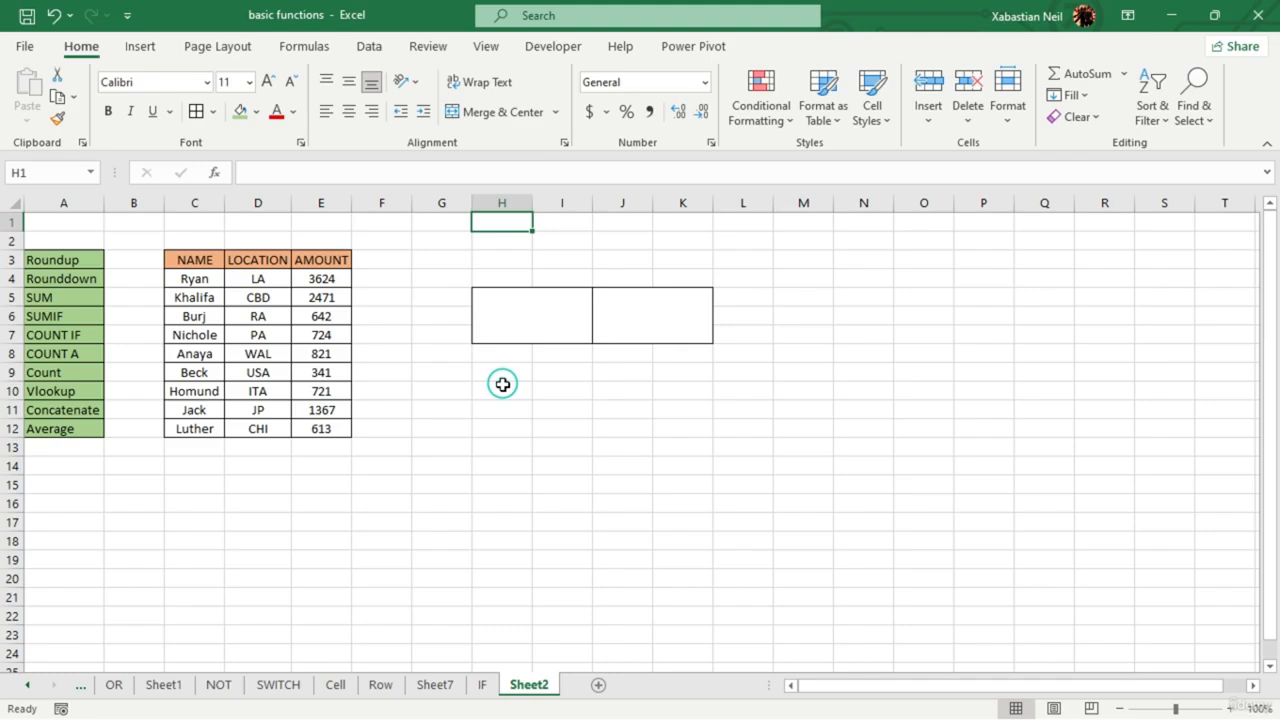
pyautogui.click(503, 386)
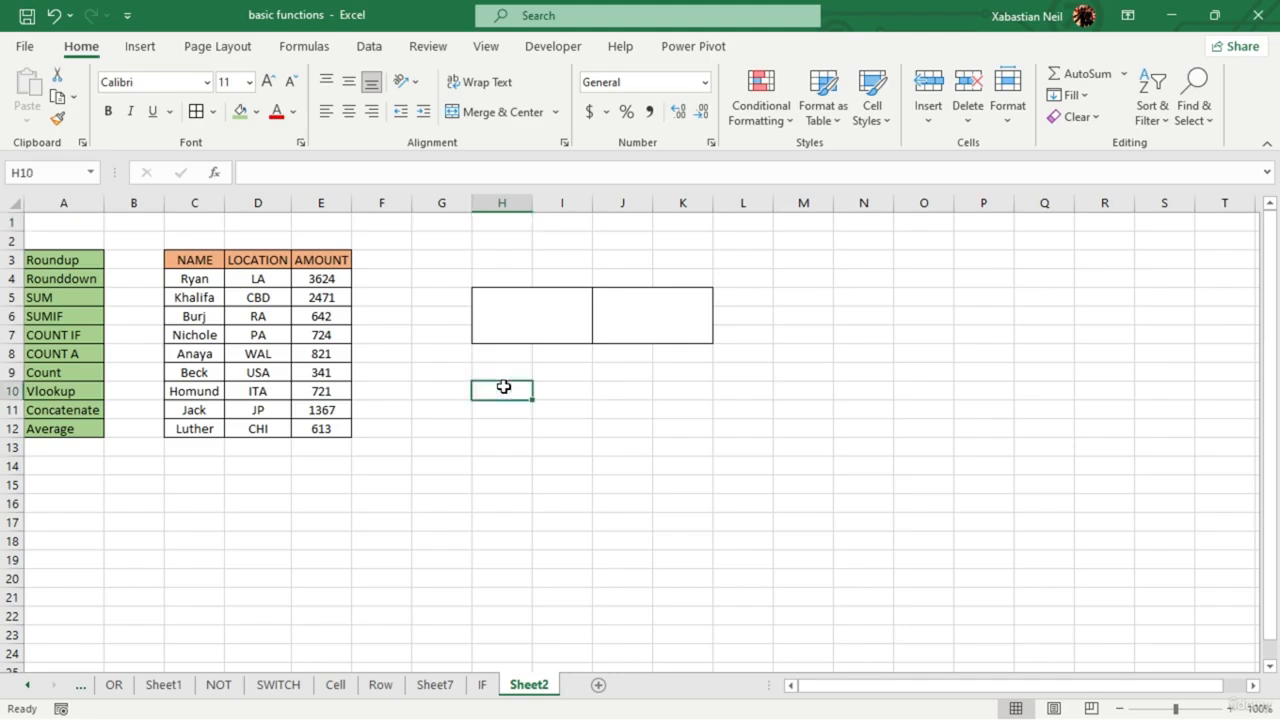
pyautogui.click(503, 386)
pyautogui.write('Ryan')
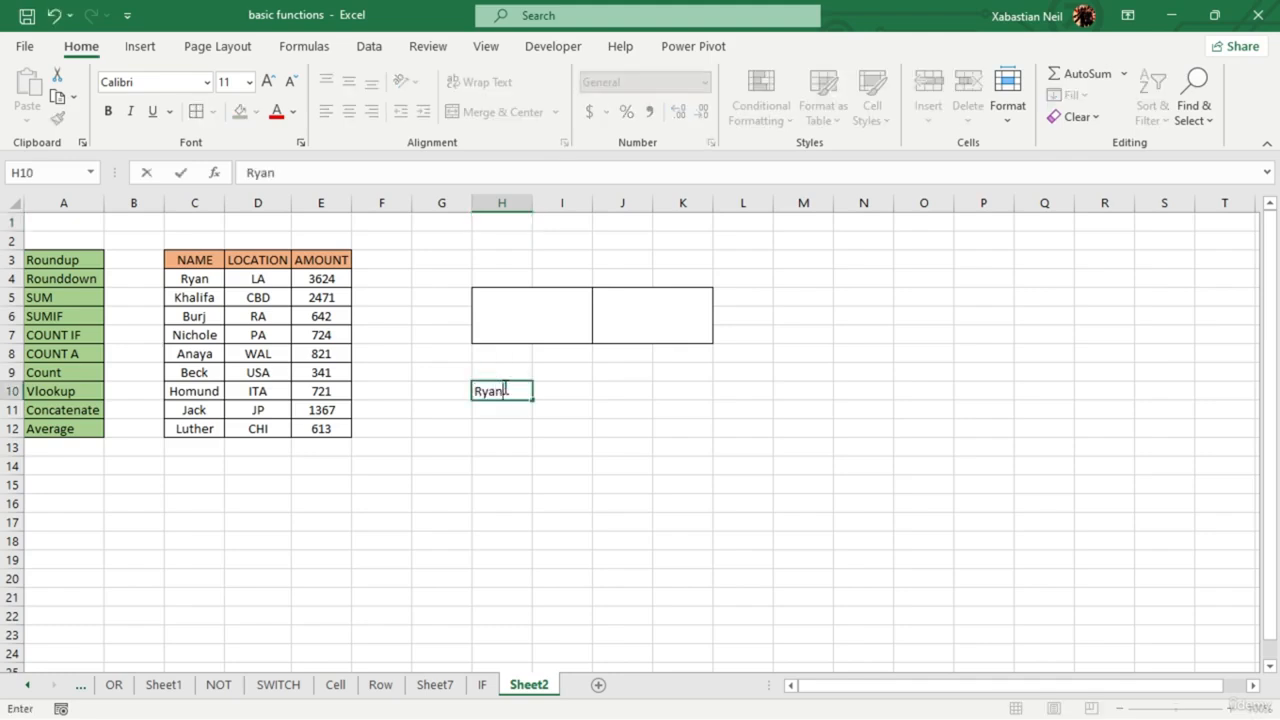
pyautogui.press('Return')
pyautogui.write('Be')
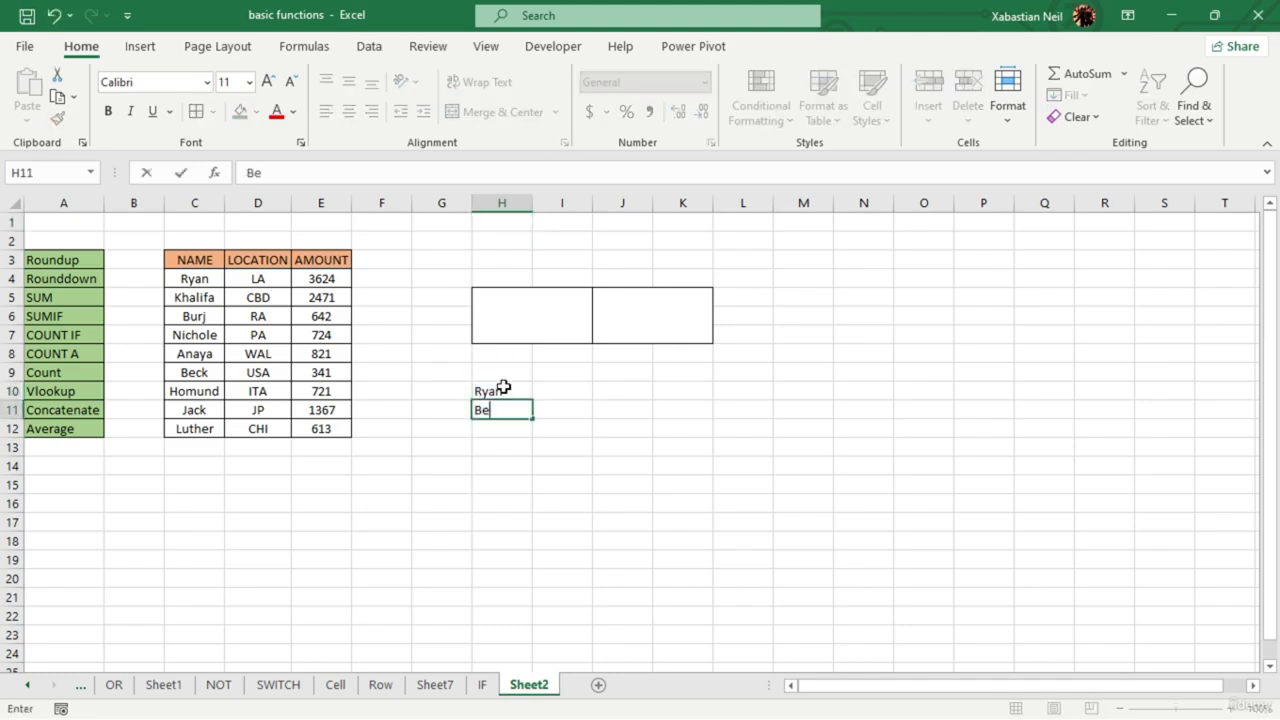
pyautogui.write('ck')
pyautogui.click(645, 484)
# - Look up the amount for the name in H11 with =VLOOKUP(H11,C4:E12,3,FALSE) in the merged cell H5
pyautogui.click(551, 326)
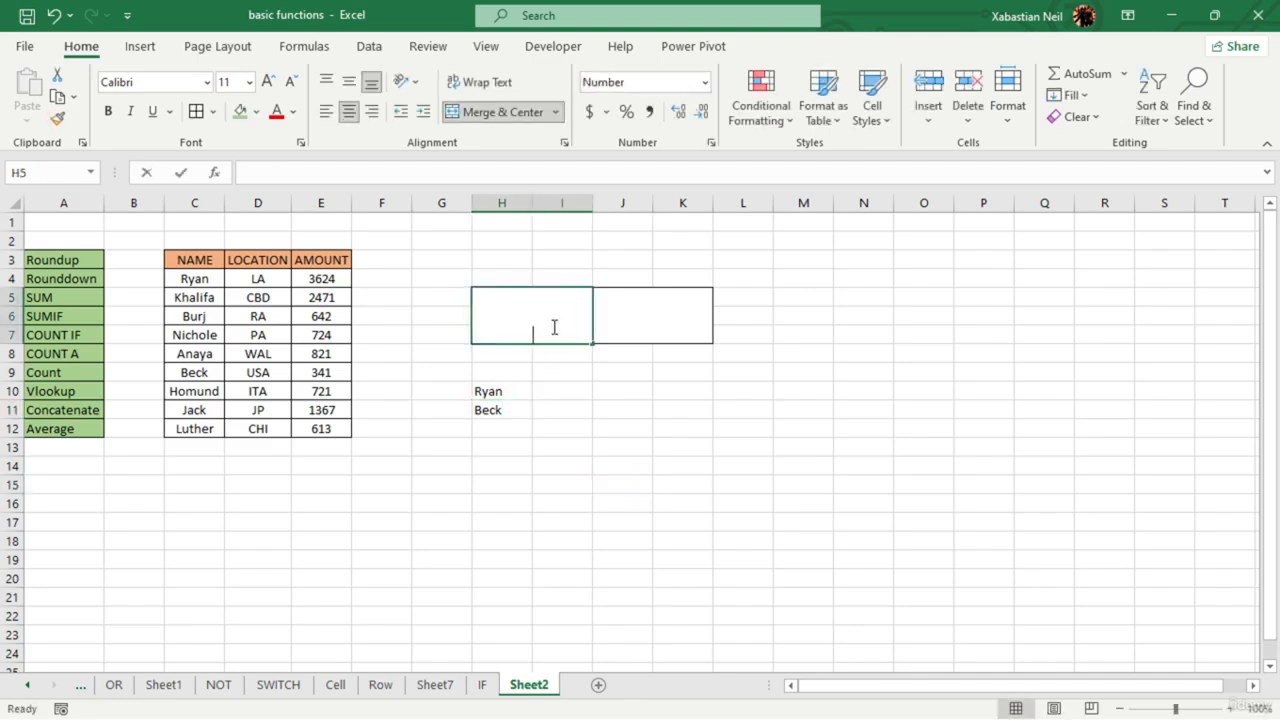
pyautogui.doubleClick(552, 326)
pyautogui.write('=vlookup')
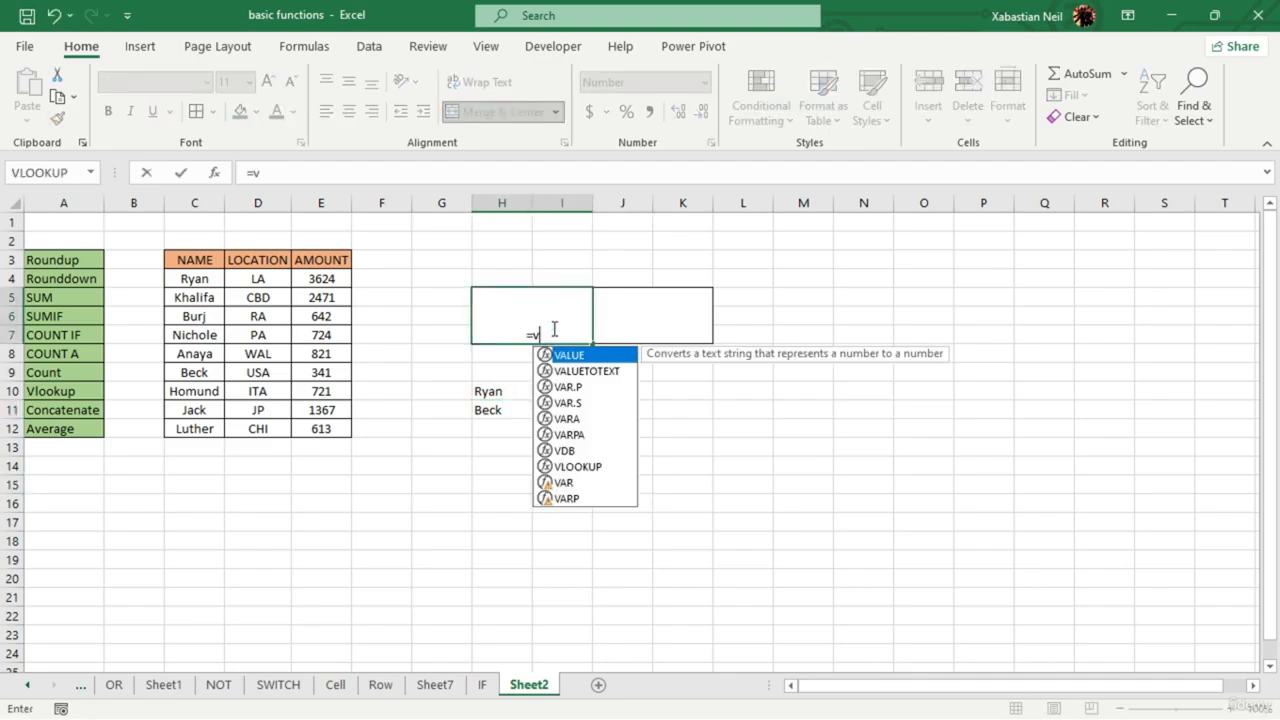
pyautogui.press('Tab')
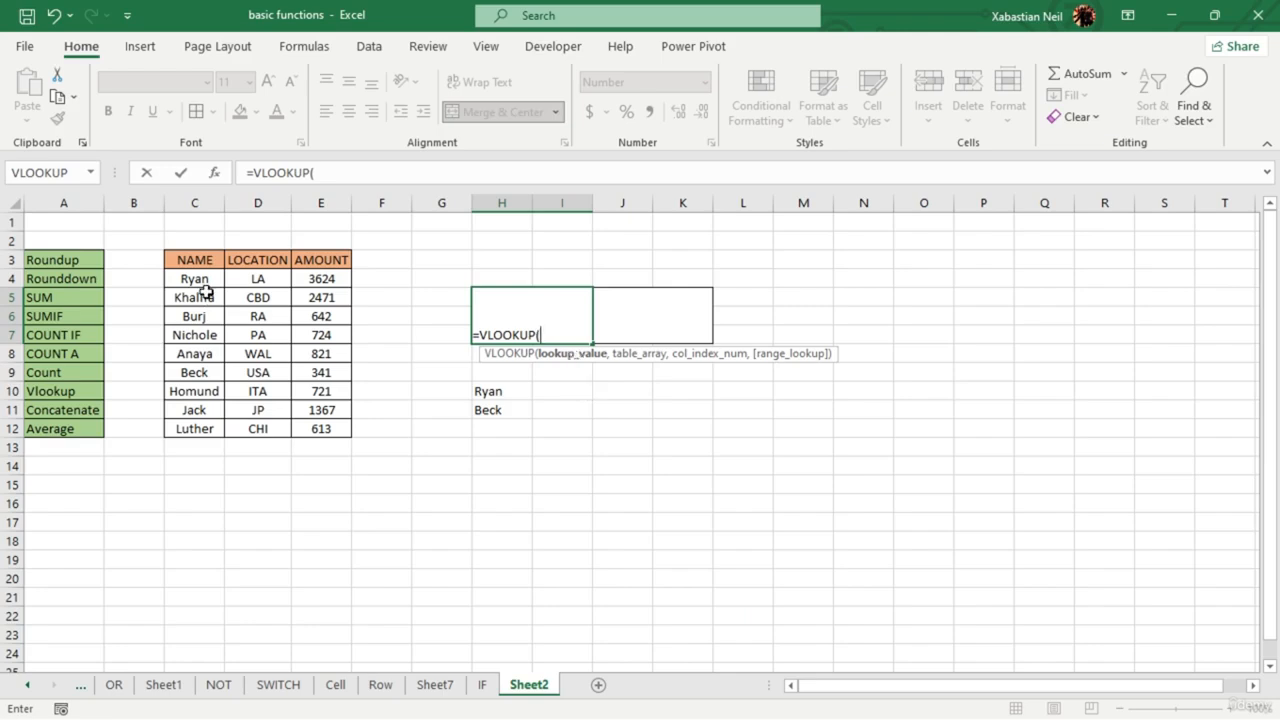
pyautogui.click(500, 410)
pyautogui.write(',')
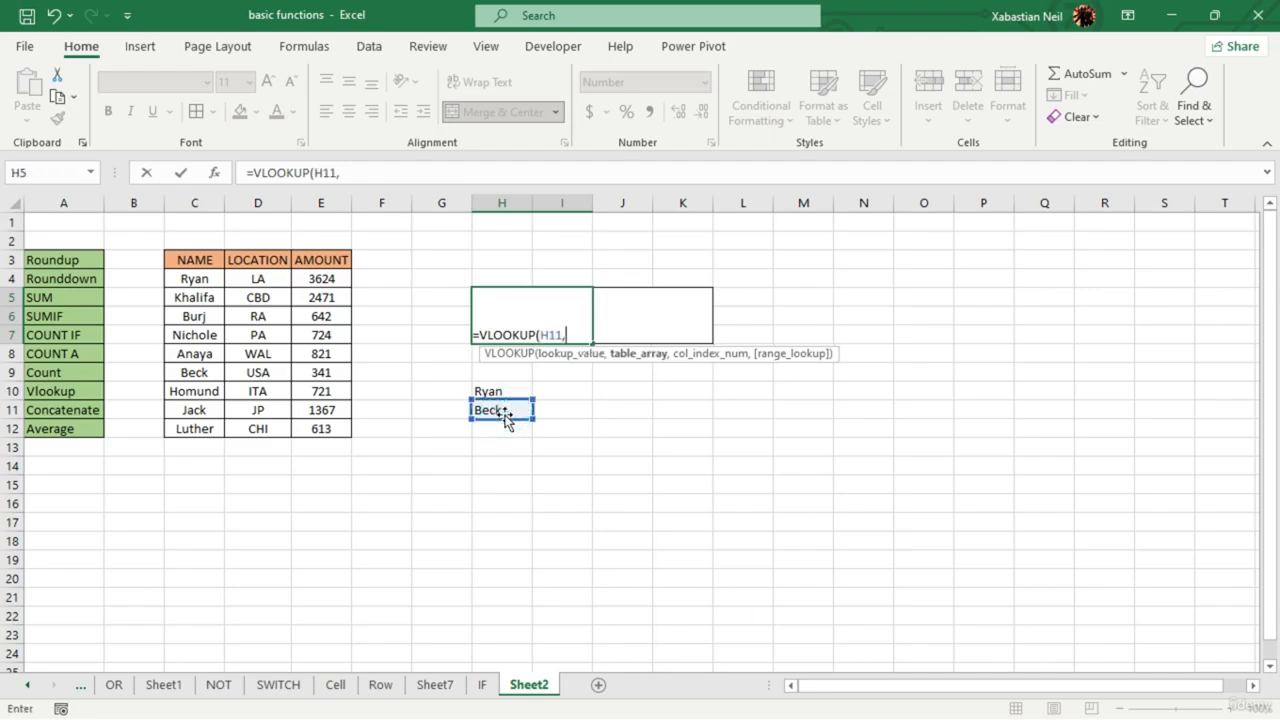
pyautogui.moveTo(194, 279); pyautogui.dragTo(335, 426)
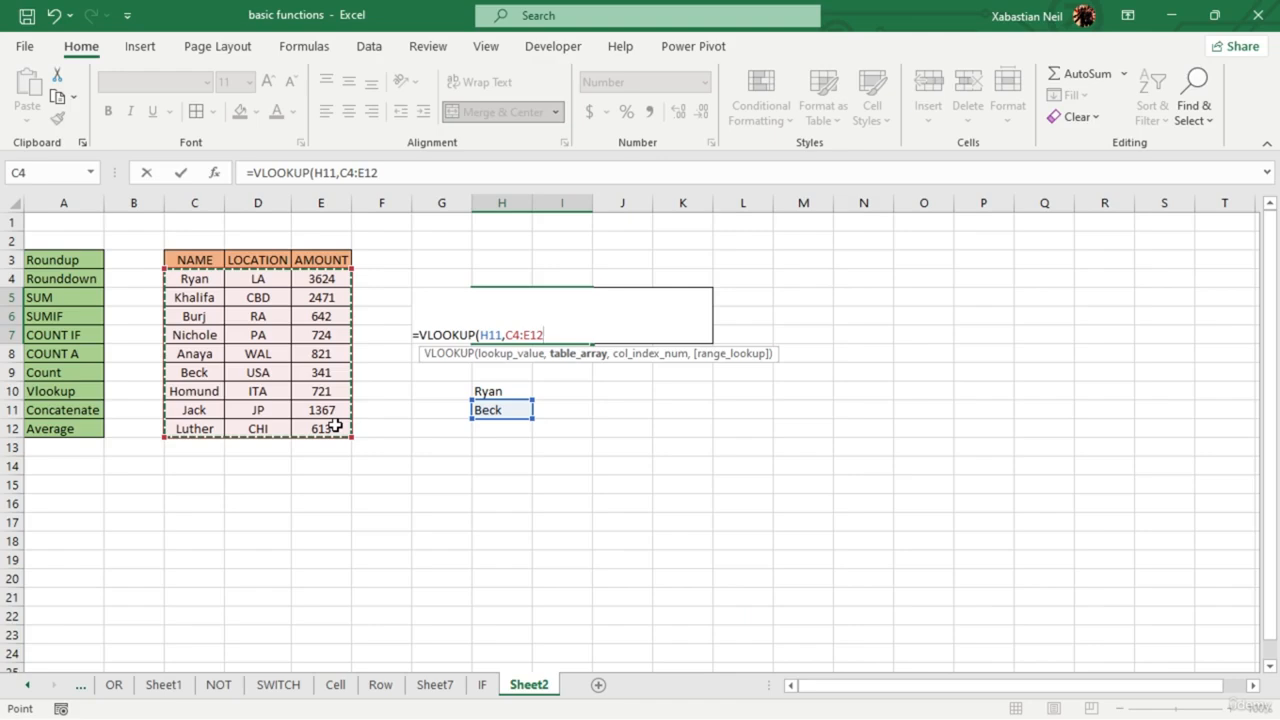
pyautogui.write(',3,false')
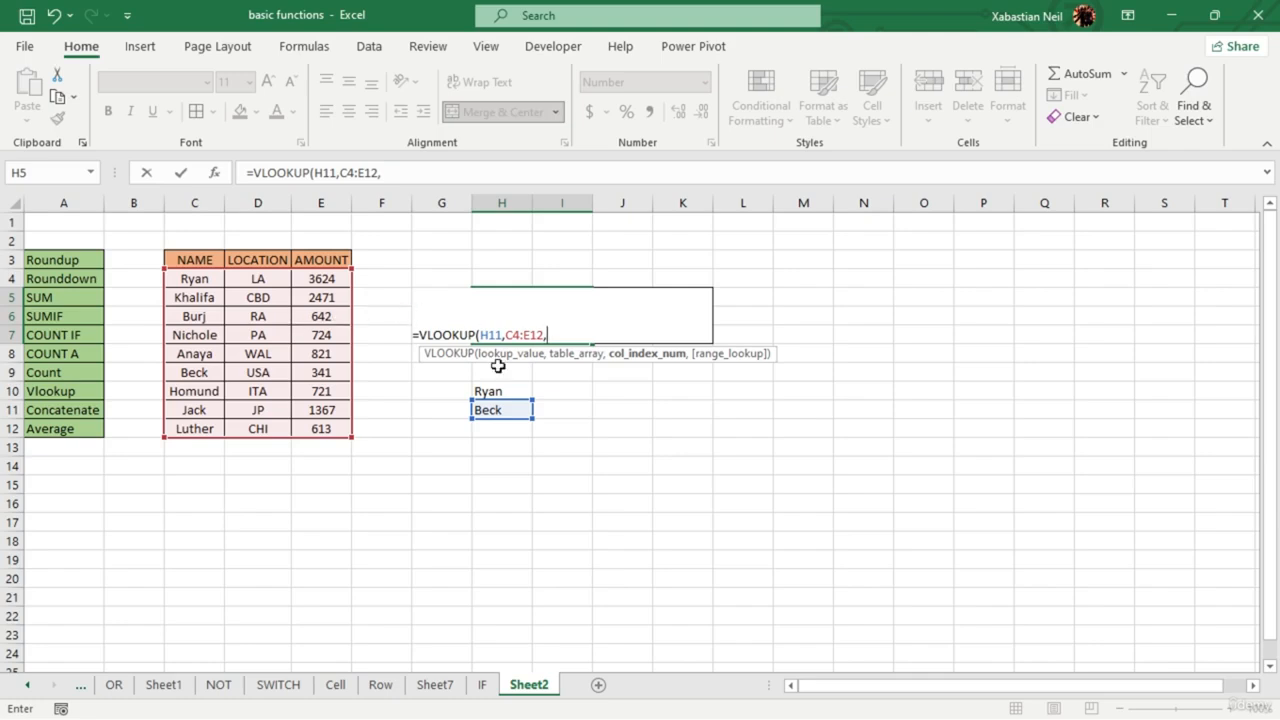
pyautogui.write(',')
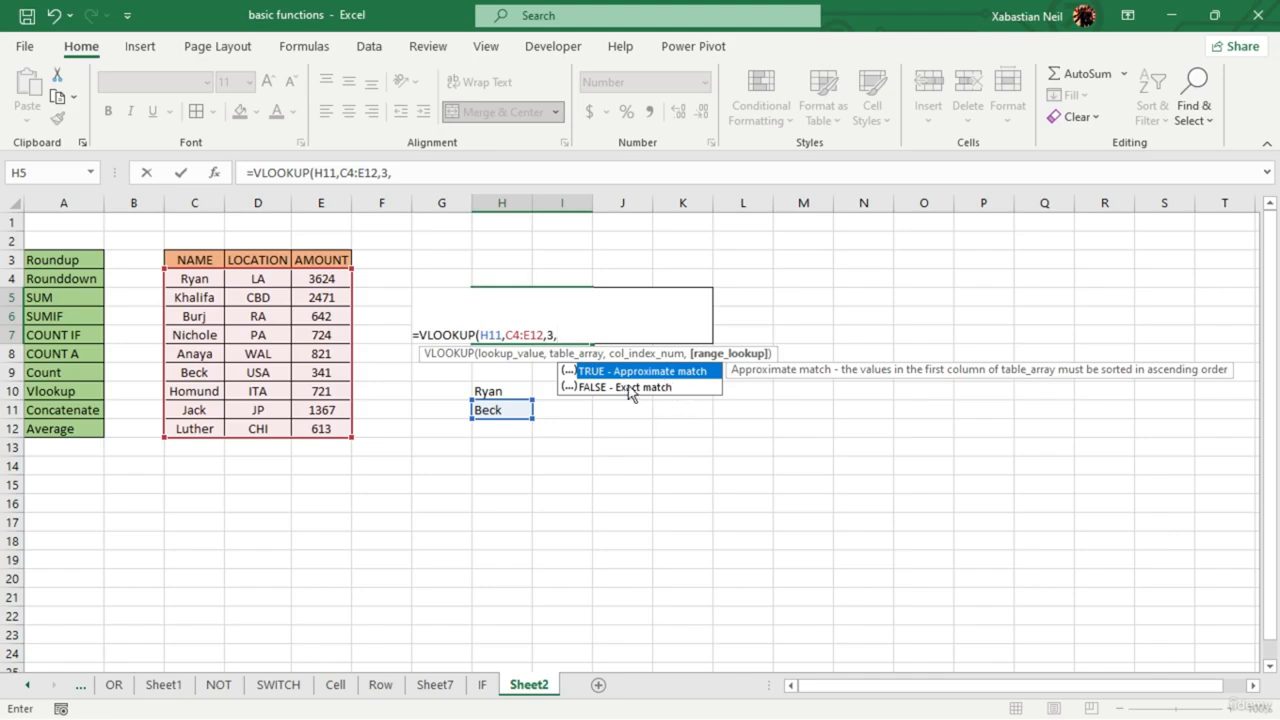
pyautogui.write('false')
pyautogui.click(629, 387)
pyautogui.doubleClick(629, 387)
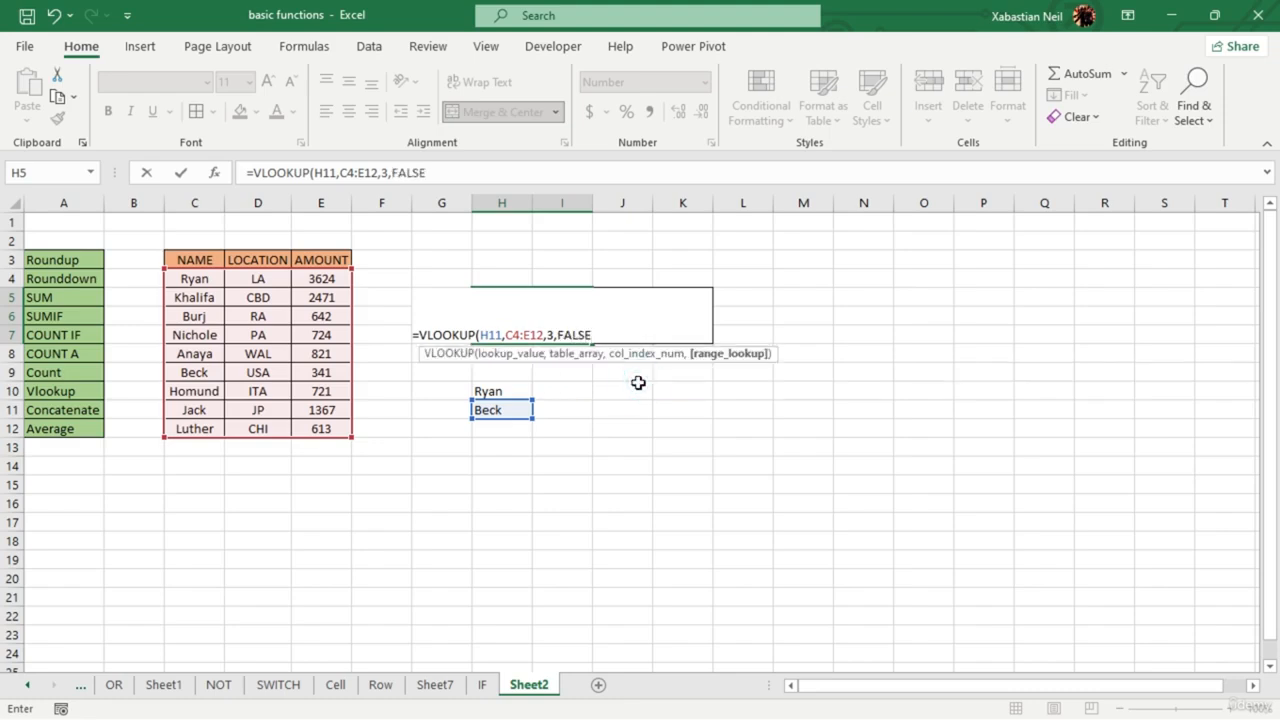
pyautogui.write(')')
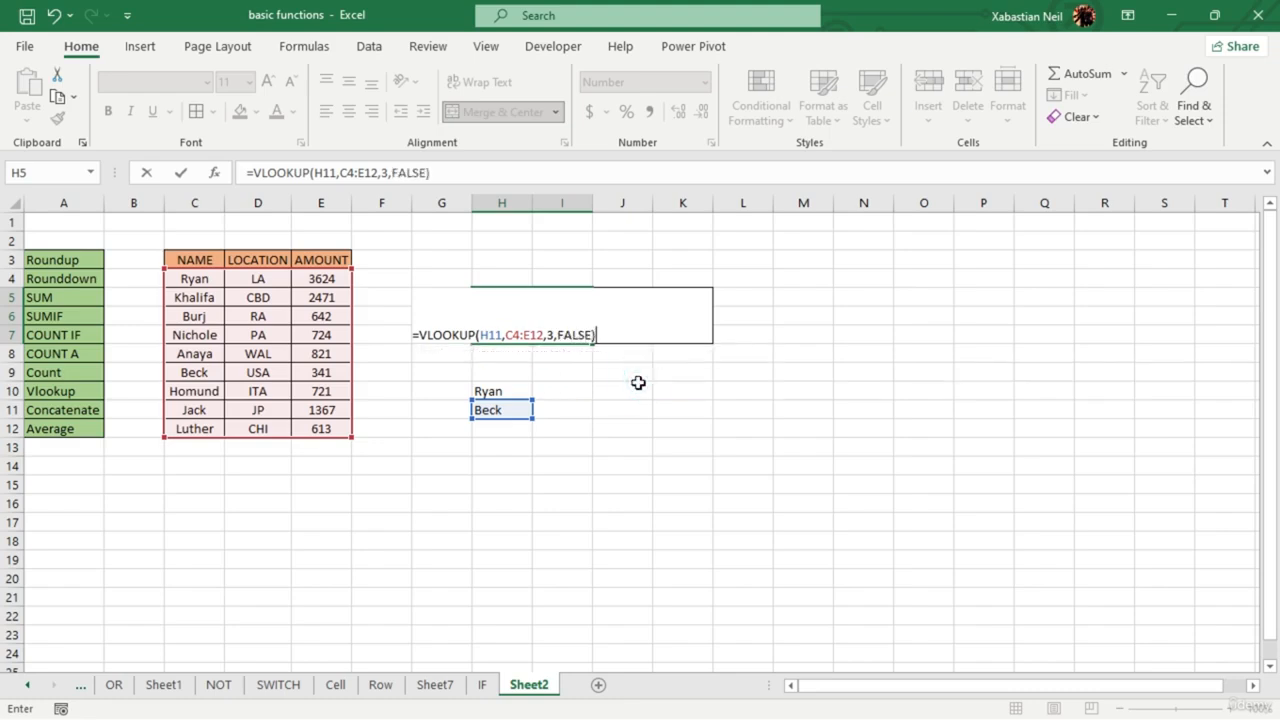
pyautogui.press('Return')
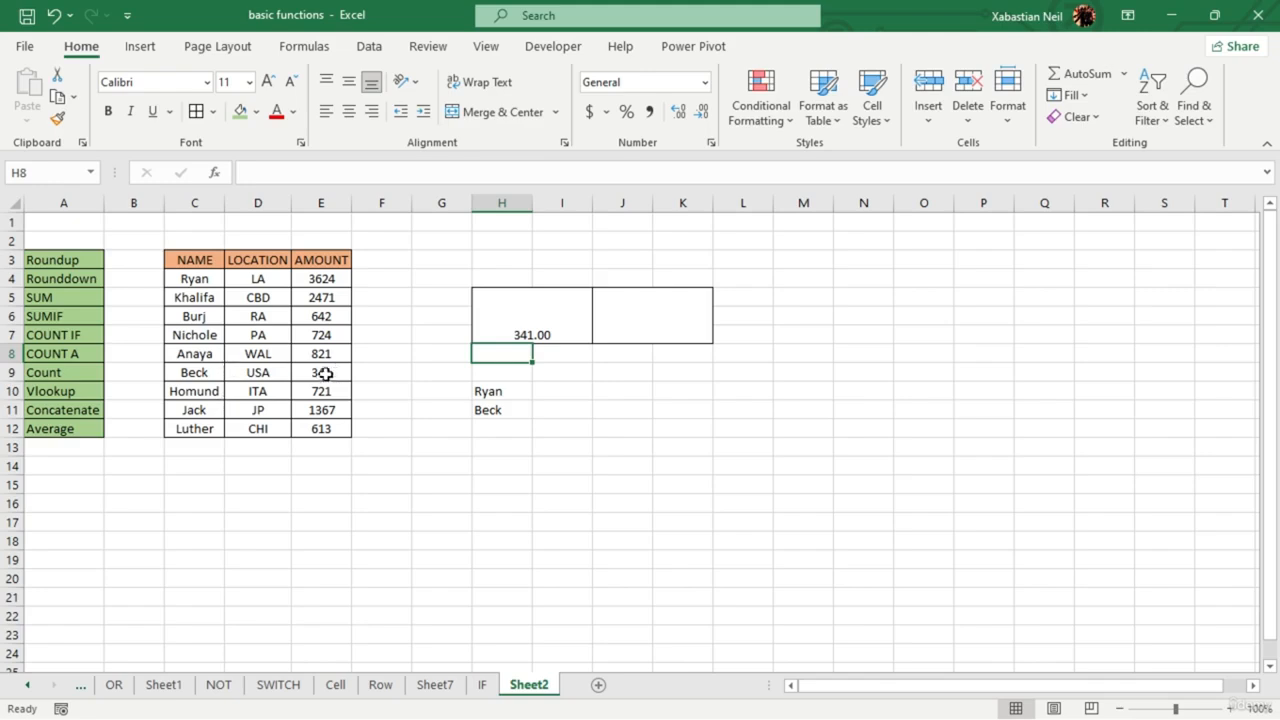
# - Change the VLOOKUP lookup value in the merged cell H5 to H10, giving =VLOOKUP(H10,C4:E12,3,FALSE)
pyautogui.click(572, 340)
pyautogui.doubleClick(569, 334)
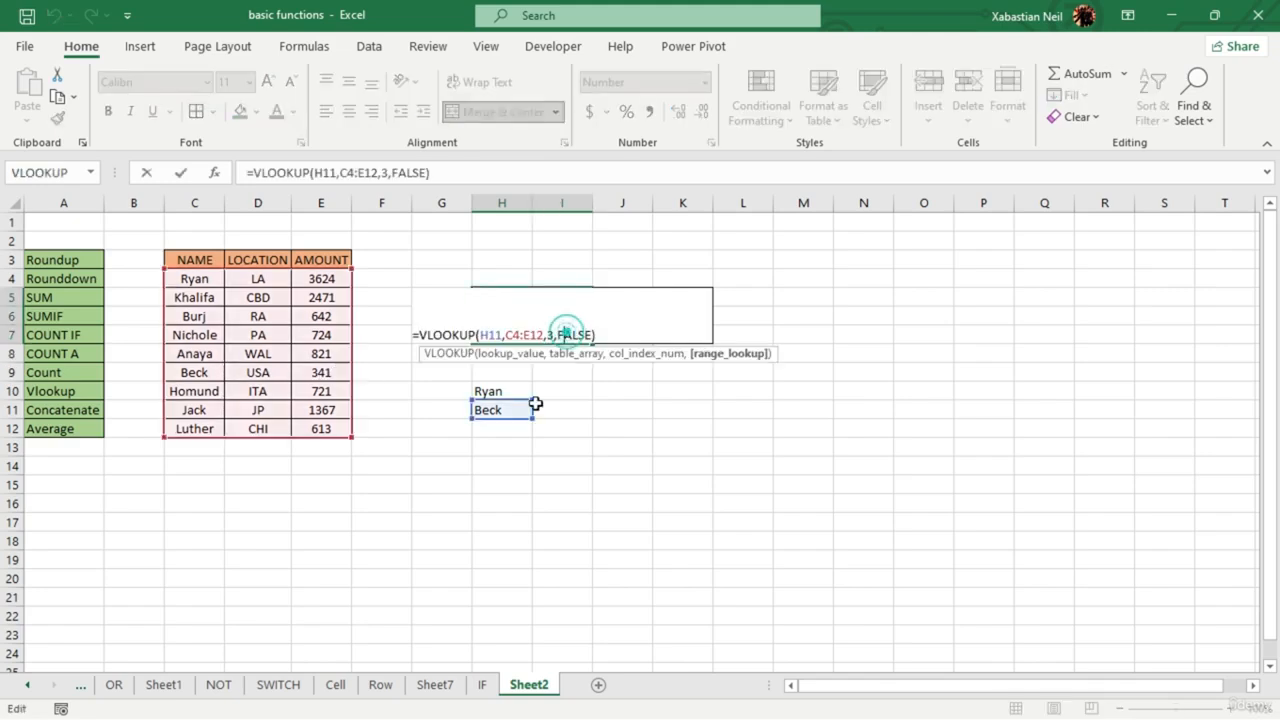
pyautogui.click(498, 335)
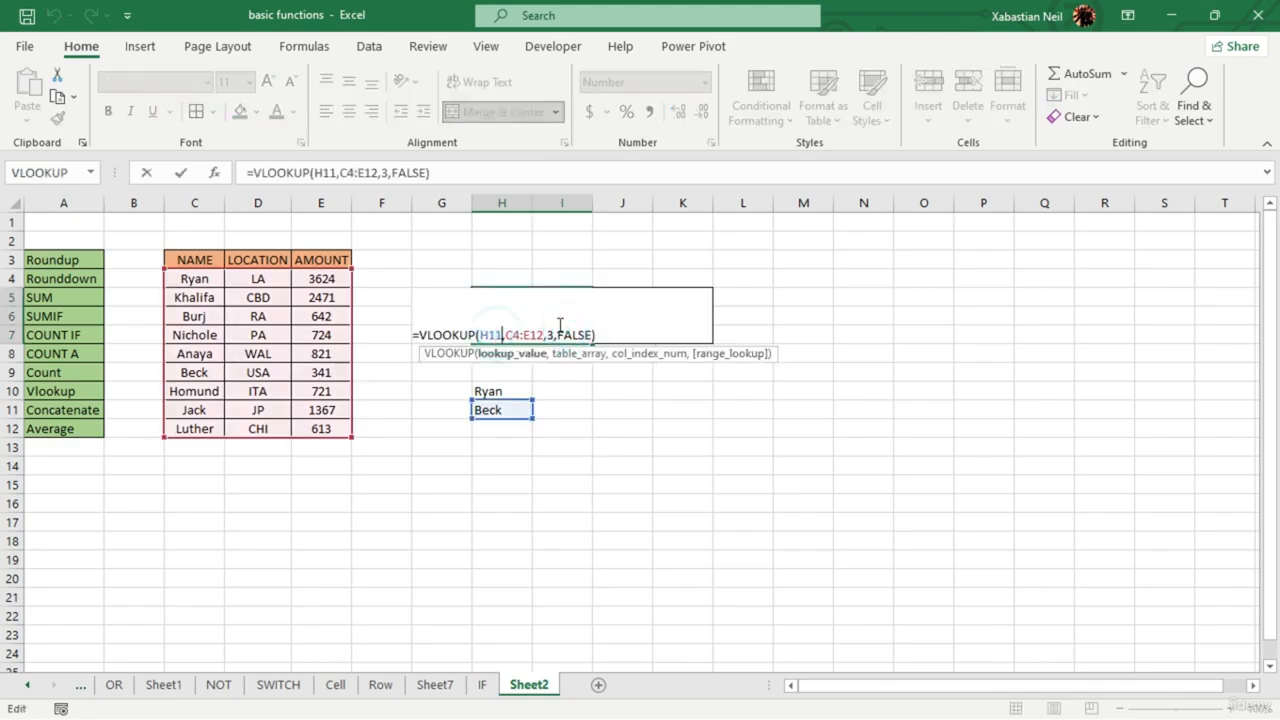
pyautogui.press('BackSpace')
pyautogui.press('BackSpace')
pyautogui.press('BackSpace')
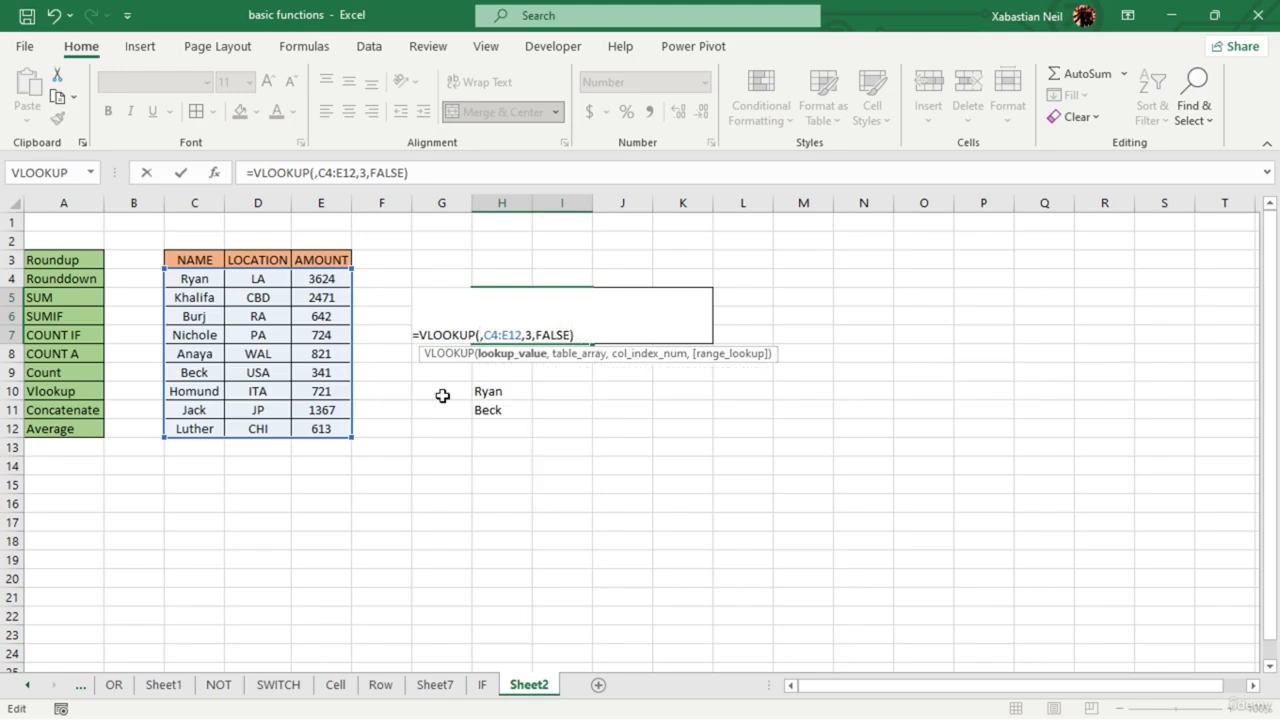
pyautogui.click(506, 392)
pyautogui.press('Return')
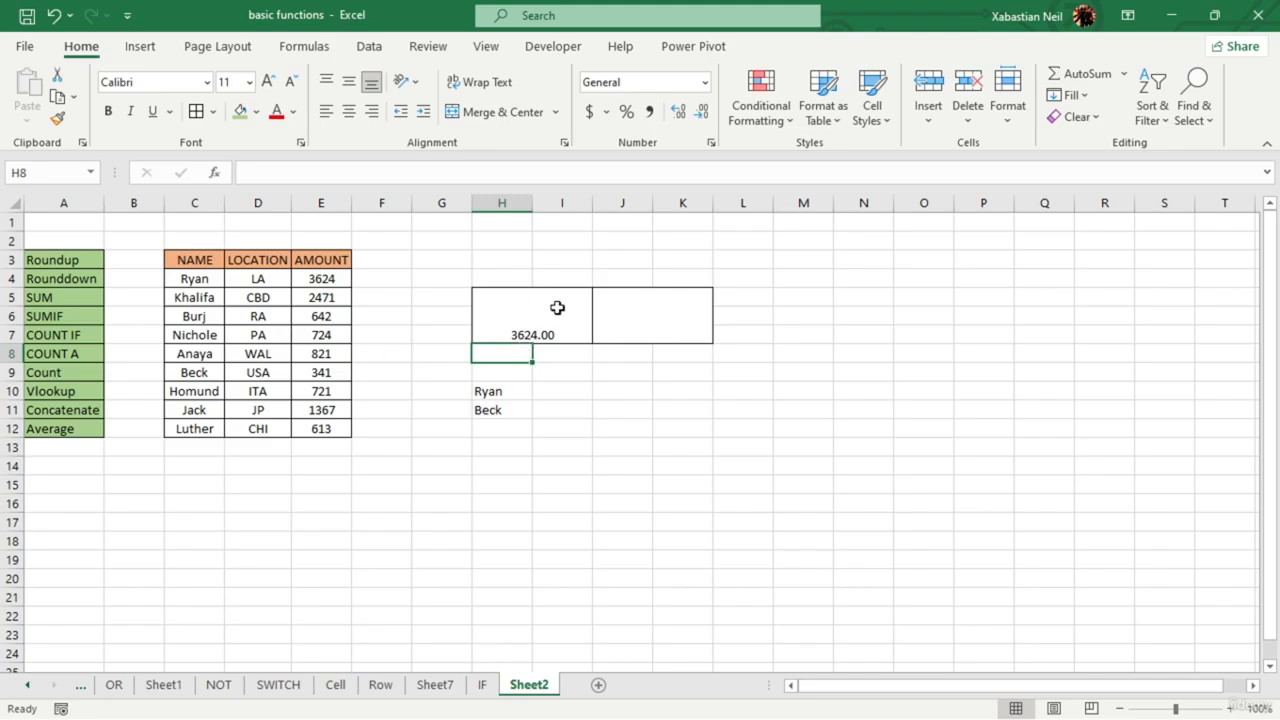
pyautogui.click(541, 372)
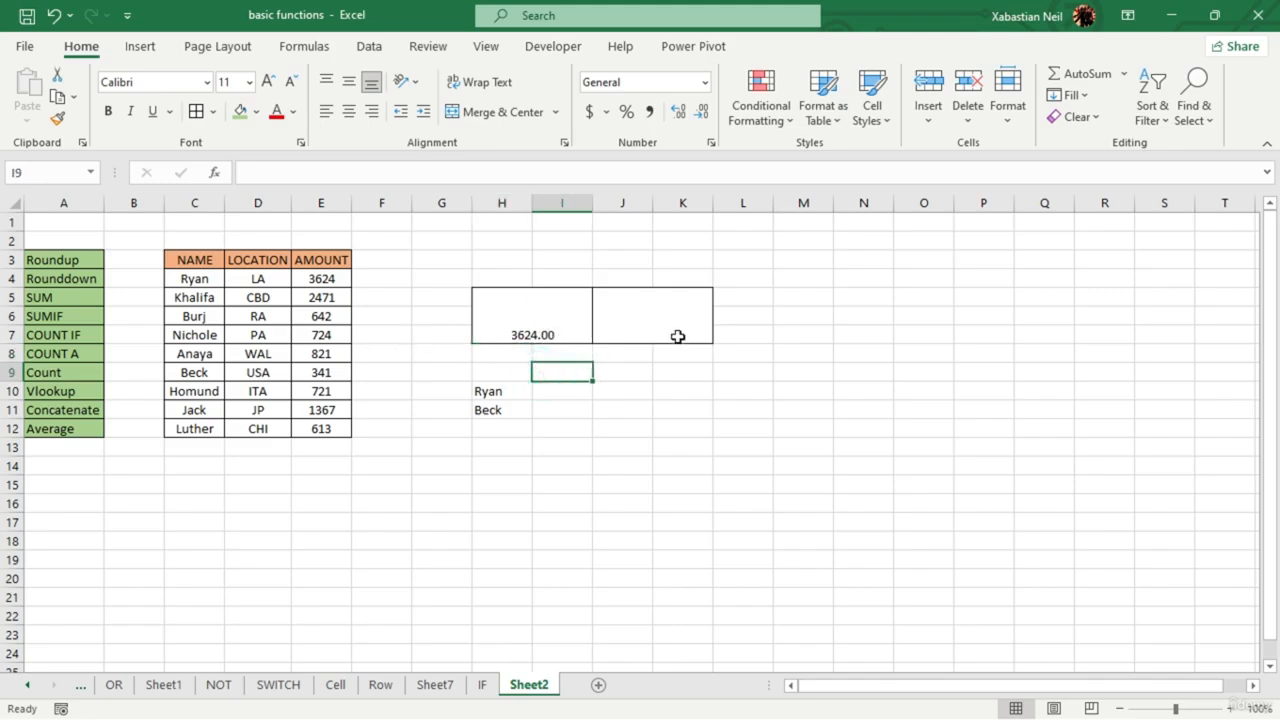
# - Enter the text "Three Thousand" in the merged cell J5
pyautogui.doubleClick(640, 334)
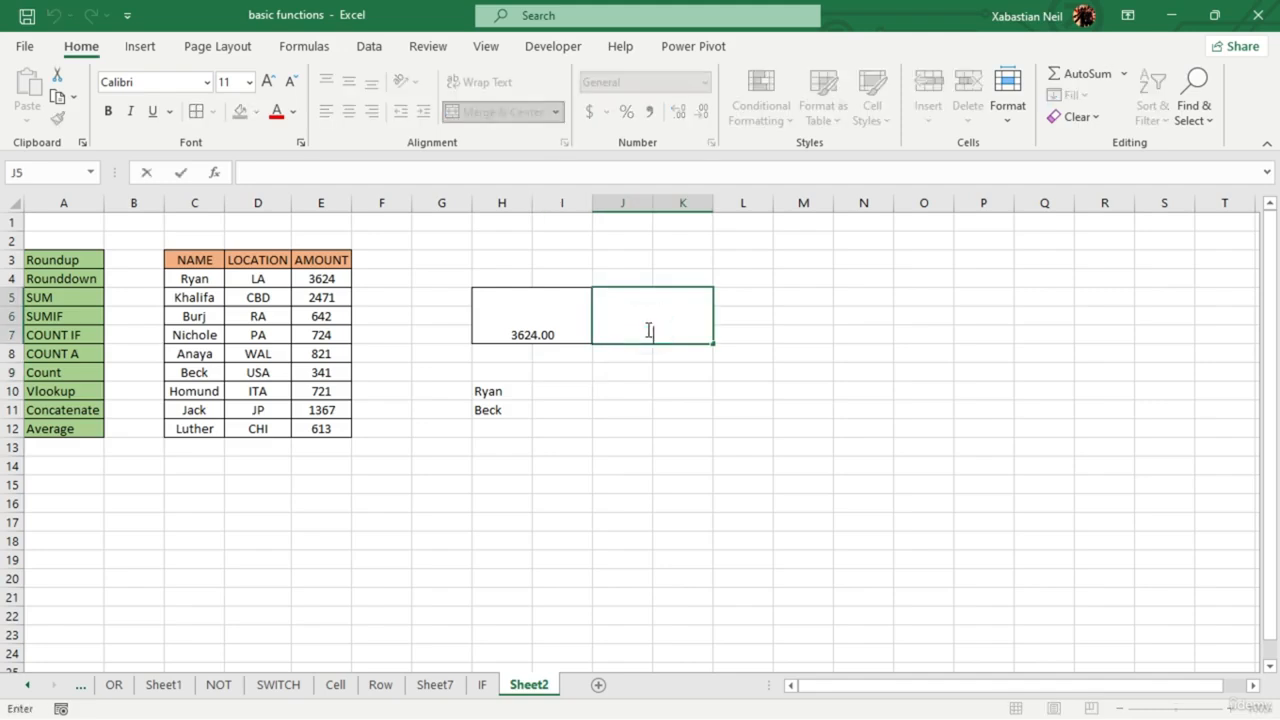
pyautogui.write('Three Thou')
pyautogui.write('sand')
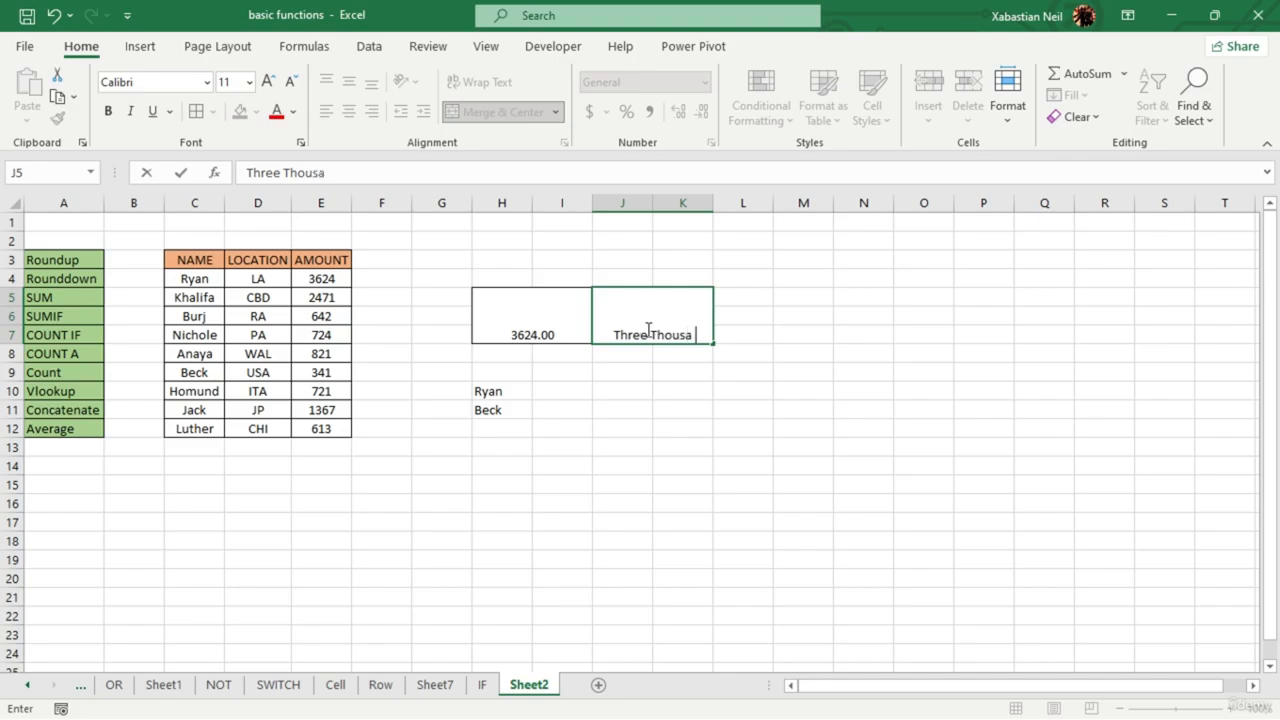
pyautogui.click(735, 448)
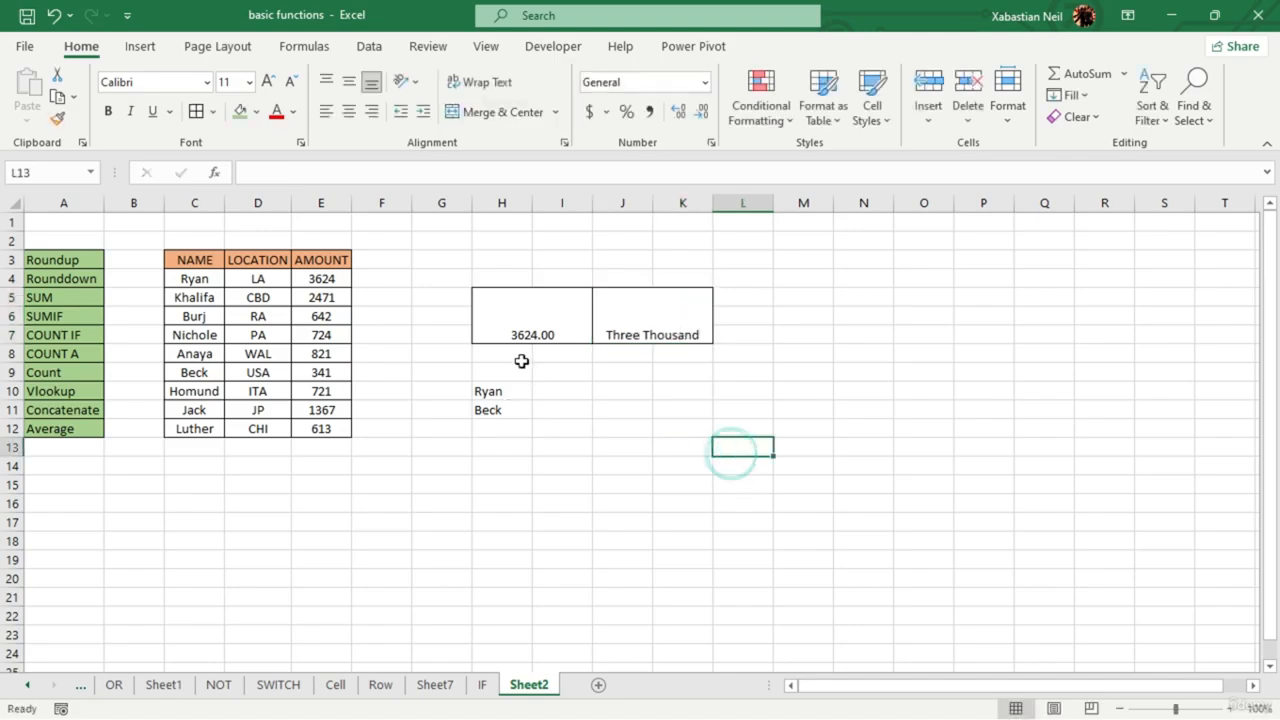
# - Join the two merged cells with =CONCATENATE(H5,J5) in J10 and autofit column J to its contents
pyautogui.doubleClick(642, 395)
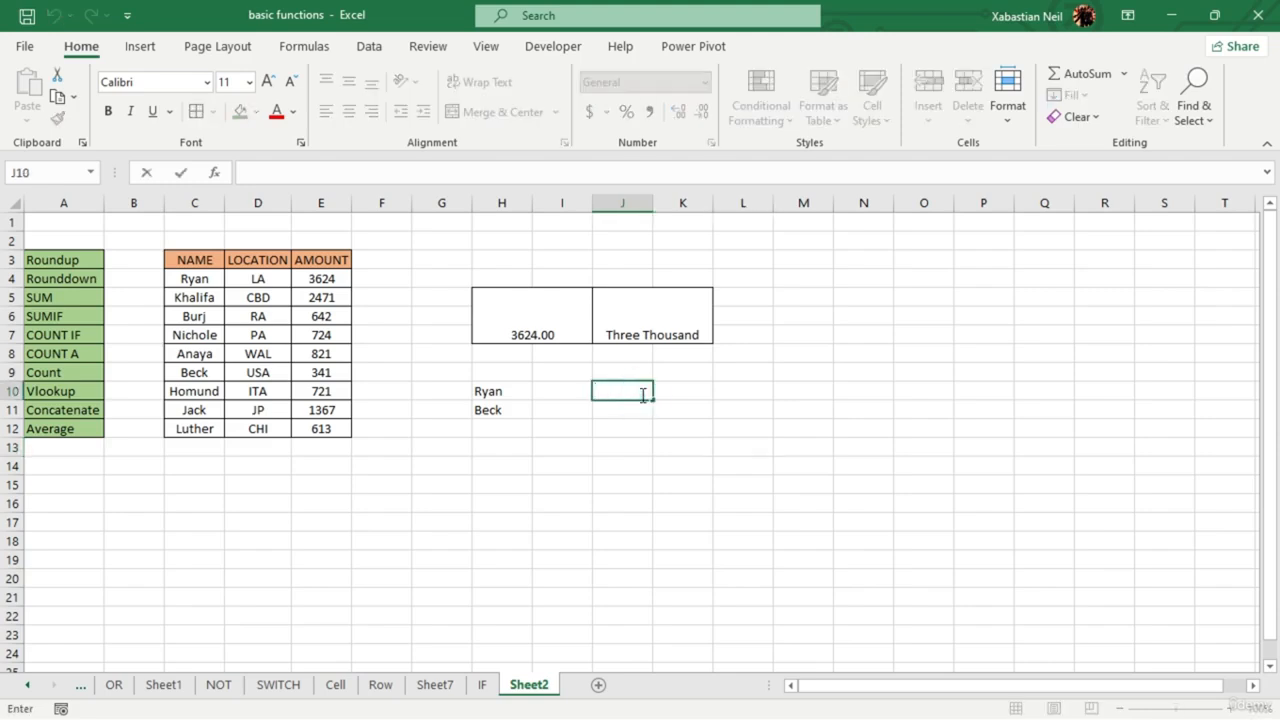
pyautogui.write('=concatena')
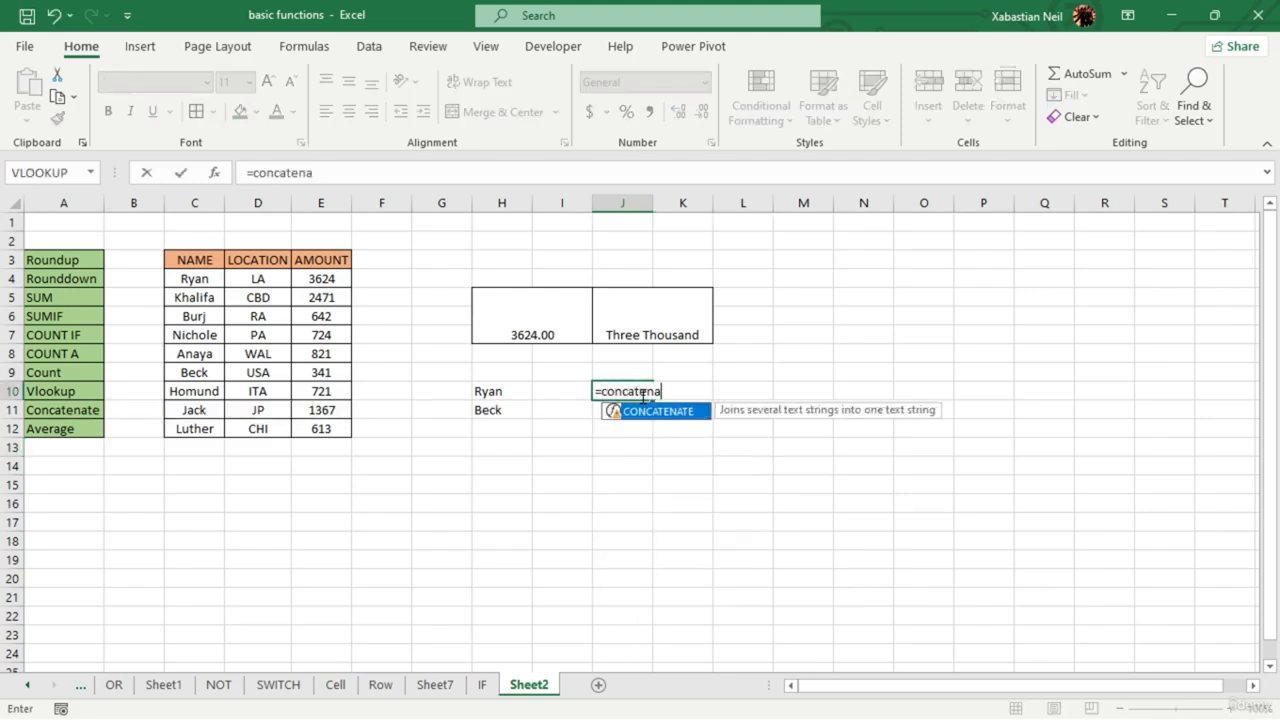
pyautogui.press('Tab')
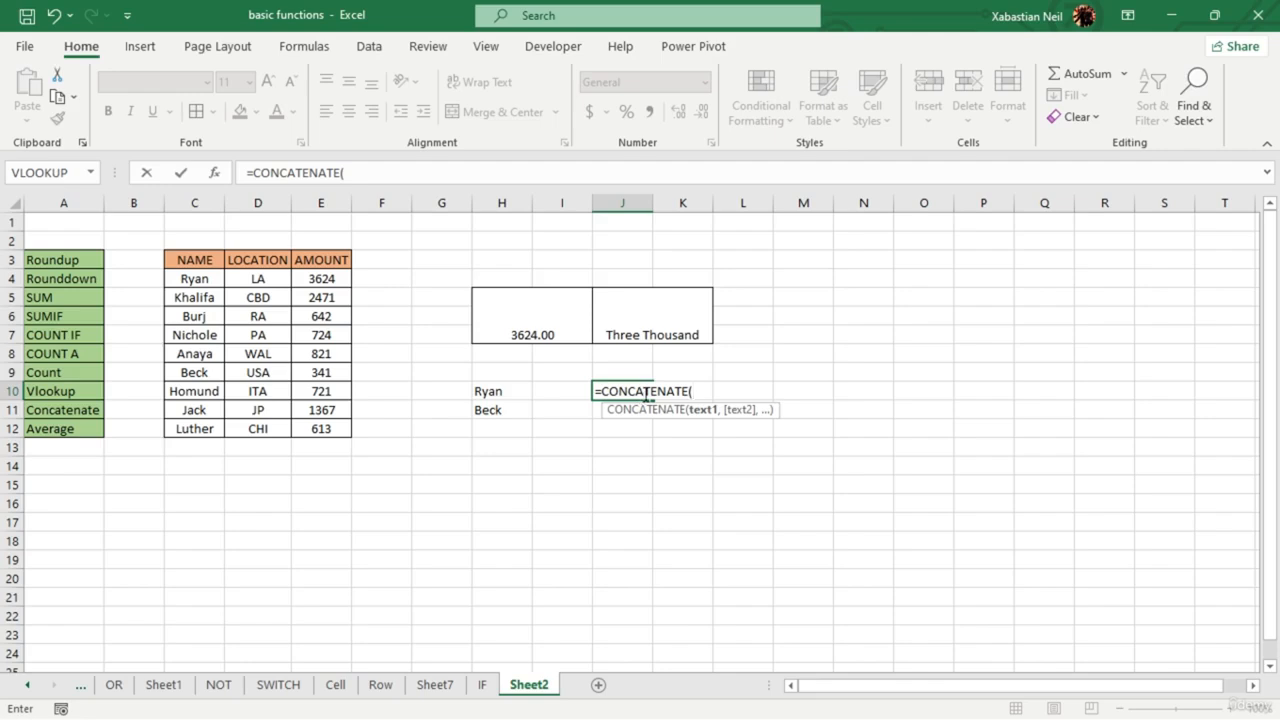
pyautogui.click(551, 311)
pyautogui.write(',')
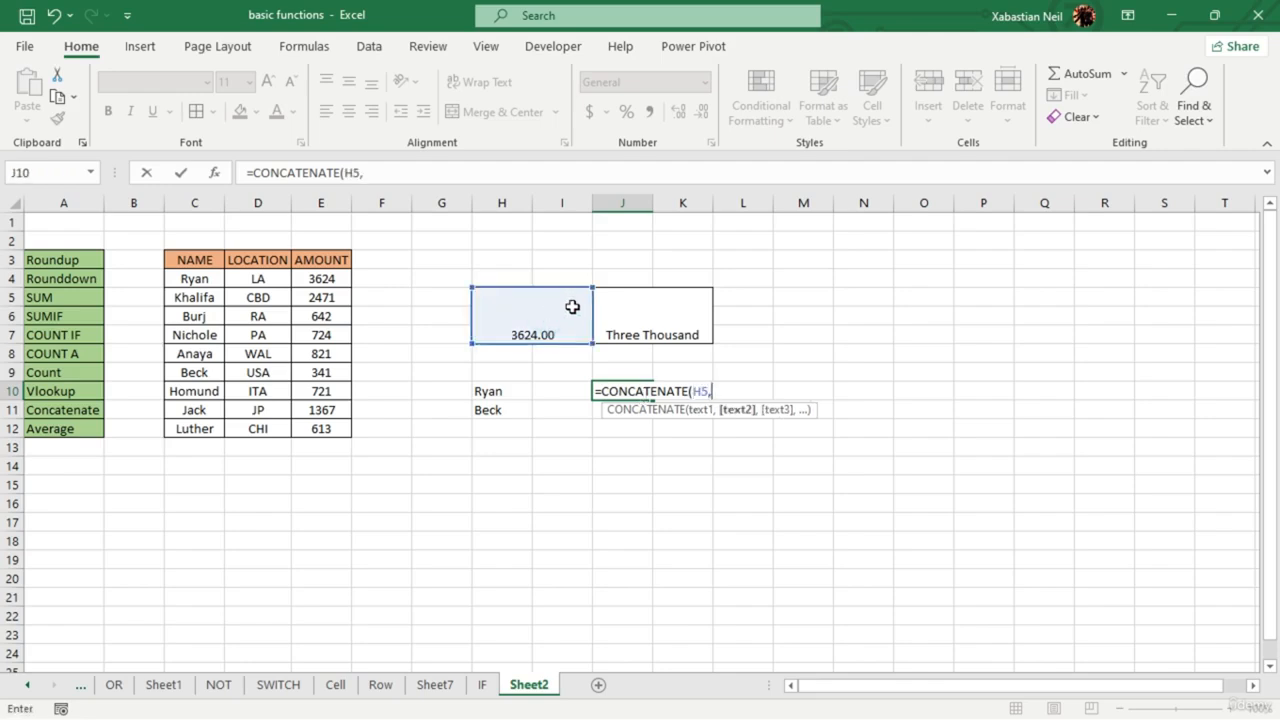
pyautogui.click(665, 315)
pyautogui.write(')')
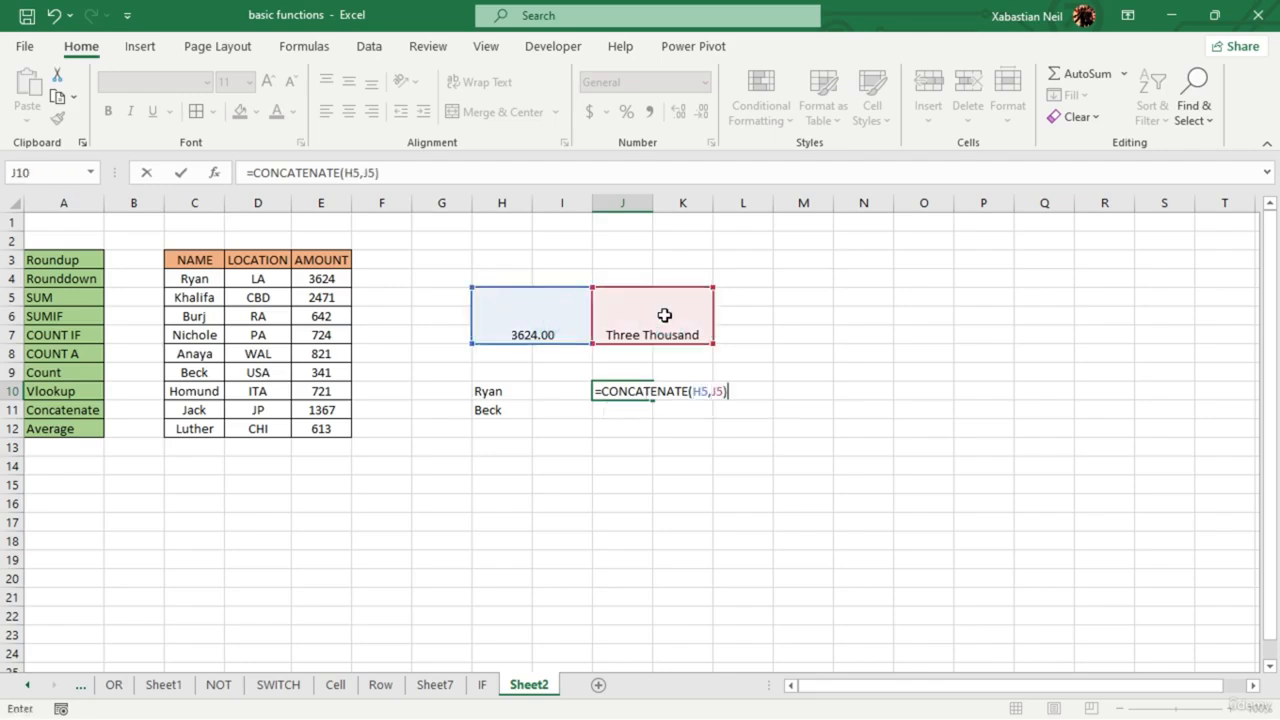
pyautogui.press('Return')
pyautogui.doubleClick(653, 204)
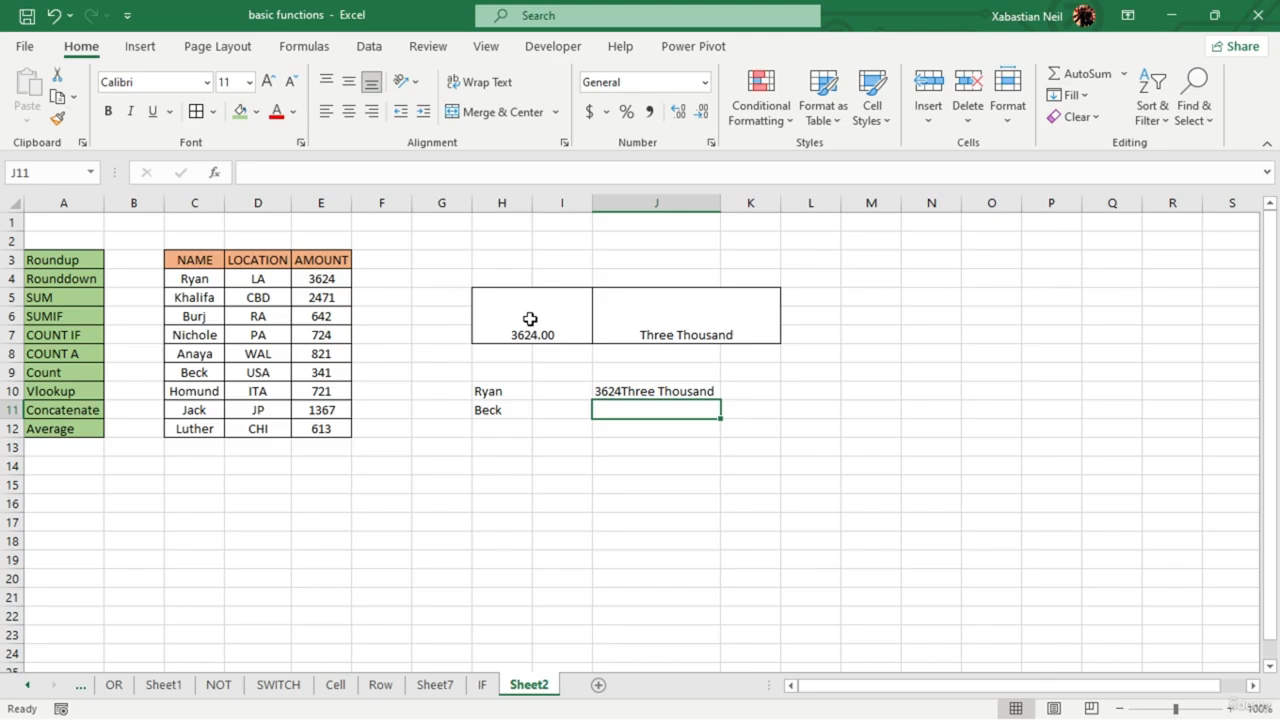
# - Clear the text from the merged cell J5 and the CONCATENATE formula from J10
pyautogui.click(746, 329)
pyautogui.doubleClick(748, 323)
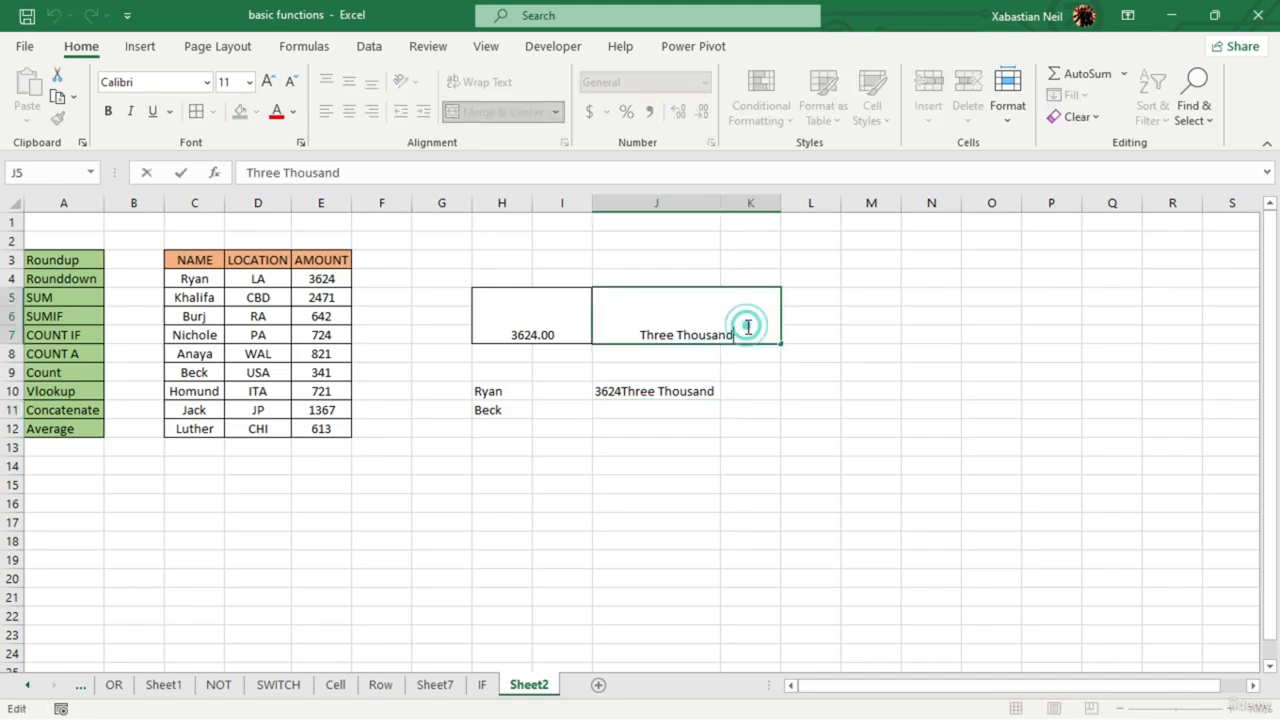
pyautogui.press('BackSpace')
pyautogui.press('BackSpace')
pyautogui.press('BackSpace')
pyautogui.press('BackSpace')
pyautogui.press('BackSpace')
pyautogui.press('BackSpace')
pyautogui.press('BackSpace')
pyautogui.press('BackSpace')
pyautogui.press('BackSpace')
pyautogui.press('BackSpace')
pyautogui.press('BackSpace')
pyautogui.press('BackSpace')
pyautogui.press('BackSpace')
pyautogui.press('BackSpace')
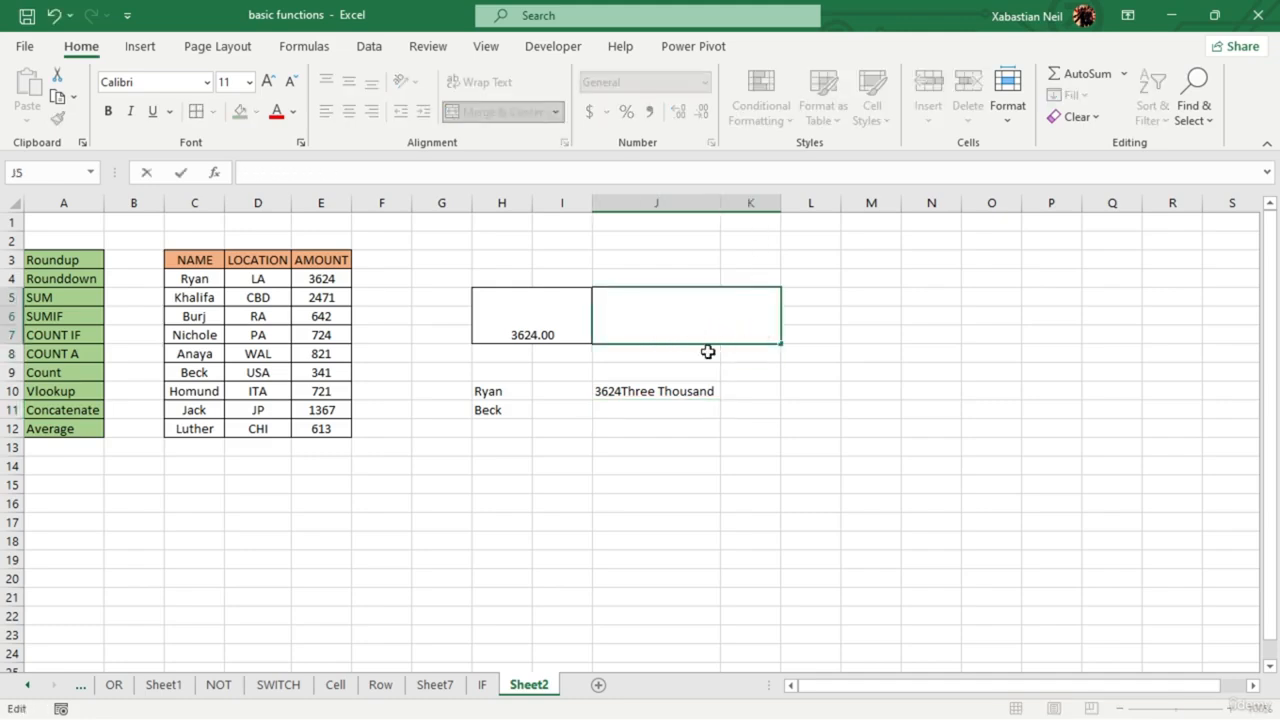
pyautogui.click(697, 384)
pyautogui.press('BackSpace')
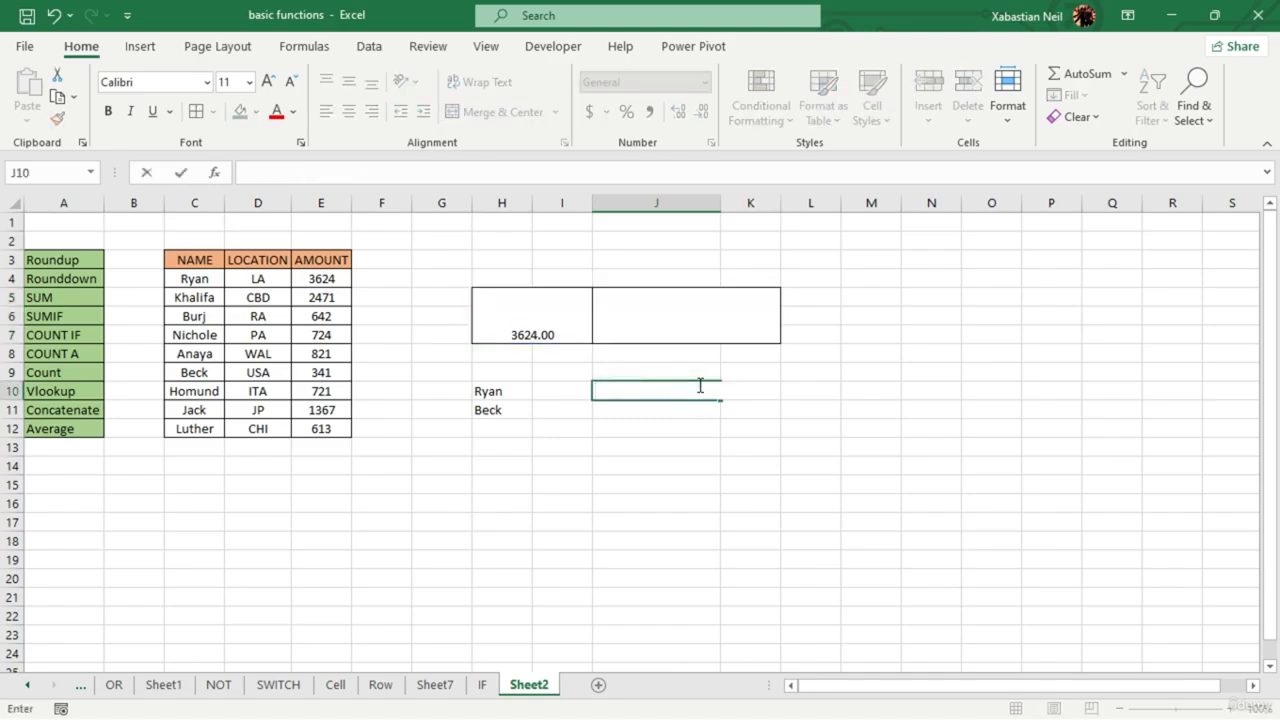
# - Delete the VLOOKUP formula from the merged cell H5
pyautogui.click(571, 334)
pyautogui.doubleClick(571, 336)
pyautogui.press('BackSpace')
pyautogui.press('BackSpace')
pyautogui.press('BackSpace')
pyautogui.press('BackSpace')
pyautogui.press('BackSpace')
pyautogui.press('BackSpace')
pyautogui.press('BackSpace')
pyautogui.press('BackSpace')
pyautogui.press('BackSpace')
pyautogui.press('BackSpace')
pyautogui.press('BackSpace')
pyautogui.press('BackSpace')
pyautogui.press('BackSpace')
pyautogui.press('BackSpace')
pyautogui.press('BackSpace')
pyautogui.press('BackSpace')
pyautogui.press('BackSpace')
pyautogui.press('BackSpace')
pyautogui.press('BackSpace')
pyautogui.press('BackSpace')
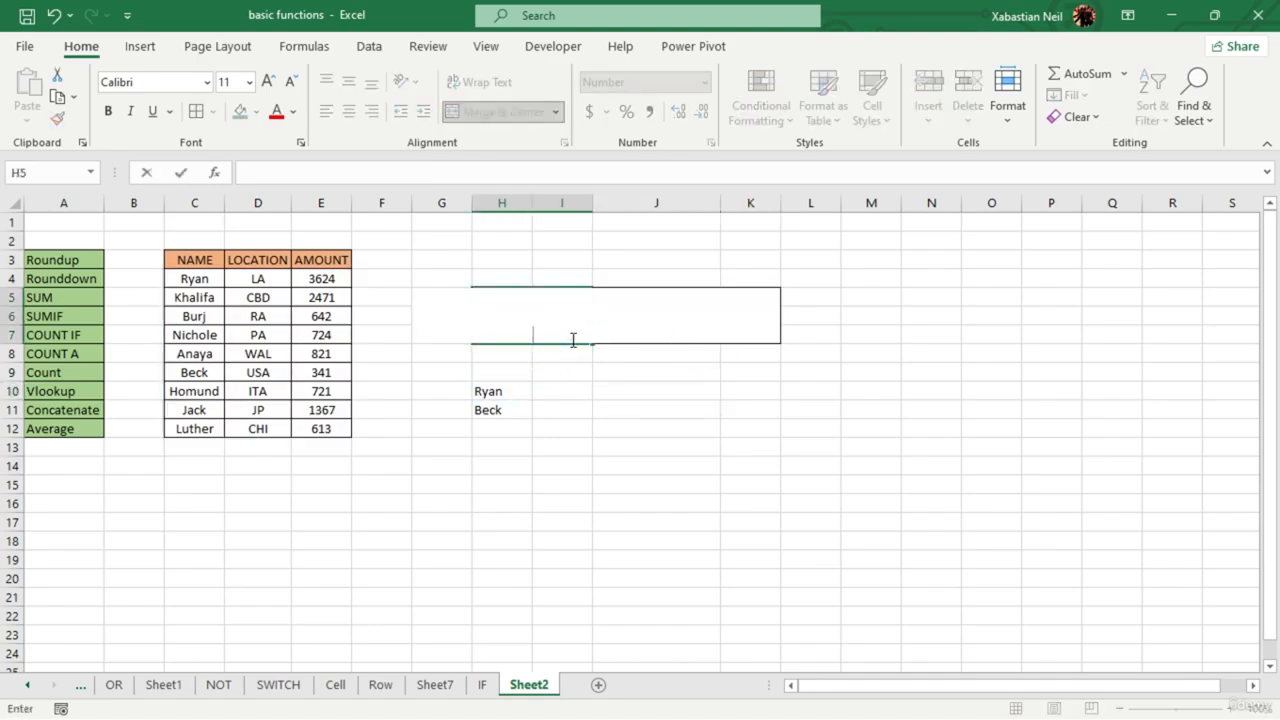
pyautogui.click(566, 454)
# - Average all amounts in the table with =AVERAGE(E4:E12) in the merged cell H5
pyautogui.click(555, 329)
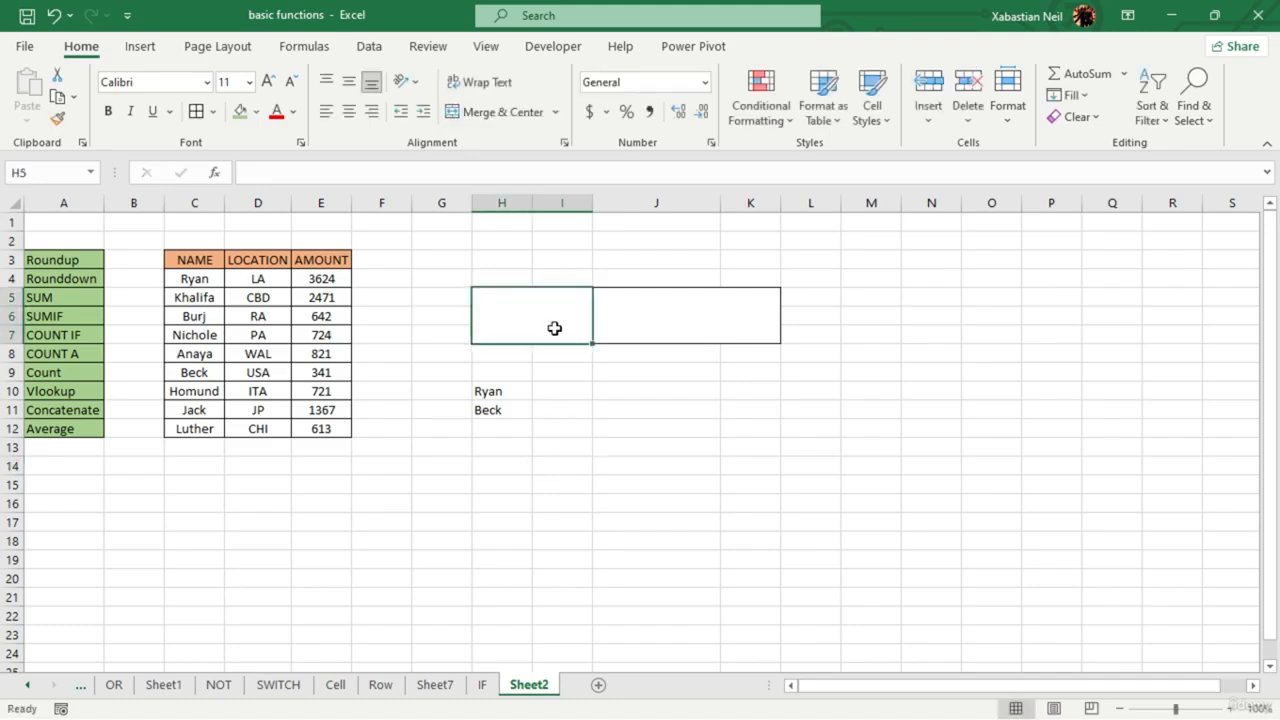
pyautogui.doubleClick(555, 329)
pyautogui.write('=a')
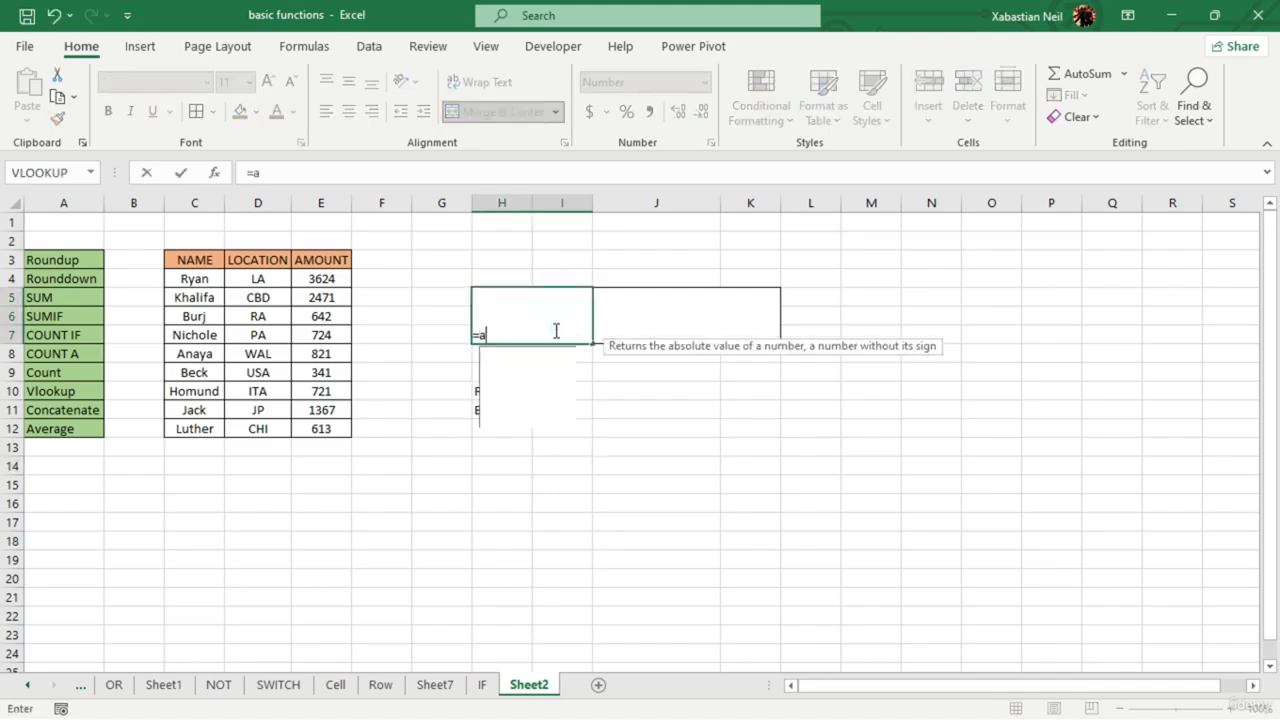
pyautogui.write('verage')
pyautogui.press('Tab')
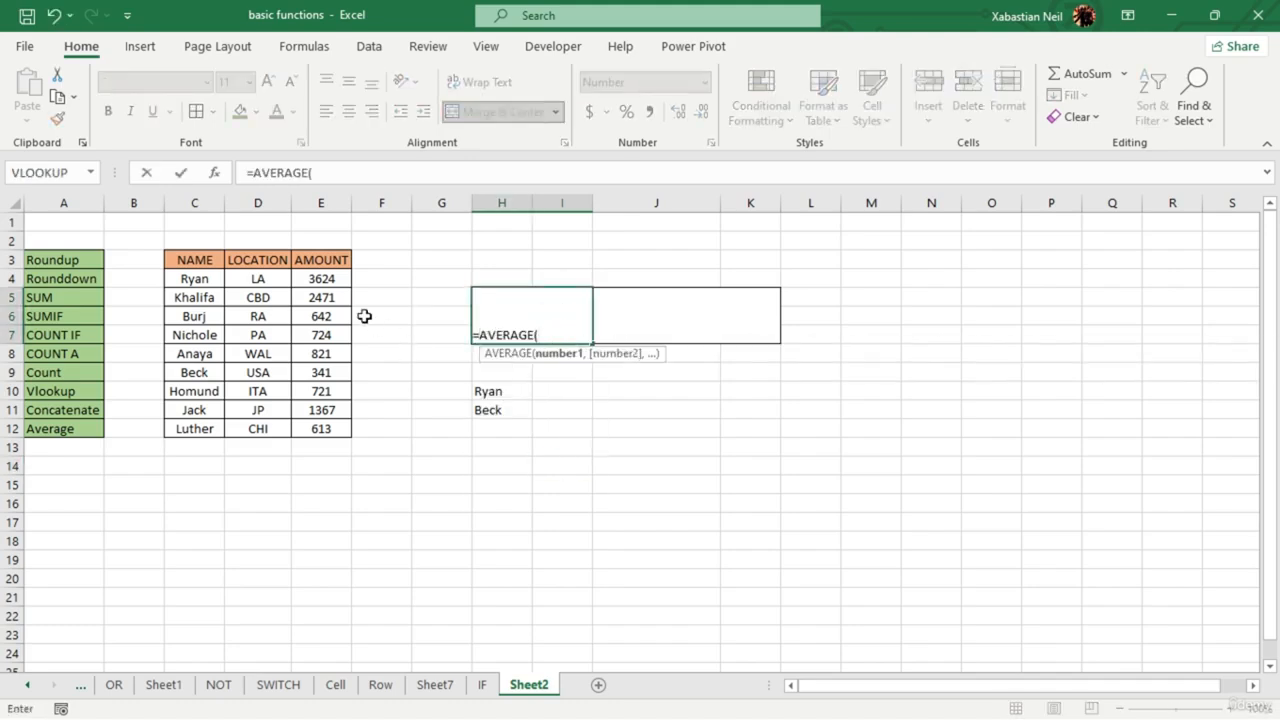
pyautogui.moveTo(328, 274); pyautogui.dragTo(337, 424)
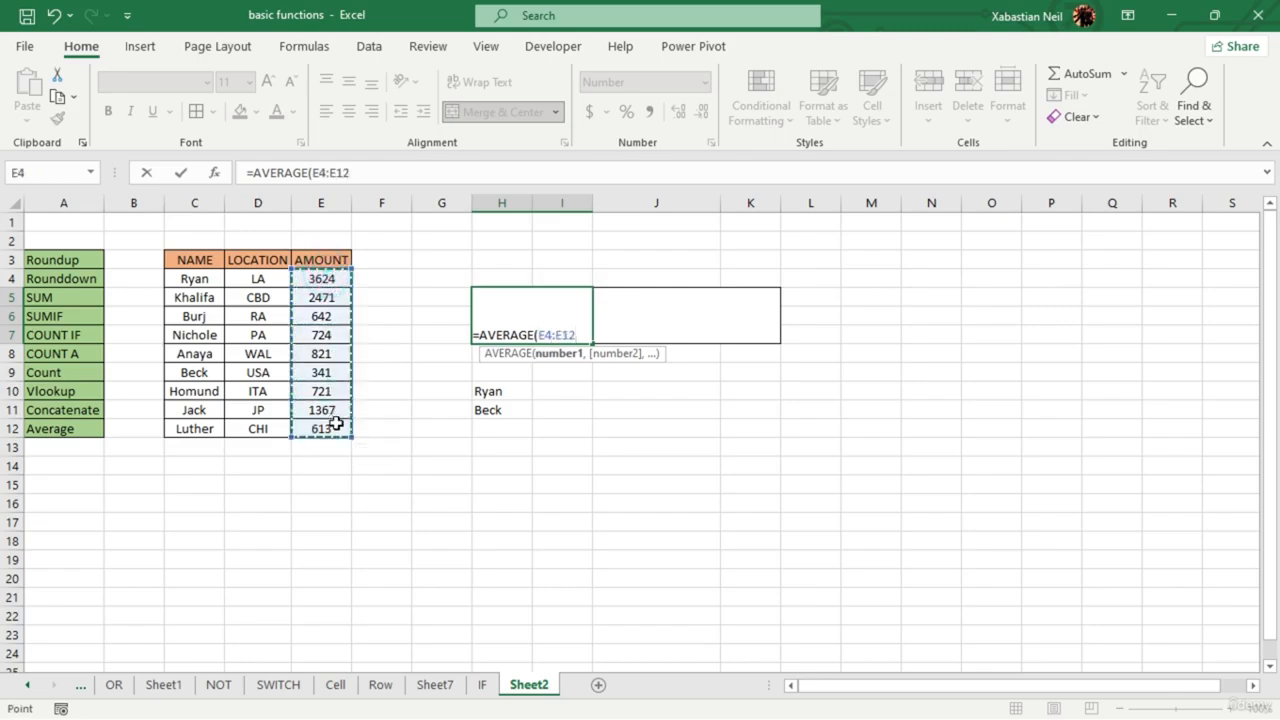
pyautogui.write(')')
pyautogui.press('Return')
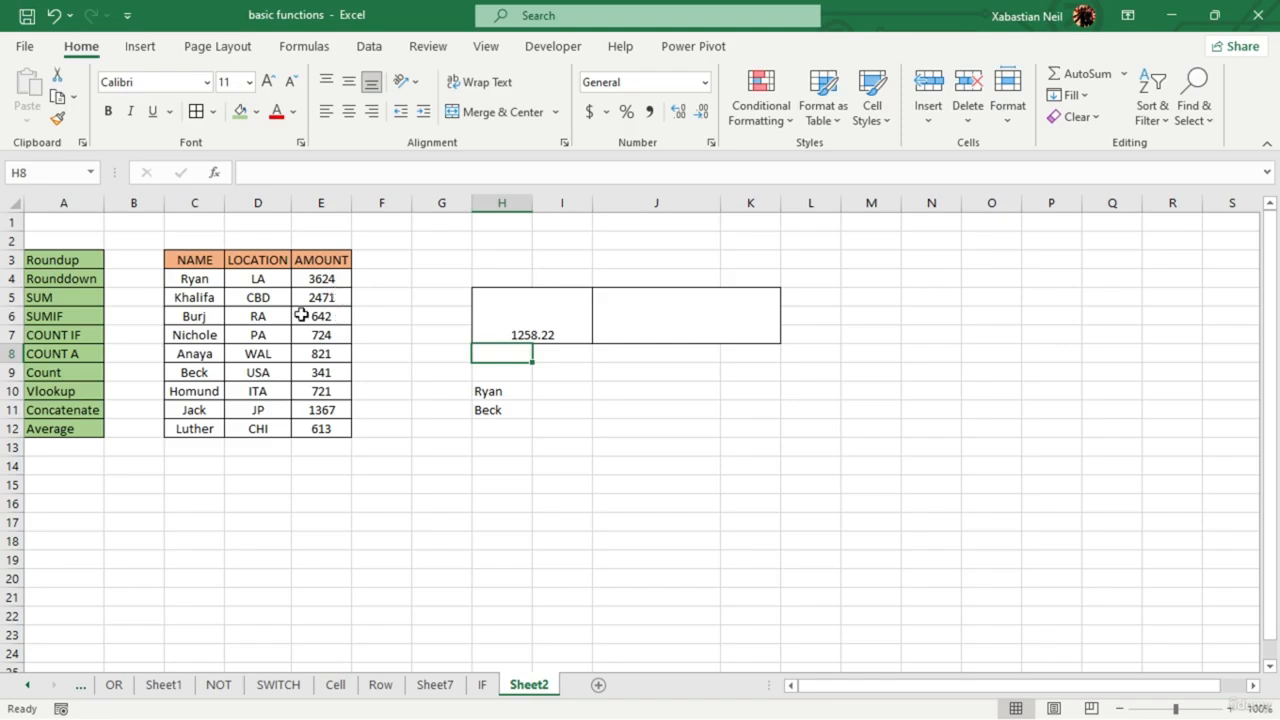
# - Edit the formula in the merged cell H5 to average only three separate amounts with =AVERAGE(E4,E7,E11)
pyautogui.doubleClick(565, 333)
pyautogui.press('BackSpace')
pyautogui.press('BackSpace')
pyautogui.press('BackSpace')
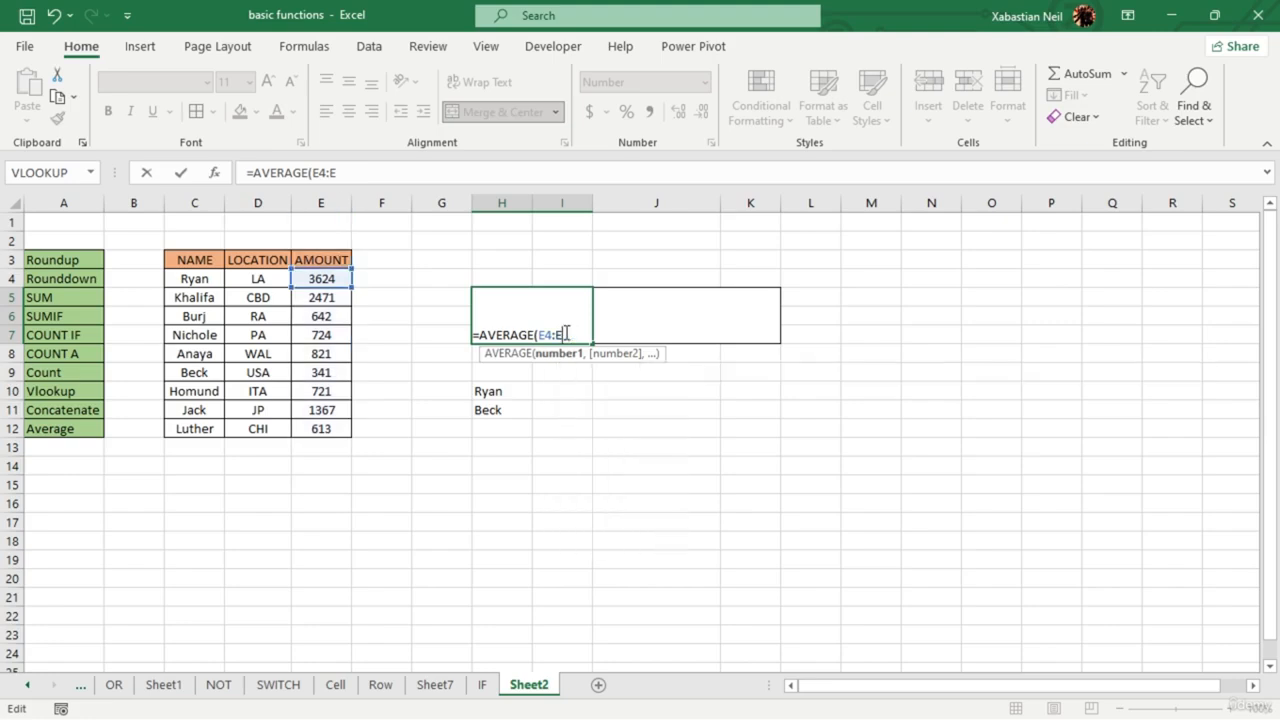
pyautogui.press('BackSpace')
pyautogui.press('BackSpace')
pyautogui.press('BackSpace')
pyautogui.press('BackSpace')
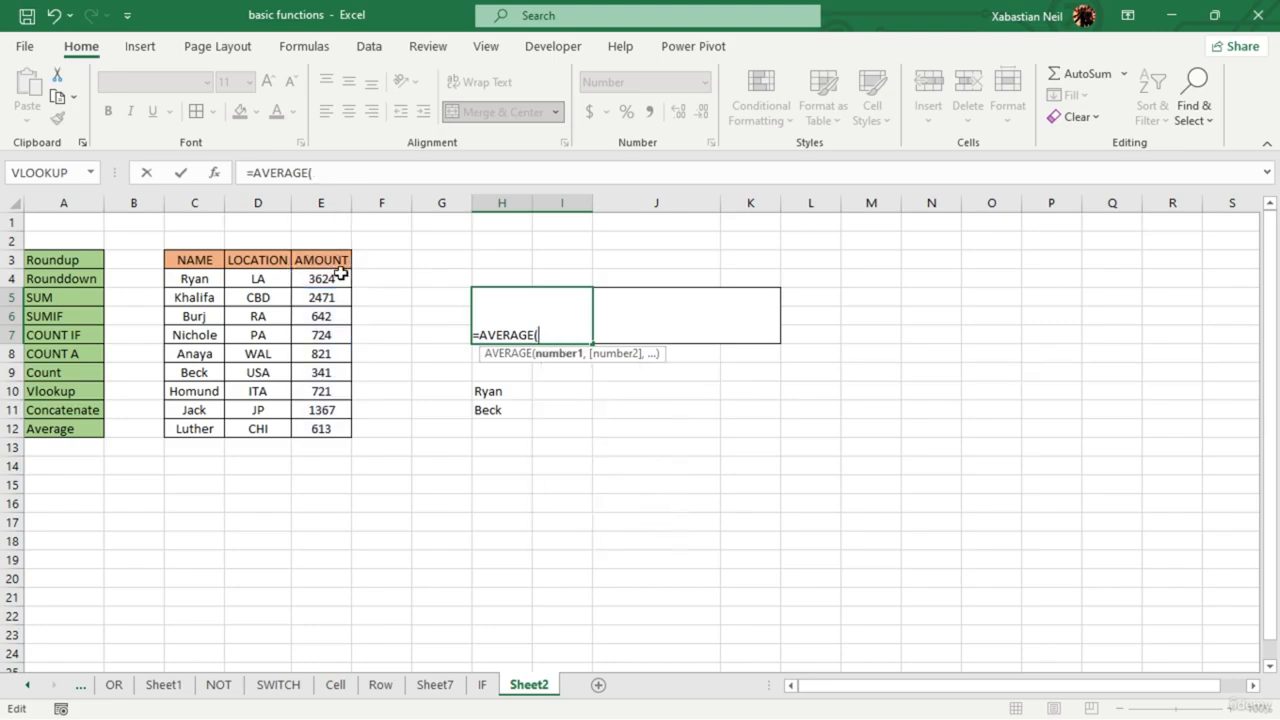
pyautogui.click(320, 279)
pyautogui.write(',')
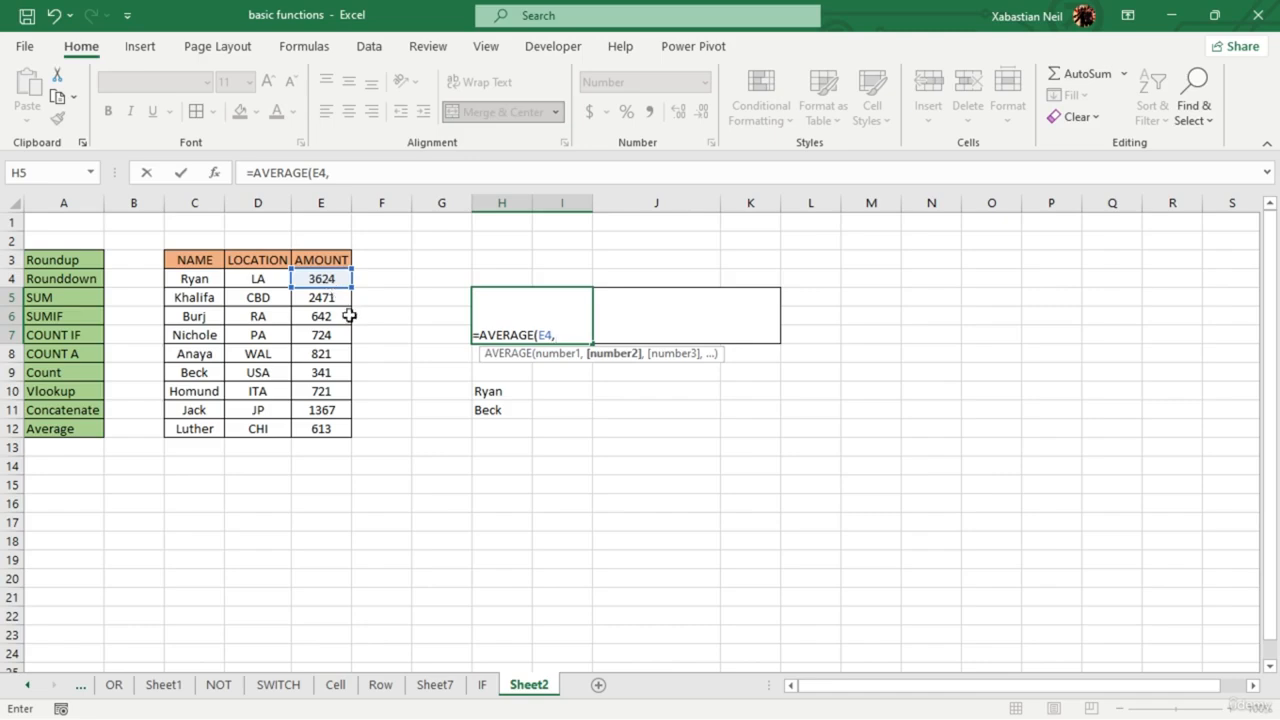
pyautogui.click(330, 335)
pyautogui.write('.,')
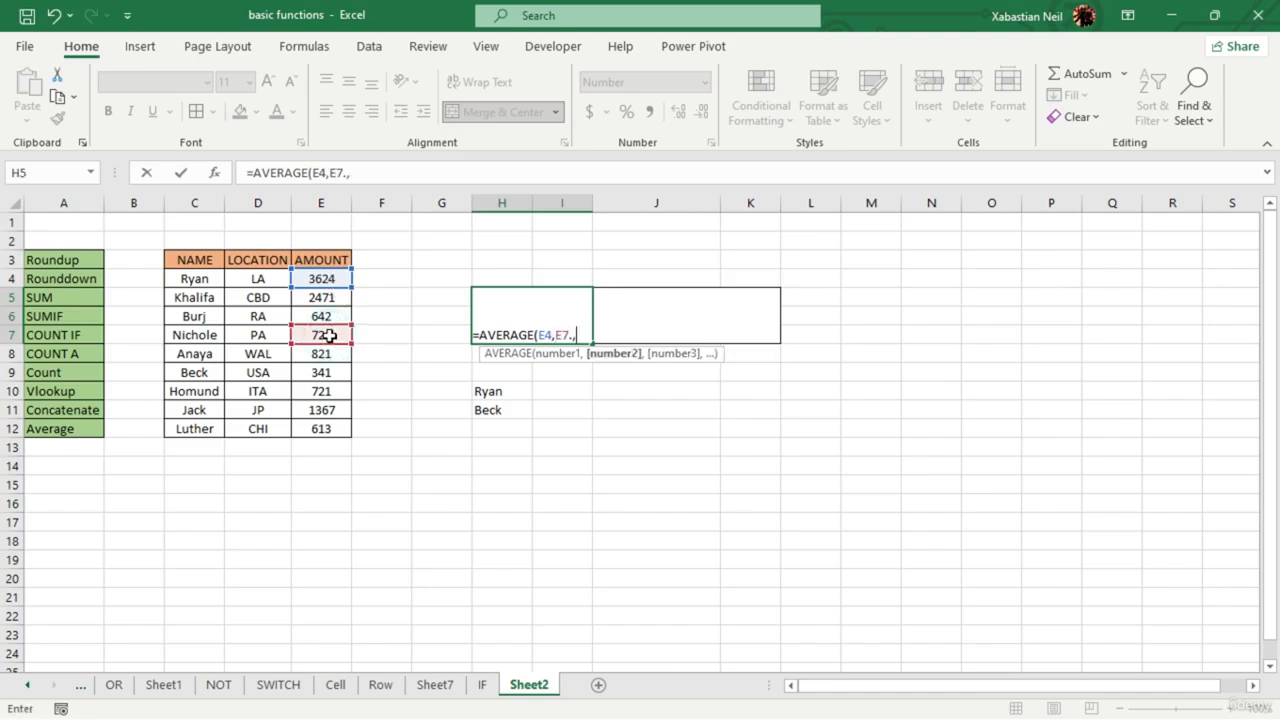
pyautogui.press('BackSpace')
pyautogui.press('BackSpace')
pyautogui.write(',')
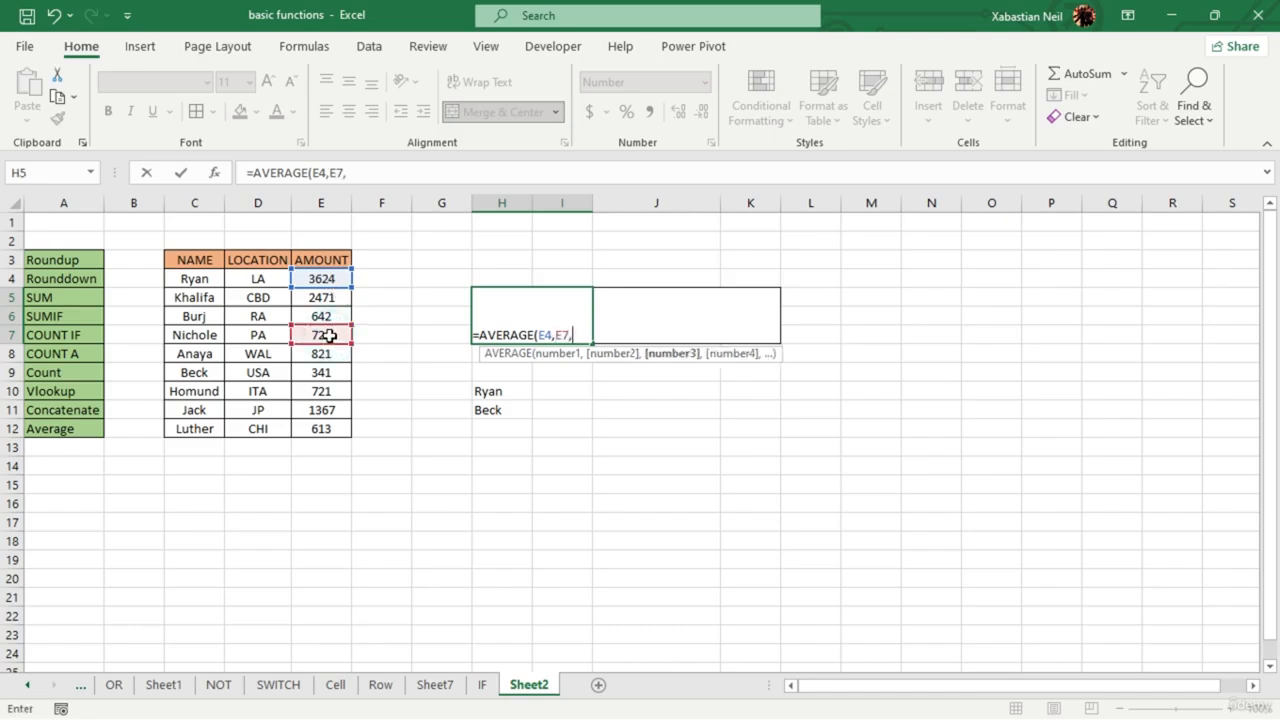
pyautogui.click(330, 410)
pyautogui.write(')')
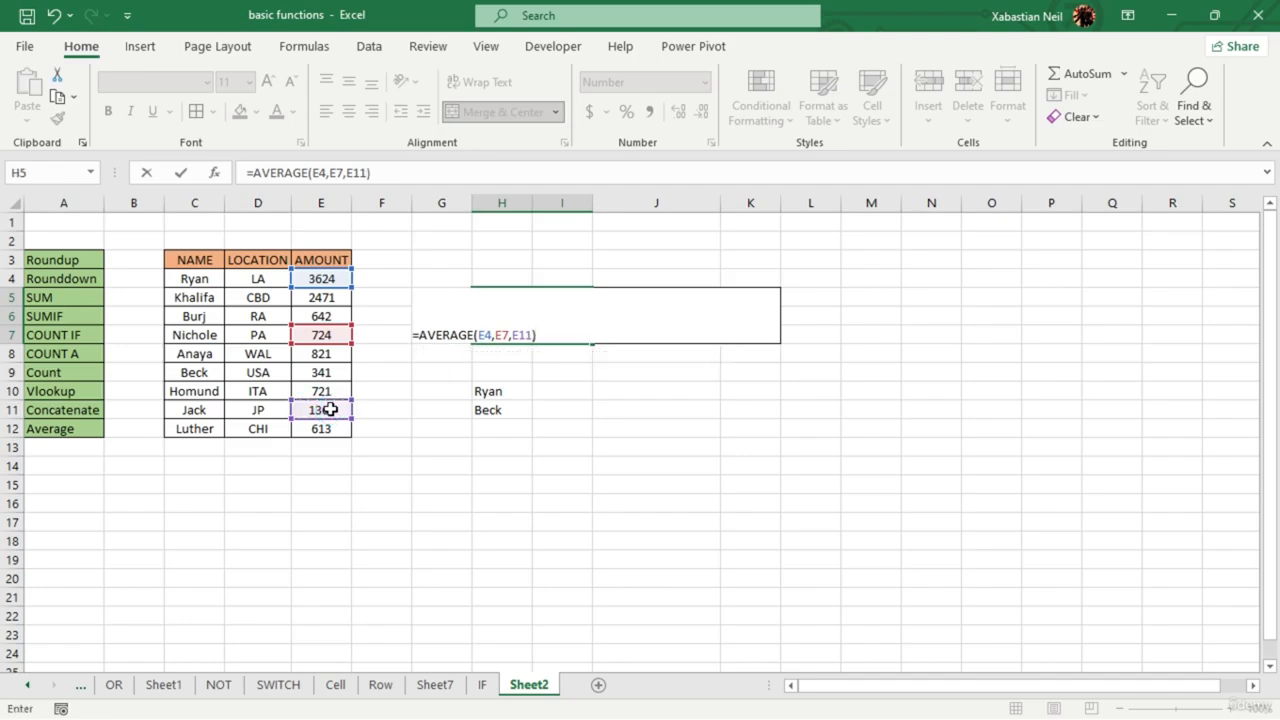
pyautogui.press('Return')
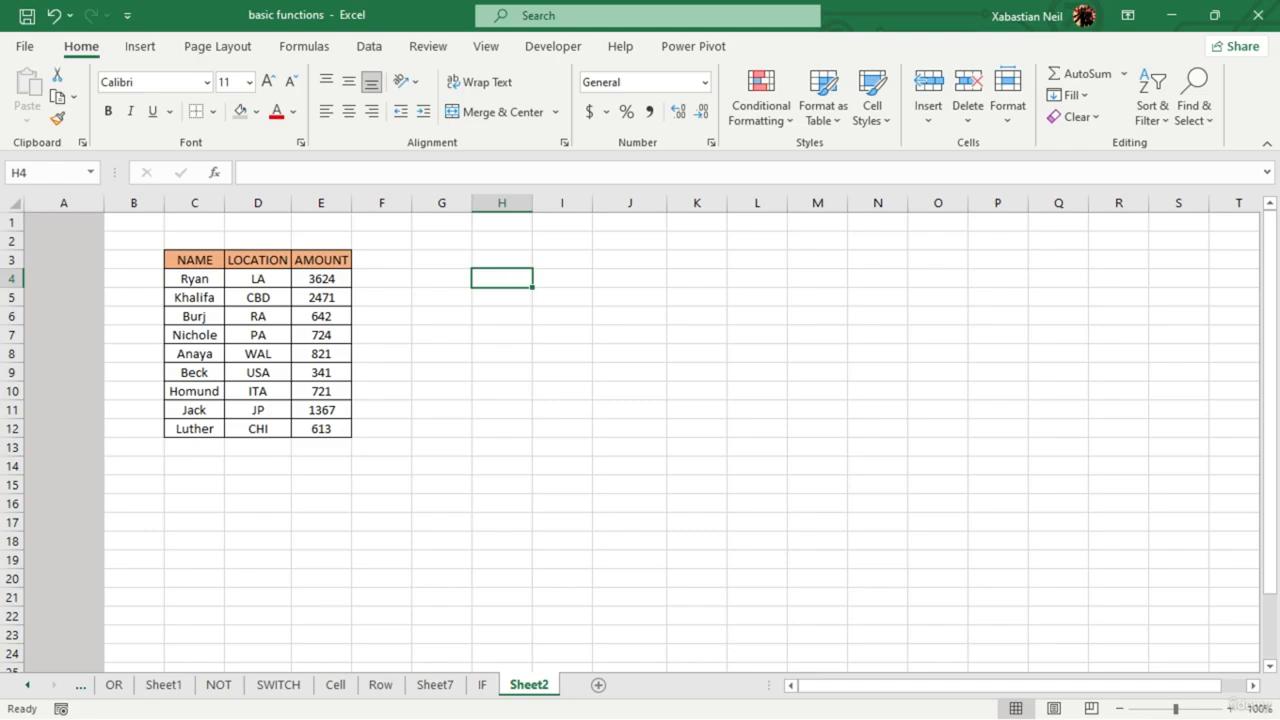
# - Show the Developer commands and open the Backstage view to reach the program settings
pyautogui.click(556, 47)
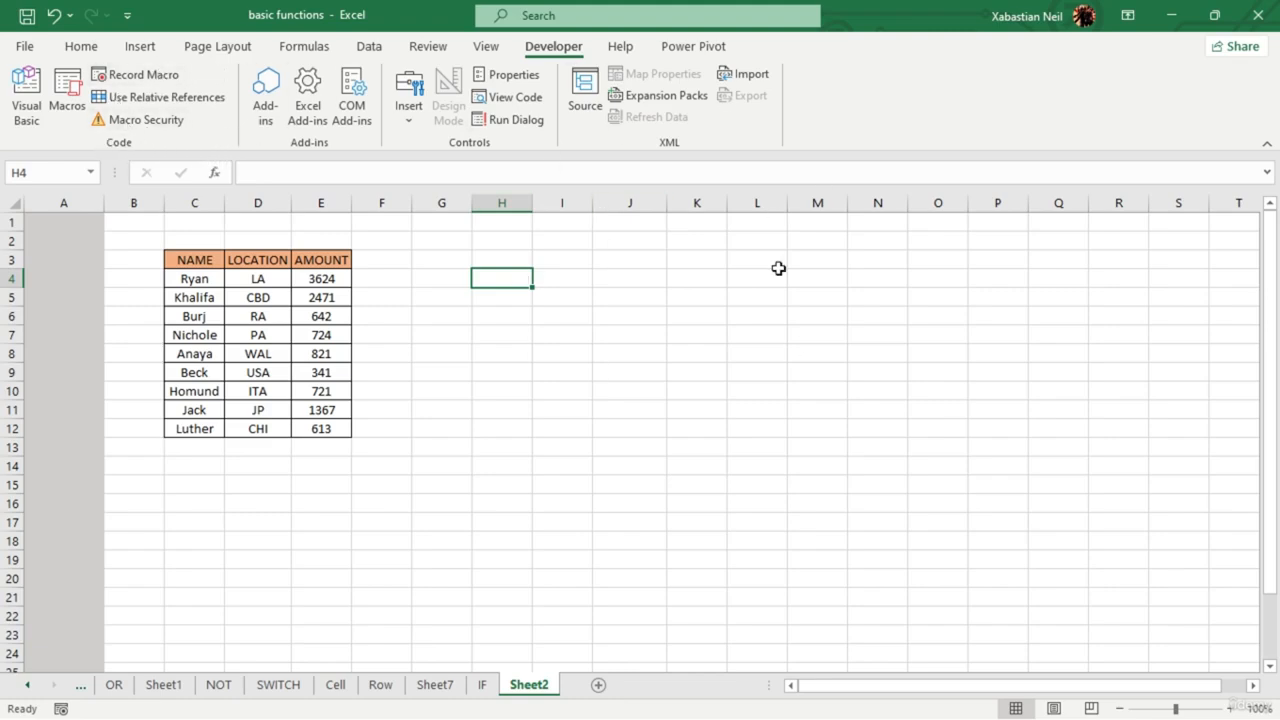
pyautogui.click(33, 52)
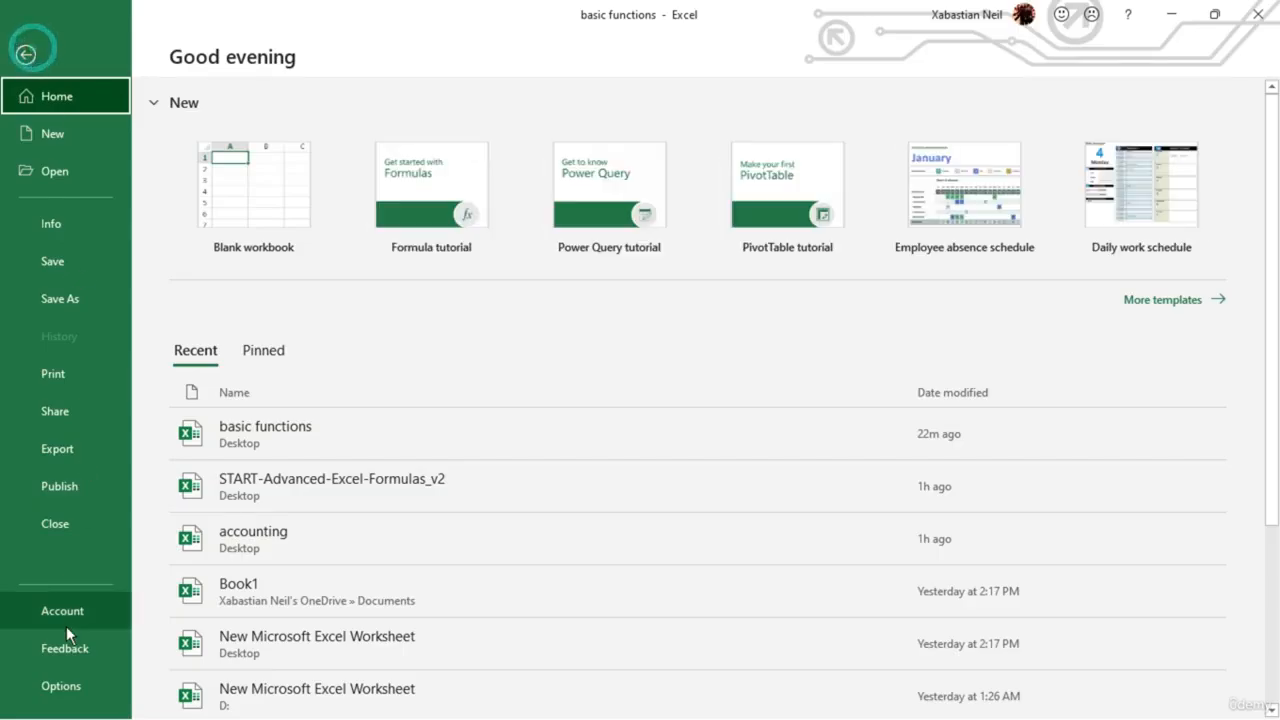
# - Make sure the Developer tab is enabled in Excel's ribbon customization options
pyautogui.click(64, 686)
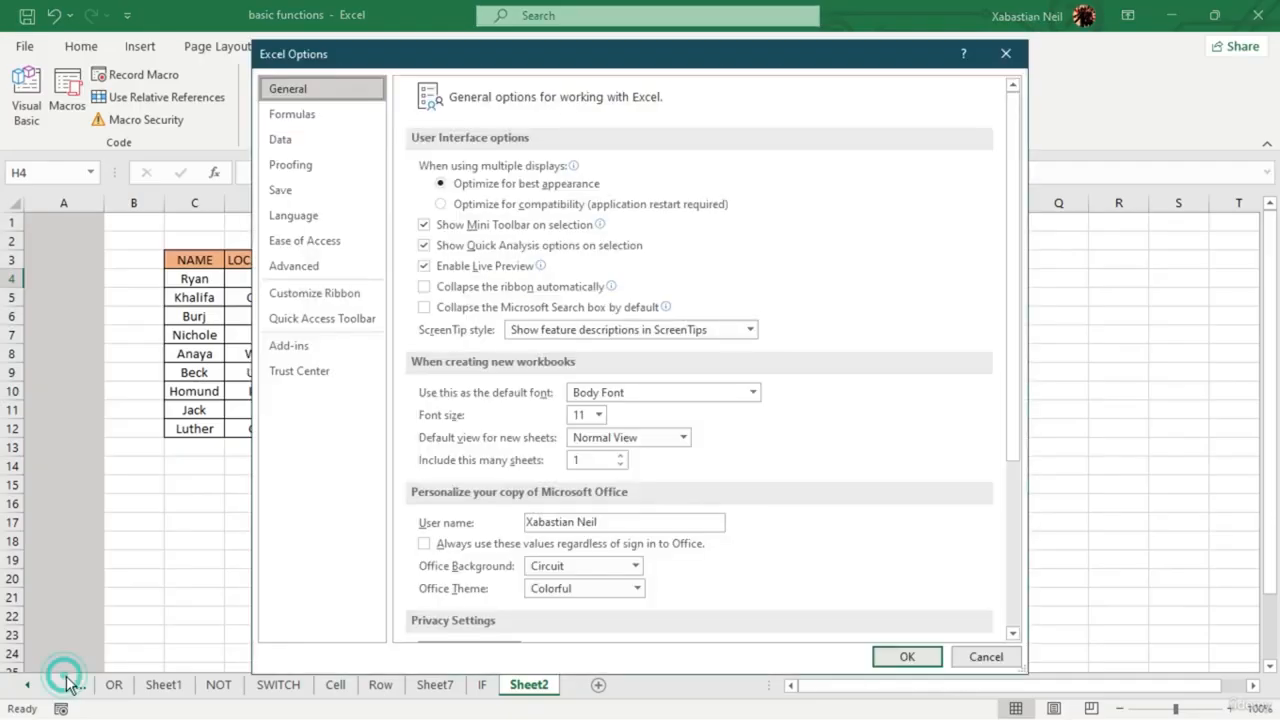
pyautogui.click(336, 293)
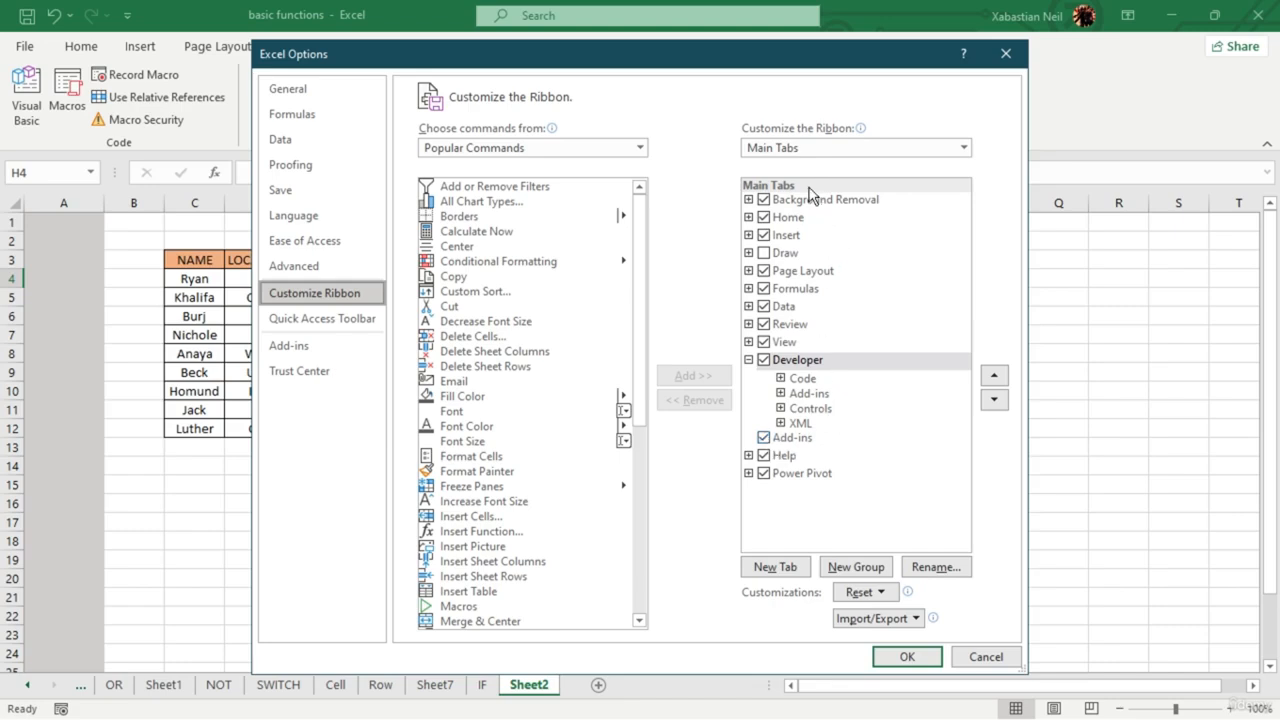
pyautogui.click(764, 360)
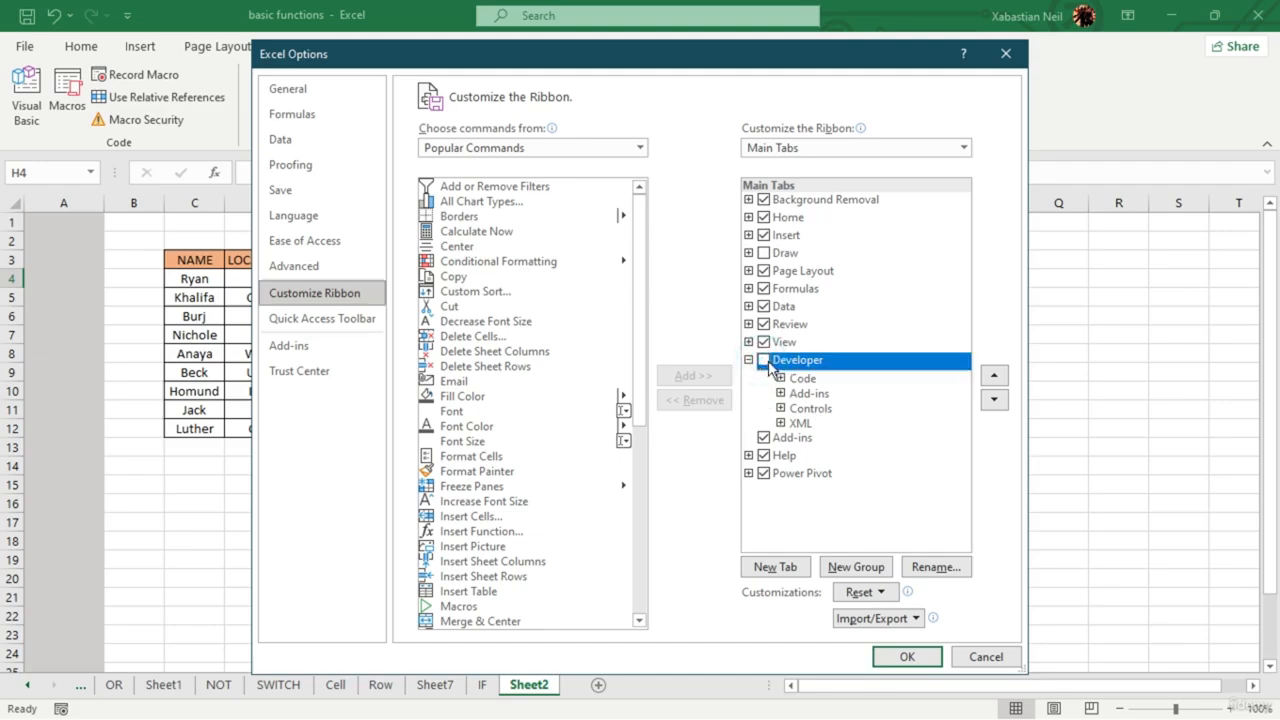
pyautogui.click(907, 657)
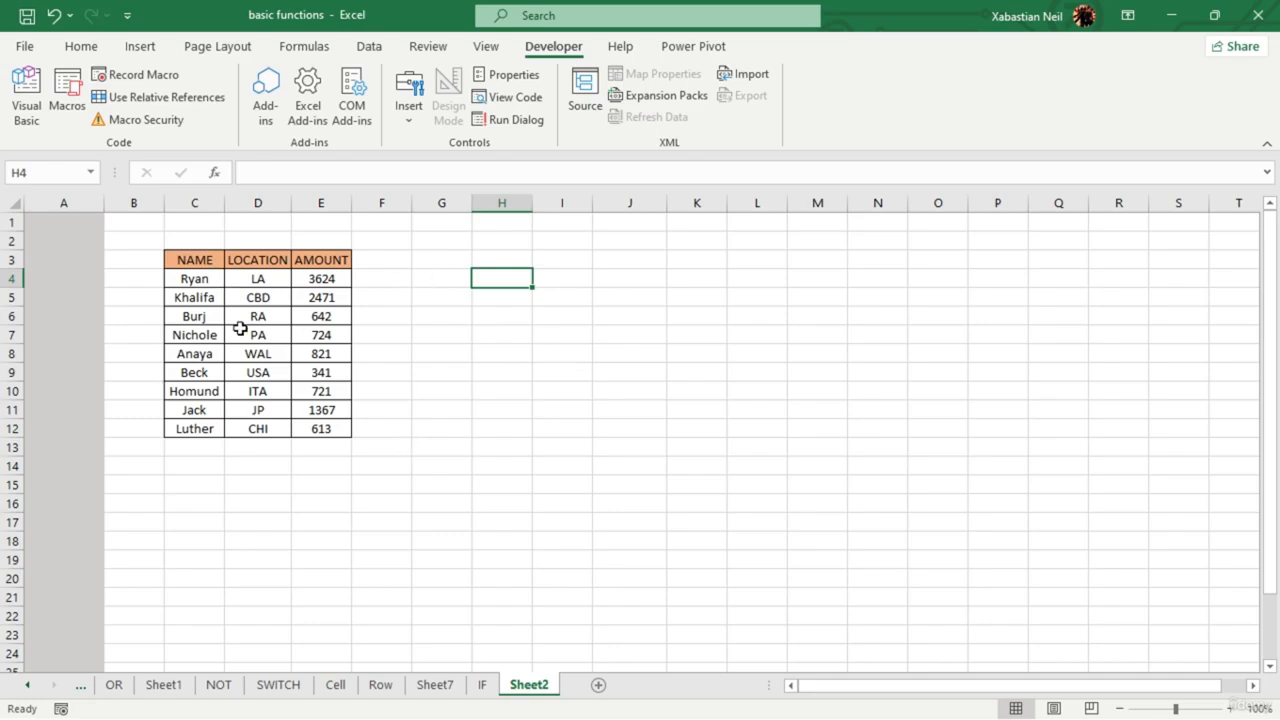
# - Copy the table C3:E12 from Sheet2 into a new sheet starting at cell B3
pyautogui.moveTo(200, 258); pyautogui.dragTo(336, 431)
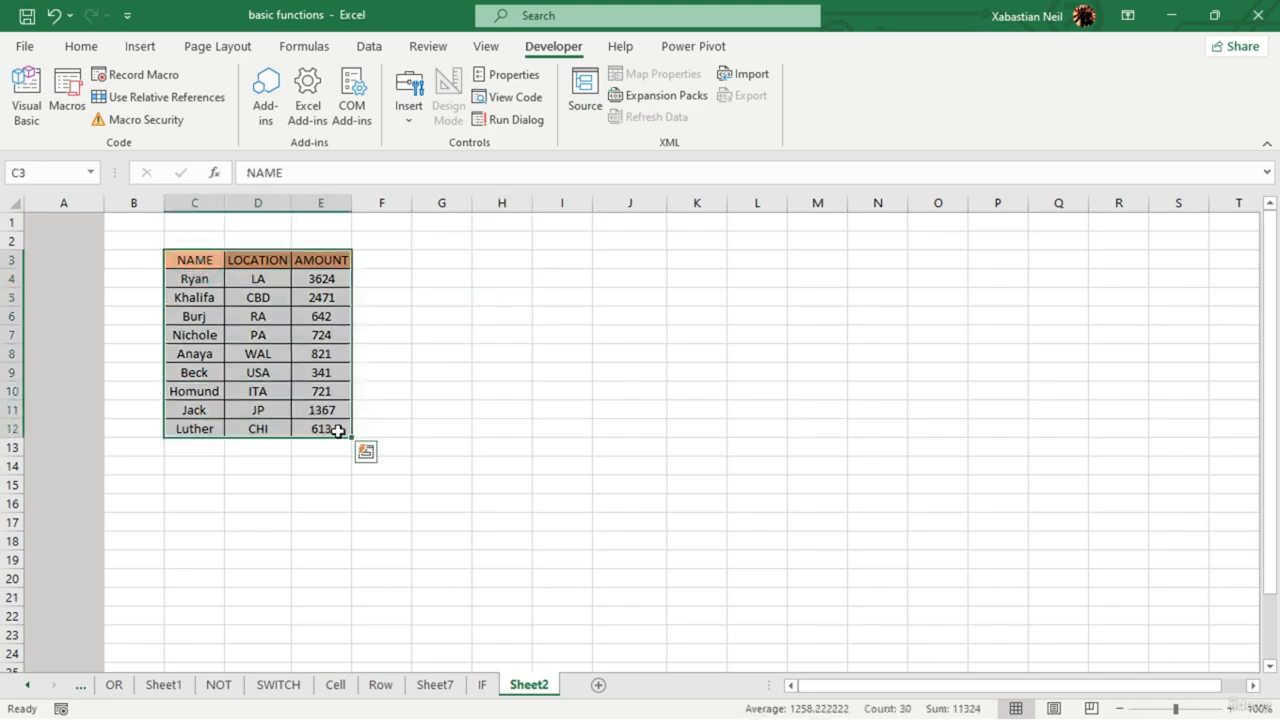
pyautogui.hotkey('ctrl', 'c')
pyautogui.click(598, 684)
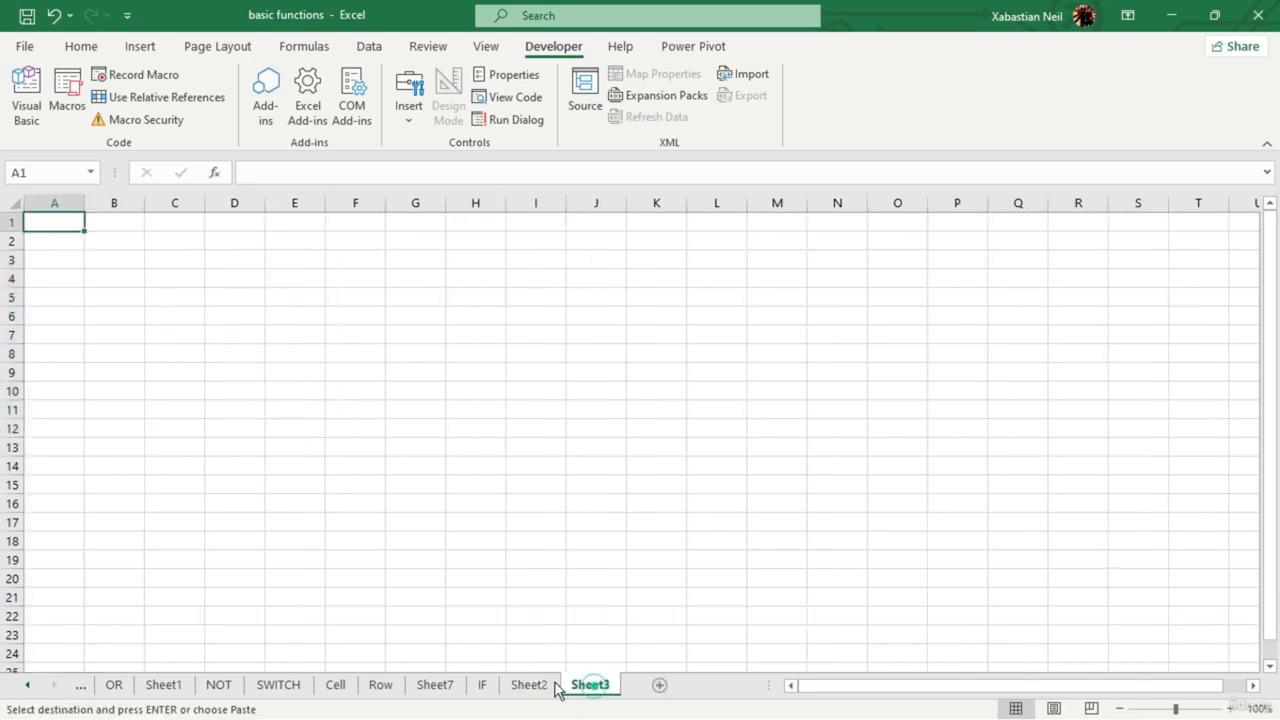
pyautogui.click(131, 263)
pyautogui.hotkey('ctrl', 'v')
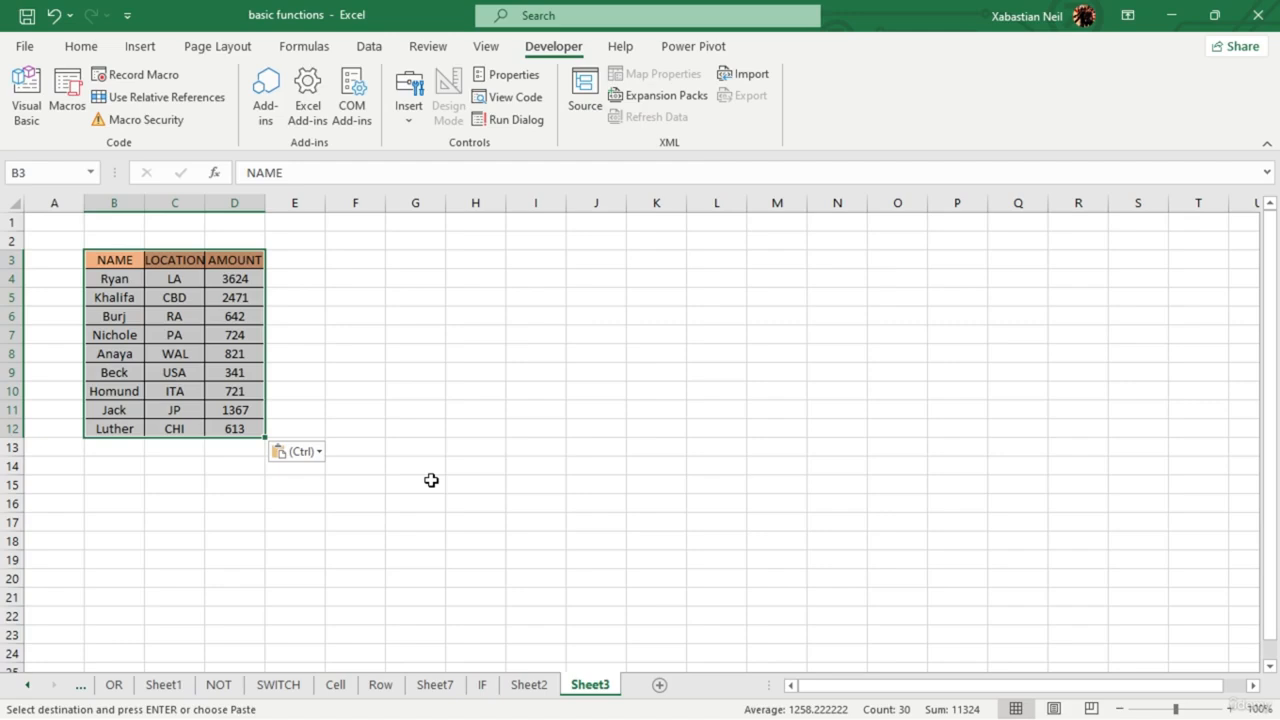
# - Reposition the table on Sheet3 to start at cell C3, matching its position on Sheet2
pyautogui.click(540, 686)
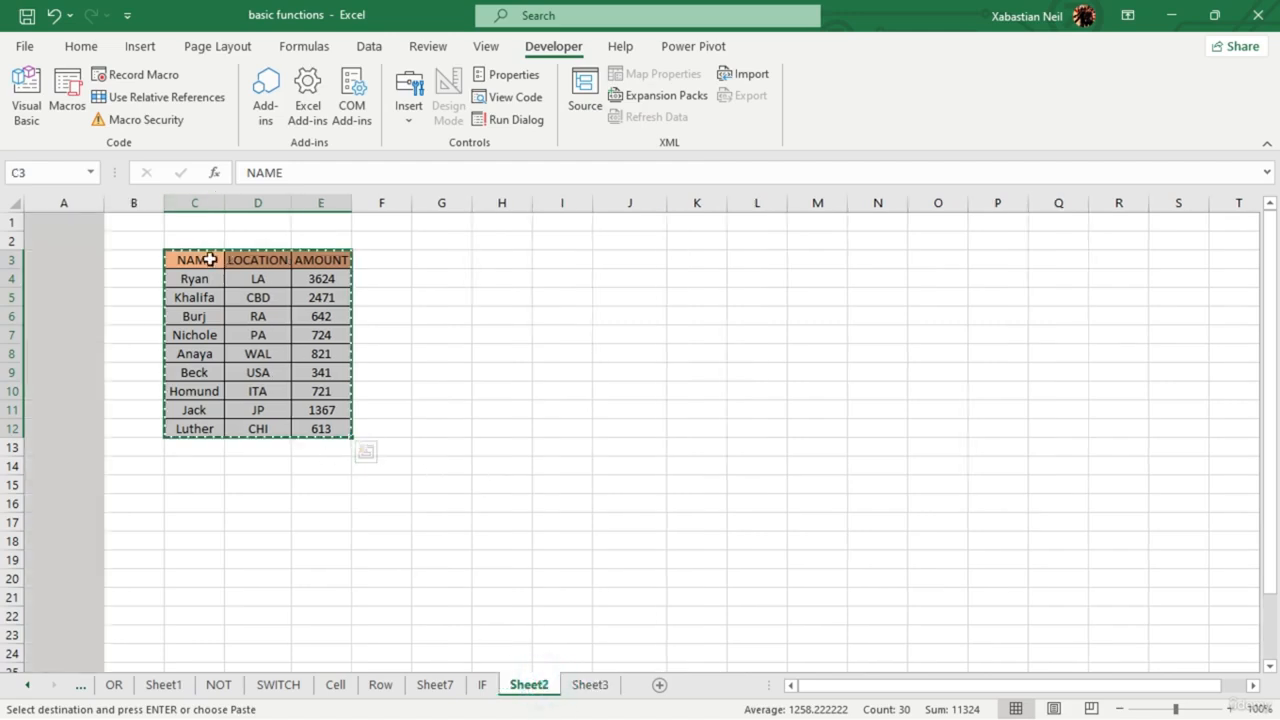
pyautogui.click(590, 686)
pyautogui.moveTo(127, 261); pyautogui.dragTo(244, 427)
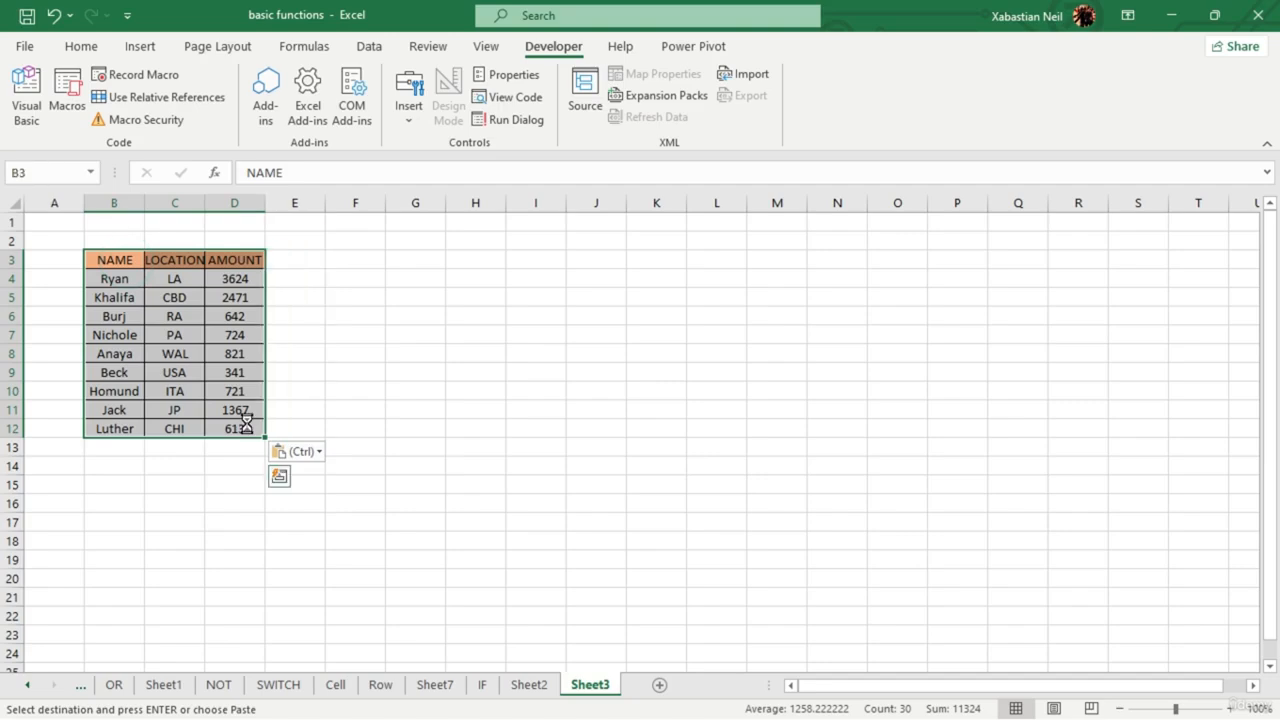
pyautogui.hotkey('ctrl', 'c')
pyautogui.click(187, 260)
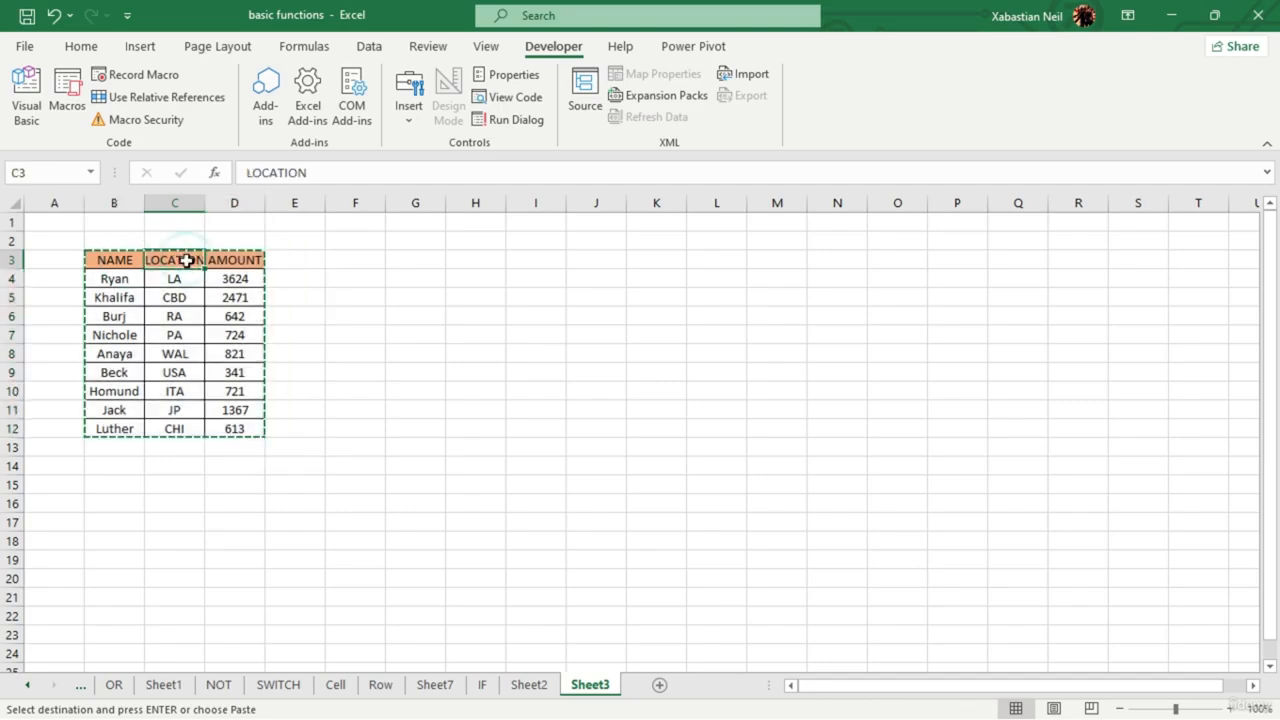
pyautogui.hotkey('ctrl', 'v')
pyautogui.click(497, 428)
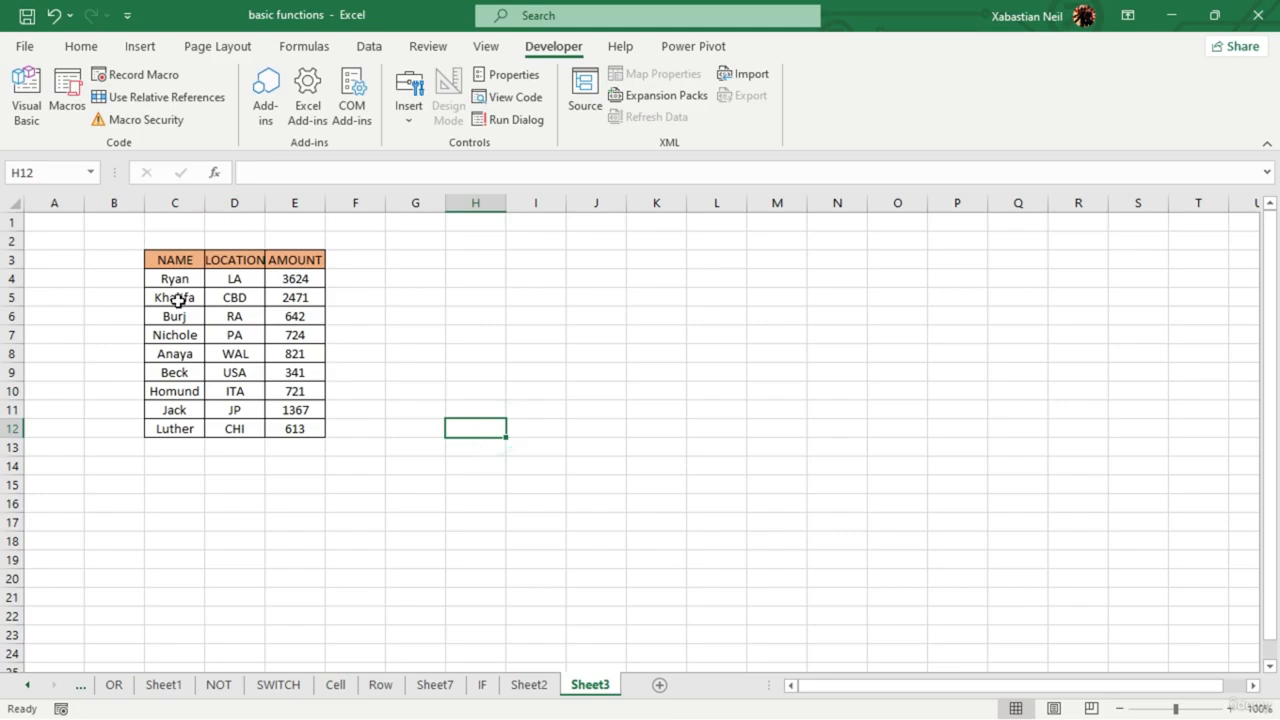
pyautogui.click(390, 352)
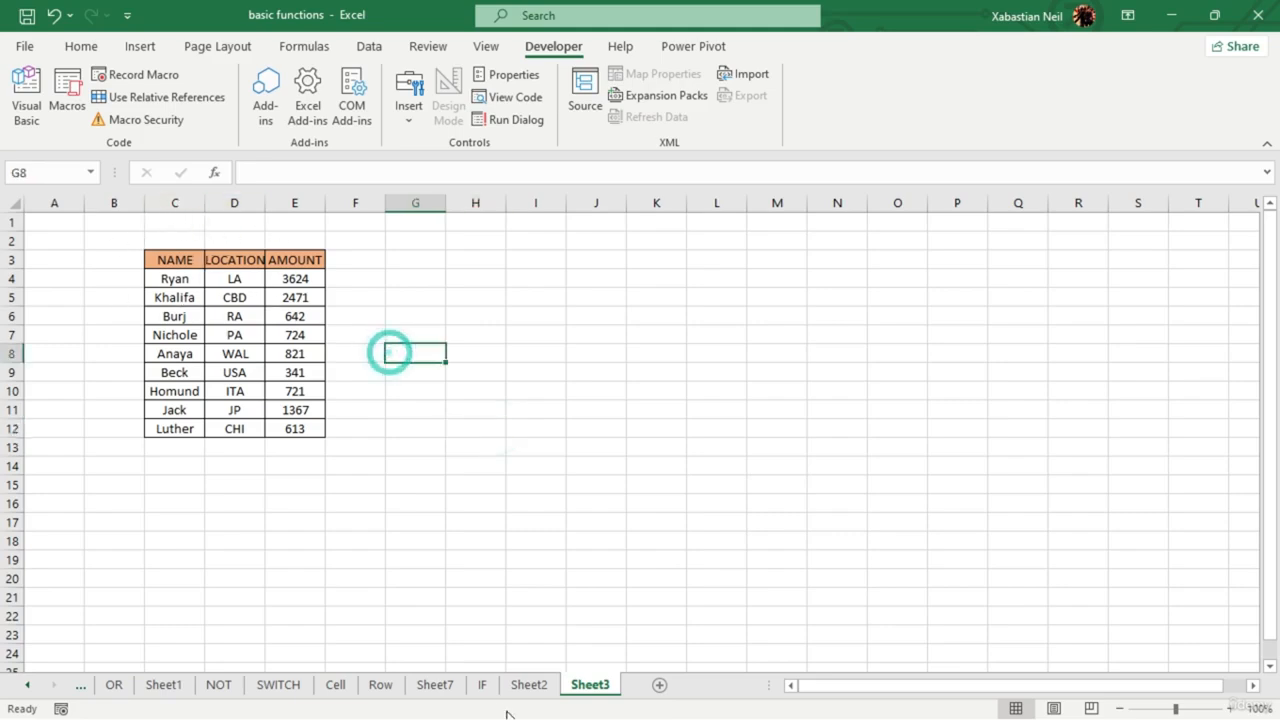
# - Copy the table C3:E12 from Sheet3 into another new sheet starting at cell C3
pyautogui.click(529, 684)
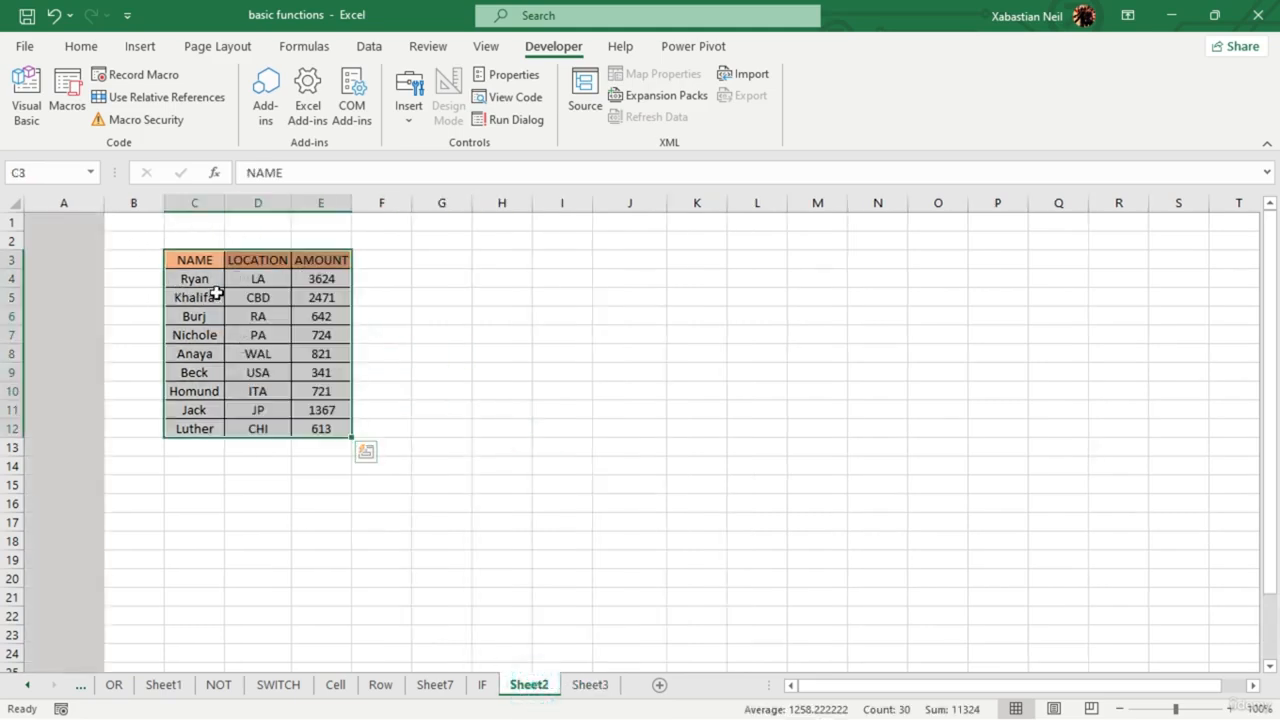
pyautogui.click(590, 688)
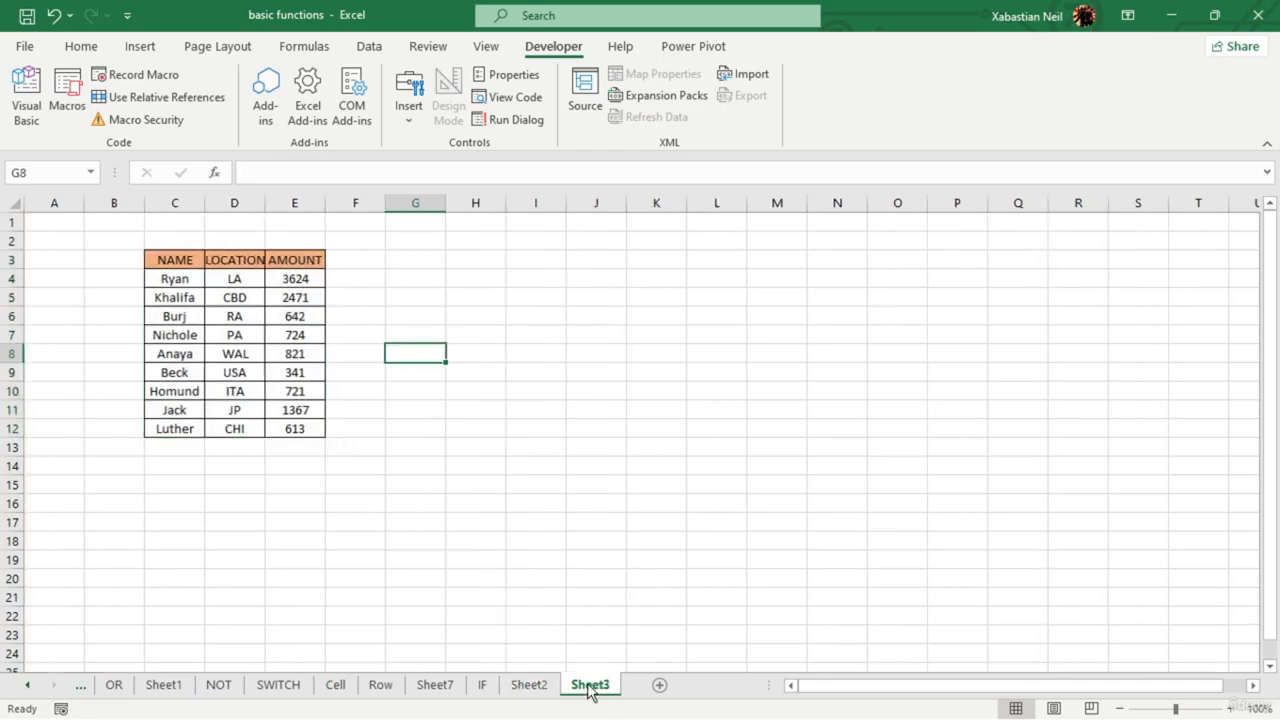
pyautogui.moveTo(177, 262); pyautogui.dragTo(313, 430)
pyautogui.hotkey('ctrl', 'c')
pyautogui.click(656, 684)
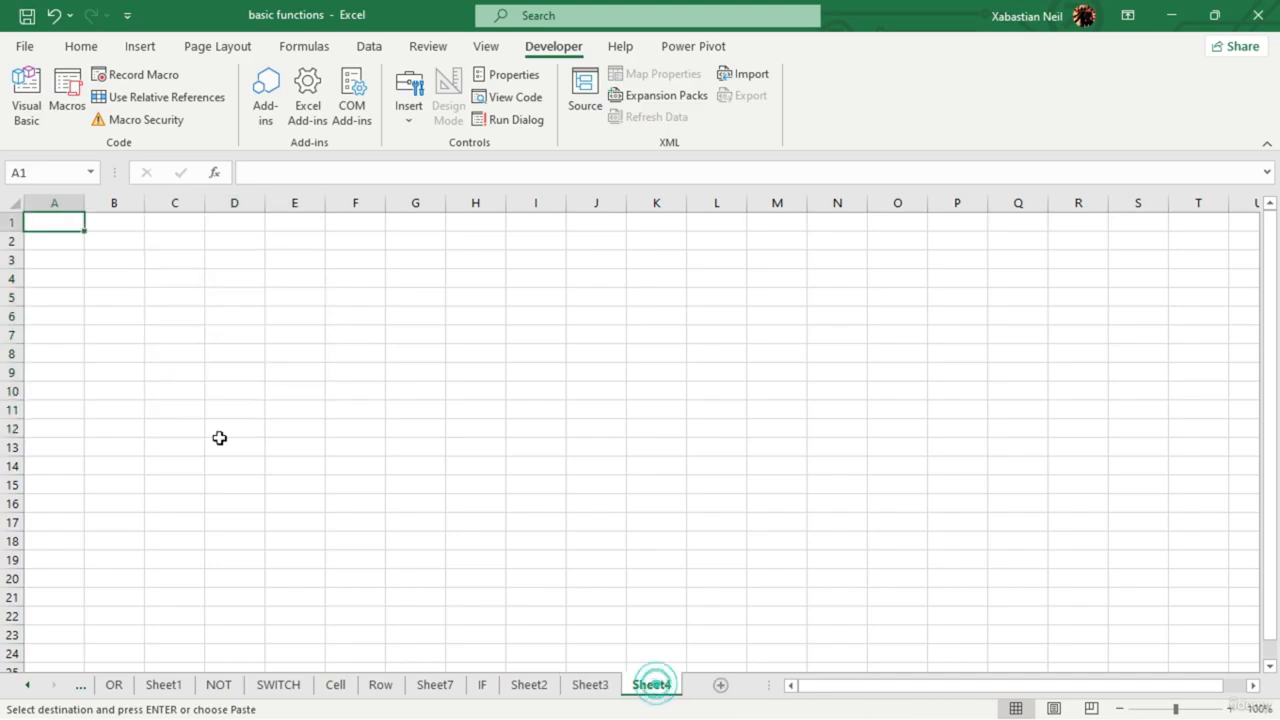
pyautogui.click(183, 258)
pyautogui.hotkey('ctrl', 'v')
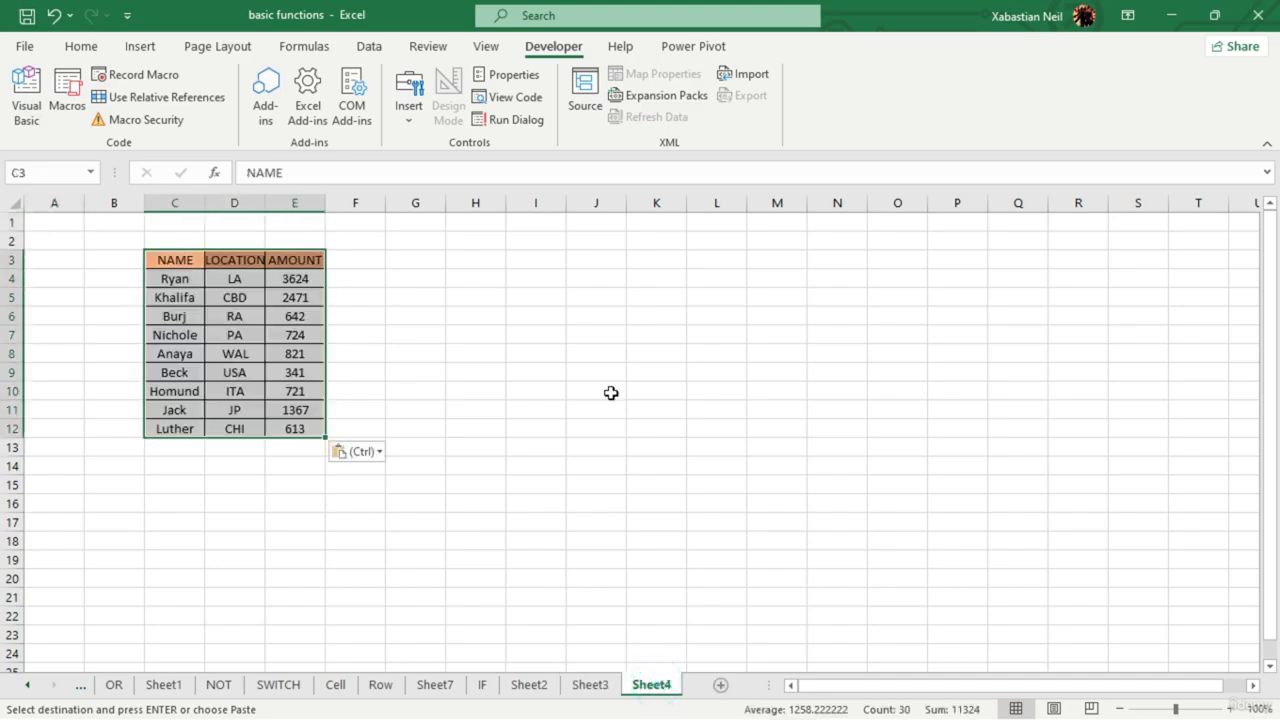
pyautogui.click(611, 391)
# - From Sheet2, view the workbook's sheet list in the Visual Basic editor and close the editor
pyautogui.click(531, 685)
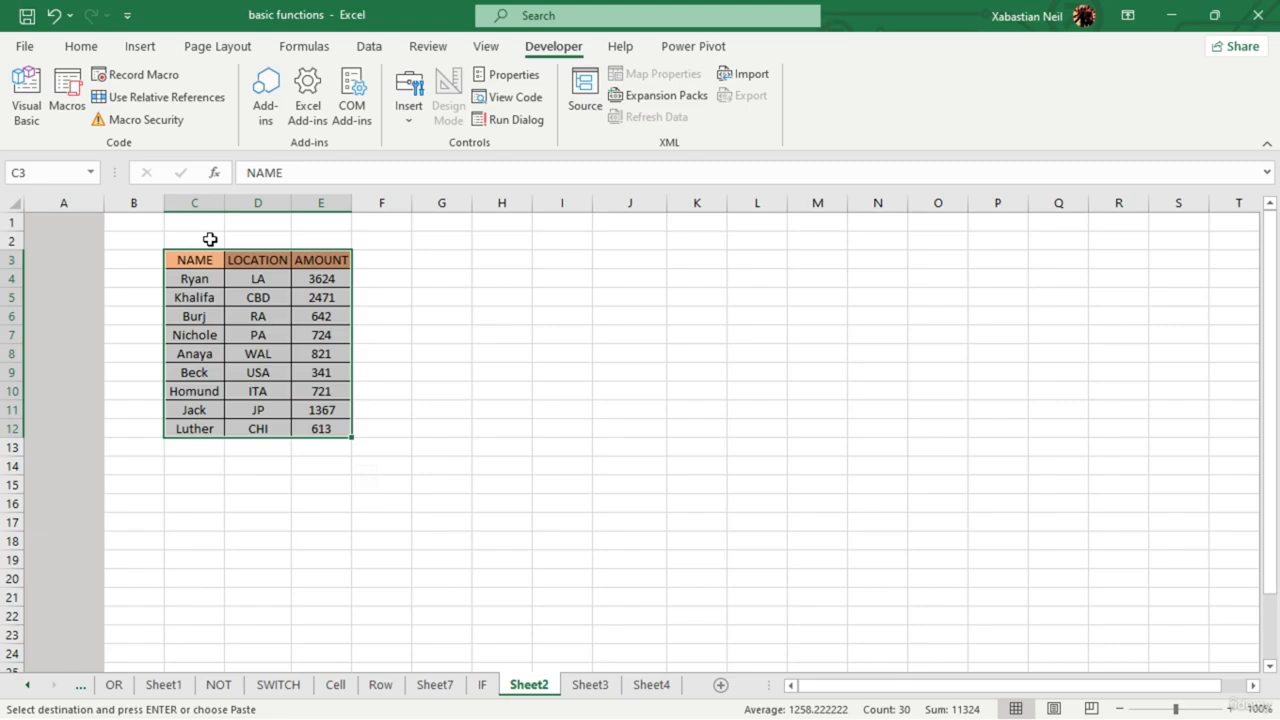
pyautogui.click(27, 100)
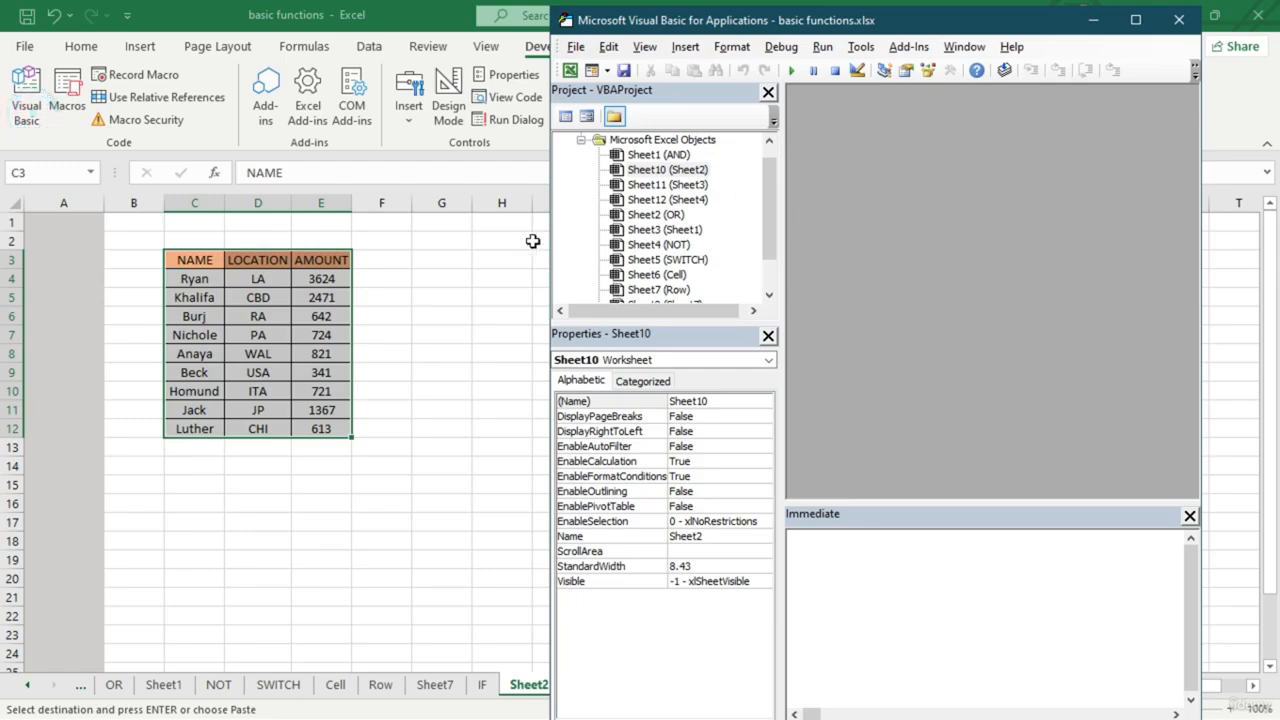
pyautogui.scroll(-1, 685, 225)
pyautogui.moveTo(771, 215); pyautogui.dragTo(782, 161)
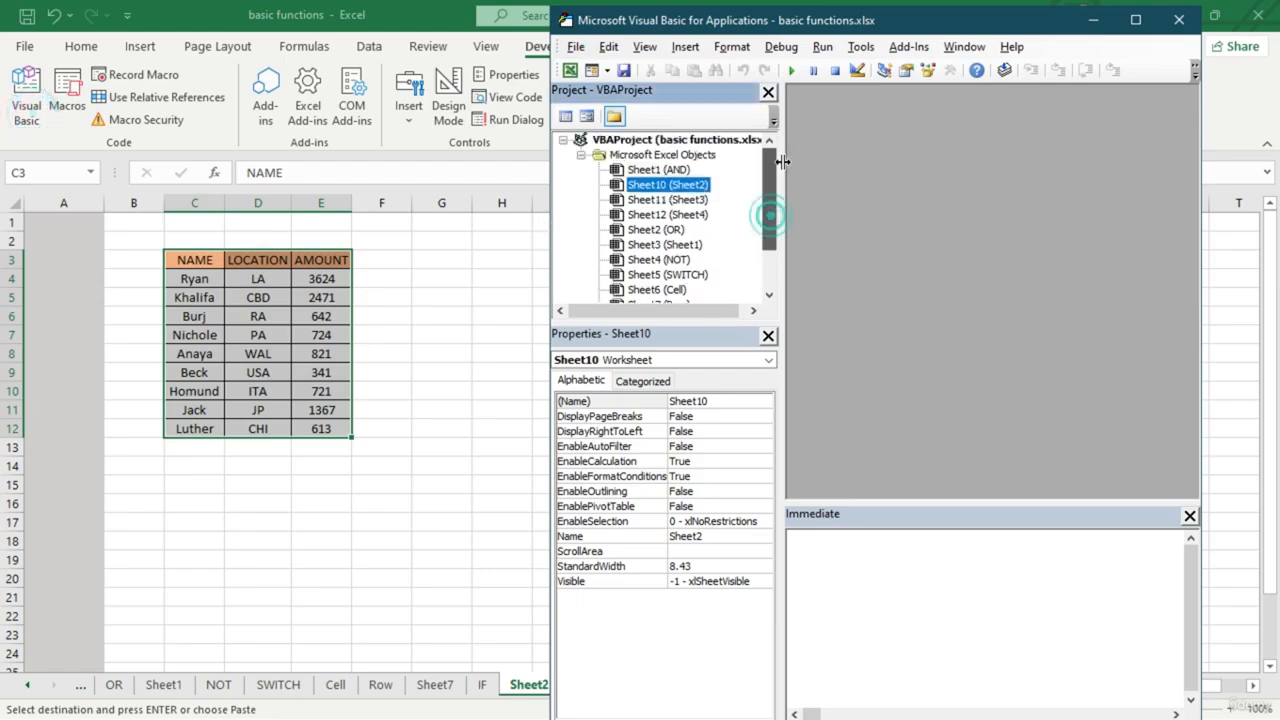
pyautogui.click(1177, 21)
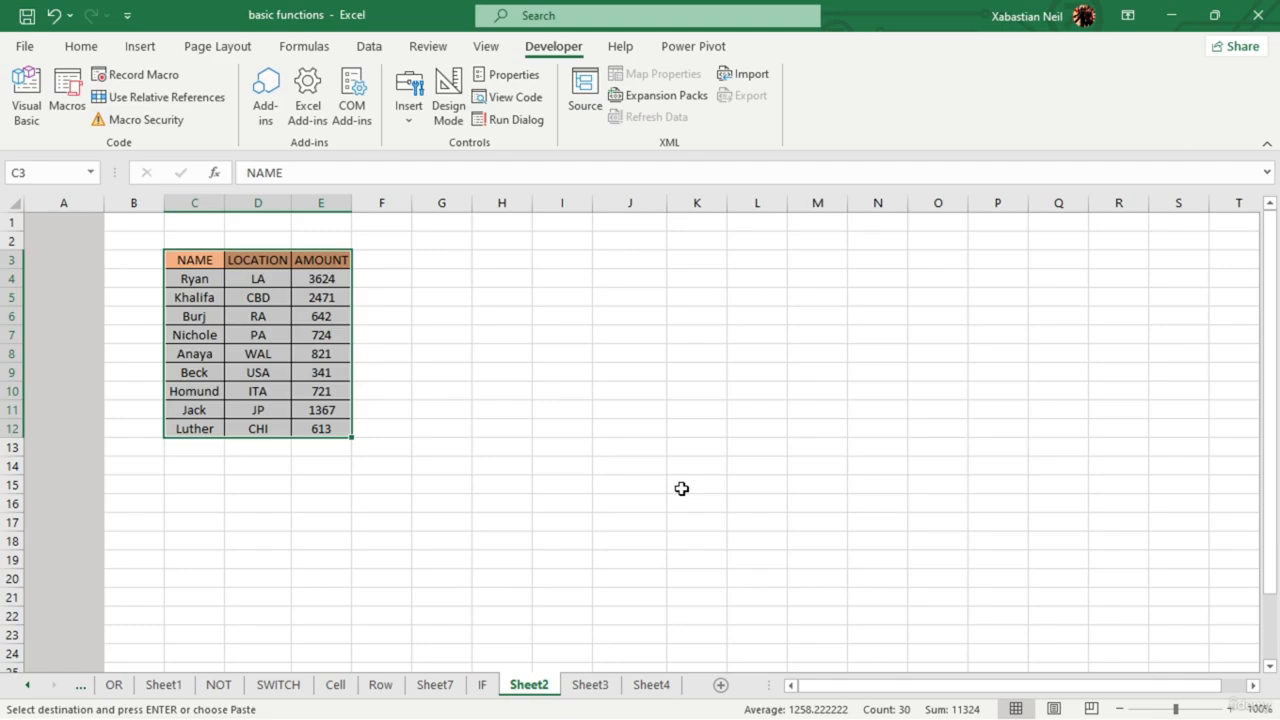
pyautogui.click(574, 348)
pyautogui.moveTo(205, 260); pyautogui.dragTo(345, 428)
pyautogui.click(545, 458)
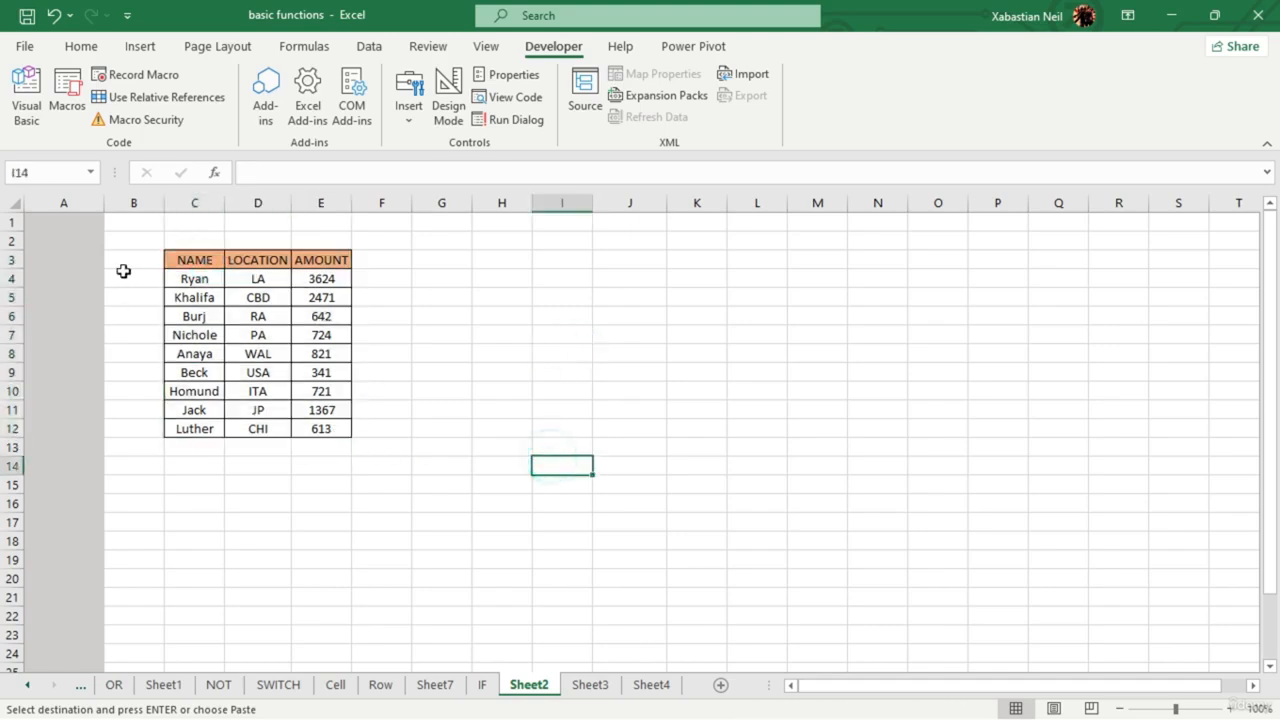
# - Format the amounts in E4:E12 on Sheet2 with the dollar Accounting format and no decimal places
pyautogui.moveTo(328, 276); pyautogui.dragTo(352, 430)
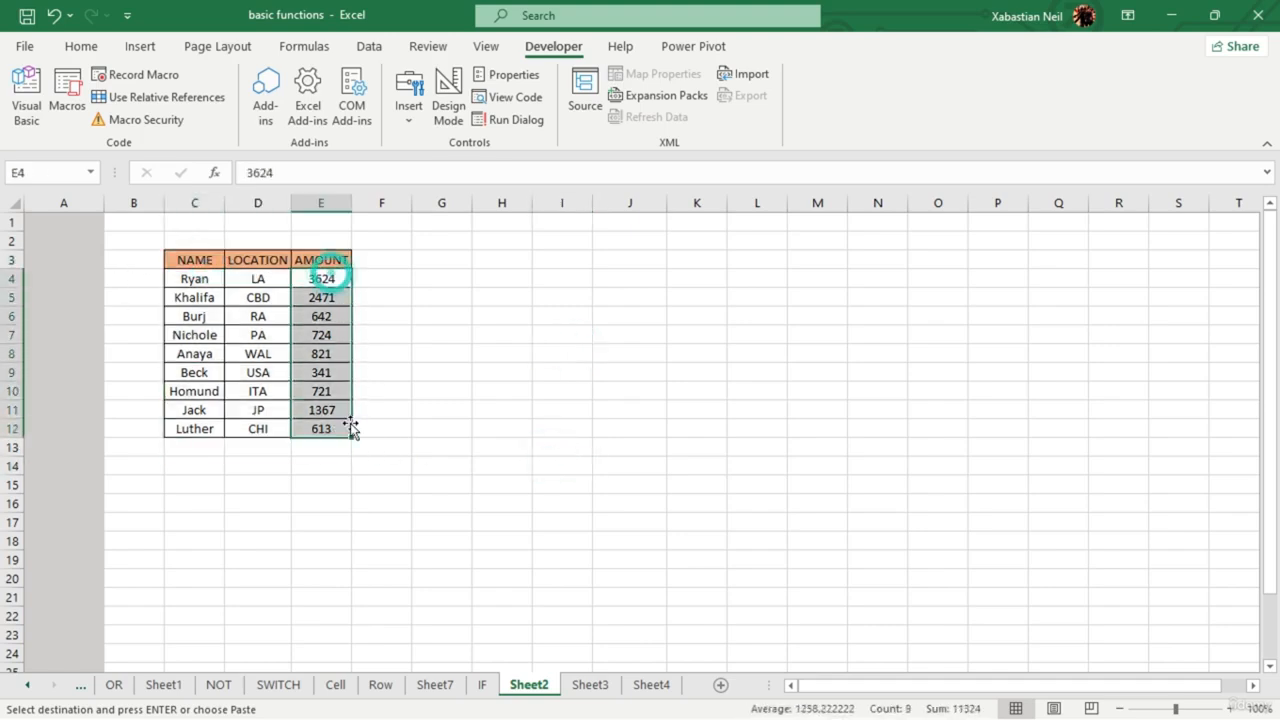
pyautogui.click(81, 46)
pyautogui.click(587, 111)
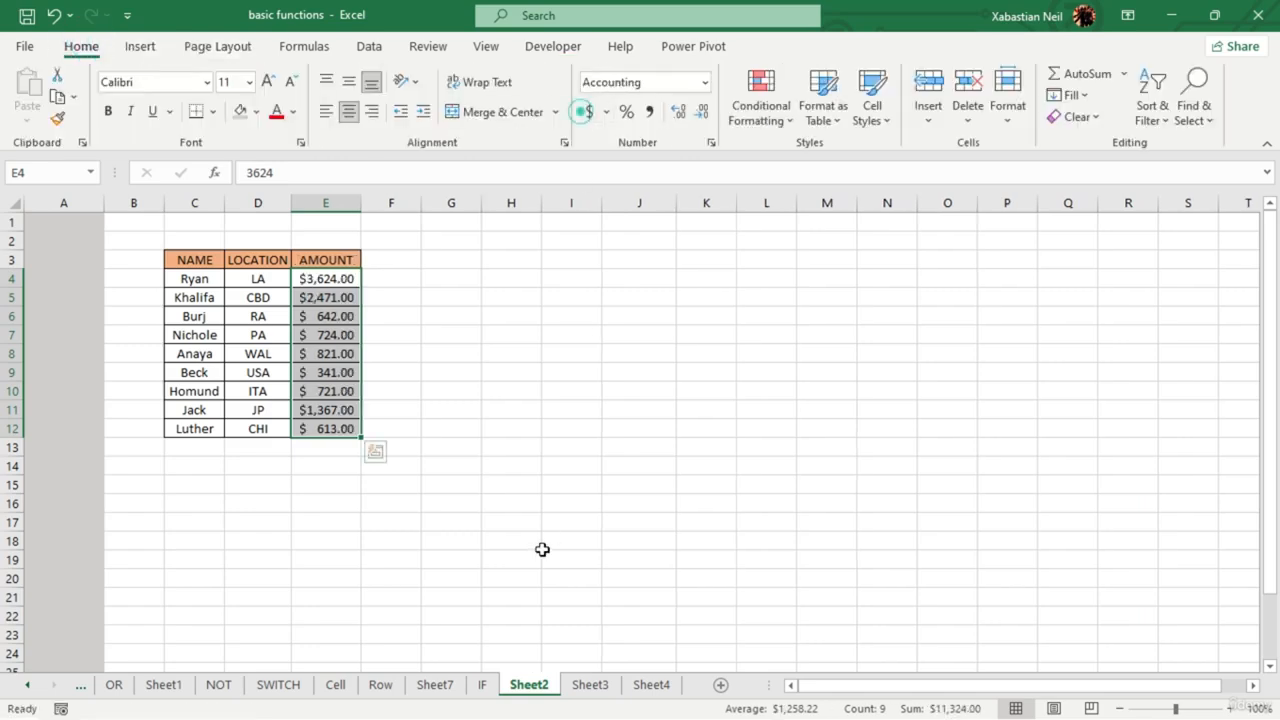
pyautogui.click(542, 549)
pyautogui.moveTo(330, 280); pyautogui.dragTo(345, 428)
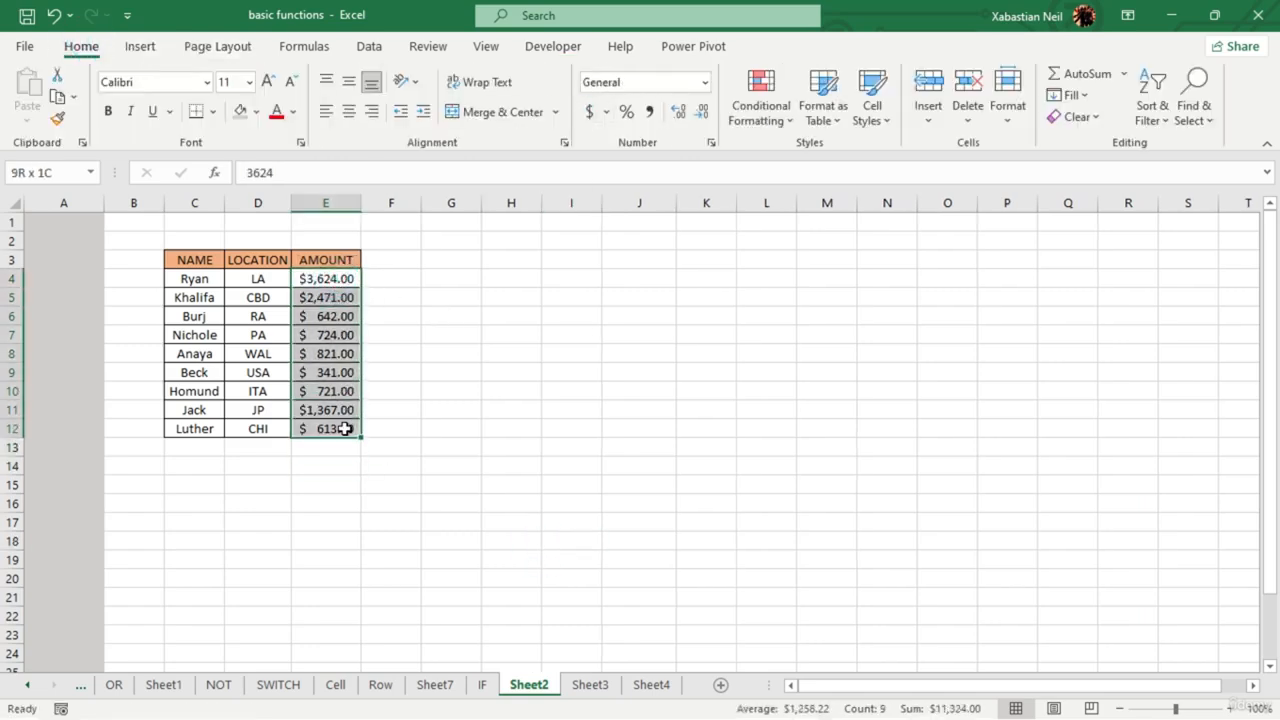
pyautogui.click(702, 111)
pyautogui.click(702, 111)
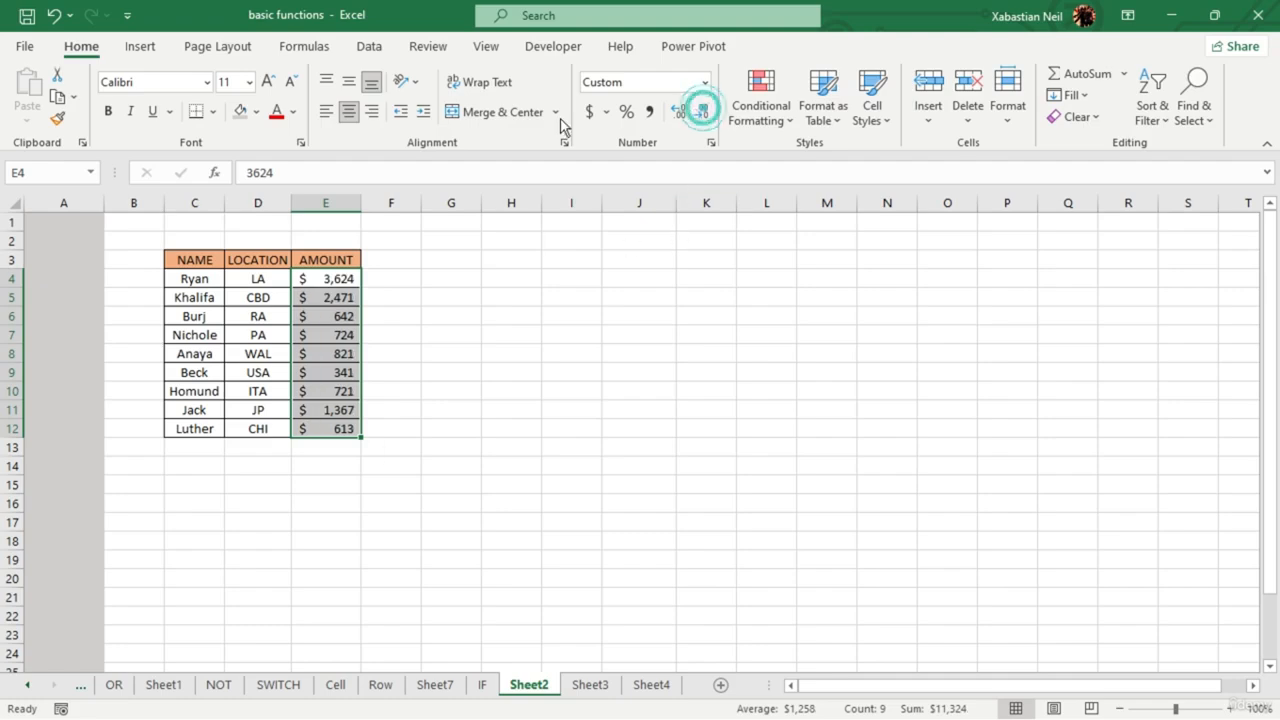
pyautogui.moveTo(530, 298); pyautogui.dragTo(529, 280)
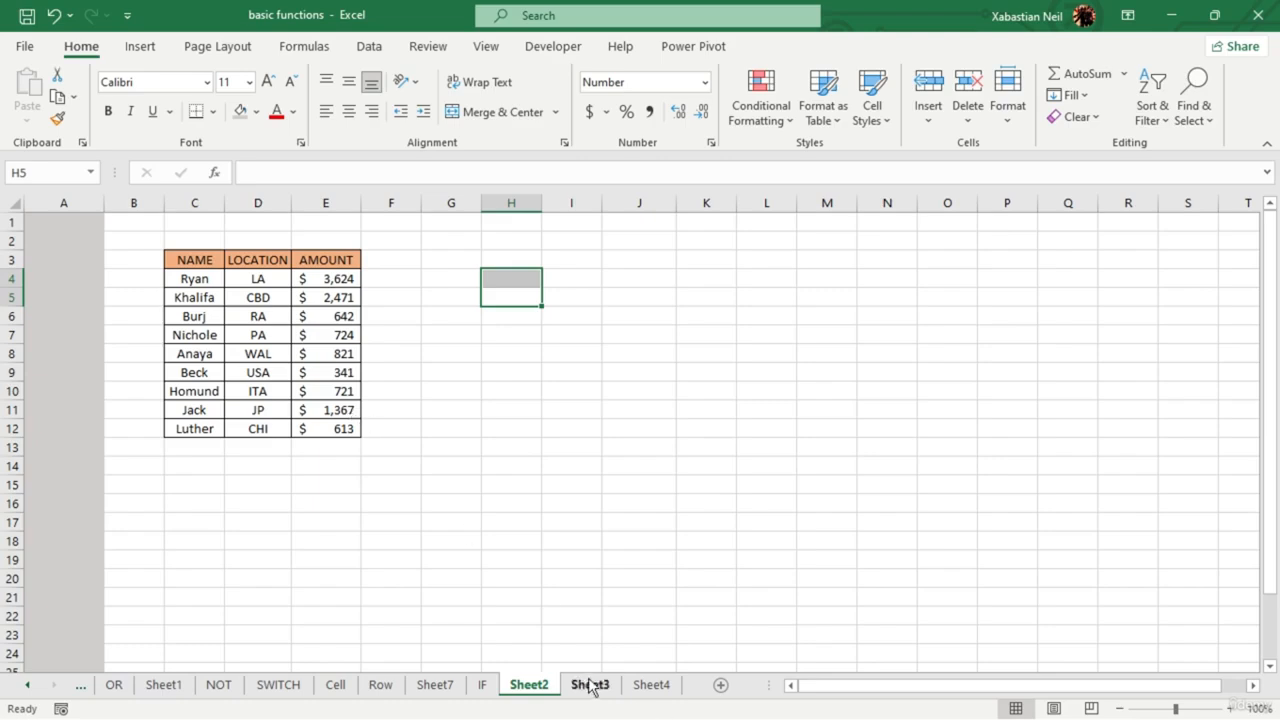
# - Select cell E13 below the amounts and open the setup for recording a new macro
pyautogui.doubleClick(457, 291)
pyautogui.doubleClick(332, 446)
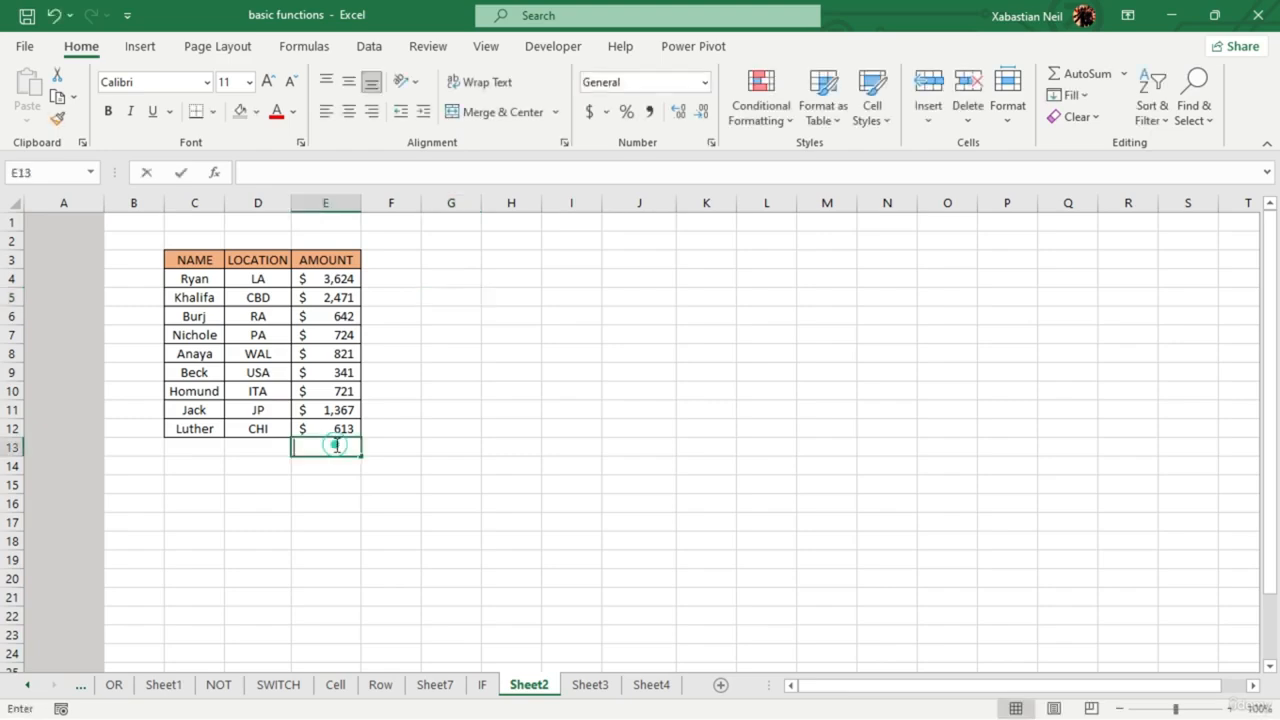
pyautogui.click(558, 47)
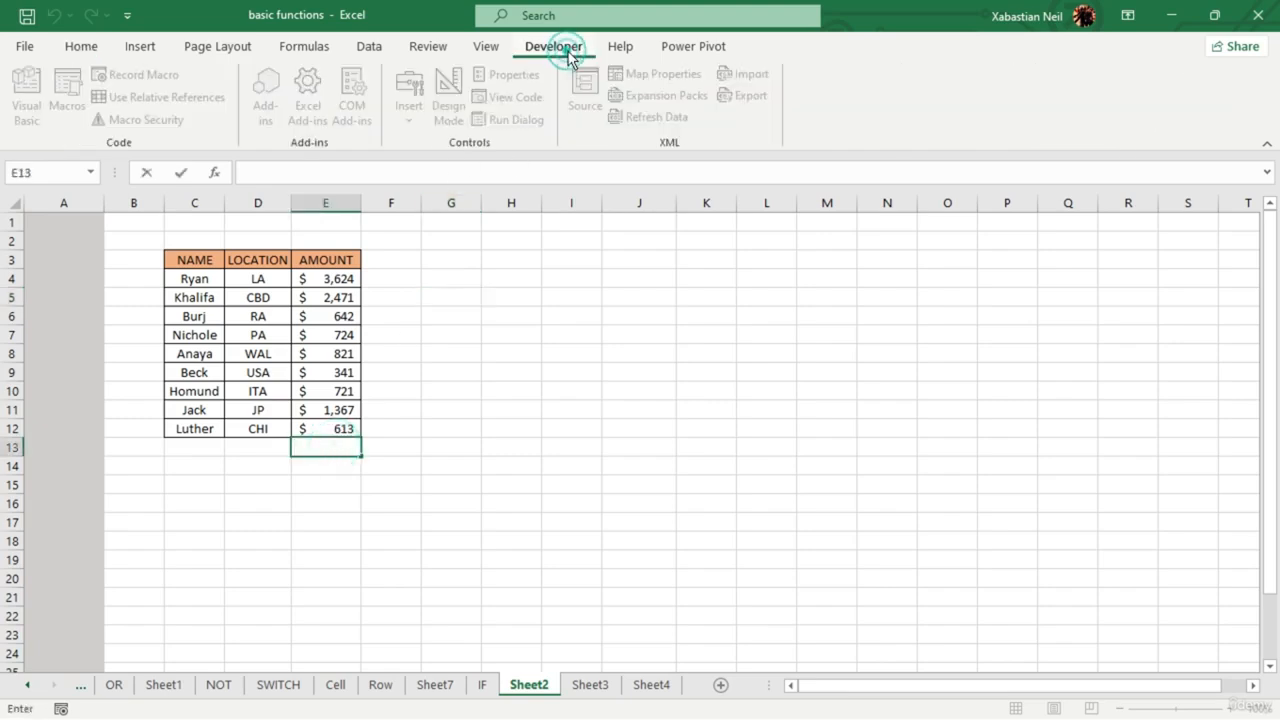
pyautogui.click(391, 390)
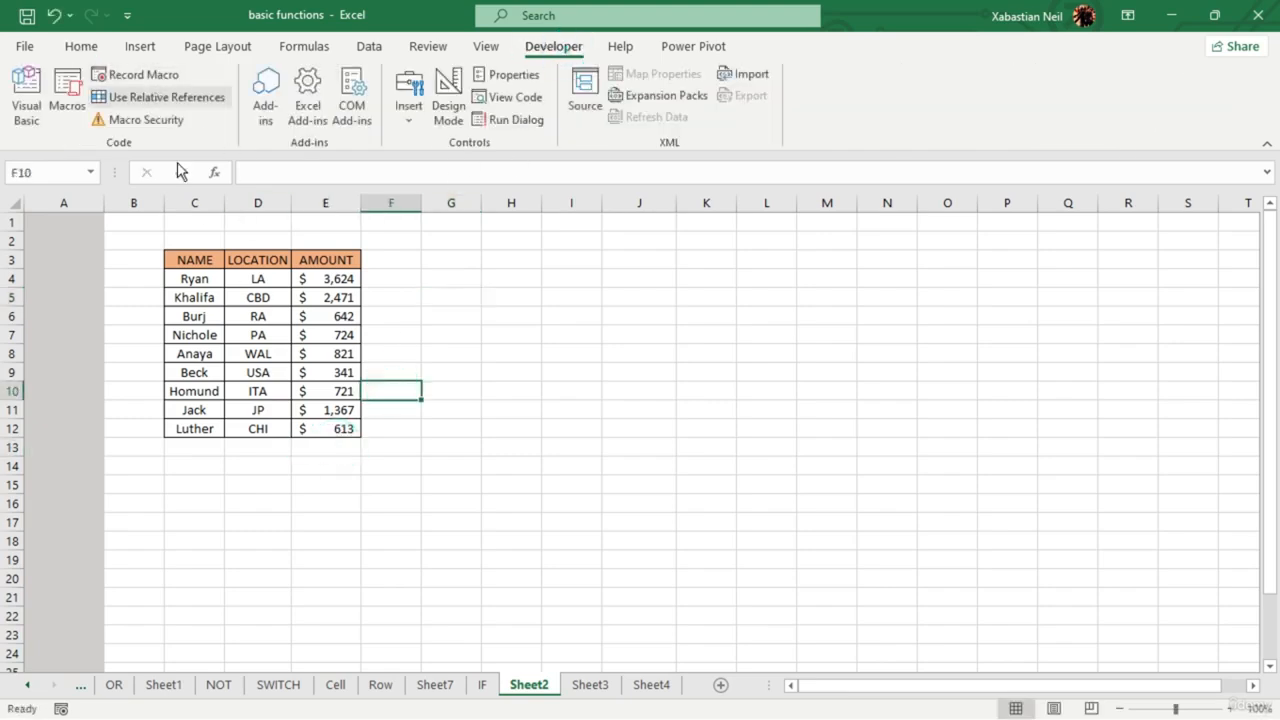
pyautogui.click(337, 446)
pyautogui.click(160, 76)
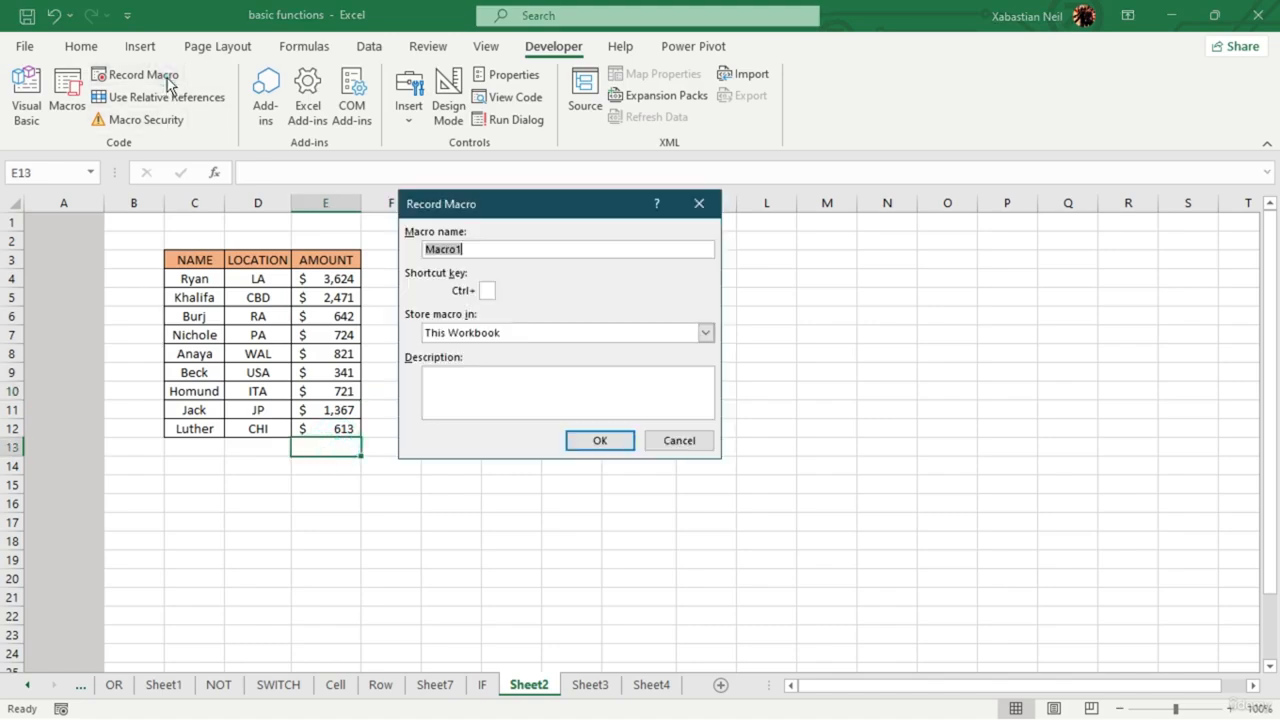
pyautogui.moveTo(530, 213); pyautogui.dragTo(581, 172)
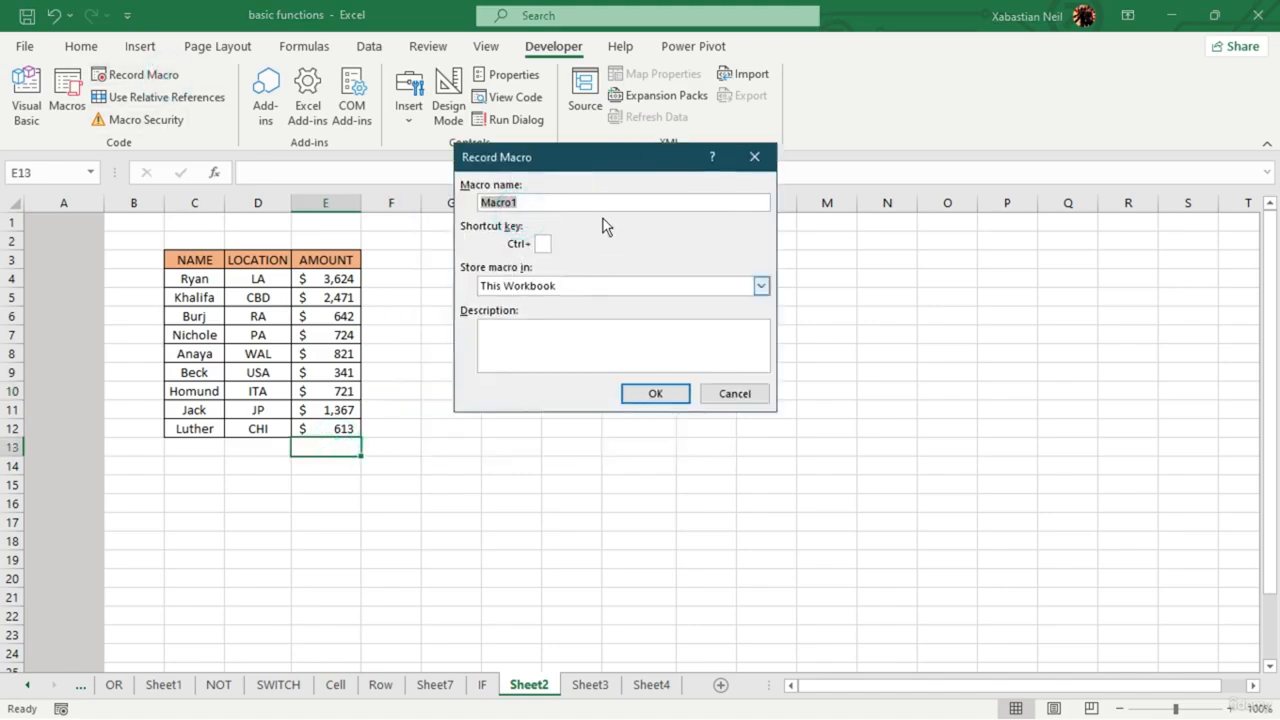
# - Name the new macro sum_color_sont_size
pyautogui.click(541, 202)
pyautogui.click(541, 202)
pyautogui.press('BackSpace')
pyautogui.press('BackSpace')
pyautogui.press('BackSpace')
pyautogui.press('BackSpace')
pyautogui.press('BackSpace')
pyautogui.press('BackSpace')
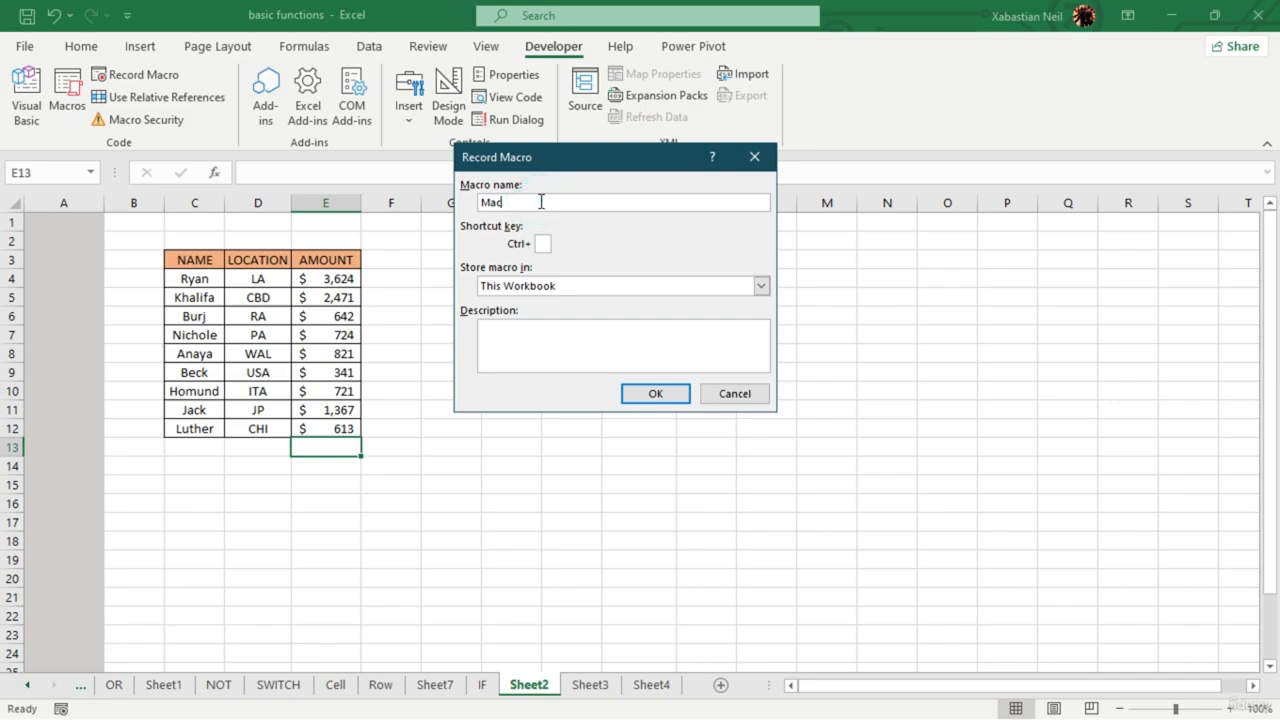
pyautogui.write('sum')
pyautogui.press('BackSpace')
pyautogui.write('_')
pyautogui.write('color,sum')
pyautogui.write(',si')
pyautogui.write('ze')
pyautogui.press('Left')
pyautogui.press('Left')
pyautogui.press('Left')
pyautogui.press('Left')
pyautogui.press('BackSpace')
pyautogui.write('_')
pyautogui.press('BackSpace')
pyautogui.write('_s')
# - Assign Ctrl+j as the macro's shortcut and store the macro in This Workbook
pyautogui.click(541, 245)
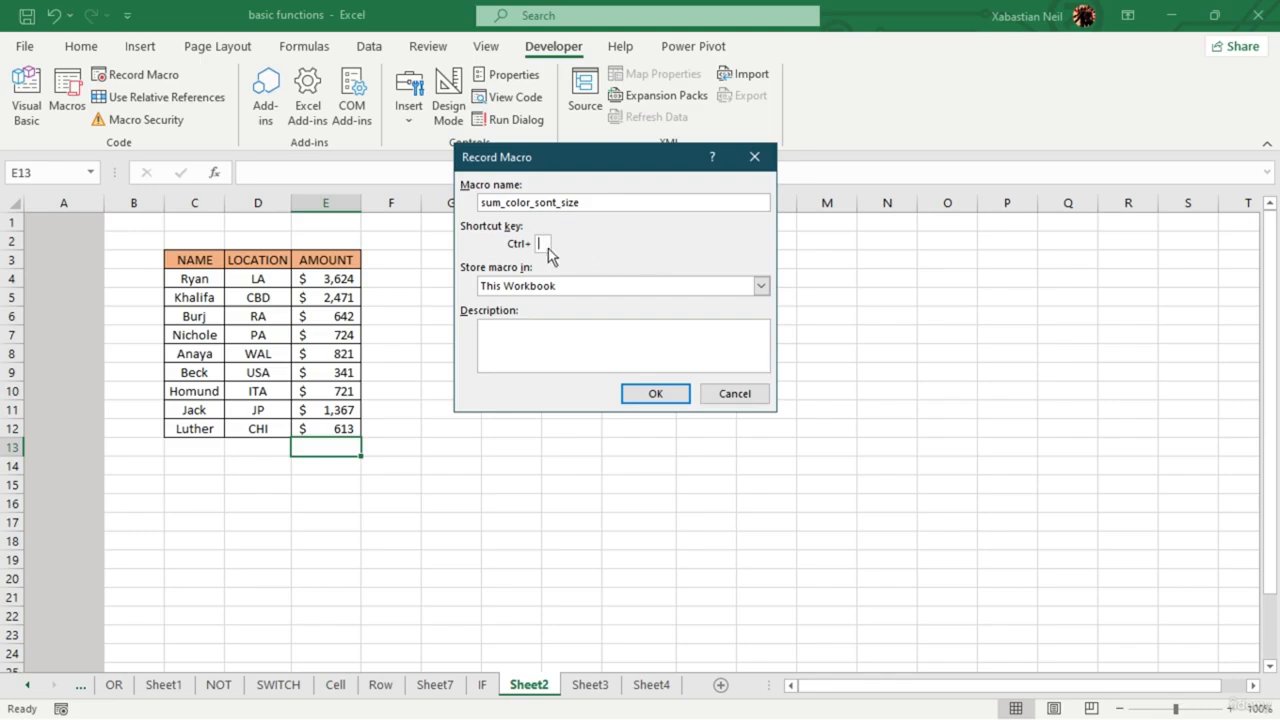
pyautogui.press('BackSpace')
pyautogui.write('j')
pyautogui.press('BackSpace')
pyautogui.write('J')
pyautogui.press('BackSpace')
pyautogui.write('J')
pyautogui.press('BackSpace')
pyautogui.write('j')
pyautogui.click(761, 286)
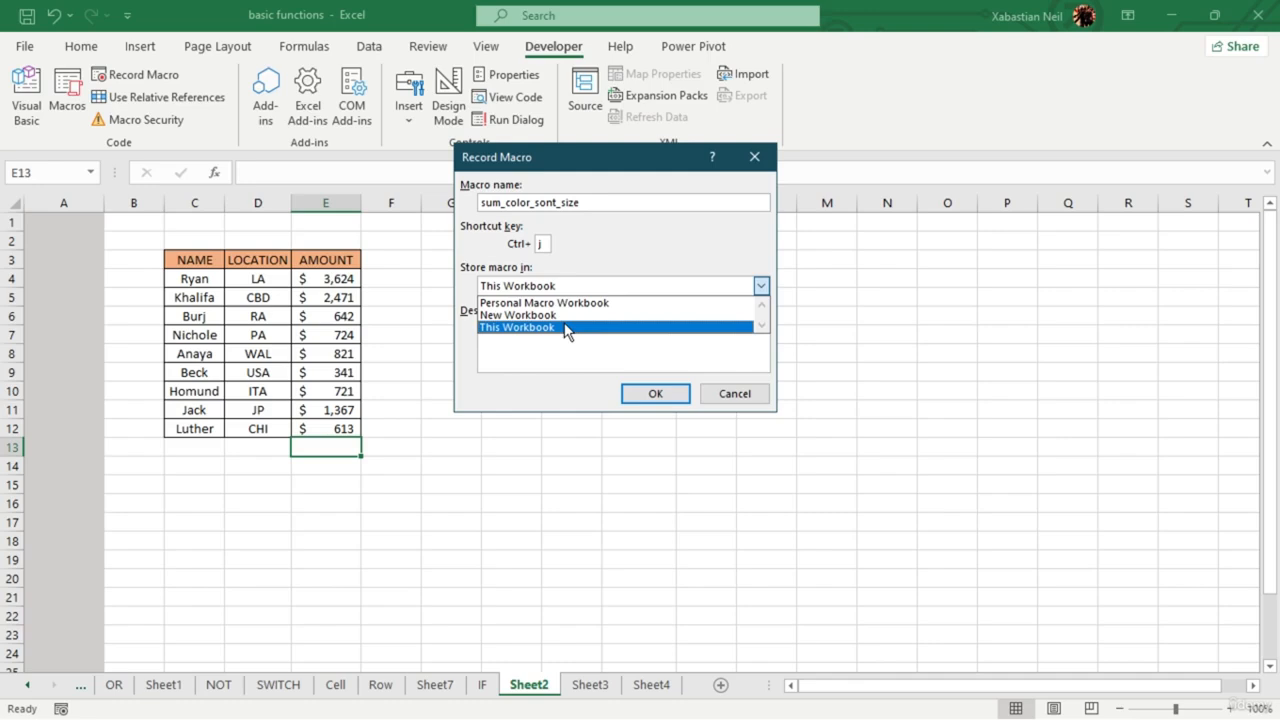
pyautogui.click(566, 330)
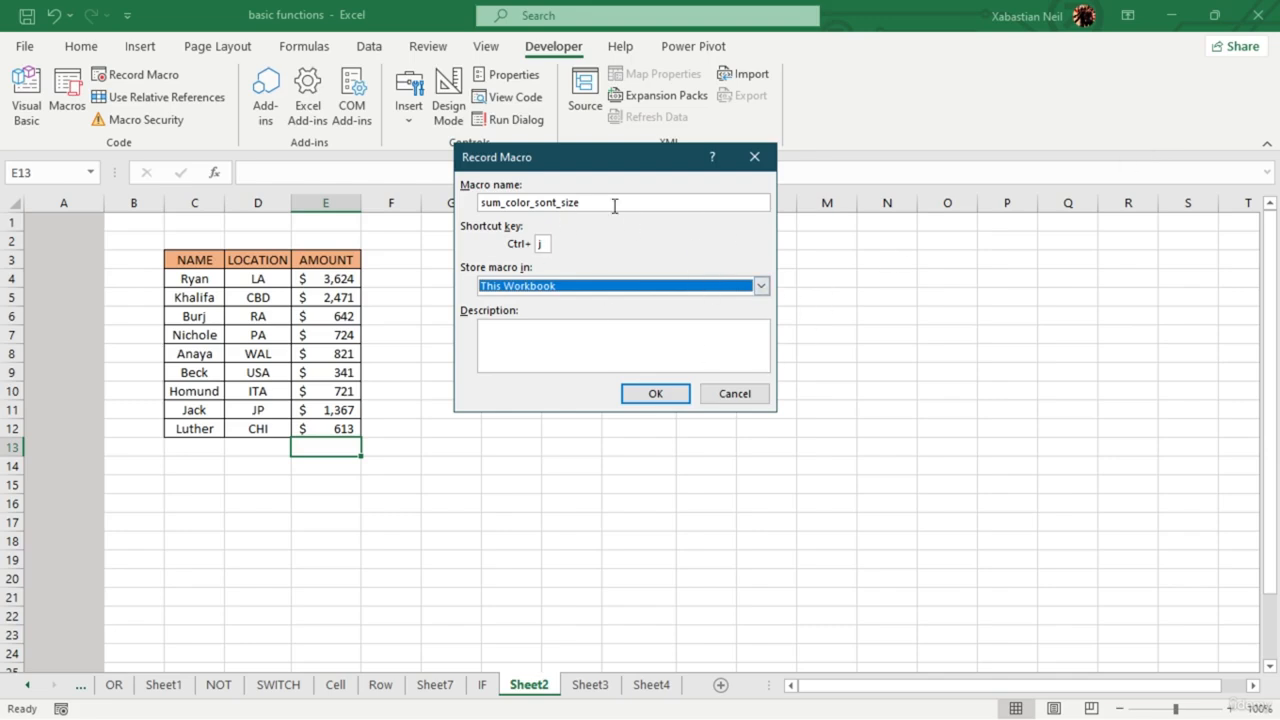
# - Keep This Workbook as the macro's storage location and start the recording
pyautogui.click(761, 286)
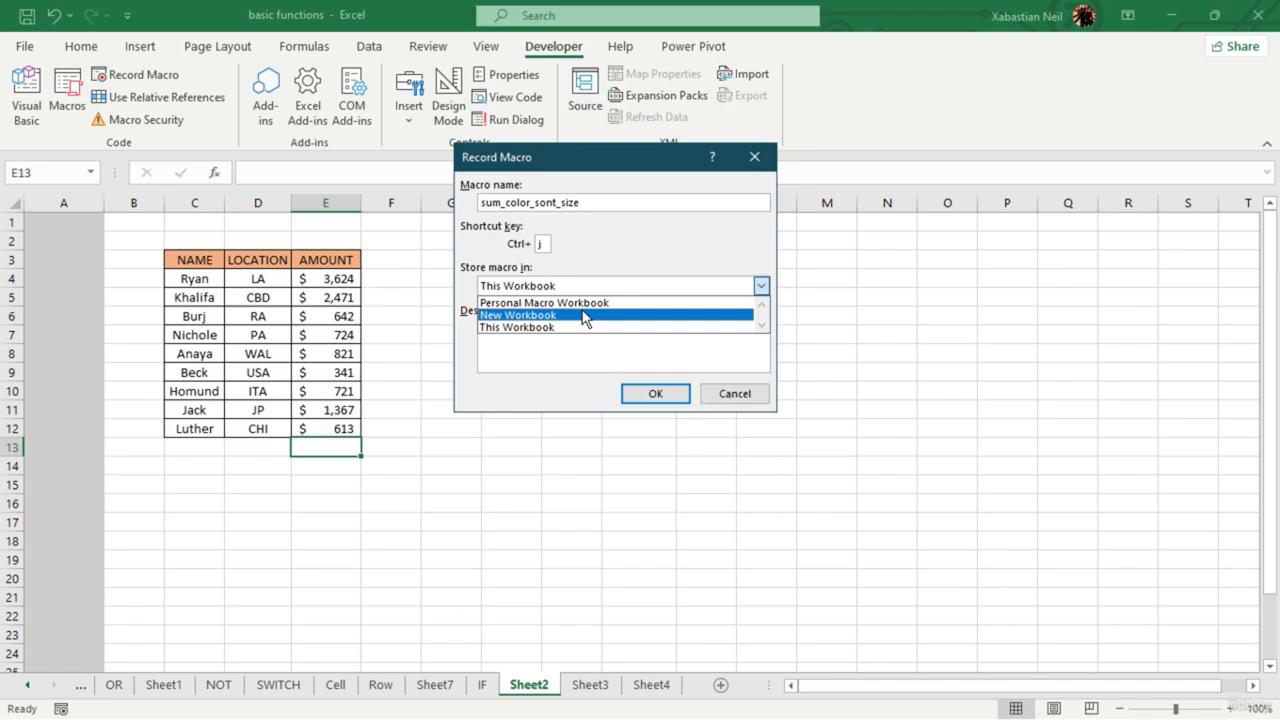
pyautogui.click(543, 327)
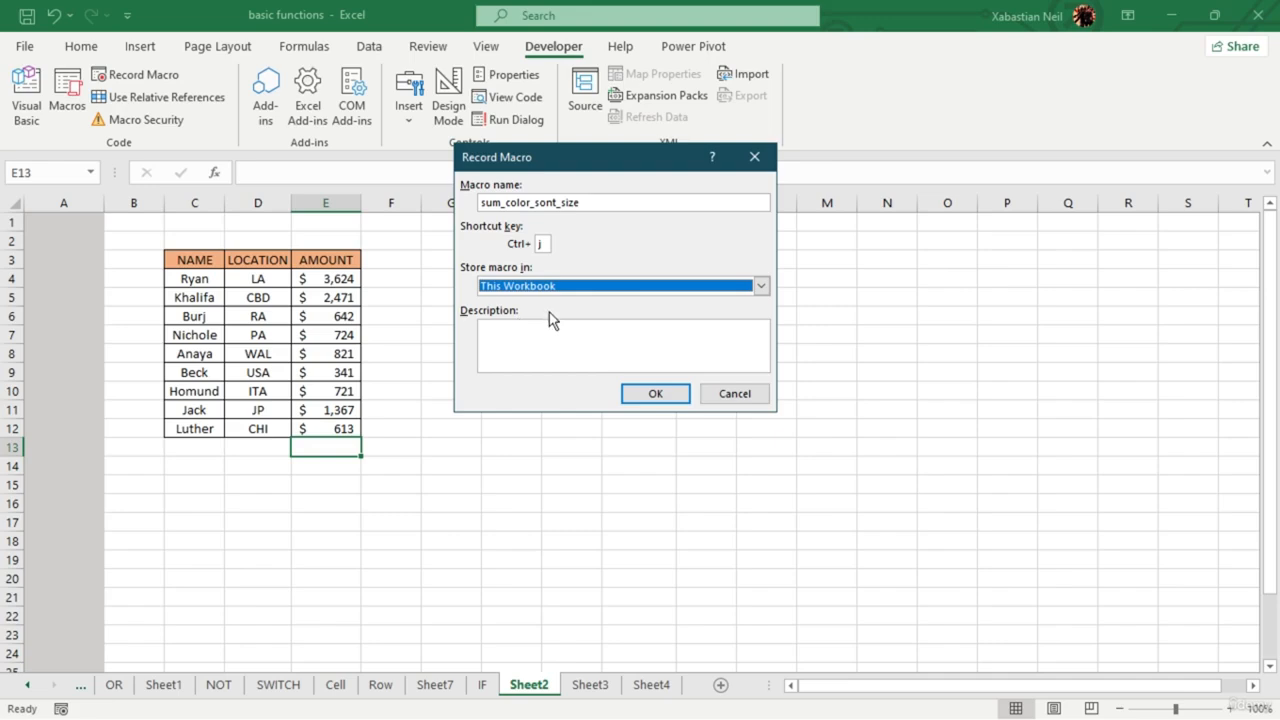
pyautogui.click(643, 395)
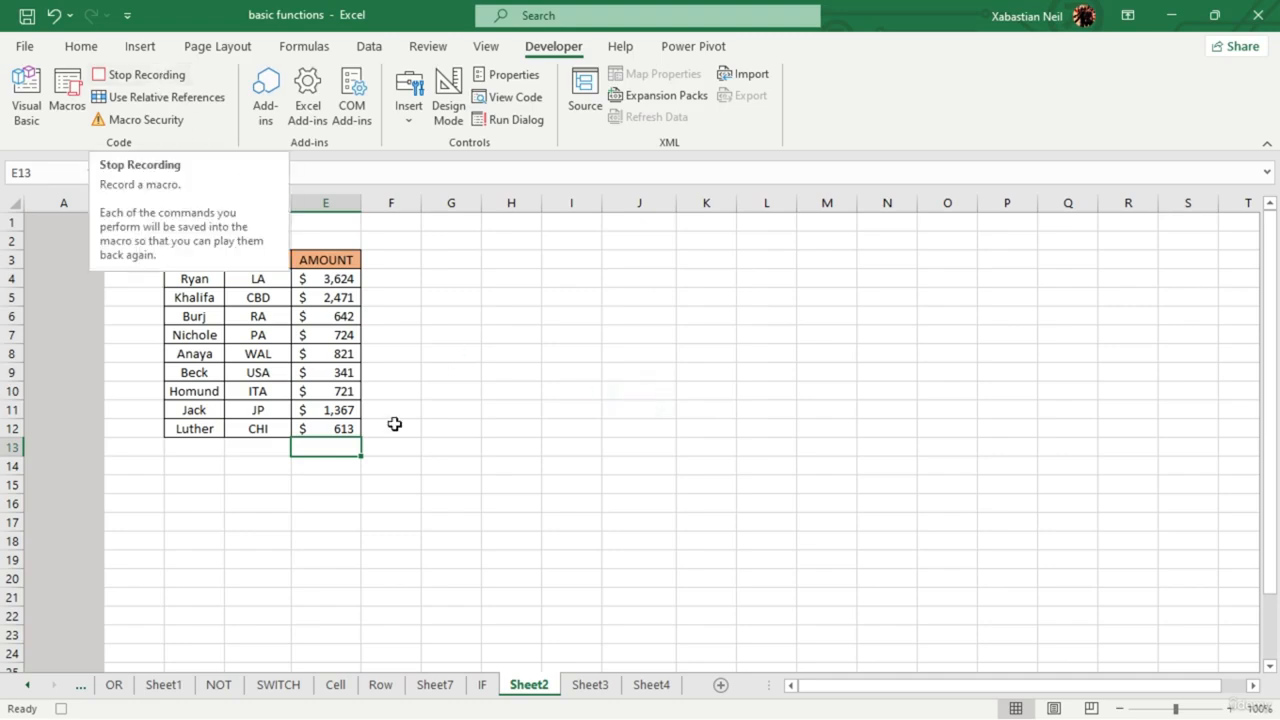
# - Enter the formula =SUM(E4:E12) in cell E13 to total the amounts
pyautogui.doubleClick(338, 447)
pyautogui.write('=')
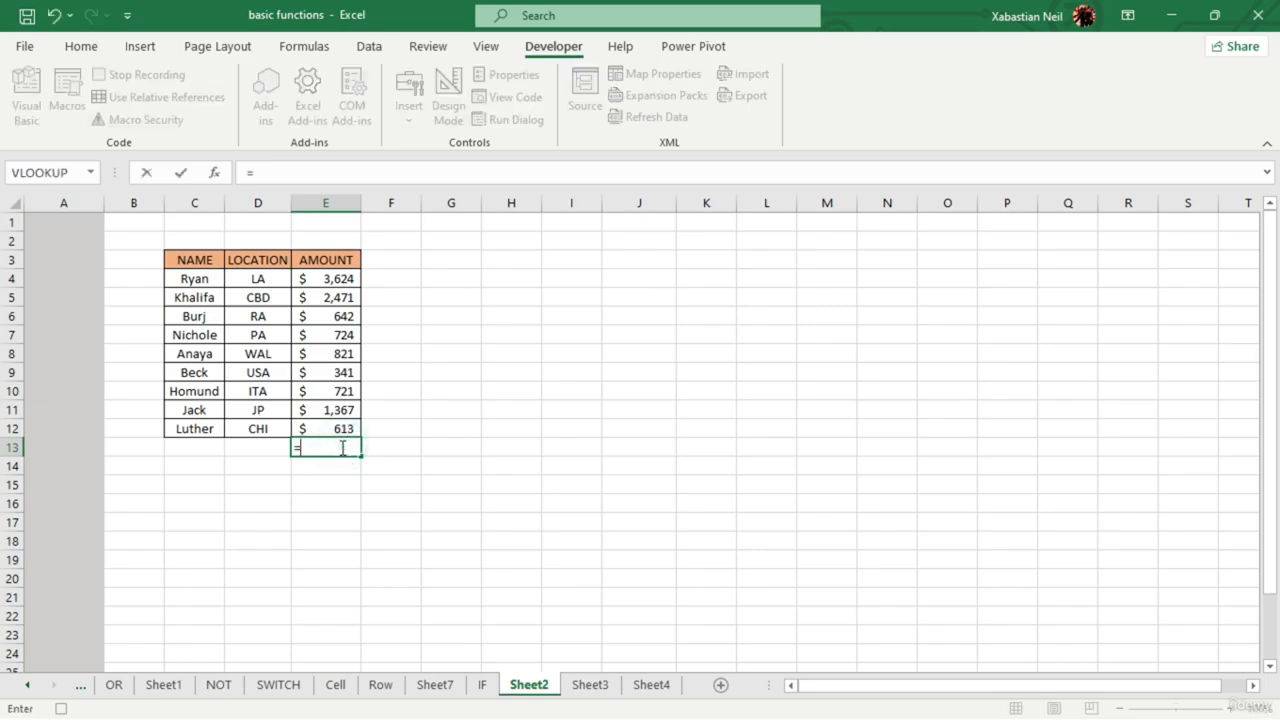
pyautogui.write('sum')
pyautogui.press('Tab')
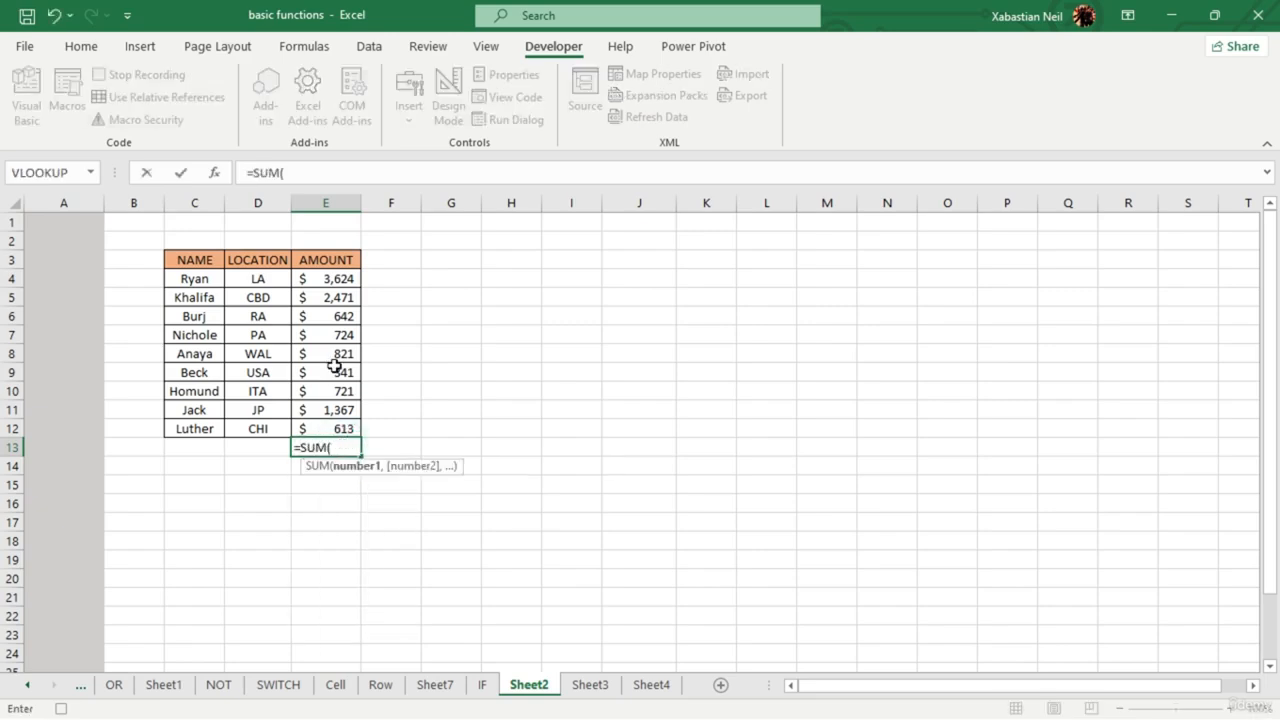
pyautogui.click(328, 281)
pyautogui.moveTo(328, 281); pyautogui.dragTo(325, 420)
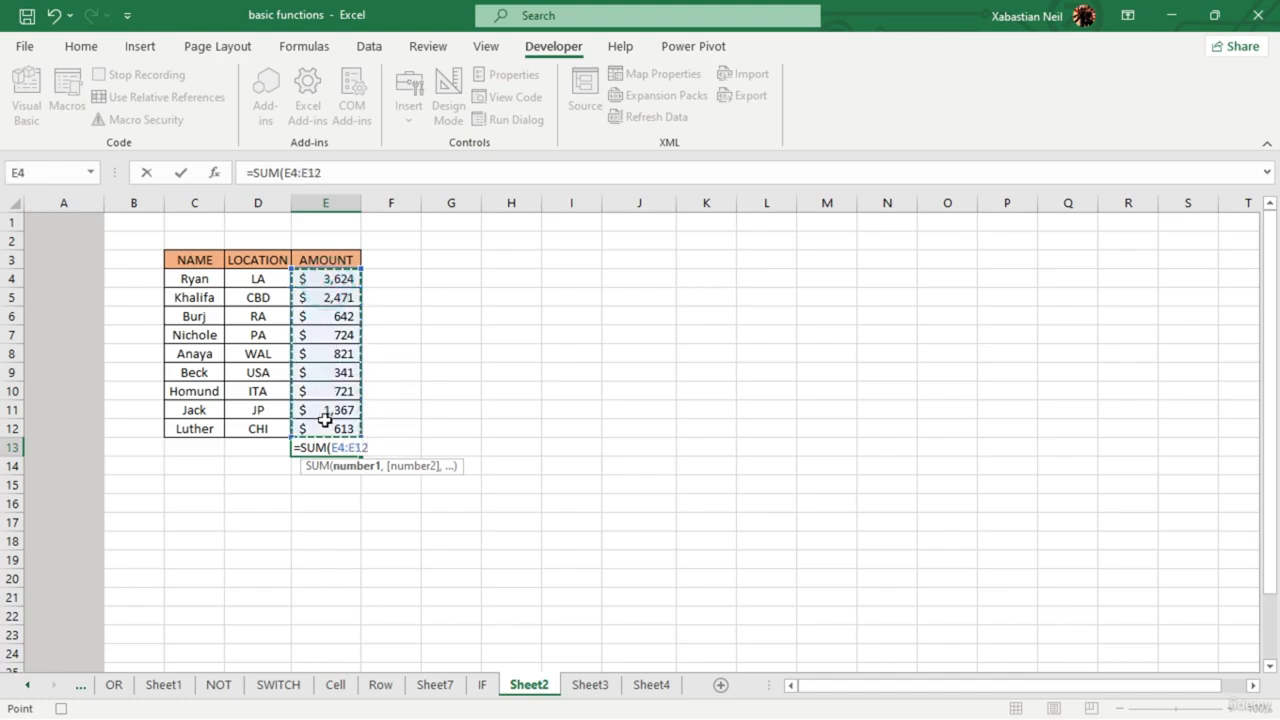
pyautogui.write(')')
pyautogui.press('Return')
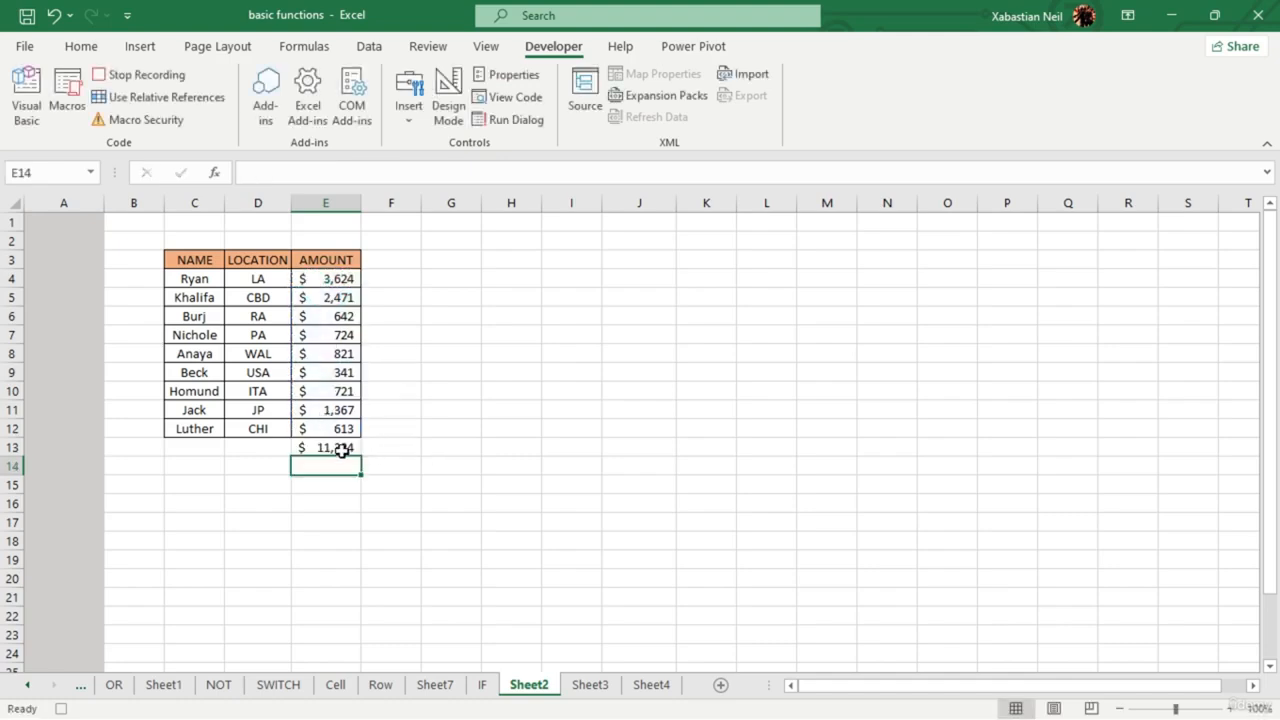
# - Change the font of the whole table, C3:E13, to Algerian
pyautogui.moveTo(193, 262); pyautogui.dragTo(351, 446)
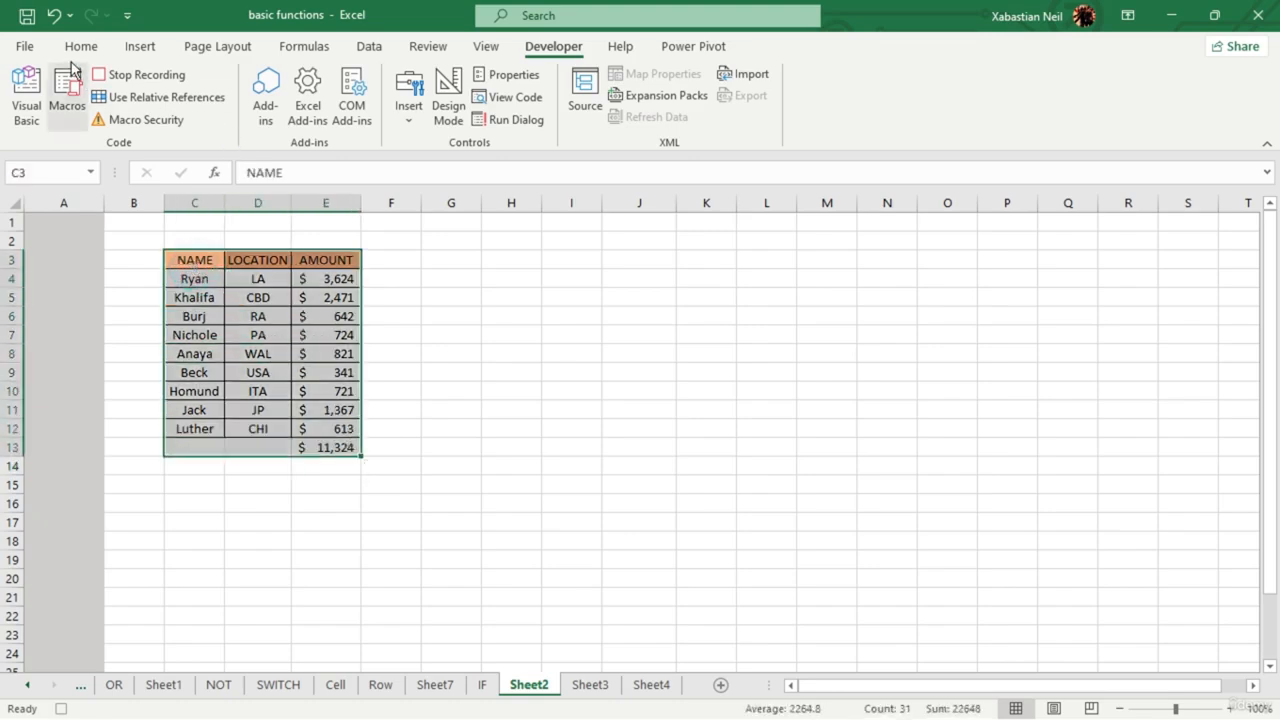
pyautogui.click(98, 47)
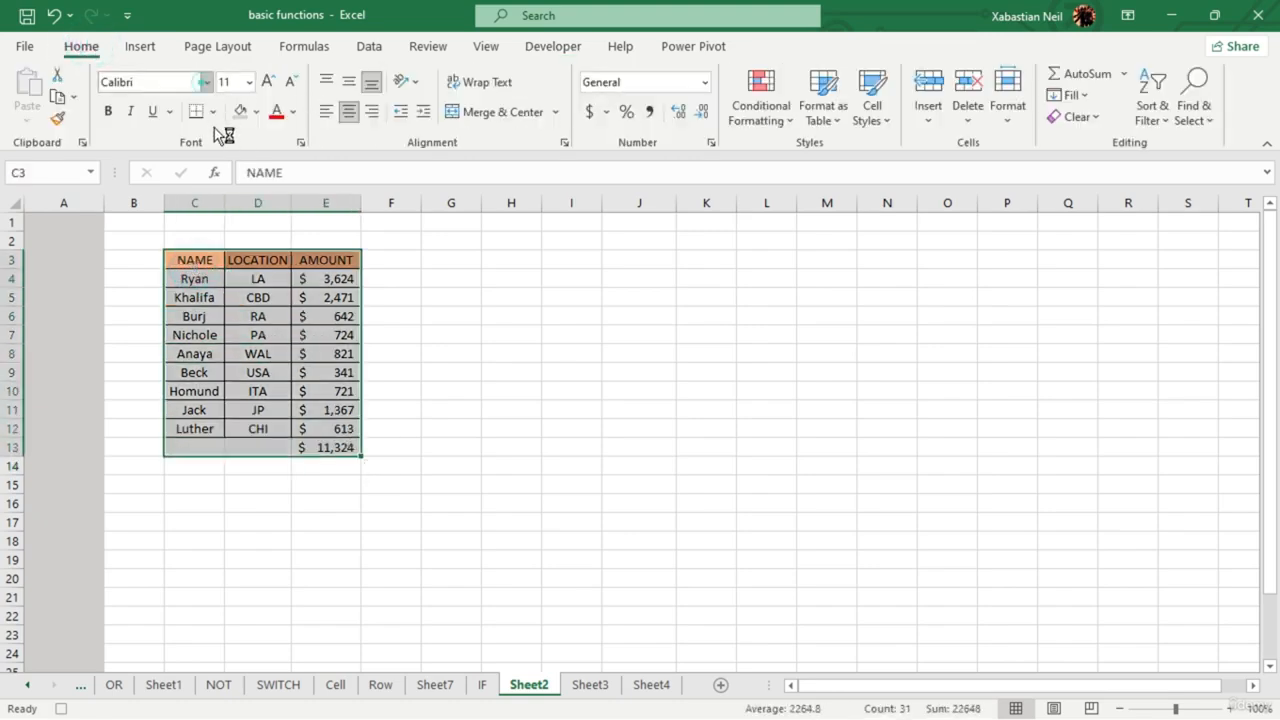
pyautogui.click(206, 82)
pyautogui.click(225, 242)
pyautogui.click(455, 456)
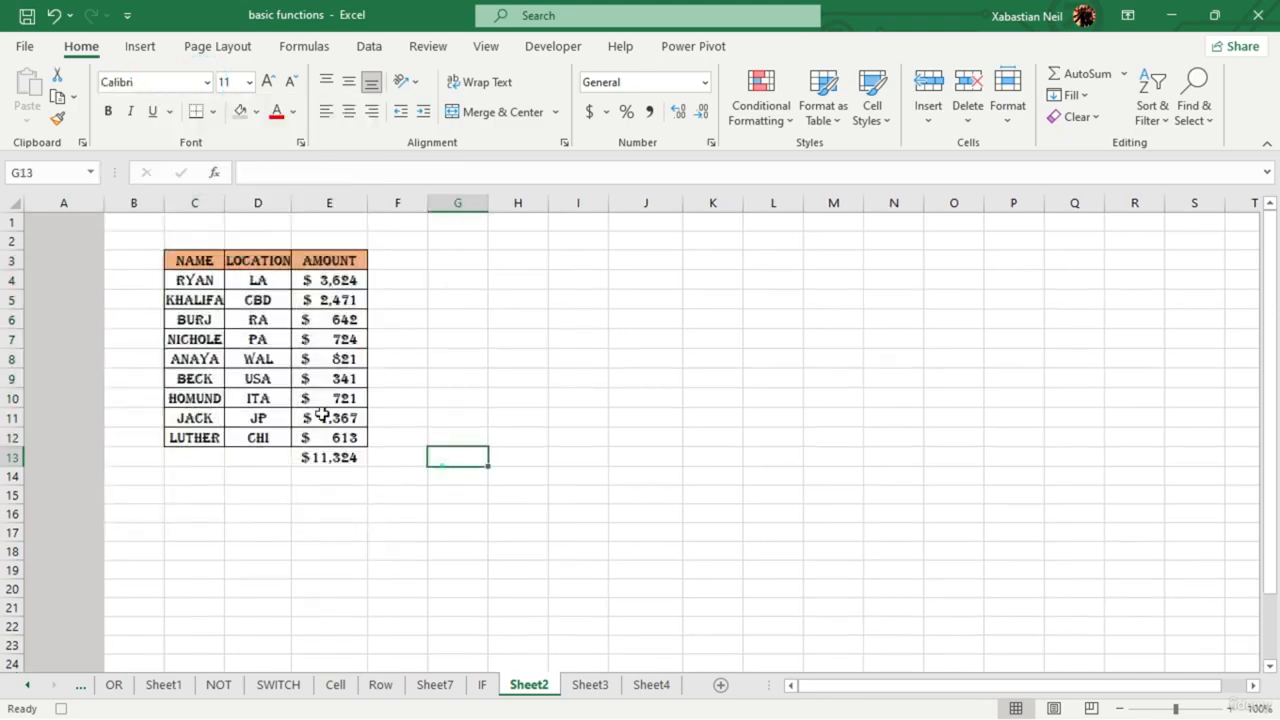
# - Increase the font size of C3:E13 to 14 and widen columns C to E to fit their contents
pyautogui.click(206, 262)
pyautogui.moveTo(206, 262); pyautogui.dragTo(350, 457)
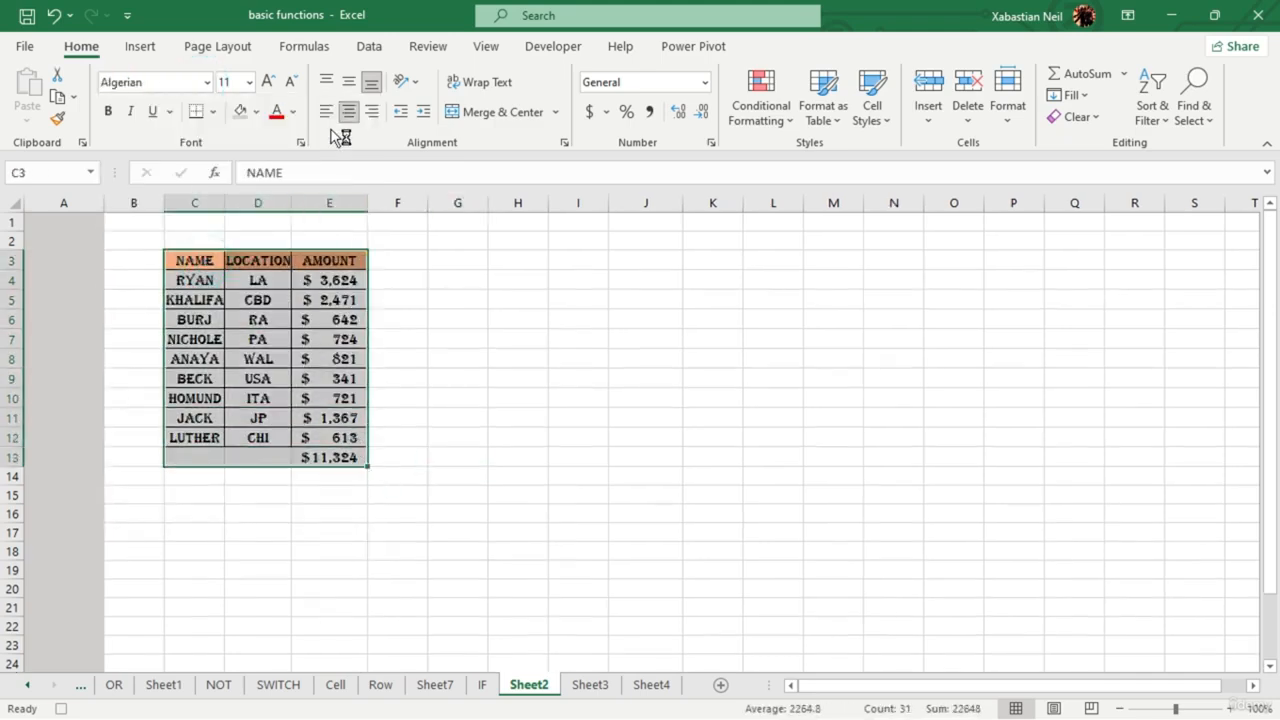
pyautogui.click(270, 81)
pyautogui.click(270, 81)
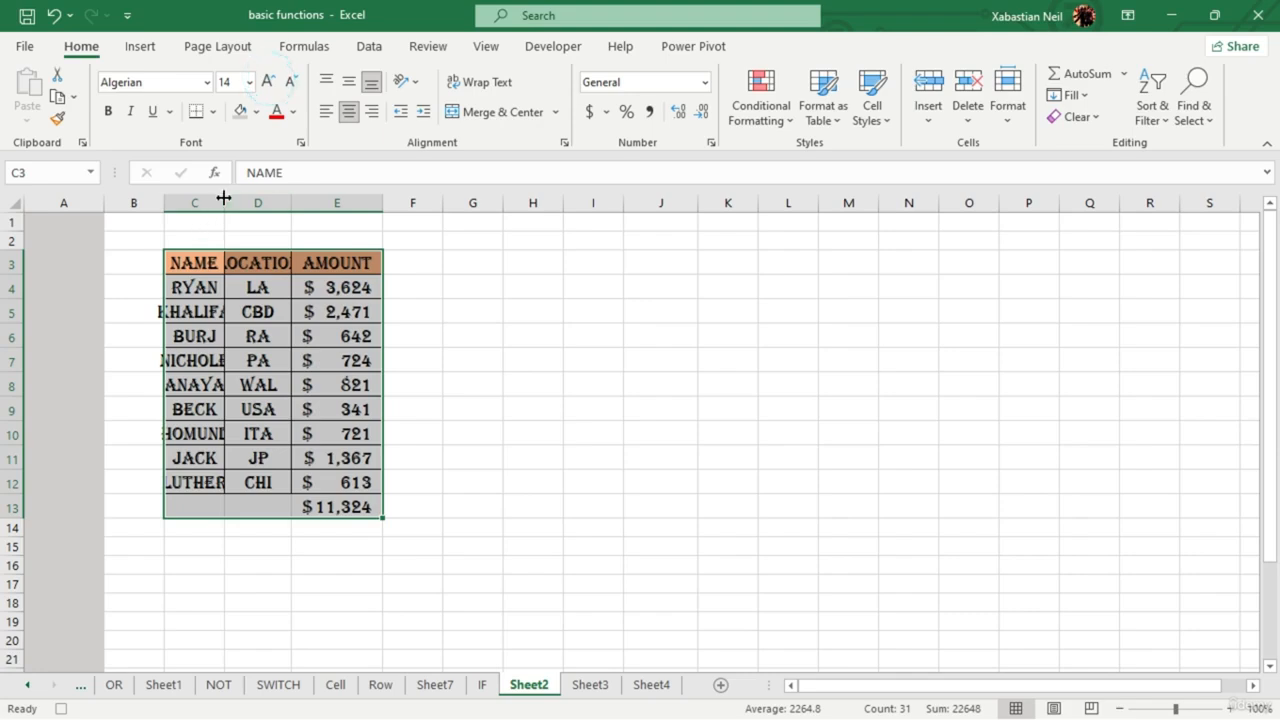
pyautogui.moveTo(223, 202); pyautogui.dragTo(354, 204)
pyautogui.doubleClick(308, 204)
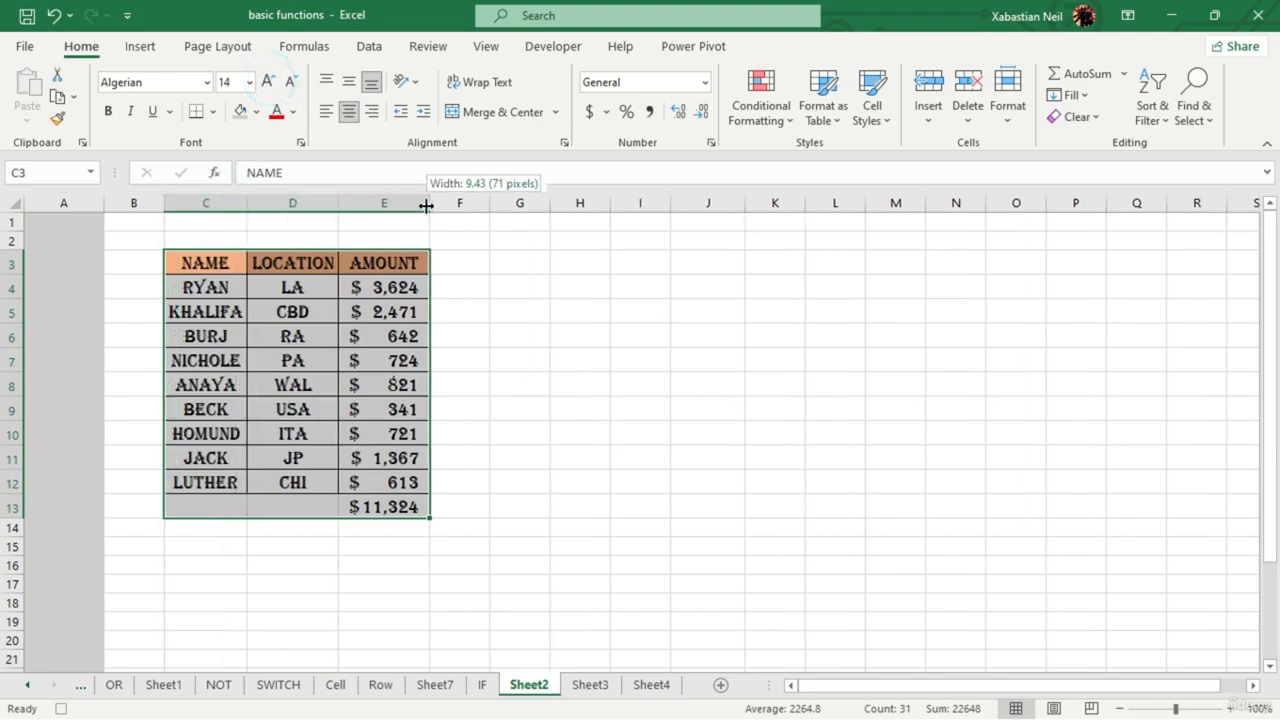
pyautogui.click(415, 460)
# - Fill the header cells C3:E3 with a light green theme color
pyautogui.moveTo(226, 264); pyautogui.dragTo(414, 263)
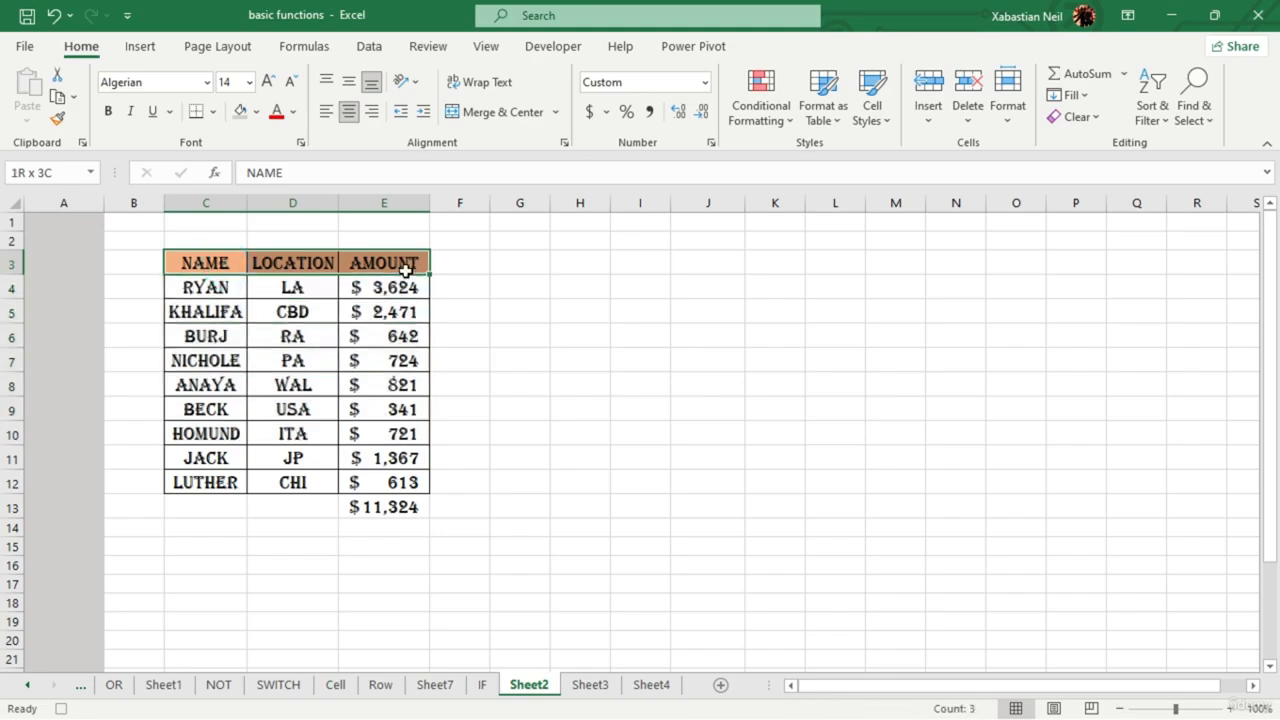
pyautogui.click(256, 112)
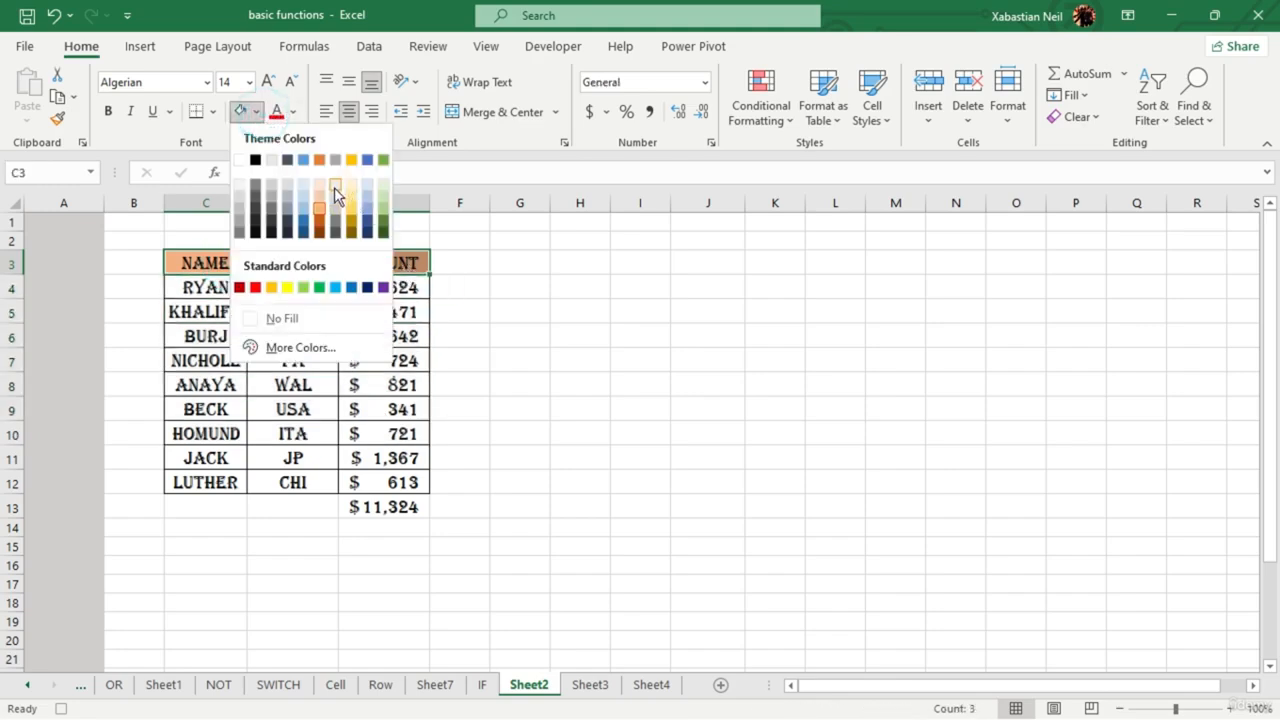
pyautogui.click(383, 208)
pyautogui.click(635, 362)
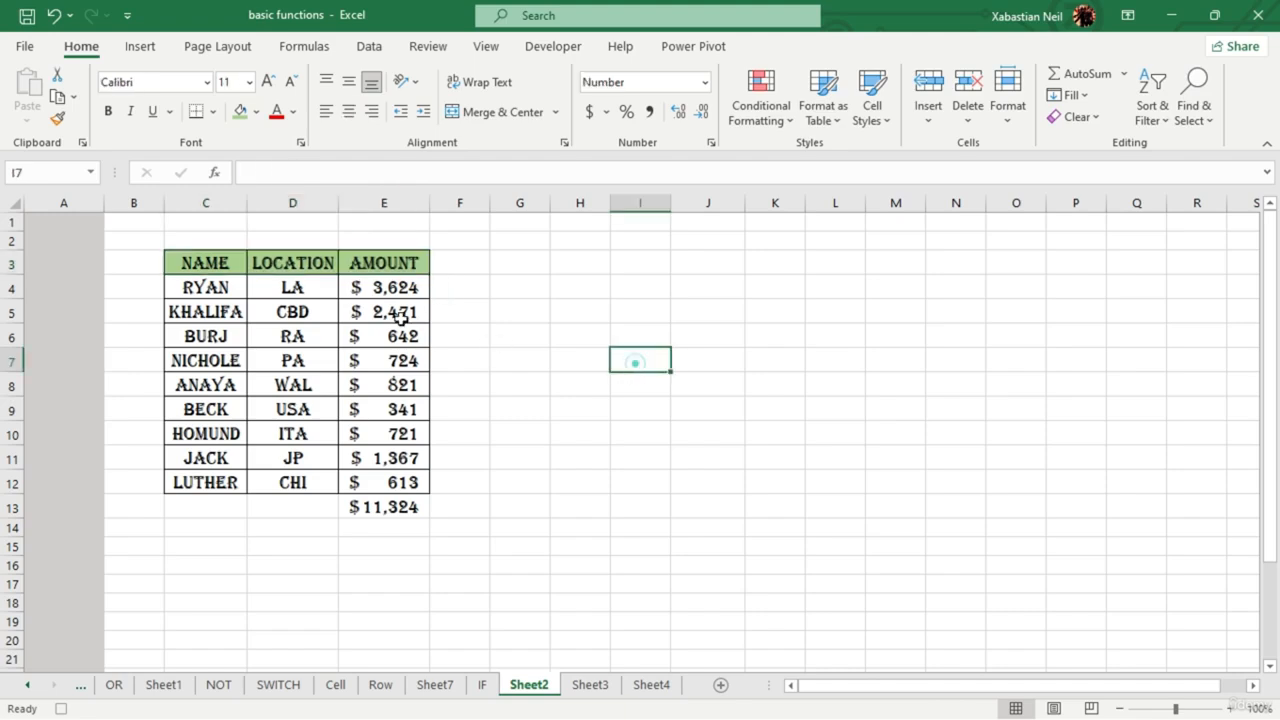
pyautogui.click(517, 389)
# - Set the font color of the data cells C4:E12 to a very light green theme color
pyautogui.moveTo(194, 286); pyautogui.dragTo(400, 486)
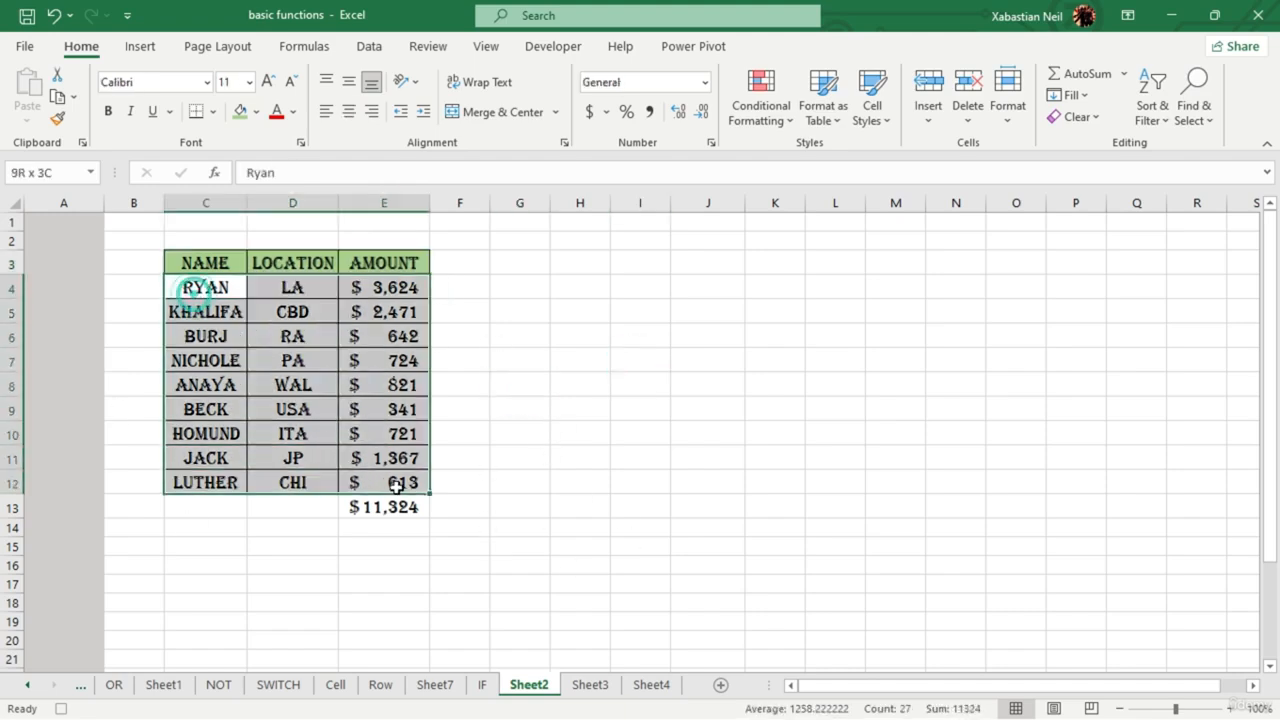
pyautogui.click(293, 111)
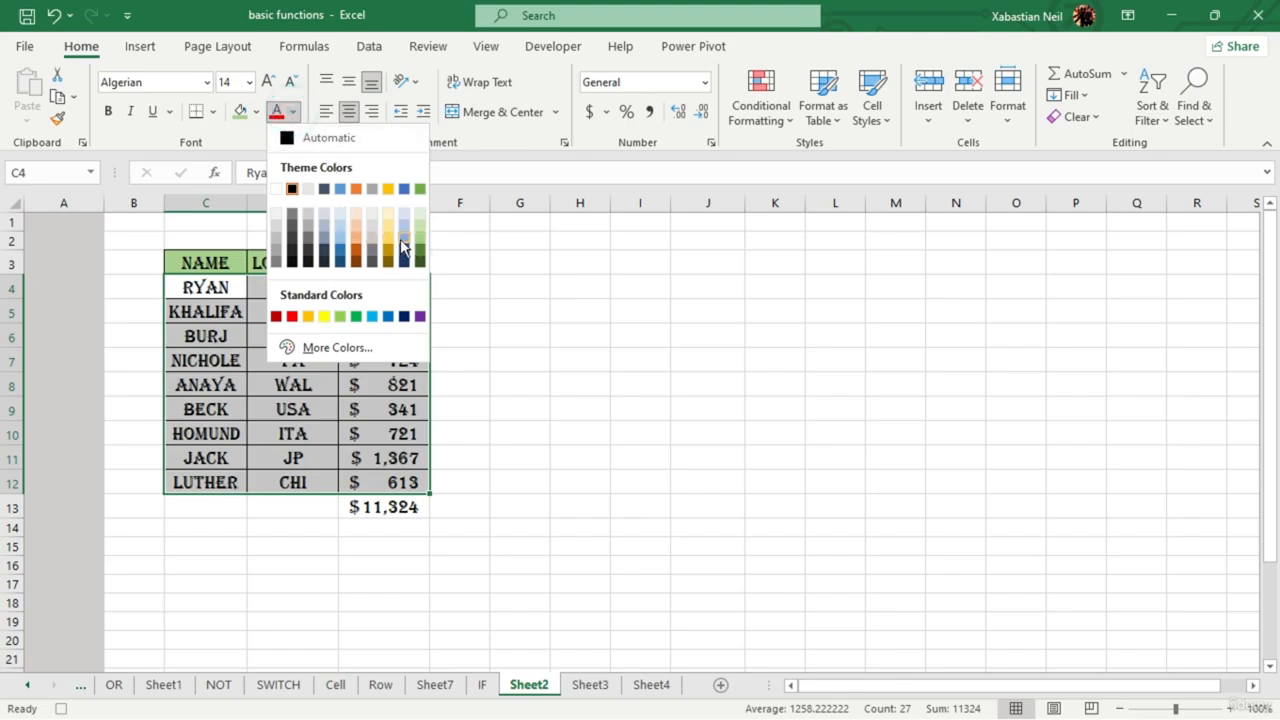
pyautogui.click(404, 240)
pyautogui.click(293, 111)
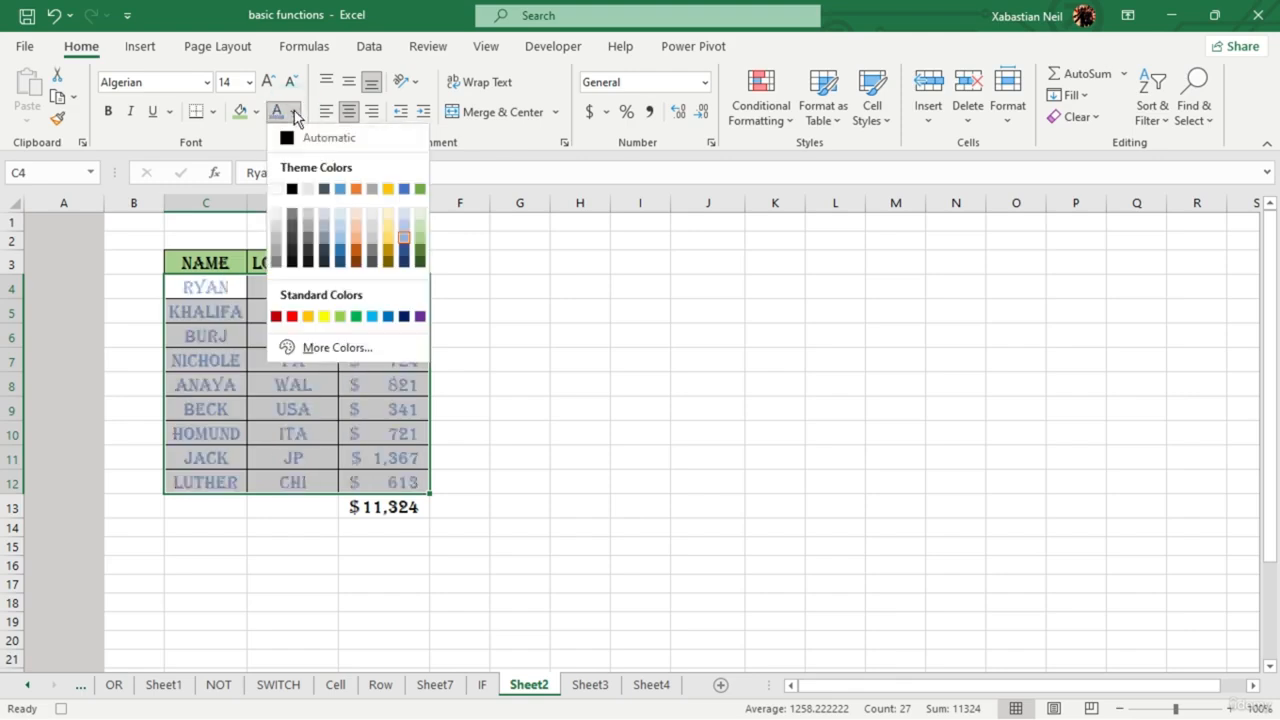
pyautogui.click(296, 243)
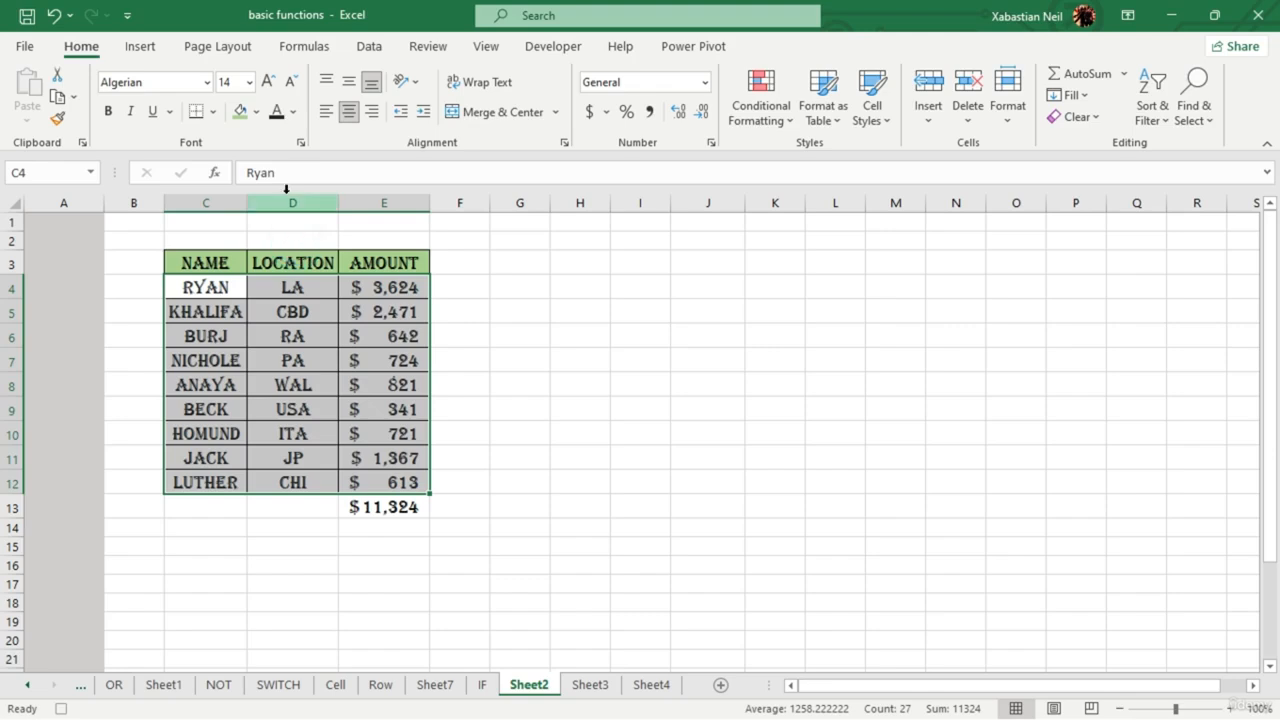
pyautogui.click(292, 111)
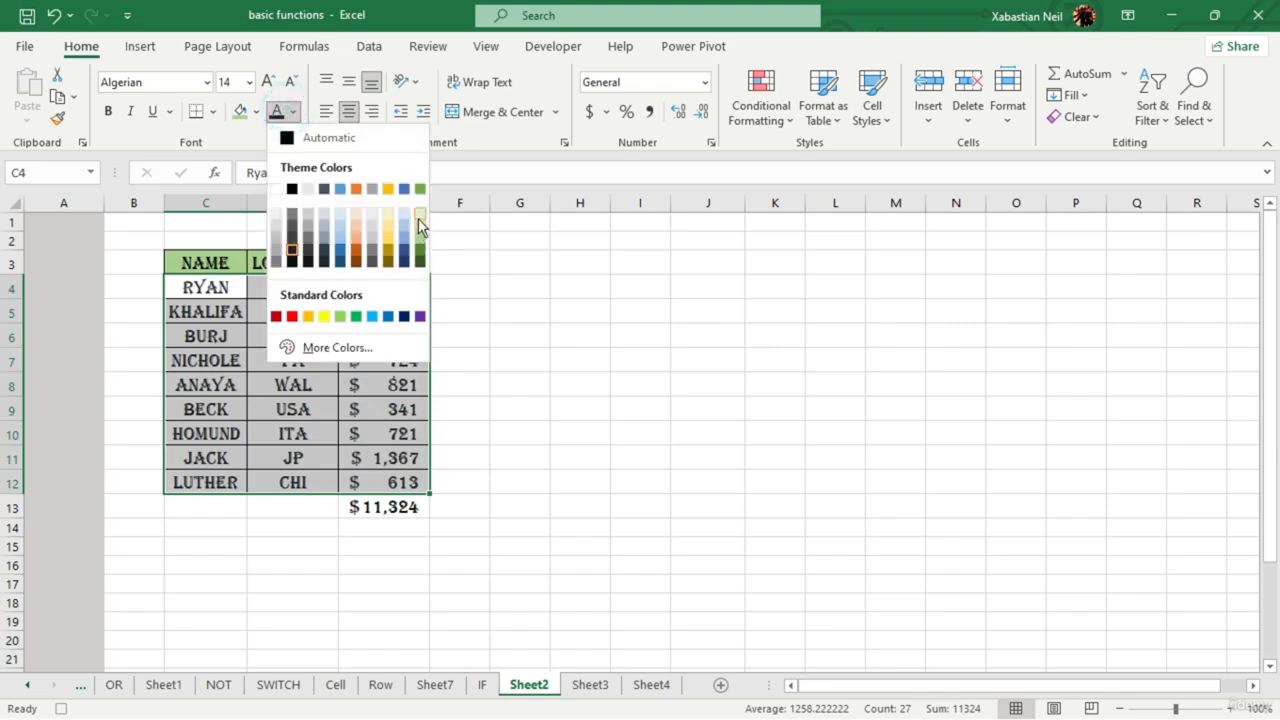
pyautogui.click(419, 222)
# - Fill the data cells C4:E12 with the darkest green theme color
pyautogui.click(256, 112)
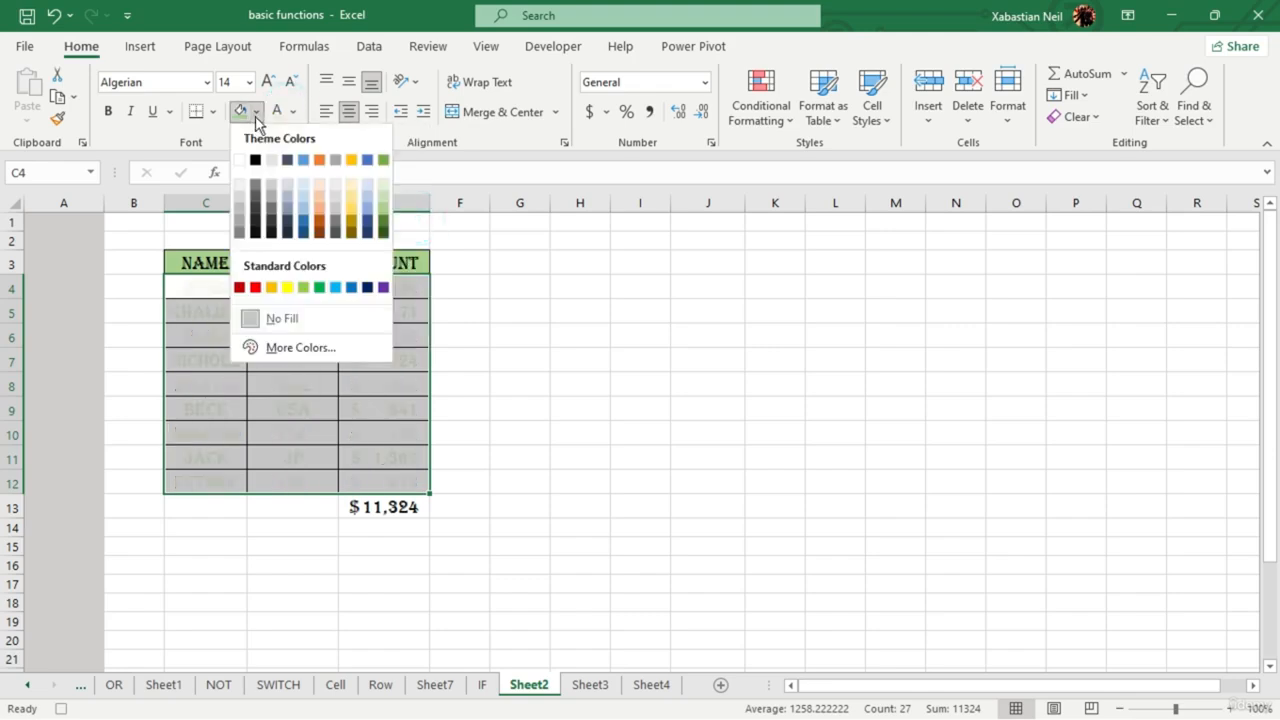
pyautogui.click(384, 231)
pyautogui.click(547, 336)
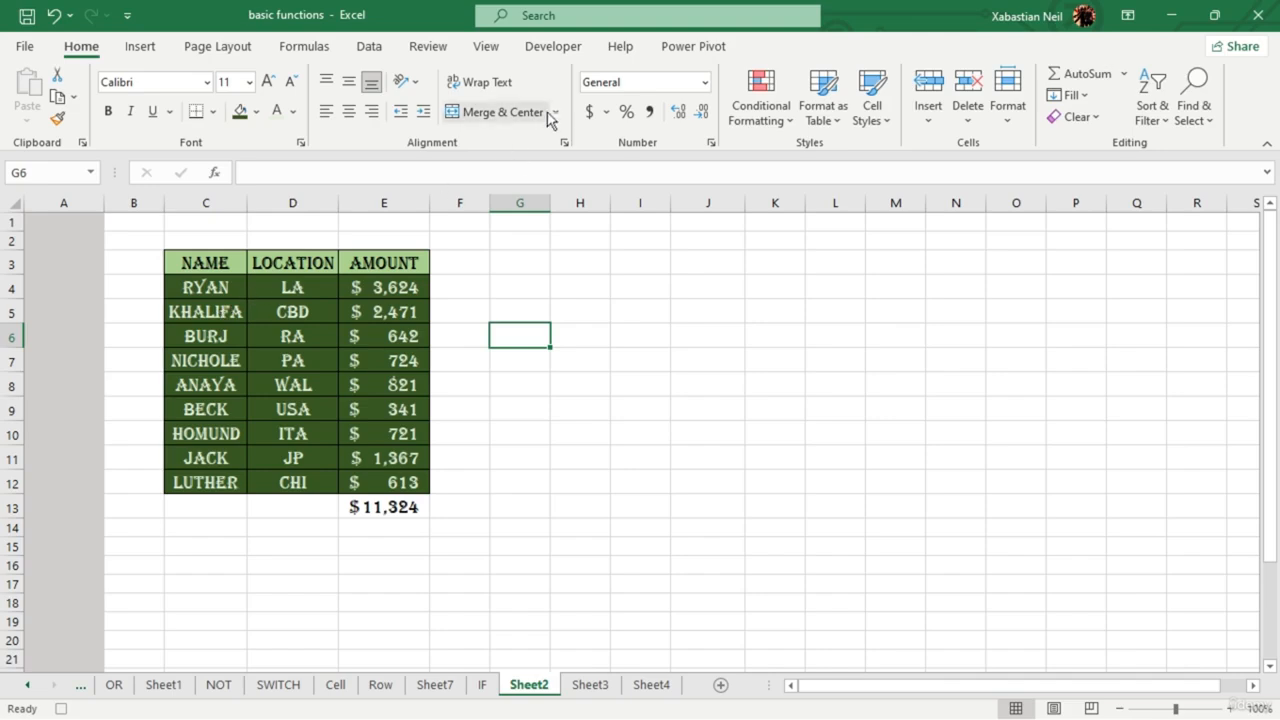
# - Stop recording the macro and check for sum_color_sont_size in the workbook's macro list
pyautogui.click(563, 48)
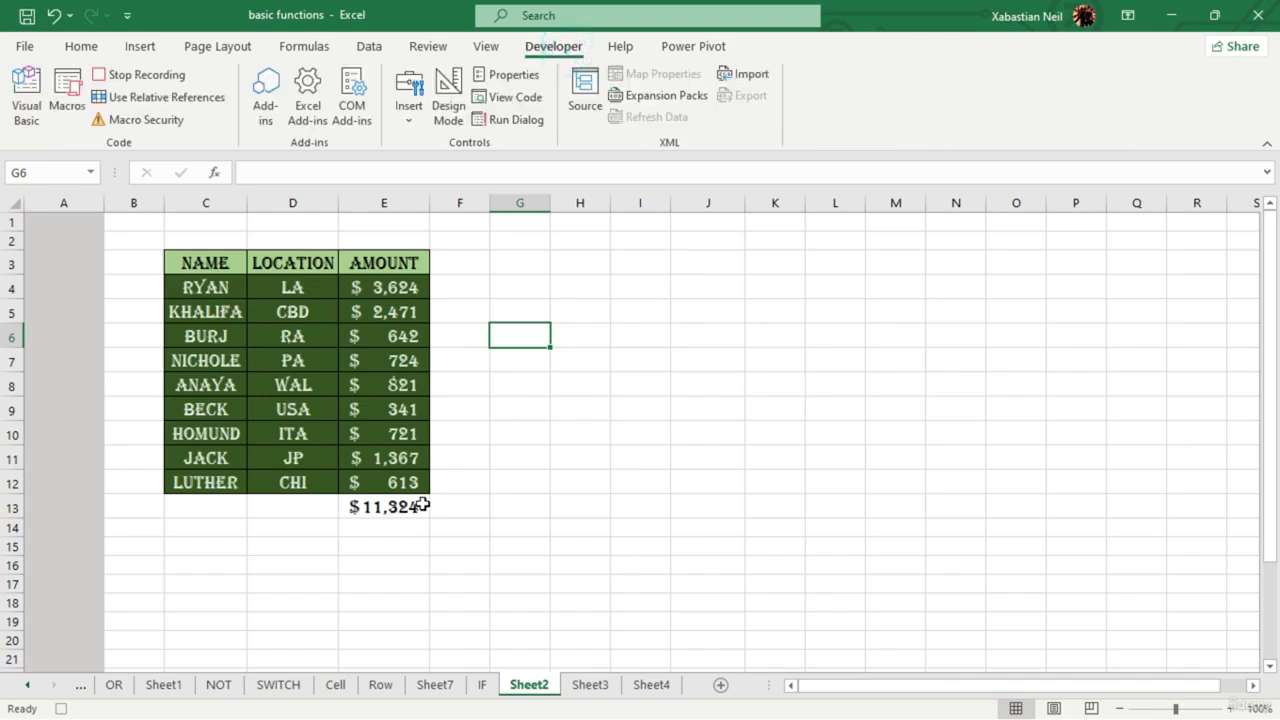
pyautogui.click(130, 84)
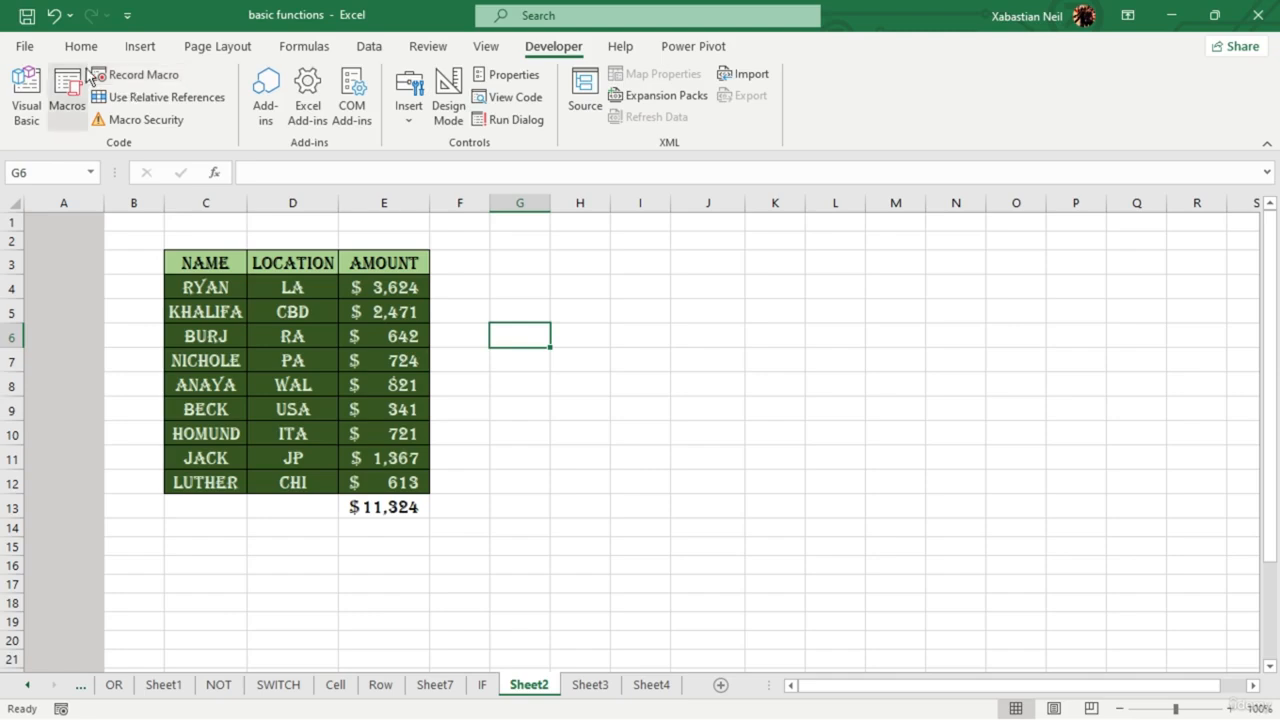
pyautogui.click(66, 104)
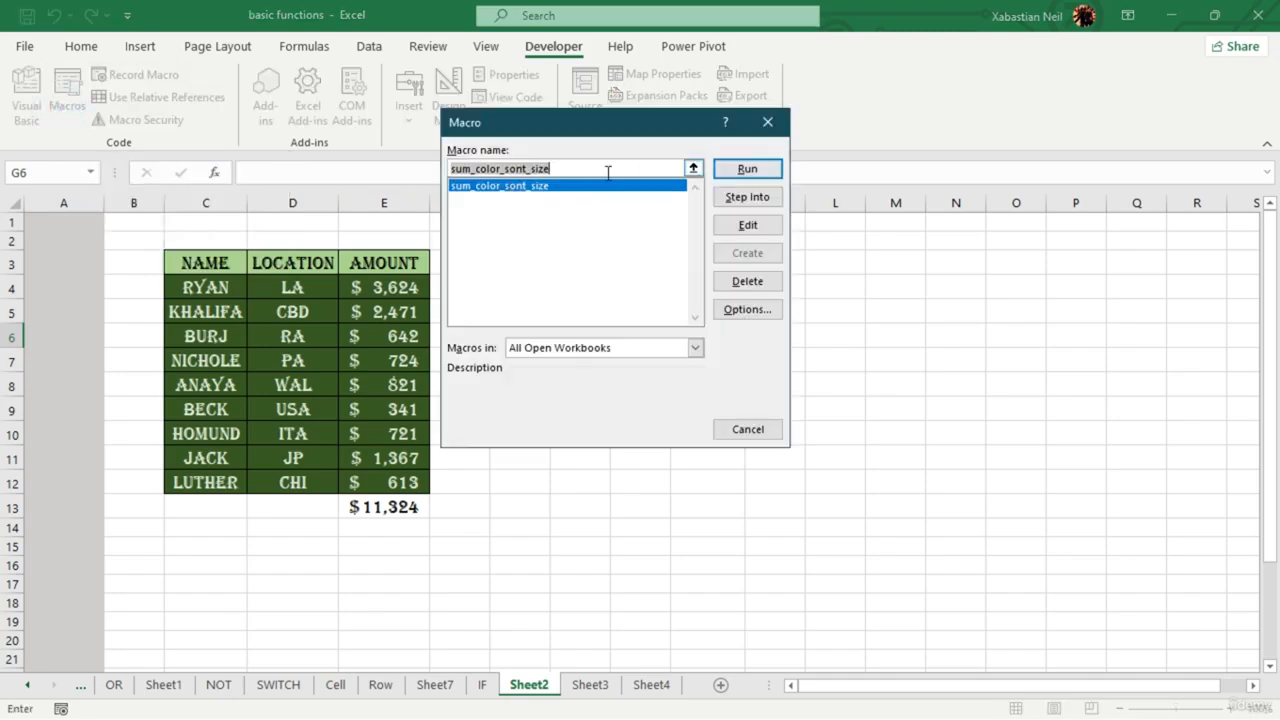
pyautogui.click(766, 123)
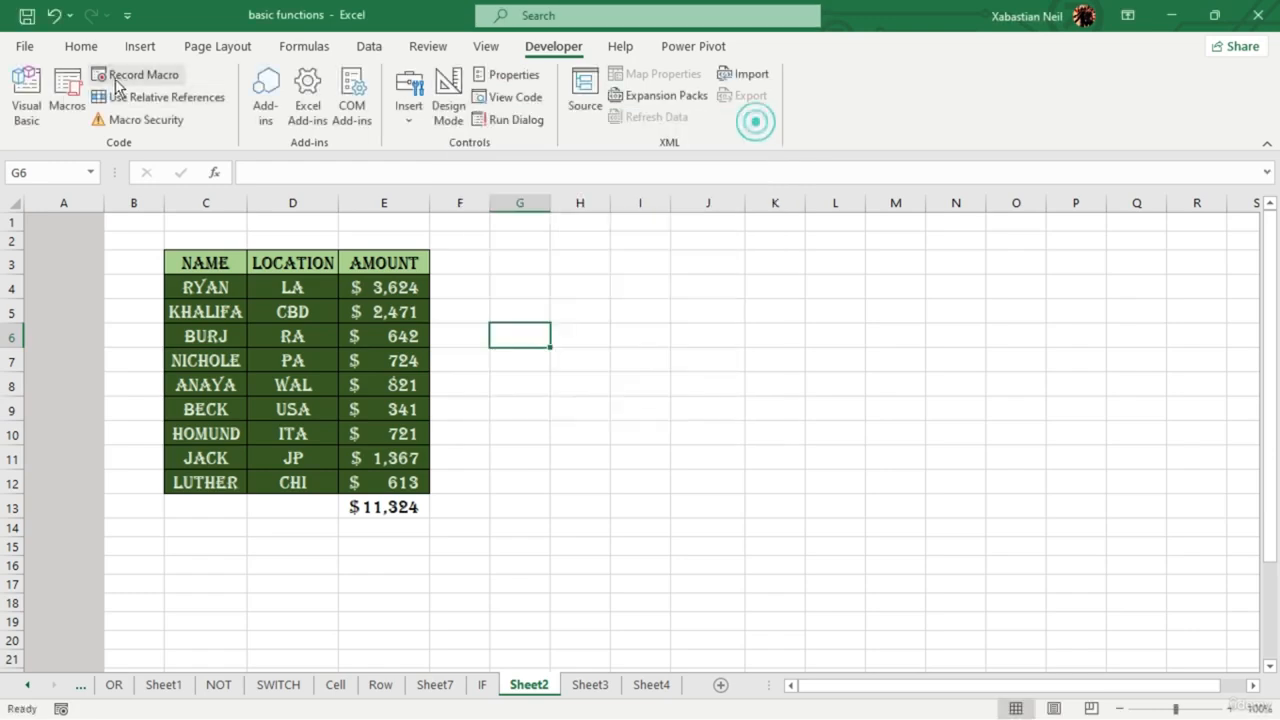
# - Examine the recorded code of sum_color_sont_size in Module1 of the Visual Basic editor, and close the editor
pyautogui.click(20, 107)
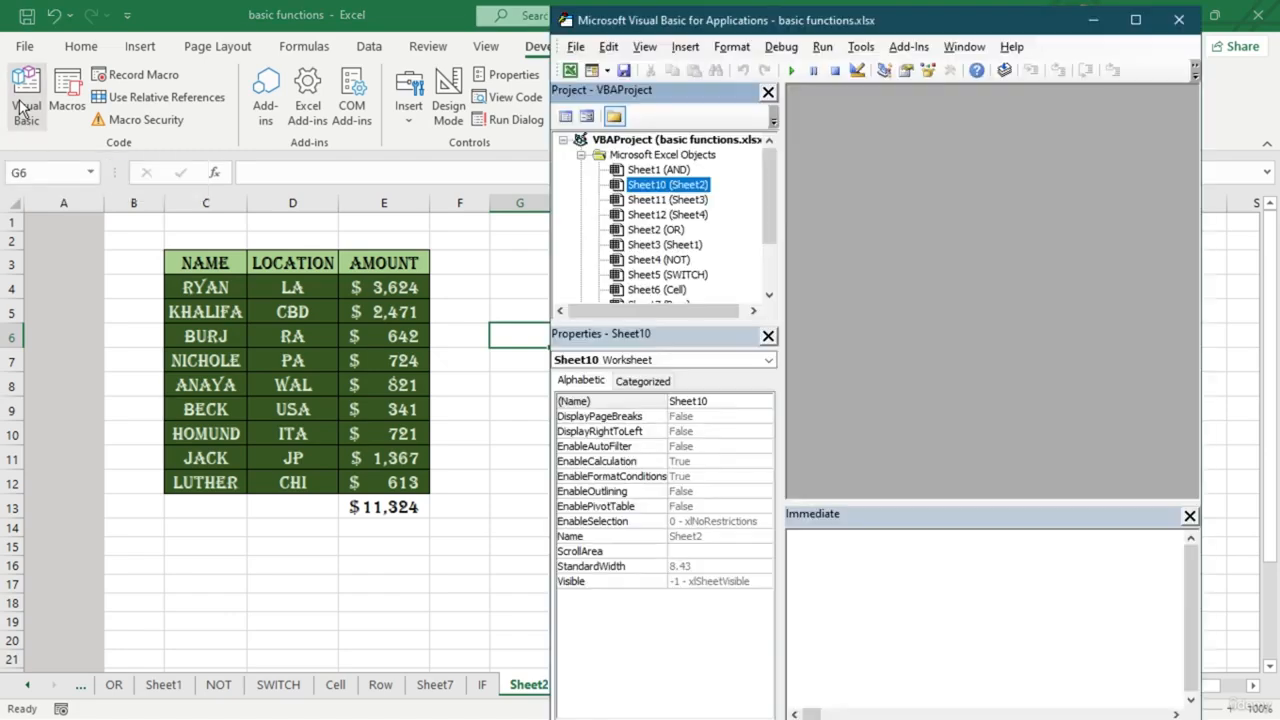
pyautogui.scroll(-2, 665, 230)
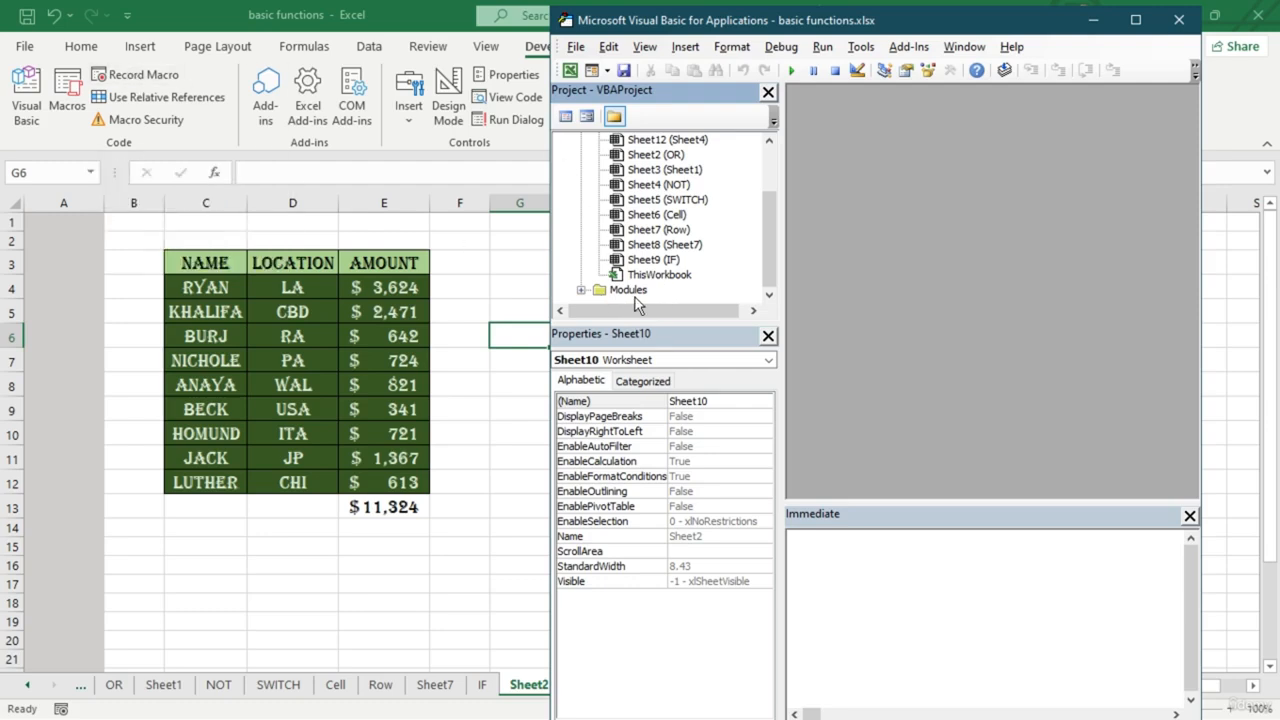
pyautogui.doubleClick(632, 290)
pyautogui.doubleClick(645, 289)
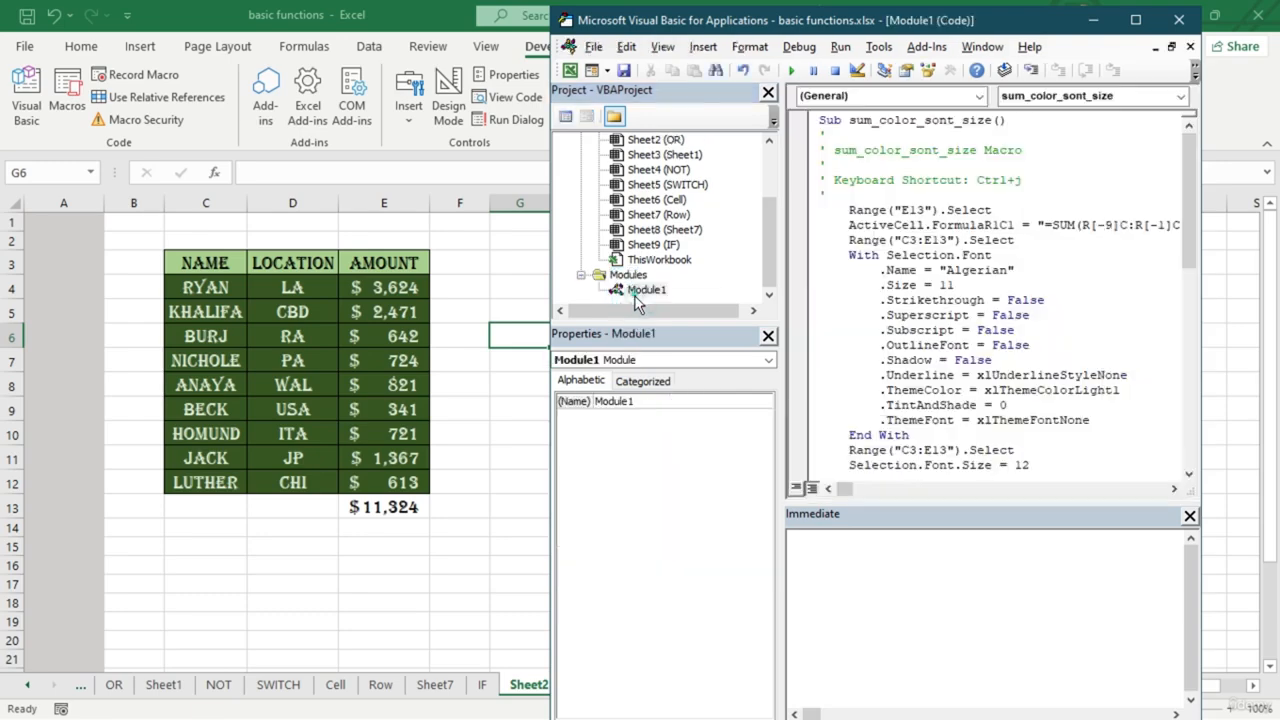
pyautogui.scroll(-8, 1143, 262)
pyautogui.scroll(8, 1143, 400)
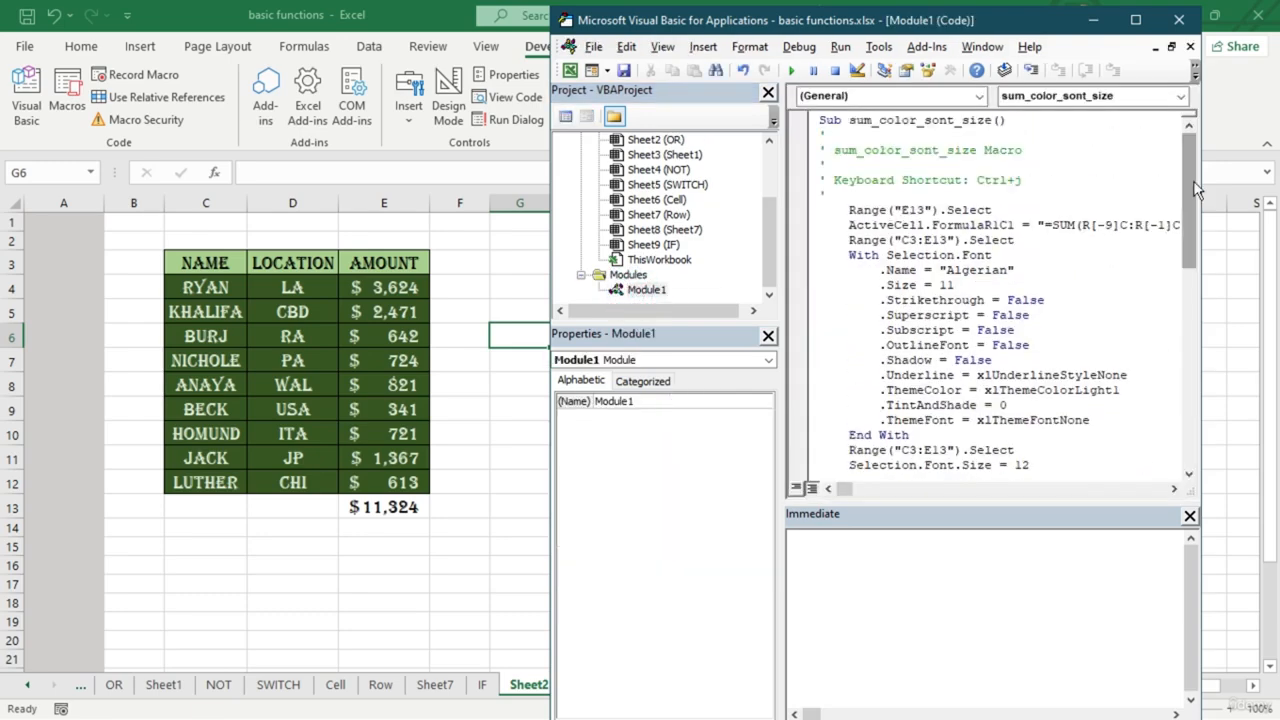
pyautogui.moveTo(1194, 185); pyautogui.dragTo(1172, 163)
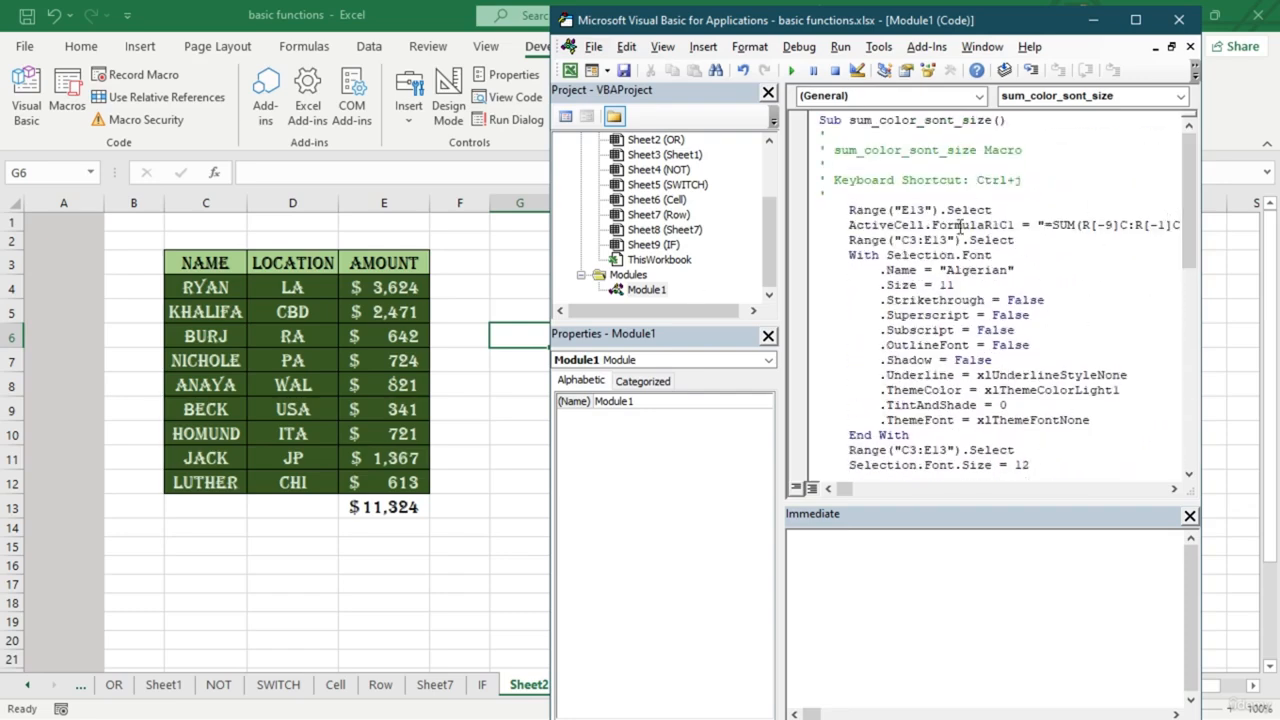
pyautogui.scroll(-12, 1043, 422)
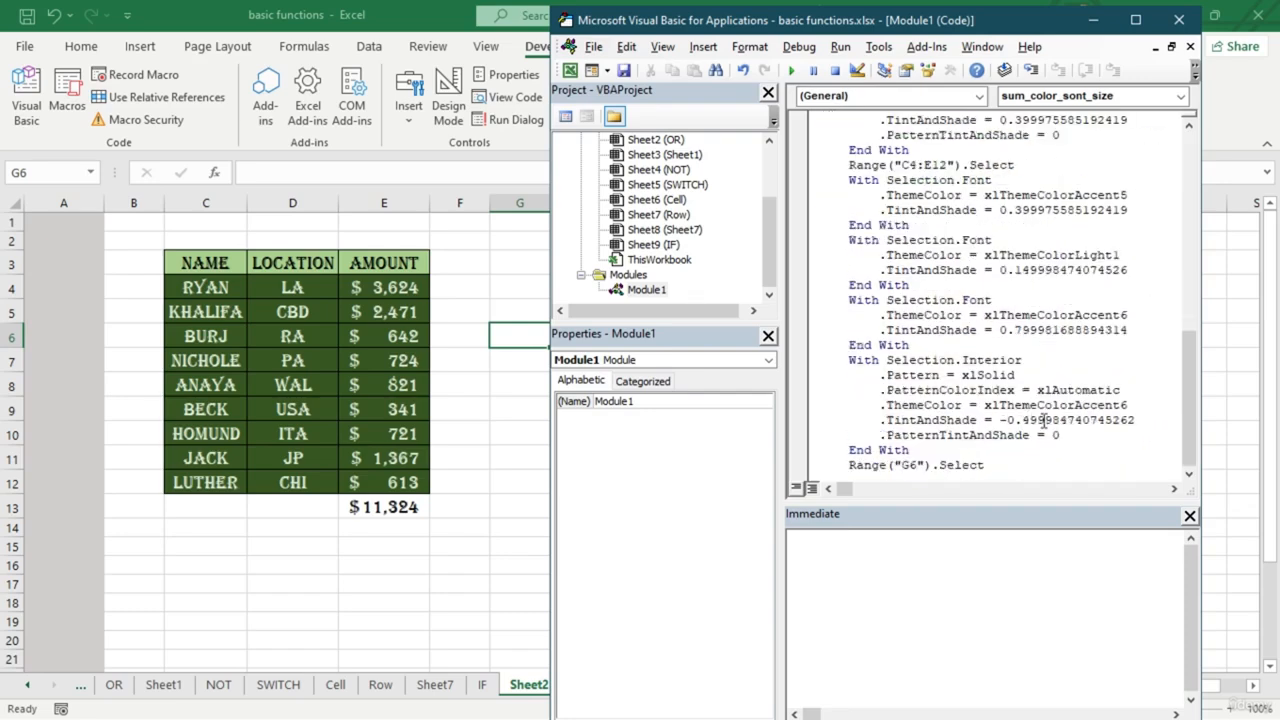
pyautogui.click(1179, 19)
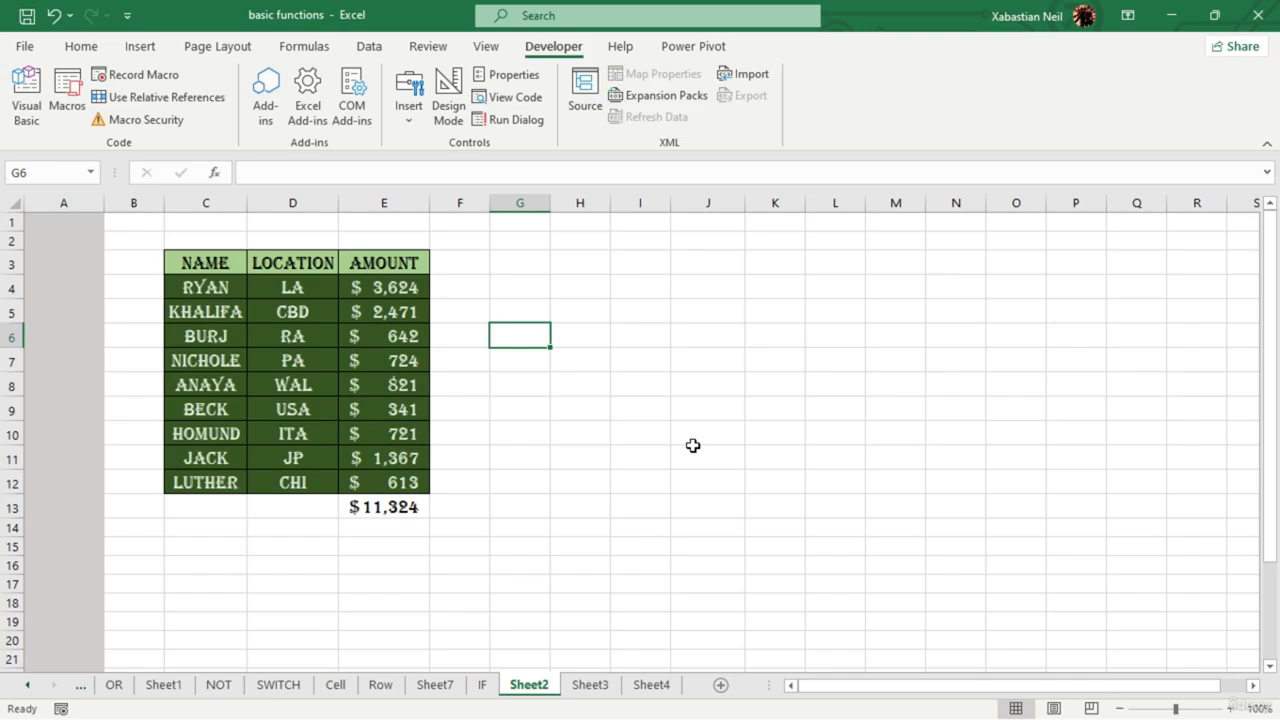
# - On Sheet3, change the amount in cell E7 to 247247
pyautogui.click(591, 685)
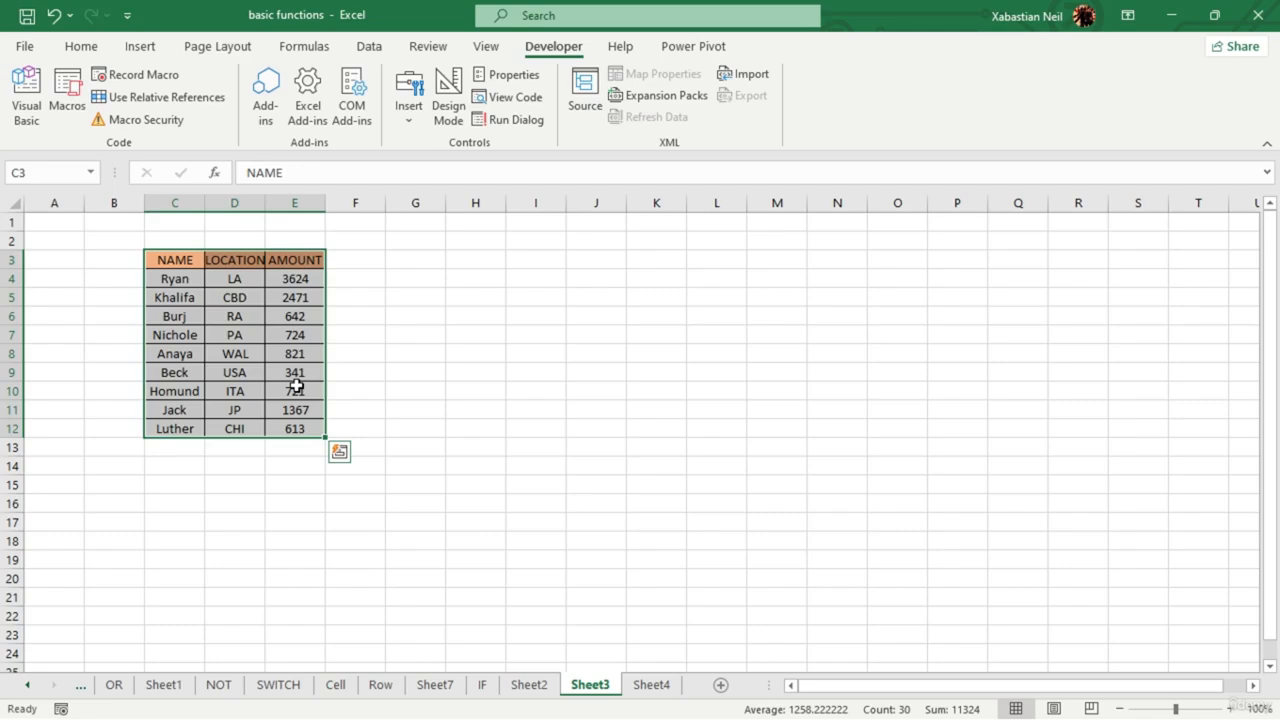
pyautogui.click(316, 335)
pyautogui.doubleClick(316, 335)
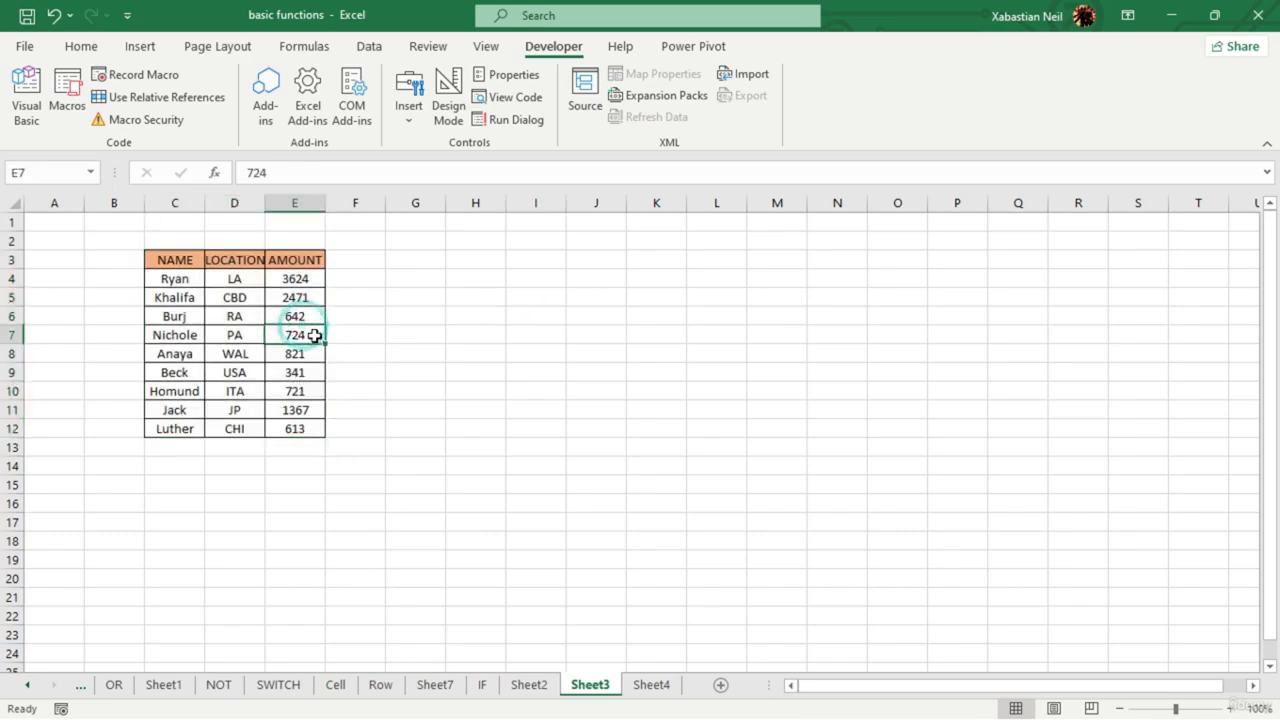
pyautogui.press('BackSpace')
pyautogui.press('BackSpace')
pyautogui.press('BackSpace')
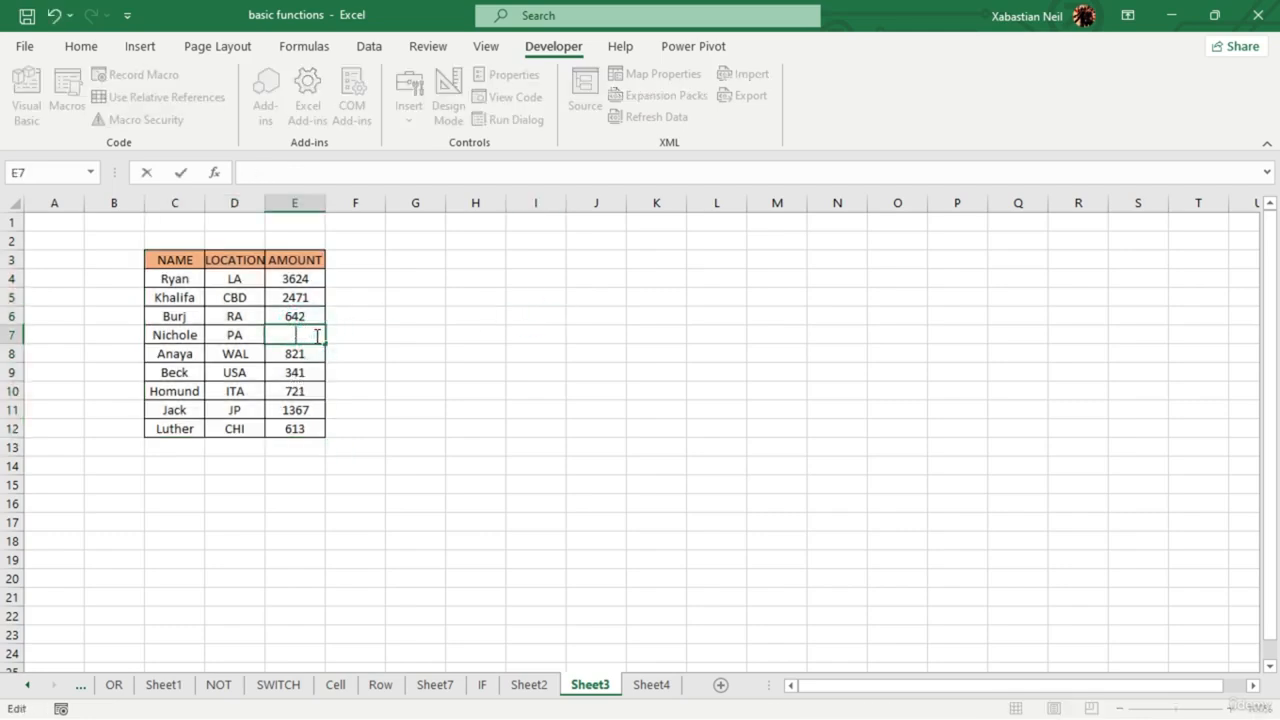
pyautogui.write('247247')
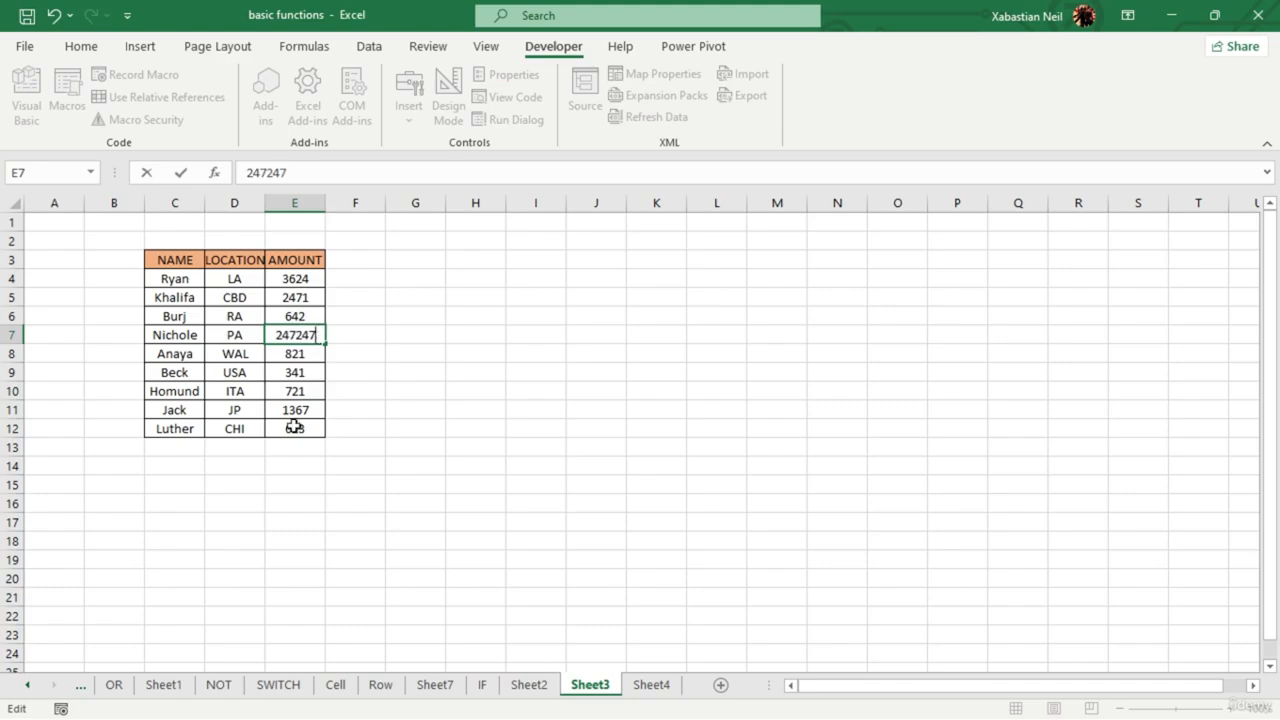
# - Change the amount in cell E10 of Sheet3 to 27247
pyautogui.click(309, 394)
pyautogui.doubleClick(312, 395)
pyautogui.press('BackSpace')
pyautogui.press('BackSpace')
pyautogui.press('BackSpace')
pyautogui.write('27')
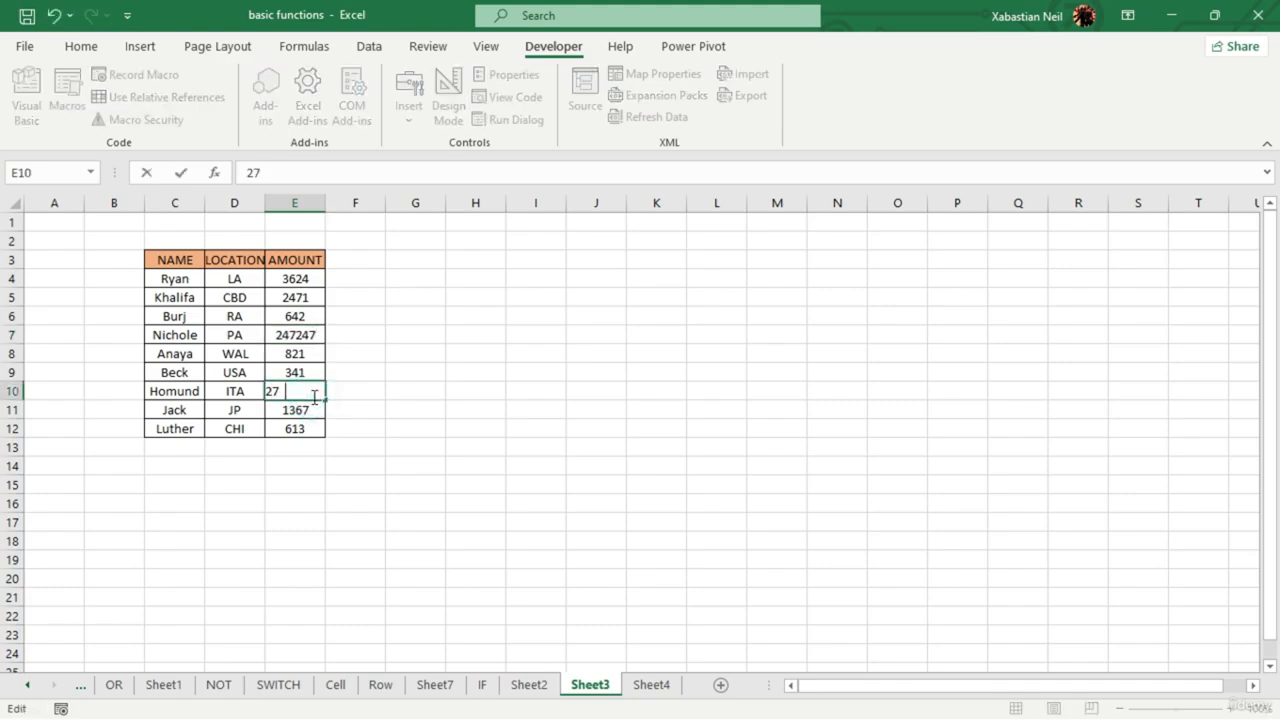
pyautogui.write('247')
# - Change the amount in cell E12 of Sheet3 to 24824
pyautogui.click(318, 428)
pyautogui.doubleClick(320, 428)
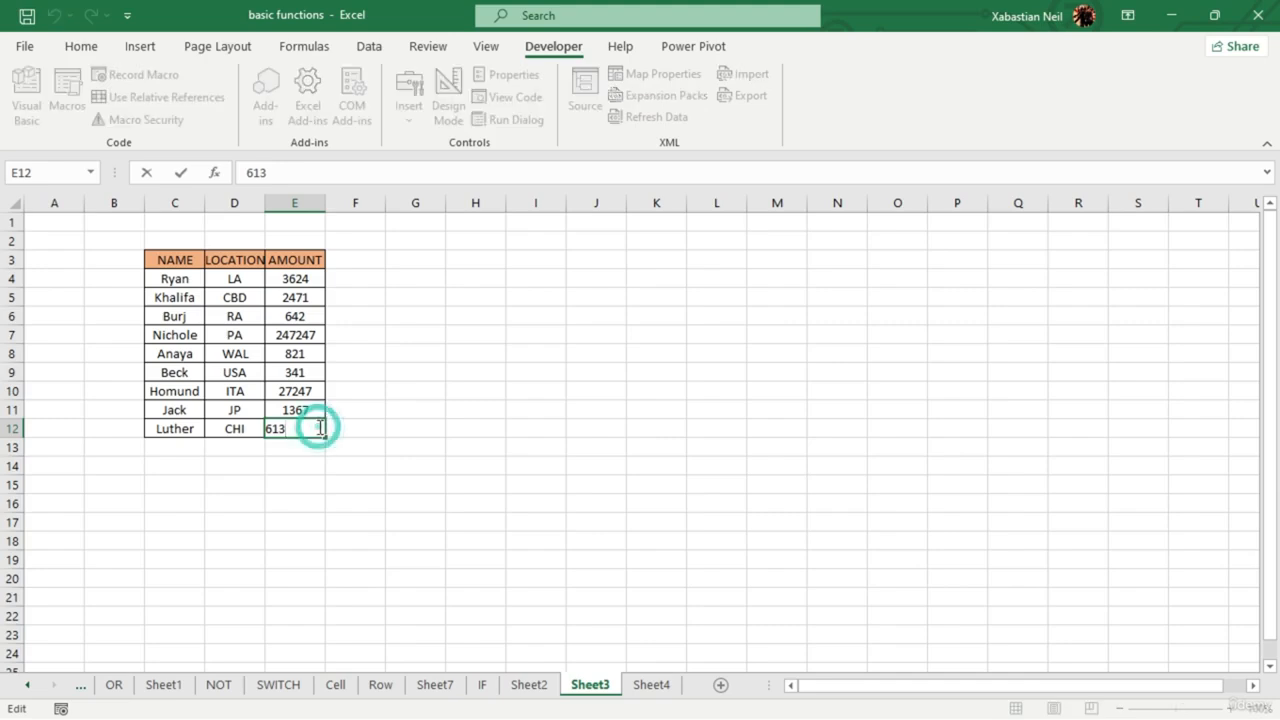
pyautogui.press('BackSpace')
pyautogui.press('BackSpace')
pyautogui.press('BackSpace')
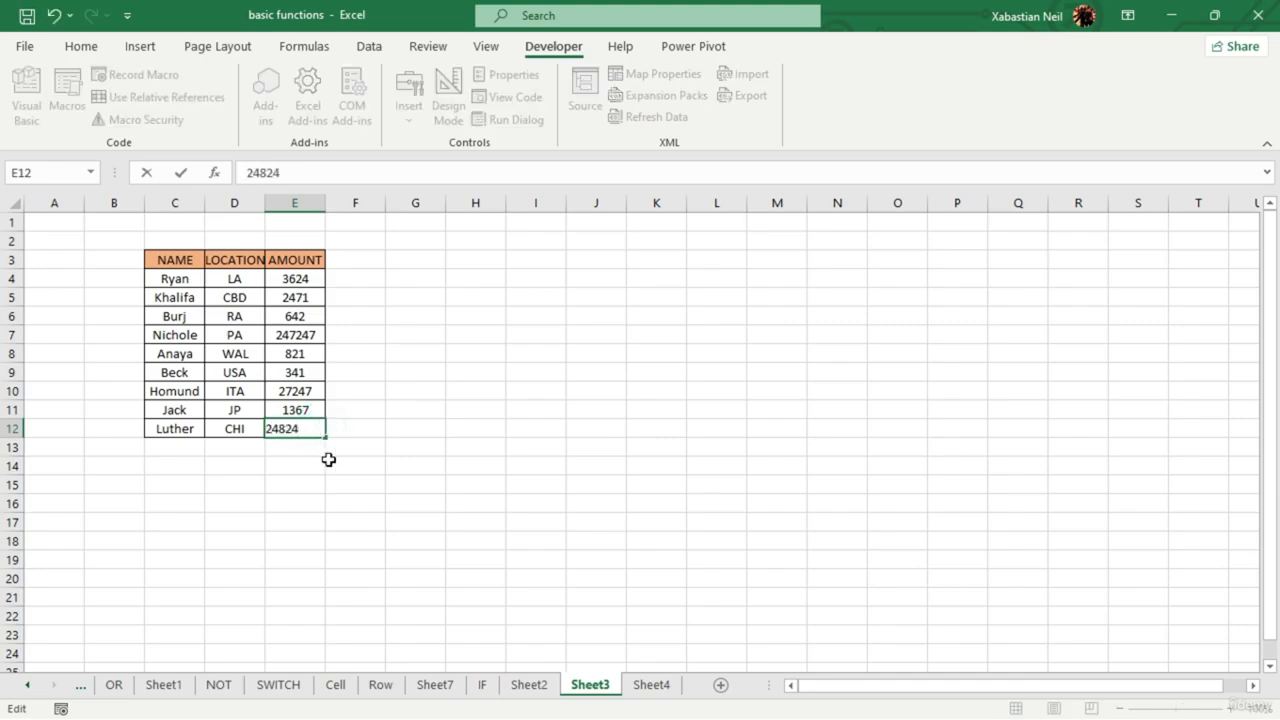
pyautogui.click(329, 459)
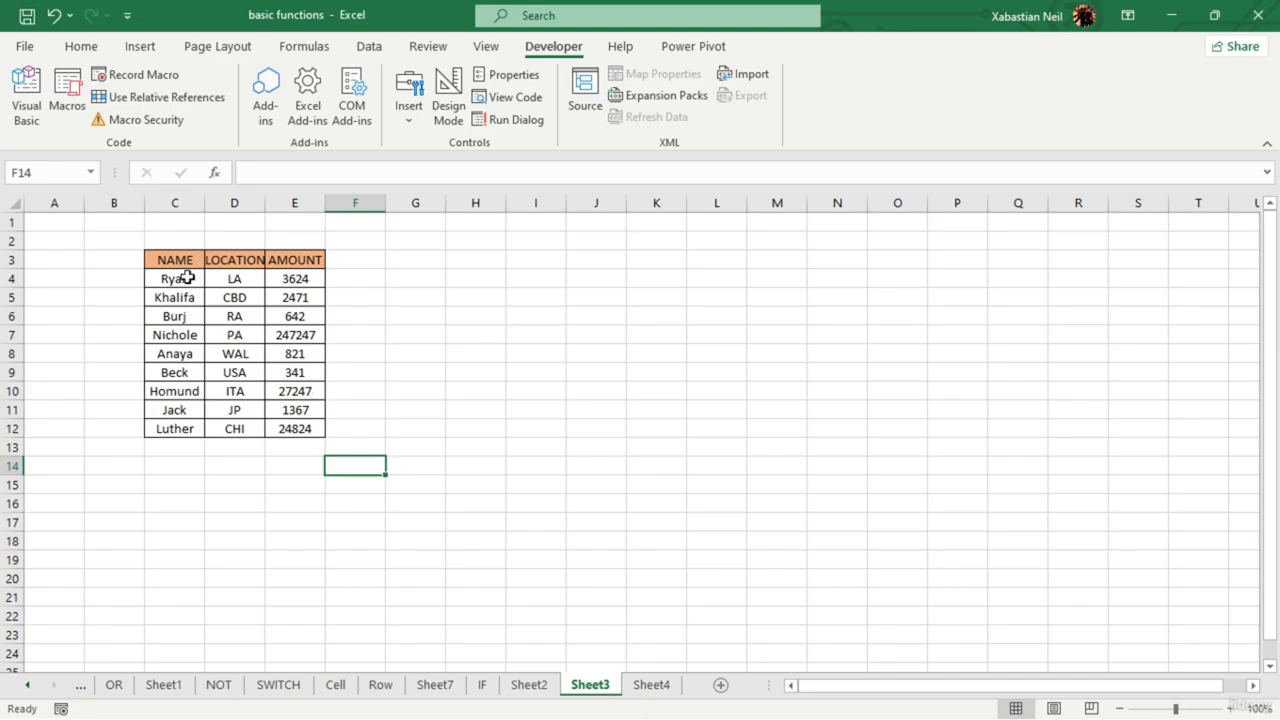
# - Run the sum_color_sont_size macro on the Sheet3 table
pyautogui.click(68, 105)
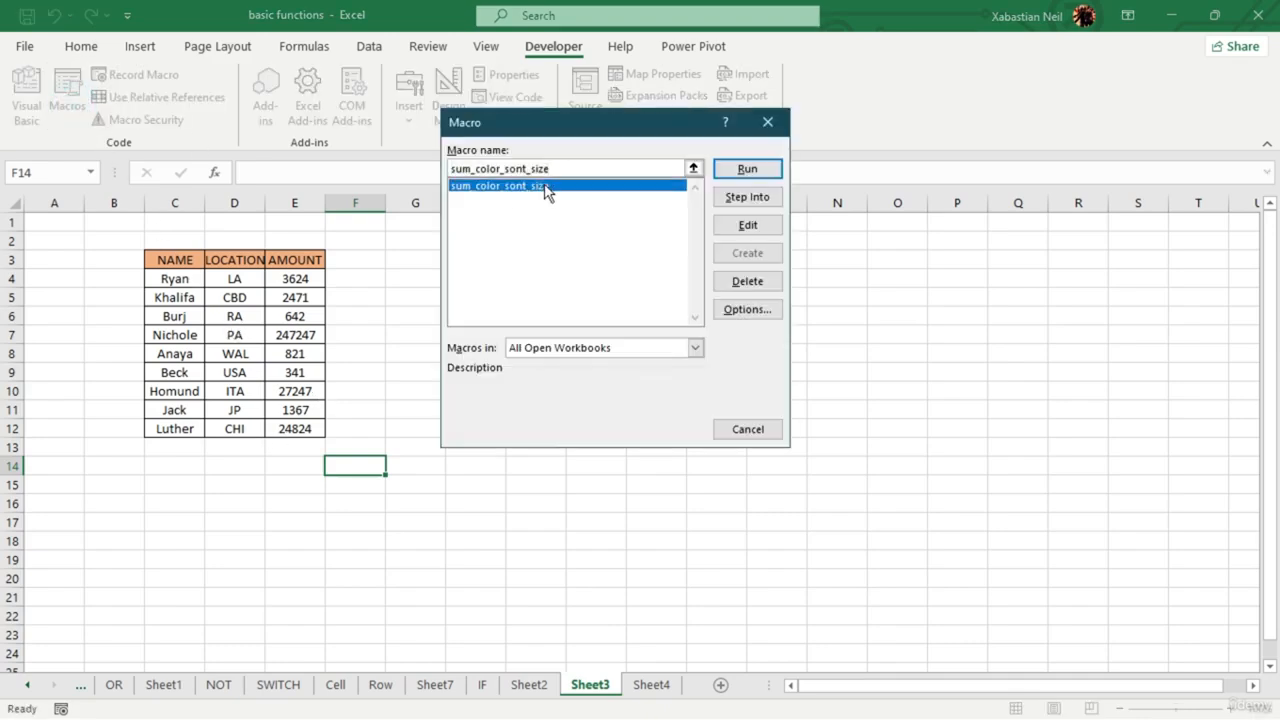
pyautogui.click(548, 188)
pyautogui.click(748, 169)
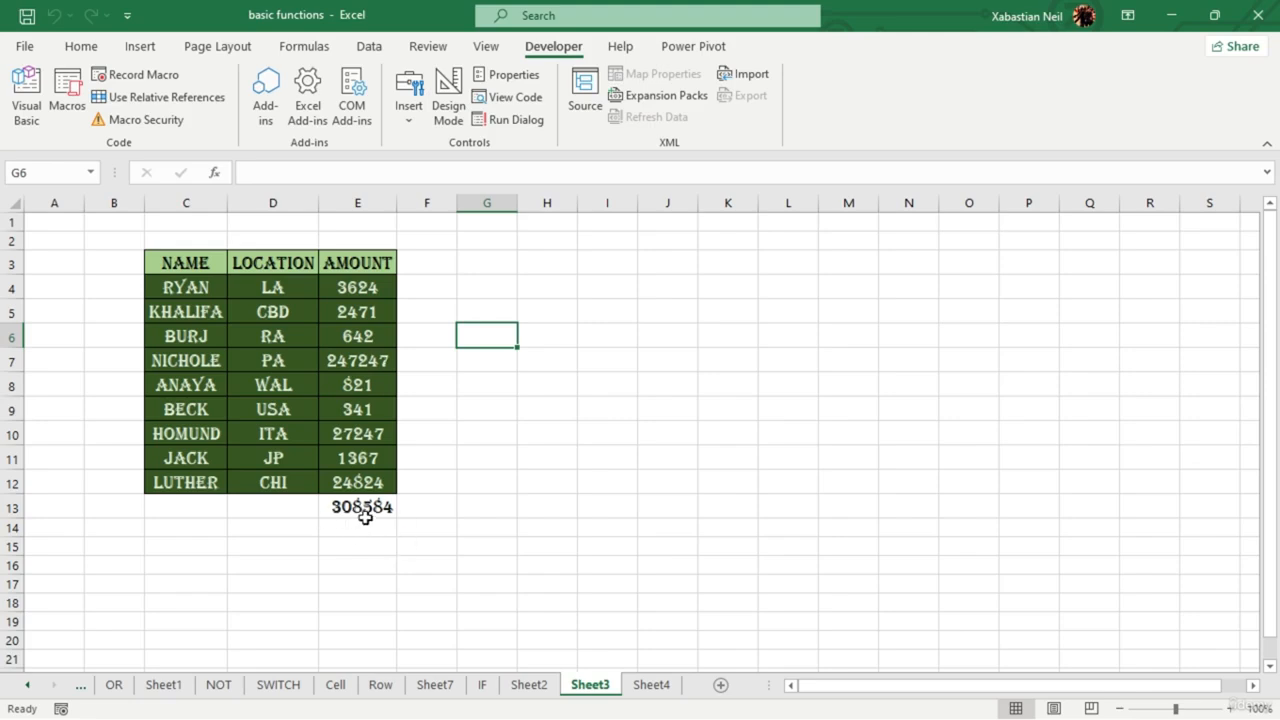
# - Compare with the amounts on Sheet2, and apply the dollar Accounting format to E4:E13 on Sheet3
pyautogui.click(537, 690)
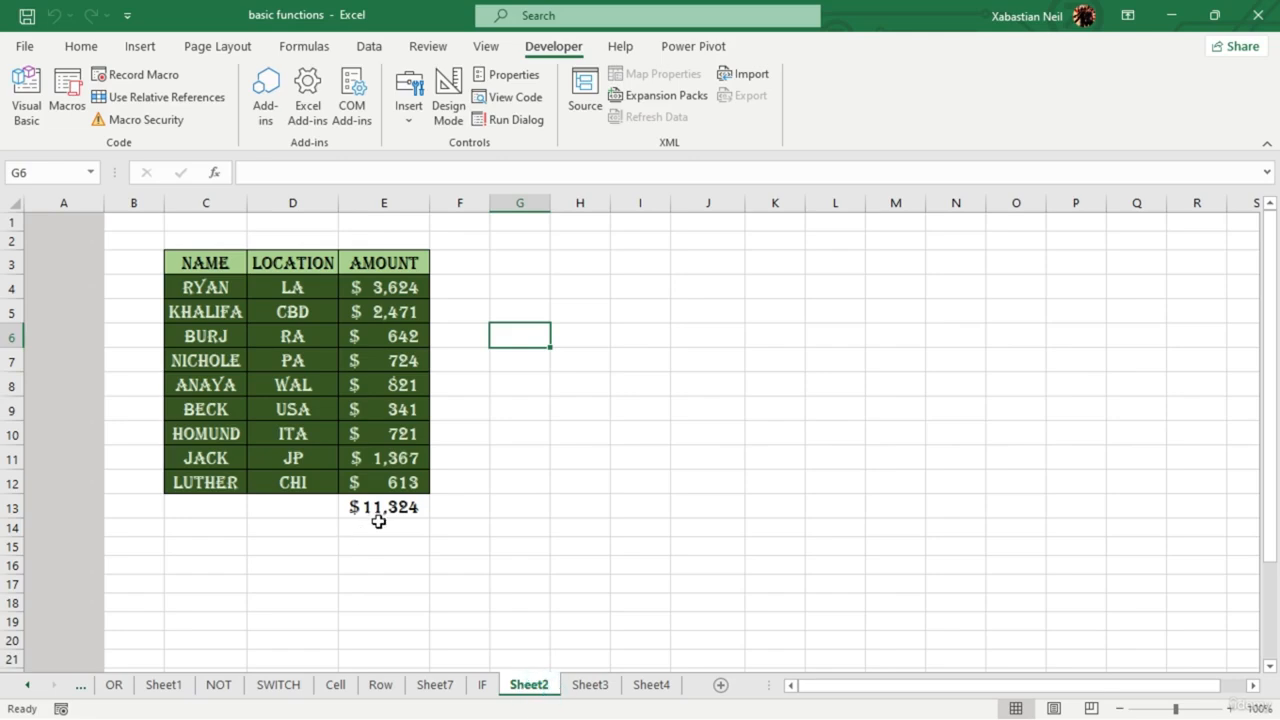
pyautogui.click(589, 684)
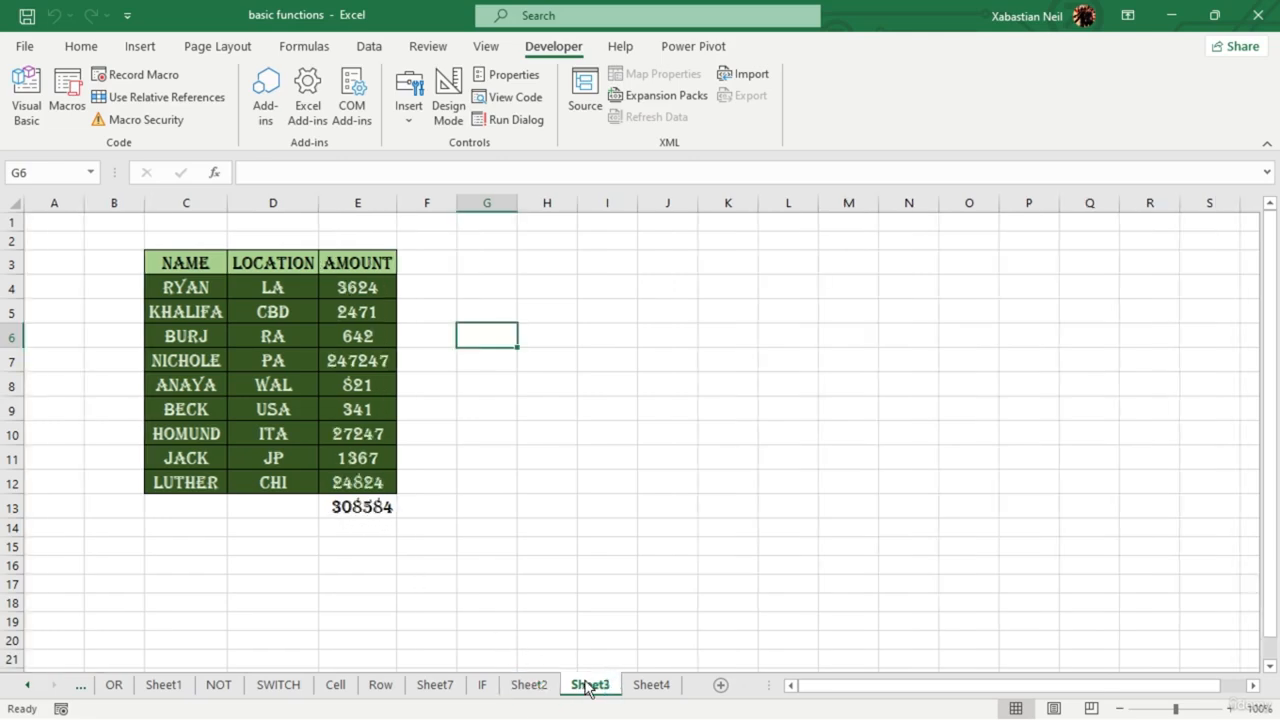
pyautogui.moveTo(383, 289); pyautogui.dragTo(380, 507)
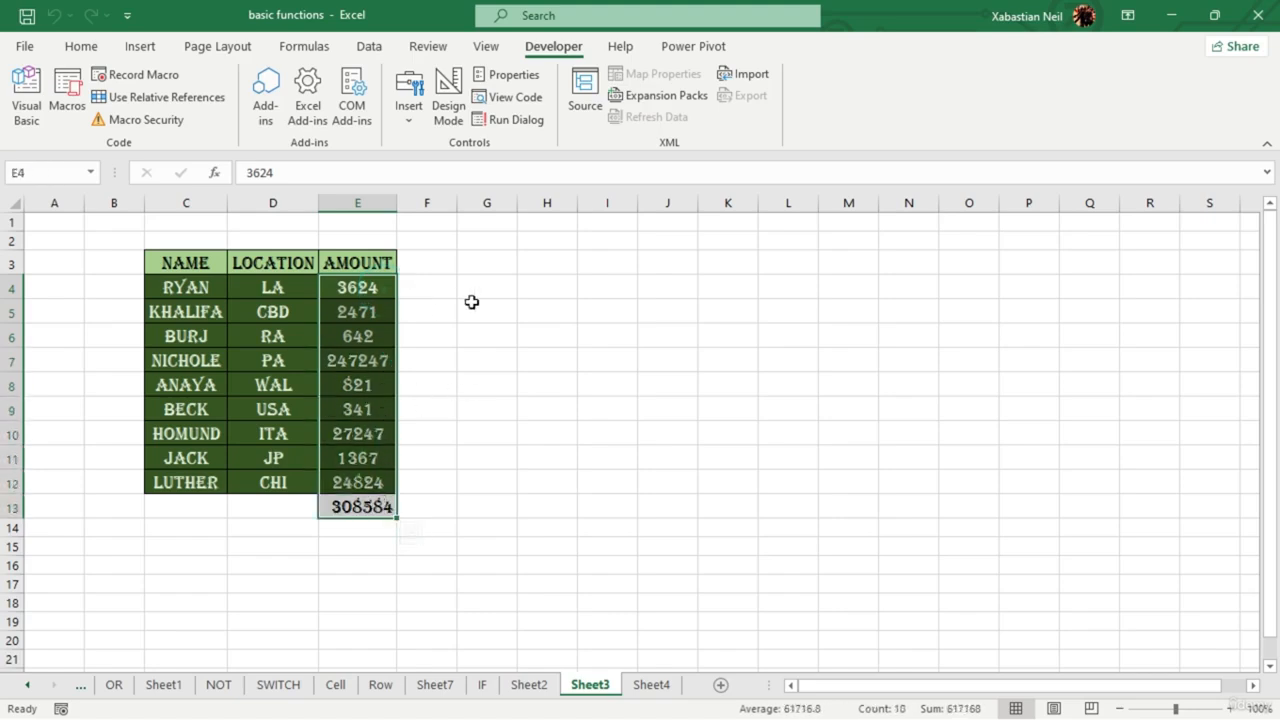
pyautogui.click(80, 46)
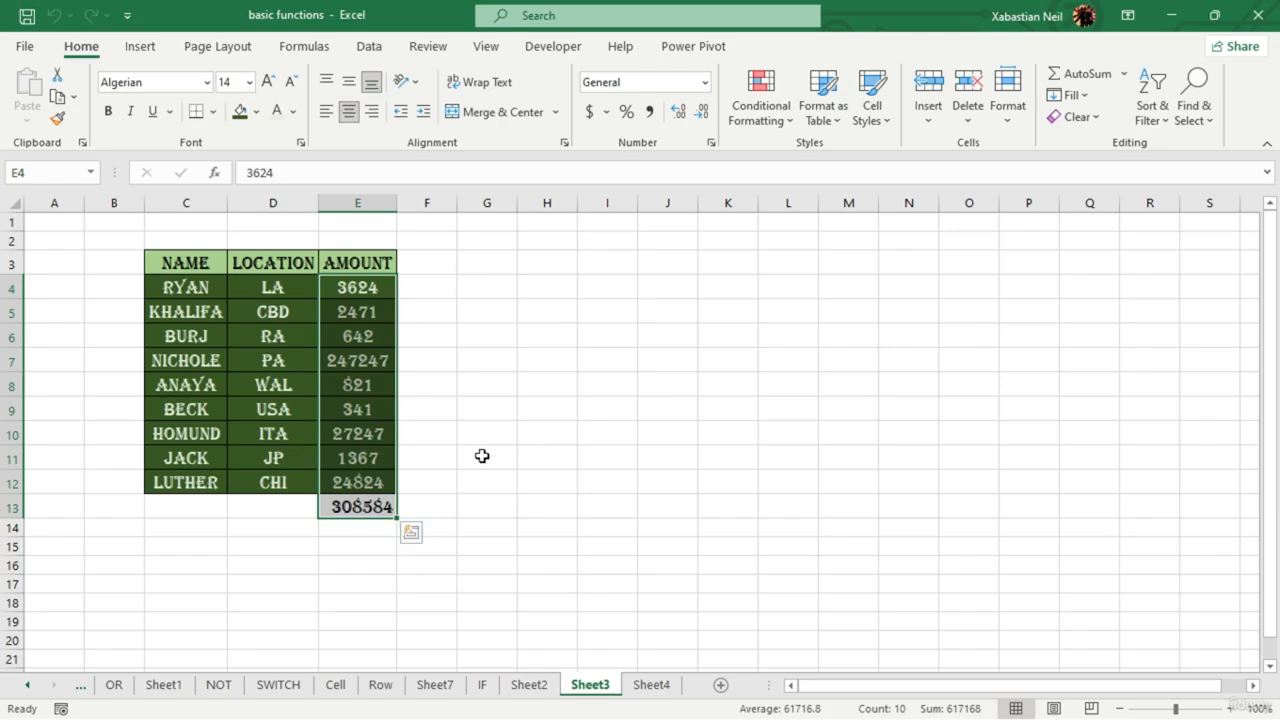
pyautogui.click(587, 112)
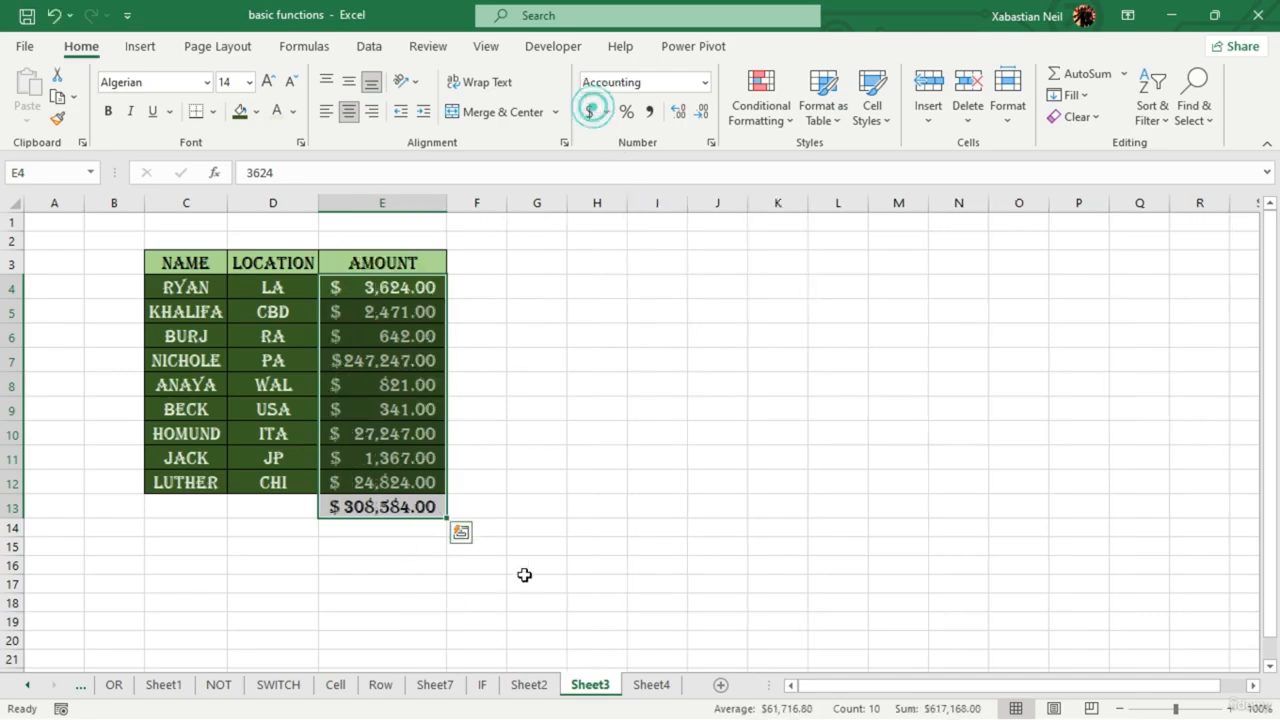
pyautogui.click(536, 565)
# - Remove both decimal places from the amounts and total in E4:E13 on Sheet3
pyautogui.moveTo(424, 261); pyautogui.dragTo(424, 507)
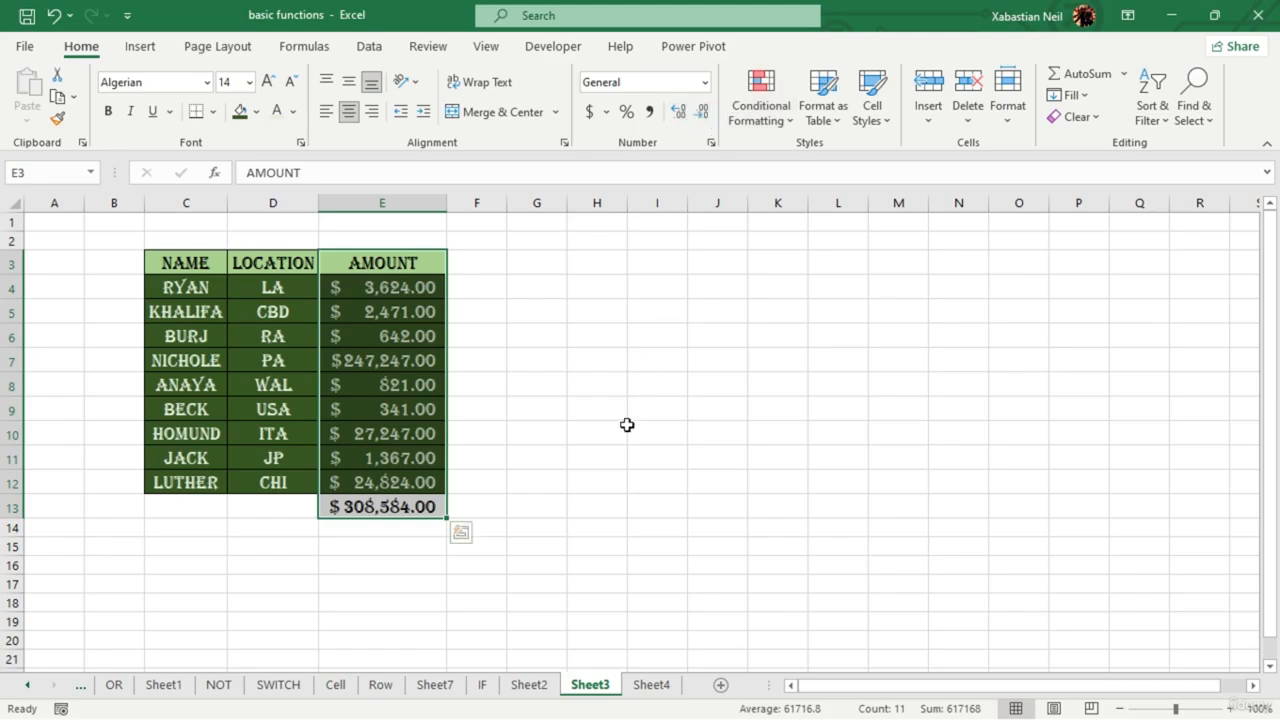
pyautogui.moveTo(400, 288); pyautogui.dragTo(405, 508)
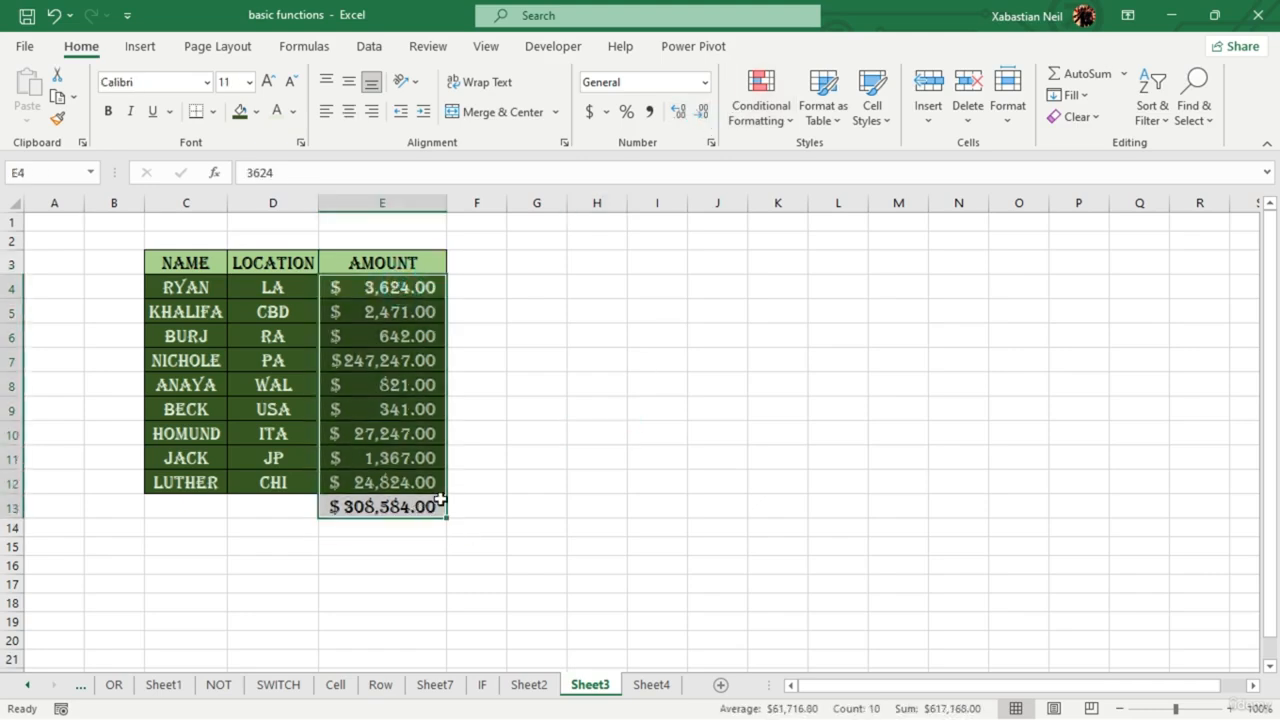
pyautogui.click(703, 111)
pyautogui.click(703, 111)
pyautogui.click(597, 241)
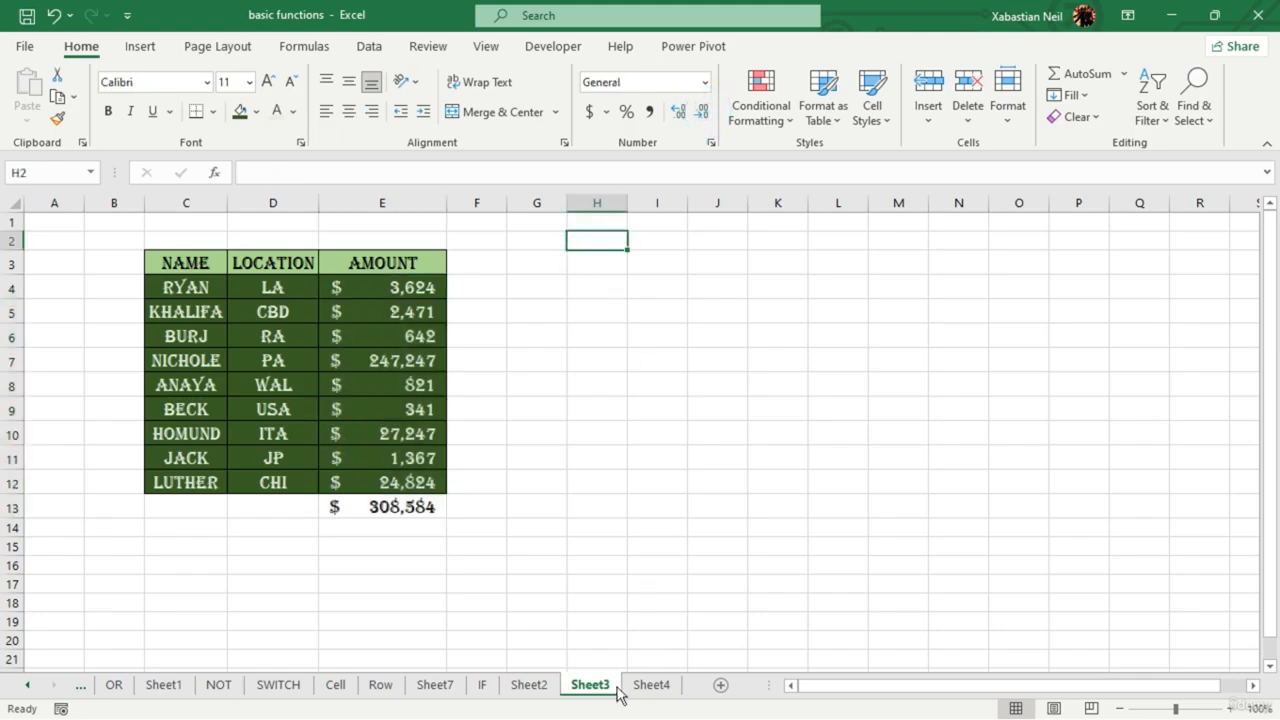
pyautogui.click(662, 688)
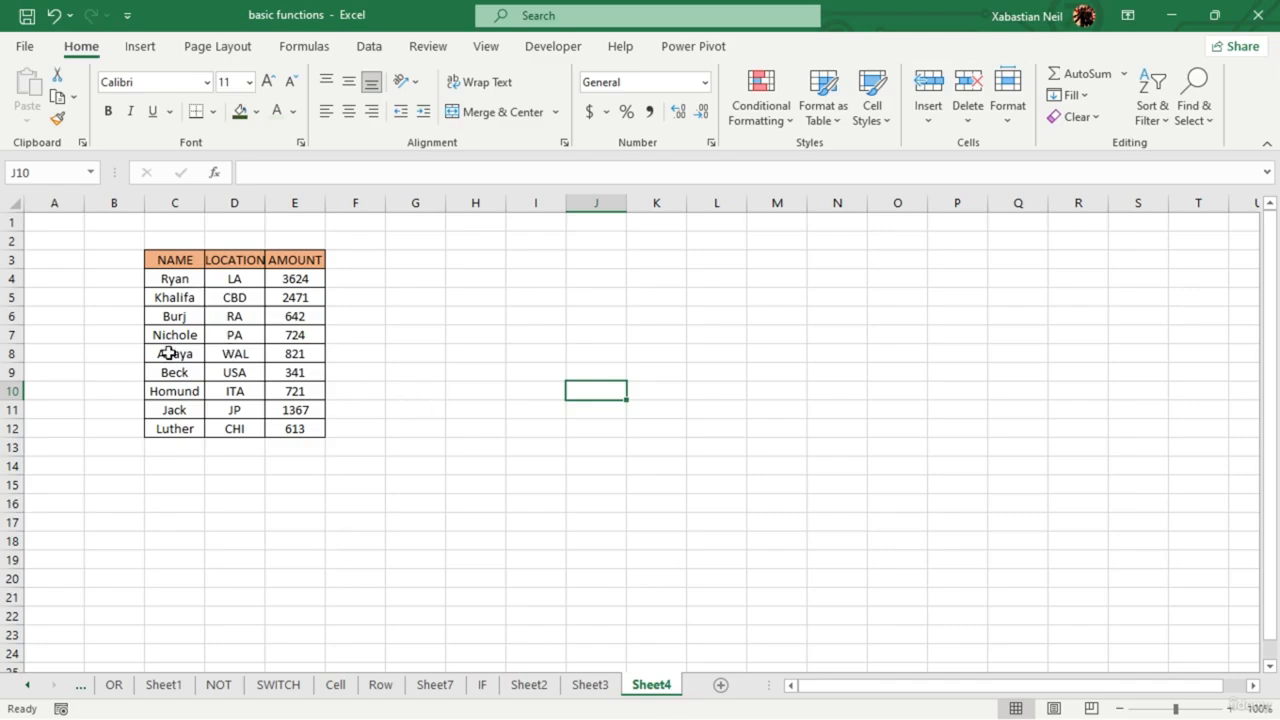
pyautogui.click(312, 316)
pyautogui.doubleClick(314, 317)
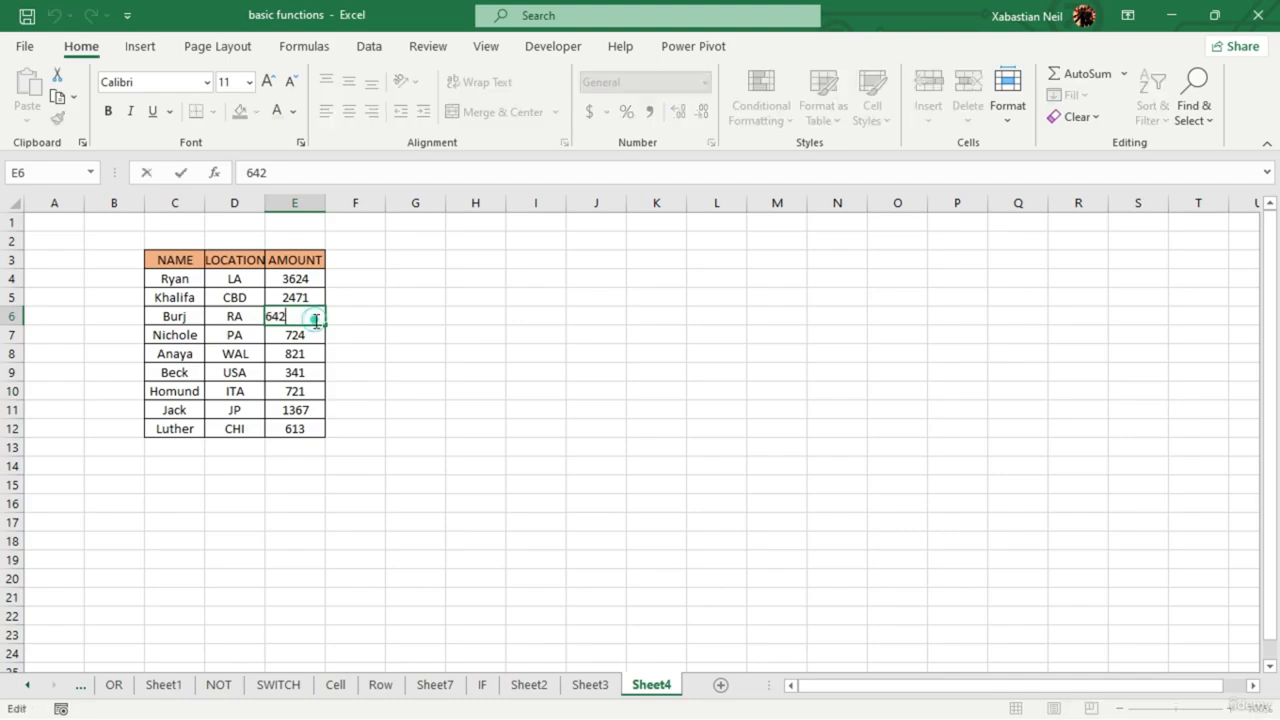
pyautogui.press('BackSpace')
pyautogui.press('BackSpace')
pyautogui.write('35293085186')
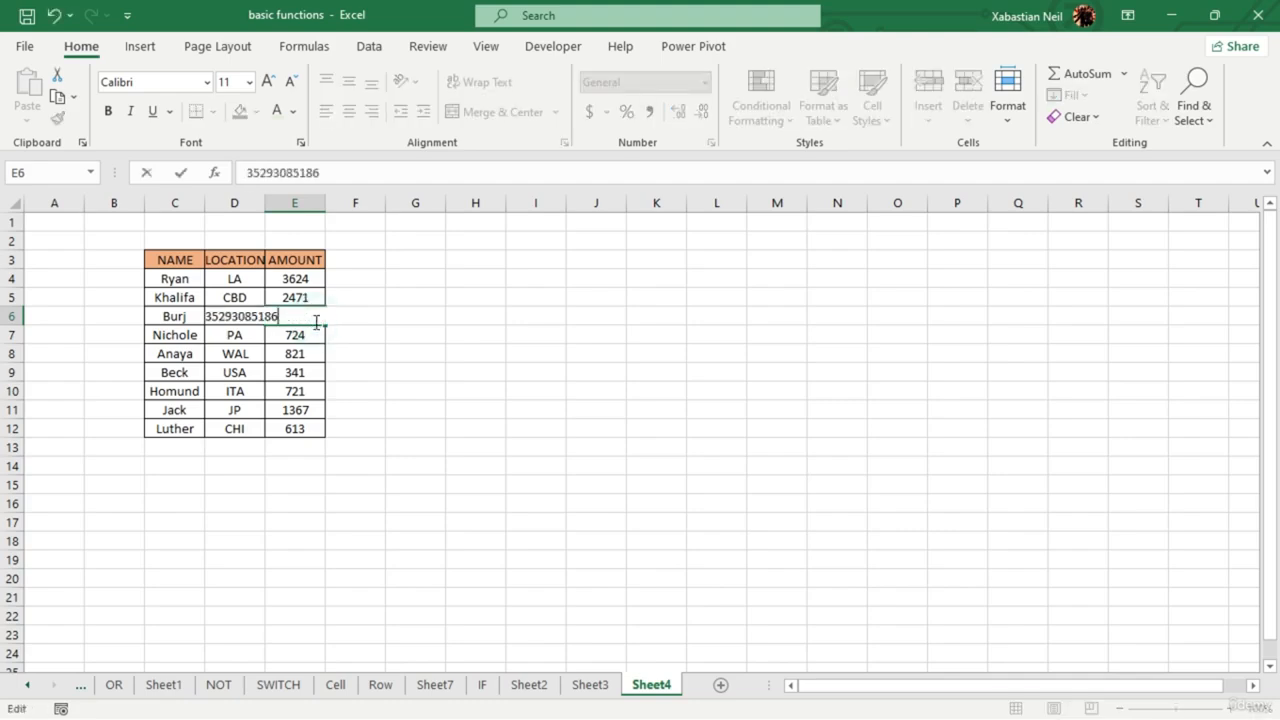
pyautogui.click(228, 448)
# - Change the amount in cell E4 of Sheet4 to 248248
pyautogui.click(334, 278)
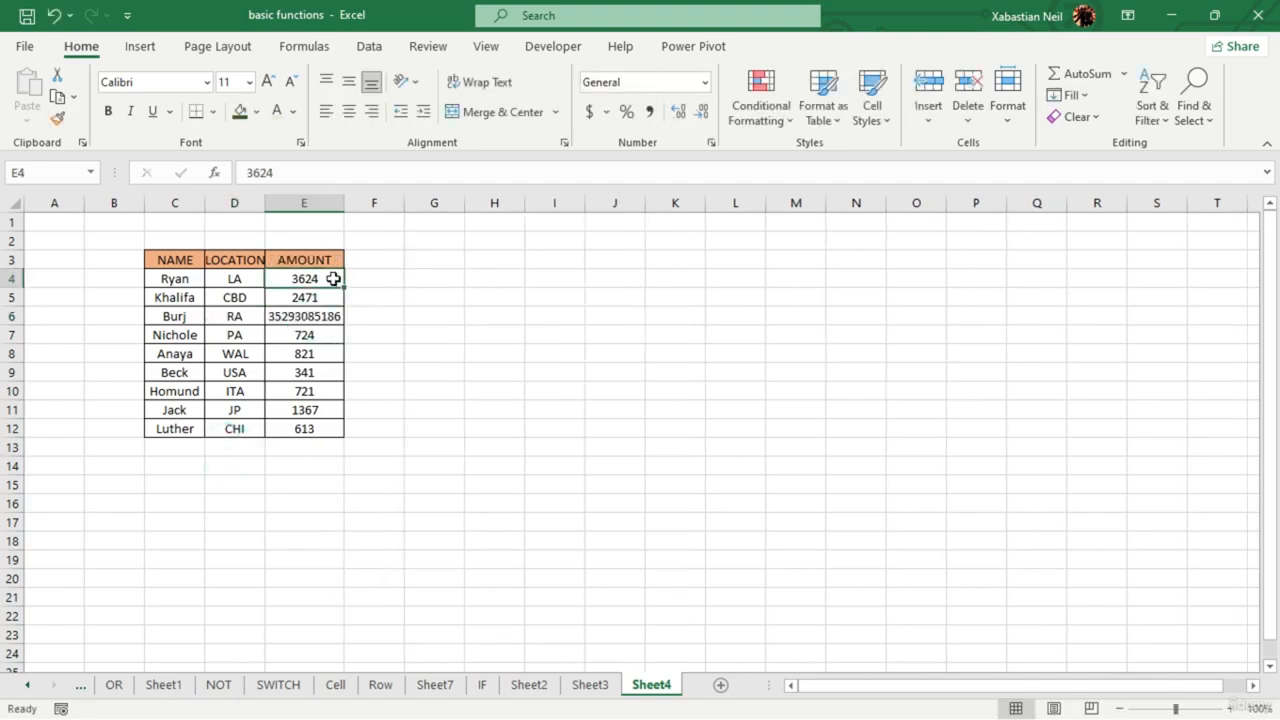
pyautogui.doubleClick(334, 278)
pyautogui.press('BackSpace')
pyautogui.press('BackSpace')
pyautogui.press('BackSpace')
pyautogui.press('BackSpace')
pyautogui.write('248248')
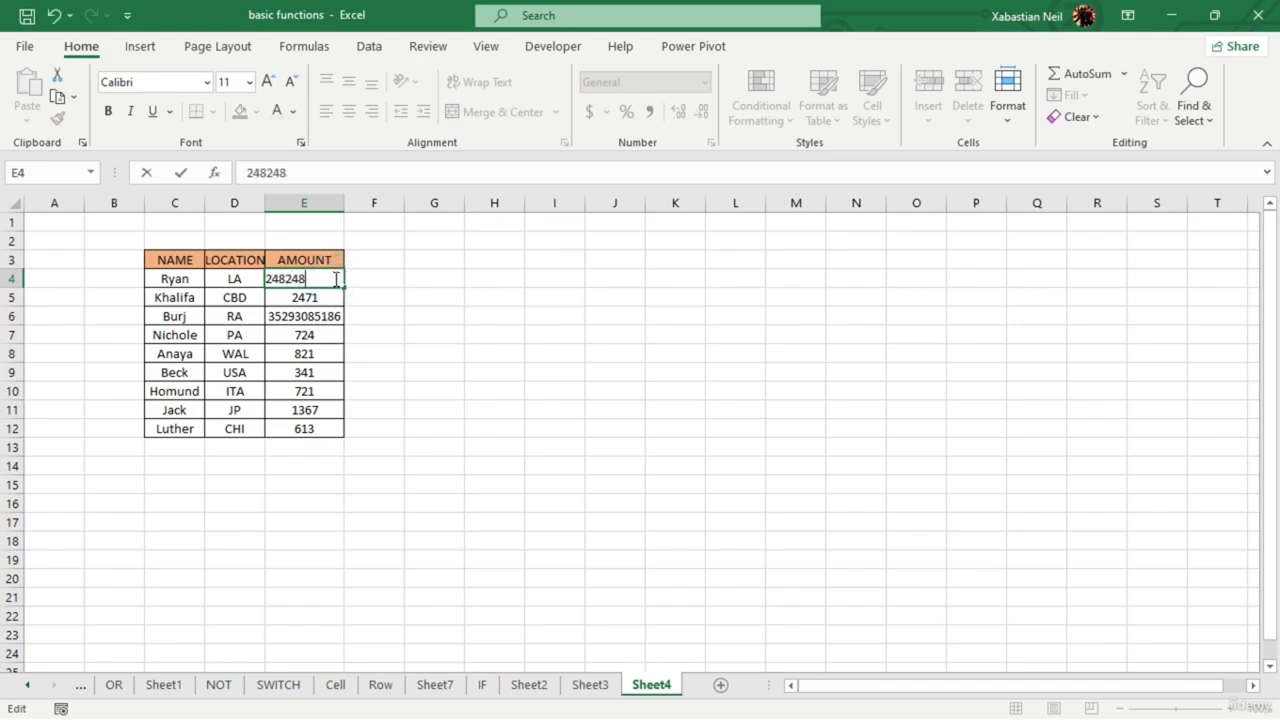
pyautogui.click(400, 374)
# - Change the amount in cell E11 of Sheet4 to 1272487, and run the sum_color_sont_size macro on the table
pyautogui.click(331, 411)
pyautogui.doubleClick(331, 411)
pyautogui.press('BackSpace')
pyautogui.press('BackSpace')
pyautogui.press('BackSpace')
pyautogui.write('272487')
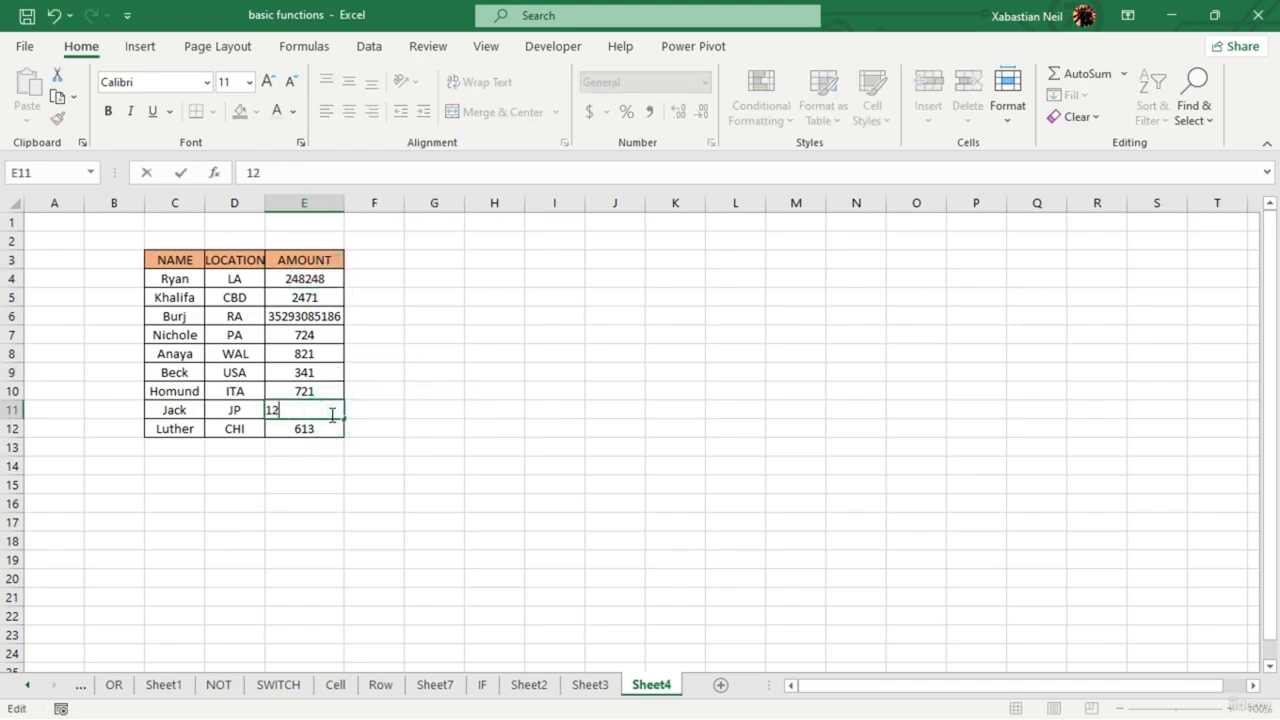
pyautogui.click(434, 451)
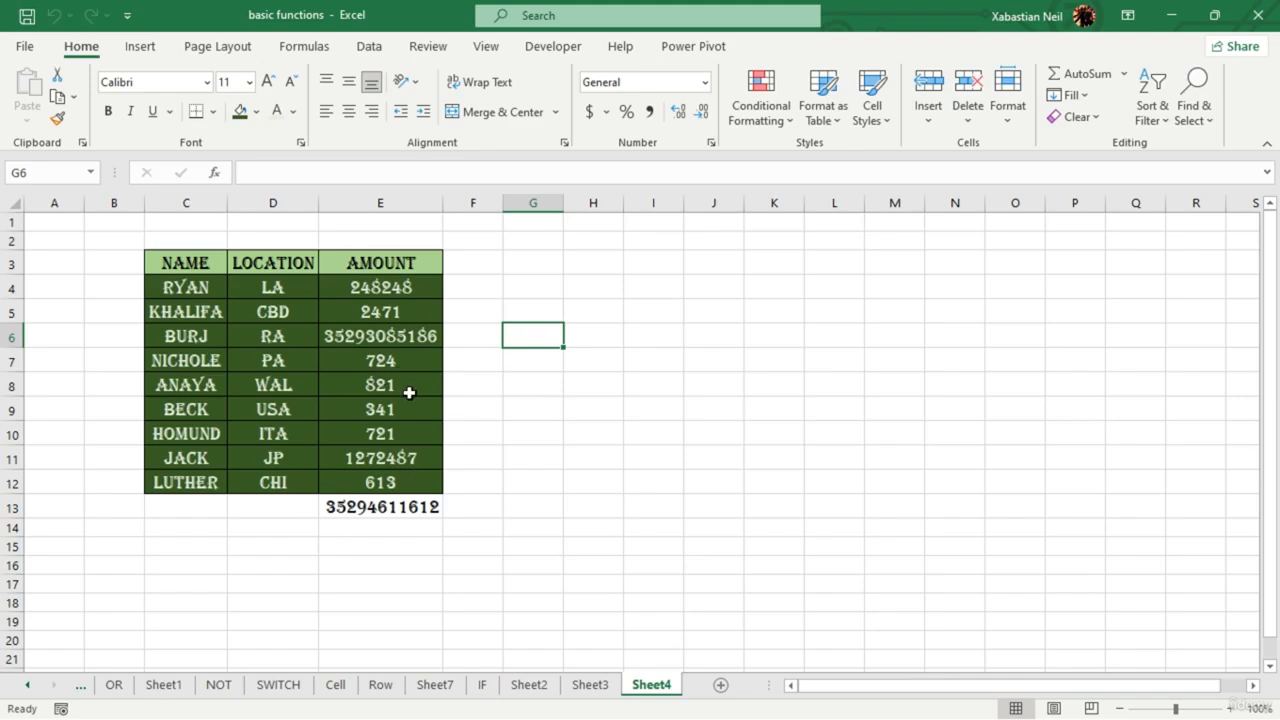
# - Apply the dollar Accounting format to the amounts and total in E4:E13 on Sheet4
pyautogui.doubleClick(408, 338)
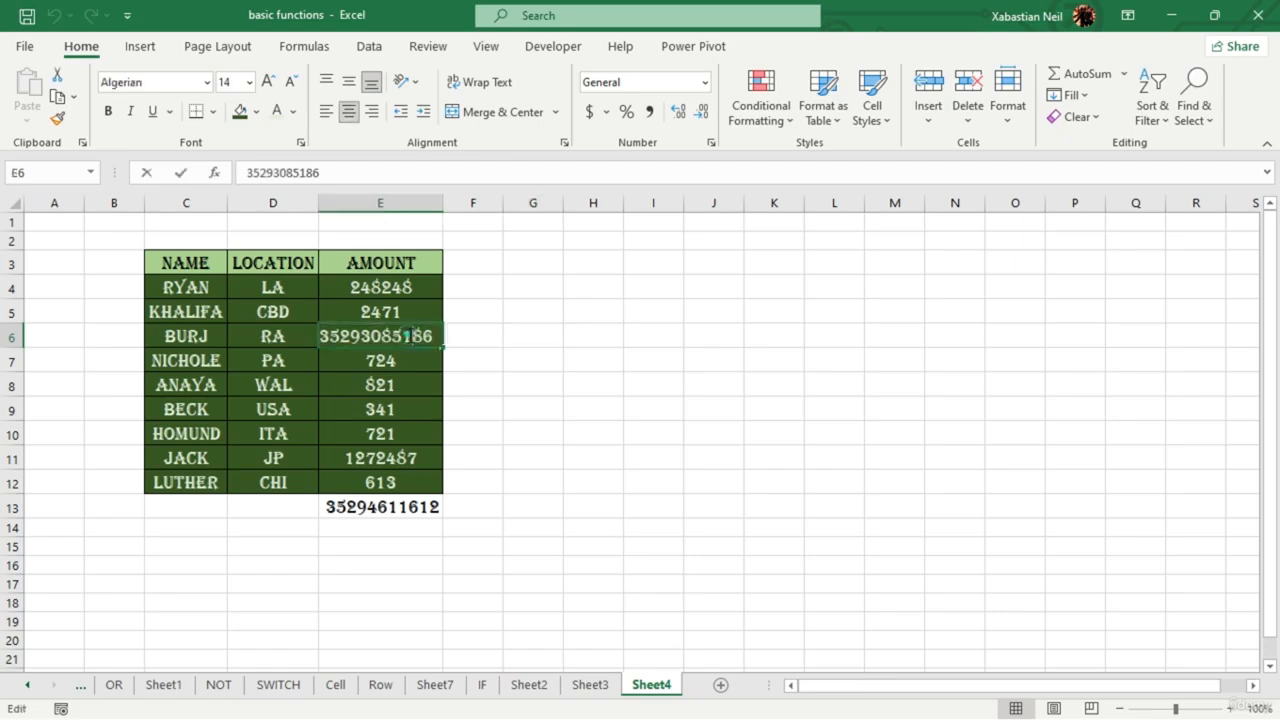
pyautogui.moveTo(652, 436); pyautogui.dragTo(668, 378)
pyautogui.moveTo(367, 283); pyautogui.dragTo(404, 506)
pyautogui.click(590, 111)
pyautogui.click(612, 480)
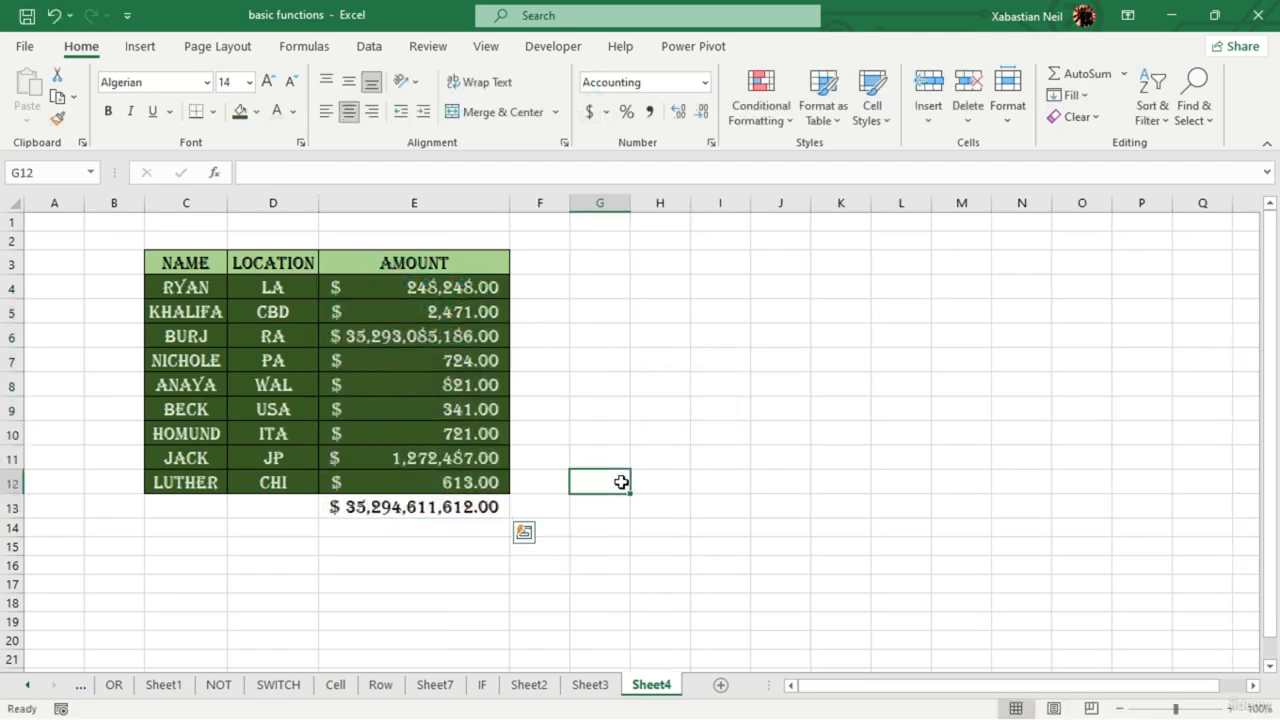
# - Remove both decimal places from the amounts and total in E4:E13 on Sheet4
pyautogui.moveTo(413, 291); pyautogui.dragTo(420, 507)
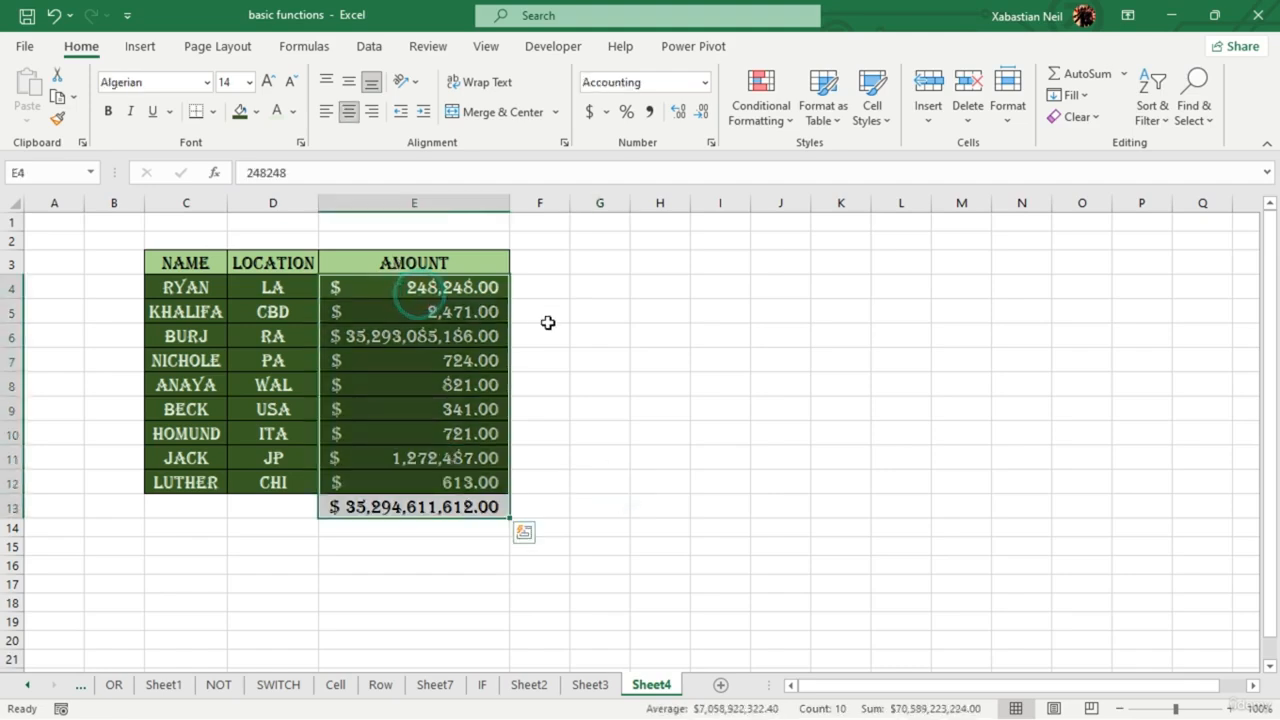
pyautogui.click(702, 112)
pyautogui.click(702, 112)
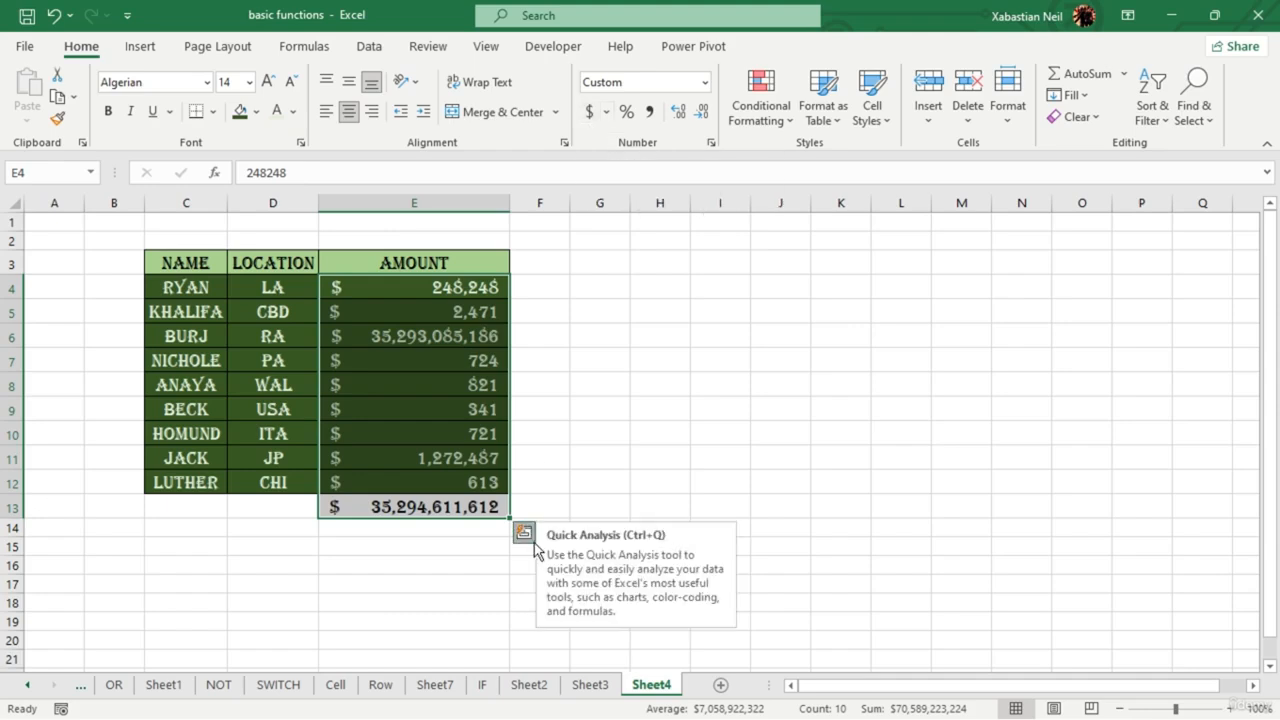
pyautogui.click(525, 532)
pyautogui.click(735, 528)
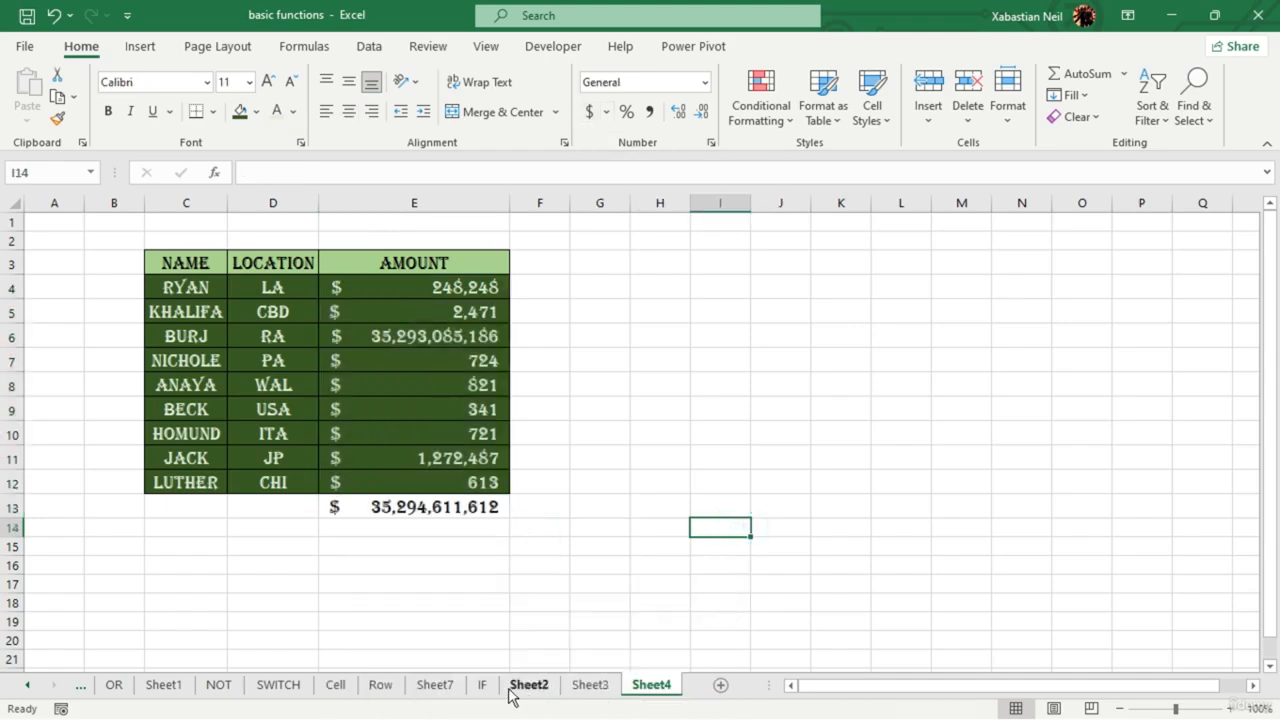
# - Review the recorded macro code of Module1 in the Visual Basic editor, and close the editor
pyautogui.click(551, 47)
pyautogui.click(40, 103)
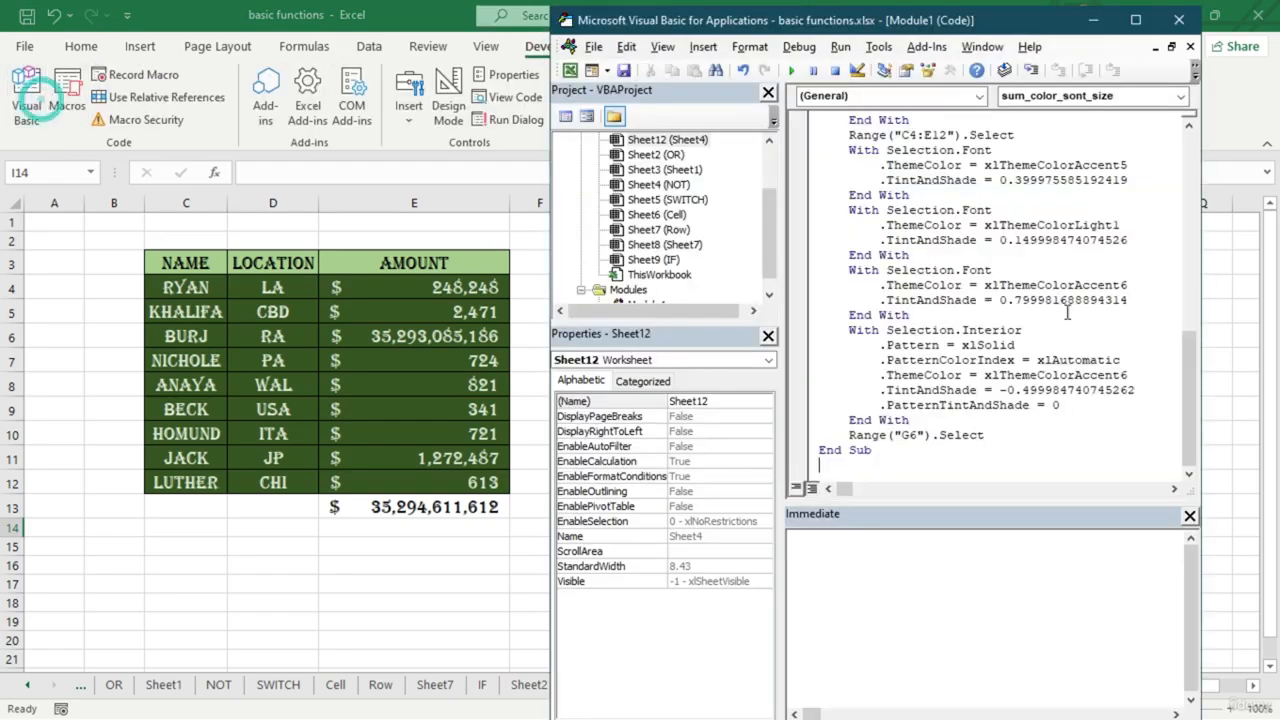
pyautogui.hotkey('ctrl', 'a')
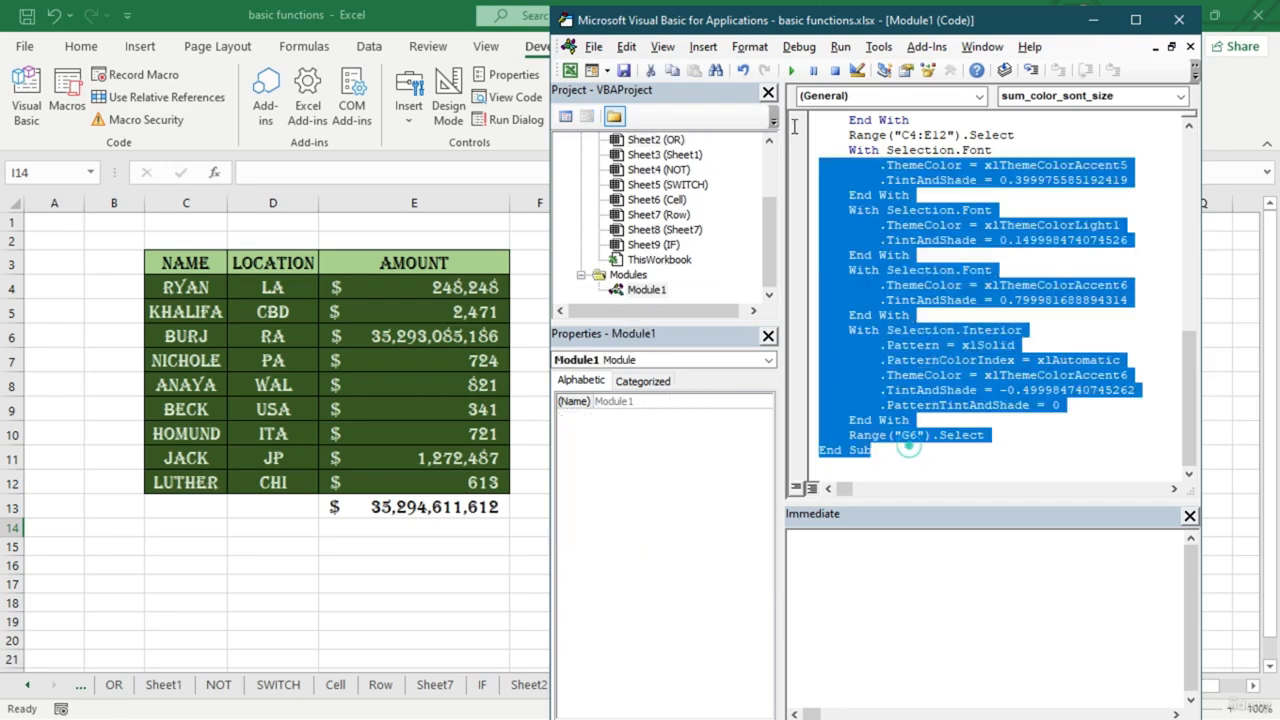
pyautogui.click(1180, 22)
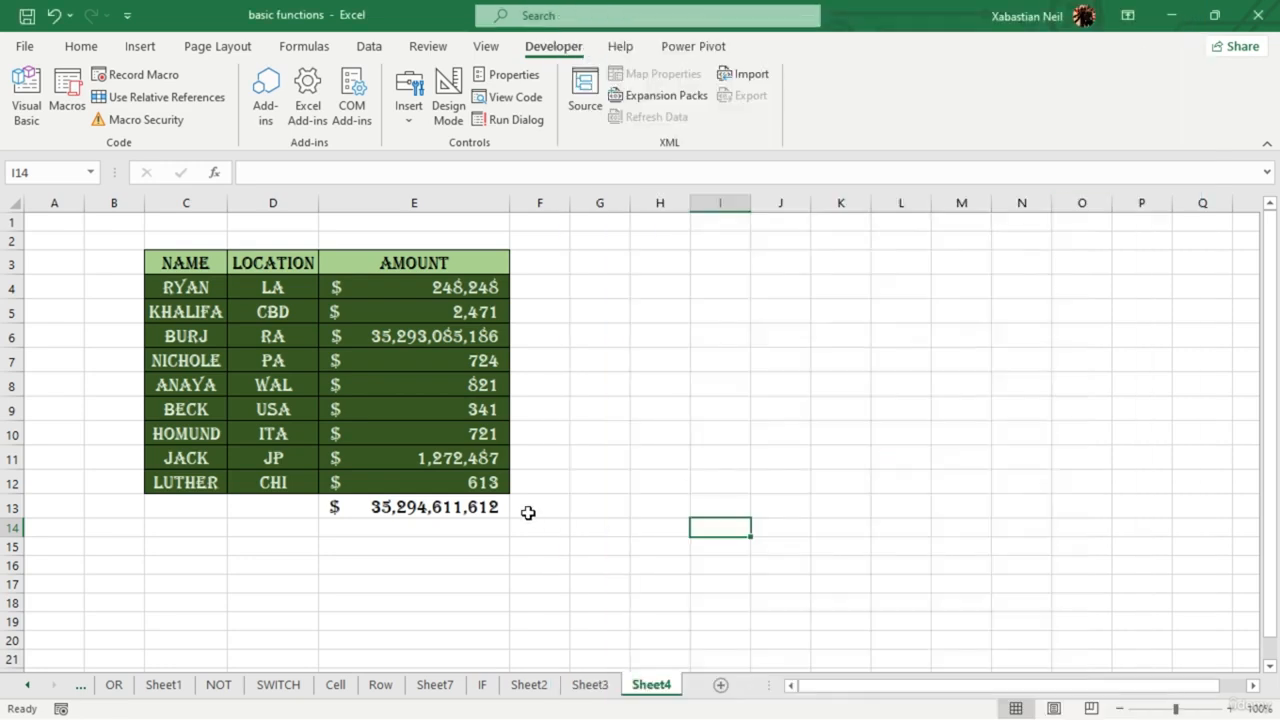
# - Copy the Sheet2 table C3:E13 and paste it at C3 of a new sheet, keeping the source column widths
pyautogui.click(528, 507)
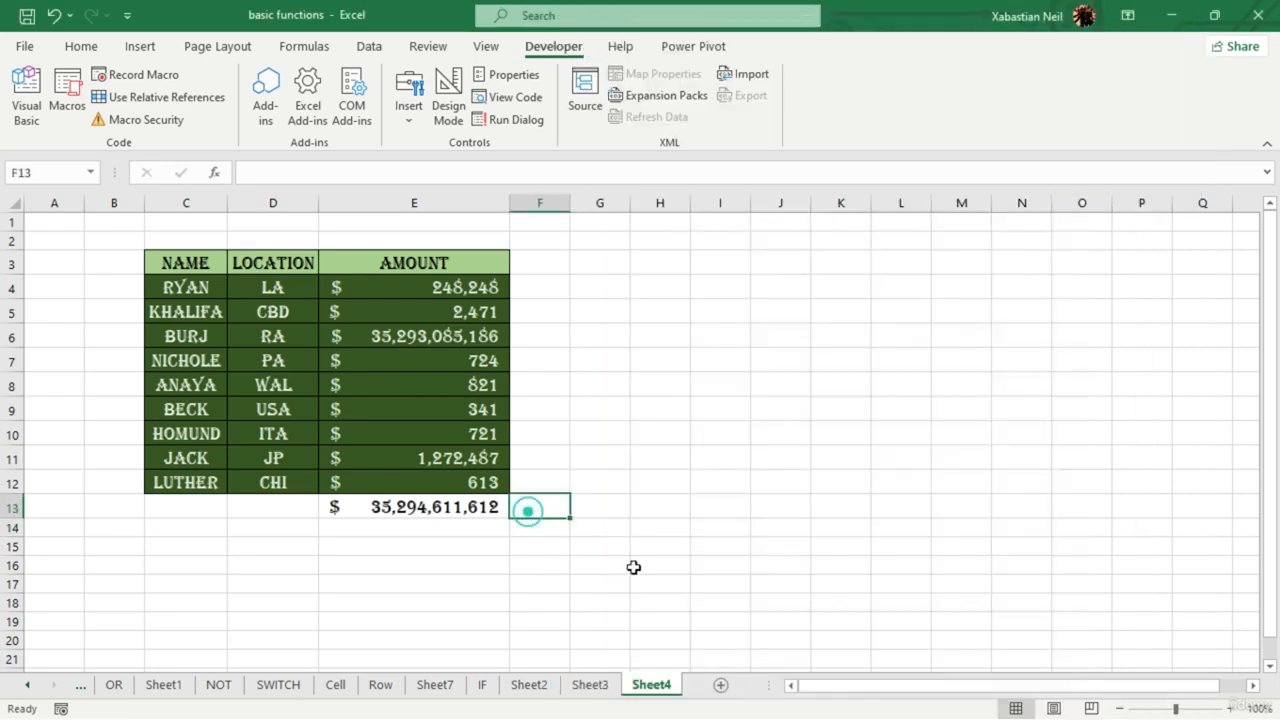
pyautogui.click(527, 685)
pyautogui.moveTo(190, 260); pyautogui.dragTo(400, 508)
pyautogui.hotkey('ctrl', 'c')
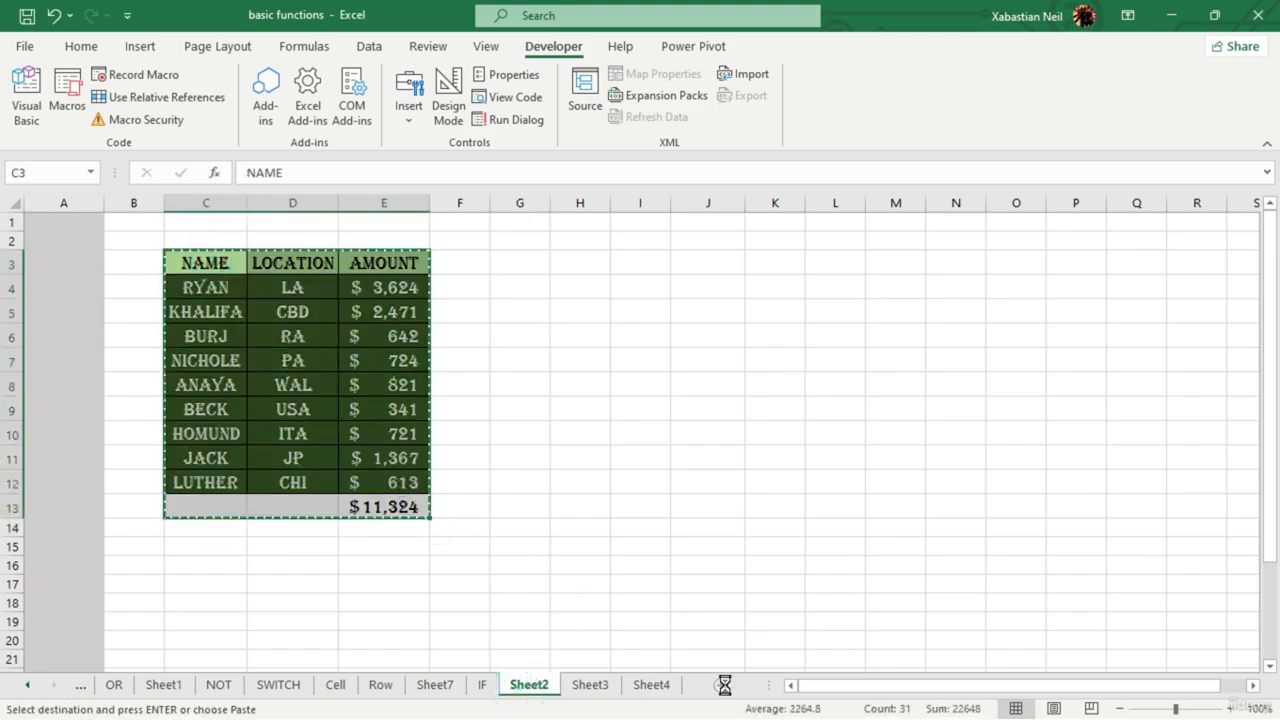
pyautogui.click(720, 685)
pyautogui.click(166, 264)
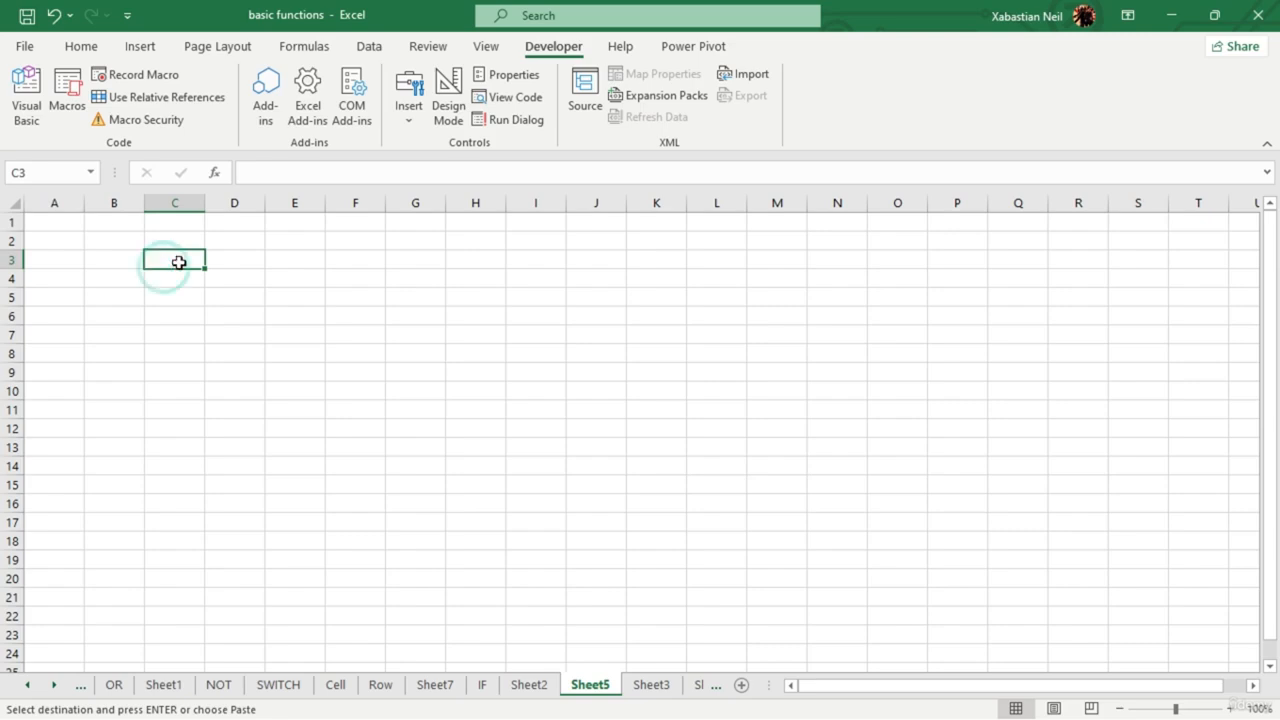
pyautogui.hotkey('ctrl', 'v')
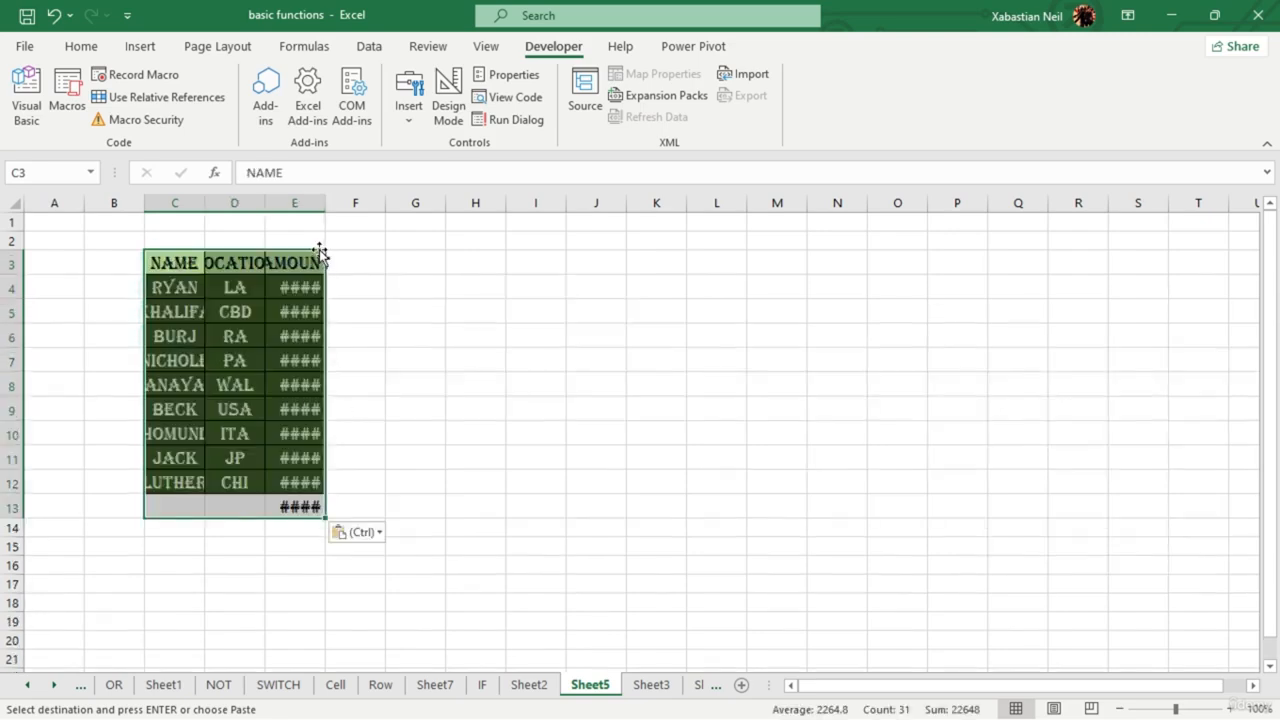
pyautogui.click(356, 534)
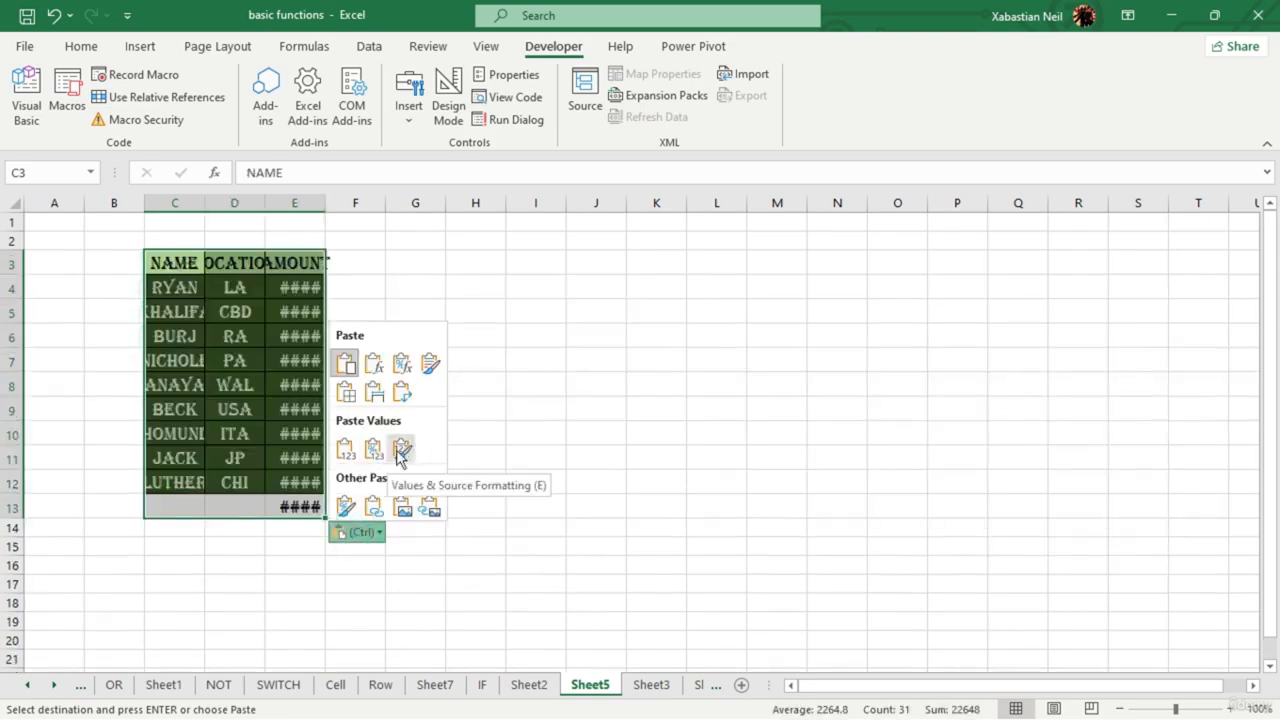
pyautogui.click(374, 393)
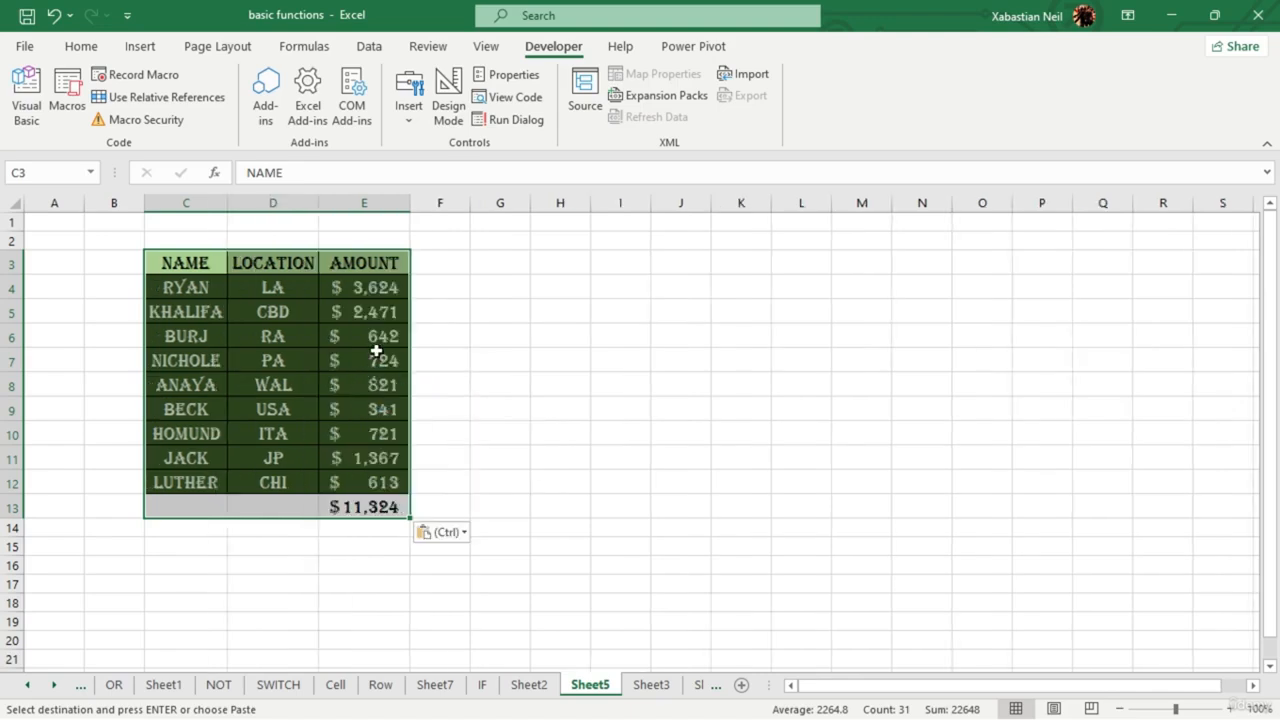
# - Delete the contents of the pasted table in C3:E13 on Sheet5, leaving the cell formatting
pyautogui.click(425, 547)
pyautogui.click(430, 533)
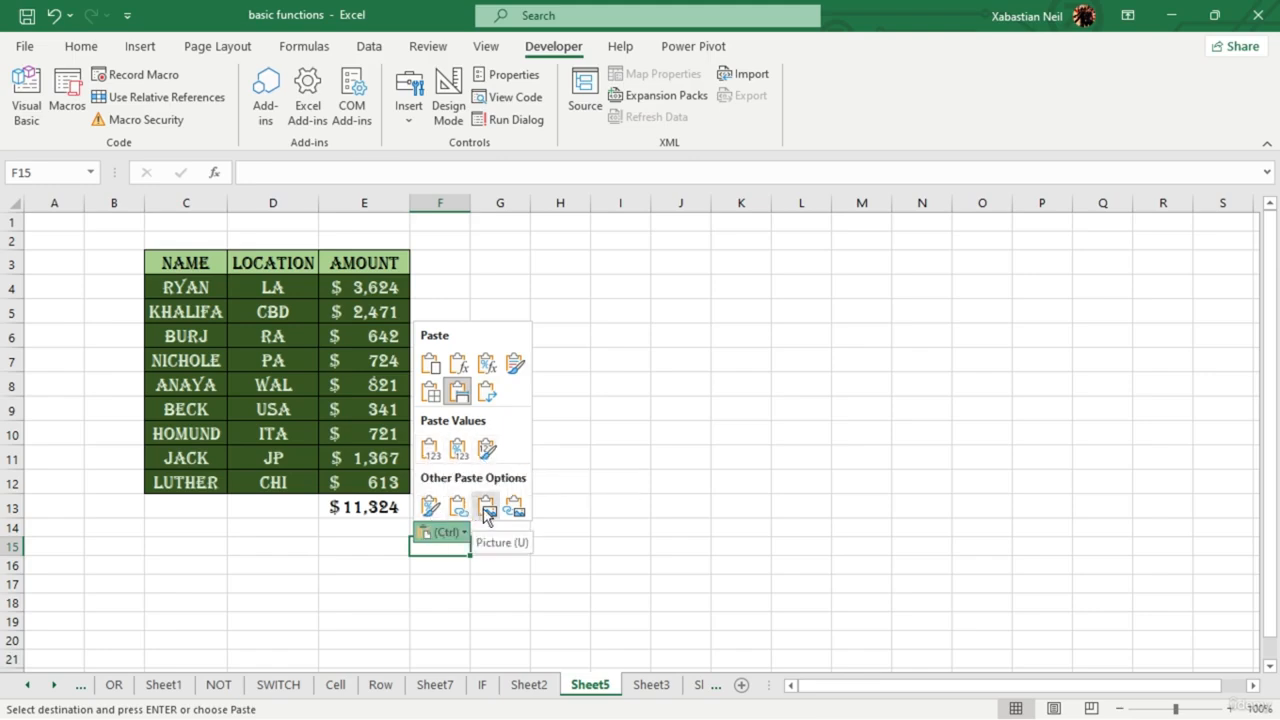
pyautogui.moveTo(190, 260); pyautogui.dragTo(408, 510)
pyautogui.press('Delete')
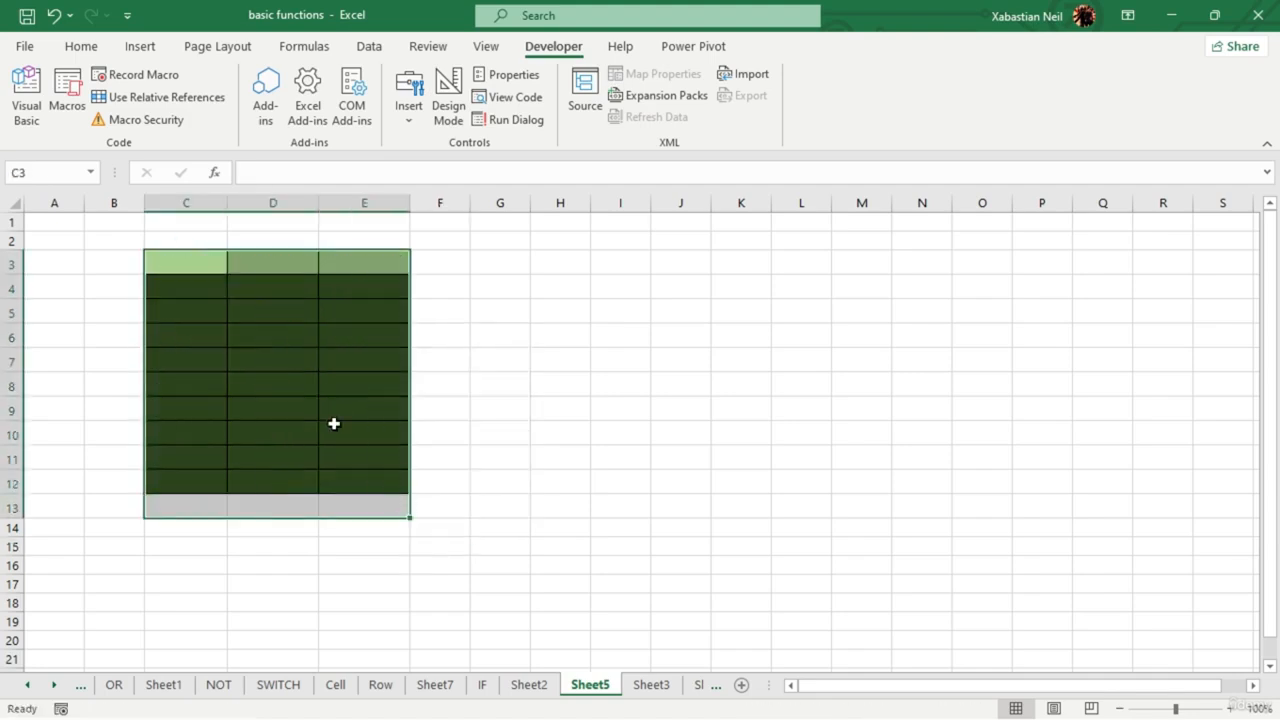
pyautogui.click(214, 271)
pyautogui.rightClick(209, 272)
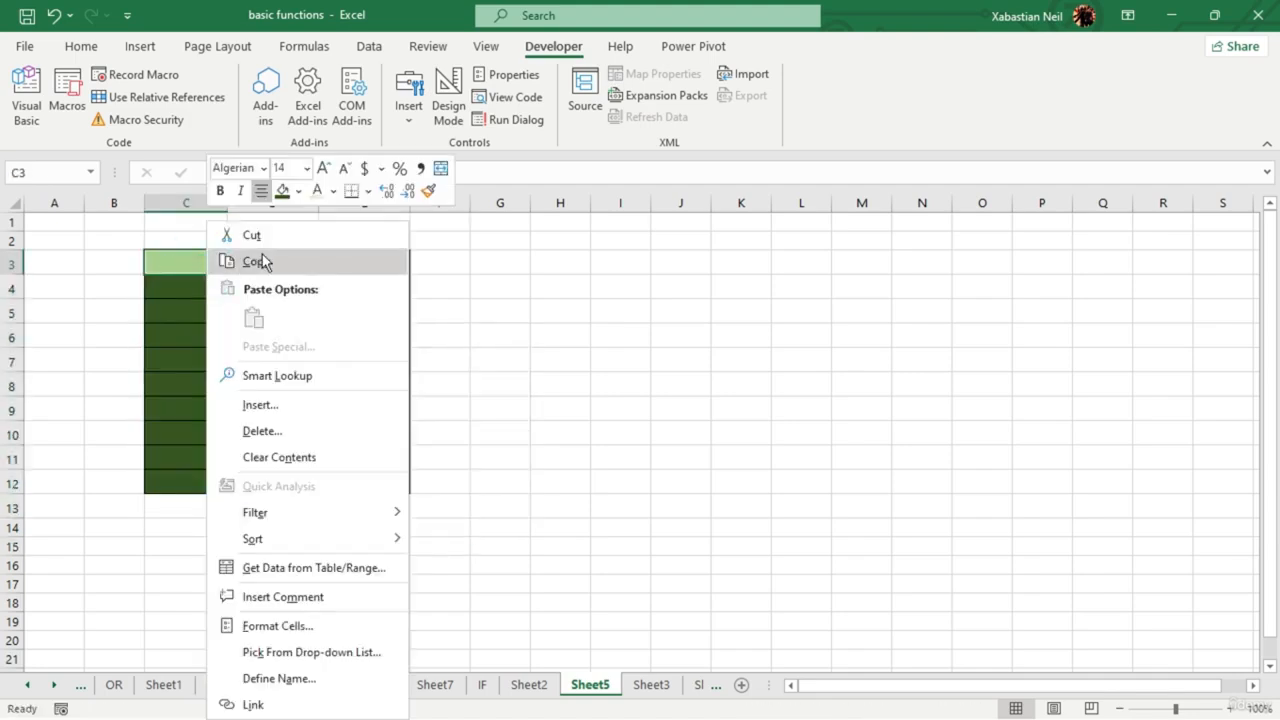
pyautogui.click(33, 52)
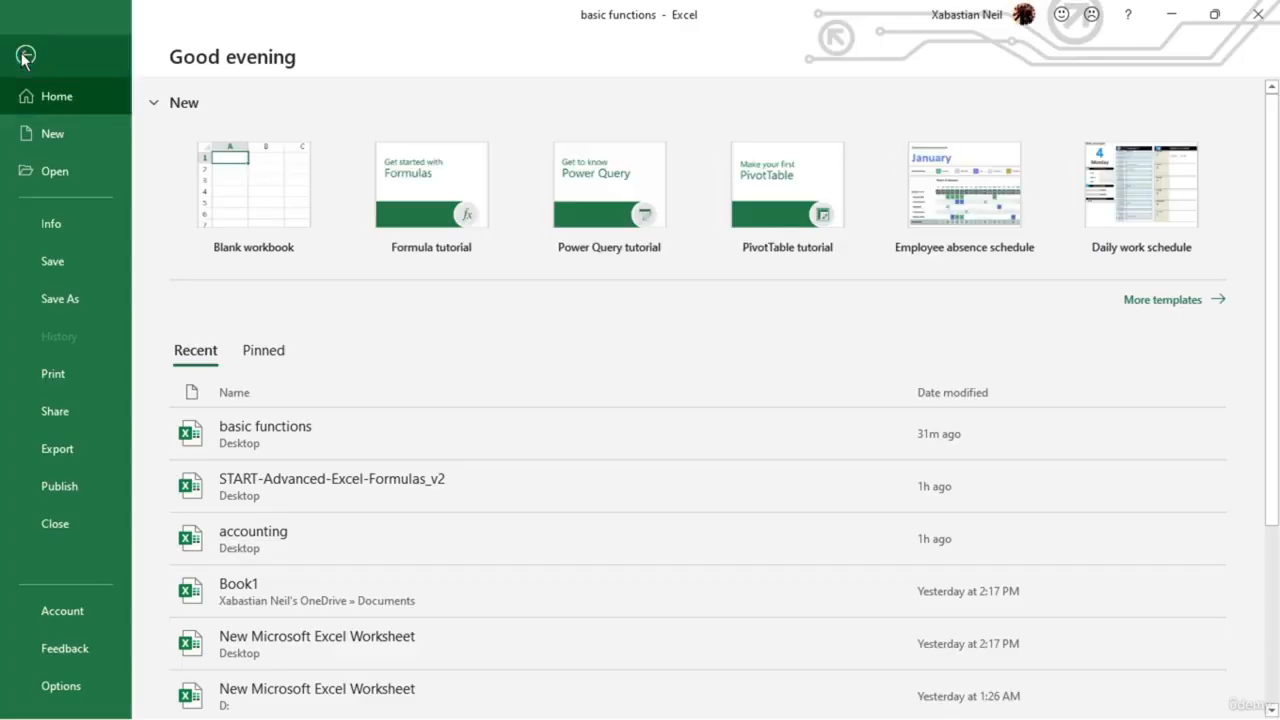
pyautogui.click(24, 56)
# - Copy the Sheet2 table again and paste only its formulas at C3 of another new sheet
pyautogui.click(76, 49)
pyautogui.click(268, 348)
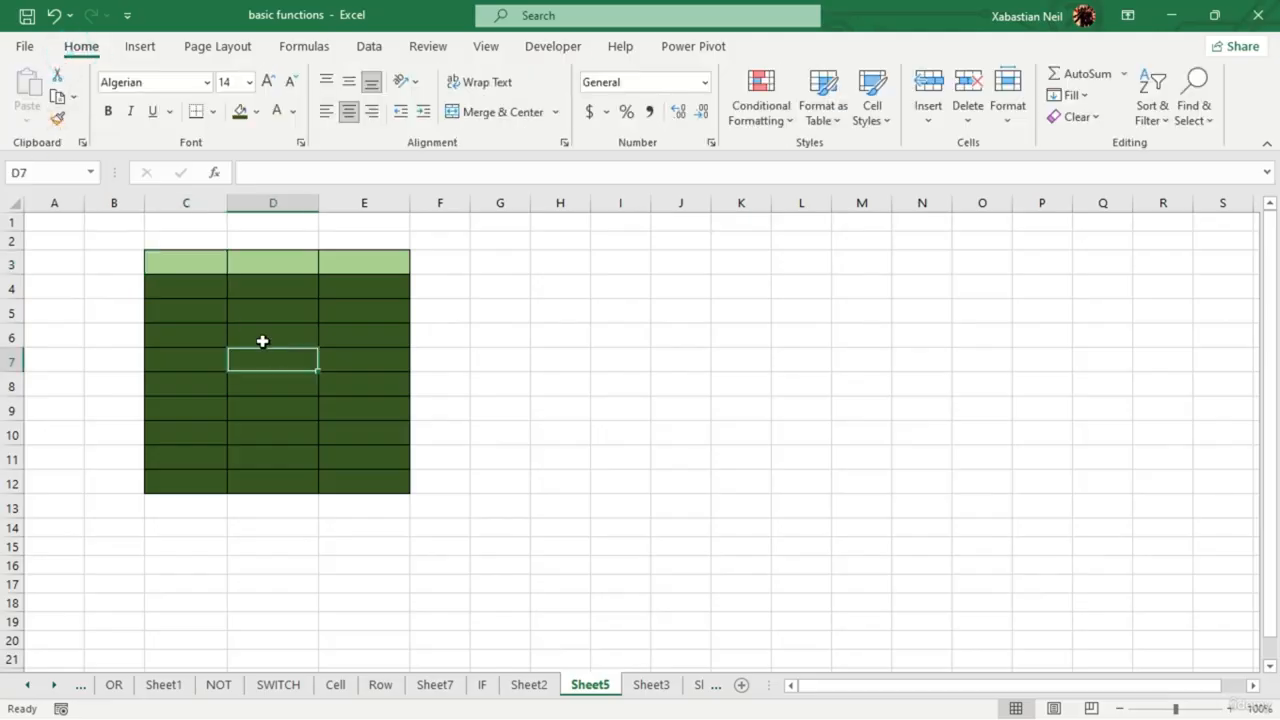
pyautogui.click(529, 684)
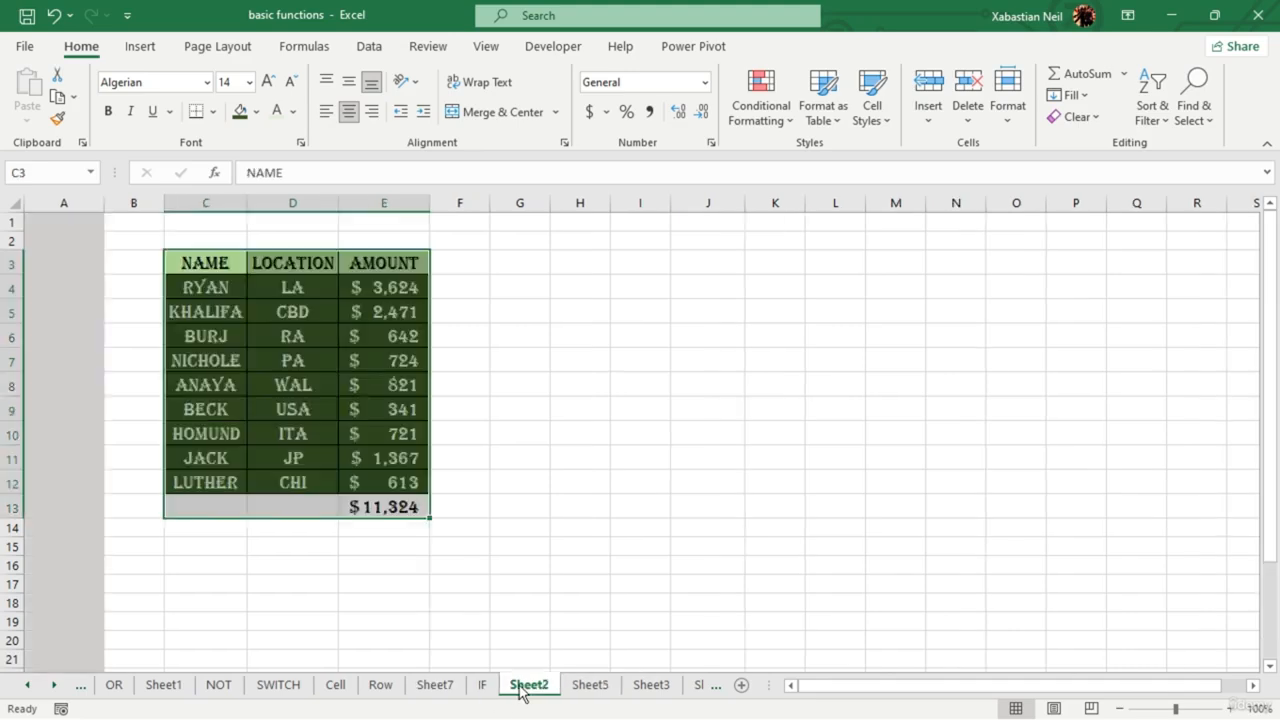
pyautogui.hotkey('ctrl', 'c')
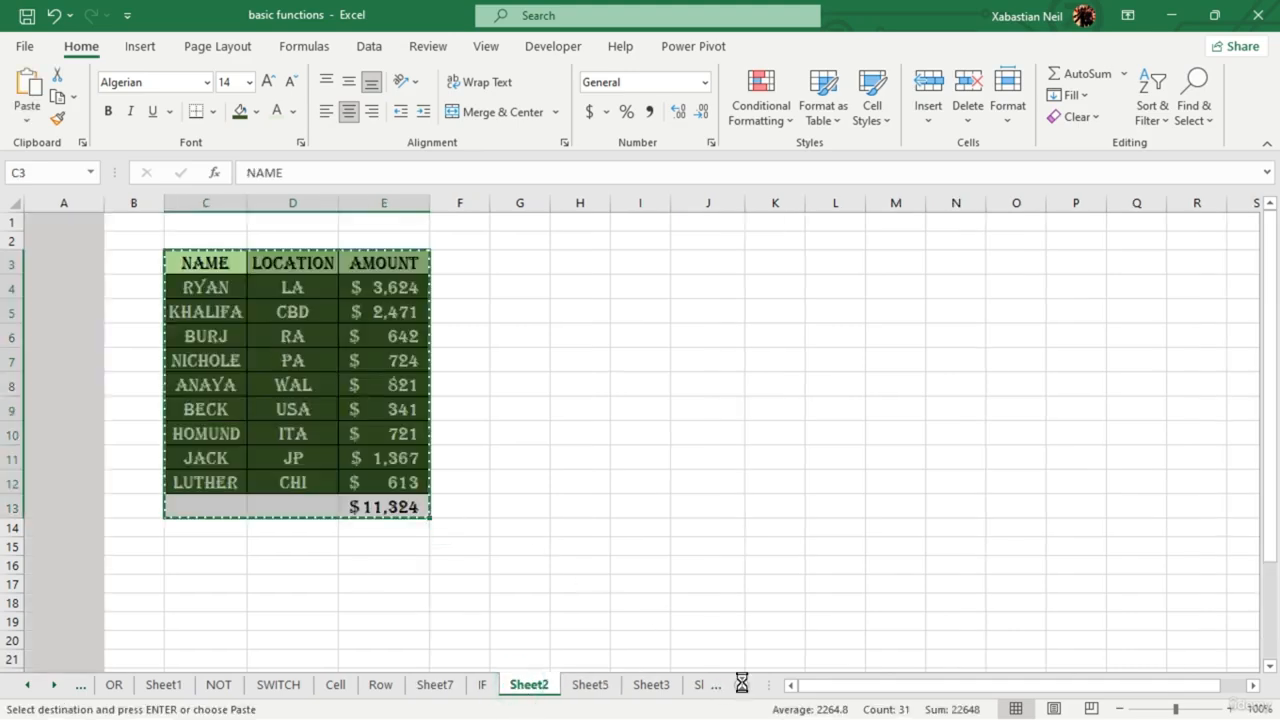
pyautogui.click(741, 684)
pyautogui.click(175, 262)
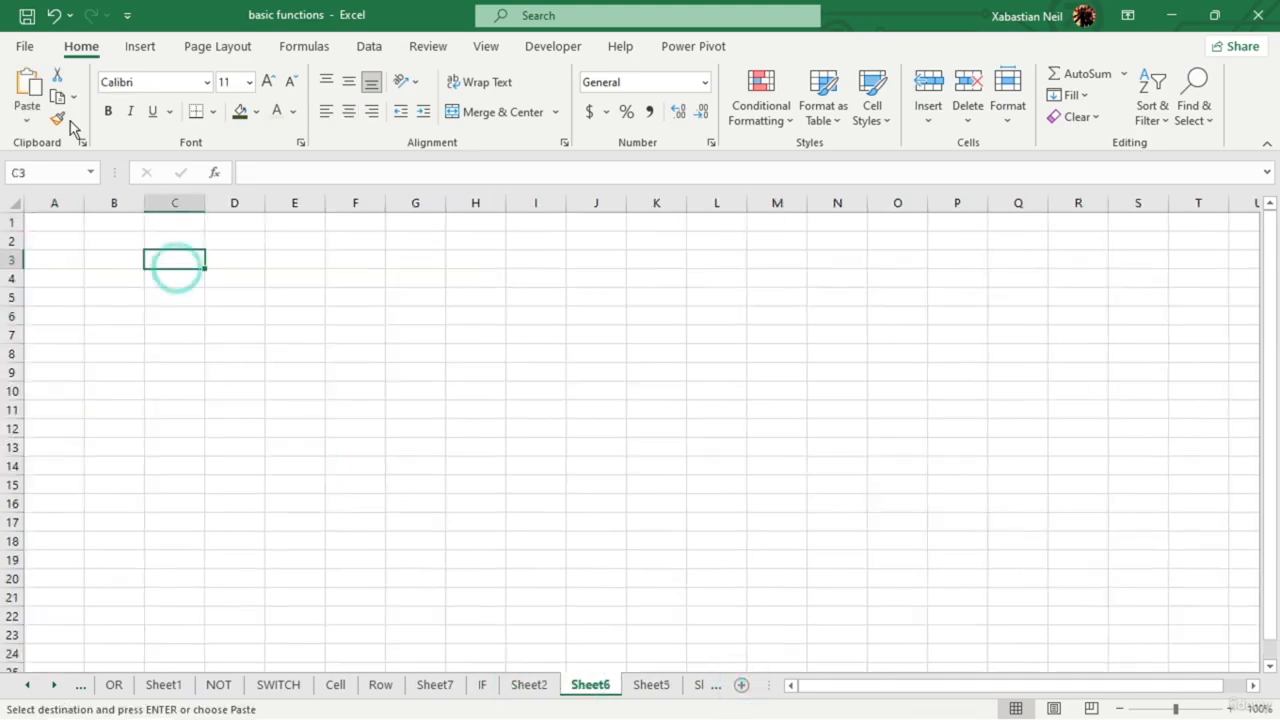
pyautogui.click(35, 122)
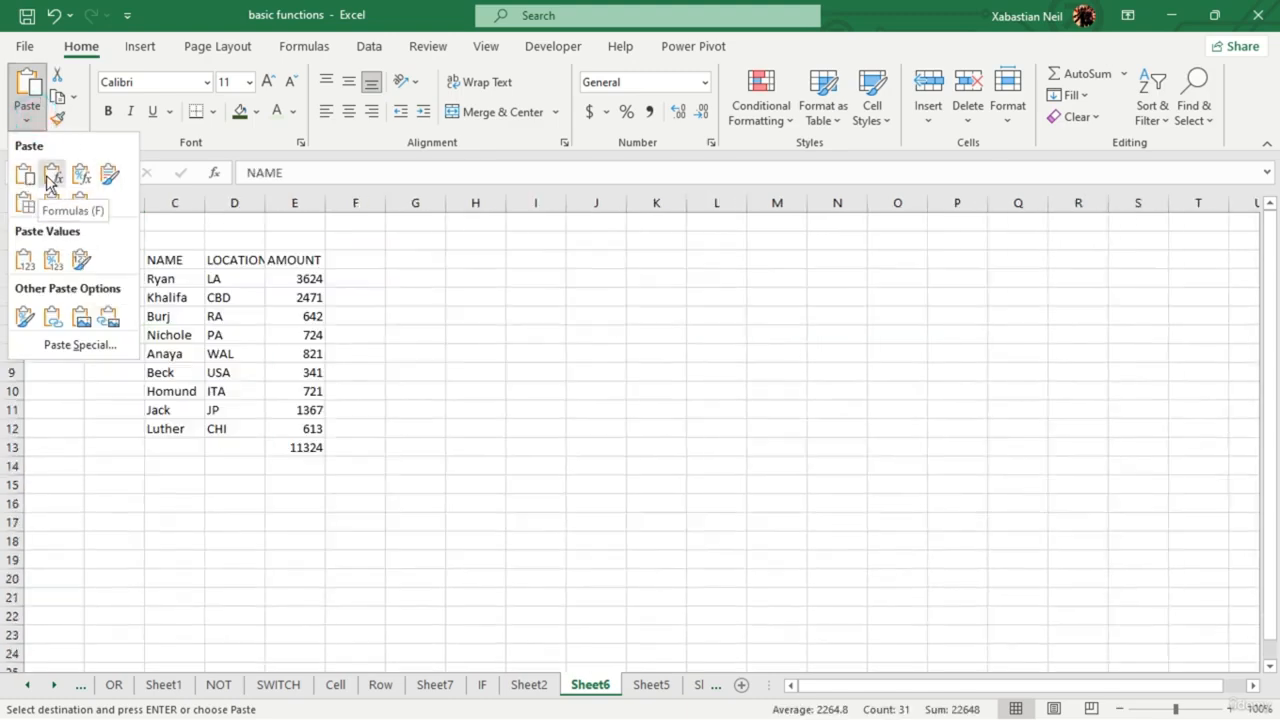
pyautogui.click(52, 175)
# - Run the sum_color_sont_size macro on the Sheet6 table from the Visual Basic editor, and close the editor
pyautogui.moveTo(438, 392); pyautogui.dragTo(441, 380)
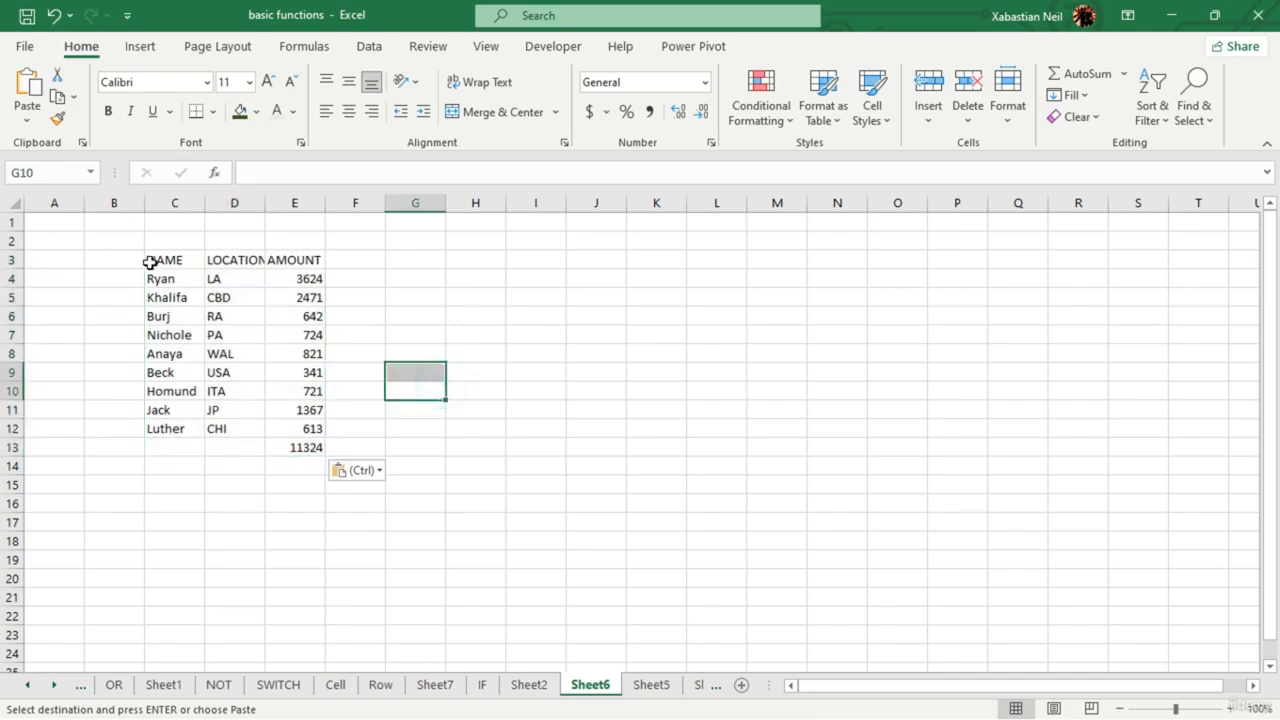
pyautogui.click(150, 262)
pyautogui.click(553, 48)
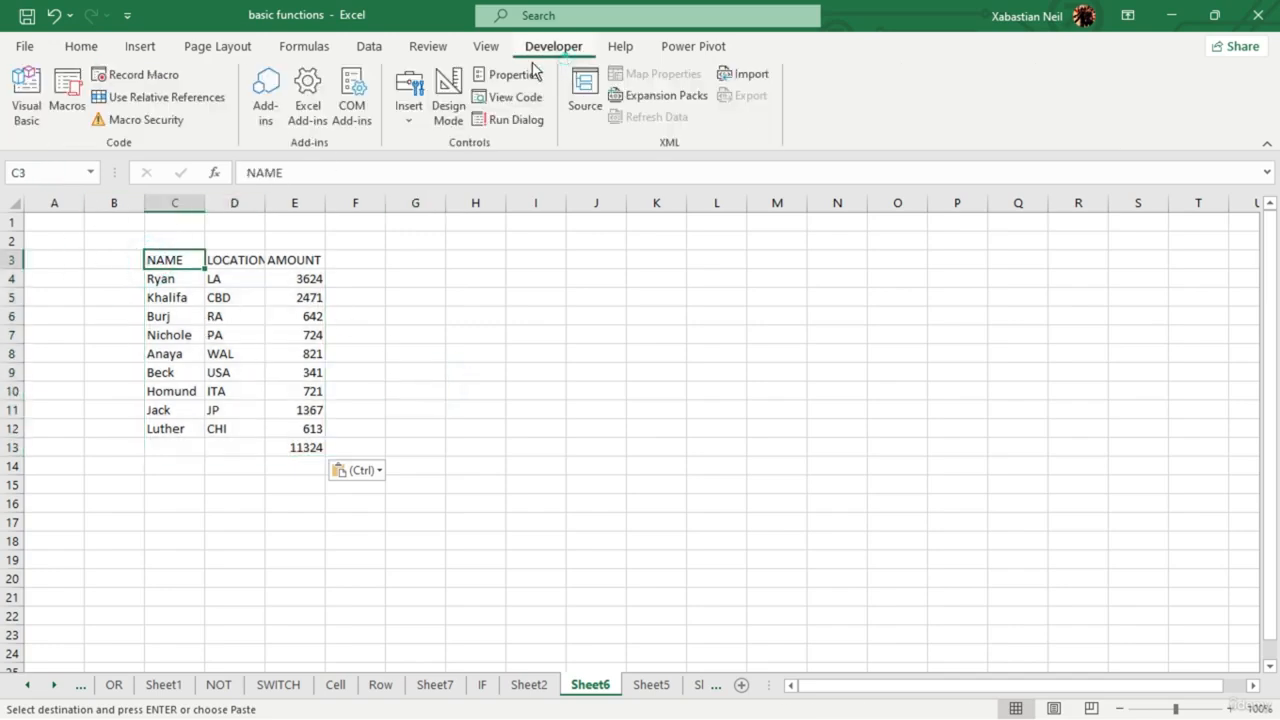
pyautogui.hotkey('alt', 'F11')
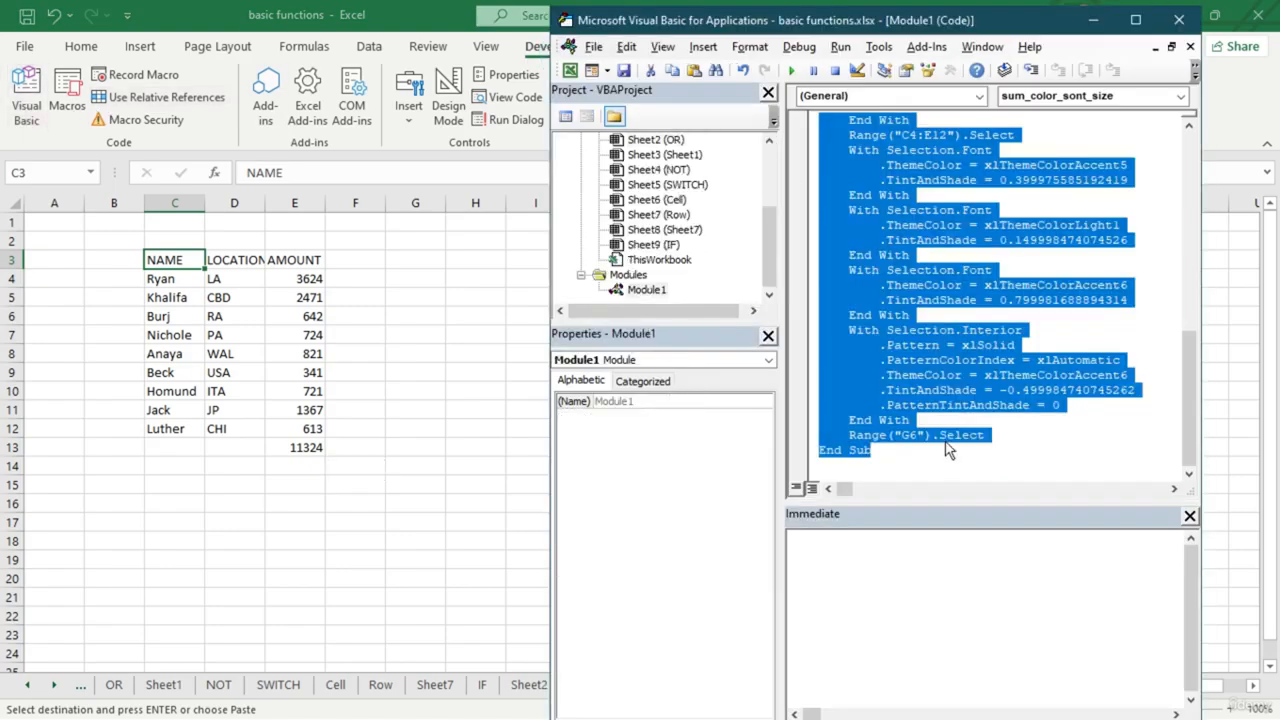
pyautogui.click(946, 441)
pyautogui.scroll(6, 1010, 392)
pyautogui.click(1010, 392)
pyautogui.click(1006, 385)
pyautogui.scroll(6, 1001, 345)
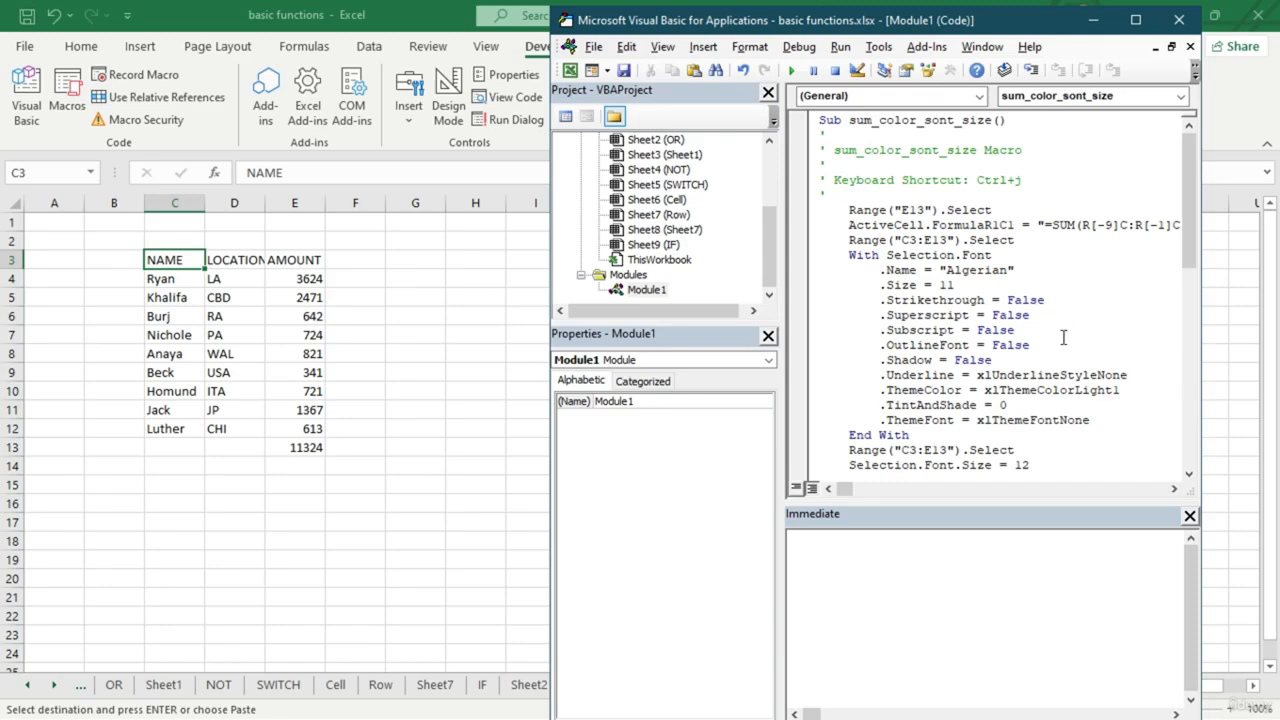
pyautogui.click(1080, 145)
pyautogui.click(791, 71)
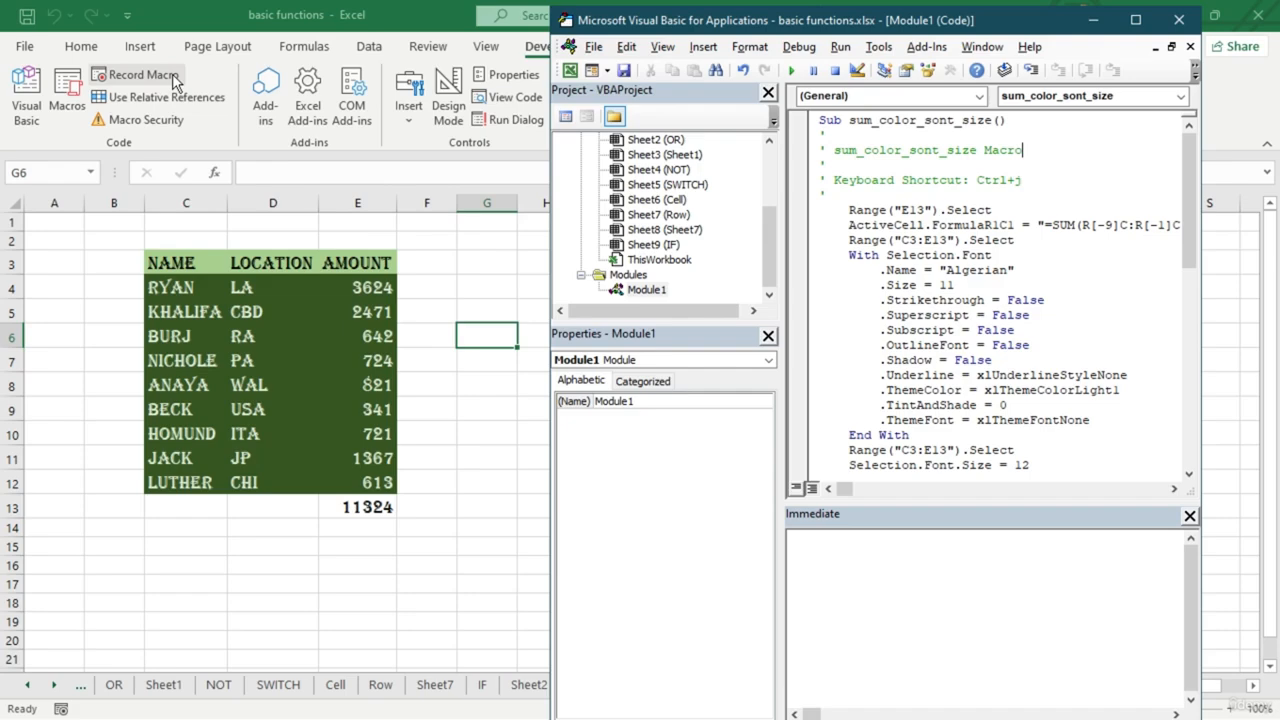
pyautogui.click(1180, 20)
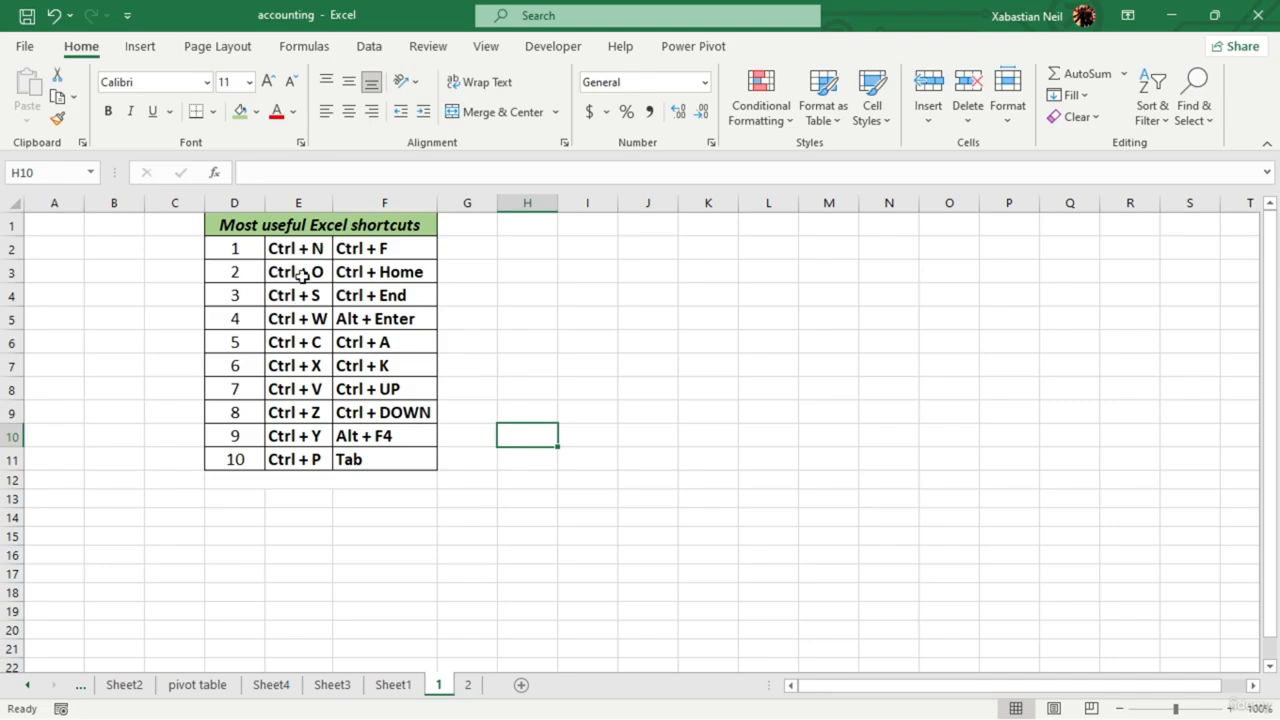
# - From the accounting workbook, create a new blank workbook and close it again
pyautogui.click(531, 256)
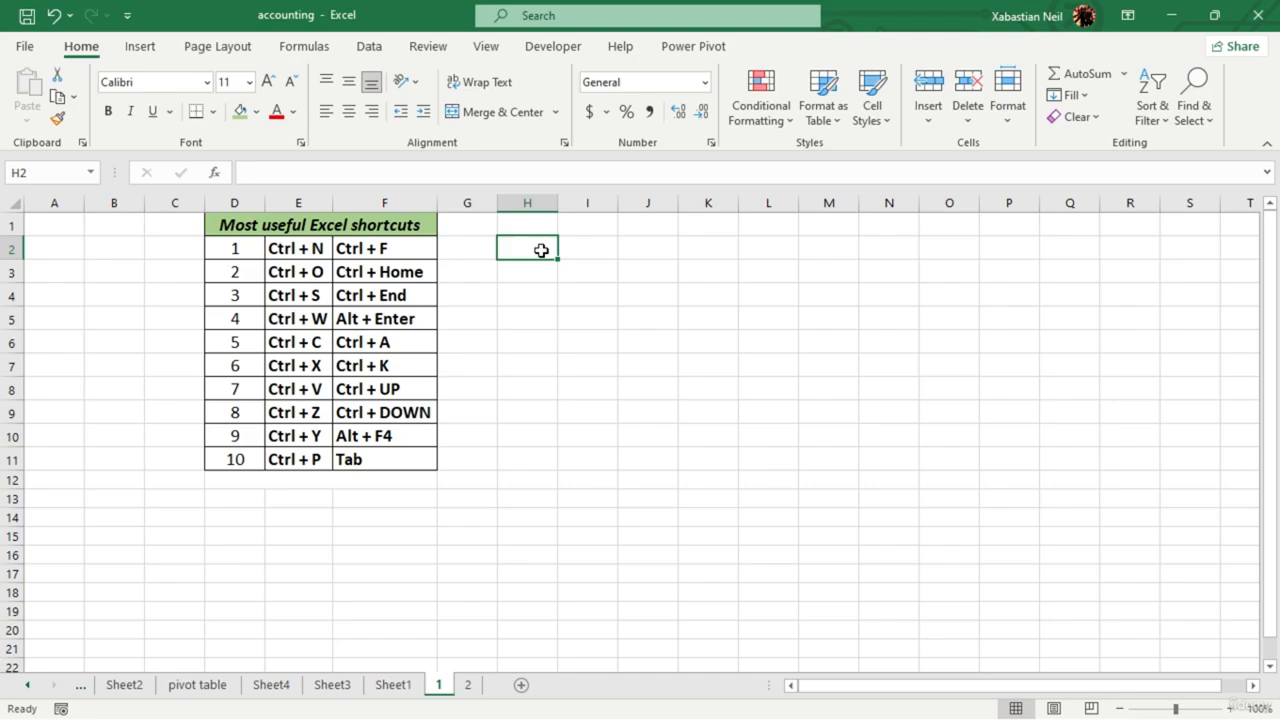
pyautogui.hotkey('ctrl', 'n')
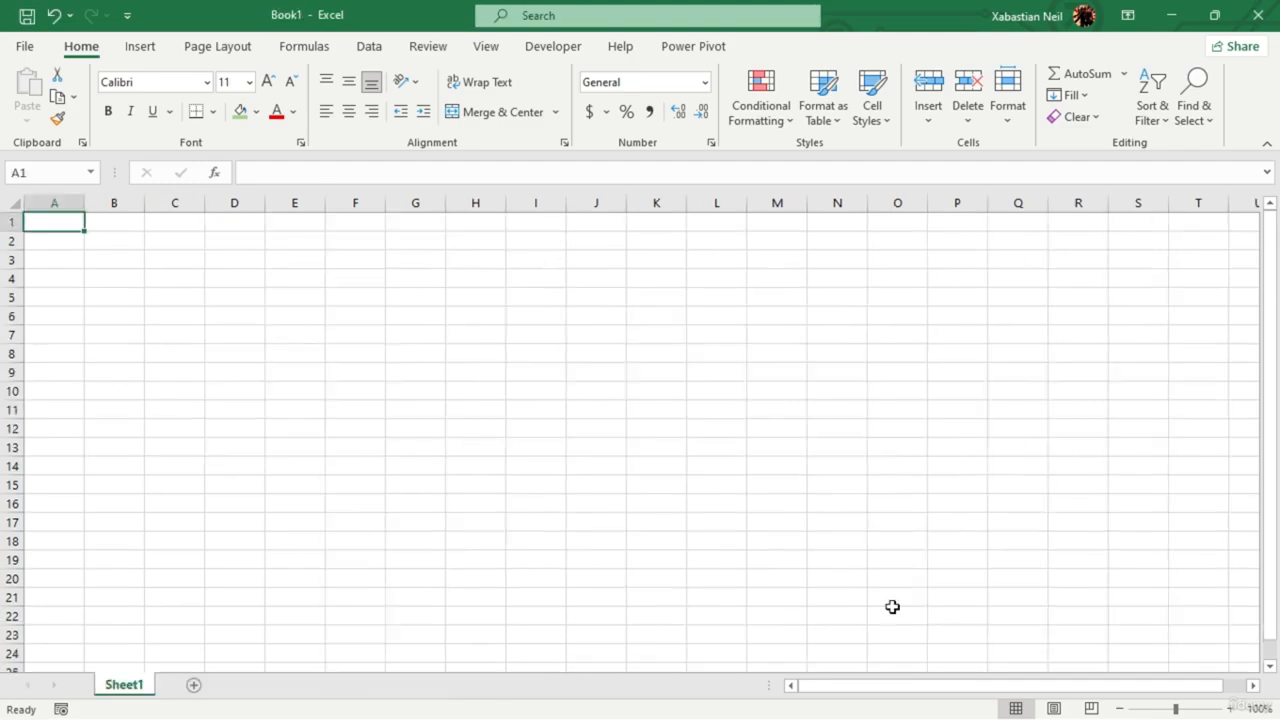
pyautogui.click(1258, 15)
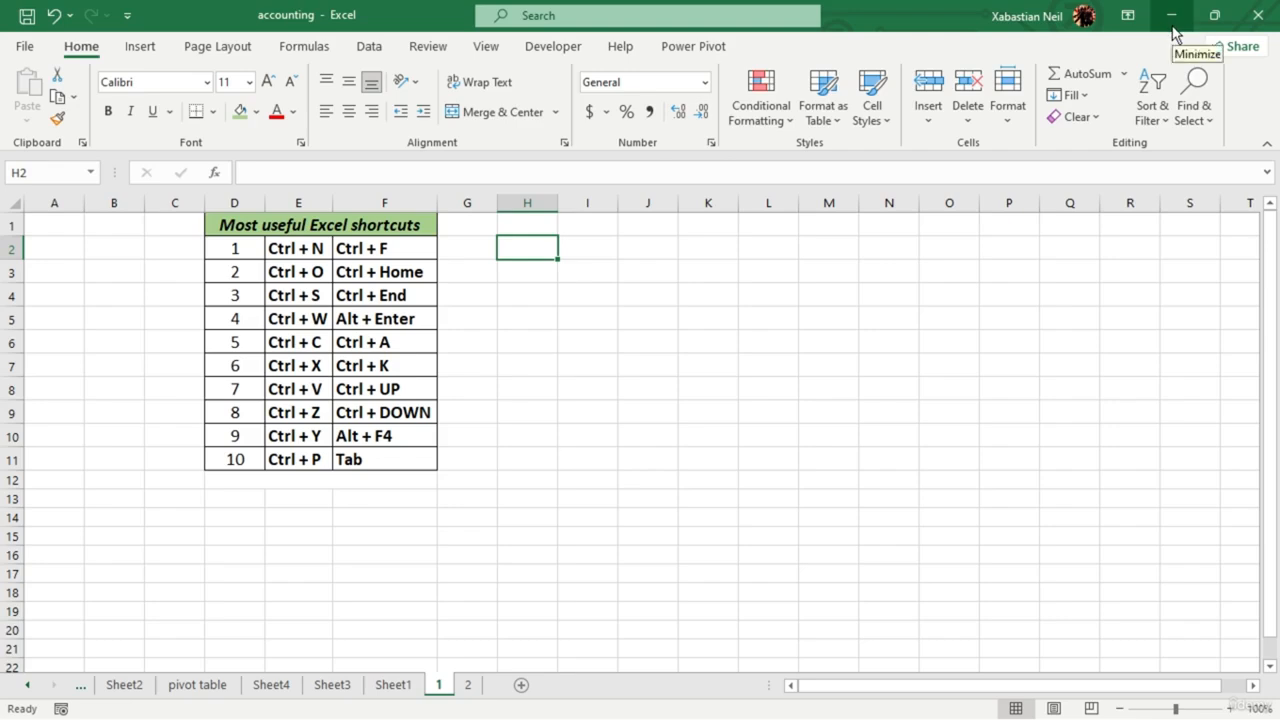
pyautogui.click(24, 46)
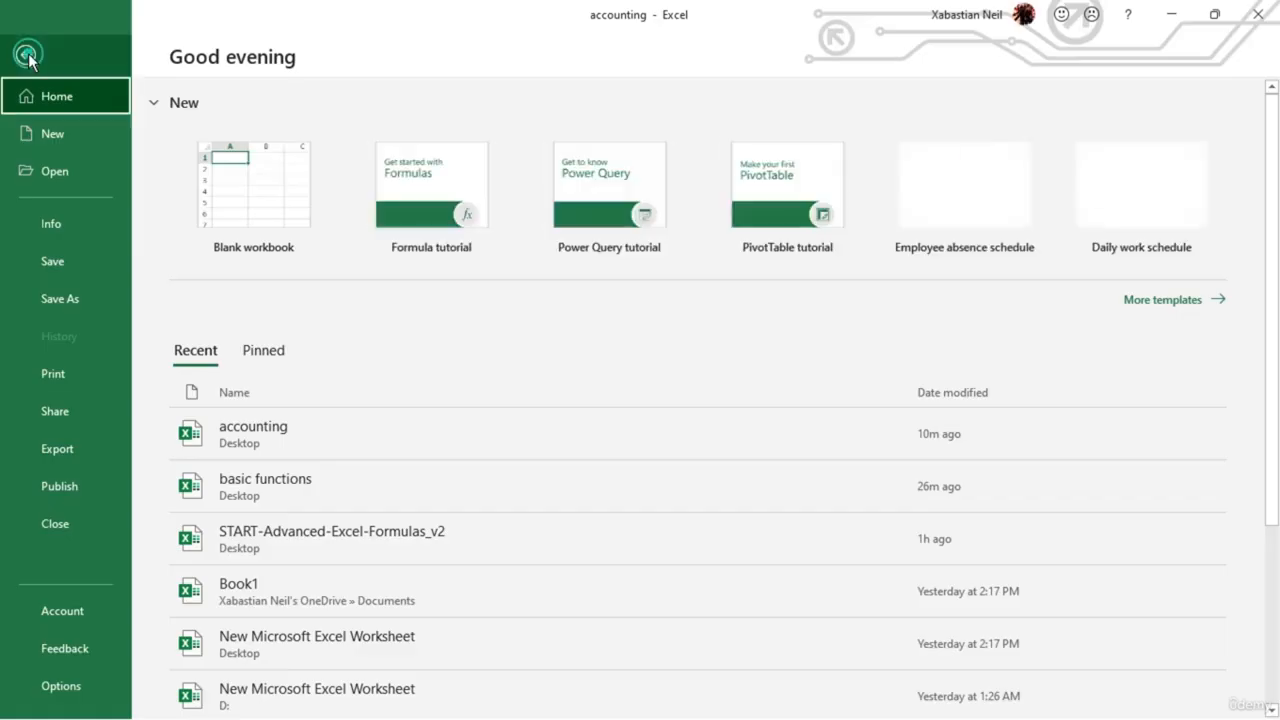
pyautogui.click(66, 60)
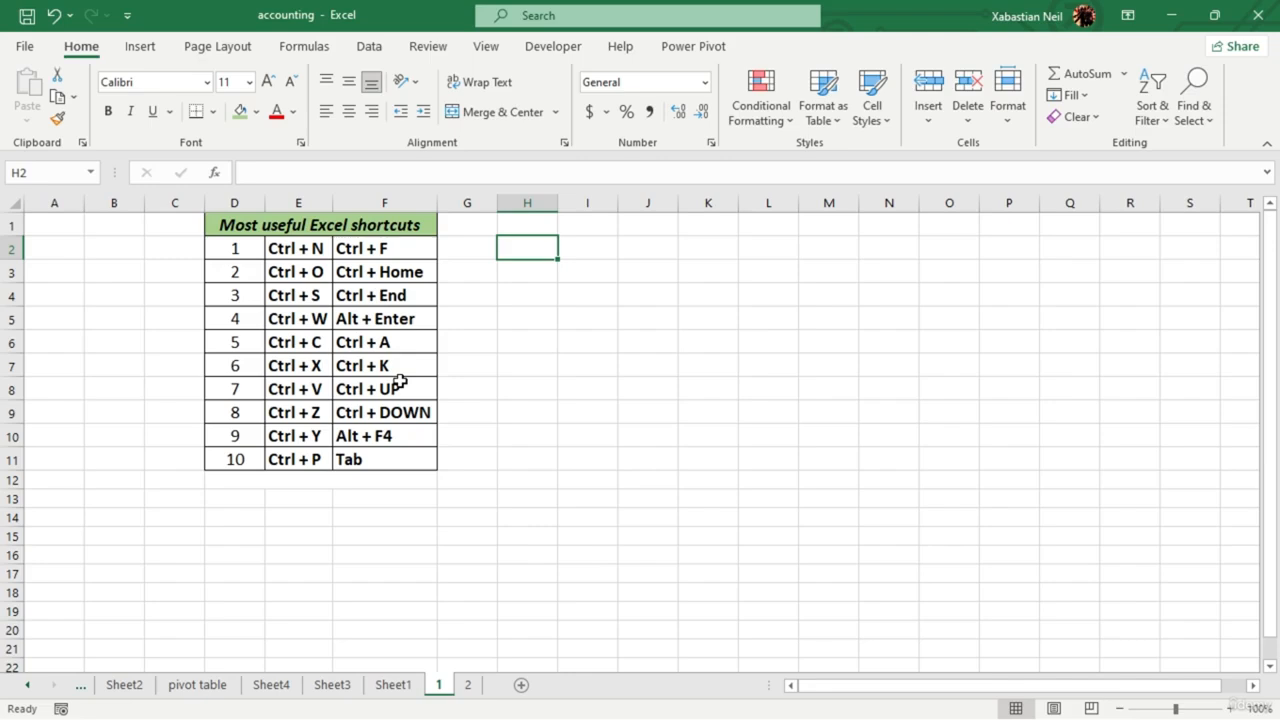
# - Bring up the Open page from the accounting workbook and look through the list of recent workbooks
pyautogui.click(306, 271)
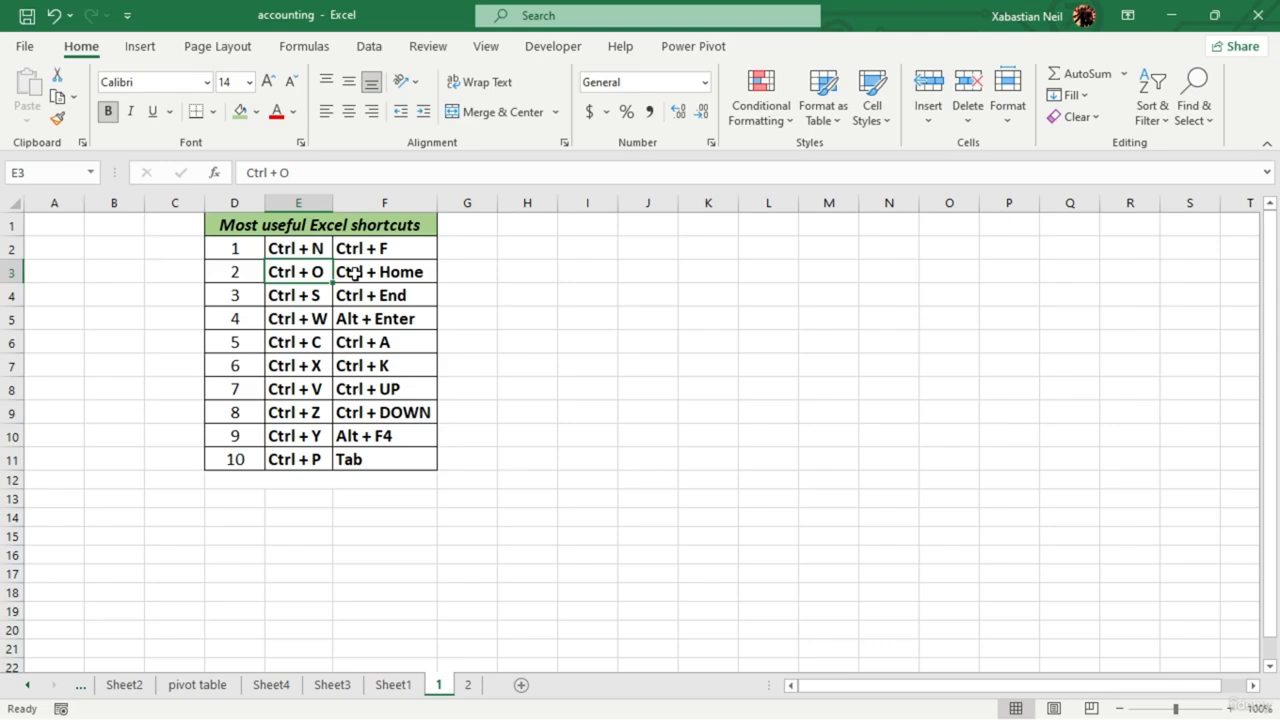
pyautogui.hotkey('ctrl', 'o')
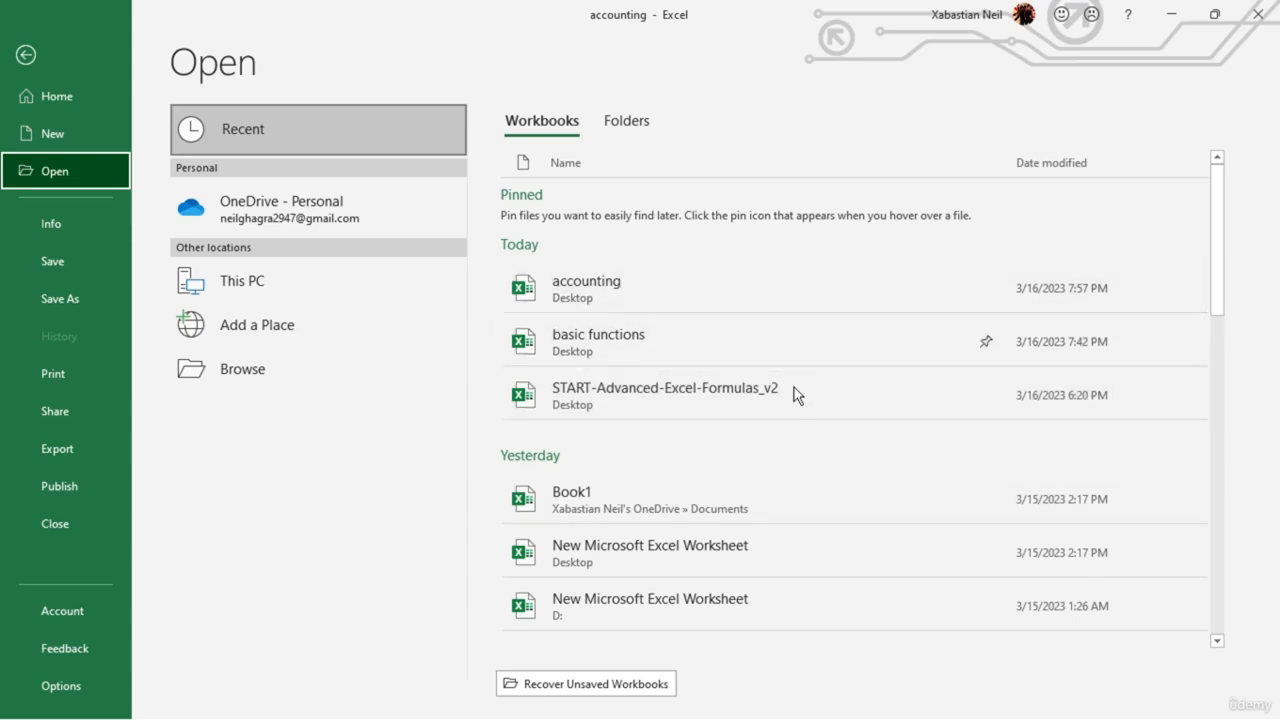
pyautogui.scroll(-2, 577, 457)
pyautogui.scroll(-2, 716, 475)
pyautogui.scroll(-5, 718, 480)
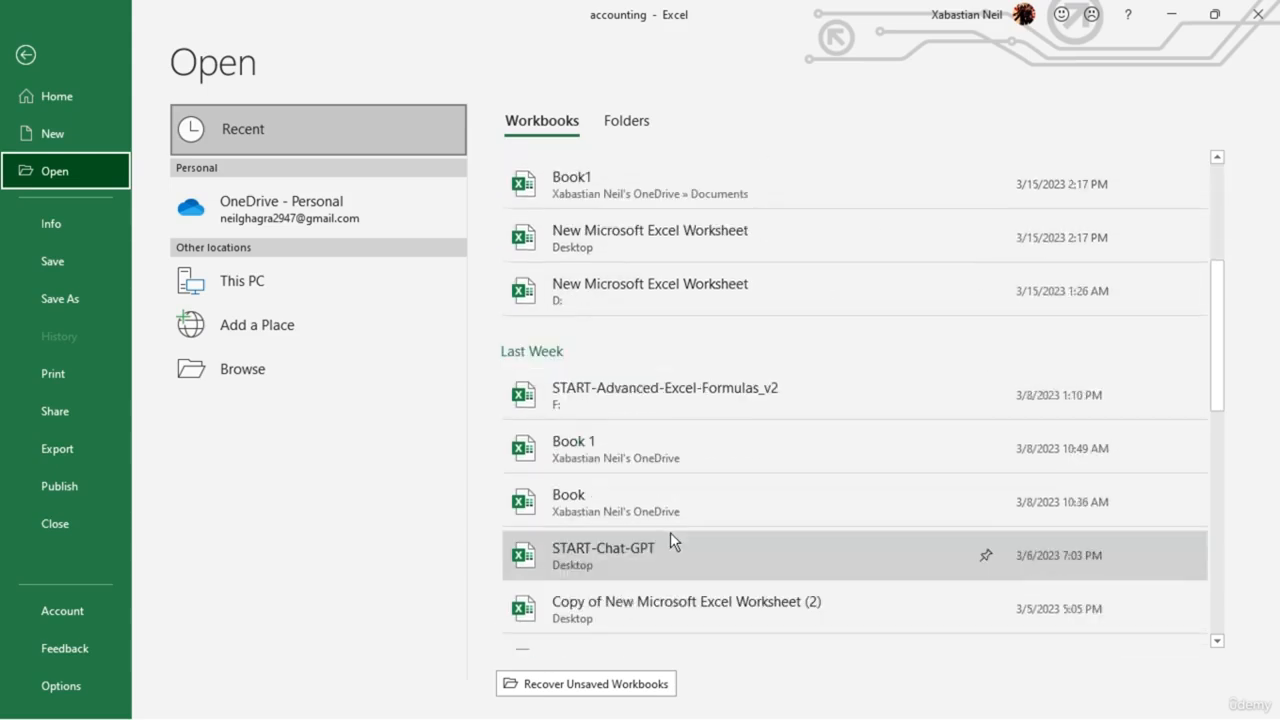
pyautogui.scroll(1, 812, 560)
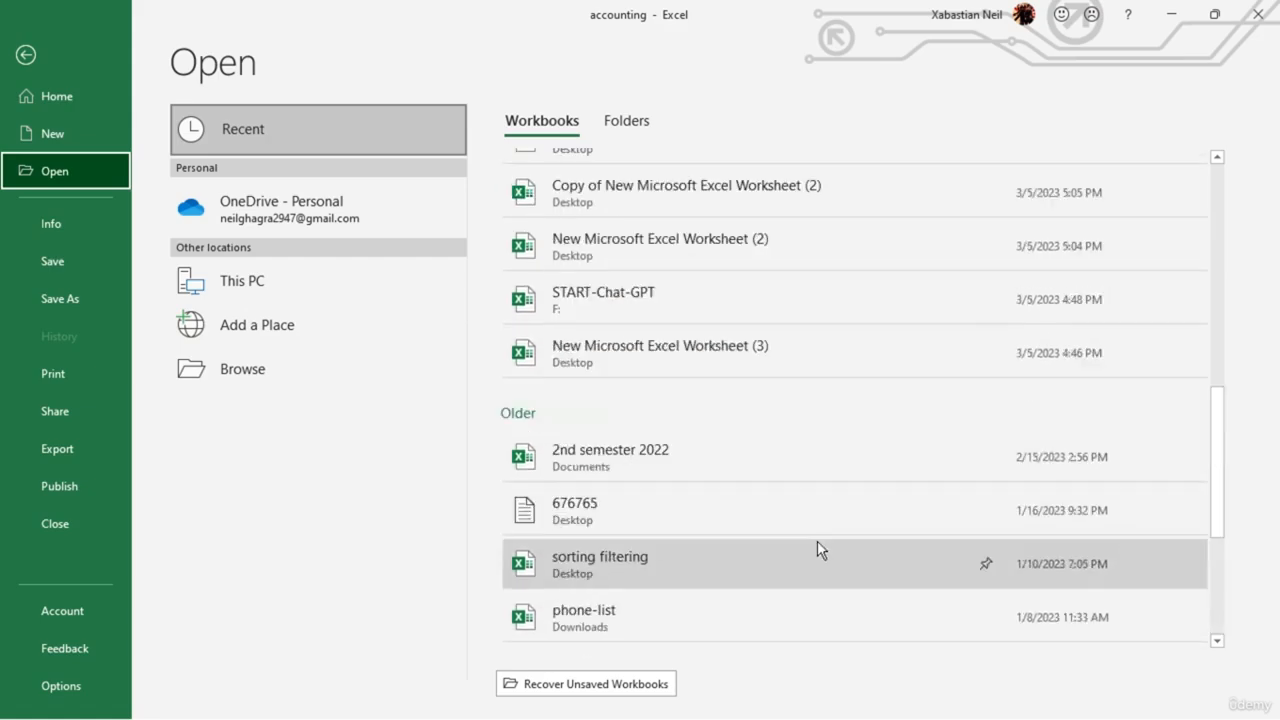
pyautogui.scroll(-3, 622, 497)
pyautogui.scroll(5, 624, 500)
pyautogui.scroll(5, 624, 498)
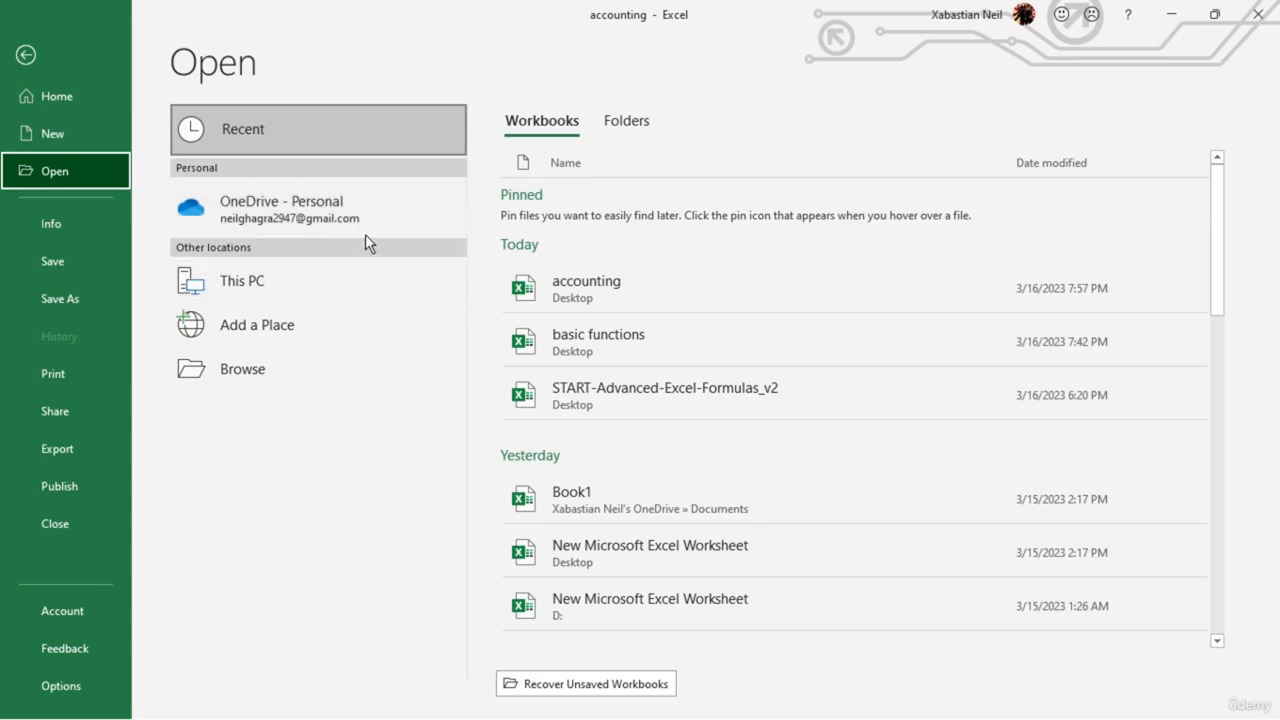
# - View the OneDrive, This PC and Add a Place locations for opening files, and bring up the file browsing dialog
pyautogui.click(395, 205)
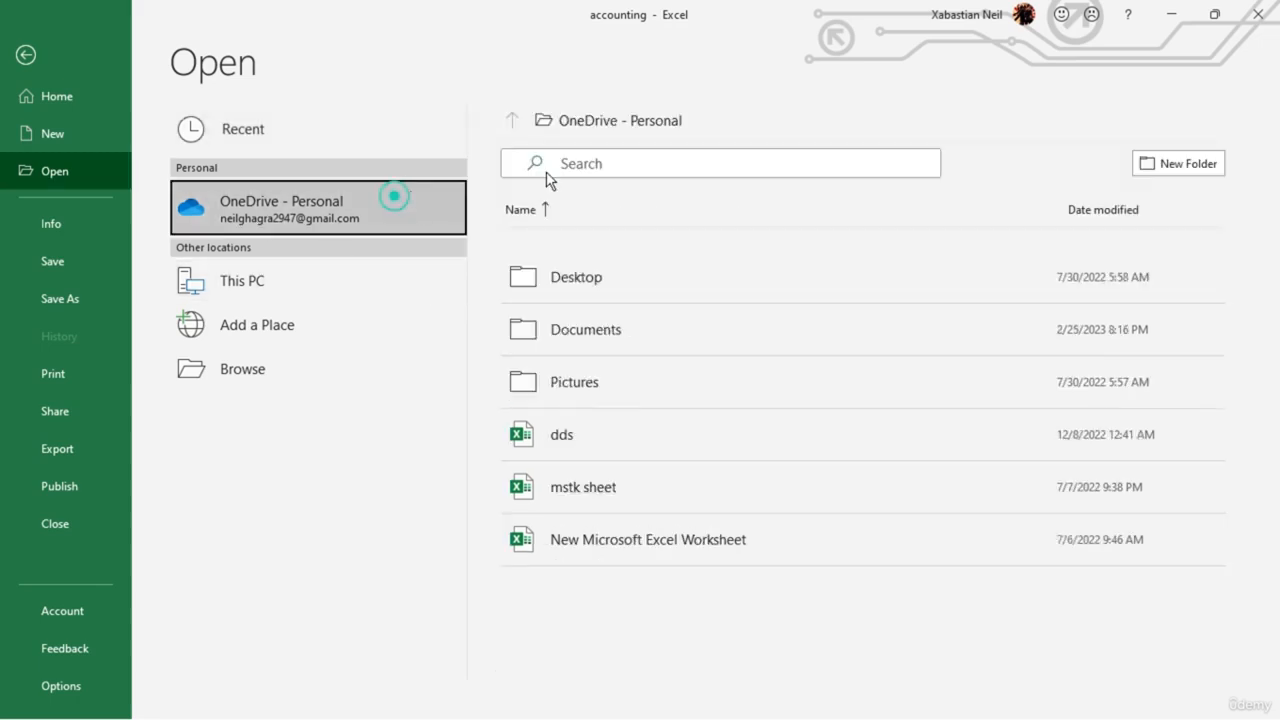
pyautogui.click(308, 272)
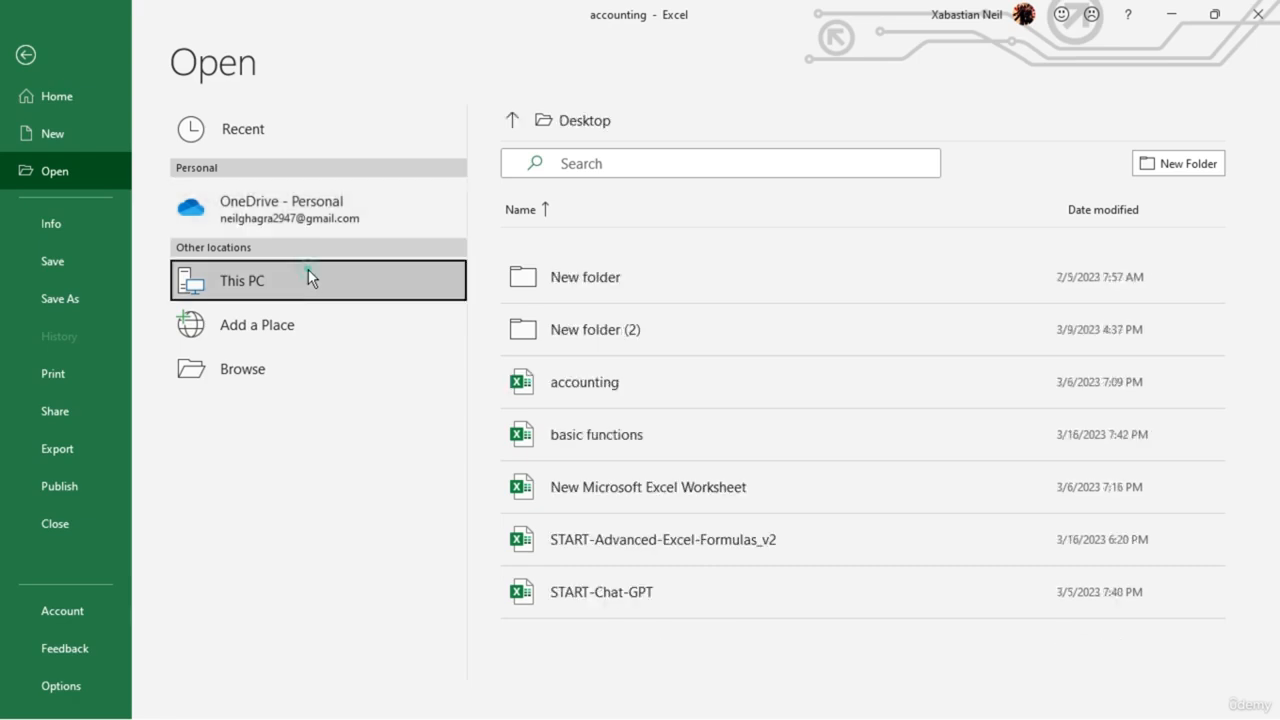
pyautogui.click(393, 338)
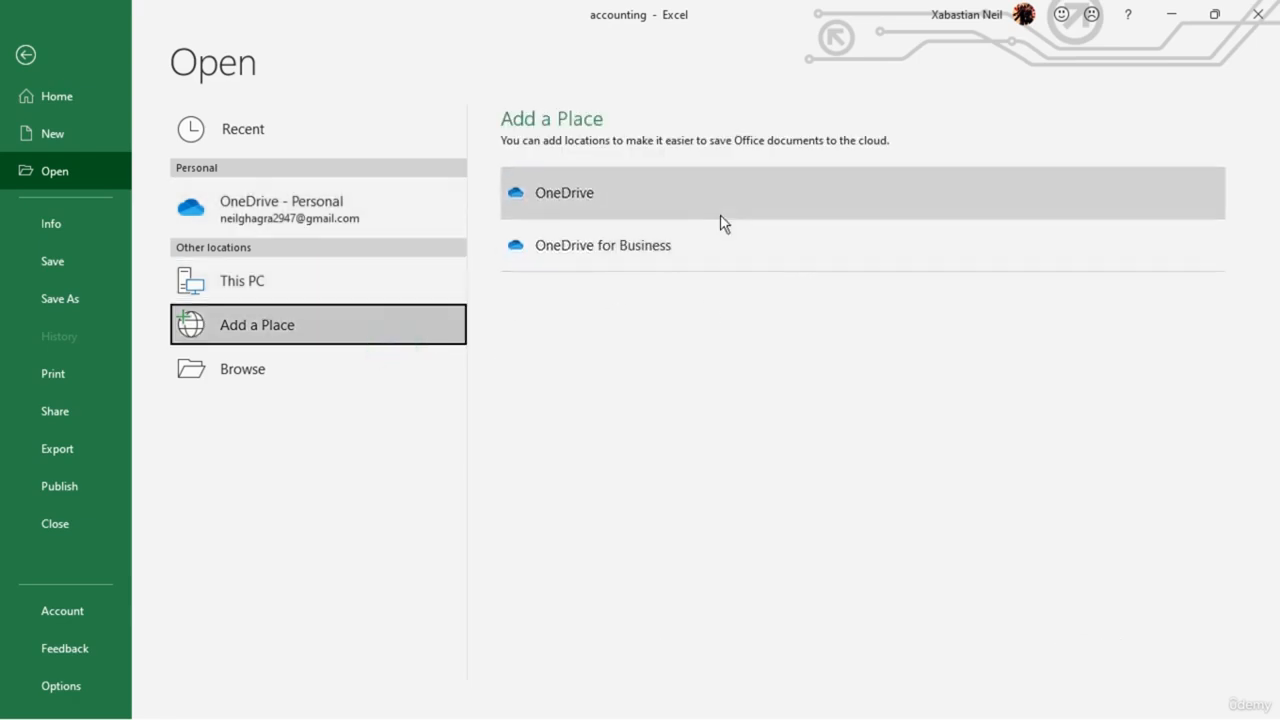
pyautogui.click(416, 358)
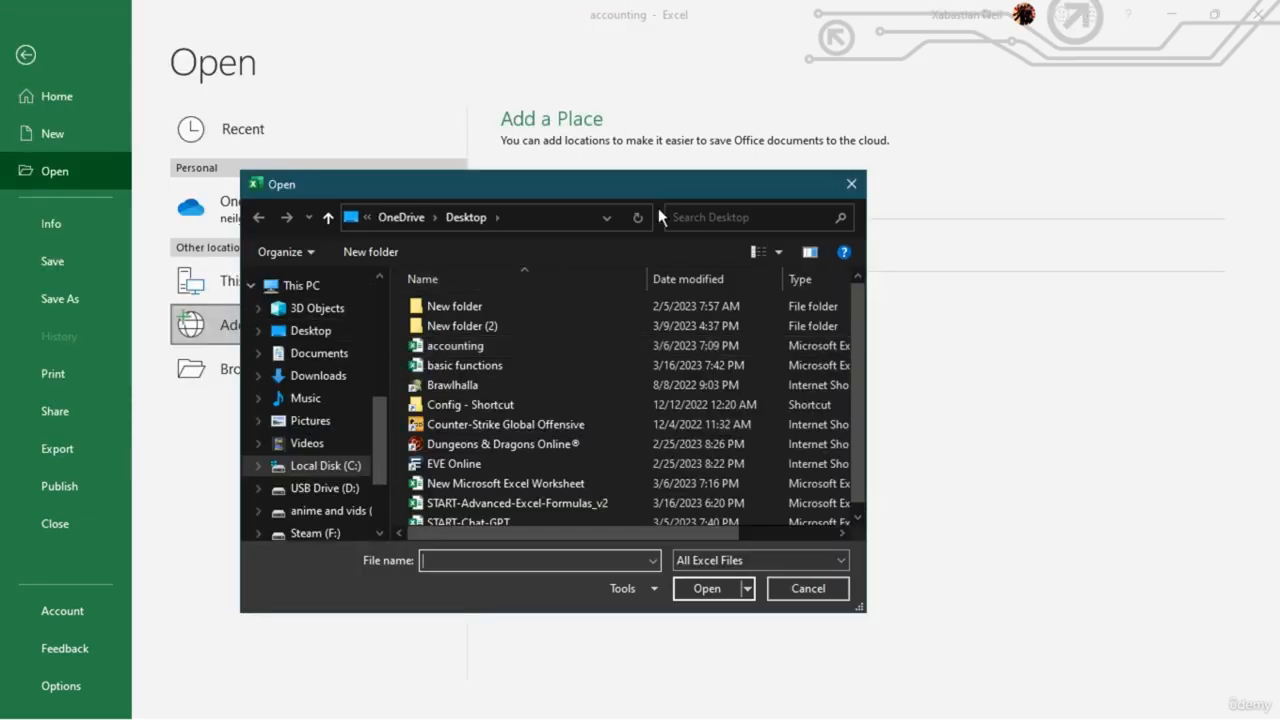
# - Look through the drives and folders in the file browsing dialog, close it and return to the worksheet
pyautogui.moveTo(658, 193); pyautogui.dragTo(762, 104)
pyautogui.scroll(-3, 400, 366)
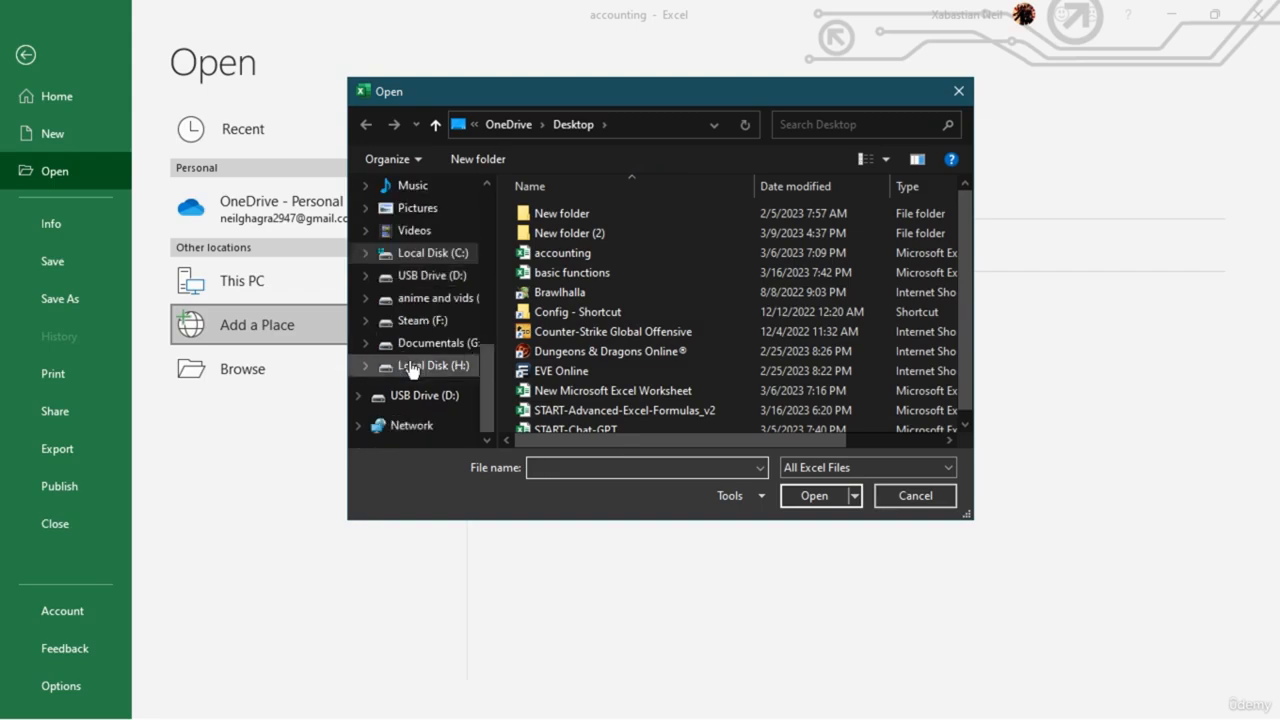
pyautogui.scroll(4, 479, 322)
pyautogui.click(957, 92)
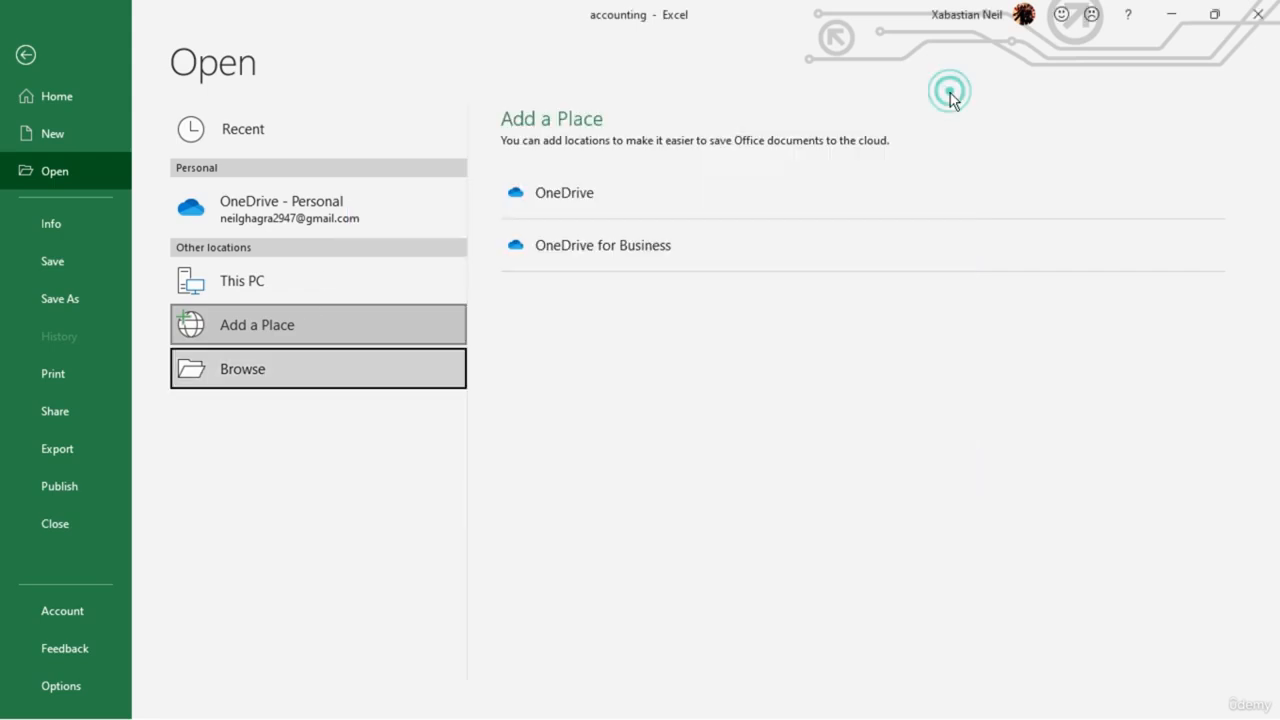
pyautogui.click(55, 57)
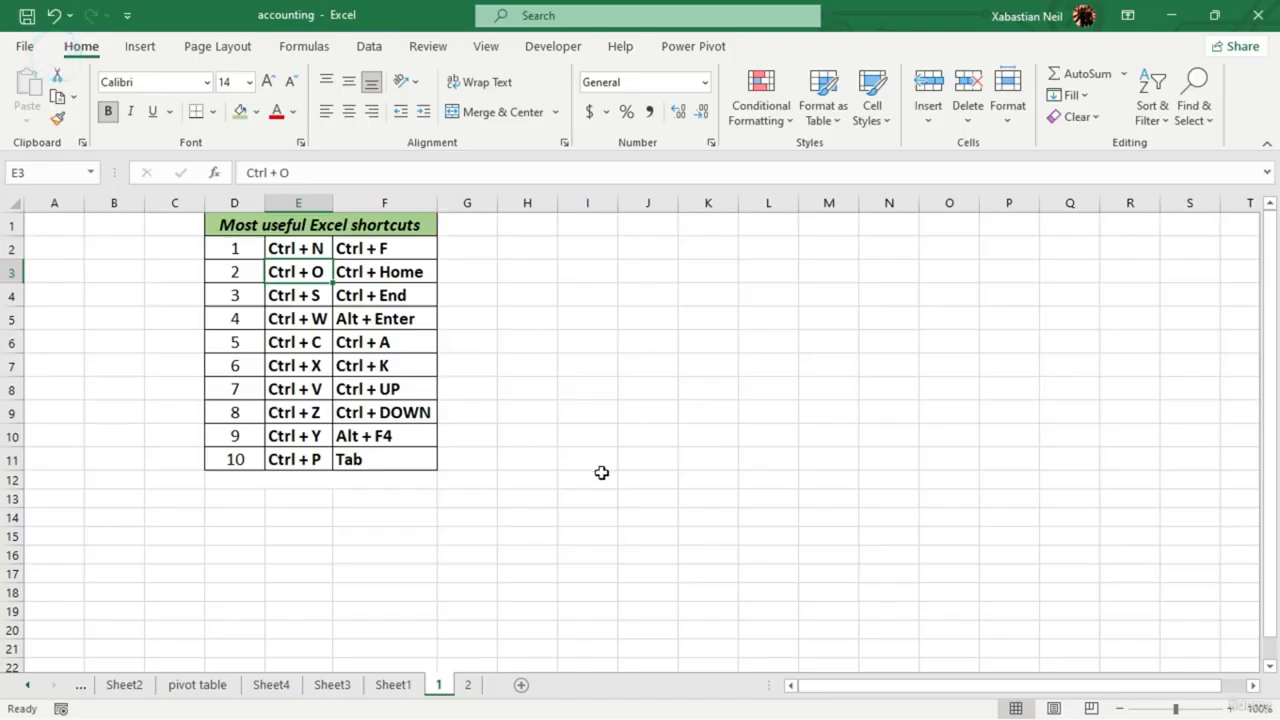
# - Select the Ctrl + S entry in the shortcut list, and save the accounting workbook from the File page
pyautogui.click(295, 296)
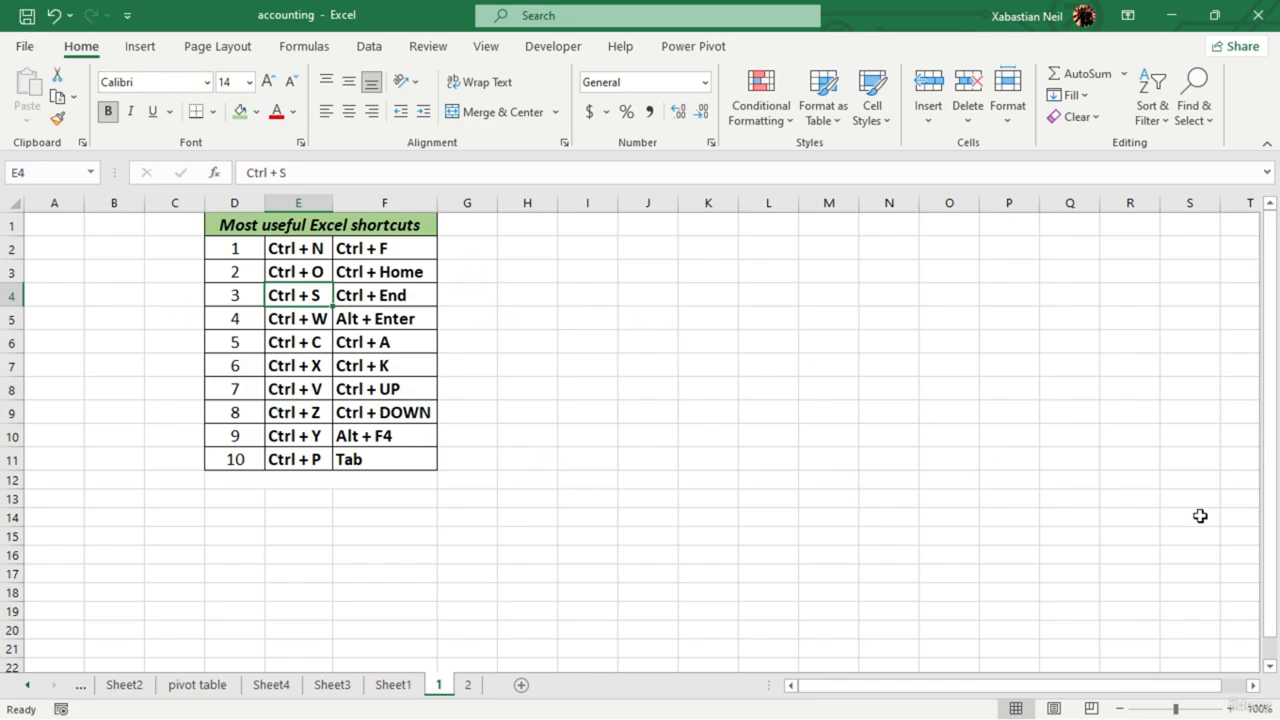
pyautogui.click(705, 478)
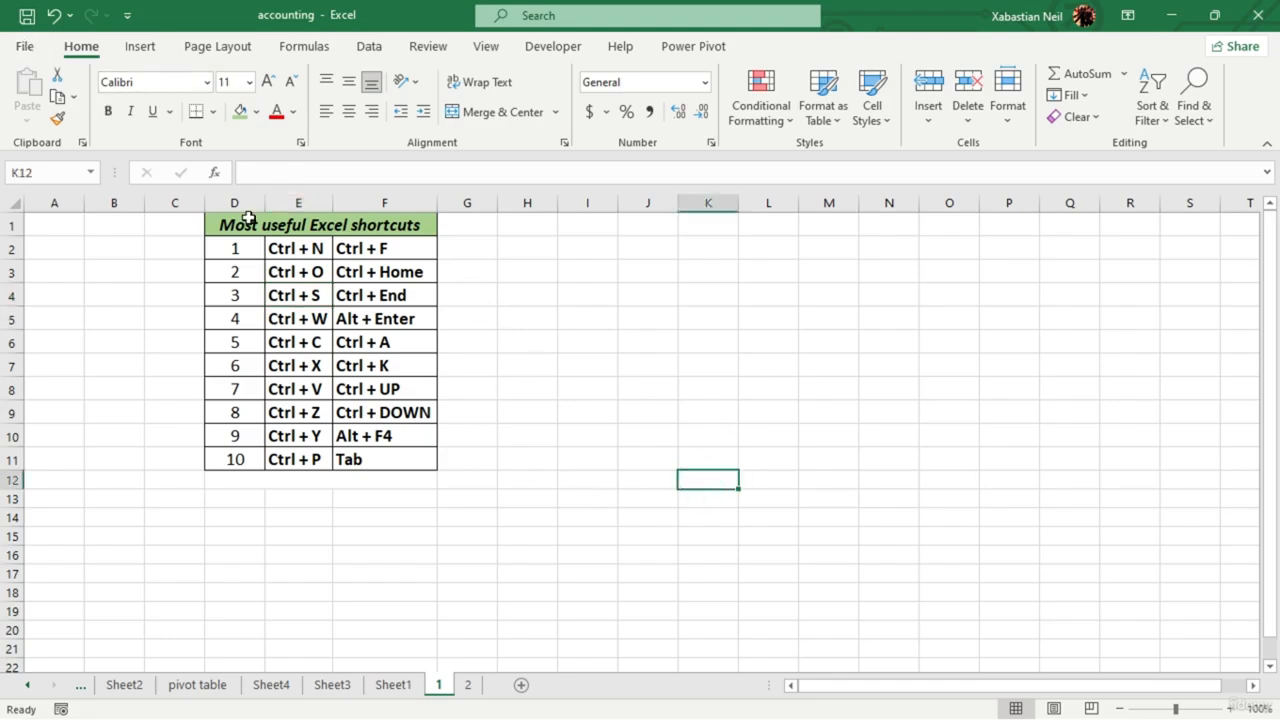
pyautogui.click(25, 46)
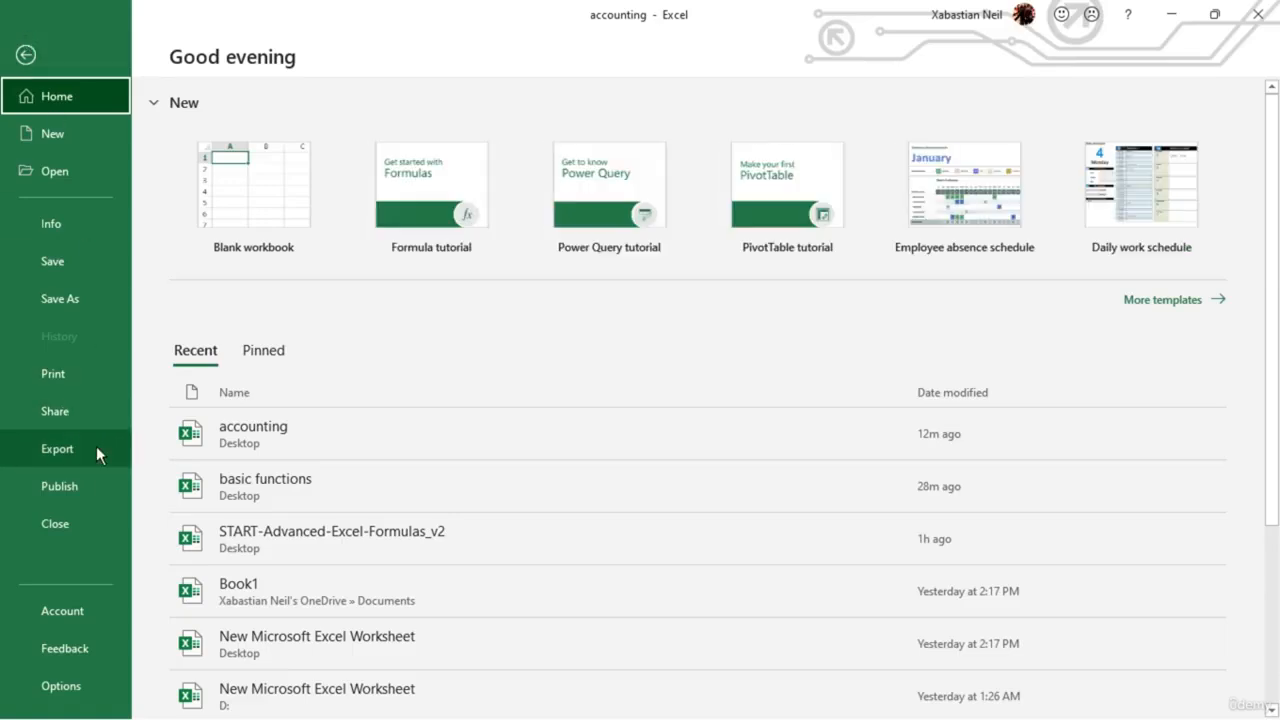
pyautogui.click(72, 258)
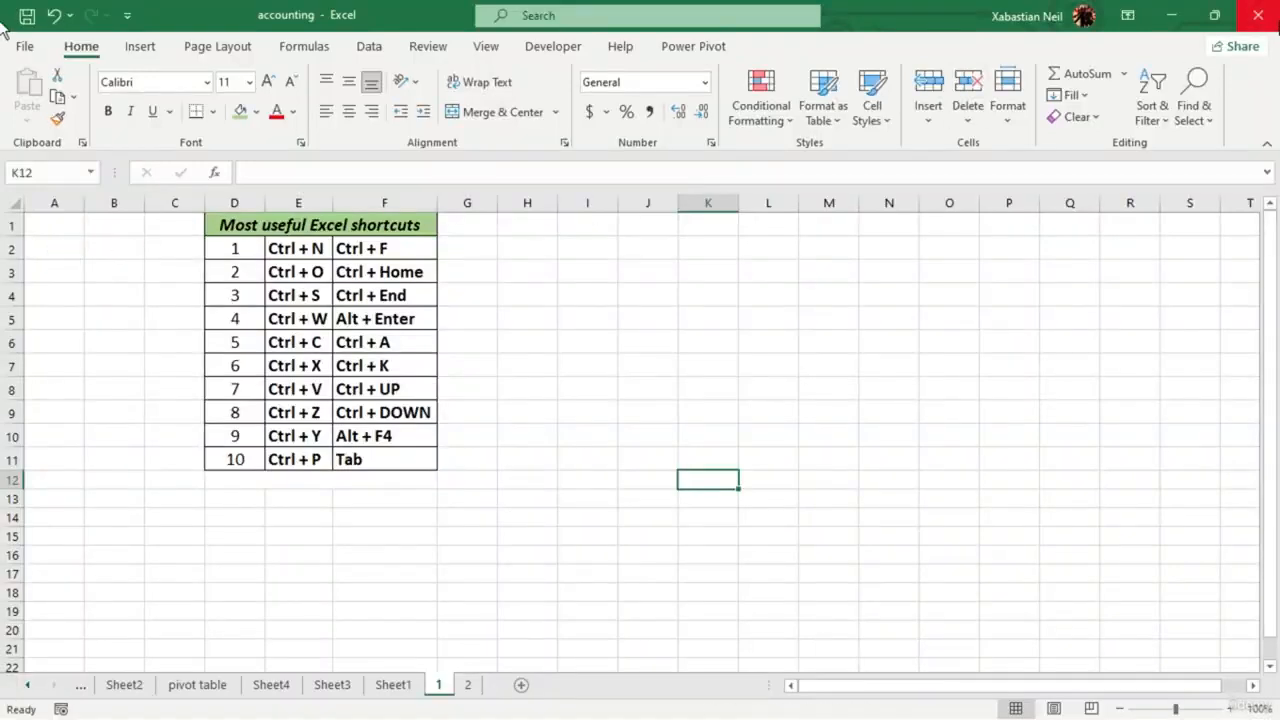
# - Enter the sample text jdfsj in cell K5, and start closing the workbook but cancel the closing
pyautogui.click(686, 319)
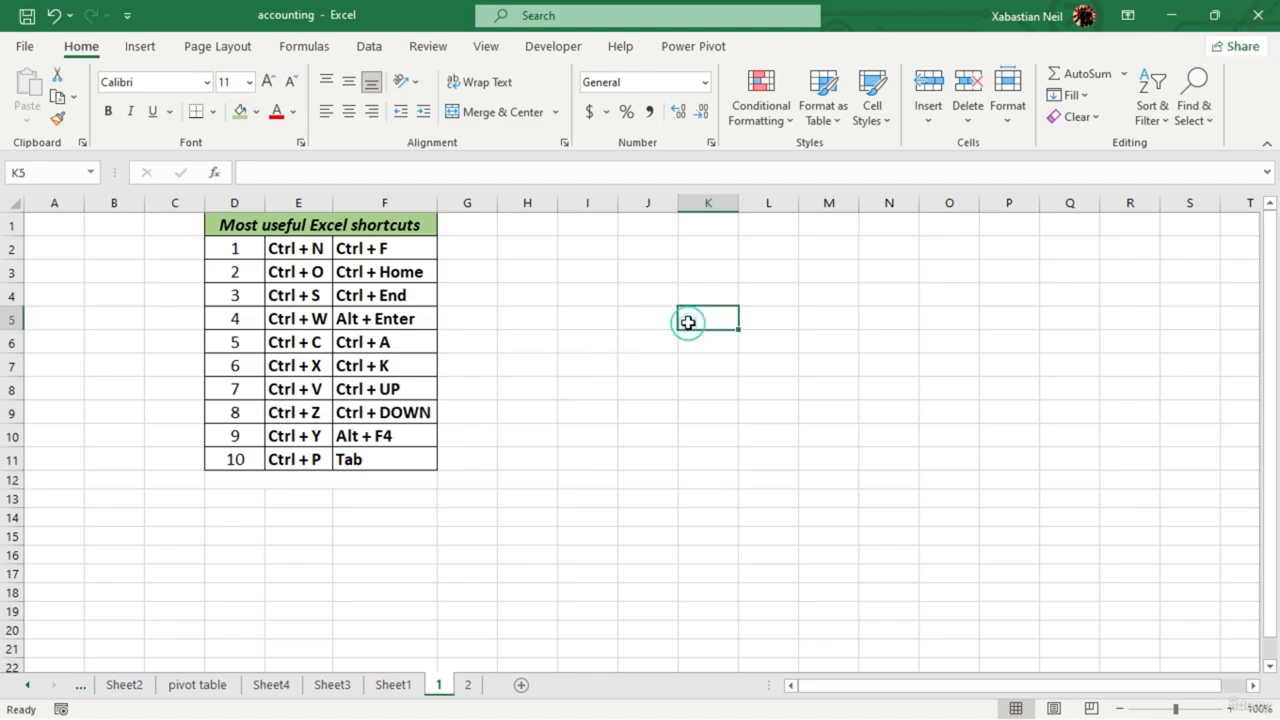
pyautogui.write('jdfsj')
pyautogui.click(1258, 15)
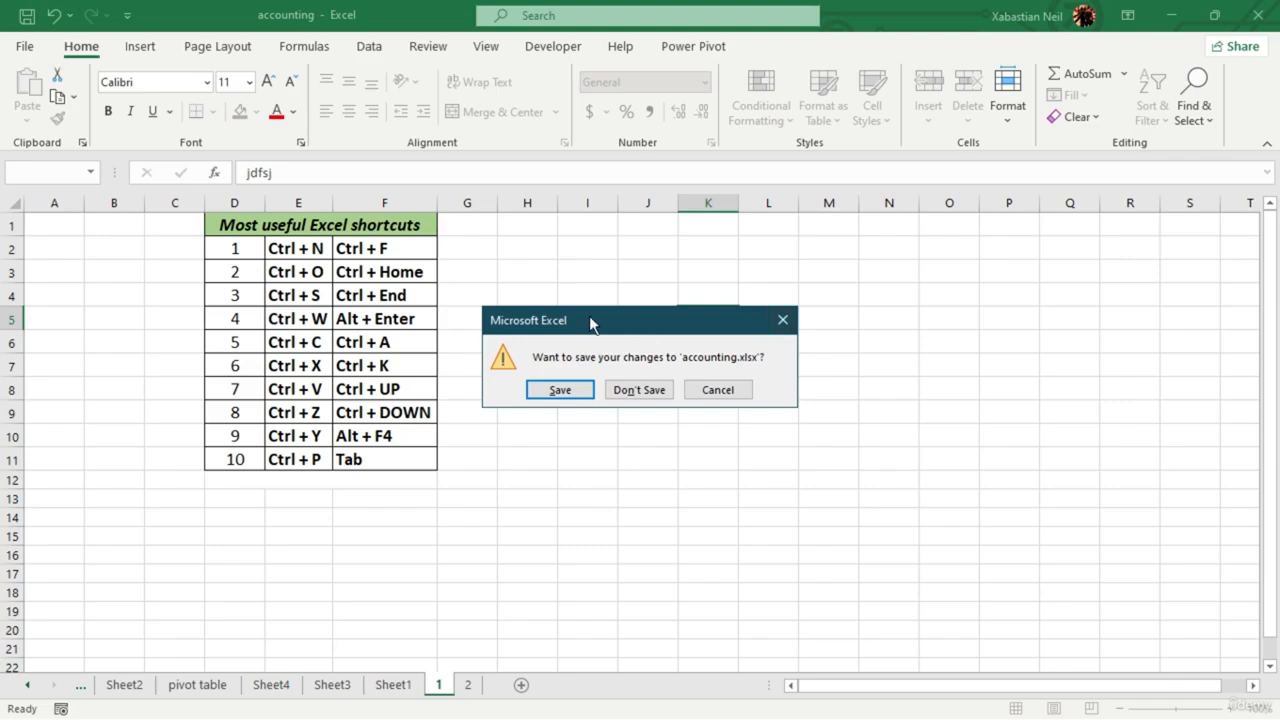
pyautogui.moveTo(589, 316); pyautogui.dragTo(700, 223)
pyautogui.click(893, 230)
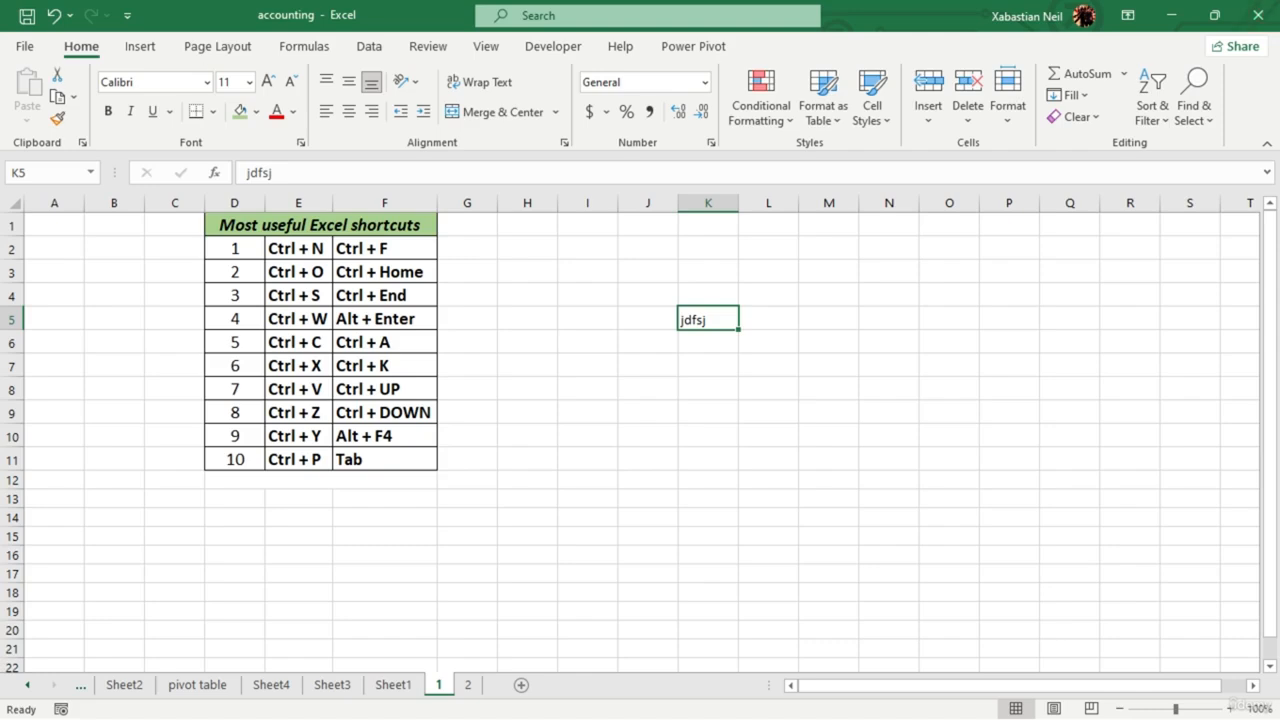
# - Select the Ctrl + W entry, close the accounting workbook and reopen it from the recent files
pyautogui.click(310, 322)
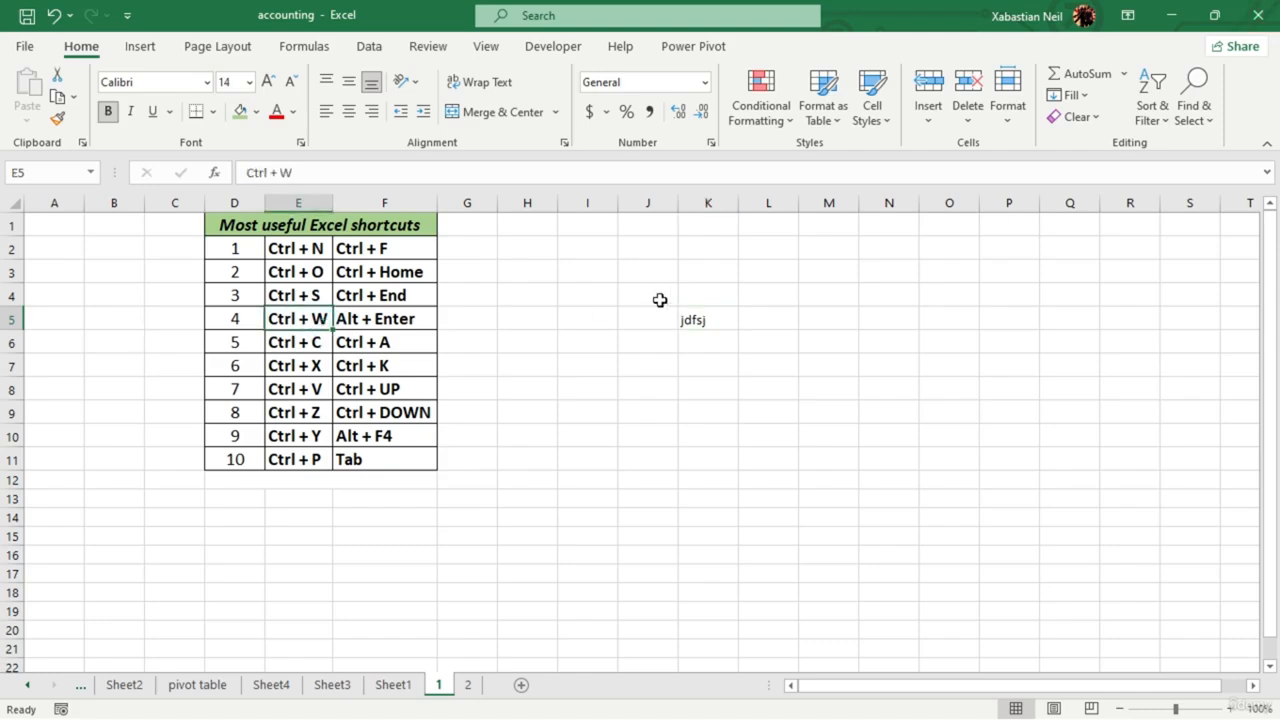
pyautogui.hotkey('ctrl', 'w')
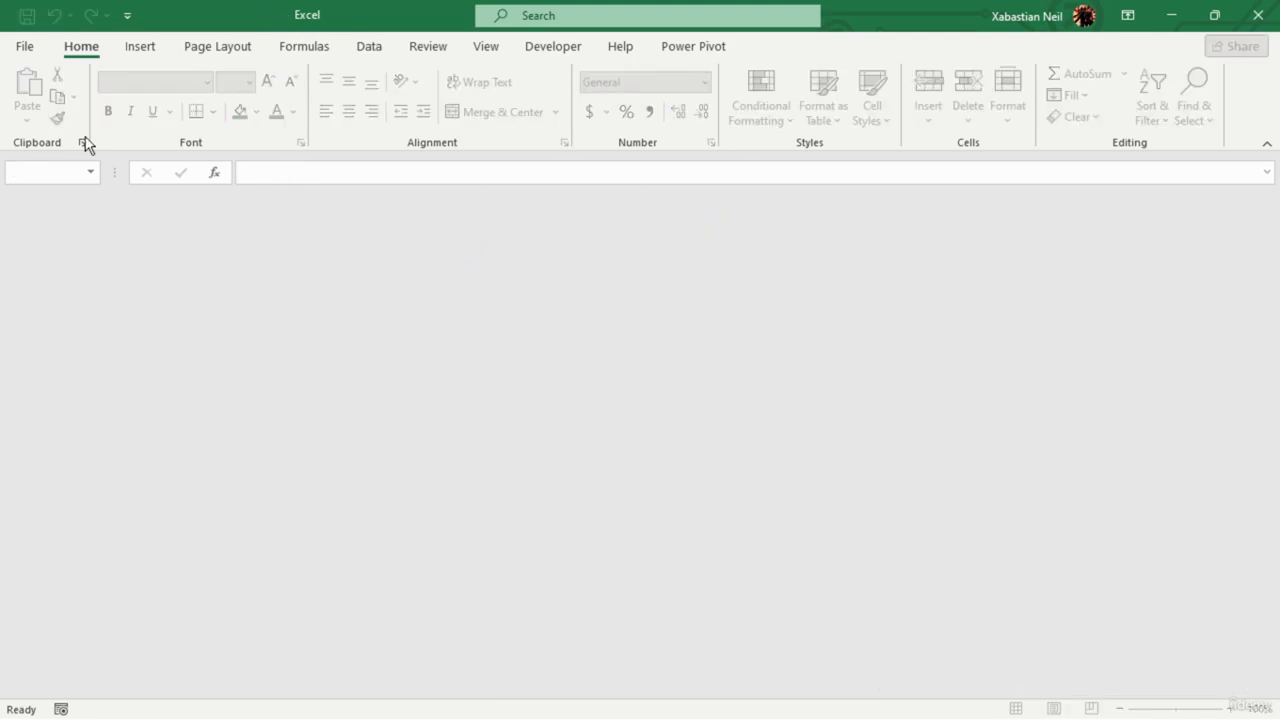
pyautogui.click(26, 48)
pyautogui.click(29, 40)
pyautogui.click(143, 50)
pyautogui.click(81, 46)
pyautogui.click(24, 46)
pyautogui.click(290, 428)
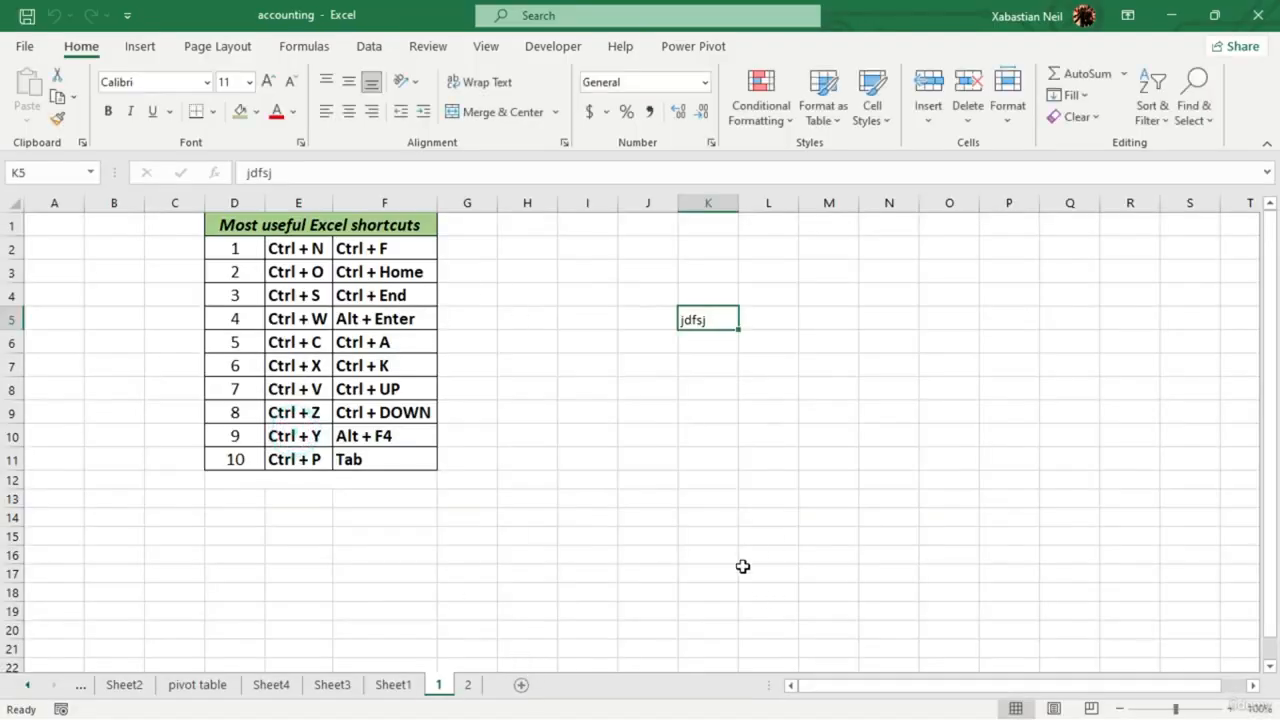
# - Clear cell K5, try entering the sample text ahsadfjhsafj there, and erase it again
pyautogui.click(731, 323)
pyautogui.press('Delete')
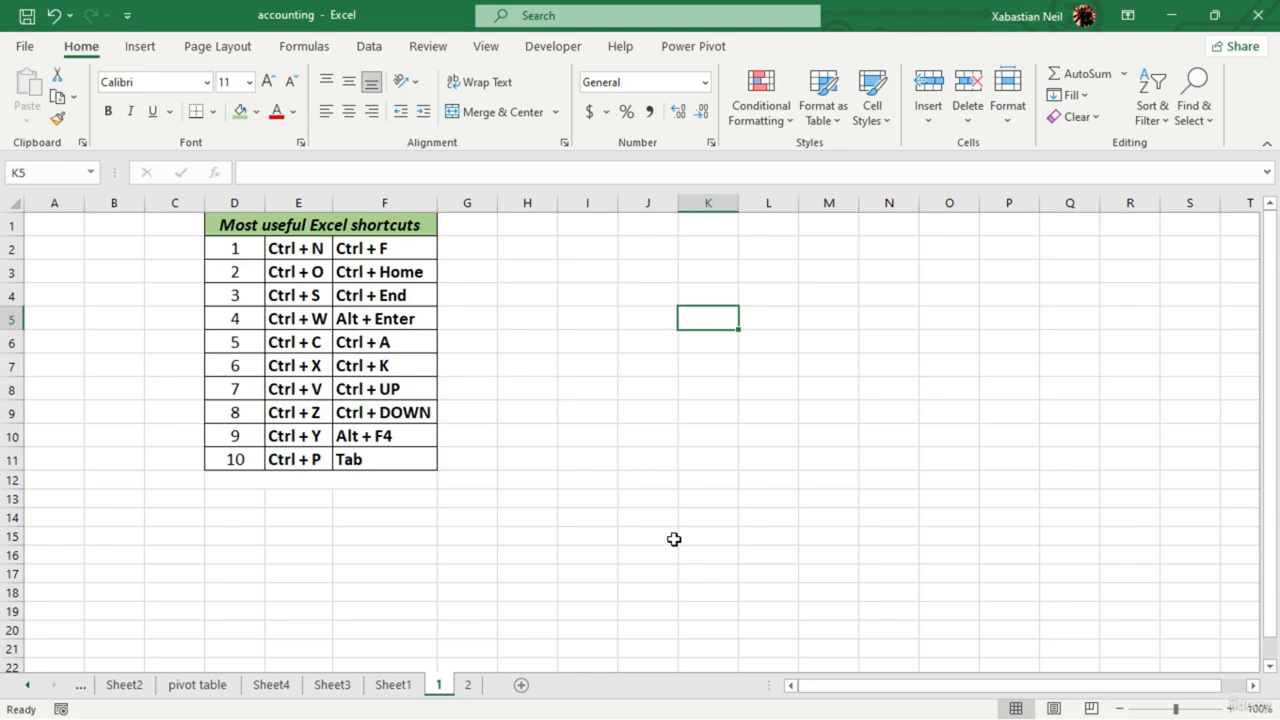
pyautogui.write('ad')
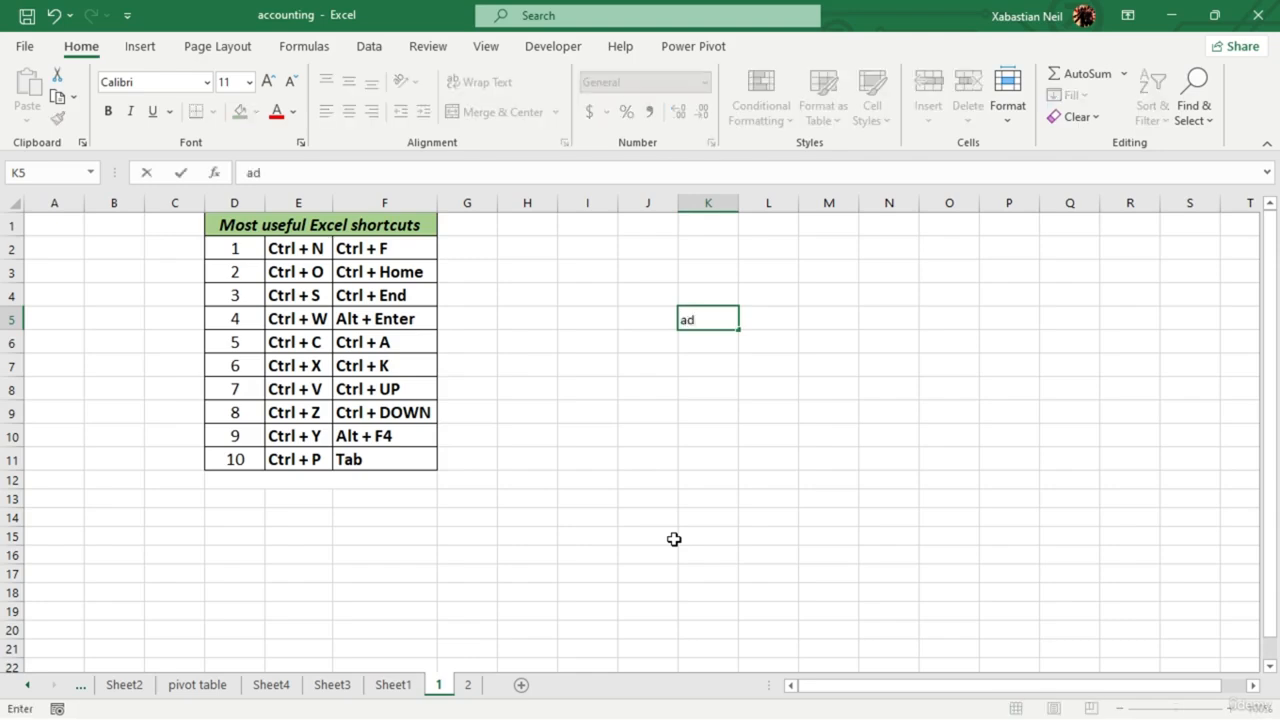
pyautogui.write('dhad')
pyautogui.press('BackSpace')
pyautogui.press('BackSpace')
pyautogui.press('BackSpace')
pyautogui.write('ahsadfjhsafj')
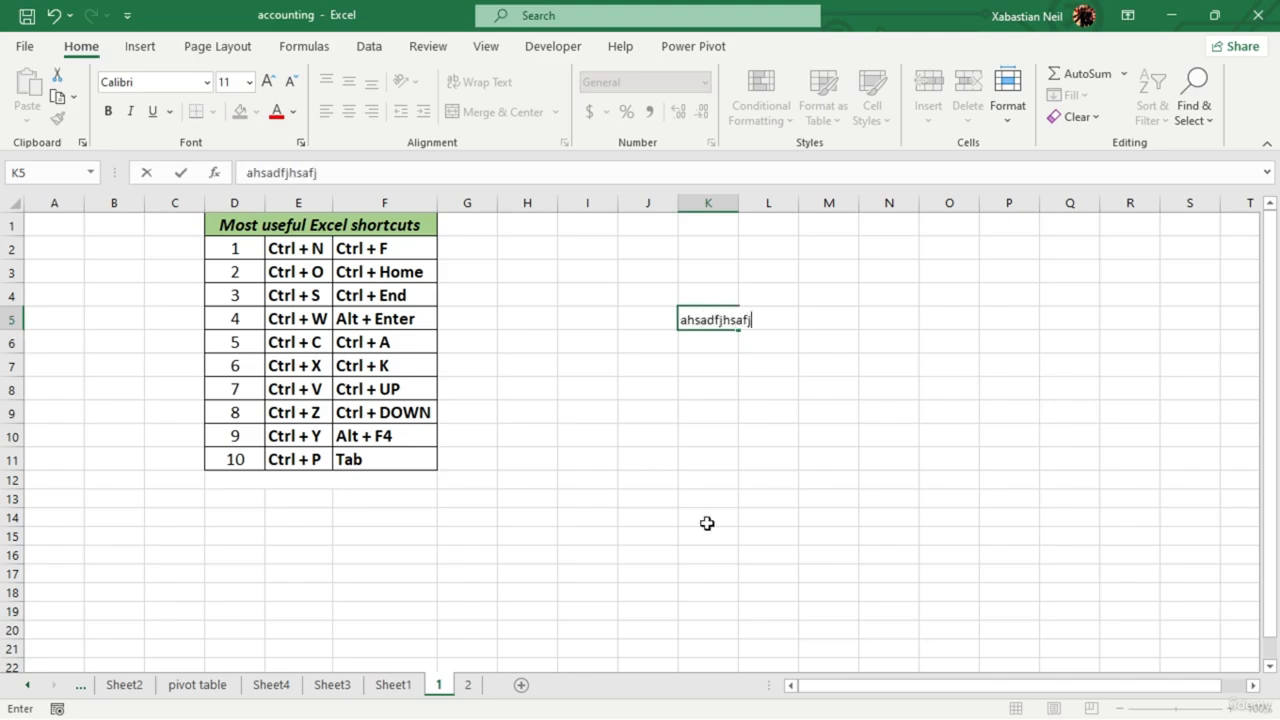
pyautogui.press('BackSpace')
pyautogui.press('BackSpace')
pyautogui.press('BackSpace')
pyautogui.press('BackSpace')
pyautogui.press('BackSpace')
pyautogui.press('BackSpace')
pyautogui.press('BackSpace')
pyautogui.press('BackSpace')
pyautogui.press('BackSpace')
pyautogui.press('BackSpace')
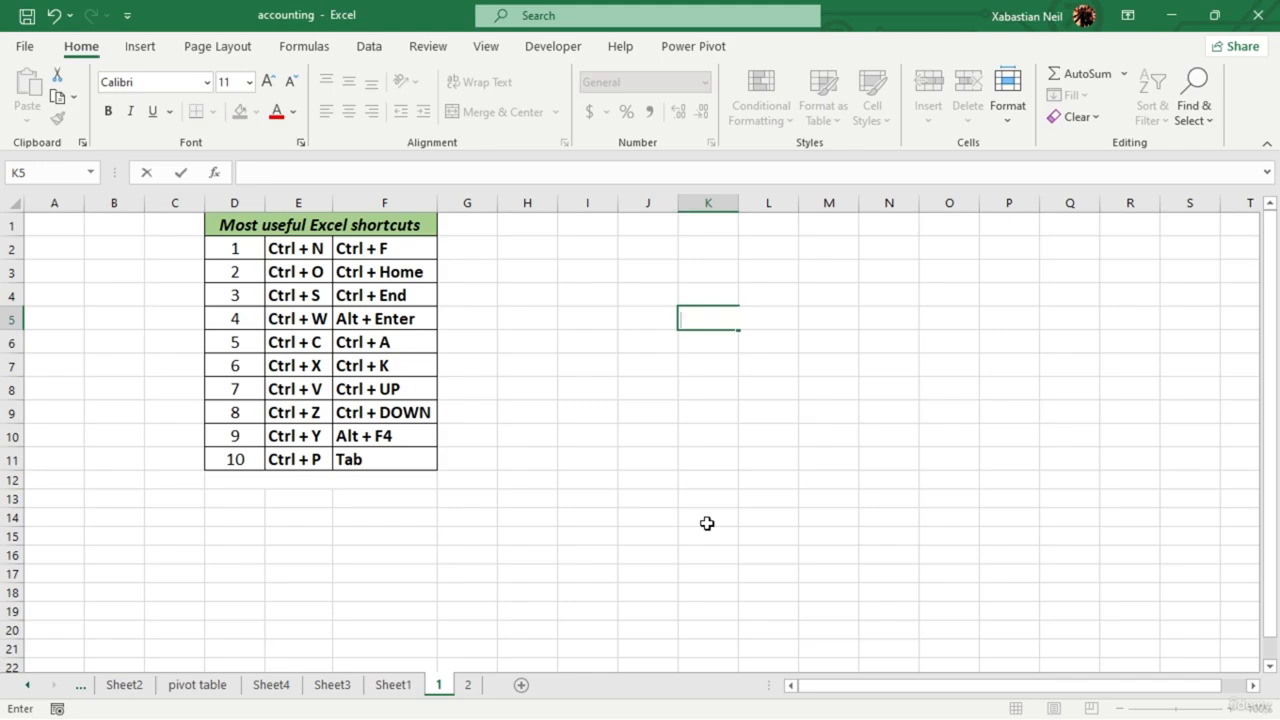
# - Go through the Ctrl + C, Ctrl + X and Ctrl + V entries in the shortcut list
pyautogui.click(310, 343)
pyautogui.click(309, 366)
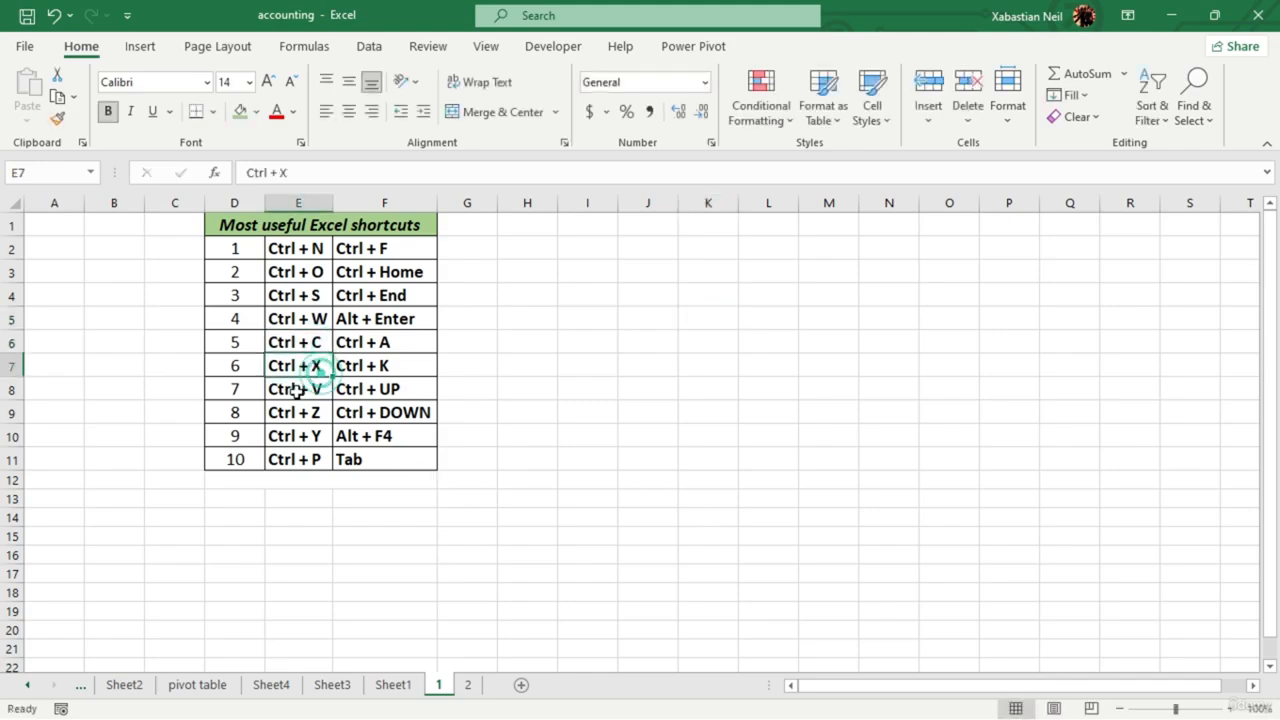
pyautogui.click(297, 391)
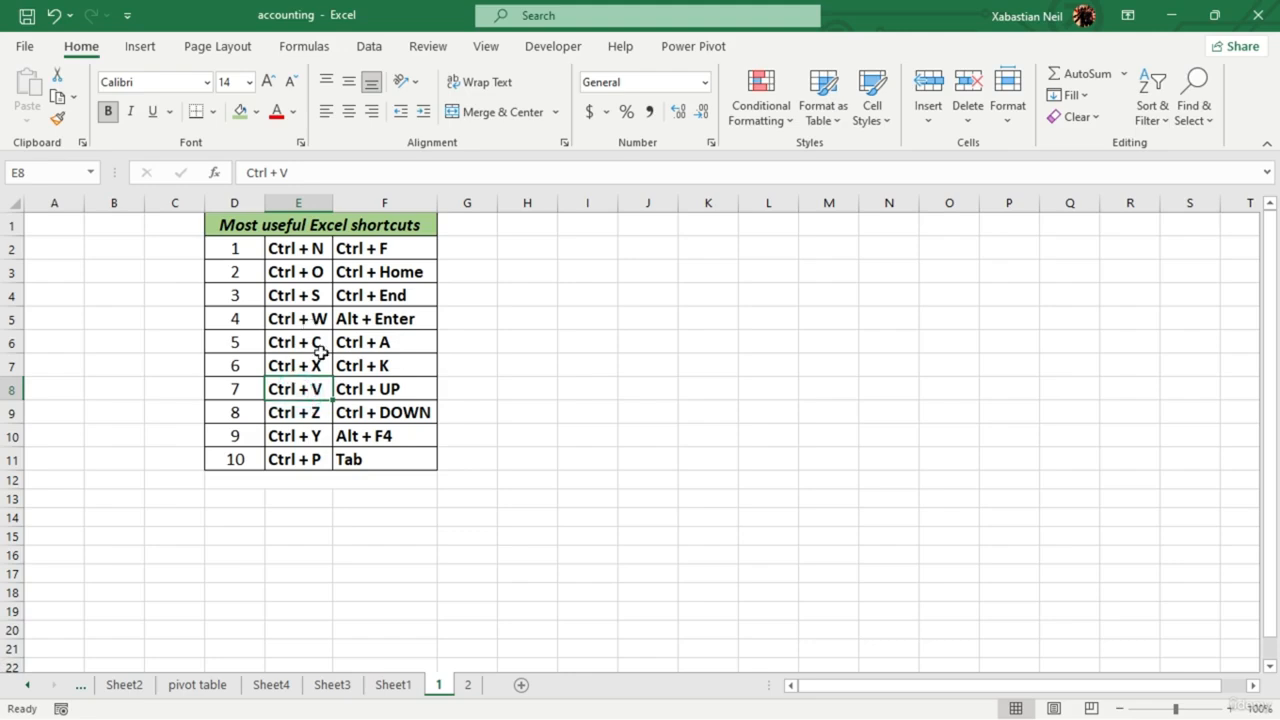
pyautogui.click(320, 348)
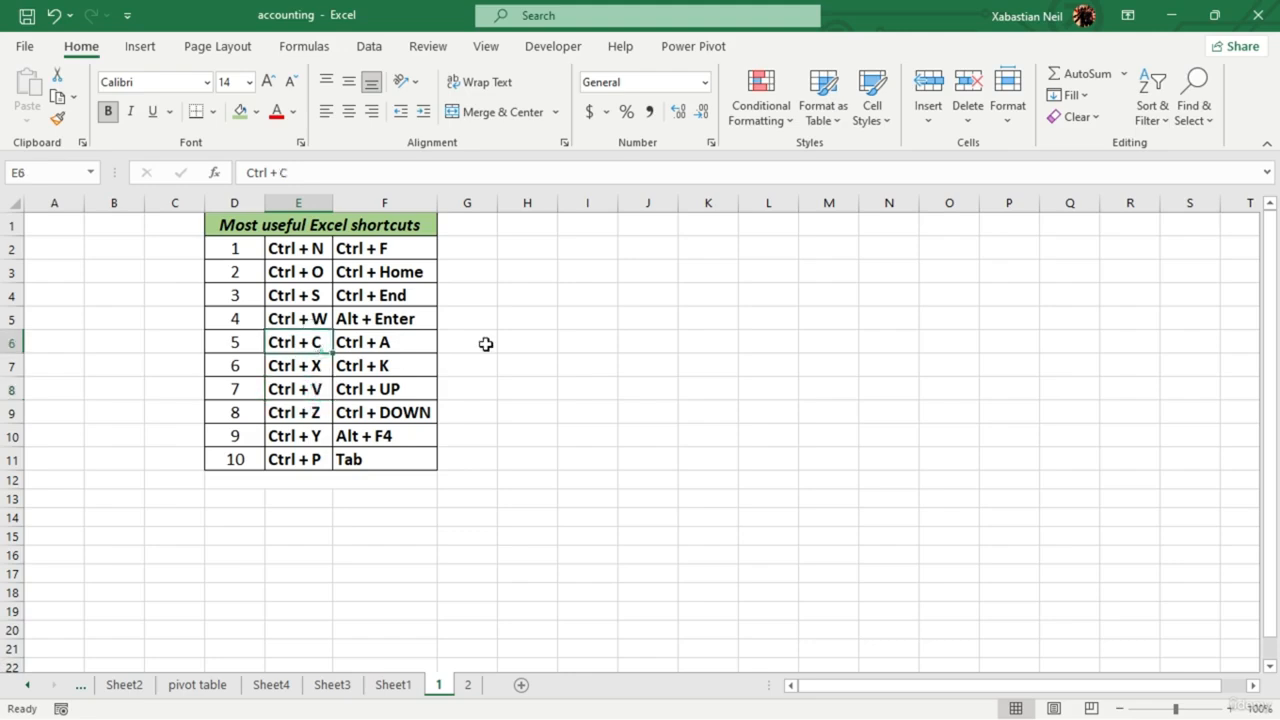
# - Enter the sample text asdhjad in cell J5
pyautogui.click(642, 322)
pyautogui.write('asdhjad')
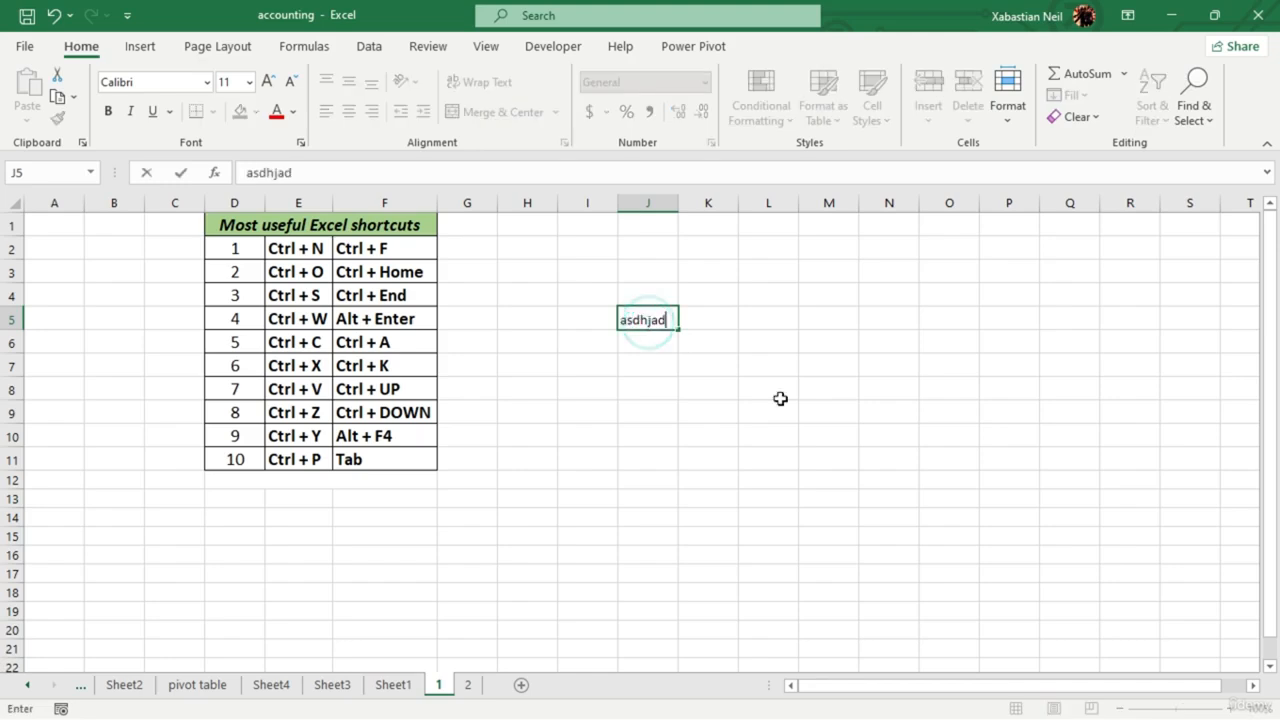
pyautogui.rightClick(670, 322)
pyautogui.click(737, 363)
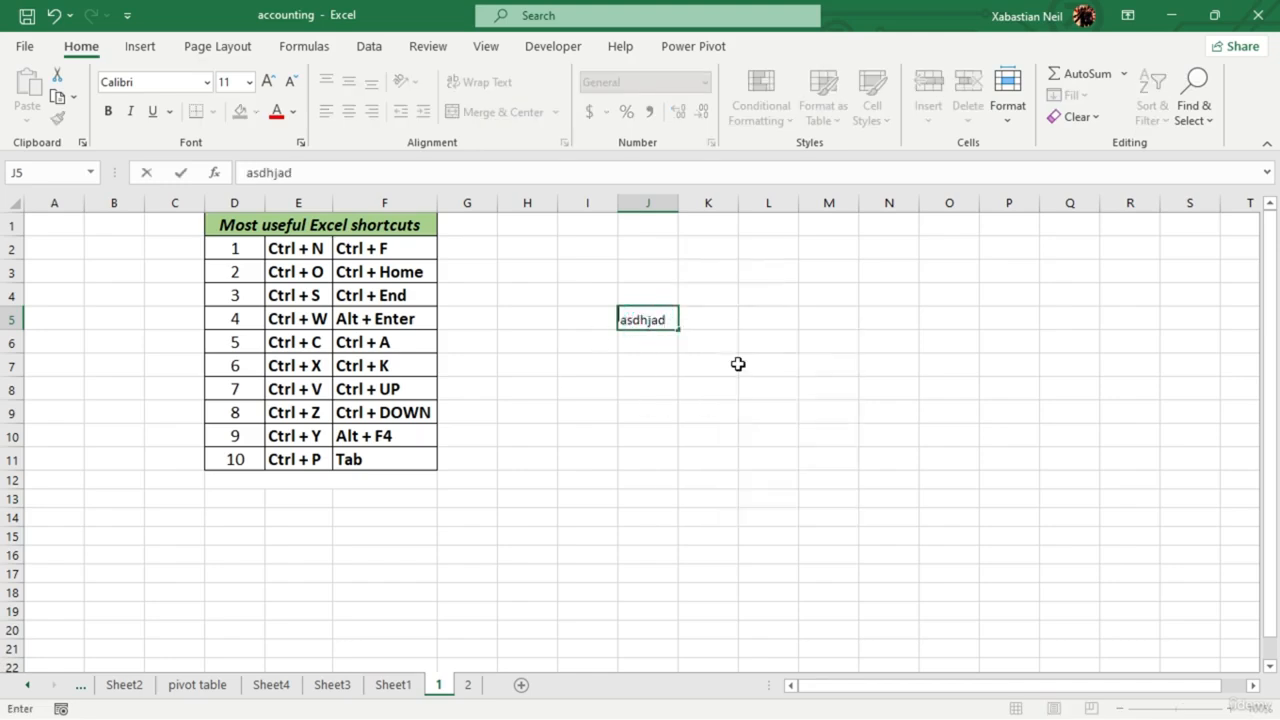
pyautogui.click(815, 321)
pyautogui.rightClick(818, 322)
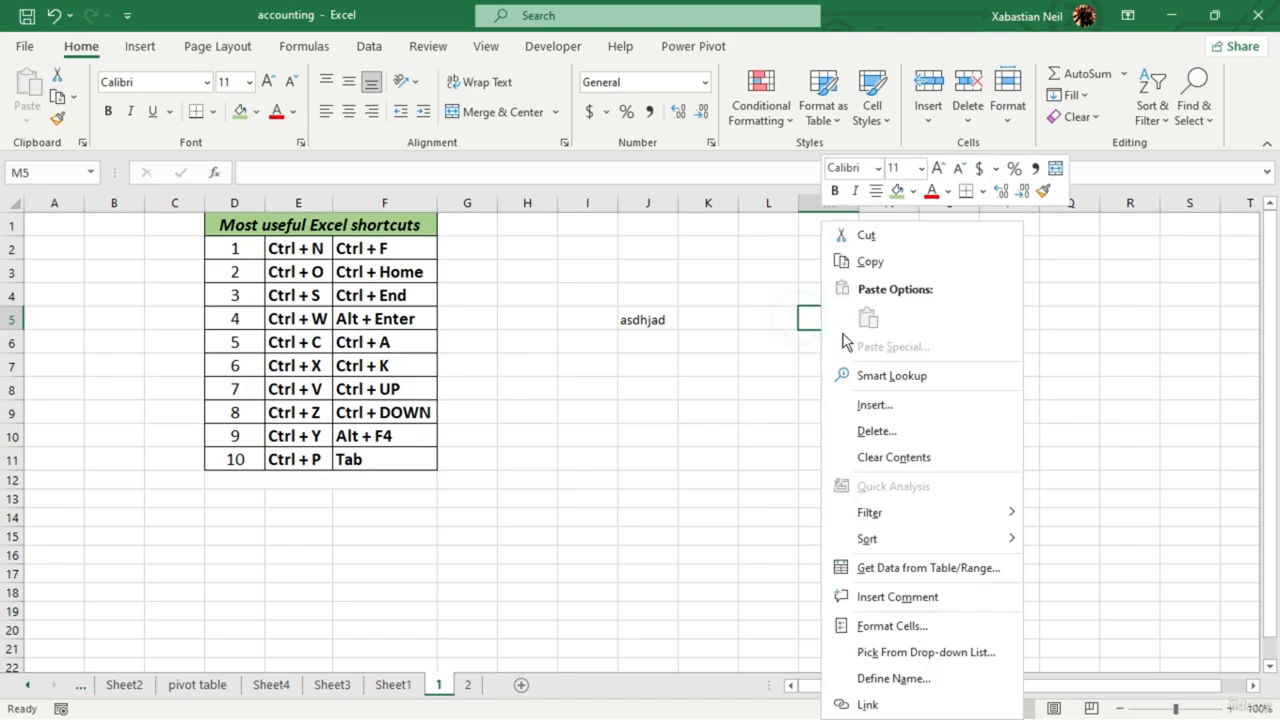
# - Copy the sample text from cell J5 and paste it into cell L5 using the context commands
pyautogui.click(674, 322)
pyautogui.click(671, 320)
pyautogui.rightClick(670, 320)
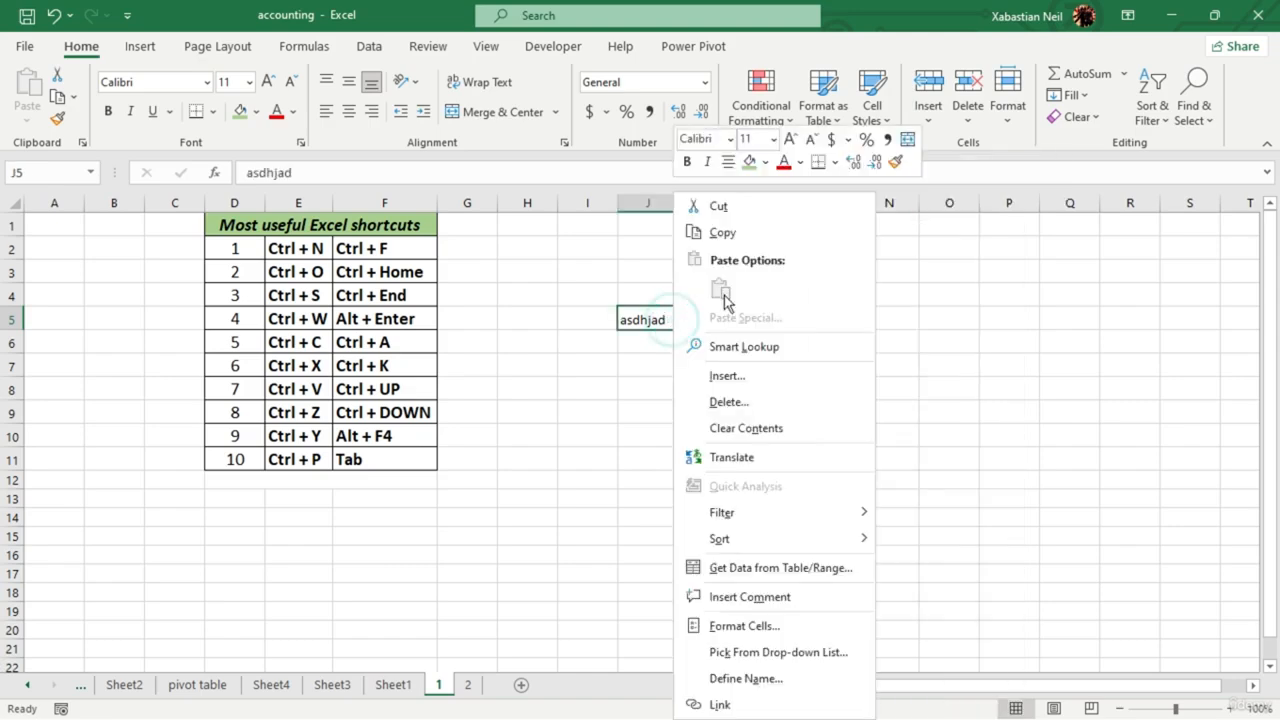
pyautogui.click(722, 233)
pyautogui.click(766, 316)
pyautogui.rightClick(766, 316)
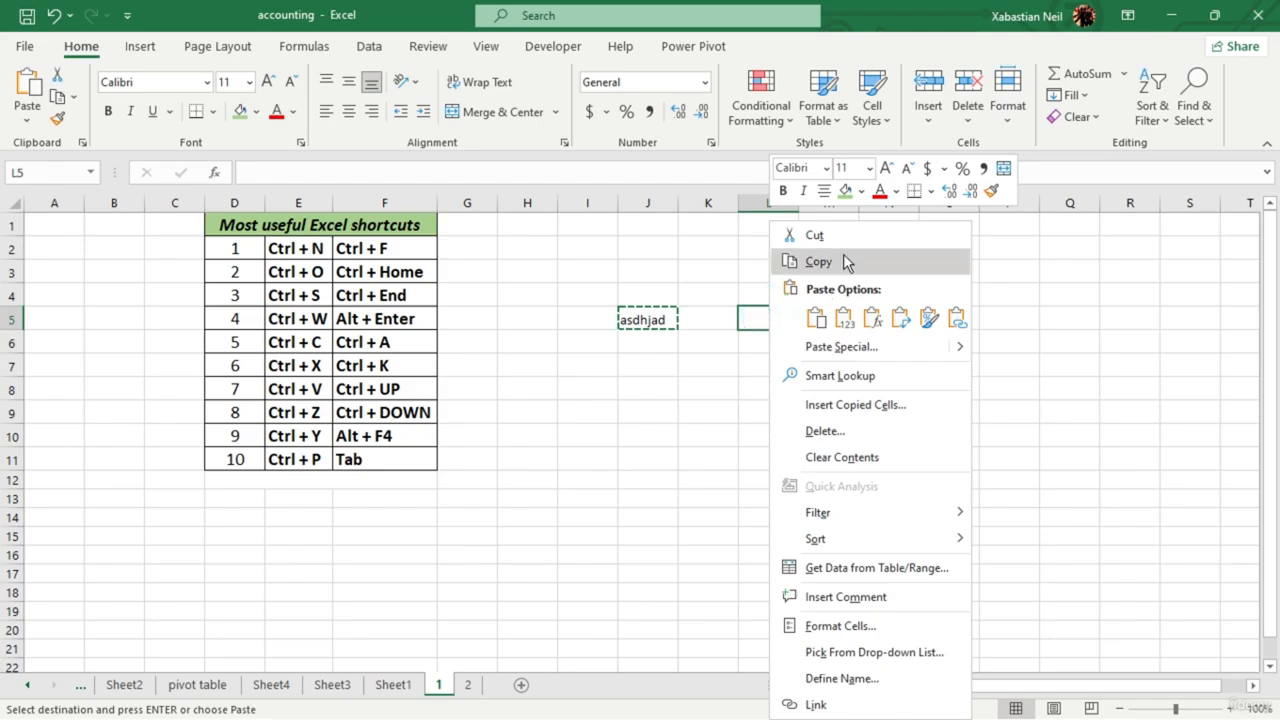
pyautogui.click(816, 318)
pyautogui.click(833, 392)
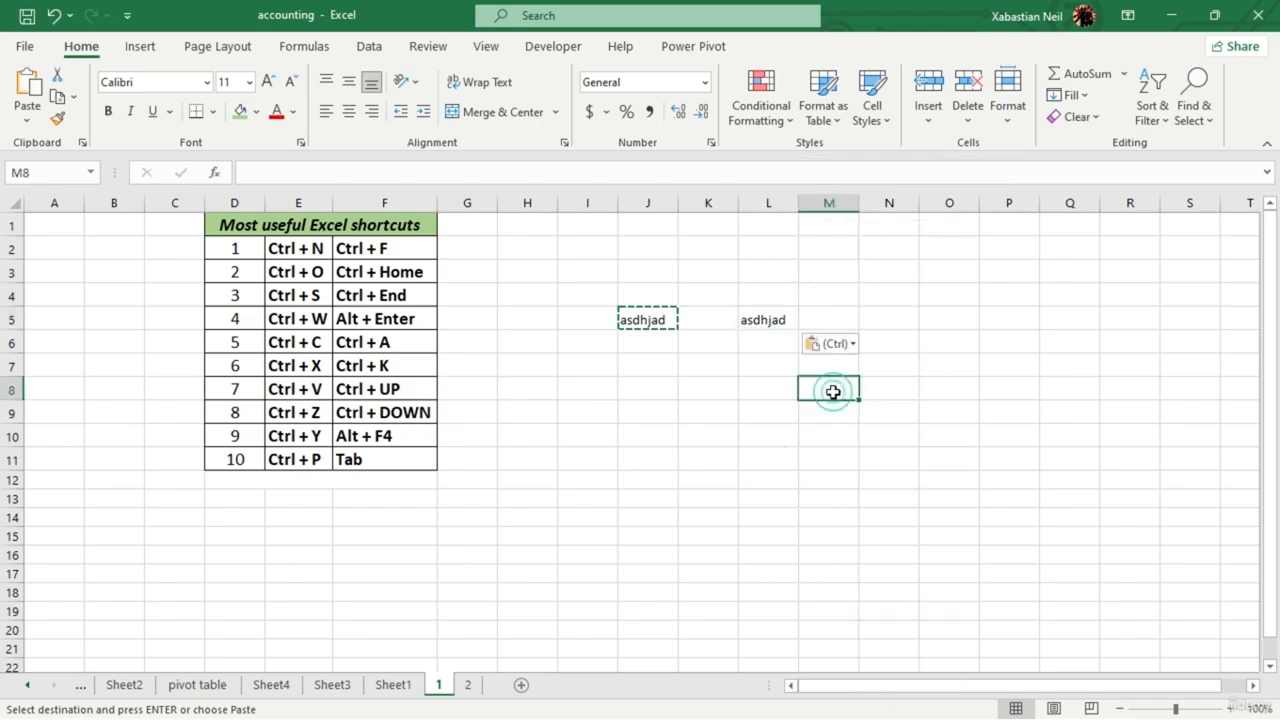
# - Copy cell J5 again and paste it into cell L7
pyautogui.click(652, 320)
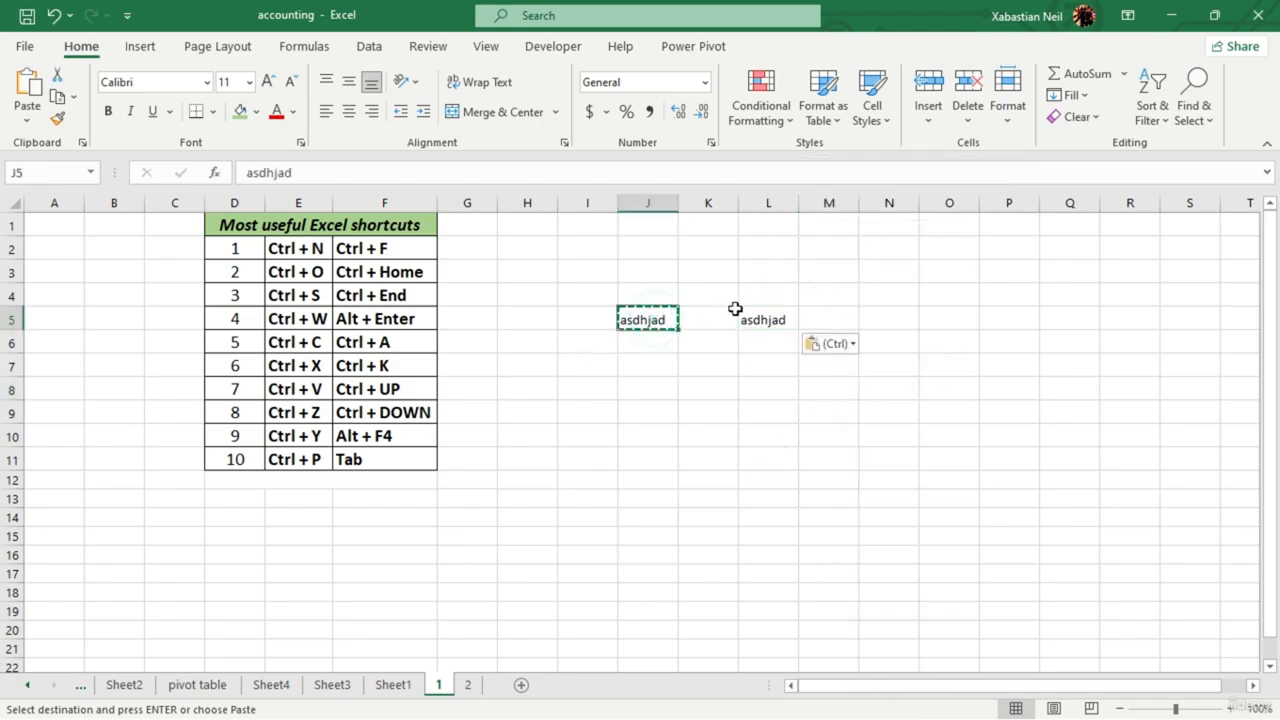
pyautogui.hotkey('ctrl', 'c')
pyautogui.click(763, 366)
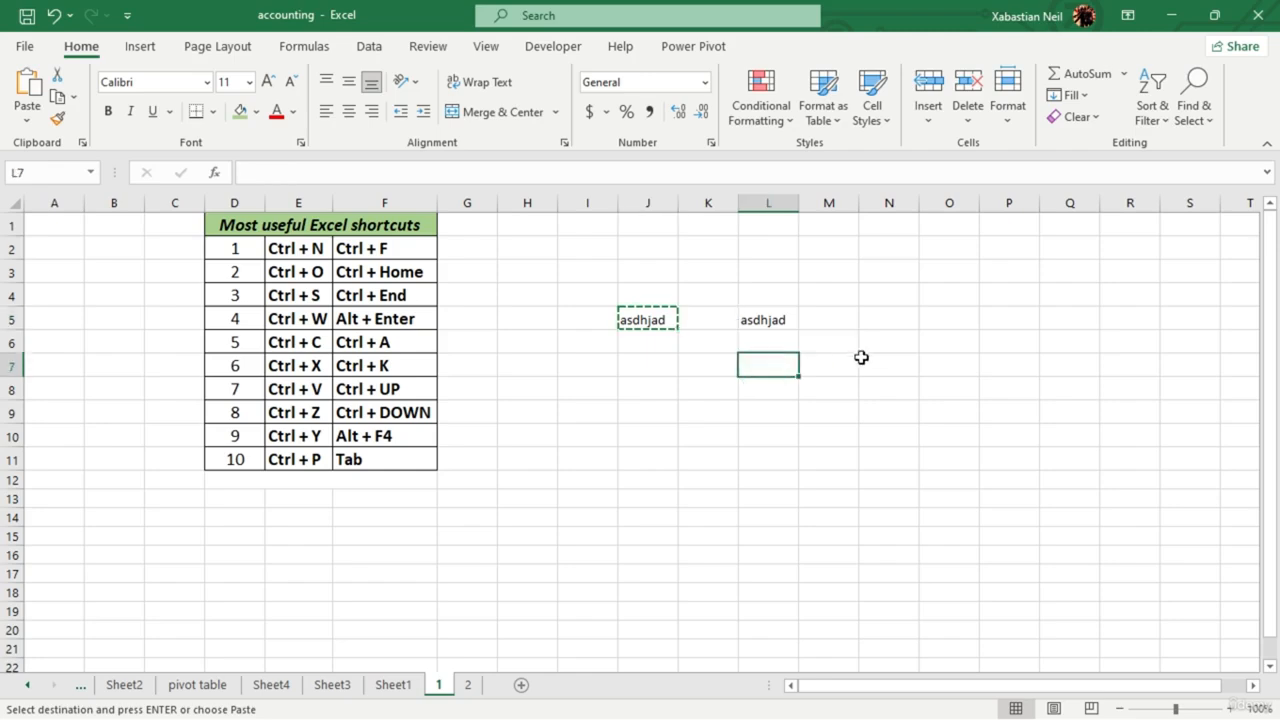
pyautogui.rightClick(798, 371)
pyautogui.click(842, 321)
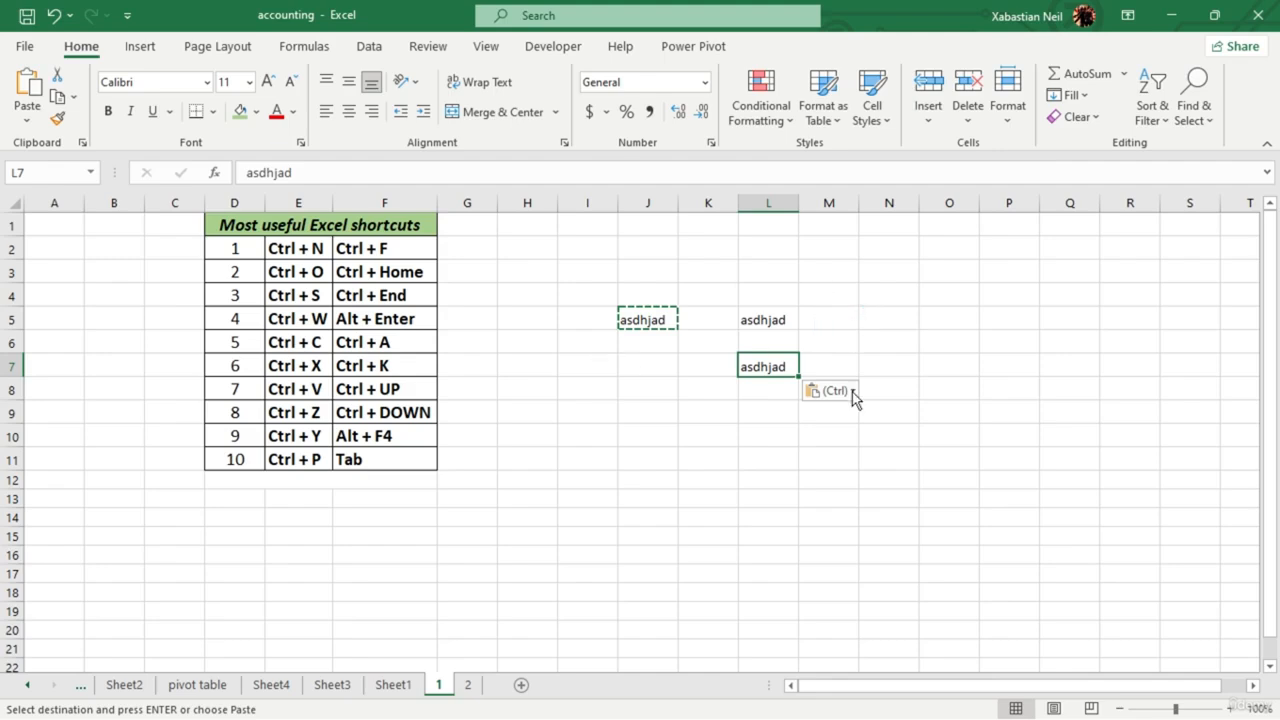
# - Paste the copied text into cell L9 as well, and view the available paste options
pyautogui.click(778, 409)
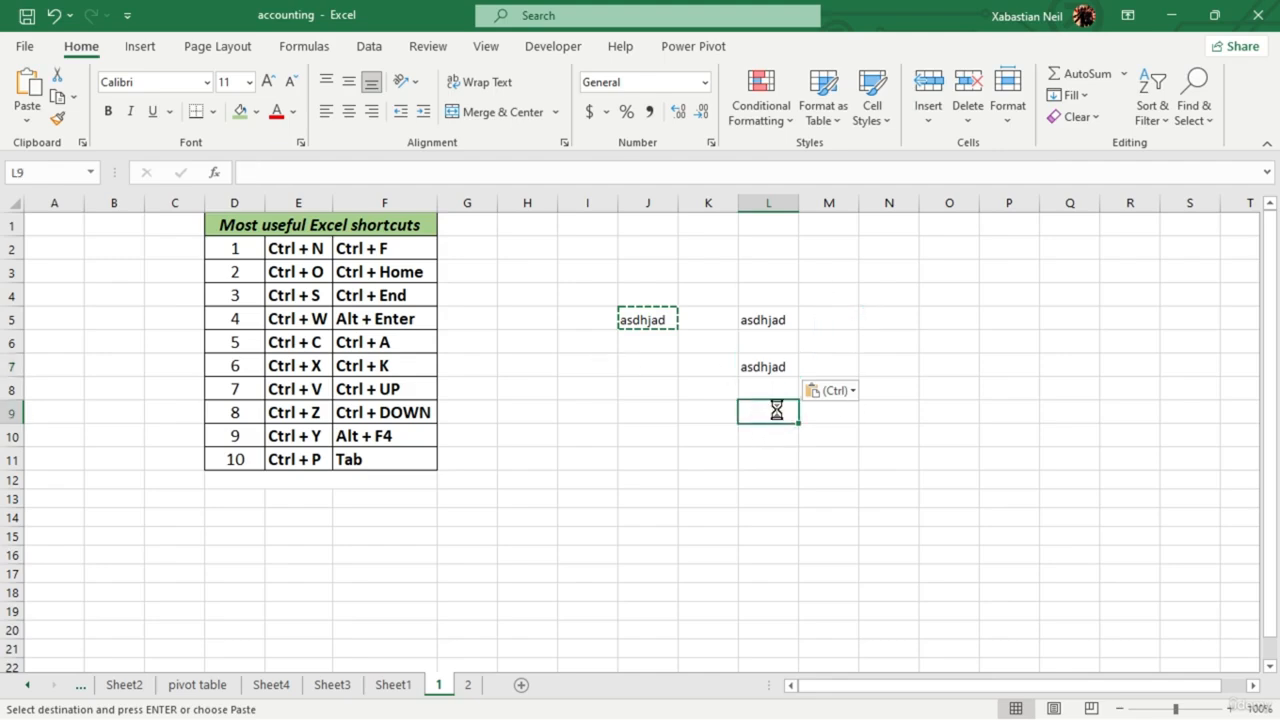
pyautogui.hotkey('ctrl', 'v')
pyautogui.press('ctrl')
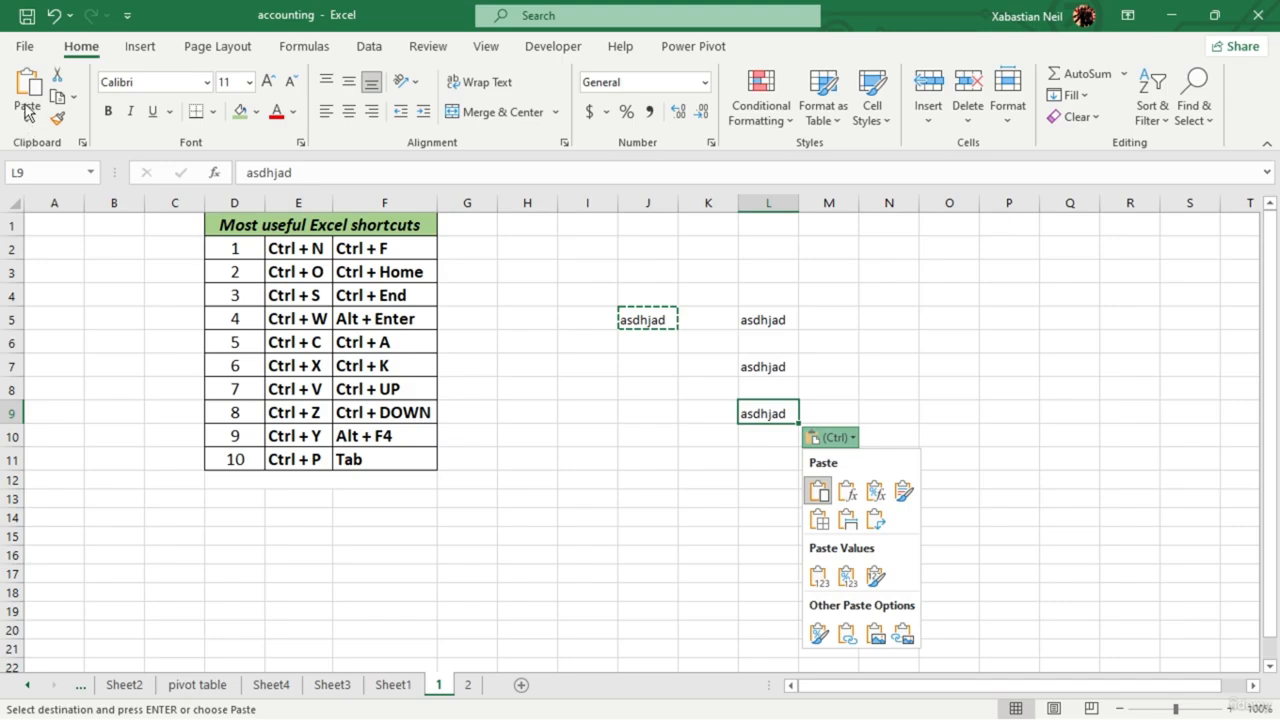
pyautogui.click(77, 272)
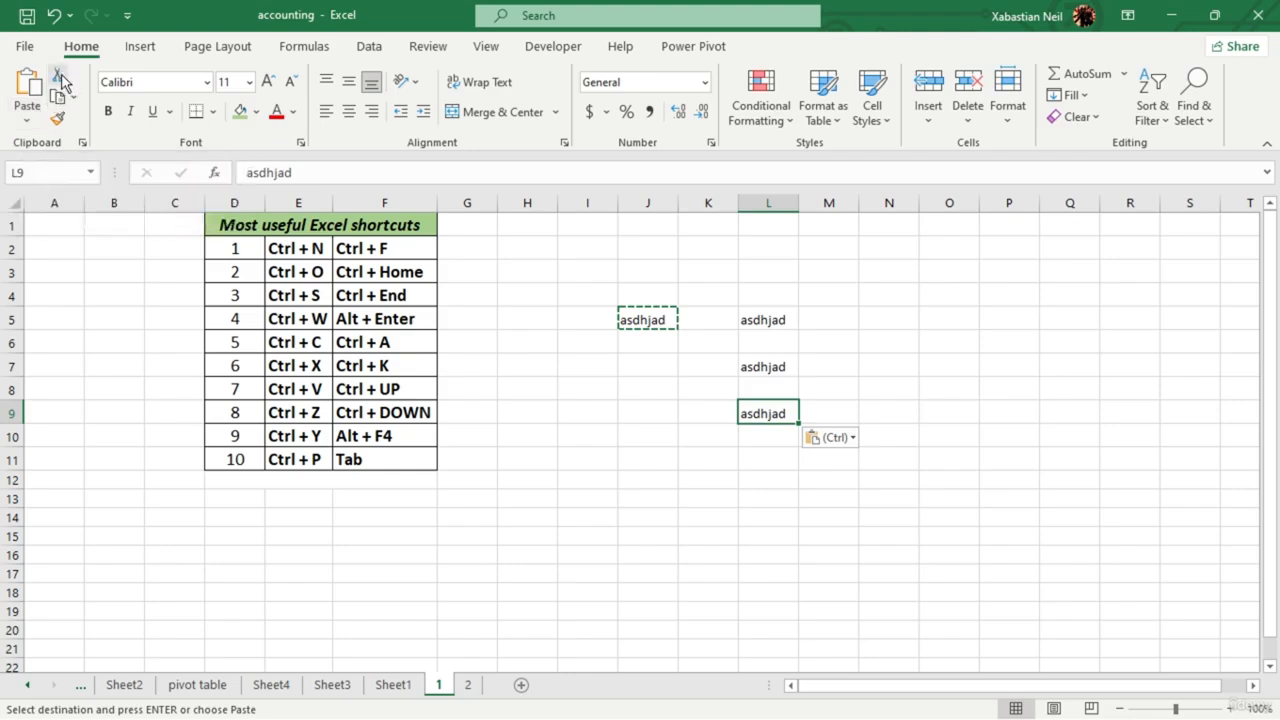
# - Cut the sample text from cell J5 and paste it into cell J11
pyautogui.click(633, 388)
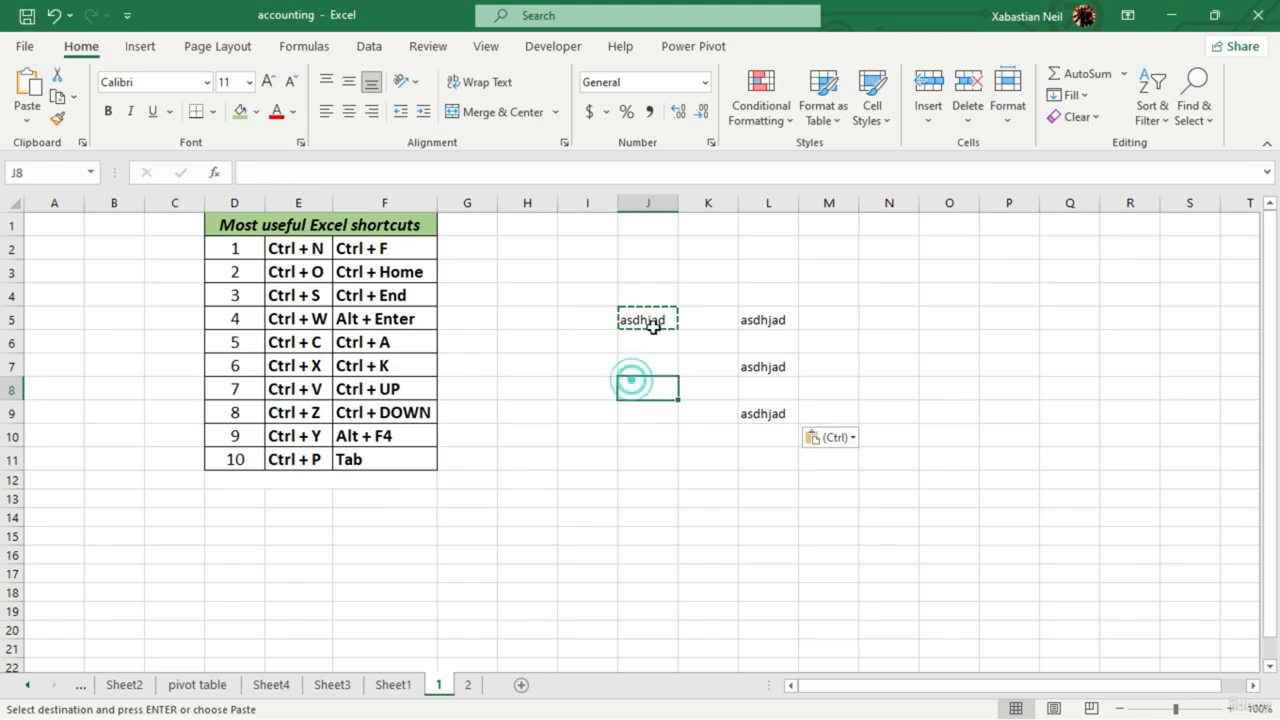
pyautogui.click(654, 326)
pyautogui.click(656, 323)
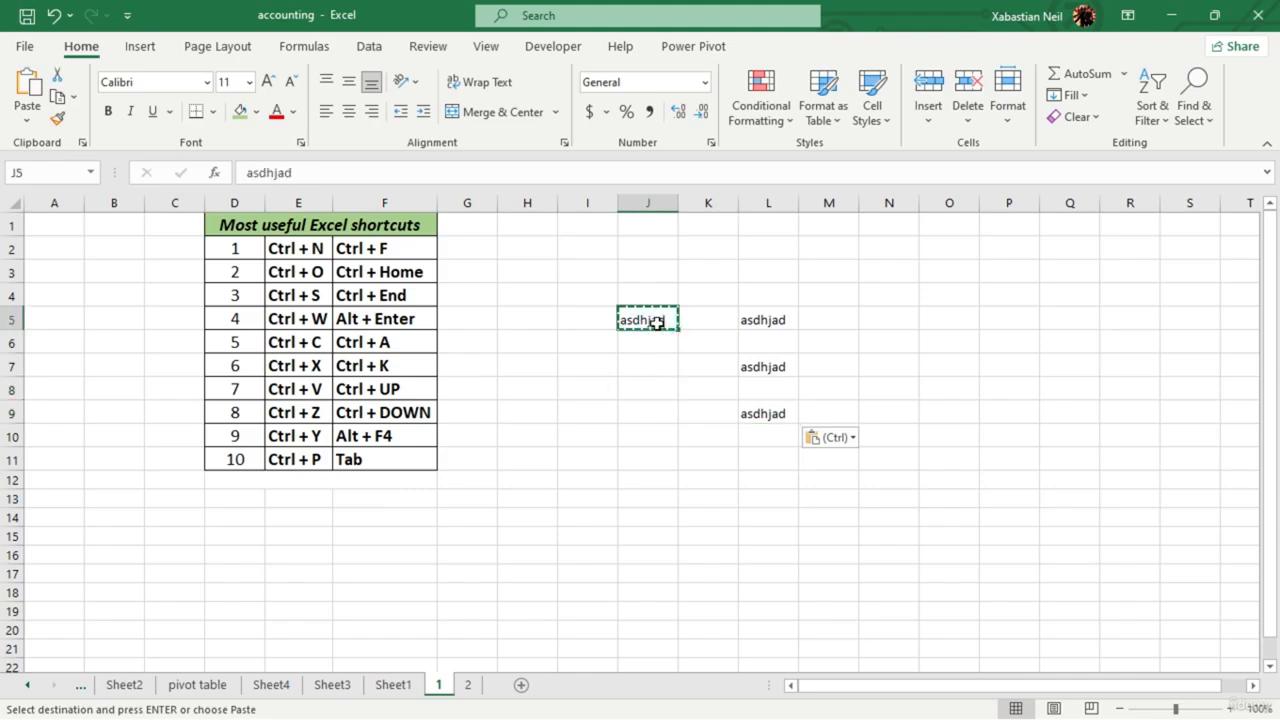
pyautogui.click(637, 460)
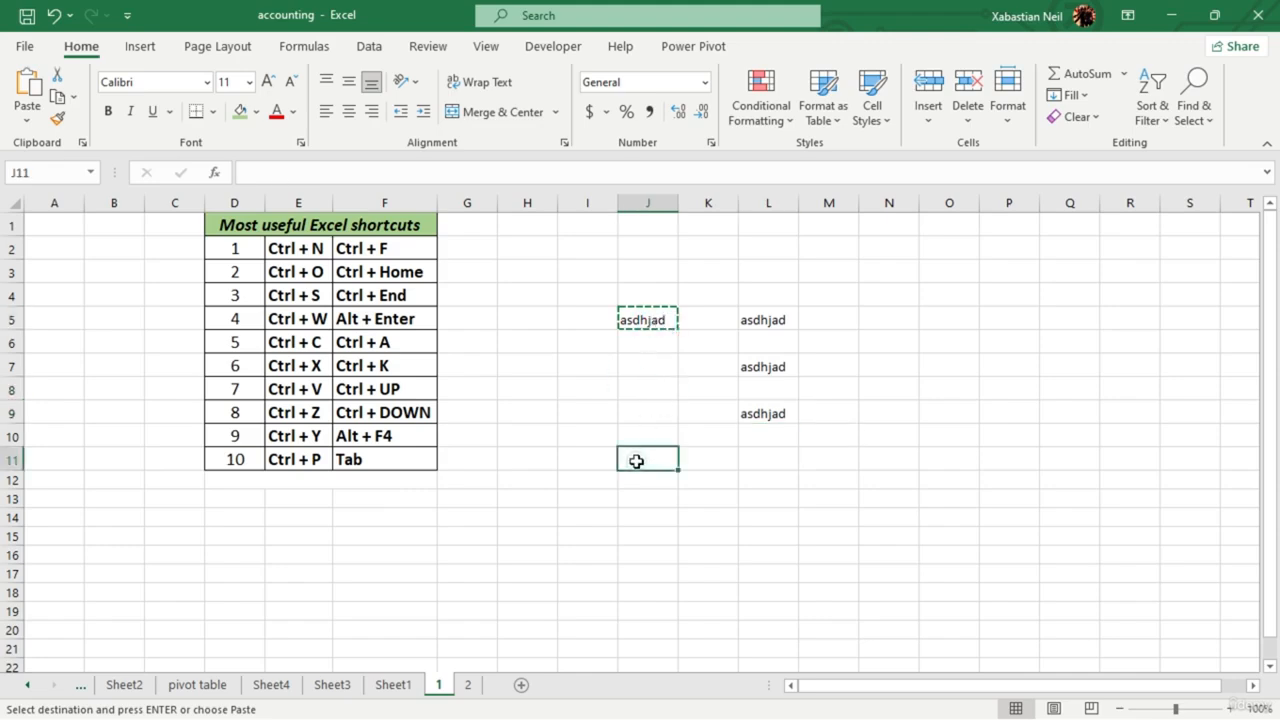
pyautogui.hotkey('ctrl', 'v')
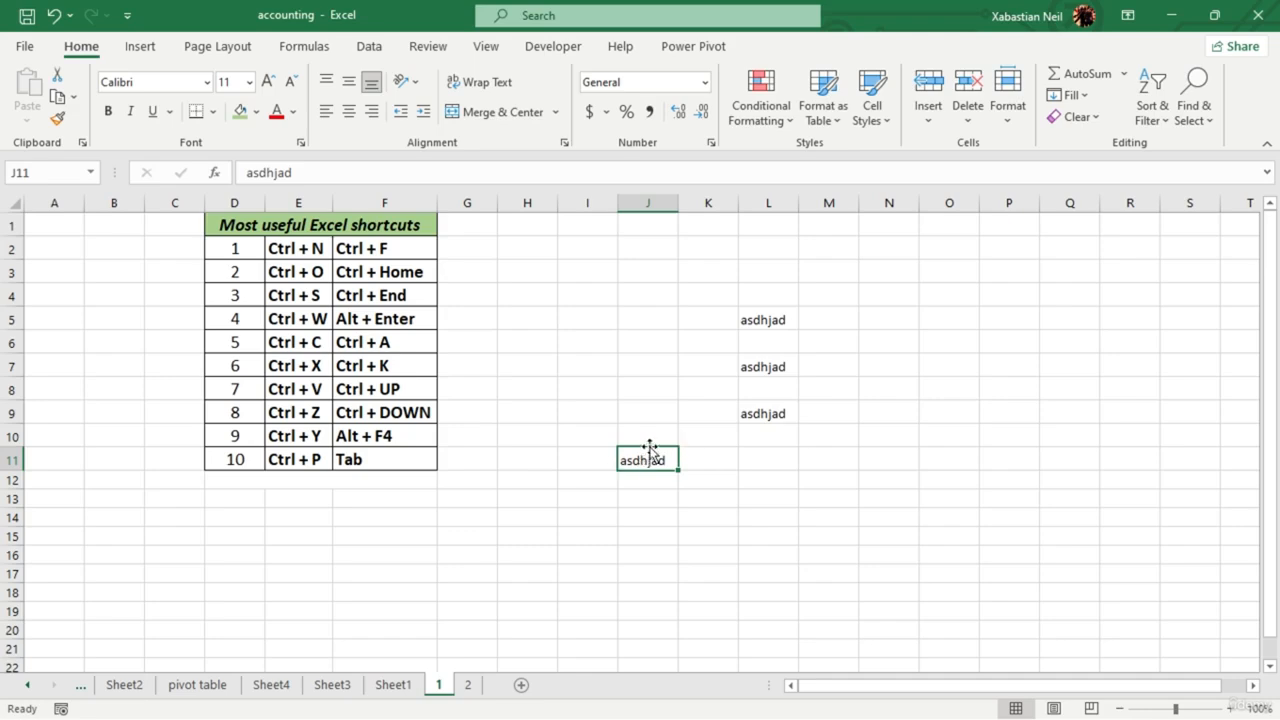
# - Clear all the sample text from the range J4:L15
pyautogui.moveTo(793, 296); pyautogui.dragTo(651, 546)
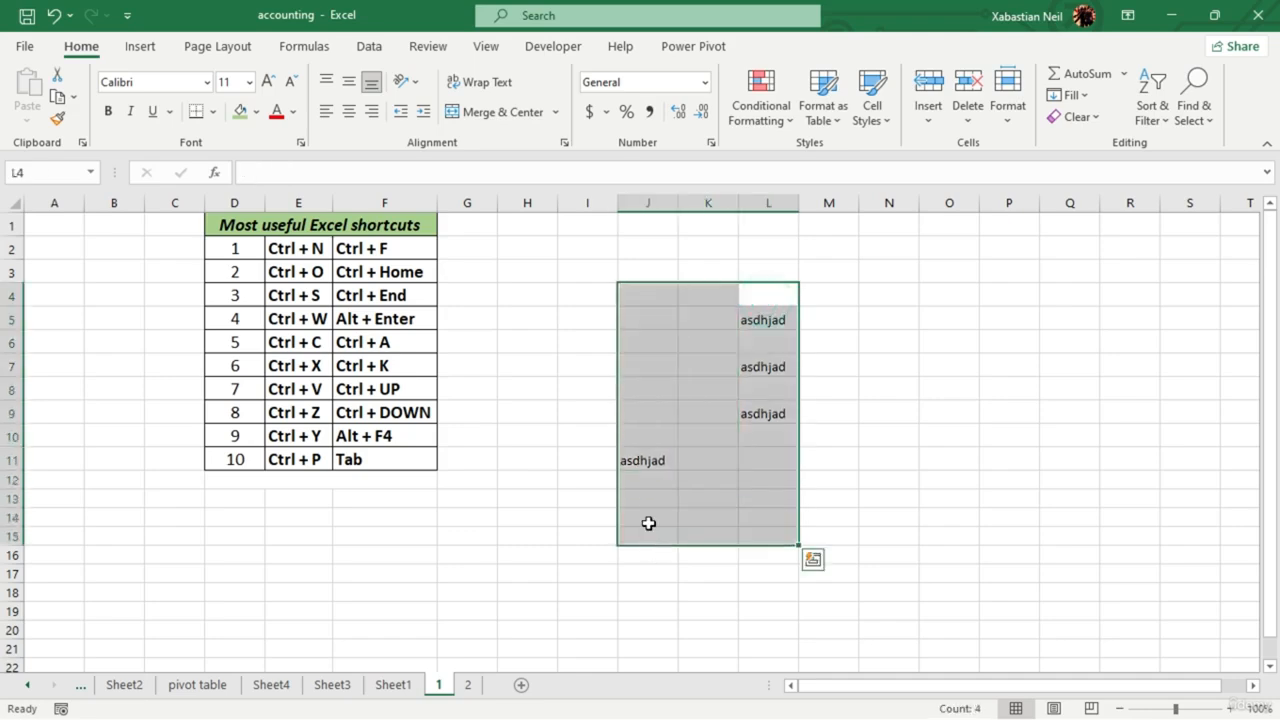
pyautogui.press('Delete')
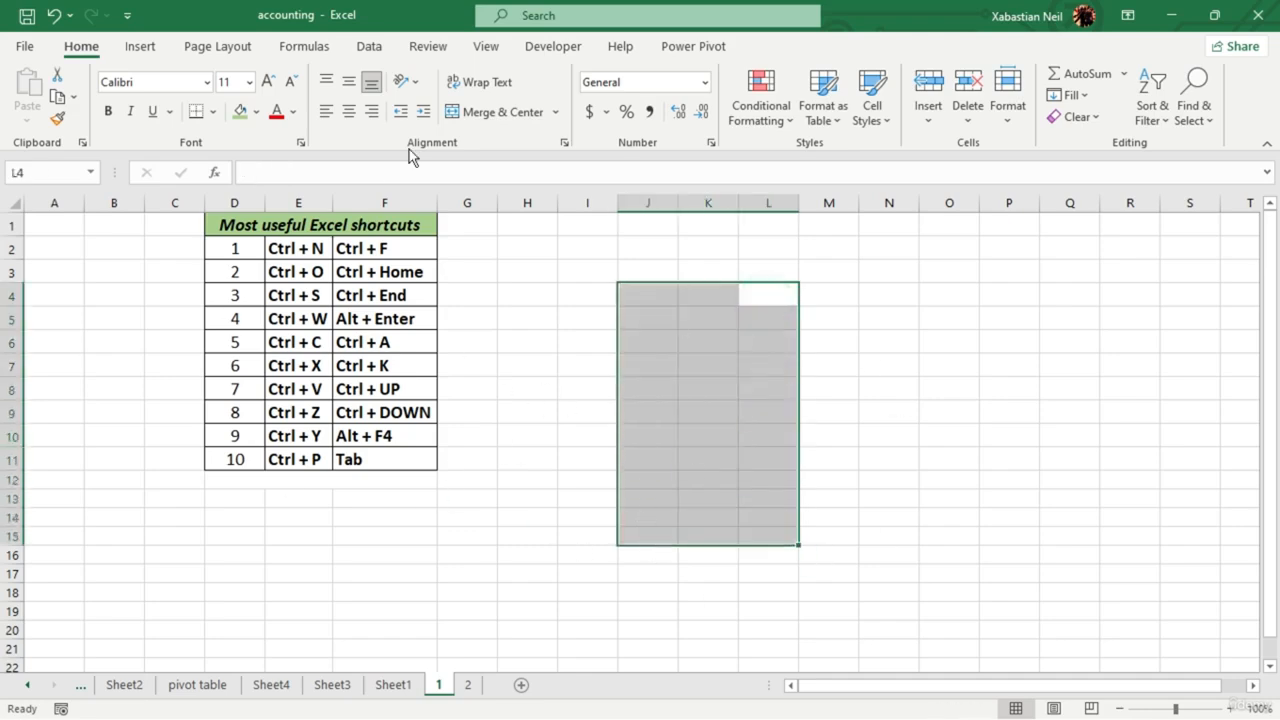
# - Enter the sample text sadfjsfj in cell I7
pyautogui.click(315, 412)
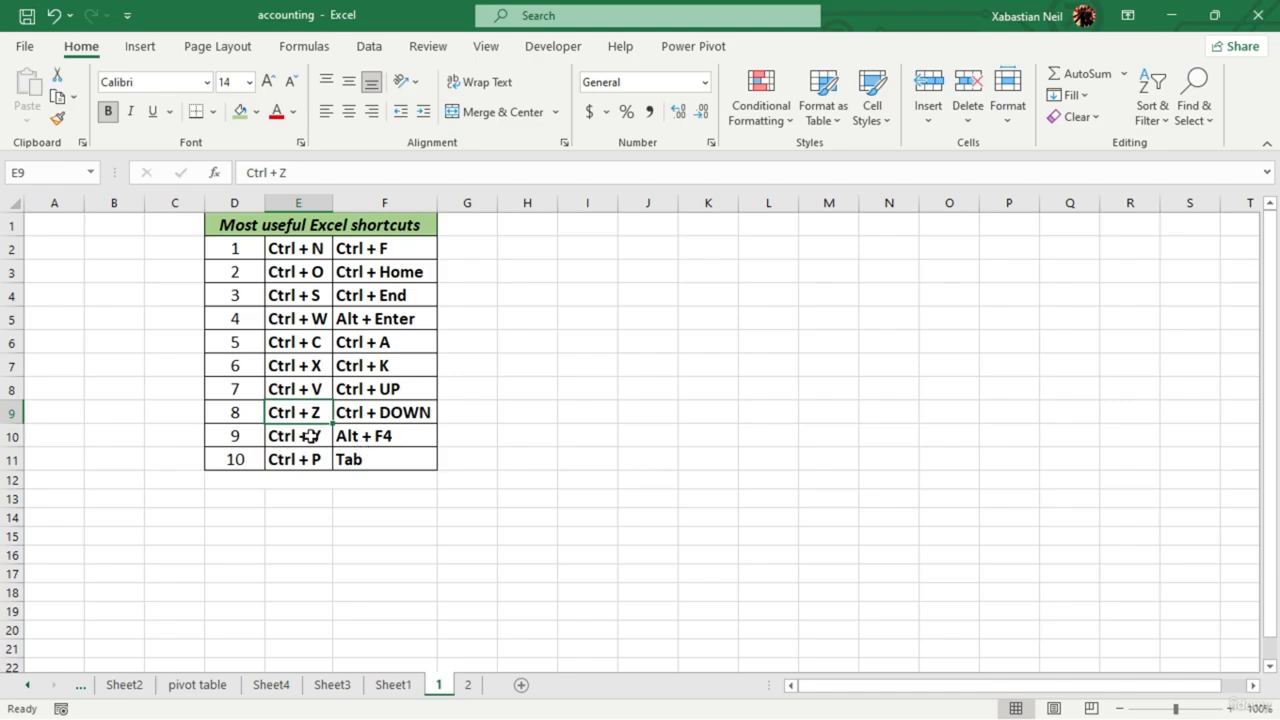
pyautogui.click(308, 436)
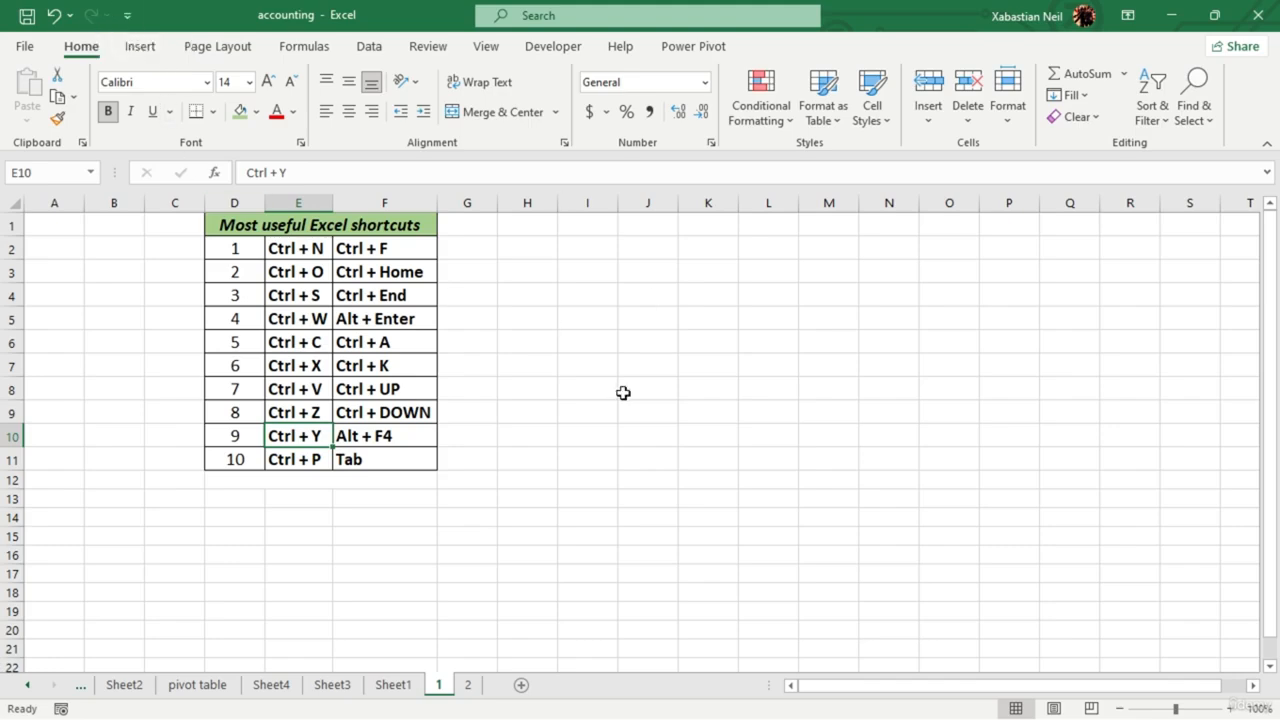
pyautogui.click(605, 362)
pyautogui.write('sadfjsfj')
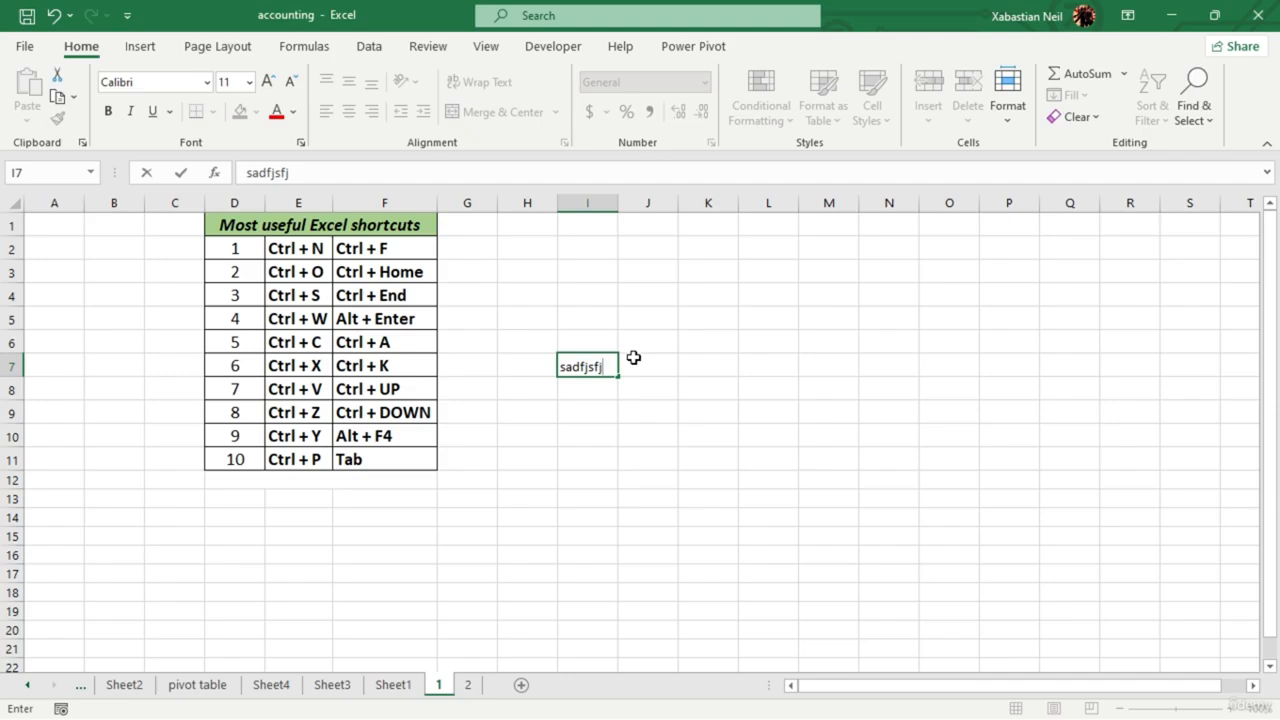
pyautogui.click(705, 383)
# - Undo a deletion of the sample text in cell I7 and clear the cell again
pyautogui.click(605, 366)
pyautogui.press('Delete')
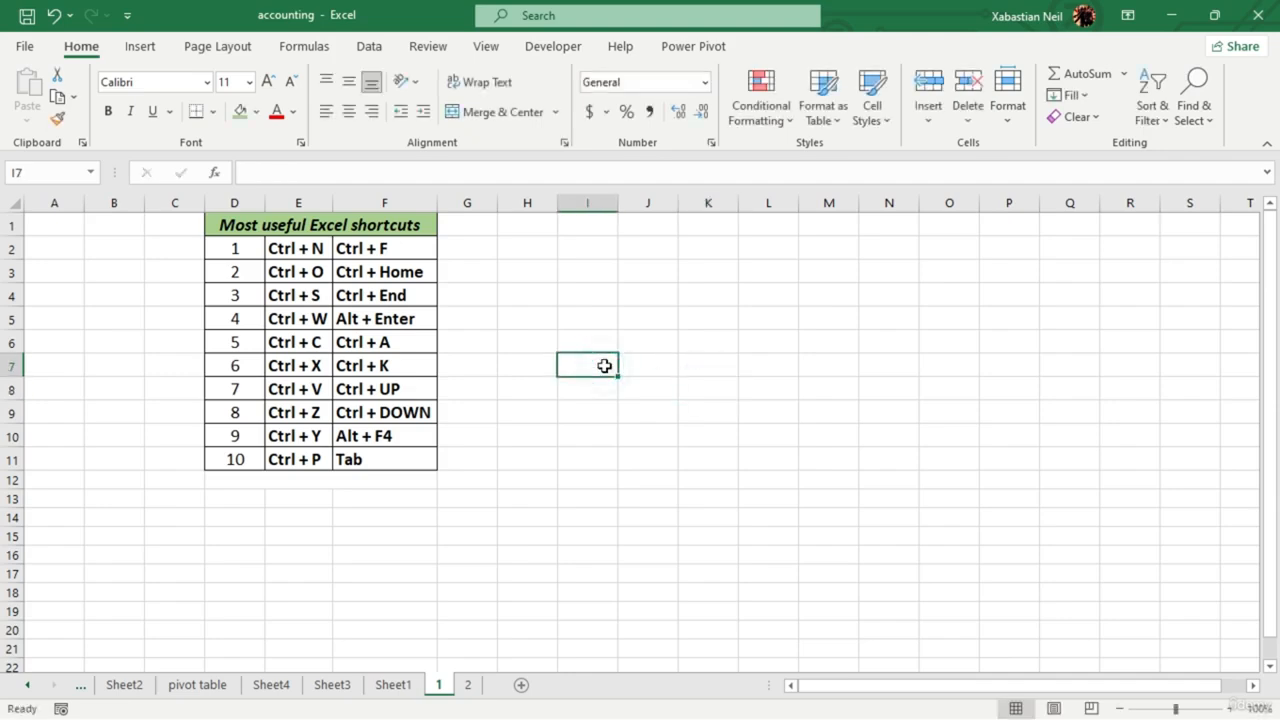
pyautogui.hotkey('ctrl', 'z')
pyautogui.hotkey('ctrl', 'c')
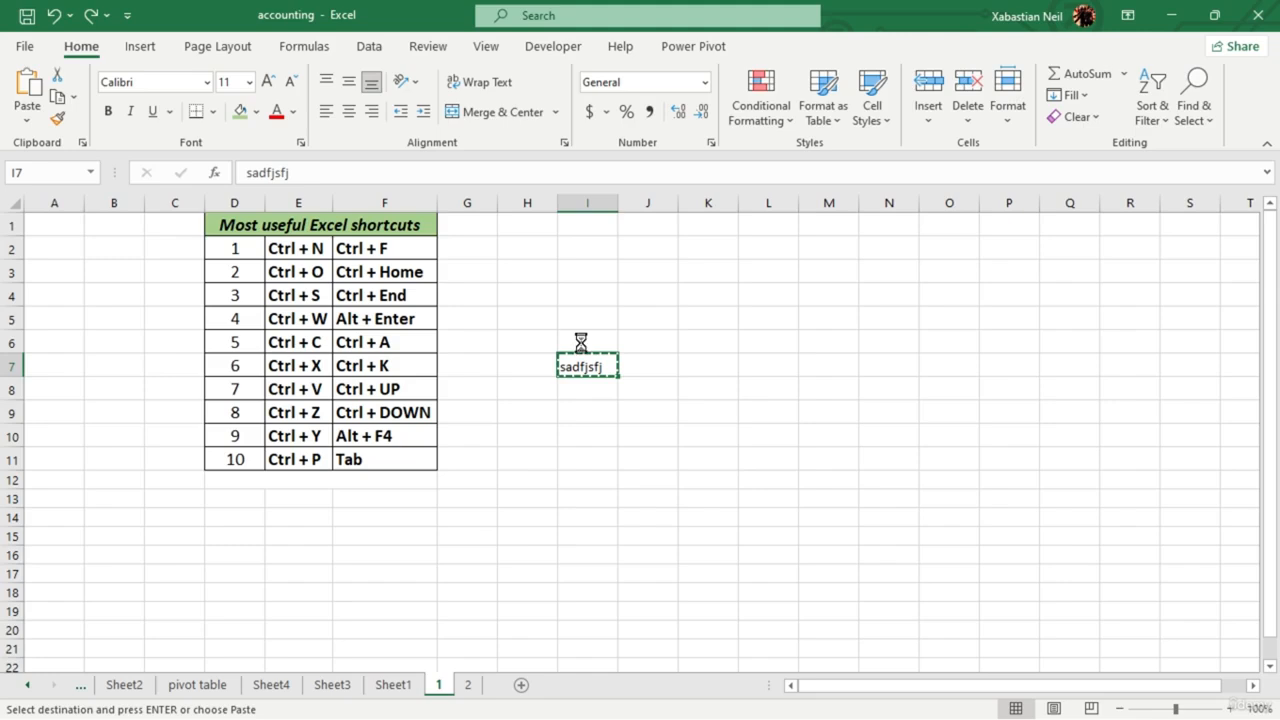
pyautogui.press('Delete')
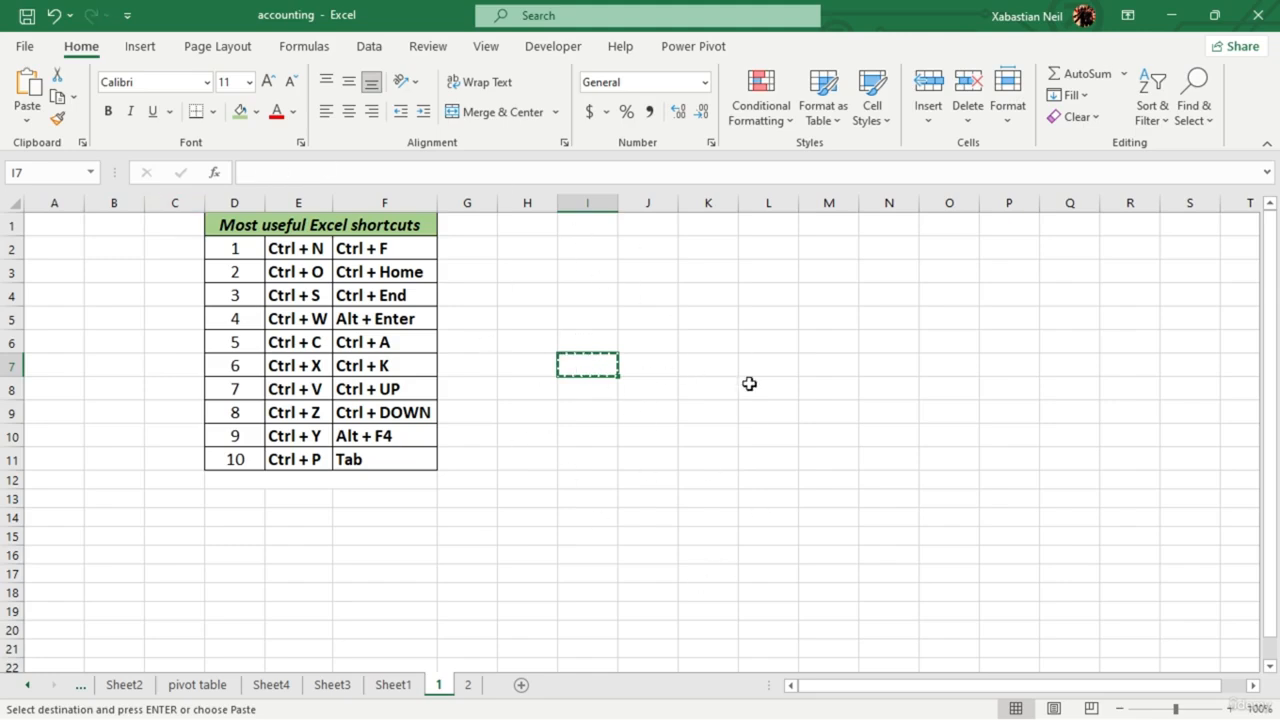
# - View the print preview and print settings of the shortcuts sheet, and return to the worksheet
pyautogui.click(310, 463)
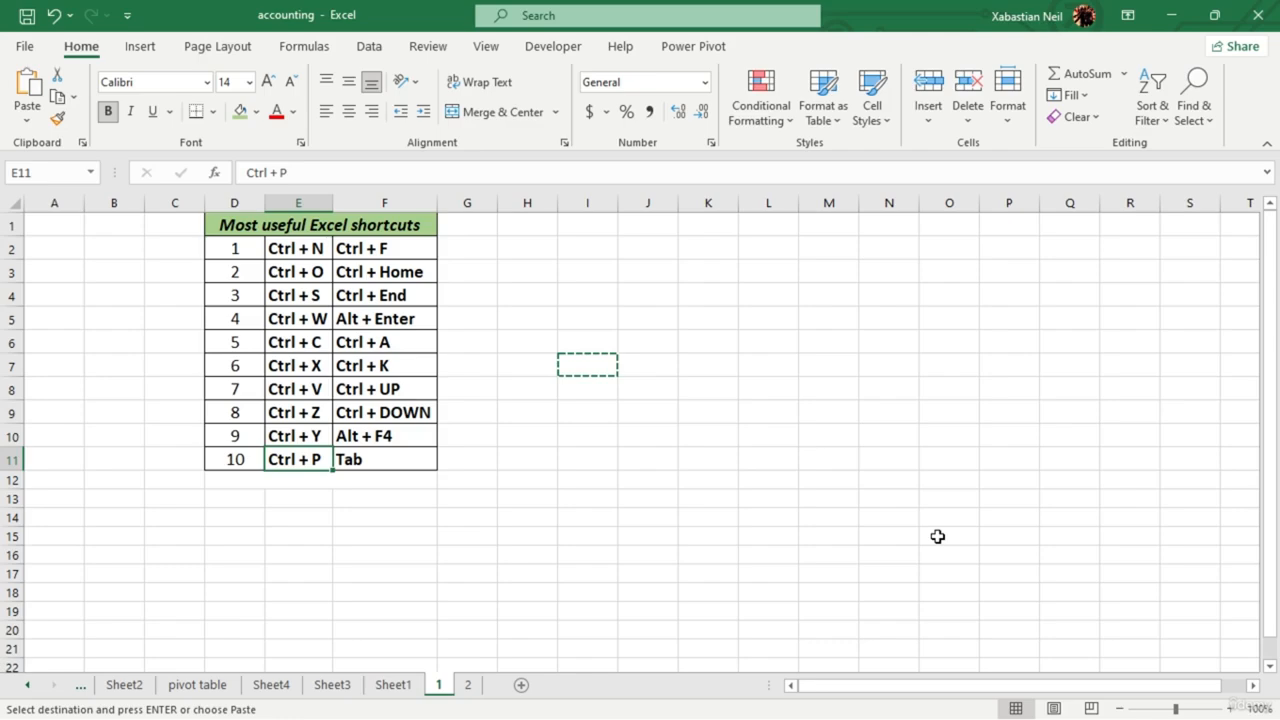
pyautogui.click(24, 46)
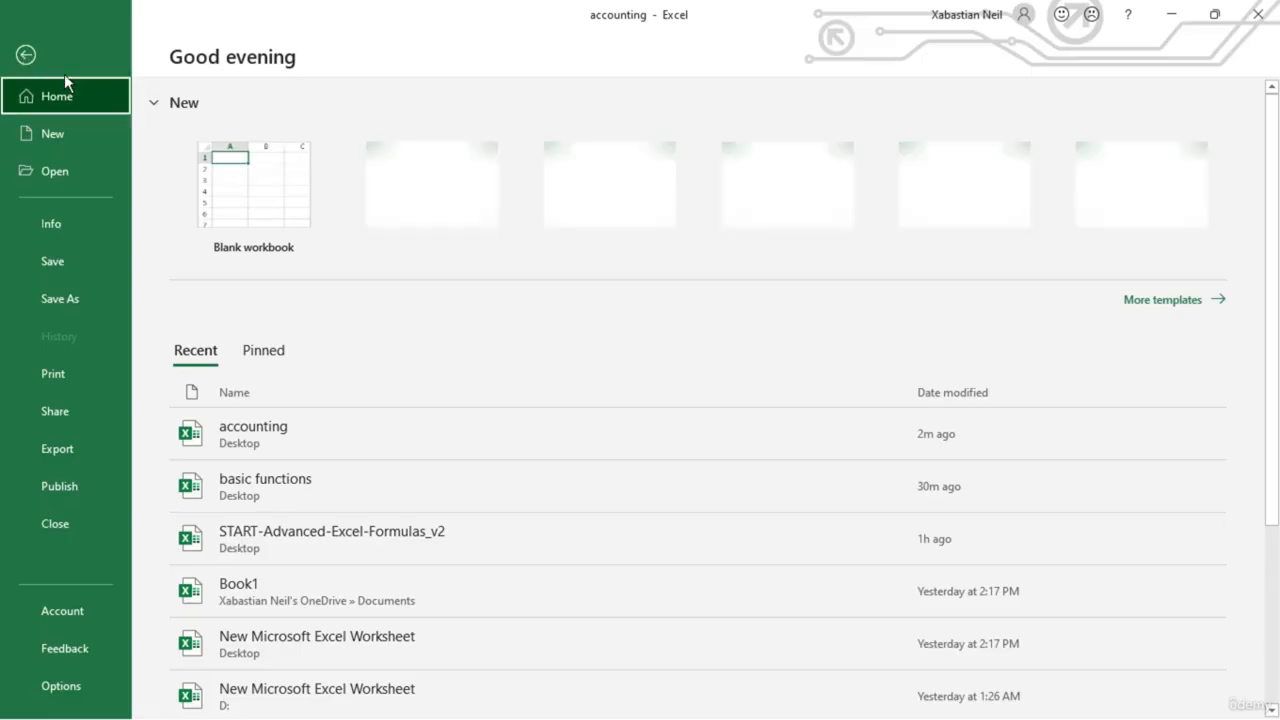
pyautogui.click(88, 373)
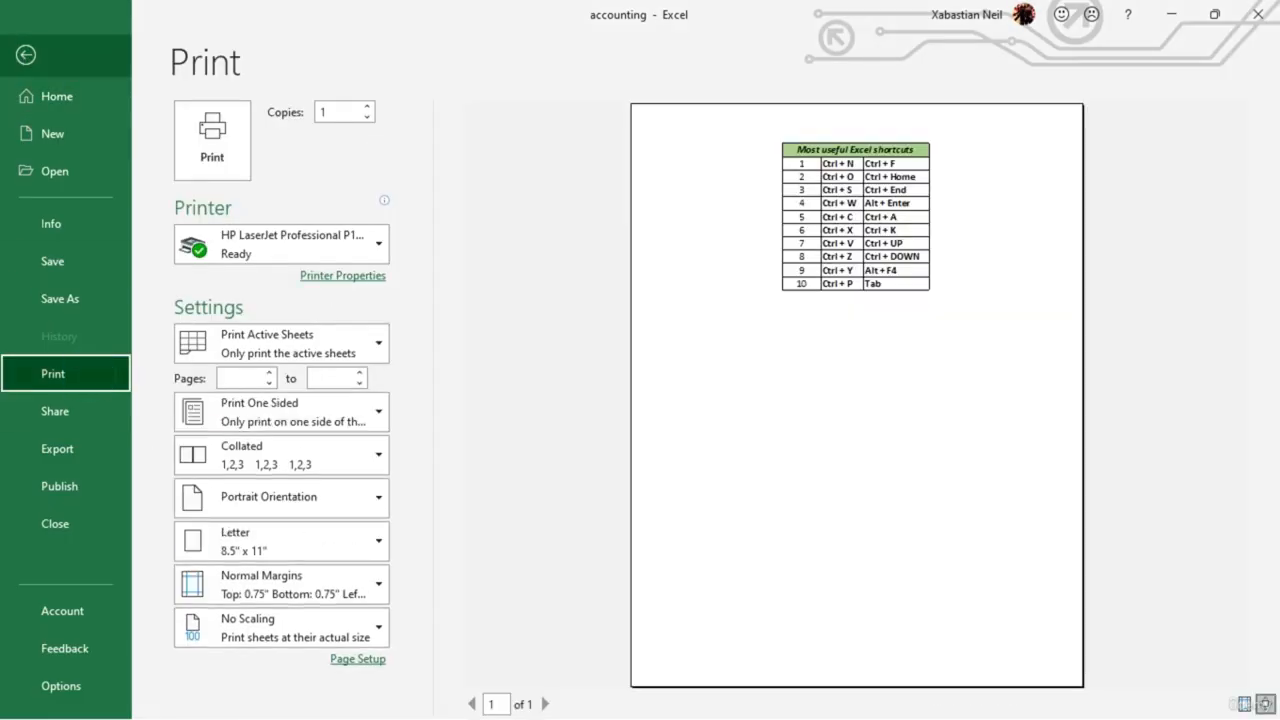
pyautogui.press('Escape')
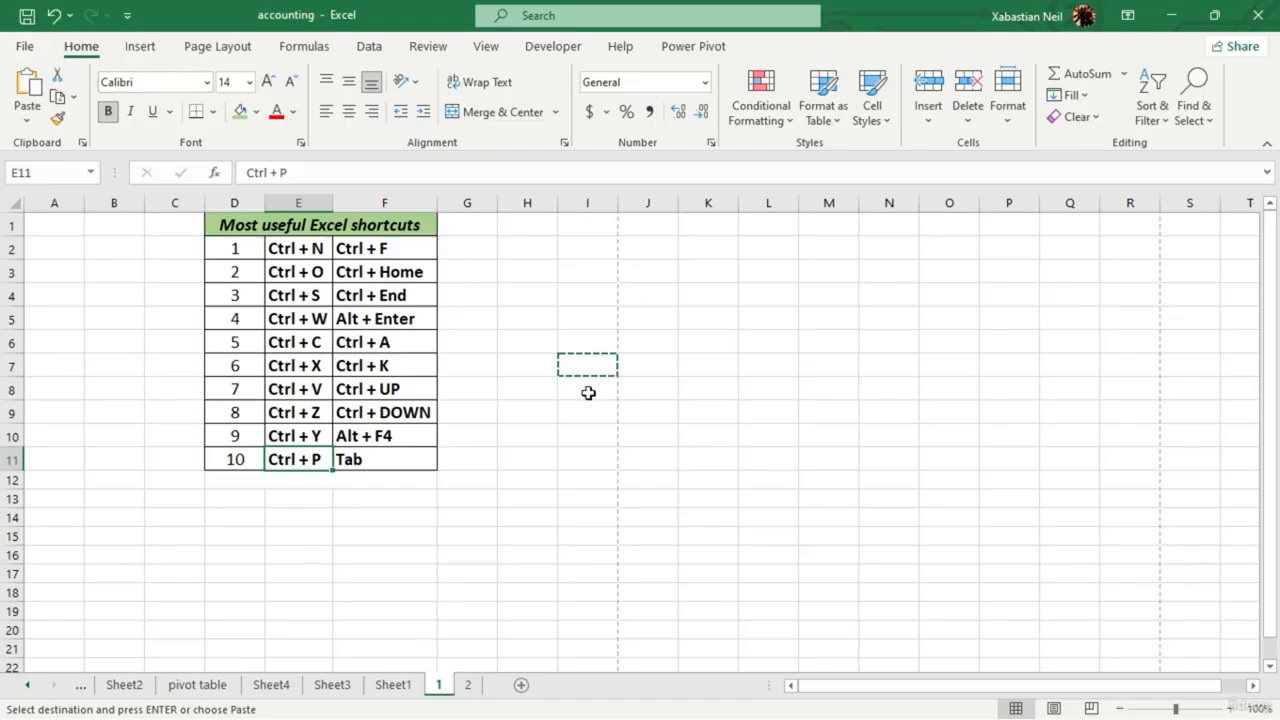
pyautogui.hotkey('ctrl', 'p')
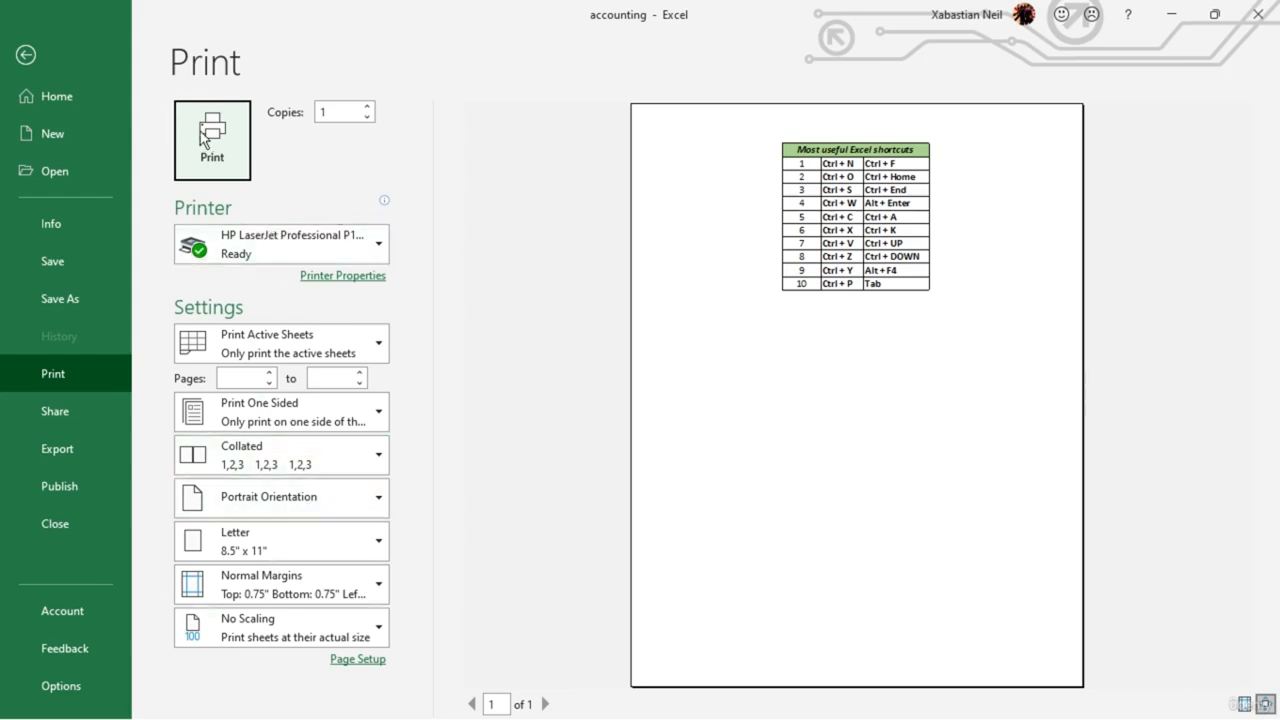
pyautogui.click(106, 98)
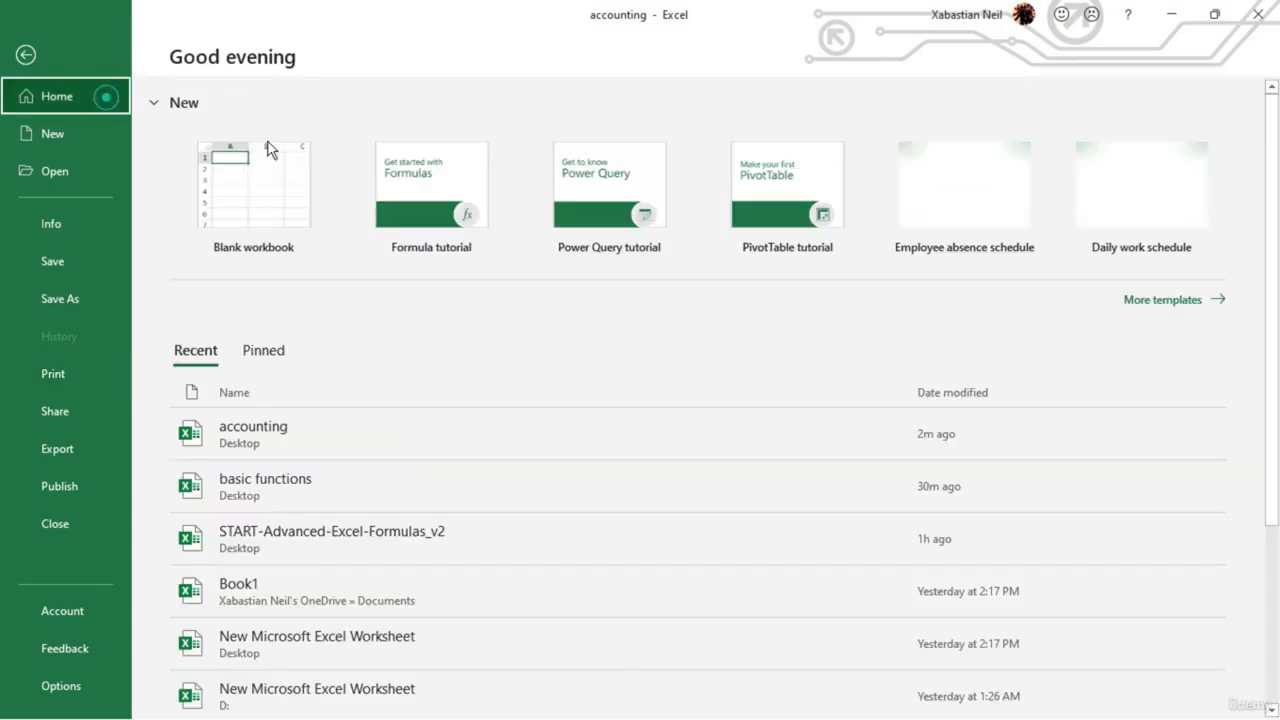
pyautogui.click(40, 60)
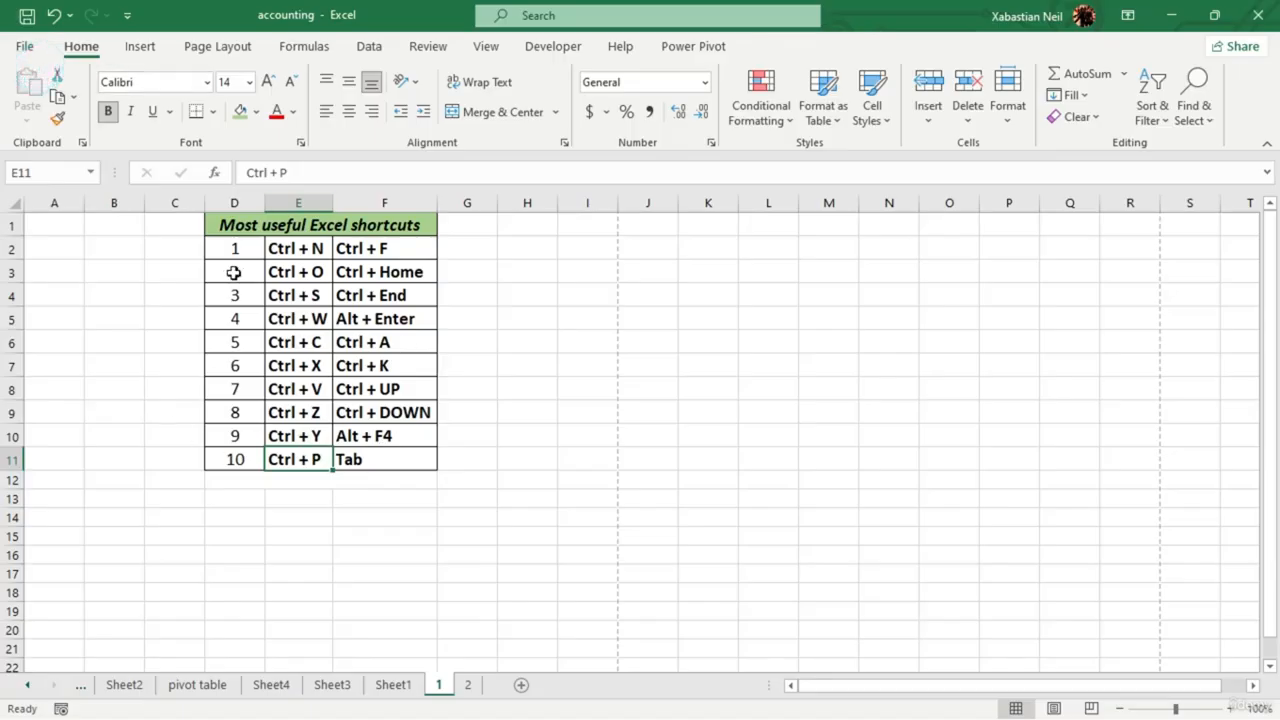
# - Open Find and Replace beside the shortcuts table and show its replacement fields
pyautogui.click(578, 420)
pyautogui.click(420, 251)
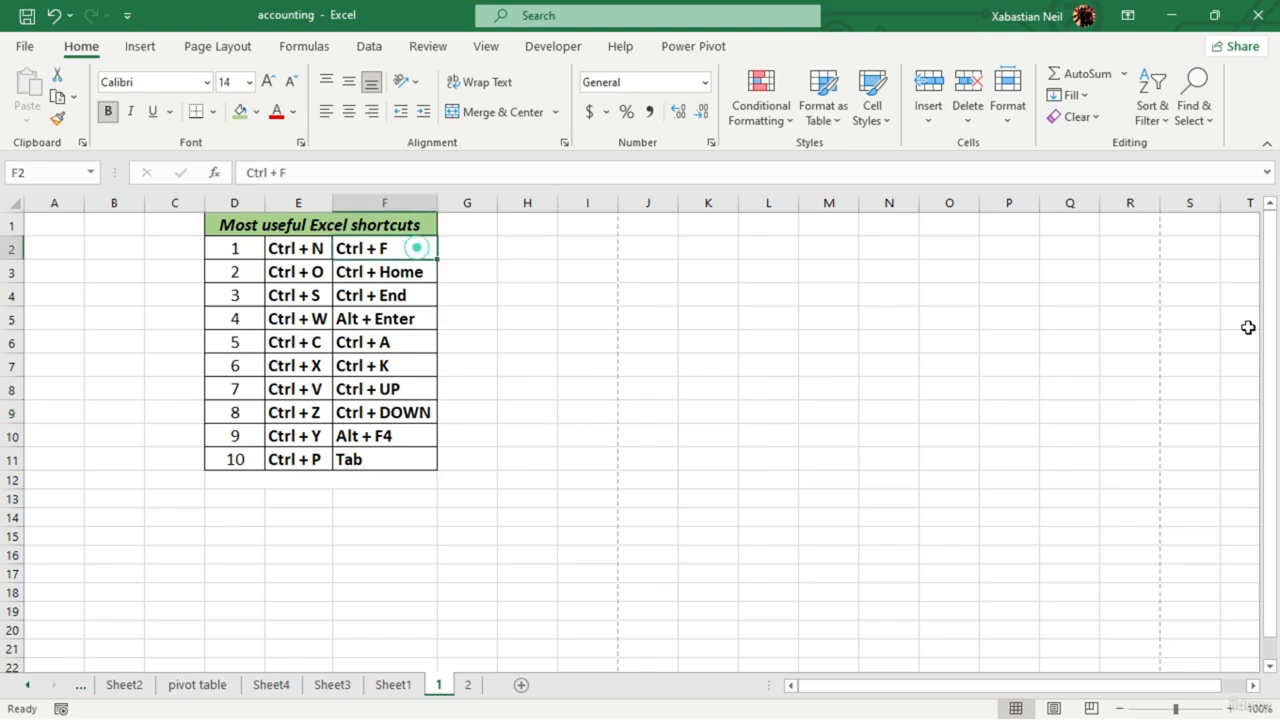
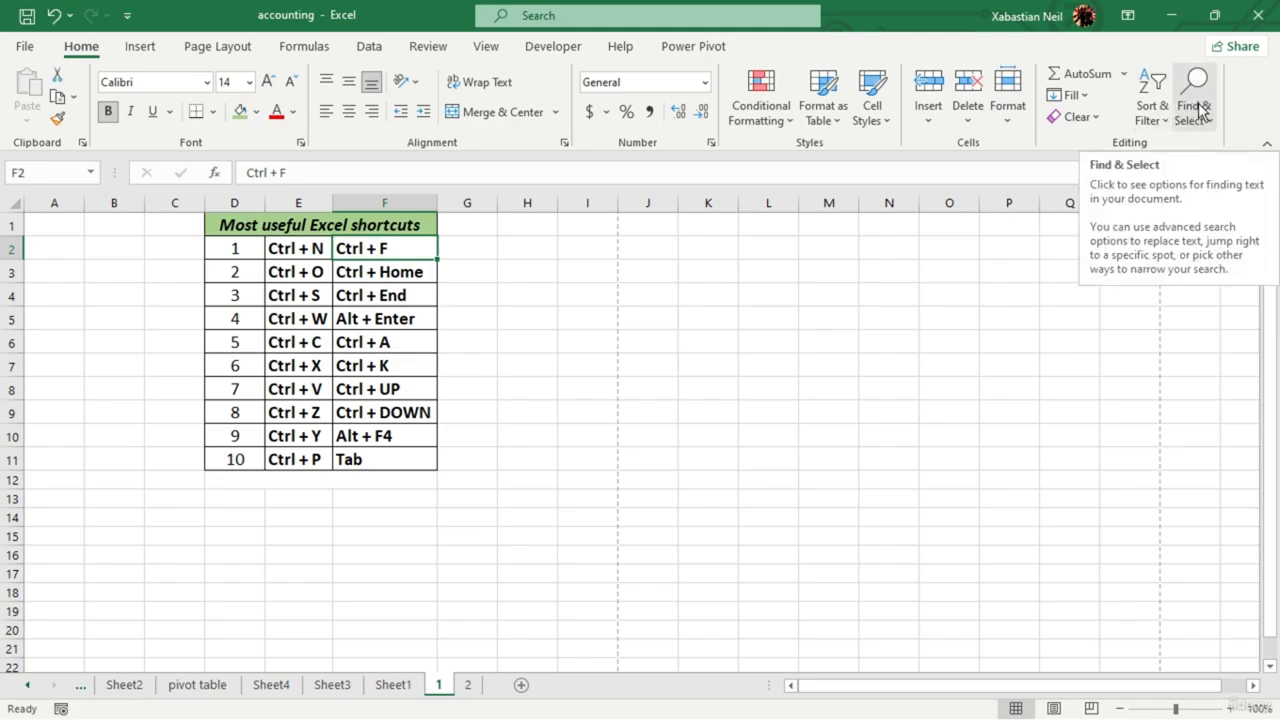
pyautogui.hotkey('ctrl', 'f')
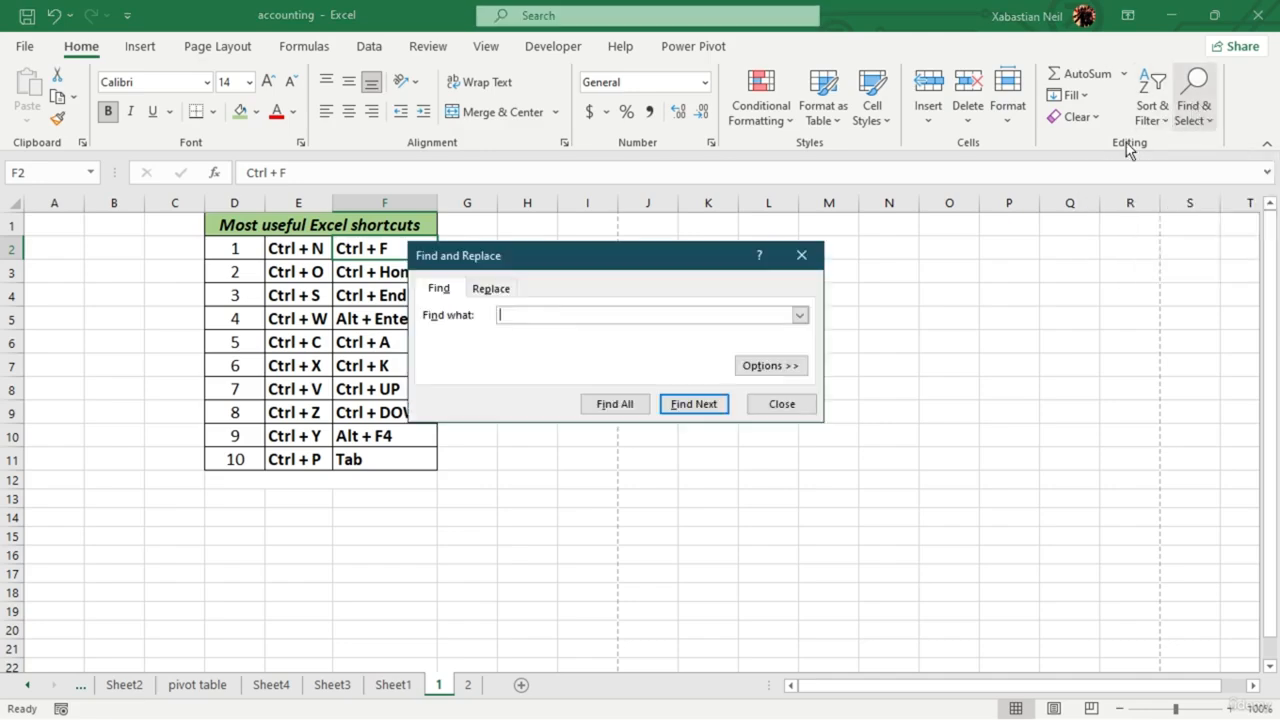
pyautogui.click(614, 256)
pyautogui.moveTo(604, 200); pyautogui.dragTo(652, 183)
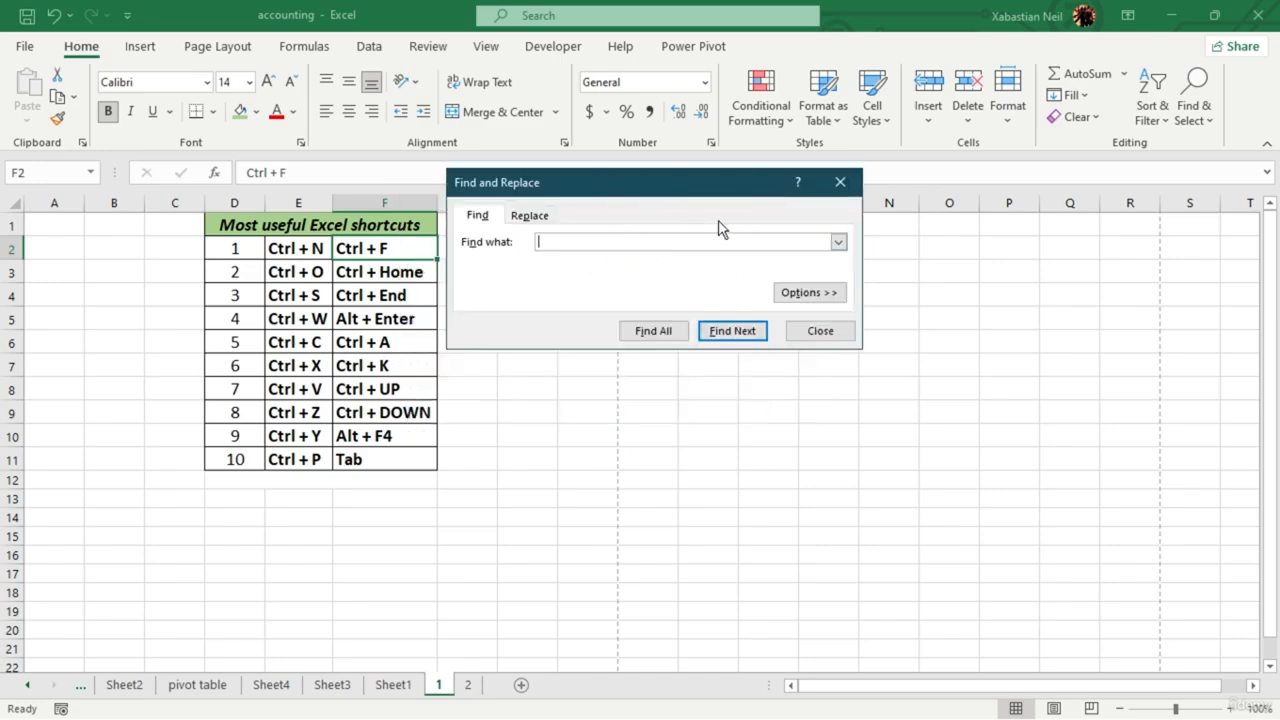
pyautogui.click(478, 216)
pyautogui.click(530, 216)
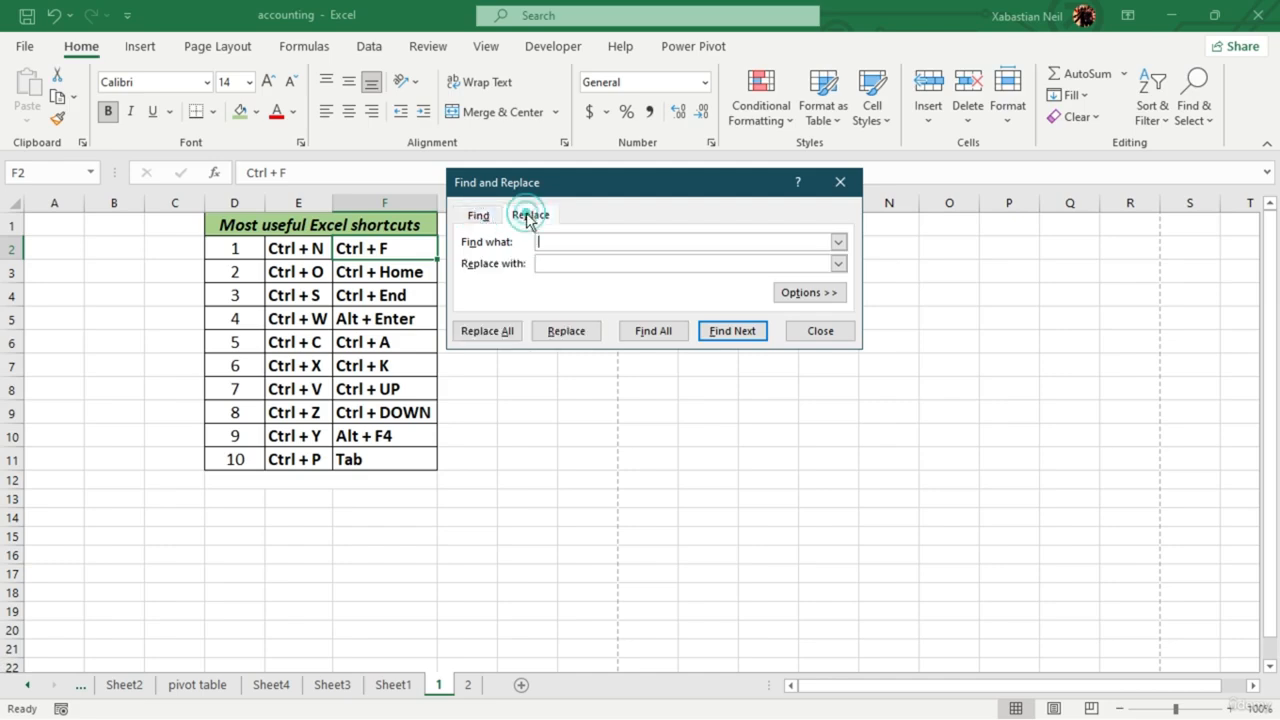
# - Find all cells containing Ctrl and replace every occurrence with Alt
pyautogui.click(573, 240)
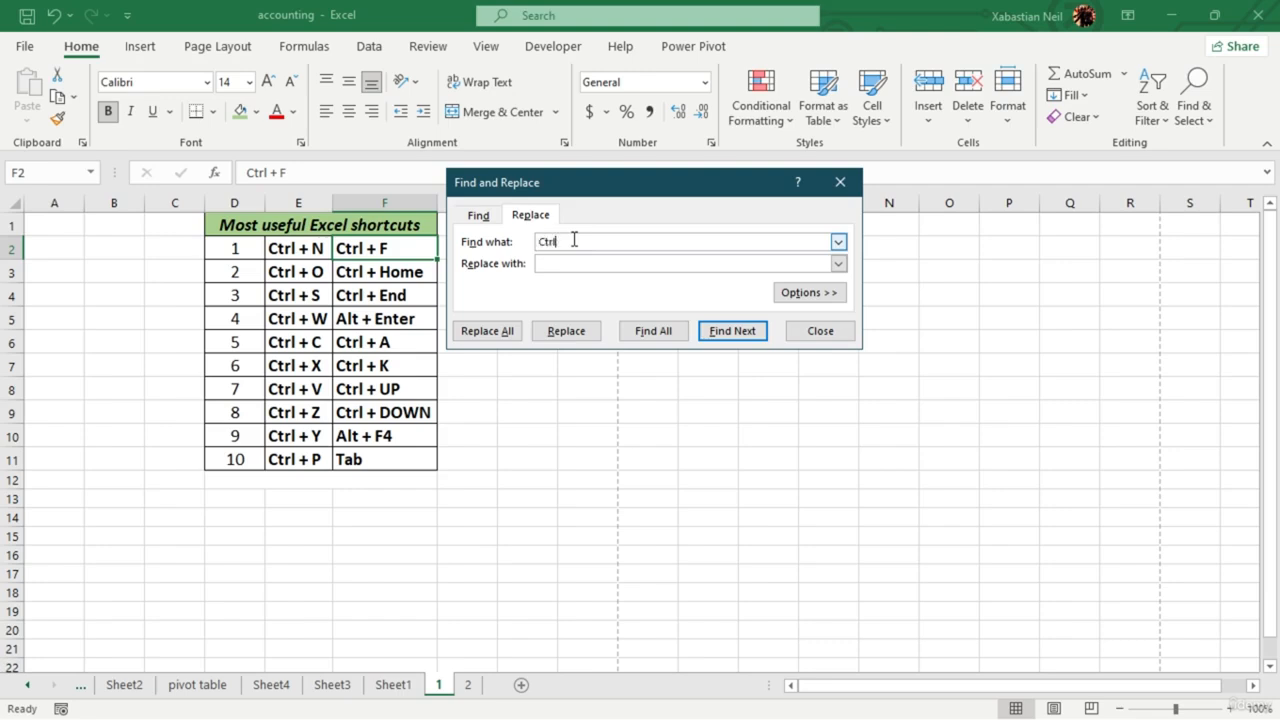
pyautogui.click(606, 266)
pyautogui.click(650, 331)
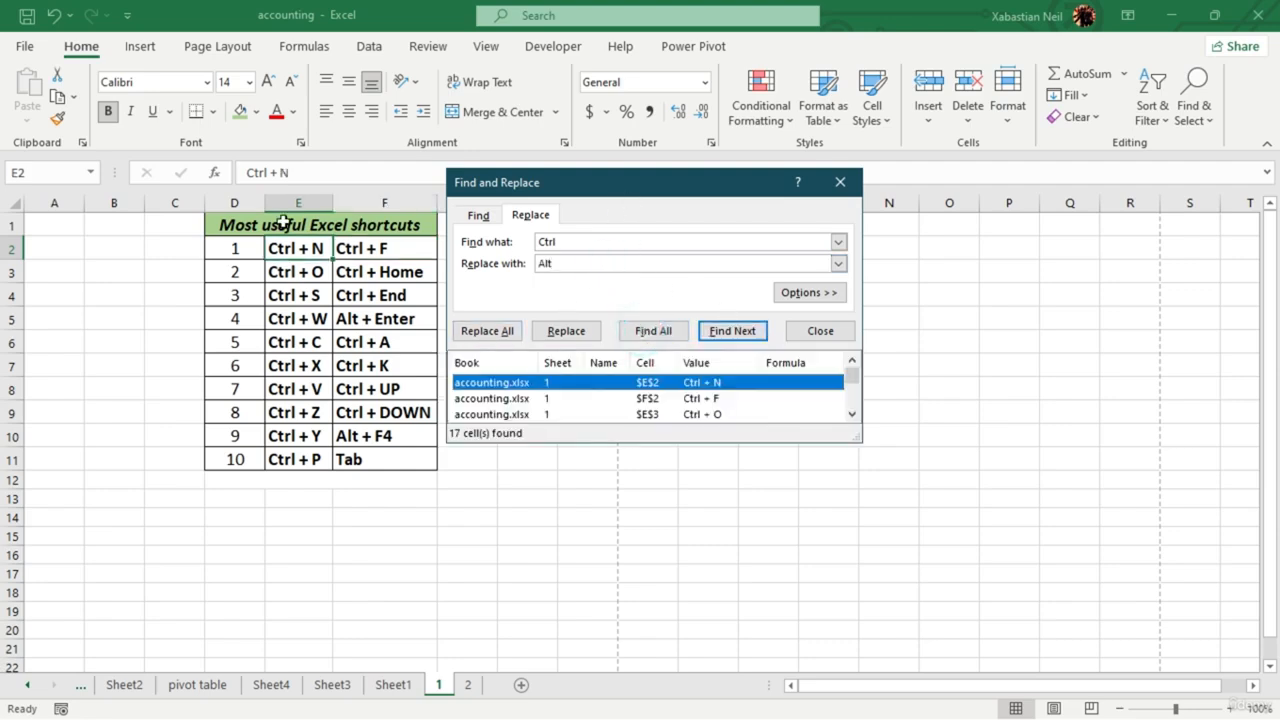
pyautogui.click(497, 332)
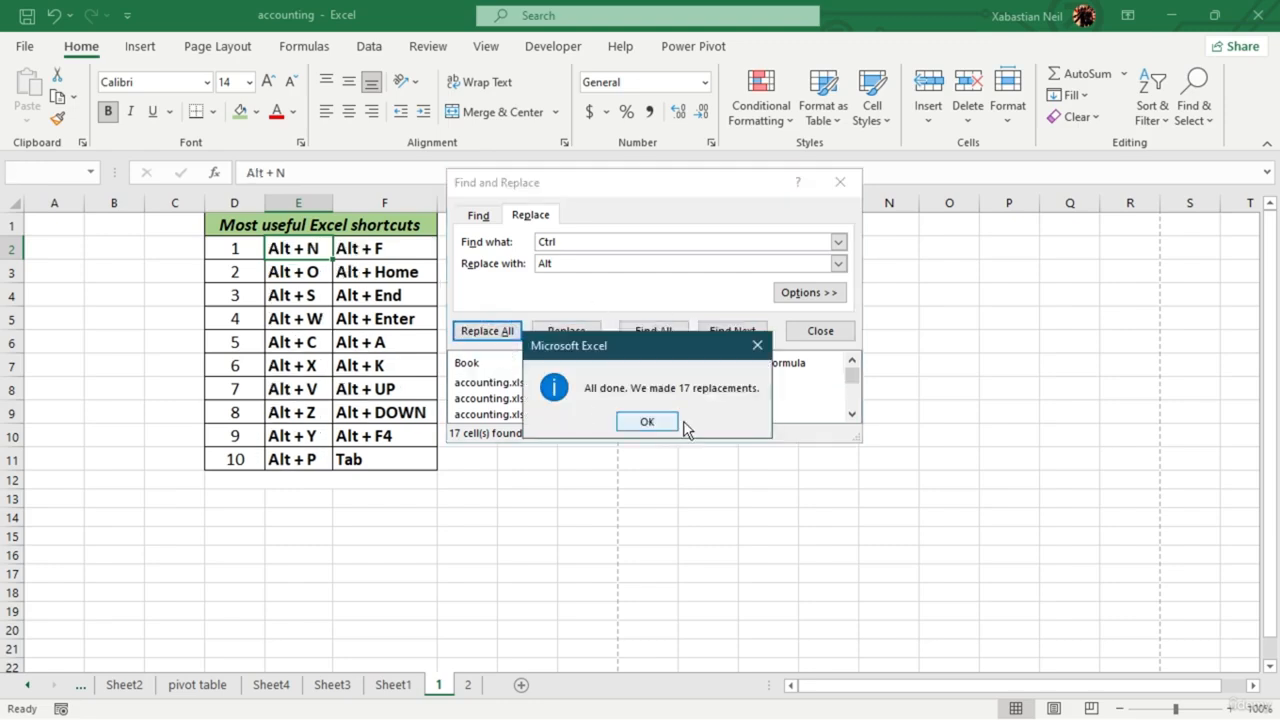
pyautogui.click(647, 421)
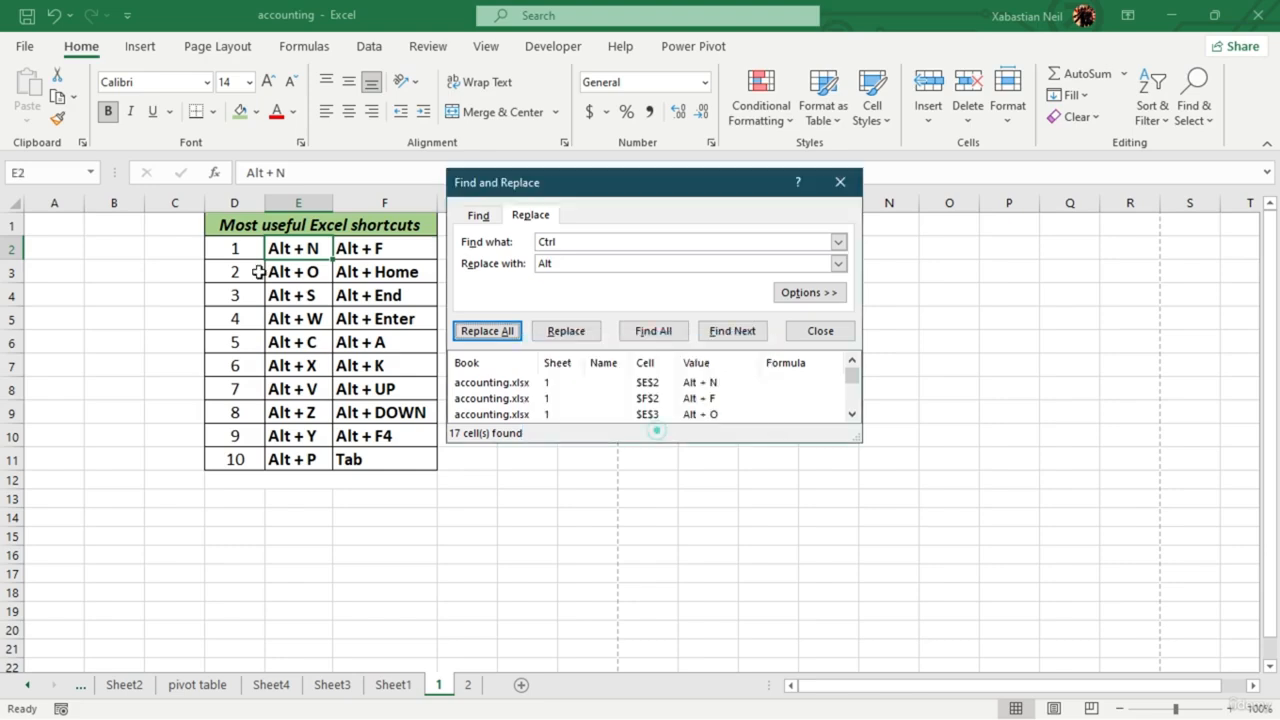
# - Swap the search and replacement terms and replace every occurrence of Alt with Ctrl in the sheet
pyautogui.click(575, 260)
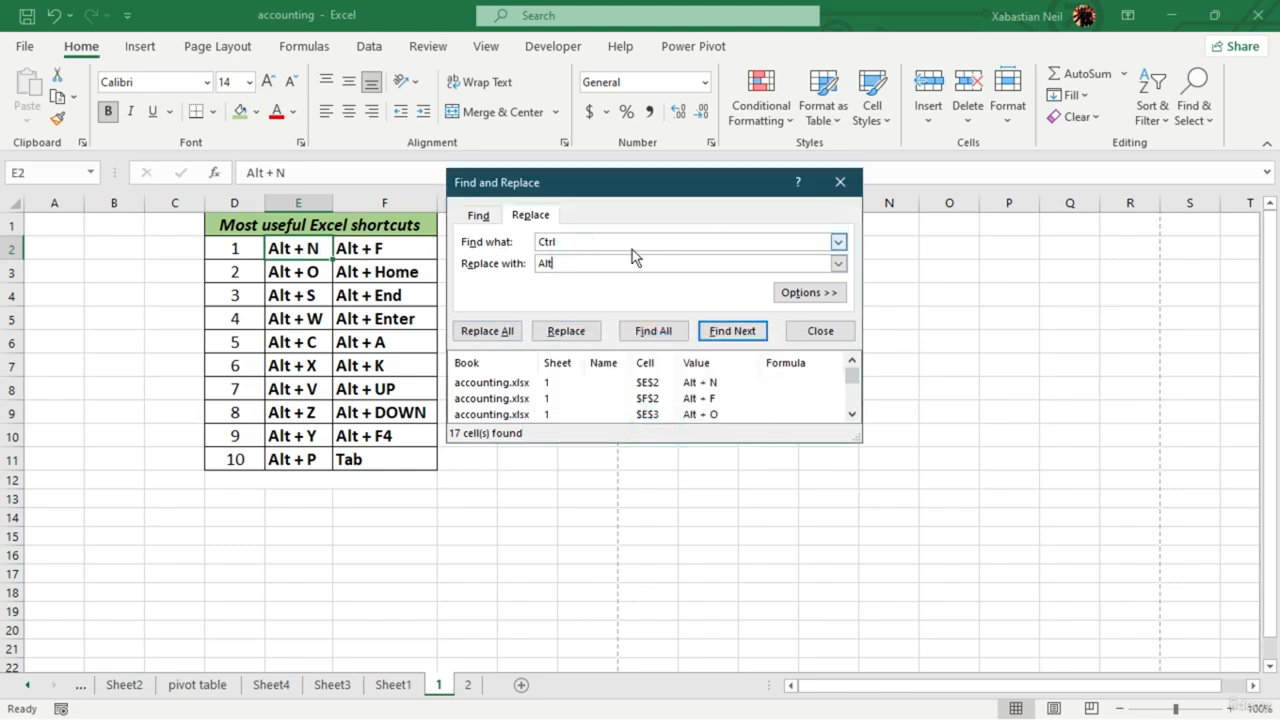
pyautogui.click(593, 265)
pyautogui.doubleClick(577, 256)
pyautogui.press('BackSpace')
pyautogui.click(612, 240)
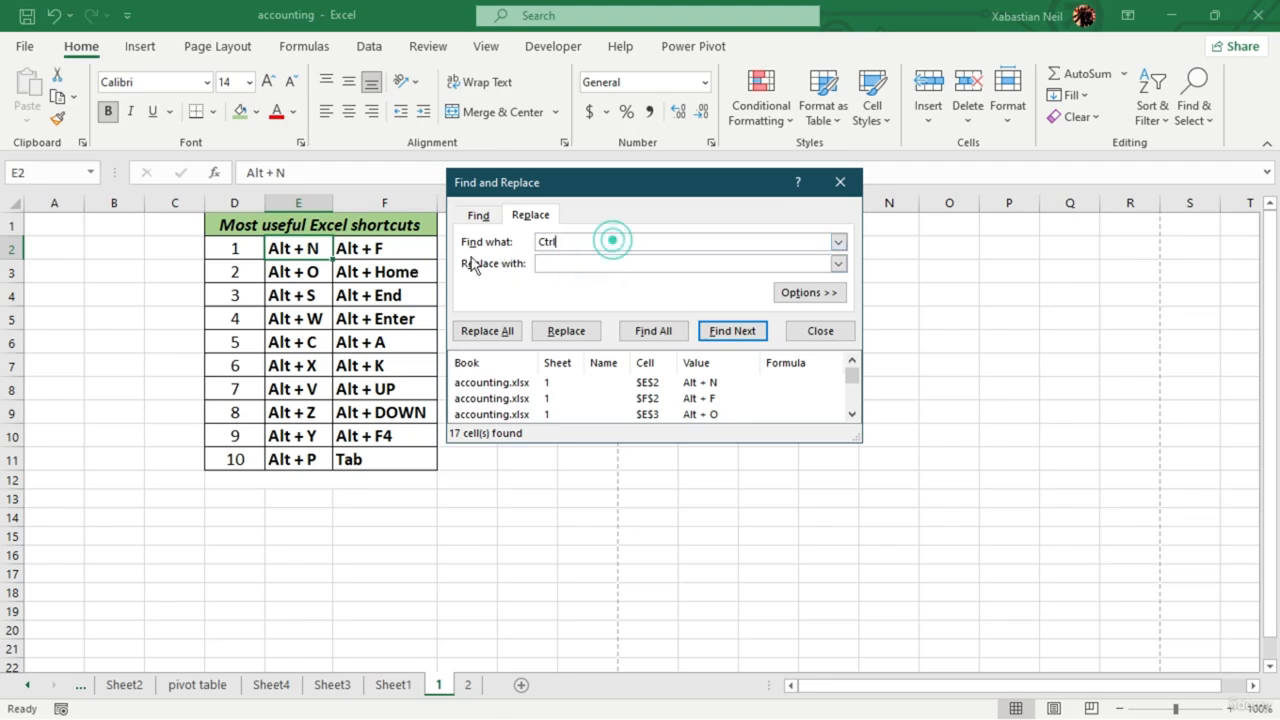
pyautogui.doubleClick(558, 241)
pyautogui.press('BackSpace')
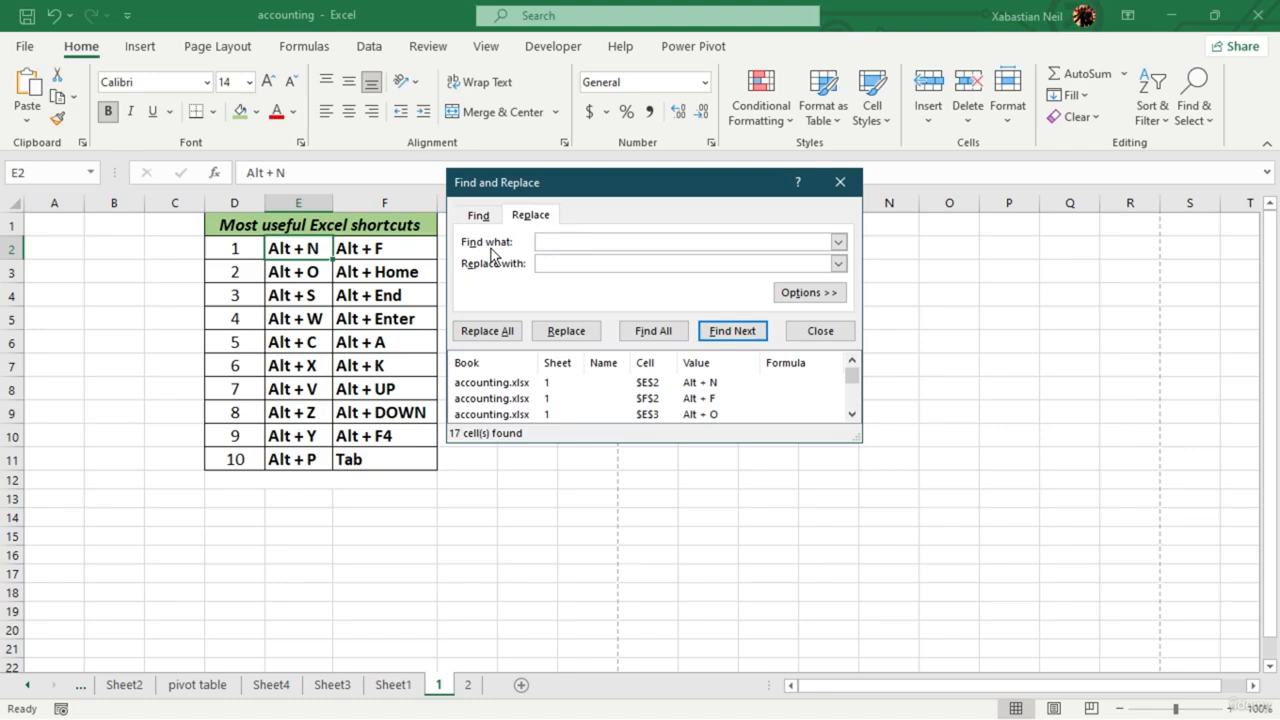
pyautogui.write('Alt')
pyautogui.click(557, 264)
pyautogui.write('Ctrl')
pyautogui.click(503, 331)
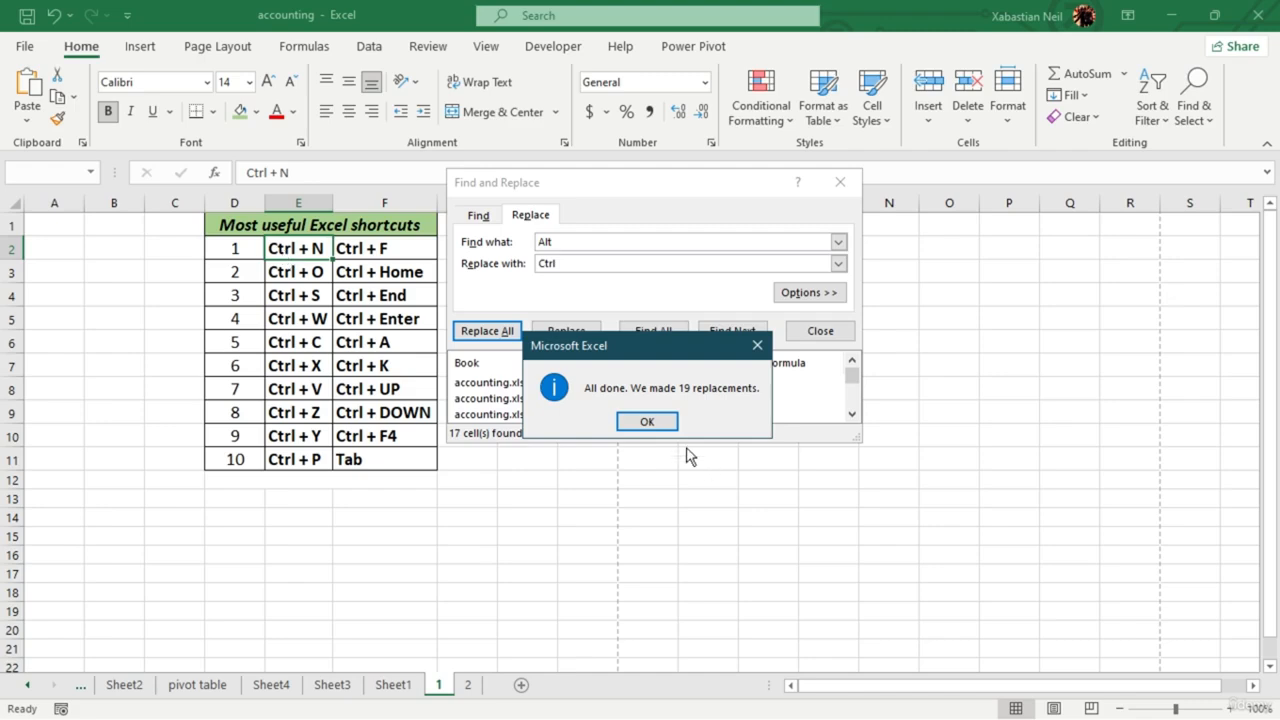
pyautogui.click(647, 422)
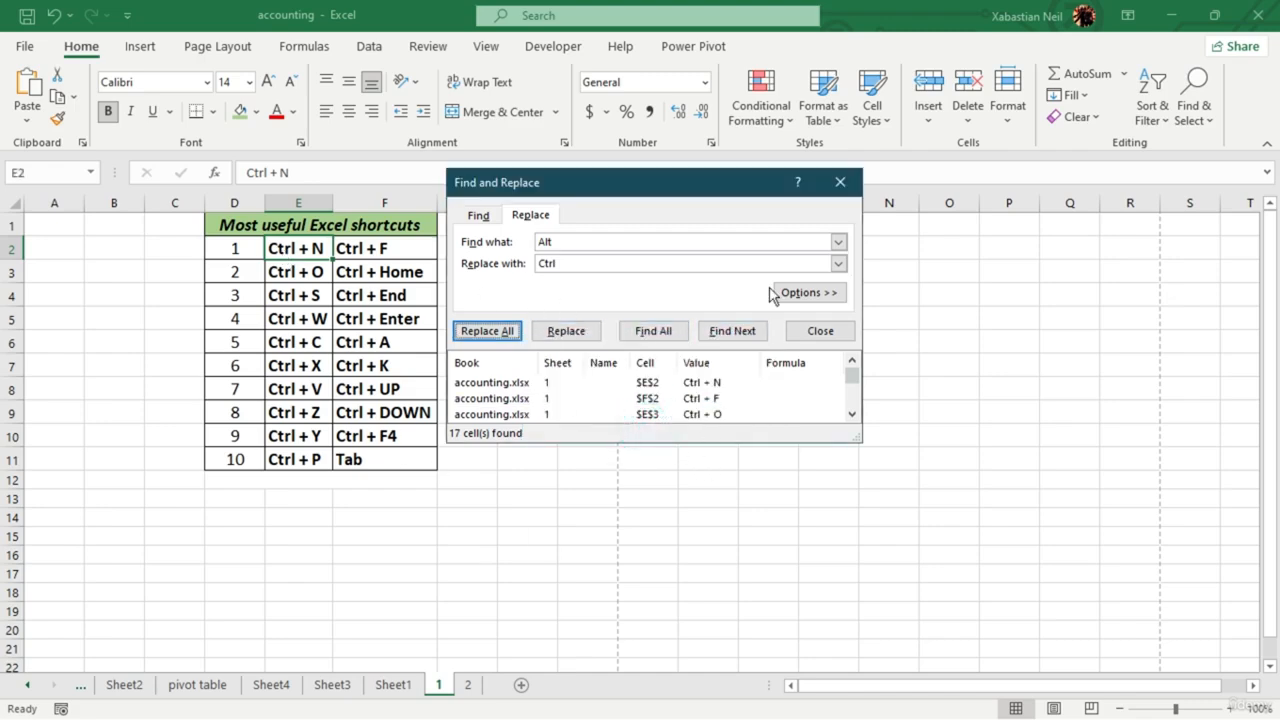
# - Close Find and Replace and undo both replacements in the shortcuts table
pyautogui.click(840, 183)
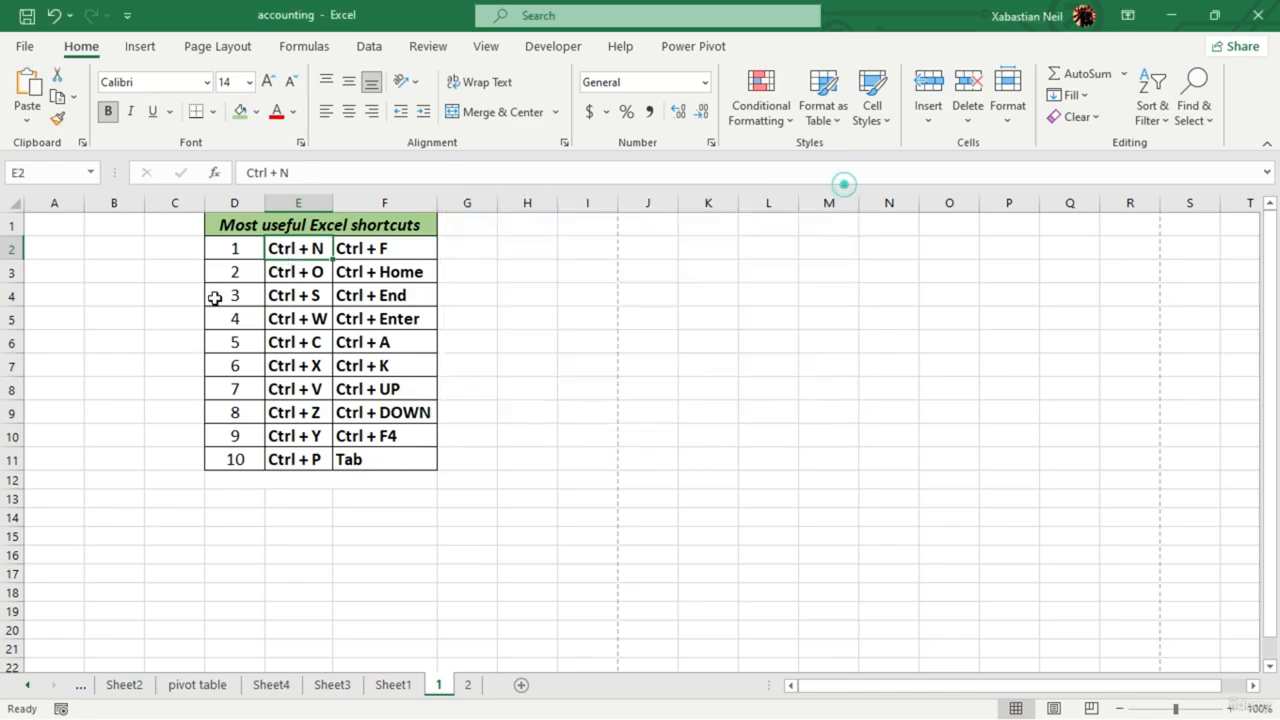
pyautogui.click(55, 16)
pyautogui.click(55, 16)
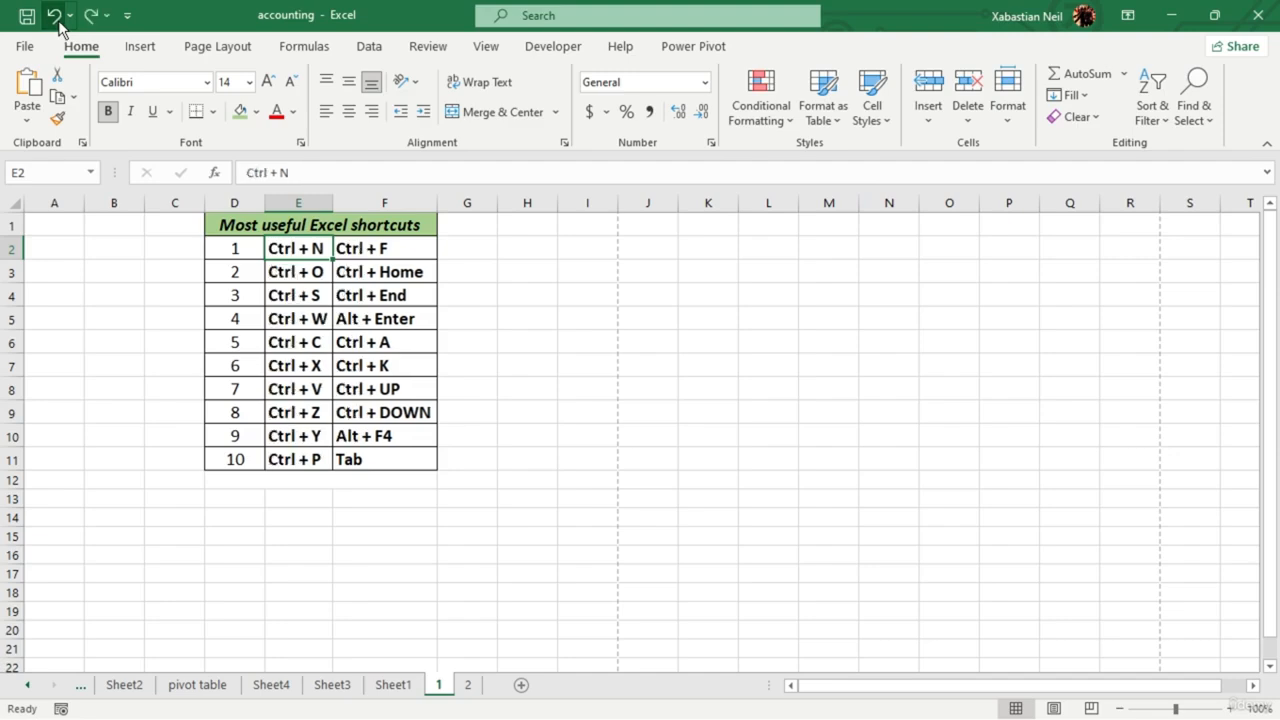
# - Copy the empty cell J5 beside the shortcuts table
pyautogui.click(648, 318)
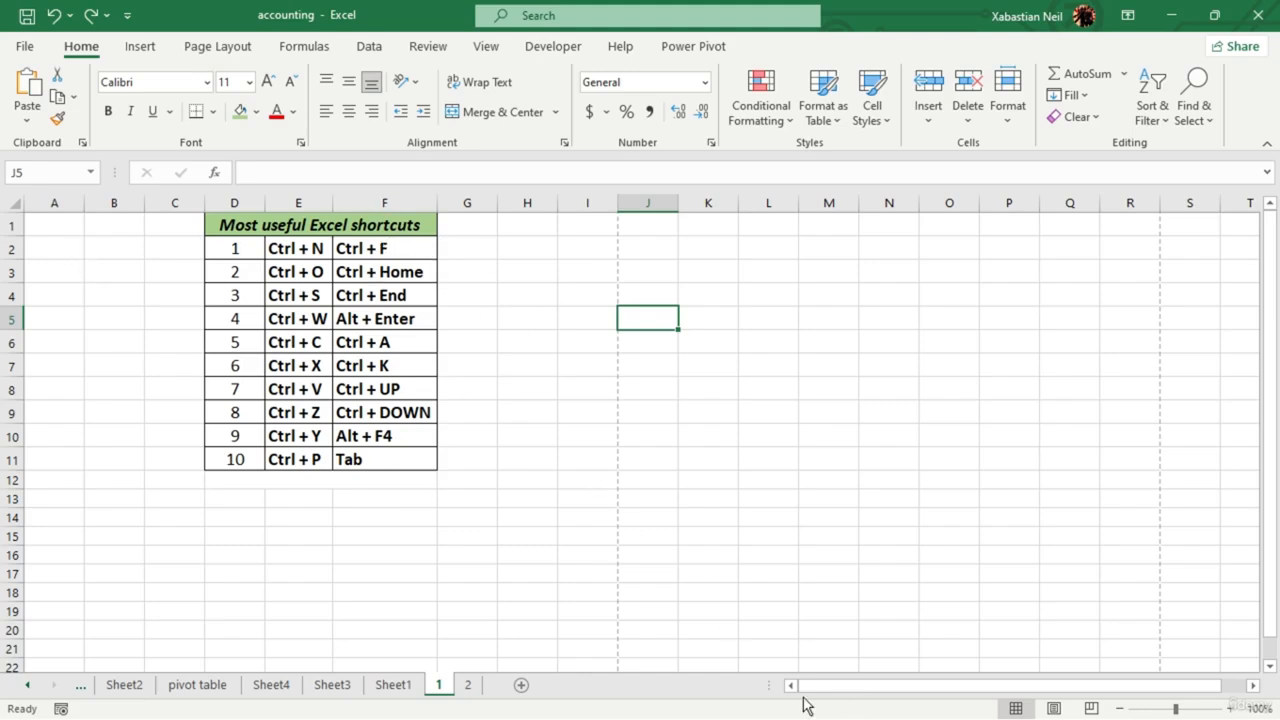
pyautogui.scroll(-20, 569, 586)
pyautogui.scroll(-20, 596, 512)
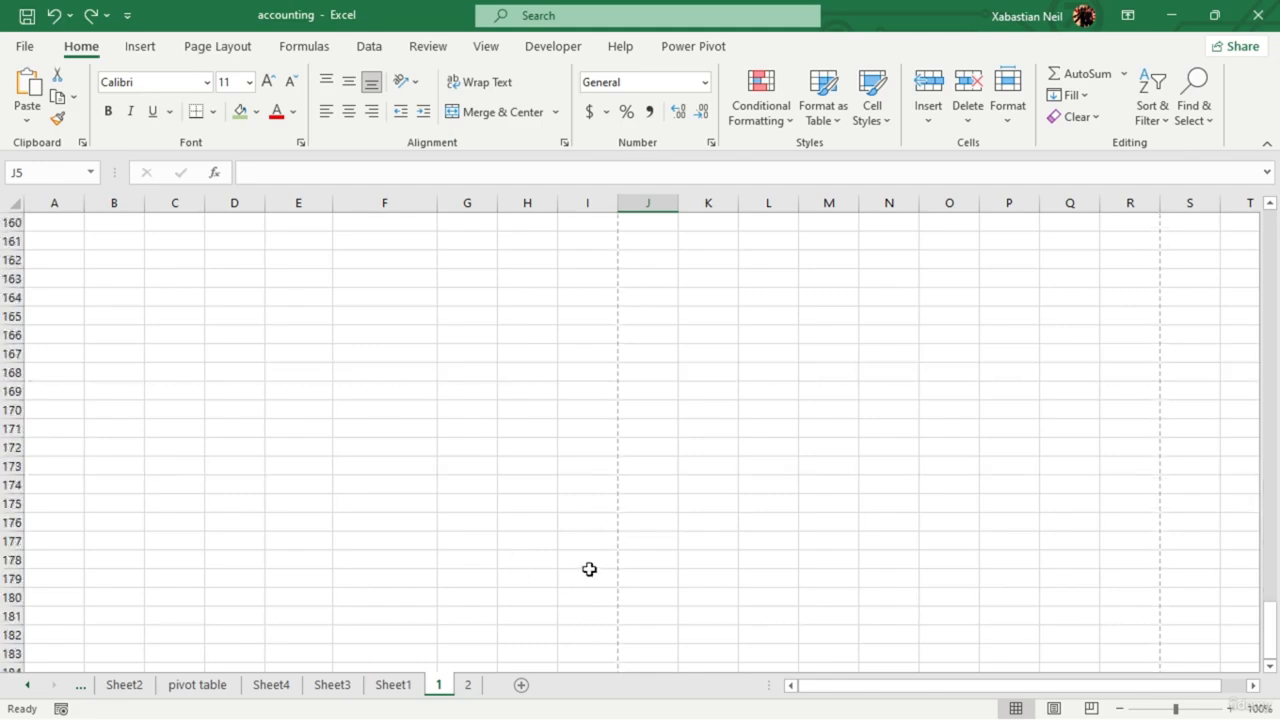
pyautogui.hotkey('ctrl', 'c')
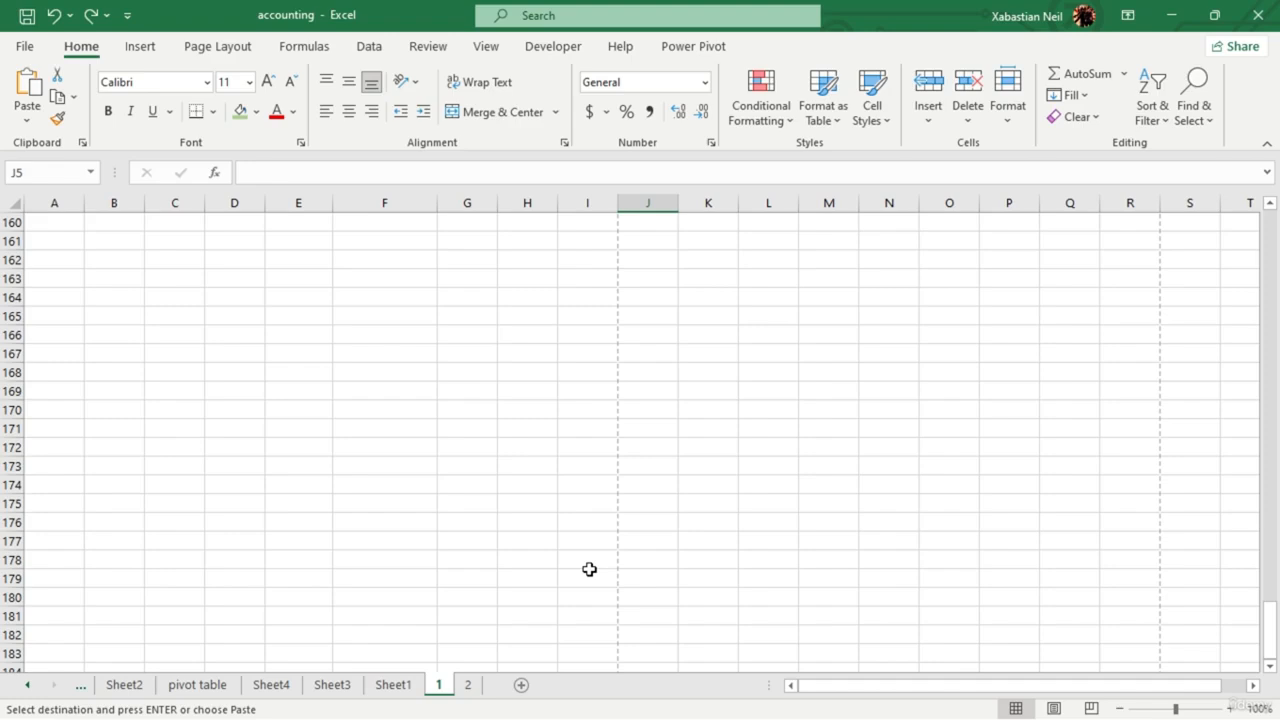
pyautogui.scroll(20, 589, 569)
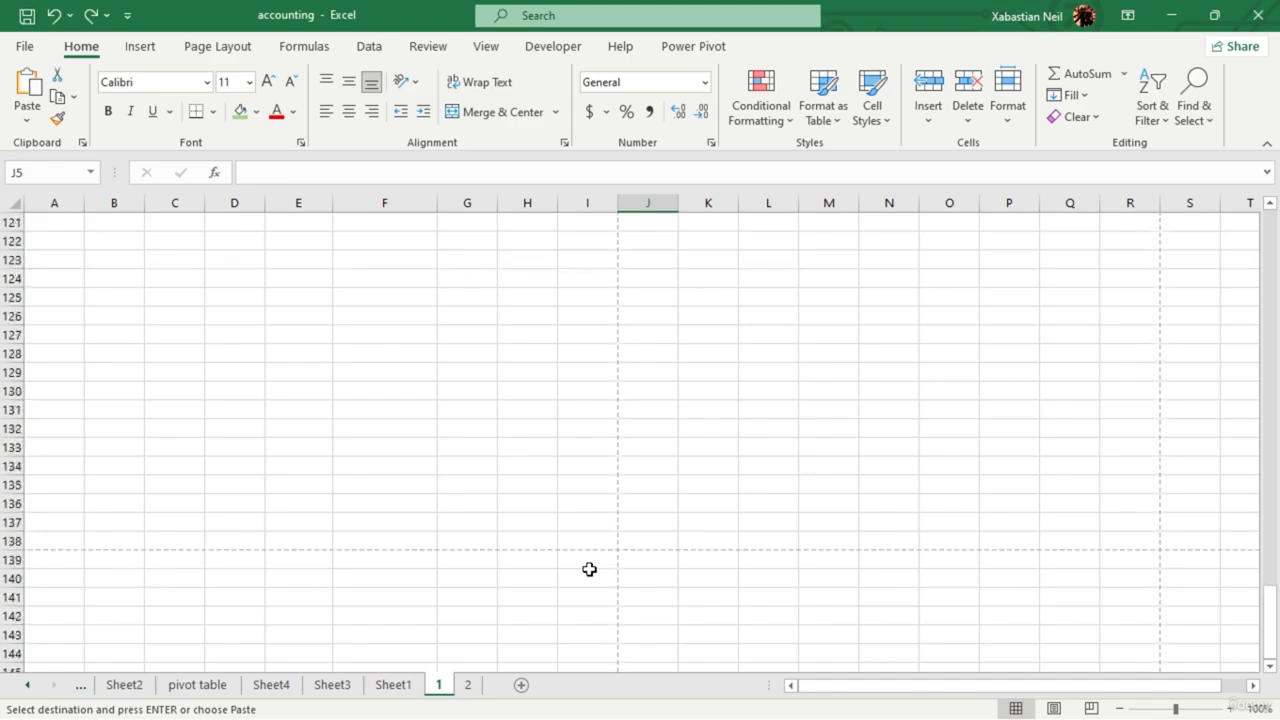
pyautogui.scroll(20, 589, 569)
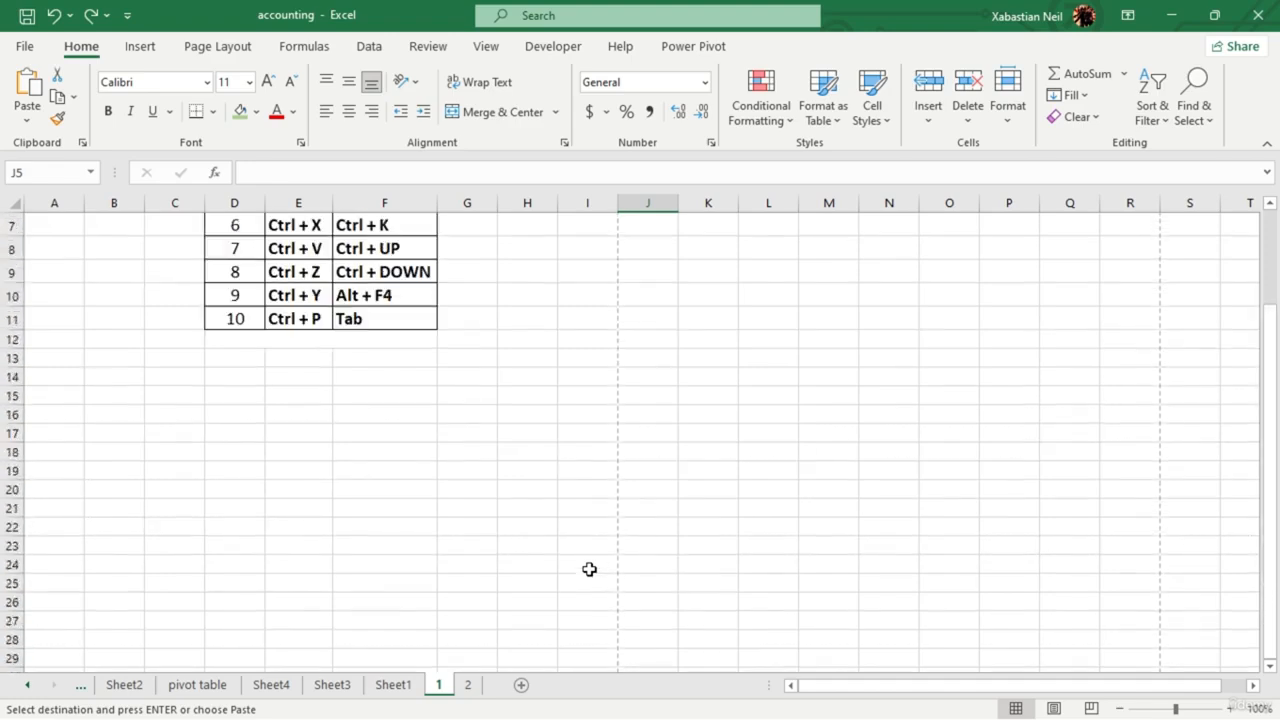
# - Look at sheet 2 and return to the shortcuts table on sheet 1
pyautogui.click(78, 686)
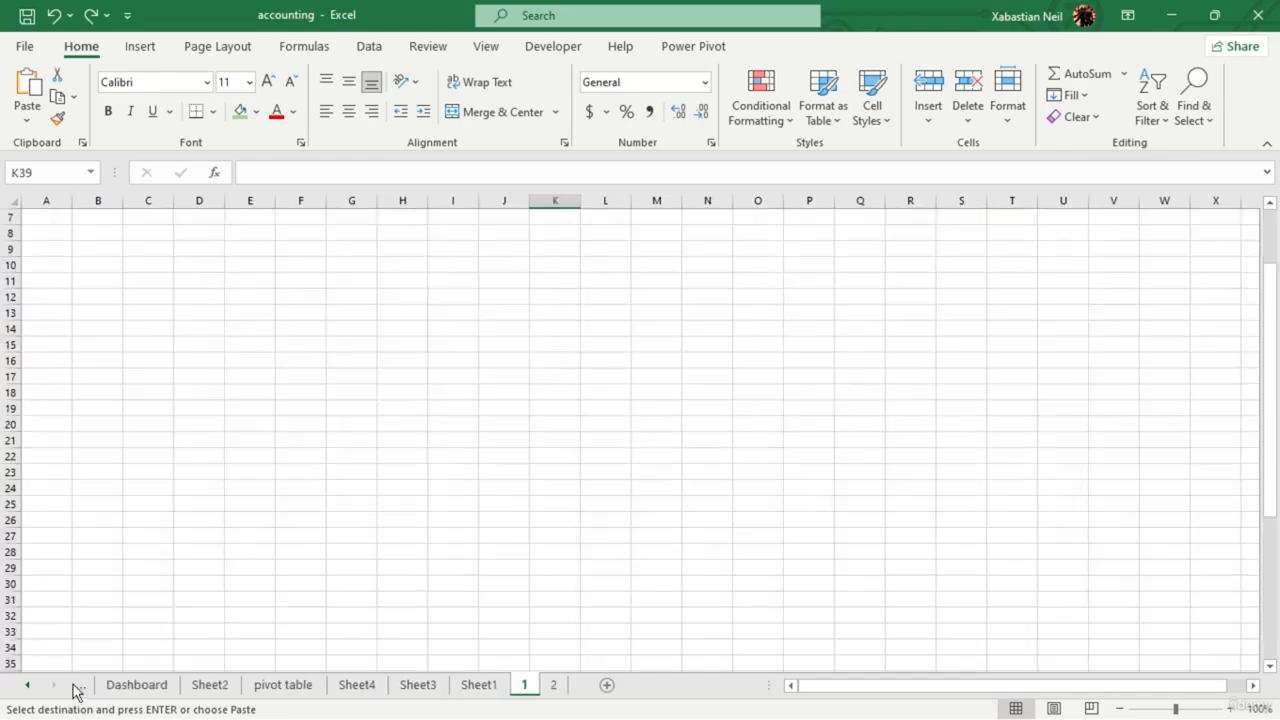
pyautogui.click(553, 685)
pyautogui.click(524, 685)
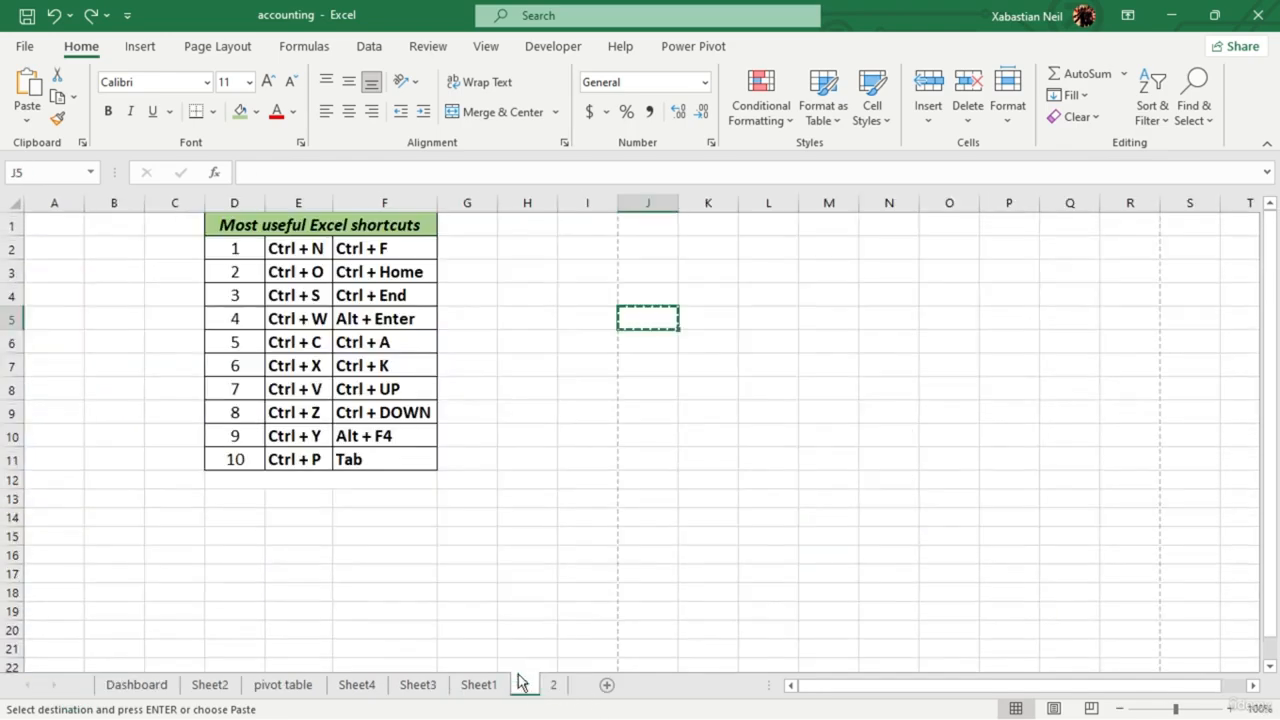
pyautogui.click(415, 499)
pyautogui.click(326, 547)
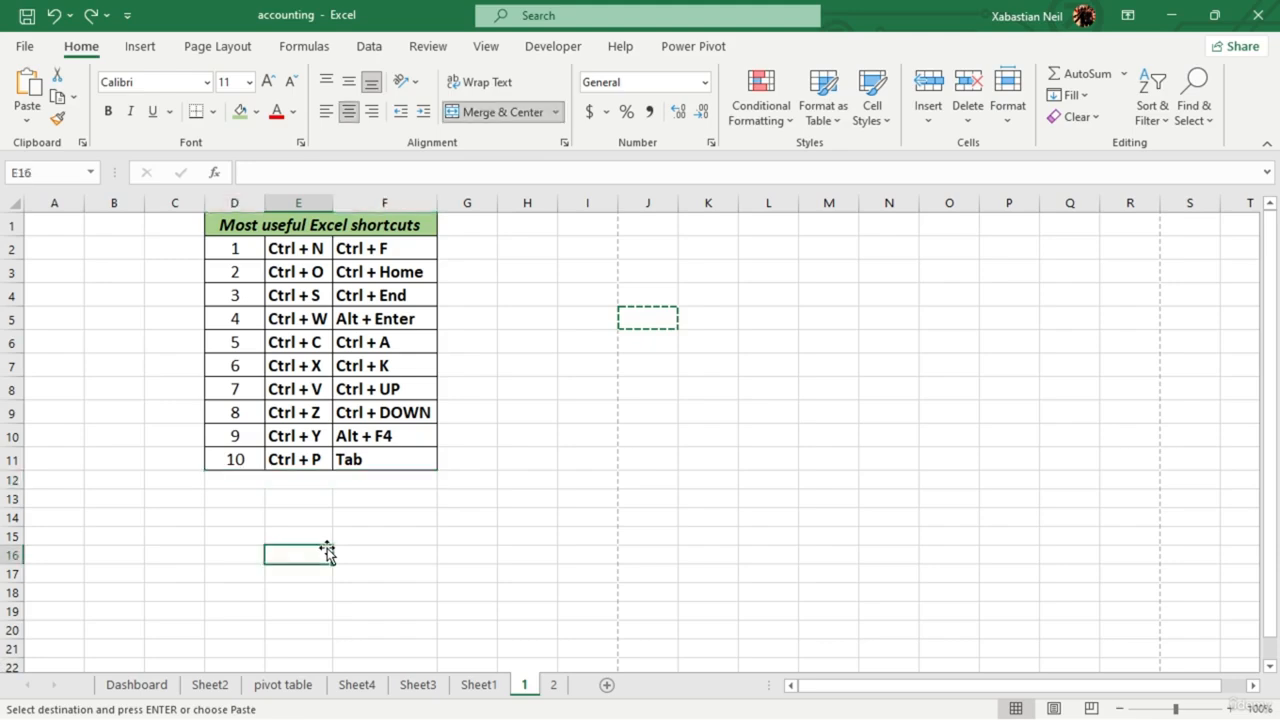
pyautogui.click(646, 326)
pyautogui.click(621, 435)
pyautogui.click(645, 324)
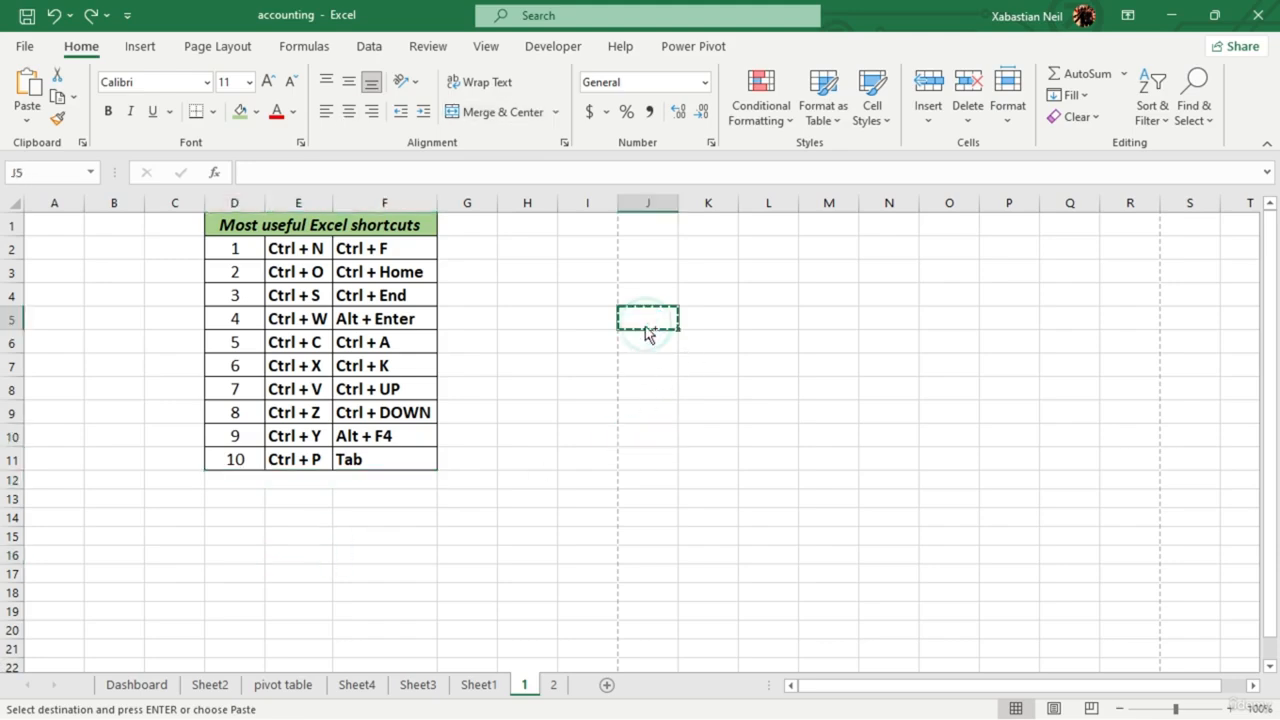
pyautogui.doubleClick(703, 342)
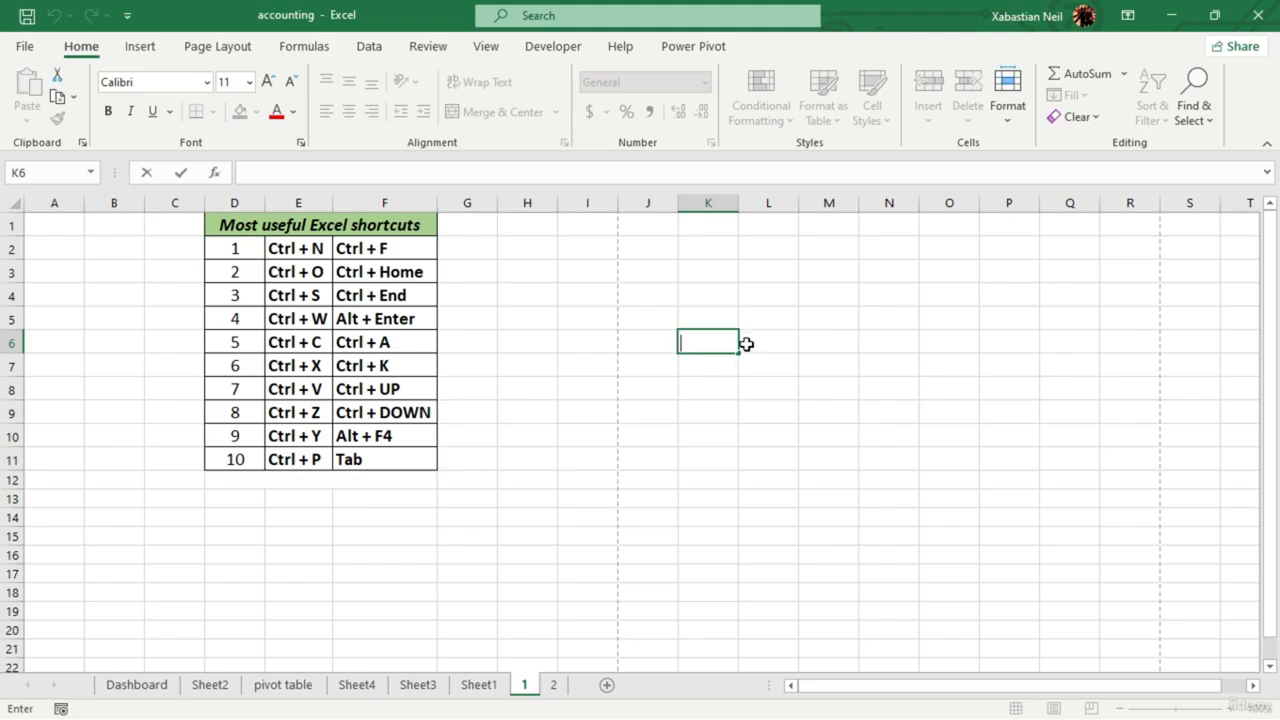
pyautogui.click(655, 412)
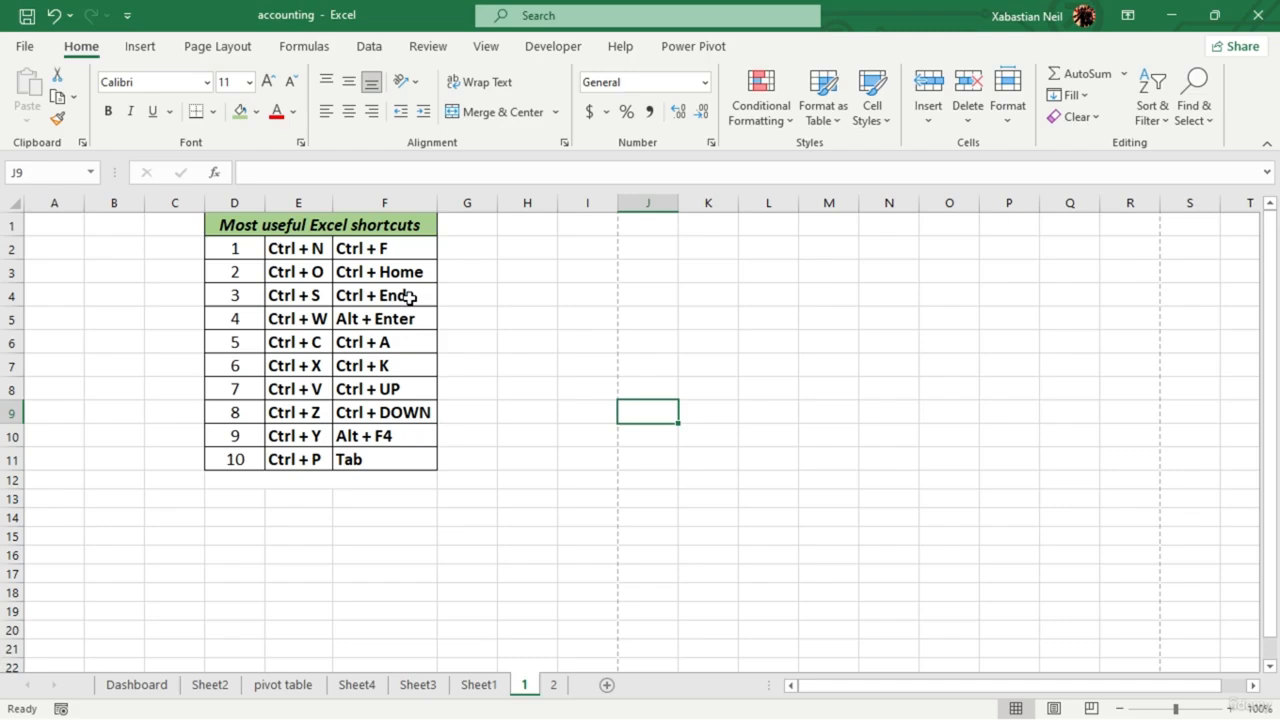
# - Jump to the last used cell of sheet 1 from two different starting cells
pyautogui.hotkey('ctrl', 'End')
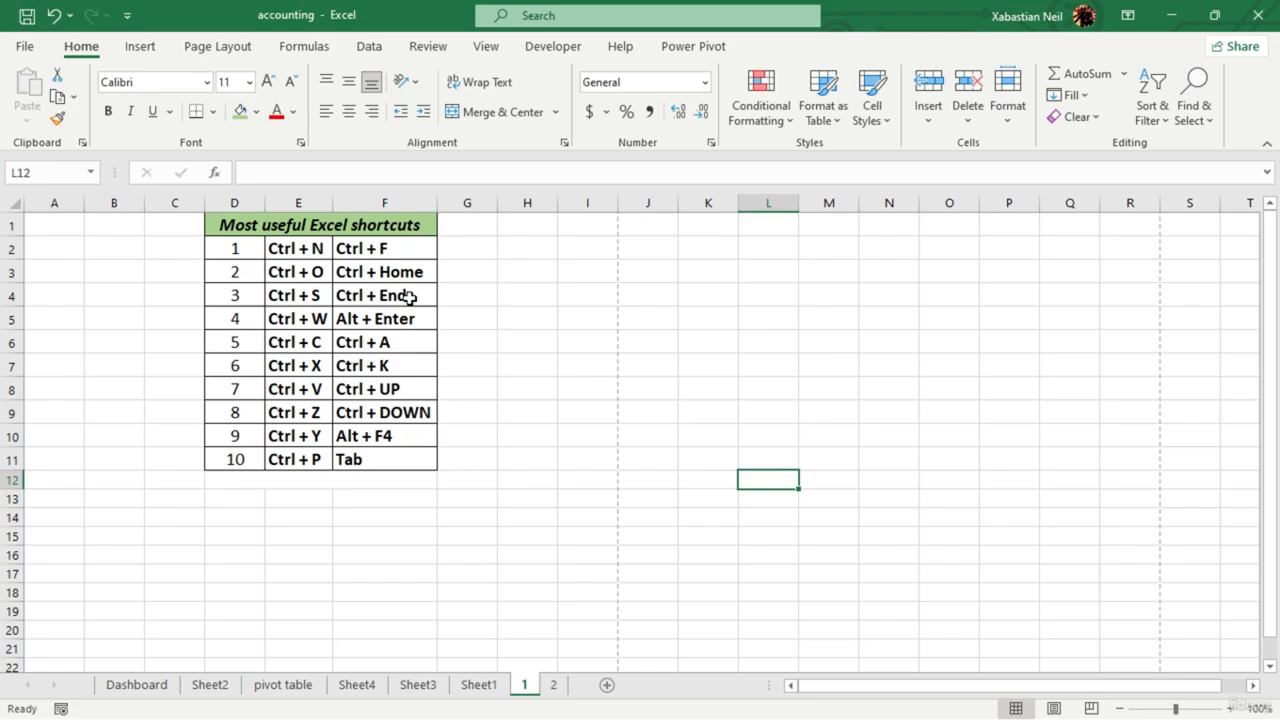
pyautogui.click(565, 303)
pyautogui.hotkey('ctrl', 'End')
pyautogui.scroll(-1, 892, 382)
pyautogui.scroll(1, 768, 392)
# - Move the active cell down column L, one row at a time, to L17
pyautogui.press('Down')
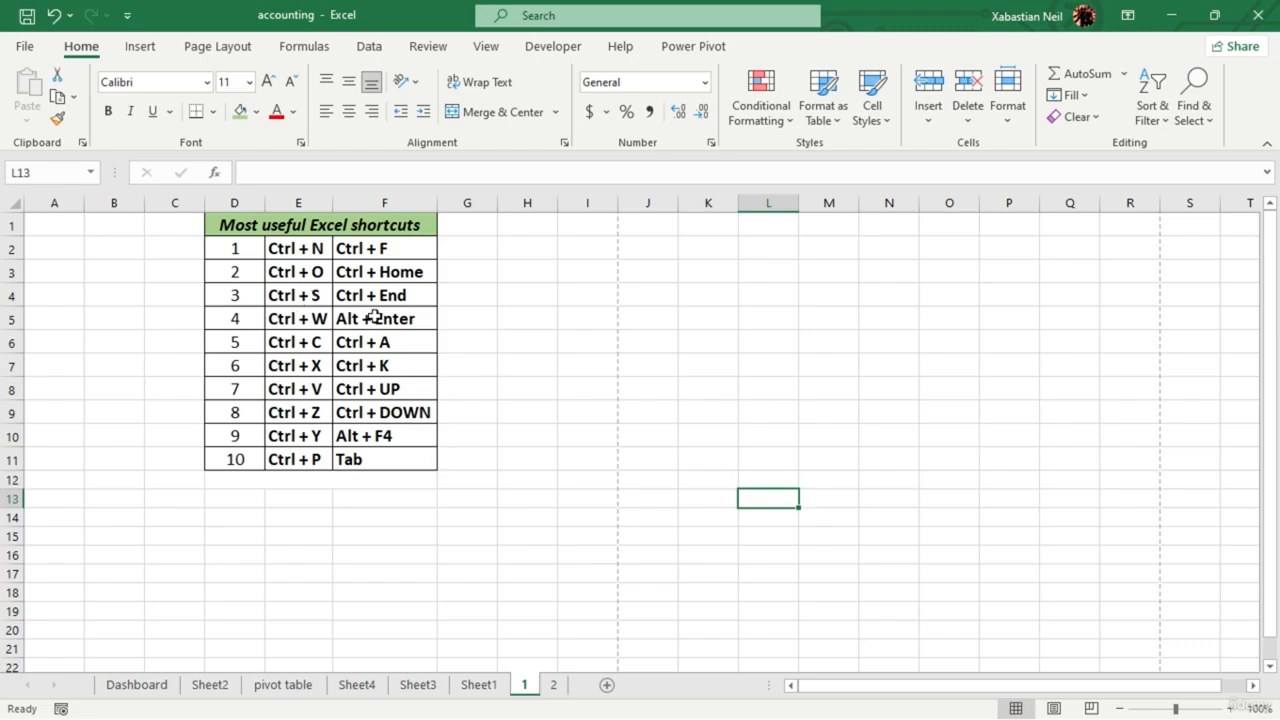
pyautogui.press('Down')
pyautogui.press('Down')
pyautogui.press('Down')
pyautogui.press('Down')
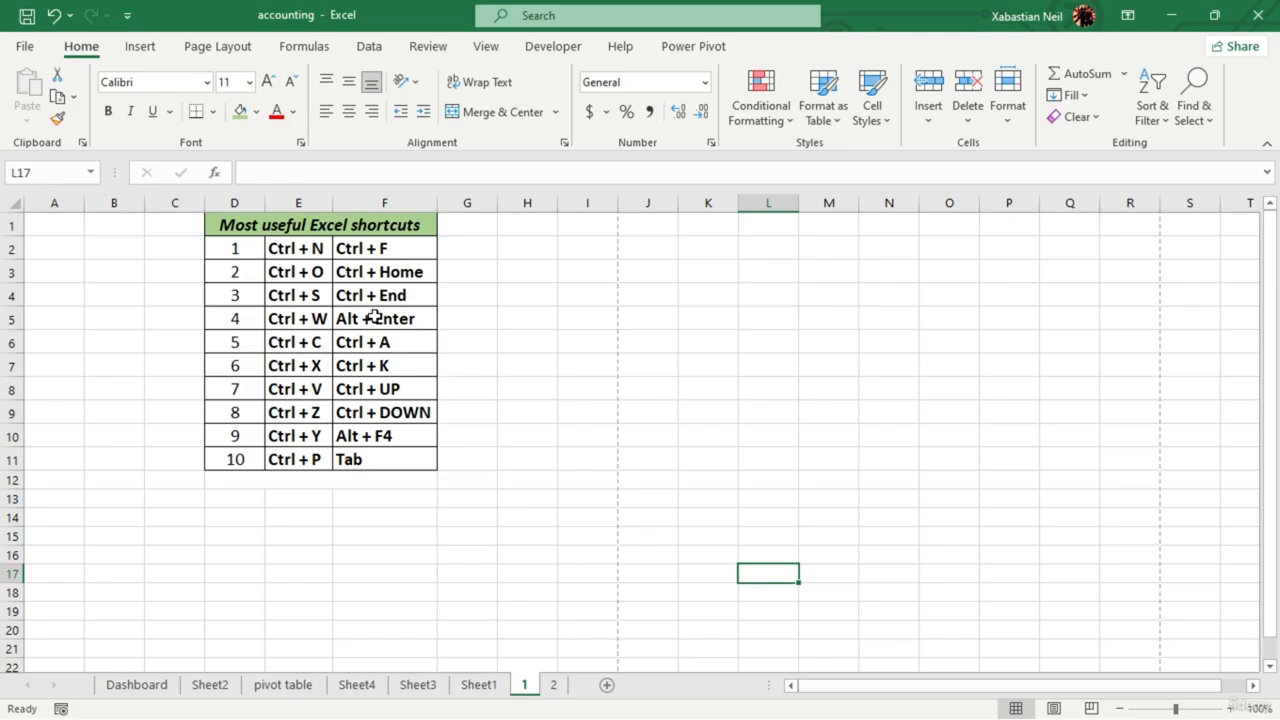
# - Select I9 and move the active cell down column I, one row at a time, to I18
pyautogui.click(586, 436)
pyautogui.click(598, 386)
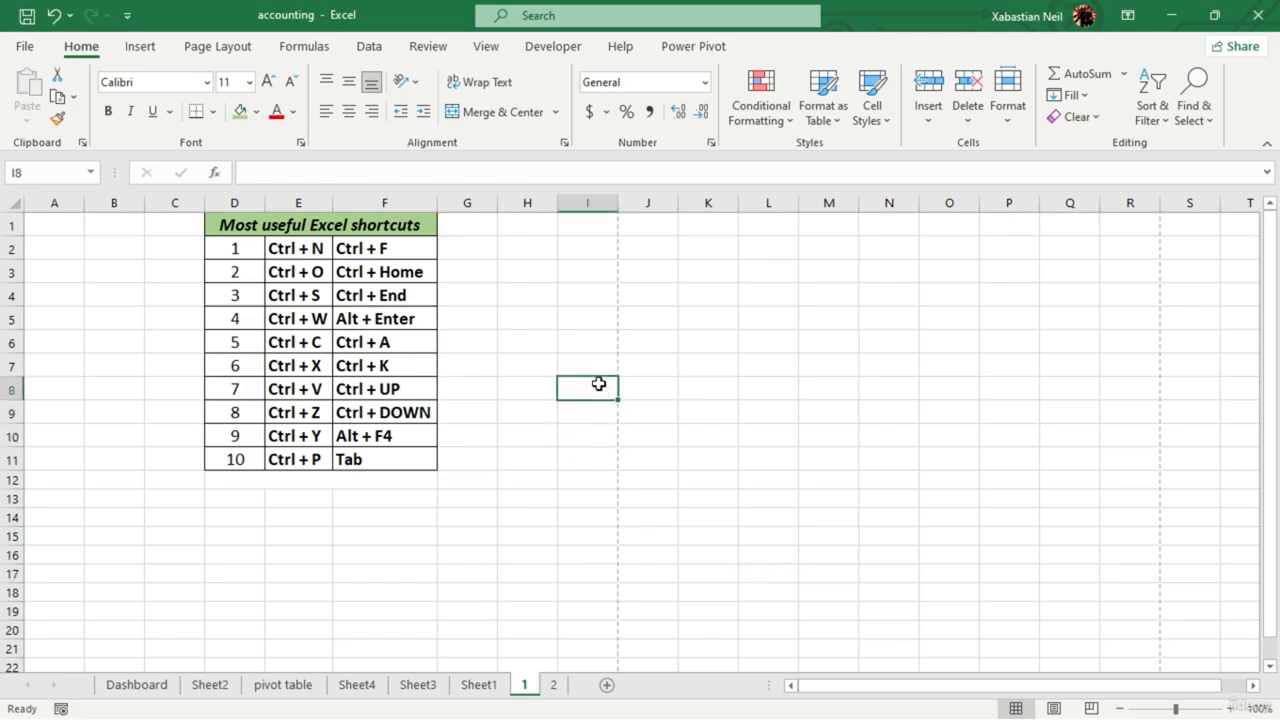
pyautogui.click(587, 437)
pyautogui.click(588, 413)
pyautogui.click(588, 412)
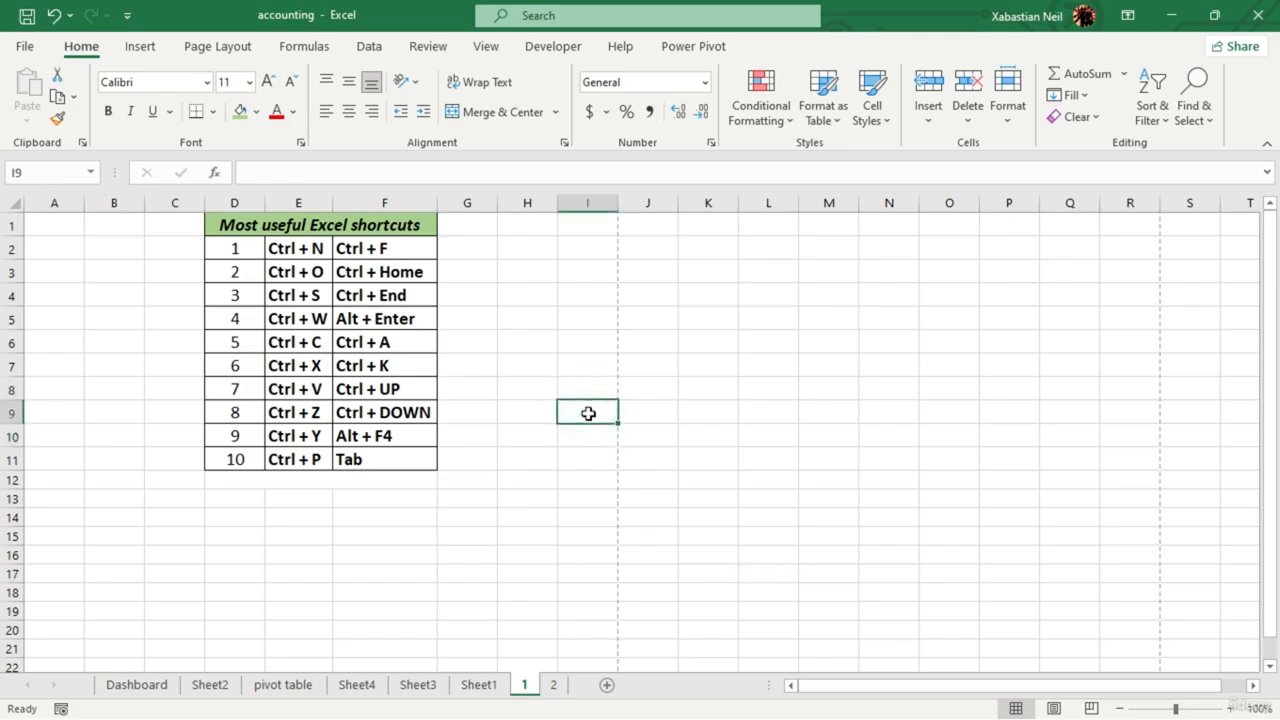
pyautogui.press('Down')
pyautogui.press('Down')
pyautogui.press('Down')
pyautogui.press('Down')
pyautogui.press('Down')
pyautogui.press('Down')
pyautogui.press('Down')
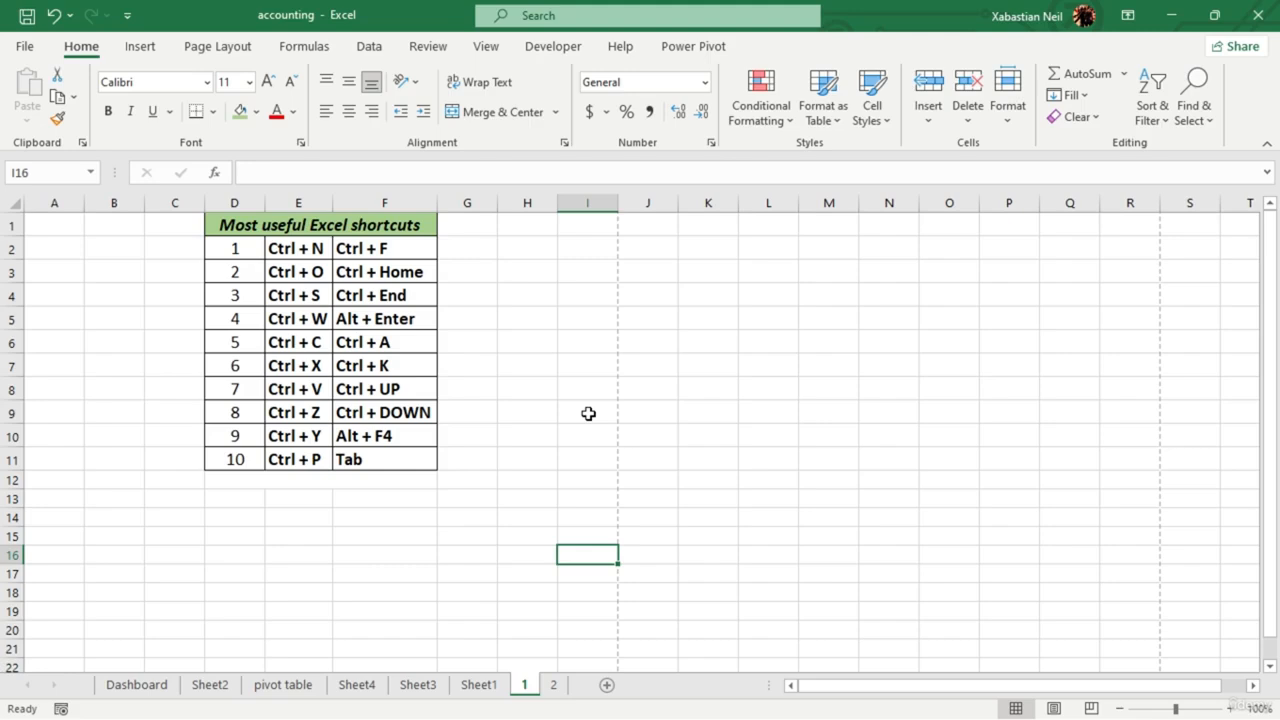
pyautogui.press('Down')
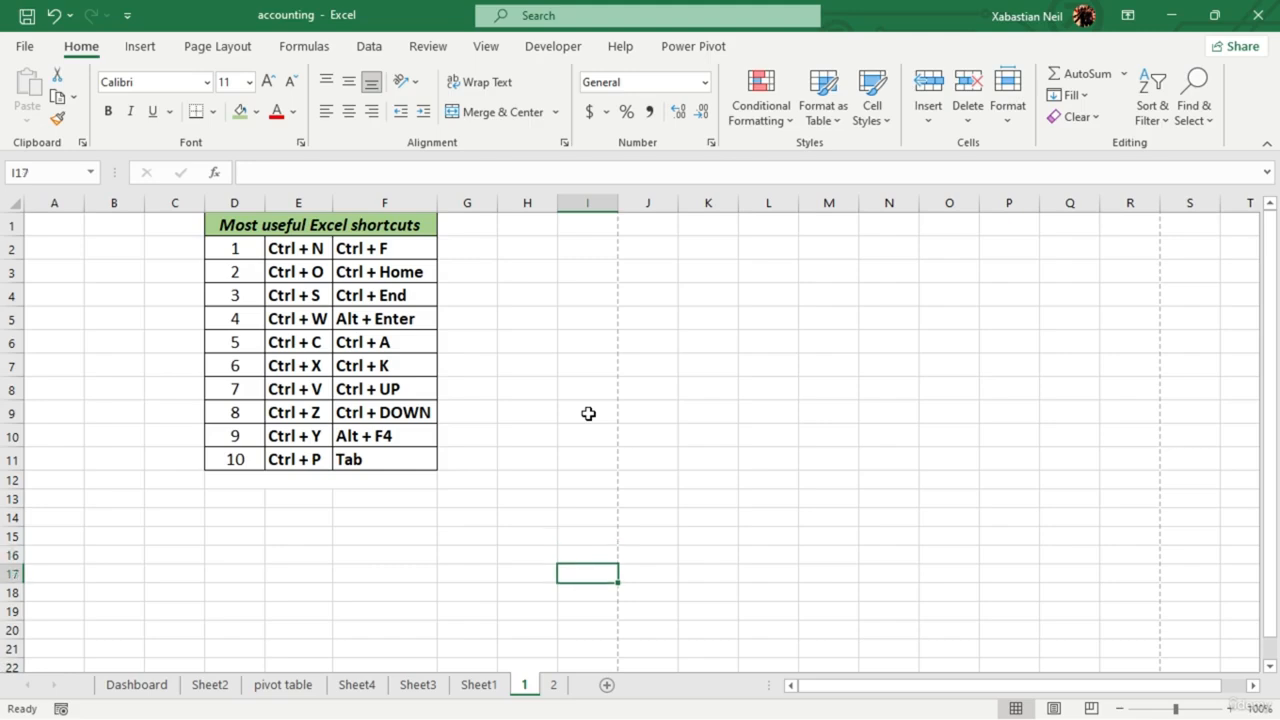
pyautogui.press('Down')
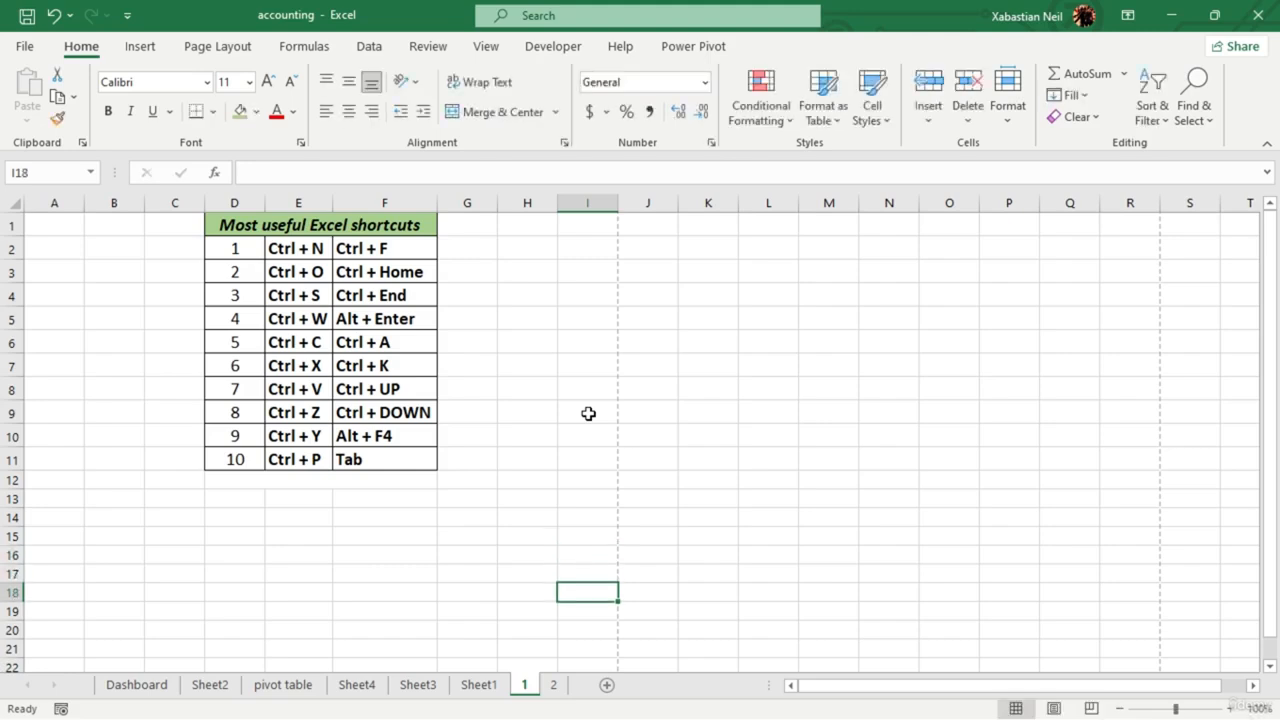
# - Select the whole shortcuts table starting from its Ctrl + A cell, and clear the selection
pyautogui.click(588, 410)
pyautogui.click(418, 341)
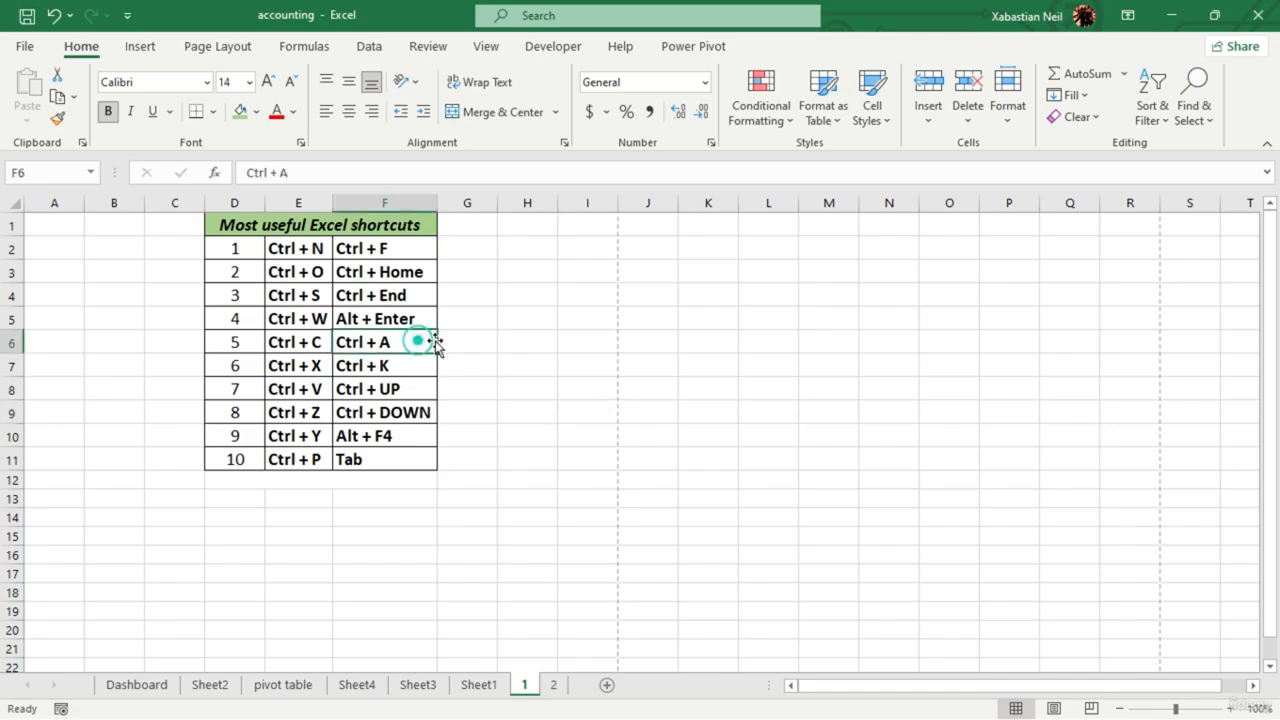
pyautogui.hotkey('ctrl', 'a')
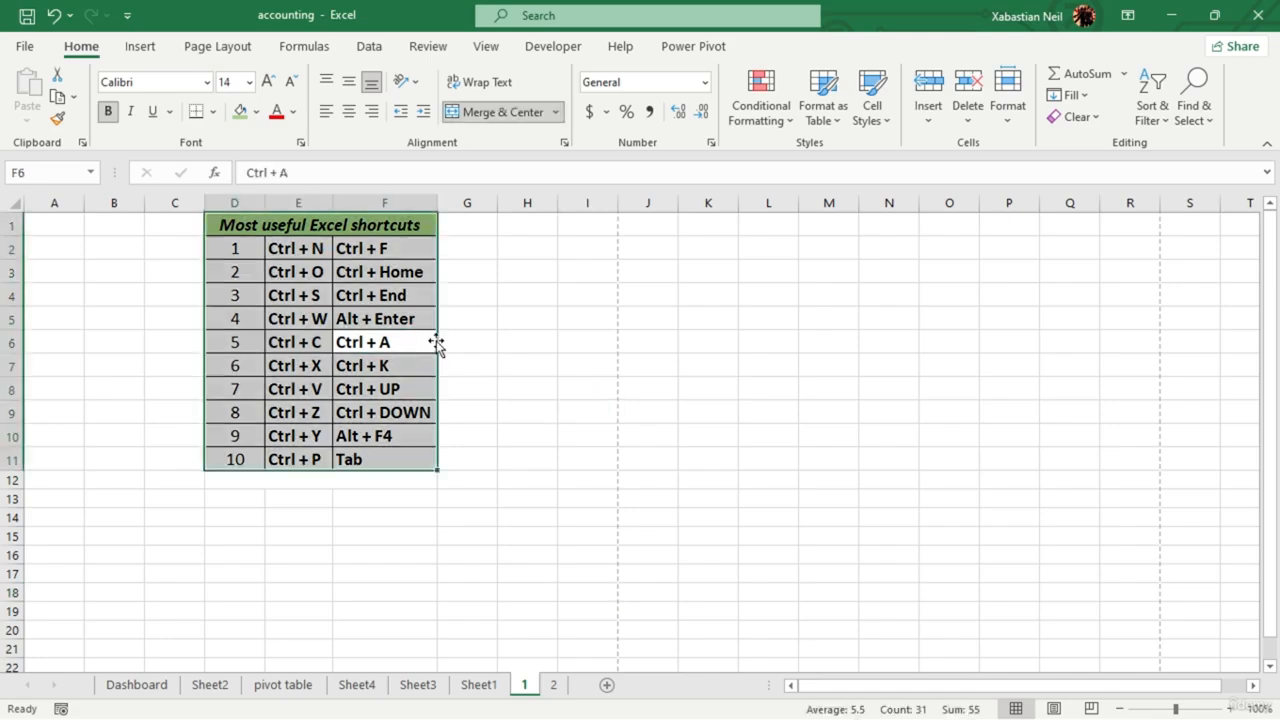
pyautogui.click(550, 485)
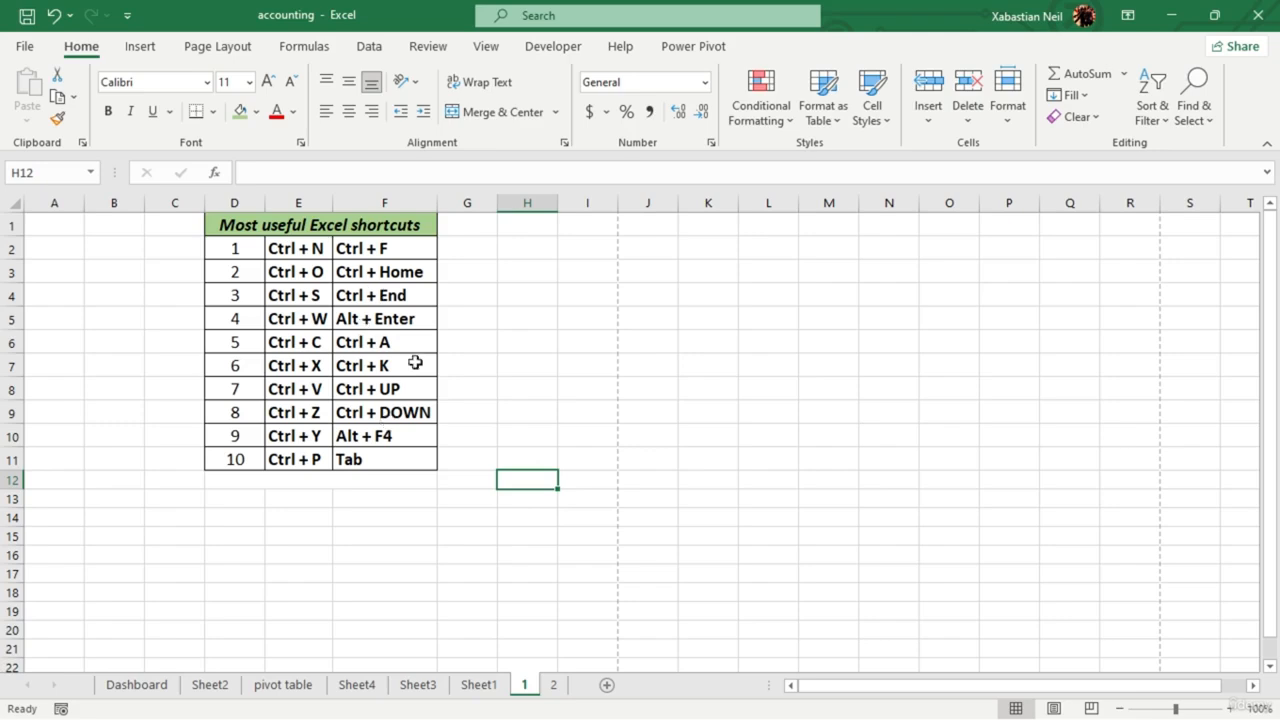
# - Select the range D1:J11, apply Select All, and clear the selection
pyautogui.moveTo(220, 232); pyautogui.dragTo(647, 460)
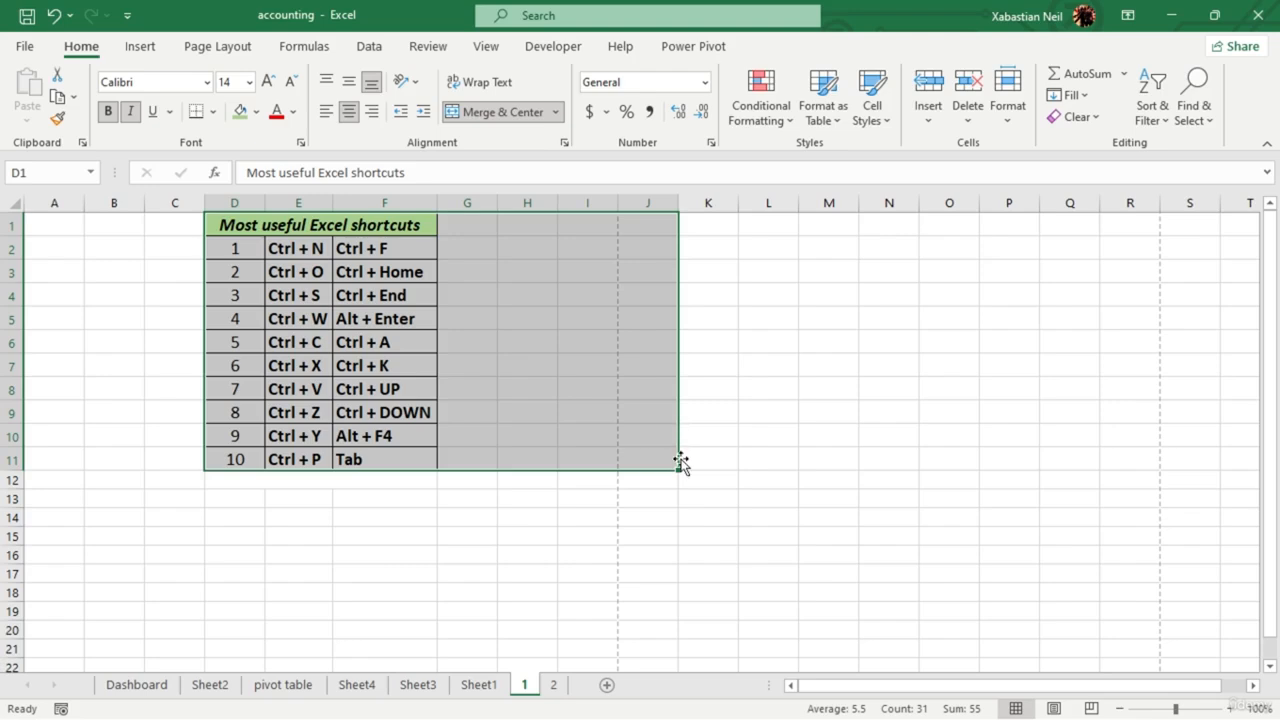
pyautogui.hotkey('ctrl', 'a')
pyautogui.click(470, 457)
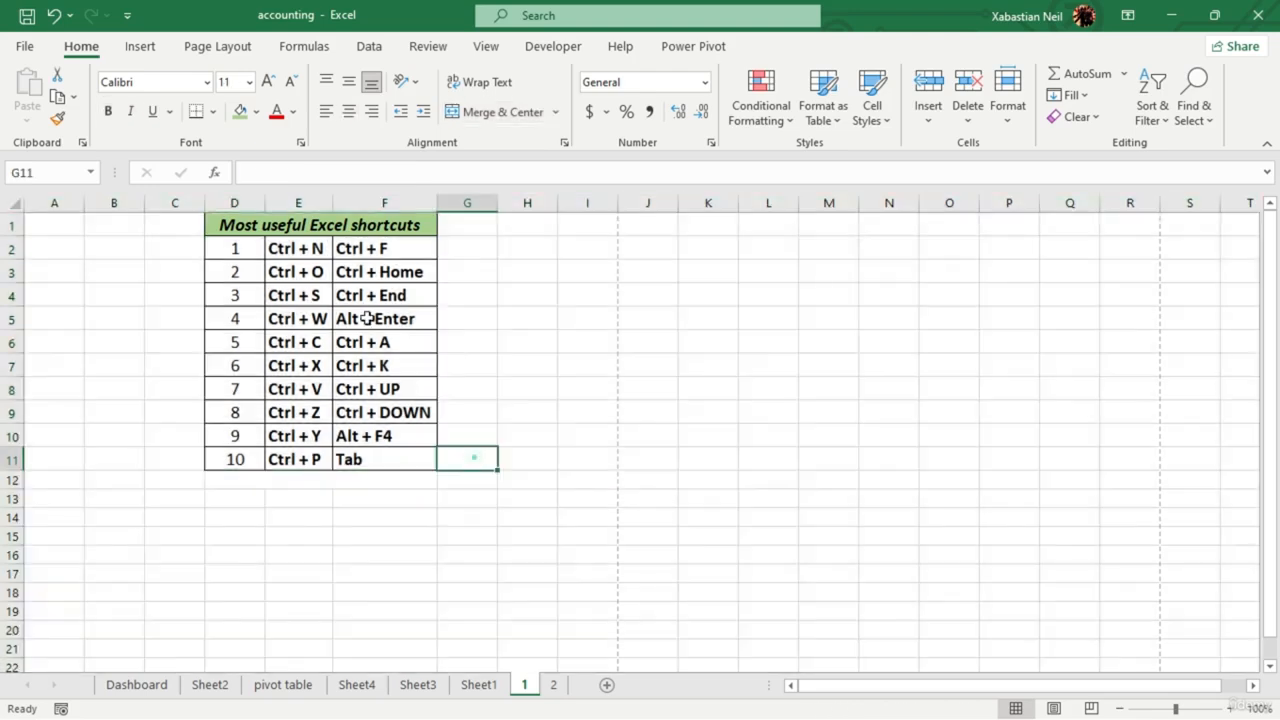
# - Select the whole table from its title cell, compare it with a manual selection of B1:F11, and clear the selection
pyautogui.click(396, 225)
pyautogui.hotkey('ctrl', 'a')
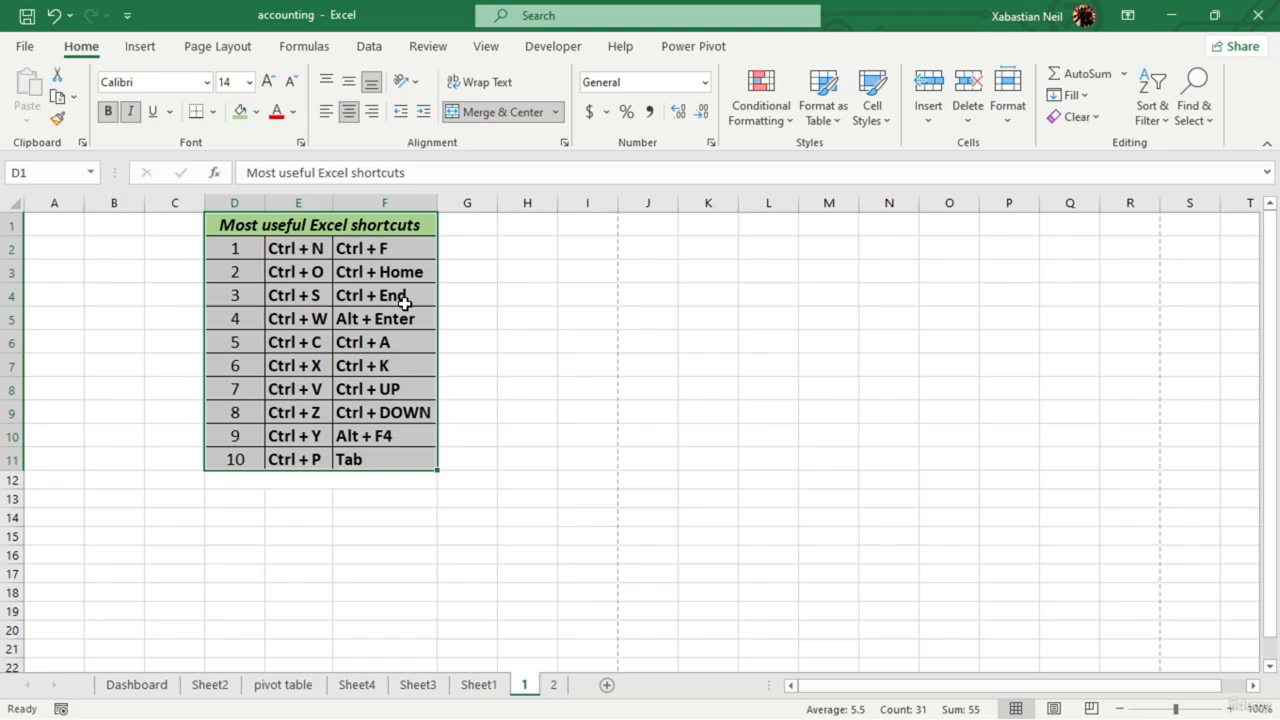
pyautogui.click(209, 257)
pyautogui.moveTo(138, 228); pyautogui.dragTo(375, 462)
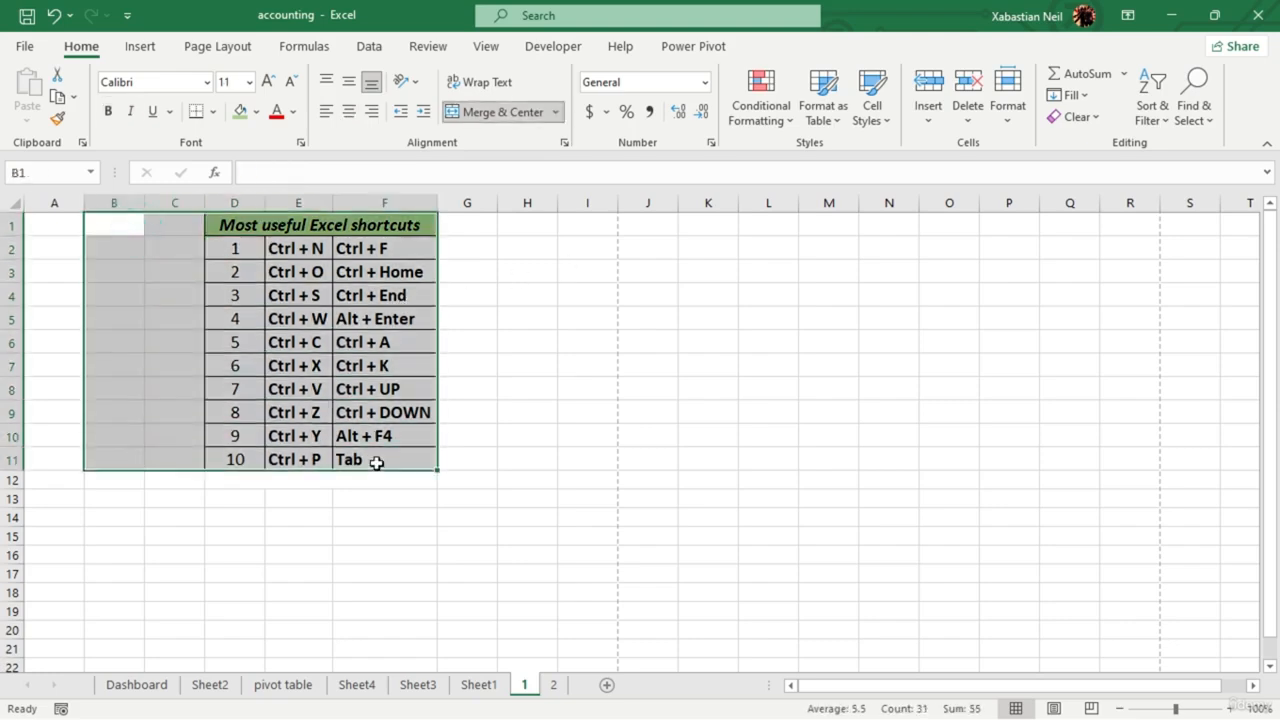
pyautogui.click(465, 413)
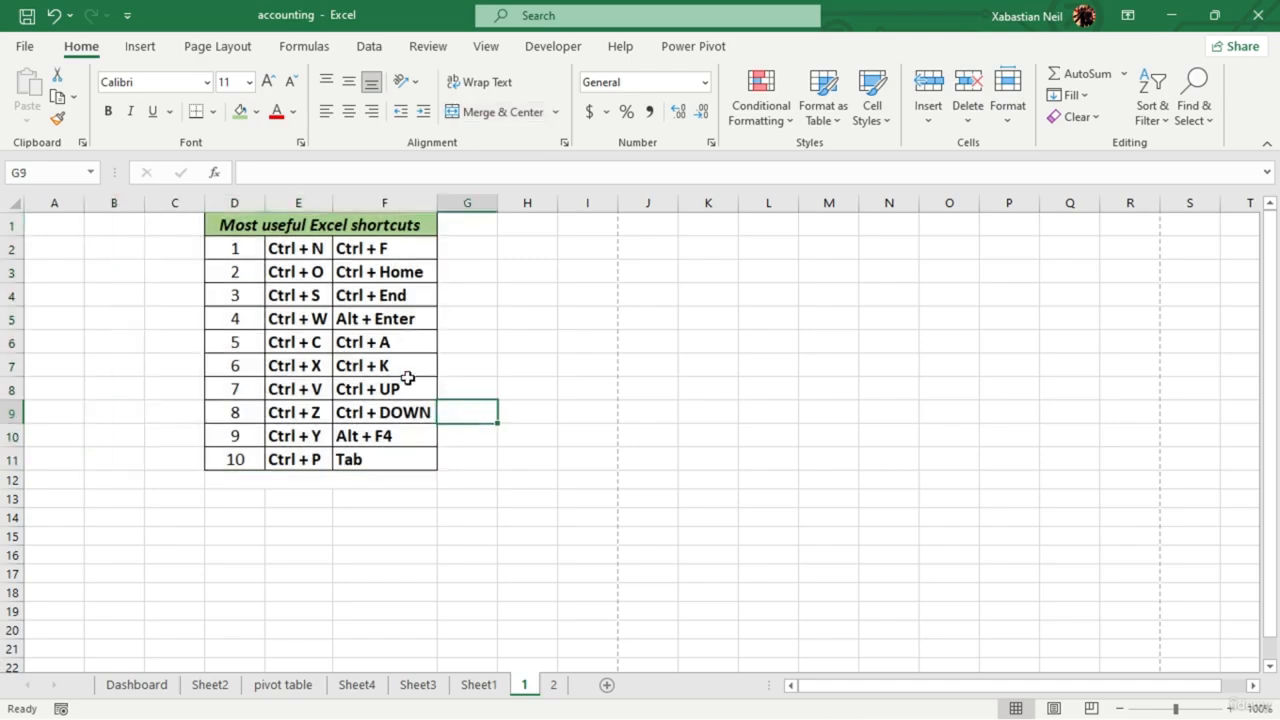
# - Open Insert Hyperlink for cell G9, review its link destination types, and close it without adding a link
pyautogui.hotkey('ctrl', 'k')
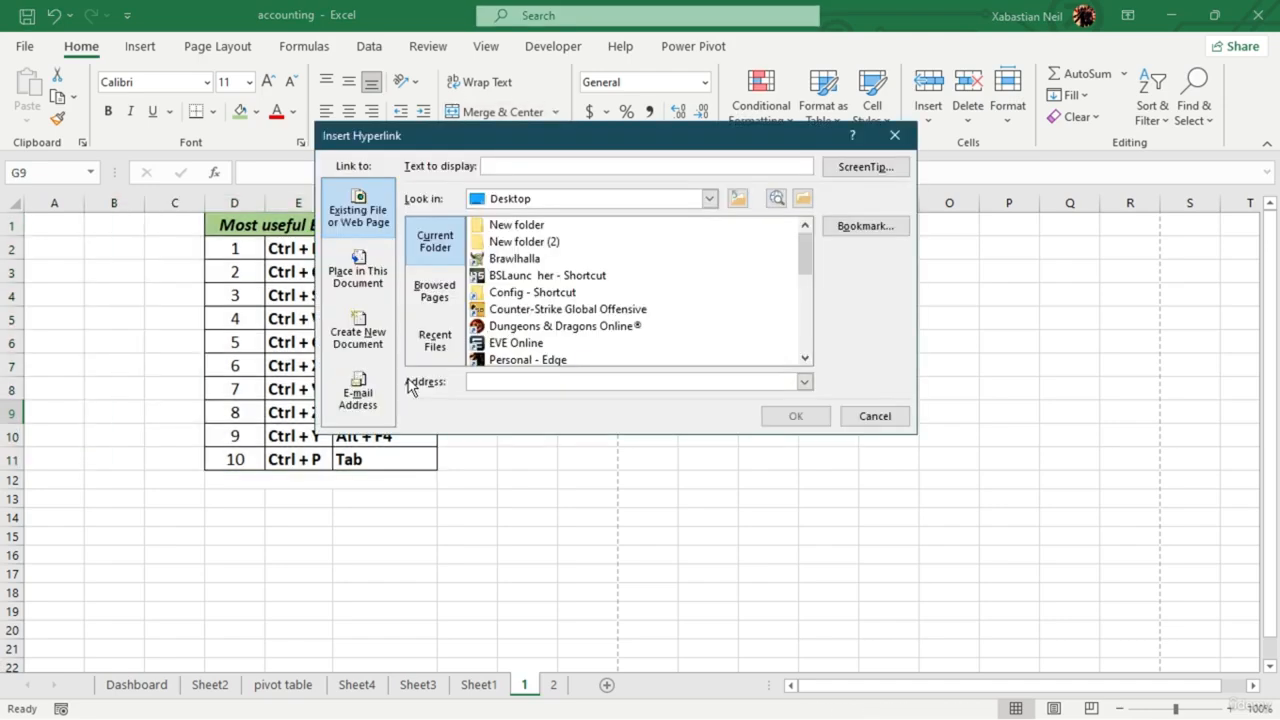
pyautogui.moveTo(458, 141); pyautogui.dragTo(342, 145)
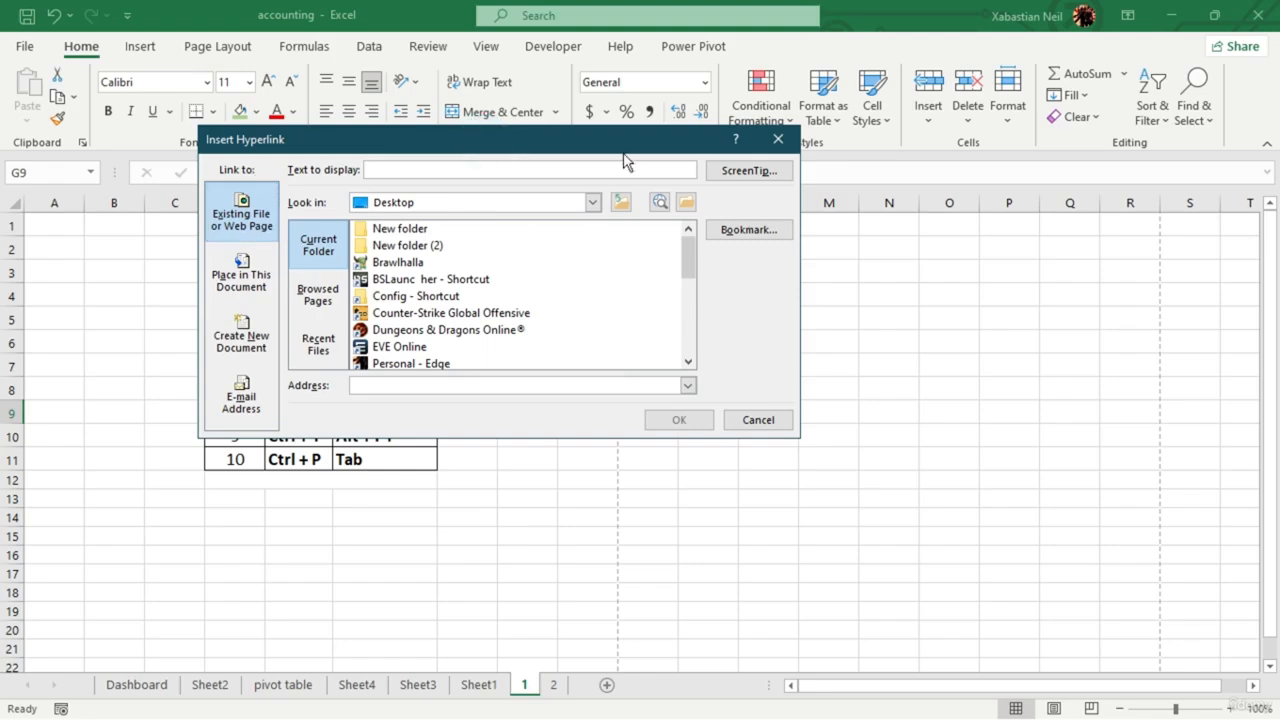
pyautogui.moveTo(624, 155); pyautogui.dragTo(768, 233)
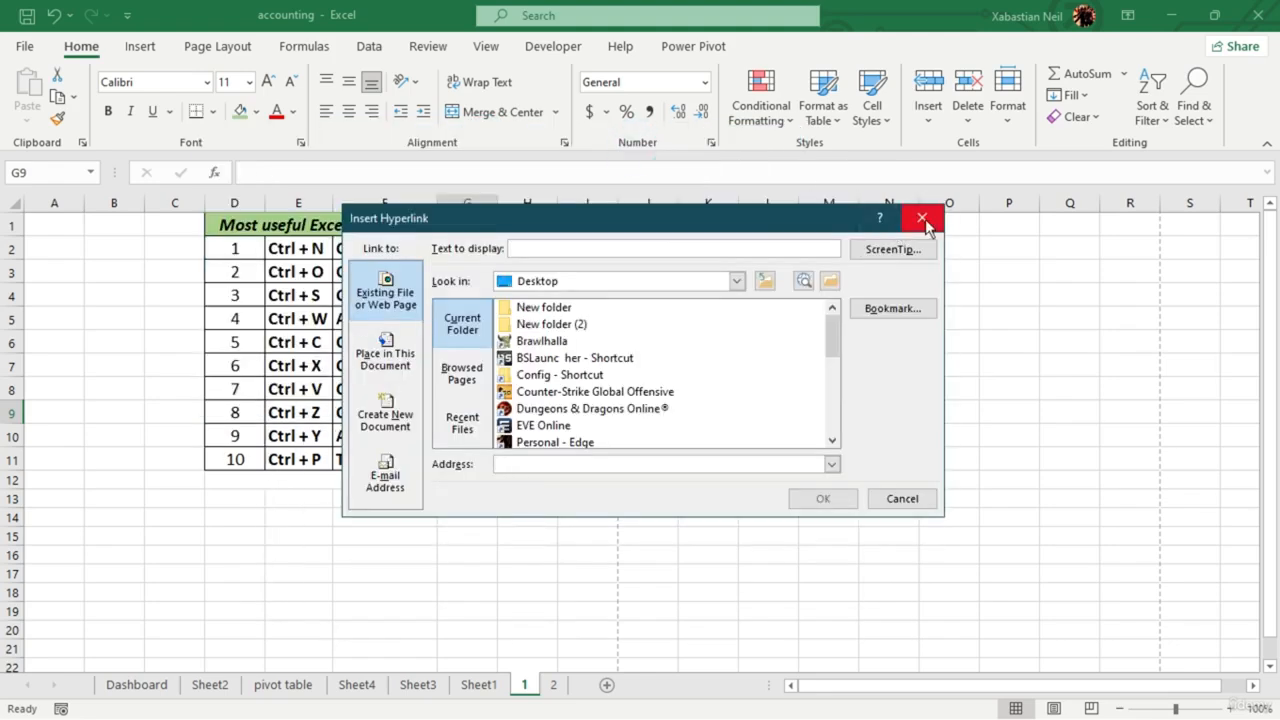
pyautogui.click(385, 352)
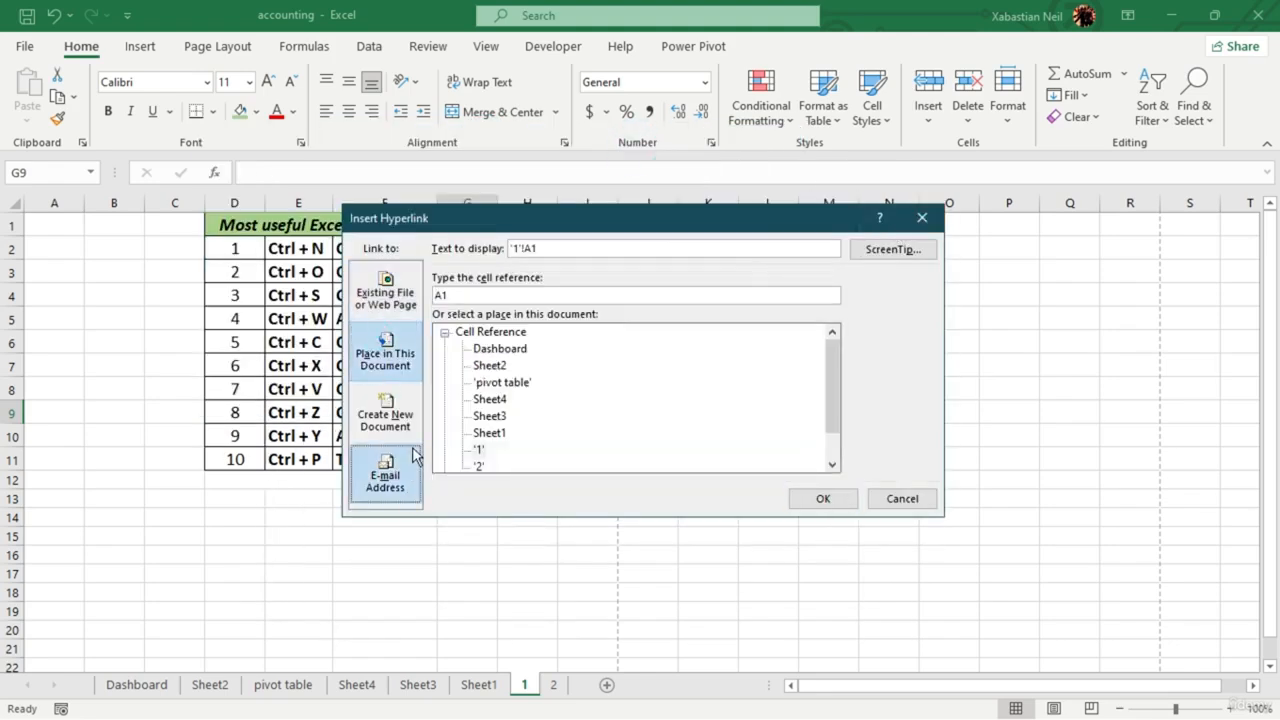
pyautogui.click(402, 418)
pyautogui.click(402, 355)
pyautogui.click(402, 292)
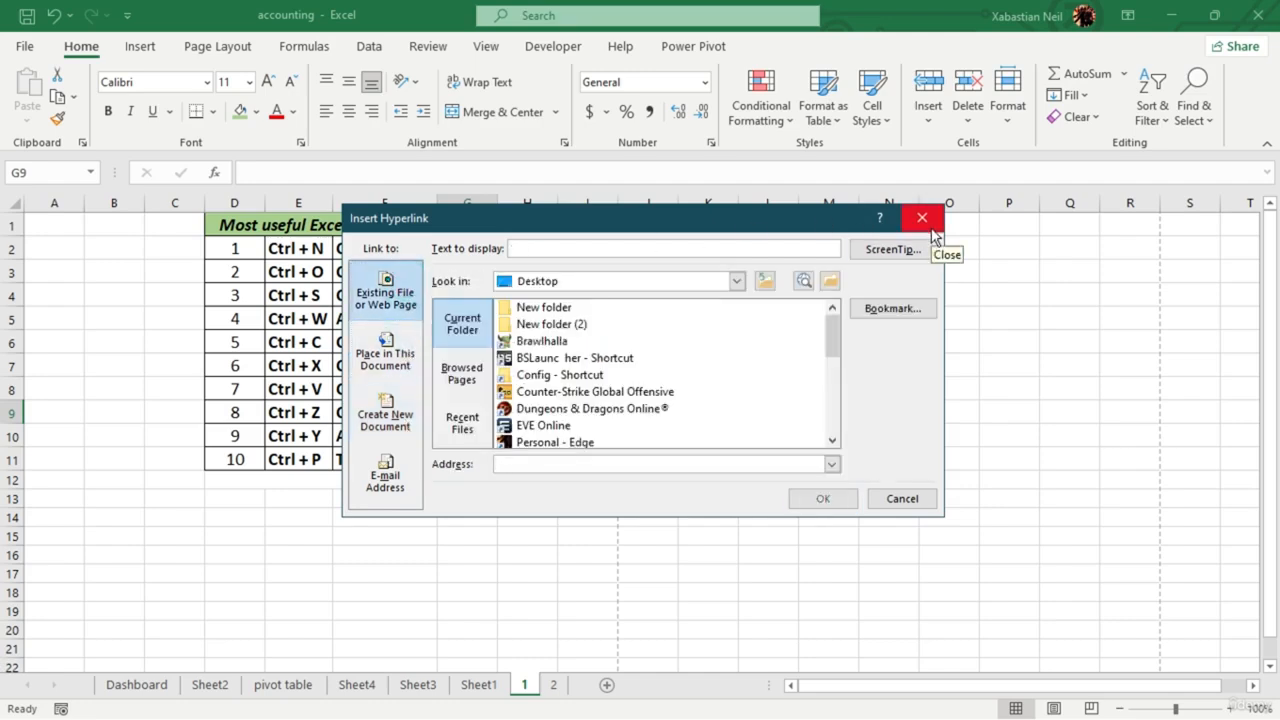
pyautogui.click(931, 229)
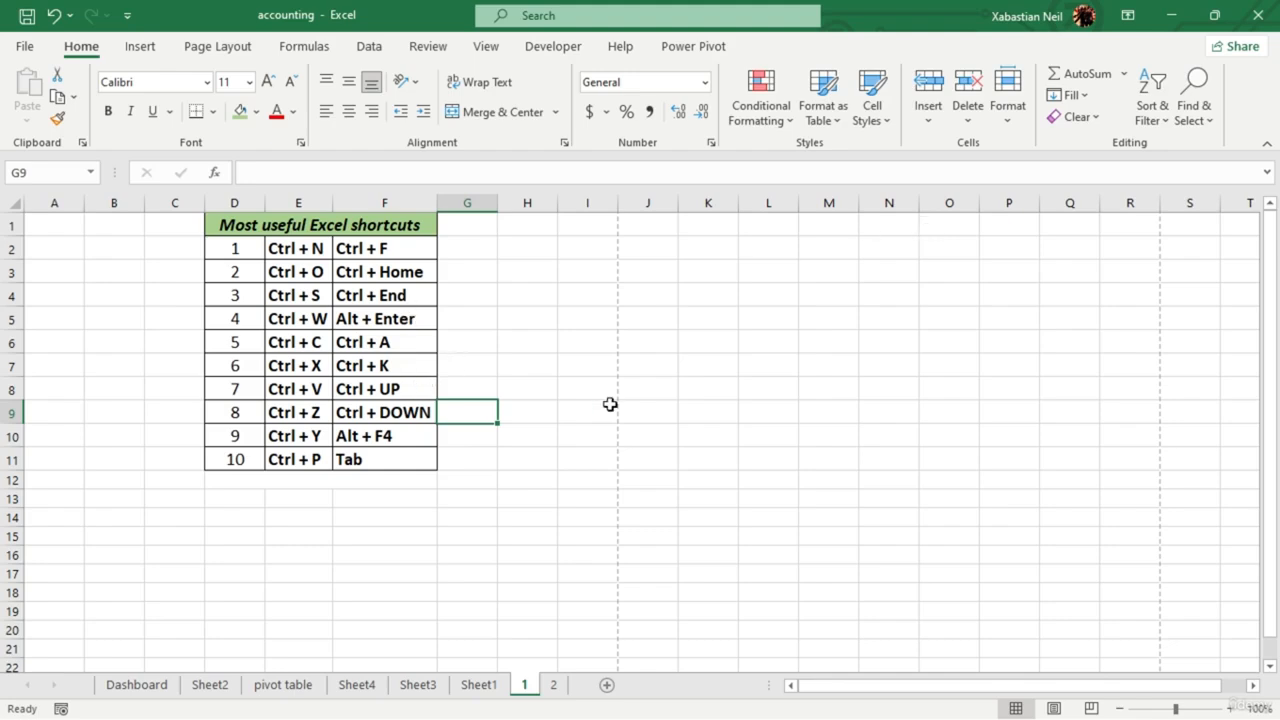
# - Jump to the first row of column G and from there to the column's last row
pyautogui.hotkey('ctrl', 'Up')
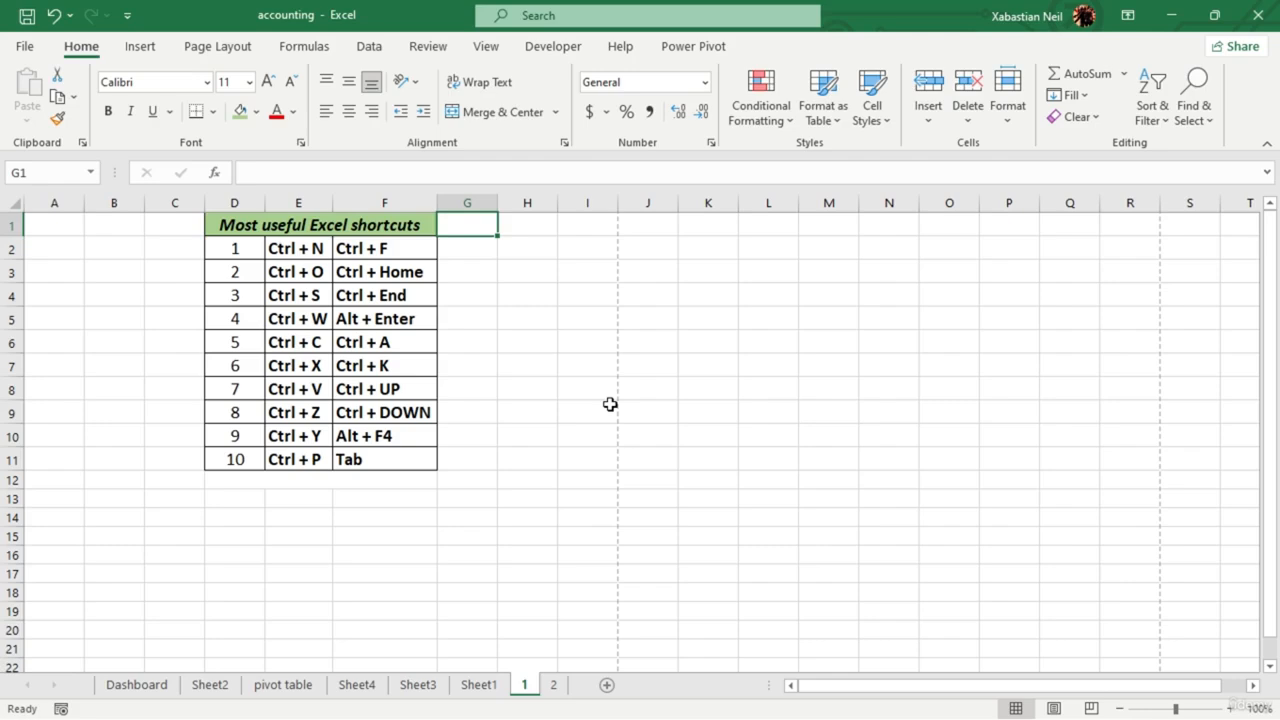
pyautogui.hotkey('ctrl', 'Down')
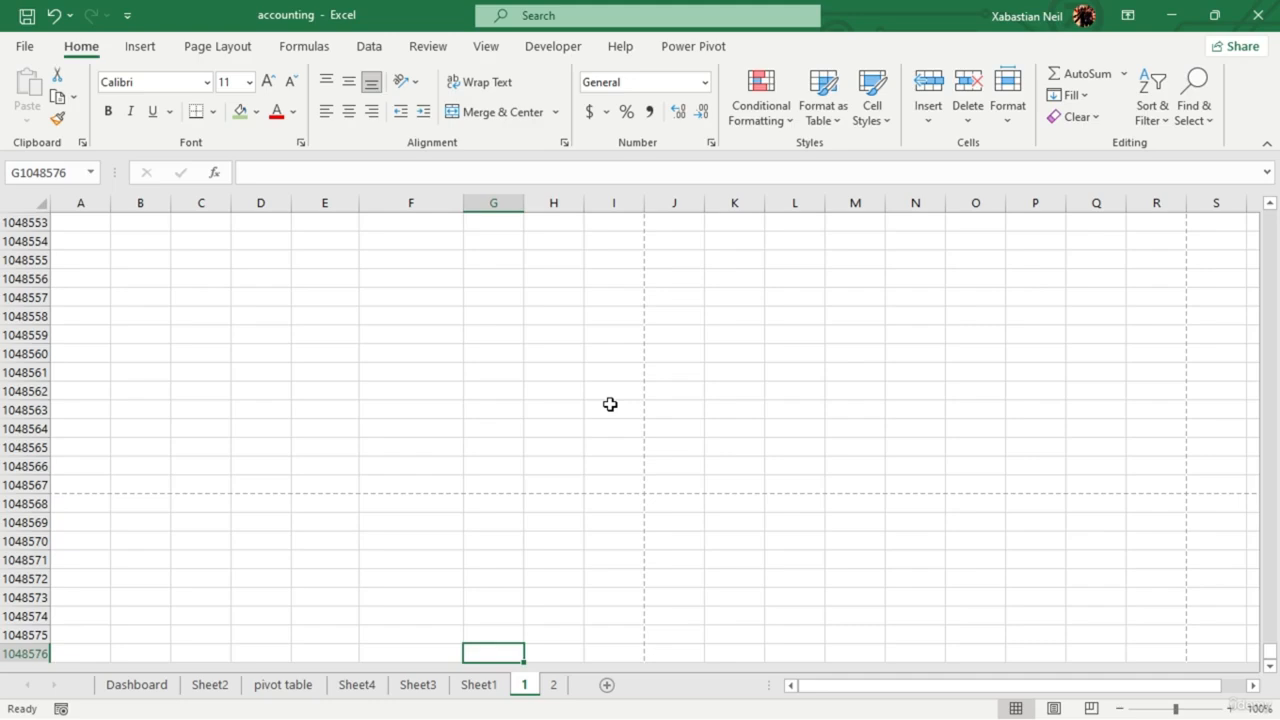
# - Examine the sheet's last rows and jump back to the first row of column G
pyautogui.scroll(-8, 610, 404)
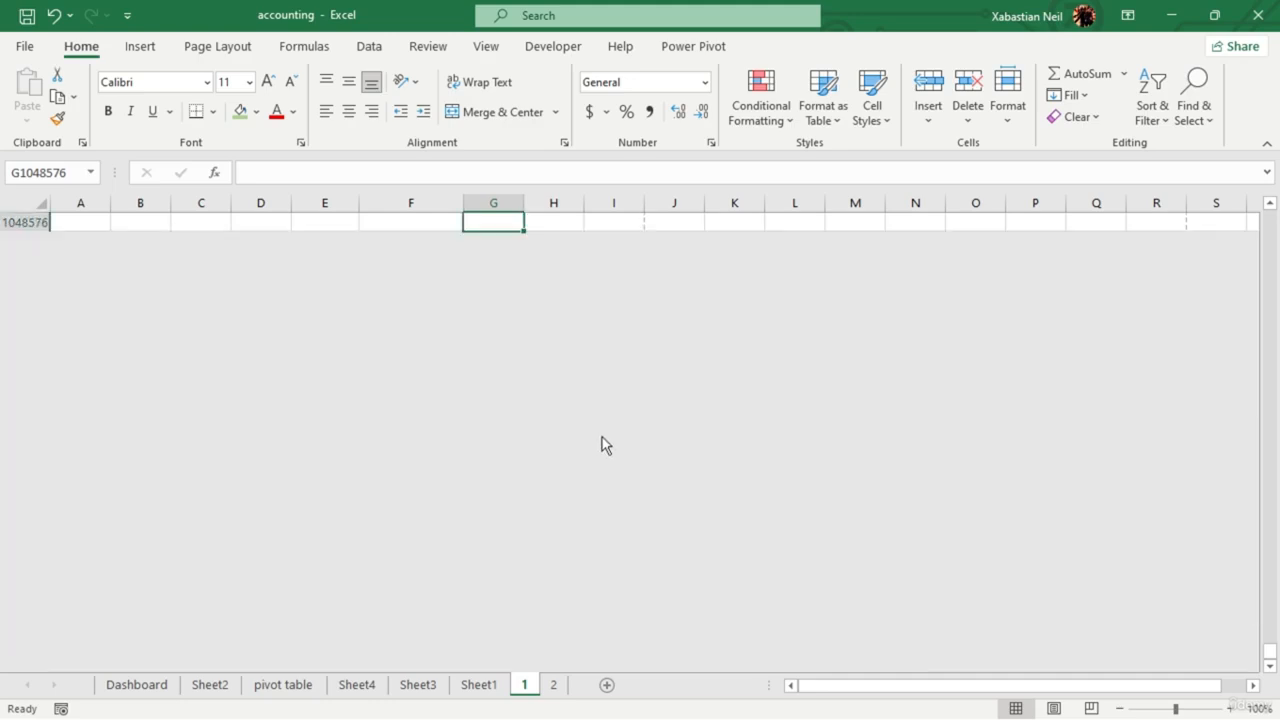
pyautogui.scroll(8, 603, 443)
pyautogui.scroll(-8, 591, 457)
pyautogui.scroll(4, 590, 450)
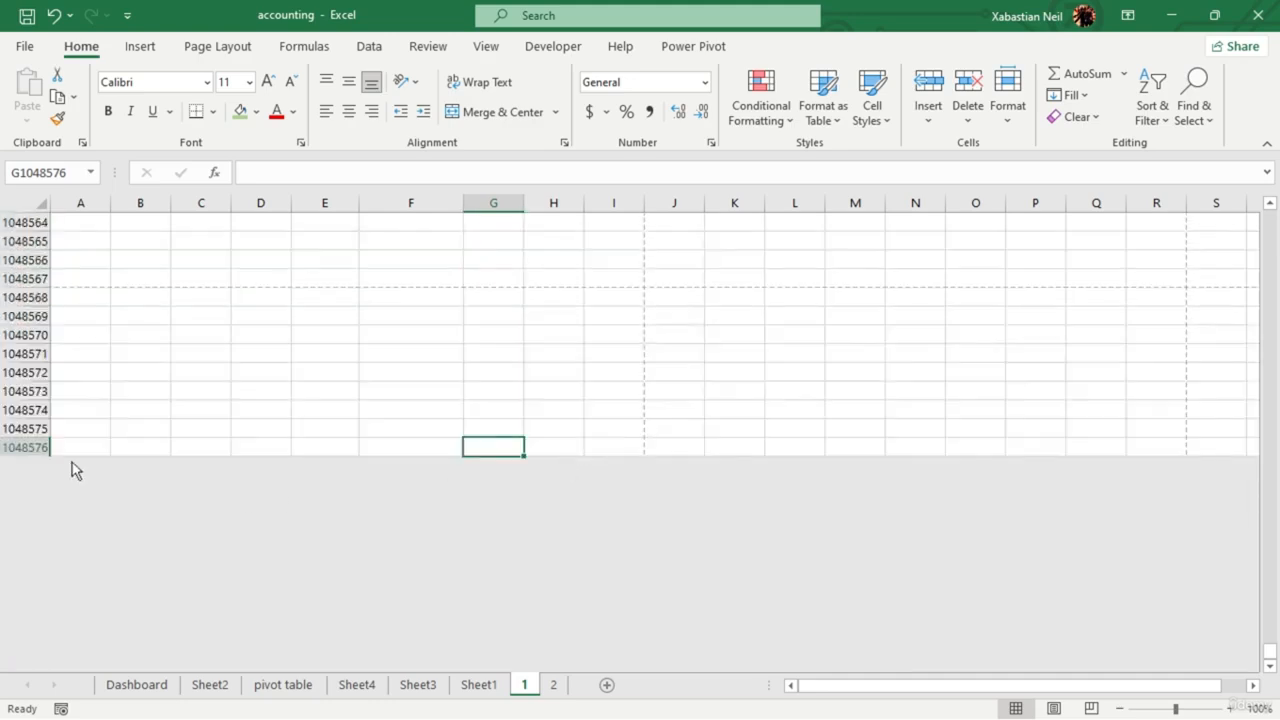
pyautogui.hotkey('ctrl', 'Up')
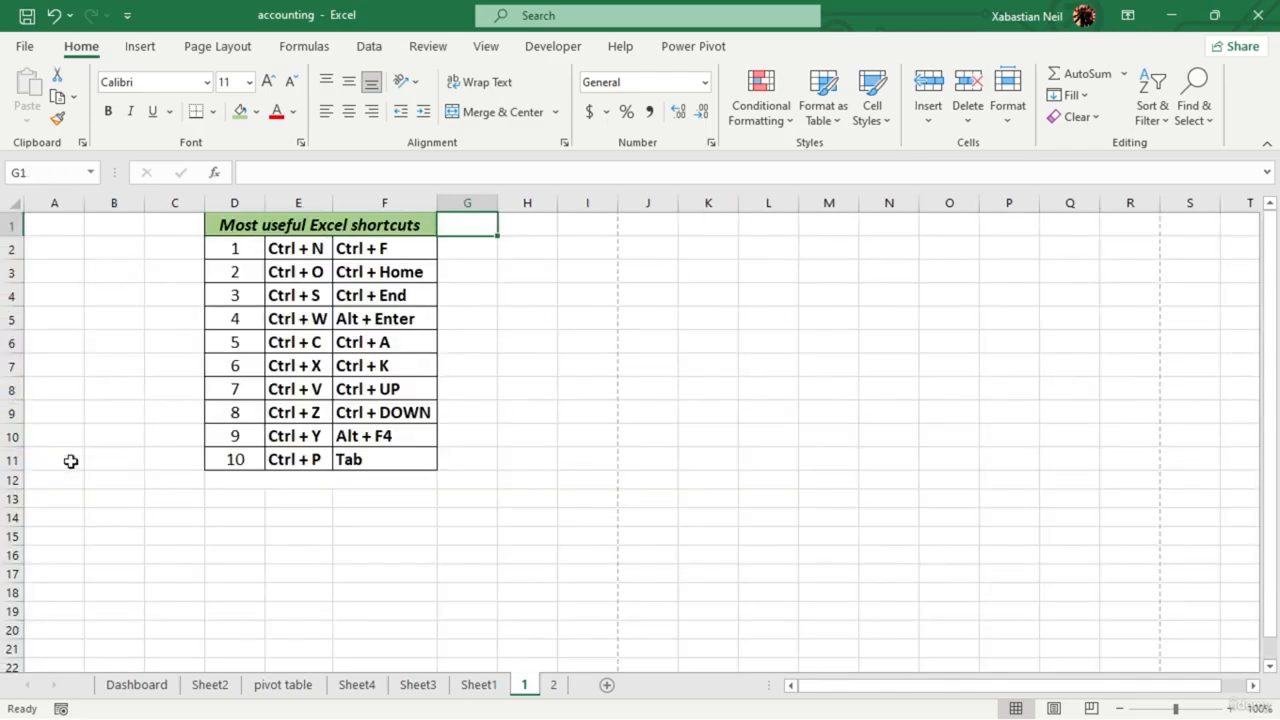
# - Jump from the table's title cell D1 to the last entry of its number column and back
pyautogui.click(352, 222)
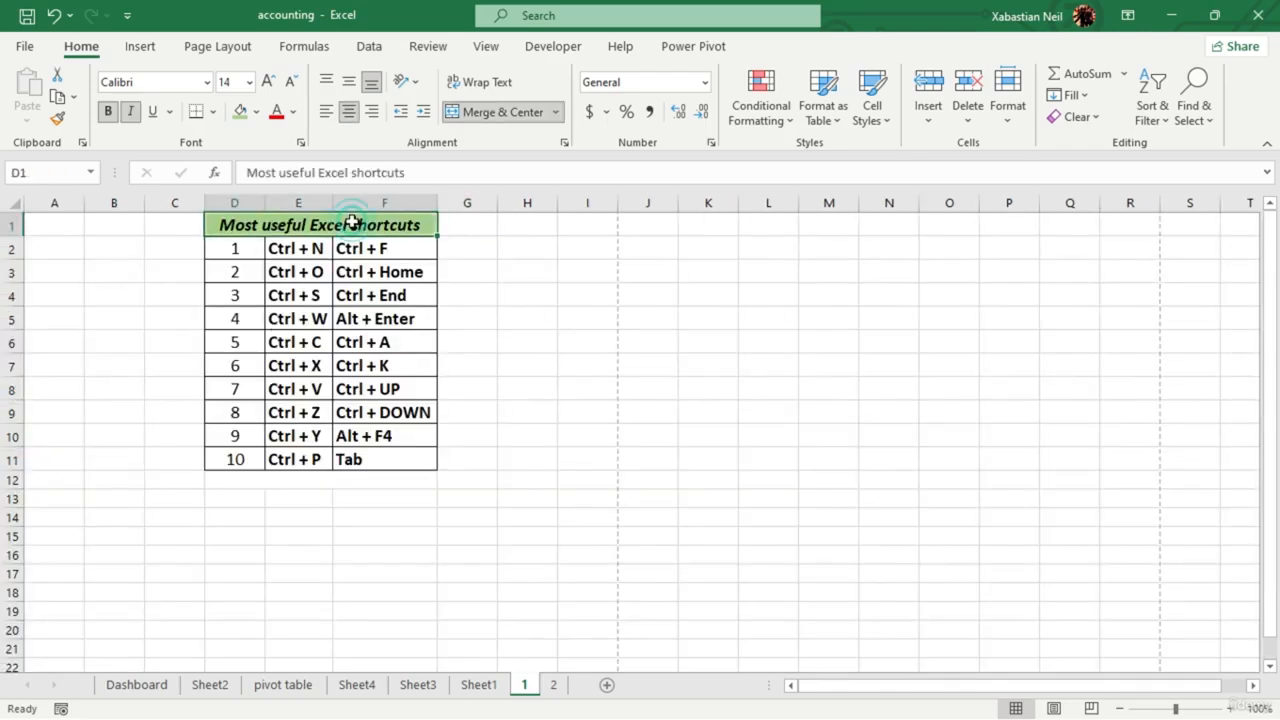
pyautogui.hotkey('ctrl', 'Down')
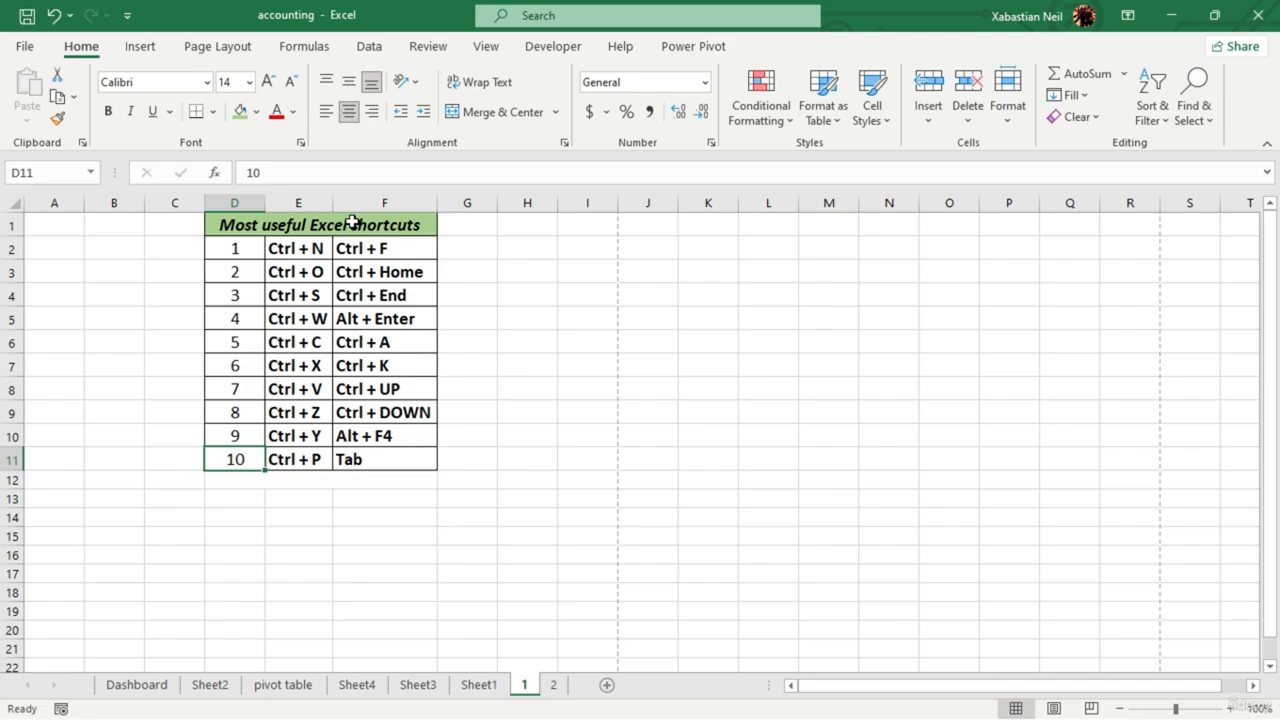
pyautogui.hotkey('ctrl', 'Up')
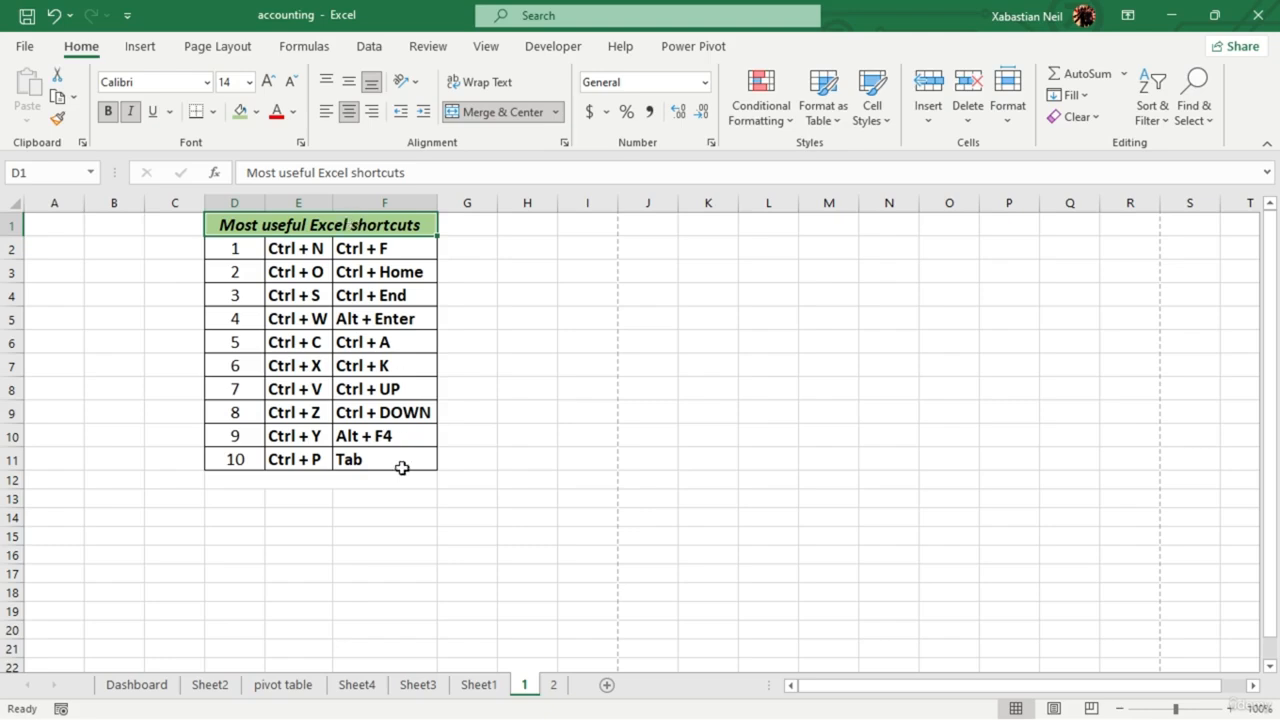
# - Move the whole shortcuts table D1:F11 so that it starts at cell G10
pyautogui.moveTo(240, 228); pyautogui.dragTo(420, 436)
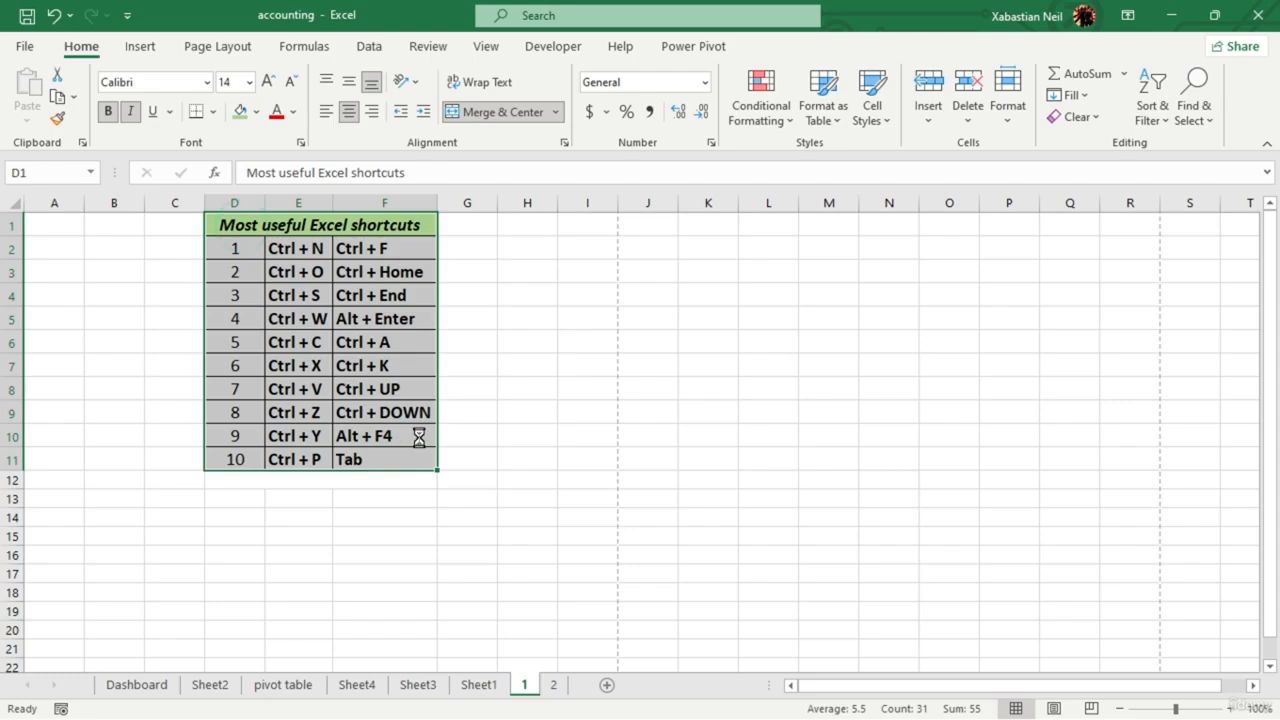
pyautogui.hotkey('ctrl', 'c')
pyautogui.click(494, 442)
pyautogui.hotkey('ctrl', 'v')
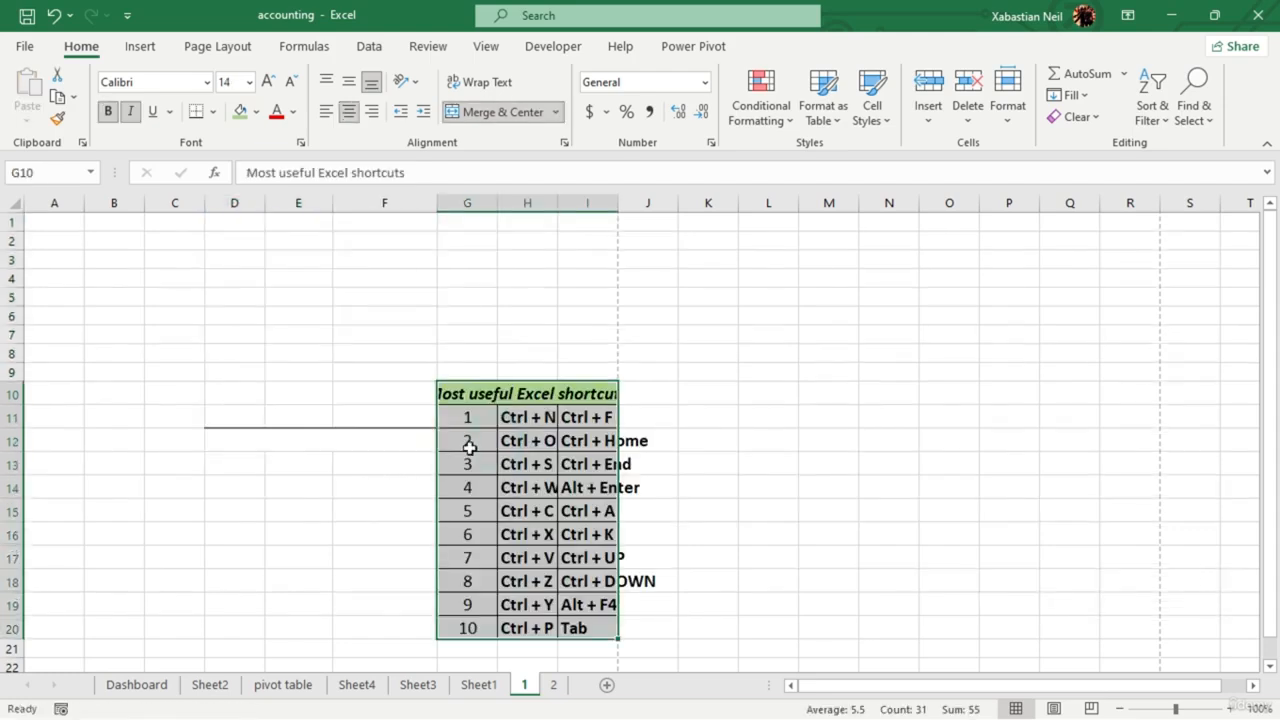
# - Fit columns G, H and I to the moved table, widen column G further, and select cell G7
pyautogui.doubleClick(498, 204)
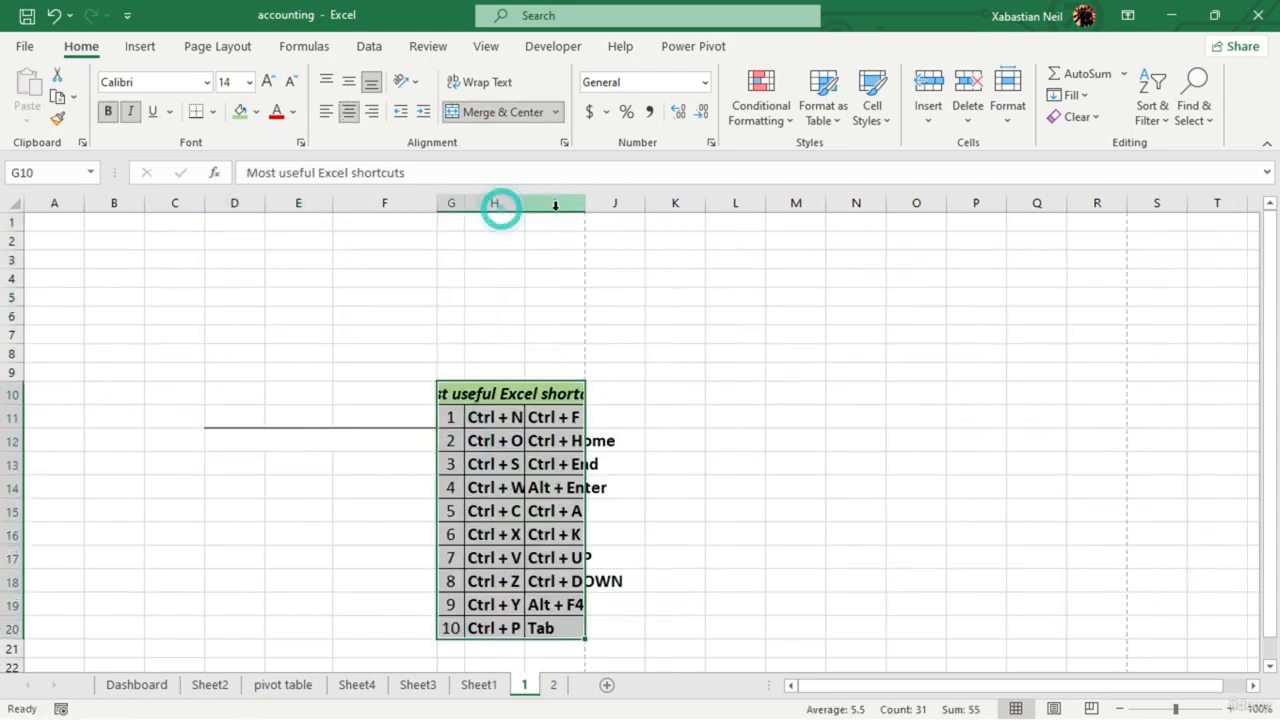
pyautogui.doubleClick(518, 199)
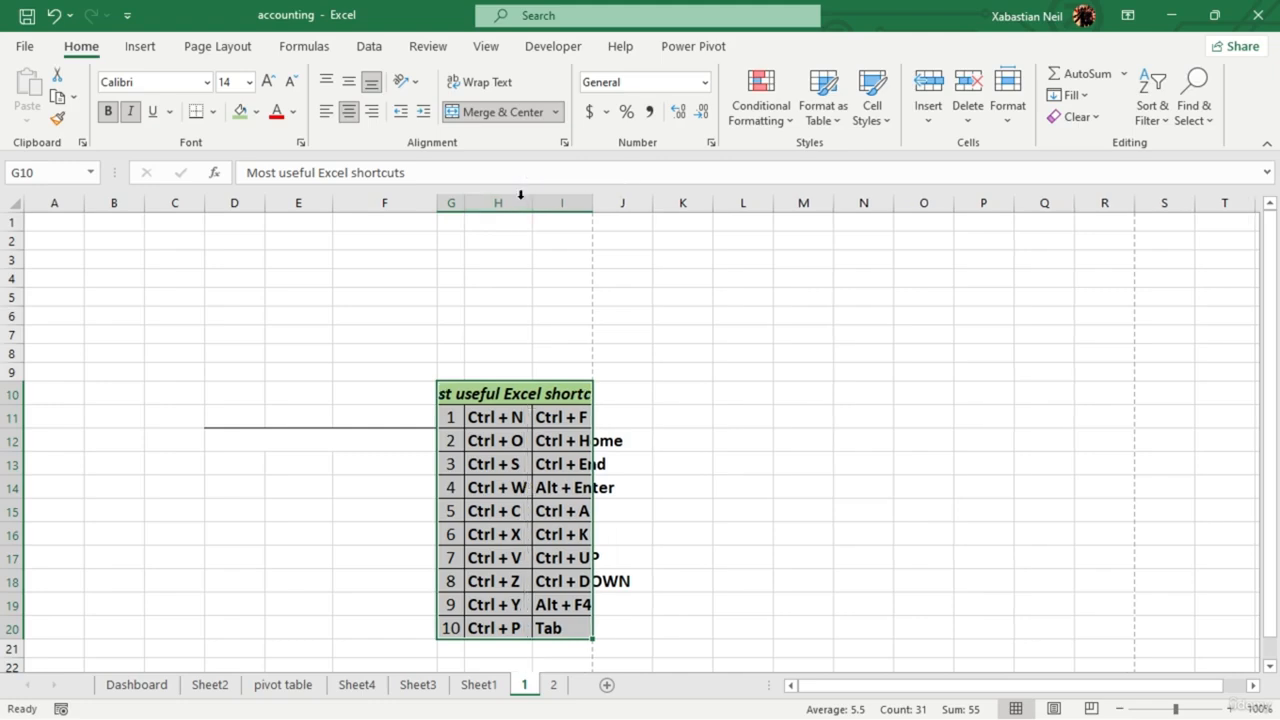
pyautogui.doubleClick(592, 205)
pyautogui.moveTo(471, 205); pyautogui.dragTo(519, 206)
pyautogui.click(508, 414)
pyautogui.click(506, 336)
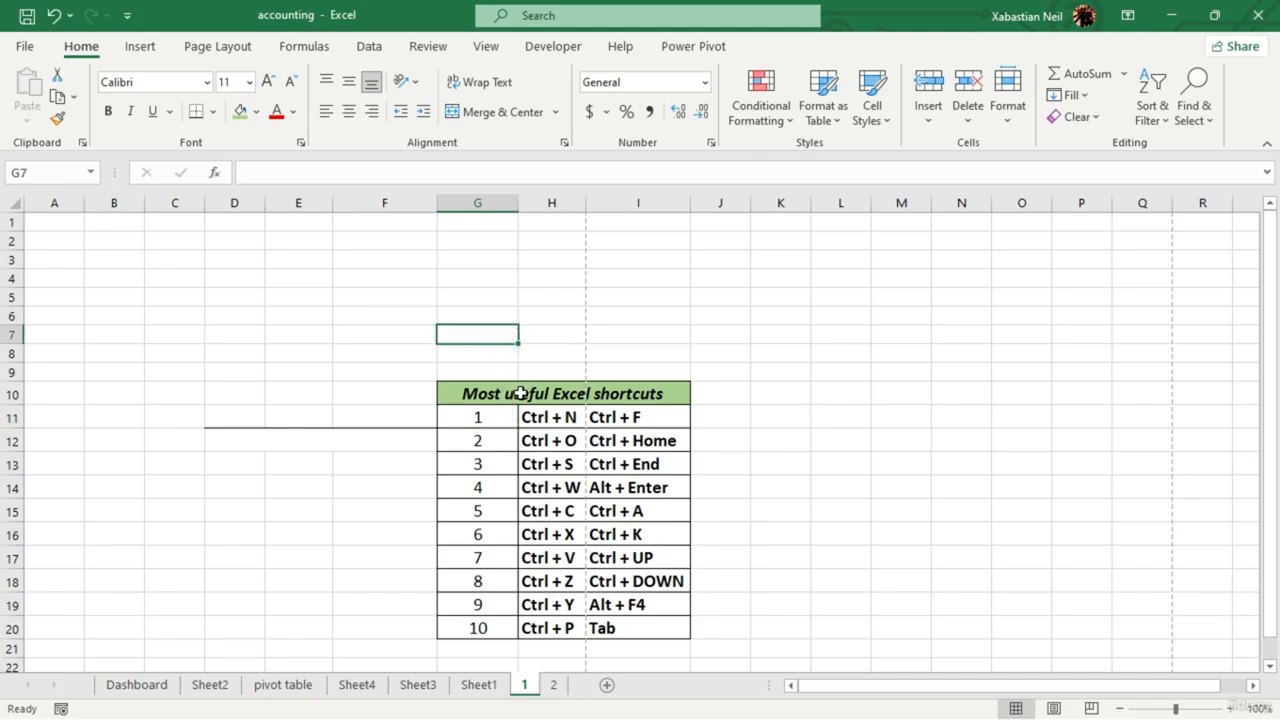
# - Jump from the moved table's title in G10 to its last numbered row and back
pyautogui.click(520, 393)
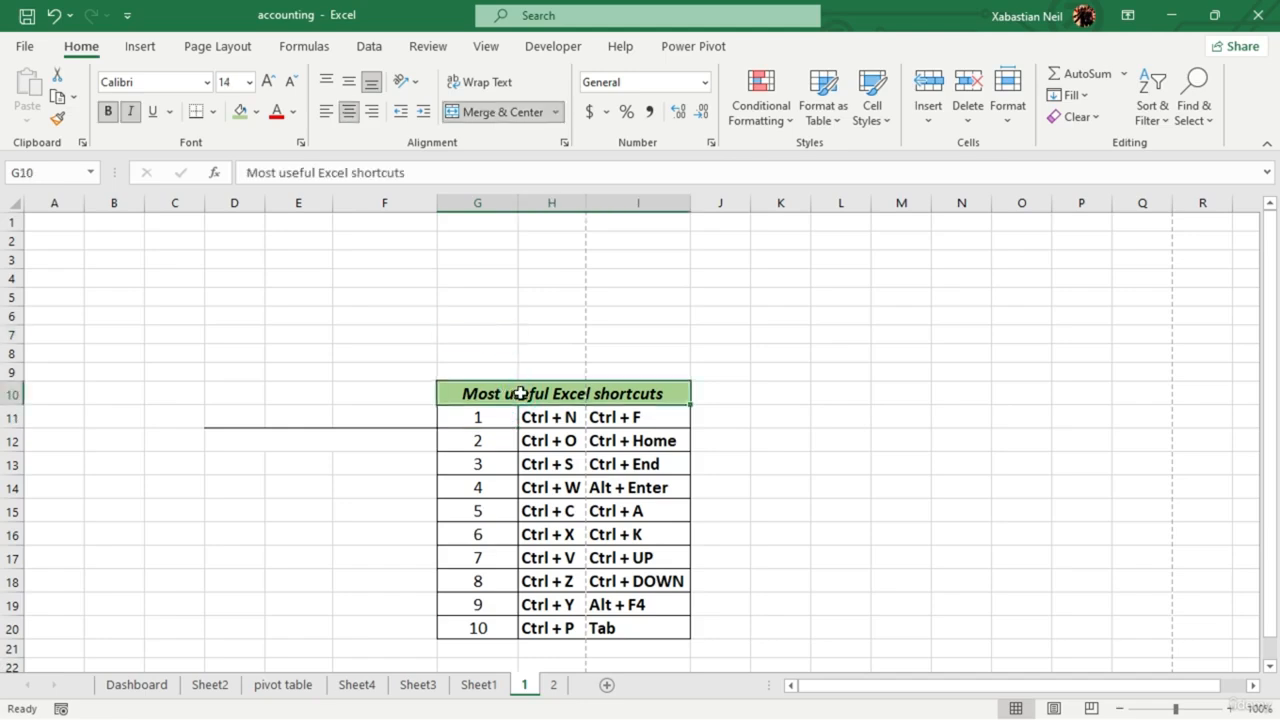
pyautogui.hotkey('ctrl', 'Down')
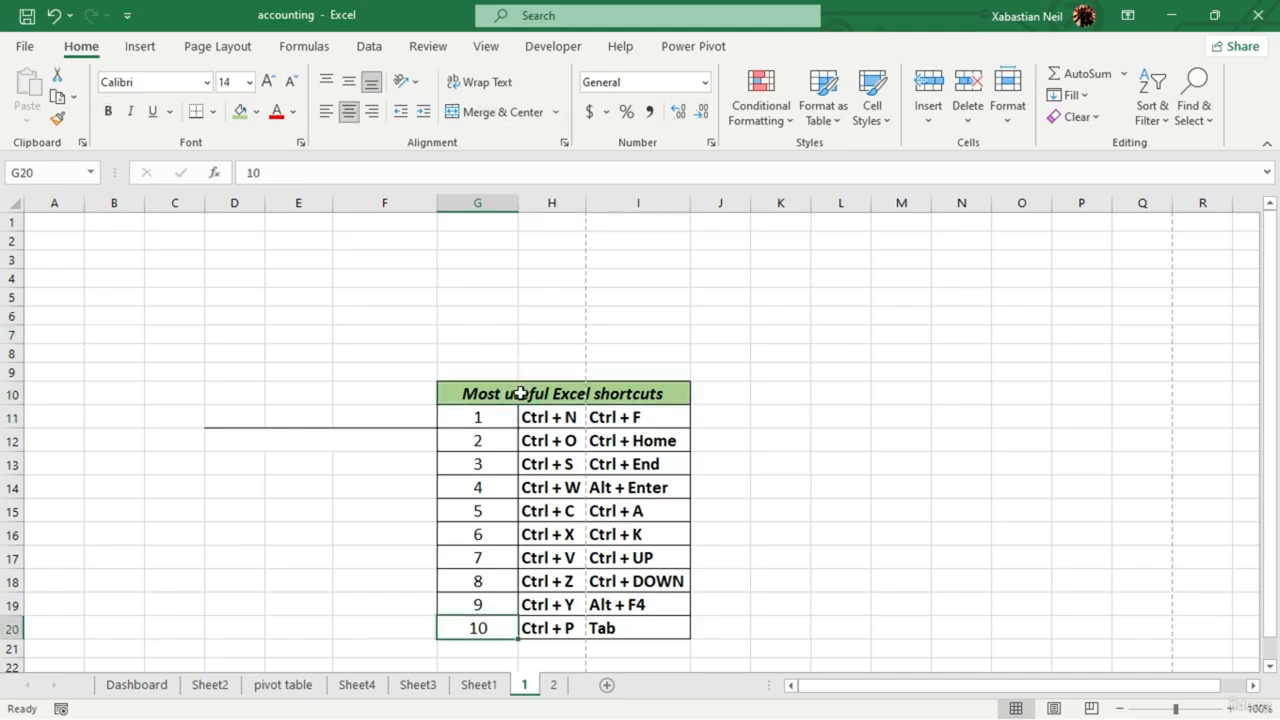
pyautogui.hotkey('ctrl', 'Up')
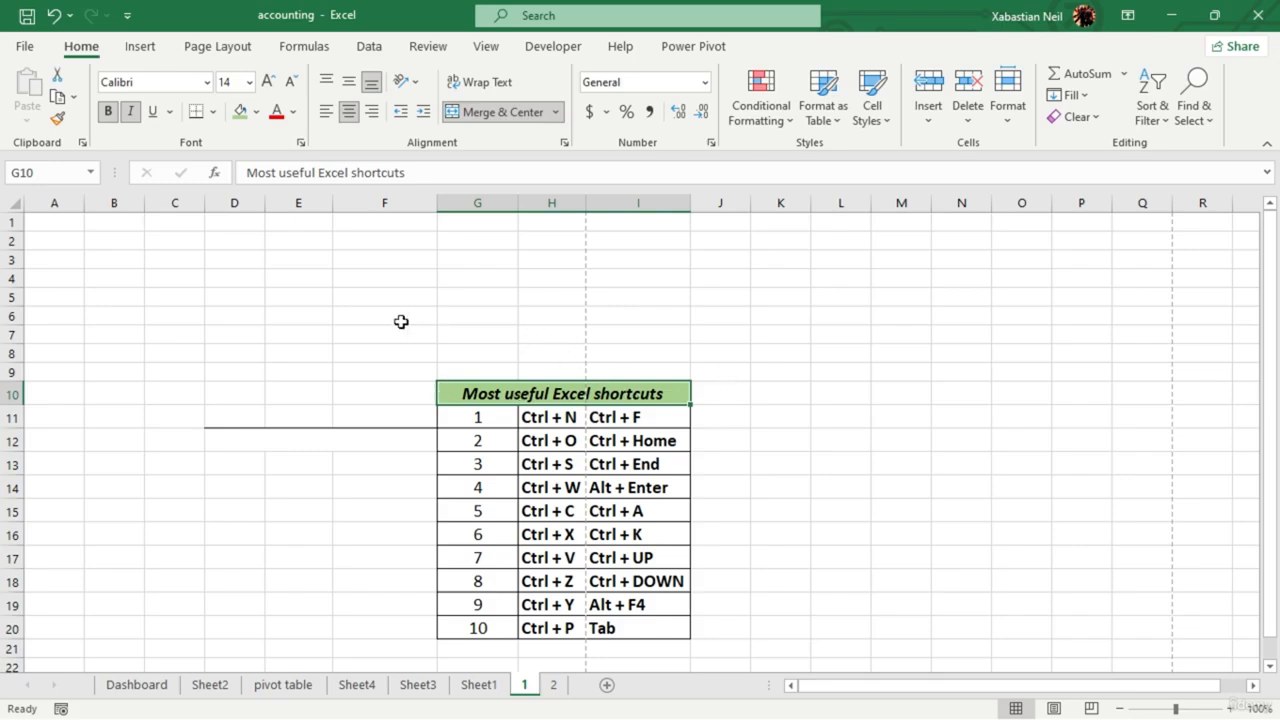
# - Undo the column width changes and the table move, and cancel the pending cut selection
pyautogui.click(57, 22)
pyautogui.click(57, 22)
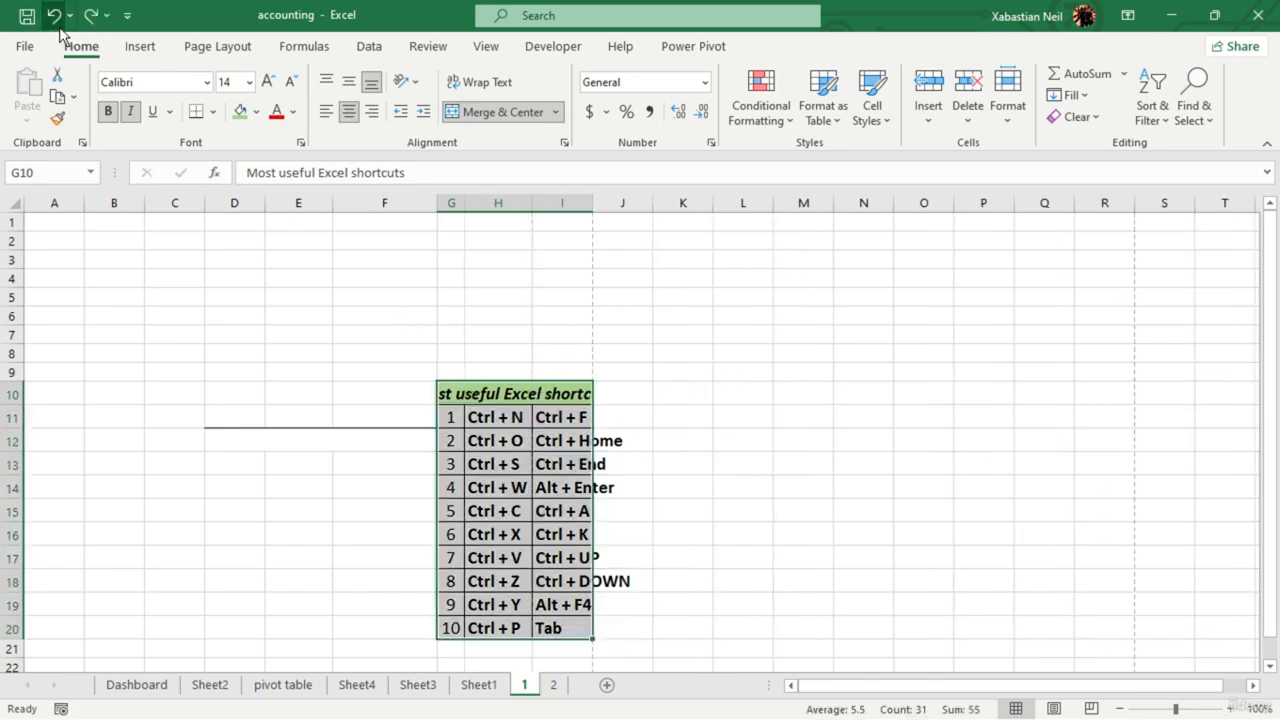
pyautogui.click(57, 22)
pyautogui.click(57, 22)
pyautogui.click(57, 22)
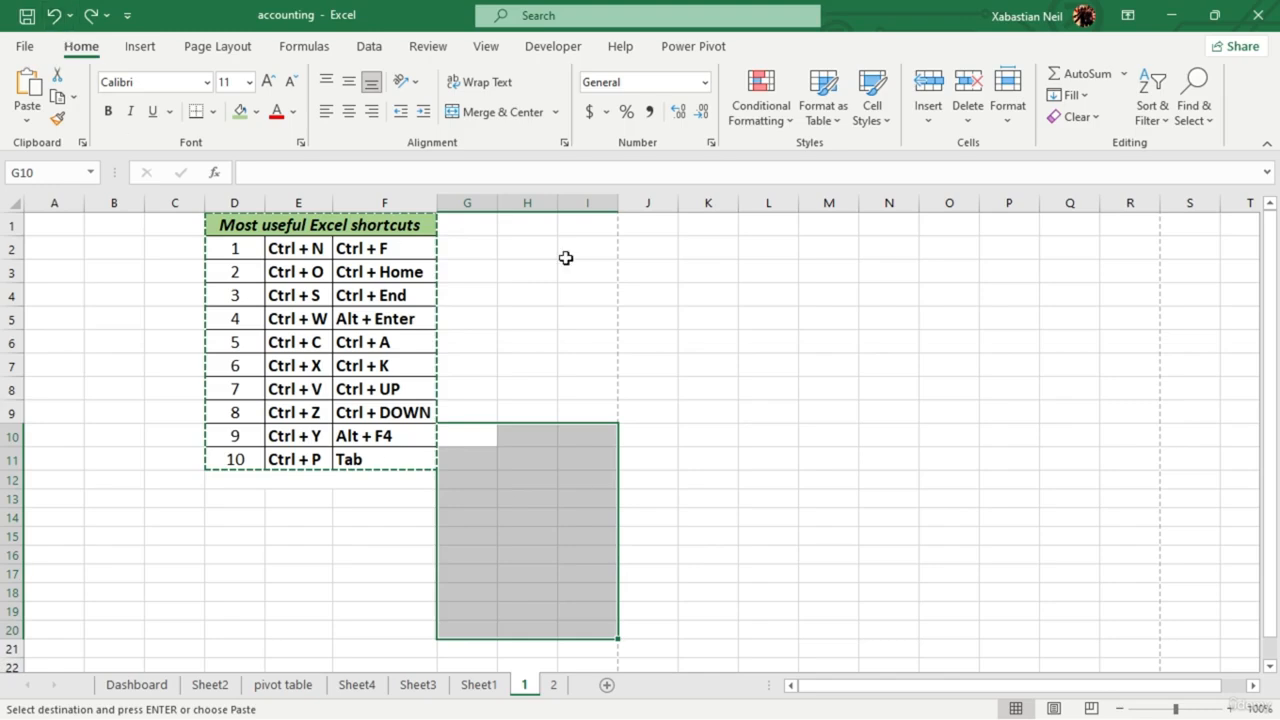
pyautogui.click(571, 343)
pyautogui.click(444, 414)
pyautogui.click(295, 270)
pyautogui.click(641, 297)
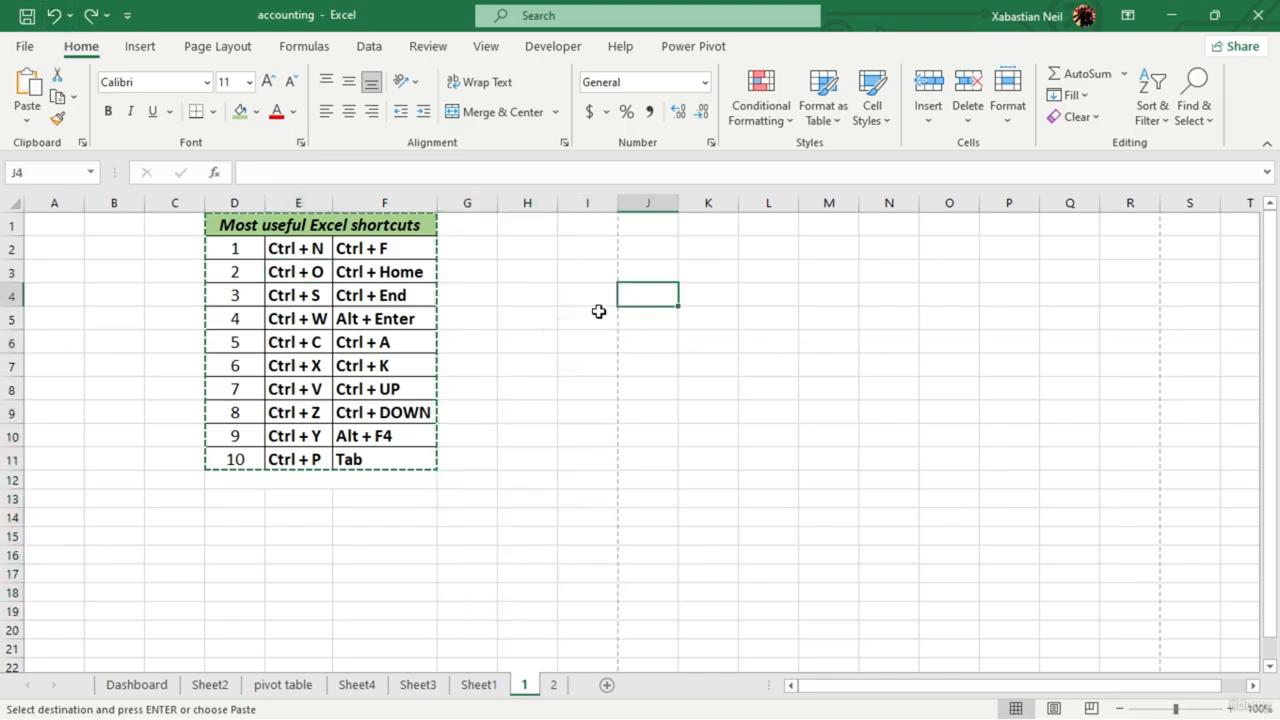
pyautogui.doubleClick(550, 317)
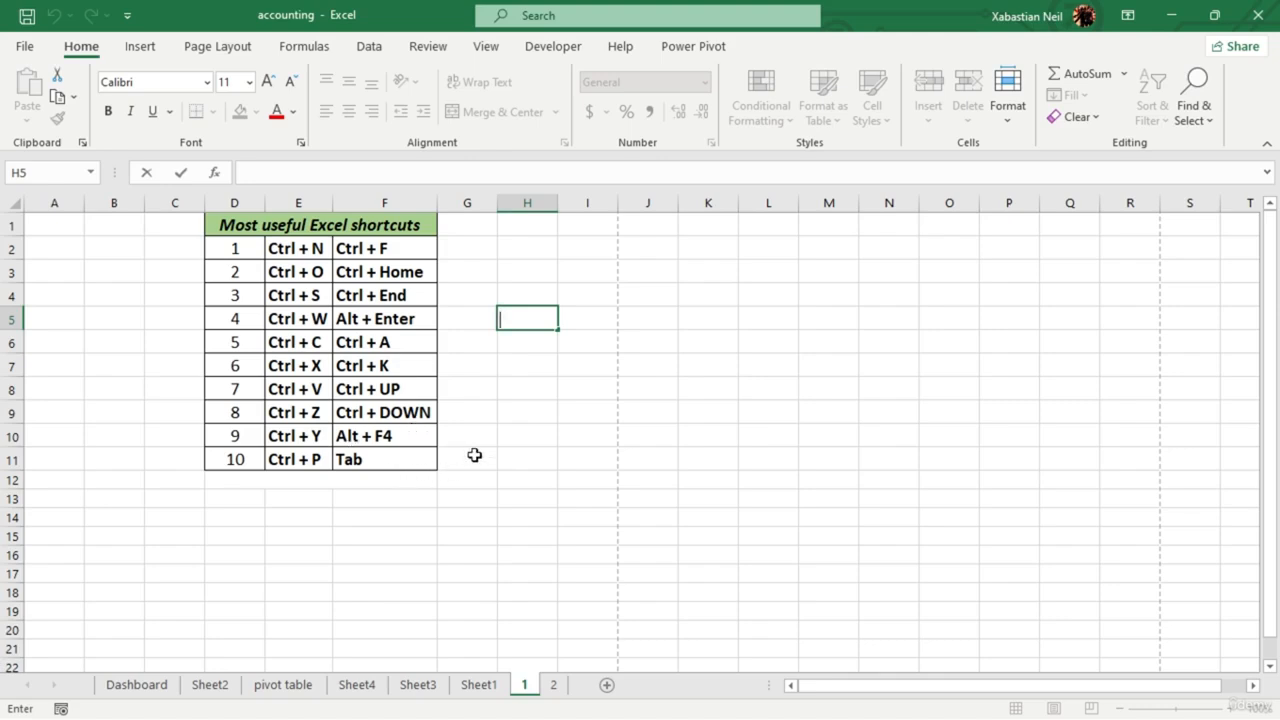
# - Enter gahg in cell G10 and adhj in cell G11
pyautogui.click(492, 357)
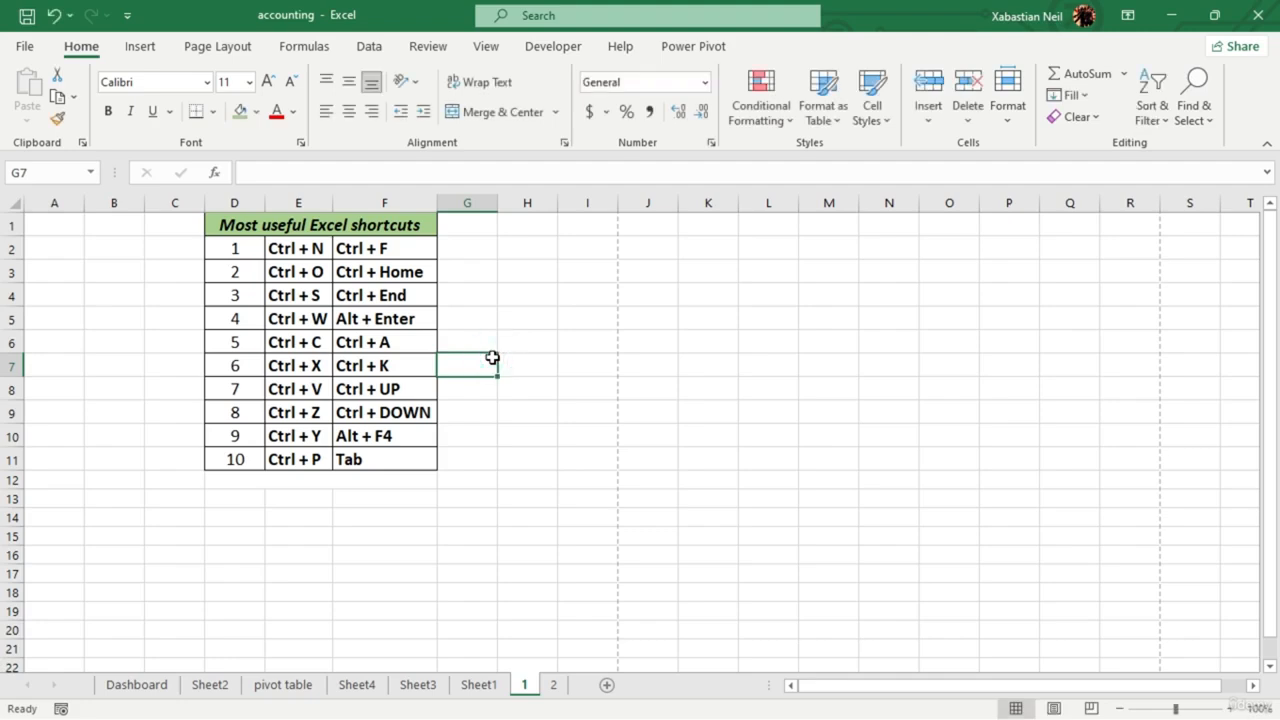
pyautogui.press('Down')
pyautogui.press('Down')
pyautogui.press('Down')
pyautogui.write('gahg')
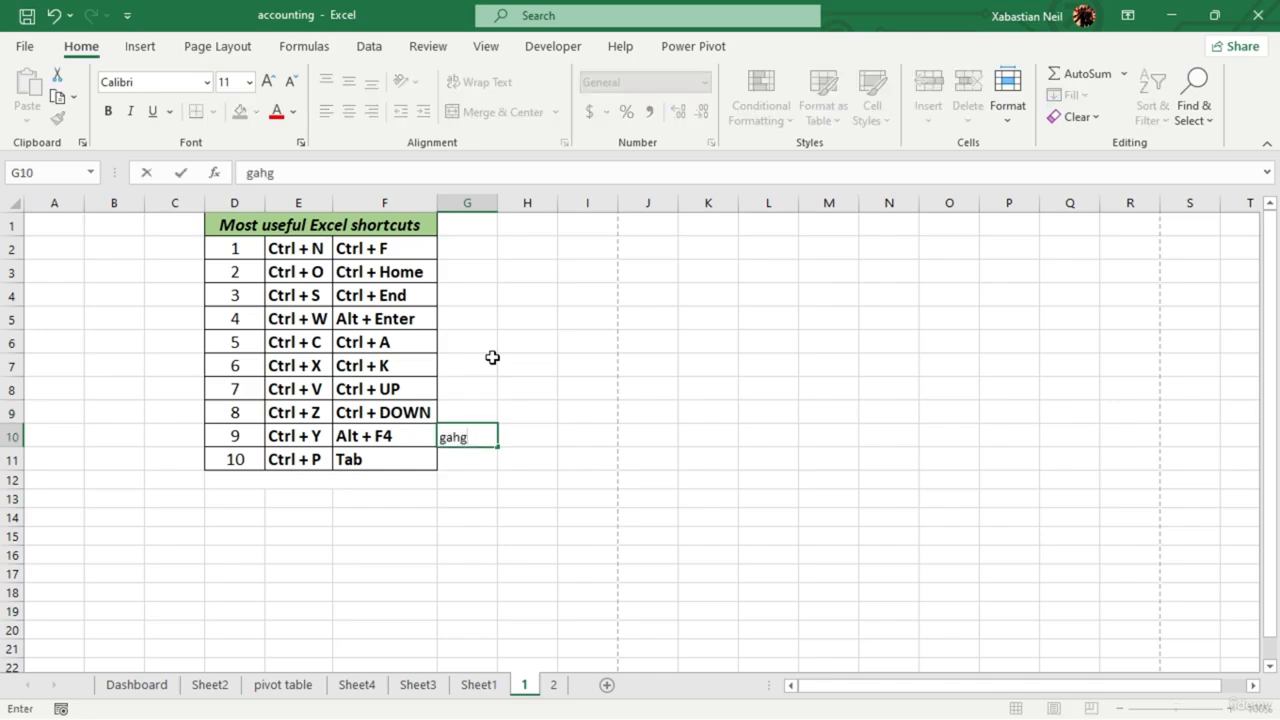
pyautogui.press('Return')
pyautogui.write('adhj')
pyautogui.press('Return')
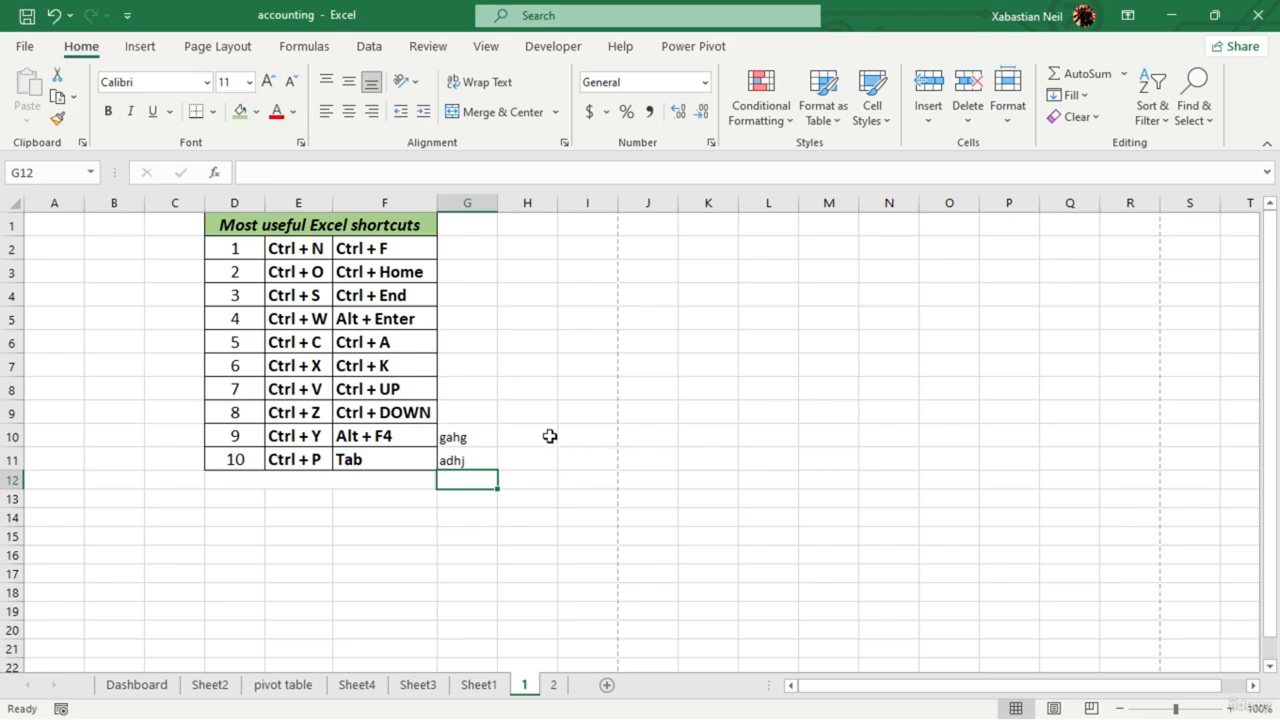
# - Fill cells G12 to K12 one after another with agag, adshadh, sfjs, sadhas and dsfj
pyautogui.write('agag')
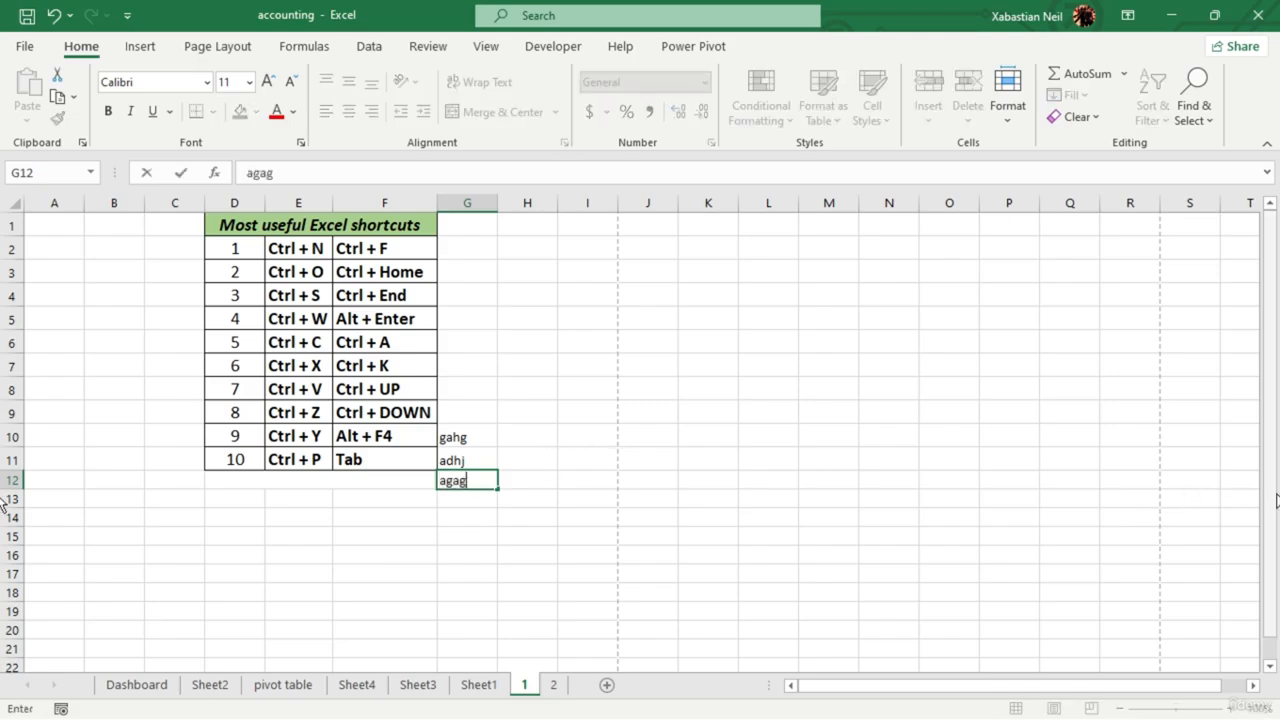
pyautogui.press('Tab')
pyautogui.write('adshadh')
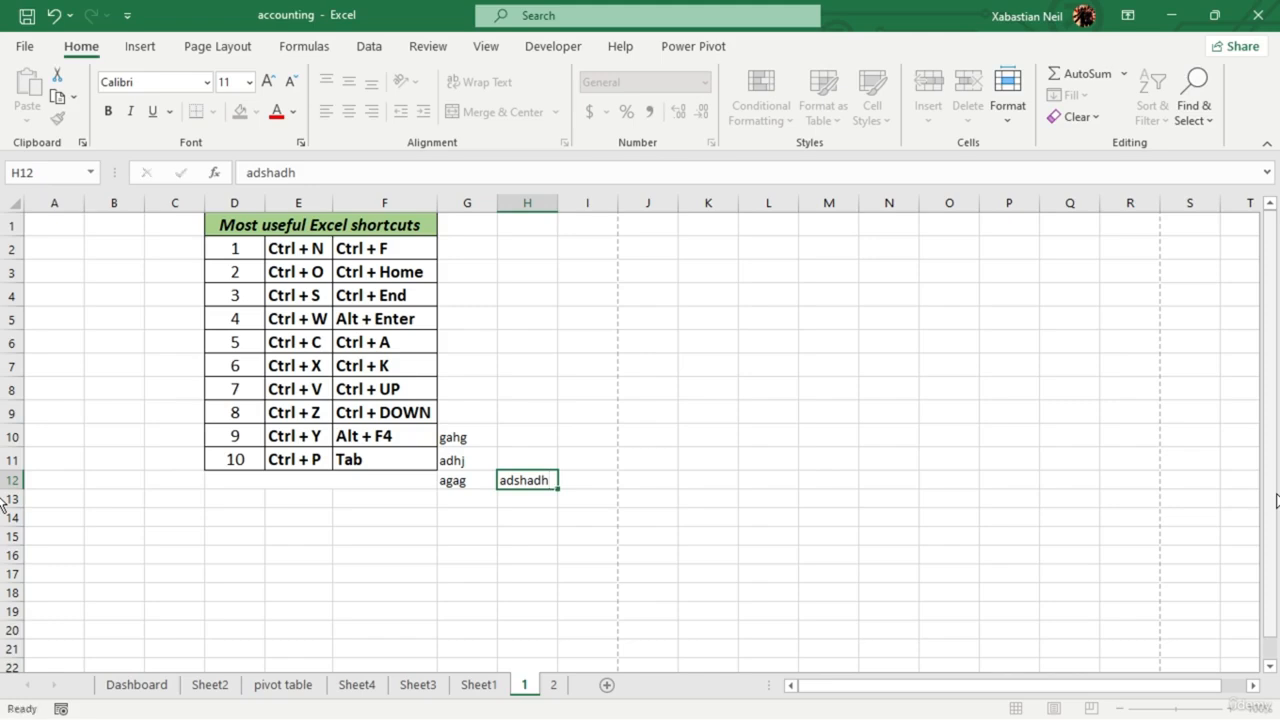
pyautogui.press('Tab')
pyautogui.write('sfjs')
pyautogui.press('Tab')
pyautogui.write('sadhas')
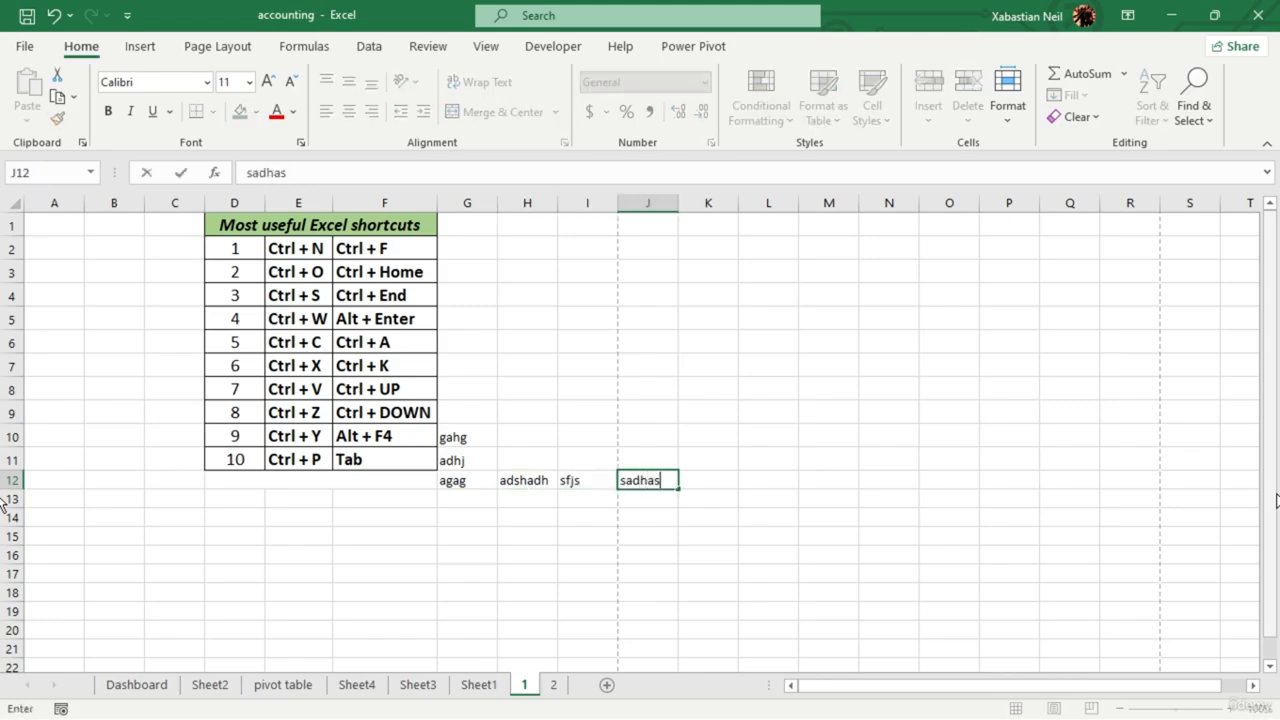
pyautogui.press('Tab')
pyautogui.write('dsfj')
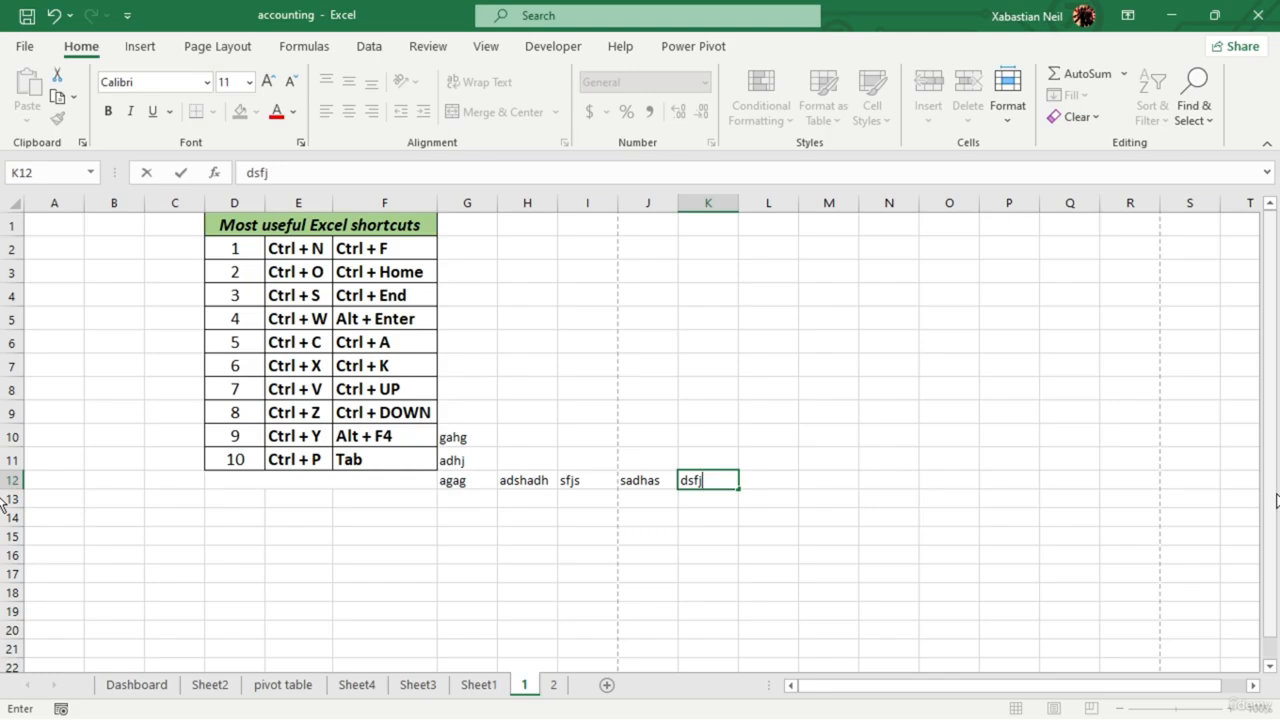
# - Commit the entry in K12, step back along the row to G12, and move cell by cell around column G, ending at G13
pyautogui.hotkey('shift', 'Tab')
pyautogui.hotkey('shift', 'Tab')
pyautogui.hotkey('shift', 'Tab')
pyautogui.hotkey('shift', 'Tab')
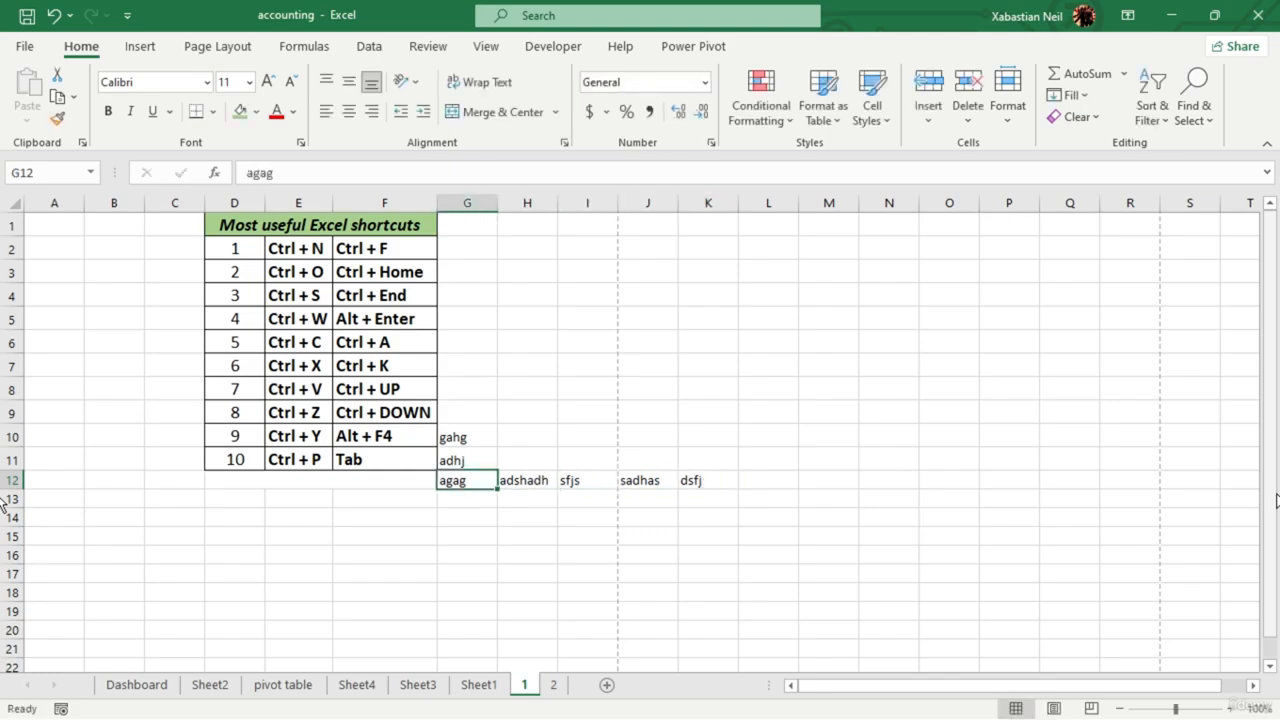
pyautogui.press('Up')
pyautogui.press('Up')
pyautogui.press('Up')
pyautogui.press('Up')
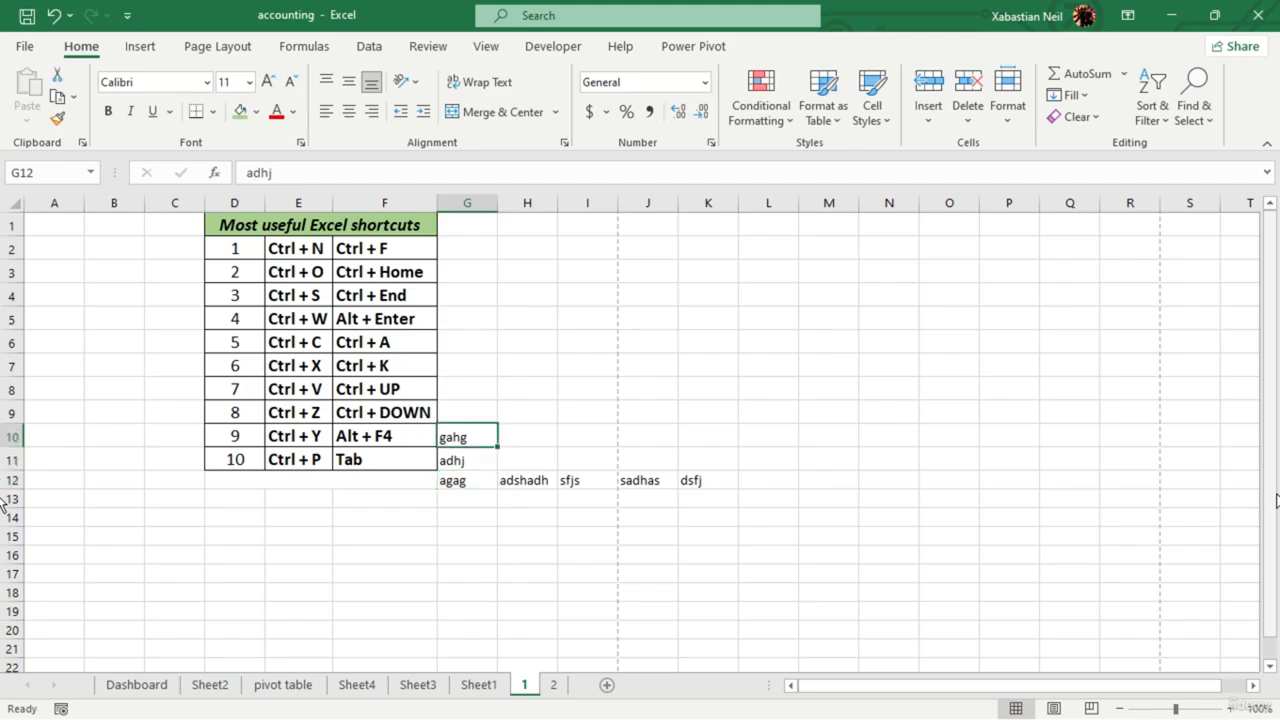
pyautogui.press('Down')
pyautogui.press('Down')
pyautogui.press('Down')
pyautogui.press('Down')
pyautogui.press('Down')
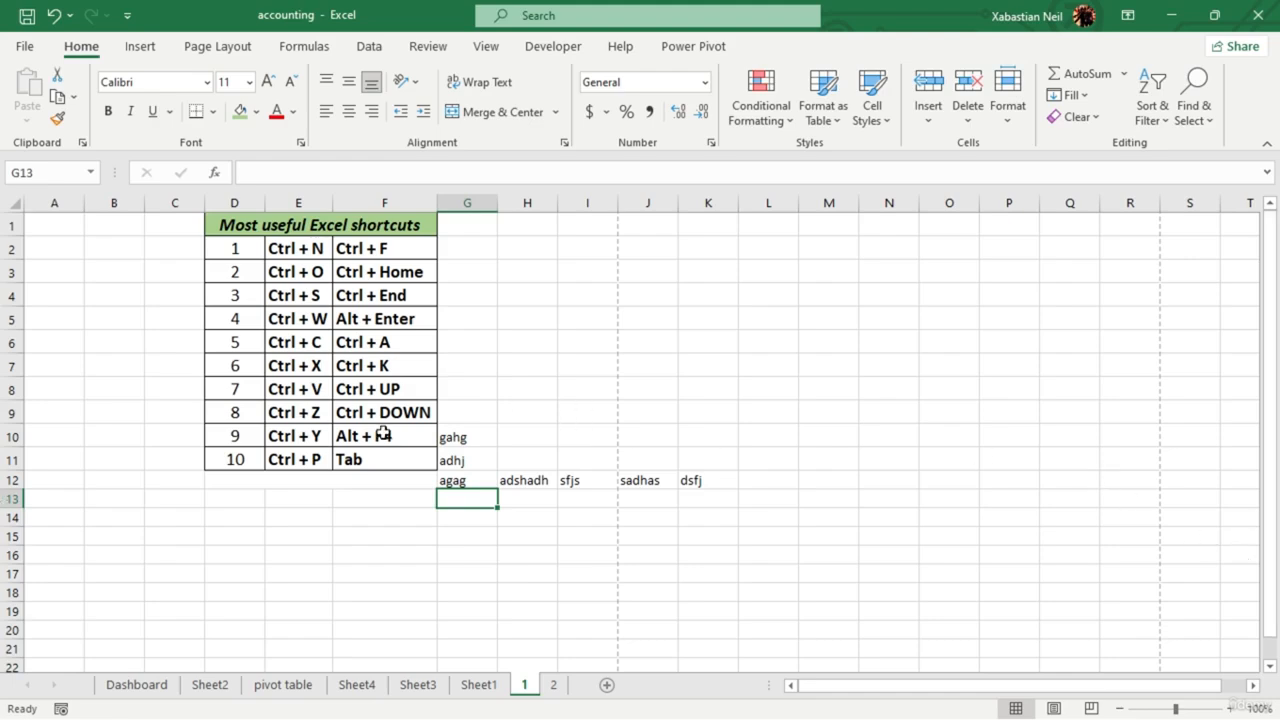
pyautogui.press('Up')
pyautogui.press('Down')
pyautogui.press('Left')
pyautogui.press('Right')
# - Start closing Excel and cancel at the prompt to save changes to accounting.xlsx
pyautogui.press('alt')
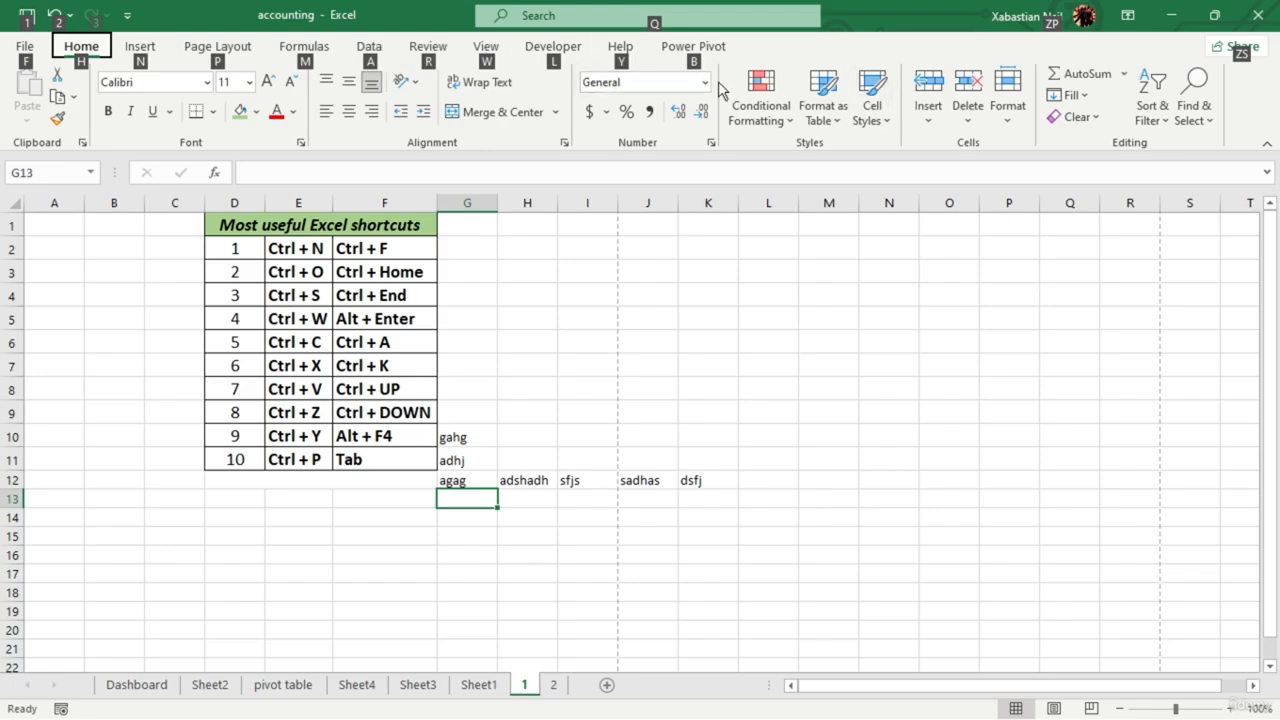
pyautogui.hotkey('alt', 'F4')
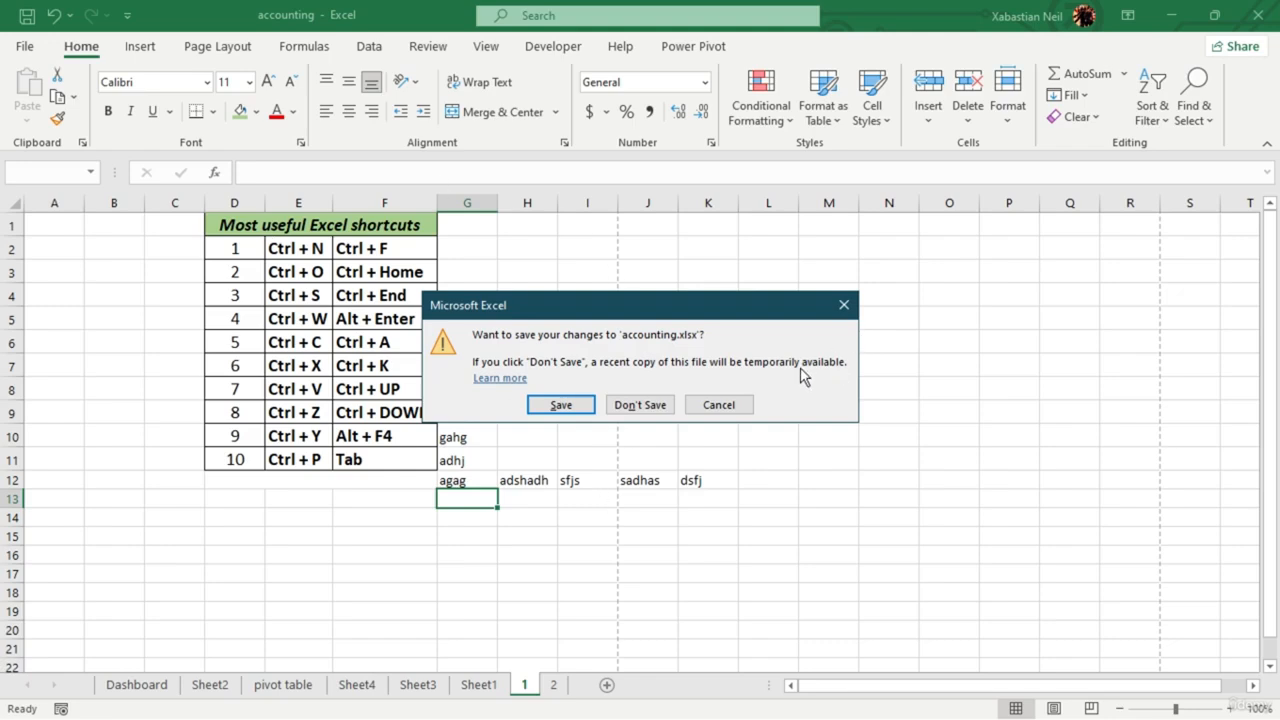
pyautogui.click(844, 305)
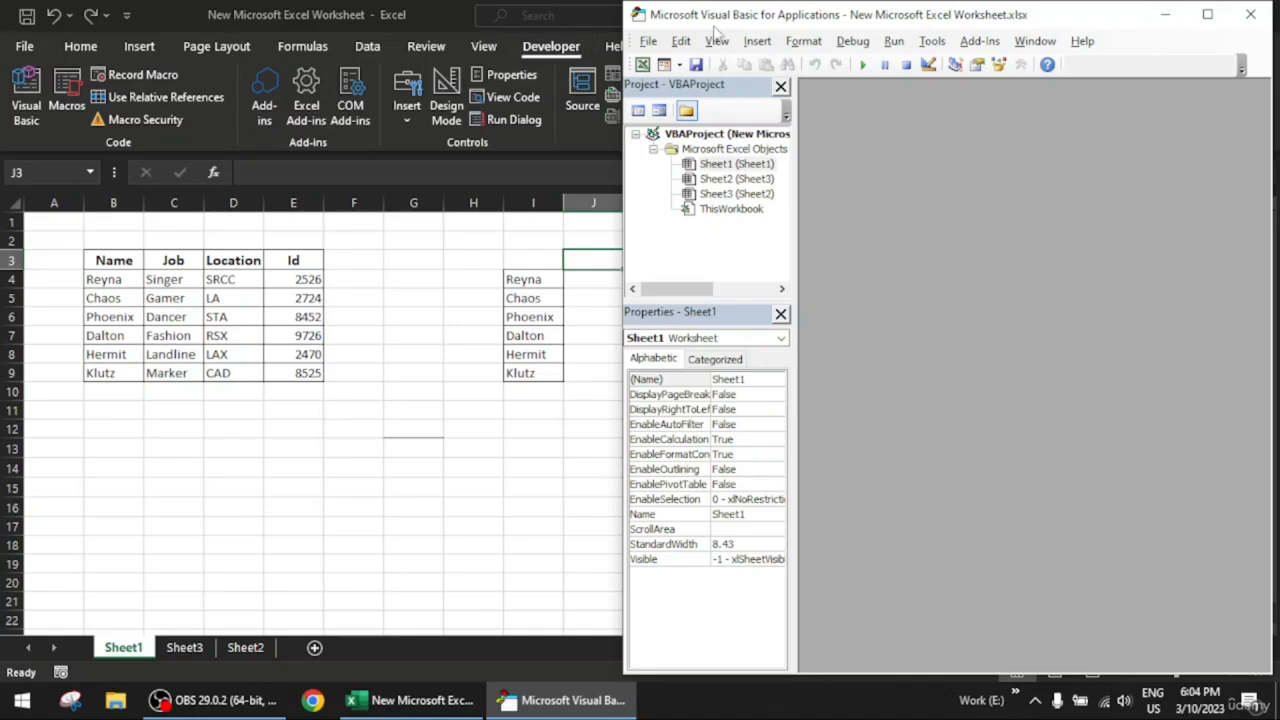
# - Reposition the Visual Basic editor window over the worksheet and select Sheet1, Sheet2 and Sheet3 in turn in the project tree
pyautogui.moveTo(790, 20); pyautogui.dragTo(477, 22)
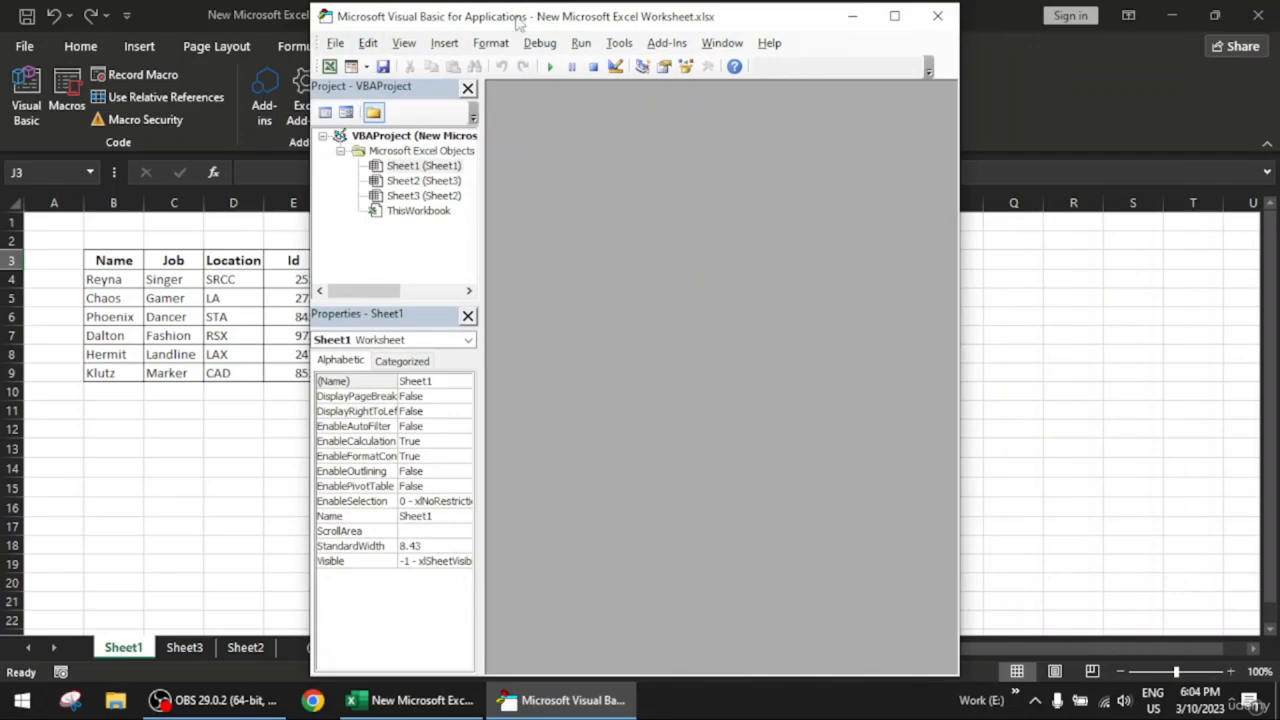
pyautogui.moveTo(517, 17); pyautogui.dragTo(372, 20)
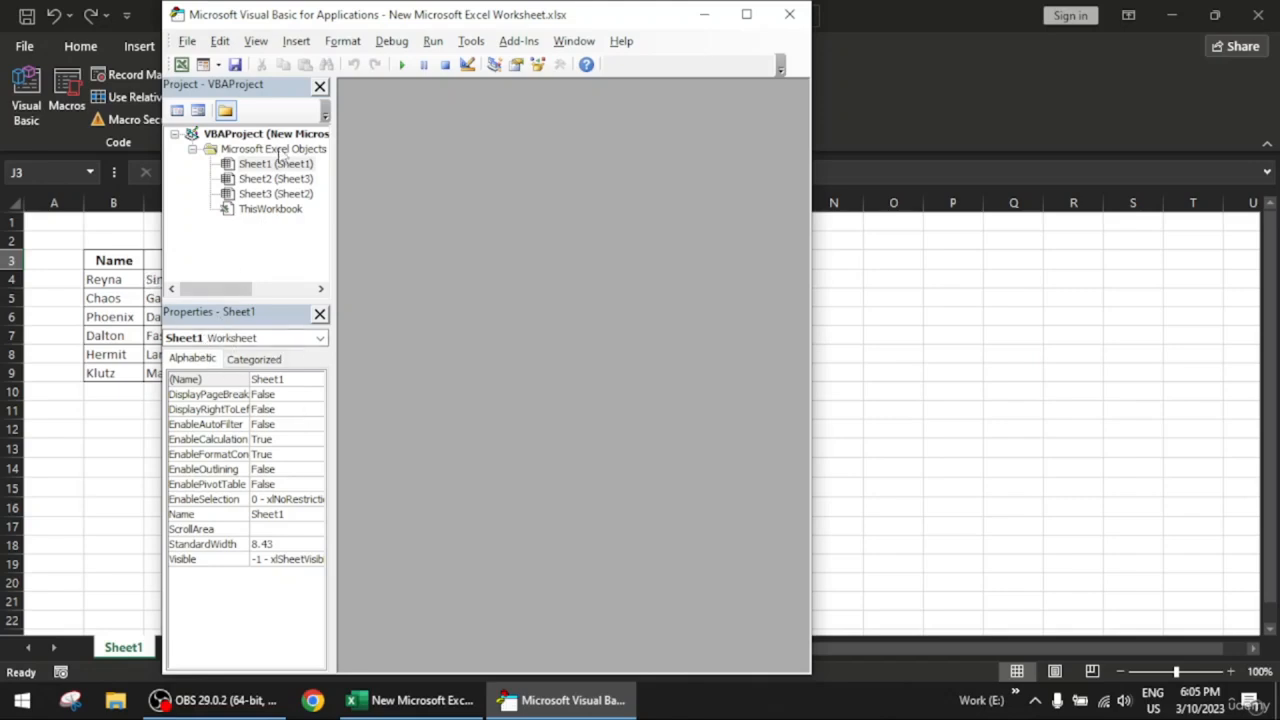
pyautogui.click(256, 165)
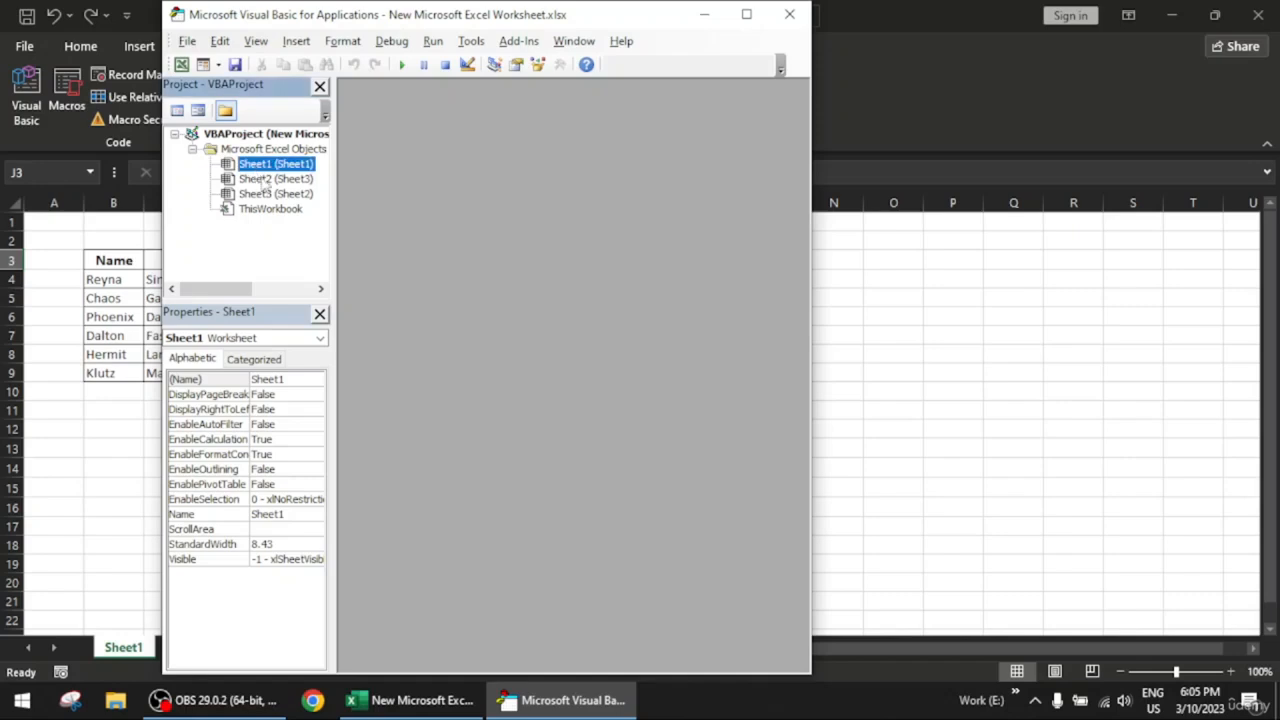
pyautogui.click(264, 179)
pyautogui.click(272, 194)
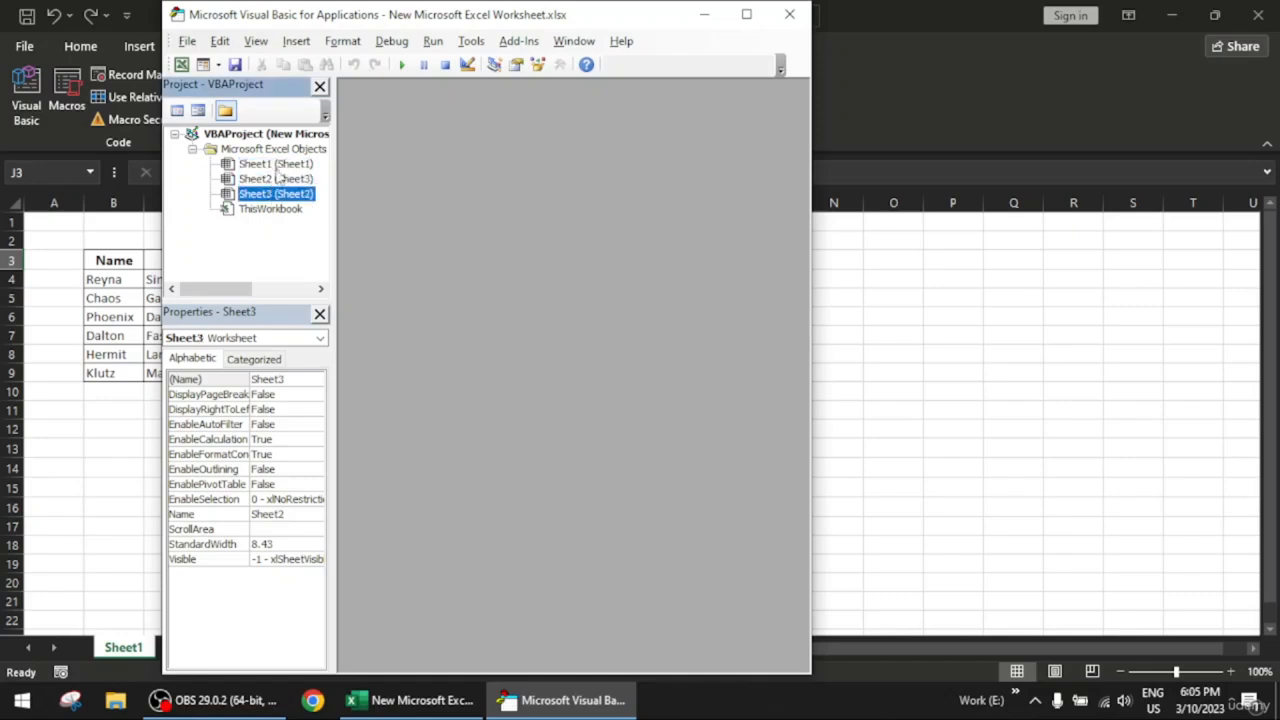
# - Minimize the Visual Basic editor and make sure the Developer tab is enabled in the ribbon customization options
pyautogui.click(703, 14)
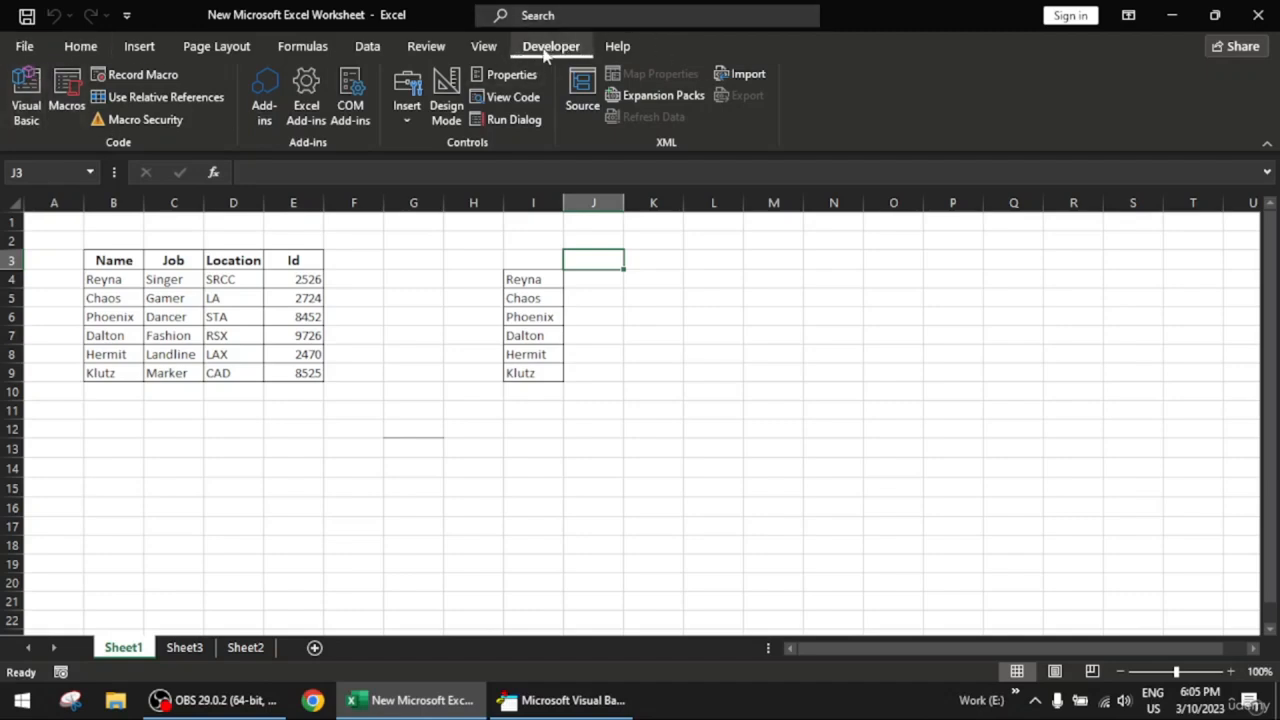
pyautogui.click(25, 47)
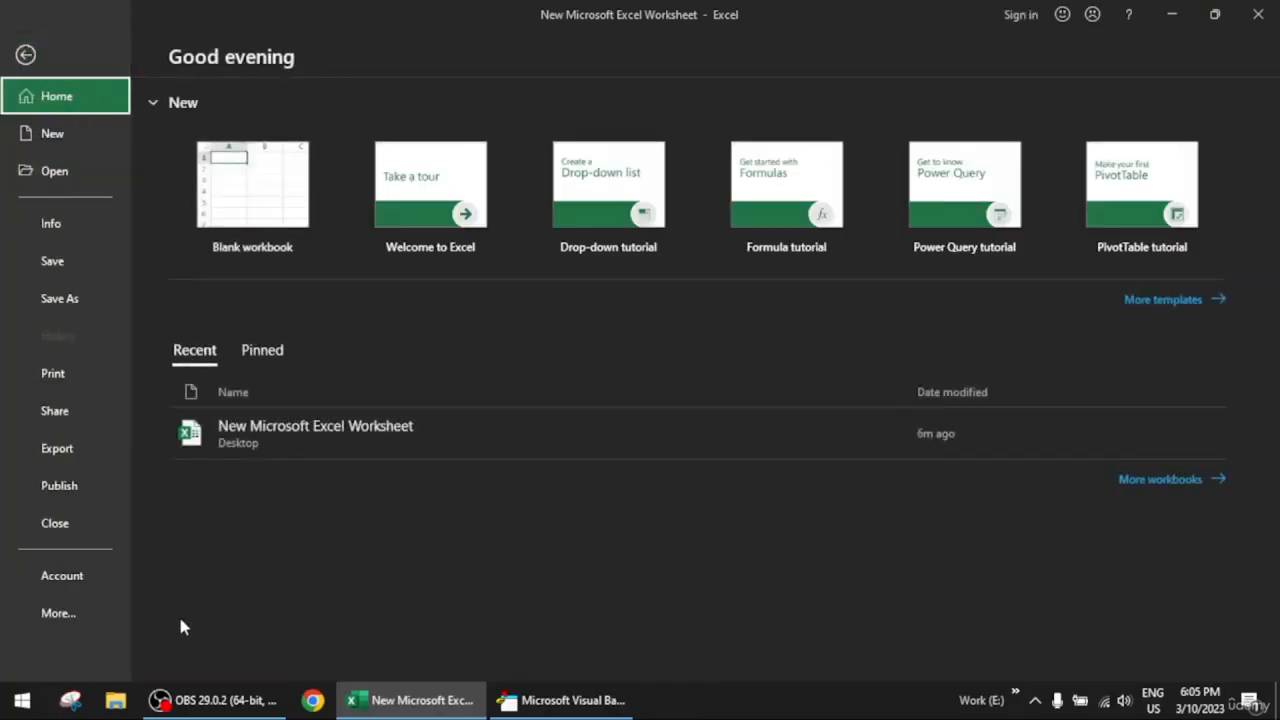
pyautogui.click(112, 618)
pyautogui.click(206, 647)
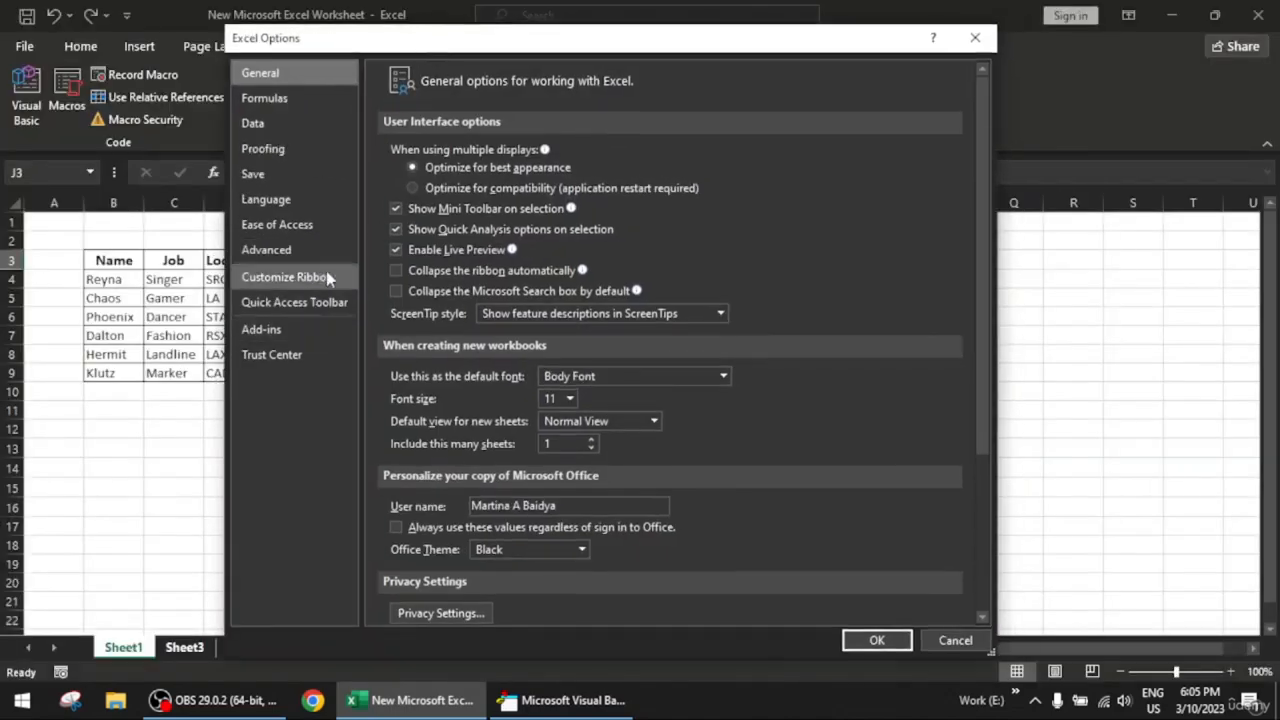
pyautogui.click(328, 278)
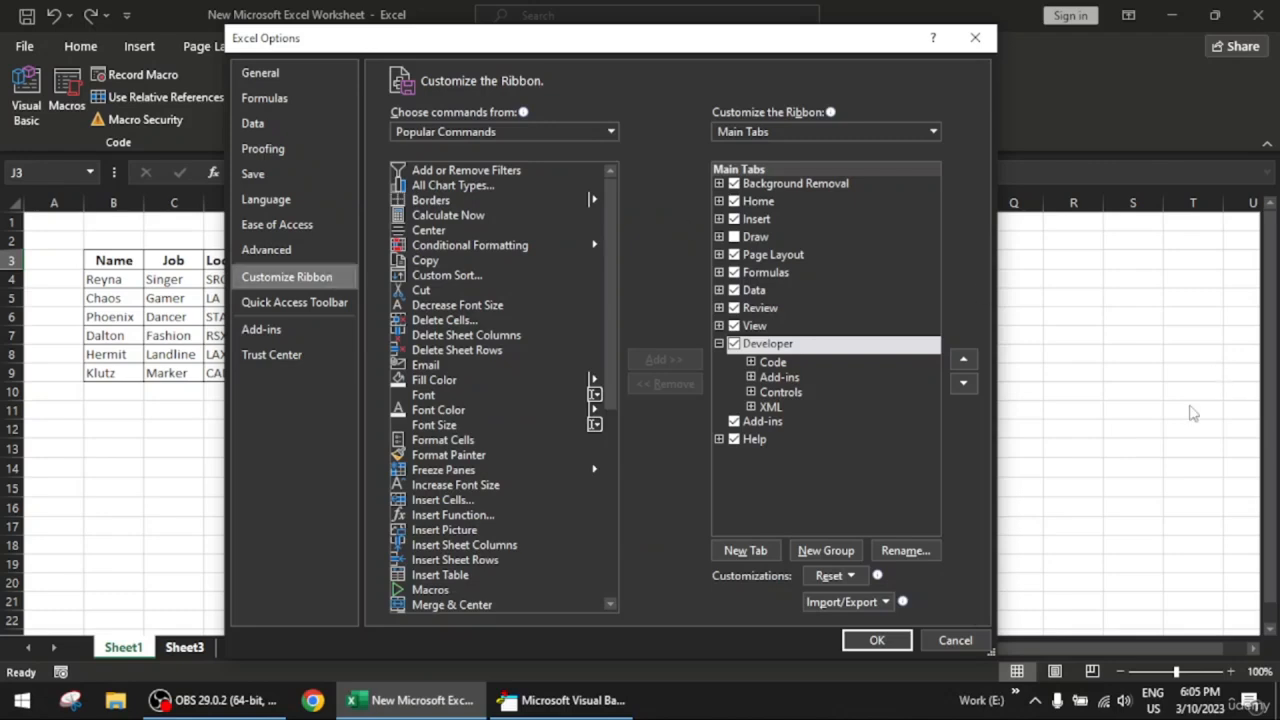
pyautogui.click(733, 344)
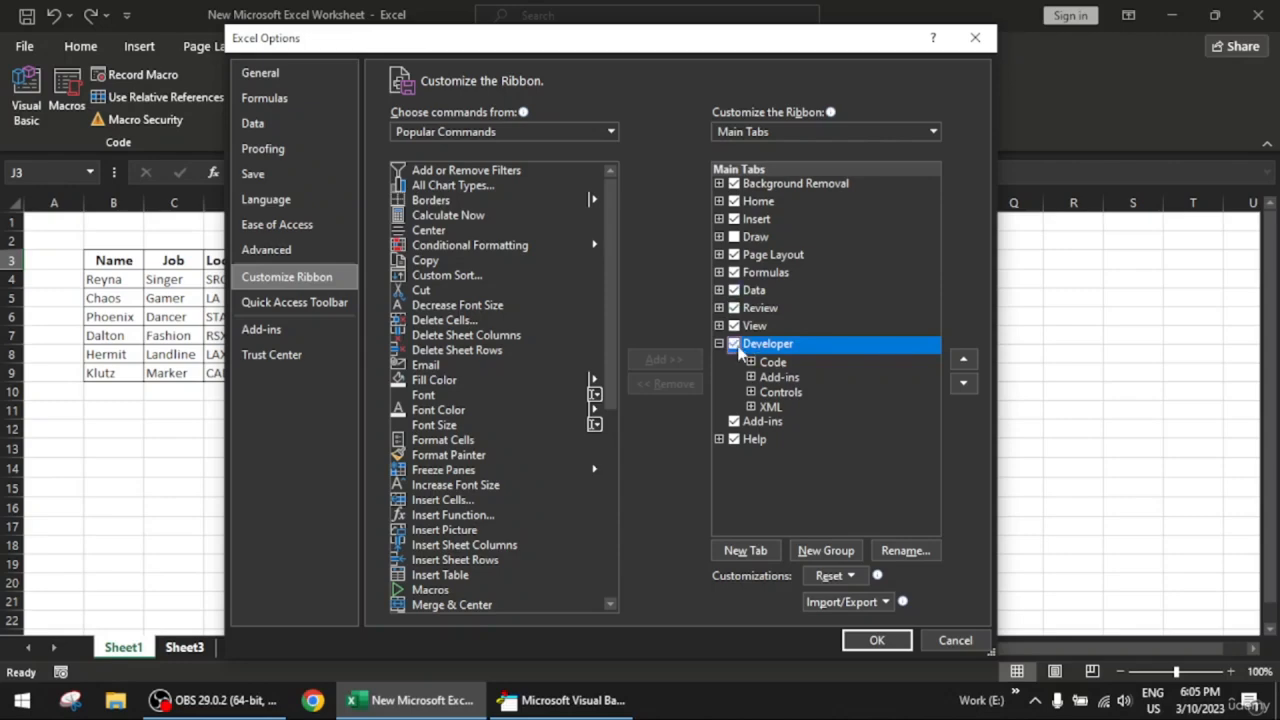
pyautogui.click(882, 641)
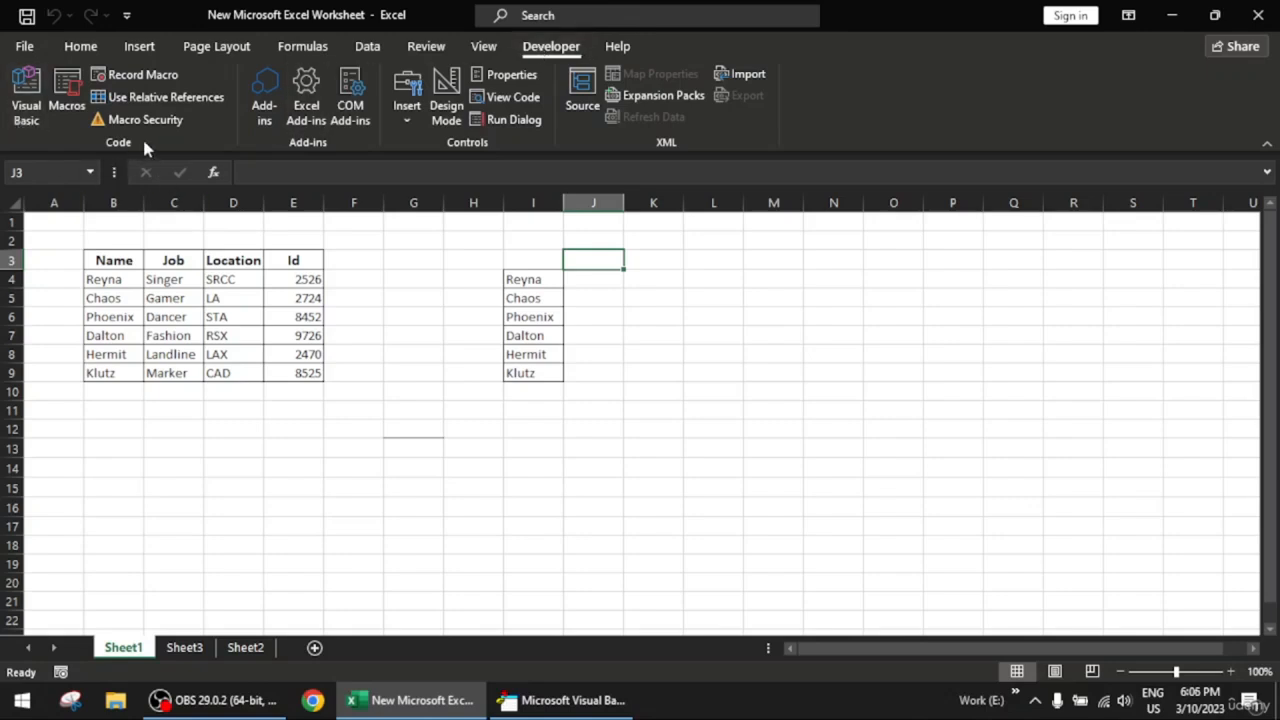
# - Reopen the Visual Basic editor and place its window, not maximized, beside the worksheet's Name to Id table
pyautogui.click(22, 92)
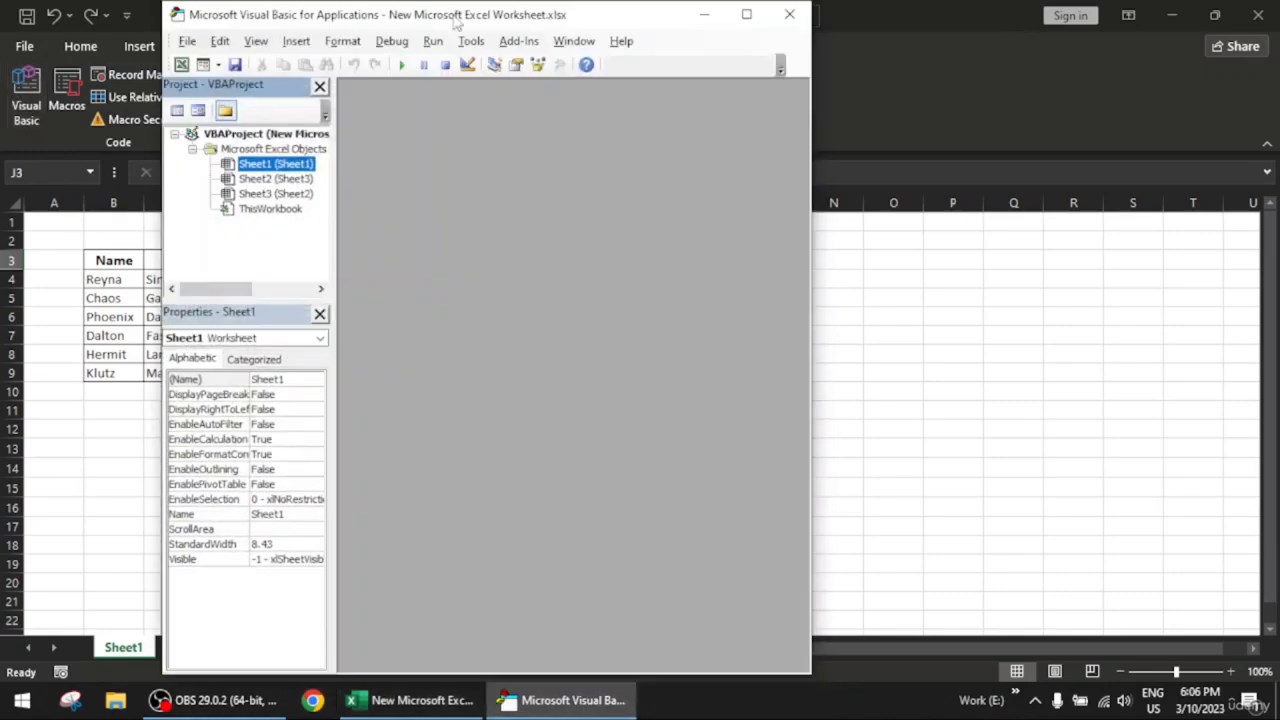
pyautogui.moveTo(455, 22); pyautogui.dragTo(843, 2)
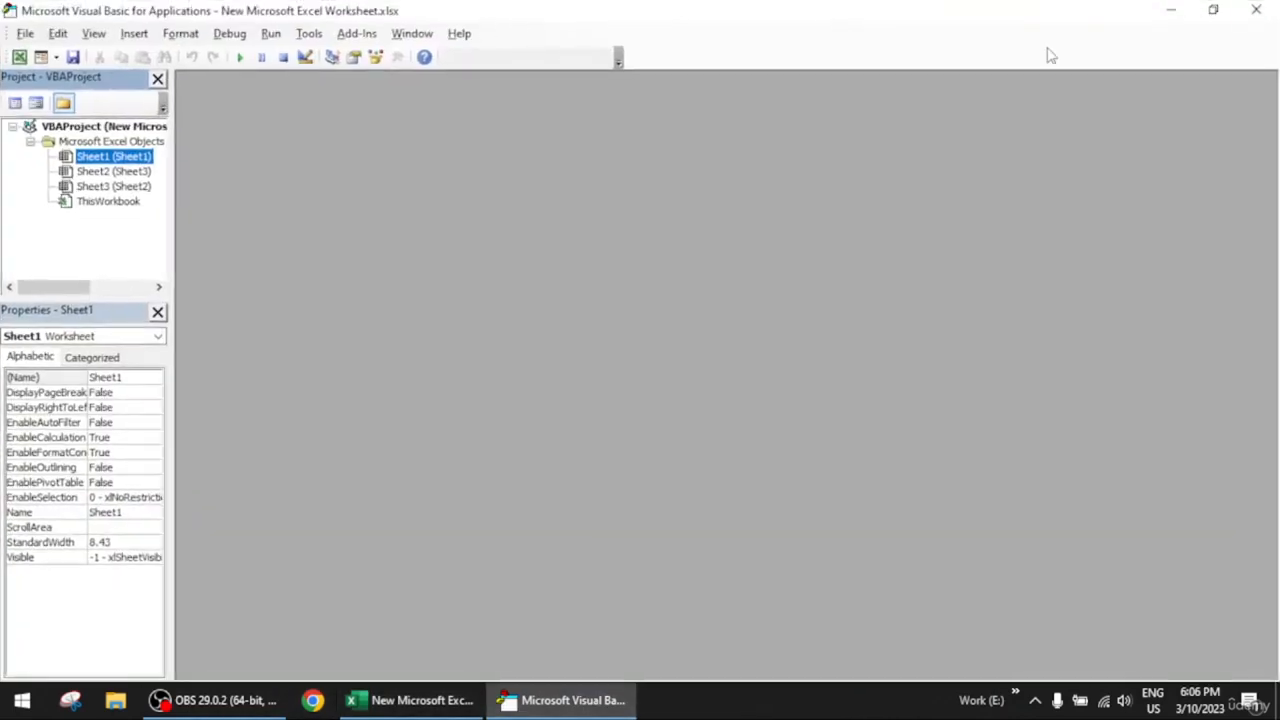
pyautogui.click(1213, 9)
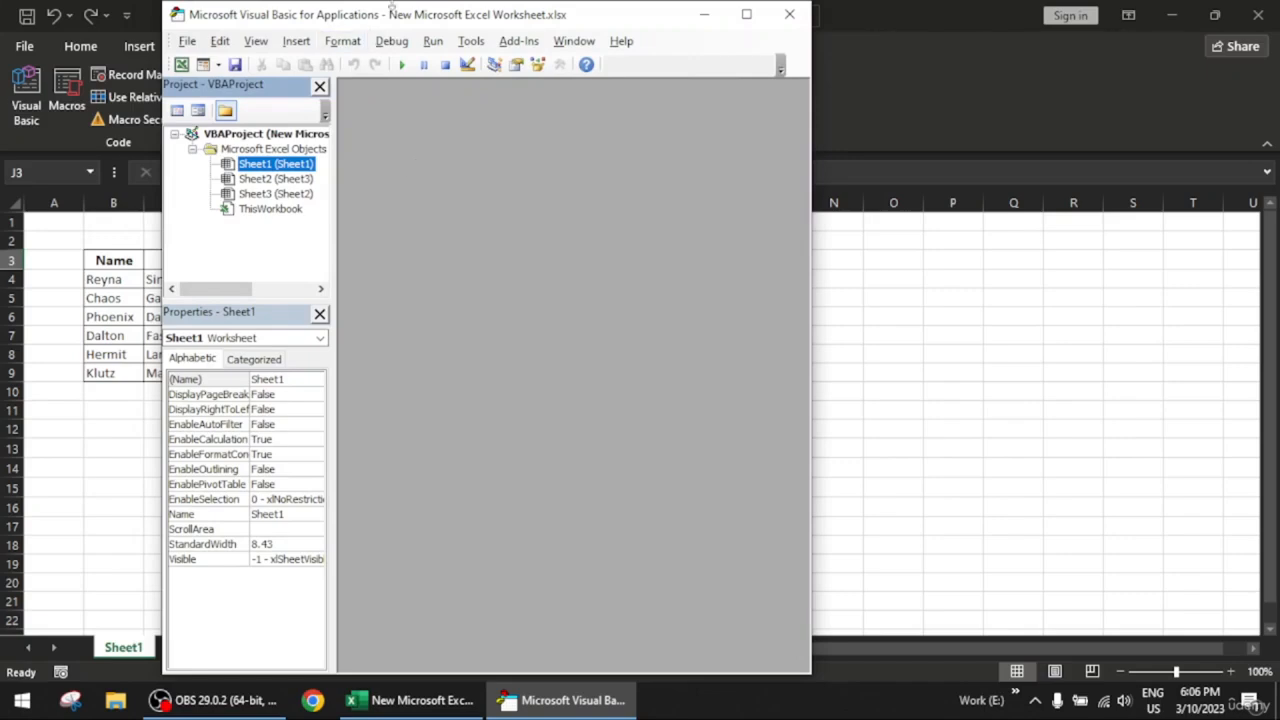
pyautogui.moveTo(390, 8); pyautogui.dragTo(890, 24)
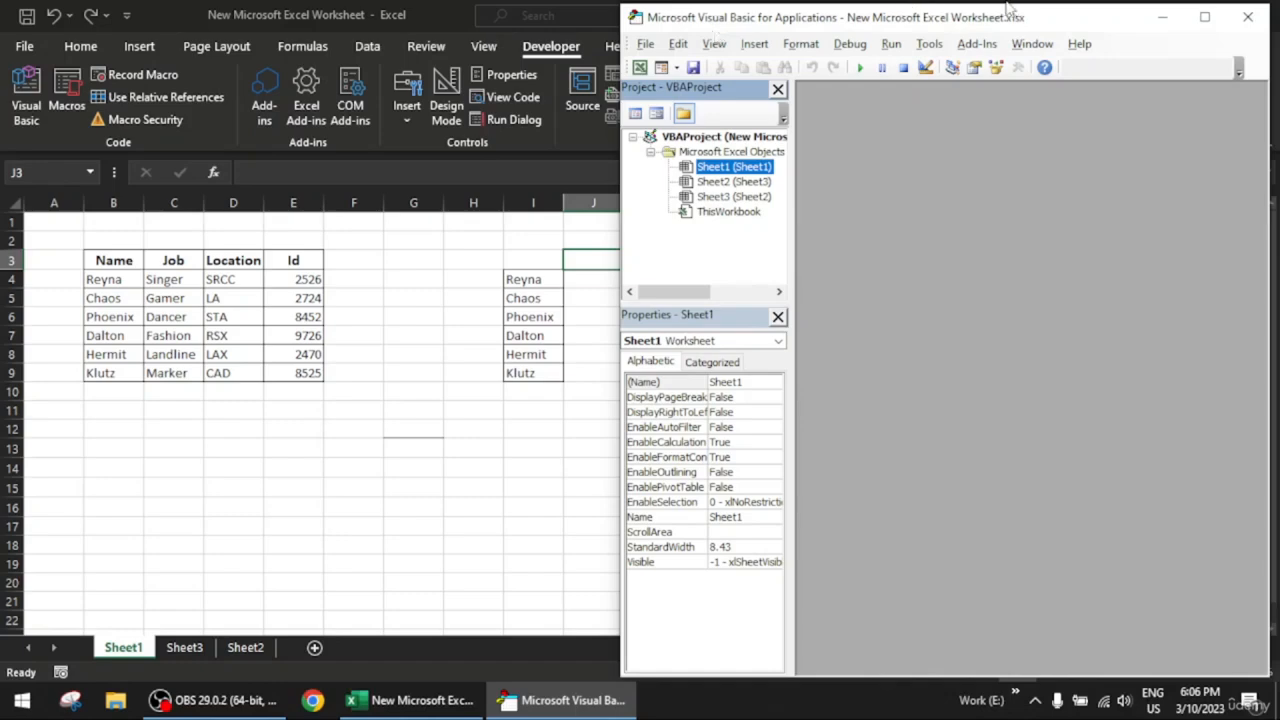
# - Switch back and forth between the worksheet and the Visual Basic editor, selecting cell G11 in between
pyautogui.hotkey('alt', 'F11')
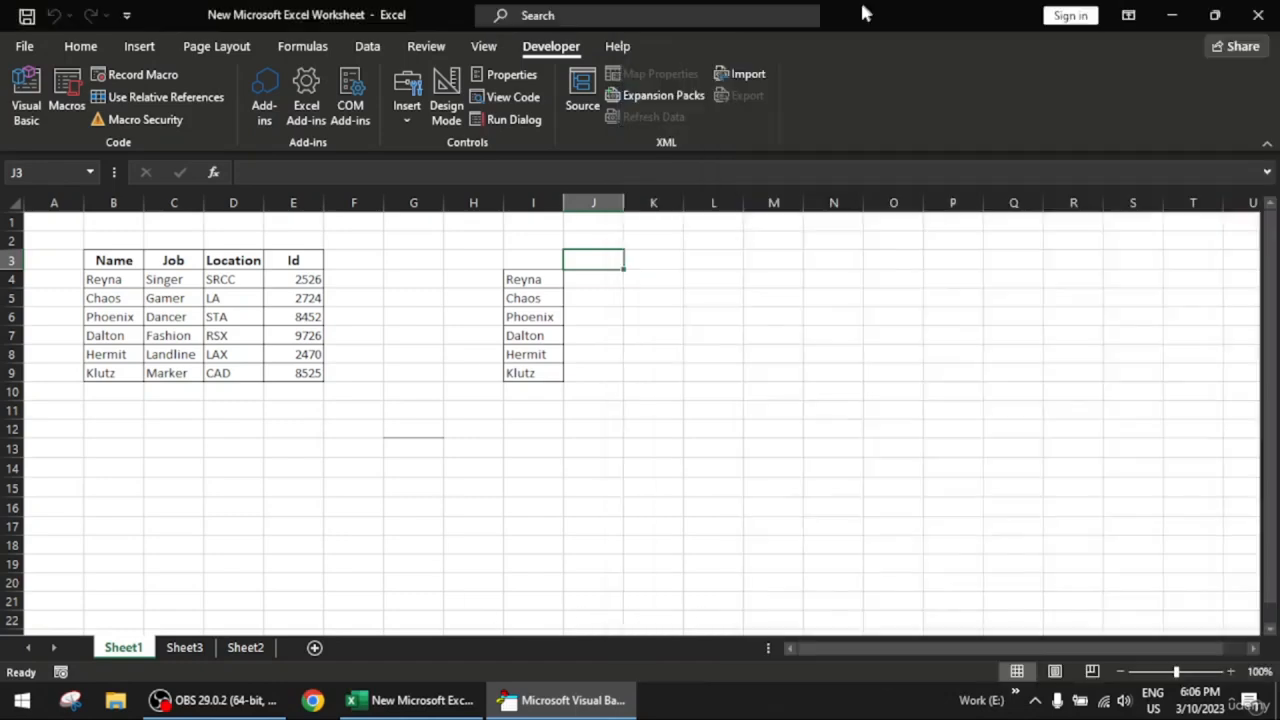
pyautogui.doubleClick(865, 13)
pyautogui.click(1203, 28)
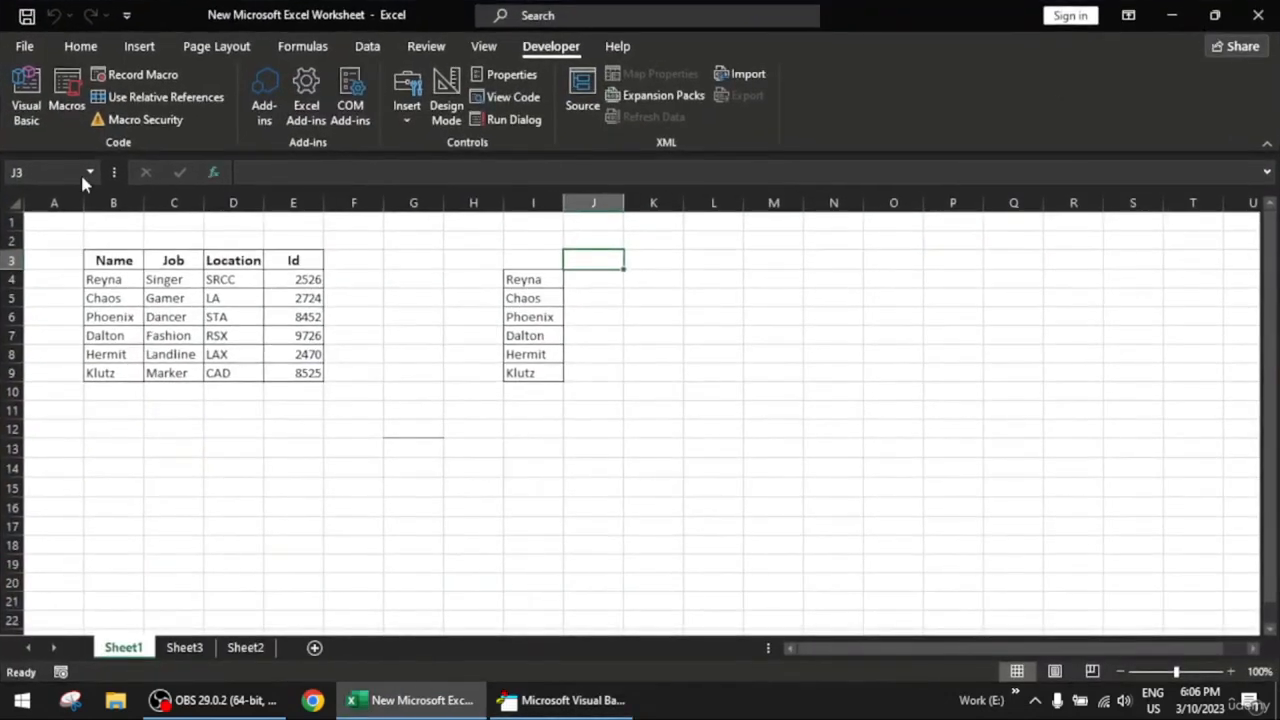
pyautogui.click(565, 700)
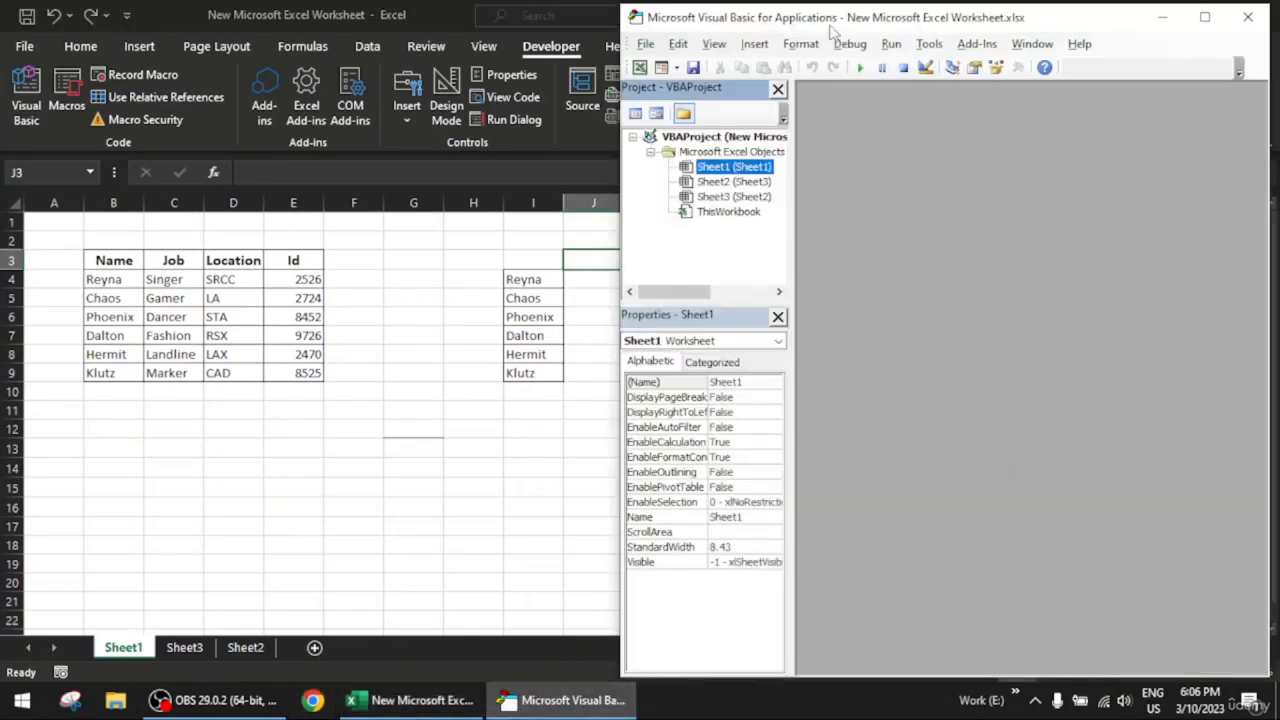
pyautogui.click(439, 412)
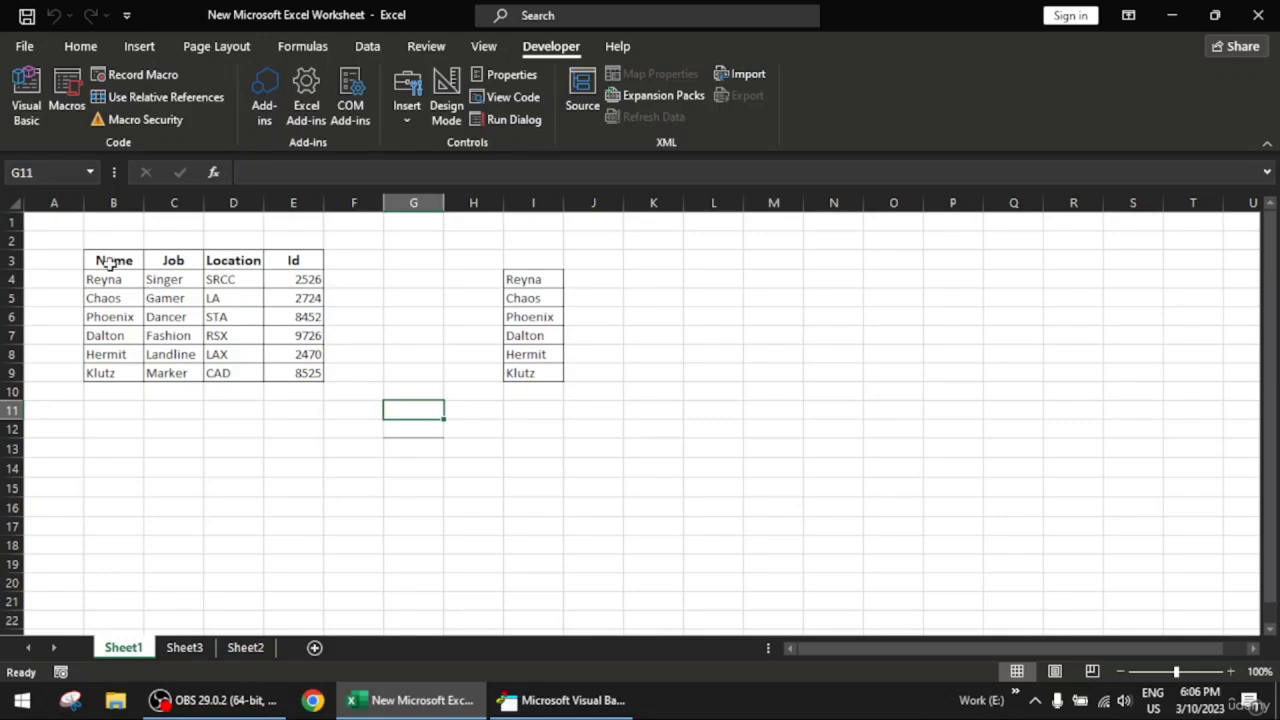
pyautogui.click(563, 699)
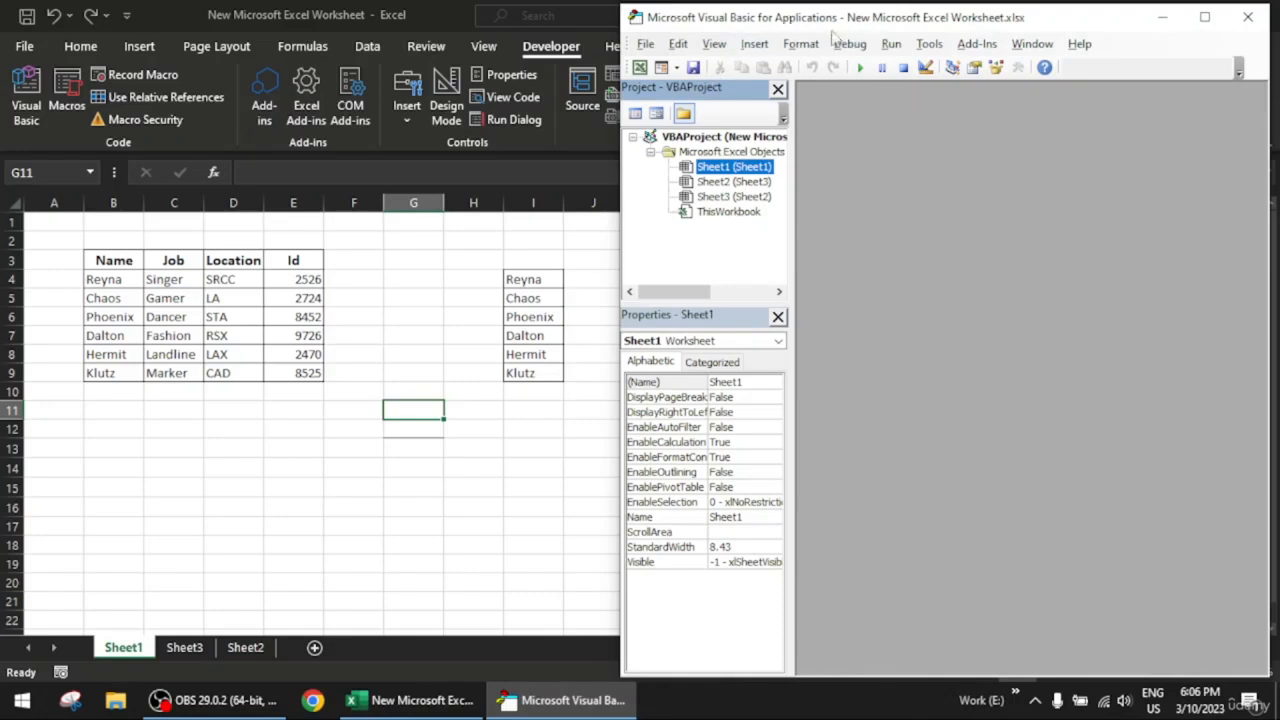
# - Return to the worksheet, select D9 and C10, open the Visual Basic editor once more and minimize it
pyautogui.click(216, 370)
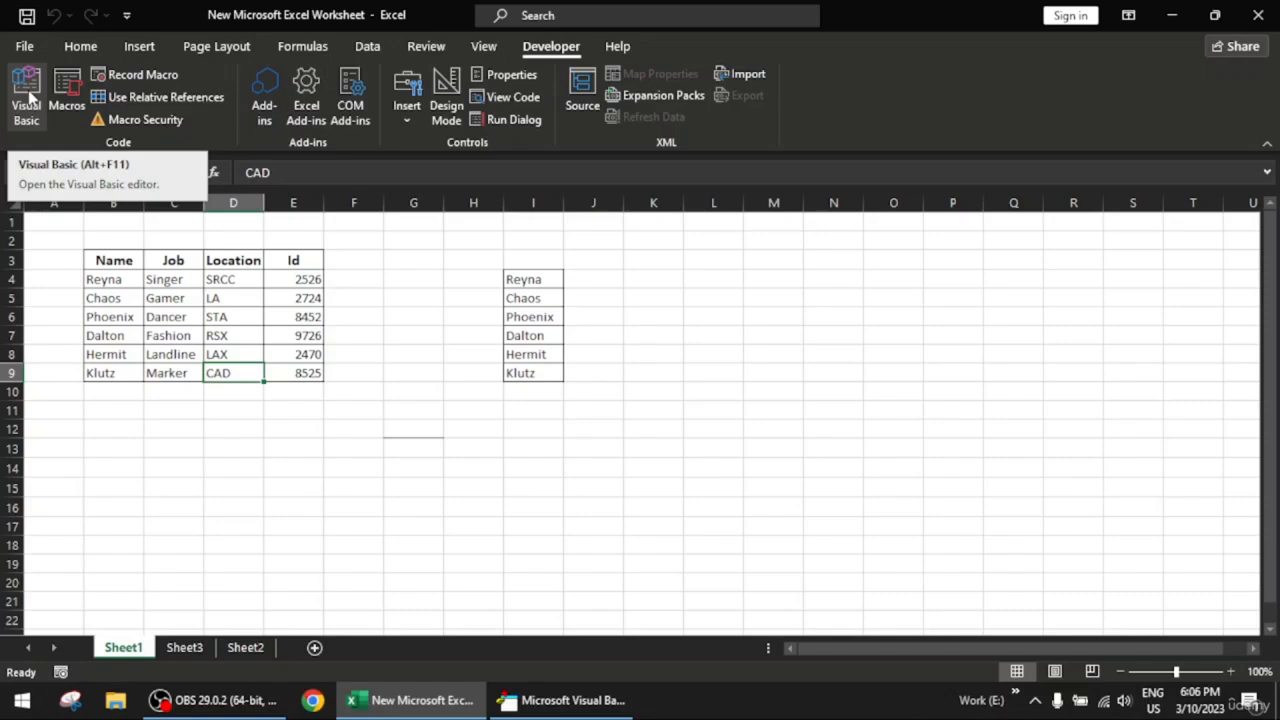
pyautogui.hotkey('alt', 'F11')
pyautogui.click(174, 396)
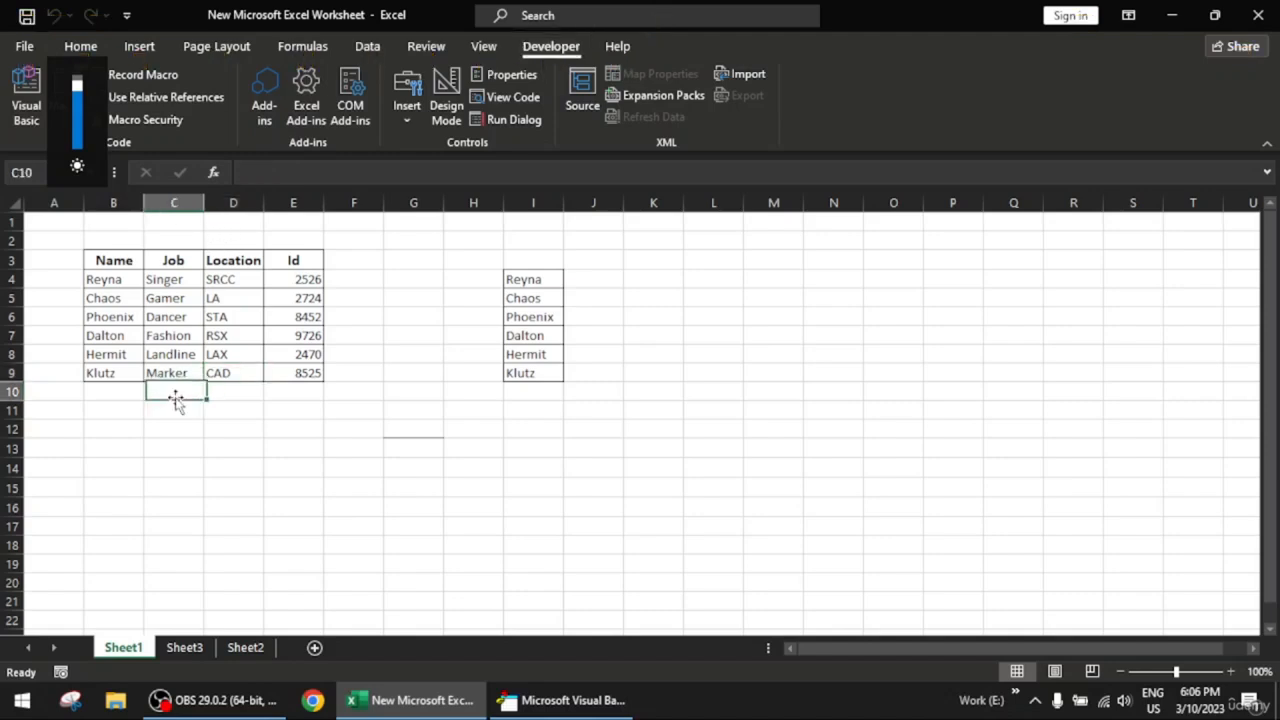
pyautogui.click(27, 108)
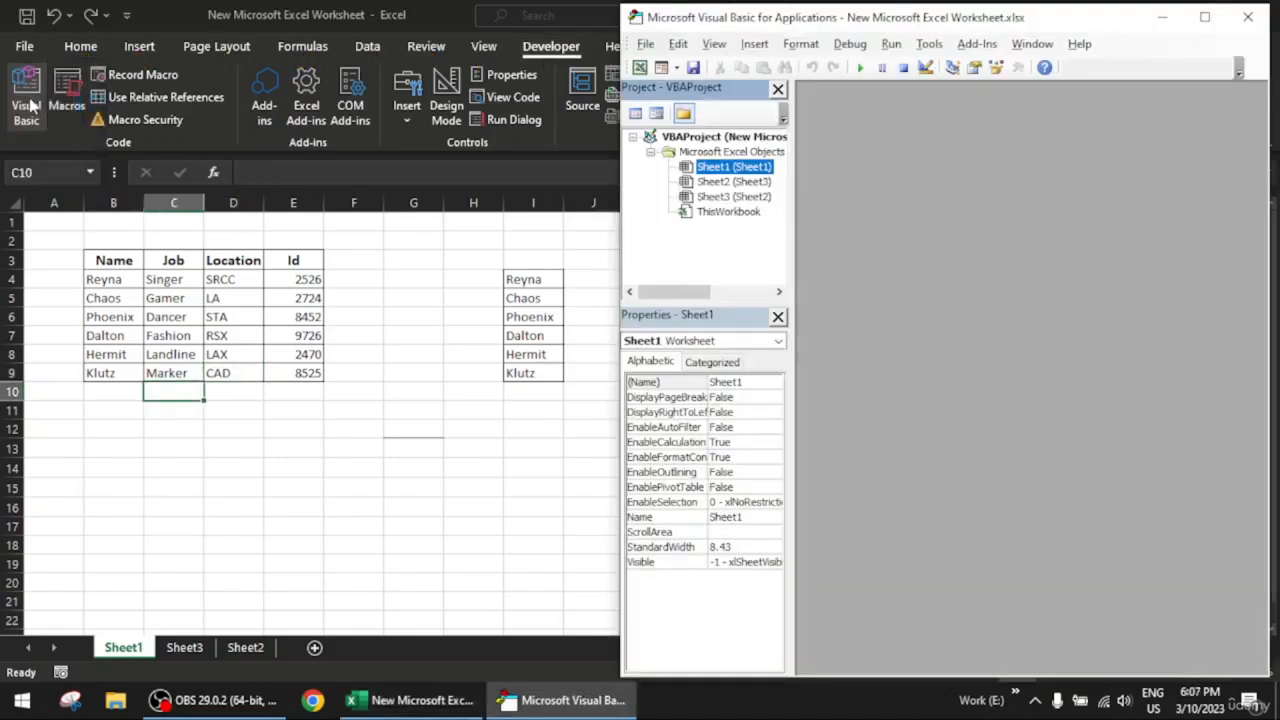
pyautogui.click(1166, 21)
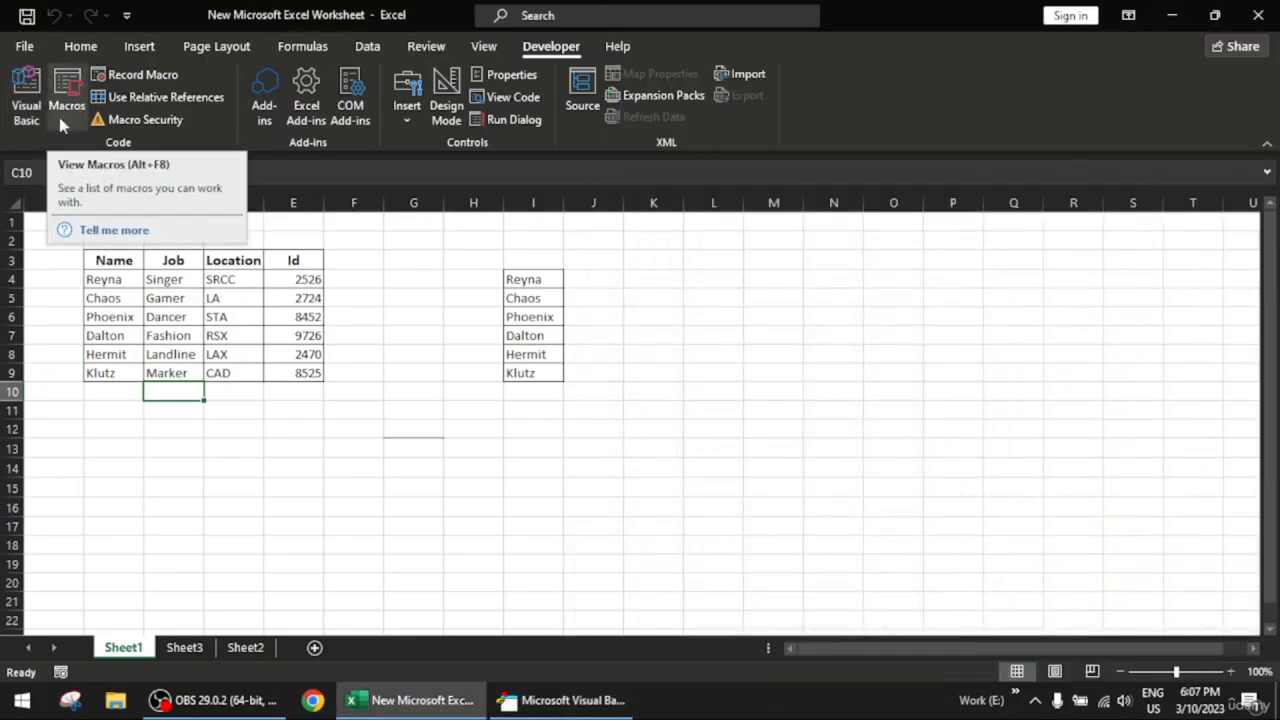
# - Start recording a macro named fonts_size_color with shortcut letter j, stored in This Workbook
pyautogui.click(141, 84)
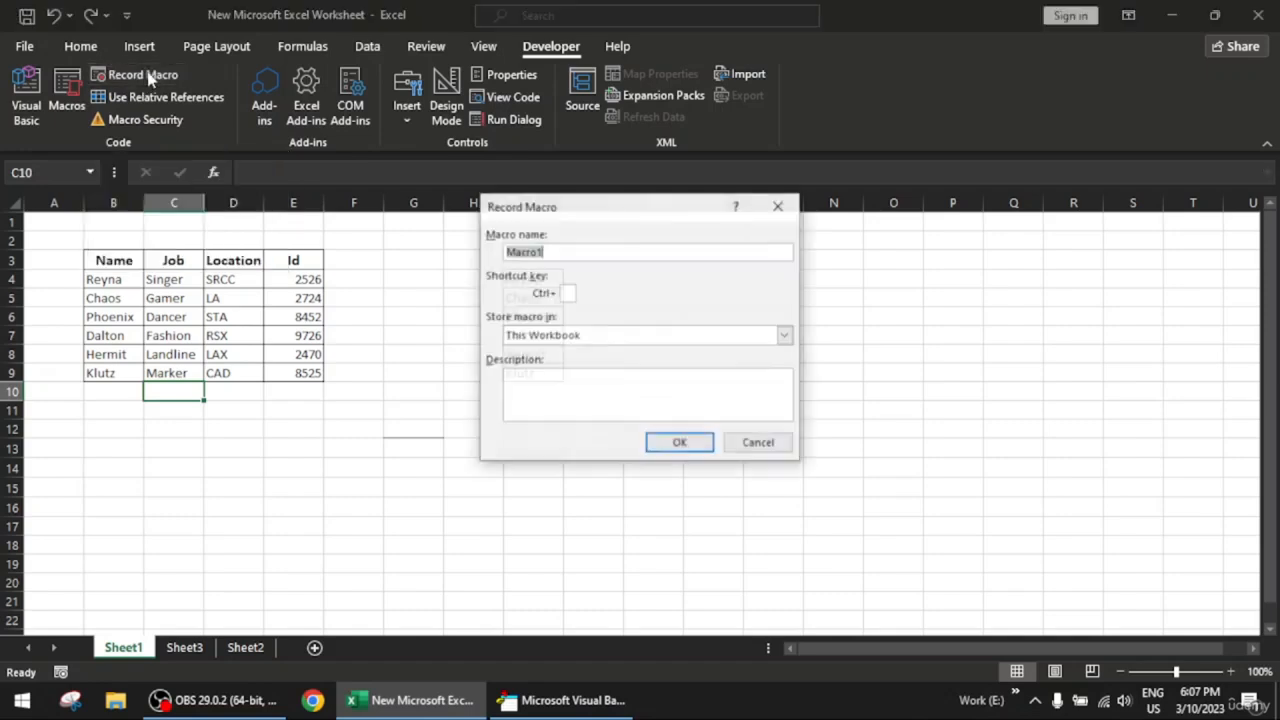
pyautogui.moveTo(572, 207); pyautogui.dragTo(418, 184)
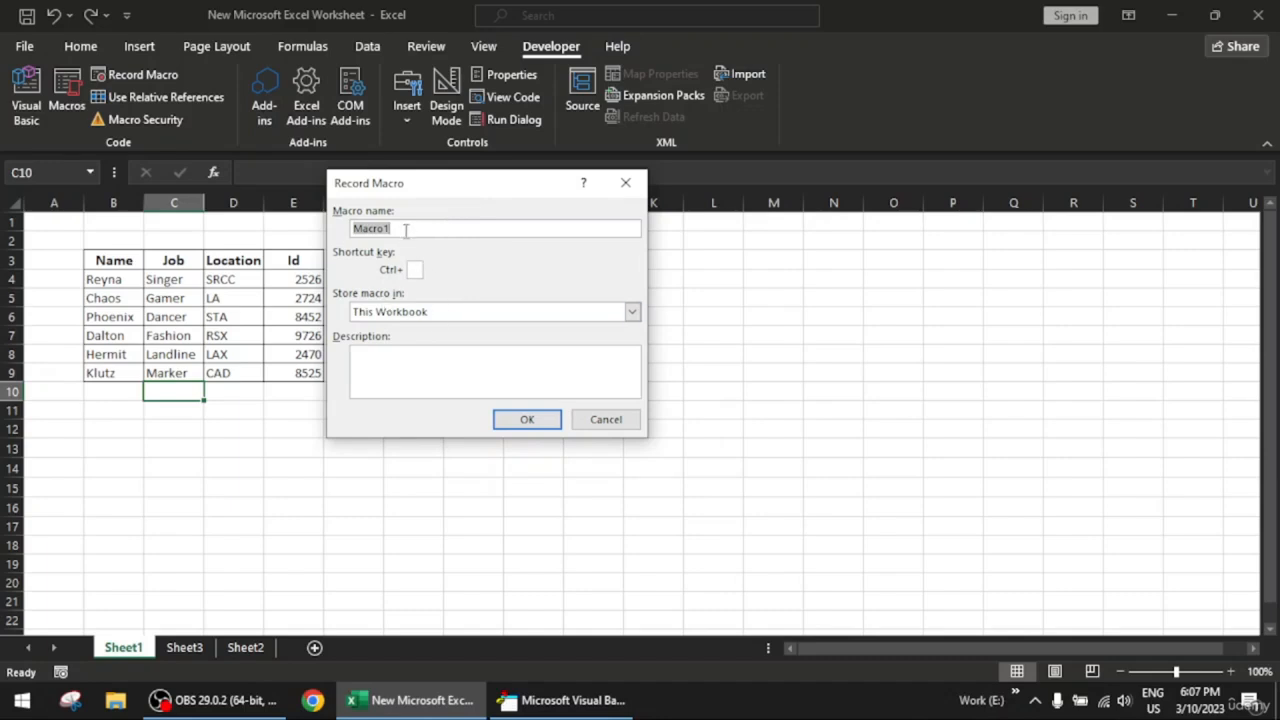
pyautogui.press('BackSpace')
pyautogui.write('colow')
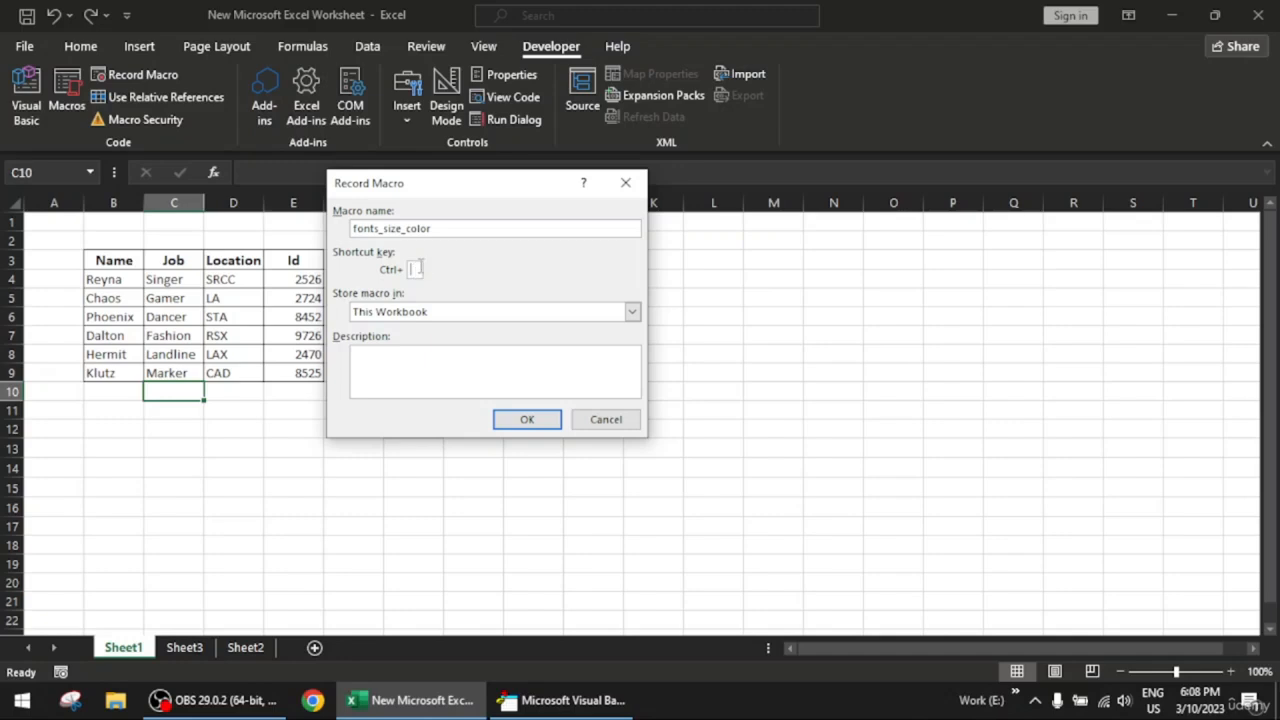
pyautogui.moveTo(469, 186); pyautogui.dragTo(514, 178)
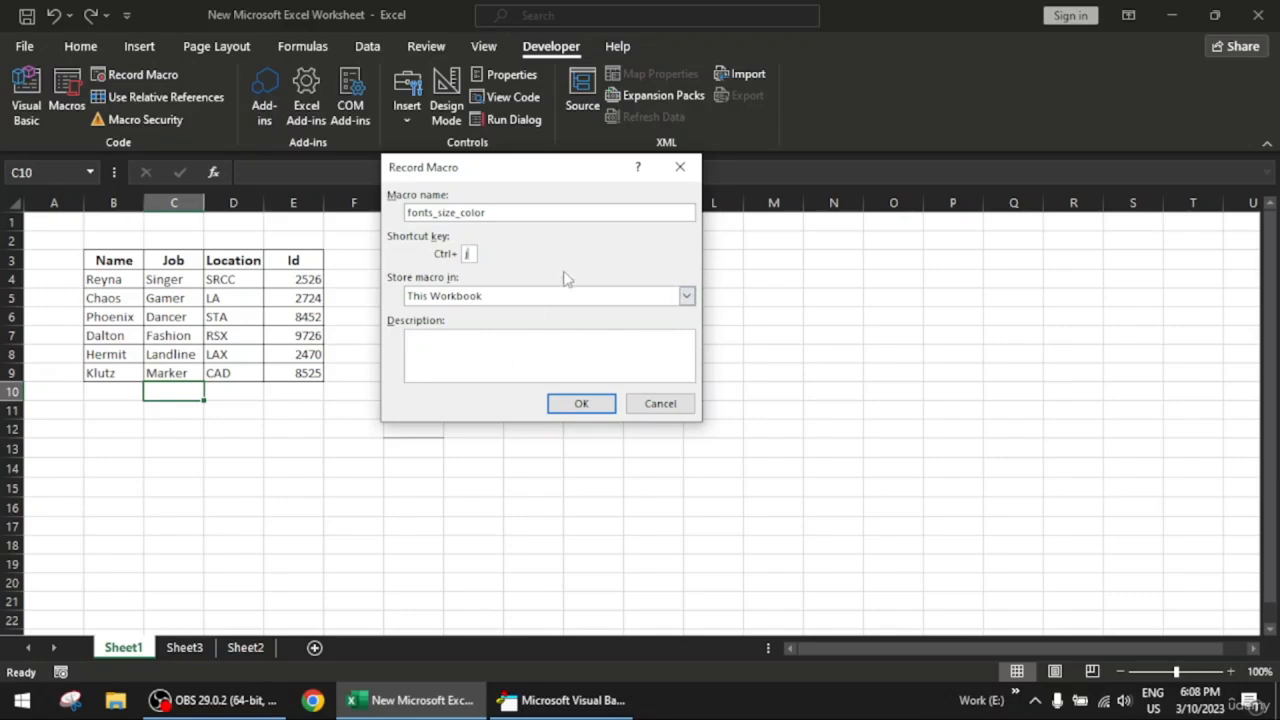
pyautogui.click(686, 298)
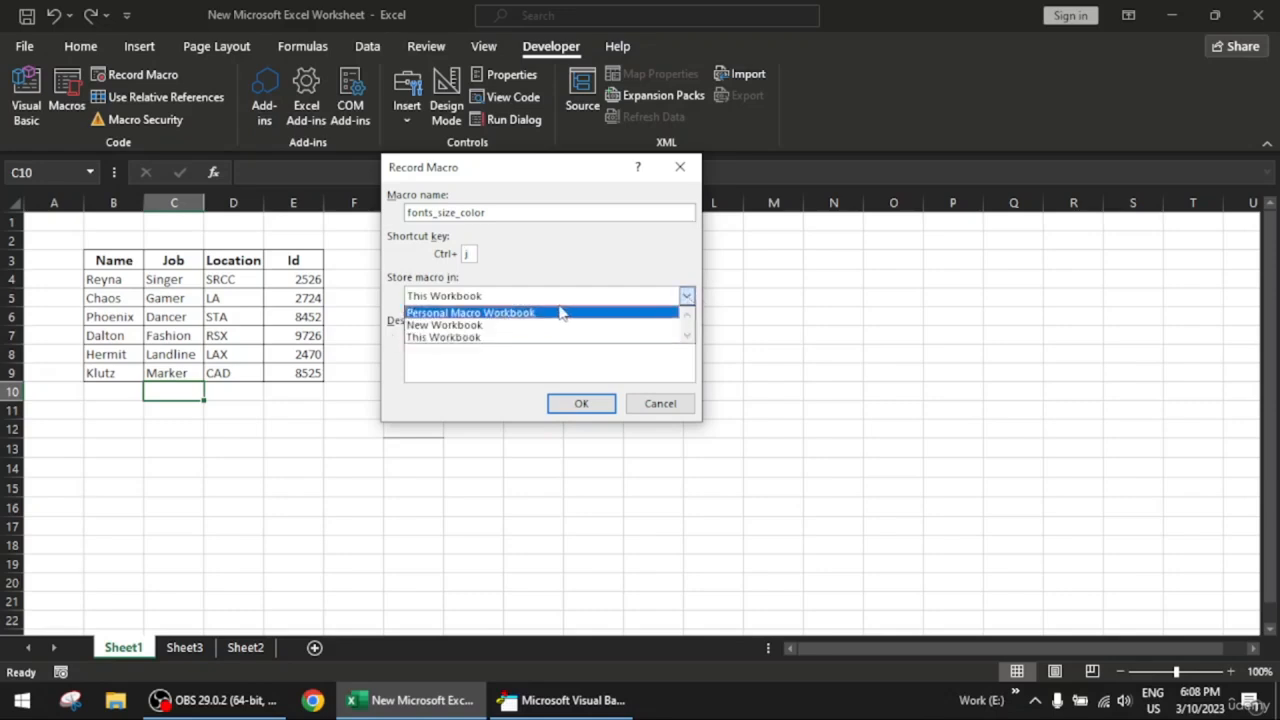
pyautogui.click(485, 337)
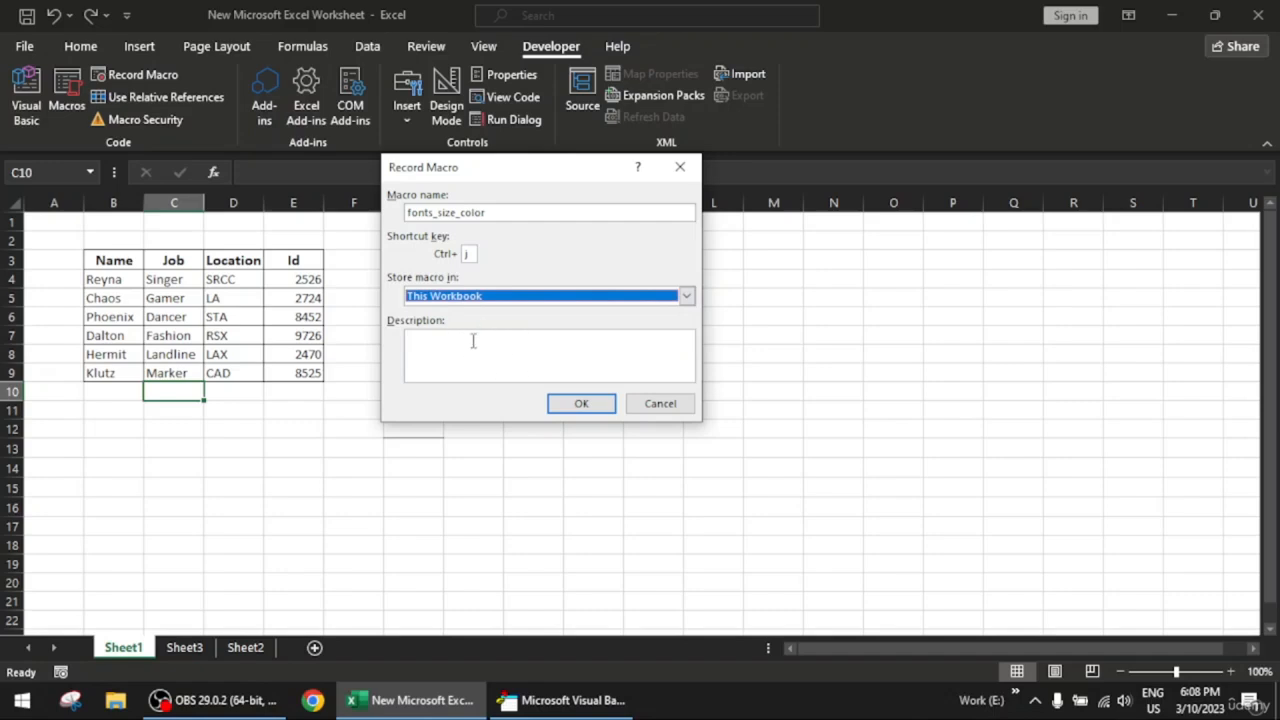
pyautogui.click(582, 412)
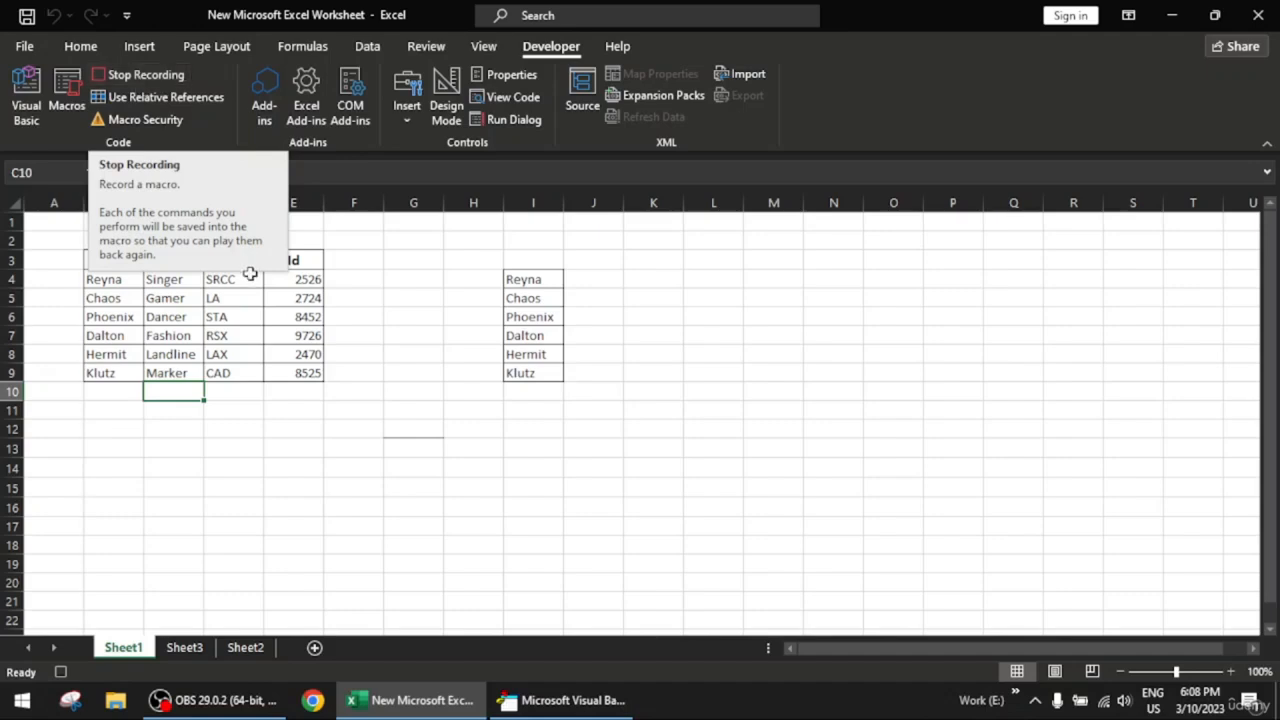
# - Format the table B3:E9 with the Berlin Sans FB Demi font at size 16
pyautogui.click(168, 330)
pyautogui.moveTo(132, 261); pyautogui.dragTo(306, 366)
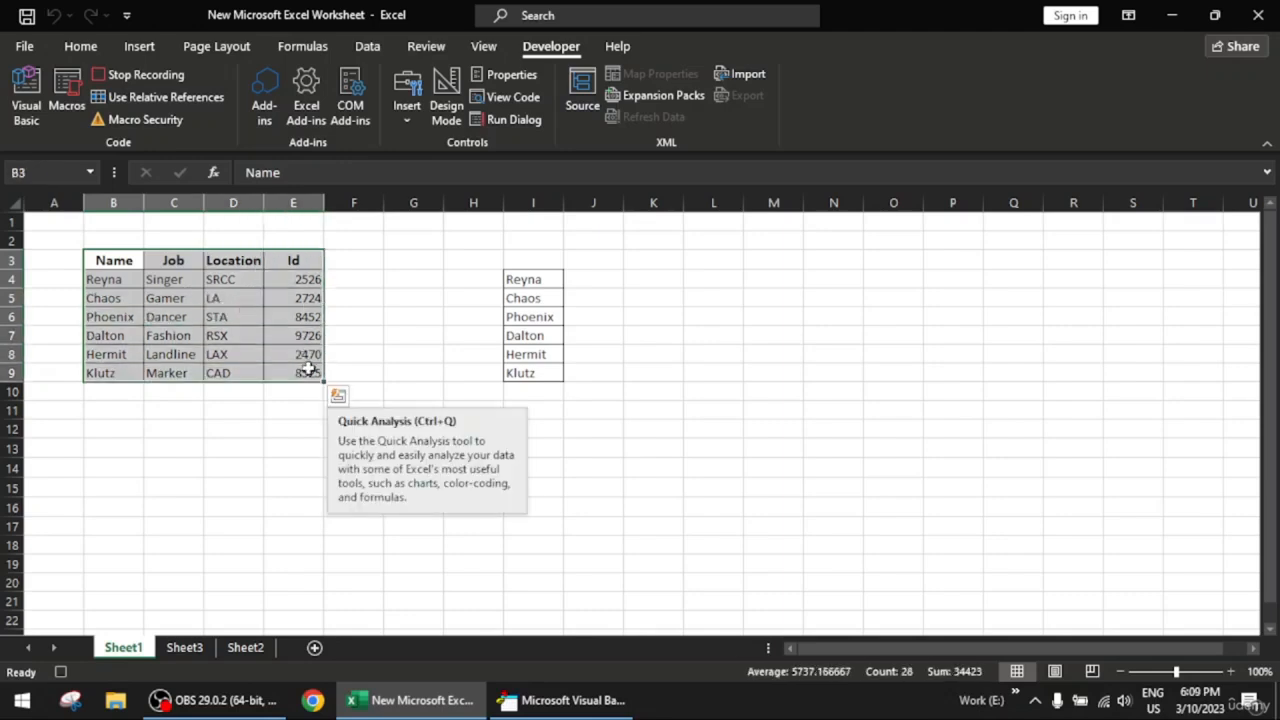
pyautogui.click(84, 47)
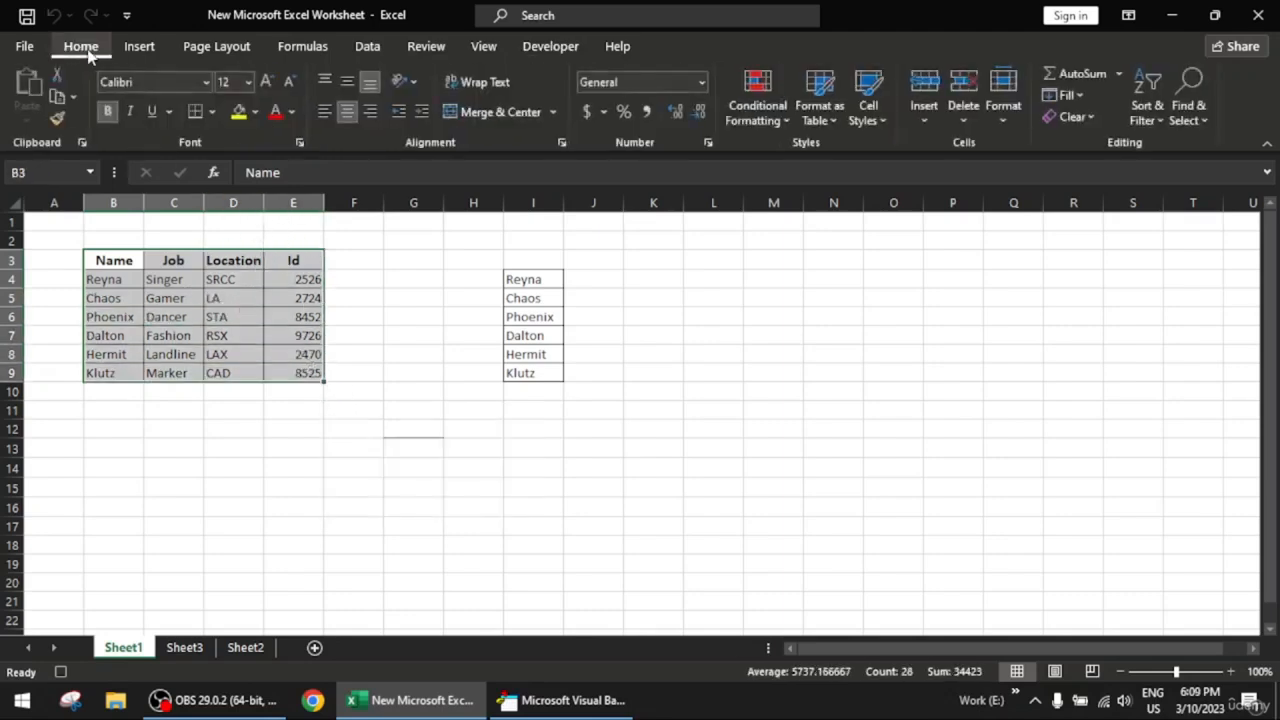
pyautogui.click(206, 82)
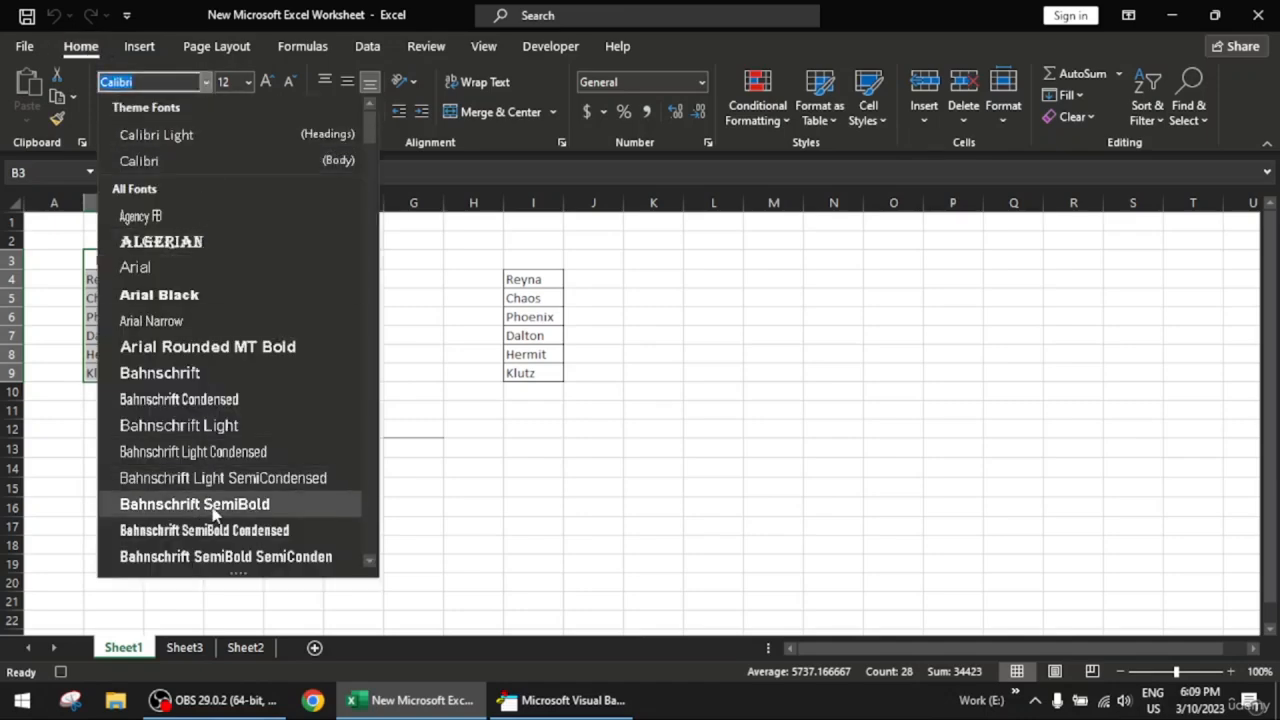
pyautogui.scroll(-4, 213, 500)
pyautogui.click(174, 477)
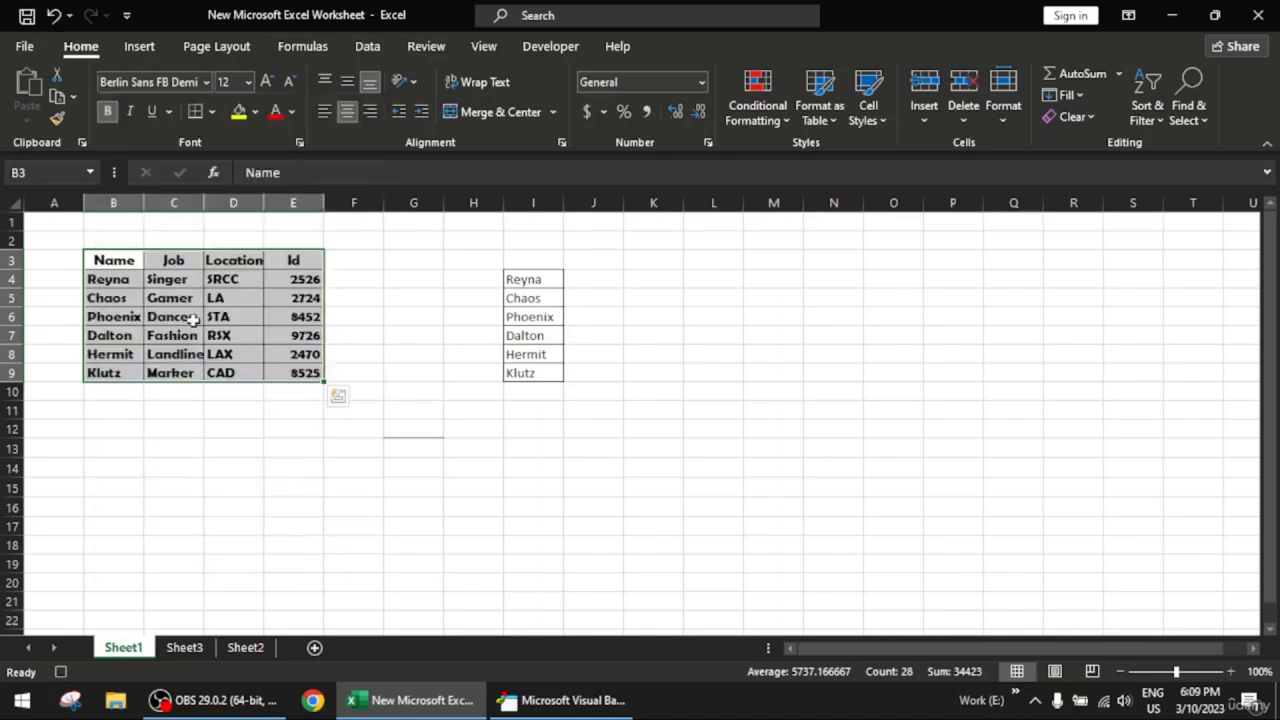
pyautogui.click(266, 82)
pyautogui.click(266, 82)
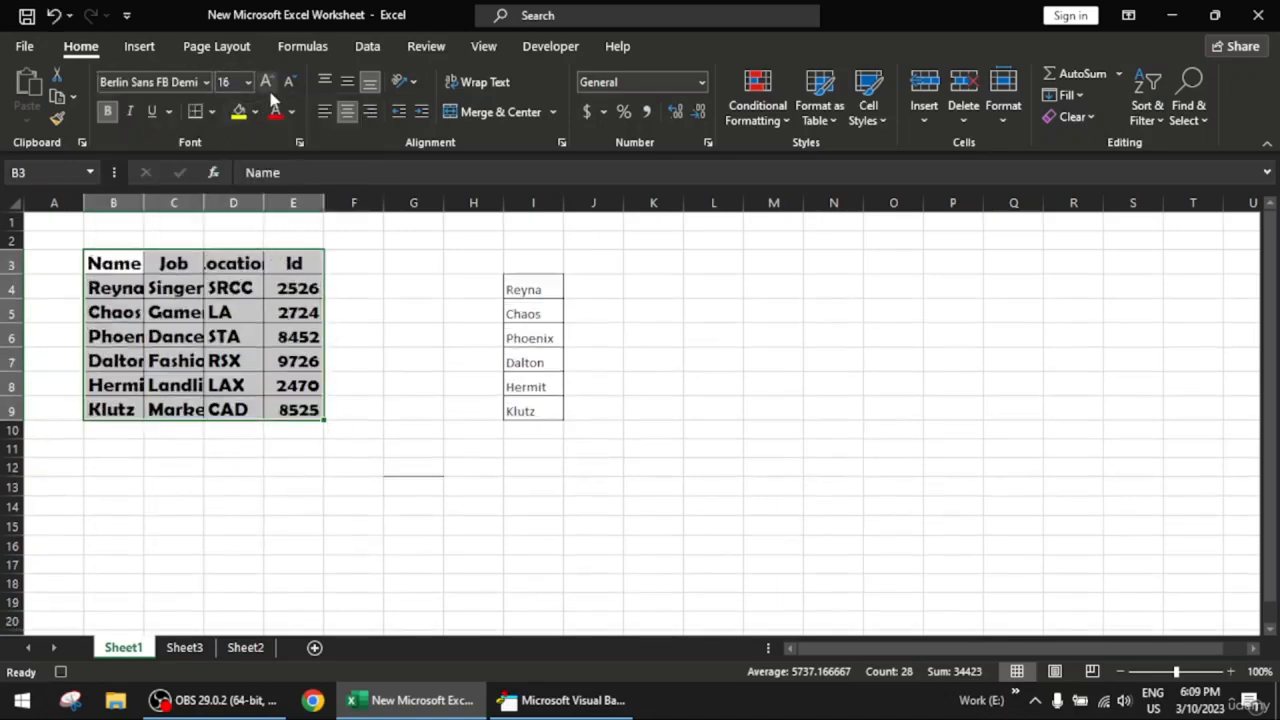
# - Autofit the widths of columns B, C, D and E to their contents
pyautogui.doubleClick(145, 205)
pyautogui.doubleClick(228, 205)
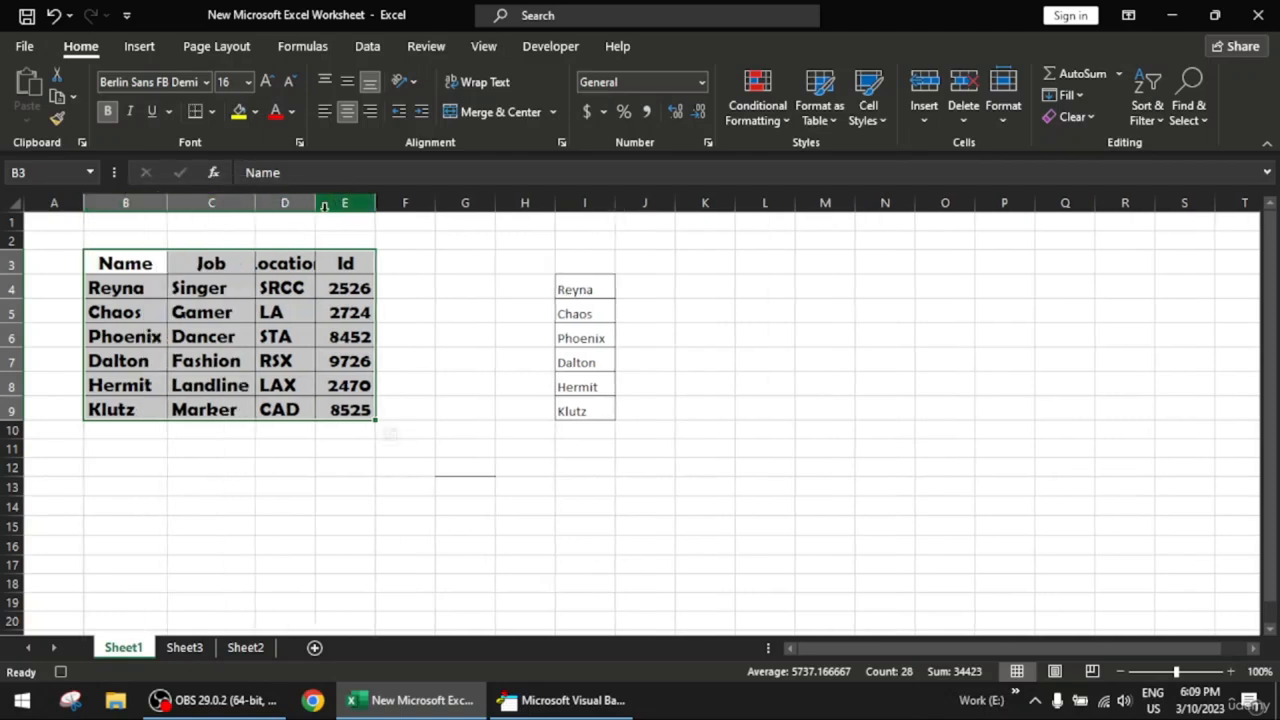
pyautogui.doubleClick(315, 205)
pyautogui.doubleClick(402, 203)
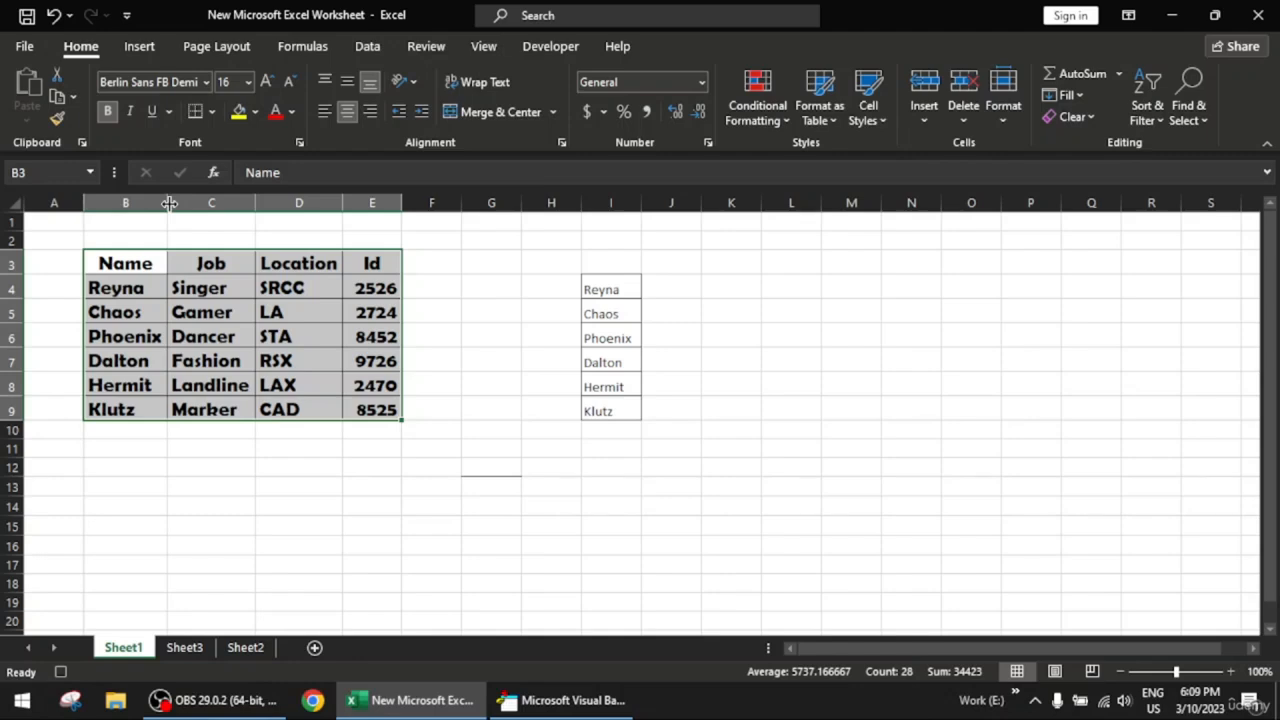
# - Set the font color of B3:E9 to a dark blue theme color and deselect the table by selecting F6
pyautogui.click(292, 112)
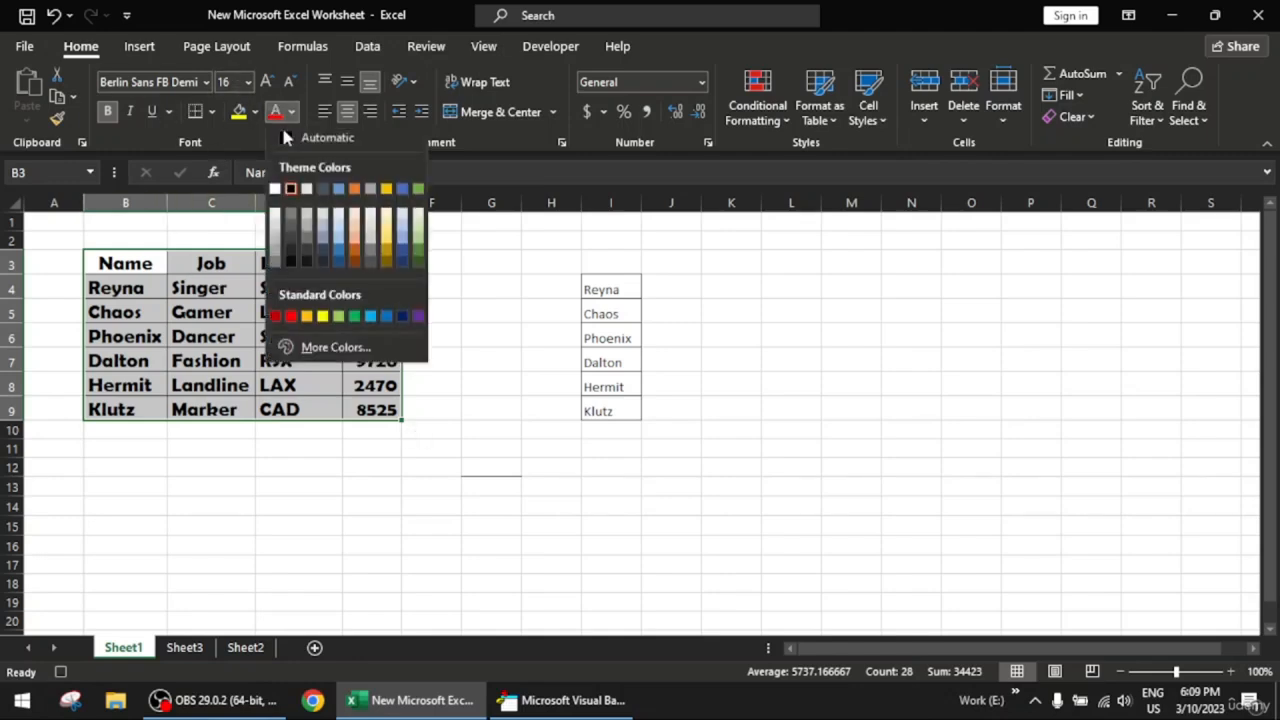
pyautogui.click(400, 250)
pyautogui.click(456, 336)
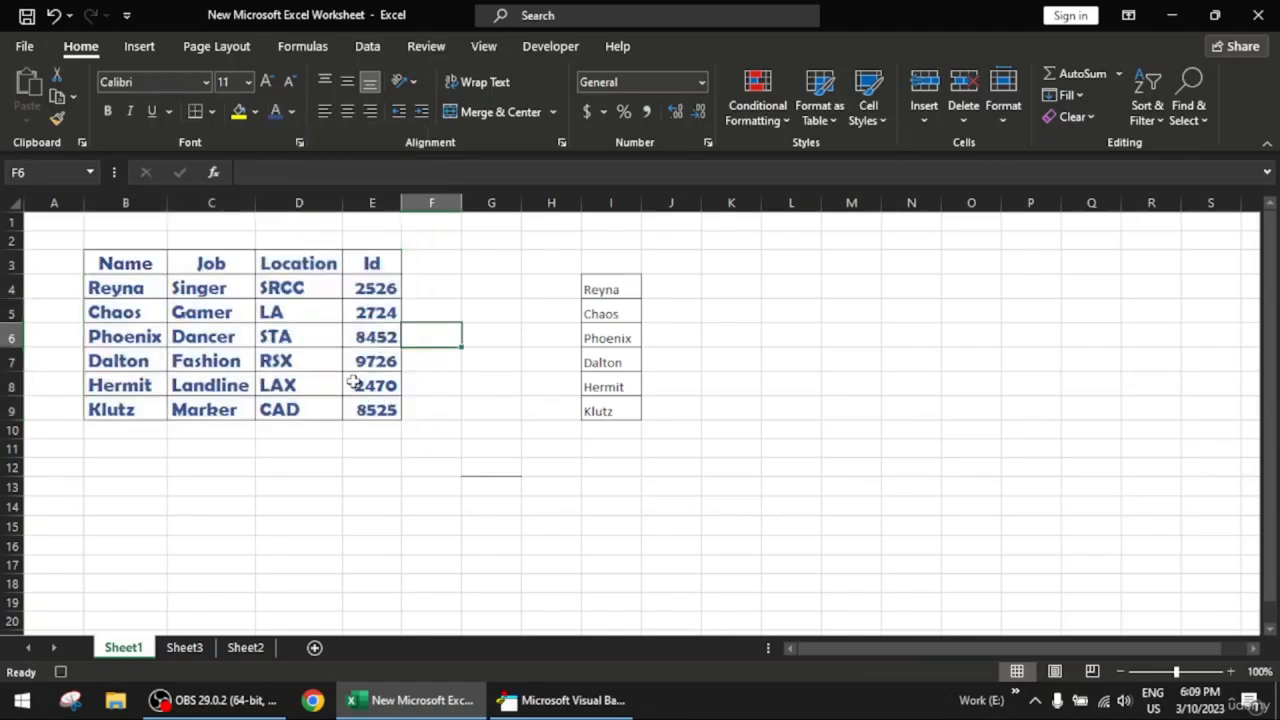
# - Stop recording the macro and open Module1's code maximized in the Visual Basic editor
pyautogui.click(556, 50)
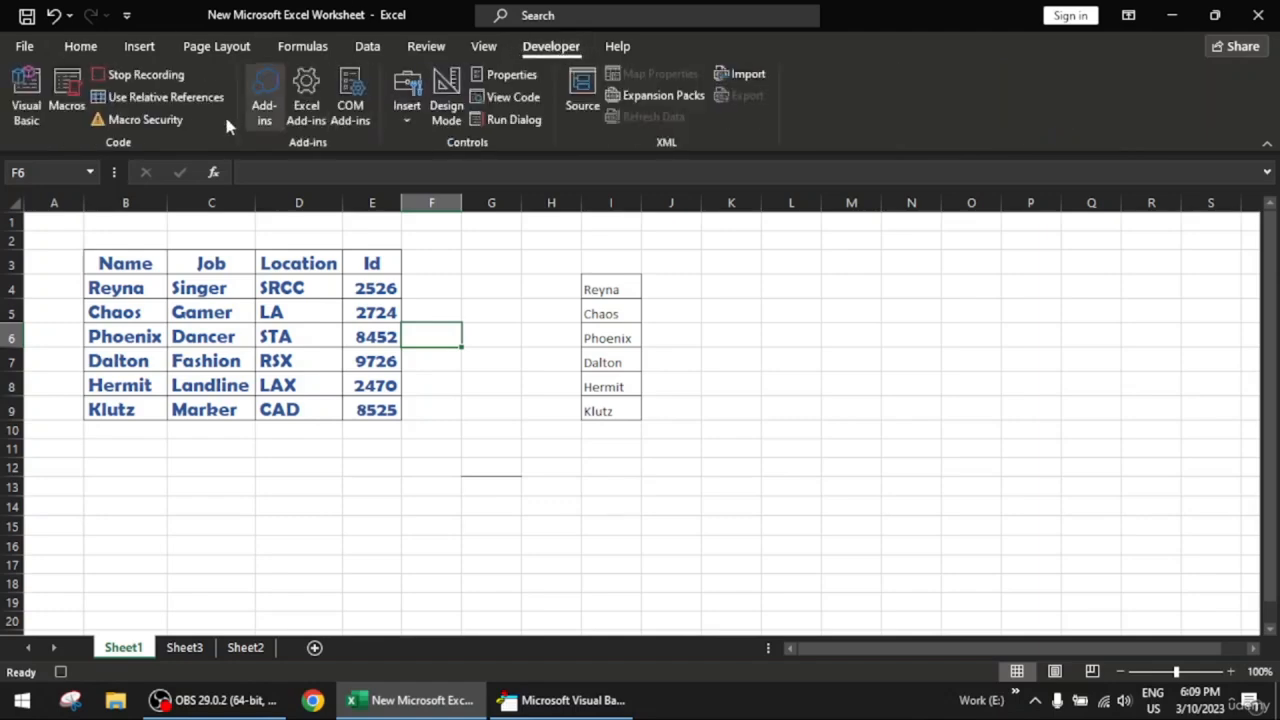
pyautogui.click(148, 77)
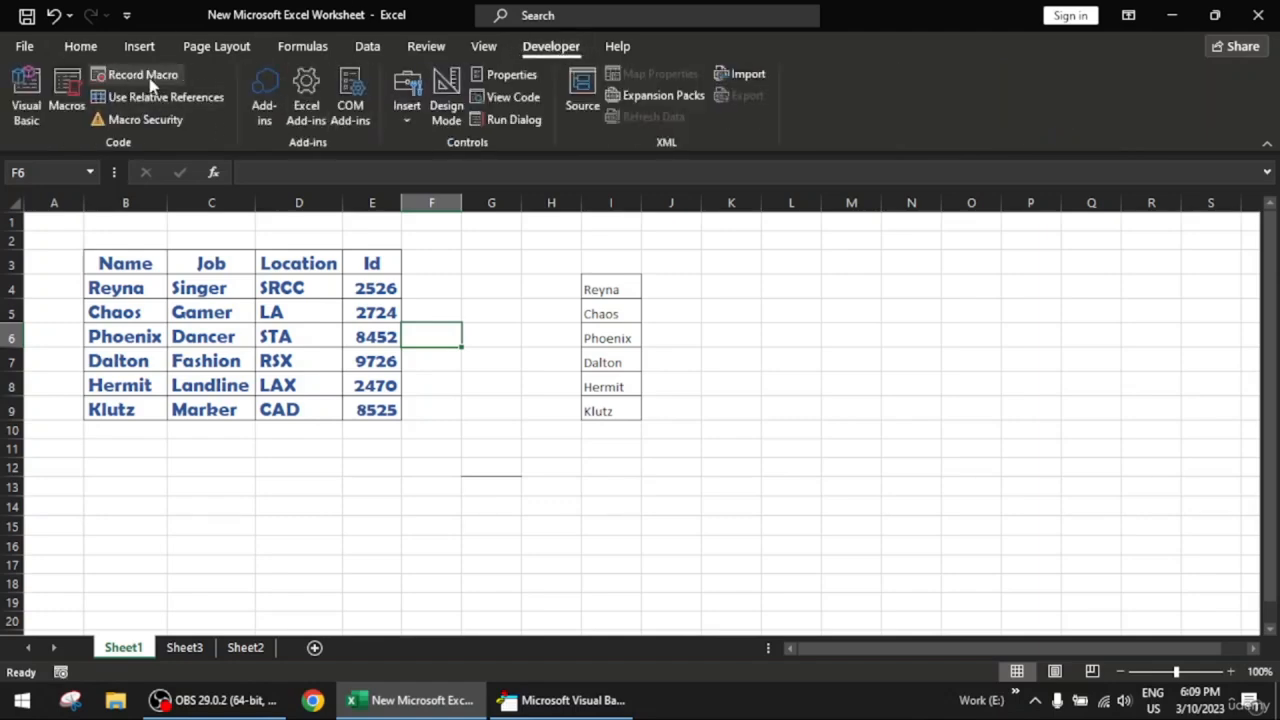
pyautogui.click(26, 100)
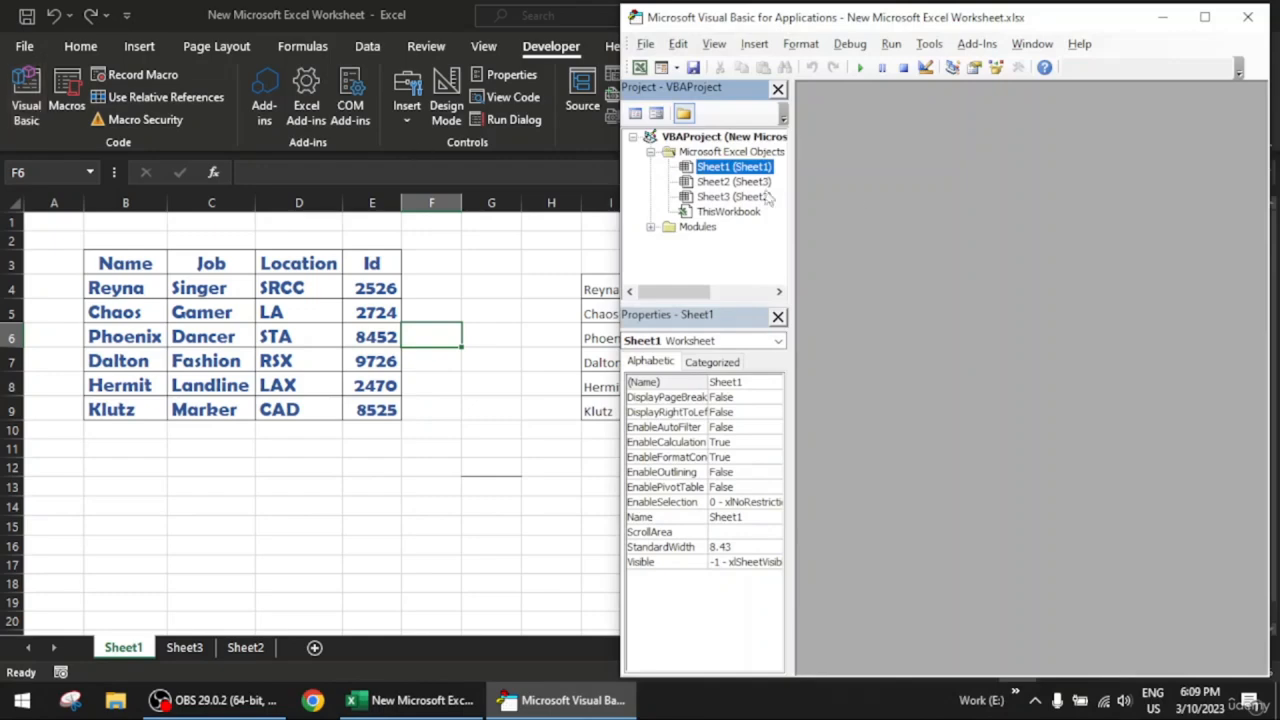
pyautogui.click(706, 227)
pyautogui.doubleClick(706, 227)
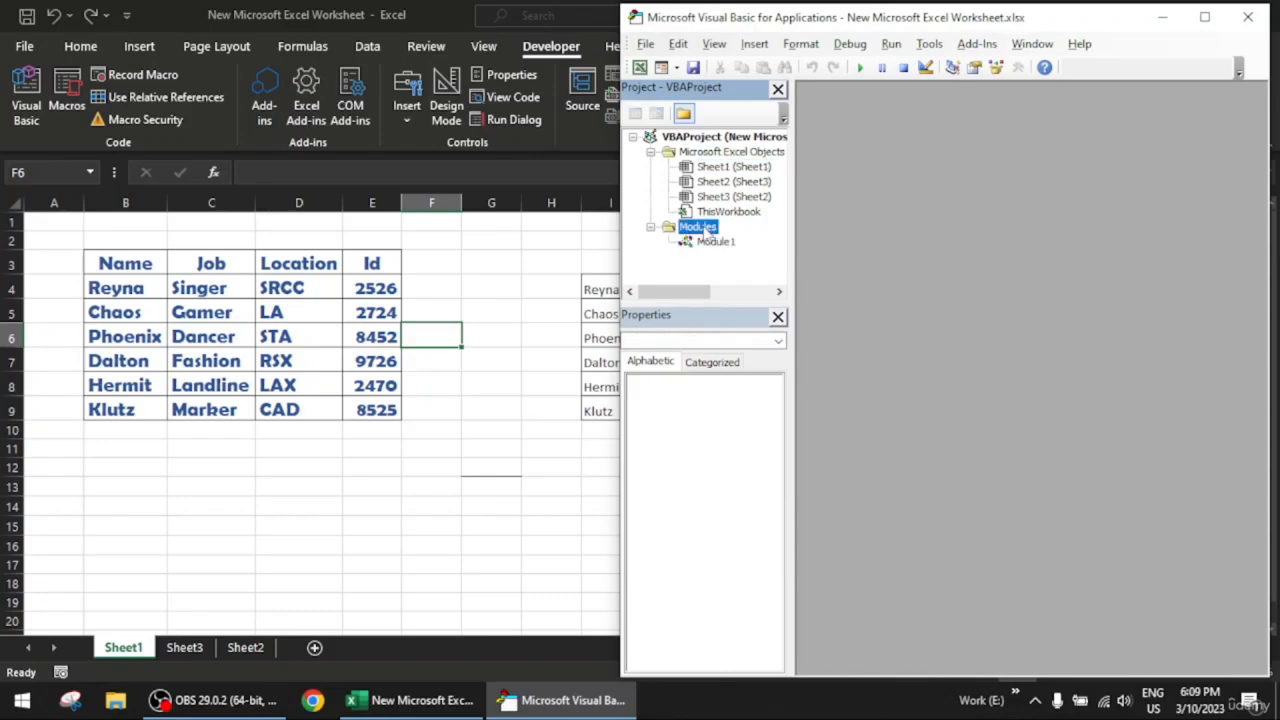
pyautogui.doubleClick(715, 242)
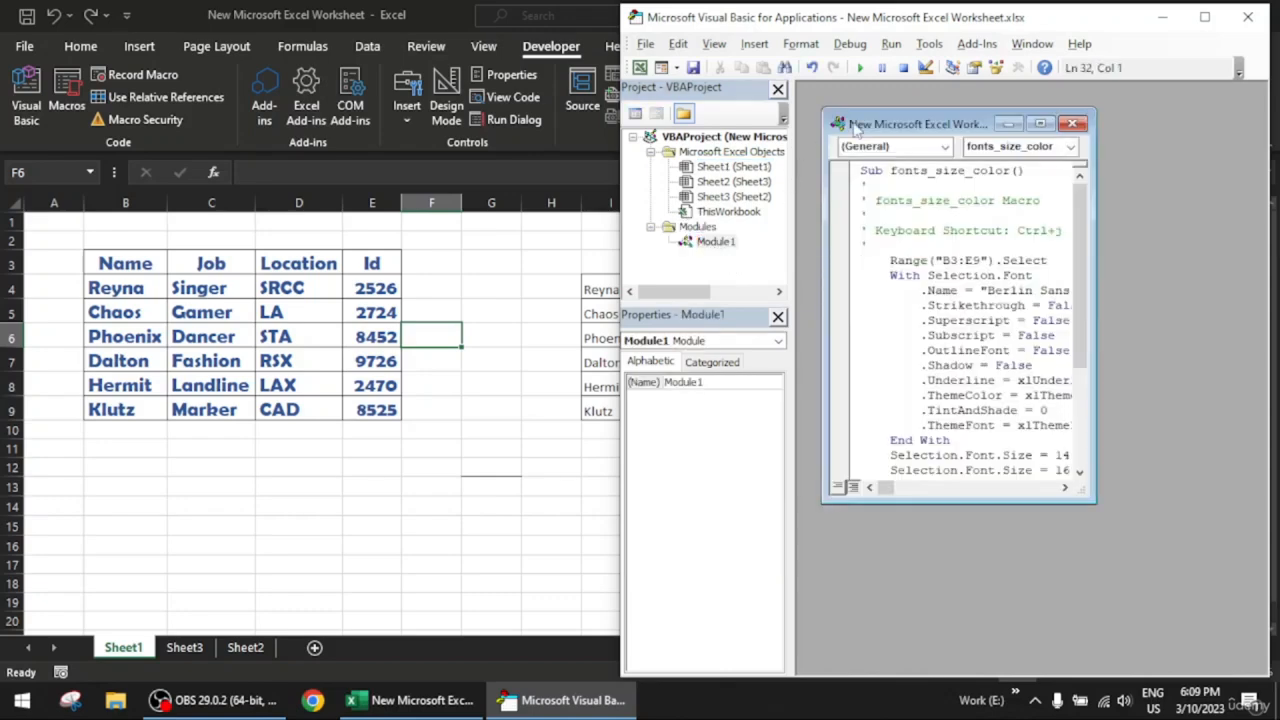
pyautogui.click(1040, 124)
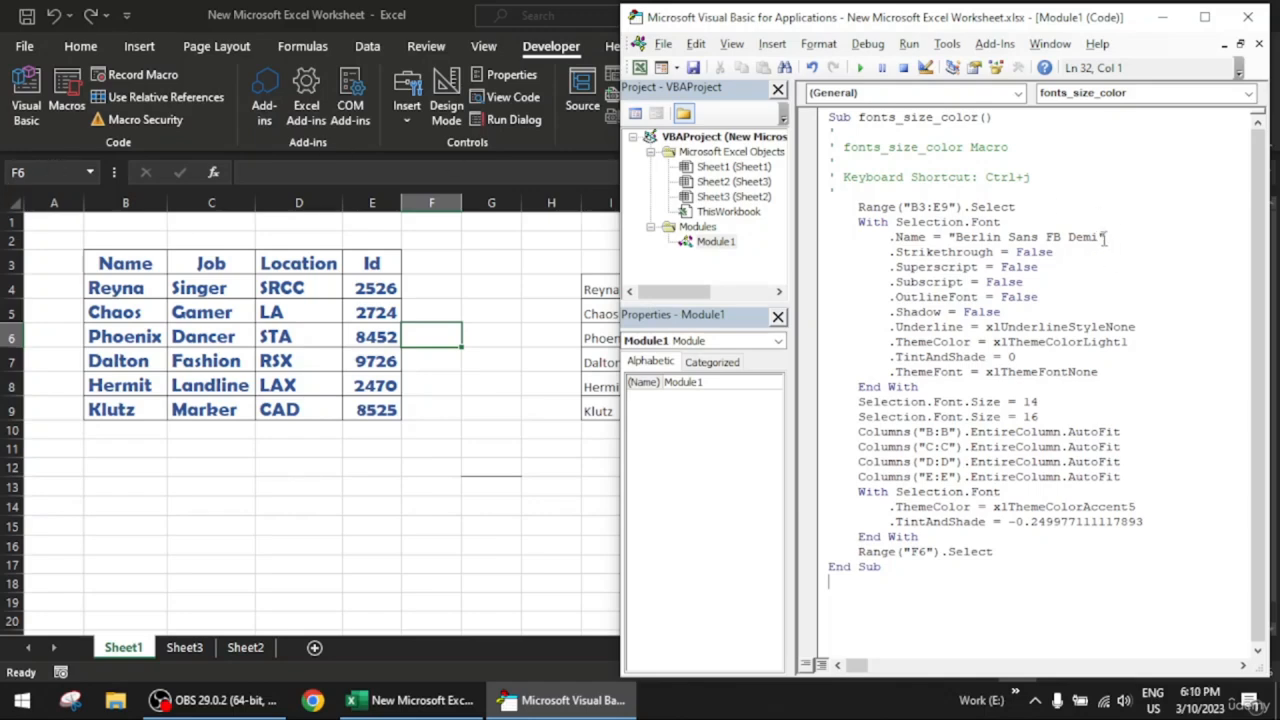
# - Examine the recorded fonts_size_color code, including the font name and the superscript setting, and return to the worksheet
pyautogui.moveTo(1101, 237); pyautogui.dragTo(955, 243)
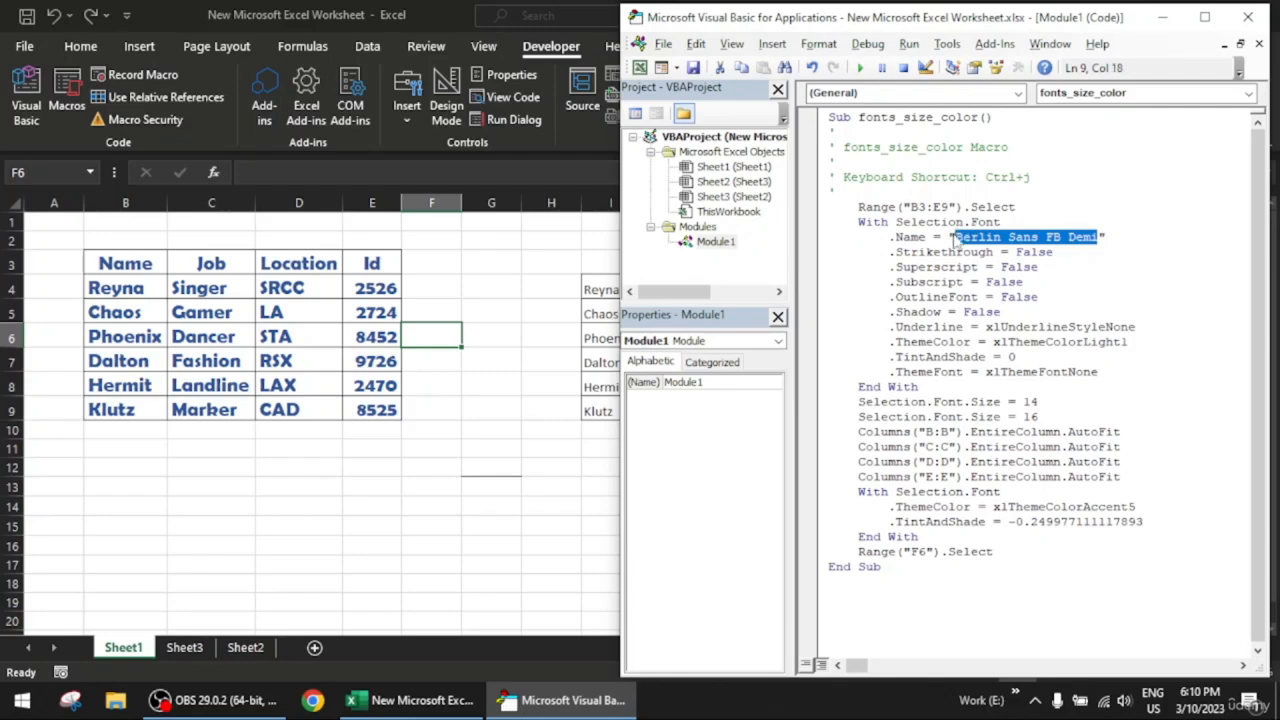
pyautogui.click(1030, 281)
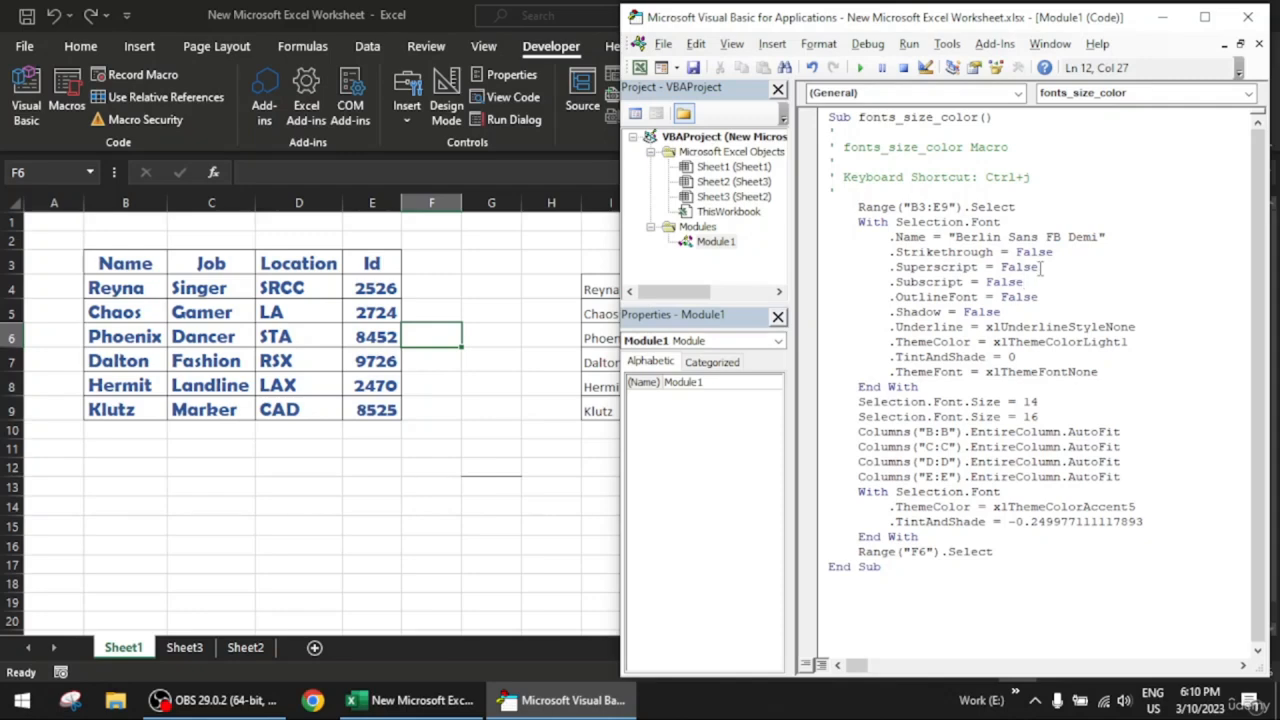
pyautogui.moveTo(1041, 268); pyautogui.dragTo(1003, 281)
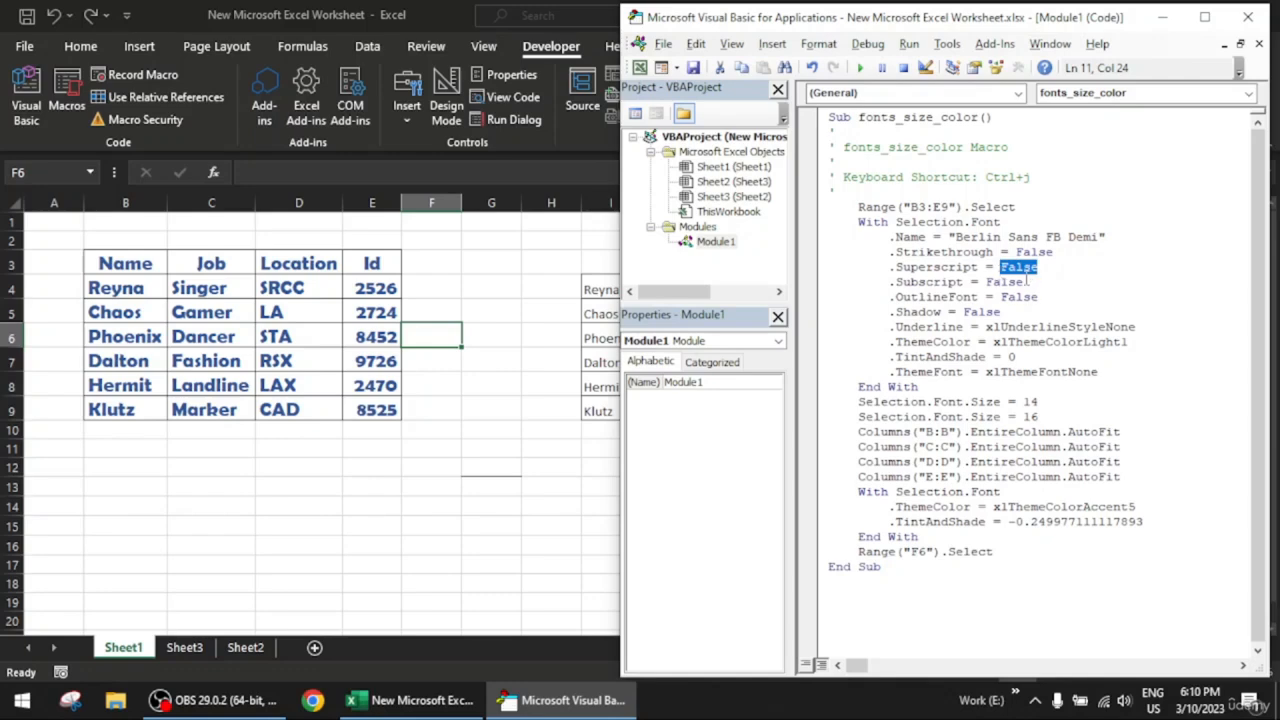
pyautogui.click(1022, 282)
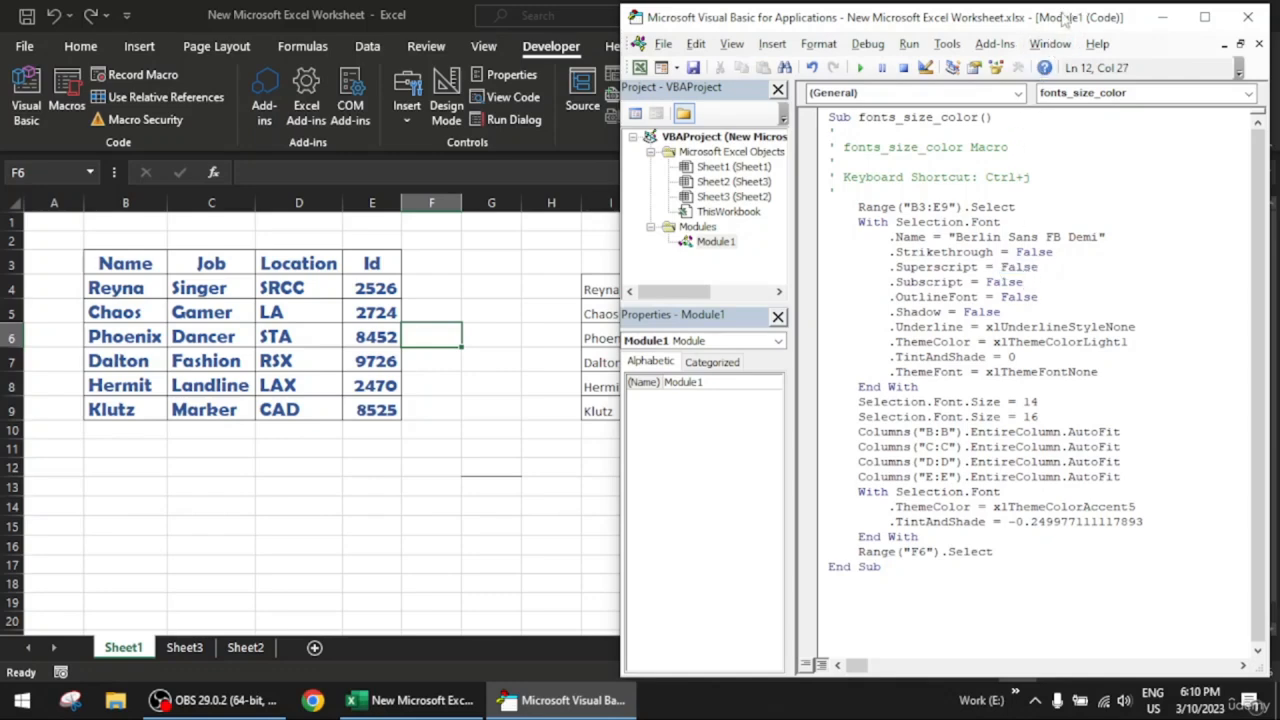
pyautogui.moveTo(1065, 15); pyautogui.dragTo(1011, 18)
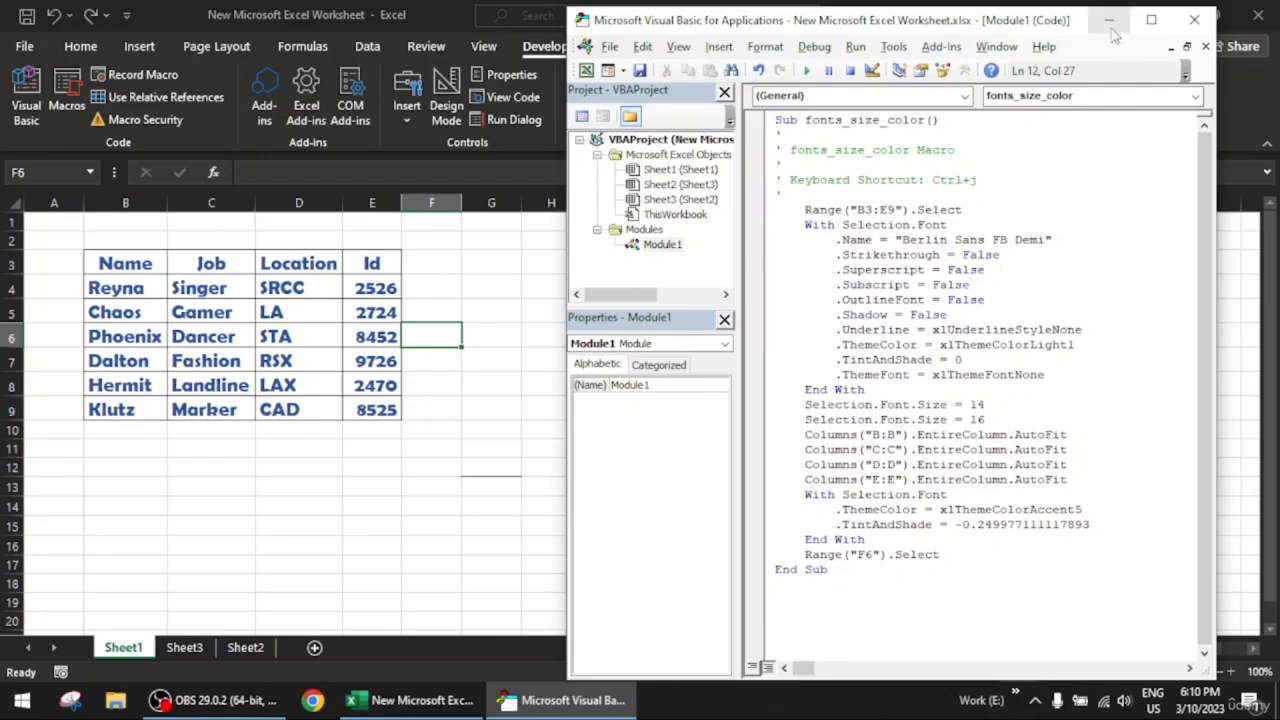
pyautogui.click(1112, 27)
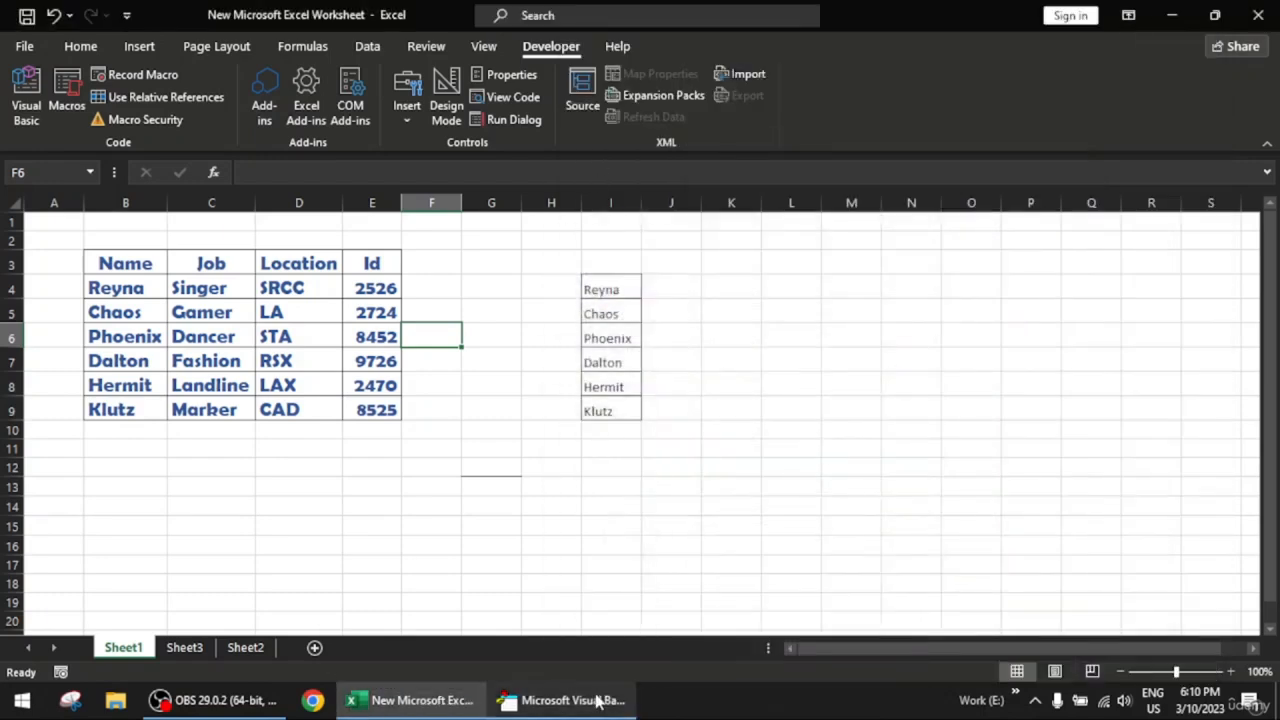
pyautogui.moveTo(597, 702)
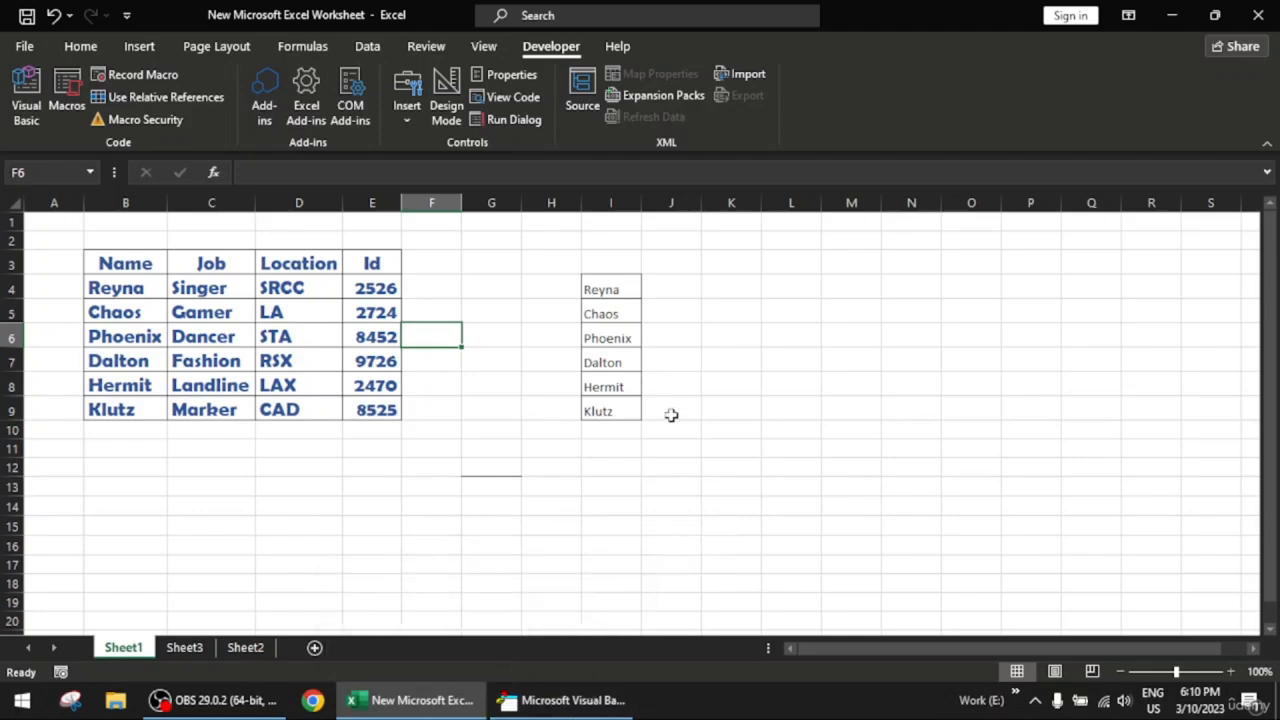
# - Enter 23 in cell F6 of Sheet1, look through Sheet2 and Sheet3, and return to Sheet1
pyautogui.write('23')
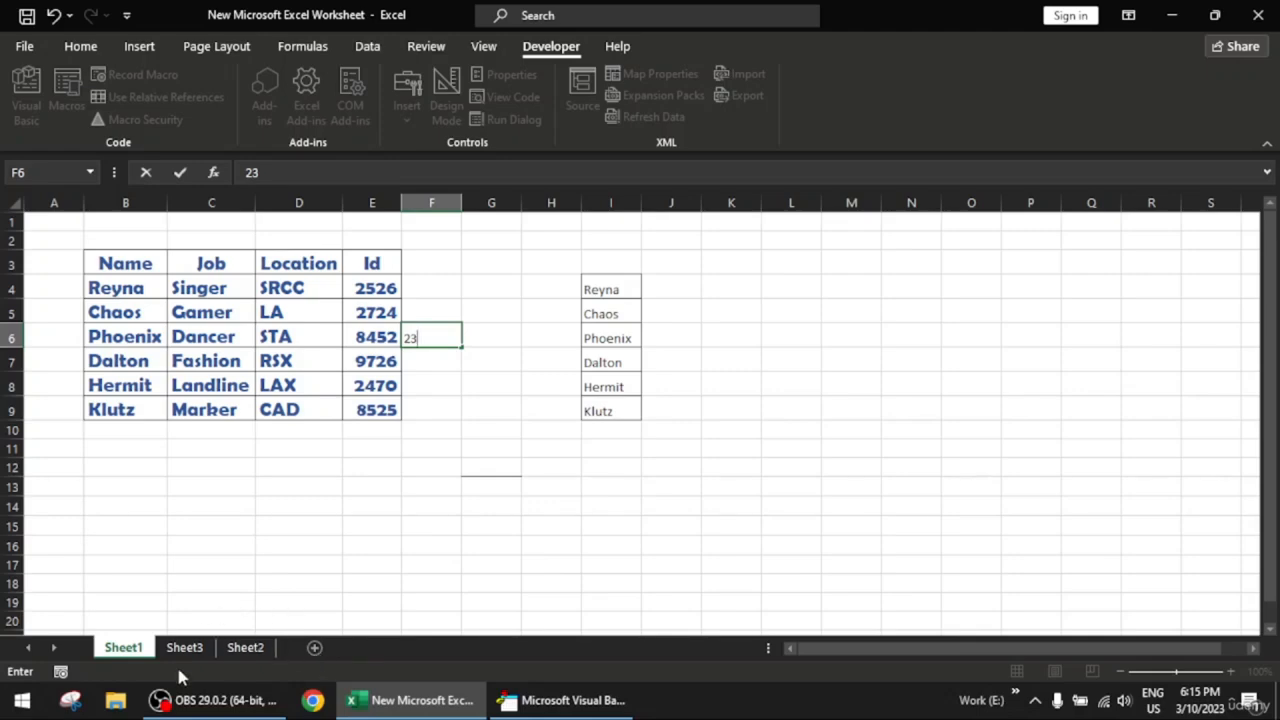
pyautogui.click(248, 648)
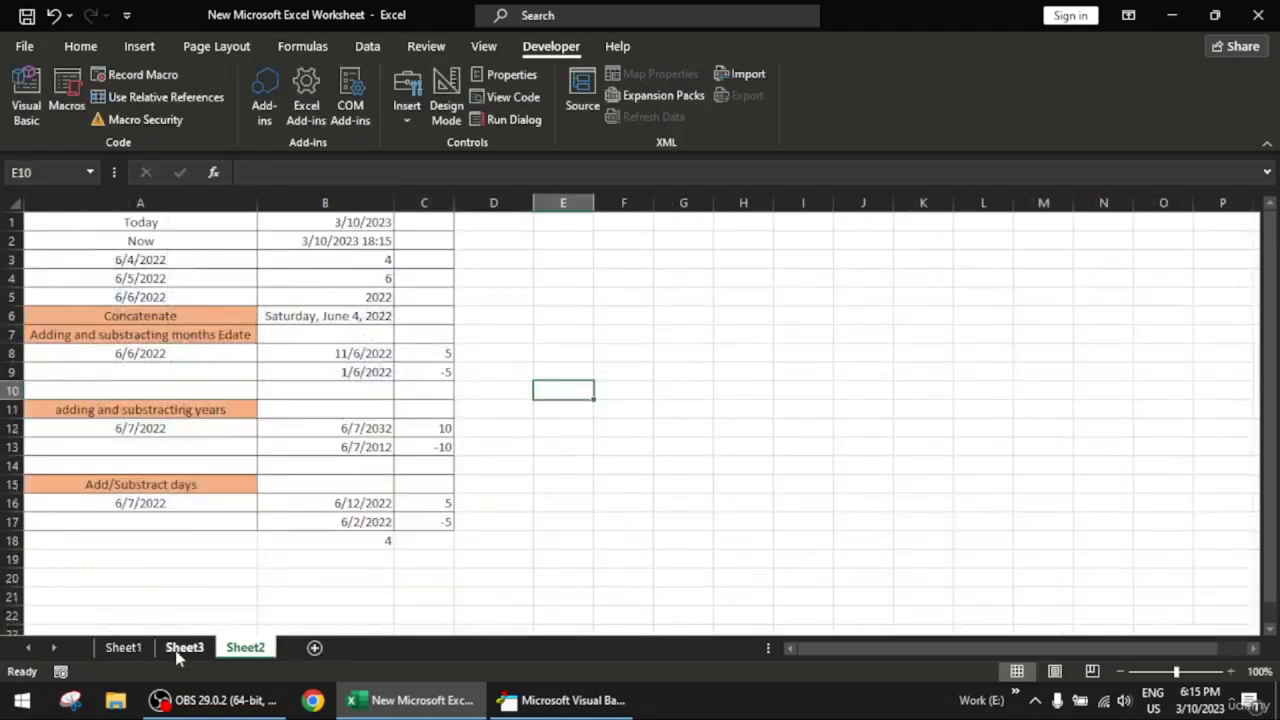
pyautogui.click(180, 648)
pyautogui.click(123, 648)
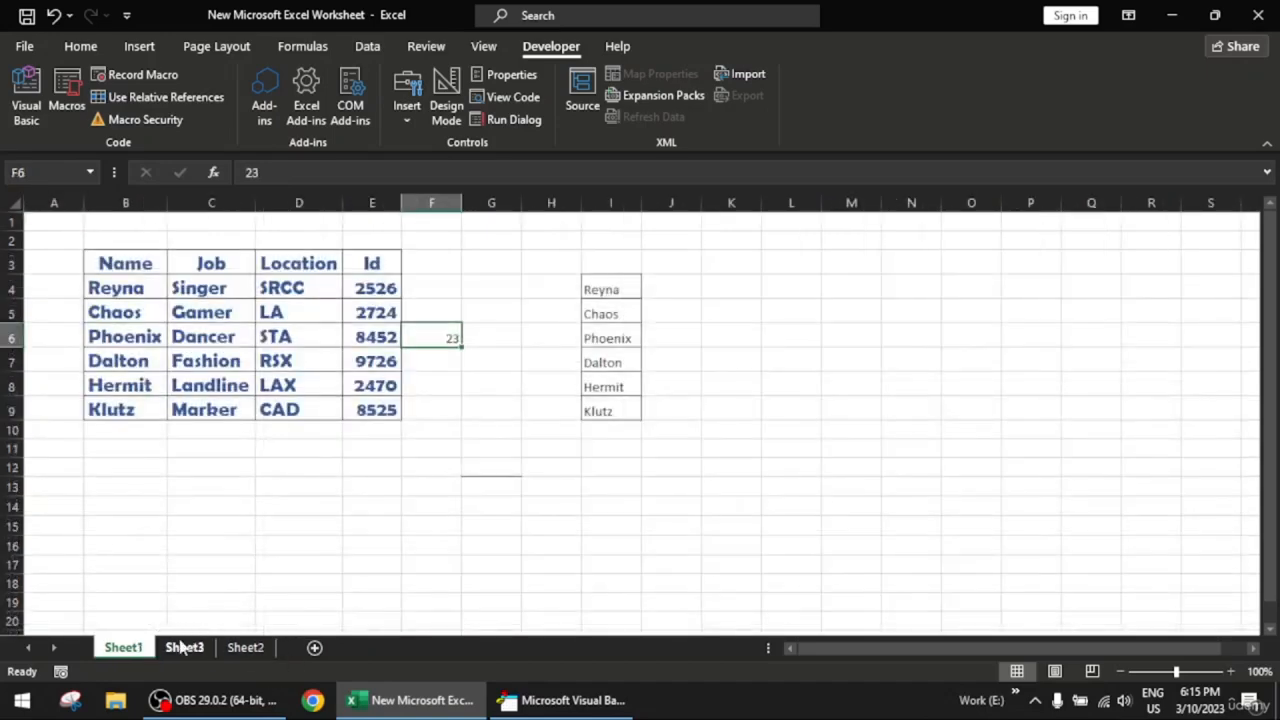
pyautogui.click(183, 647)
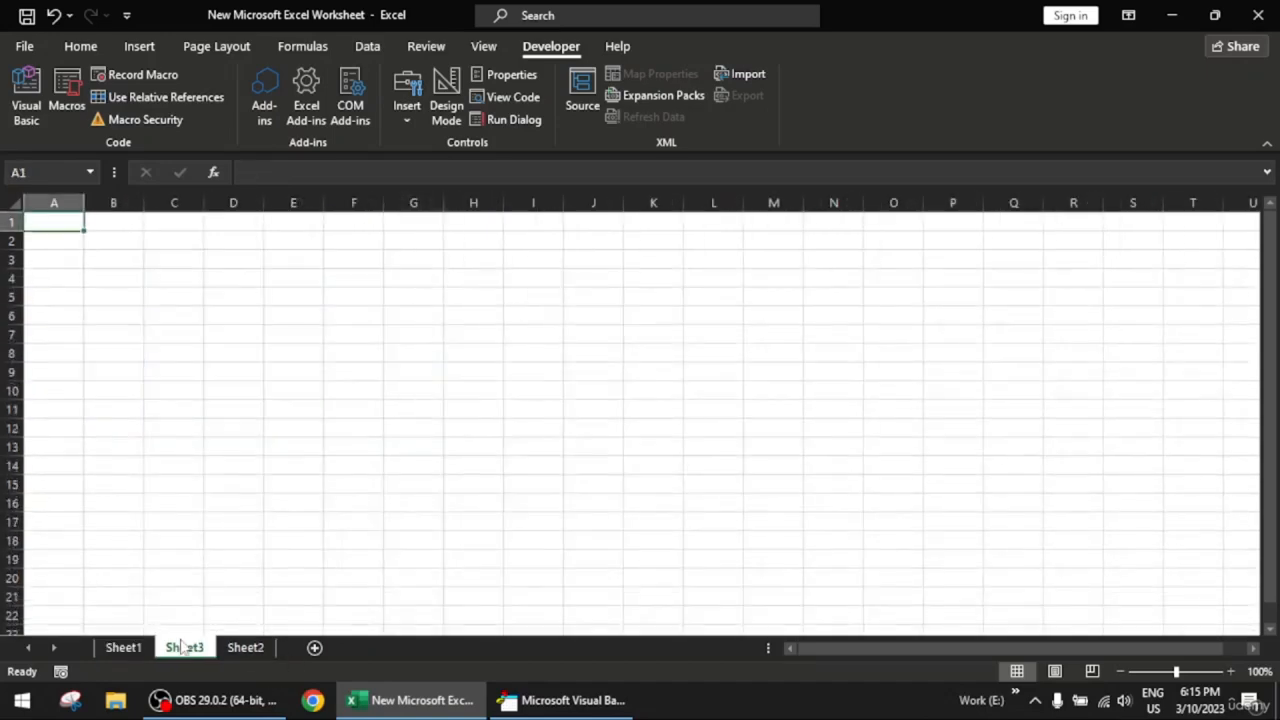
pyautogui.click(123, 648)
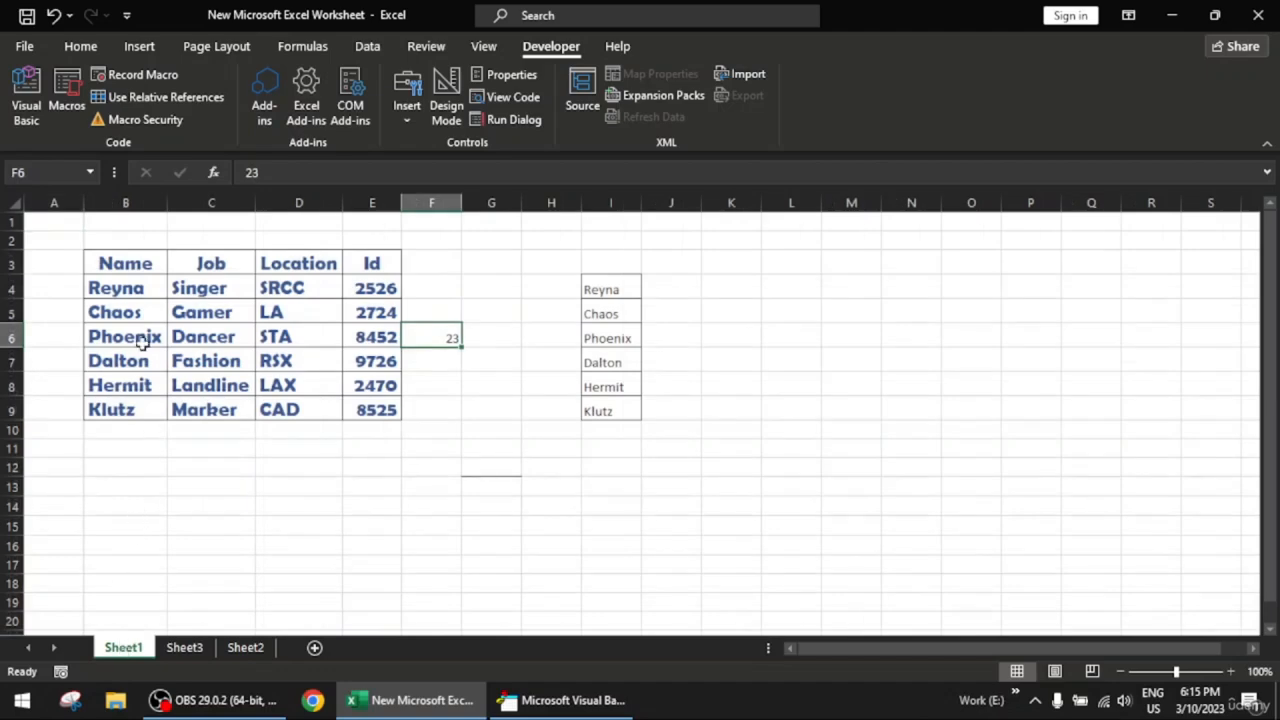
# - Try pasting a copy of Sheet1's table B3:E9 at cell B3 of Sheet3, and undo the paste
pyautogui.moveTo(137, 263); pyautogui.dragTo(380, 410)
pyautogui.hotkey('ctrl', 'c')
pyautogui.click(183, 647)
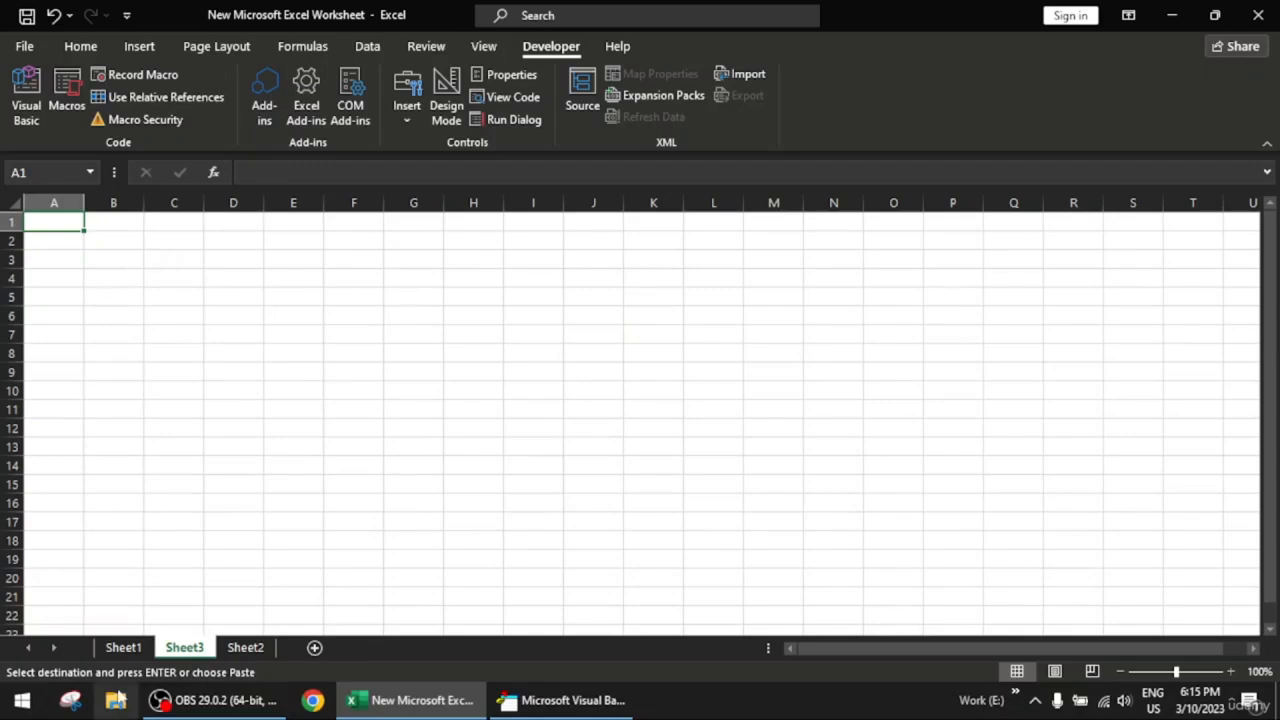
pyautogui.click(118, 650)
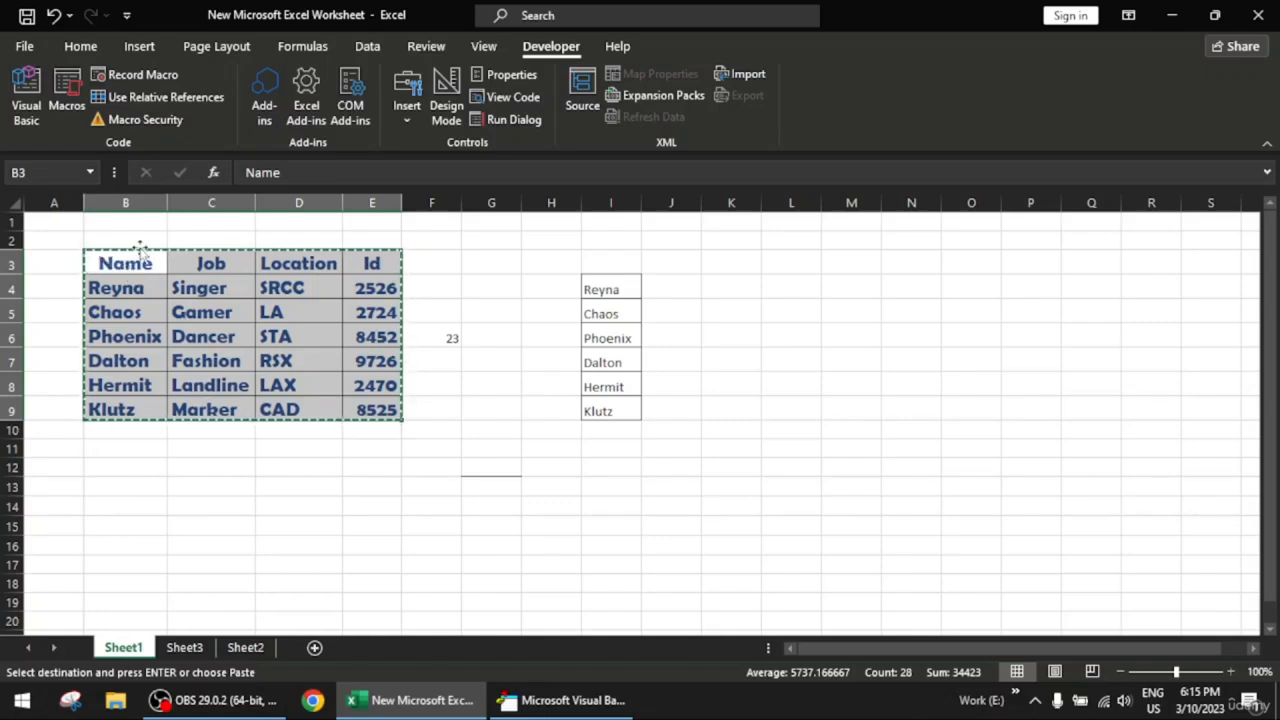
pyautogui.click(182, 648)
pyautogui.click(118, 278)
pyautogui.click(122, 262)
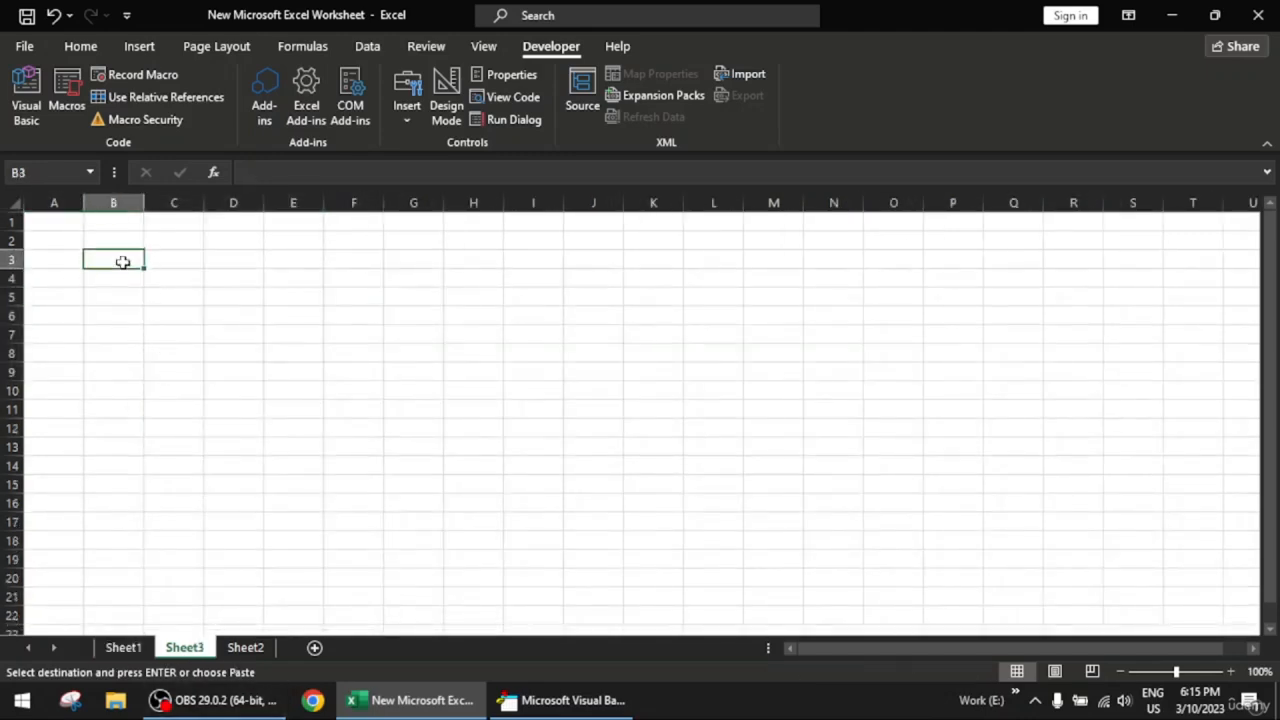
pyautogui.hotkey('ctrl', 'v')
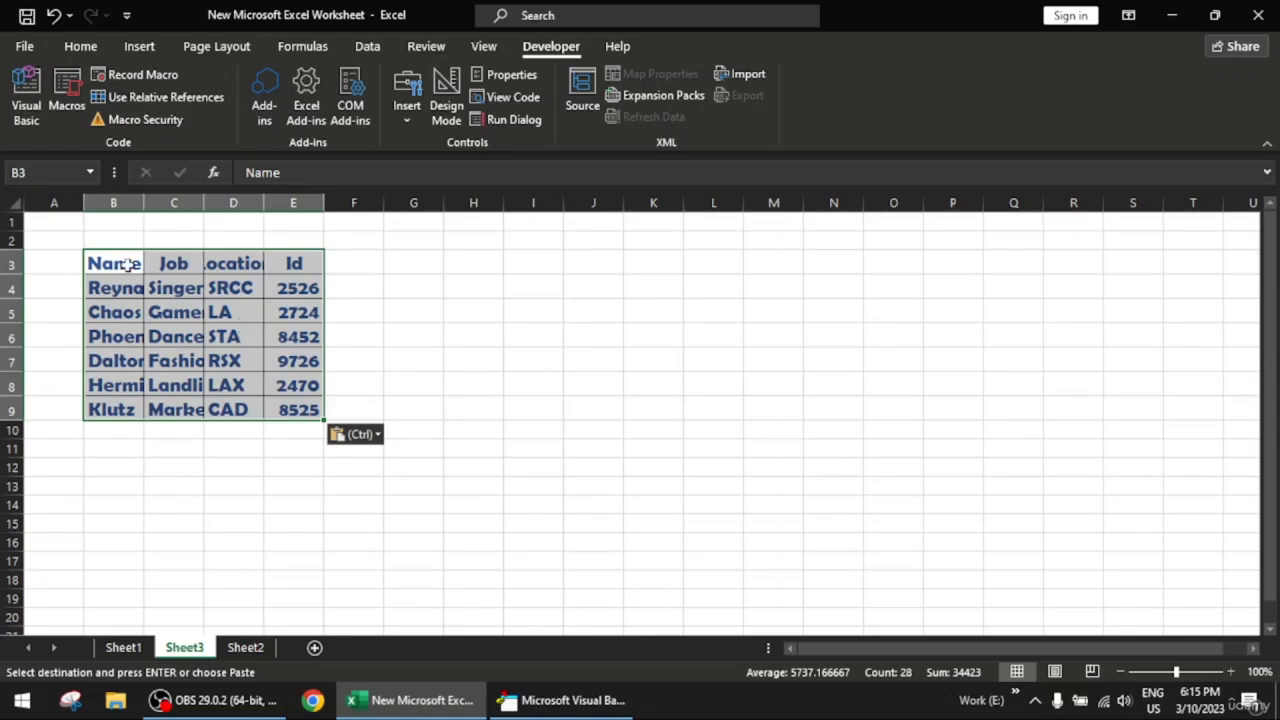
pyautogui.hotkey('ctrl', 'z')
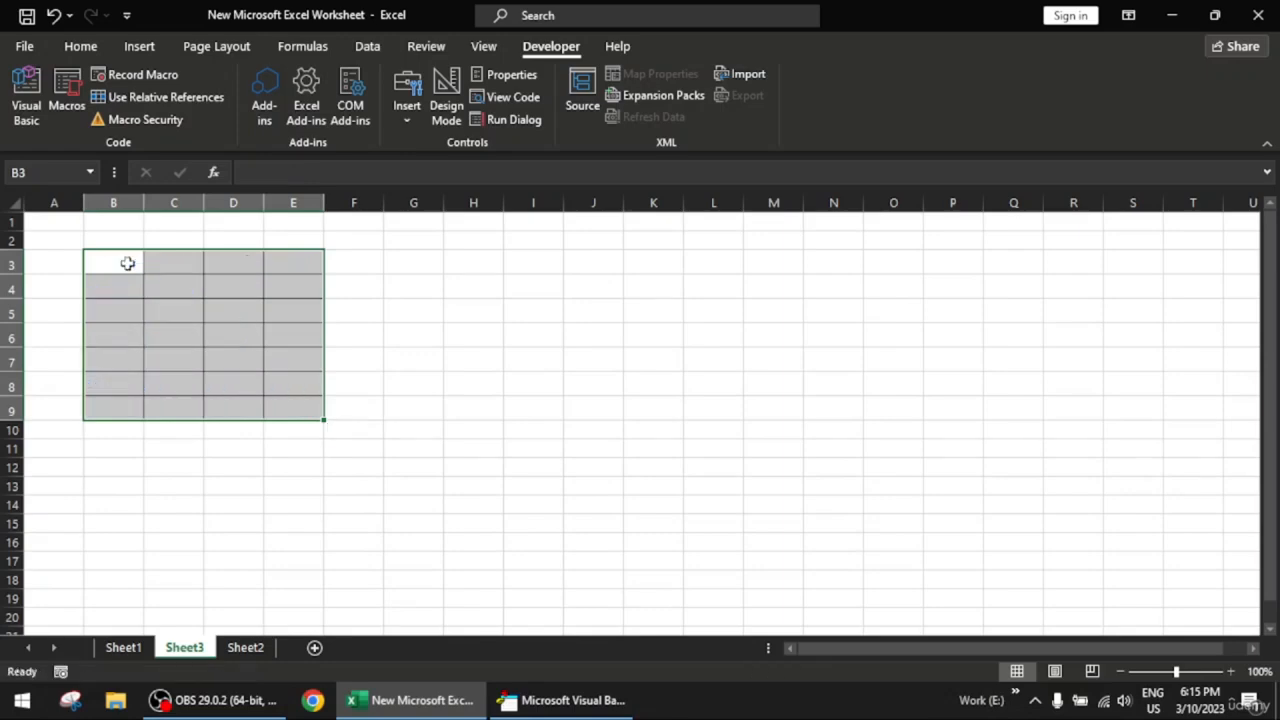
# - Copy the table B3:E9 from Sheet1 again and paste it at cell B3 of Sheet3
pyautogui.rightClick(127, 263)
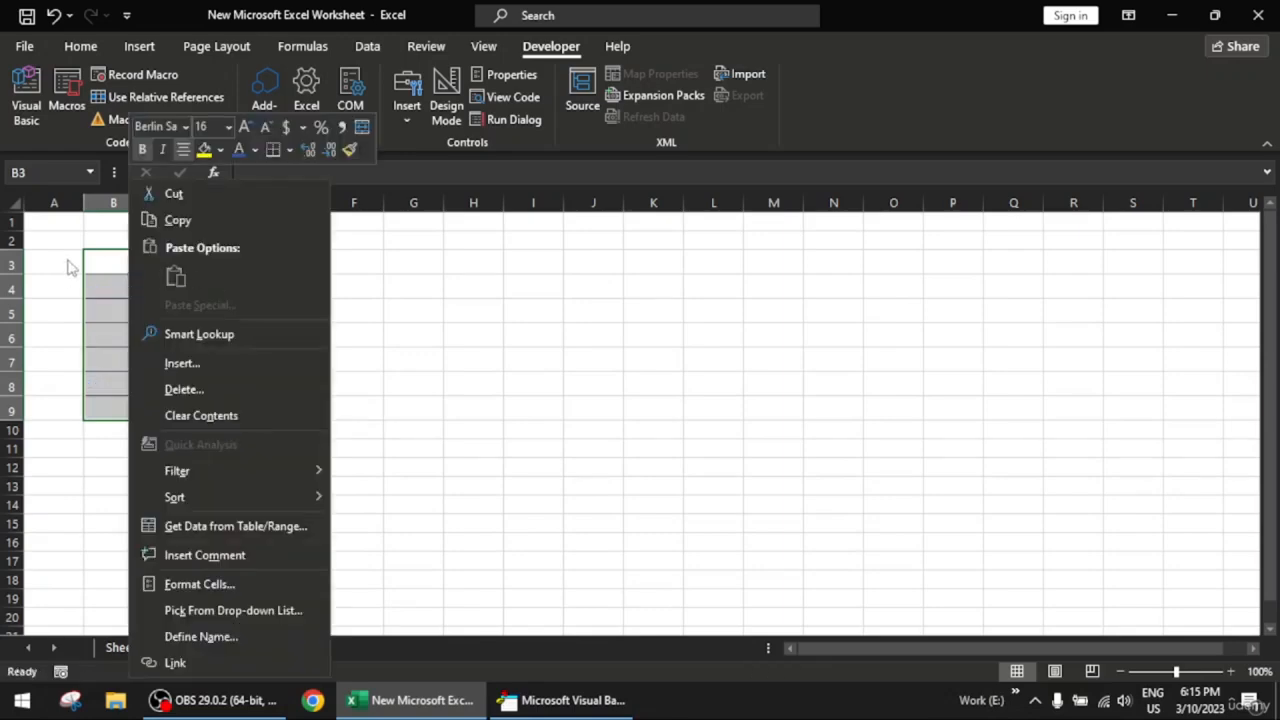
pyautogui.press('Escape')
pyautogui.click(66, 47)
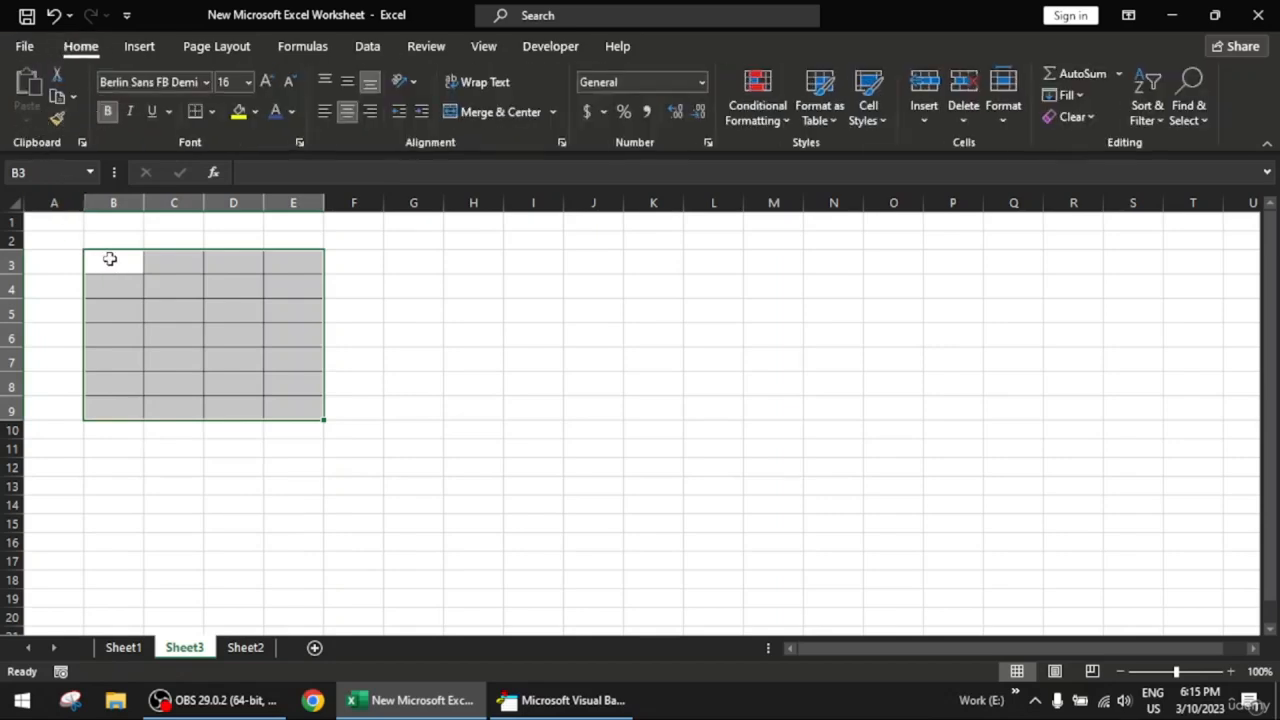
pyautogui.click(123, 647)
pyautogui.click(92, 256)
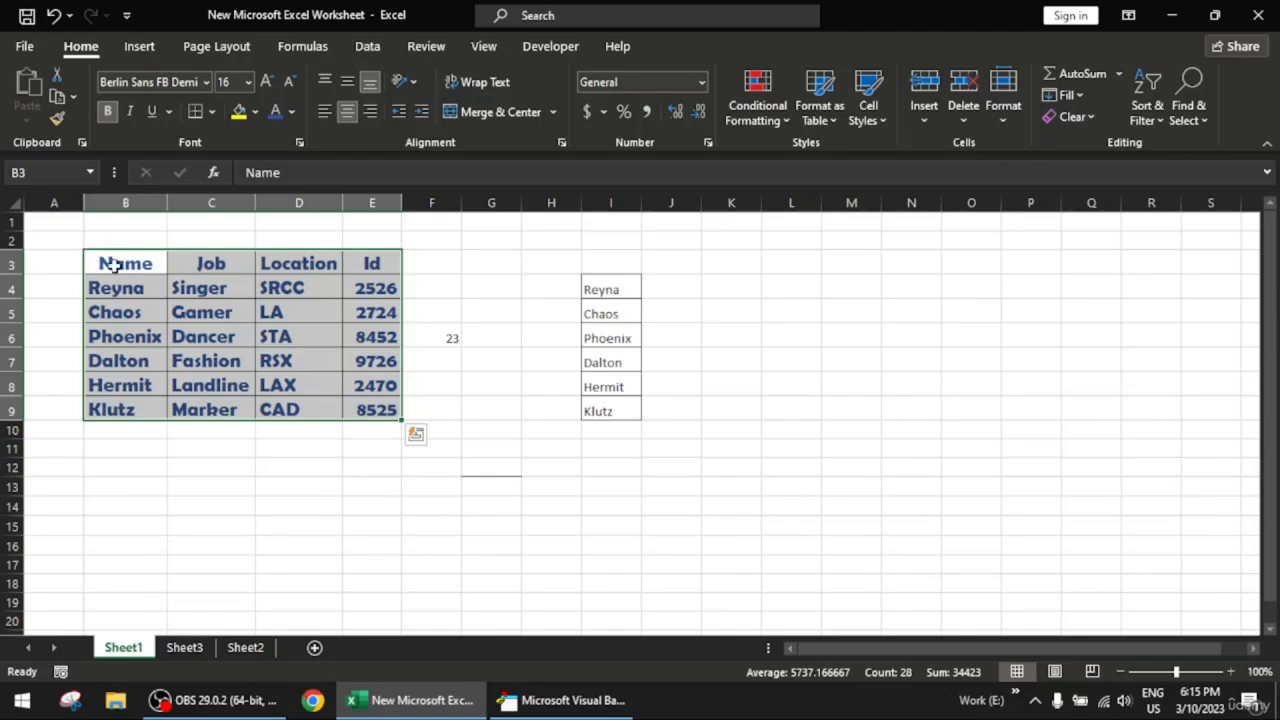
pyautogui.hotkey('ctrl', 'c')
pyautogui.click(184, 647)
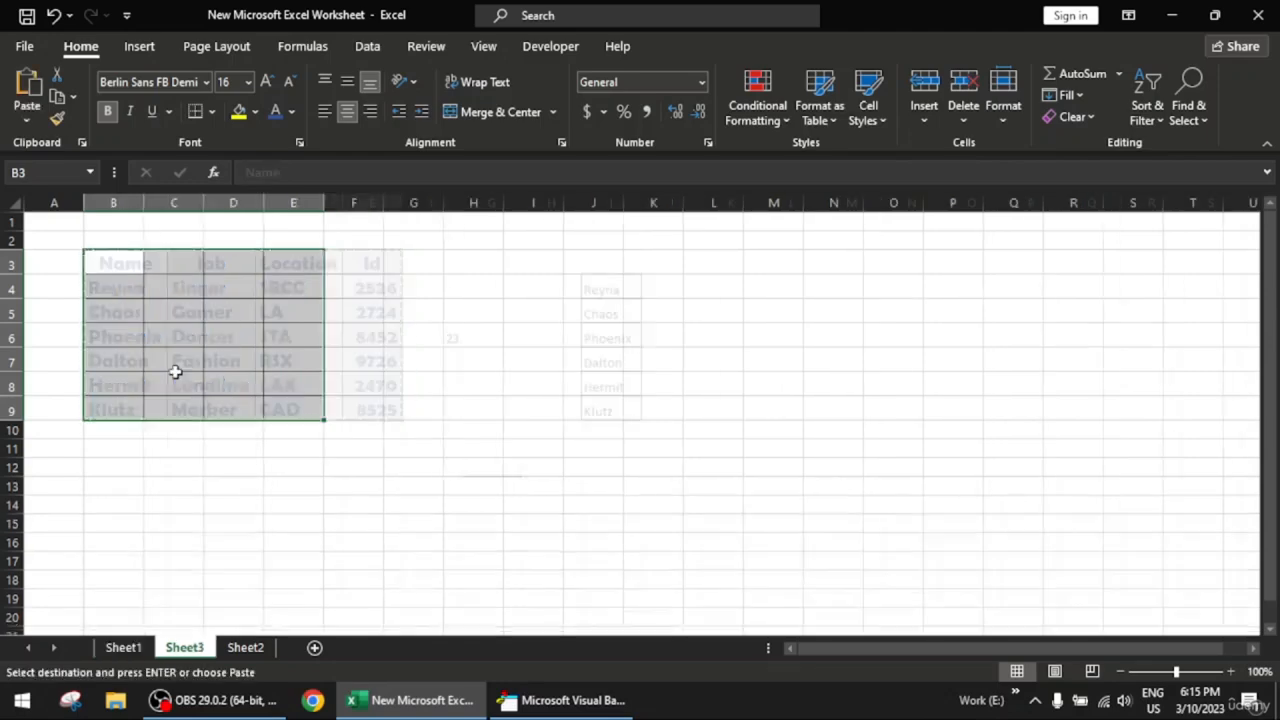
pyautogui.rightClick(106, 266)
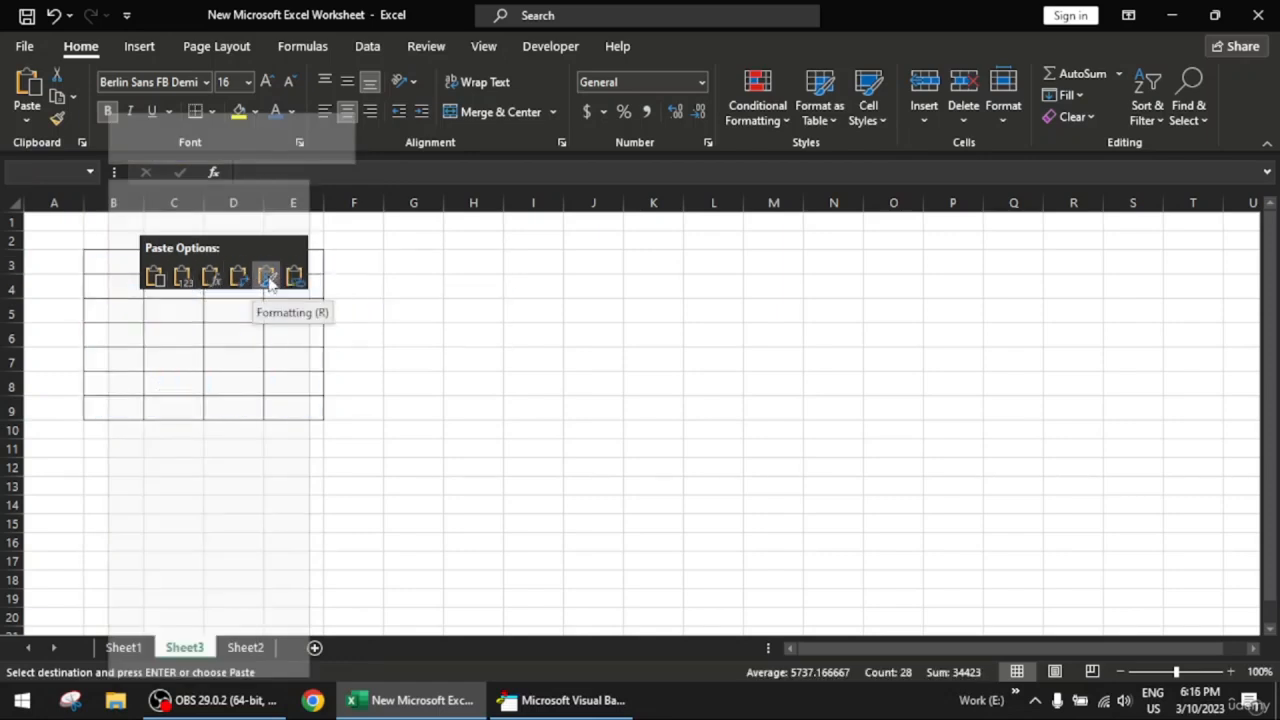
pyautogui.click(26, 120)
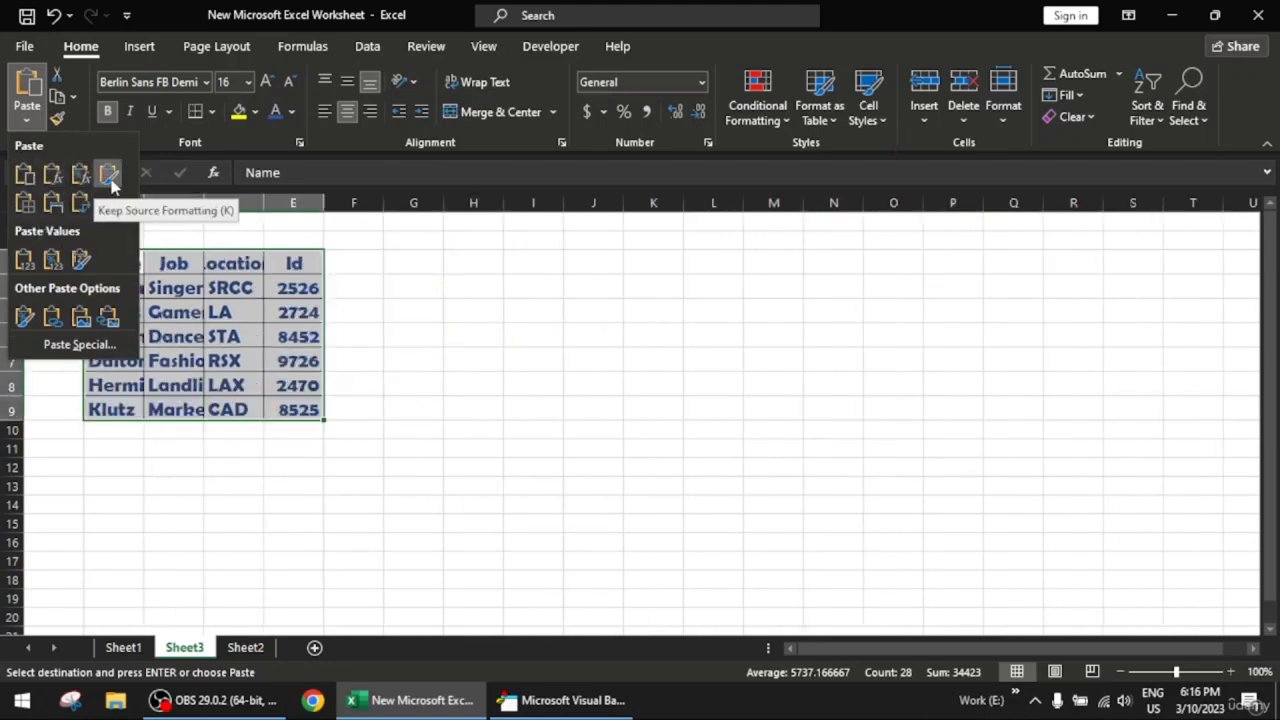
pyautogui.click(54, 176)
pyautogui.click(340, 432)
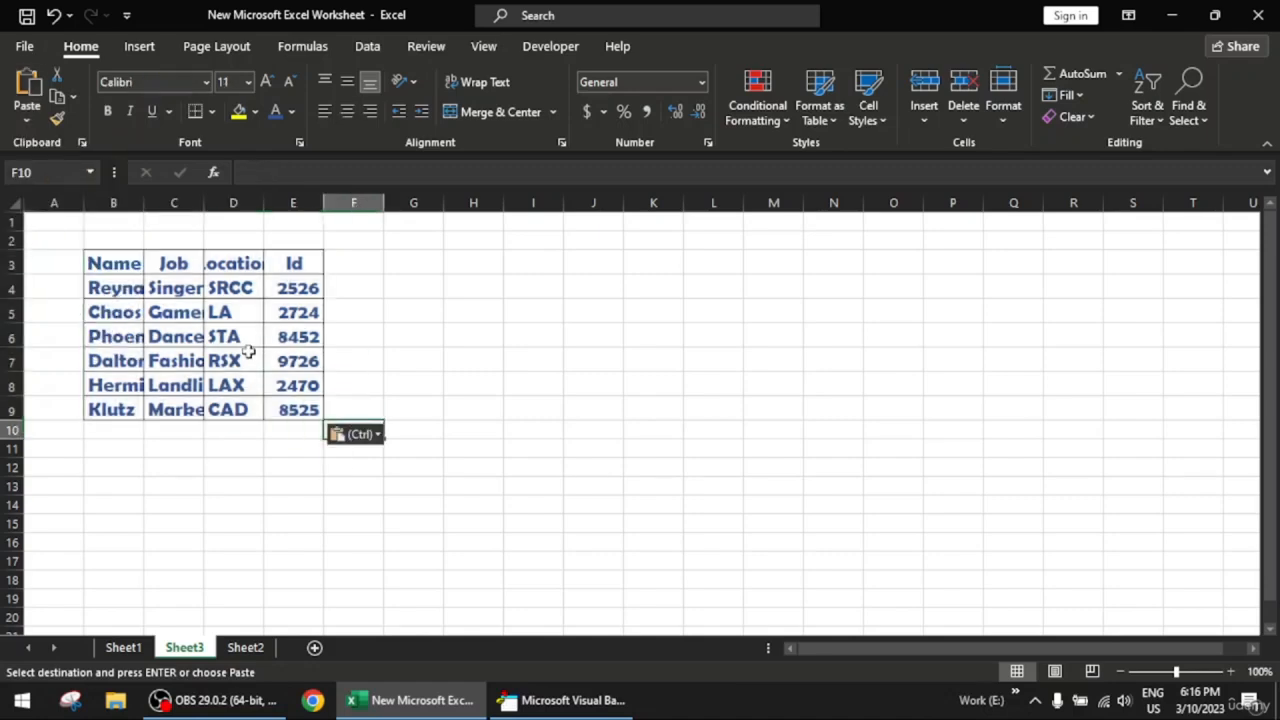
# - Autofit the widths of columns B, D and E on Sheet3 and widen column C slightly
pyautogui.doubleClick(144, 202)
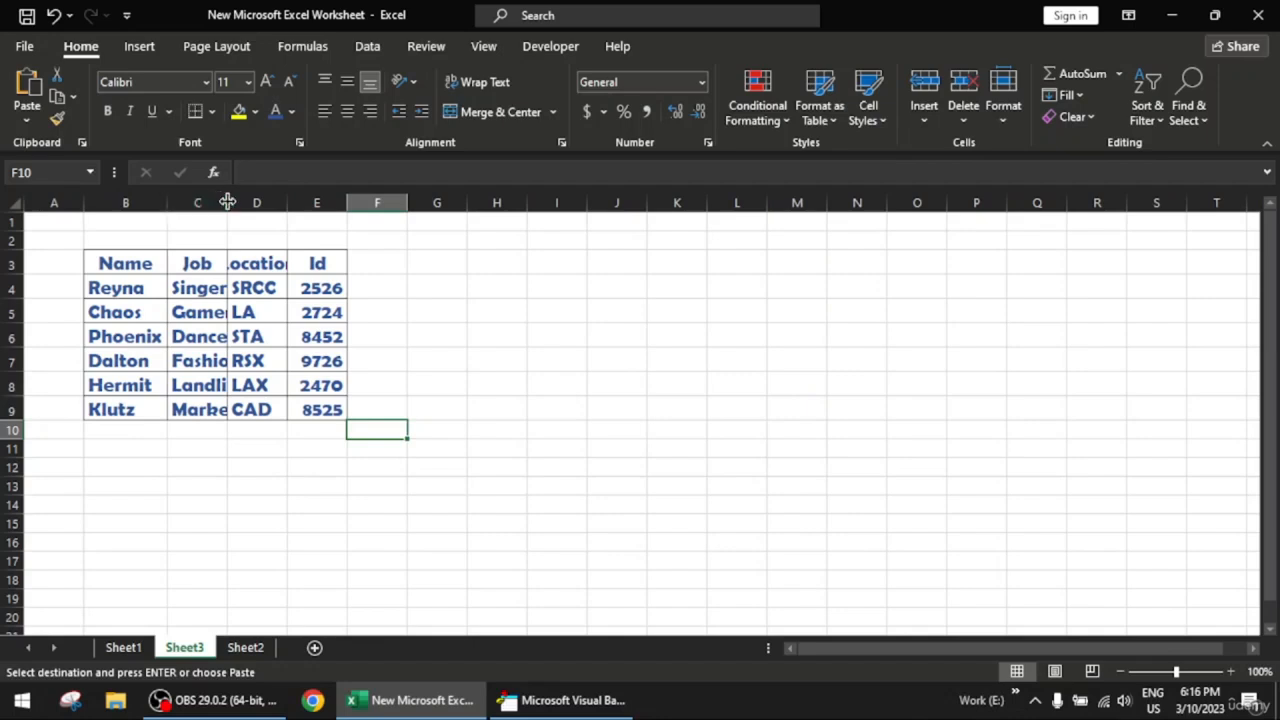
pyautogui.moveTo(228, 202); pyautogui.dragTo(230, 202)
pyautogui.doubleClick(290, 203)
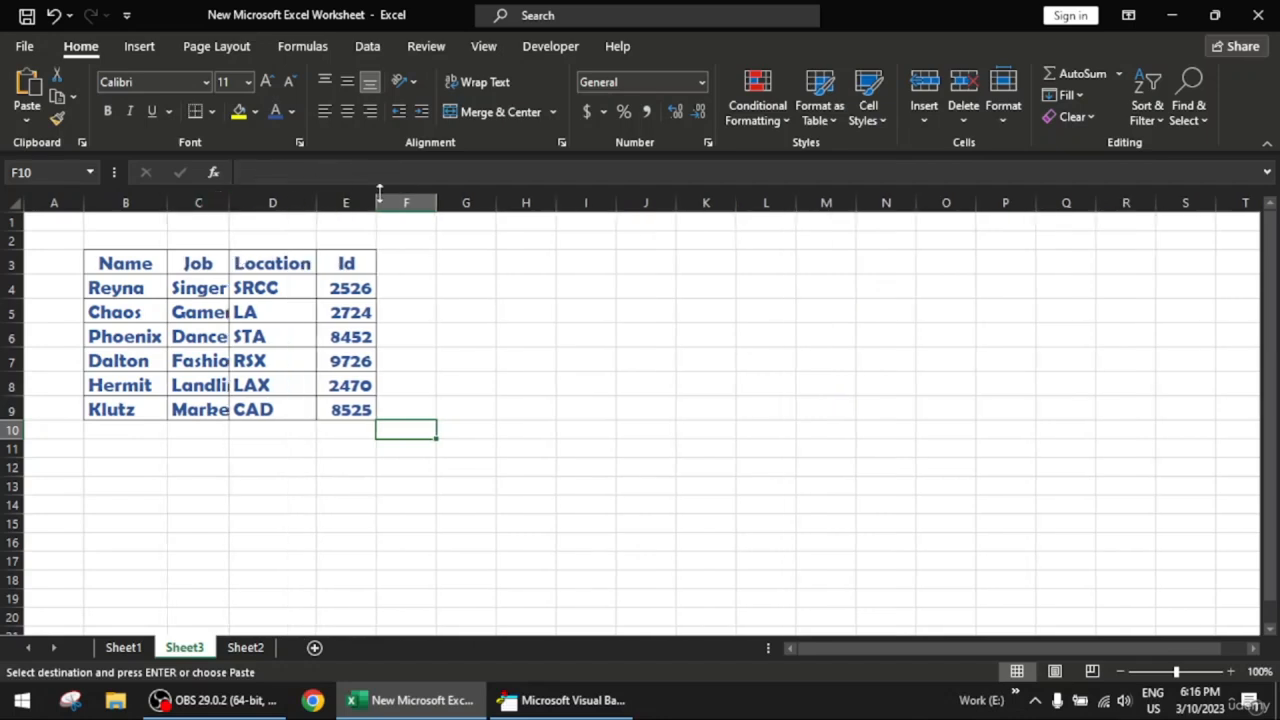
pyautogui.doubleClick(377, 203)
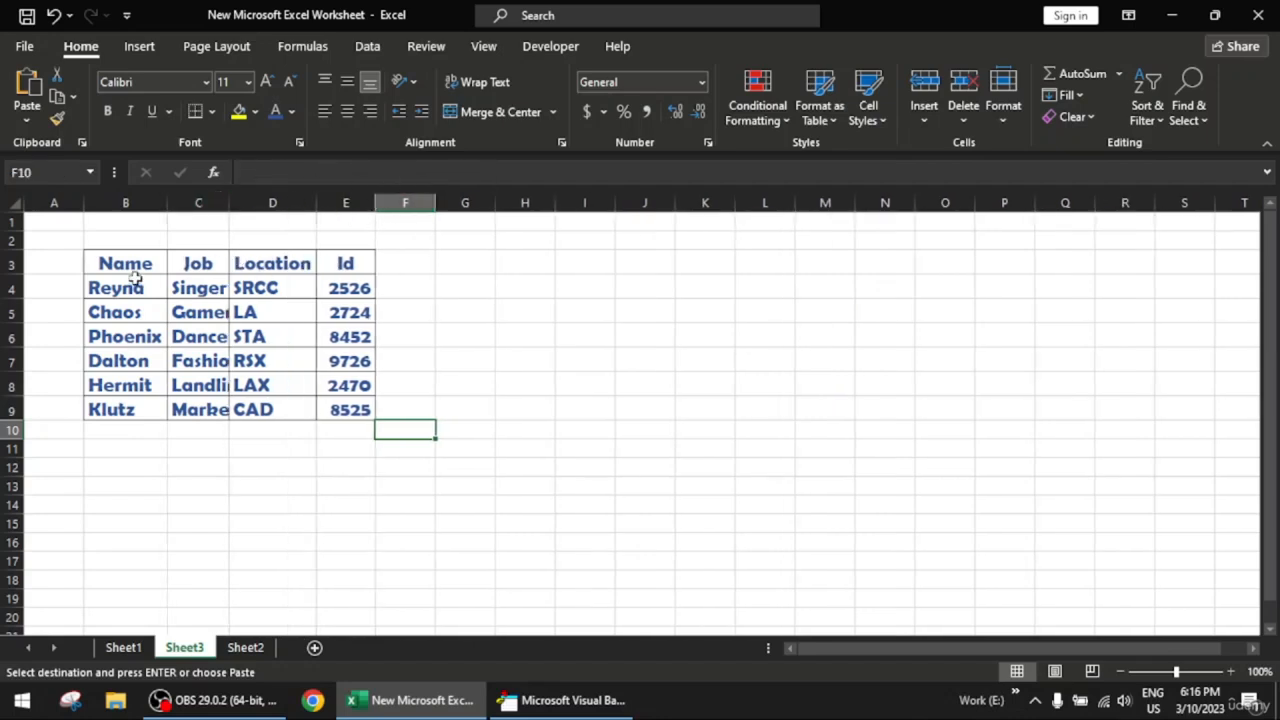
# - Set the font size of the table B3:E9 on Sheet3 to 10
pyautogui.moveTo(130, 265); pyautogui.dragTo(360, 412)
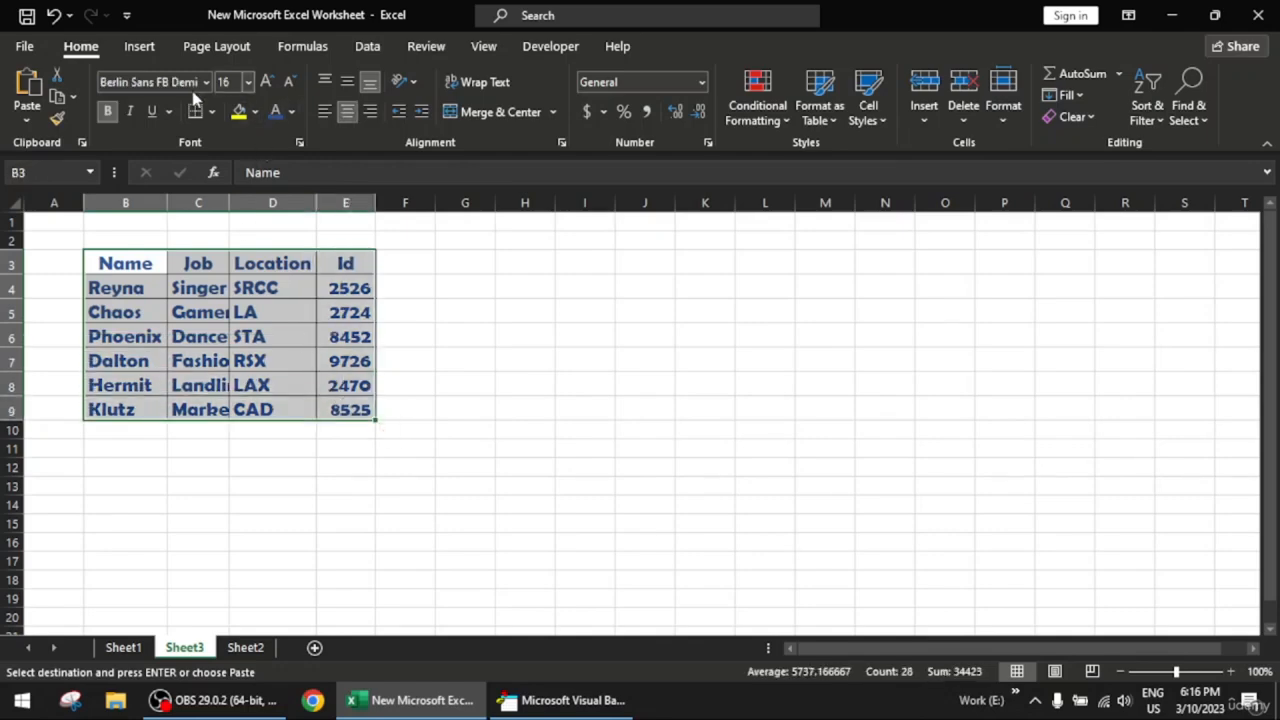
pyautogui.click(249, 83)
pyautogui.click(228, 150)
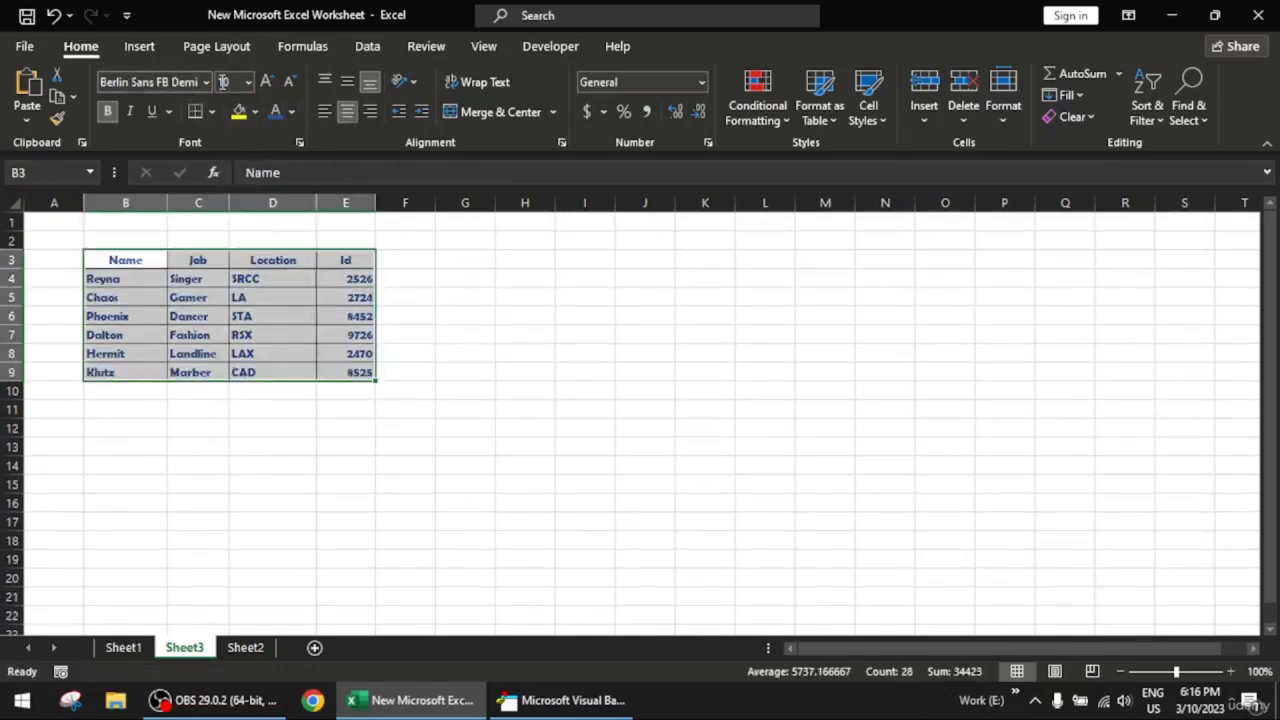
# - Change the font of the table B3:E9 on Sheet3 to Calibri
pyautogui.click(206, 83)
pyautogui.scroll(3, 194, 145)
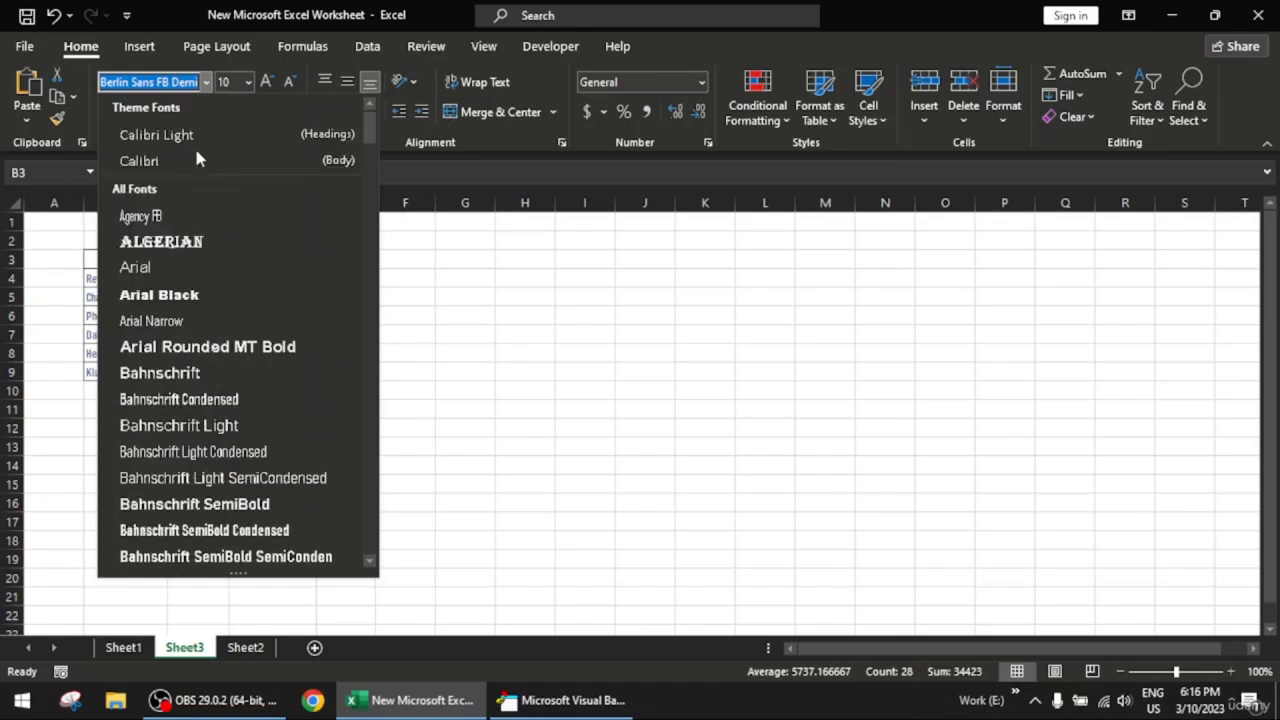
pyautogui.click(193, 160)
pyautogui.click(265, 424)
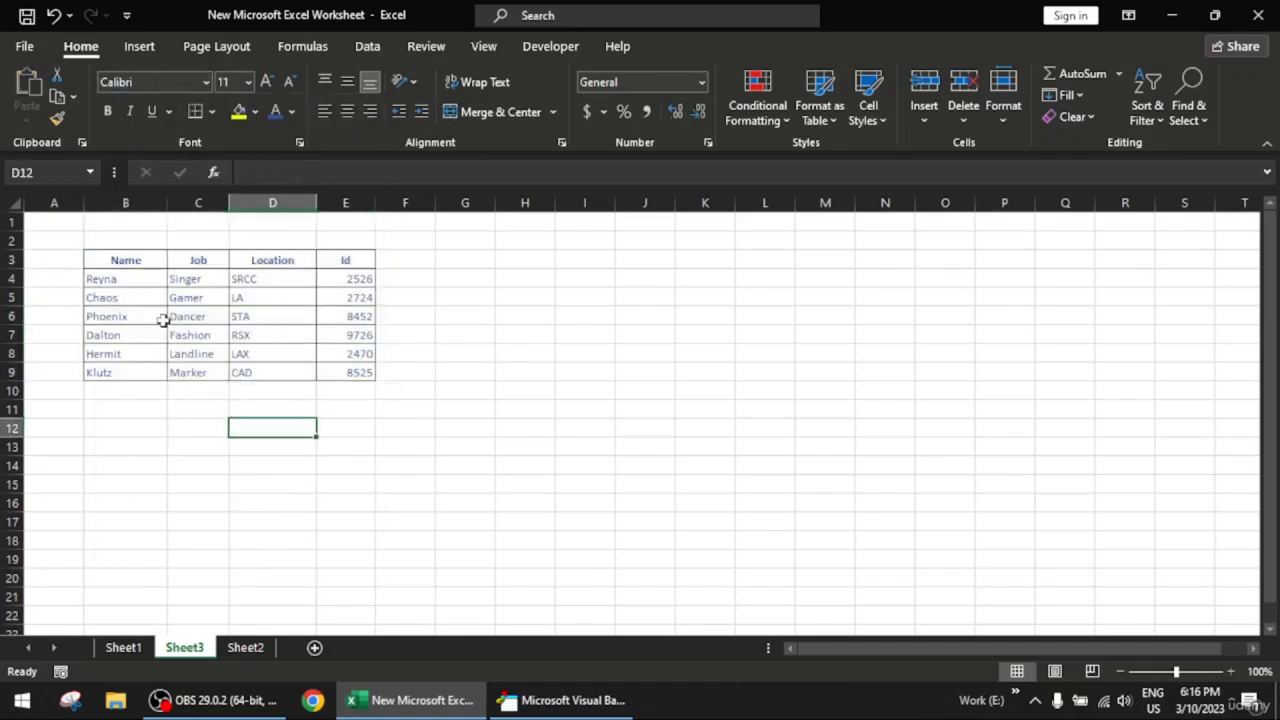
# - Set the font color of the table B3:E9 on Sheet3 to the darkest green theme shade
pyautogui.moveTo(135, 261); pyautogui.dragTo(345, 368)
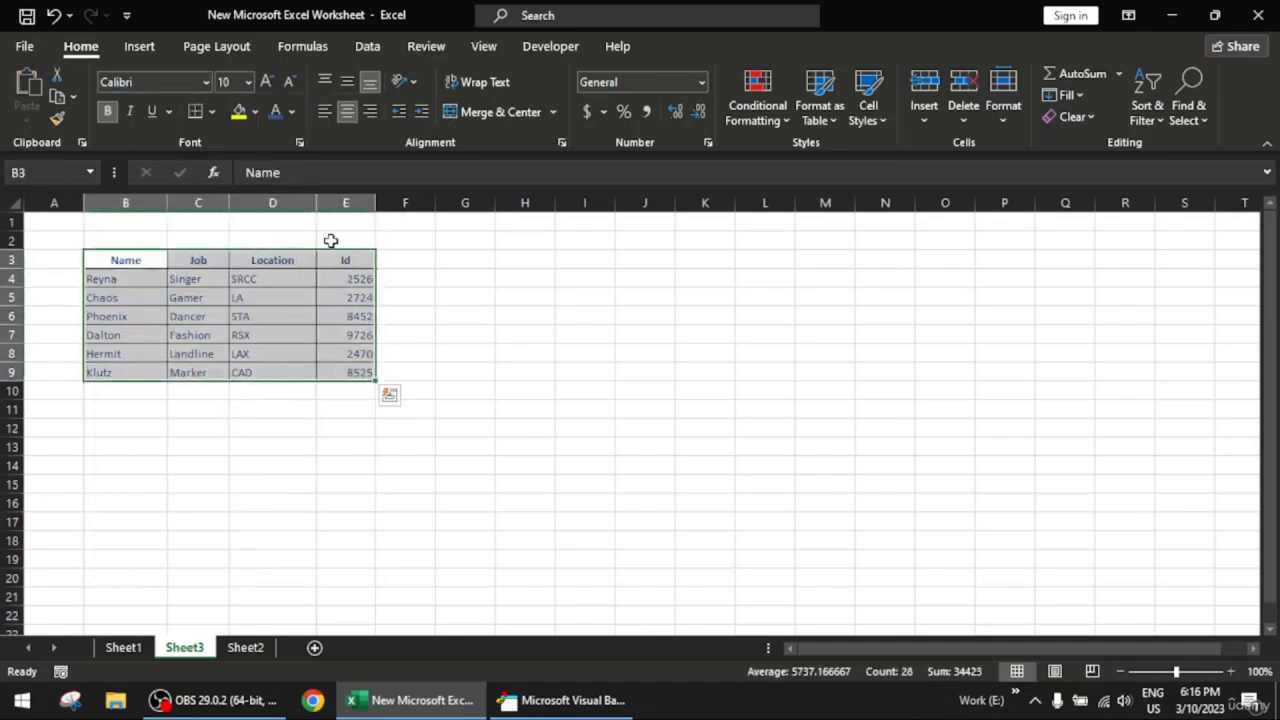
pyautogui.click(256, 112)
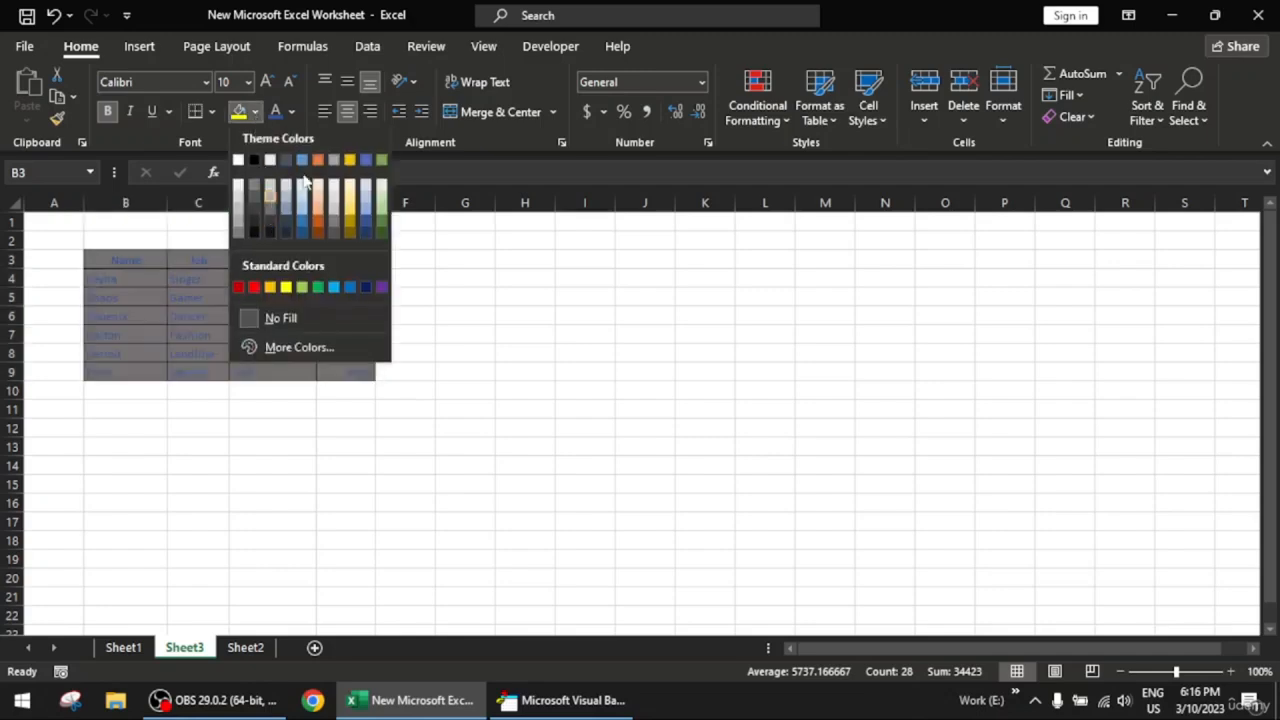
pyautogui.click(290, 112)
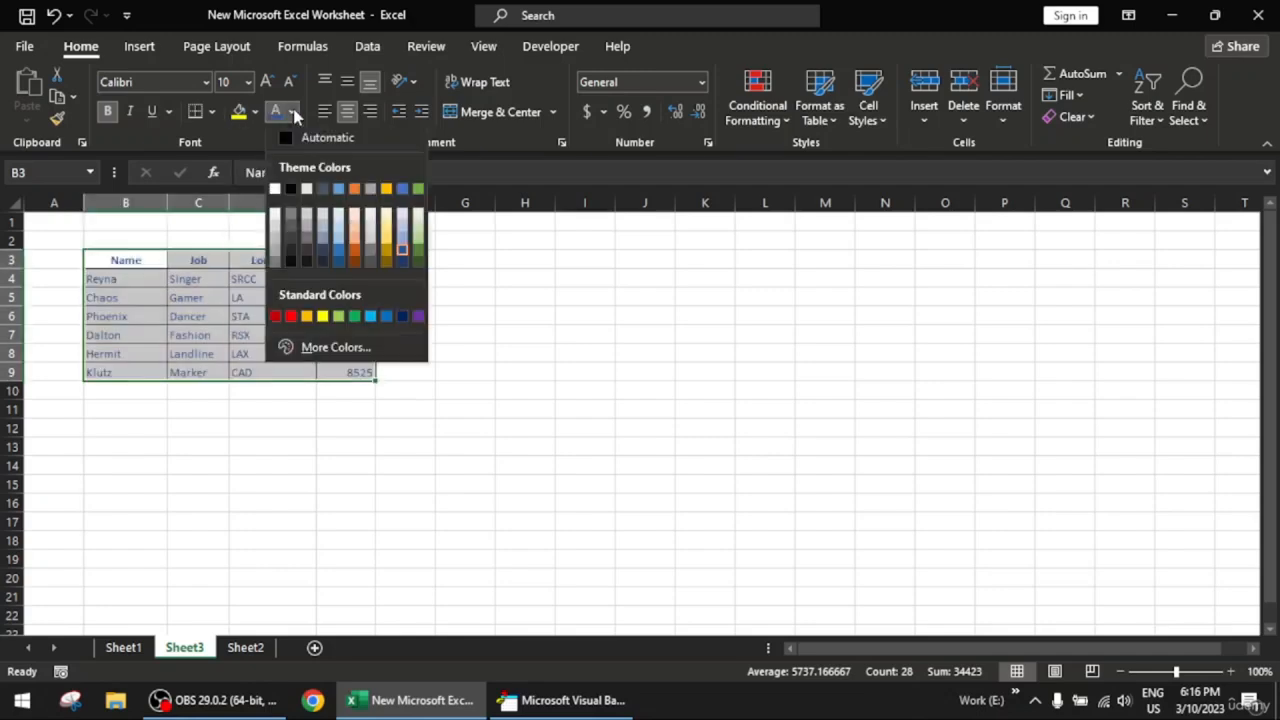
pyautogui.click(424, 262)
pyautogui.click(440, 317)
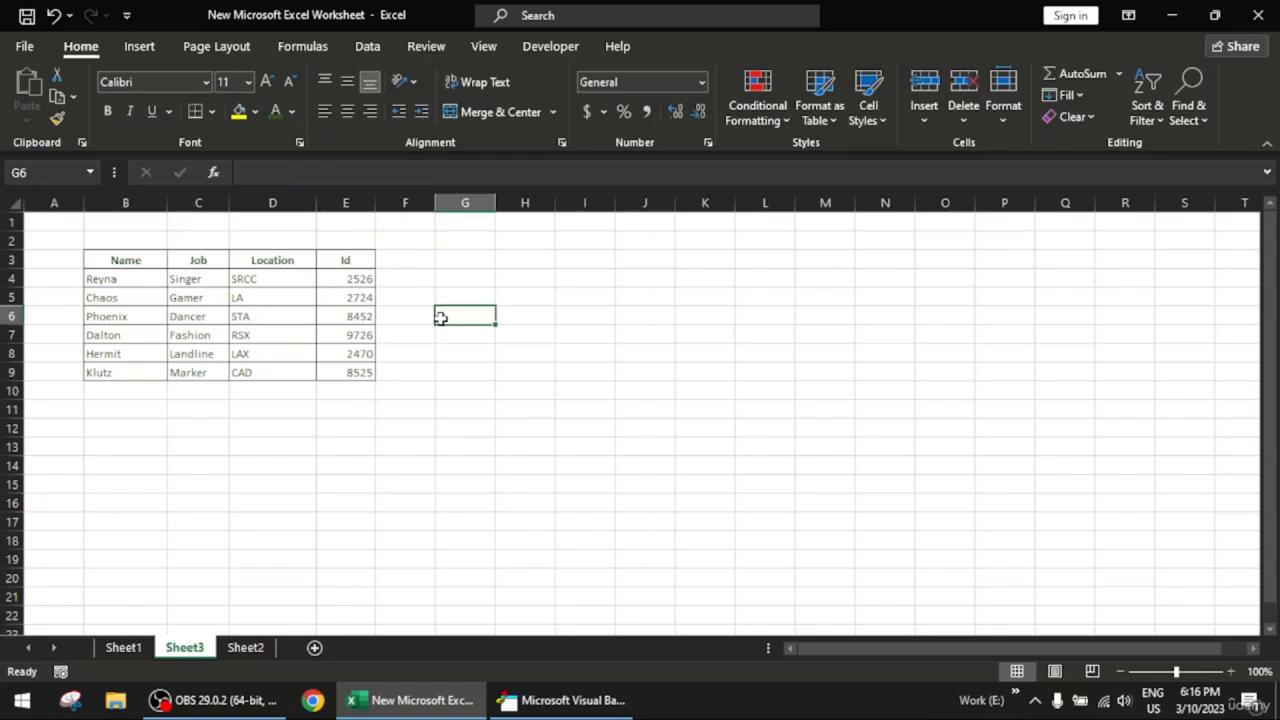
# - Compare the tables on Sheet1 and Sheet3, and run the fonts_size_color macro on Sheet3's table B3:E9
pyautogui.click(123, 647)
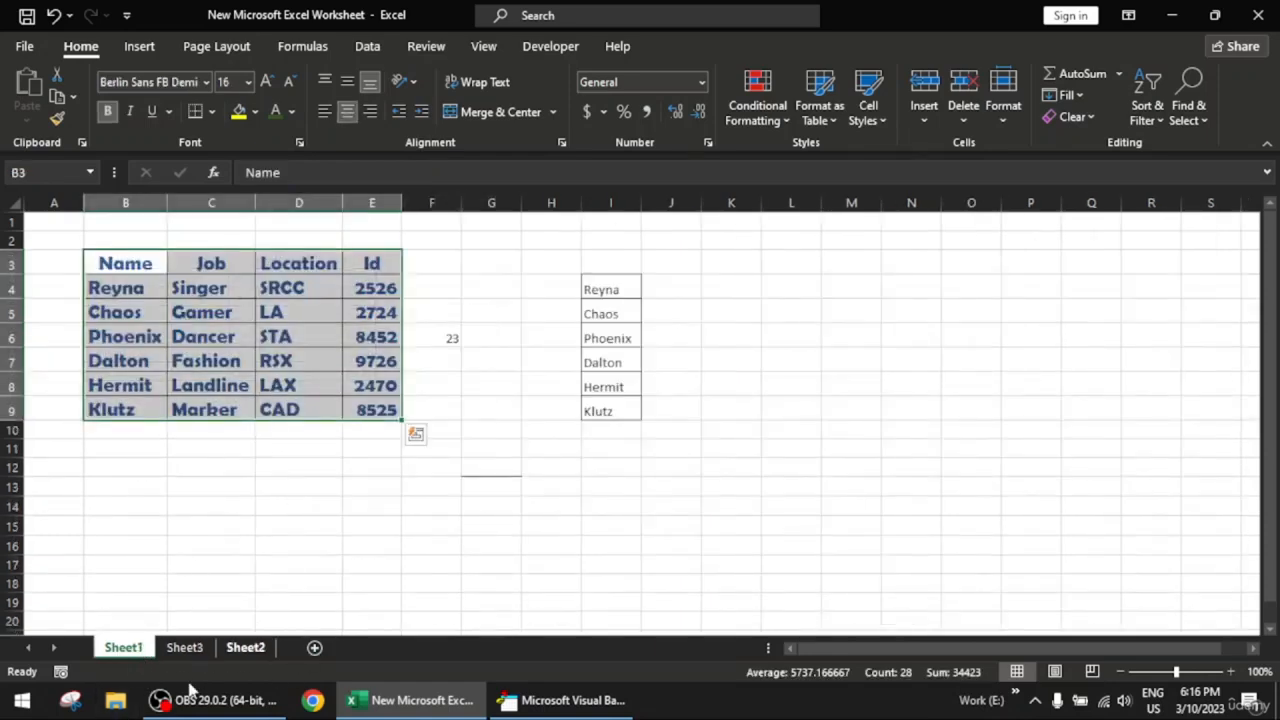
pyautogui.click(180, 647)
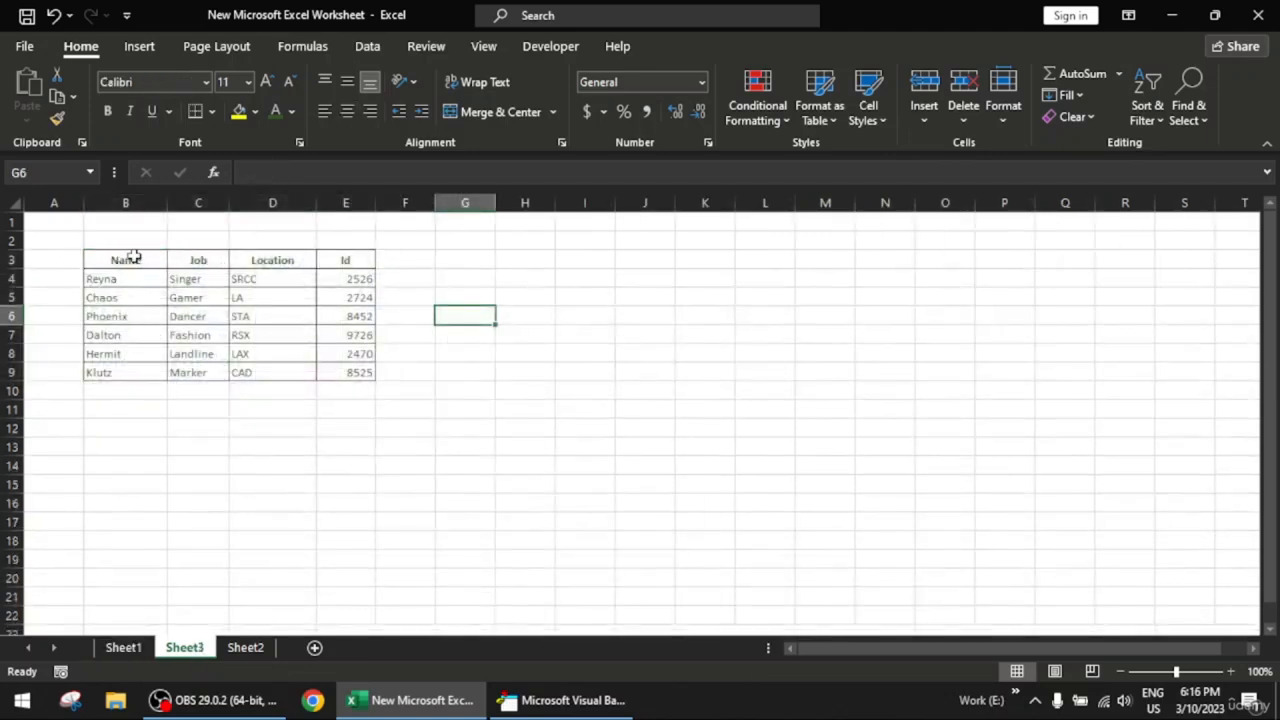
pyautogui.moveTo(133, 258); pyautogui.dragTo(358, 371)
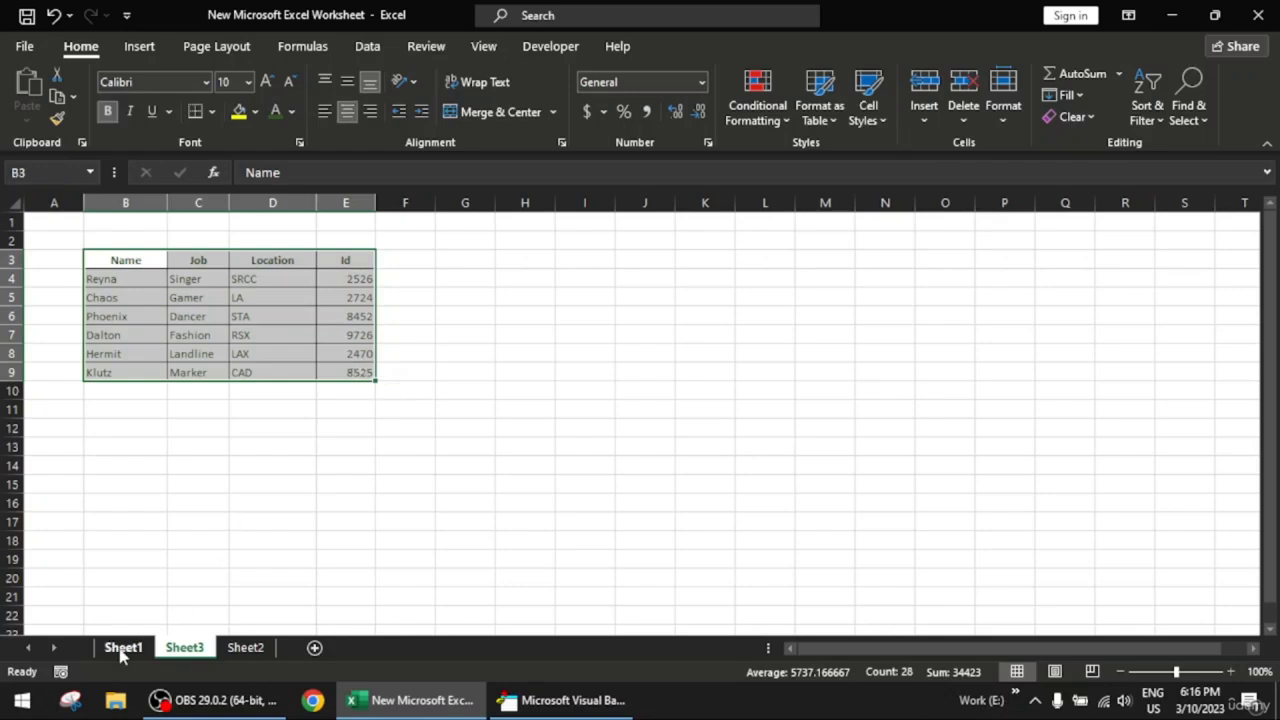
pyautogui.click(122, 649)
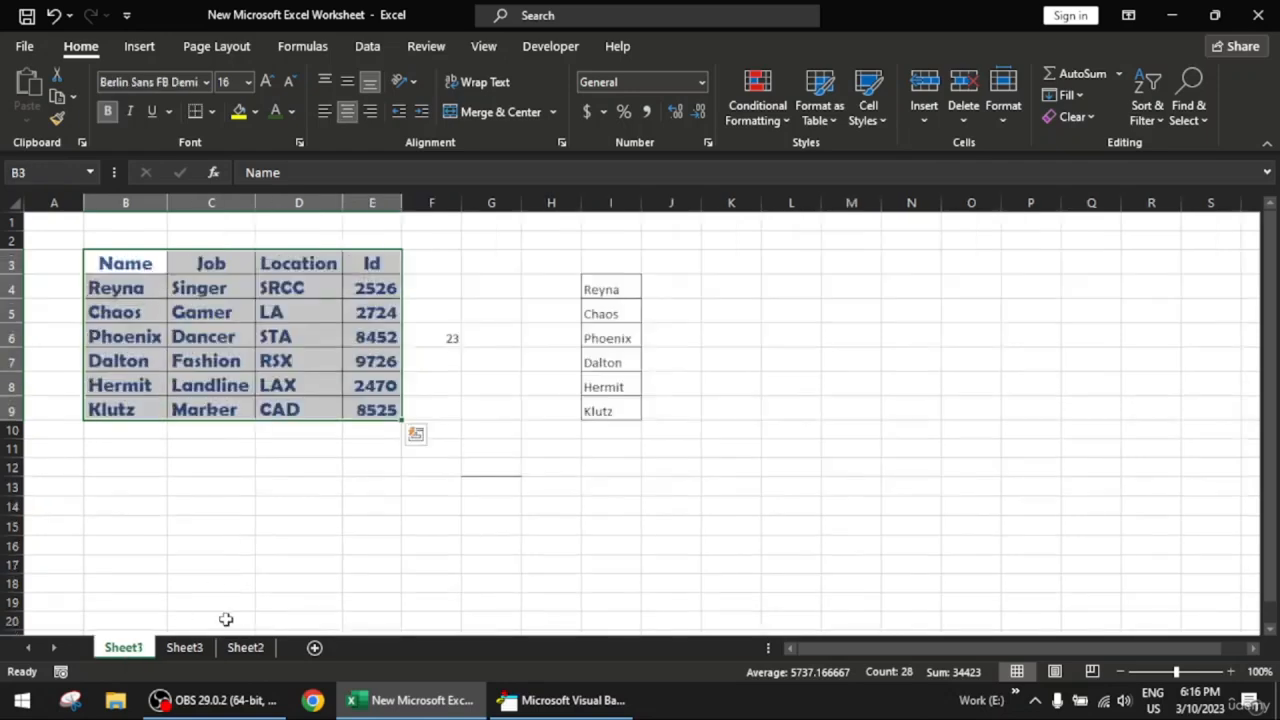
pyautogui.click(184, 647)
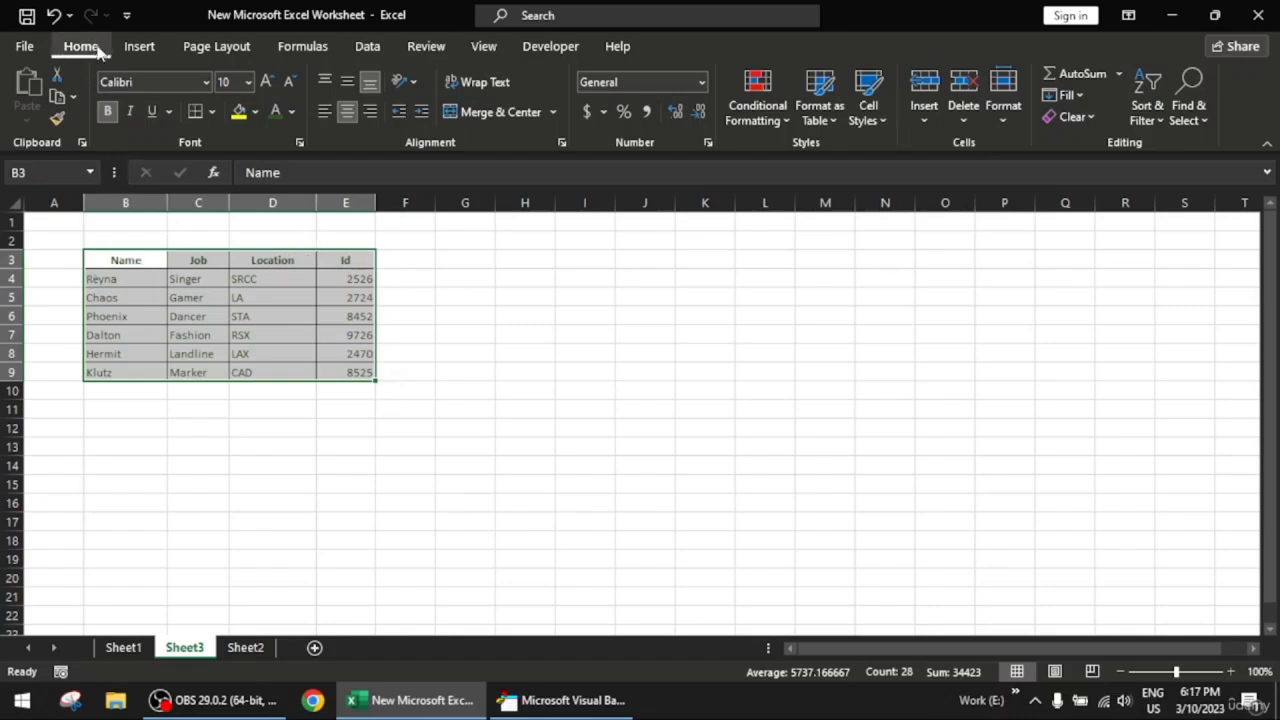
pyautogui.click(550, 47)
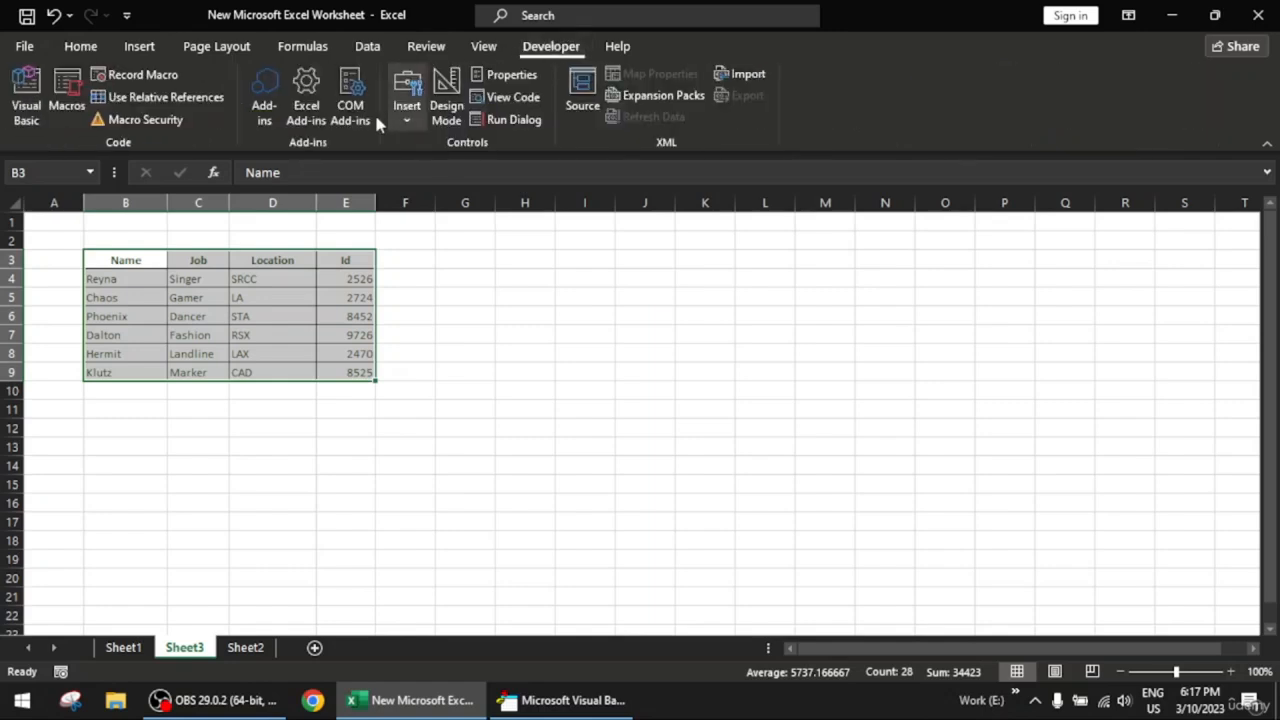
pyautogui.click(67, 94)
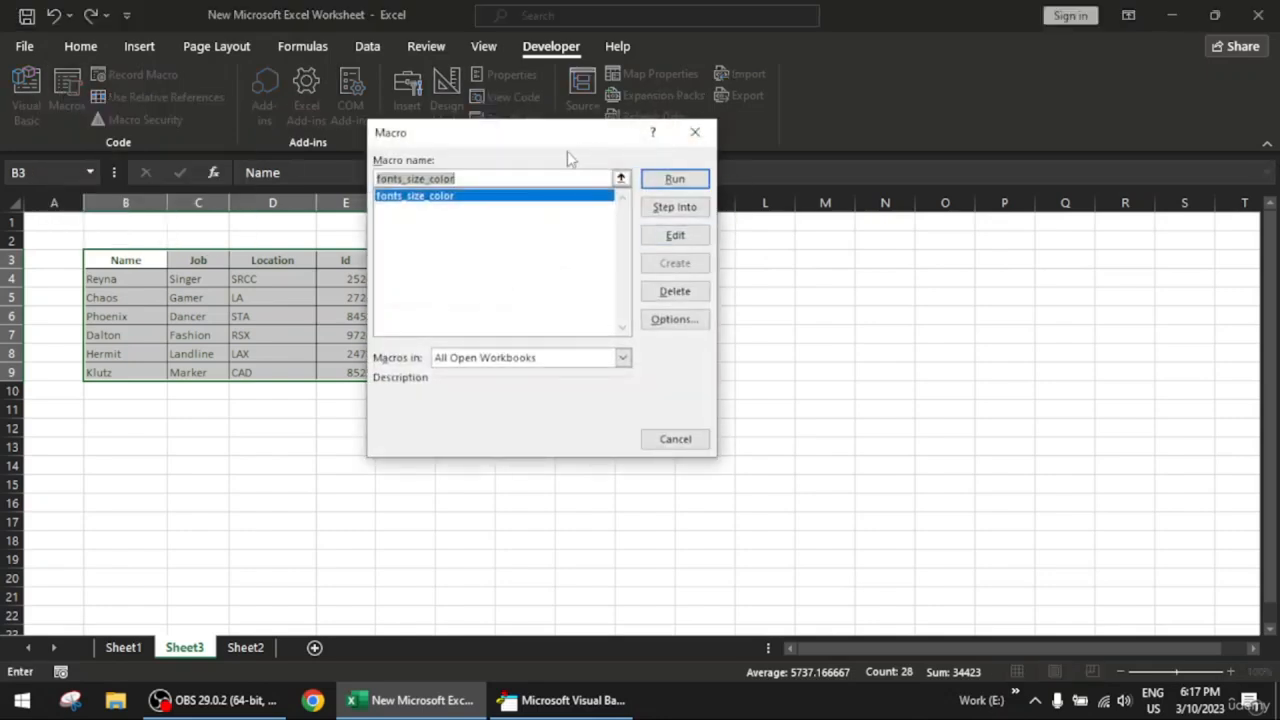
pyautogui.click(427, 195)
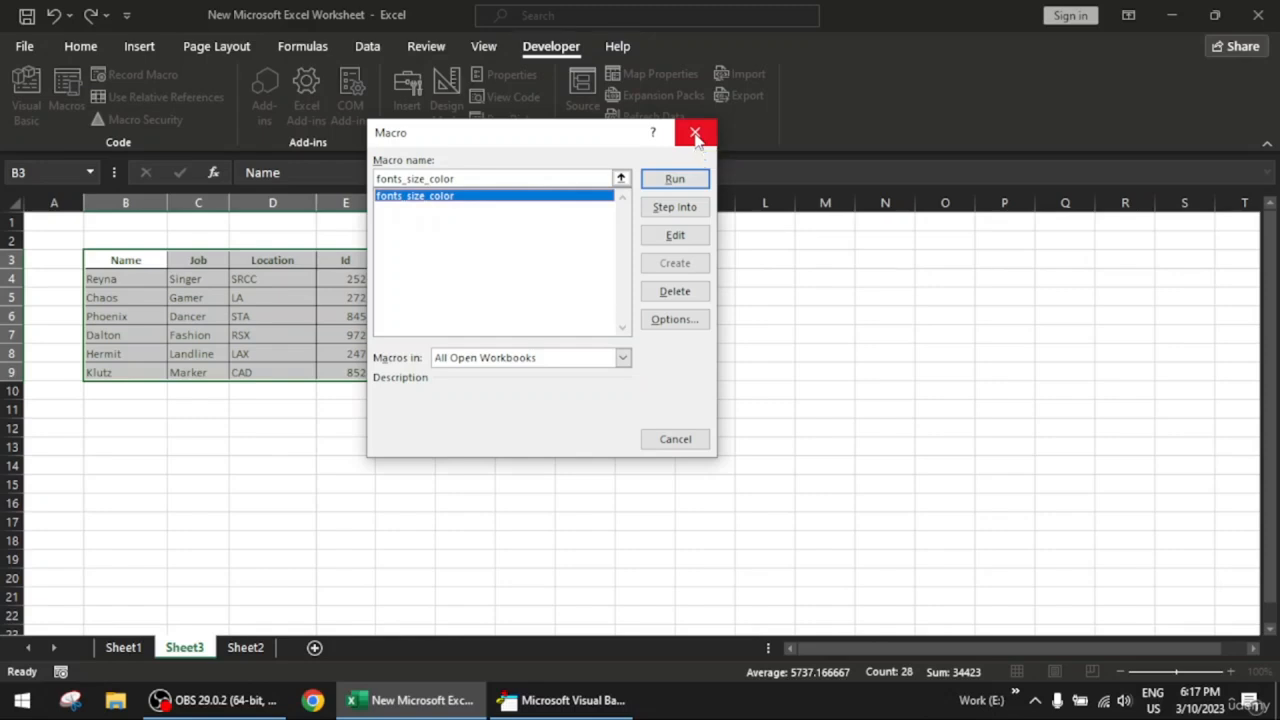
pyautogui.click(694, 188)
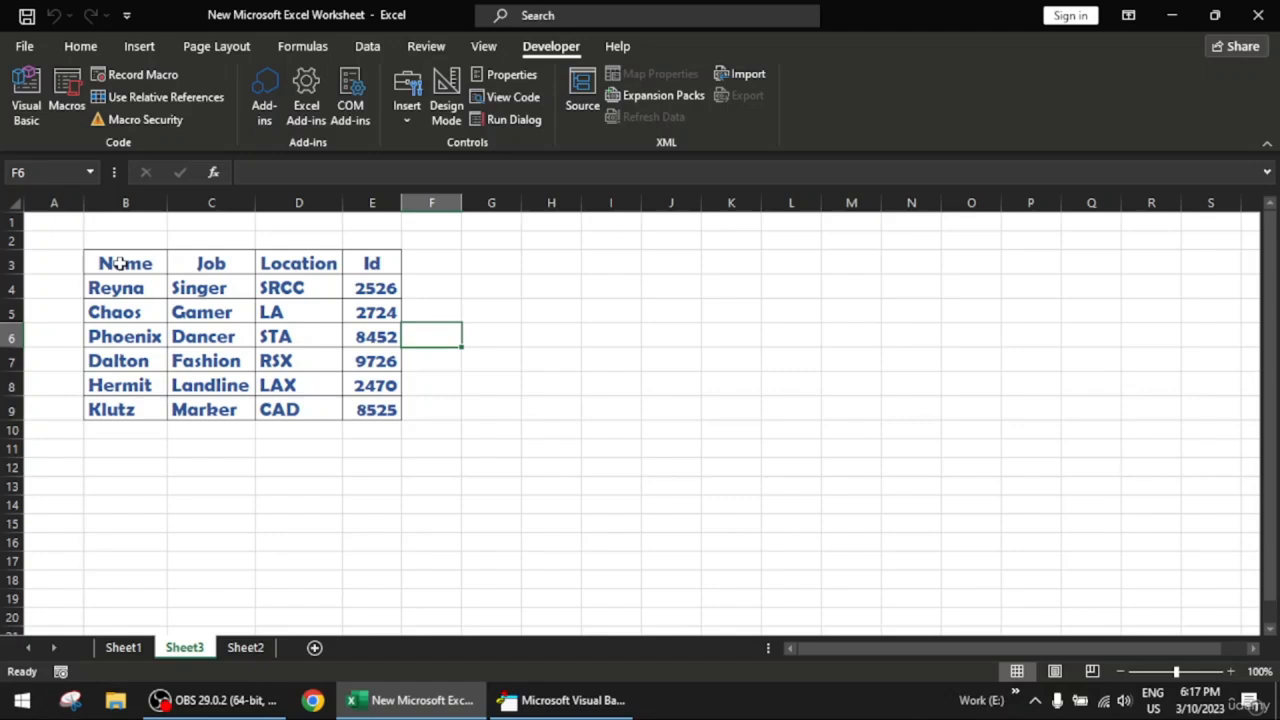
# - Select the table B3:E9 on Sheet3, add a new worksheet after Sheet3 and select cell B3 there
pyautogui.moveTo(120, 263); pyautogui.dragTo(378, 415)
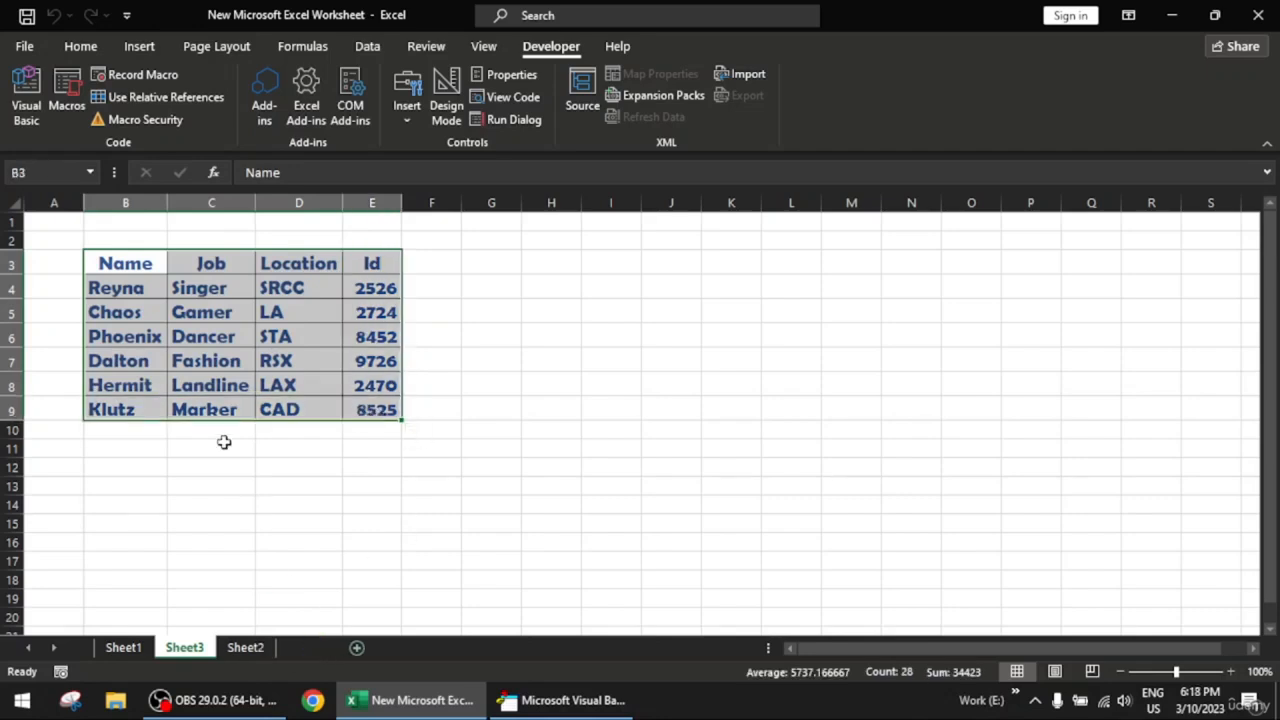
pyautogui.click(119, 262)
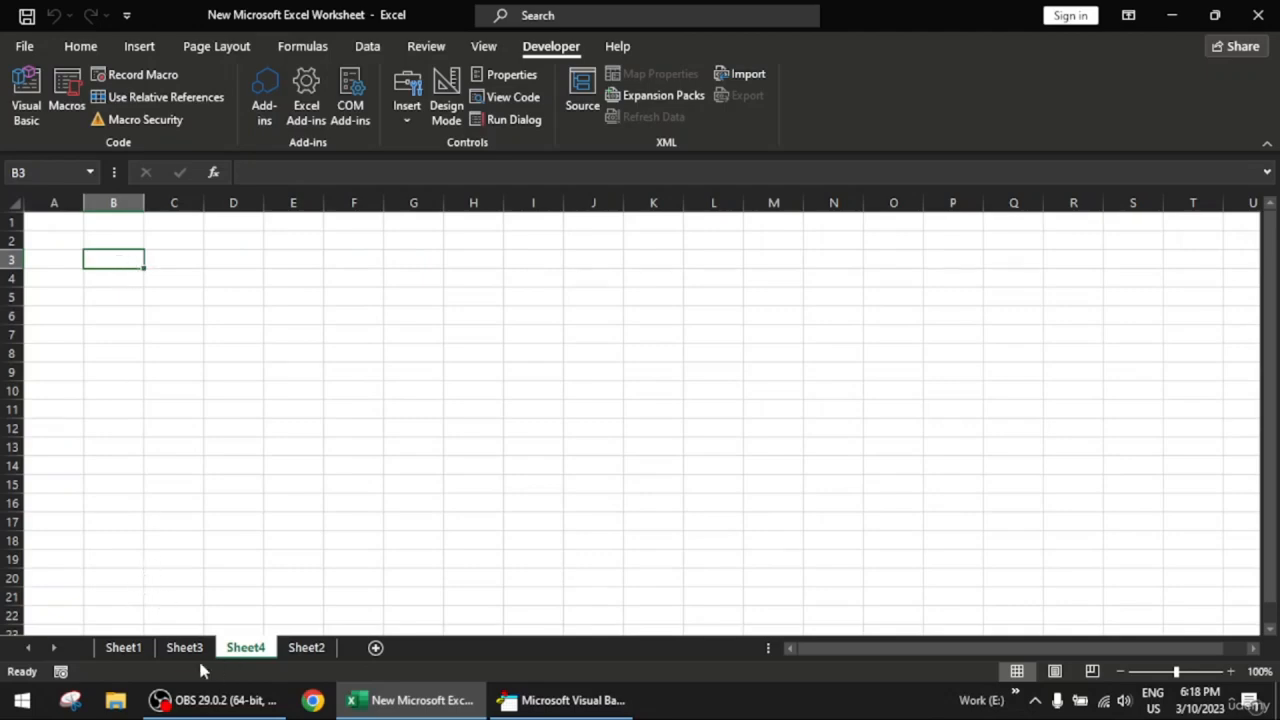
# - Copy the Name, Job, Location and Id table from Sheet1 and paste it into Sheet4 at cell B3
pyautogui.click(122, 648)
pyautogui.hotkey('ctrl', 'c')
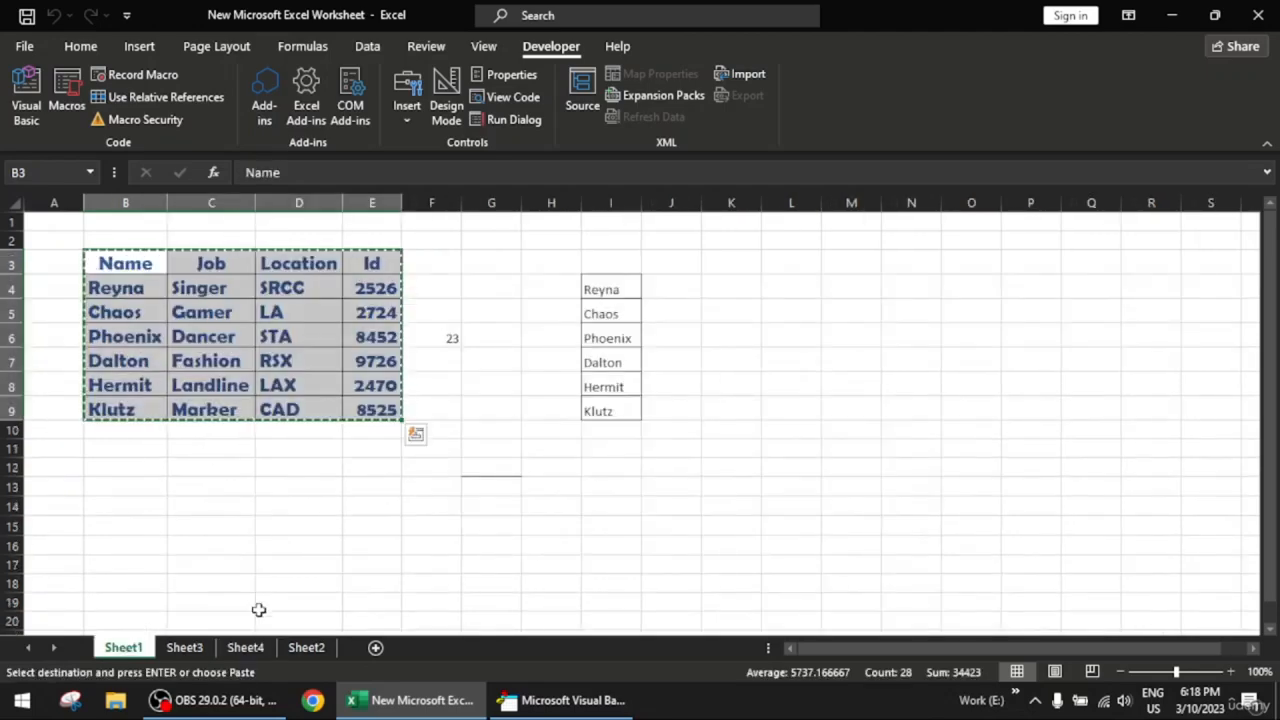
pyautogui.click(318, 649)
pyautogui.click(245, 648)
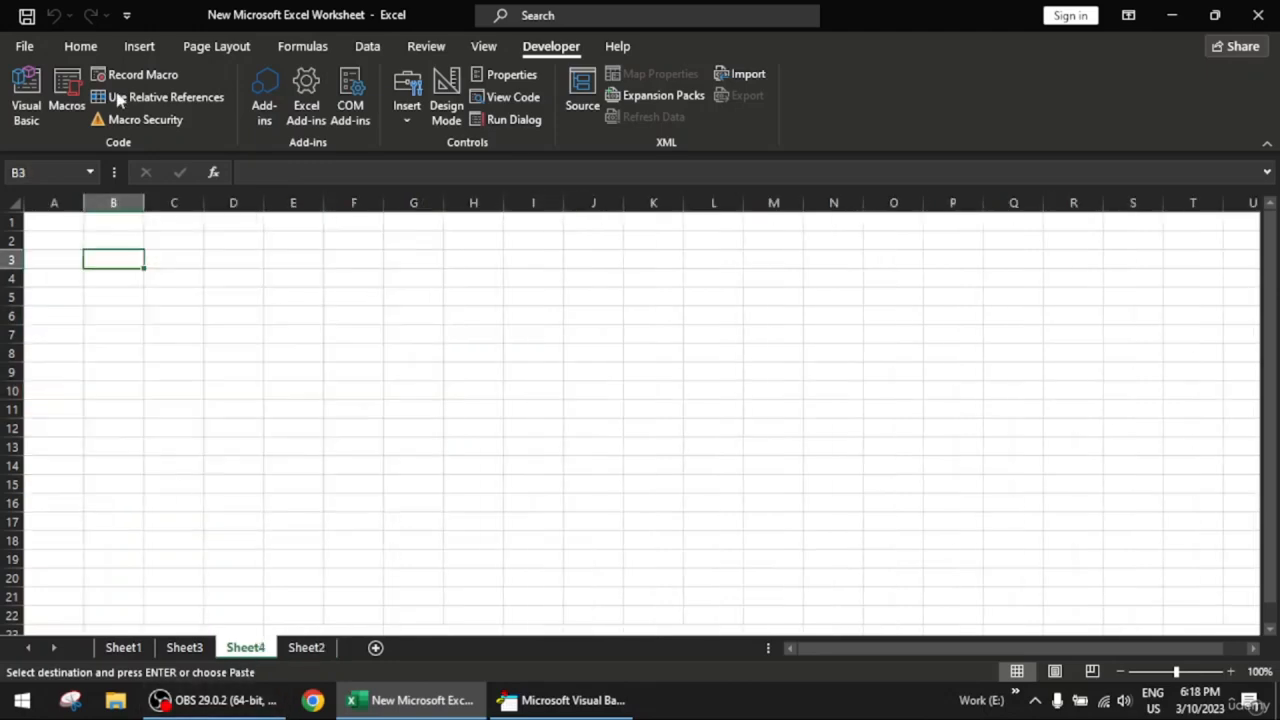
pyautogui.hotkey('ctrl', 'v')
pyautogui.moveTo(113, 258); pyautogui.dragTo(306, 406)
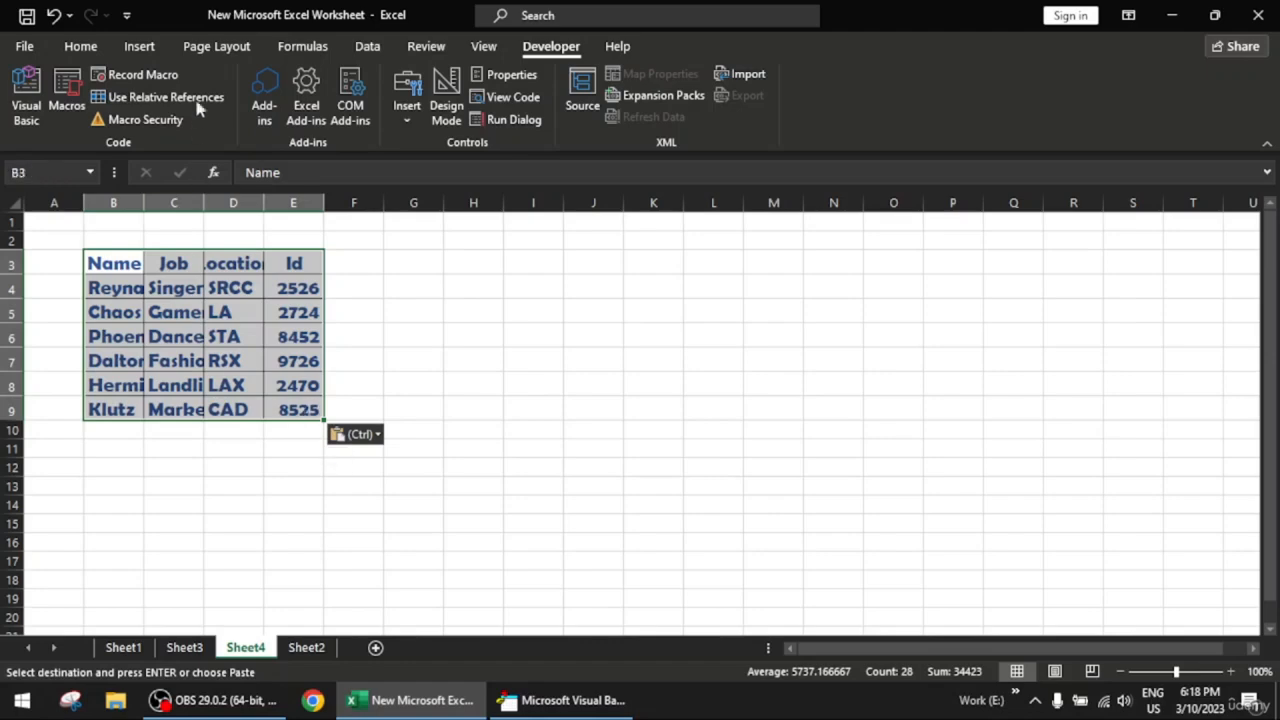
# - Format the pasted table on Sheet4 with the Bahnschrift SemiCondensed font at size 10 in black
pyautogui.click(81, 46)
pyautogui.click(248, 82)
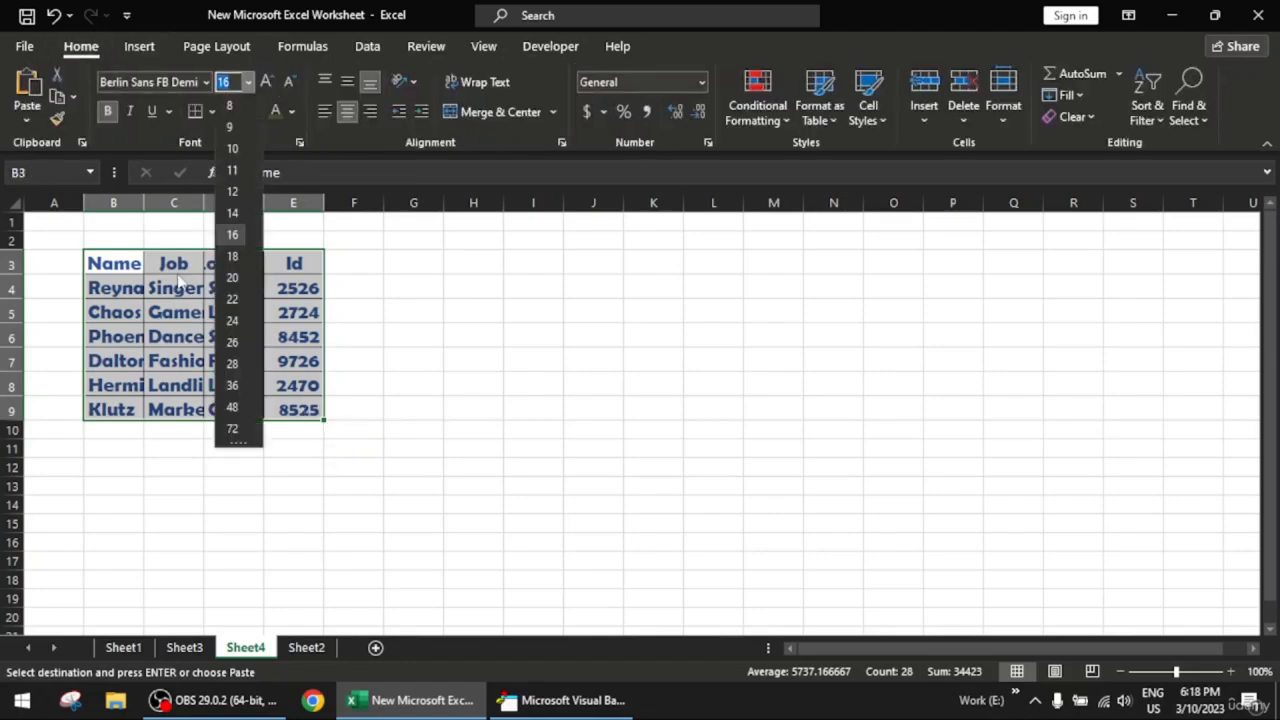
pyautogui.click(238, 150)
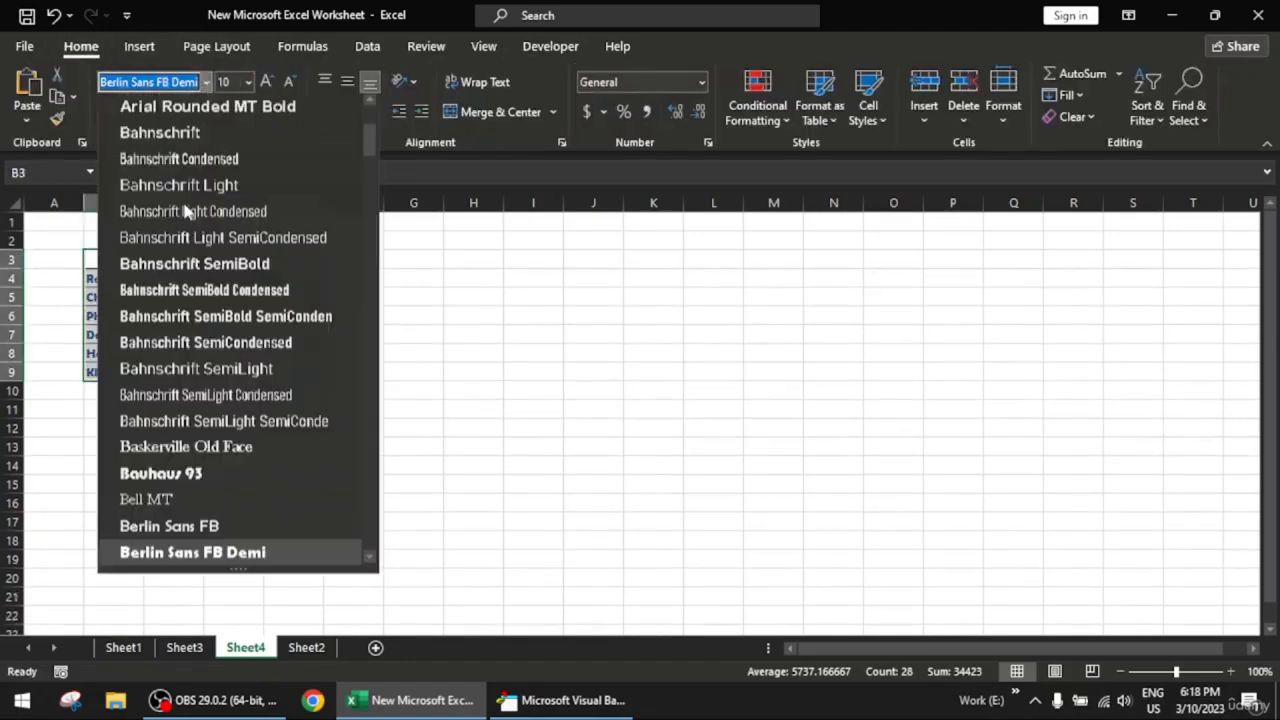
pyautogui.click(206, 82)
pyautogui.click(196, 347)
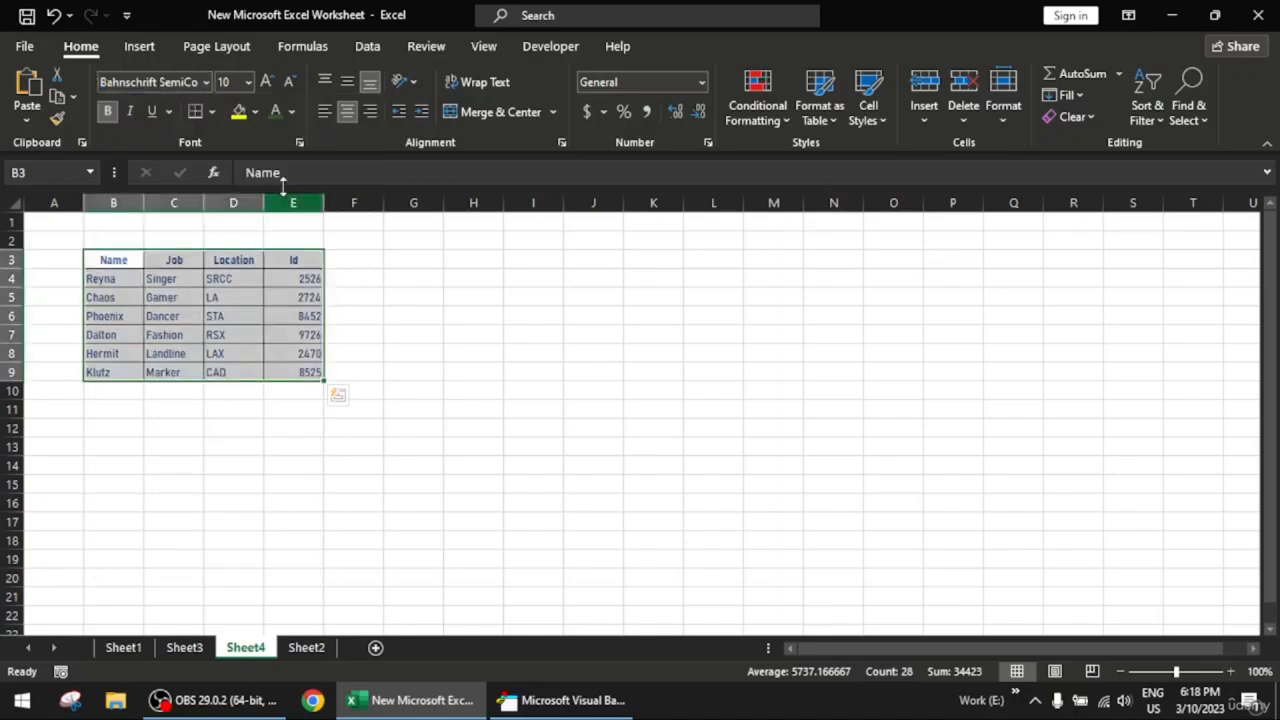
pyautogui.click(291, 111)
pyautogui.click(290, 189)
pyautogui.click(353, 502)
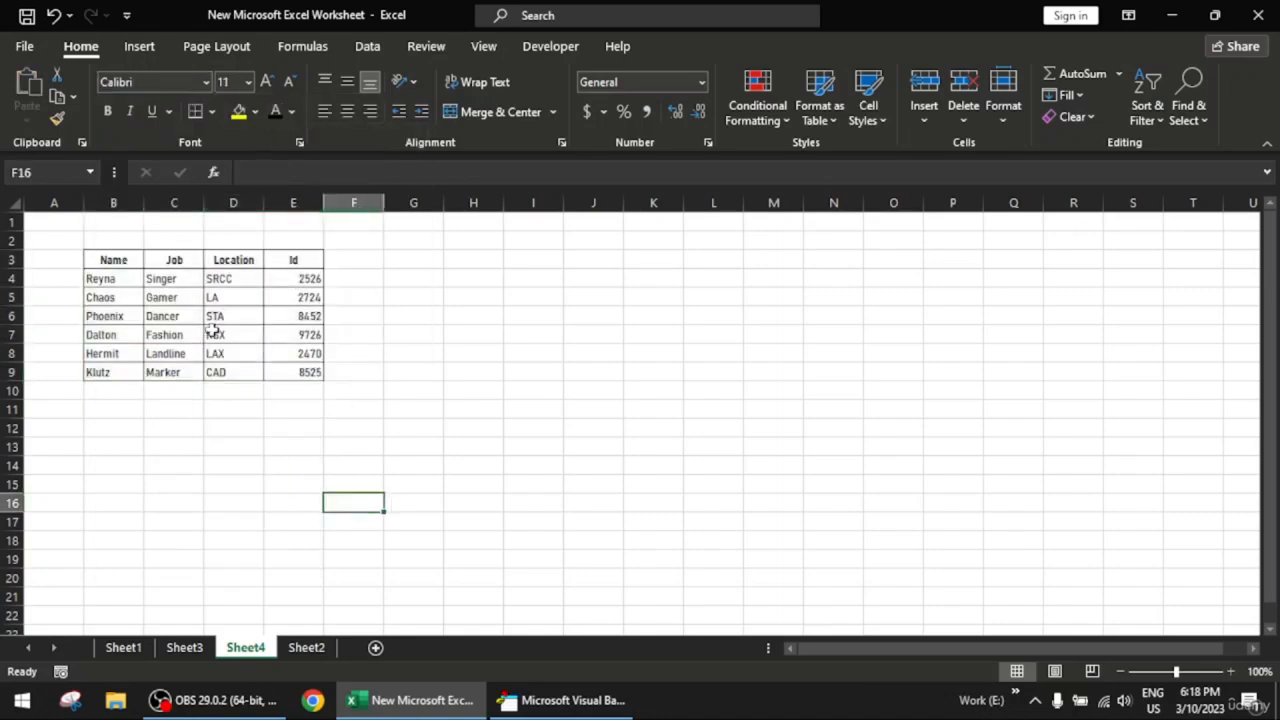
# - Run the fonts_size_color macro on the Sheet4 table and open its code in the Visual Basic editor
pyautogui.click(141, 257)
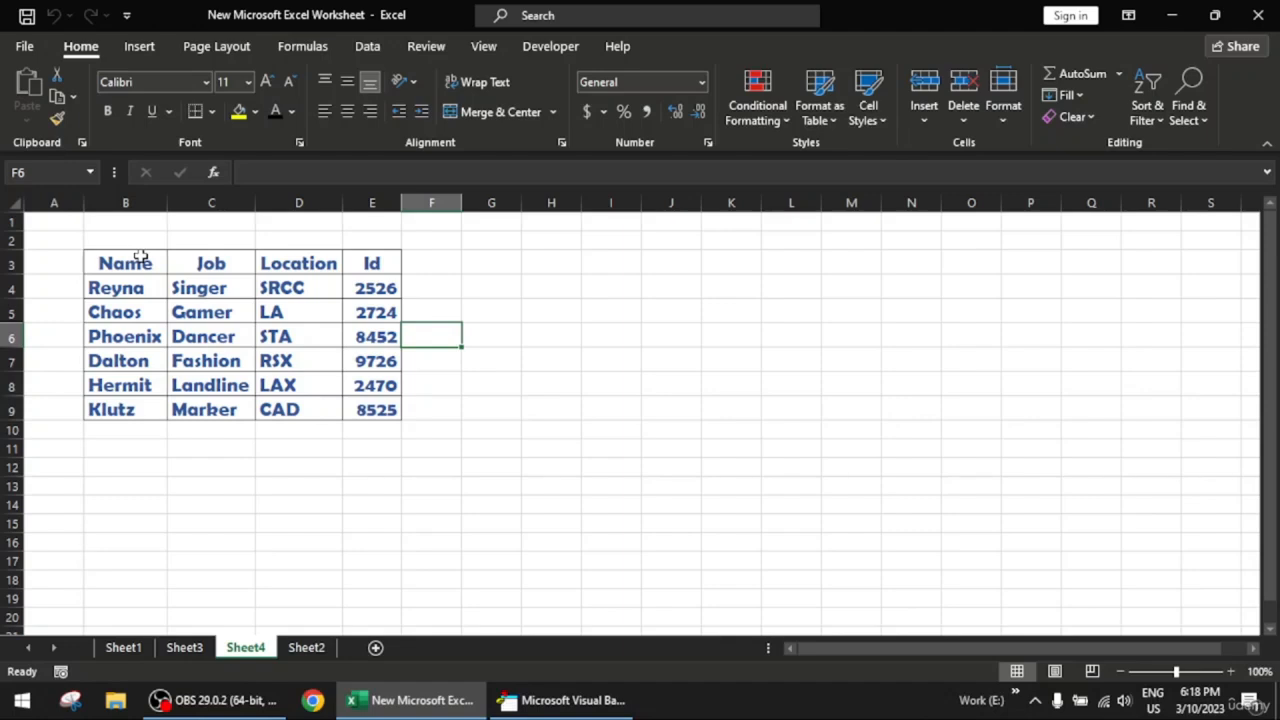
pyautogui.click(541, 49)
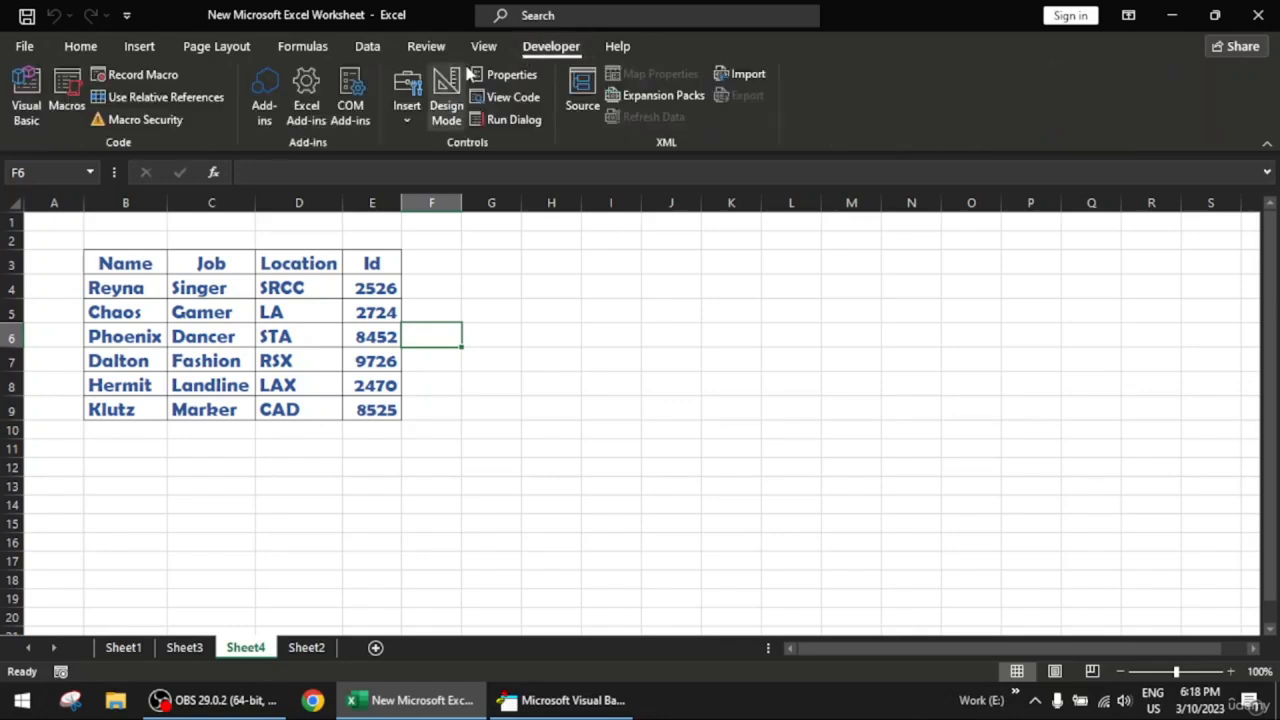
pyautogui.click(61, 124)
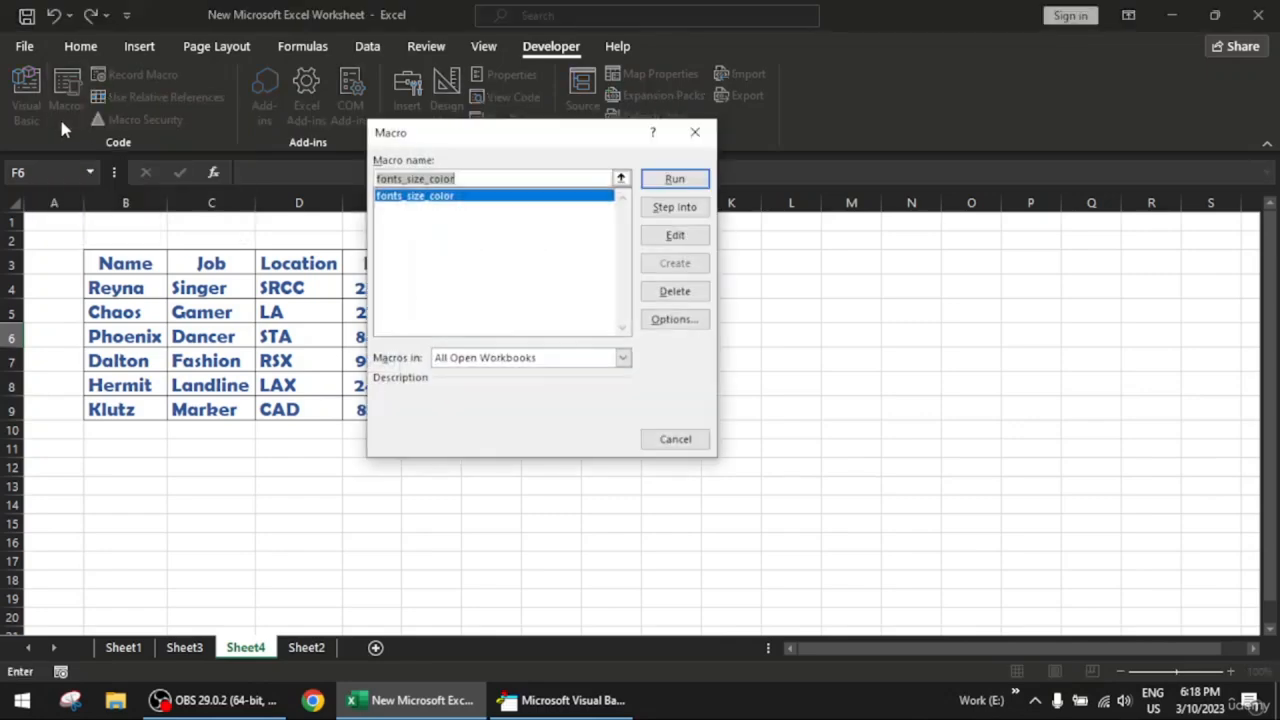
pyautogui.click(695, 132)
pyautogui.click(27, 100)
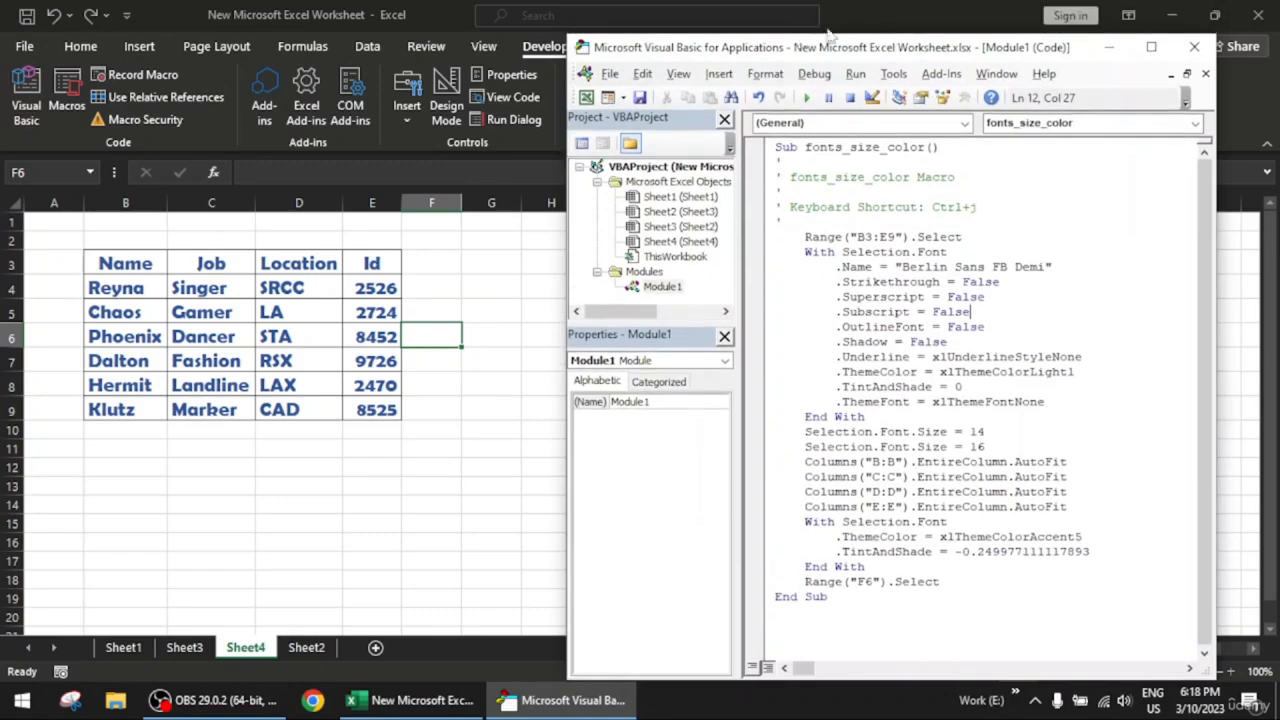
pyautogui.moveTo(832, 40); pyautogui.dragTo(300, 30)
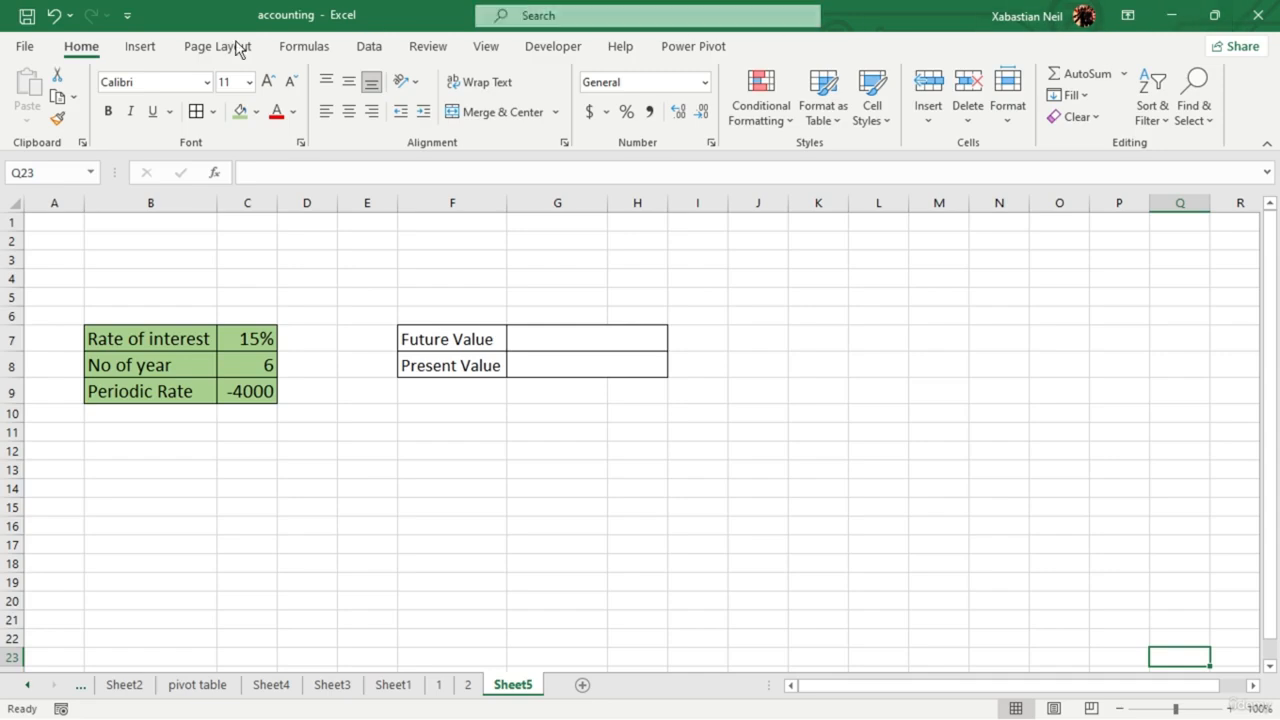
# - Examine the FV and PV entries among the financial functions and the Periodic Rate input in cell C9
pyautogui.click(274, 45)
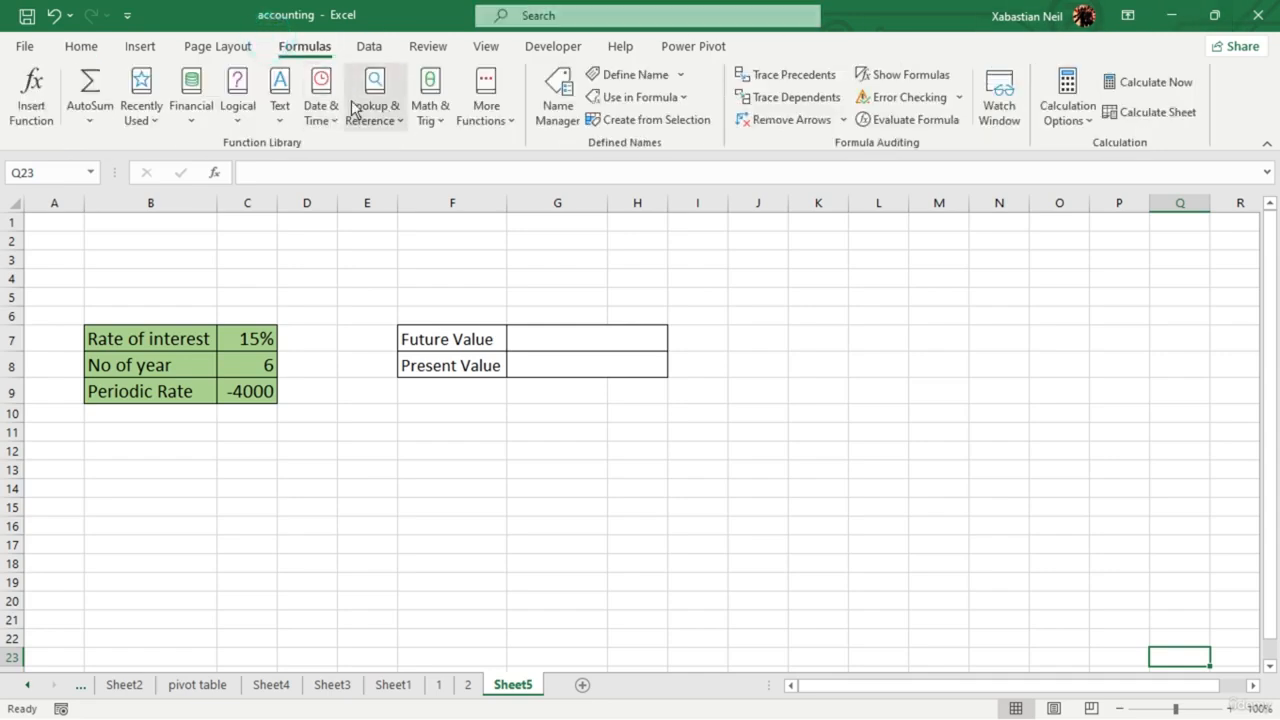
pyautogui.click(200, 108)
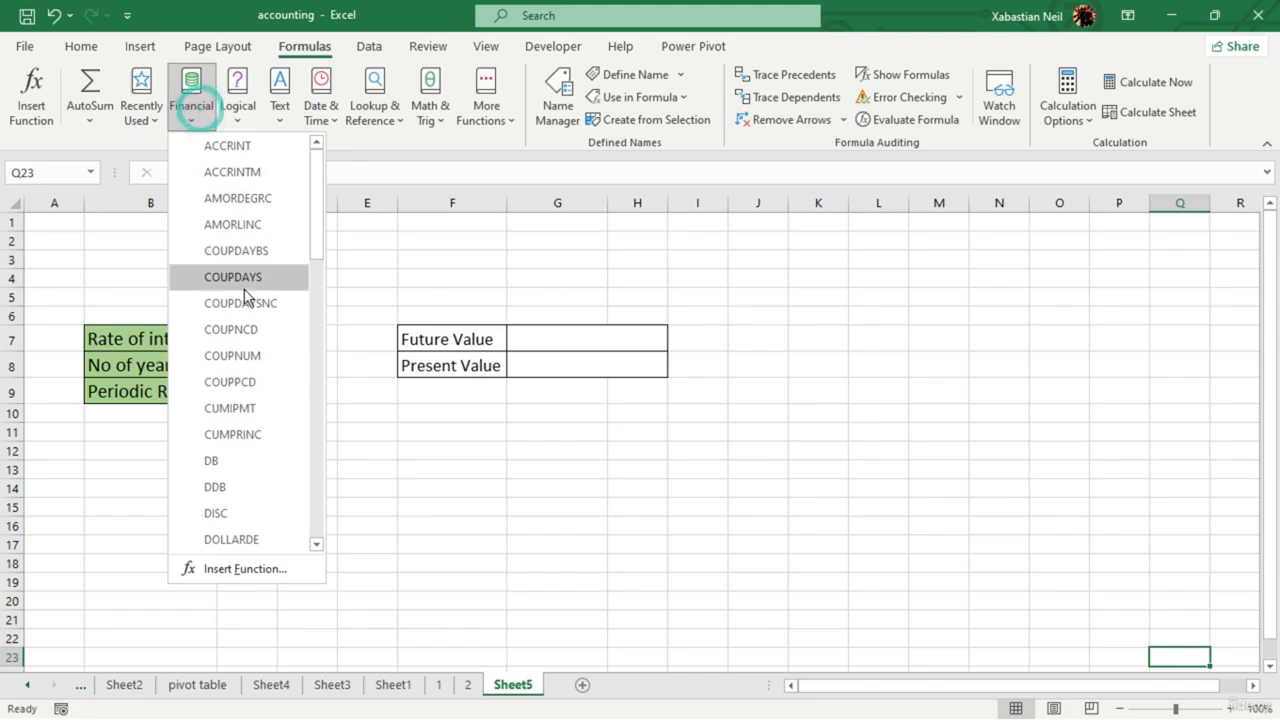
pyautogui.scroll(-3, 246, 294)
pyautogui.scroll(-1, 246, 294)
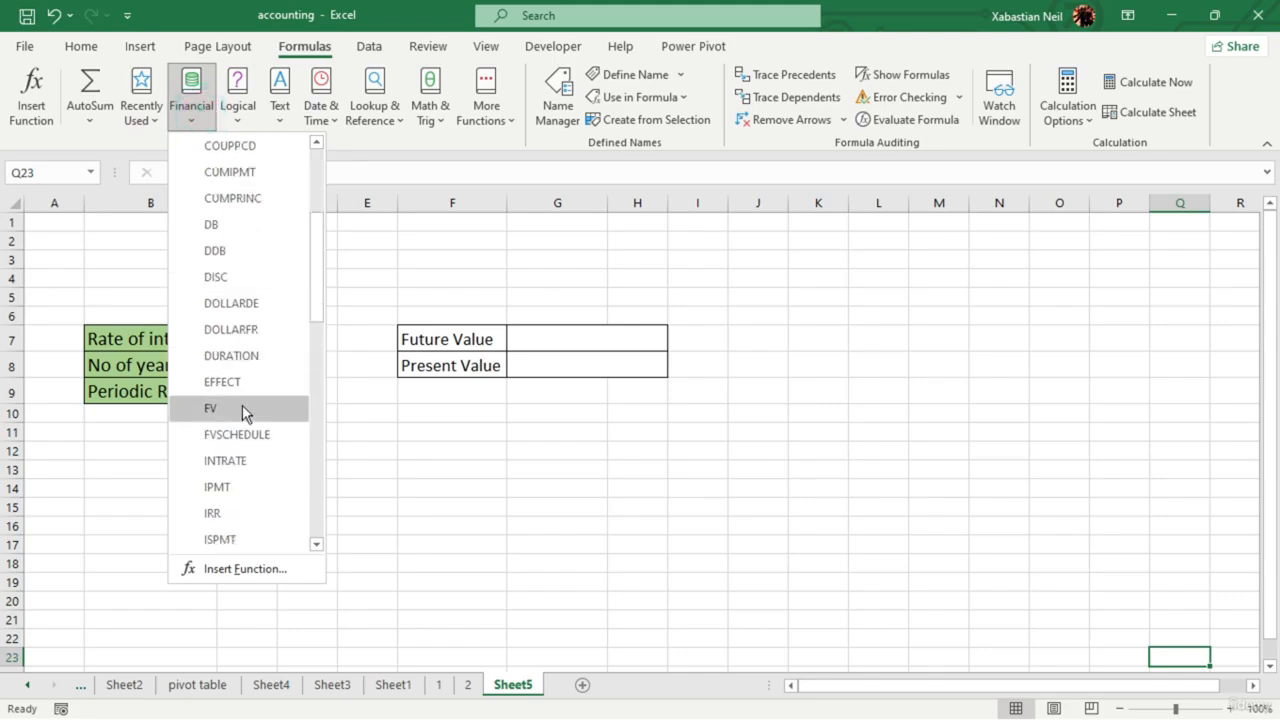
pyautogui.scroll(-10, 245, 408)
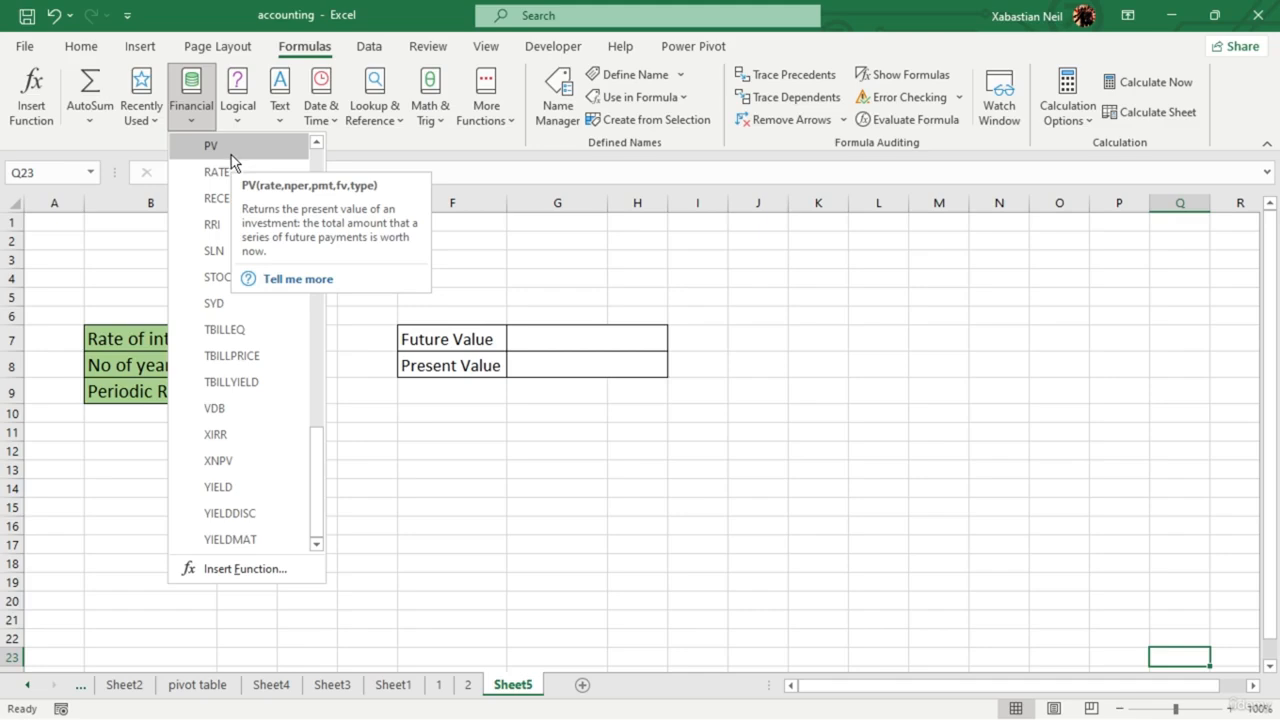
pyautogui.click(606, 400)
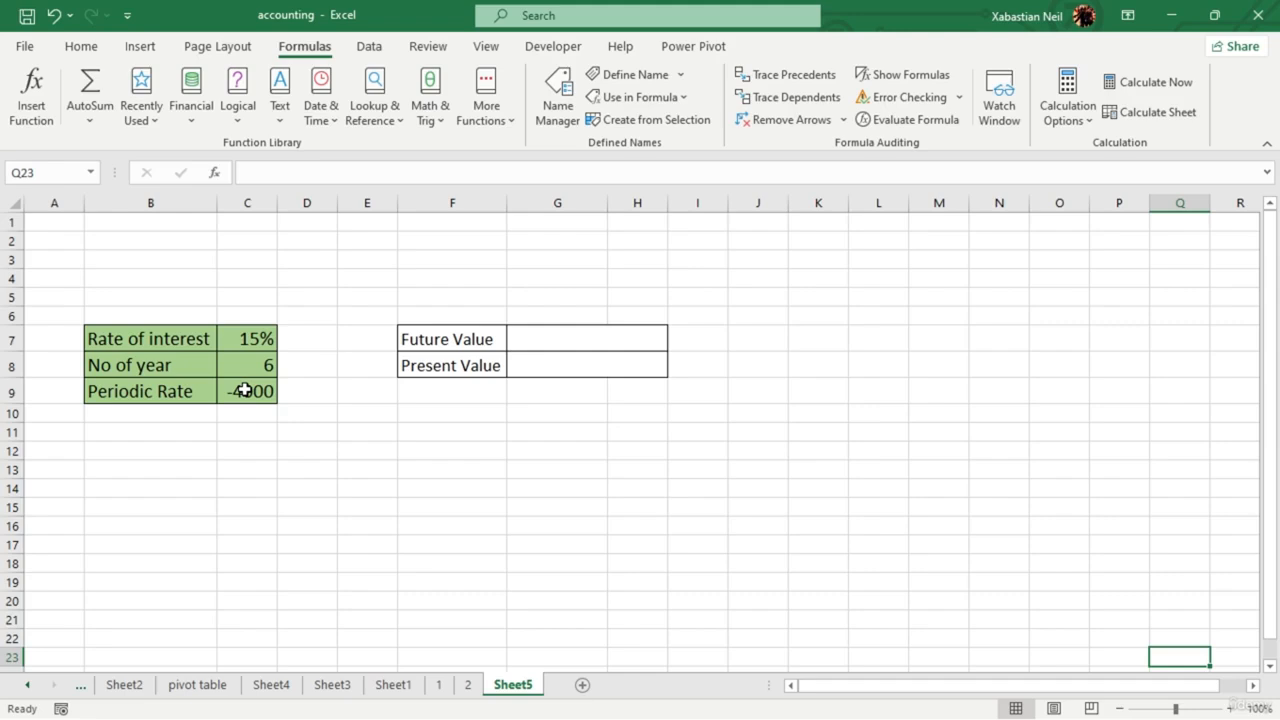
pyautogui.click(252, 455)
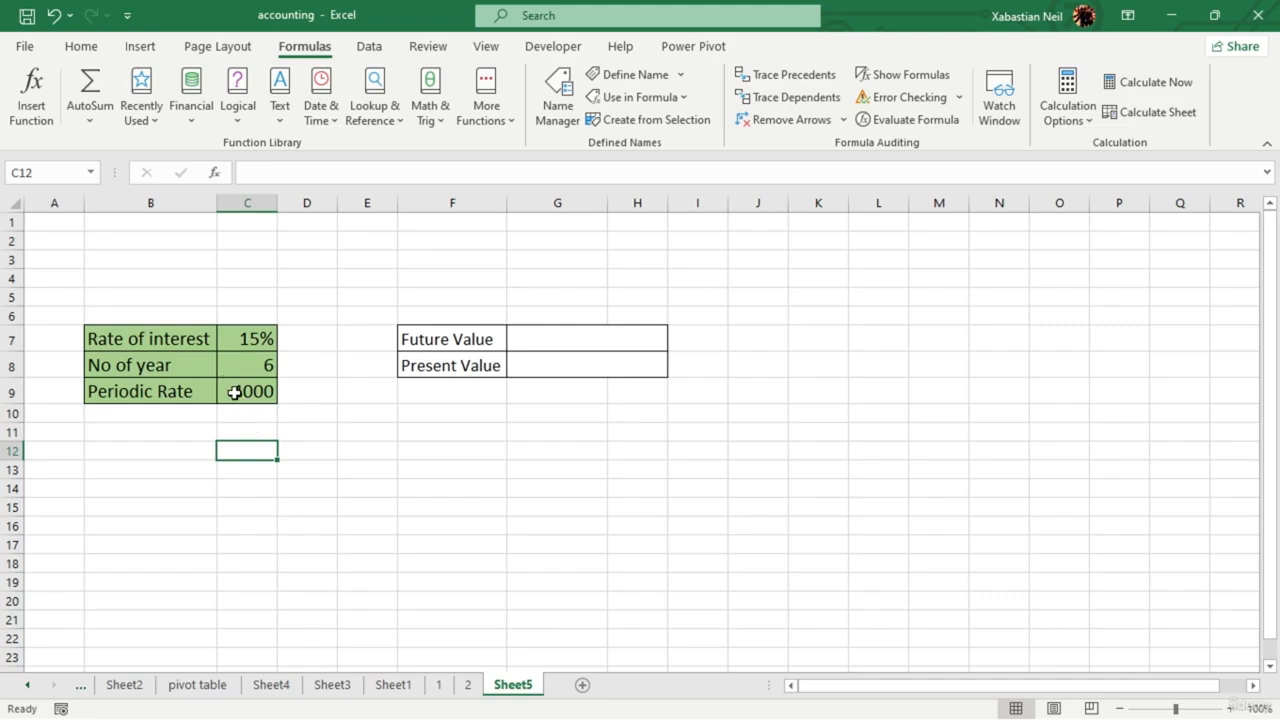
pyautogui.click(234, 393)
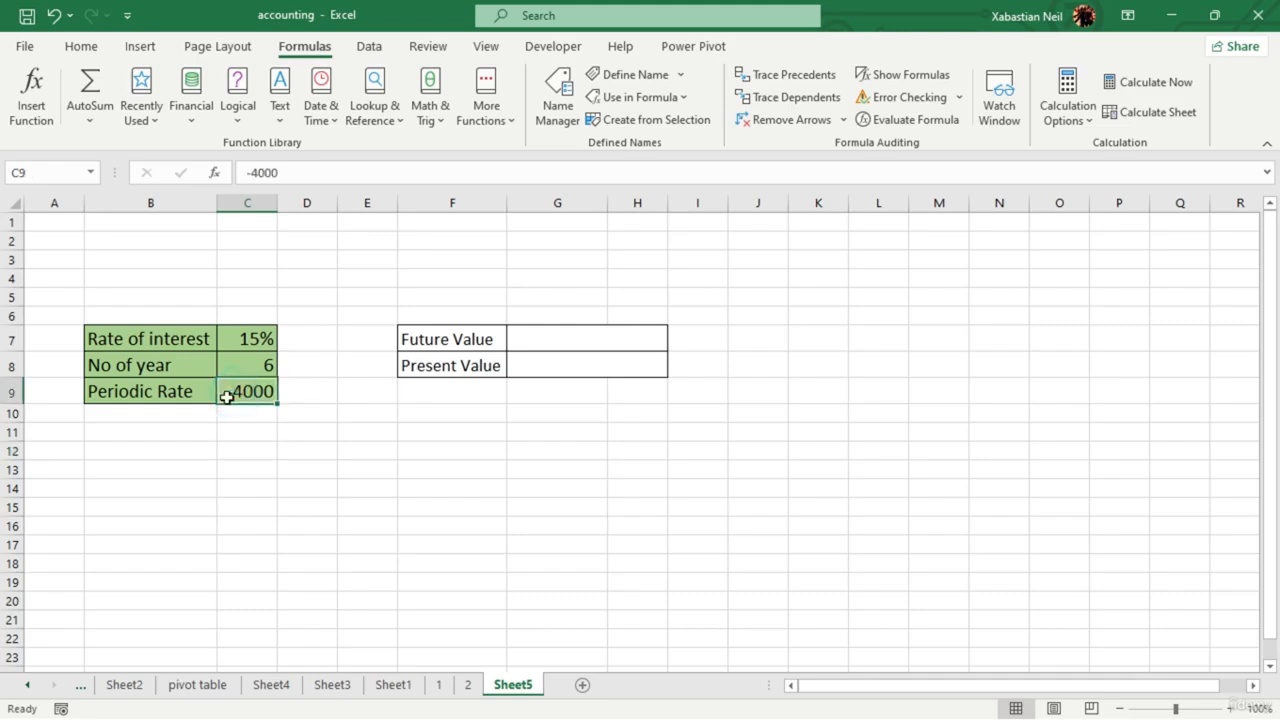
pyautogui.click(443, 432)
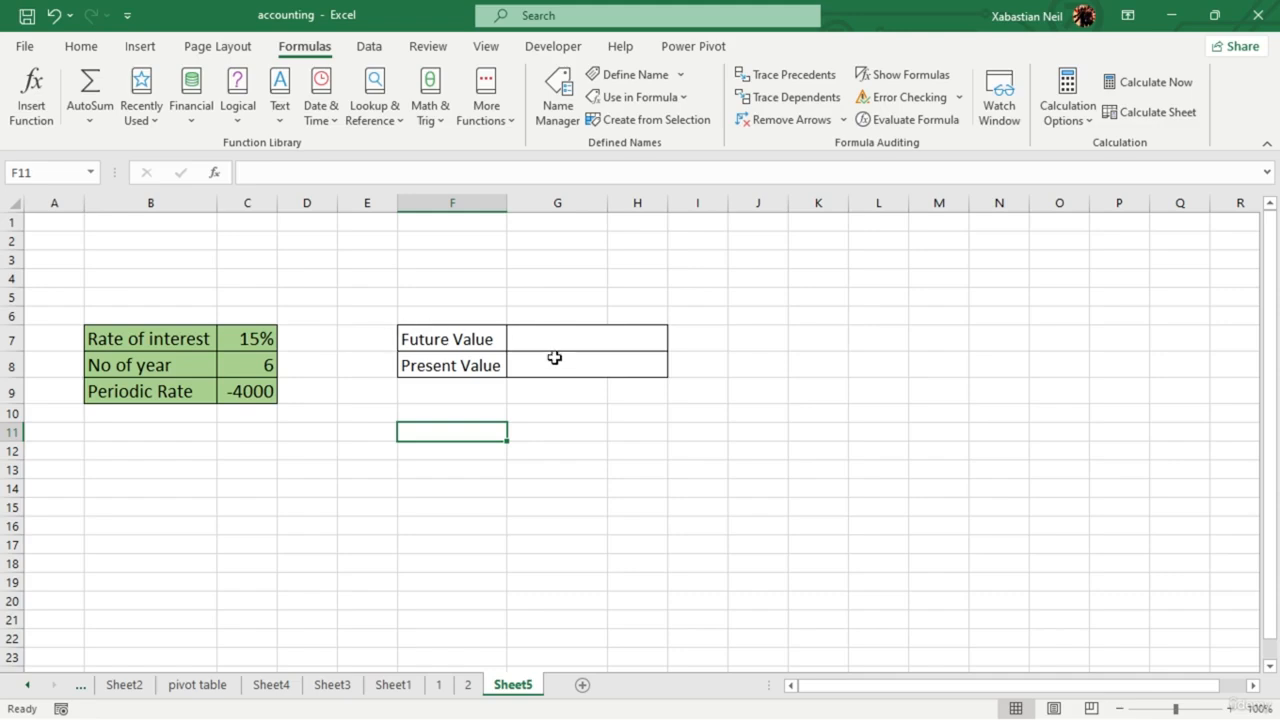
# - Insert the PV financial function into the Present Value cell G8 and clear the stray C5 reference from its Rate argument
pyautogui.click(560, 362)
pyautogui.doubleClick(566, 365)
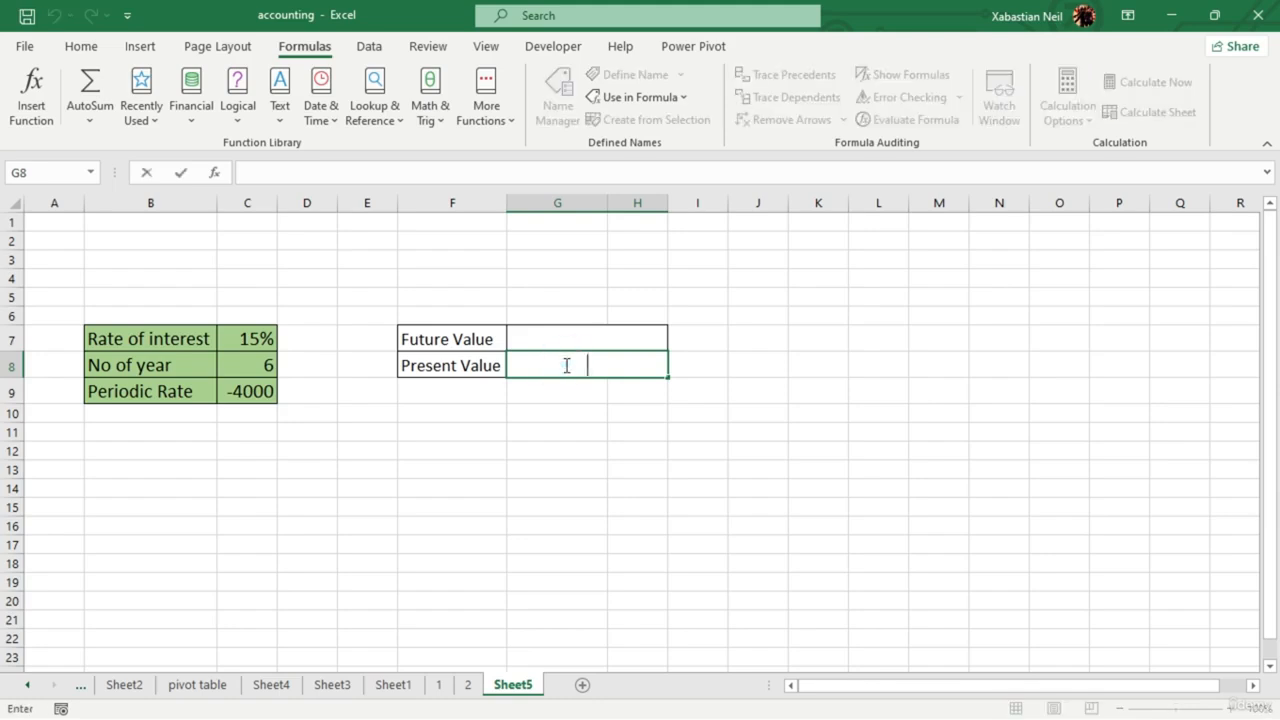
pyautogui.click(195, 100)
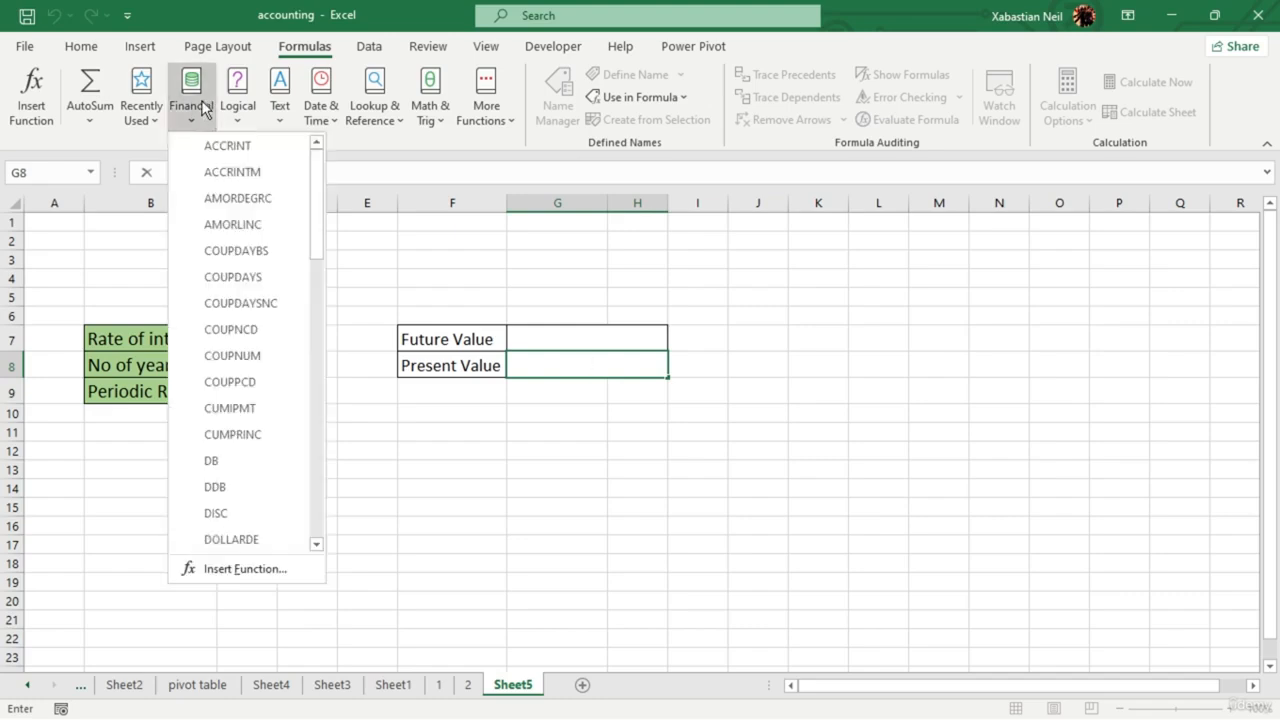
pyautogui.scroll(-11, 277, 374)
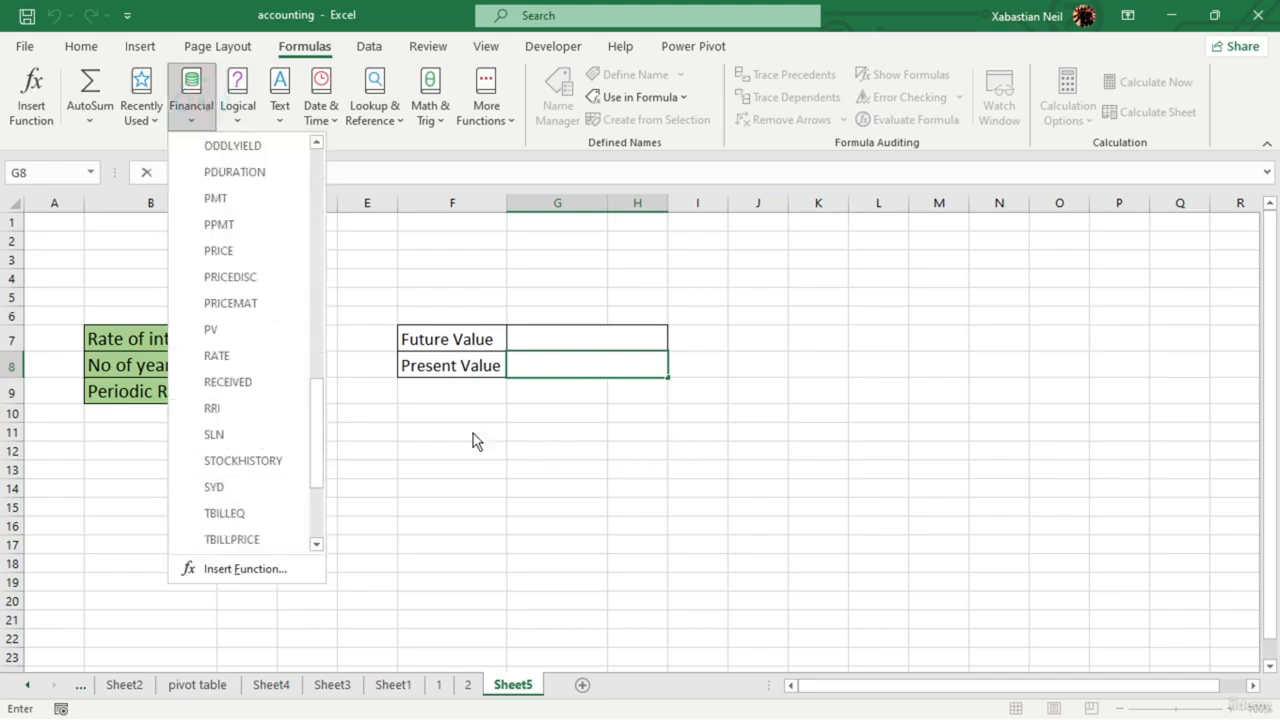
pyautogui.scroll(-3, 293, 458)
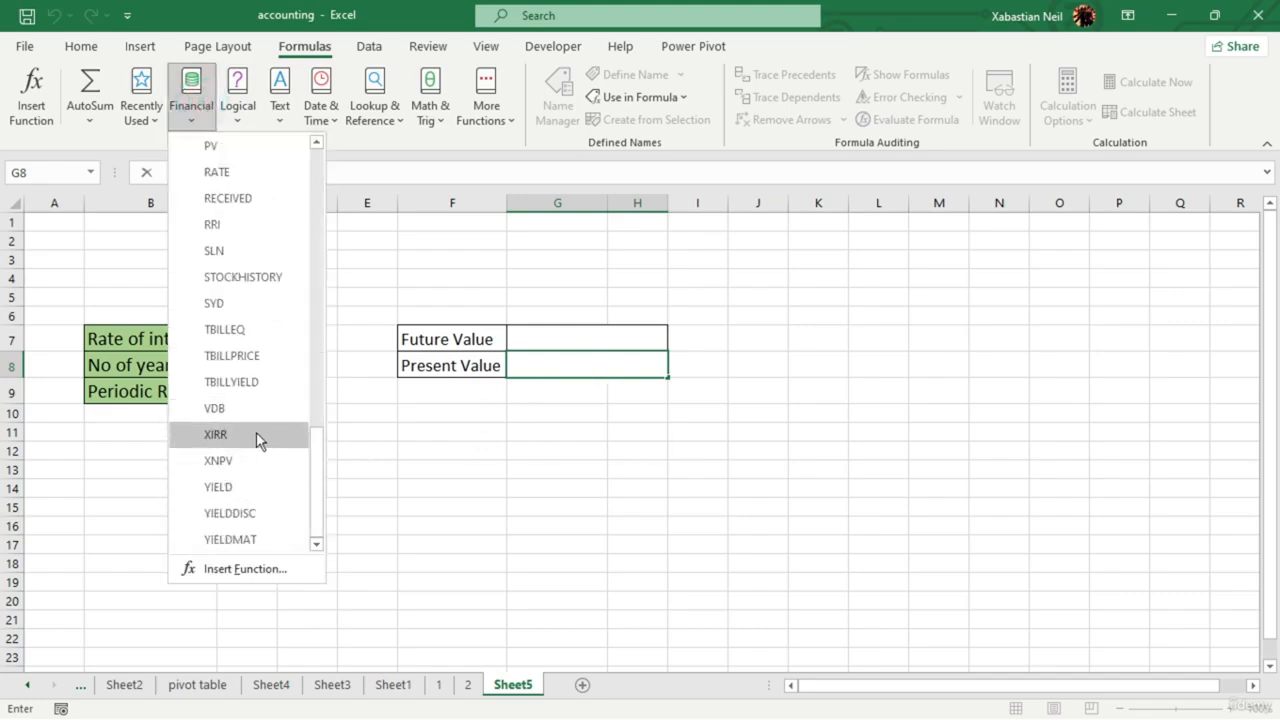
pyautogui.scroll(2, 260, 434)
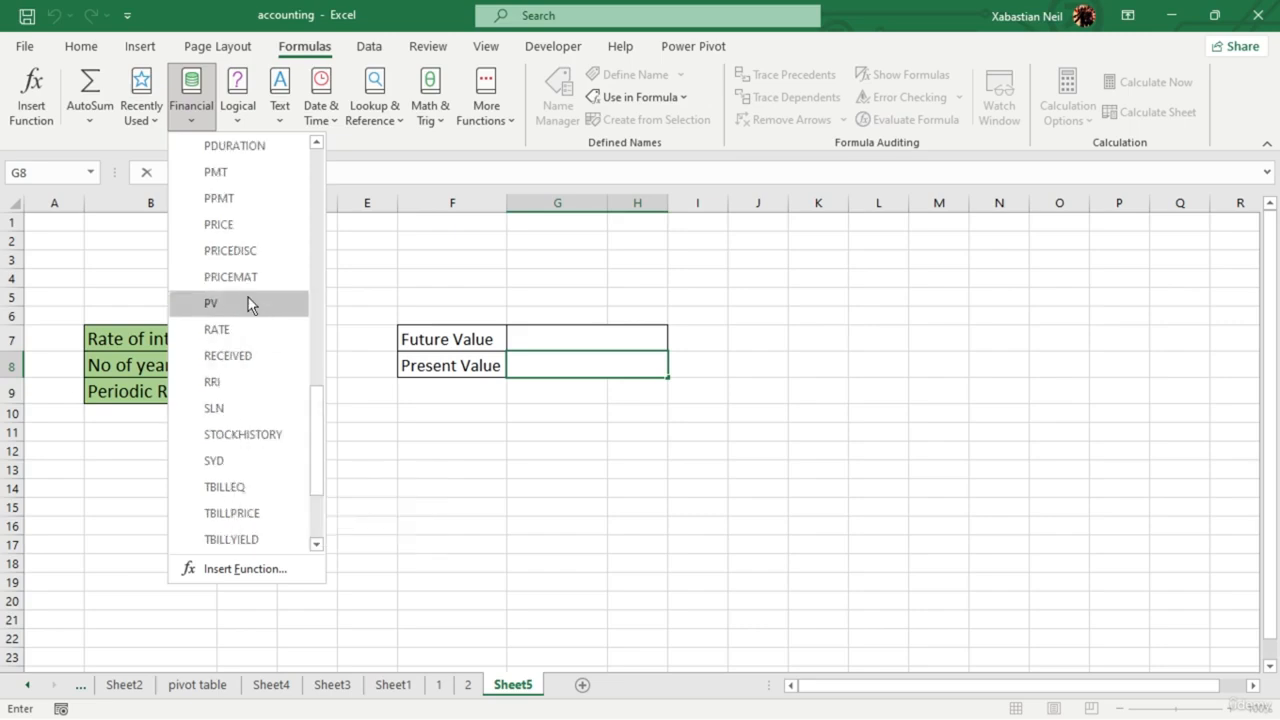
pyautogui.click(248, 300)
pyautogui.click(248, 296)
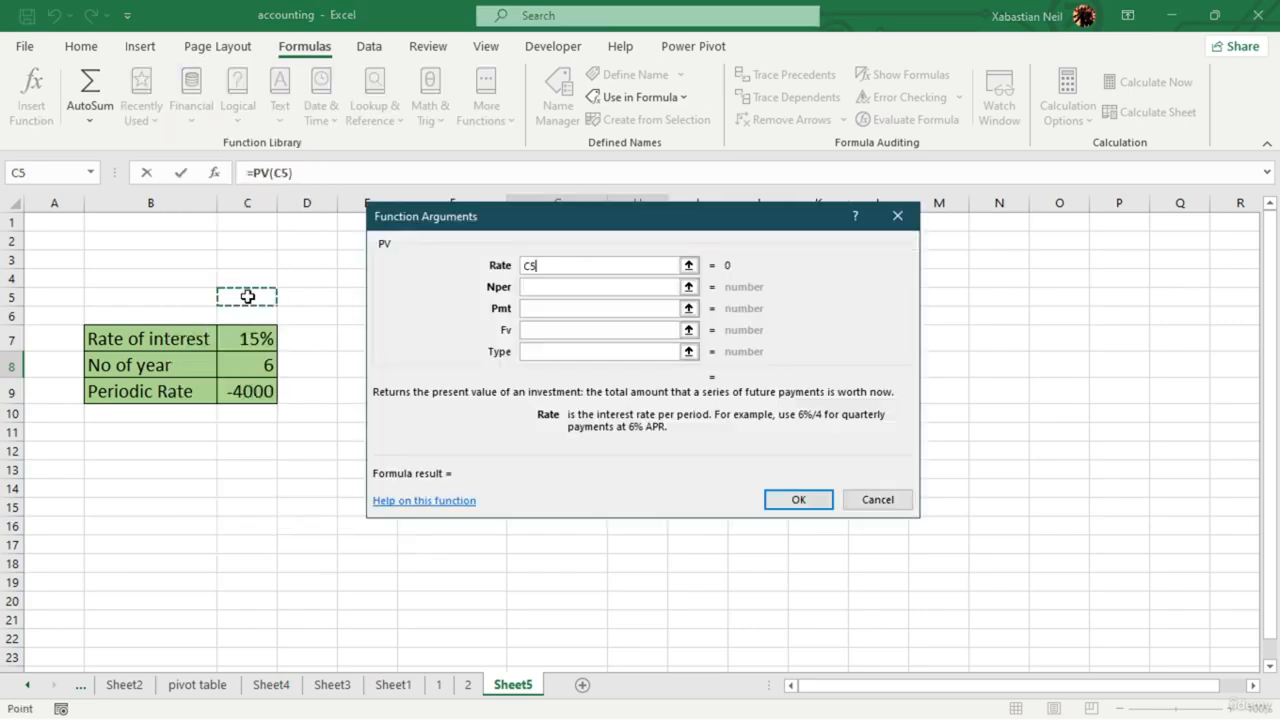
pyautogui.click(571, 264)
pyautogui.press('BackSpace')
pyautogui.press('BackSpace')
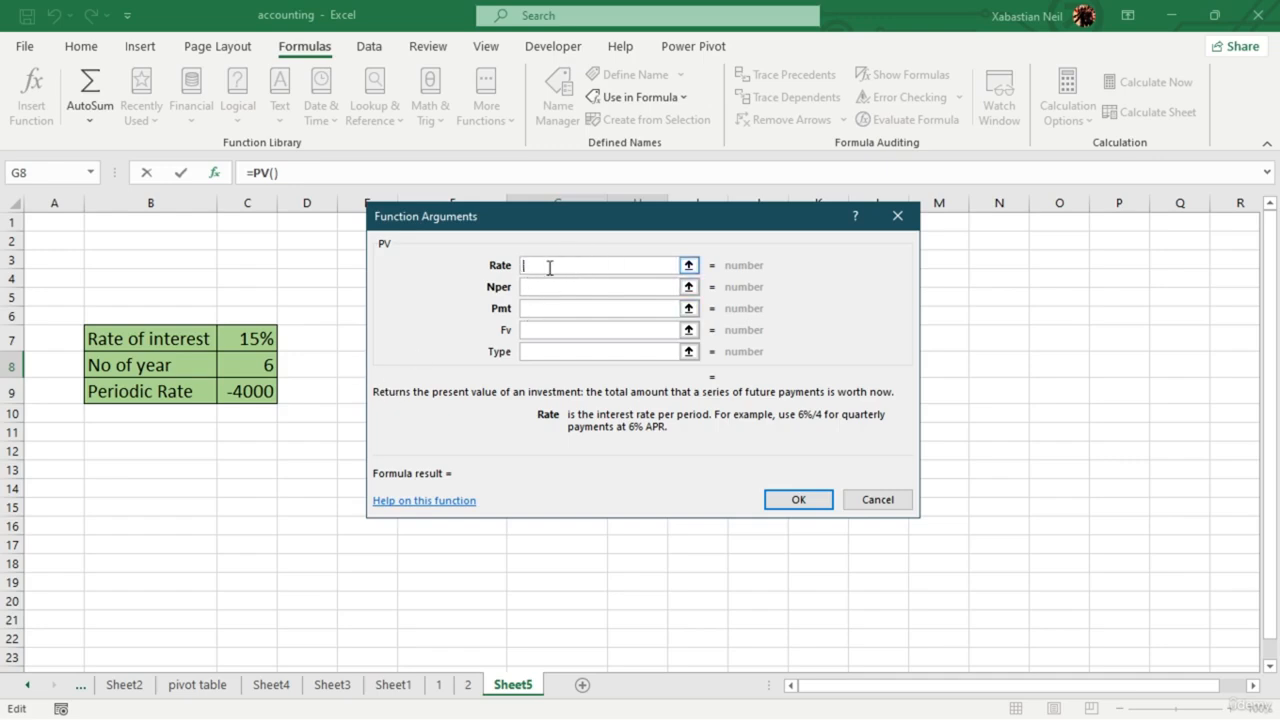
pyautogui.click(262, 340)
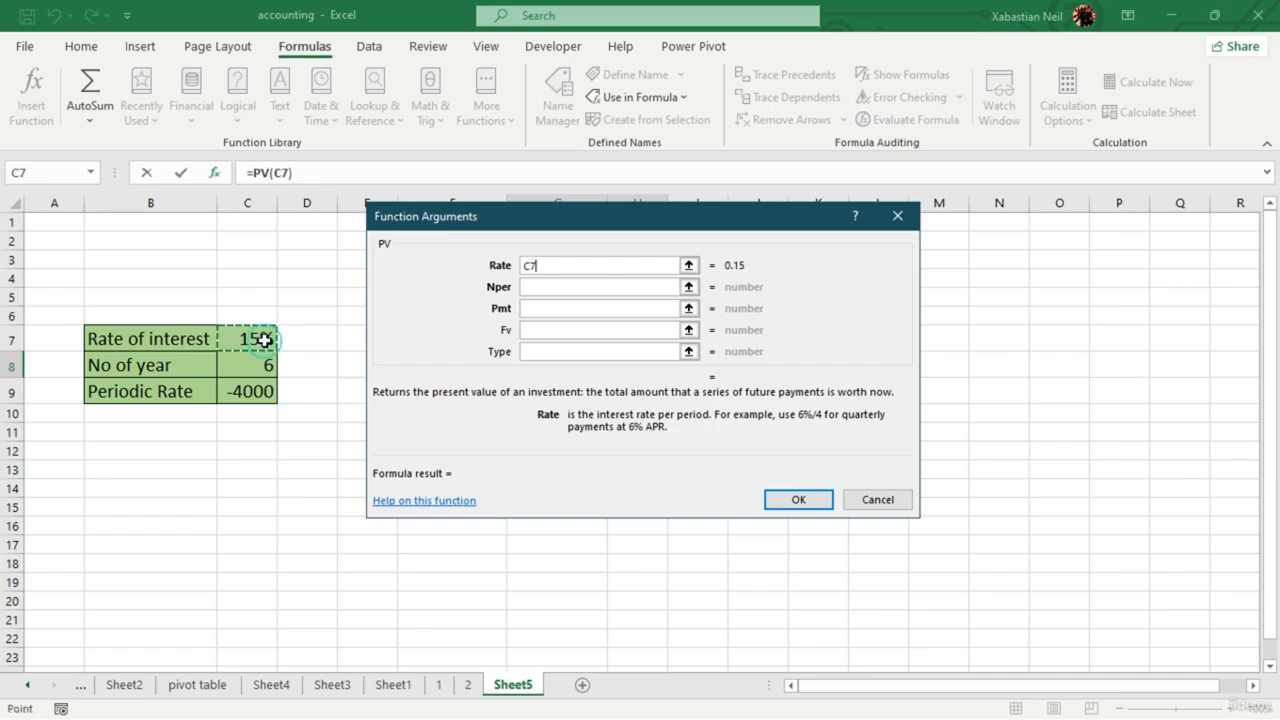
pyautogui.click(619, 286)
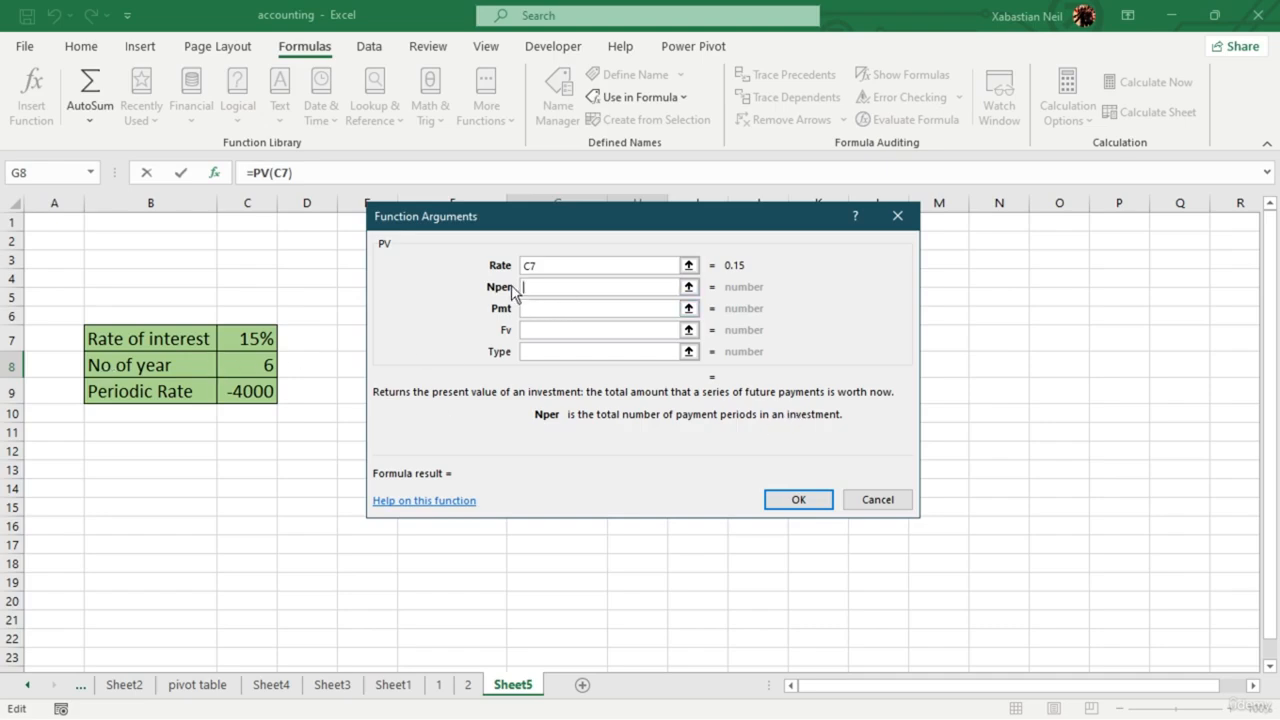
pyautogui.click(272, 368)
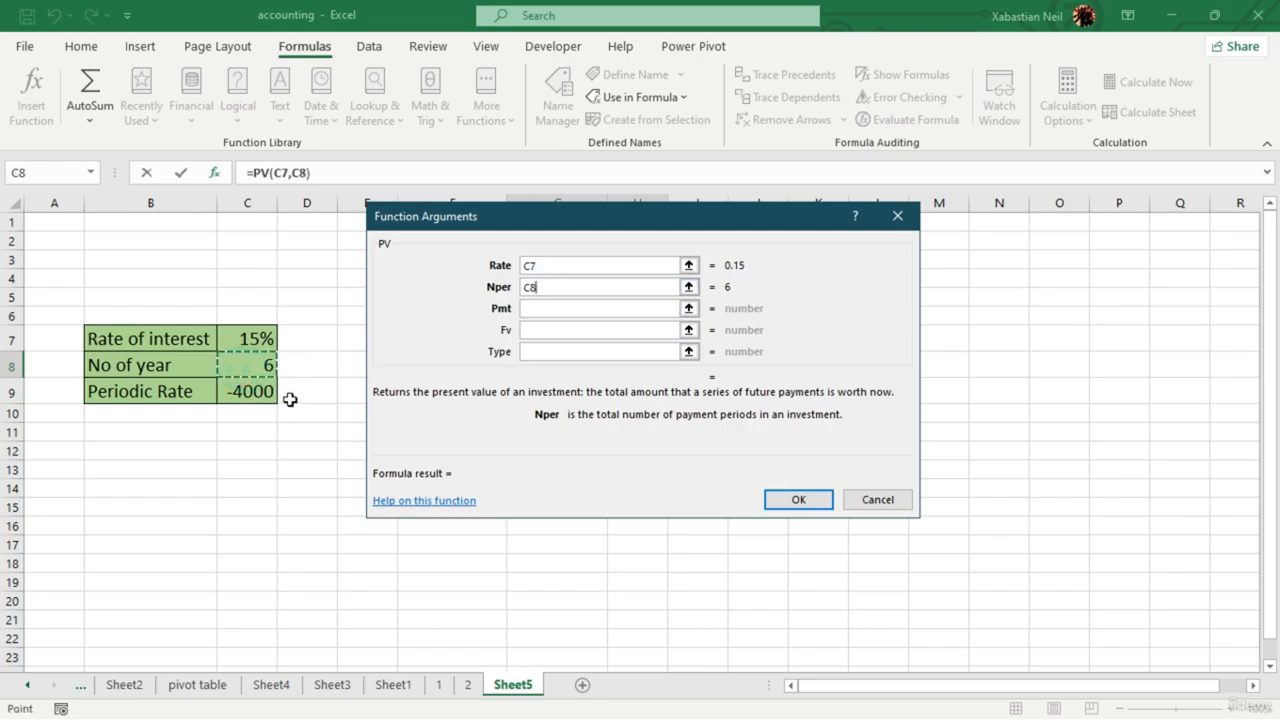
pyautogui.click(578, 310)
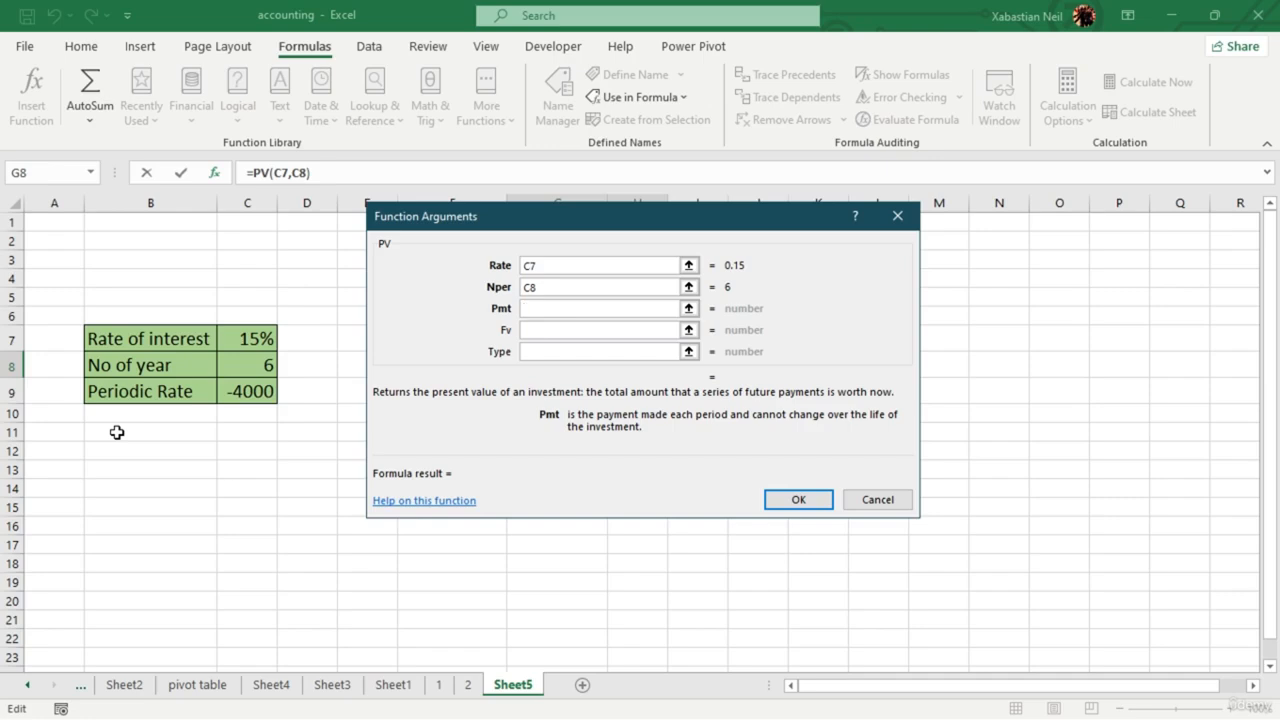
pyautogui.click(266, 391)
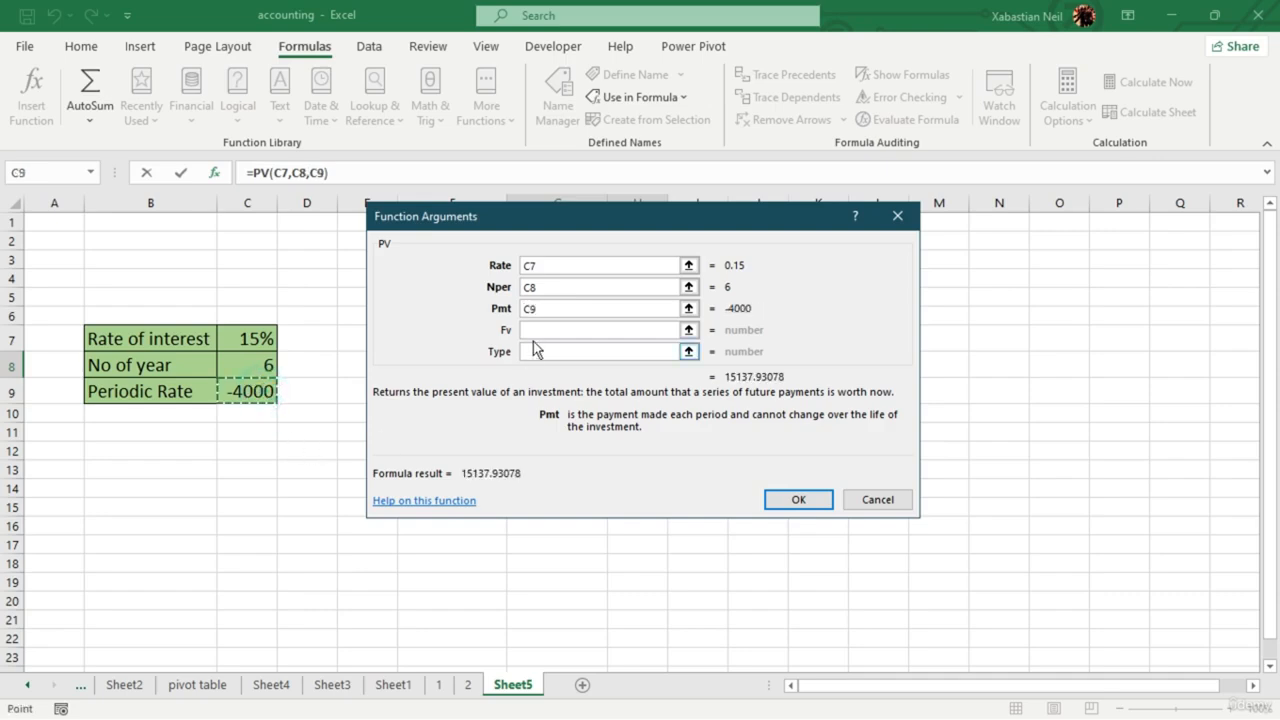
pyautogui.click(554, 329)
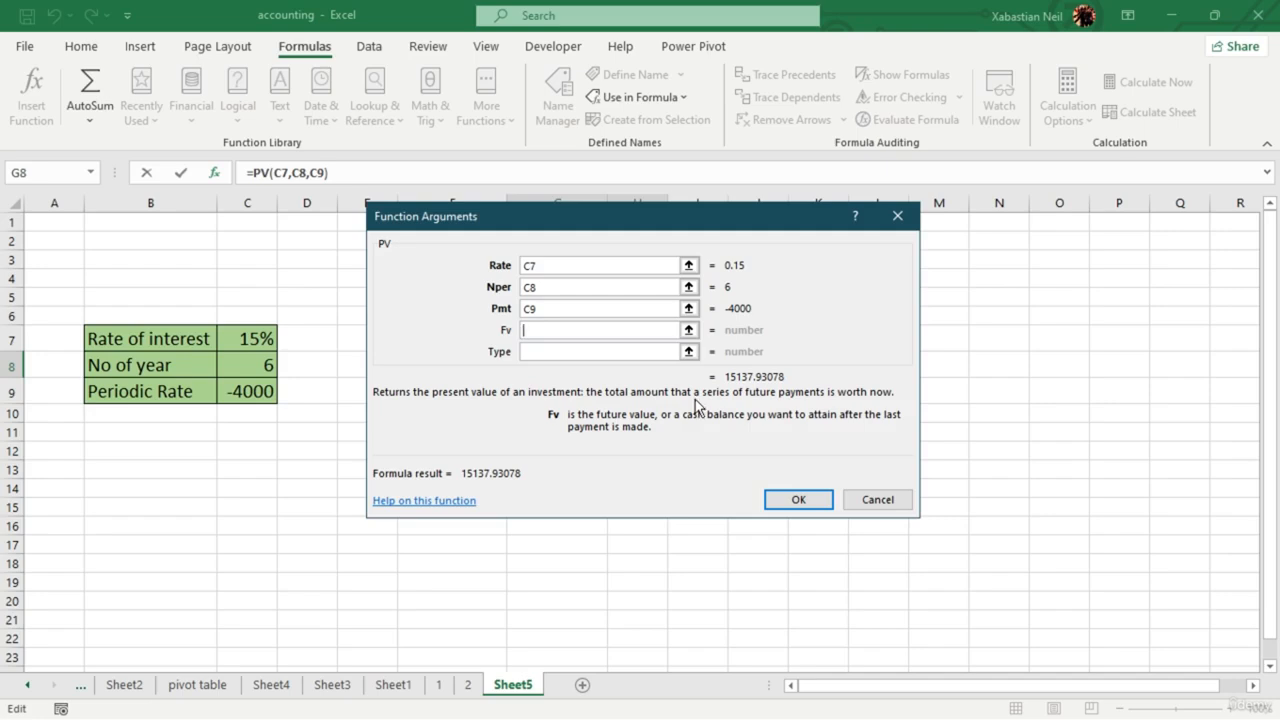
pyautogui.write('0')
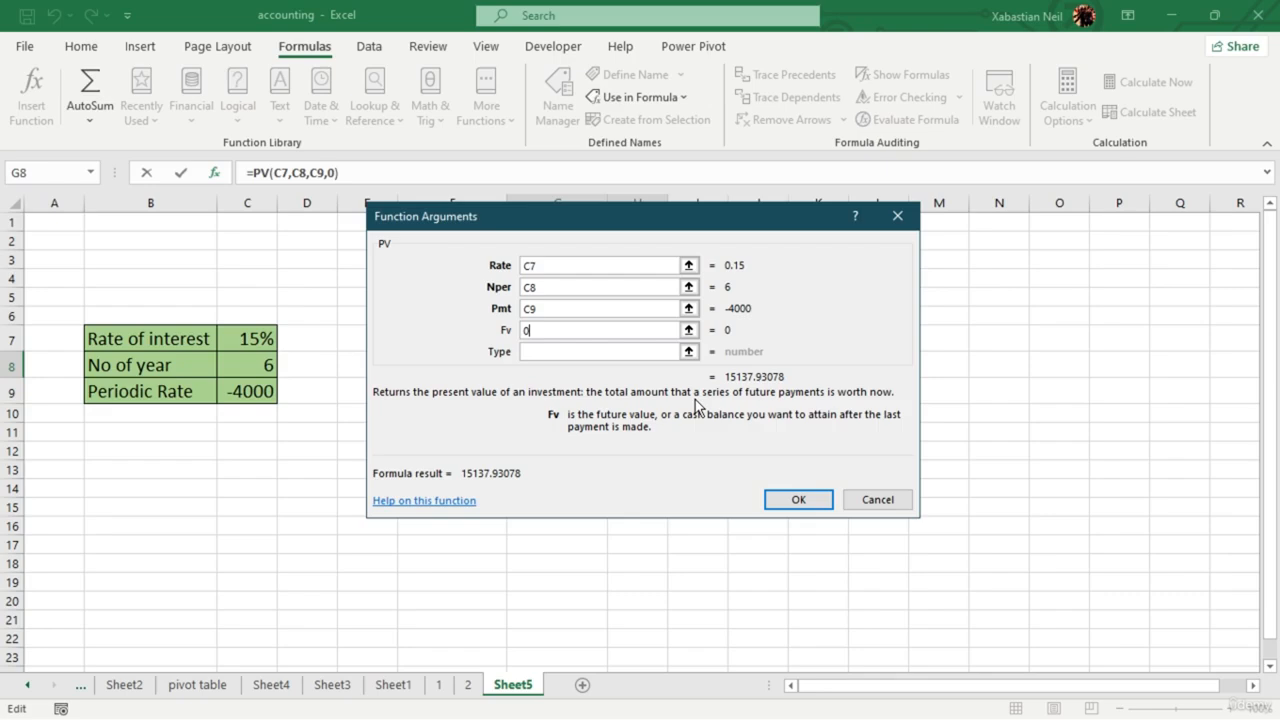
pyautogui.click(556, 350)
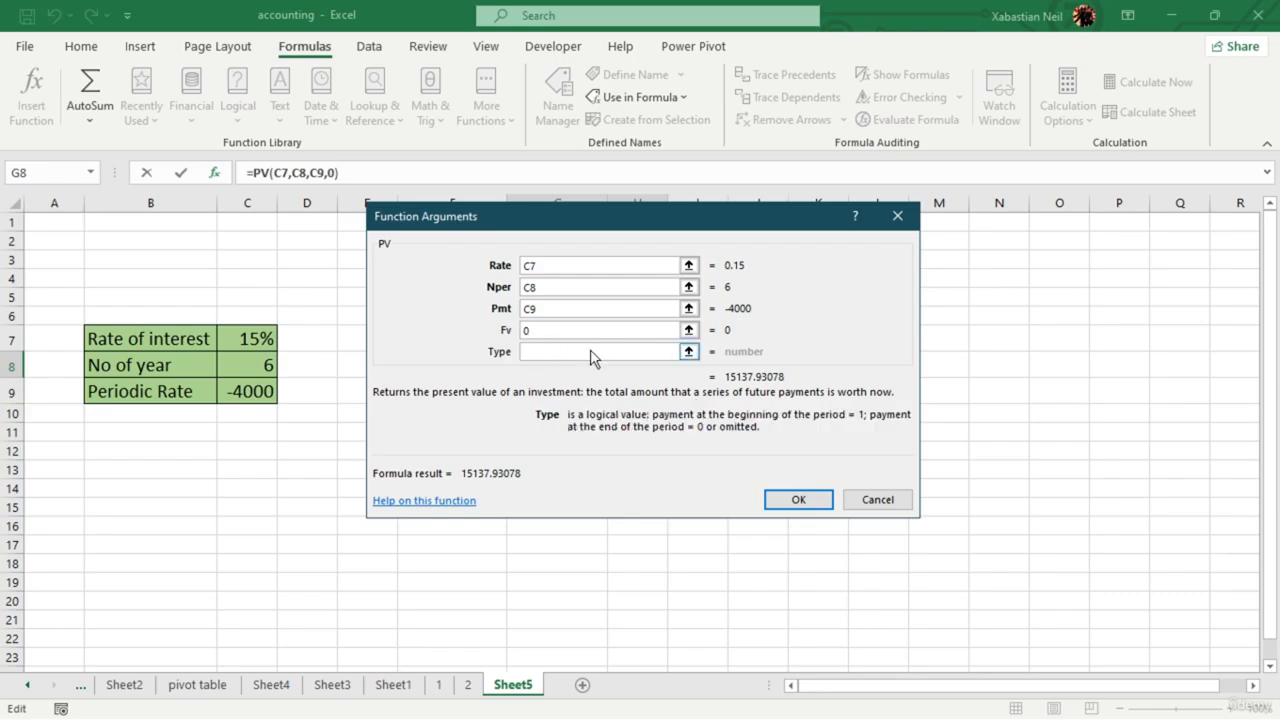
pyautogui.click(688, 352)
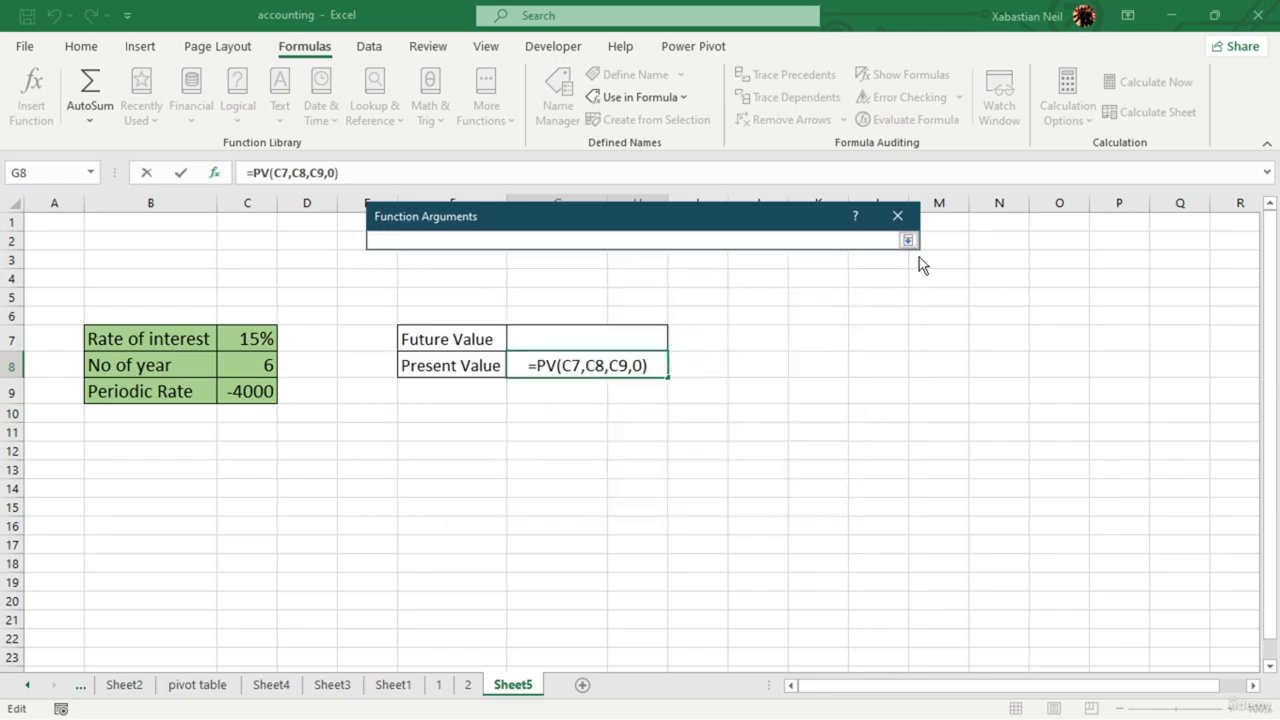
pyautogui.click(898, 216)
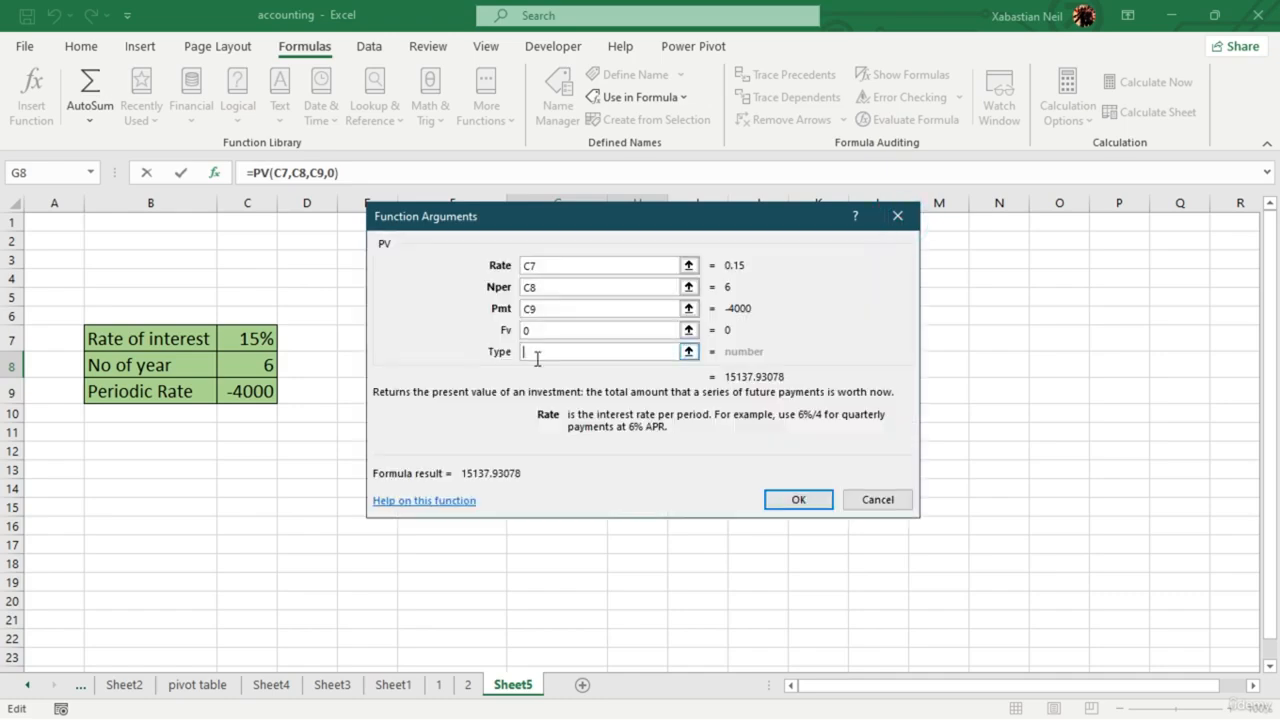
pyautogui.click(896, 216)
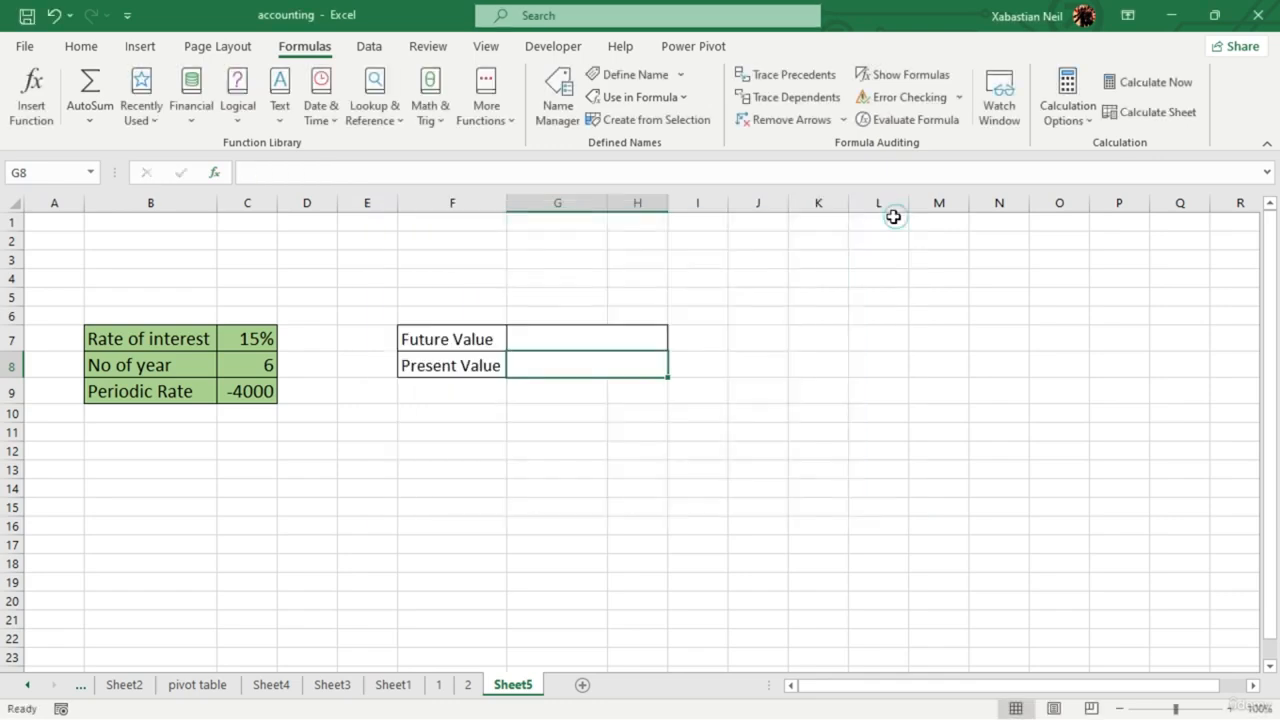
# - Enter the formula =PV(C7,D8,C9,0,1) in the Present Value cell G8, choosing the beginning-of-period payment type
pyautogui.doubleClick(601, 362)
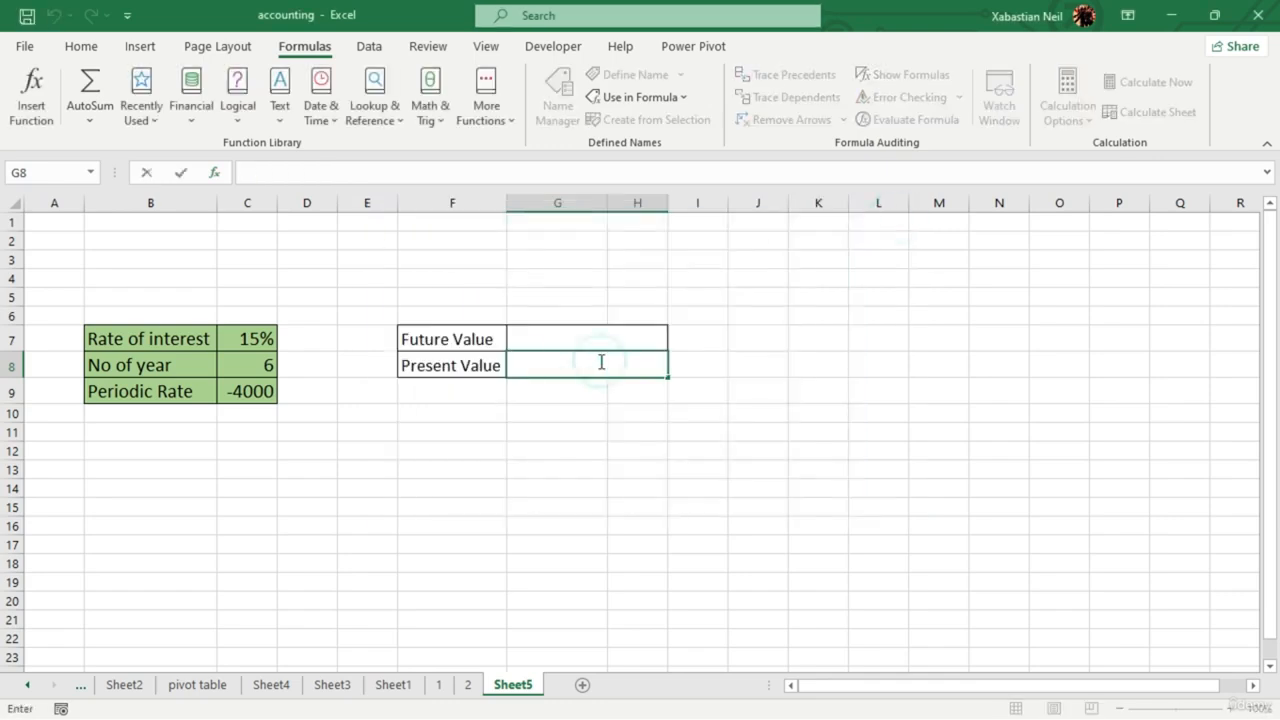
pyautogui.write('=pv')
pyautogui.press('Tab')
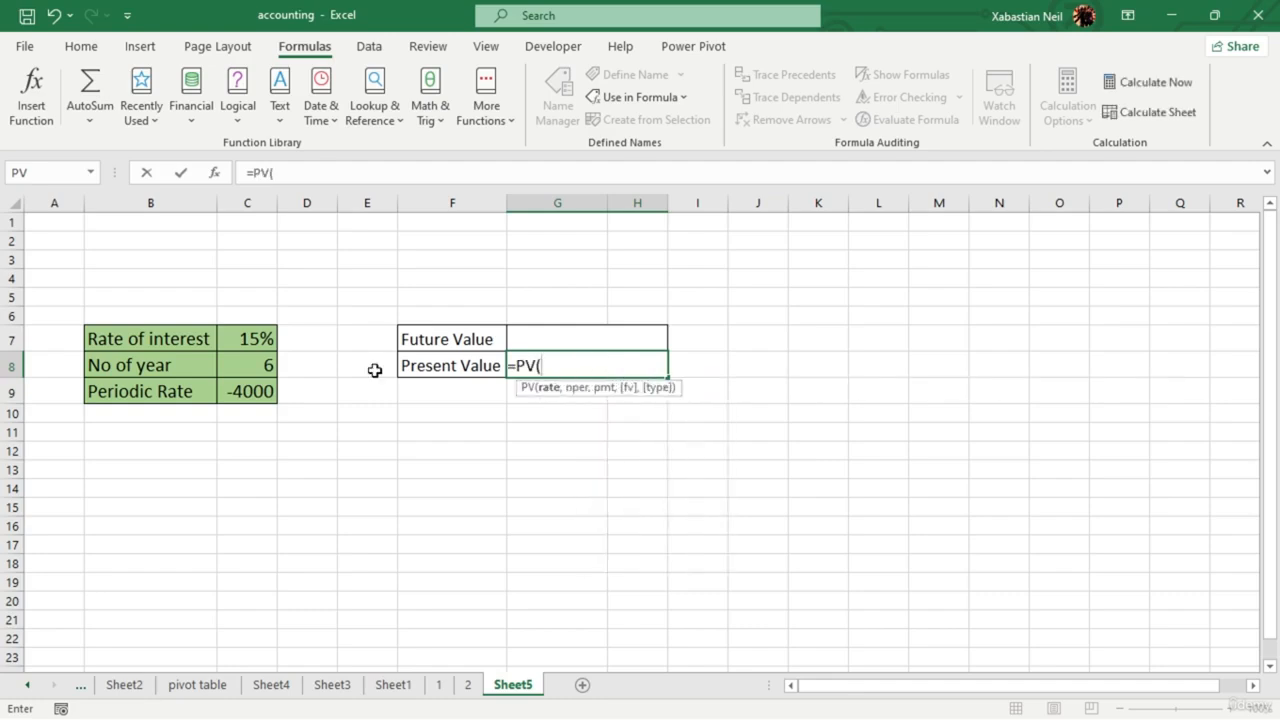
pyautogui.click(250, 340)
pyautogui.write(',')
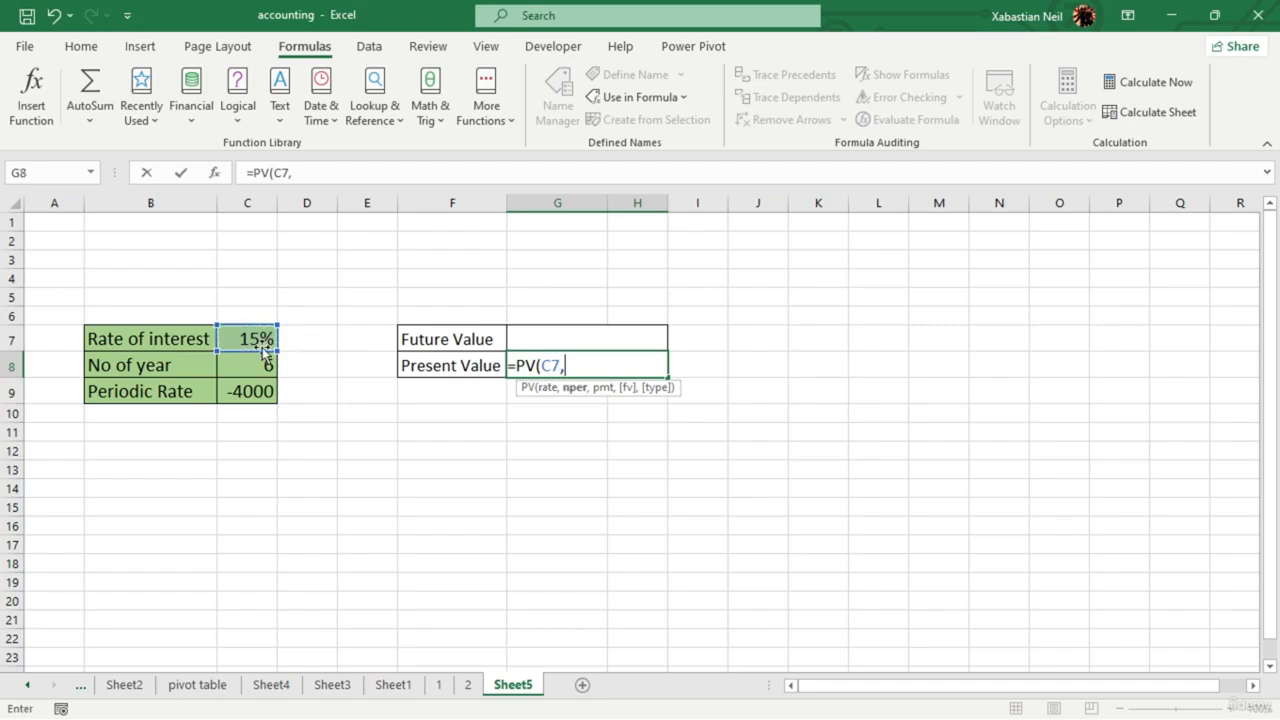
pyautogui.click(283, 368)
pyautogui.write(',')
pyautogui.click(260, 397)
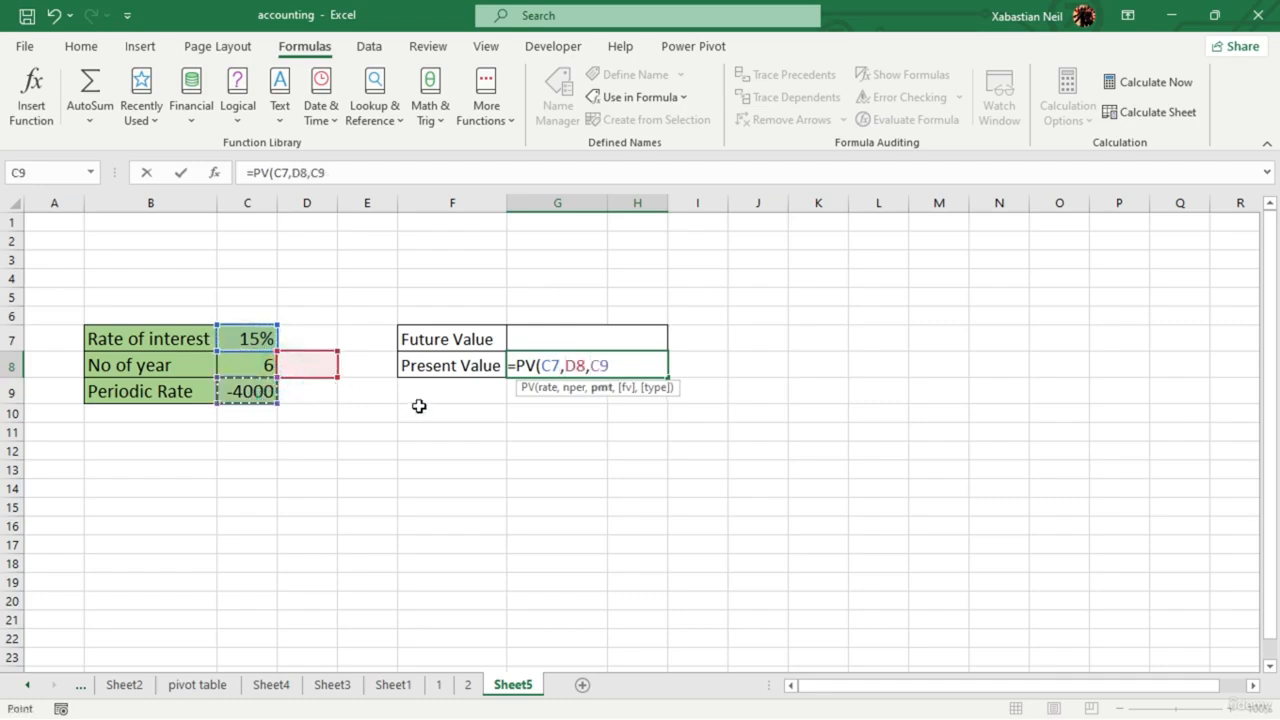
pyautogui.write(',')
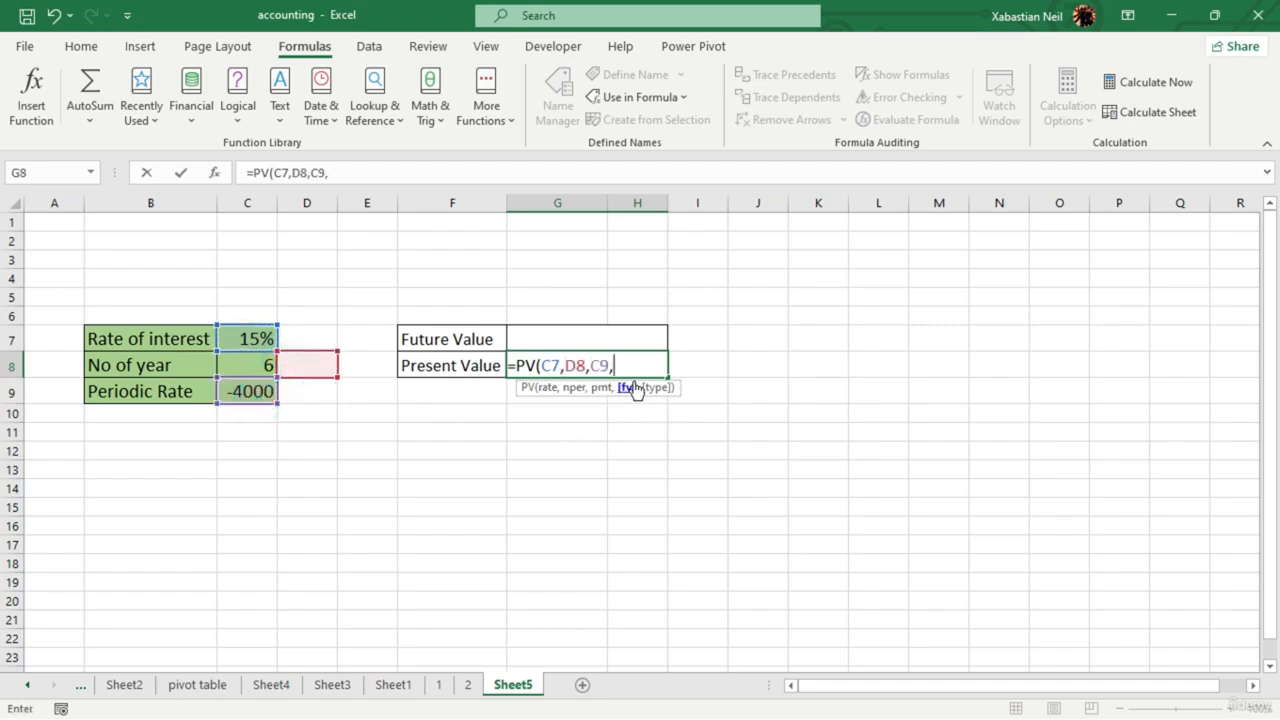
pyautogui.write('0,')
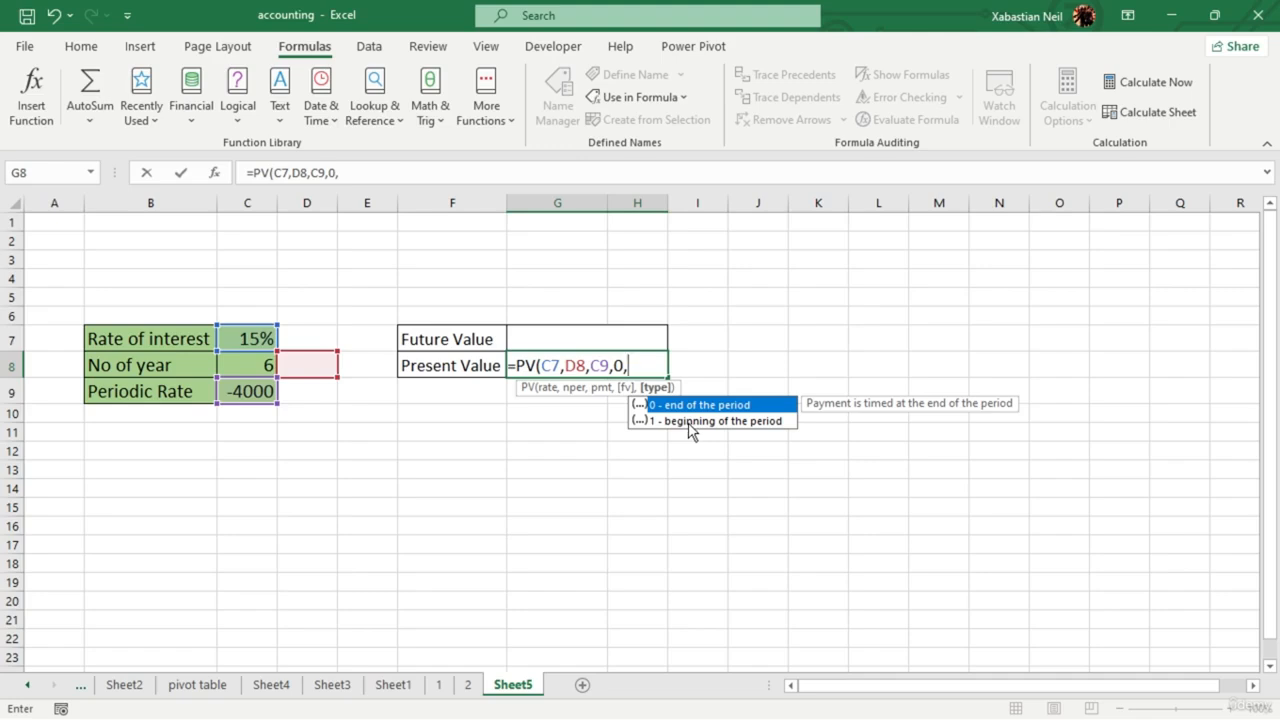
pyautogui.doubleClick(689, 421)
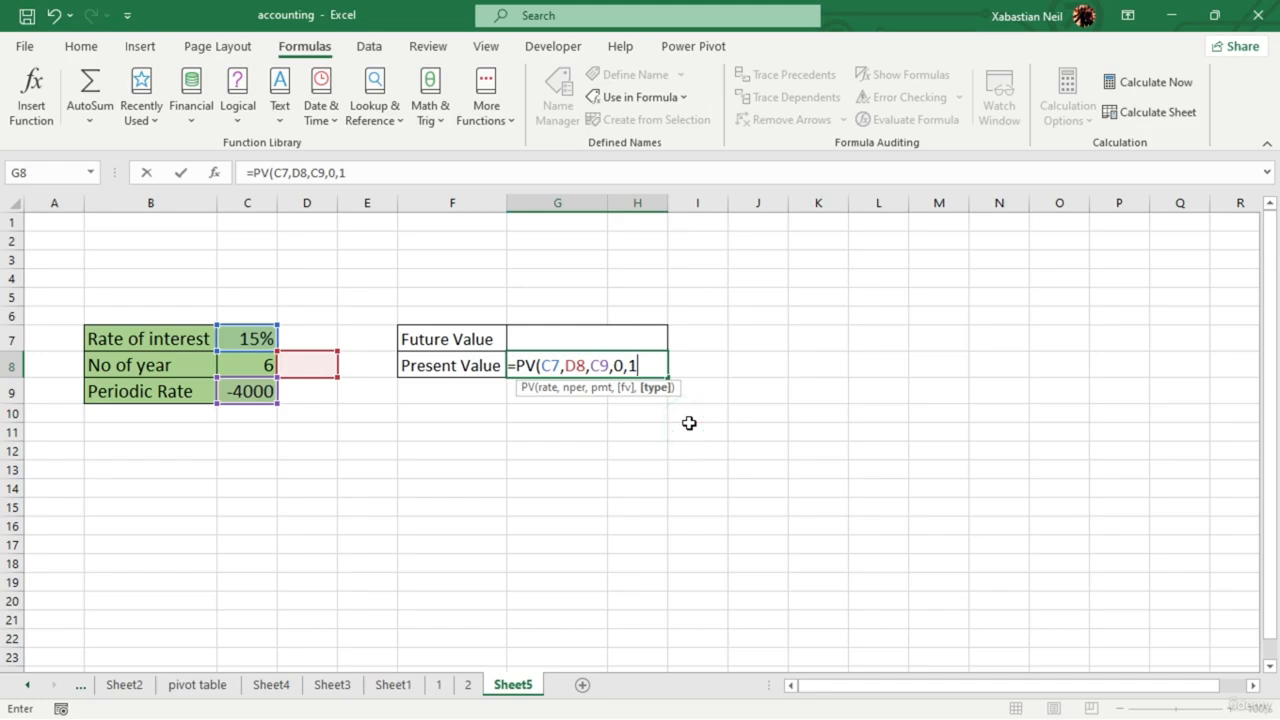
pyautogui.write(')')
pyautogui.press('Return')
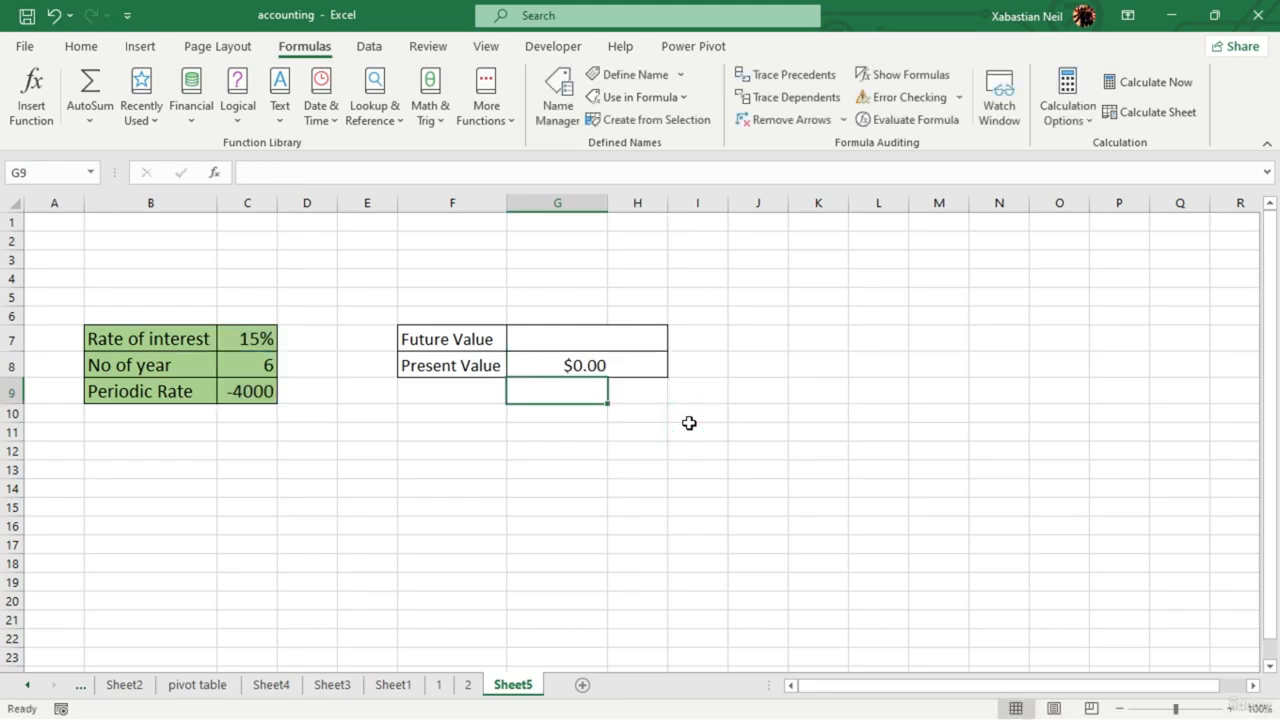
# - Change the type argument of the PV formula in G8 to 0
pyautogui.click(631, 372)
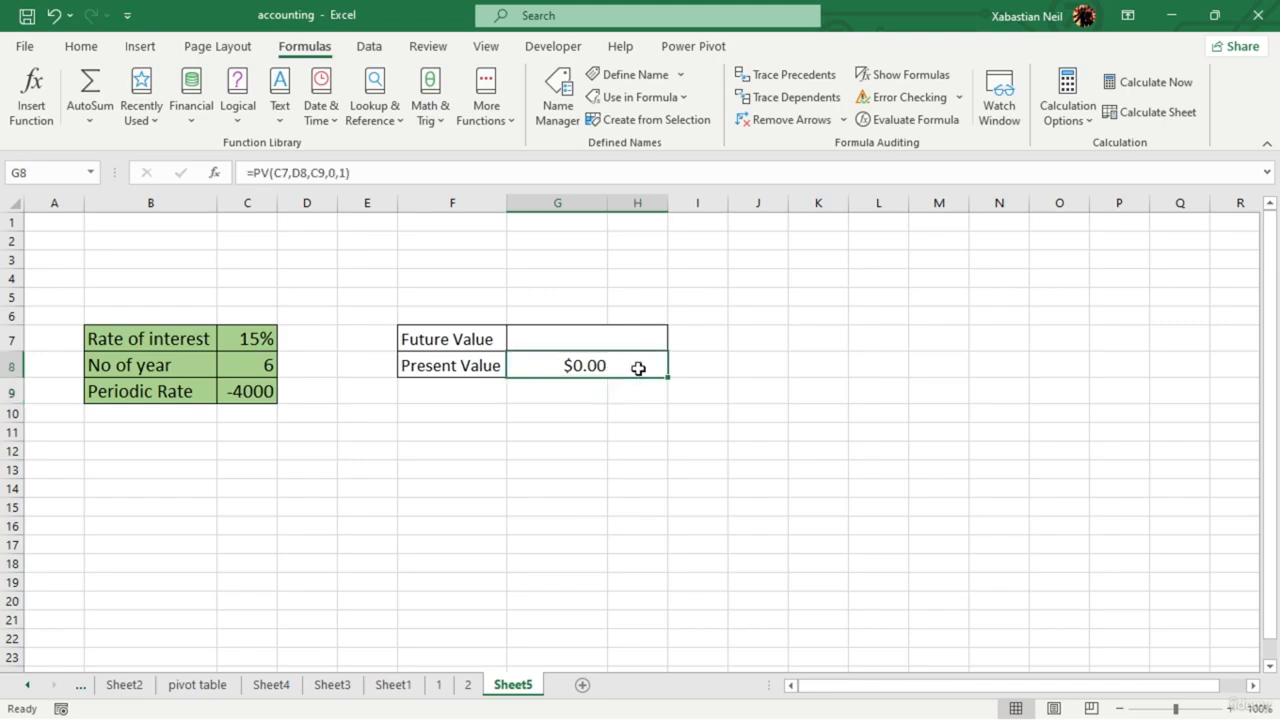
pyautogui.doubleClick(637, 369)
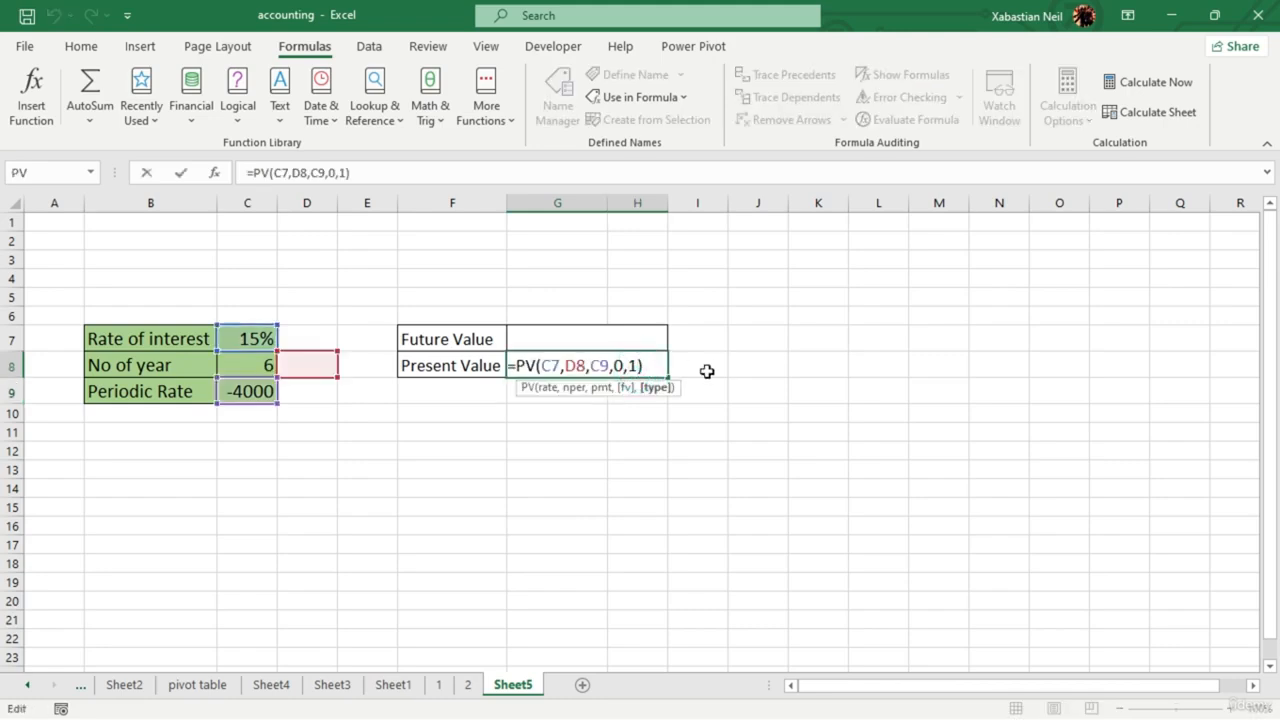
pyautogui.press('BackSpace')
pyautogui.doubleClick(760, 405)
pyautogui.press('Return')
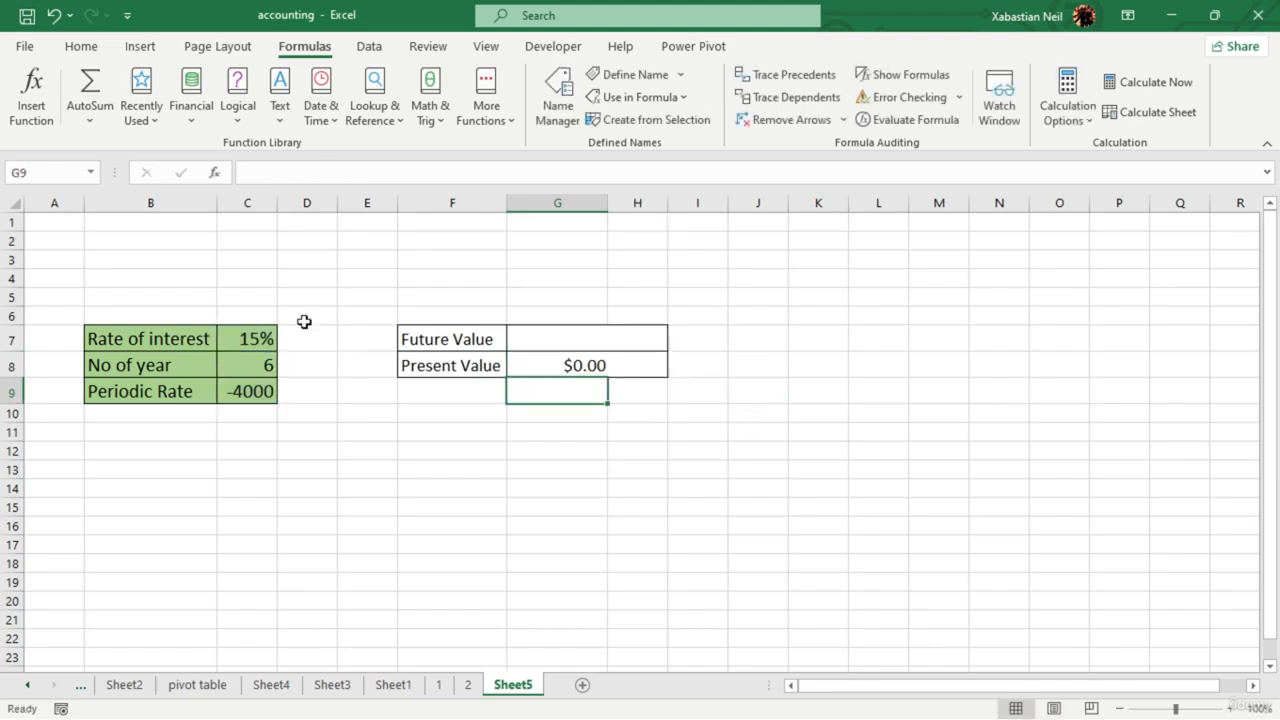
# - Set the fv argument of the PV formula in G8 to 200
pyautogui.click(620, 368)
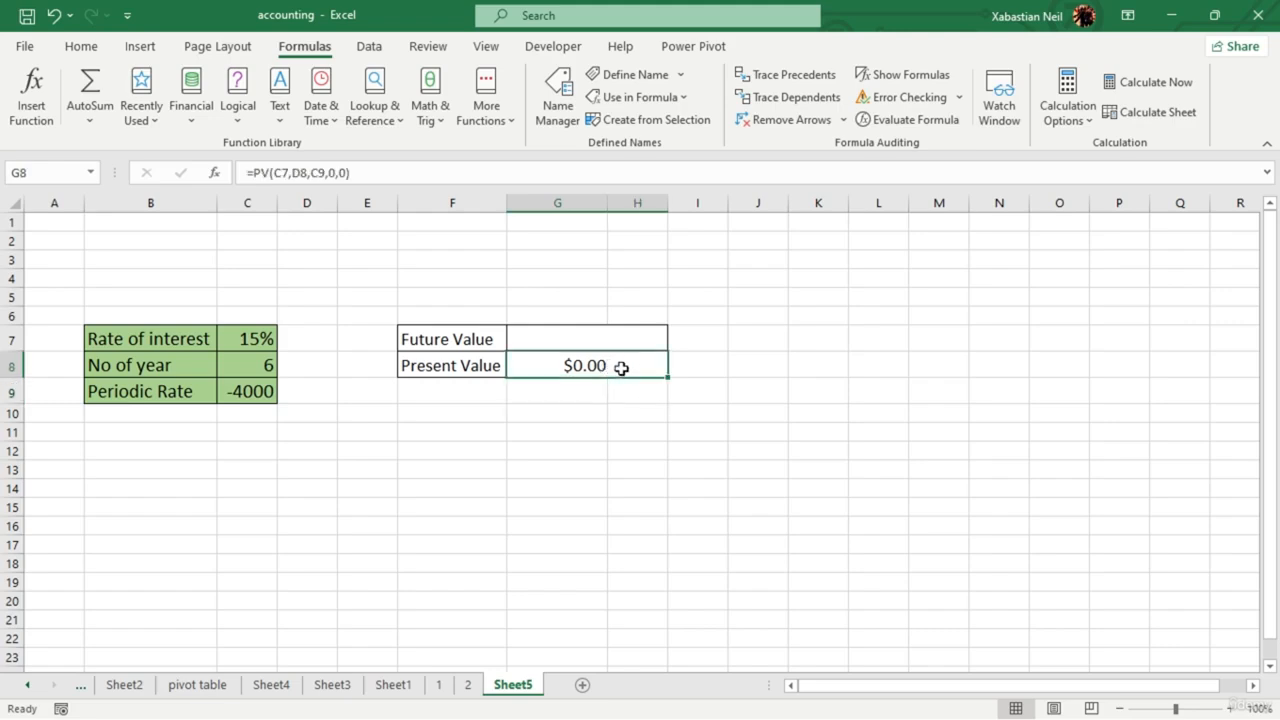
pyautogui.doubleClick(631, 364)
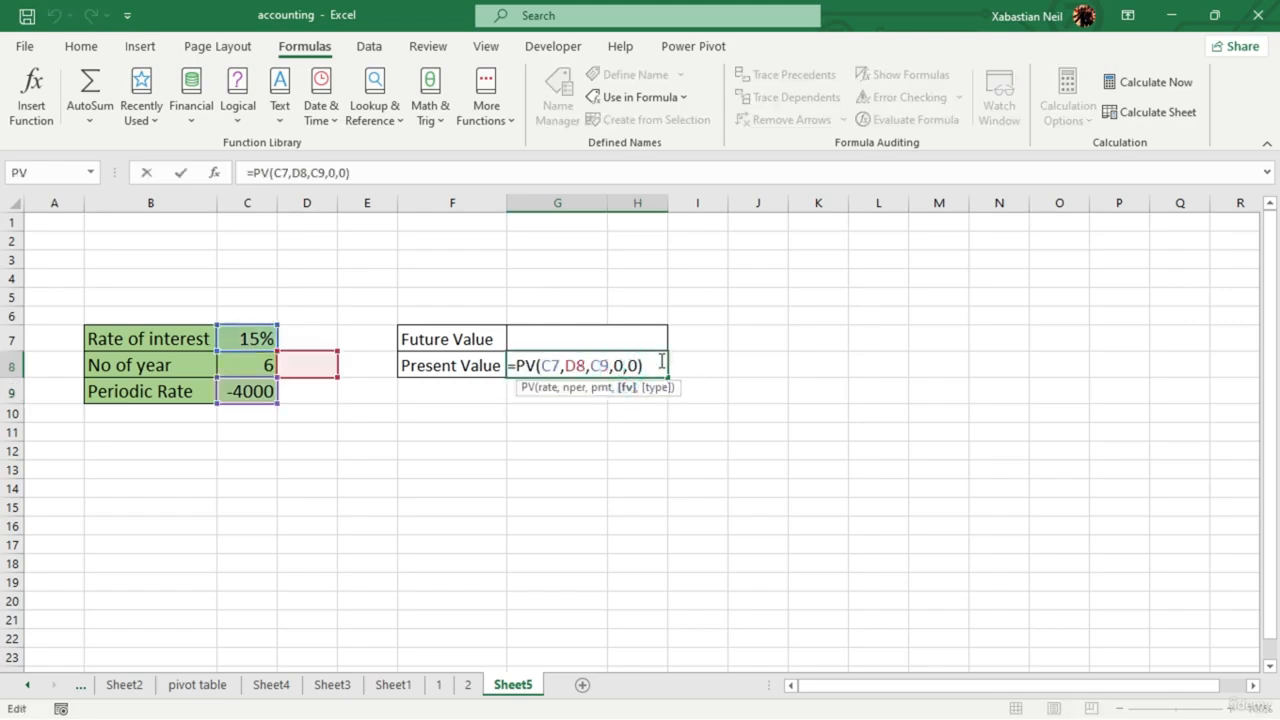
pyautogui.press('BackSpace')
pyautogui.write('200')
pyautogui.press('Return')
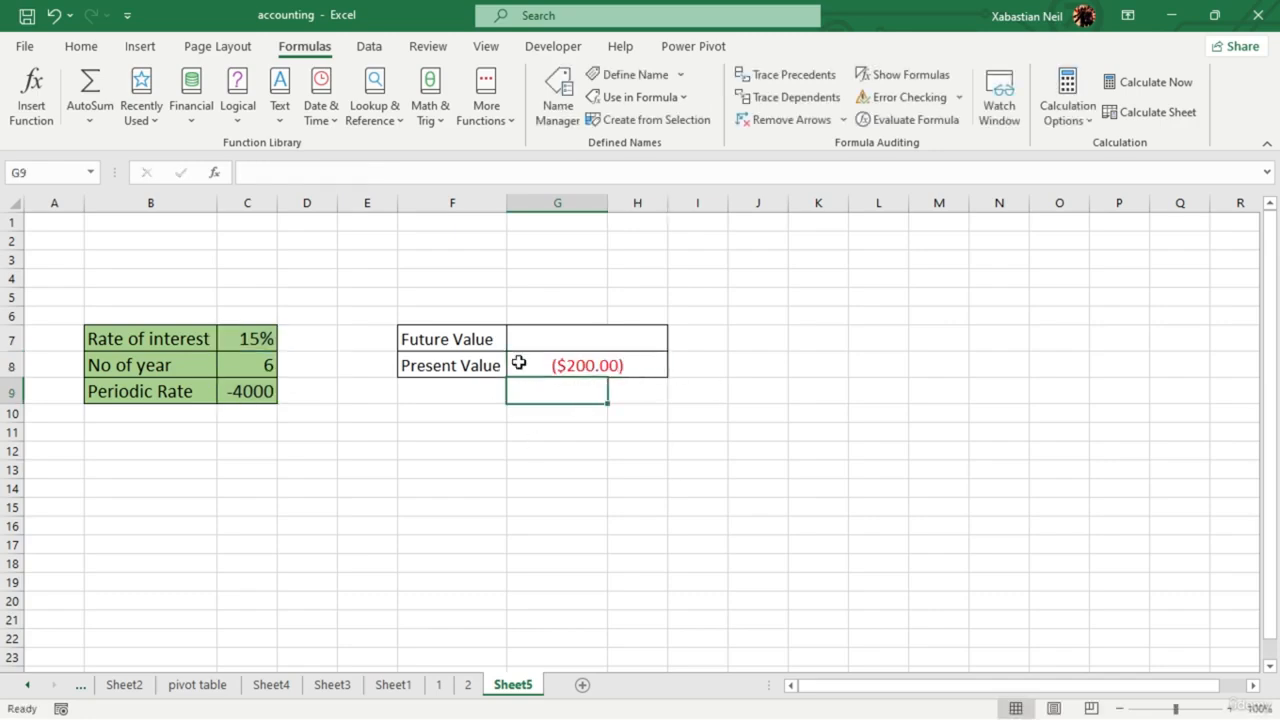
# - Format the Periodic Rate value in C9 as dollar accounting with no decimal places
pyautogui.click(262, 392)
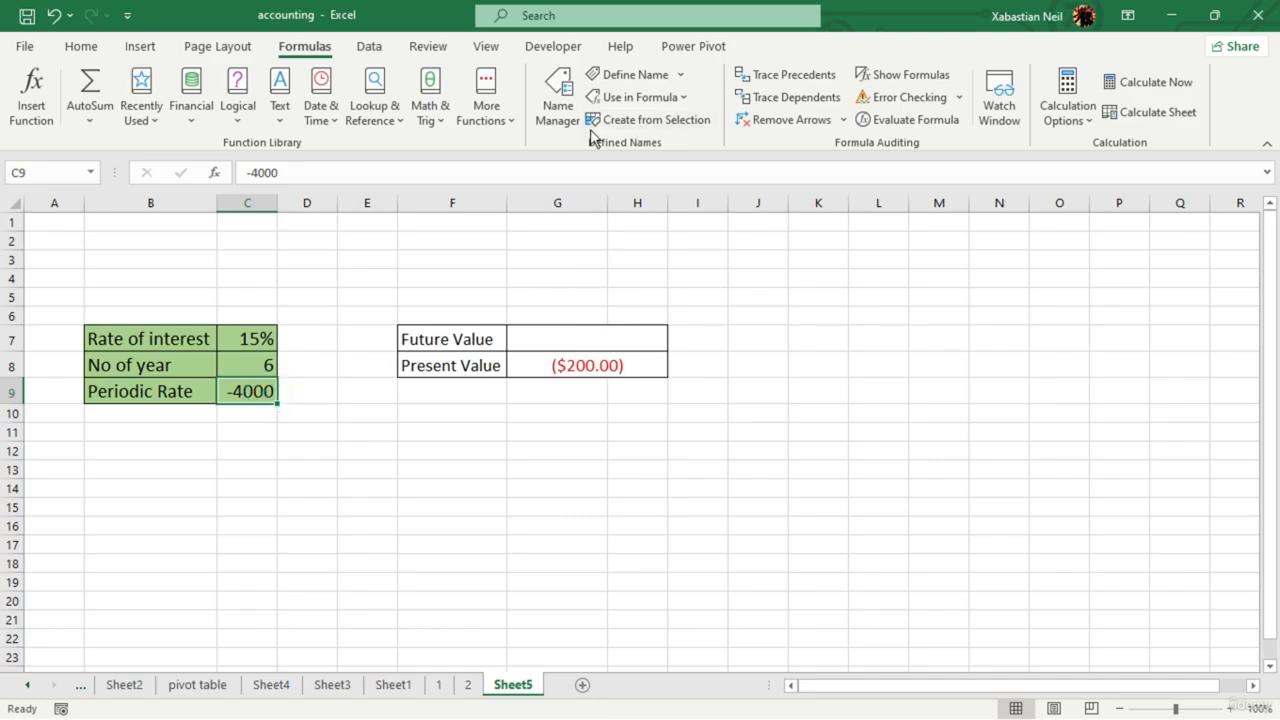
pyautogui.click(81, 46)
pyautogui.click(592, 112)
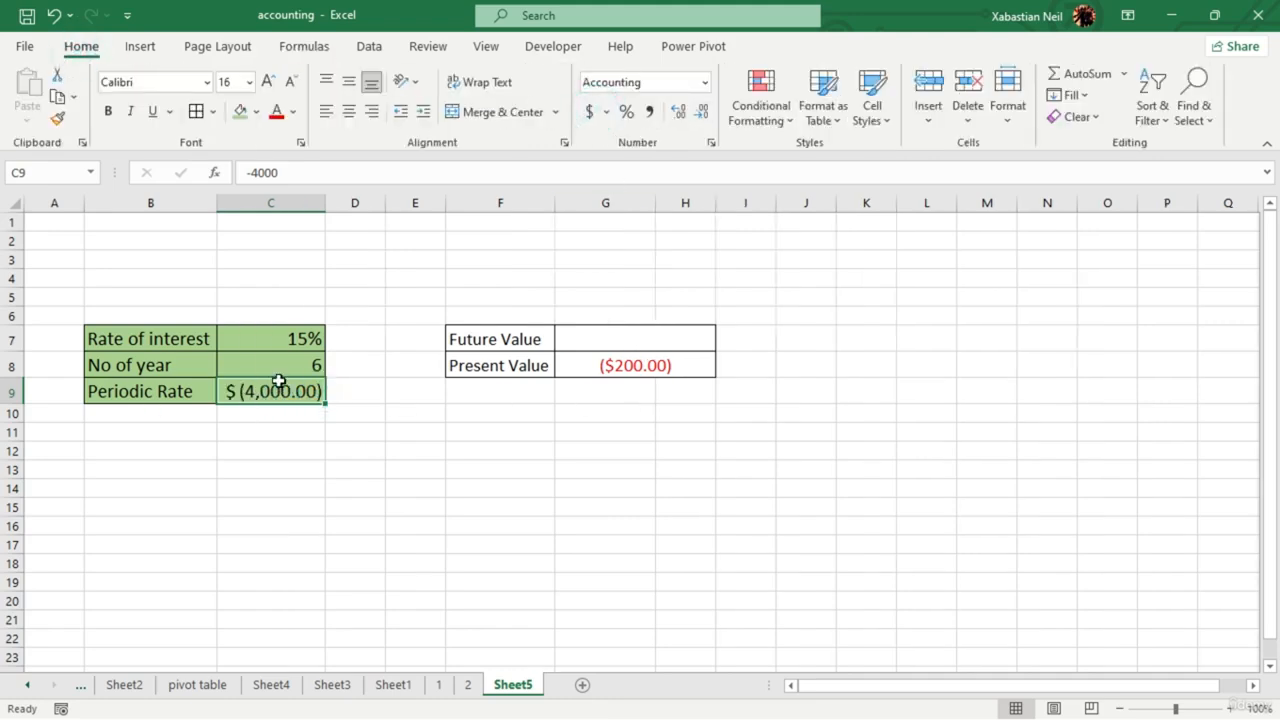
pyautogui.click(701, 112)
pyautogui.click(701, 112)
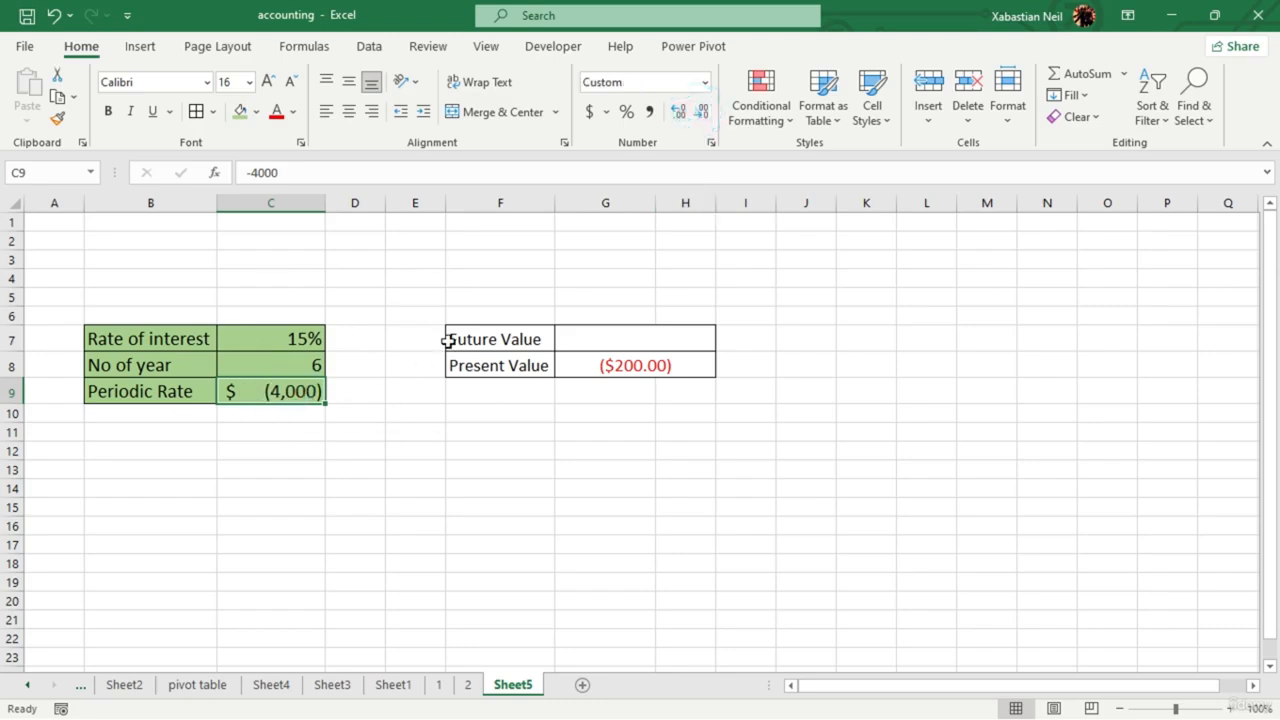
pyautogui.click(691, 362)
pyautogui.doubleClick(693, 362)
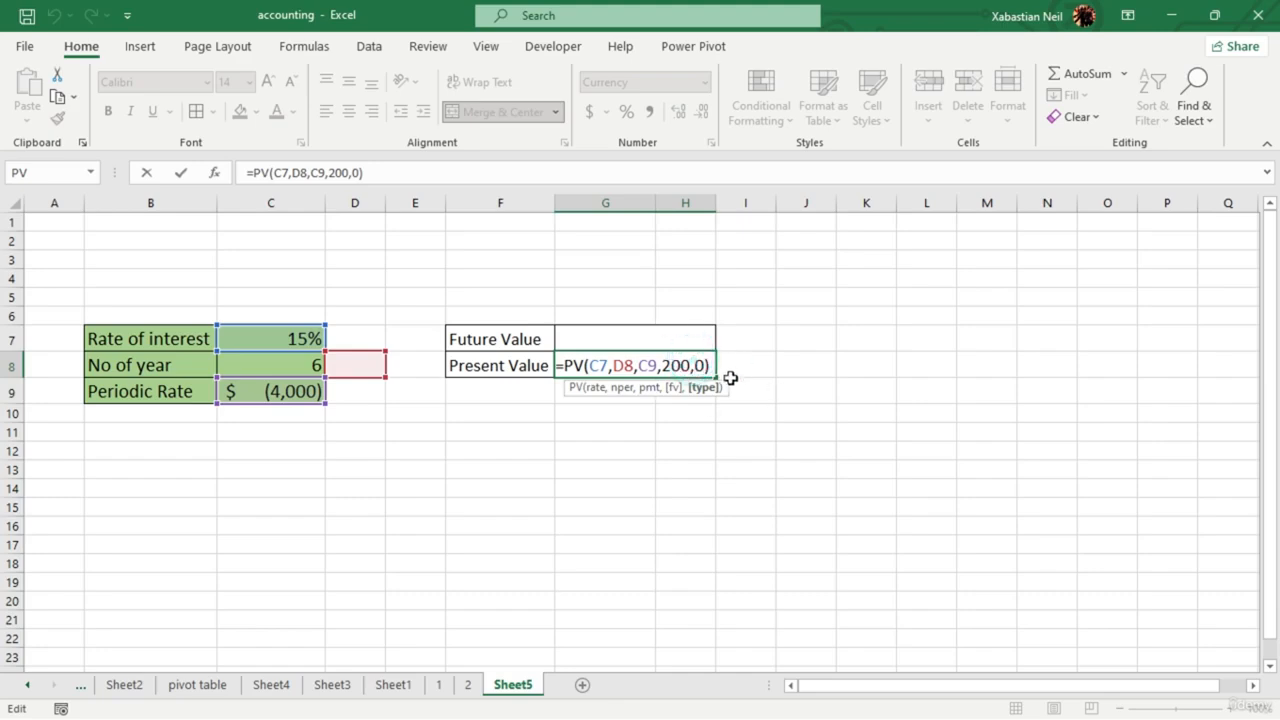
pyautogui.click(678, 471)
pyautogui.press('Escape')
pyautogui.press('Escape')
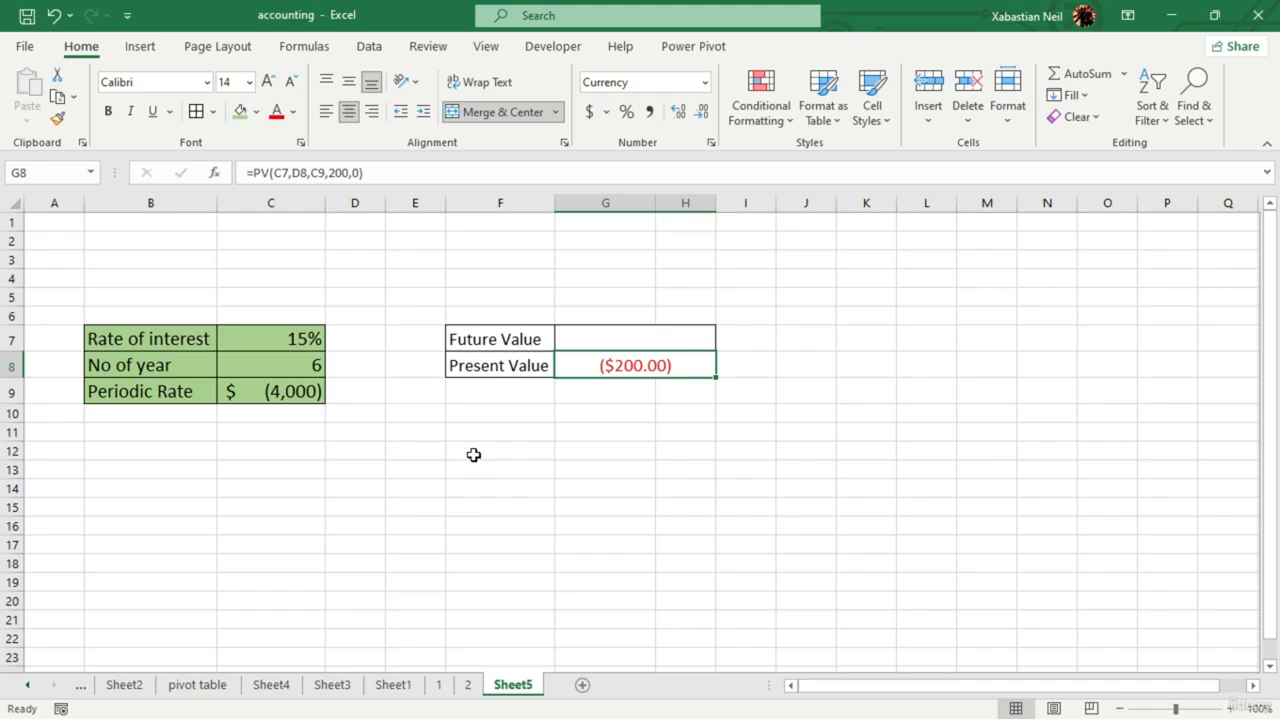
# - Set the type argument of the Present Value formula in G8 to 1 for payments at the beginning of the period
pyautogui.doubleClick(699, 365)
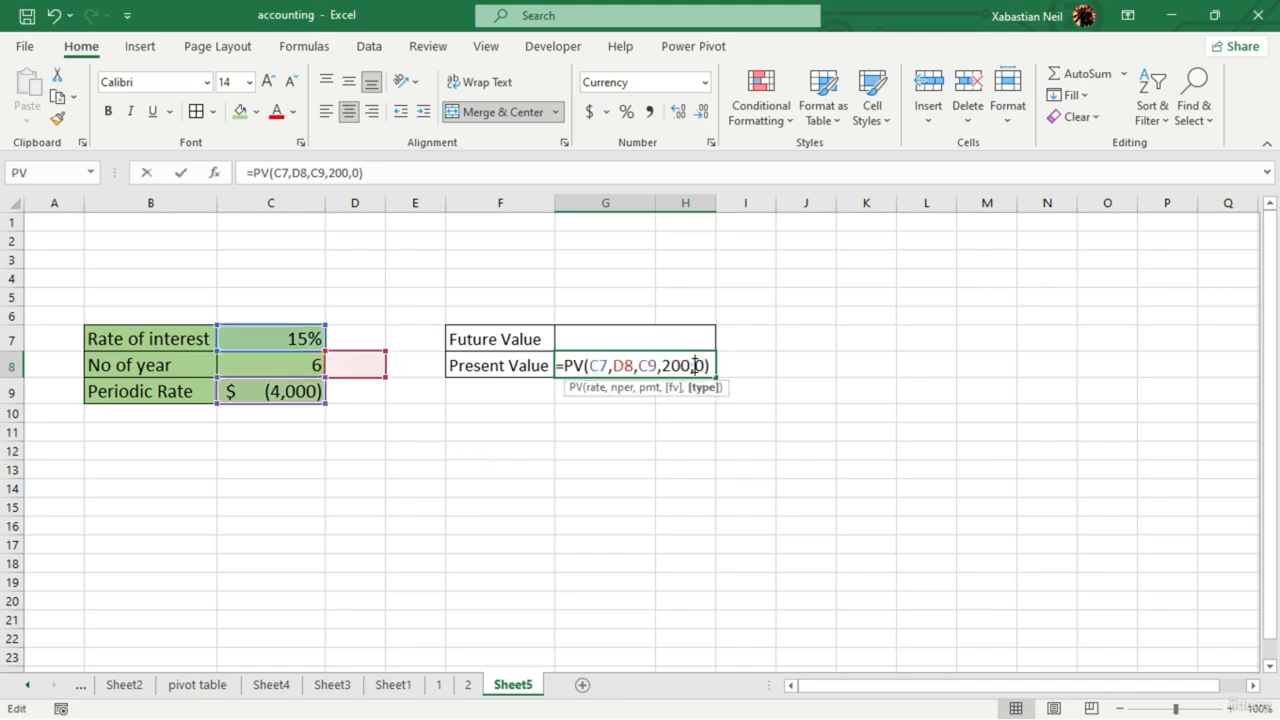
pyautogui.press('BackSpace')
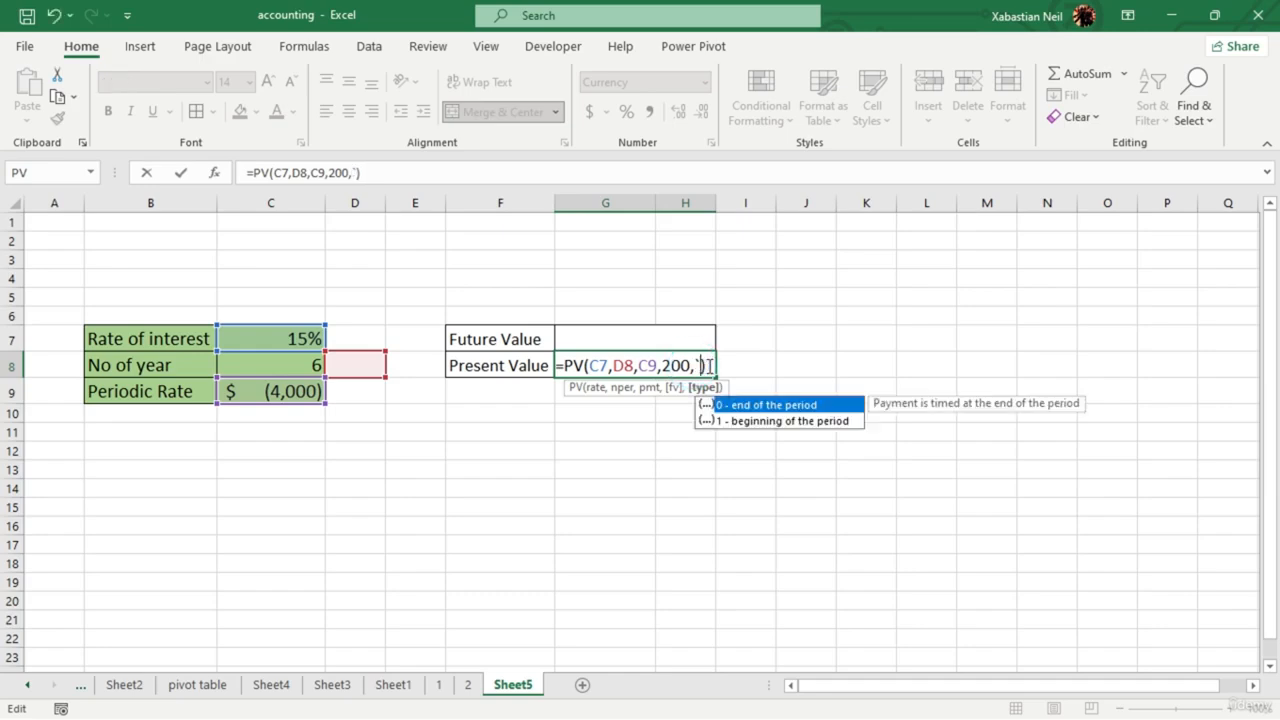
pyautogui.write('`')
pyautogui.press('BackSpace')
pyautogui.write('1')
pyautogui.press('Return')
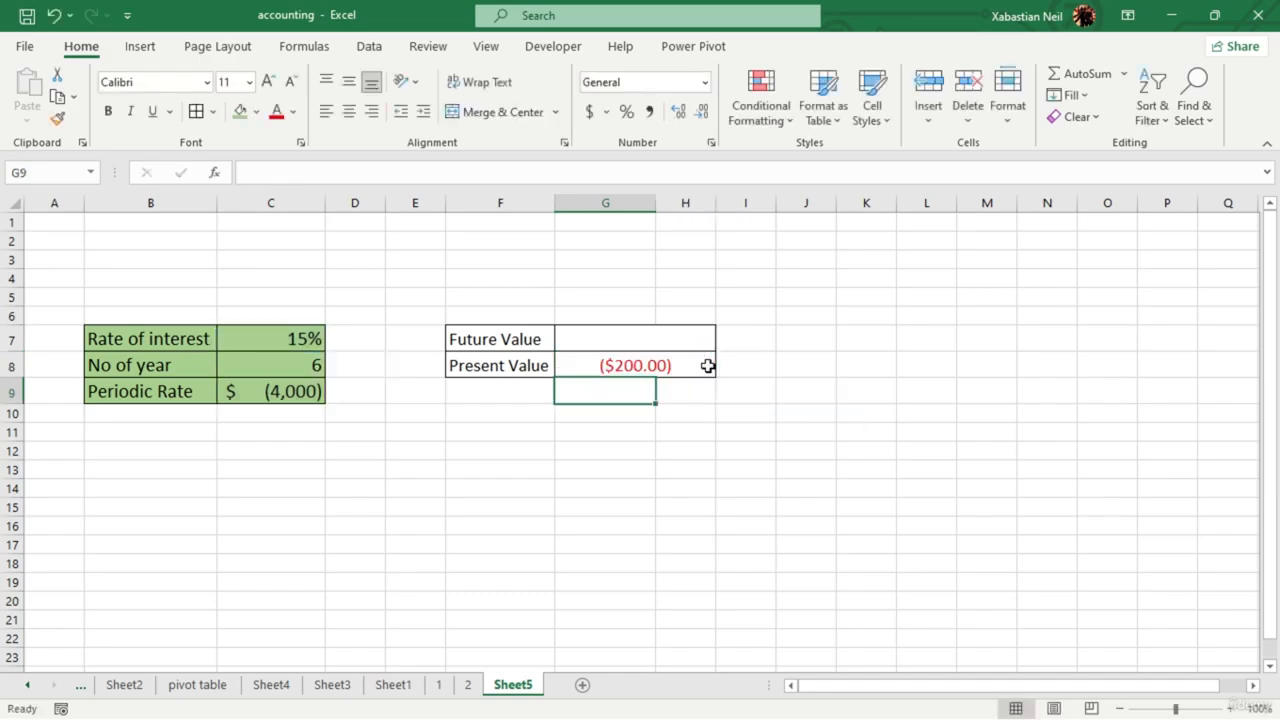
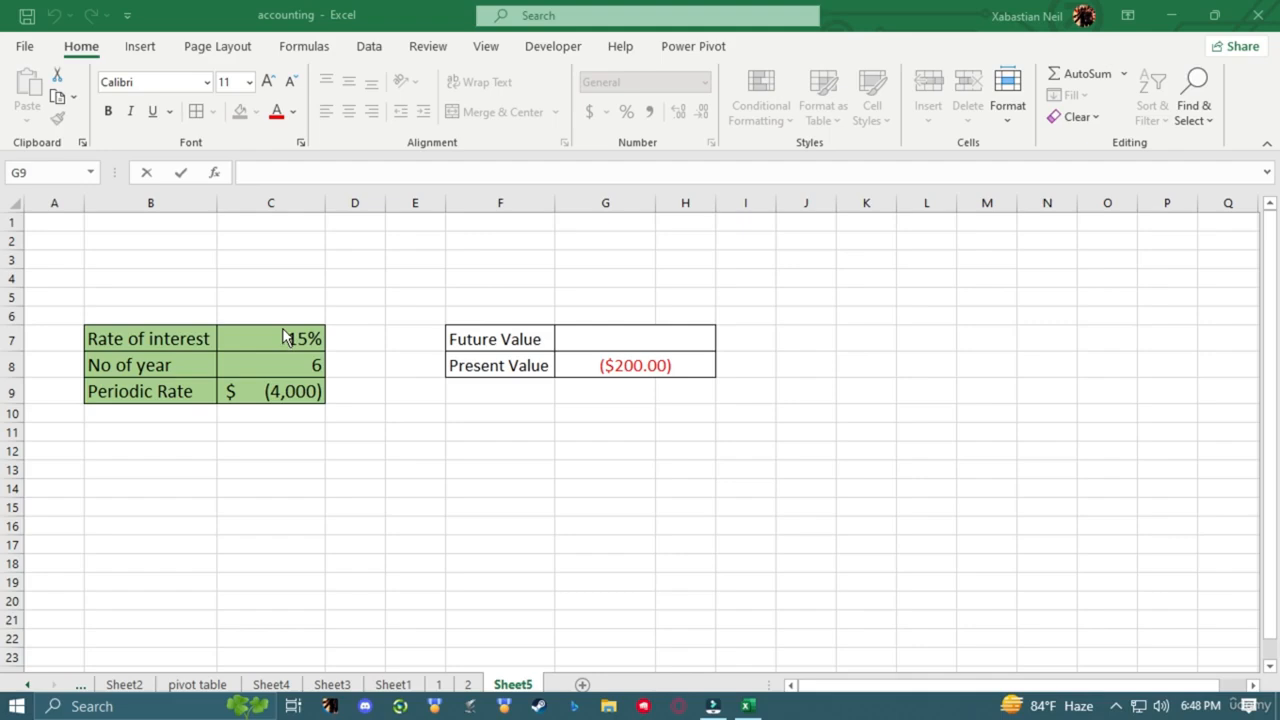
# - Start an FV function formula in the Future Value cell G7
pyautogui.press('F2')
pyautogui.press('Escape')
pyautogui.click(653, 333)
pyautogui.doubleClick(655, 333)
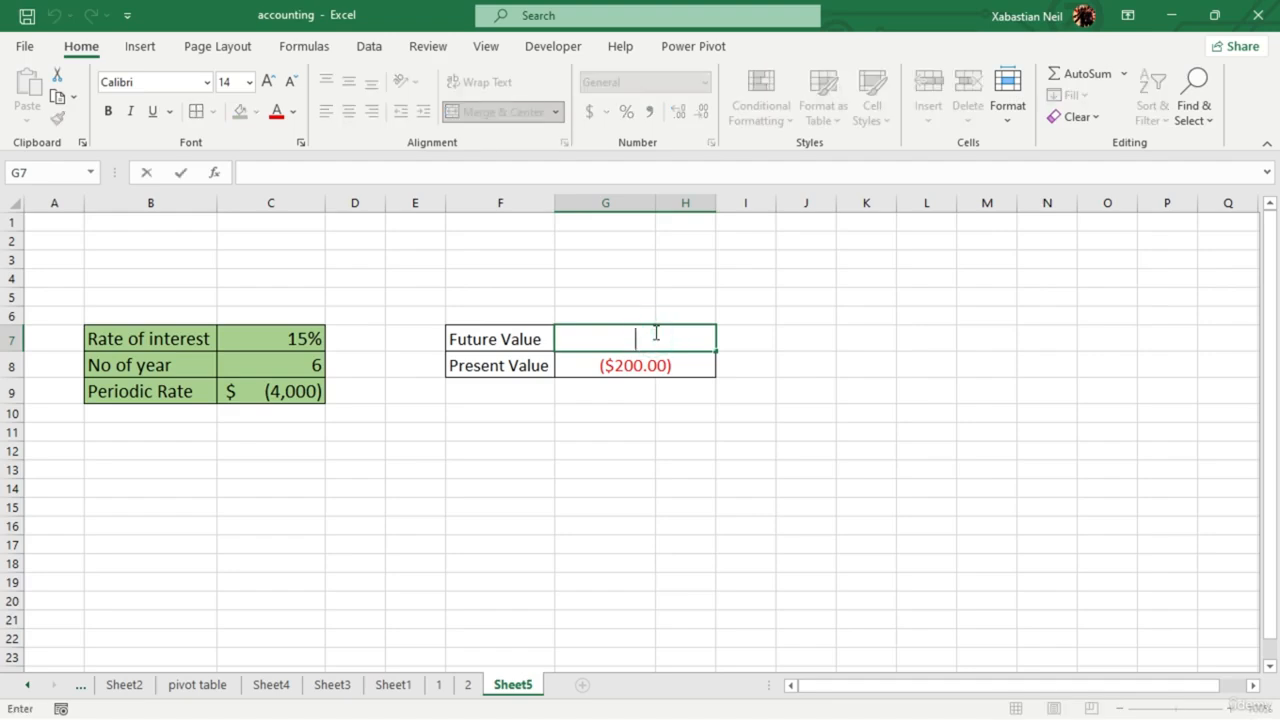
pyautogui.write('=')
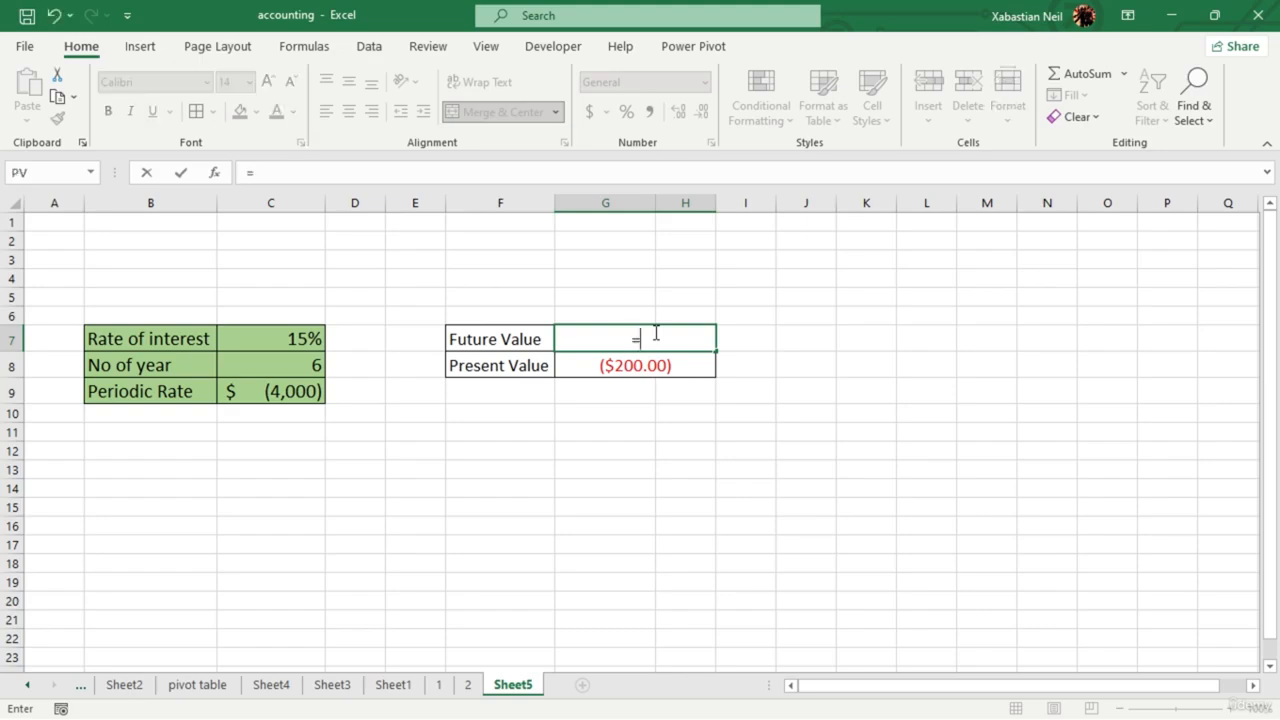
pyautogui.write('fv')
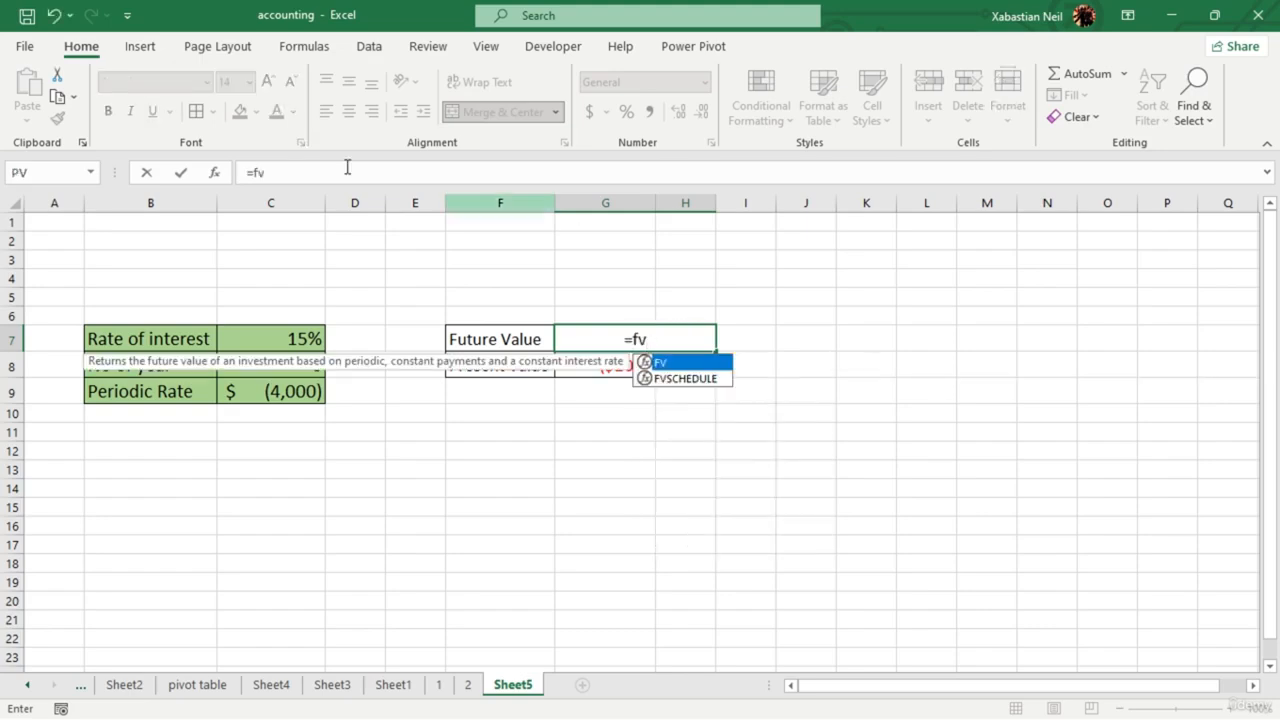
# - Look up the FV function in the list of financial functions while keeping the formula in G7 open
pyautogui.click(305, 47)
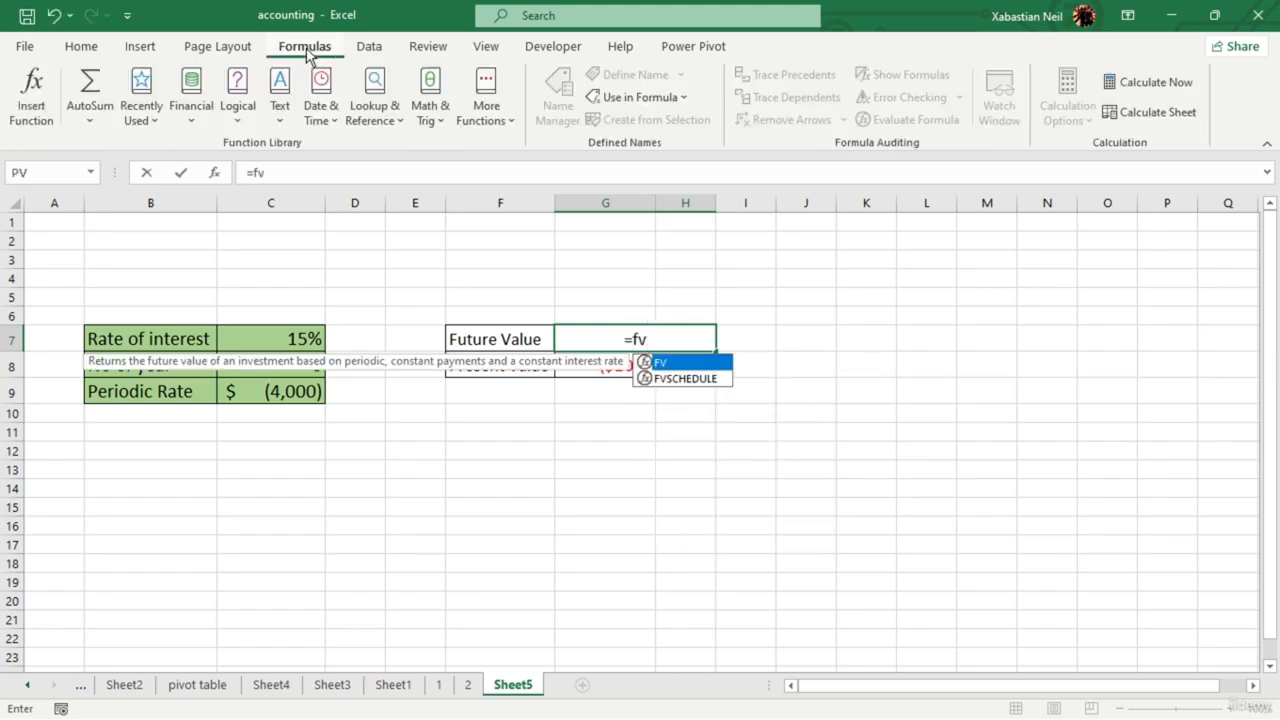
pyautogui.click(195, 95)
pyautogui.scroll(-1, 243, 442)
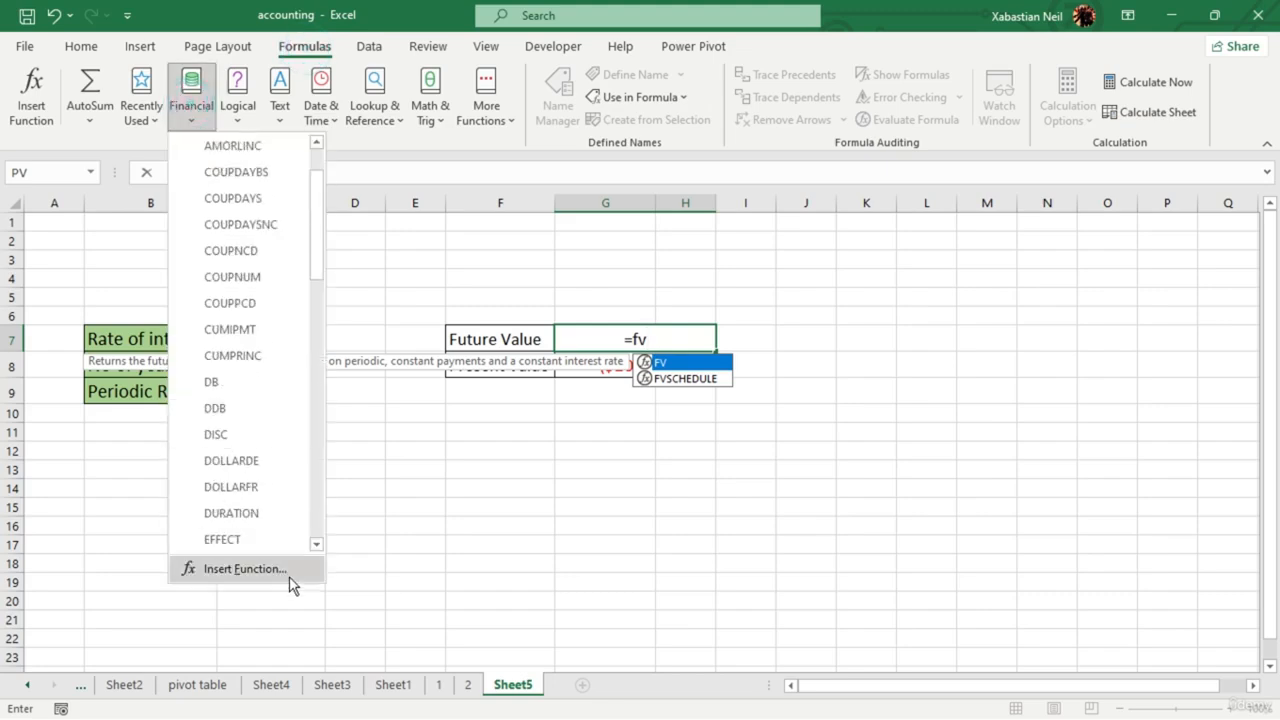
pyautogui.scroll(-1, 278, 535)
pyautogui.scroll(-1, 278, 535)
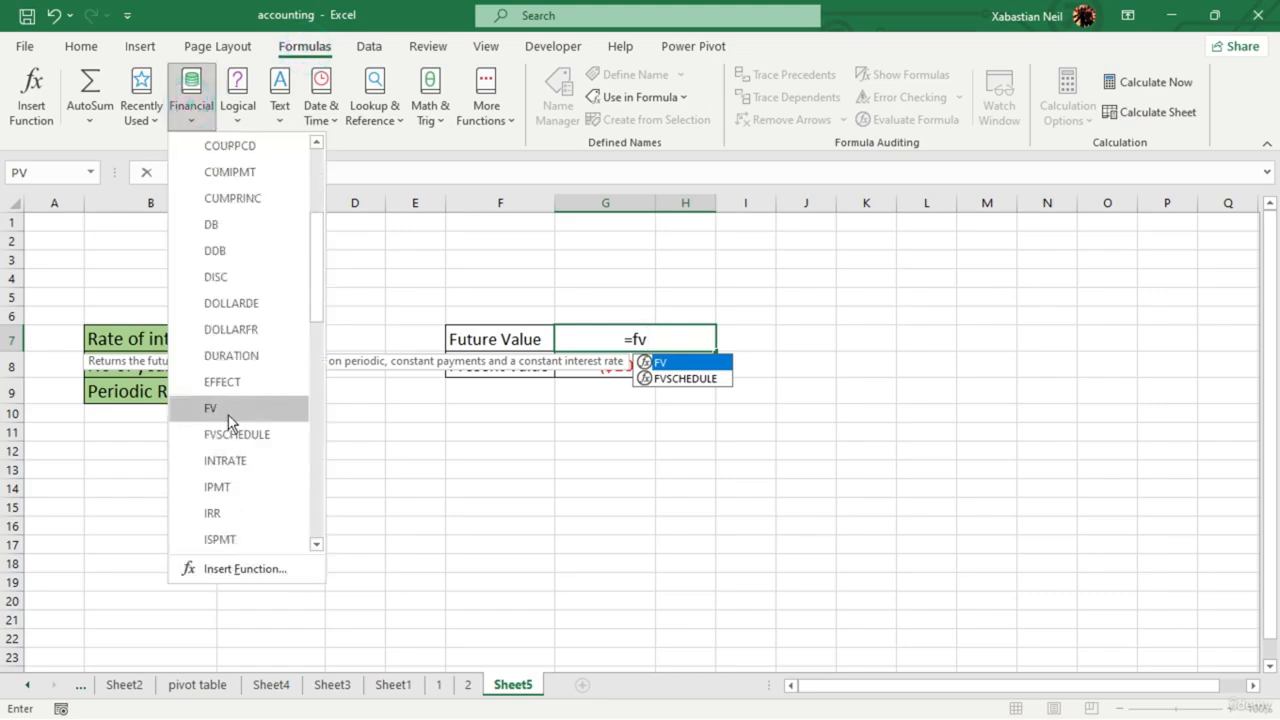
pyautogui.click(685, 339)
pyautogui.click(685, 339)
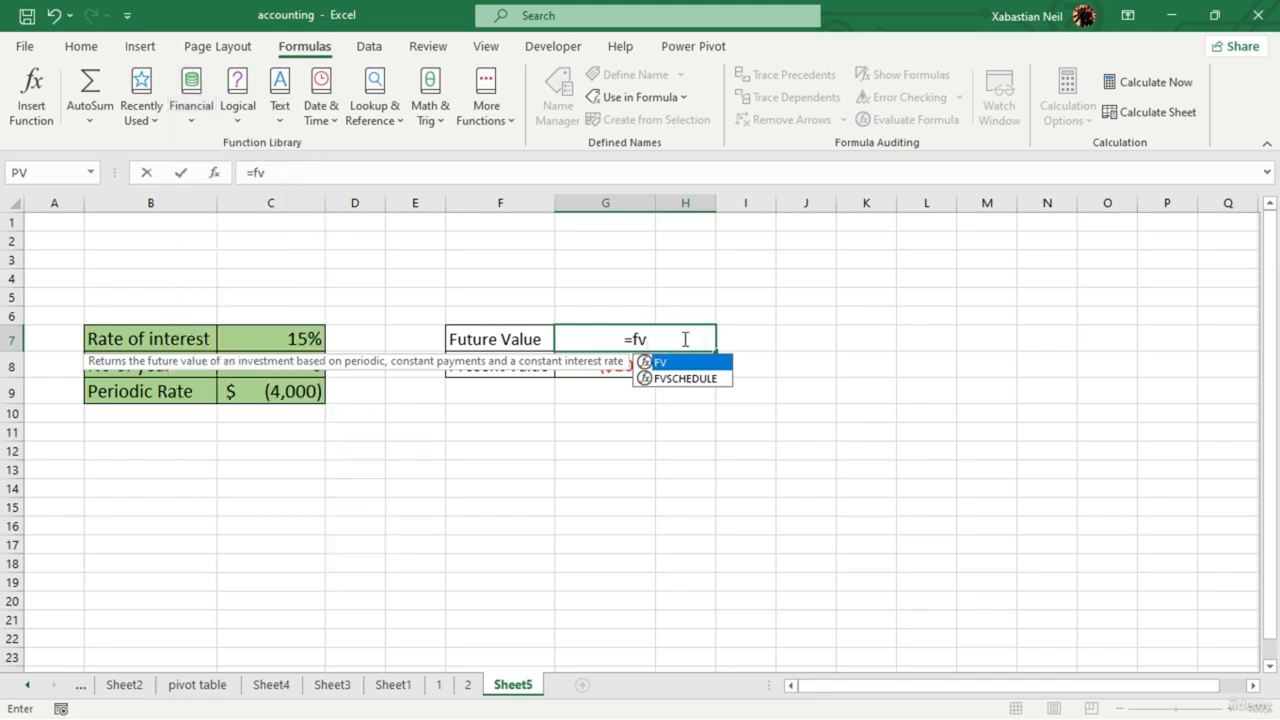
# - Fill in the FV formula in G7 with C7 as rate, C8 as nper and C9 as pmt
pyautogui.press('Tab')
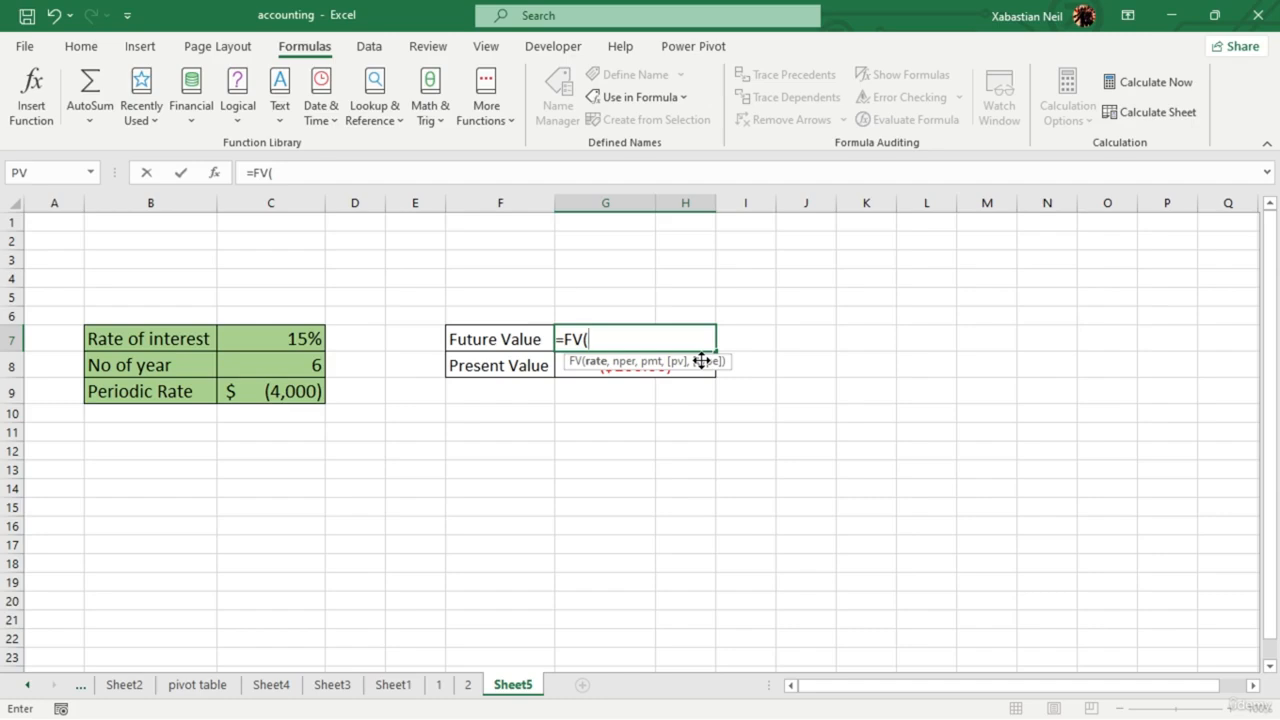
pyautogui.click(282, 345)
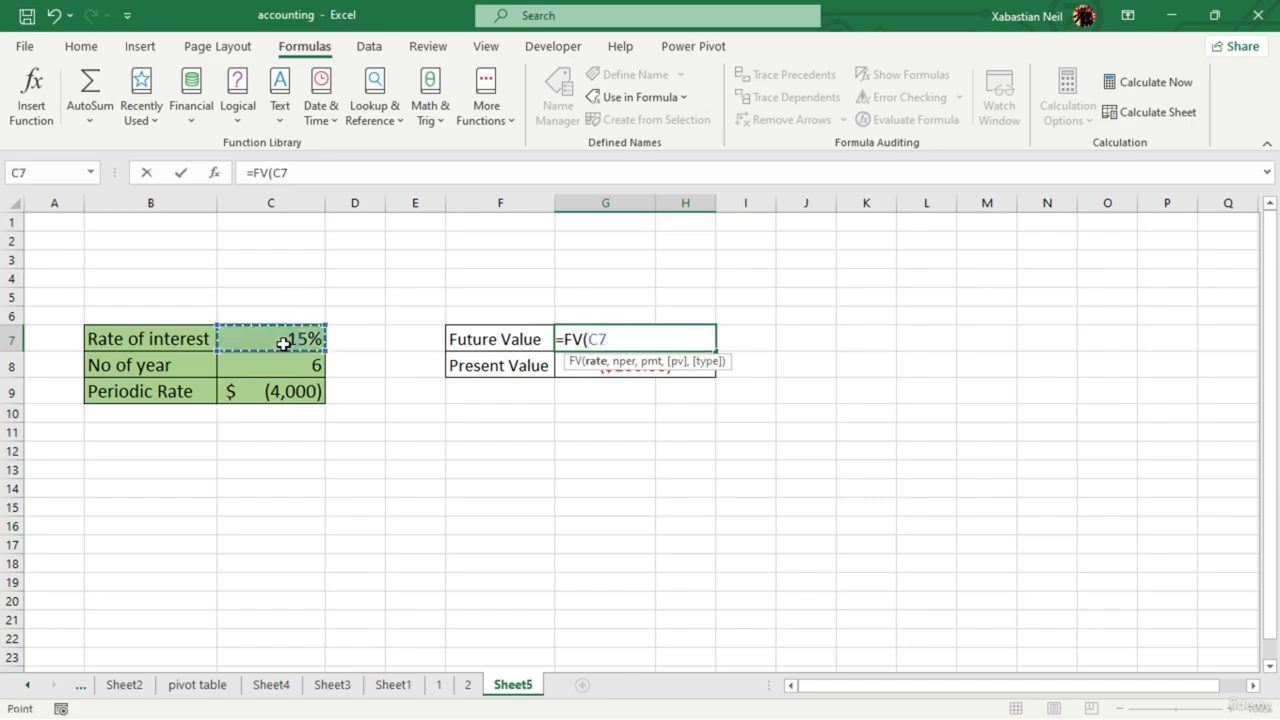
pyautogui.write(',')
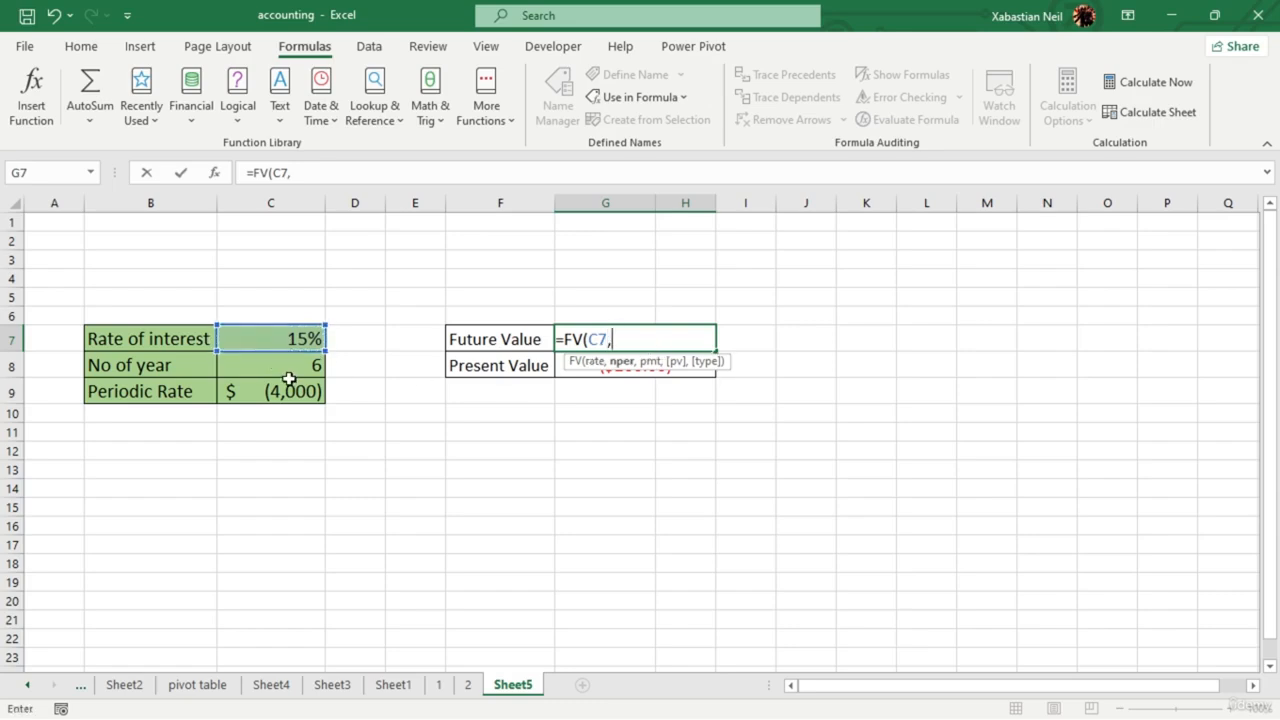
pyautogui.click(305, 365)
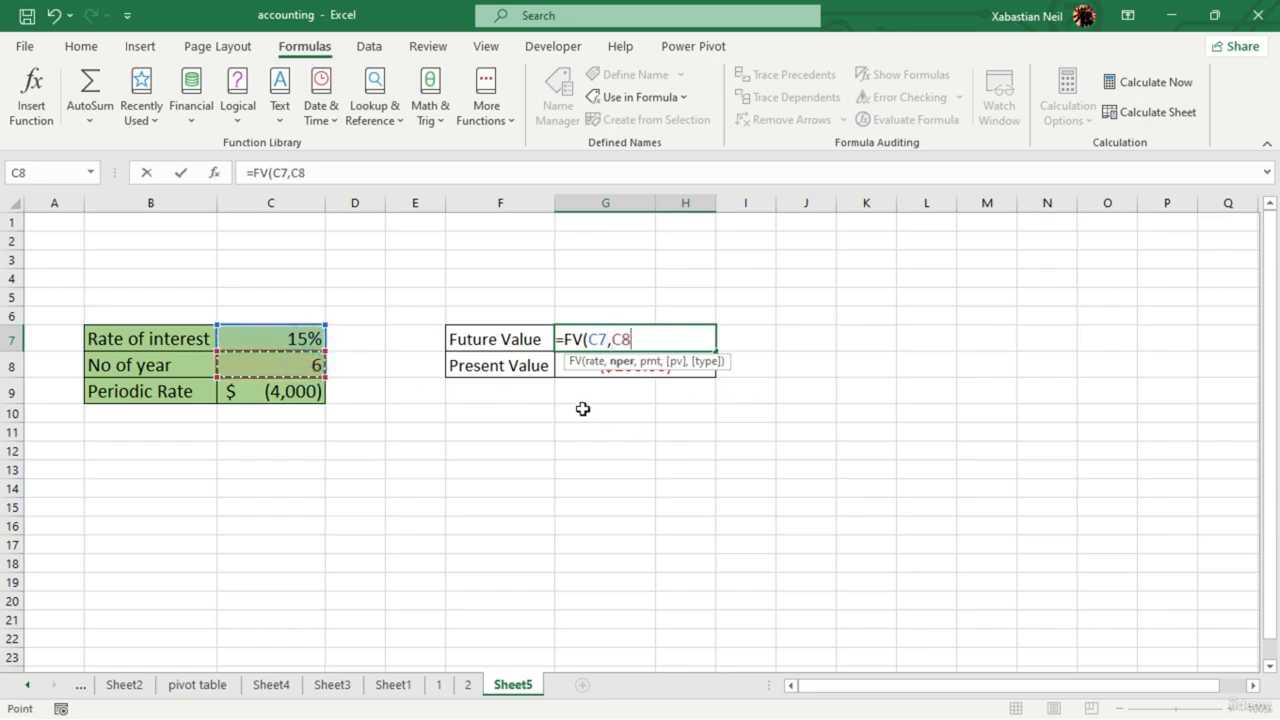
pyautogui.write(',')
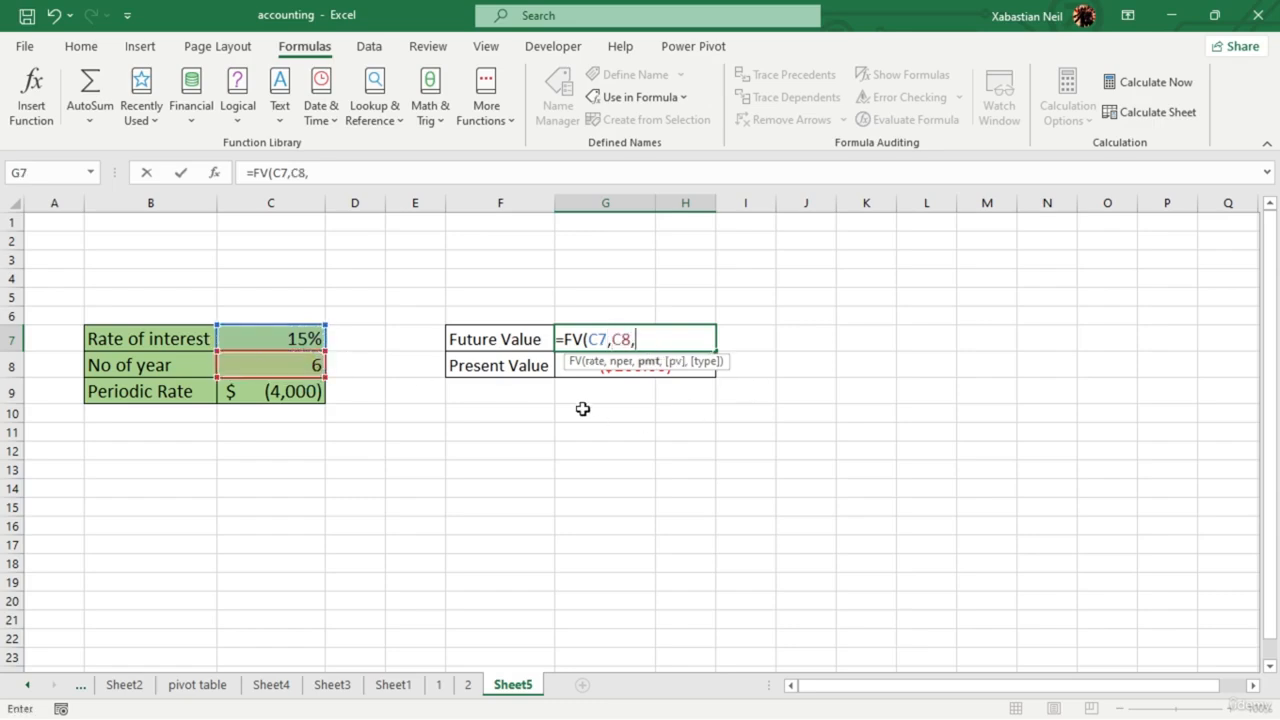
pyautogui.click(305, 396)
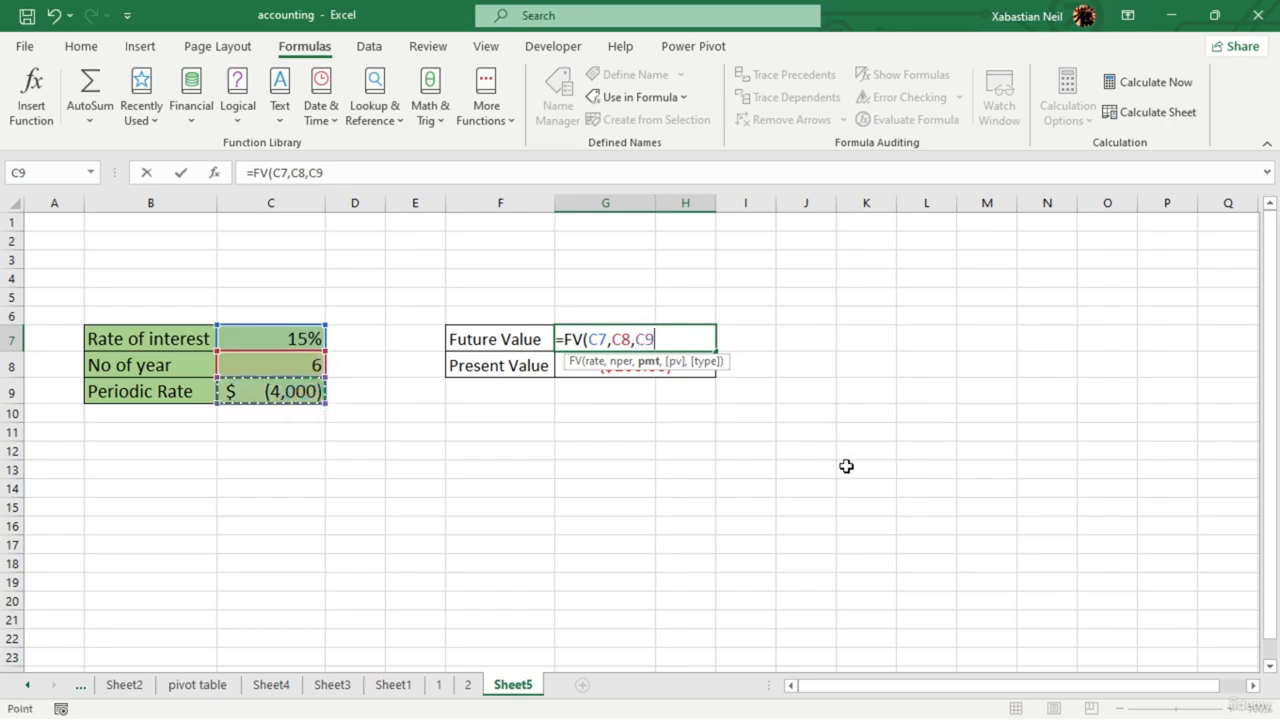
# - Complete the FV formula in G7 with a pv of 0 and type 0 for payments at the end of the period
pyautogui.write(',')
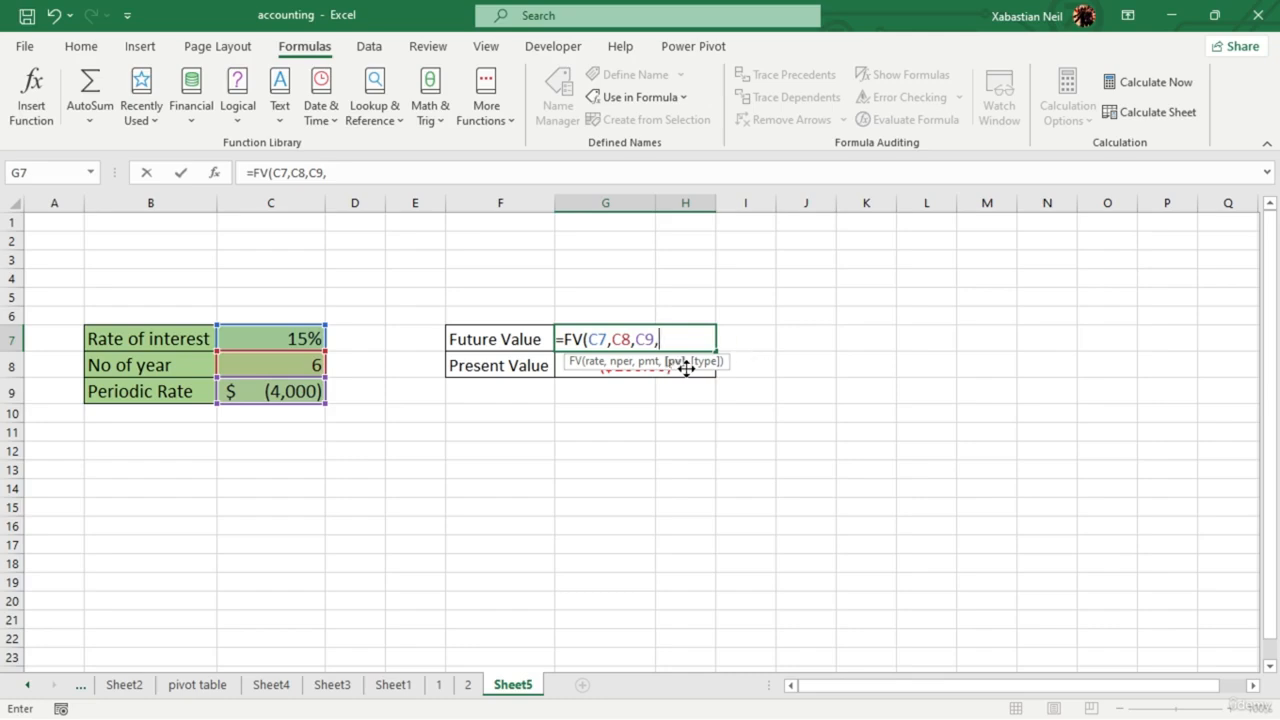
pyautogui.write('0,')
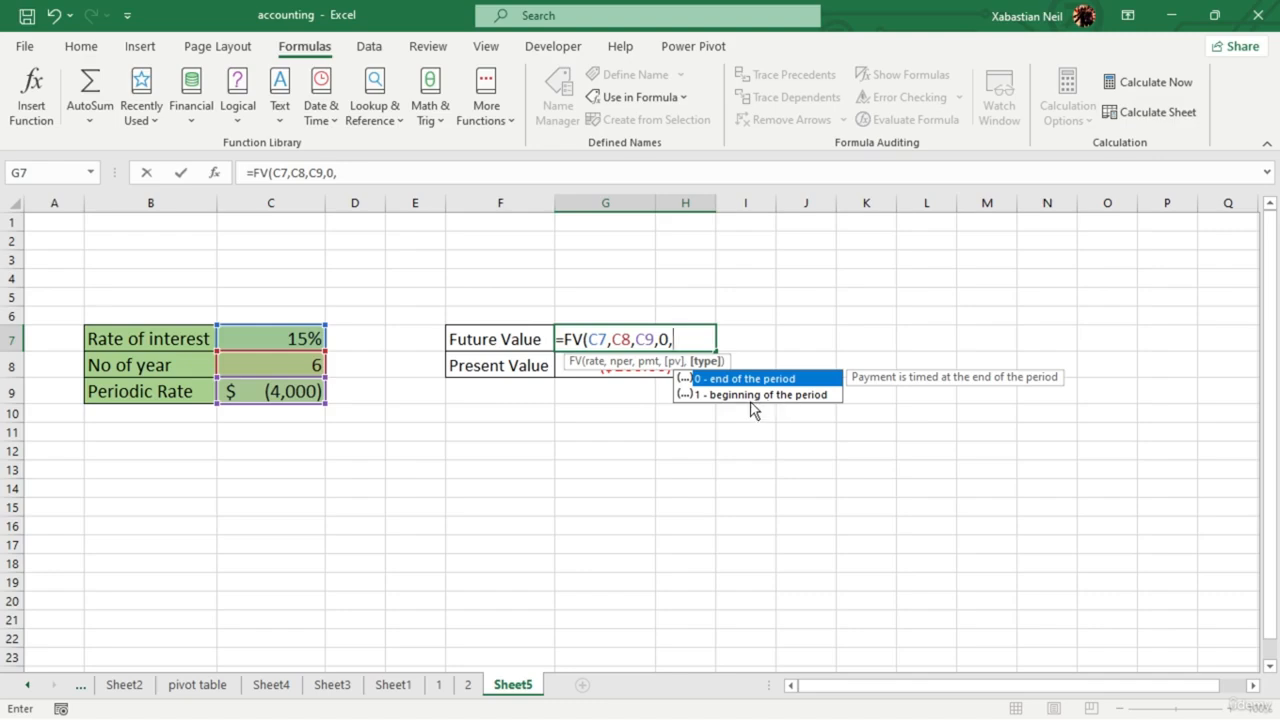
pyautogui.doubleClick(780, 381)
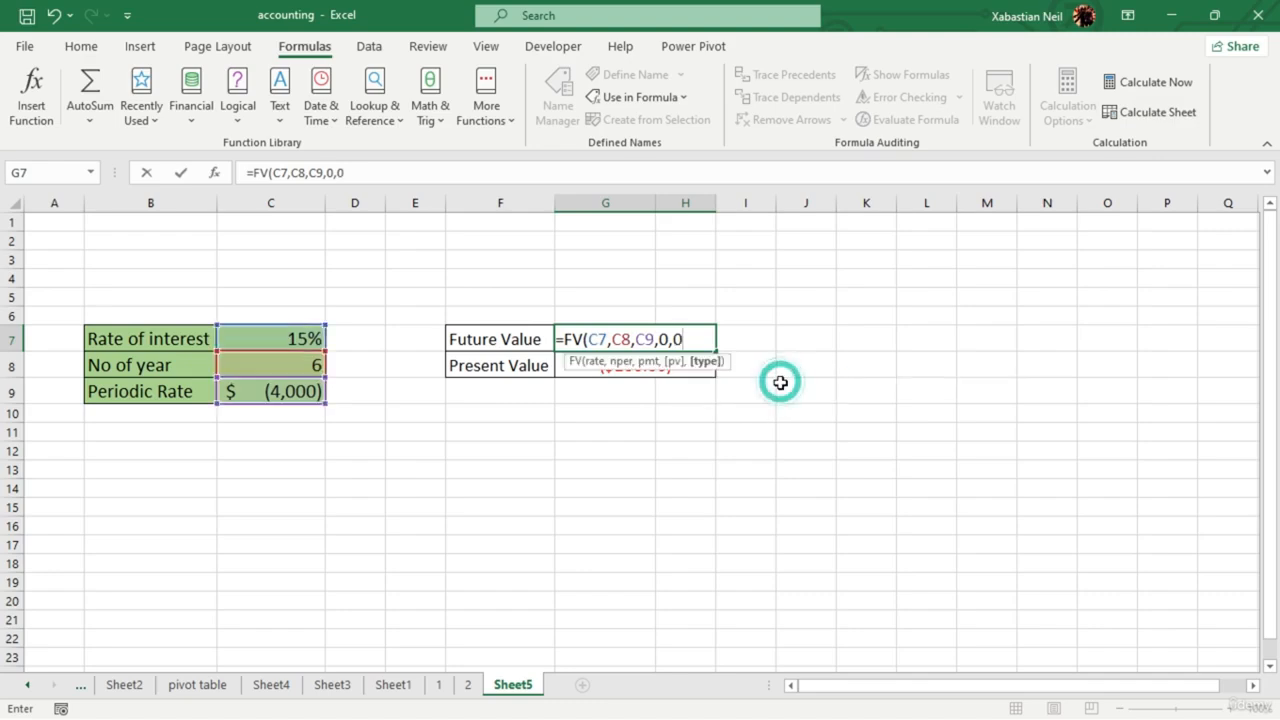
pyautogui.write(')')
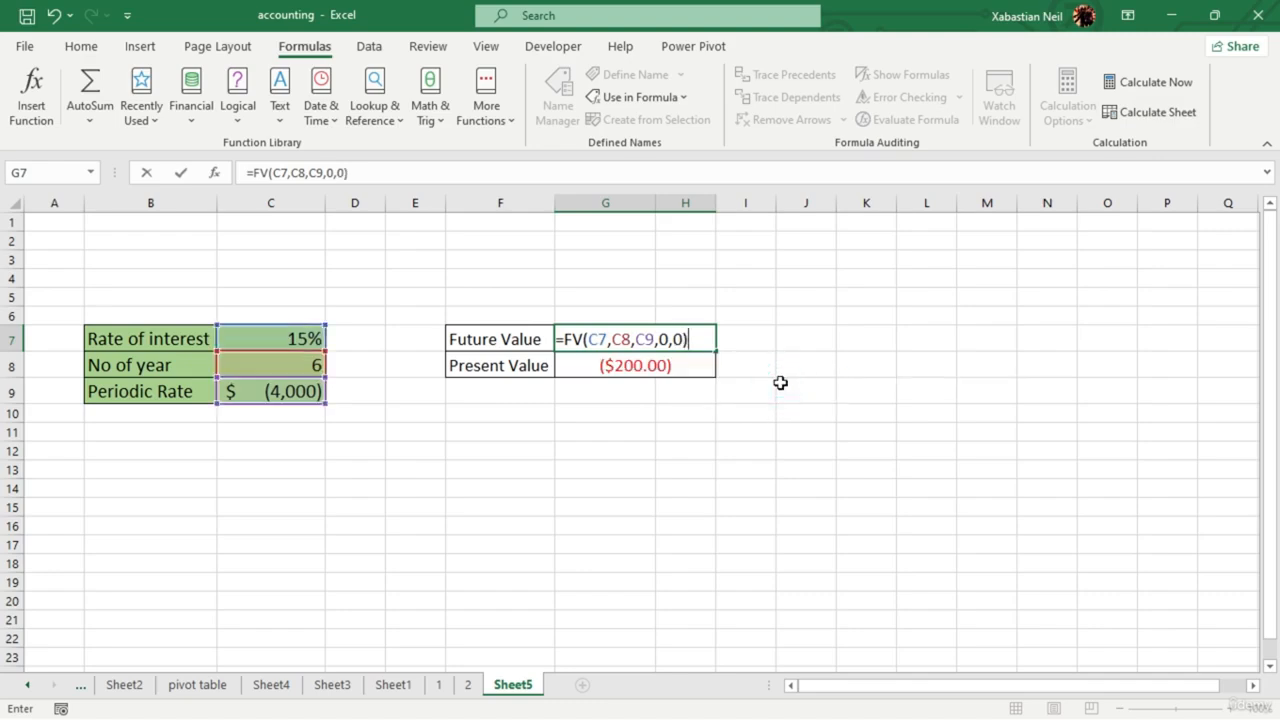
pyautogui.press('Return')
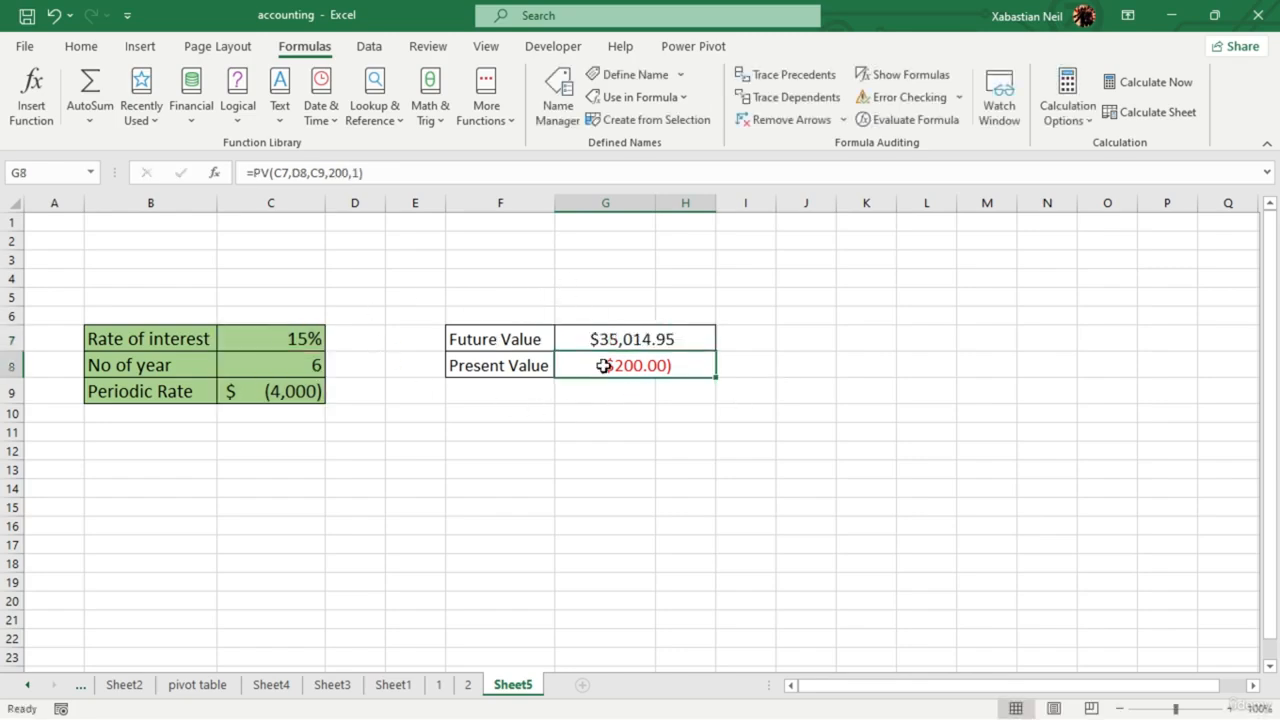
# - Re-enter 0 as the type argument of the FV formula in G7
pyautogui.doubleClick(683, 341)
pyautogui.click(682, 341)
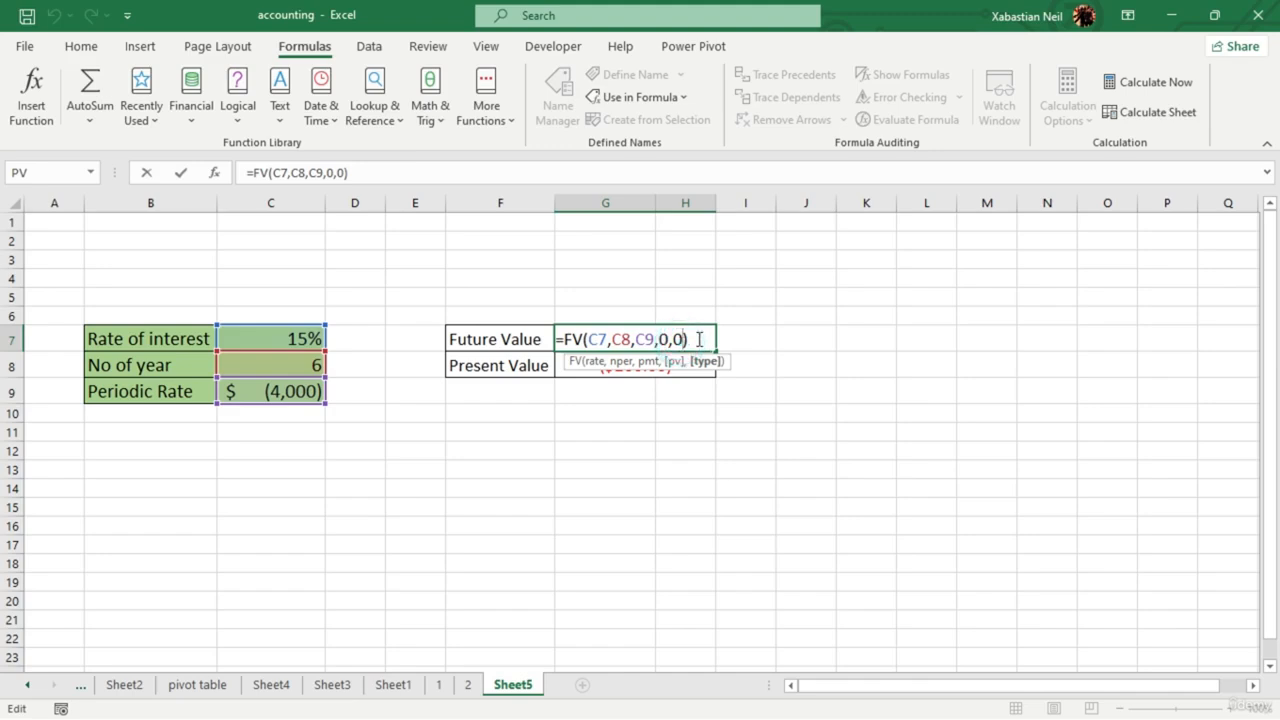
pyautogui.press('BackSpace')
pyautogui.write('0')
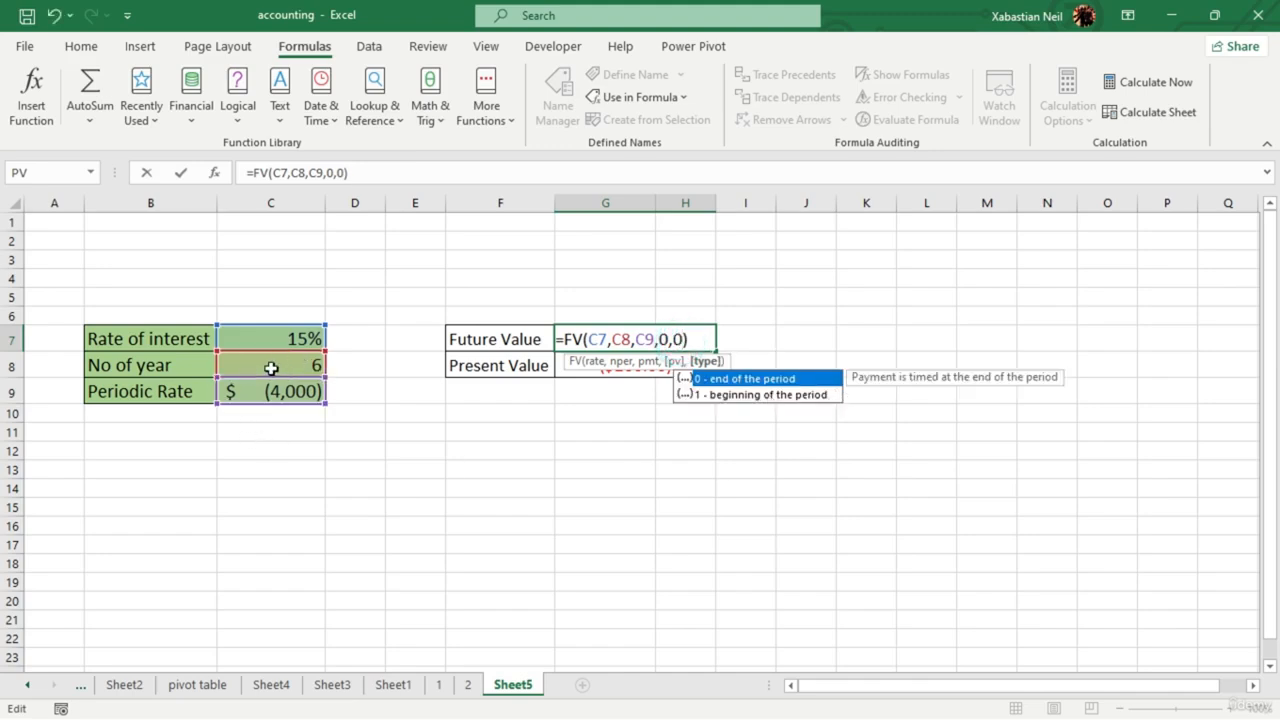
pyautogui.press('Return')
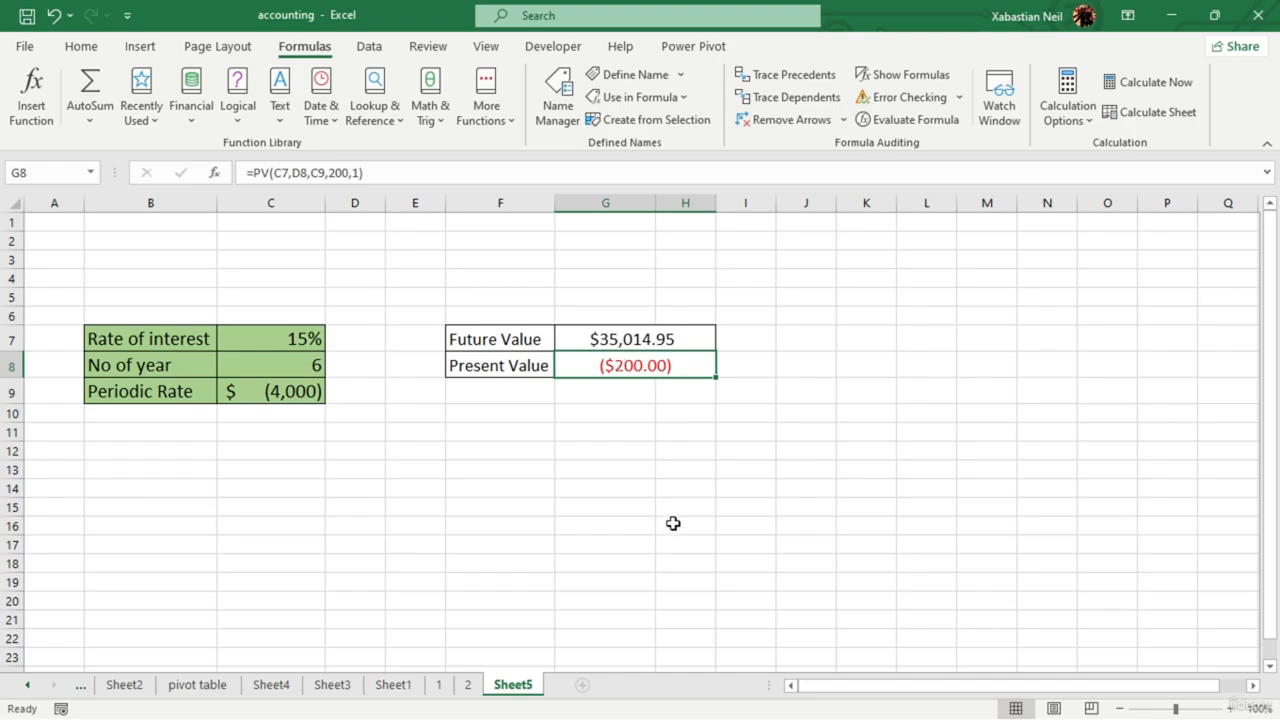
# - Change the type argument of the FV formula in G7 to 1 for payments at the beginning of the period
pyautogui.doubleClick(700, 337)
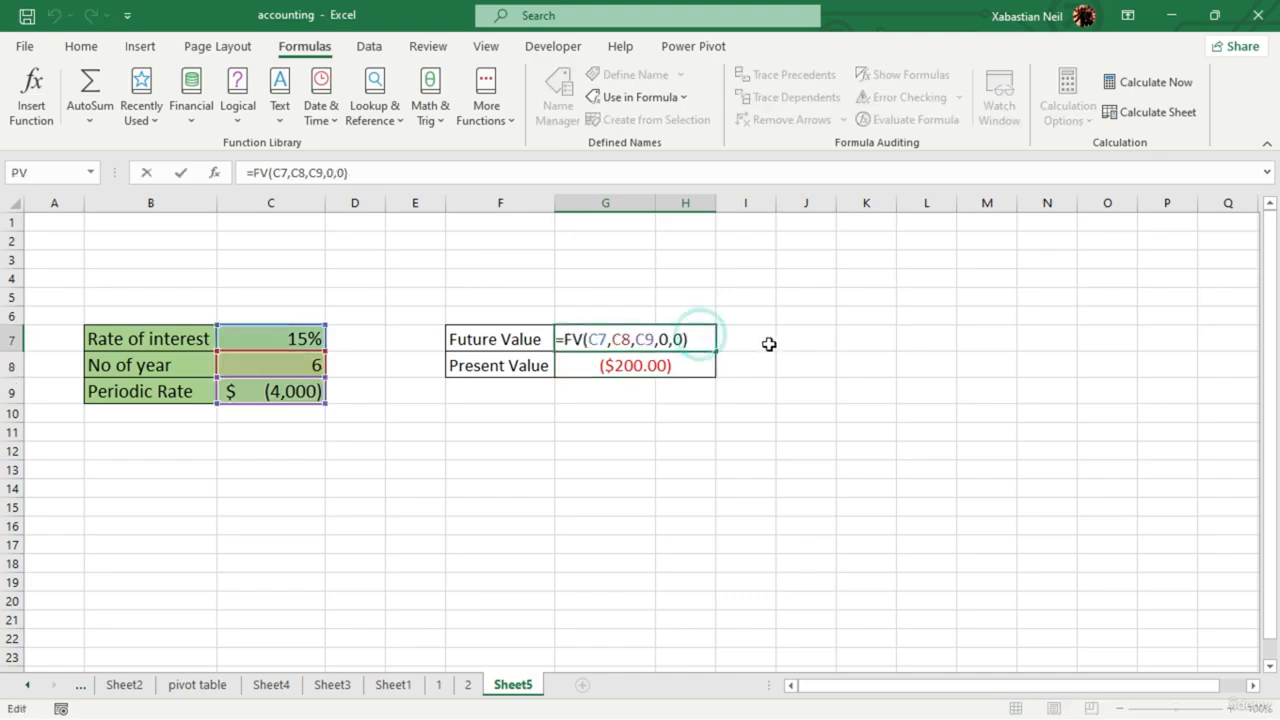
pyautogui.press('Left')
pyautogui.press('BackSpace')
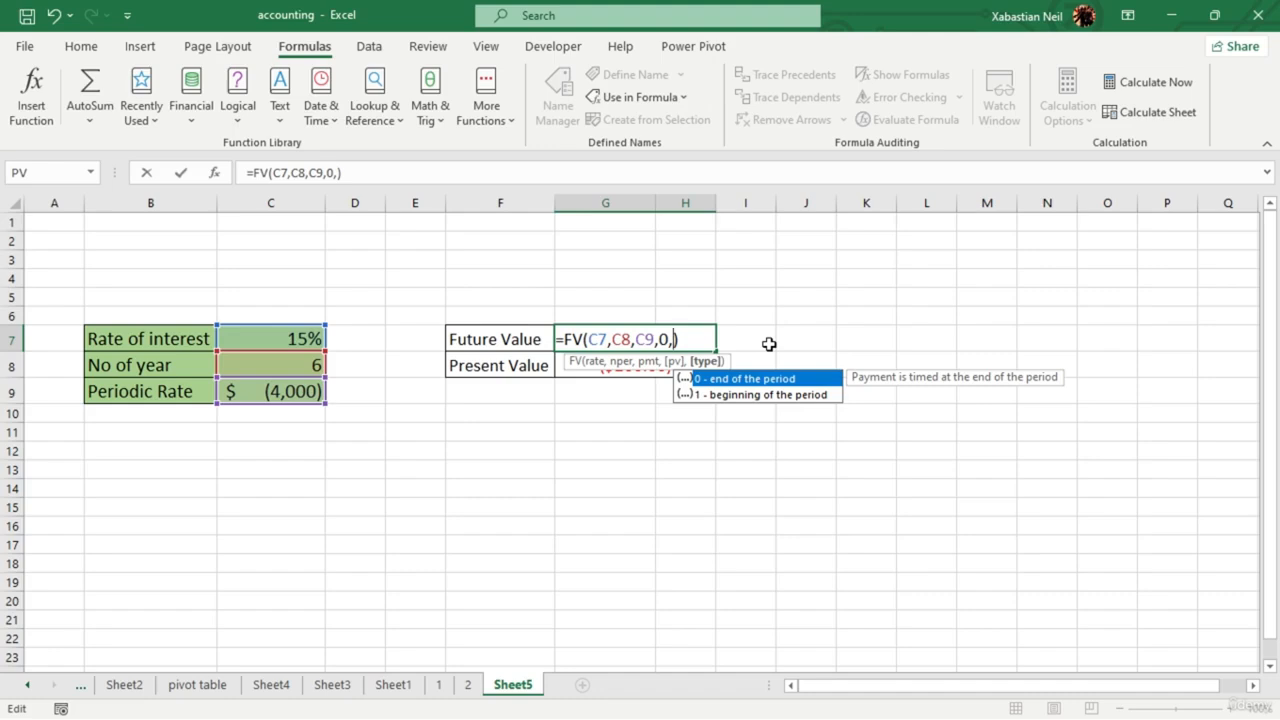
pyautogui.write('1')
pyautogui.press('Return')
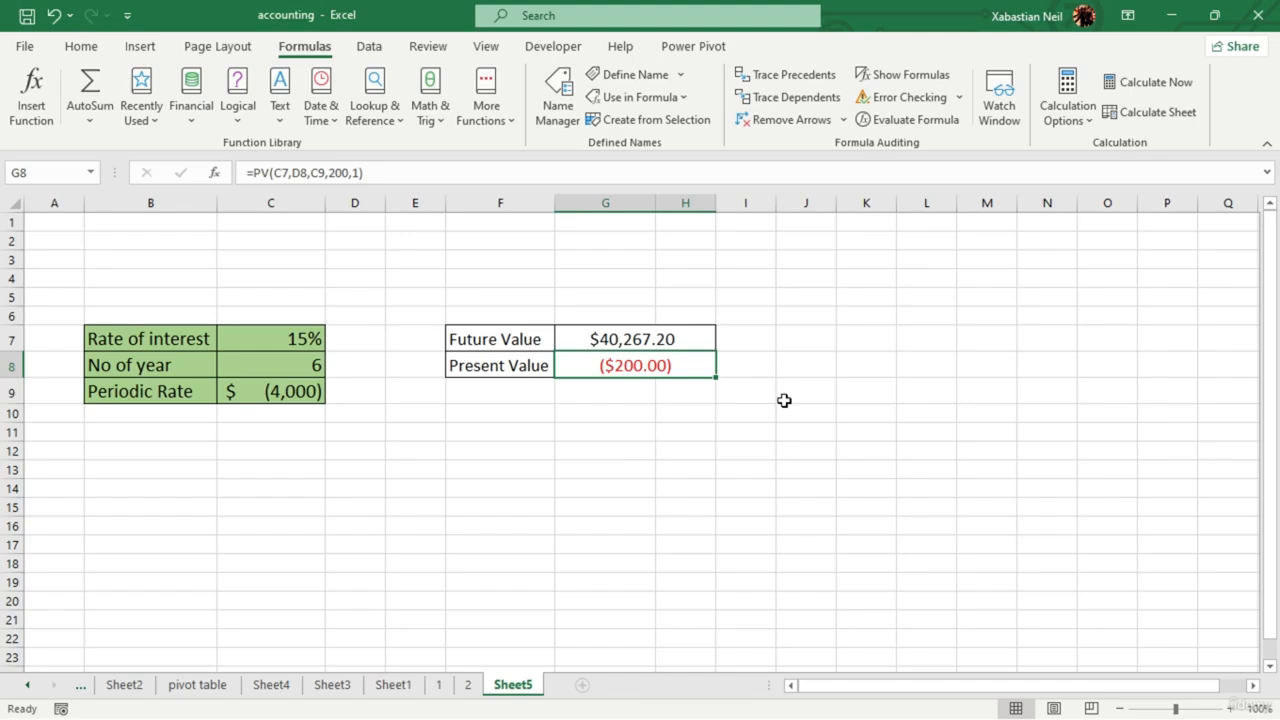
# - Remove both decimal places from the Future Value in G7 and the Present Value in G8
pyautogui.click(698, 342)
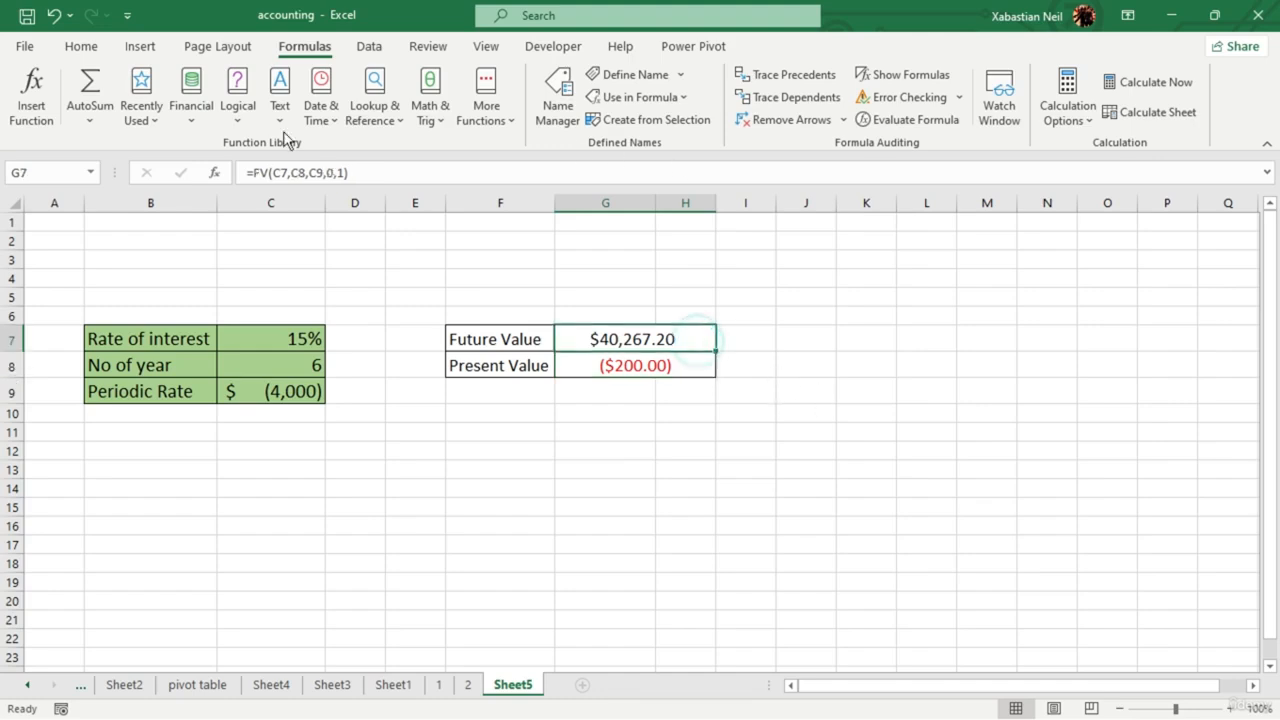
pyautogui.click(86, 48)
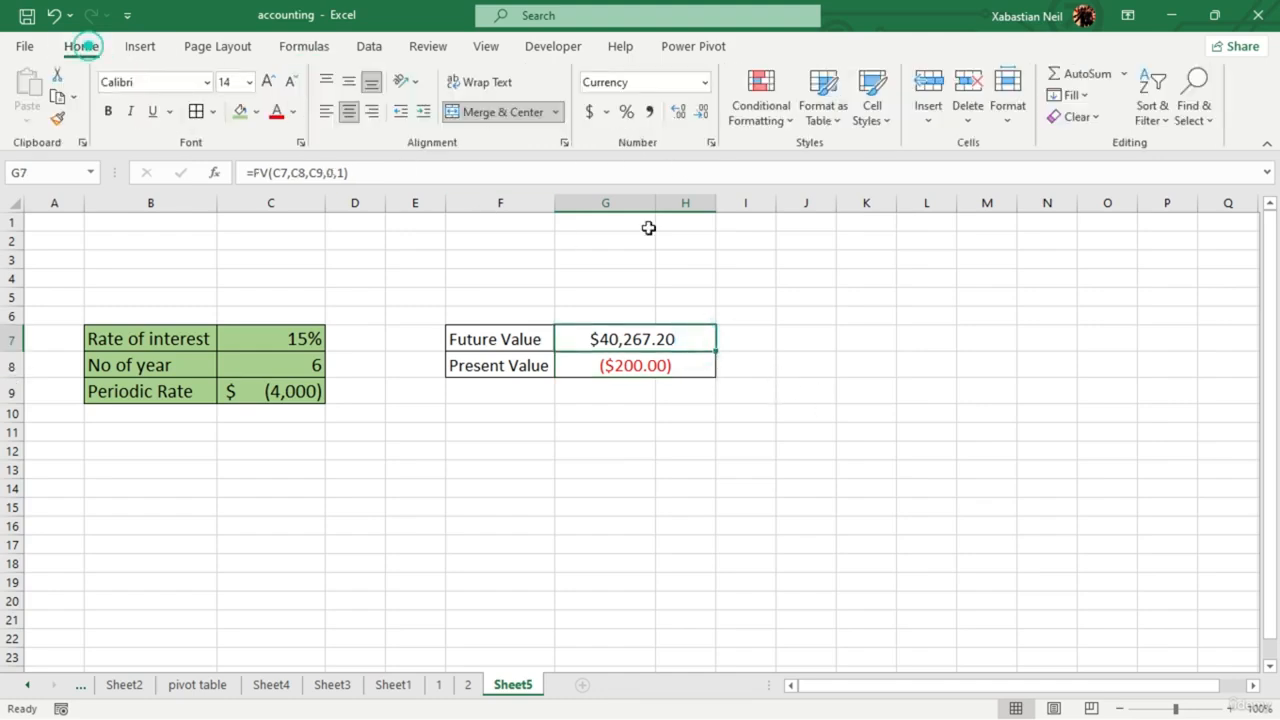
pyautogui.click(702, 111)
pyautogui.click(702, 111)
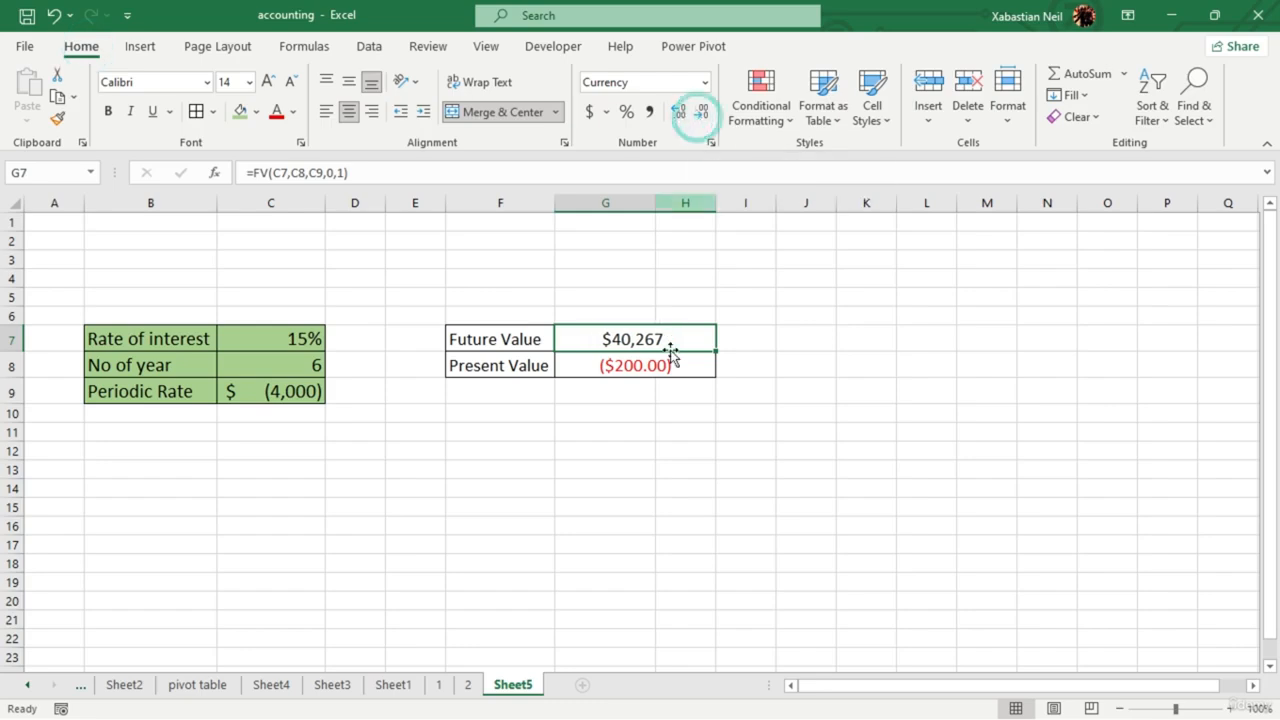
pyautogui.click(668, 362)
pyautogui.click(703, 114)
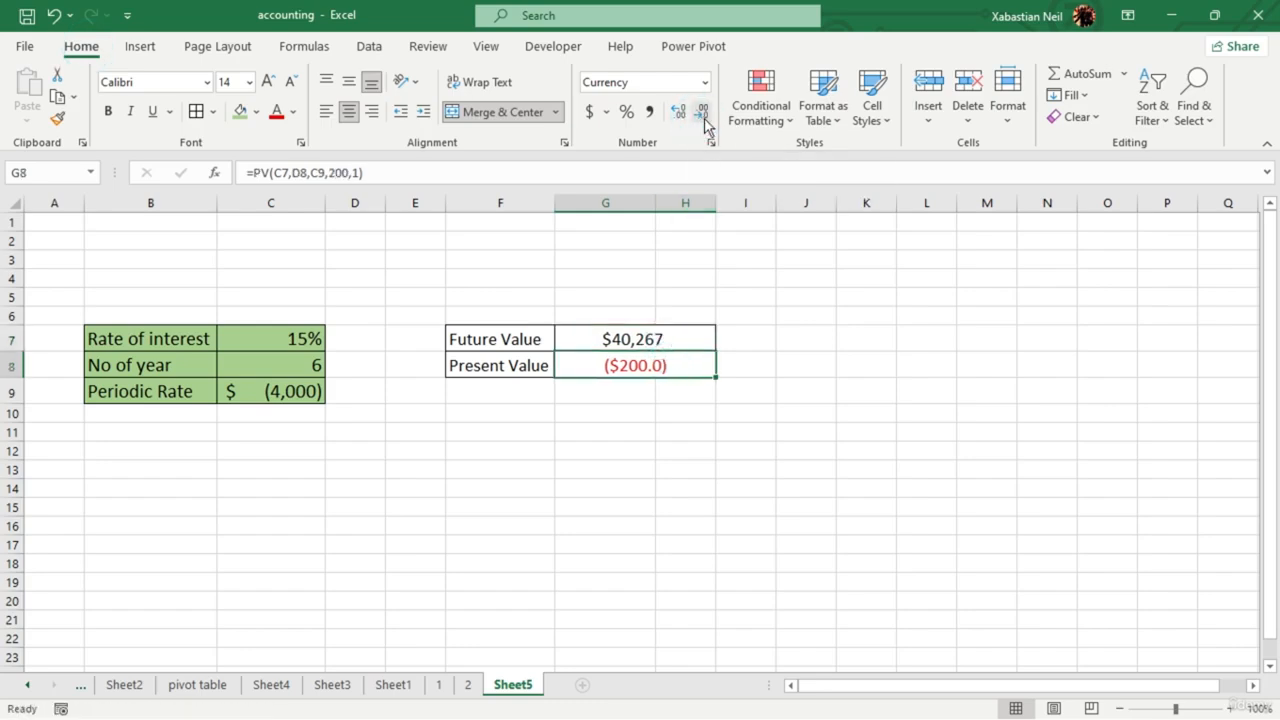
pyautogui.click(704, 120)
pyautogui.click(734, 510)
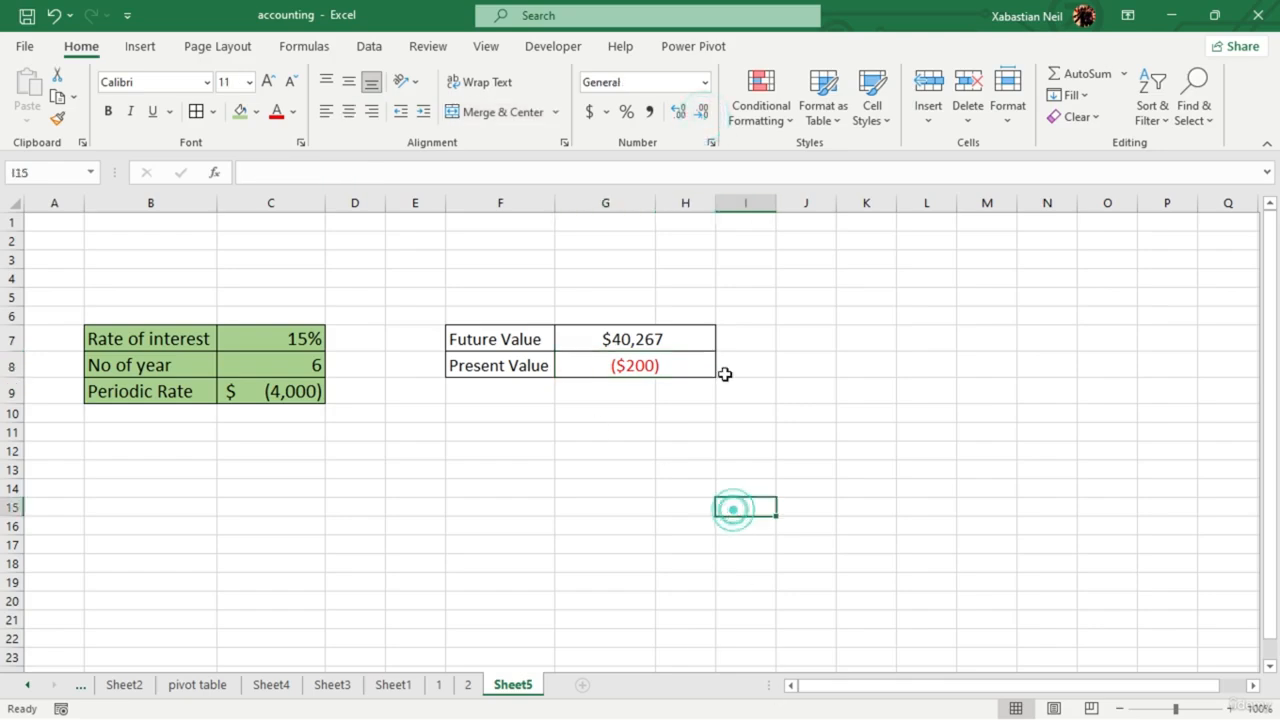
# - Review the PV formula in G8, the FV formula in G7 and the Periodic Rate entry in C9
pyautogui.click(663, 366)
pyautogui.doubleClick(663, 366)
pyautogui.press('Return')
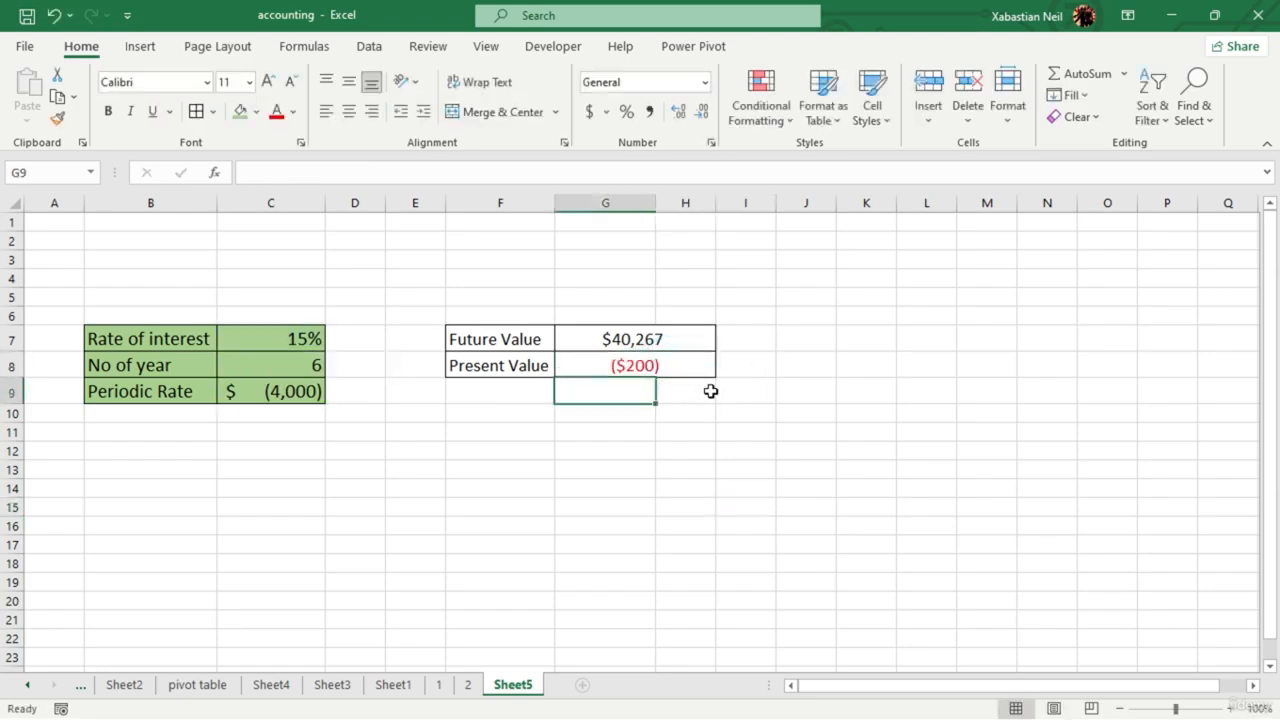
pyautogui.click(686, 339)
pyautogui.doubleClick(692, 339)
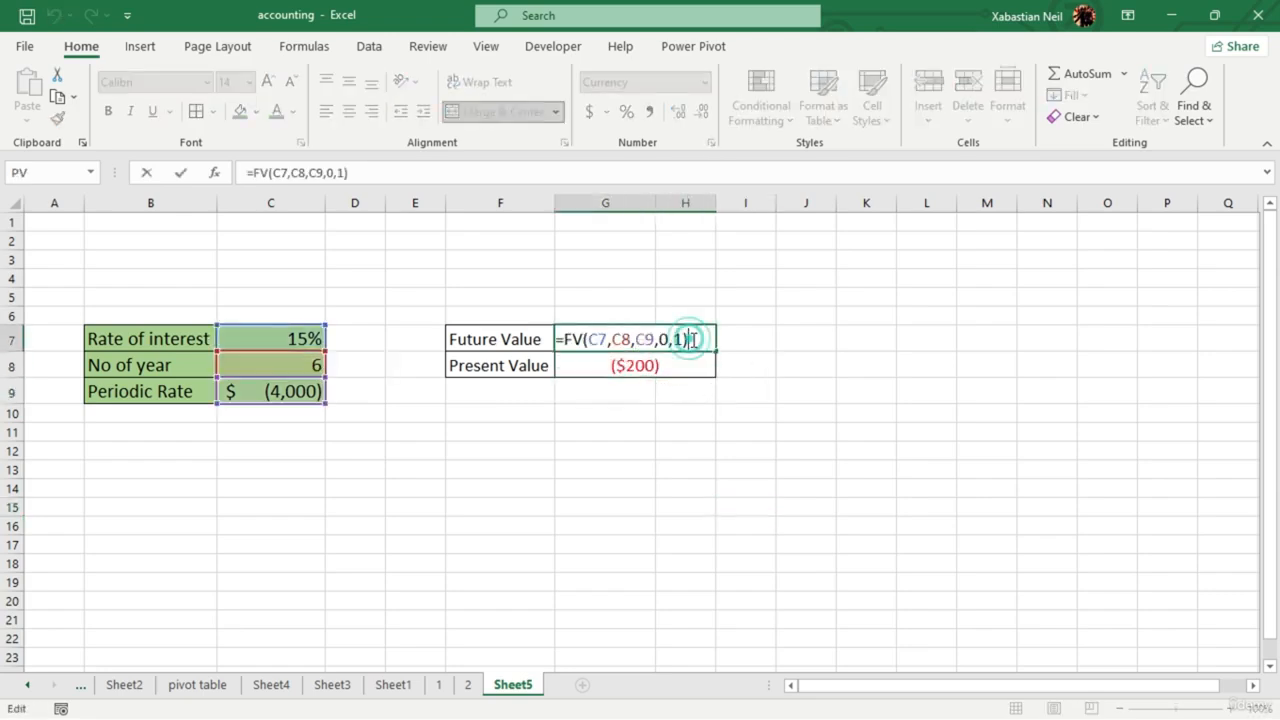
pyautogui.press('Return')
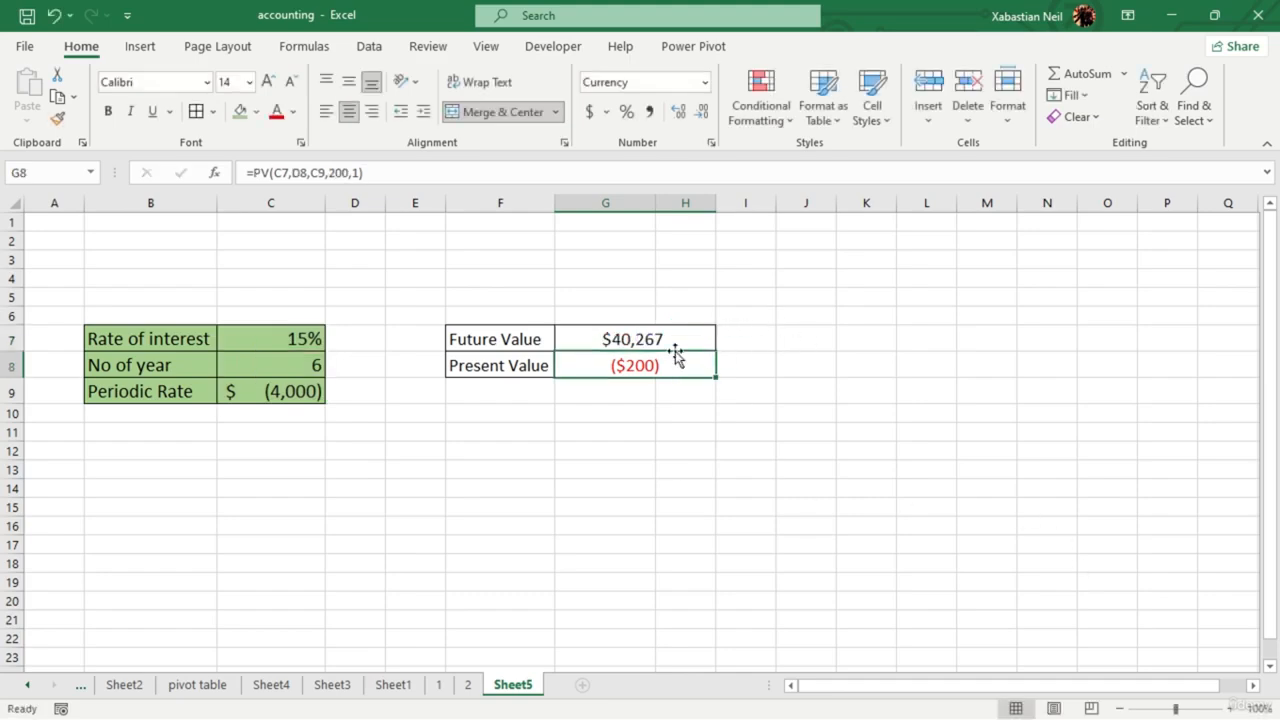
pyautogui.click(265, 389)
pyautogui.doubleClick(271, 392)
pyautogui.click(353, 467)
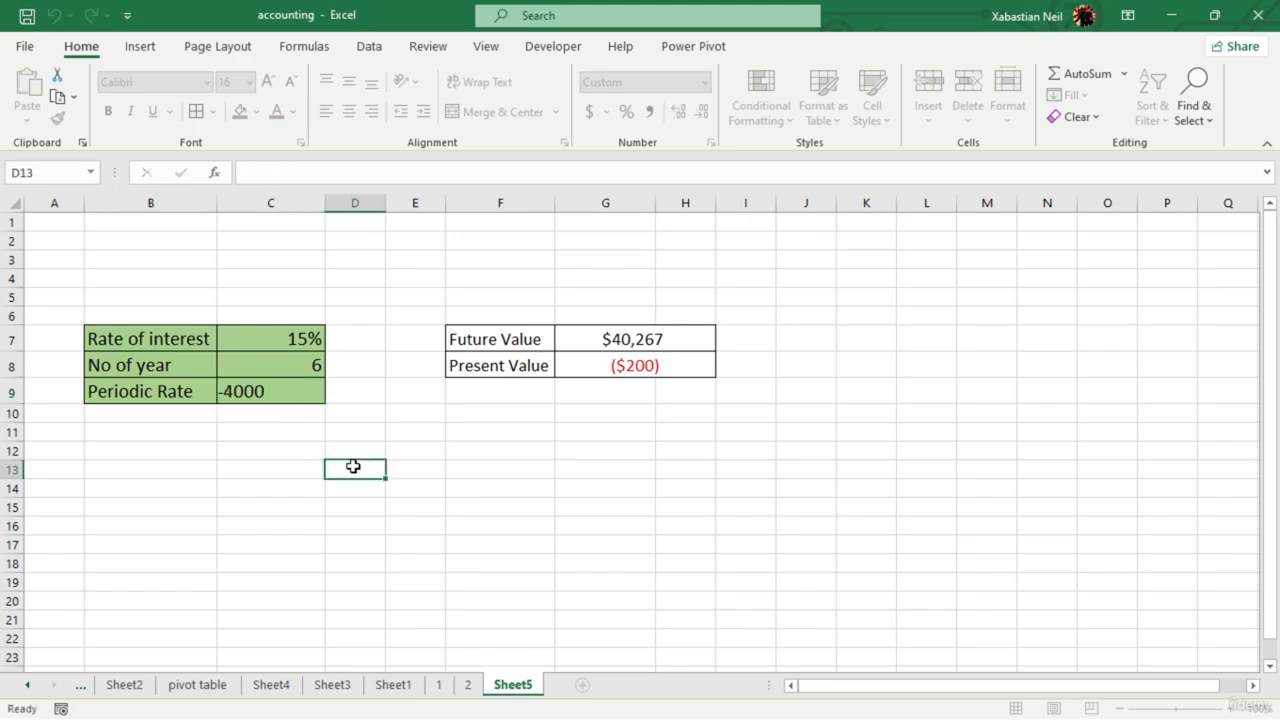
pyautogui.click(689, 362)
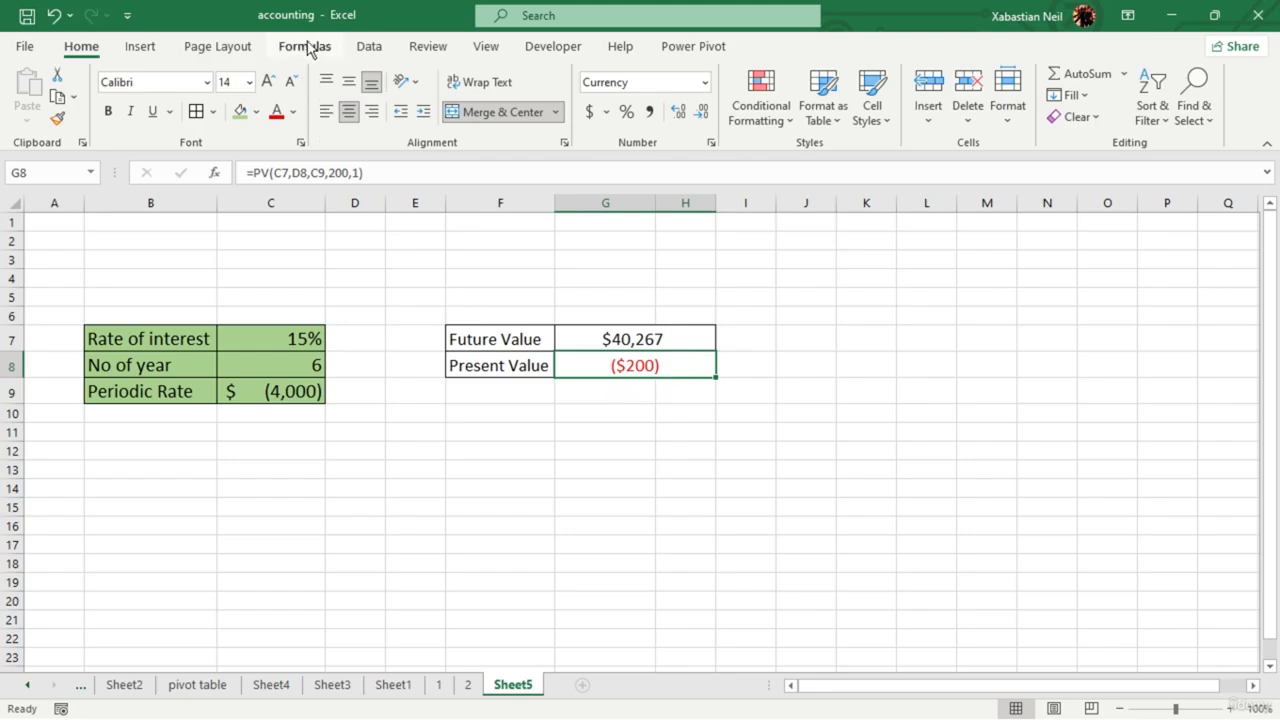
pyautogui.click(760, 340)
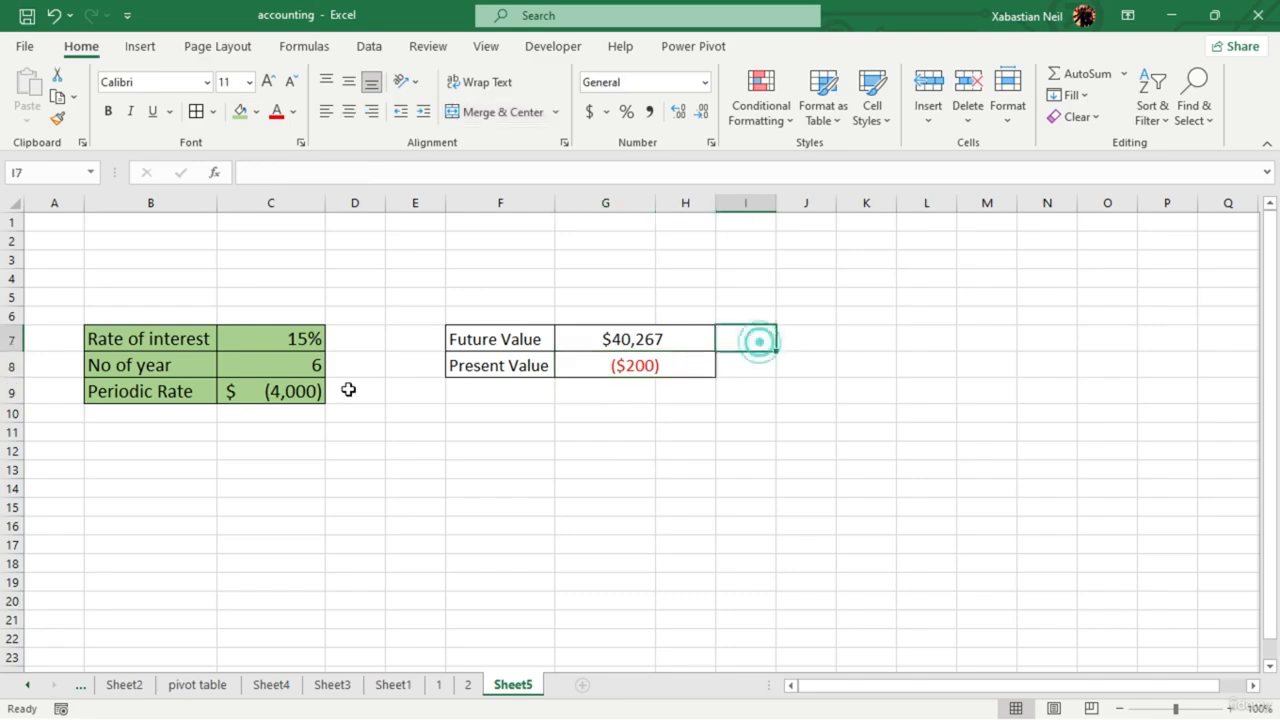
# - Insert the FV financial function in cell G9
pyautogui.doubleClick(300, 338)
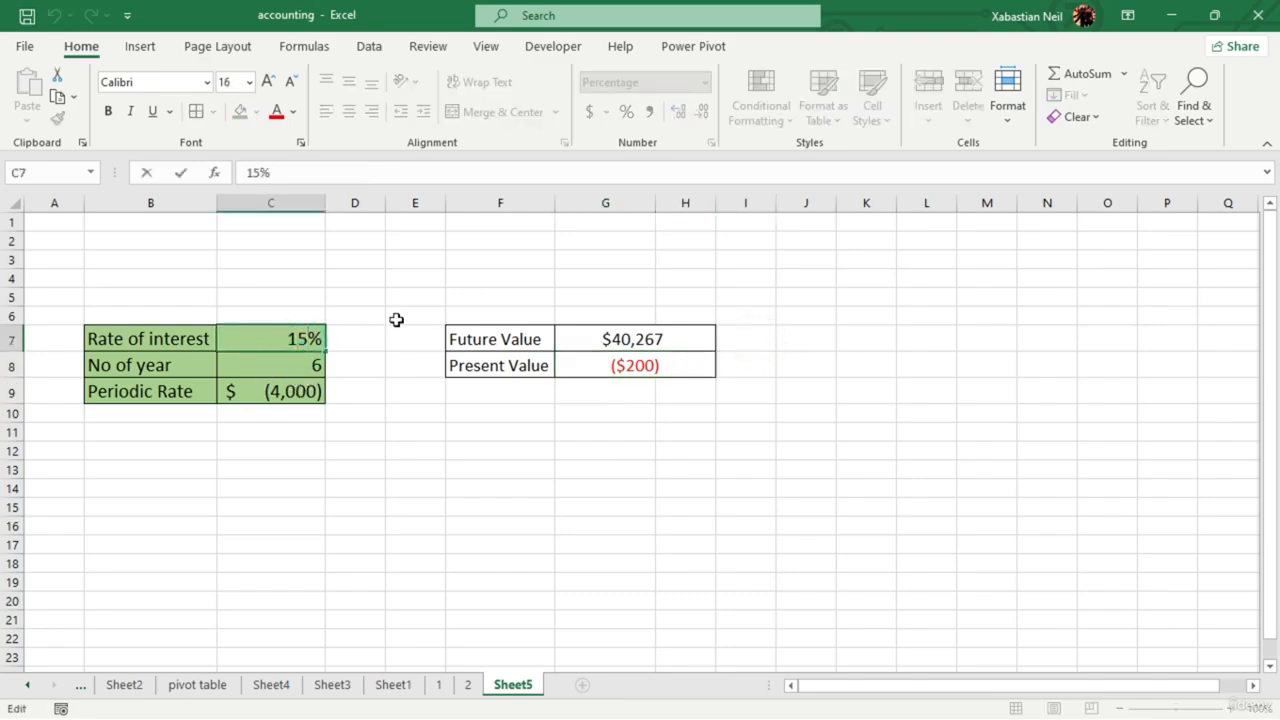
pyautogui.click(620, 389)
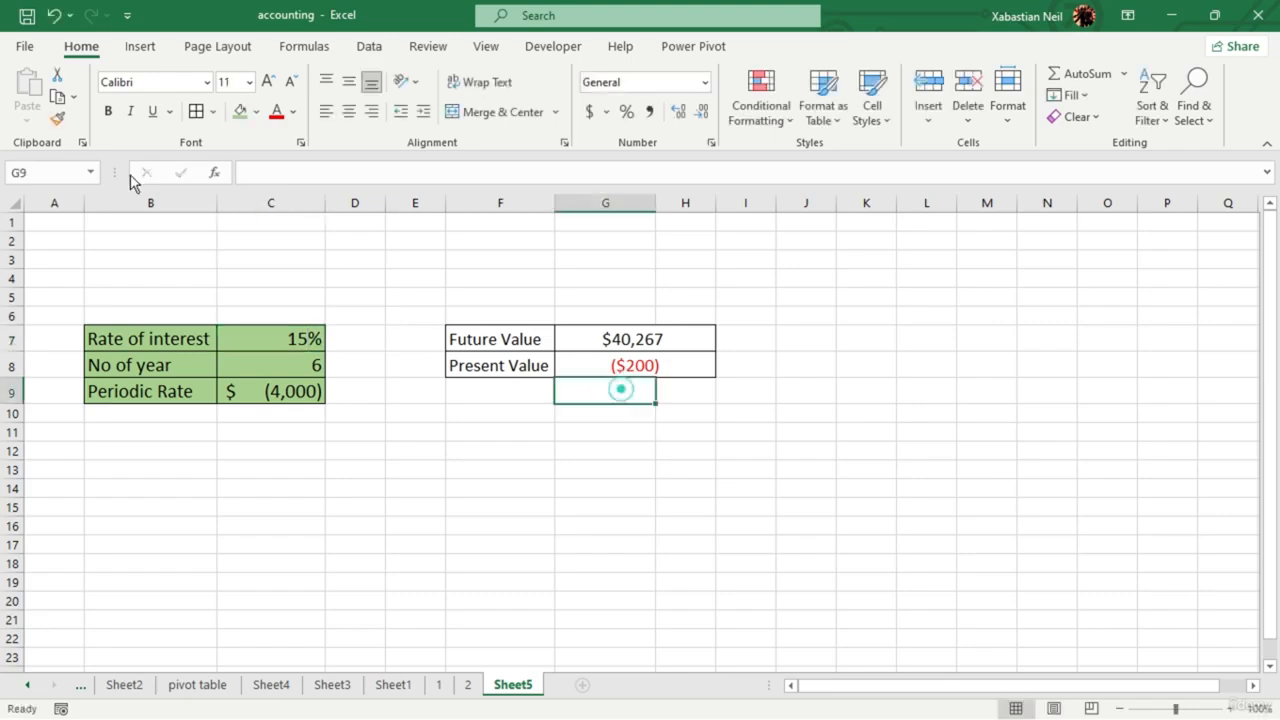
pyautogui.click(305, 48)
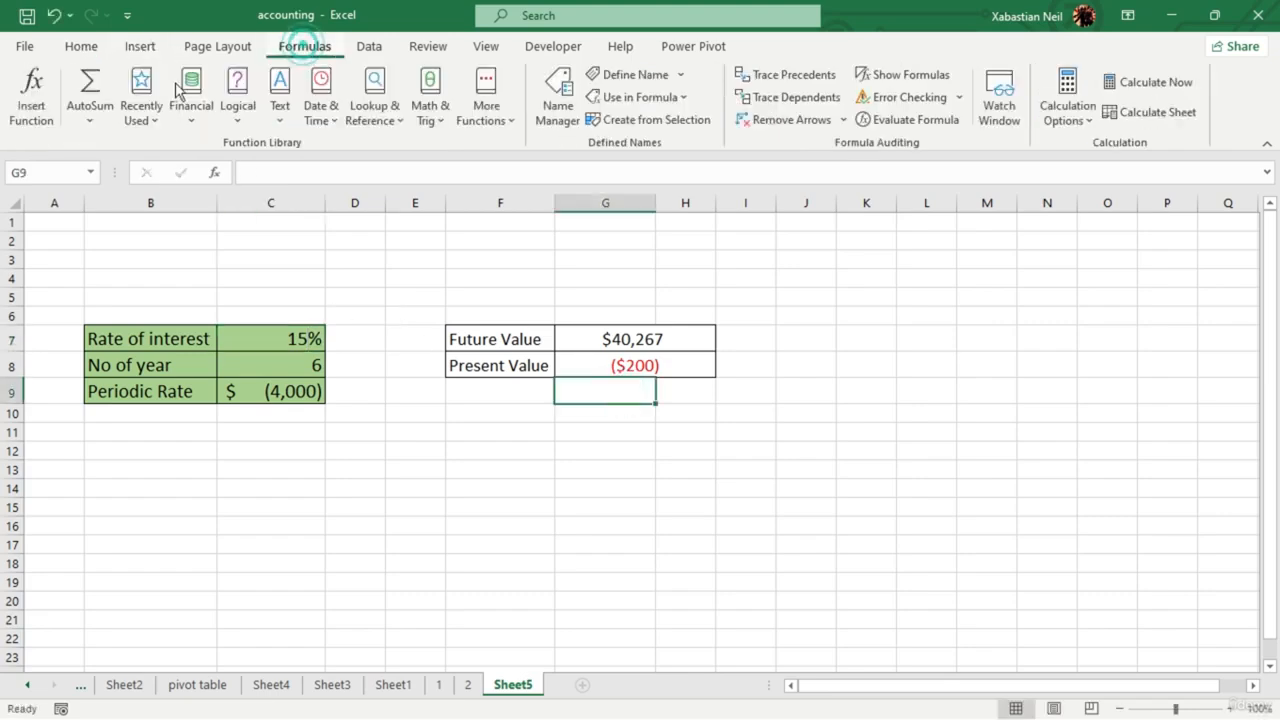
pyautogui.click(189, 95)
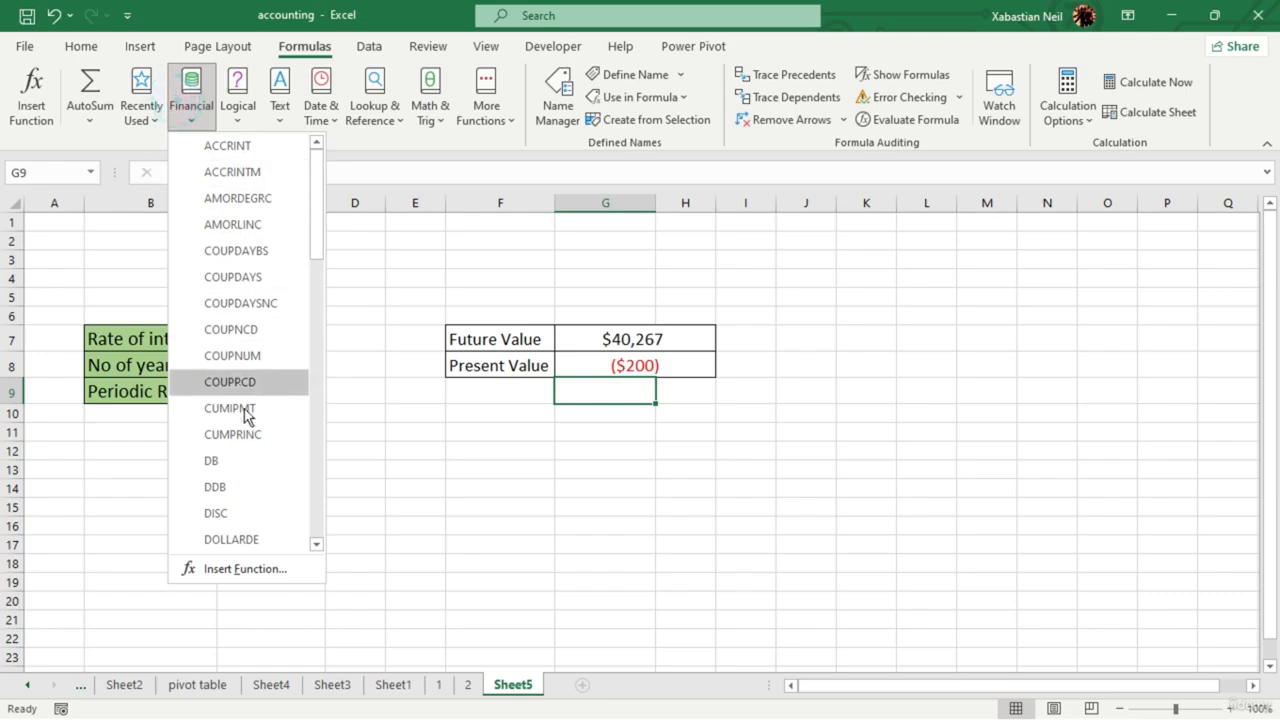
pyautogui.scroll(-6, 252, 440)
pyautogui.scroll(-7, 253, 402)
pyautogui.scroll(5, 253, 405)
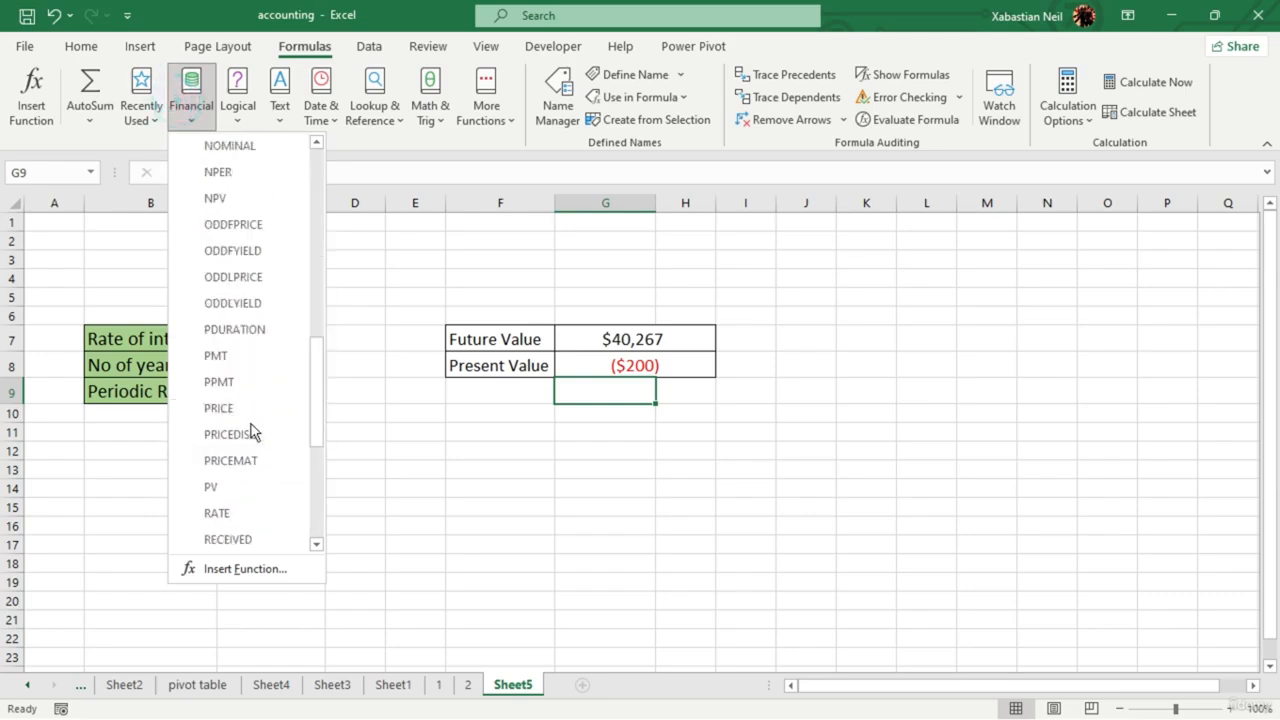
pyautogui.scroll(3, 219, 275)
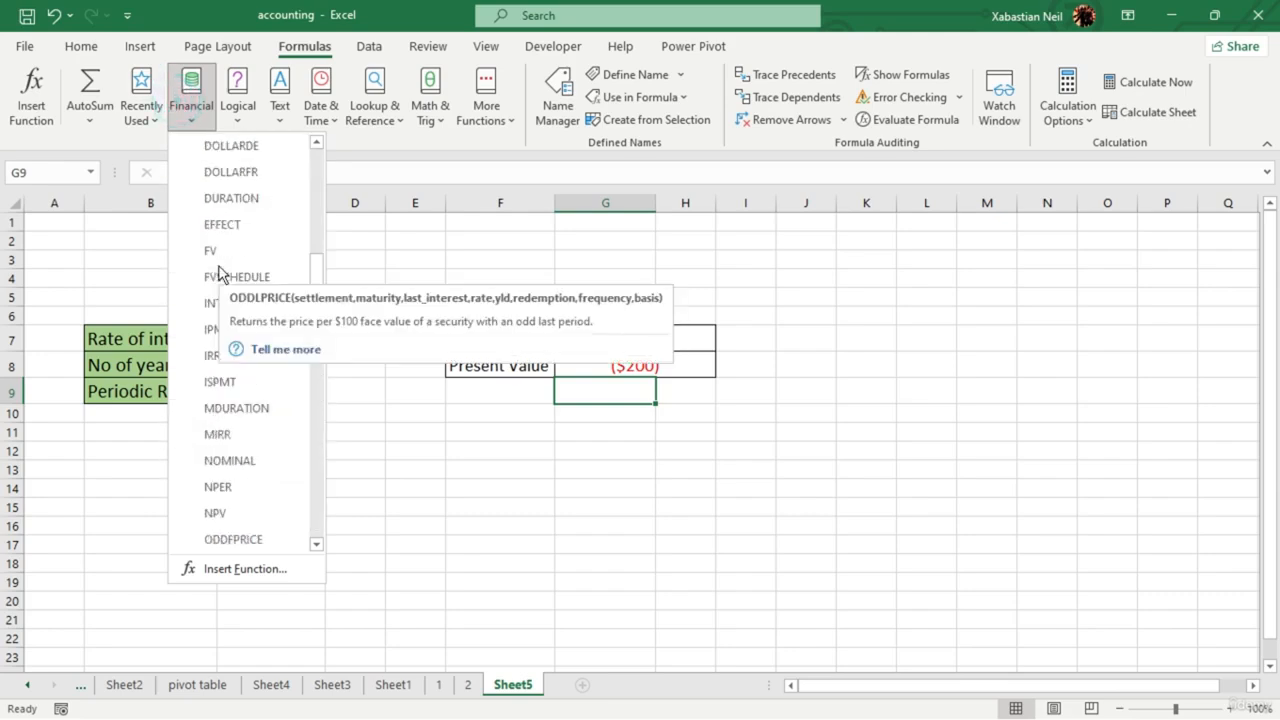
pyautogui.click(218, 252)
pyautogui.click(231, 256)
pyautogui.click(623, 270)
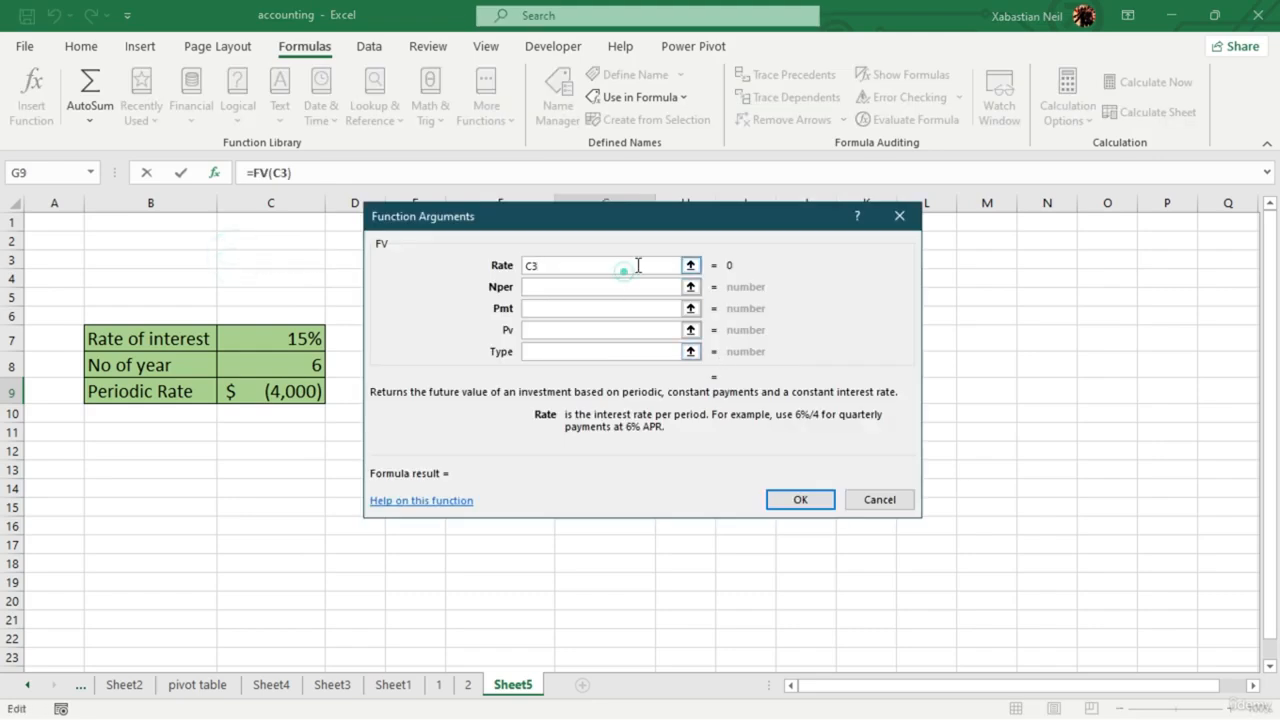
# - Set the FV function's Rate to 20, Nper to 8 and Pmt to 5000
pyautogui.click(638, 266)
pyautogui.press('BackSpace')
pyautogui.press('BackSpace')
pyautogui.write('20%')
pyautogui.press('BackSpace')
pyautogui.click(573, 288)
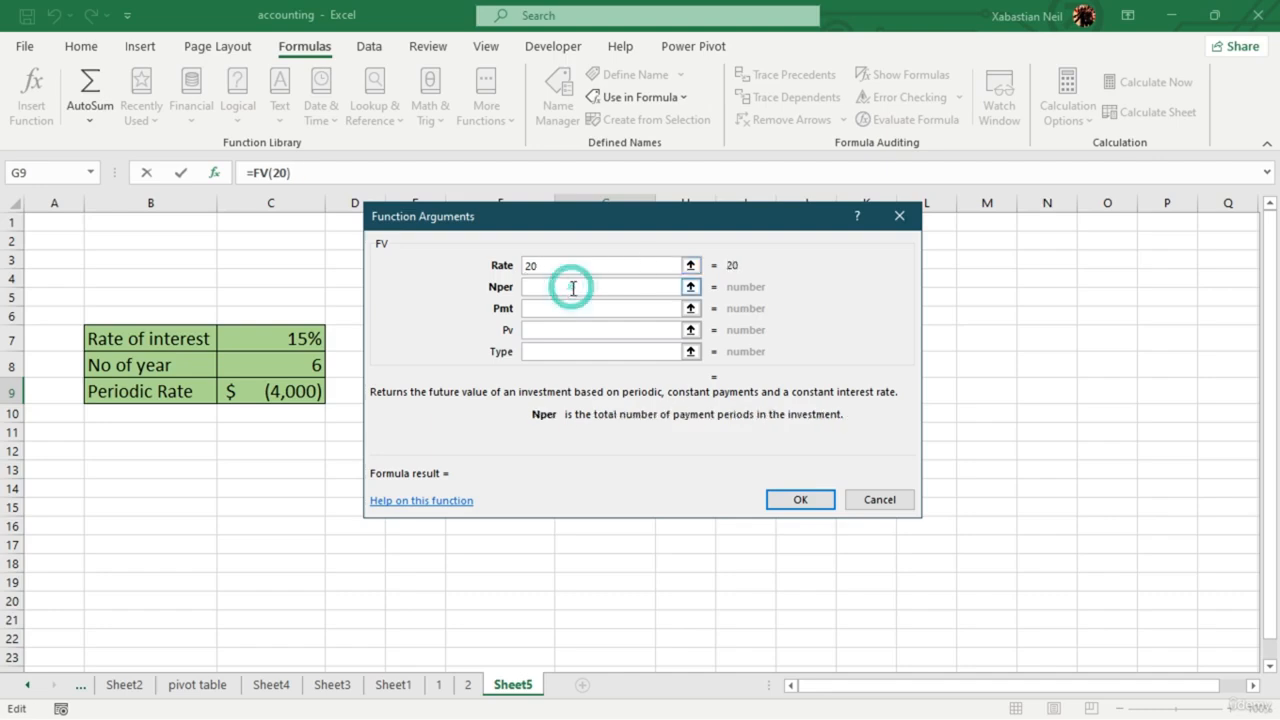
pyautogui.write('8')
pyautogui.click(532, 306)
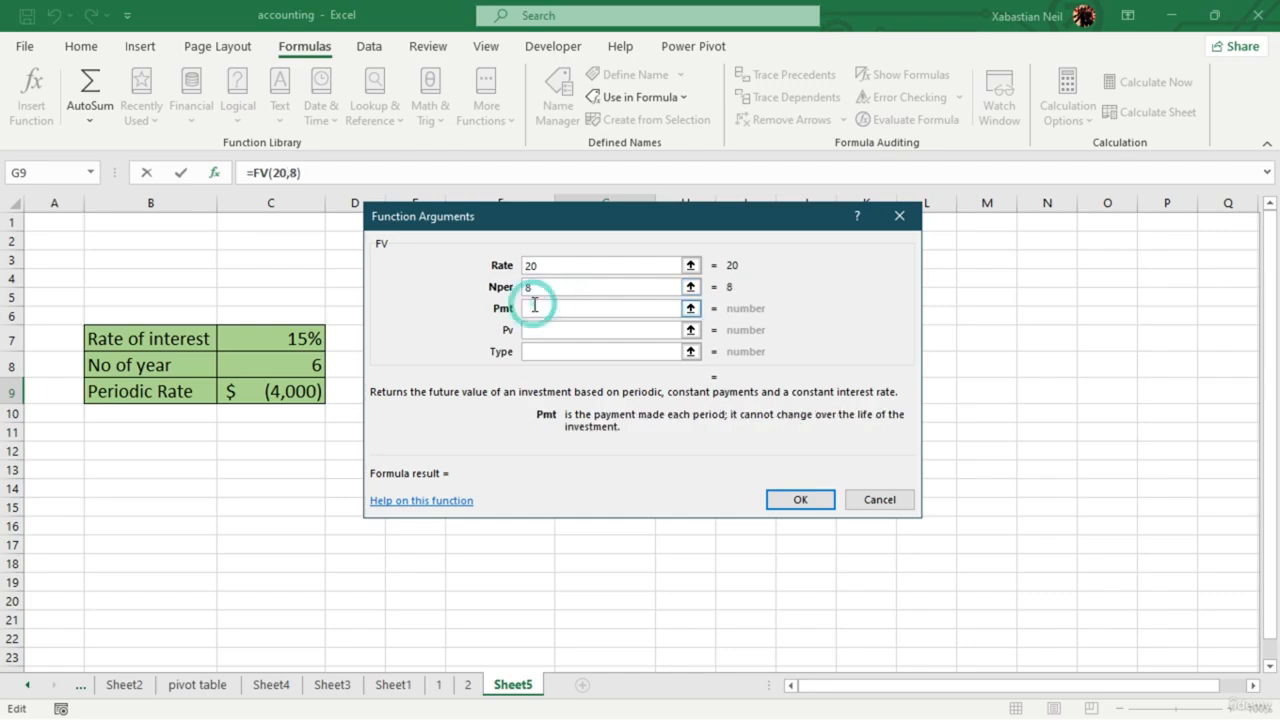
pyautogui.write('5000')
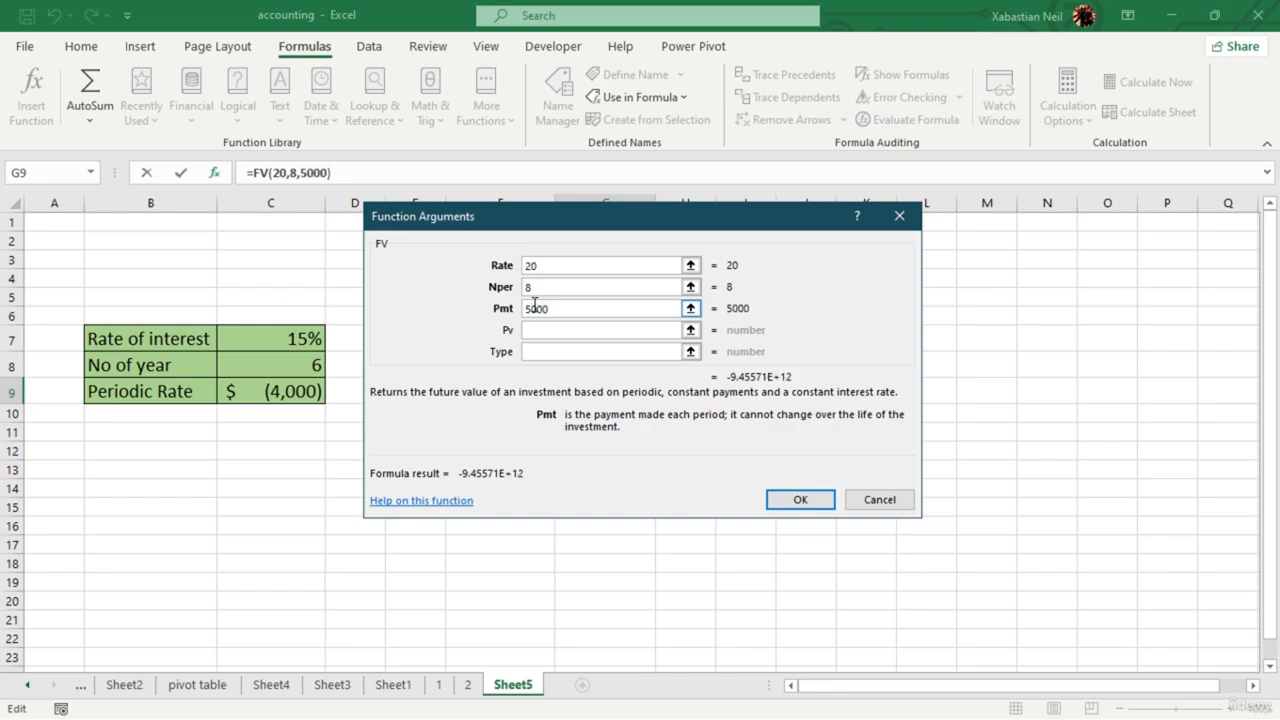
# - Set the FV function's Pv to 0 and Type to 1, and complete the function in G9
pyautogui.press('Tab')
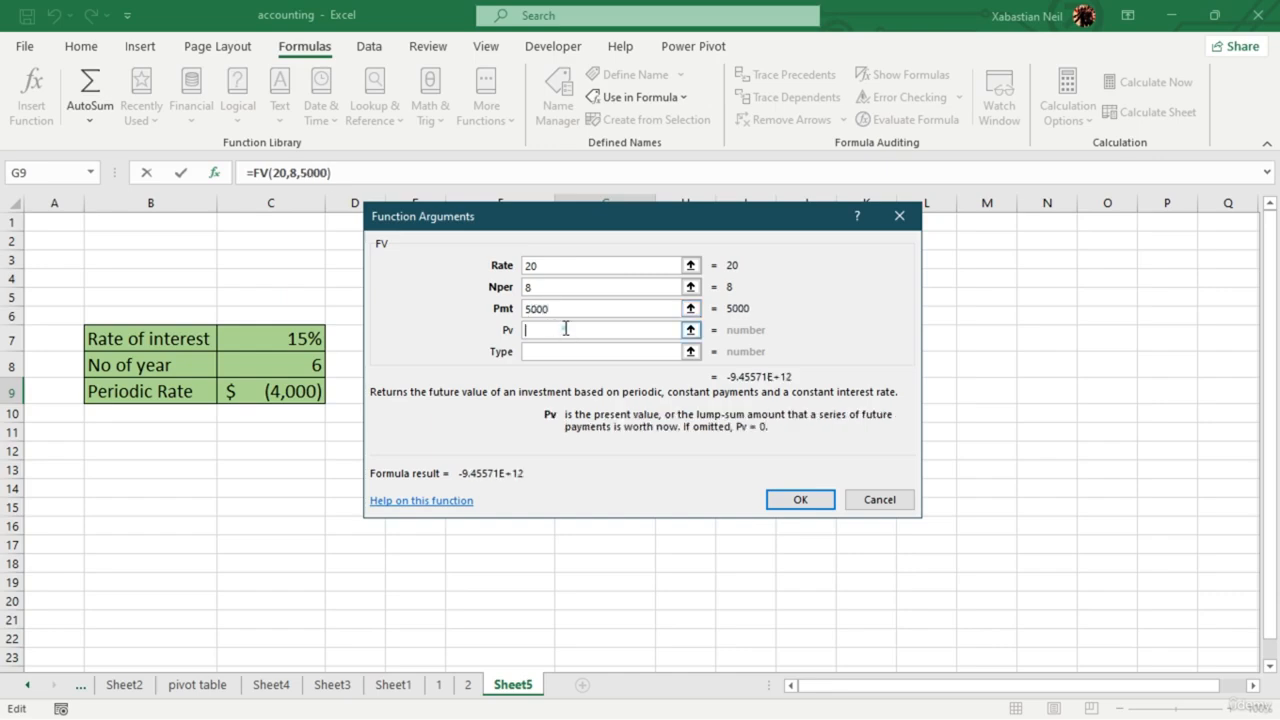
pyautogui.click(565, 329)
pyautogui.write('0')
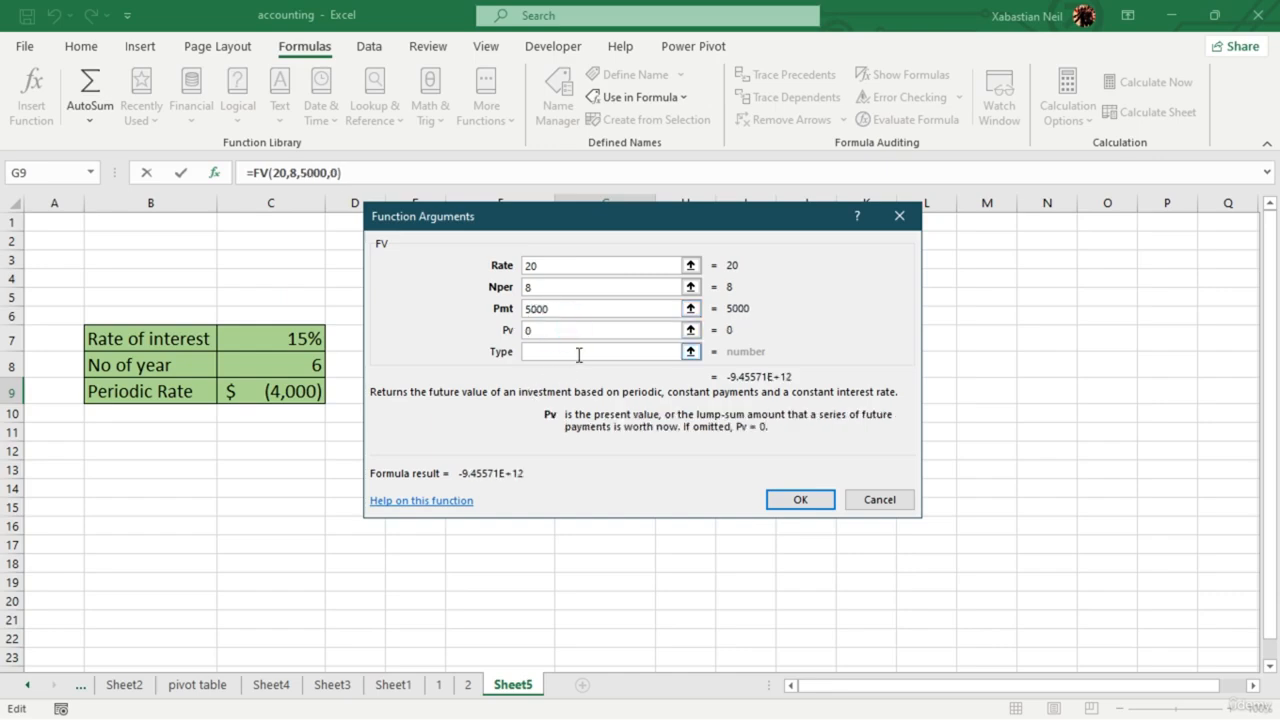
pyautogui.press('Tab')
pyautogui.click(579, 354)
pyautogui.write('1')
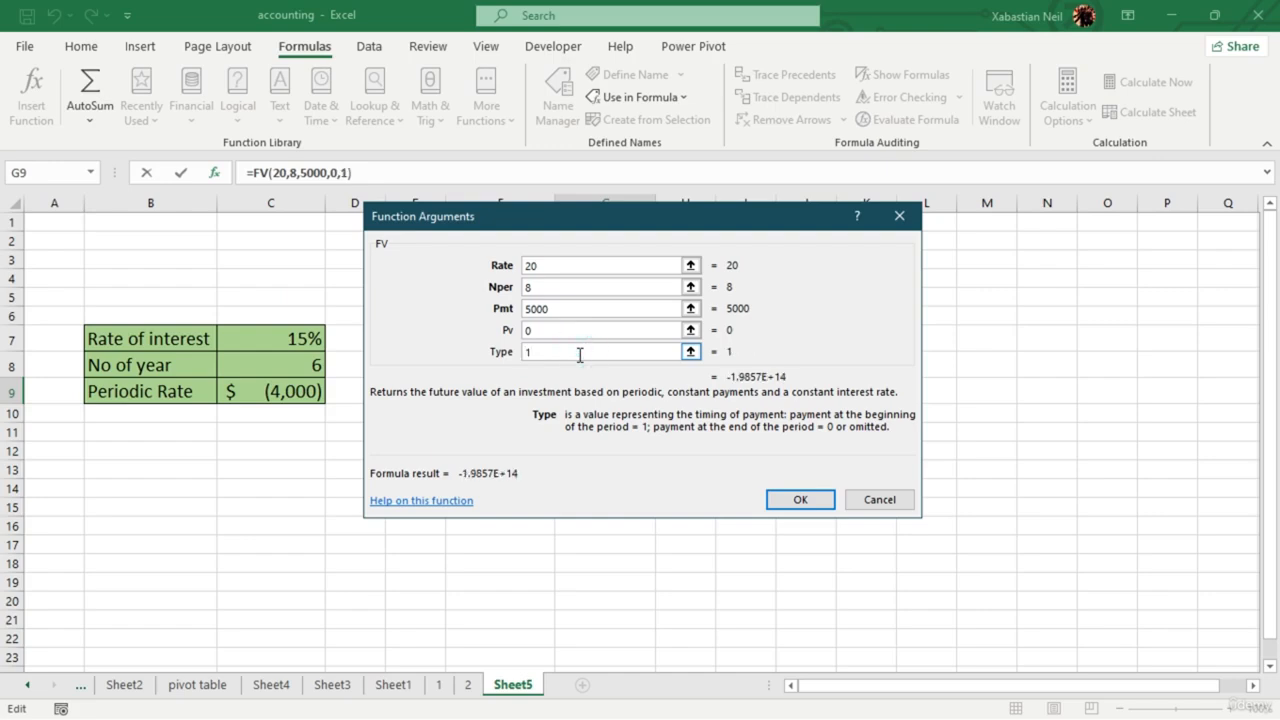
pyautogui.click(800, 500)
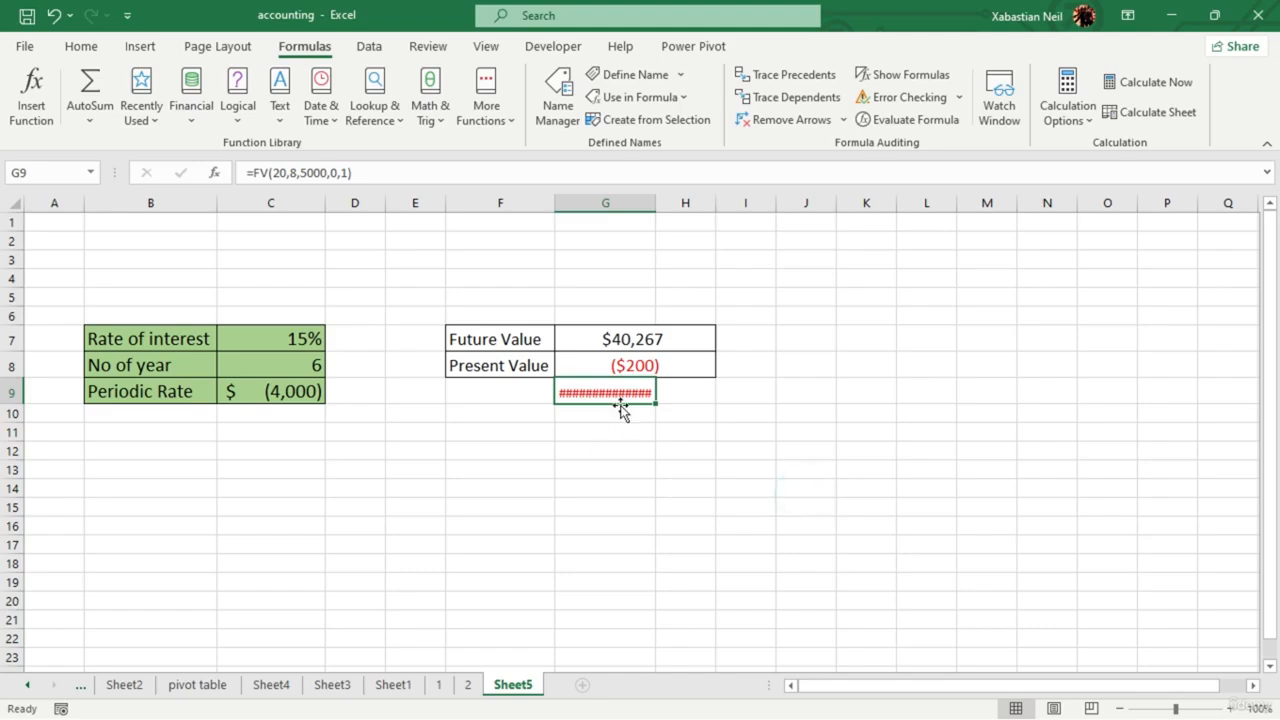
# - Fit the width of column G to its contents and review the FV formula in G9
pyautogui.doubleClick(656, 203)
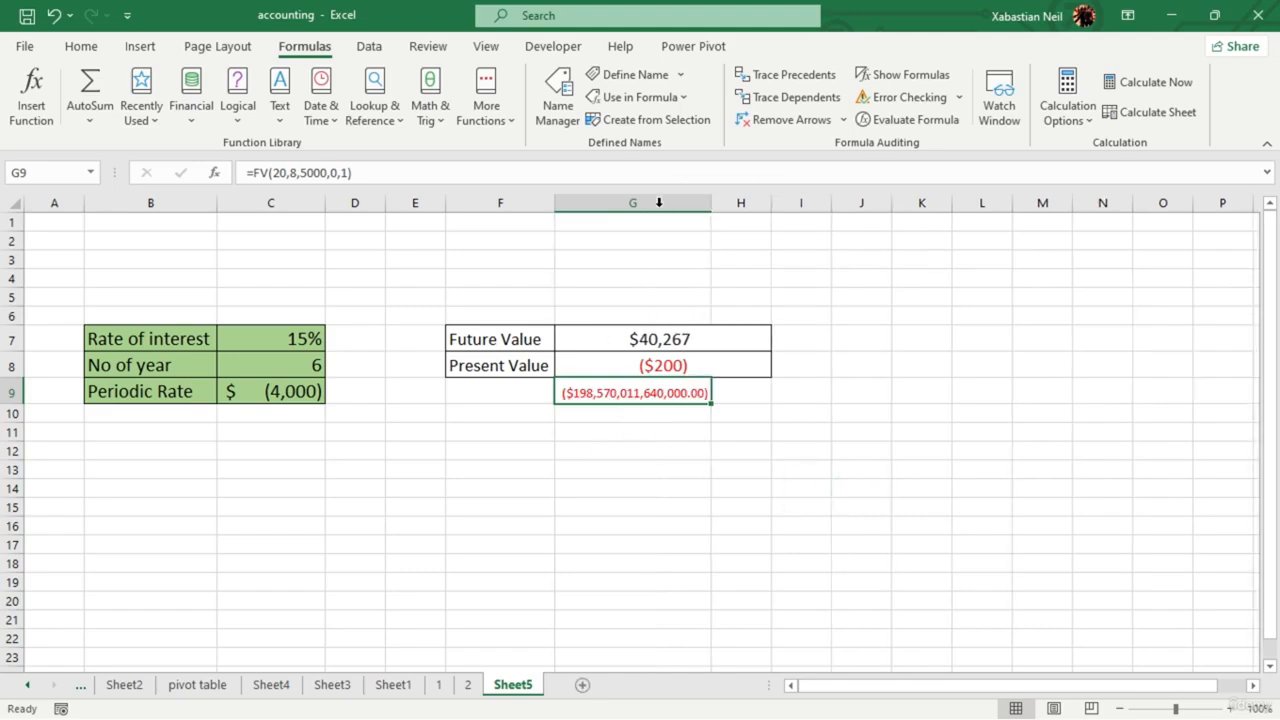
pyautogui.doubleClick(688, 393)
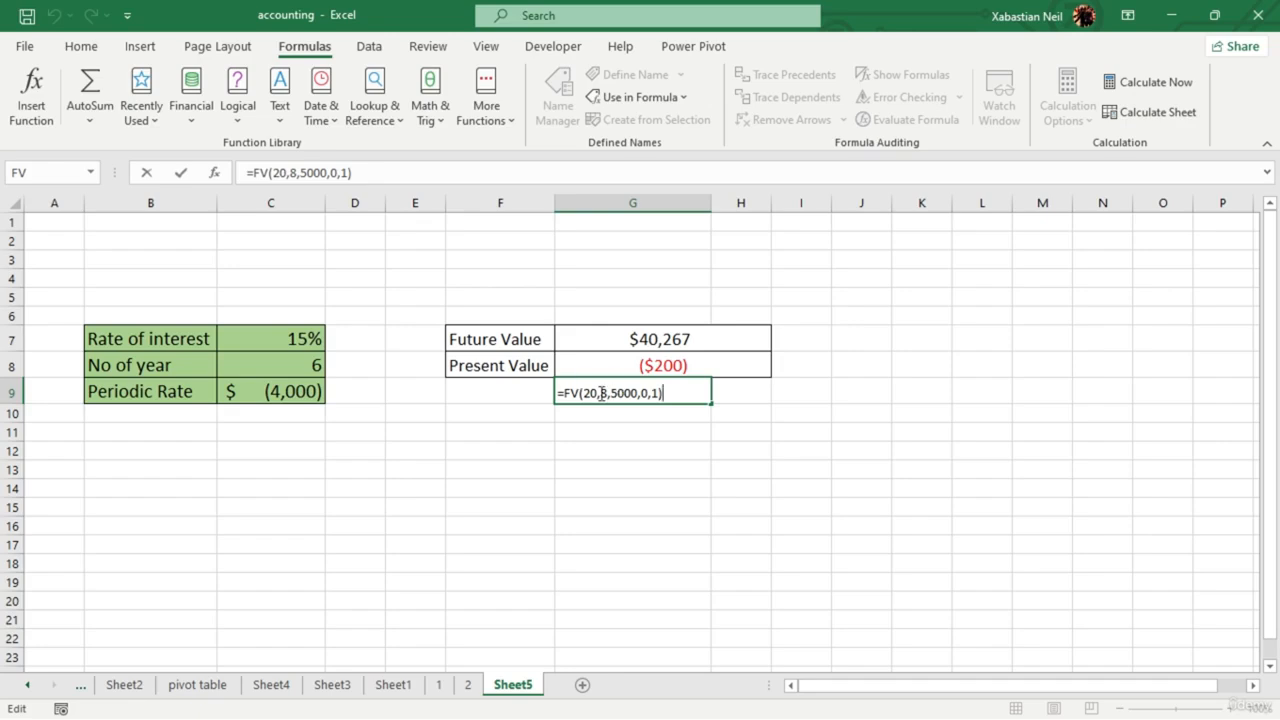
pyautogui.press('Return')
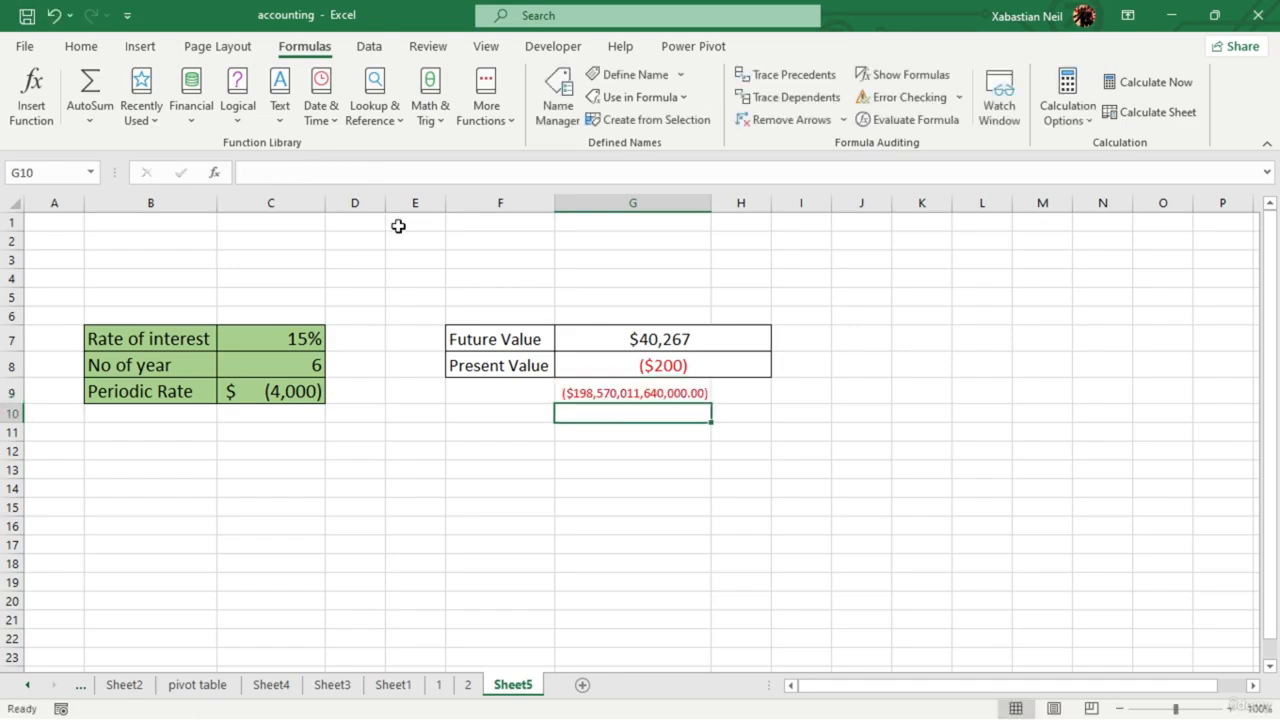
# - Change the type argument of the FV formula in G9 to 0 for payments at the end of the period
pyautogui.doubleClick(704, 396)
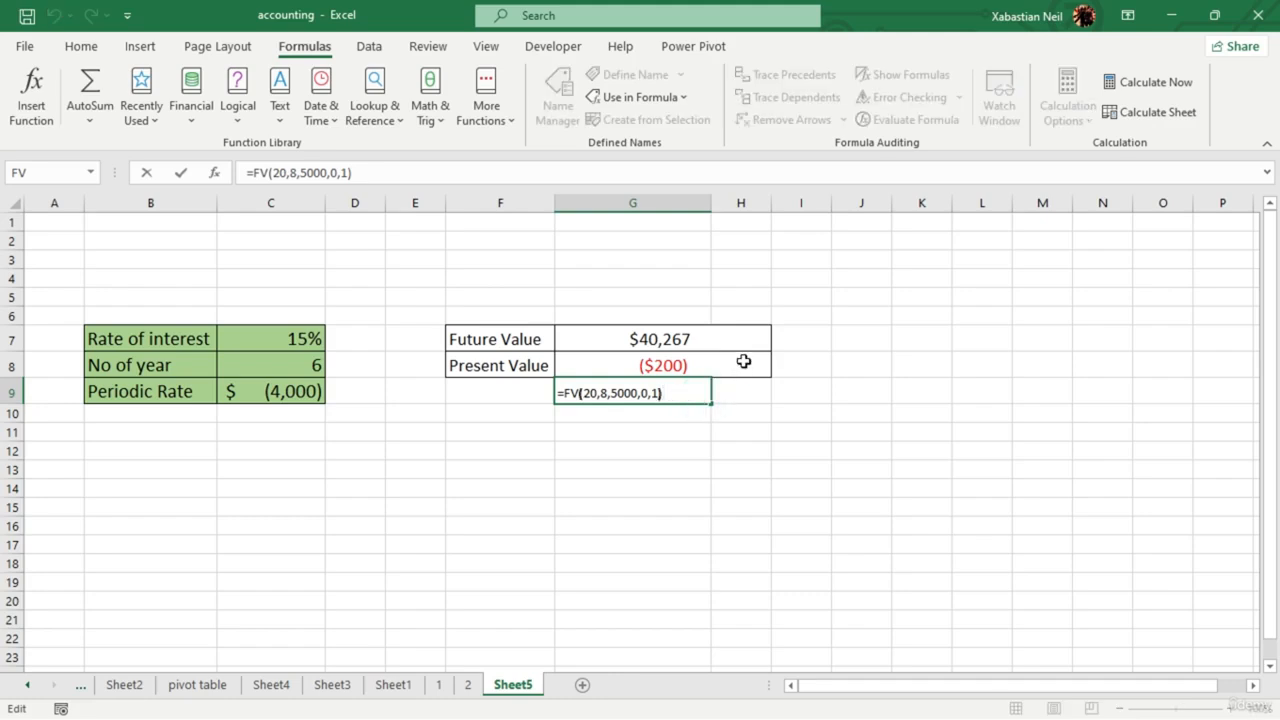
pyautogui.press('Left')
pyautogui.press('Left')
pyautogui.press('Right')
pyautogui.press('Right')
pyautogui.press('BackSpace')
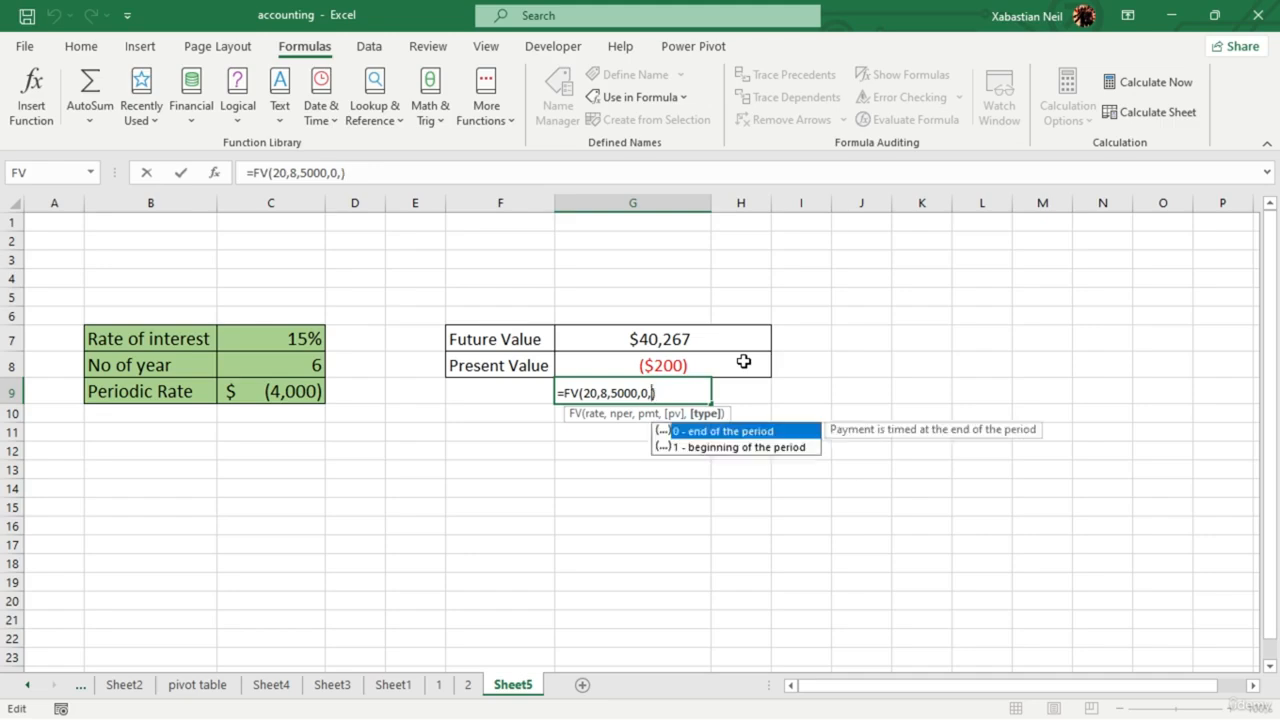
pyautogui.write('0')
pyautogui.press('Return')
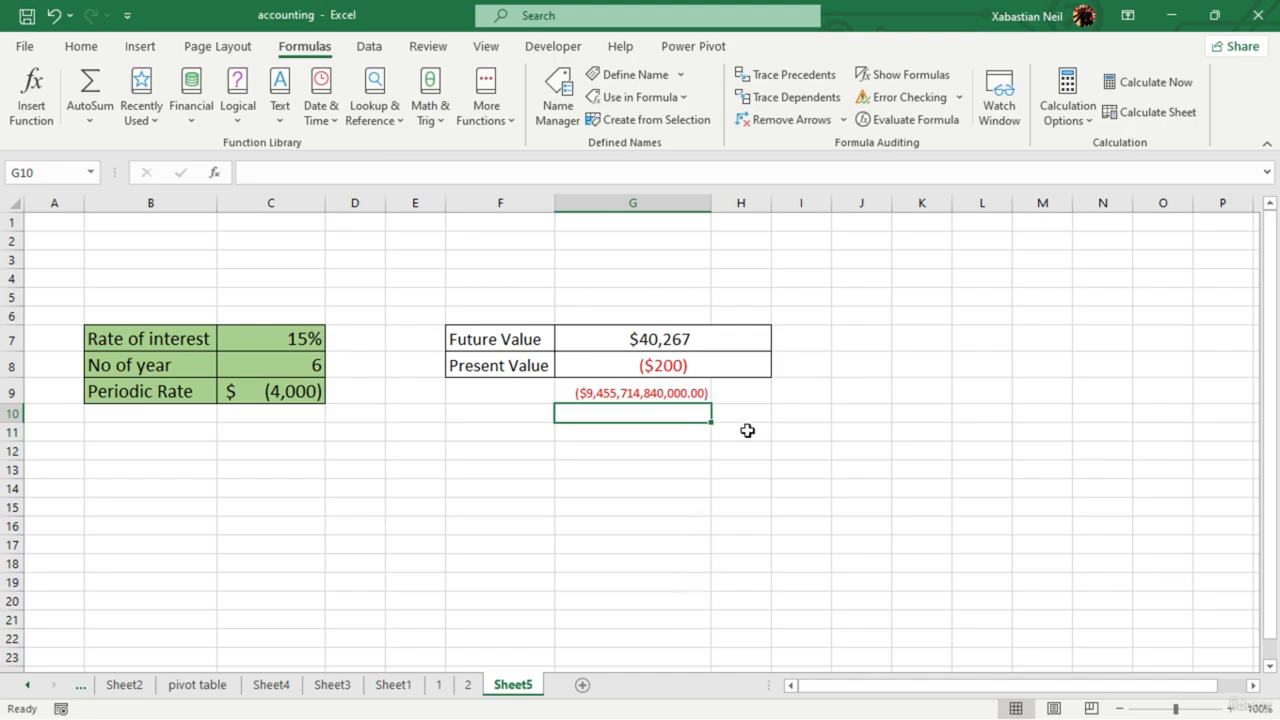
# - Remove both decimal places from the FV result in G9
pyautogui.click(674, 393)
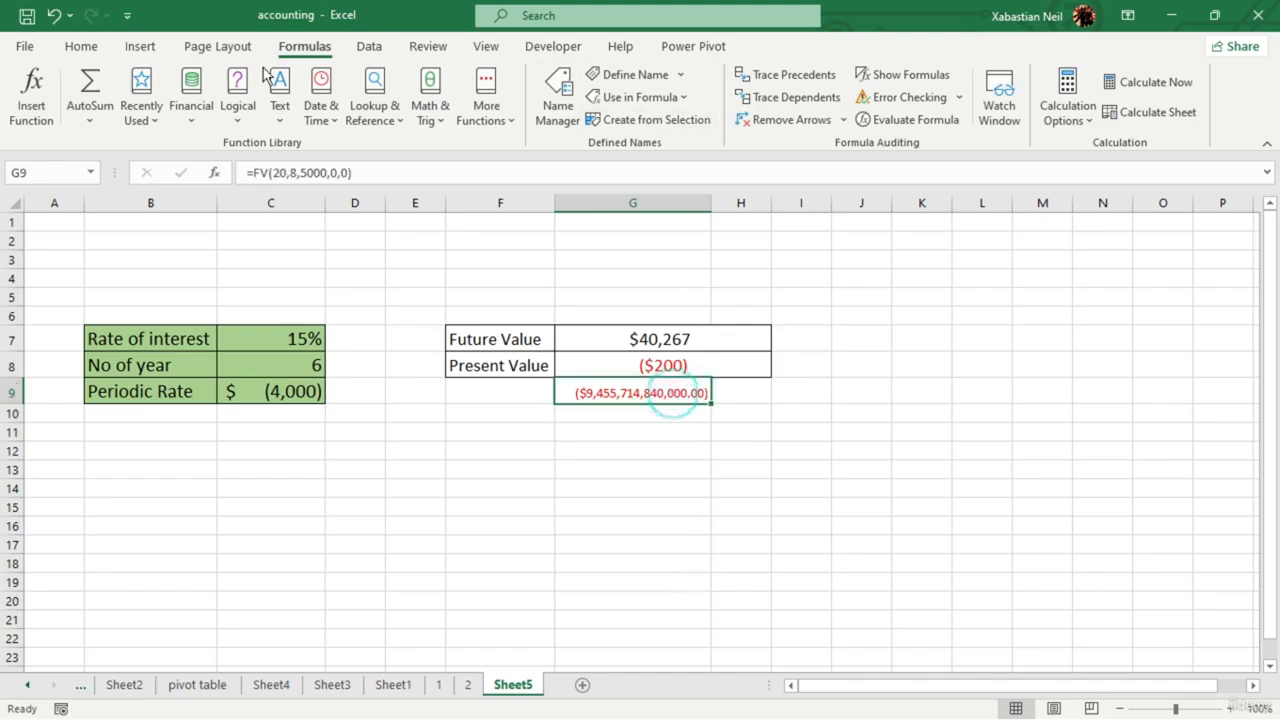
pyautogui.click(140, 46)
pyautogui.click(81, 46)
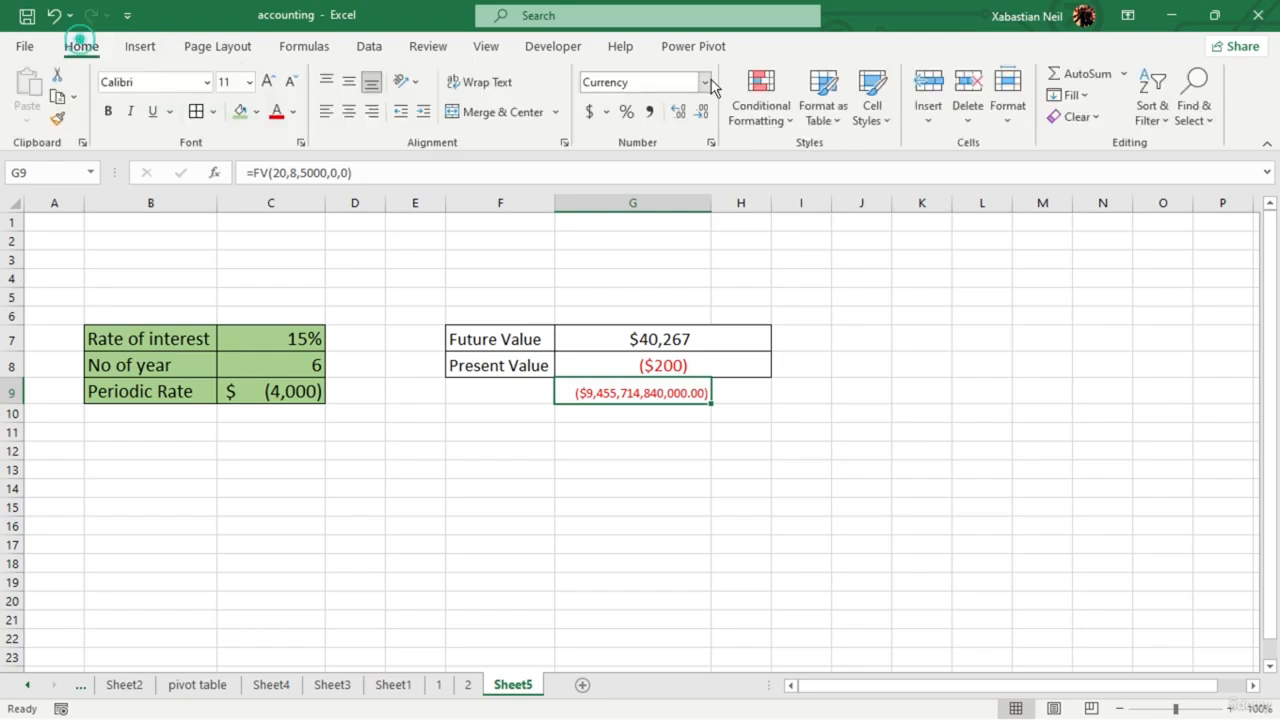
pyautogui.click(702, 111)
pyautogui.click(702, 111)
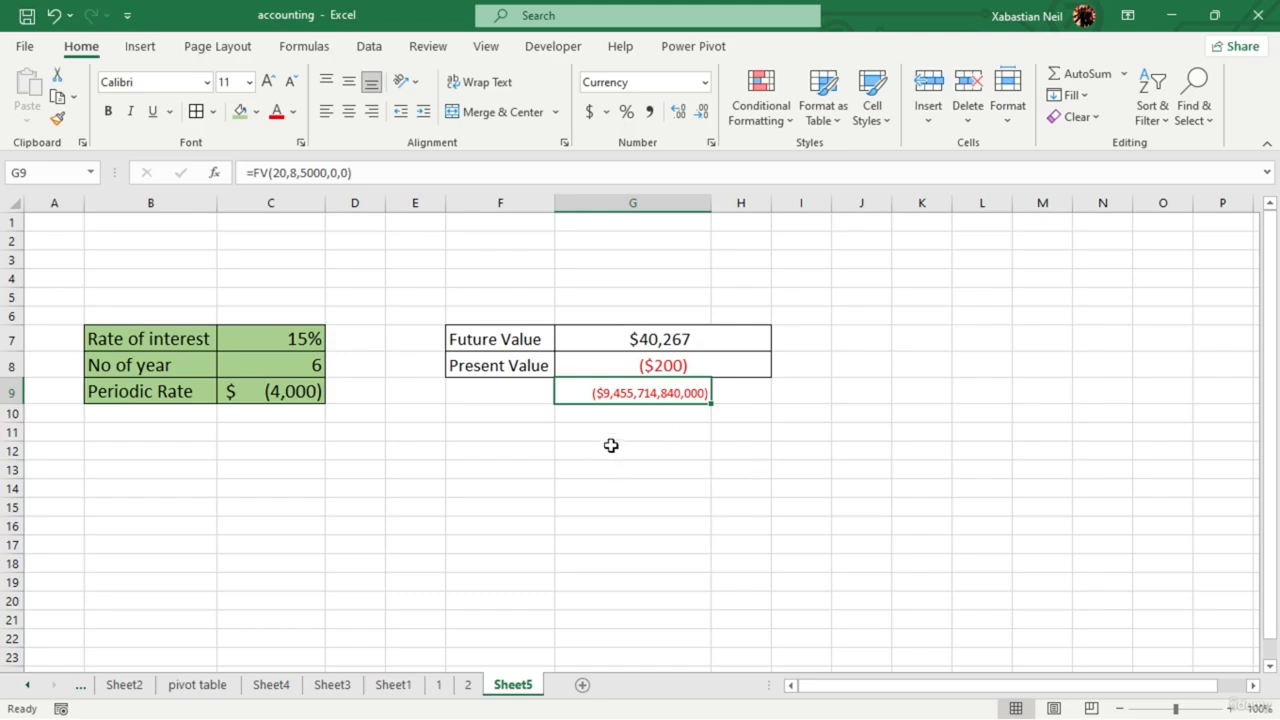
pyautogui.click(653, 435)
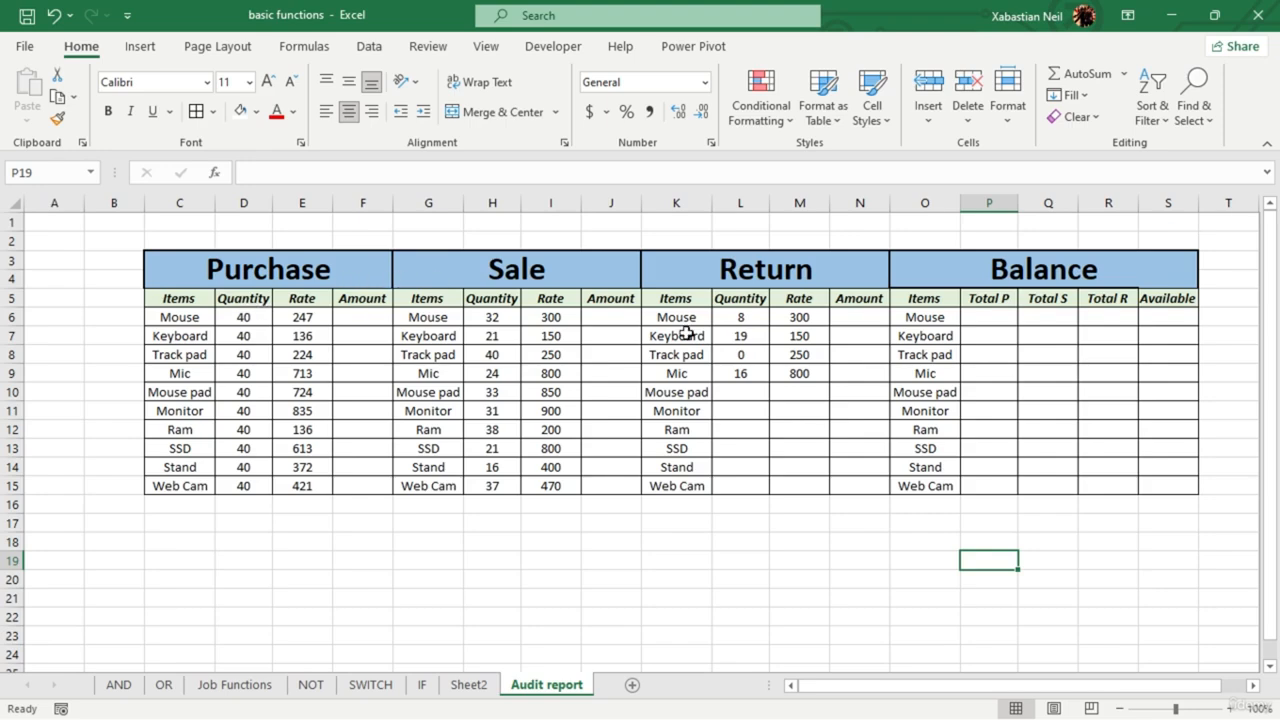
# - Apply a thick outside border to the Balance heading on the Audit report sheet of the basic functions workbook
pyautogui.click(1162, 276)
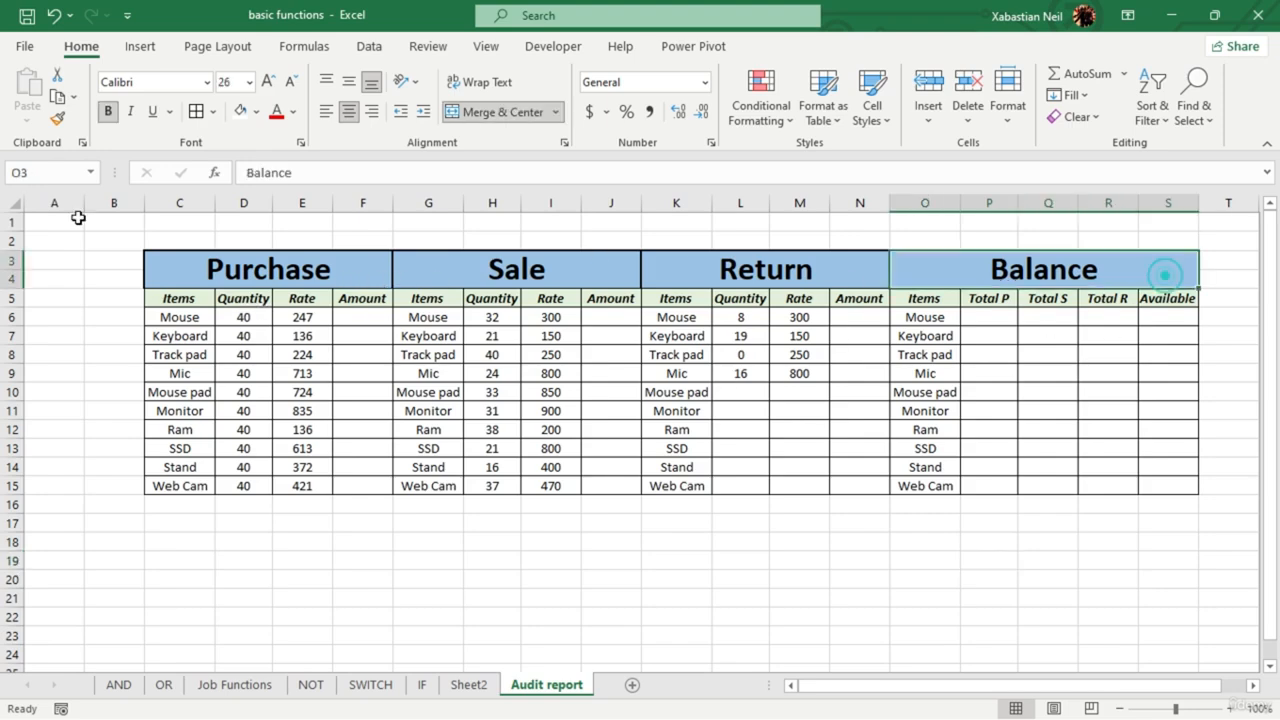
pyautogui.click(212, 112)
pyautogui.click(252, 351)
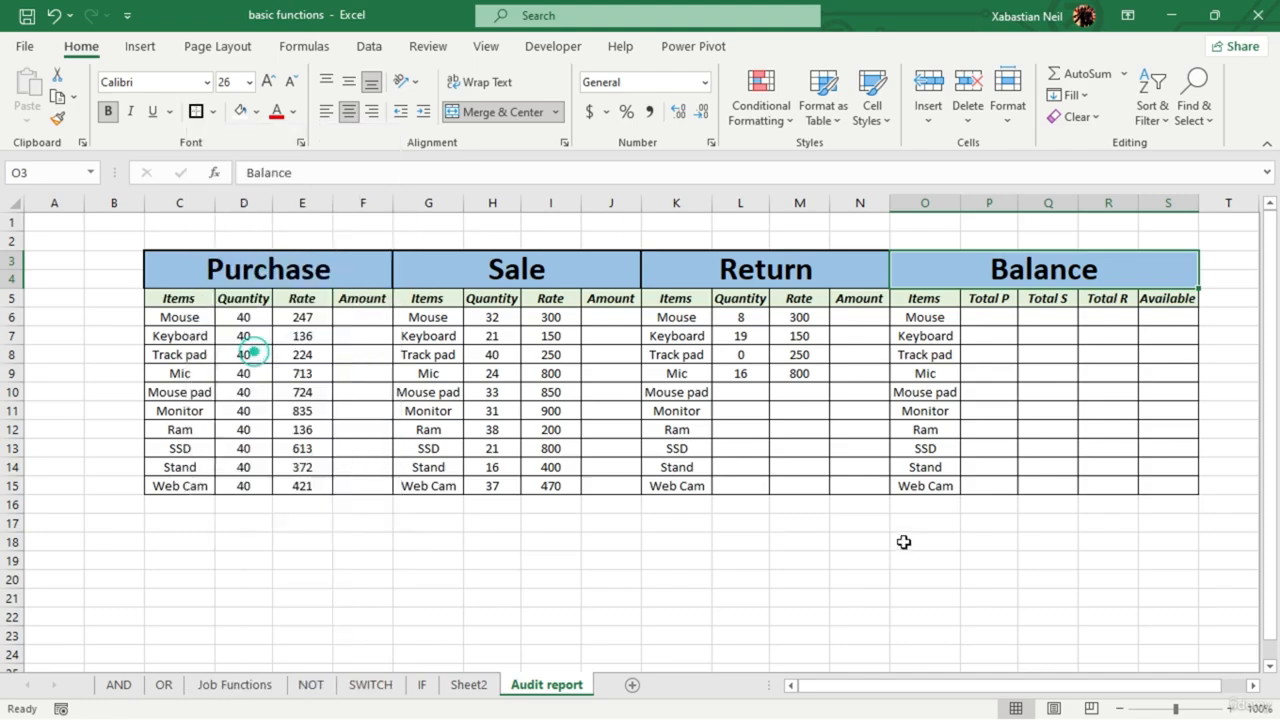
pyautogui.click(903, 541)
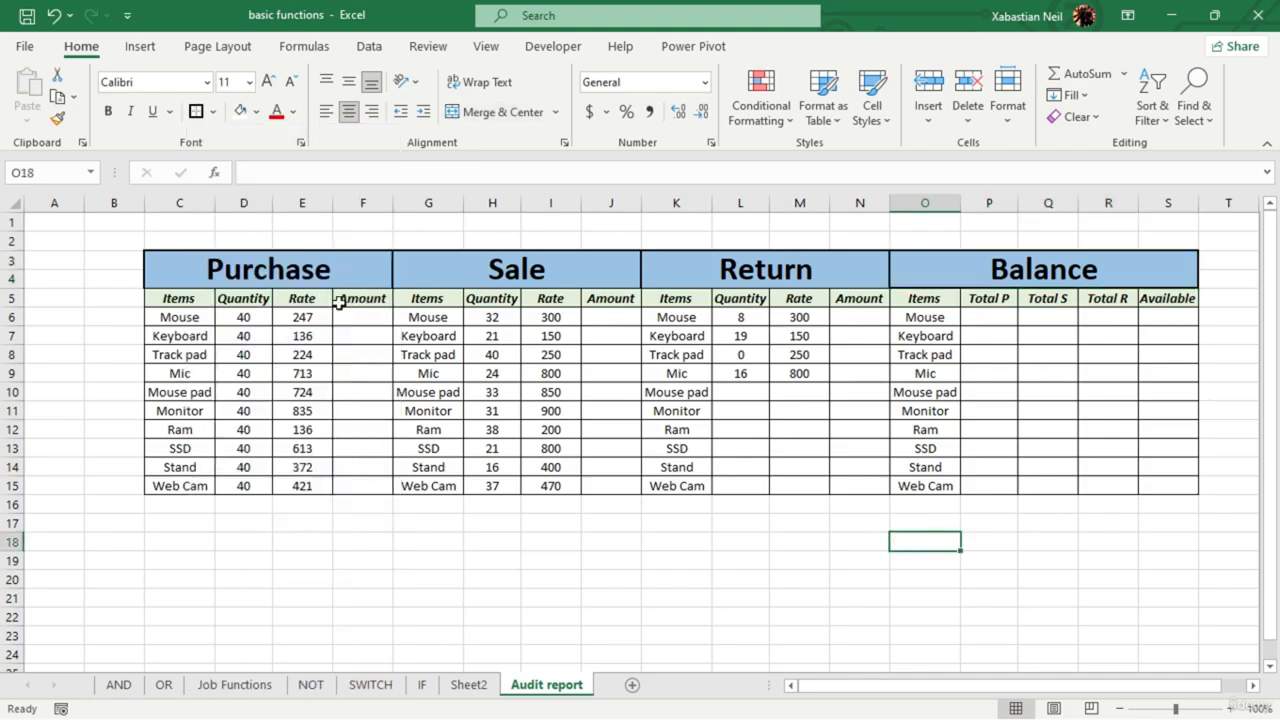
# - Enter =D6*E6 in F6 to calculate the Mouse's purchase amount from its quantity and rate
pyautogui.doubleClick(368, 318)
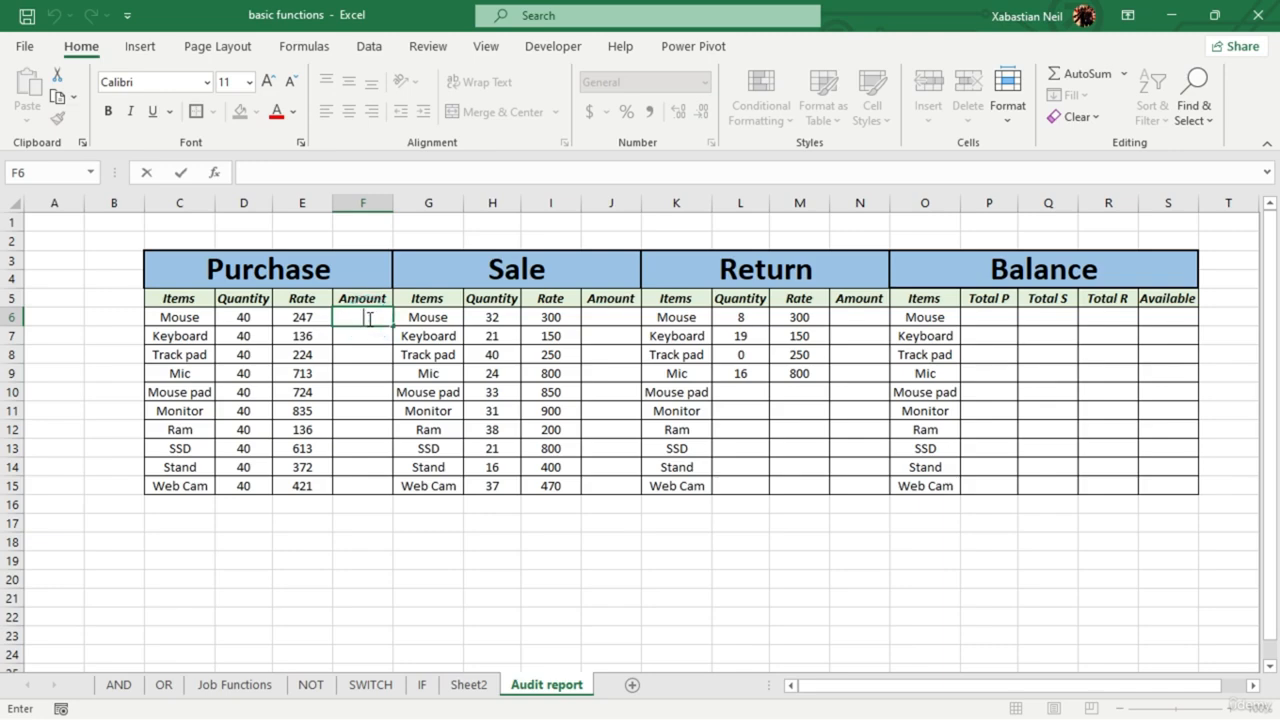
pyautogui.write('=')
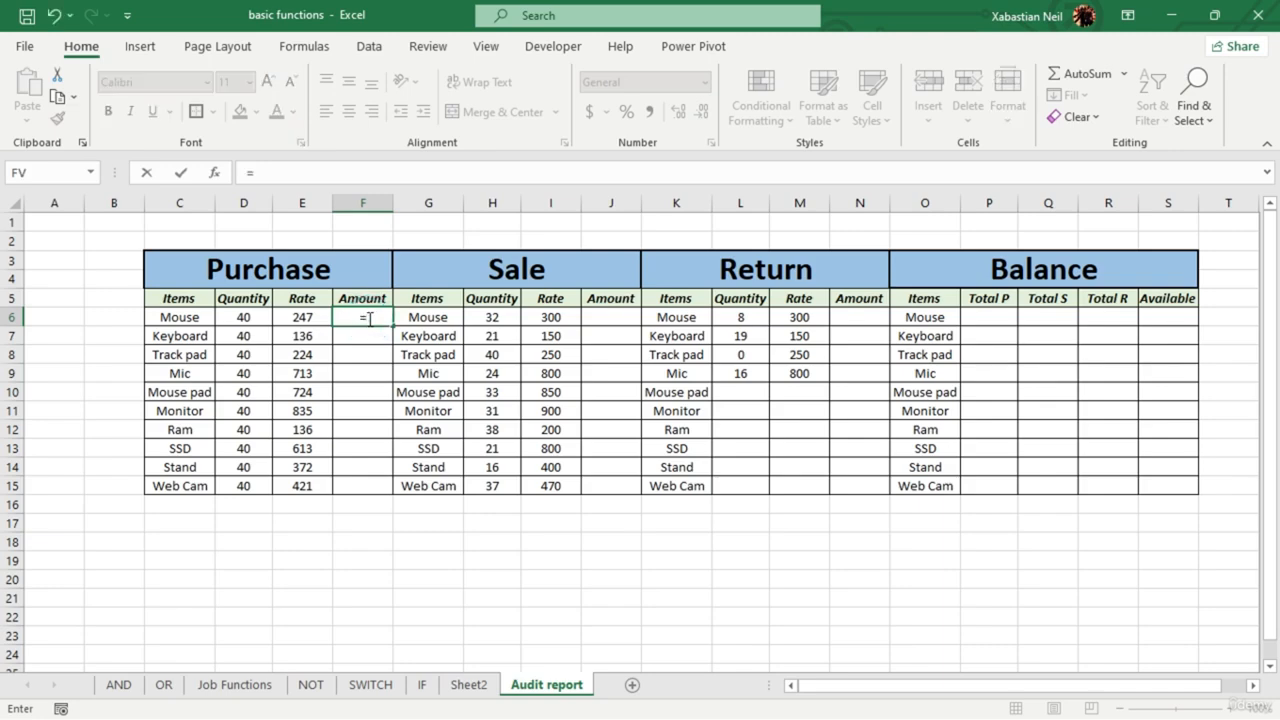
pyautogui.click(244, 318)
pyautogui.write('*')
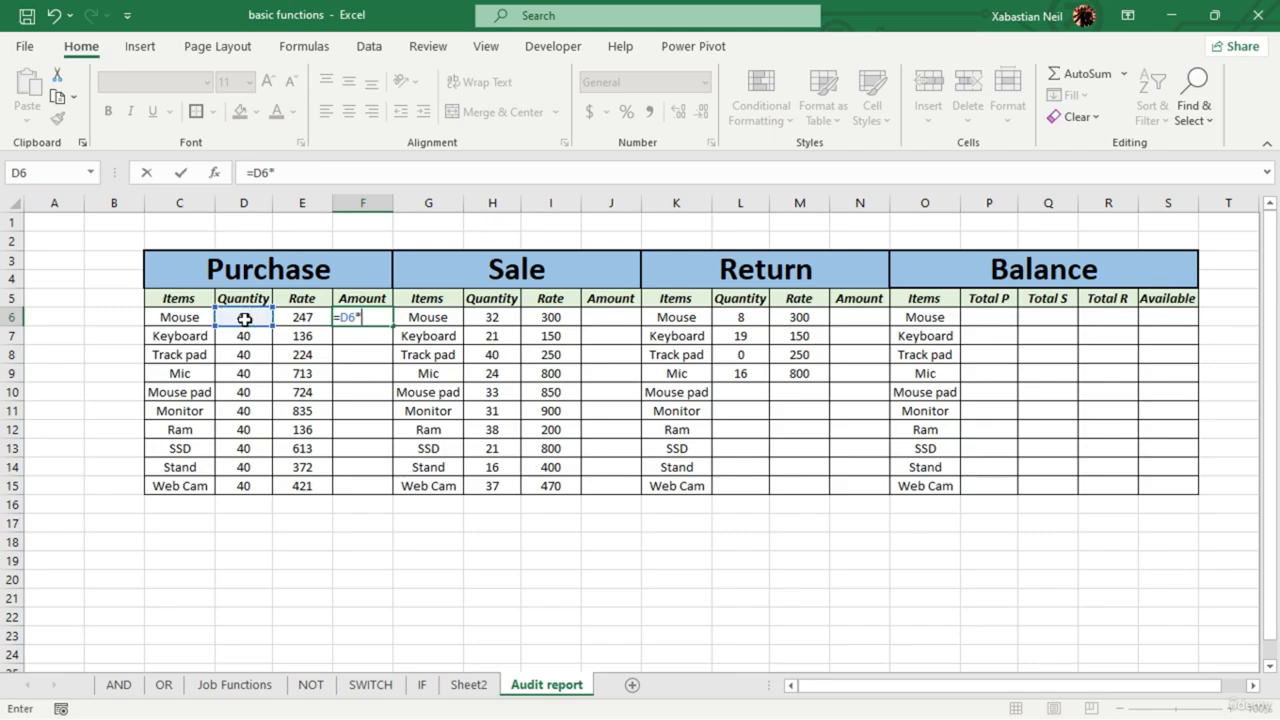
pyautogui.click(306, 318)
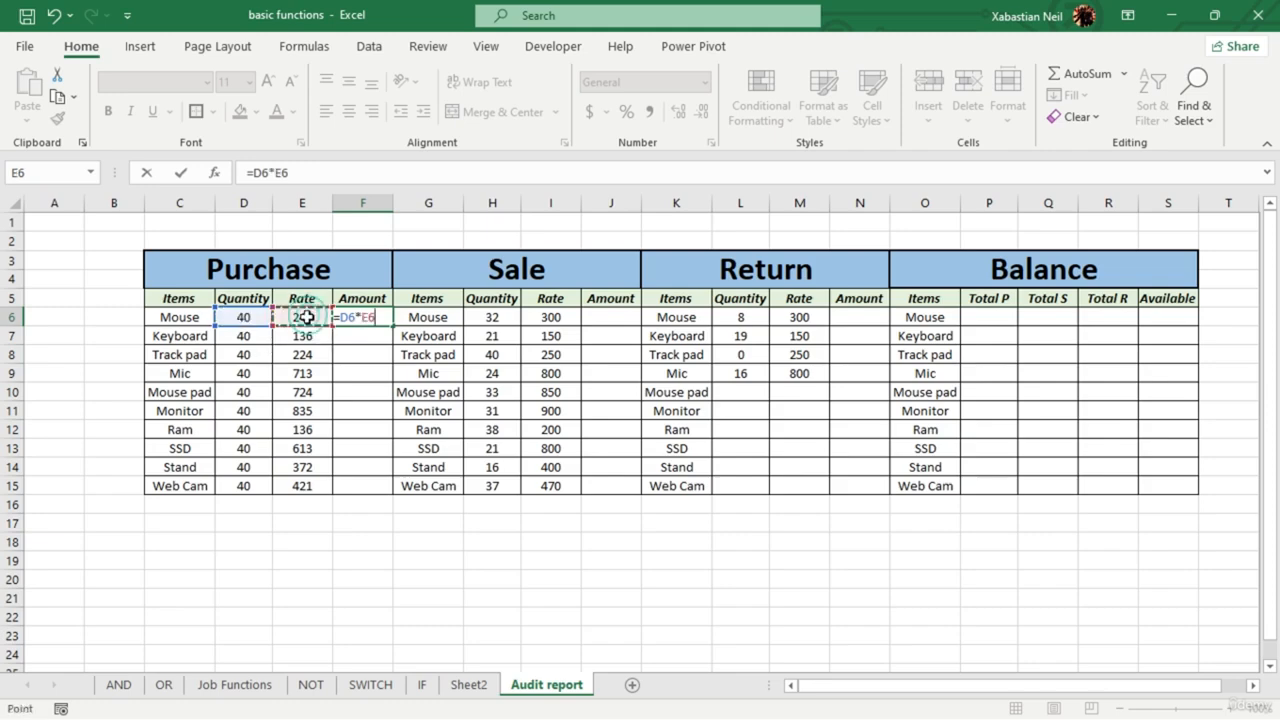
pyautogui.press('Return')
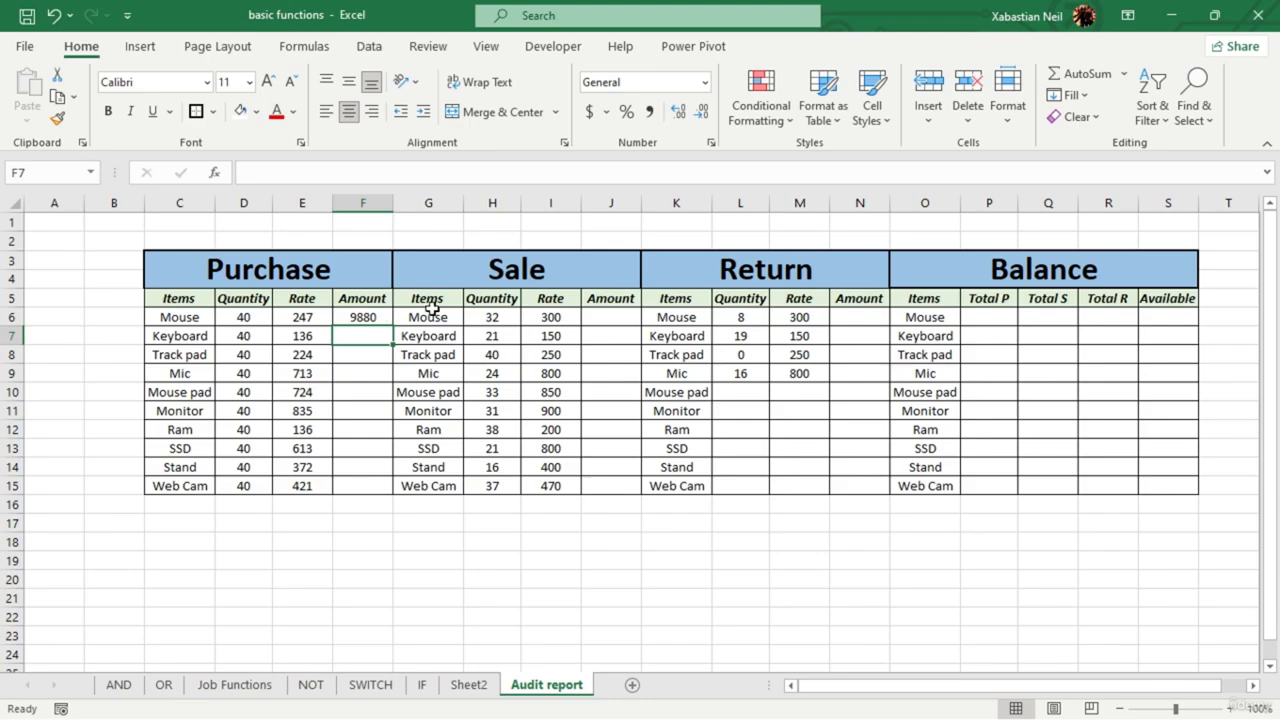
# - Fill the amount formula from F6 down to F15 in the Purchase table, and undo the fill
pyautogui.click(374, 321)
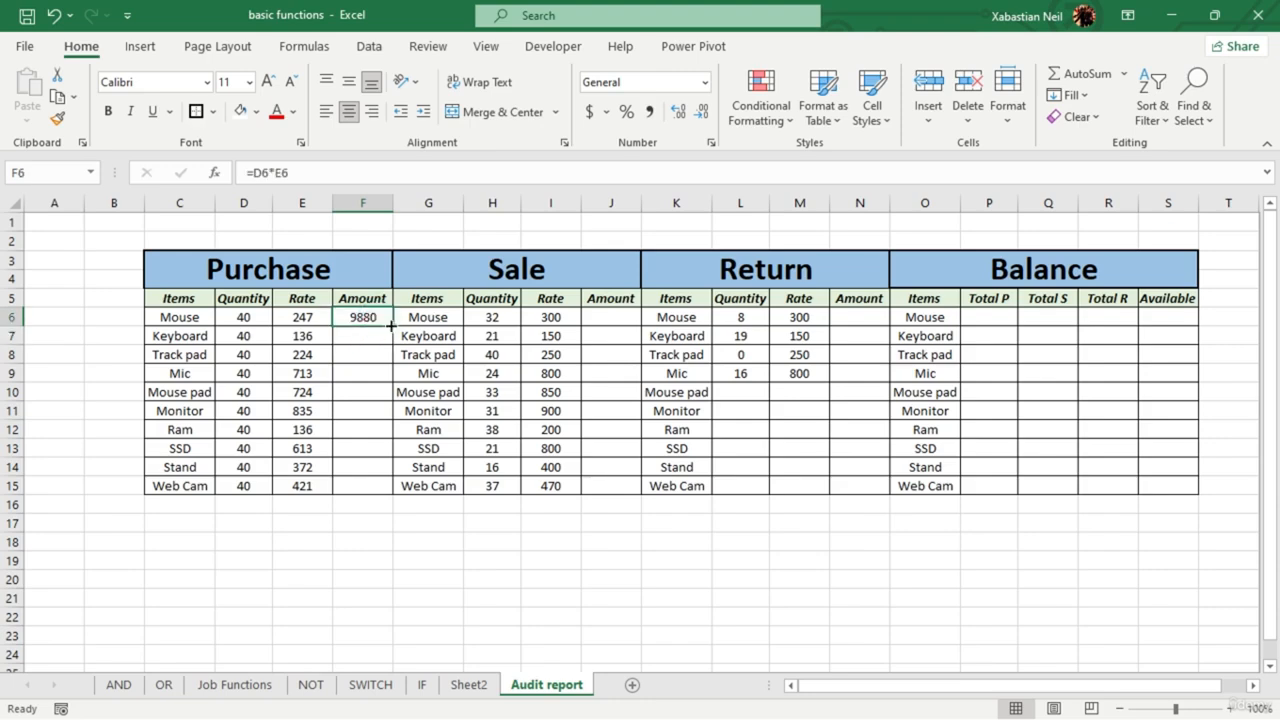
pyautogui.doubleClick(390, 324)
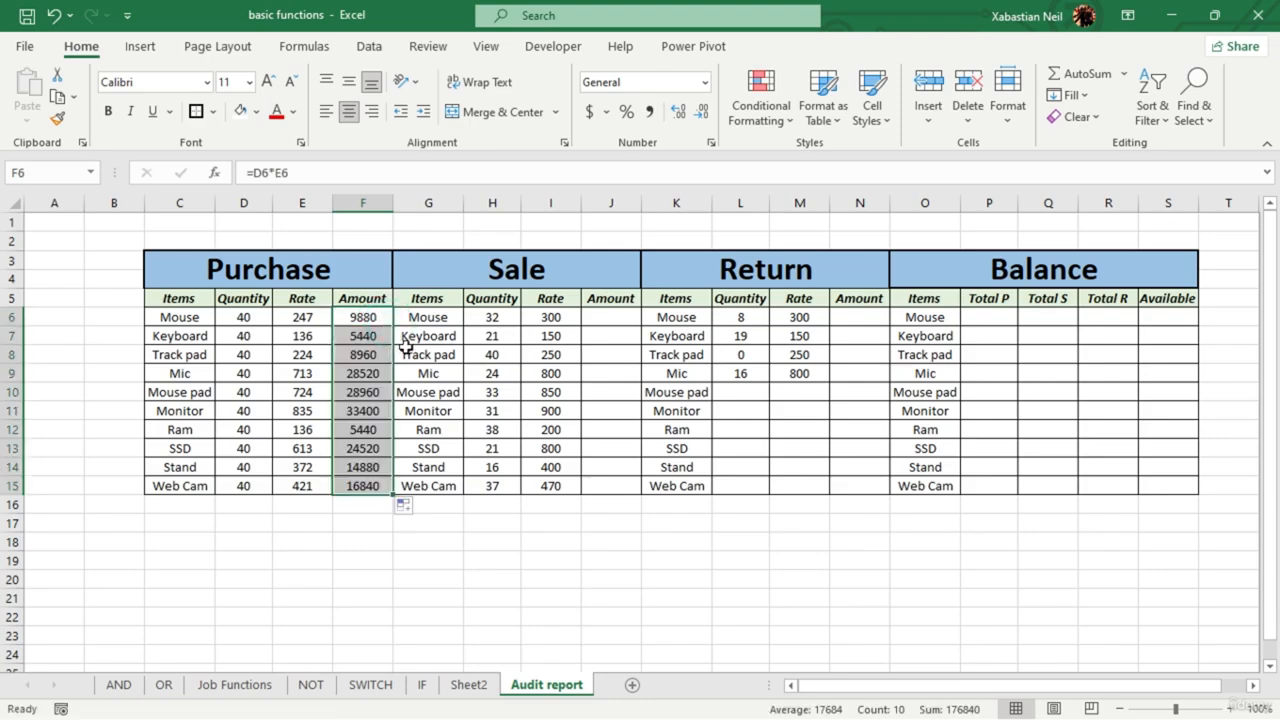
pyautogui.click(55, 15)
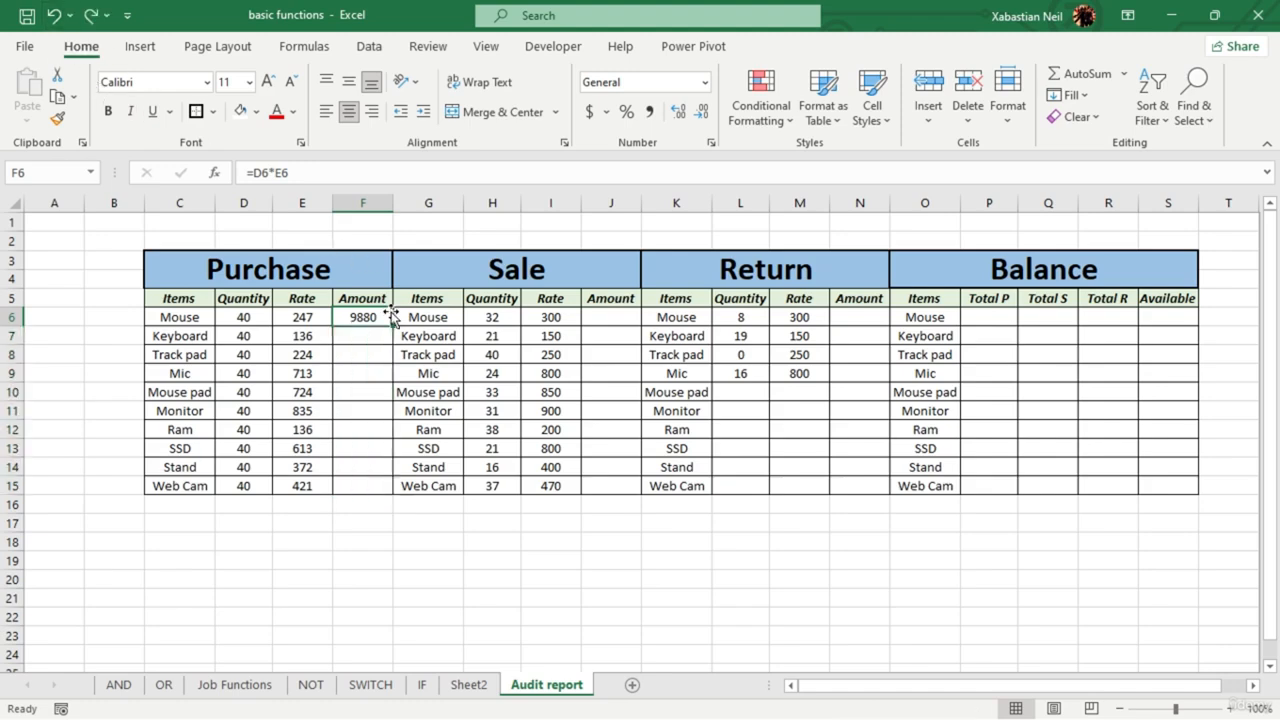
# - Fill the purchase amount formula from F6 down to F15
pyautogui.moveTo(392, 328); pyautogui.dragTo(397, 490)
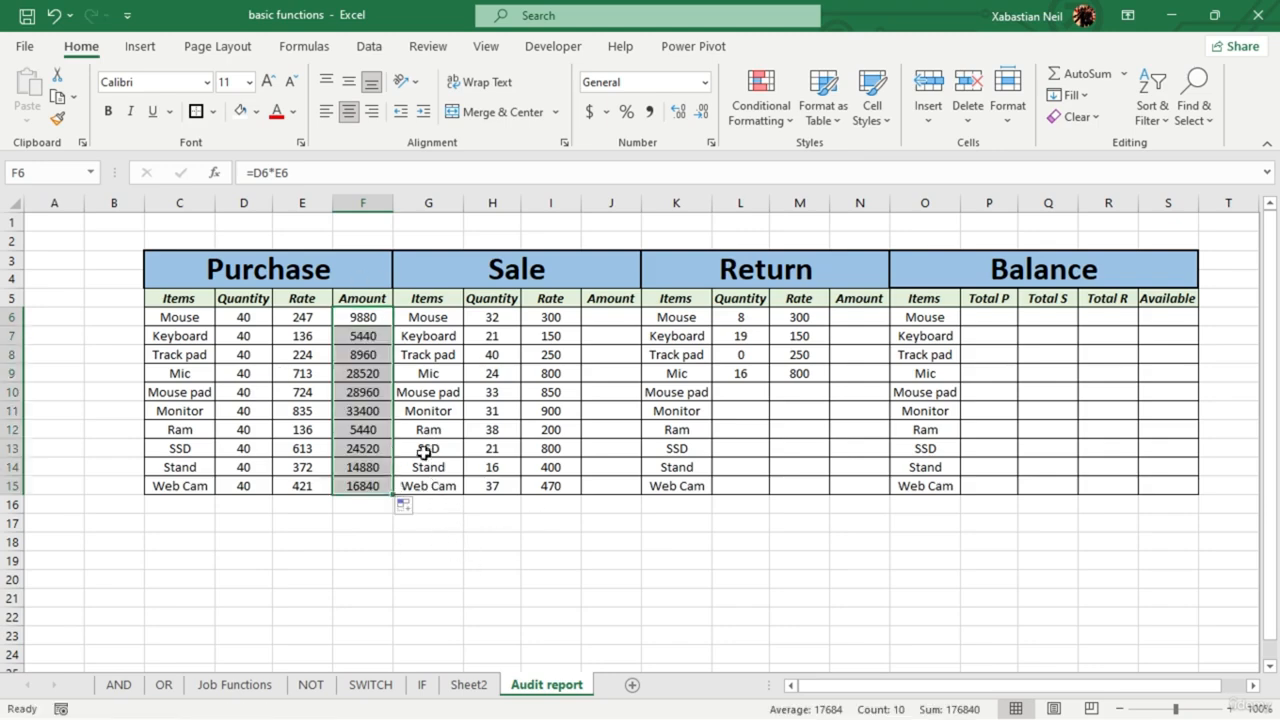
# - Enter =H6*I6 in J6 to calculate the Mouse's sale amount and fill the formula down to J15
pyautogui.click(606, 322)
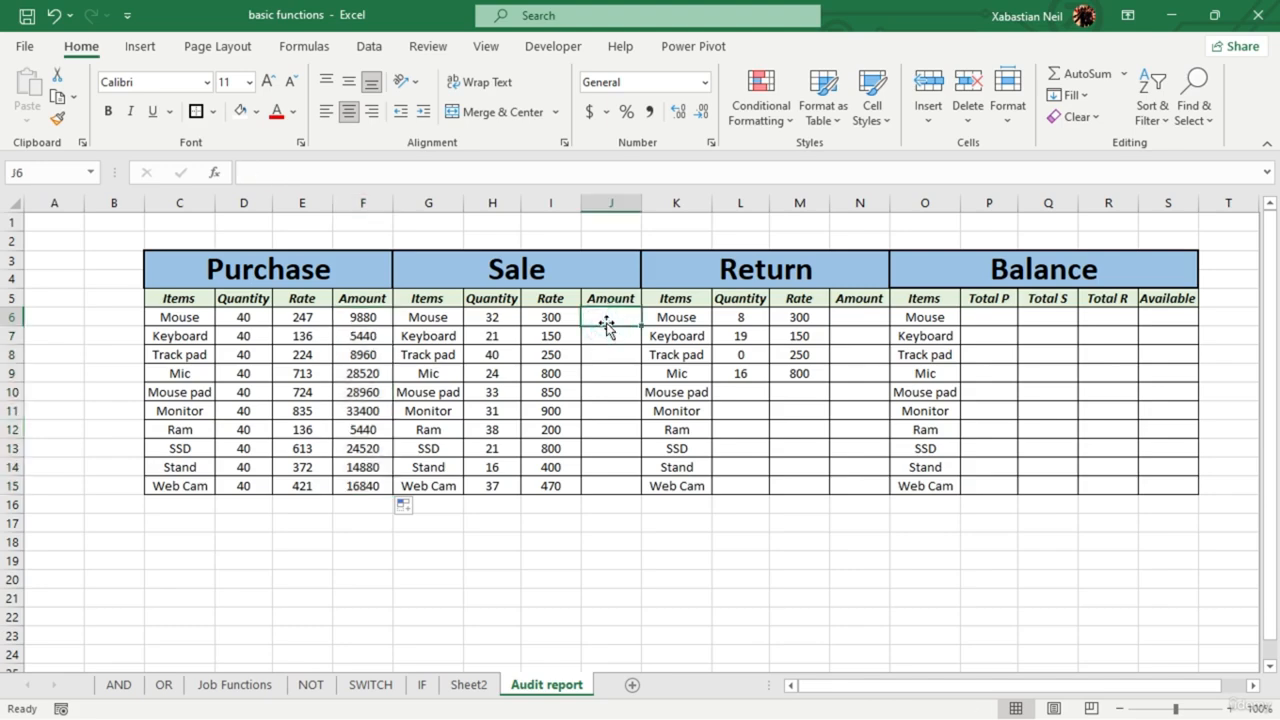
pyautogui.doubleClick(614, 318)
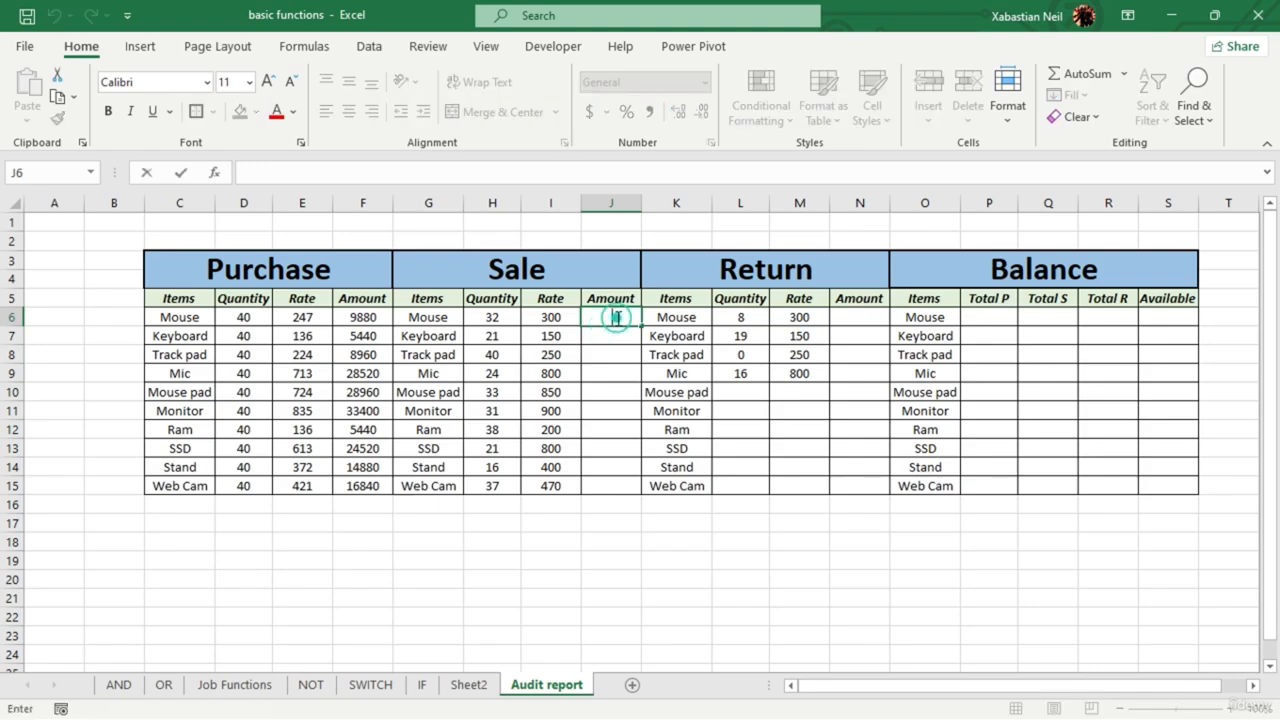
pyautogui.write('=')
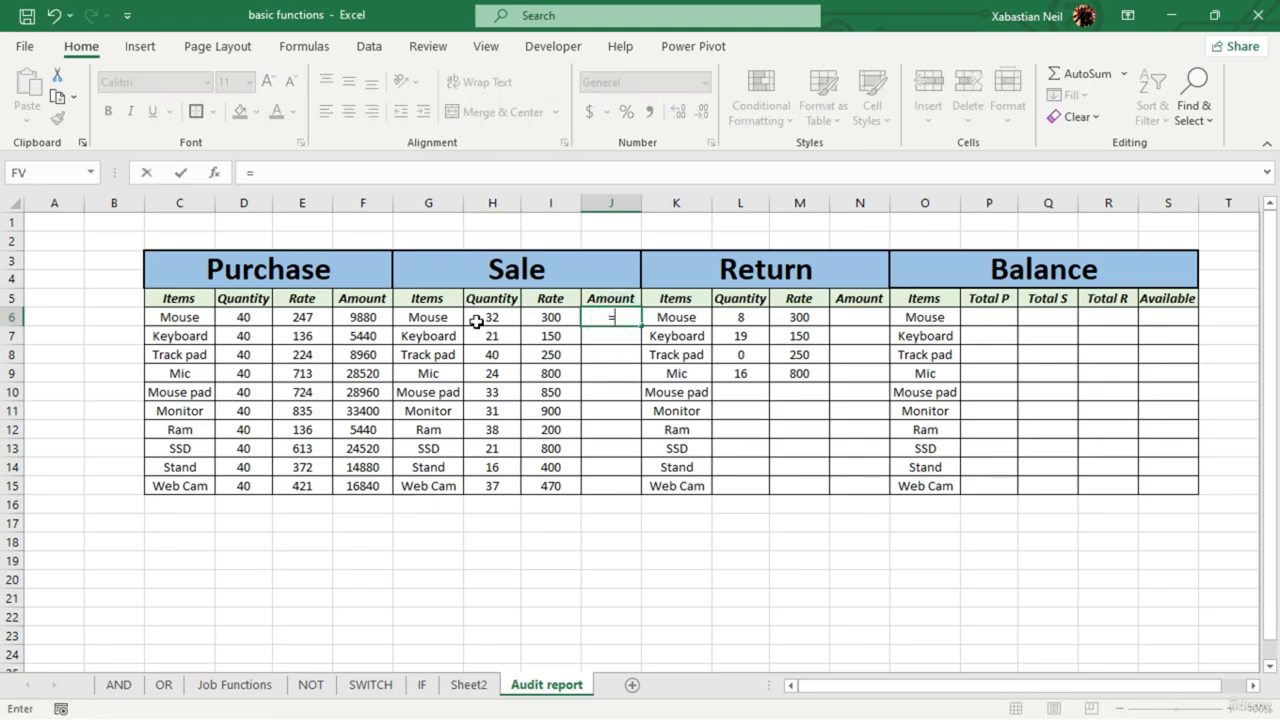
pyautogui.click(491, 318)
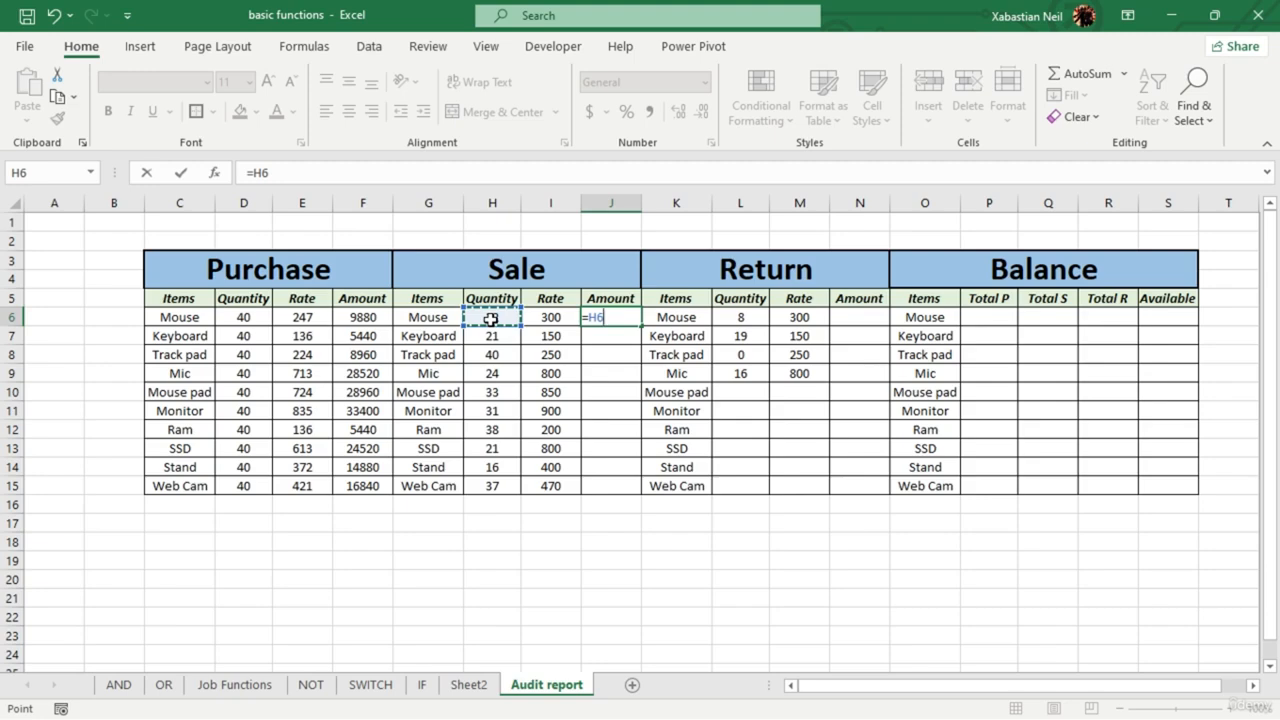
pyautogui.write('*')
pyautogui.click(548, 317)
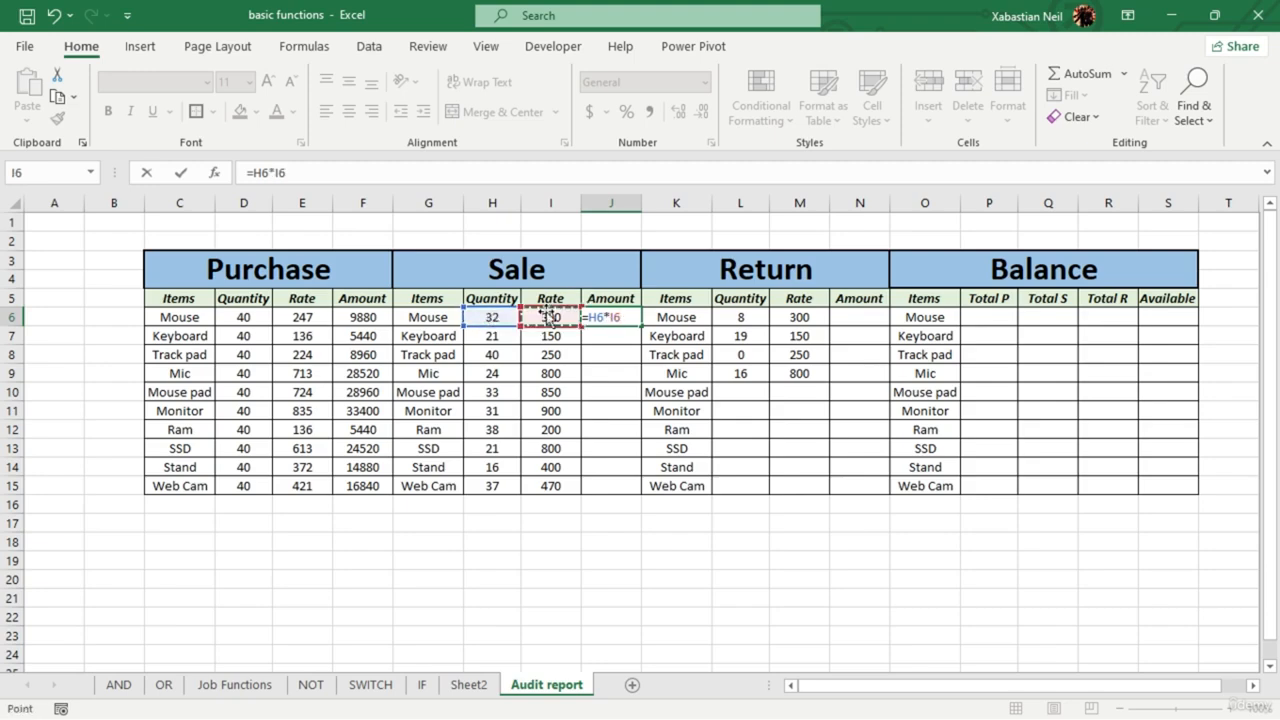
pyautogui.press('Return')
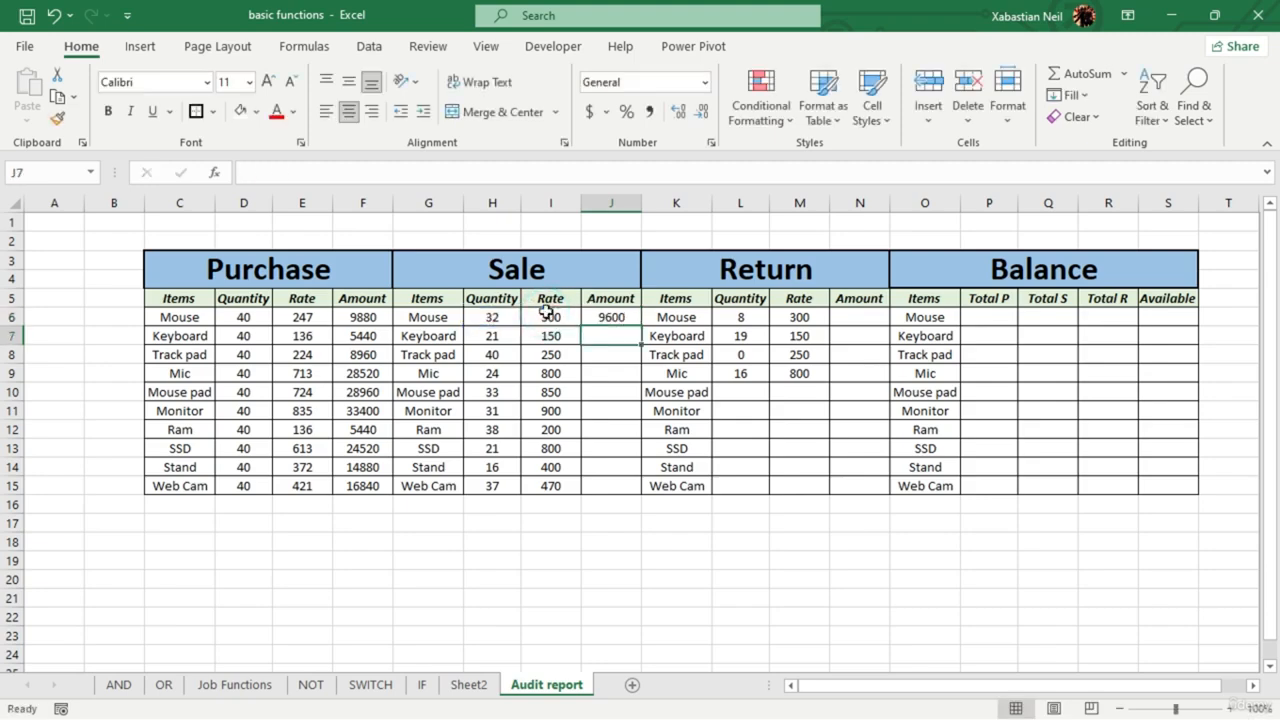
pyautogui.click(620, 320)
pyautogui.moveTo(641, 327); pyautogui.dragTo(648, 492)
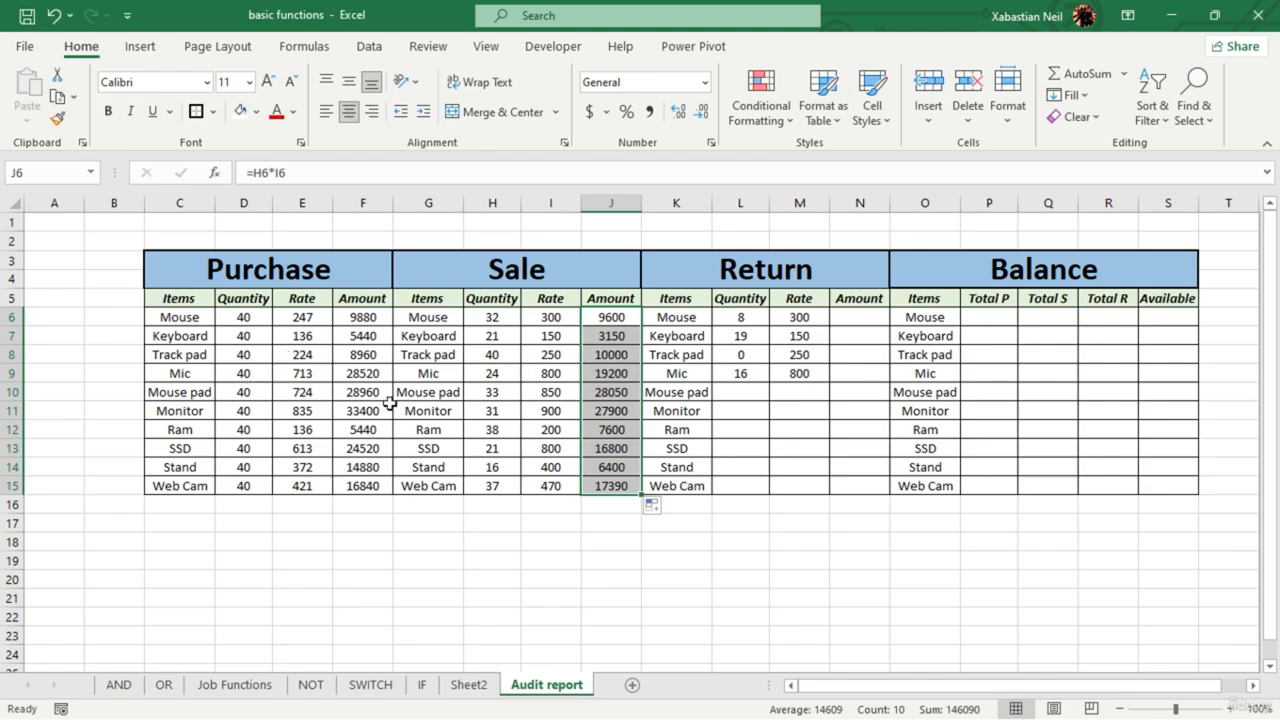
pyautogui.click(187, 298)
pyautogui.moveTo(182, 317); pyautogui.dragTo(200, 486)
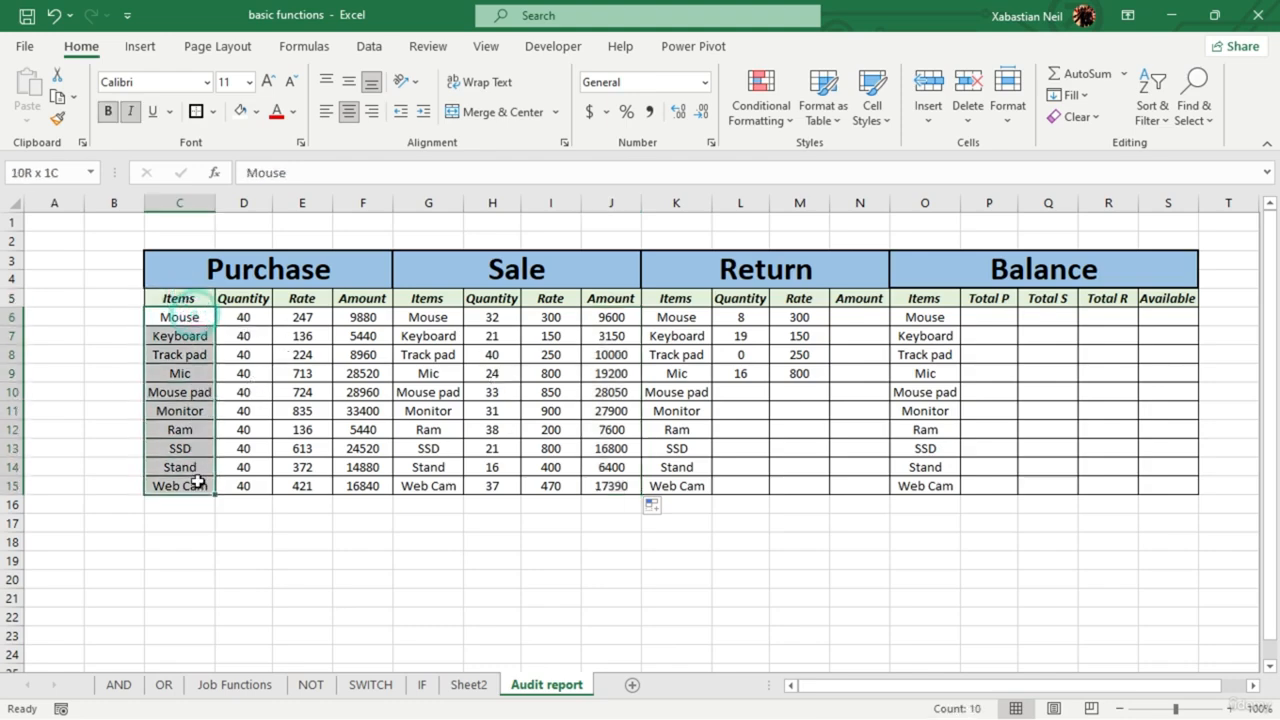
pyautogui.click(255, 111)
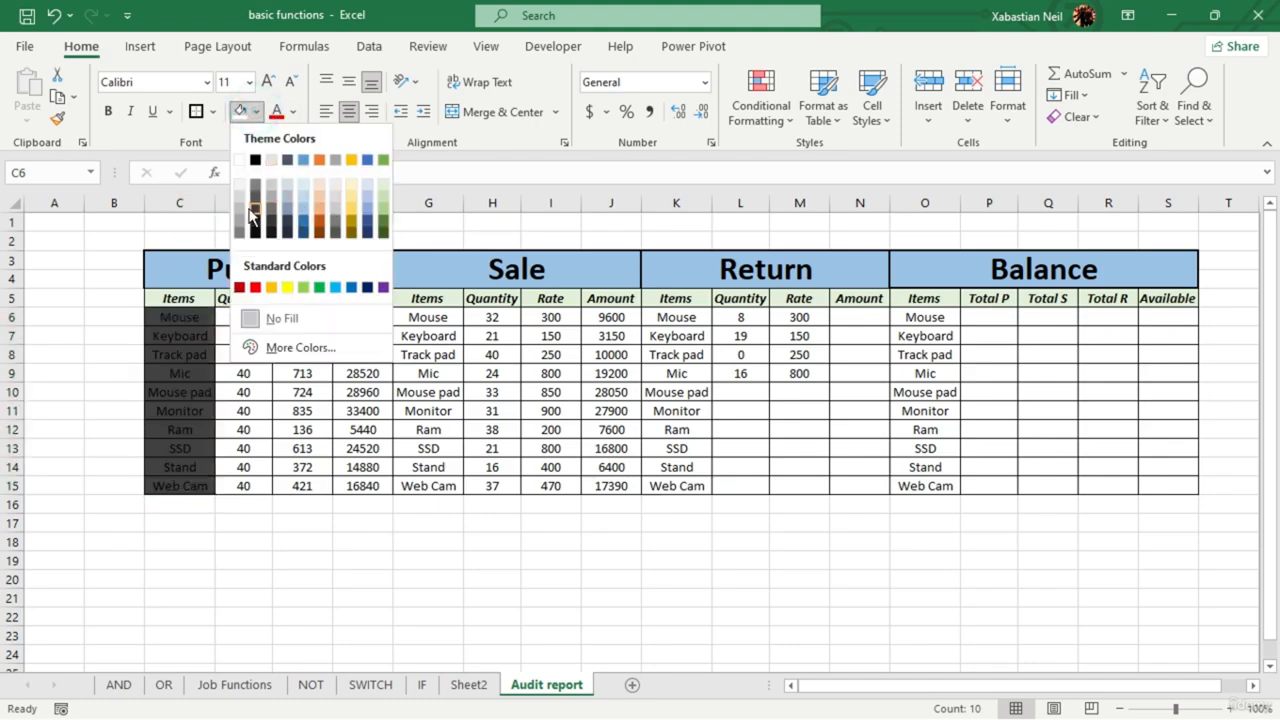
pyautogui.click(314, 424)
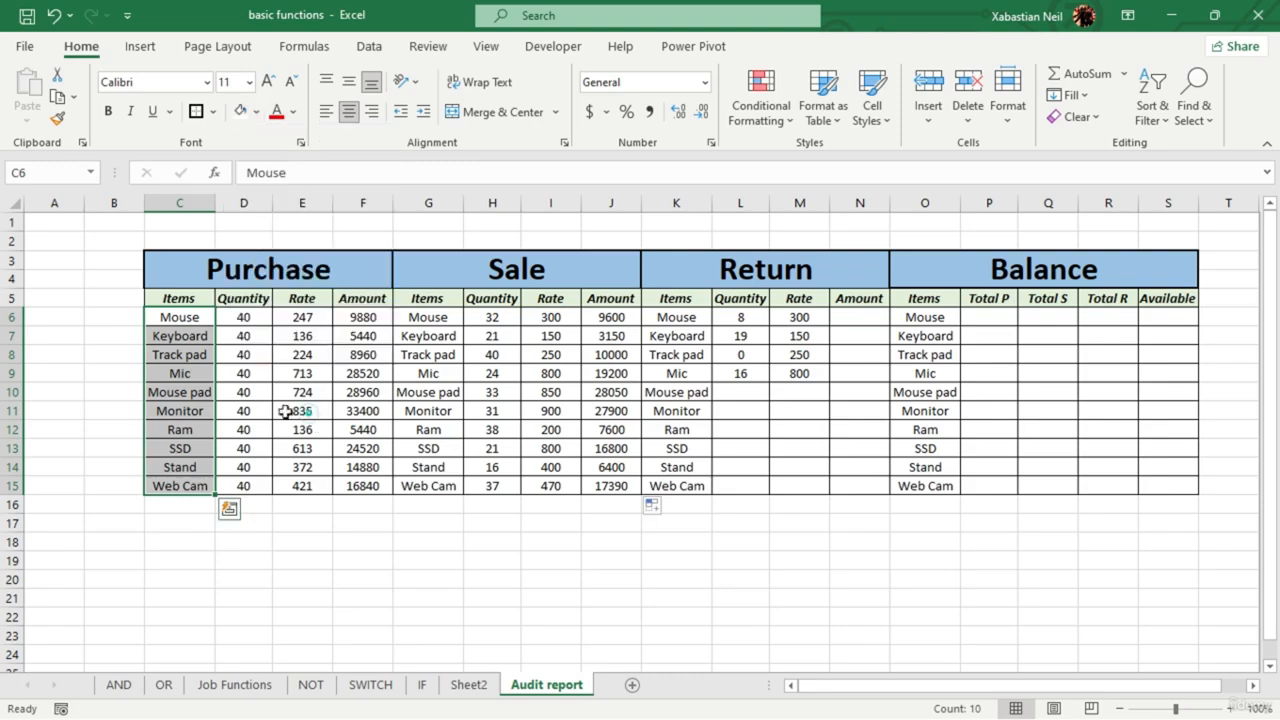
pyautogui.click(386, 427)
# - Shade the item names in C6:C15 of the Purchase table and G6:G15 of the Sale table light grey
pyautogui.moveTo(183, 318); pyautogui.dragTo(183, 486)
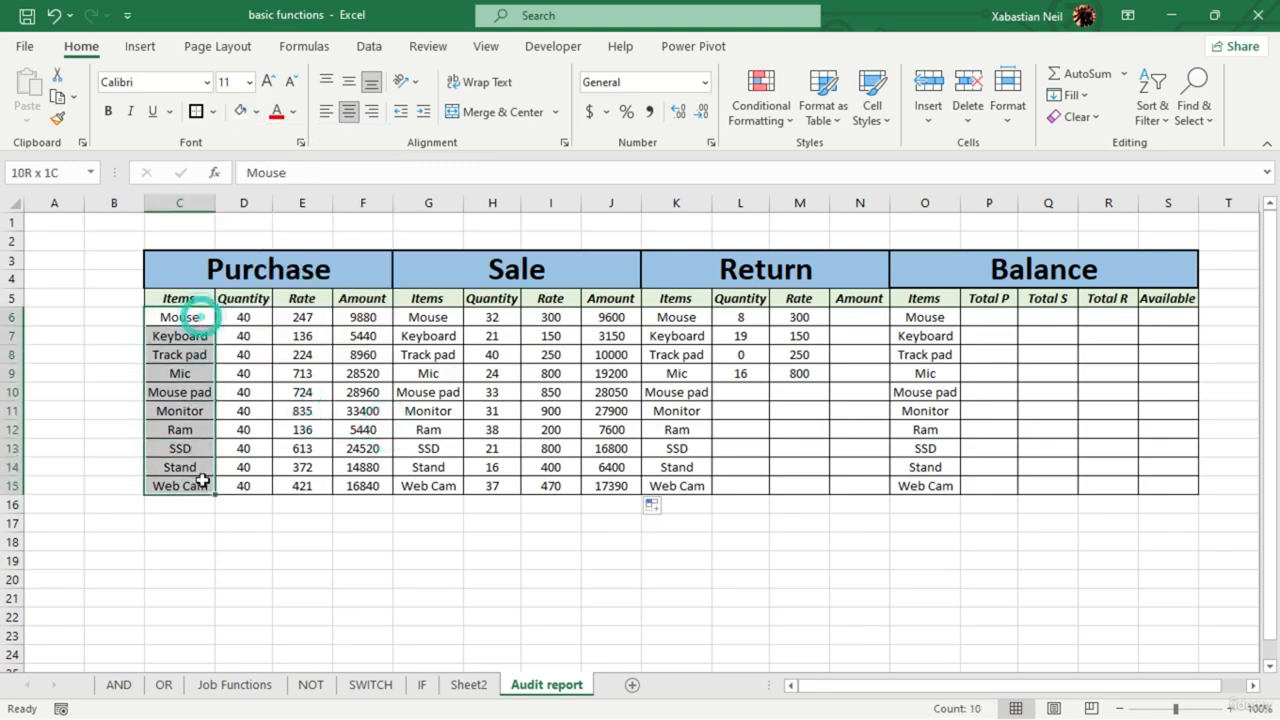
pyautogui.click(256, 111)
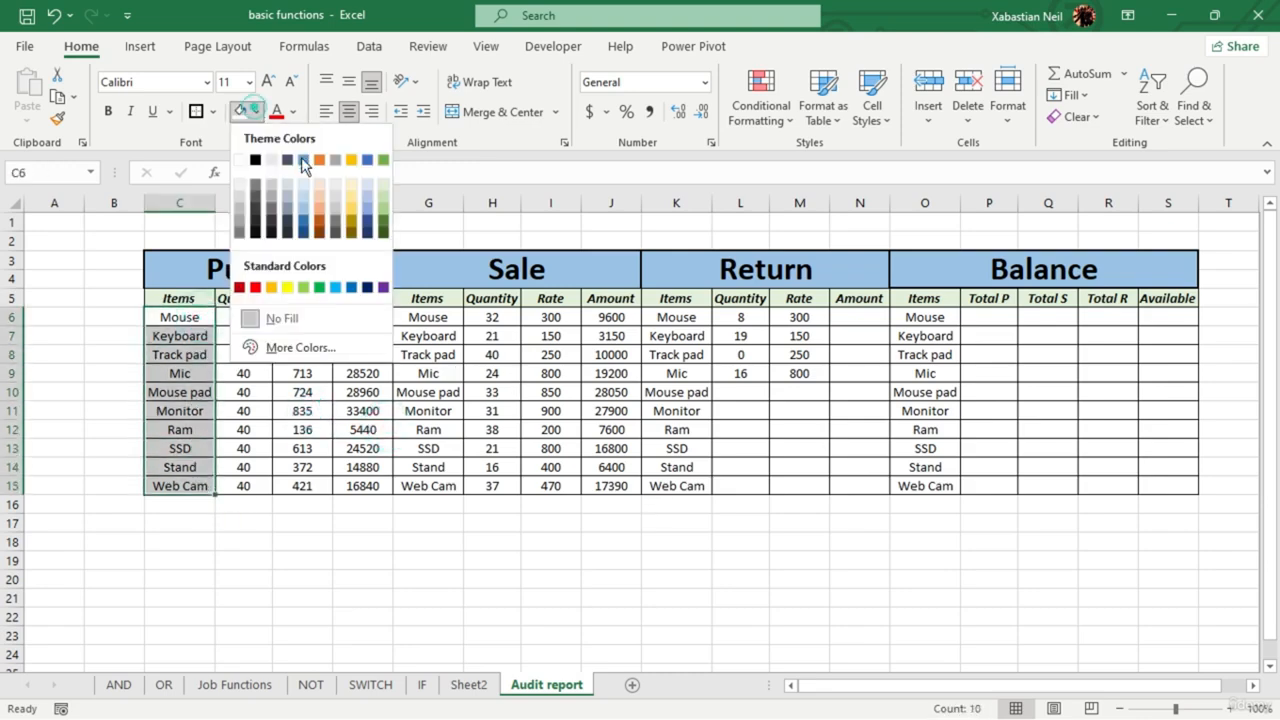
pyautogui.click(242, 205)
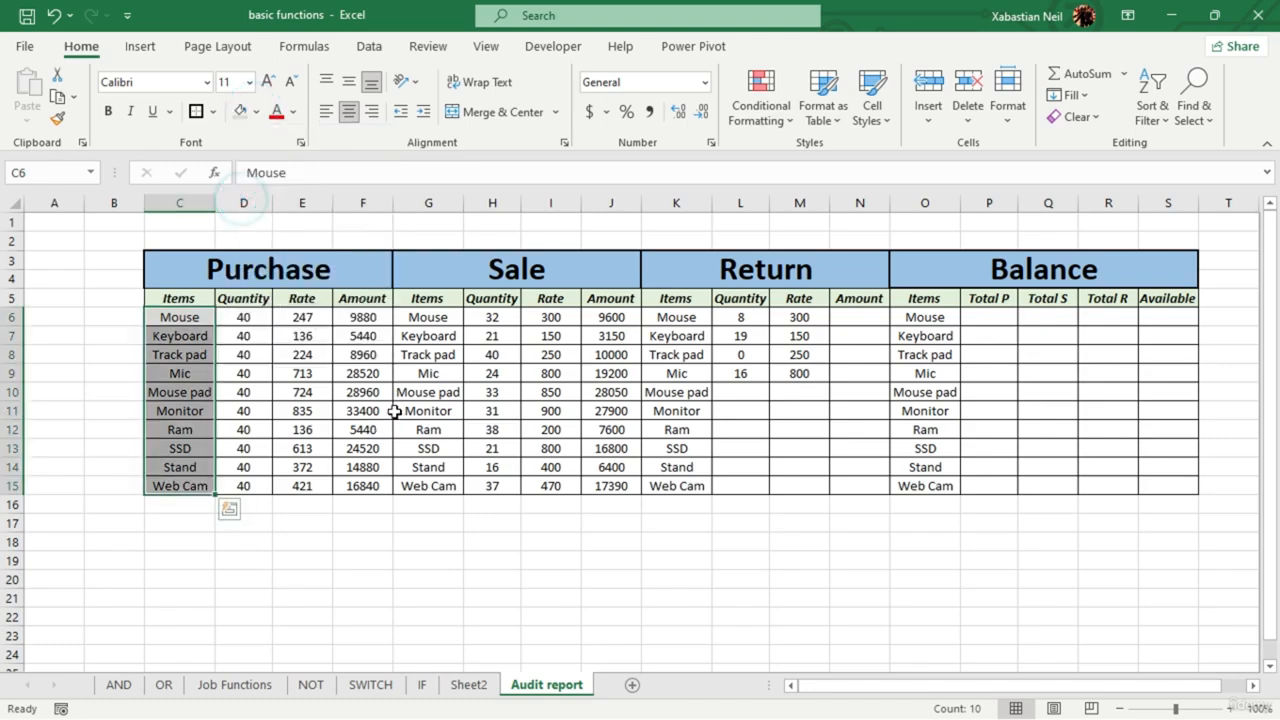
pyautogui.moveTo(430, 322); pyautogui.dragTo(451, 486)
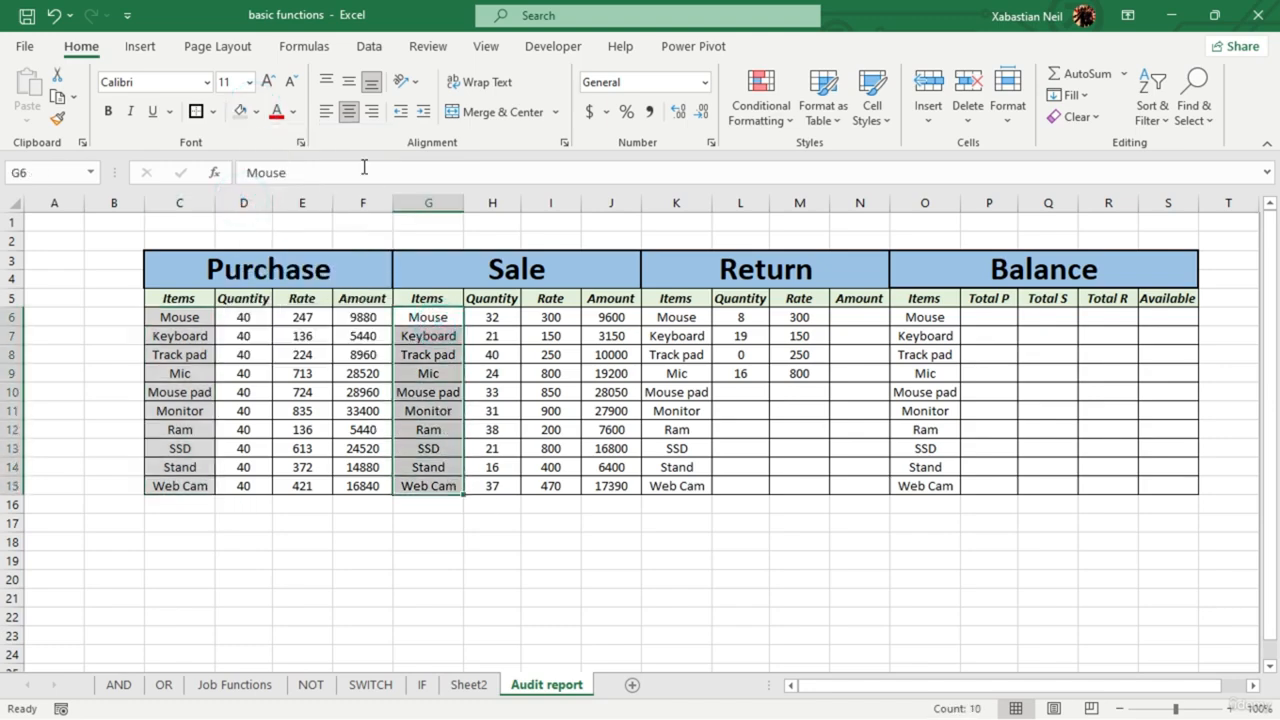
pyautogui.click(246, 113)
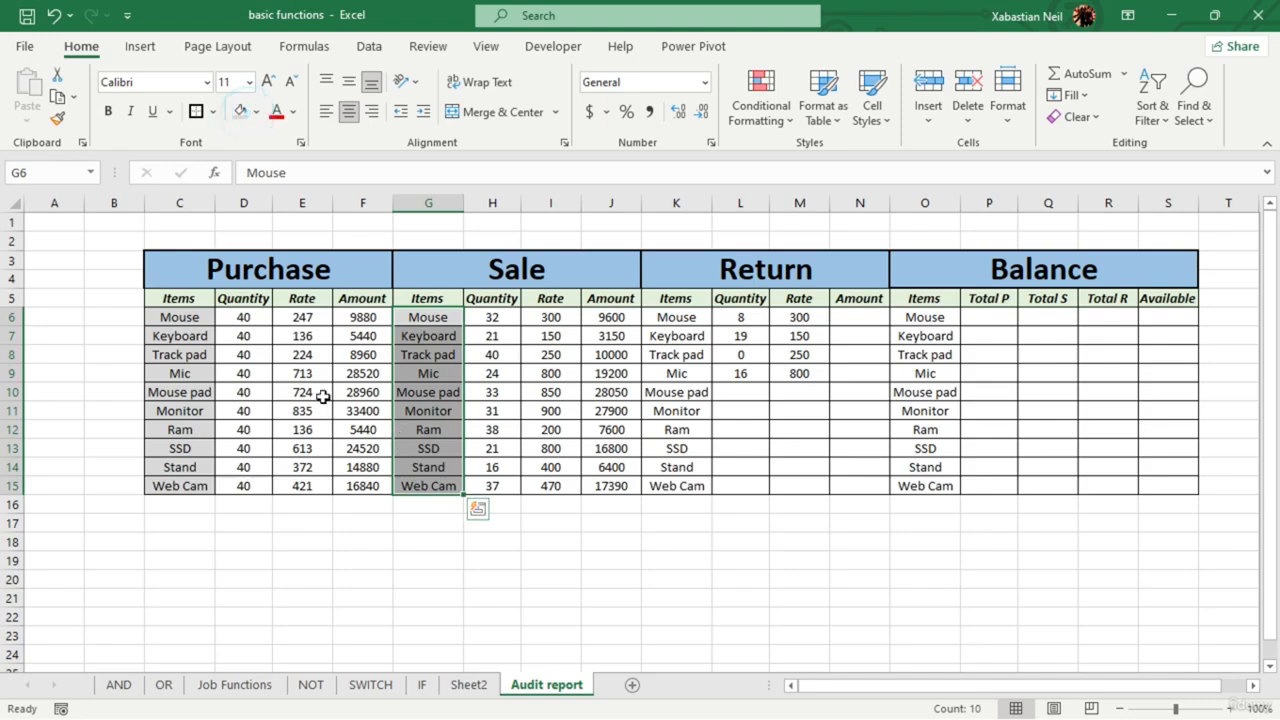
# - Copy the grey item formatting from G6:G15 to K6:K15 and O6:O15 with Format Painter
pyautogui.click(57, 119)
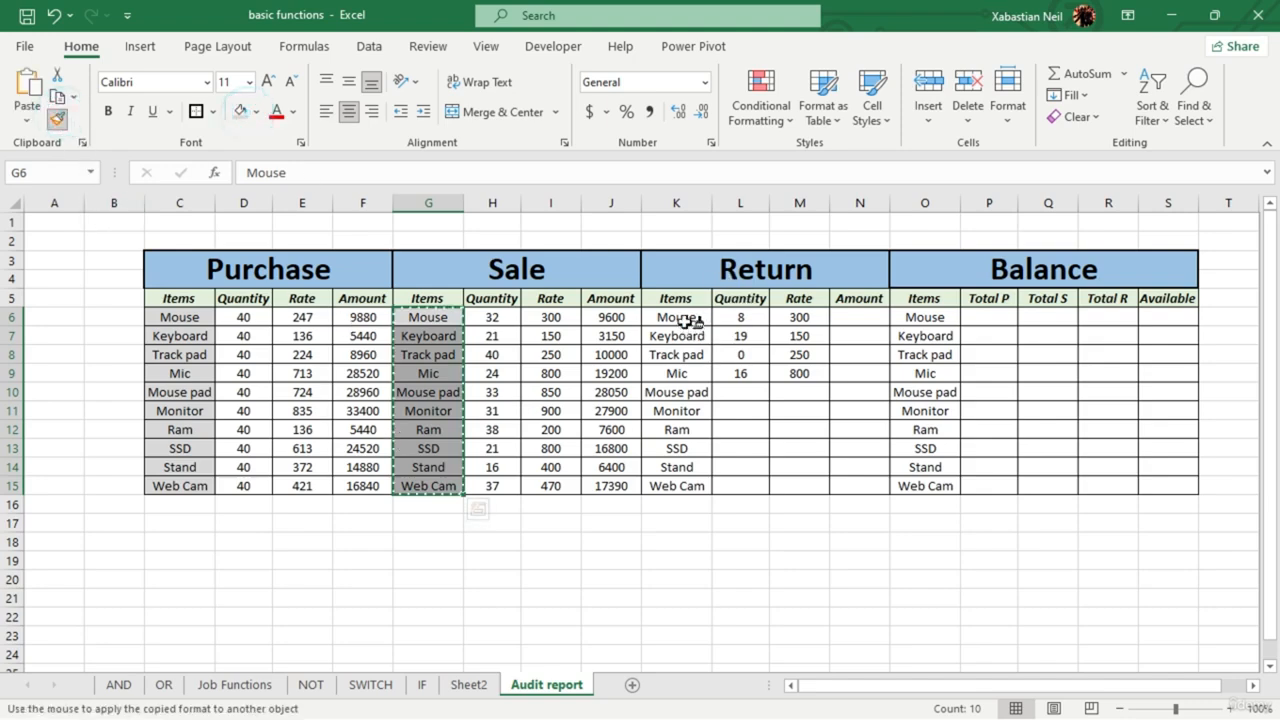
pyautogui.moveTo(686, 321); pyautogui.dragTo(694, 487)
pyautogui.click(57, 119)
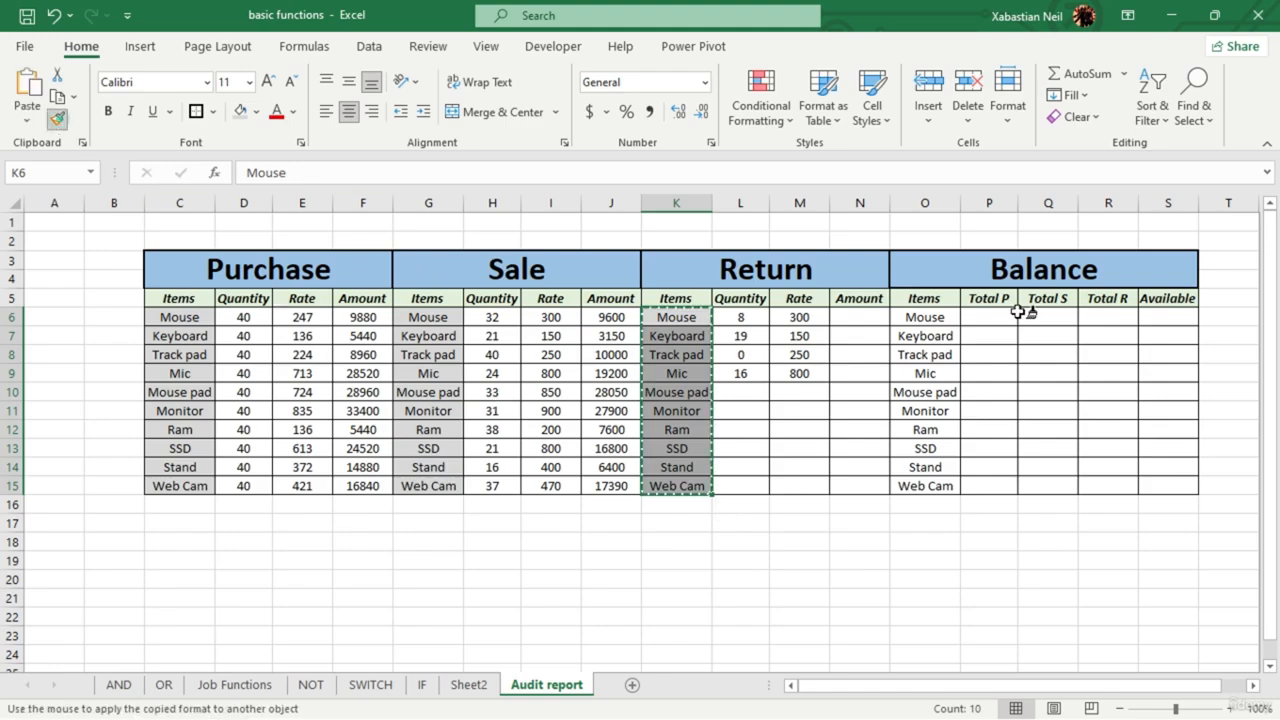
pyautogui.moveTo(925, 317); pyautogui.dragTo(938, 490)
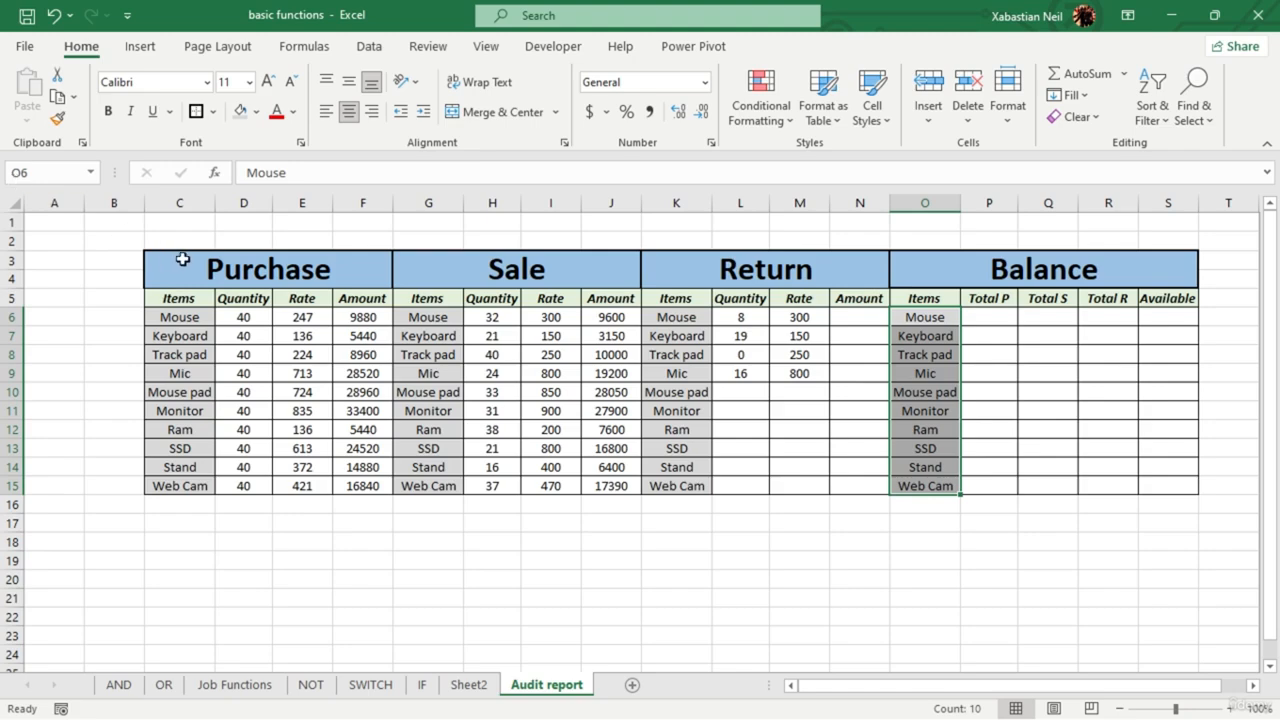
pyautogui.click(516, 467)
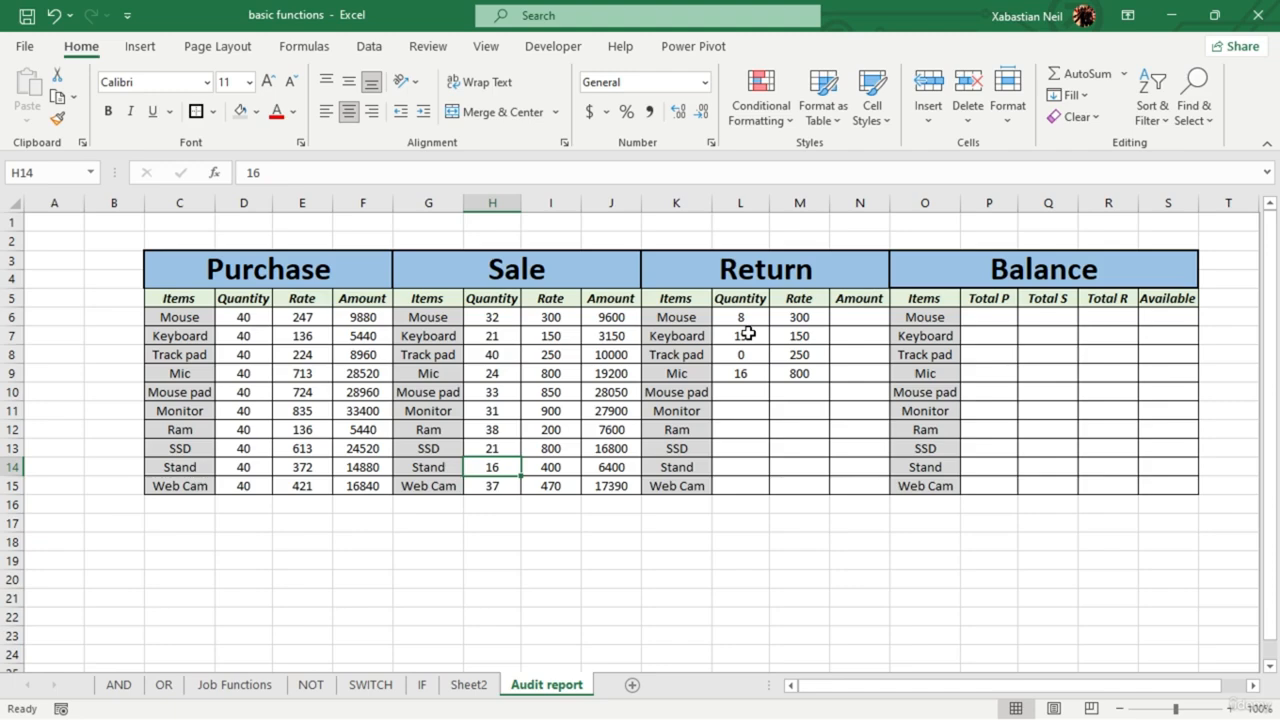
# - Enter =L6*M6 in N6 to calculate the Mouse's return amount and fill the formula down to N15
pyautogui.doubleClick(871, 317)
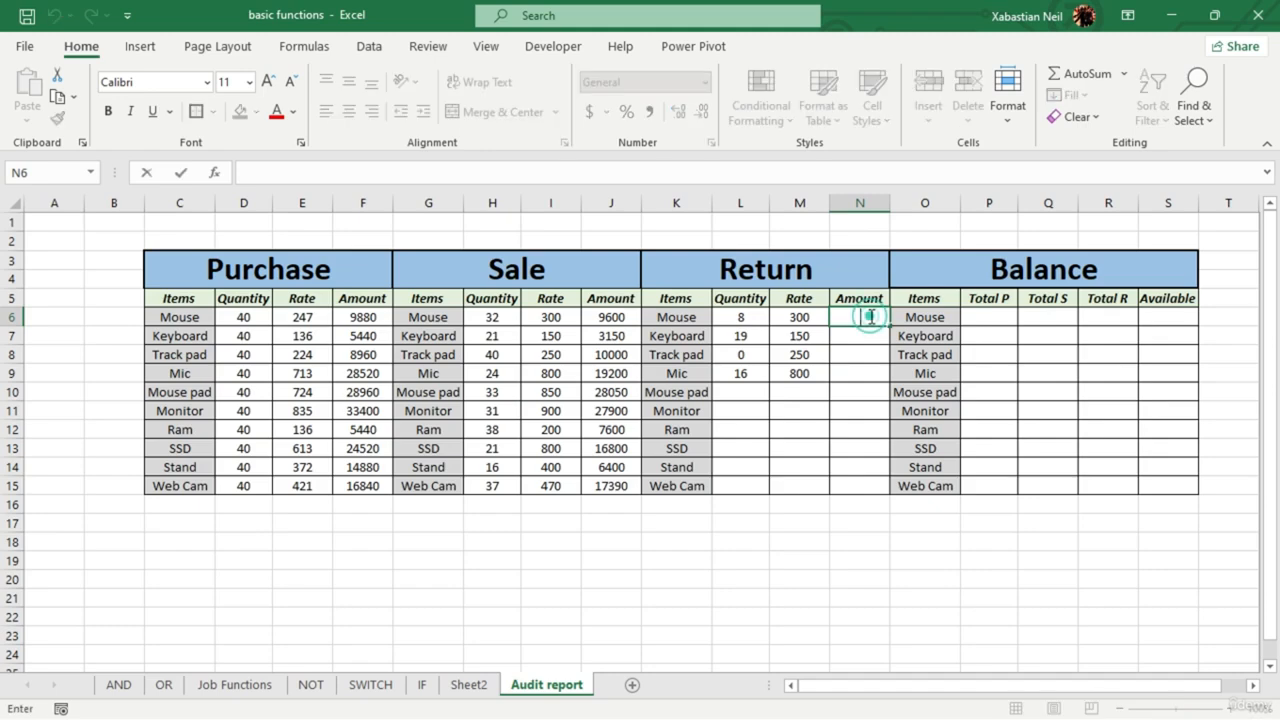
pyautogui.write('=')
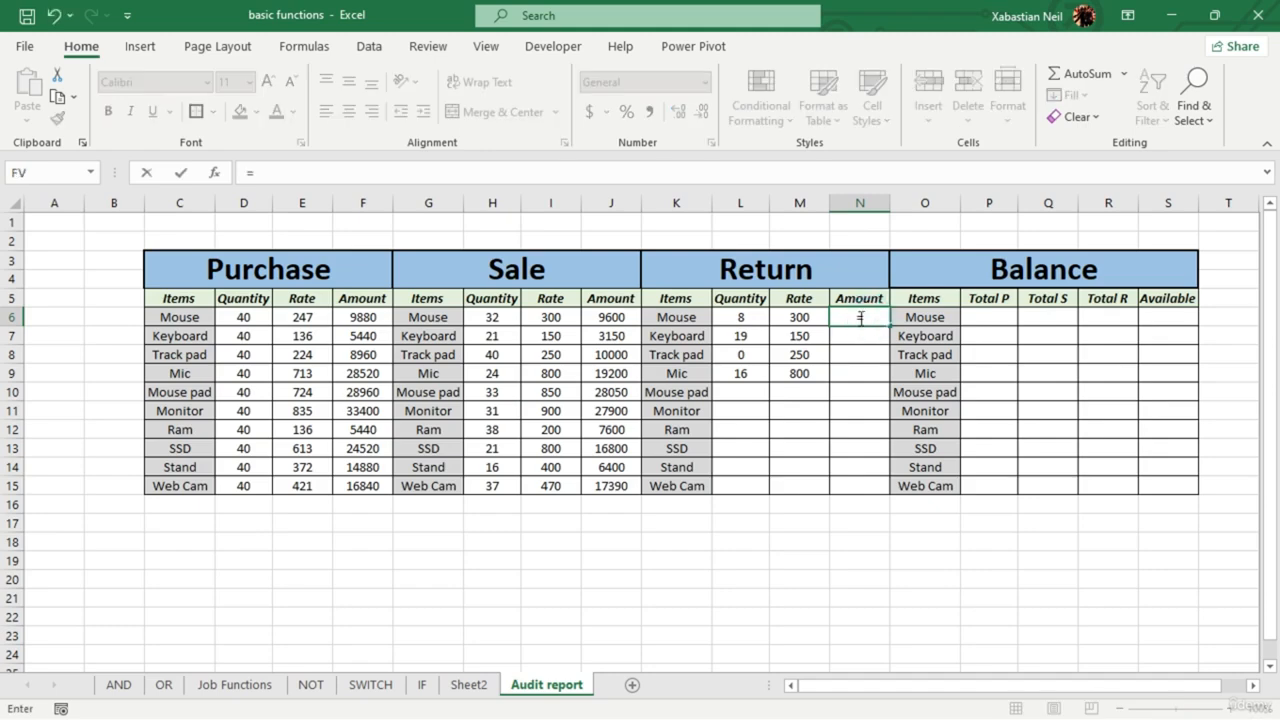
pyautogui.click(737, 318)
pyautogui.write('*')
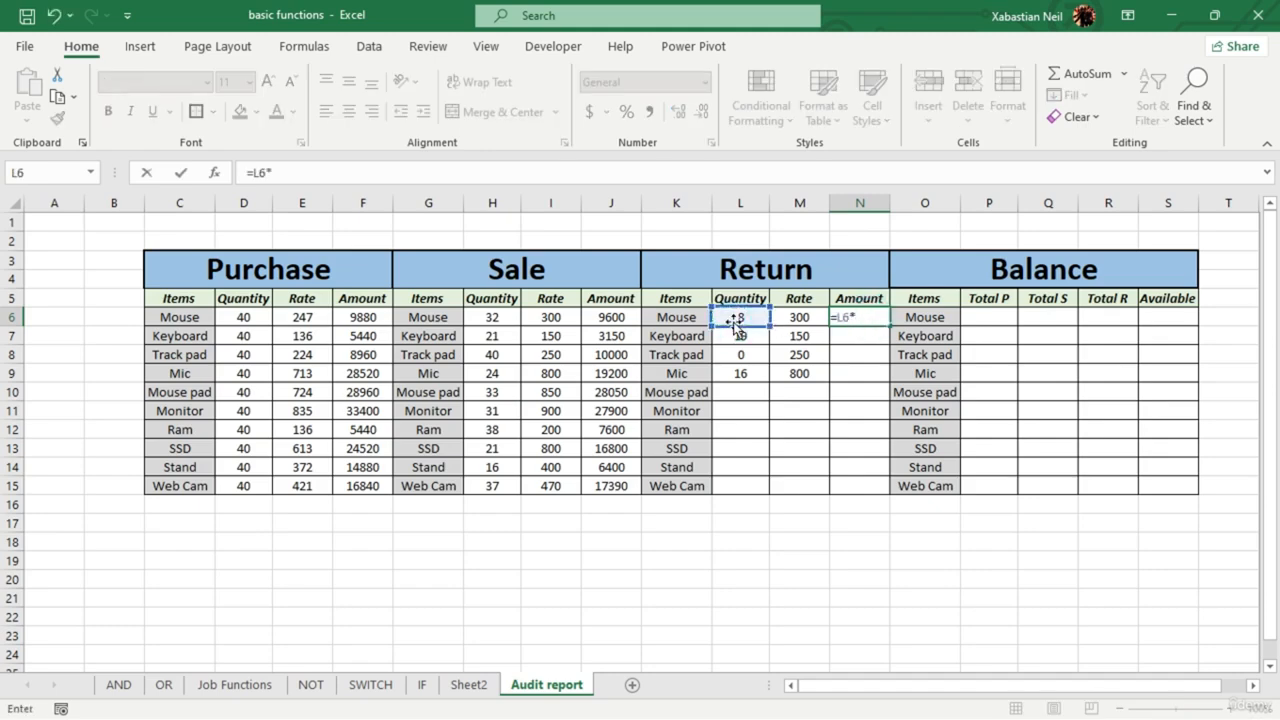
pyautogui.click(797, 316)
pyautogui.press('Return')
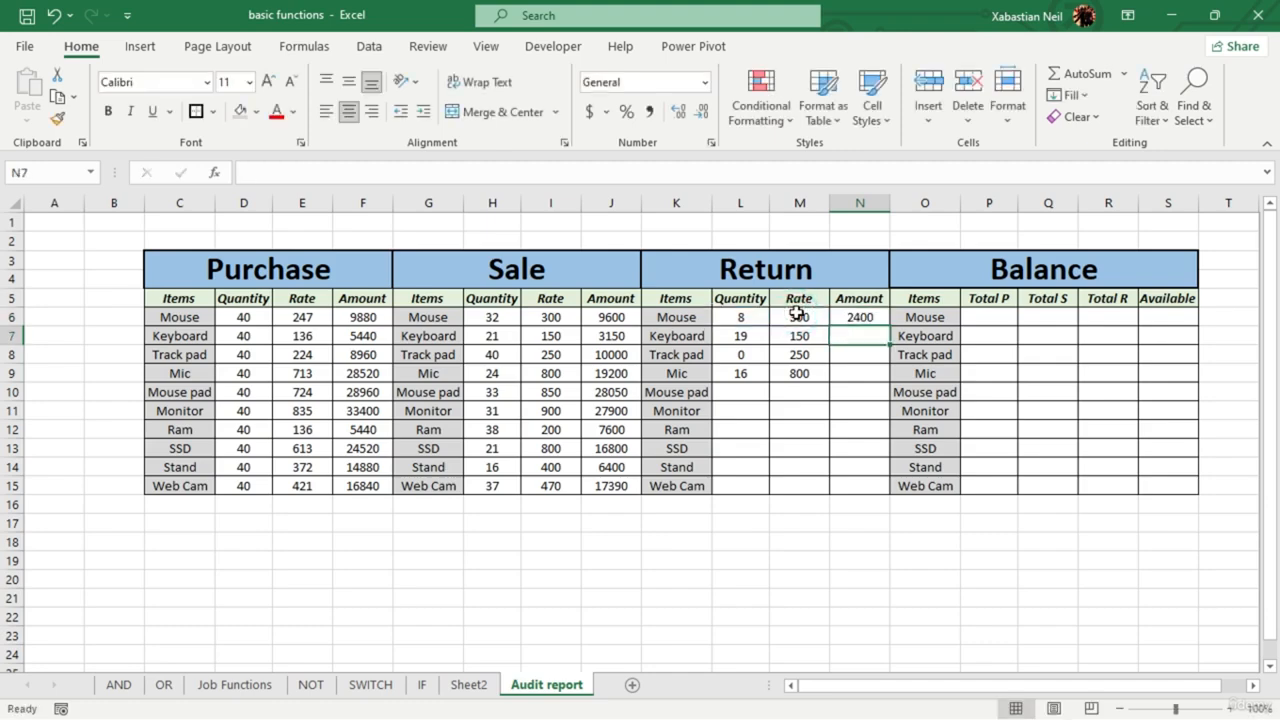
pyautogui.click(874, 324)
pyautogui.click(876, 318)
pyautogui.doubleClick(890, 326)
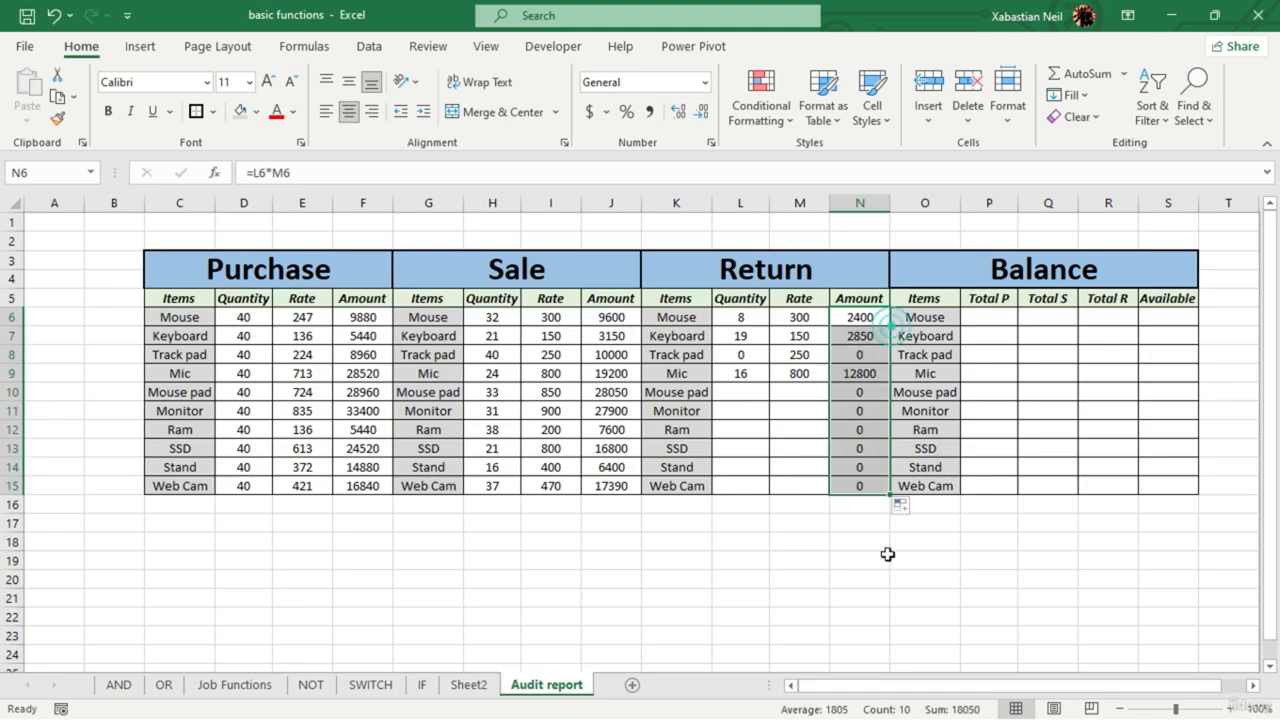
pyautogui.click(884, 556)
# - Enter =D10-H10 in L10 for the Mouse pad's return quantity and fill the formula down to L15
pyautogui.click(742, 386)
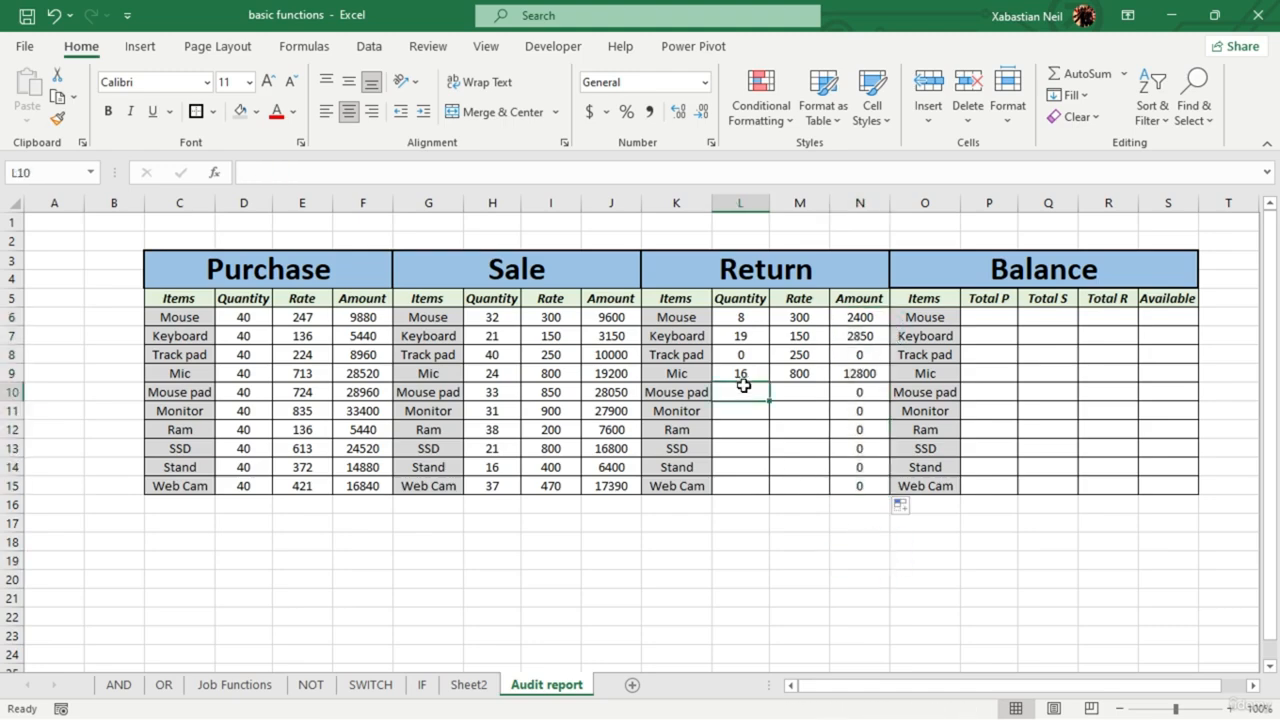
pyautogui.write('=')
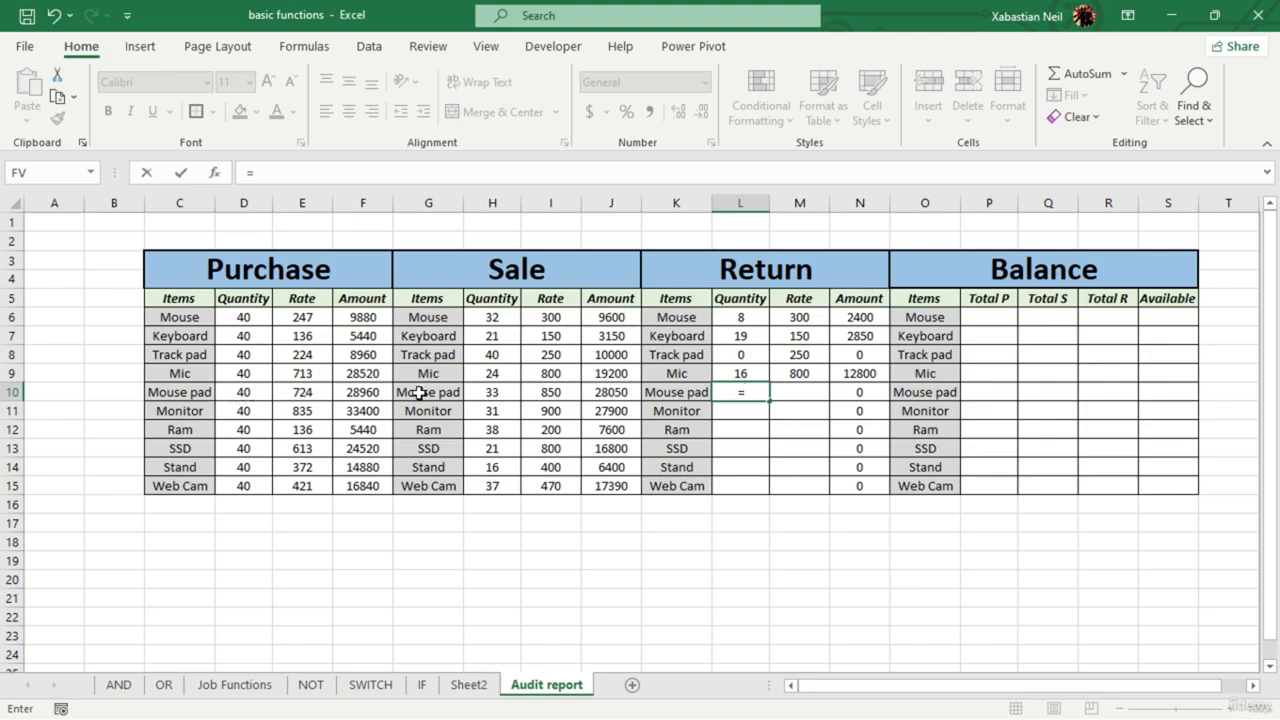
pyautogui.click(251, 396)
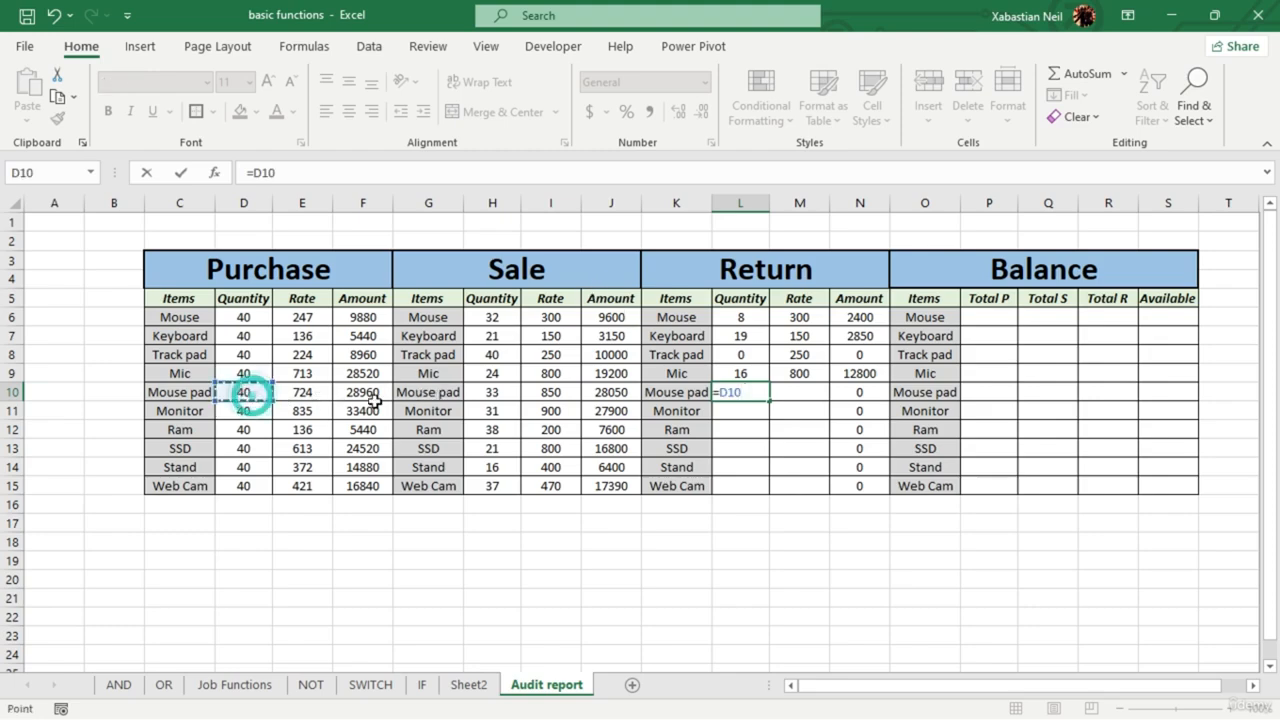
pyautogui.write('-')
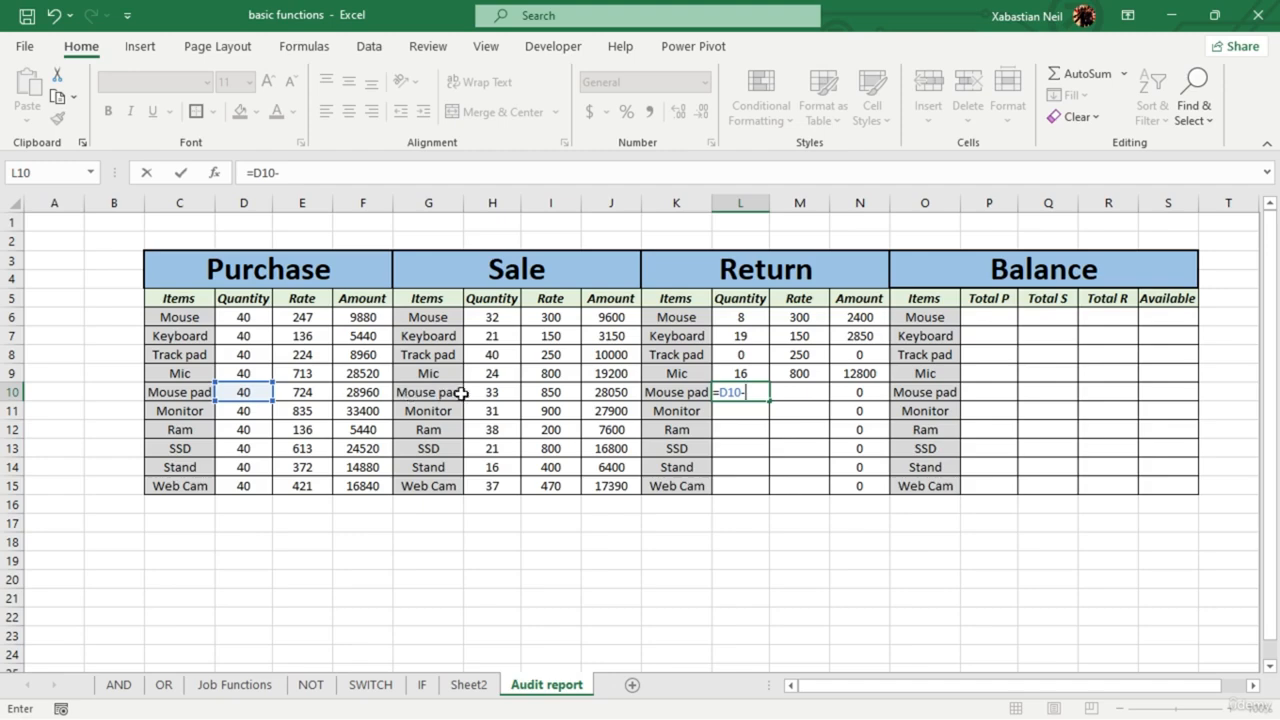
pyautogui.click(498, 394)
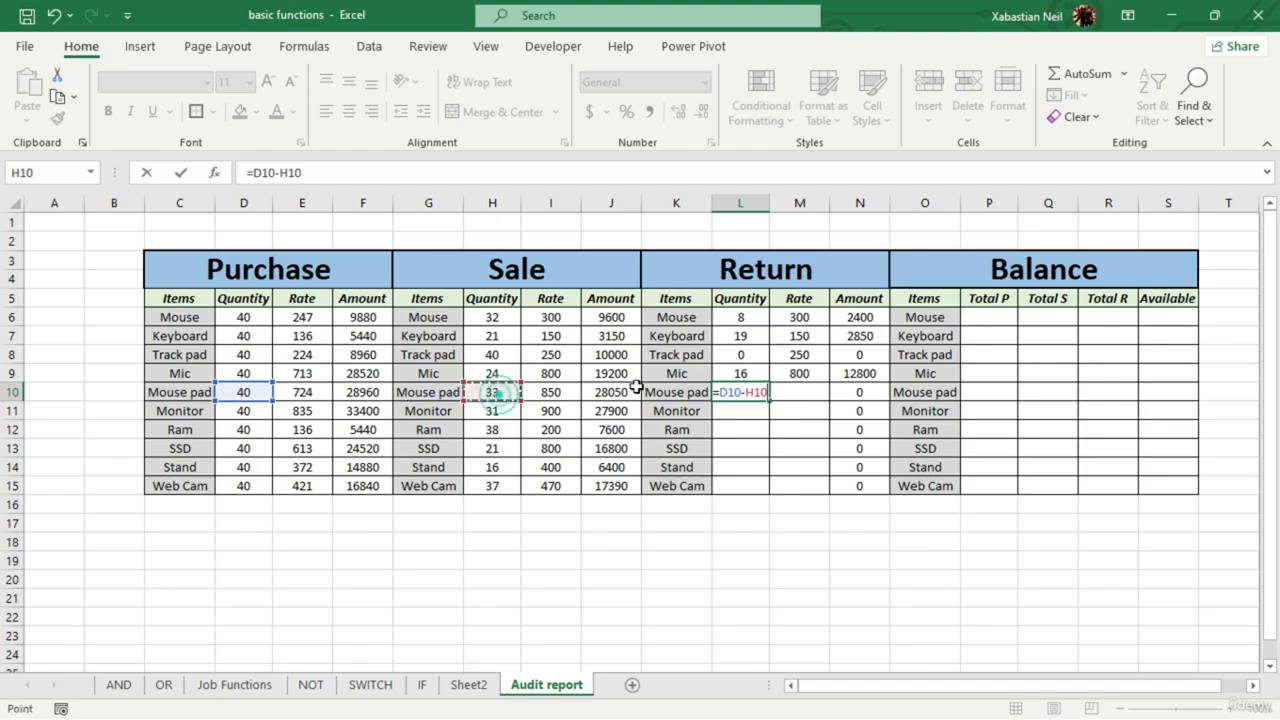
pyautogui.press('Return')
pyautogui.click(750, 392)
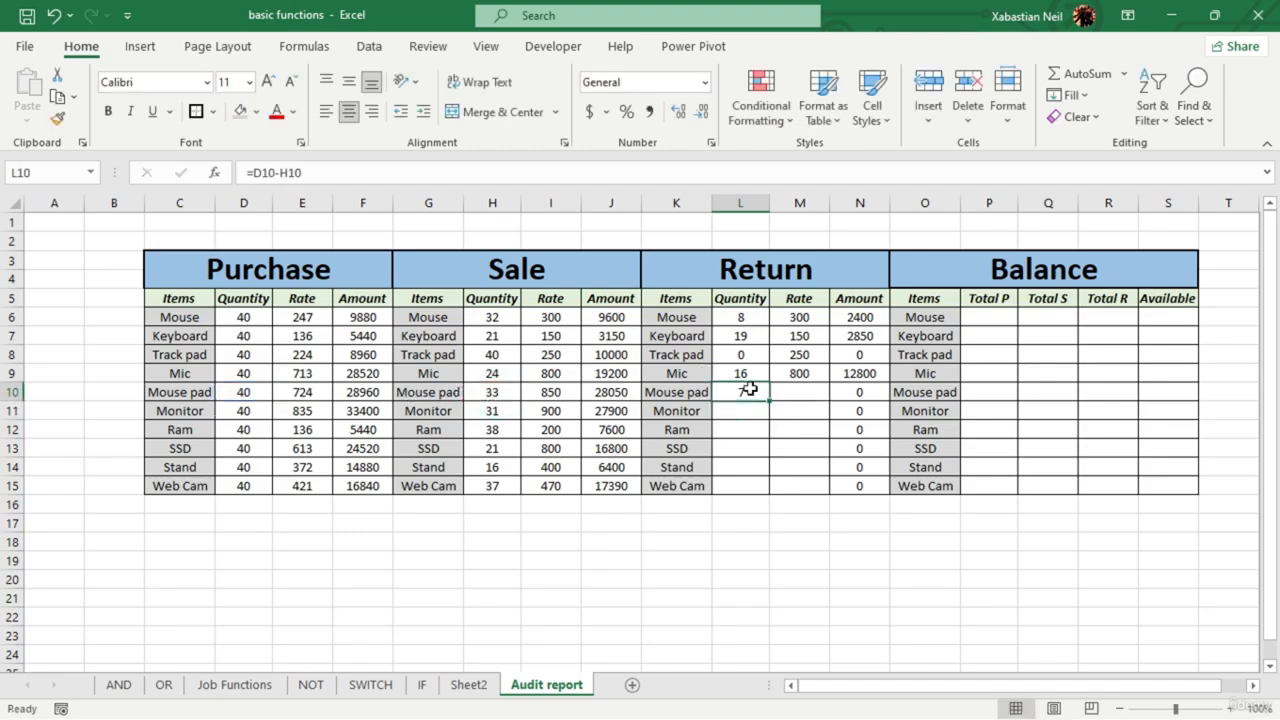
pyautogui.doubleClick(771, 400)
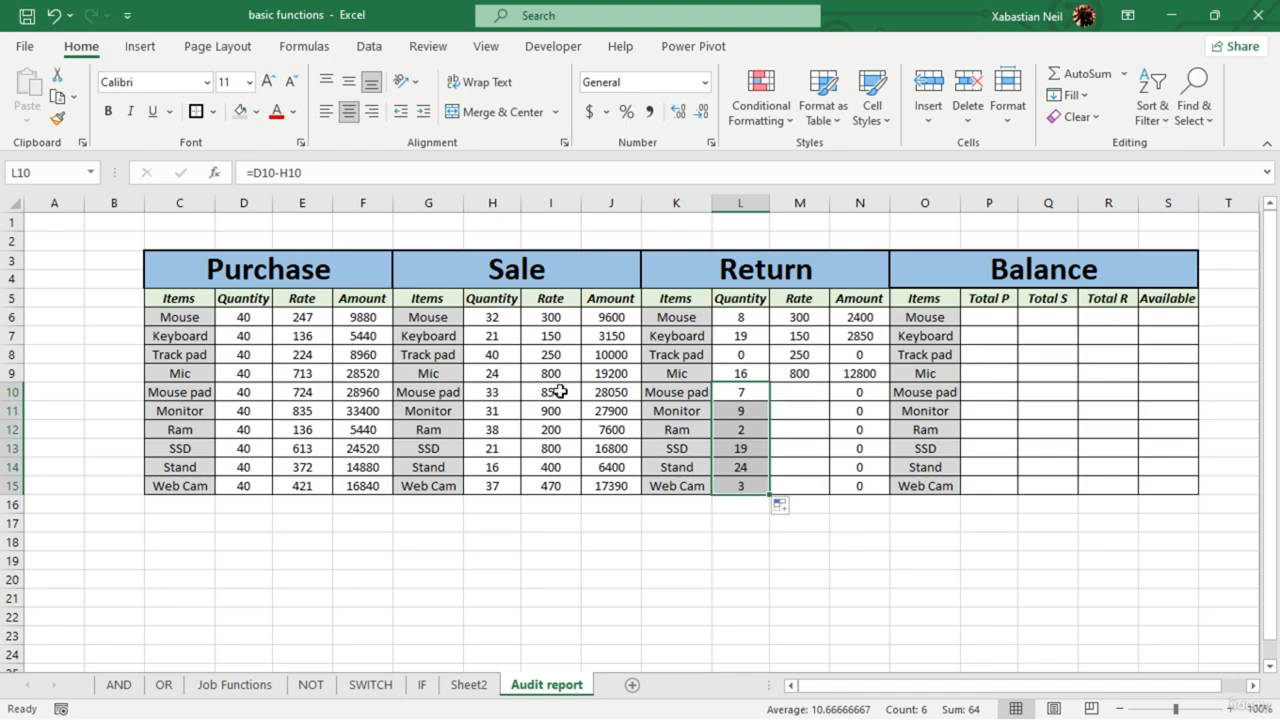
# - Copy the Sale rates in I10:I15 into the Return table's Rate cells M10:M15
pyautogui.moveTo(556, 390); pyautogui.dragTo(553, 480)
pyautogui.hotkey('ctrl', 'c')
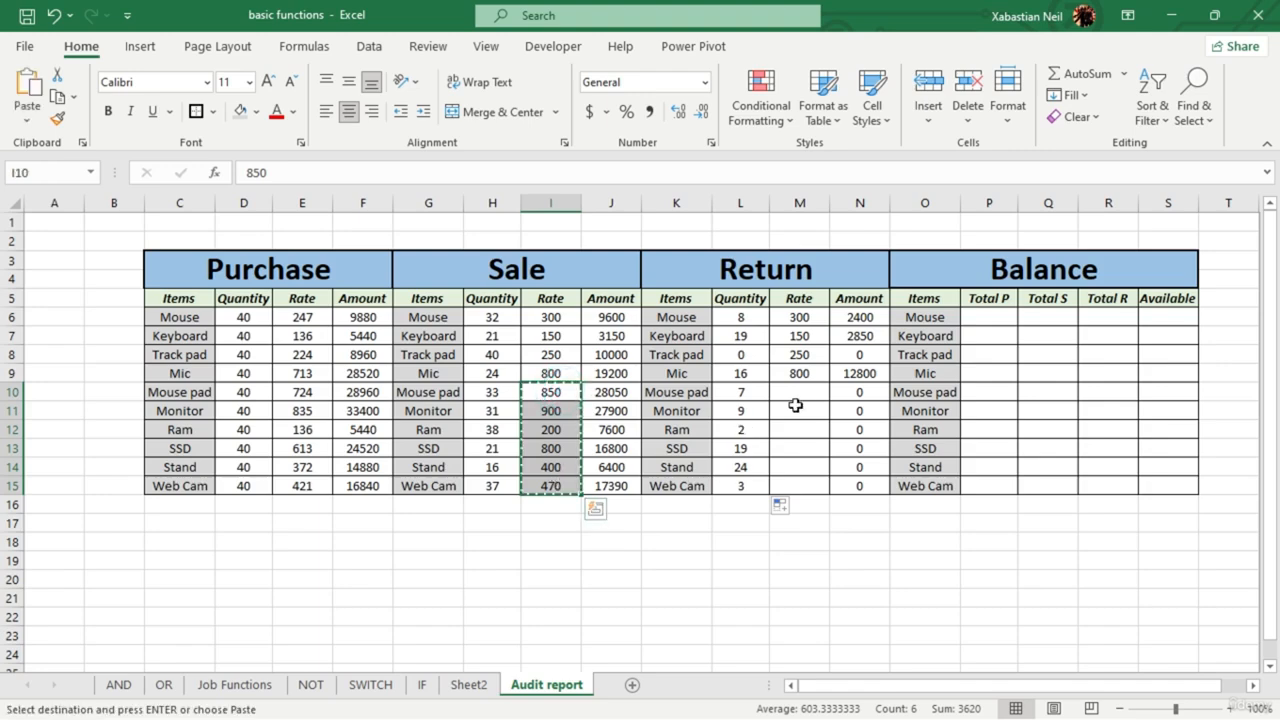
pyautogui.click(800, 394)
pyautogui.hotkey('ctrl', 'v')
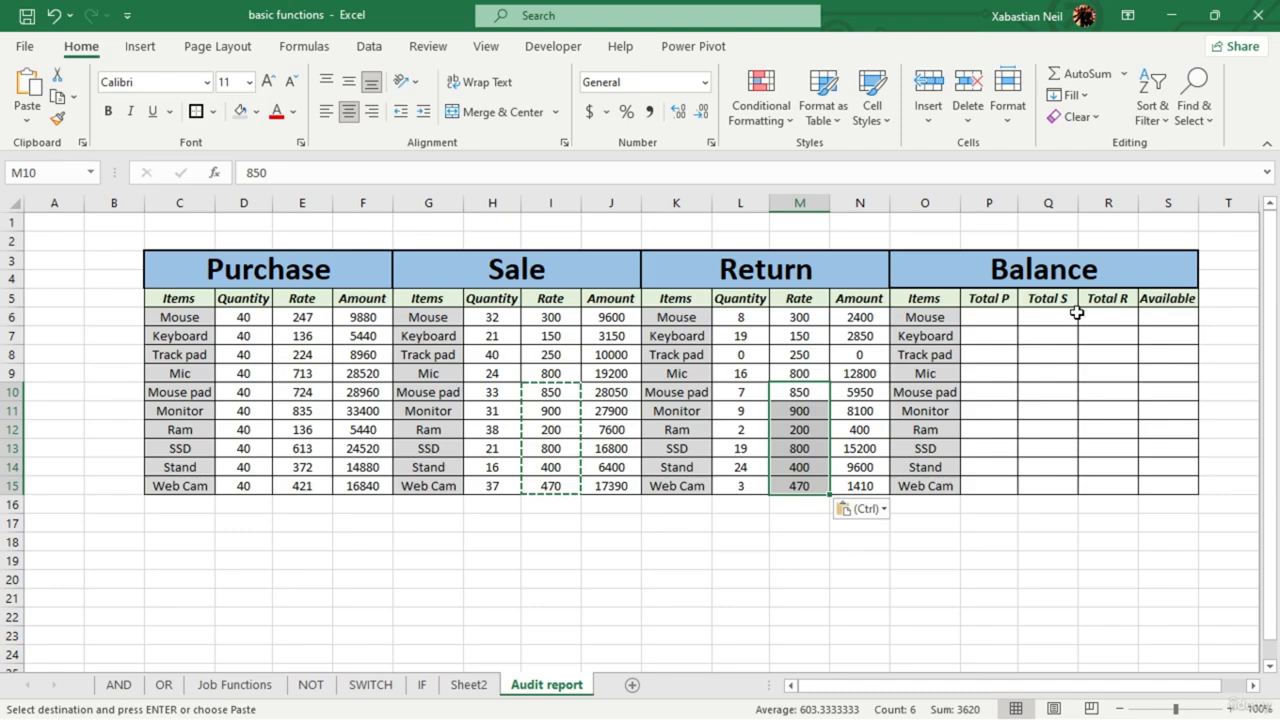
# - Start a SUMPRODUCT formula in P6, the Mouse's Total P cell in the Balance table
pyautogui.doubleClick(988, 320)
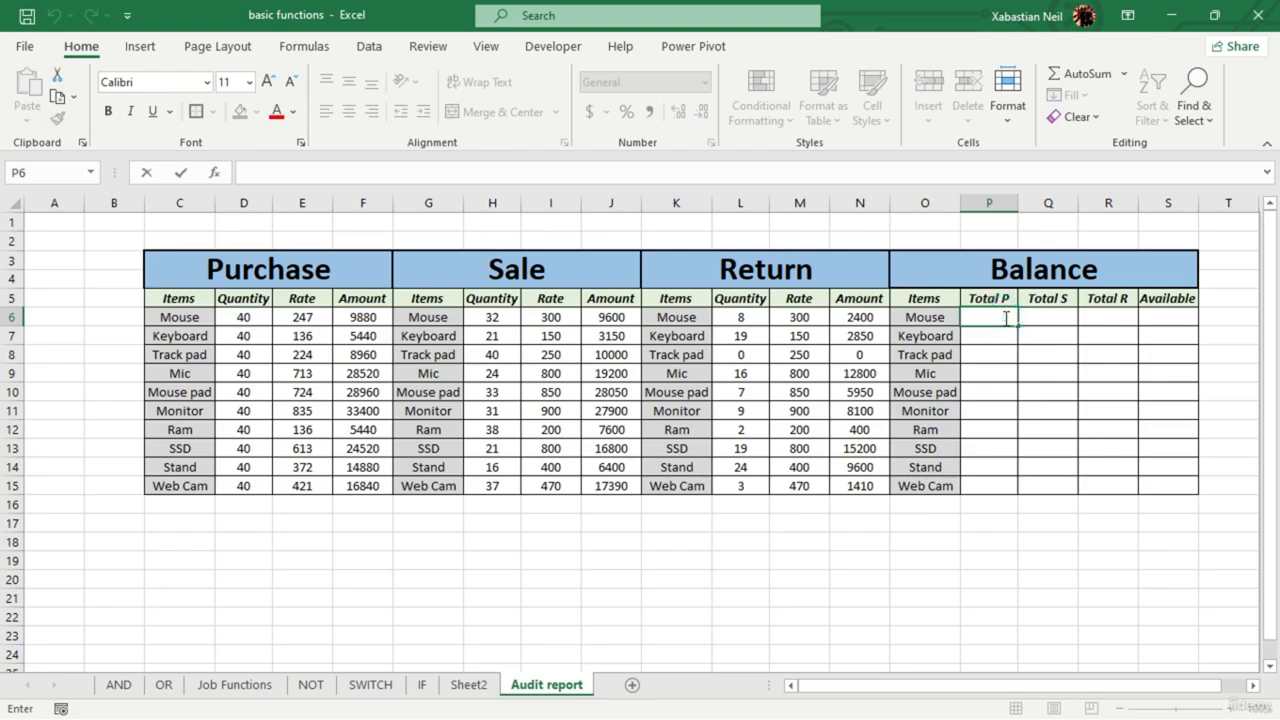
pyautogui.write('=sum')
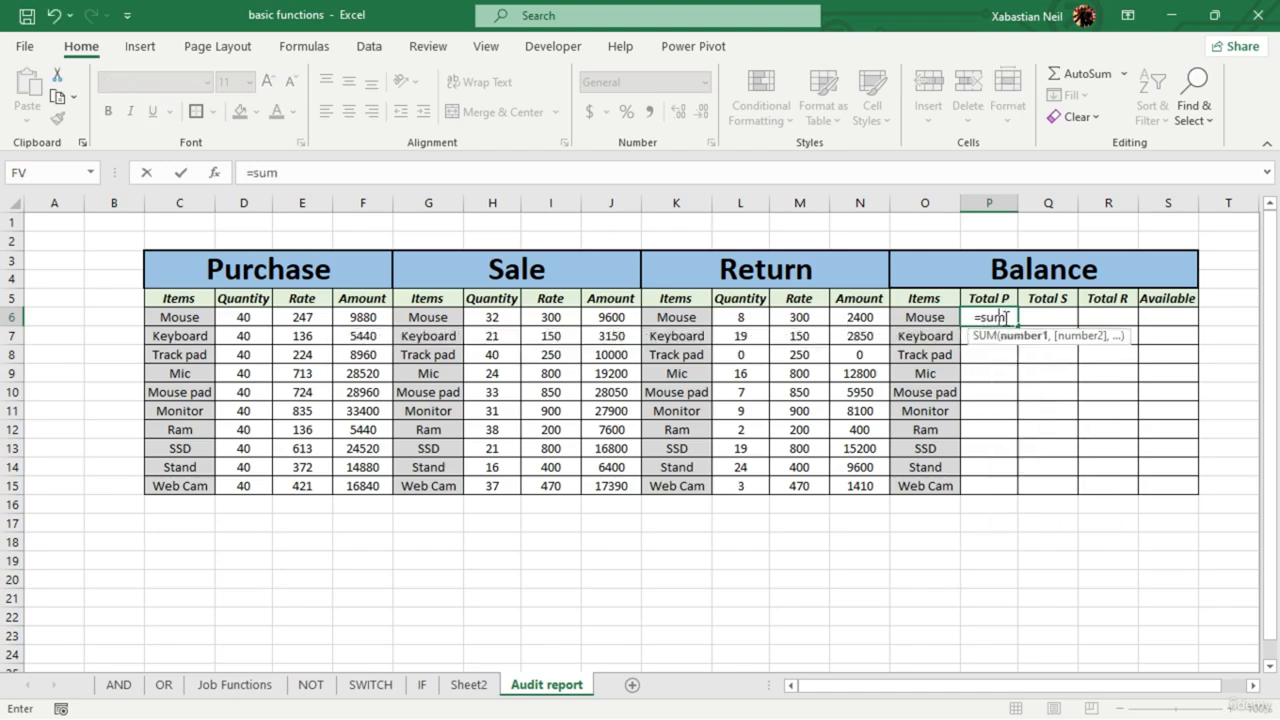
pyautogui.press('Tab')
pyautogui.press('BackSpace')
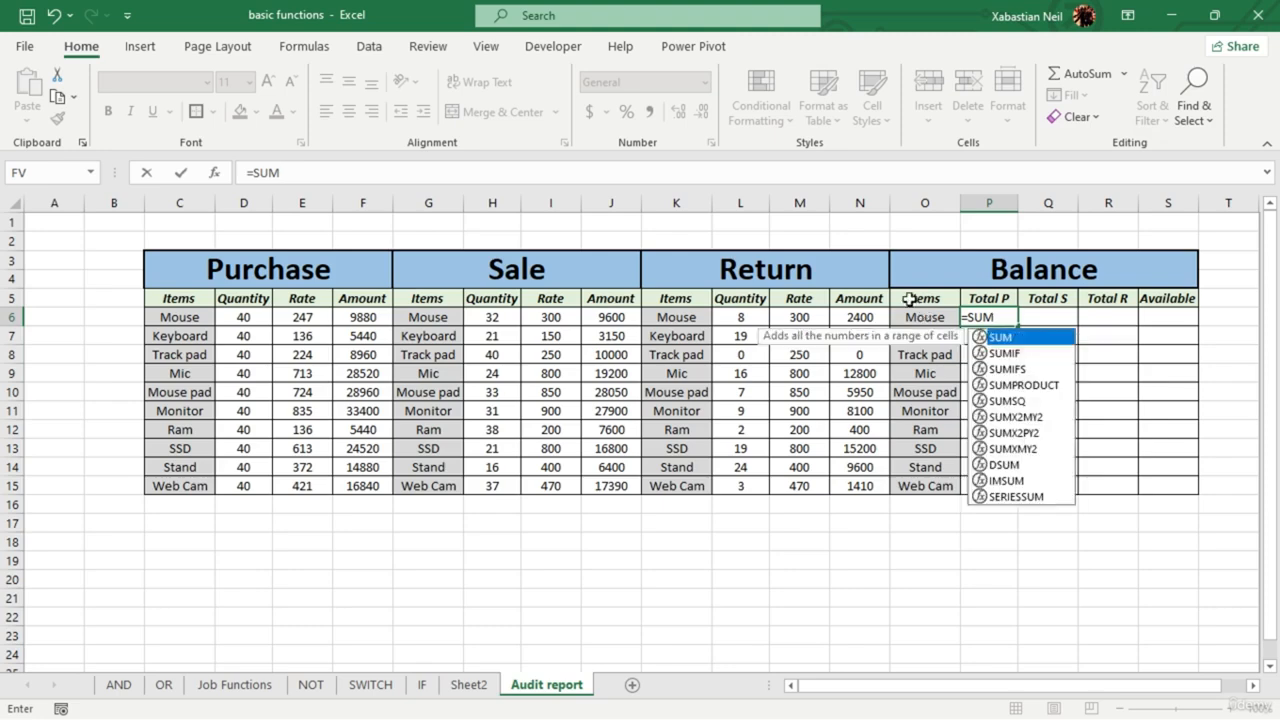
pyautogui.write('P')
pyautogui.press('Tab')
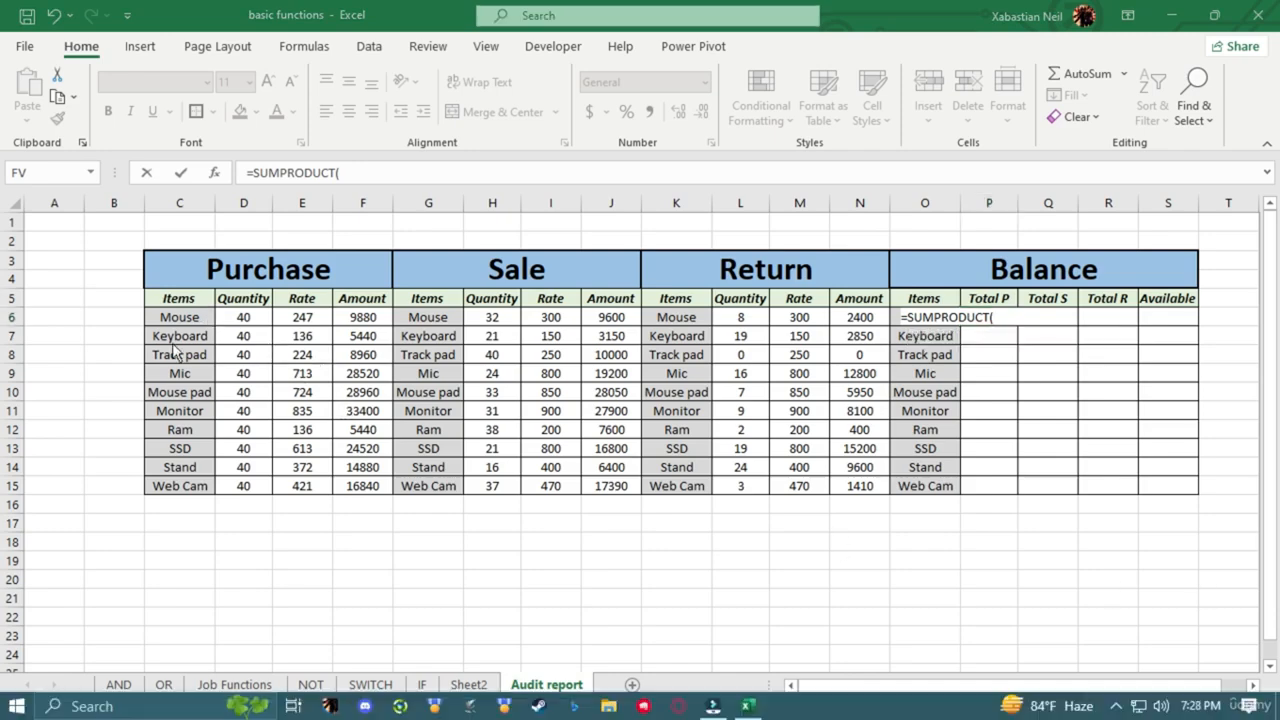
pyautogui.click(1000, 318)
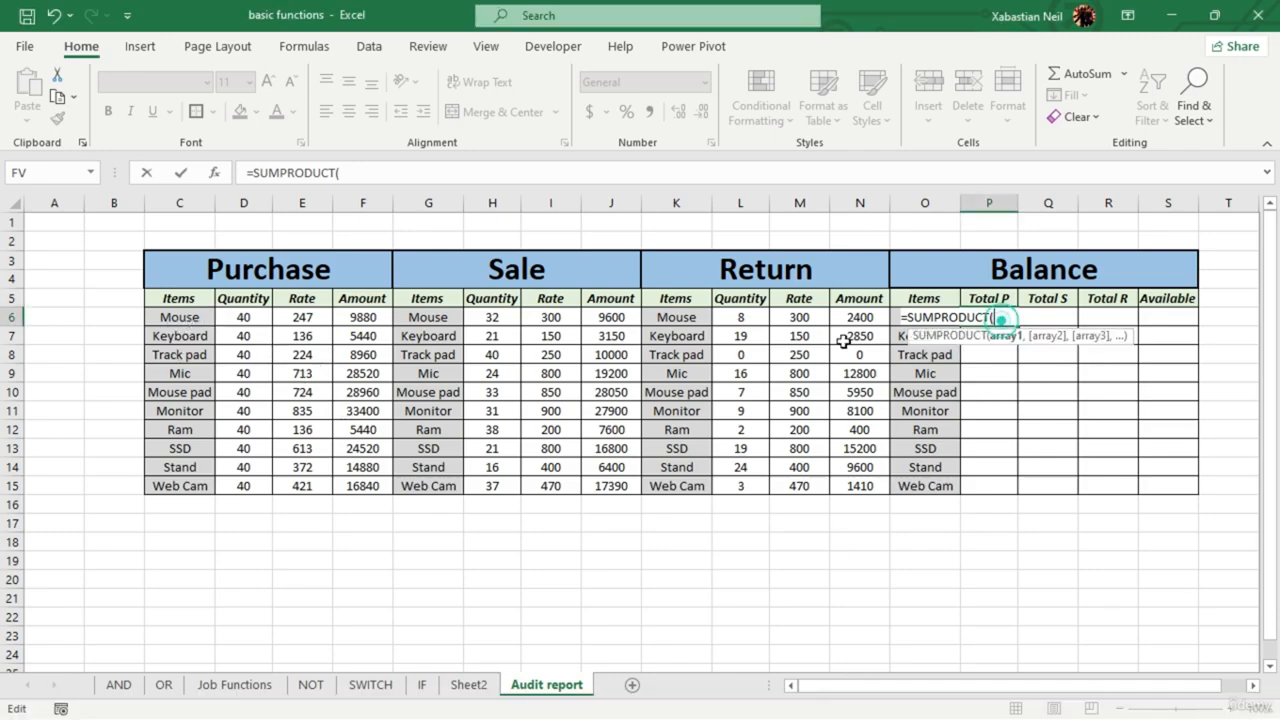
# - Add the criterion $C$6:$C$15=O6 to P6's SUMPRODUCT, matching the Purchase items against the Balance item with absolute references
pyautogui.moveTo(190, 318); pyautogui.dragTo(205, 479)
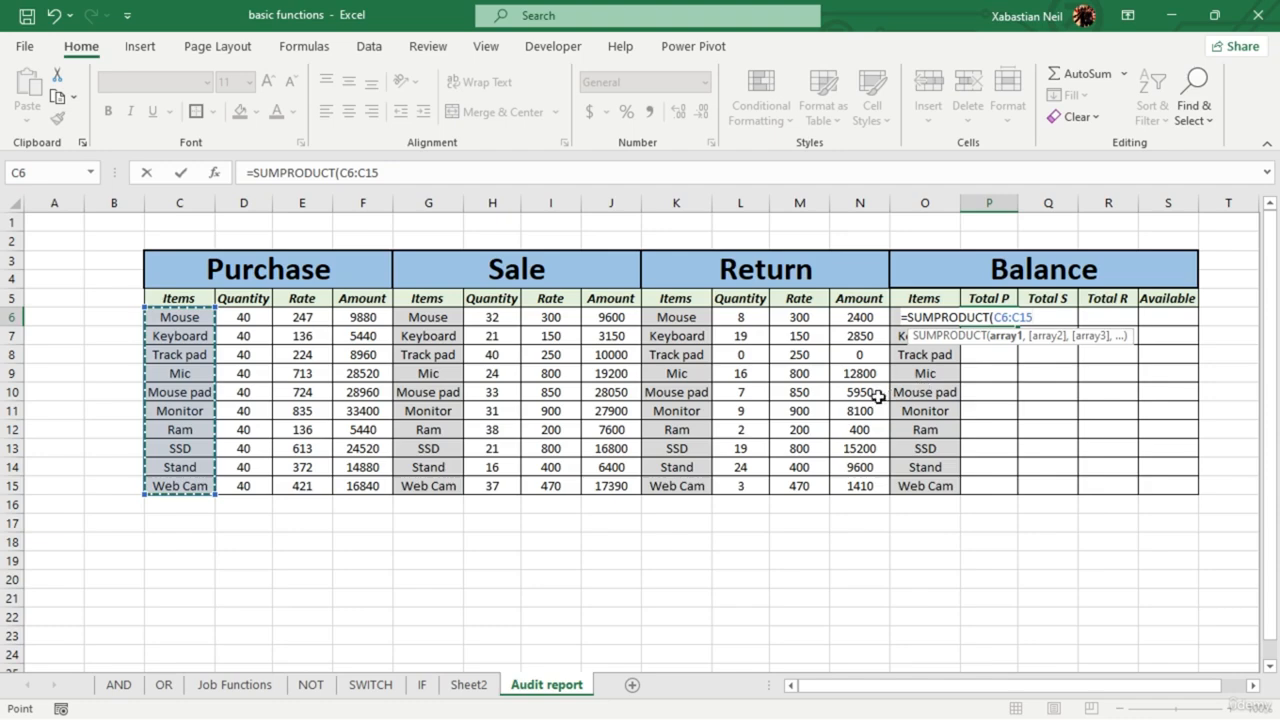
pyautogui.press('F4')
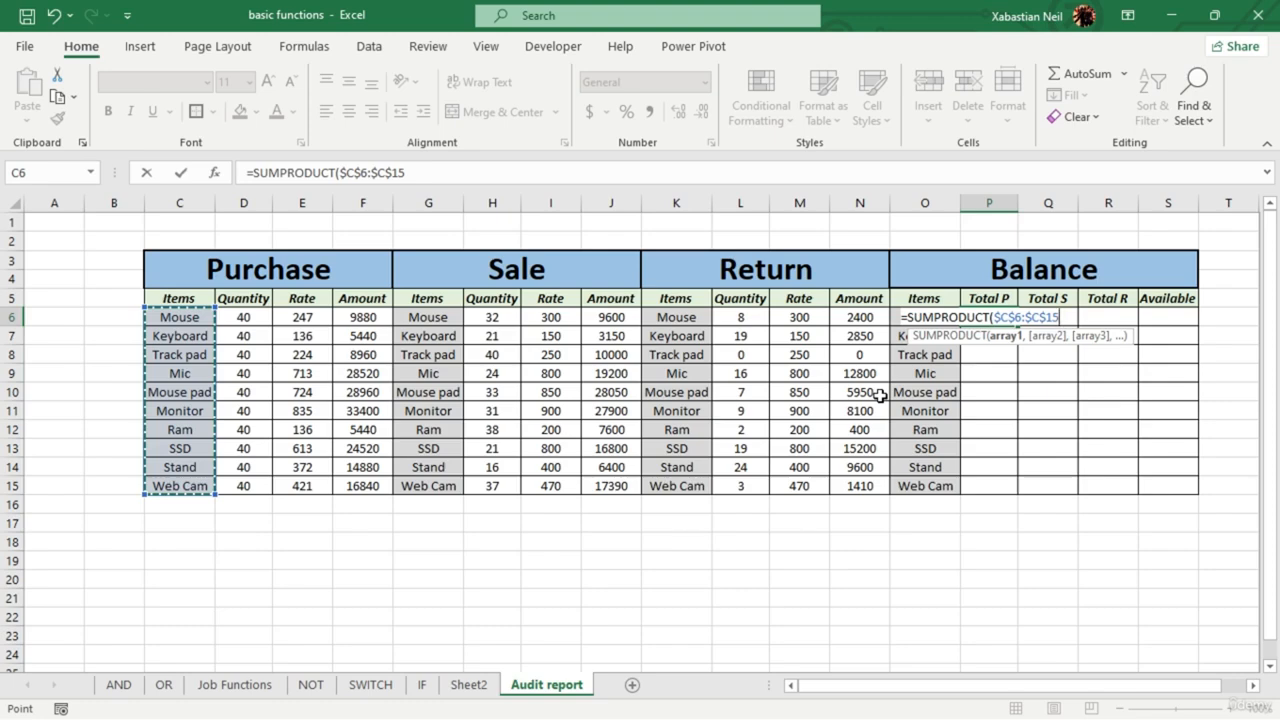
pyautogui.write('=')
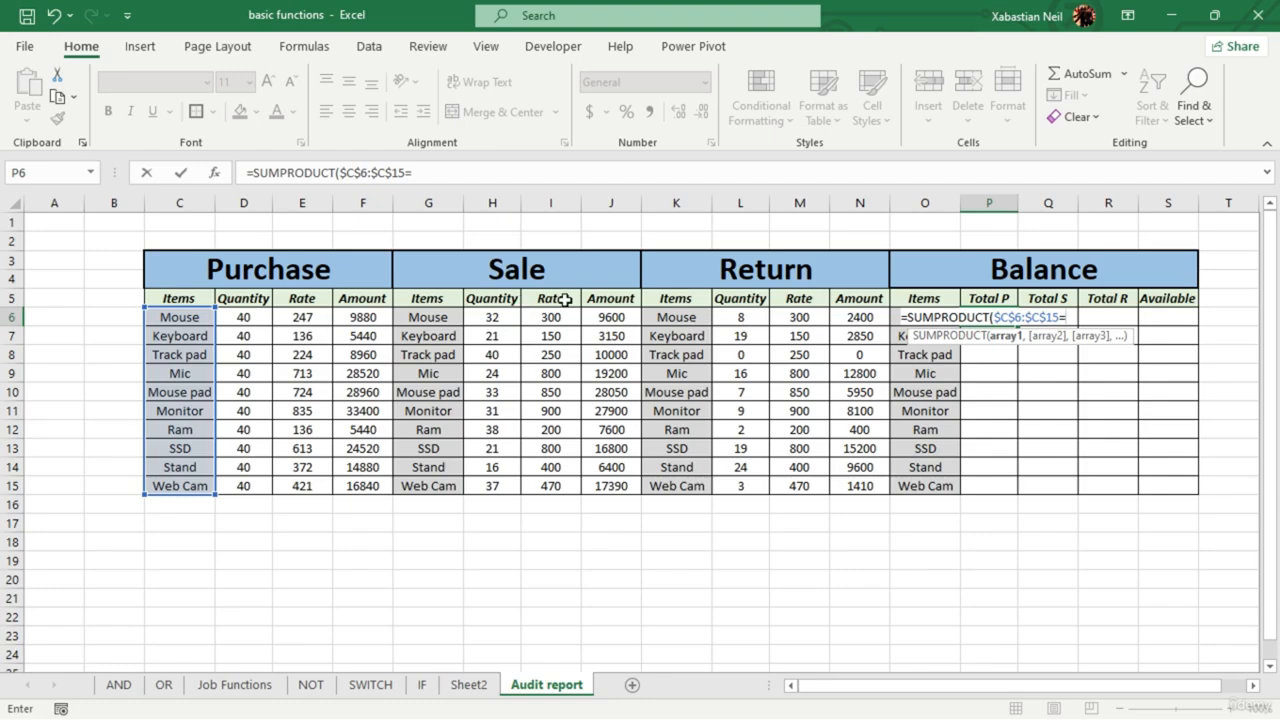
pyautogui.write('O')
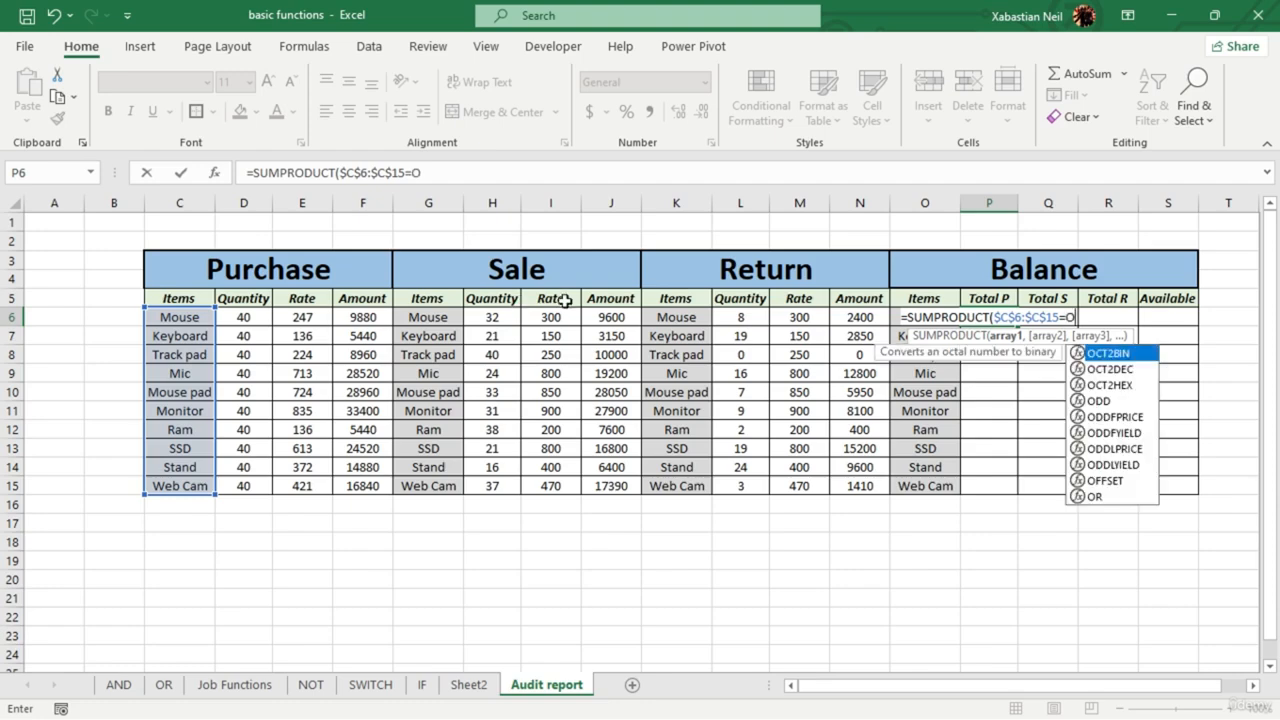
pyautogui.write('6')
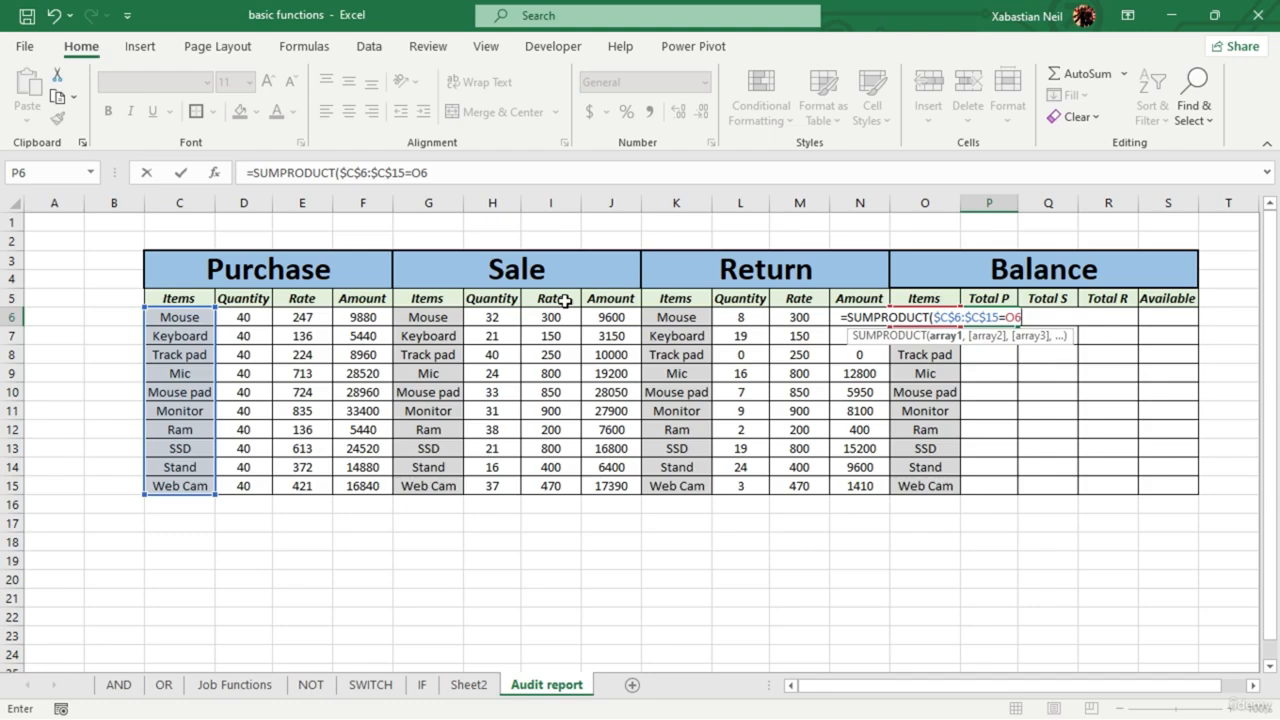
# - Multiply the SUMPRODUCT criterion in P6 by the Purchase quantities ($D$6:$D$15) and accept the suggested formula correction
pyautogui.write(')')
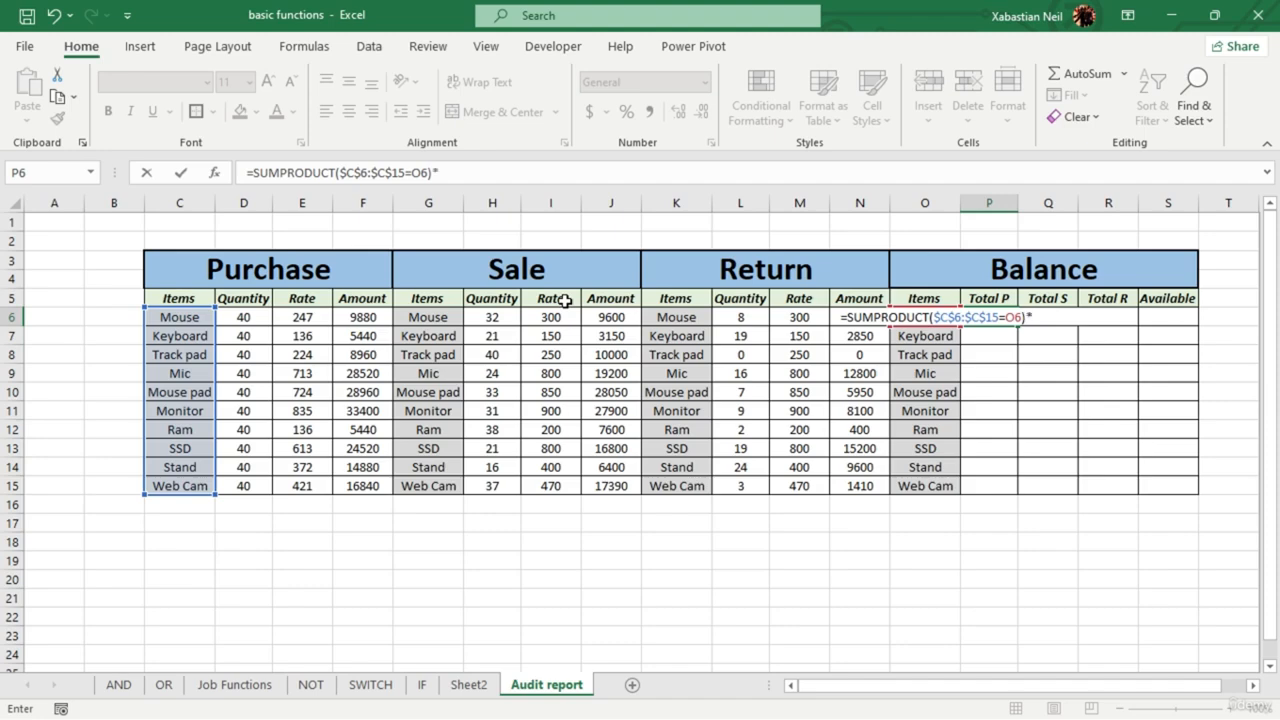
pyautogui.write('*(')
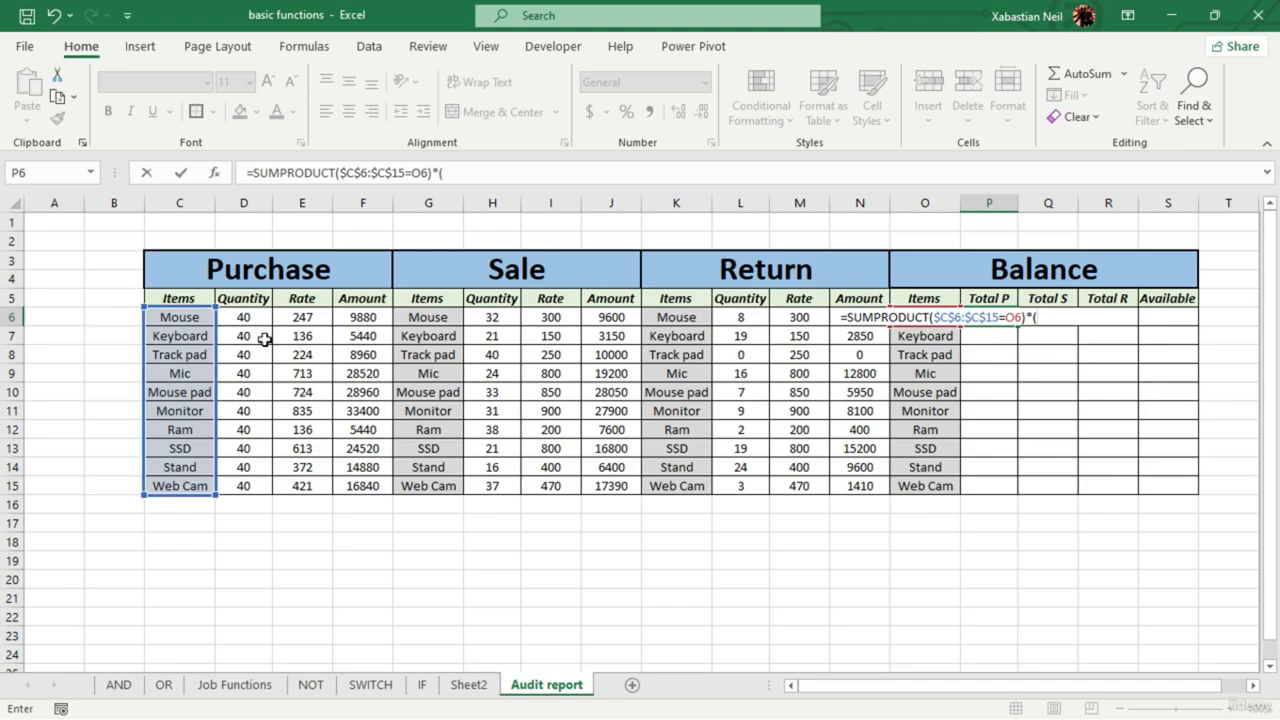
pyautogui.moveTo(250, 321); pyautogui.dragTo(254, 488)
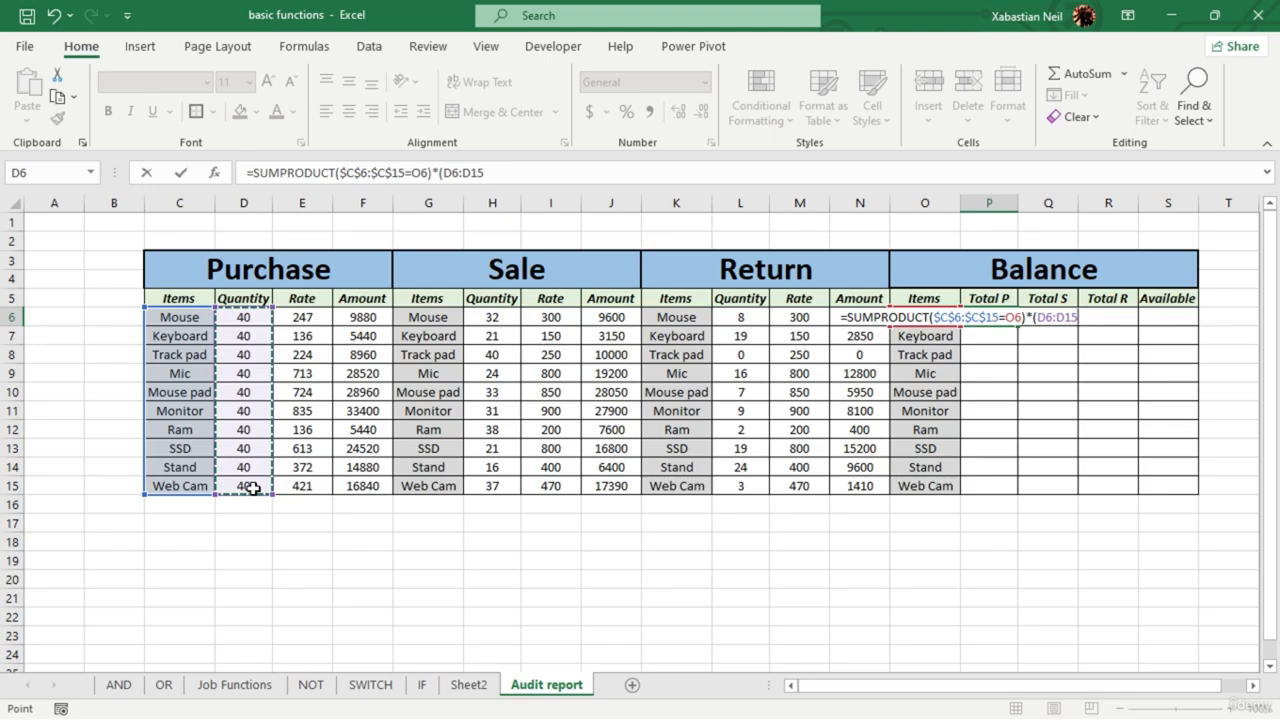
pyautogui.press('F4')
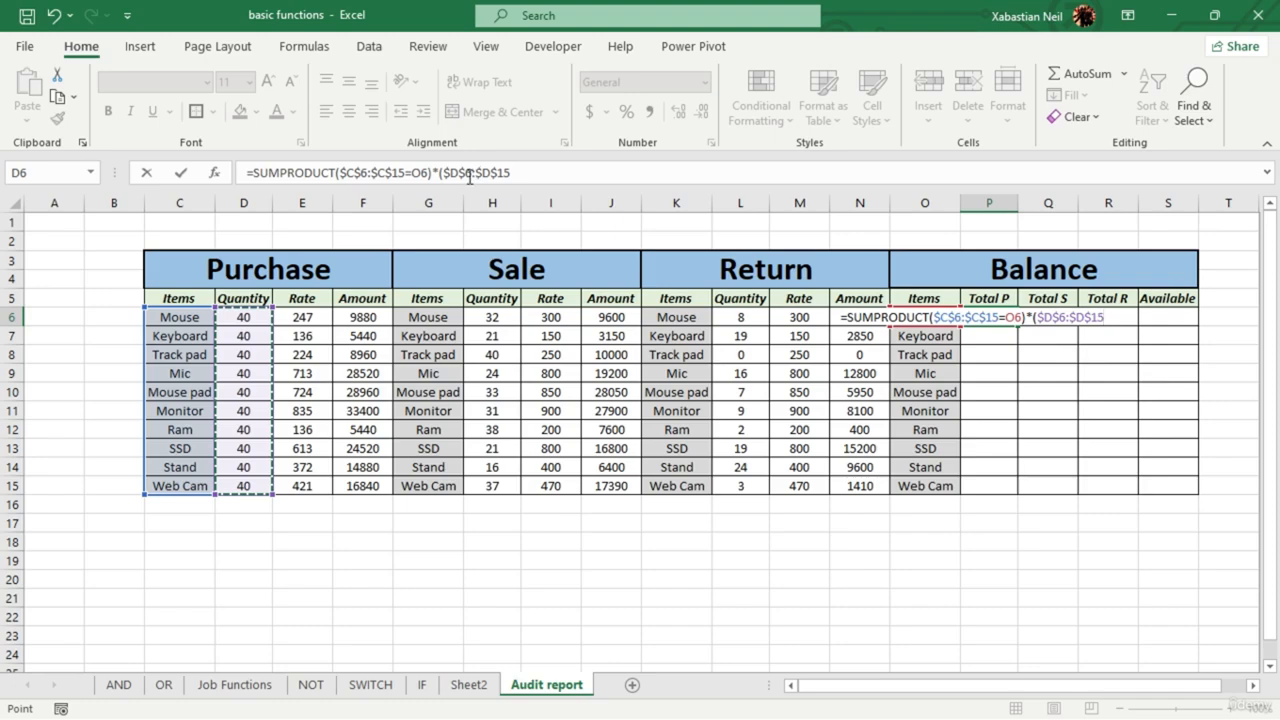
pyautogui.write(')')
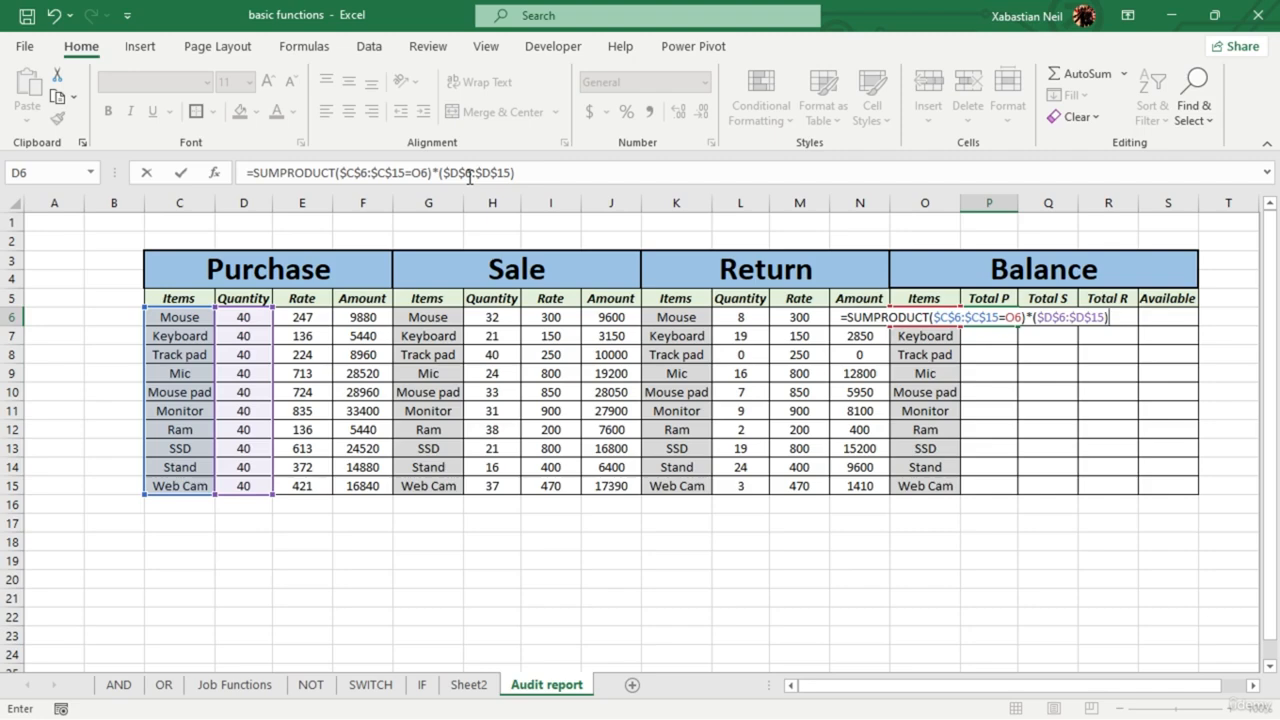
pyautogui.write(')')
pyautogui.press('Return')
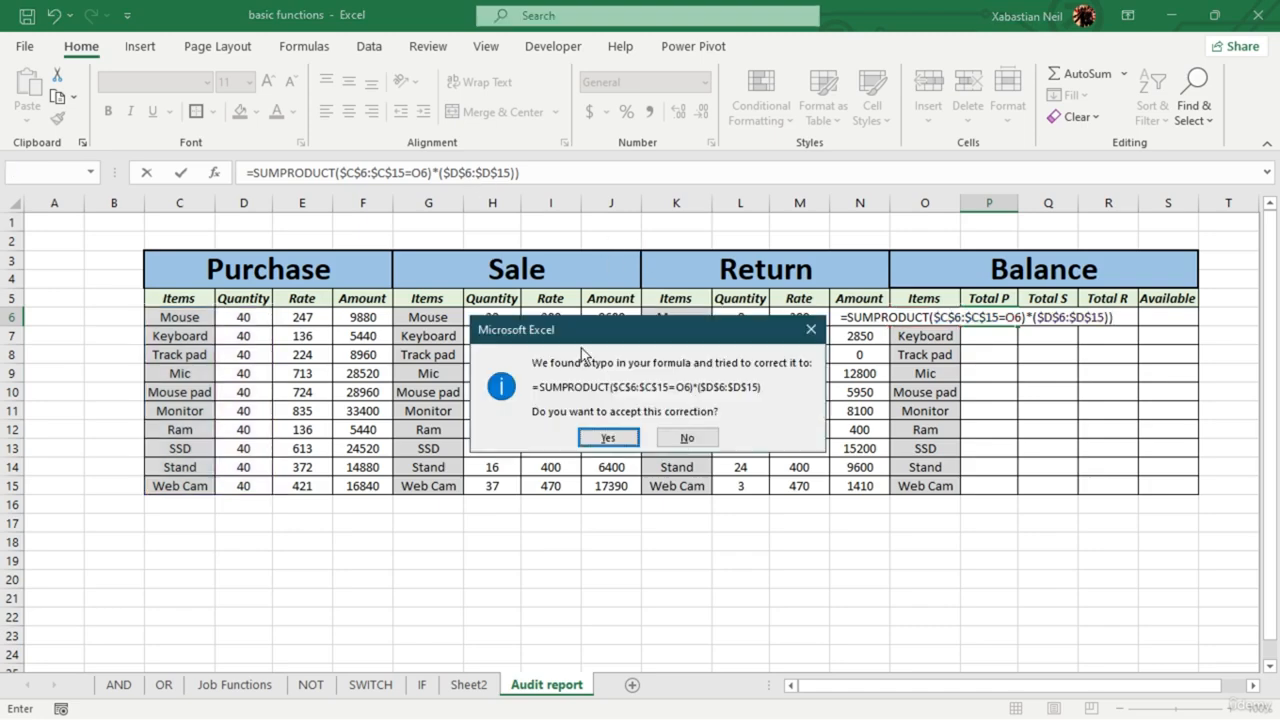
pyautogui.click(608, 437)
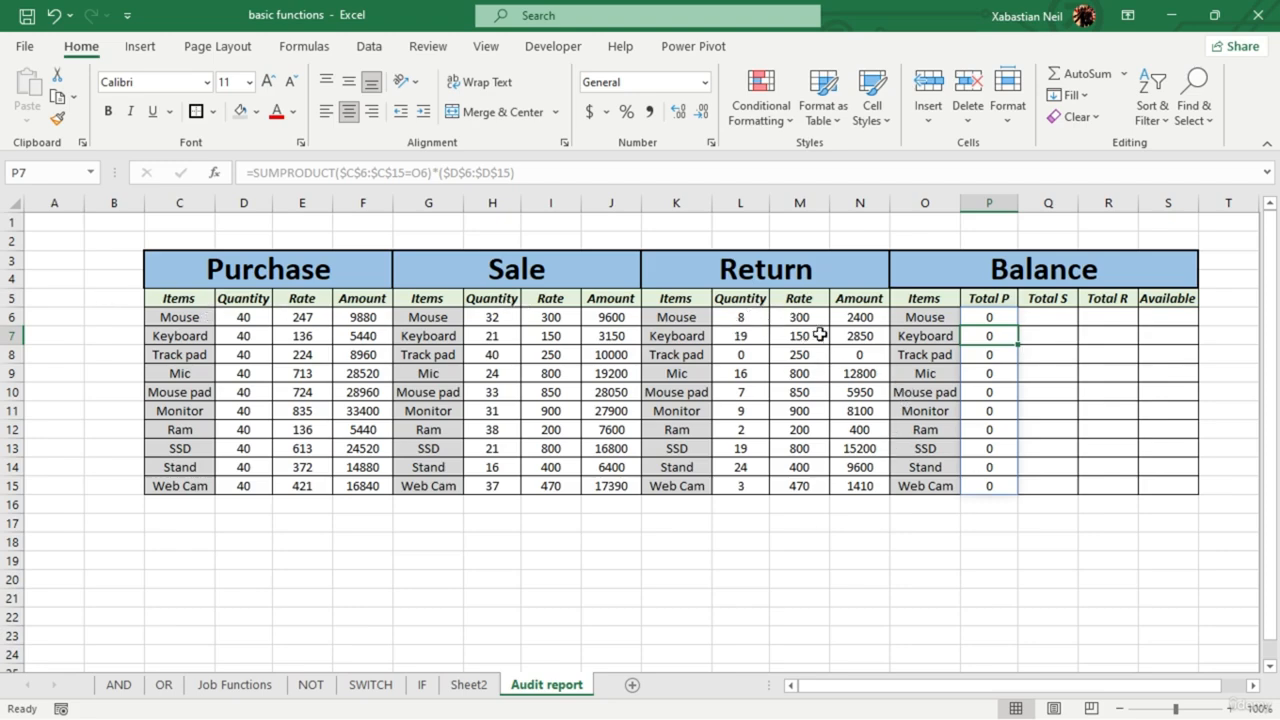
# - Erase everything after =SUMPRODUCT( from the Total P formula in P6
pyautogui.doubleClick(994, 320)
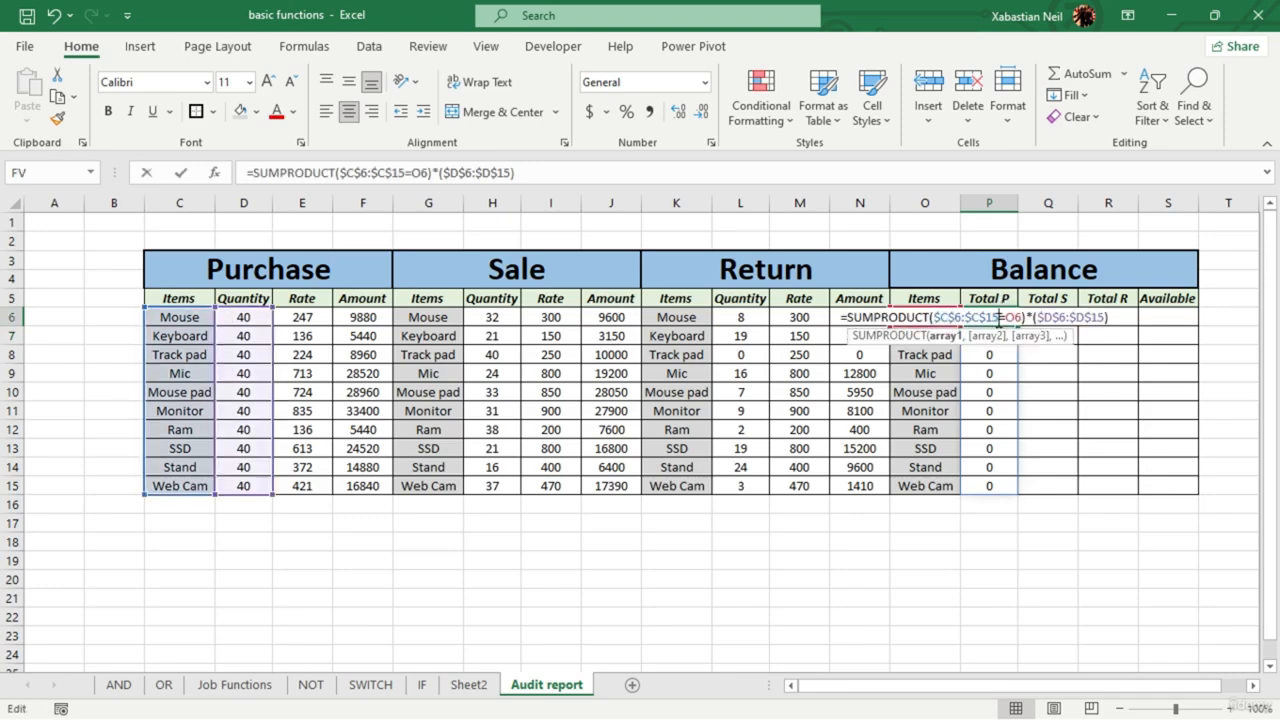
pyautogui.click(1121, 319)
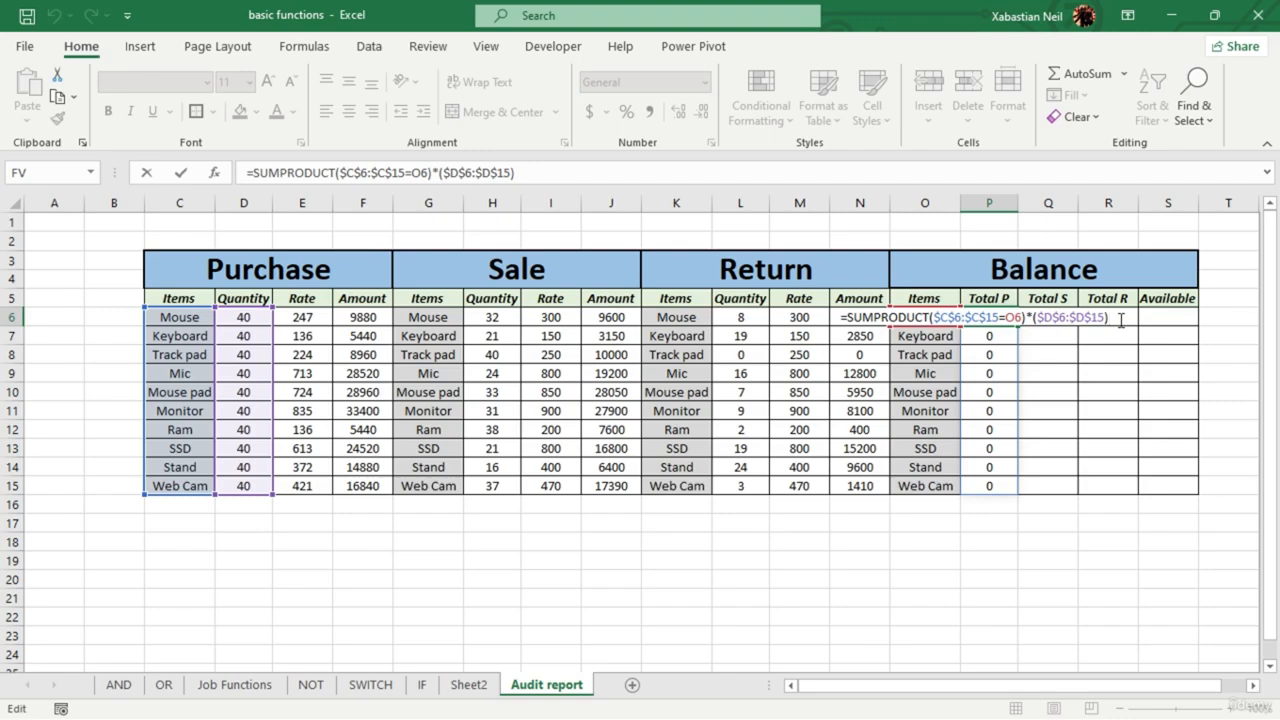
pyautogui.press('BackSpace')
pyautogui.press('BackSpace')
pyautogui.press('BackSpace')
pyautogui.press('BackSpace')
pyautogui.press('BackSpace')
pyautogui.press('BackSpace')
pyautogui.press('BackSpace')
pyautogui.press('BackSpace')
pyautogui.press('BackSpace')
pyautogui.press('BackSpace')
pyautogui.press('BackSpace')
pyautogui.press('BackSpace')
pyautogui.press('BackSpace')
pyautogui.press('BackSpace')
pyautogui.press('BackSpace')
pyautogui.press('BackSpace')
pyautogui.press('BackSpace')
pyautogui.press('BackSpace')
pyautogui.press('BackSpace')
pyautogui.press('BackSpace')
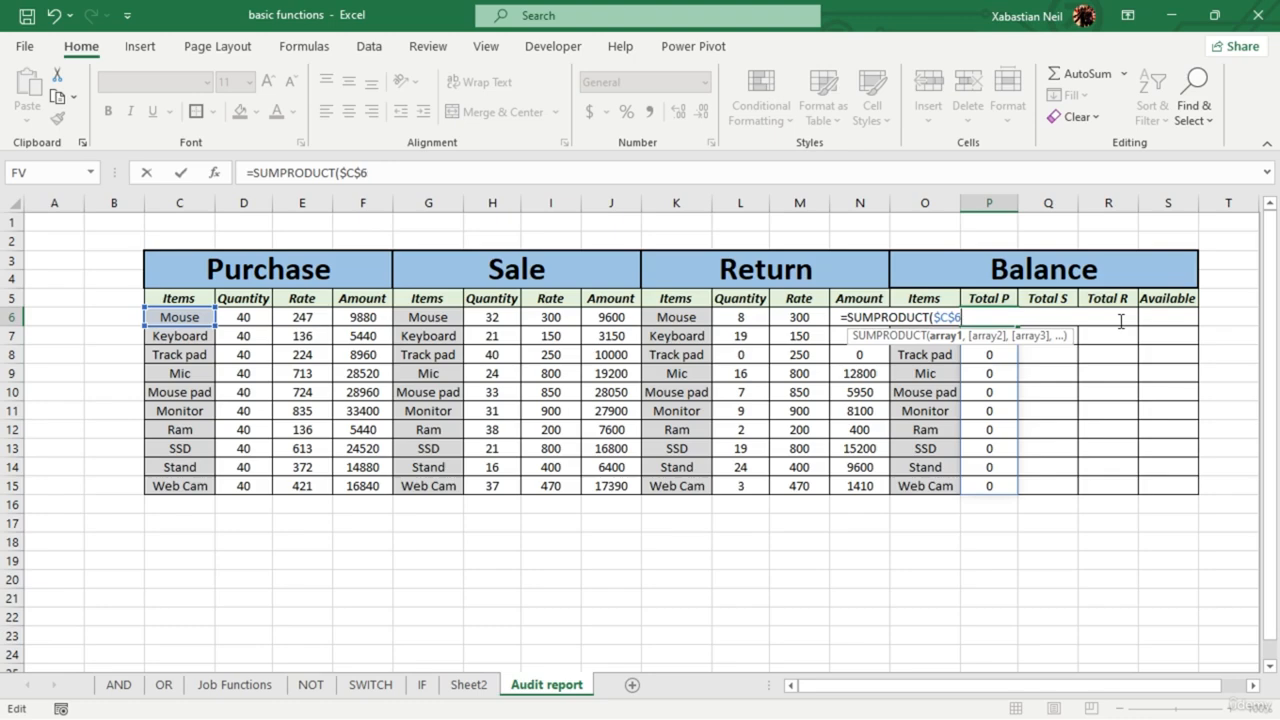
pyautogui.press('BackSpace')
pyautogui.press('BackSpace')
pyautogui.press('BackSpace')
pyautogui.press('BackSpace')
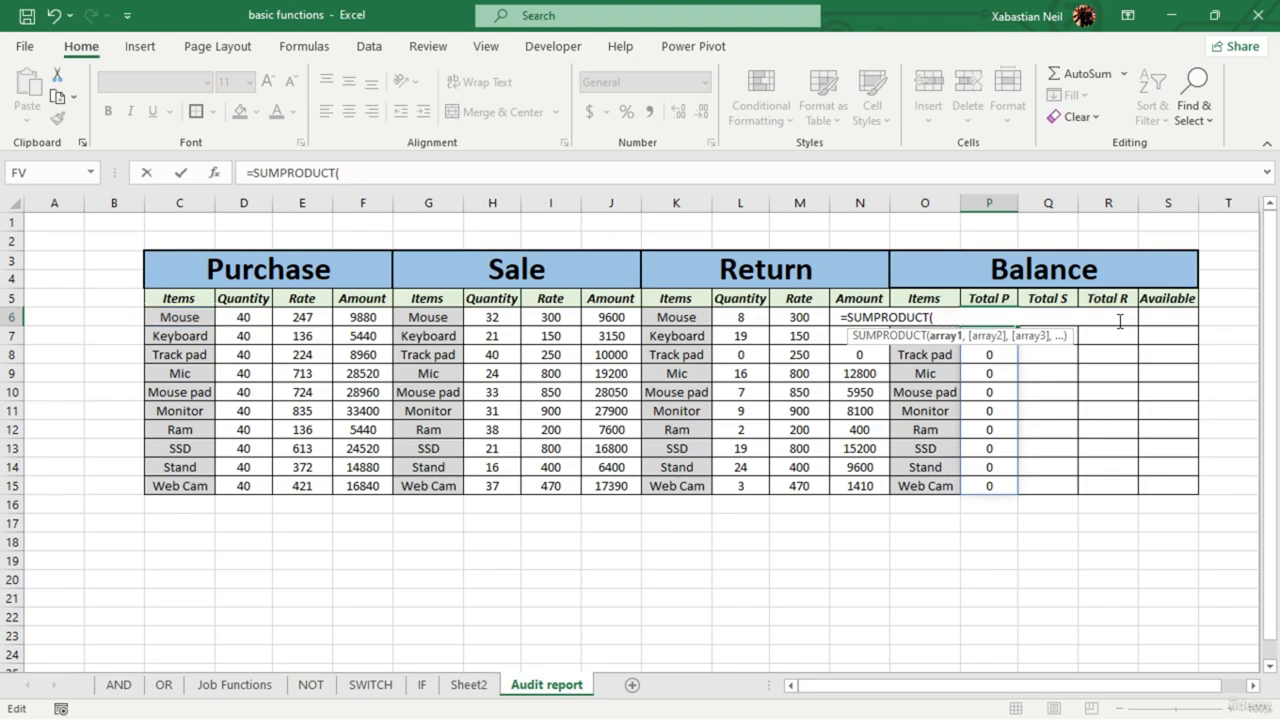
# - Re-enter the item criterion $C$6:$C$15=O6 in P6's SUMPRODUCT, keeping the Purchase item range absolute
pyautogui.moveTo(181, 317); pyautogui.dragTo(187, 497)
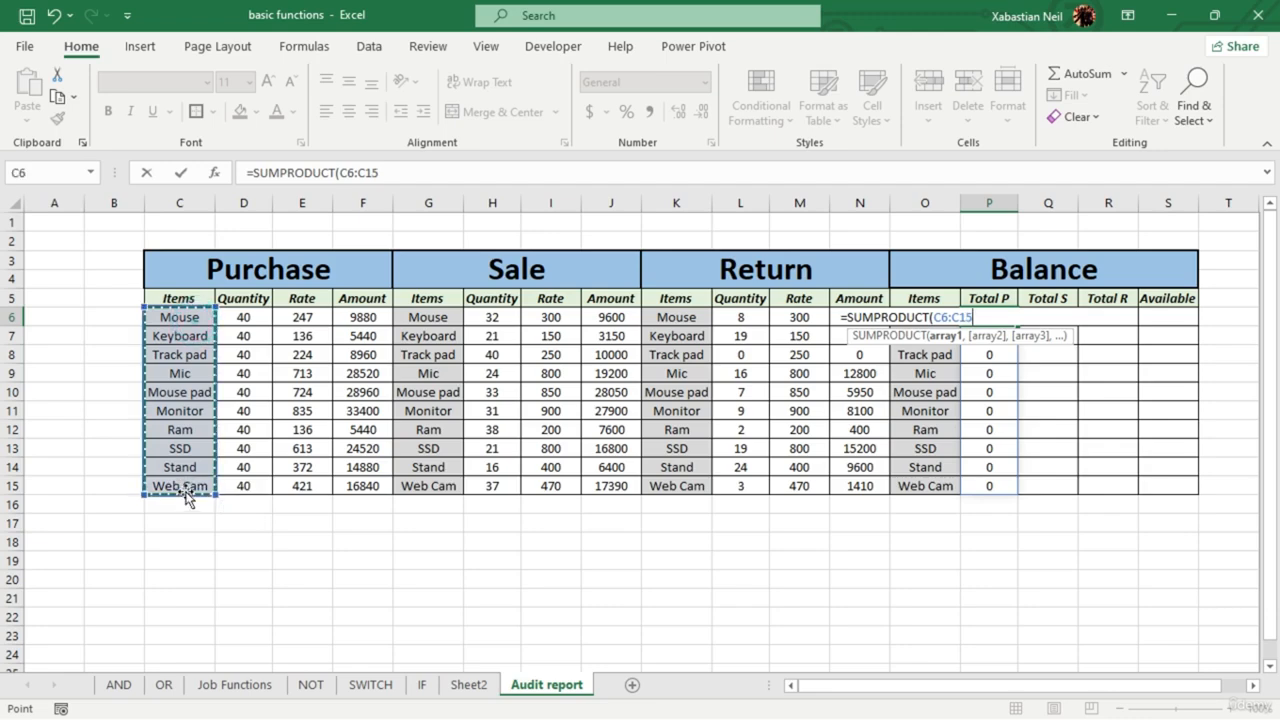
pyautogui.press('F4')
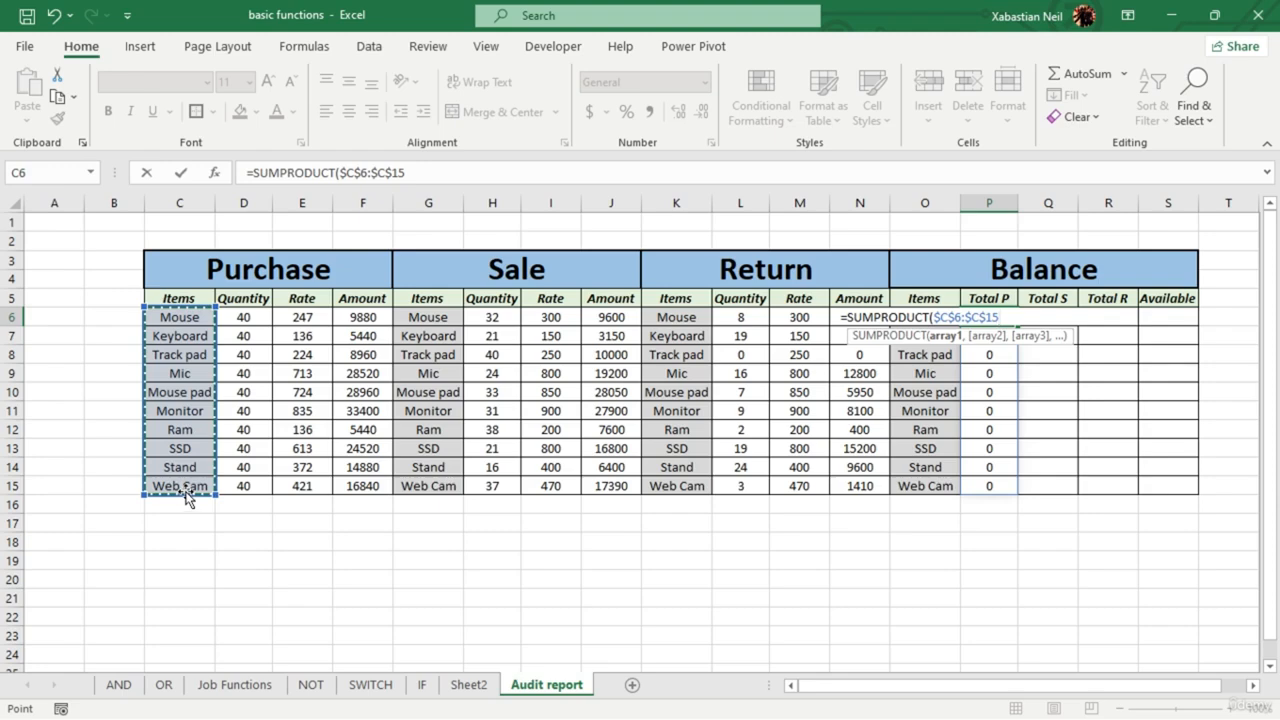
pyautogui.write(',')
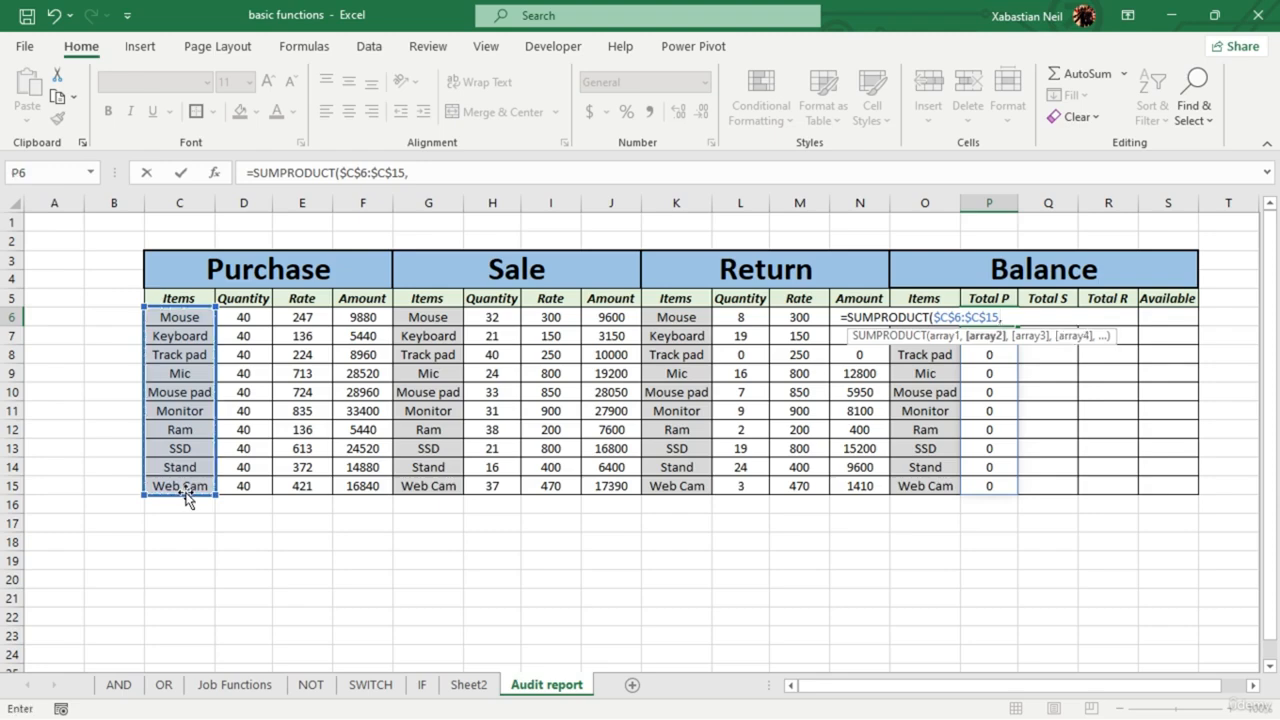
pyautogui.press('BackSpace')
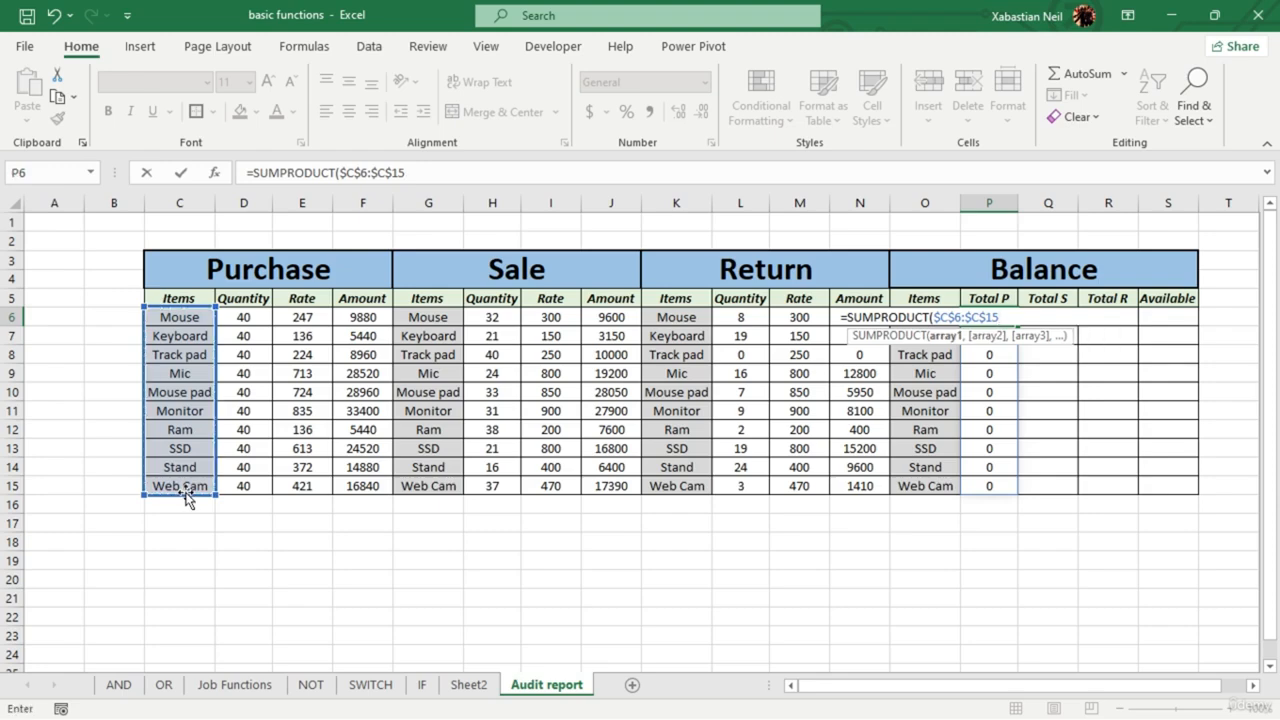
pyautogui.write('=')
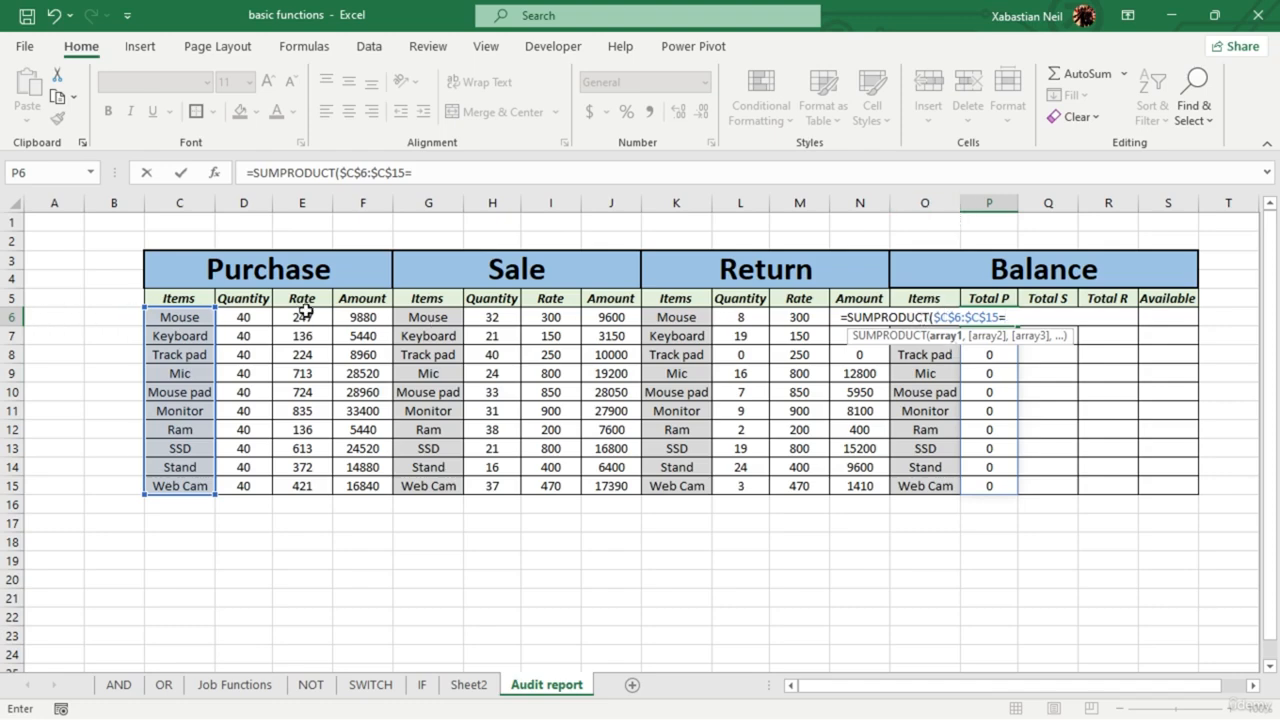
pyautogui.write('o')
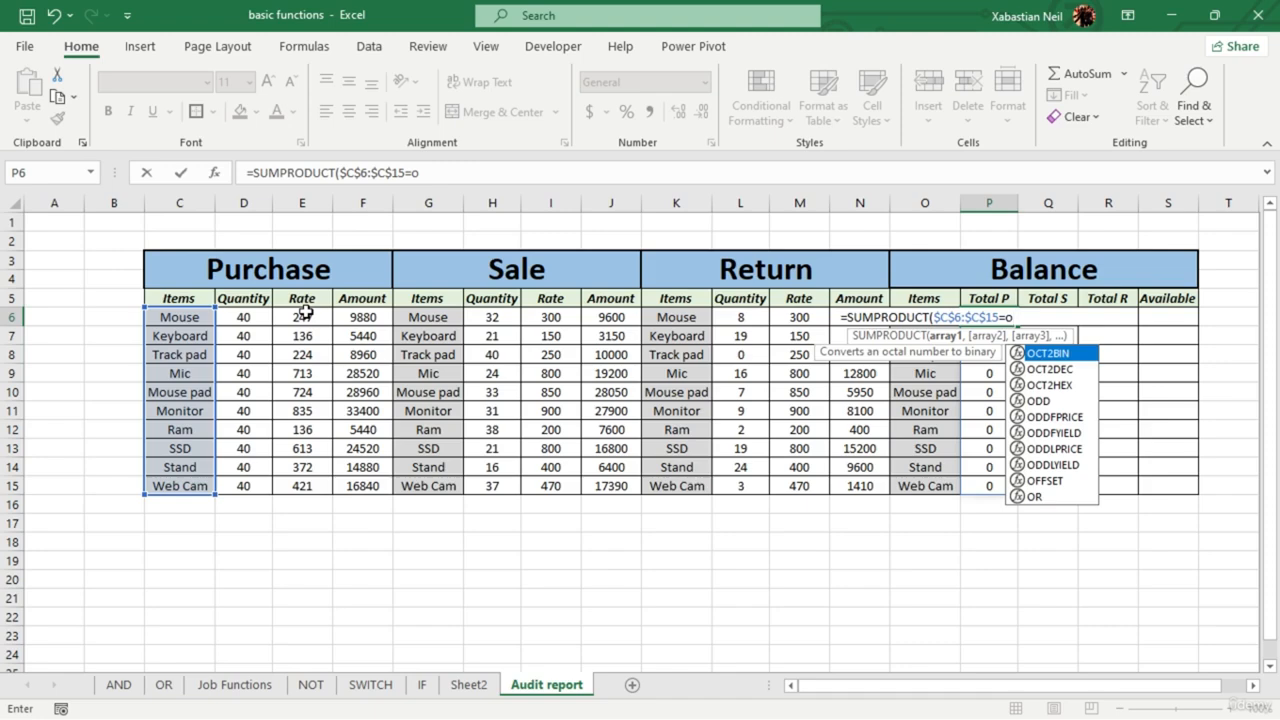
pyautogui.press('BackSpace')
pyautogui.write('O6')
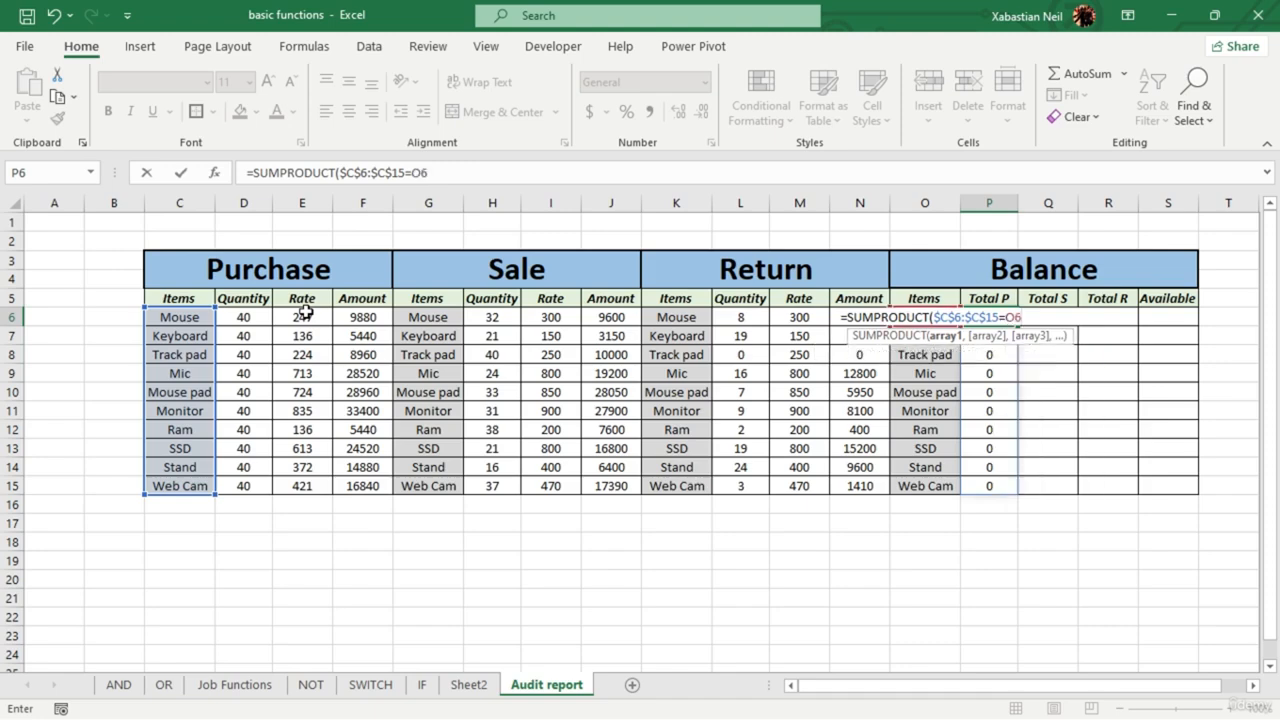
# - Complete P6 as =SUMPRODUCT($C$6:$C$15=O6)*($D$6:$D$15), accepting the suggested correction
pyautogui.write(')')
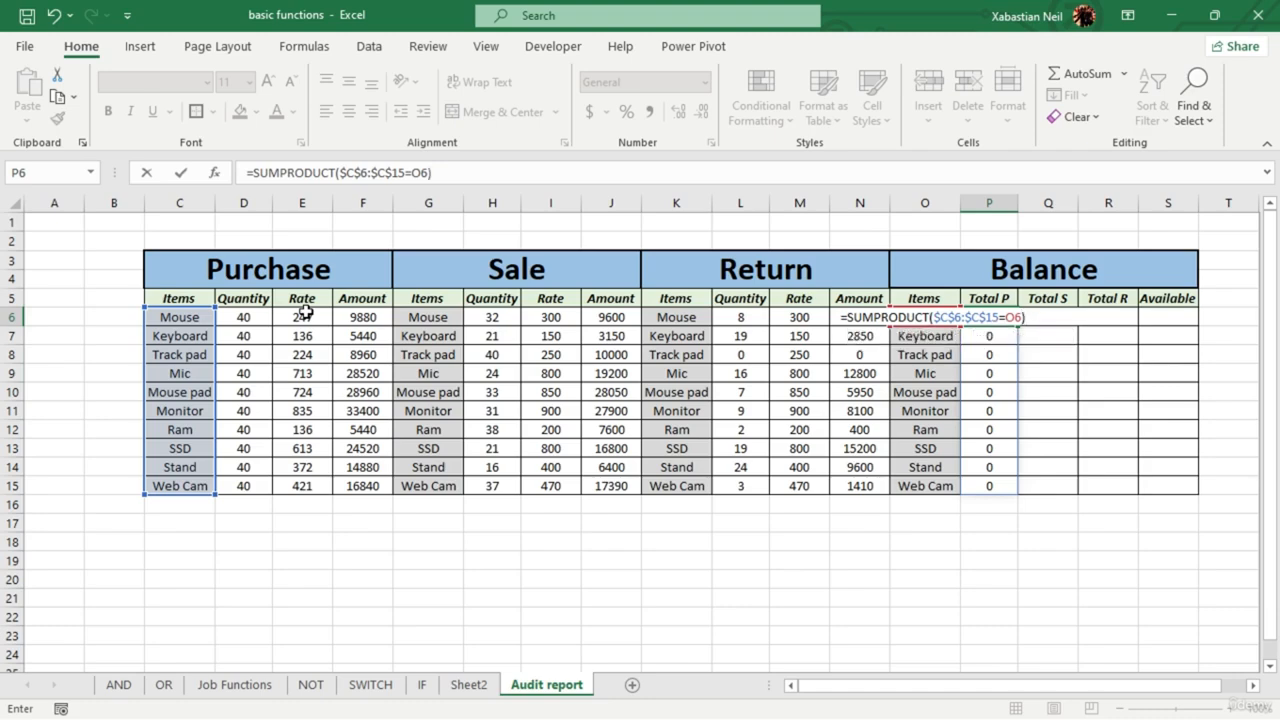
pyautogui.write('*(')
pyautogui.moveTo(248, 318); pyautogui.dragTo(264, 485)
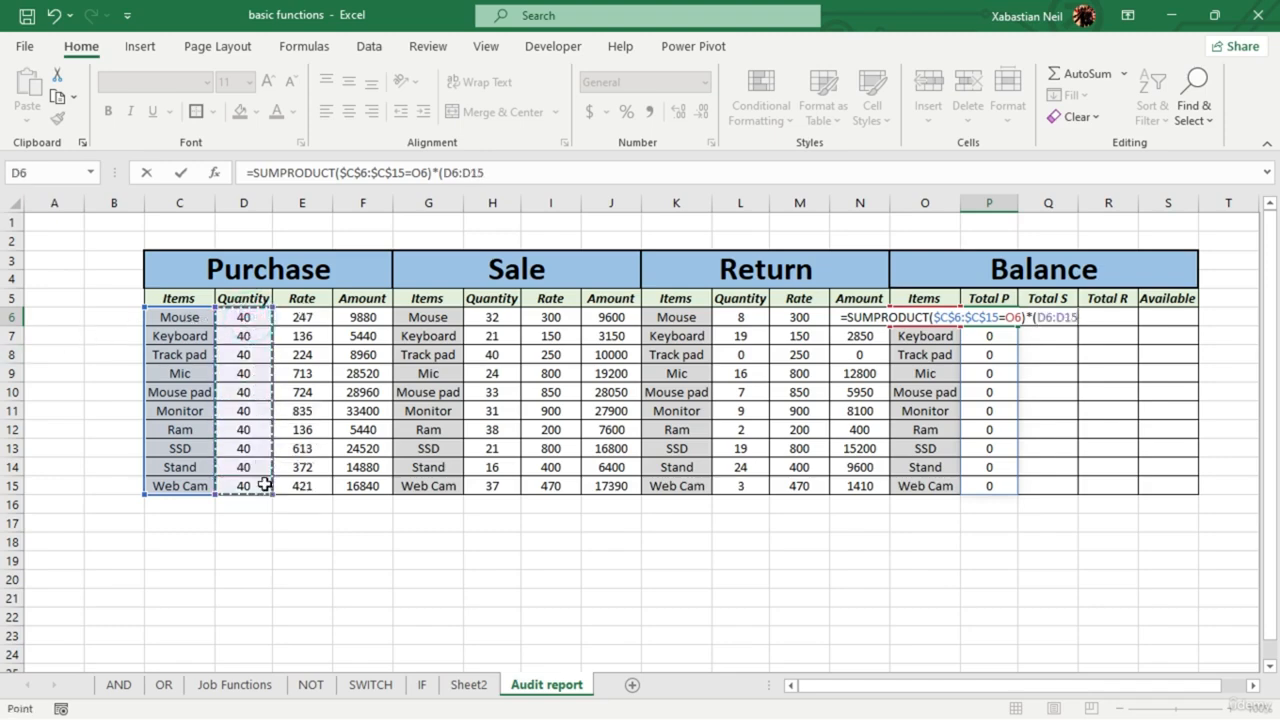
pyautogui.press('F4')
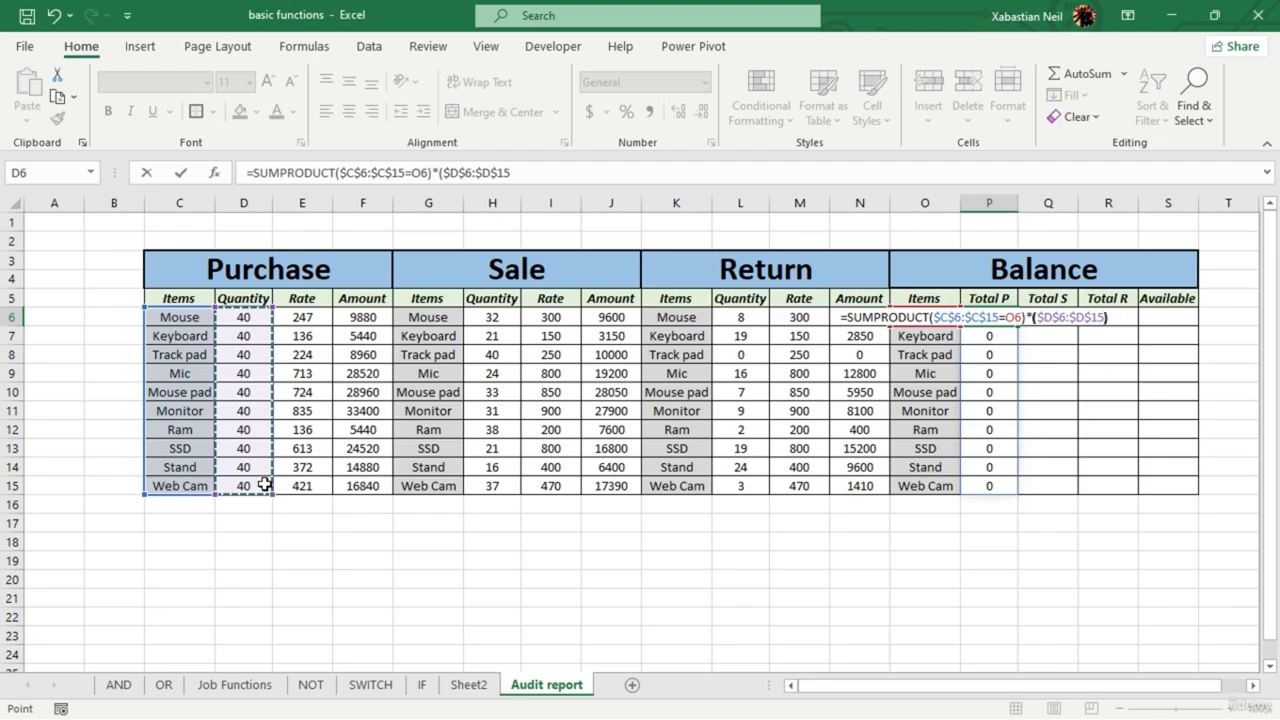
pyautogui.write('))')
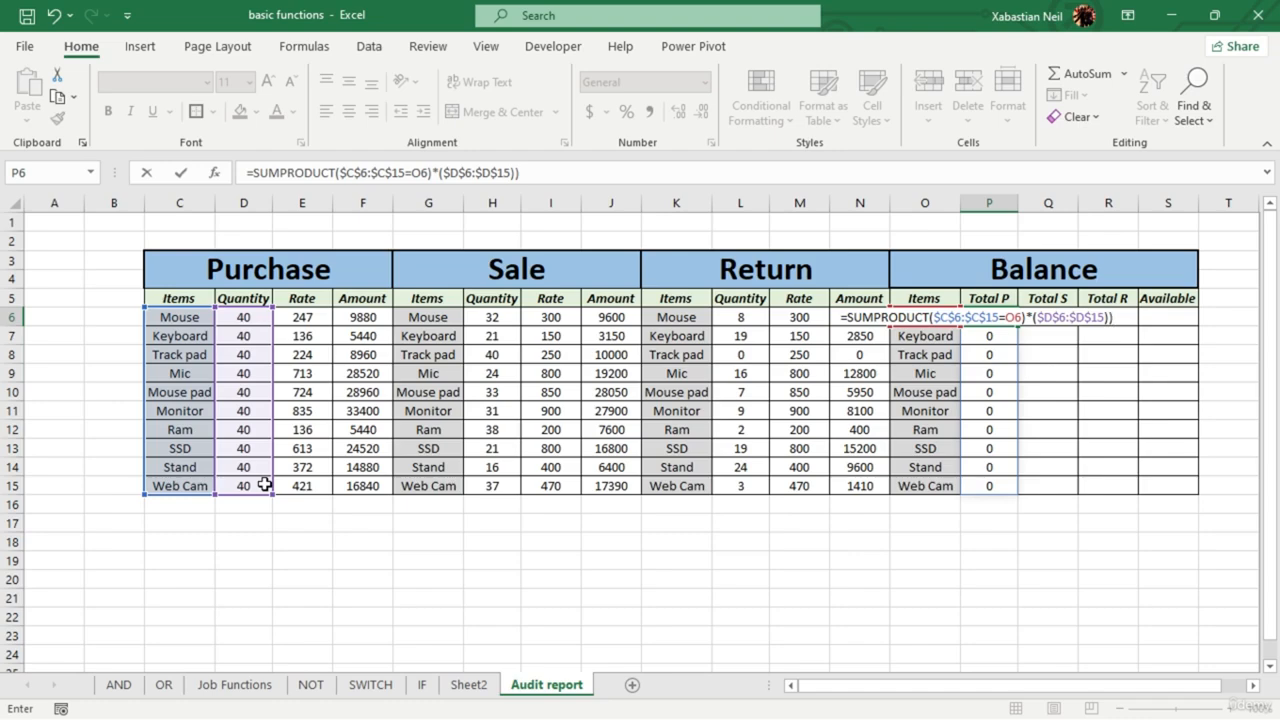
pyautogui.press('Return')
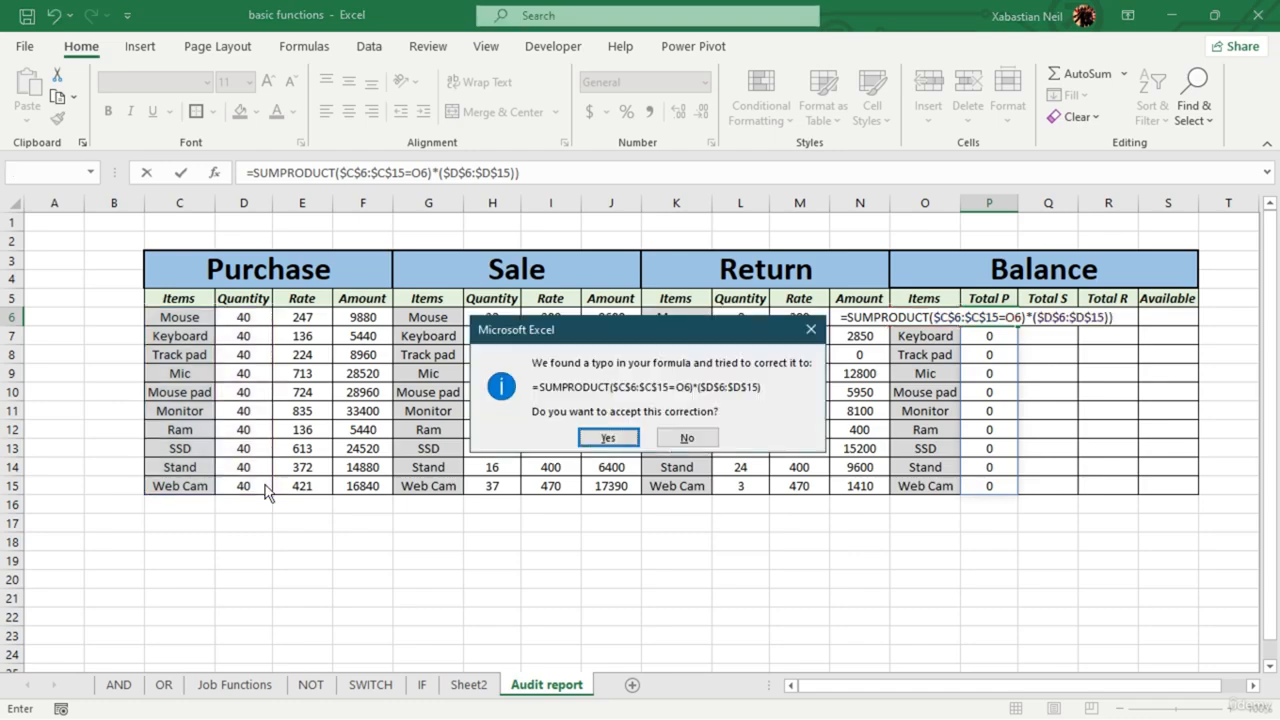
pyautogui.click(609, 437)
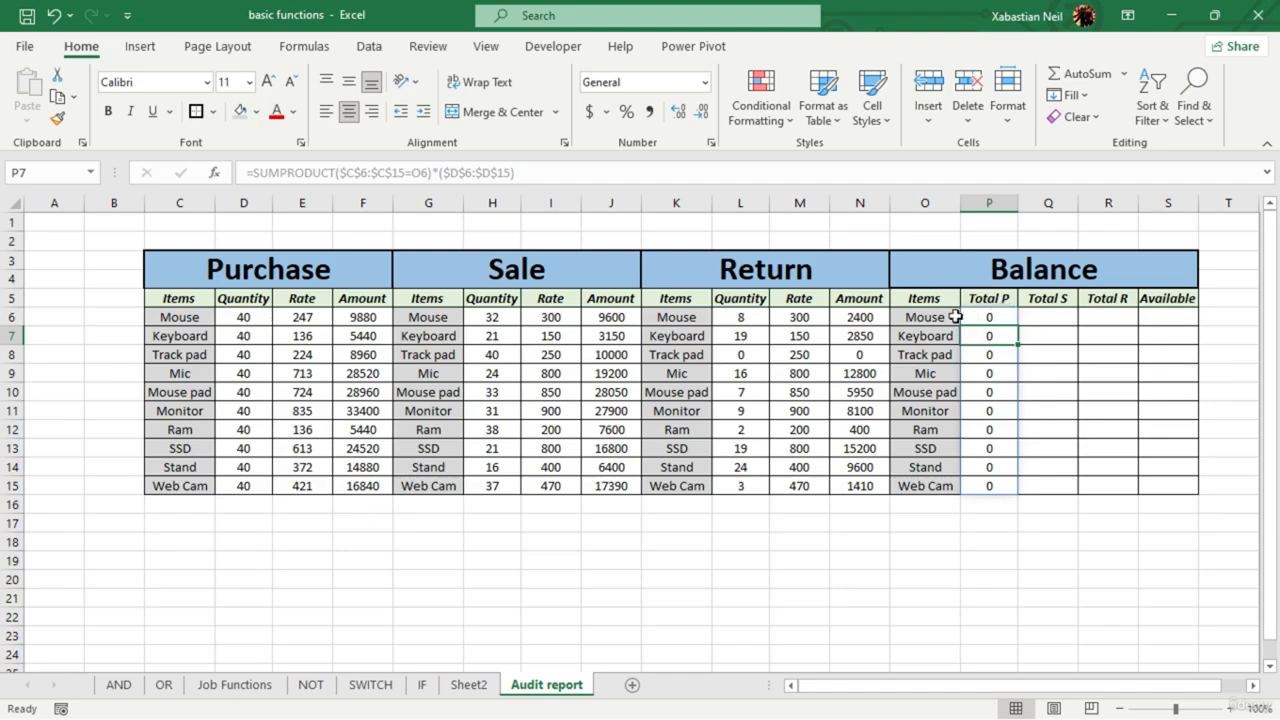
# - Try filling the Total P formula from P6 down to P15, and undo the fill
pyautogui.doubleClick(992, 318)
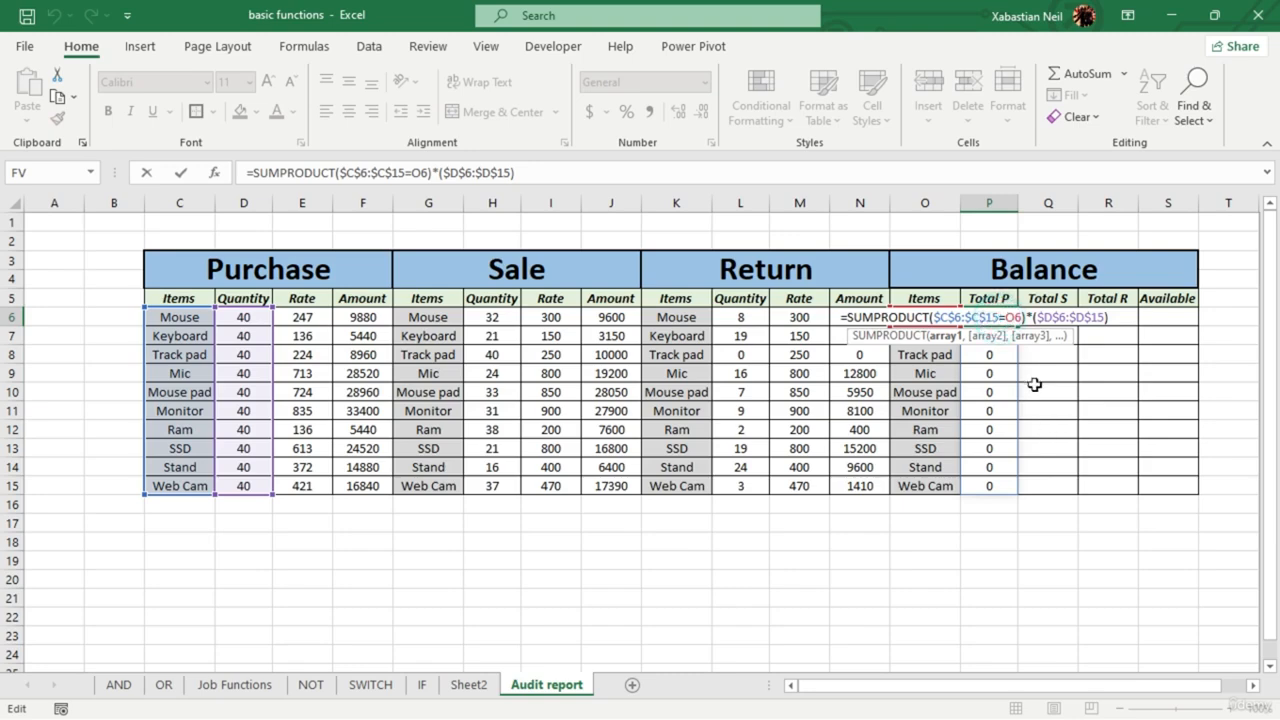
pyautogui.press('Return')
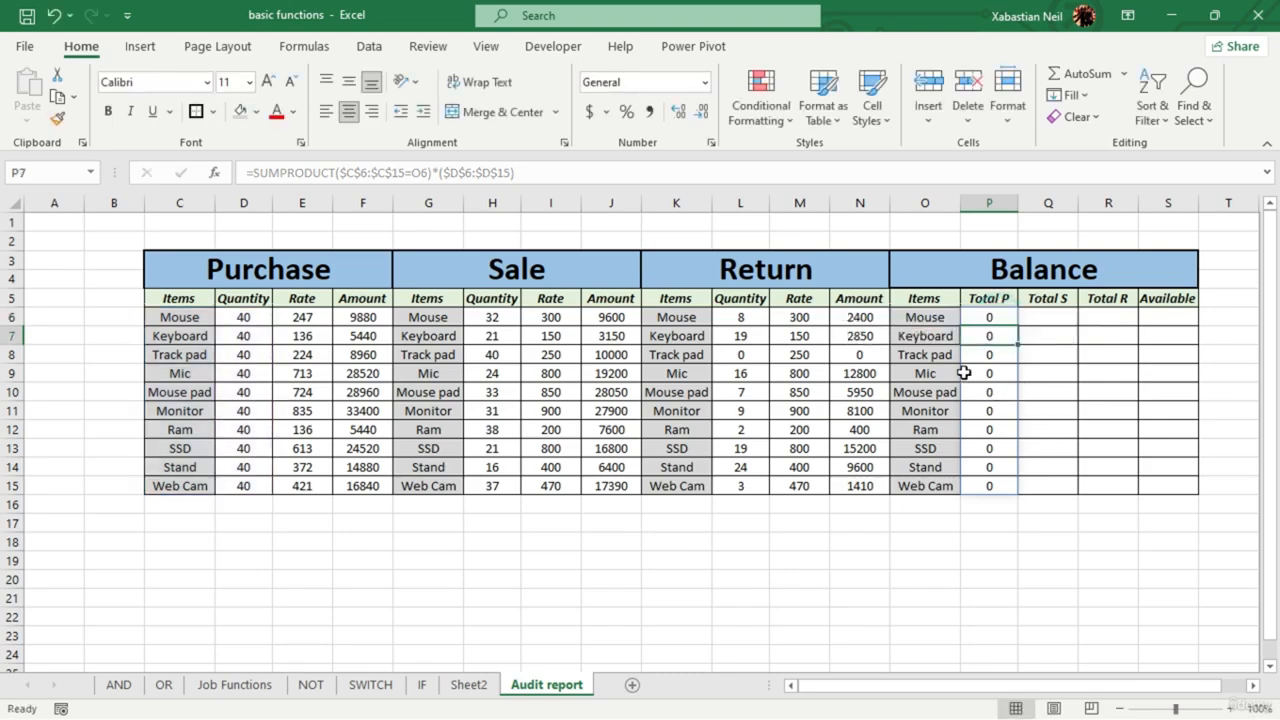
pyautogui.click(1006, 318)
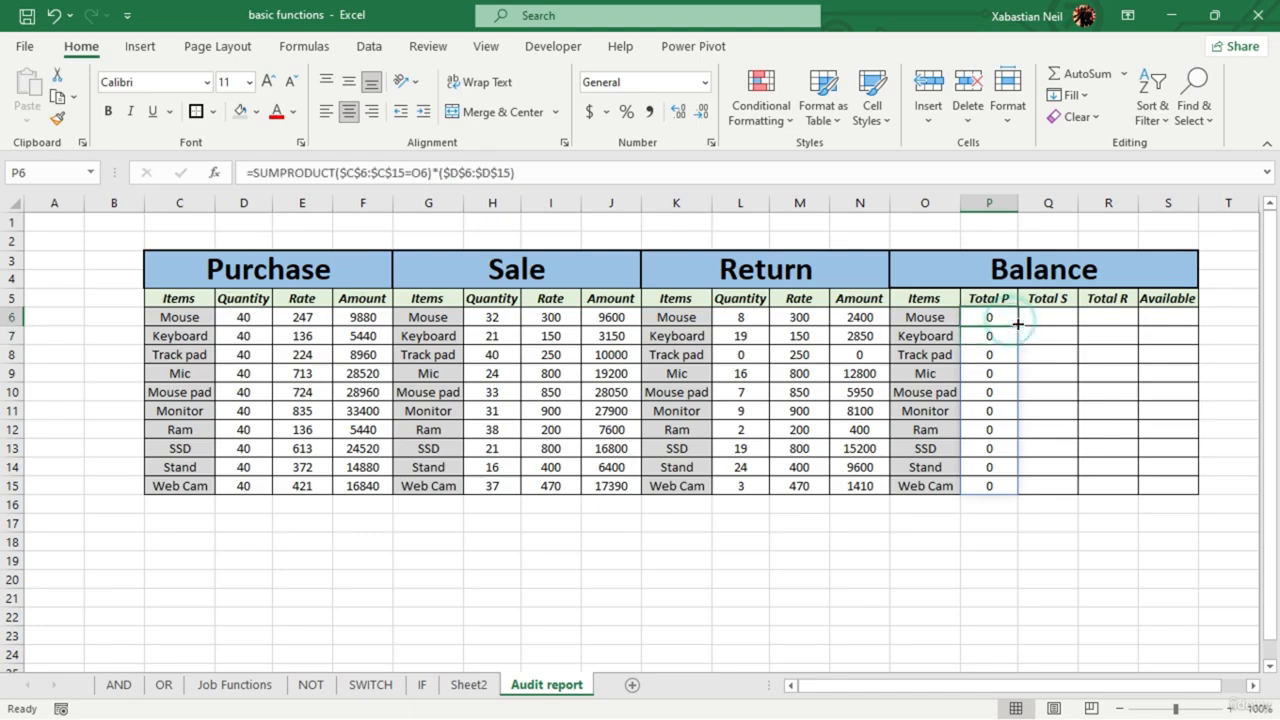
pyautogui.moveTo(1017, 323); pyautogui.dragTo(1006, 500)
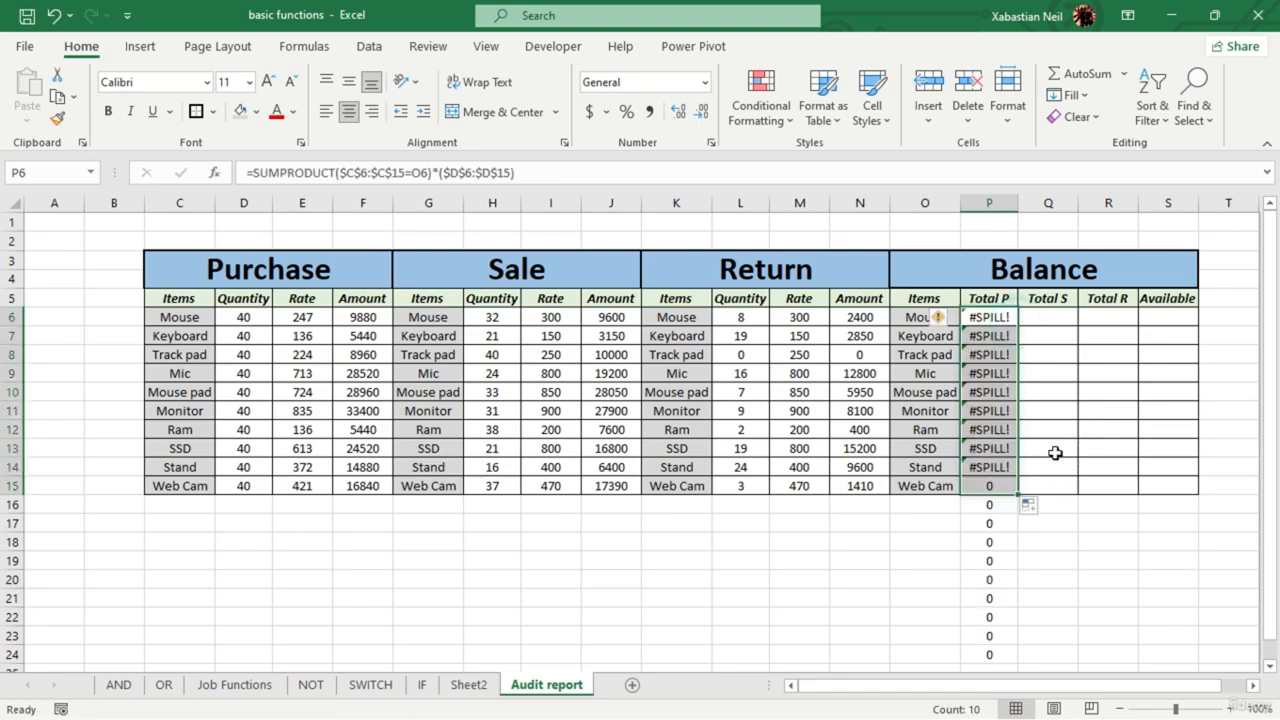
pyautogui.click(54, 15)
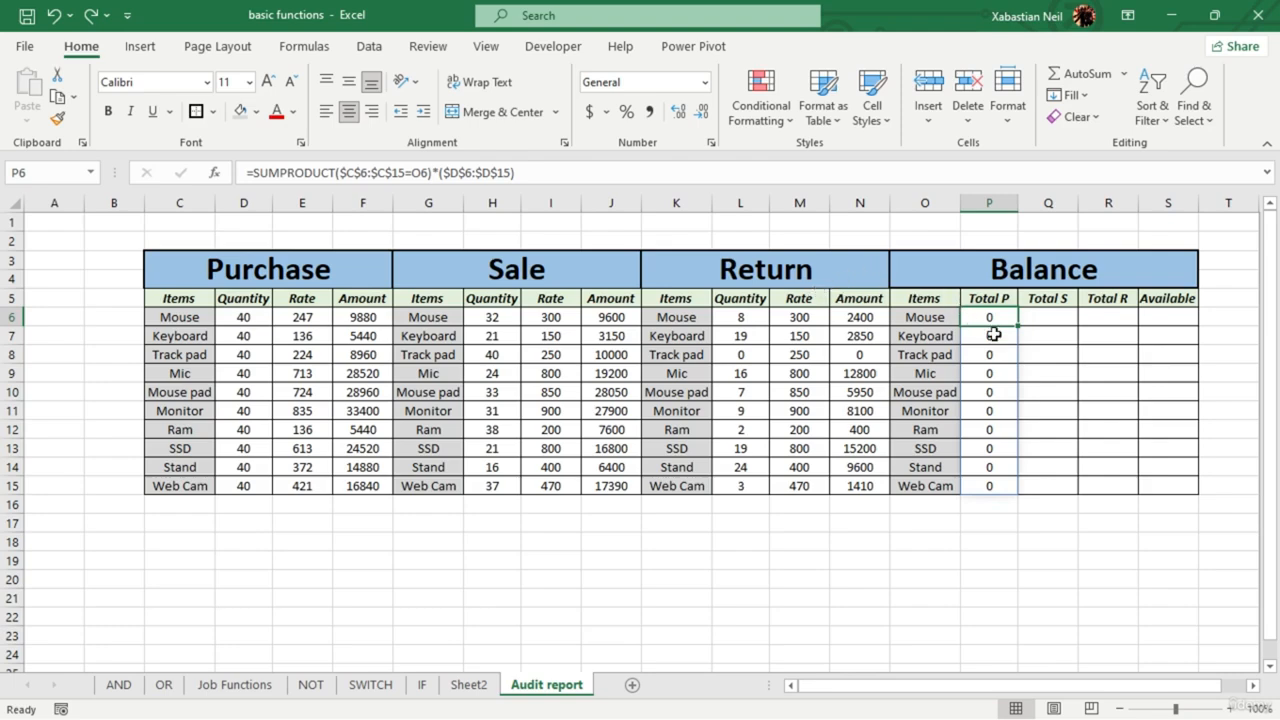
# - Begin the Total S formula in Q6 as =SUMPRODUCT($H$6:$H$15=O6)*, with the Sale quantity range absolute
pyautogui.doubleClick(1055, 318)
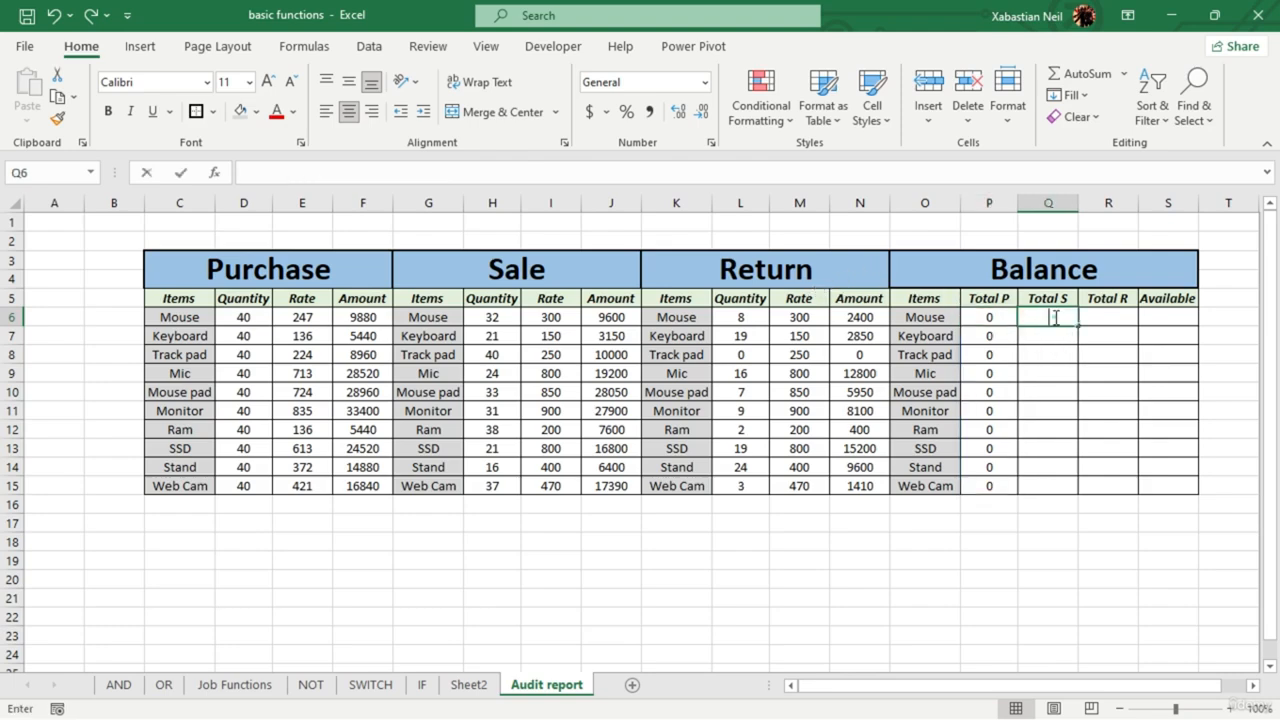
pyautogui.write('=')
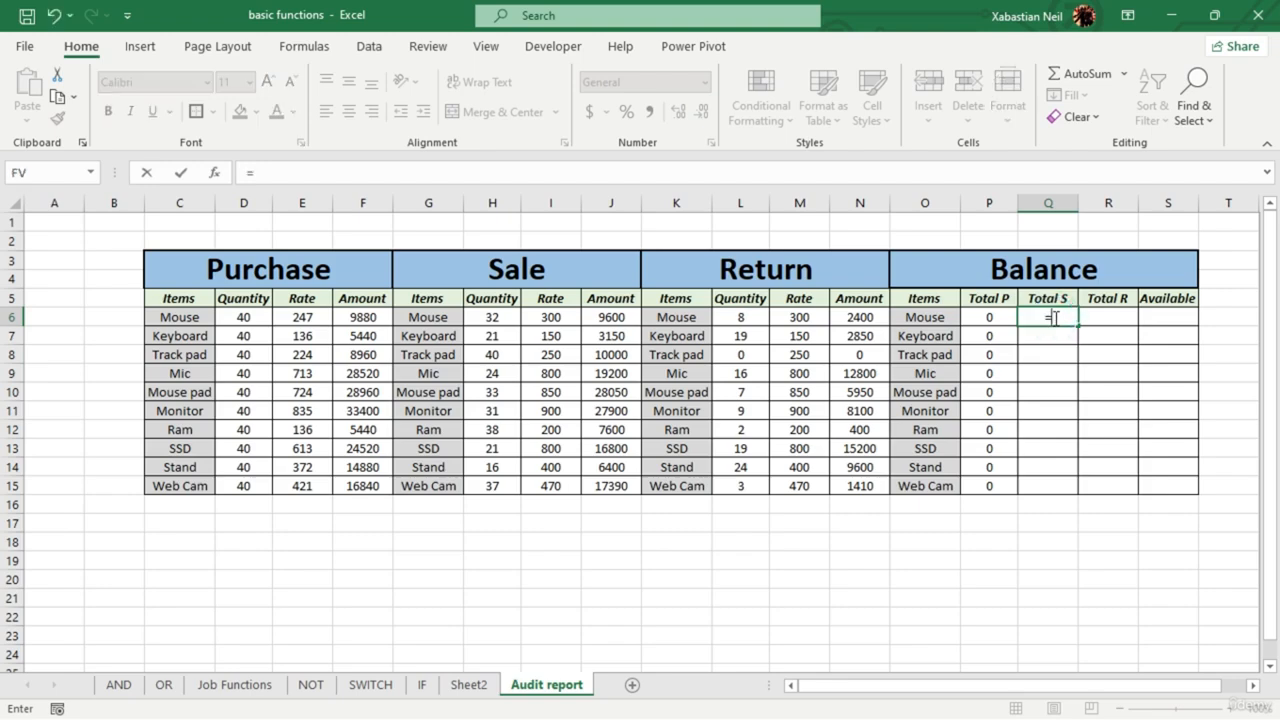
pyautogui.write('sump')
pyautogui.press('Tab')
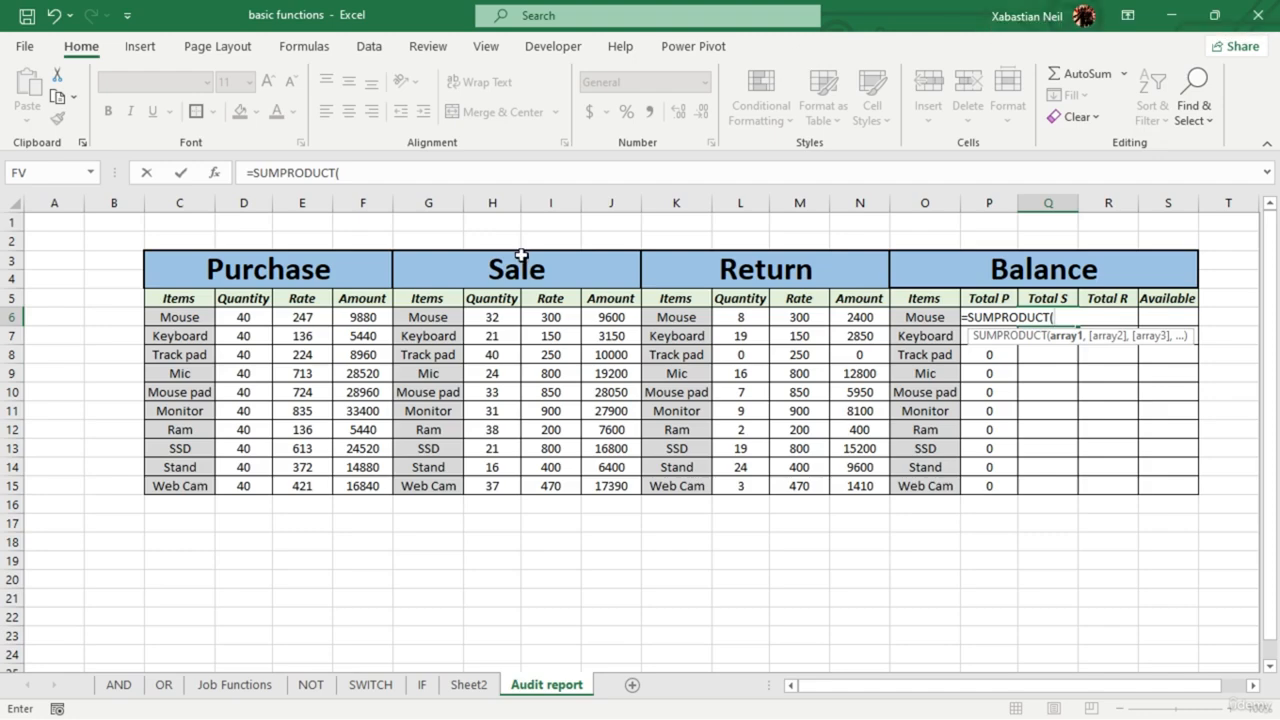
pyautogui.moveTo(503, 322); pyautogui.dragTo(523, 497)
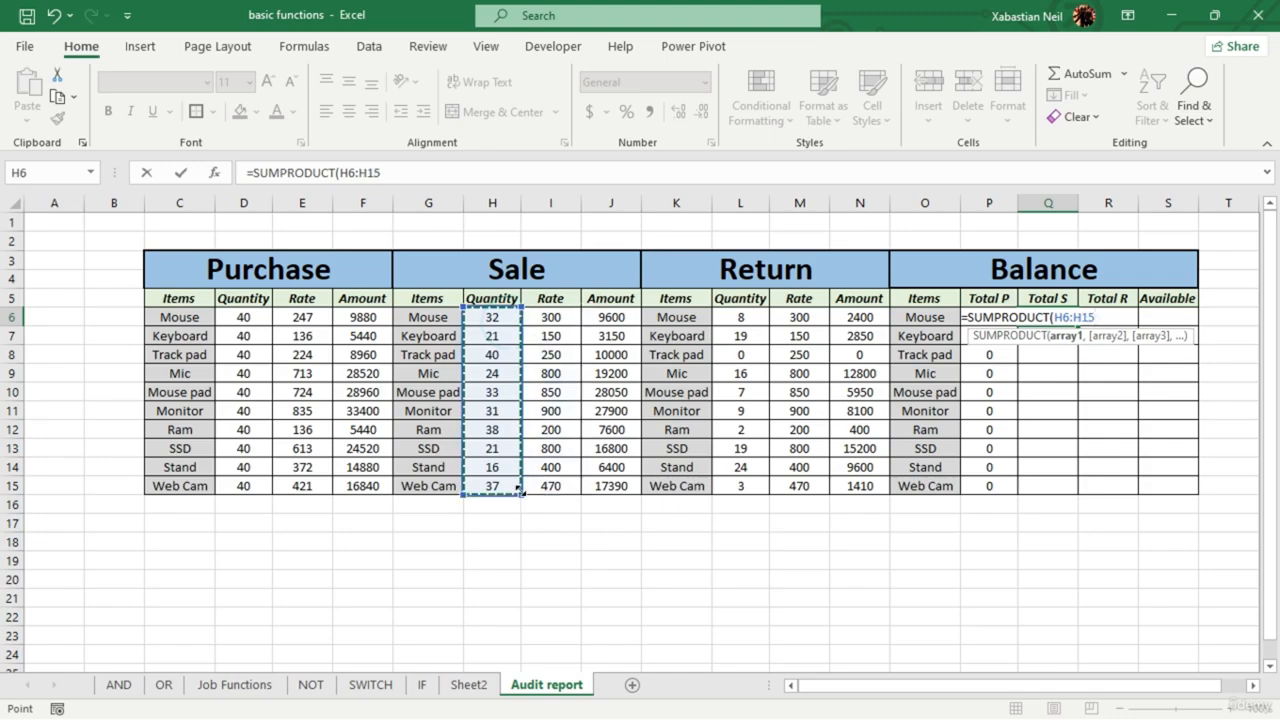
pyautogui.press('F4')
pyautogui.write('=')
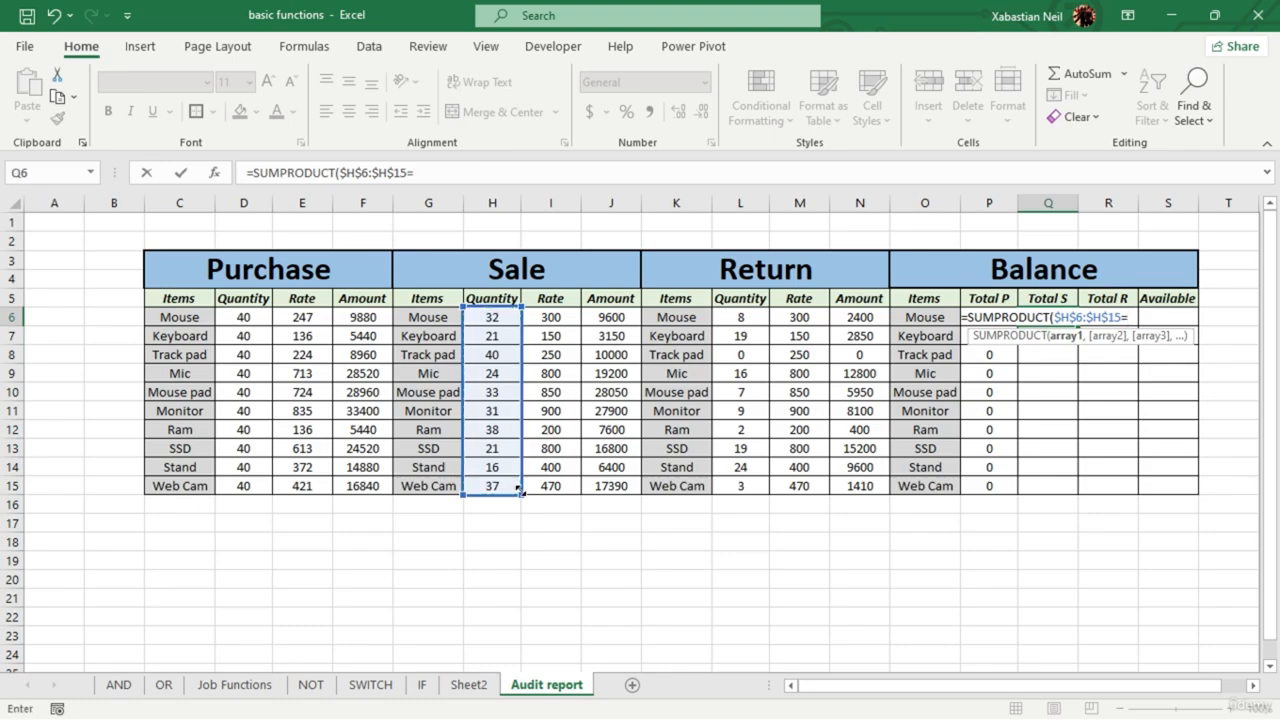
pyautogui.write('O6')
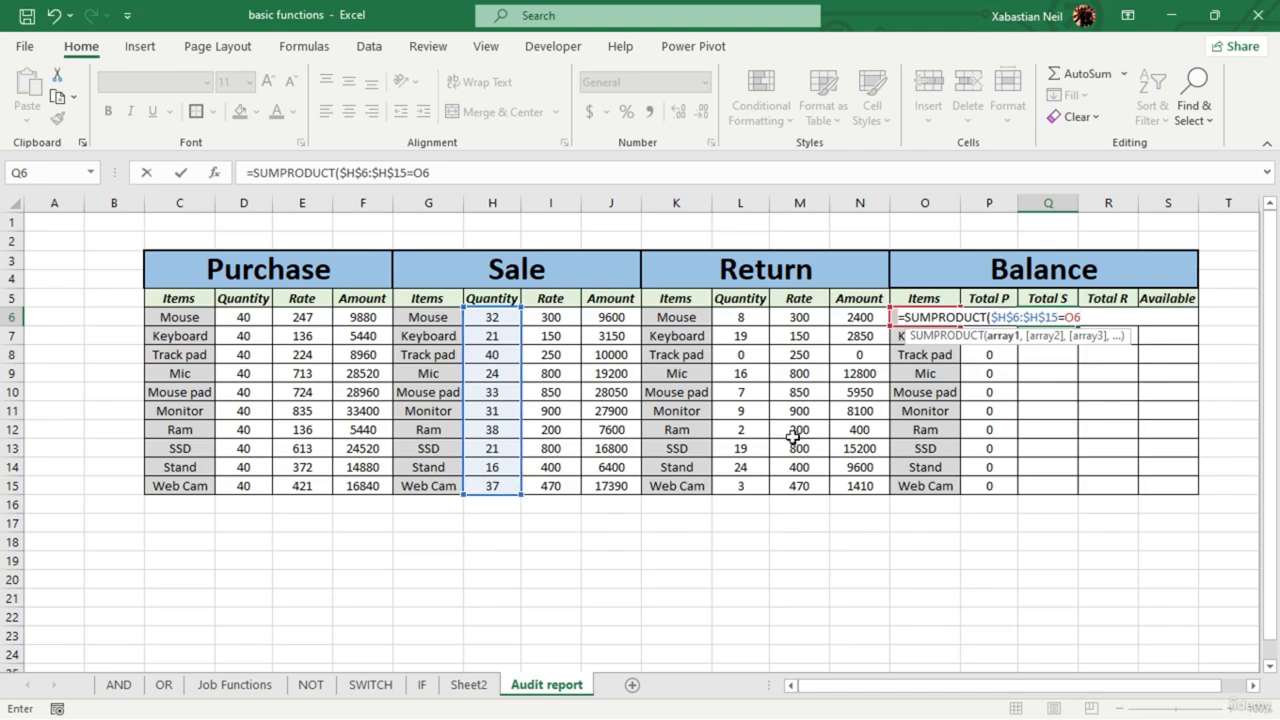
pyautogui.write(')*')
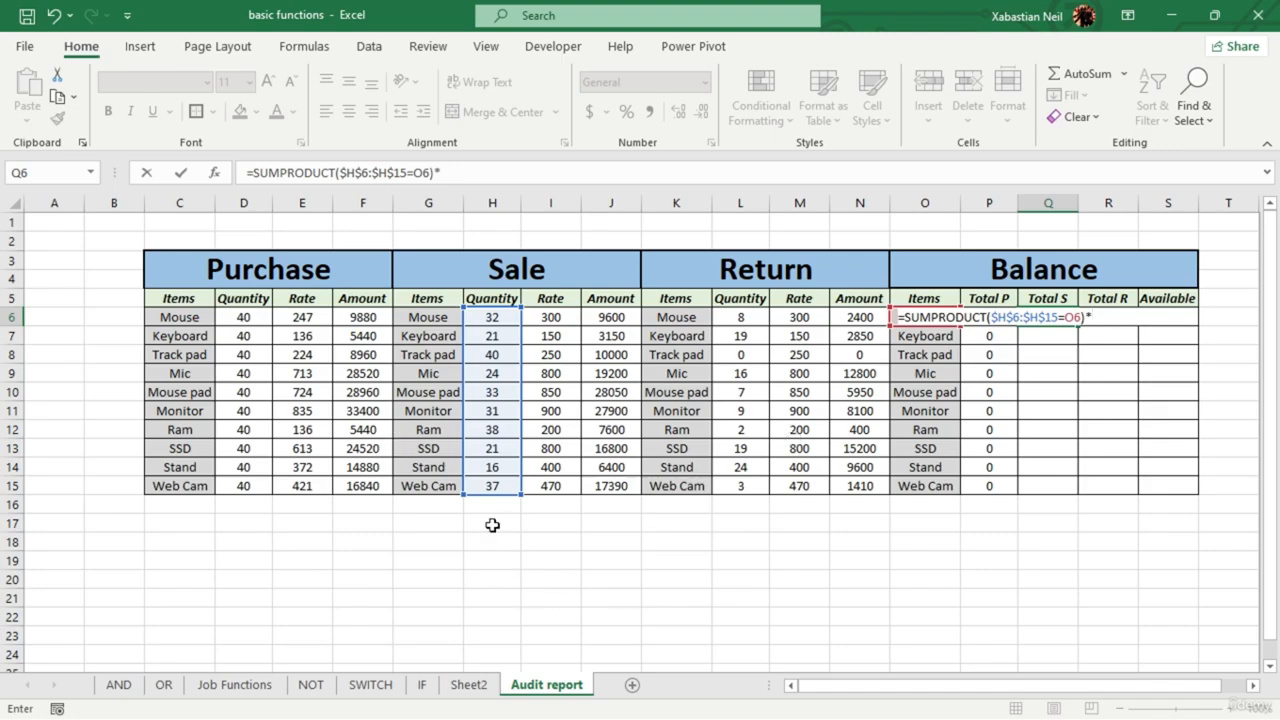
# - Replace the quantity range in Q6's SUMPRODUCT criterion with the Sale item range G6:G15
pyautogui.click(1060, 318)
pyautogui.press('BackSpace')
pyautogui.press('BackSpace')
pyautogui.press('BackSpace')
pyautogui.press('BackSpace')
pyautogui.press('BackSpace')
pyautogui.press('BackSpace')
pyautogui.press('BackSpace')
pyautogui.press('BackSpace')
pyautogui.press('BackSpace')
pyautogui.press('BackSpace')
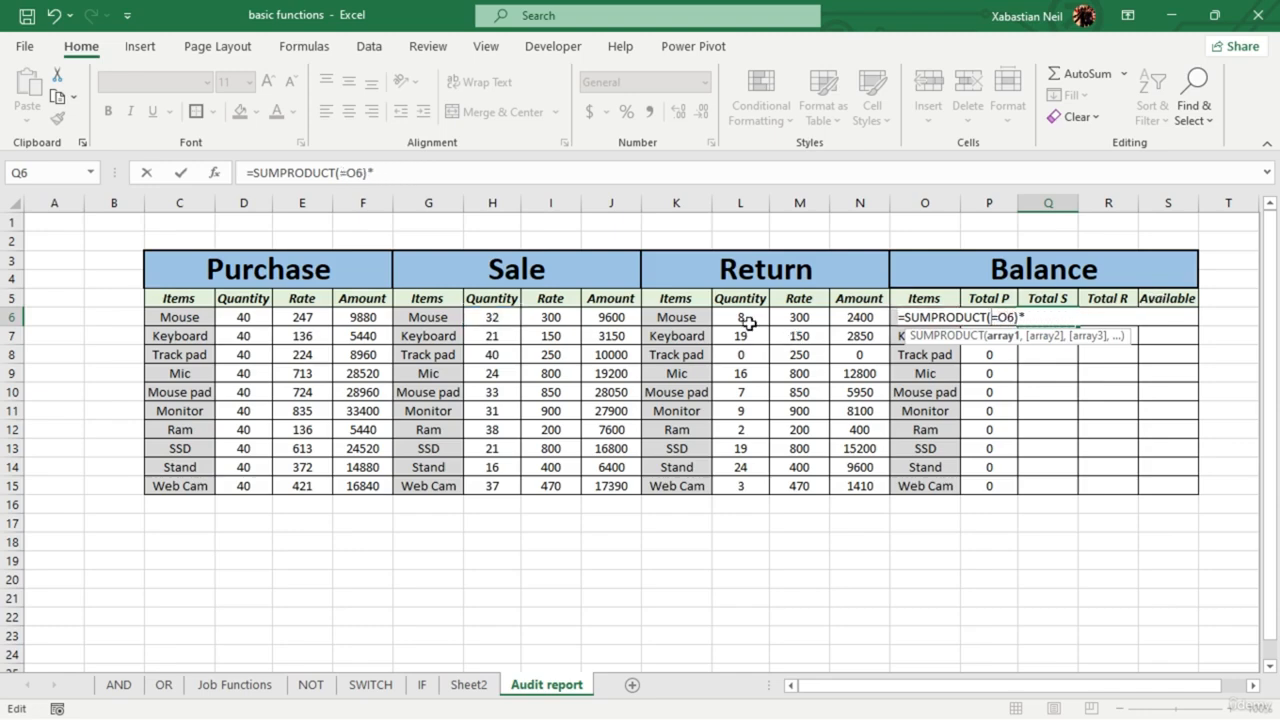
pyautogui.moveTo(445, 318); pyautogui.dragTo(441, 486)
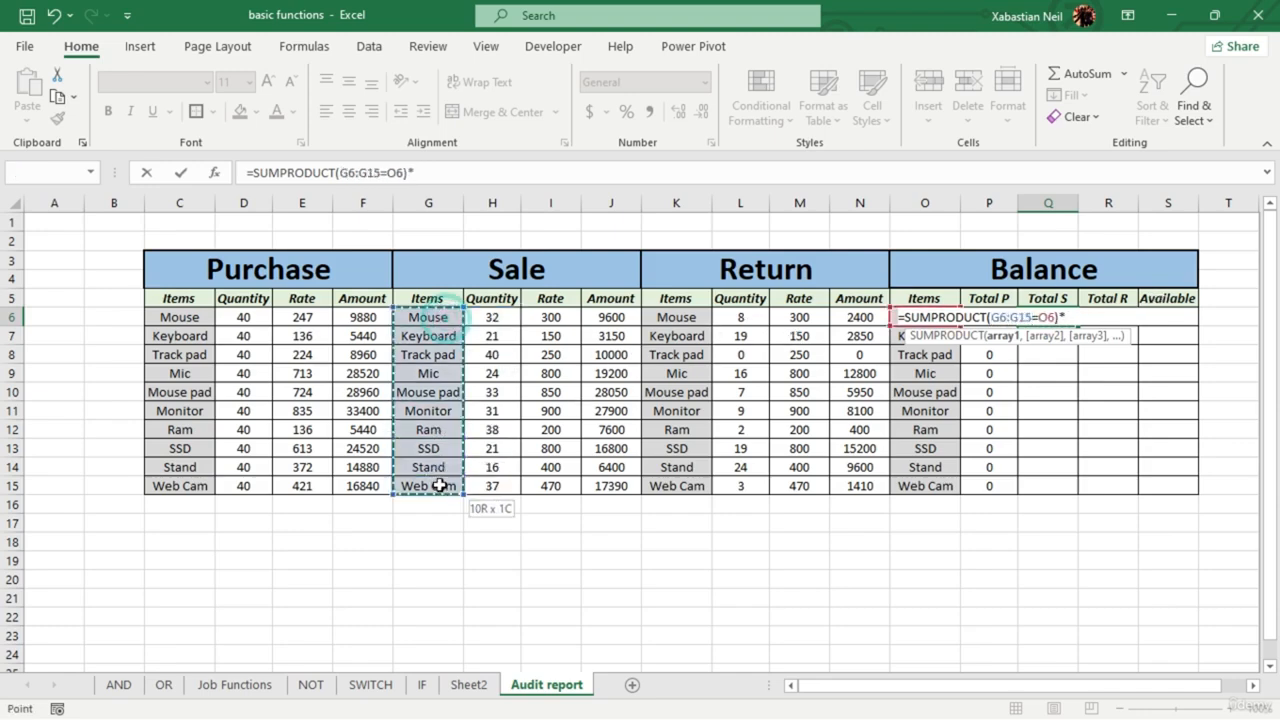
# - Complete Q6 as =SUMPRODUCT(G6:G15=O6)*($H$6:$H$15), keeping the Sale quantity range absolute
pyautogui.write('(')
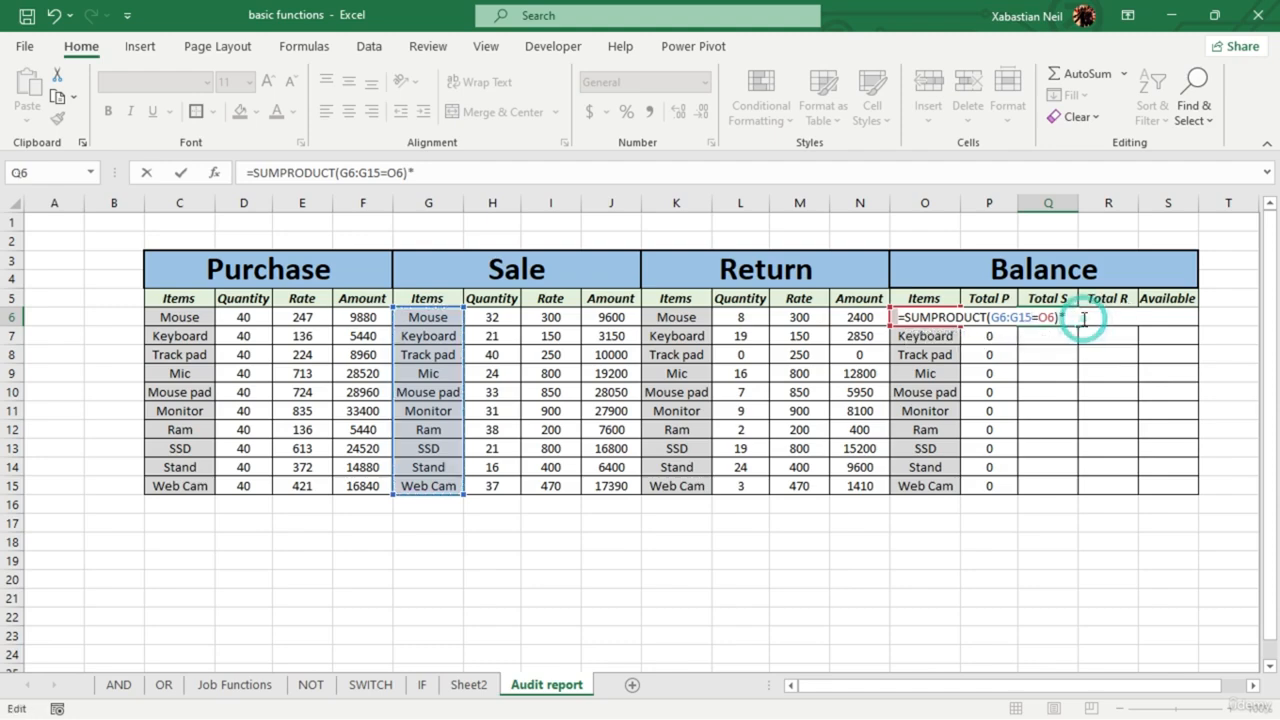
pyautogui.moveTo(486, 316); pyautogui.dragTo(510, 483)
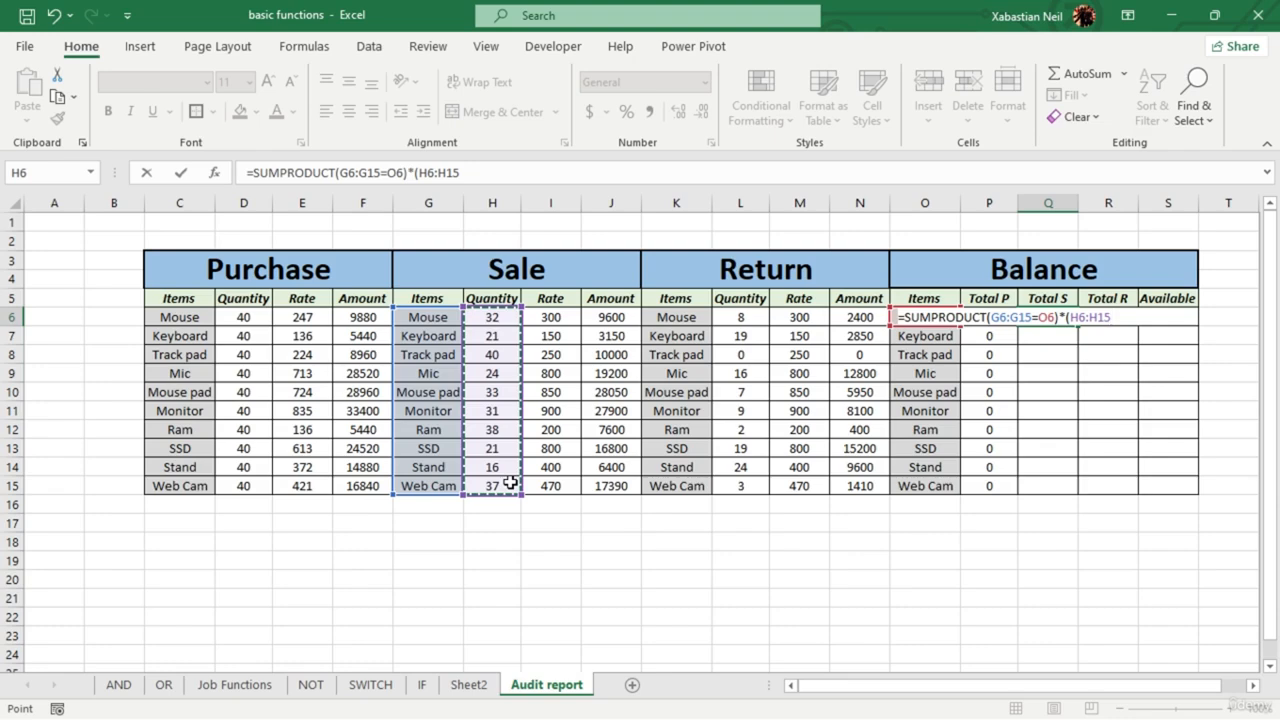
pyautogui.press('F4')
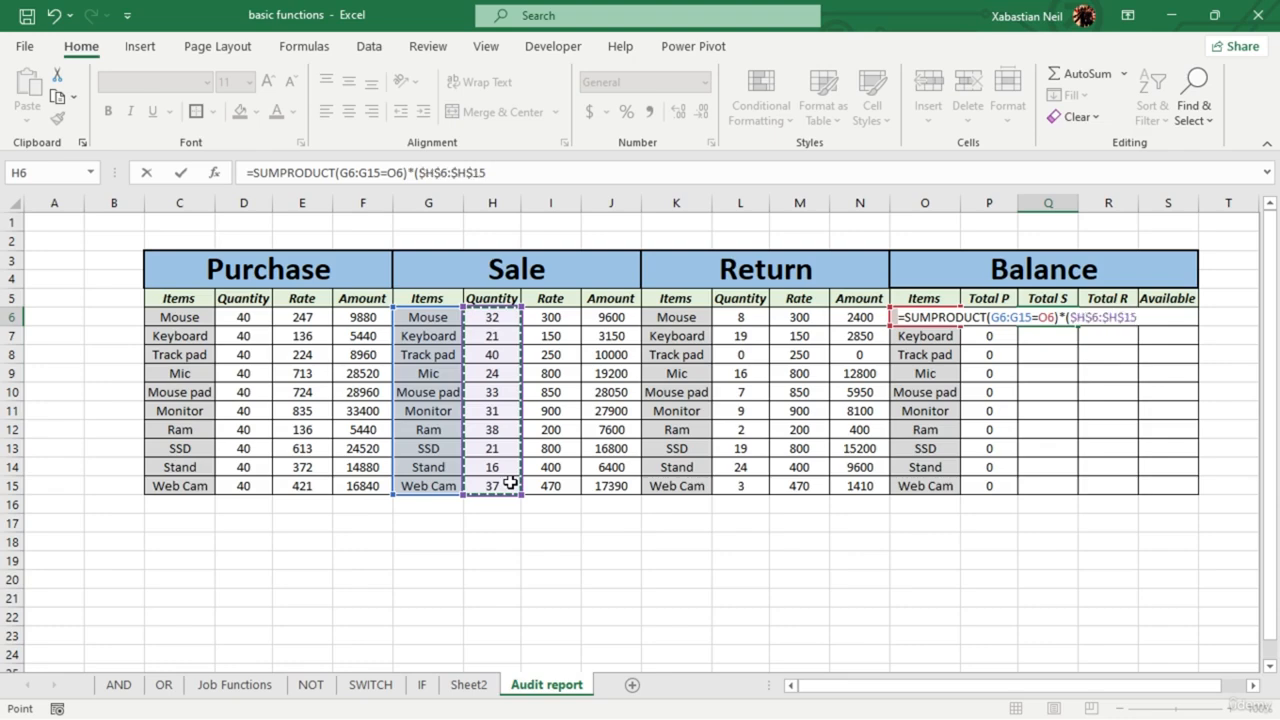
pyautogui.write(')')
pyautogui.press('Return')
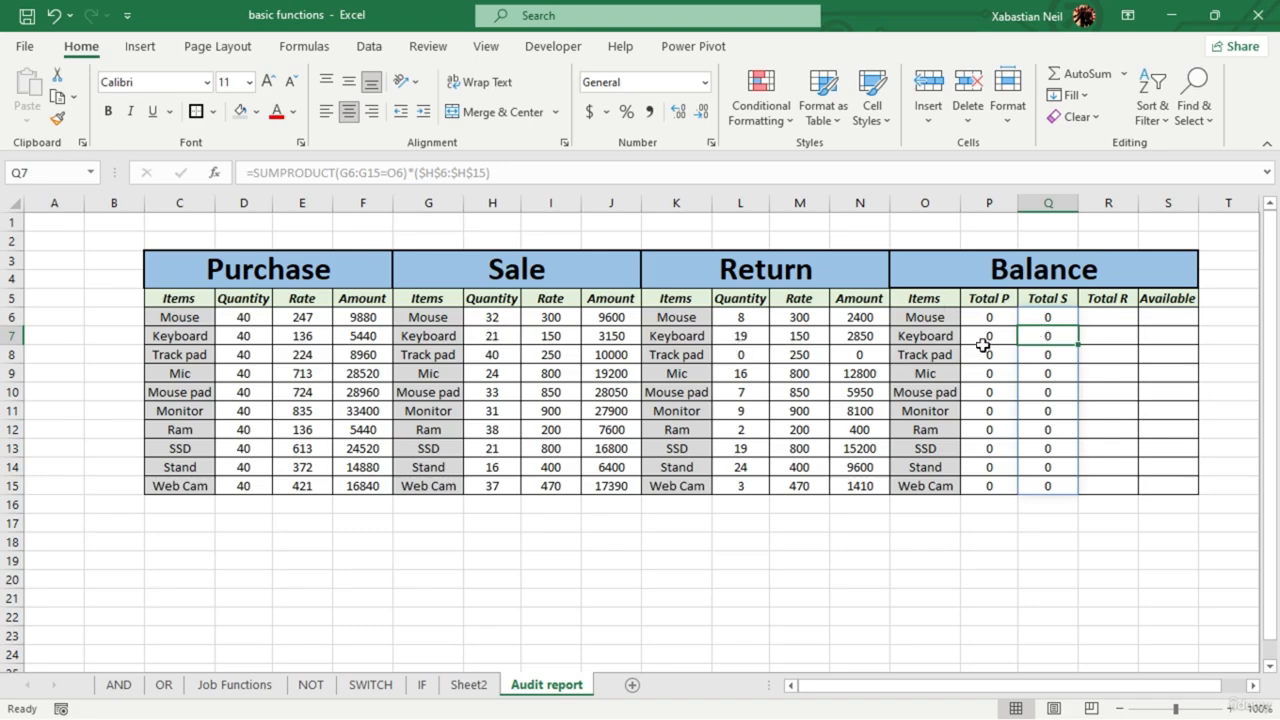
# - Clear the Total P and Total S results for all items in P6:P15 and Q6:Q15
pyautogui.moveTo(988, 318); pyautogui.dragTo(993, 477)
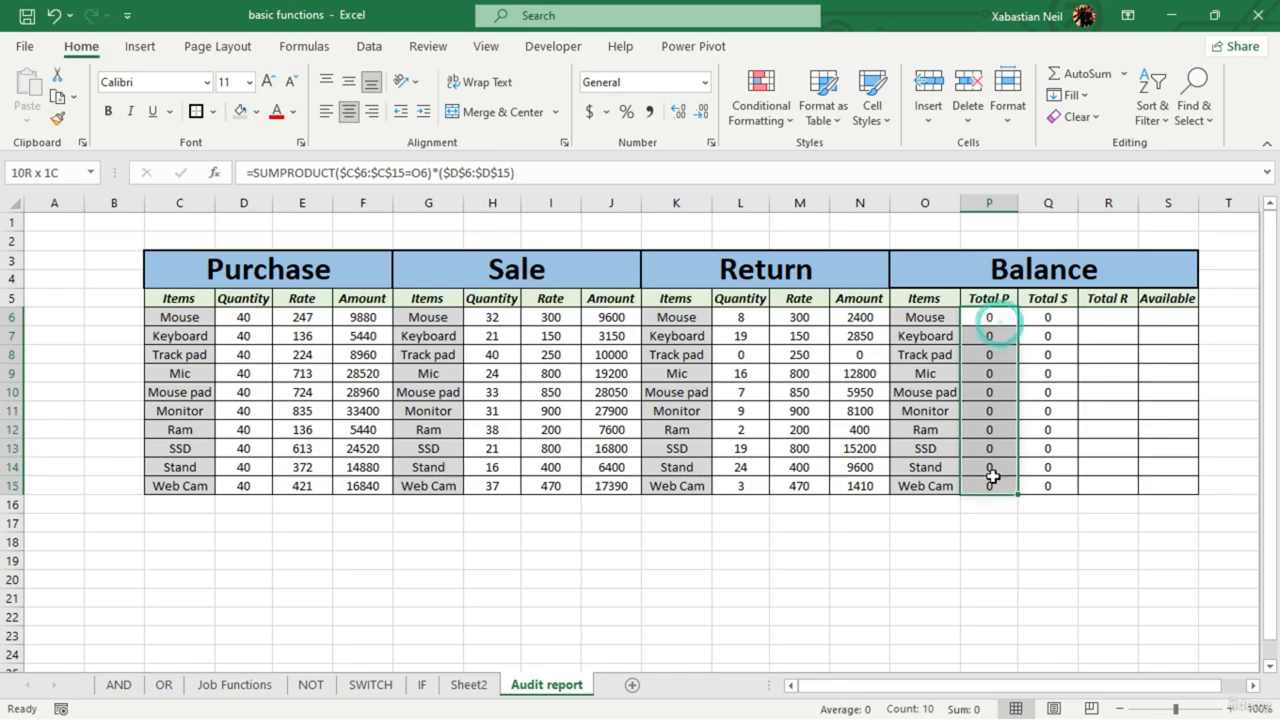
pyautogui.press('Delete')
pyautogui.moveTo(1050, 318); pyautogui.dragTo(1060, 484)
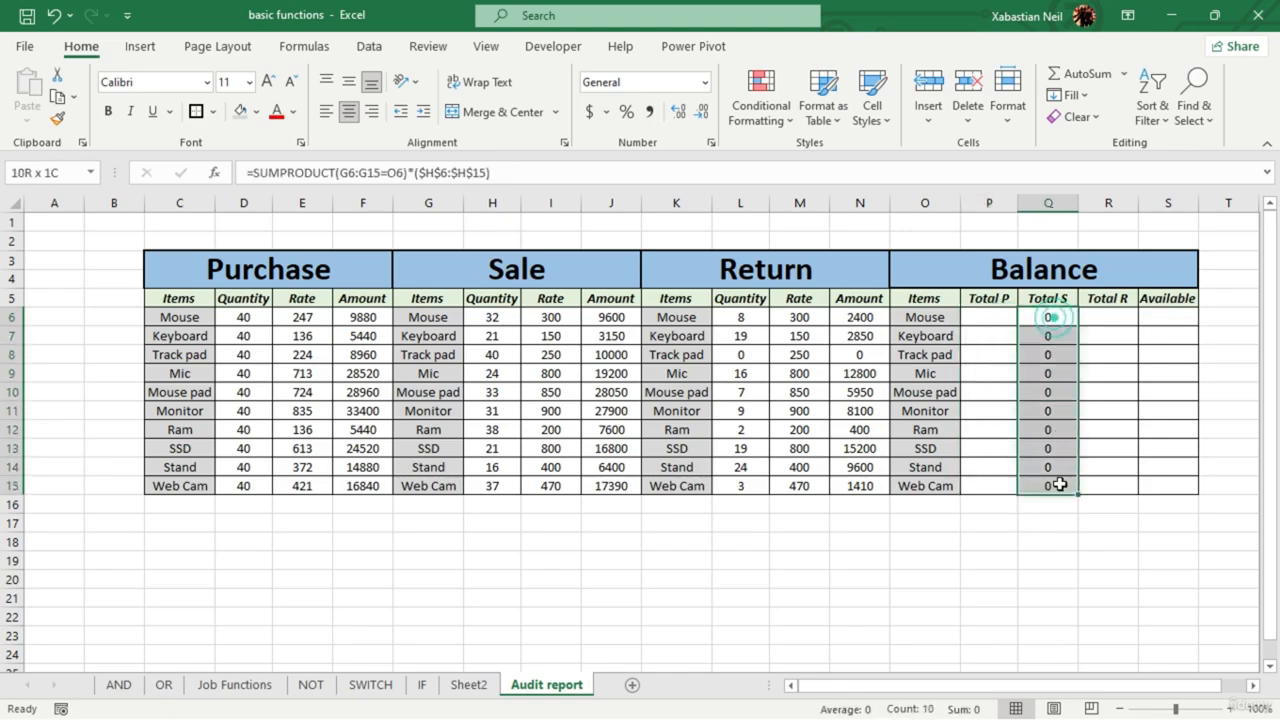
pyautogui.press('Delete')
# - Enter =SUMPRODUCT(D6:D15) in P6 for the Purchase quantities and fill it down the Total P column to P15
pyautogui.doubleClick(999, 318)
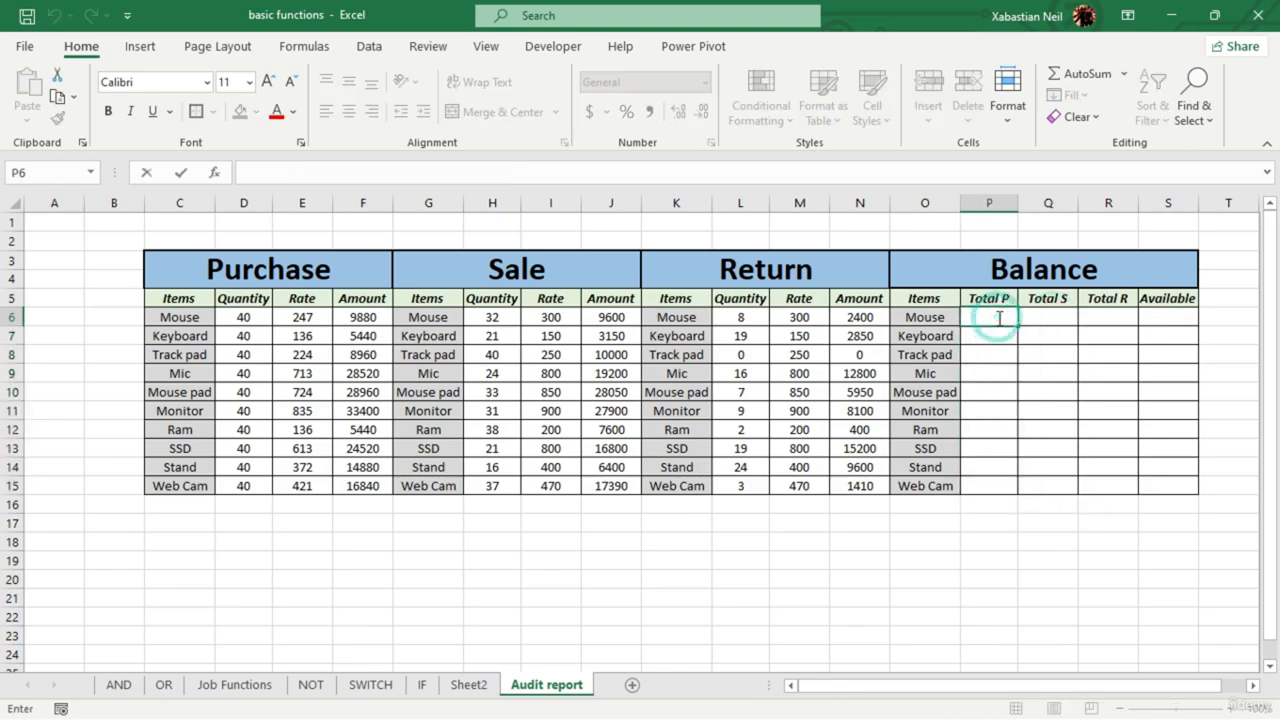
pyautogui.write('=sum')
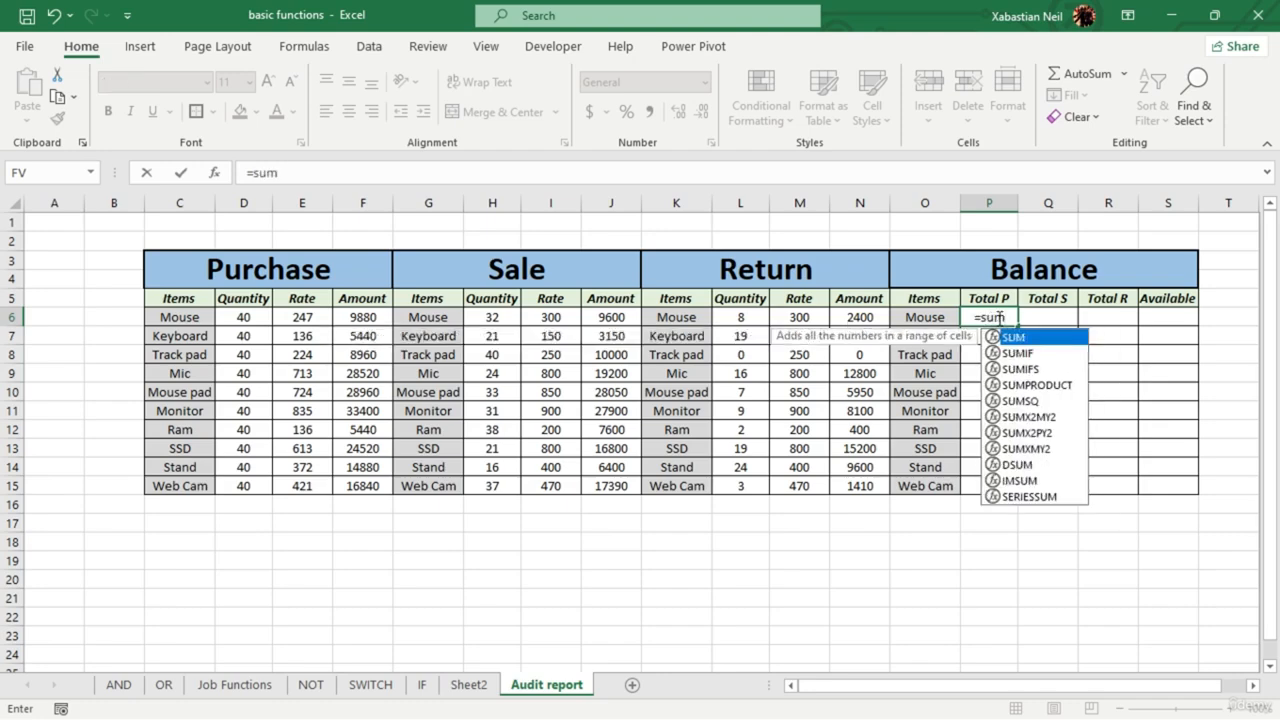
pyautogui.write('pr')
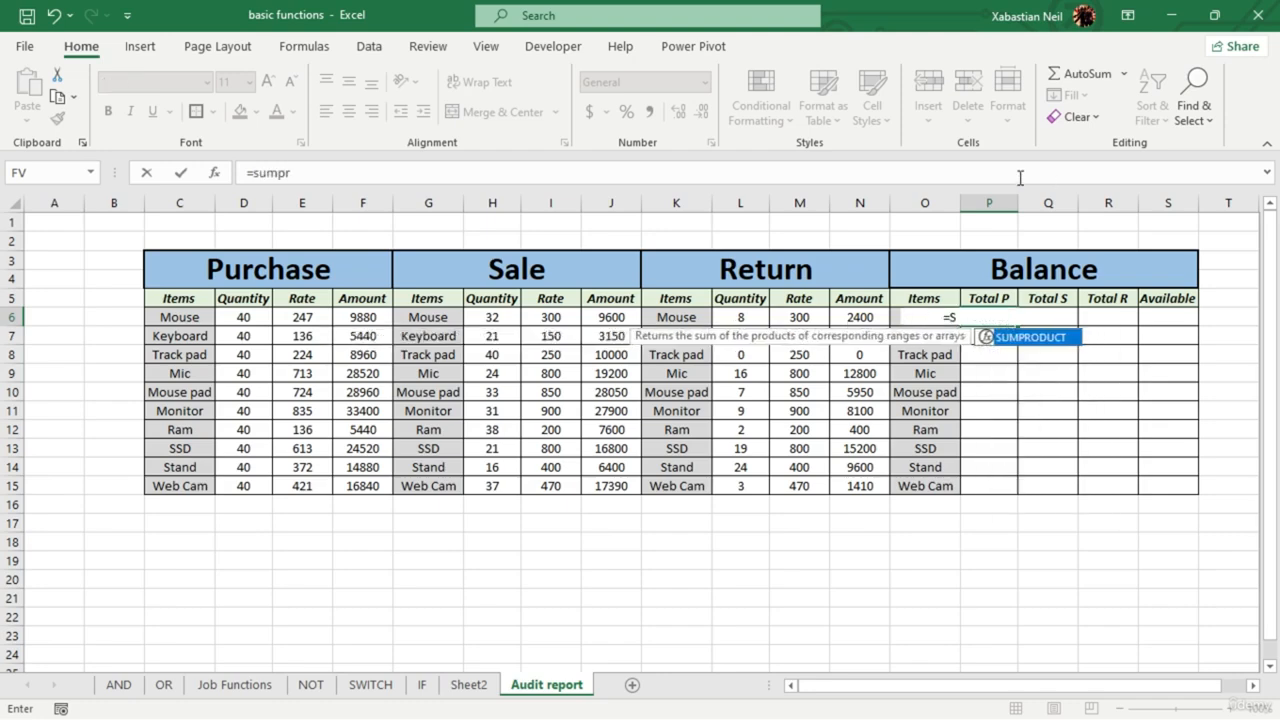
pyautogui.press('Tab')
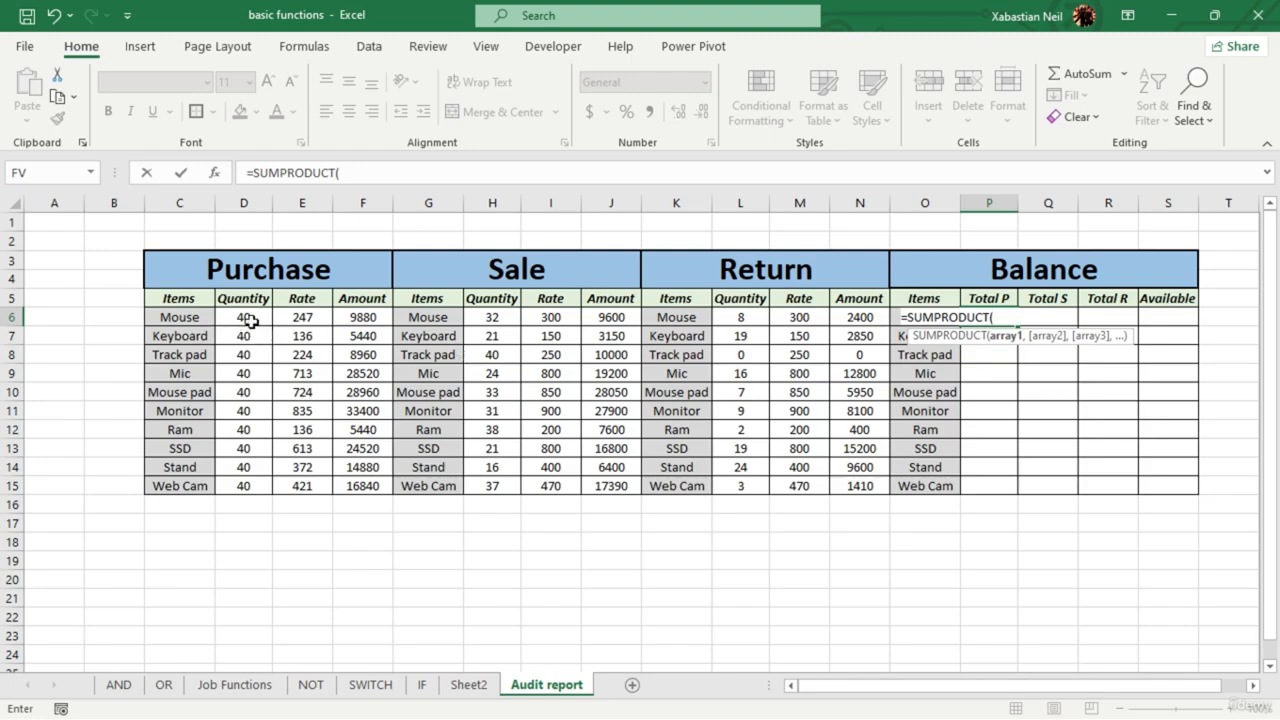
pyautogui.moveTo(250, 320); pyautogui.dragTo(253, 478)
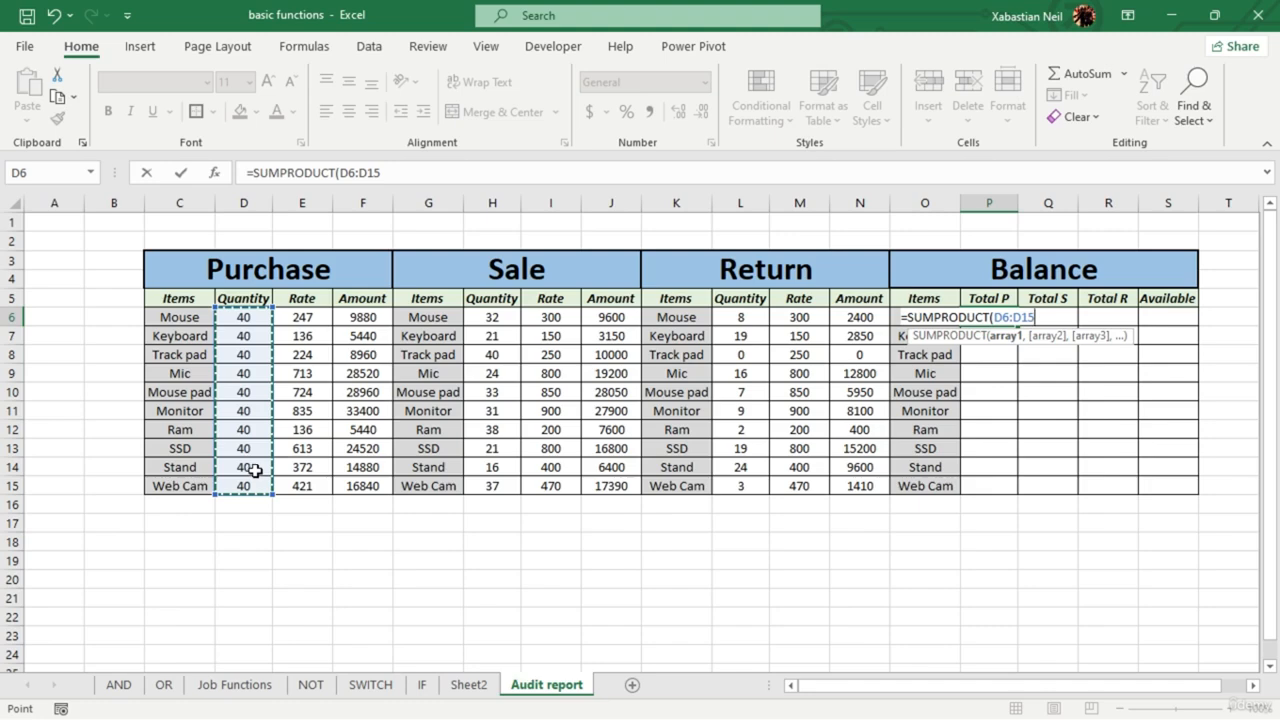
pyautogui.write(',')
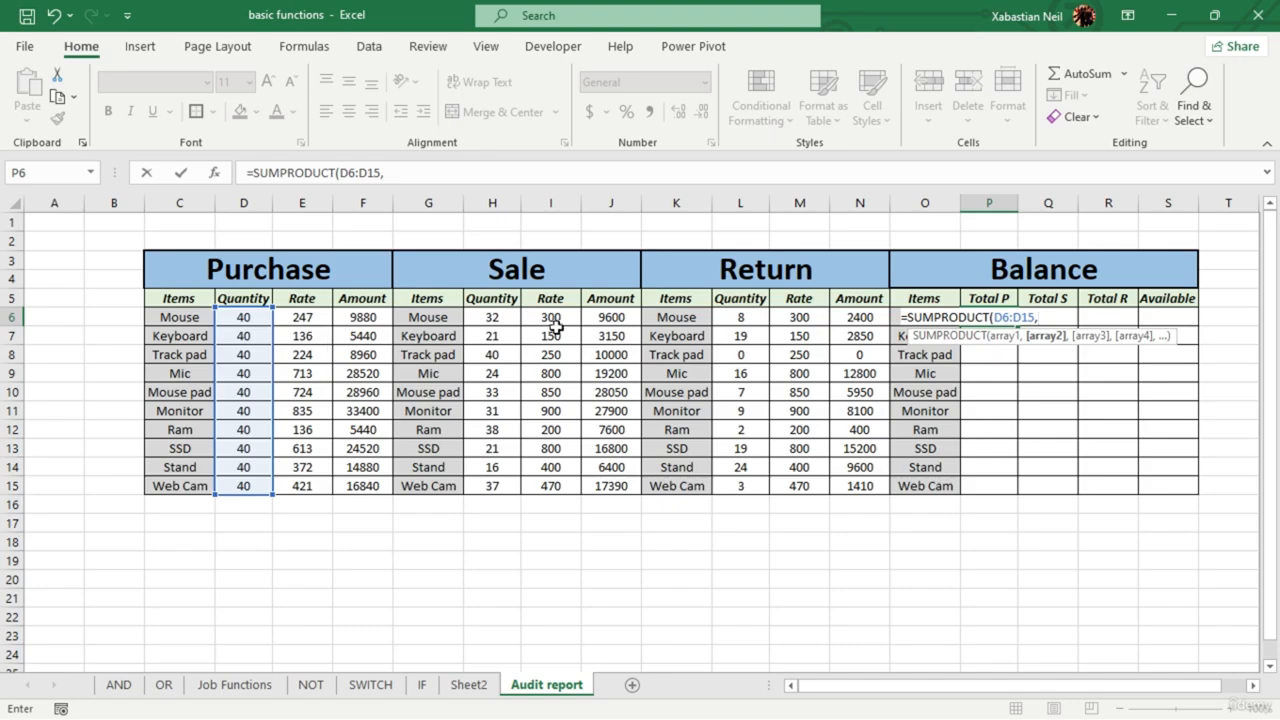
pyautogui.press('BackSpace')
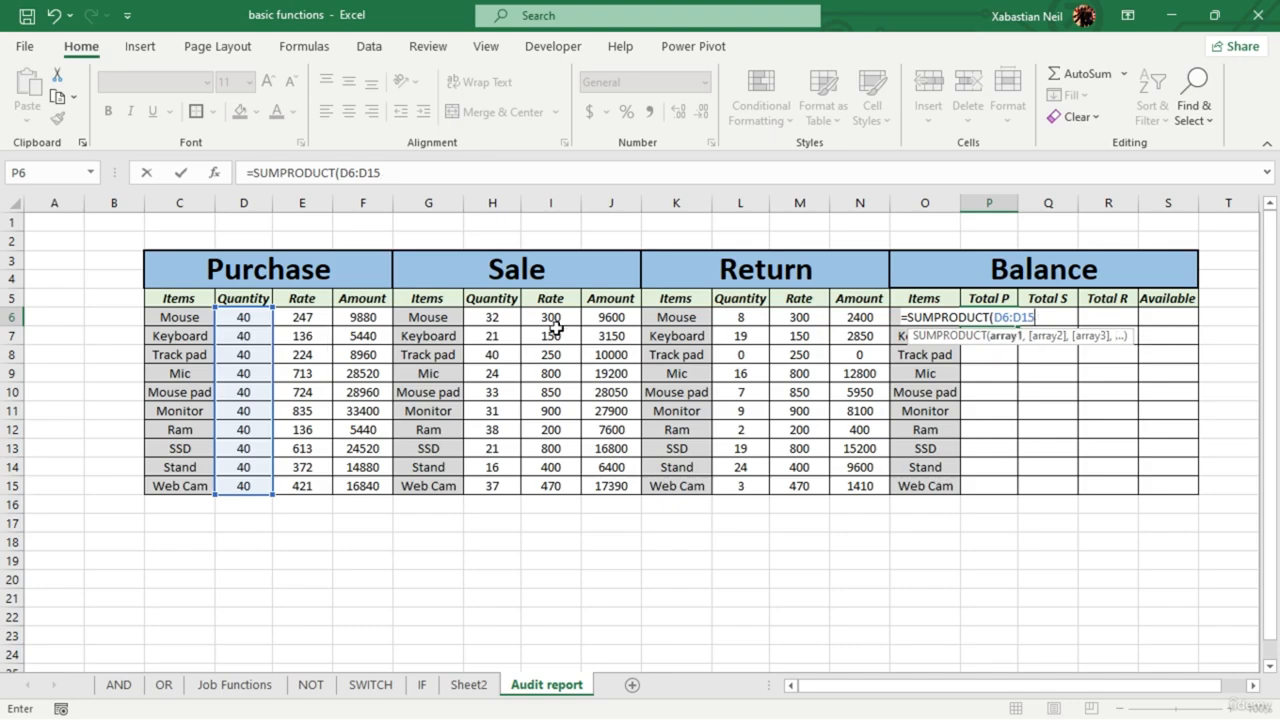
pyautogui.write(')')
pyautogui.press('Return')
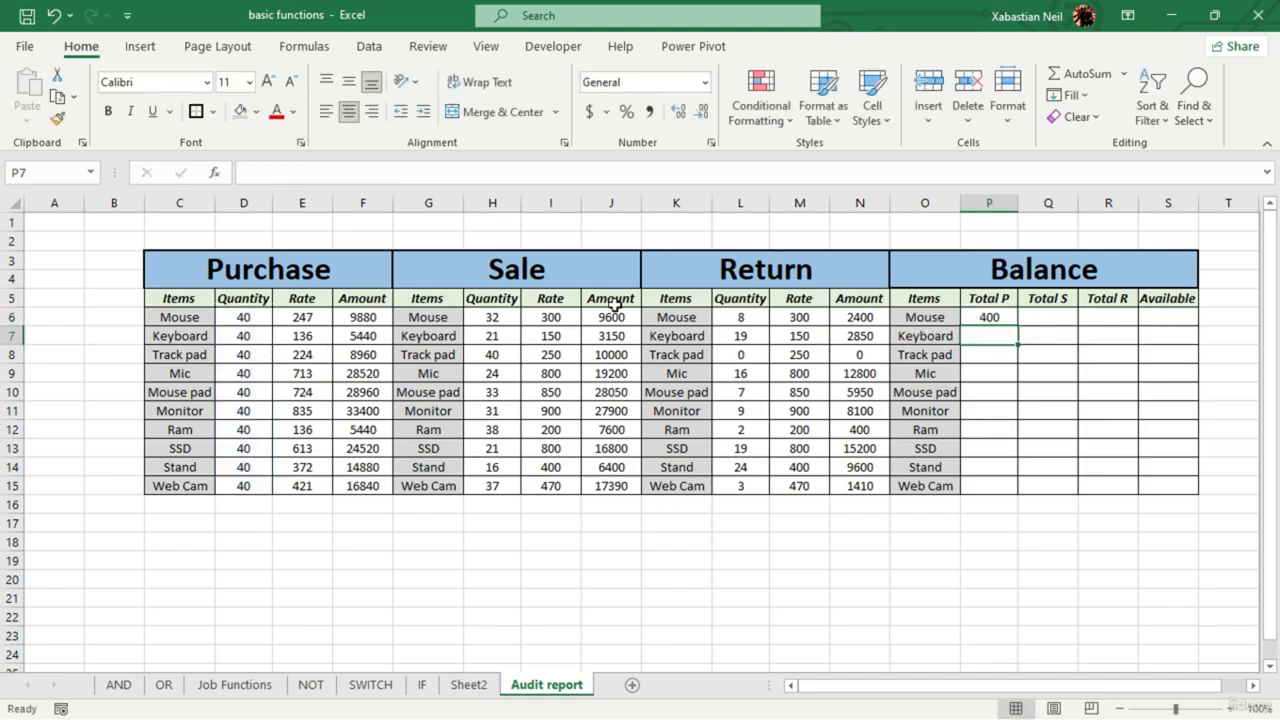
pyautogui.click(1000, 317)
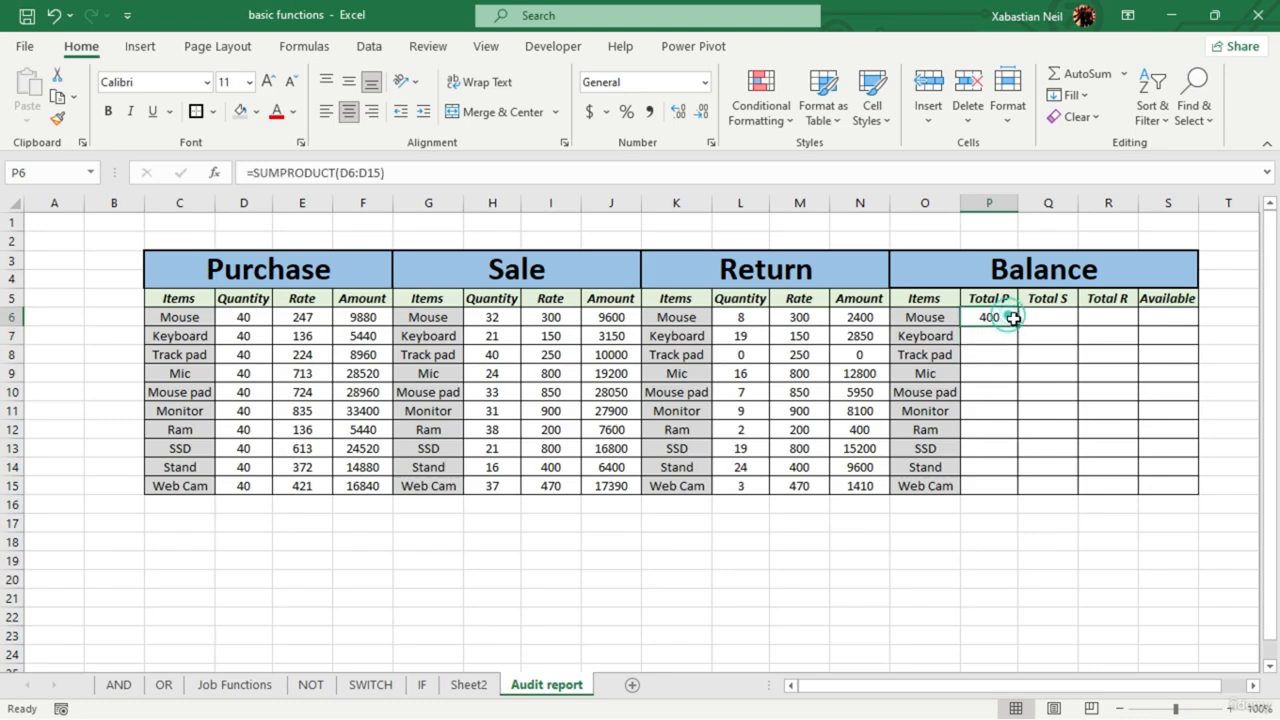
pyautogui.doubleClick(1017, 326)
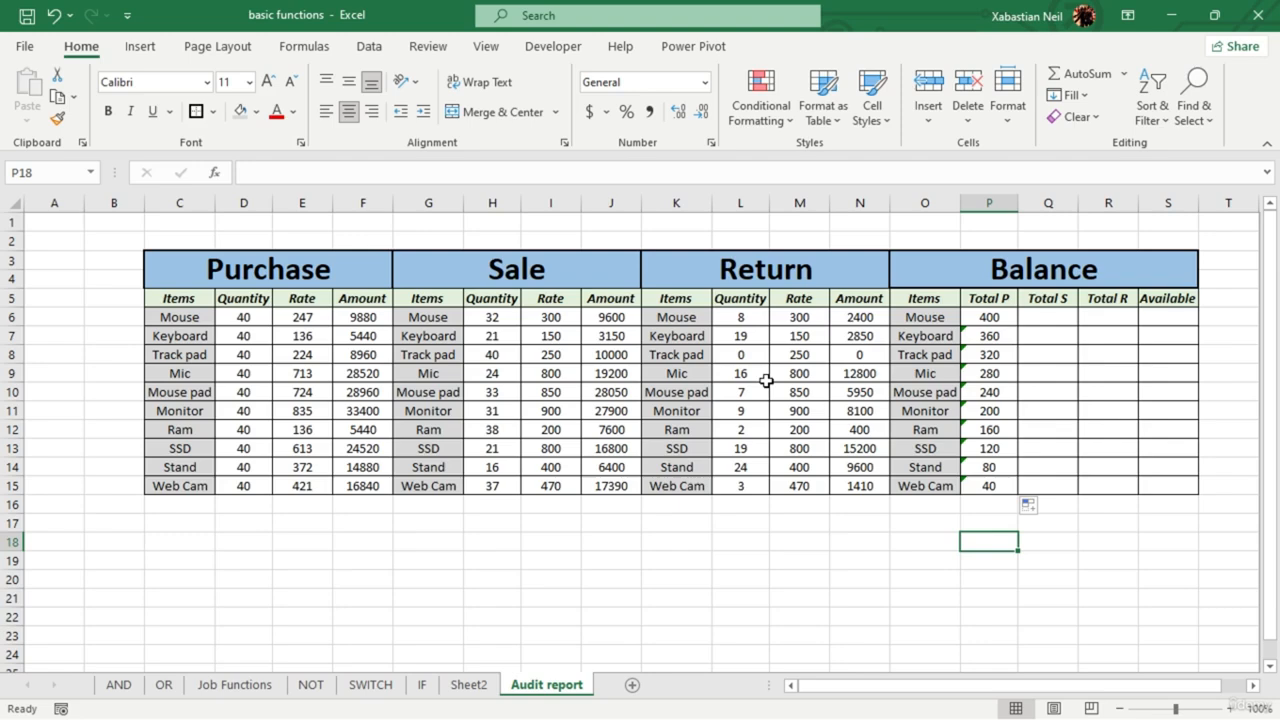
# - Enter =SUMPRODUCT(H6:H15) in Q6 for the Sale quantities and fill it down the Total S column to Q15
pyautogui.doubleClick(1066, 317)
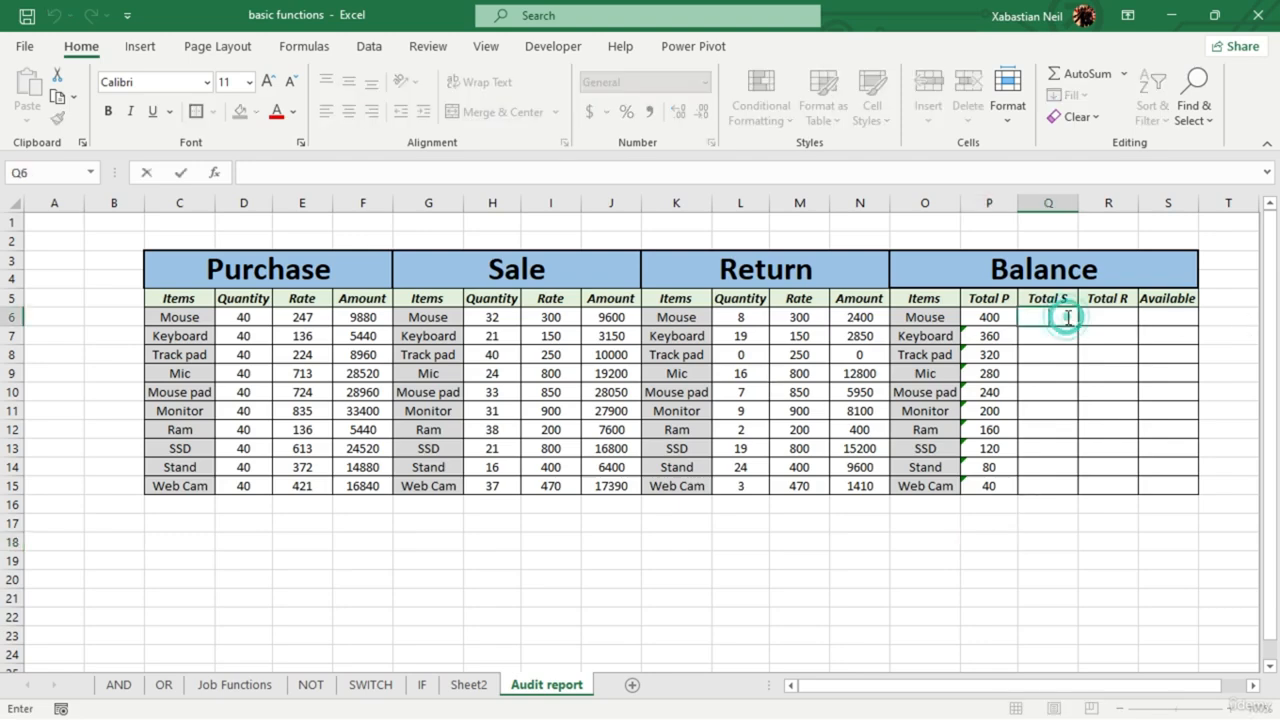
pyautogui.write('=su')
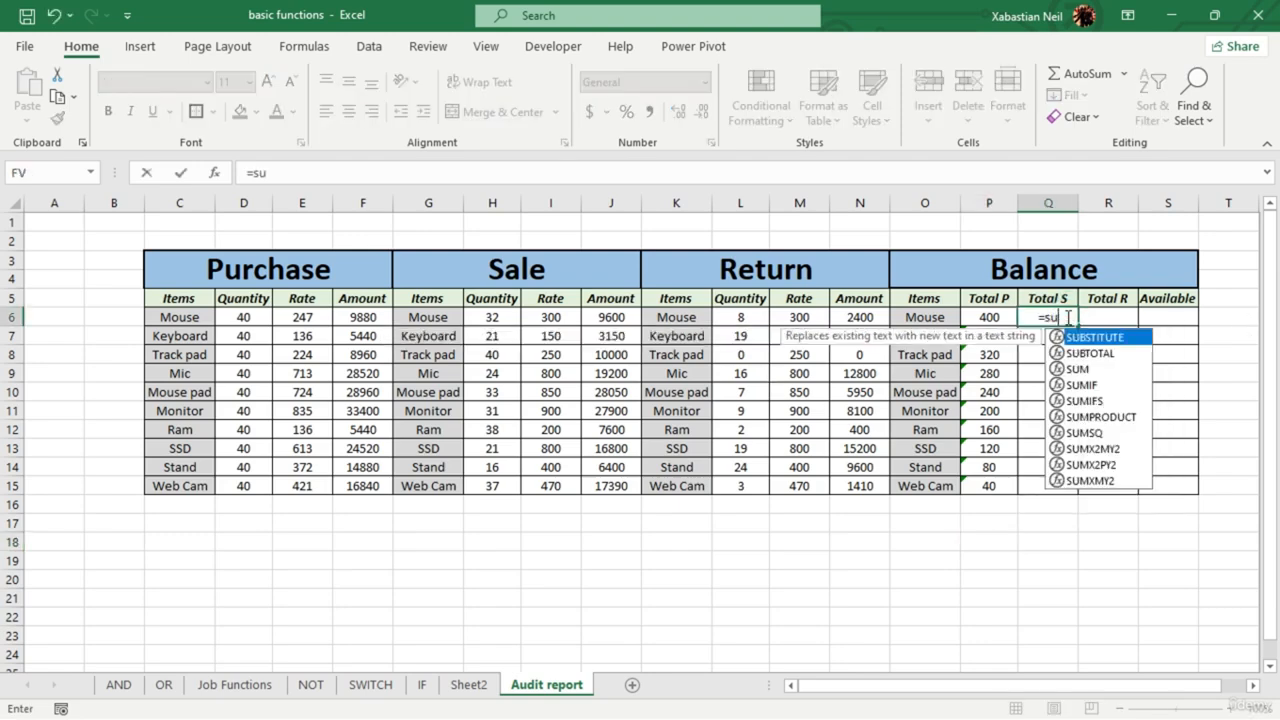
pyautogui.write('mproduct')
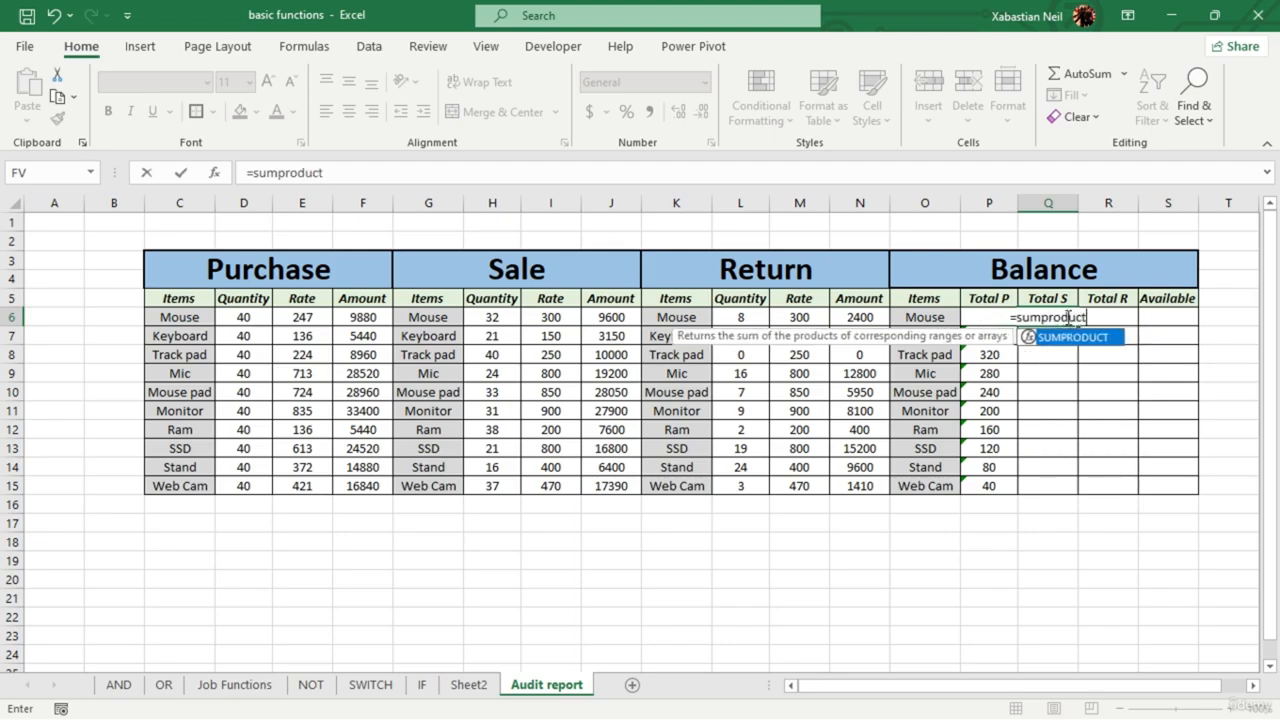
pyautogui.press('Tab')
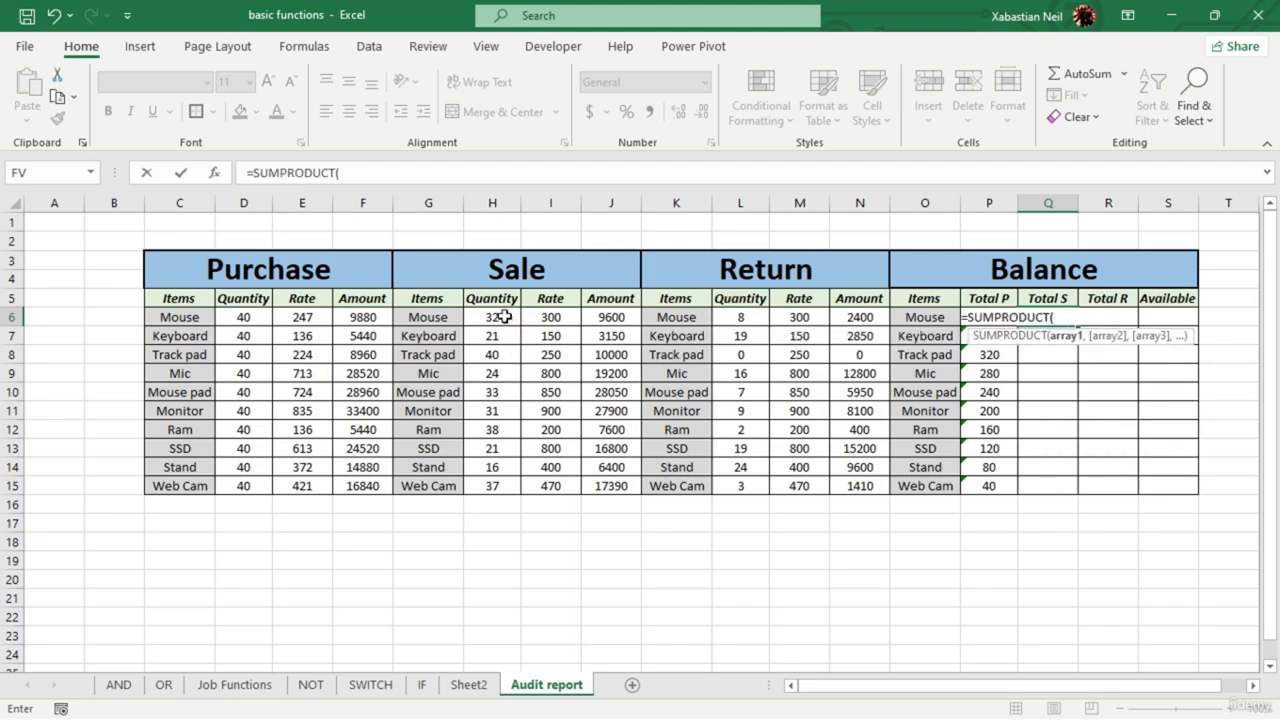
pyautogui.moveTo(495, 317); pyautogui.dragTo(500, 485)
pyautogui.write(')')
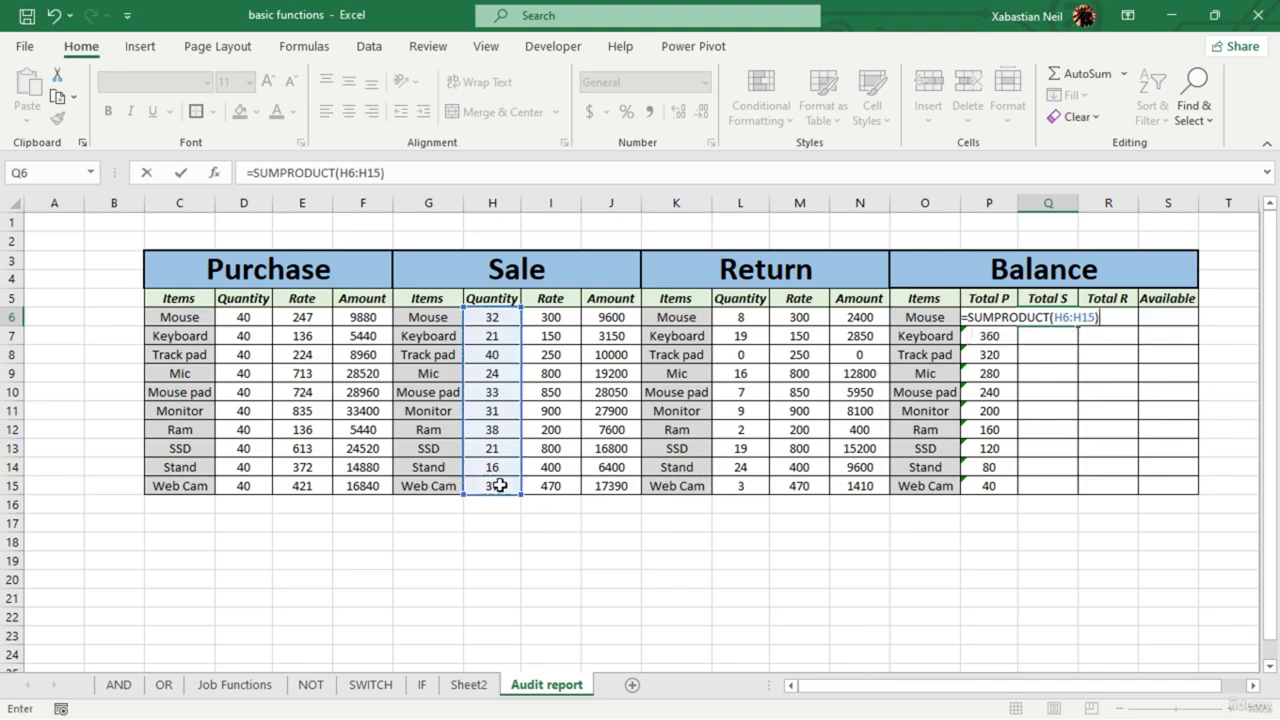
pyautogui.press('Return')
pyautogui.click(1055, 320)
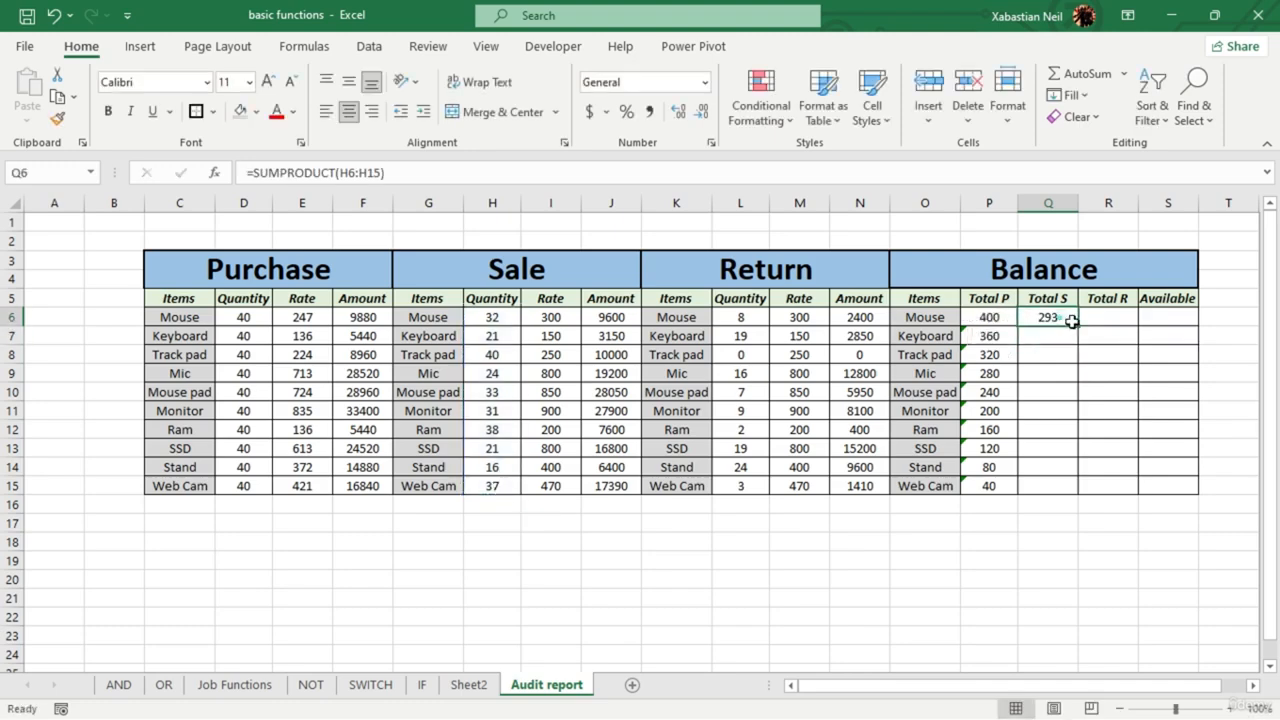
pyautogui.doubleClick(1078, 326)
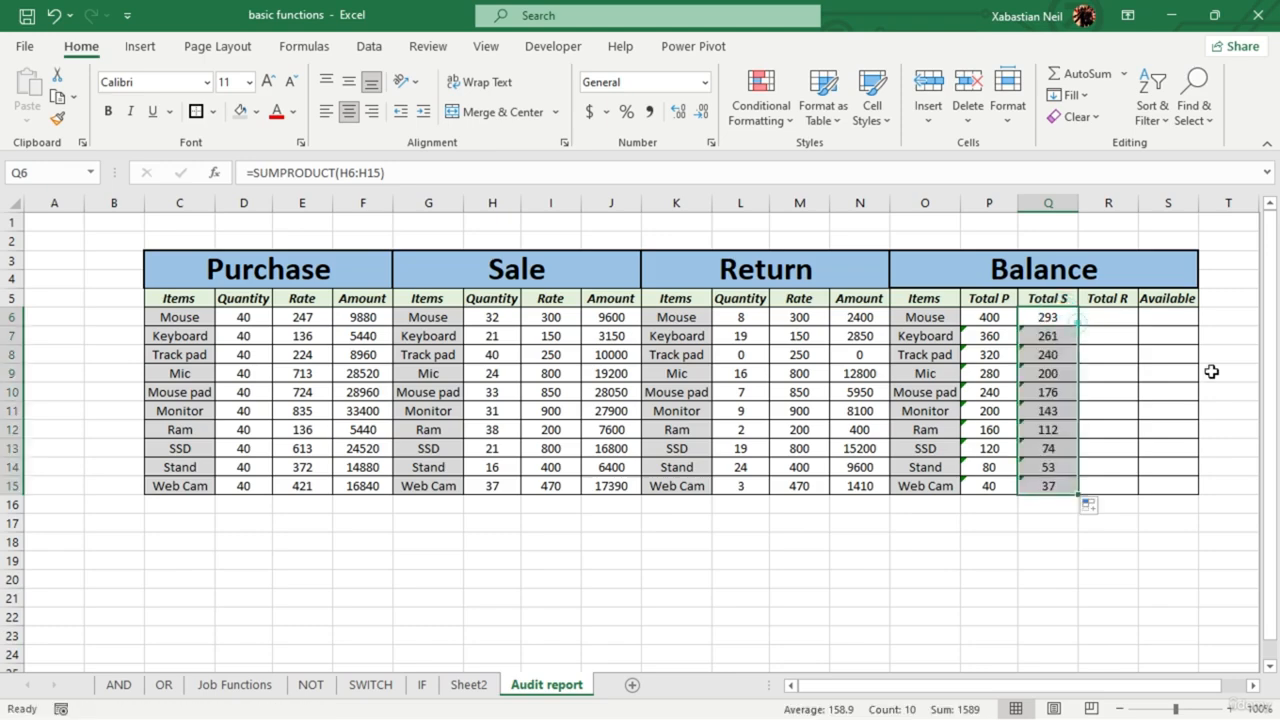
pyautogui.click(1037, 652)
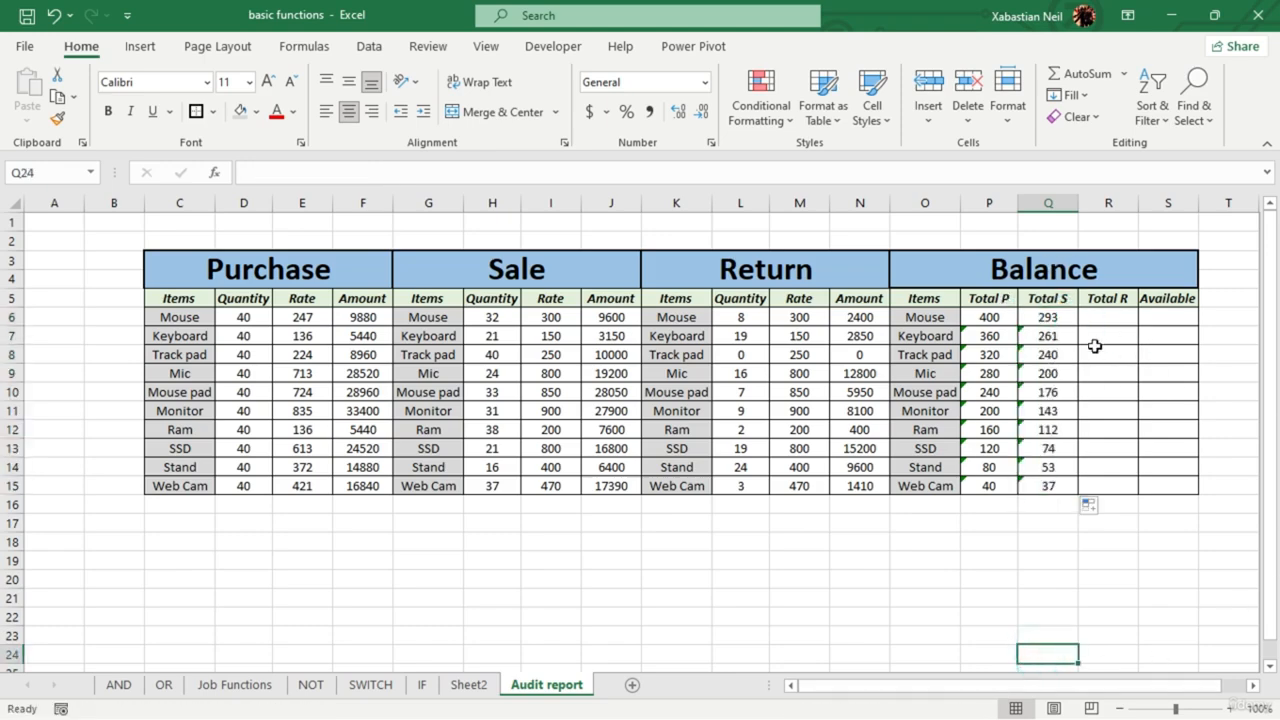
# - Start a SUMPRODUCT formula in R6, the first cell of the Total R column
pyautogui.click(1108, 317)
pyautogui.write('=')
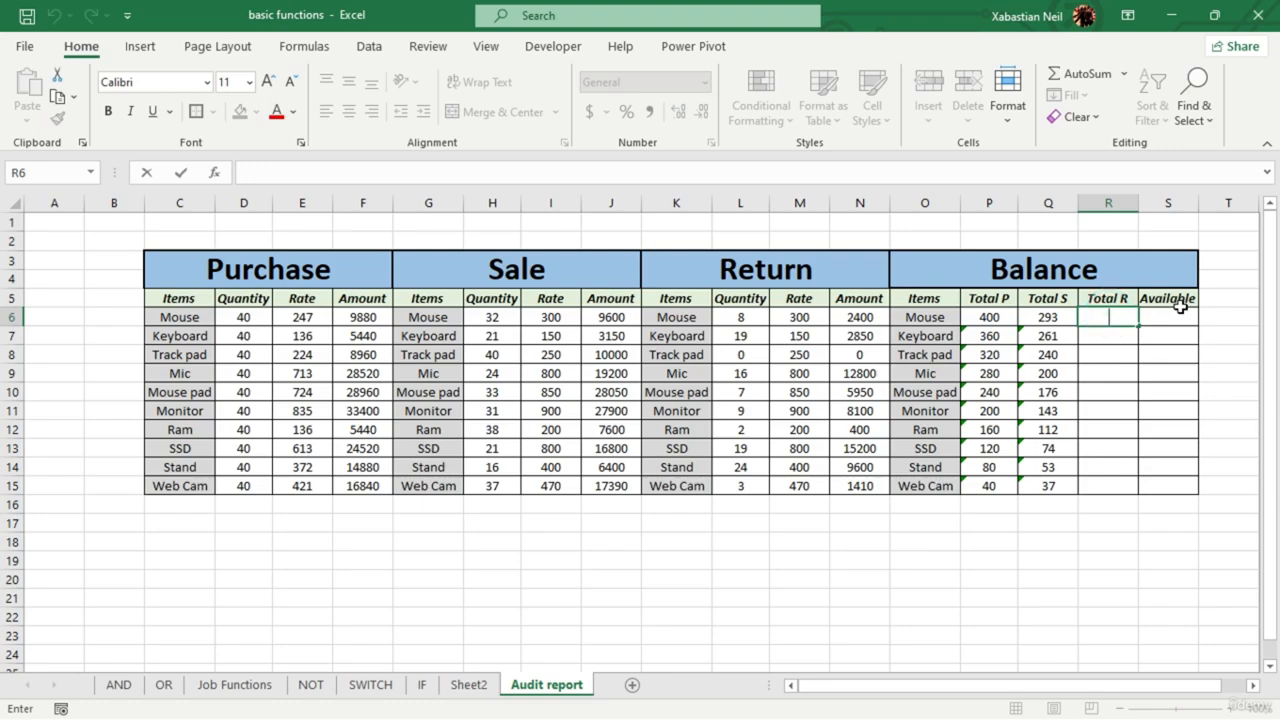
pyautogui.click(1124, 320)
pyautogui.click(1108, 316)
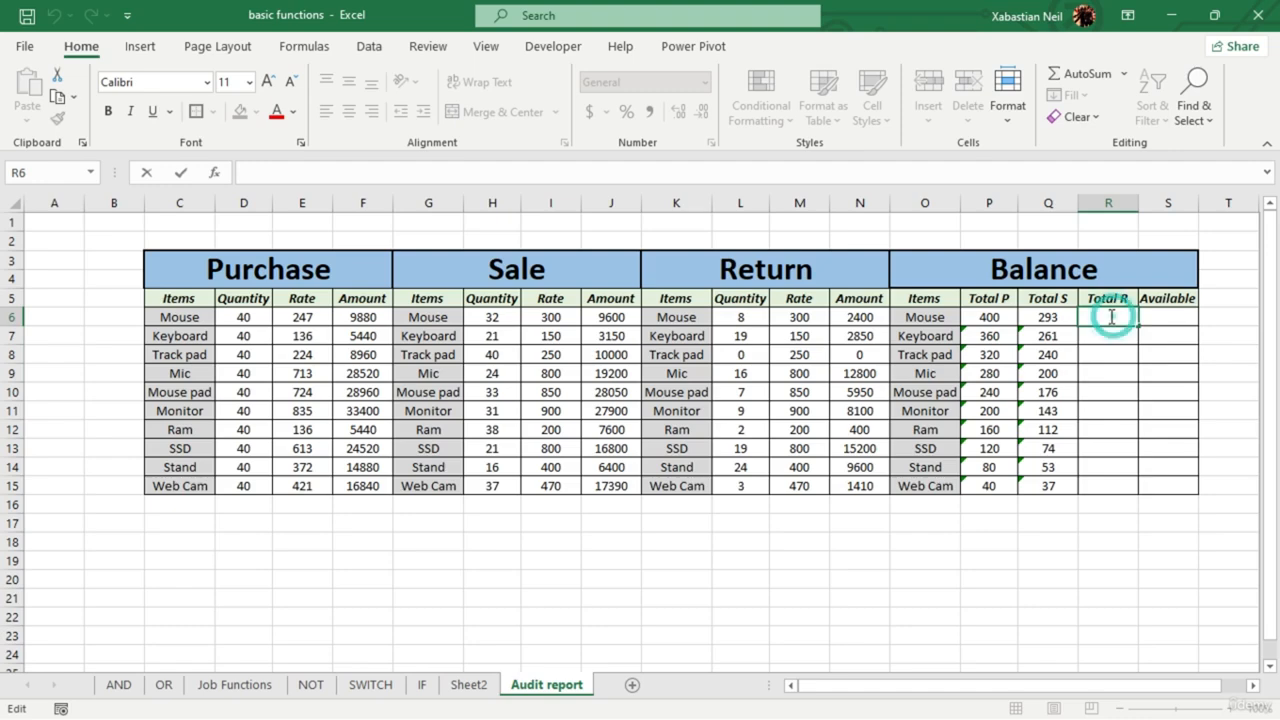
pyautogui.write('=sumpr')
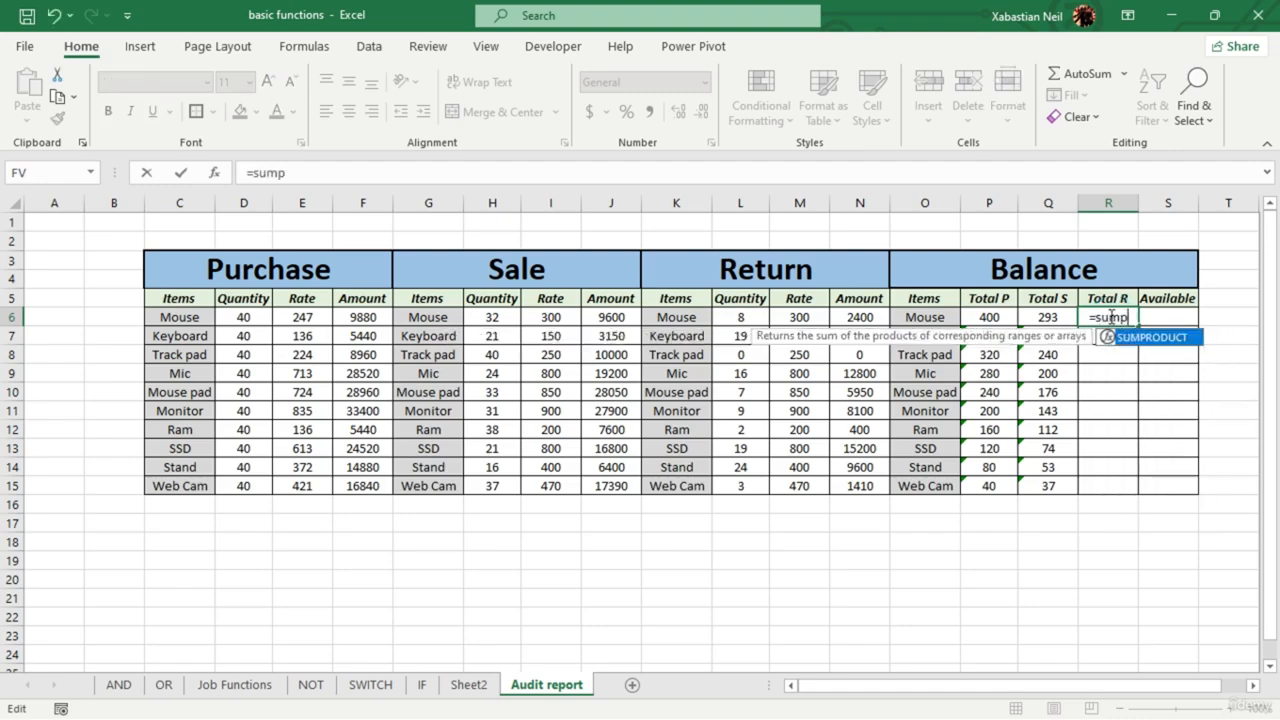
pyautogui.press('Tab')
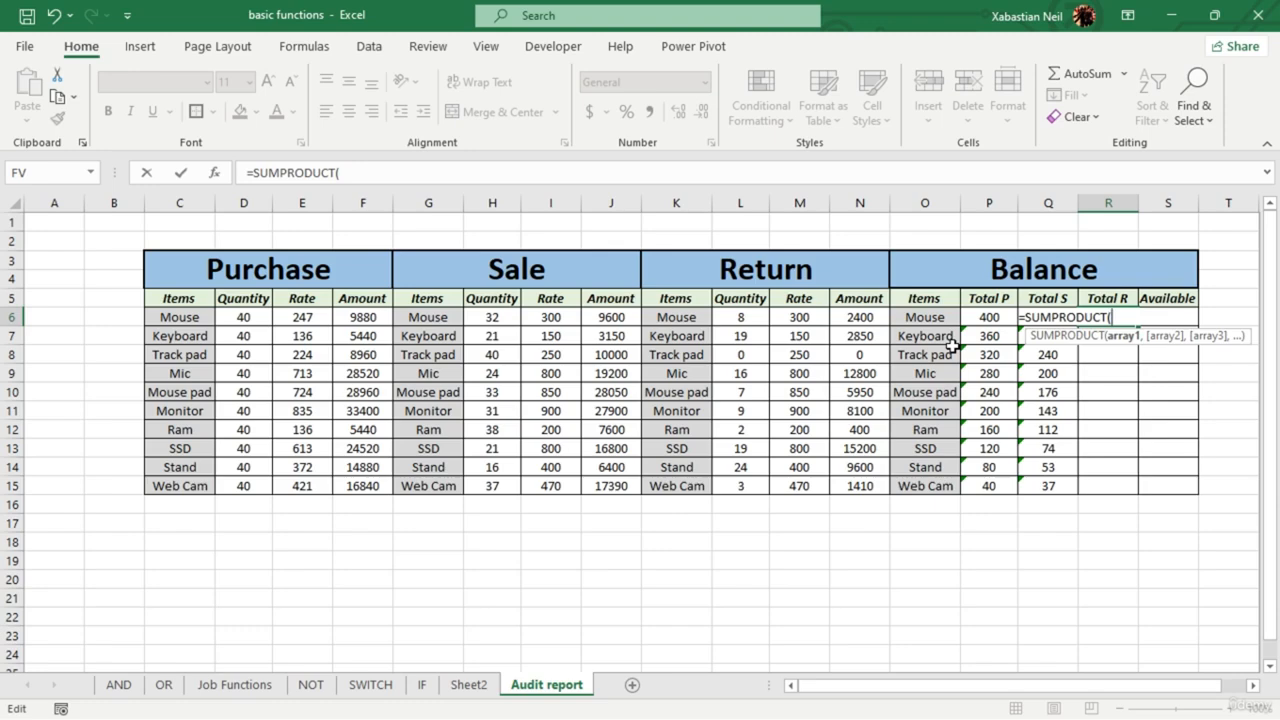
pyautogui.moveTo(196, 319); pyautogui.dragTo(208, 494)
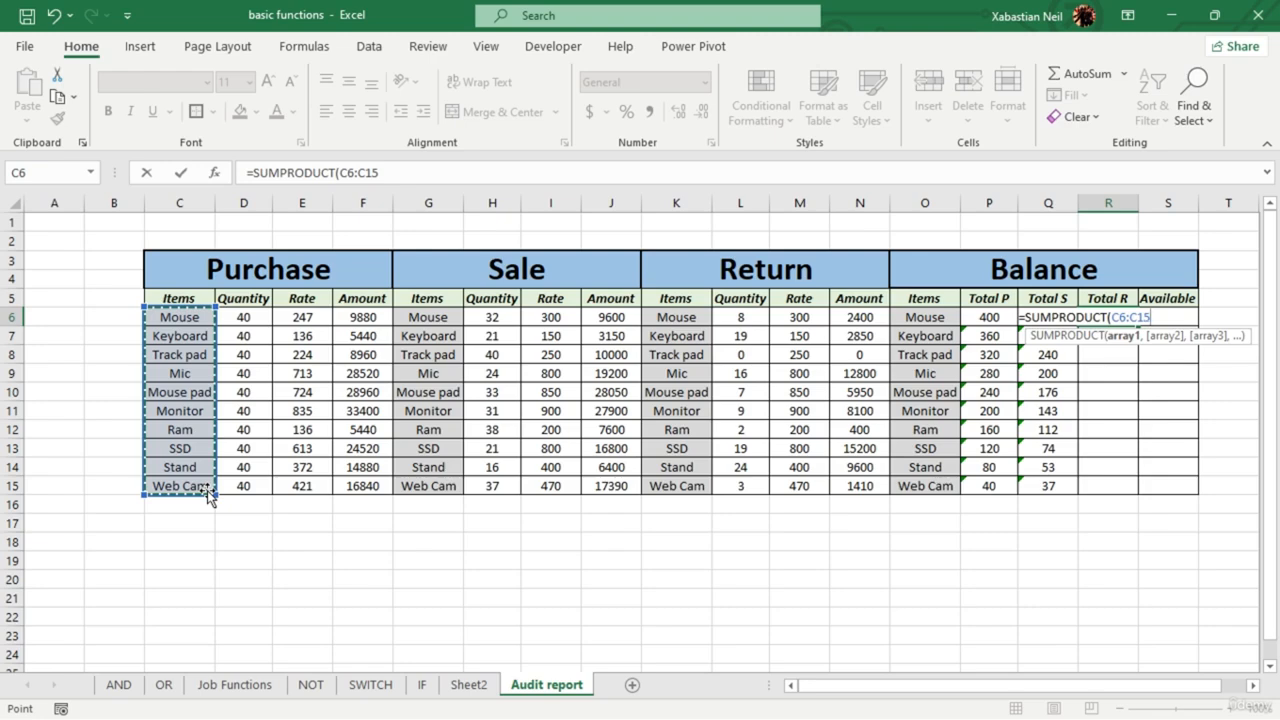
pyautogui.press('BackSpace')
pyautogui.press('BackSpace')
pyautogui.press('BackSpace')
pyautogui.press('BackSpace')
pyautogui.press('BackSpace')
pyautogui.press('BackSpace')
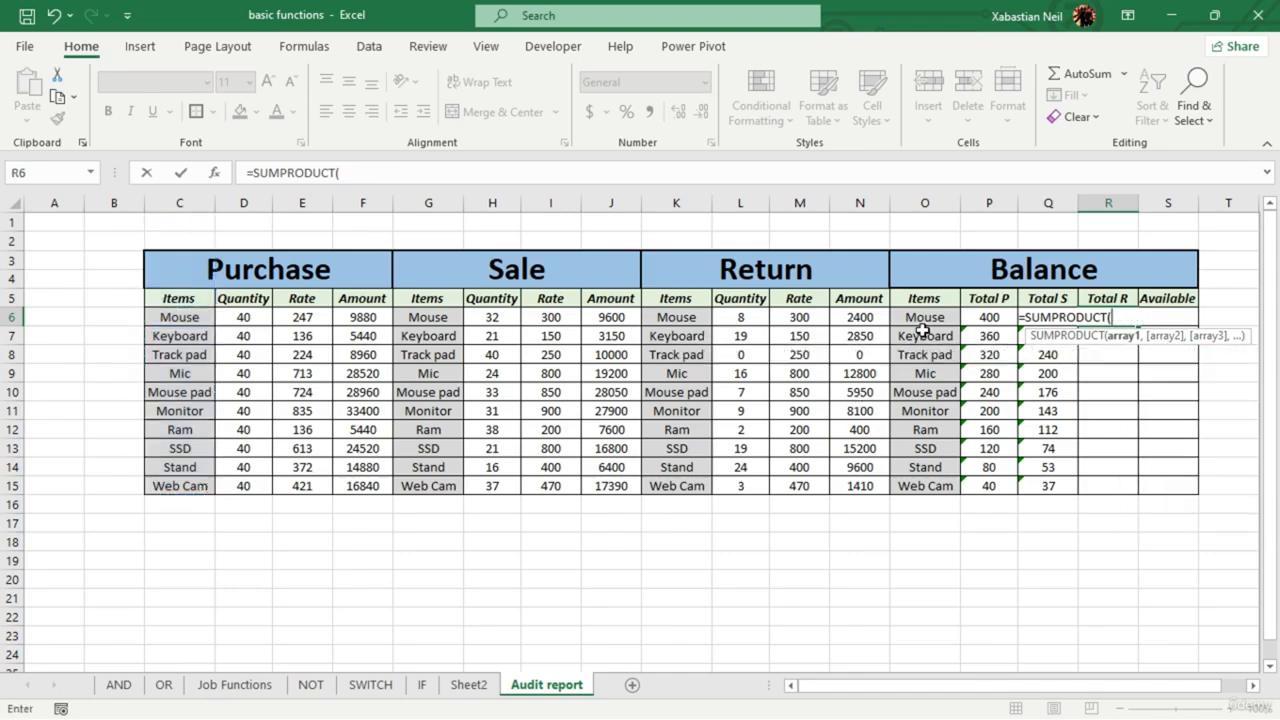
# - Complete R6 as =SUMPRODUCT(L6:L15) for the Return quantities and fill it down the Total R column to R15
pyautogui.moveTo(690, 320); pyautogui.dragTo(695, 482)
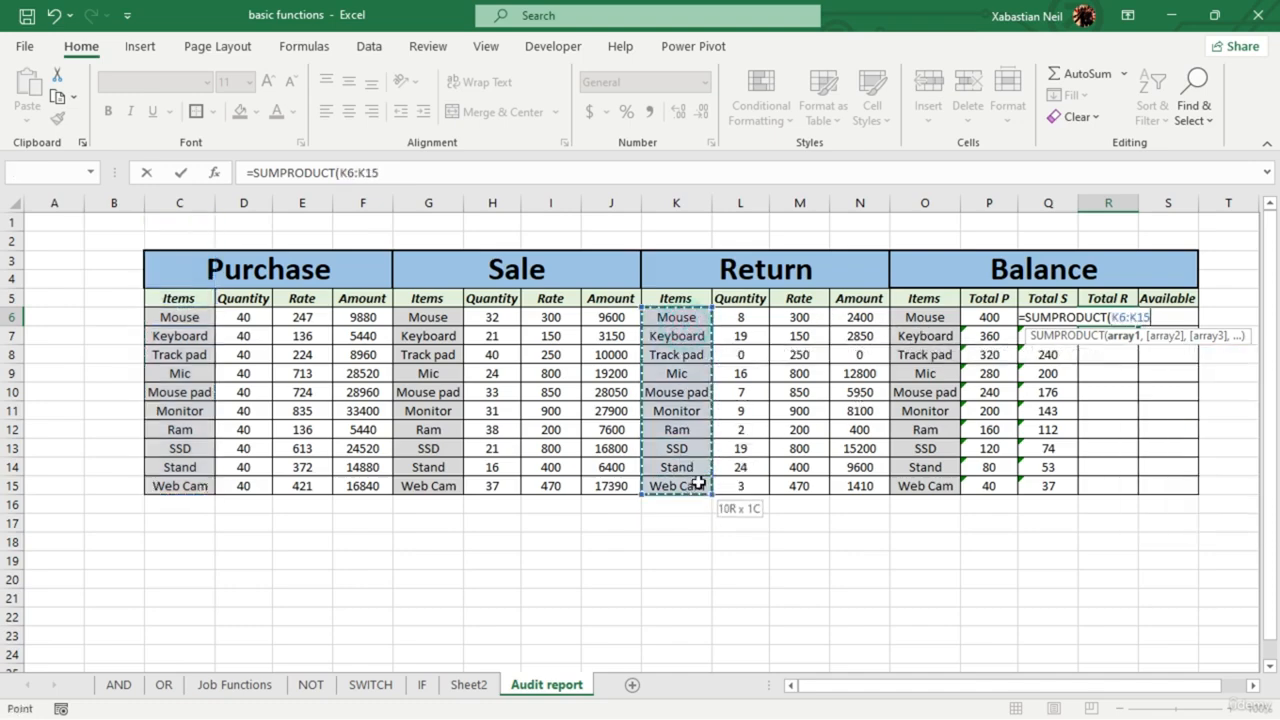
pyautogui.moveTo(738, 317); pyautogui.dragTo(719, 500)
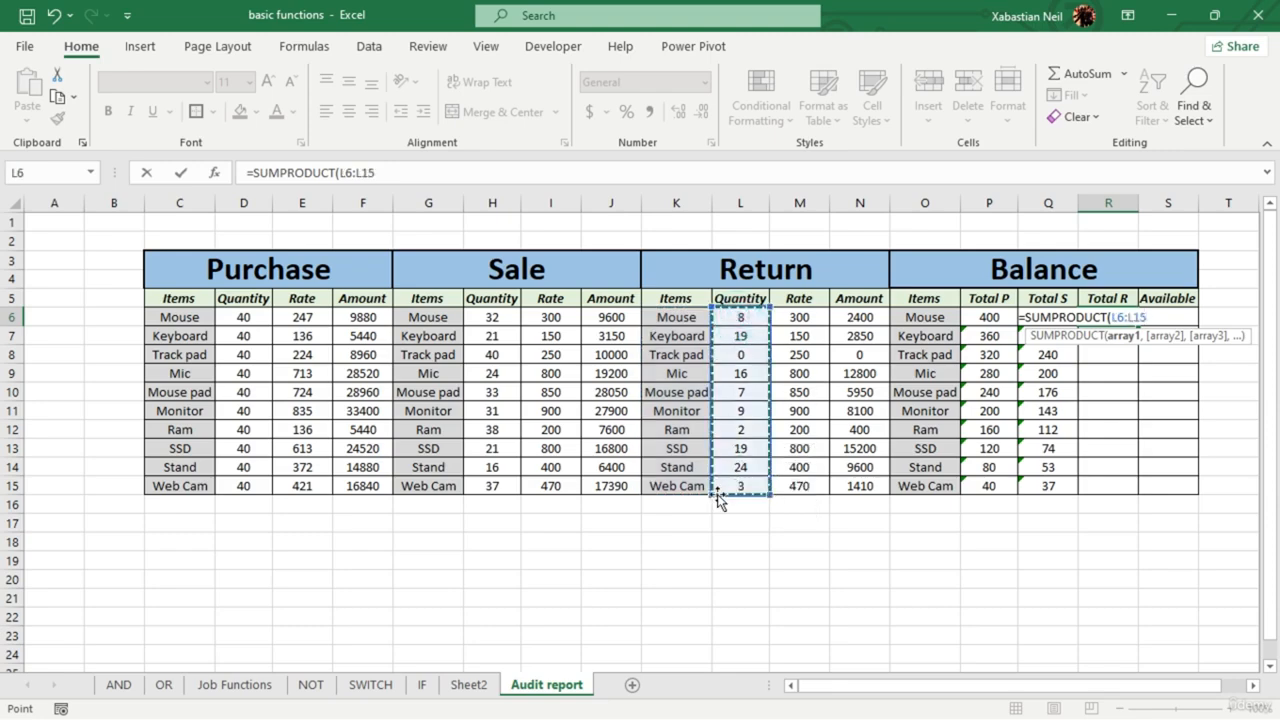
pyautogui.press('Return')
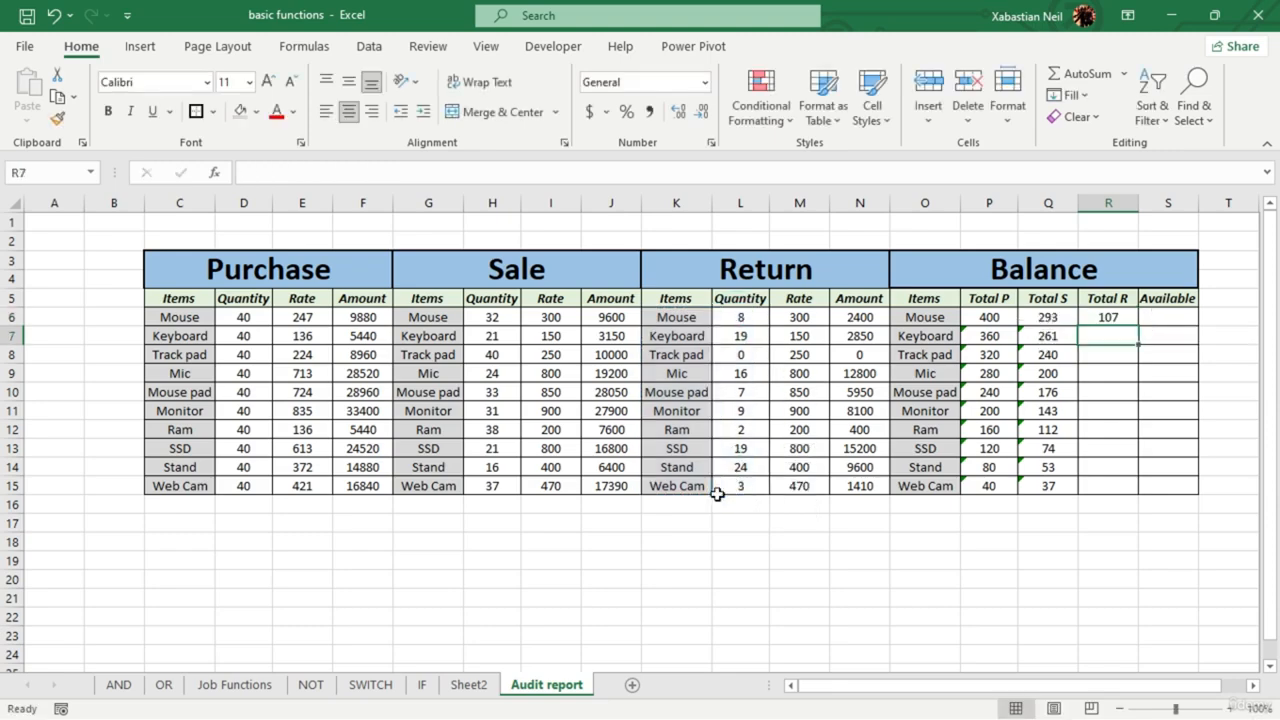
pyautogui.click(1110, 316)
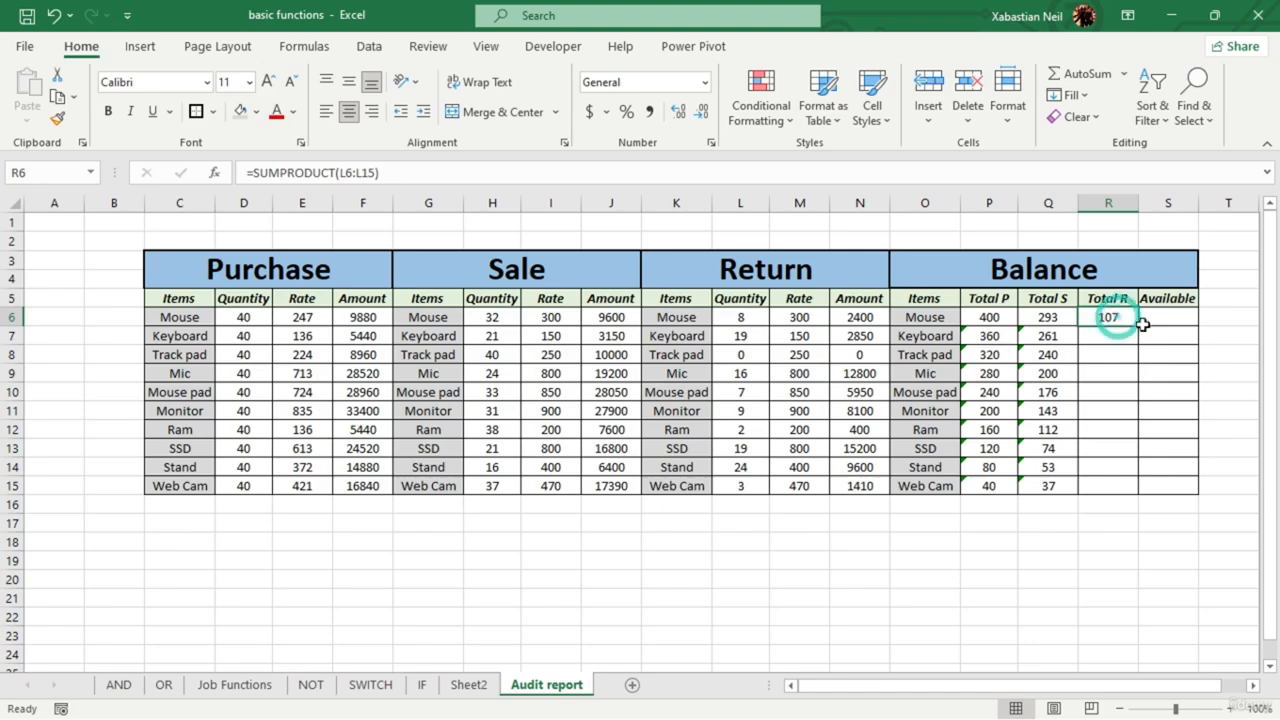
pyautogui.doubleClick(1138, 326)
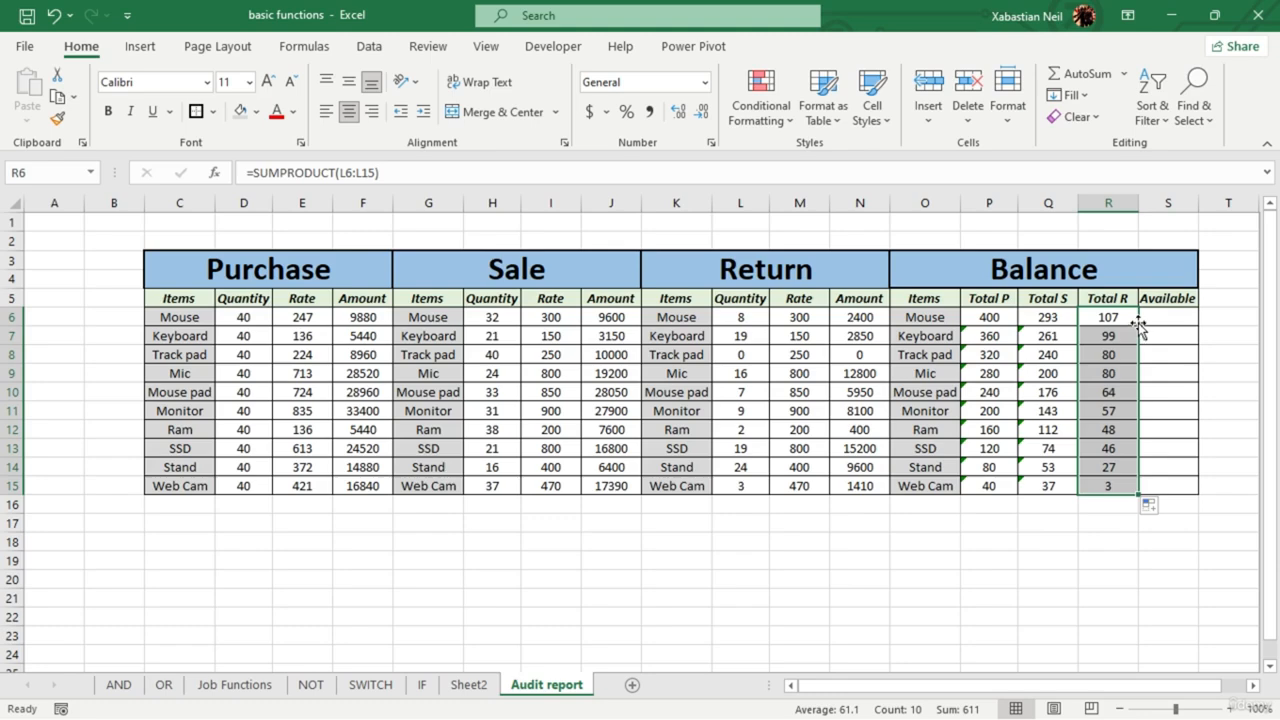
# - Enter =P6+Q6-R6 in S6 as the Available balance for the Mouse item
pyautogui.click(1175, 315)
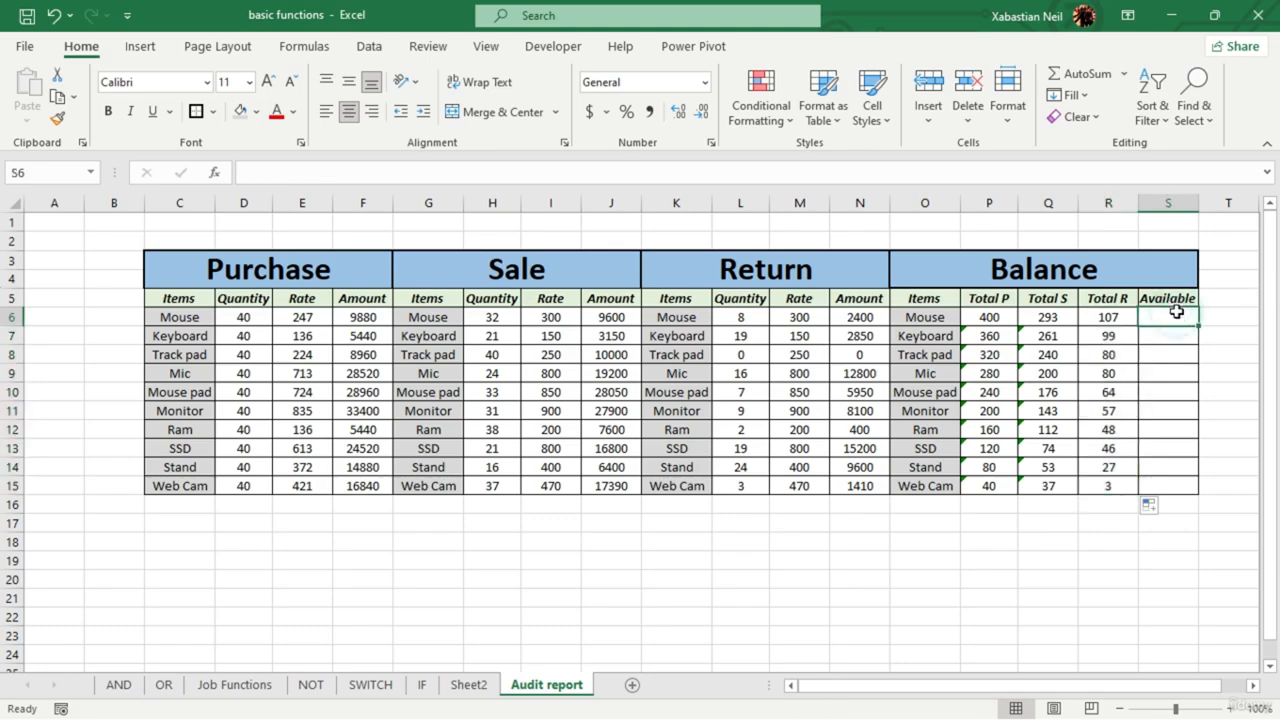
pyautogui.write('=')
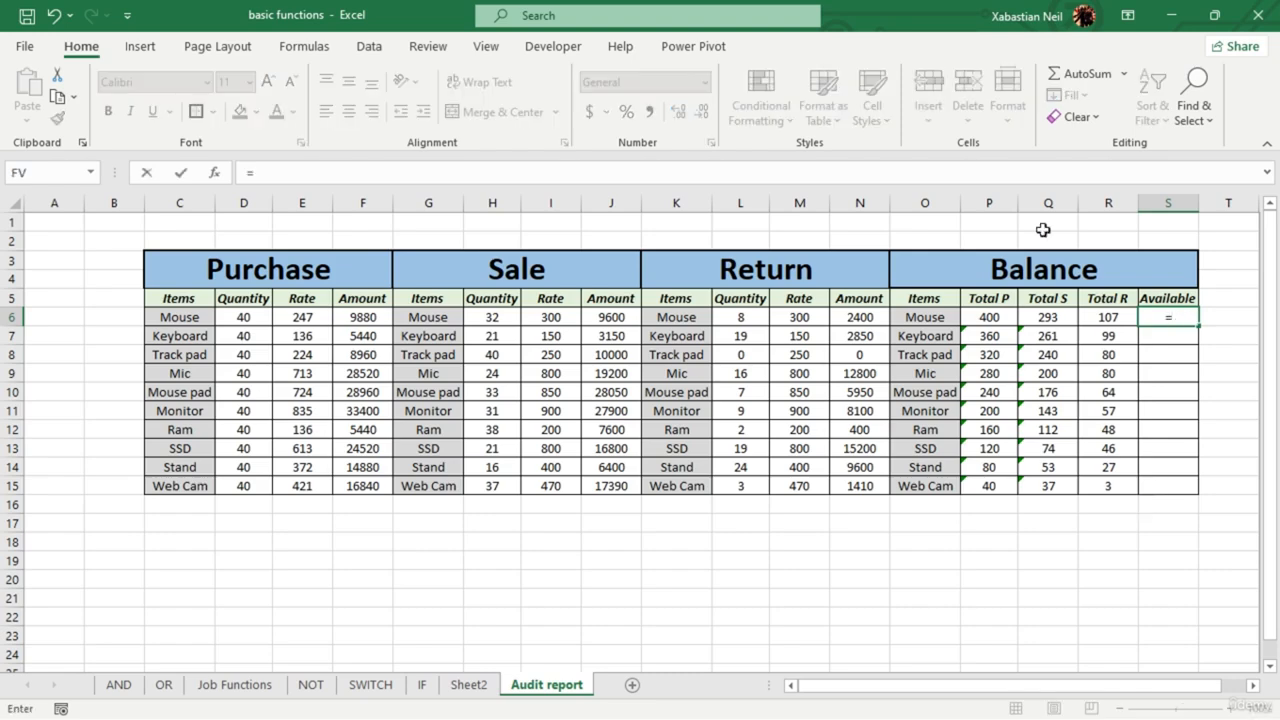
pyautogui.click(995, 320)
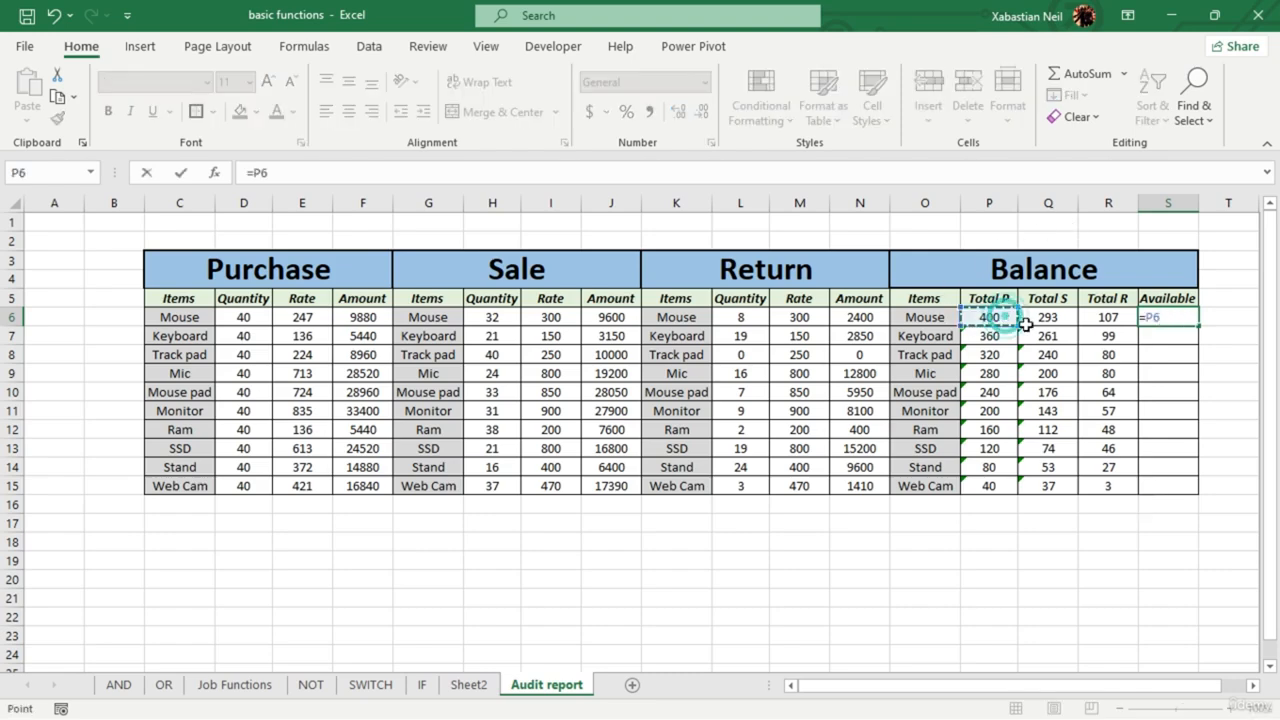
pyautogui.write('+')
pyautogui.click(1058, 318)
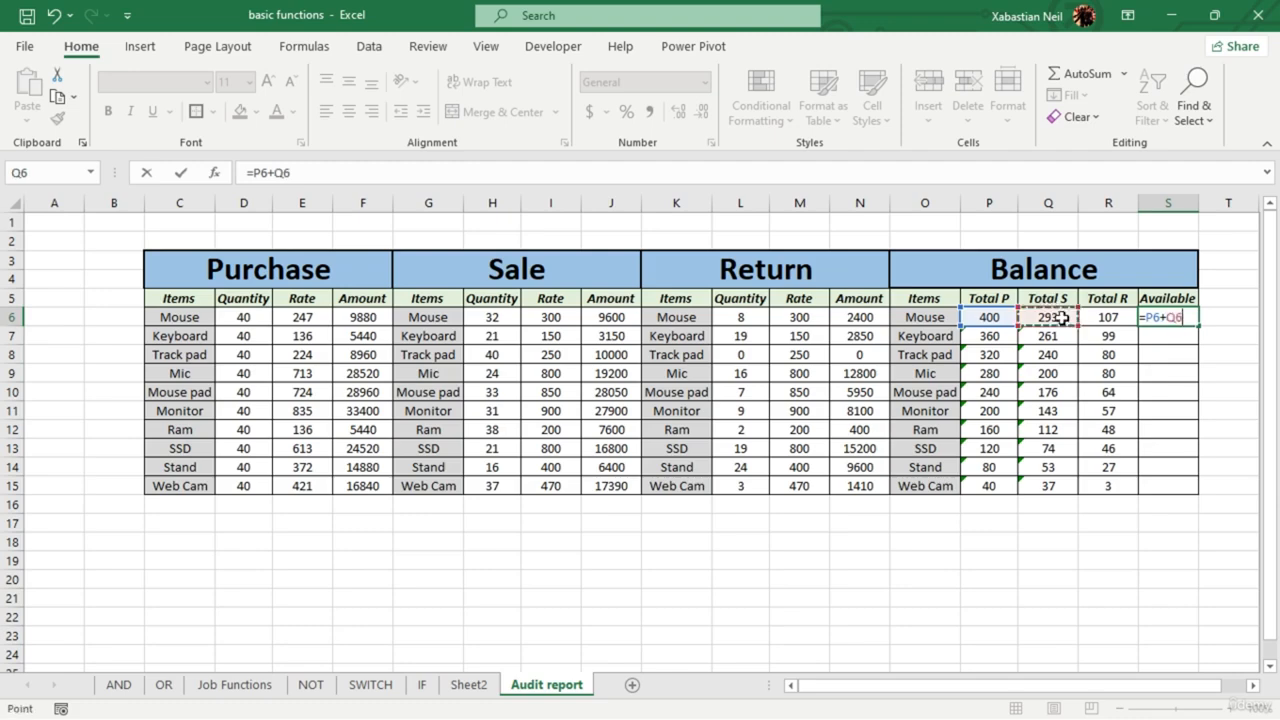
pyautogui.write('-')
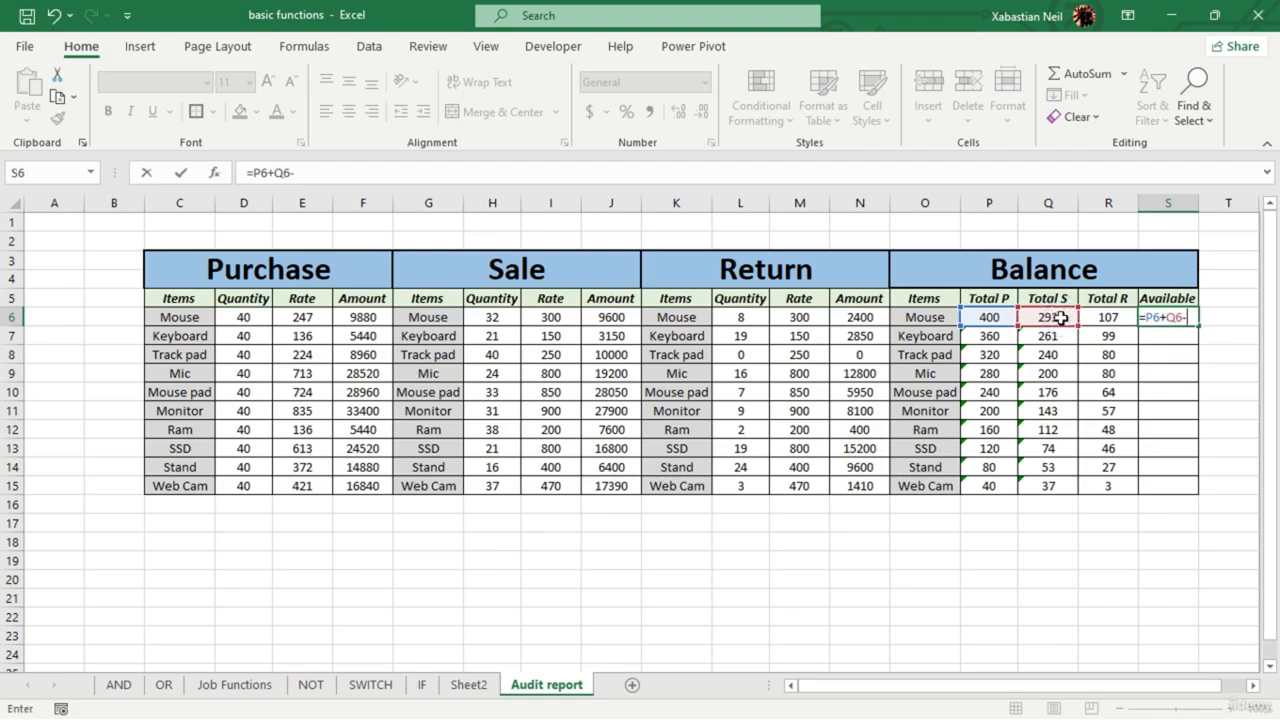
pyautogui.click(1113, 318)
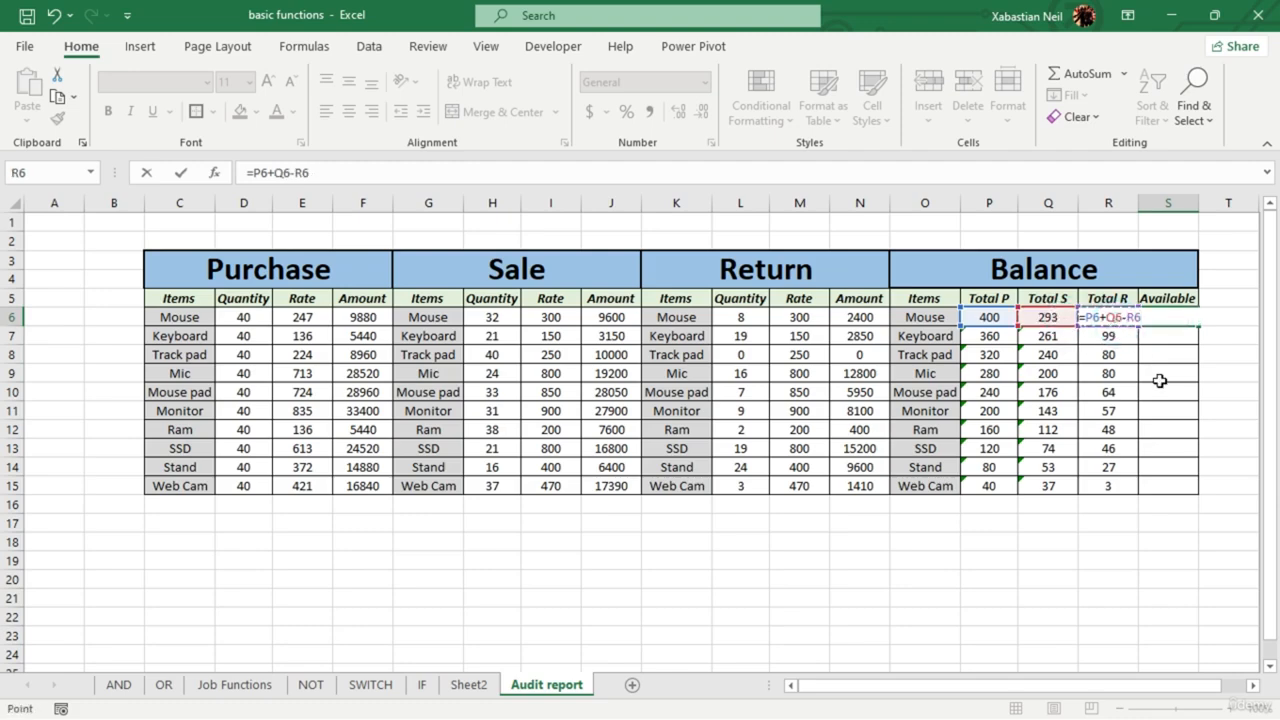
pyautogui.press('Return')
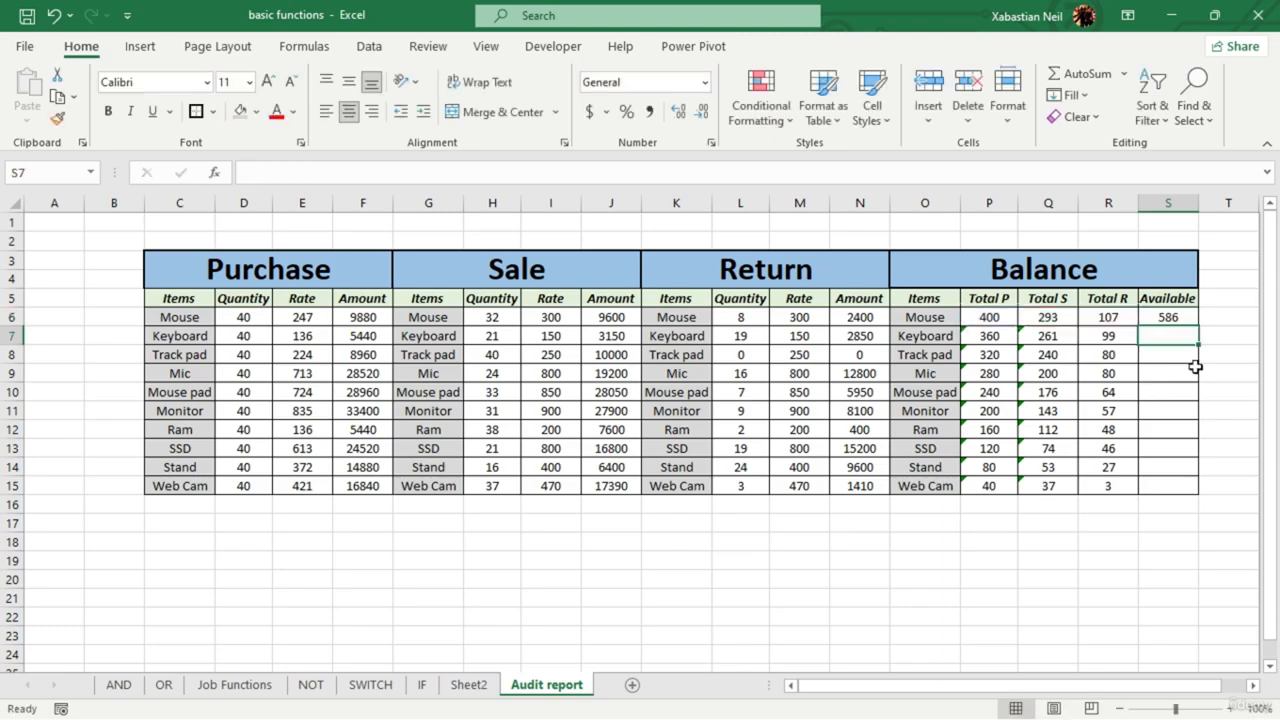
# - Check the formula in S6 and fill it down the Available column to S15
pyautogui.press('Up')
pyautogui.press('Up')
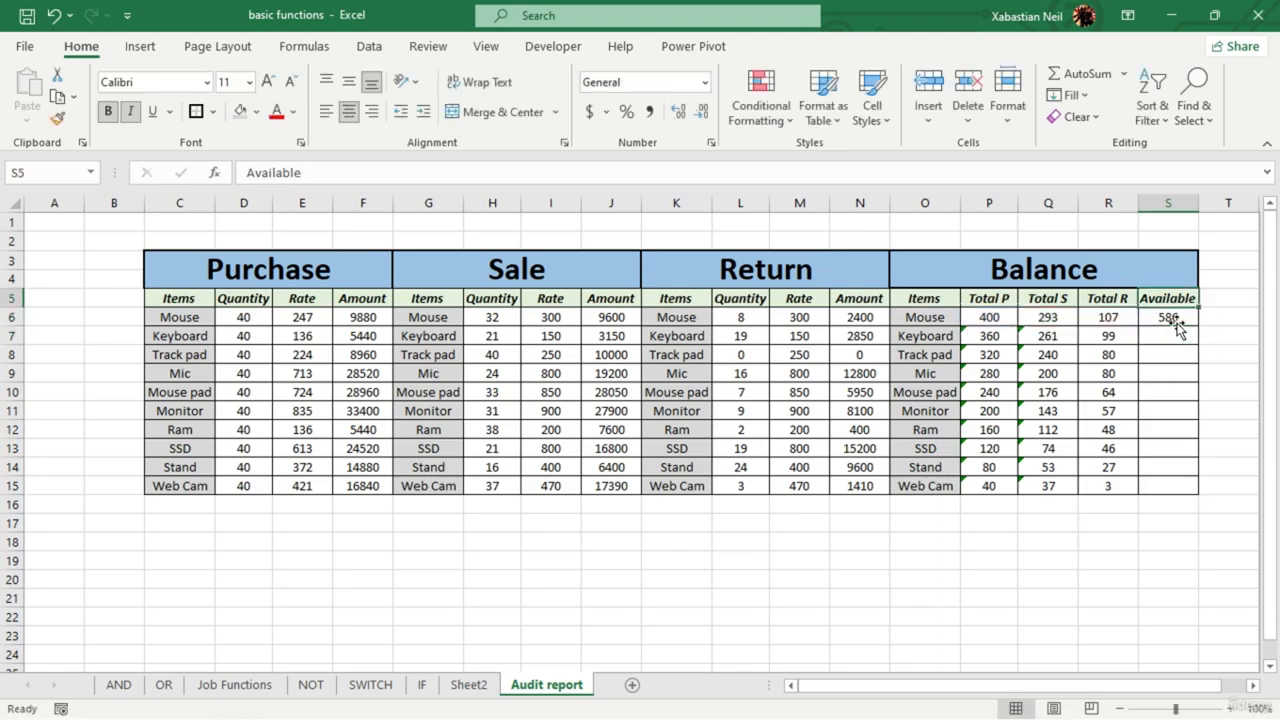
pyautogui.press('Down')
pyautogui.doubleClick(1183, 320)
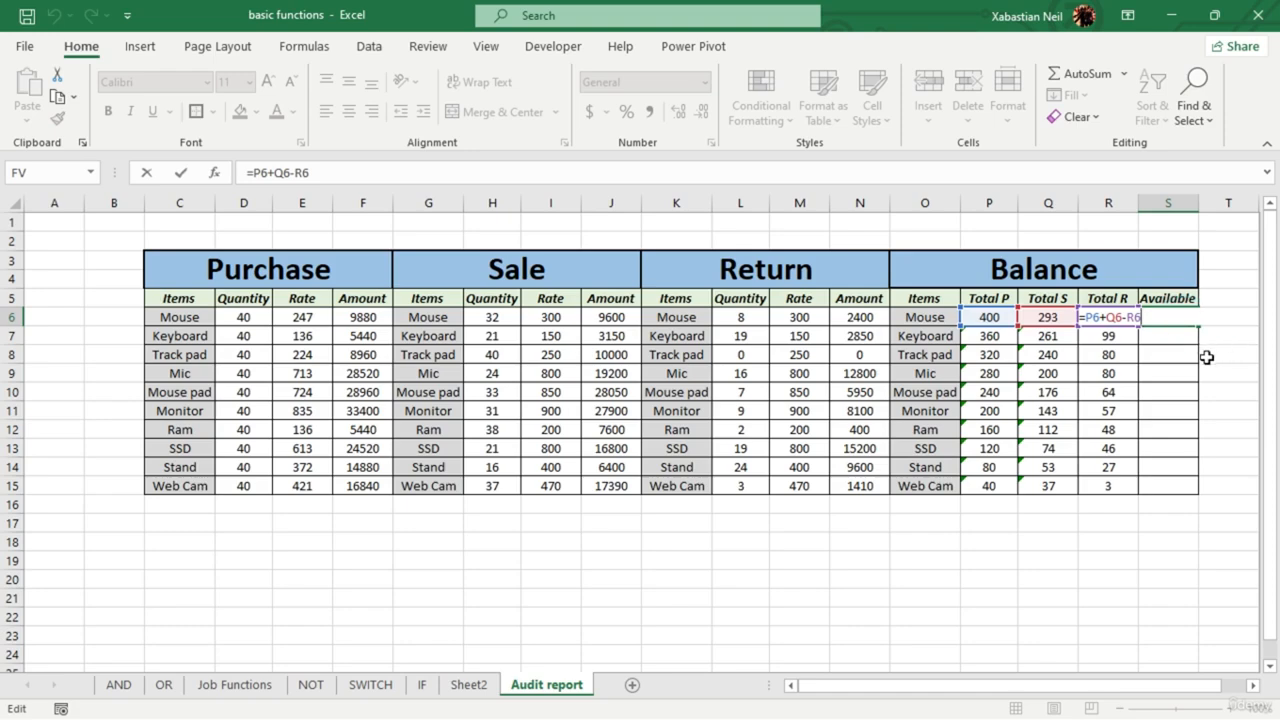
pyautogui.press('Escape')
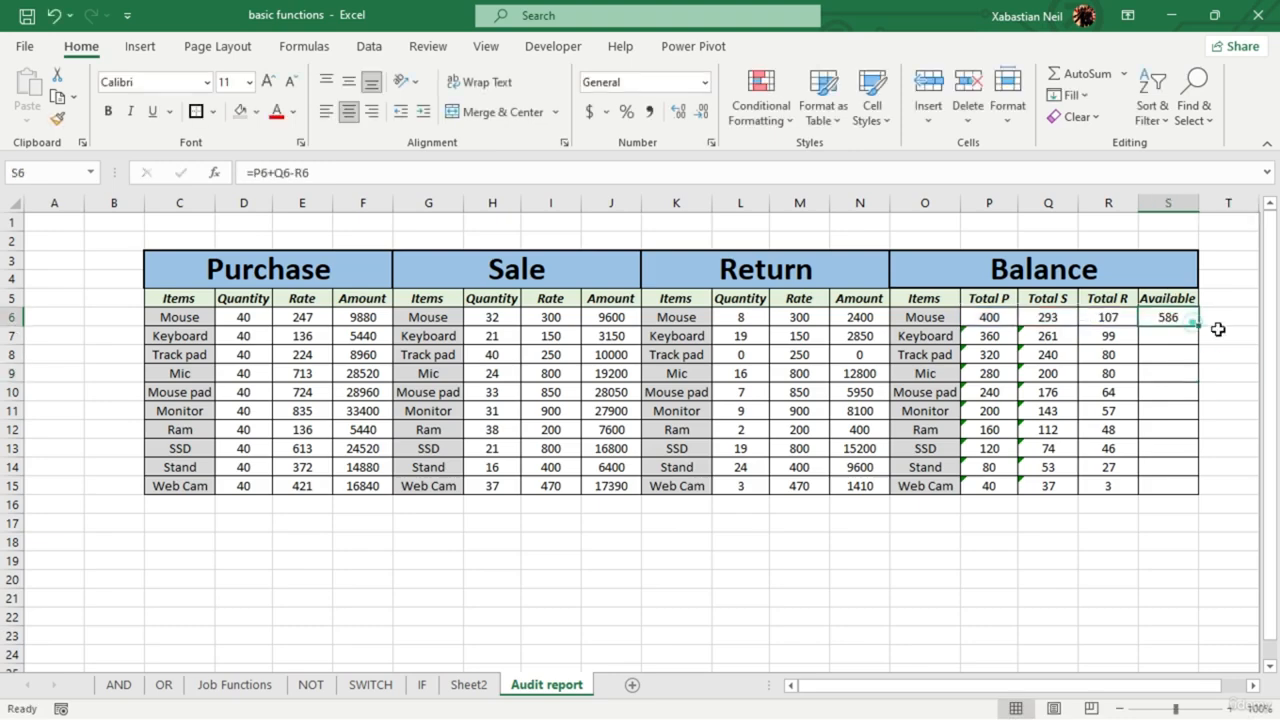
pyautogui.doubleClick(1197, 325)
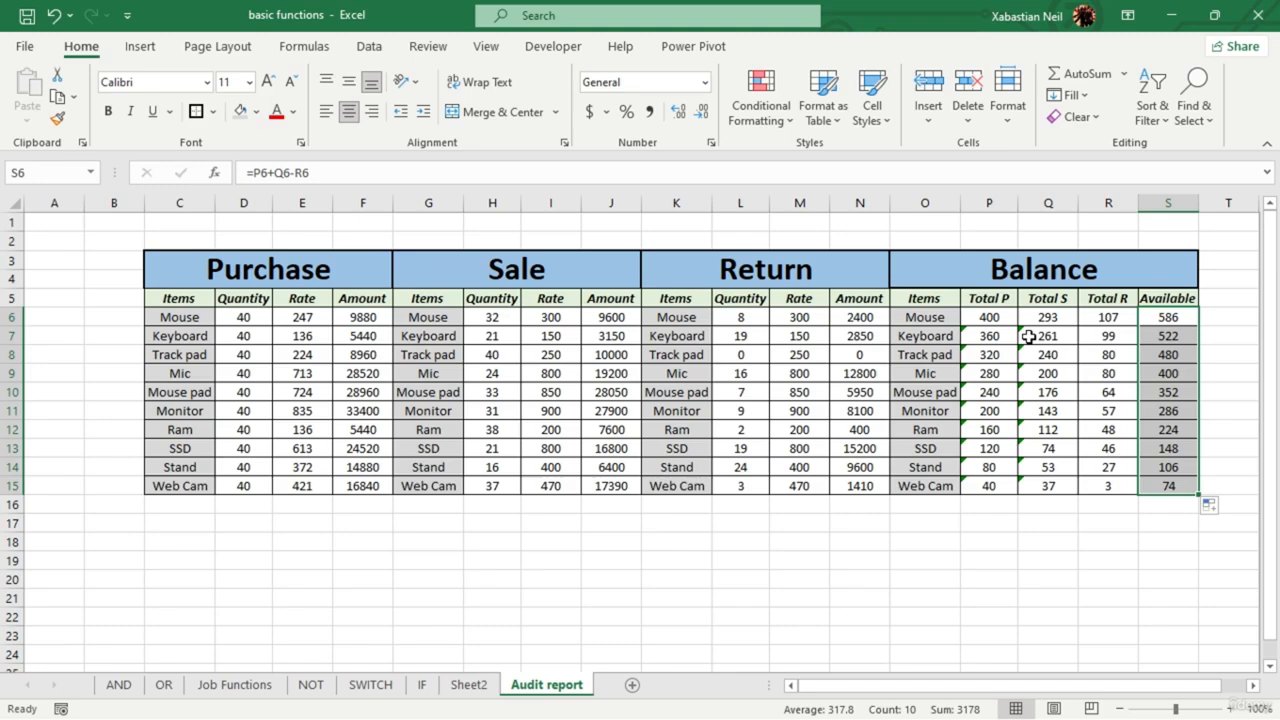
pyautogui.press('Return')
pyautogui.press('F2')
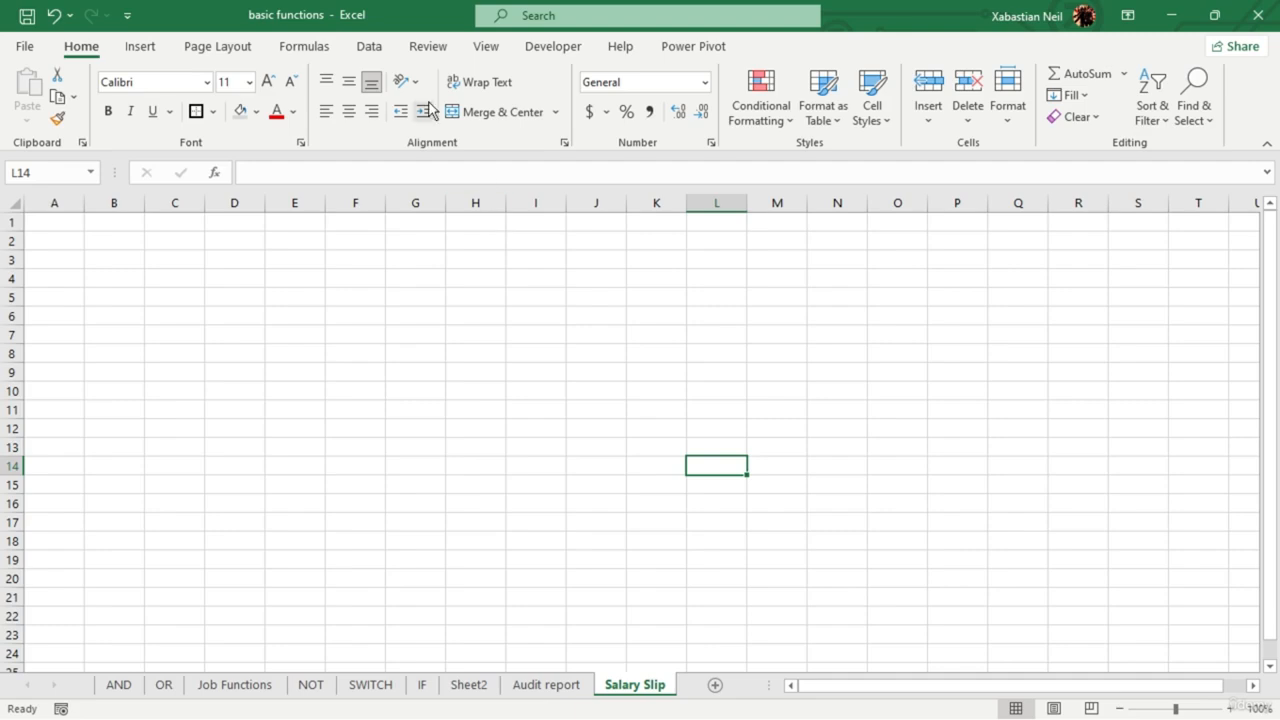
# - Show the Salary Slip sheet in Page Layout view and open the first page's center header section for editing
pyautogui.click(493, 46)
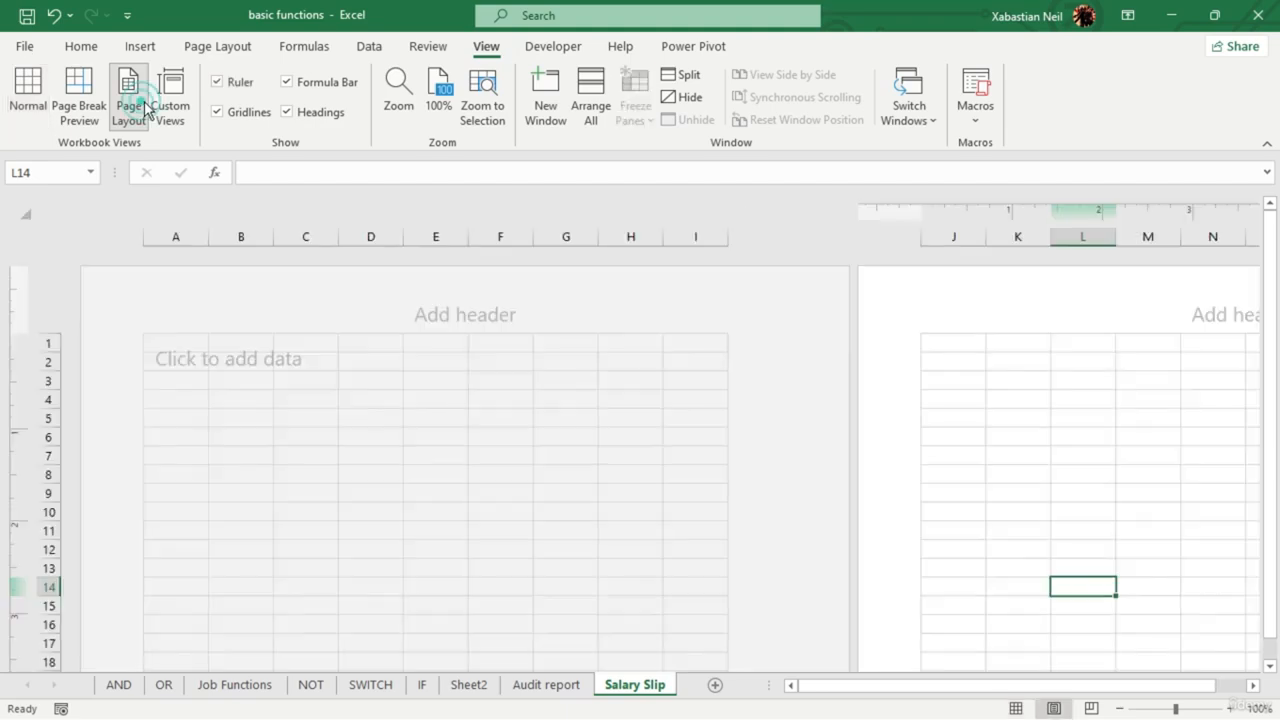
pyautogui.scroll(-12, 676, 535)
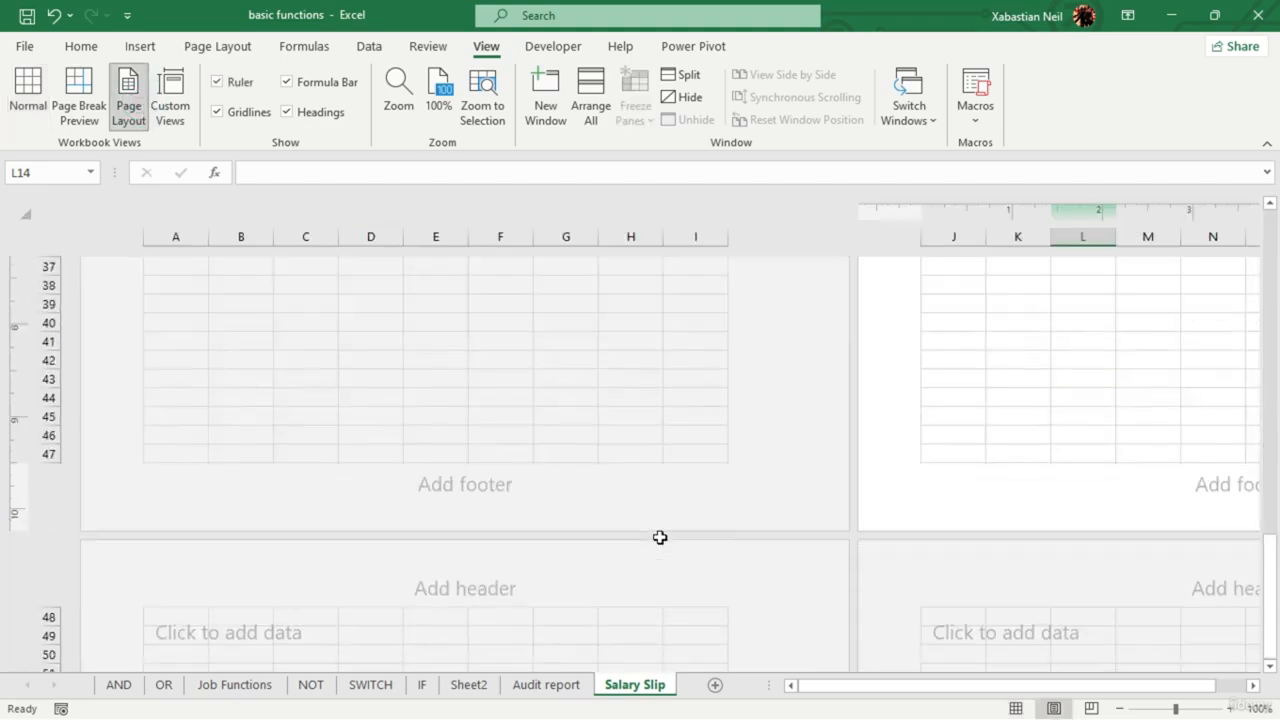
pyautogui.scroll(12, 660, 536)
pyautogui.click(518, 364)
pyautogui.click(462, 314)
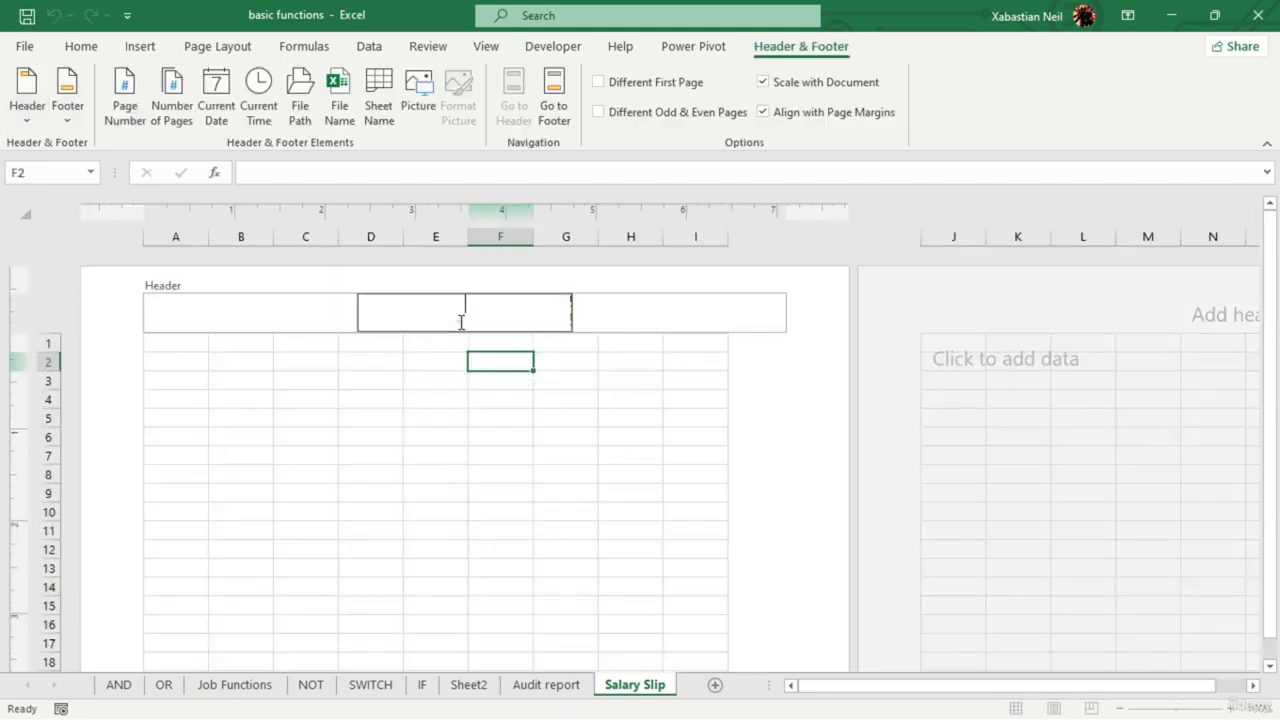
pyautogui.click(458, 318)
pyautogui.click(175, 224)
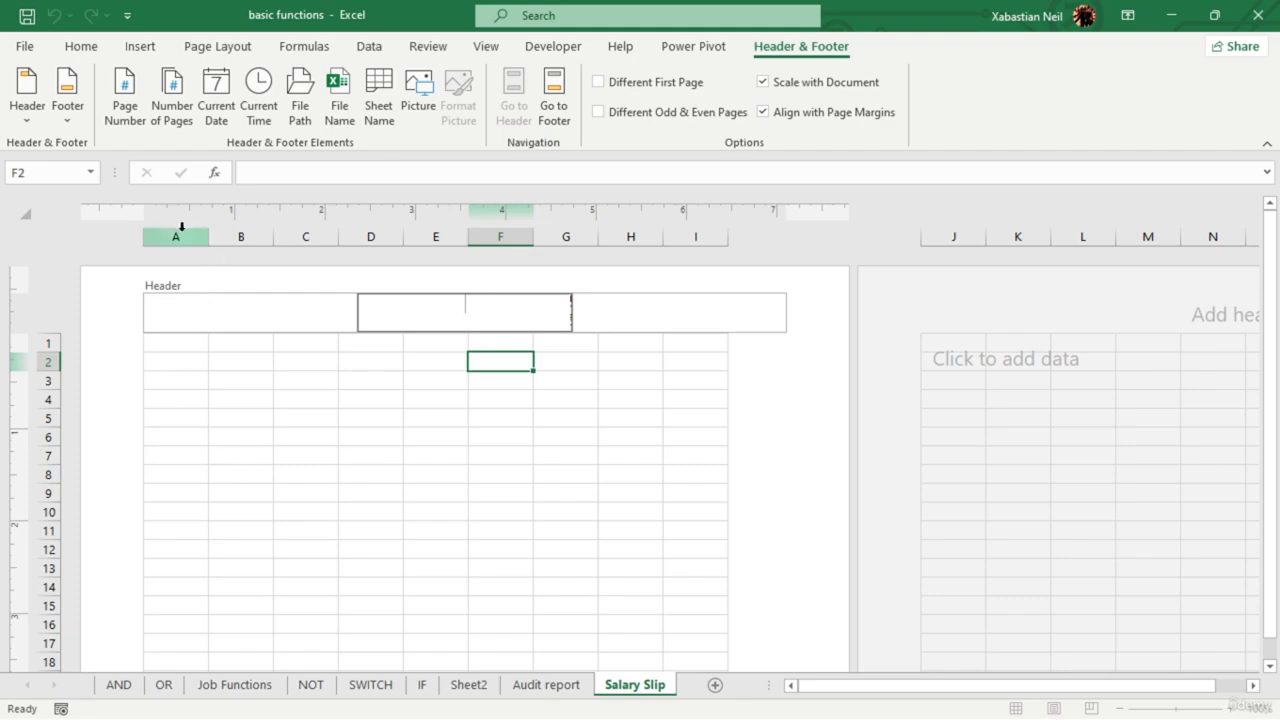
# - Set the width of columns A and F on the Salary Slip sheet to 0.45 inches
pyautogui.keyDown('ctrl'); pyautogui.click(508, 237); pyautogui.keyUp('ctrl')
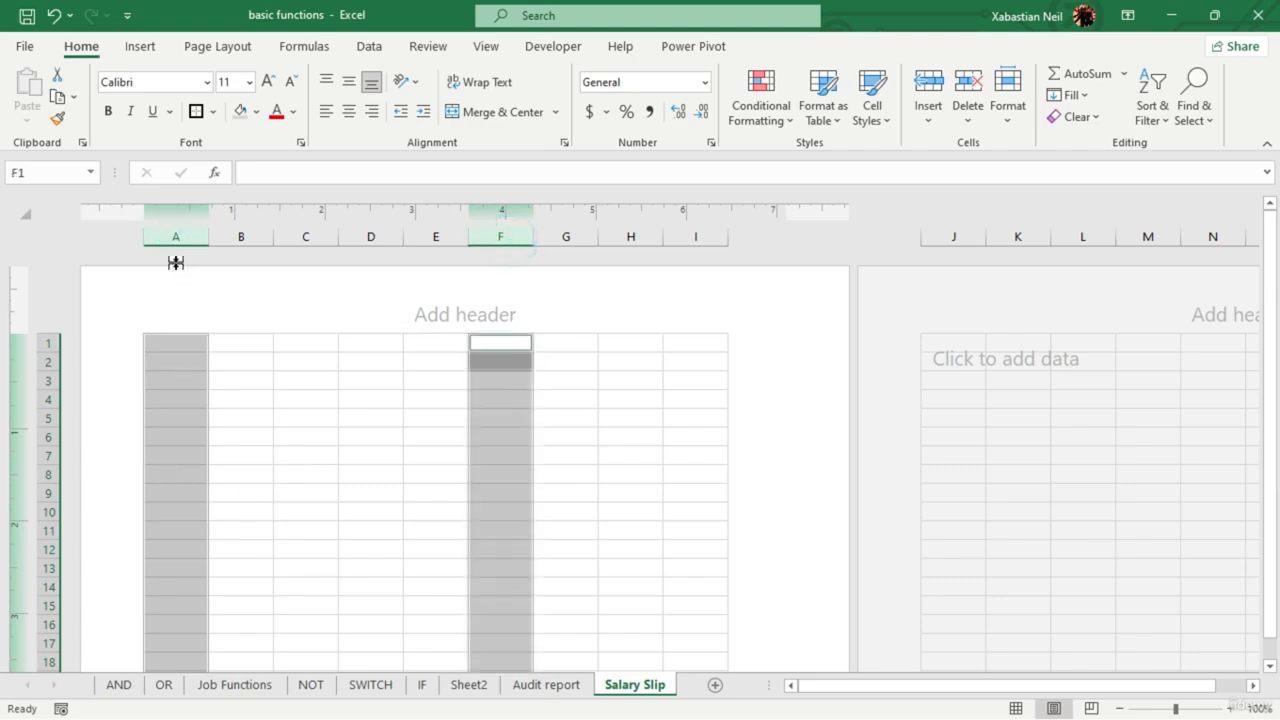
pyautogui.rightClick(515, 238)
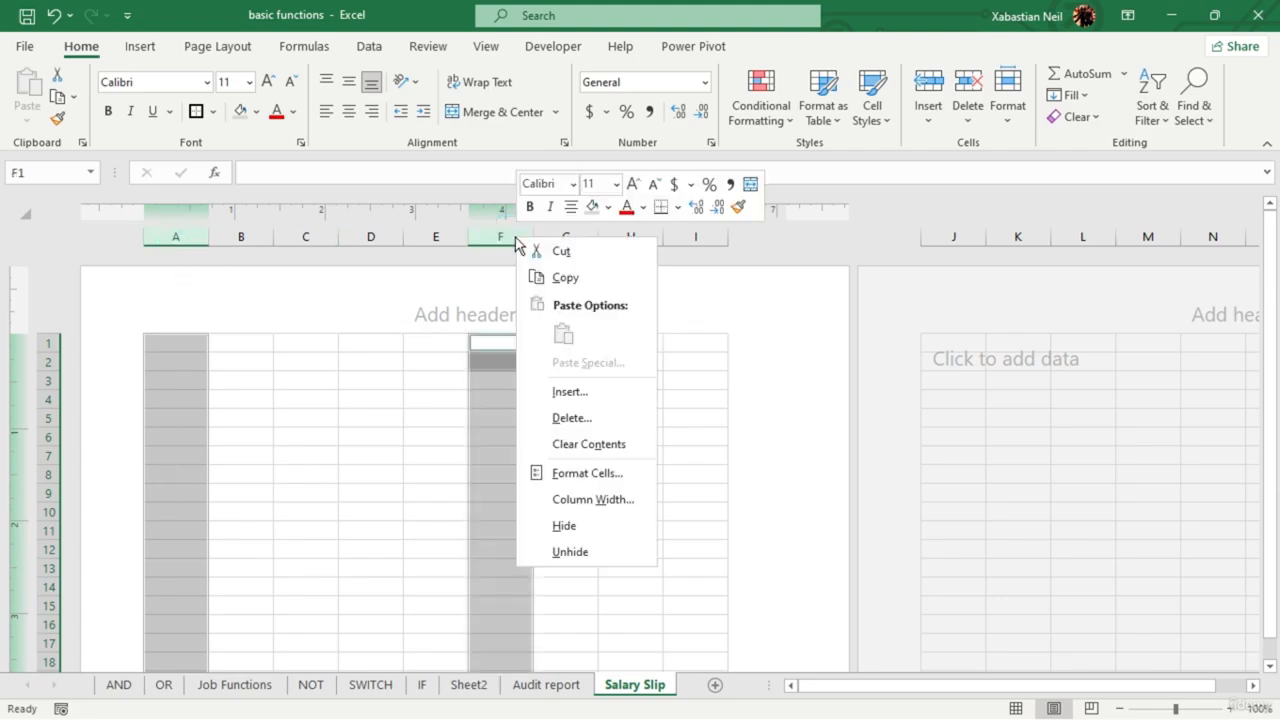
pyautogui.click(625, 498)
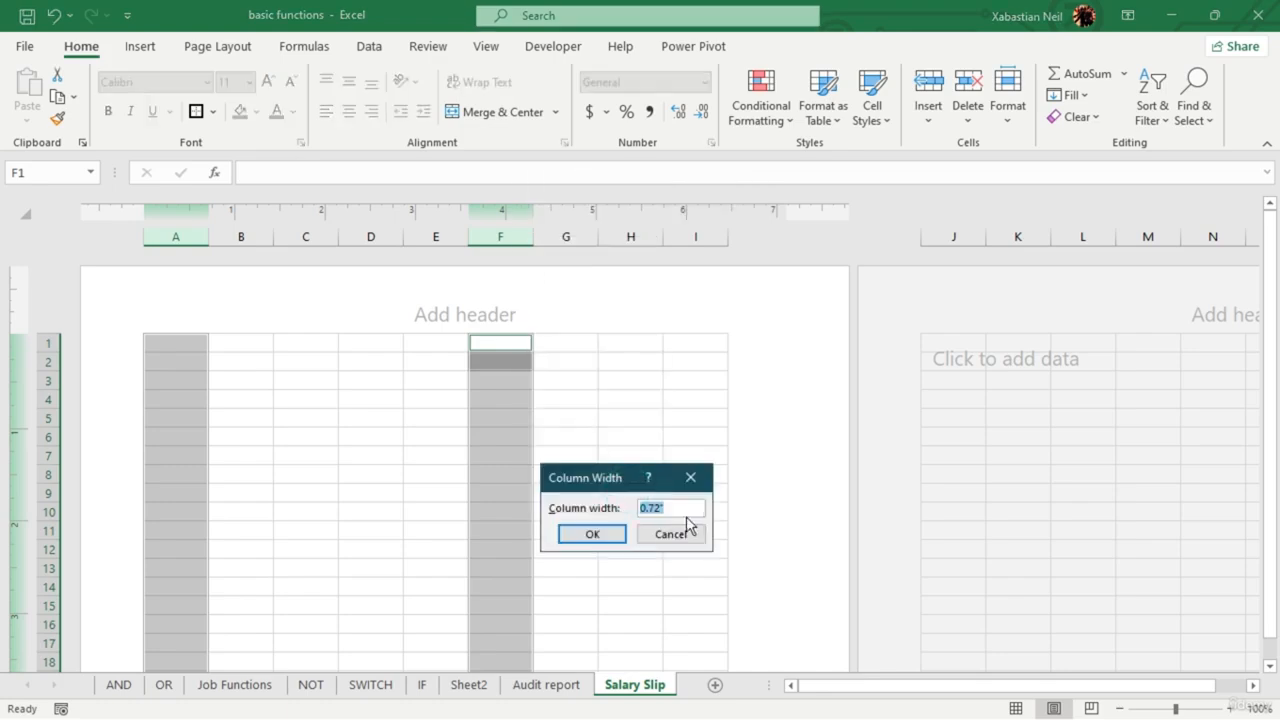
pyautogui.click(666, 509)
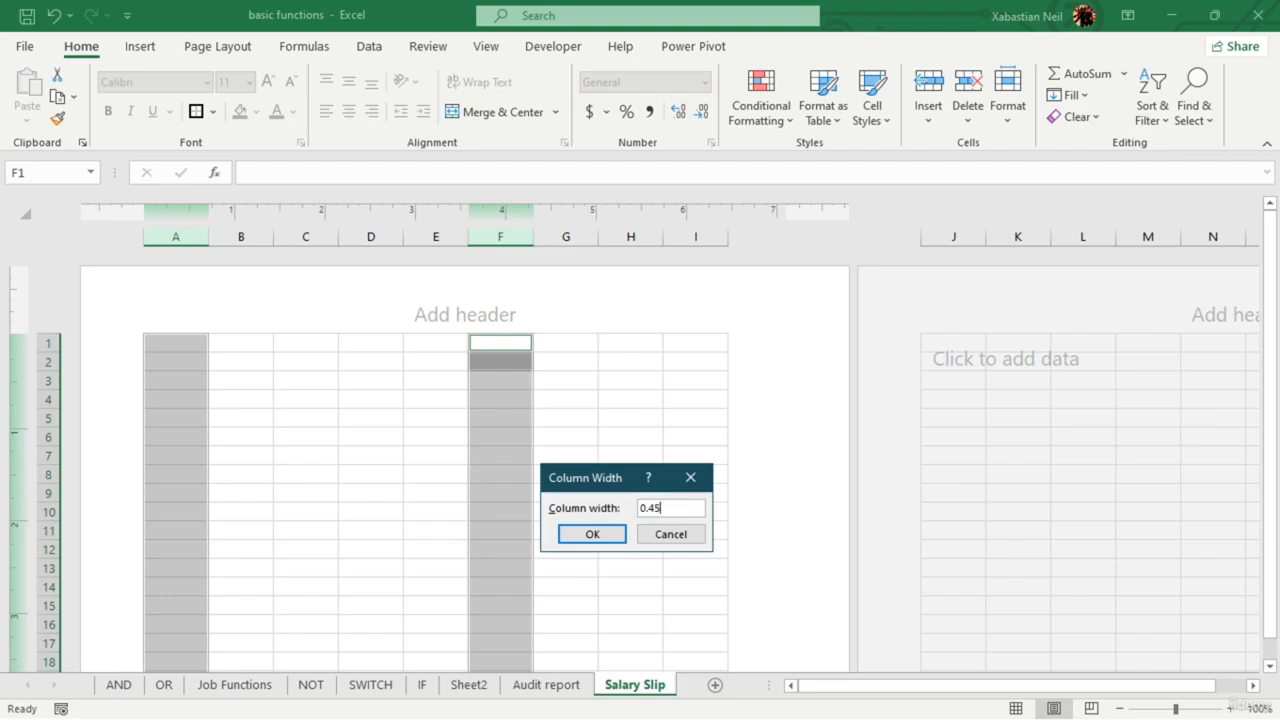
pyautogui.write('0.45')
pyautogui.press('Return')
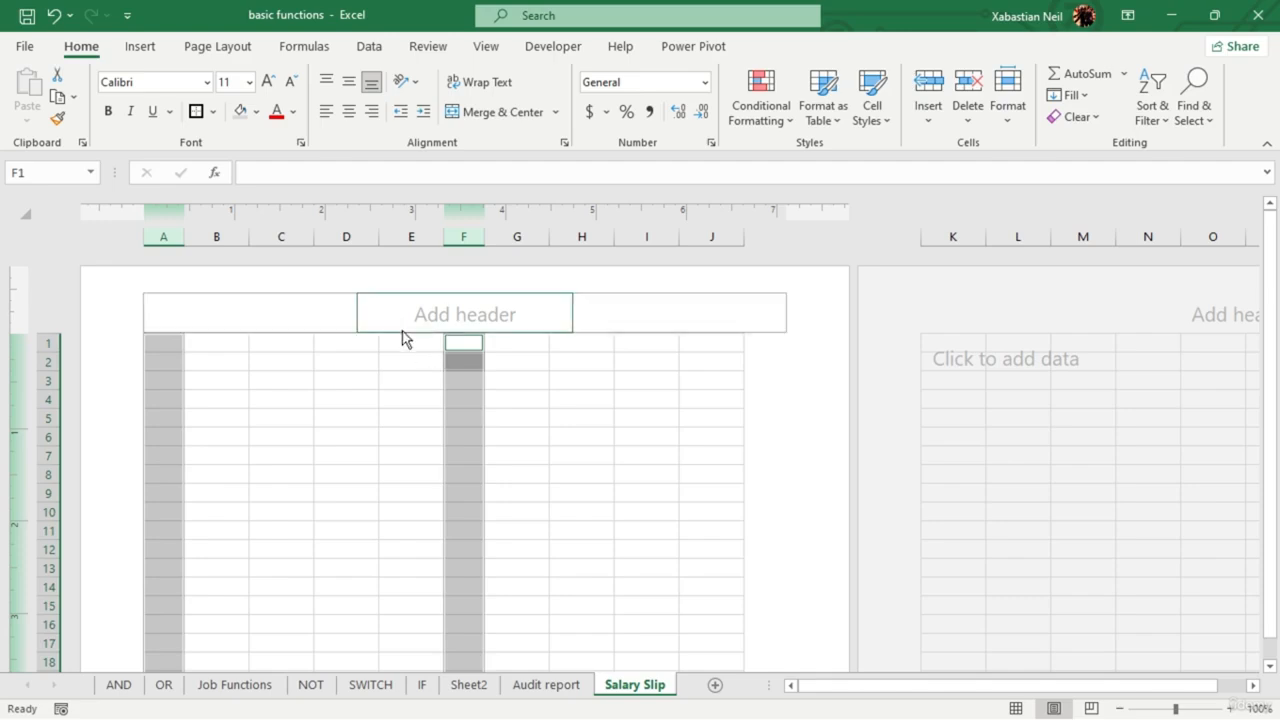
# - Set the width of columns B, C, D and E to 1.5 inches and deselect them
pyautogui.keyDown('ctrl'); pyautogui.click(216, 236); pyautogui.keyUp('ctrl')
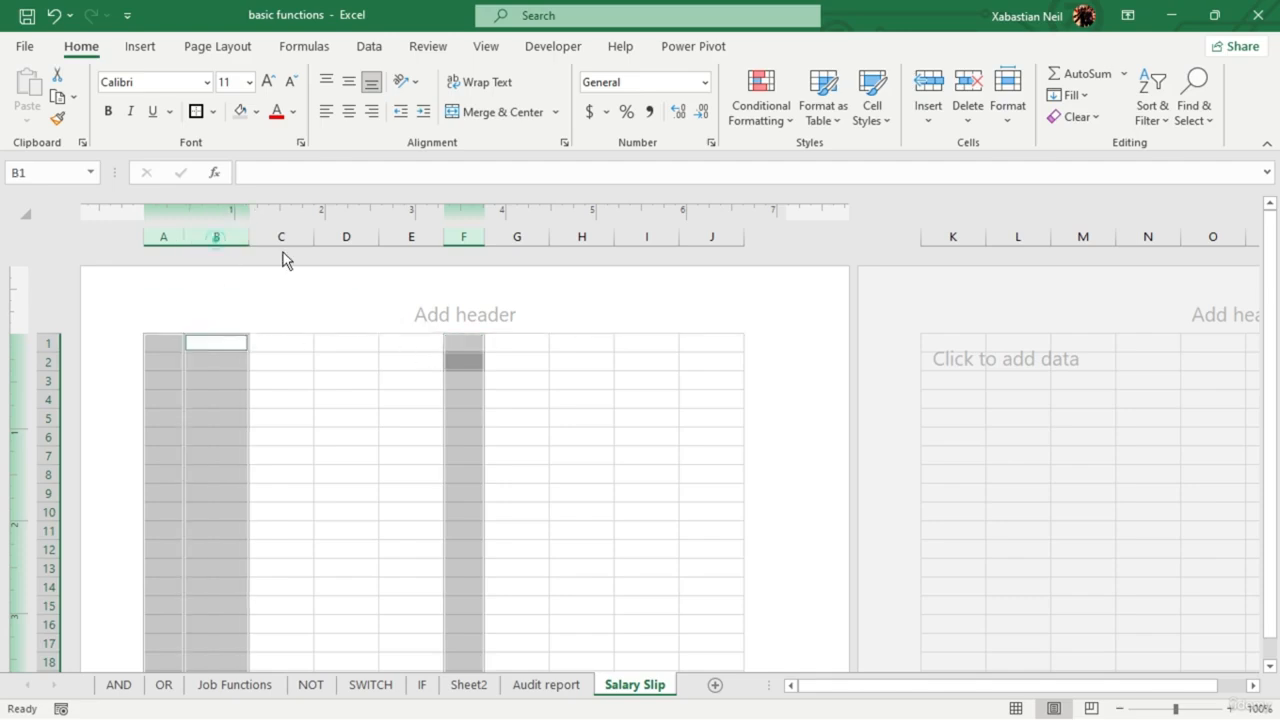
pyautogui.click(243, 388)
pyautogui.keyDown('ctrl'); pyautogui.click(216, 236); pyautogui.keyUp('ctrl')
pyautogui.keyDown('ctrl'); pyautogui.click(281, 236); pyautogui.keyUp('ctrl')
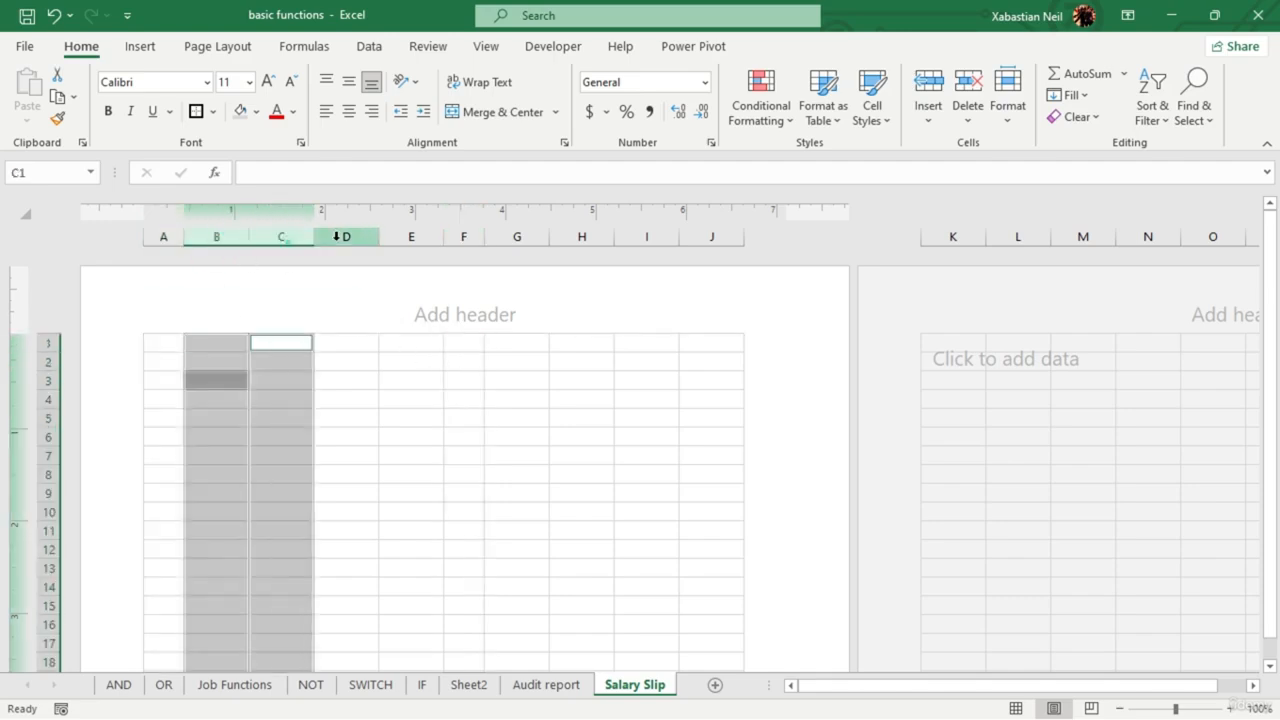
pyautogui.keyDown('ctrl'); pyautogui.click(346, 236); pyautogui.keyUp('ctrl')
pyautogui.keyDown('ctrl'); pyautogui.click(408, 236); pyautogui.keyUp('ctrl')
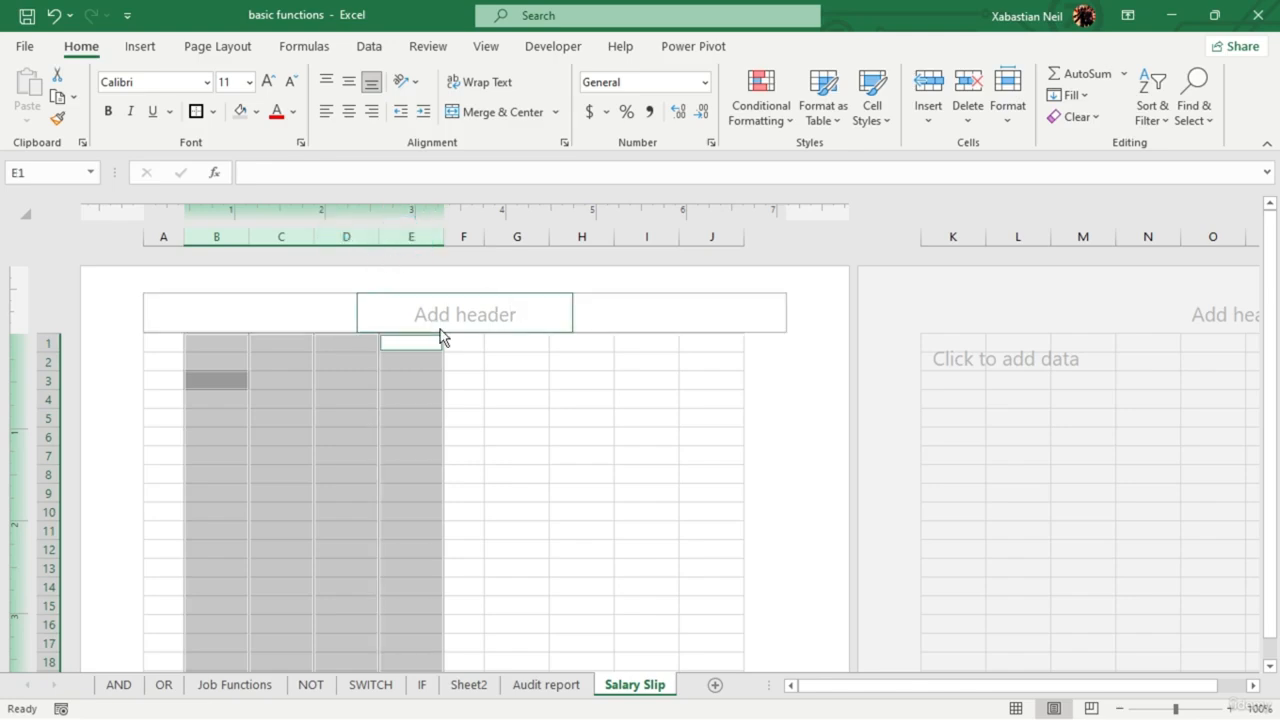
pyautogui.rightClick(352, 243)
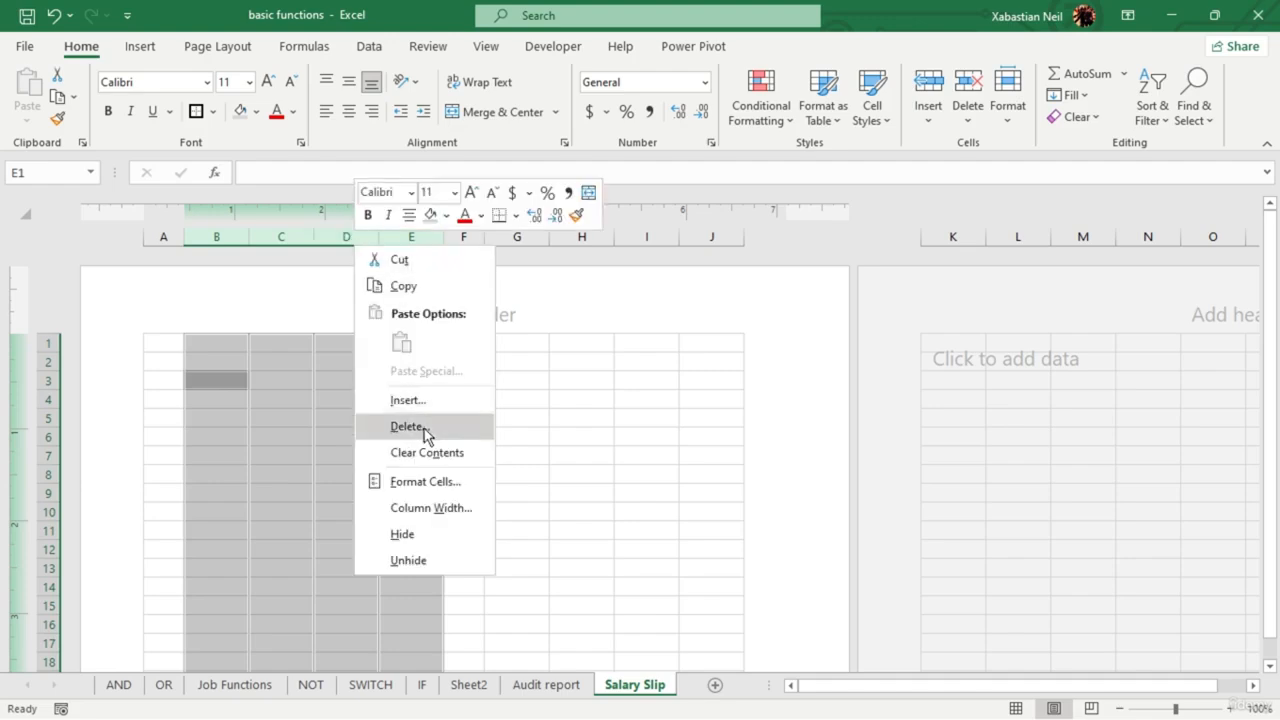
pyautogui.click(463, 508)
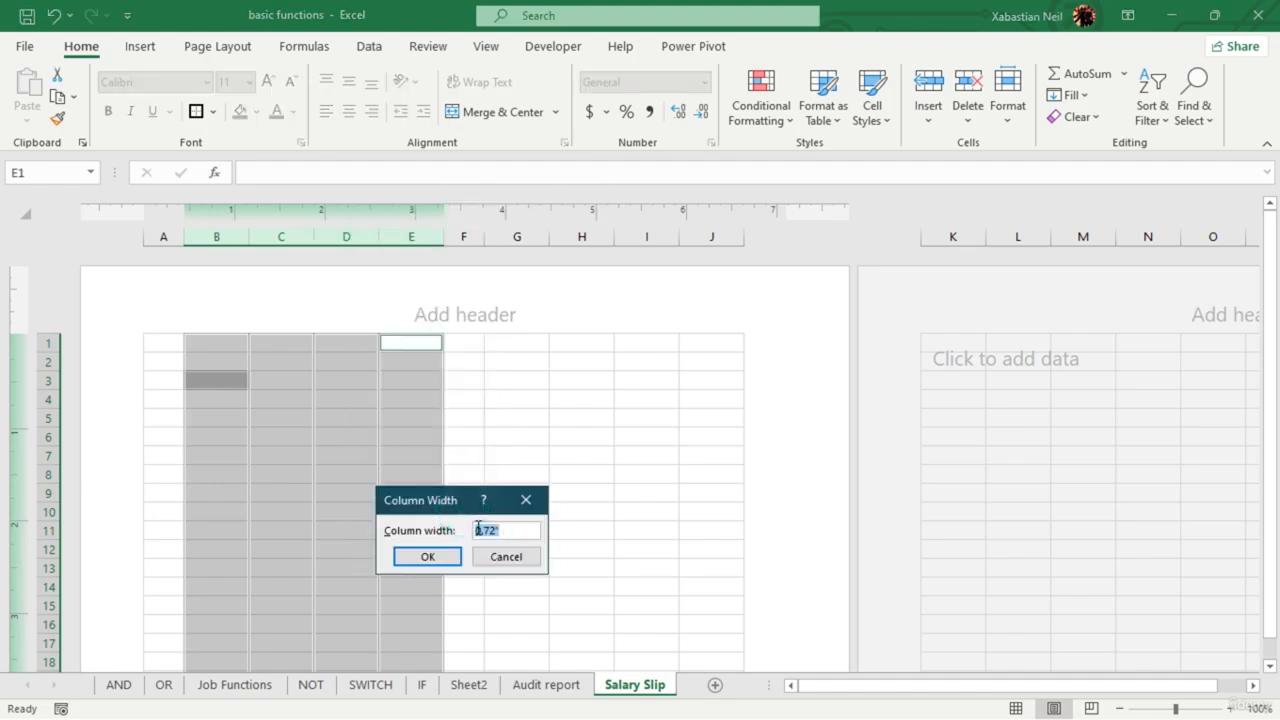
pyautogui.click(478, 530)
pyautogui.press('BackSpace')
pyautogui.write('1')
pyautogui.write('5')
pyautogui.press('Return')
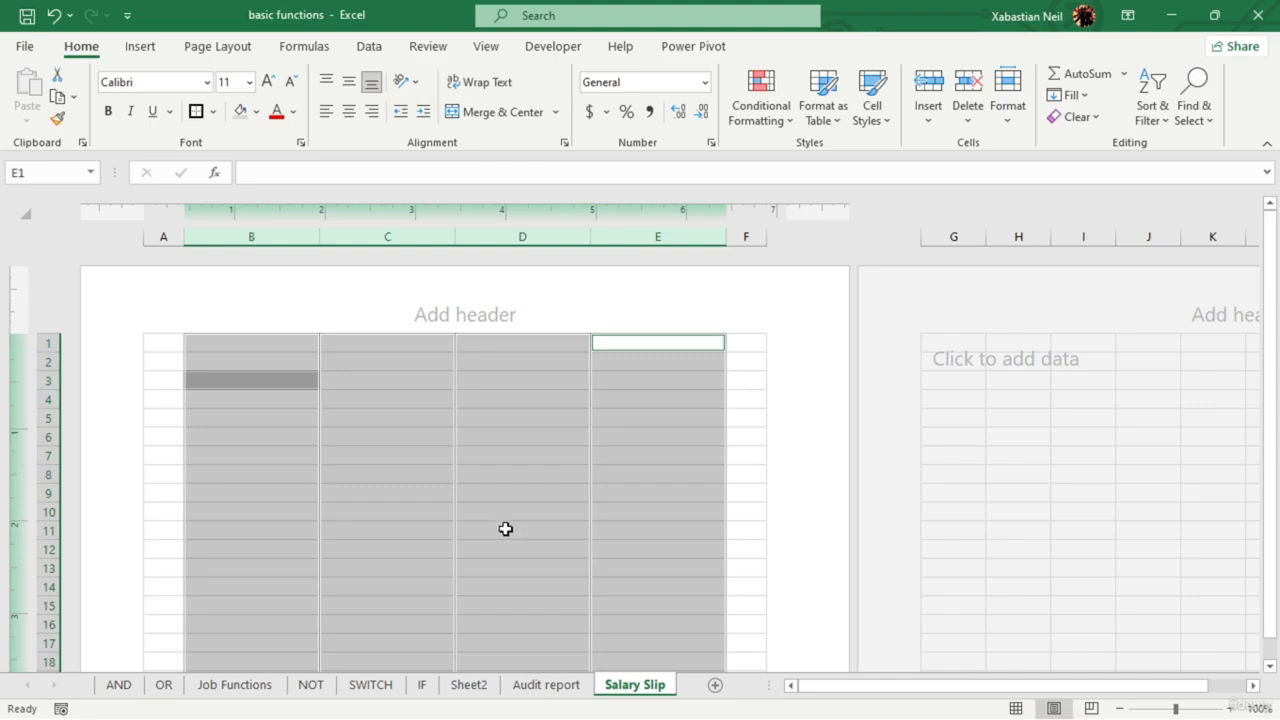
pyautogui.click(766, 306)
pyautogui.click(539, 547)
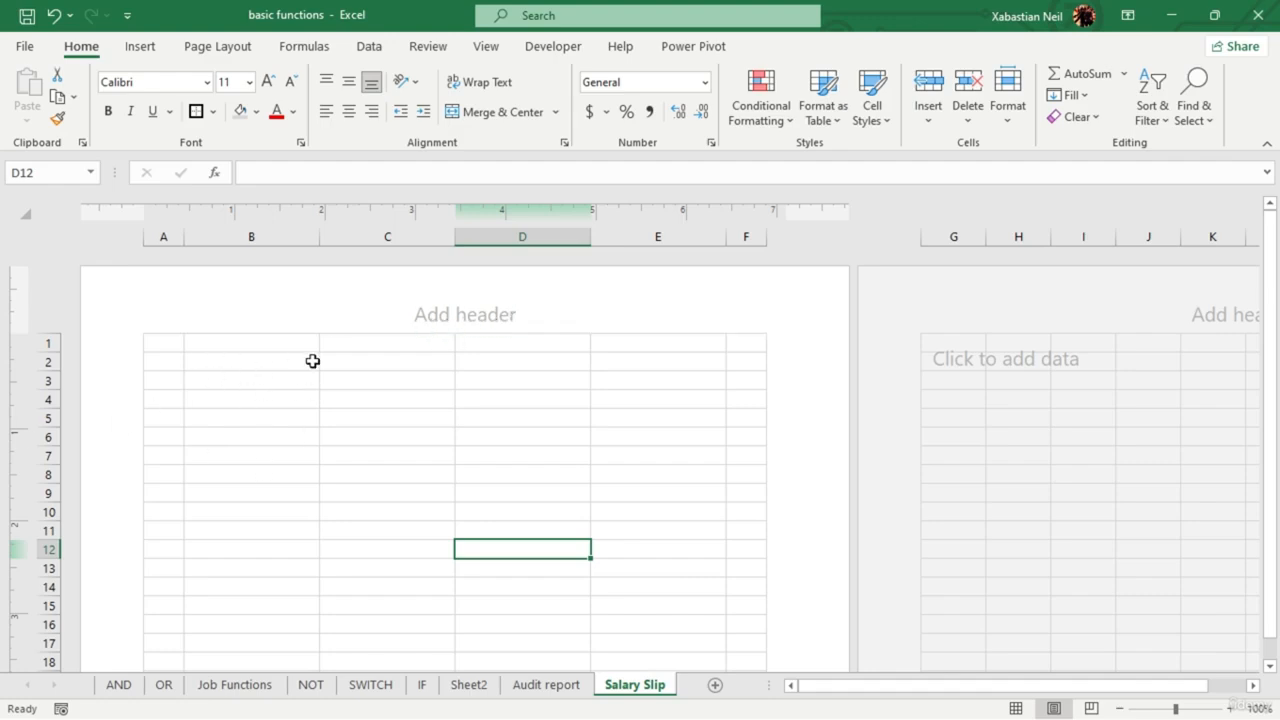
# - Merge and center B2:E2 and enter the title "Industry Name" in it
pyautogui.moveTo(247, 373); pyautogui.dragTo(557, 357)
pyautogui.click(197, 363)
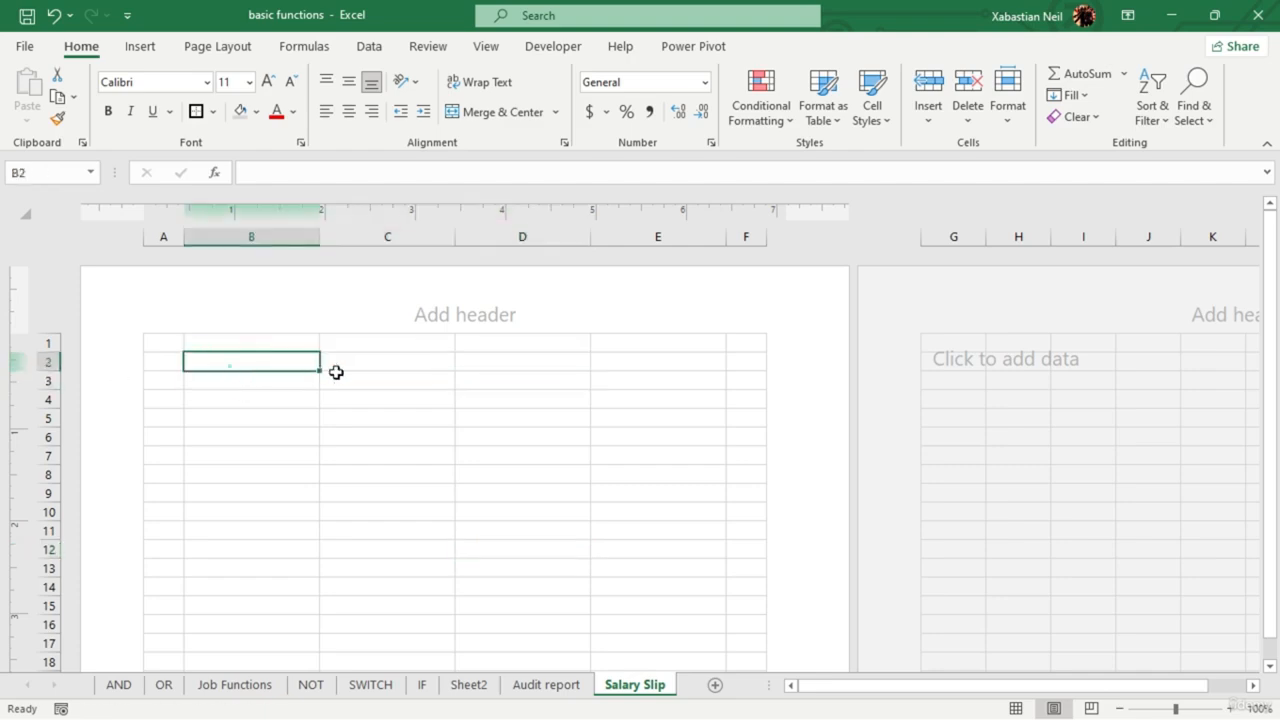
pyautogui.moveTo(229, 363); pyautogui.dragTo(629, 363)
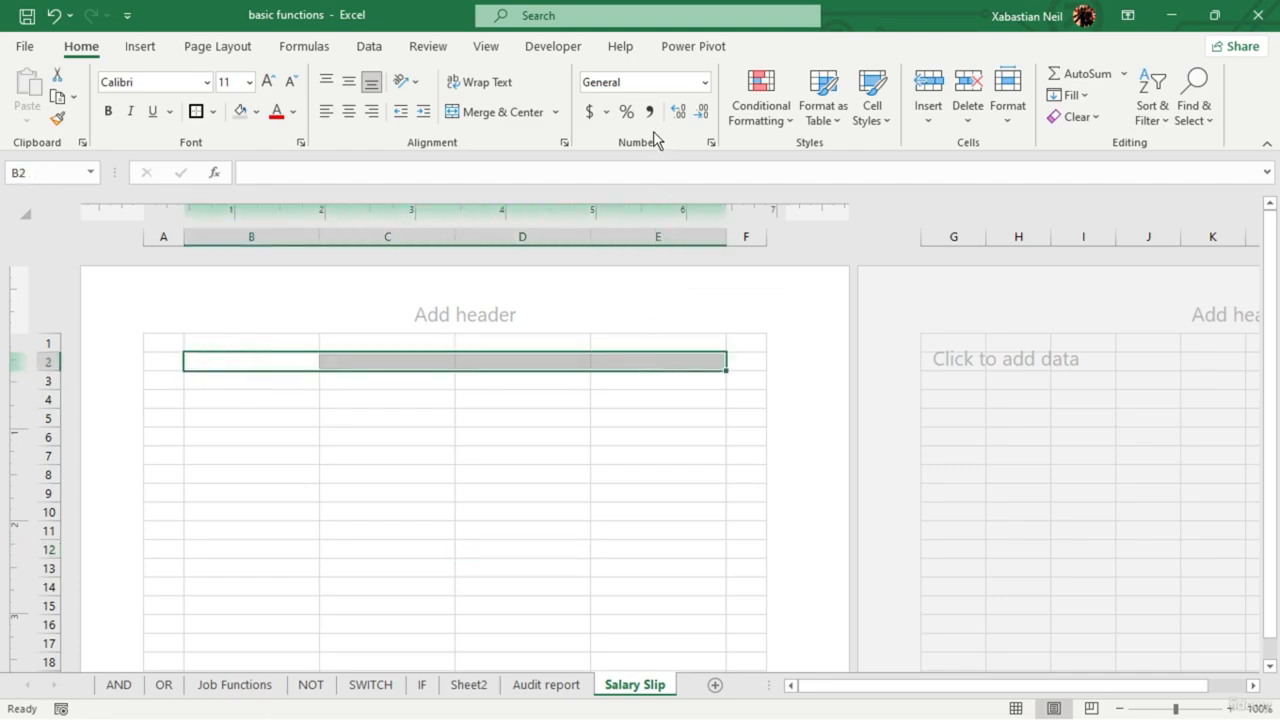
pyautogui.click(510, 112)
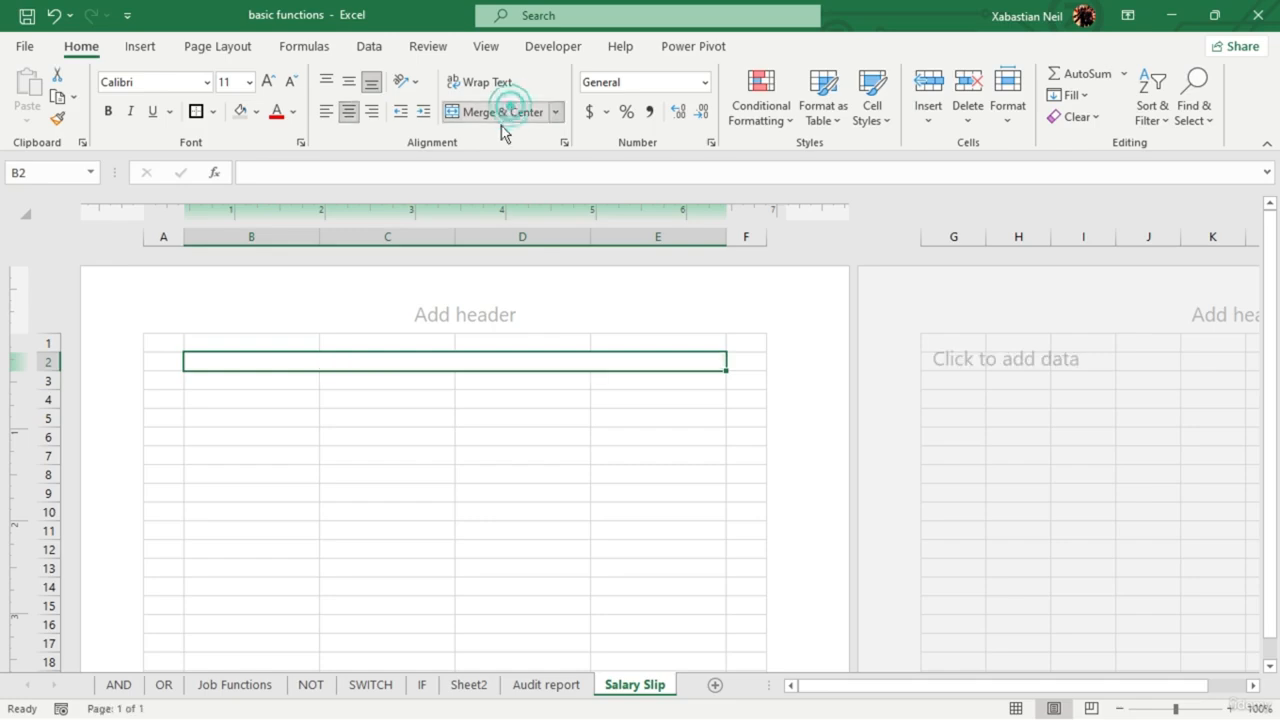
pyautogui.doubleClick(474, 361)
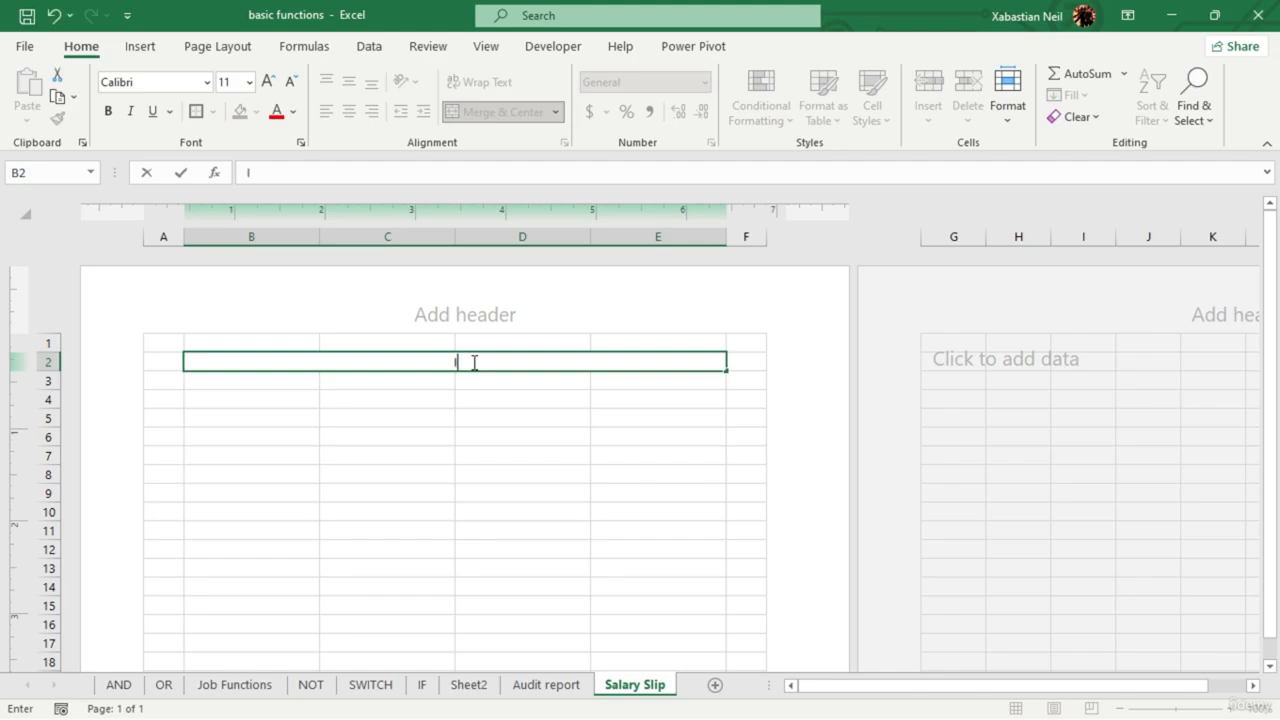
pyautogui.write('Industry Name')
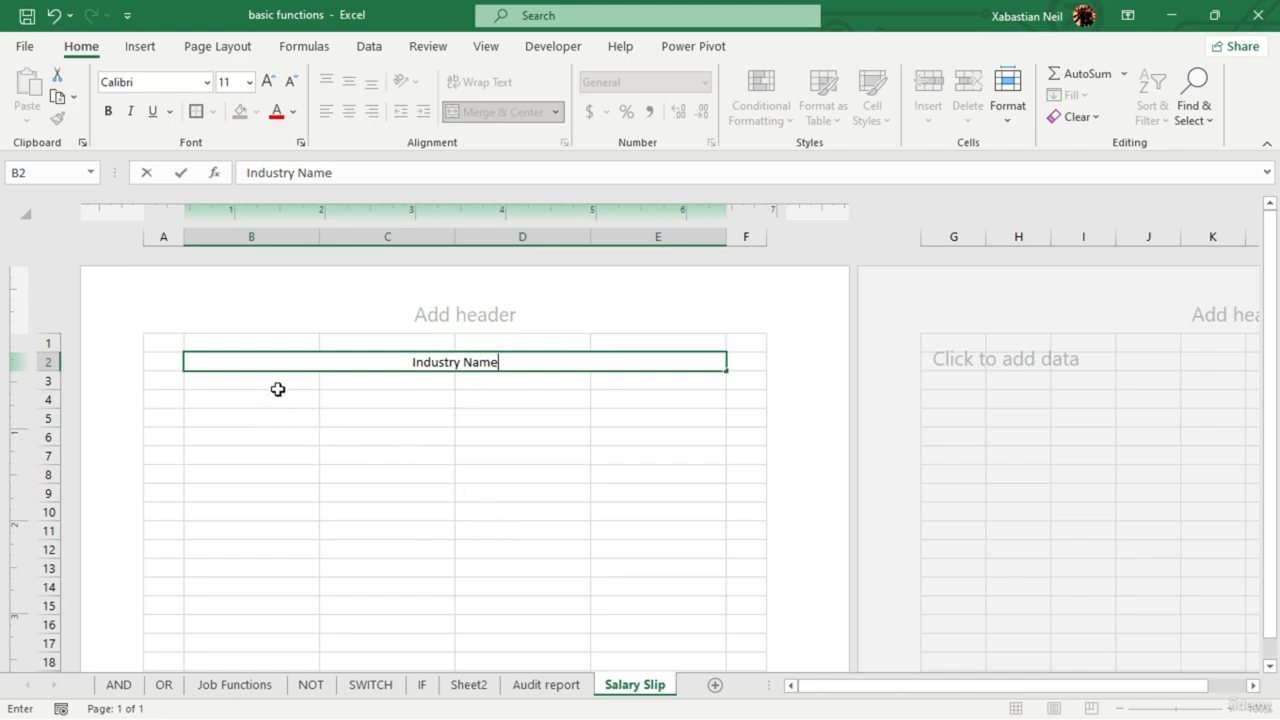
# - Merge and center B3:E3 and enter "Address" below the industry name
pyautogui.moveTo(290, 382); pyautogui.dragTo(612, 382)
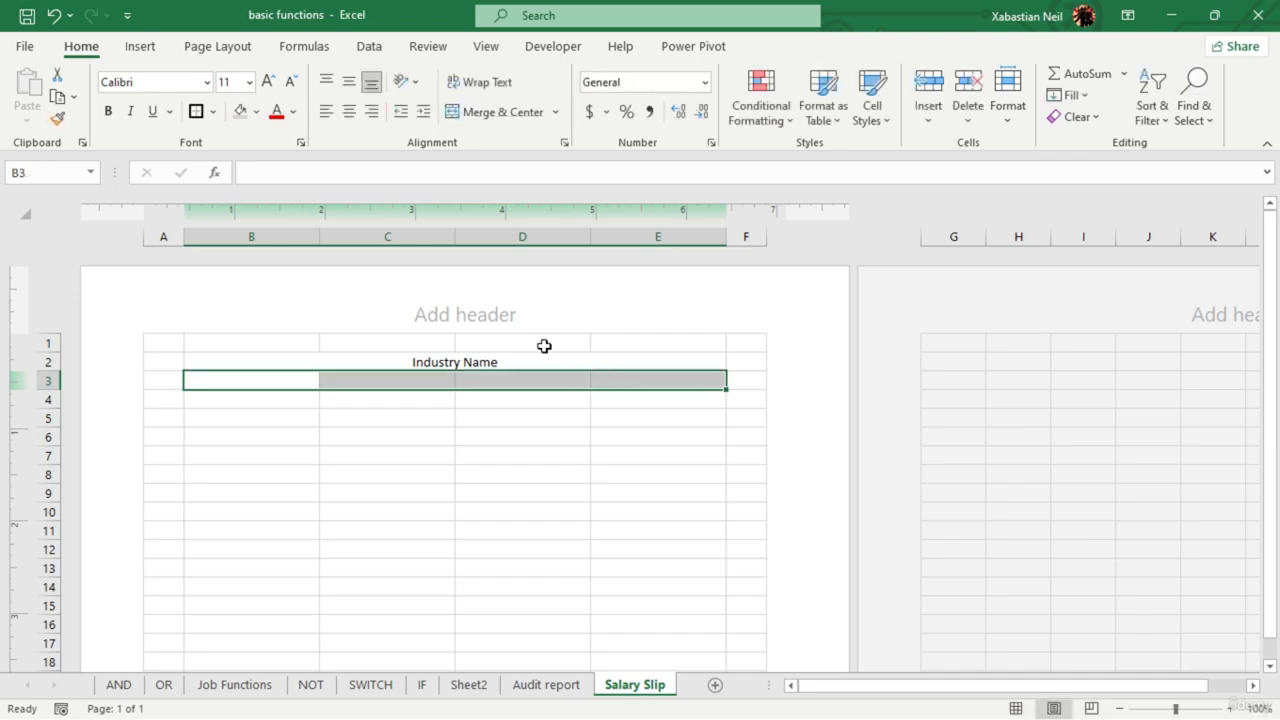
pyautogui.click(520, 119)
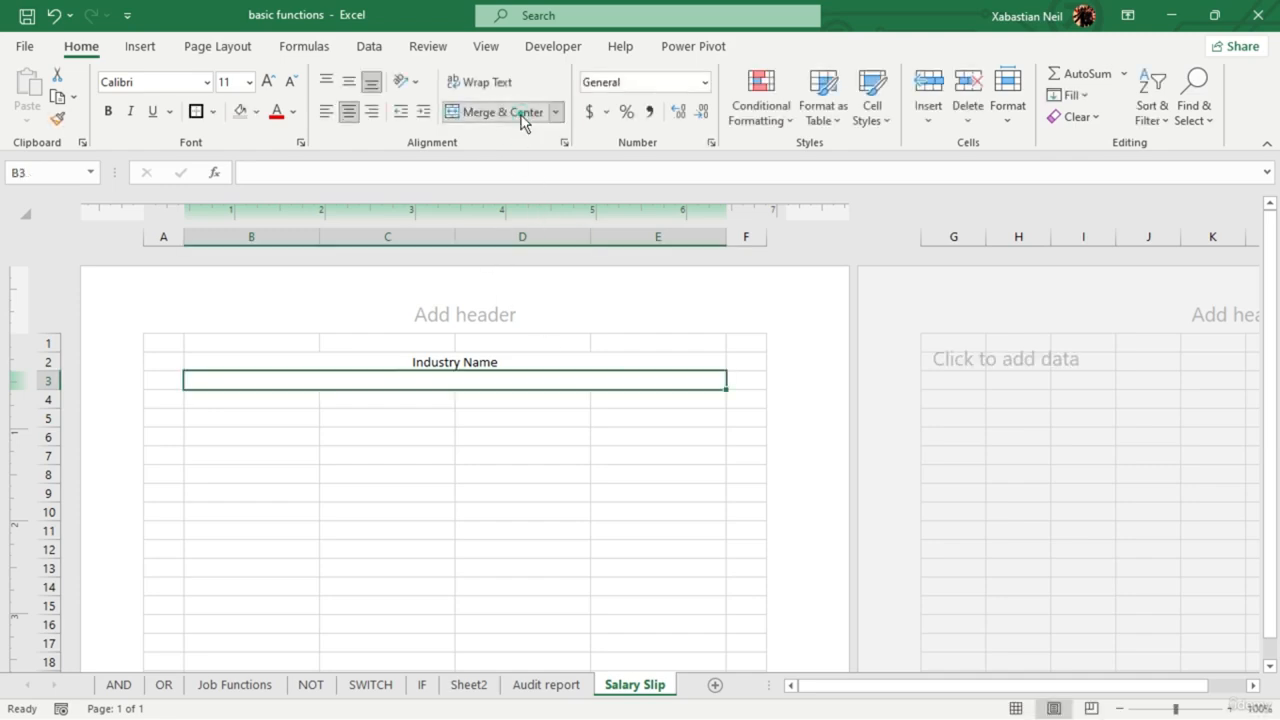
pyautogui.doubleClick(480, 382)
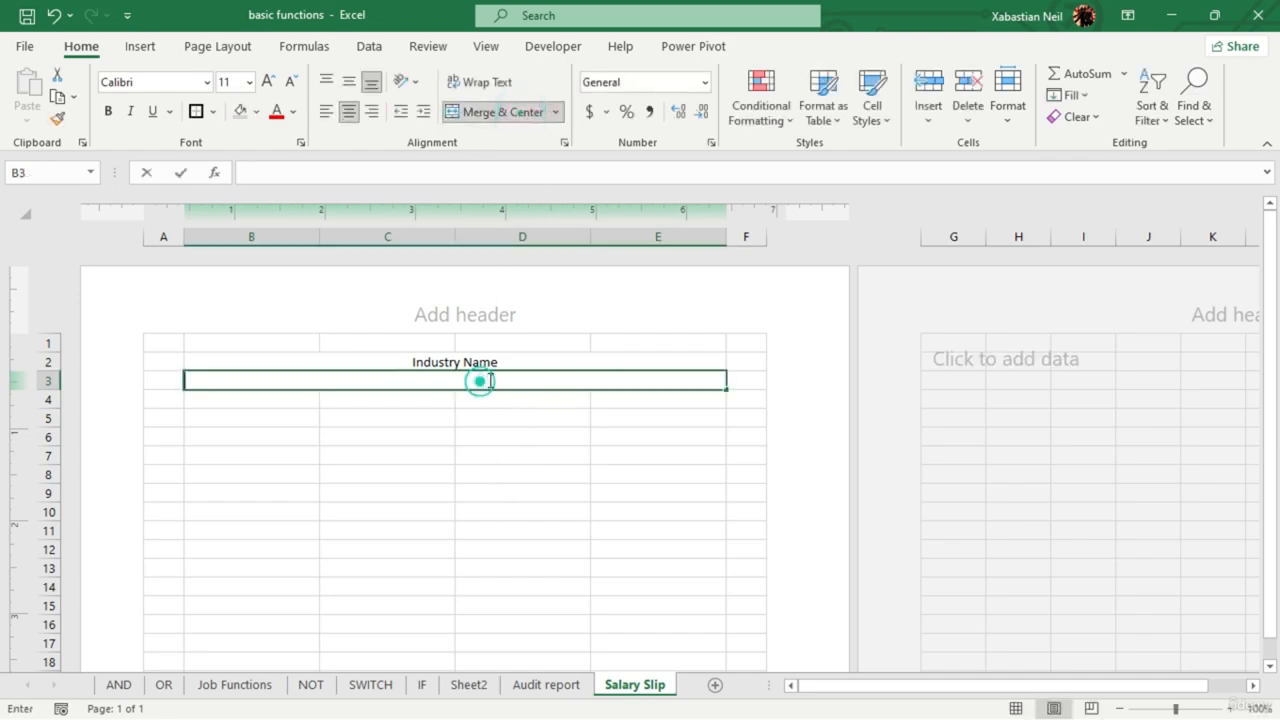
pyautogui.click(479, 382)
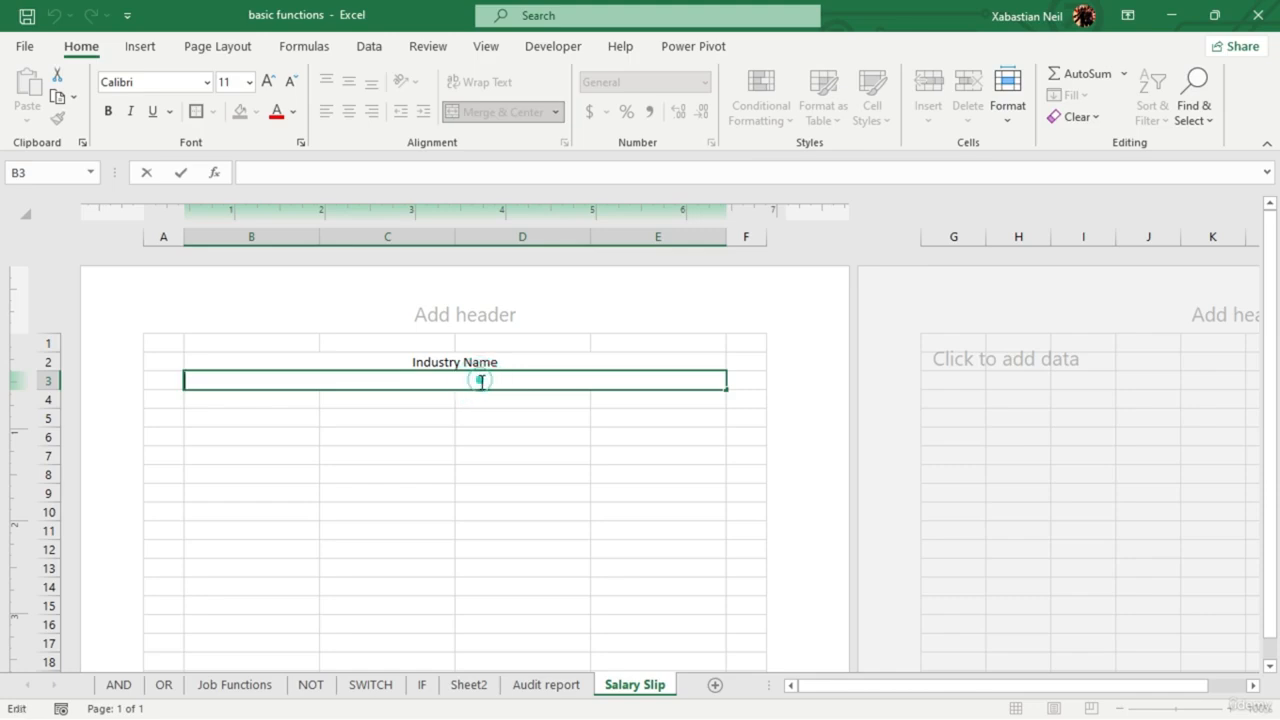
pyautogui.write('Address')
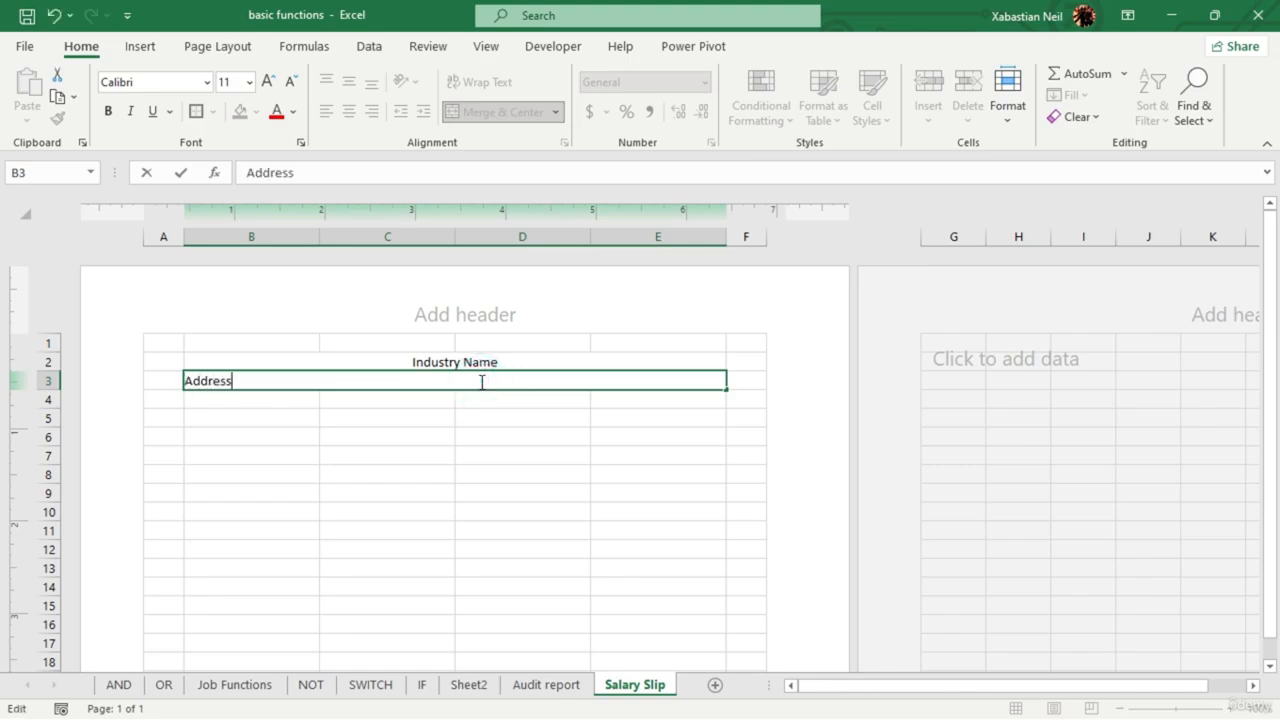
pyautogui.press('Return')
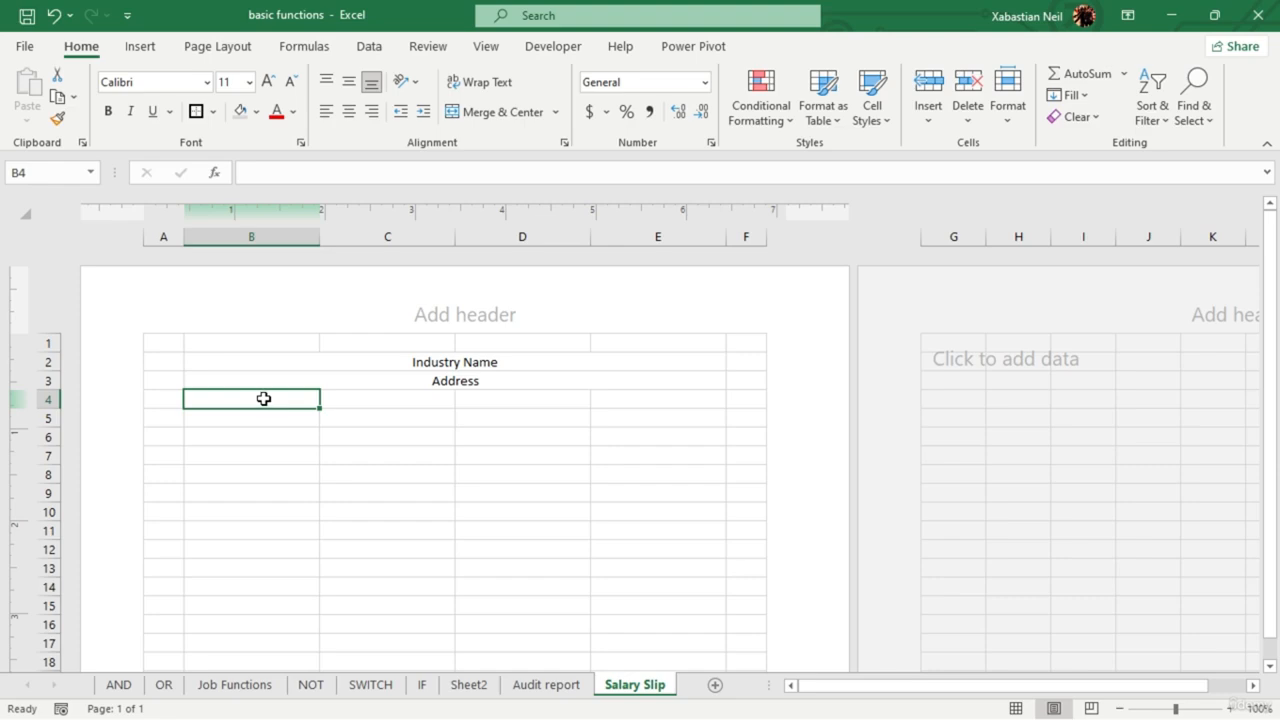
# - Increase the font size of the Industry Name title in row 2 to 20
pyautogui.click(497, 366)
pyautogui.click(265, 82)
pyautogui.click(265, 82)
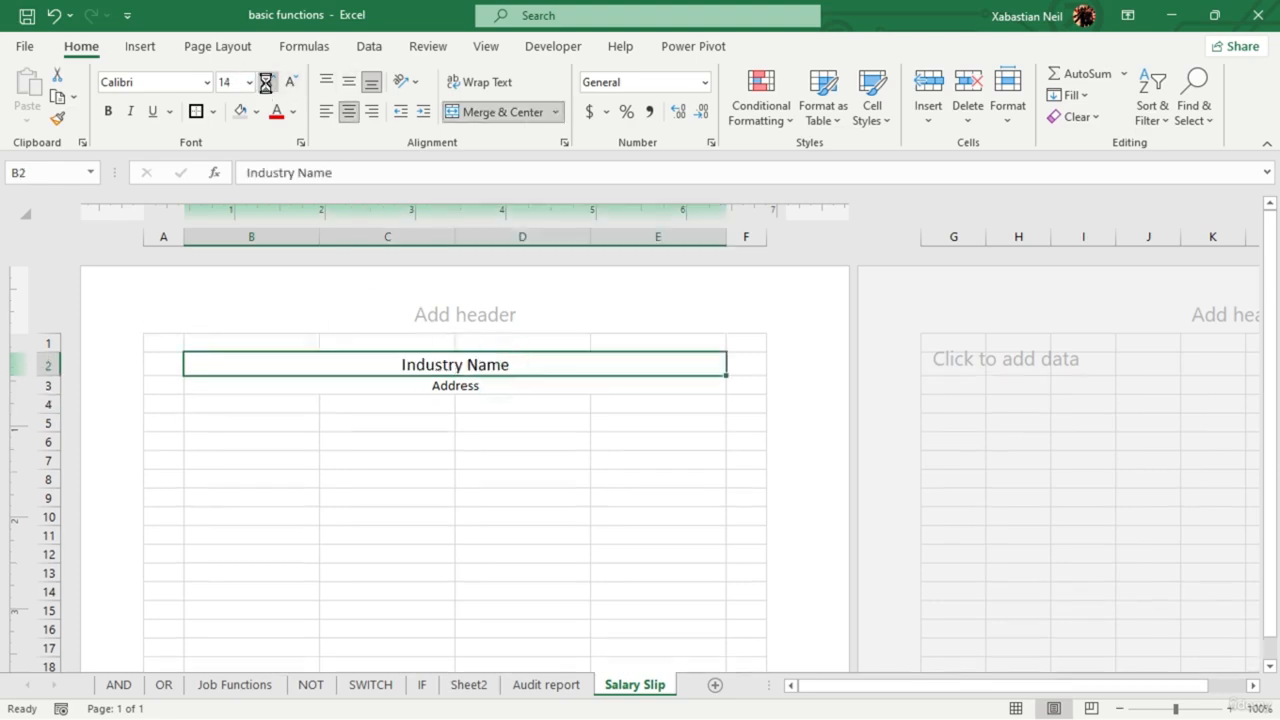
pyautogui.click(265, 82)
pyautogui.click(265, 82)
pyautogui.click(265, 82)
# - Increase the font size of the Address line in row 3 to 14
pyautogui.click(500, 395)
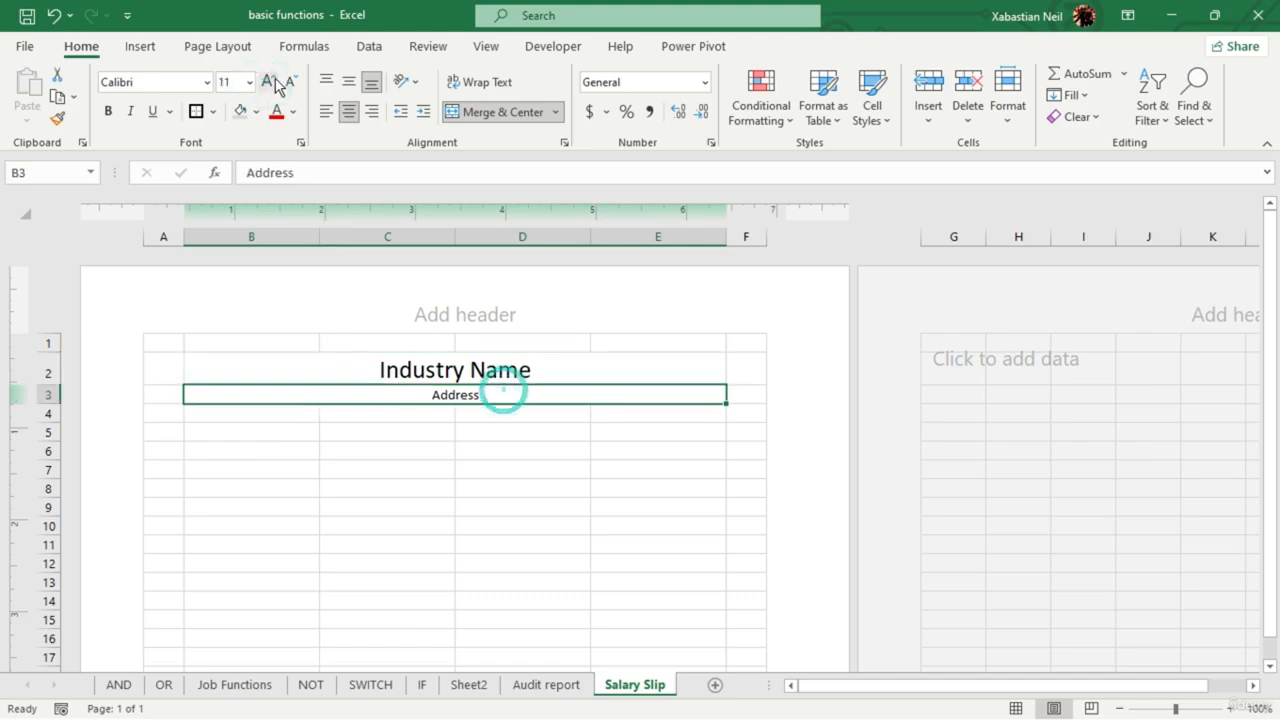
pyautogui.click(275, 80)
pyautogui.click(266, 82)
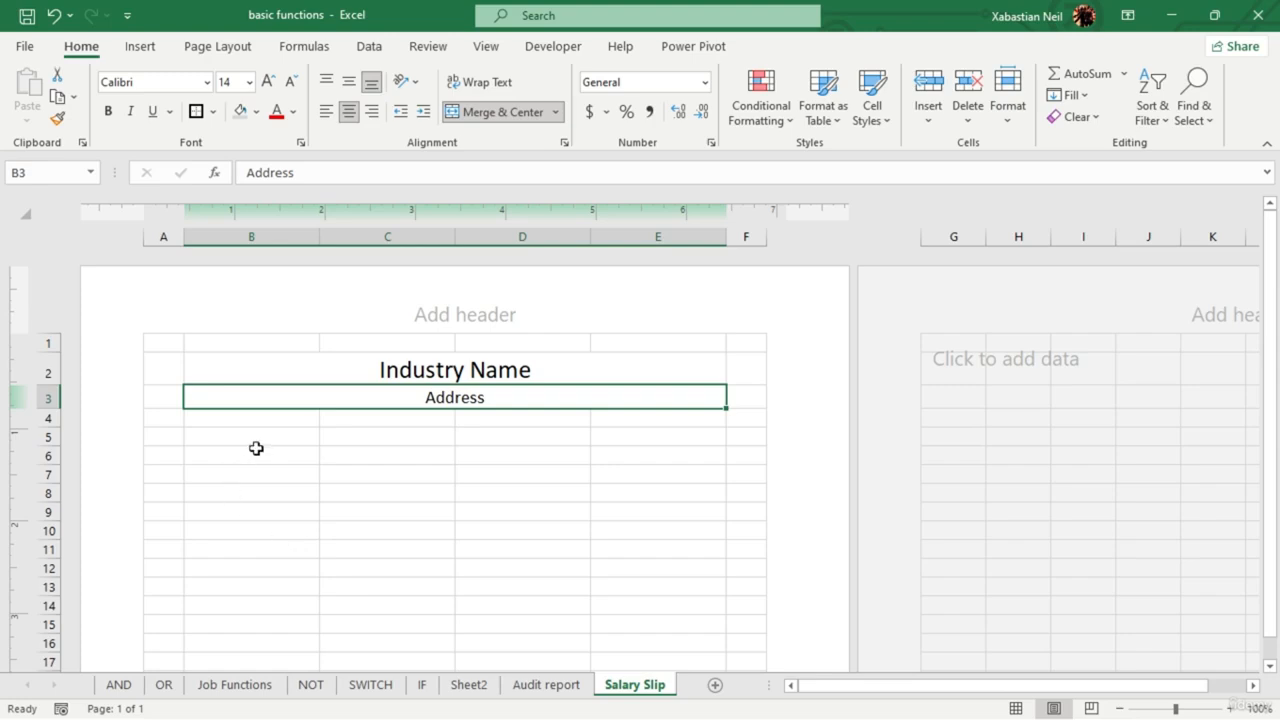
# - Merge and center B5:E5 and enter the heading "Salary Slip" in it
pyautogui.moveTo(271, 437); pyautogui.dragTo(640, 434)
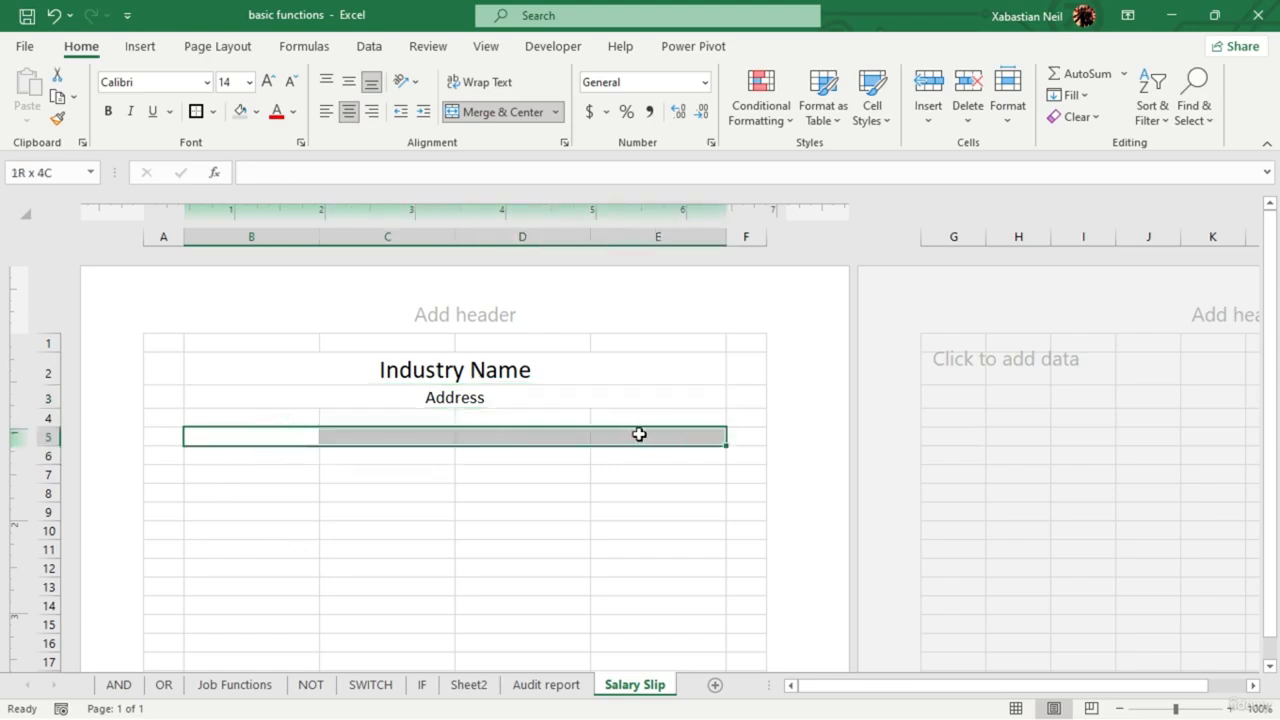
pyautogui.click(497, 112)
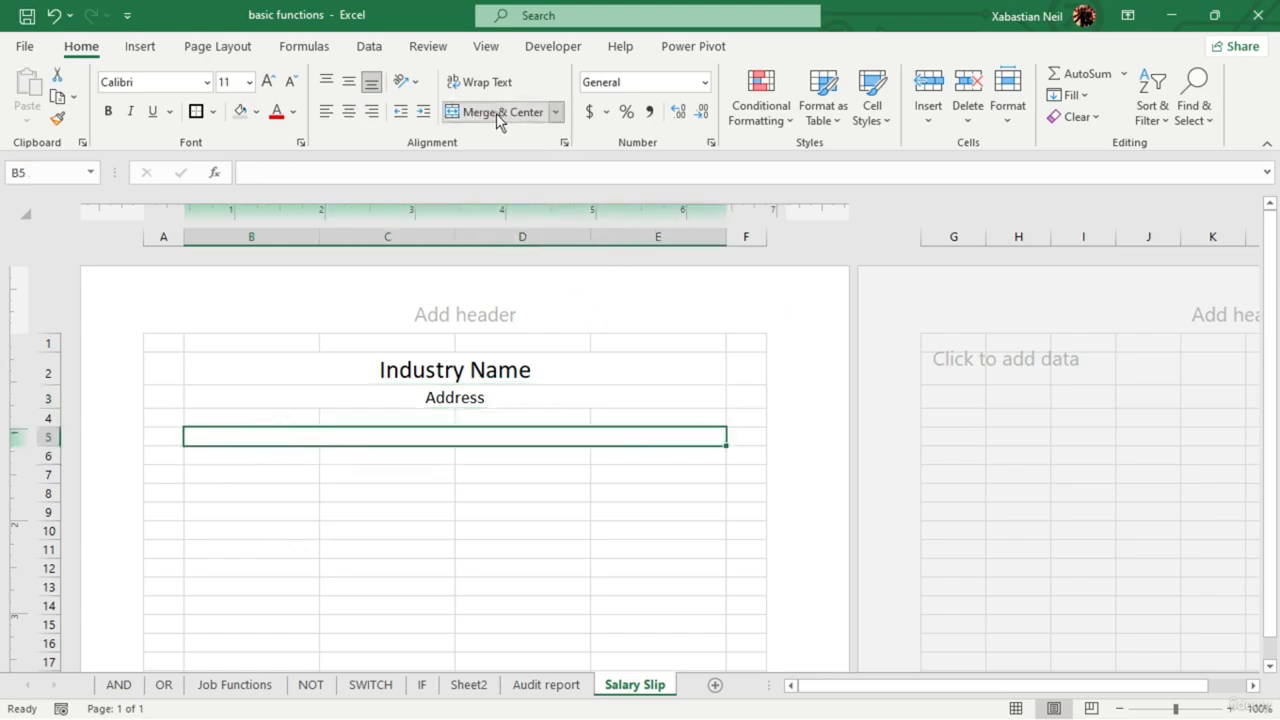
pyautogui.click(467, 472)
pyautogui.click(483, 431)
pyautogui.doubleClick(484, 432)
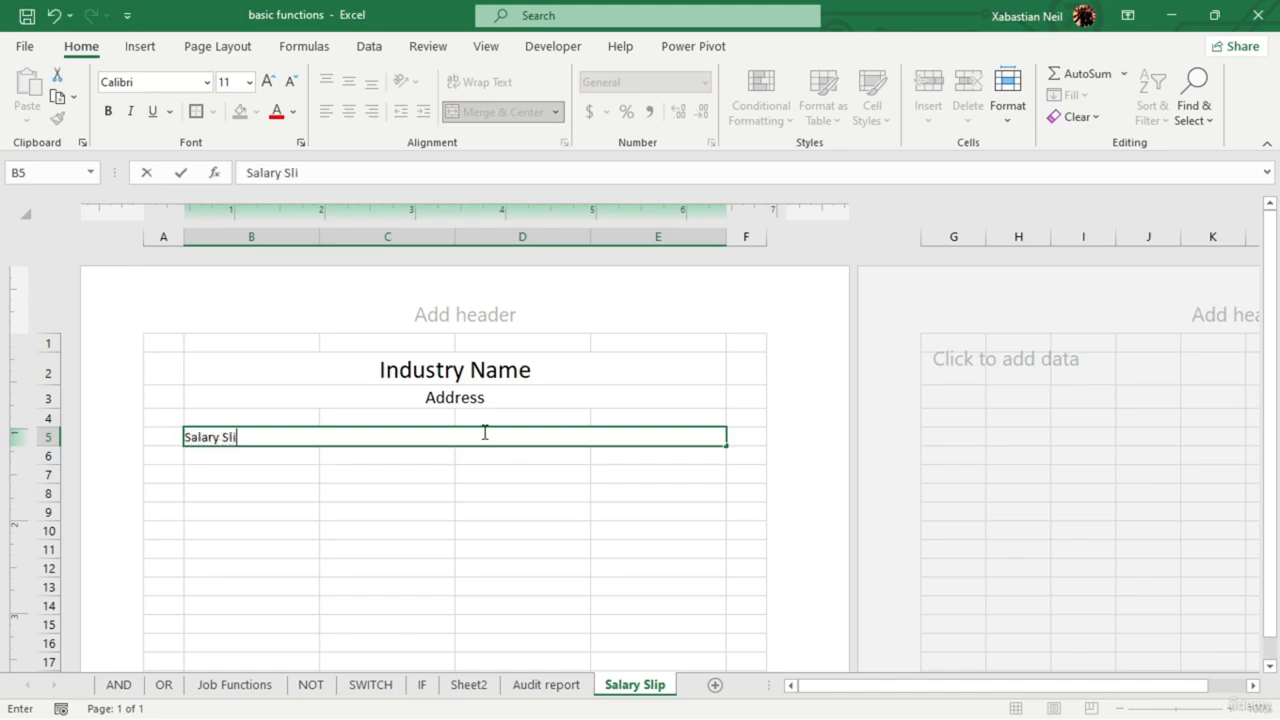
pyautogui.click(489, 516)
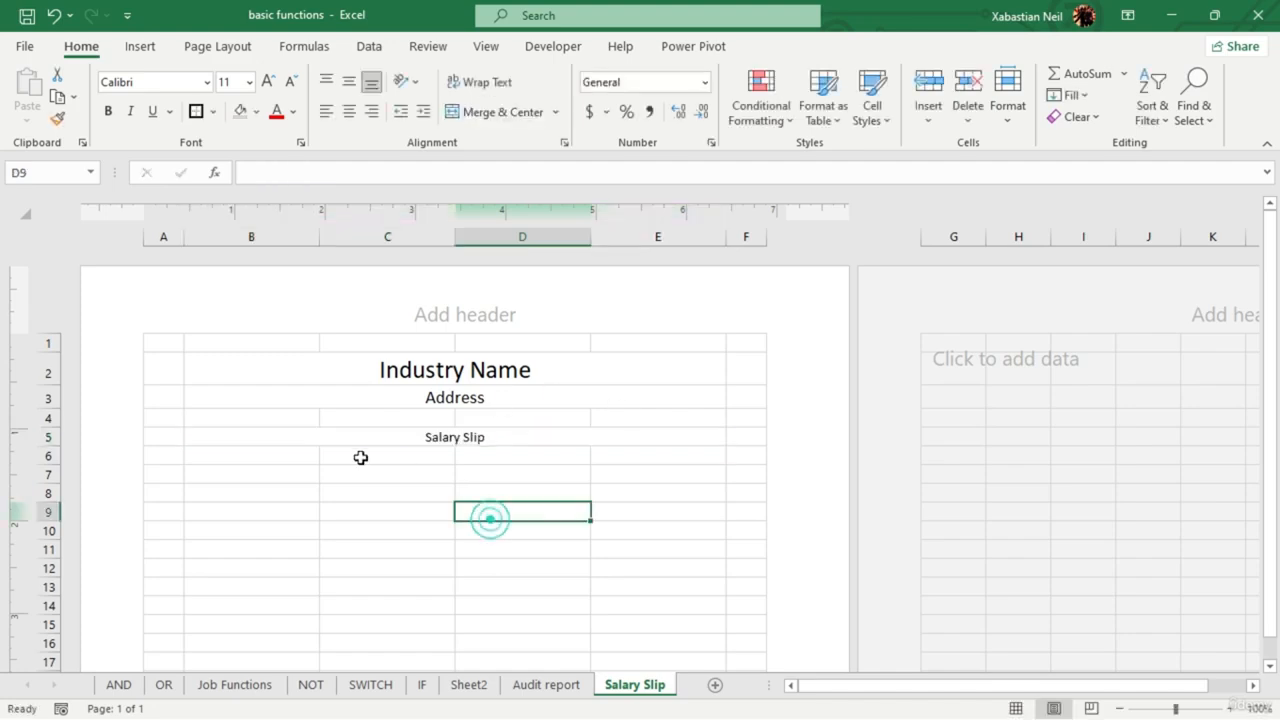
# - Format the Salary Slip heading in row 5 as 14-point bold italic text
pyautogui.click(521, 441)
pyautogui.click(266, 81)
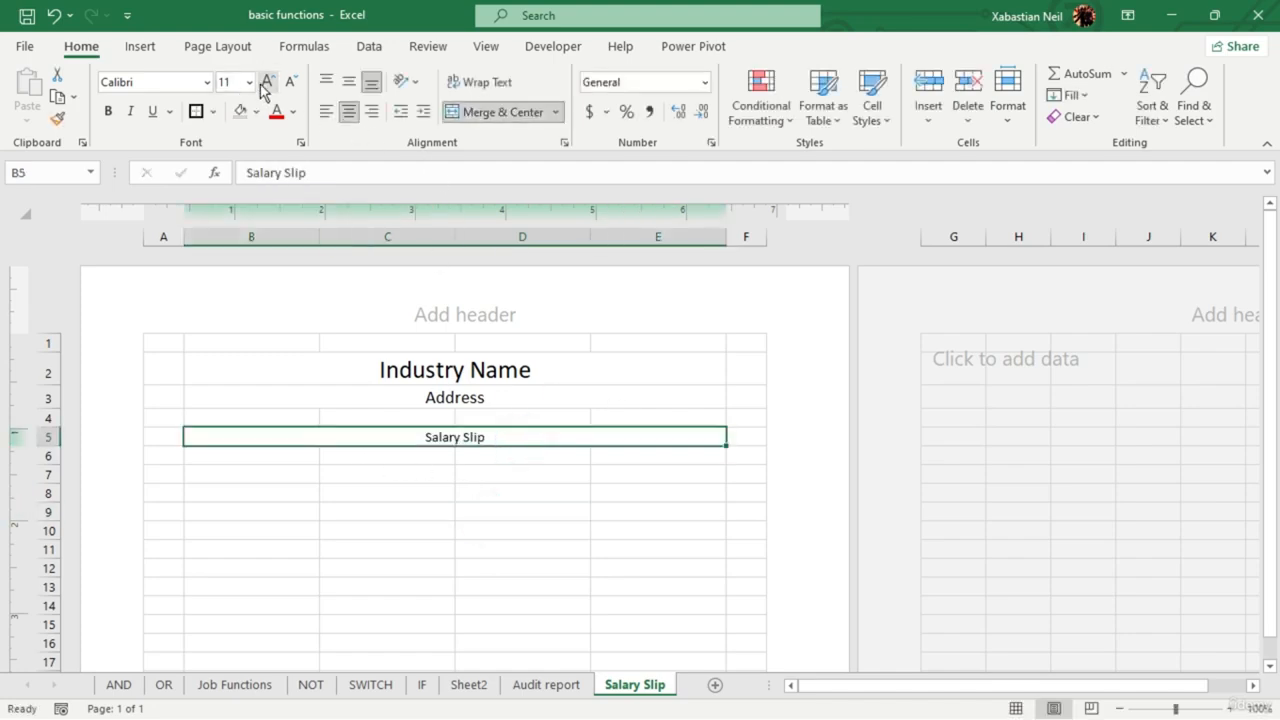
pyautogui.click(266, 81)
pyautogui.click(130, 111)
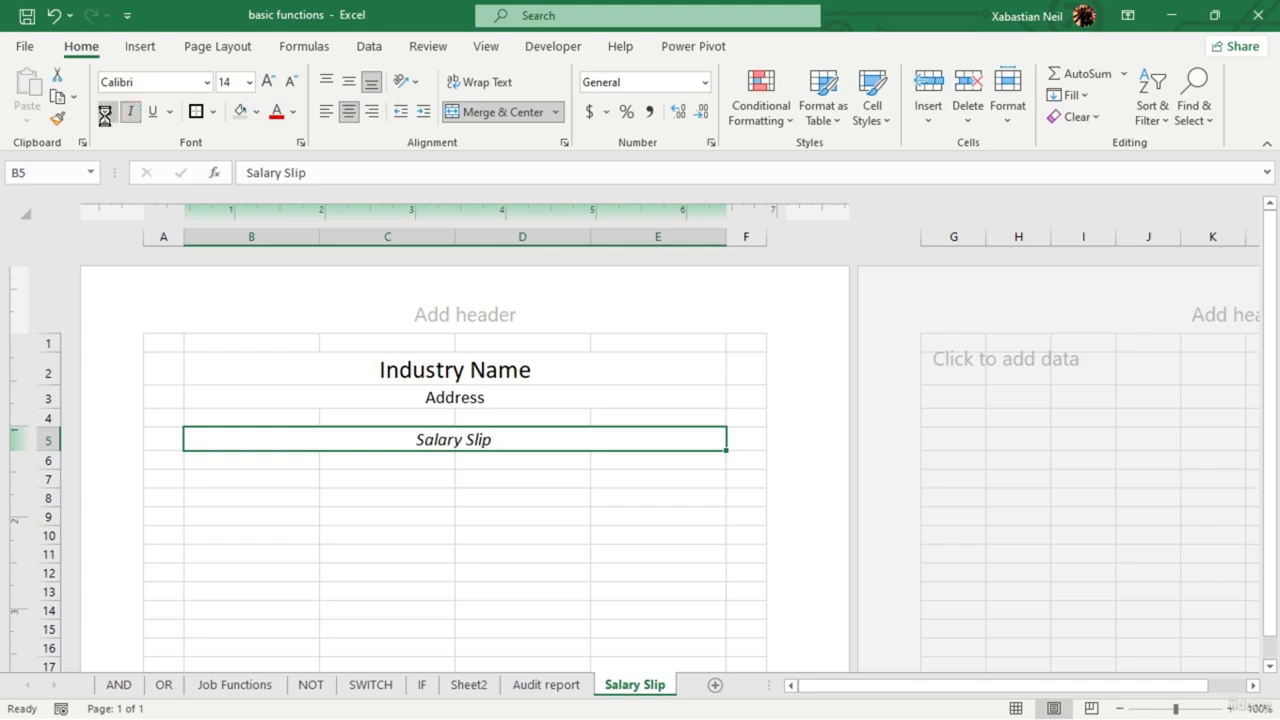
pyautogui.click(108, 111)
# - Make the Industry Name title bold and italic, and select the Salary Slip heading
pyautogui.click(527, 377)
pyautogui.click(130, 111)
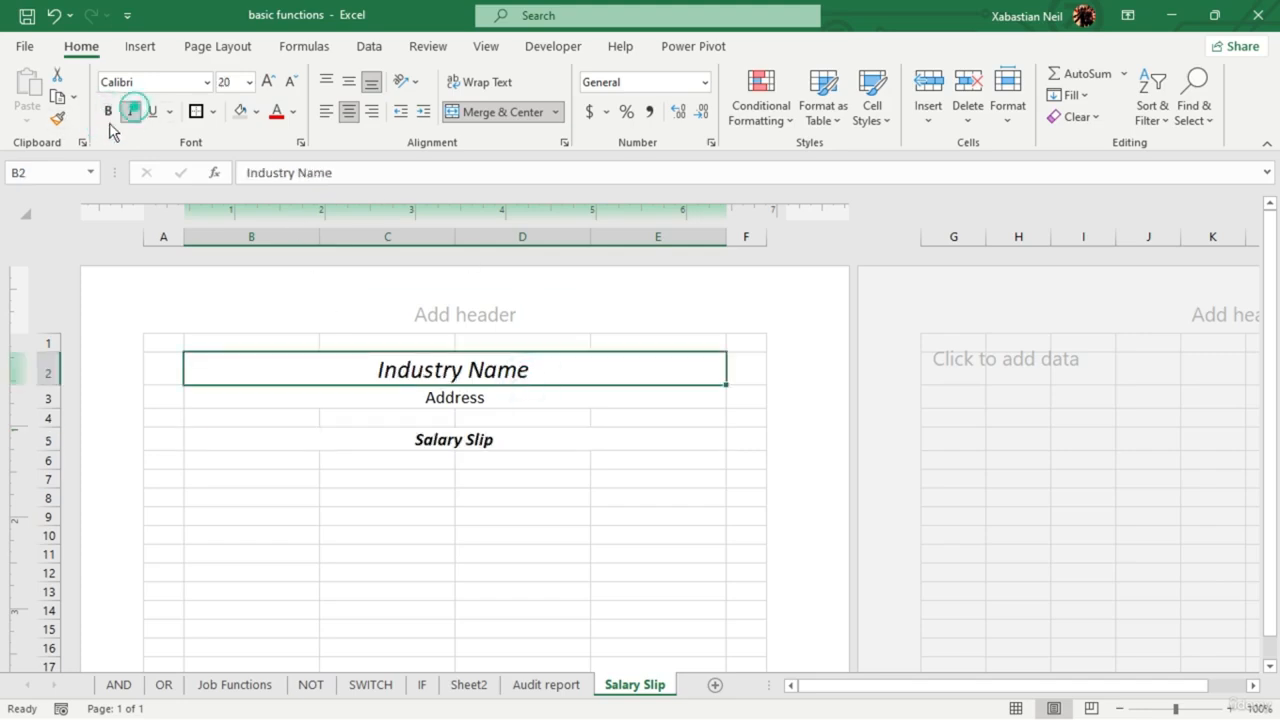
pyautogui.click(108, 111)
pyautogui.click(386, 496)
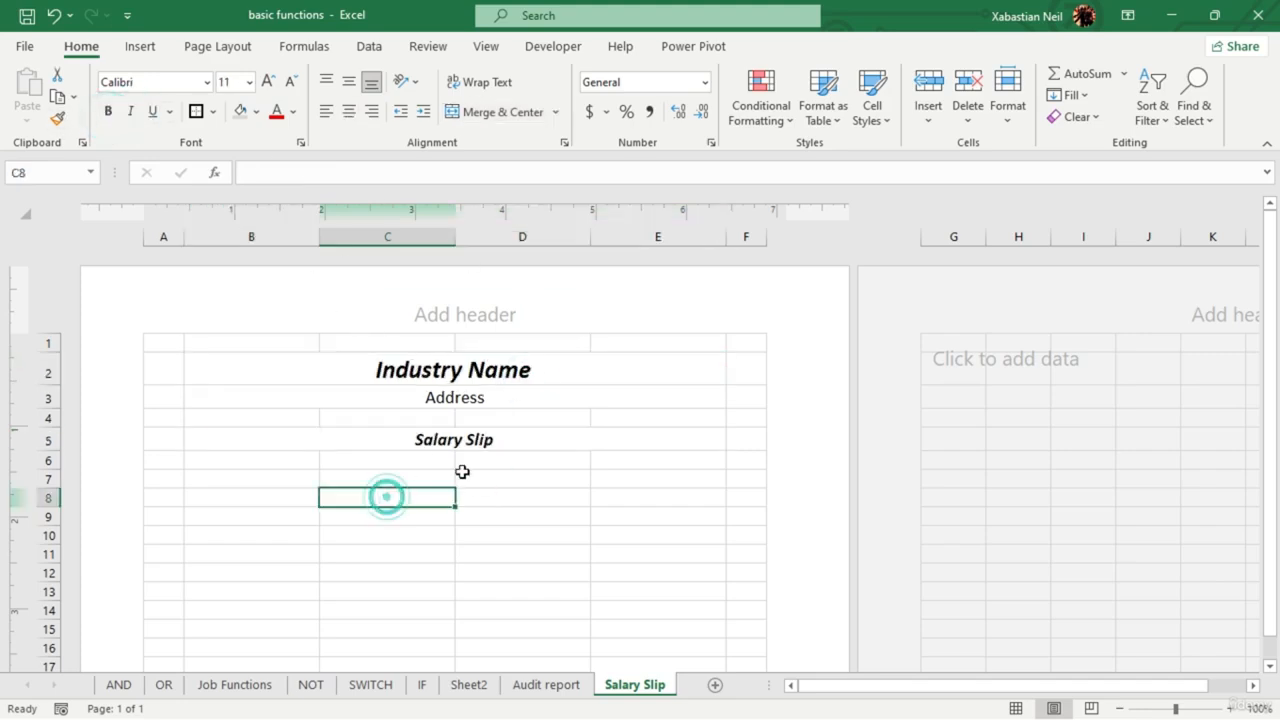
pyautogui.click(514, 438)
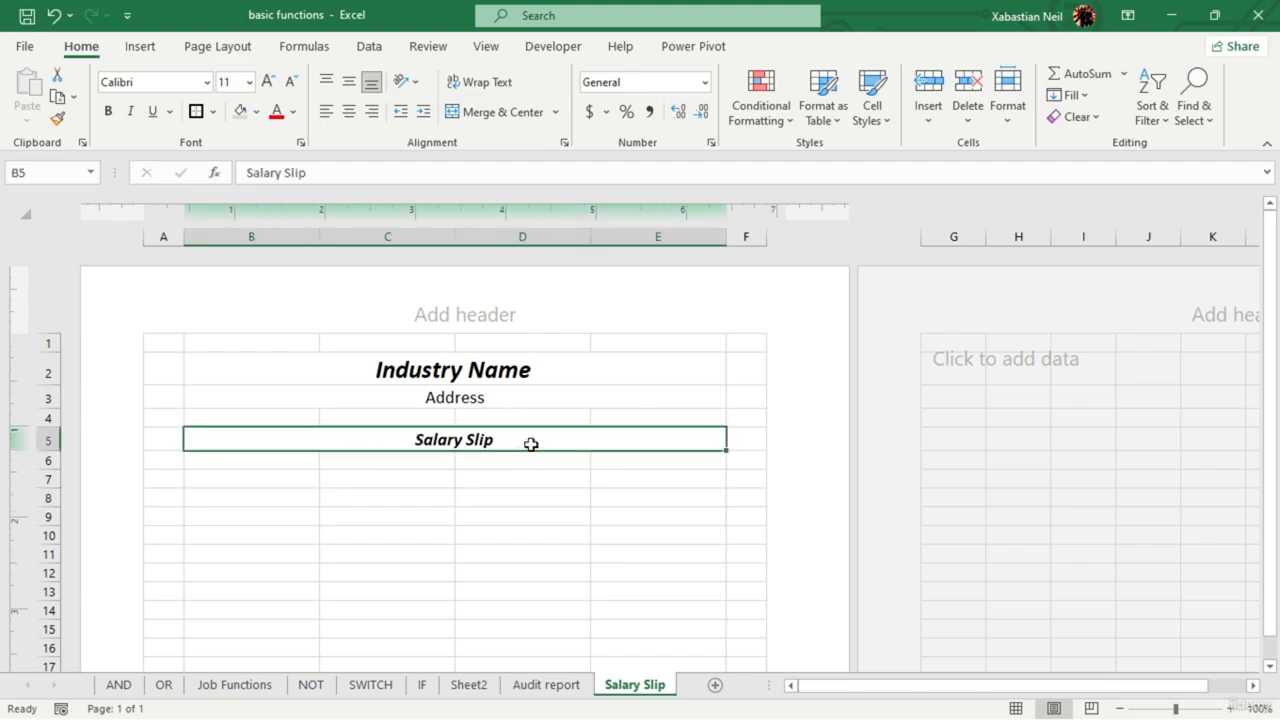
# - Apply a top and thick bottom border to the Salary Slip heading in row 5
pyautogui.click(212, 111)
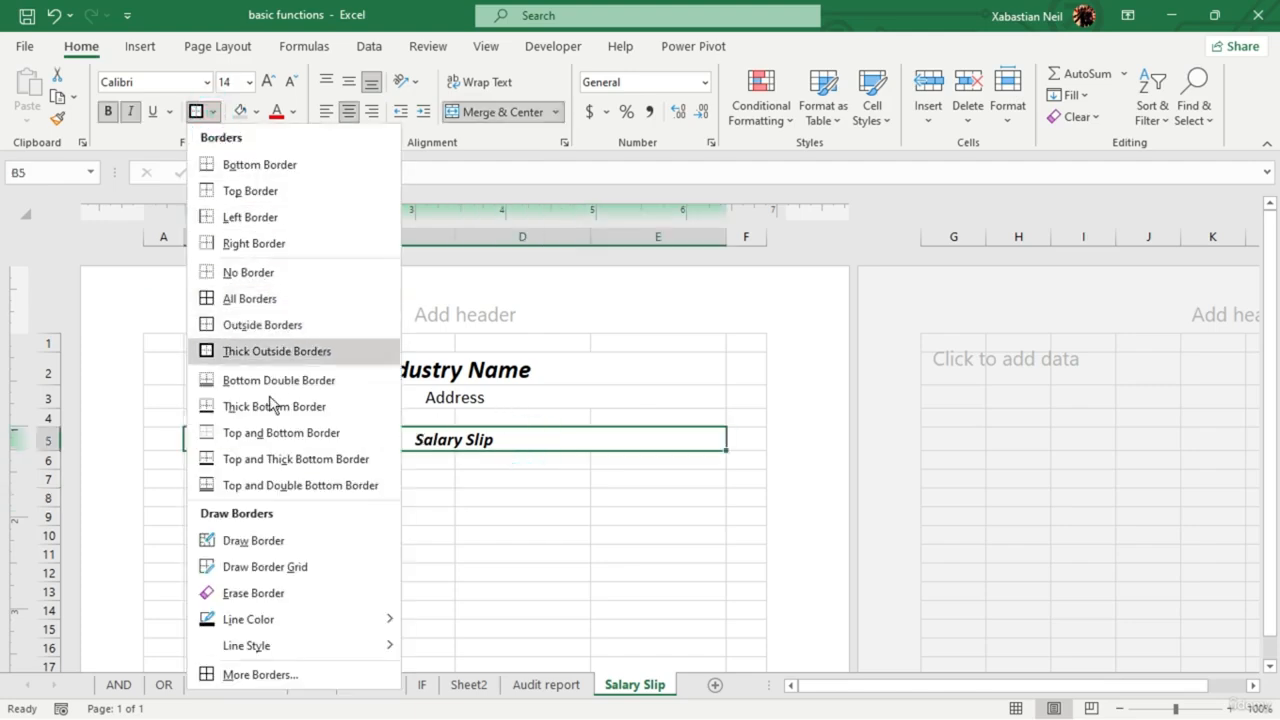
pyautogui.click(266, 459)
pyautogui.click(519, 527)
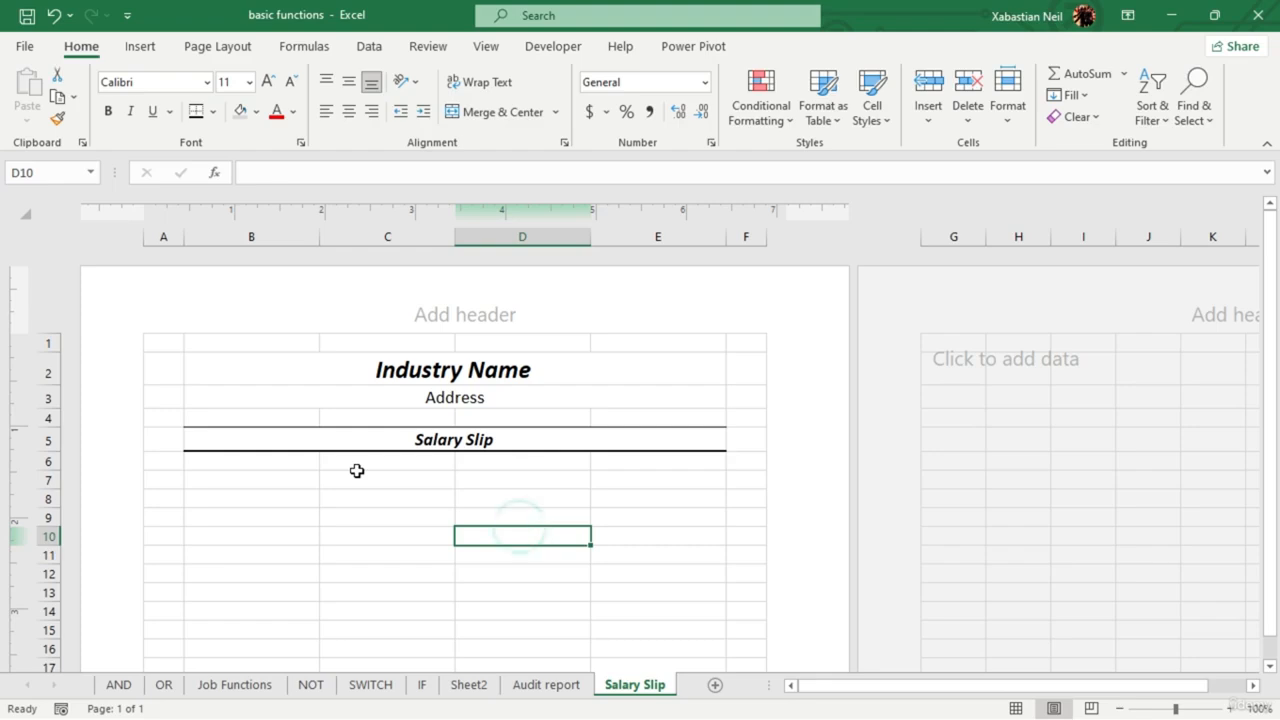
# - Enter the labels "ID" in B7 and "Designation" in B8
pyautogui.click(275, 485)
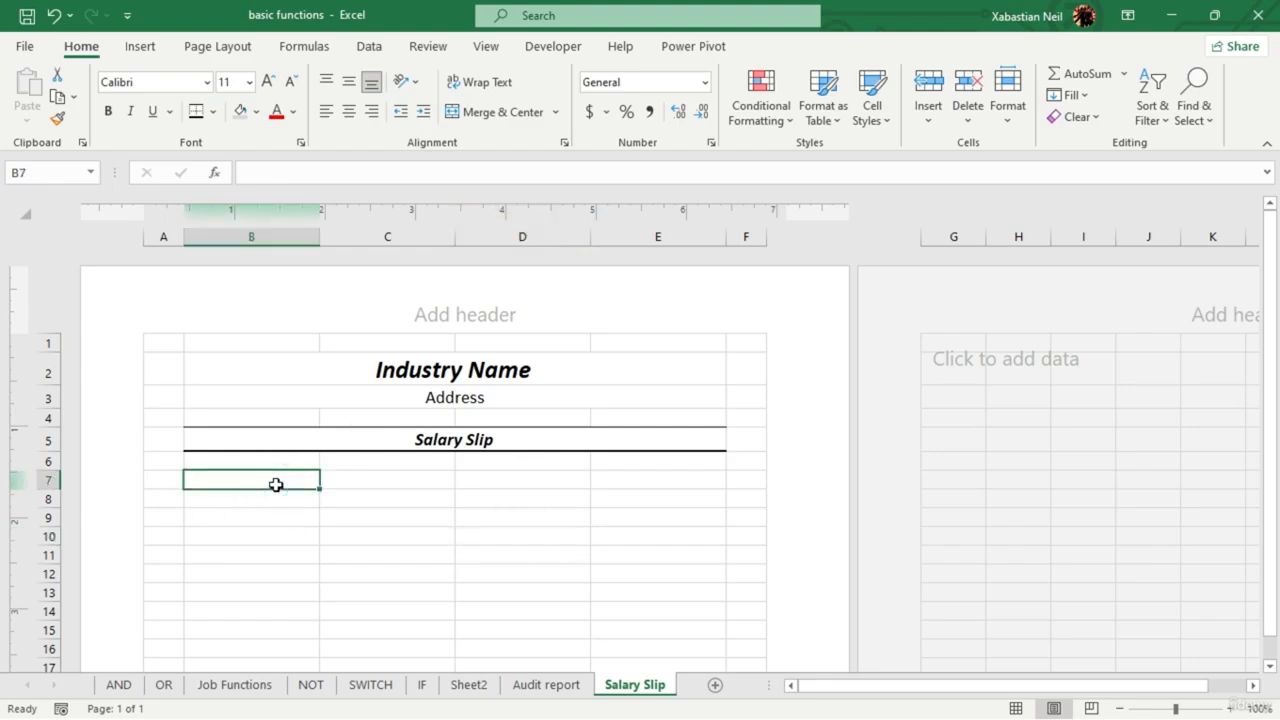
pyautogui.write('E')
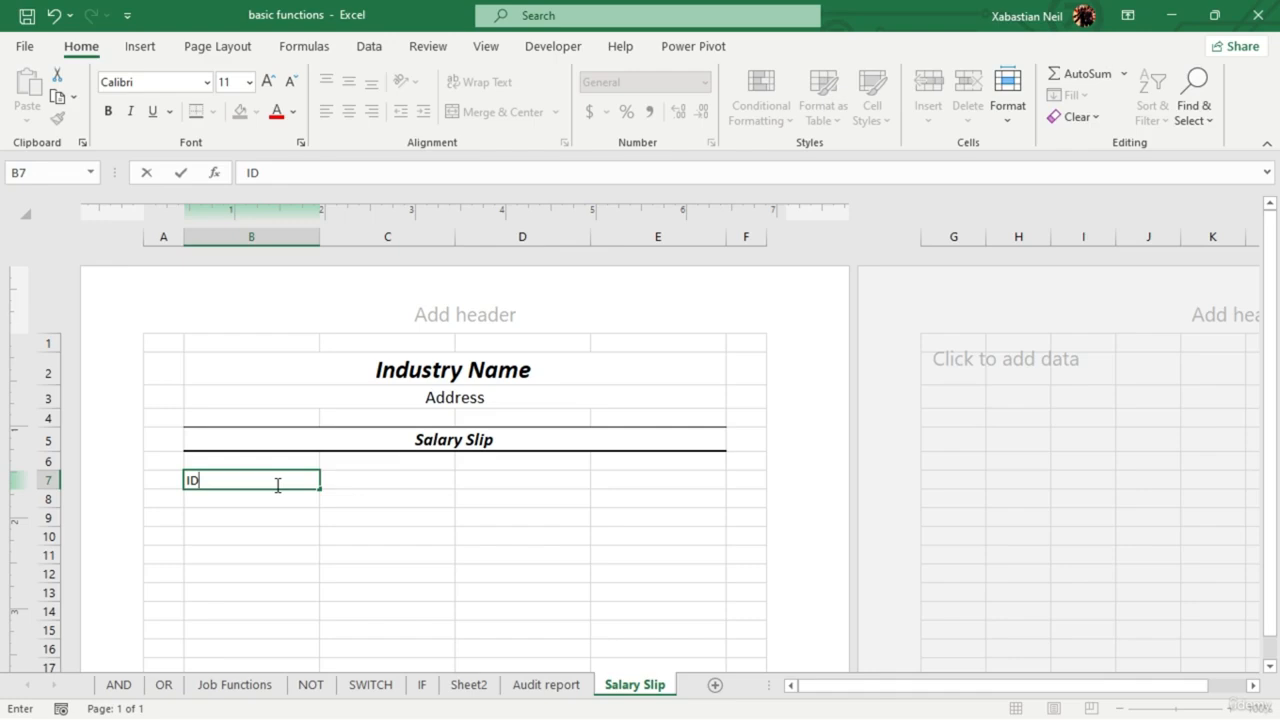
pyautogui.write('D')
pyautogui.press('Return')
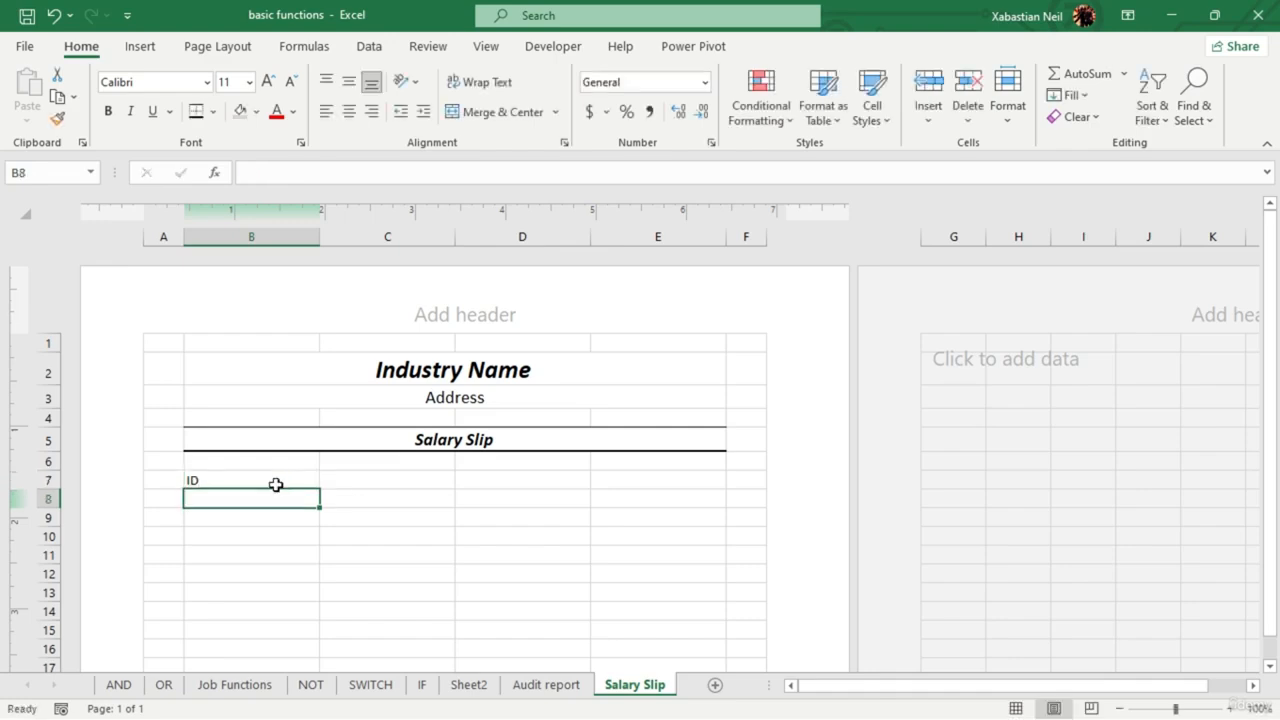
pyautogui.write('Designation')
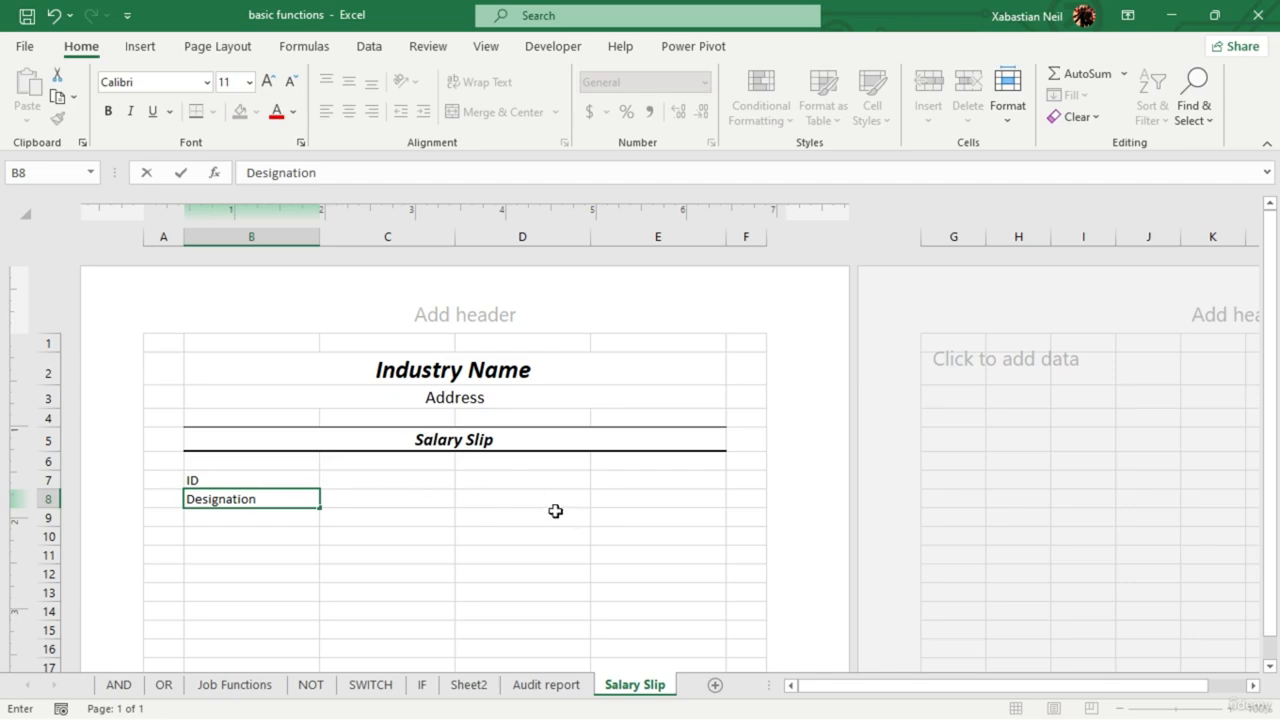
# - Enter the labels "Name" in D7 and "Month/Year" in D8 of the Salary Slip sheet
pyautogui.click(531, 485)
pyautogui.write('Name')
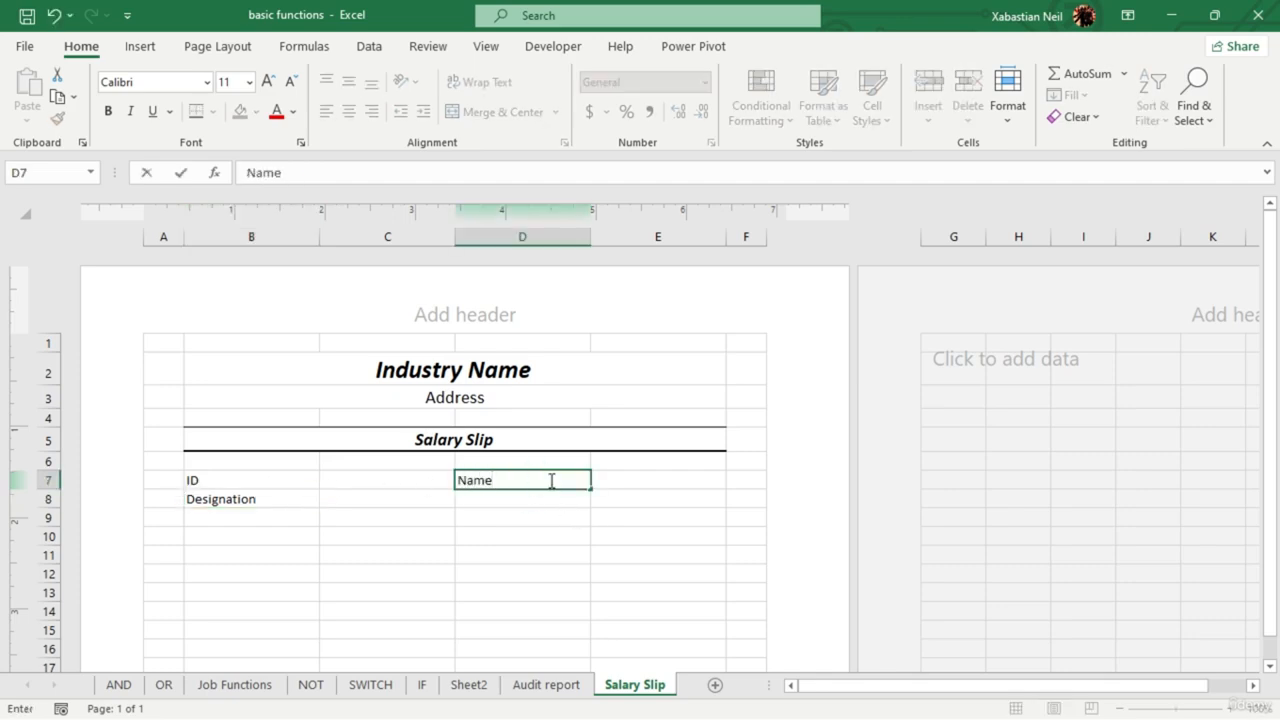
pyautogui.click(506, 500)
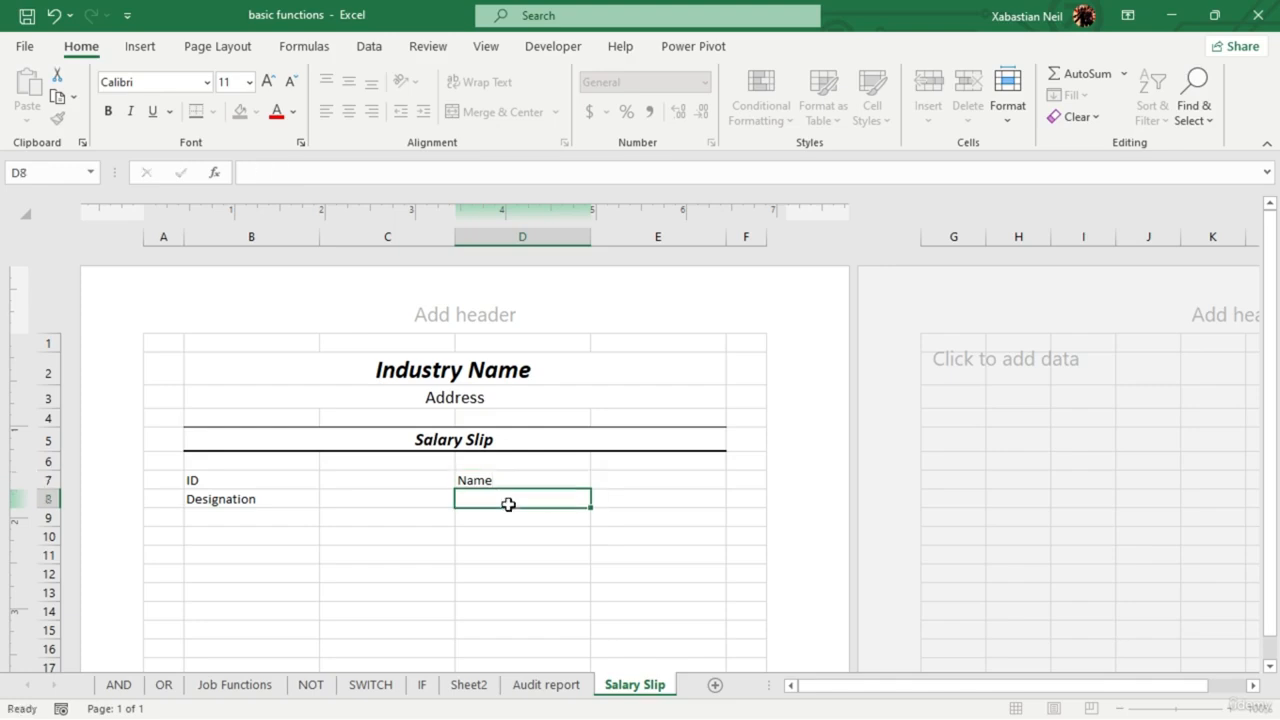
pyautogui.write('Month/Year')
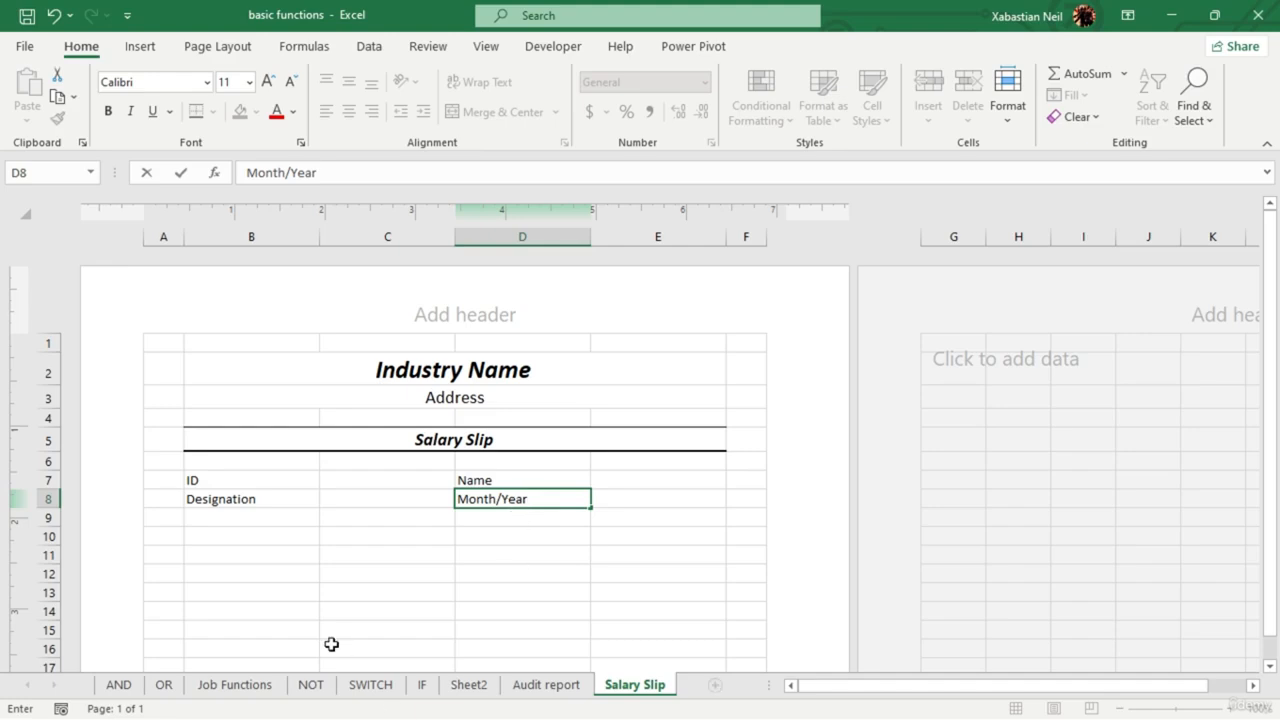
pyautogui.click(232, 684)
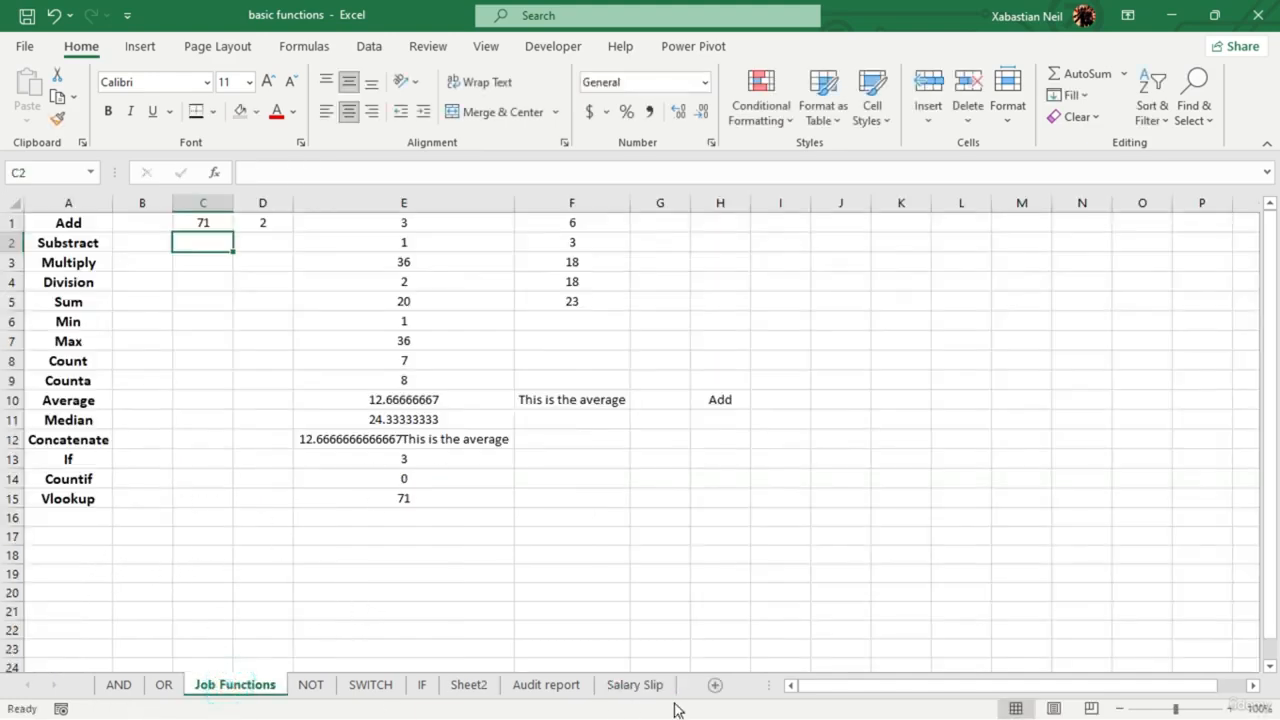
pyautogui.click(603, 686)
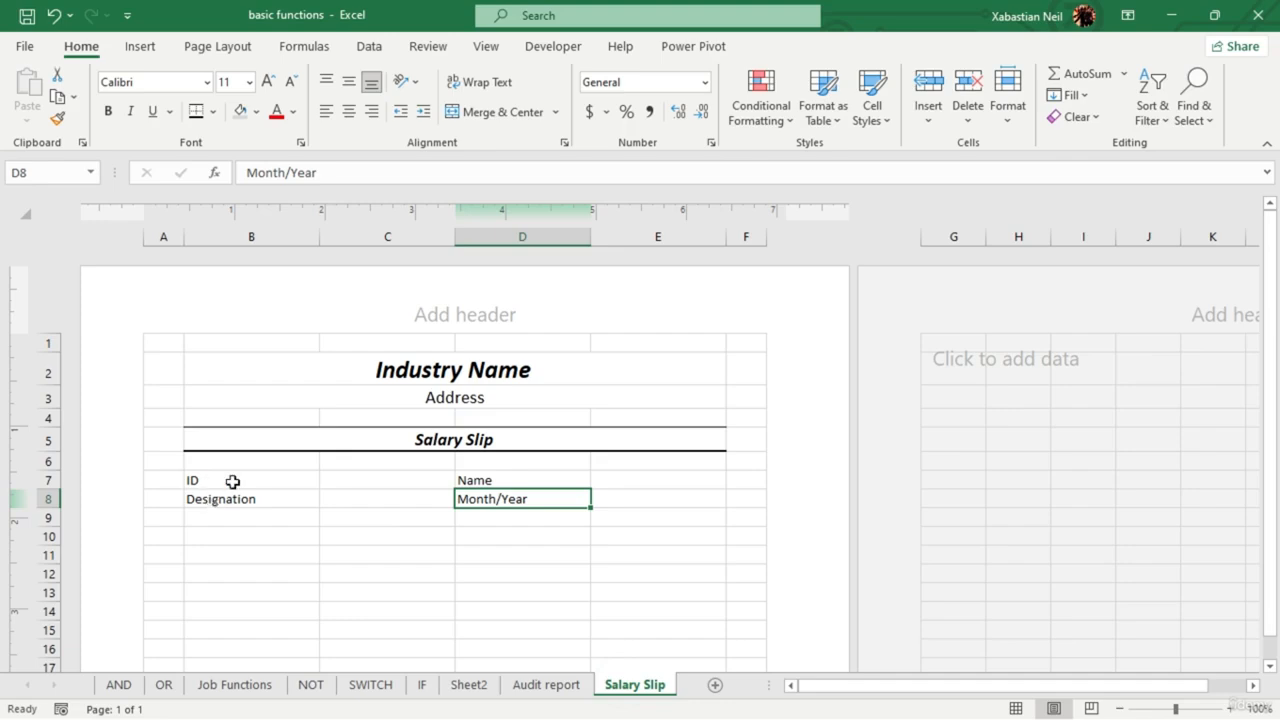
# - Apply a top and thick bottom border to the Designation row, B8:E8
pyautogui.moveTo(220, 498); pyautogui.dragTo(620, 500)
pyautogui.click(198, 111)
pyautogui.click(323, 554)
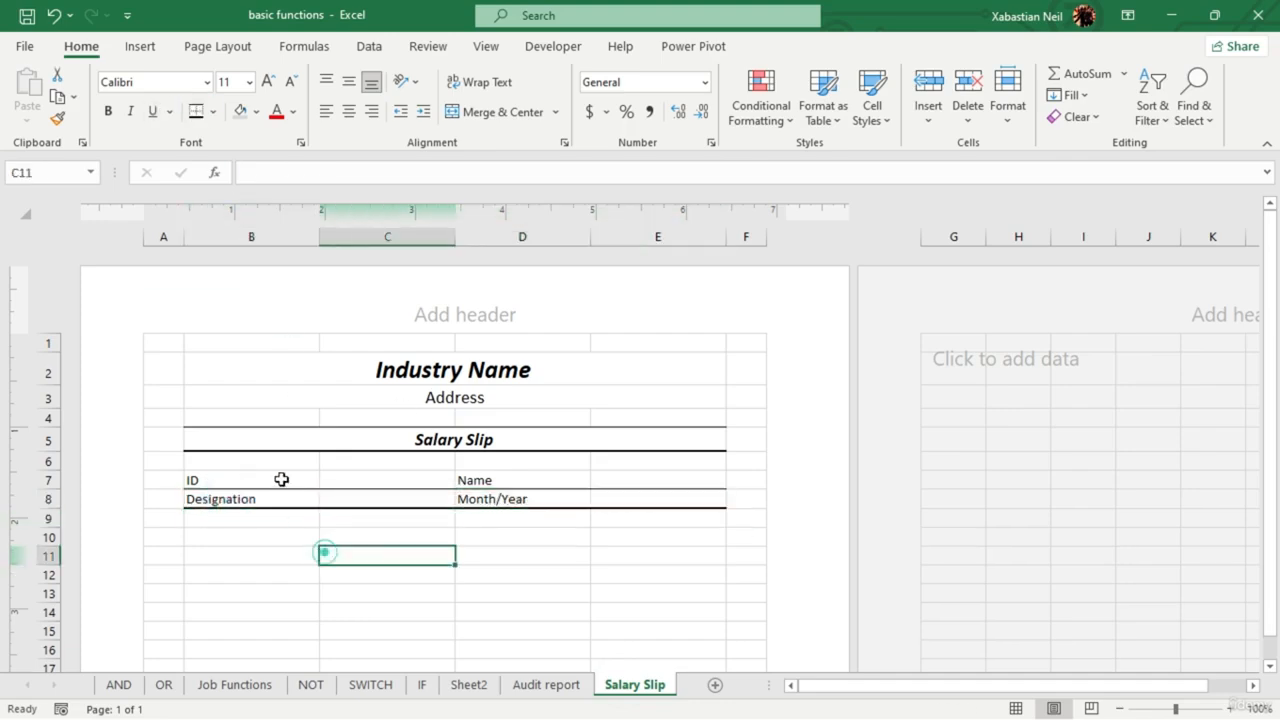
# - Apply all borders to the employee details block B7:E8
pyautogui.moveTo(233, 473); pyautogui.dragTo(672, 498)
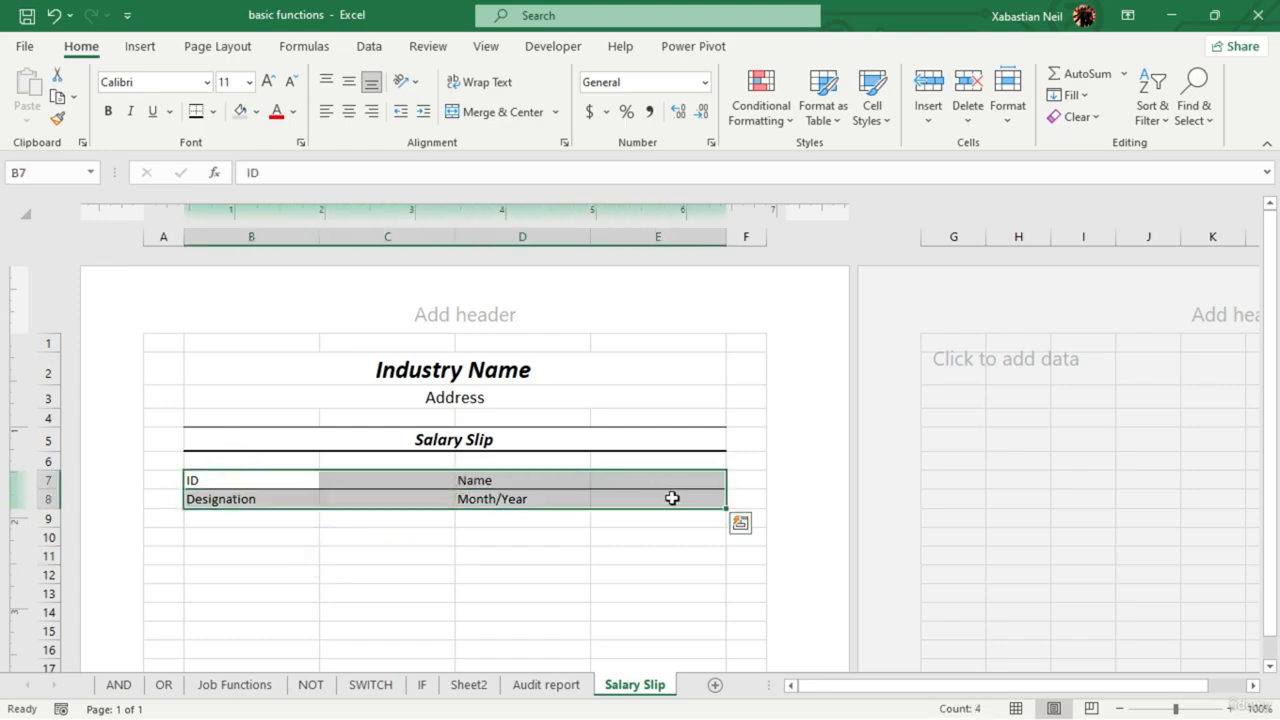
pyautogui.click(213, 112)
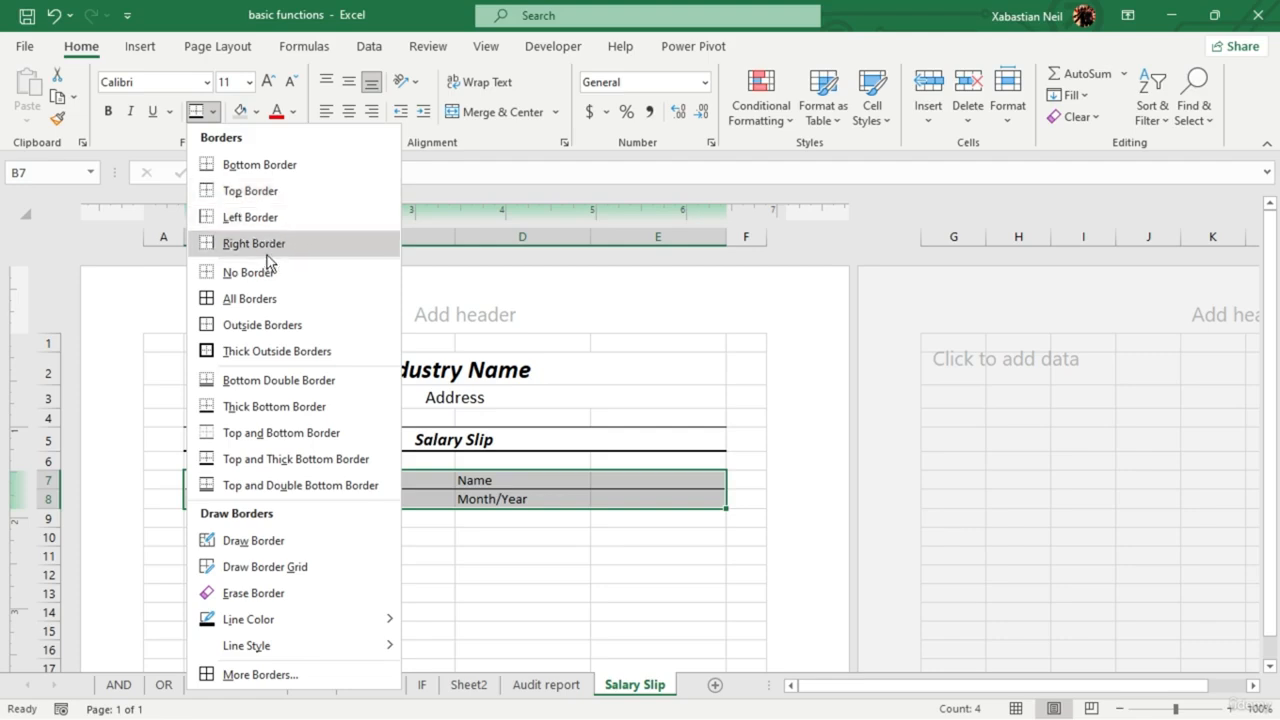
pyautogui.click(250, 298)
pyautogui.click(452, 551)
# - Add a thick bottom border under the Designation row, B8:E8
pyautogui.moveTo(247, 503); pyautogui.dragTo(626, 500)
pyautogui.click(212, 112)
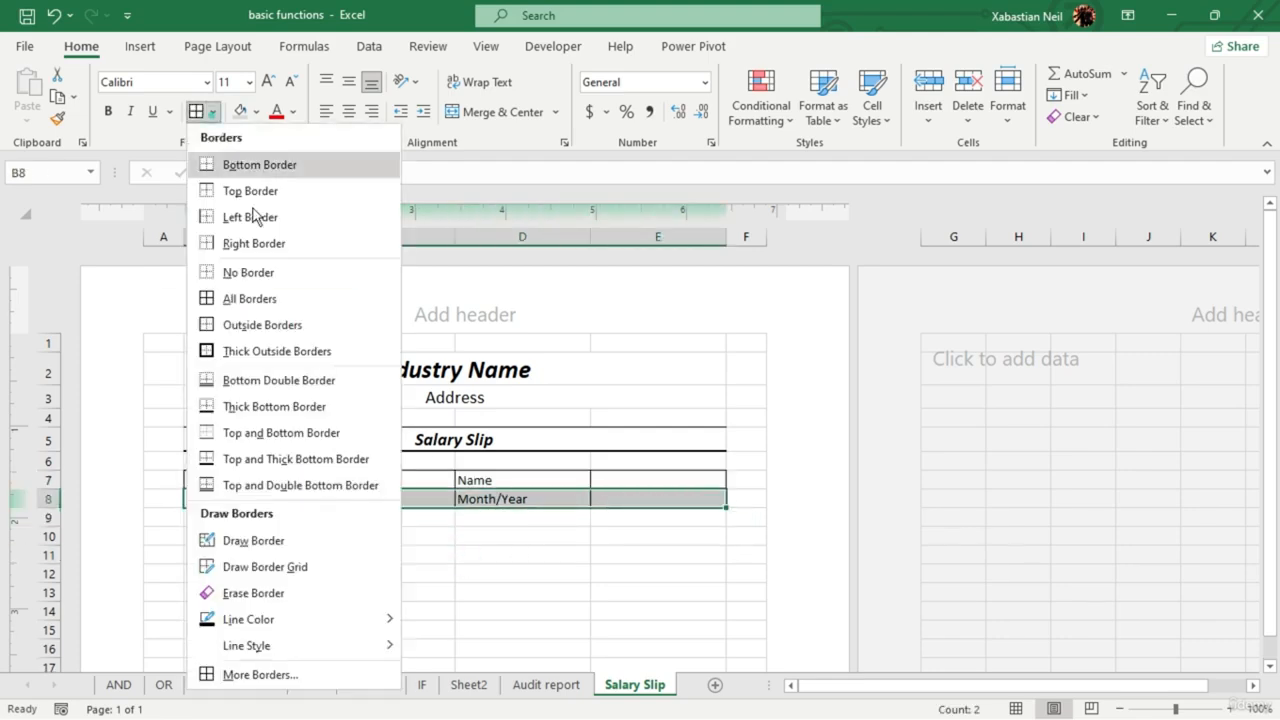
pyautogui.click(255, 407)
pyautogui.click(520, 590)
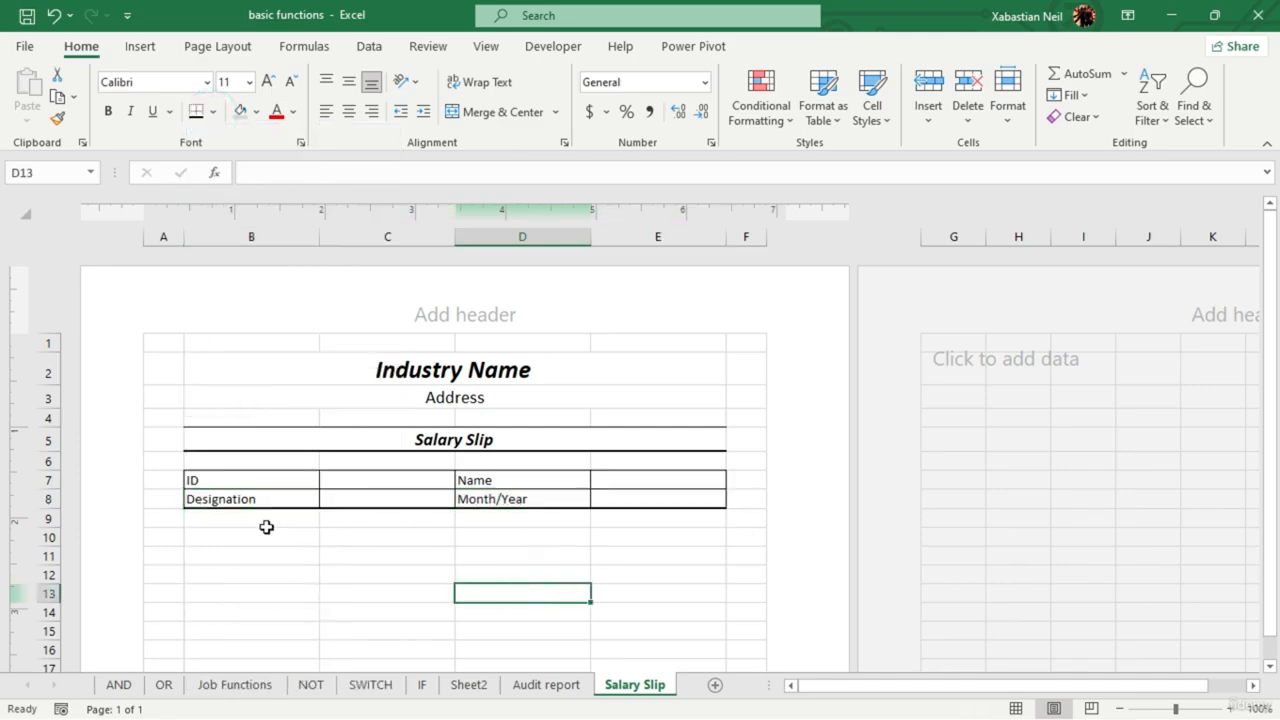
# - Merge and center B10:C10 and D10:E10 as two separate heading cells
pyautogui.moveTo(240, 530); pyautogui.dragTo(338, 545)
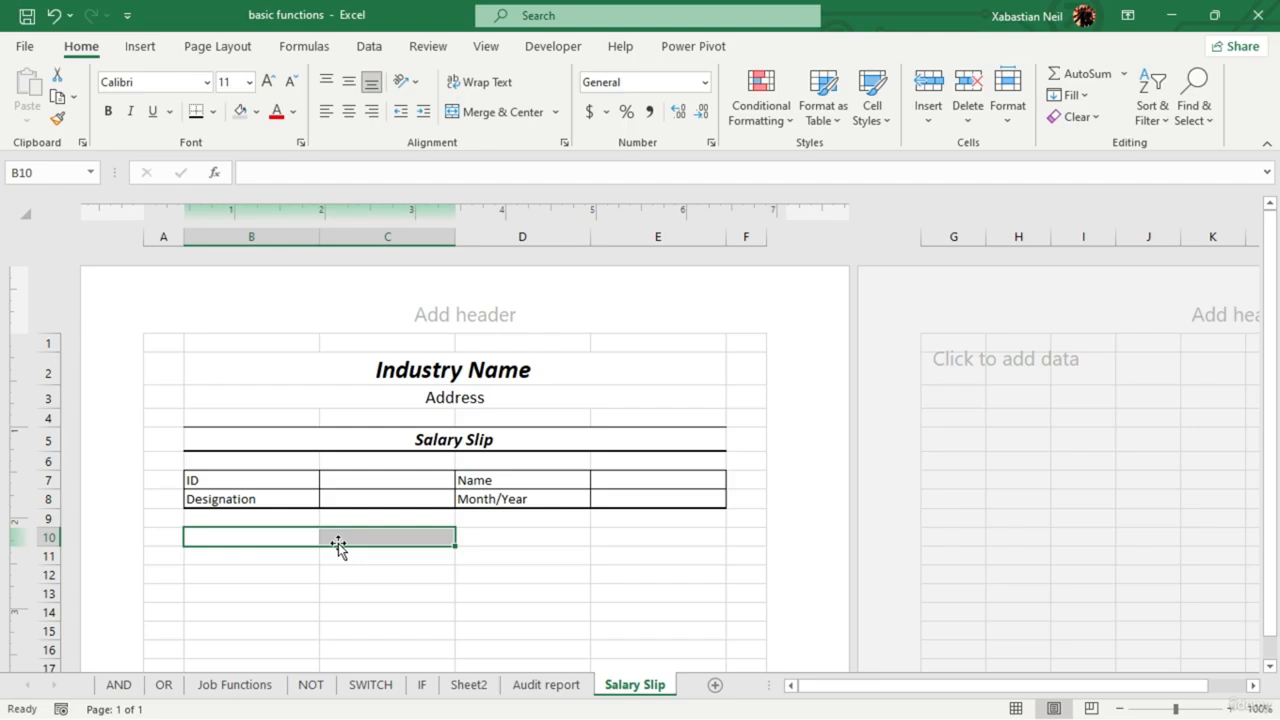
pyautogui.click(493, 112)
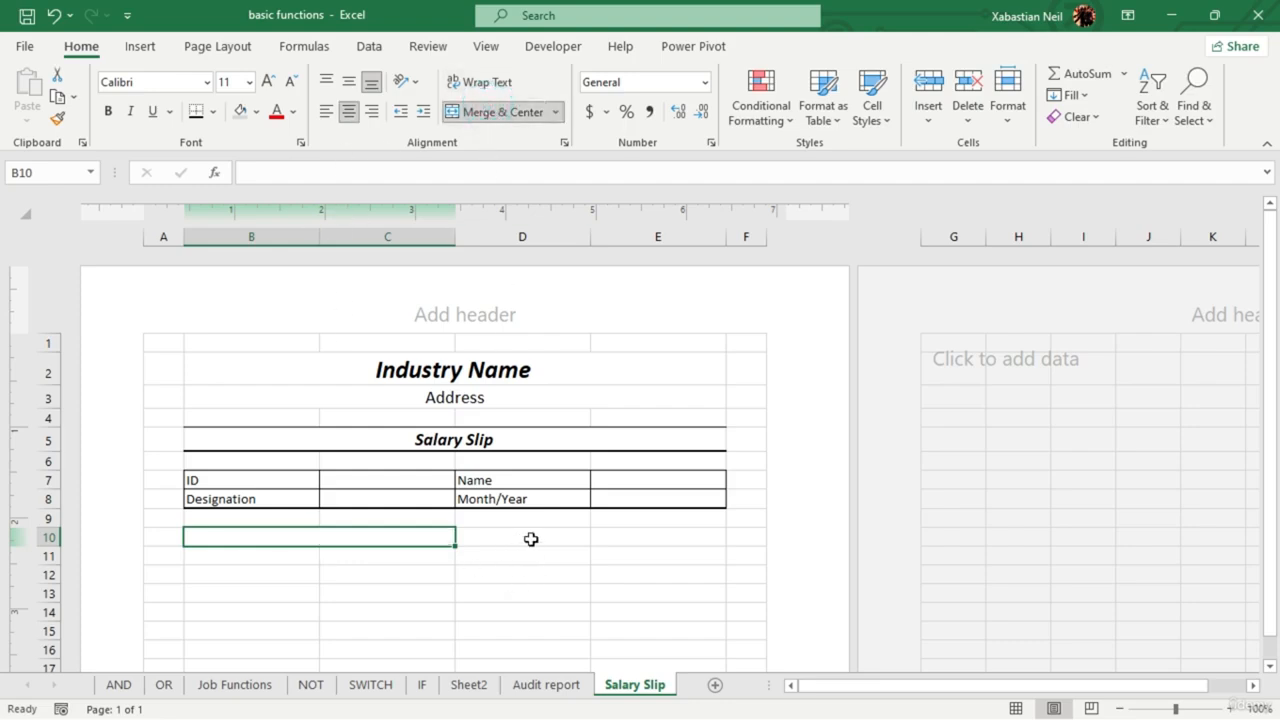
pyautogui.moveTo(531, 539); pyautogui.dragTo(640, 538)
pyautogui.click(500, 112)
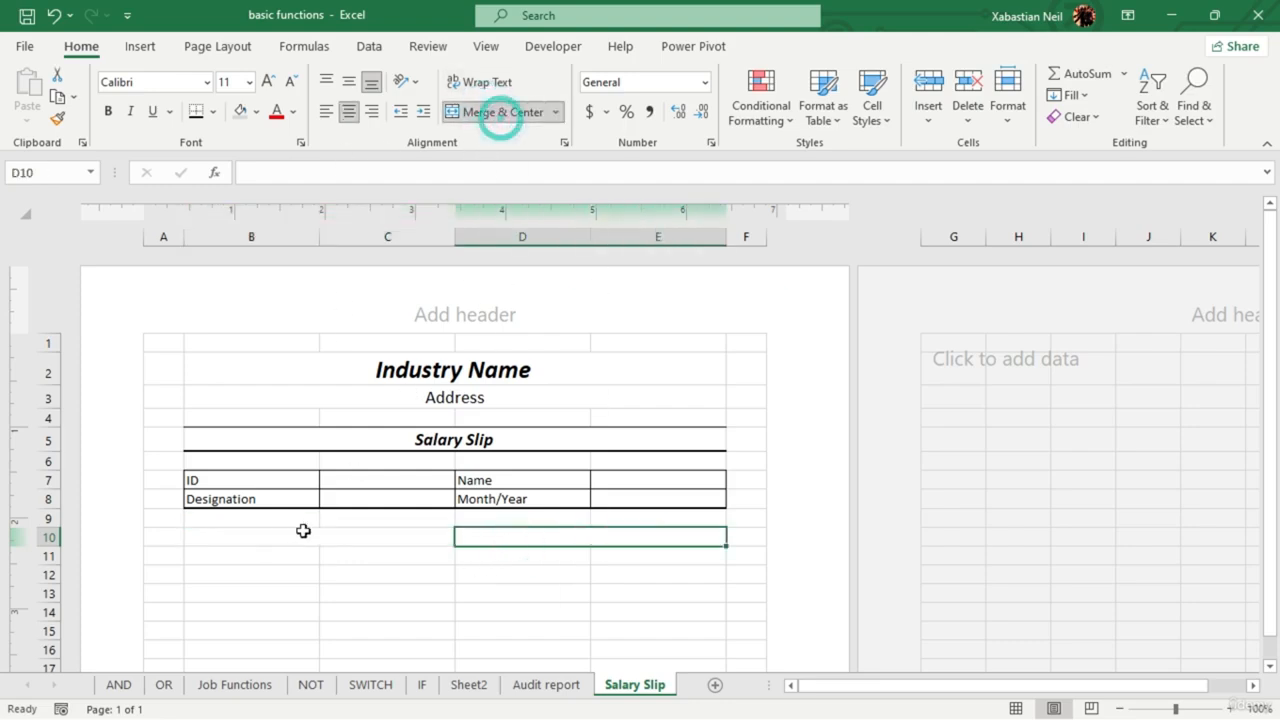
# - Enter the headings "Earning" and "Deduction" in the two merged cells of row 10
pyautogui.click(303, 531)
pyautogui.doubleClick(314, 537)
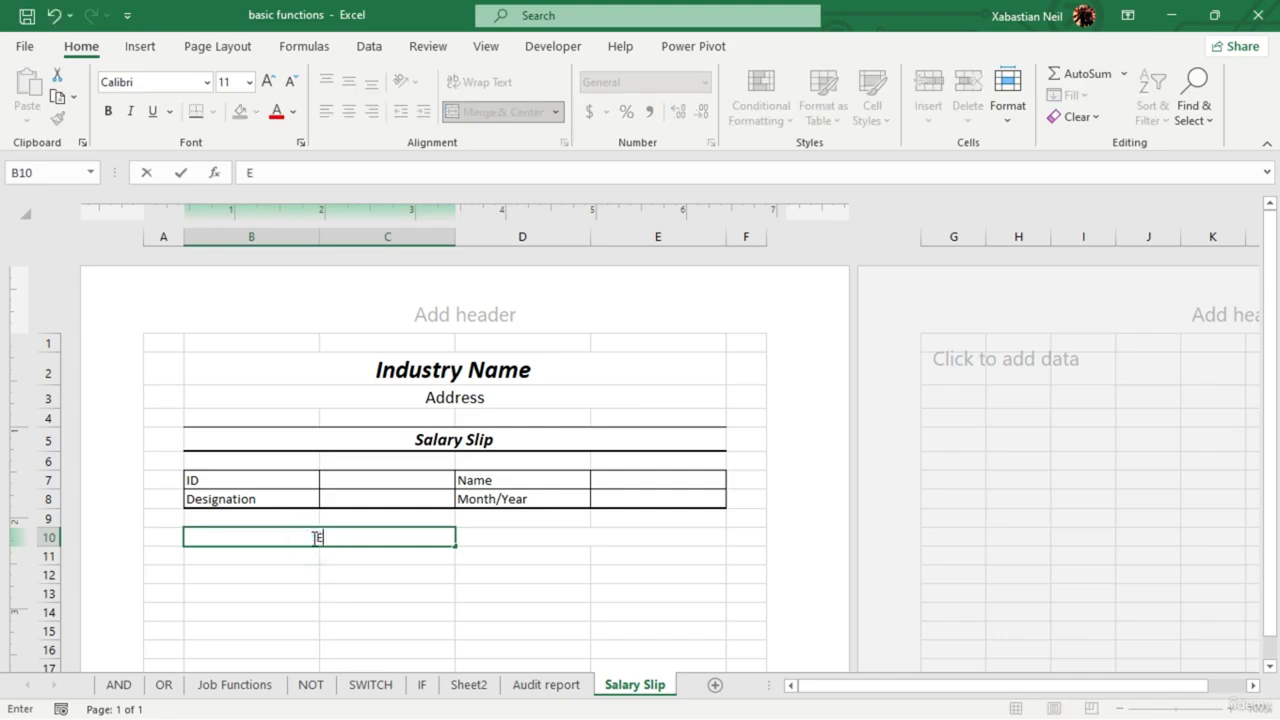
pyautogui.write('Earning')
pyautogui.click(618, 540)
pyautogui.write('D')
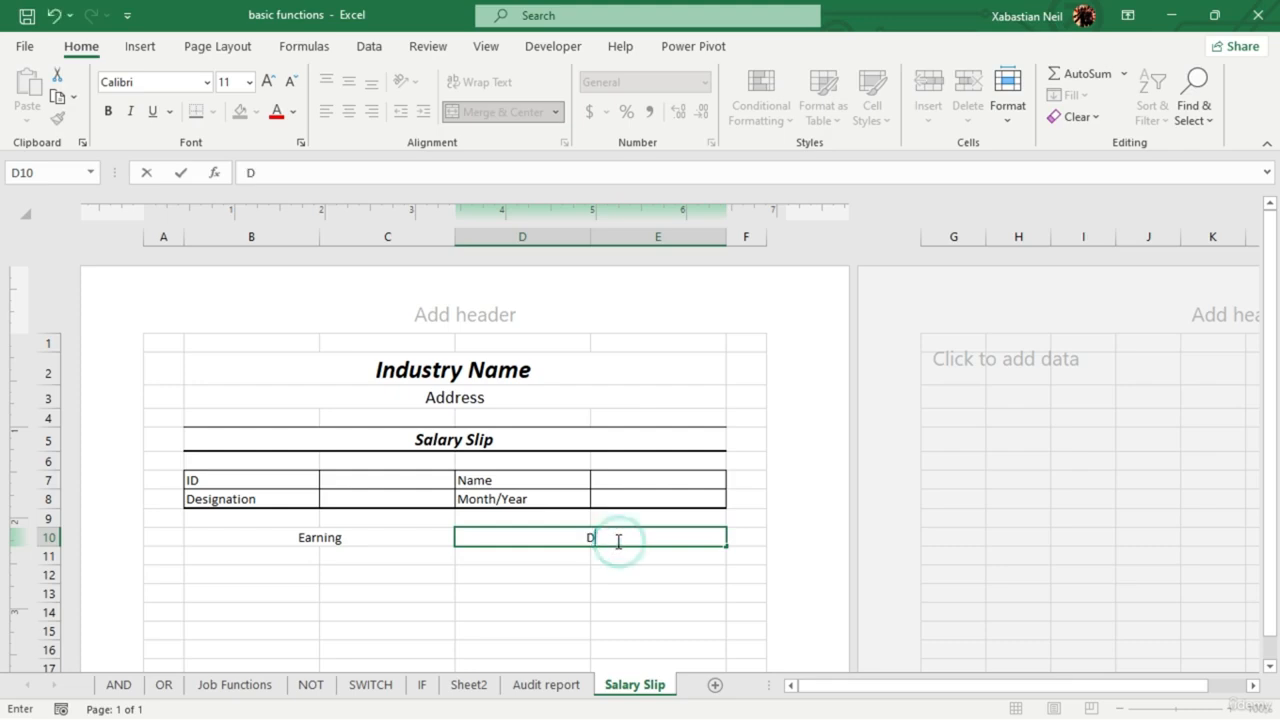
pyautogui.write('eduction')
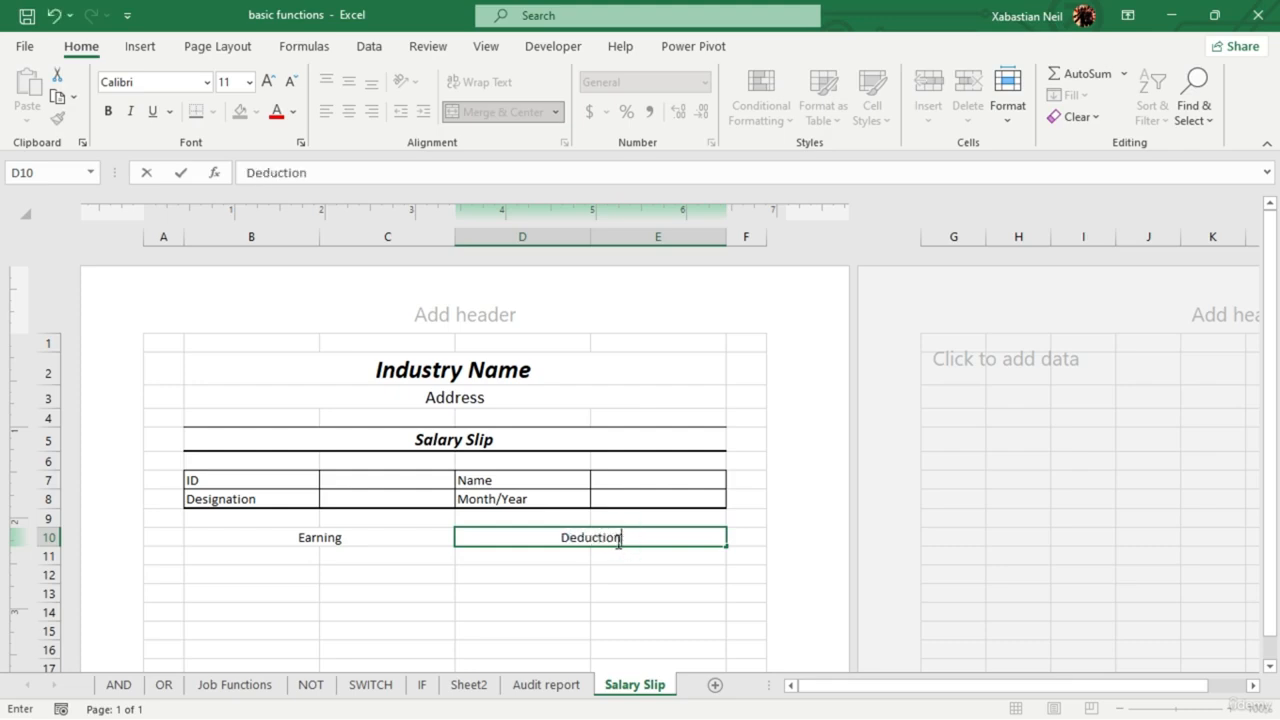
# - Format the Earning and Deduction headings in row 10 as 12-point bold italic text
pyautogui.click(331, 539)
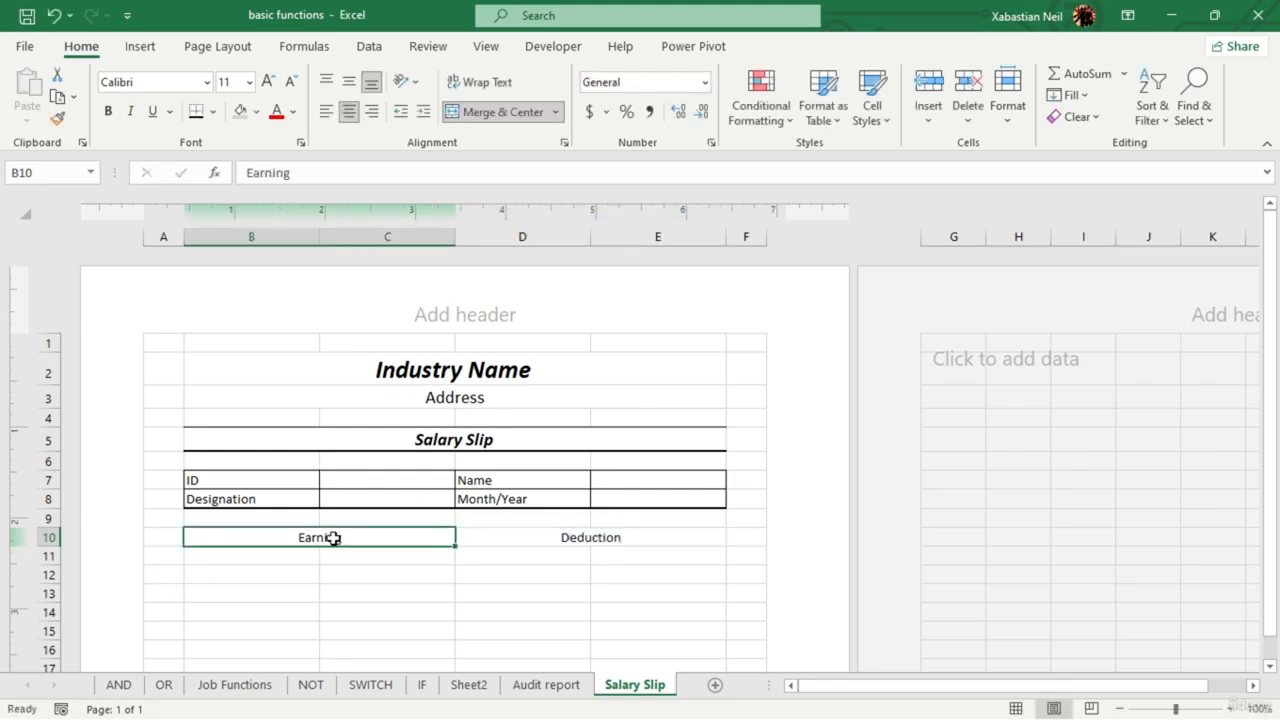
pyautogui.click(268, 80)
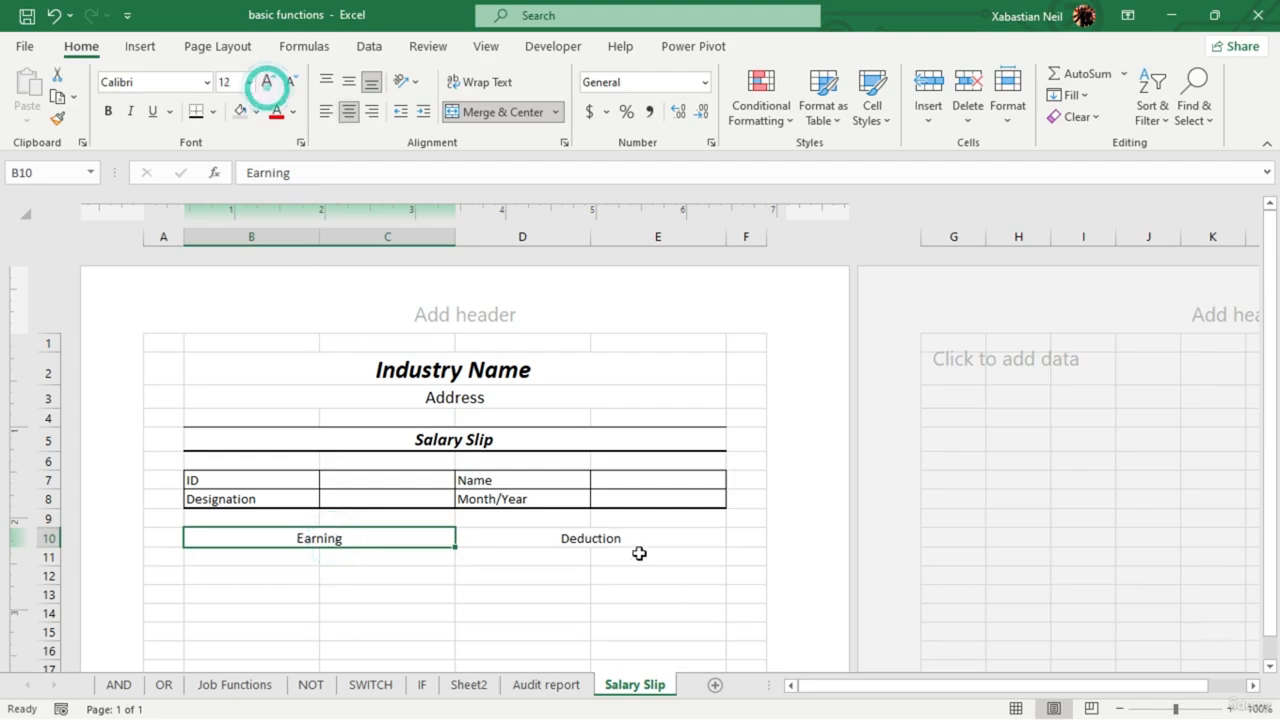
pyautogui.click(643, 538)
pyautogui.click(268, 80)
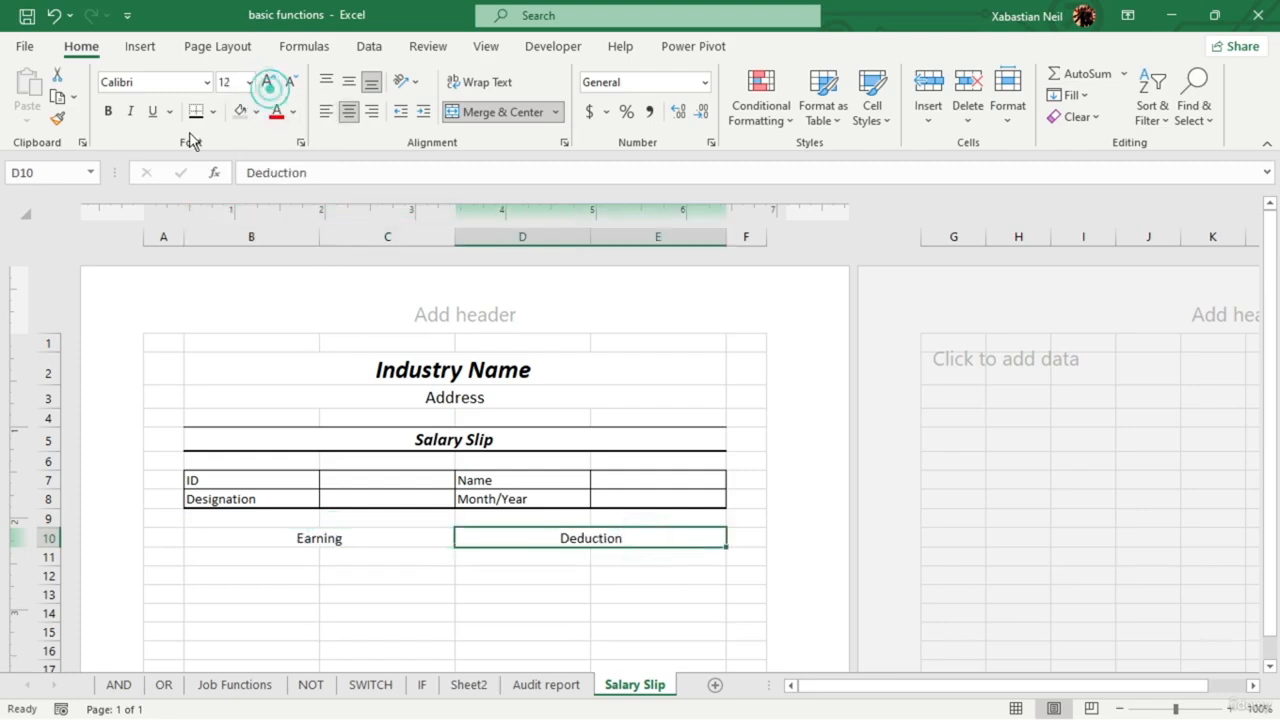
pyautogui.click(108, 112)
pyautogui.click(302, 538)
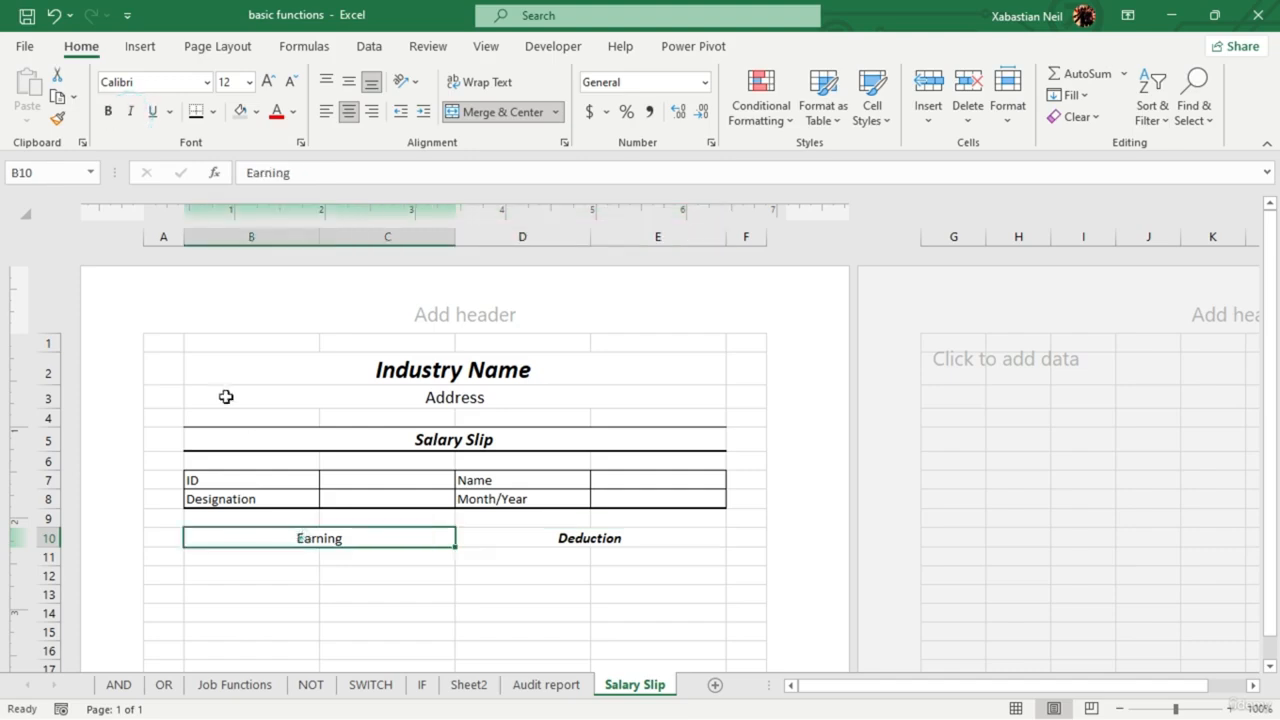
pyautogui.click(108, 111)
pyautogui.click(132, 112)
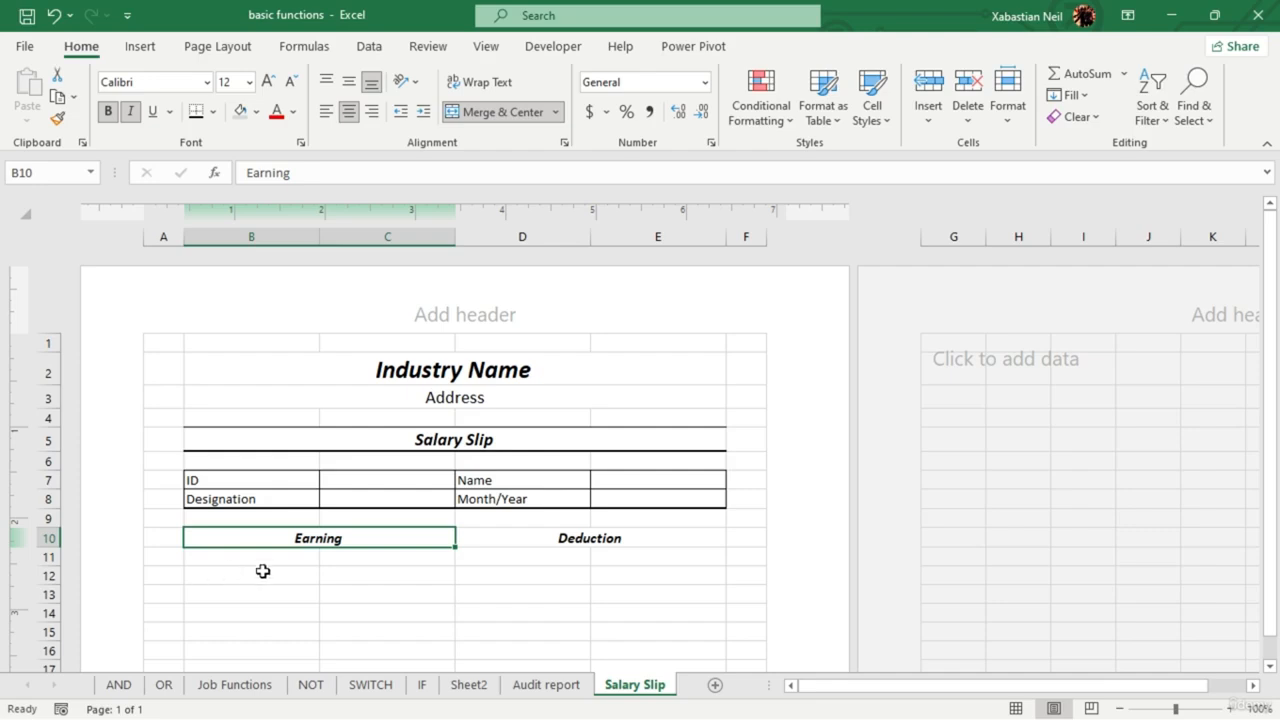
# - List the earning labels "Basic", "DA", "HRA", "TA" and "Total Addition" in B11:B15 below the Earning heading
pyautogui.click(255, 557)
pyautogui.write('BV')
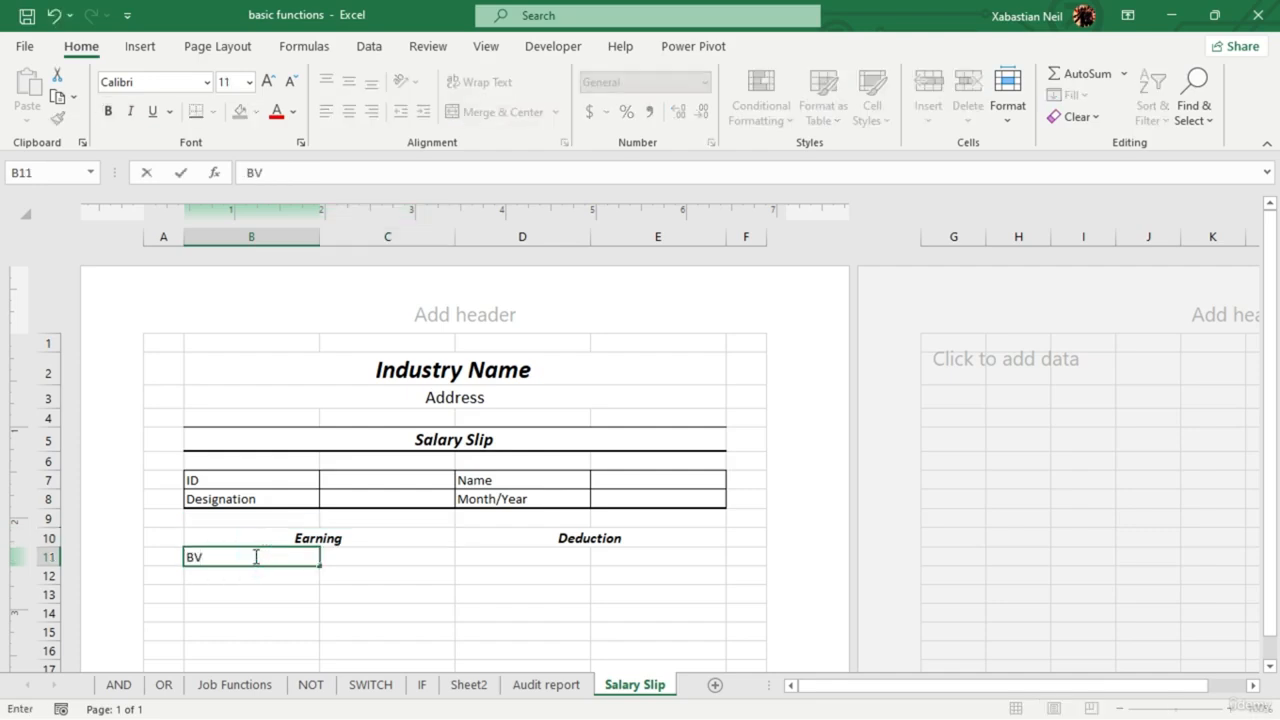
pyautogui.write('sic')
pyautogui.press('Return')
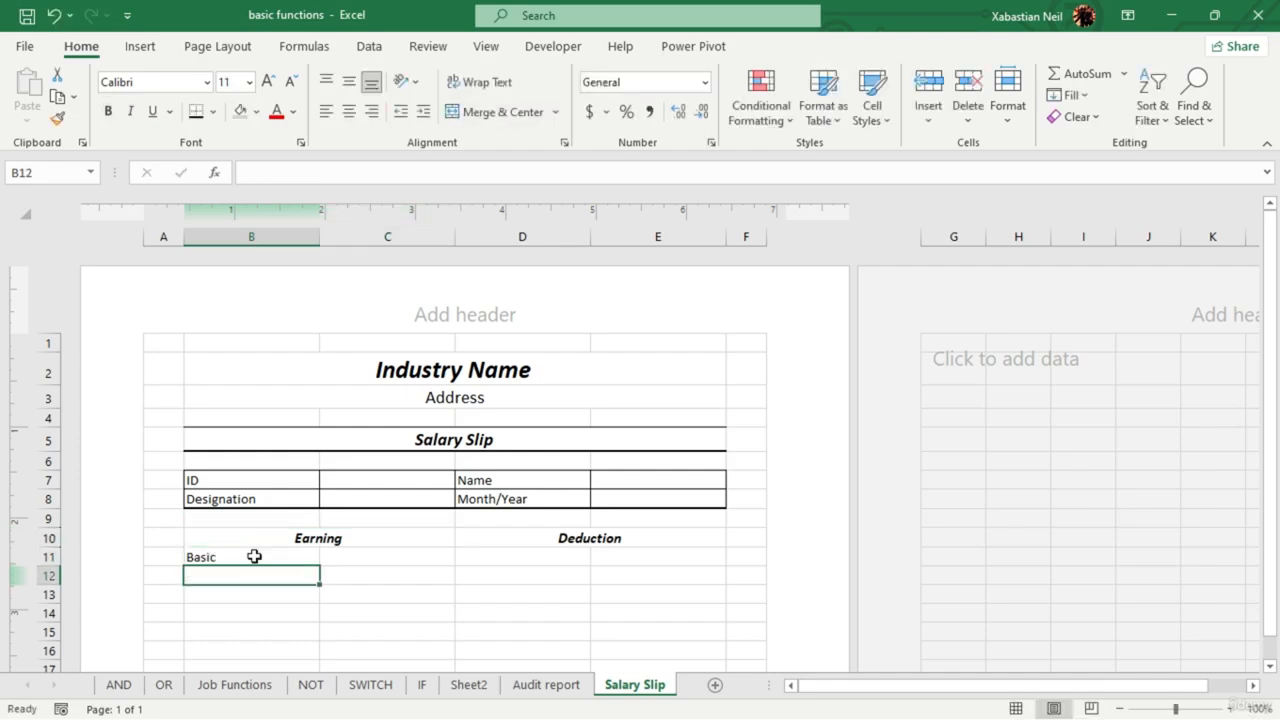
pyautogui.write('DA')
pyautogui.press('Return')
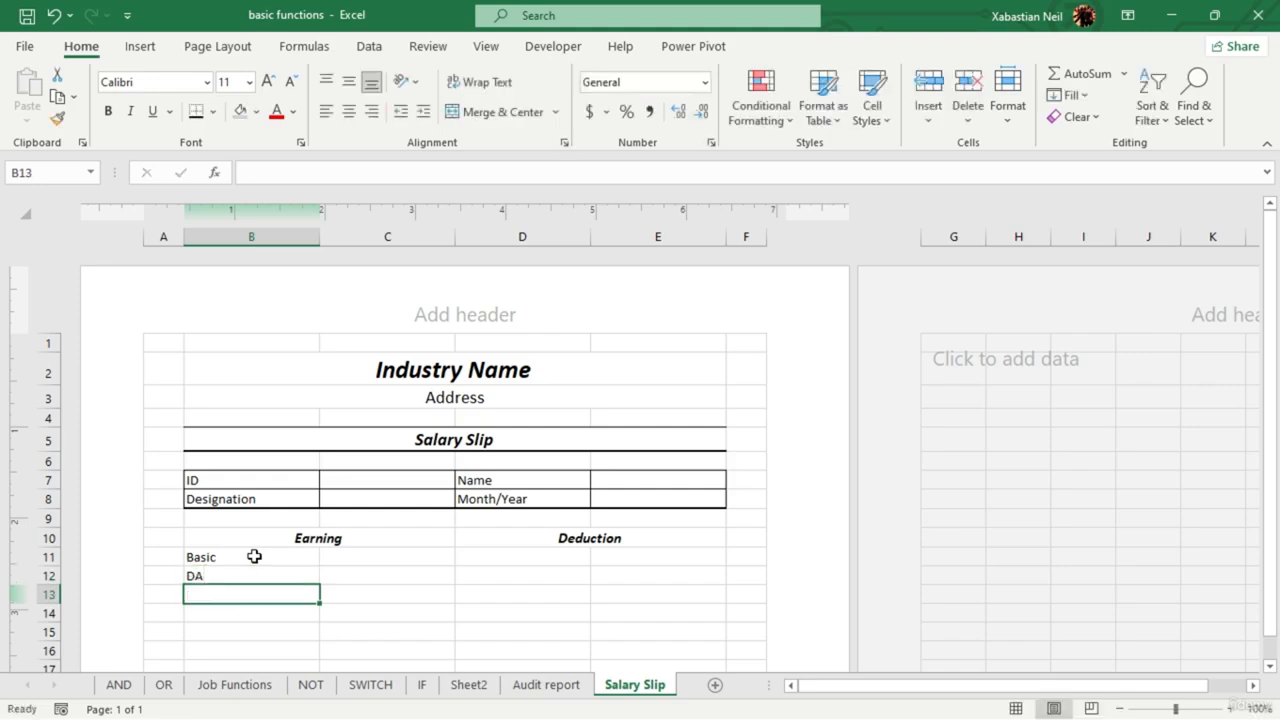
pyautogui.write('HRA')
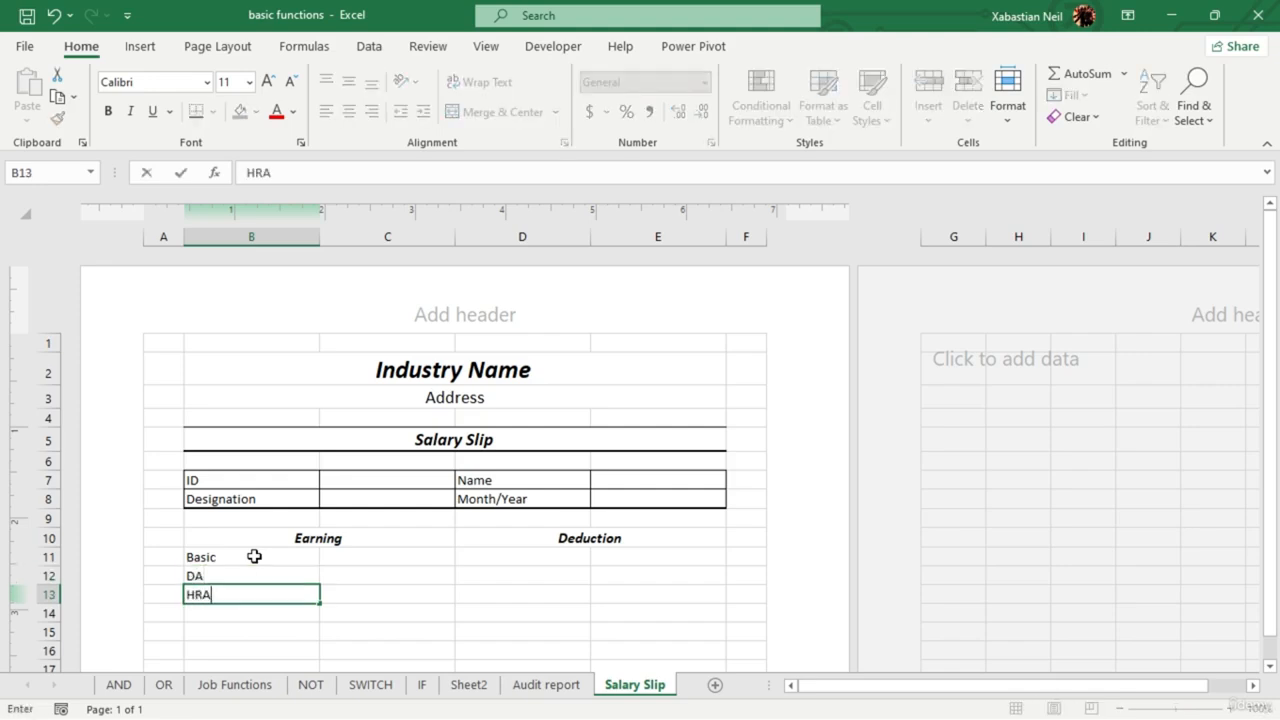
pyautogui.press('Return')
pyautogui.write('TA')
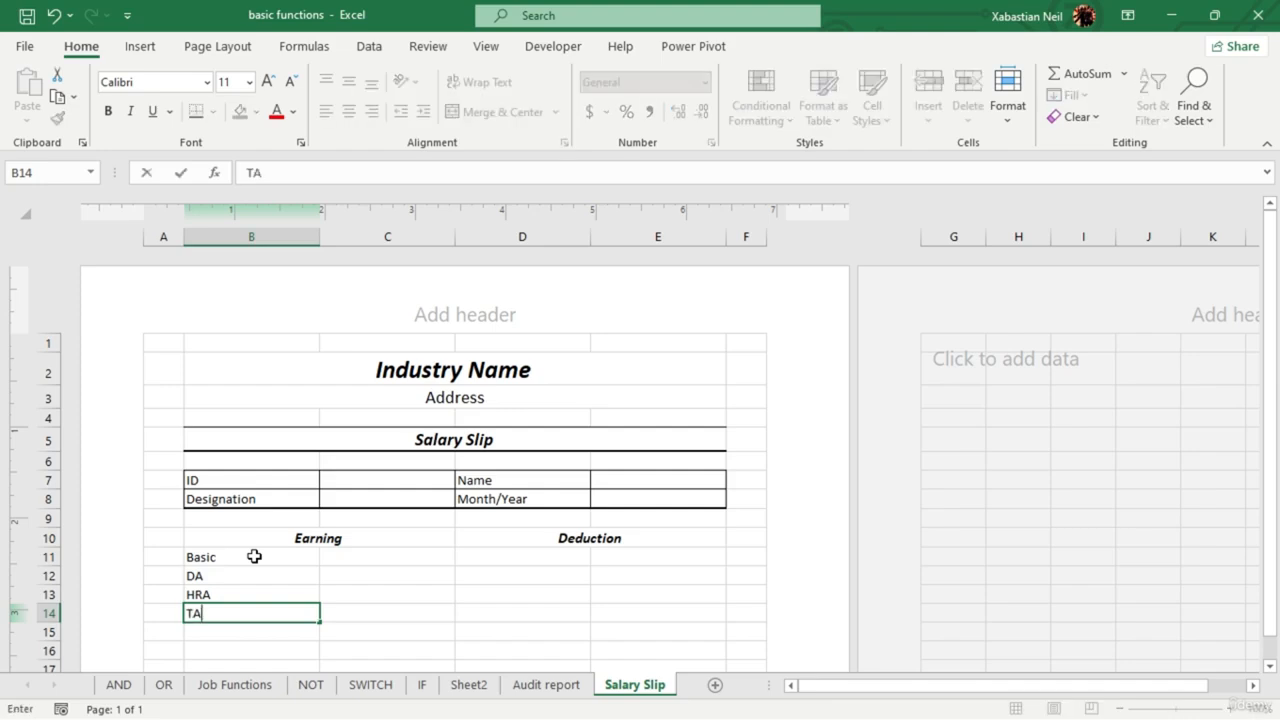
pyautogui.press('Return')
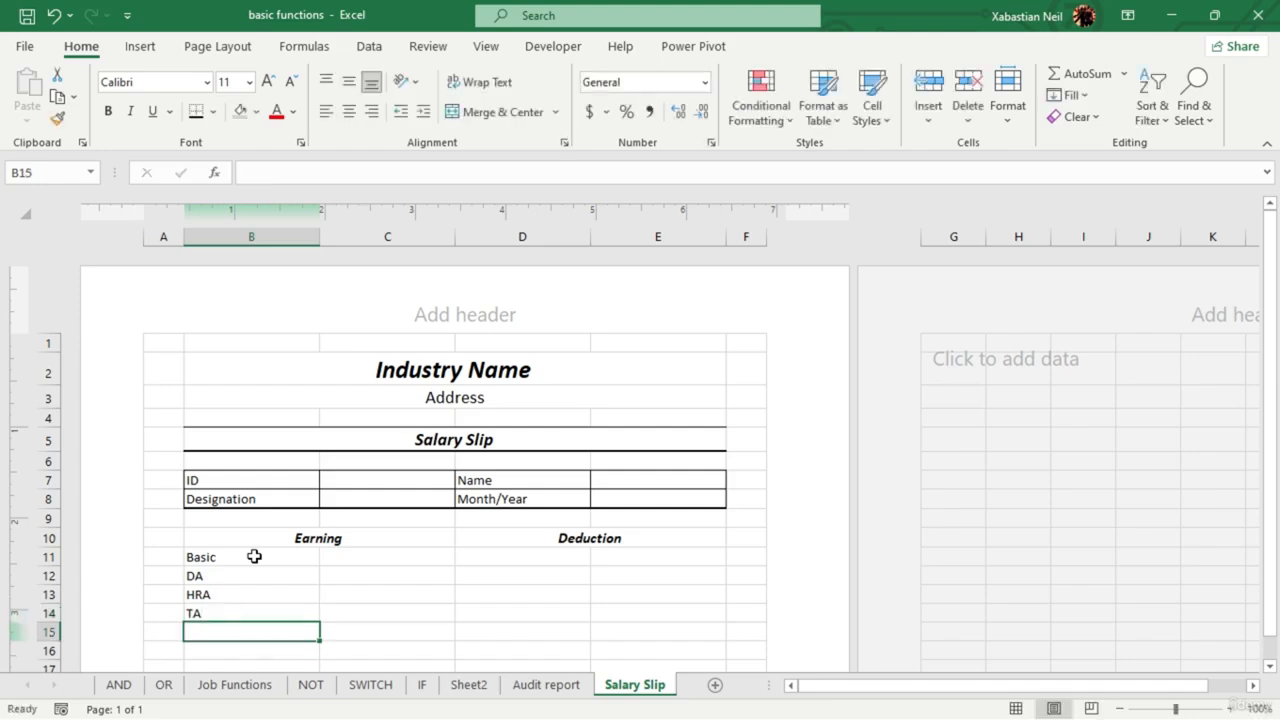
pyautogui.write('Tot')
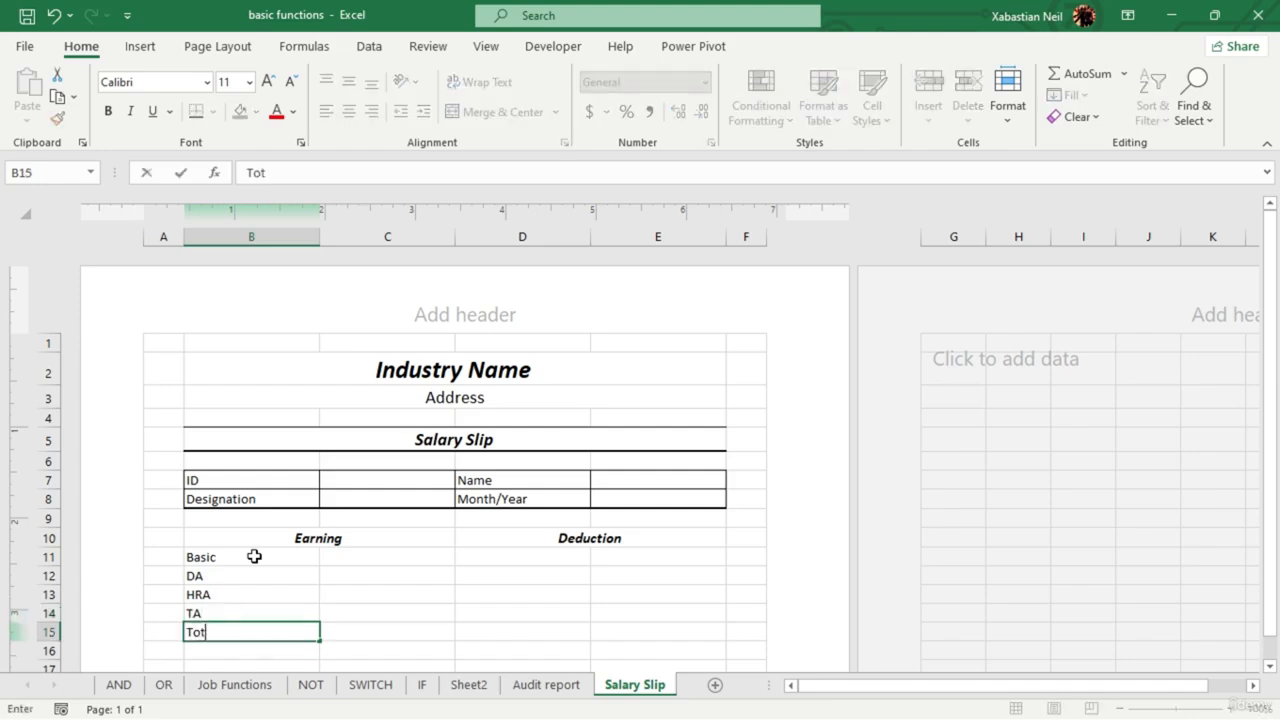
pyautogui.write('al Add')
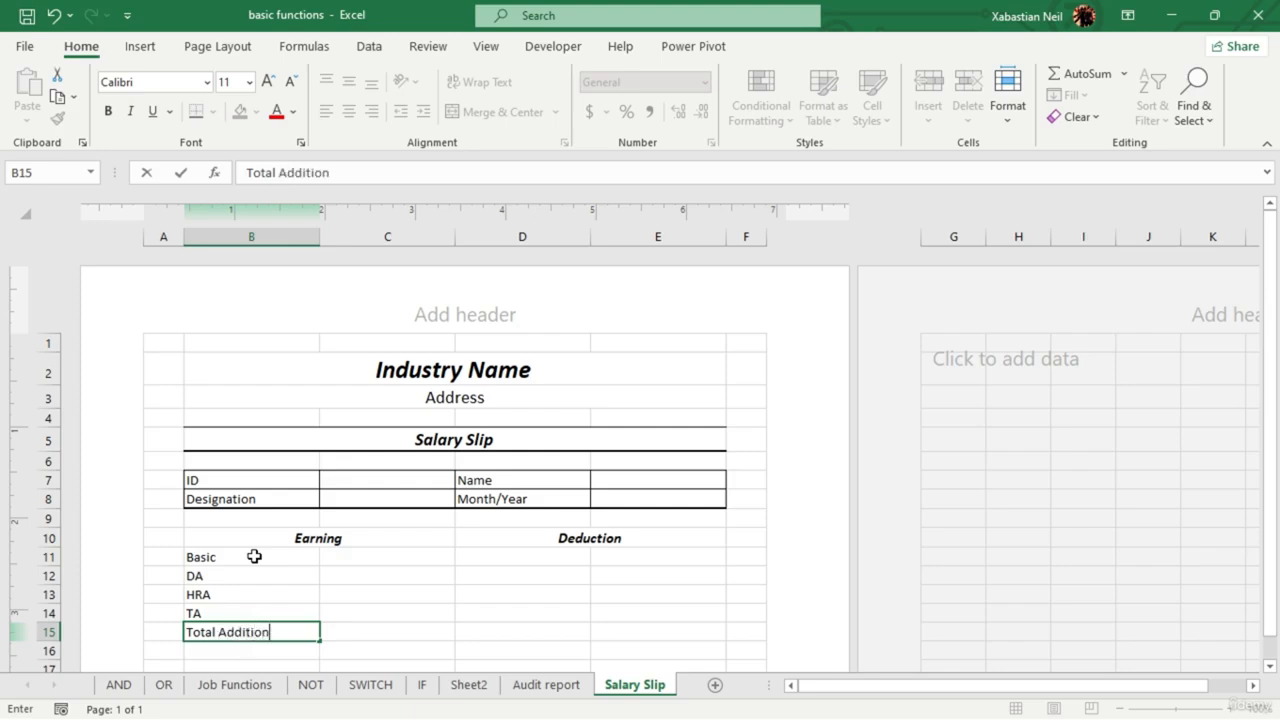
# - Complete the "Total Addition" label in B15, and enter "Net Salary" in B17 and "Salary in words" in B18
pyautogui.write('ition')
pyautogui.press('Return')
pyautogui.press('Return')
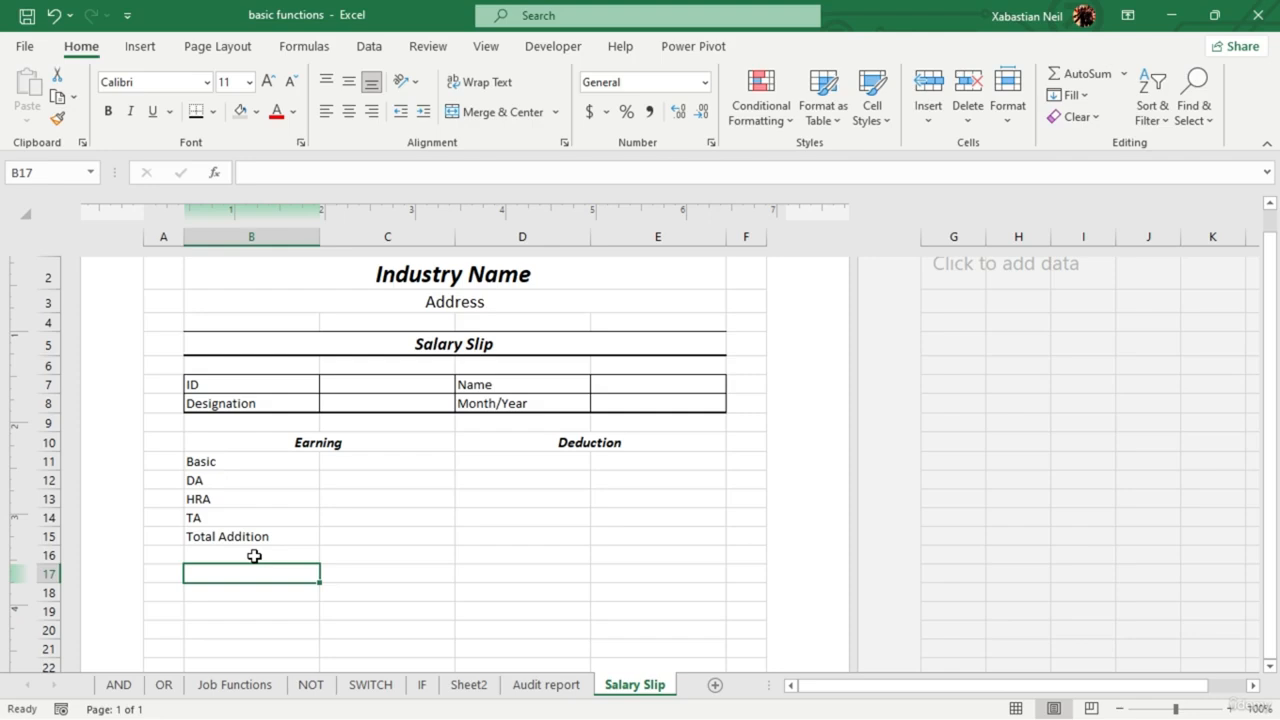
pyautogui.write('Net Salary')
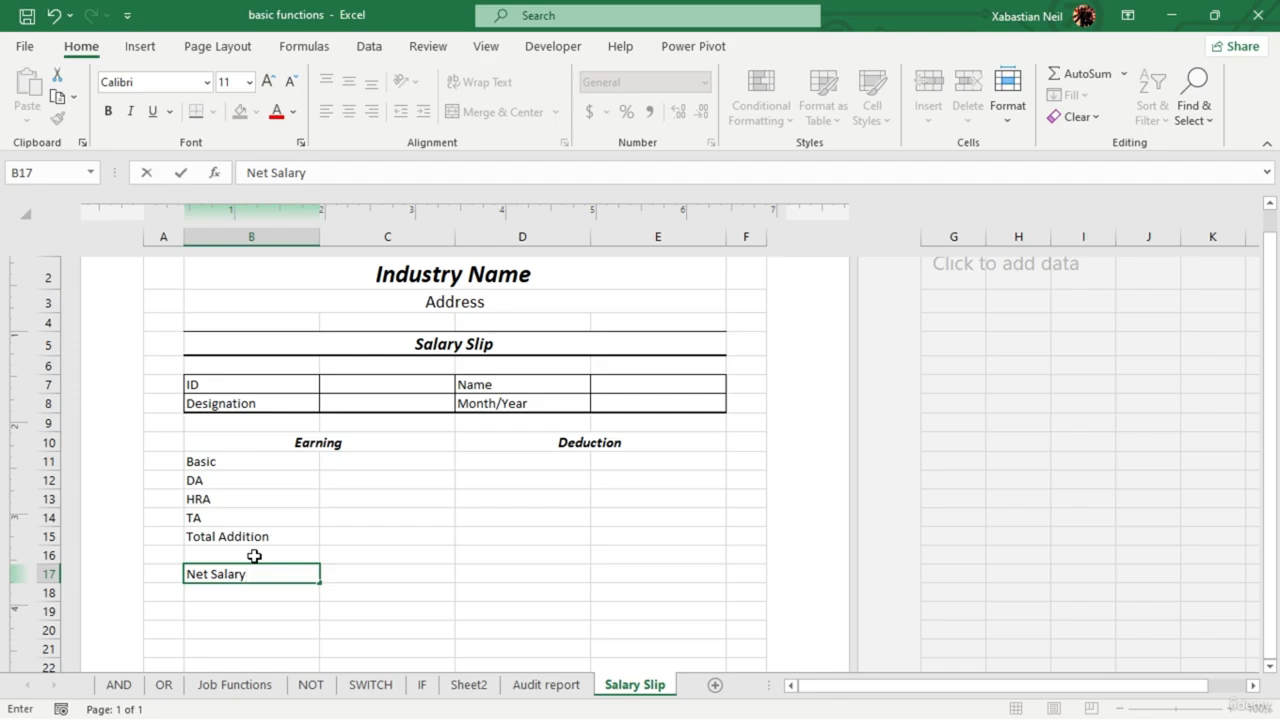
pyautogui.press('Return')
pyautogui.write('S')
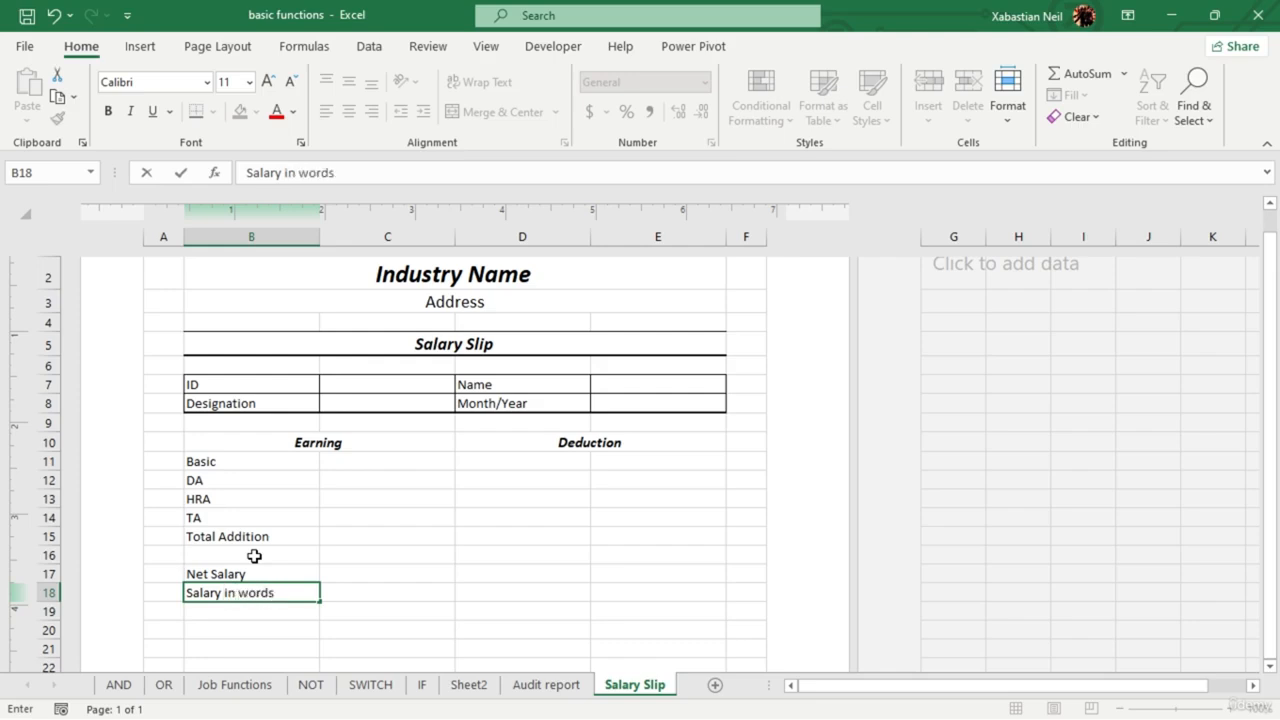
pyautogui.write('alary in words')
pyautogui.press('Left')
pyautogui.press('Right')
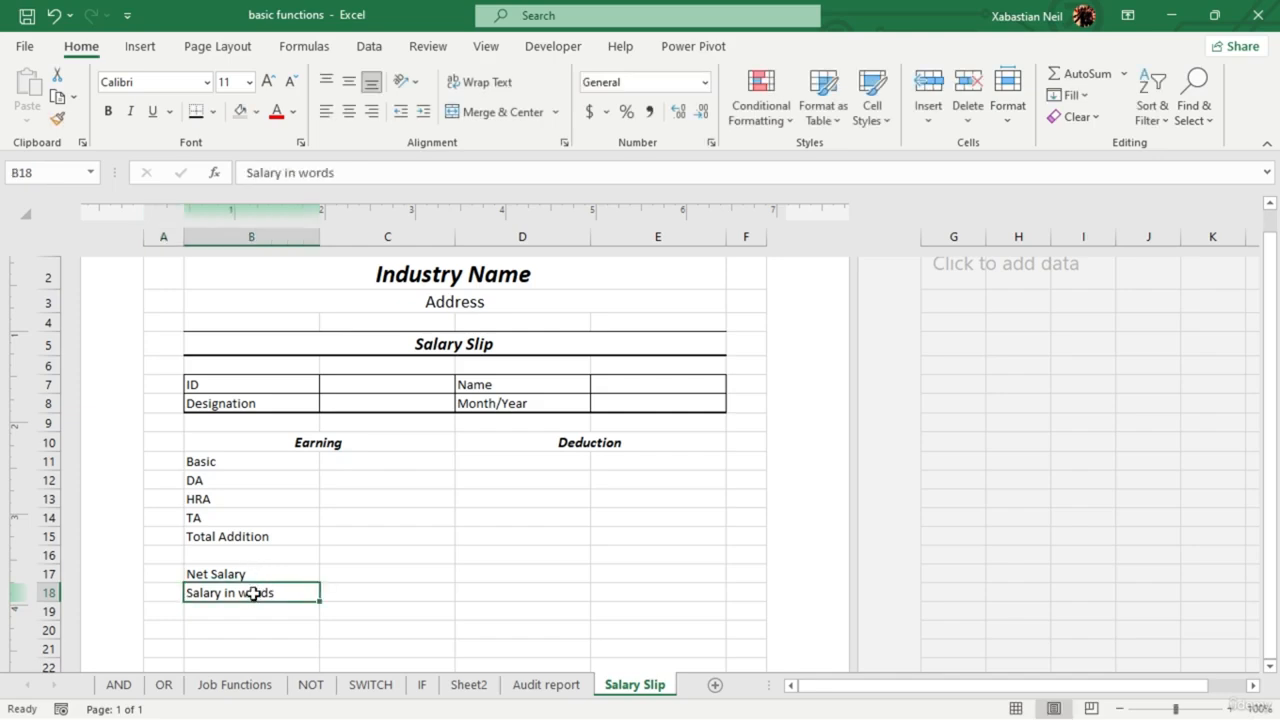
# - Capitalize the last word of the label in B18 so that it reads "Salary in Words"
pyautogui.doubleClick(253, 594)
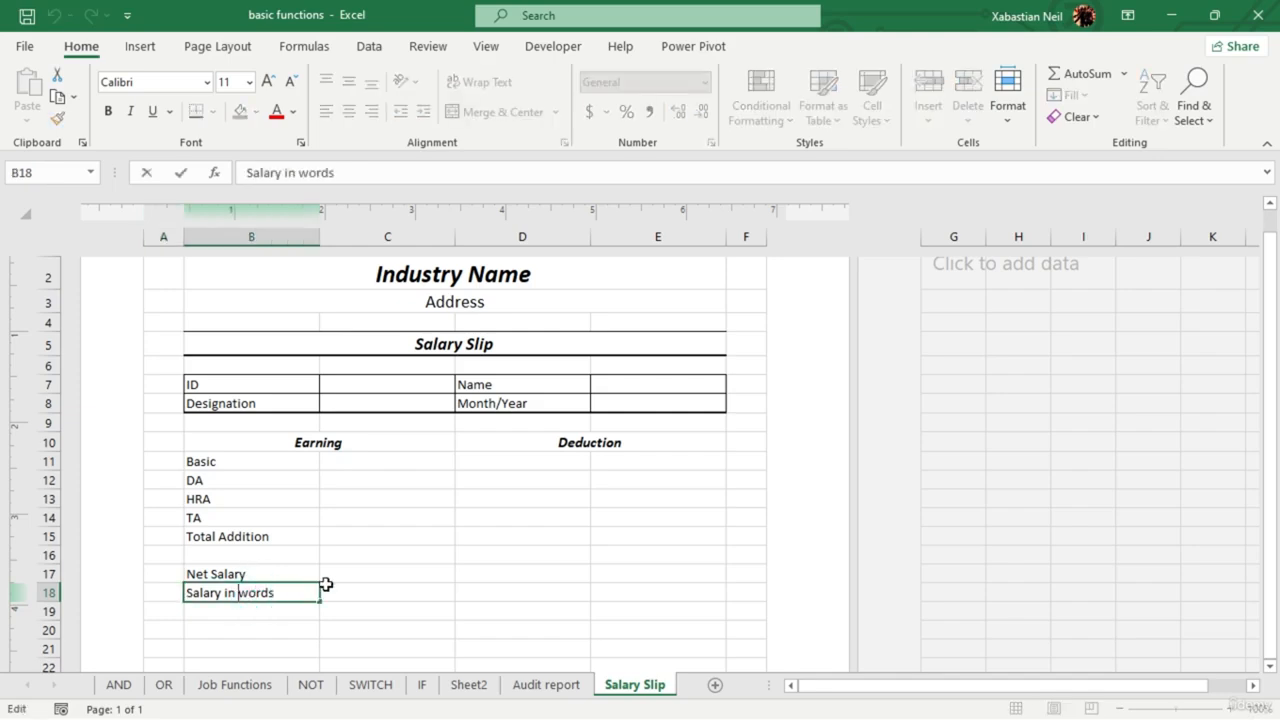
pyautogui.press('BackSpace')
pyautogui.write('W')
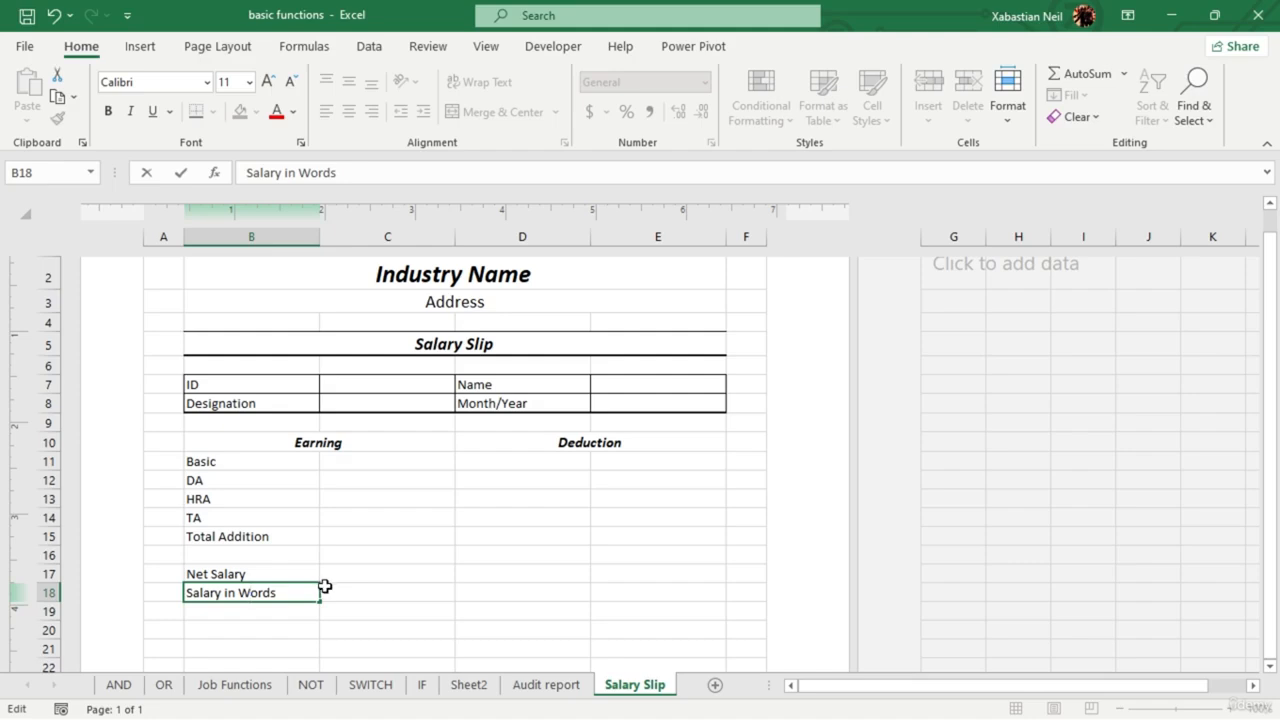
pyautogui.click(334, 575)
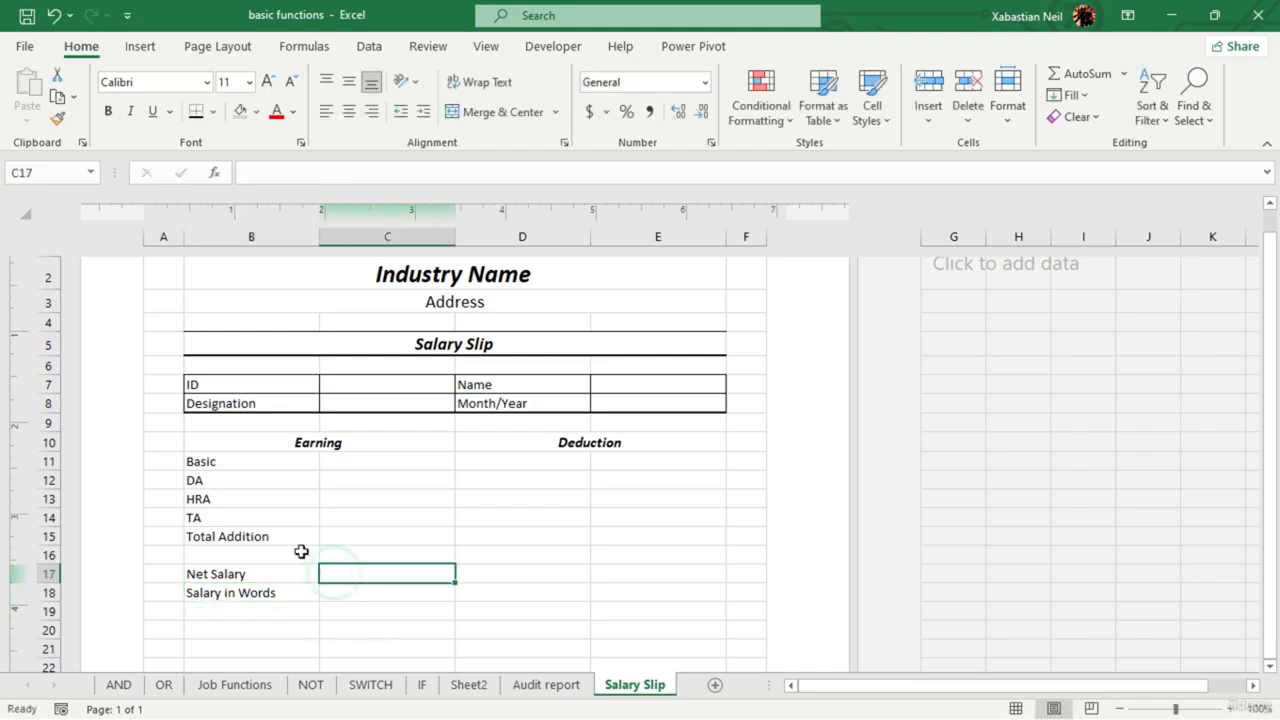
# - List the deduction labels "Provident Fund", "ESI", "Loan", "Tax" and "Total Deduction" in D11:D15 below the Deduction heading
pyautogui.click(545, 458)
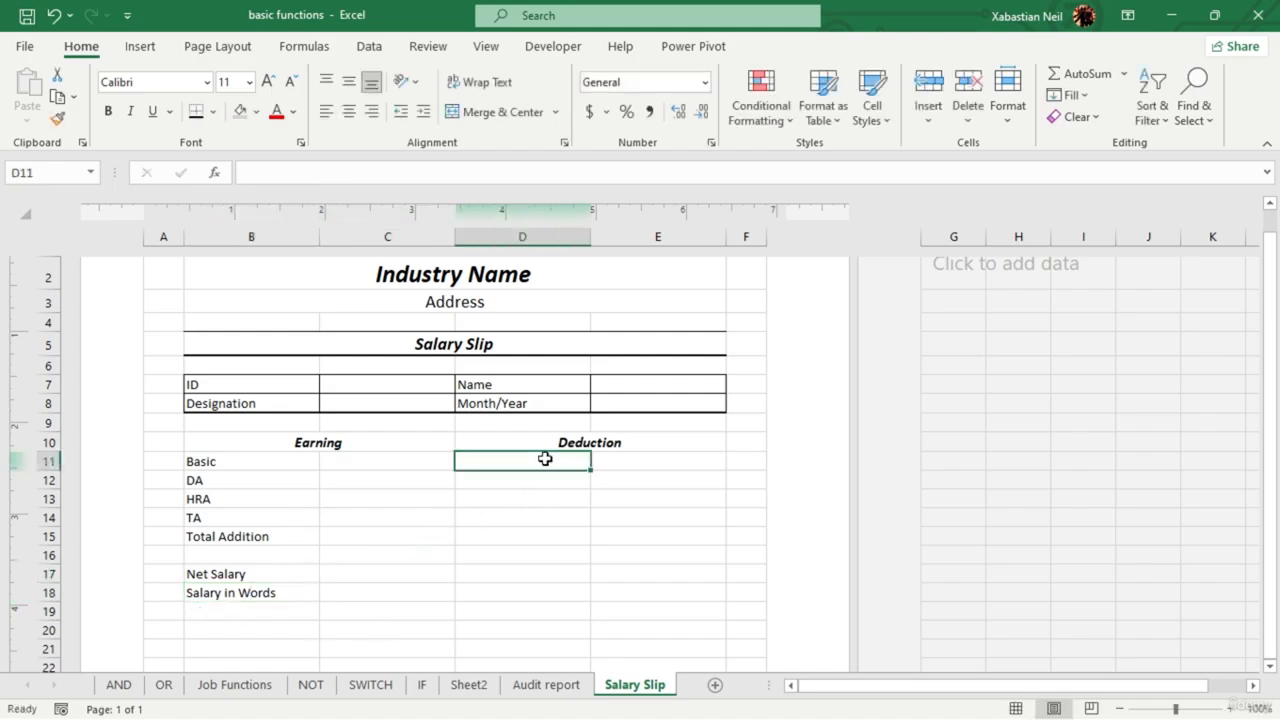
pyautogui.doubleClick(545, 458)
pyautogui.write('P')
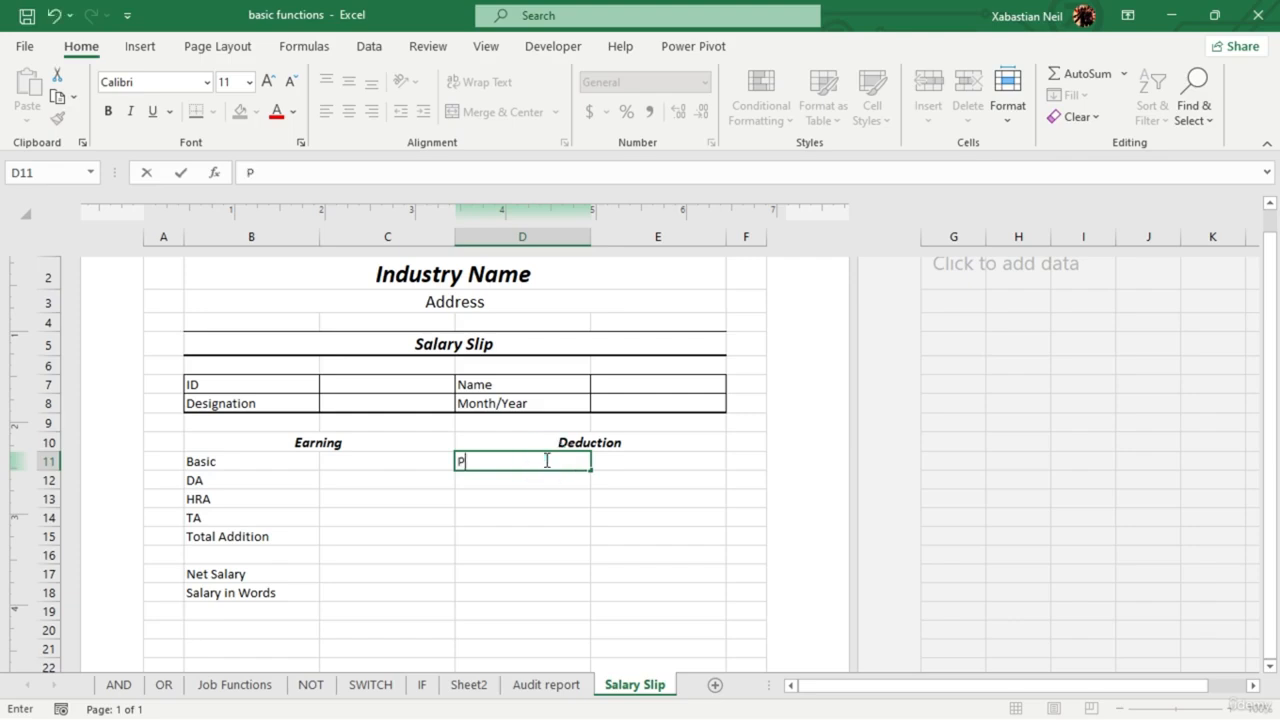
pyautogui.write('rovident')
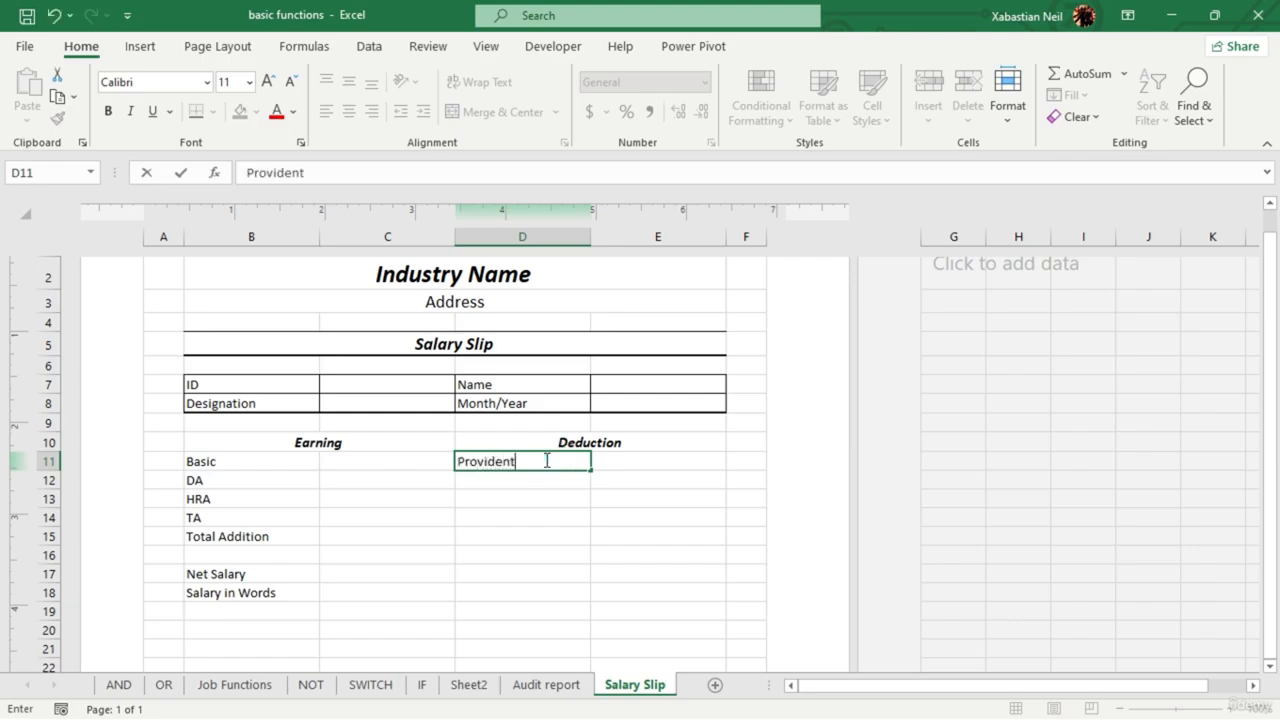
pyautogui.write(' Fund')
pyautogui.press('Return')
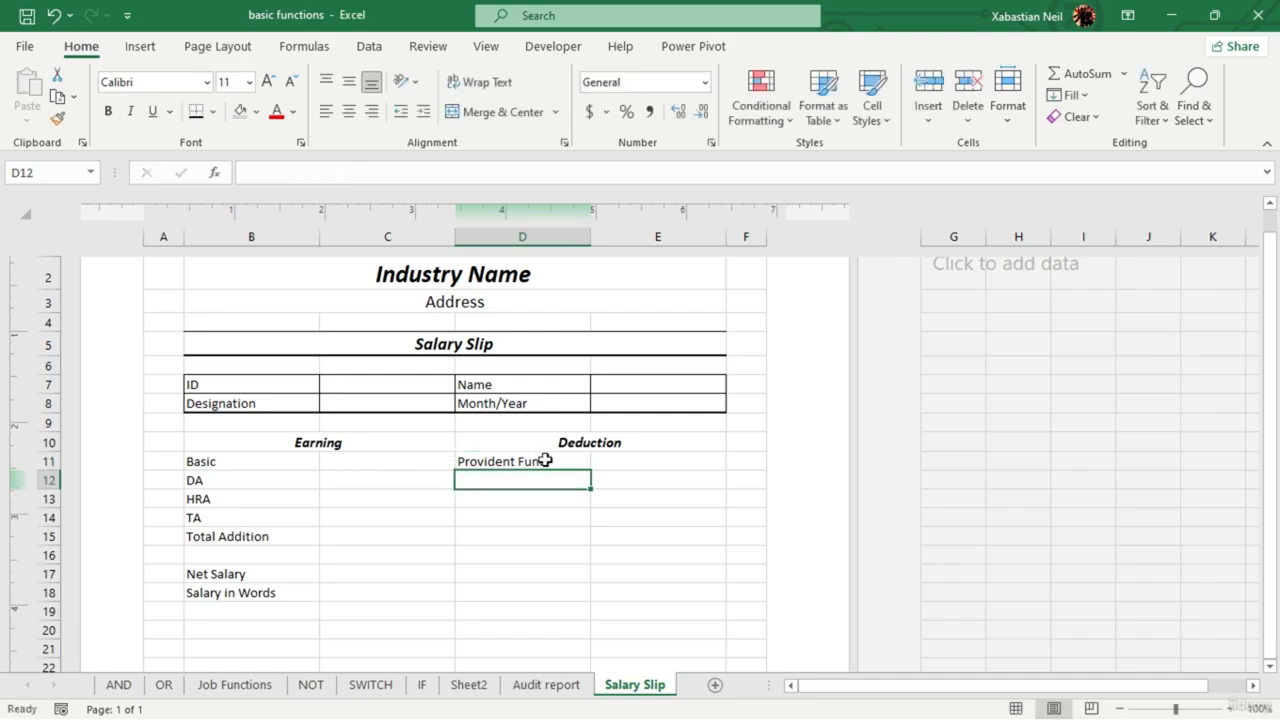
pyautogui.write('ESI')
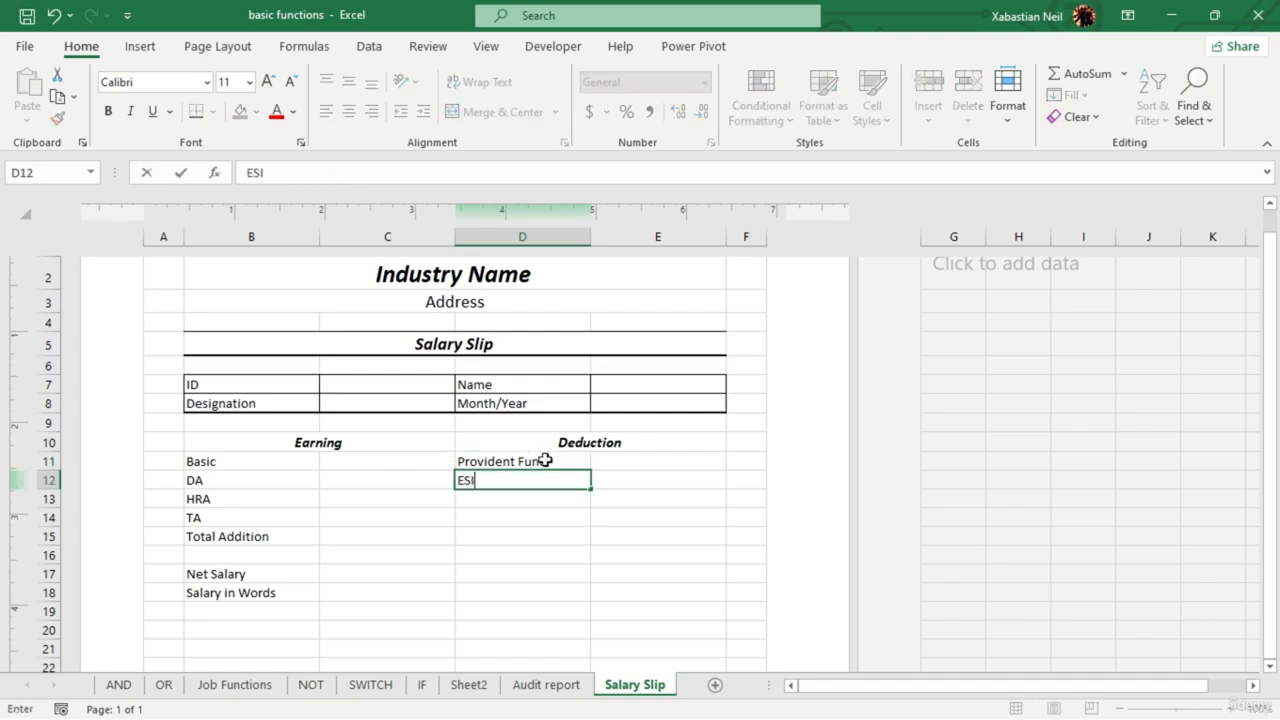
pyautogui.press('Return')
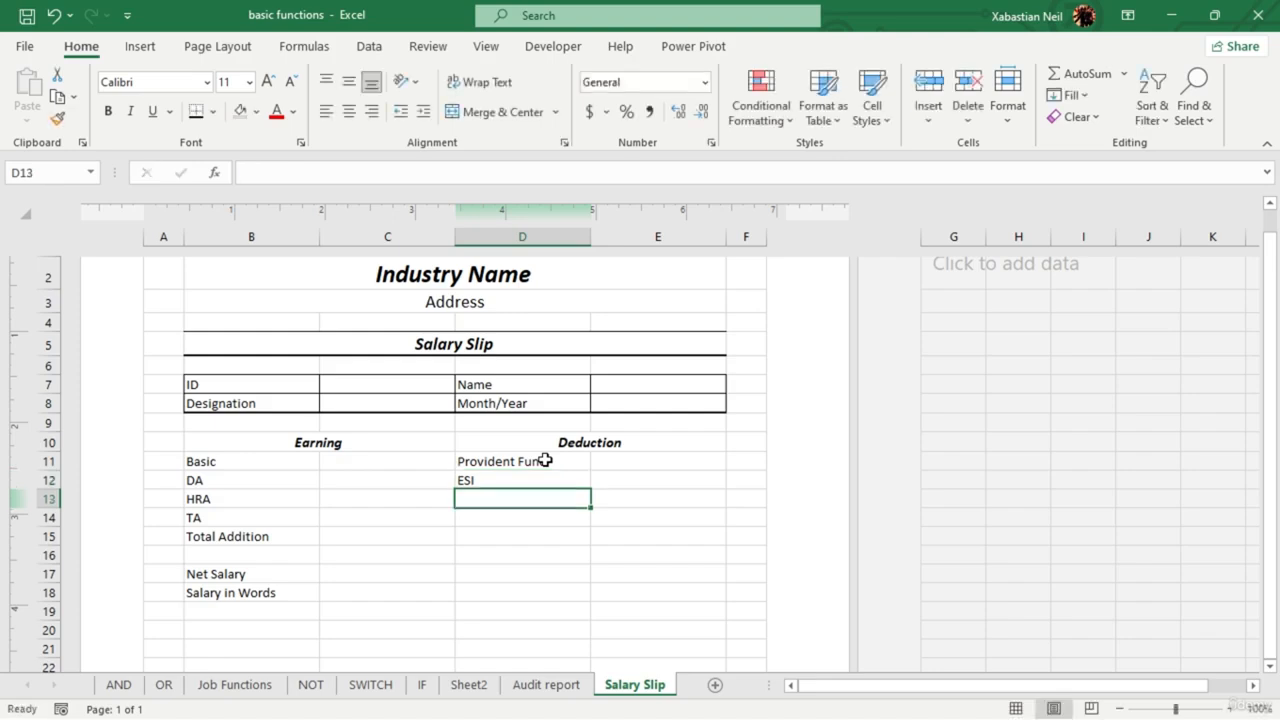
pyautogui.write('Loan')
pyautogui.press('Return')
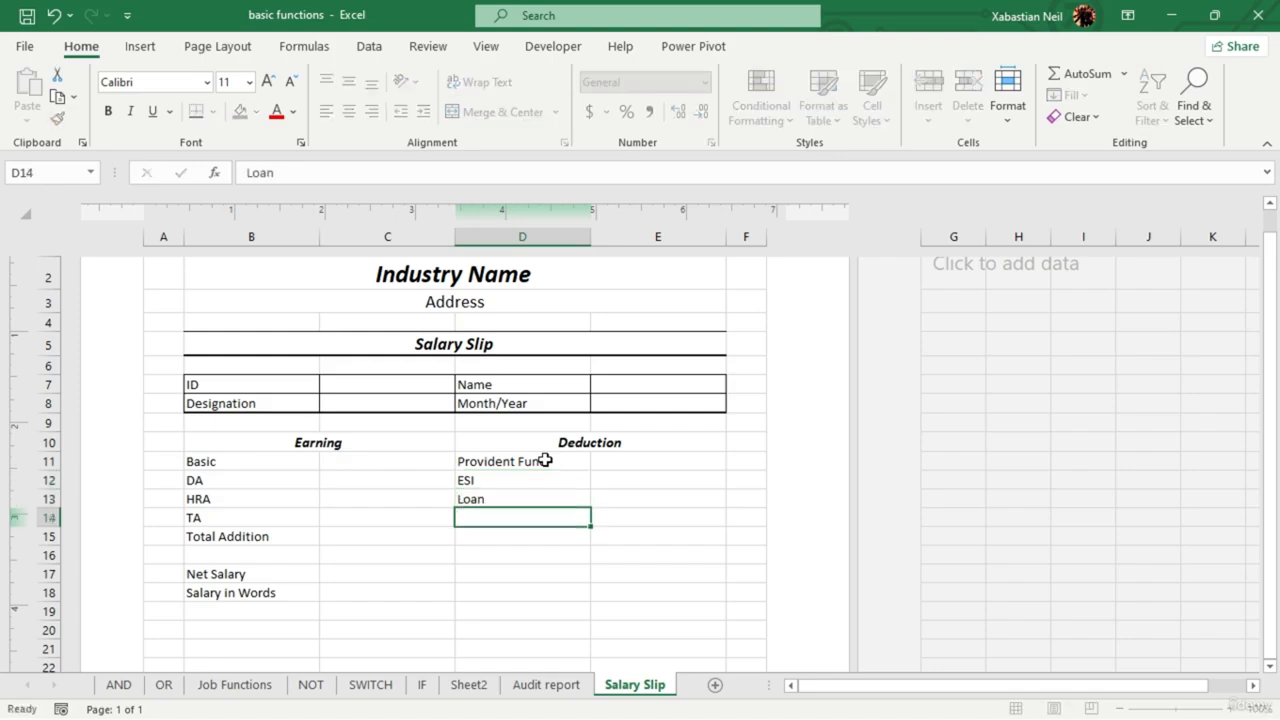
pyautogui.write('Tax')
pyautogui.press('Return')
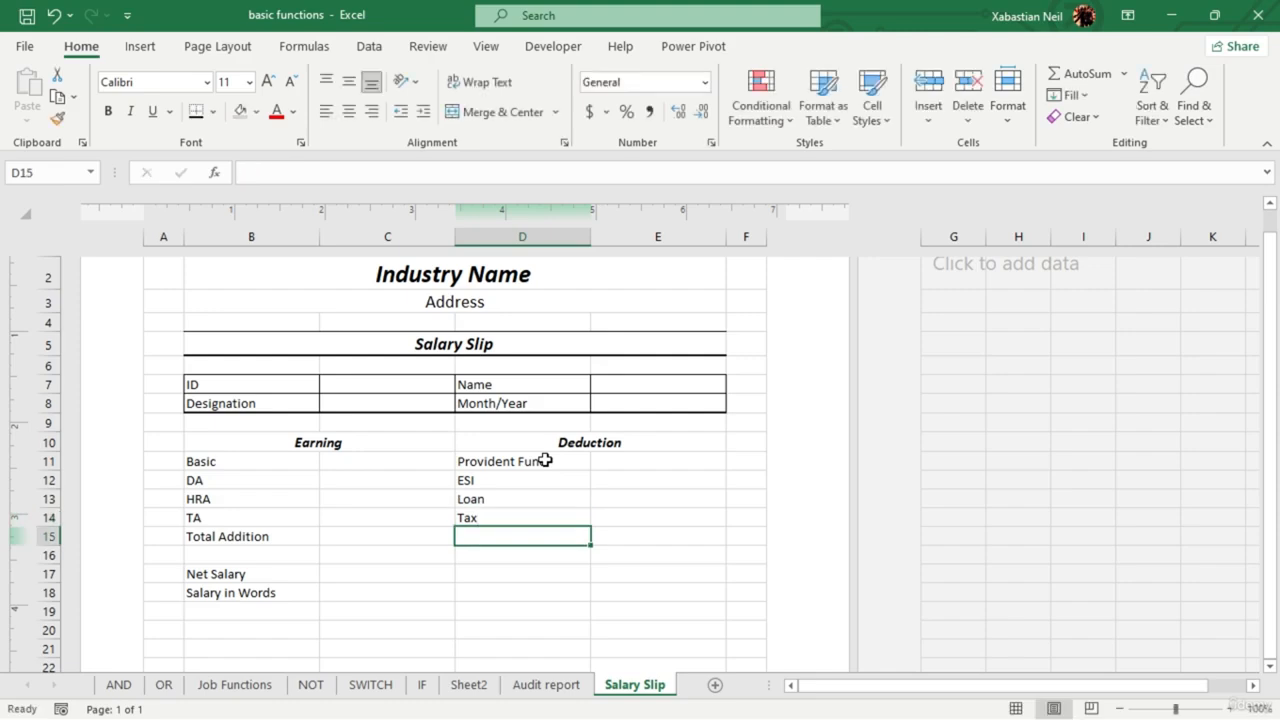
pyautogui.write('Total Deduction')
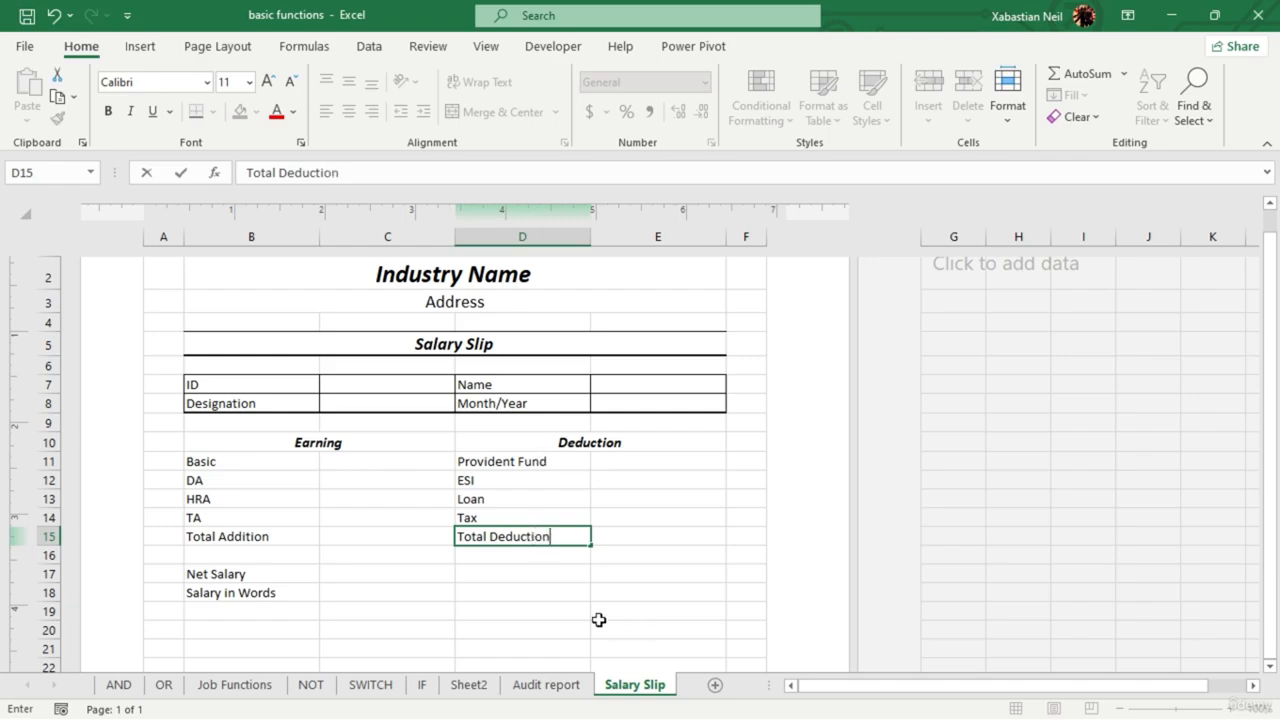
pyautogui.click(663, 649)
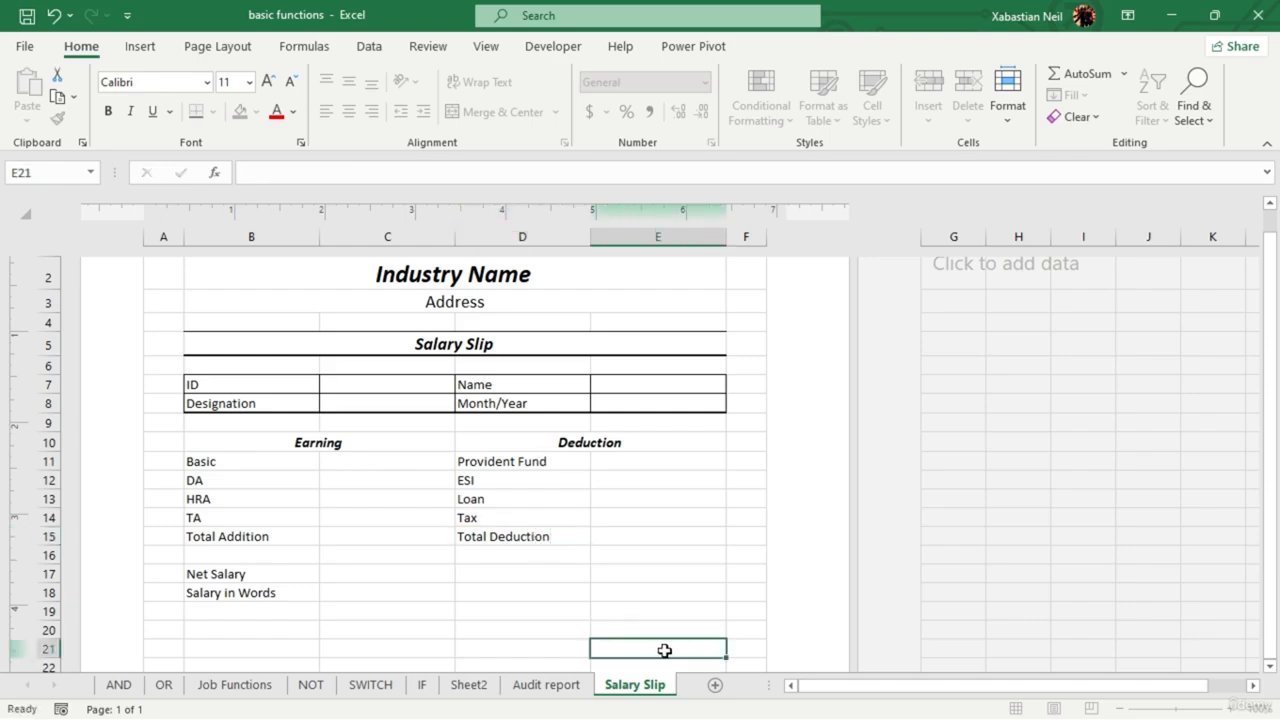
# - Apply all borders to the Earning and Deduction heading cells in row 10
pyautogui.moveTo(277, 444); pyautogui.dragTo(525, 441)
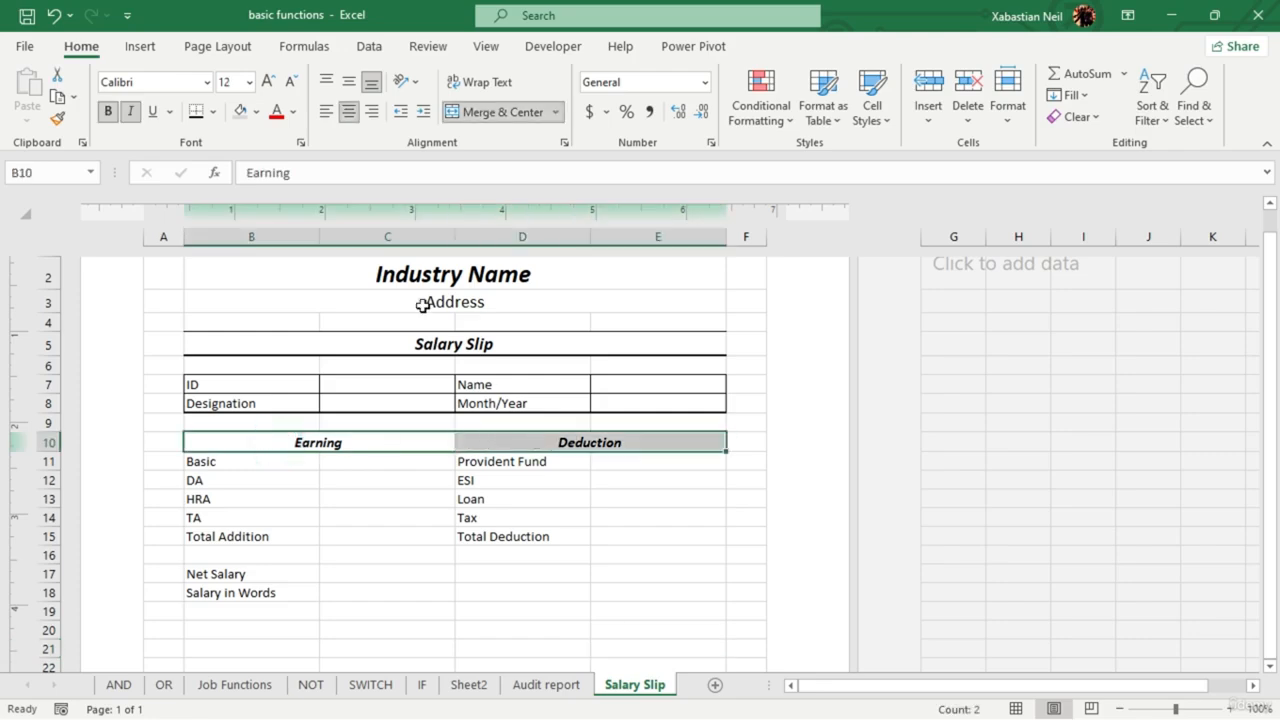
pyautogui.click(196, 111)
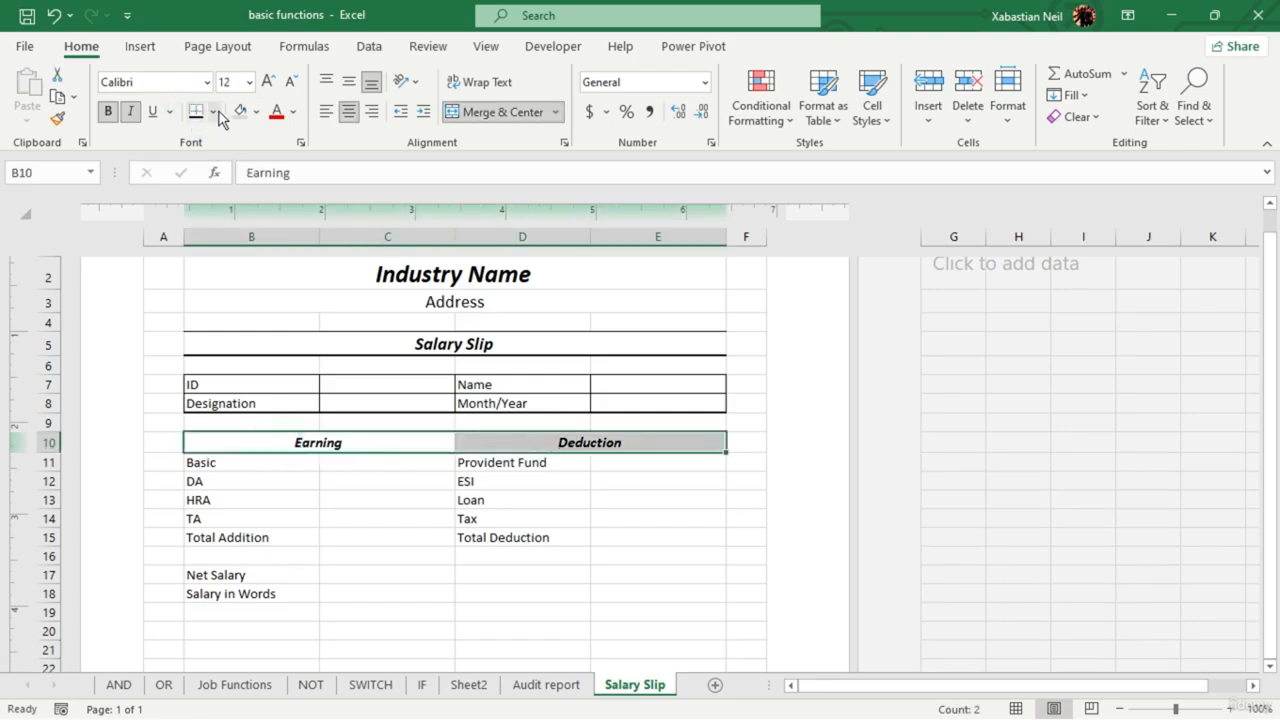
pyautogui.click(214, 112)
pyautogui.click(277, 305)
pyautogui.click(472, 592)
# - Give the Earning and Deduction headings in row 10 a top and thick bottom border
pyautogui.click(396, 444)
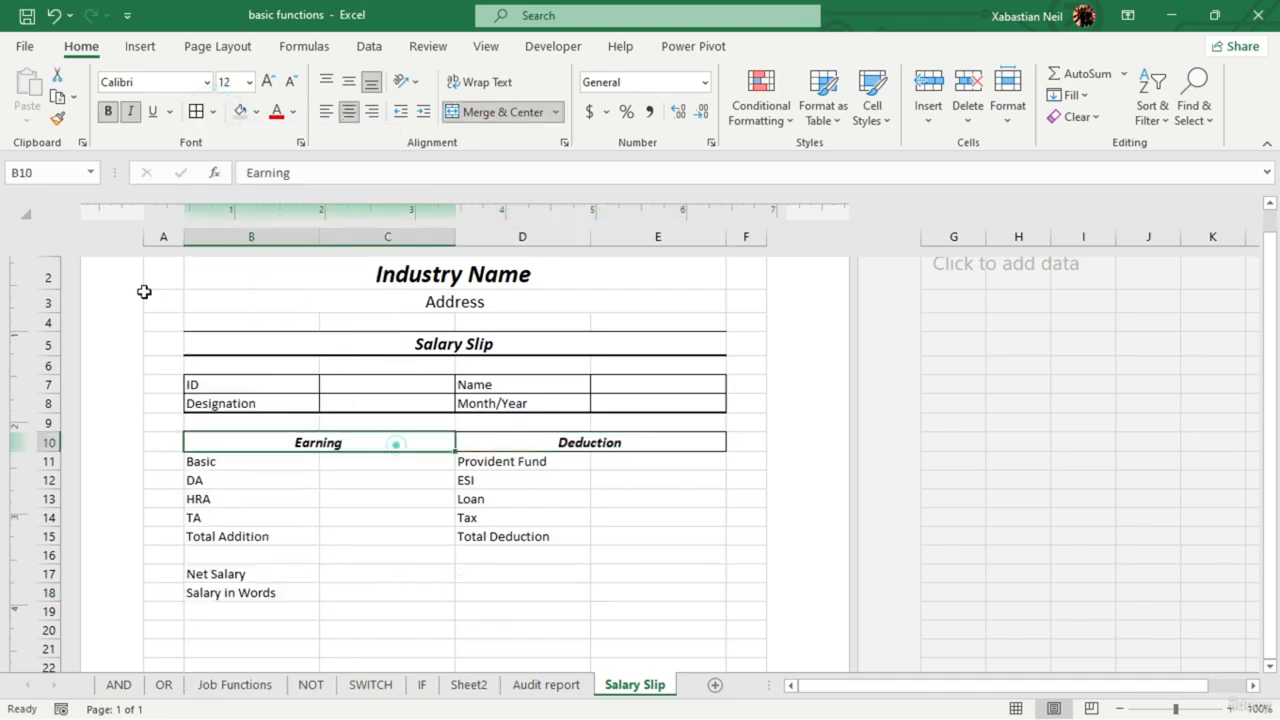
pyautogui.click(214, 112)
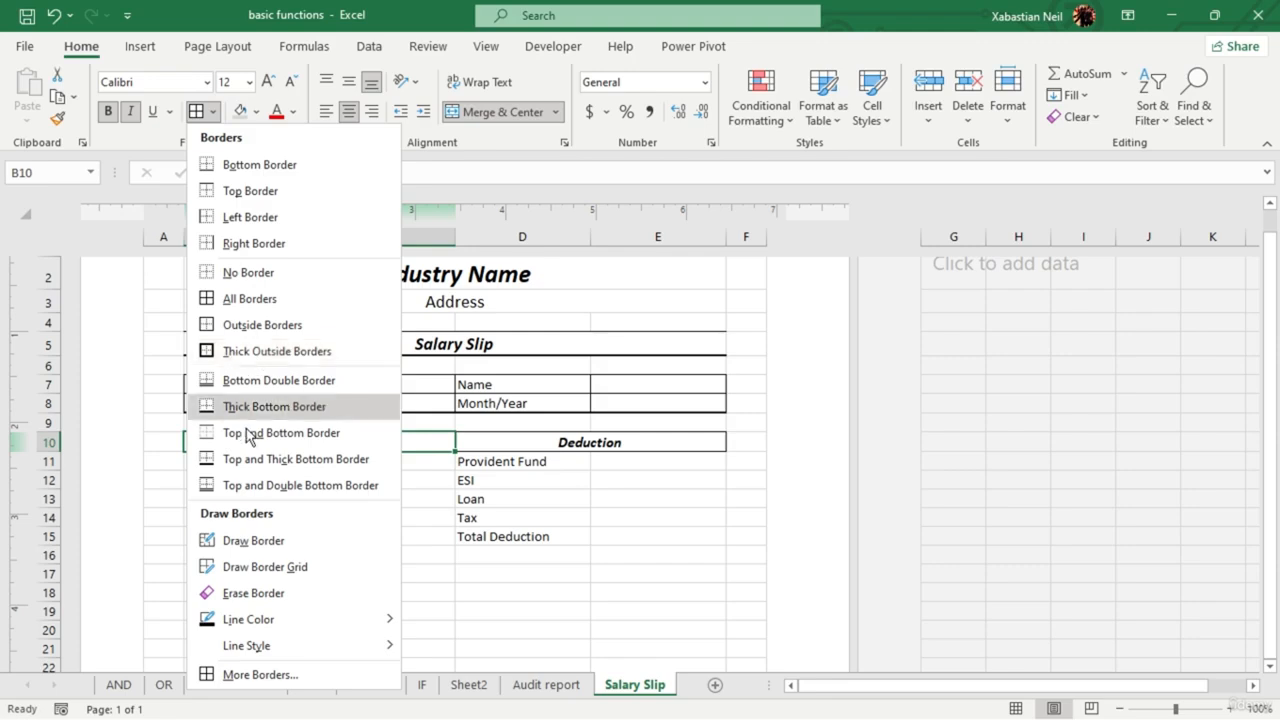
pyautogui.click(258, 460)
pyautogui.click(640, 537)
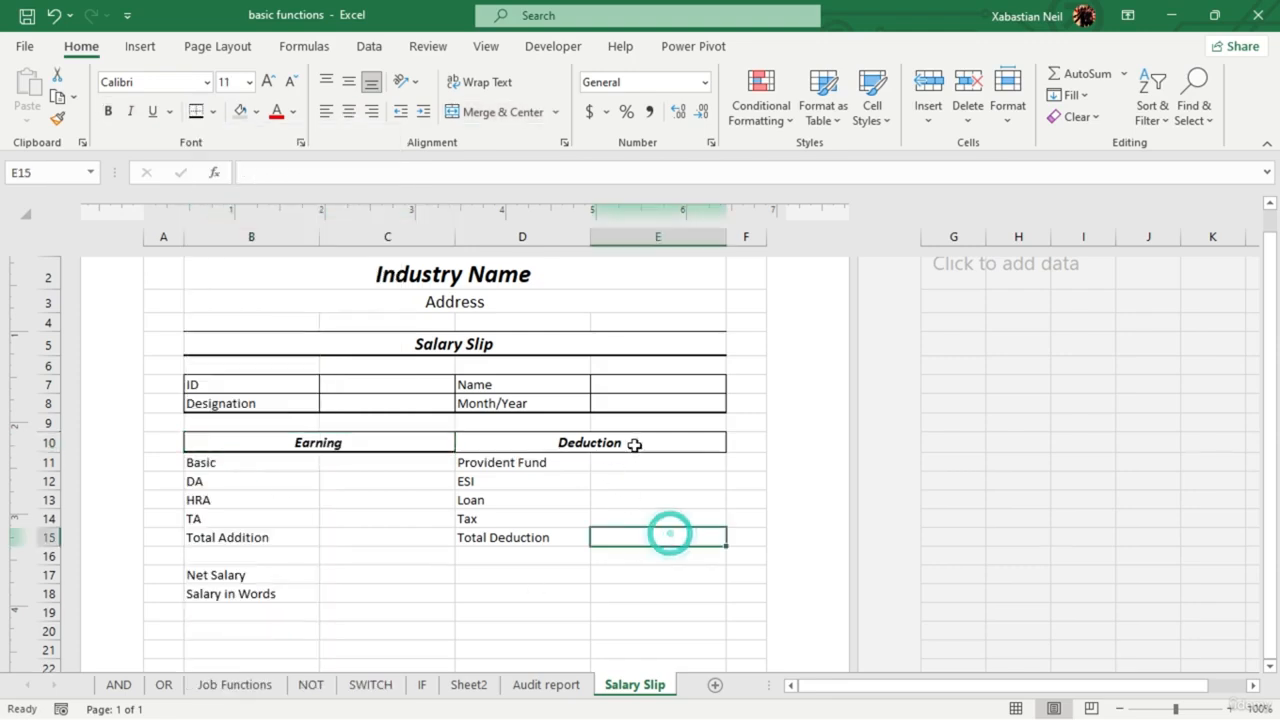
pyautogui.click(634, 443)
pyautogui.click(467, 574)
pyautogui.click(467, 574)
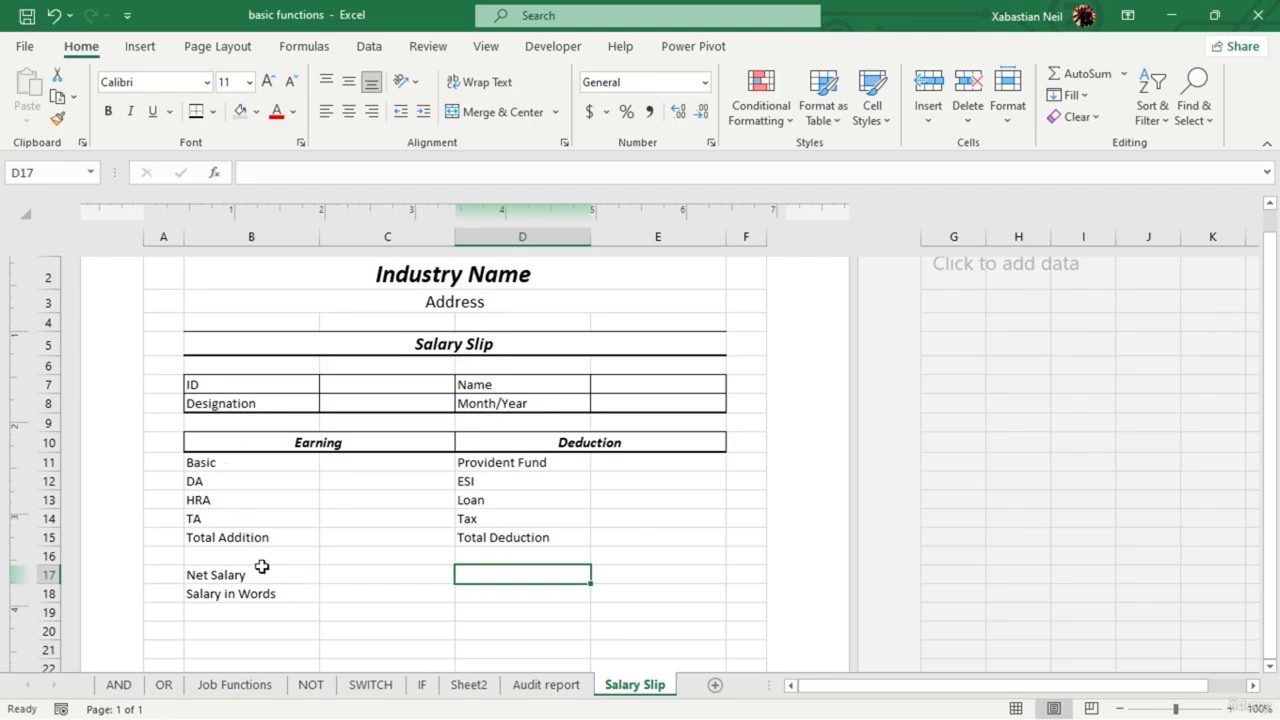
# - Apply a top and thick bottom border to the HRA and Loan row, B13:E13
pyautogui.moveTo(223, 500); pyautogui.dragTo(614, 494)
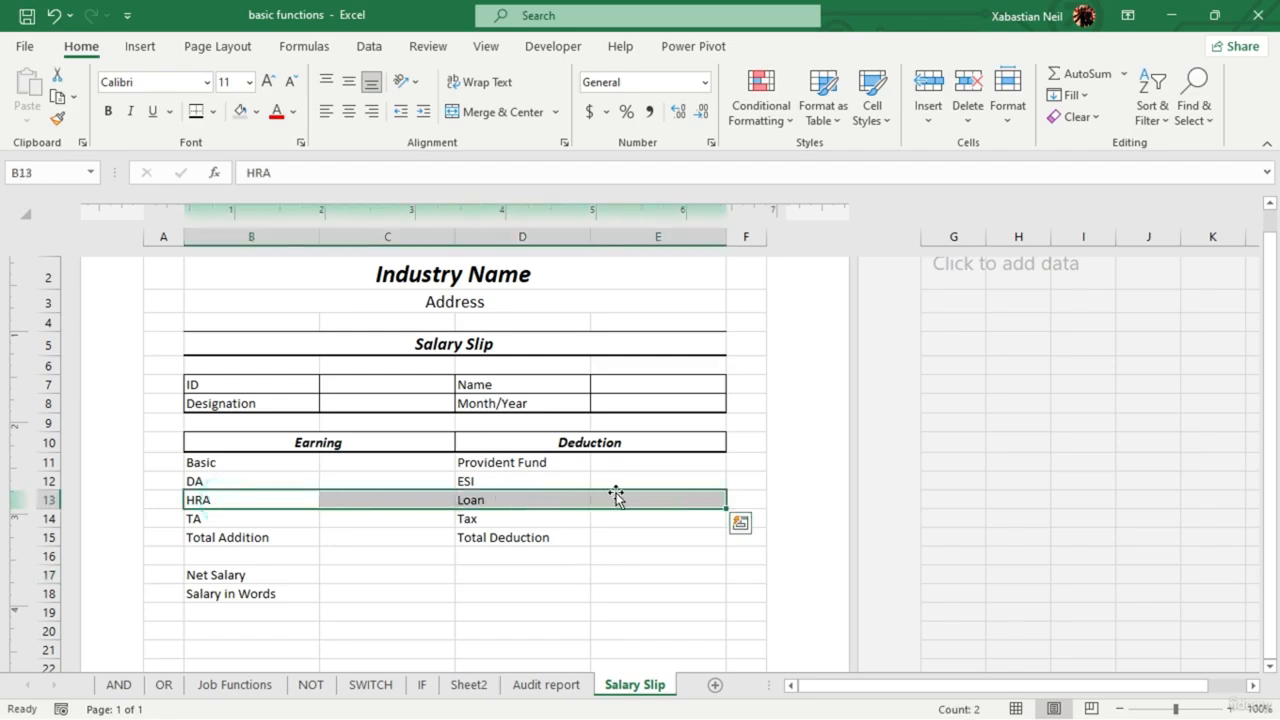
pyautogui.click(197, 111)
pyautogui.click(271, 519)
# - Apply all borders to the first three earning and deduction rows, B11:E13
pyautogui.moveTo(256, 463); pyautogui.dragTo(646, 494)
pyautogui.click(213, 112)
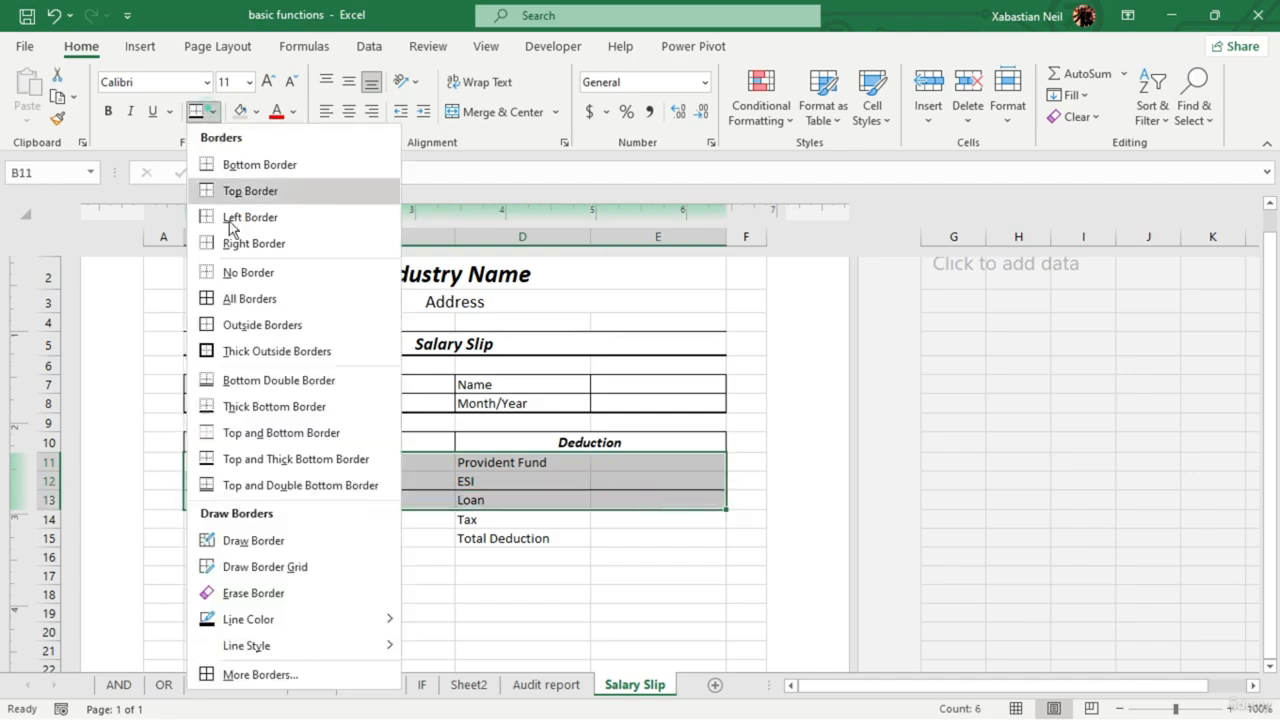
pyautogui.click(251, 297)
pyautogui.click(342, 543)
# - Add a thick bottom border beneath the HRA and Loan row, B13:E13
pyautogui.moveTo(255, 509); pyautogui.dragTo(637, 500)
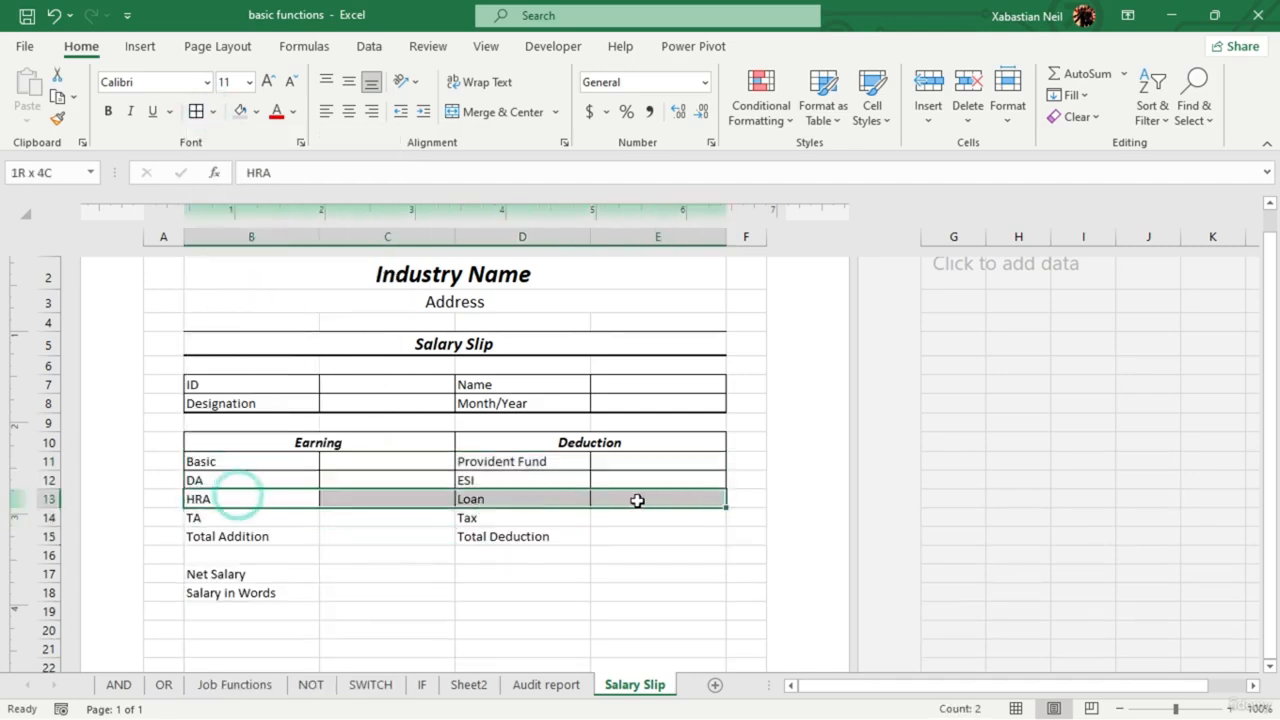
pyautogui.click(212, 112)
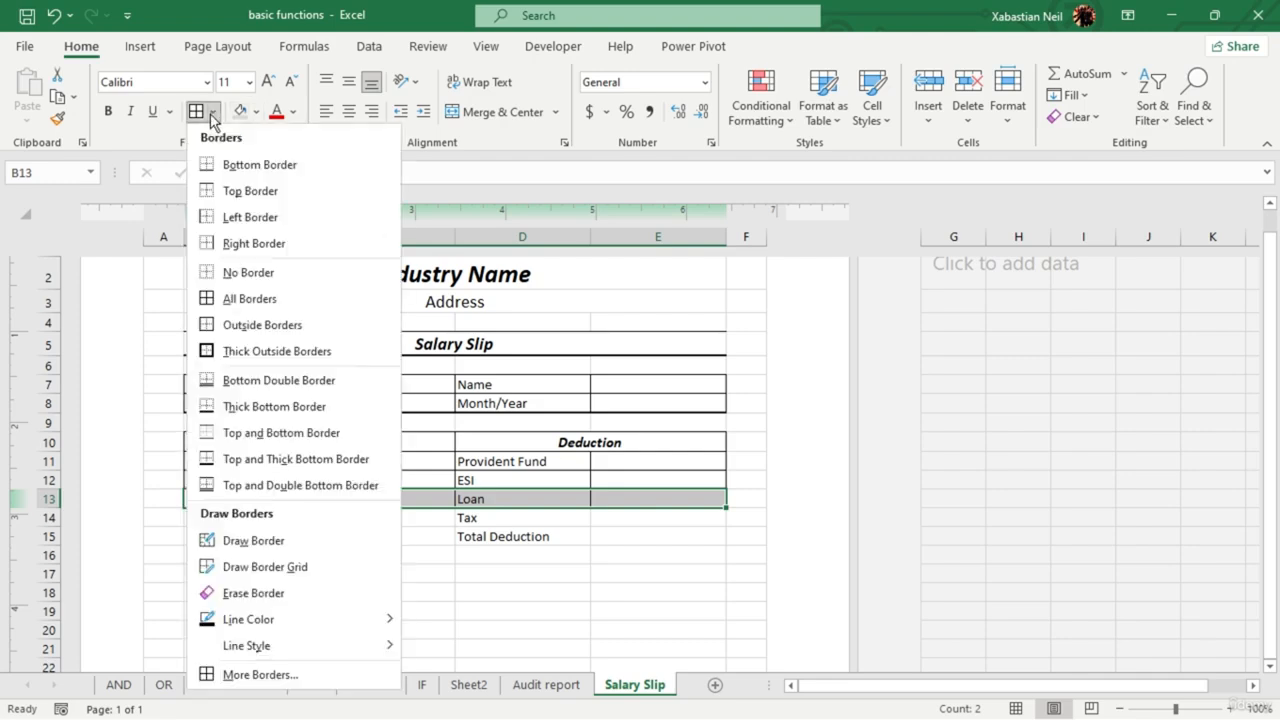
pyautogui.click(257, 406)
pyautogui.click(443, 610)
# - Select the TA and Tax row together with the totals row, B14:E15
pyautogui.moveTo(210, 518); pyautogui.dragTo(648, 545)
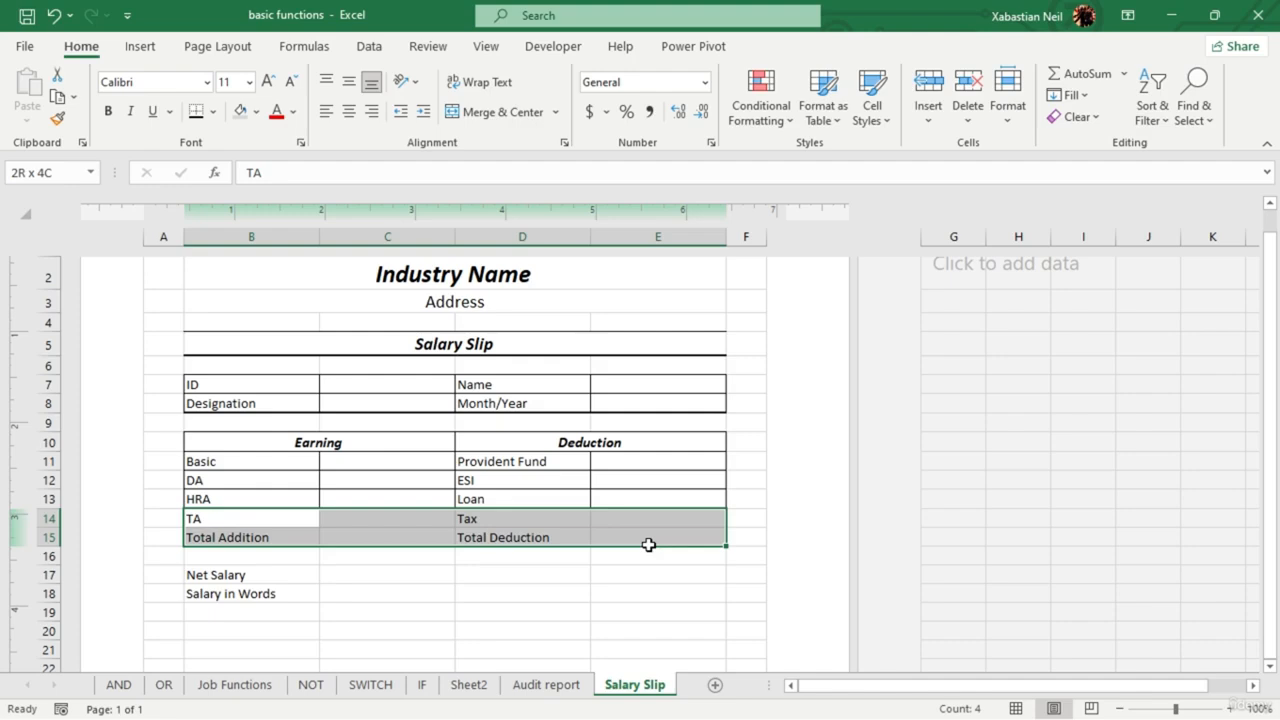
# - Apply all borders to cells B14:E17, from the TA row through the Net Salary row
pyautogui.moveTo(648, 545); pyautogui.dragTo(651, 575)
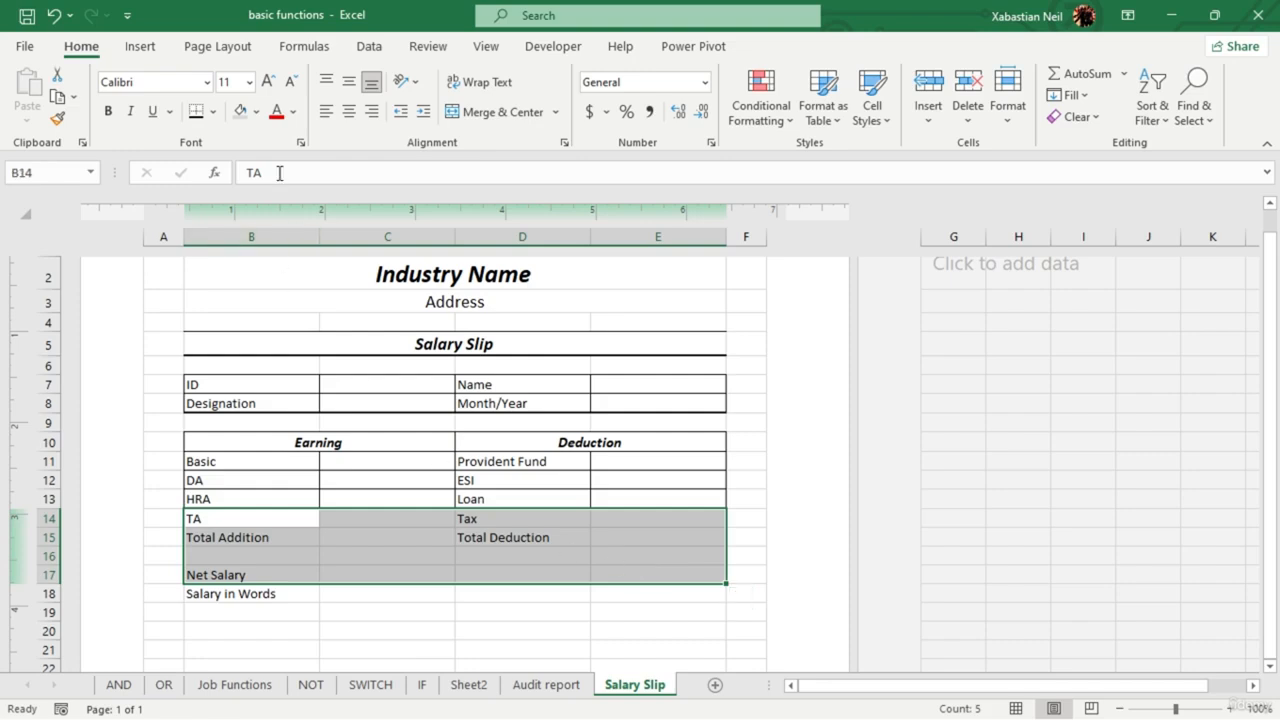
pyautogui.click(211, 112)
pyautogui.click(232, 297)
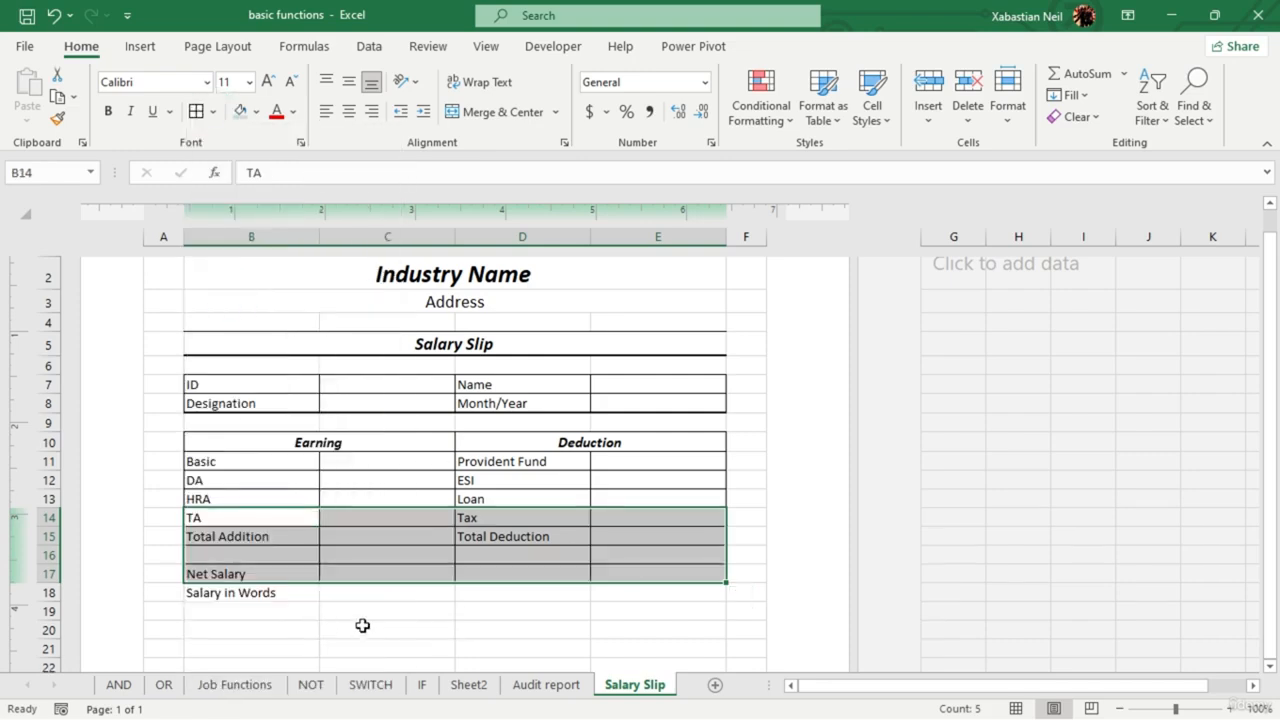
pyautogui.click(311, 627)
# - Apply all borders plus a thick bottom border to the Salary in Words row, cells B18:E18
pyautogui.moveTo(248, 594); pyautogui.dragTo(690, 592)
pyautogui.click(205, 112)
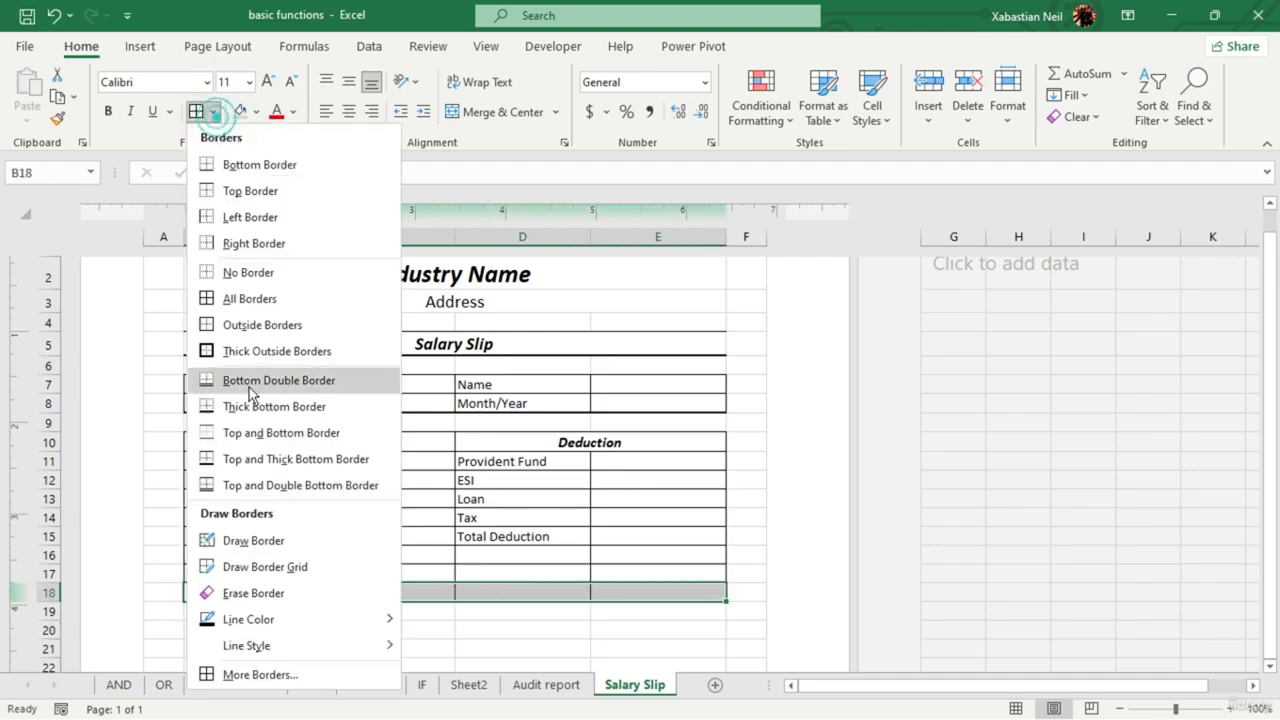
pyautogui.click(286, 406)
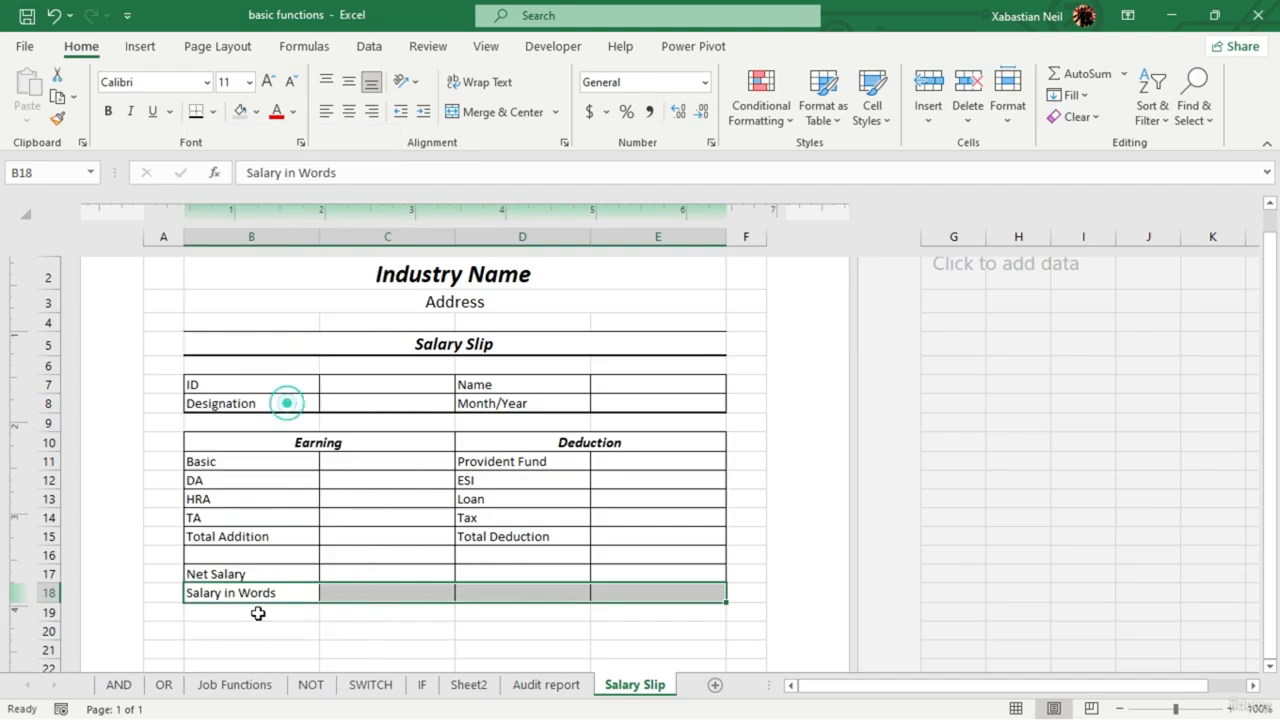
pyautogui.click(257, 612)
# - Add a thick bottom border to the Net Salary row (B17:E17) and the HRA row (B13:E13)
pyautogui.click(267, 574)
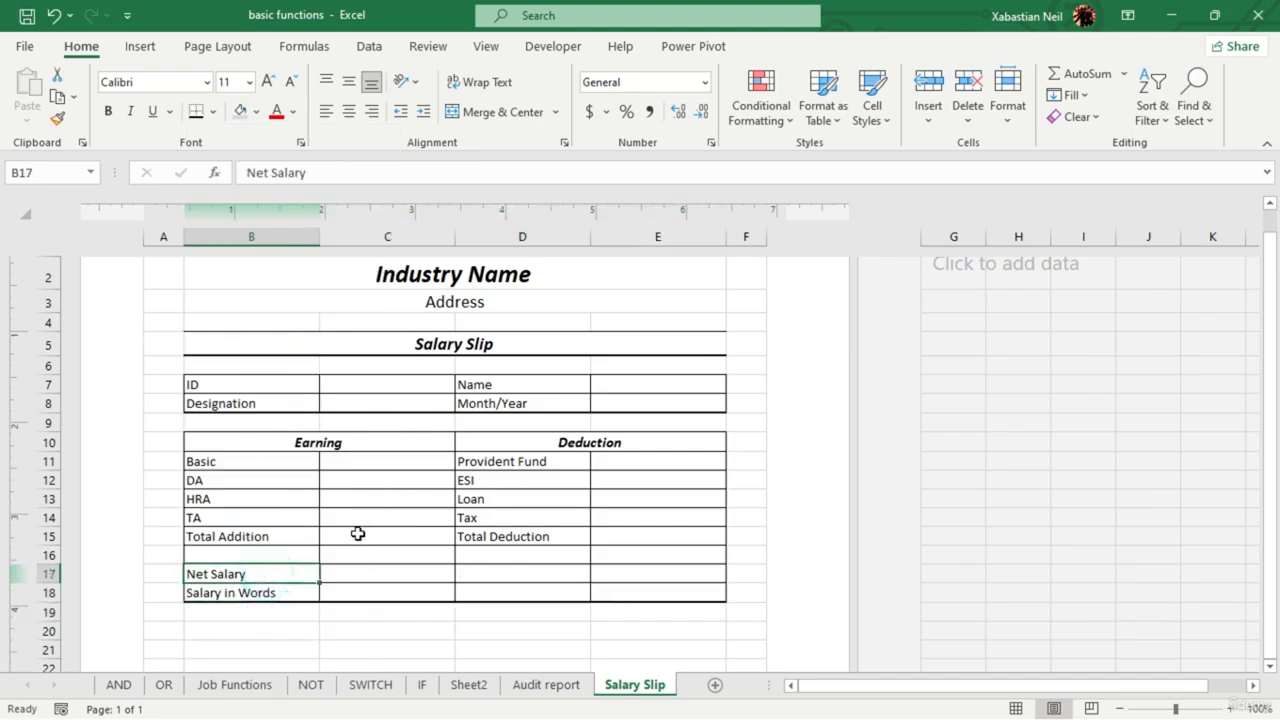
pyautogui.moveTo(298, 568); pyautogui.dragTo(654, 574)
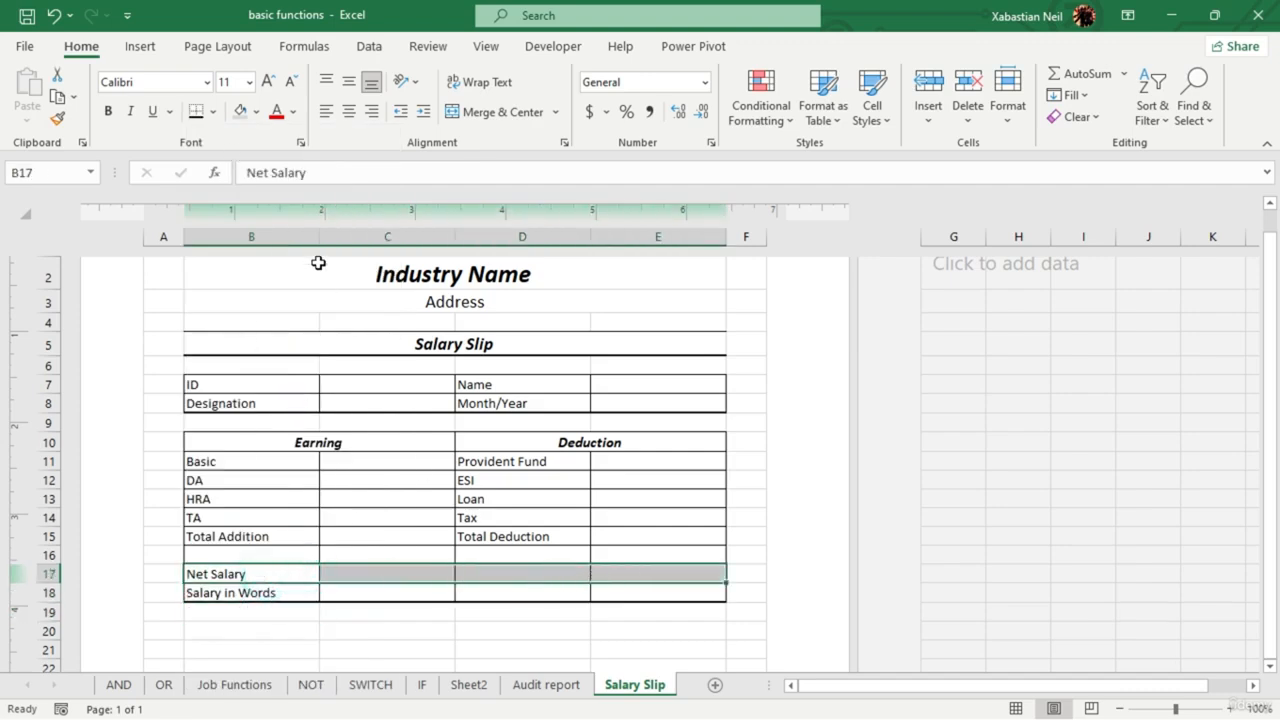
pyautogui.click(197, 113)
pyautogui.click(466, 645)
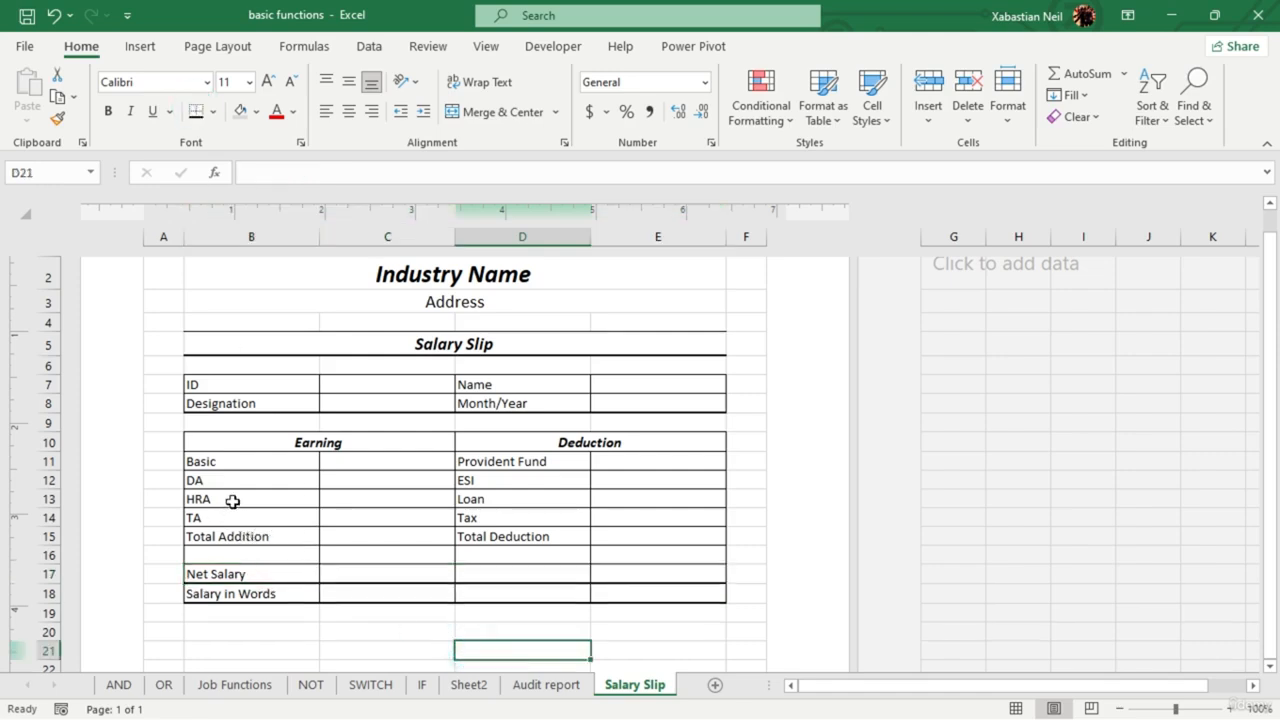
pyautogui.moveTo(210, 499); pyautogui.dragTo(640, 500)
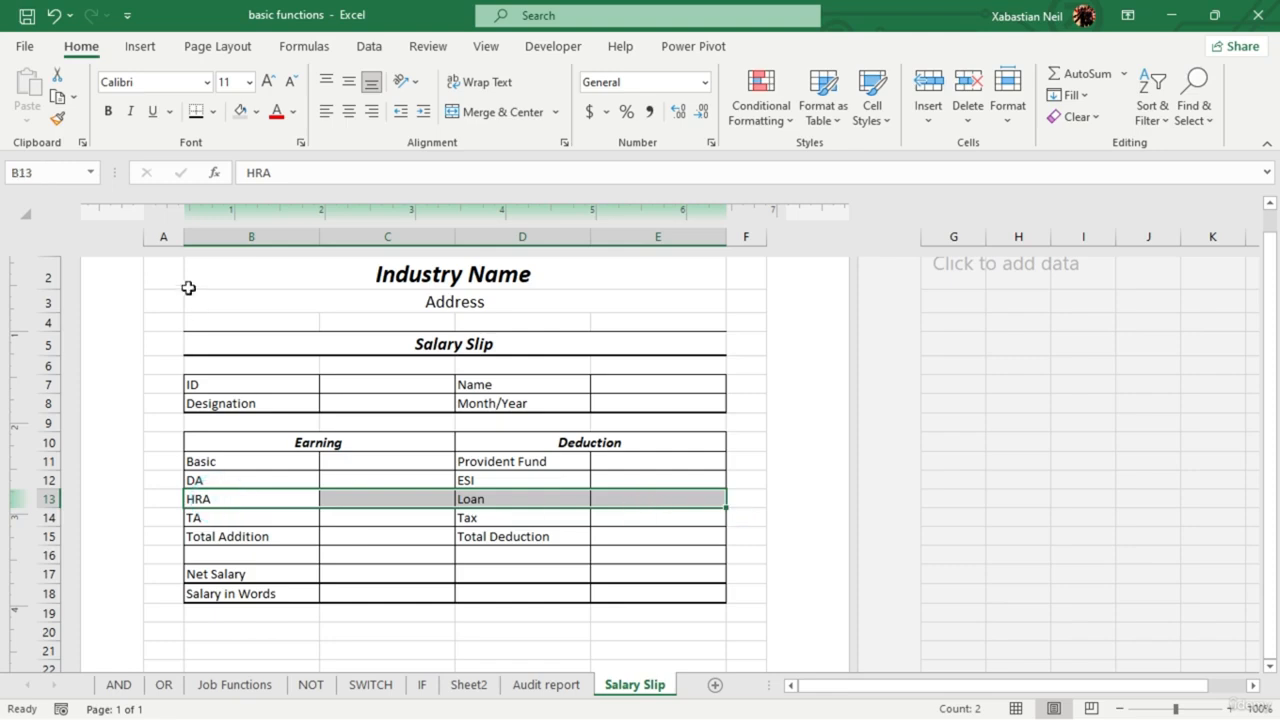
pyautogui.click(199, 121)
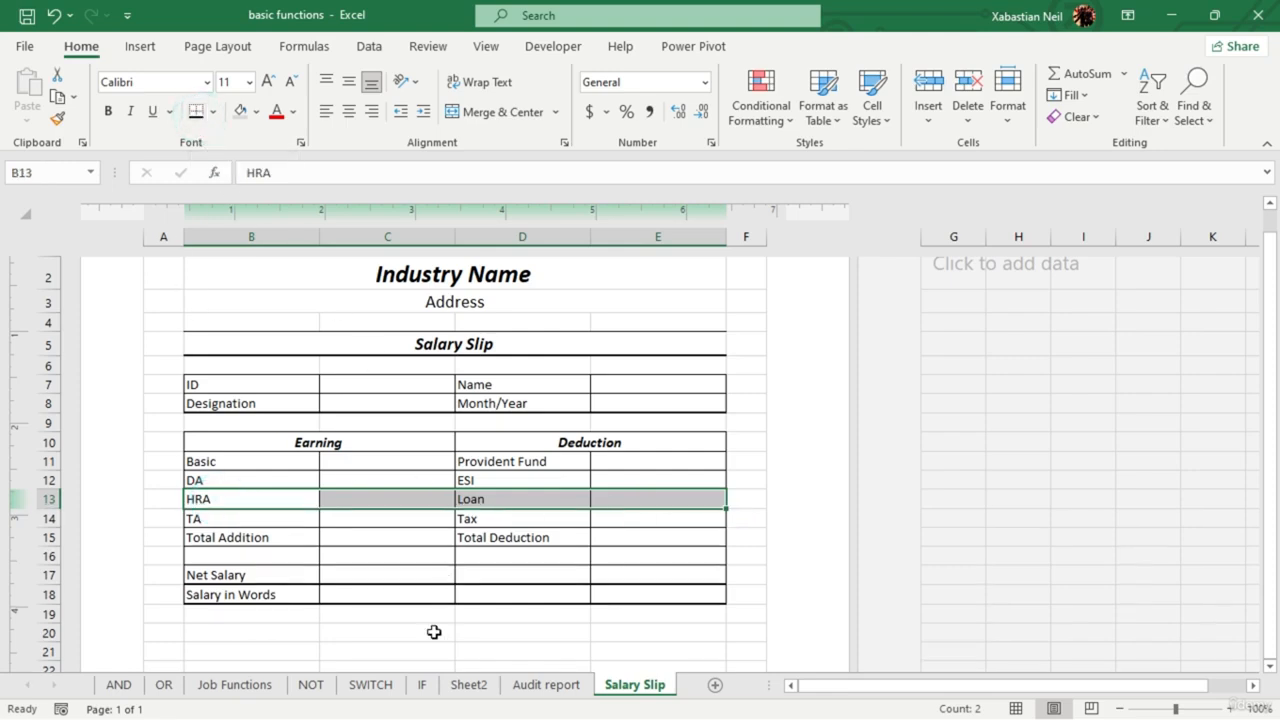
pyautogui.click(433, 632)
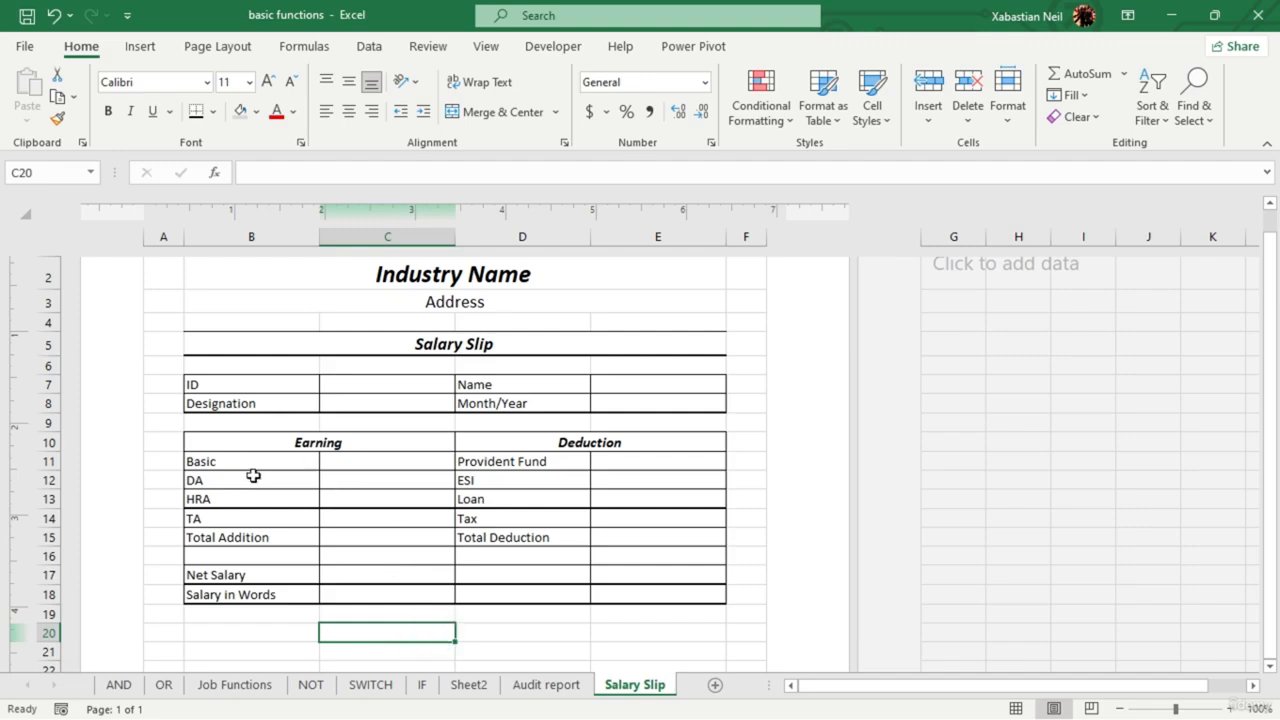
# - Increase the font size to 12 for the earning and deduction labels in B11:B18 and D11:D18
pyautogui.moveTo(288, 461); pyautogui.dragTo(306, 597)
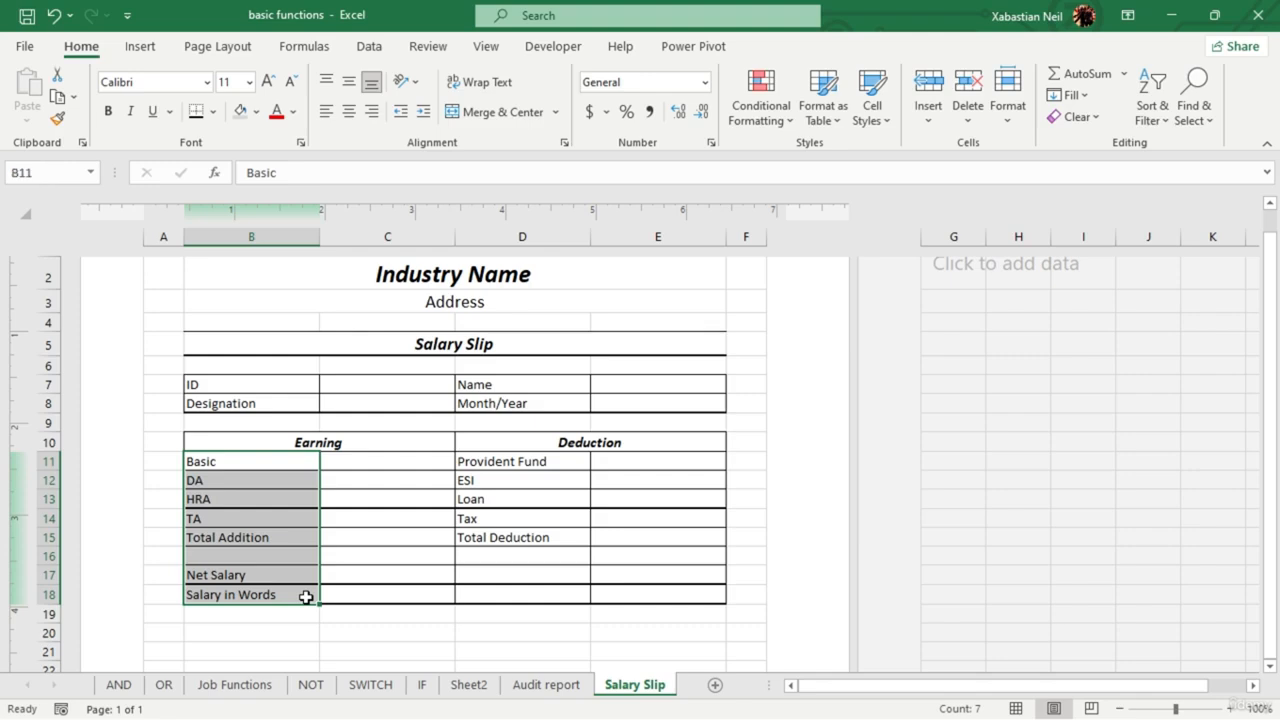
pyautogui.click(256, 81)
pyautogui.moveTo(530, 461); pyautogui.dragTo(535, 603)
pyautogui.click(278, 81)
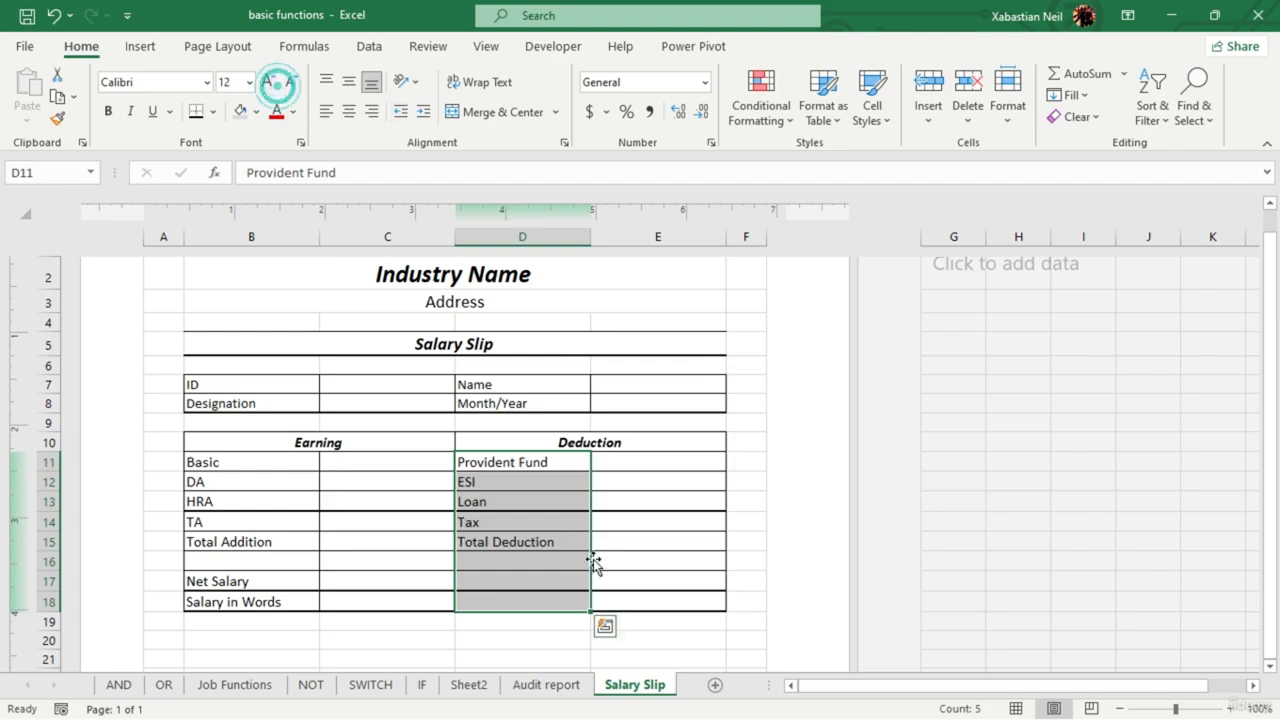
pyautogui.click(403, 641)
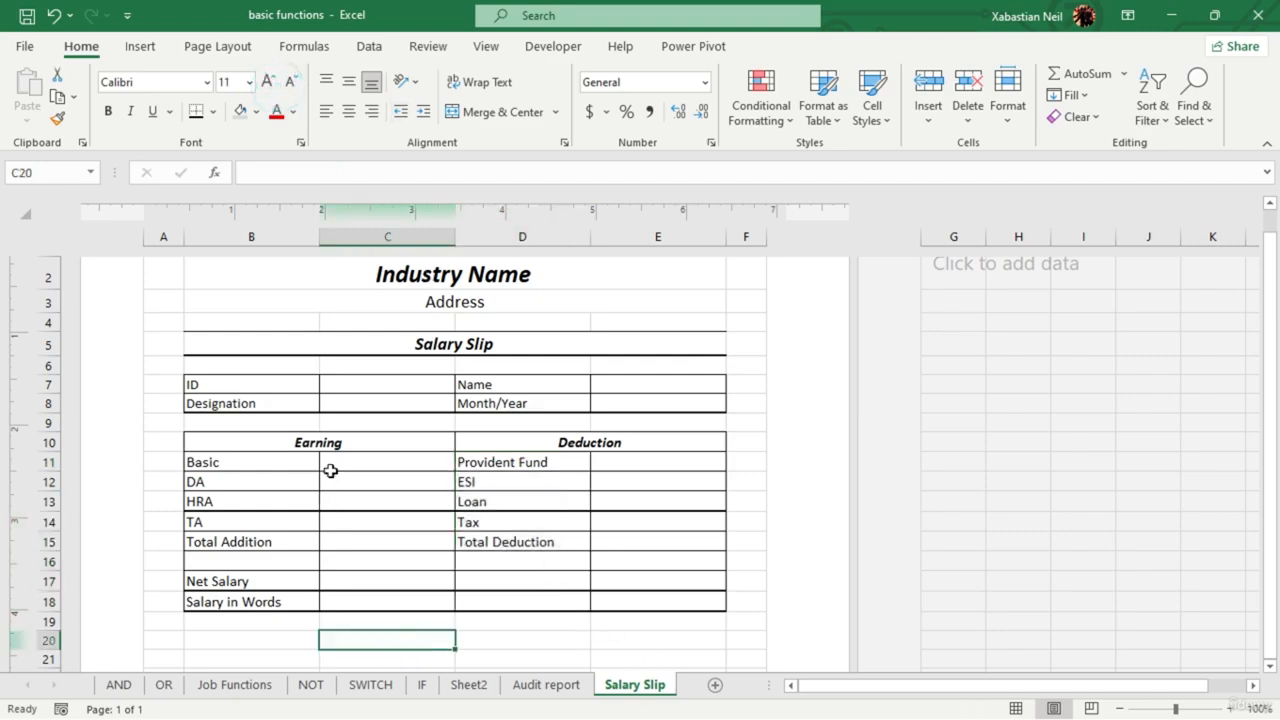
# - Make the ID, Designation, Name and Month/Year labels in B7:B8 and D7:D8 bold and italic
pyautogui.moveTo(249, 379); pyautogui.dragTo(292, 406)
pyautogui.click(108, 111)
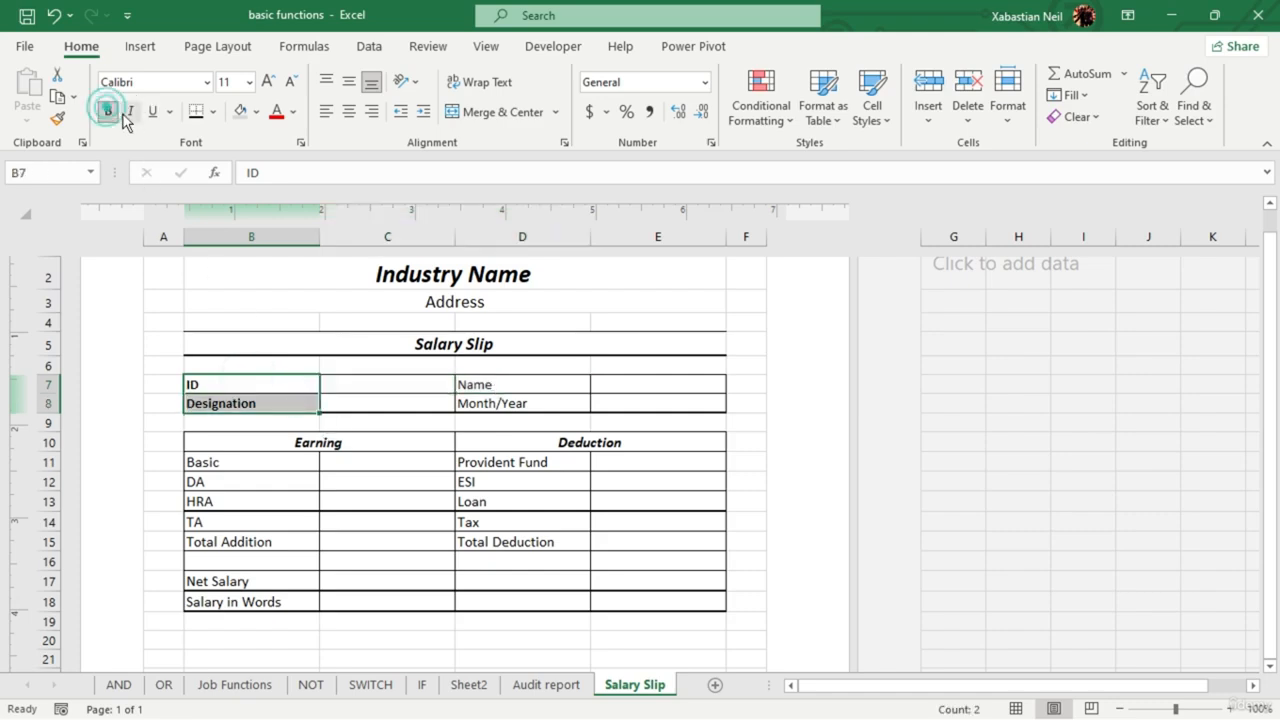
pyautogui.click(130, 111)
pyautogui.moveTo(490, 386); pyautogui.dragTo(492, 402)
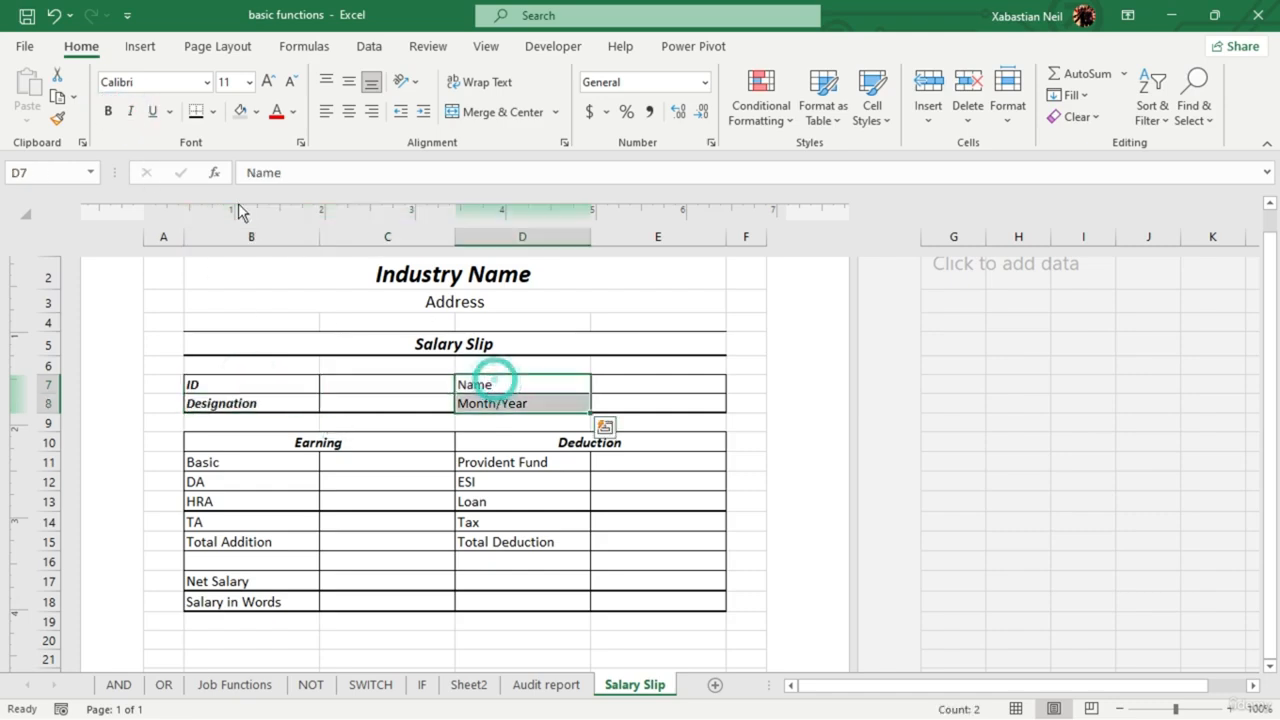
pyautogui.click(108, 111)
pyautogui.click(130, 111)
pyautogui.click(513, 492)
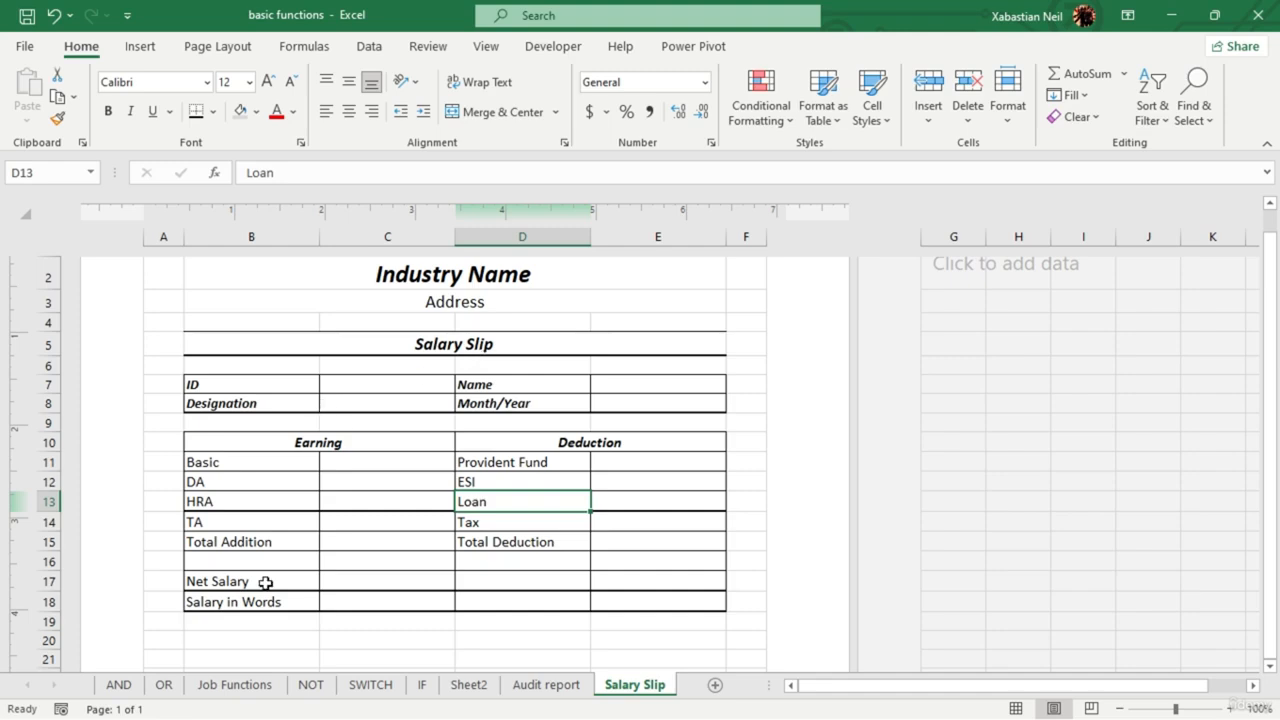
# - Make the Net Salary and Salary in Words labels in B17:B18 bold and italic
pyautogui.moveTo(266, 583); pyautogui.dragTo(266, 606)
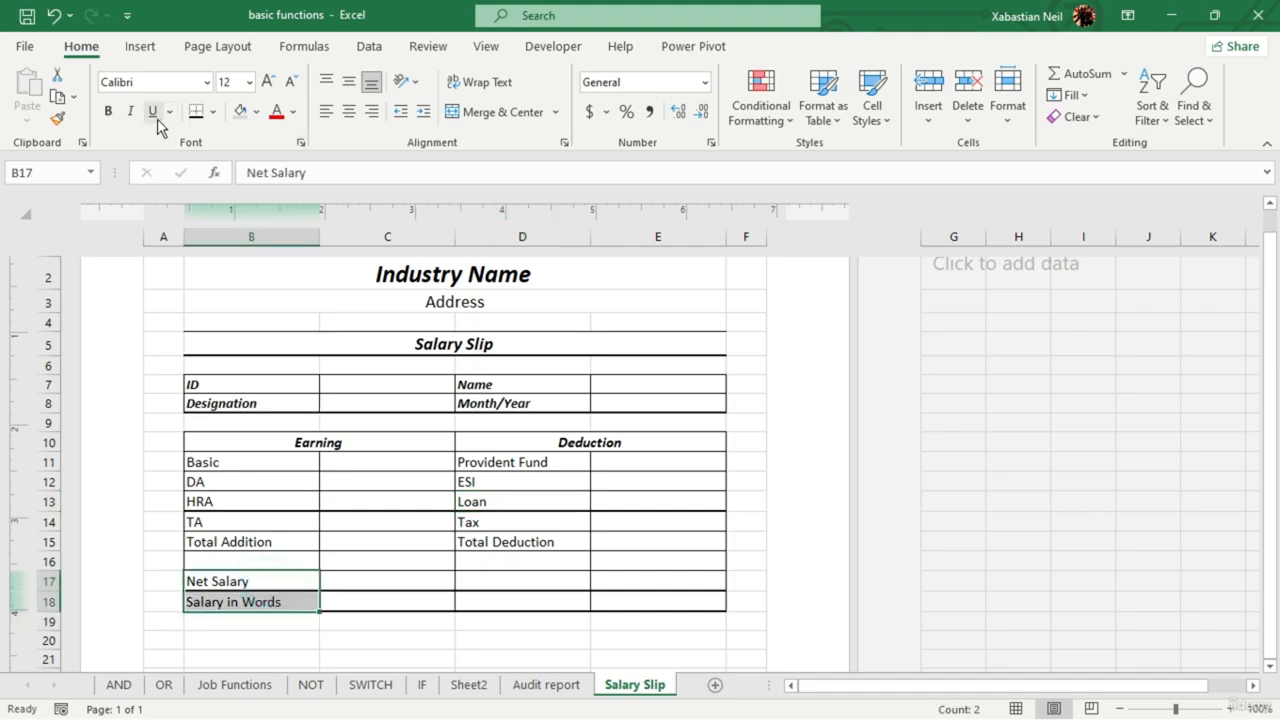
pyautogui.click(108, 111)
pyautogui.click(130, 111)
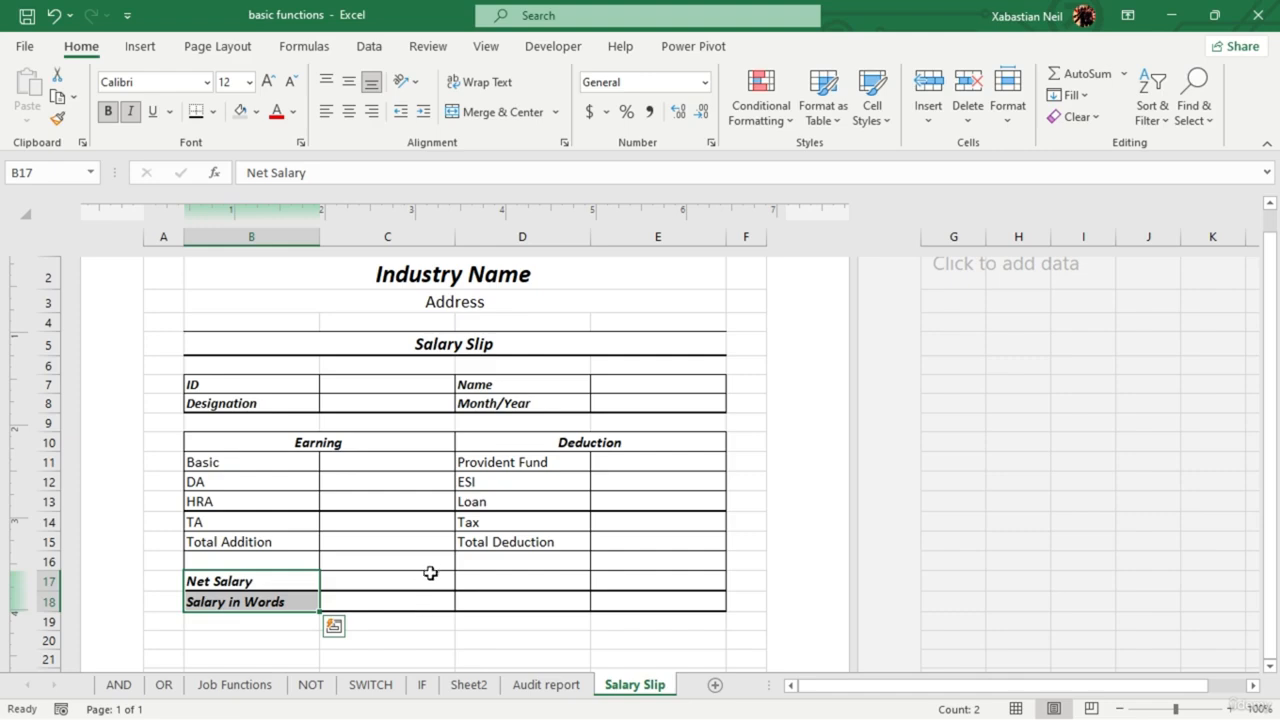
# - Merge and center C17:E17 beside Net Salary and C18:E18 beside Salary in Words as two separate merged cells
pyautogui.moveTo(436, 574); pyautogui.dragTo(598, 582)
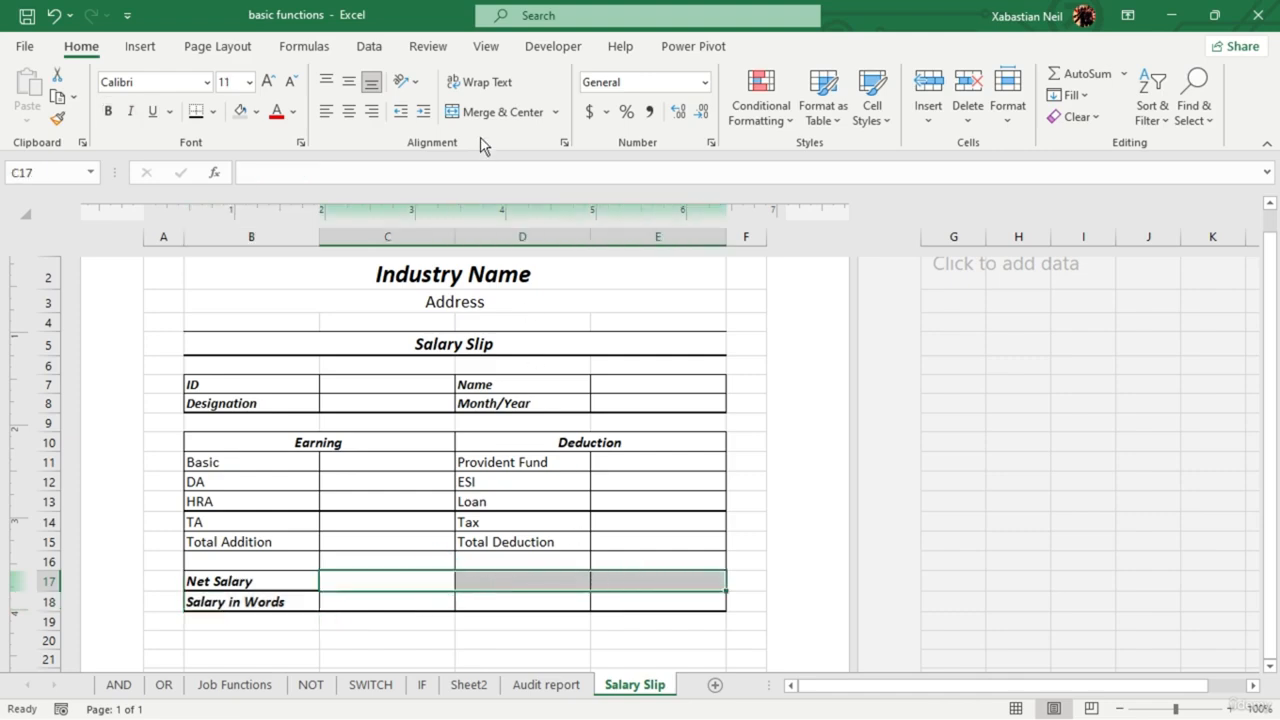
pyautogui.click(503, 112)
pyautogui.moveTo(414, 608); pyautogui.dragTo(634, 600)
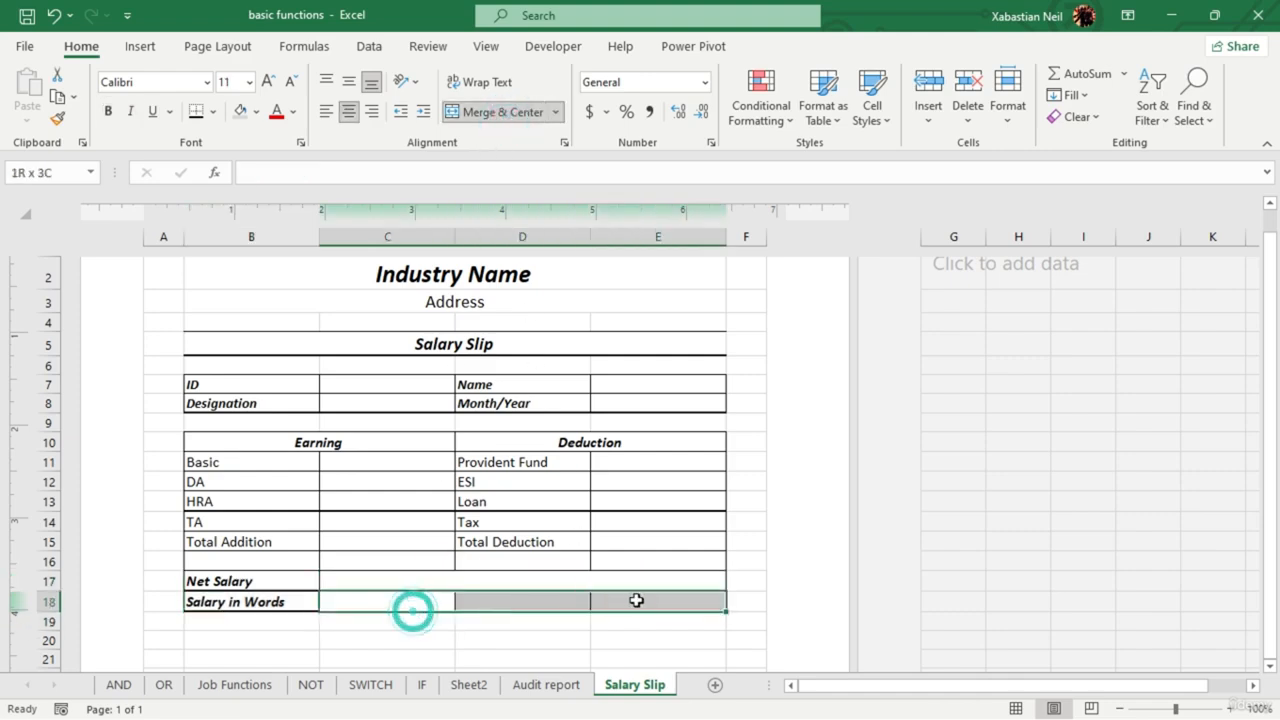
pyautogui.click(503, 112)
pyautogui.click(510, 642)
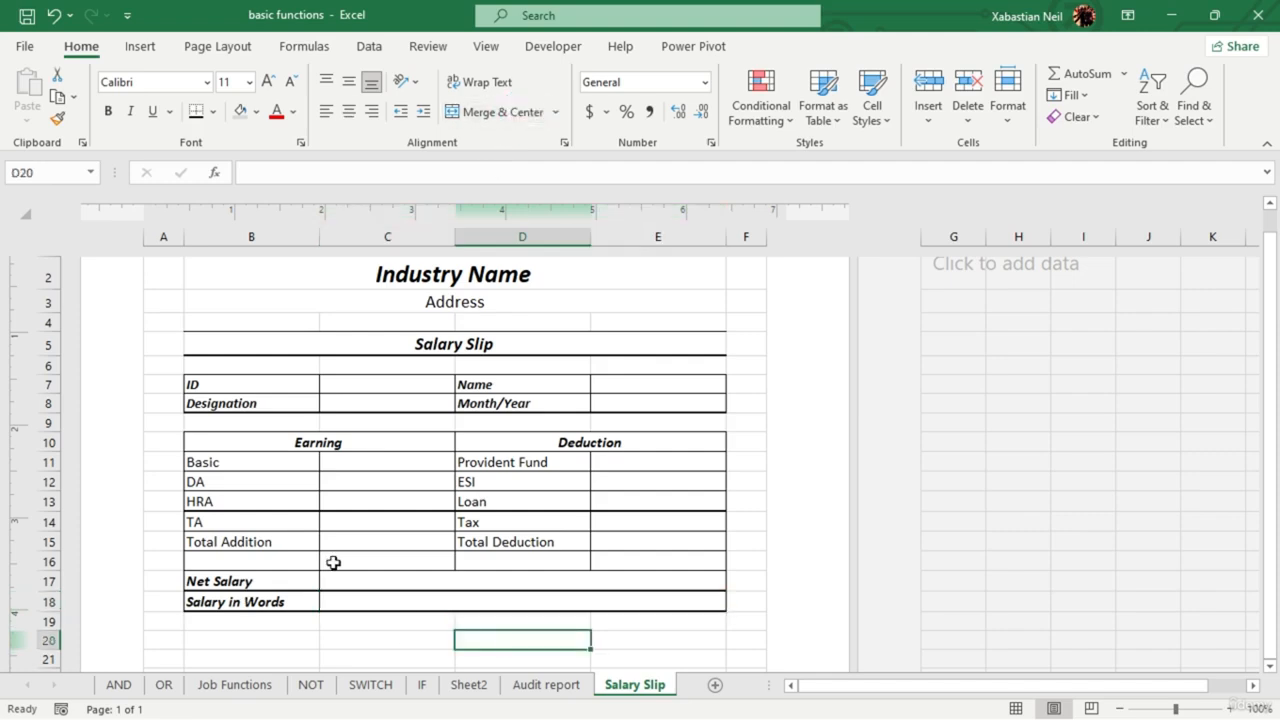
# - Enter "Salary Paid by:" in B20, "Cash" in C20 and "Cheque" in D20, and center the two payment options horizontally
pyautogui.scroll(-1, 250, 610)
pyautogui.click(268, 568)
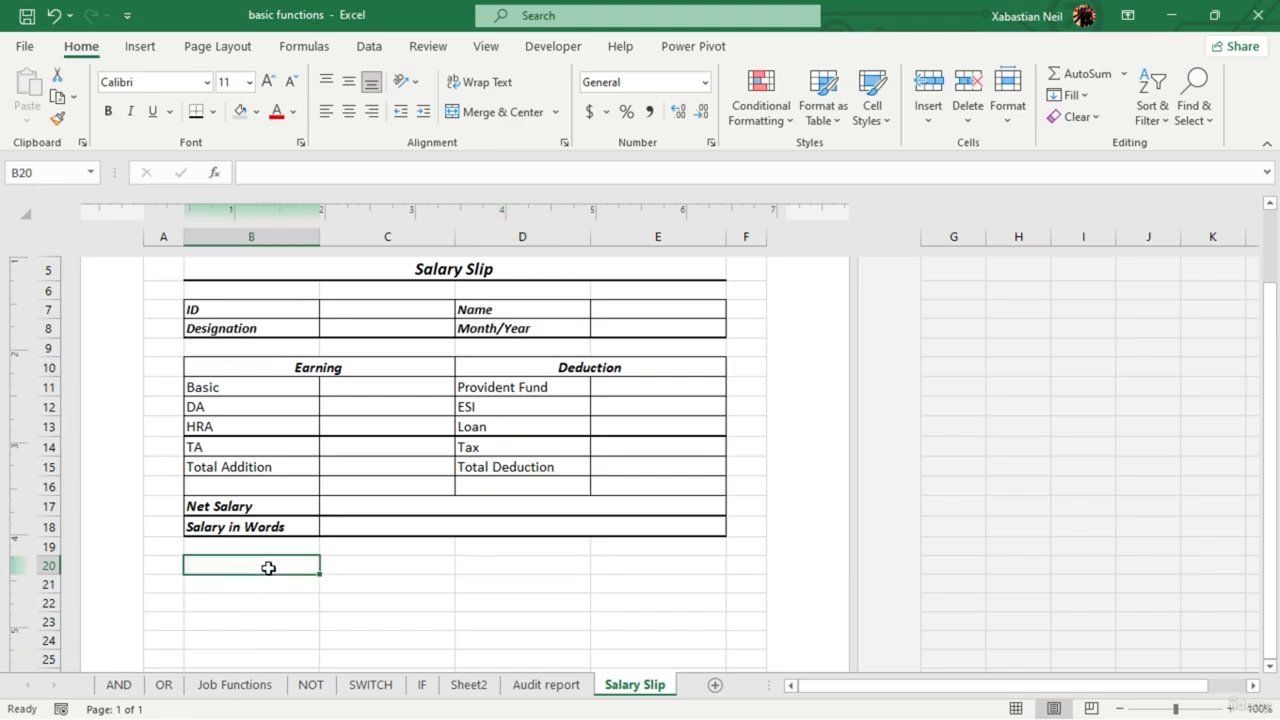
pyautogui.click(268, 568)
pyautogui.click(268, 568)
pyautogui.write('Salary Paid by:')
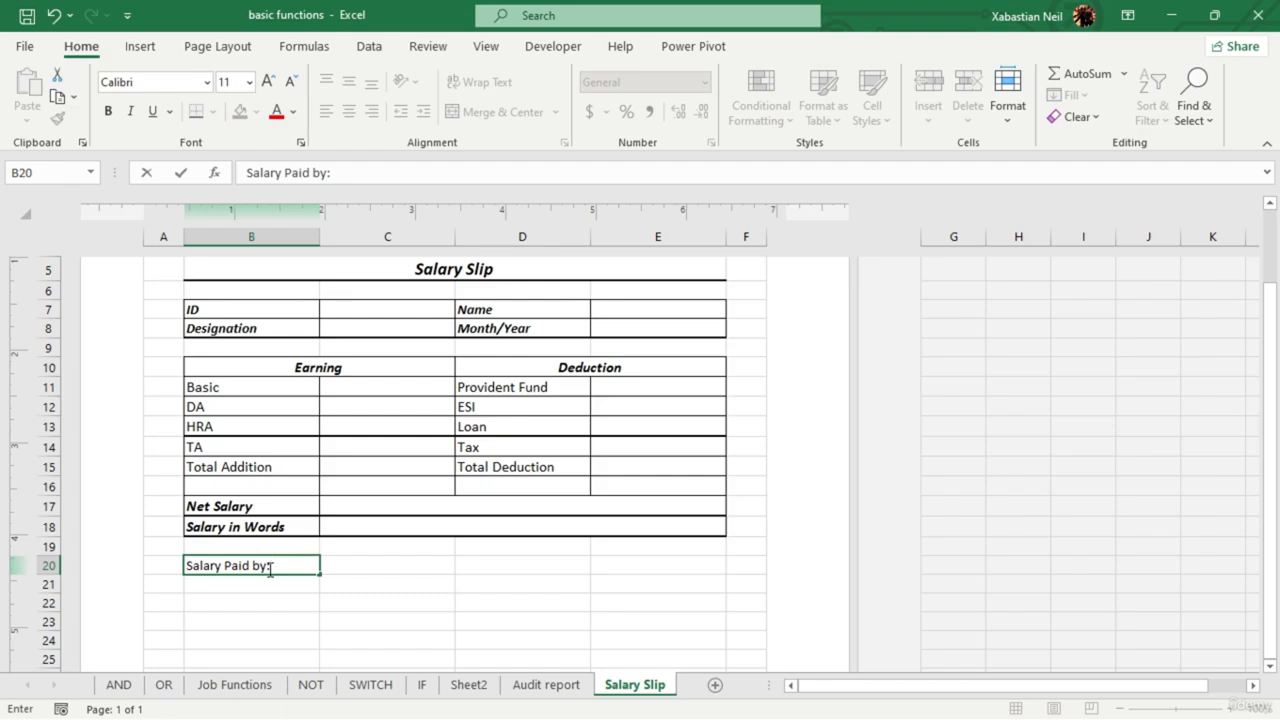
pyautogui.press('Tab')
pyautogui.write('C')
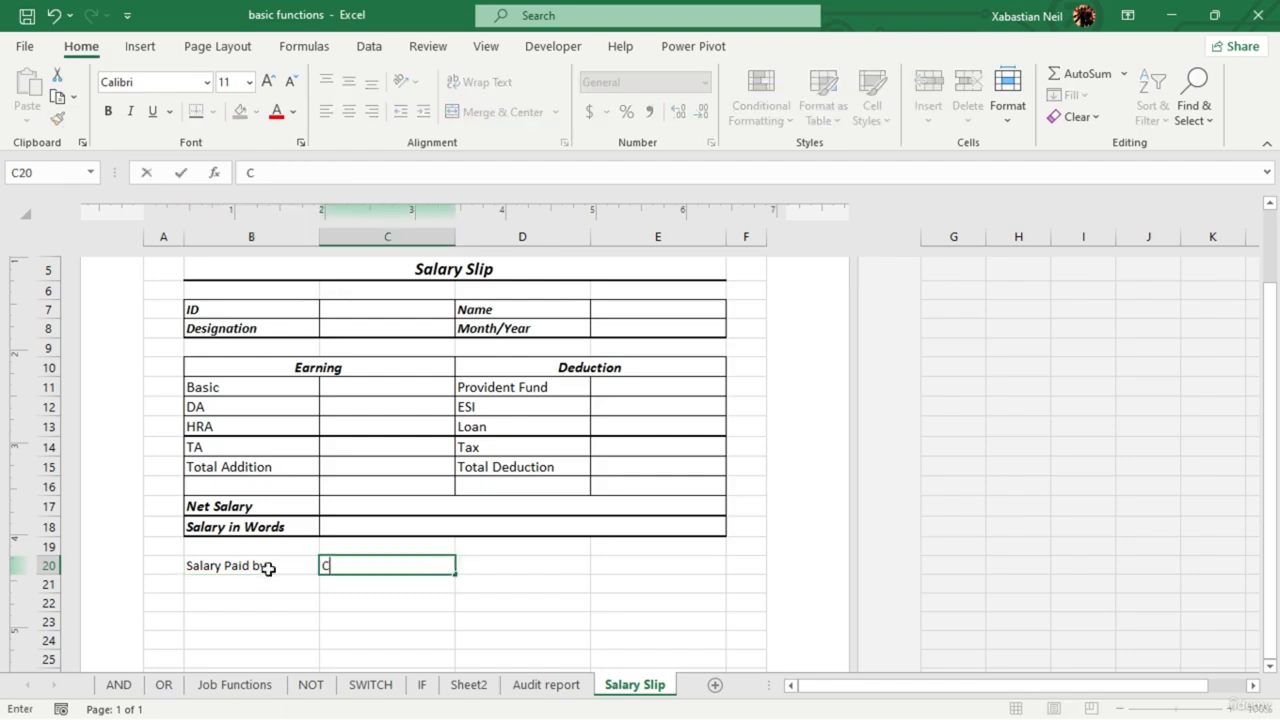
pyautogui.write('ash')
pyautogui.press('Tab')
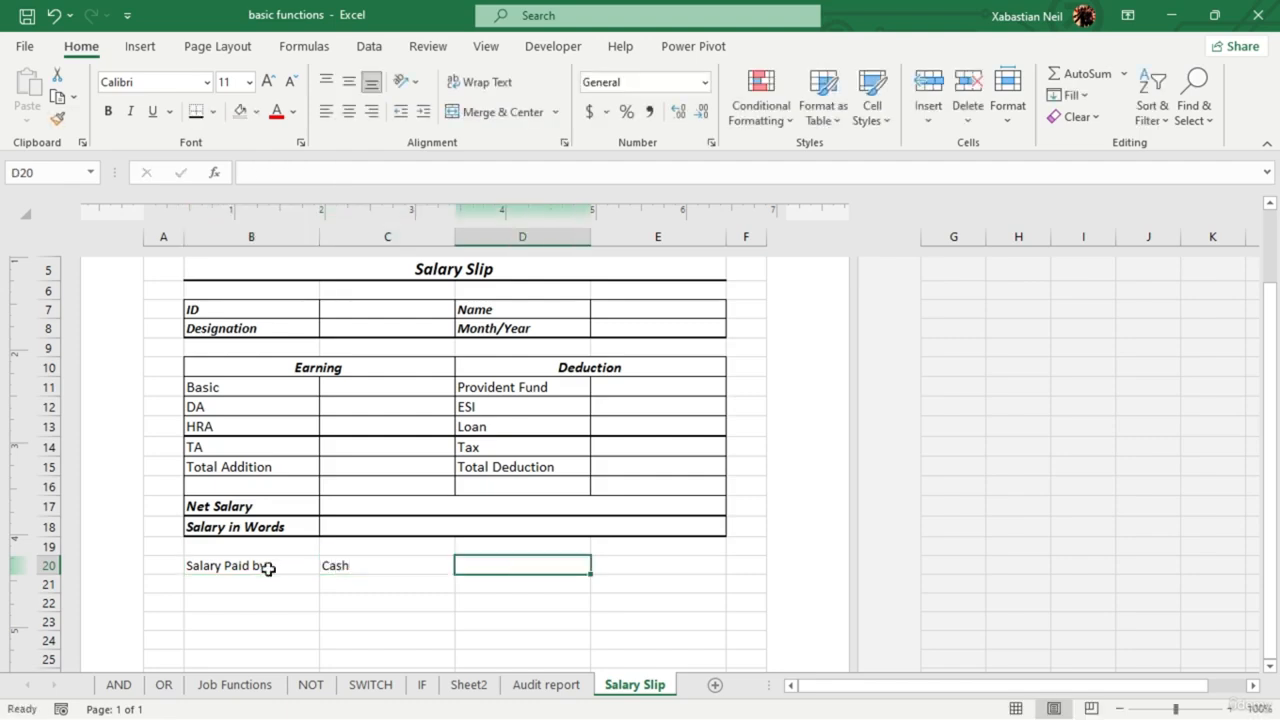
pyautogui.write('Cheque')
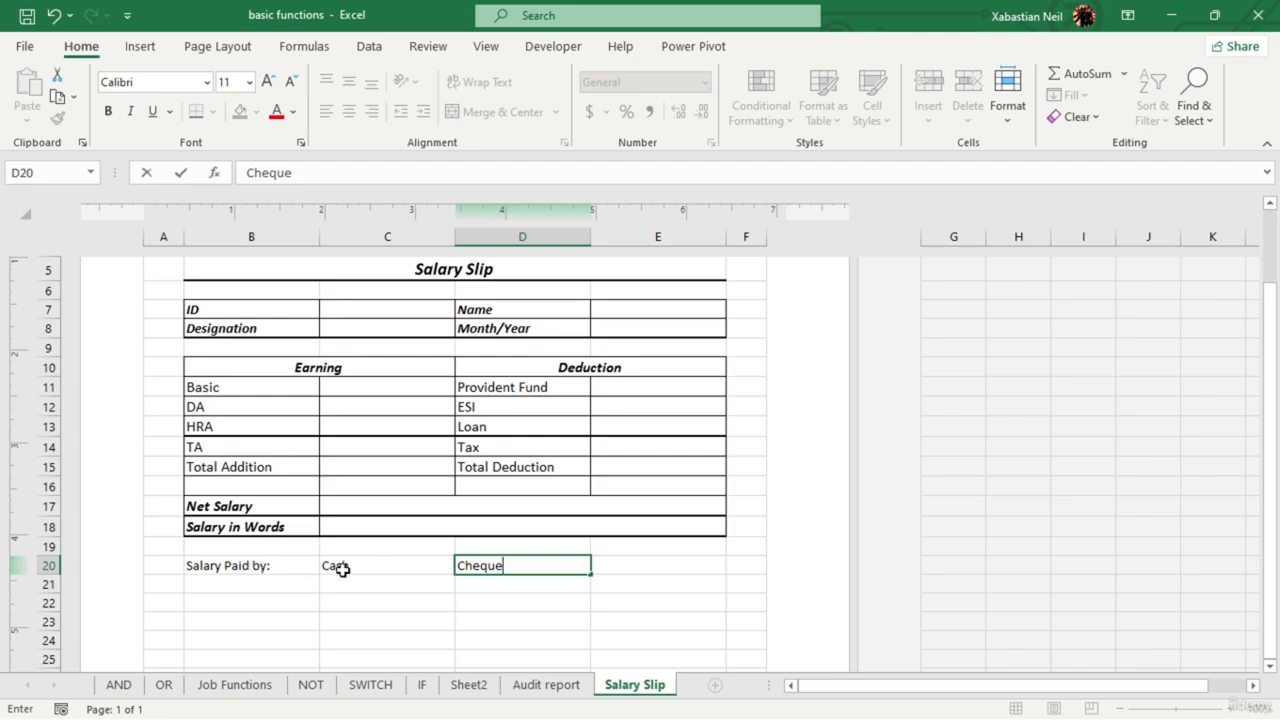
pyautogui.moveTo(340, 566); pyautogui.dragTo(490, 565)
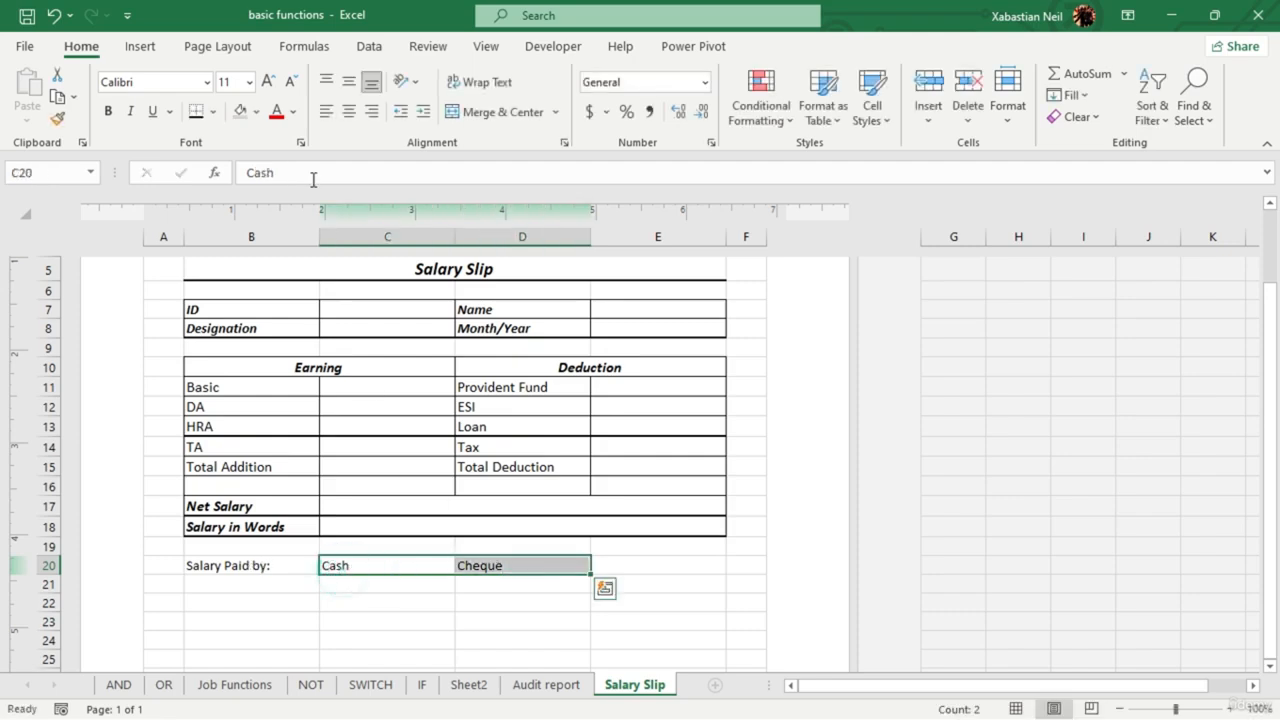
pyautogui.click(349, 115)
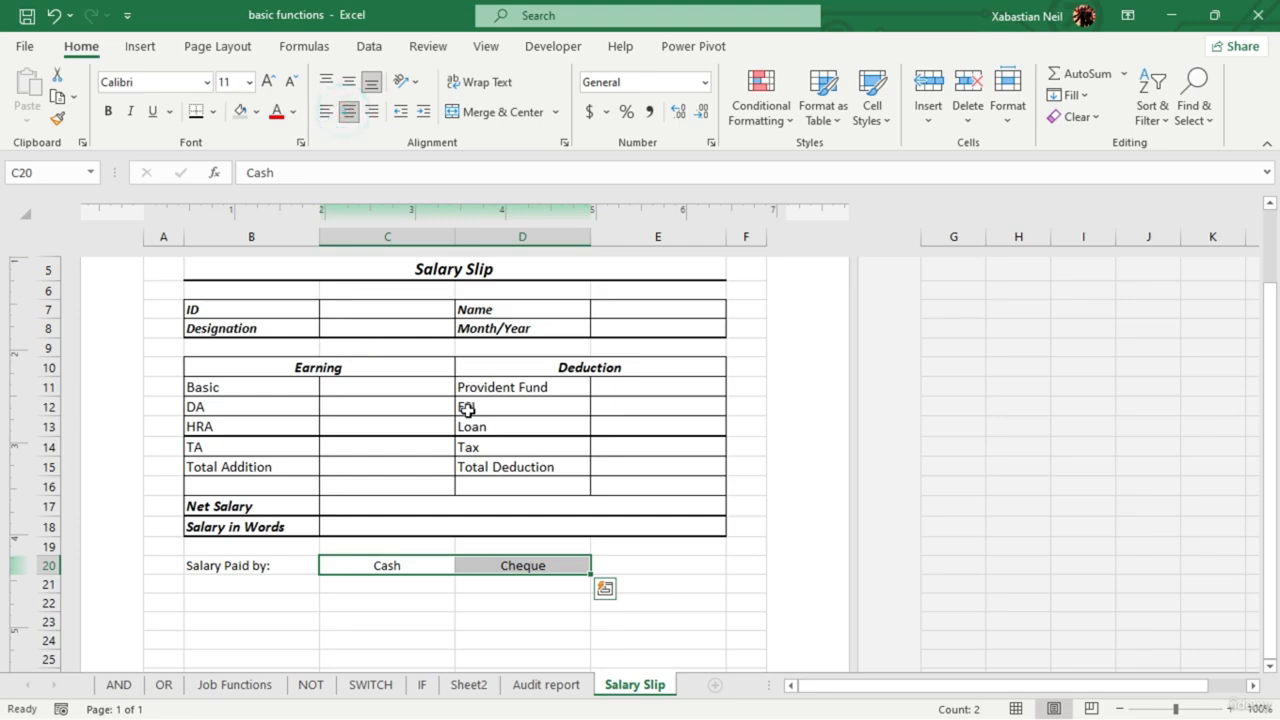
# - Insert a check box form control in C20, just before the word Cash
pyautogui.click(563, 48)
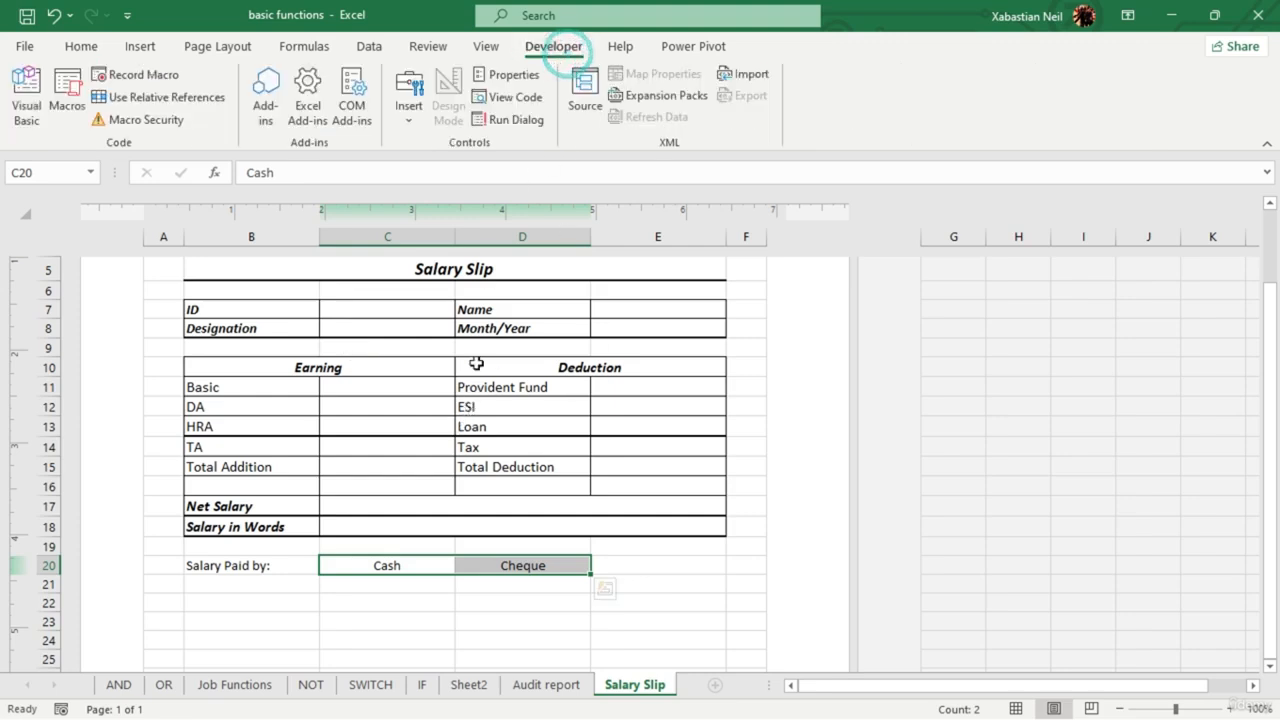
pyautogui.click(408, 100)
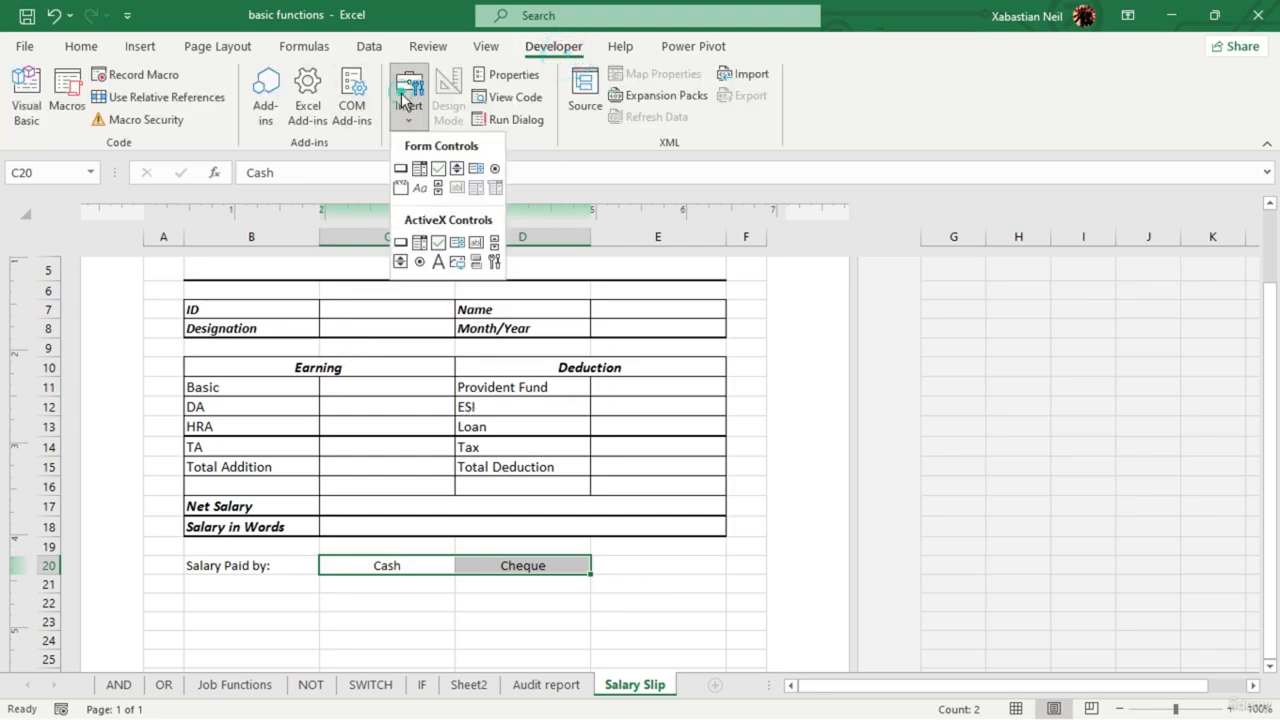
pyautogui.click(439, 170)
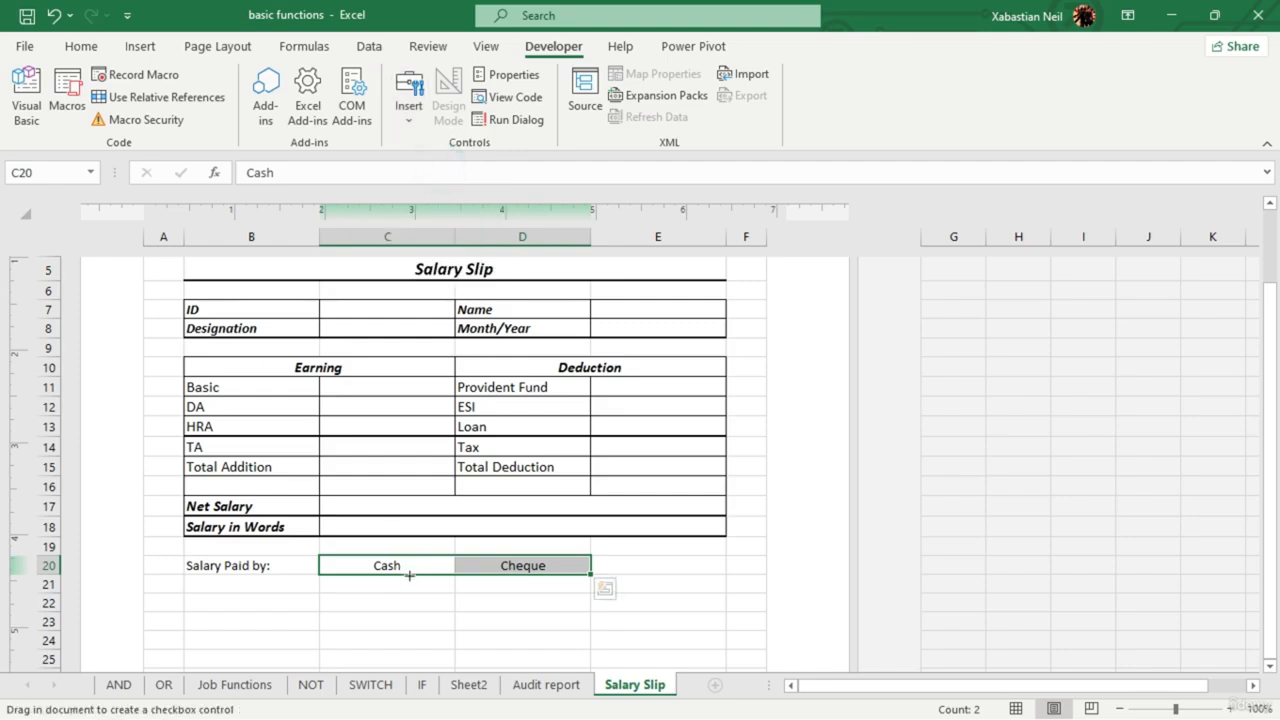
pyautogui.moveTo(360, 562)
pyautogui.mouseDown()
pyautogui.moveTo(371, 563)
pyautogui.moveTo(361, 567)
pyautogui.mouseUp()
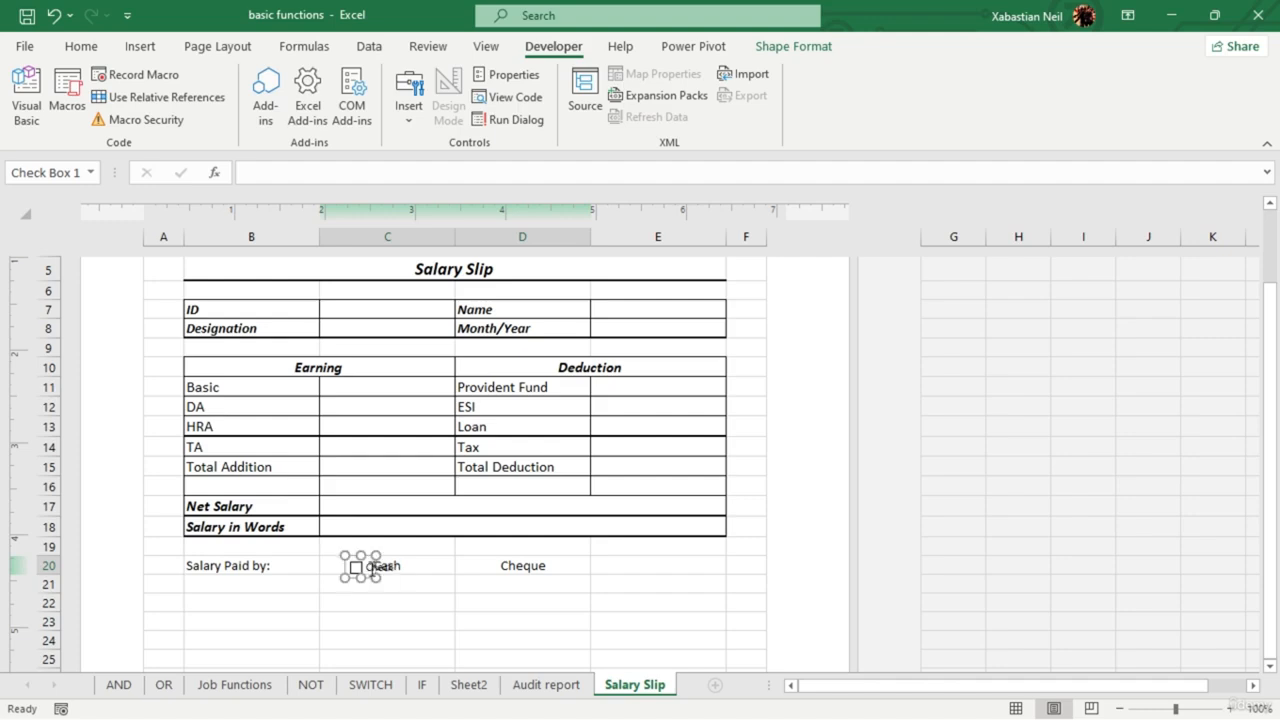
# - Nudge the check box slightly toward the word Cash and delete its caption text, leaving only the box
pyautogui.press('Right')
pyautogui.press('Right')
pyautogui.press('Right')
pyautogui.press('Right')
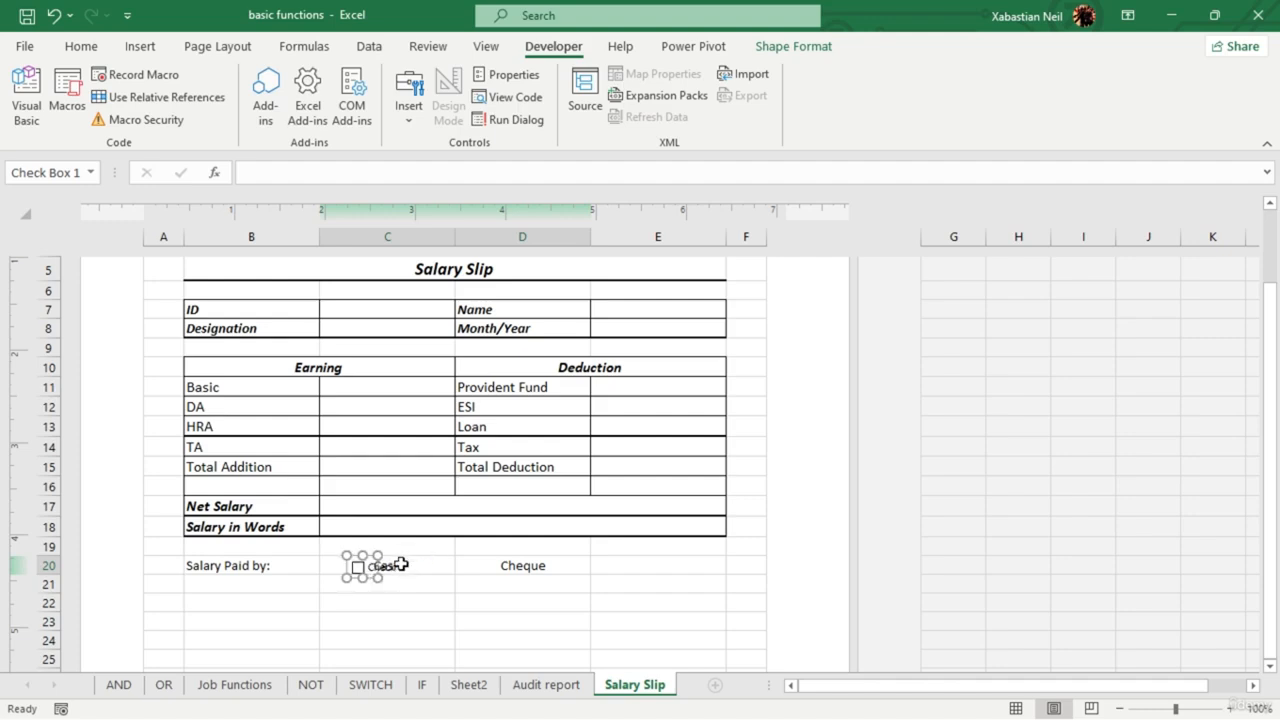
pyautogui.press('Up')
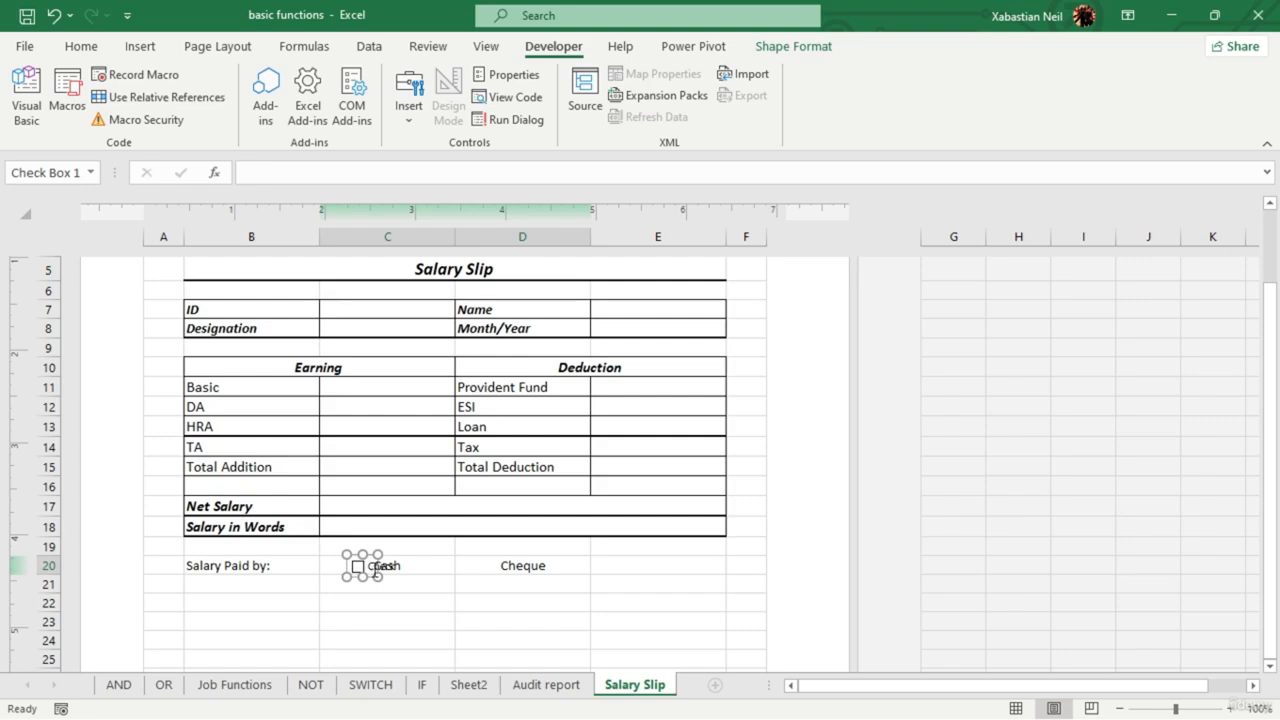
pyautogui.click(375, 571)
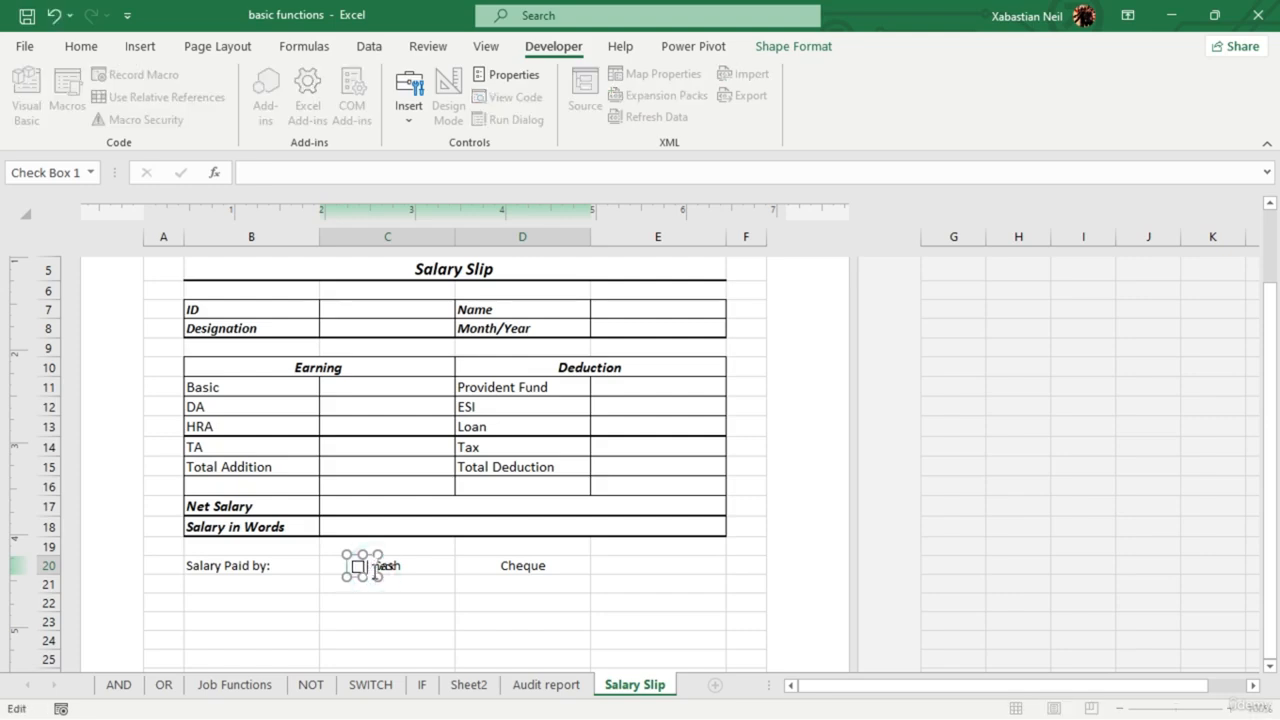
pyautogui.click(412, 580)
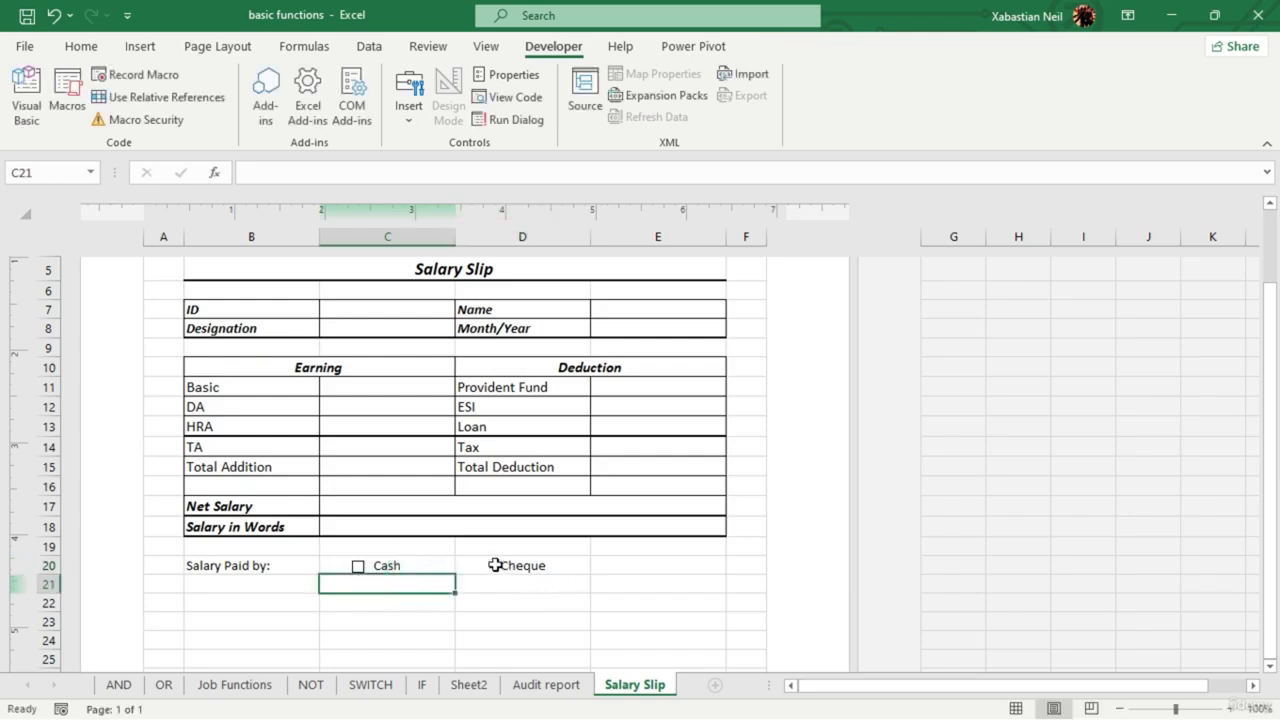
# - Copy the Cash check box into D20 and nudge the copy so it sits just before the word Cheque
pyautogui.keyDown('ctrl'); pyautogui.click(360, 568); pyautogui.keyUp('ctrl')
pyautogui.moveTo(360, 566); pyautogui.dragTo(487, 565)
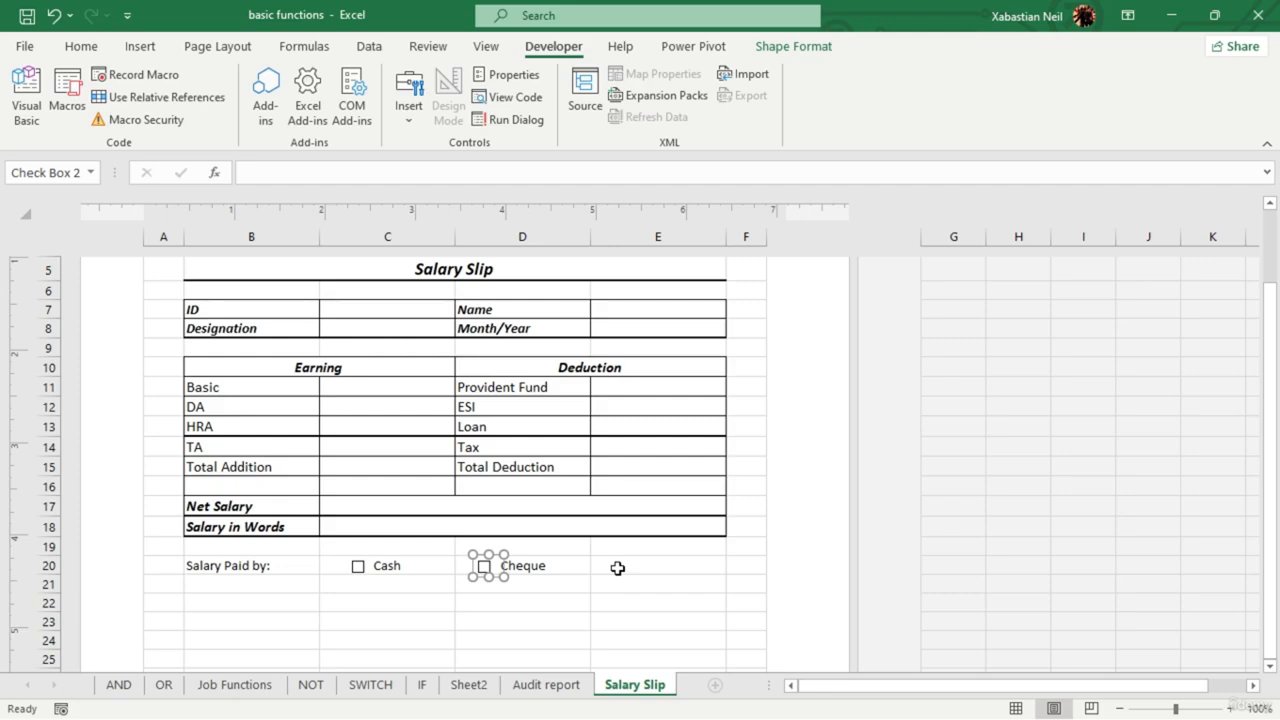
pyautogui.press('Right')
pyautogui.press('Right')
pyautogui.press('Right')
pyautogui.press('Right')
pyautogui.press('Right')
pyautogui.press('Right')
pyautogui.press('Down')
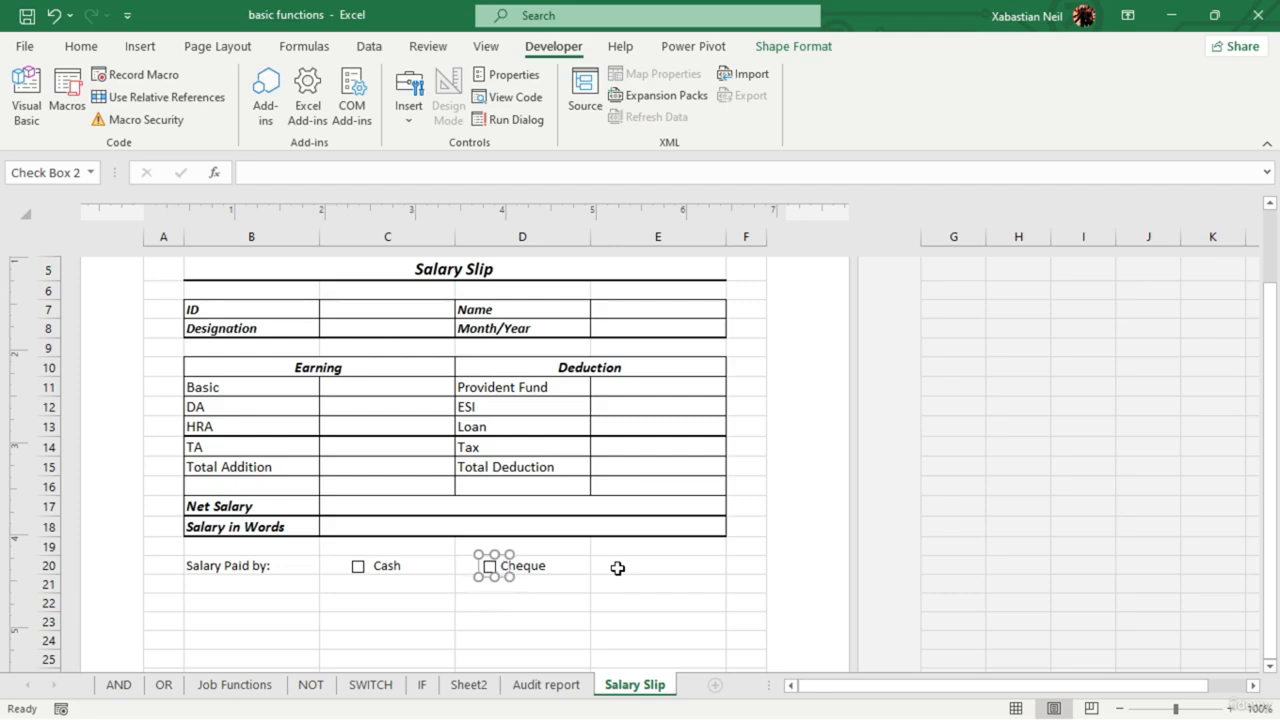
pyautogui.moveTo(597, 580); pyautogui.dragTo(592, 572)
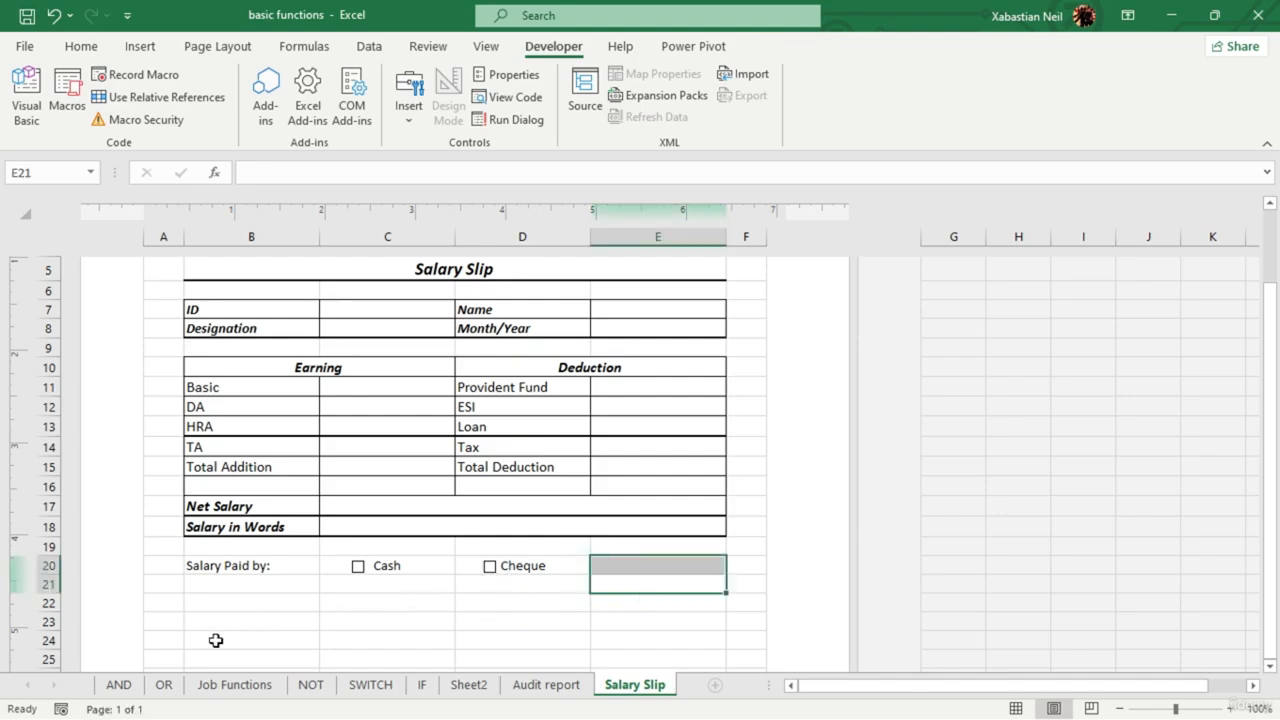
# - Enter "Employee Signature" in B22, below the Salary Paid by row
pyautogui.doubleClick(272, 601)
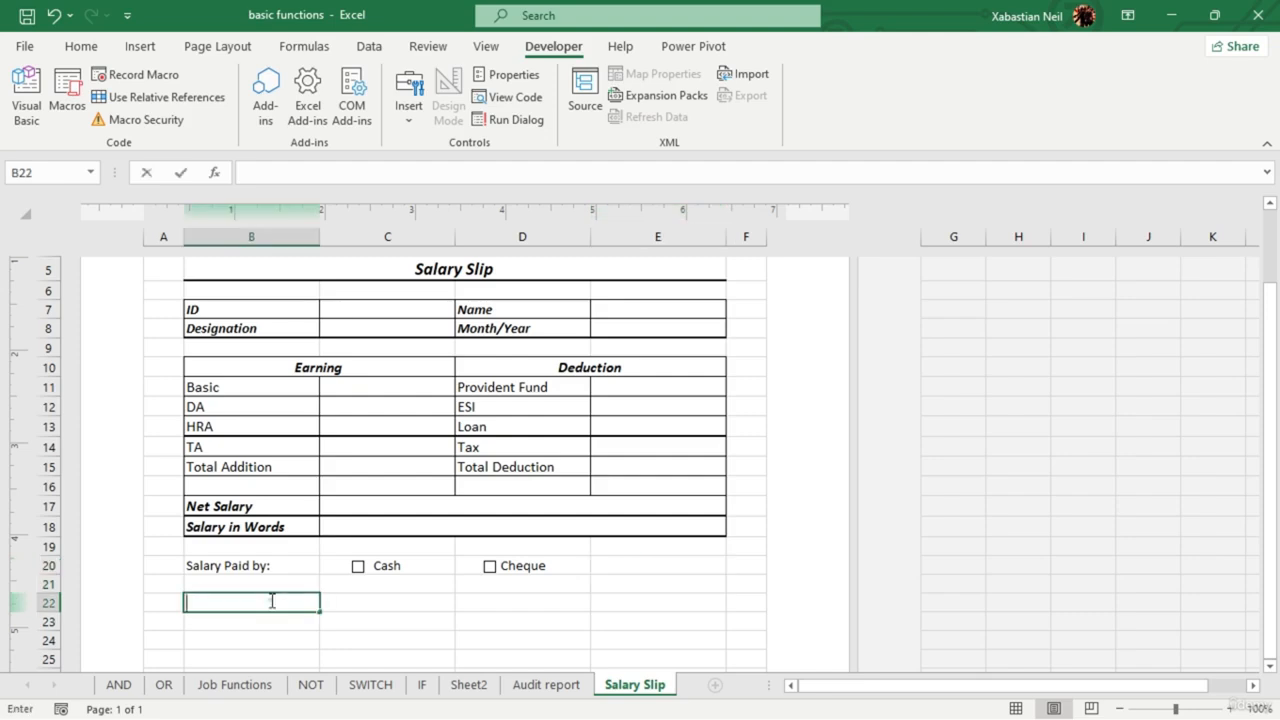
pyautogui.write('E')
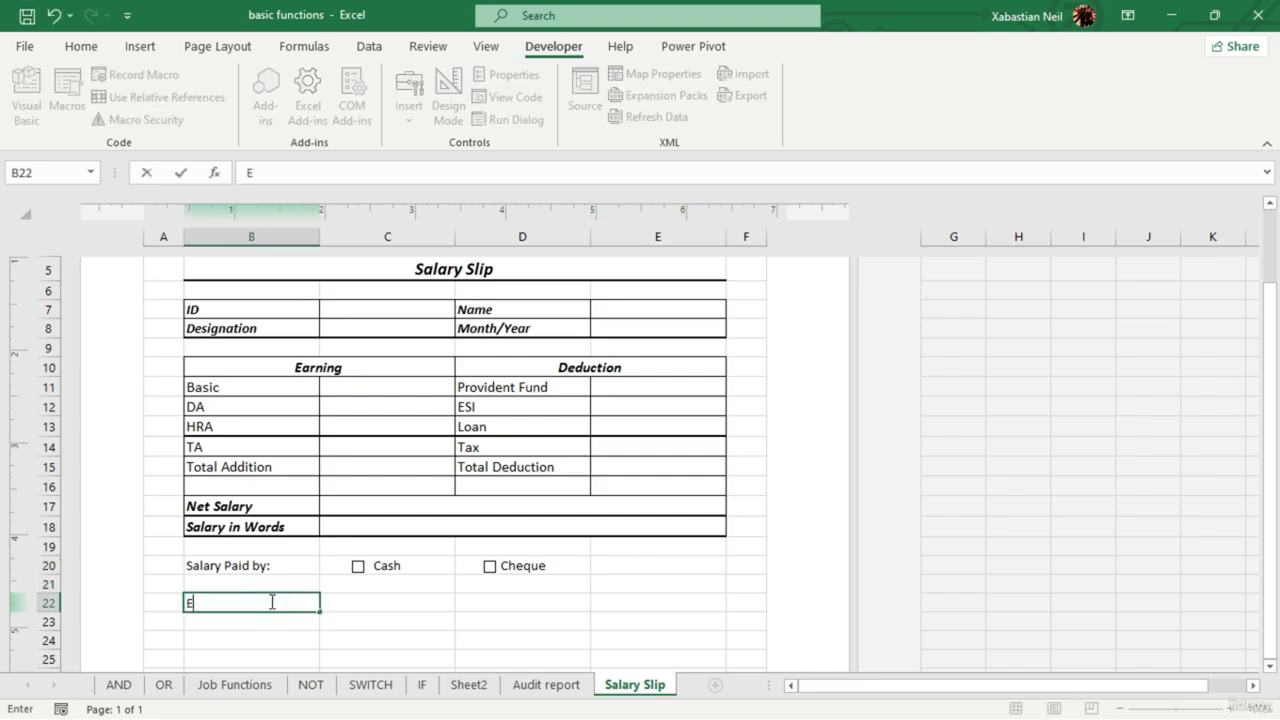
pyautogui.write('mployee ')
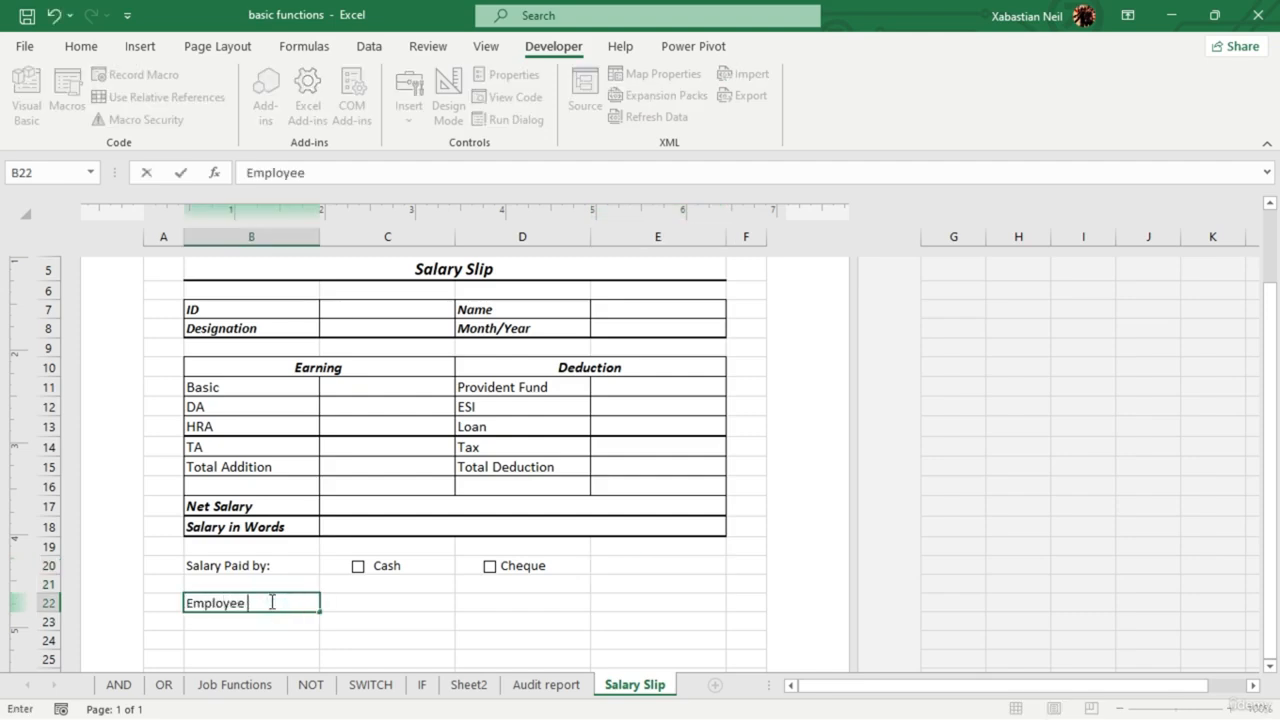
pyautogui.write('Sig')
pyautogui.write('nn')
pyautogui.write('nat')
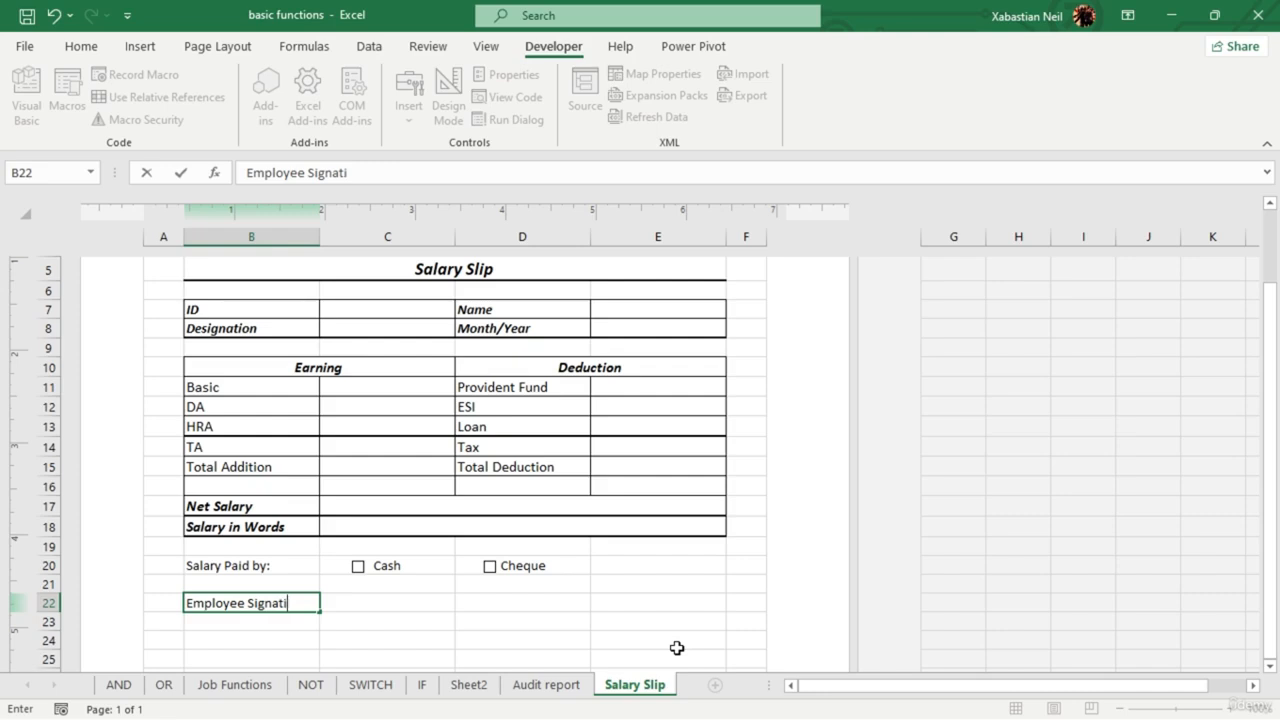
pyautogui.write('ure')
# - Merge and center B22:C22 and D22:E22 as two separate merged cells
pyautogui.moveTo(409, 600); pyautogui.dragTo(331, 588)
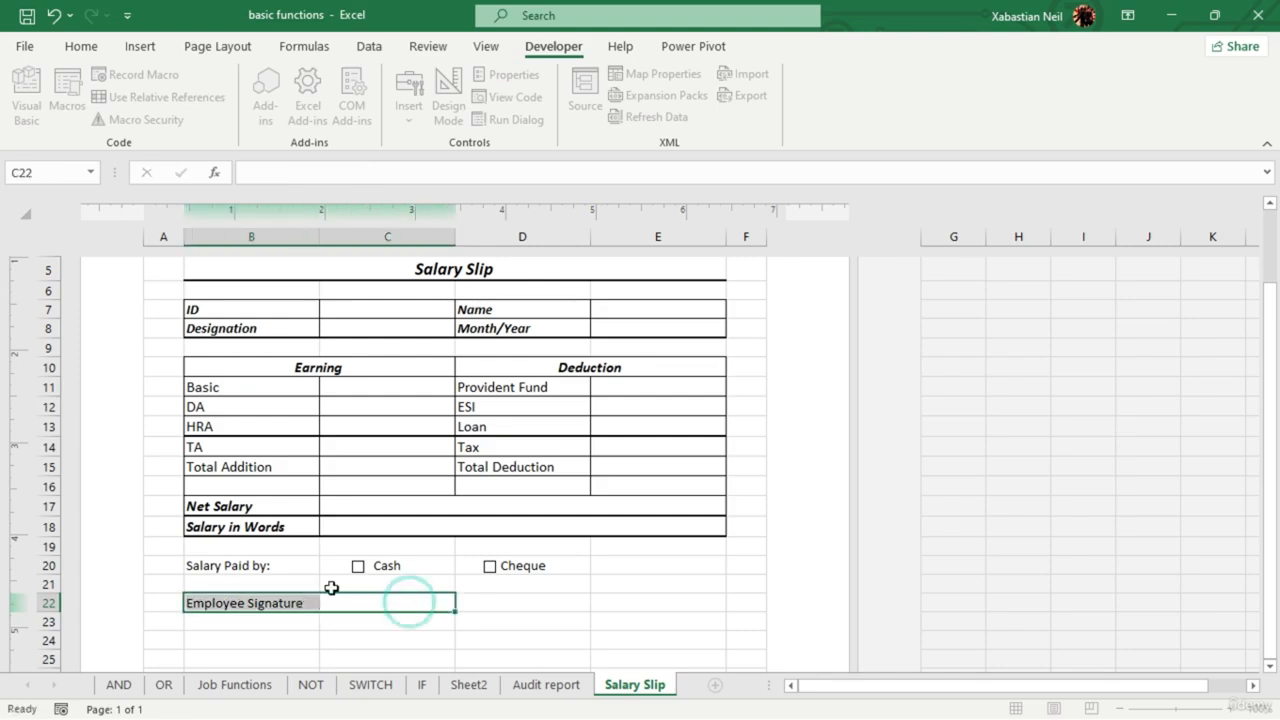
pyautogui.click(81, 46)
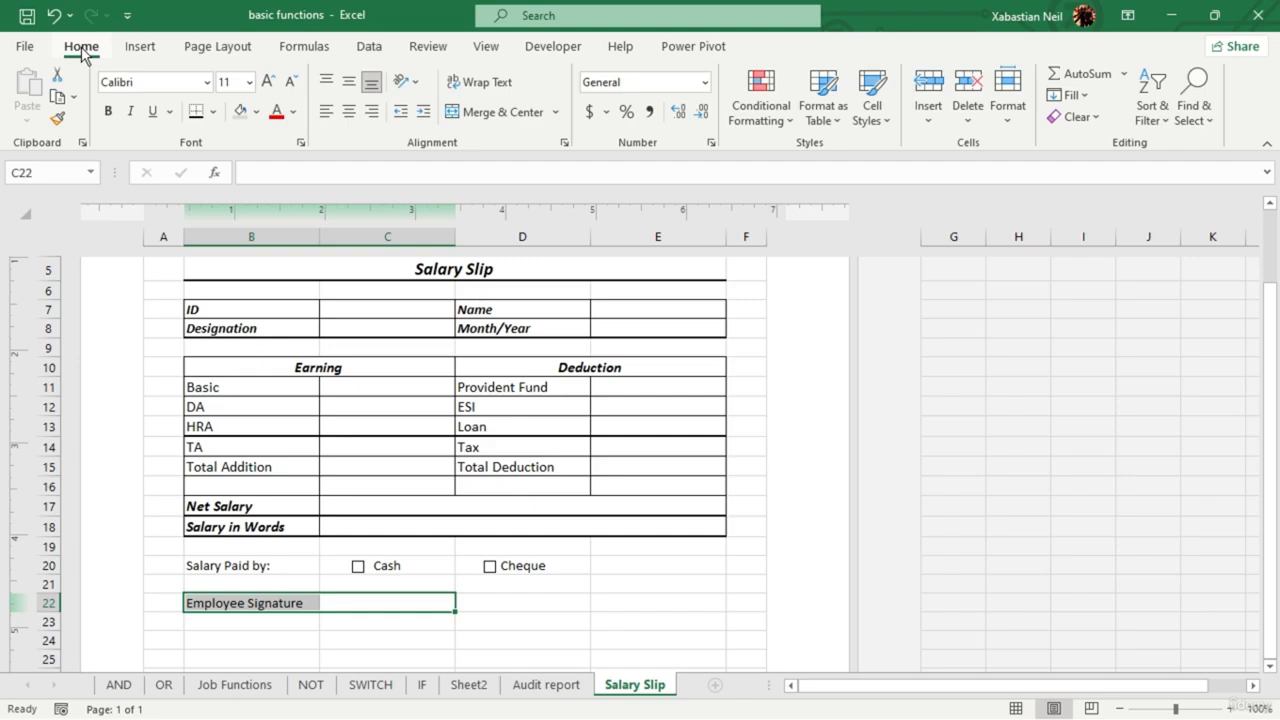
pyautogui.click(475, 125)
pyautogui.moveTo(545, 605)
pyautogui.mouseDown()
pyautogui.moveTo(526, 617)
pyautogui.moveTo(648, 597)
pyautogui.mouseUp()
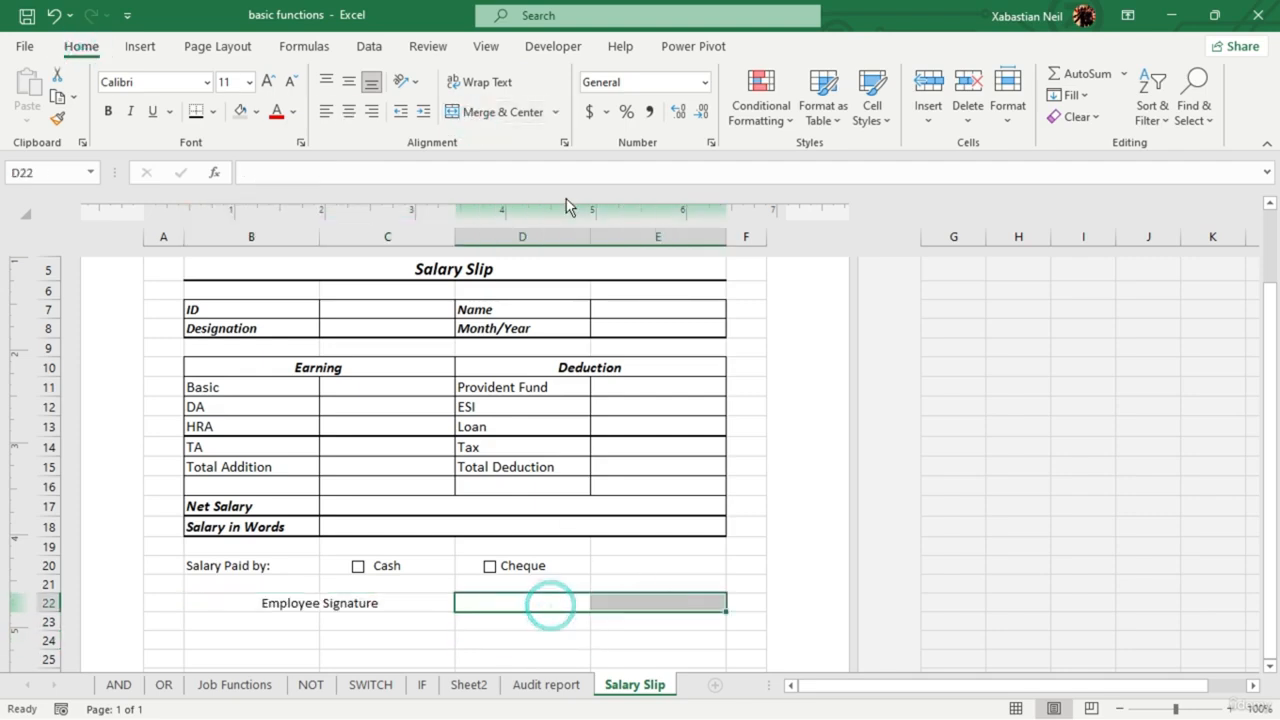
pyautogui.click(515, 113)
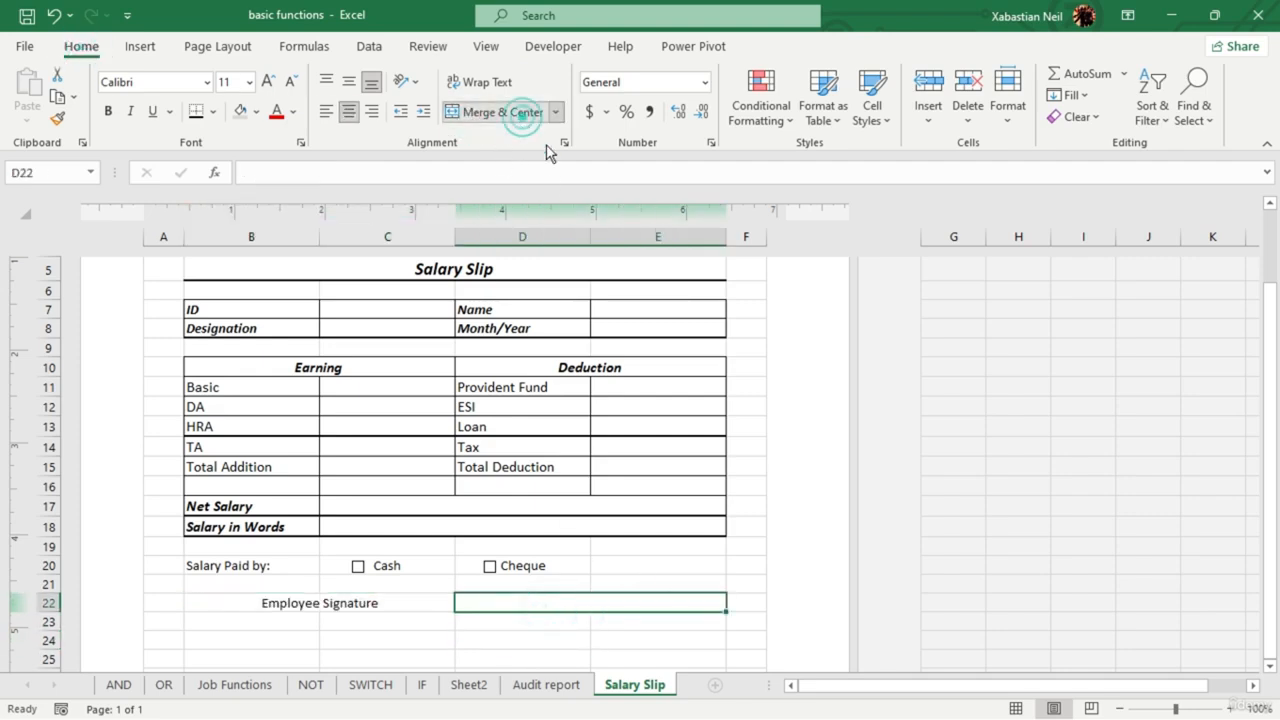
# - Enter "Director" followed by a signature line of about 25 underscores in the merged cell D22:E22
pyautogui.write('F')
pyautogui.click(545, 601)
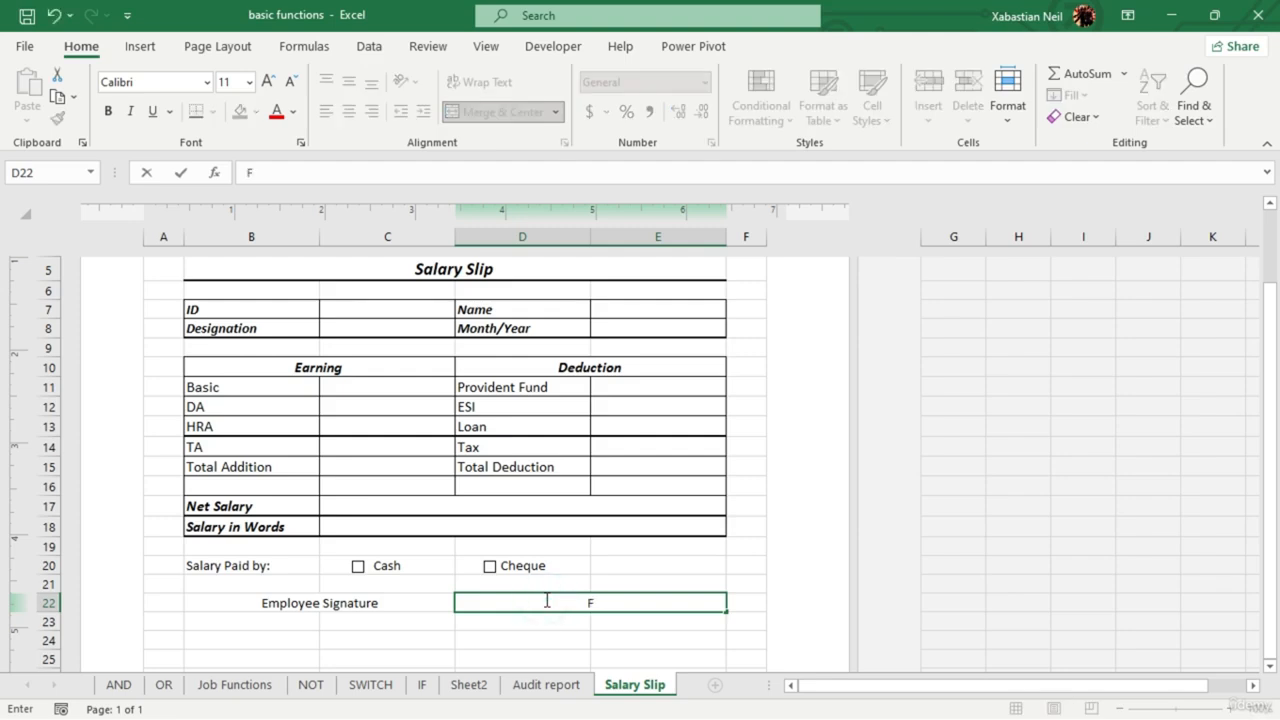
pyautogui.press('BackSpace')
pyautogui.write('Director__________________')
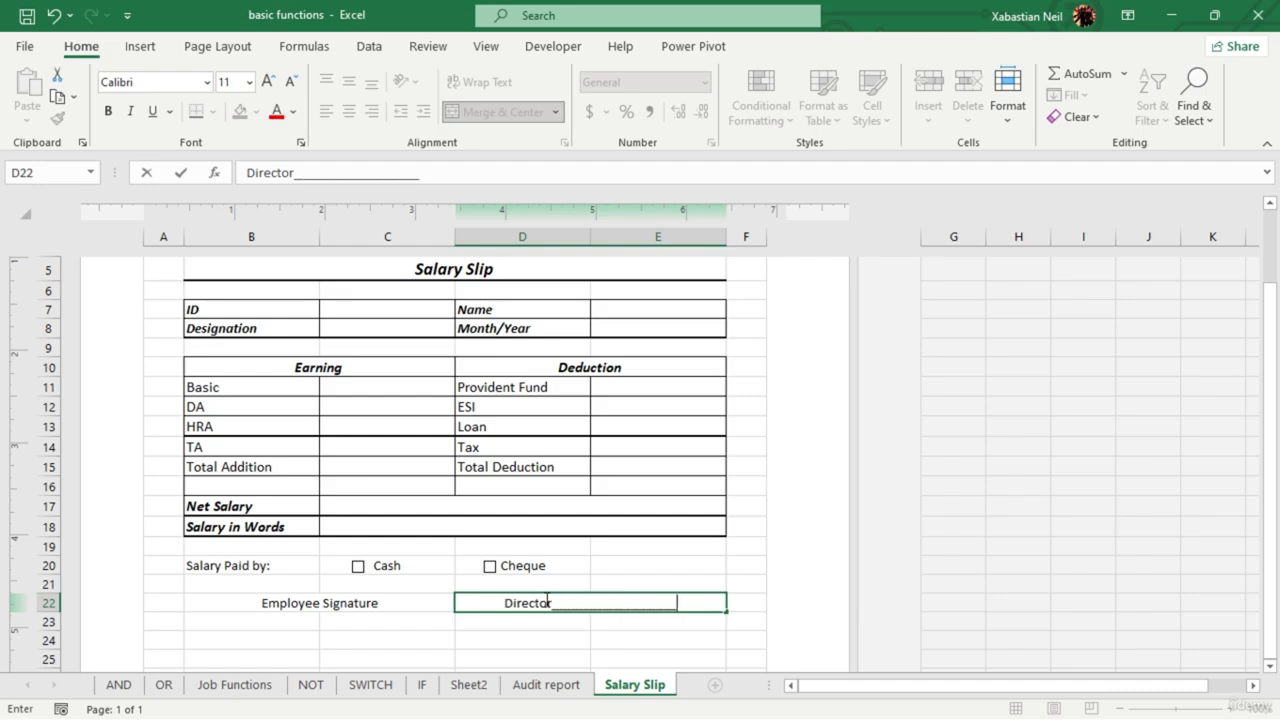
pyautogui.write('_______')
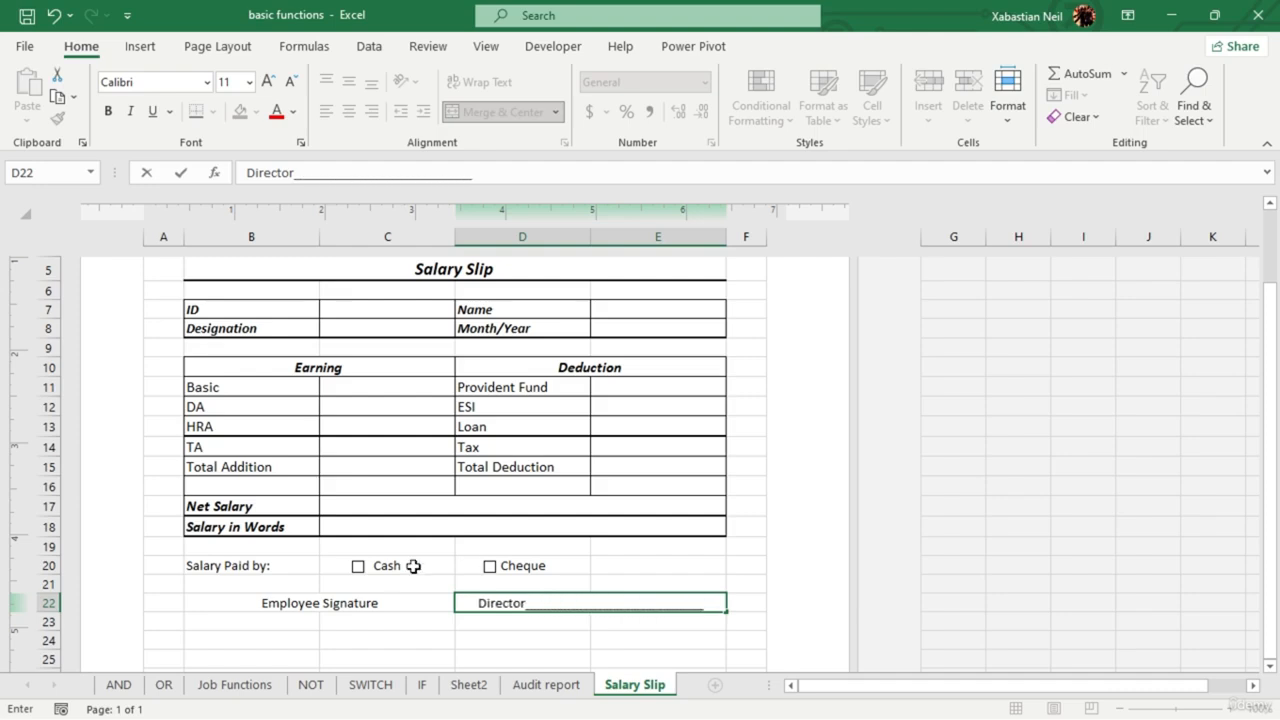
# - Append a signature line of about 22 underscores to "Employee Signature" in B22
pyautogui.click(402, 603)
pyautogui.doubleClick(402, 603)
pyautogui.write('__')
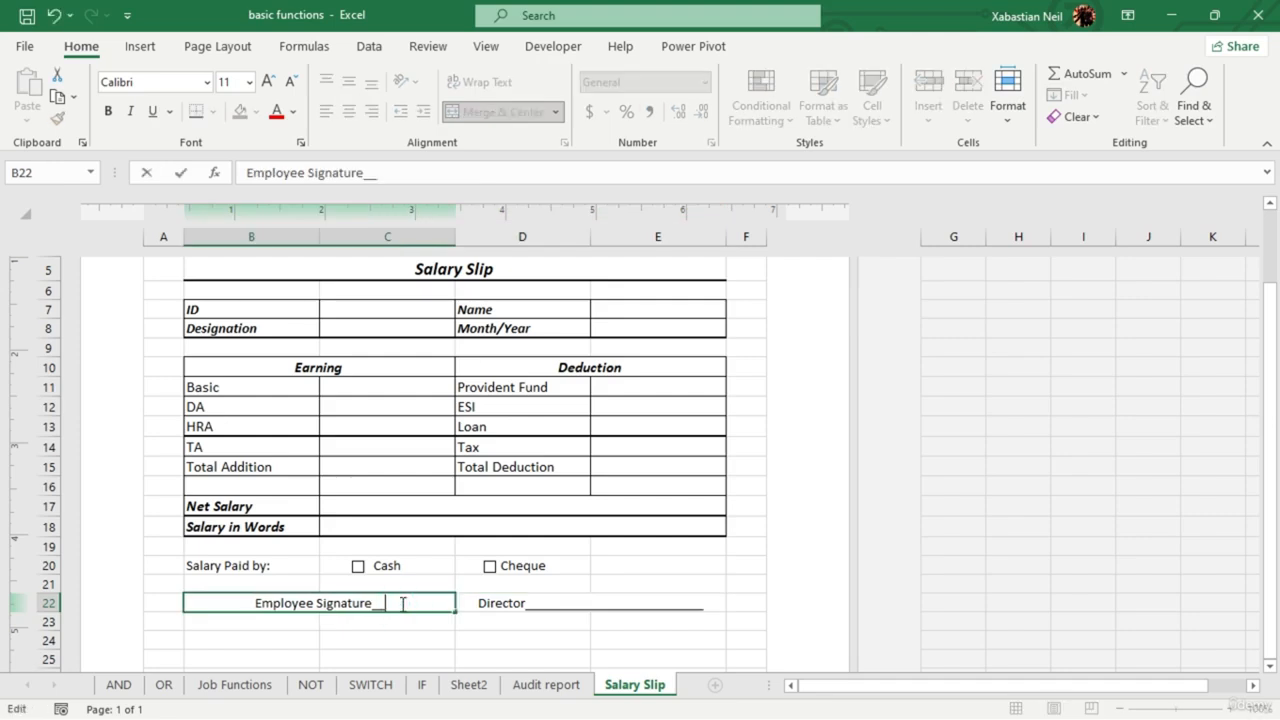
pyautogui.write('_______________')
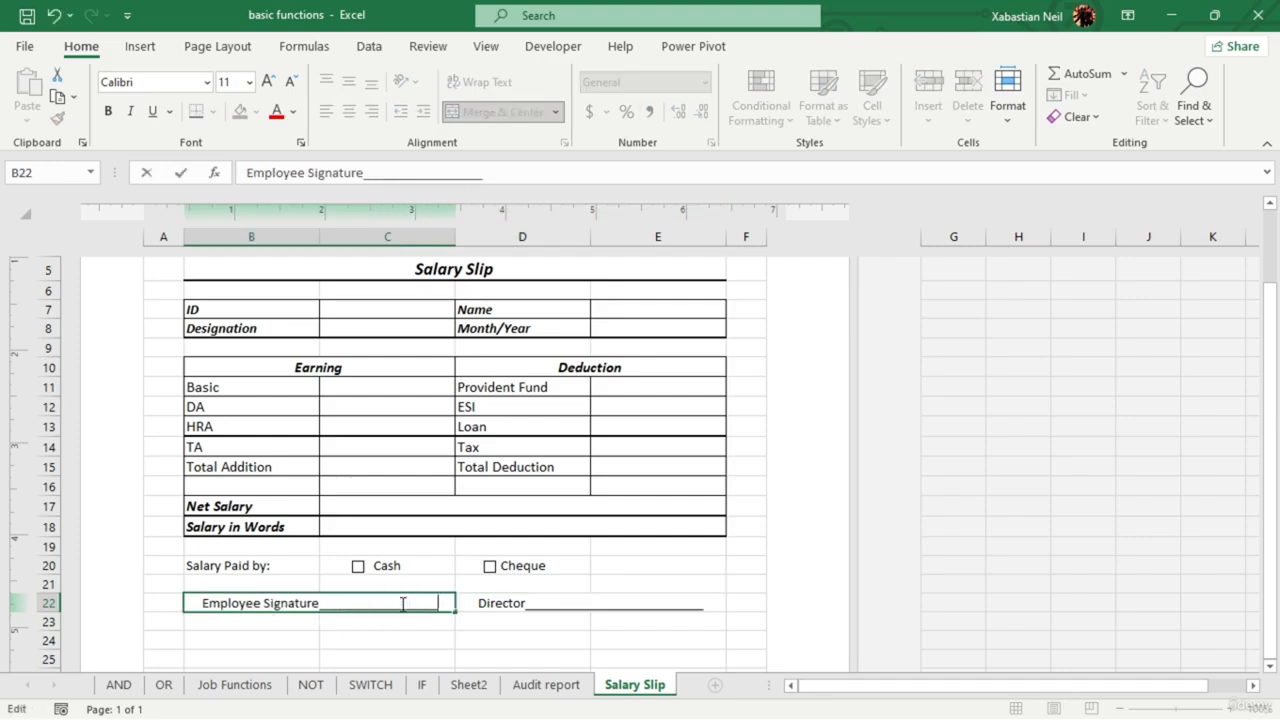
pyautogui.write('_____')
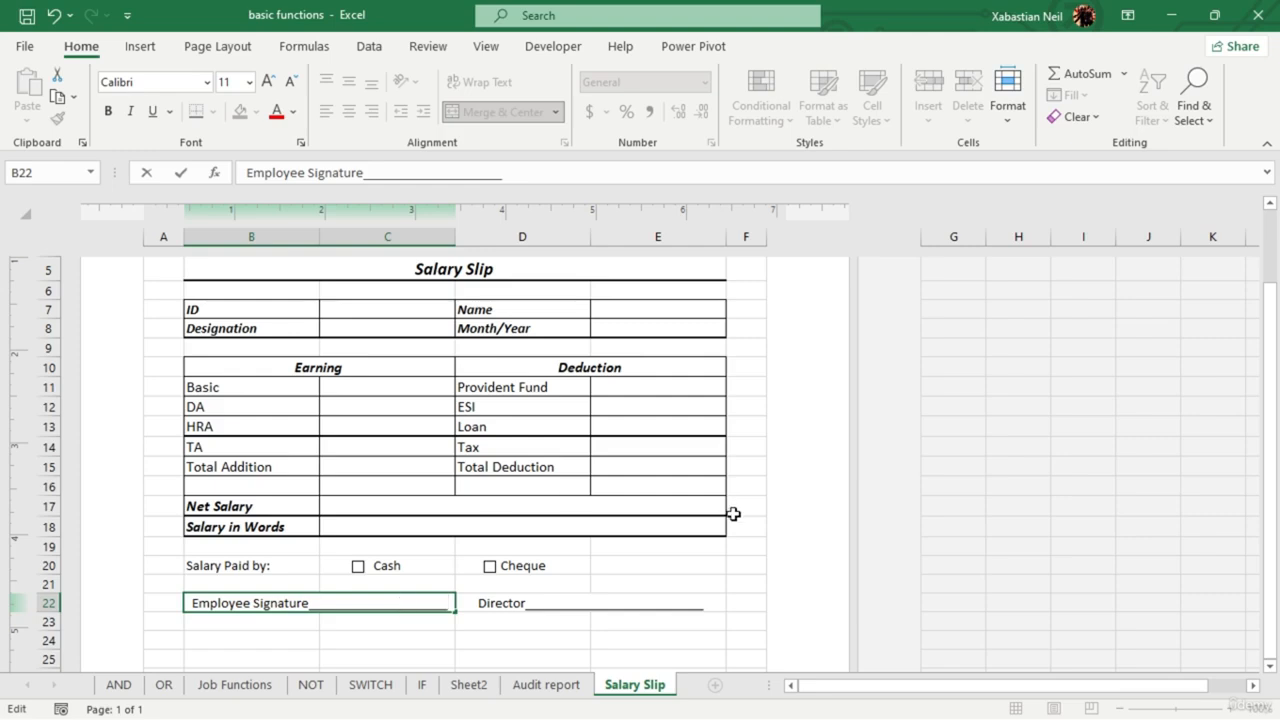
pyautogui.click(687, 565)
# - Apply Thick Outside Borders around the whole salary slip, range A1:F23
pyautogui.moveTo(162, 620); pyautogui.dragTo(747, 281)
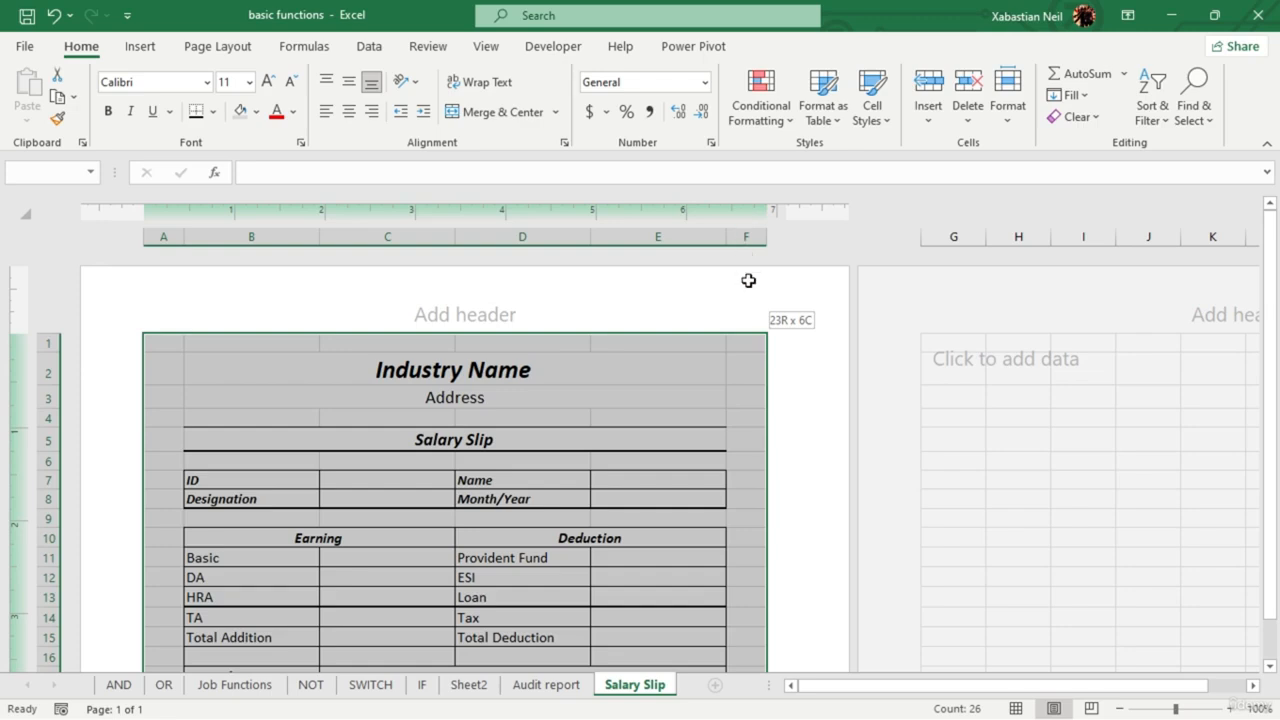
pyautogui.moveTo(747, 281); pyautogui.dragTo(748, 281)
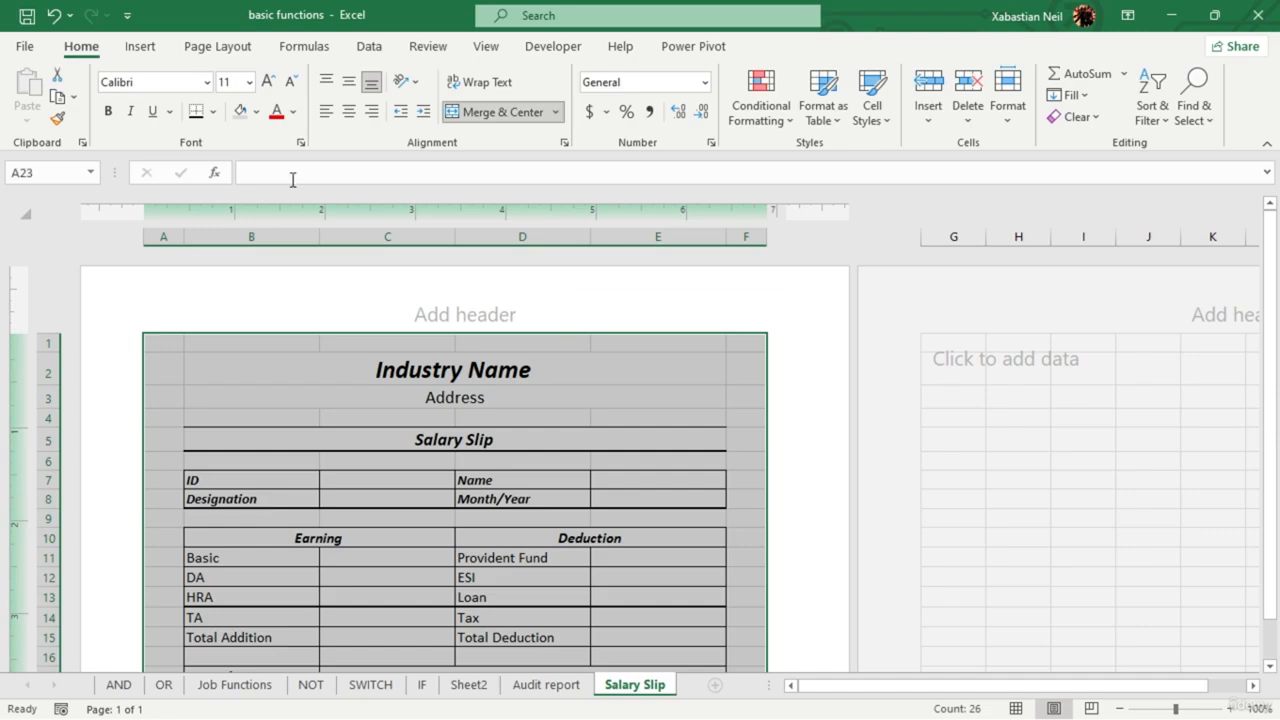
pyautogui.click(213, 111)
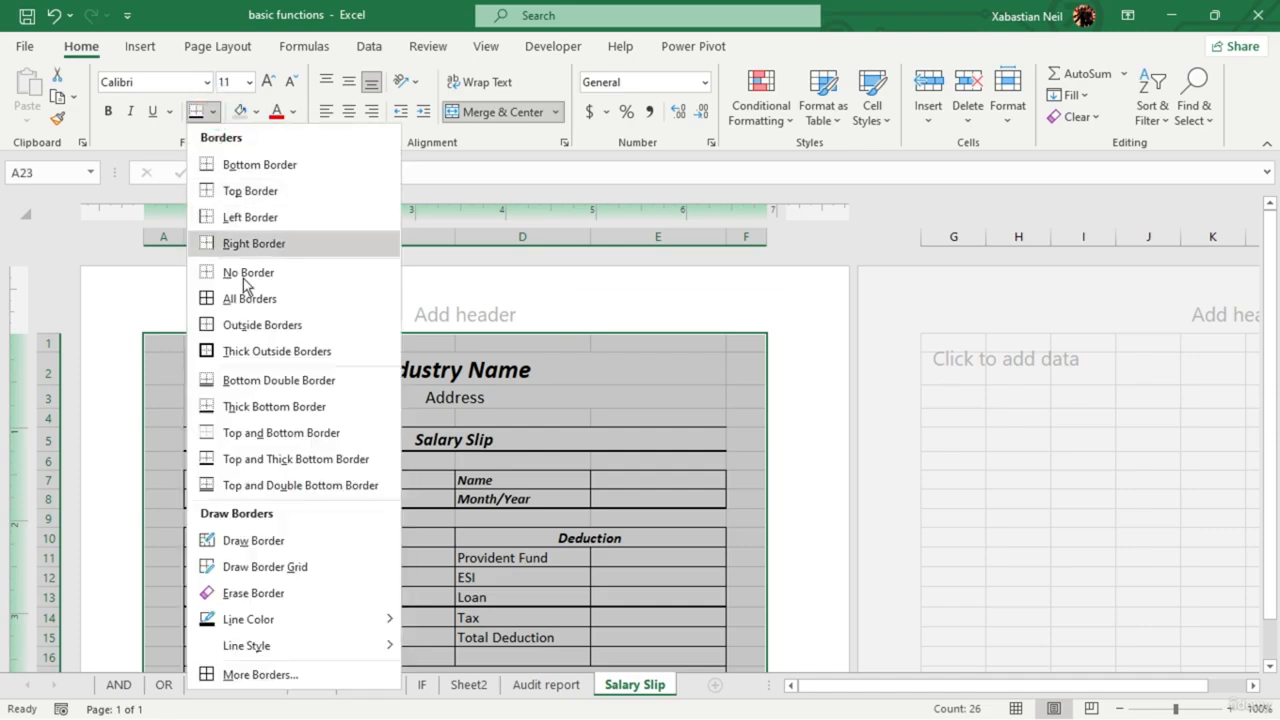
pyautogui.click(250, 351)
pyautogui.scroll(-4, 649, 394)
pyautogui.click(640, 559)
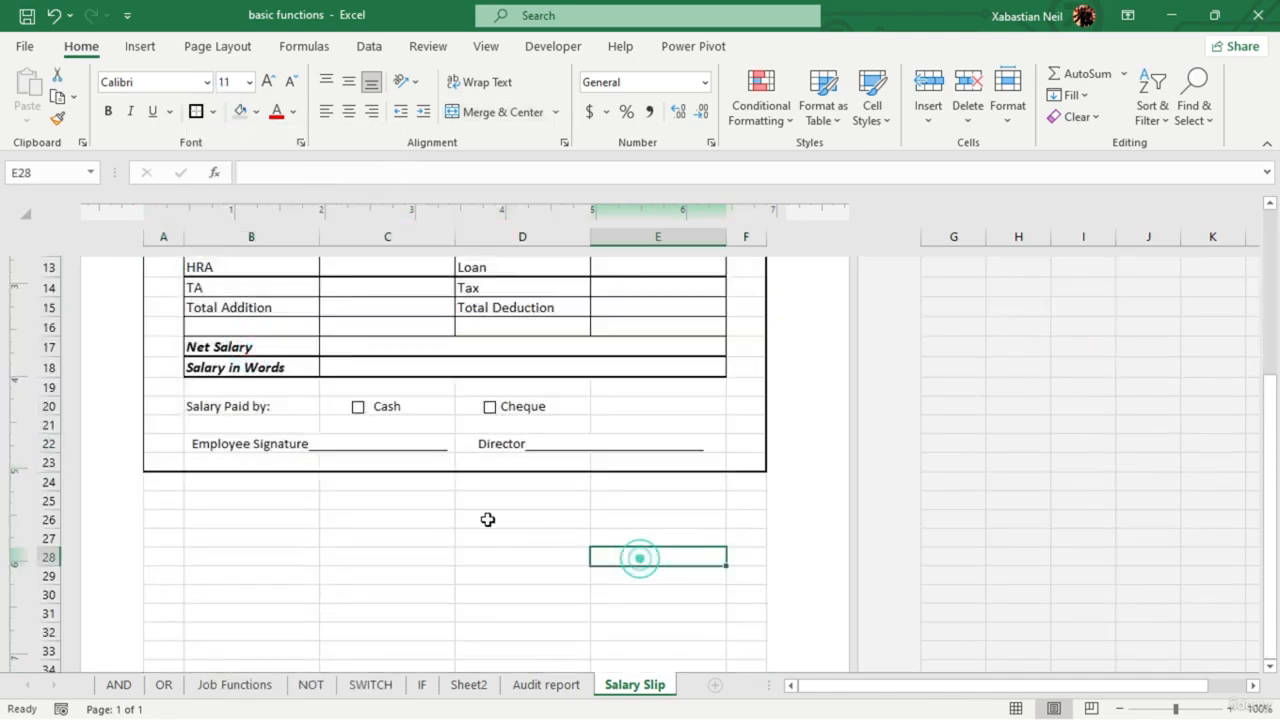
pyautogui.scroll(5, 486, 520)
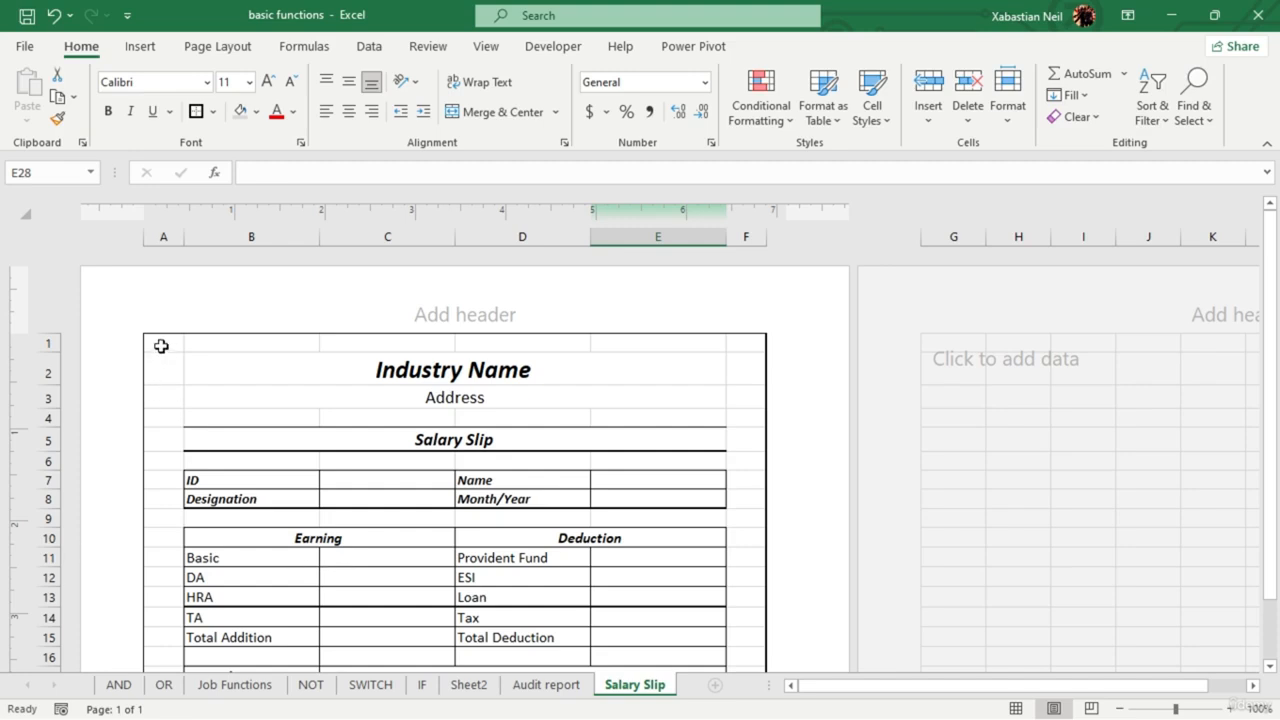
# - Fill the whole salary slip range A1:F23 with white to hide the gridlines
pyautogui.moveTo(160, 346); pyautogui.dragTo(708, 650)
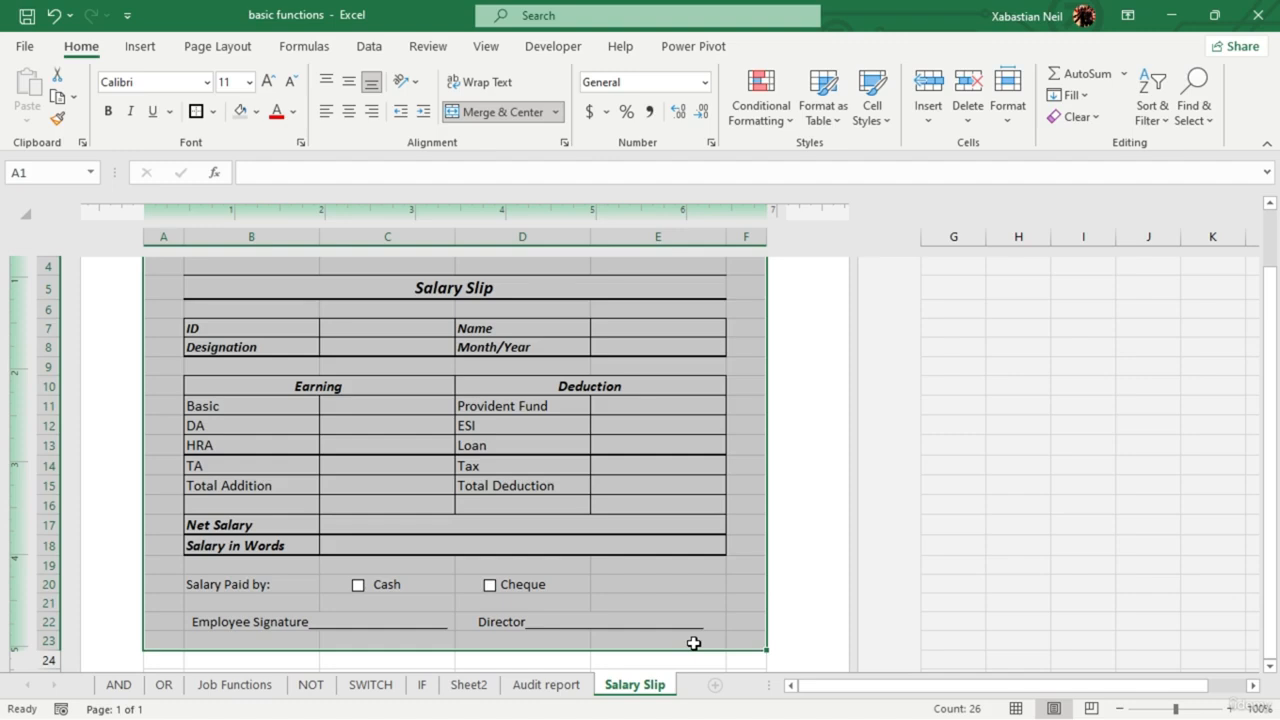
pyautogui.click(257, 111)
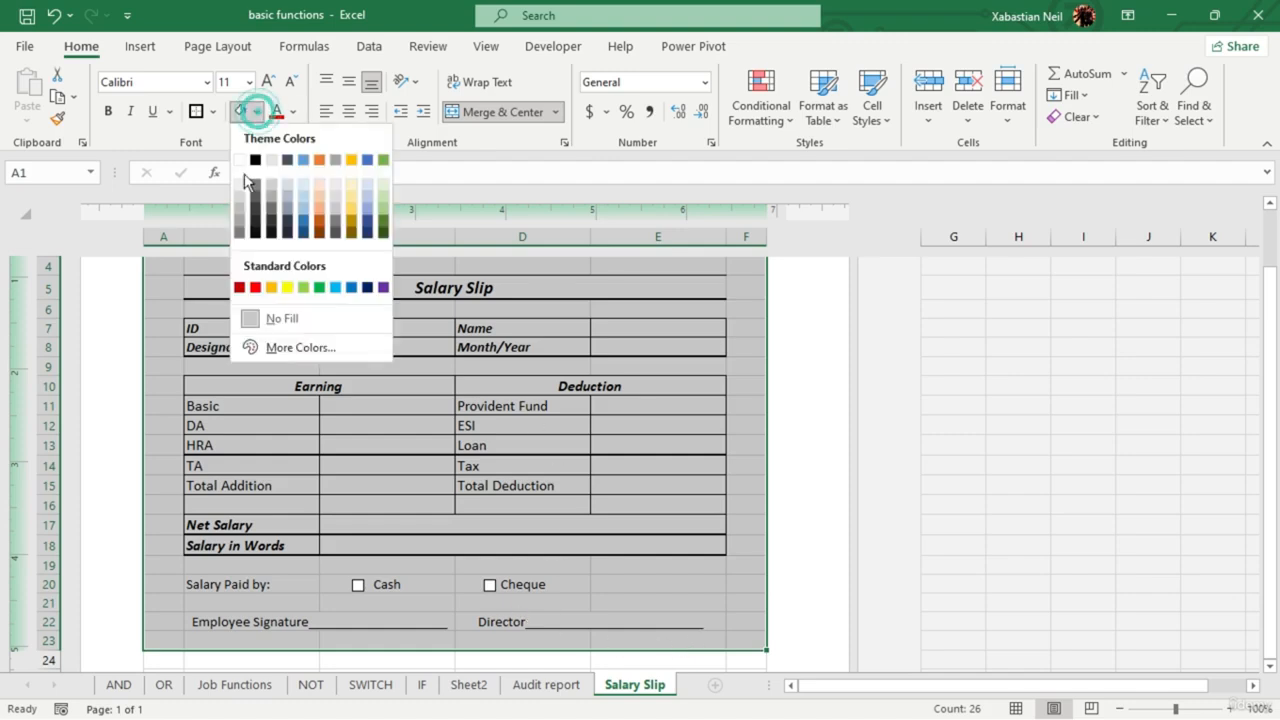
pyautogui.click(239, 160)
pyautogui.click(661, 331)
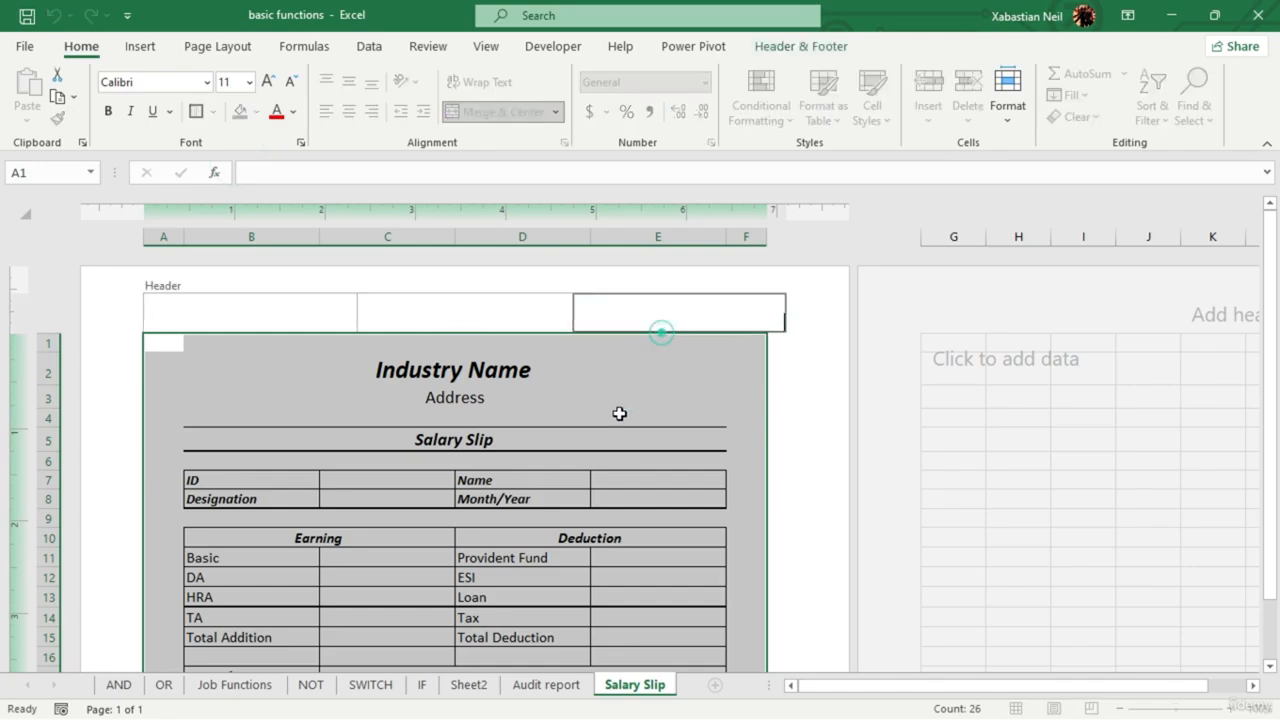
pyautogui.click(628, 431)
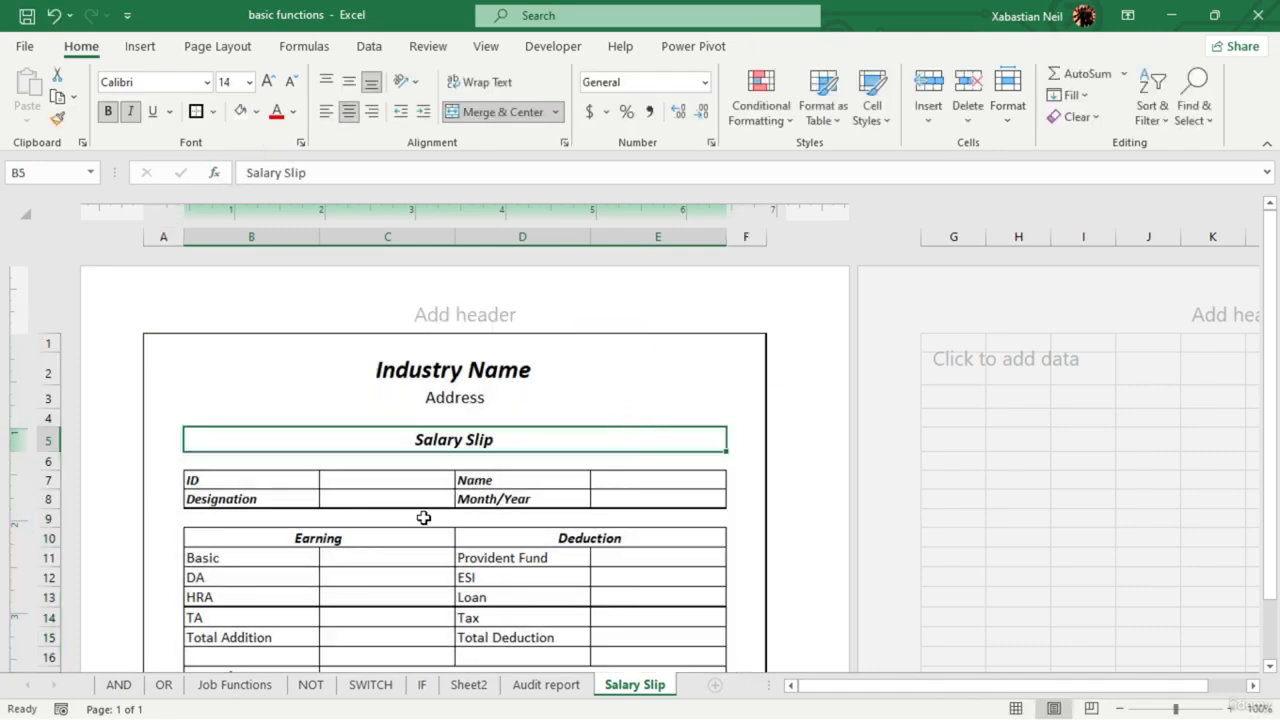
pyautogui.scroll(-3, 360, 570)
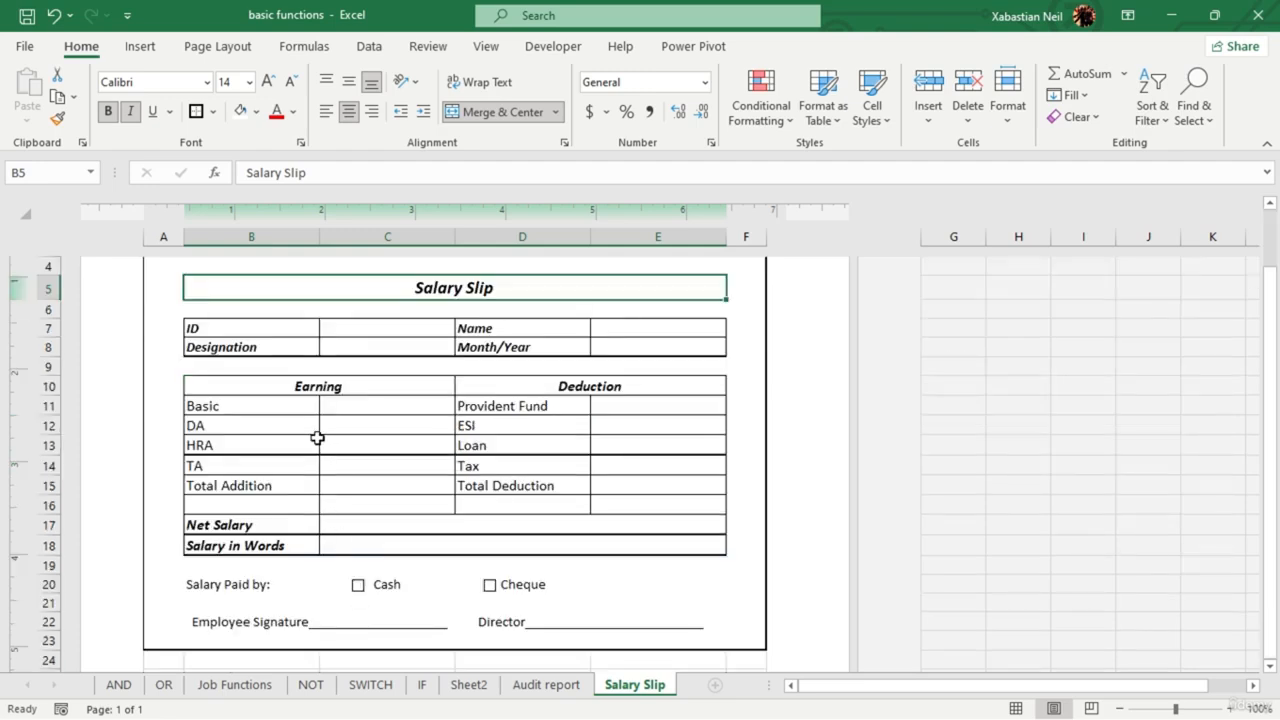
# - Fill the merged "Earning" and "Deduction" header cells in row 10 with gray
pyautogui.click(334, 385)
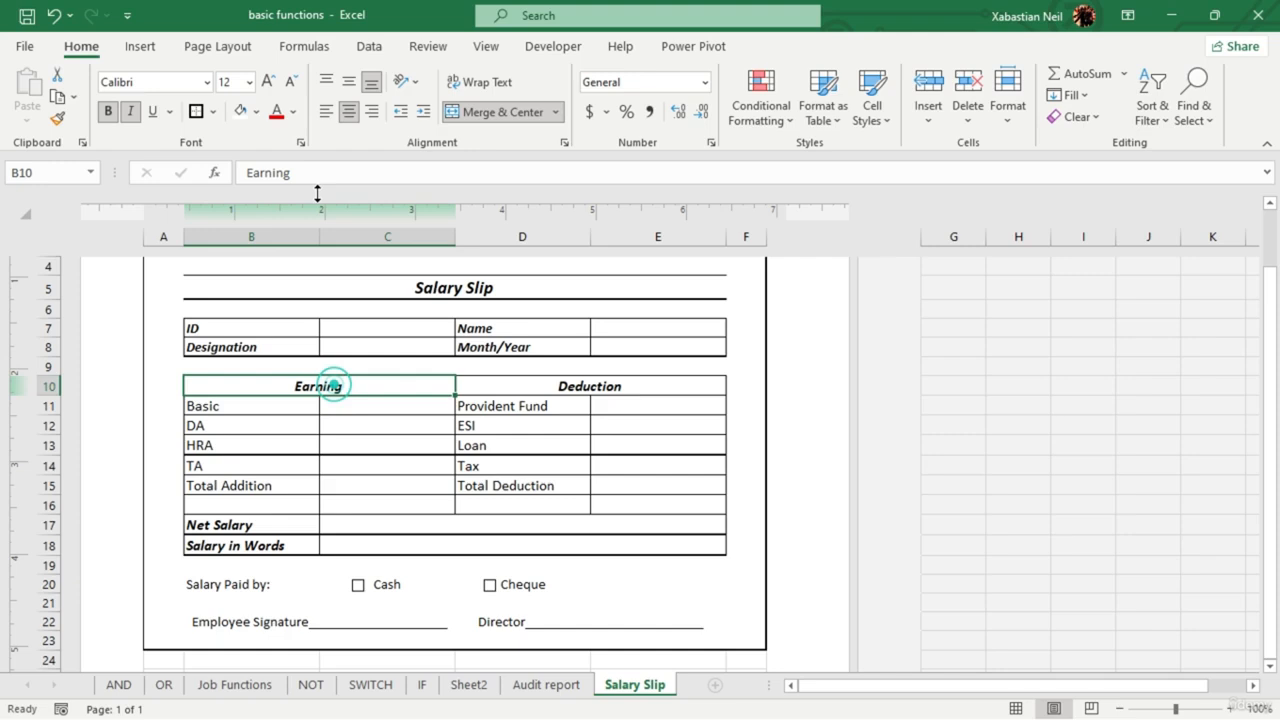
pyautogui.click(256, 111)
pyautogui.click(244, 216)
pyautogui.click(521, 378)
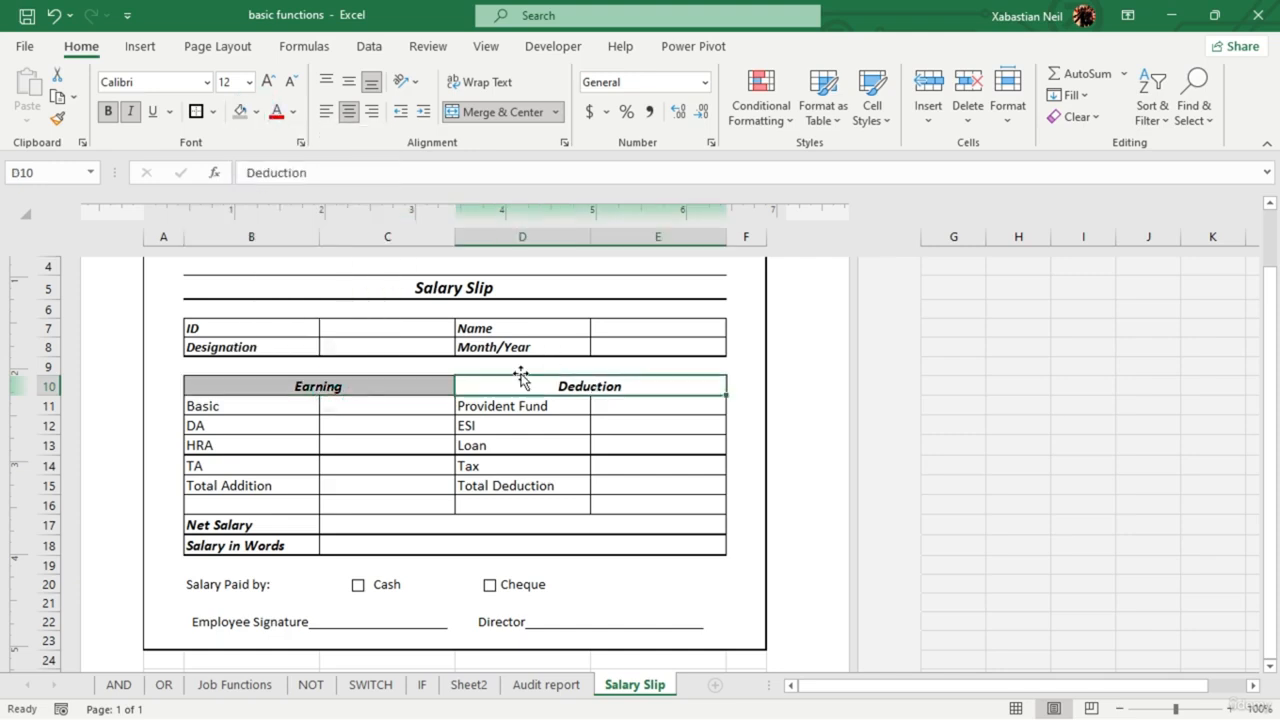
pyautogui.click(256, 111)
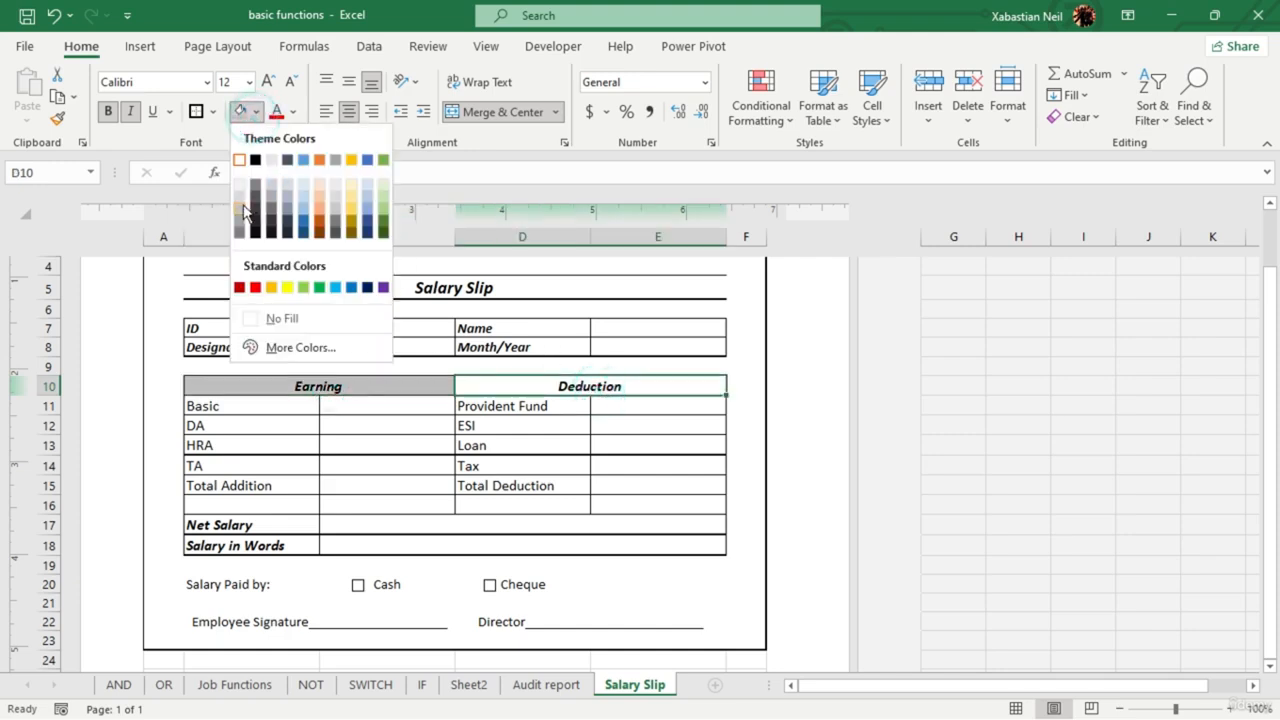
pyautogui.click(244, 210)
pyautogui.click(565, 458)
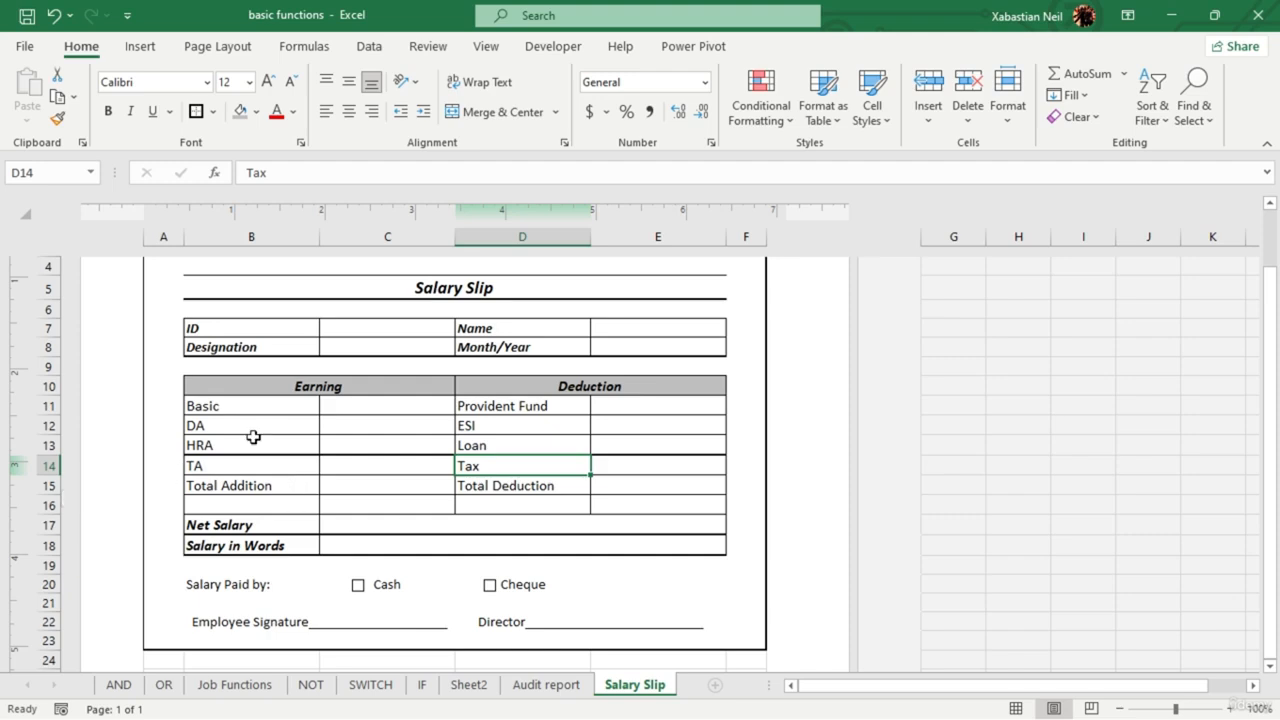
# - Enter the employee's ID number in C7 and the designation "Sales Officer" in C8
pyautogui.doubleClick(371, 326)
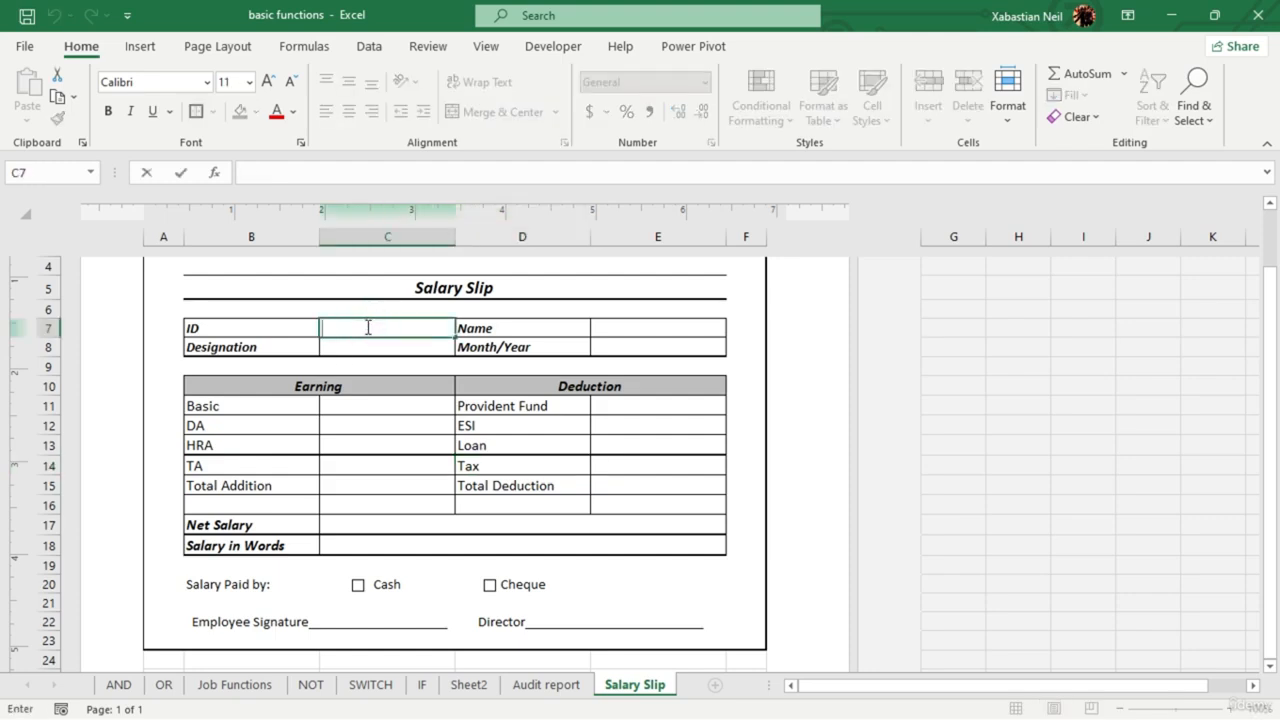
pyautogui.write('6247247')
pyautogui.press('Return')
pyautogui.doubleClick(412, 344)
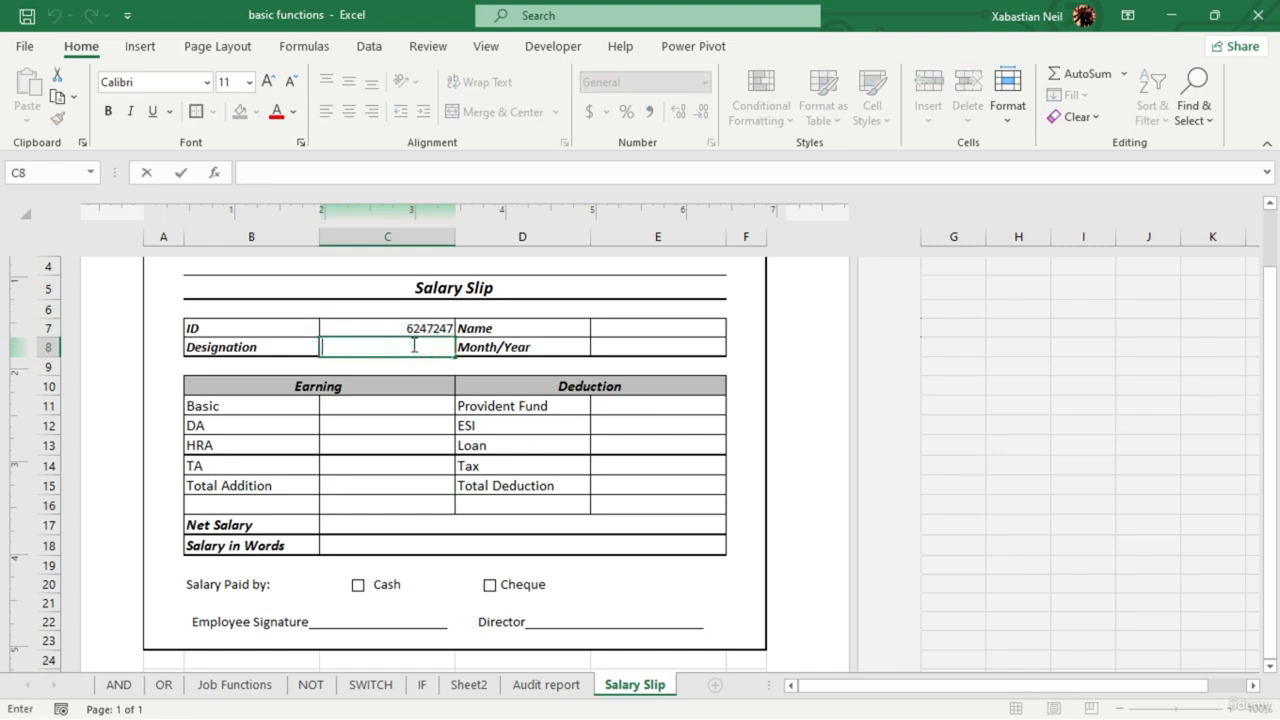
pyautogui.write('D')
pyautogui.write('Sa')
pyautogui.write('les Officer')
# - Enter the employee's name in E7 and 2023 as the Month/Year in E8
pyautogui.click(678, 328)
pyautogui.write('JA')
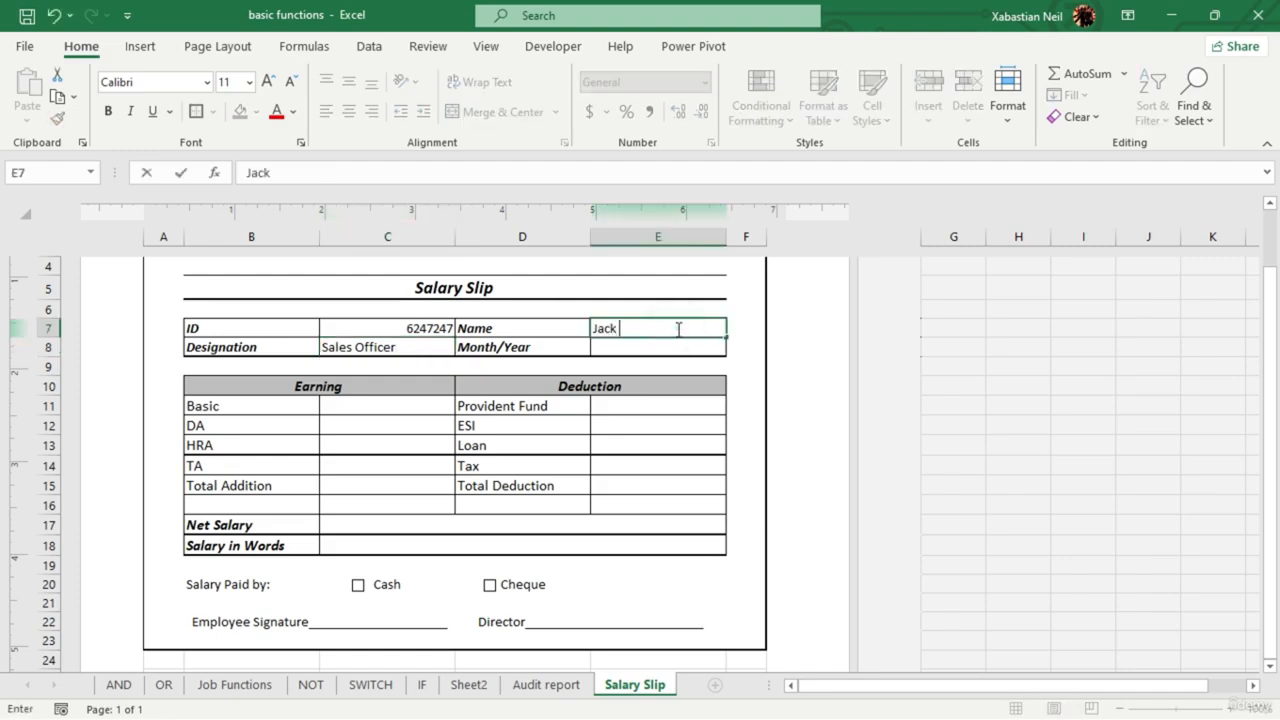
pyautogui.click(638, 346)
pyautogui.doubleClick(640, 346)
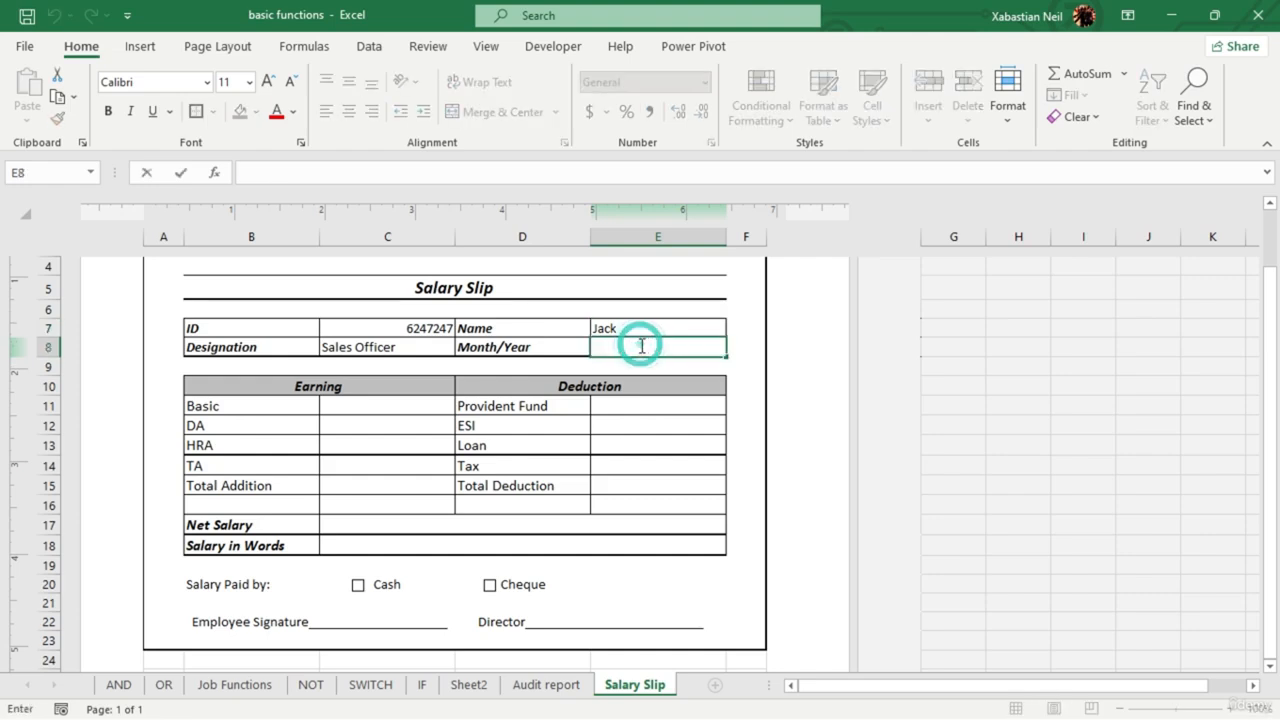
pyautogui.write('2023')
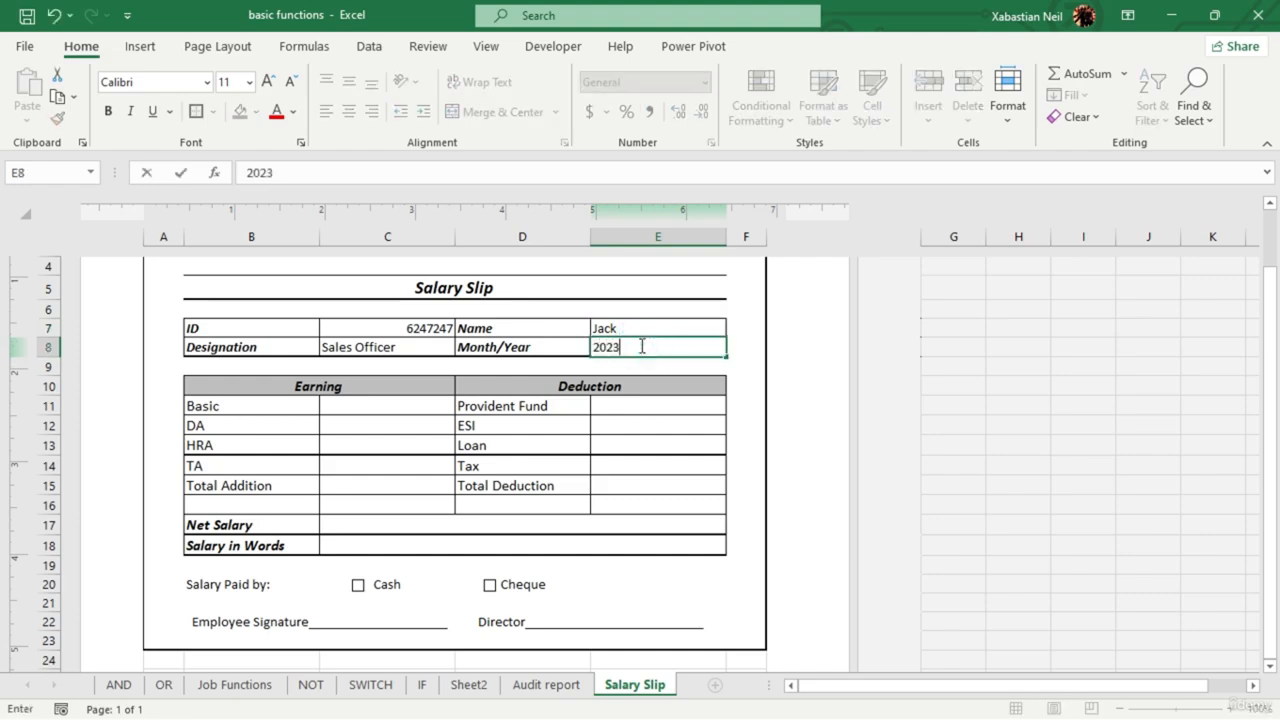
pyautogui.click(692, 438)
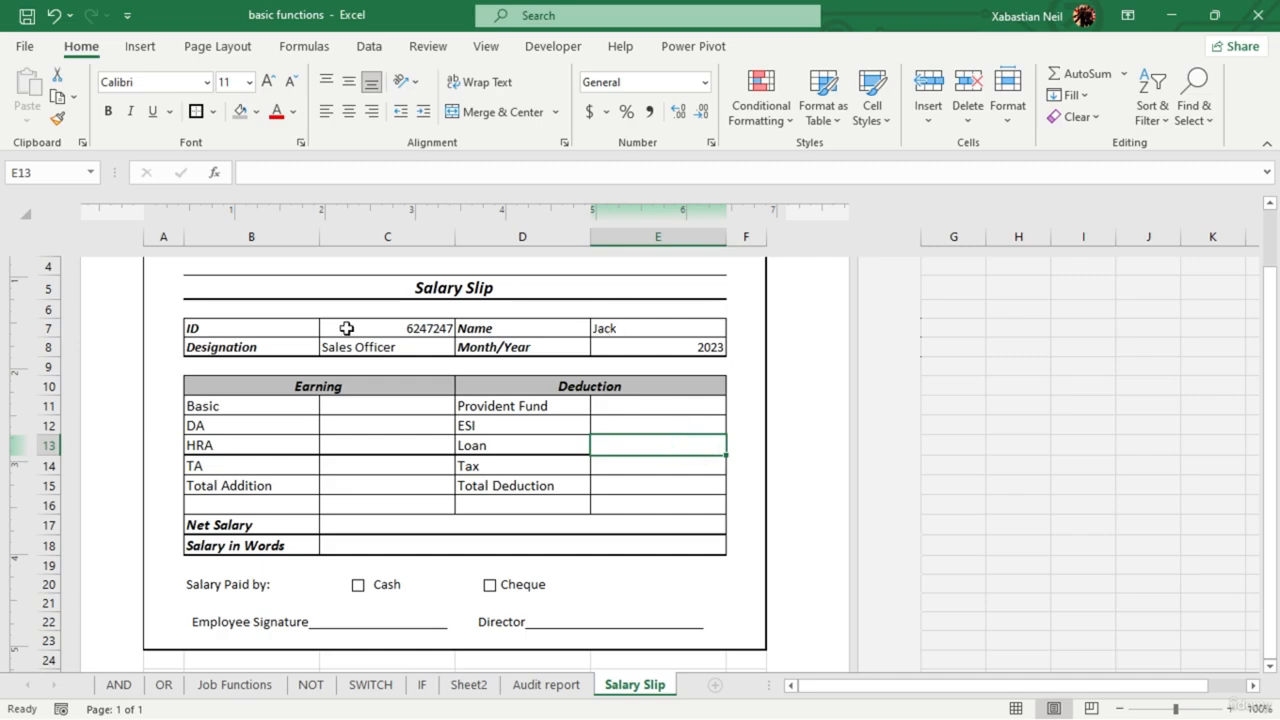
# - Left-align the employee details in C7:C8 and E7:E8
pyautogui.moveTo(360, 332); pyautogui.dragTo(392, 349)
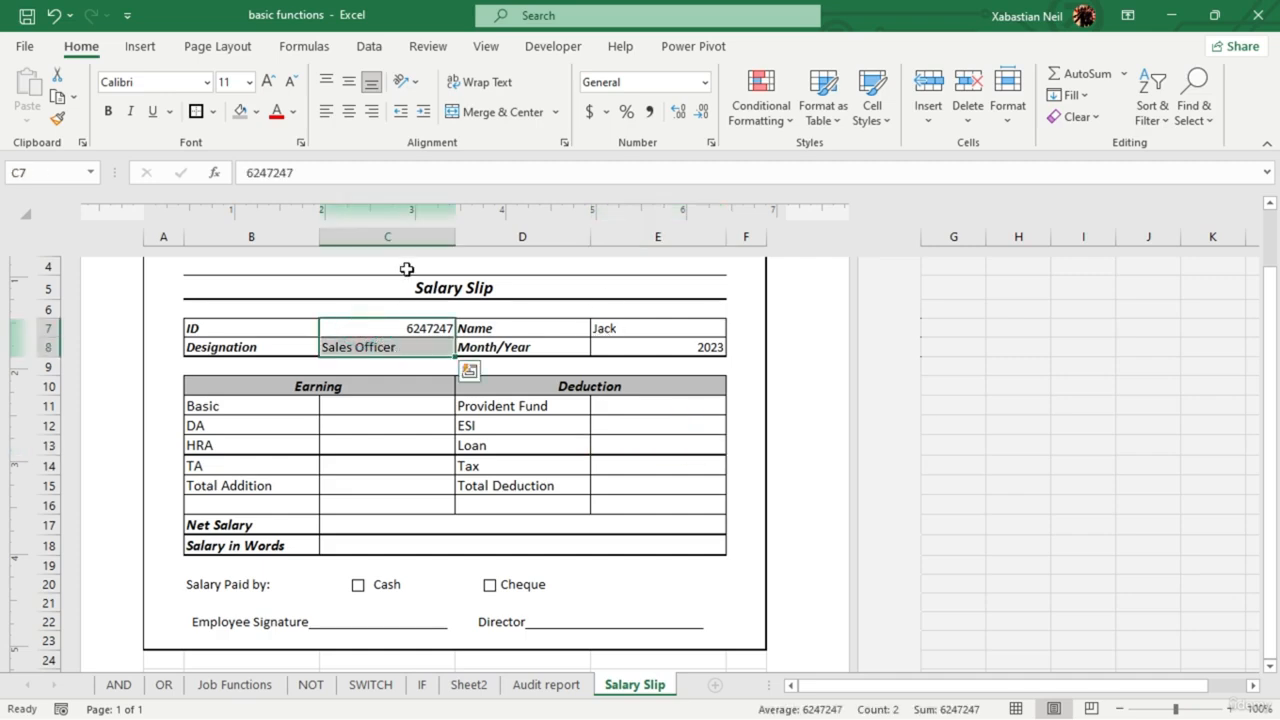
pyautogui.click(350, 117)
pyautogui.moveTo(667, 330); pyautogui.dragTo(706, 349)
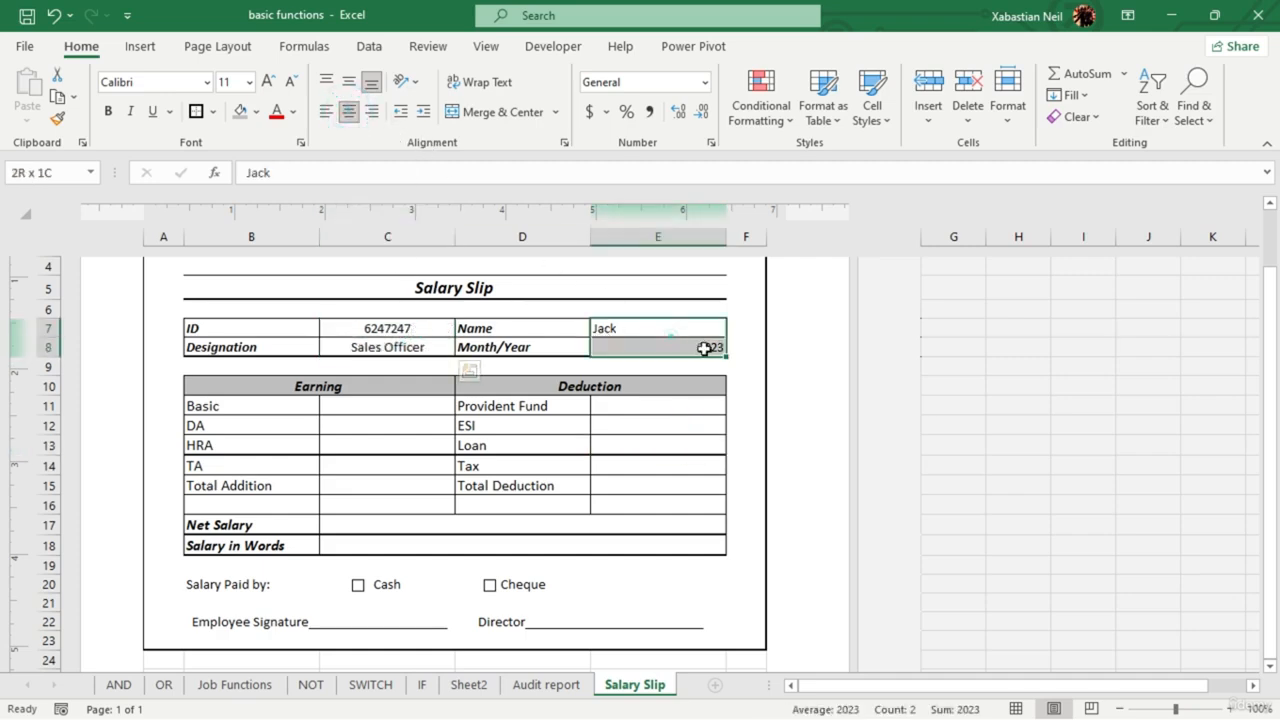
pyautogui.click(326, 111)
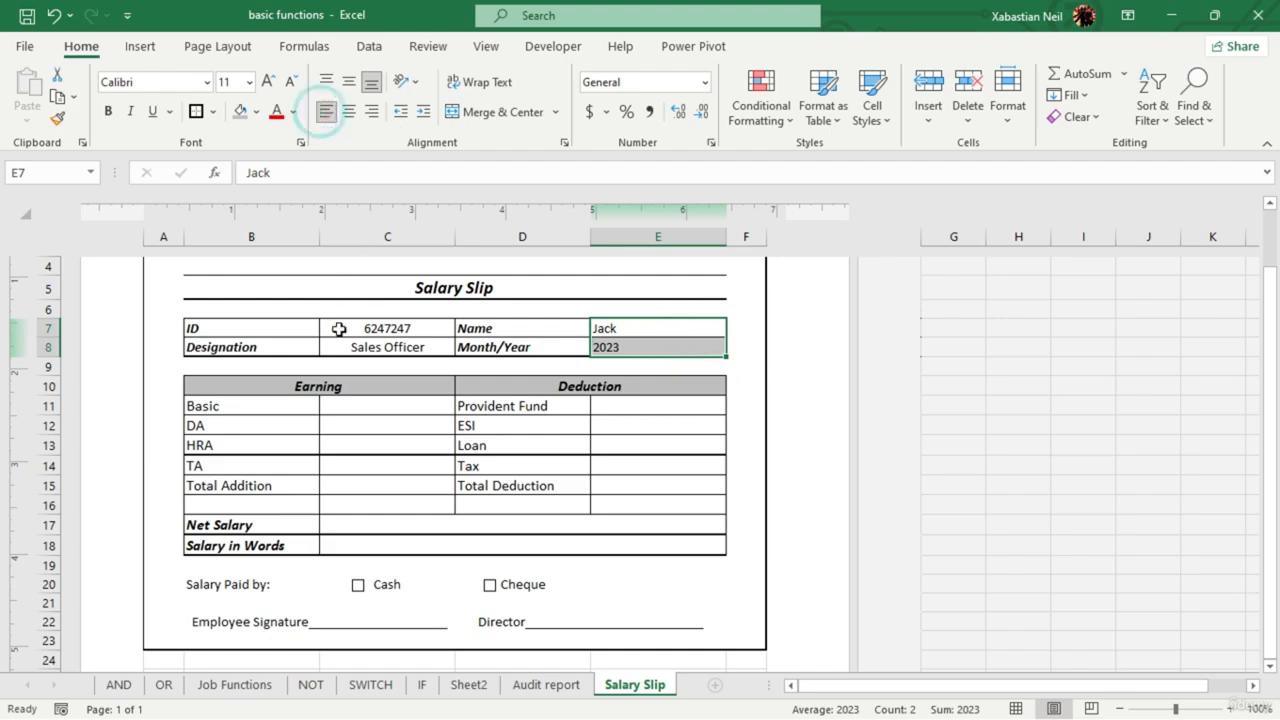
pyautogui.moveTo(339, 328); pyautogui.dragTo(348, 346)
pyautogui.click(326, 111)
pyautogui.click(670, 426)
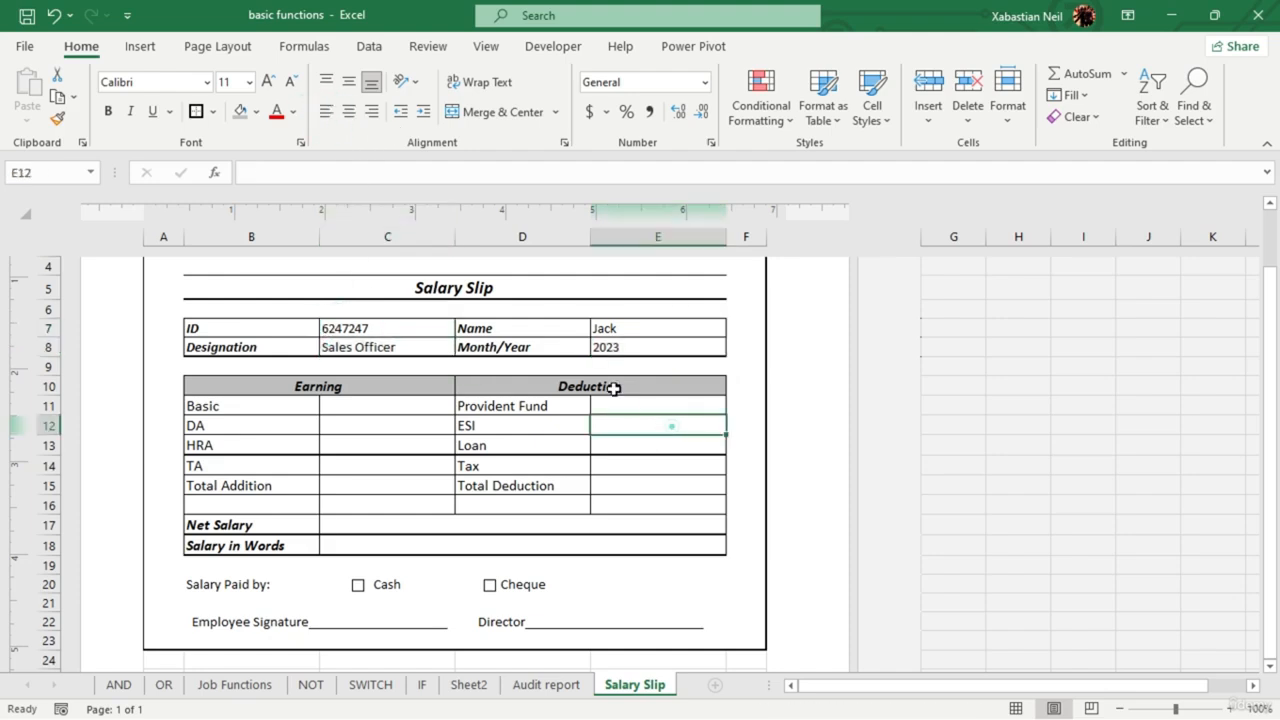
# - Enter the earnings in C11:C14: Basic 472, DA 724, HRA 248 and TA 271
pyautogui.click(386, 408)
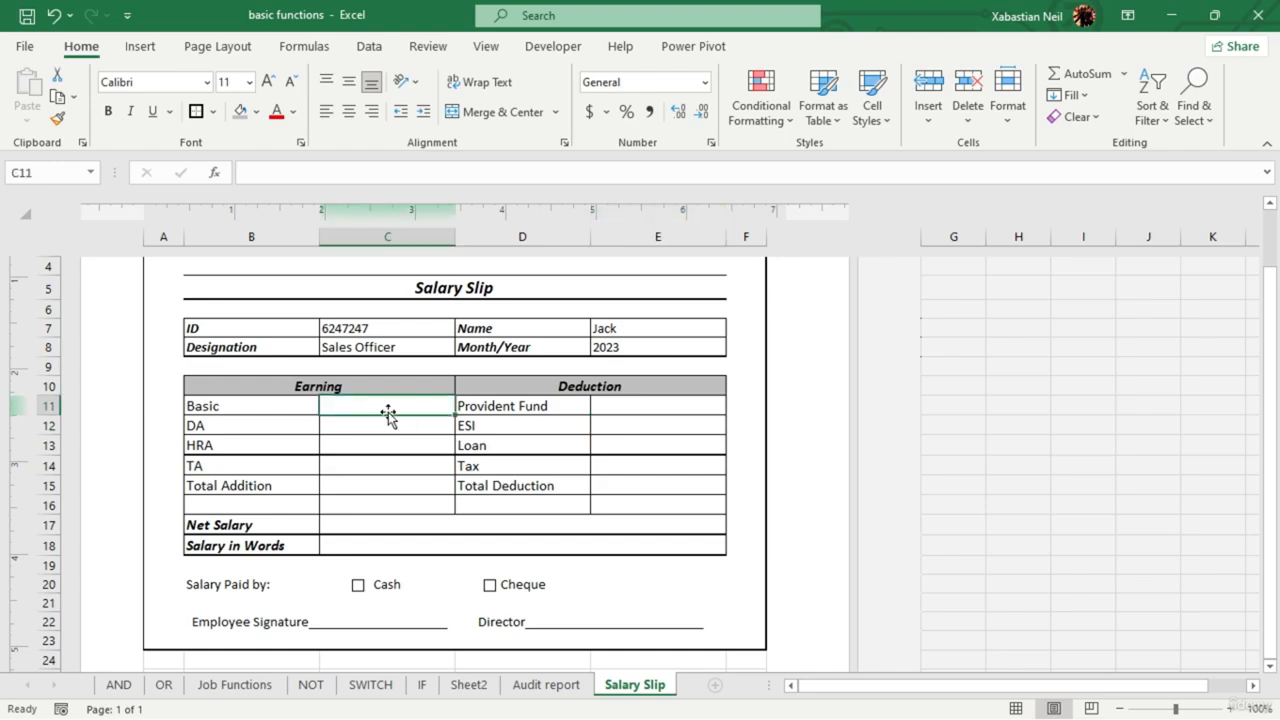
pyautogui.doubleClick(410, 404)
pyautogui.write('472')
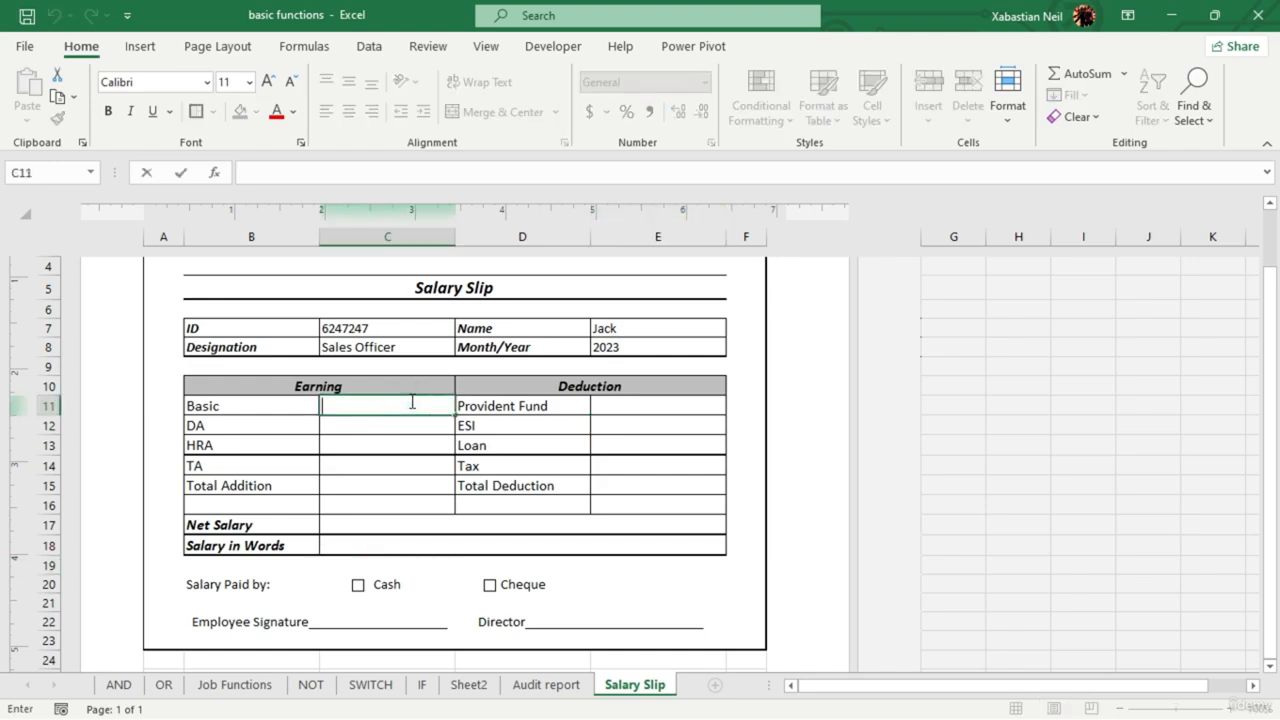
pyautogui.click(372, 427)
pyautogui.write('724')
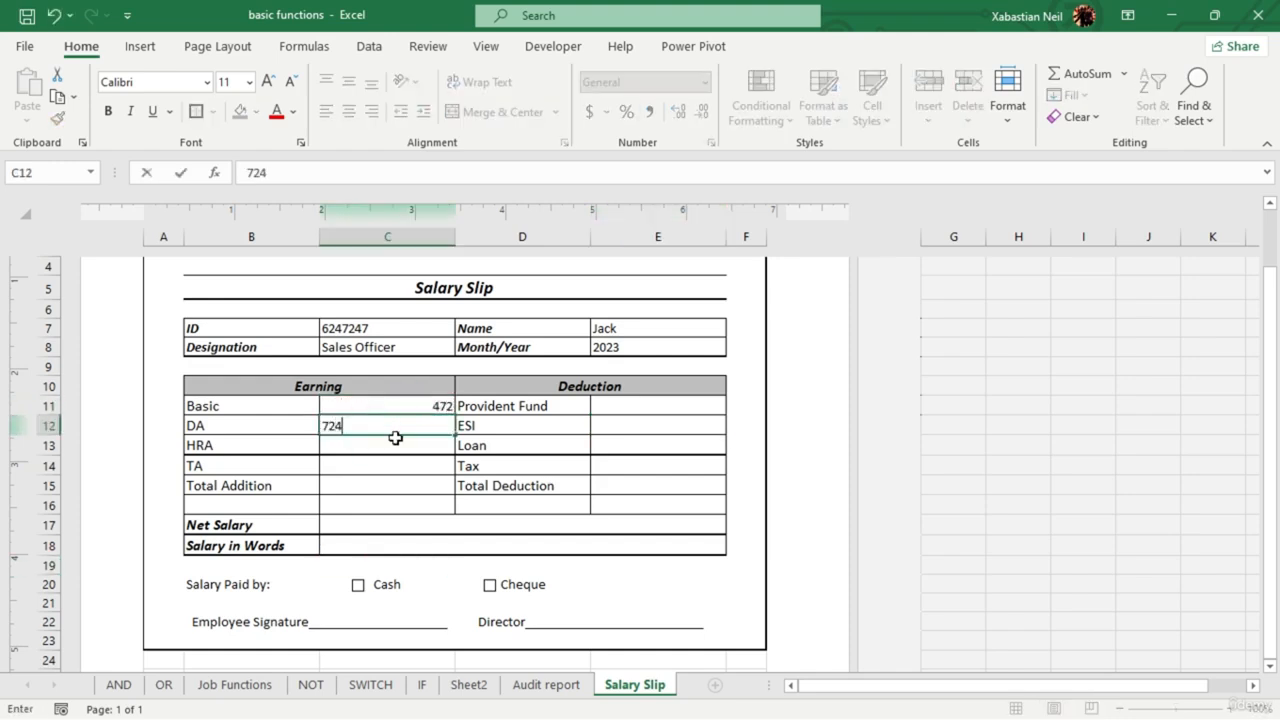
pyautogui.click(405, 447)
pyautogui.write('248')
pyautogui.click(421, 466)
pyautogui.write('271')
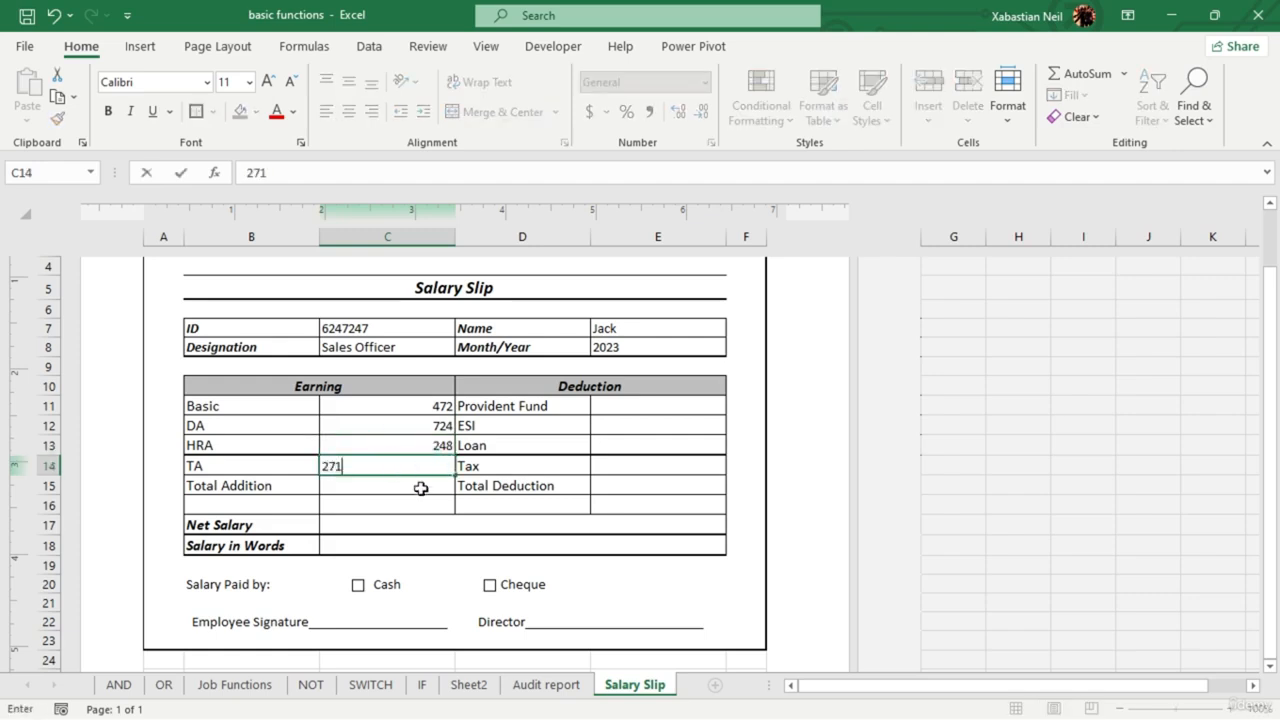
pyautogui.click(424, 486)
pyautogui.write('32')
pyautogui.click(425, 486)
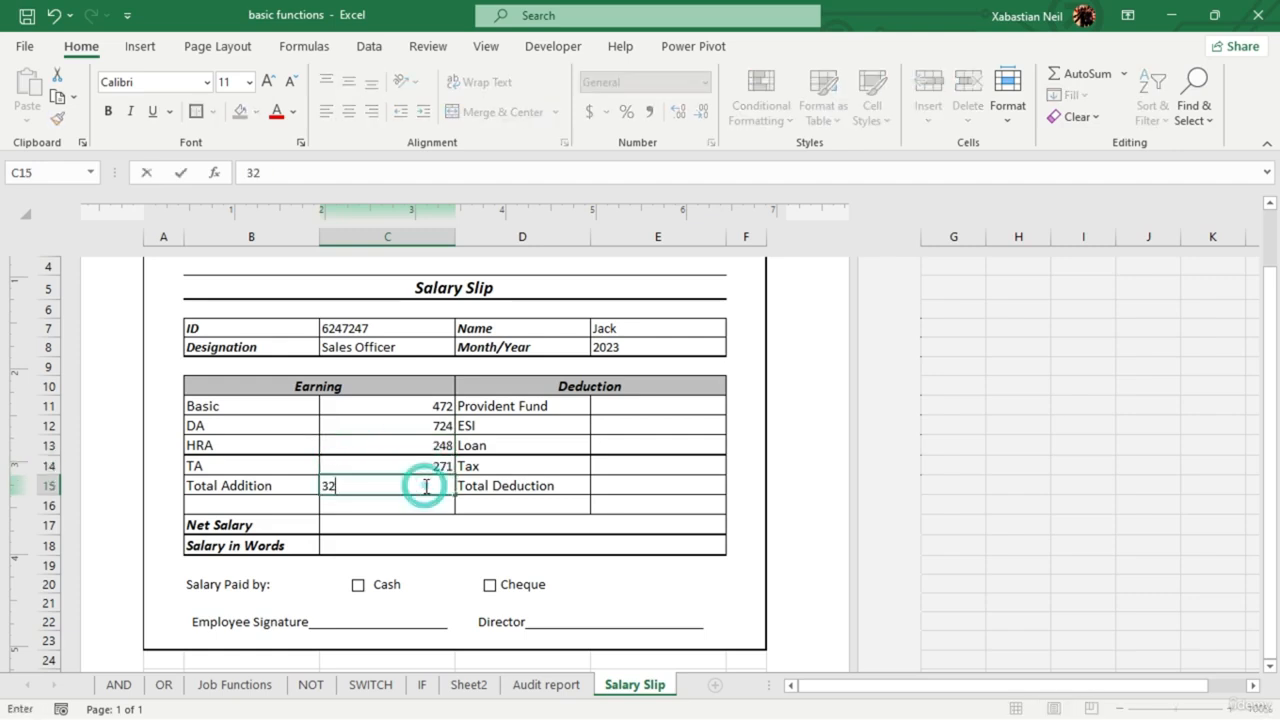
pyautogui.click(423, 486)
pyautogui.press('BackSpace')
pyautogui.press('BackSpace')
pyautogui.write('=')
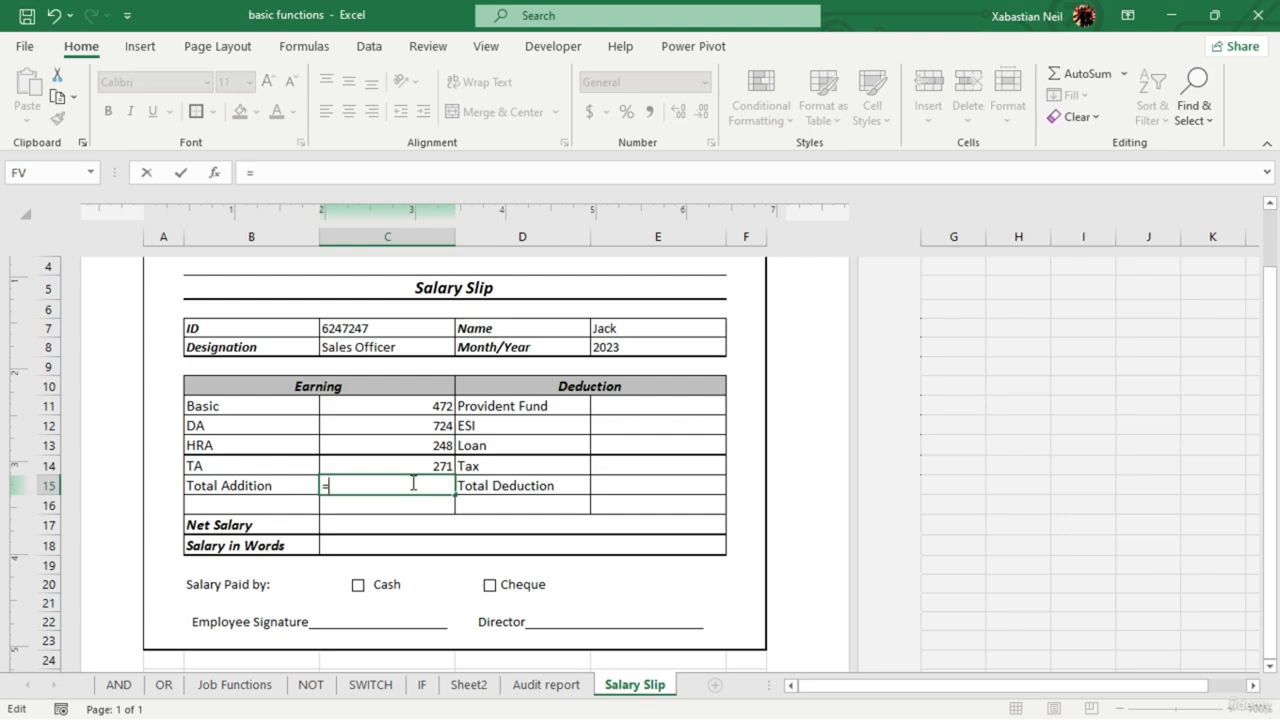
pyautogui.moveTo(442, 409); pyautogui.dragTo(441, 467)
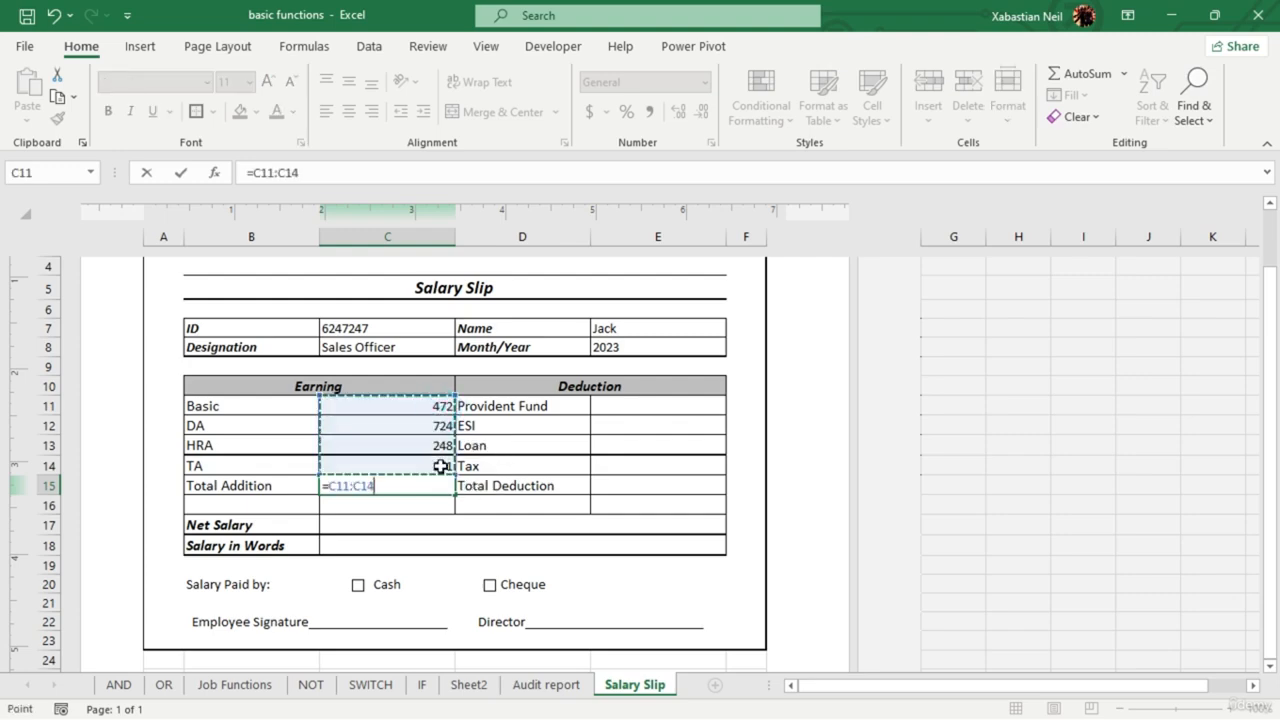
pyautogui.press('BackSpace')
pyautogui.press('BackSpace')
pyautogui.press('BackSpace')
pyautogui.press('BackSpace')
pyautogui.press('BackSpace')
pyautogui.press('BackSpace')
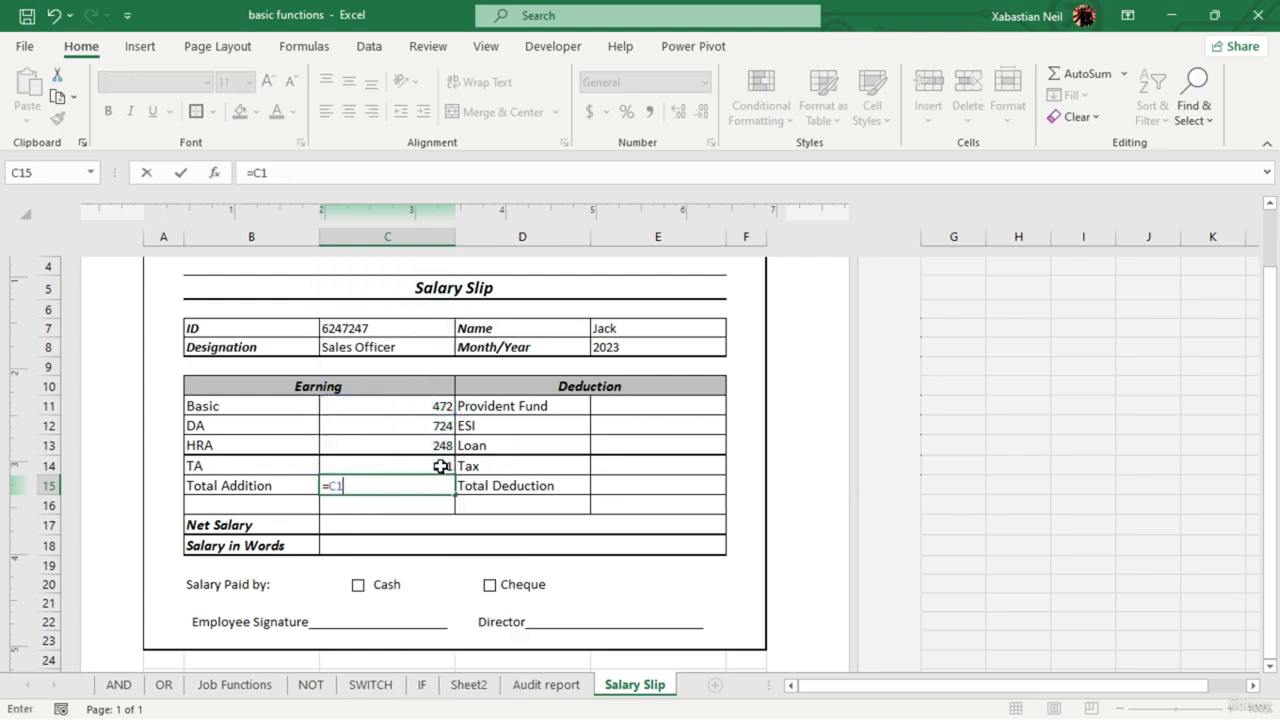
# - Complete the Total Addition formula in C15 as the SUM of C11:C14
pyautogui.write('sum')
pyautogui.press('Tab')
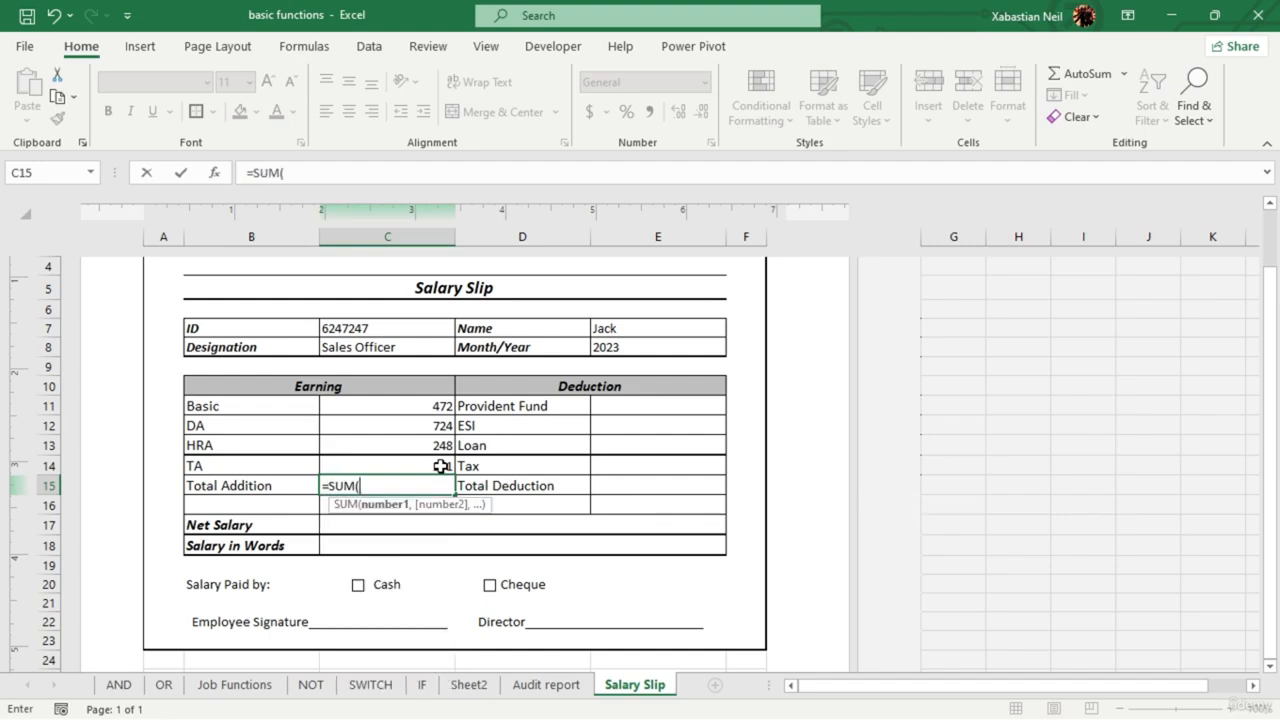
pyautogui.moveTo(432, 409); pyautogui.dragTo(437, 469)
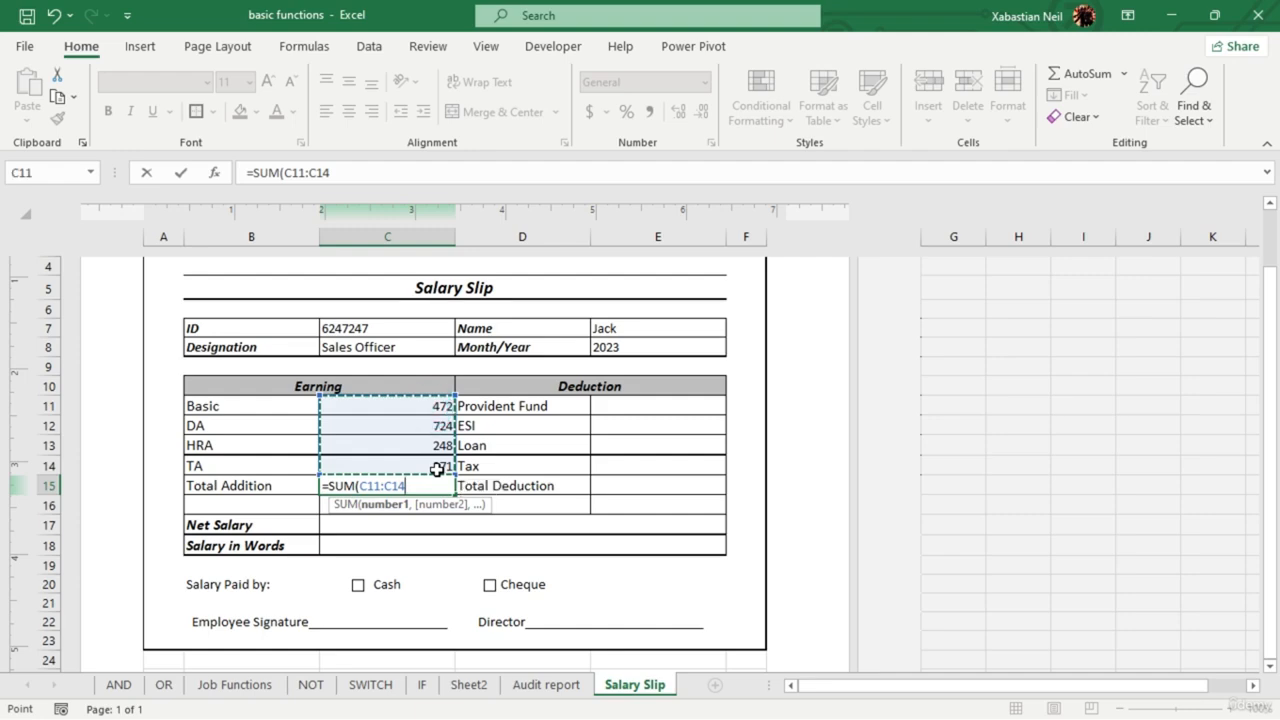
pyautogui.press('Return')
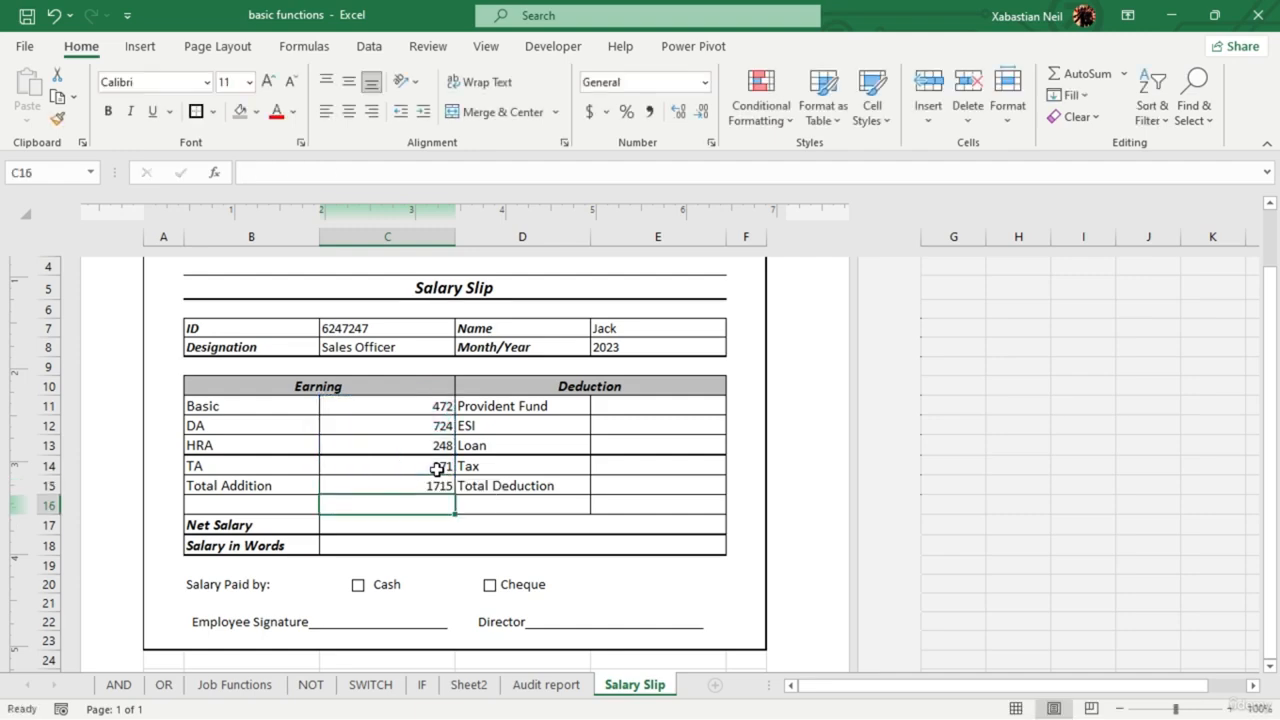
# - Enter the deductions in E11:E14: Provident Fund 234832, ESI 3282, Loan 4271 and Tax 2472
pyautogui.click(620, 412)
pyautogui.write('234832')
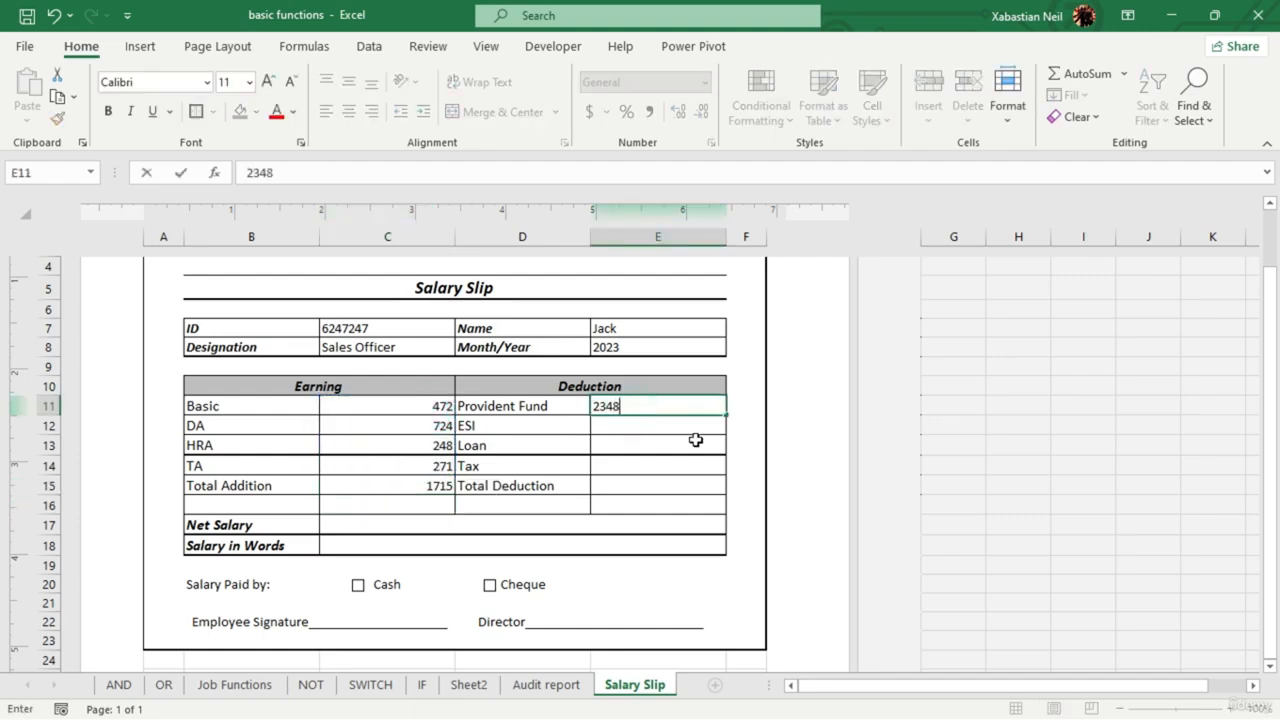
pyautogui.press('Return')
pyautogui.write('3282')
pyautogui.press('Return')
pyautogui.write('42')
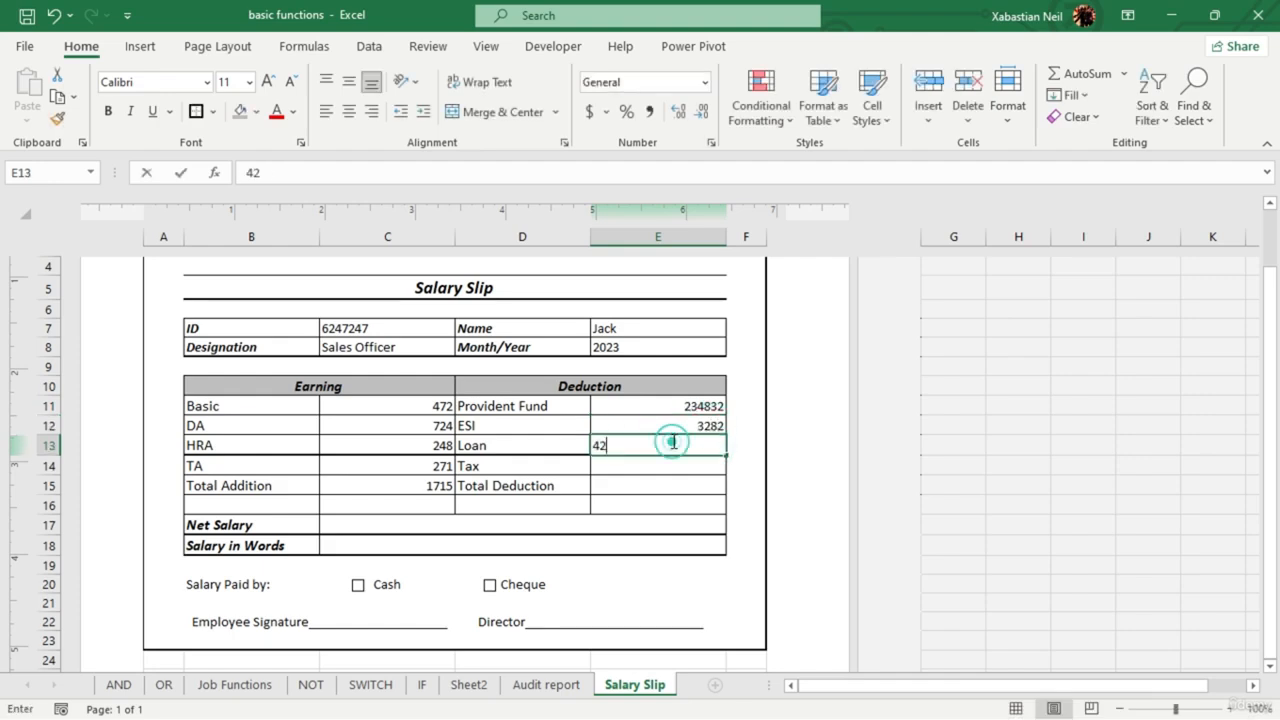
pyautogui.write('71')
pyautogui.press('Return')
pyautogui.write('2472')
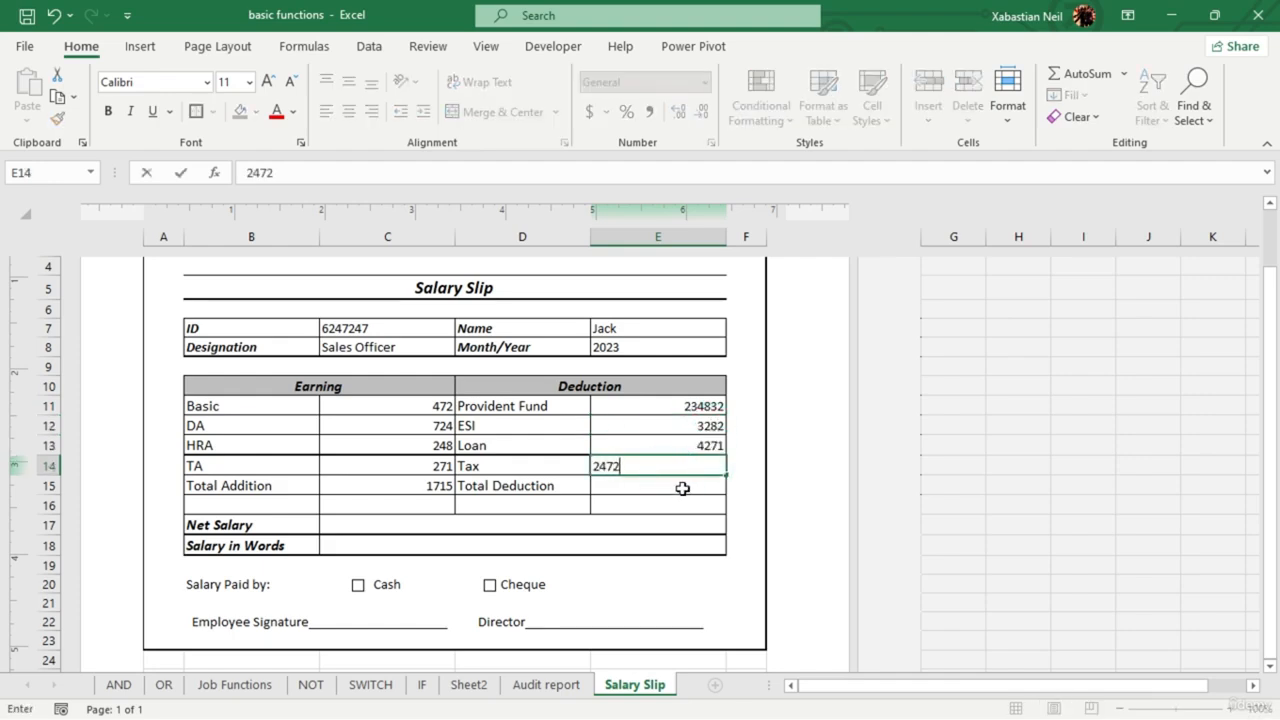
pyautogui.press('Return')
# - Calculate Total Deduction in E15 with the formula =SUM(E11:E14)
pyautogui.click(688, 486)
pyautogui.write('=')
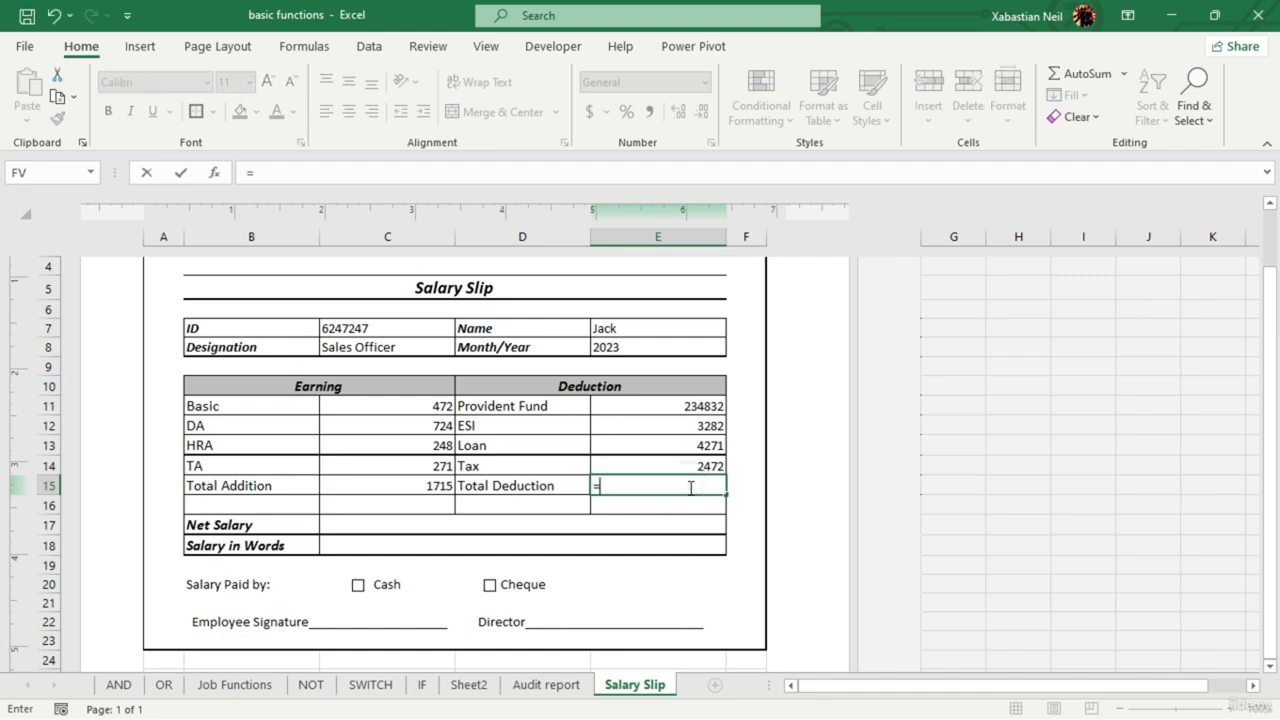
pyautogui.write('sum')
pyautogui.press('Tab')
pyautogui.moveTo(705, 406); pyautogui.dragTo(705, 462)
pyautogui.write(')')
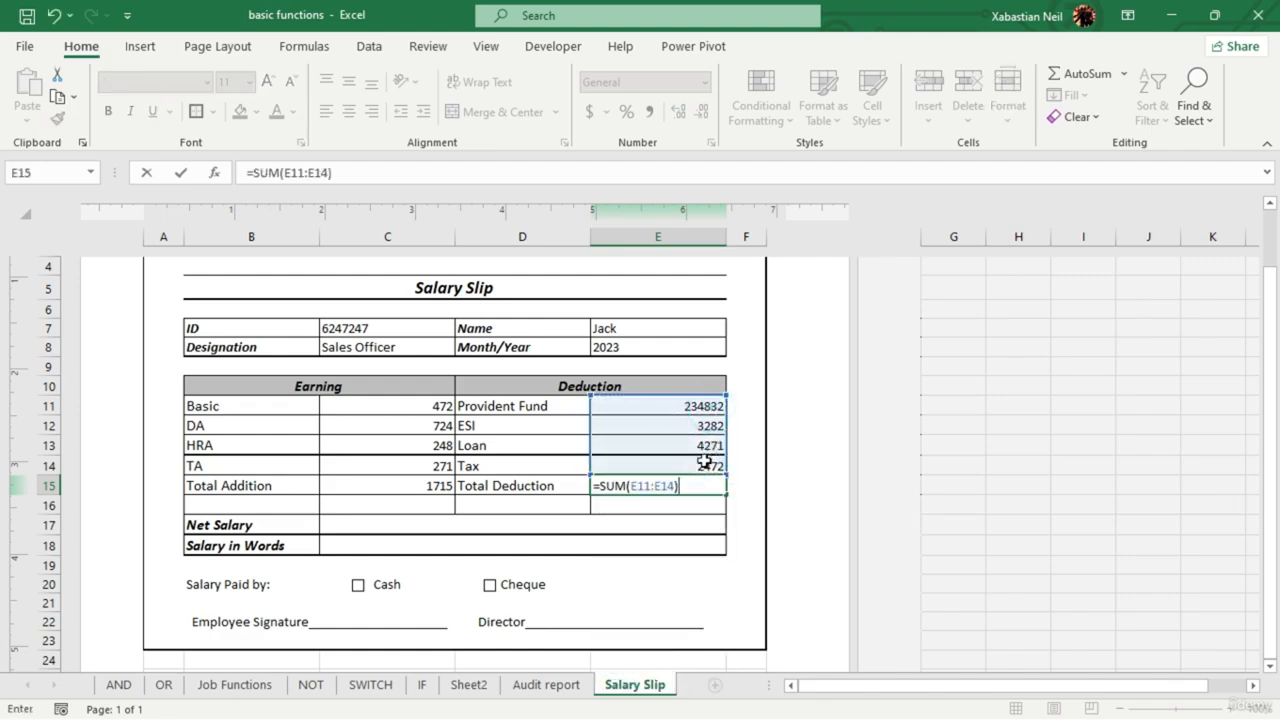
pyautogui.press('Return')
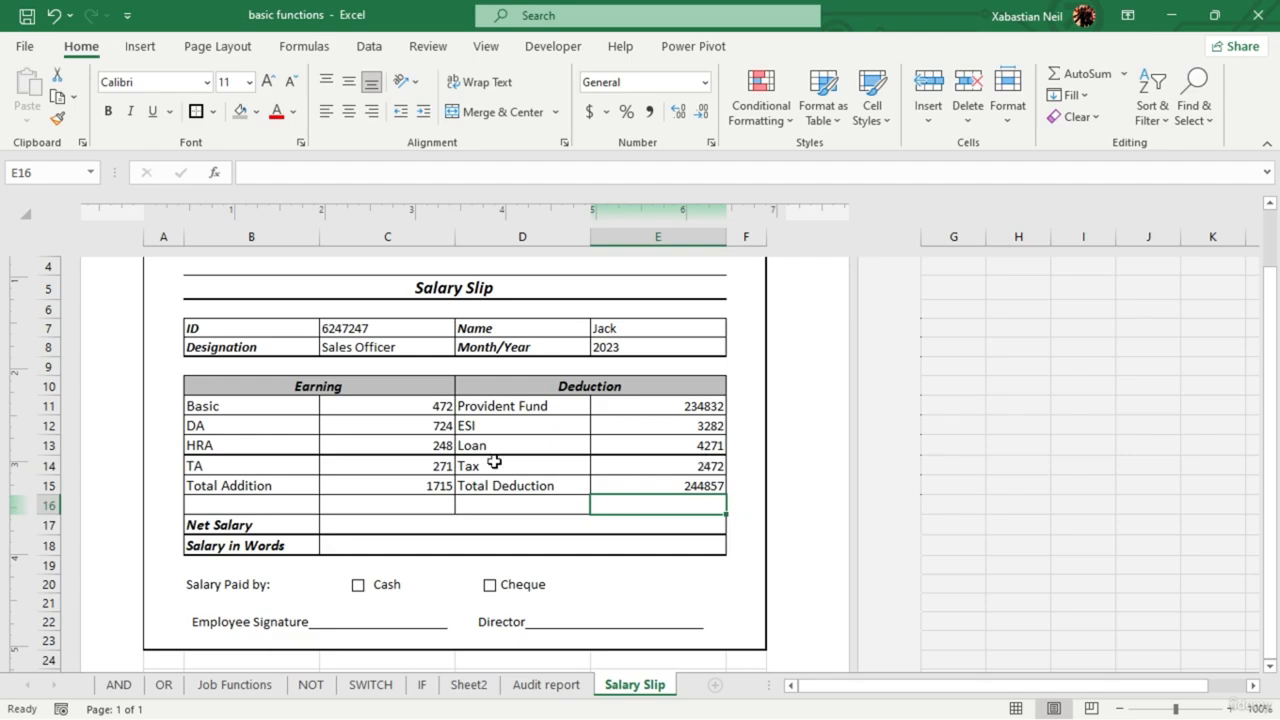
# - Update the earnings in C11:C14 to Basic 469472, DA 35824, HRA 2728 and TA 53224724
pyautogui.doubleClick(378, 528)
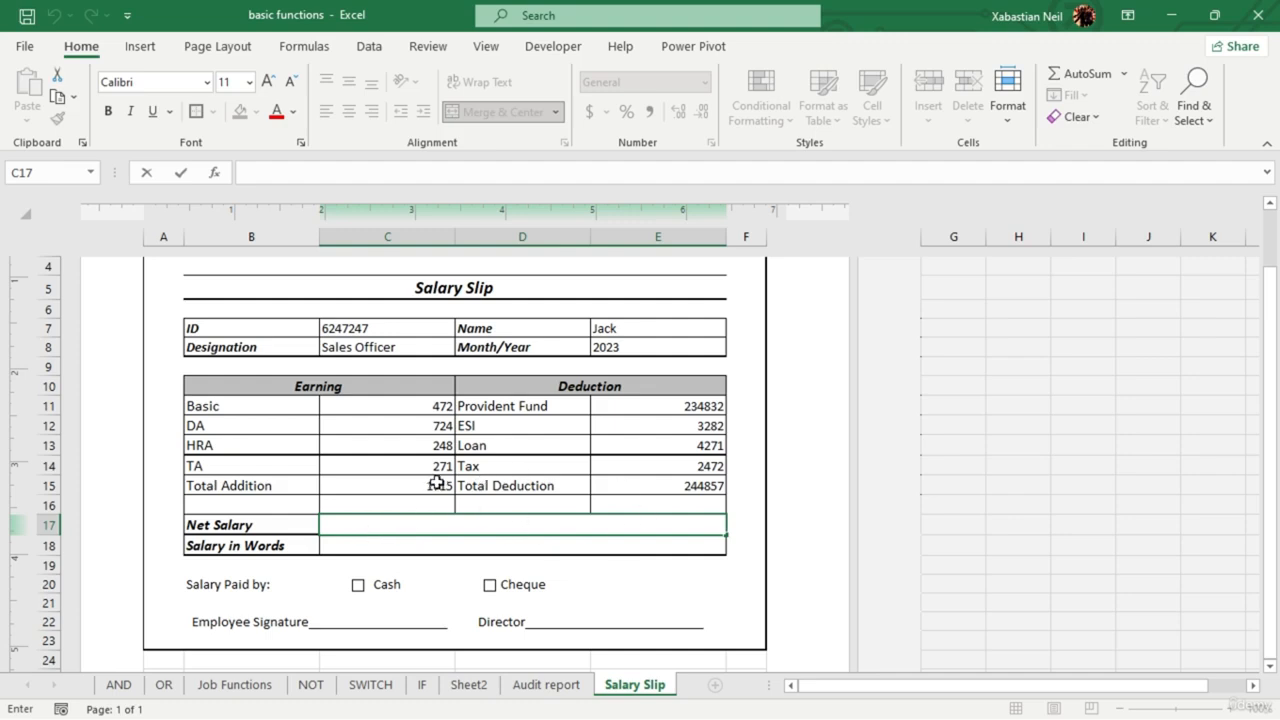
pyautogui.click(428, 406)
pyautogui.doubleClick(428, 408)
pyautogui.write('469')
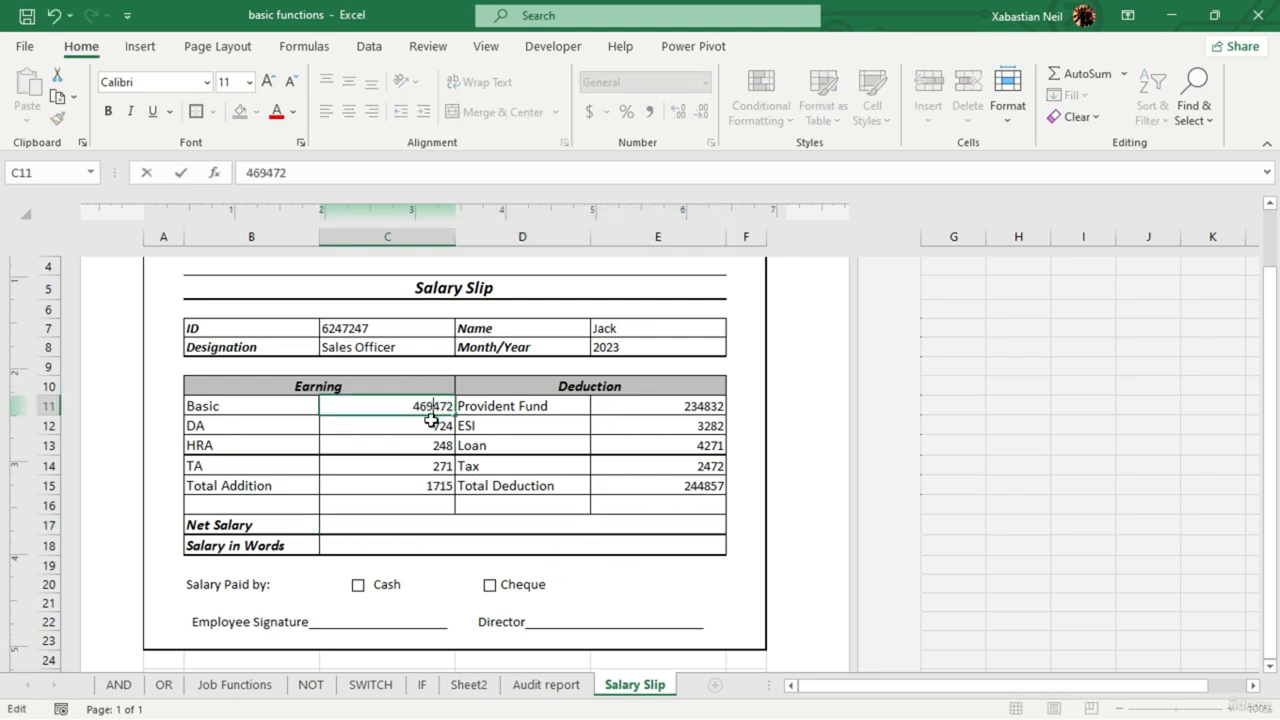
pyautogui.press('Return')
pyautogui.write('35824')
pyautogui.press('Return')
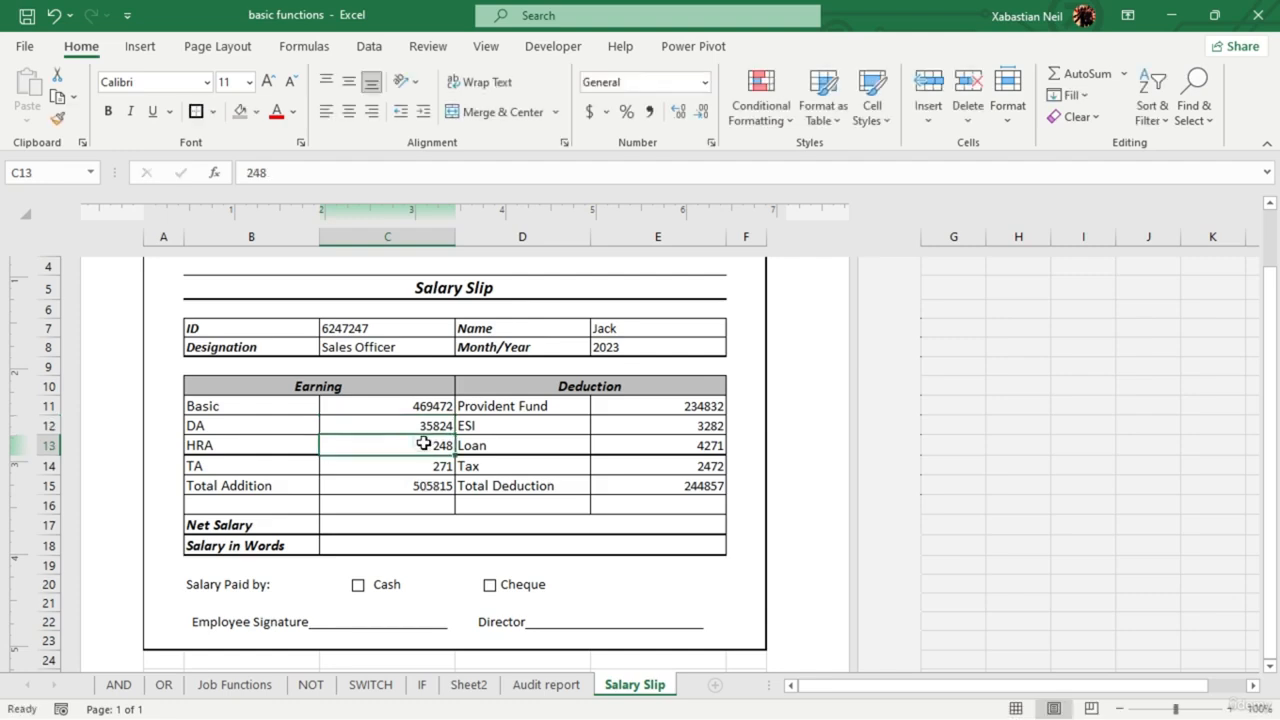
pyautogui.write('2728')
pyautogui.press('Return')
pyautogui.write('53224724')
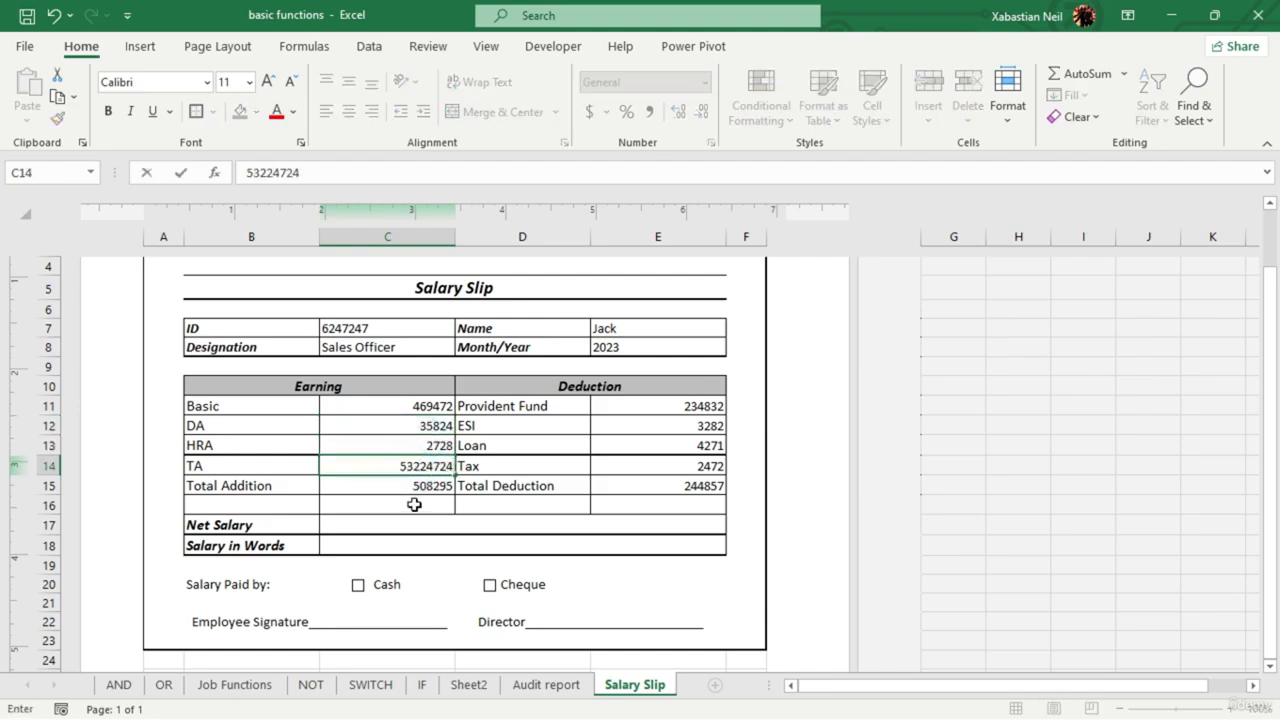
pyautogui.press('Return')
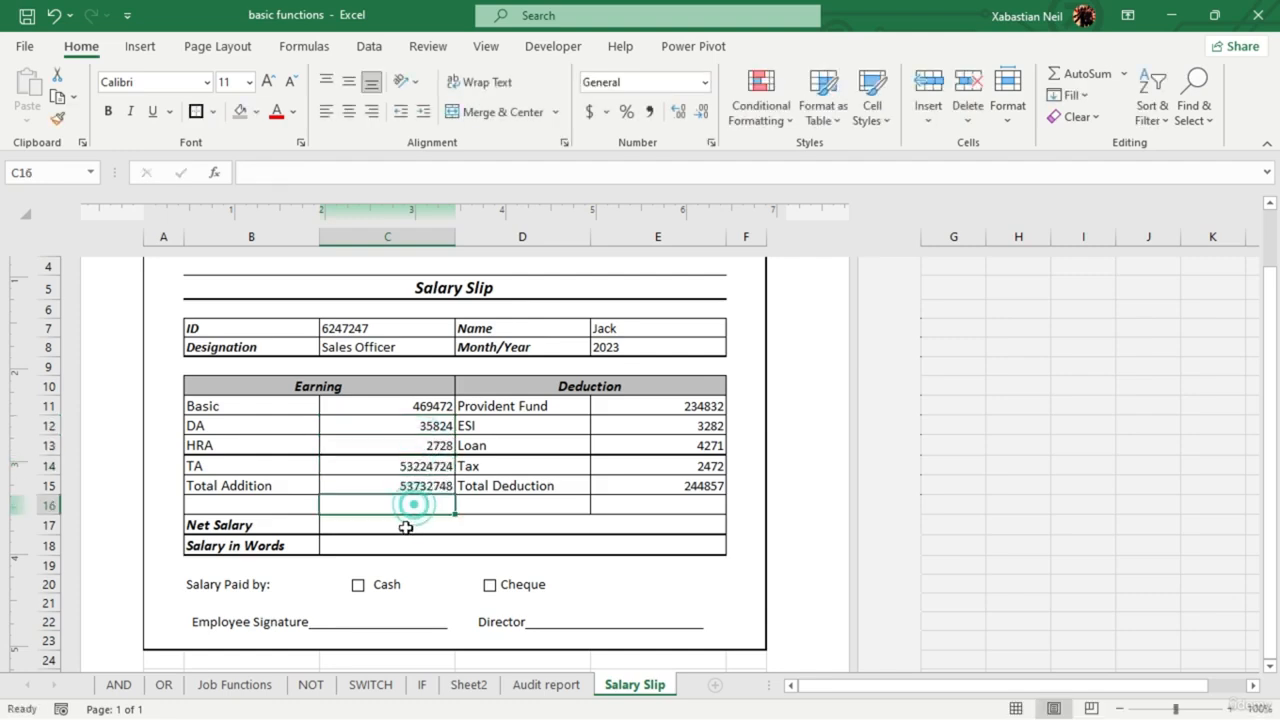
# - Calculate Net Salary in C17 by subtracting Total Deduction from Total Addition with the formula =C15-E15
pyautogui.doubleClick(404, 527)
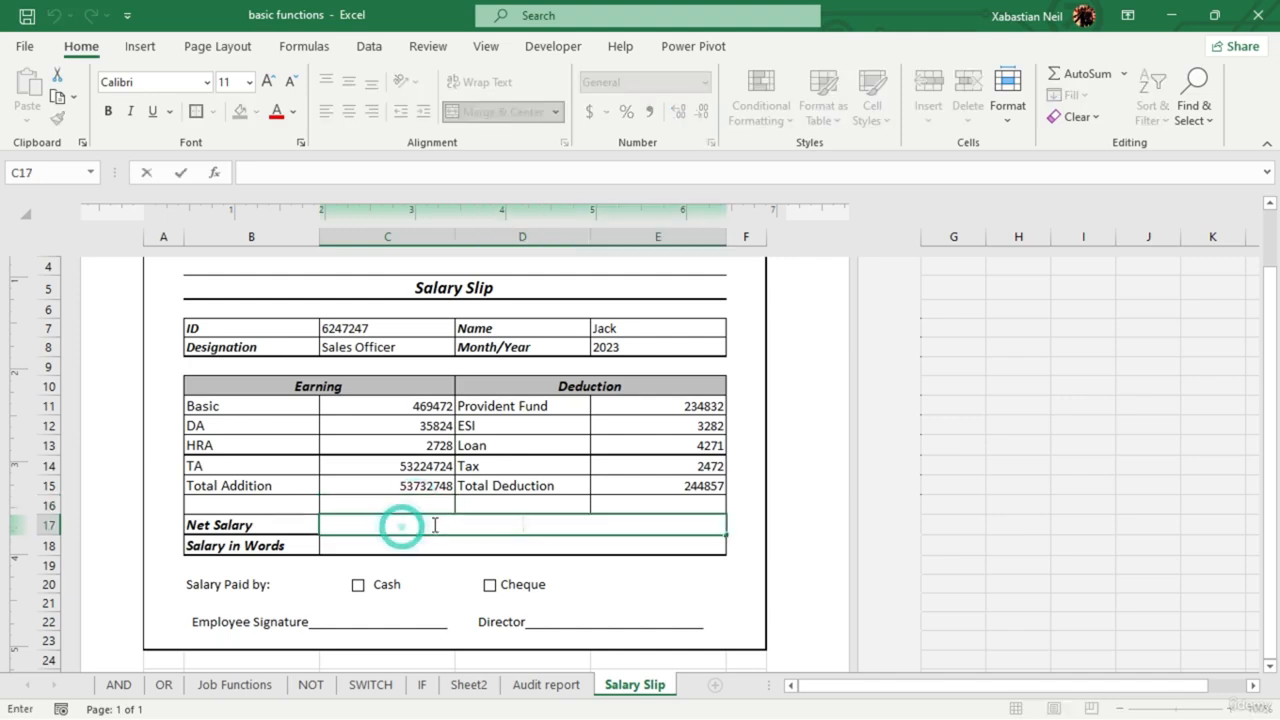
pyautogui.write('=')
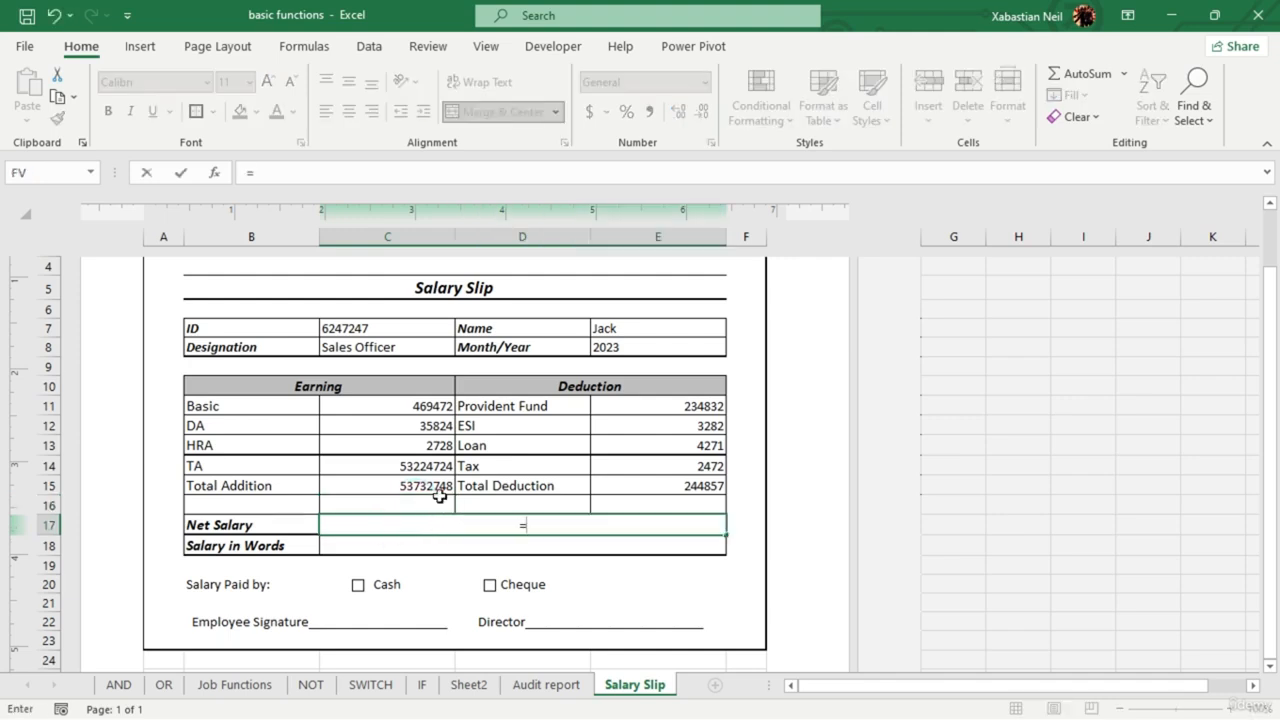
pyautogui.click(440, 496)
pyautogui.write('-')
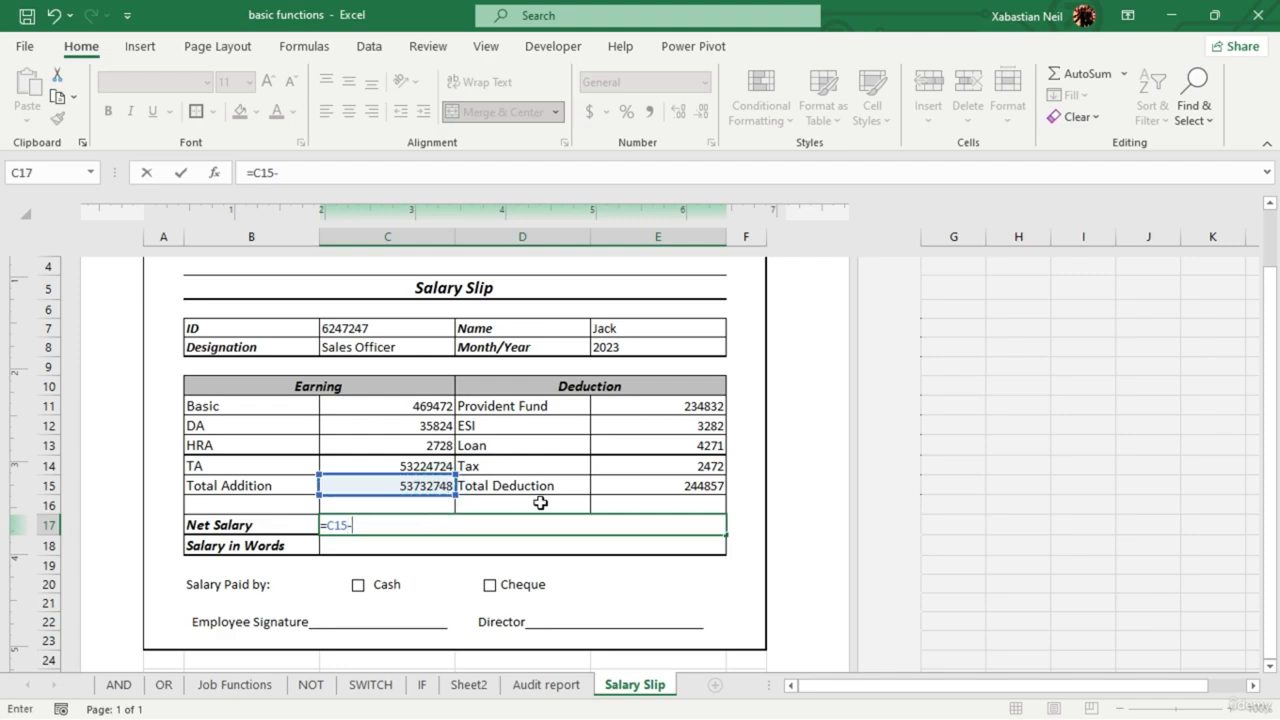
pyautogui.click(663, 486)
pyautogui.press('Return')
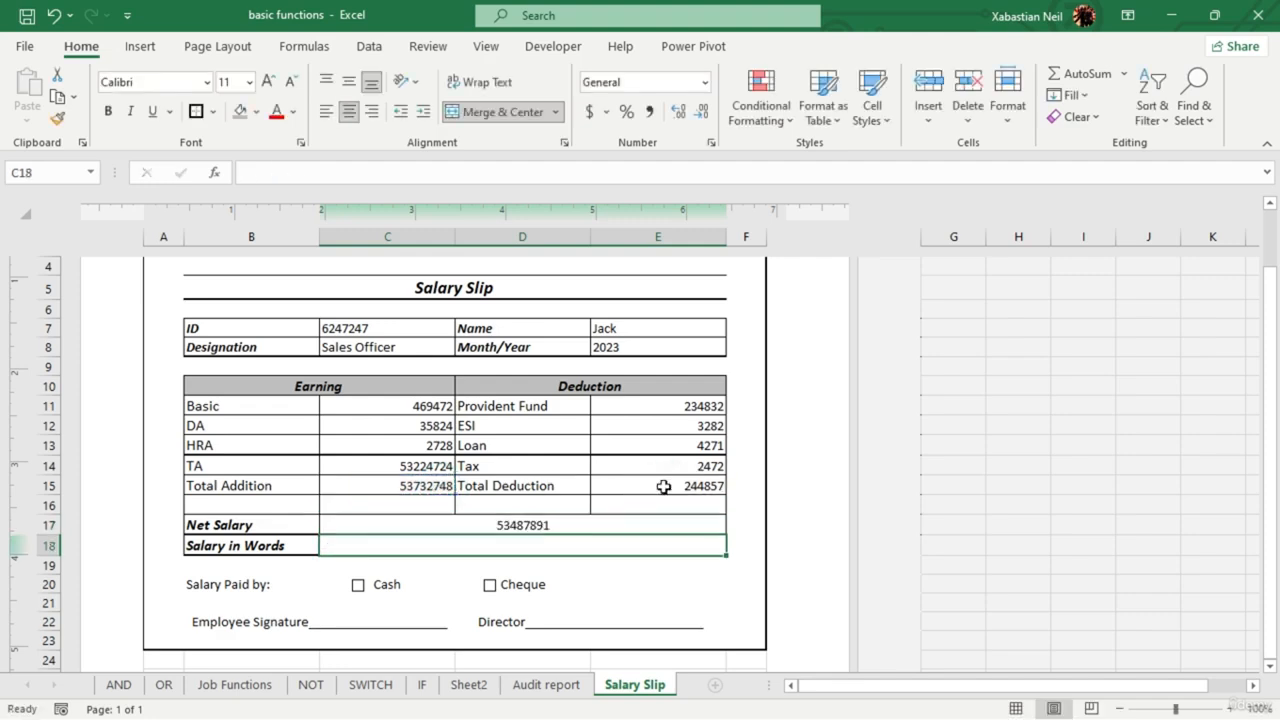
# - Make both references in the Net Salary formula absolute so it reads =$C$15-$E$15
pyautogui.click(525, 525)
pyautogui.doubleClick(531, 523)
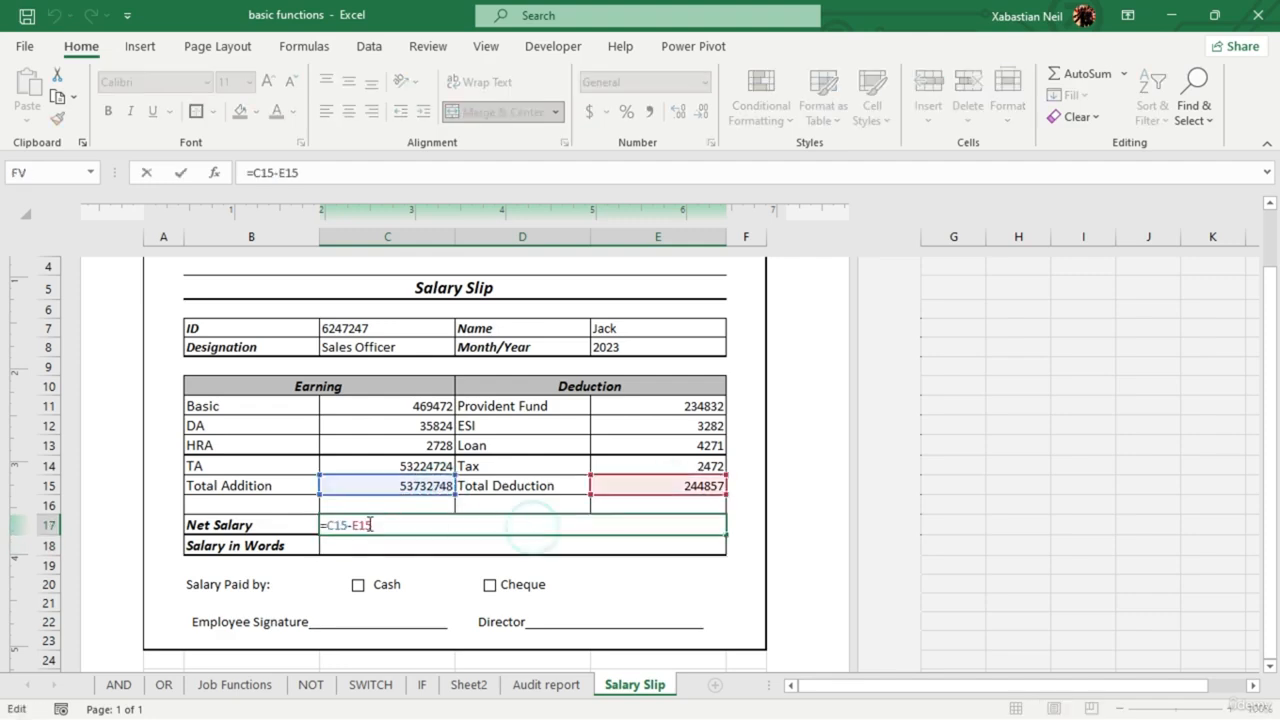
pyautogui.press('F4')
pyautogui.press('F4')
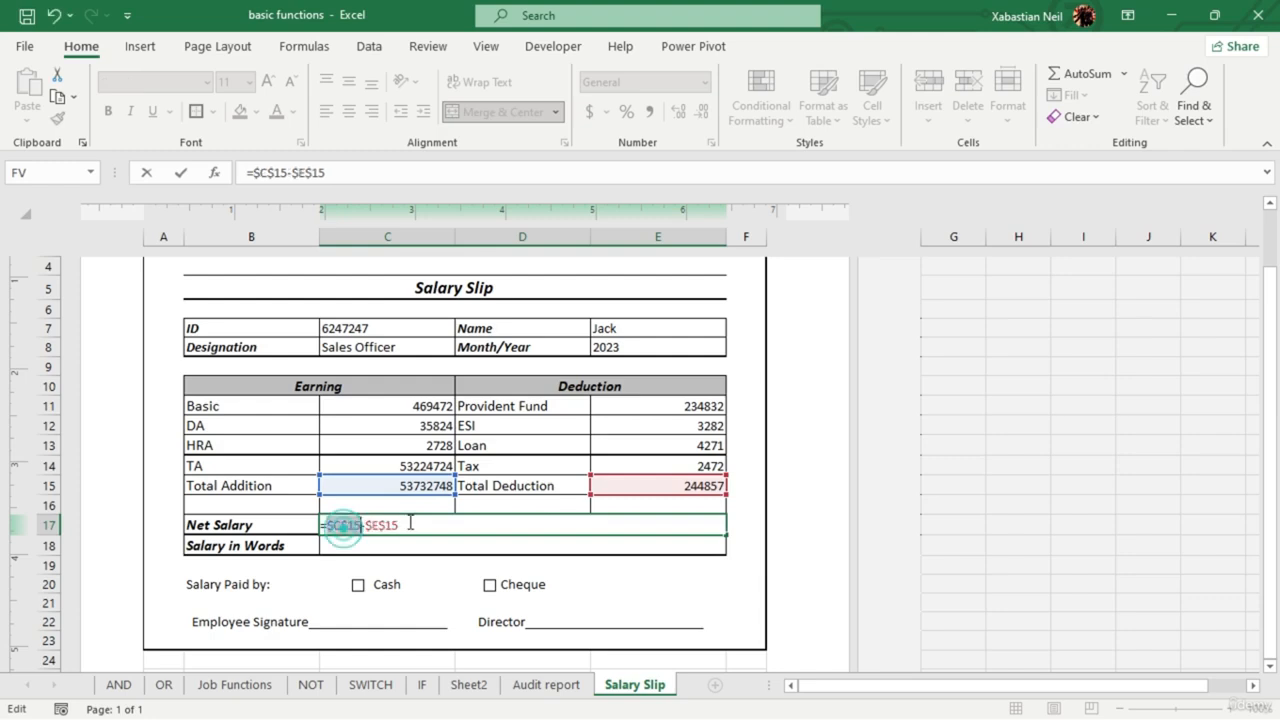
pyautogui.press('Return')
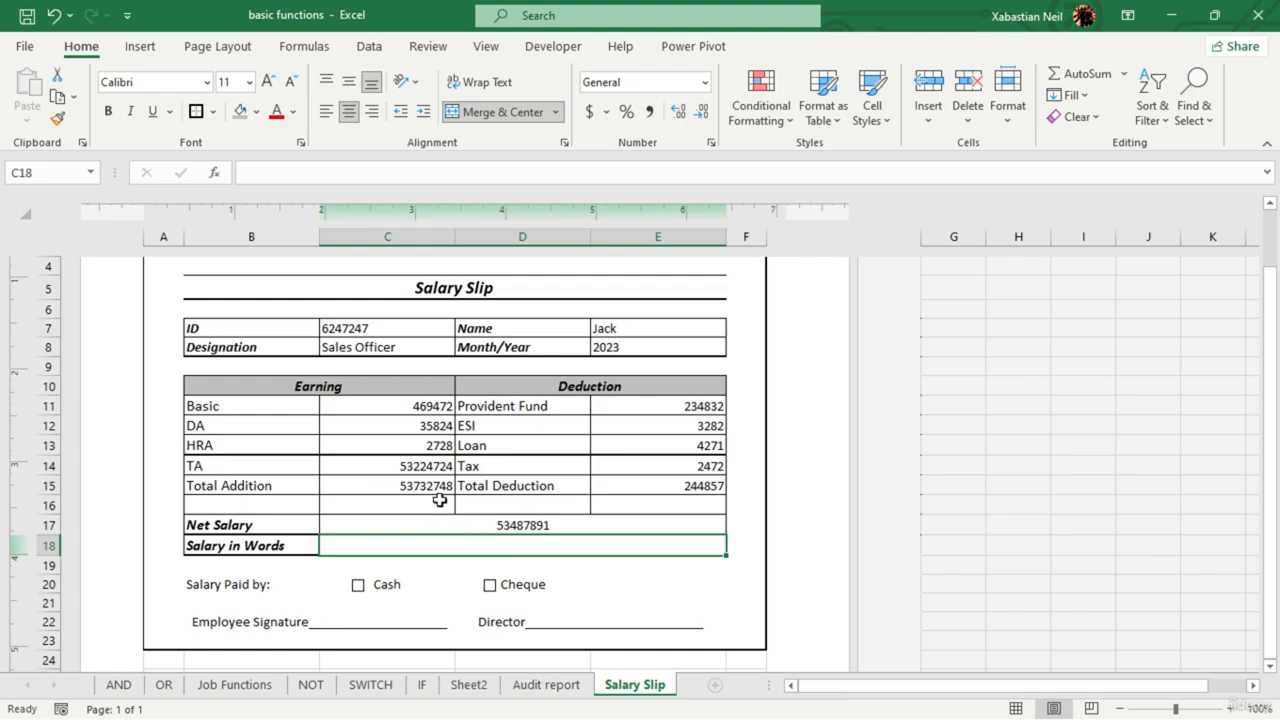
pyautogui.scroll(3, 1012, 407)
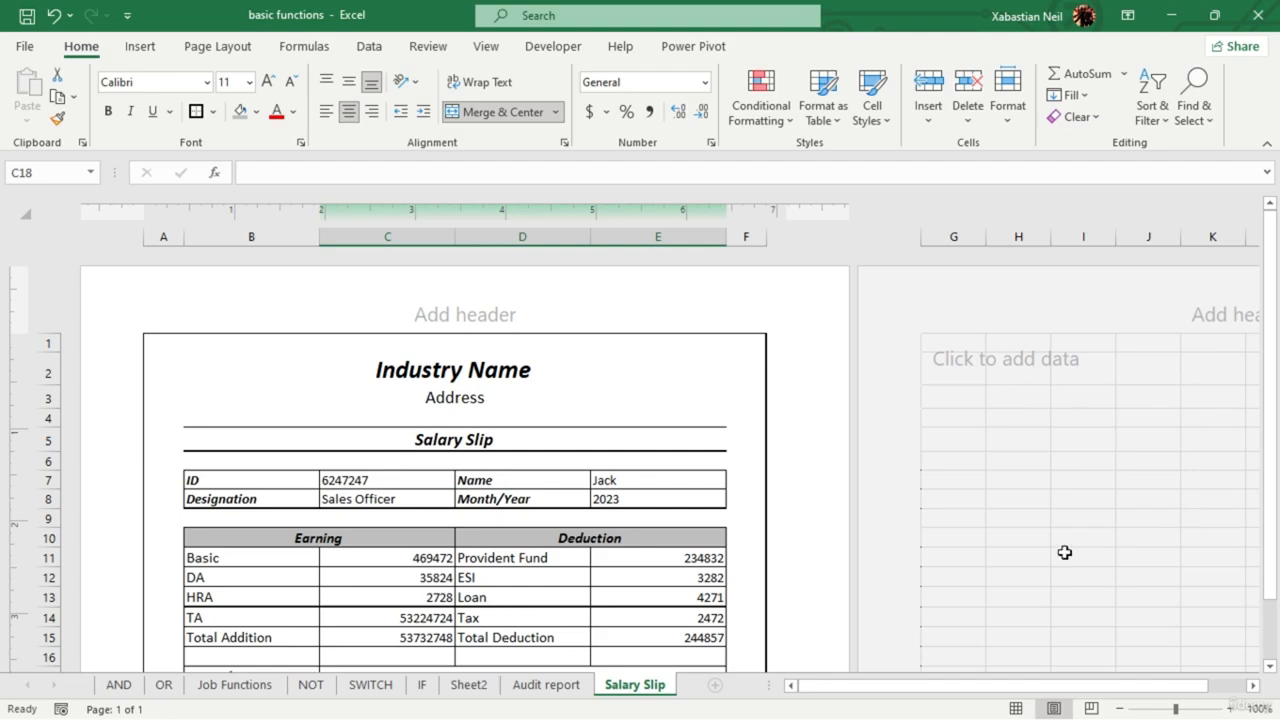
pyautogui.scroll(-3, 1240, 517)
pyautogui.scroll(3, 811, 508)
pyautogui.scroll(-3, 447, 443)
pyautogui.scroll(3, 451, 446)
# - Add list data validation to the ID cell C7 with the source range =$G$5:$G$16
pyautogui.click(429, 481)
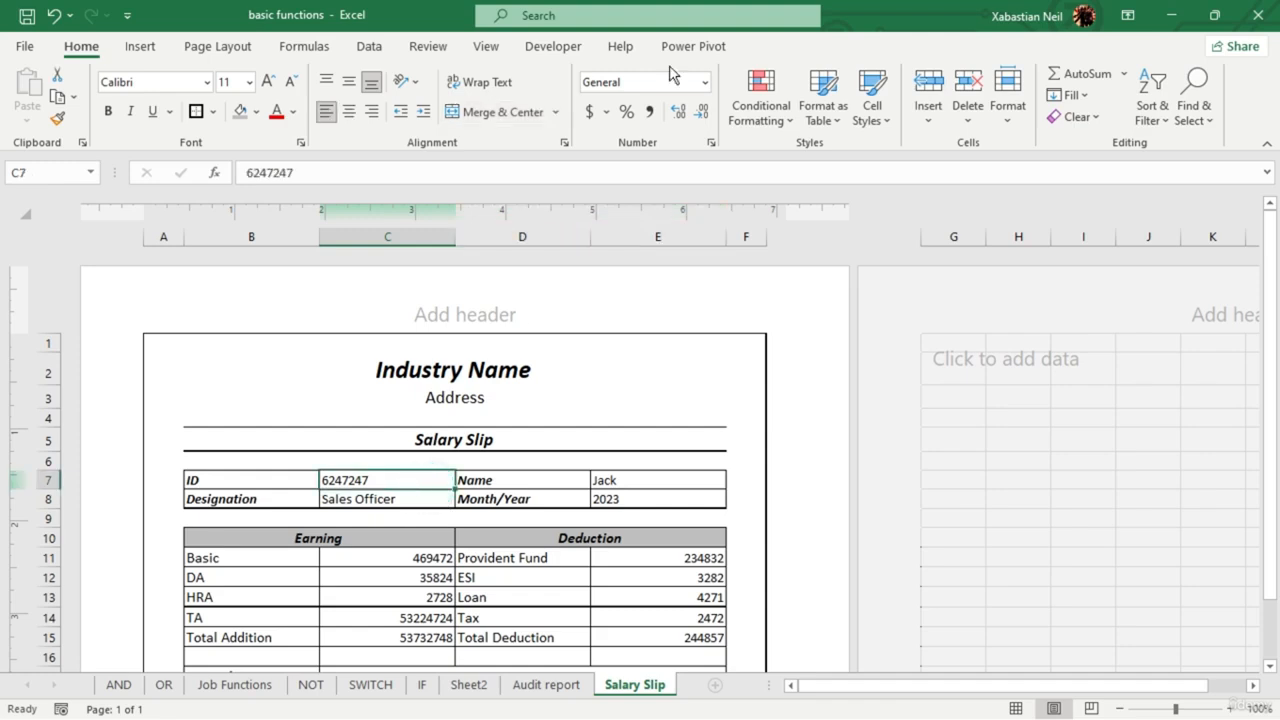
pyautogui.click(555, 47)
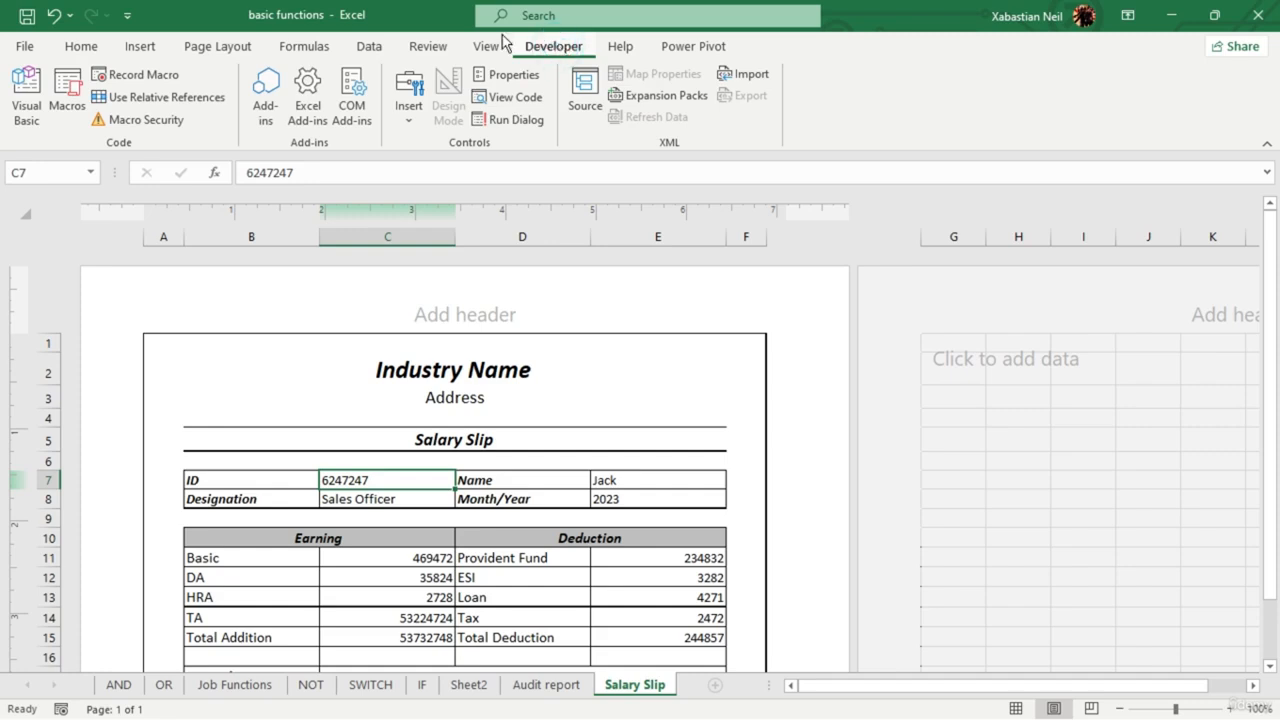
pyautogui.click(437, 47)
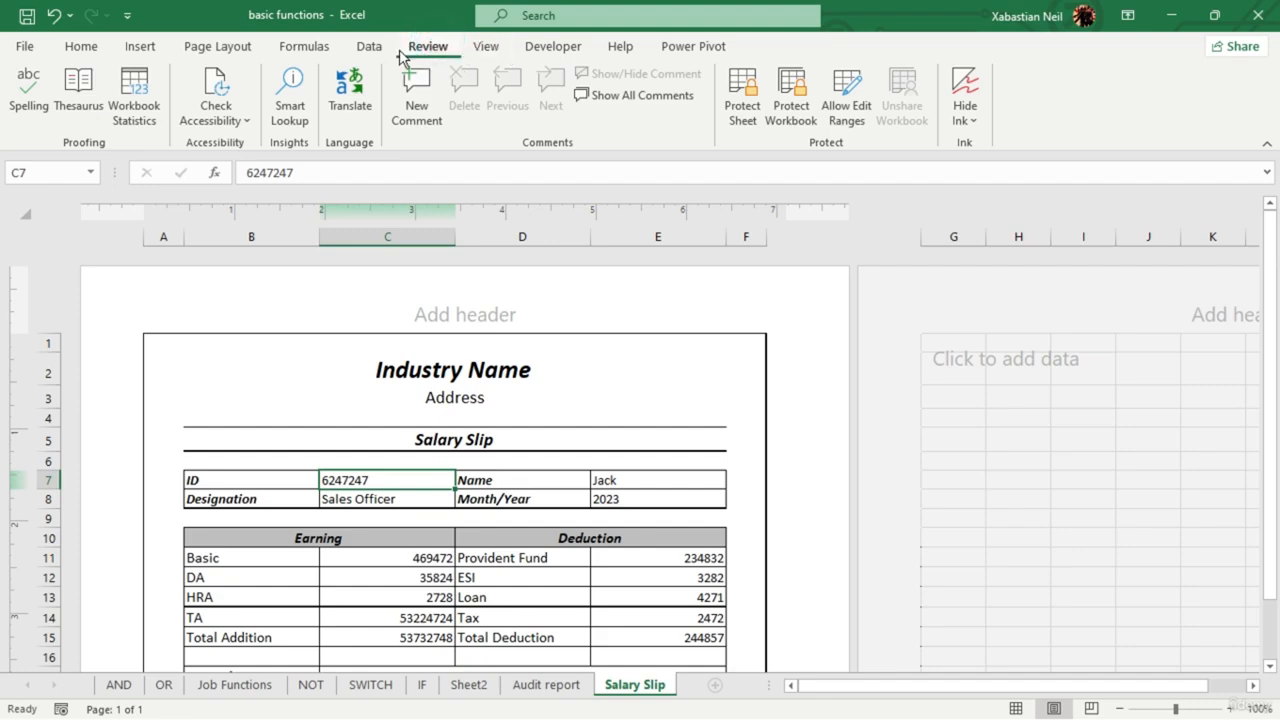
pyautogui.click(299, 47)
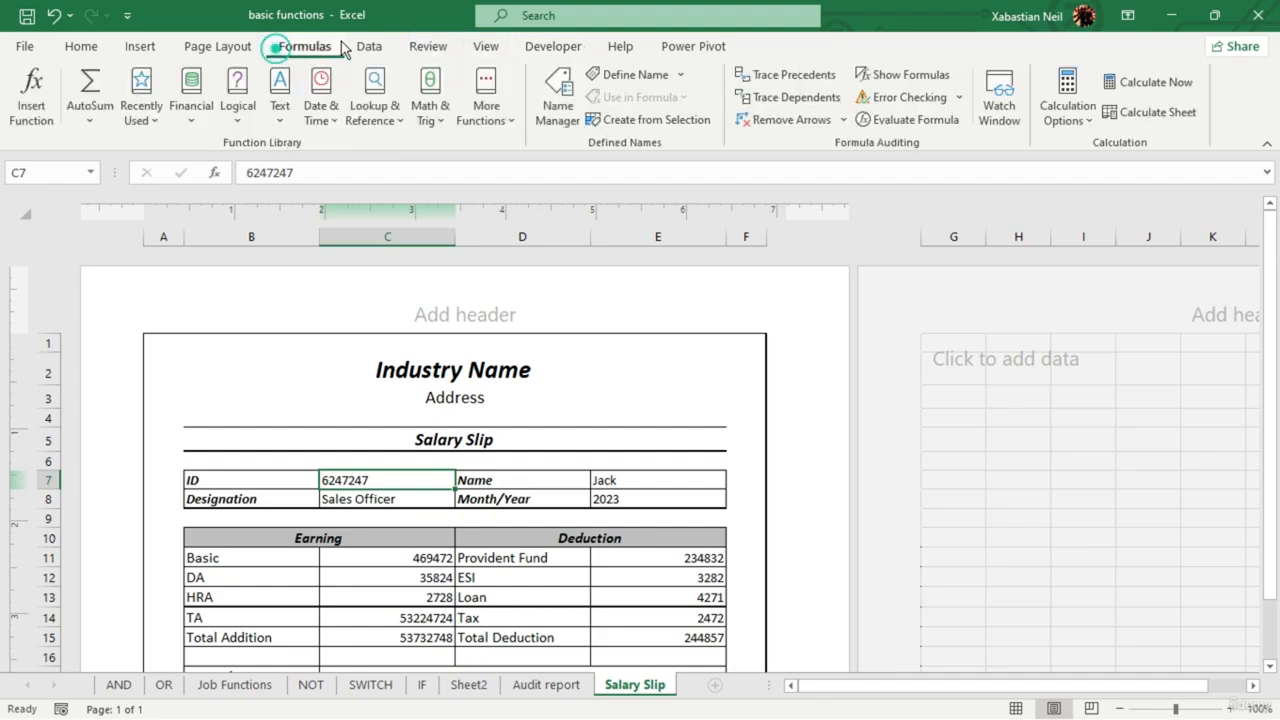
pyautogui.click(427, 46)
pyautogui.click(369, 46)
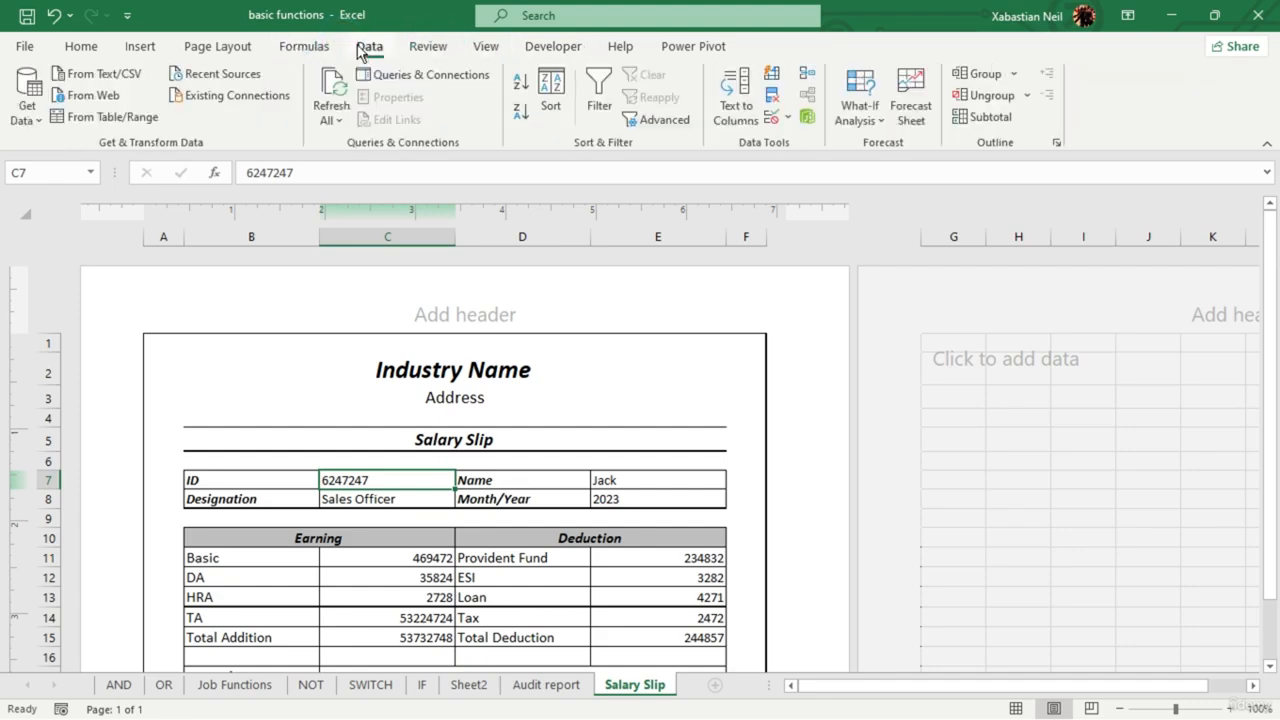
pyautogui.click(770, 116)
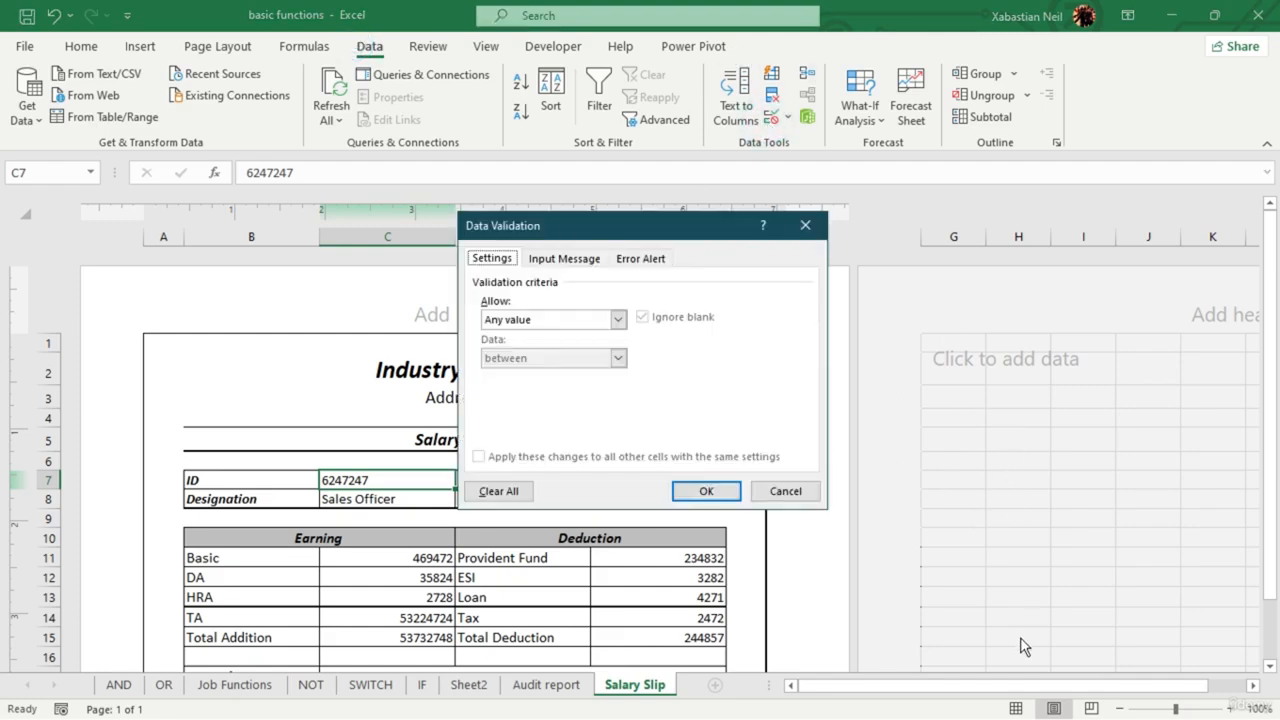
pyautogui.click(618, 320)
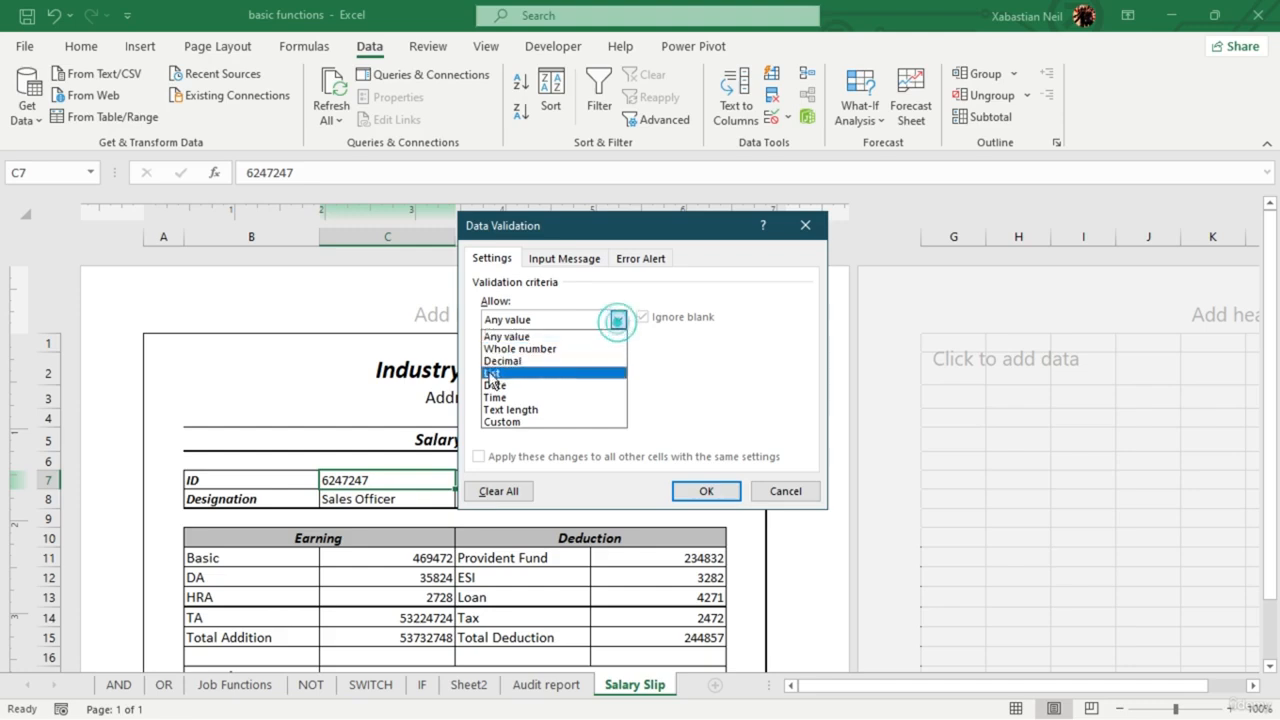
pyautogui.click(530, 368)
pyautogui.click(727, 395)
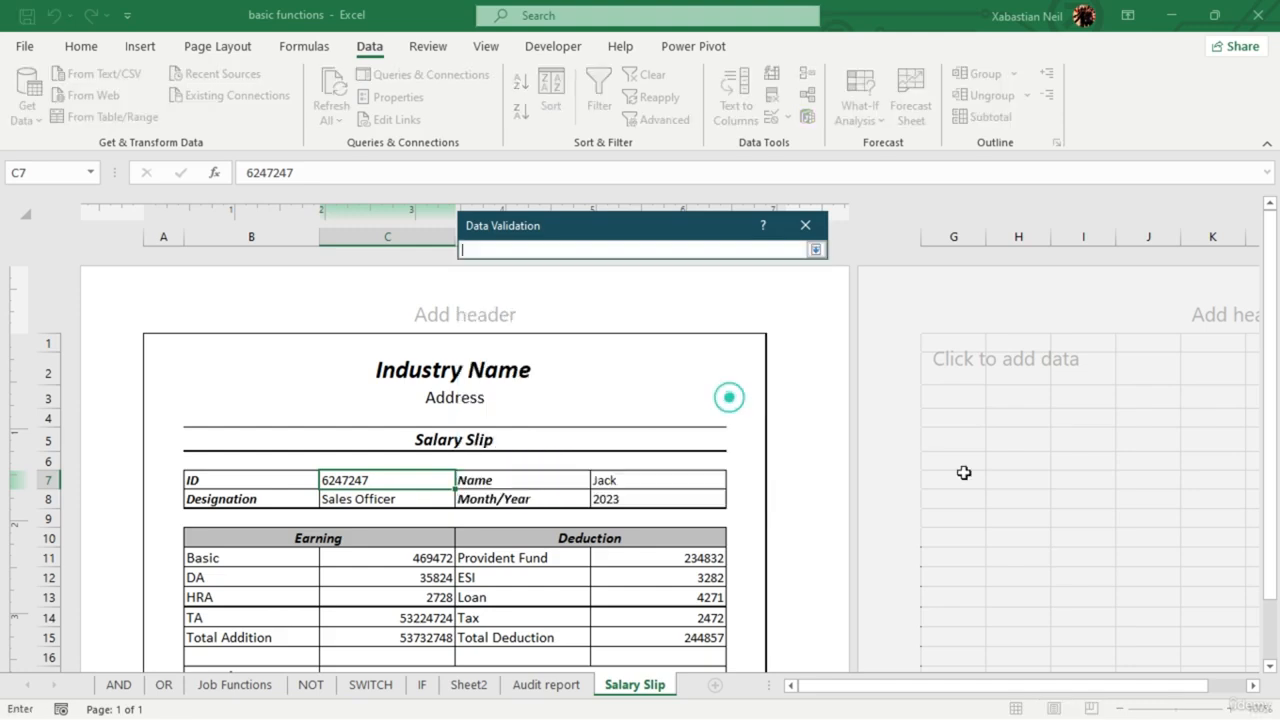
pyautogui.moveTo(955, 440); pyautogui.dragTo(964, 655)
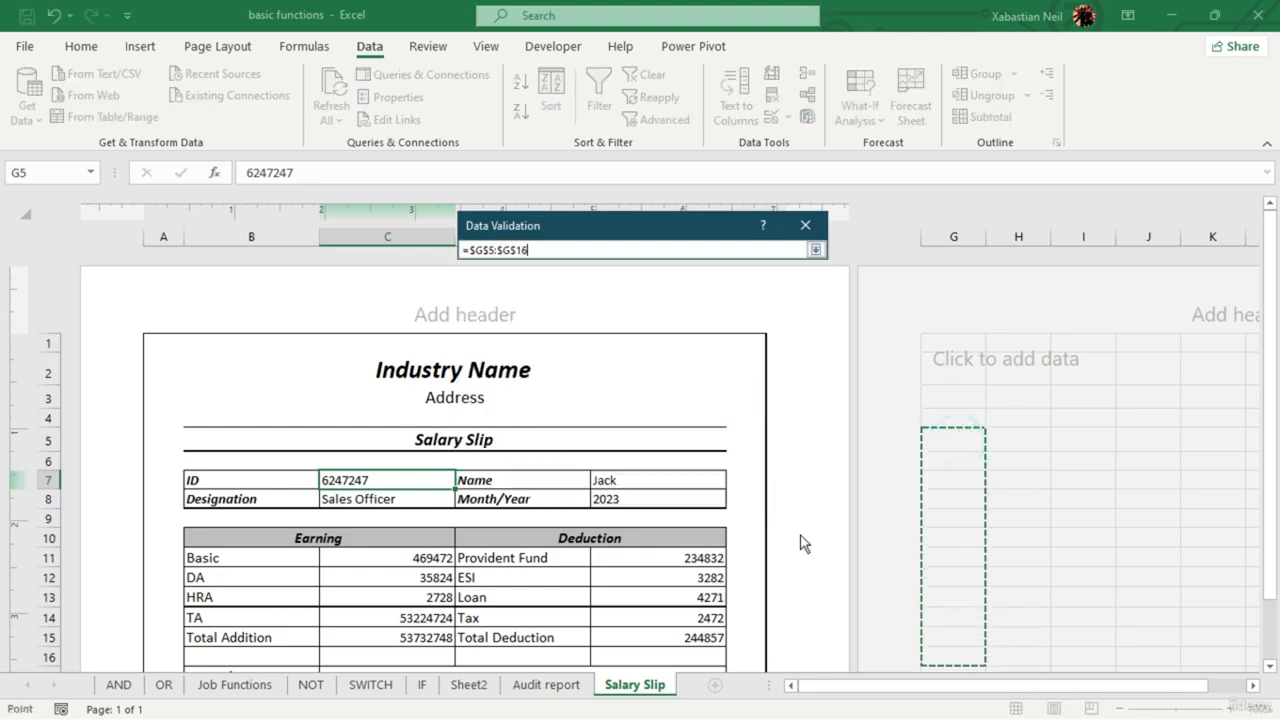
pyautogui.press('Return')
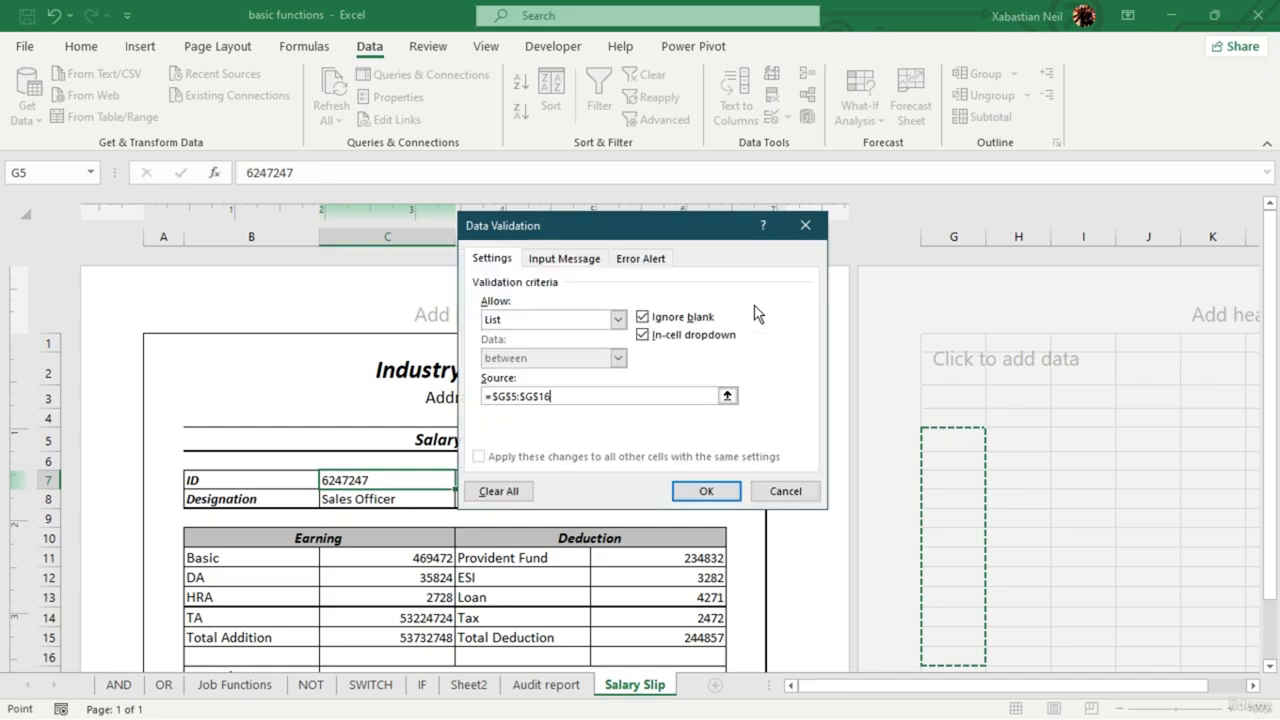
pyautogui.click(705, 492)
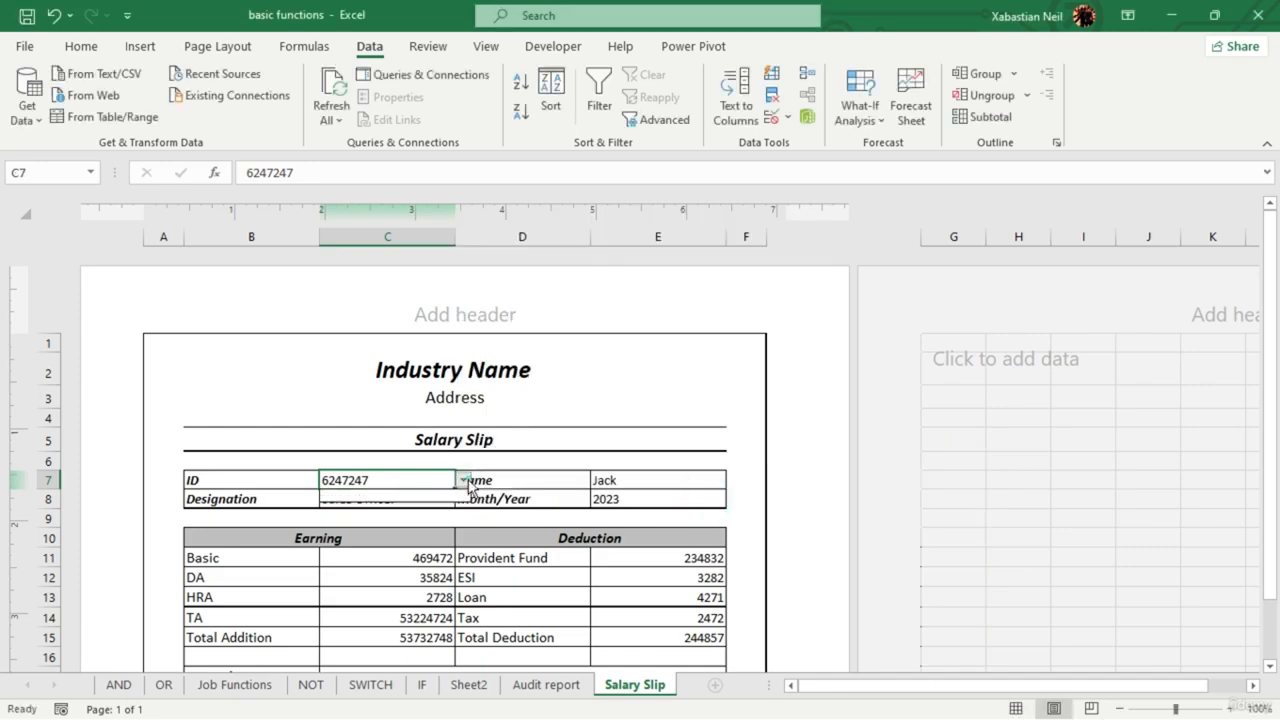
# - Enter three sample employee ID numbers in cells G7:G9, inside the validation list's source range
pyautogui.click(944, 485)
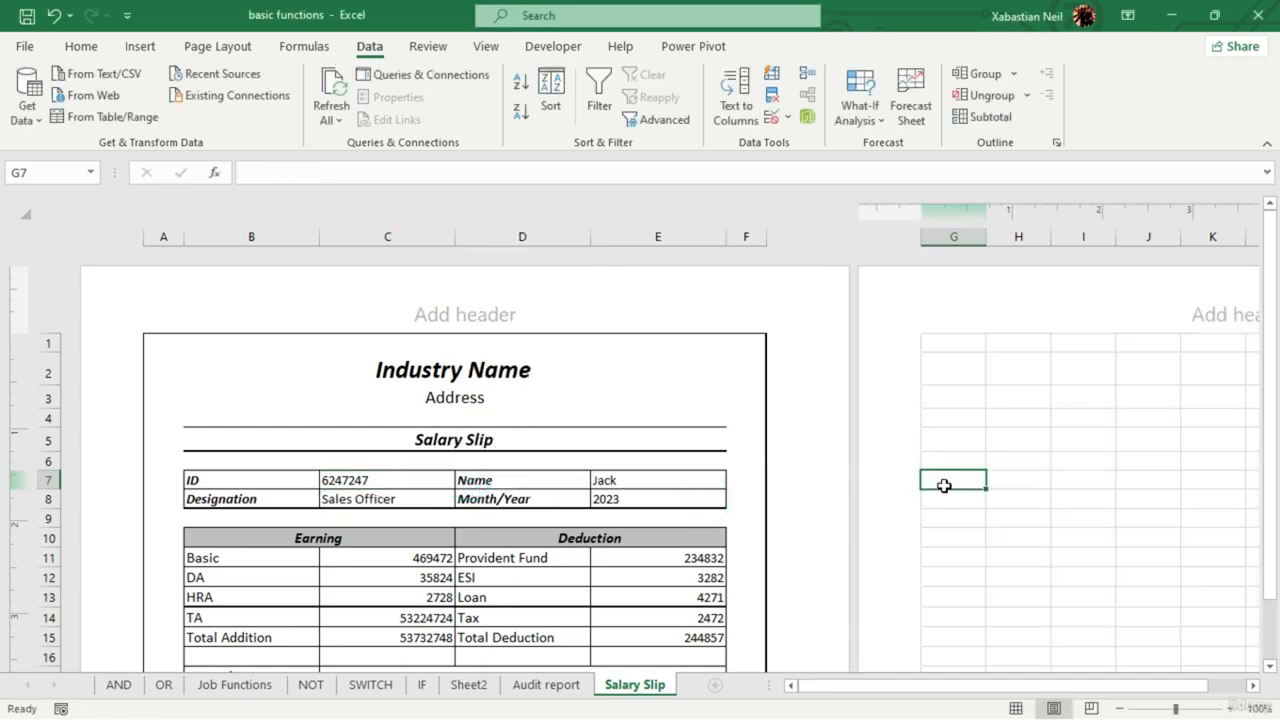
pyautogui.click(423, 477)
pyautogui.click(957, 480)
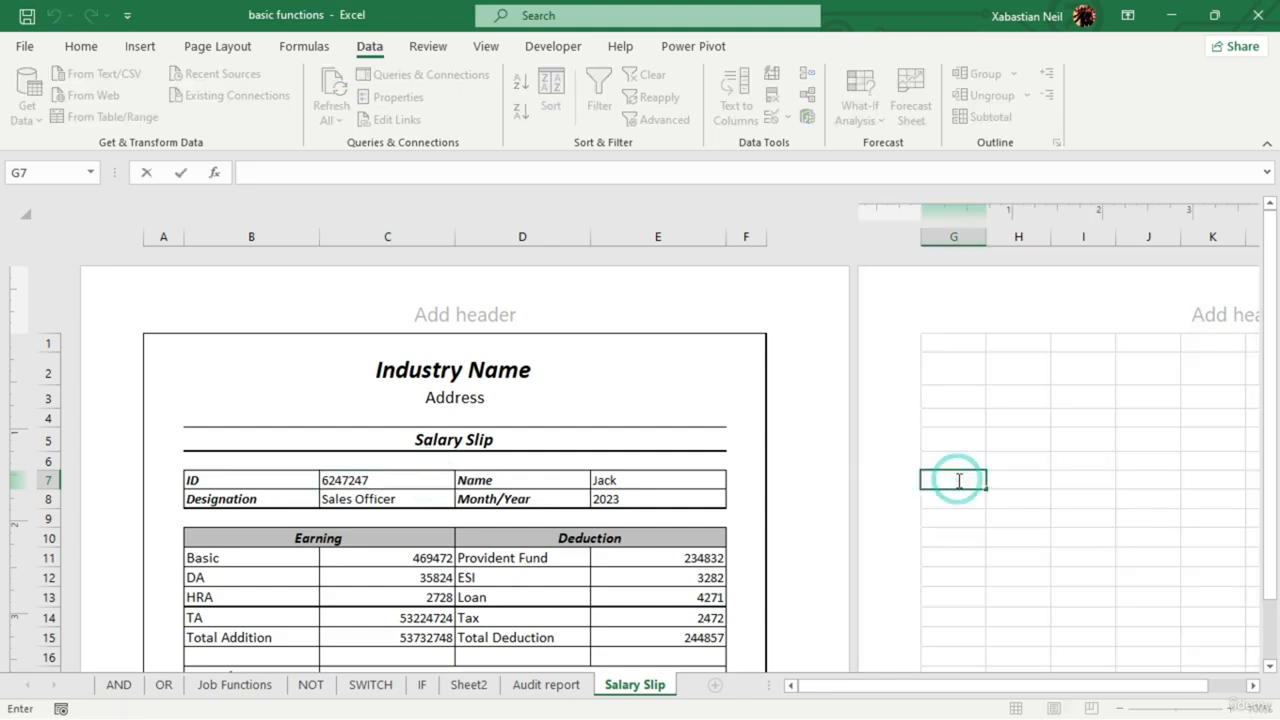
pyautogui.write('62472472')
pyautogui.click(946, 493)
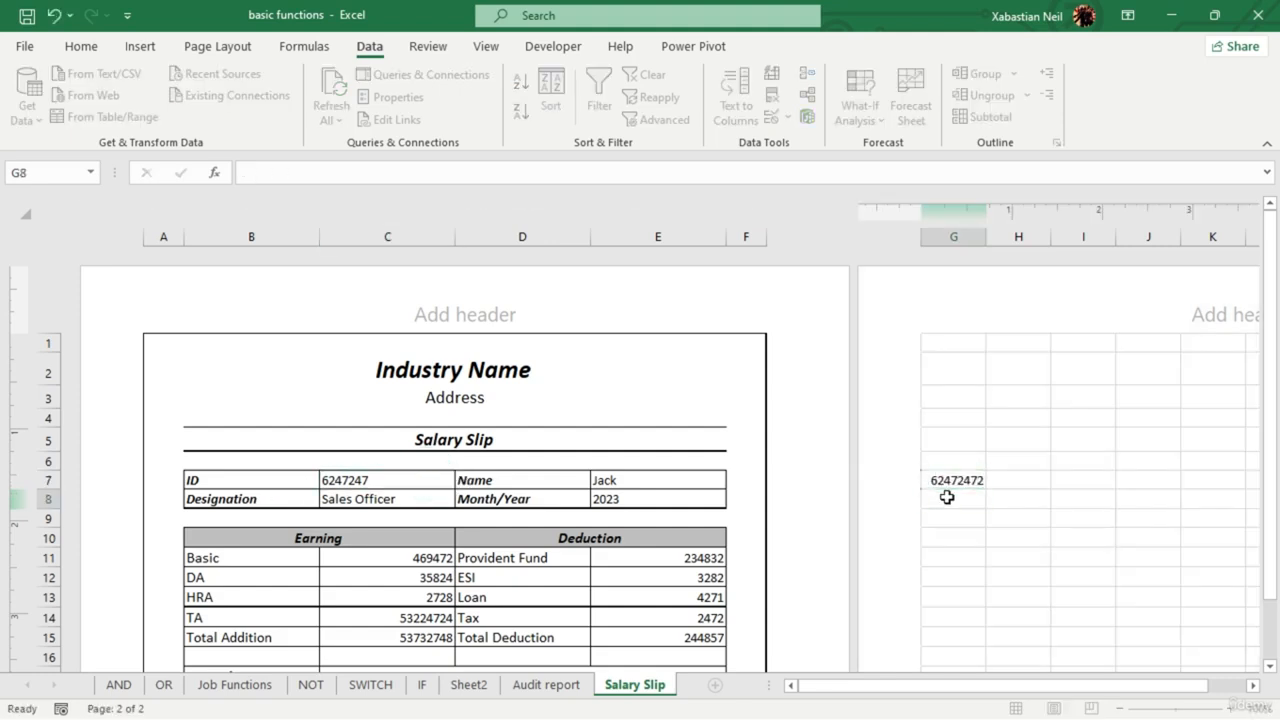
pyautogui.write('2482487')
pyautogui.click(968, 519)
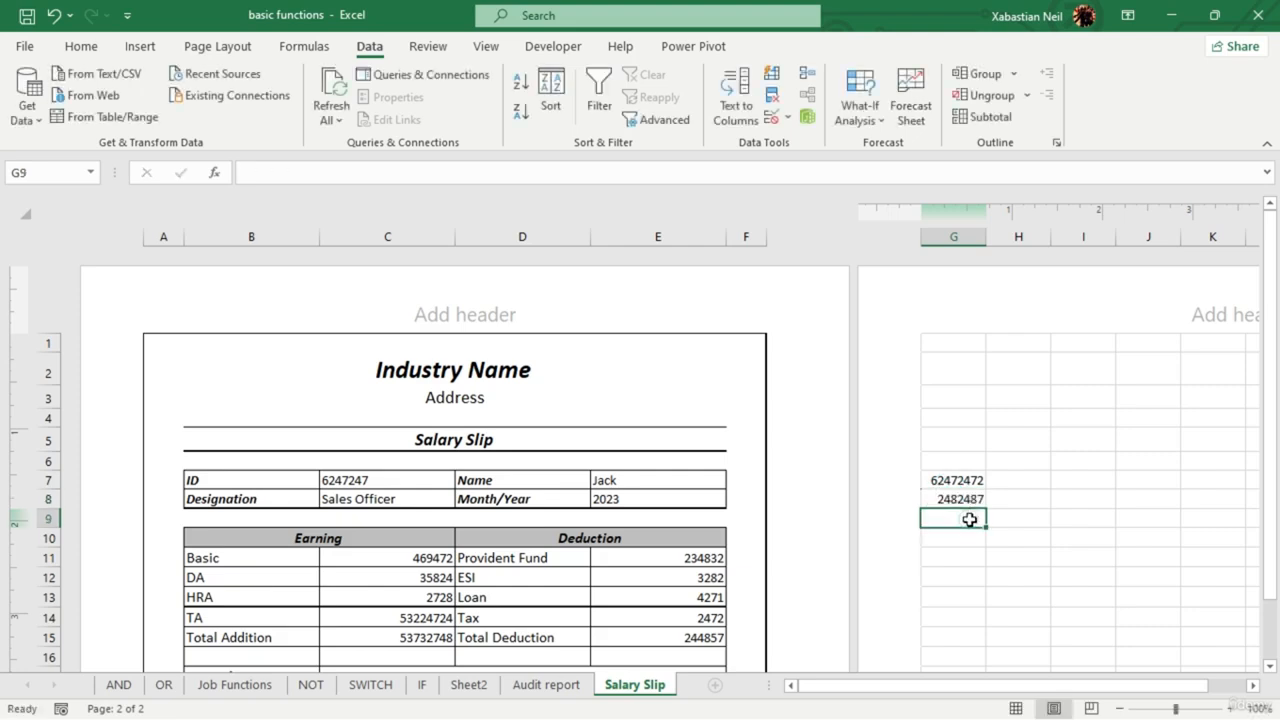
pyautogui.write('3824672')
pyautogui.click(975, 539)
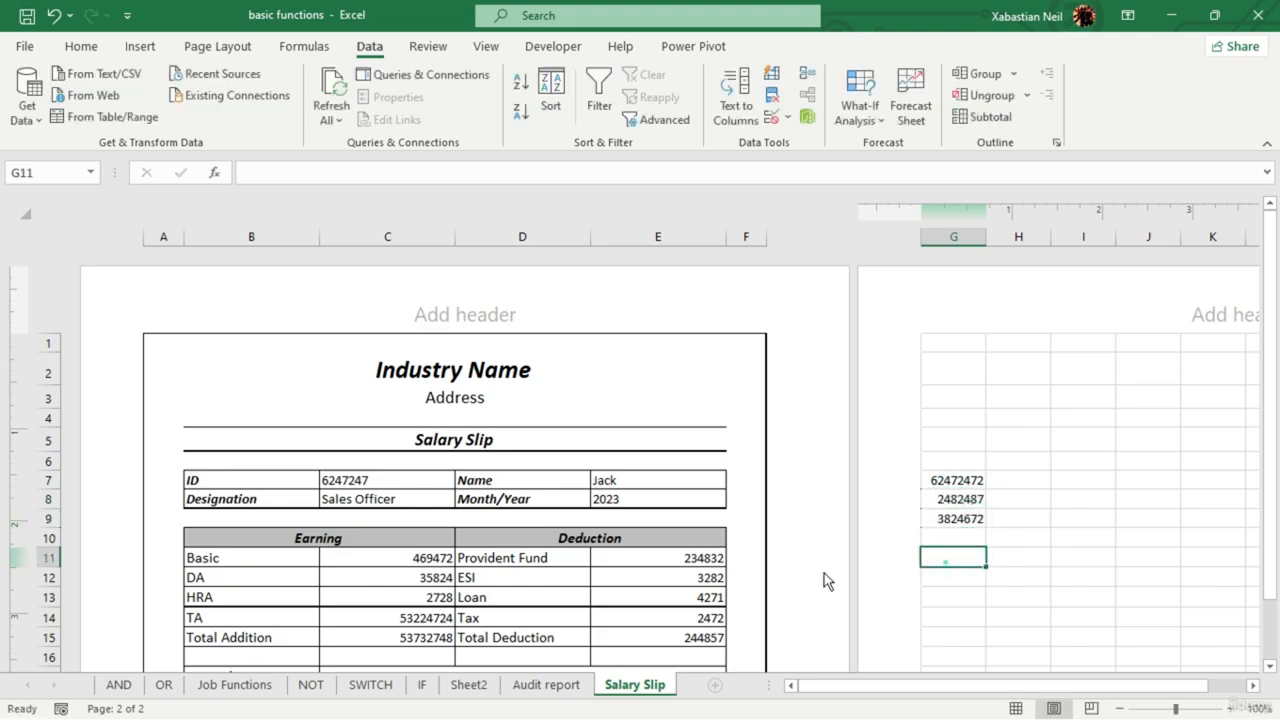
# - Set the employee ID in C7 to the value from G9 using the cell's validation list
pyautogui.click(398, 482)
pyautogui.click(462, 481)
pyautogui.click(352, 544)
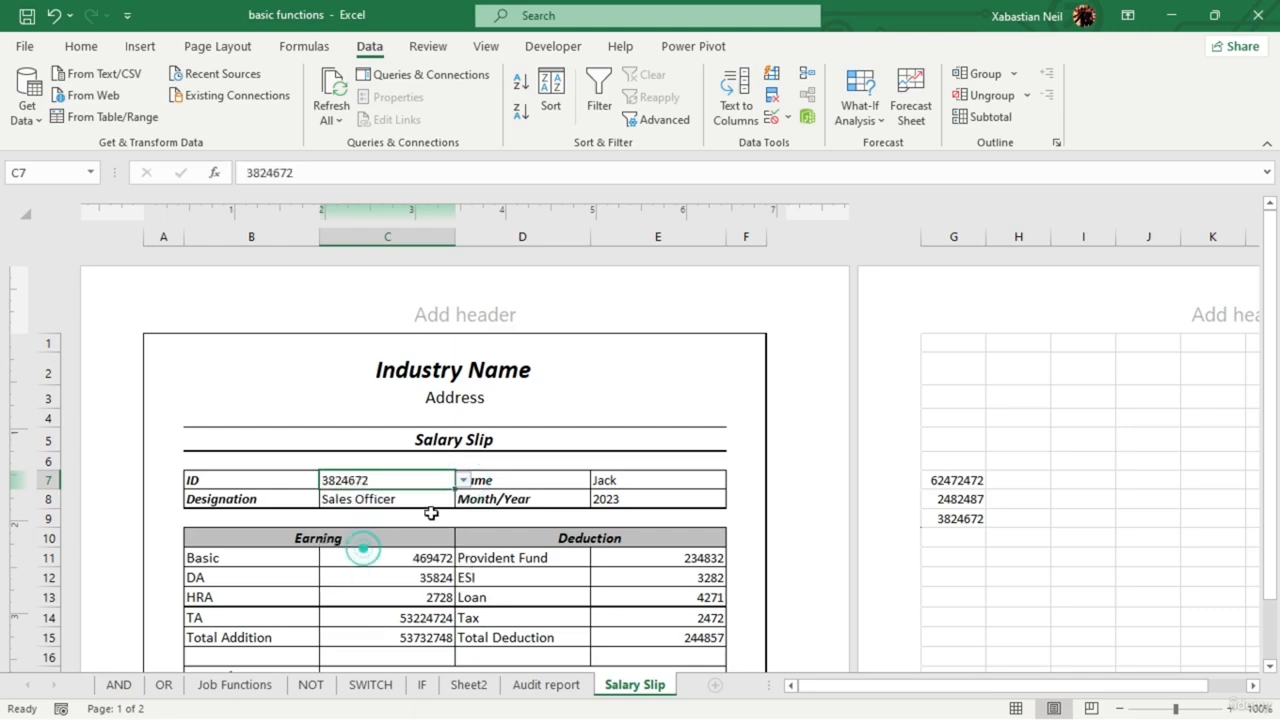
pyautogui.scroll(-7, 786, 509)
pyautogui.scroll(7, 594, 491)
# - Copy the employee ID from C7 and paste it into cell H4
pyautogui.click(651, 482)
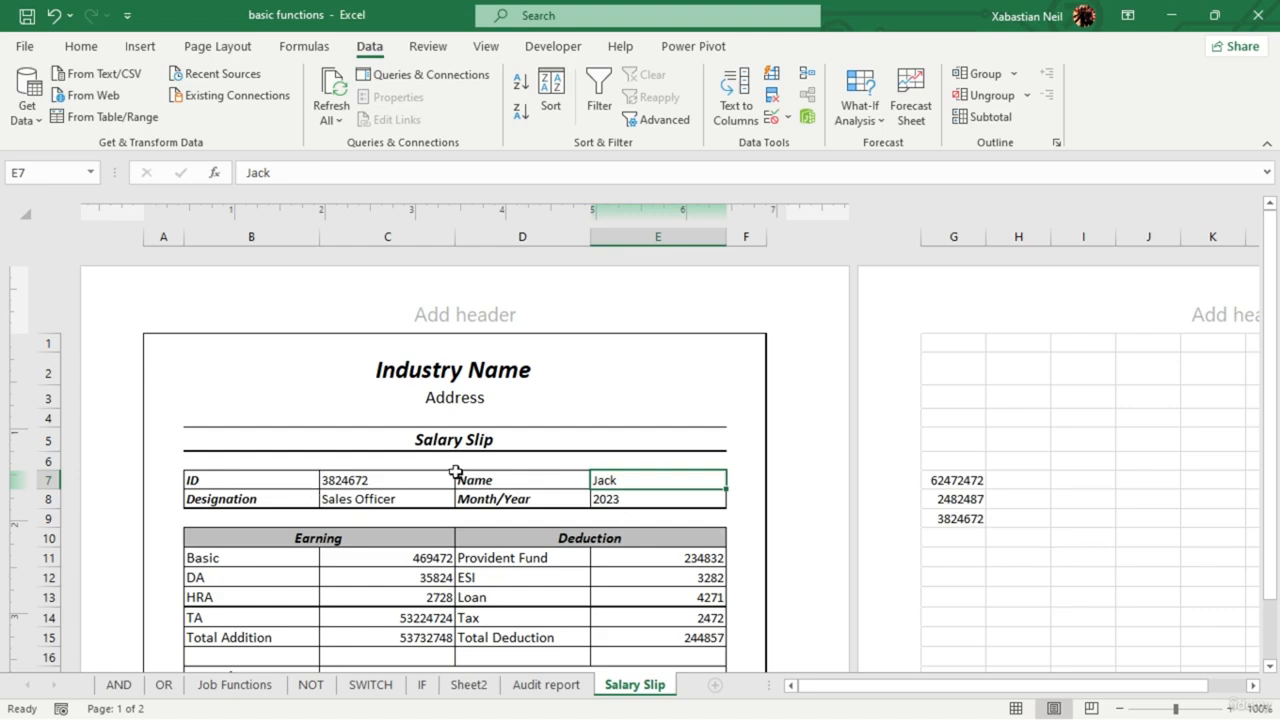
pyautogui.click(398, 482)
pyautogui.click(398, 482)
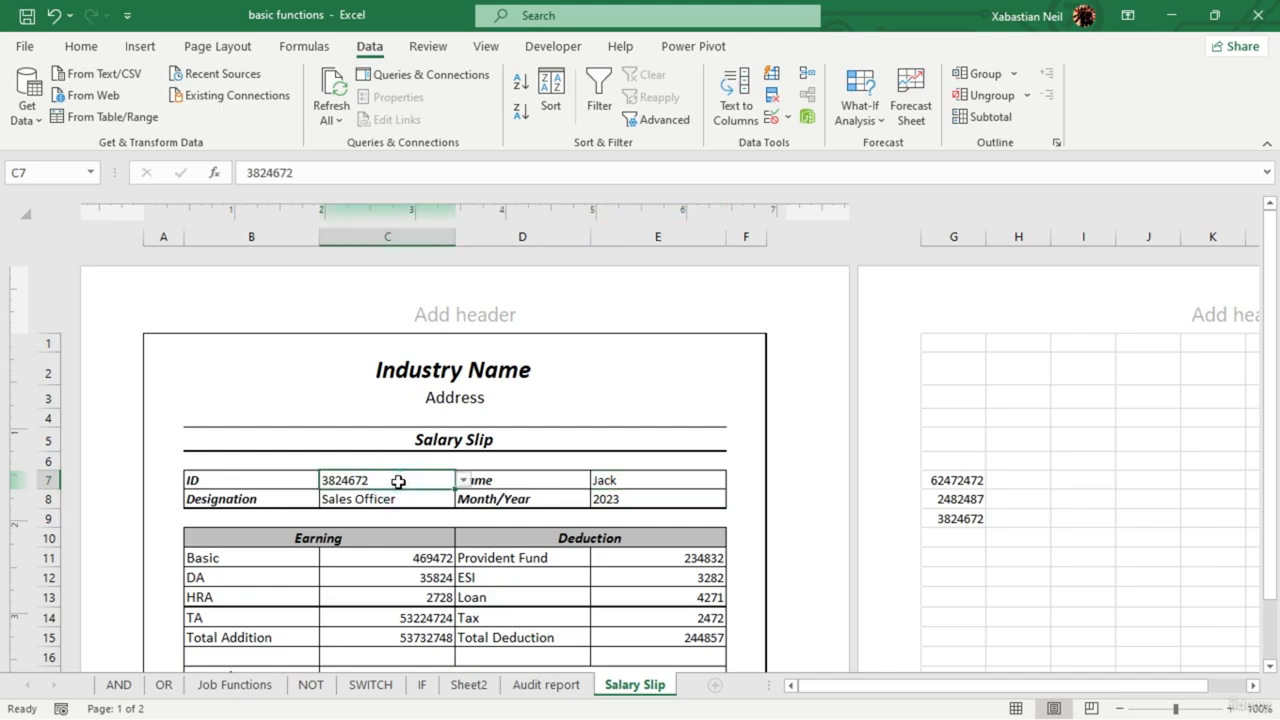
pyautogui.click(398, 482)
pyautogui.doubleClick(398, 482)
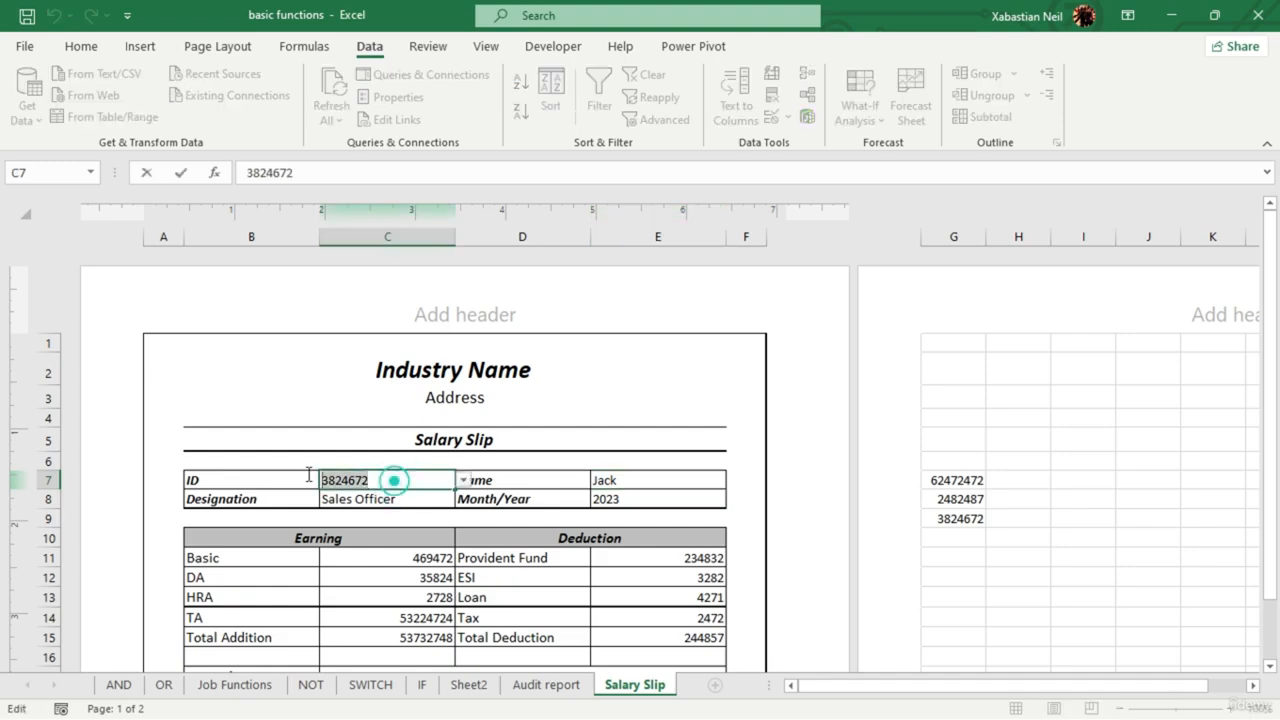
pyautogui.hotkey('ctrl', 'c')
pyautogui.click(1030, 418)
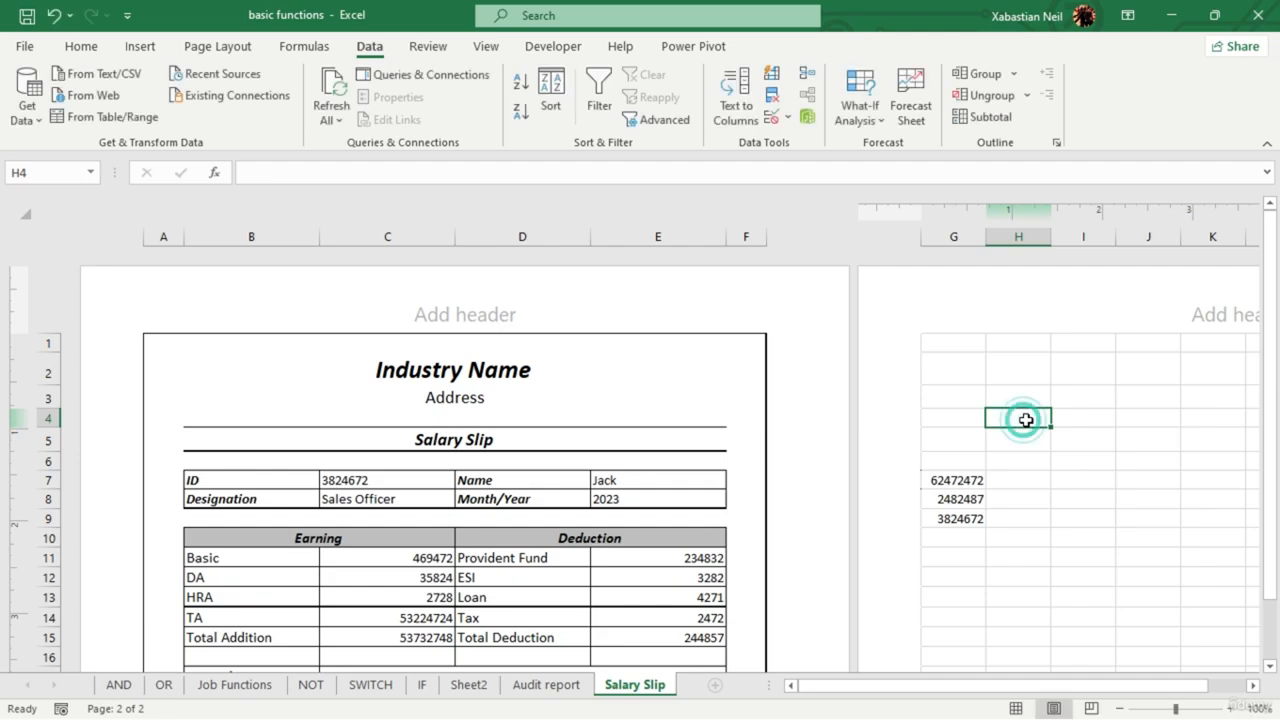
pyautogui.hotkey('ctrl', 'v')
pyautogui.doubleClick(676, 478)
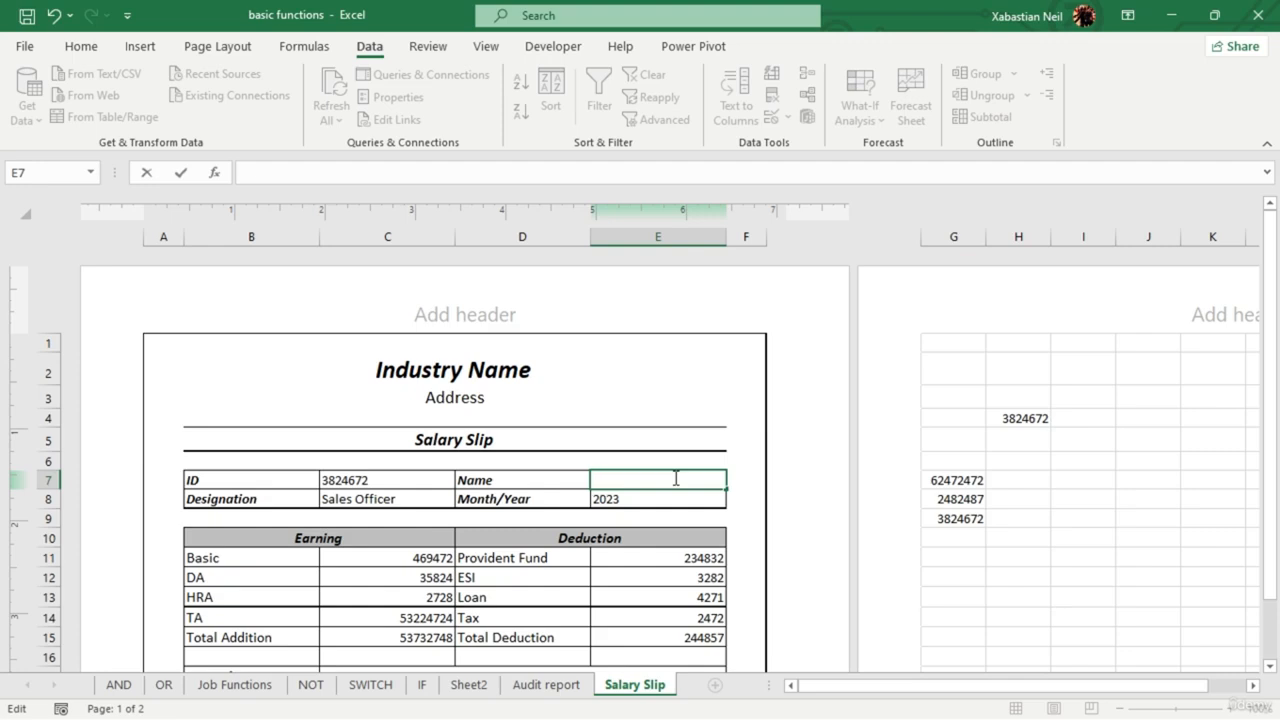
pyautogui.write('=xlo')
pyautogui.press('Tab')
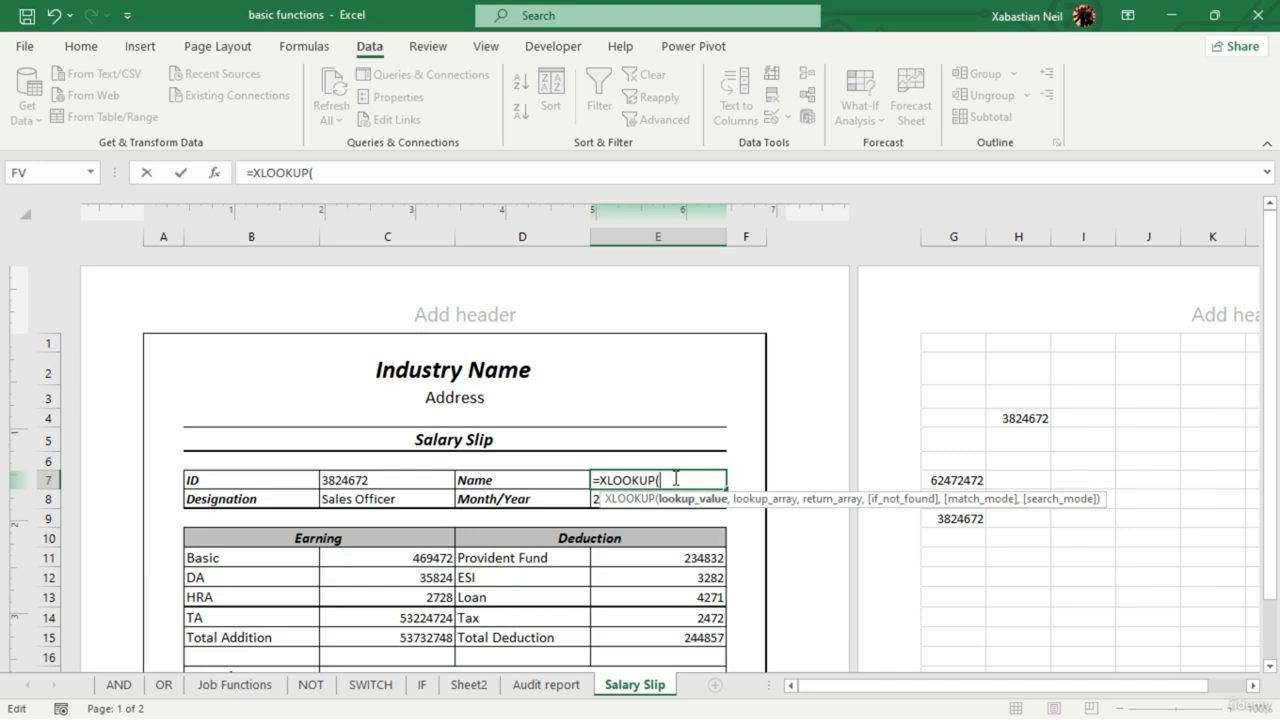
pyautogui.click(420, 482)
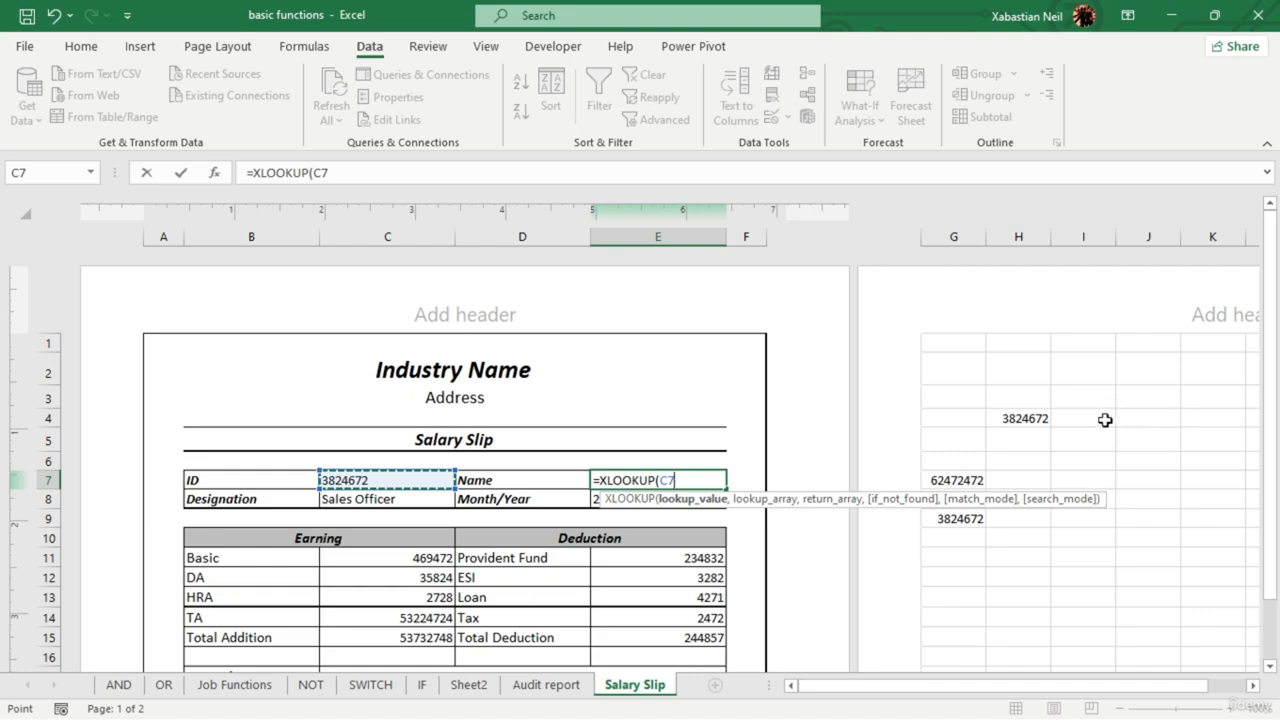
pyautogui.press('BackSpace')
pyautogui.press('BackSpace')
pyautogui.press('BackSpace')
pyautogui.press('BackSpace')
pyautogui.press('BackSpace')
pyautogui.press('BackSpace')
pyautogui.press('BackSpace')
pyautogui.press('BackSpace')
pyautogui.press('BackSpace')
pyautogui.press('BackSpace')
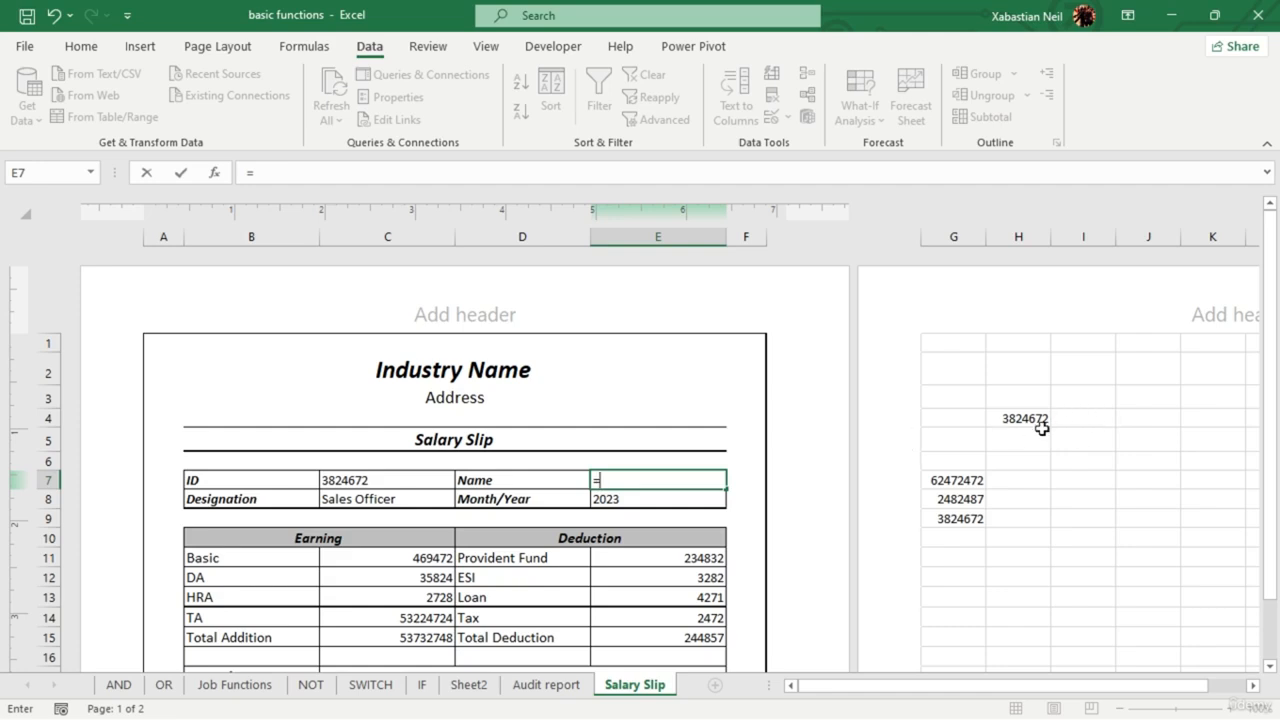
pyautogui.click(1090, 418)
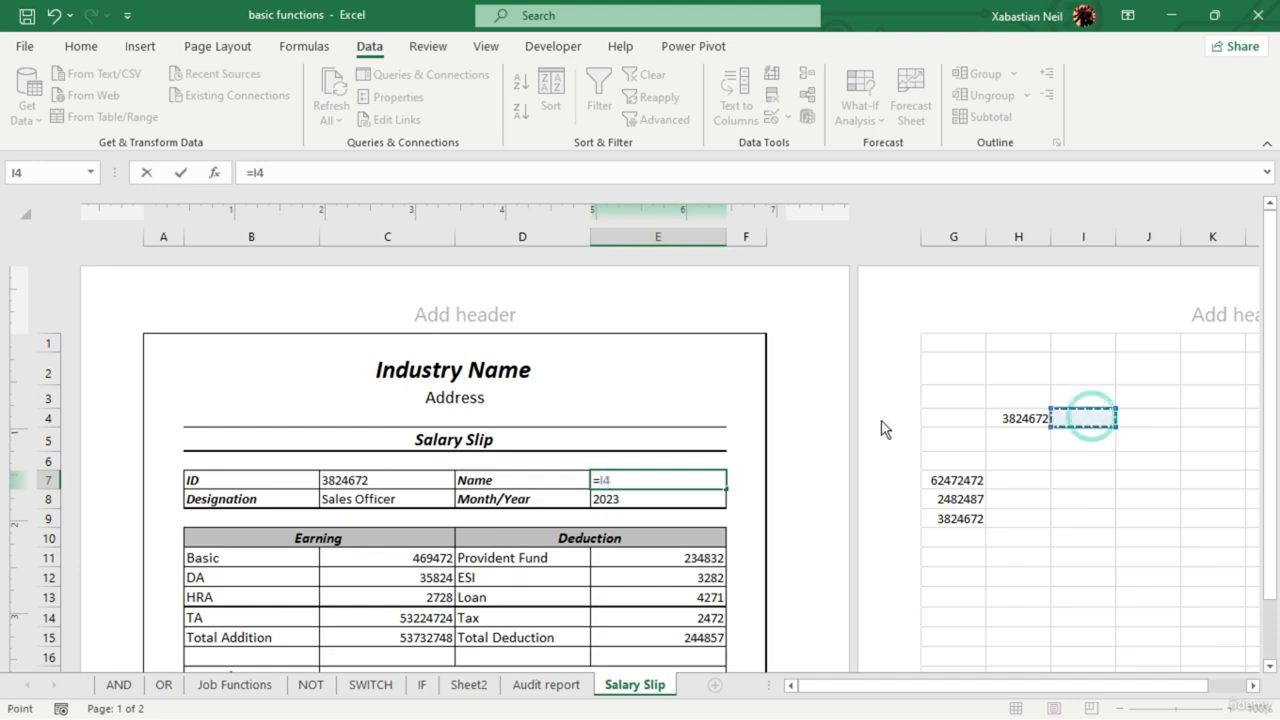
pyautogui.press('BackSpace')
pyautogui.press('BackSpace')
pyautogui.press('BackSpace')
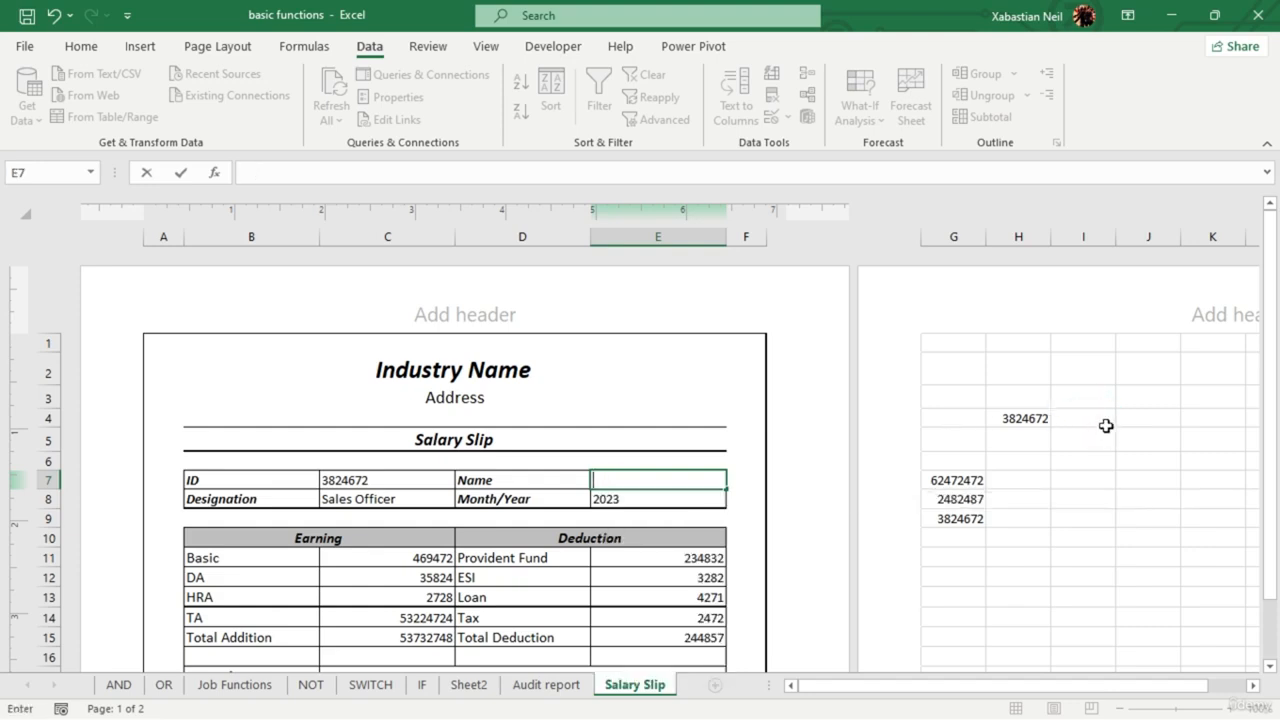
# - Enter a sample employee name in cell I4, beside the employee ID in H4
pyautogui.click(1104, 424)
pyautogui.doubleClick(1097, 420)
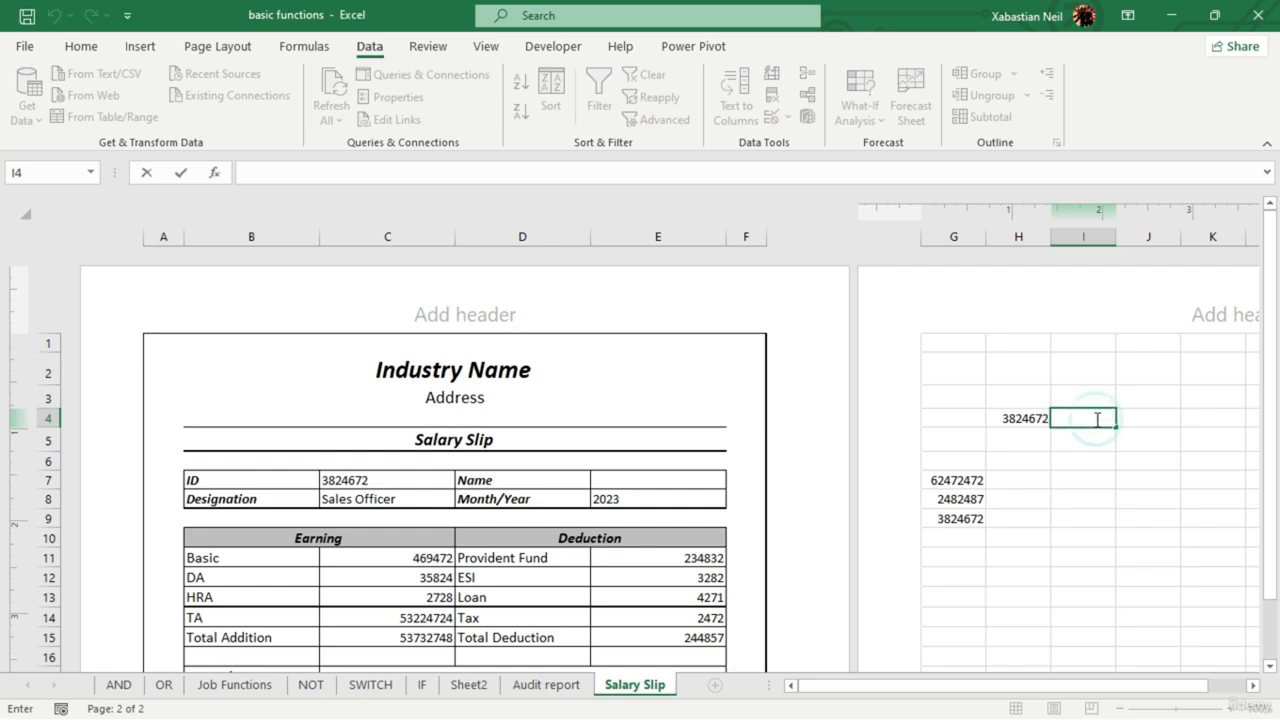
pyautogui.write('Harry')
pyautogui.press('Return')
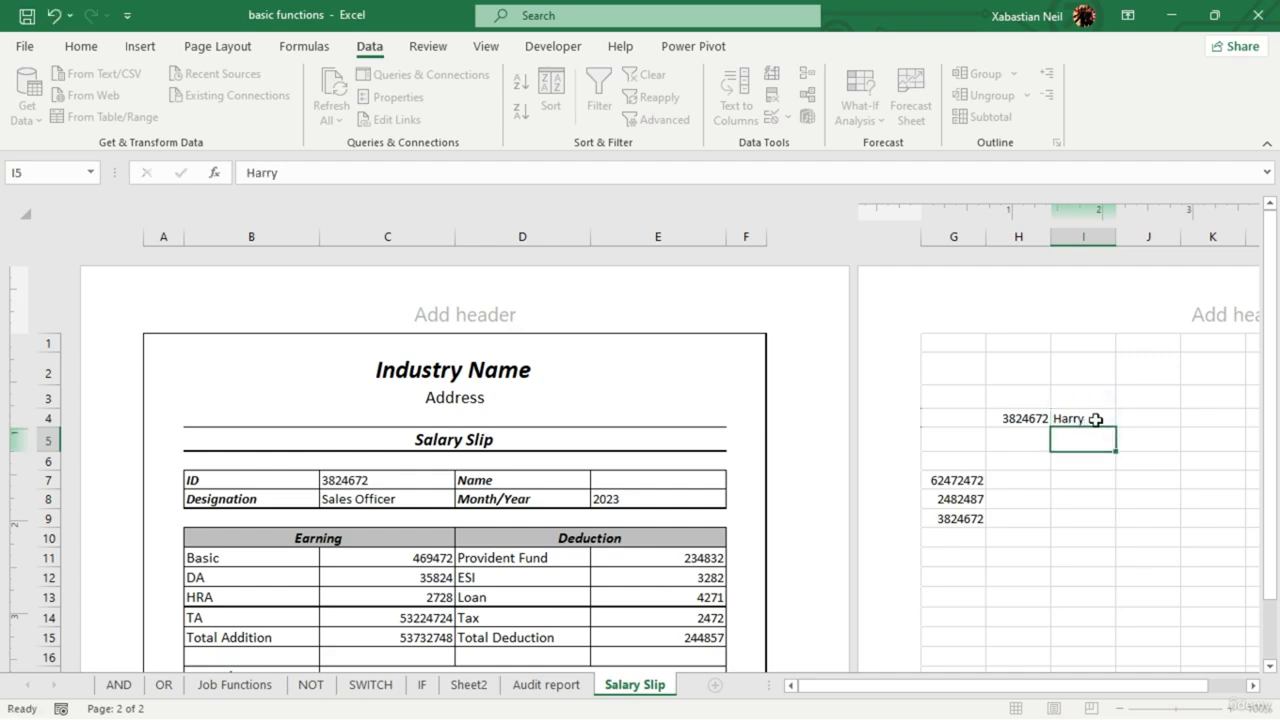
# - Enter the formula =XLOOKUP(C7,H4,I4,0,0,1) in the Name cell E7 to look up the employee name by ID
pyautogui.doubleClick(669, 477)
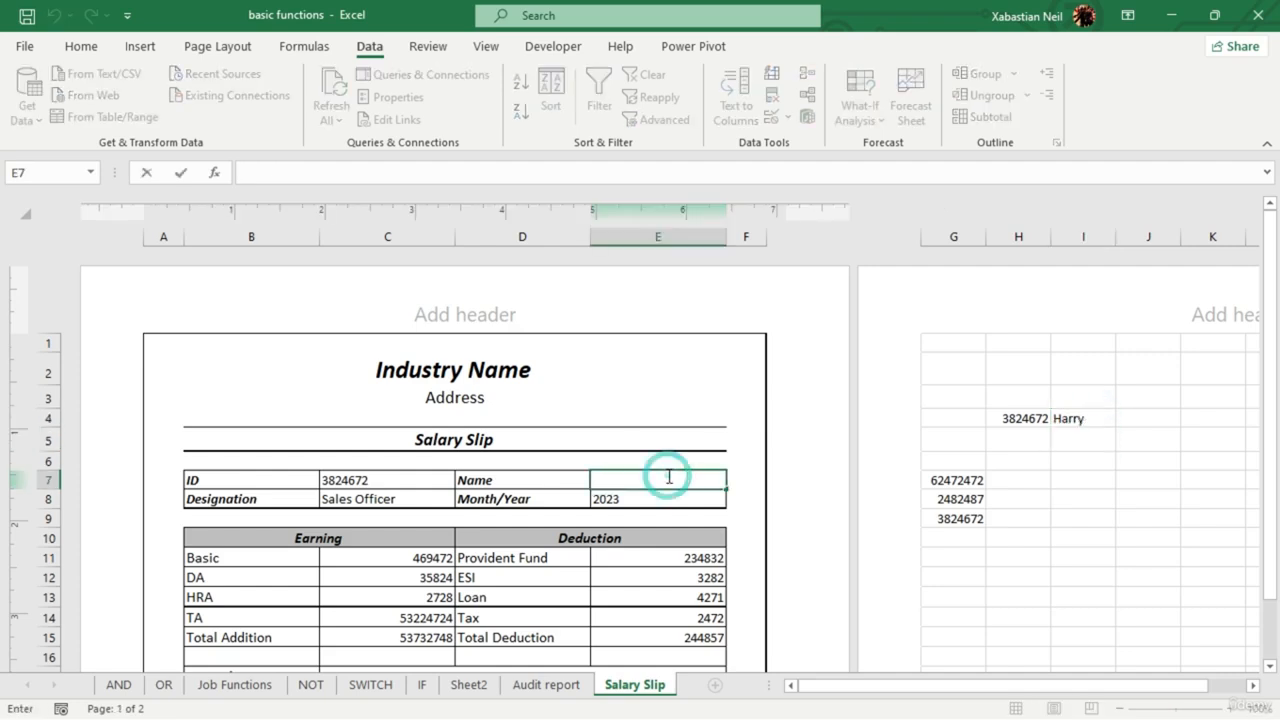
pyautogui.write('=xlo')
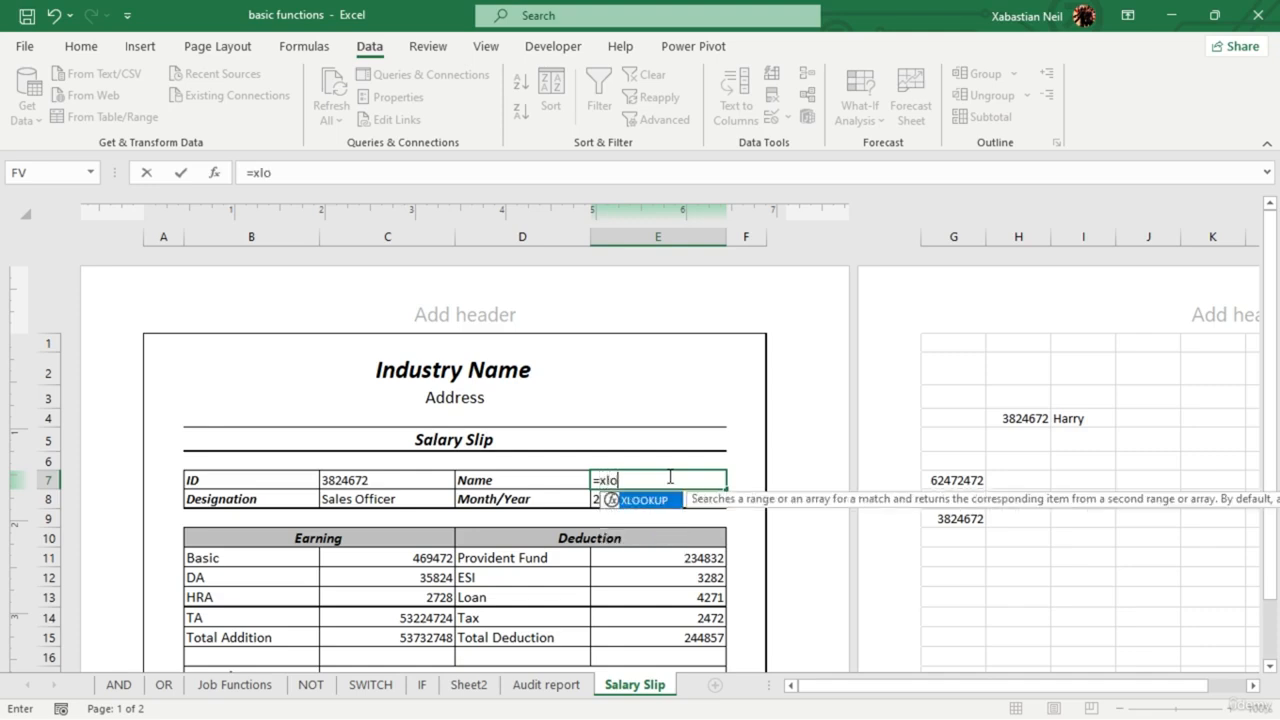
pyautogui.press('Tab')
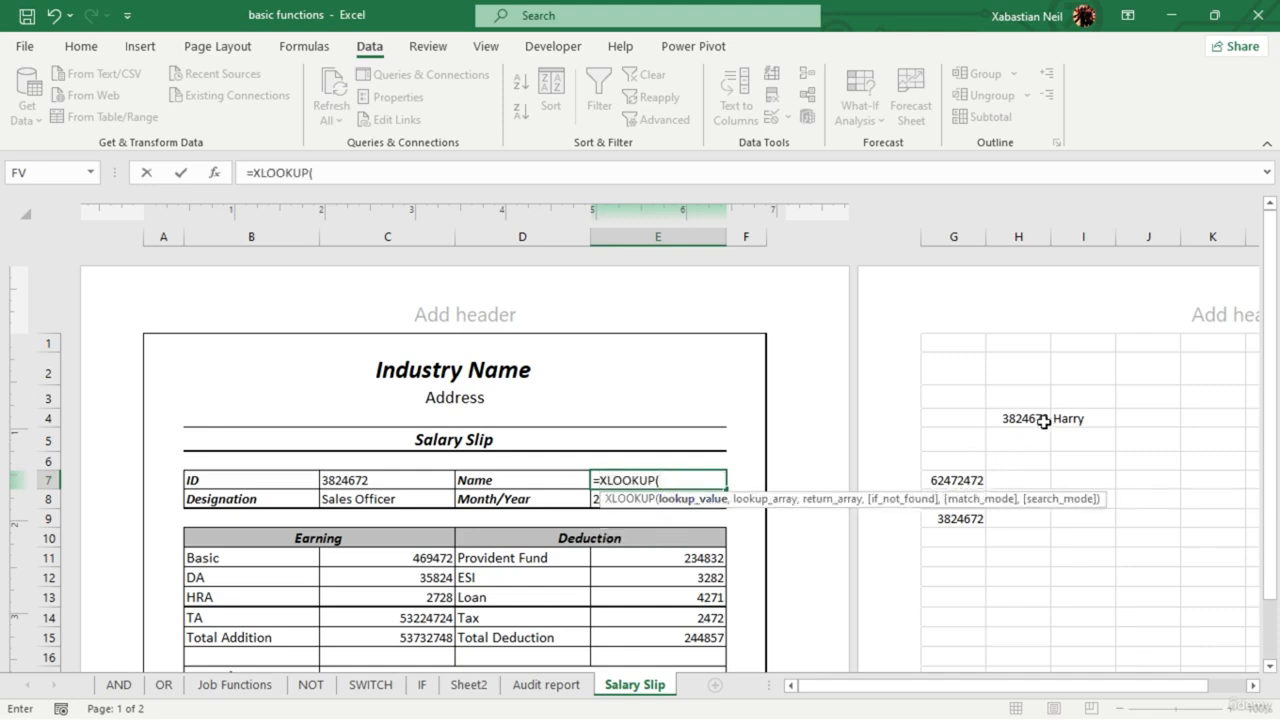
pyautogui.click(365, 485)
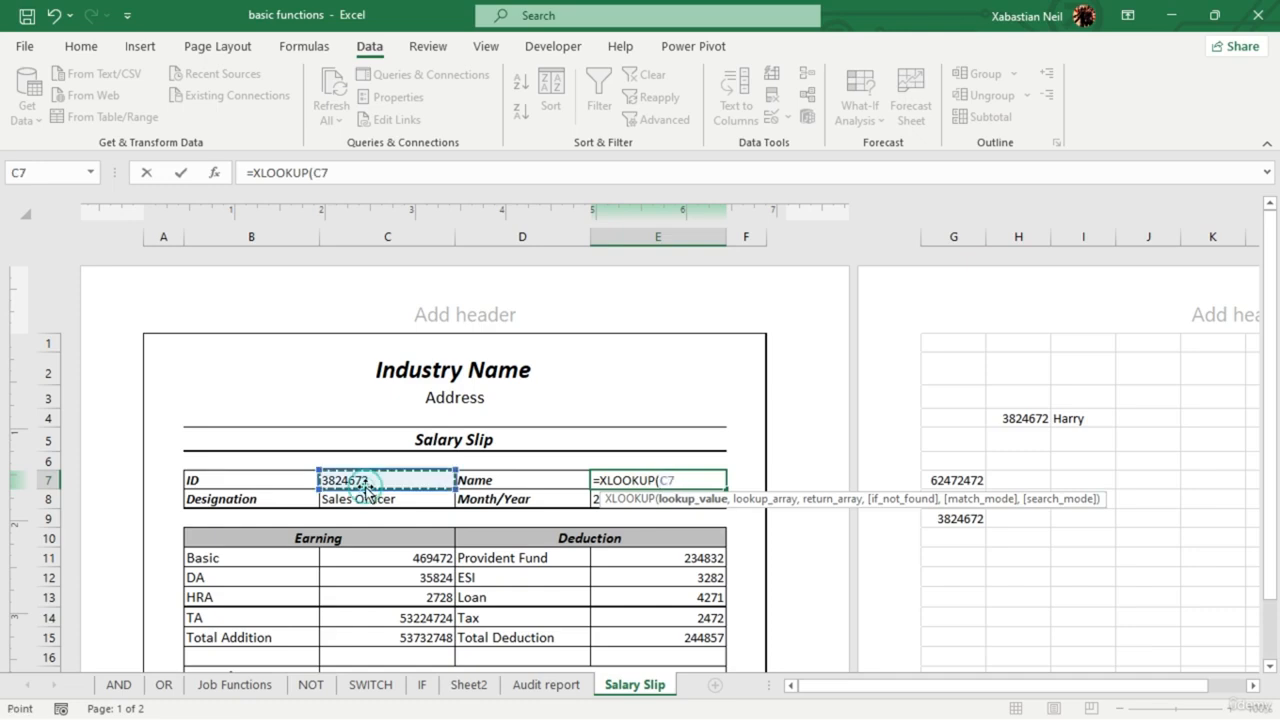
pyautogui.write(',')
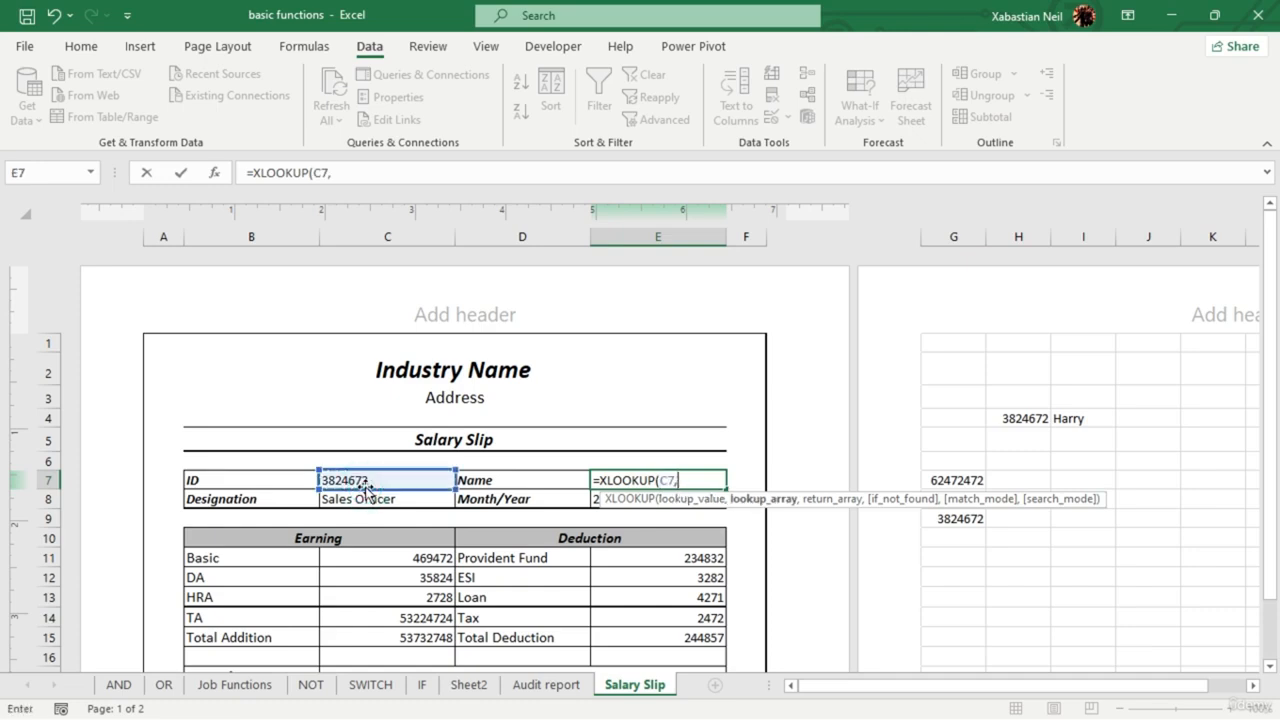
pyautogui.click(1007, 421)
pyautogui.write(',')
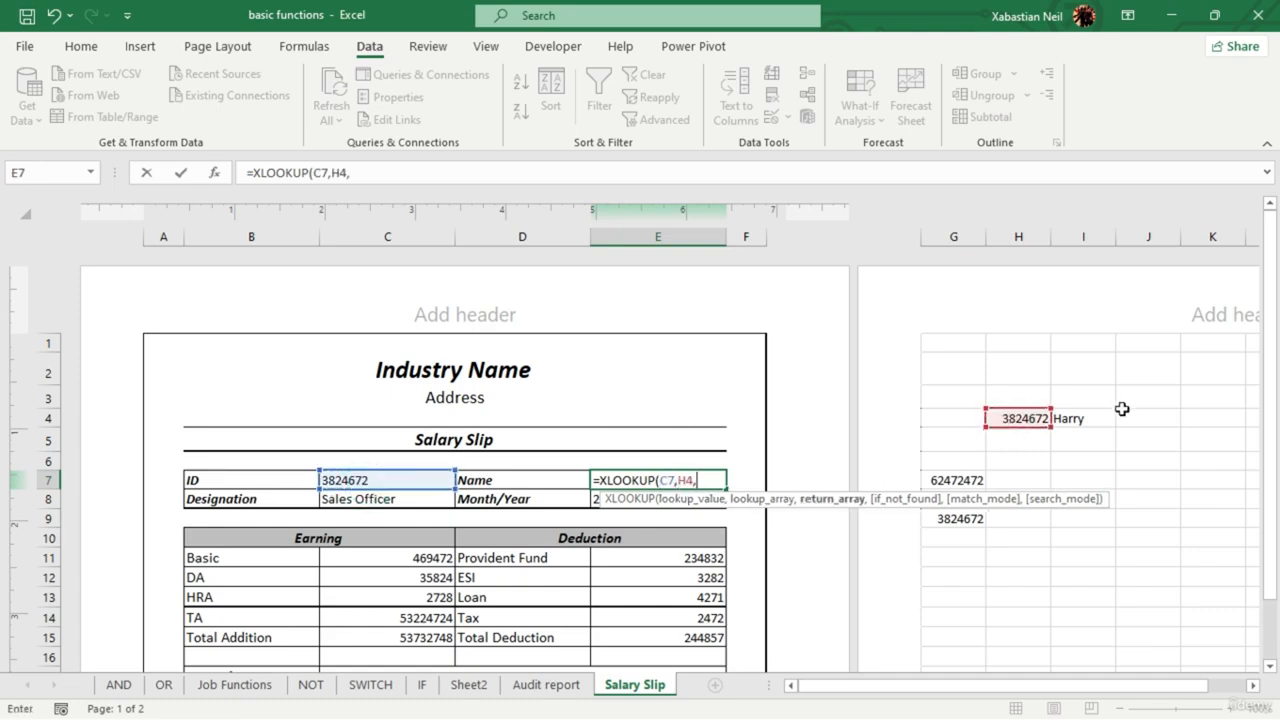
pyautogui.click(1068, 419)
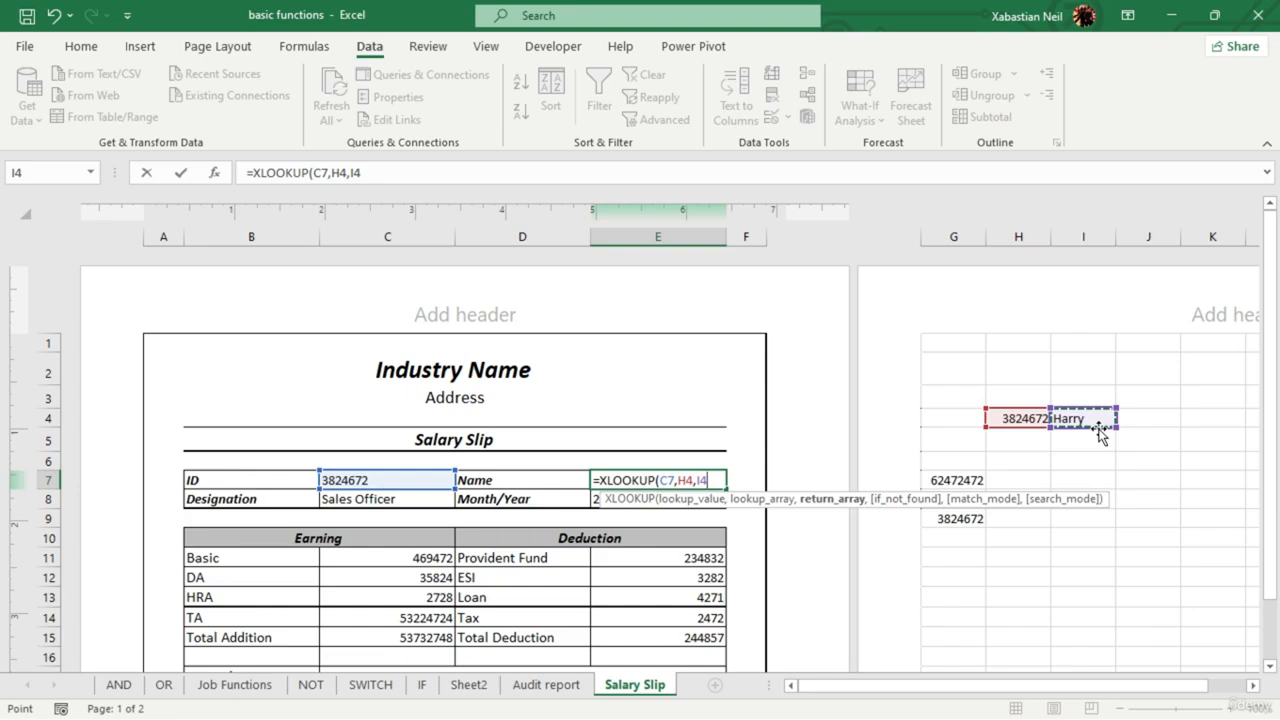
pyautogui.write(',0')
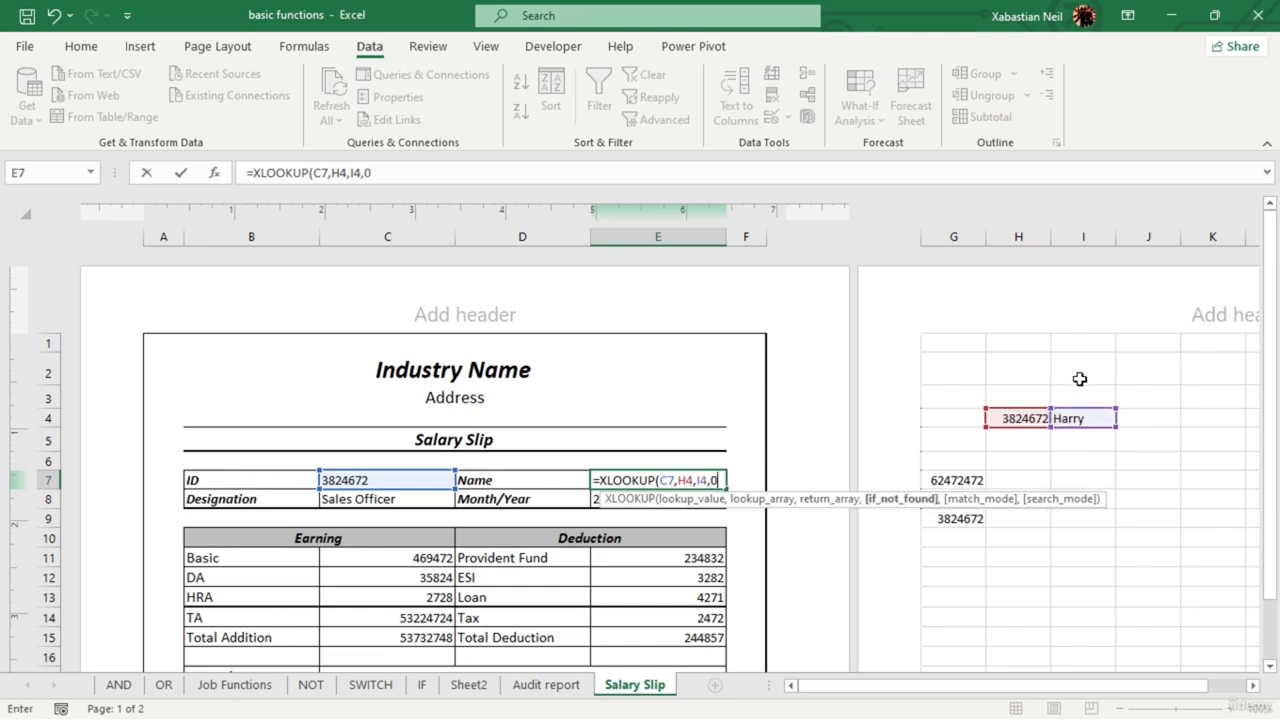
pyautogui.write(',0')
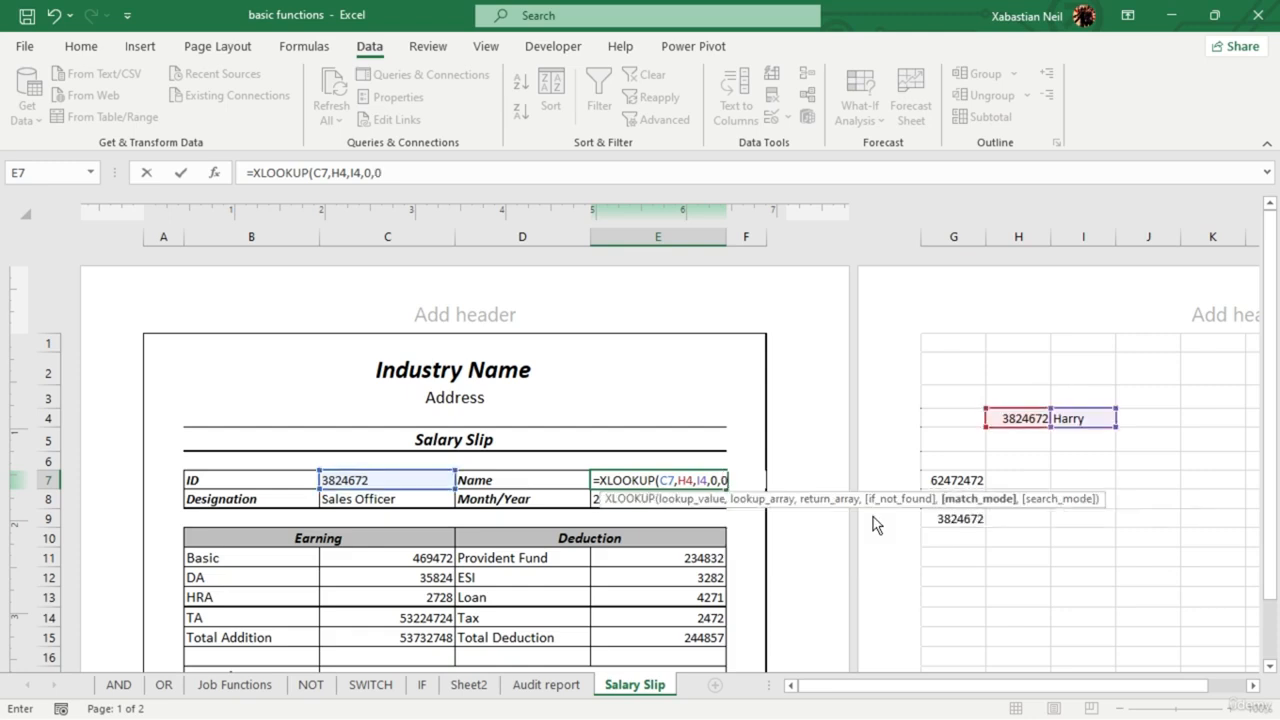
pyautogui.write(',')
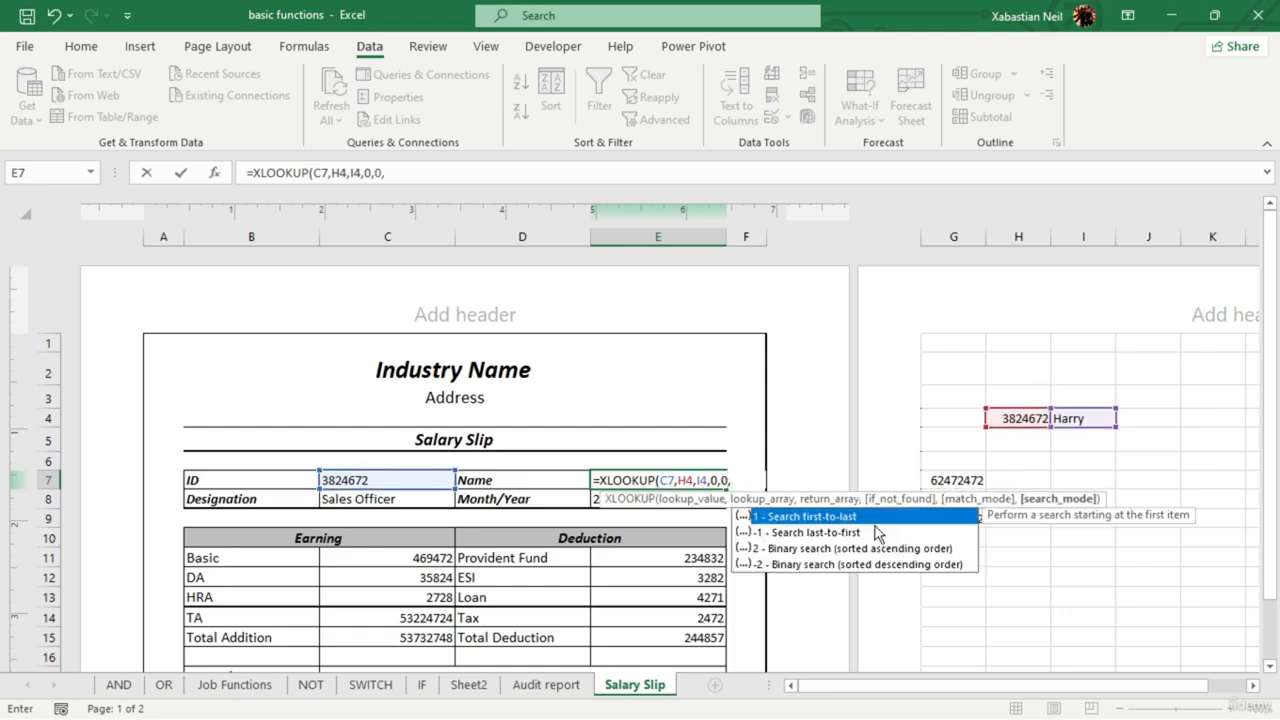
pyautogui.write('1')
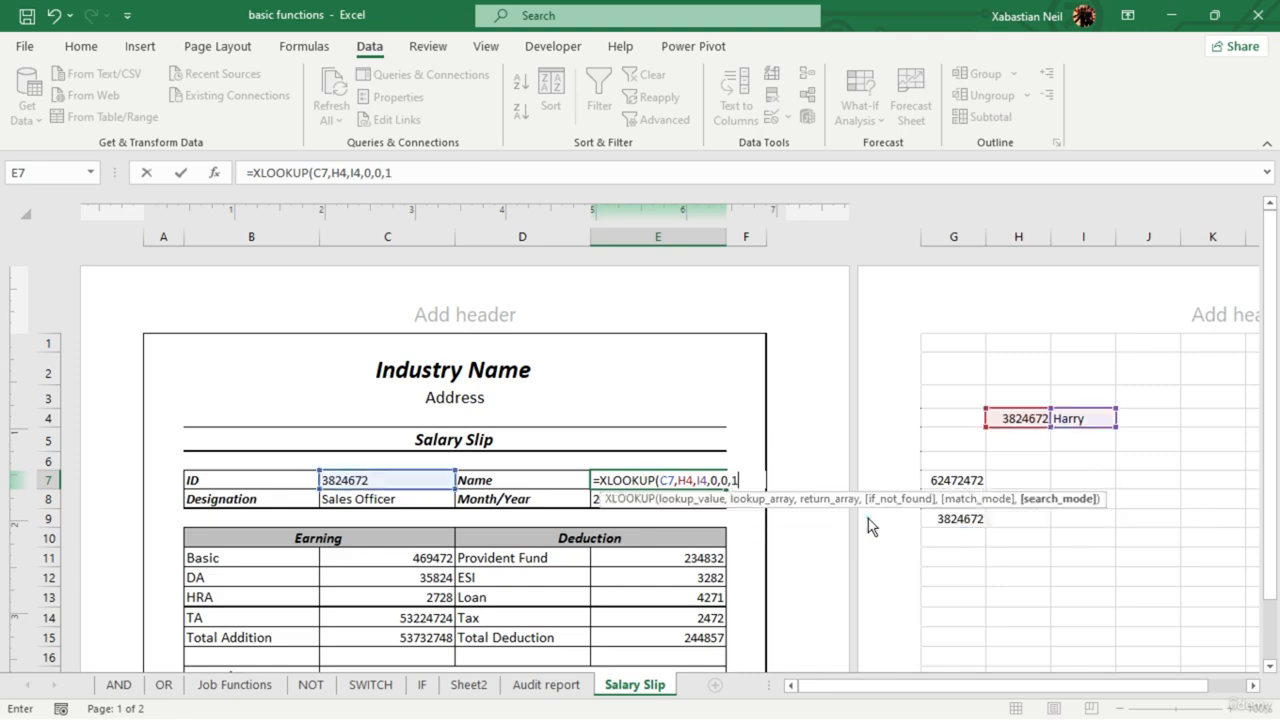
pyautogui.write(')')
pyautogui.press('Return')
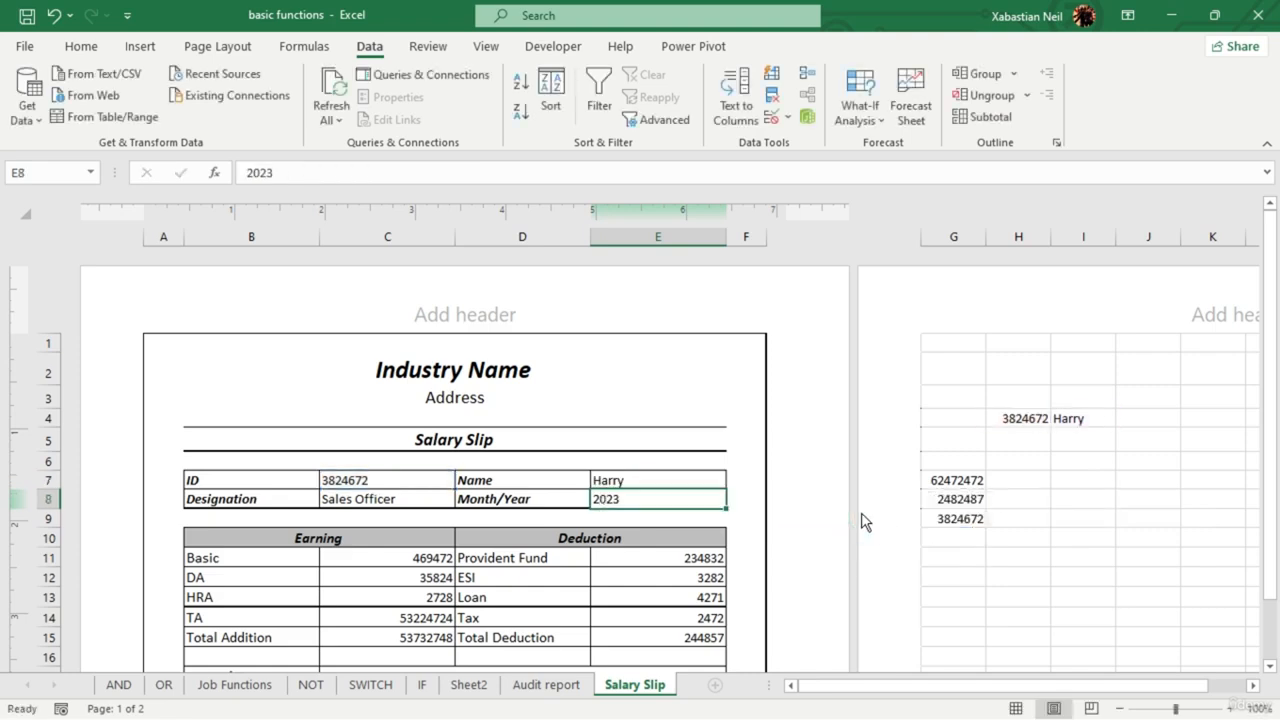
# - Examine the ID choices in C7's validation list and the cell references in the Name lookup formula in E7
pyautogui.click(396, 478)
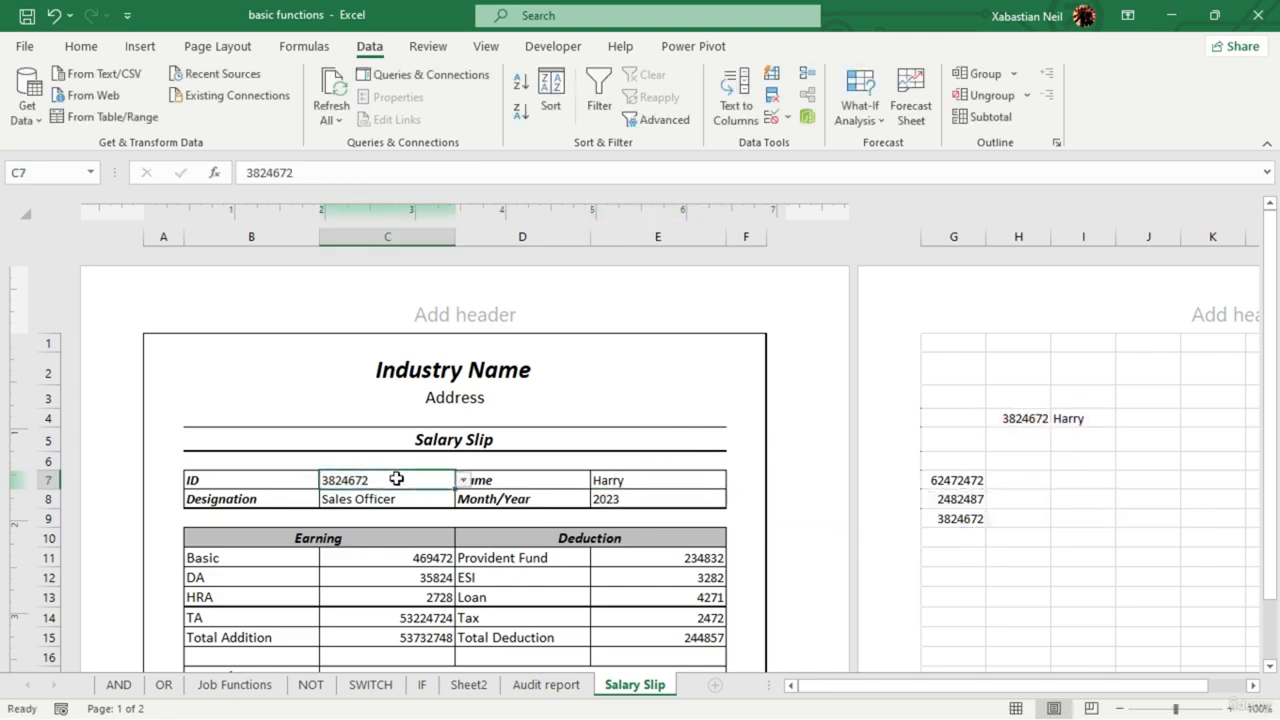
pyautogui.click(463, 482)
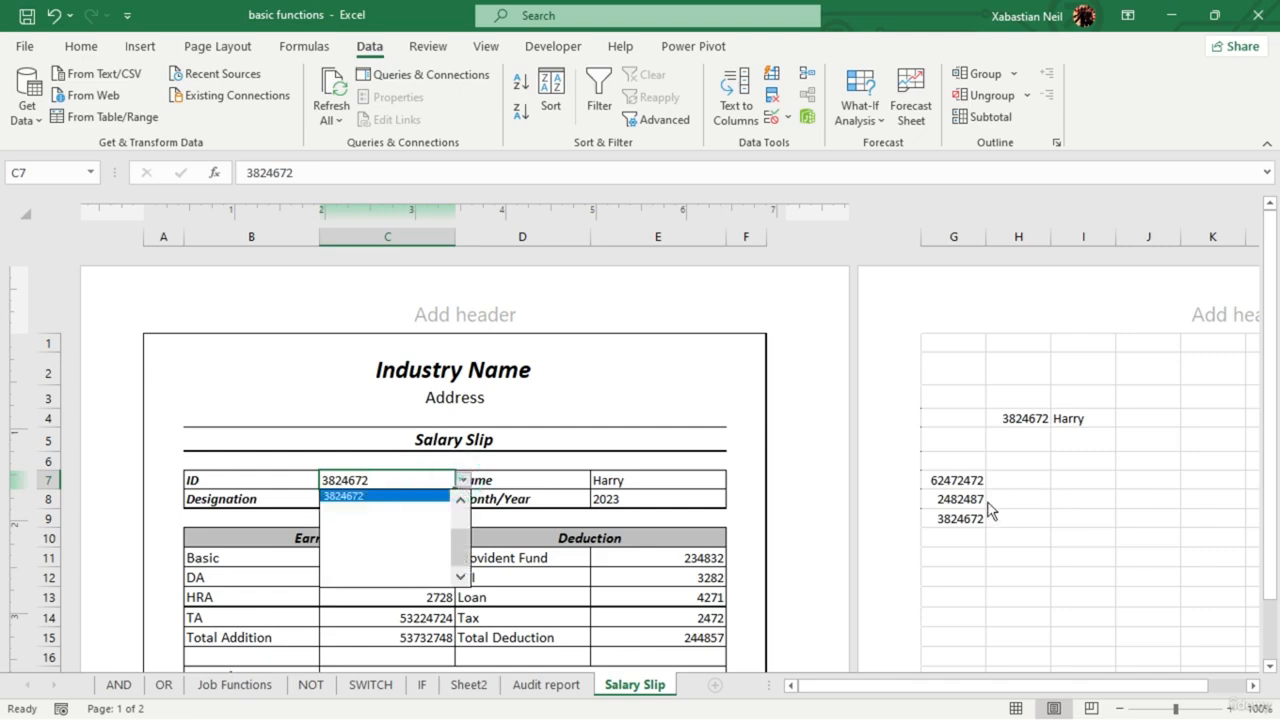
pyautogui.click(806, 521)
pyautogui.doubleClick(680, 474)
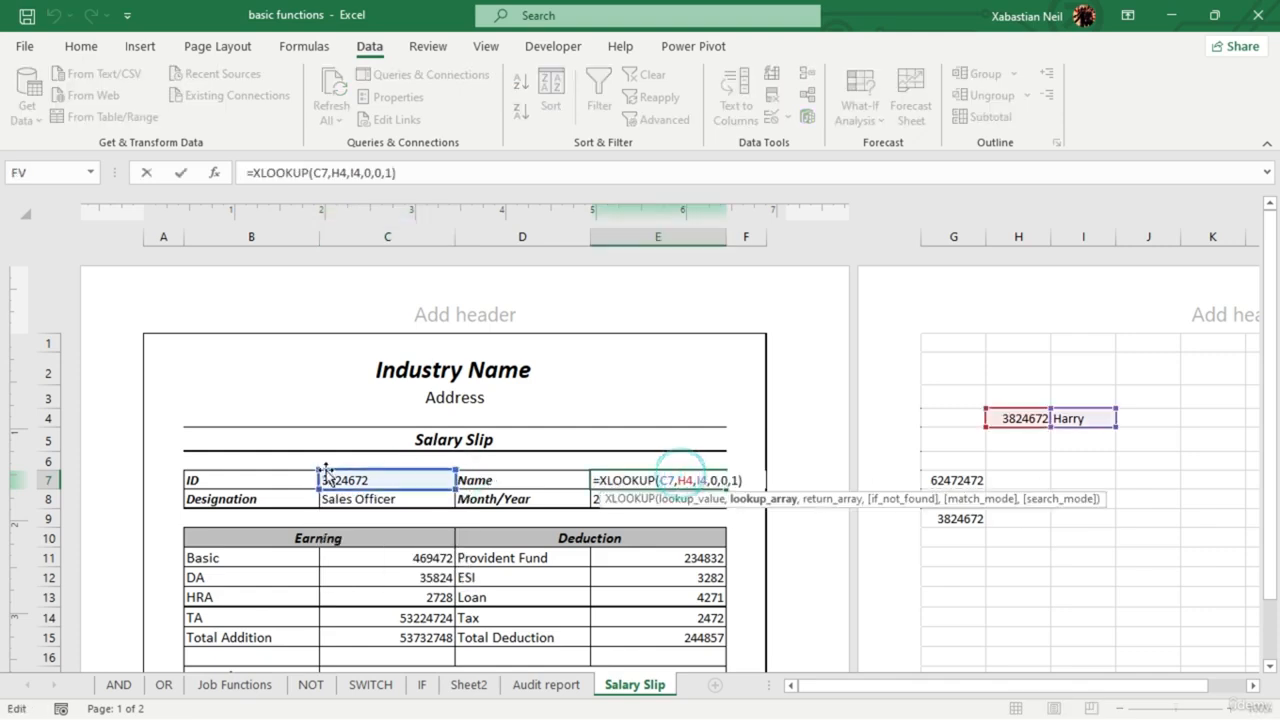
pyautogui.press('Escape')
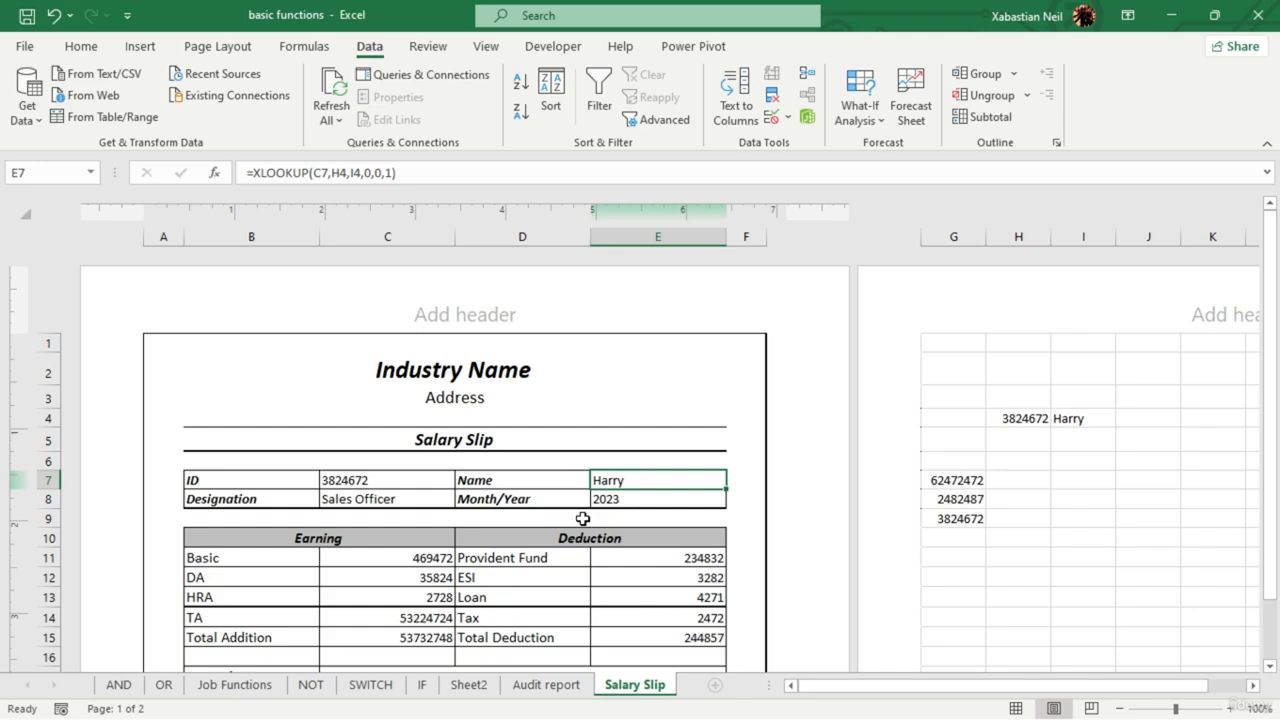
pyautogui.click(414, 480)
pyautogui.click(461, 482)
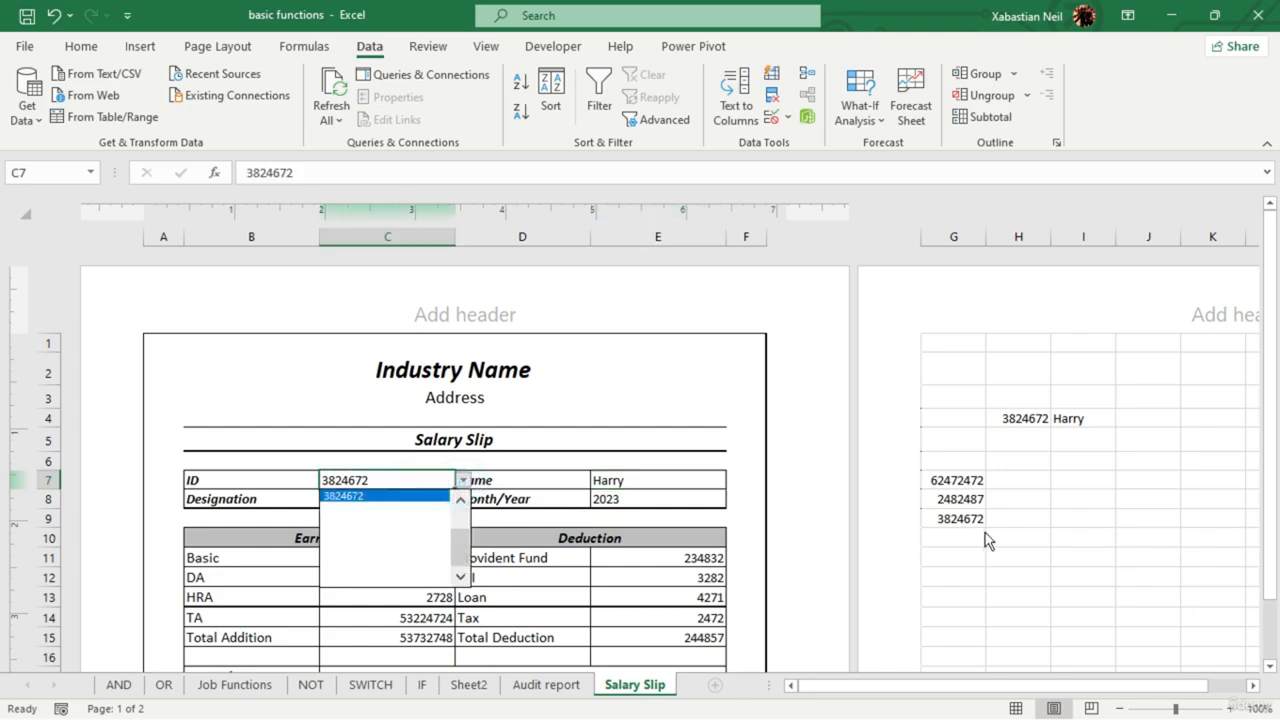
pyautogui.click(835, 541)
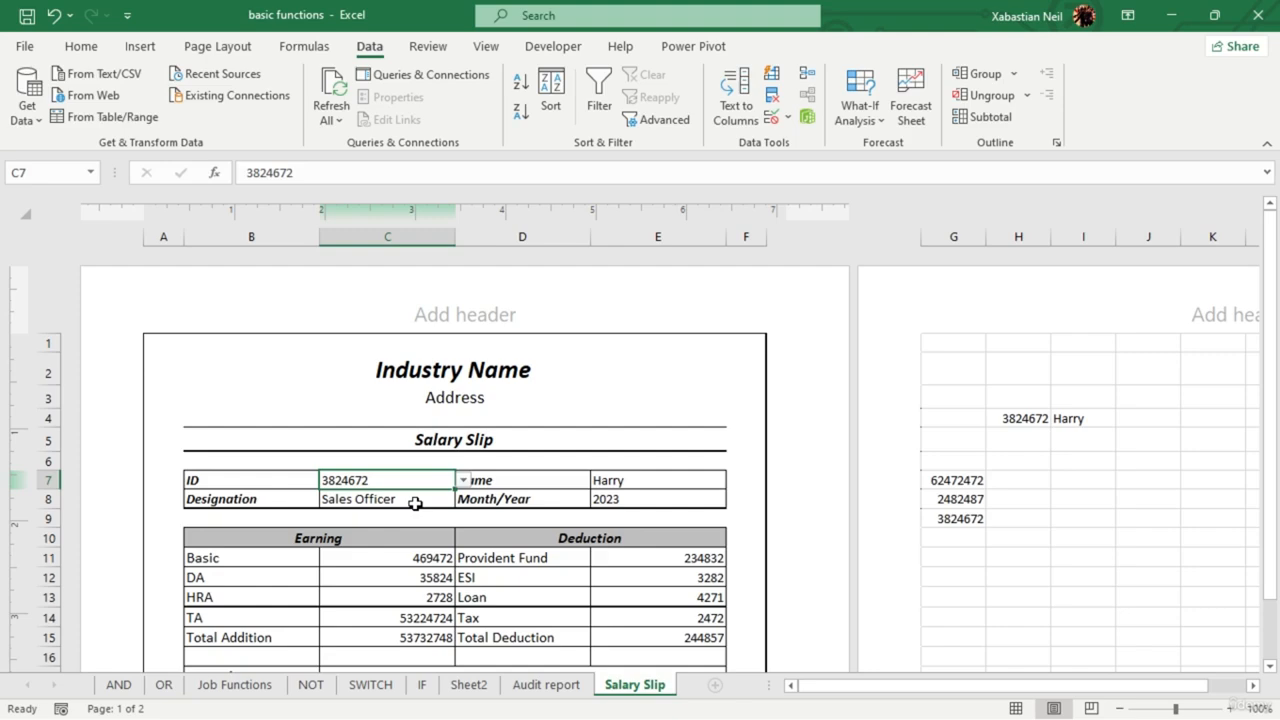
# - Try to spell out the net salary by entering =spell in the Salary in Words cell C18
pyautogui.scroll(-7, 414, 503)
pyautogui.scroll(2, 414, 503)
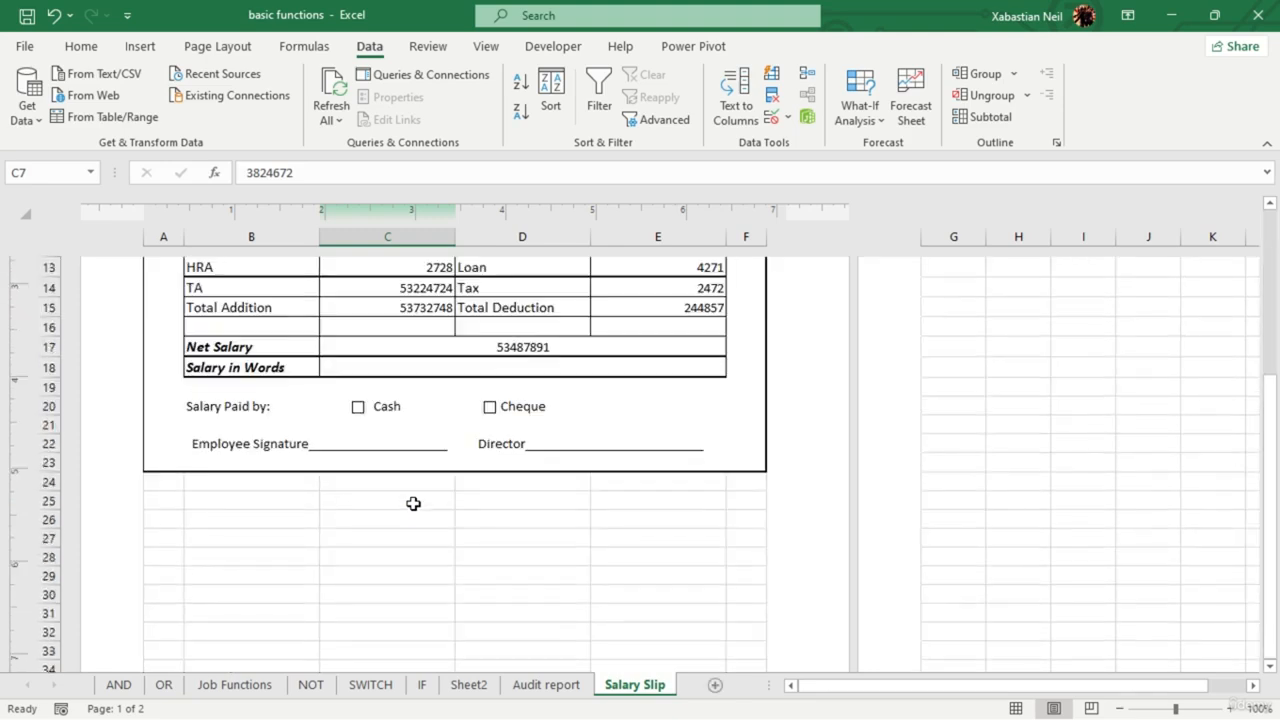
pyautogui.doubleClick(423, 367)
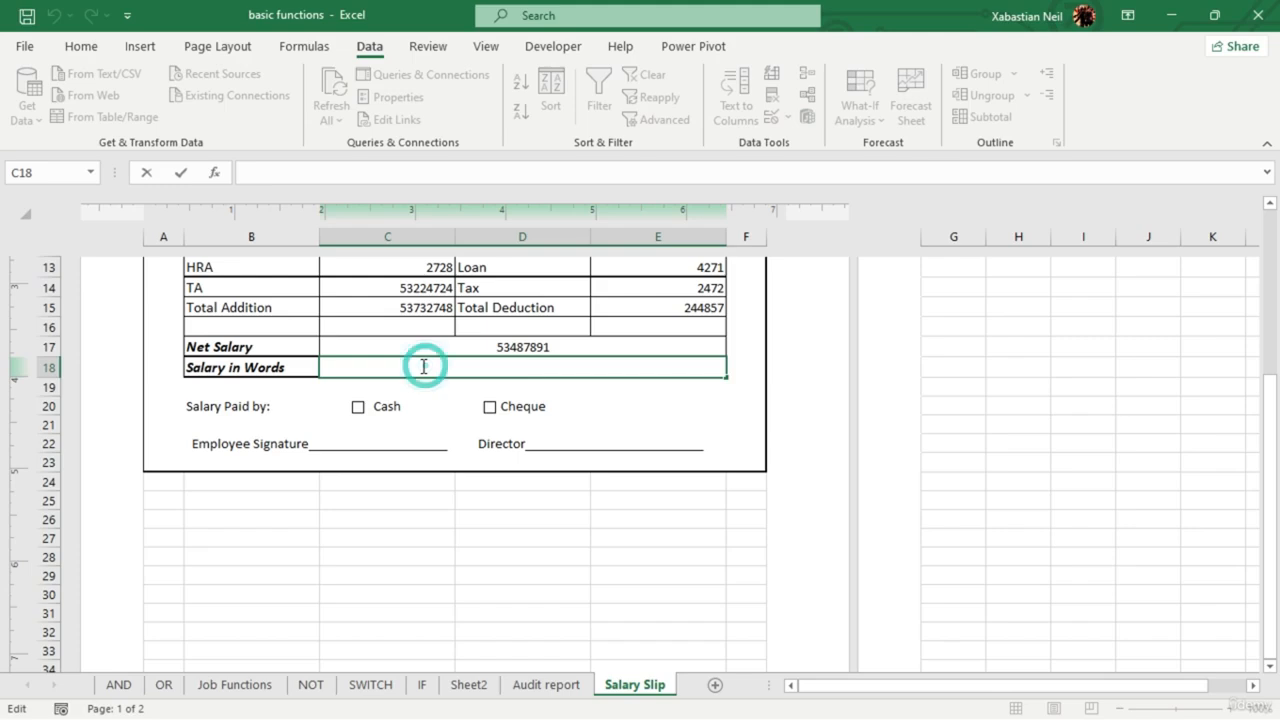
pyautogui.write('=spe')
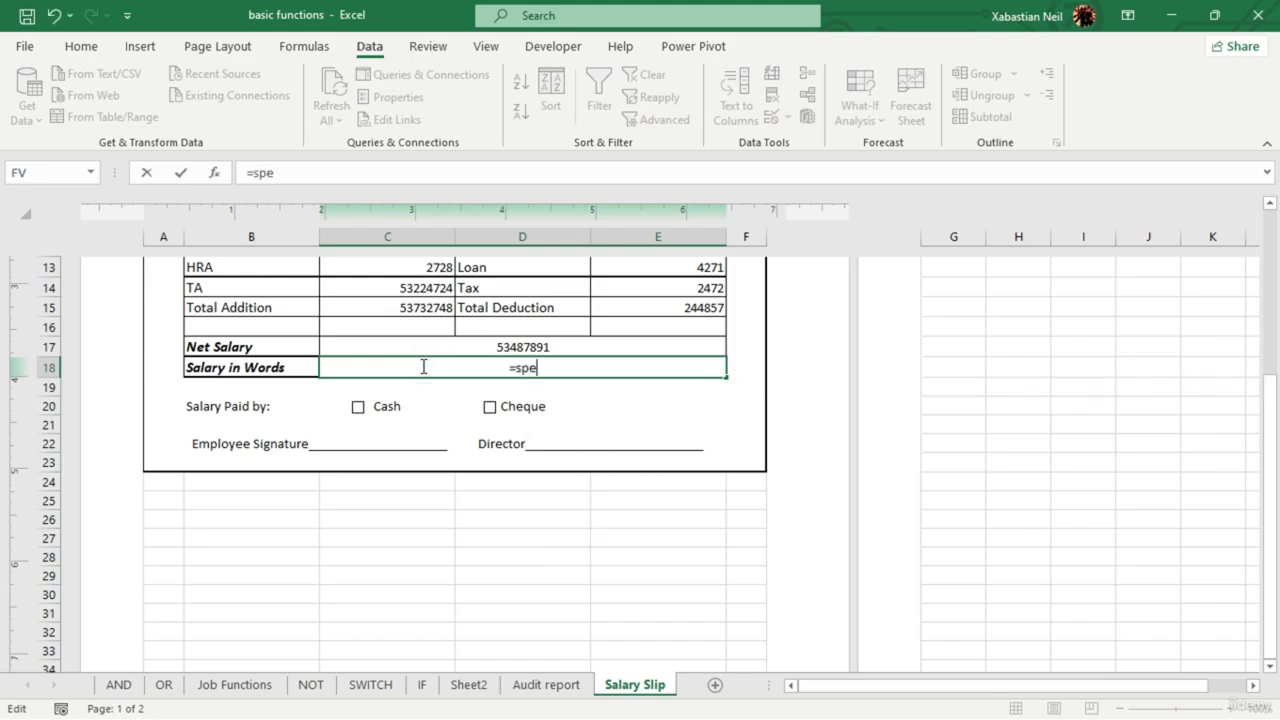
pyautogui.write('n')
pyautogui.press('BackSpace')
pyautogui.write('ll')
pyautogui.press('Tab')
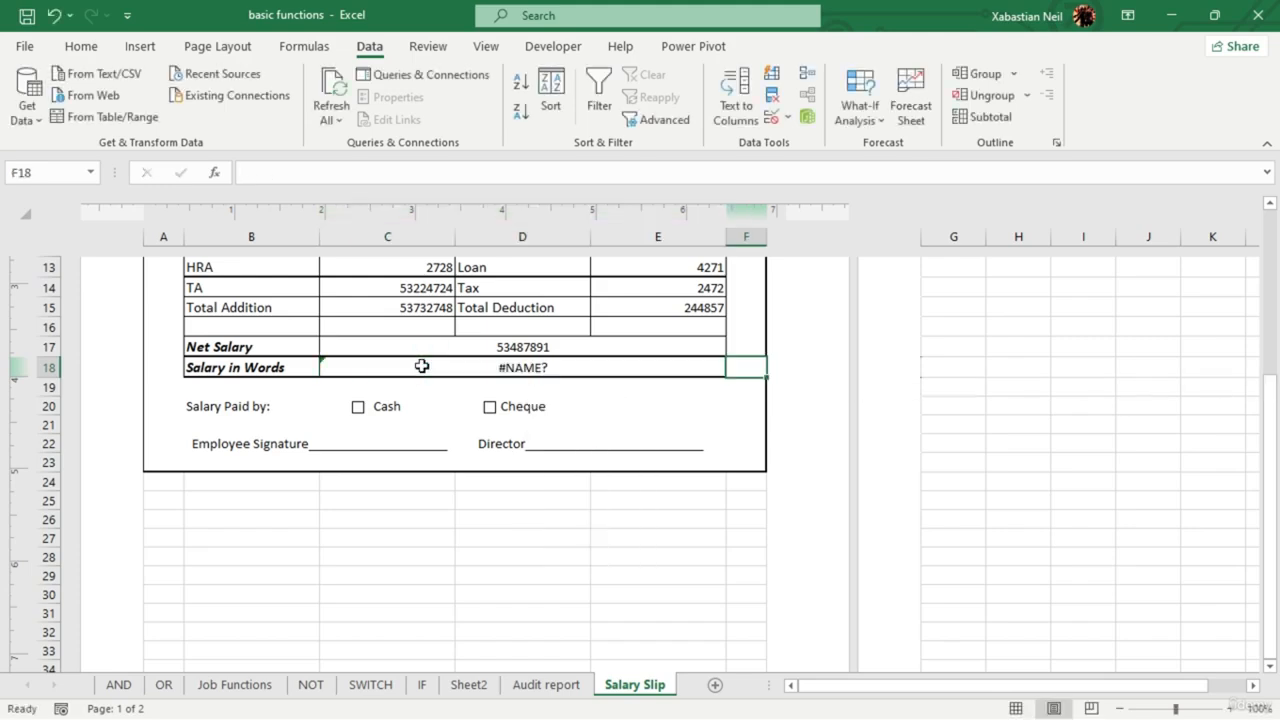
# - Try extending the formula in the Salary in Words cell C18 to =spellwords
pyautogui.doubleClick(569, 362)
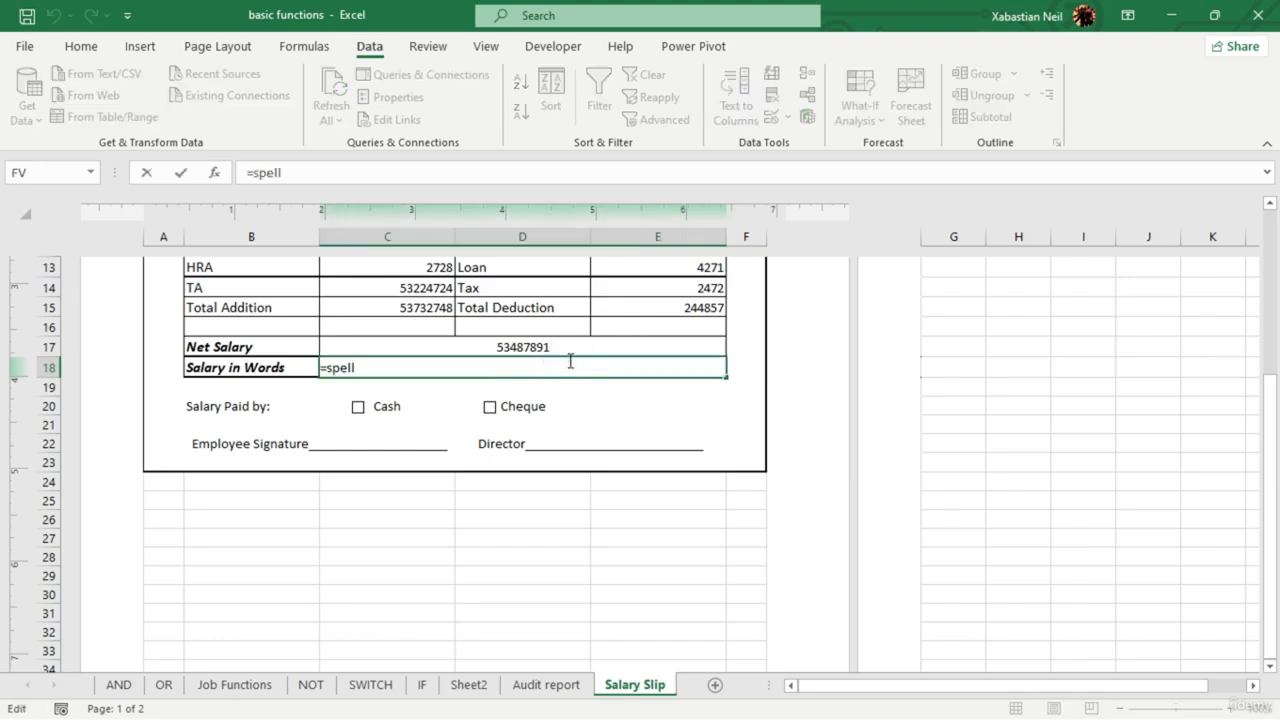
pyautogui.write('words')
pyautogui.press('Return')
pyautogui.click(615, 374)
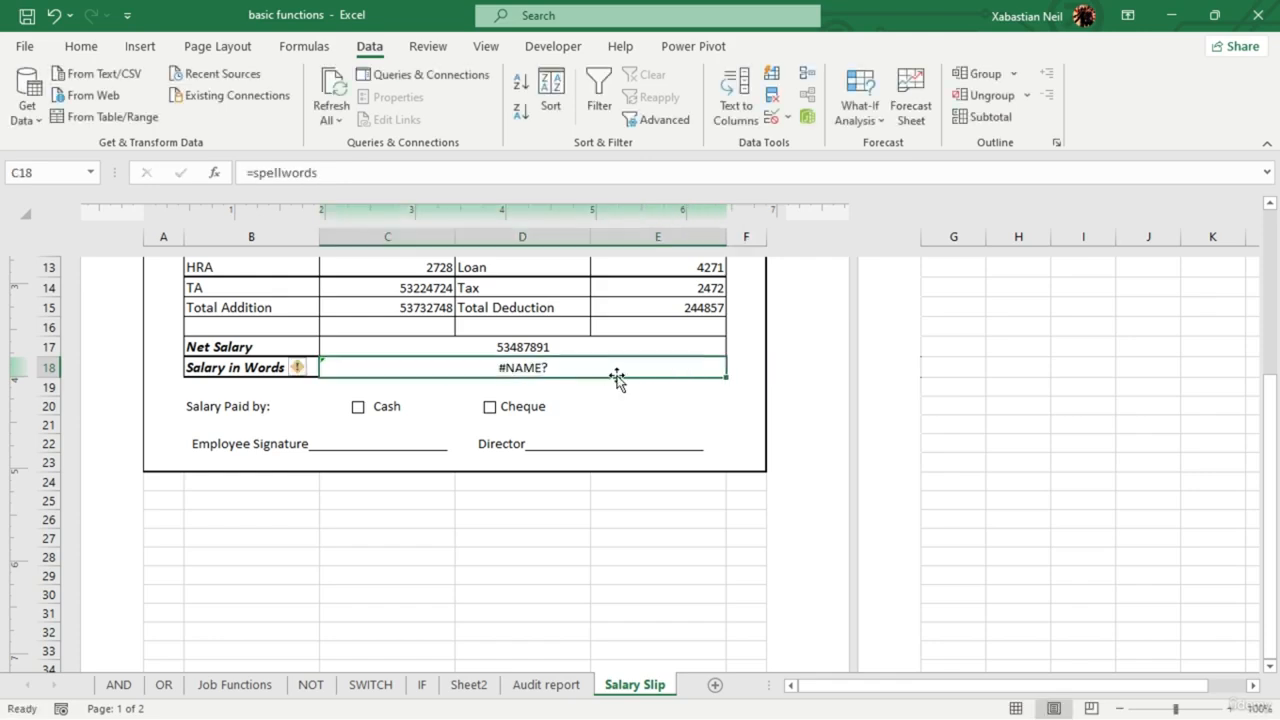
# - Remove the =spellwords formula from the Salary in Words cell C18, leaving no entry in the cell
pyautogui.click(549, 346)
pyautogui.doubleClick(609, 369)
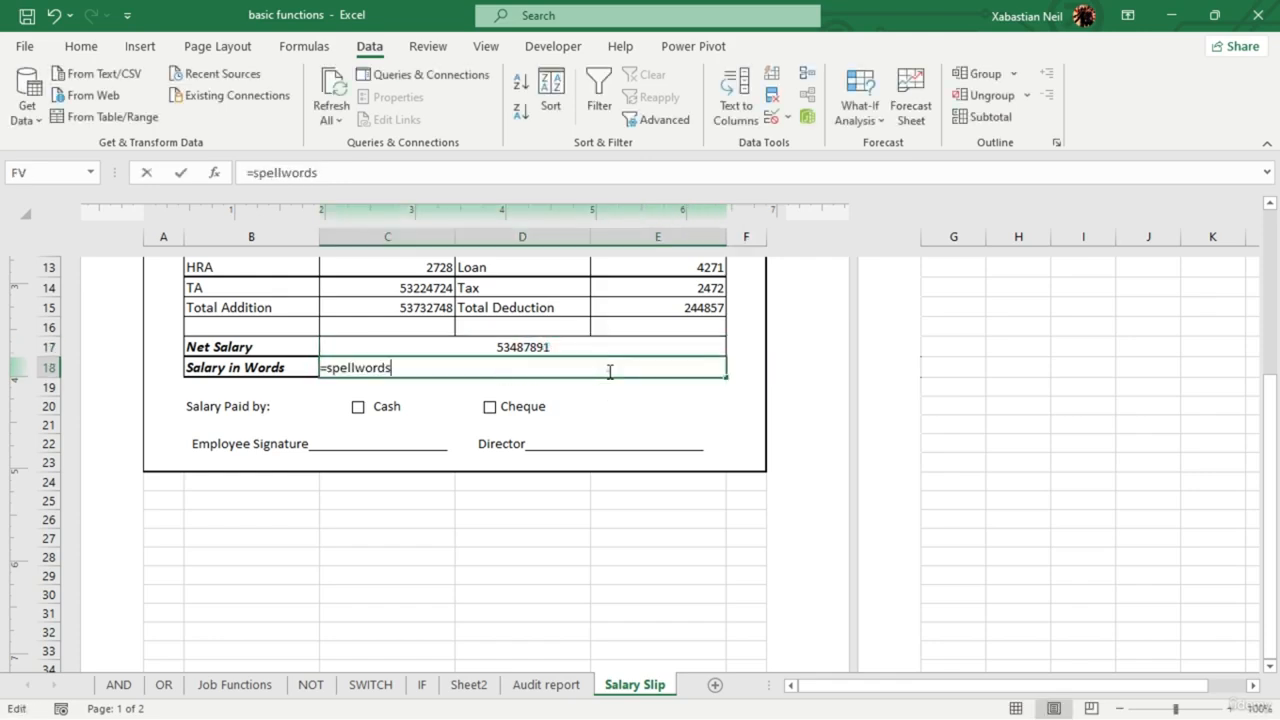
pyautogui.press('BackSpace')
pyautogui.press('BackSpace')
pyautogui.press('BackSpace')
pyautogui.press('BackSpace')
pyautogui.press('BackSpace')
pyautogui.press('BackSpace')
pyautogui.press('BackSpace')
pyautogui.press('BackSpace')
pyautogui.press('BackSpace')
pyautogui.press('BackSpace')
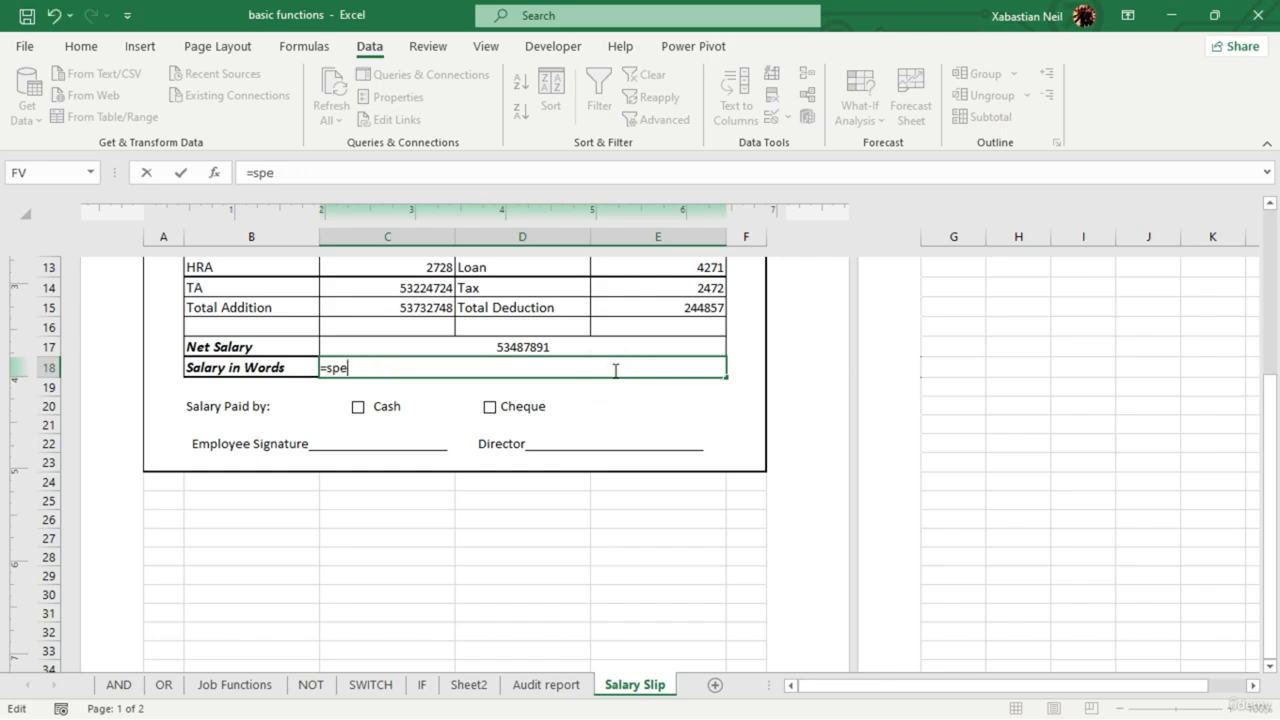
pyautogui.press('BackSpace')
pyautogui.write('=spell')
pyautogui.press('BackSpace')
pyautogui.press('BackSpace')
pyautogui.press('BackSpace')
pyautogui.press('BackSpace')
pyautogui.press('BackSpace')
pyautogui.press('BackSpace')
pyautogui.scroll(3, 616, 371)
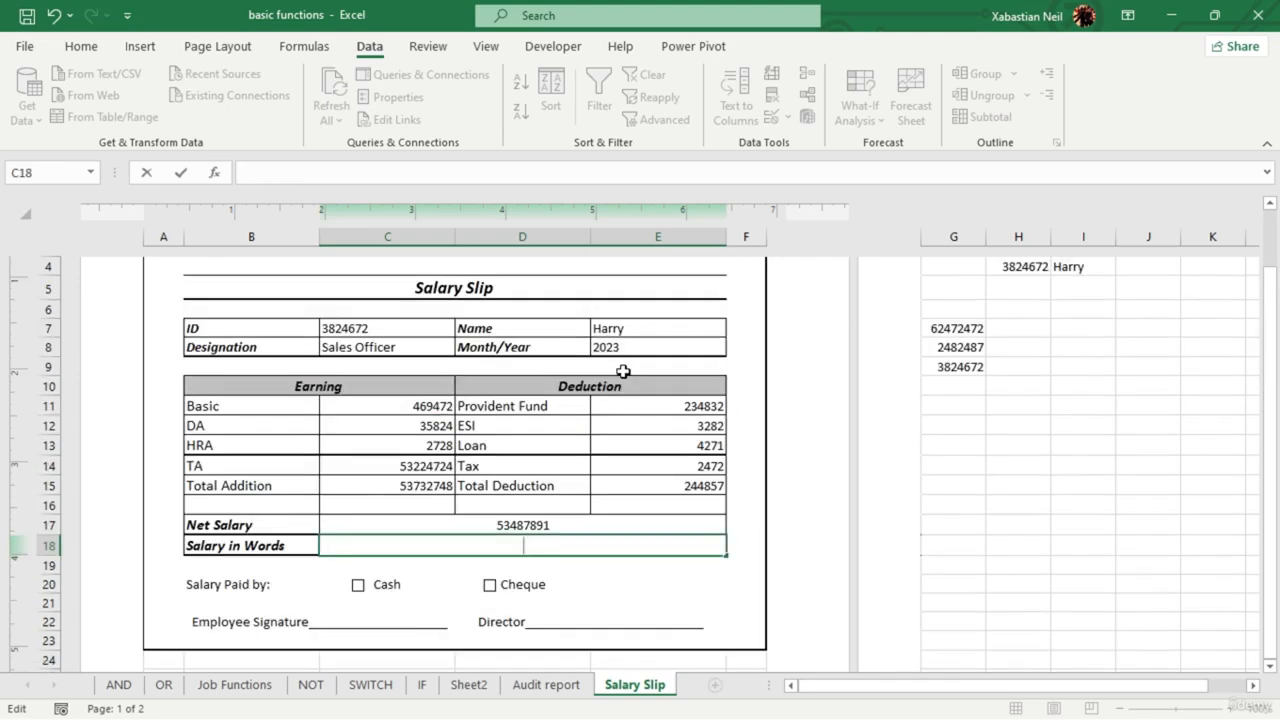
# - Shorten the TA earning in C14 to 534, leaving the Total Addition formula in C15 as it is
pyautogui.click(448, 466)
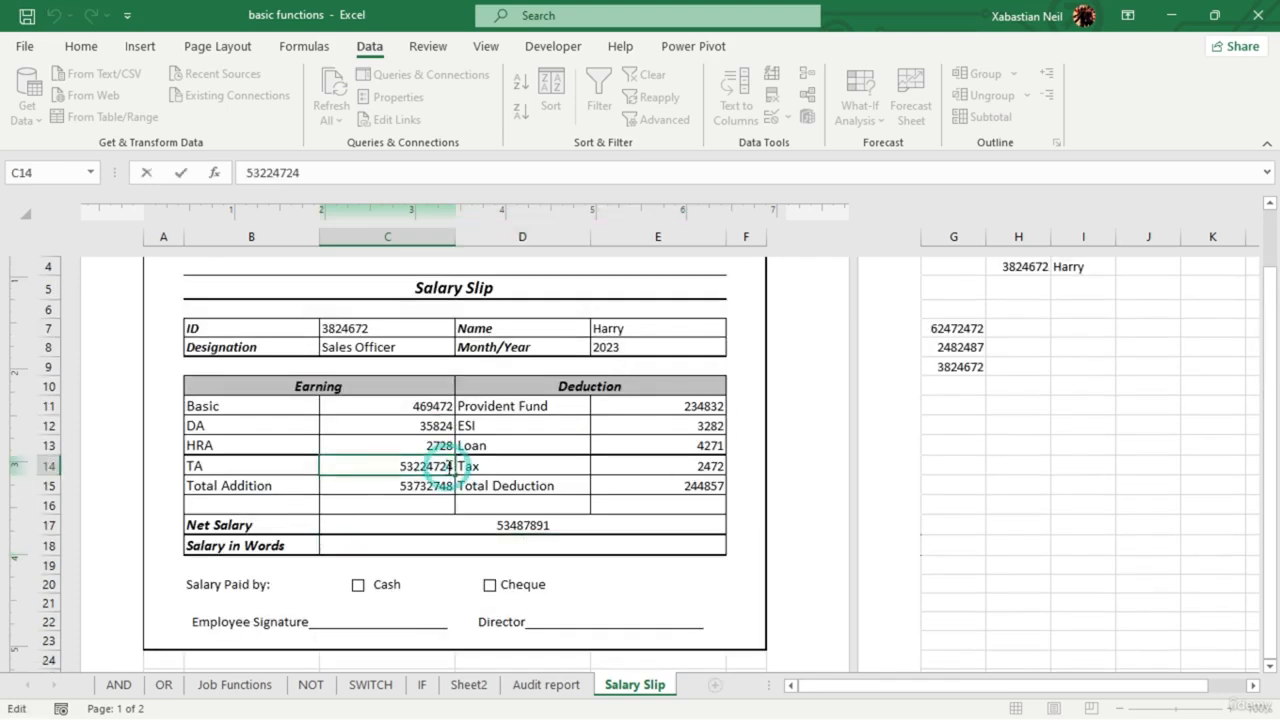
pyautogui.press('BackSpace')
pyautogui.press('BackSpace')
pyautogui.press('BackSpace')
pyautogui.press('BackSpace')
pyautogui.press('BackSpace')
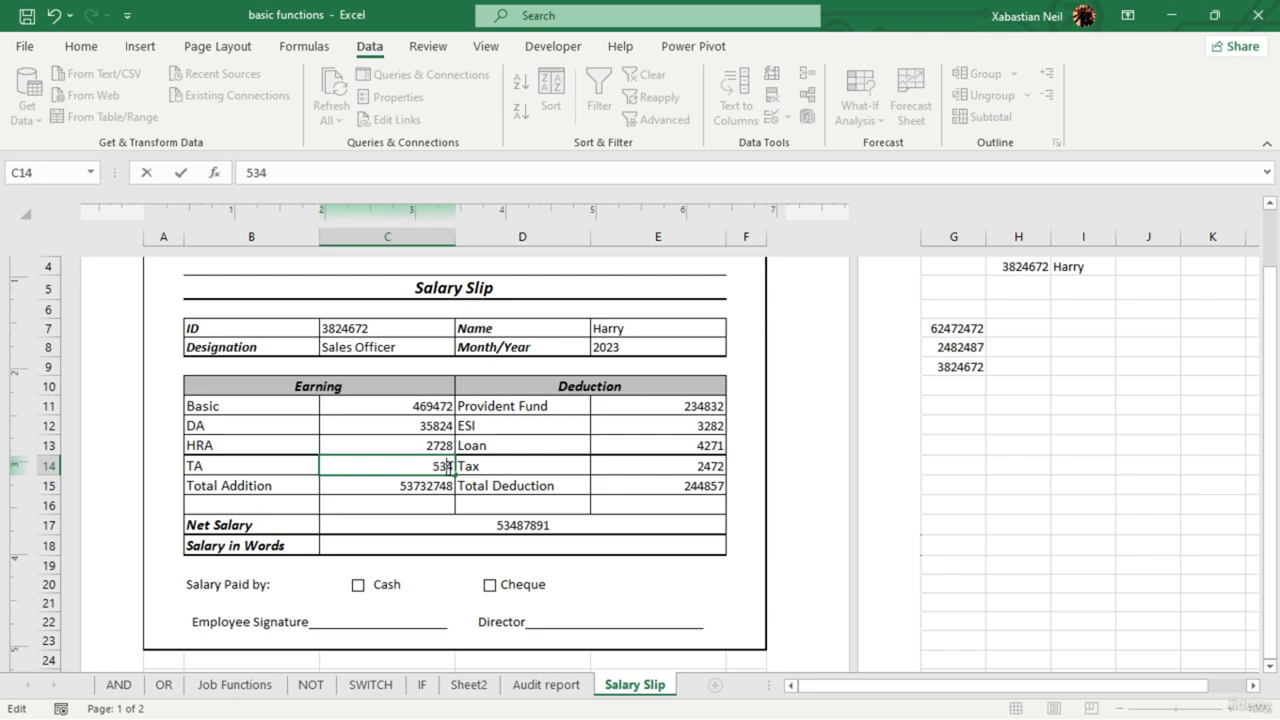
pyautogui.click(440, 482)
pyautogui.doubleClick(441, 482)
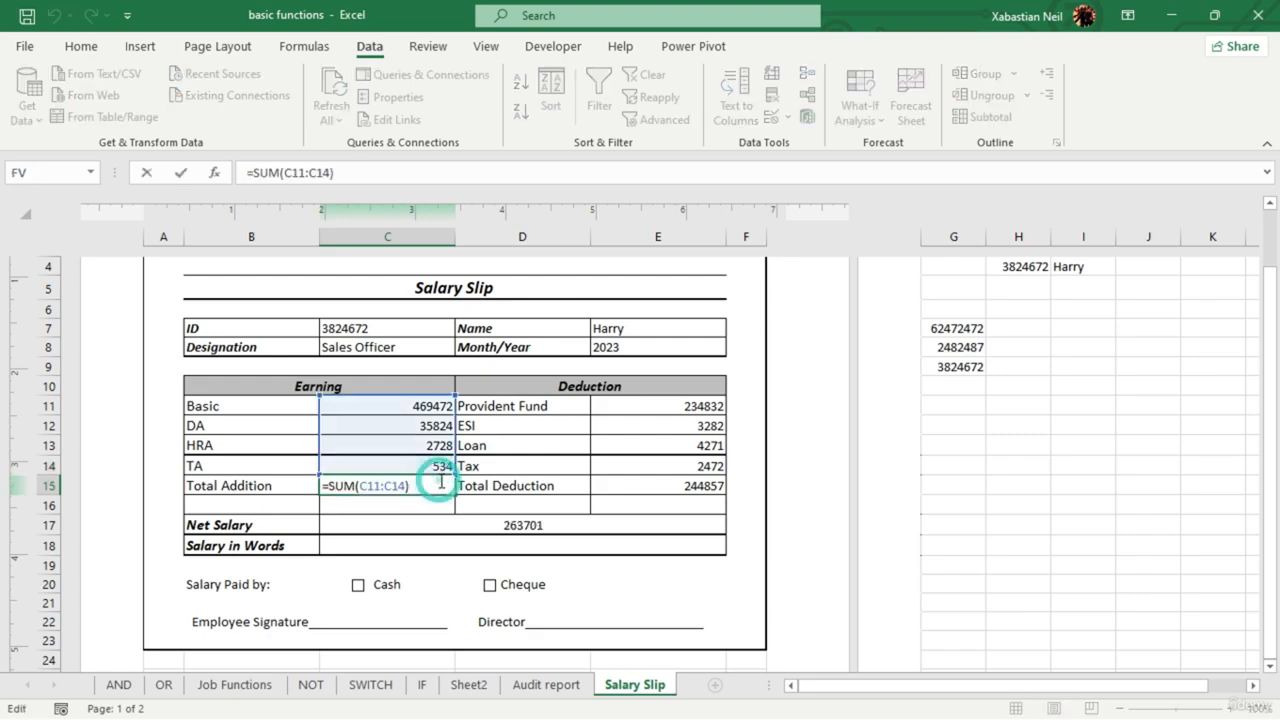
pyautogui.press('Escape')
# - Cut the Basic earning in C11 down to 42
pyautogui.click(445, 410)
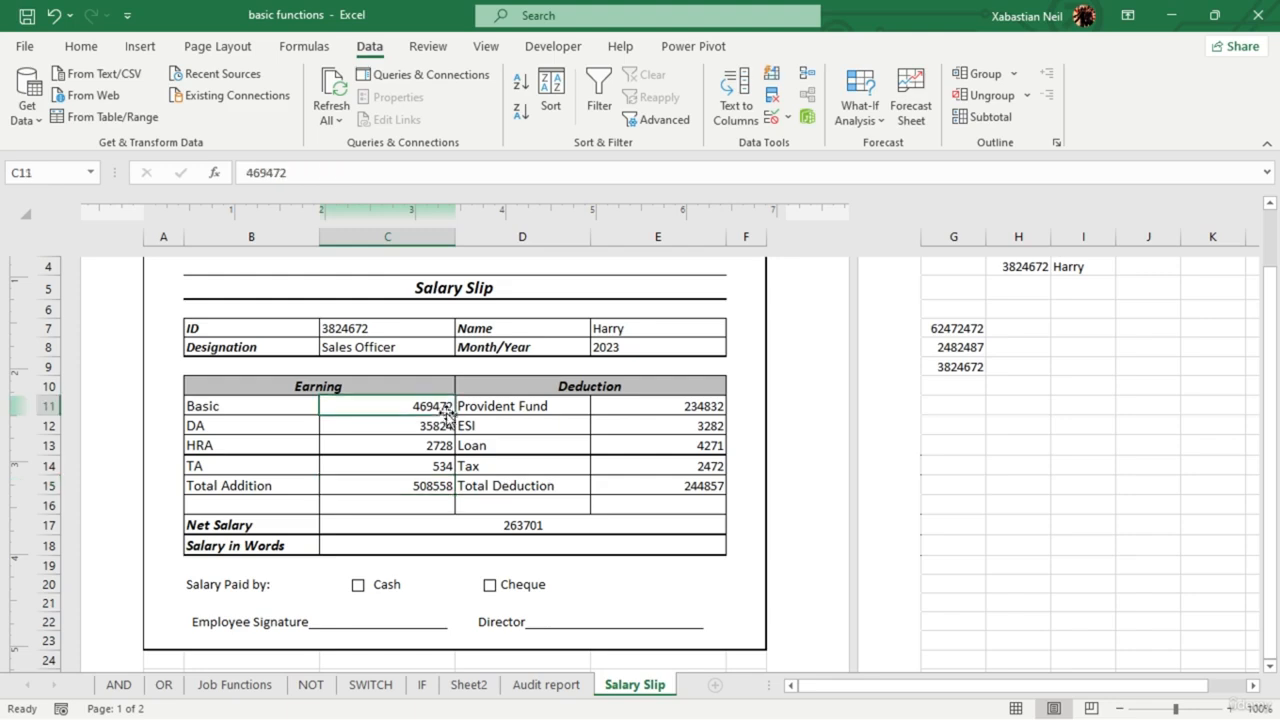
pyautogui.click(445, 410)
pyautogui.doubleClick(446, 410)
pyautogui.press('BackSpace')
pyautogui.press('BackSpace')
pyautogui.press('BackSpace')
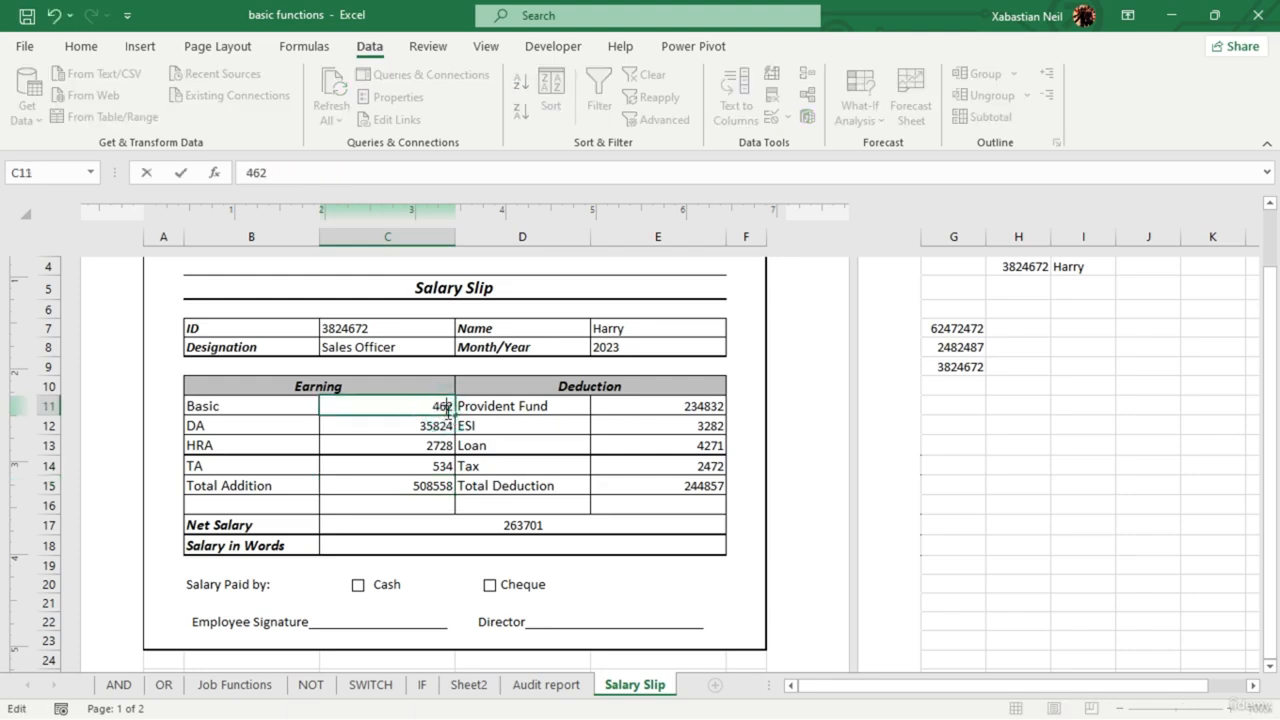
pyautogui.press('BackSpace')
pyautogui.press('Return')
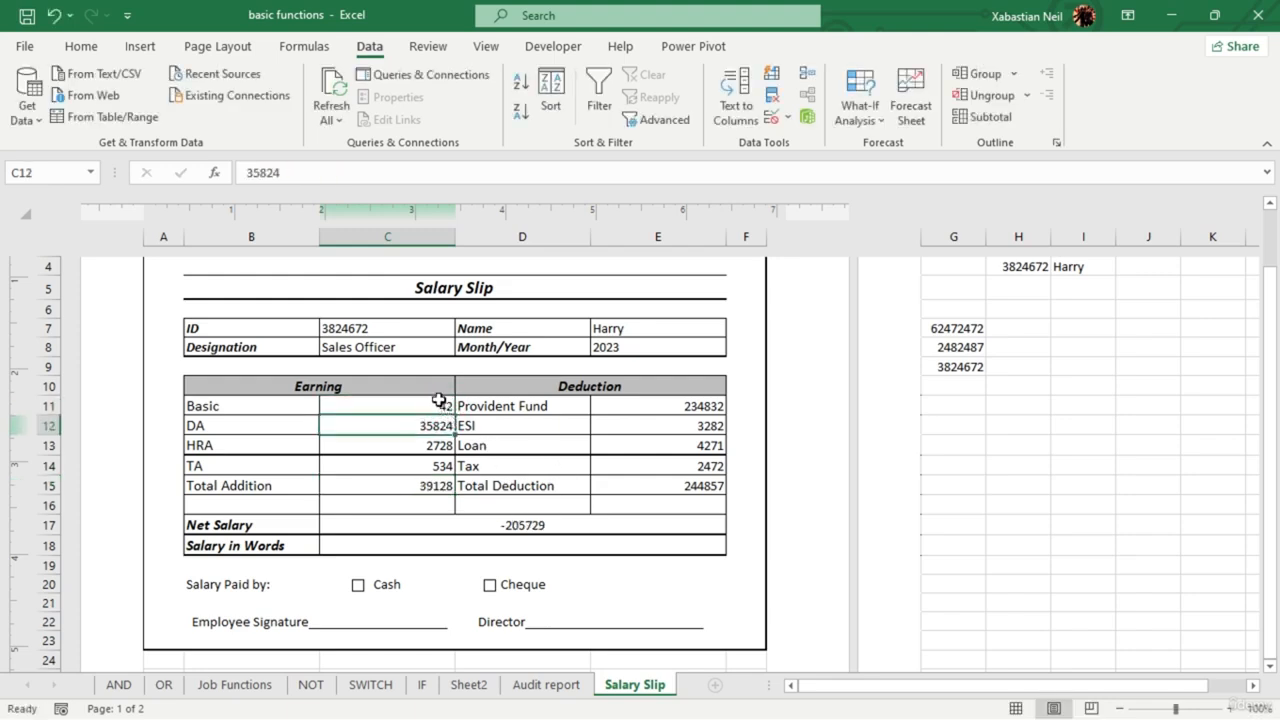
# - Extend the Basic earning in C11 first to 4252 and finally to 42521361
pyautogui.click(440, 405)
pyautogui.doubleClick(445, 405)
pyautogui.write('52')
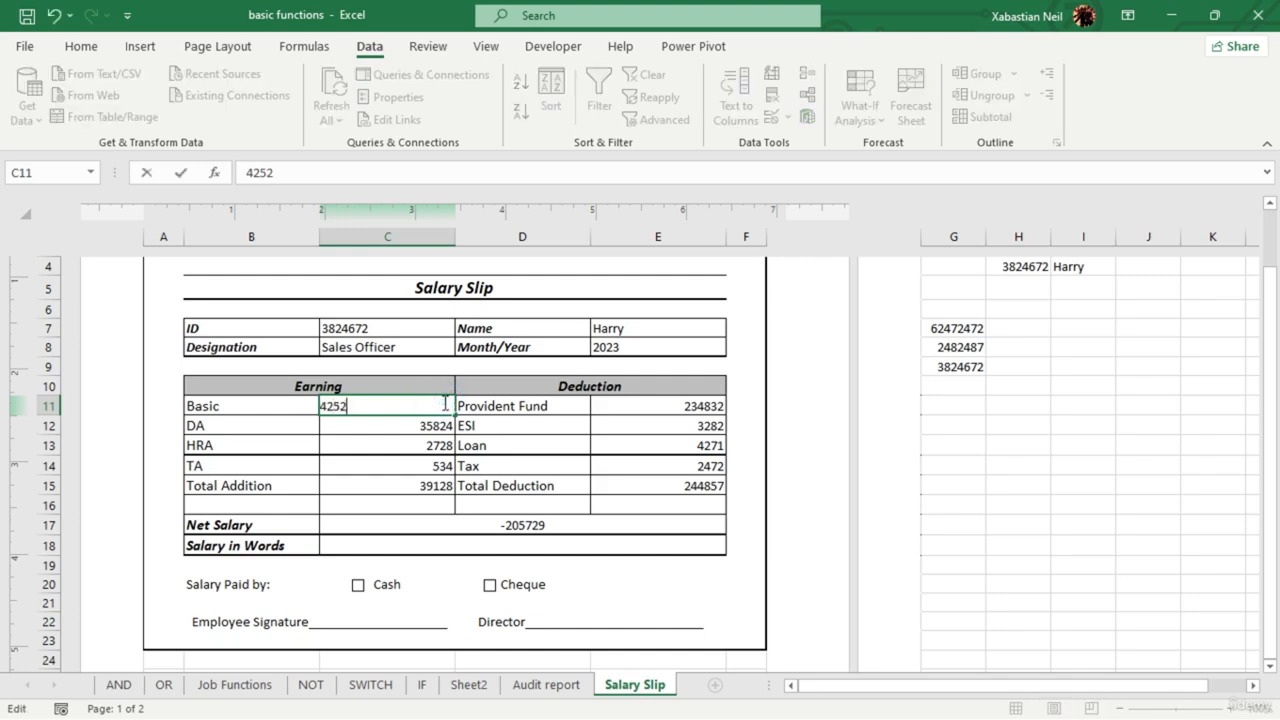
pyautogui.press('Return')
pyautogui.doubleClick(443, 404)
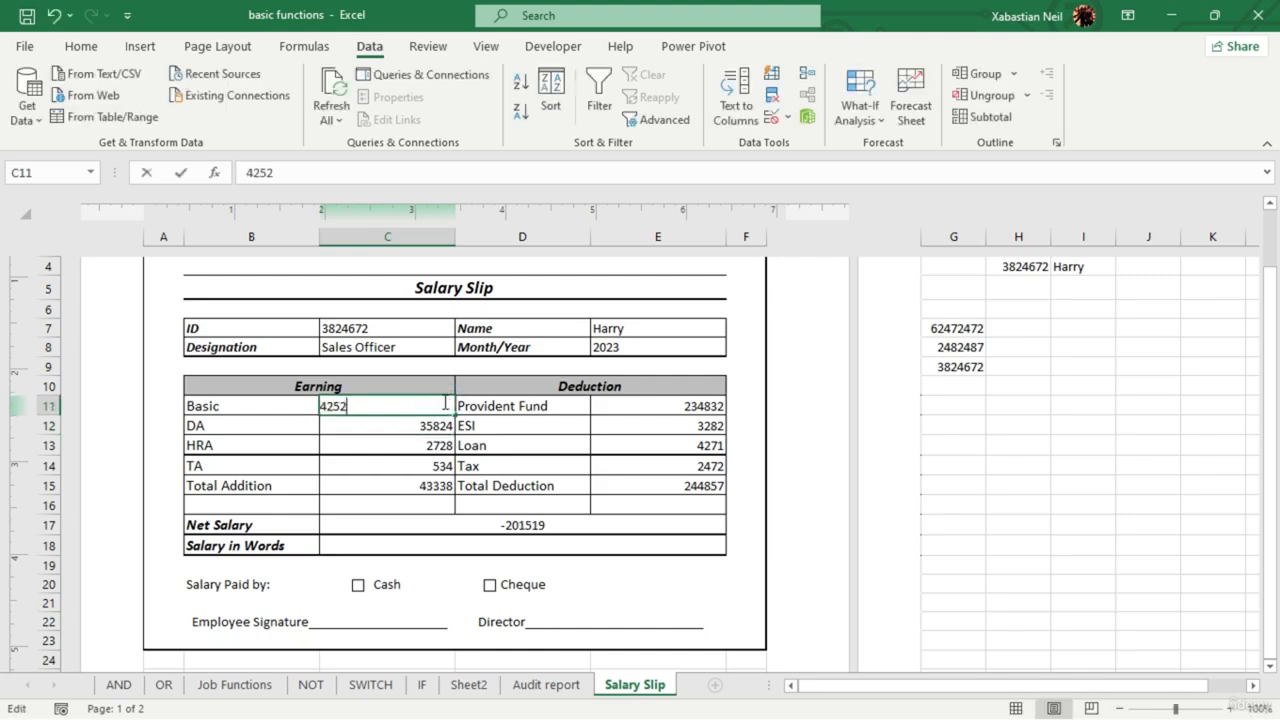
pyautogui.write('1361')
pyautogui.press('Return')
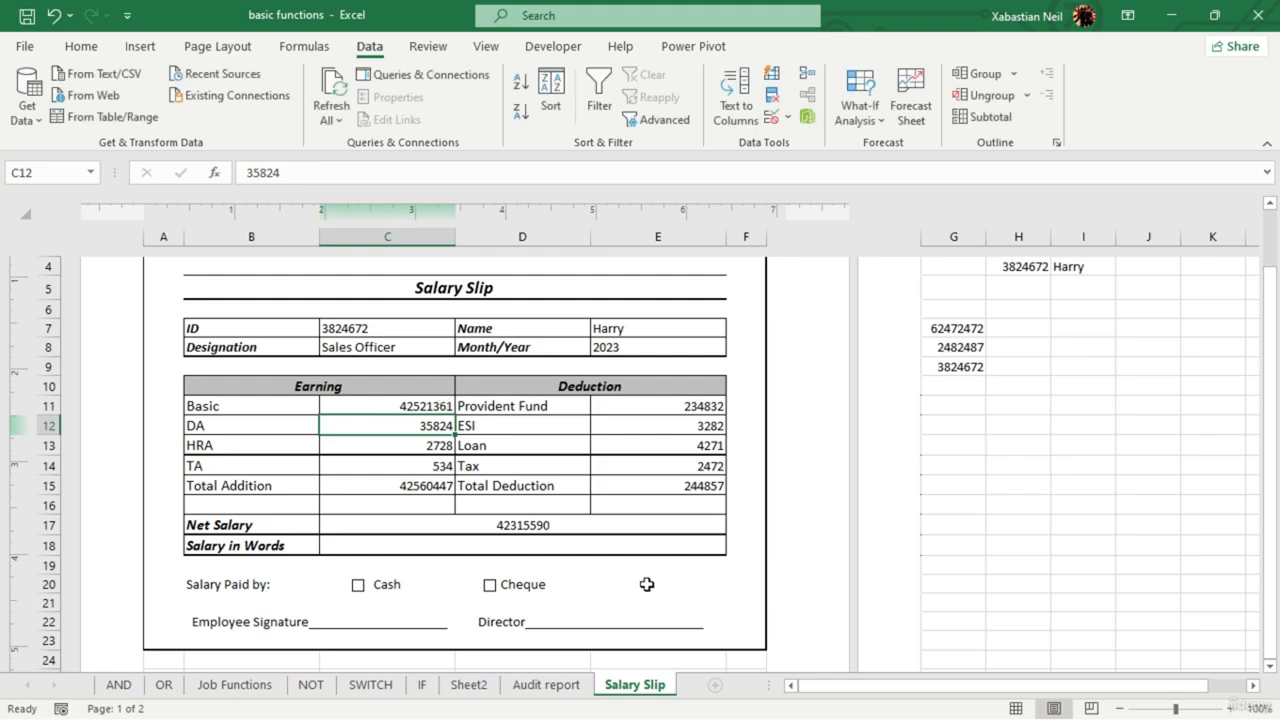
# - Test the Cash and Cheque checkboxes by ticking and clearing each one, and look over the whole salary slip
pyautogui.doubleClick(540, 542)
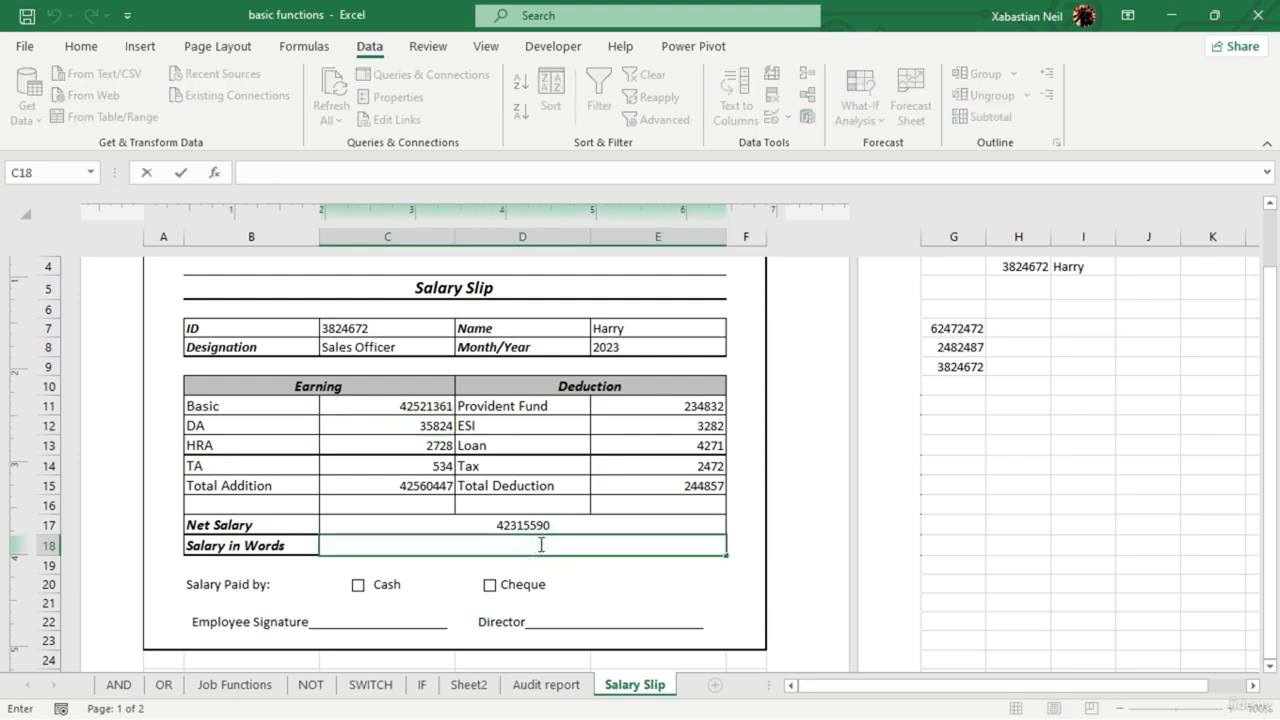
pyautogui.click(359, 586)
pyautogui.click(359, 586)
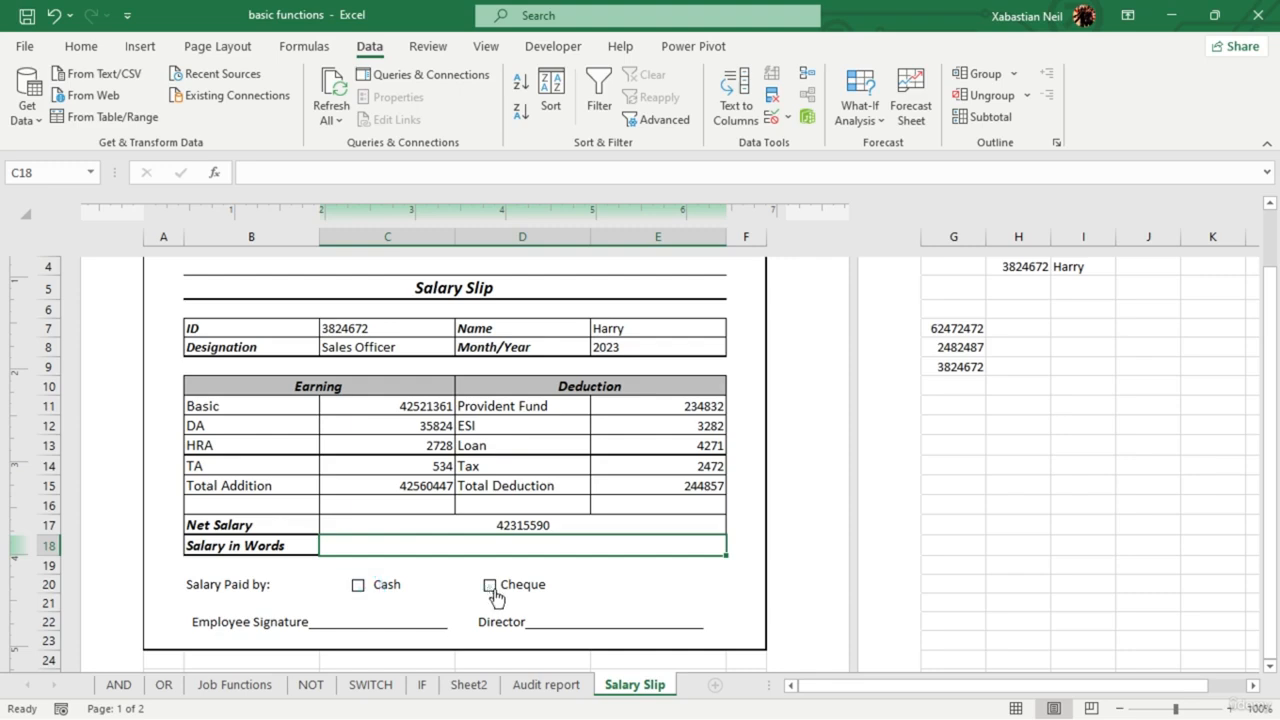
pyautogui.click(490, 594)
pyautogui.click(490, 594)
pyautogui.scroll(-1, 444, 592)
pyautogui.scroll(3, 335, 565)
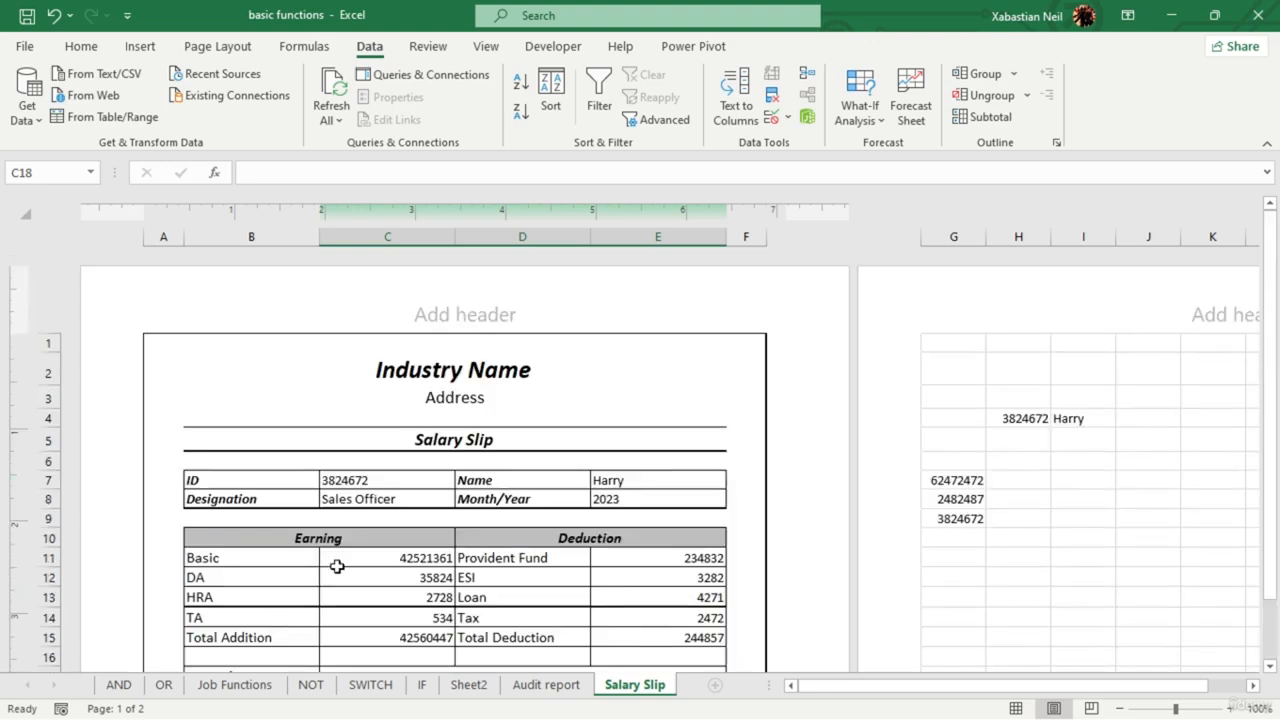
pyautogui.scroll(-3, 360, 628)
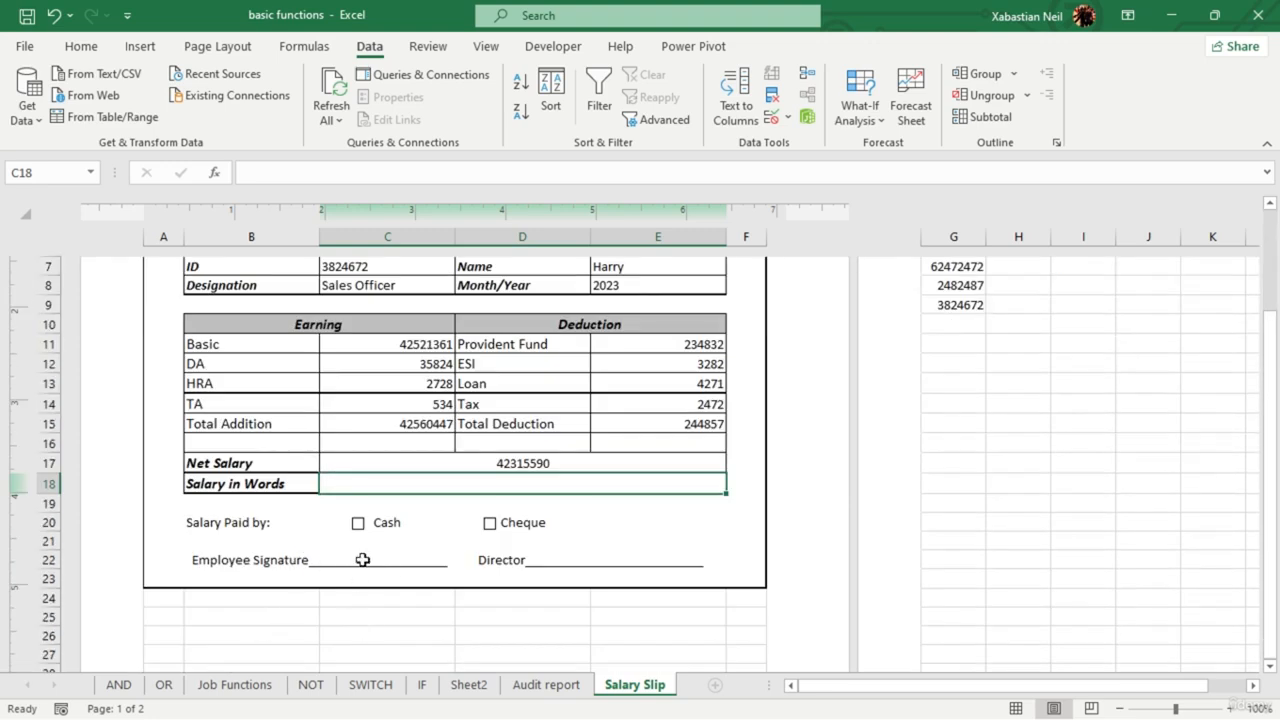
pyautogui.scroll(3, 620, 550)
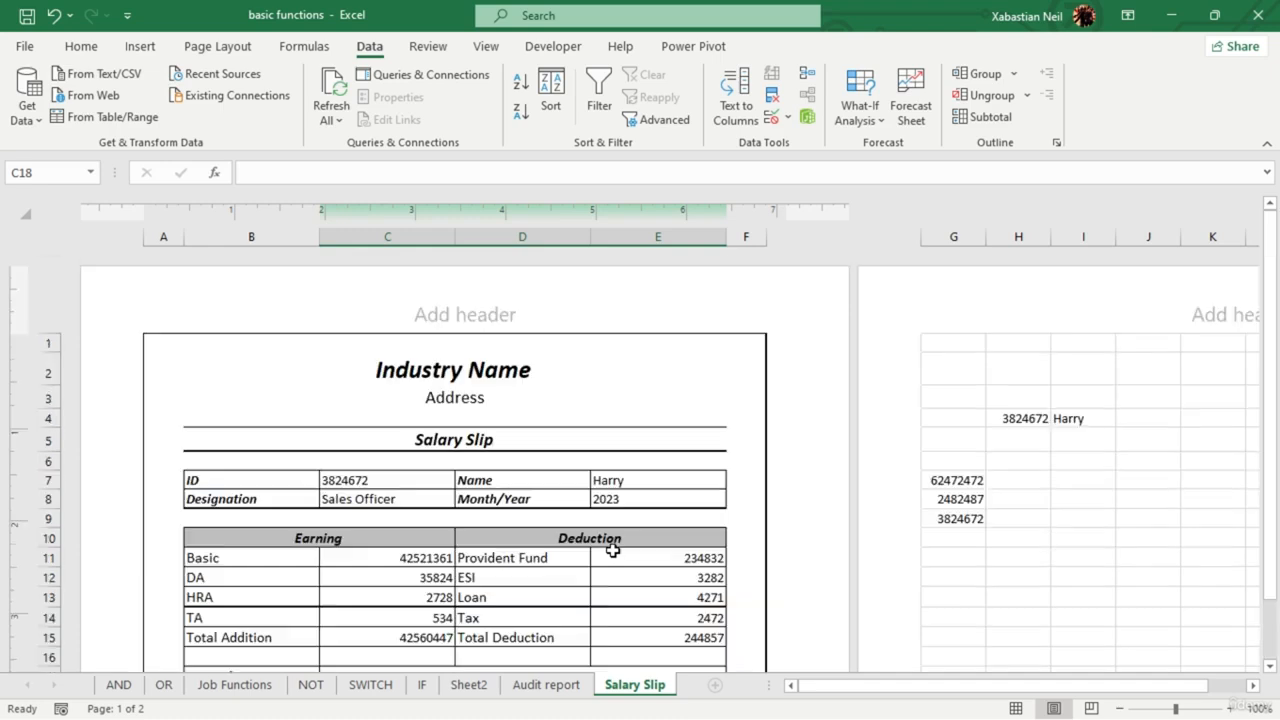
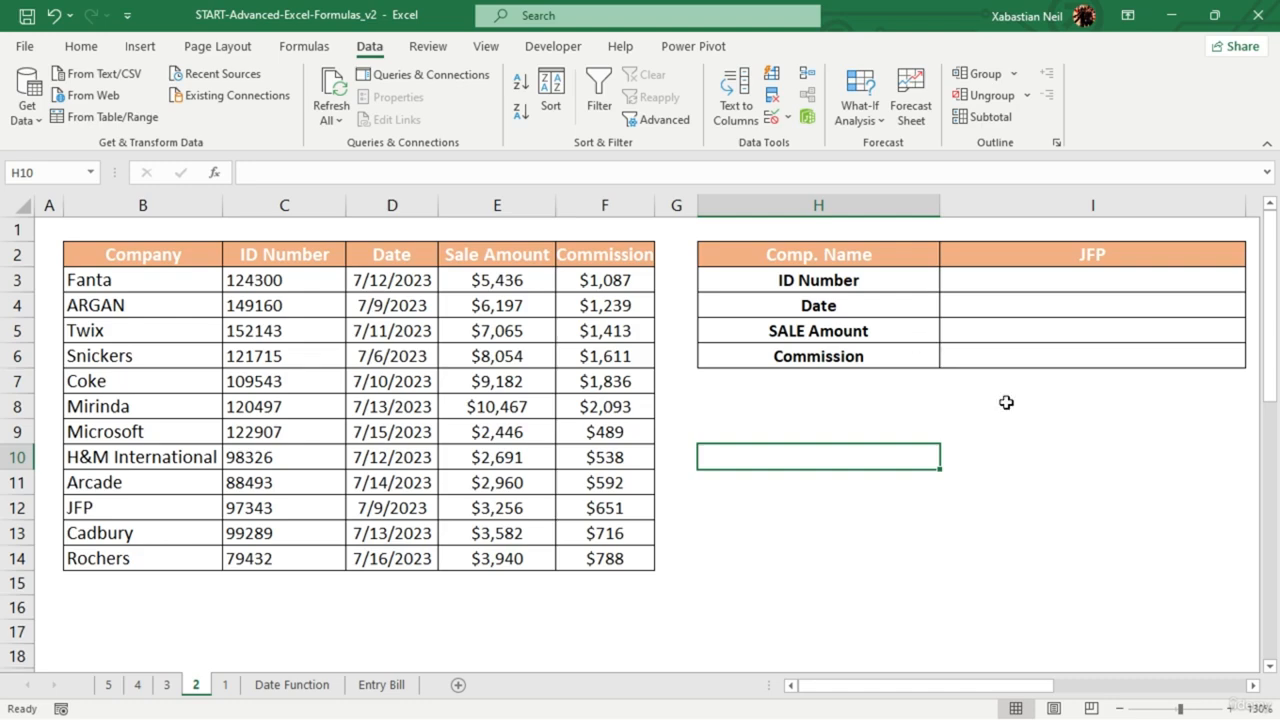
# - On sheet 2 of the START-Advanced-Excel-Formulas_v2 workbook, enter =INDEX(B2:F14,3,3) in cell I8
pyautogui.doubleClick(1049, 405)
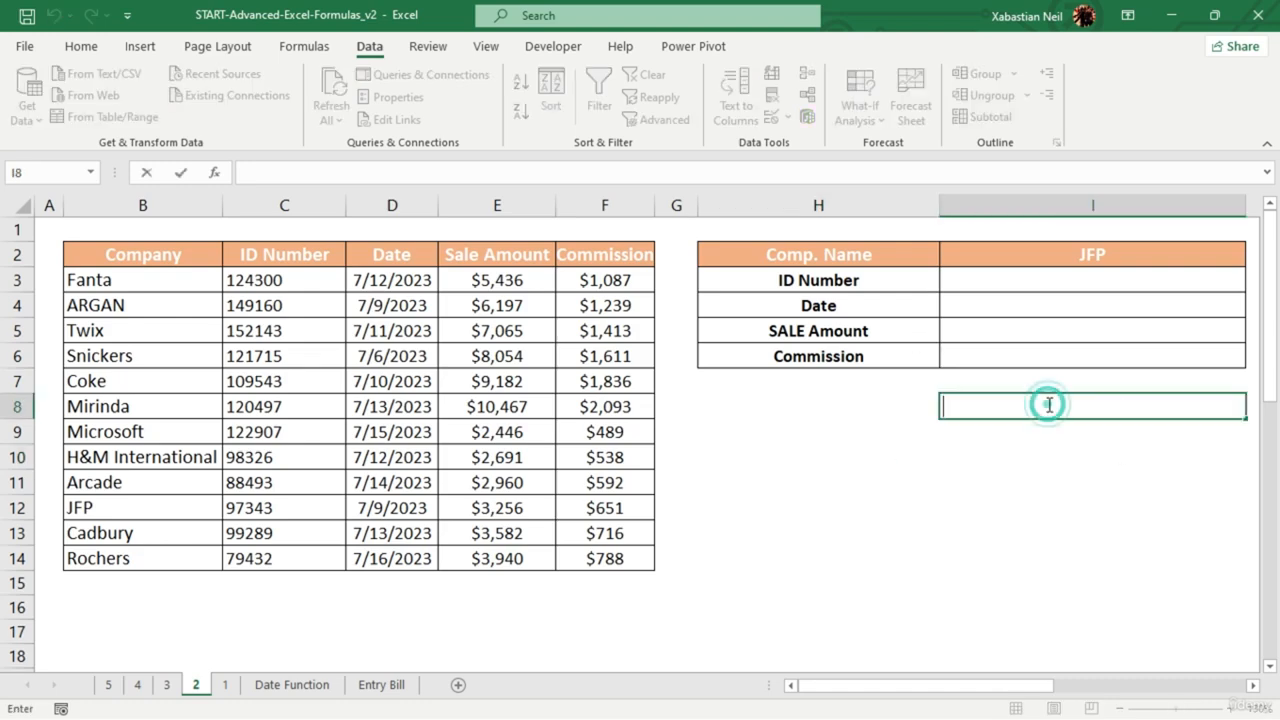
pyautogui.write('=')
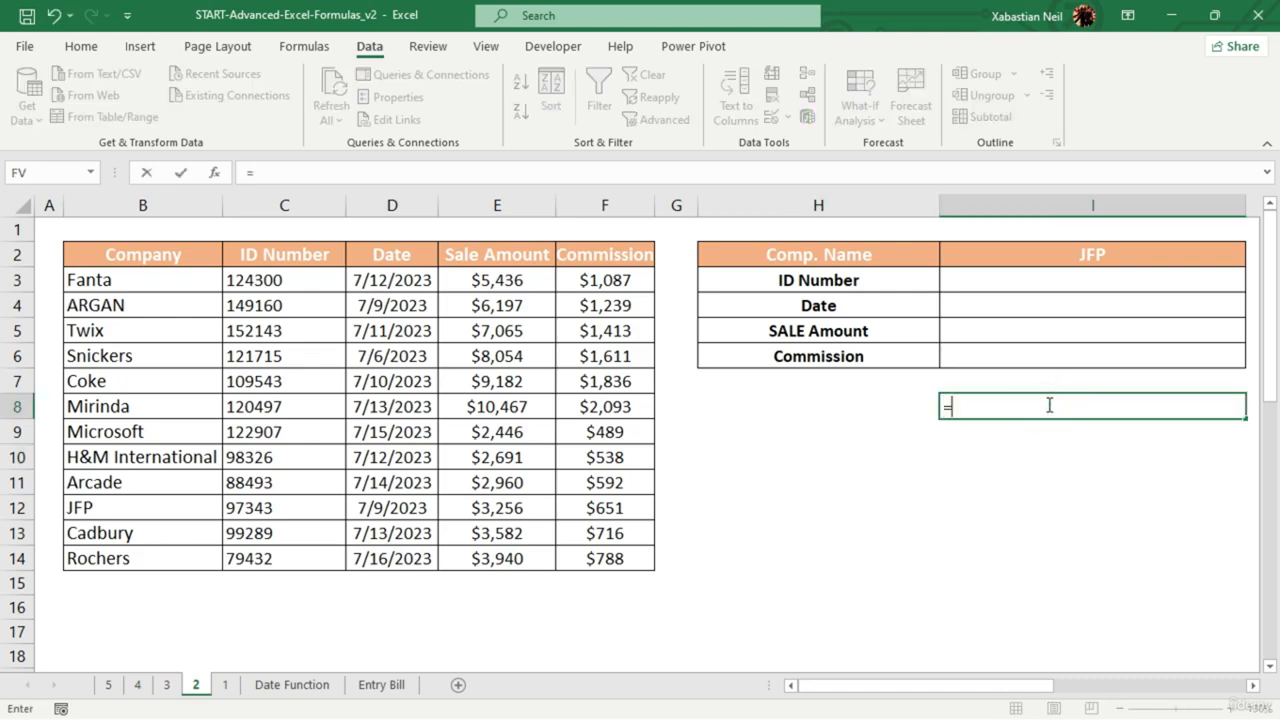
pyautogui.write('index')
pyautogui.press('Tab')
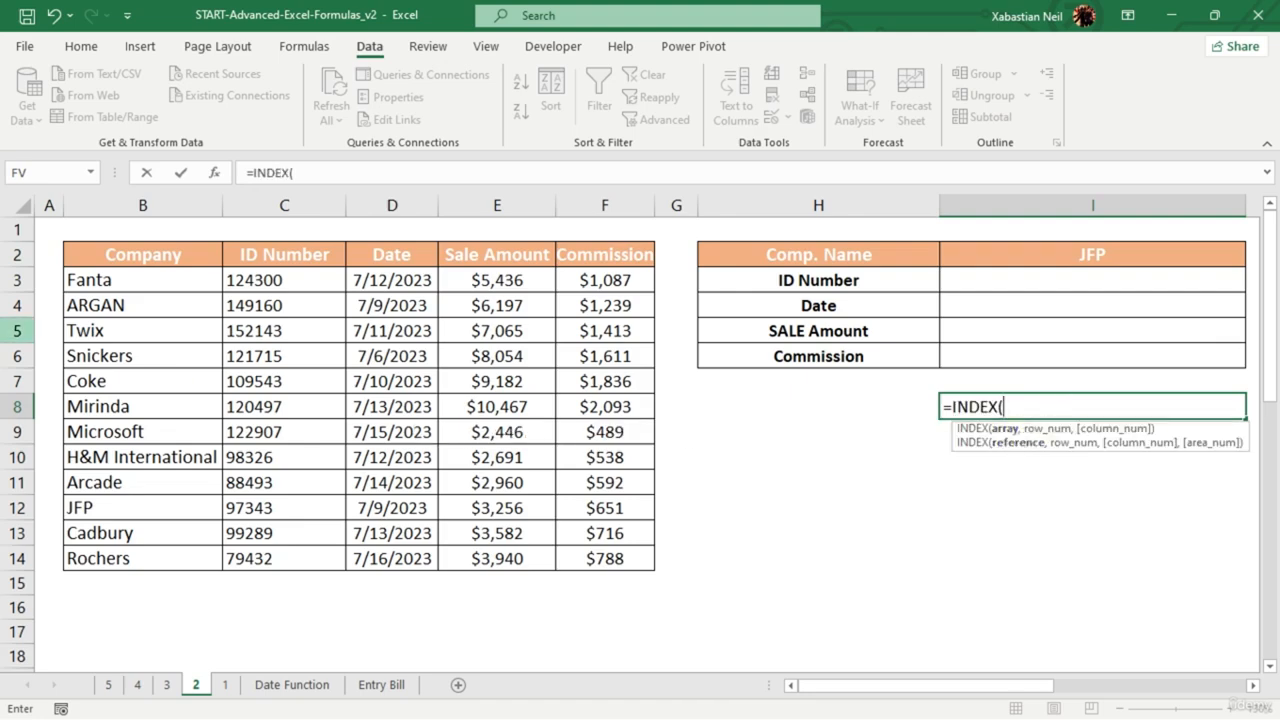
pyautogui.moveTo(148, 256); pyautogui.dragTo(620, 573)
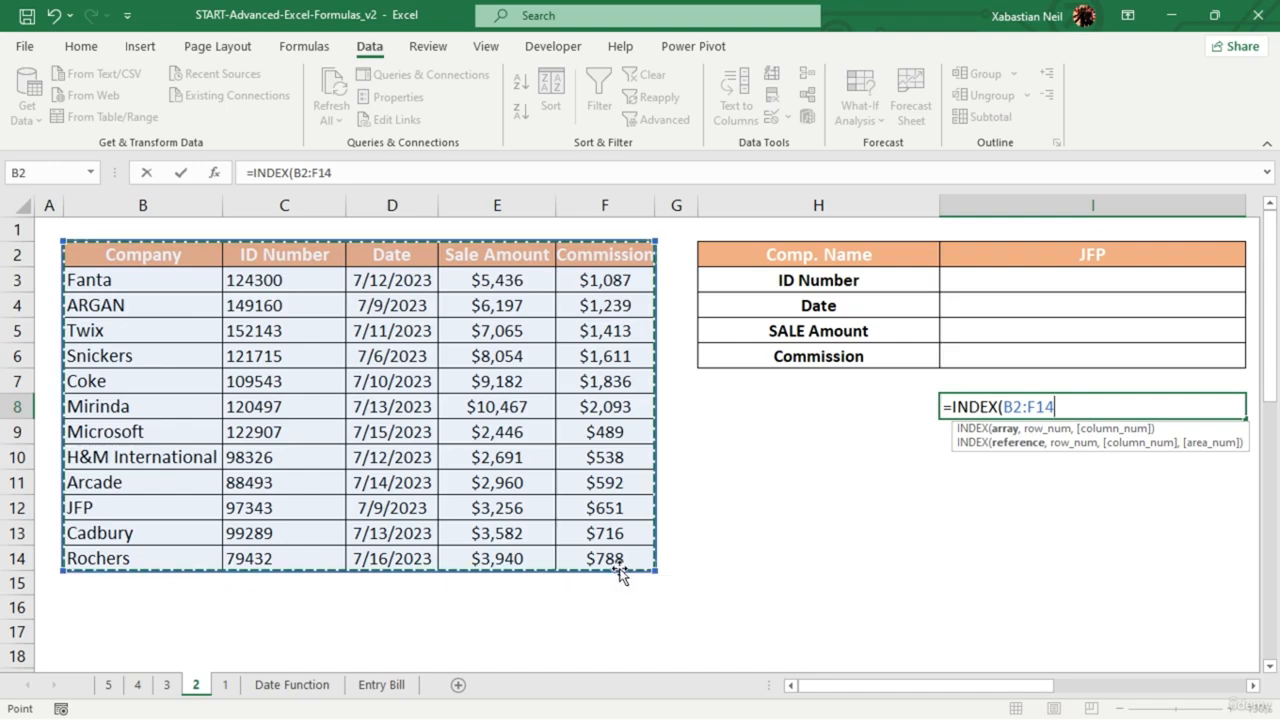
pyautogui.write(',3')
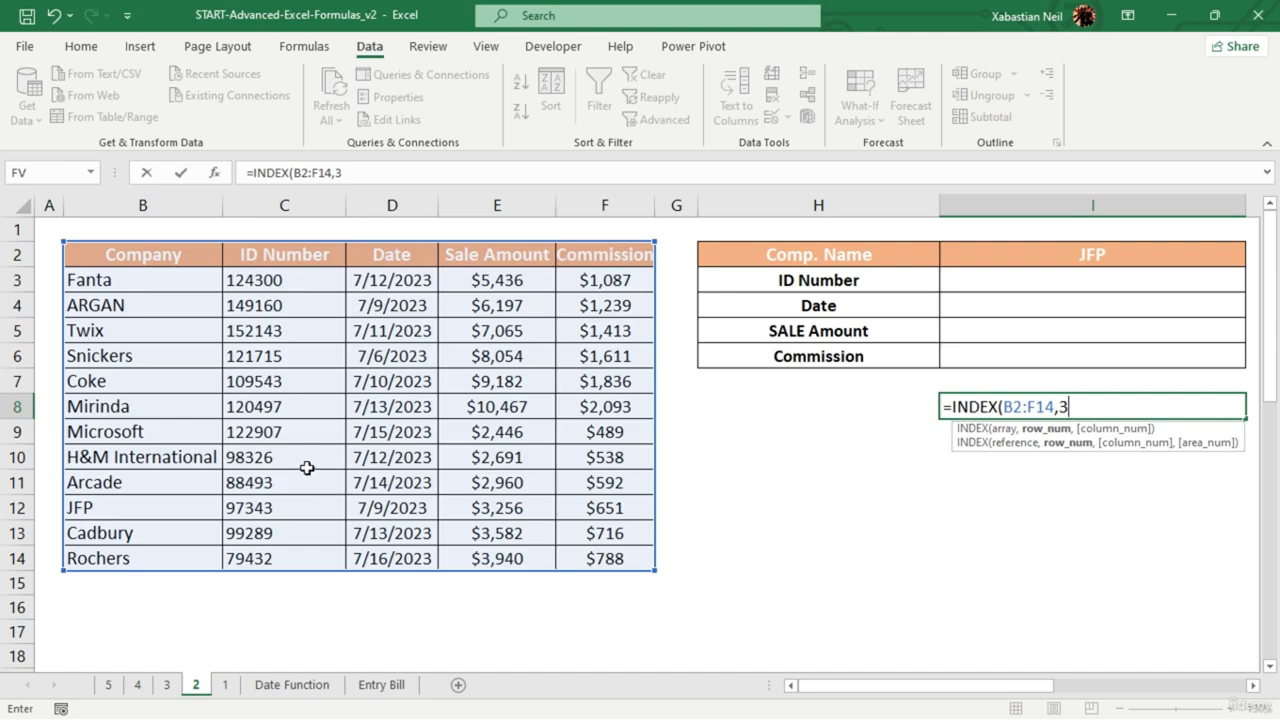
pyautogui.write(',3')
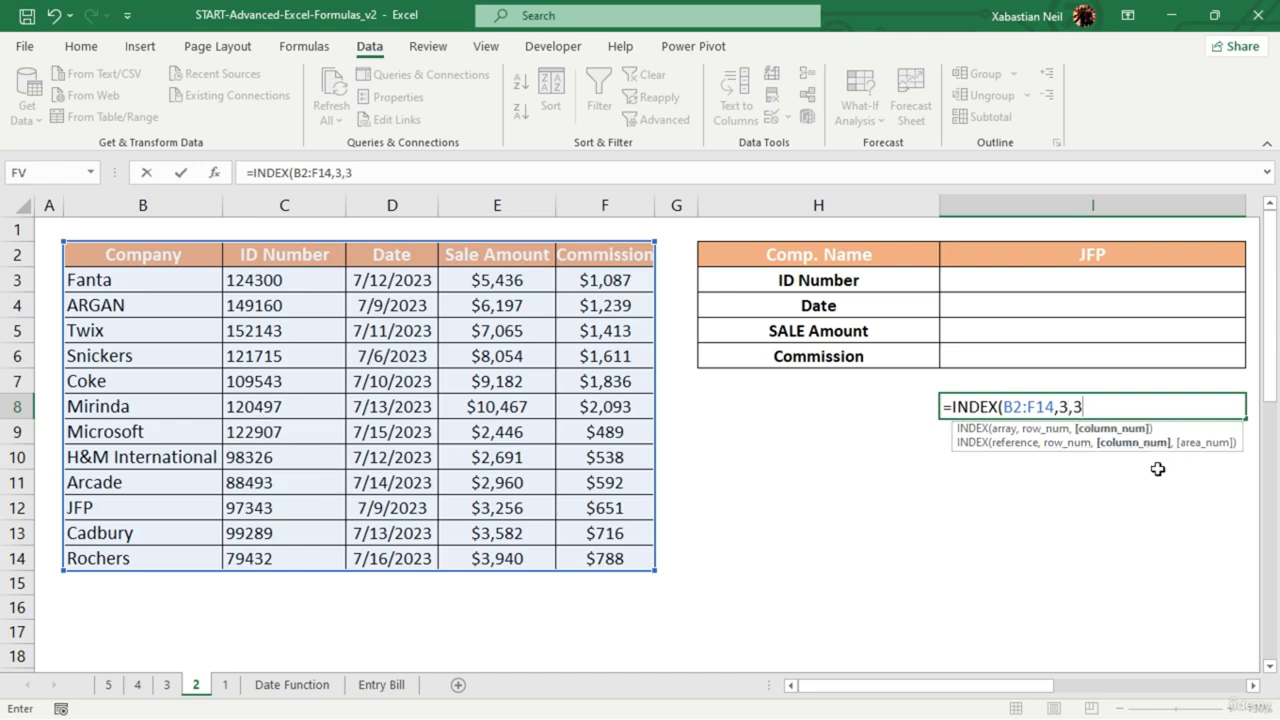
pyautogui.write(' )')
pyautogui.press('Return')
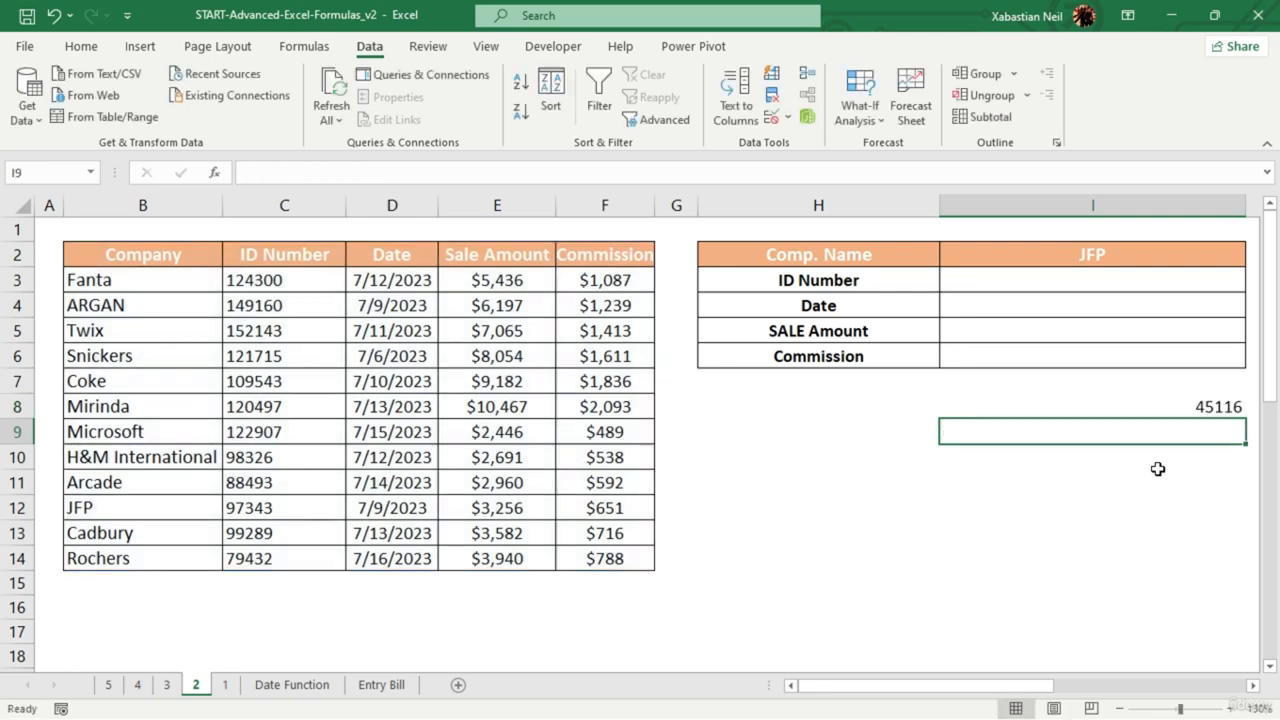
# - Format the INDEX result in cell I8 as a Short Date
pyautogui.click(1226, 407)
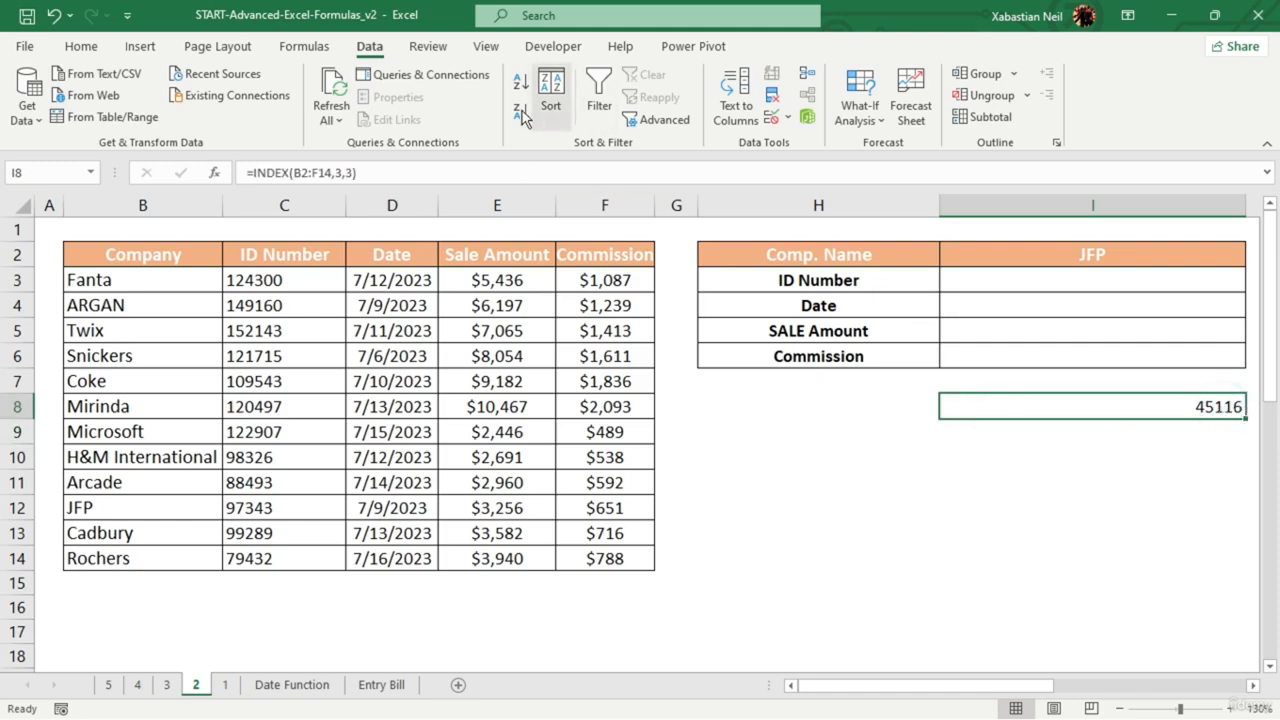
pyautogui.click(81, 47)
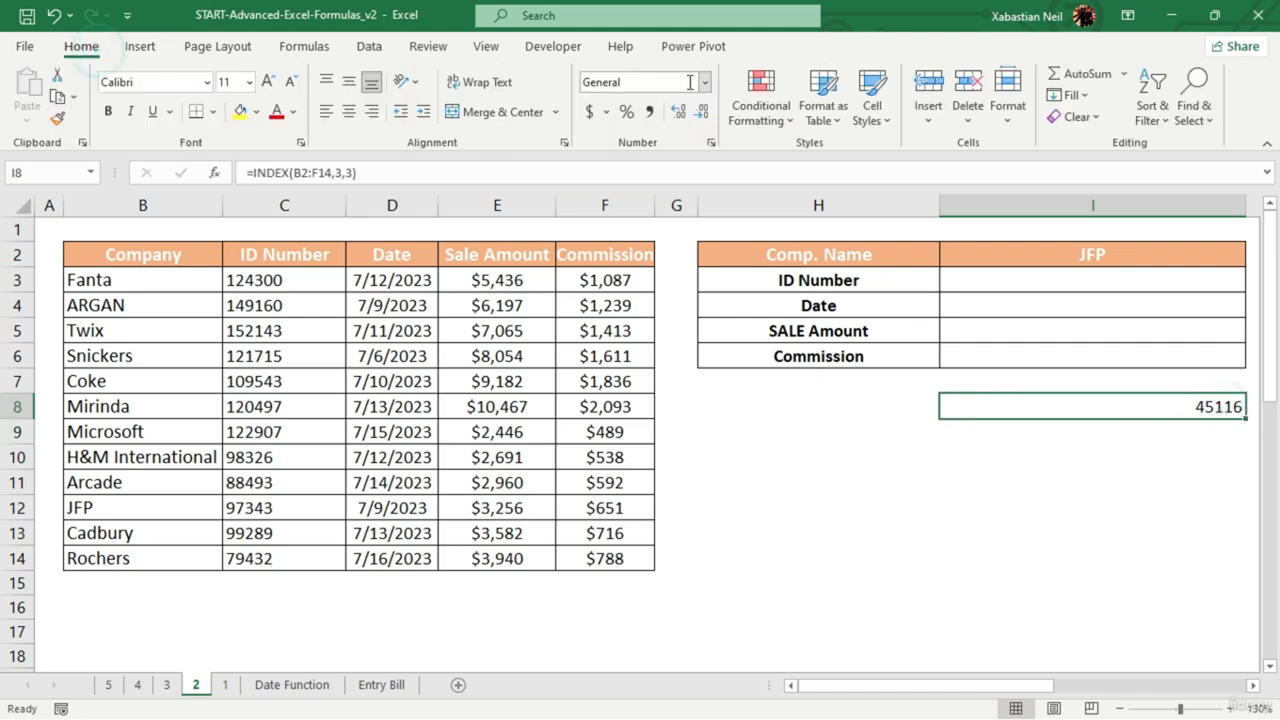
pyautogui.click(706, 83)
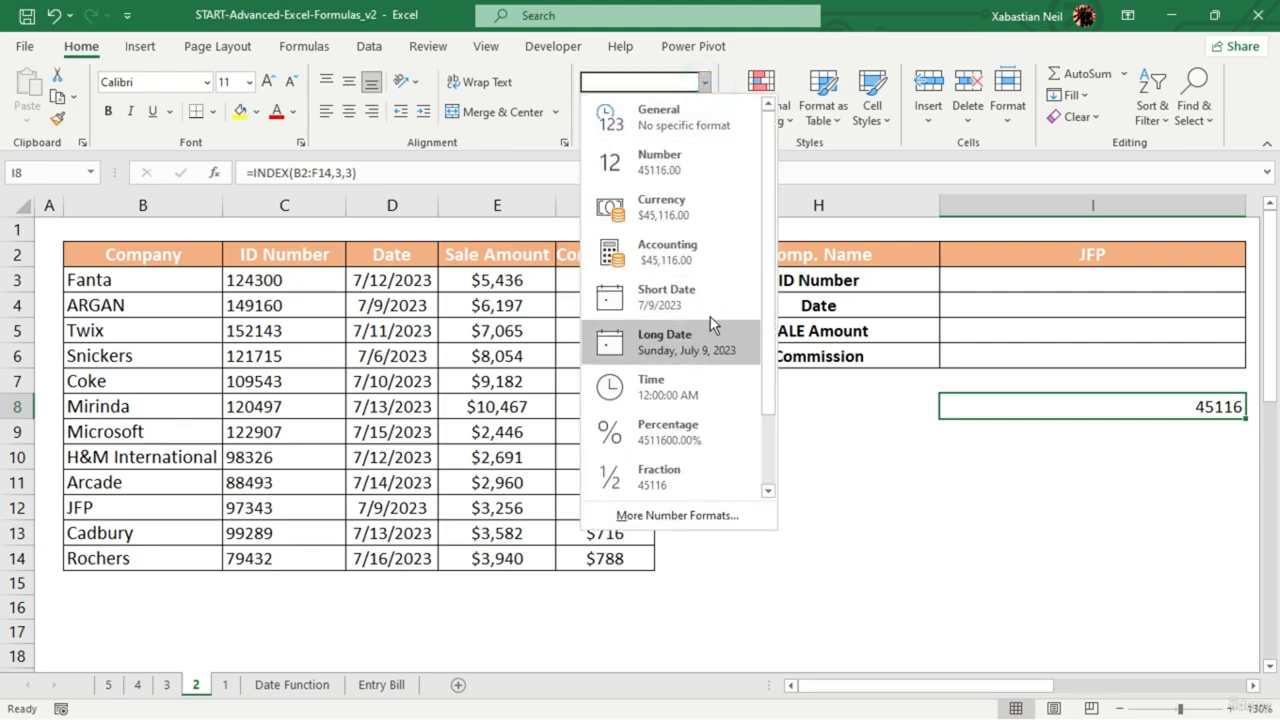
pyautogui.click(710, 310)
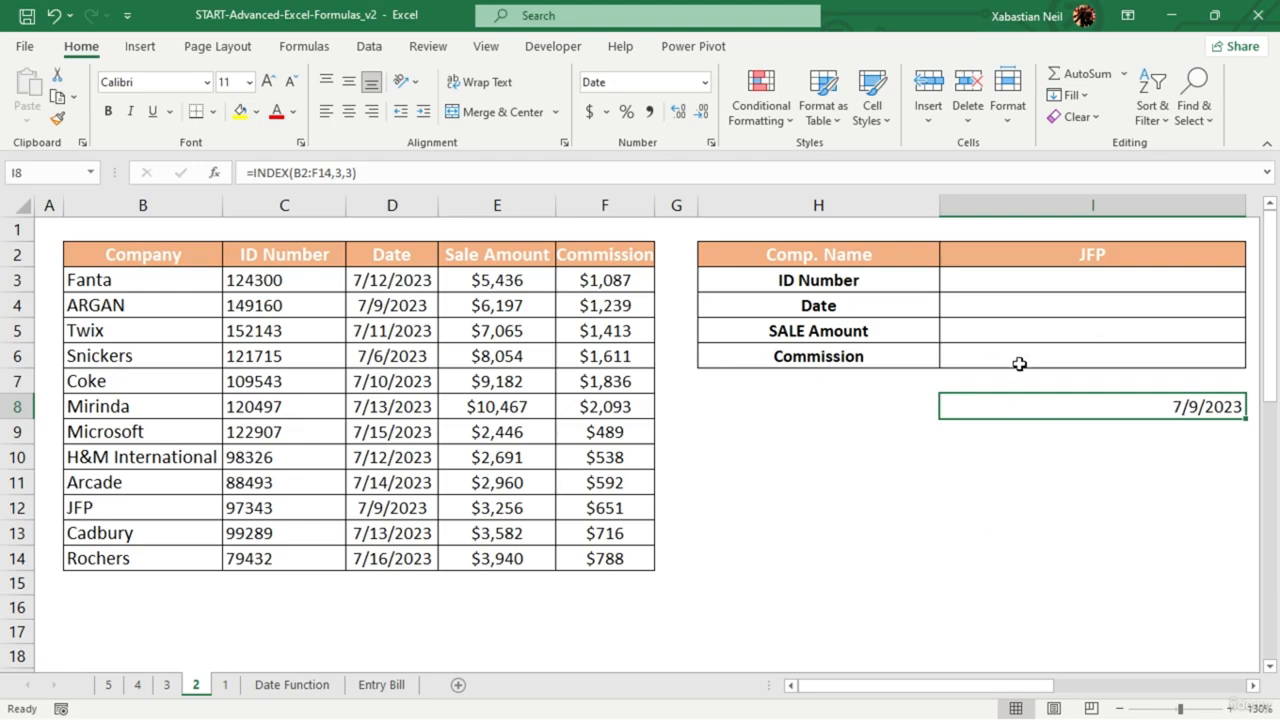
# - Enter =MATCH(1239,F3:F5,0) in cell I9 to look for an exact commission match
pyautogui.doubleClick(1131, 433)
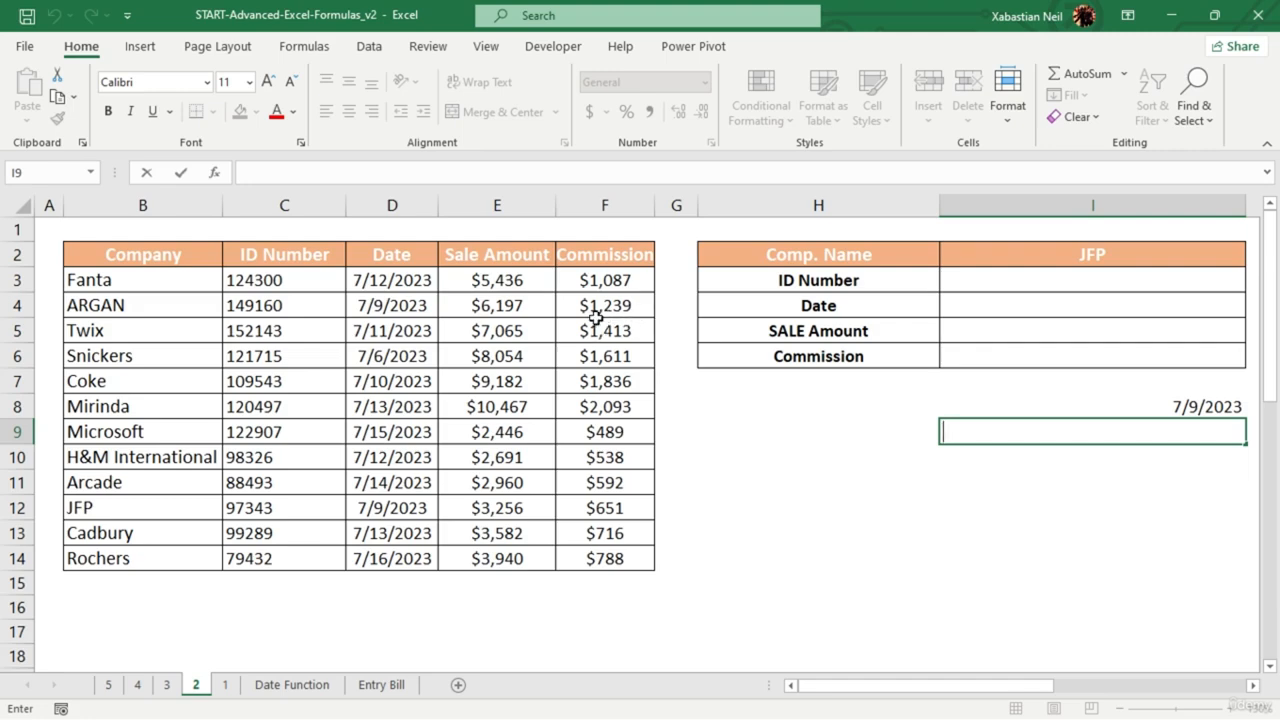
pyautogui.click(1147, 432)
pyautogui.write('=ma')
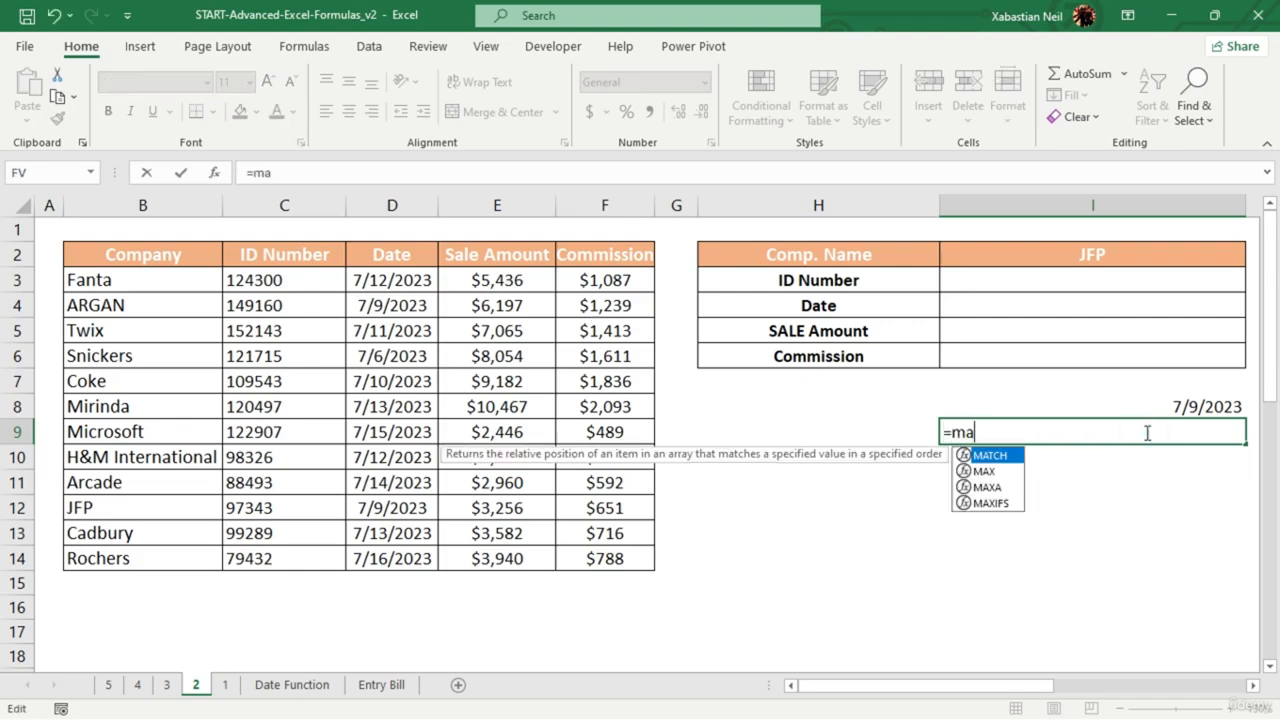
pyautogui.write('tch')
pyautogui.press('Tab')
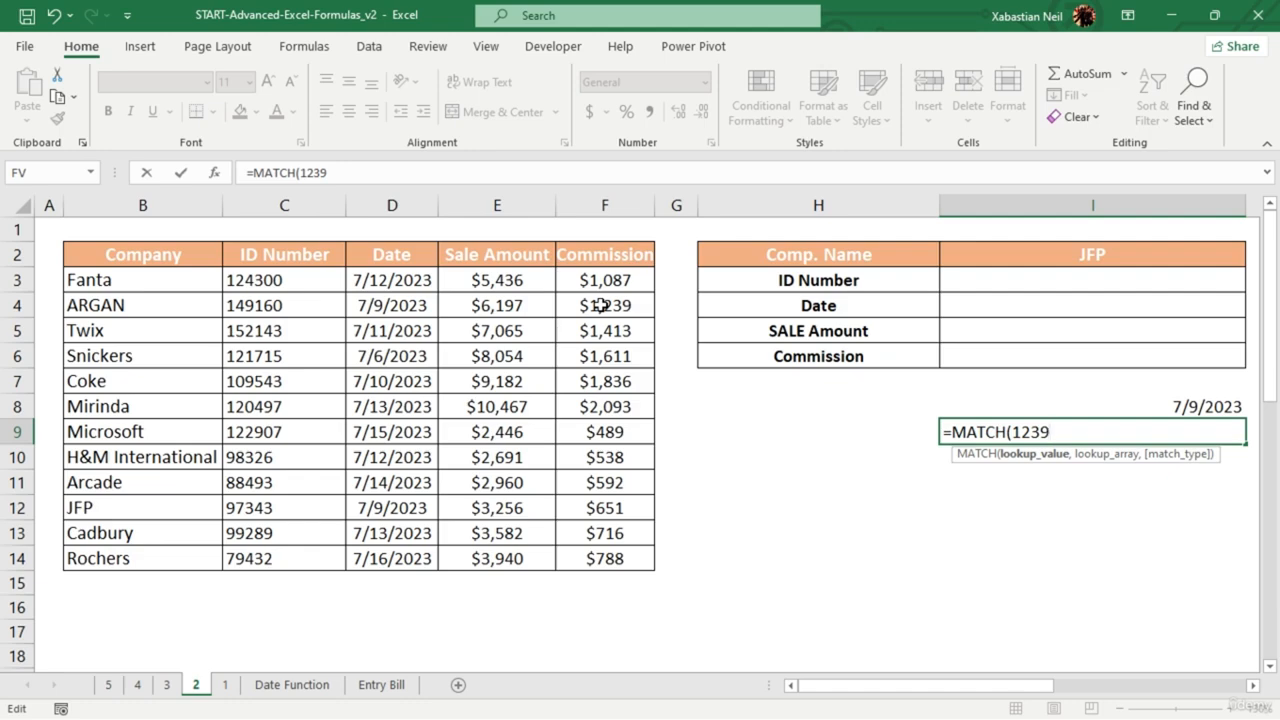
pyautogui.write(',')
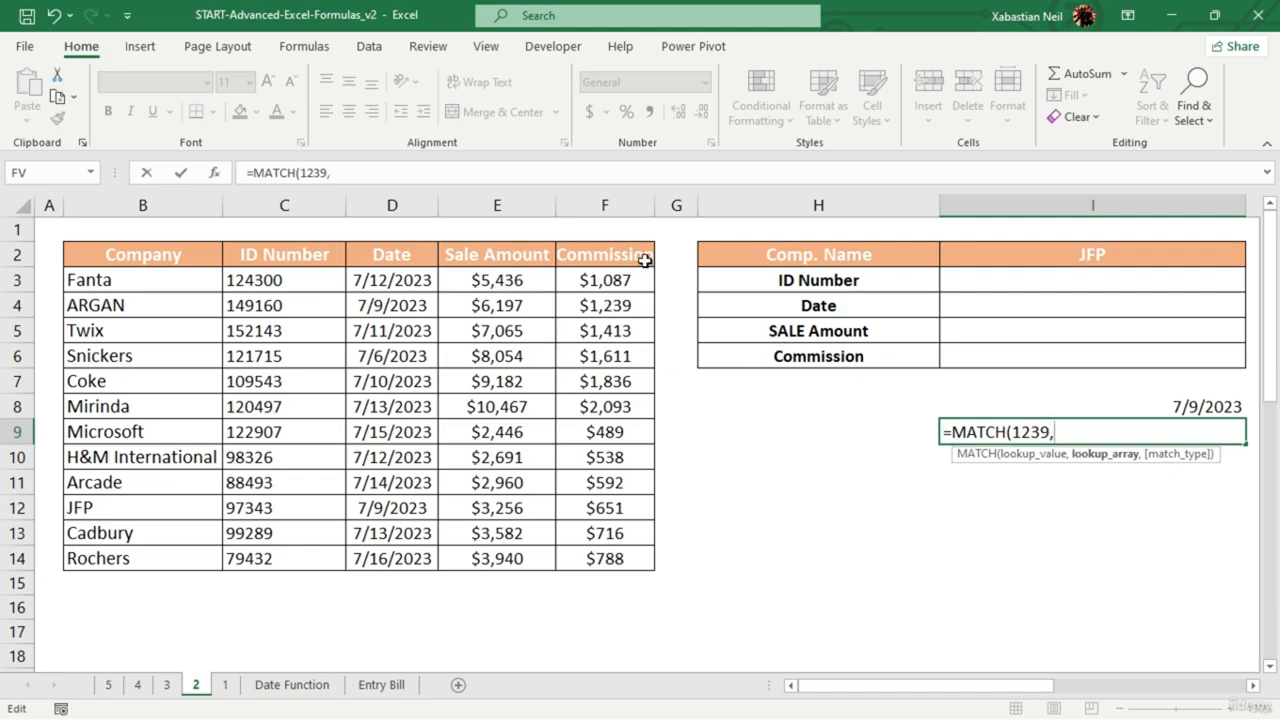
pyautogui.moveTo(612, 281); pyautogui.dragTo(622, 335)
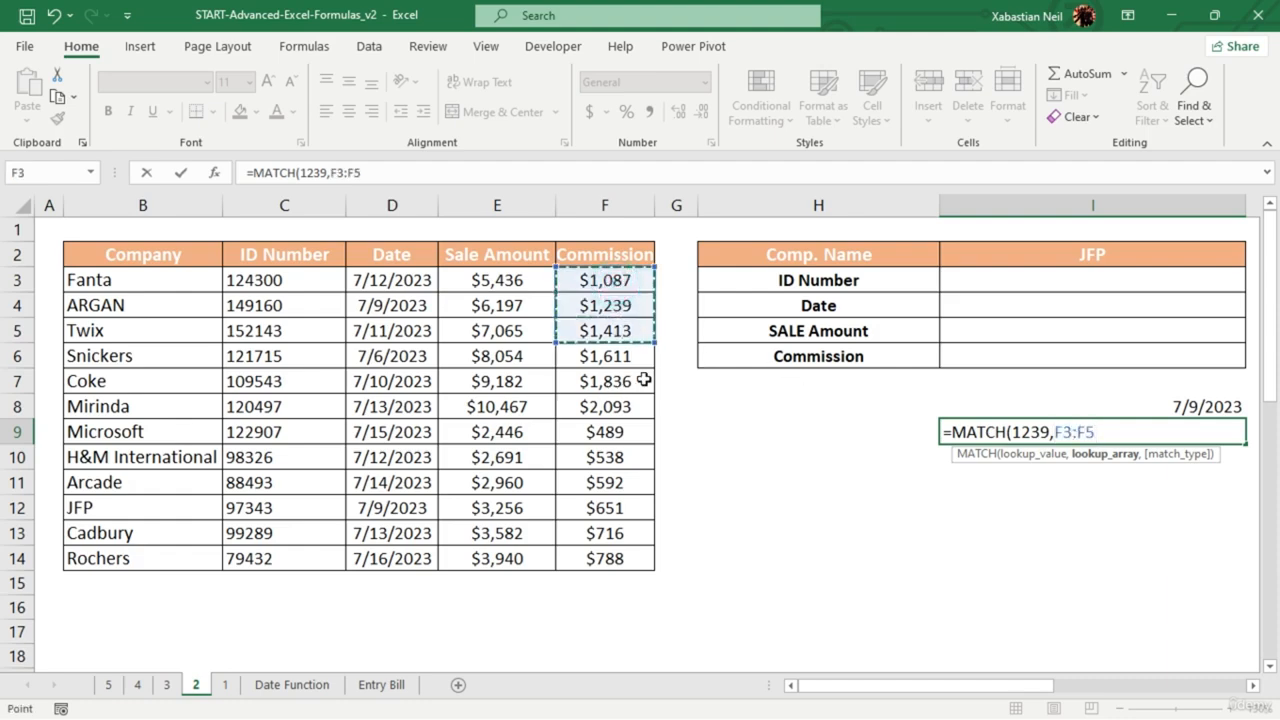
pyautogui.write(',')
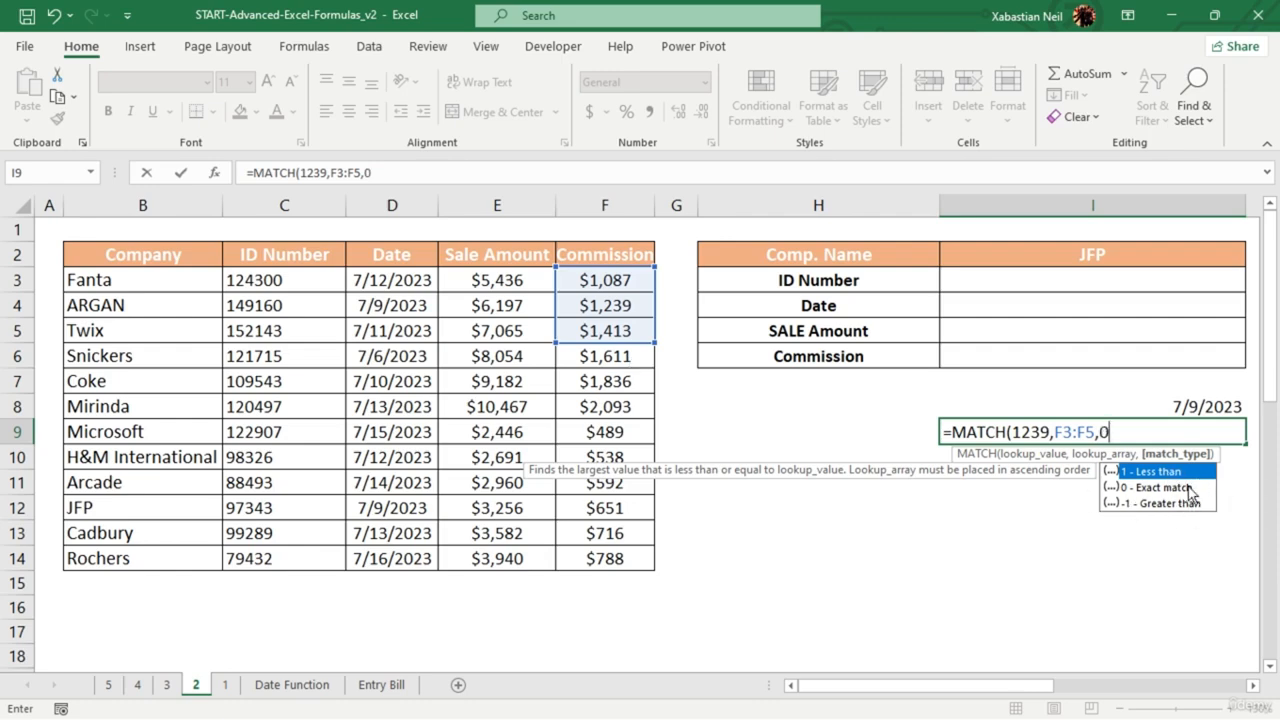
pyautogui.write('0)')
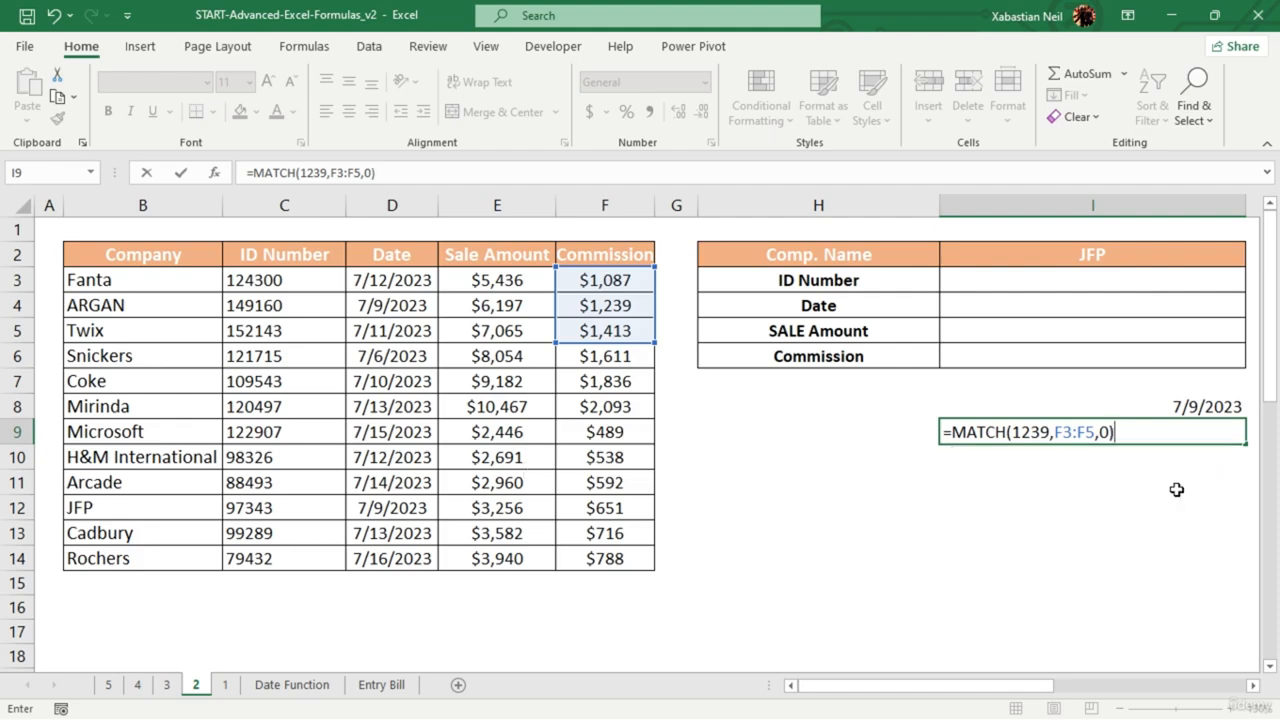
pyautogui.press('Return')
# - Examine the MATCH formula in I9 and the formula behind ARGAN's commission in F4
pyautogui.click(1087, 437)
pyautogui.doubleClick(1131, 431)
pyautogui.click(1088, 503)
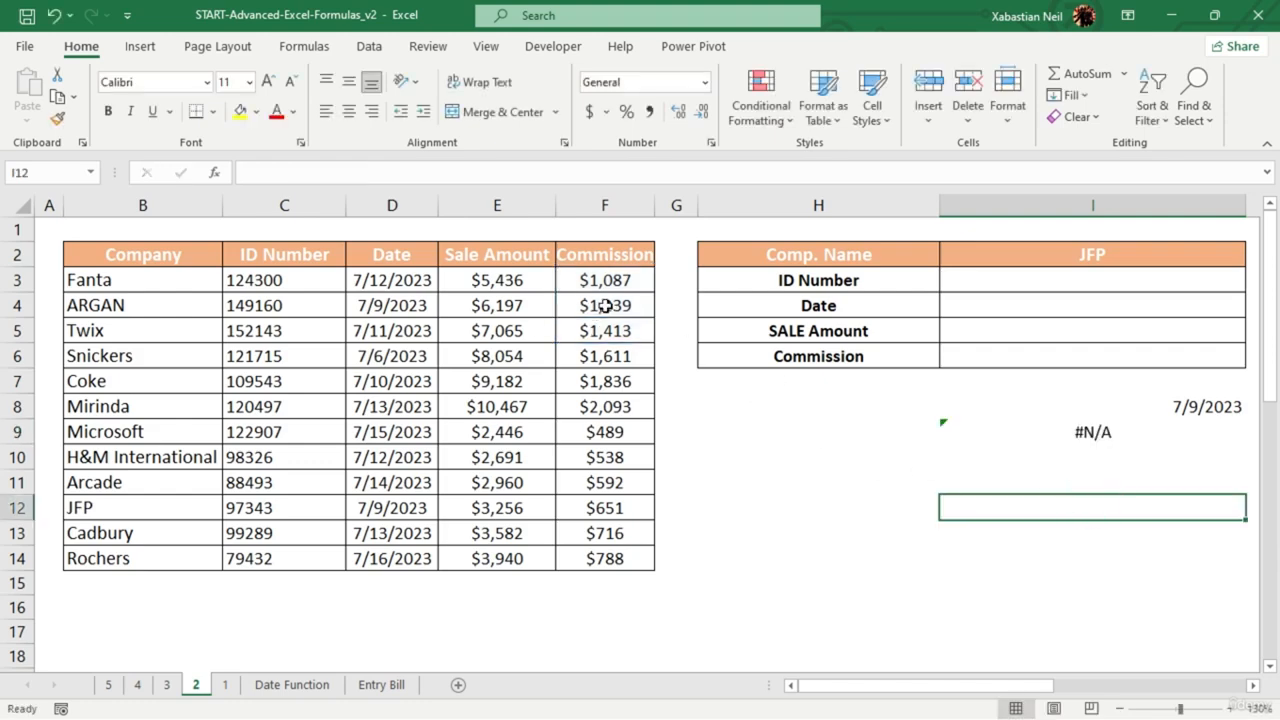
pyautogui.click(648, 306)
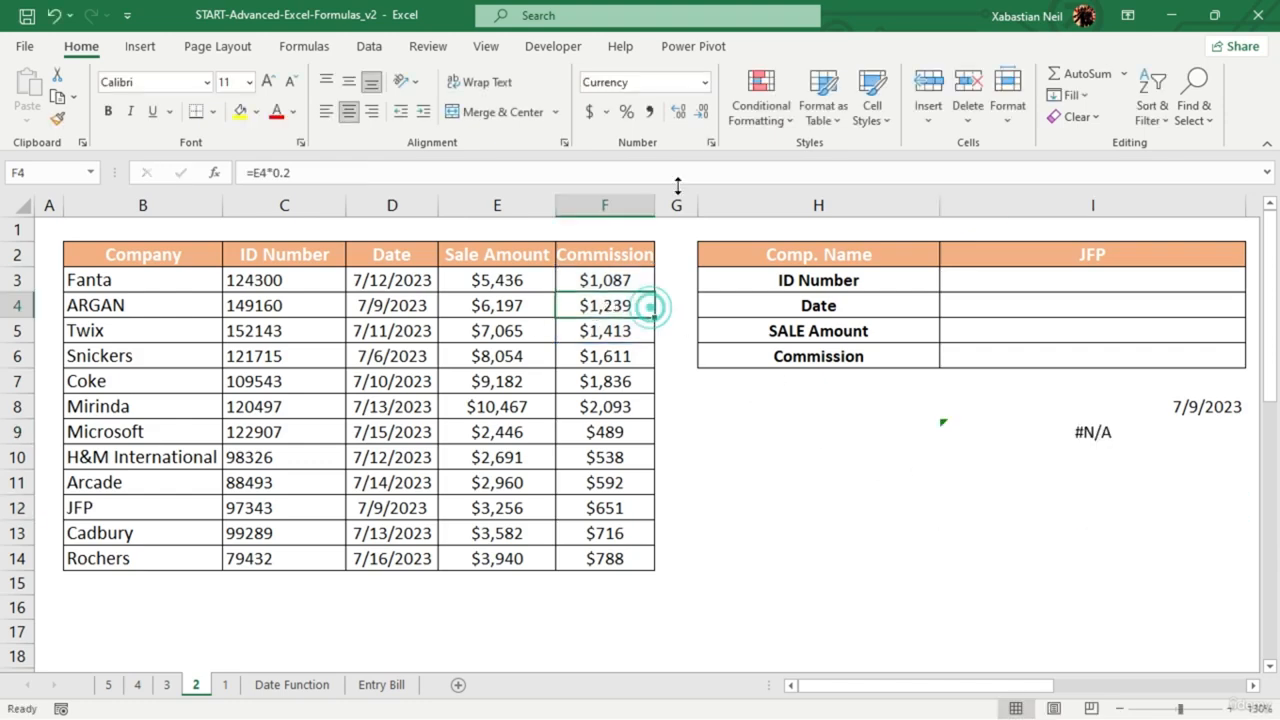
# - Apply the General number format to ARGAN's commission in F4 and recheck the MATCH formula in I9
pyautogui.click(703, 83)
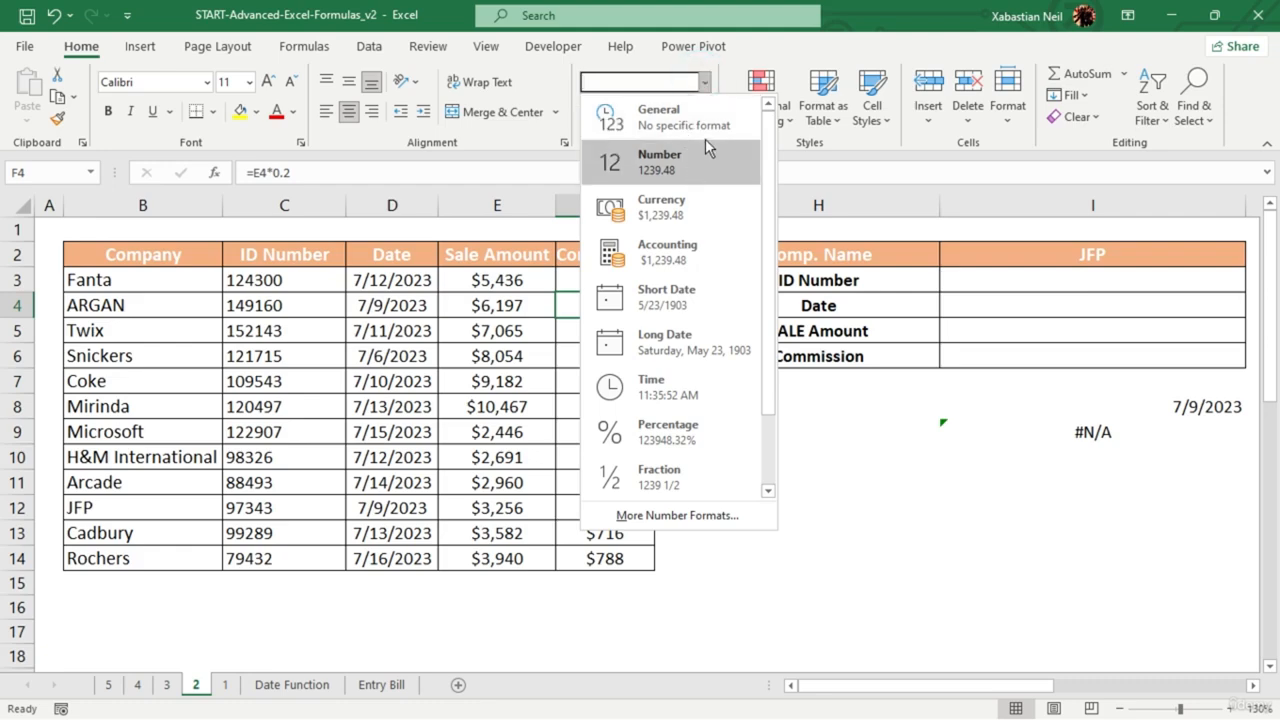
pyautogui.click(705, 155)
pyautogui.doubleClick(1148, 430)
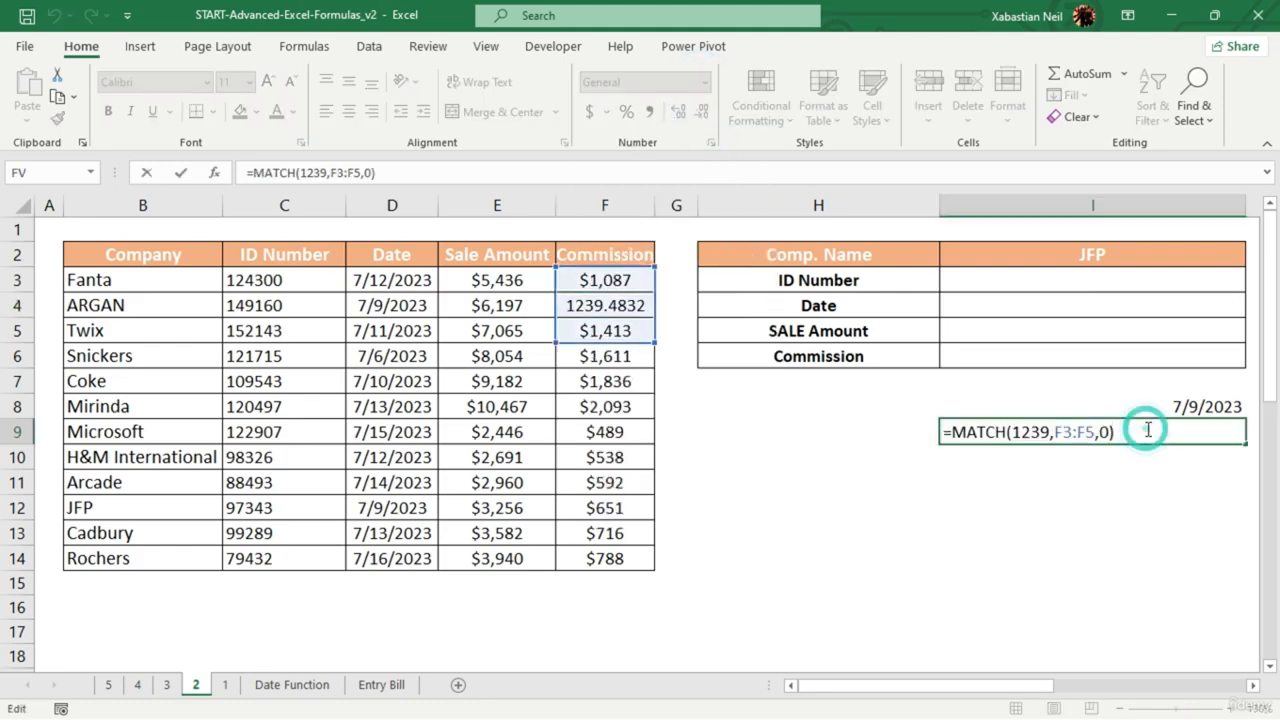
pyautogui.press('Return')
pyautogui.doubleClick(1145, 430)
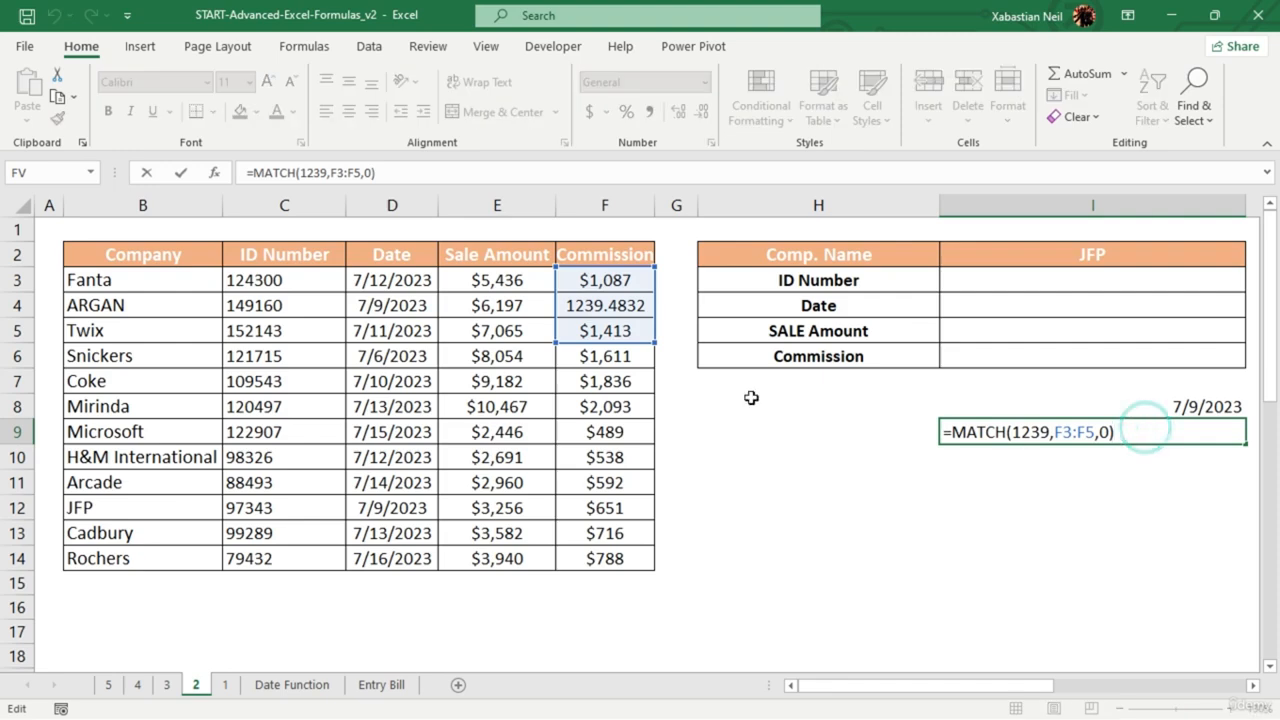
pyautogui.click(680, 349)
# - Show ARGAN's commission in F4 without decimals and apply the General format to Fanta's commission in F3
pyautogui.click(640, 303)
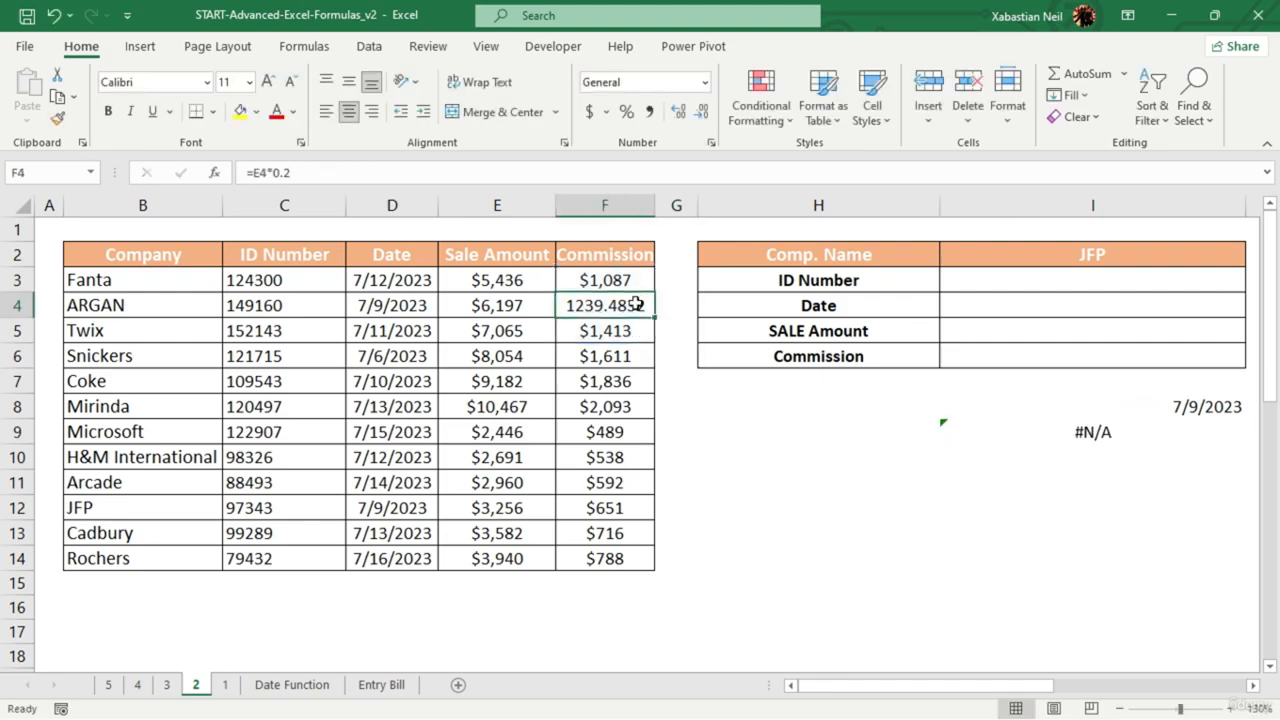
pyautogui.click(703, 114)
pyautogui.click(703, 114)
pyautogui.click(703, 114)
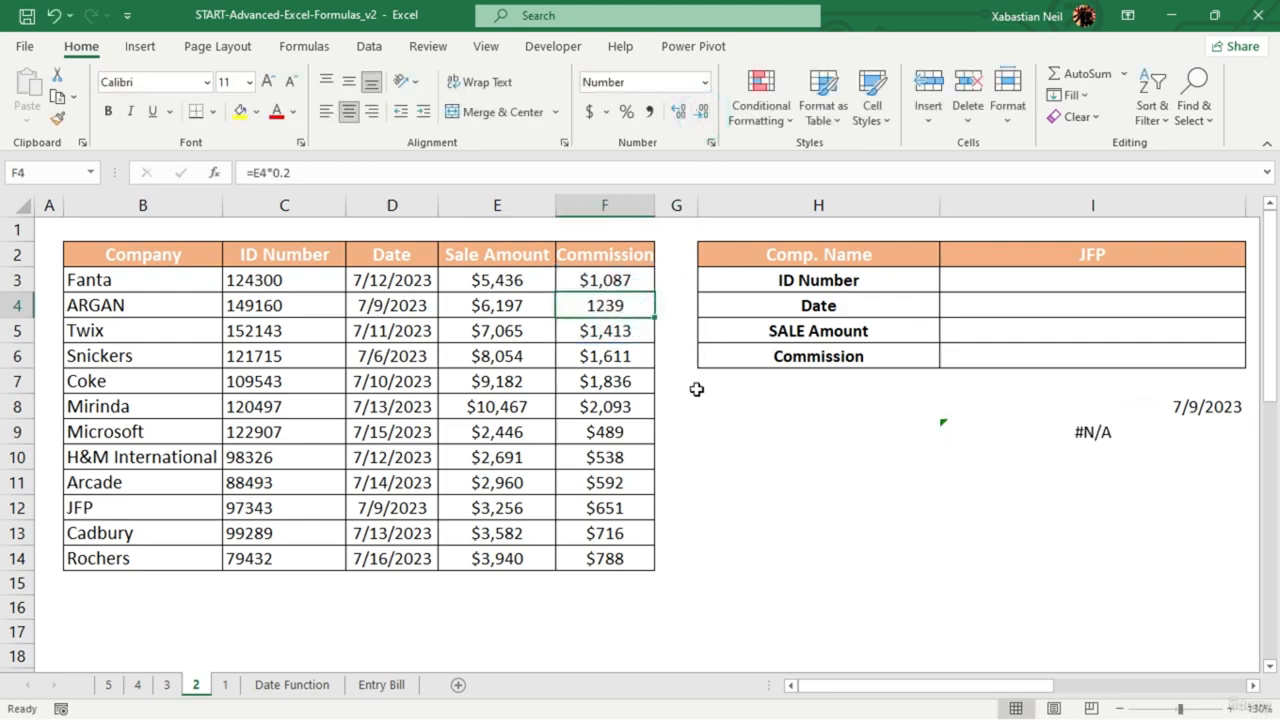
pyautogui.click(637, 284)
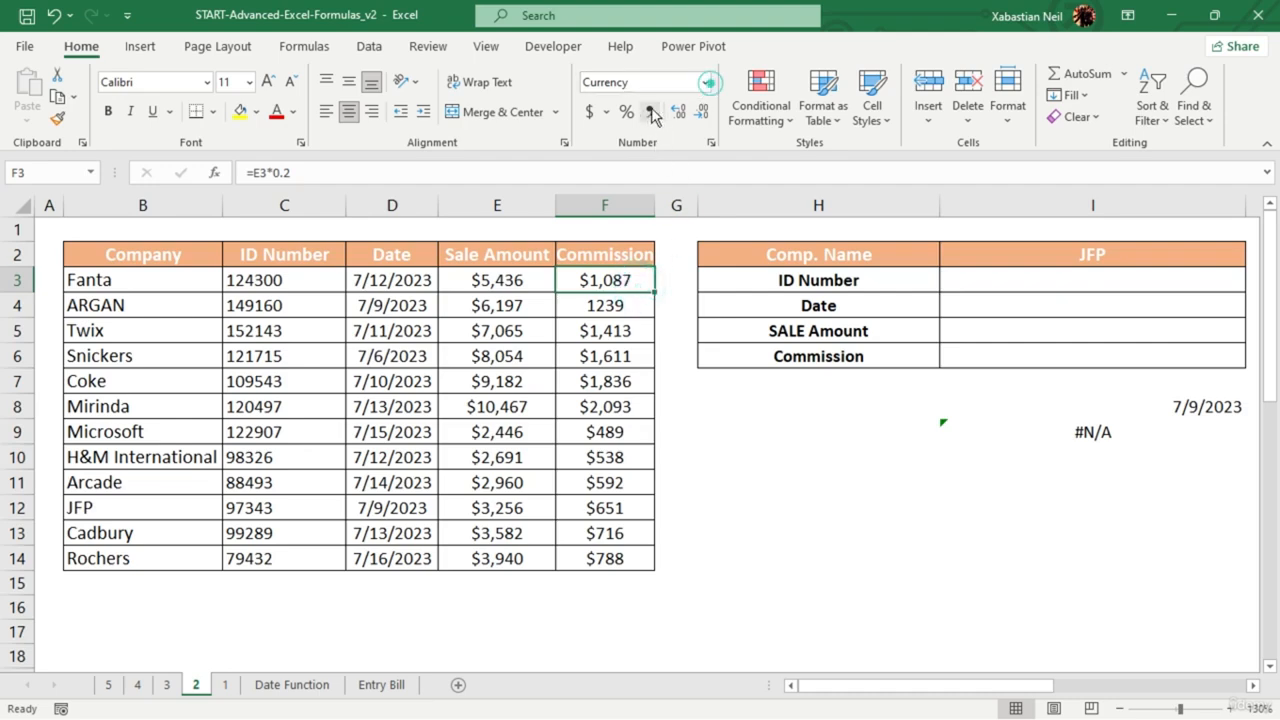
pyautogui.click(703, 83)
pyautogui.click(616, 120)
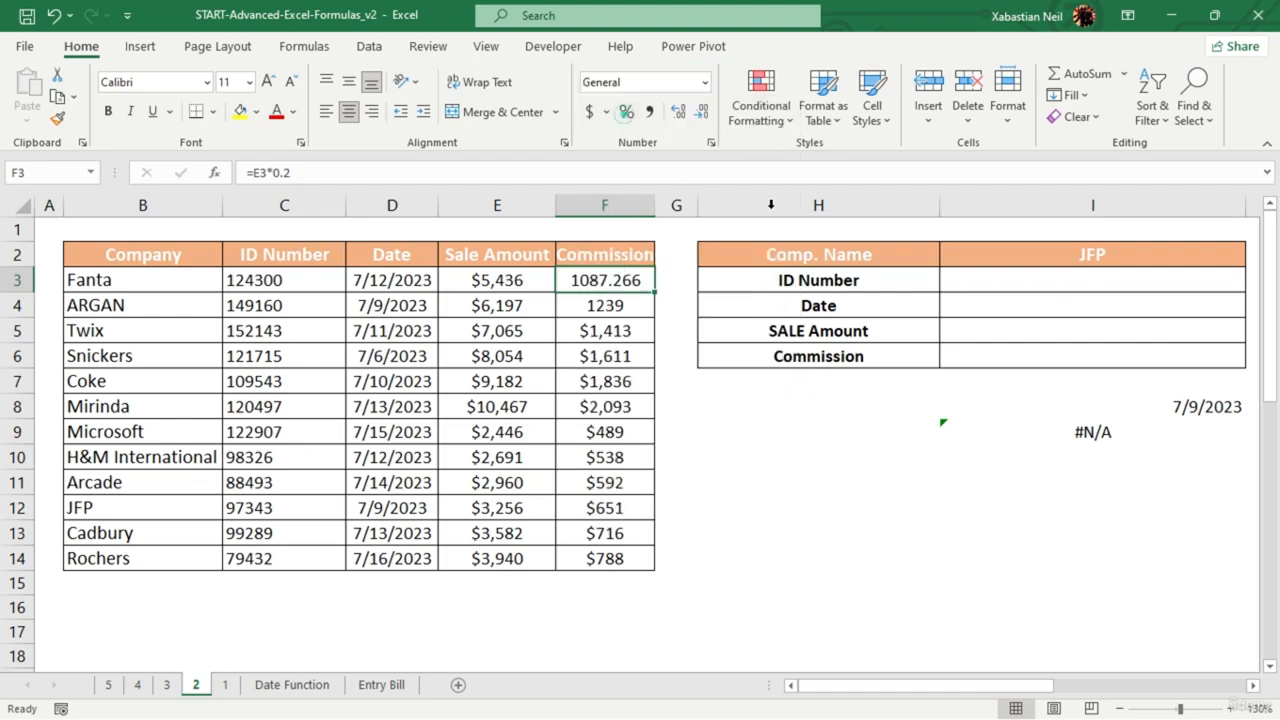
# - Re-enter the match type 0 in the I9 formula so that it reads =MATCH(1239,F3:F5,0)
pyautogui.click(1125, 431)
pyautogui.doubleClick(1125, 431)
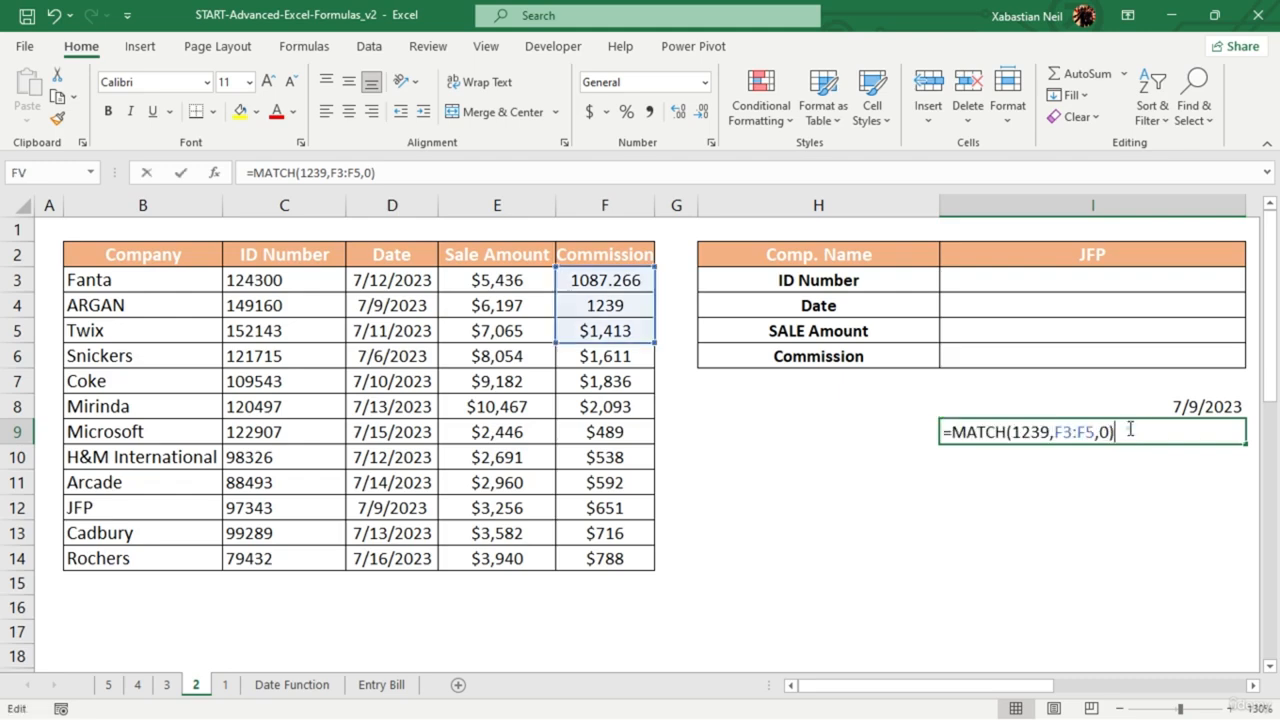
pyautogui.click(1128, 431)
pyautogui.press('BackSpace')
pyautogui.press('BackSpace')
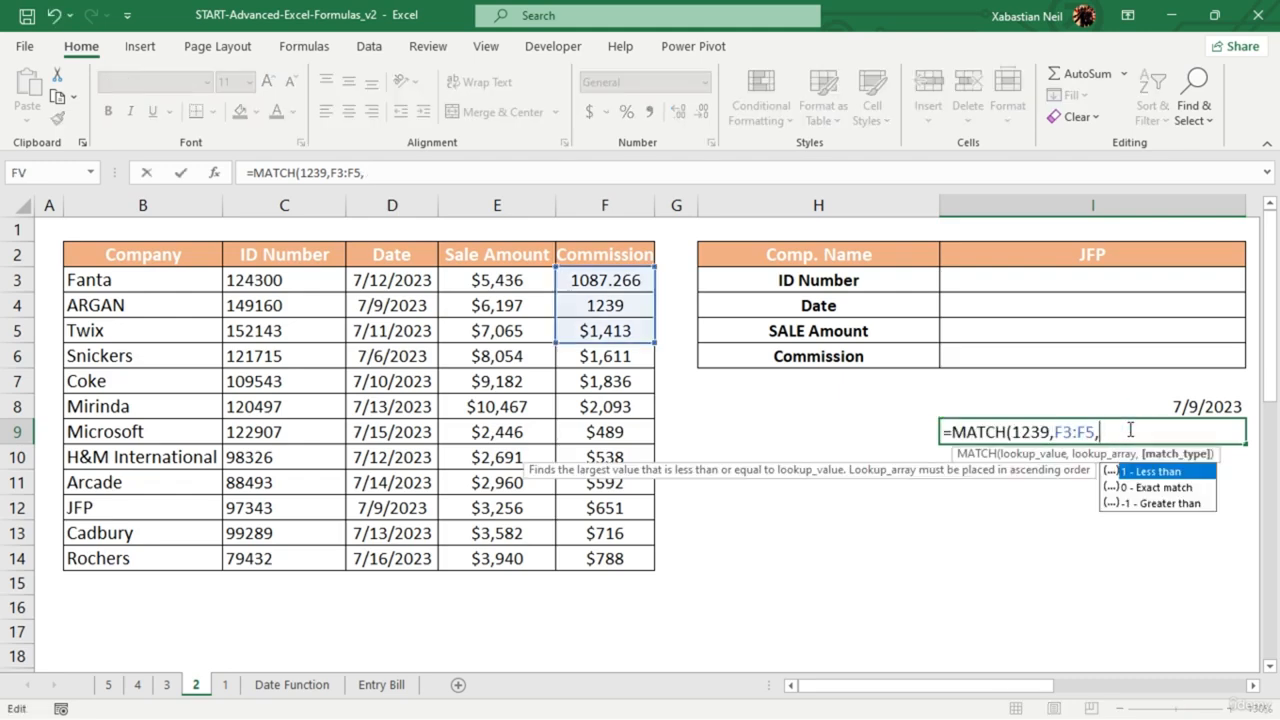
pyautogui.write('0)')
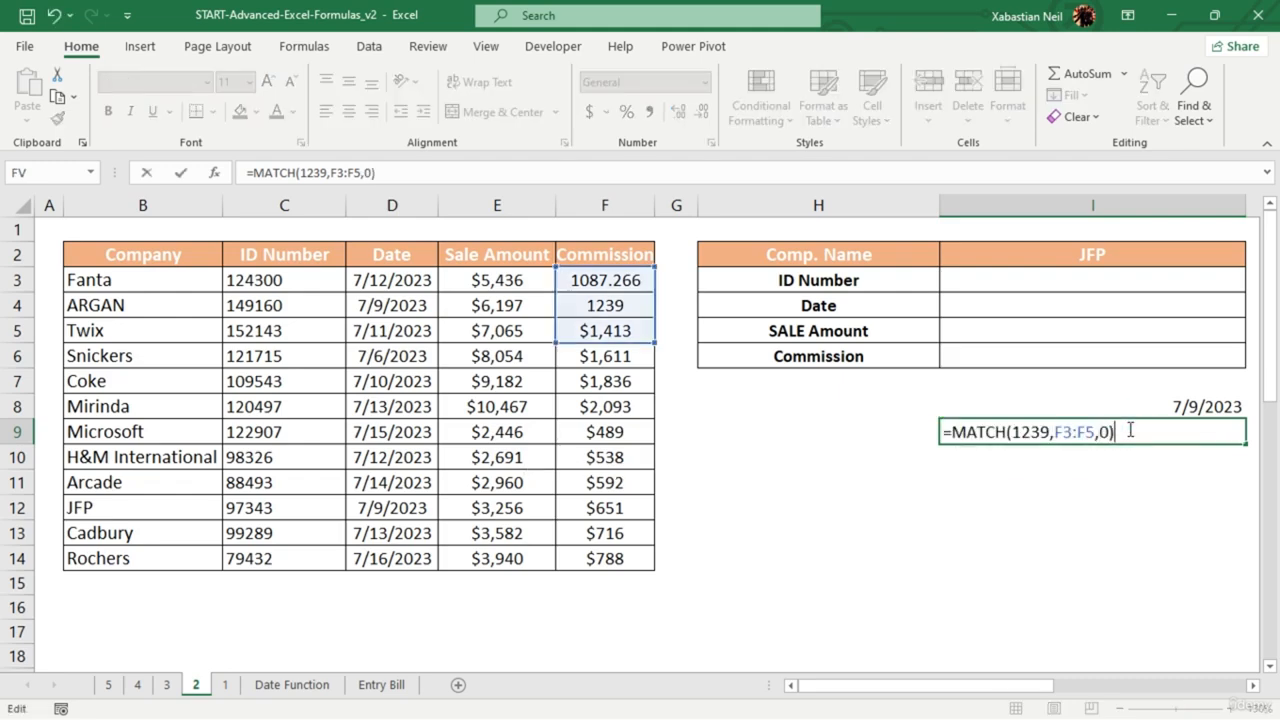
pyautogui.press('Return')
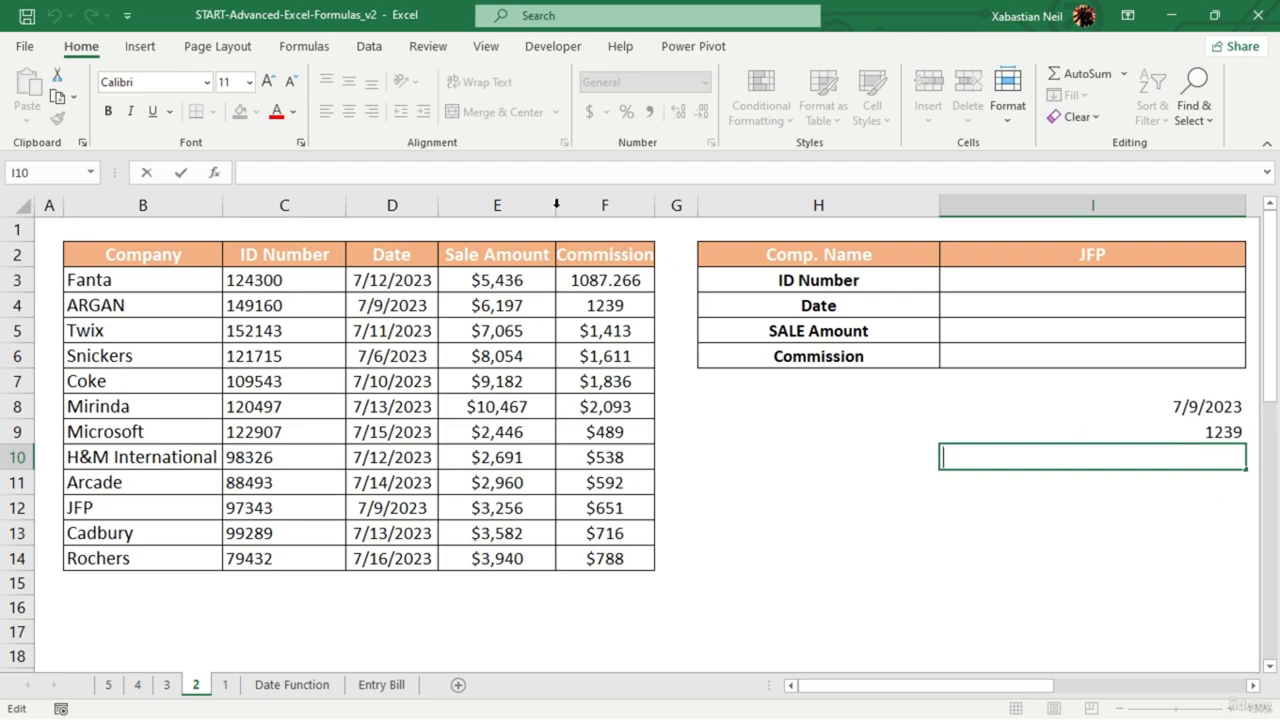
# - Clear the trial formulas in I8:I11 and apply the Accounting dollar format to the commissions in F3:F14
pyautogui.click(609, 311)
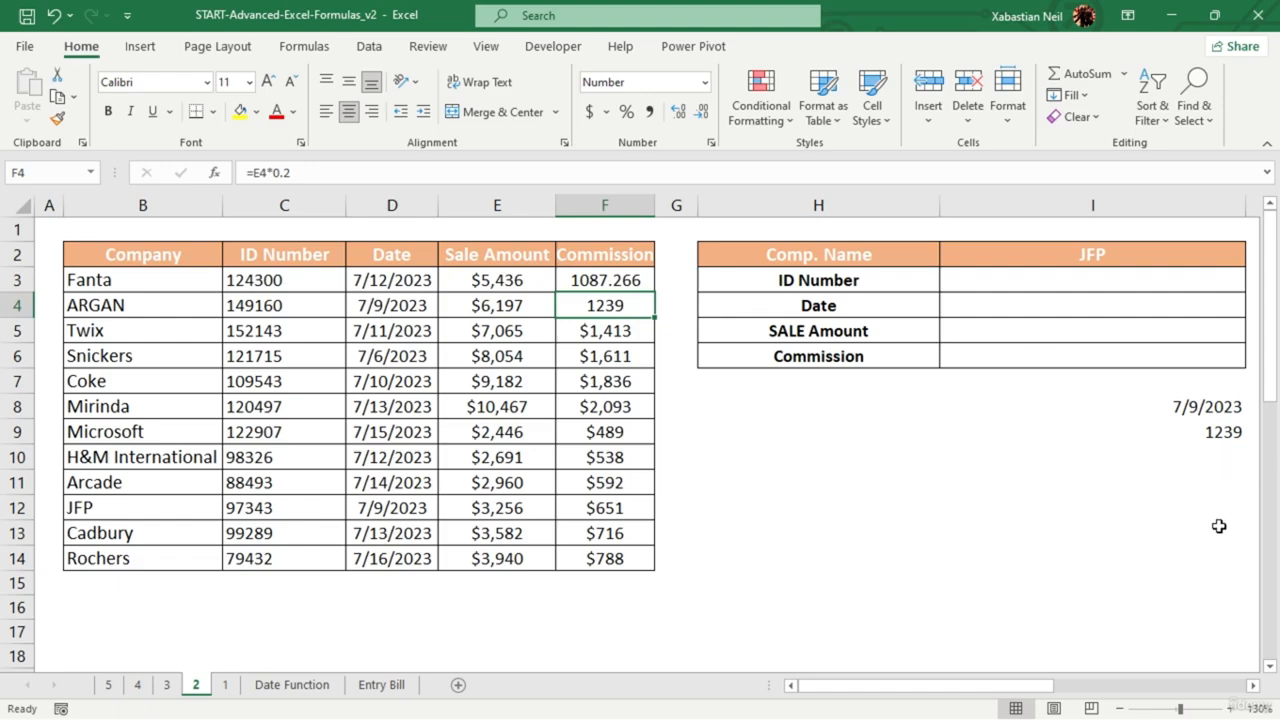
pyautogui.moveTo(1190, 492); pyautogui.dragTo(1158, 413)
pyautogui.press('Delete')
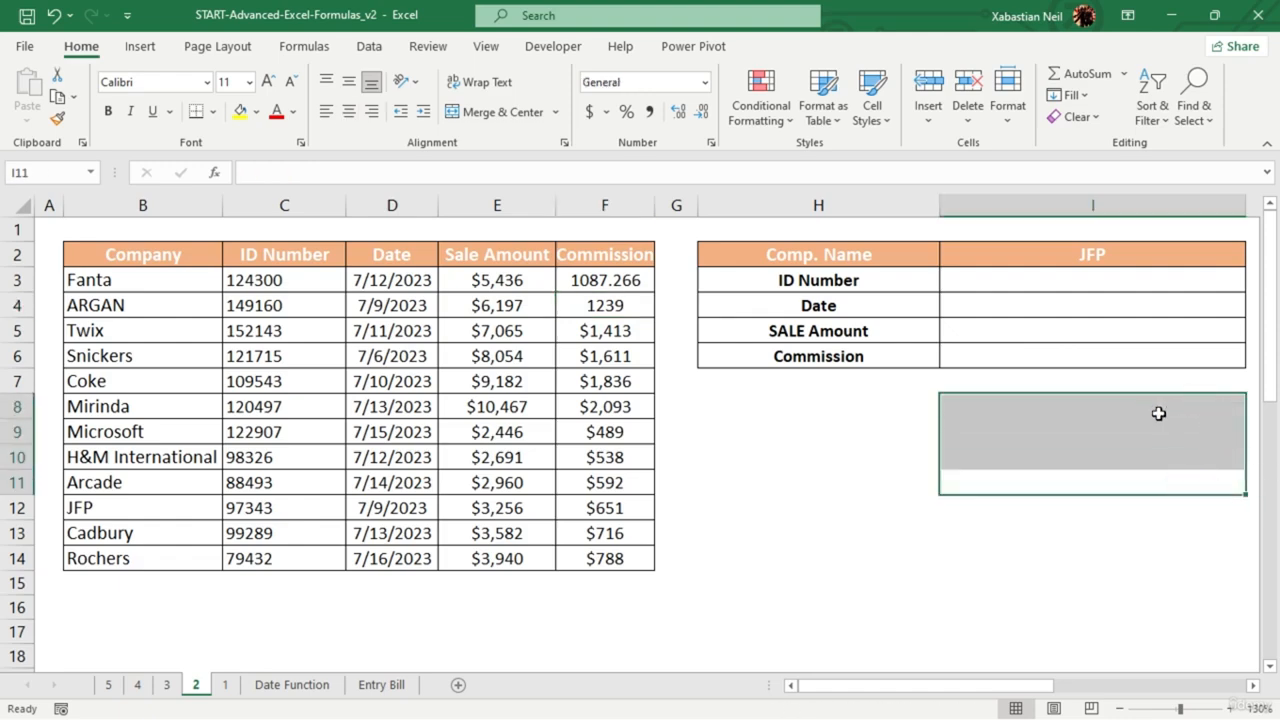
pyautogui.moveTo(597, 273); pyautogui.dragTo(608, 552)
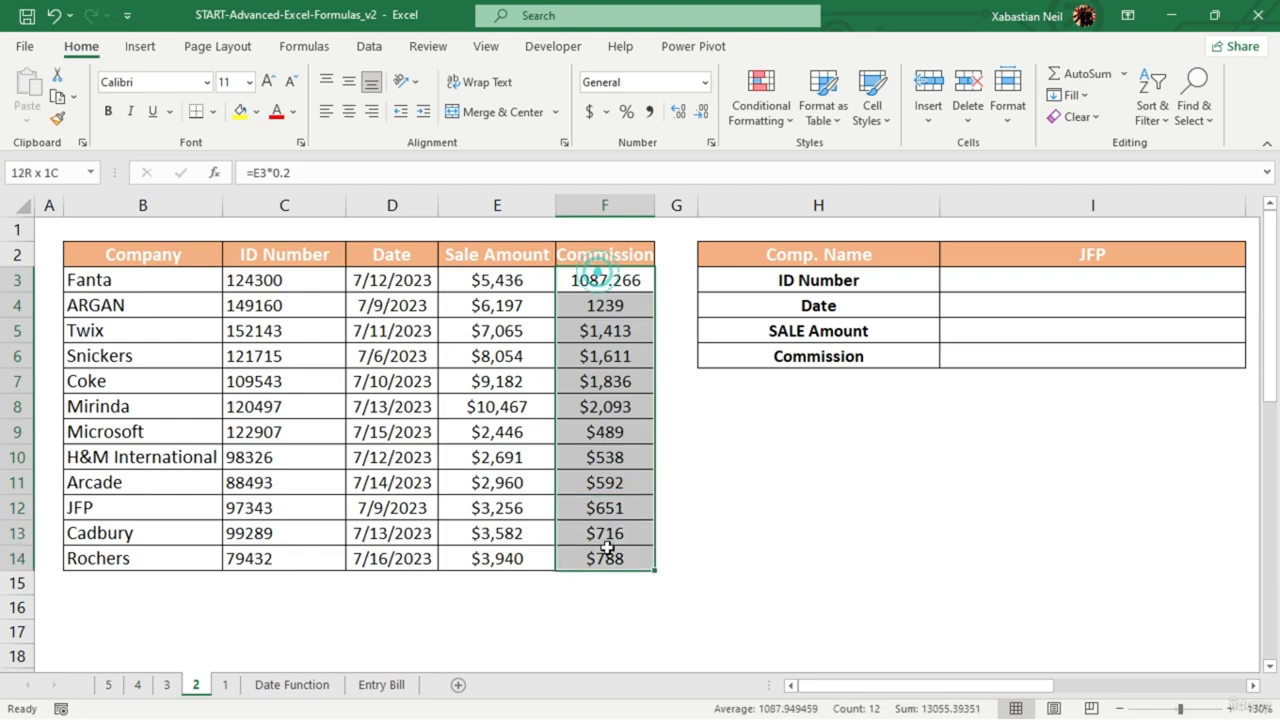
pyautogui.click(589, 112)
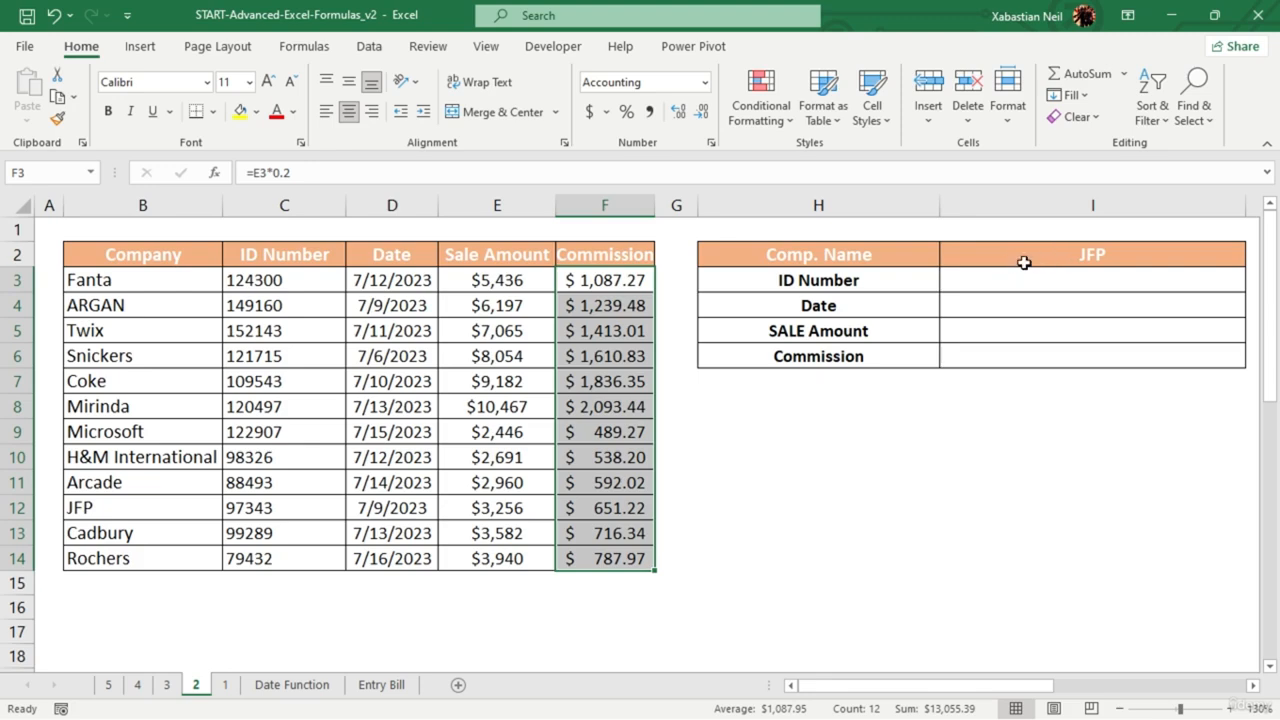
# - Set the data validation of the company name cell I2 to a List with source =$B$3:$B$14
pyautogui.click(1088, 252)
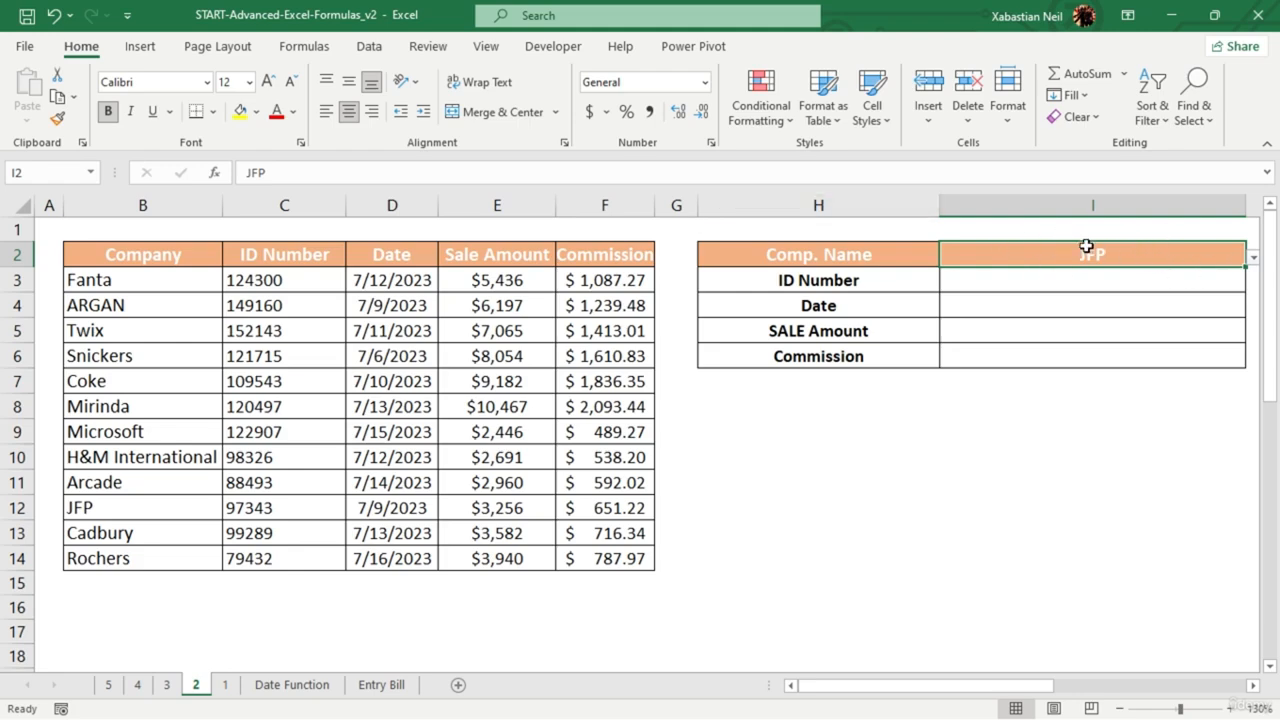
pyautogui.click(369, 46)
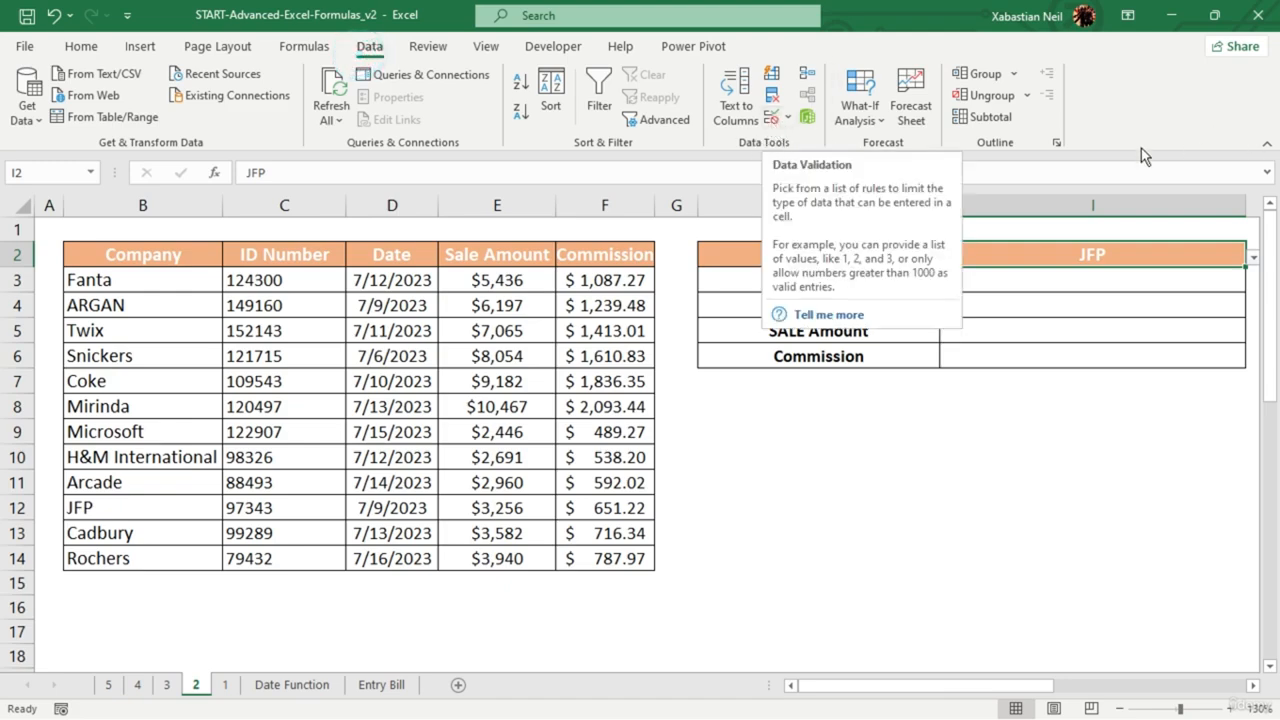
pyautogui.click(773, 118)
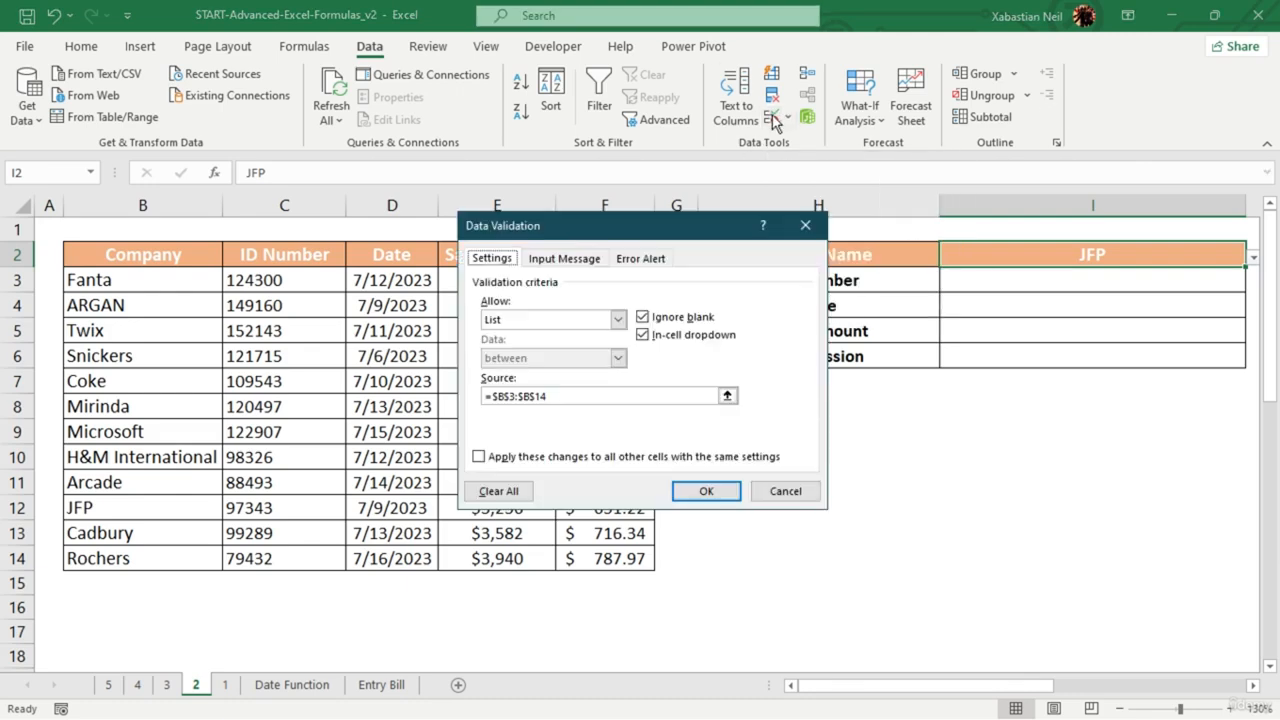
pyautogui.click(619, 320)
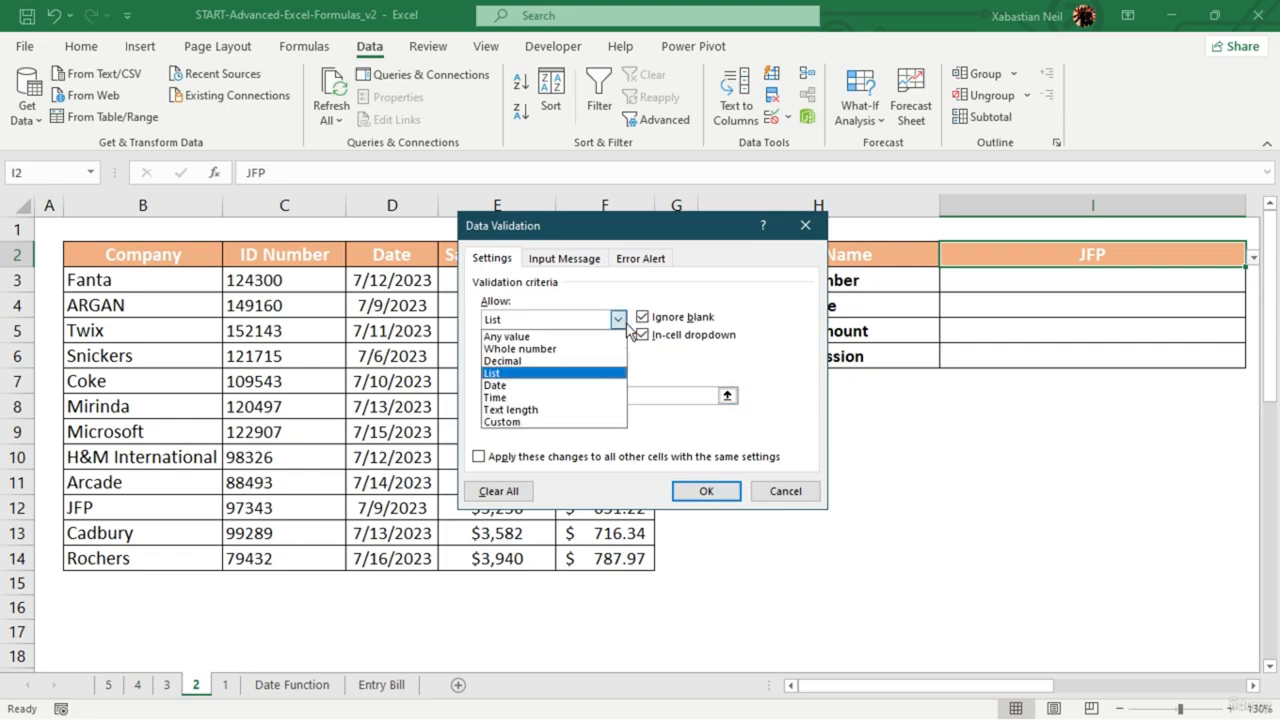
pyautogui.click(529, 374)
pyautogui.click(728, 397)
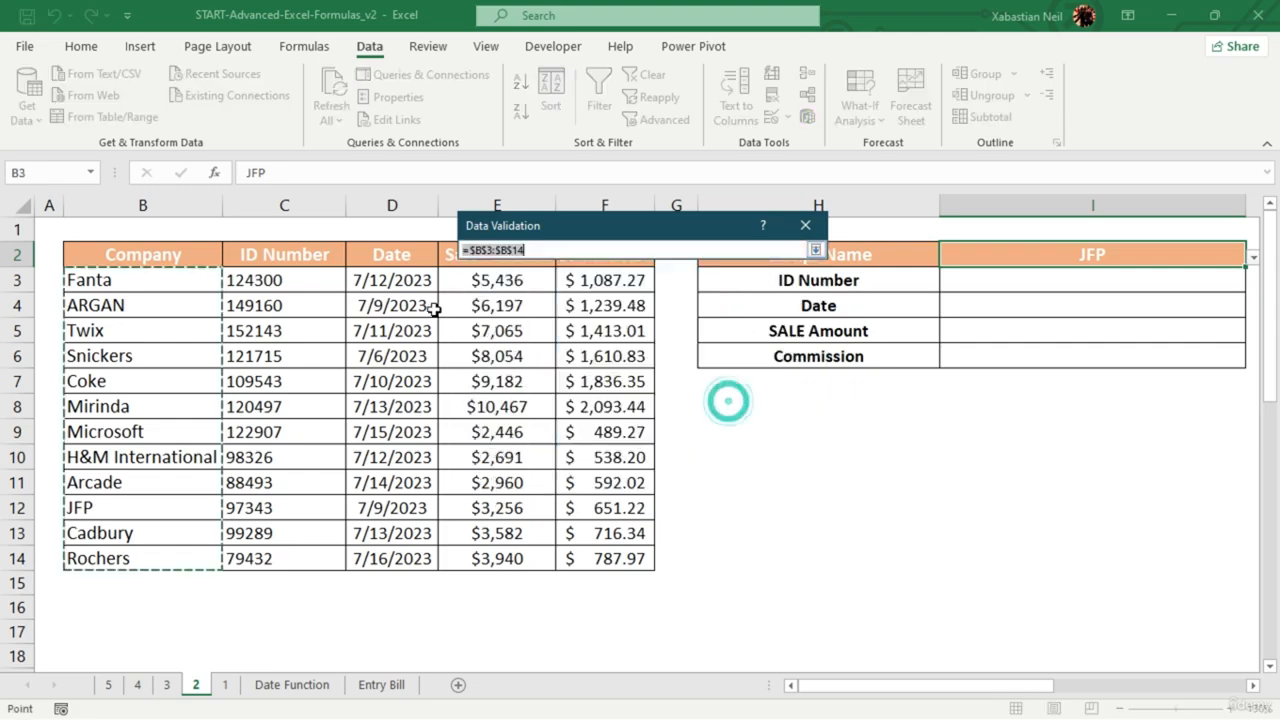
pyautogui.moveTo(176, 280); pyautogui.dragTo(166, 557)
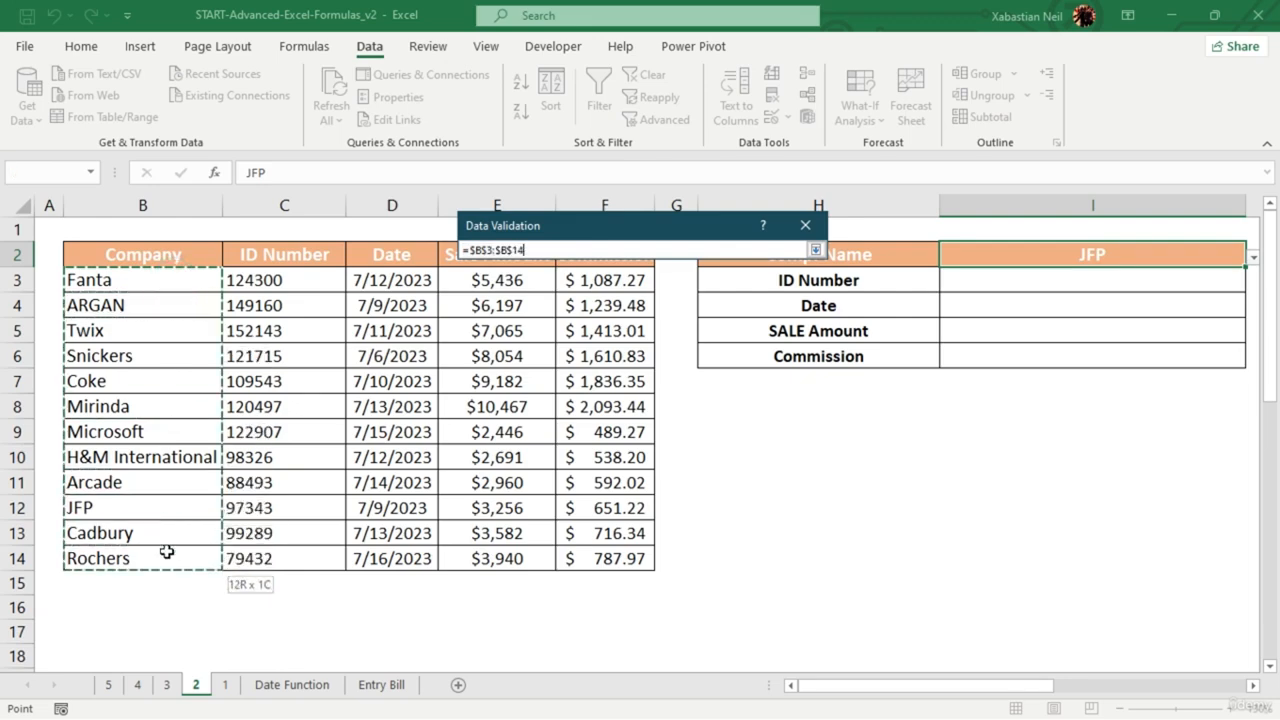
pyautogui.press('Return')
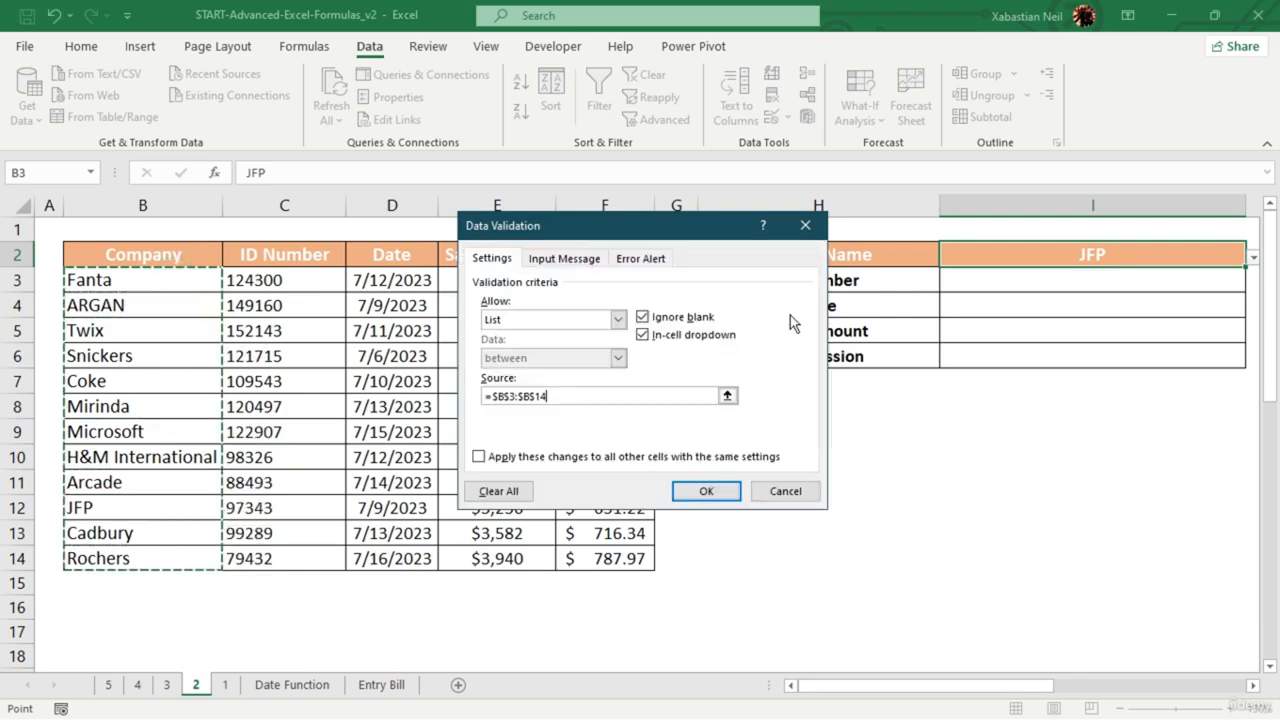
# - Choose Snickers from the company drop-down list in I2
pyautogui.click(1253, 257)
pyautogui.moveTo(1240, 340); pyautogui.dragTo(1234, 277)
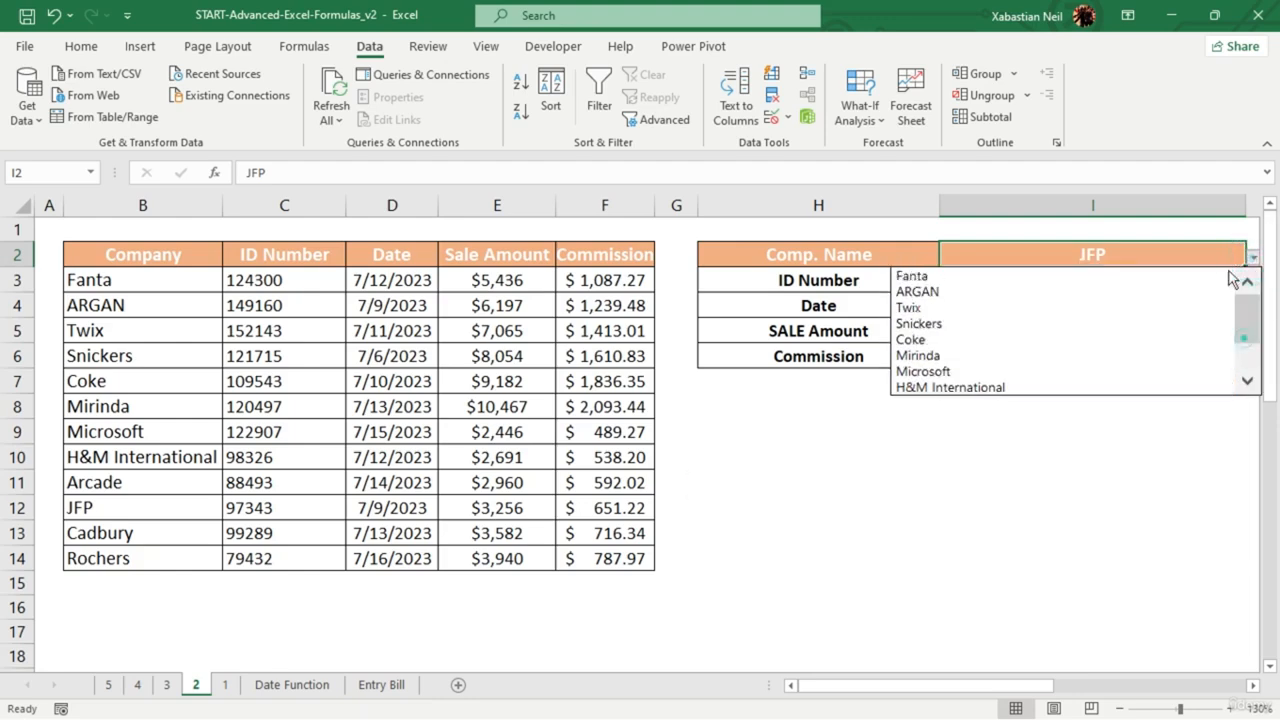
pyautogui.click(944, 324)
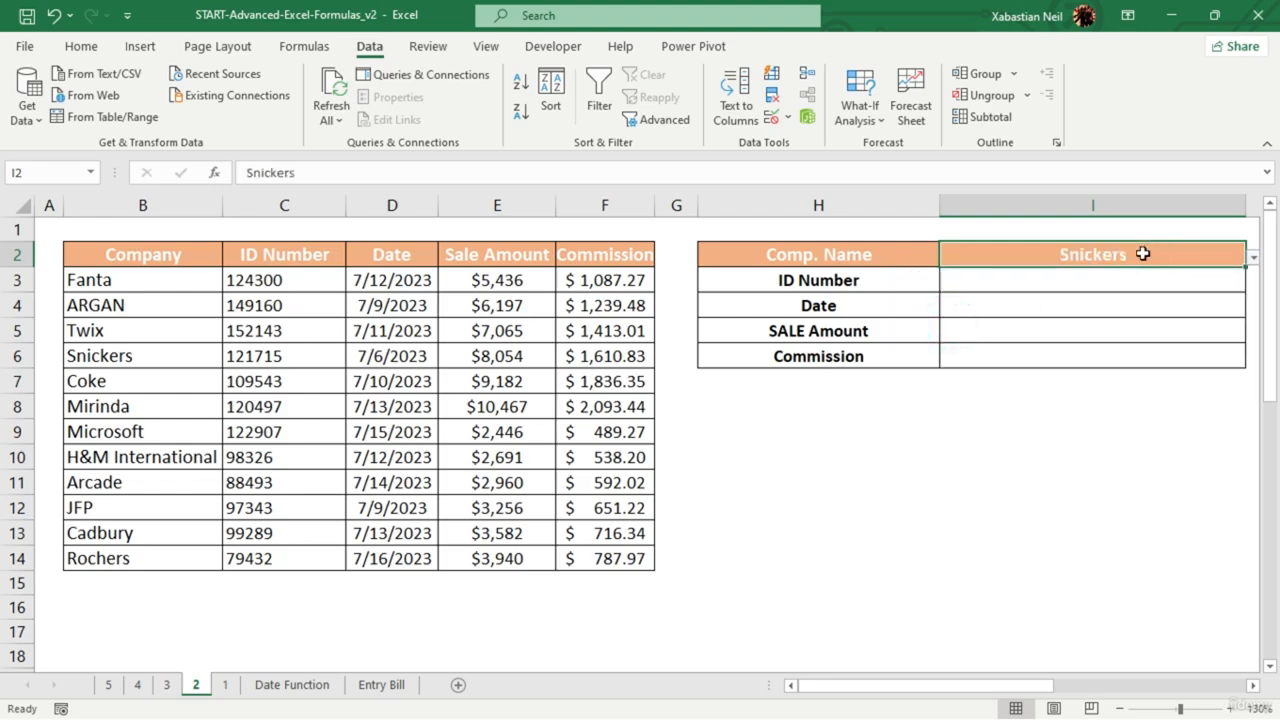
# - Clear the company name in I2 and pick Snickers again from its list
pyautogui.write('=')
pyautogui.press('BackSpace')
pyautogui.click(1087, 355)
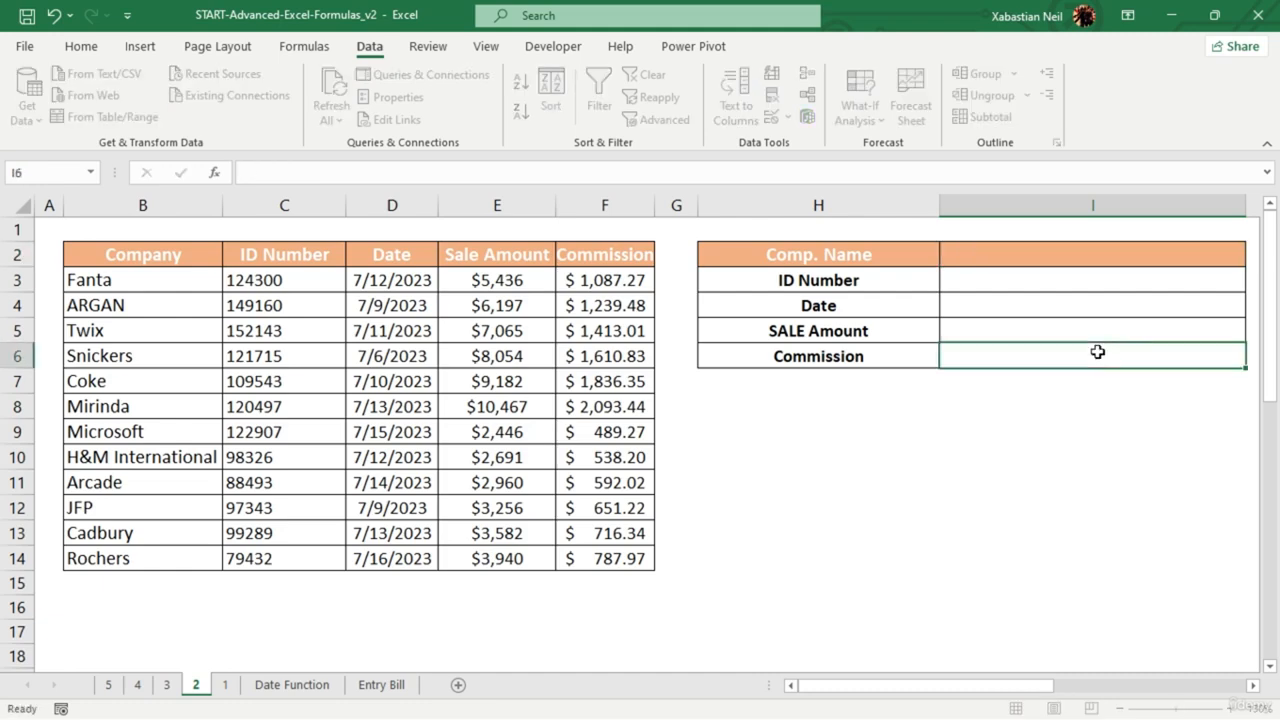
pyautogui.click(1098, 286)
pyautogui.click(1235, 254)
pyautogui.click(1252, 256)
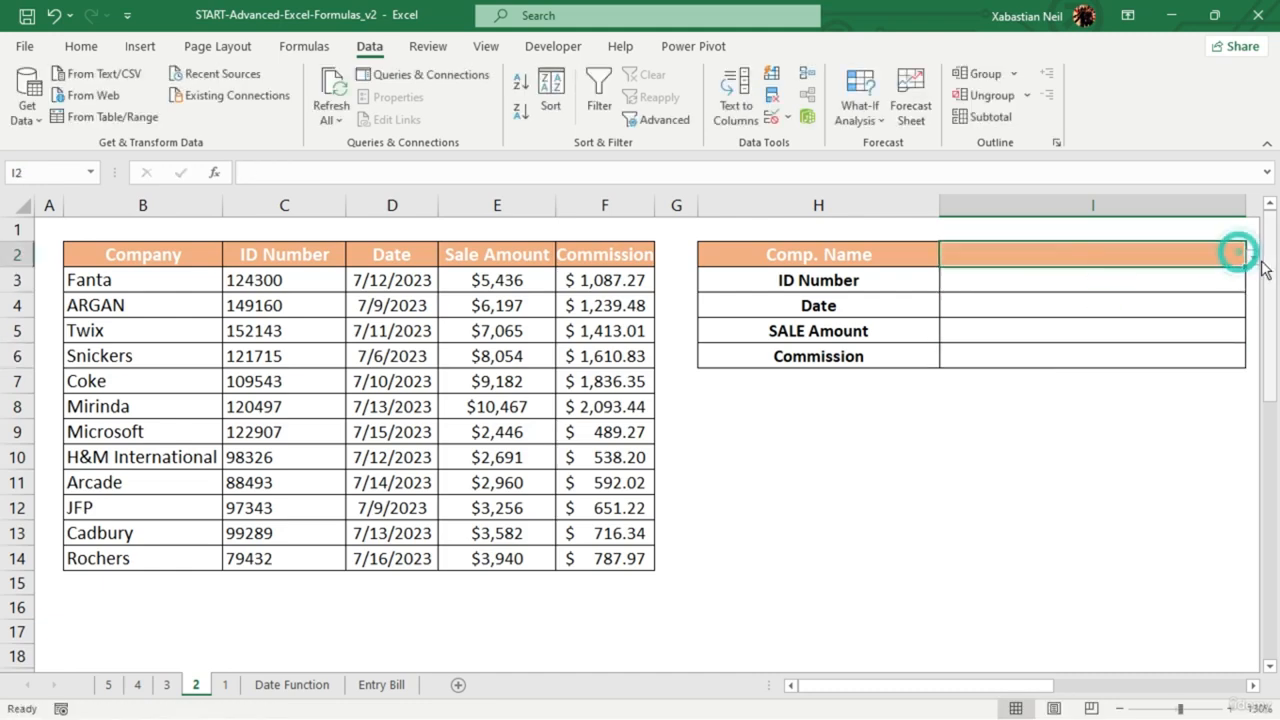
pyautogui.click(998, 328)
pyautogui.click(1058, 508)
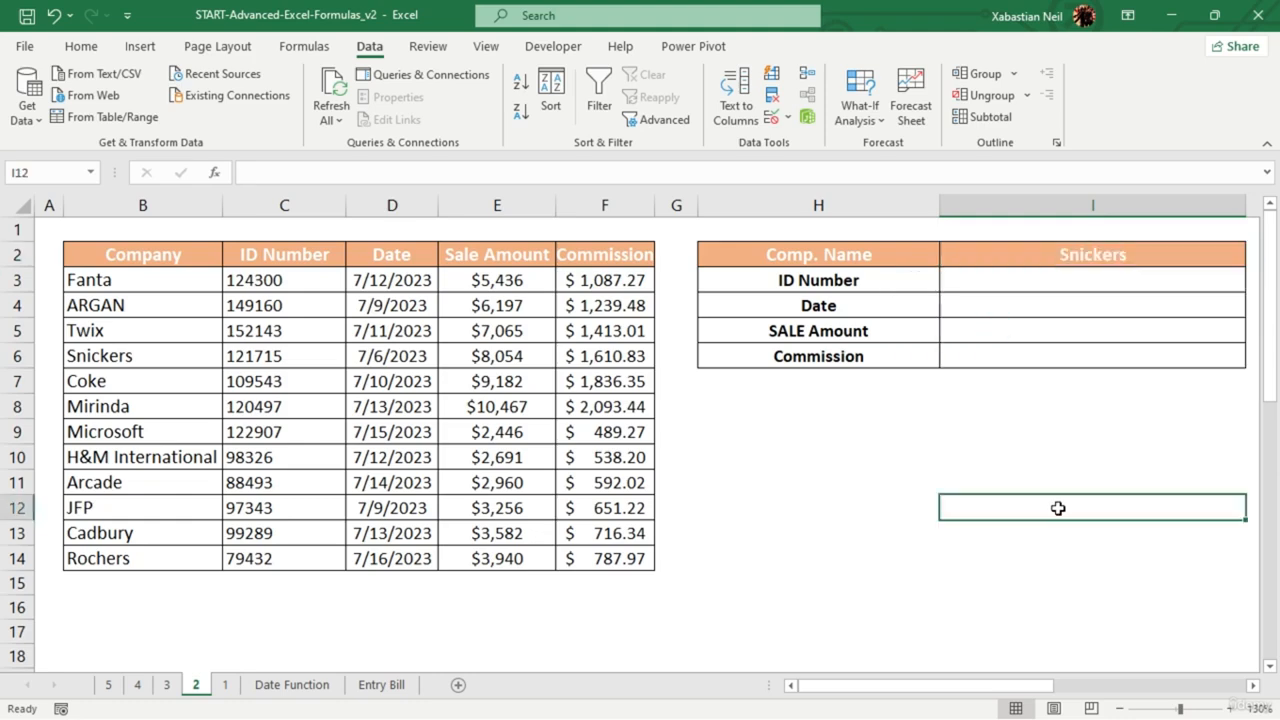
# - In the ID Number cell I3, begin an INDEX formula with the whole table B2:F14 as its array
pyautogui.doubleClick(1070, 288)
pyautogui.write('=')
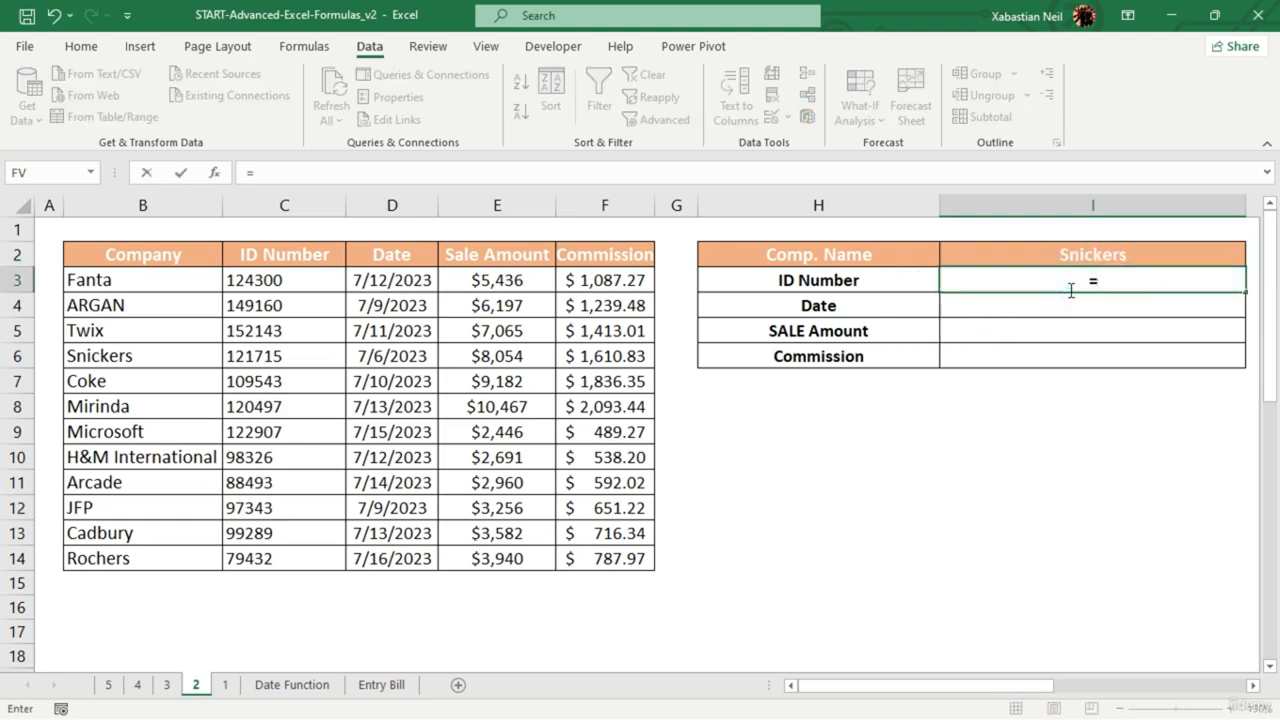
pyautogui.write('index')
pyautogui.press('Tab')
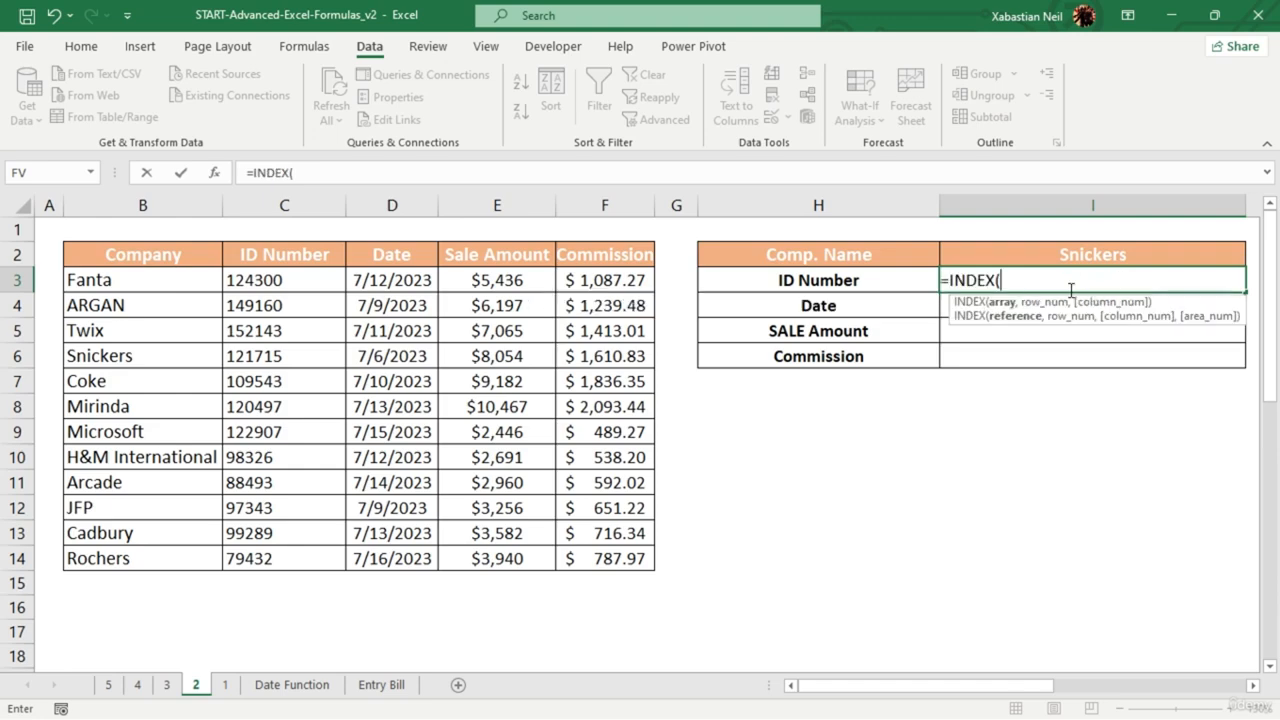
pyautogui.moveTo(115, 258); pyautogui.dragTo(628, 562)
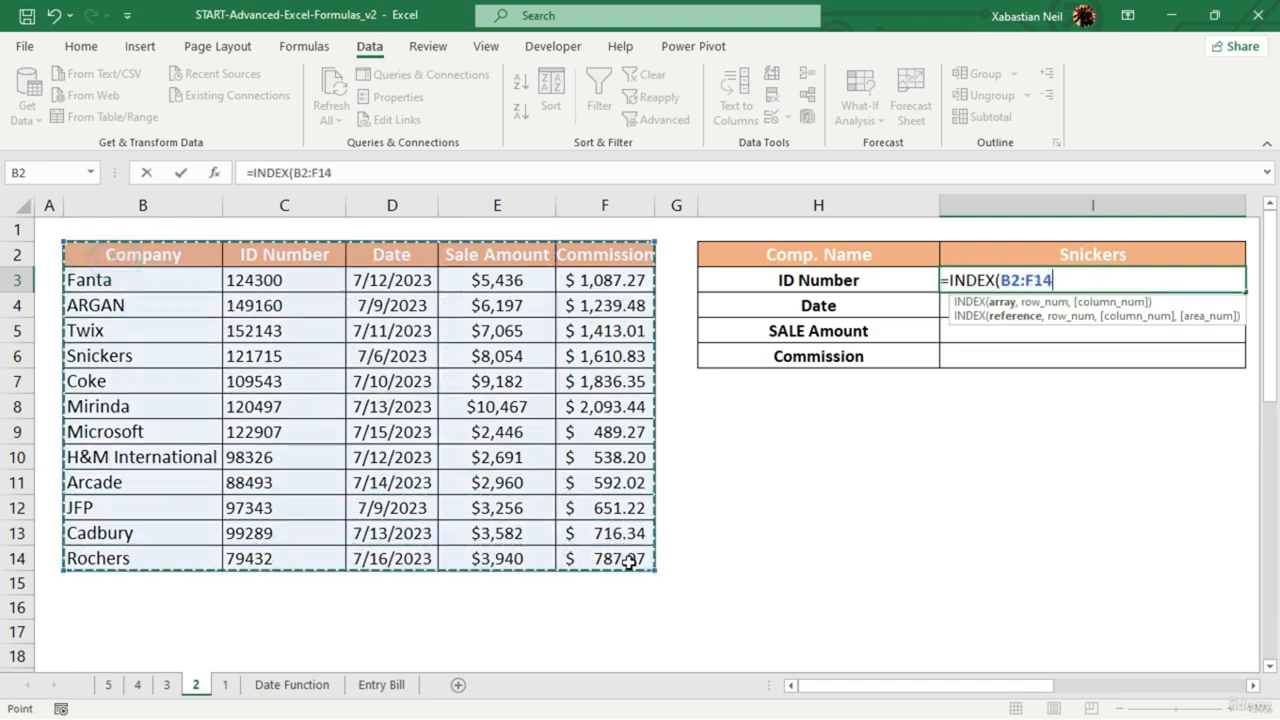
pyautogui.write(',')
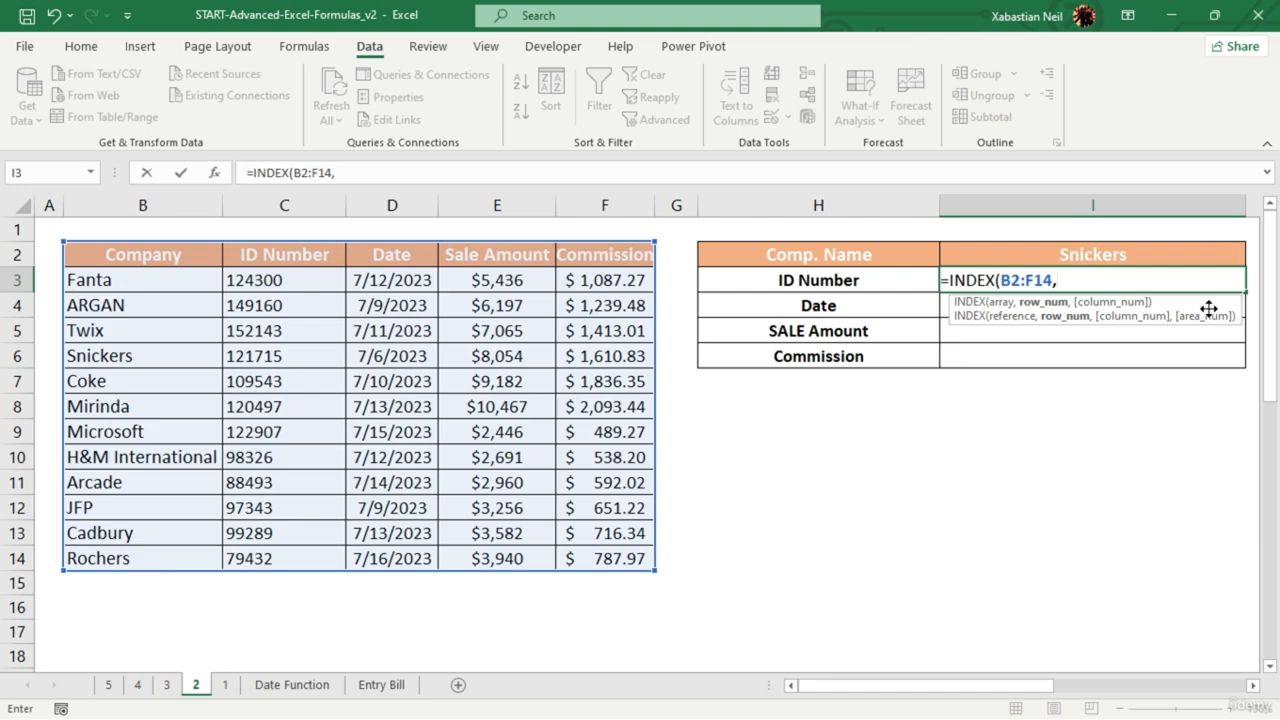
# - Supply the row number of the I3 INDEX formula with MATCH(I2,B2:B14,0), an exact match on the company name
pyautogui.write('match')
pyautogui.press('Tab')
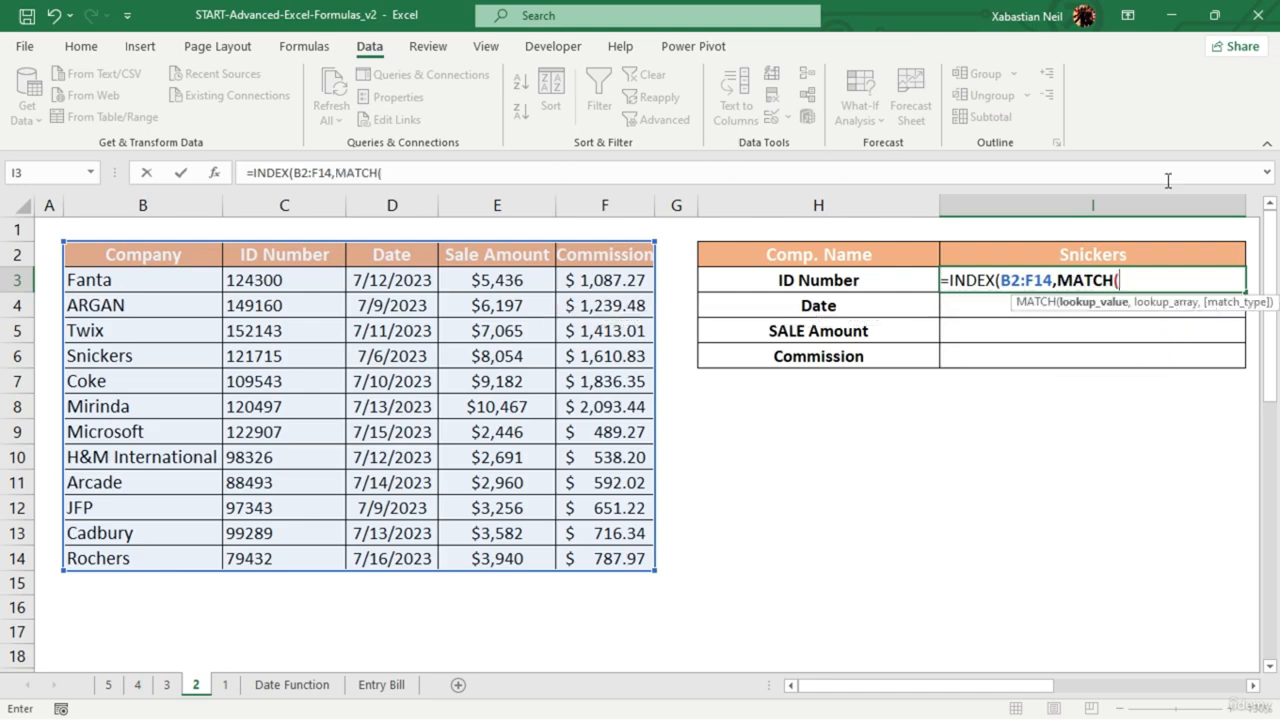
pyautogui.click(1122, 257)
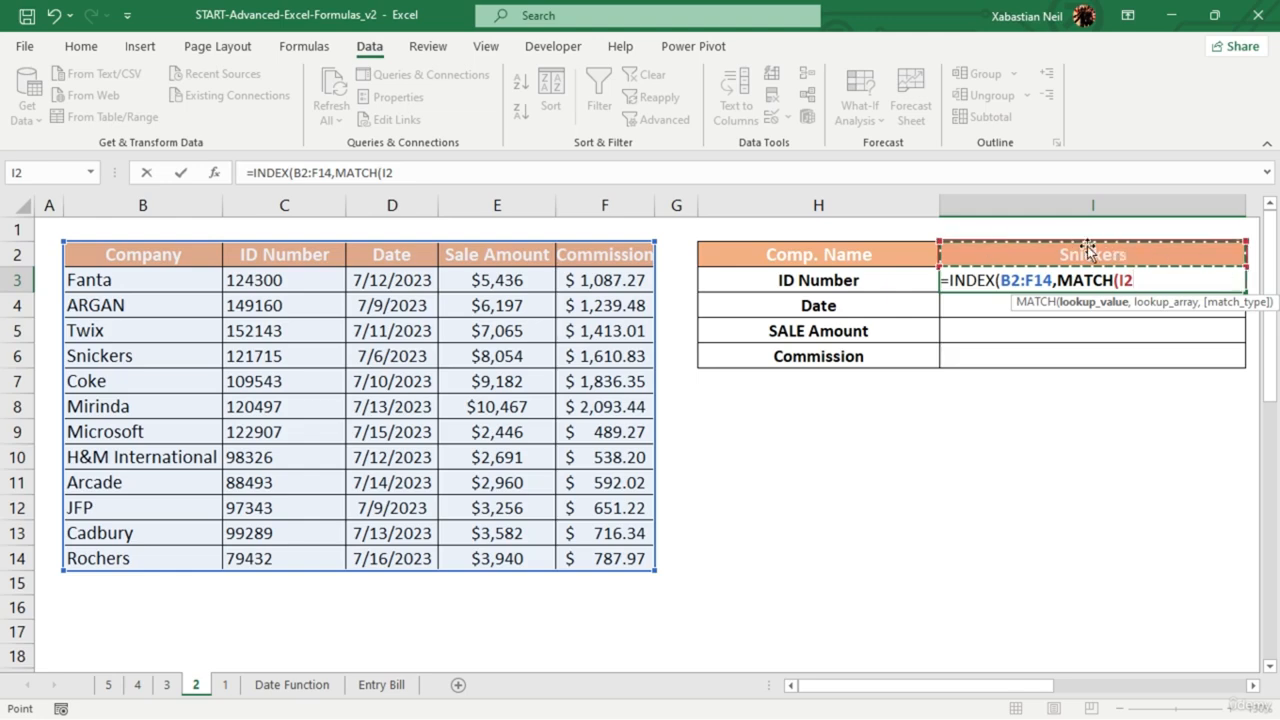
pyautogui.write(',')
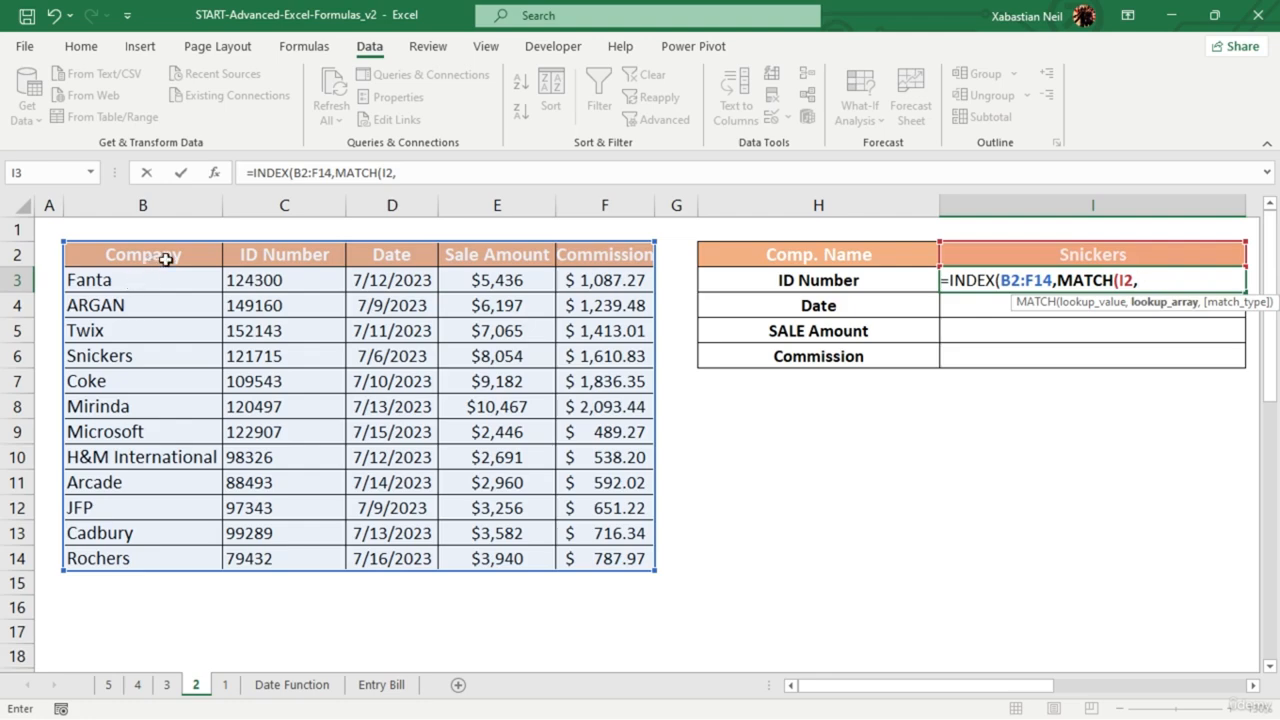
pyautogui.moveTo(165, 259); pyautogui.dragTo(179, 549)
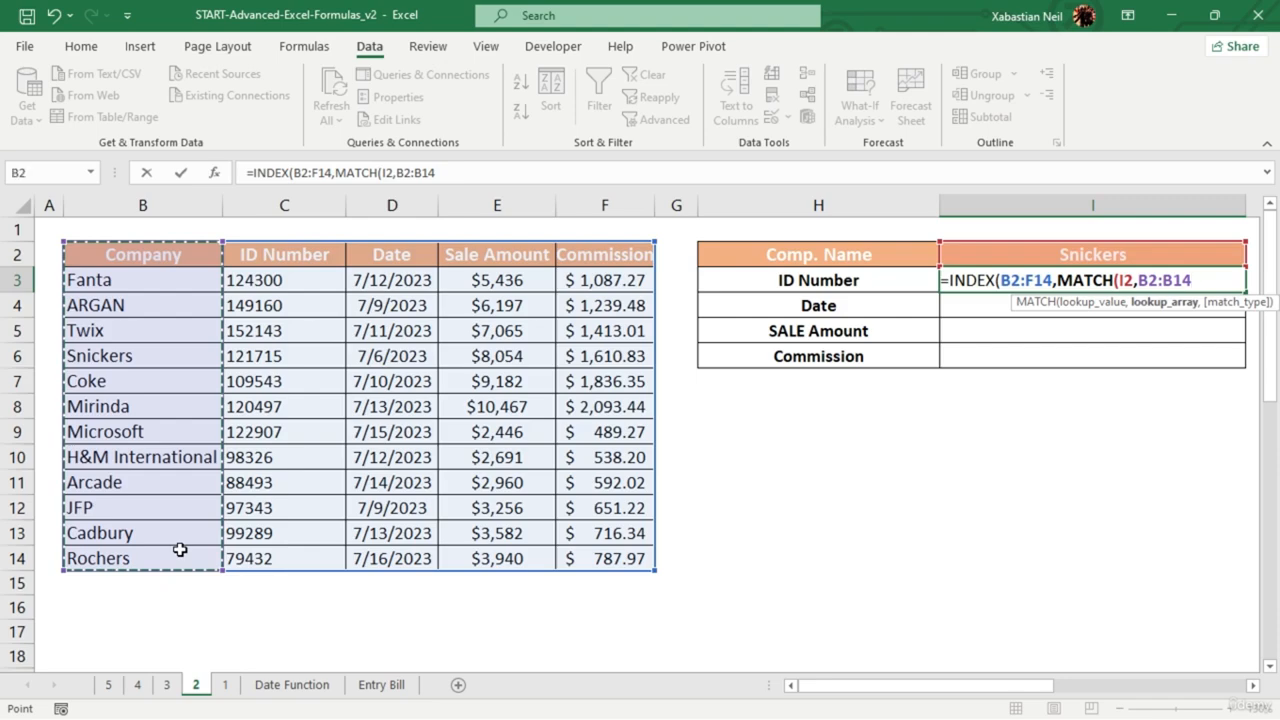
pyautogui.write(',0')
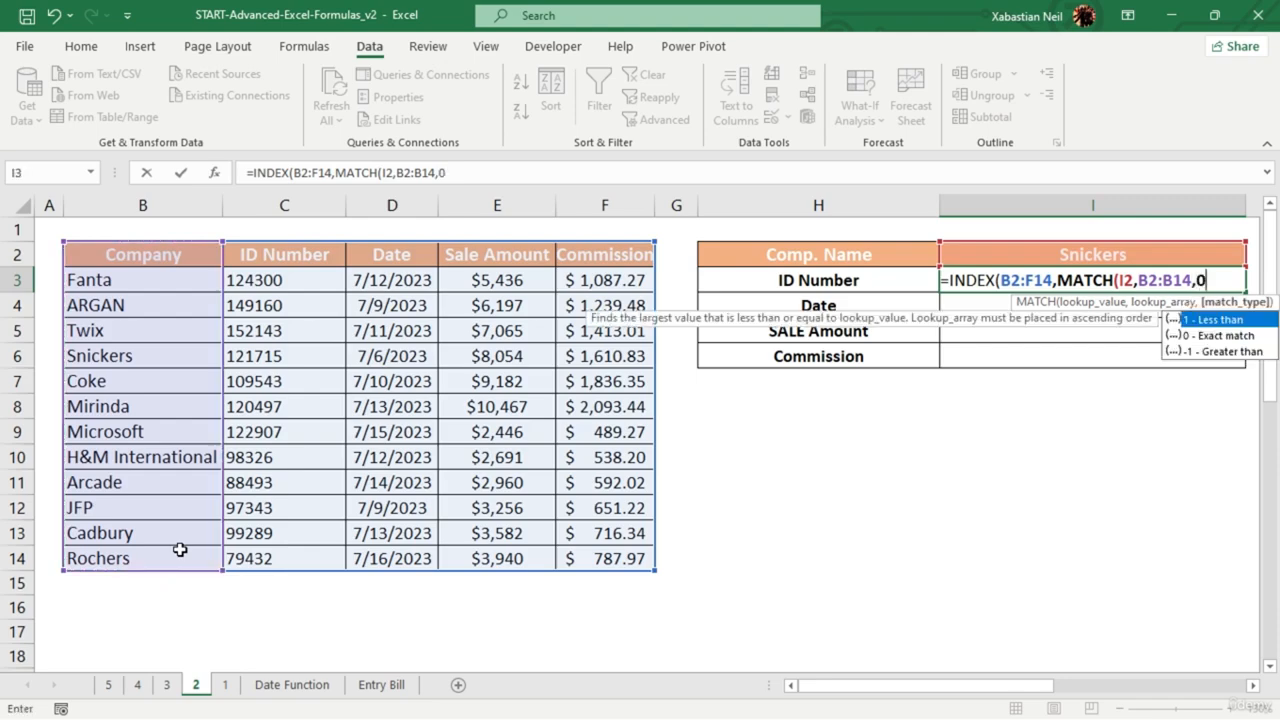
pyautogui.write(')')
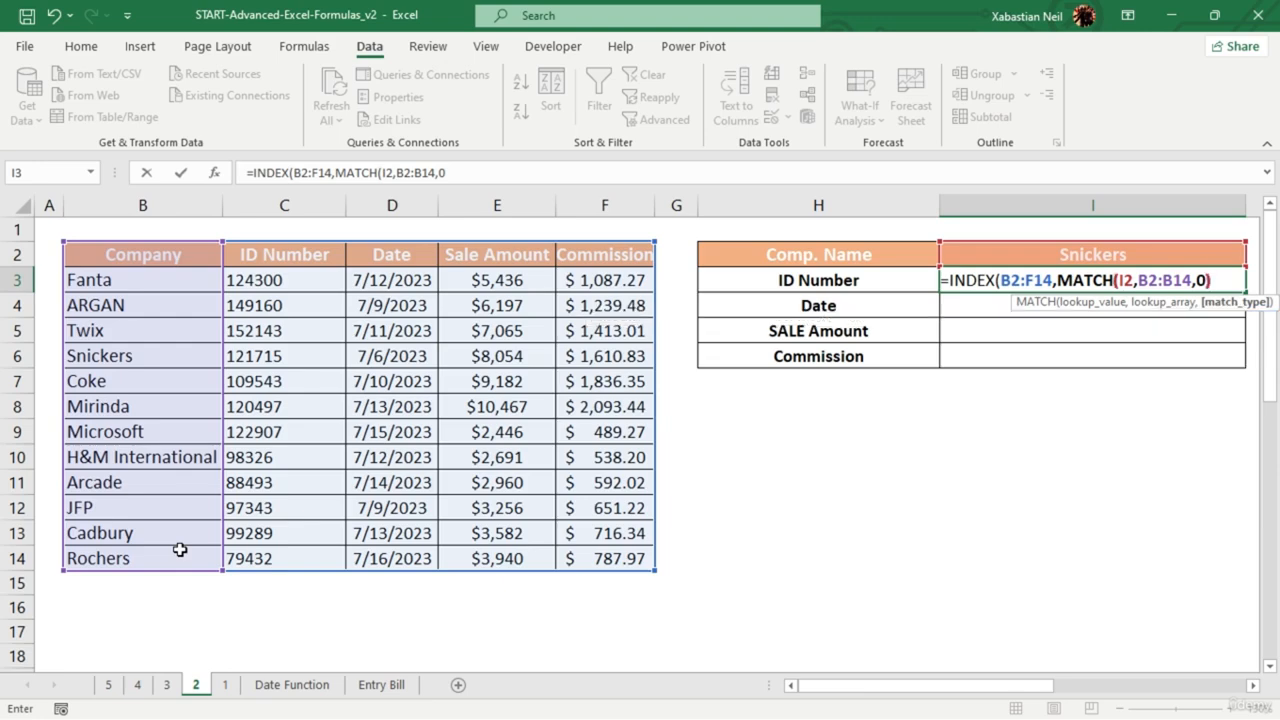
# - Add MATCH(H3,B2:F2,0) as the column number and complete the ID Number formula, accepting the closing-bracket correction
pyautogui.write(',')
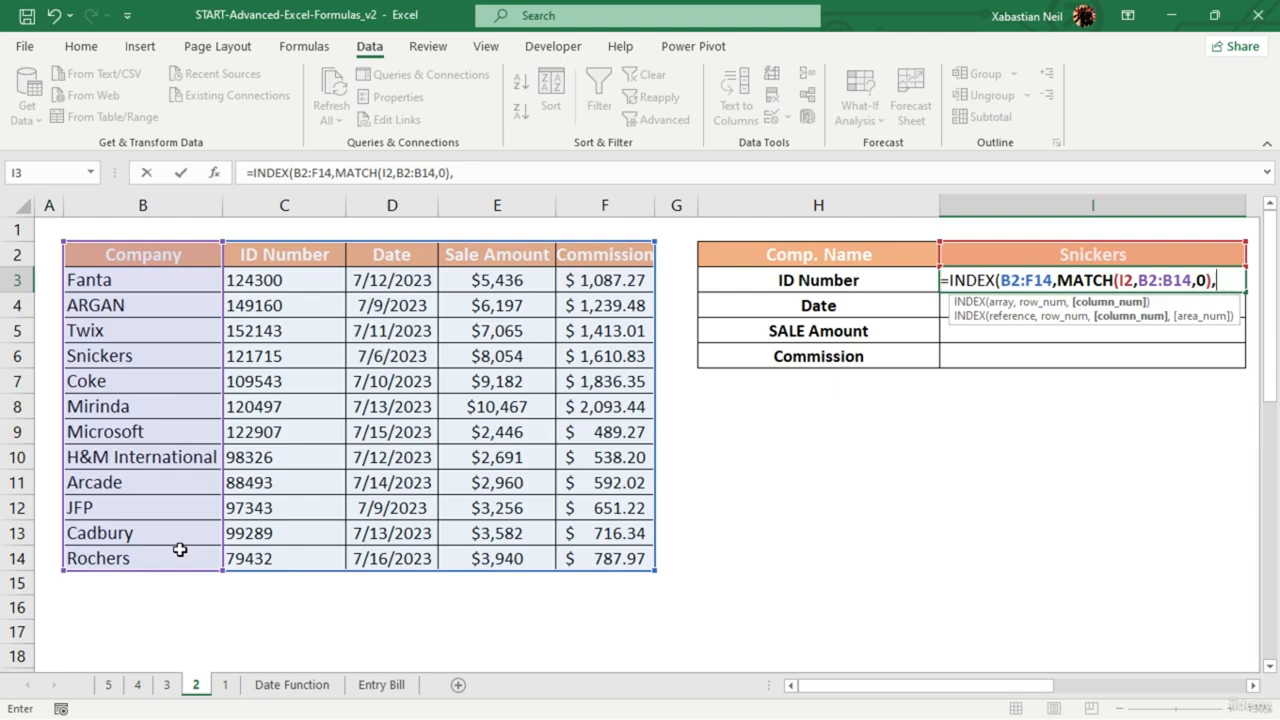
pyautogui.write('match(')
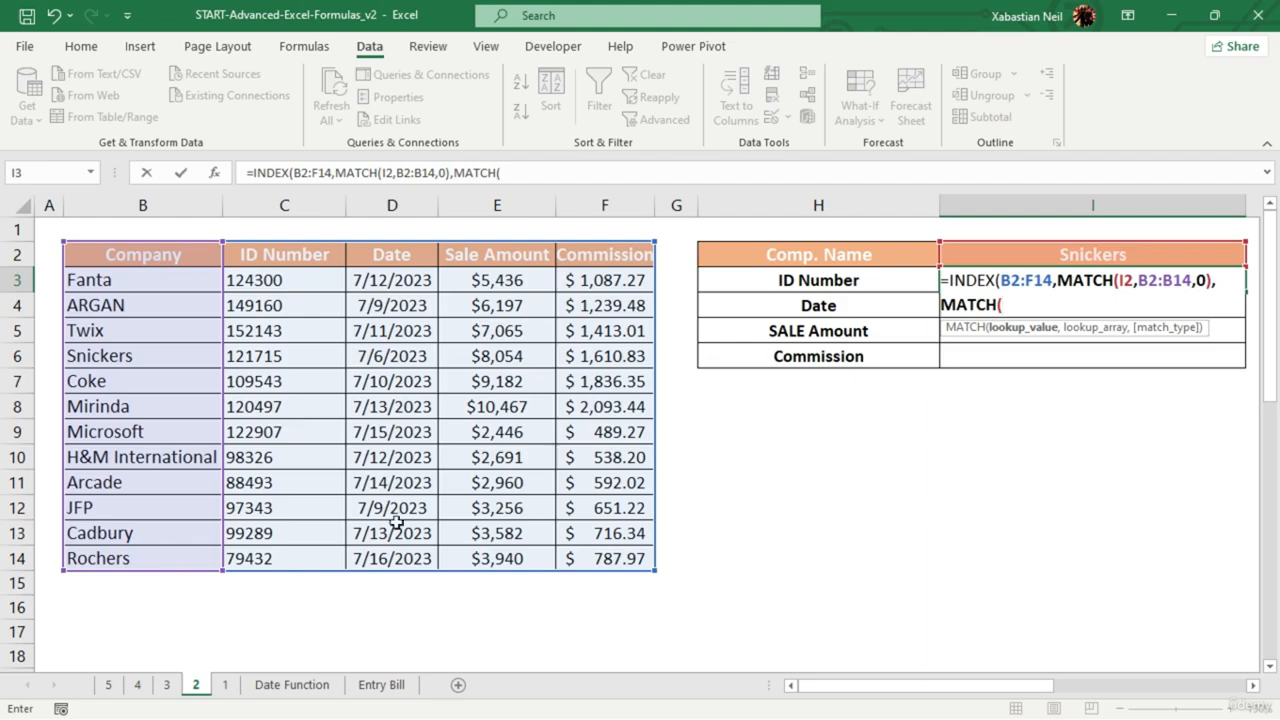
pyautogui.click(779, 290)
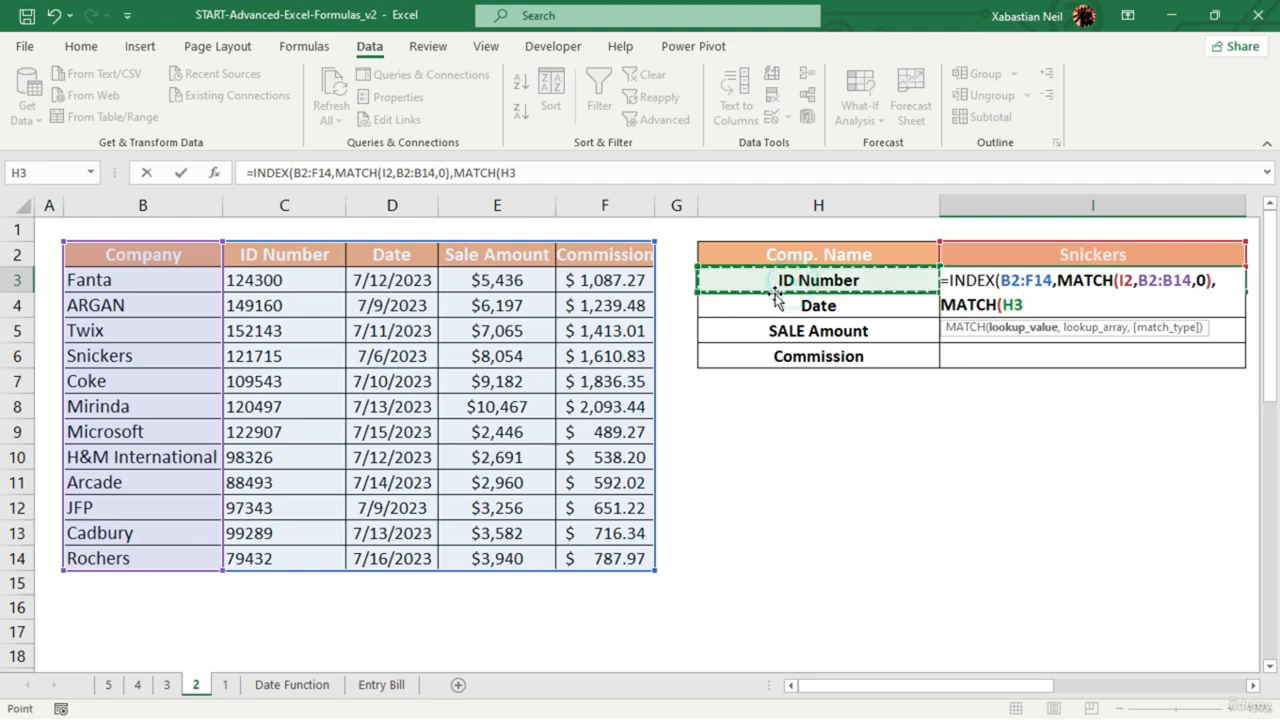
pyautogui.write(',')
pyautogui.moveTo(178, 250); pyautogui.dragTo(622, 251)
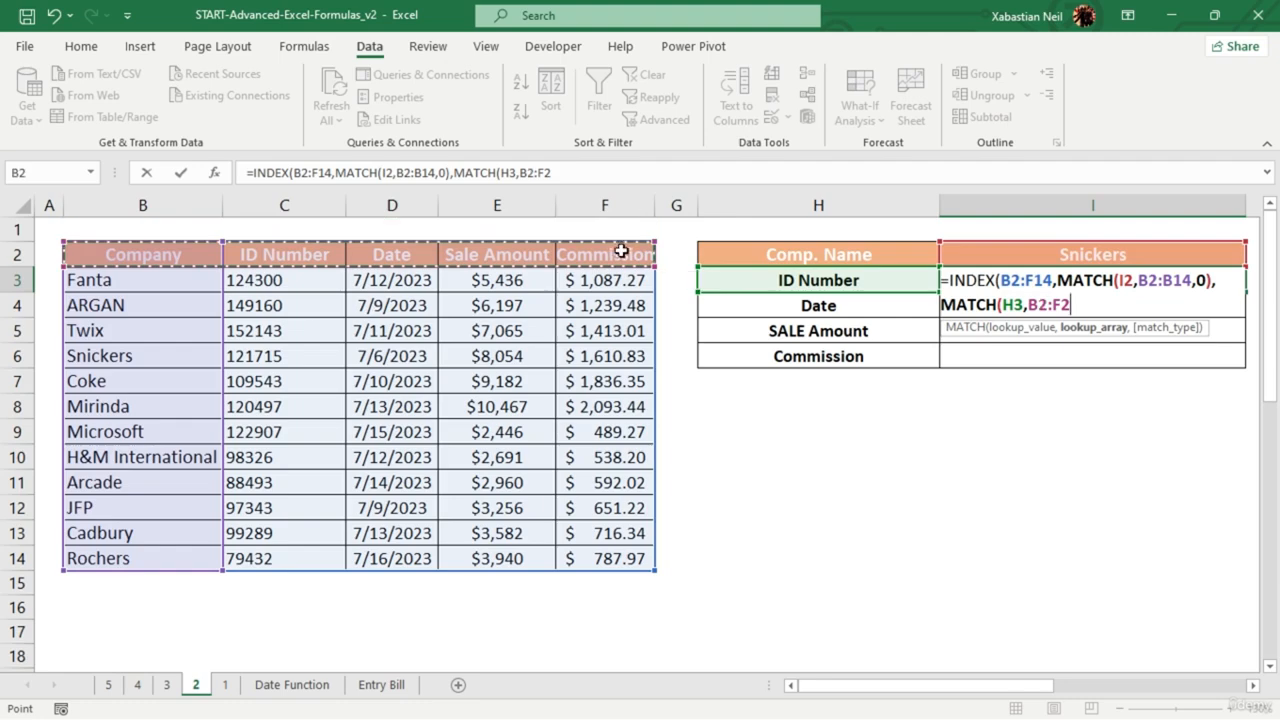
pyautogui.write(',0')
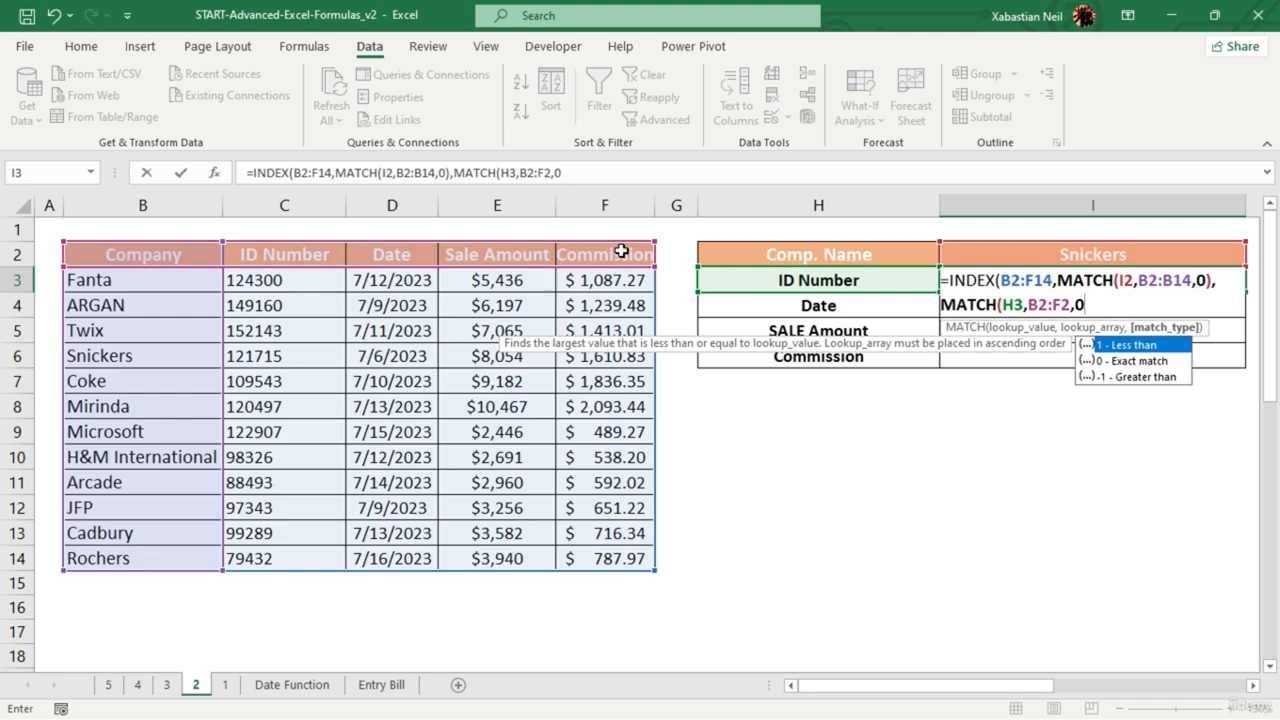
pyautogui.write(')')
pyautogui.press('Return')
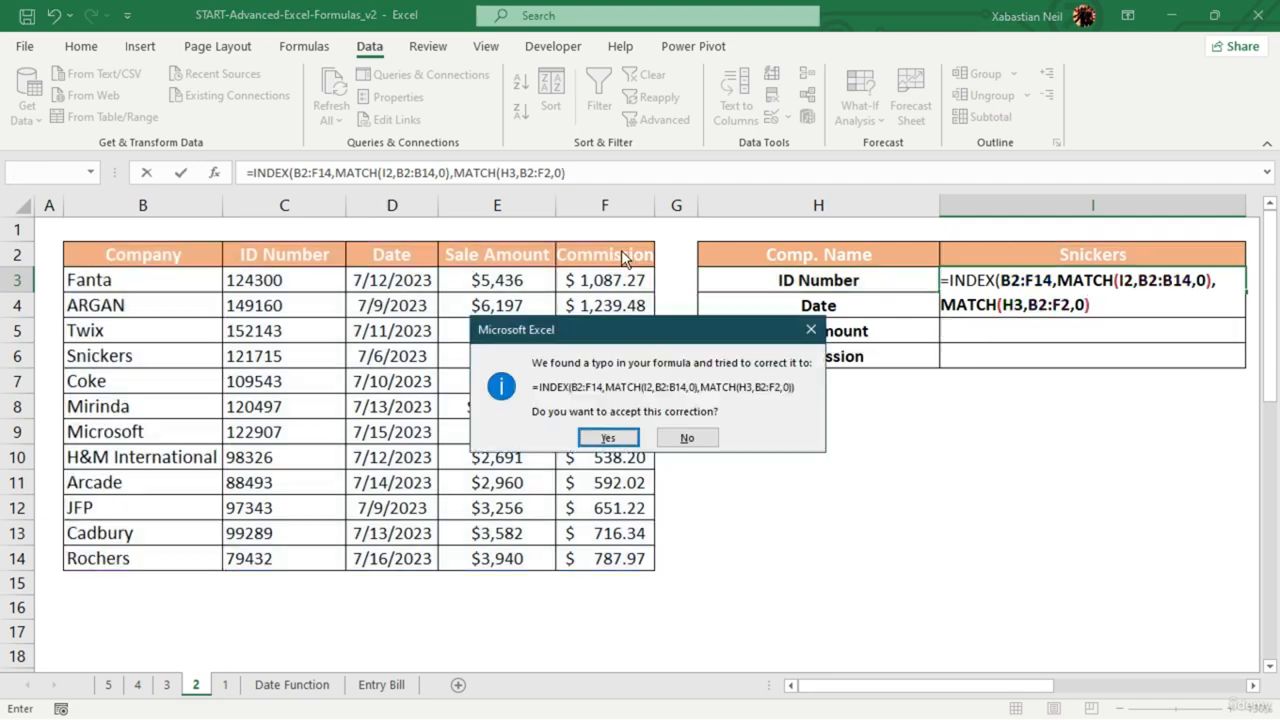
pyautogui.click(608, 437)
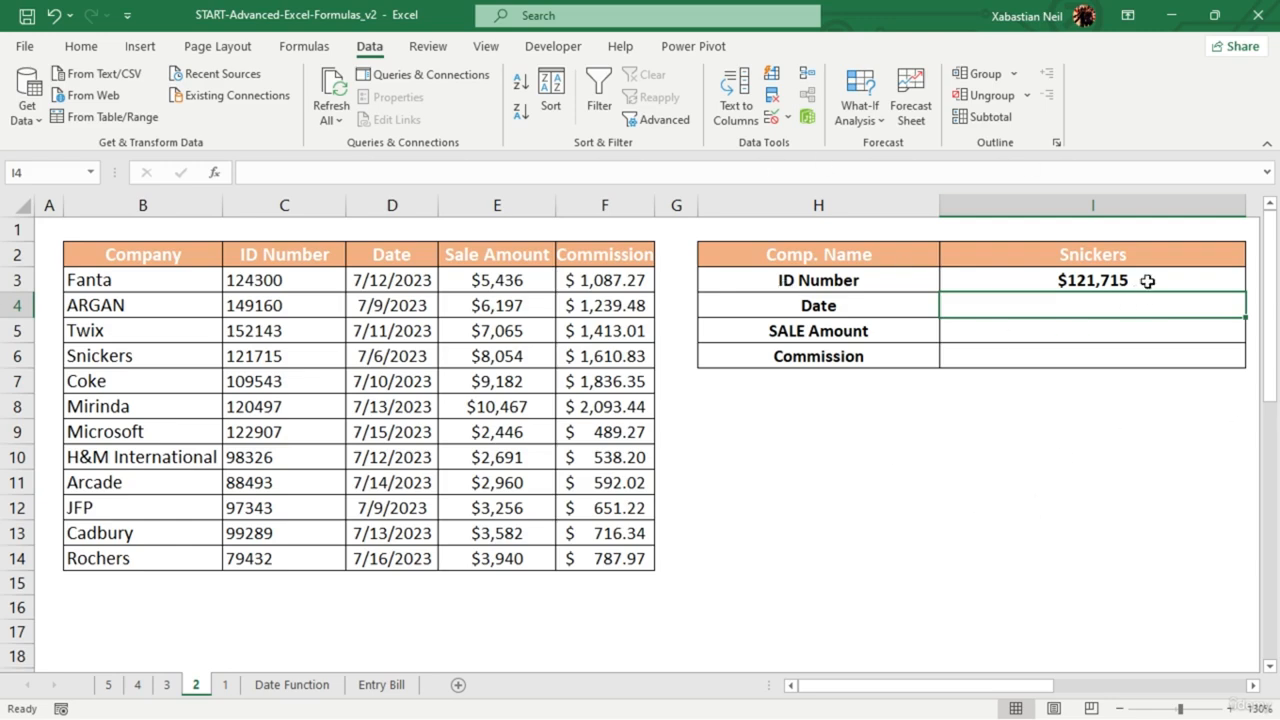
pyautogui.click(1143, 280)
pyautogui.moveTo(1245, 292)
pyautogui.mouseDown()
pyautogui.moveTo(1250, 368)
pyautogui.moveTo(1246, 297)
pyautogui.mouseUp()
pyautogui.click(1037, 452)
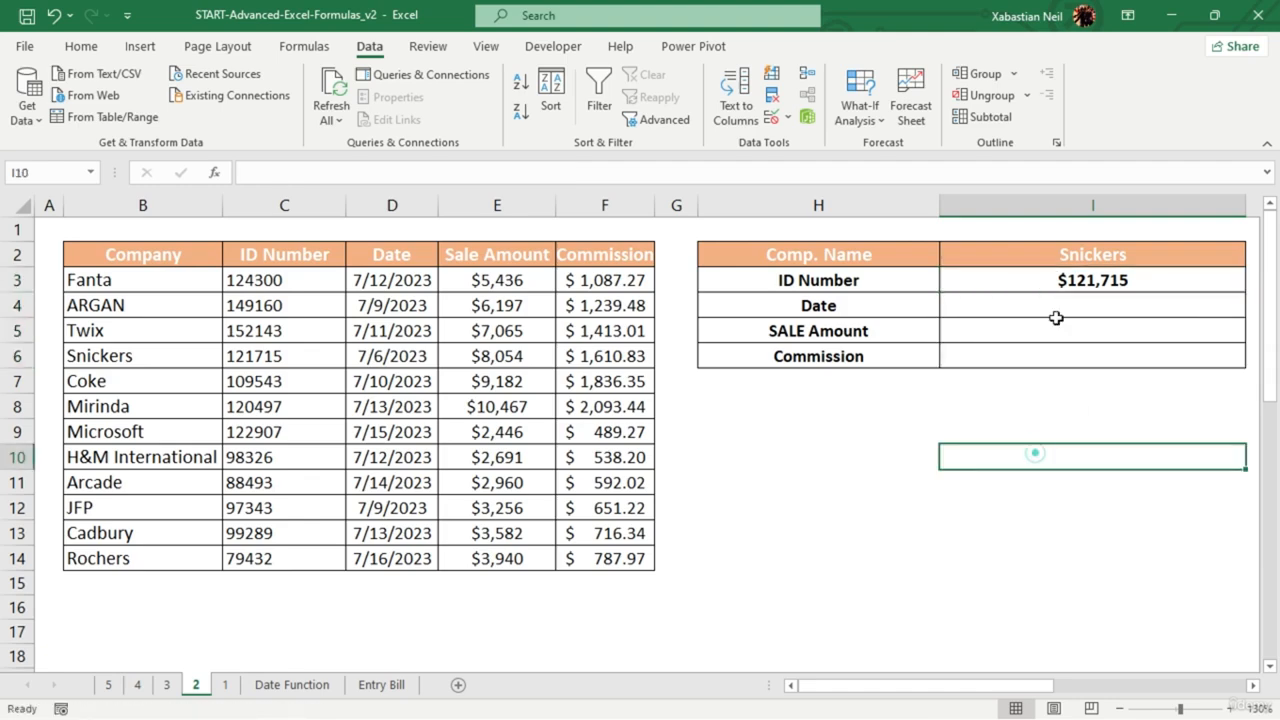
pyautogui.click(1064, 305)
pyautogui.doubleClick(1066, 306)
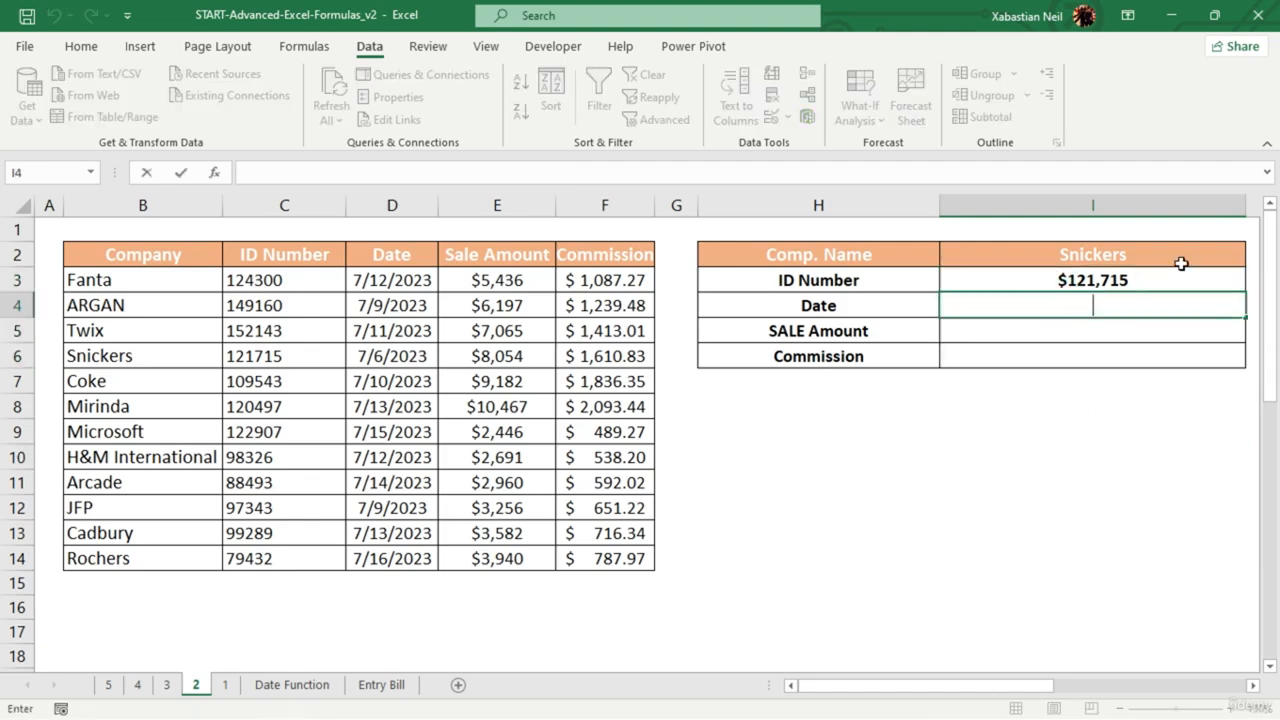
# - Test the ID Number lookup by choosing Mirinda and then JFP from the company list in I2
pyautogui.click(1181, 263)
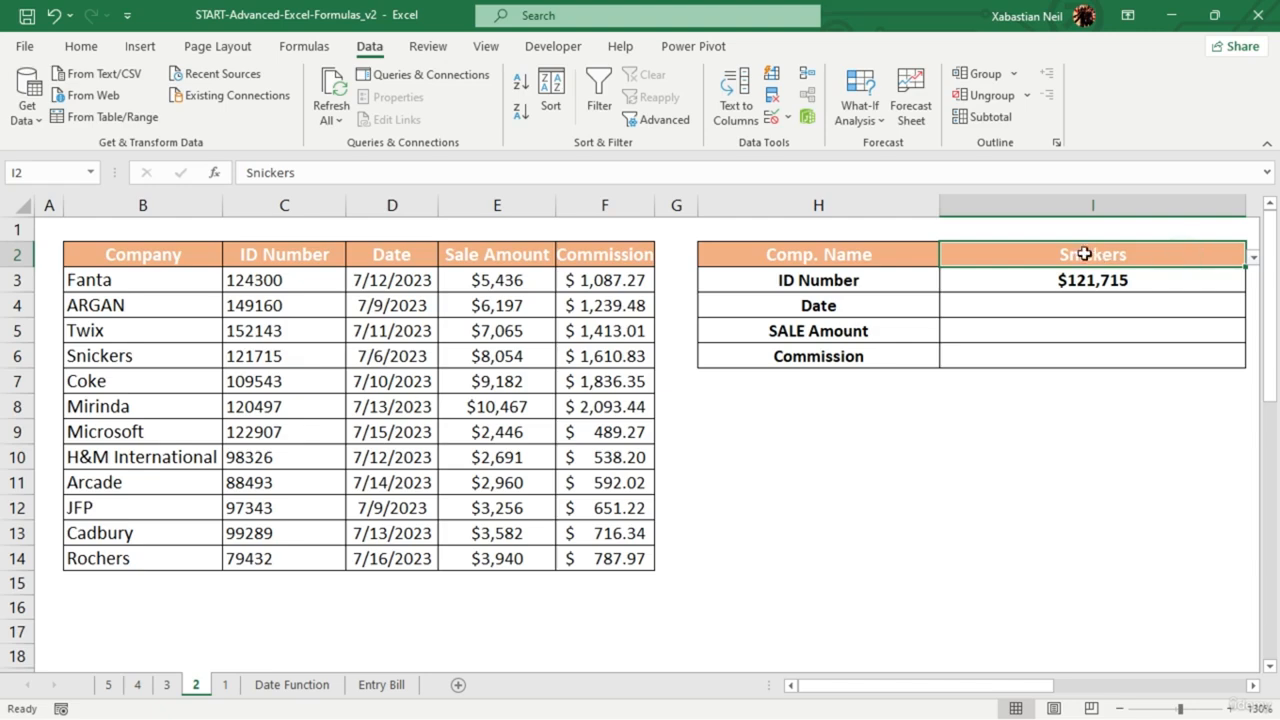
pyautogui.moveTo(912, 684); pyautogui.dragTo(912, 685)
pyautogui.click(1255, 262)
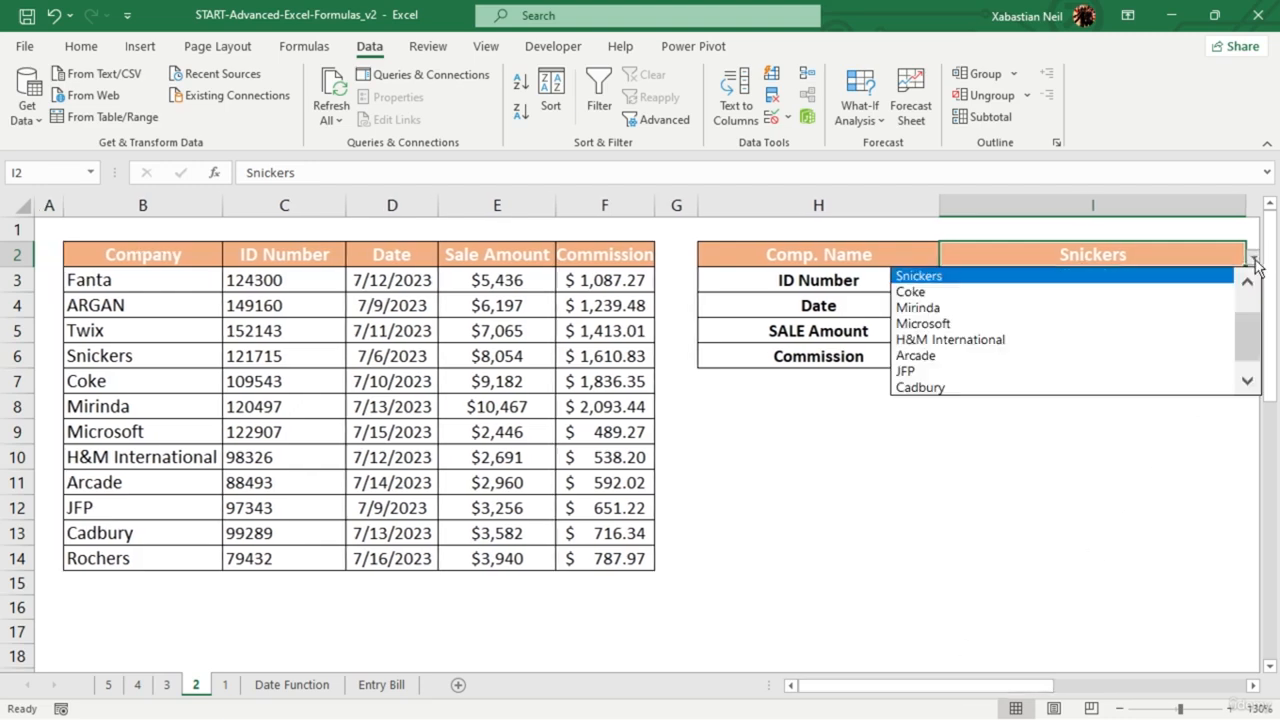
pyautogui.click(1022, 310)
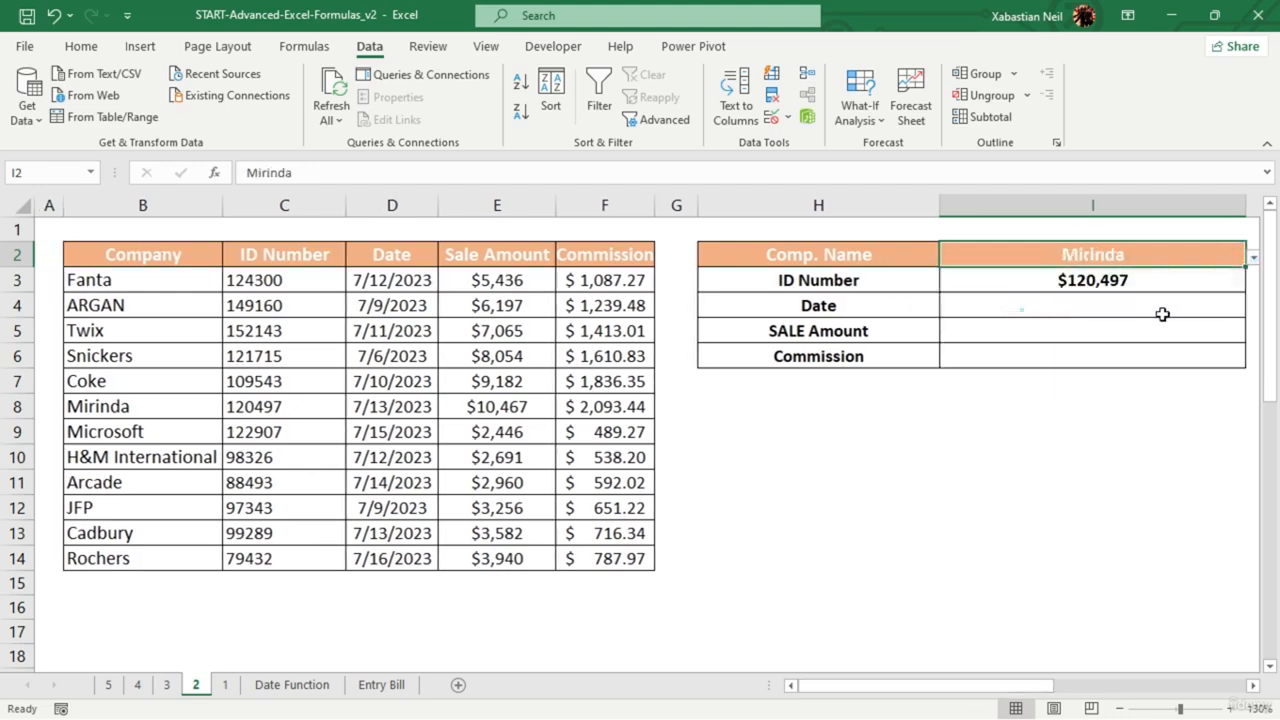
pyautogui.click(1253, 257)
pyautogui.click(988, 358)
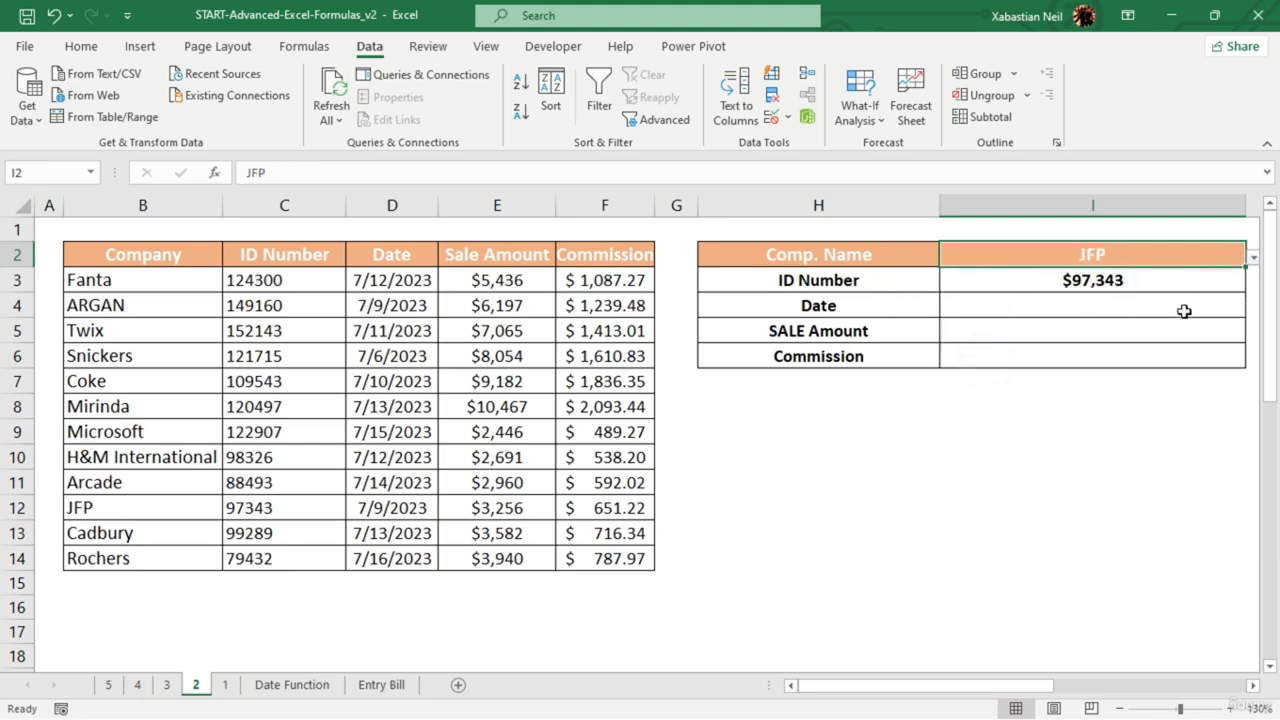
# - In the Date cell I4, begin an INDEX formula with the whole table B2:F14 as its array
pyautogui.click(1099, 305)
pyautogui.doubleClick(1099, 305)
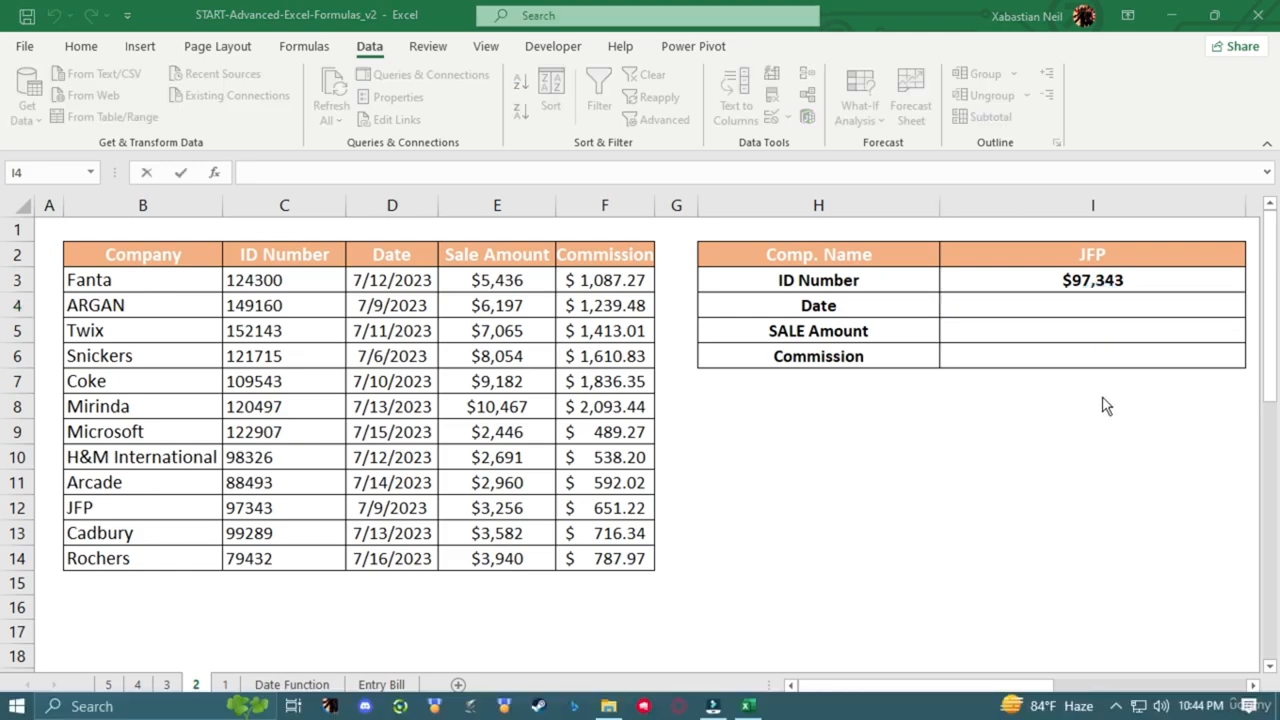
pyautogui.click(1103, 398)
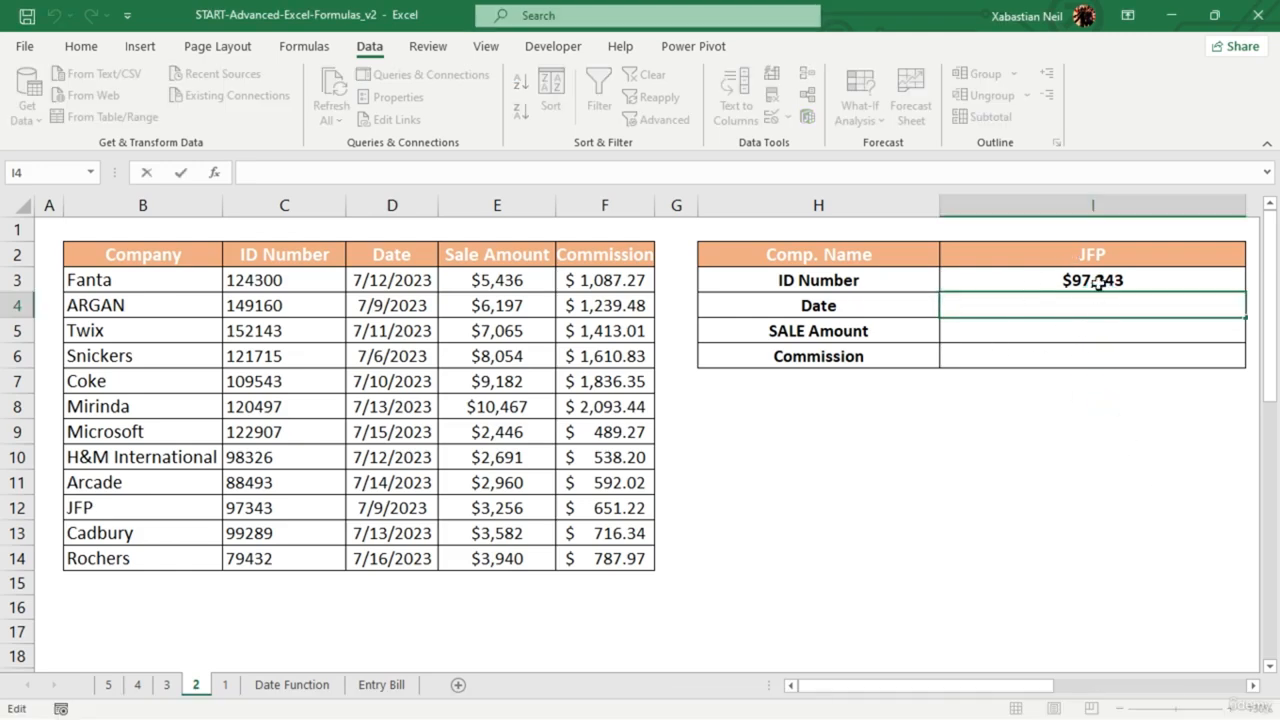
pyautogui.click(996, 310)
pyautogui.write('=index')
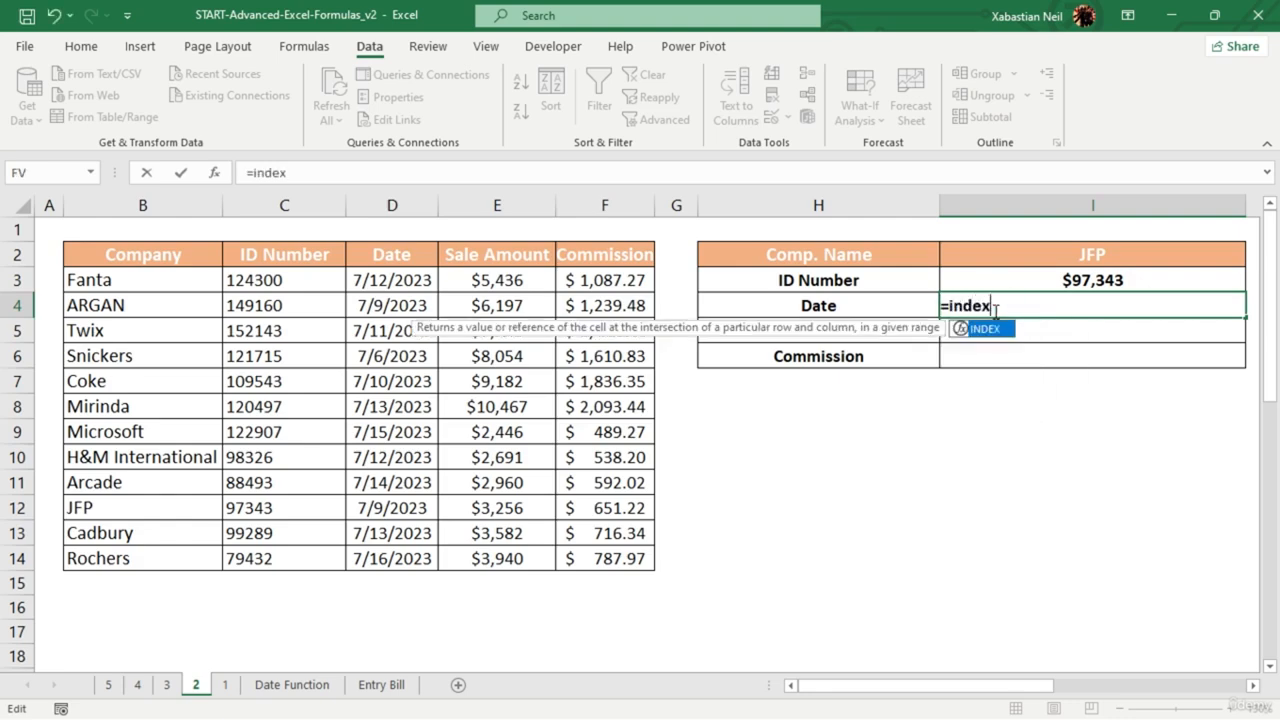
pyautogui.press('Tab')
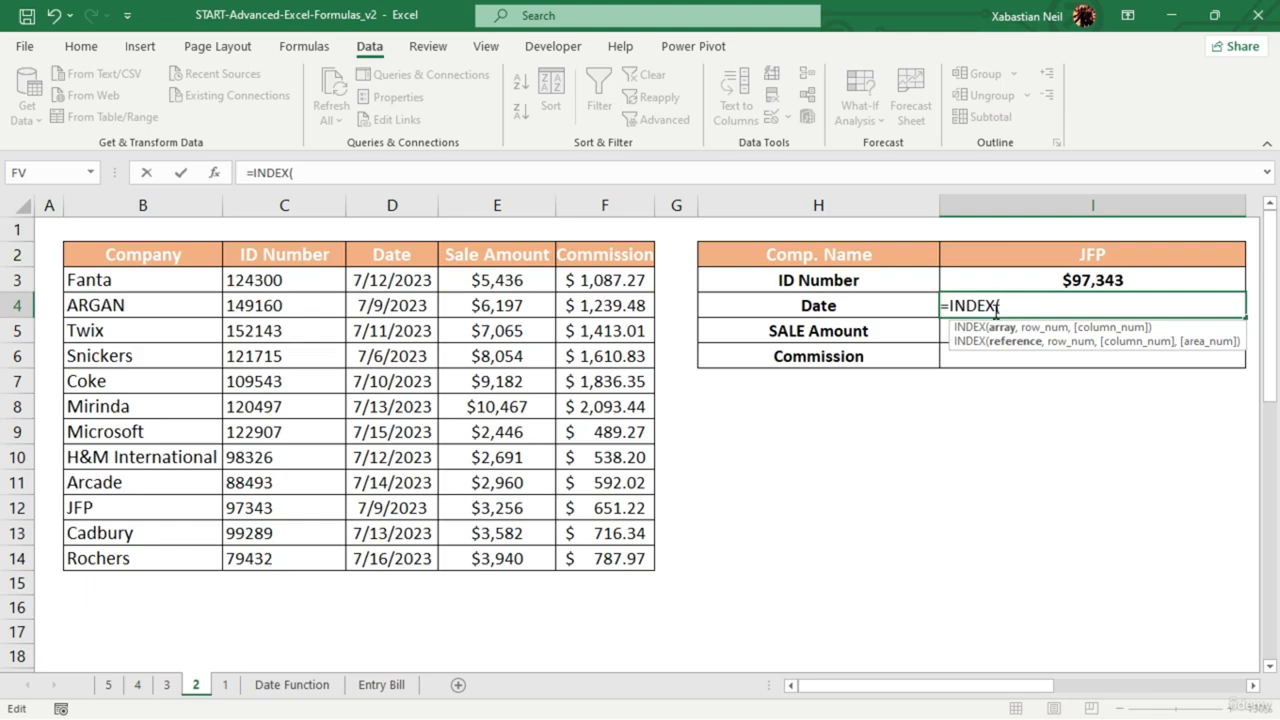
pyautogui.moveTo(86, 257); pyautogui.dragTo(635, 548)
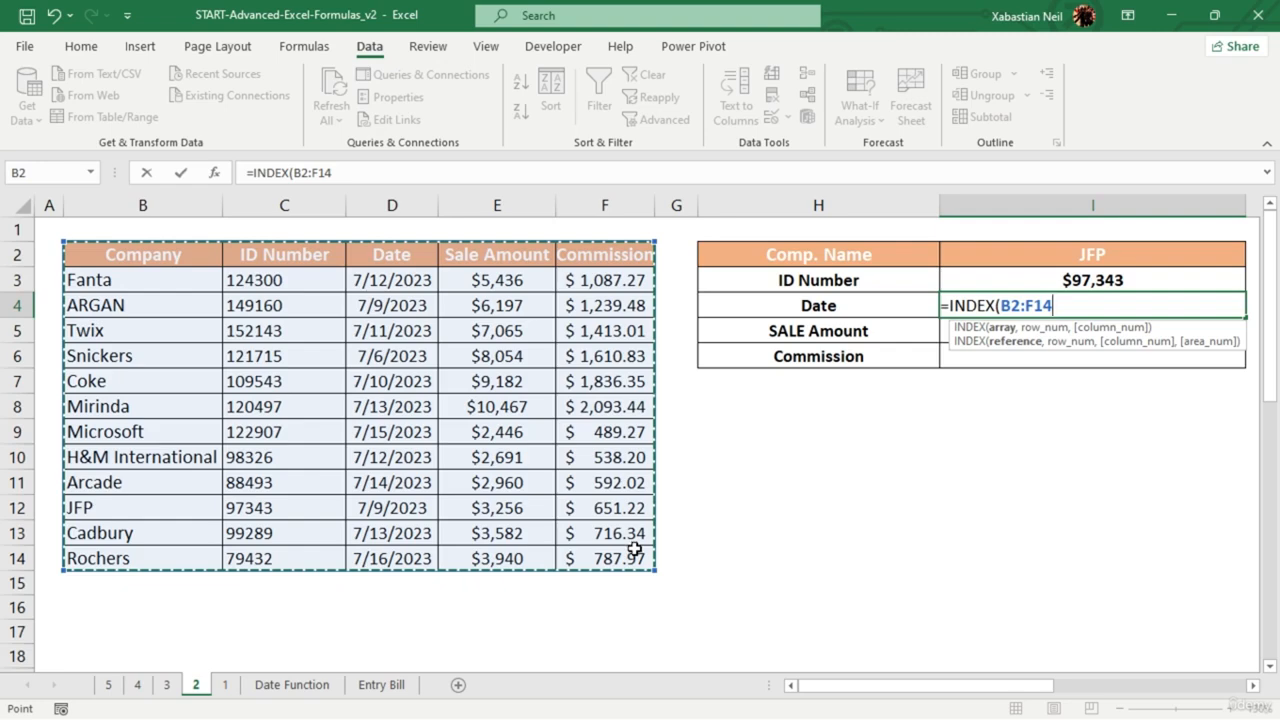
# - Supply the row number of the Date formula with MATCH(I2,B2:B14,0), using the exact match type
pyautogui.write(',match')
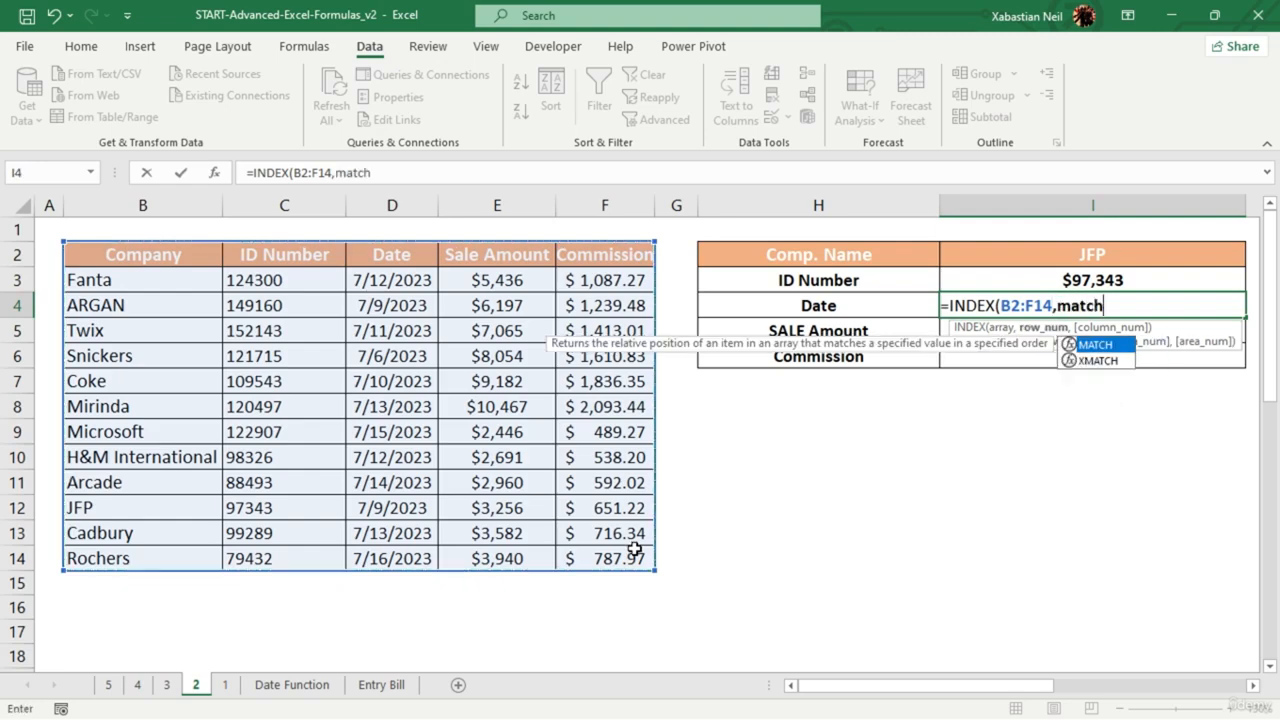
pyautogui.press('Tab')
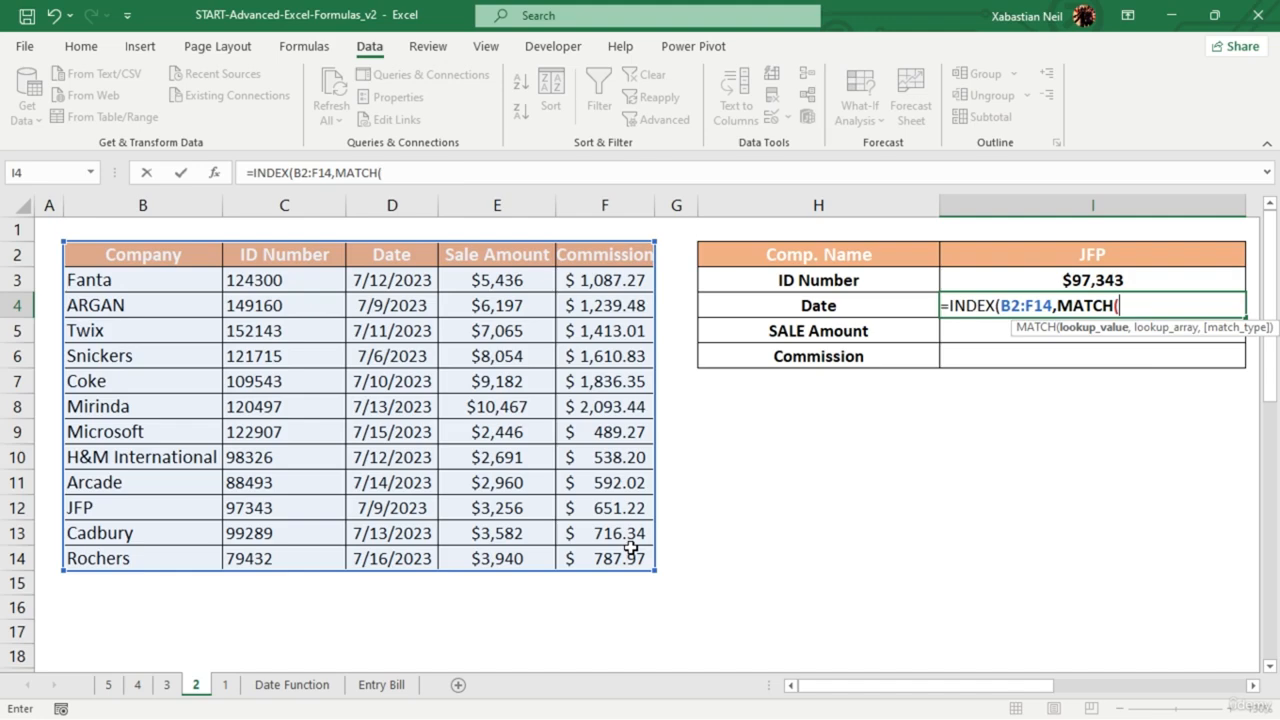
pyautogui.click(1159, 255)
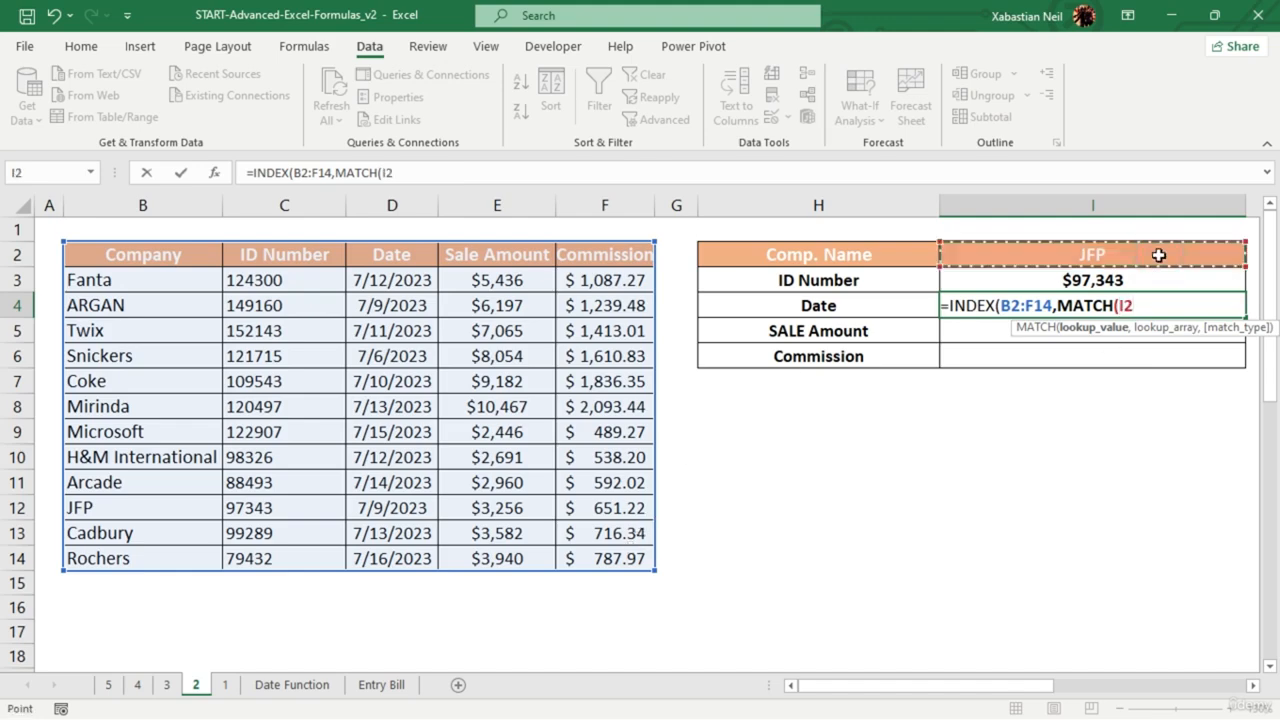
pyautogui.write(',')
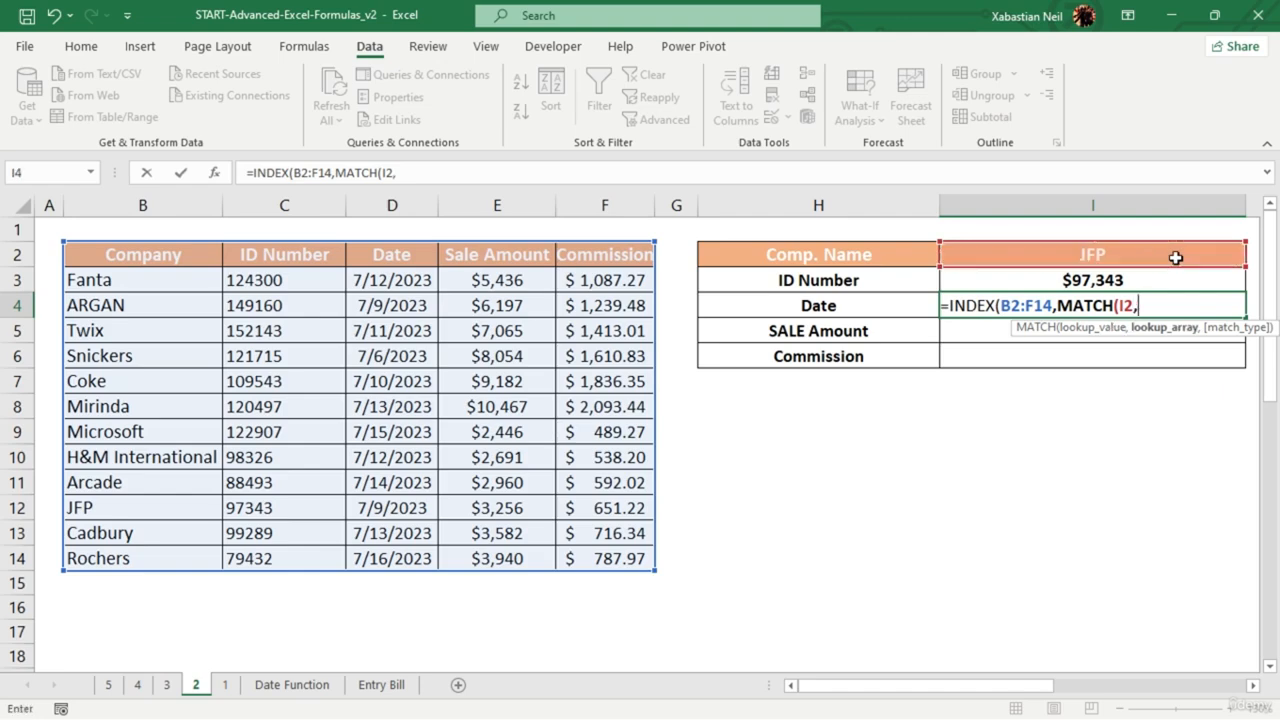
pyautogui.moveTo(146, 260); pyautogui.dragTo(152, 552)
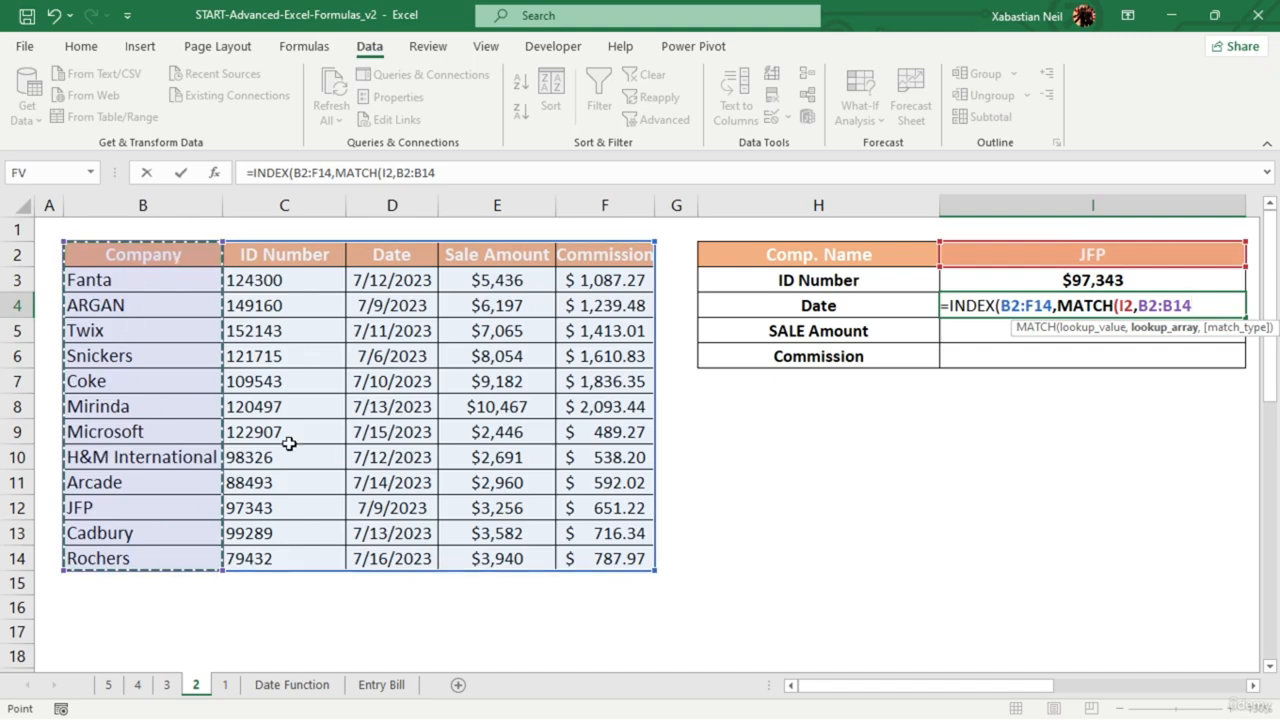
pyautogui.write(',')
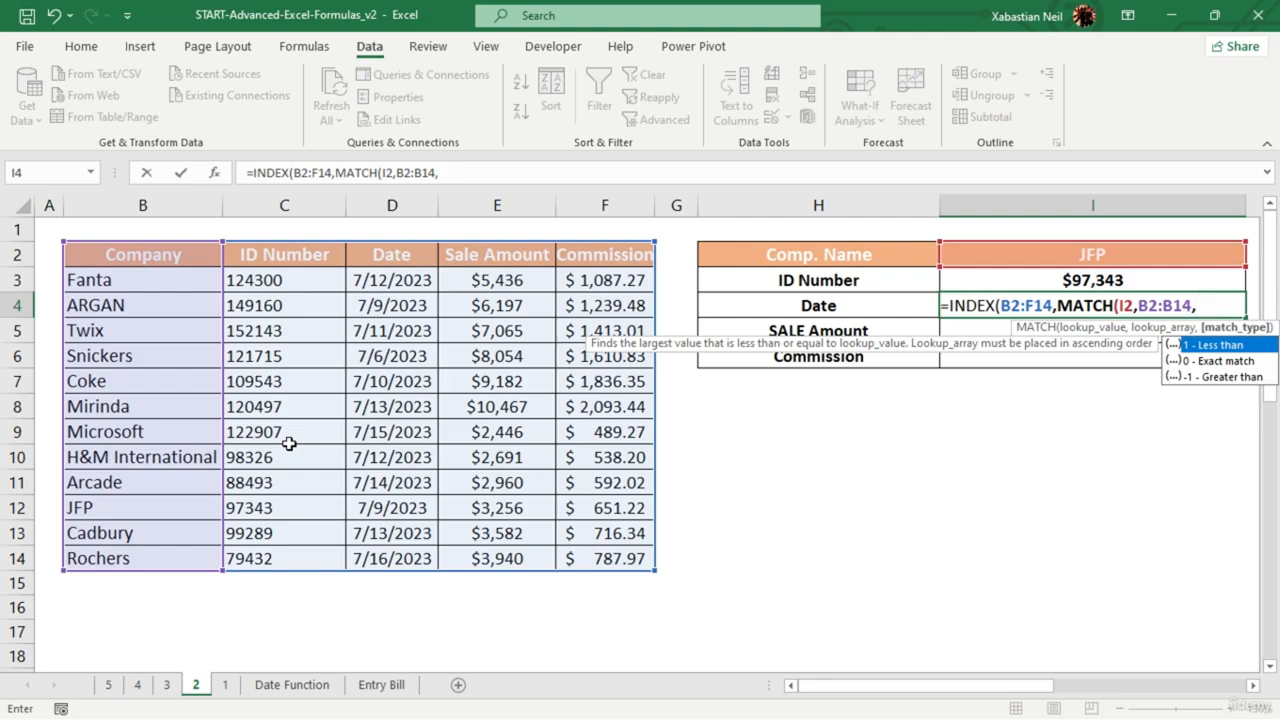
pyautogui.doubleClick(1203, 361)
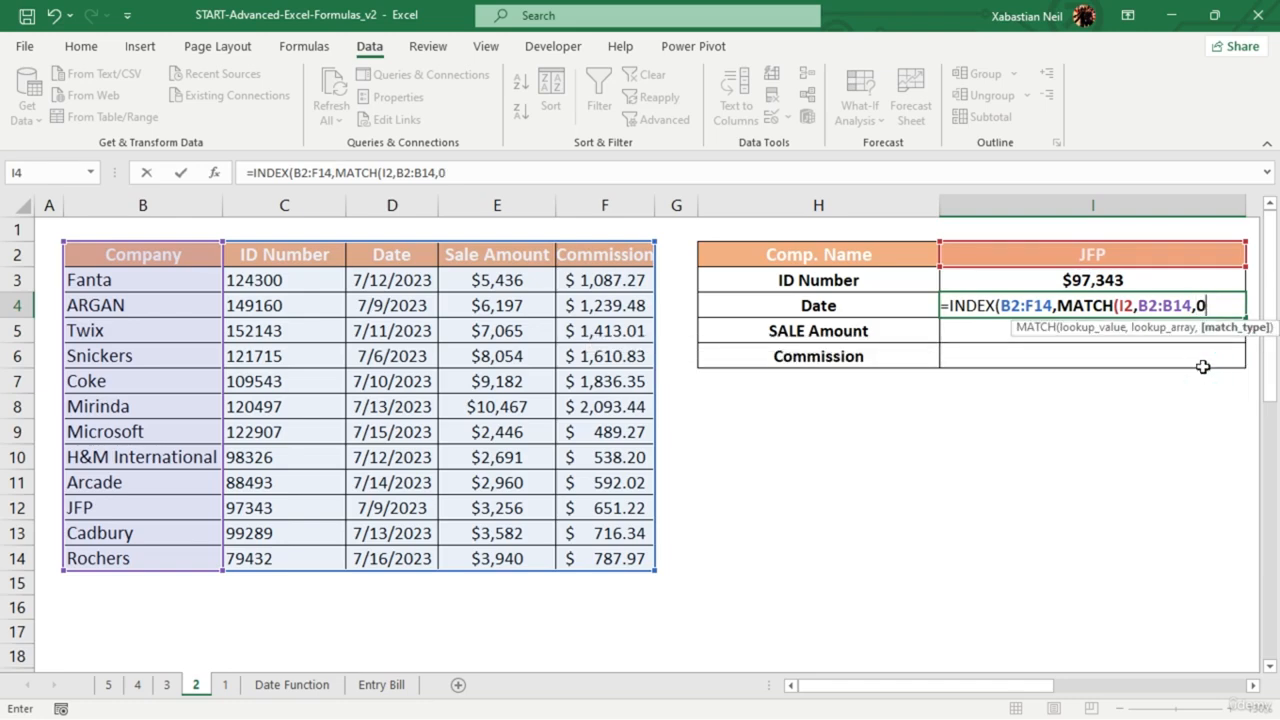
pyautogui.write(')')
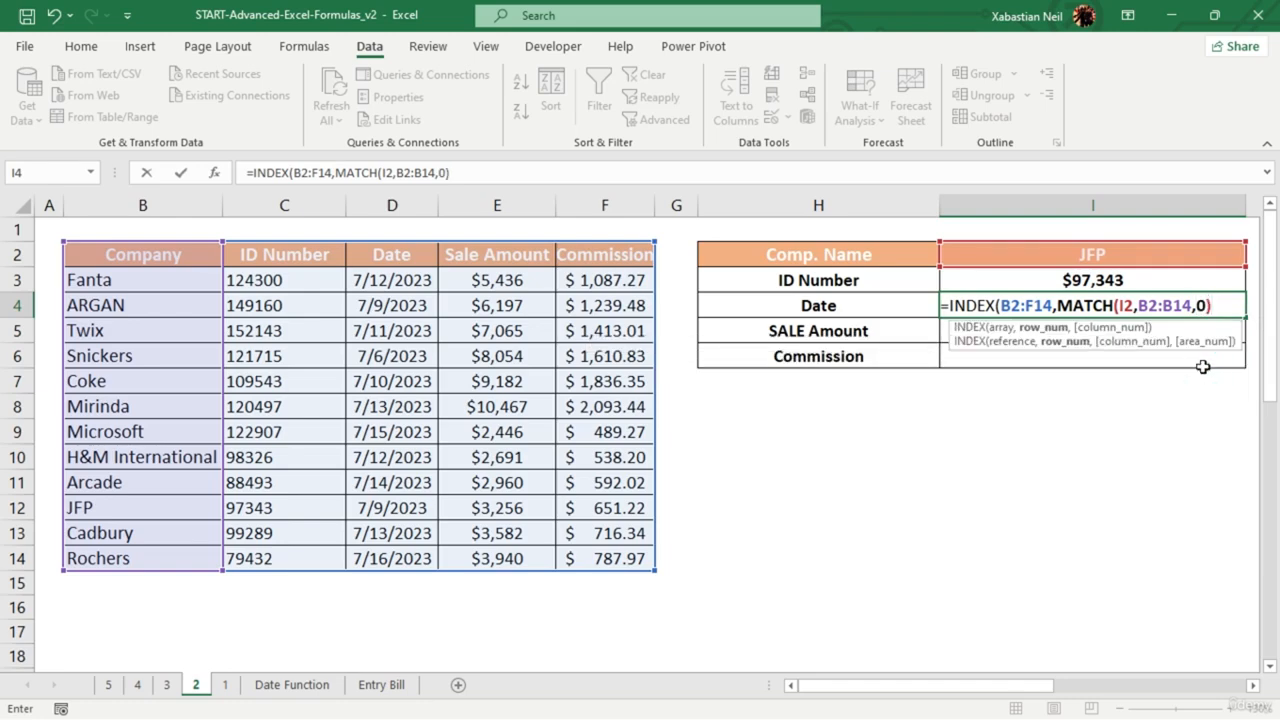
# - Add MATCH(H4,B2:F2,0) as the column number and complete the Date formula in I4, accepting the closing-bracket correction
pyautogui.write(',')
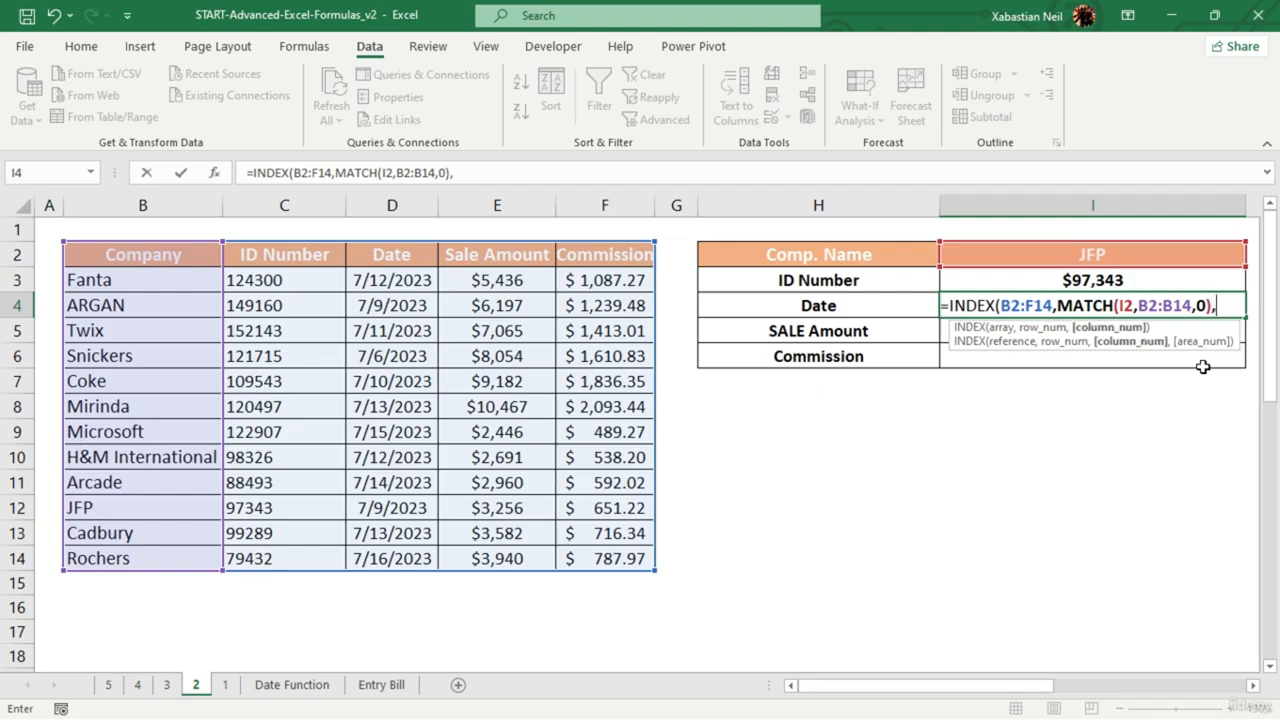
pyautogui.write('match')
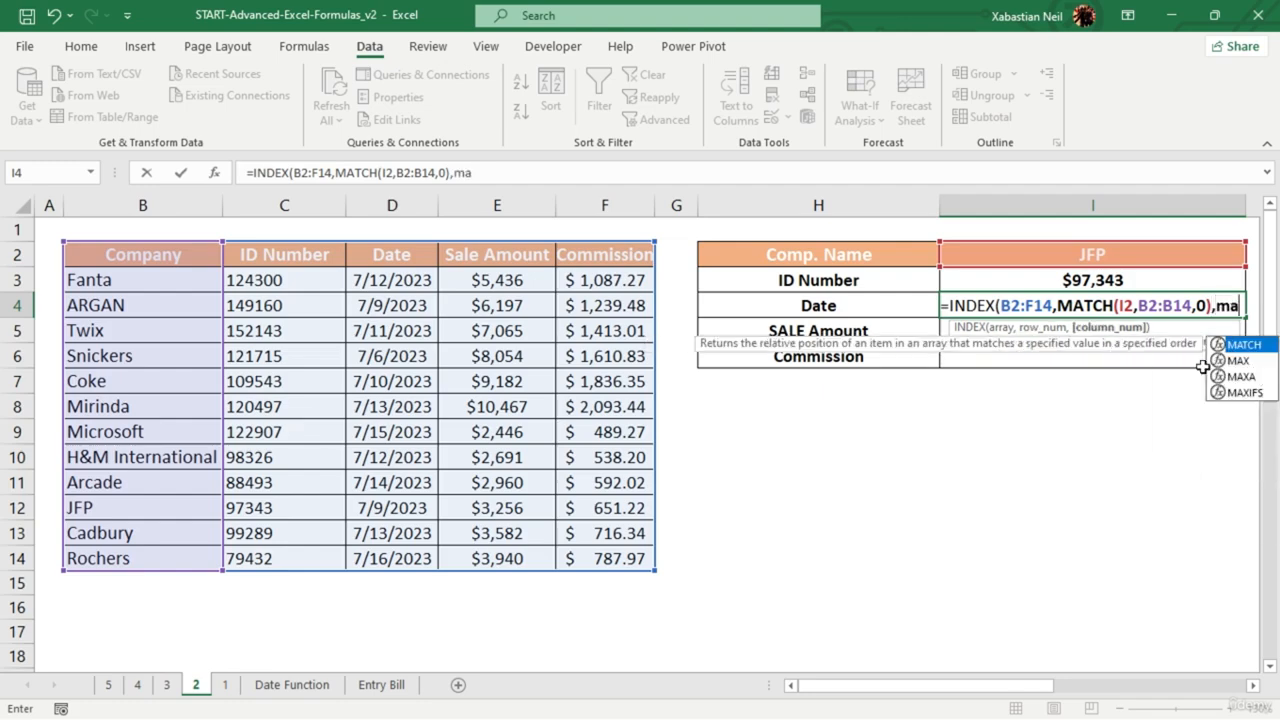
pyautogui.press('Tab')
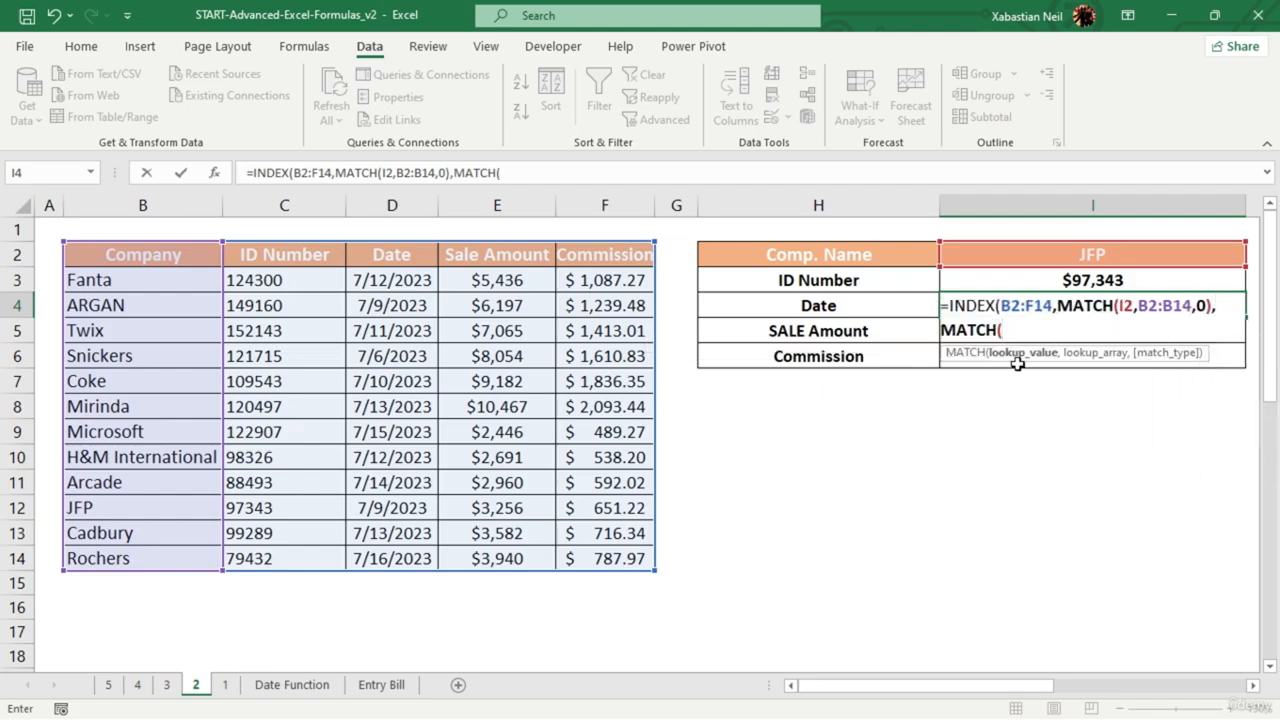
pyautogui.click(840, 305)
pyautogui.write(',')
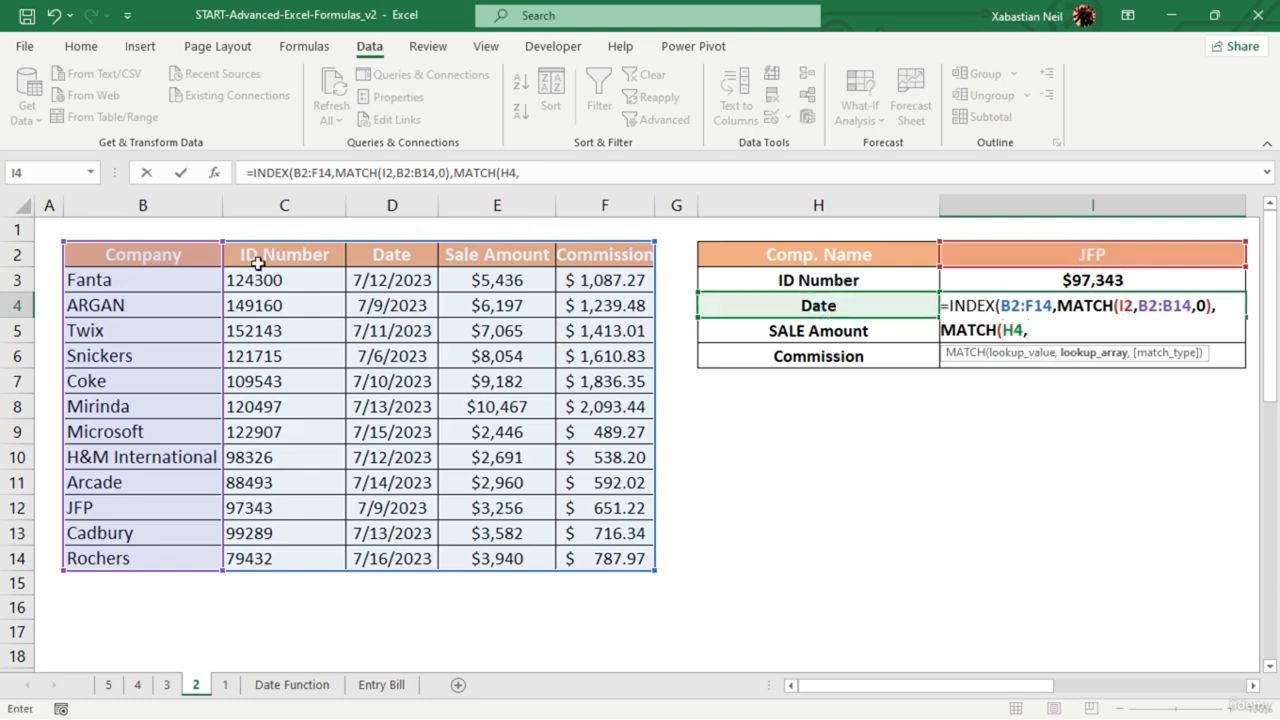
pyautogui.moveTo(146, 258); pyautogui.dragTo(455, 254)
pyautogui.moveTo(602, 256); pyautogui.dragTo(602, 256)
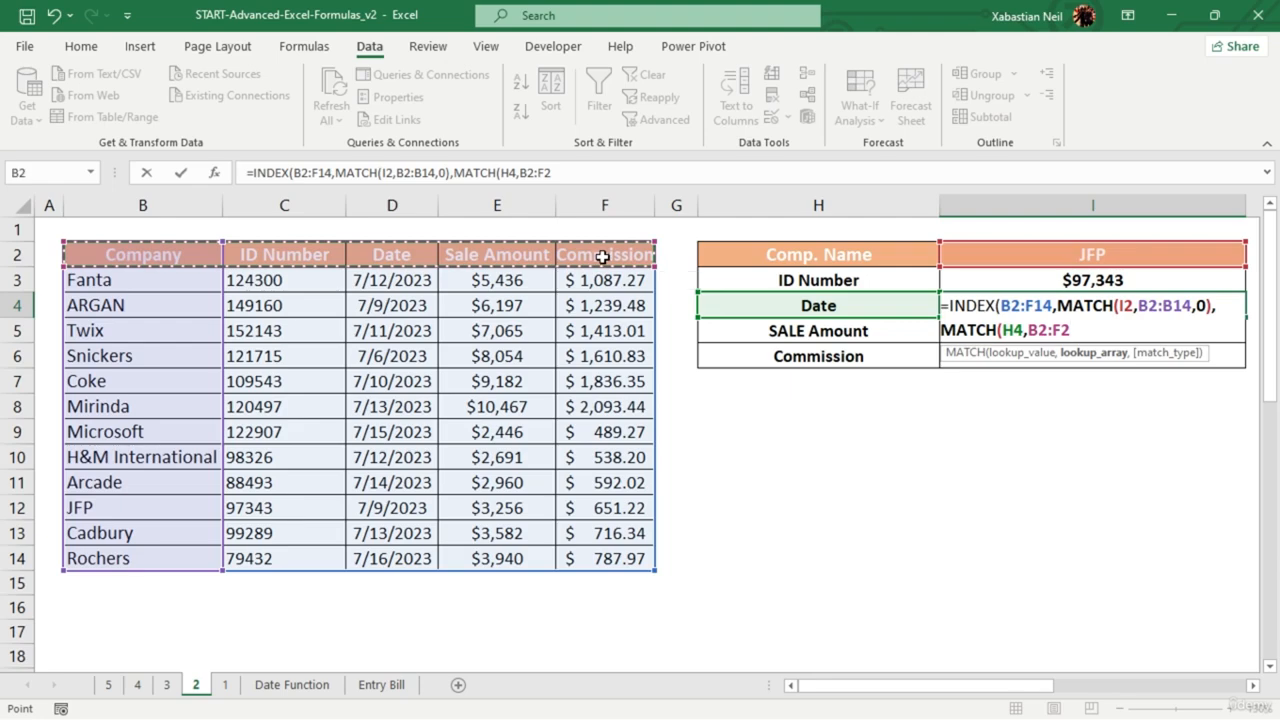
pyautogui.write(',0')
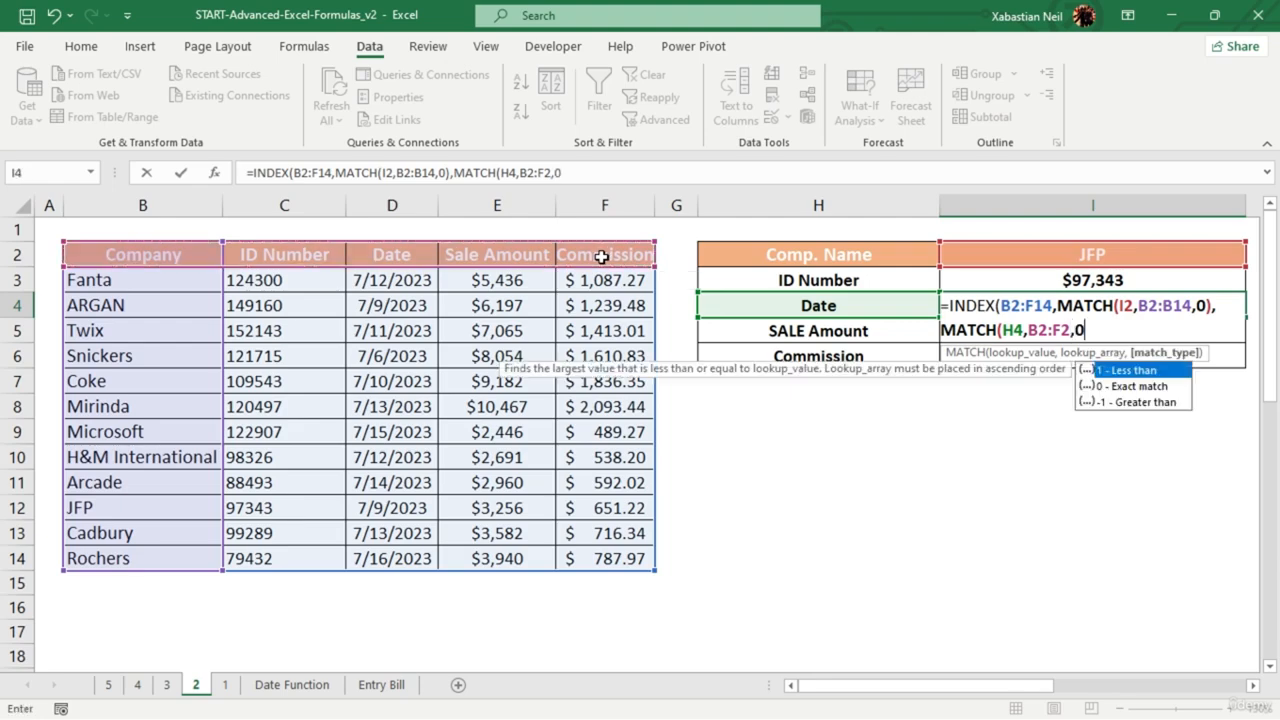
pyautogui.write(')')
pyautogui.press('Return')
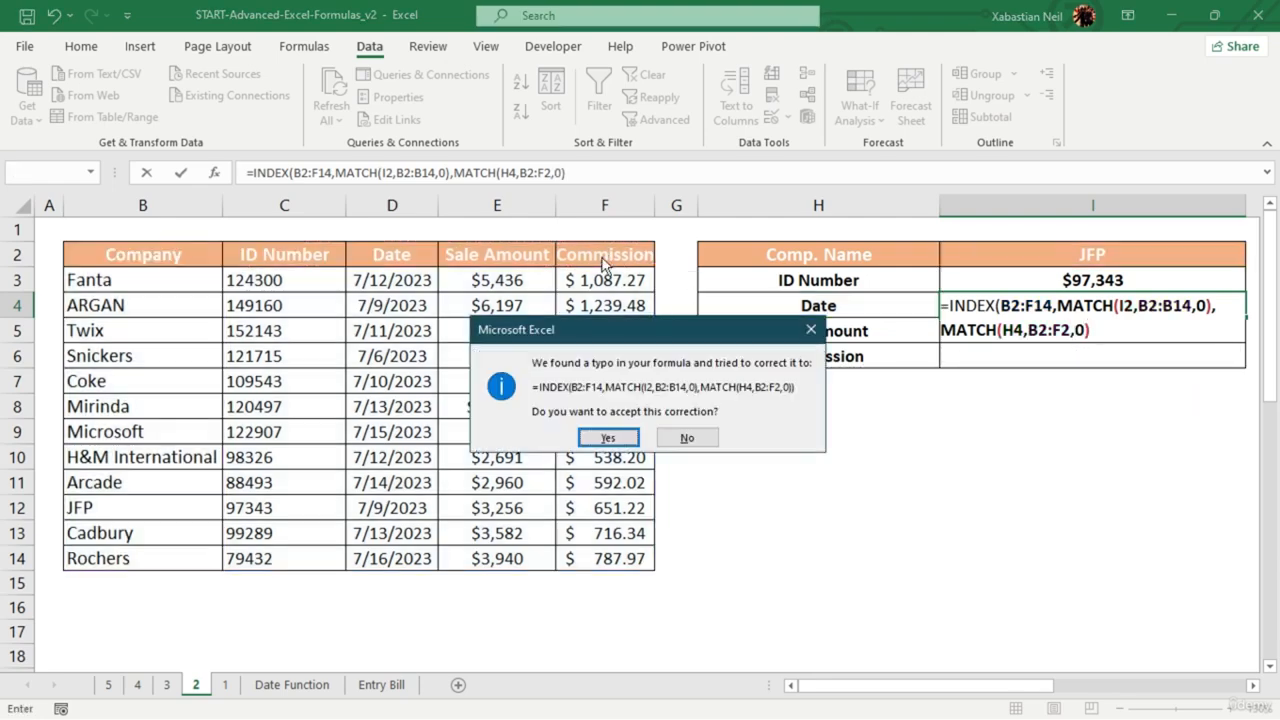
pyautogui.click(607, 438)
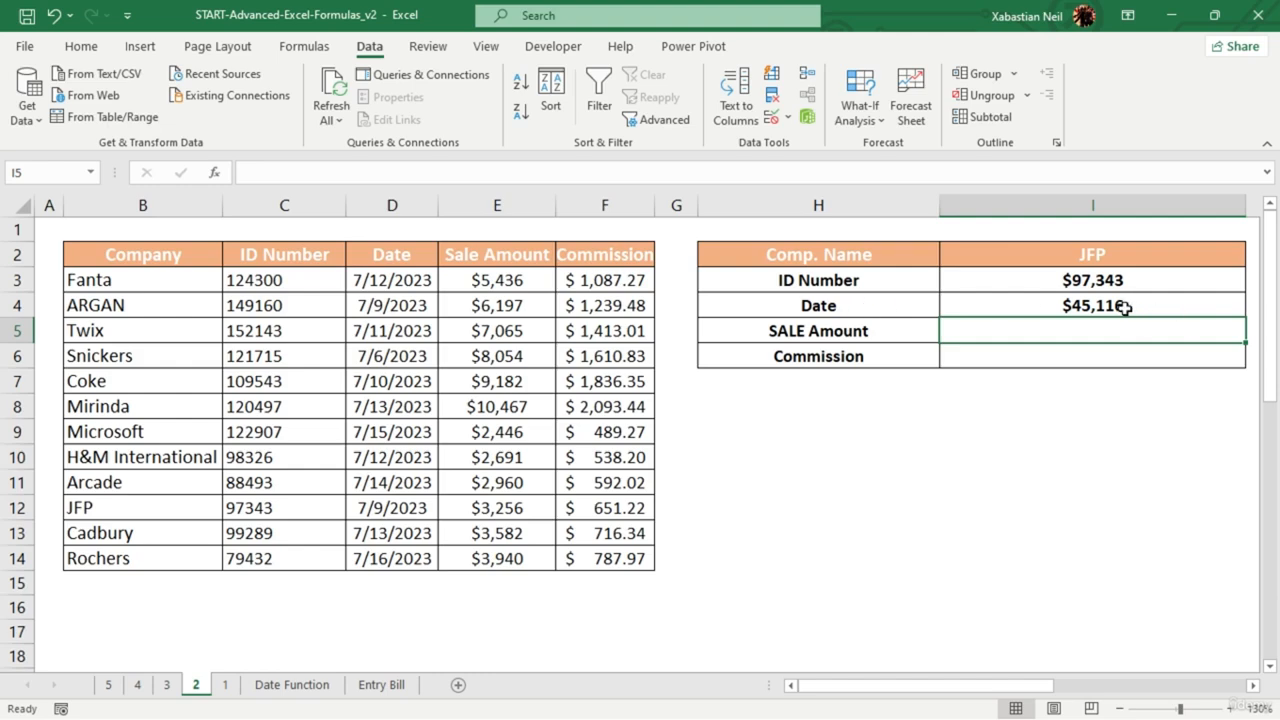
# - Try replacing the H4,B2:F2 arguments in the Date formula's column-number MATCH with the range D2:D14
pyautogui.doubleClick(1165, 304)
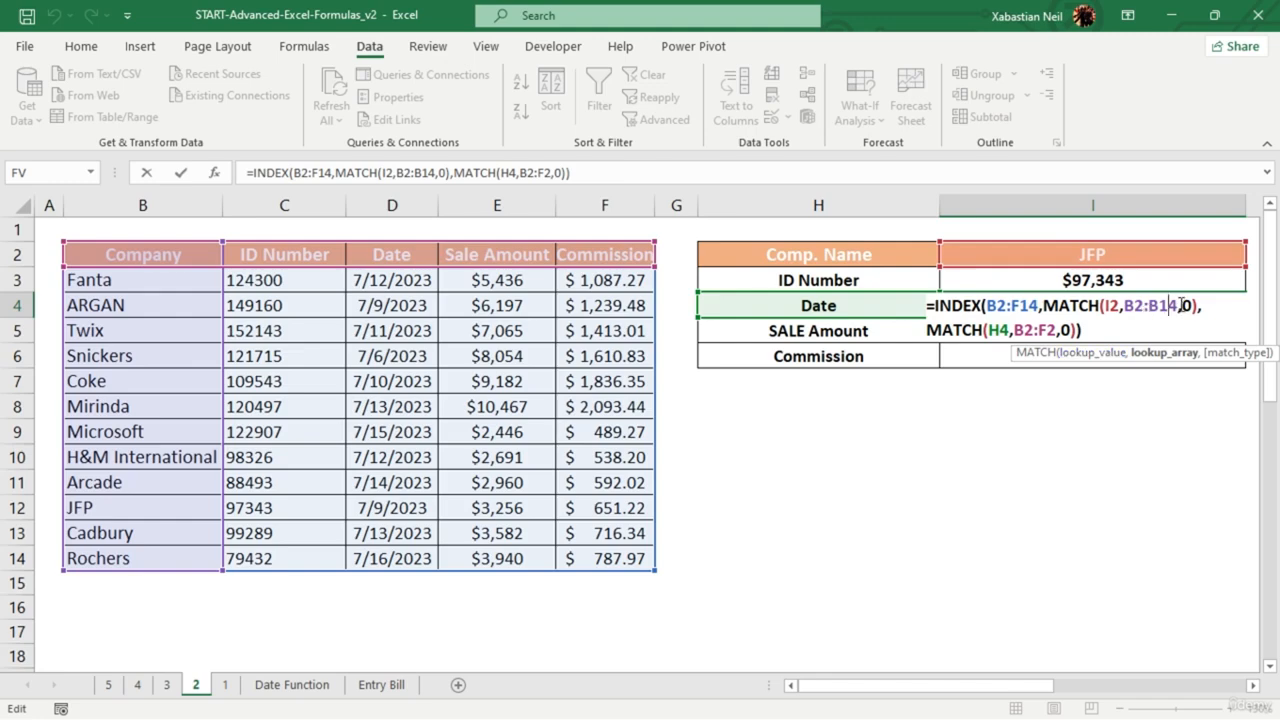
pyautogui.click(1047, 310)
pyautogui.click(986, 305)
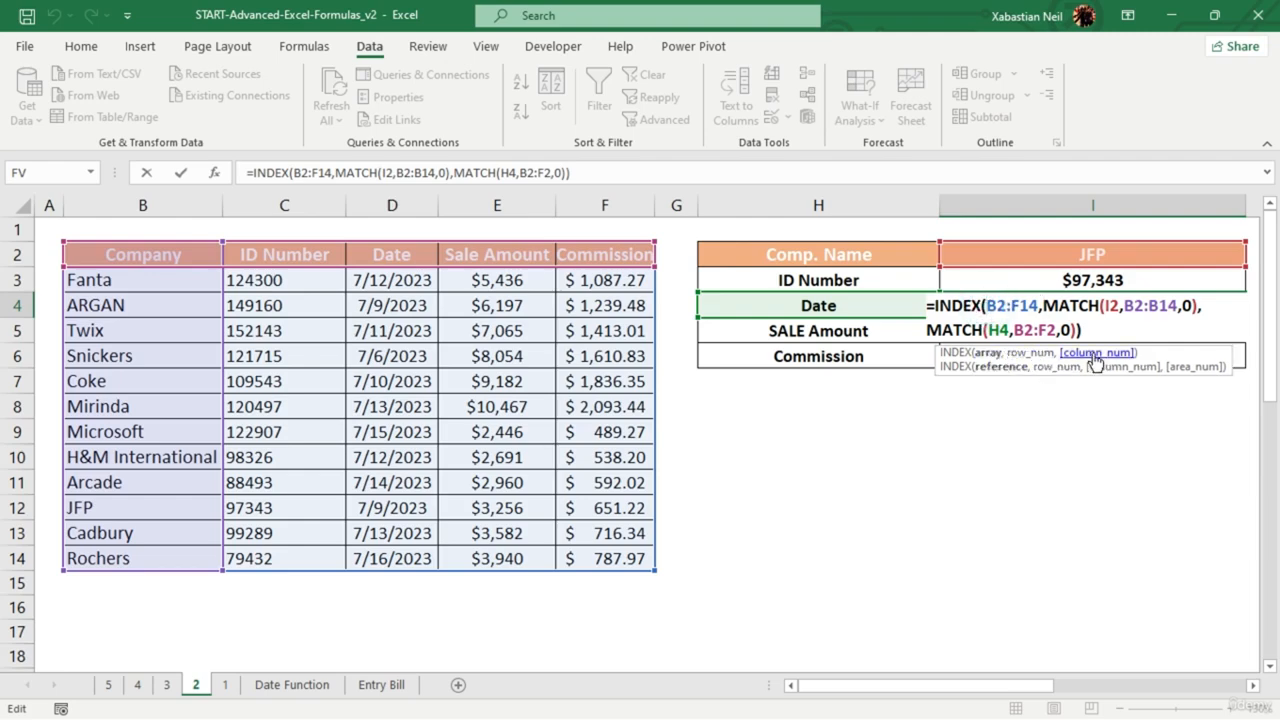
pyautogui.click(1057, 331)
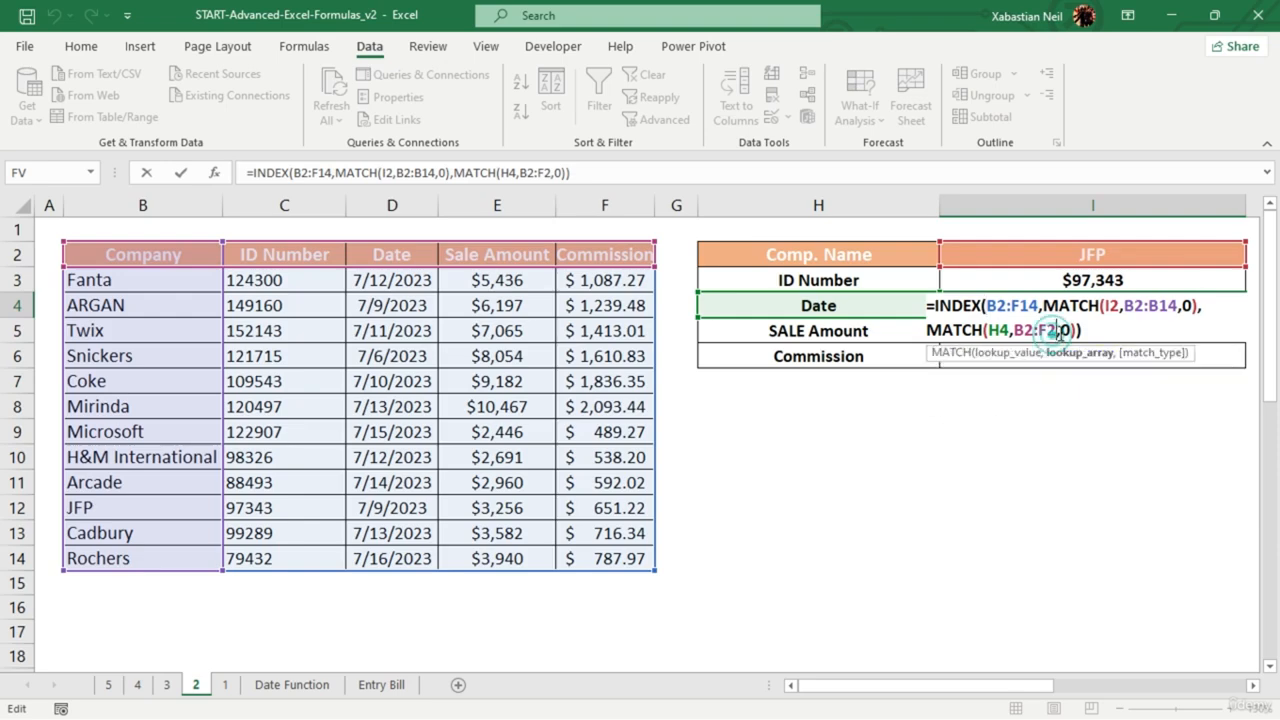
pyautogui.press('BackSpace')
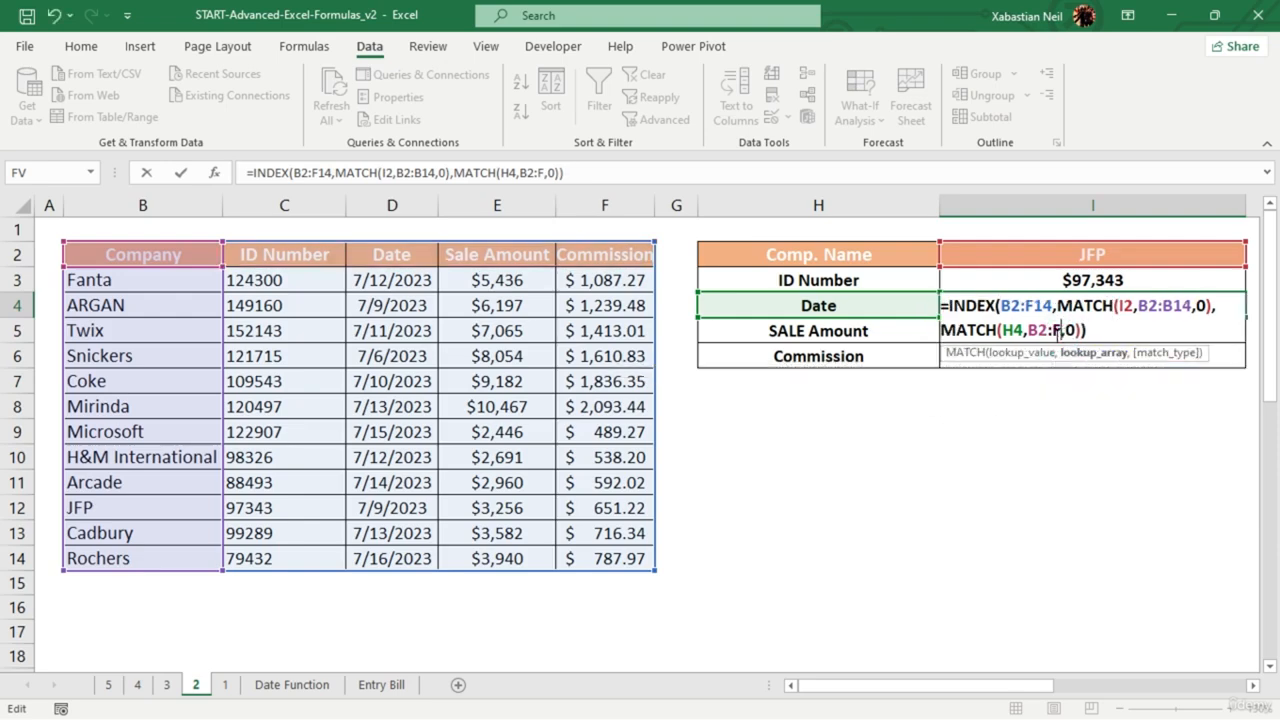
pyautogui.press('BackSpace')
pyautogui.press('BackSpace')
pyautogui.press('BackSpace')
pyautogui.press('BackSpace')
pyautogui.press('BackSpace')
pyautogui.press('BackSpace')
pyautogui.press('BackSpace')
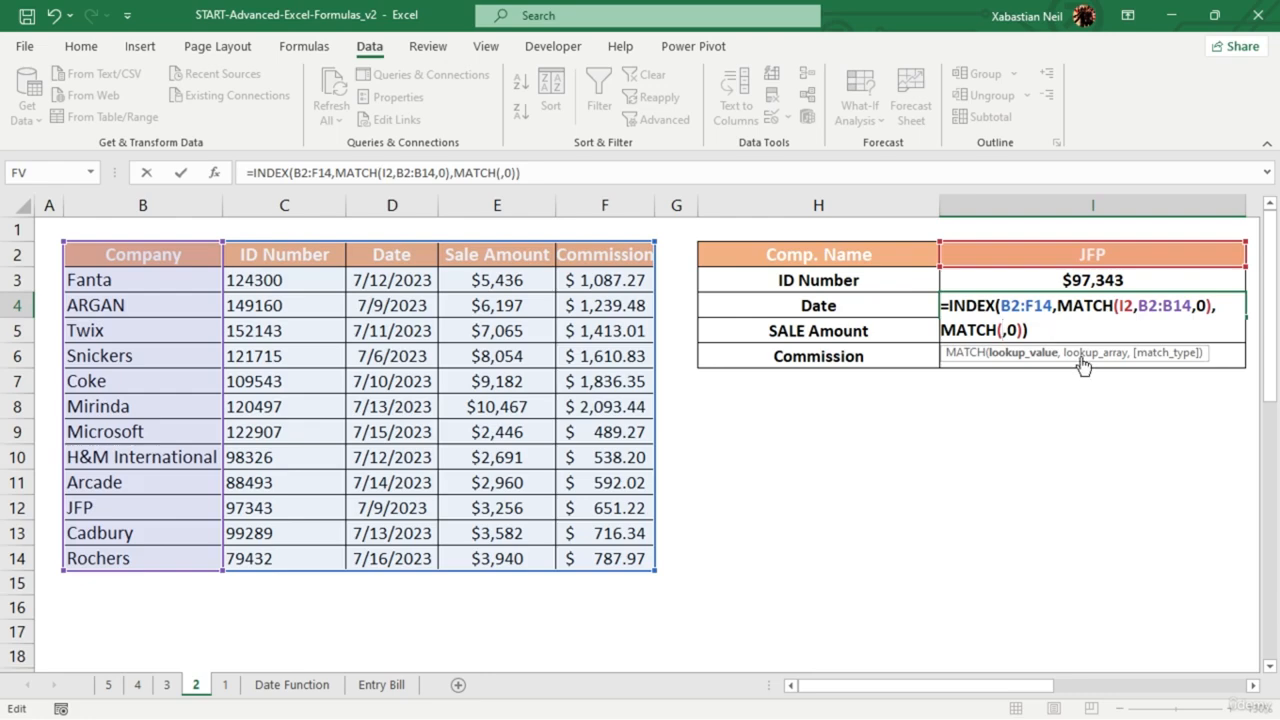
pyautogui.moveTo(398, 256); pyautogui.dragTo(429, 560)
pyautogui.press('Return')
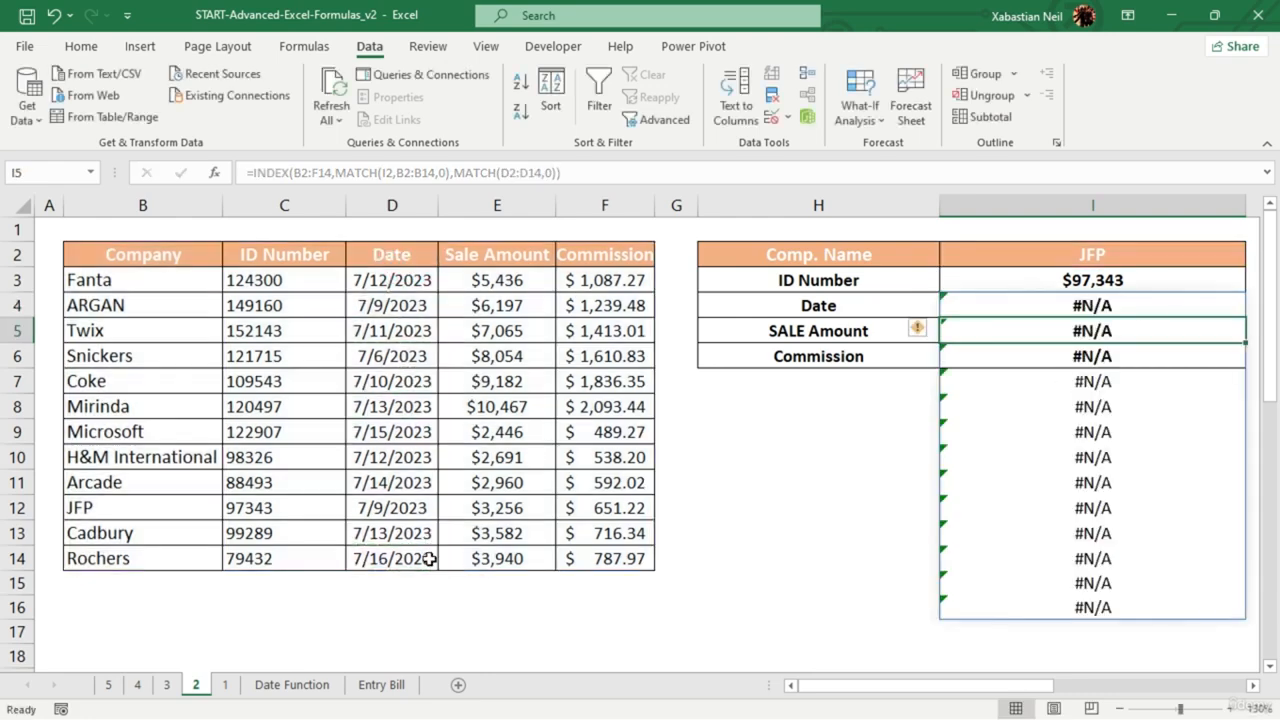
# - Try removing the column-number MATCH from the Date formula in I4, declining the proposed bracket correction
pyautogui.click(779, 521)
pyautogui.doubleClick(1151, 310)
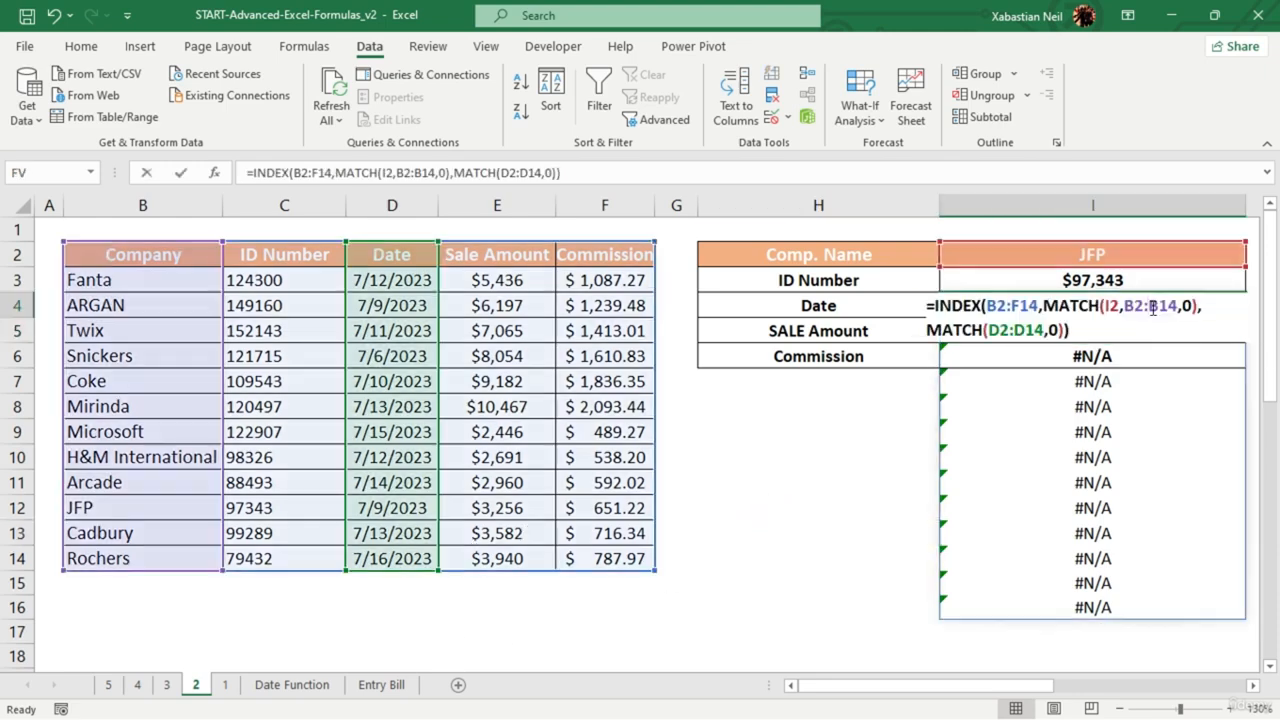
pyautogui.click(1152, 307)
pyautogui.click(1100, 325)
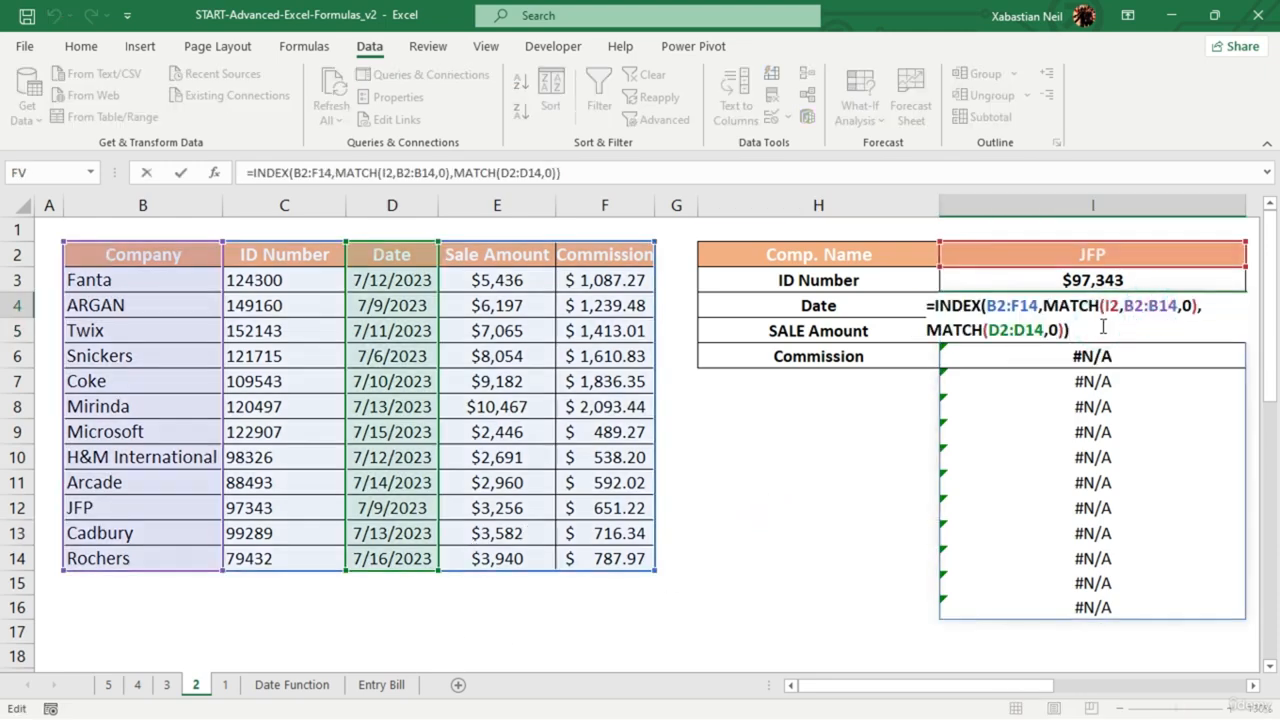
pyautogui.moveTo(1100, 325); pyautogui.dragTo(933, 340)
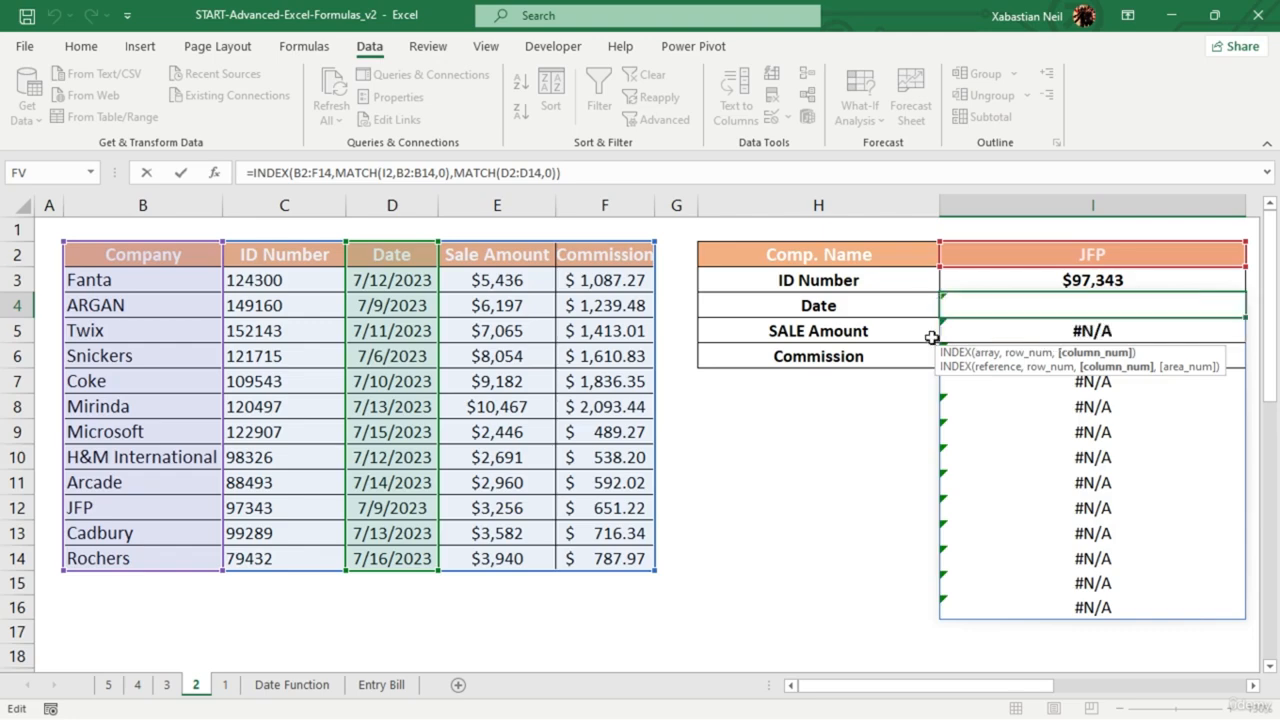
pyautogui.press('BackSpace')
pyautogui.press('BackSpace')
pyautogui.click(1140, 636)
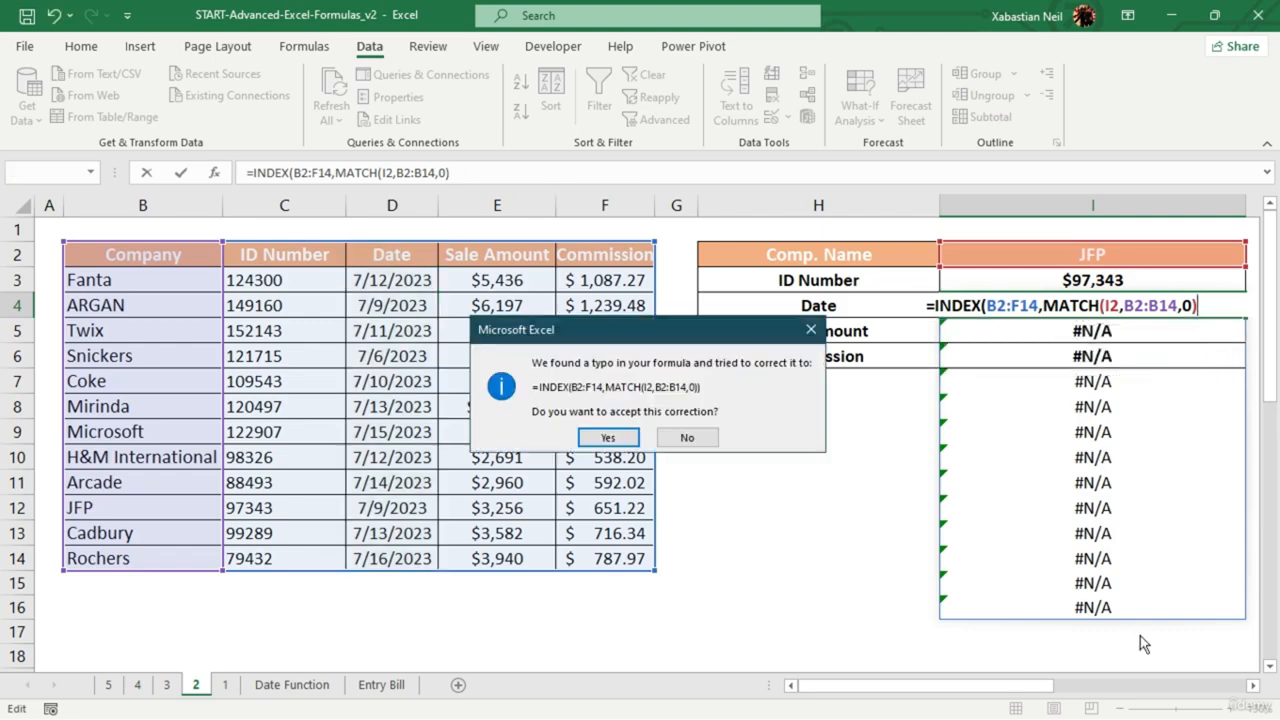
pyautogui.click(686, 437)
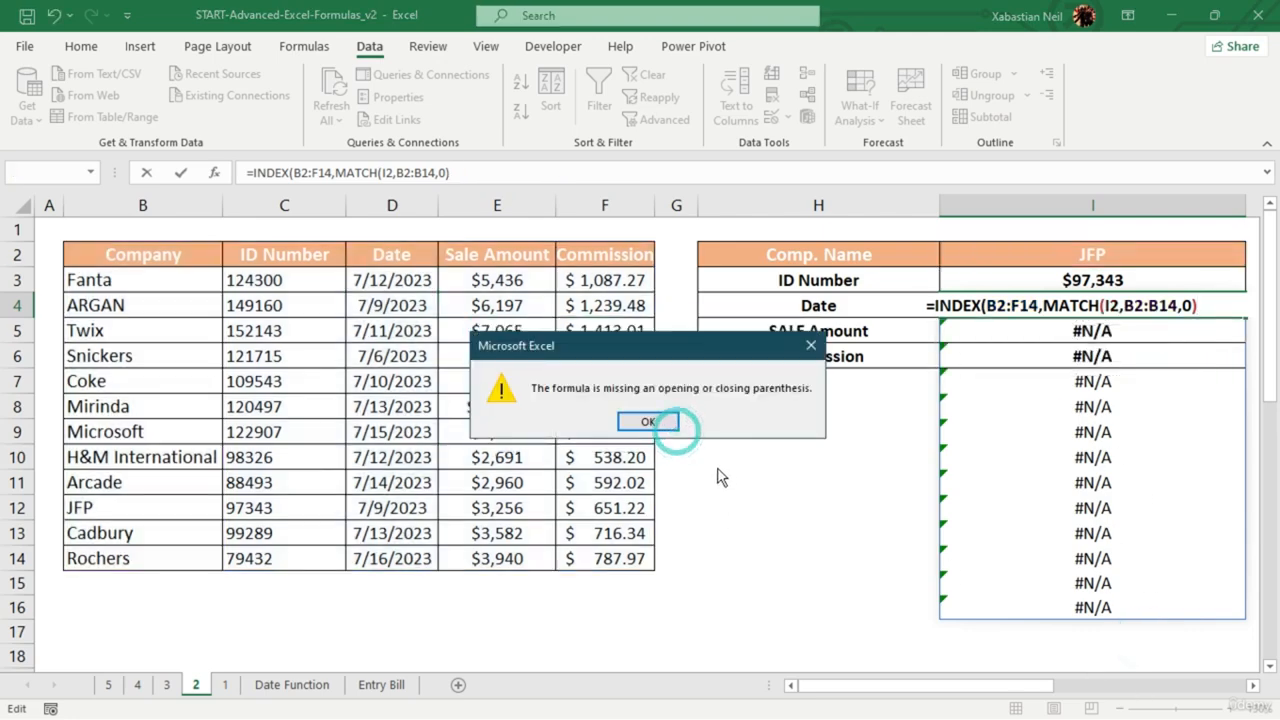
pyautogui.click(648, 421)
pyautogui.press('BackSpace')
pyautogui.moveTo(1128, 635); pyautogui.dragTo(1108, 344)
pyautogui.press('BackSpace')
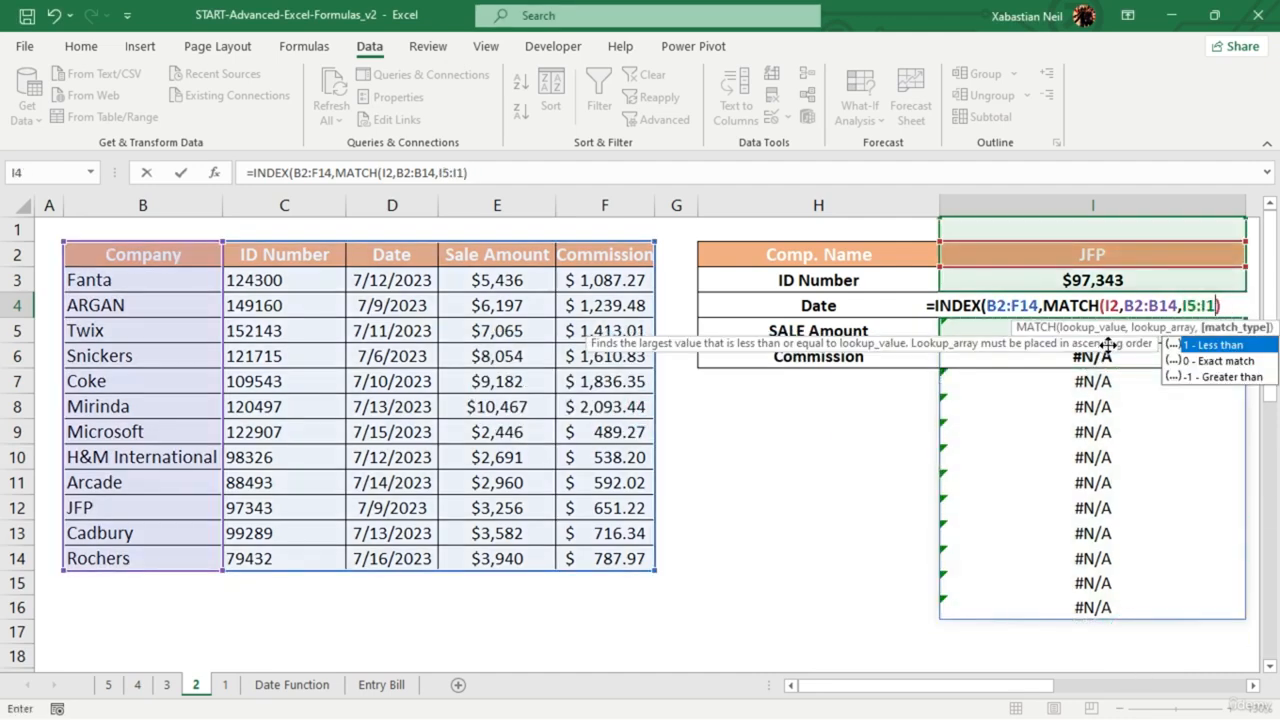
pyautogui.click(1158, 505)
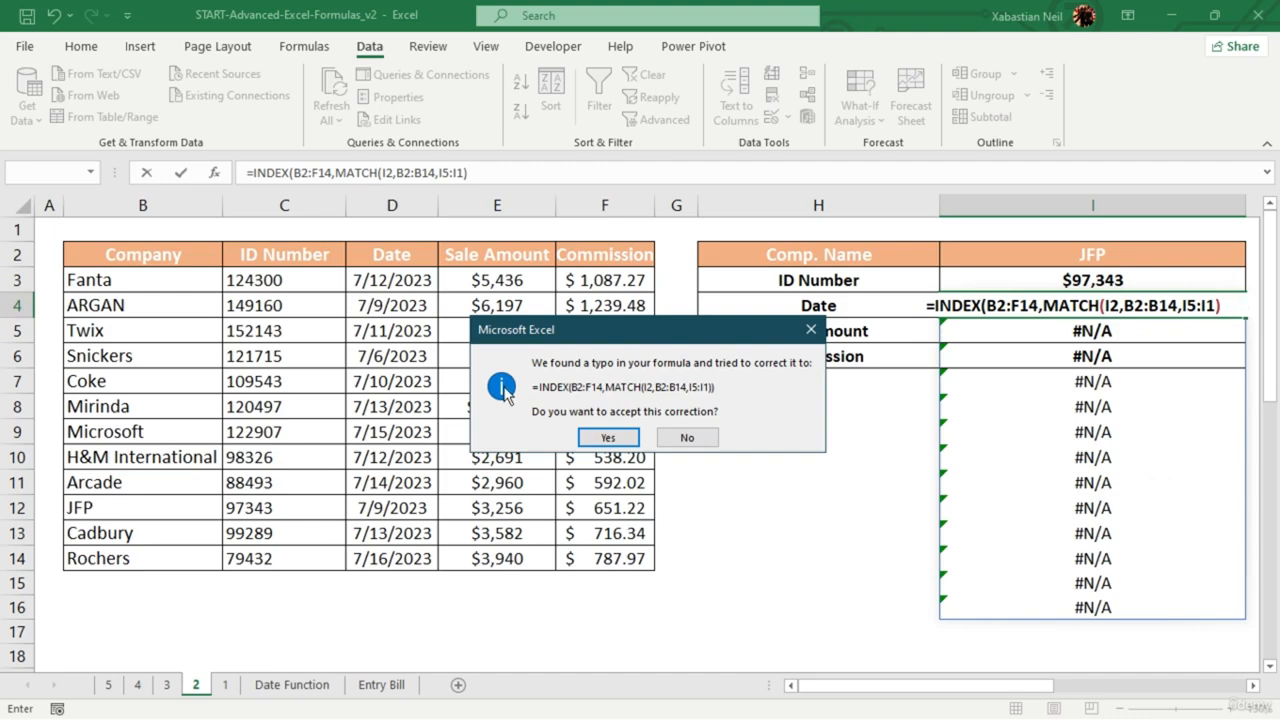
pyautogui.click(1215, 308)
pyautogui.click(612, 435)
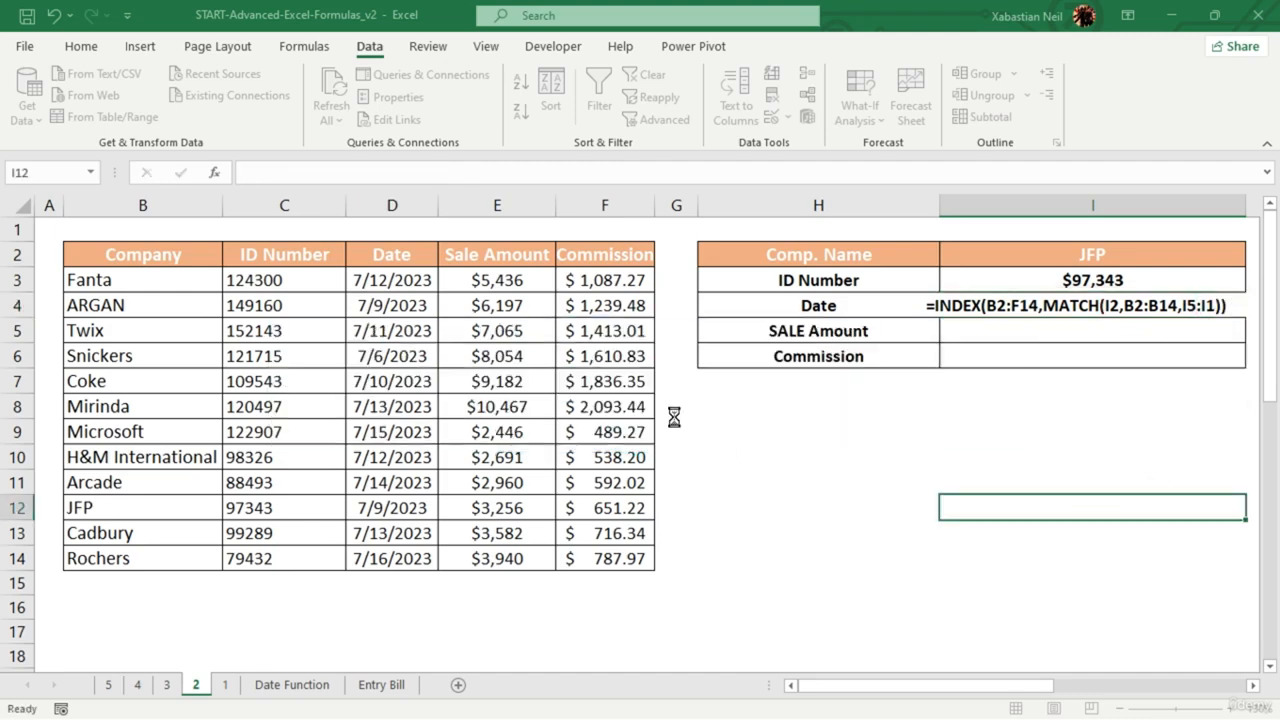
# - Clear the formula in the Date cell I4 and start a new INDEX formula with B2:F14 as its array
pyautogui.click(1157, 322)
pyautogui.doubleClick(1133, 305)
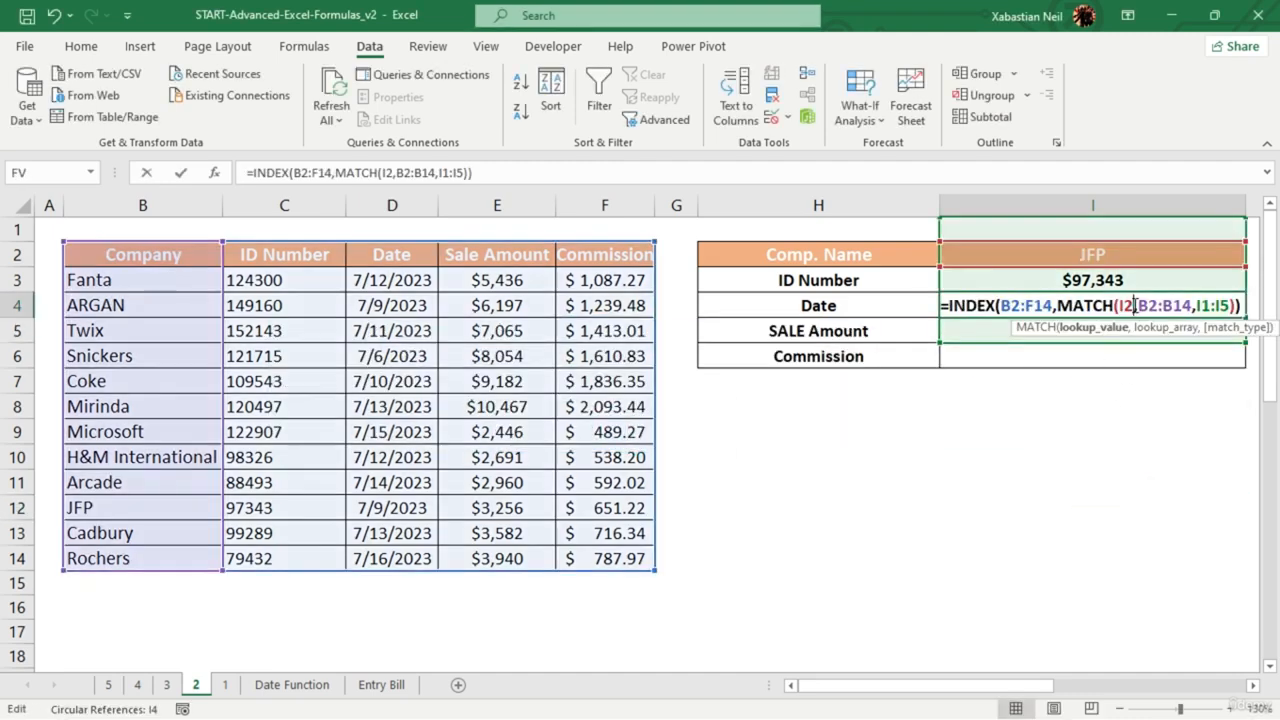
pyautogui.moveTo(1243, 308); pyautogui.dragTo(940, 320)
pyautogui.press('BackSpace')
pyautogui.write('=')
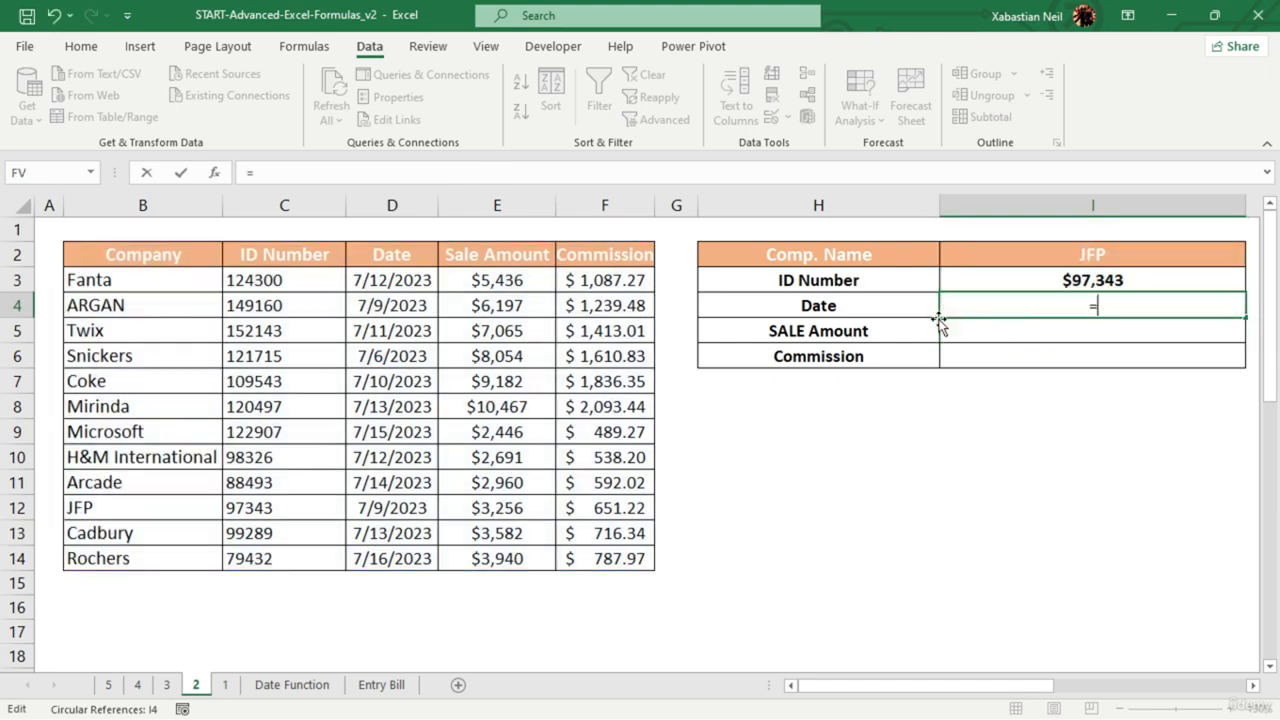
pyautogui.write('index')
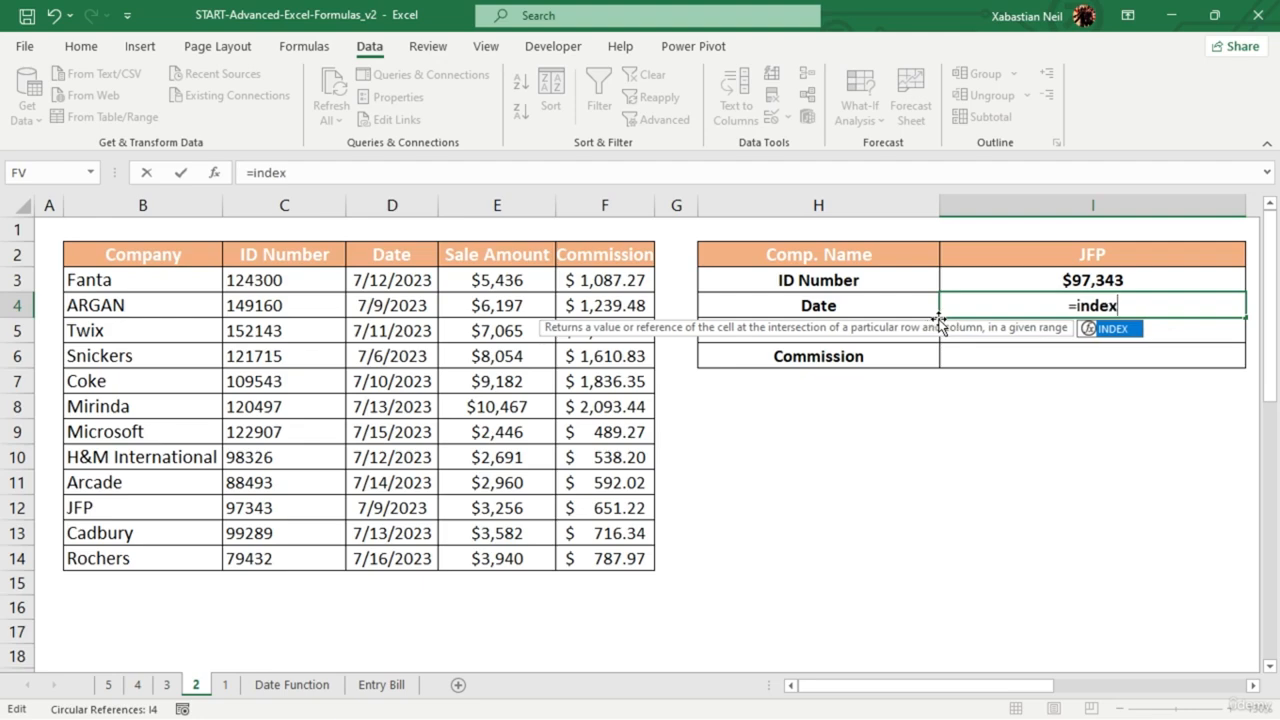
pyautogui.press('Tab')
pyautogui.moveTo(99, 254); pyautogui.dragTo(617, 558)
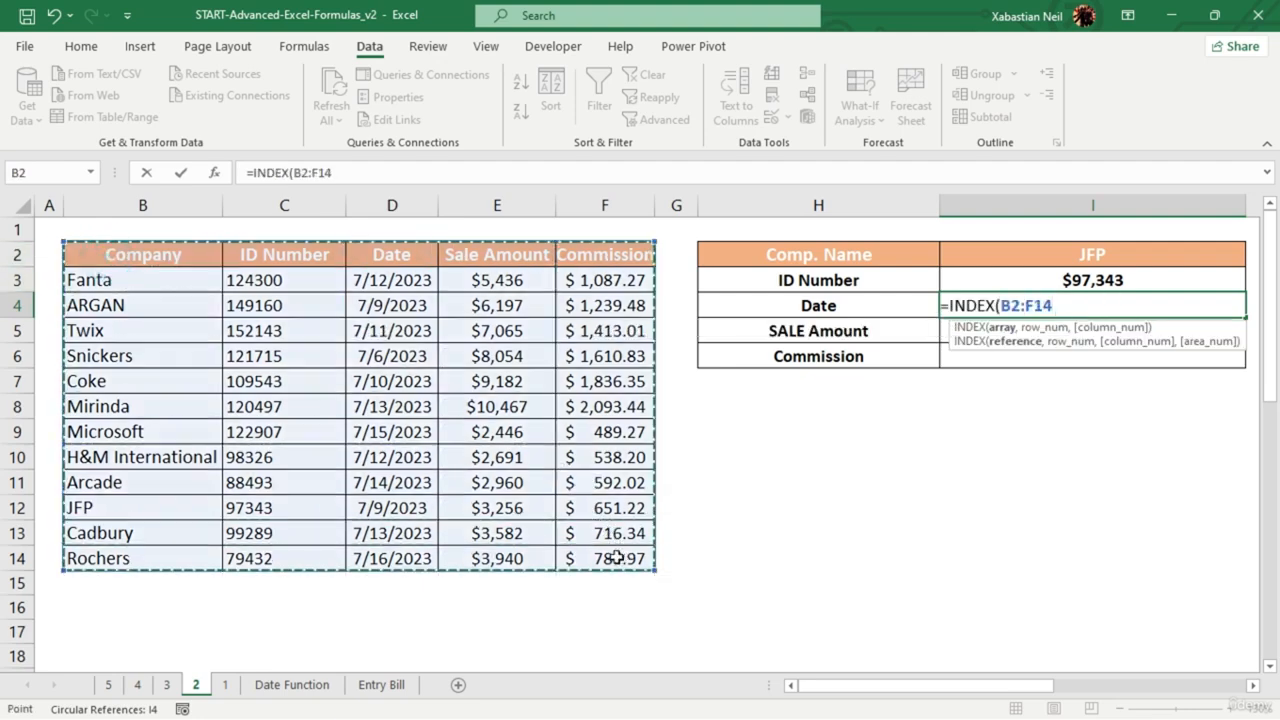
# - Add MATCH(I2,B2:B14,0) as the row number of the INDEX formula in the Date cell I4
pyautogui.write(',match')
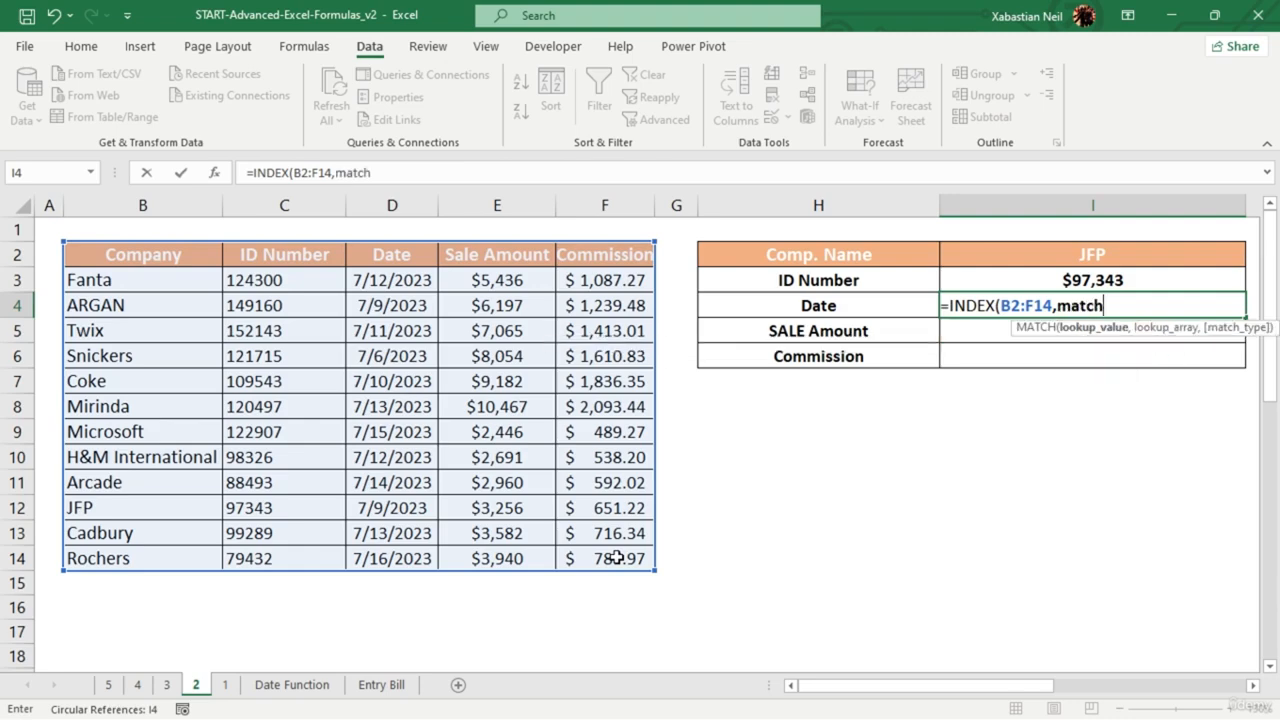
pyautogui.press('Tab')
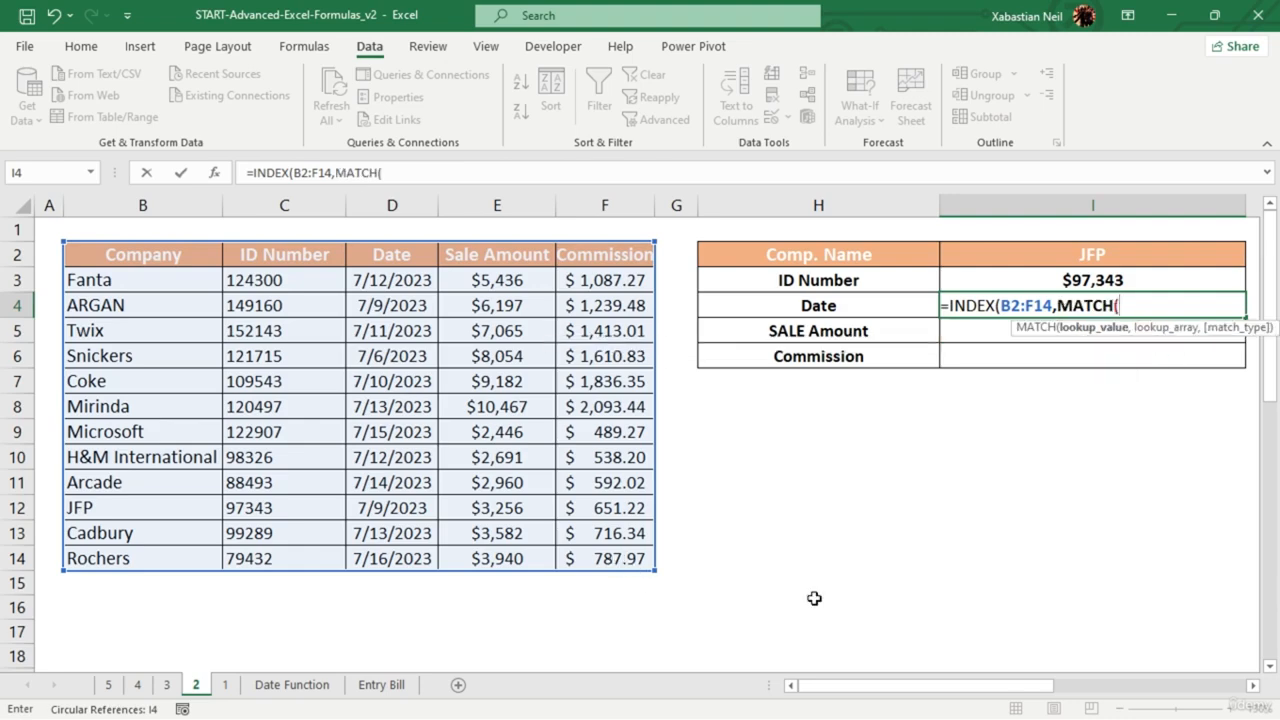
pyautogui.click(1057, 307)
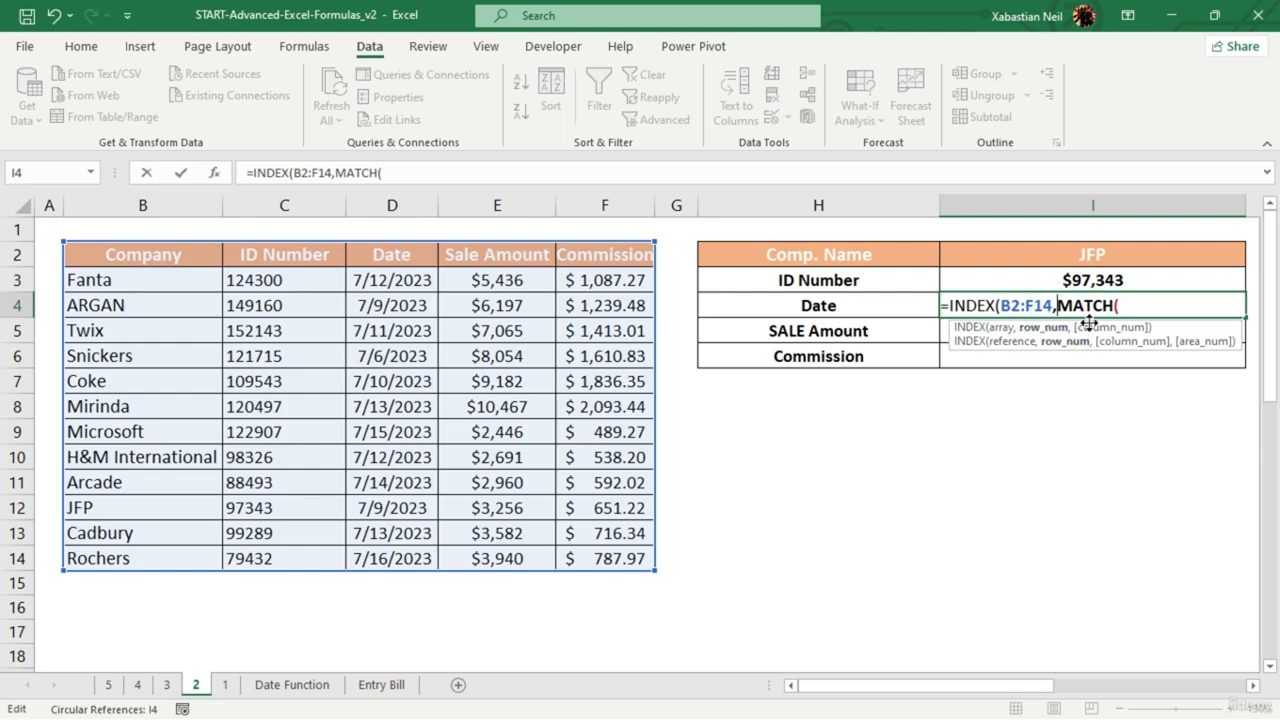
pyautogui.click(1143, 304)
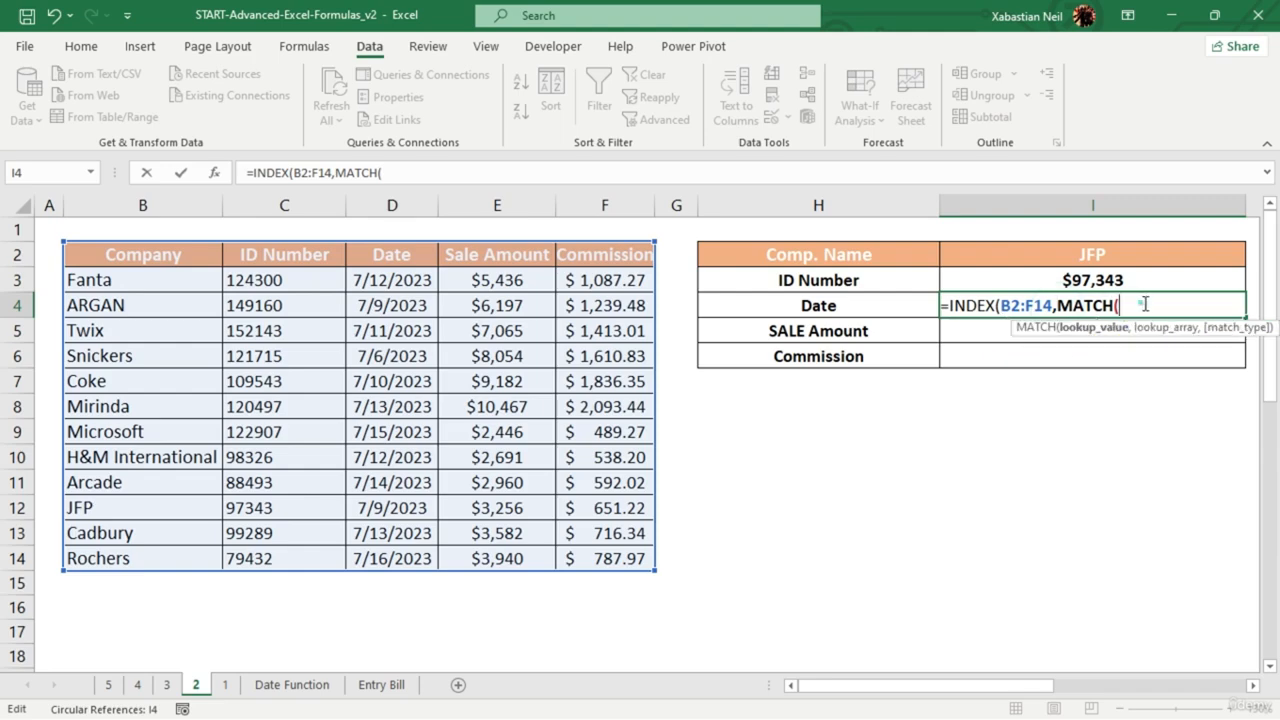
pyautogui.click(1107, 253)
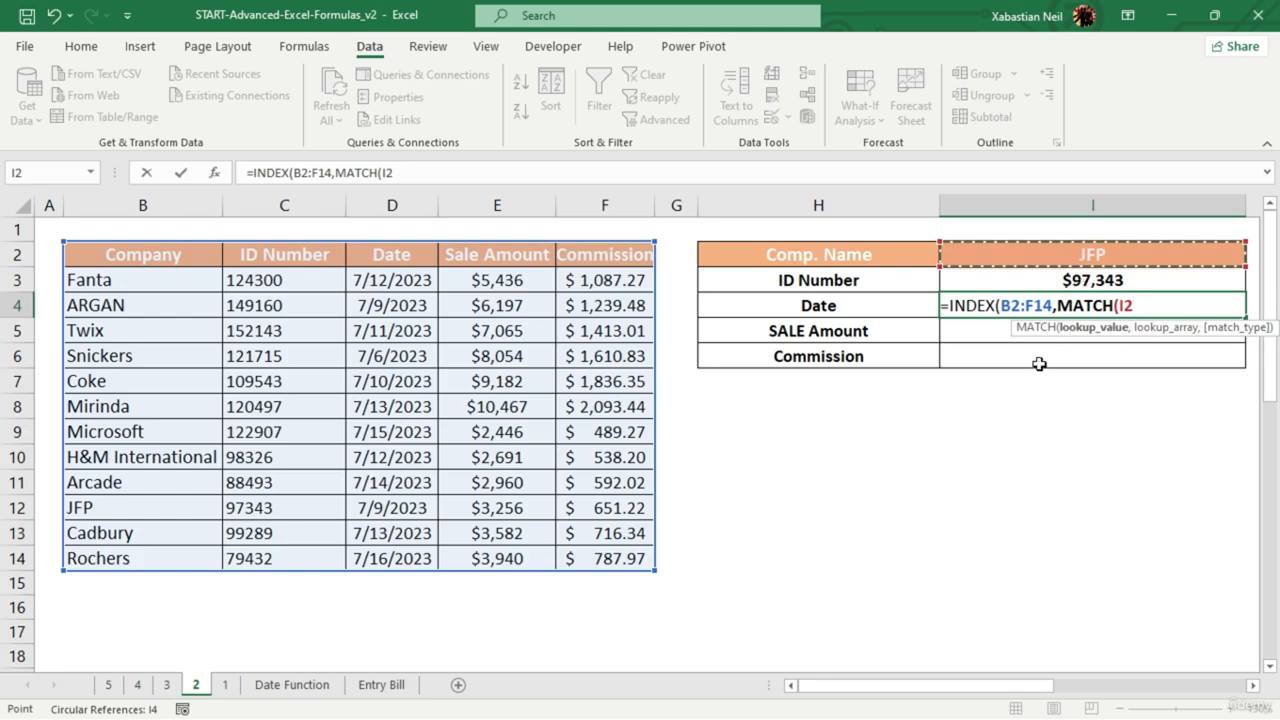
pyautogui.write(',')
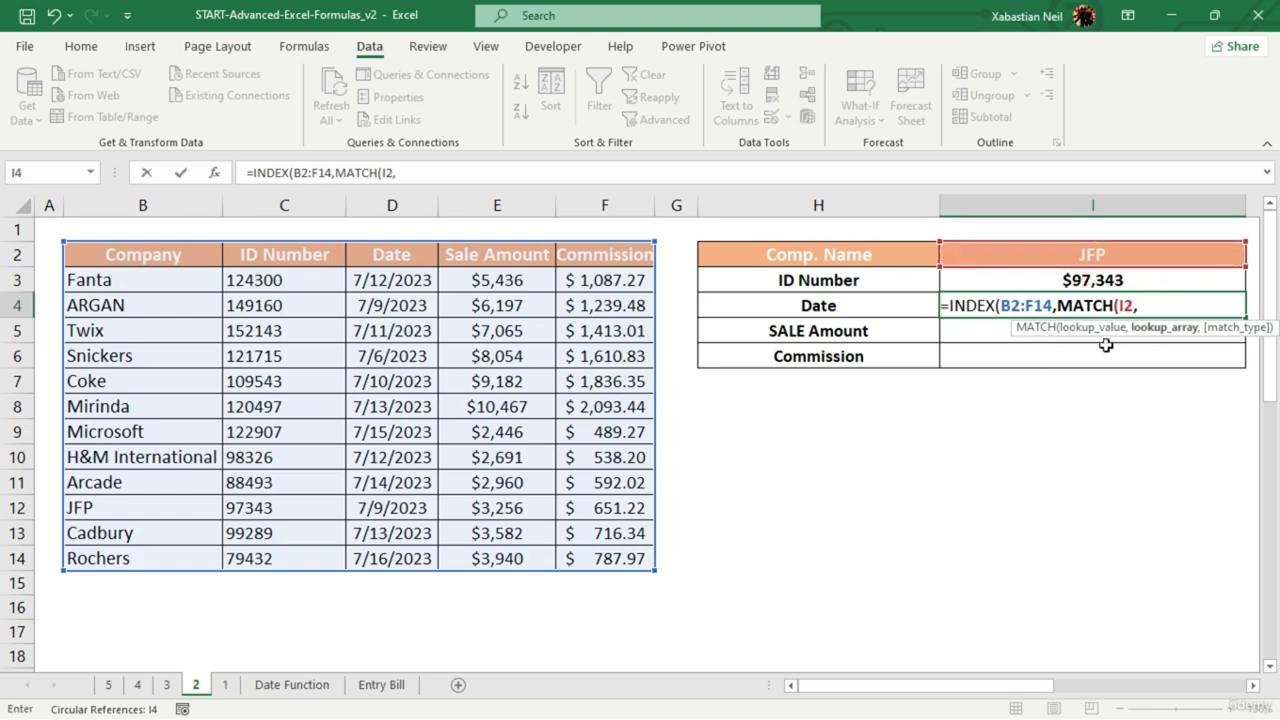
pyautogui.moveTo(157, 252); pyautogui.dragTo(183, 555)
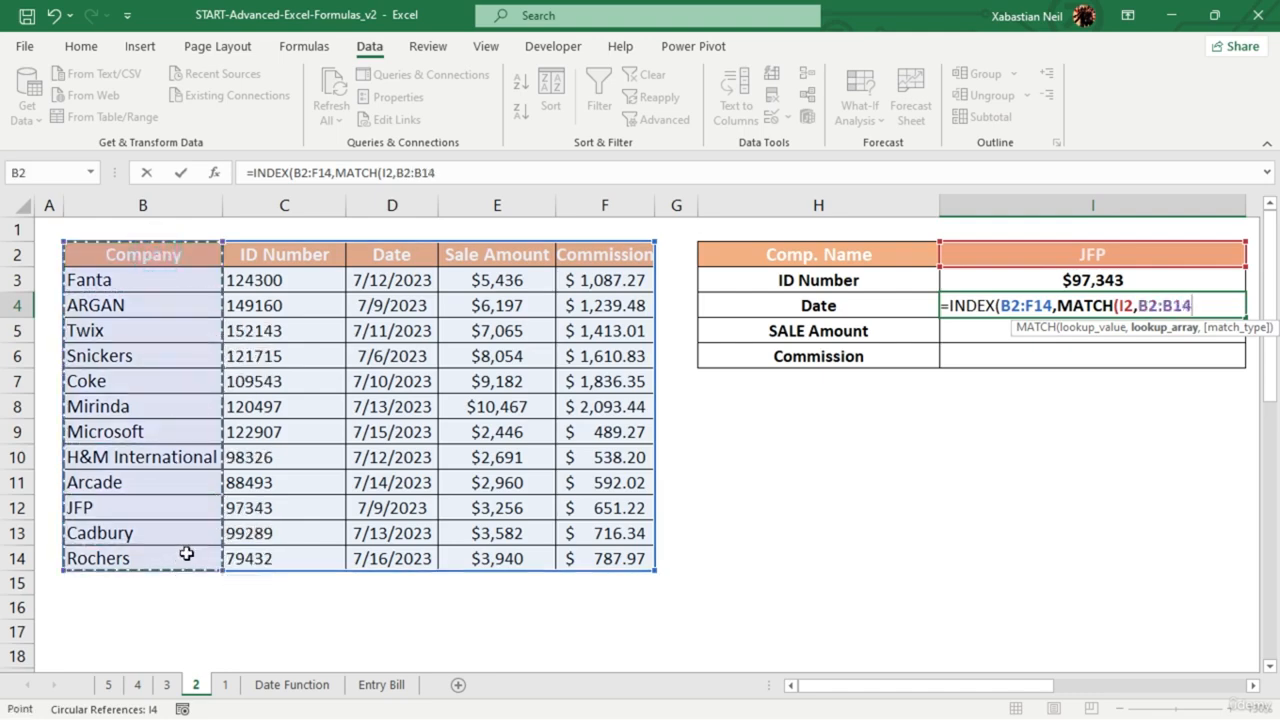
pyautogui.write(',')
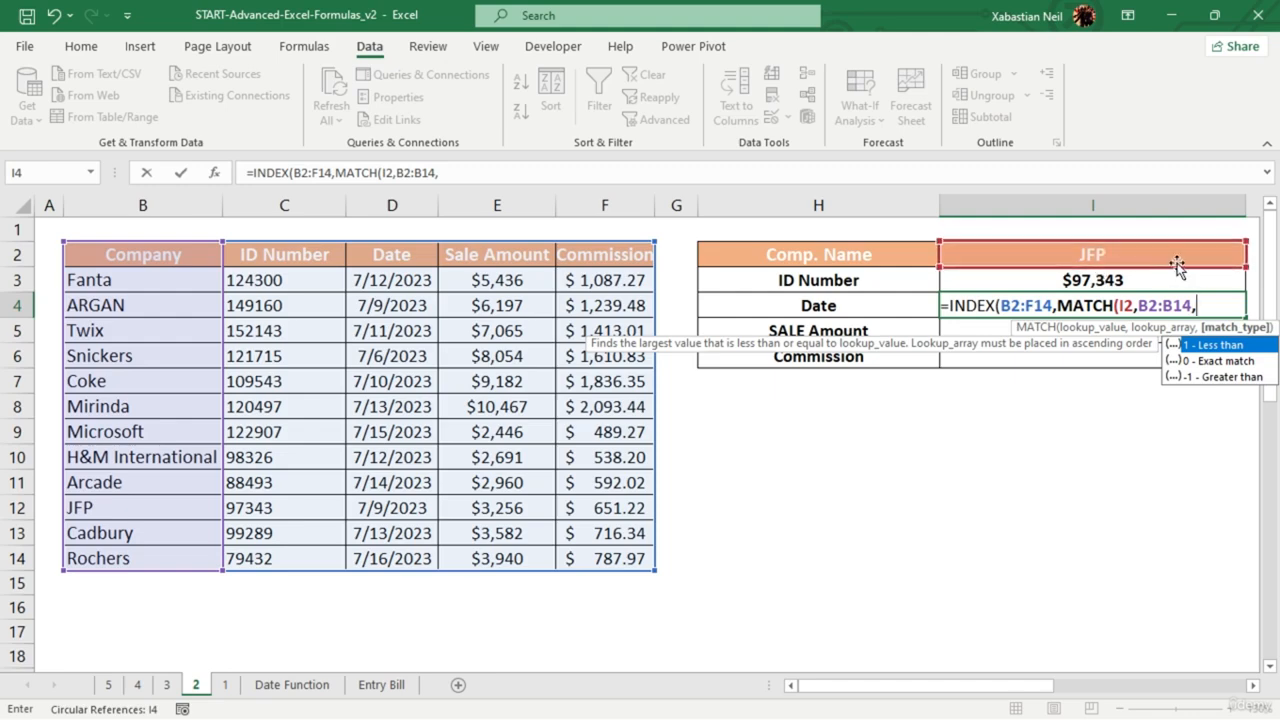
pyautogui.write('0')
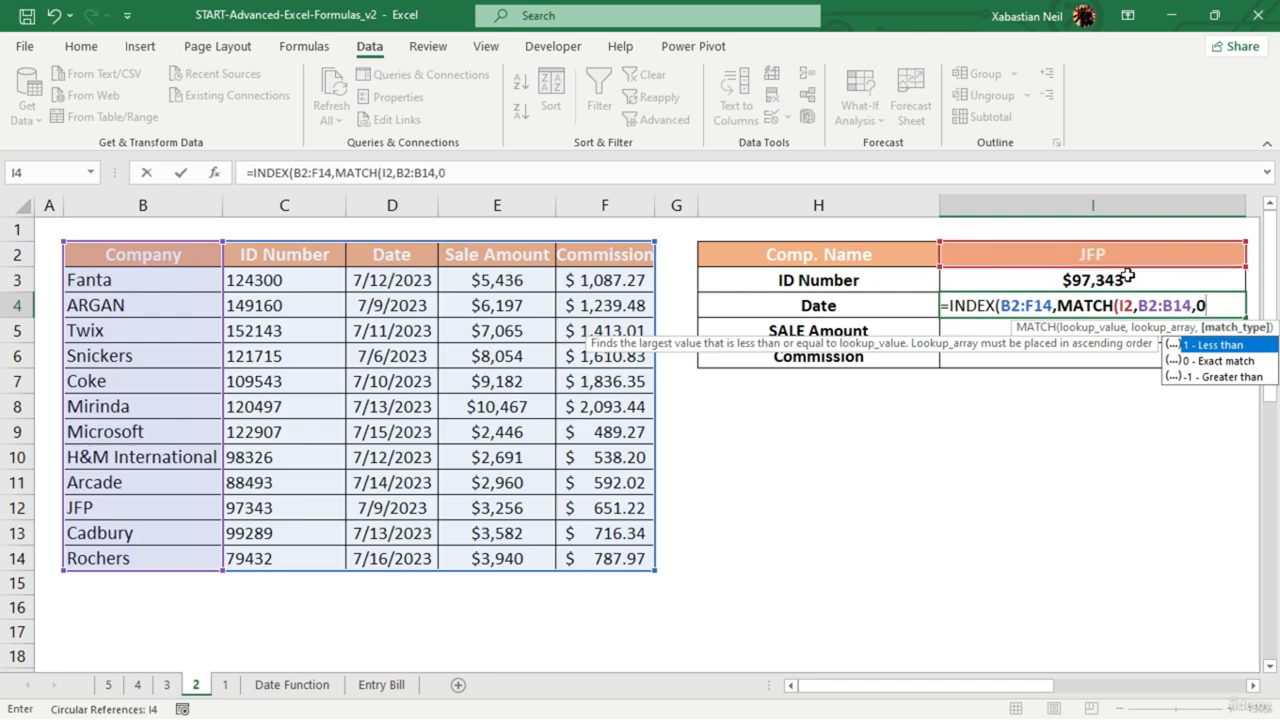
pyautogui.write(')')
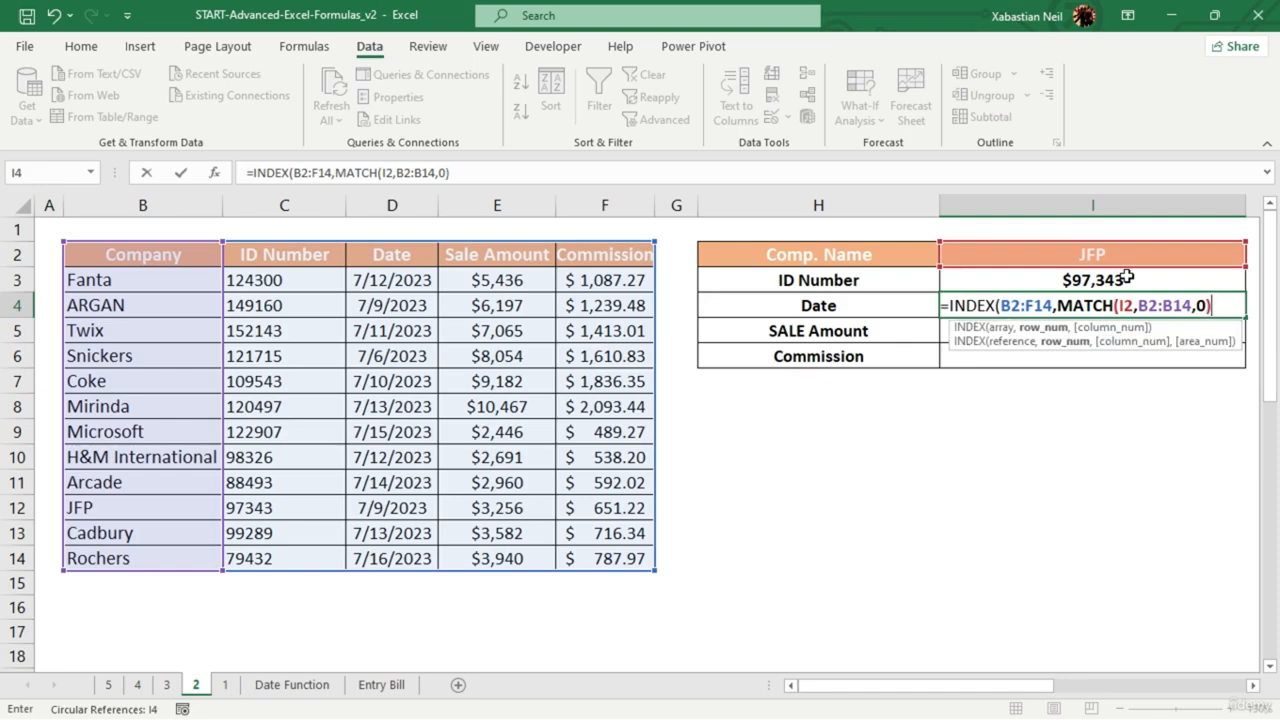
# - Give the INDEX formula in I4 the column number MATCH(H4,B2:F2,0), close its brackets and enter it
pyautogui.write(',match')
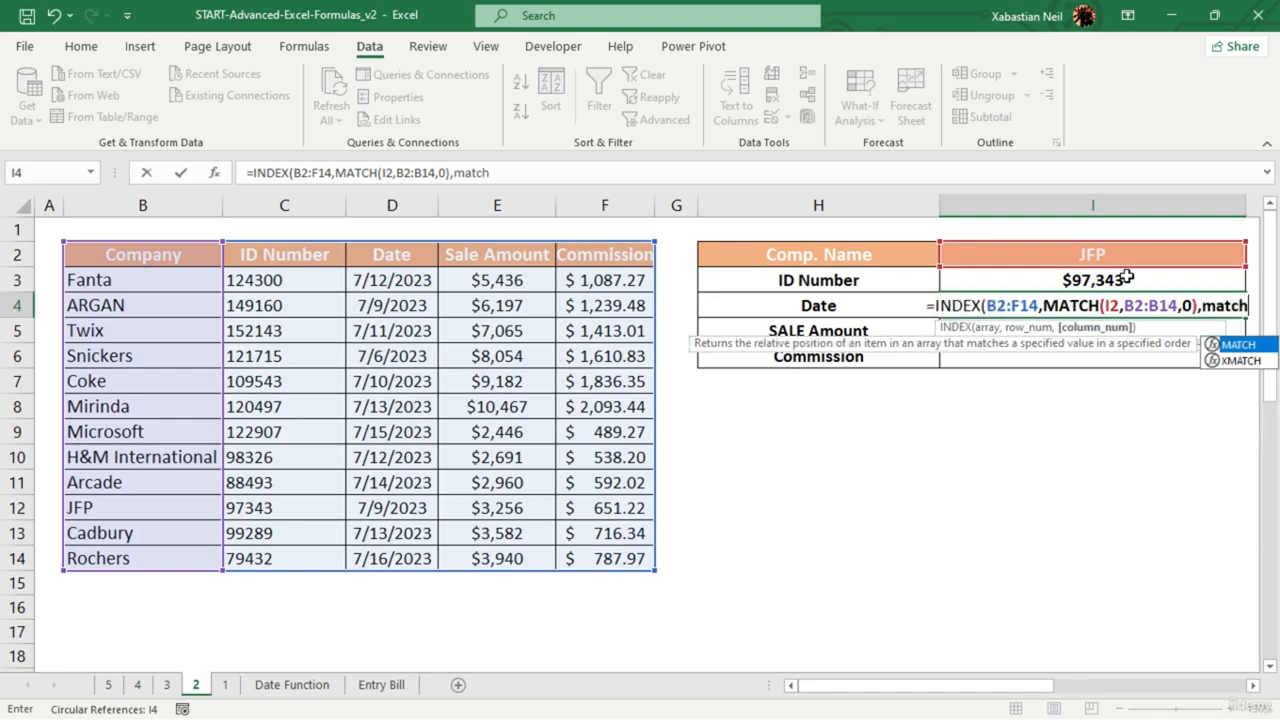
pyautogui.press('Tab')
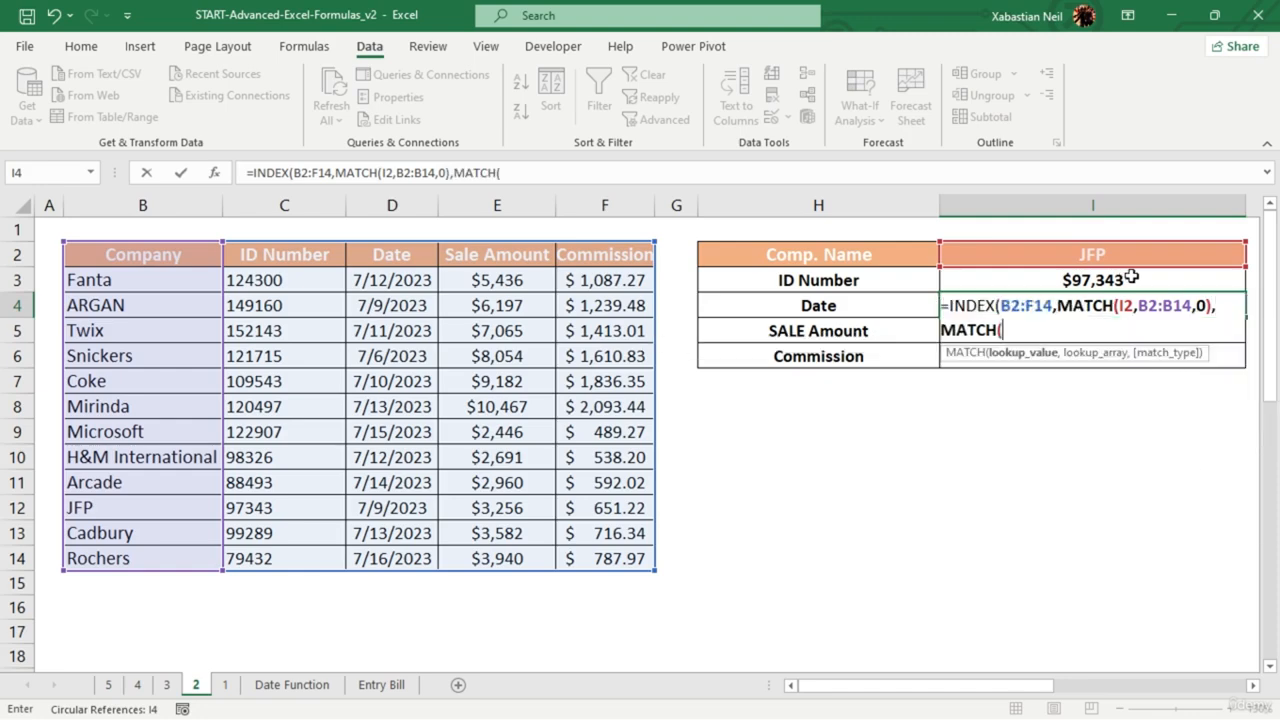
pyautogui.click(866, 300)
pyautogui.write(',')
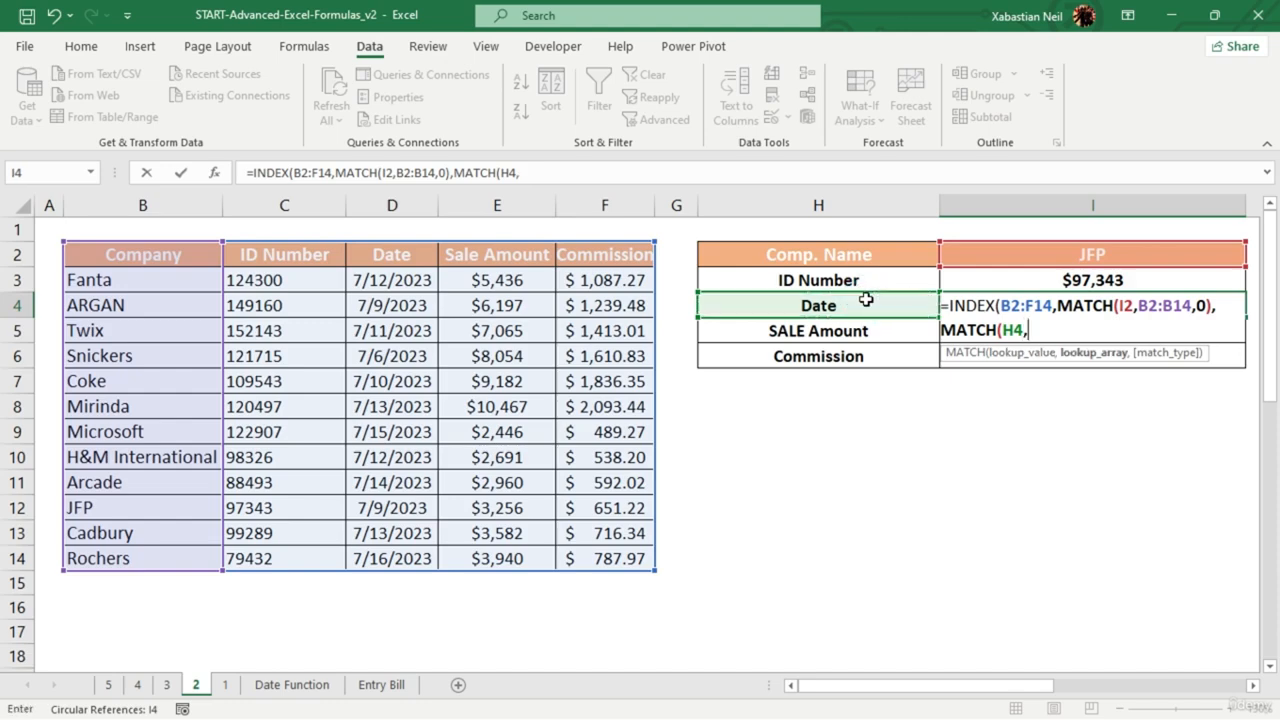
pyautogui.moveTo(143, 254); pyautogui.dragTo(606, 252)
pyautogui.write(',')
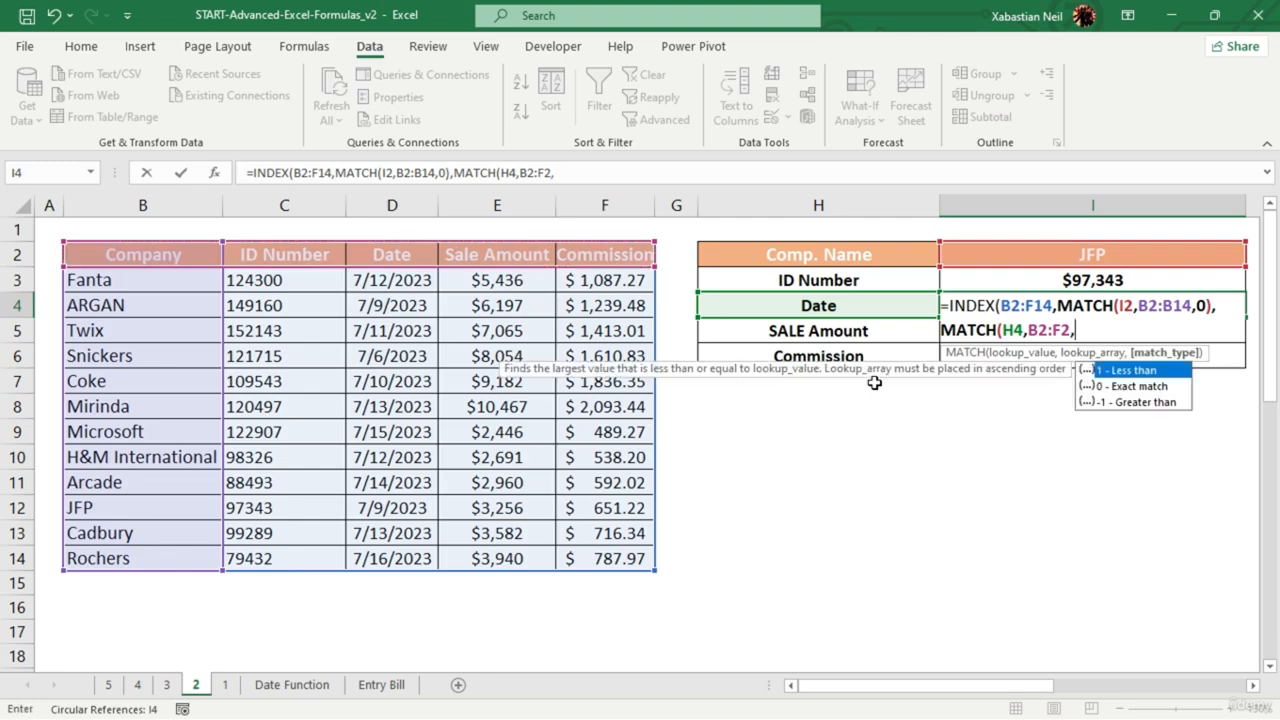
pyautogui.write('0)')
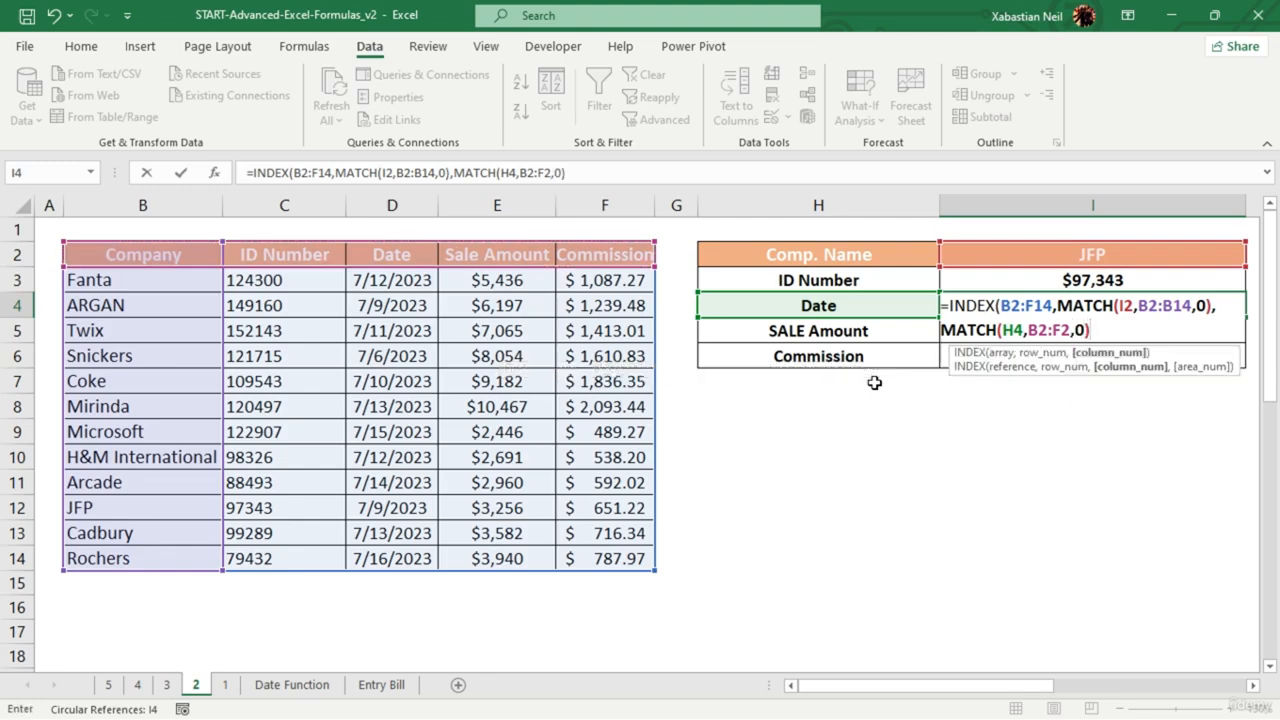
pyautogui.write(')')
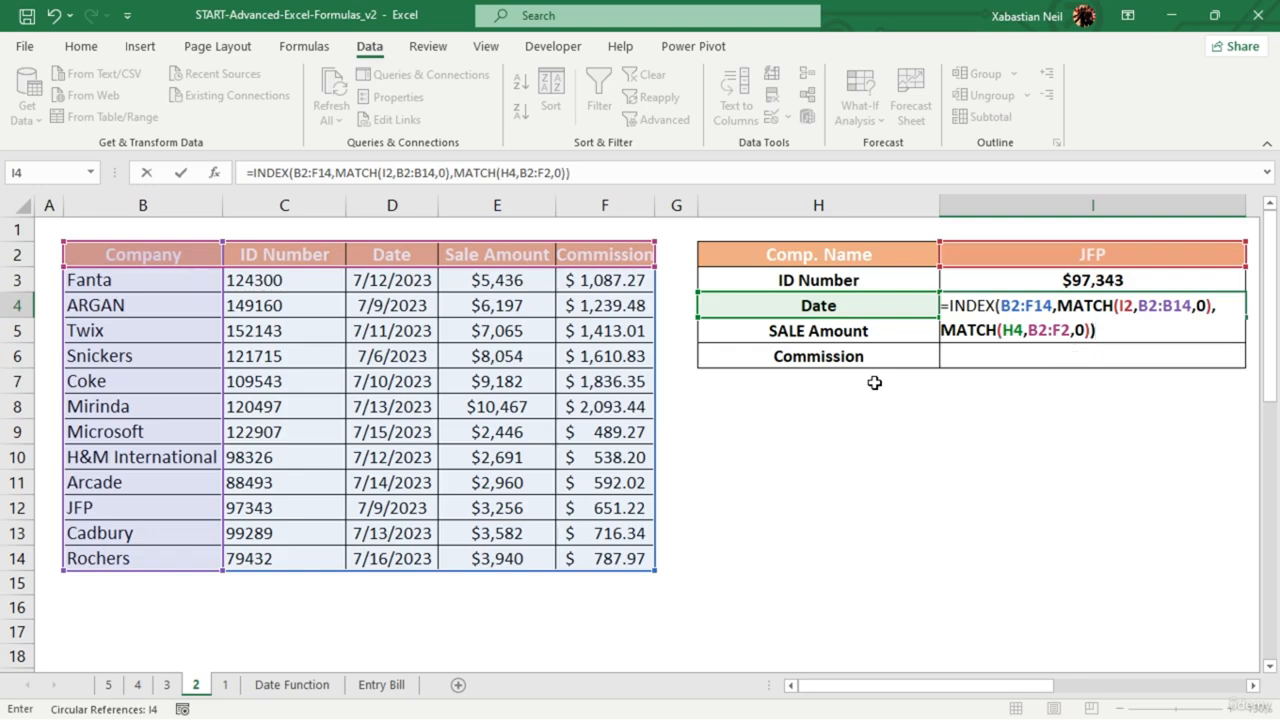
pyautogui.press('Return')
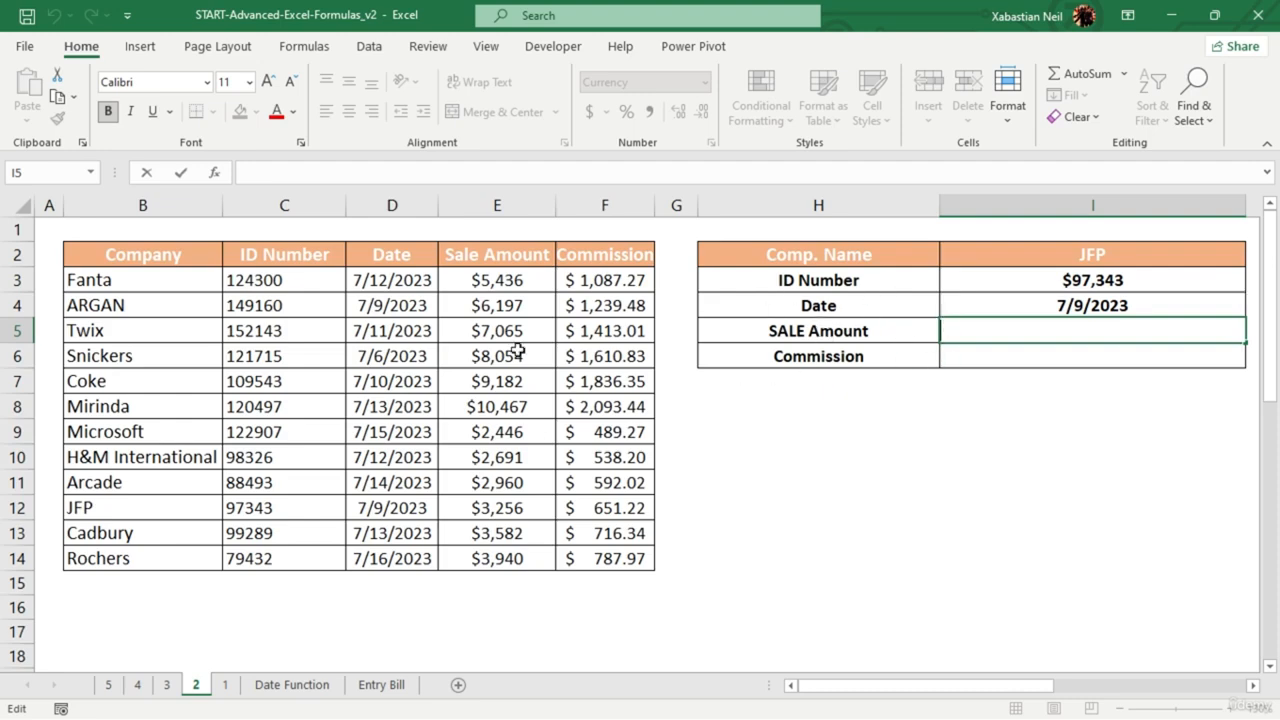
pyautogui.click(880, 330)
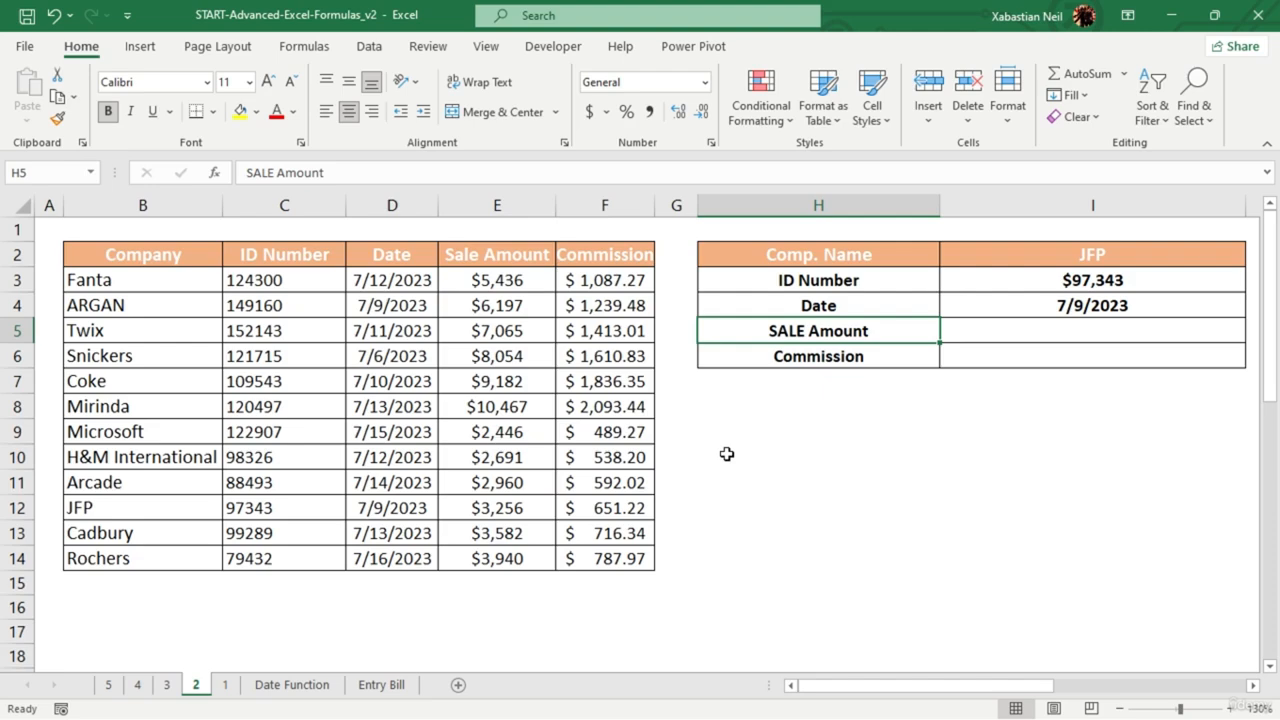
pyautogui.doubleClick(923, 428)
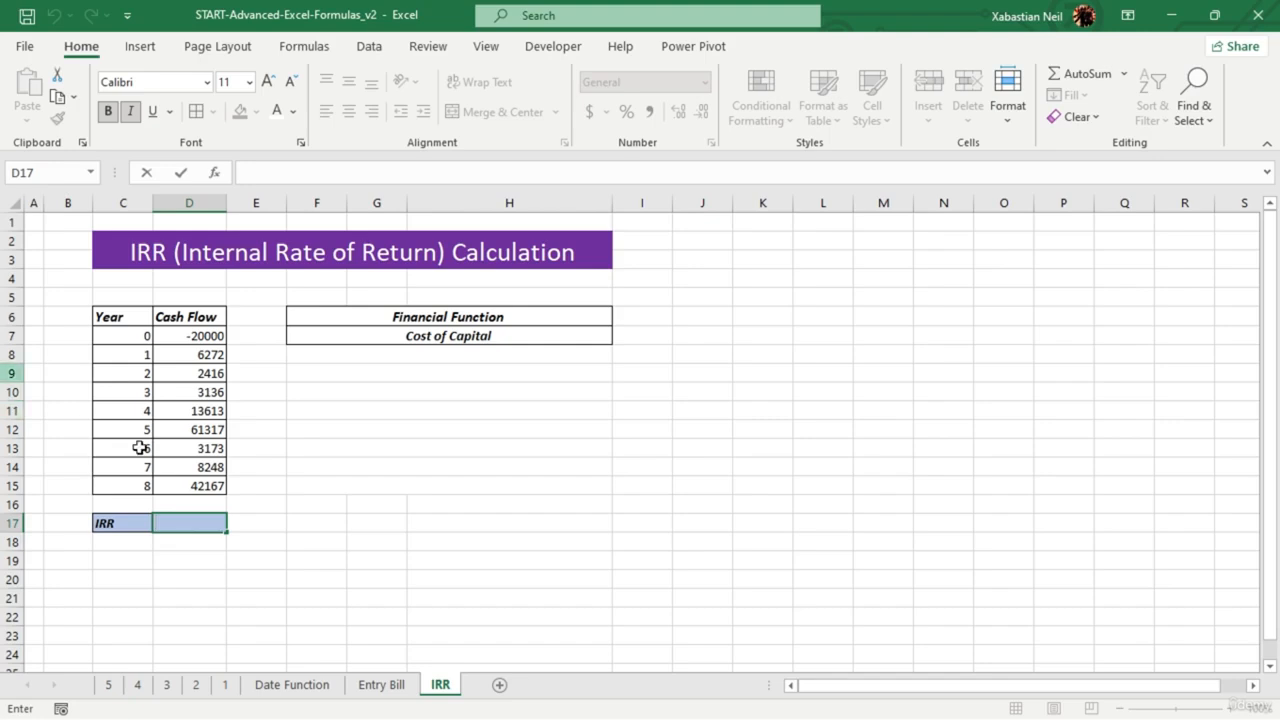
# - Centre the contents of the Year and Cash Flow table, C6:D15, on the IRR sheet
pyautogui.click(502, 468)
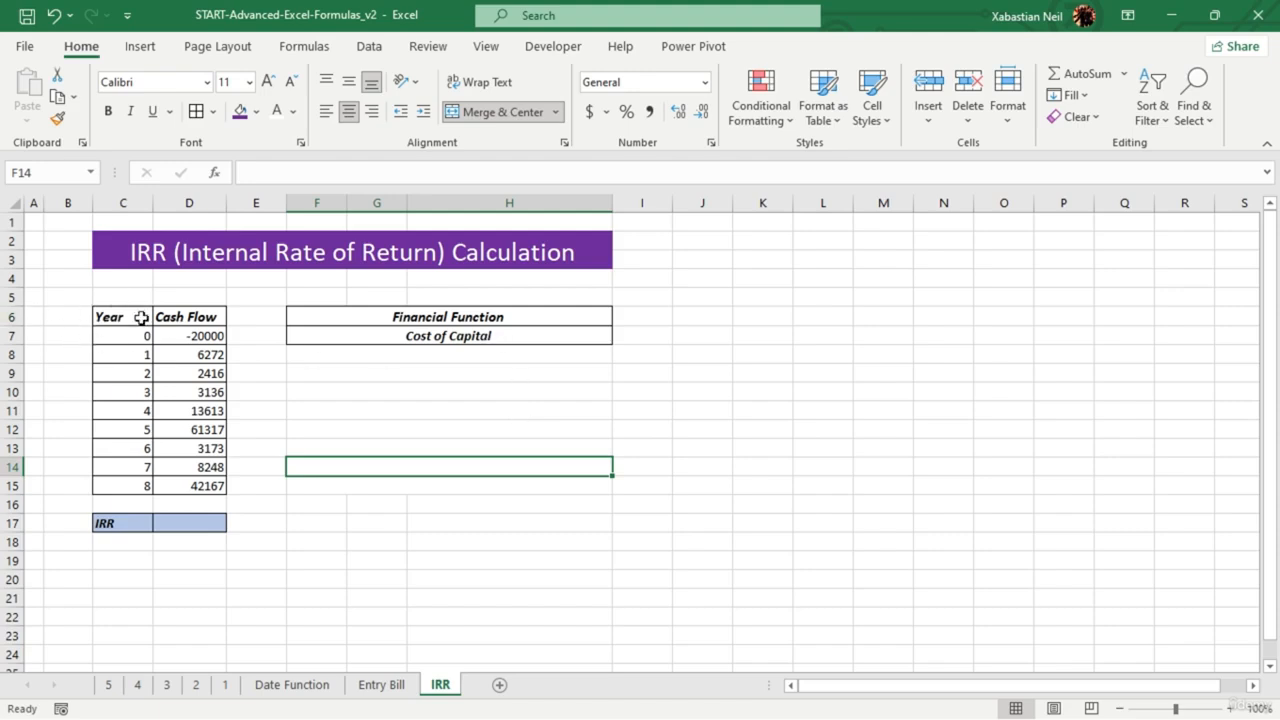
pyautogui.moveTo(128, 317); pyautogui.dragTo(211, 486)
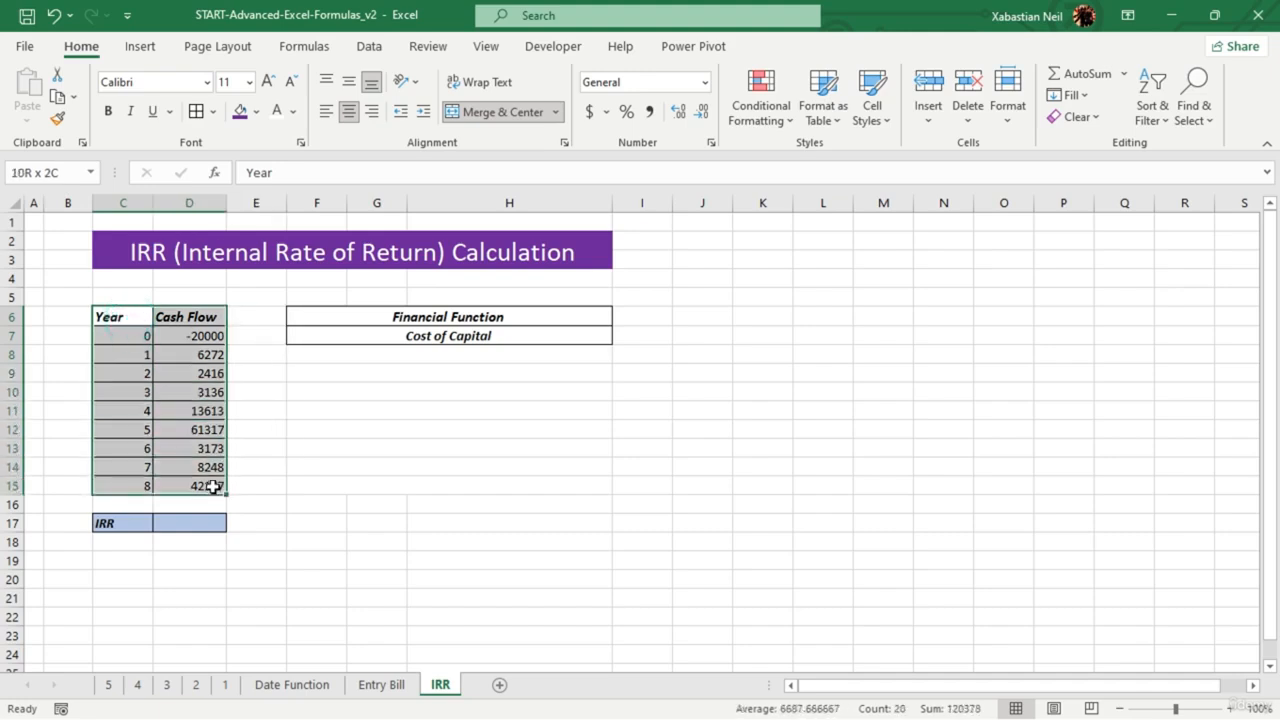
pyautogui.click(349, 112)
pyautogui.click(309, 472)
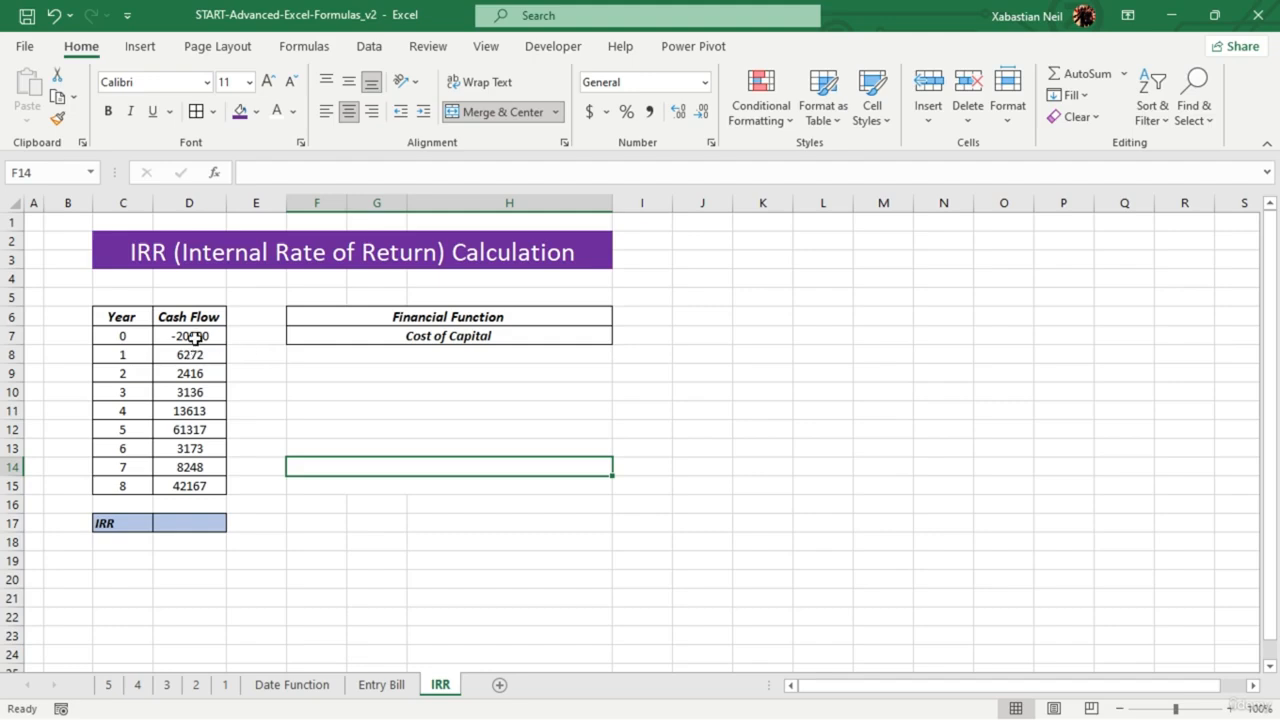
# - Total the cash flows of years 1 to 8 in cell D21 with =SUM(D8:D15)
pyautogui.moveTo(194, 354); pyautogui.dragTo(200, 489)
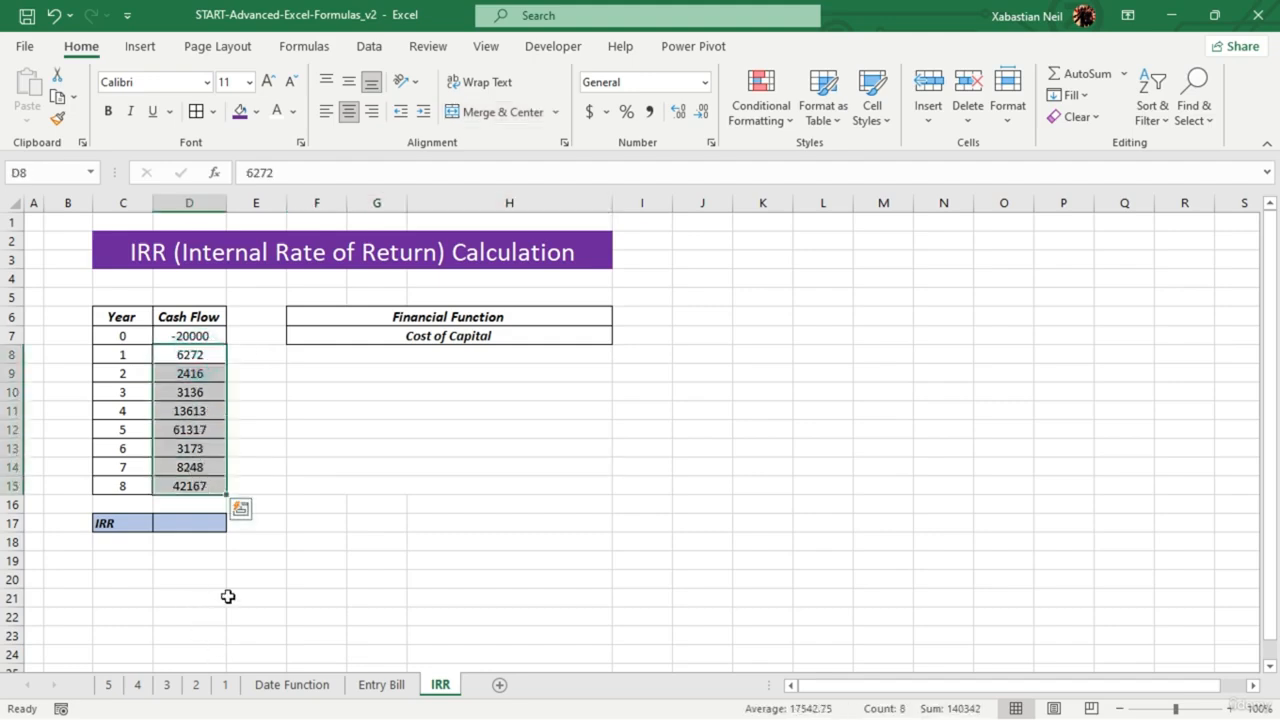
pyautogui.doubleClick(187, 589)
pyautogui.doubleClick(199, 596)
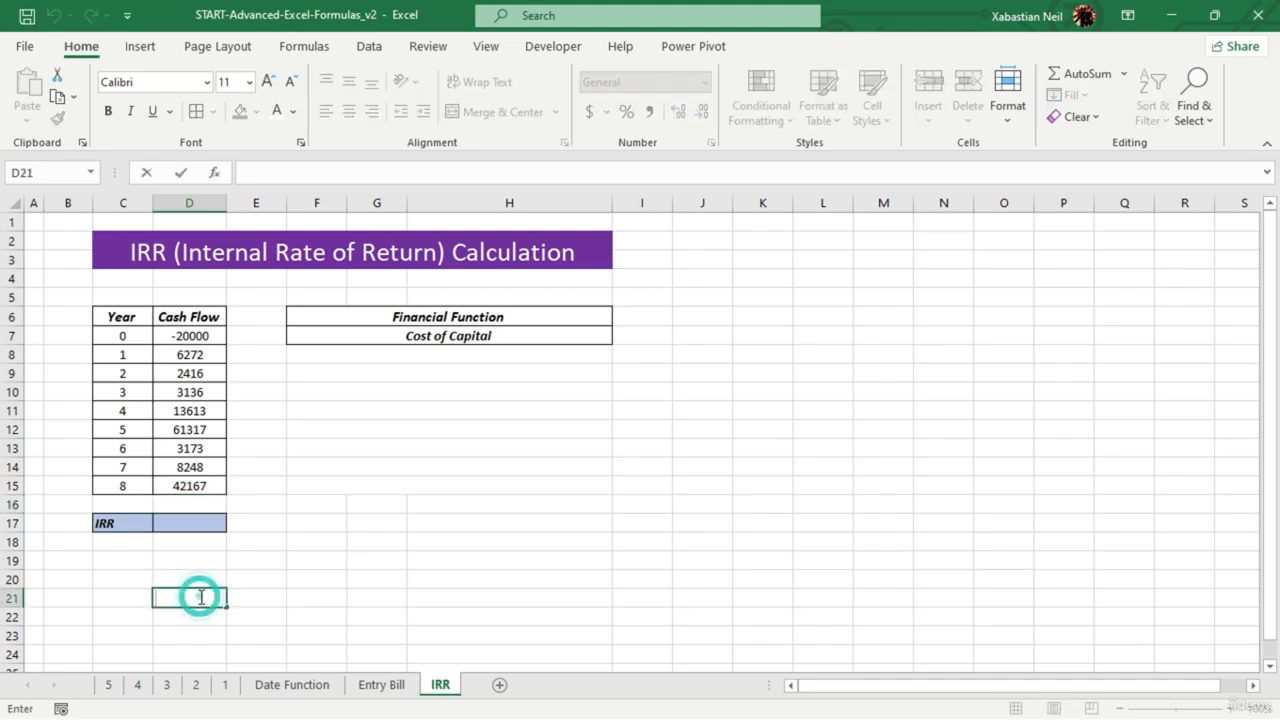
pyautogui.write('=sum')
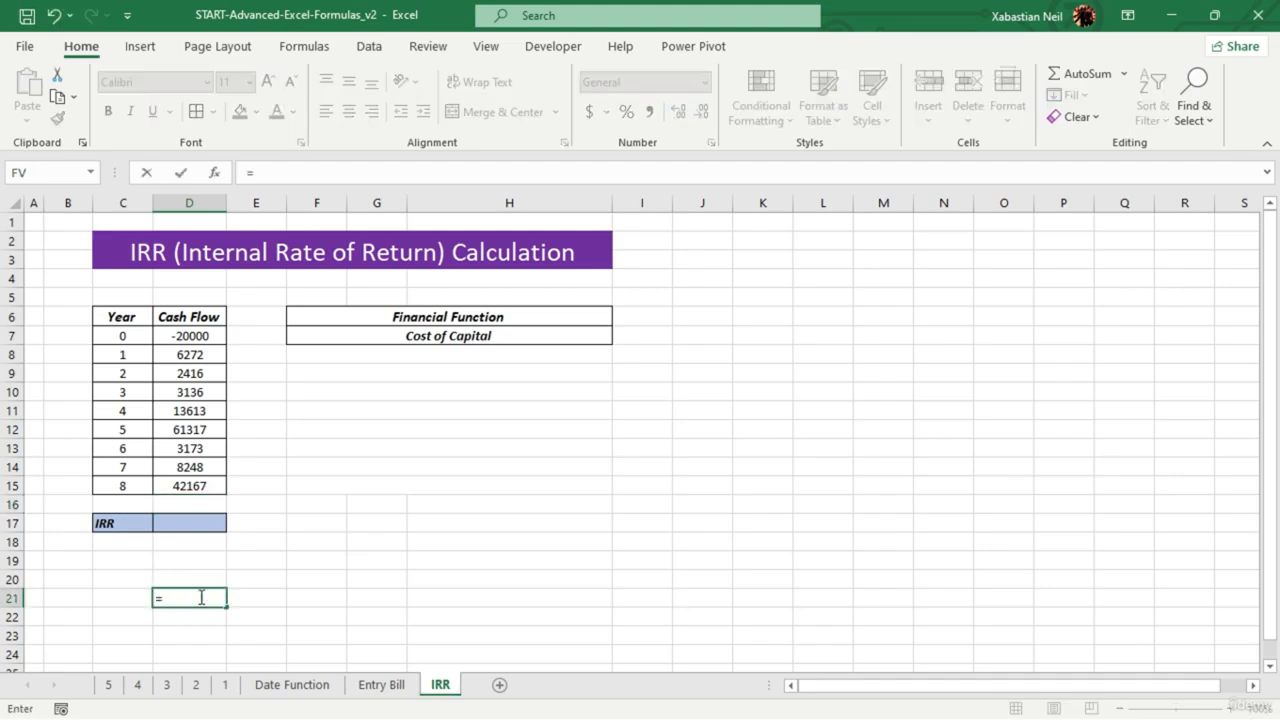
pyautogui.press('Tab')
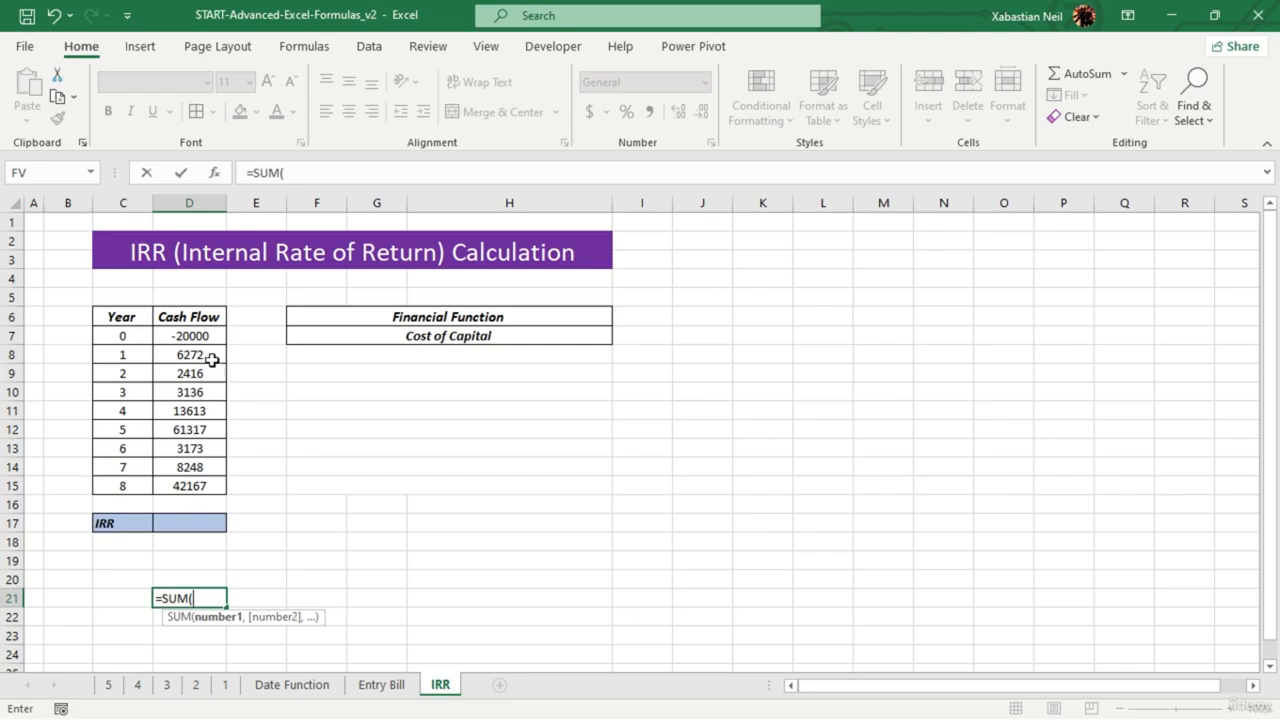
pyautogui.moveTo(214, 358); pyautogui.dragTo(213, 477)
pyautogui.write(')')
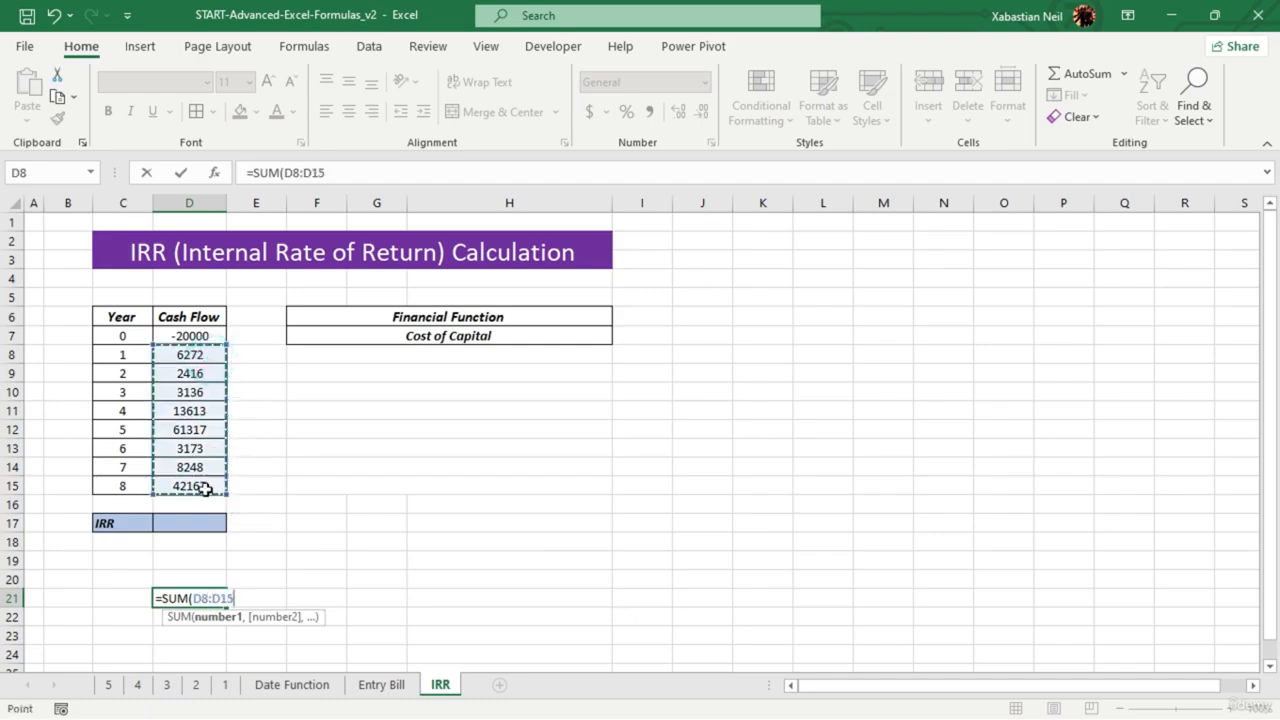
pyautogui.press('Return')
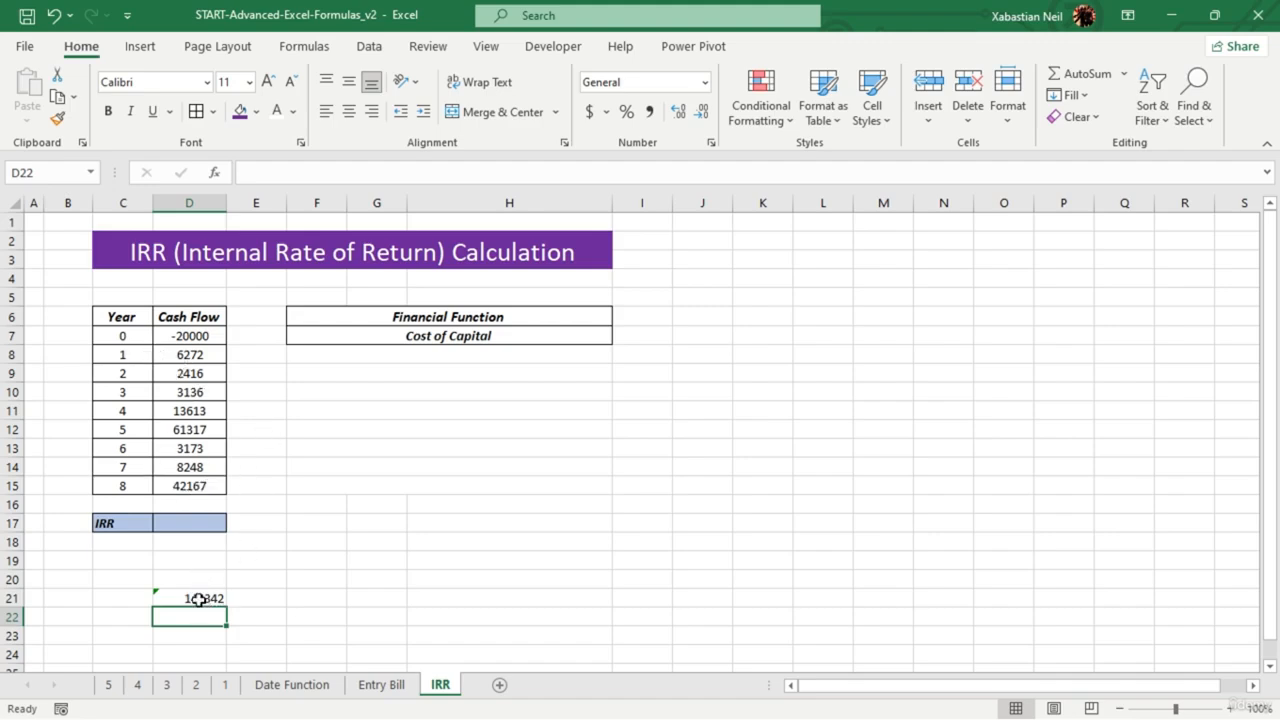
# - Format the cash flow total in D21 as dollar accounting with no decimal places
pyautogui.click(196, 598)
pyautogui.click(591, 113)
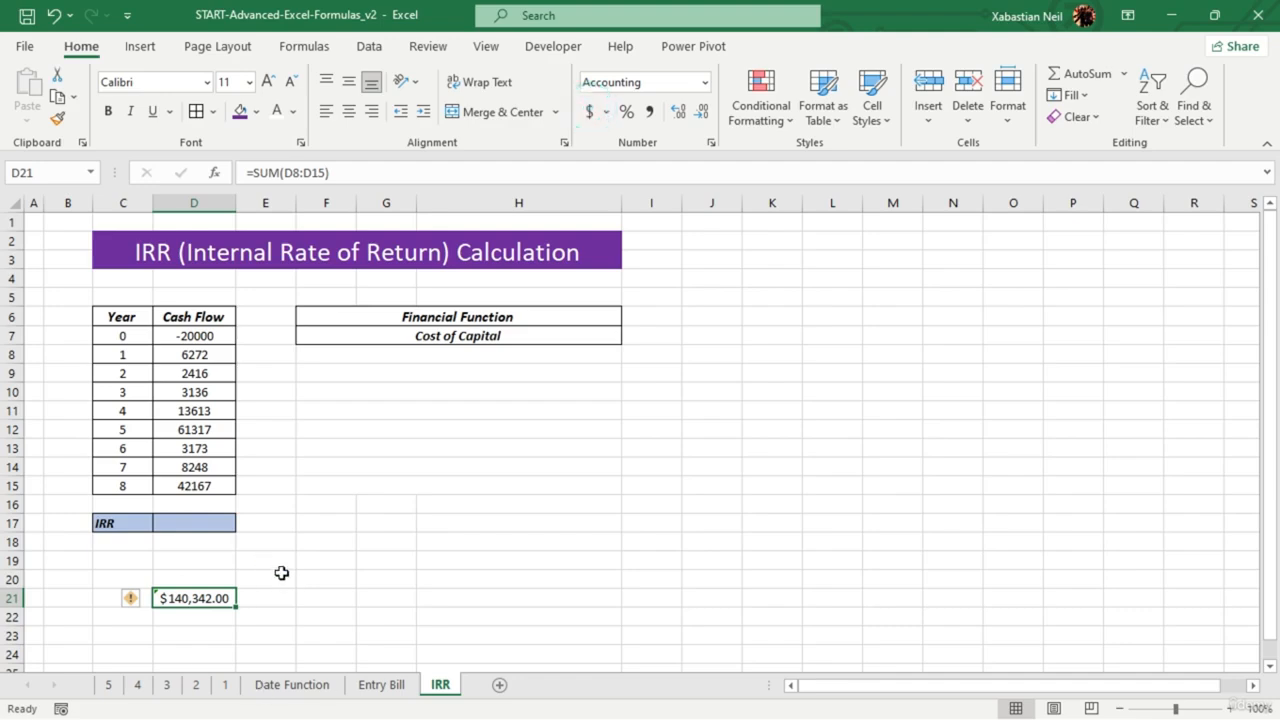
pyautogui.doubleClick(703, 113)
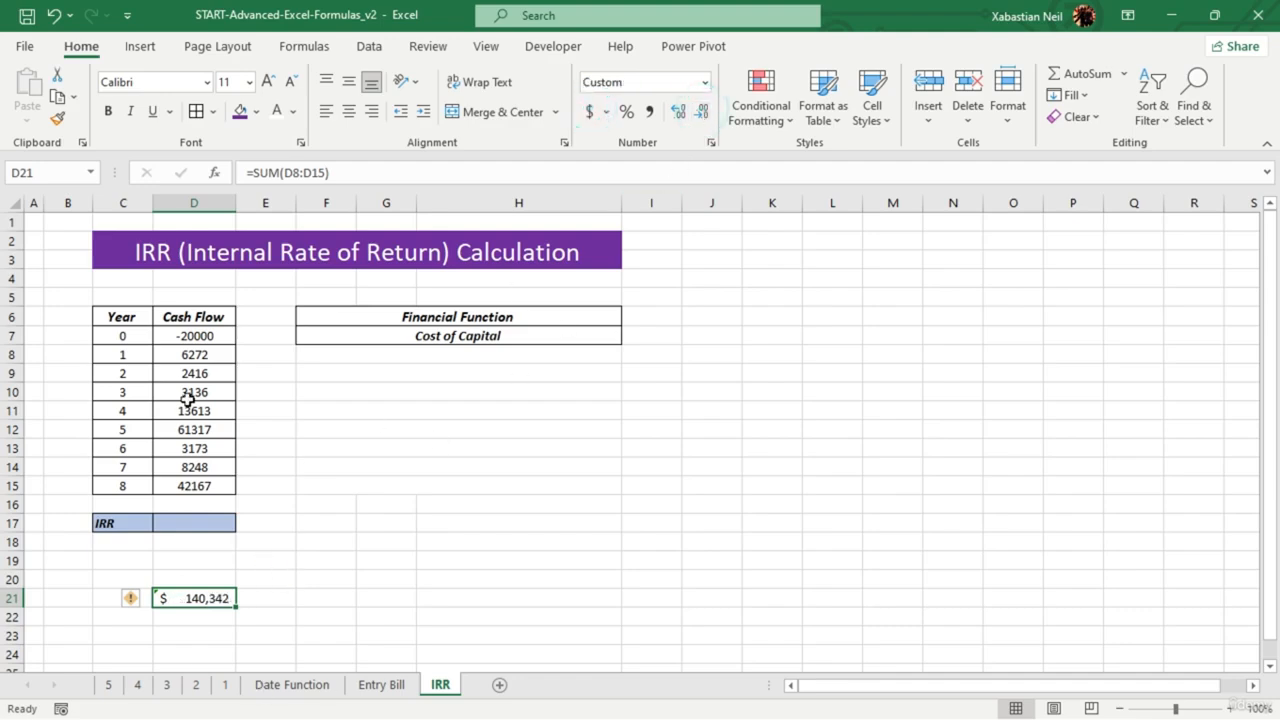
pyautogui.click(345, 541)
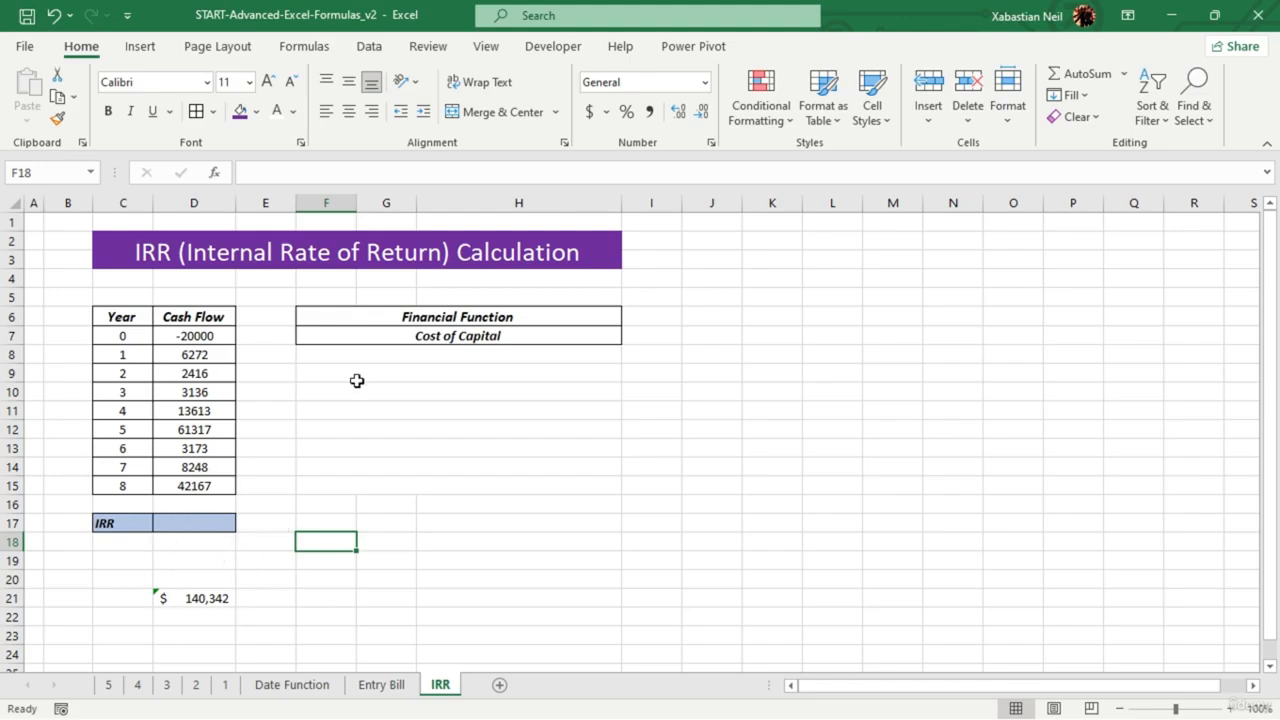
pyautogui.click(186, 606)
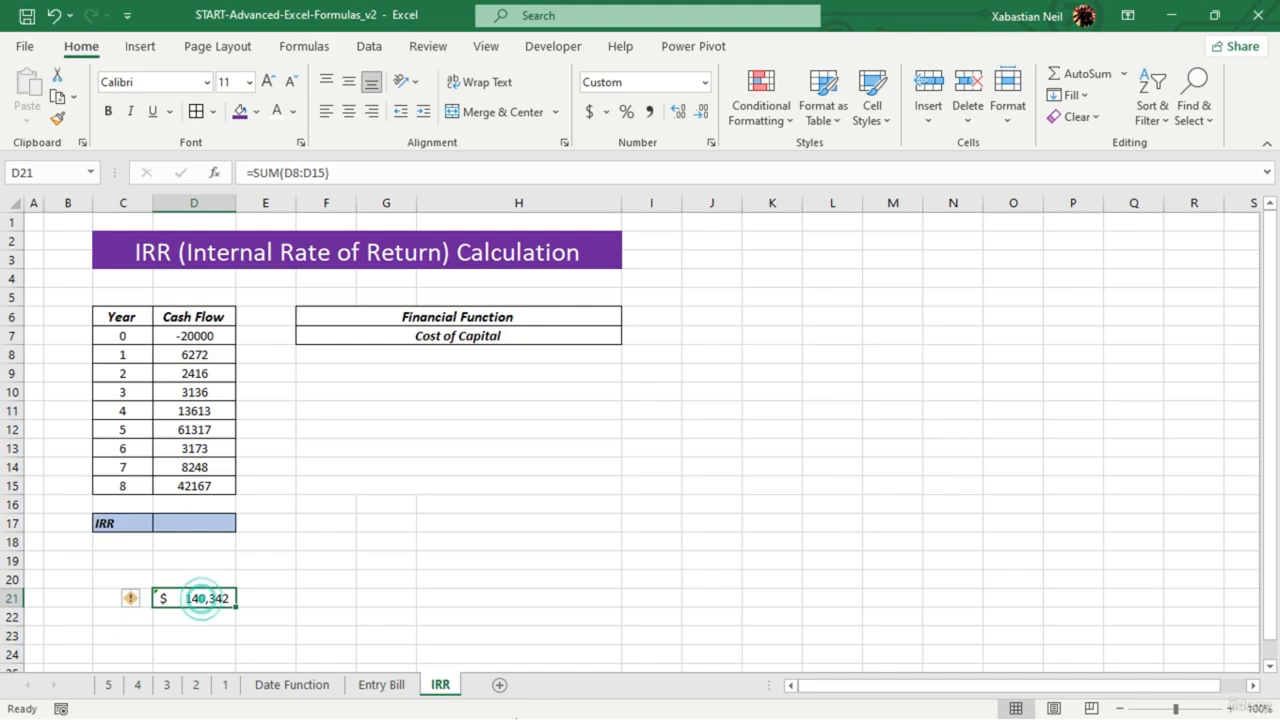
# - Calculate the internal rate of return of the year 0 to 8 cash flows in D17 with =IRR(D7:D15)
pyautogui.doubleClick(212, 523)
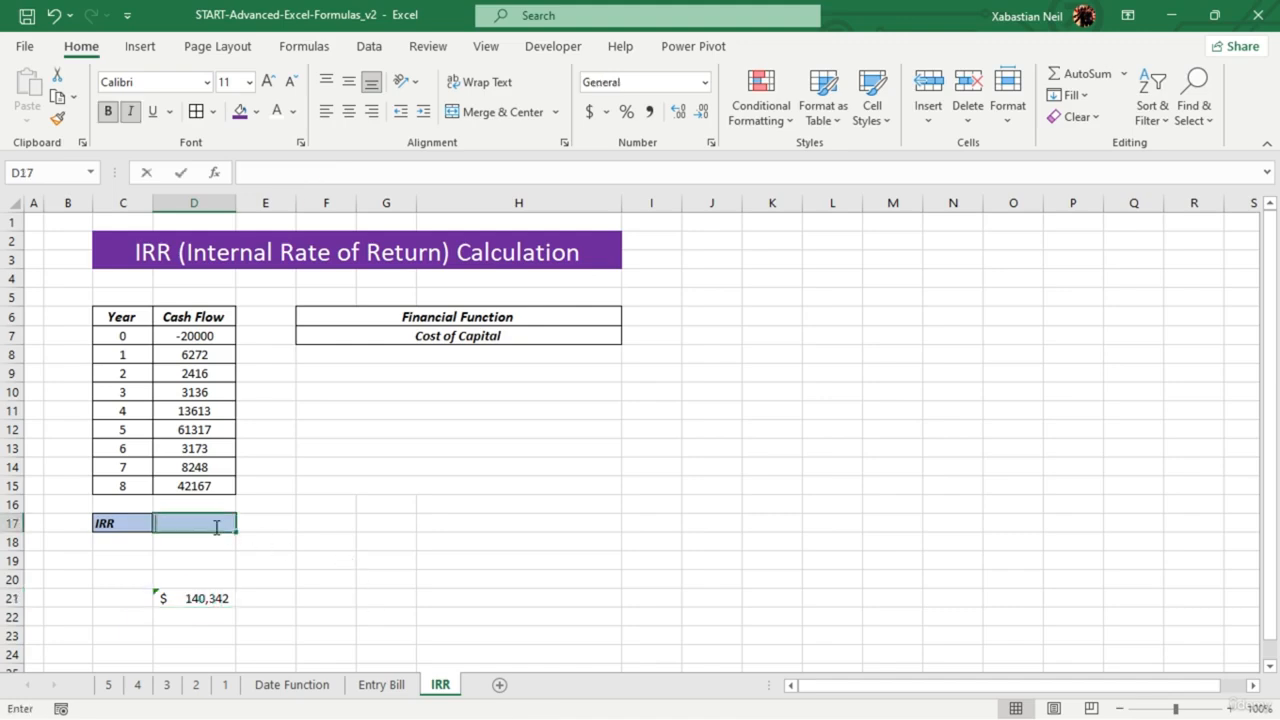
pyautogui.write('=')
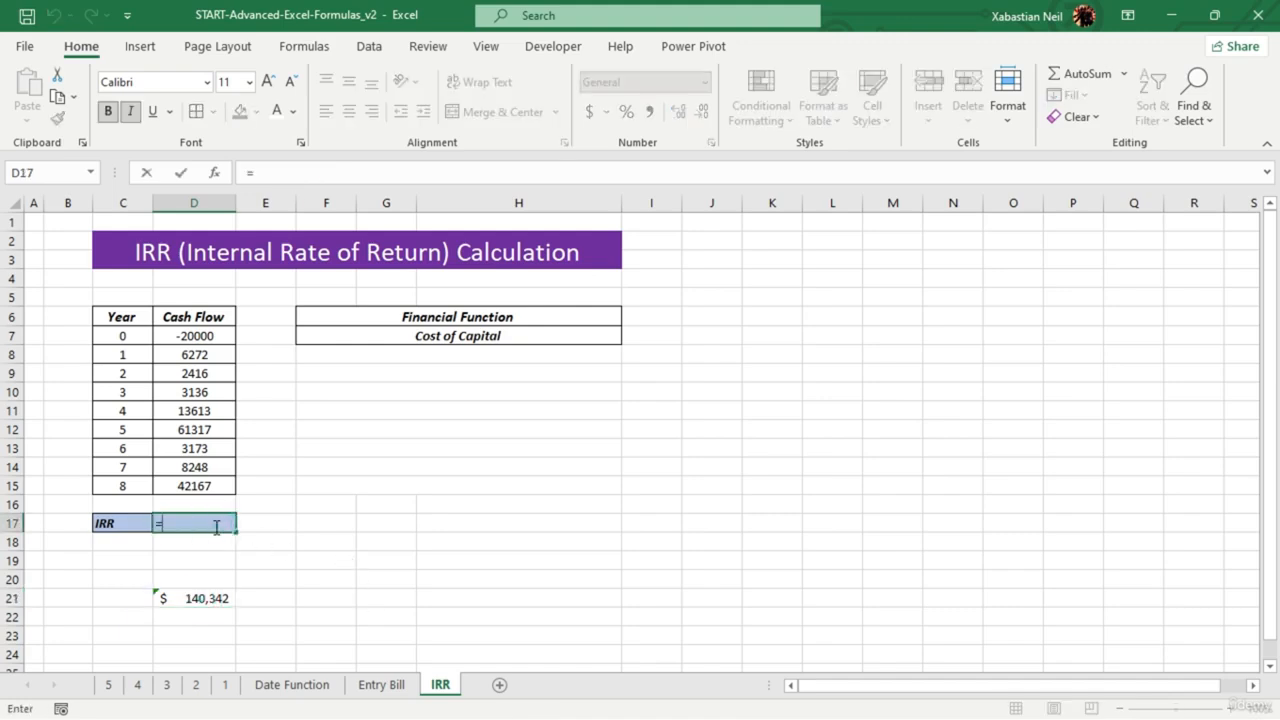
pyautogui.write('IRR')
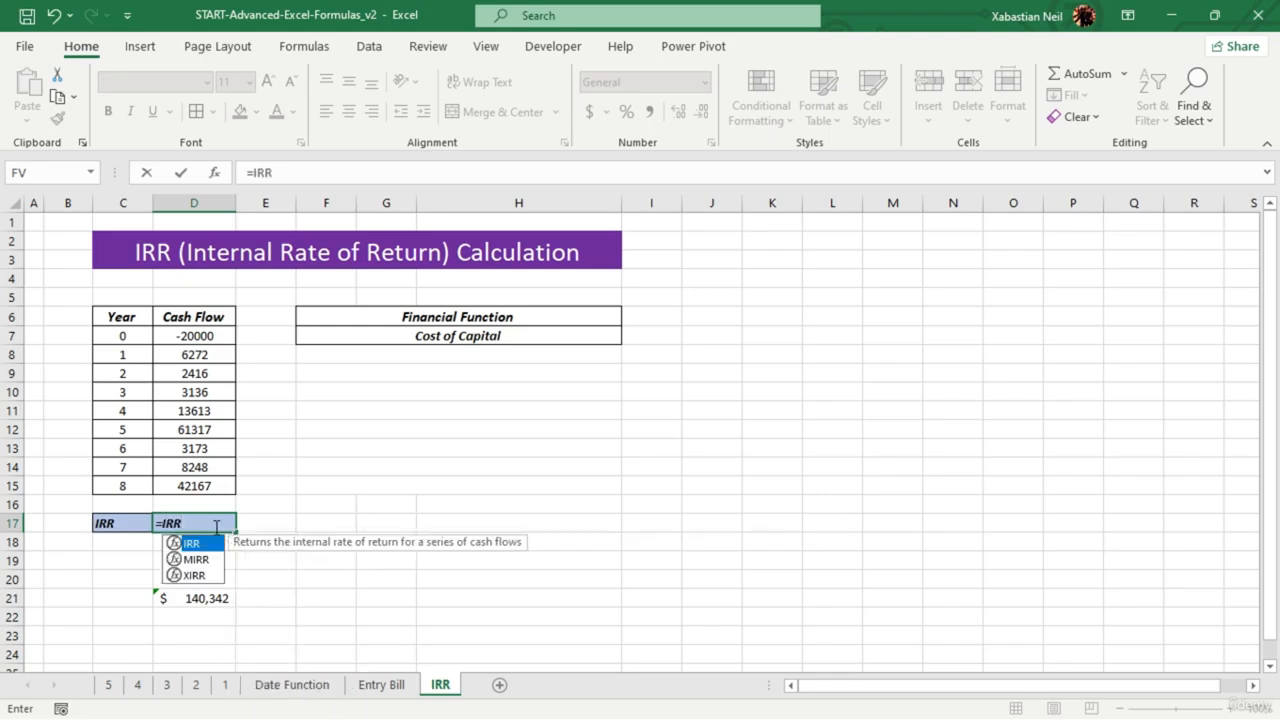
pyautogui.write('(')
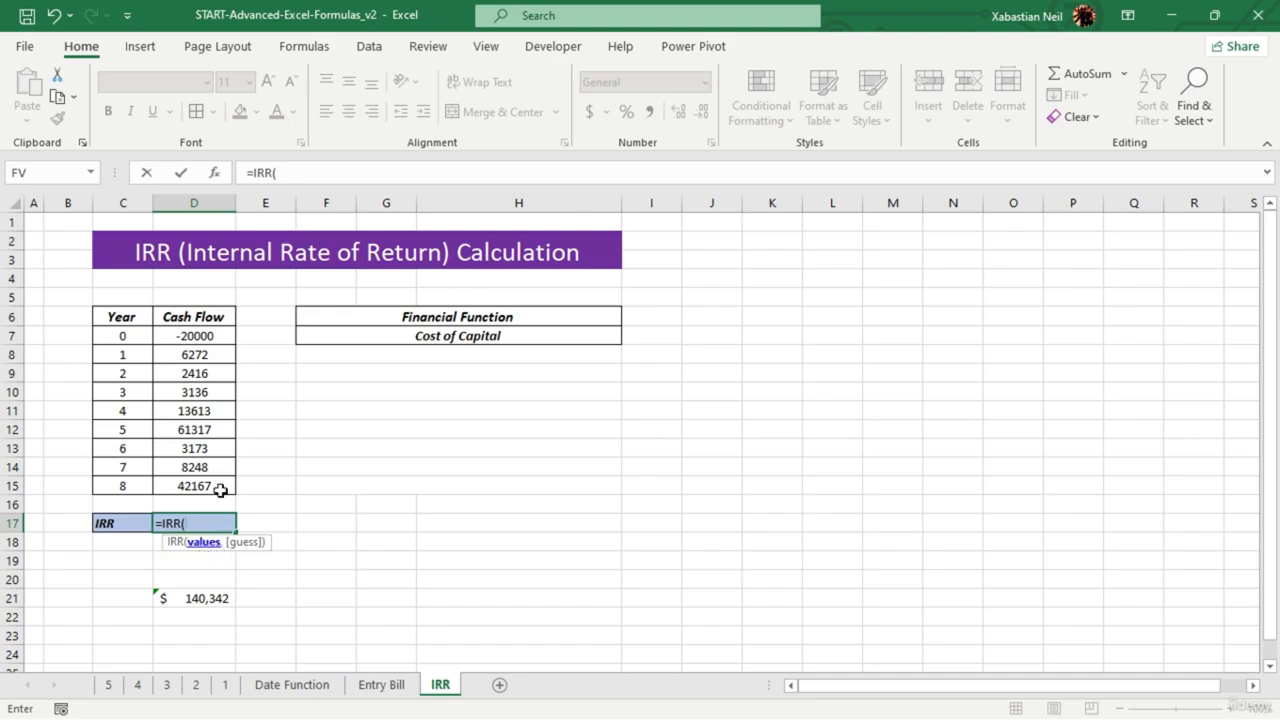
pyautogui.moveTo(216, 338); pyautogui.dragTo(213, 487)
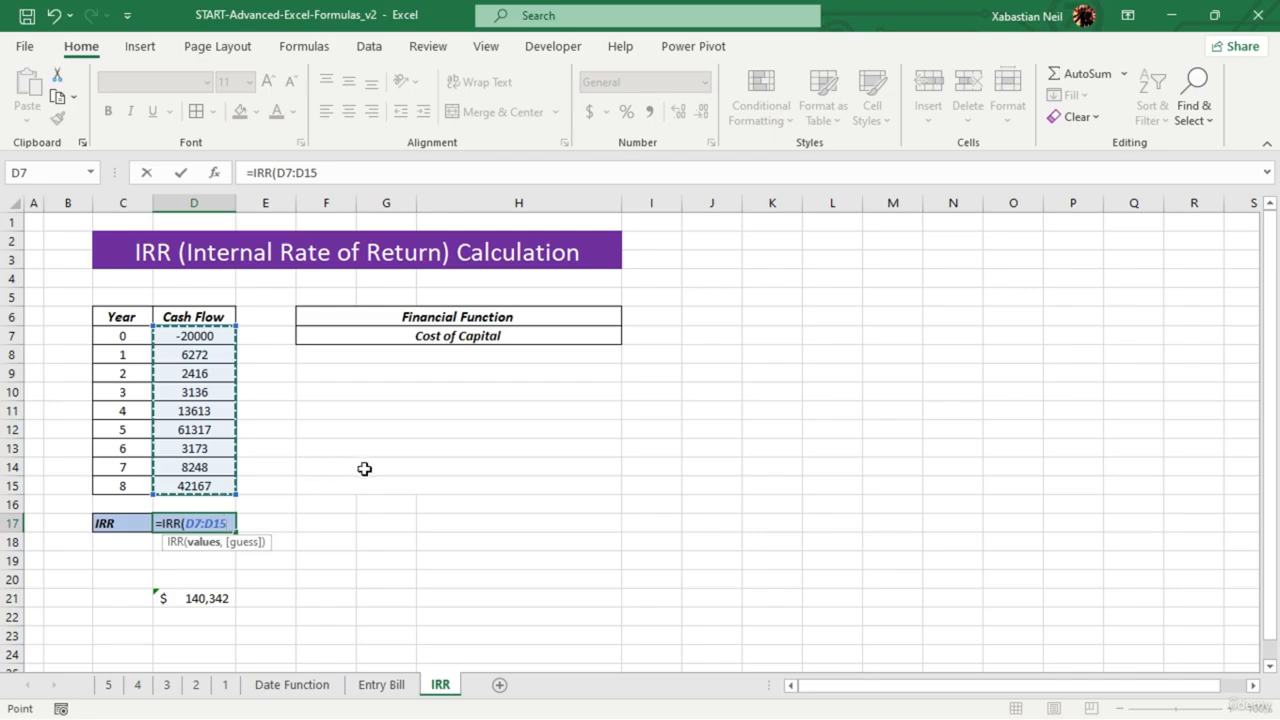
pyautogui.write(',')
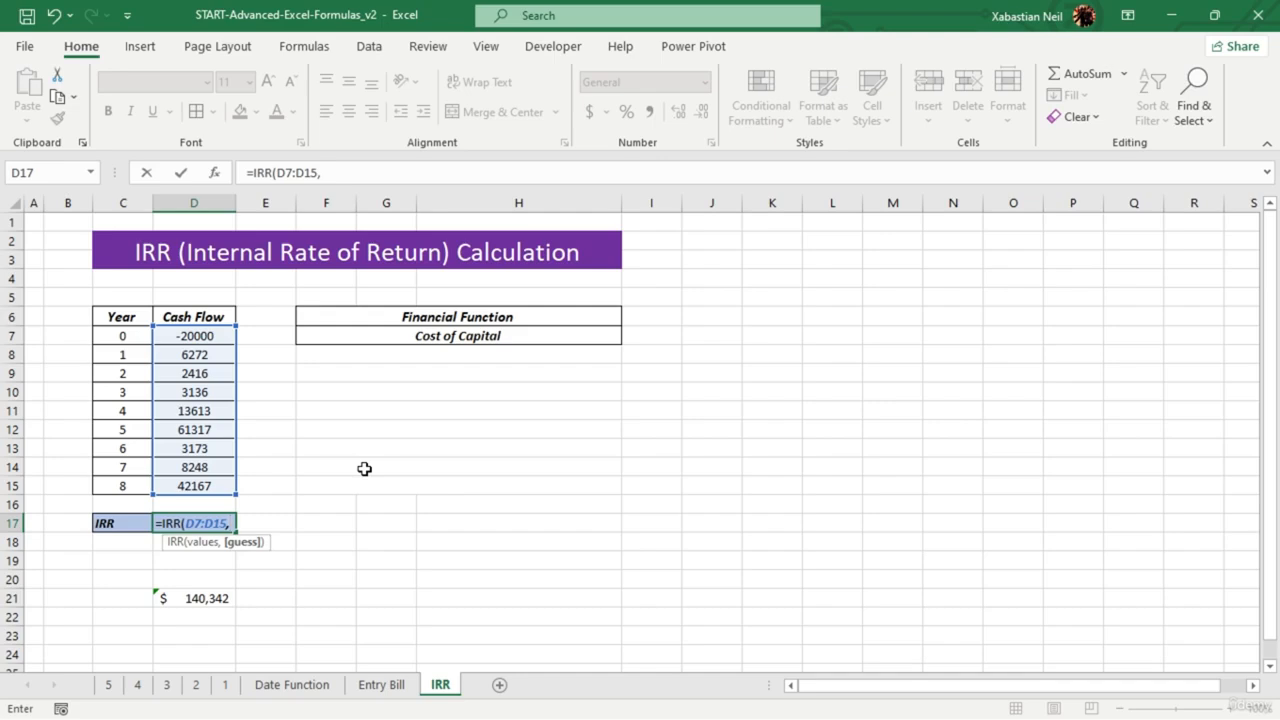
pyautogui.press('BackSpace')
pyautogui.write(')')
pyautogui.press('Return')
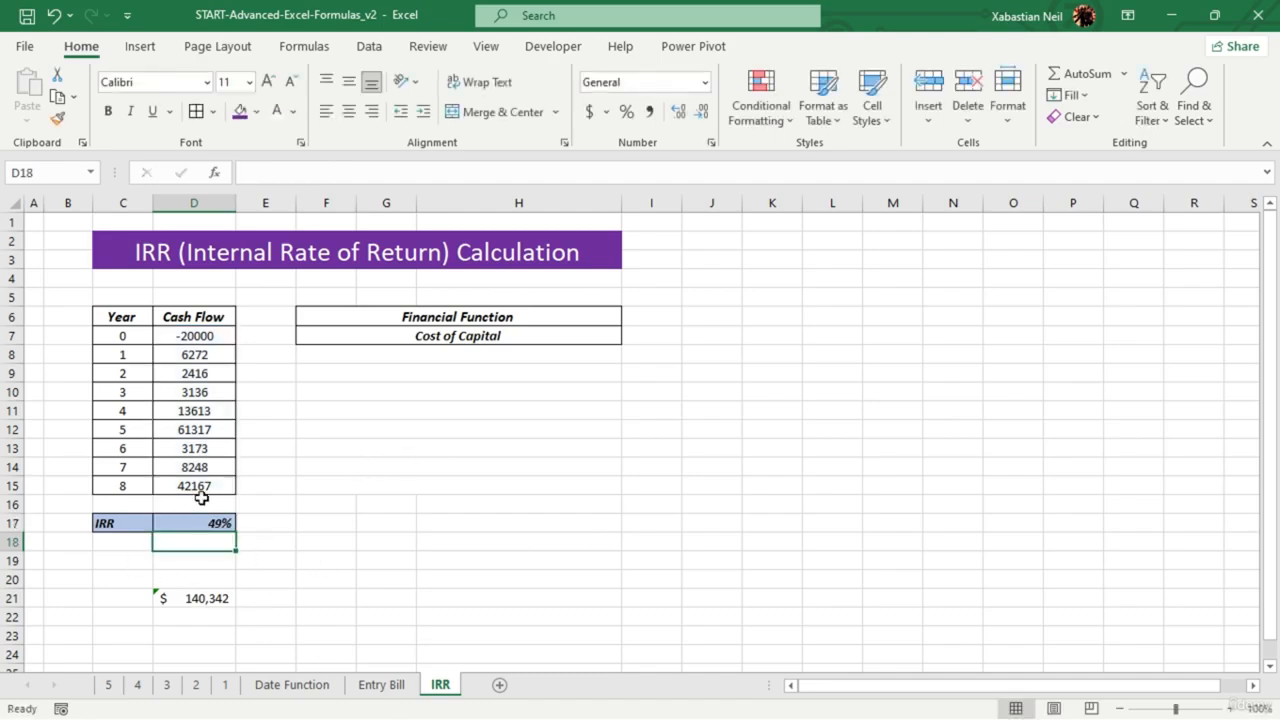
pyautogui.click(339, 541)
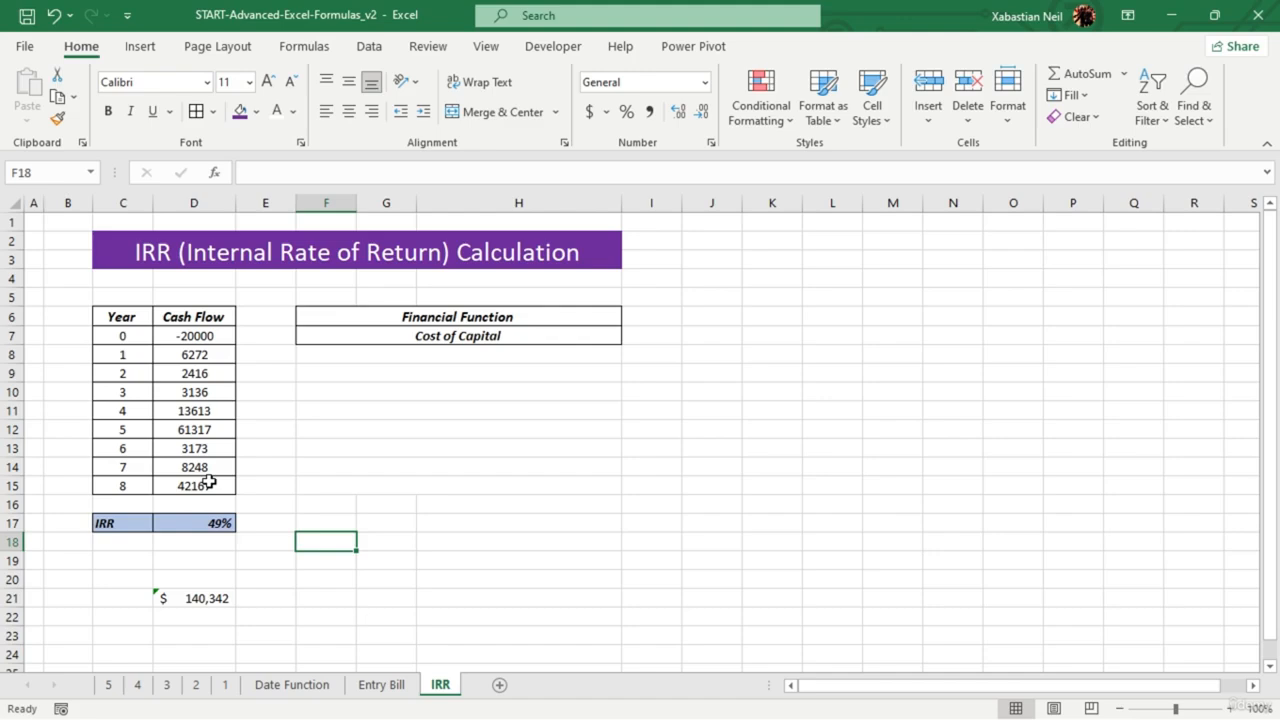
# - Copy the cash flow total in D21 into F8 under Cost of Capital as a plain value, formatted as dollar accounting
pyautogui.click(475, 361)
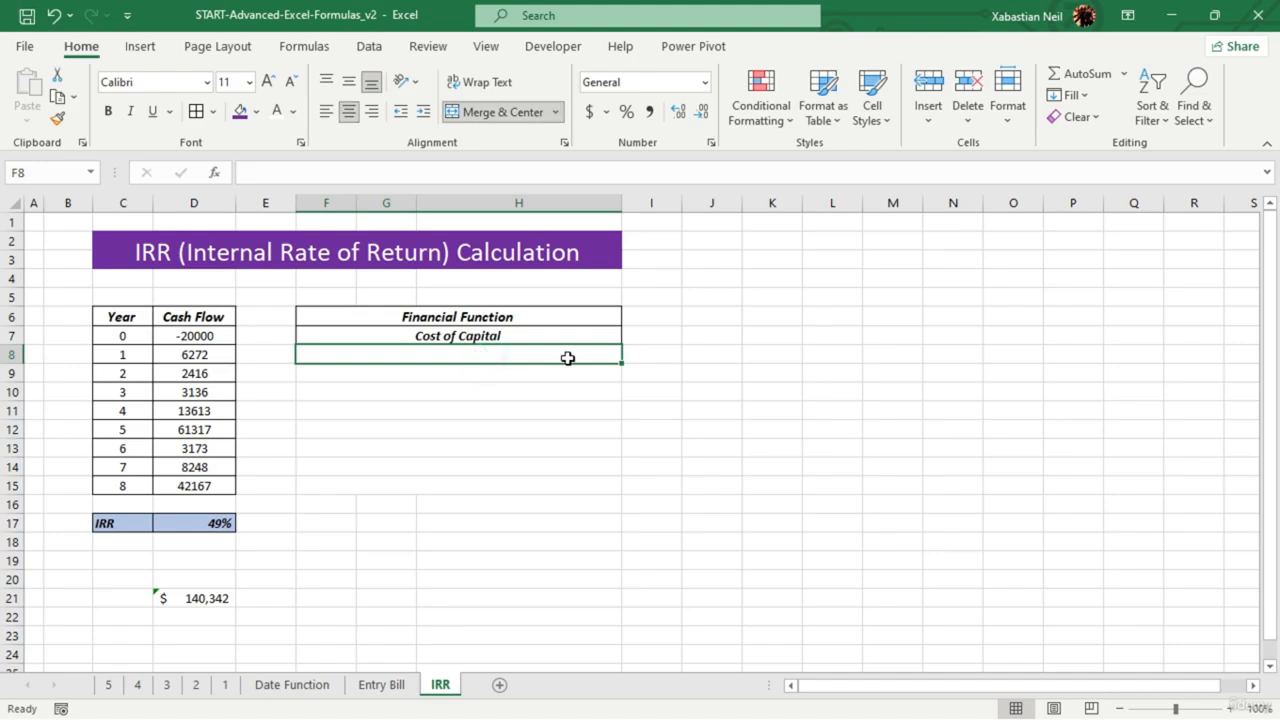
pyautogui.click(251, 600)
pyautogui.press('Left')
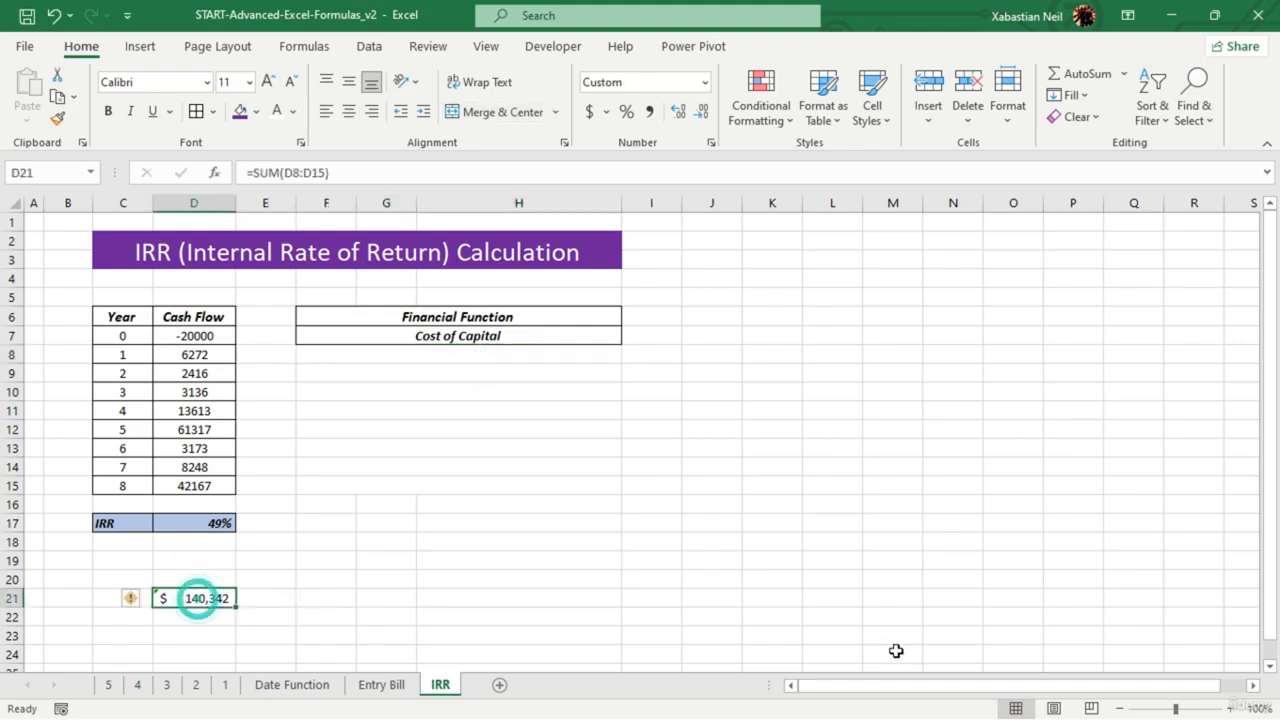
pyautogui.hotkey('ctrl', 'c')
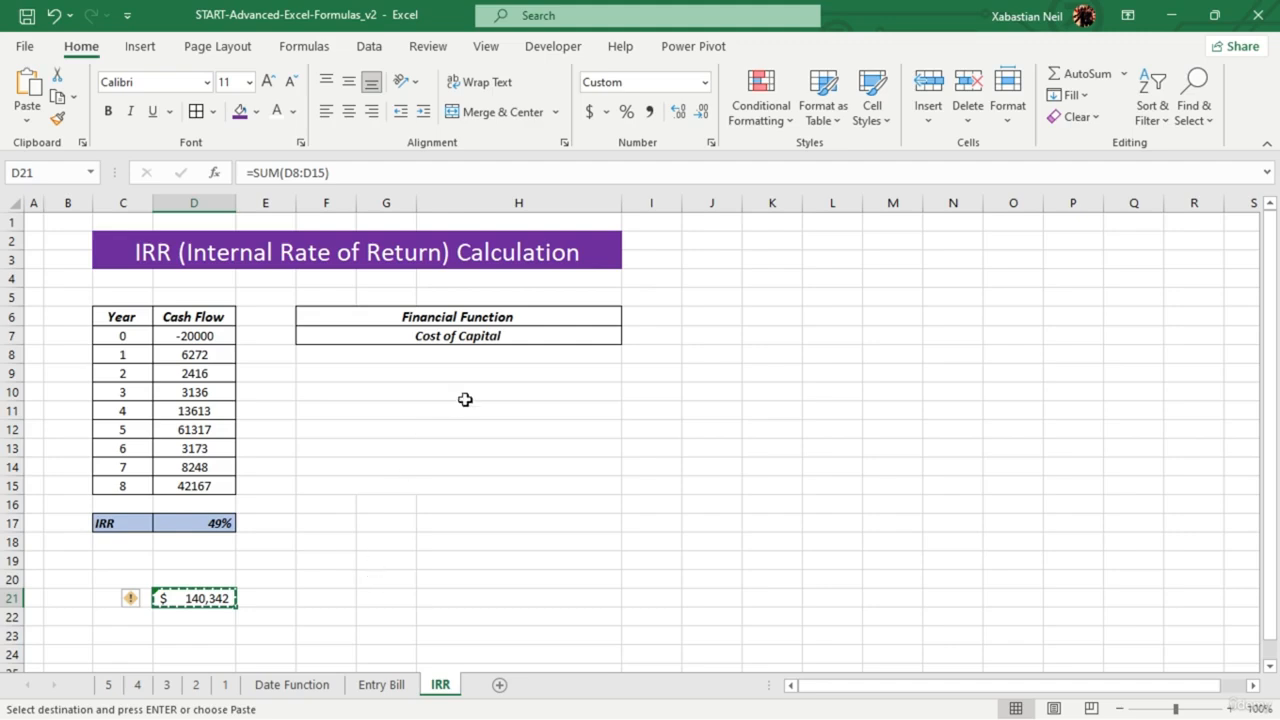
pyautogui.click(522, 353)
pyautogui.hotkey('ctrl', 'shift', 'v')
pyautogui.click(991, 360)
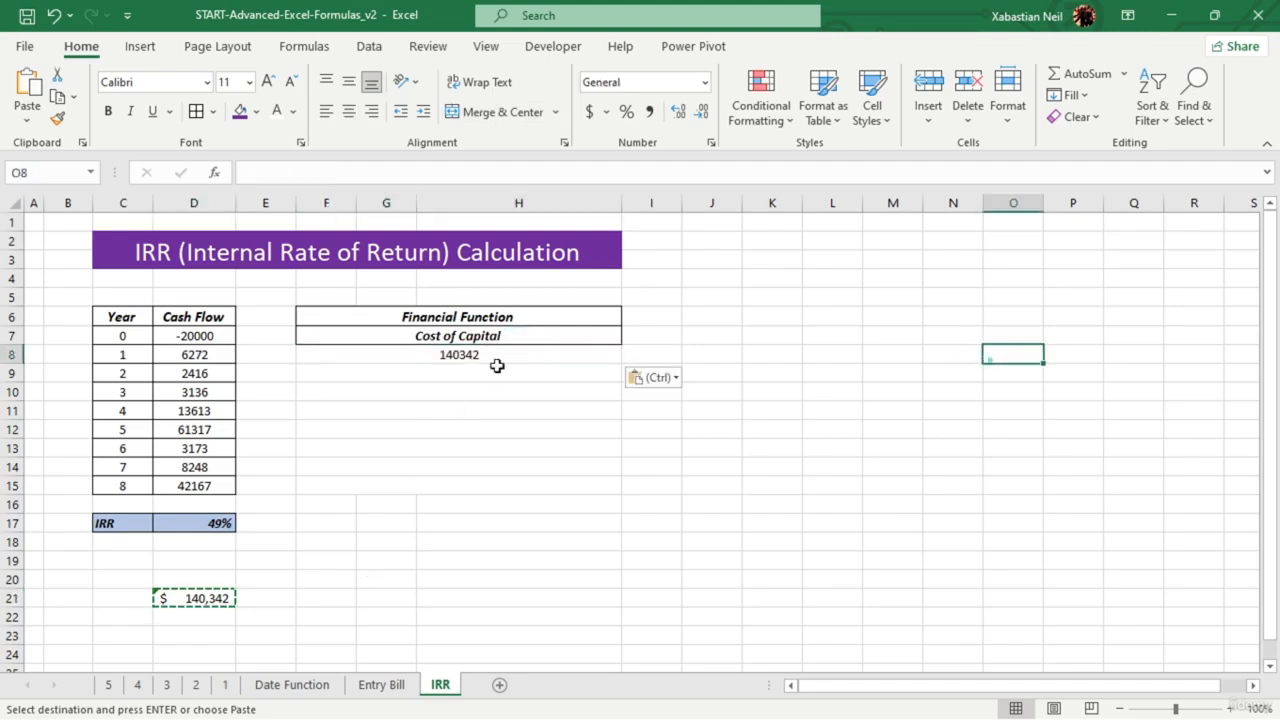
pyautogui.click(514, 355)
pyautogui.click(589, 111)
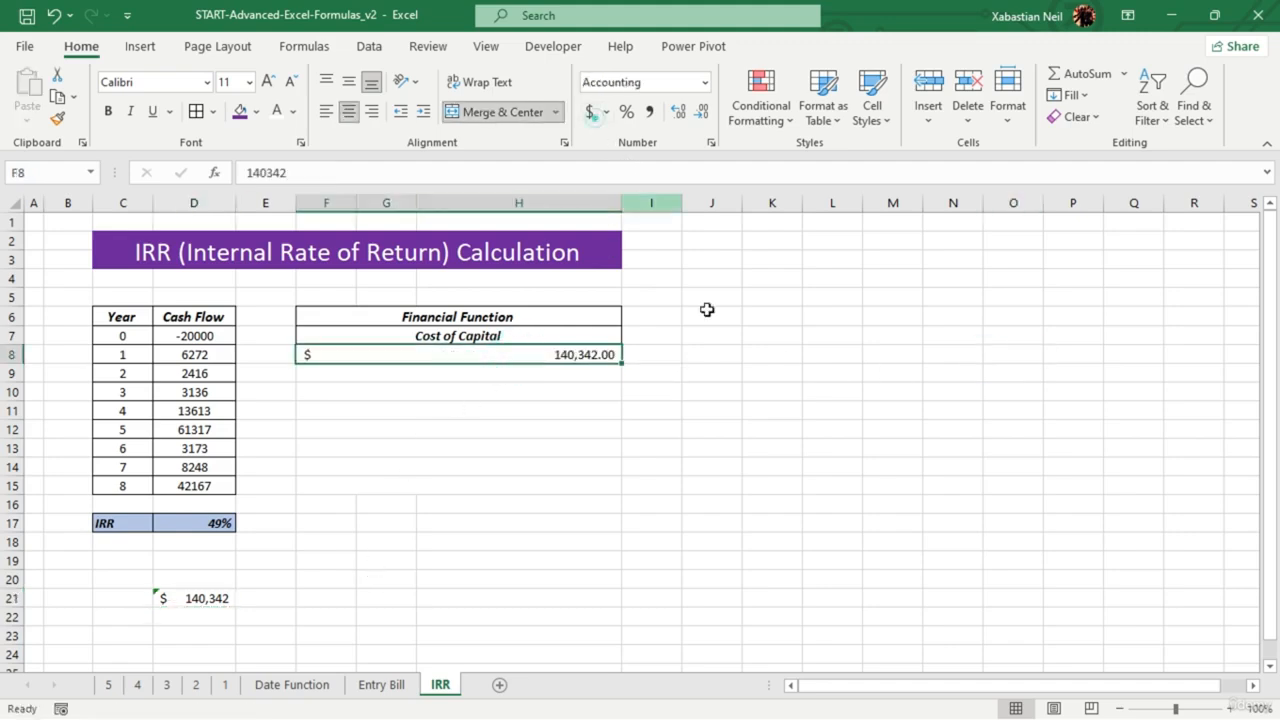
pyautogui.click(509, 391)
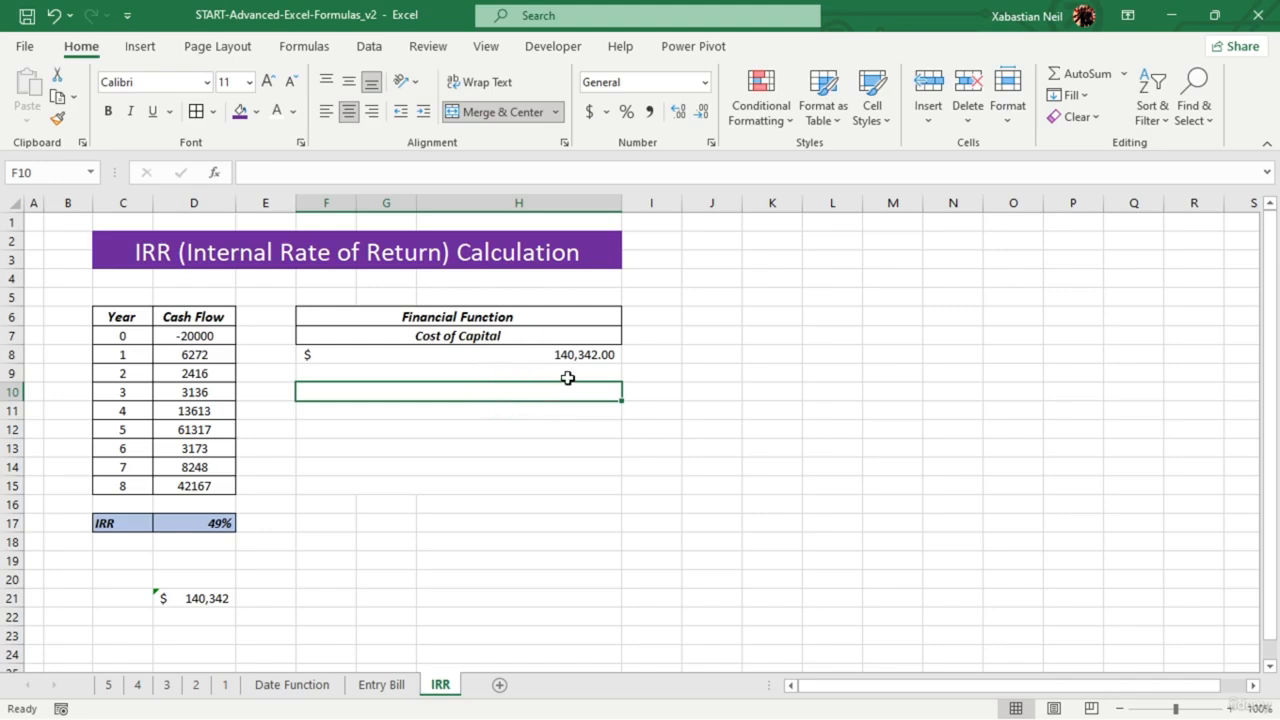
pyautogui.click(567, 376)
pyautogui.click(222, 527)
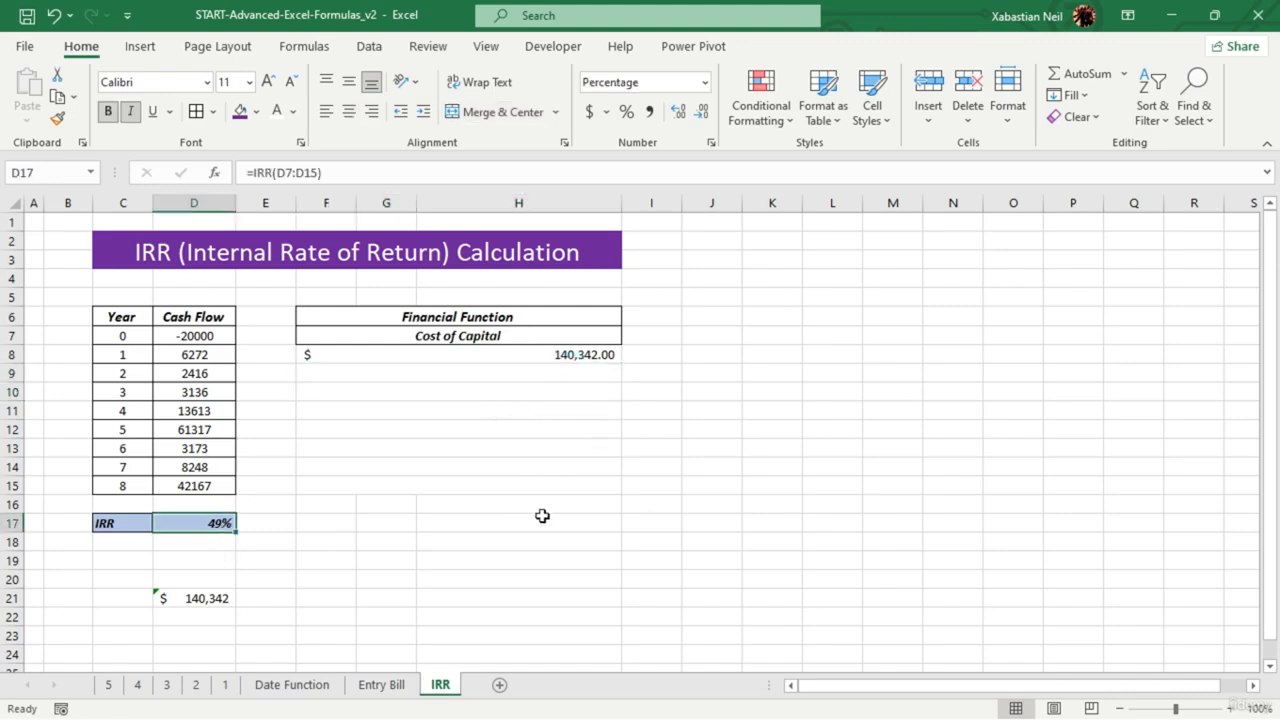
pyautogui.click(287, 503)
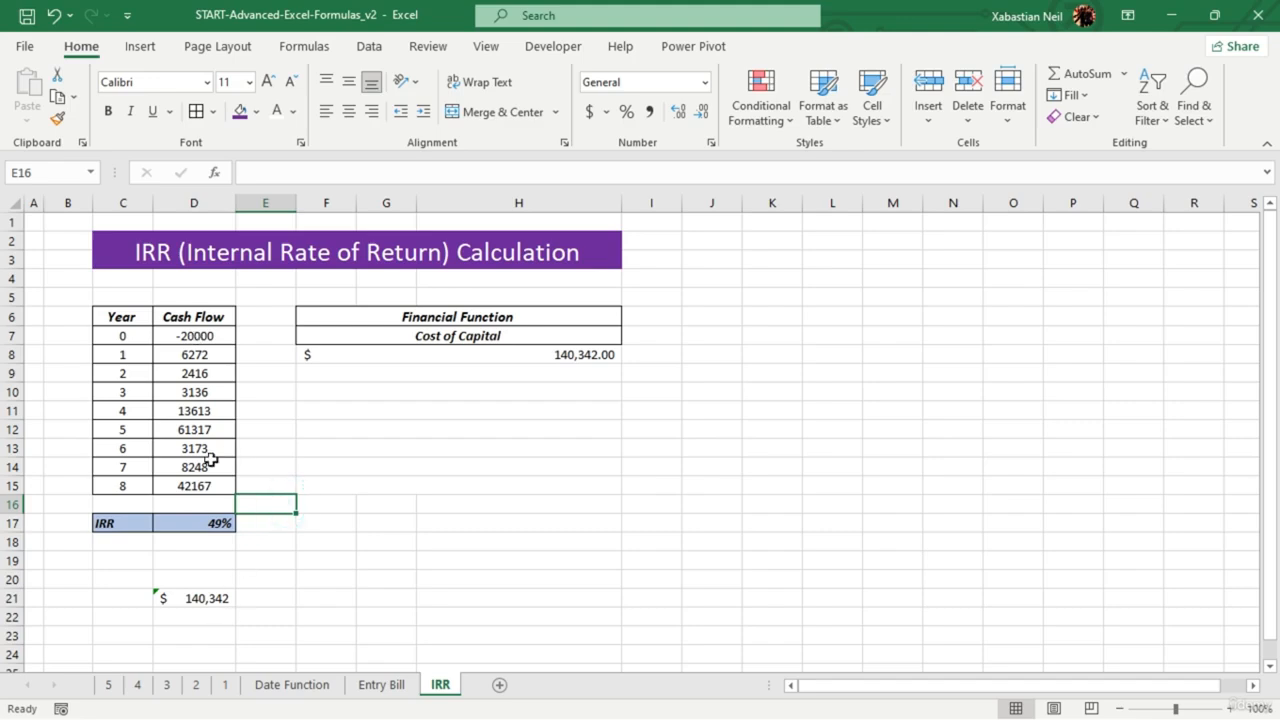
# - Turn the Cost of Capital value in F8 into the formula =140342/100
pyautogui.doubleClick(594, 355)
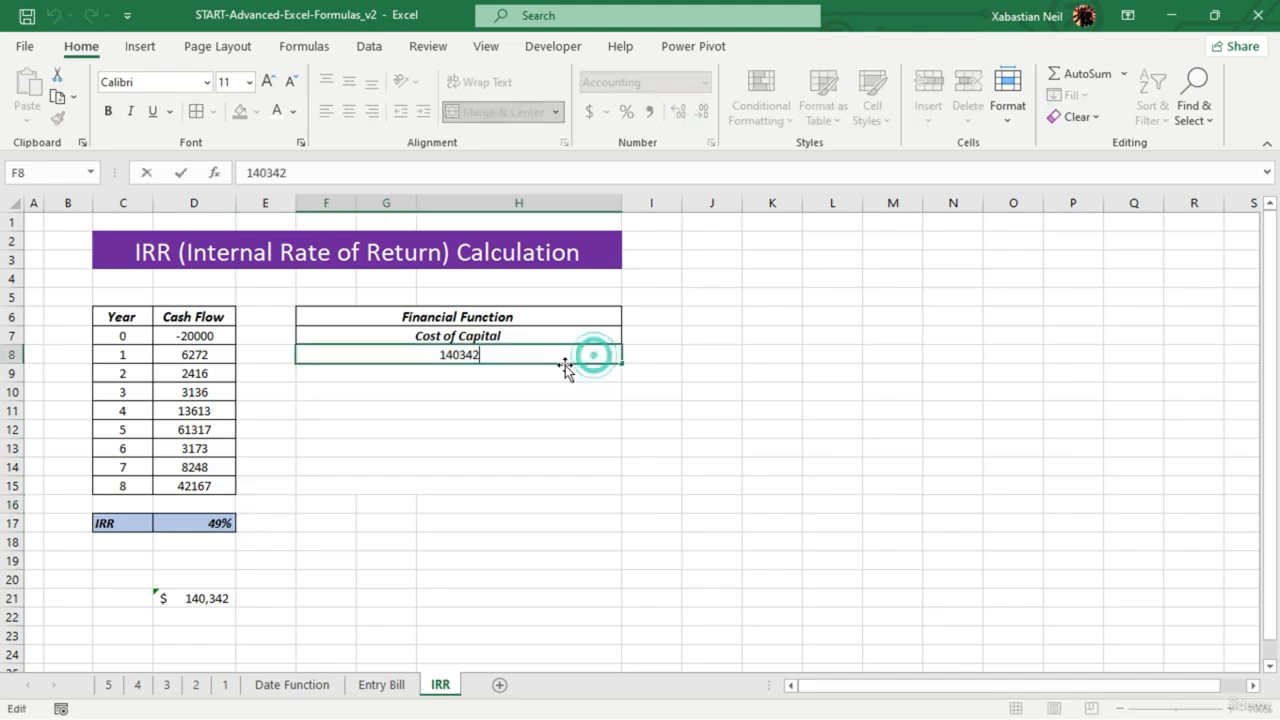
pyautogui.write('/1')
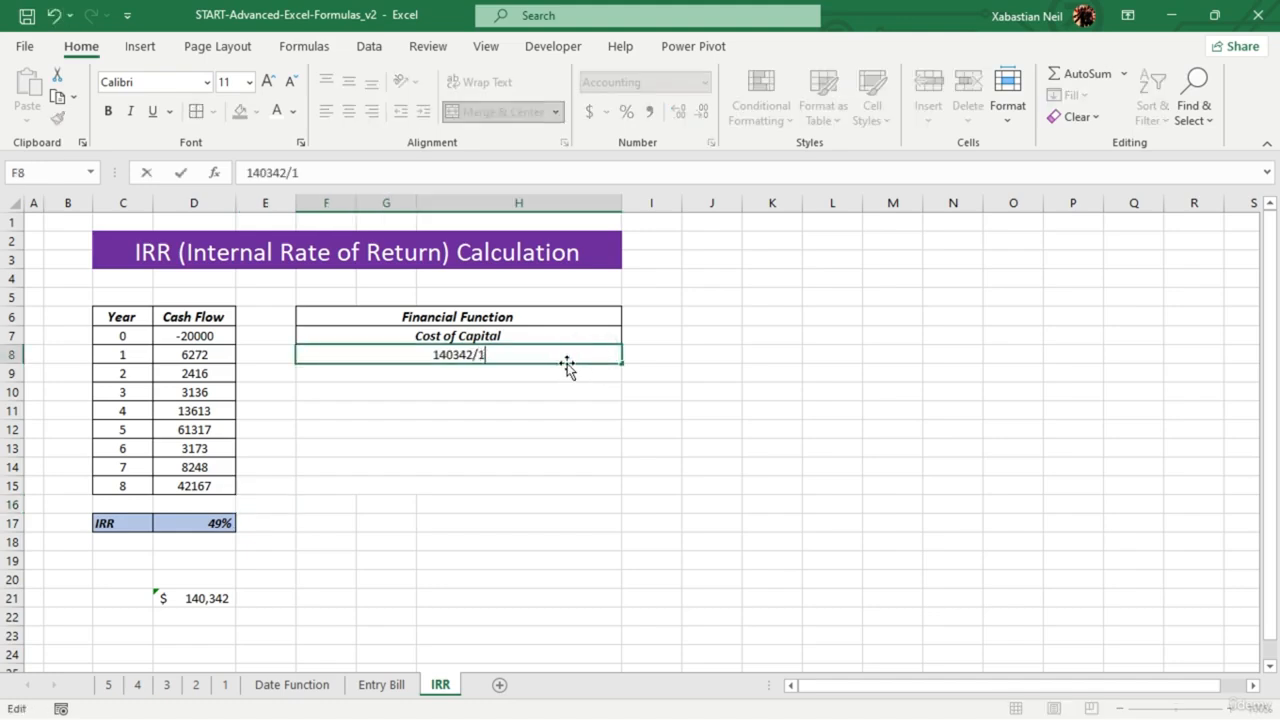
pyautogui.write('00')
pyautogui.press('Return')
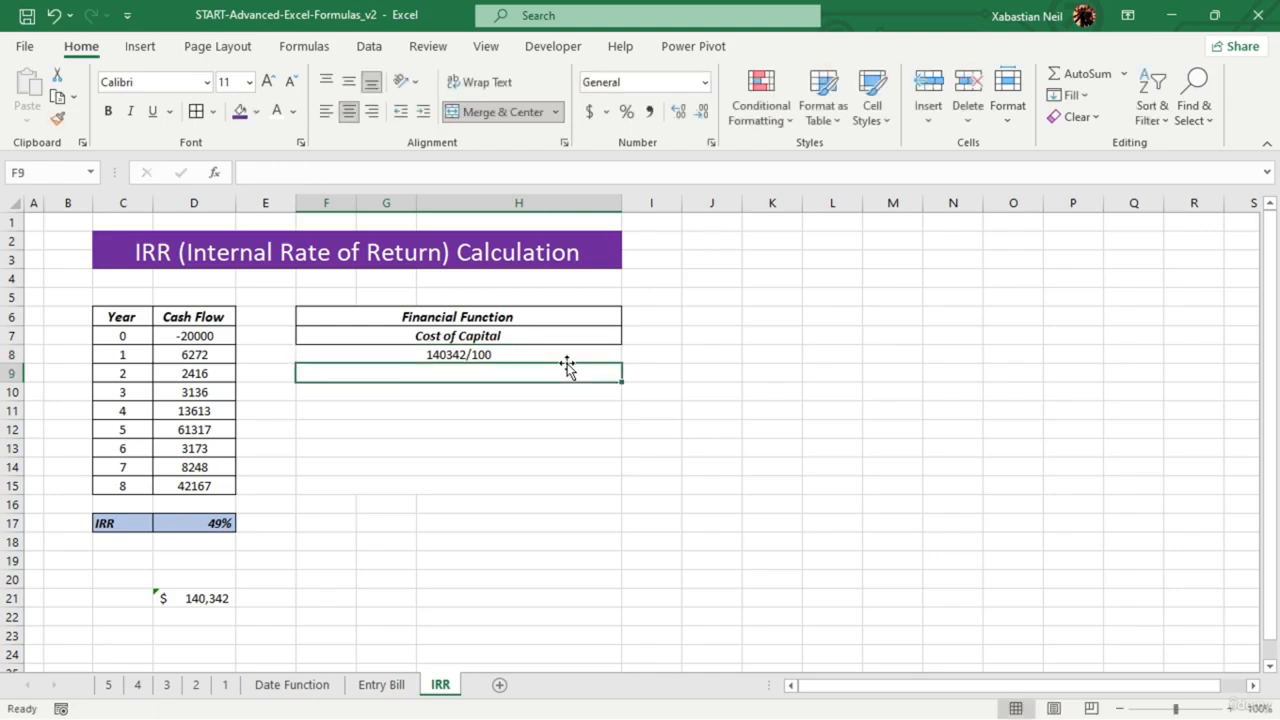
pyautogui.doubleClick(551, 352)
pyautogui.click(294, 356)
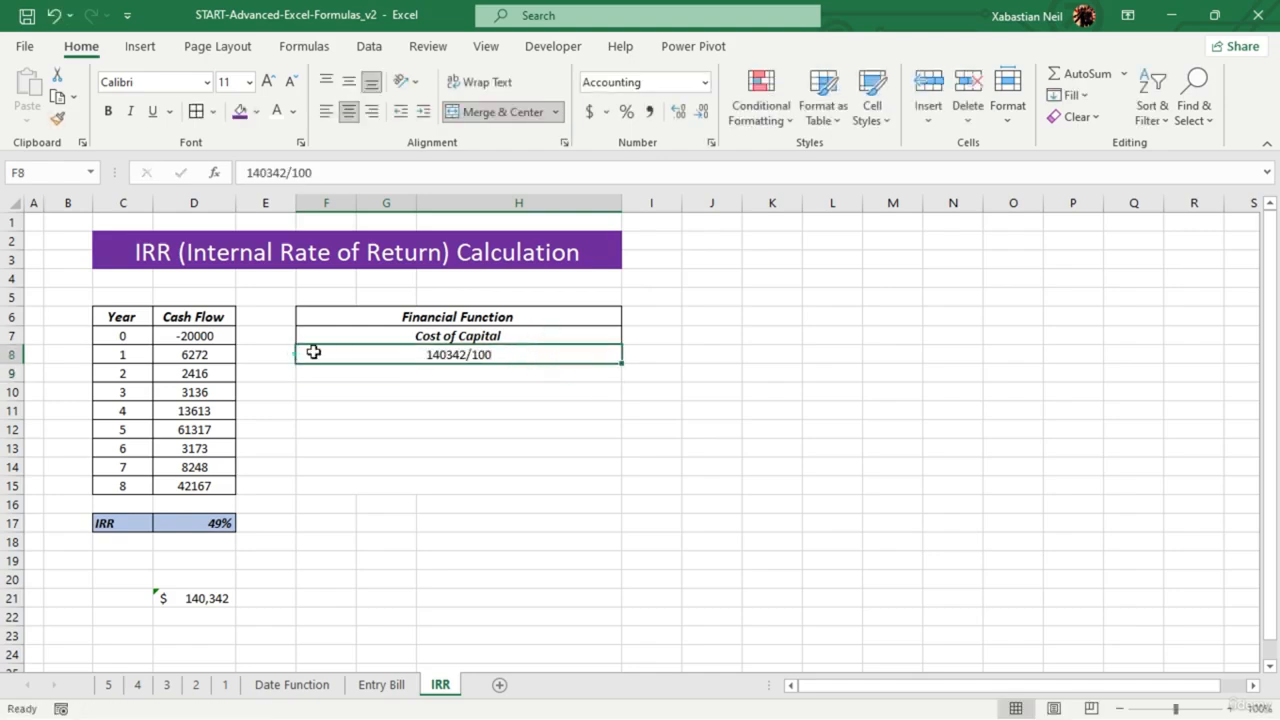
pyautogui.doubleClick(400, 350)
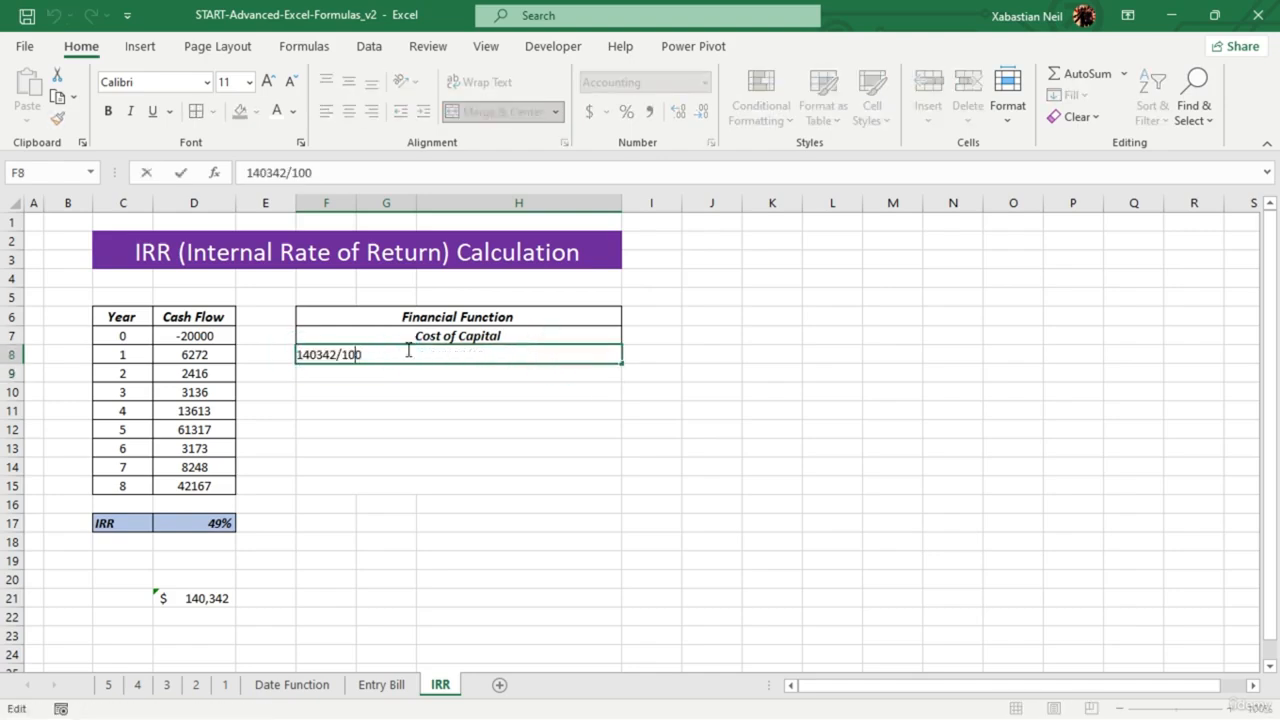
pyautogui.press('Home')
pyautogui.write('=')
pyautogui.press('Return')
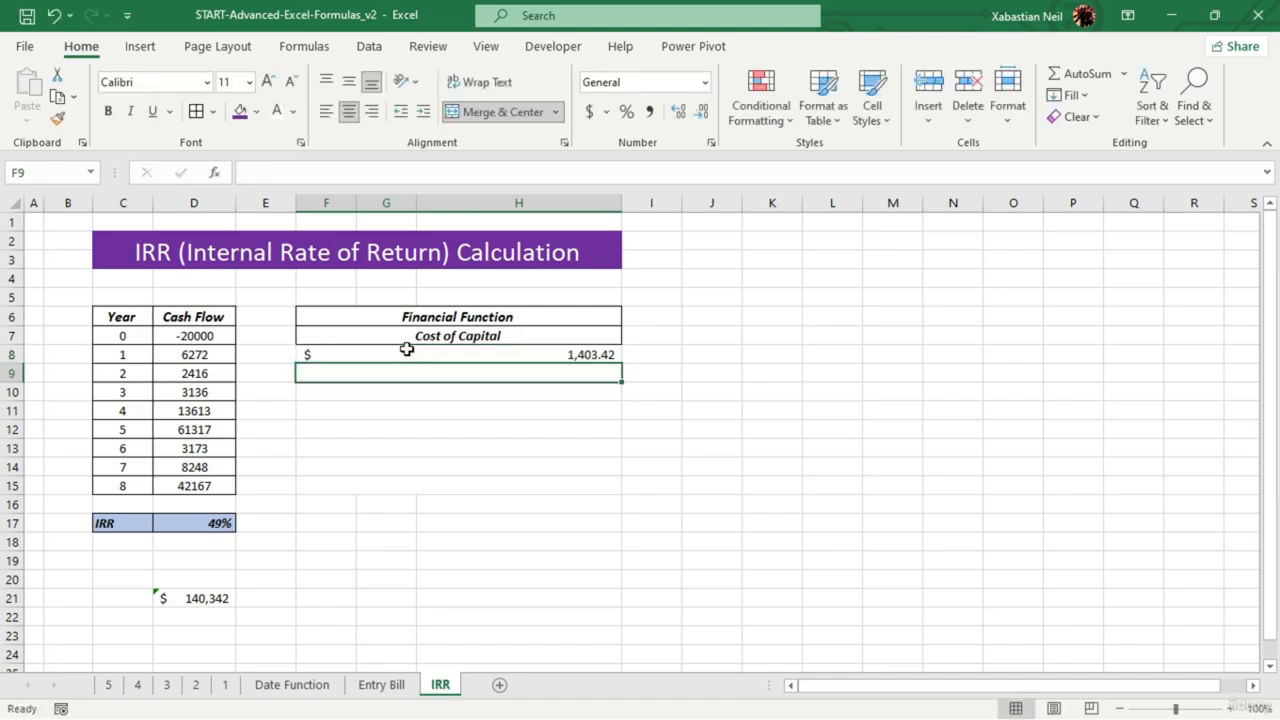
# - Format the result in F8 as a percentage
pyautogui.click(604, 398)
pyautogui.click(598, 358)
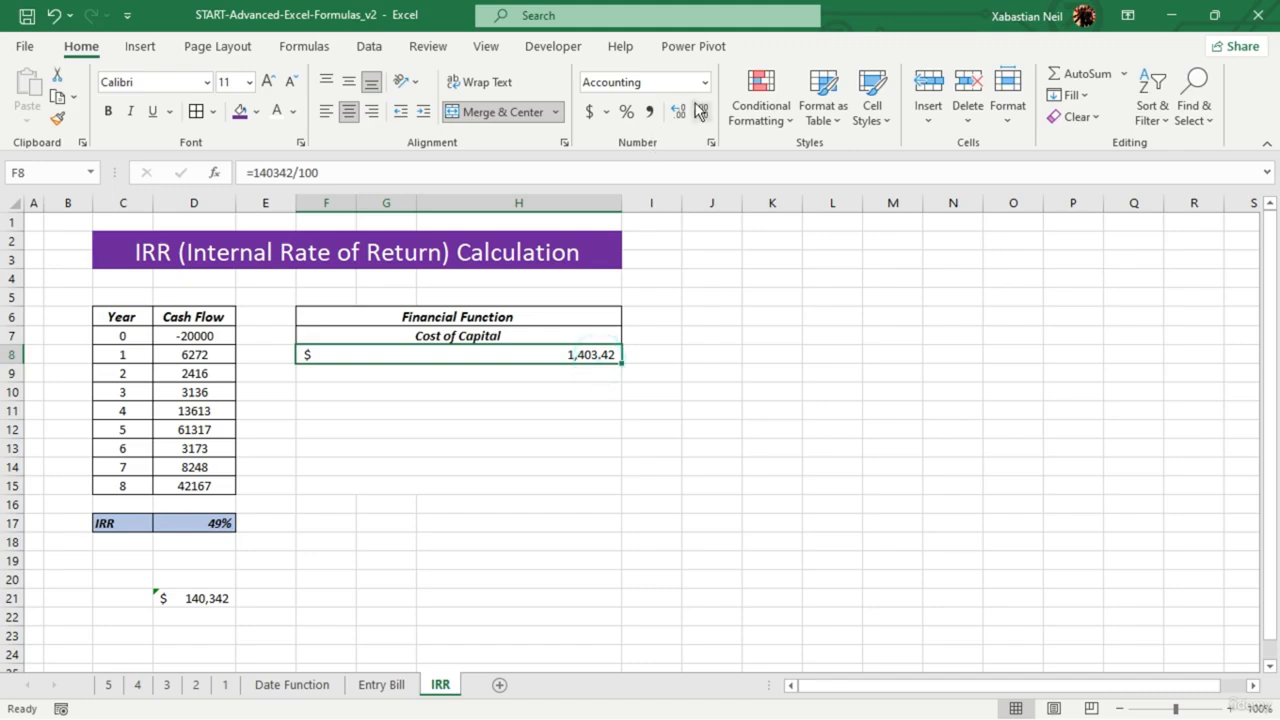
pyautogui.click(627, 112)
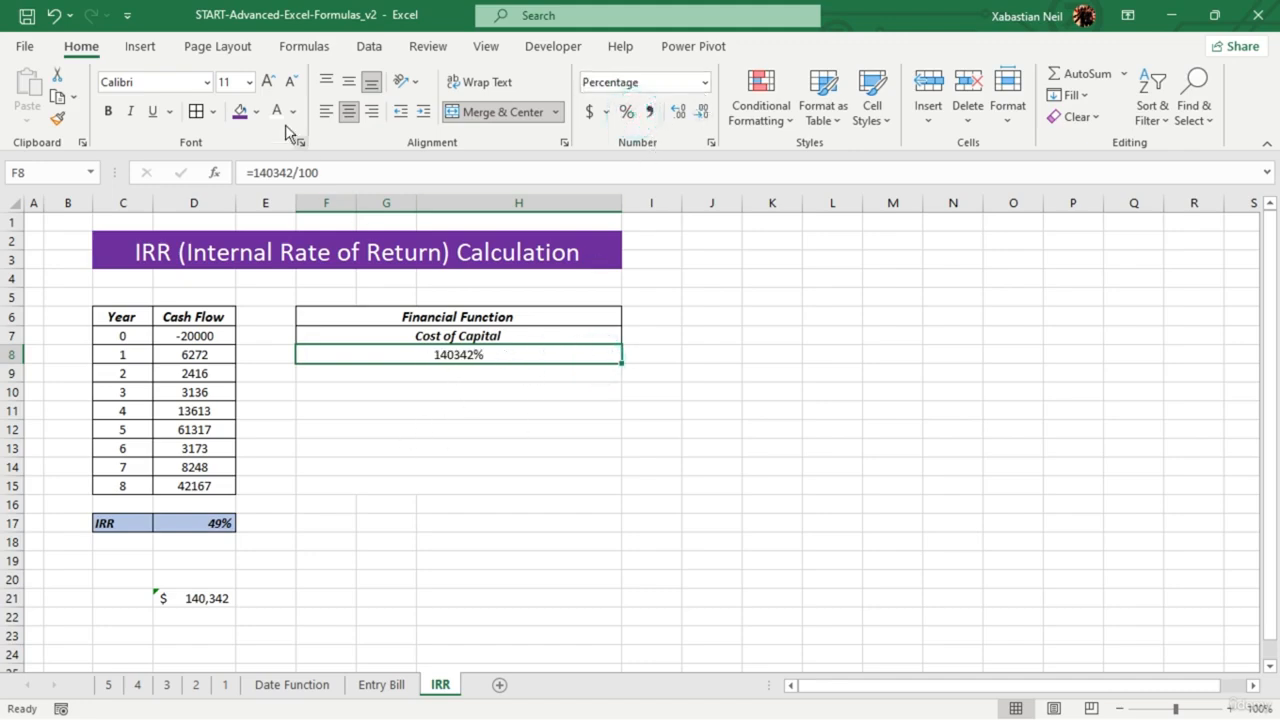
# - Undo the percentage format and the division by 100 in F8
pyautogui.click(55, 17)
pyautogui.click(55, 17)
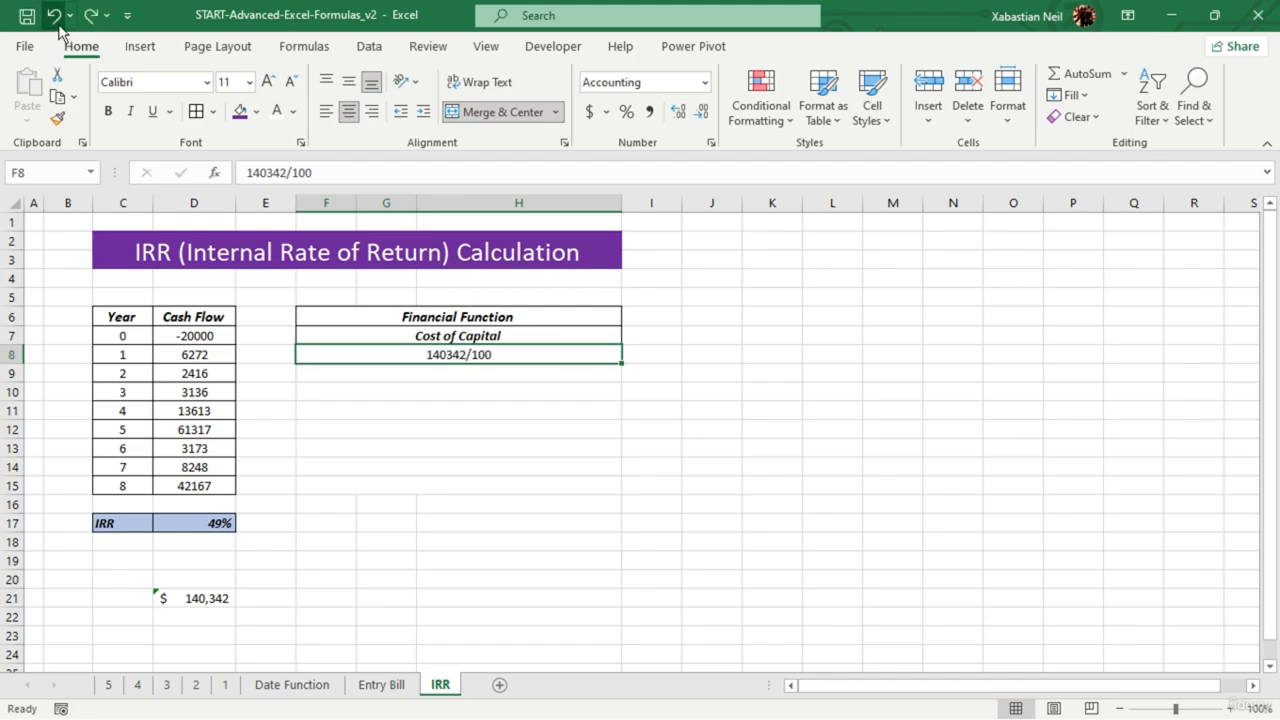
pyautogui.click(200, 410)
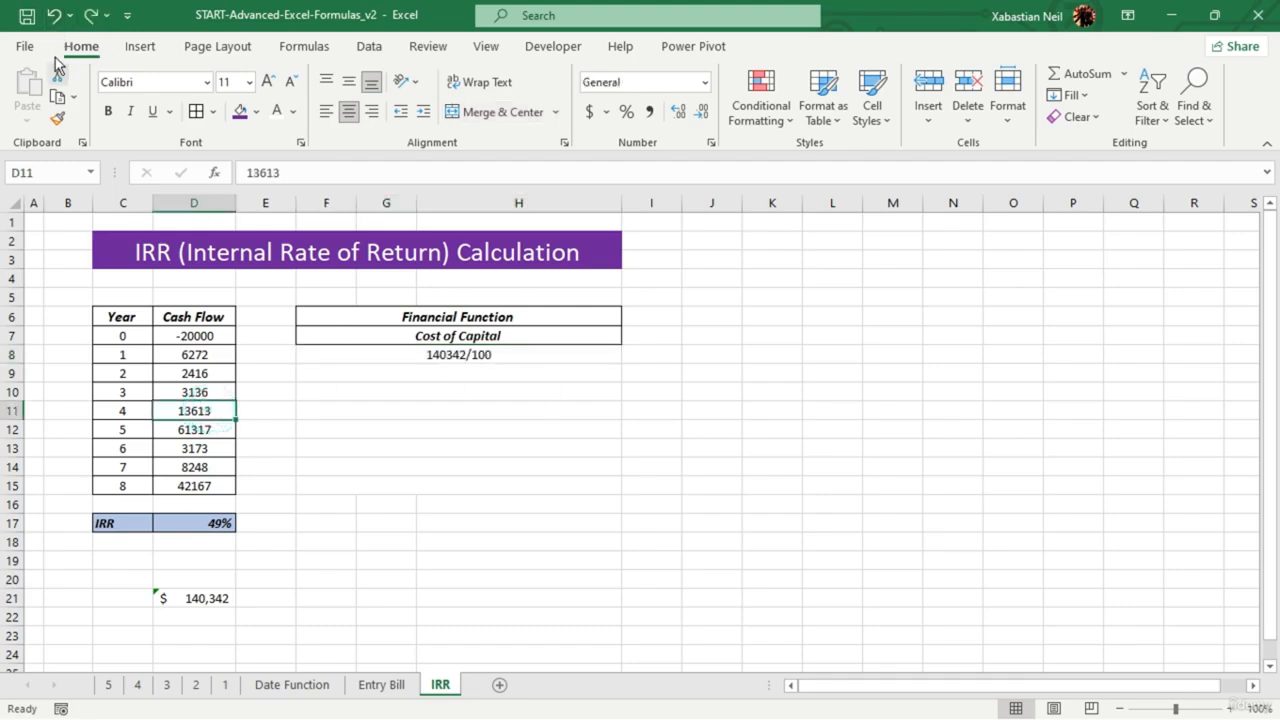
pyautogui.click(55, 16)
pyautogui.click(565, 464)
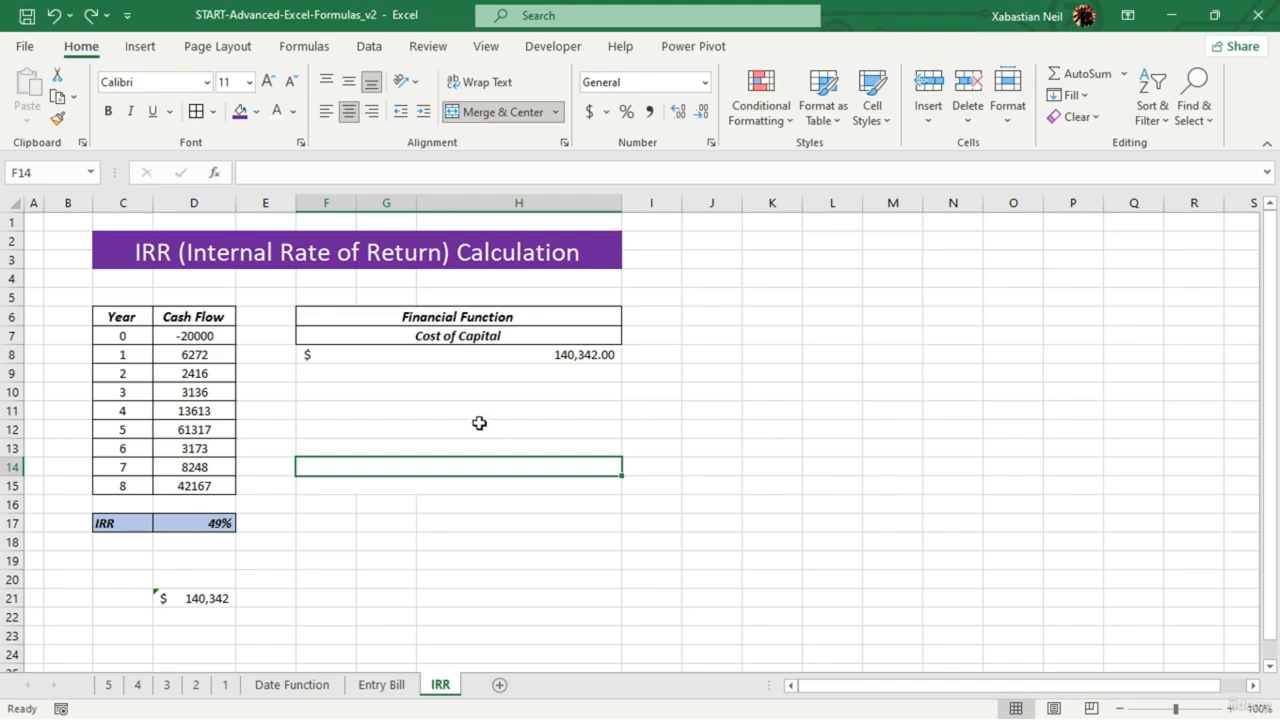
# - Enter 20% in F9, below the Cost of Capital amount
pyautogui.click(586, 354)
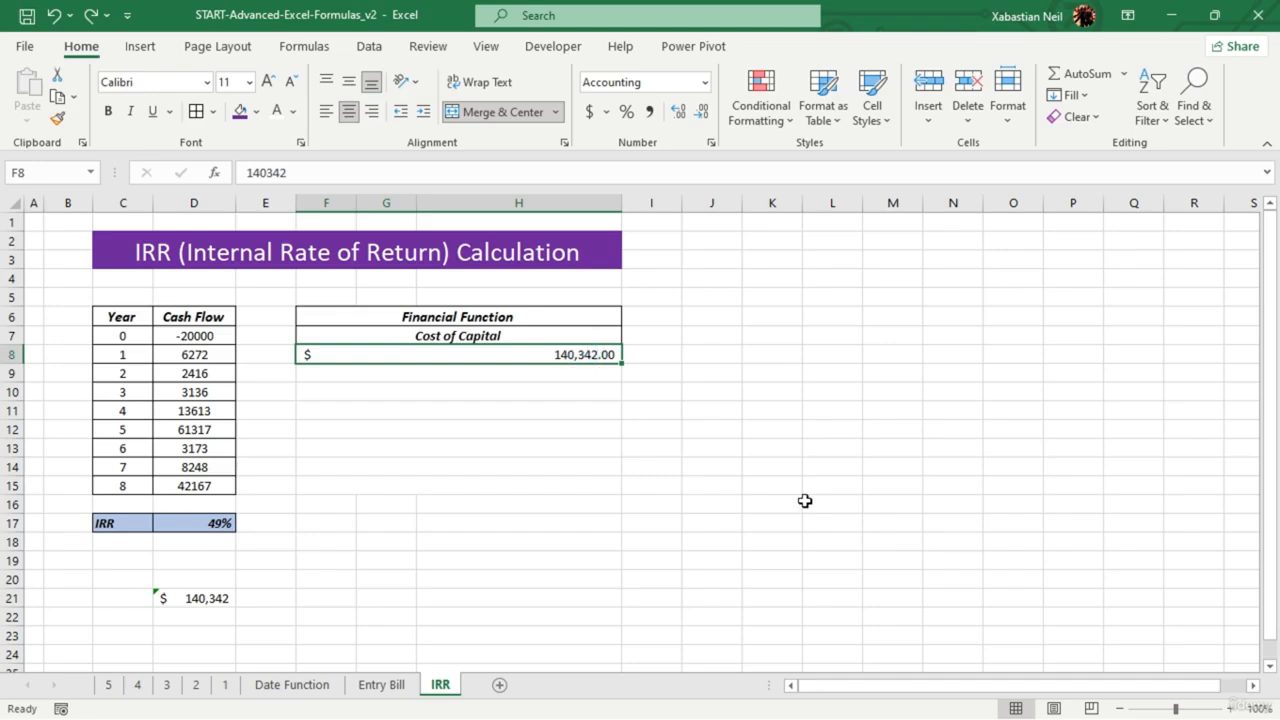
pyautogui.click(540, 377)
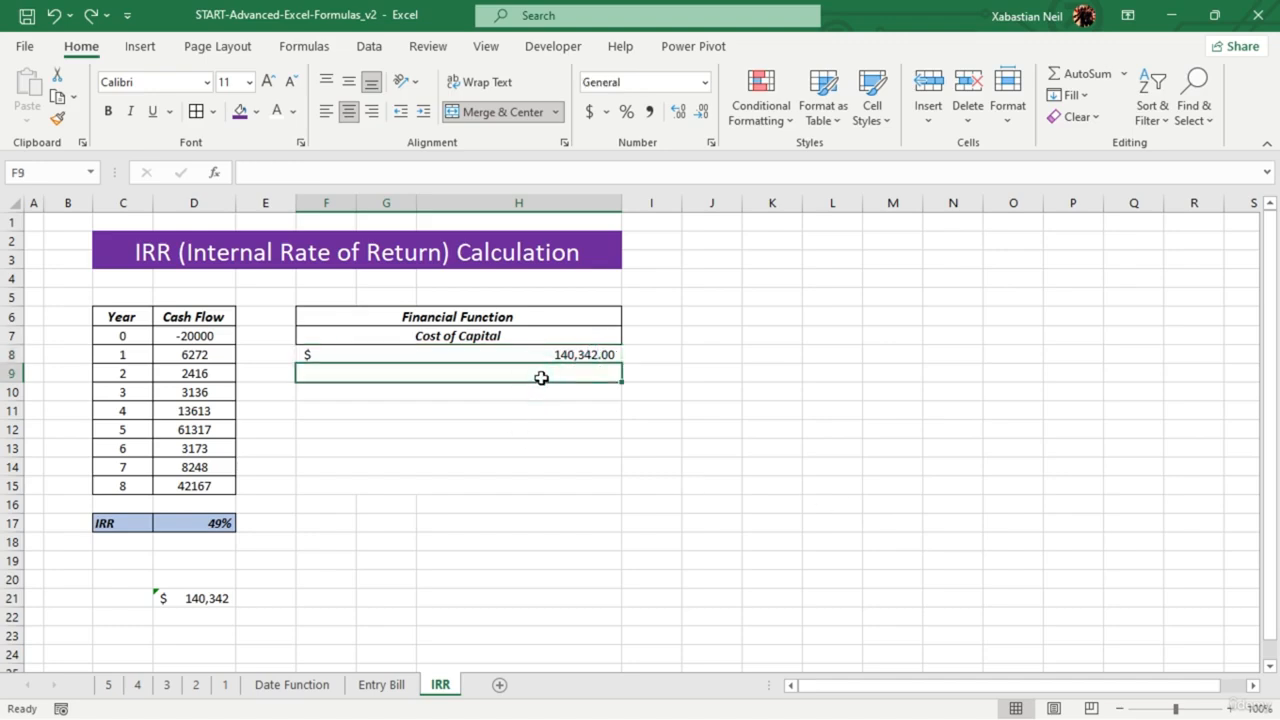
pyautogui.write('20')
pyautogui.click(457, 499)
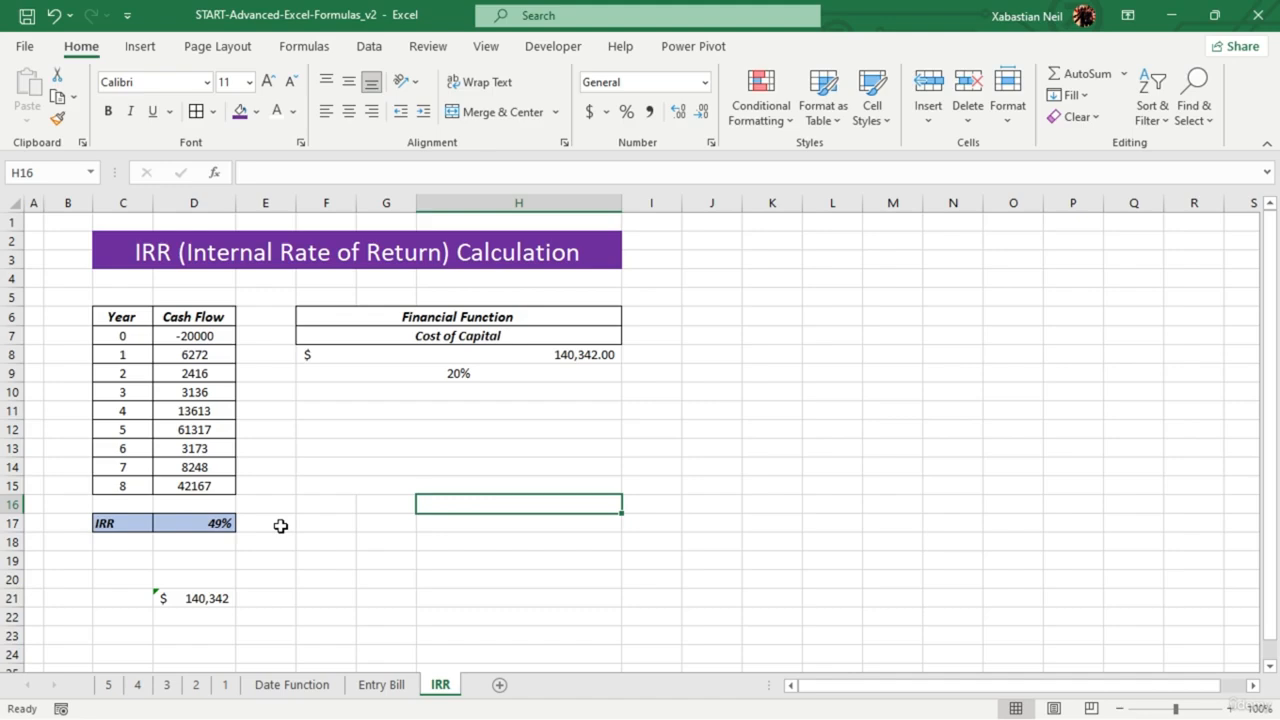
# - Copy the Year and Cash Flow table, C6:D15, to a second table starting at K6
pyautogui.click(130, 321)
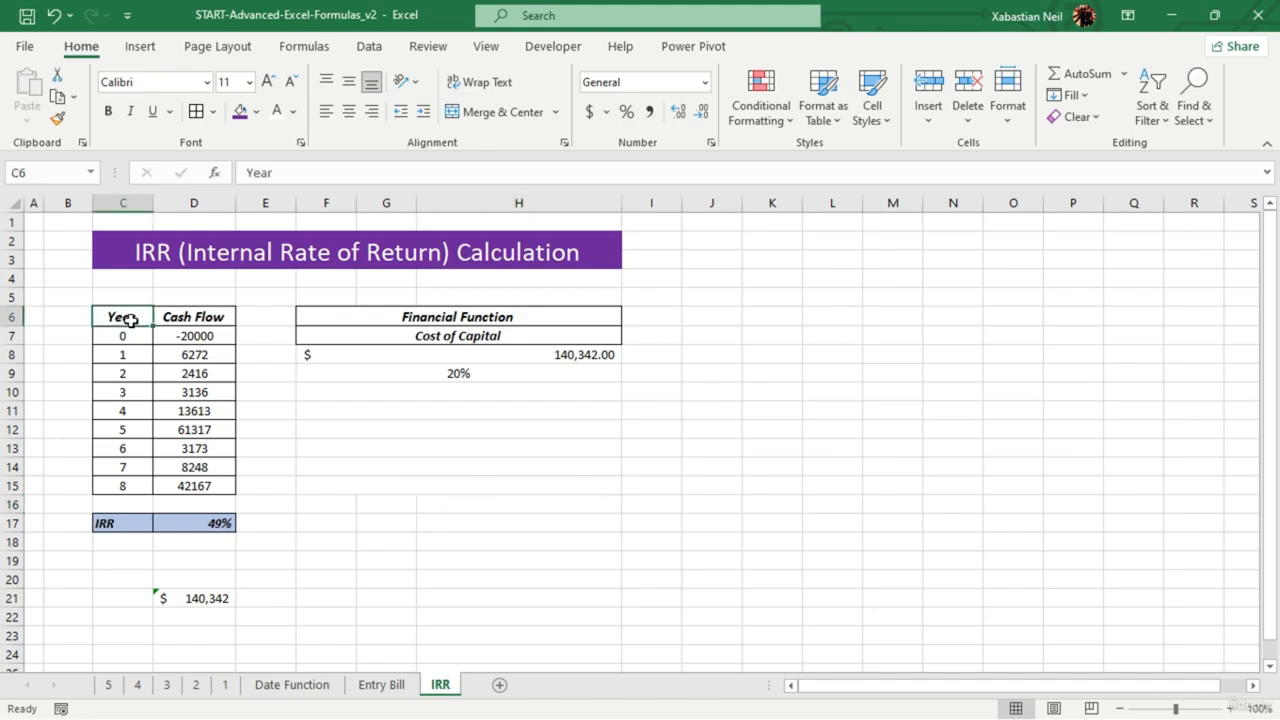
pyautogui.moveTo(130, 320); pyautogui.dragTo(208, 477)
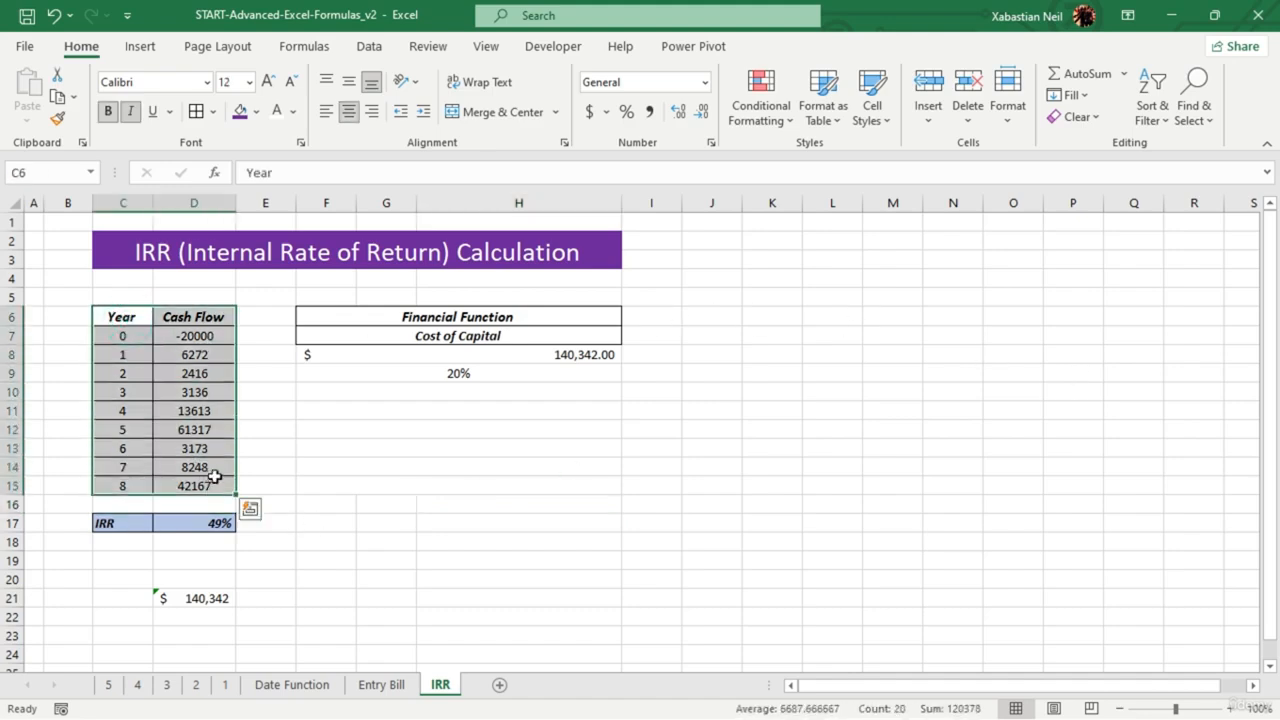
pyautogui.hotkey('ctrl', 'c')
pyautogui.click(758, 318)
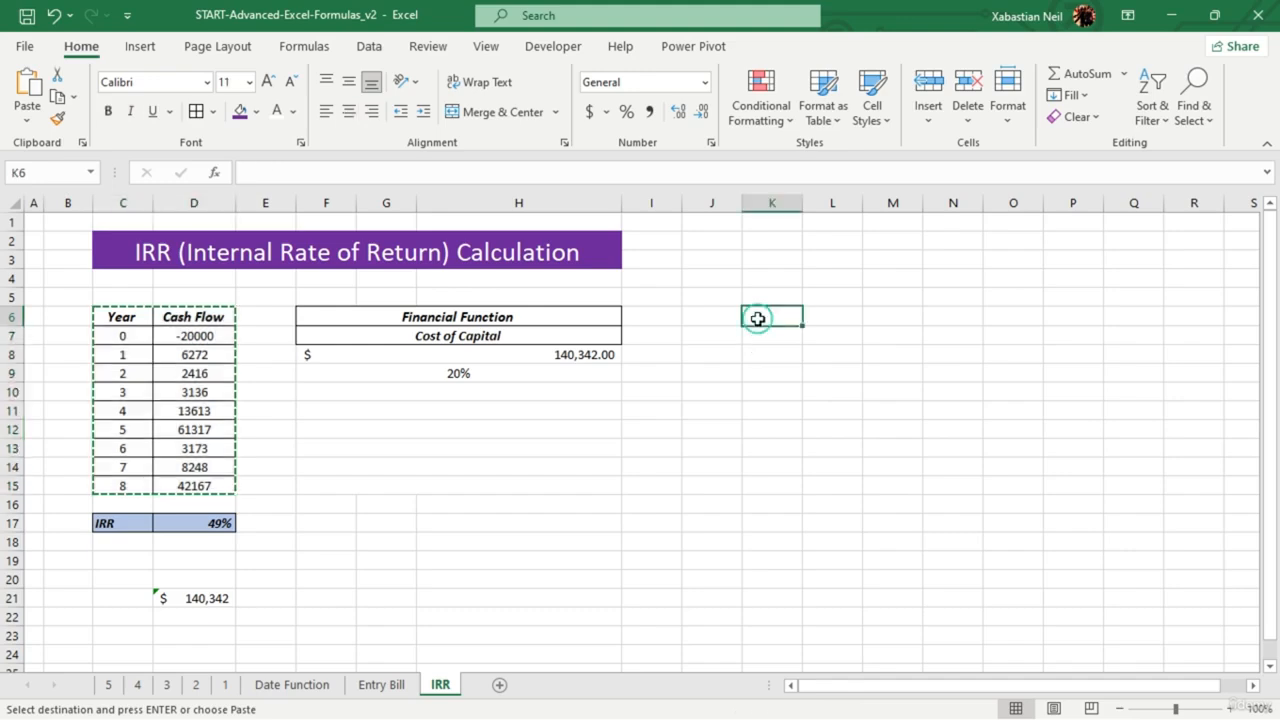
pyautogui.hotkey('ctrl', 'v')
pyautogui.click(1008, 429)
# - Fit the width of column L to the copied Cash Flow heading
pyautogui.click(879, 318)
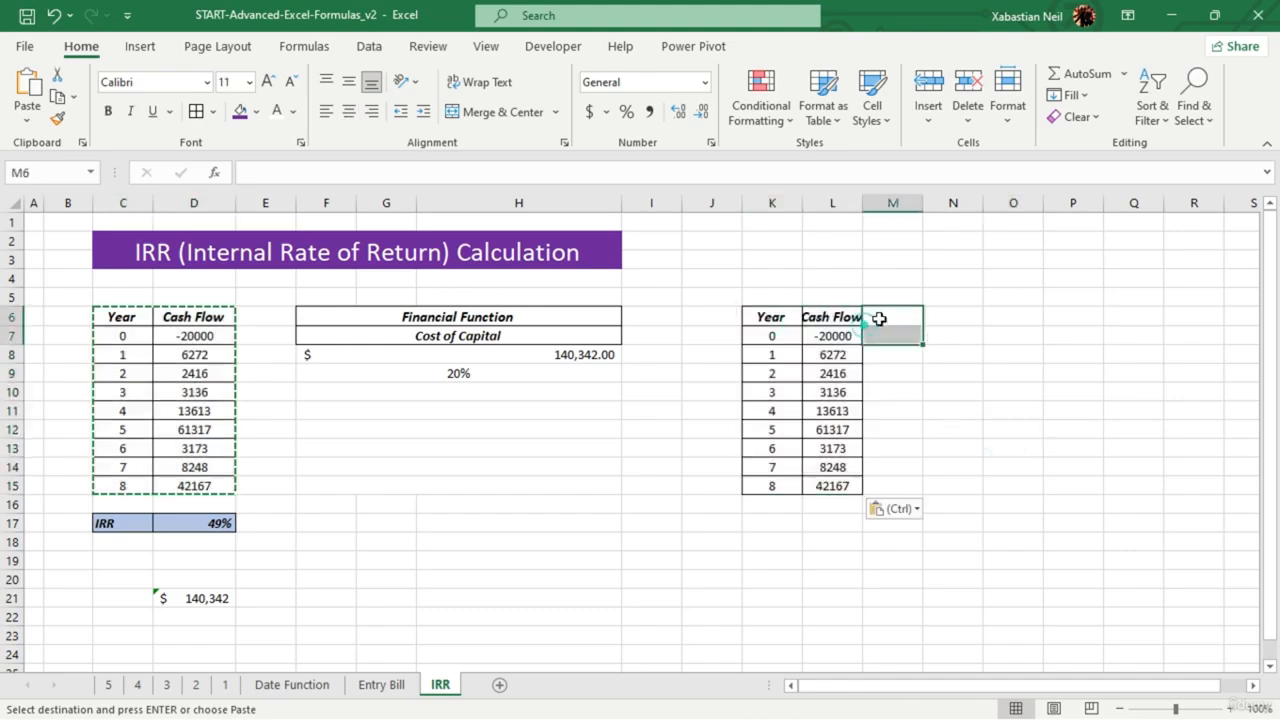
pyautogui.doubleClick(863, 203)
pyautogui.click(943, 494)
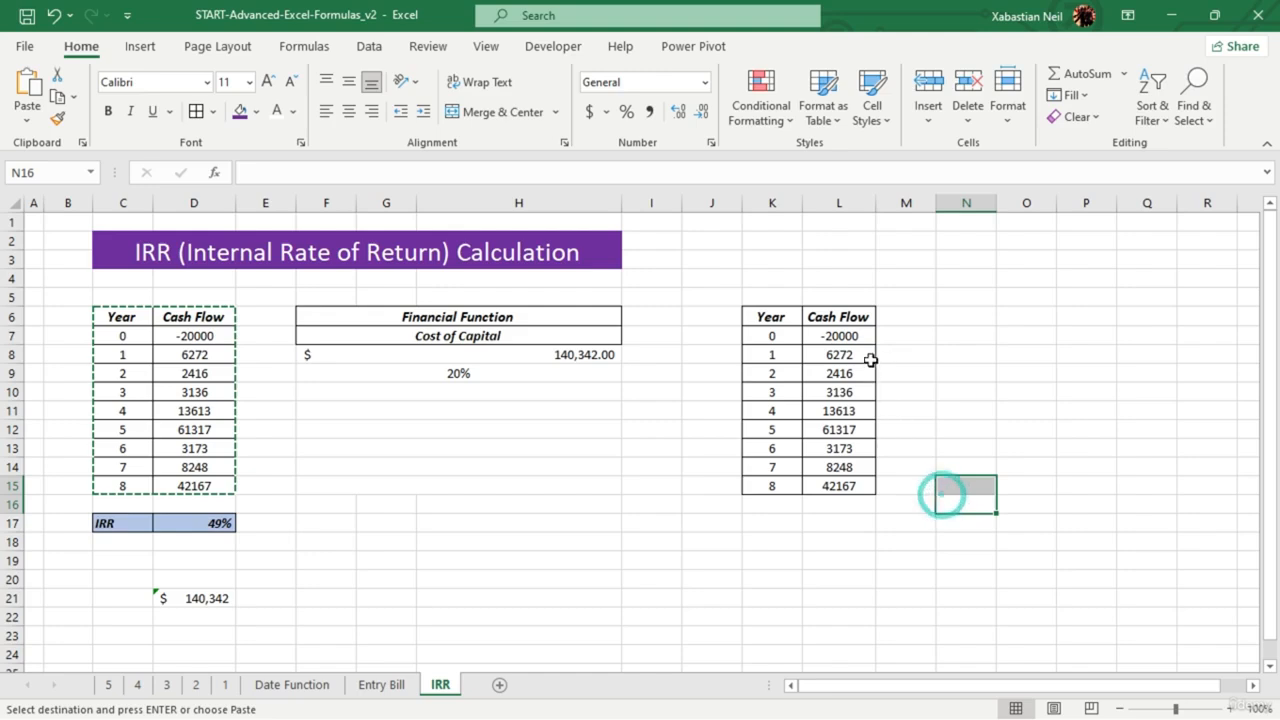
# - In the copied table, change the year 3 cash flow in L10 to 313 and the year 8 cash flow in L15 to 421
pyautogui.click(851, 393)
pyautogui.doubleClick(832, 394)
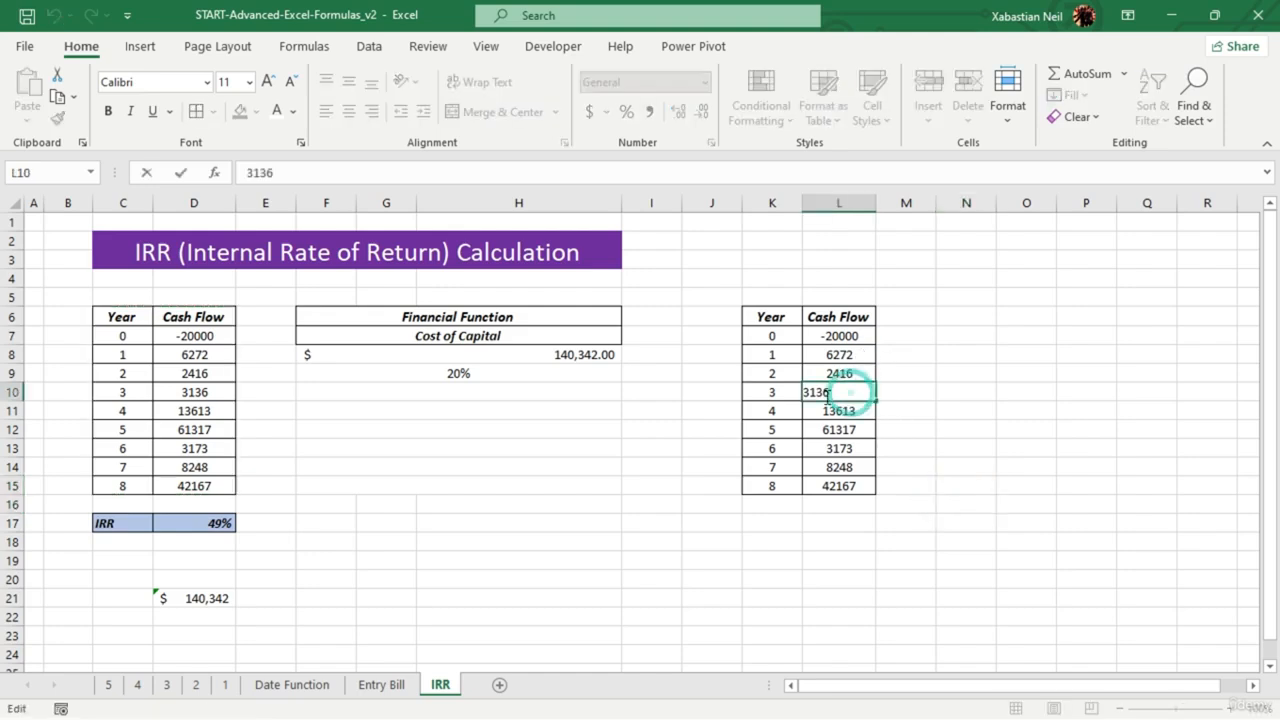
pyautogui.press('BackSpace')
pyautogui.click(863, 486)
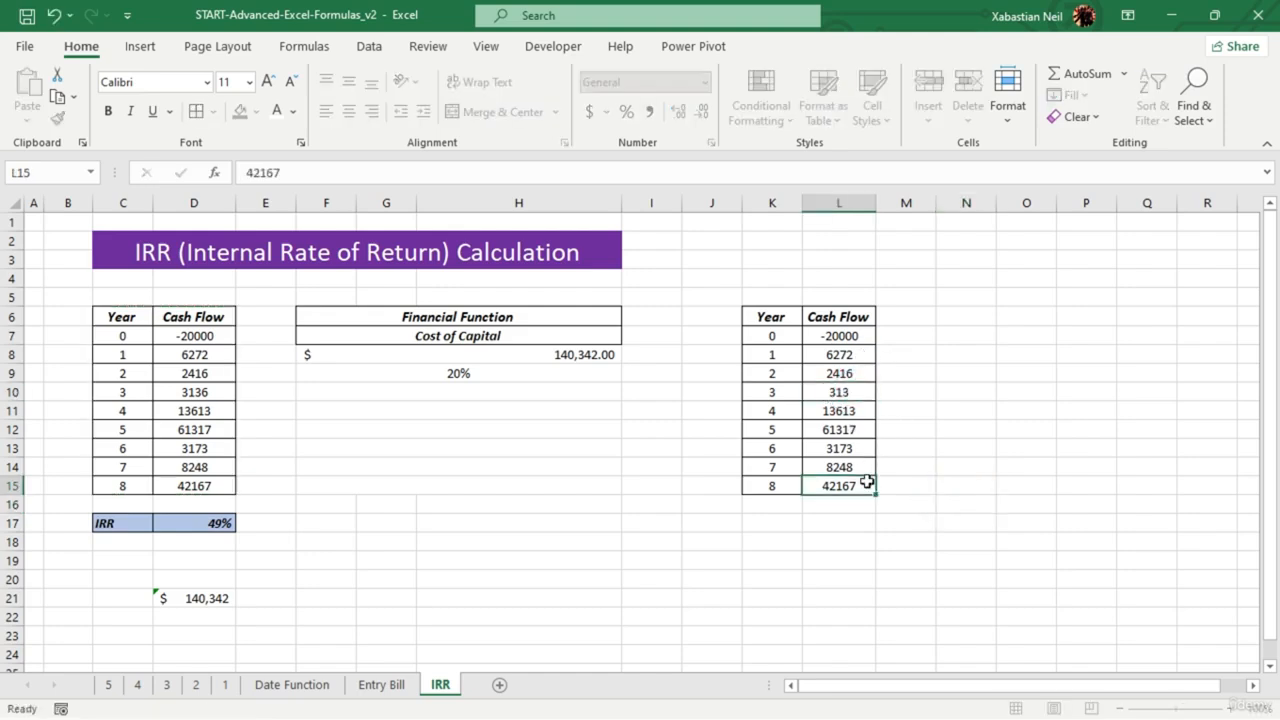
pyautogui.doubleClick(865, 483)
pyautogui.press('BackSpace')
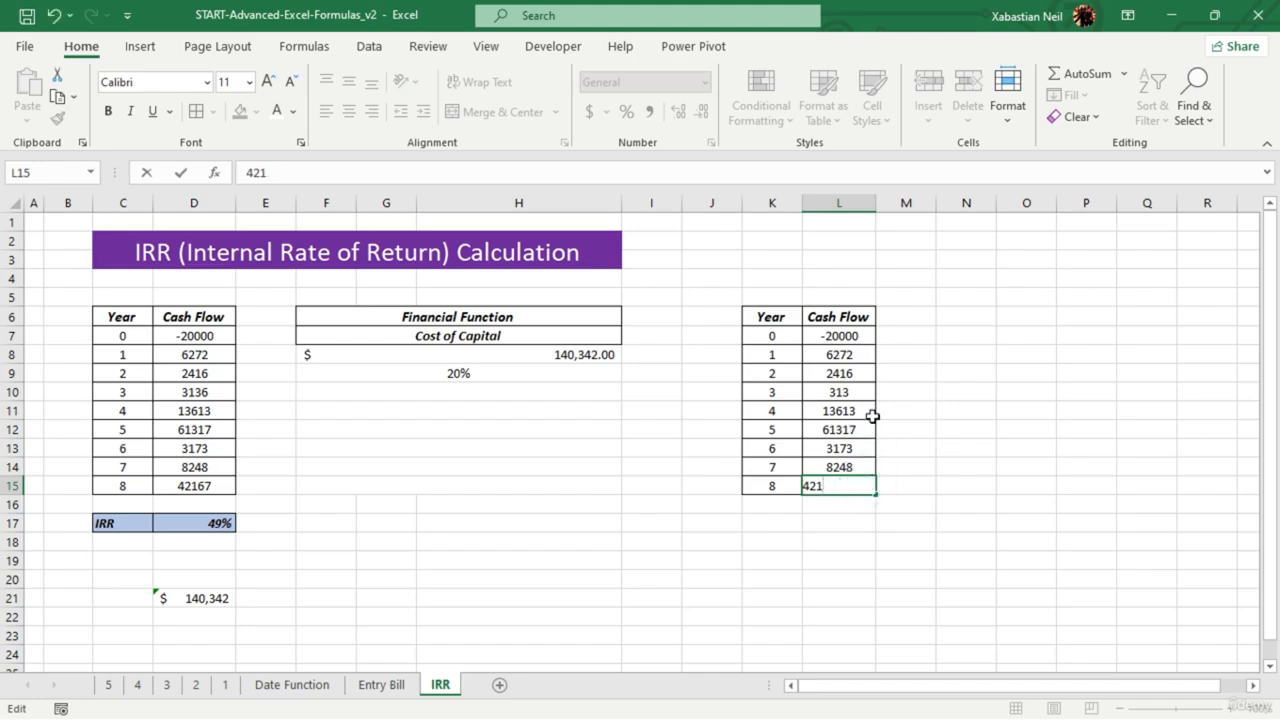
# - Reduce the copied table's year 4 cash flow in L11 to 136 and its year 5 cash flow in L12 to 613
pyautogui.click(873, 416)
pyautogui.doubleClick(871, 415)
pyautogui.press('BackSpace')
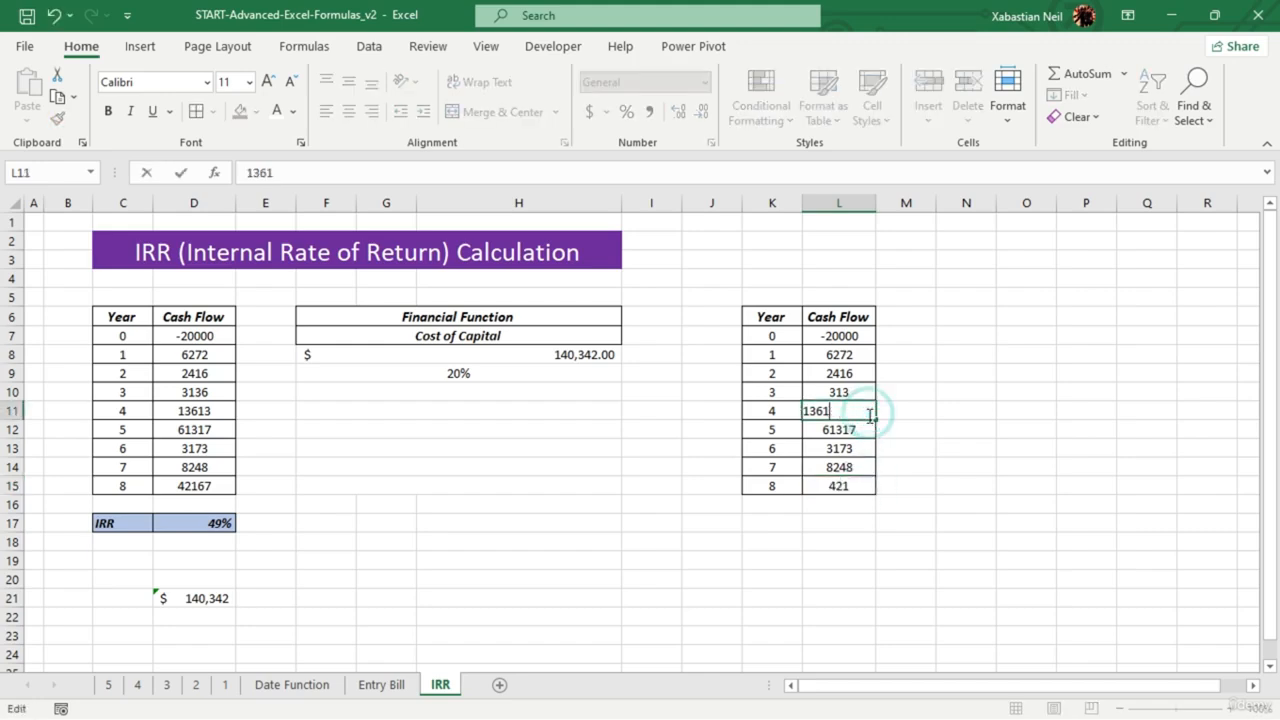
pyautogui.press('BackSpace')
pyautogui.click(848, 356)
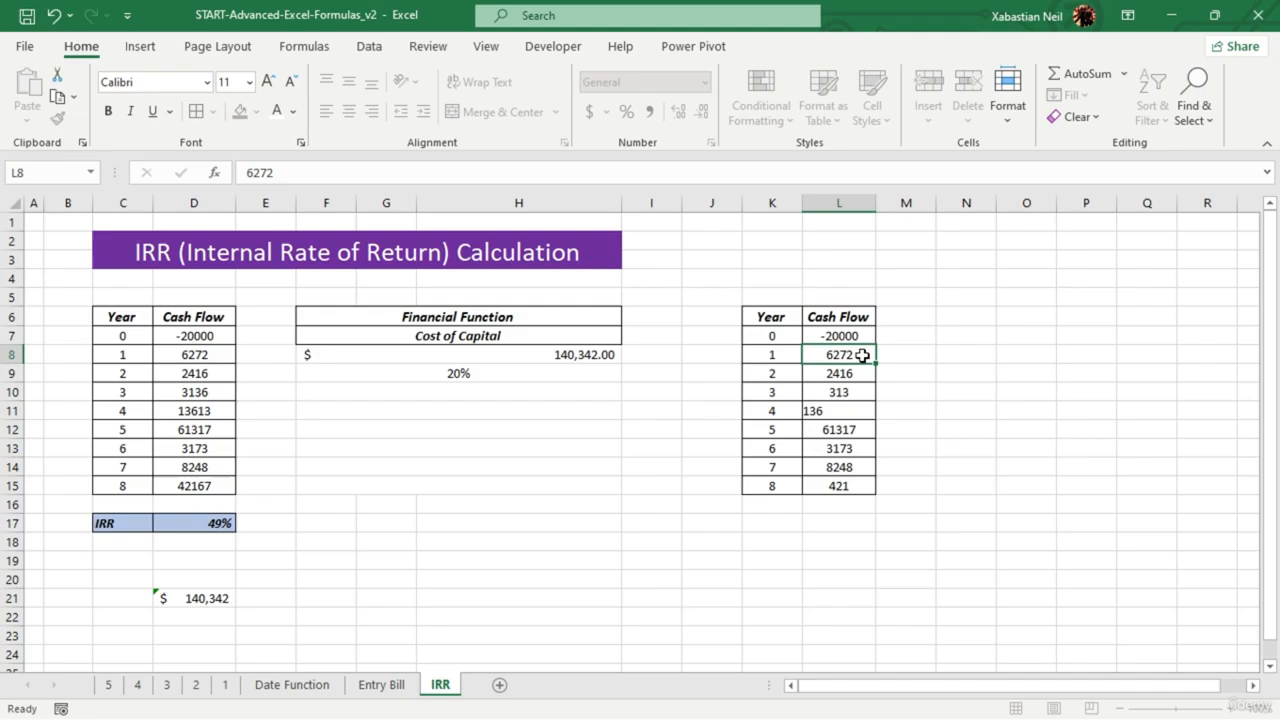
pyautogui.click(853, 427)
pyautogui.doubleClick(853, 427)
pyautogui.press('BackSpace')
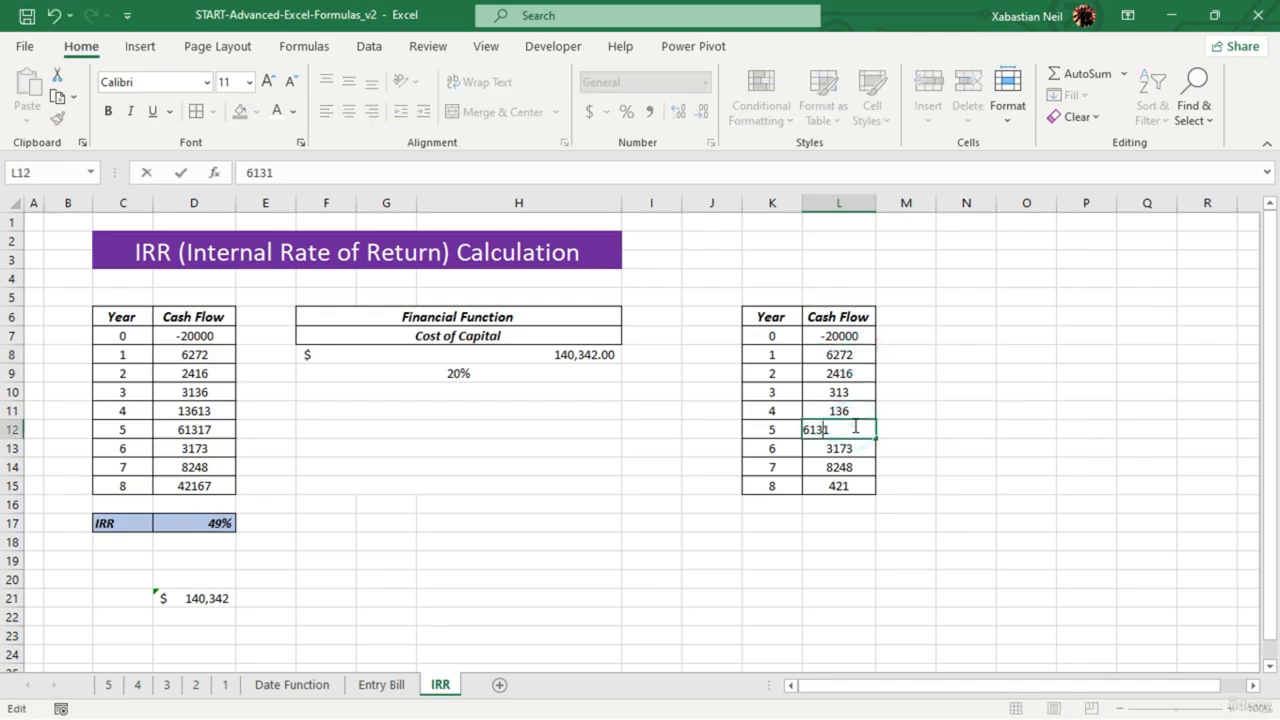
pyautogui.click(894, 560)
pyautogui.click(829, 534)
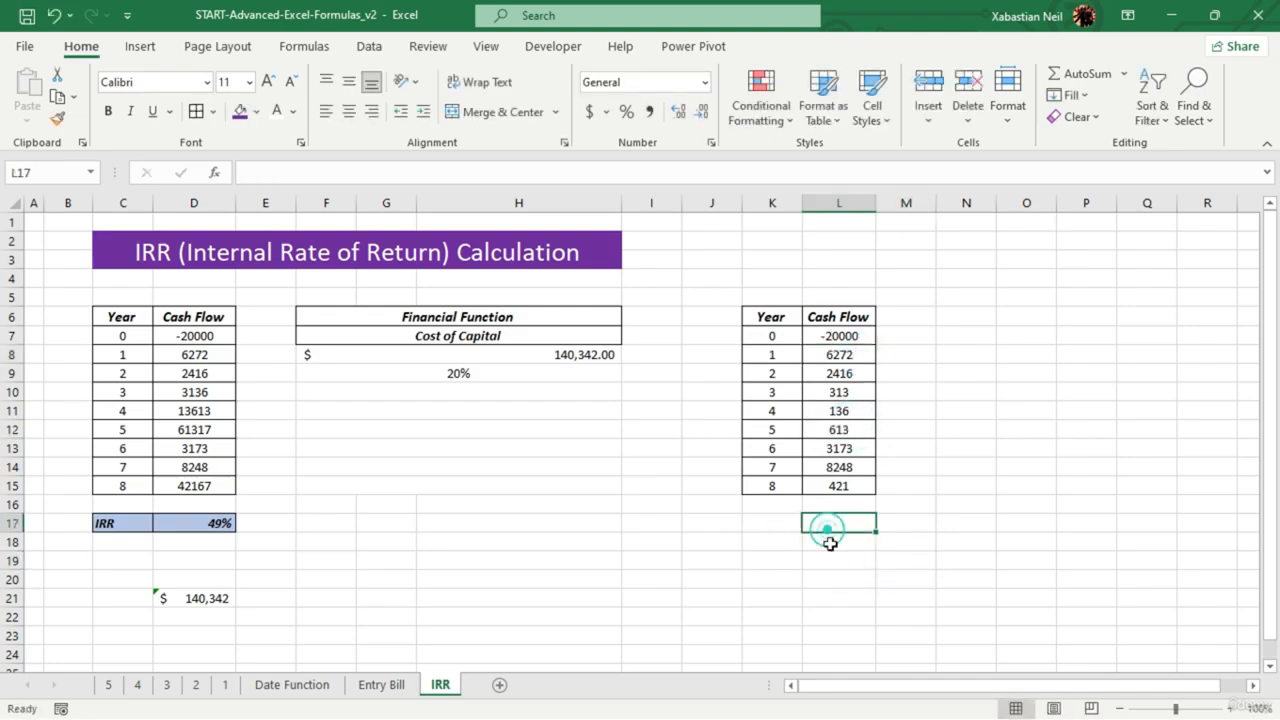
# - Calculate the IRR of the second table's cash flows L7:L15 in cell L17
pyautogui.doubleClick(851, 524)
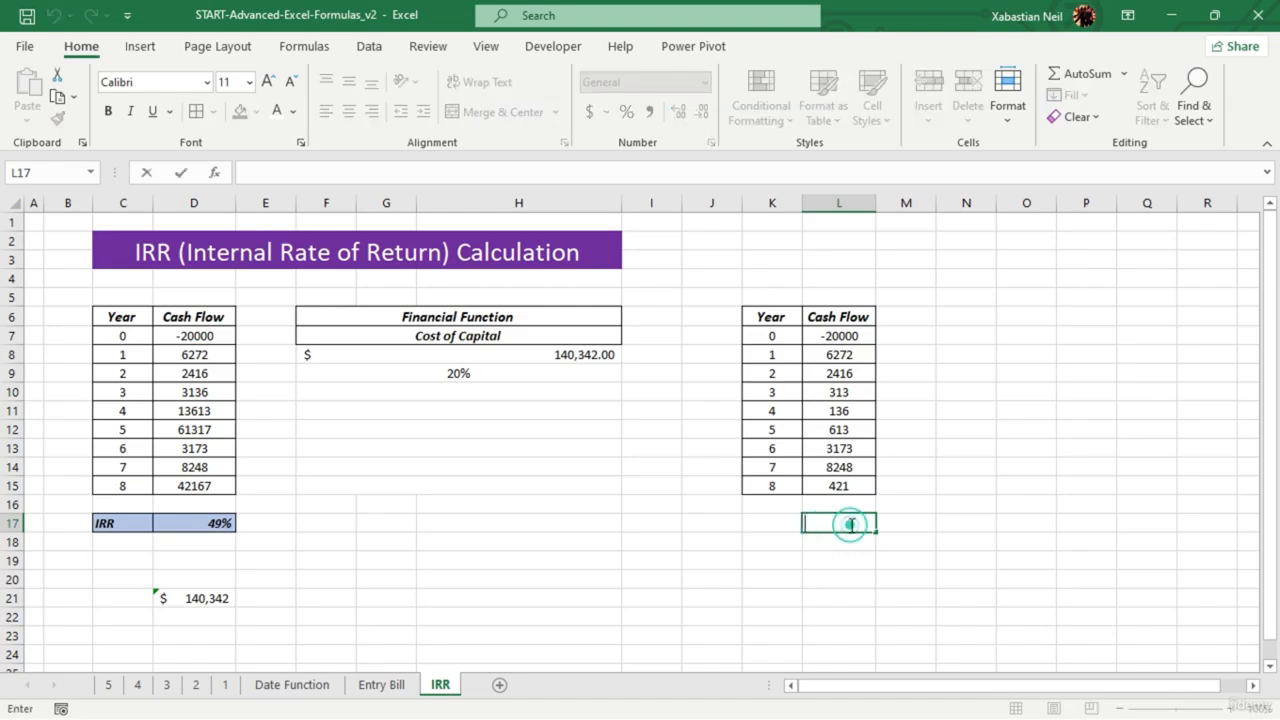
pyautogui.write('=')
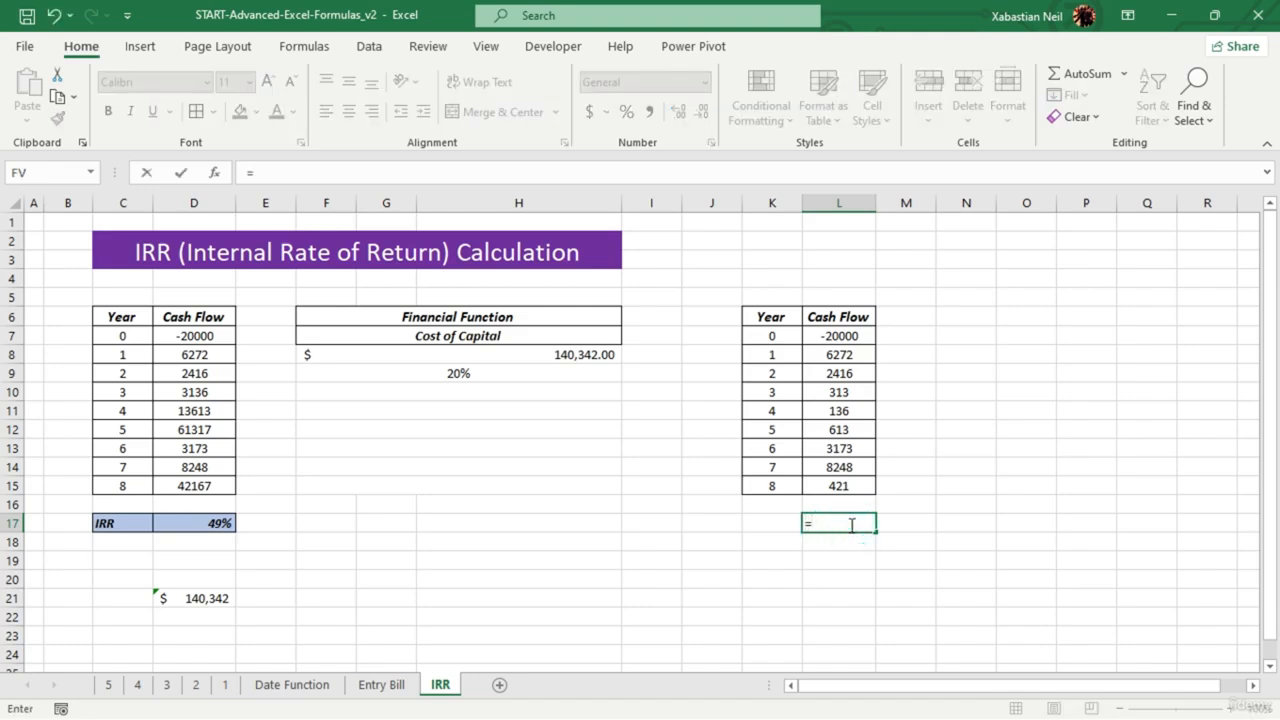
pyautogui.write('IRR(')
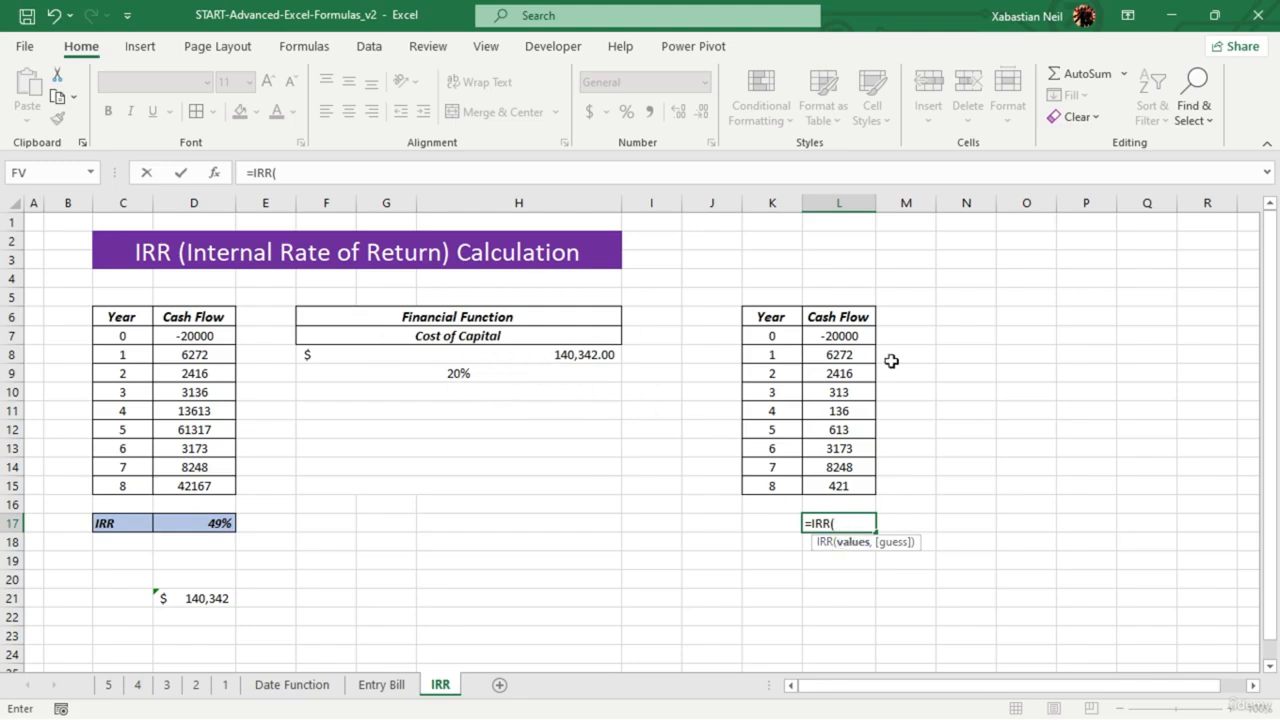
pyautogui.moveTo(851, 335); pyautogui.dragTo(836, 500)
pyautogui.write(')')
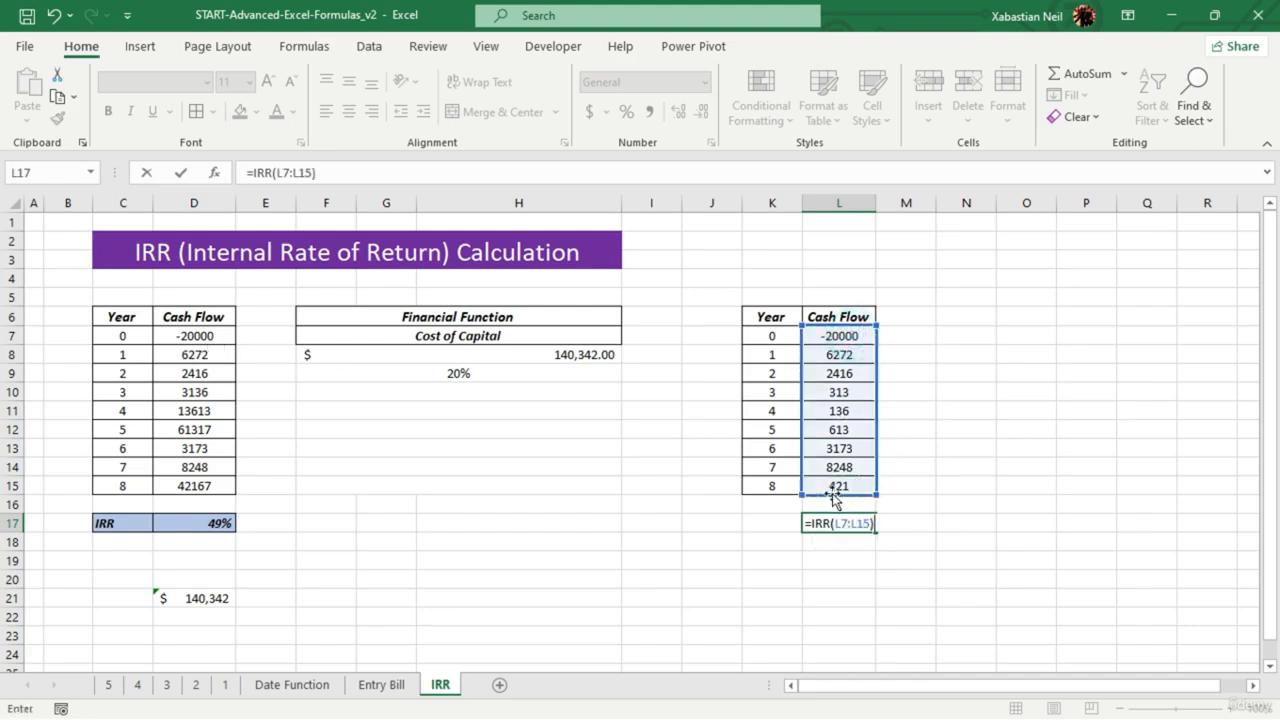
pyautogui.press('Return')
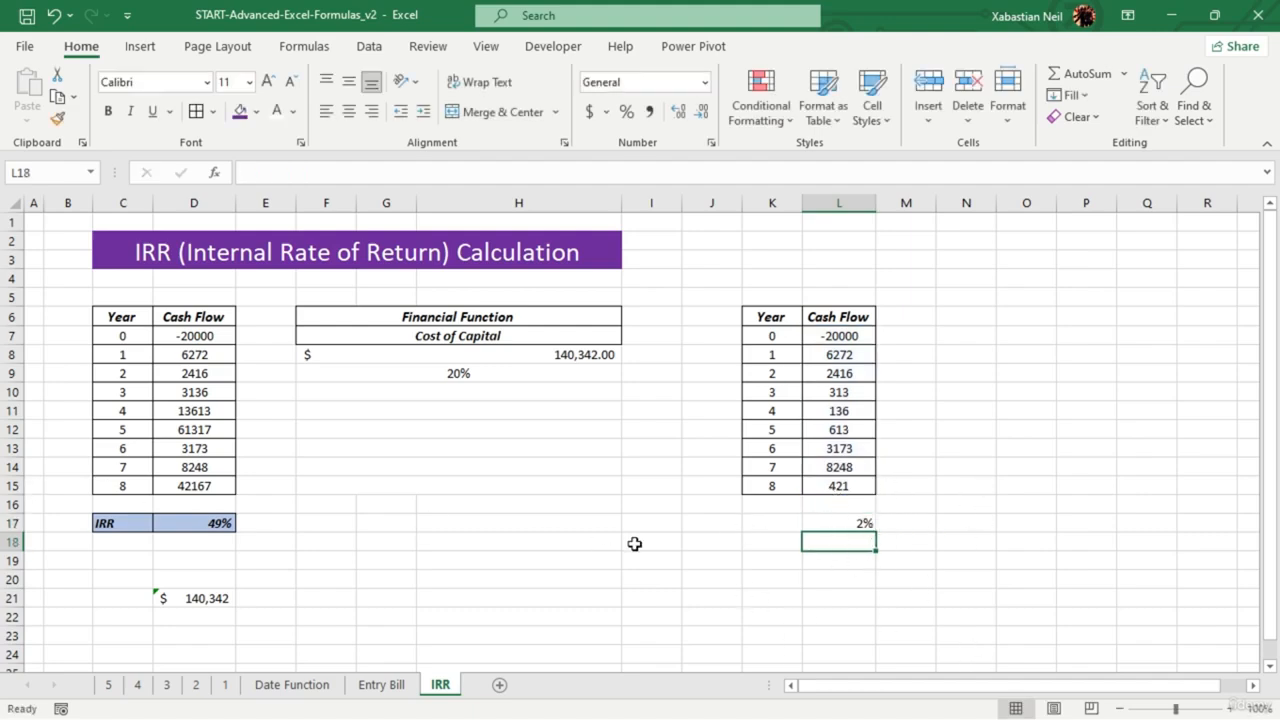
pyautogui.click(855, 523)
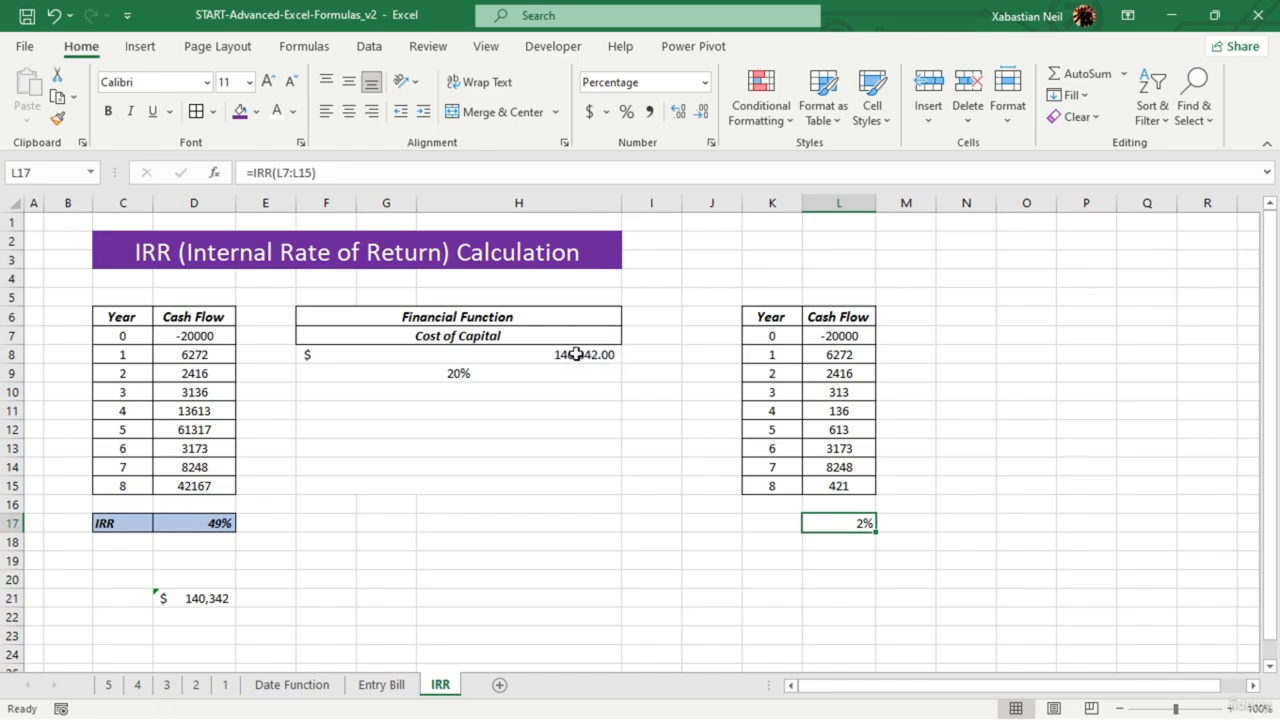
# - Sum the first table's cash flows D7:D15 in cell F21
pyautogui.click(316, 606)
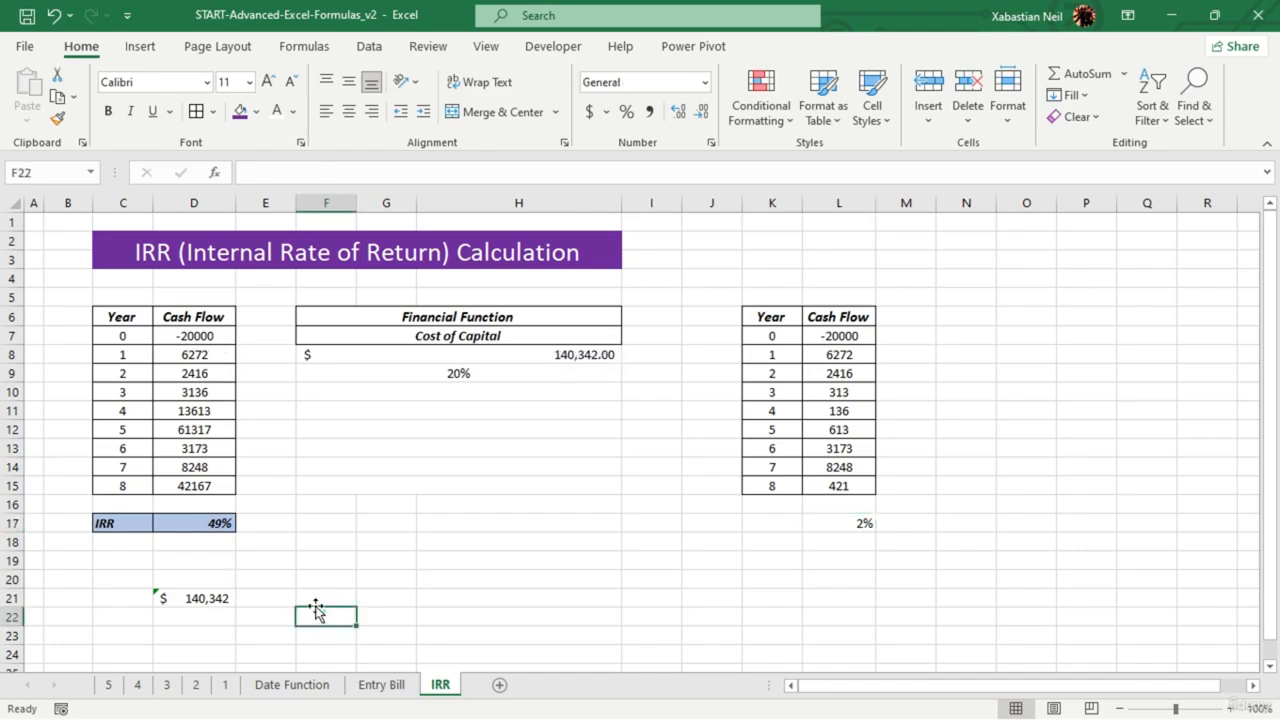
pyautogui.doubleClick(313, 600)
pyautogui.write('=')
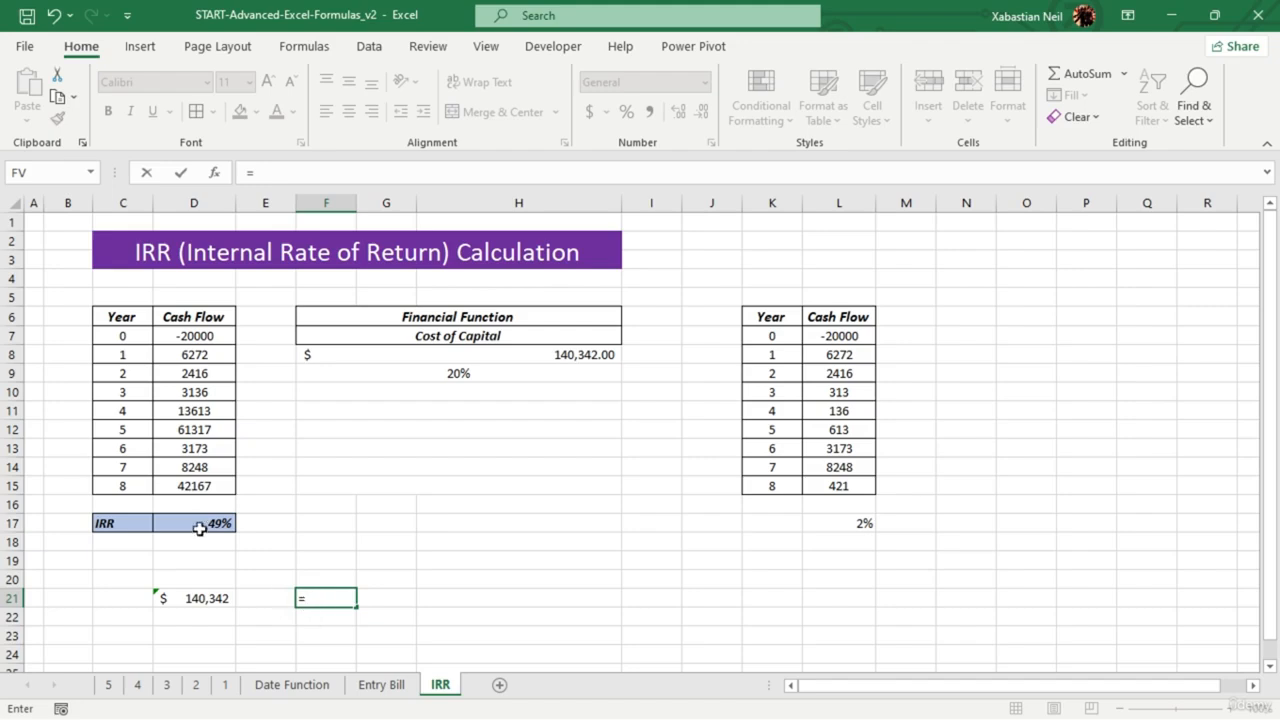
pyautogui.write('sum')
pyautogui.press('Tab')
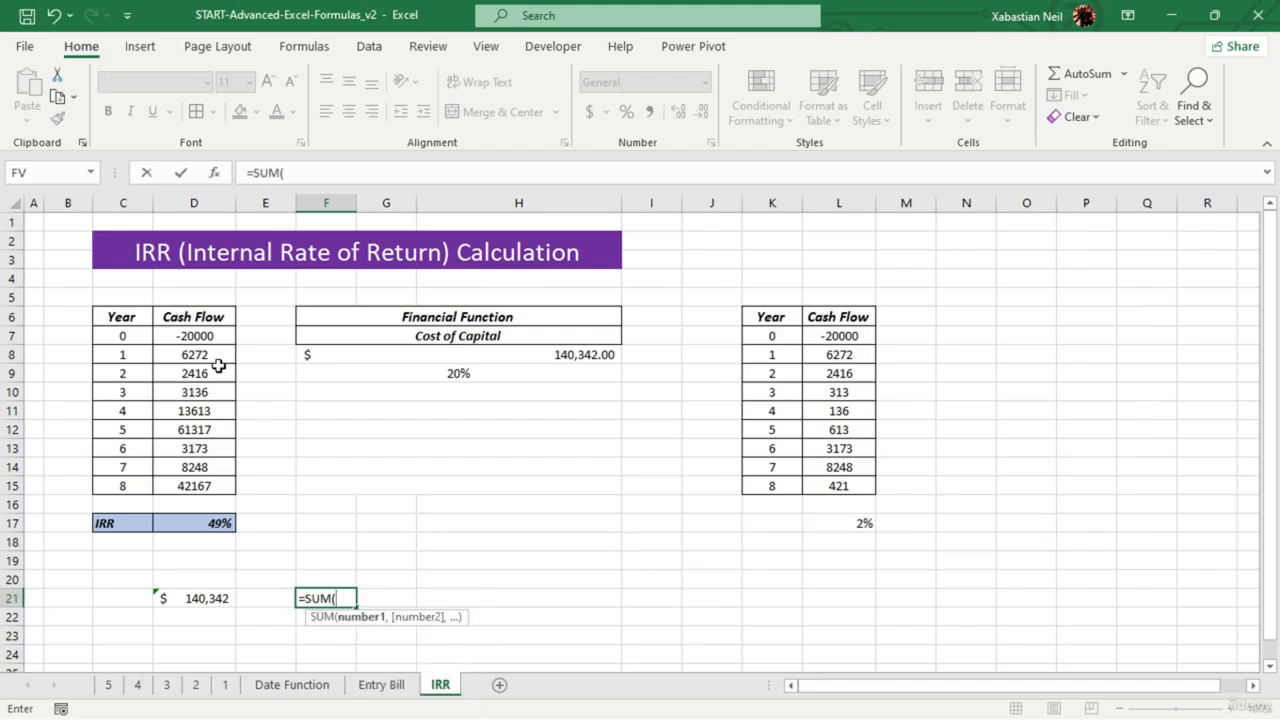
pyautogui.moveTo(219, 344); pyautogui.dragTo(197, 501)
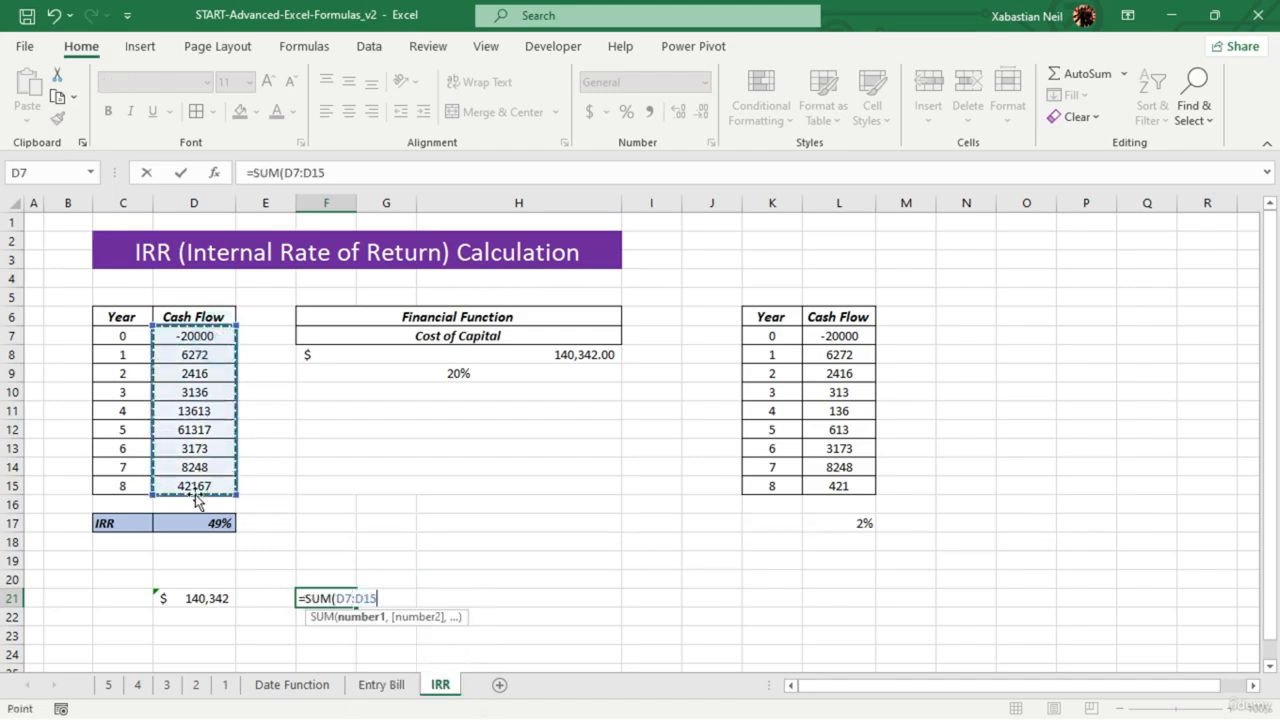
pyautogui.press('Return')
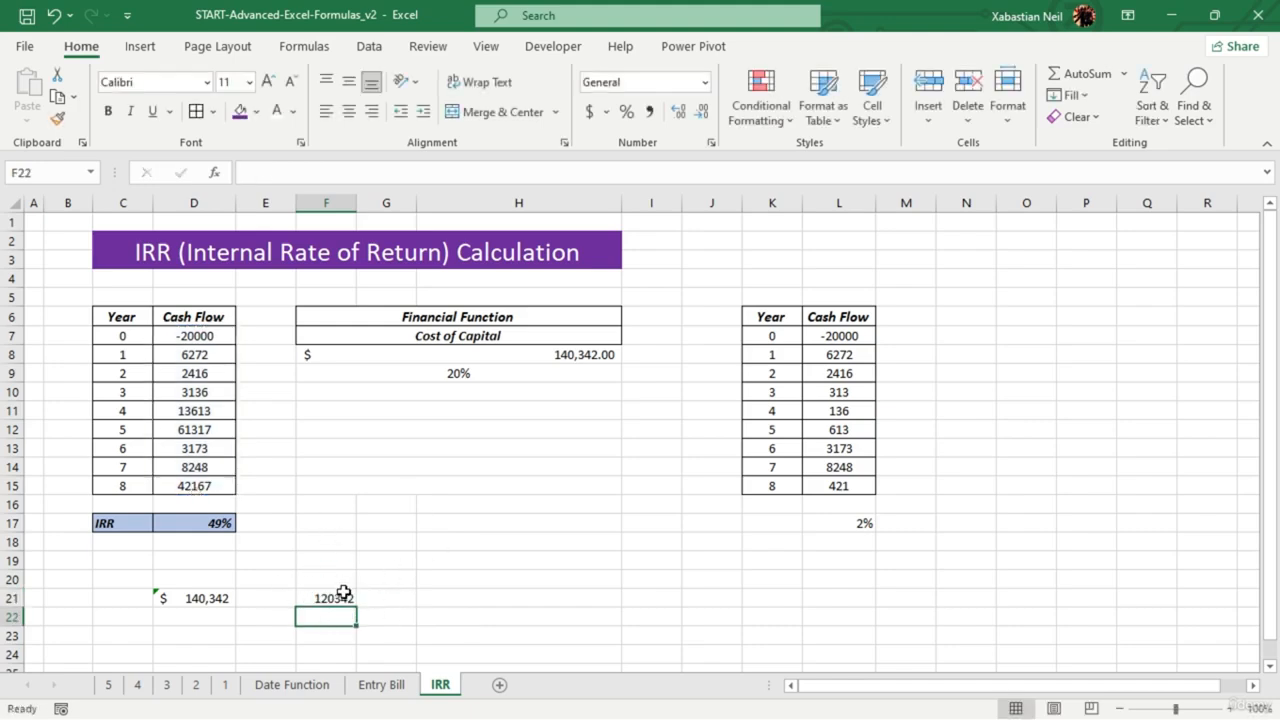
pyautogui.click(337, 597)
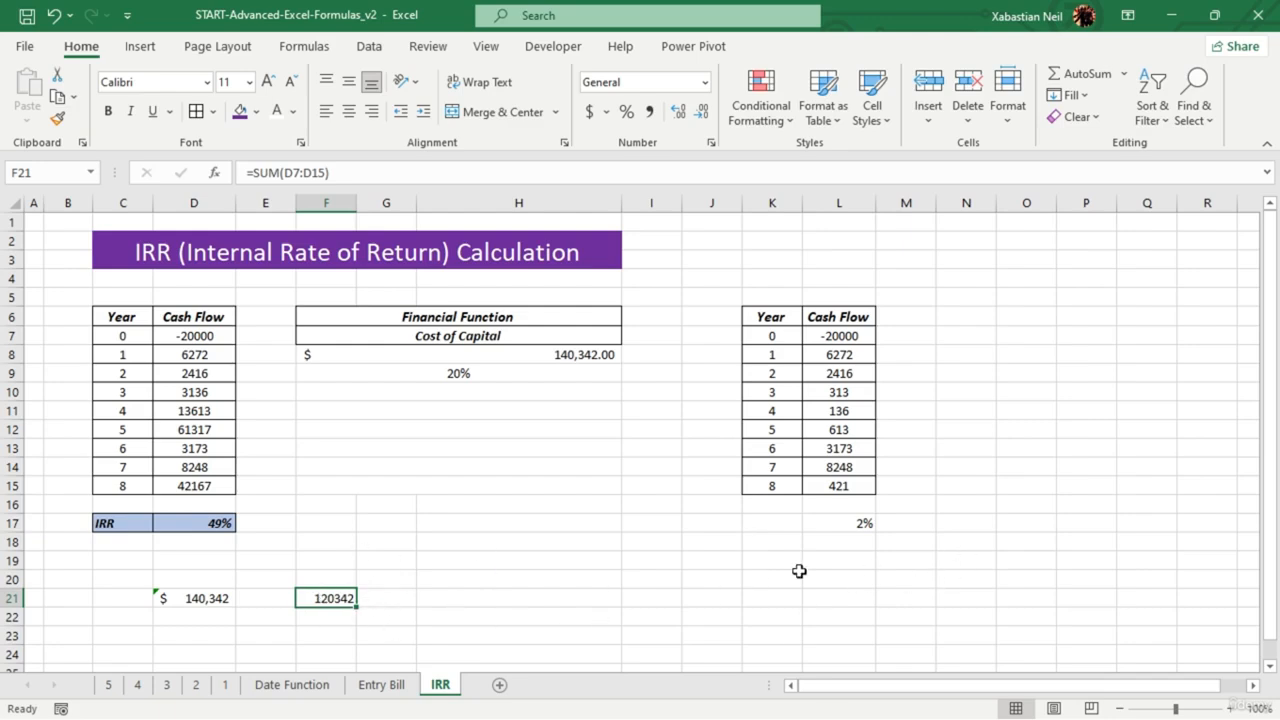
# - Enter the formula =F21*L17/100 in cell H21 to apply the second table's IRR to the cash flow sum
pyautogui.doubleClick(488, 600)
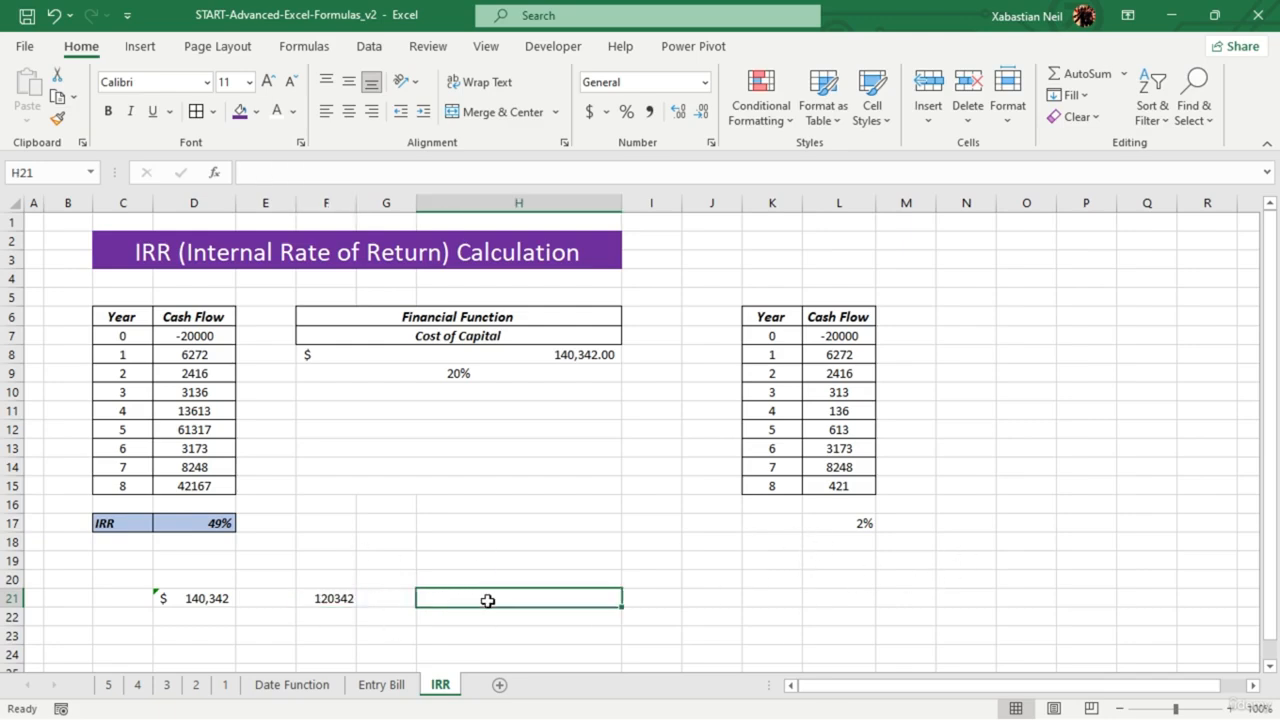
pyautogui.write('=')
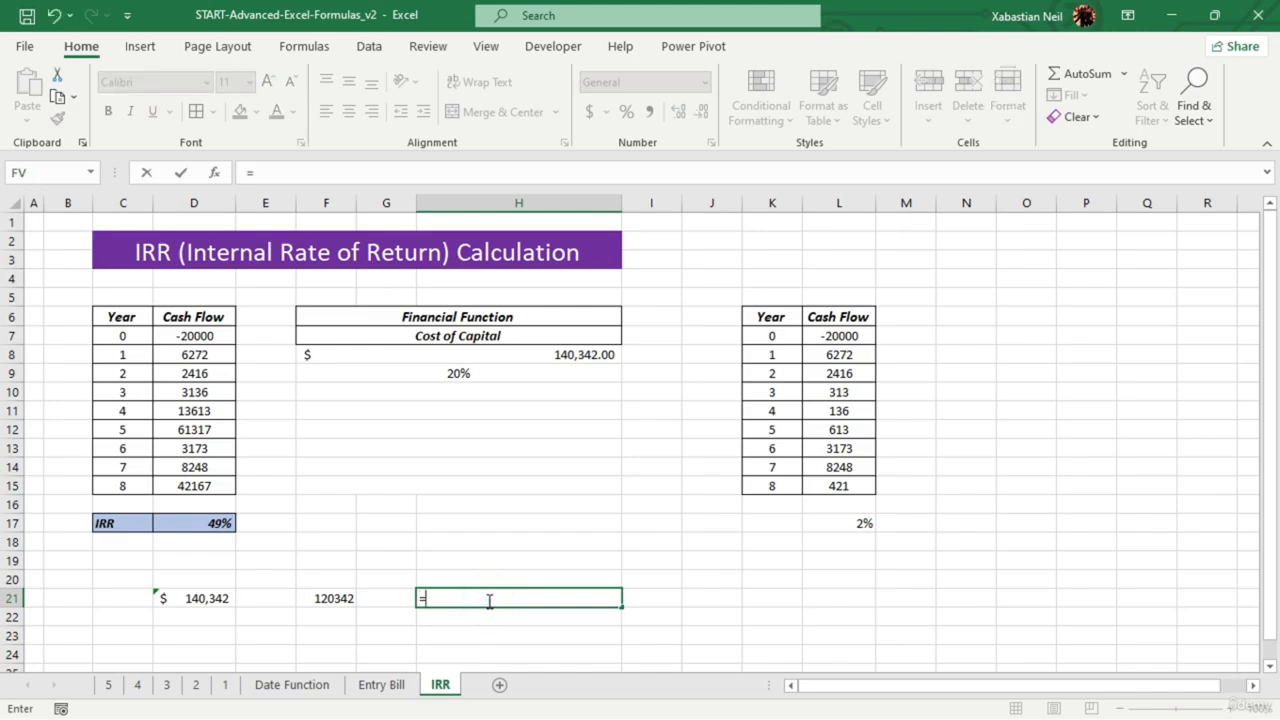
pyautogui.click(346, 599)
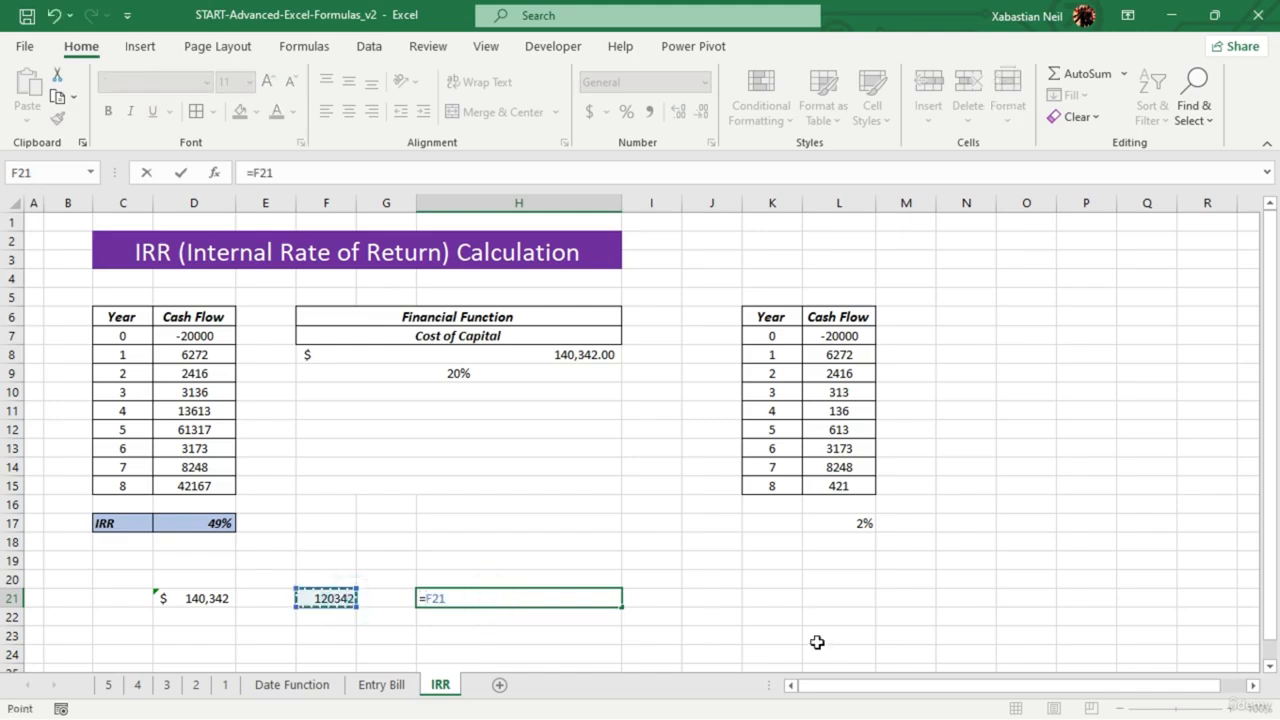
pyautogui.write('*')
pyautogui.click(862, 521)
pyautogui.write('/')
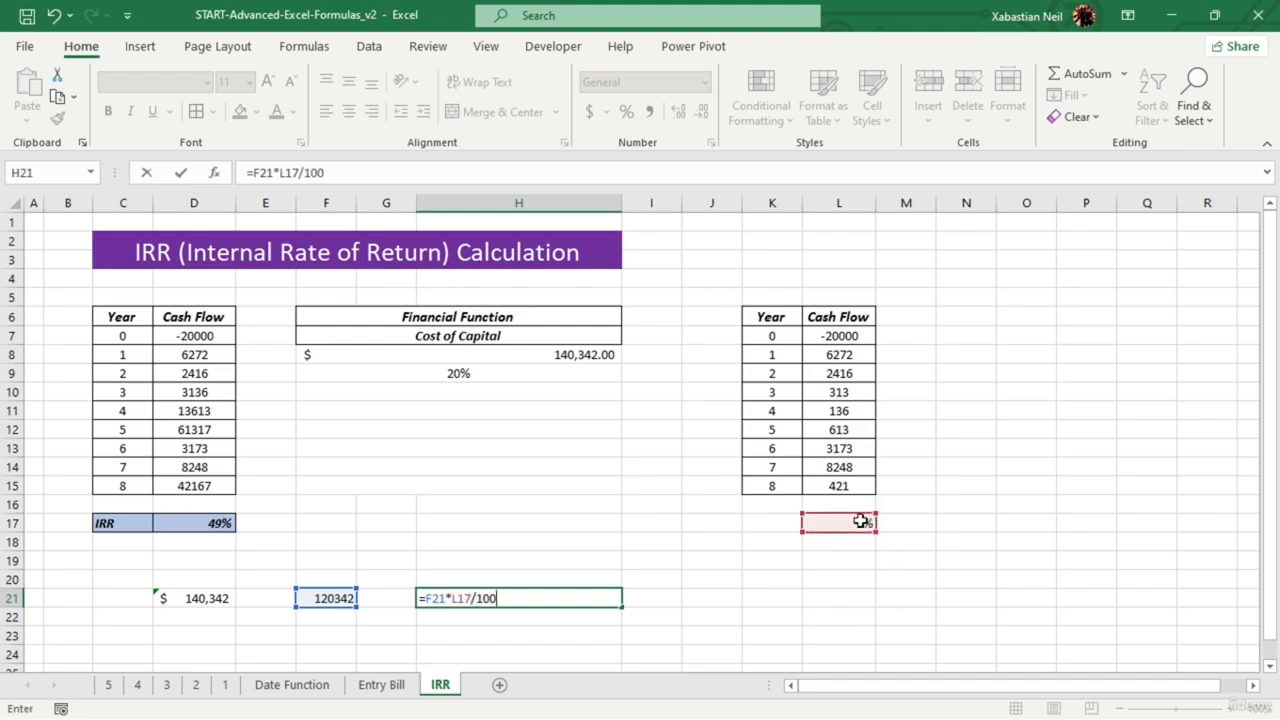
pyautogui.write('100')
pyautogui.press('Return')
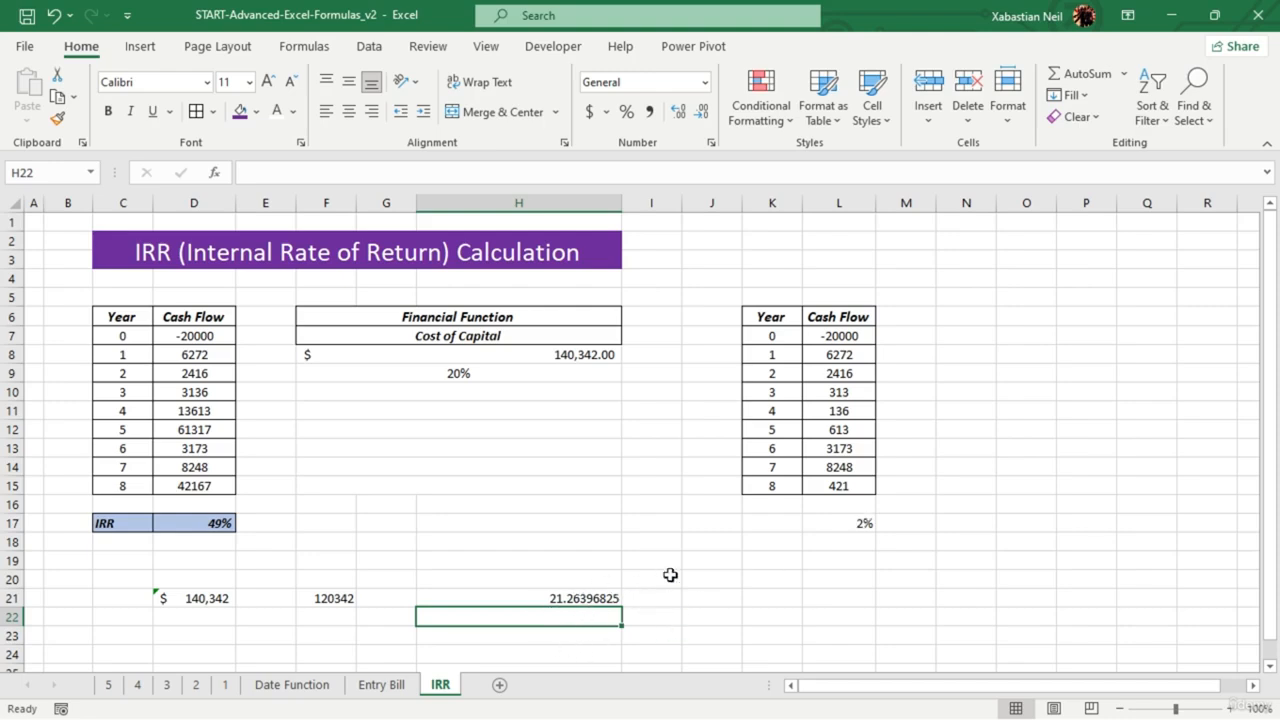
pyautogui.click(607, 600)
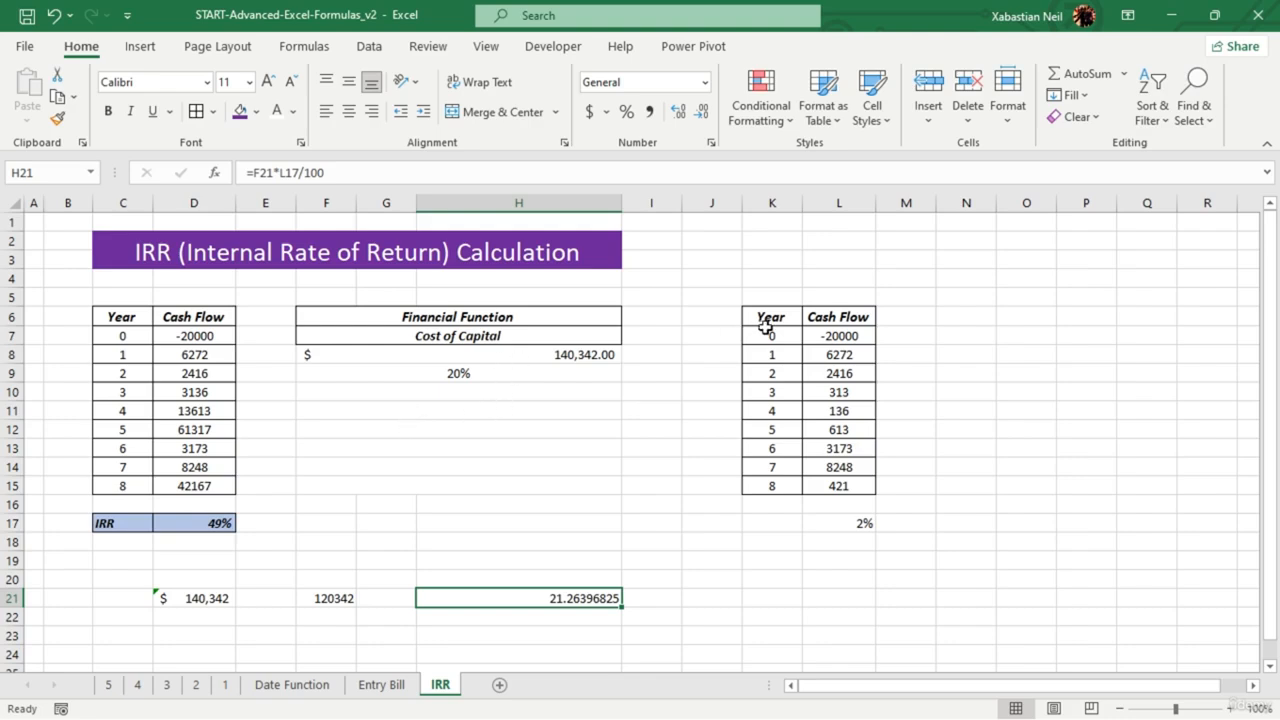
# - Copy the Year and Cash Flow table K6:L15 to N6, narrowing column N and fitting column O to its contents
pyautogui.moveTo(772, 320); pyautogui.dragTo(849, 485)
pyautogui.hotkey('ctrl', 'c')
pyautogui.click(968, 313)
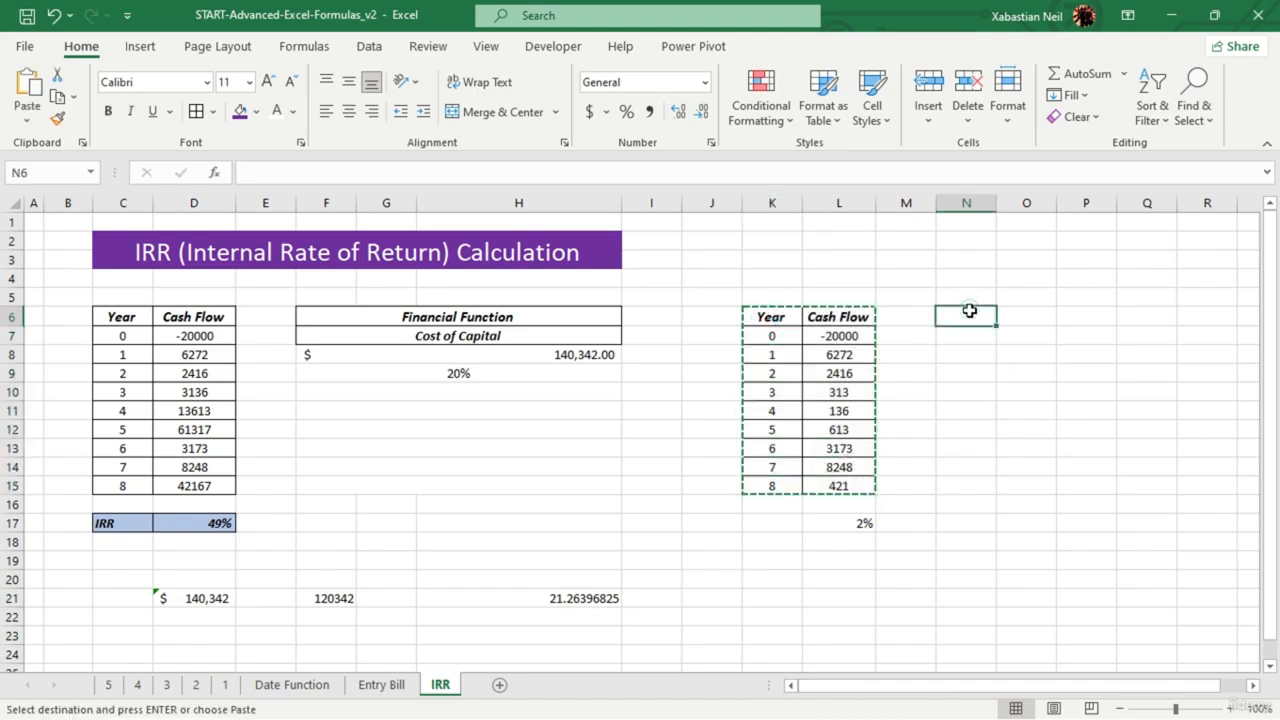
pyautogui.hotkey('ctrl', 'v')
pyautogui.moveTo(997, 200); pyautogui.dragTo(977, 200)
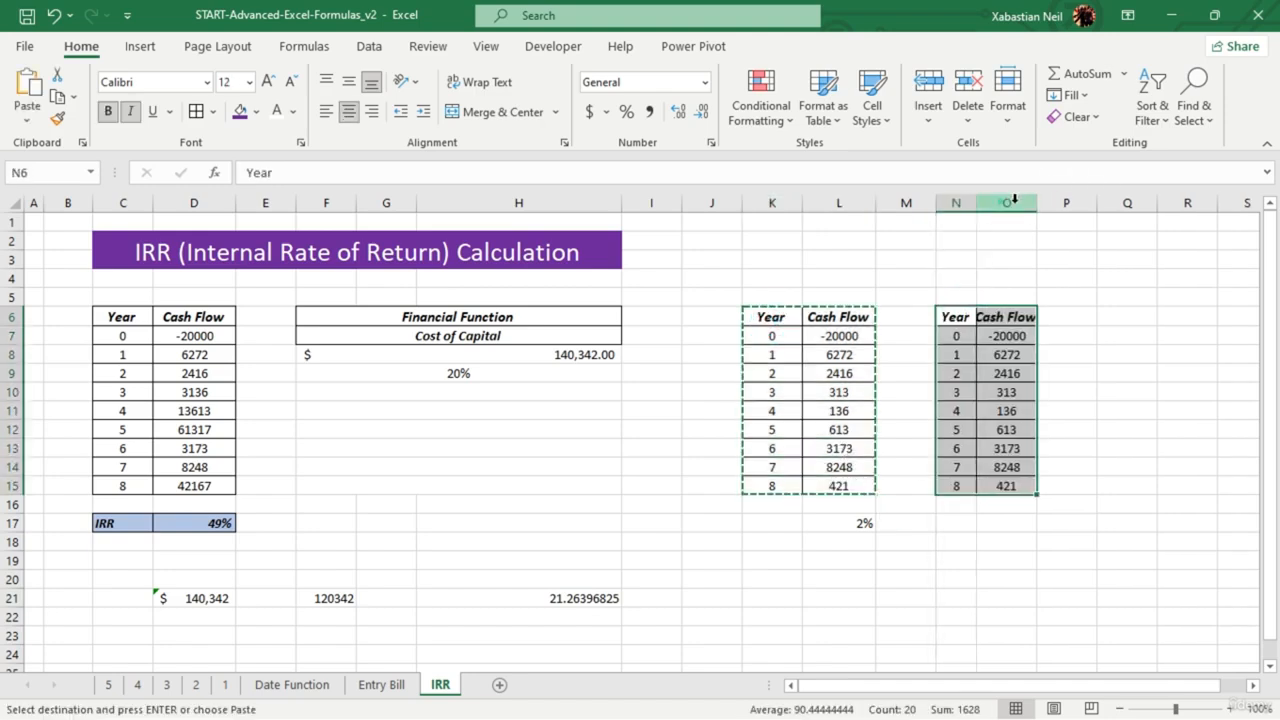
pyautogui.doubleClick(1035, 200)
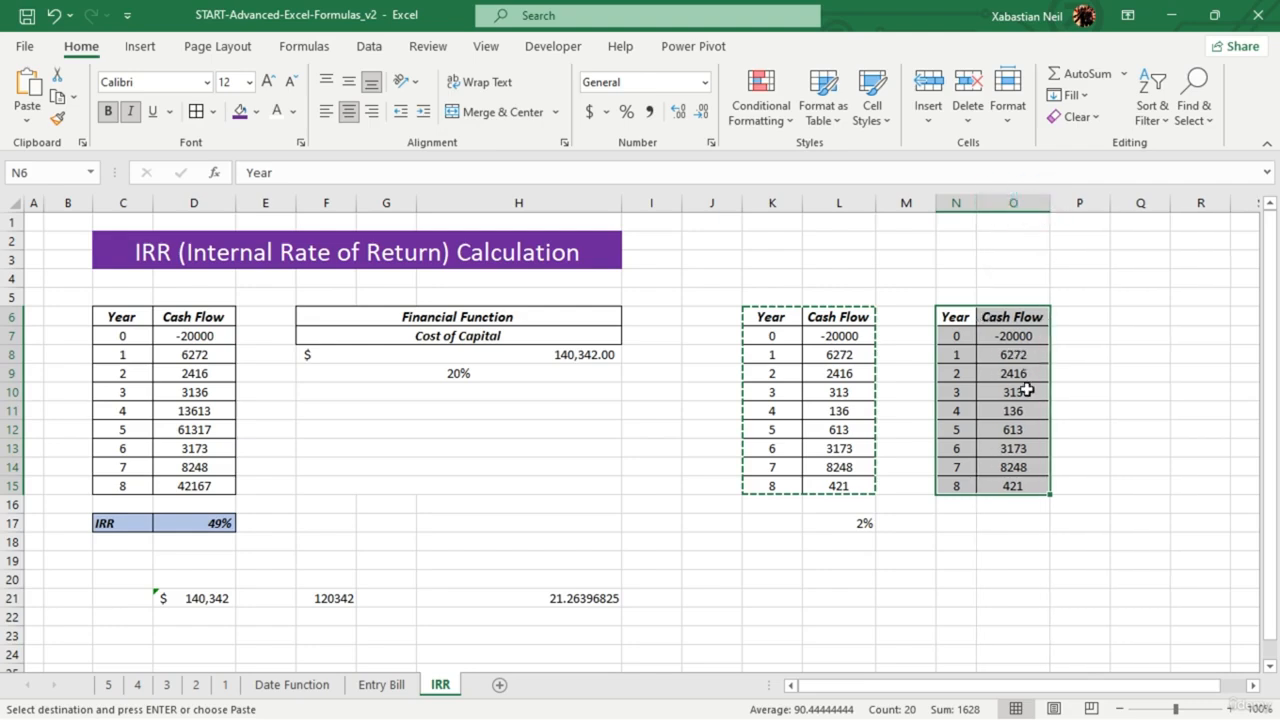
# - Set the Cost of Capital percentage in the merged cell F9 to 50%
pyautogui.doubleClick(500, 374)
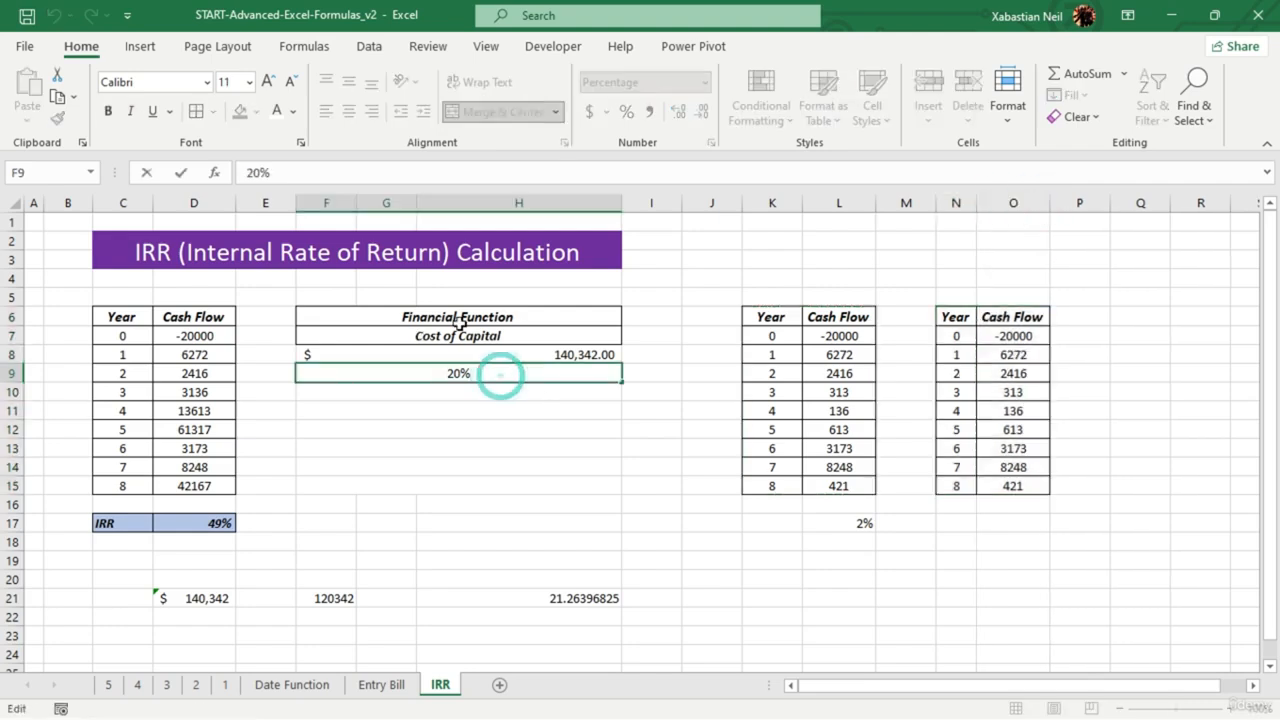
pyautogui.press('BackSpace')
pyautogui.press('BackSpace')
pyautogui.press('BackSpace')
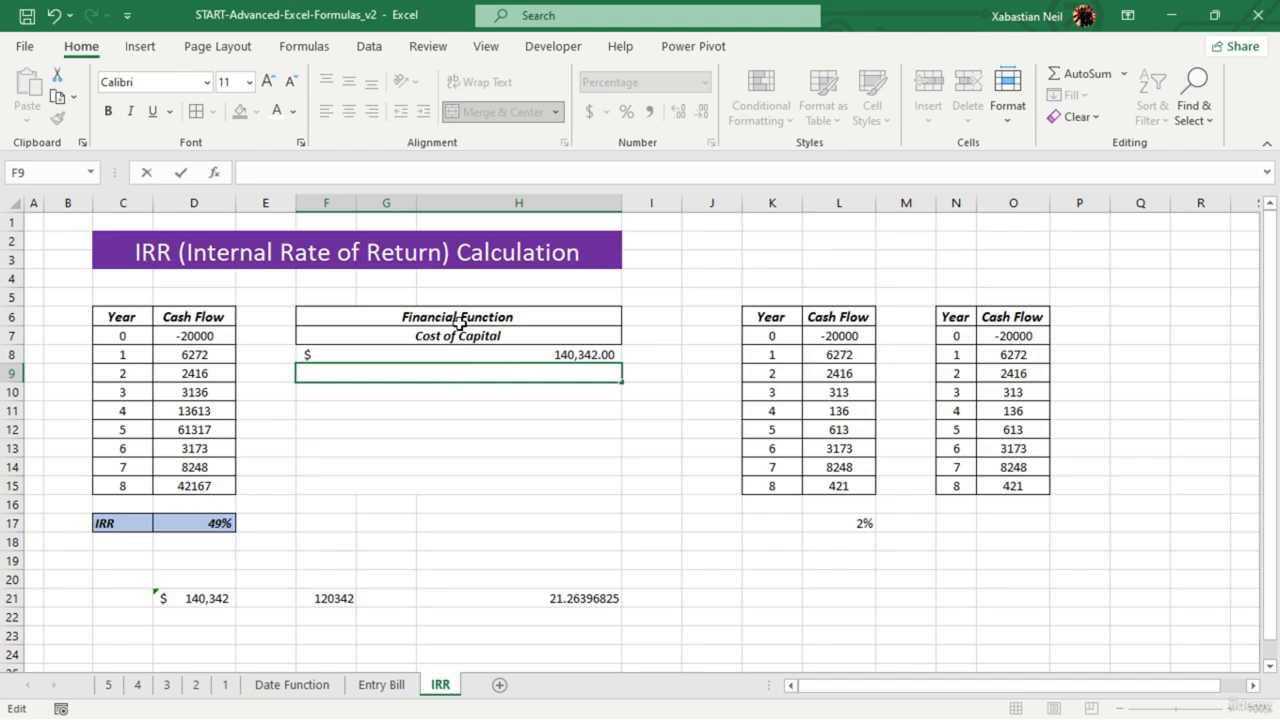
pyautogui.write('50%')
pyautogui.click(1060, 611)
# - Change the copied table's cash flows to 1366724 for year 4, 613247 for year 5 and 42113 for year 8
pyautogui.doubleClick(1038, 411)
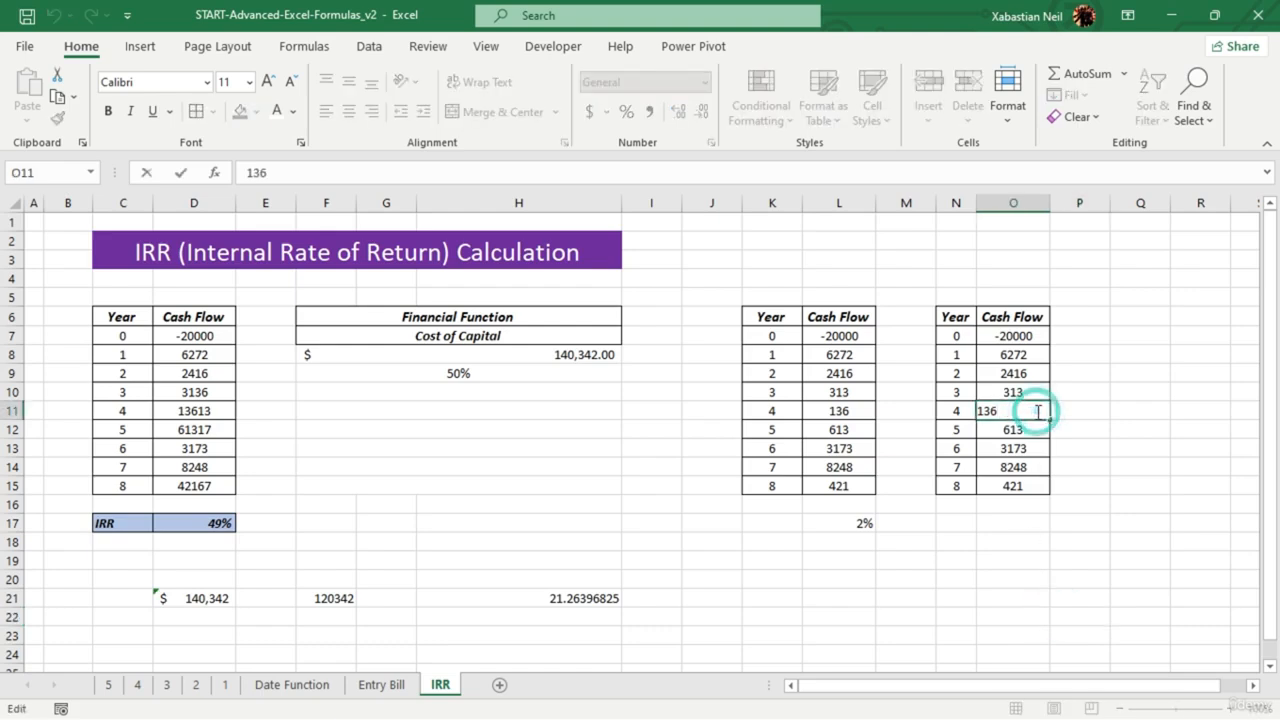
pyautogui.write('6724')
pyautogui.doubleClick(1038, 428)
pyautogui.write('247')
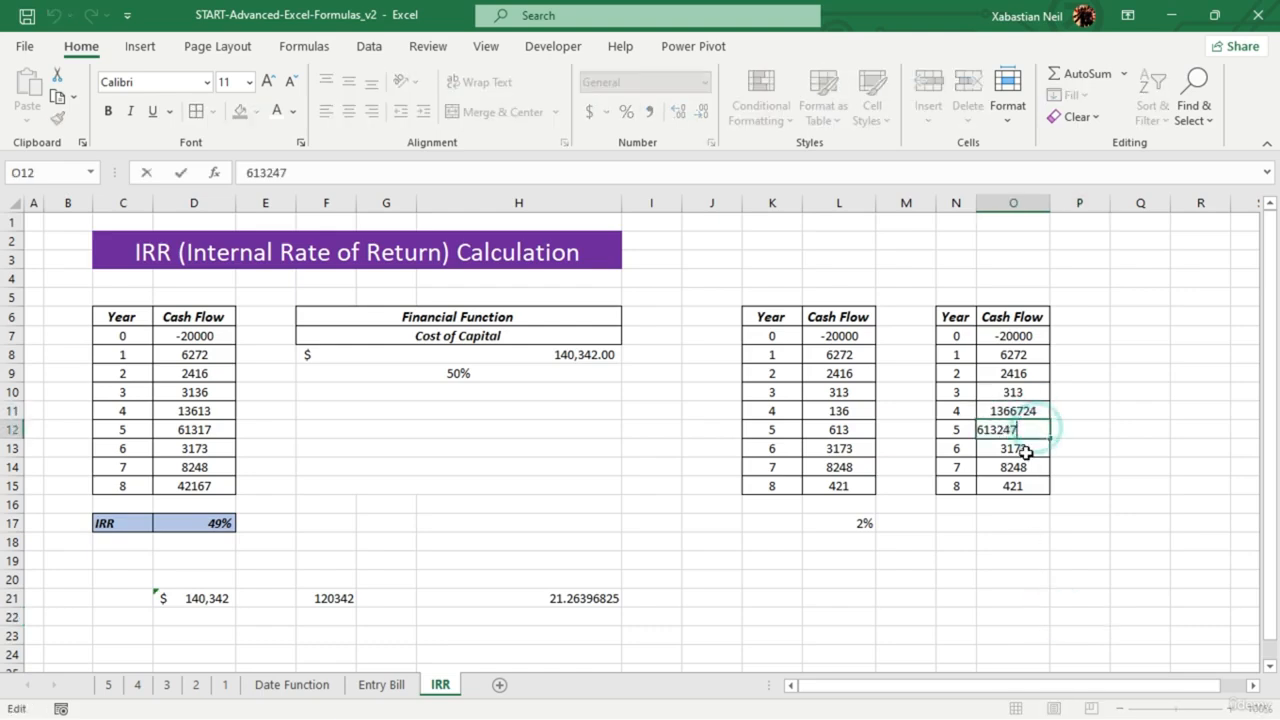
pyautogui.doubleClick(1042, 486)
pyautogui.write('13')
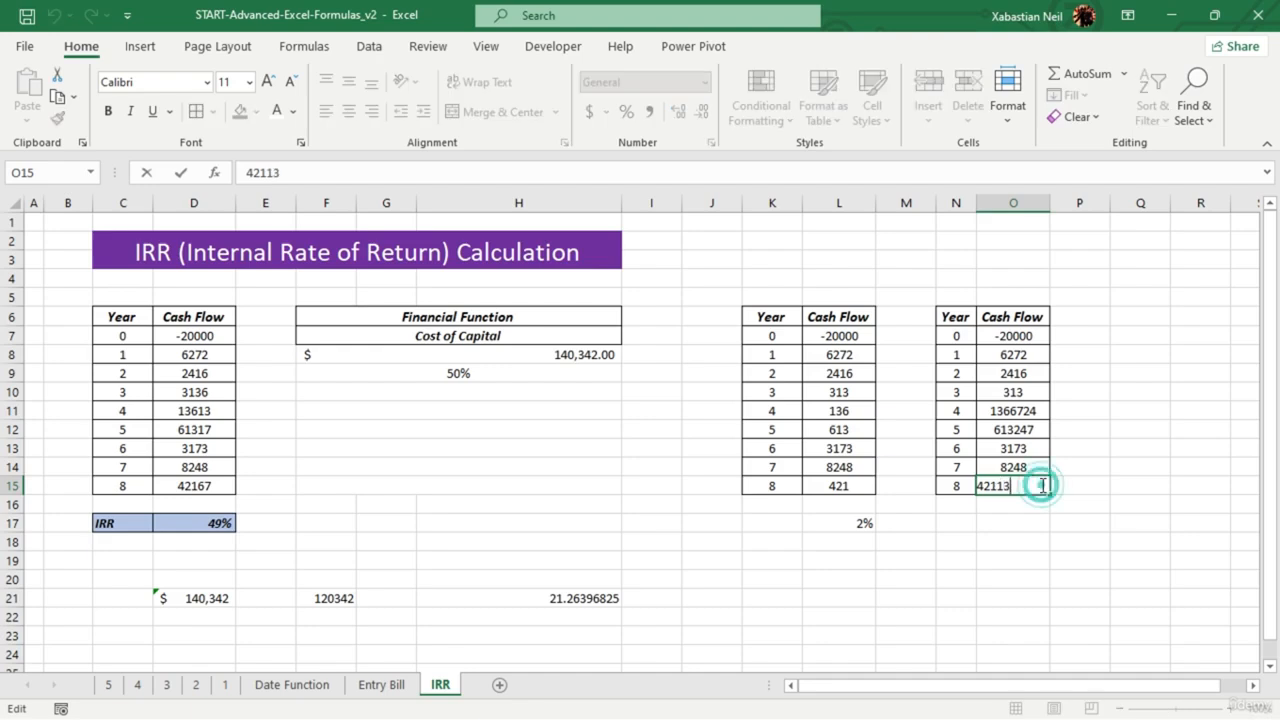
# - Change the copied table's cash flows to 6272361 for year 1 and 313136 for year 3
pyautogui.doubleClick(1030, 361)
pyautogui.write('361')
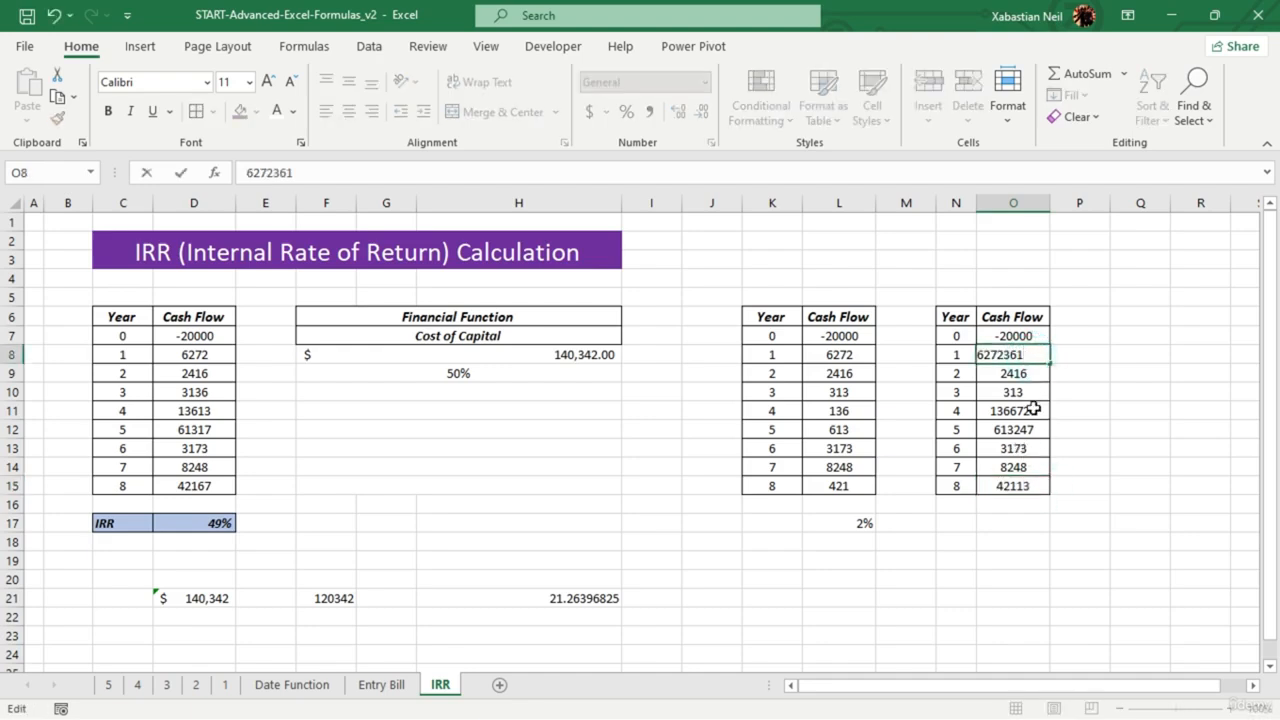
pyautogui.doubleClick(1030, 392)
pyautogui.write('136')
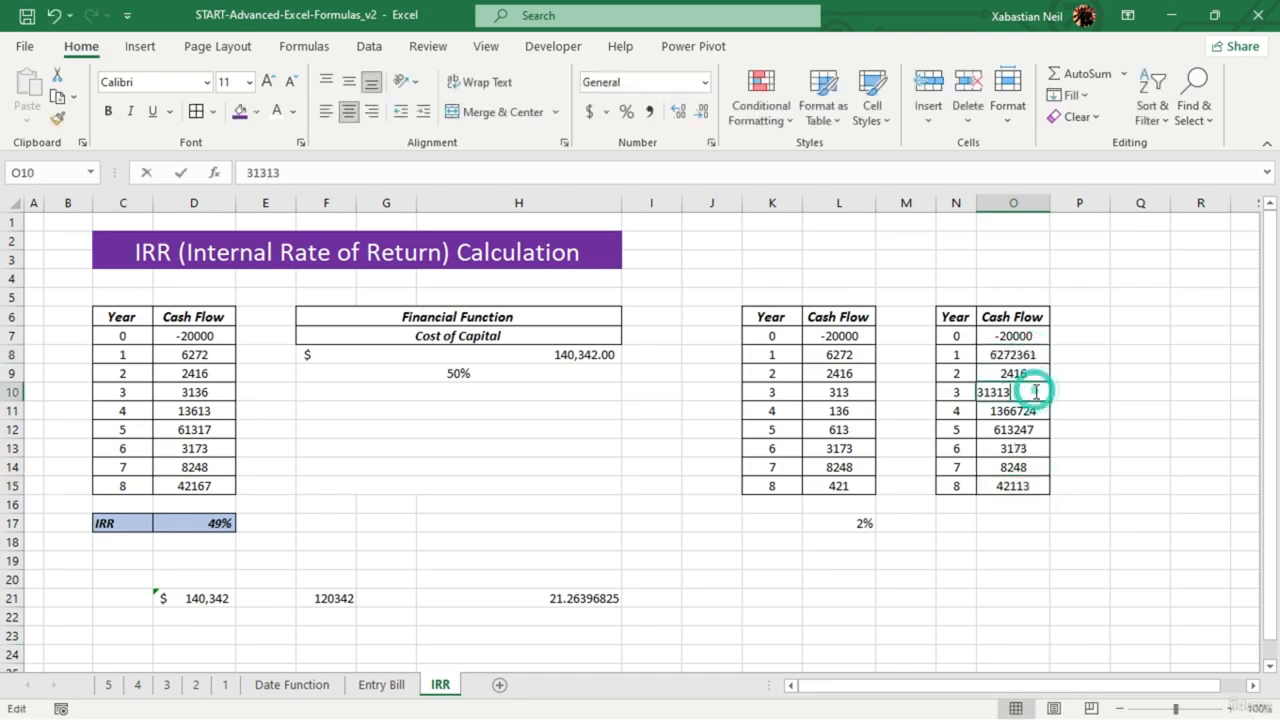
pyautogui.click(1036, 540)
# - Start an NPV function in cell O17 below the copied table's cash flows
pyautogui.click(1012, 523)
pyautogui.doubleClick(1012, 525)
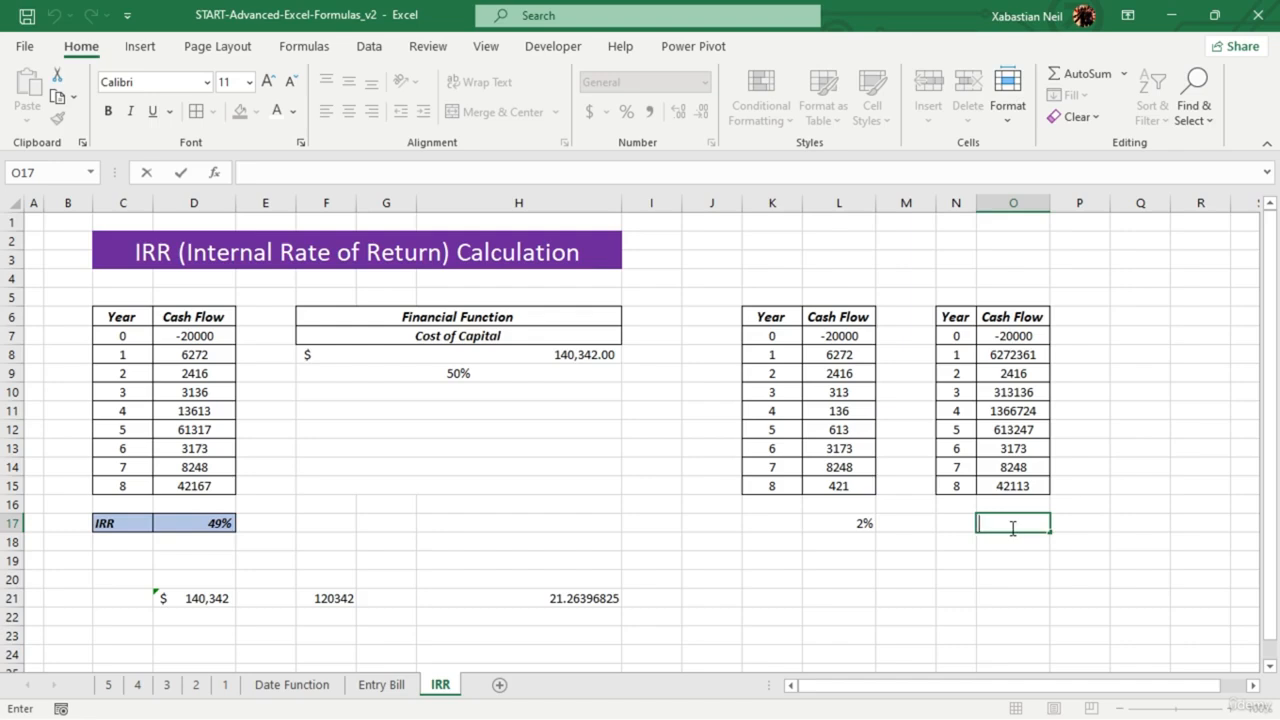
pyautogui.write('=')
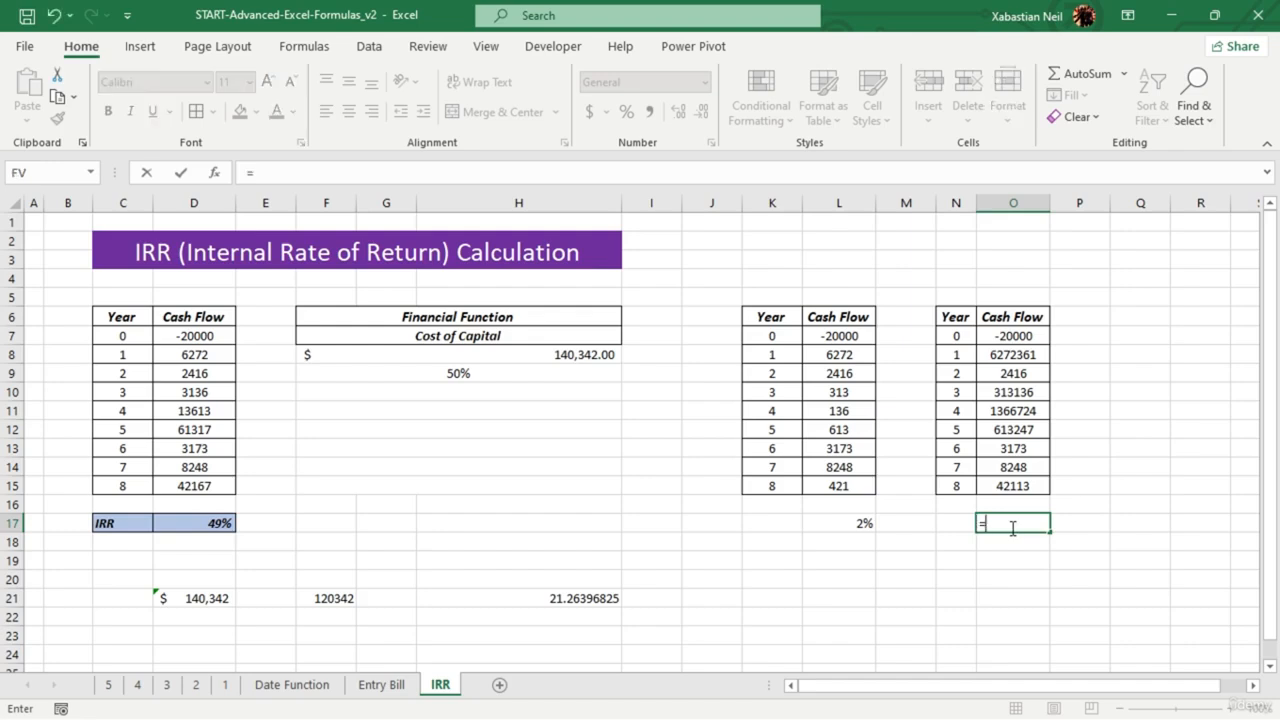
pyautogui.write('nv')
pyautogui.write('p')
pyautogui.press('BackSpace')
pyautogui.press('BackSpace')
pyautogui.write('pv')
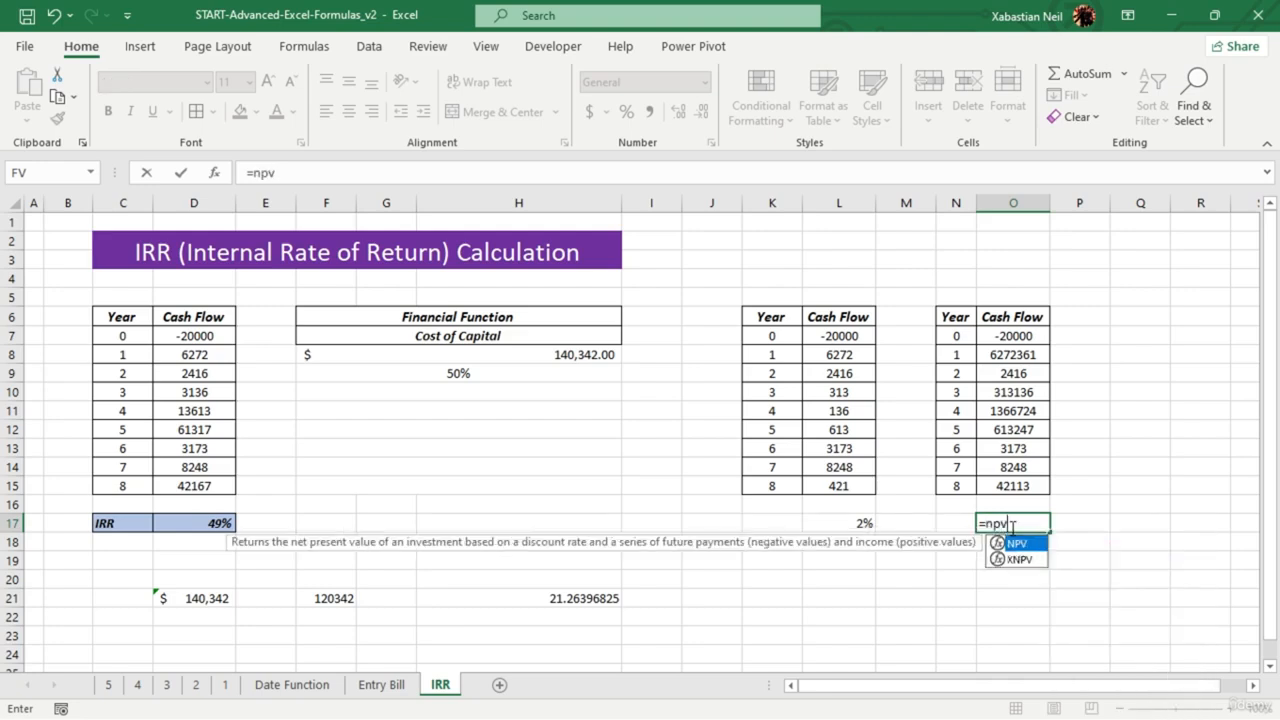
pyautogui.press('Tab')
# - Try to complete the NPV formula with only the range O7:O15, and clear that argument from the parentheses
pyautogui.moveTo(1017, 342); pyautogui.dragTo(1013, 484)
pyautogui.write(')')
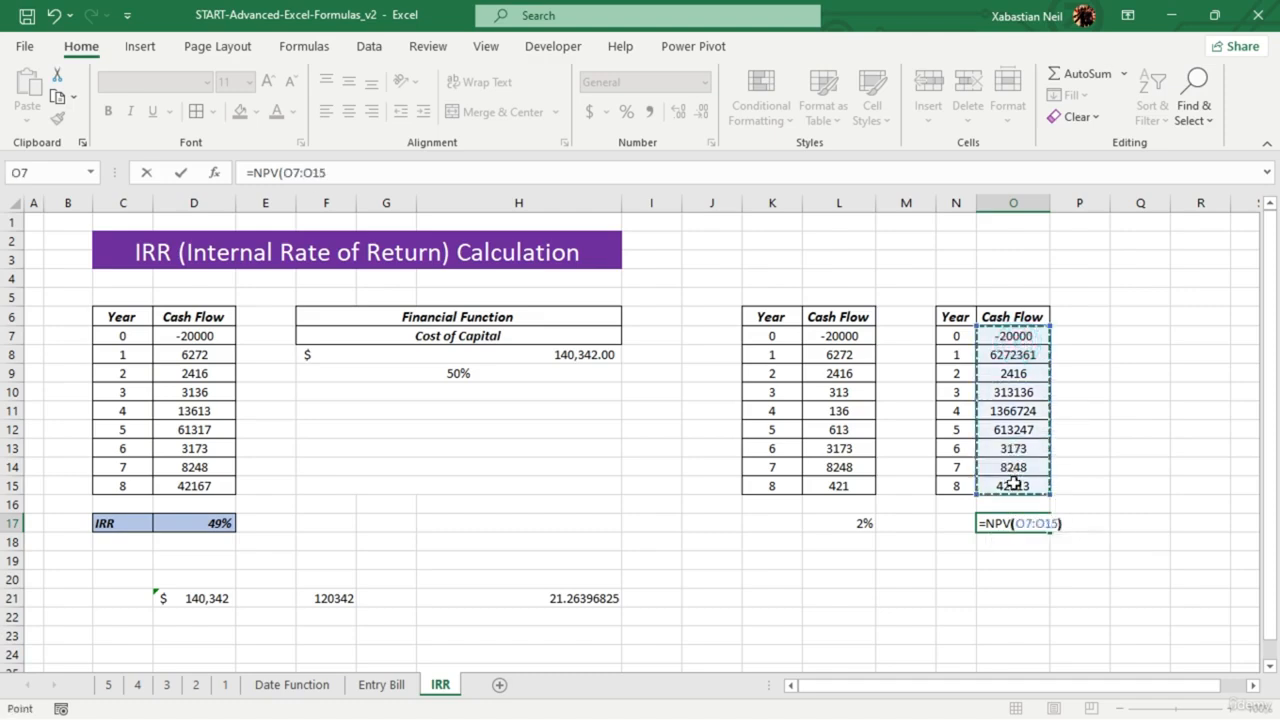
pyautogui.press('Return')
pyautogui.click(648, 422)
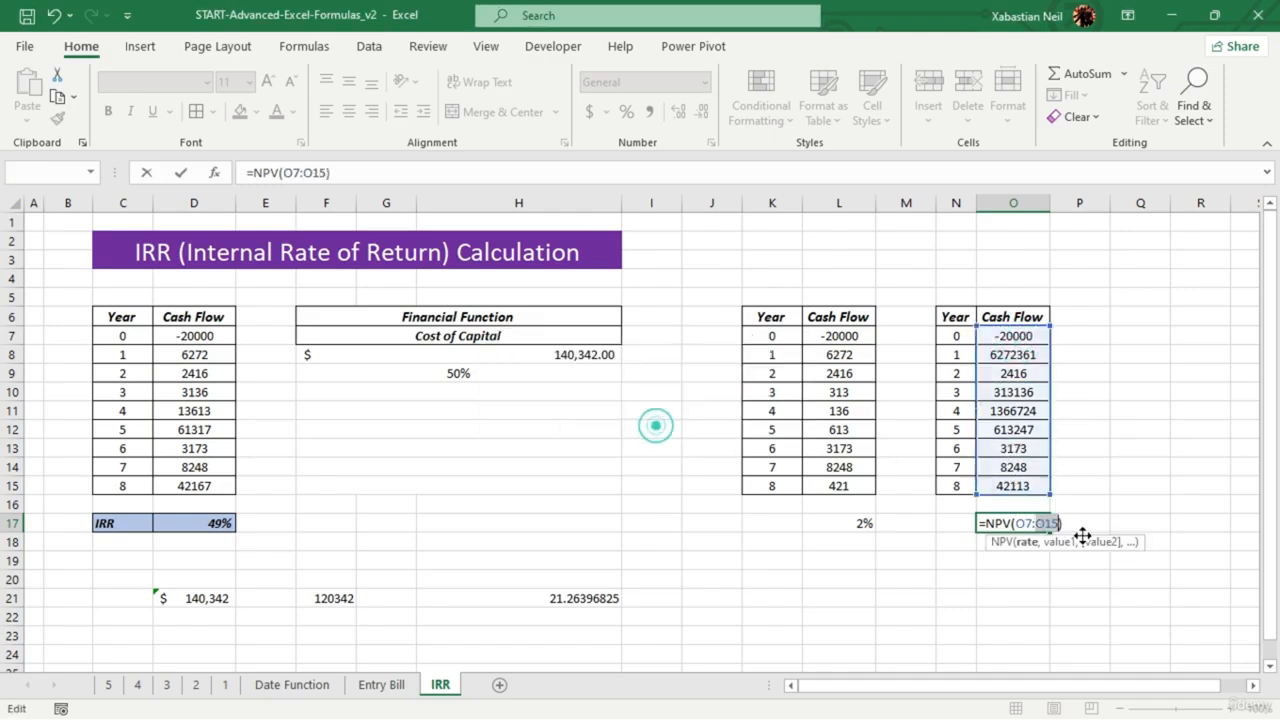
pyautogui.press('BackSpace')
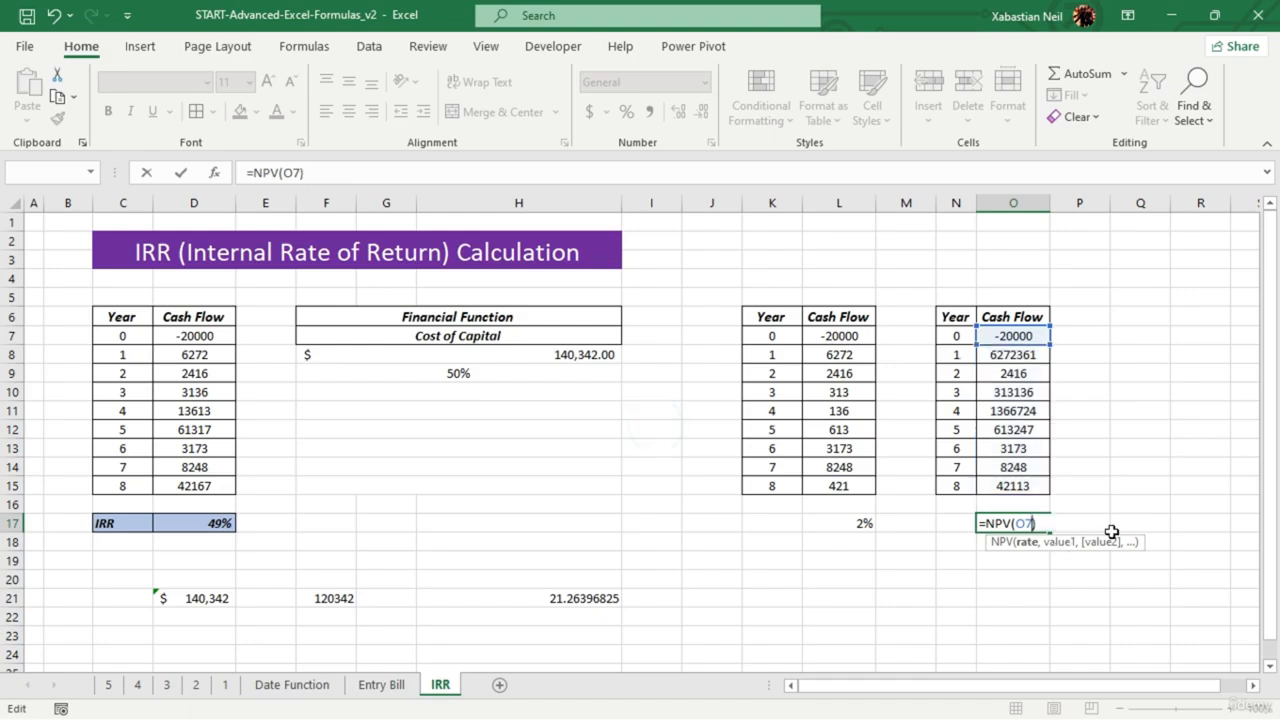
pyautogui.press('BackSpace')
pyautogui.press('BackSpace')
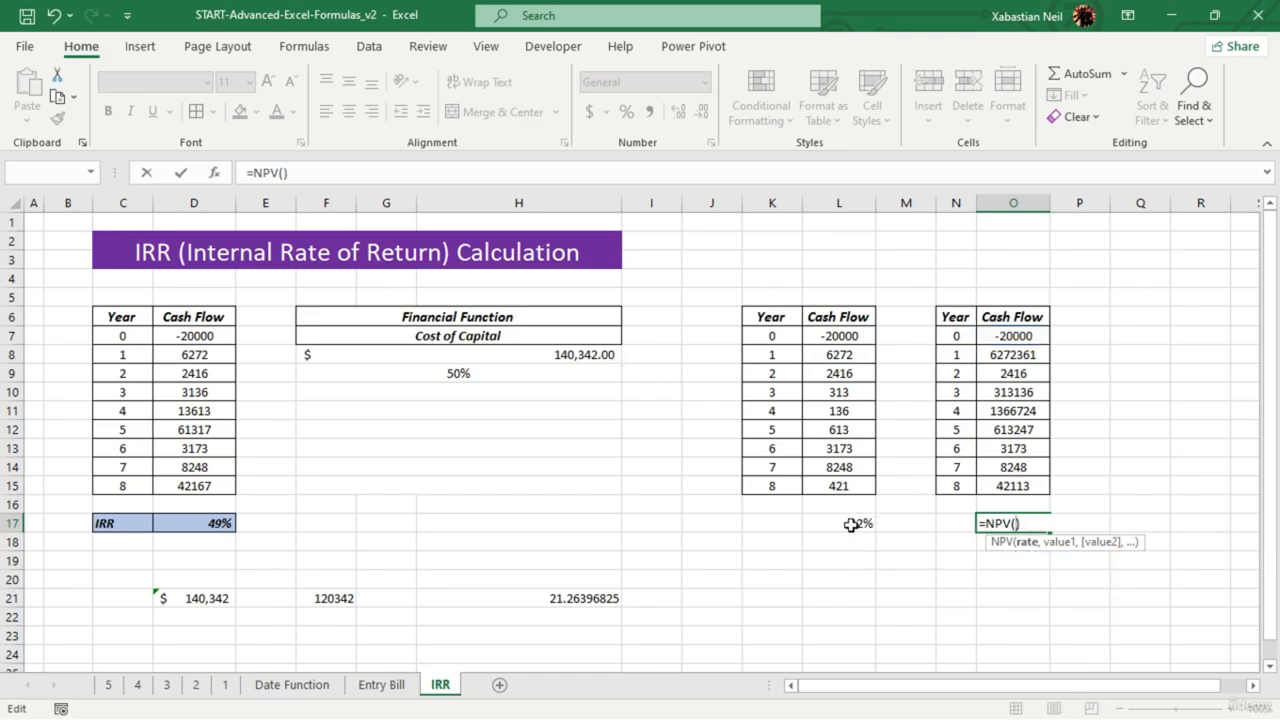
# - Build the NPV formula in O17 with F9 as the rate and O7, O8, O9 and O10 as the first values
pyautogui.click(522, 377)
pyautogui.write(',')
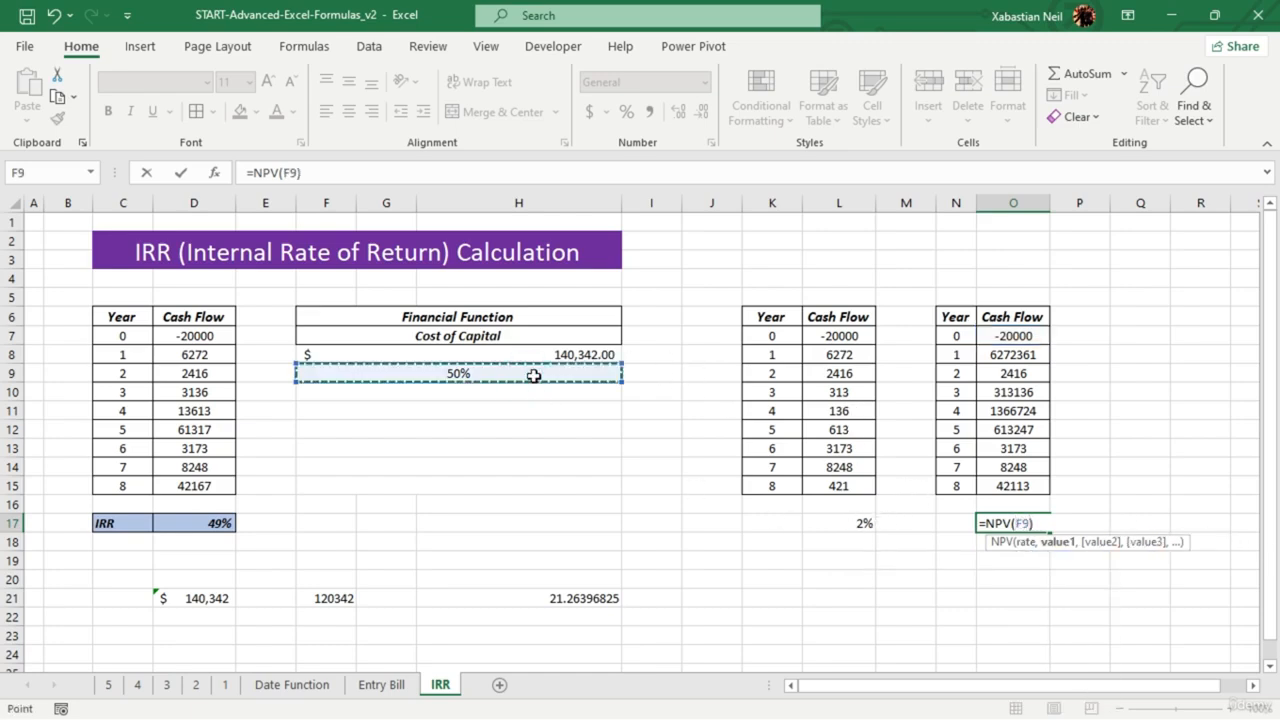
pyautogui.click(1004, 340)
pyautogui.write(',')
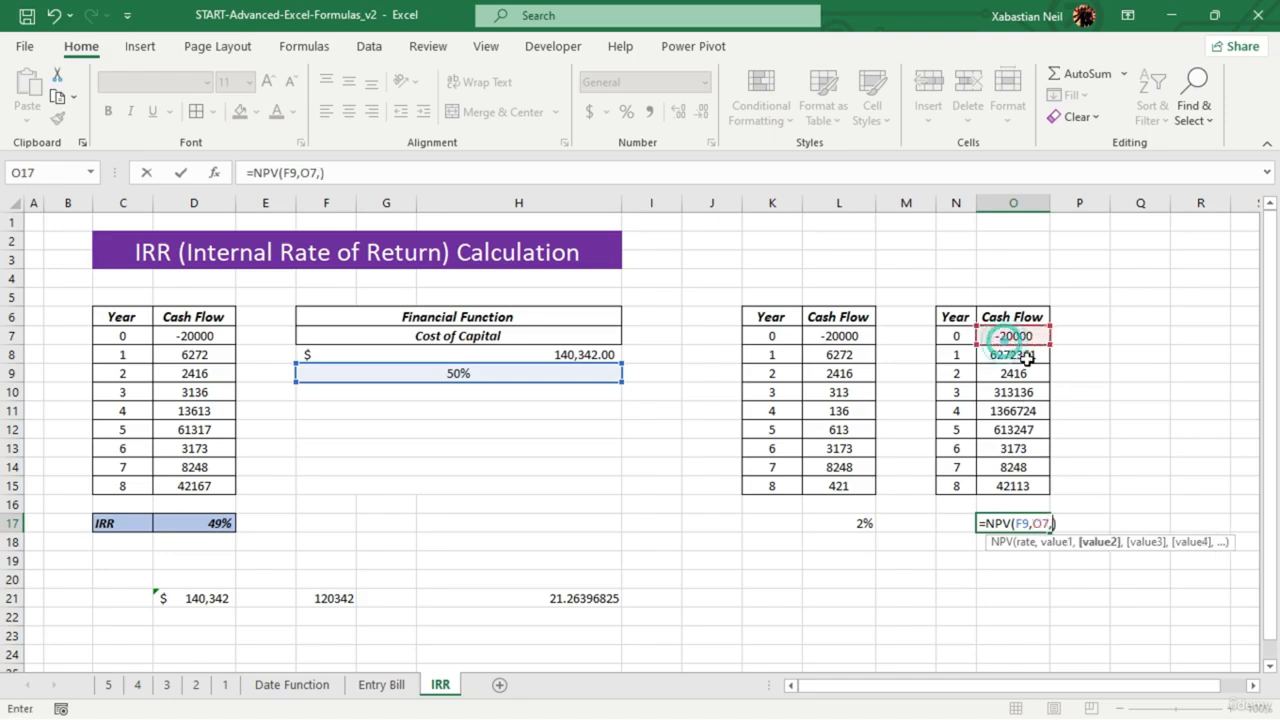
pyautogui.click(1018, 356)
pyautogui.write(',')
pyautogui.click(1022, 373)
pyautogui.write(',')
pyautogui.click(1020, 392)
pyautogui.write(',')
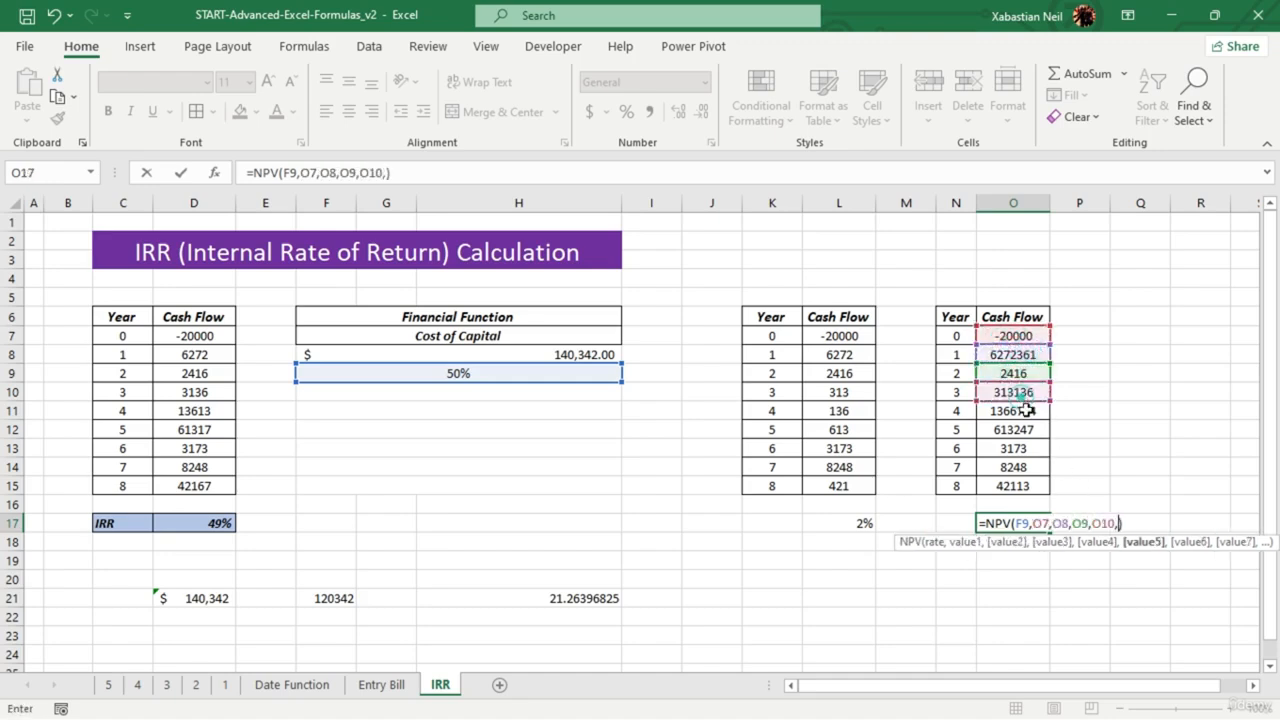
# - Add O11, O12, O13, O15 and O14 as the remaining NPV values and complete the formula in O17
pyautogui.click(1022, 410)
pyautogui.write(',')
pyautogui.click(1030, 431)
pyautogui.write(',')
pyautogui.click(1028, 449)
pyautogui.write(',')
pyautogui.click(1028, 485)
pyautogui.write(',')
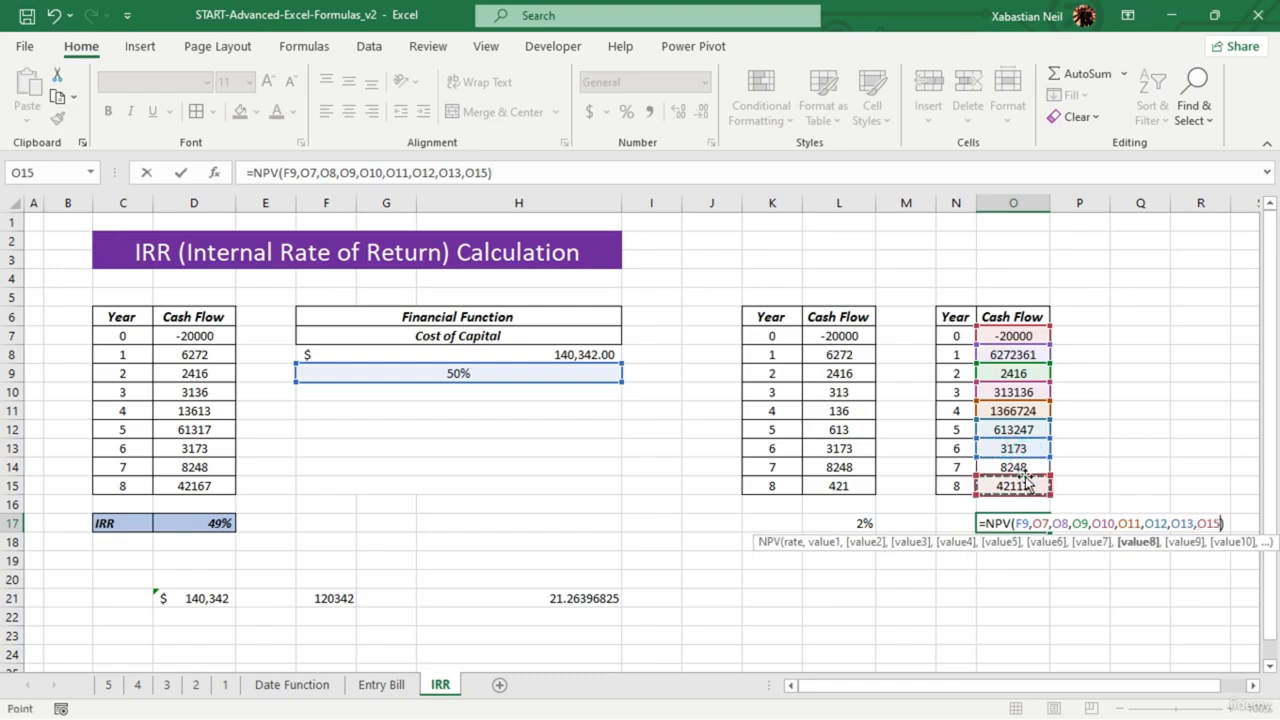
pyautogui.click(1036, 469)
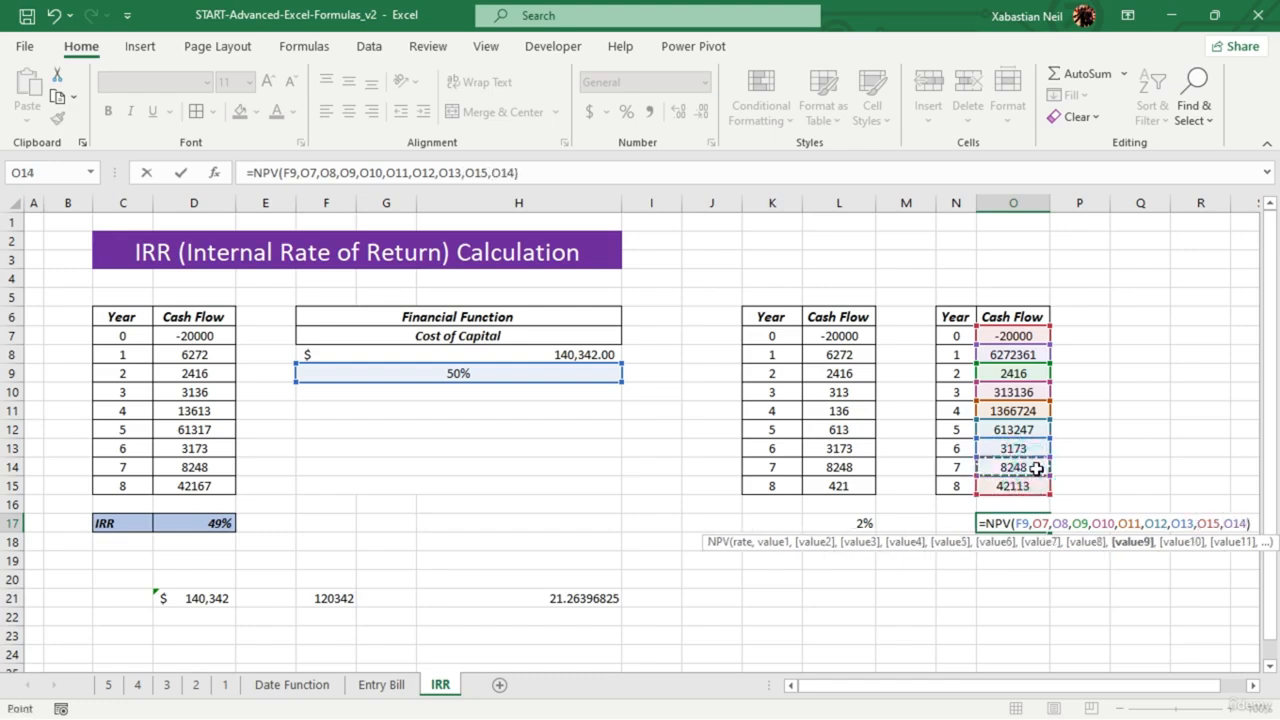
pyautogui.press('Return')
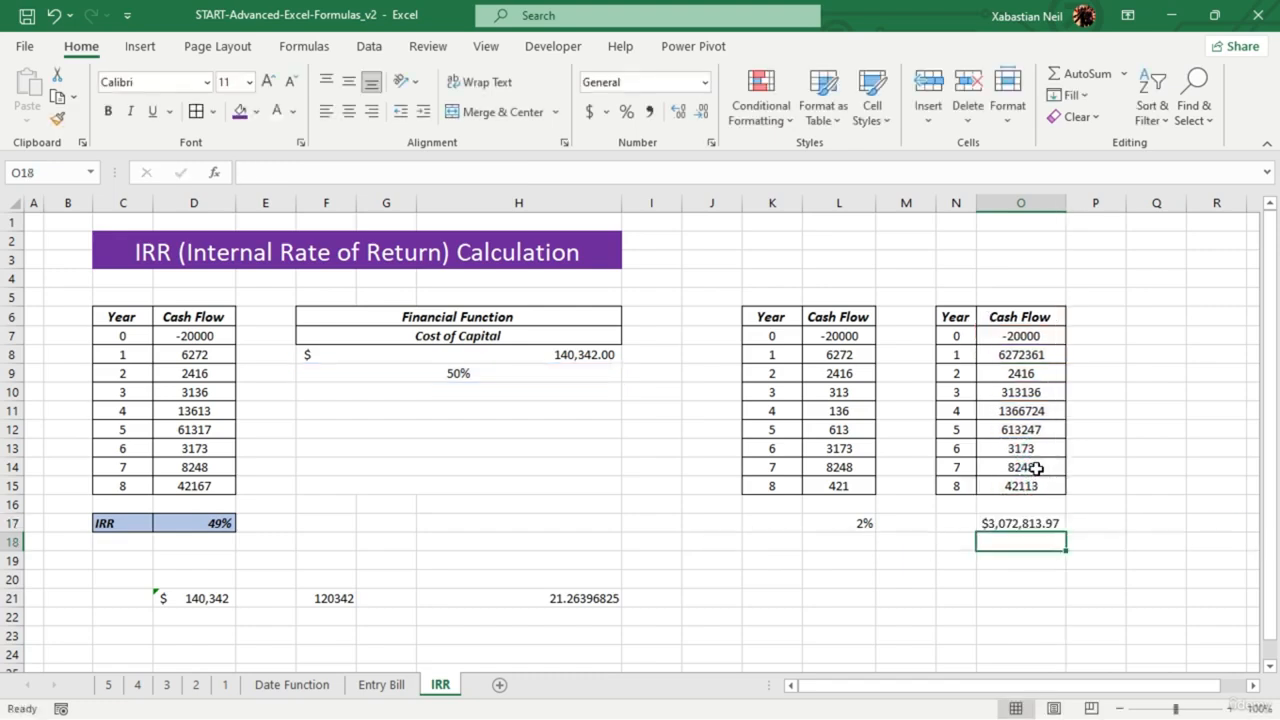
pyautogui.click(1040, 524)
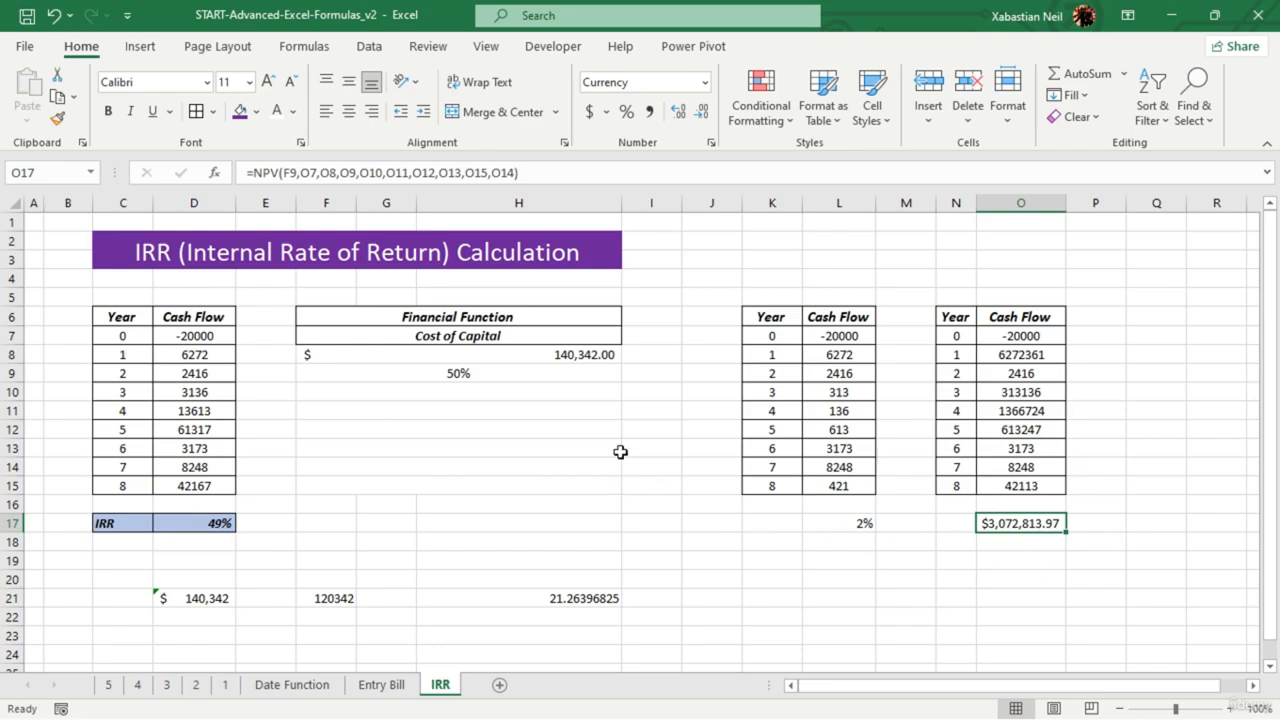
# - Start an IRR function in cell O19 below the NPV result
pyautogui.doubleClick(1024, 557)
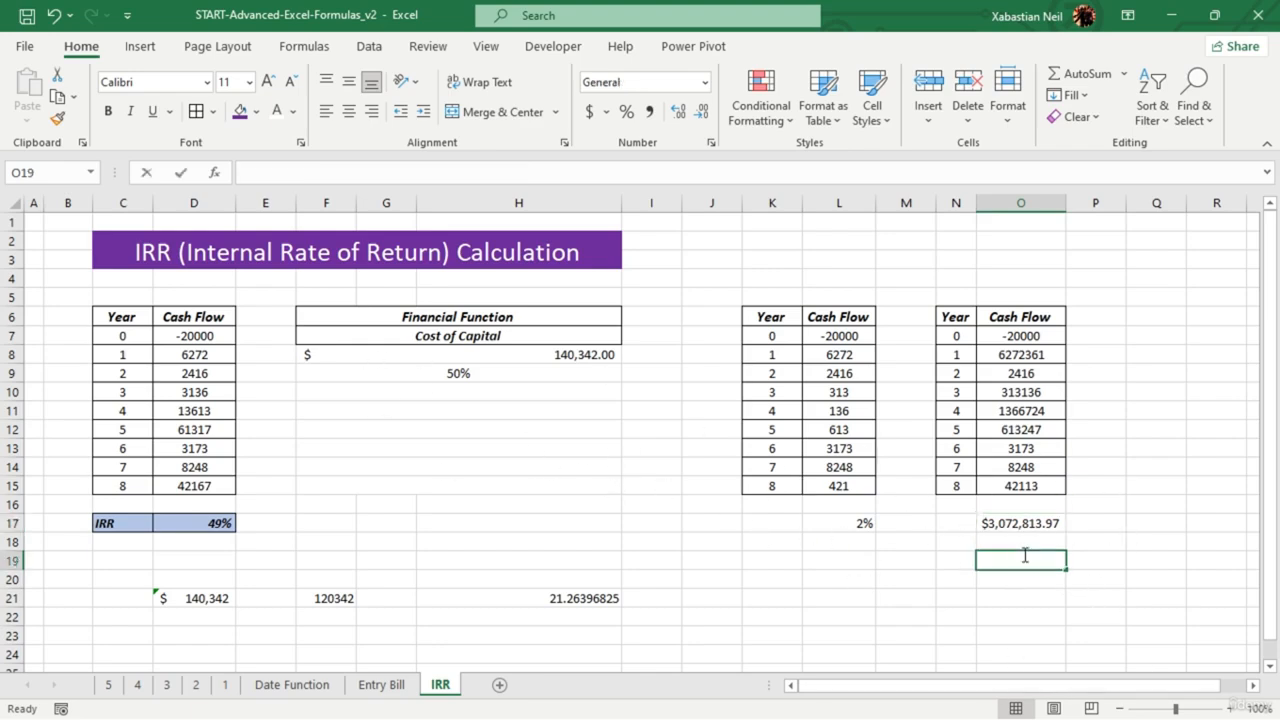
pyautogui.write('=')
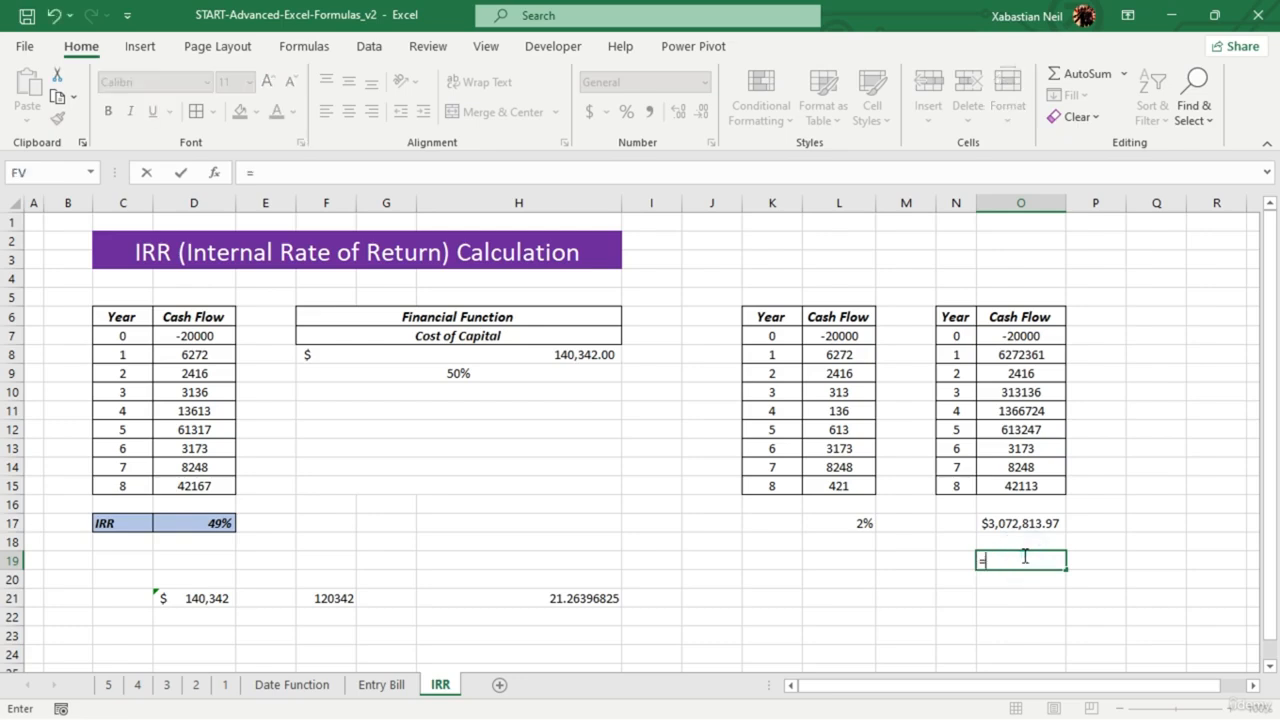
pyautogui.write('irr')
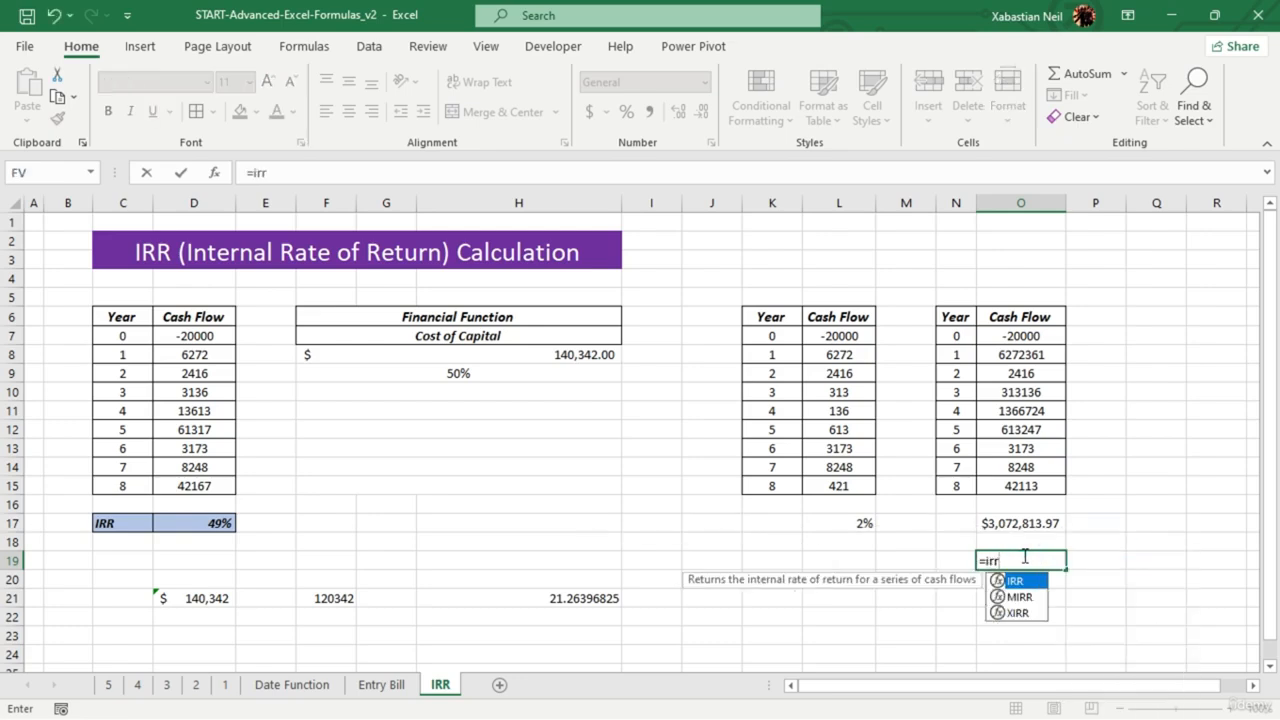
pyautogui.press('Tab')
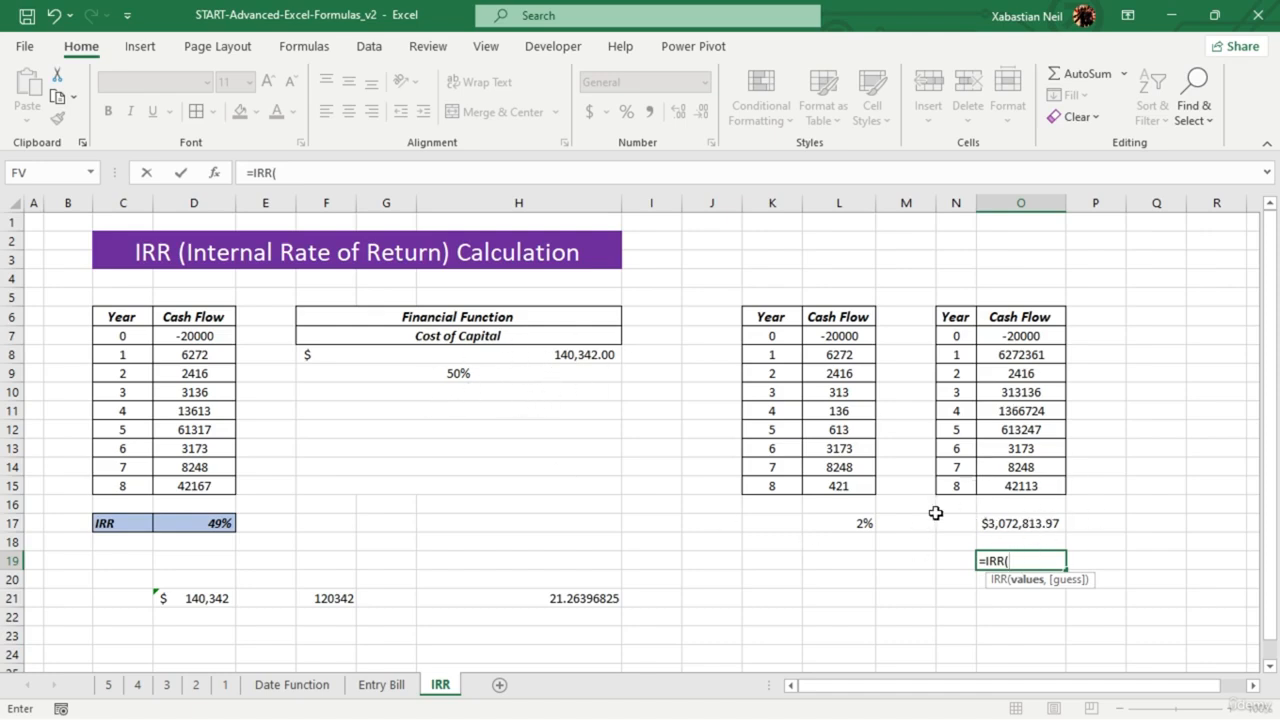
# - Try to enter the copied table's cash flows as the IRR range, and clear the misplaced P6:P15 argument
pyautogui.moveTo(1043, 338); pyautogui.dragTo(1044, 497)
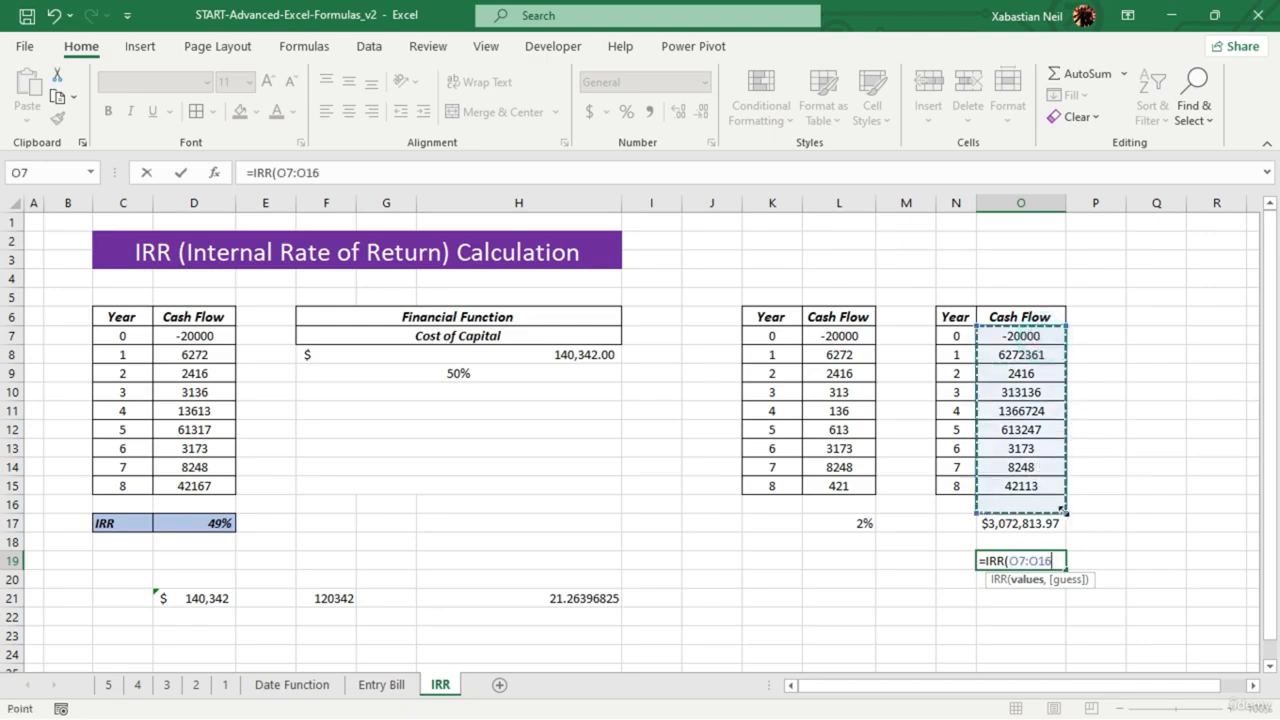
pyautogui.moveTo(1063, 506); pyautogui.dragTo(1074, 500)
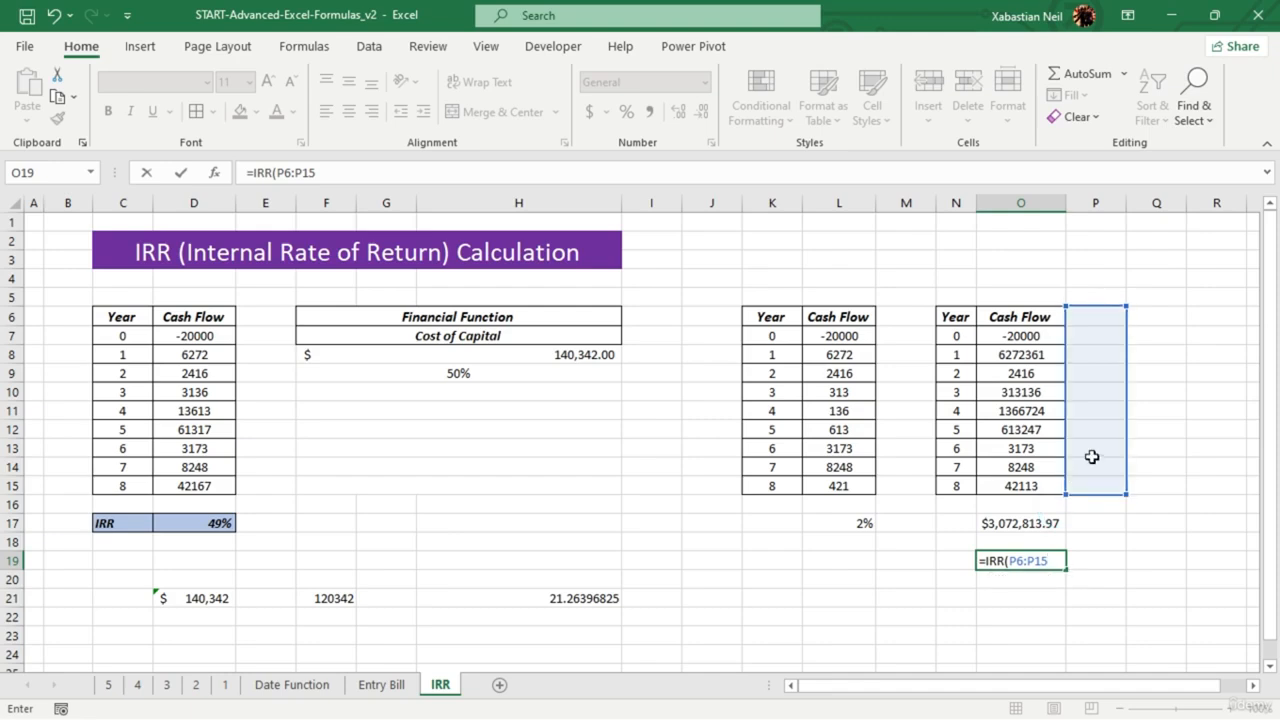
pyautogui.click(1088, 457)
pyautogui.moveTo(1018, 336); pyautogui.dragTo(1020, 448)
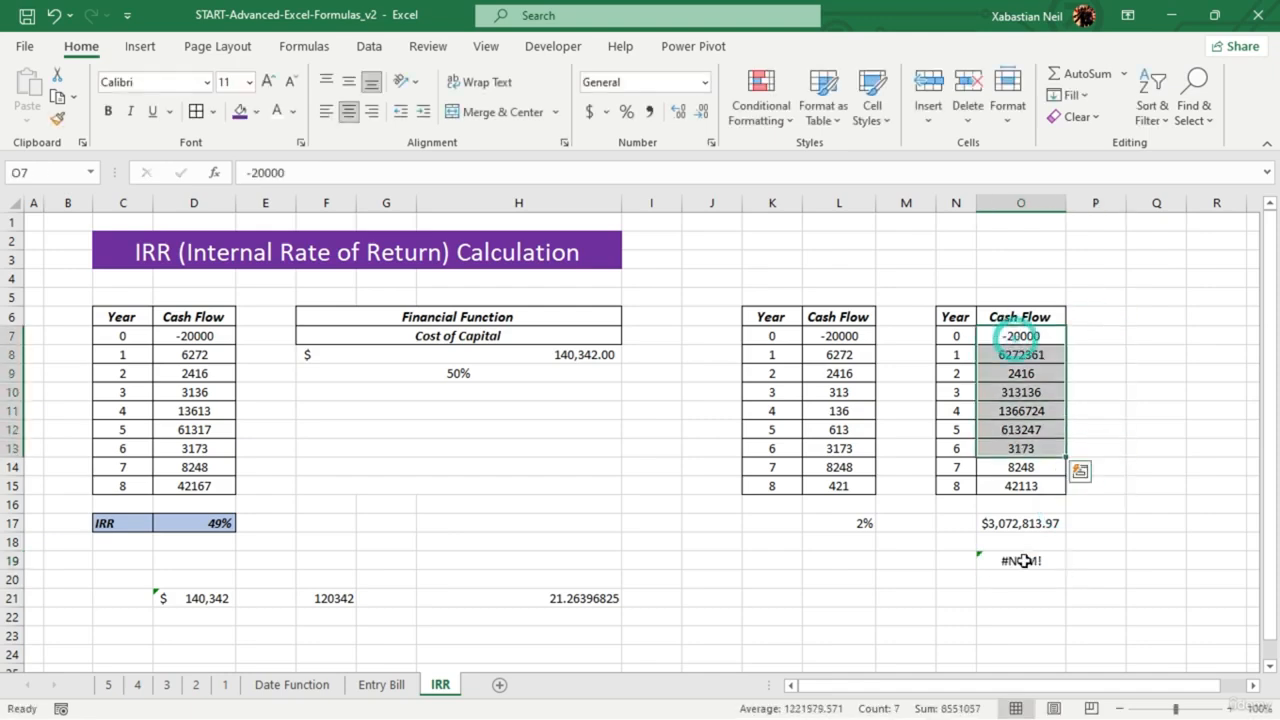
pyautogui.click(1025, 560)
pyautogui.doubleClick(1025, 560)
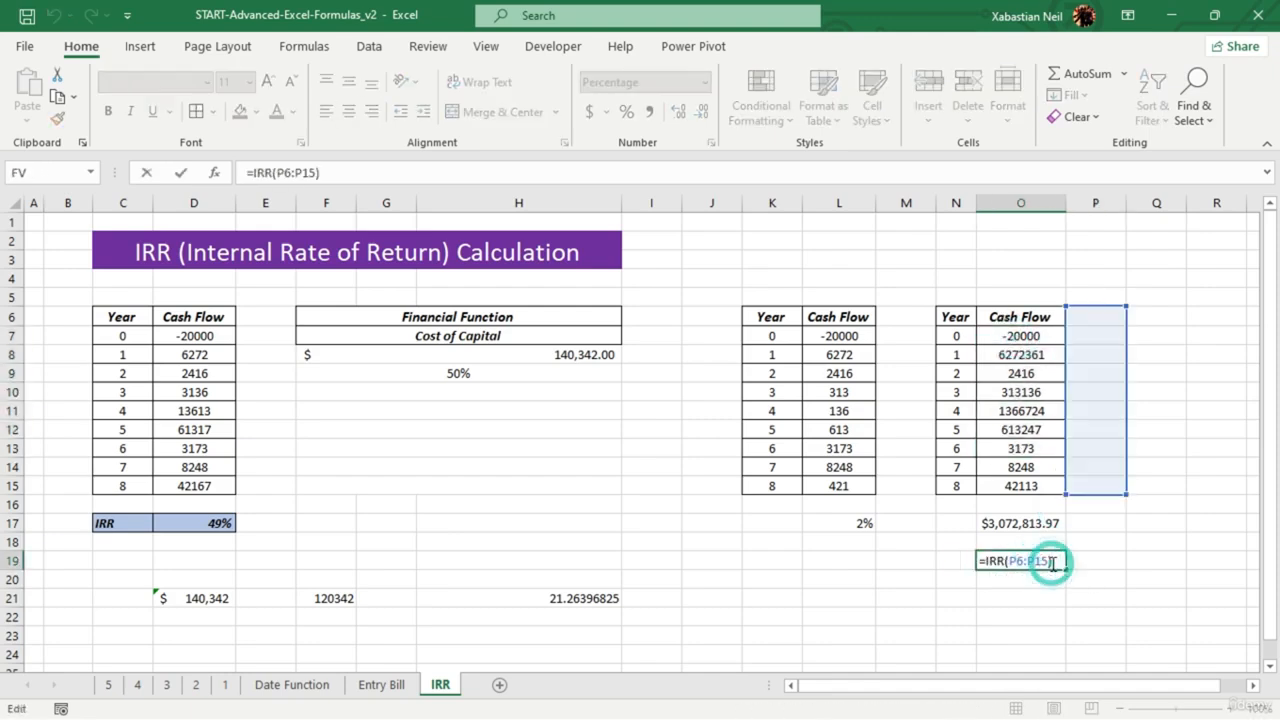
pyautogui.press('BackSpace')
pyautogui.press('BackSpace')
pyautogui.press('BackSpace')
pyautogui.press('BackSpace')
pyautogui.press('BackSpace')
pyautogui.press('BackSpace')
pyautogui.press('BackSpace')
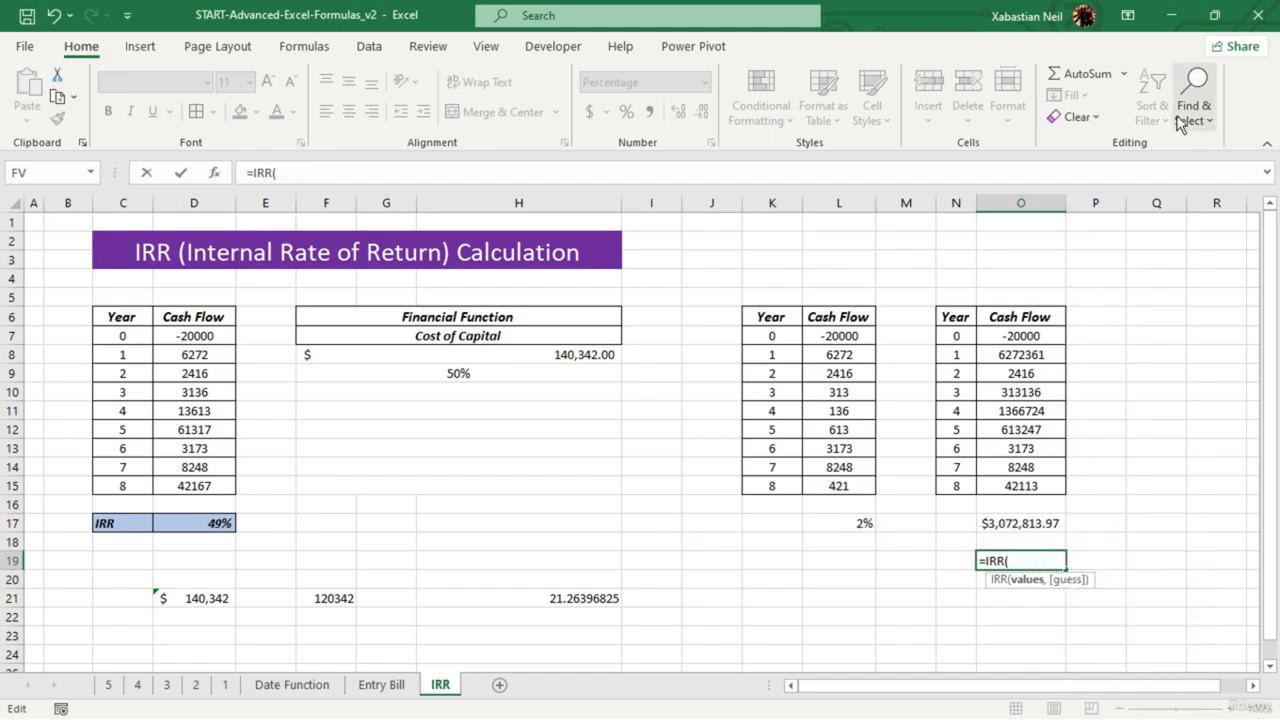
# - Complete the IRR formula in O19 with the cash flow range O7:O15
pyautogui.click(1035, 354)
pyautogui.moveTo(1047, 336); pyautogui.dragTo(1035, 481)
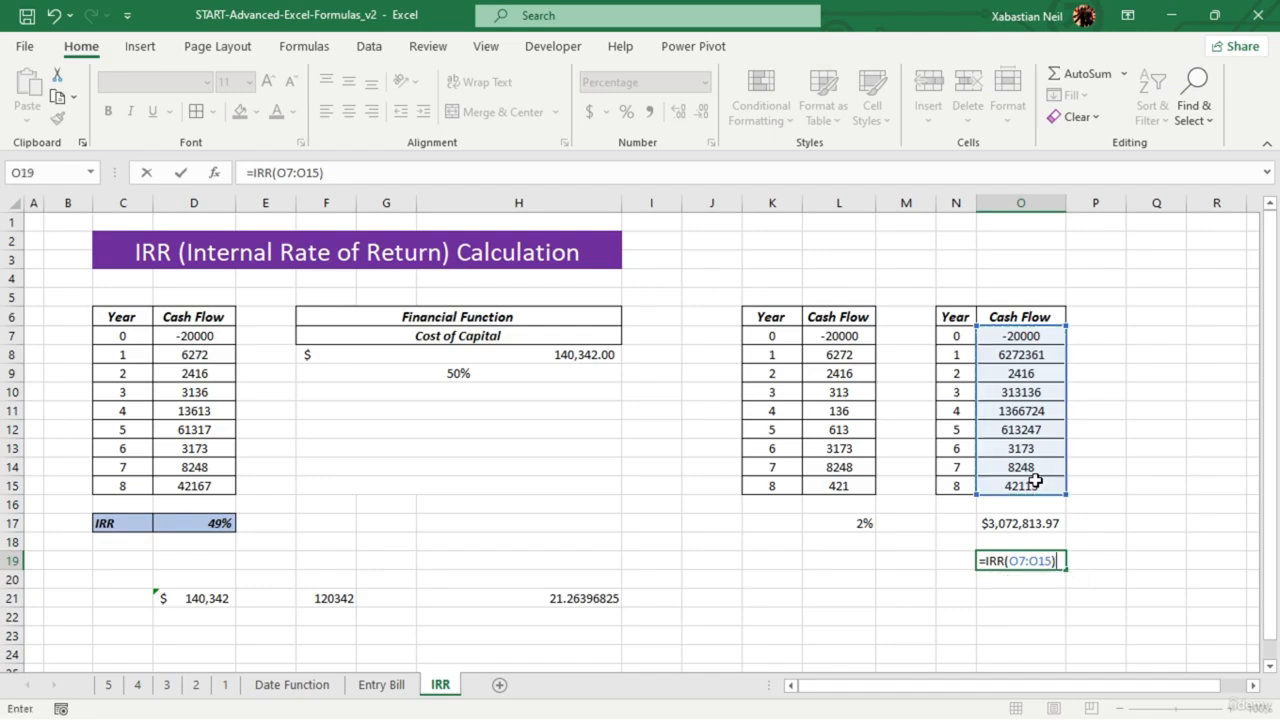
pyautogui.press('Return')
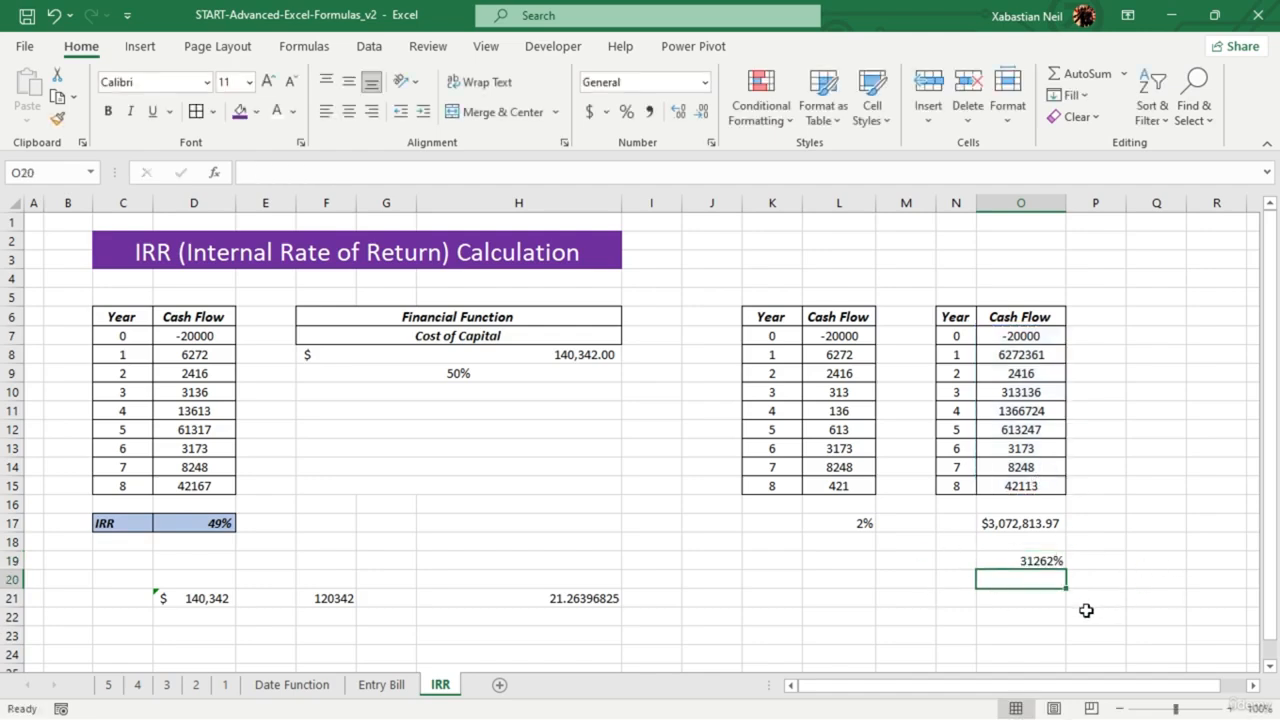
pyautogui.click(1060, 562)
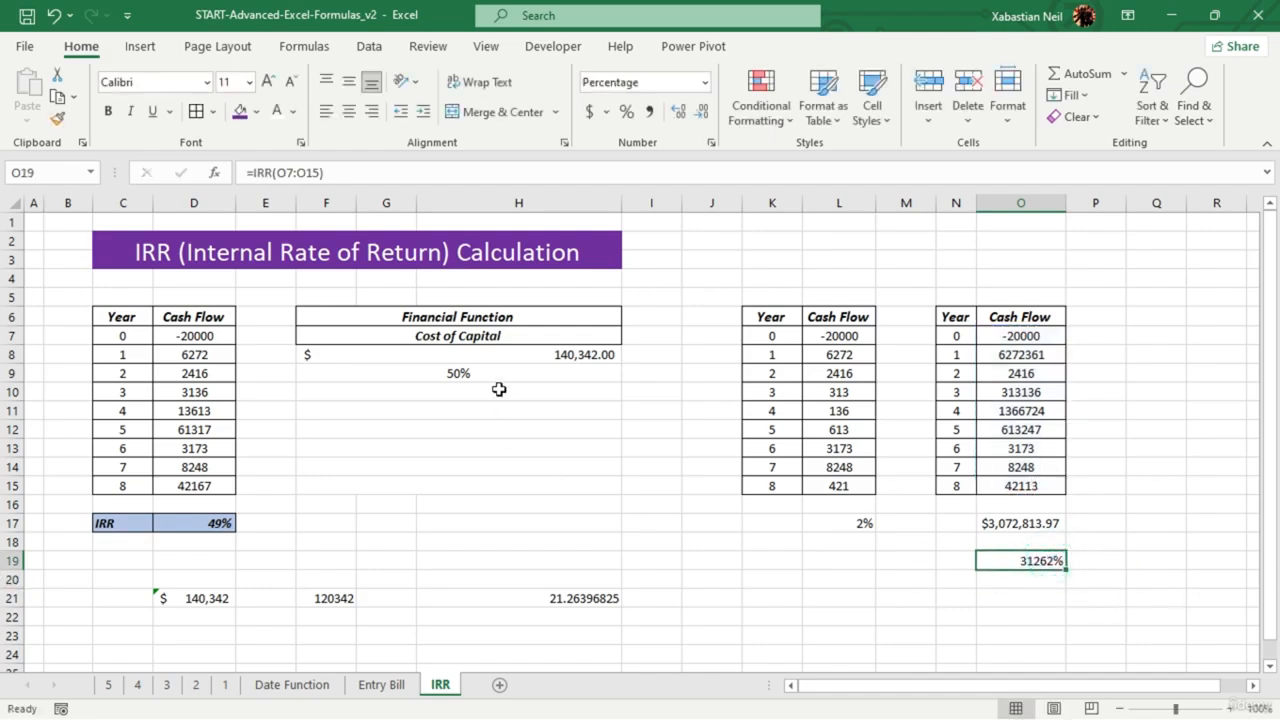
# - Shorten the cash flows in the table above the NPV result to 62723 for year 1 and 3131 for year 3
pyautogui.click(1049, 354)
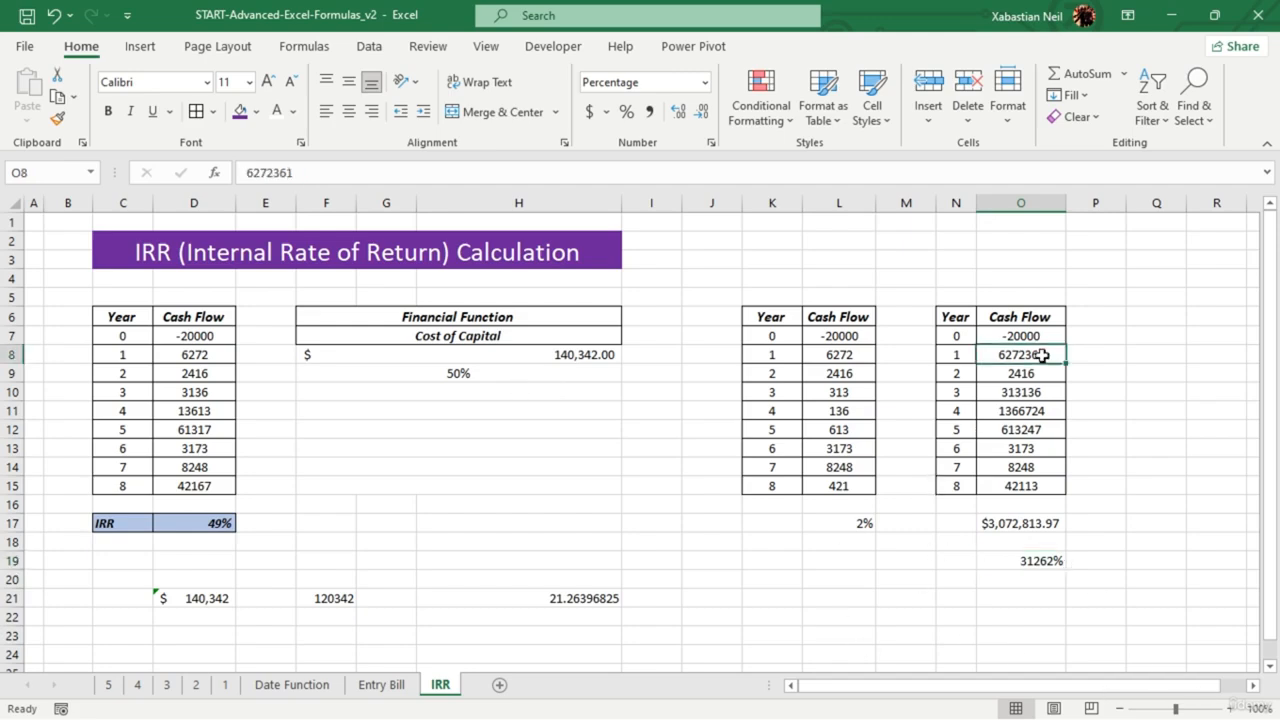
pyautogui.doubleClick(1052, 354)
pyautogui.press('BackSpace')
pyautogui.press('BackSpace')
pyautogui.click(1052, 482)
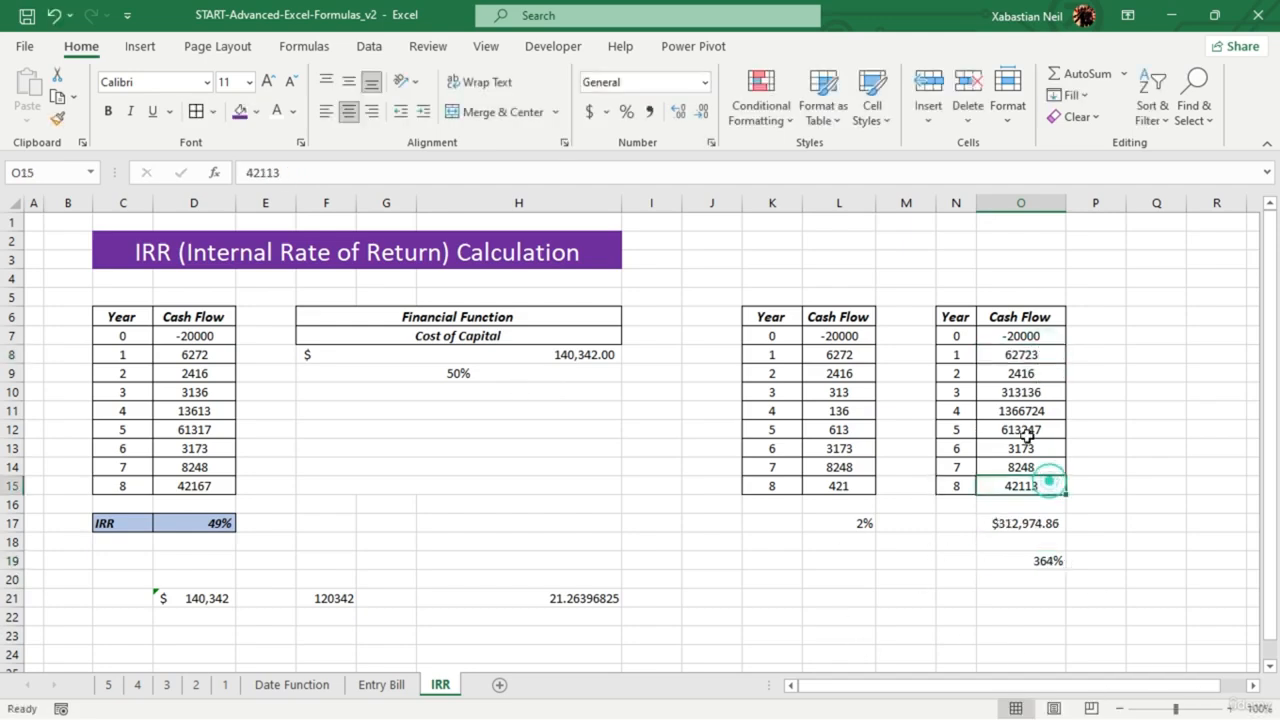
pyautogui.click(1041, 392)
pyautogui.doubleClick(1041, 392)
pyautogui.press('BackSpace')
pyautogui.press('BackSpace')
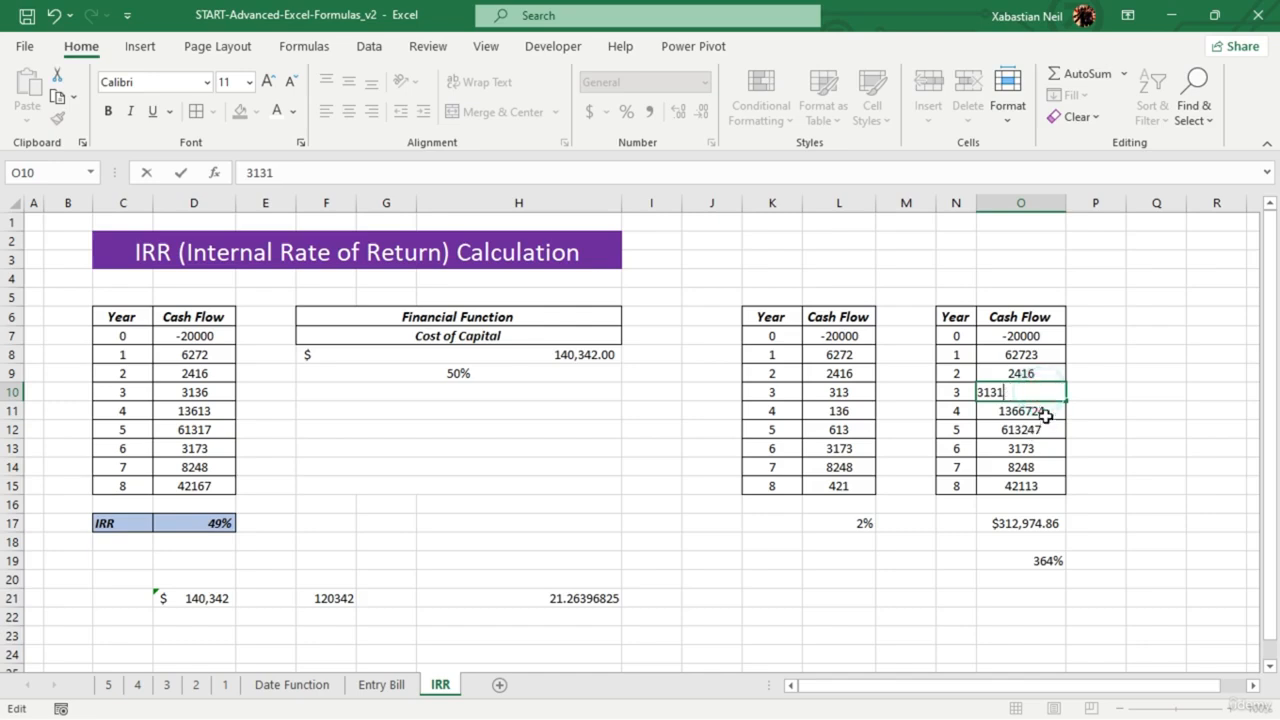
# - Reduce the same table's cash flows to 1366 for year 4 and 613 for year 5
pyautogui.click(1047, 410)
pyautogui.doubleClick(1056, 414)
pyautogui.press('BackSpace')
pyautogui.press('BackSpace')
pyautogui.press('BackSpace')
pyautogui.click(1062, 466)
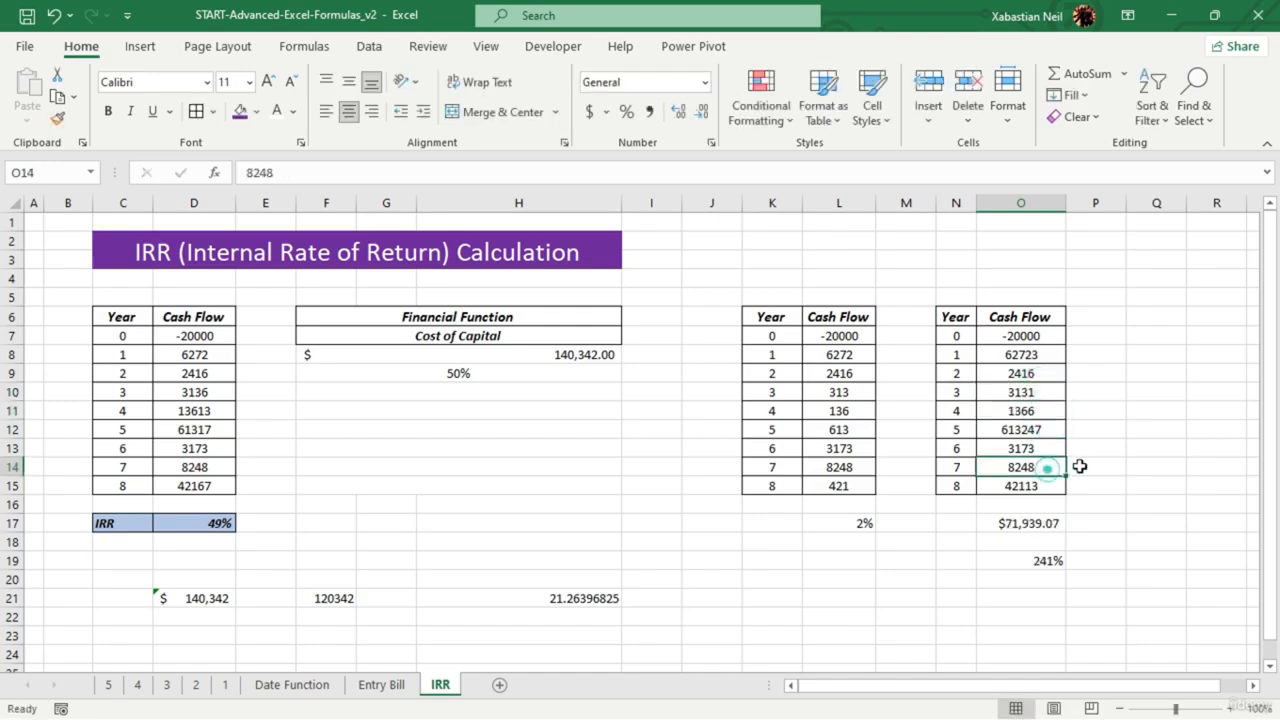
pyautogui.doubleClick(1061, 431)
pyautogui.press('BackSpace')
pyautogui.press('BackSpace')
pyautogui.press('BackSpace')
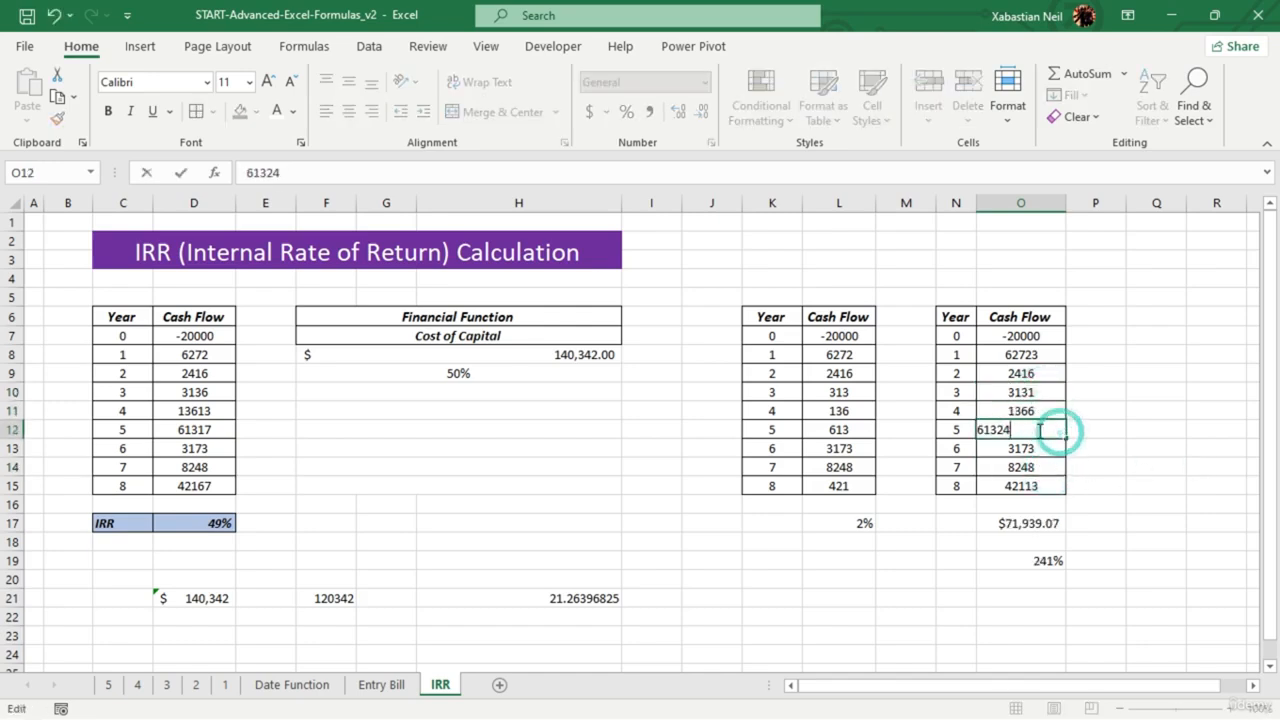
pyautogui.click(1100, 522)
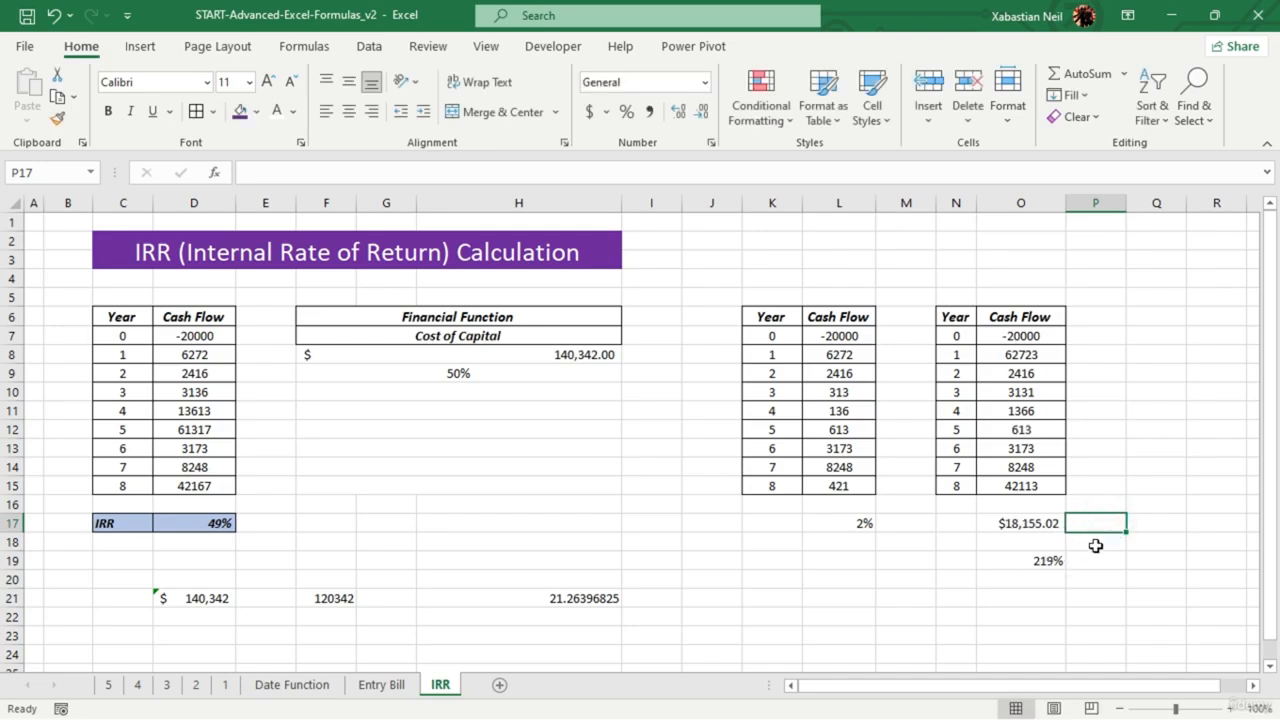
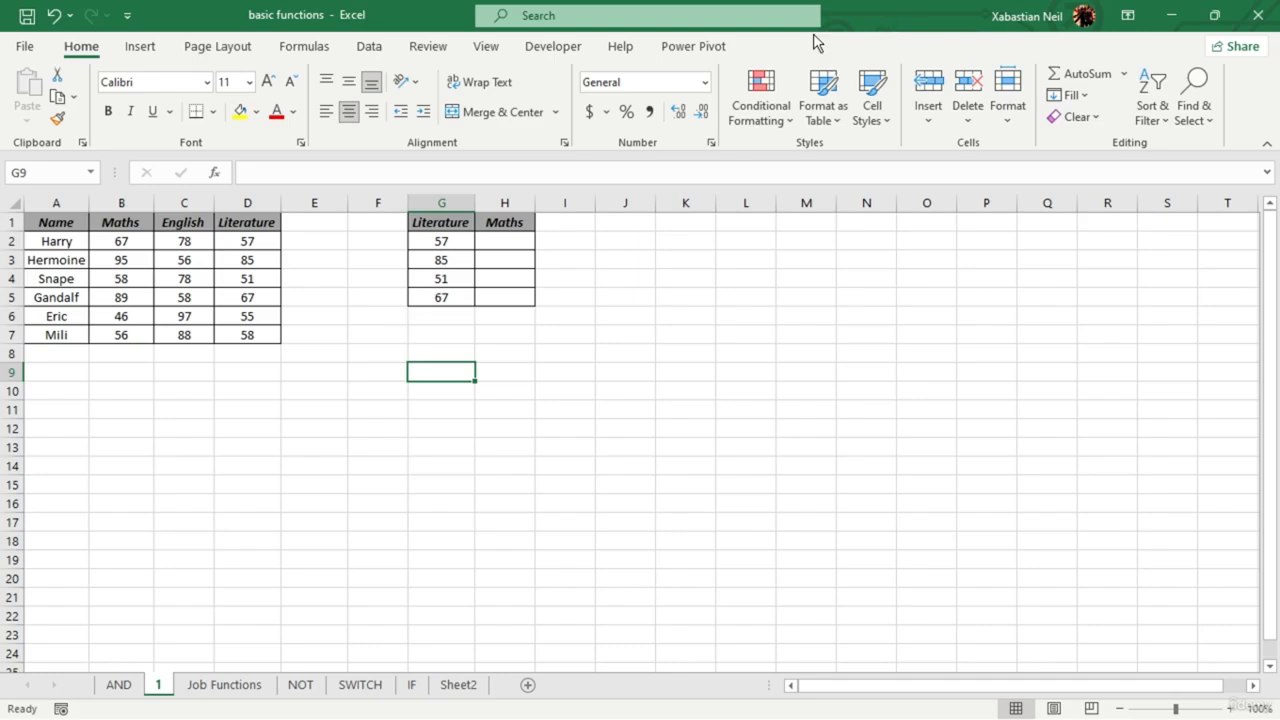
# - Start a MATCH function in cell H2 under Maths, with G2 as the lookup value
pyautogui.click(625, 275)
pyautogui.click(514, 240)
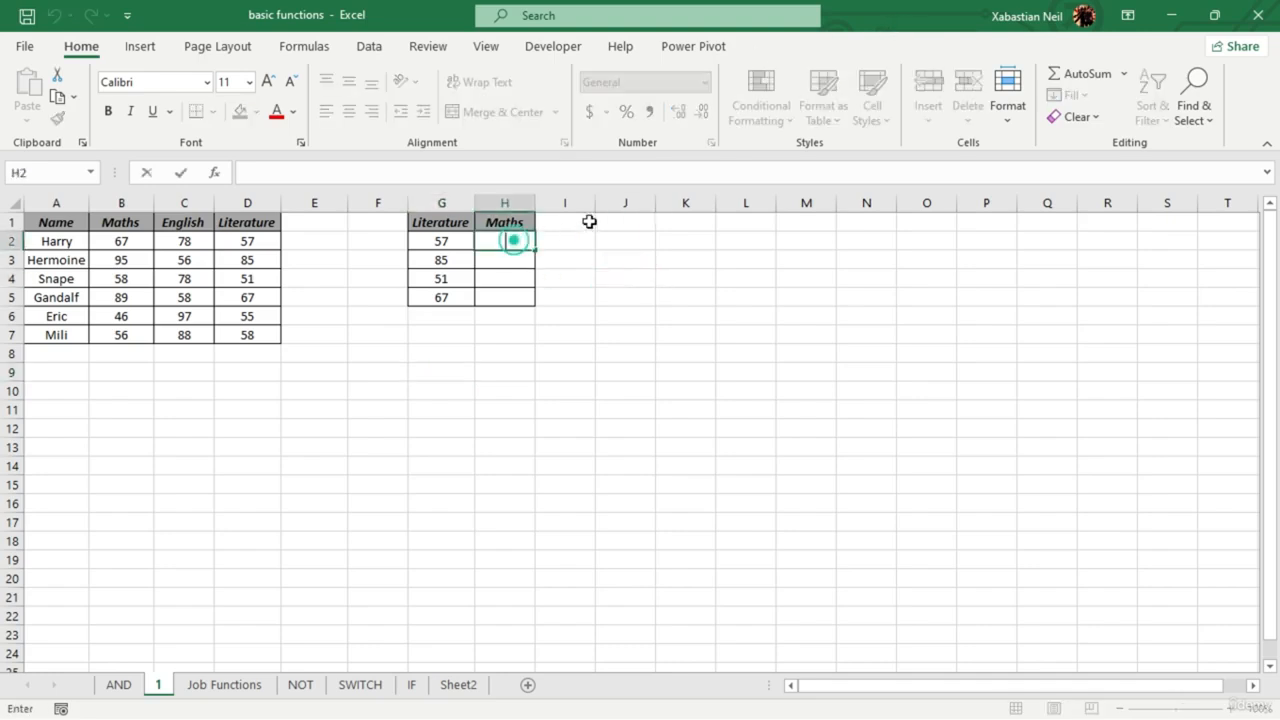
pyautogui.write('=')
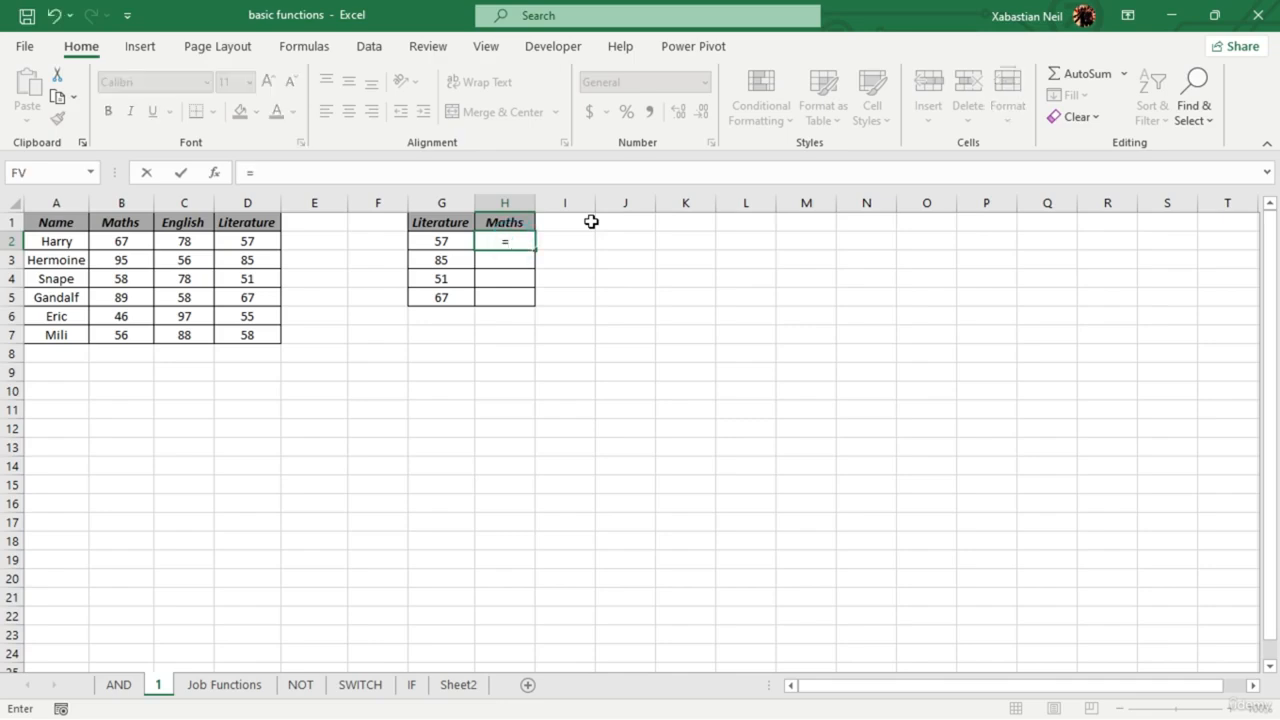
pyautogui.write('match')
pyautogui.press('Tab')
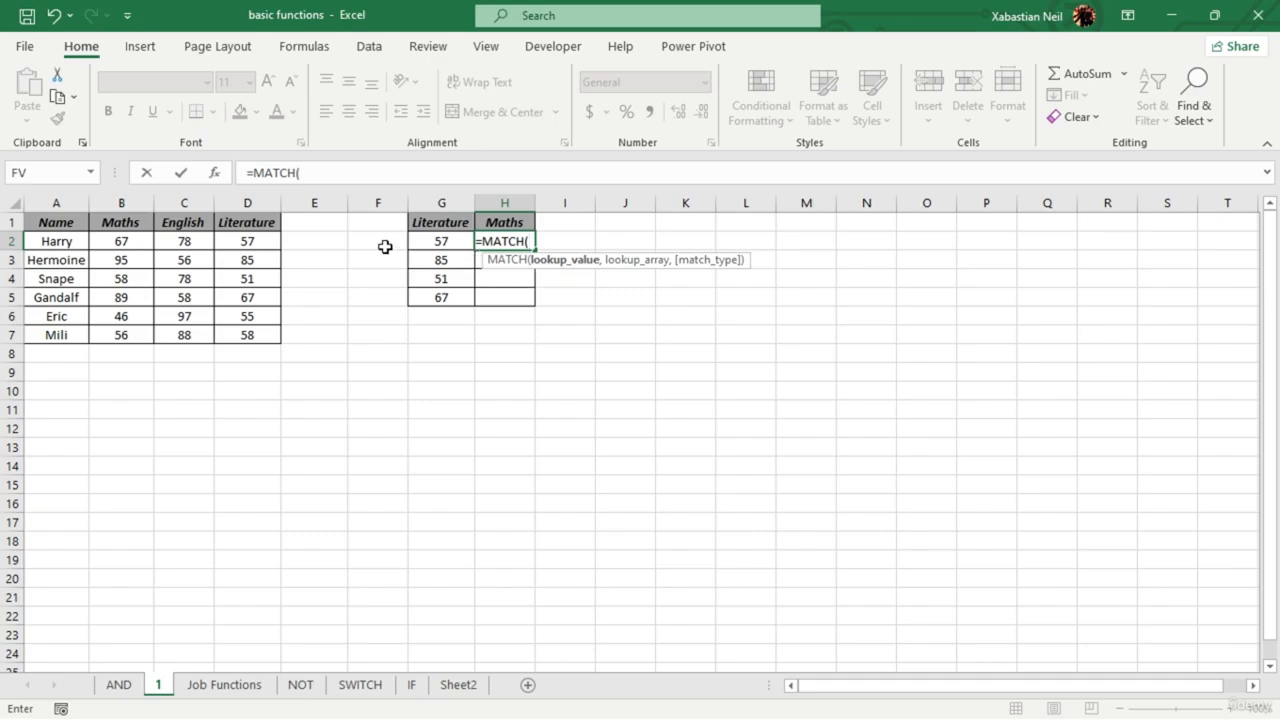
pyautogui.click(455, 242)
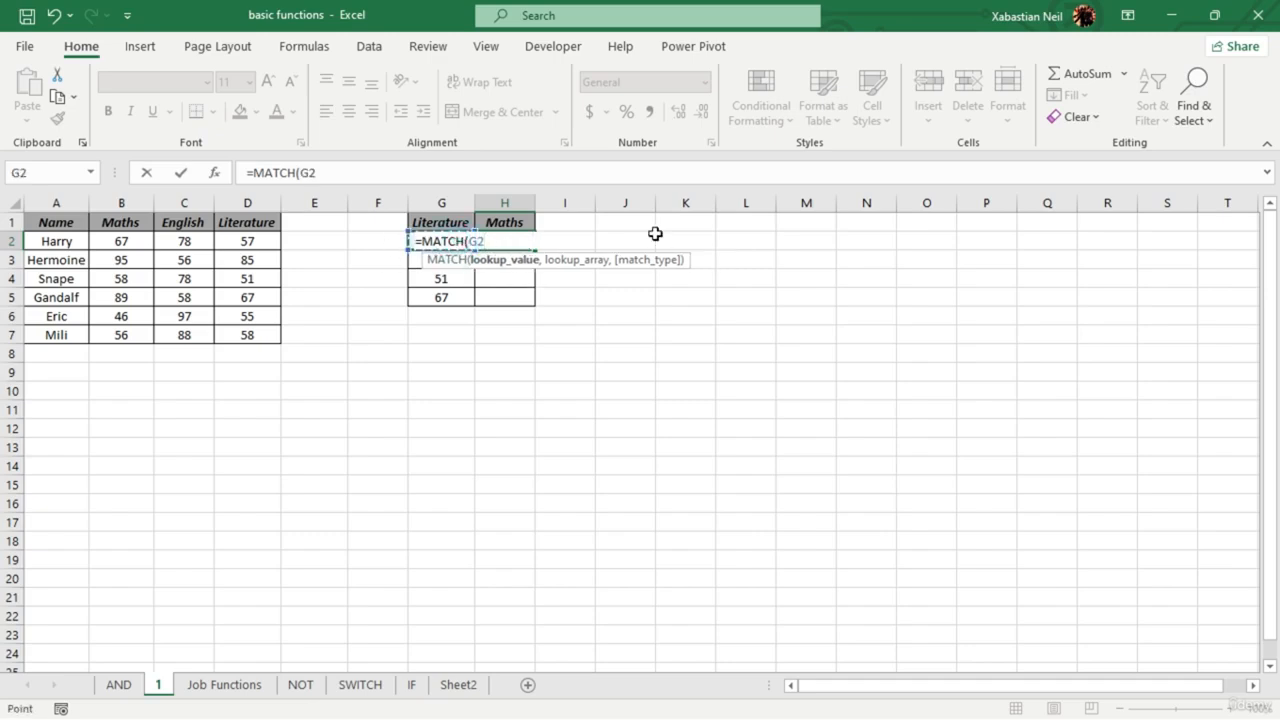
pyautogui.write(',')
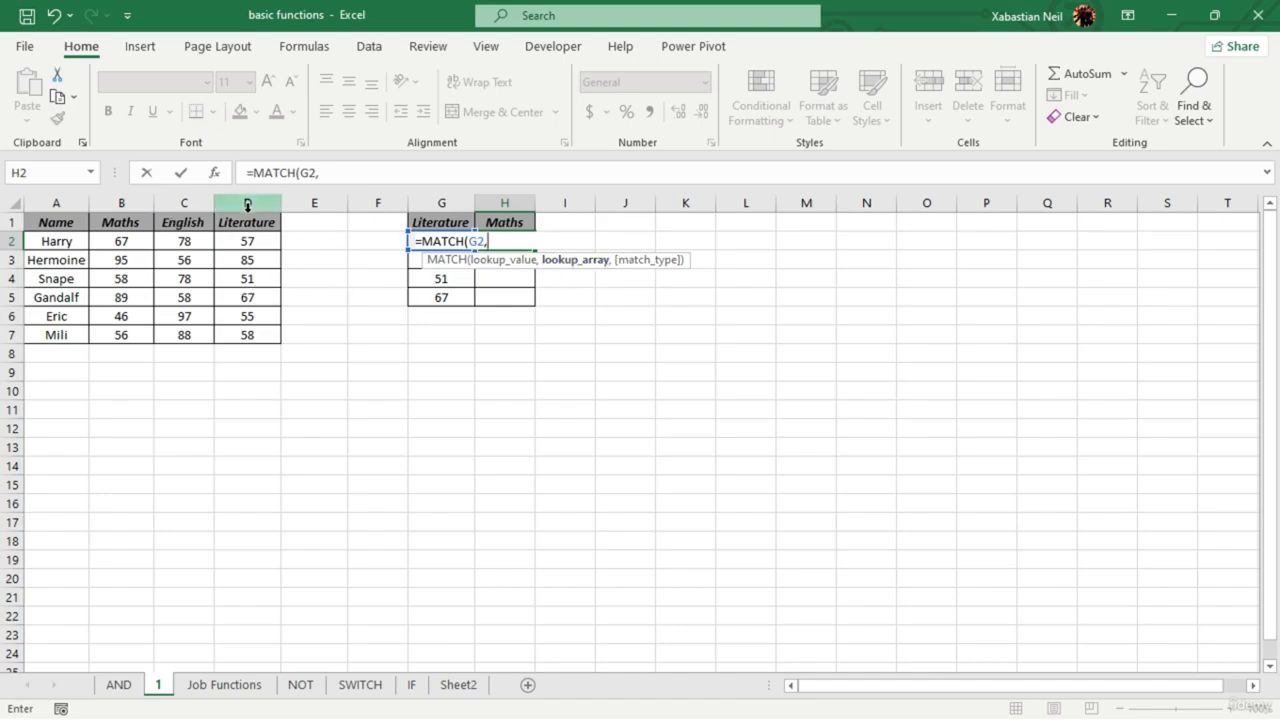
# - Add D1:D7 as the MATCH lookup array with exact match (0), and close the function's parentheses
pyautogui.moveTo(248, 224); pyautogui.dragTo(265, 333)
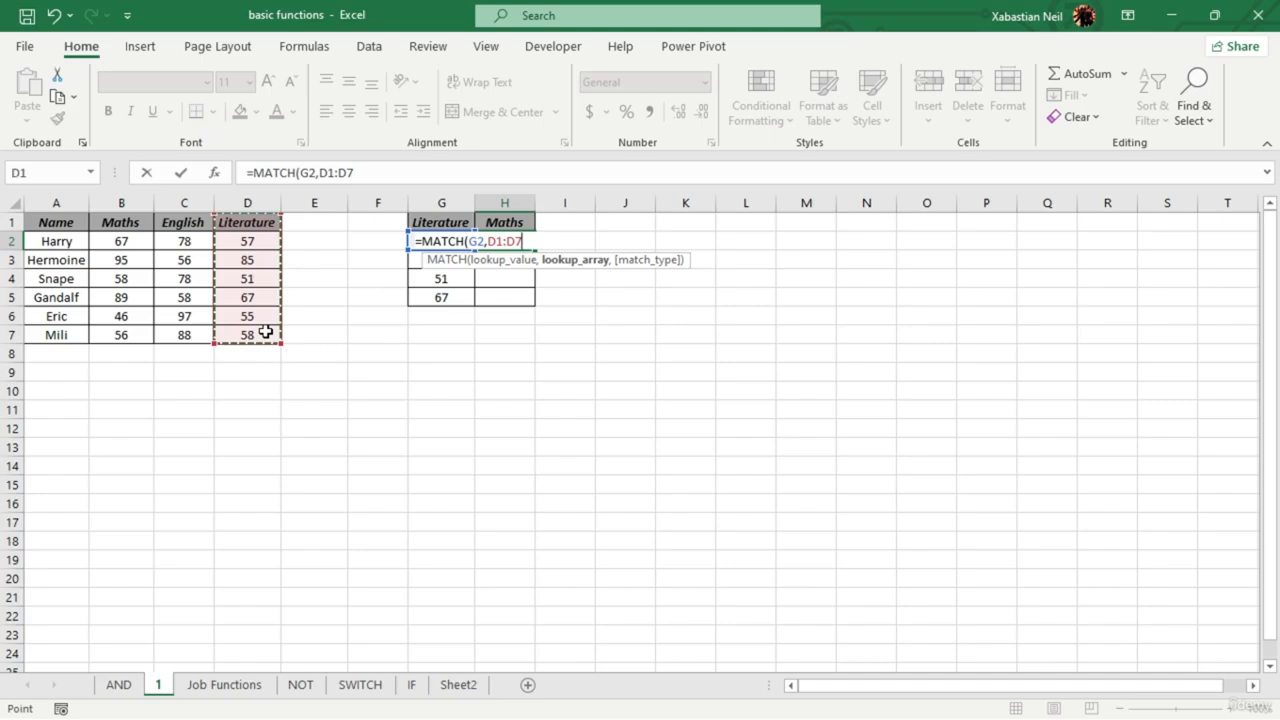
pyautogui.write(',')
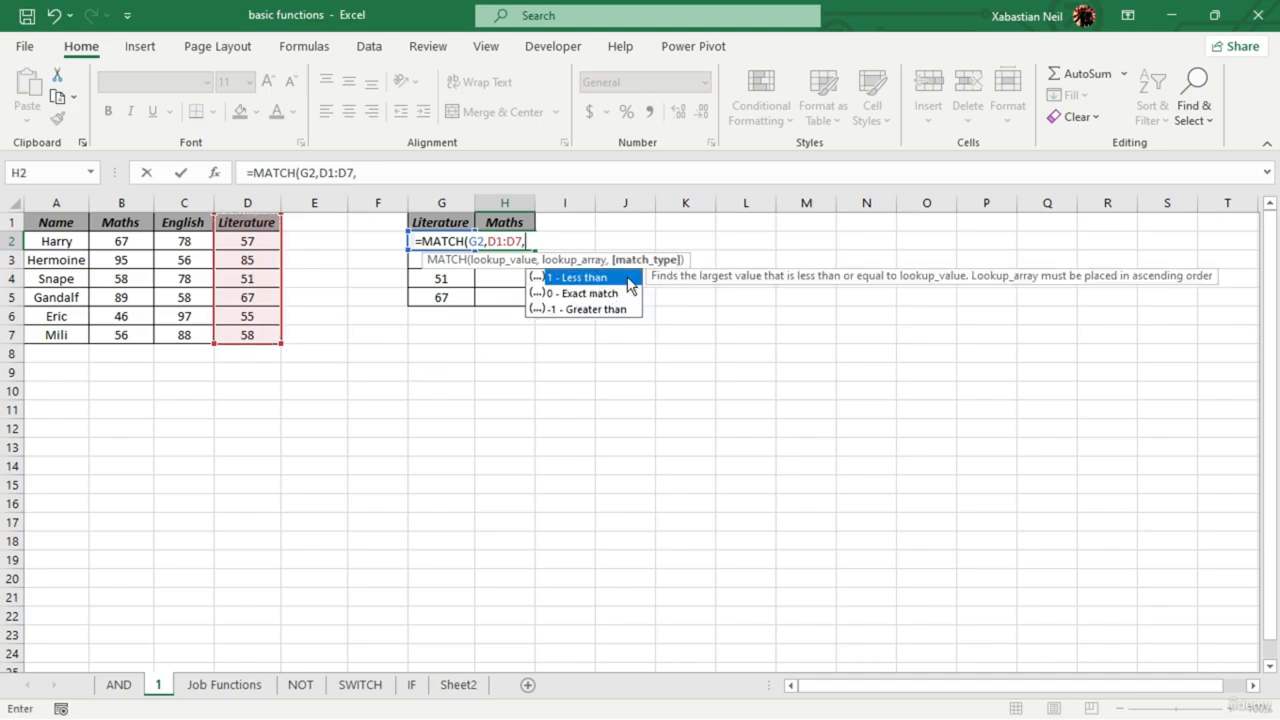
pyautogui.doubleClick(608, 294)
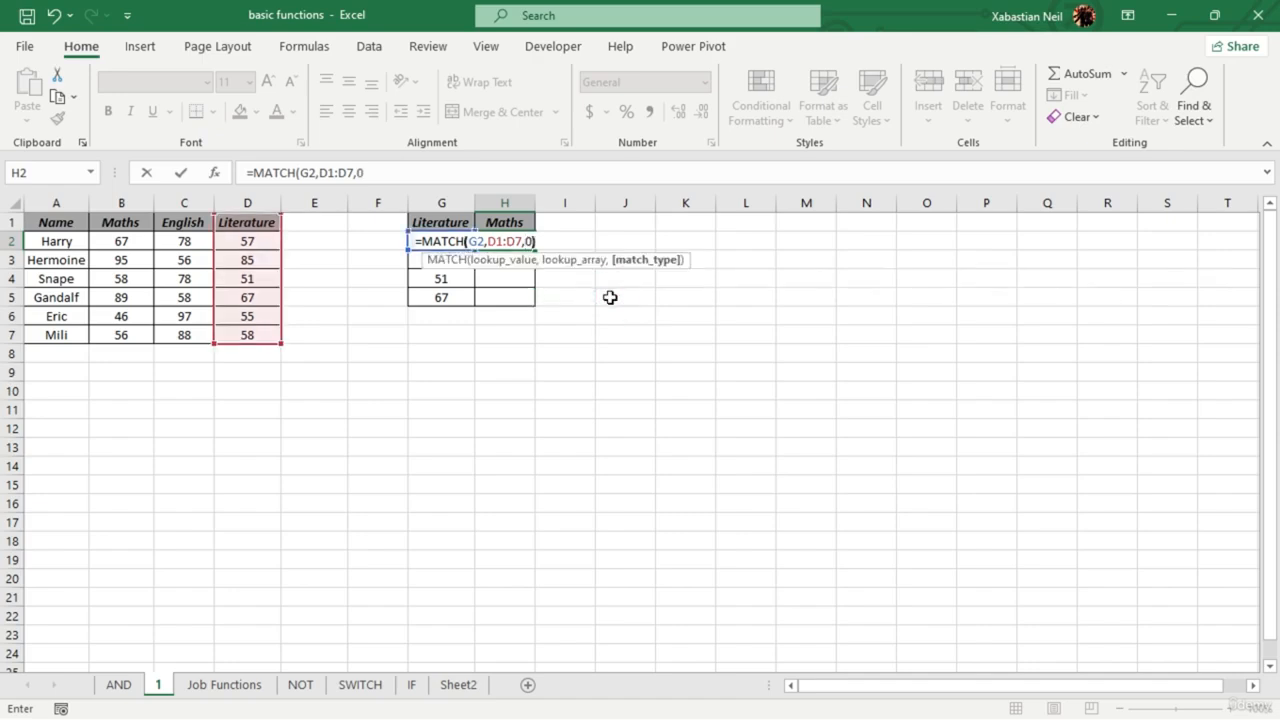
pyautogui.write(')')
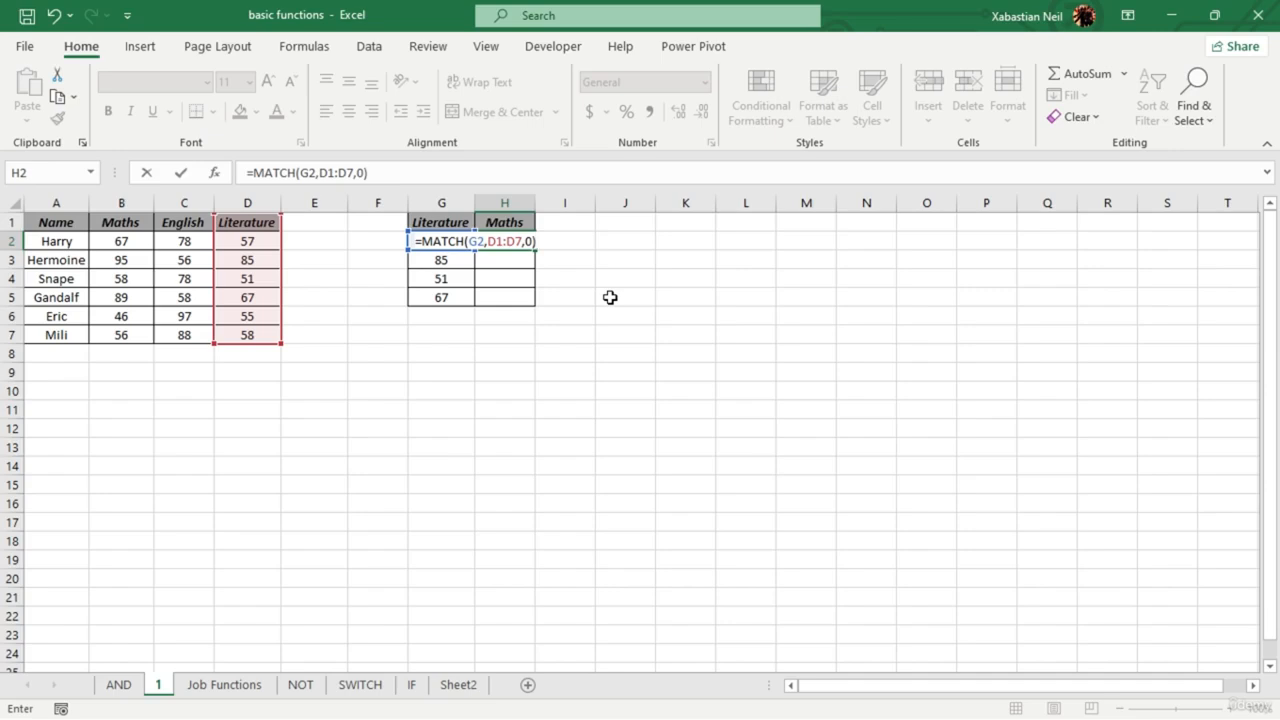
# - Complete the H2 formula and start a MATCH function in cell H3 with C5 as the lookup value
pyautogui.press('Return')
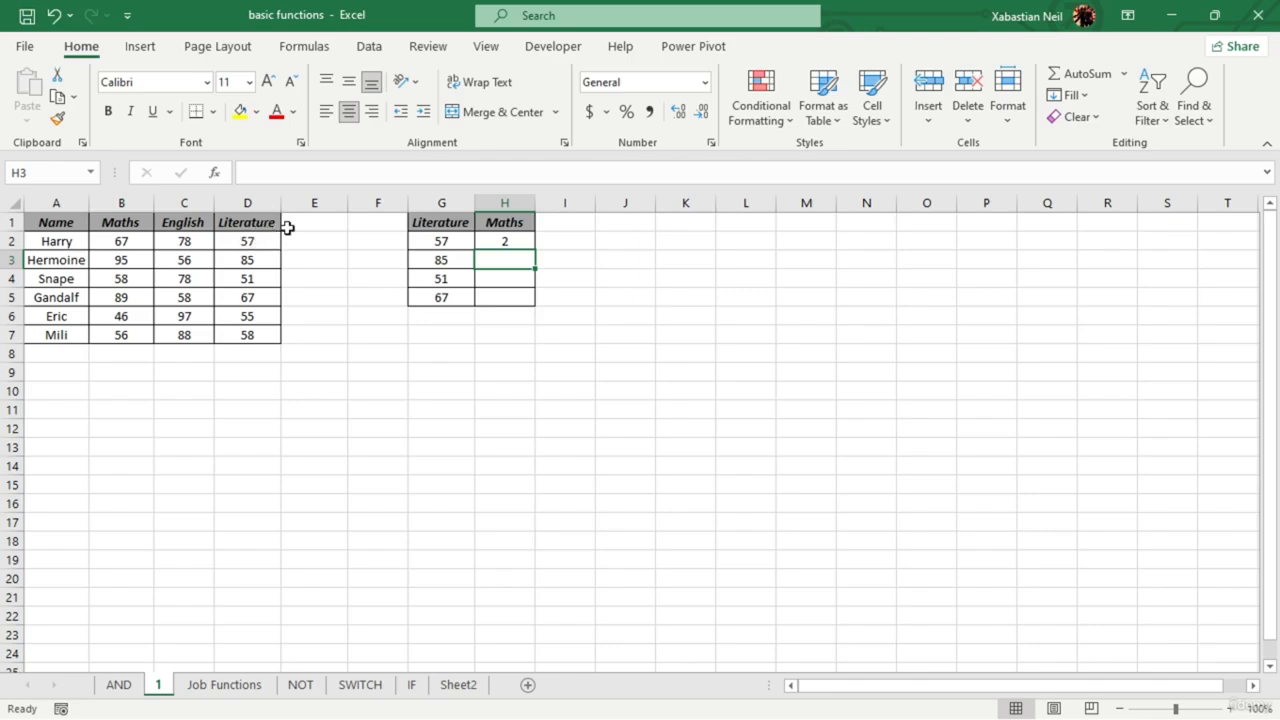
pyautogui.doubleClick(507, 259)
pyautogui.write('=')
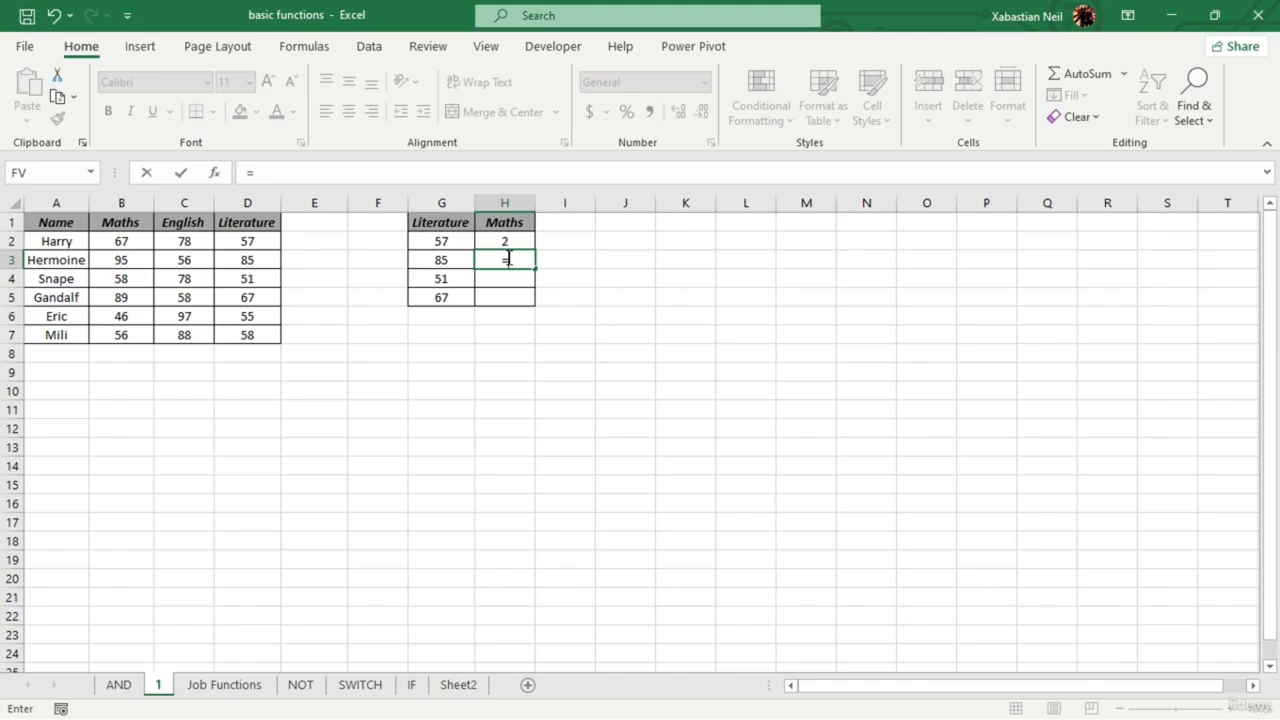
pyautogui.write('match')
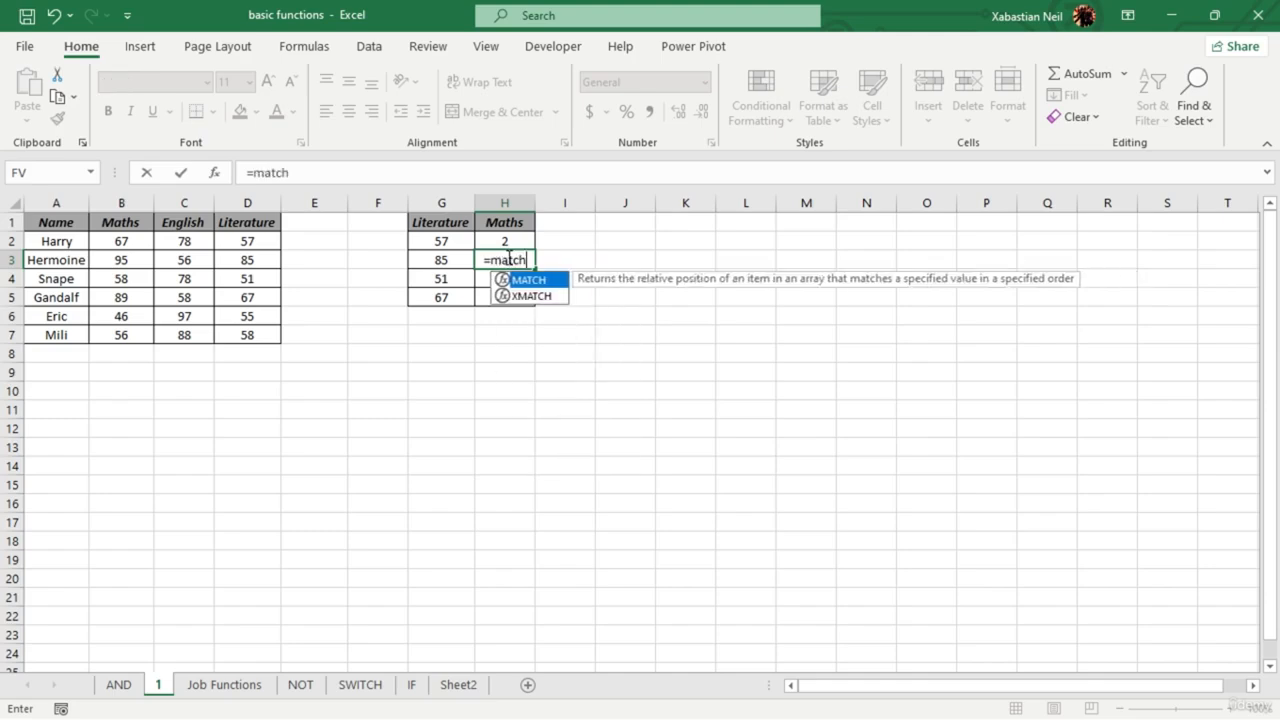
pyautogui.press('Tab')
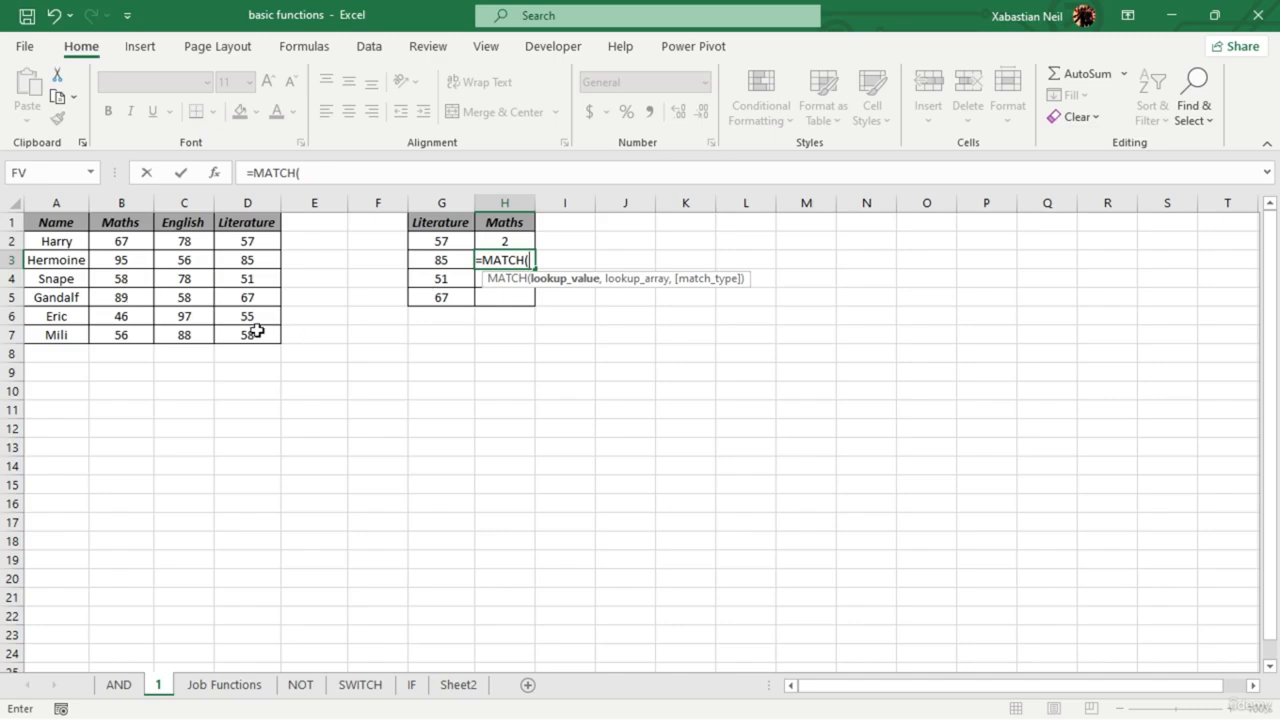
pyautogui.click(190, 300)
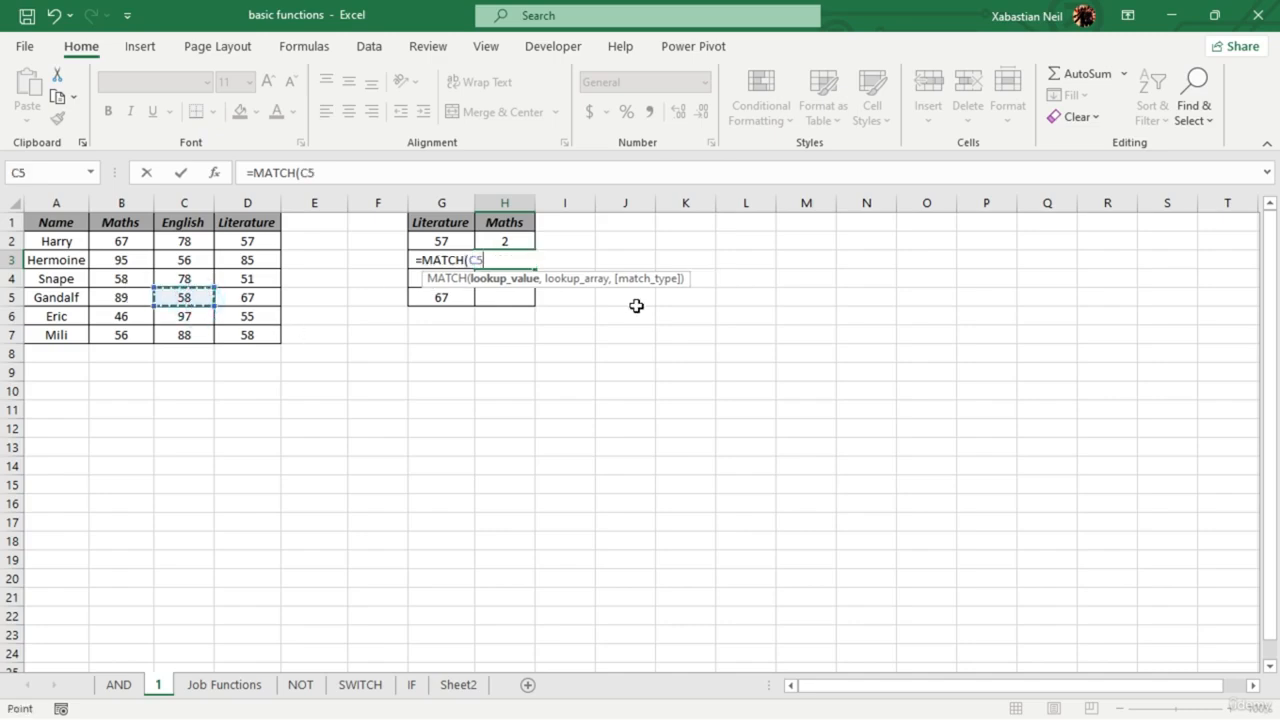
pyautogui.write(',')
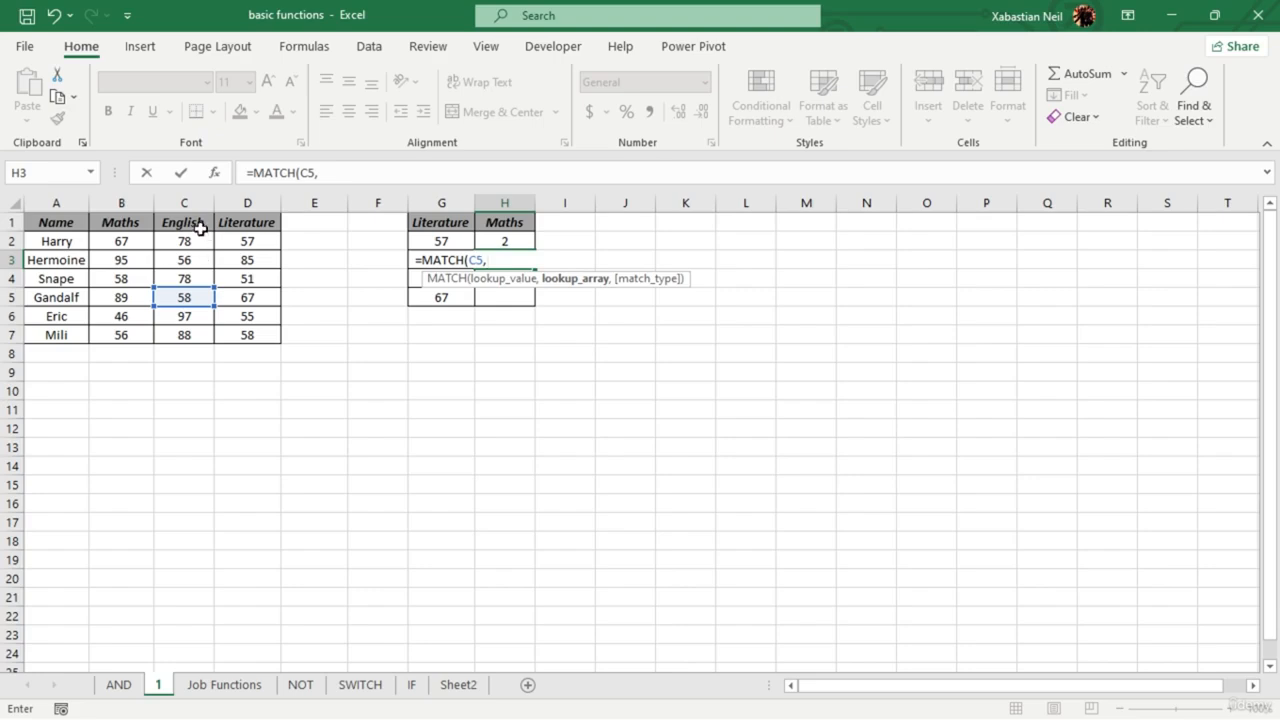
# - Add C1:C7 as the MATCH lookup array with exact match (0), and complete the formula in H3
pyautogui.moveTo(196, 222); pyautogui.dragTo(197, 338)
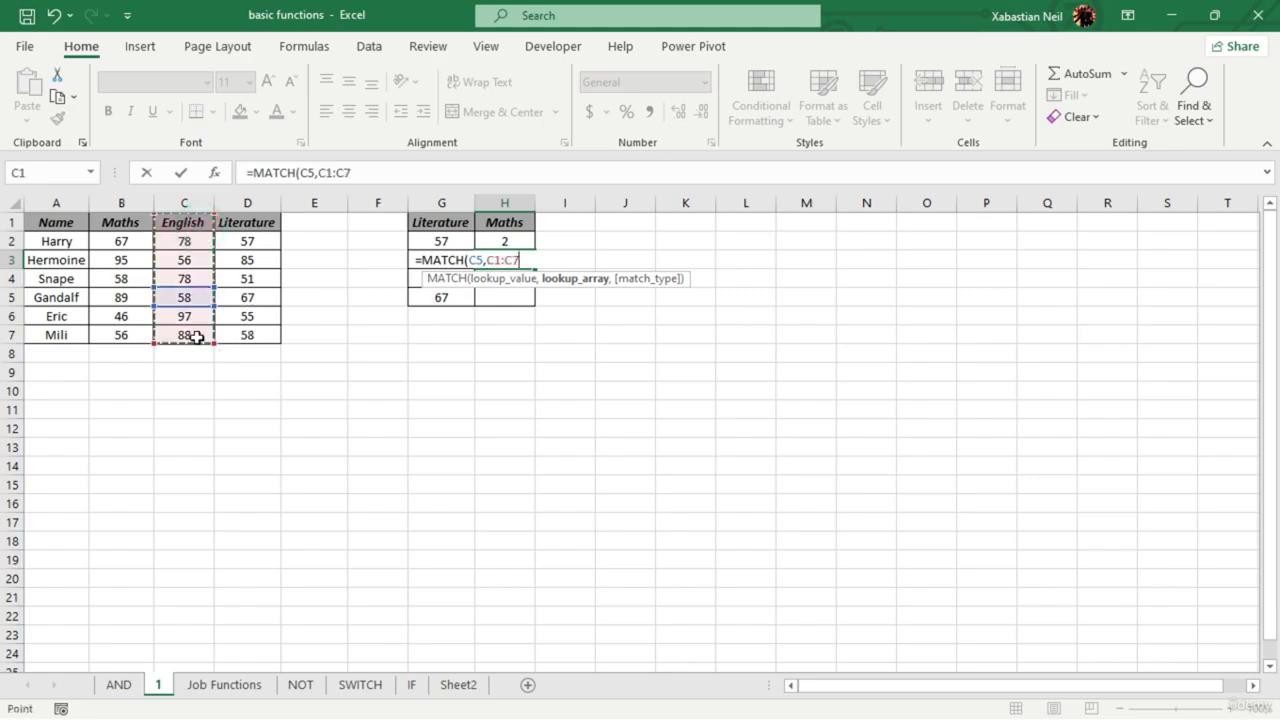
pyautogui.write(',0')
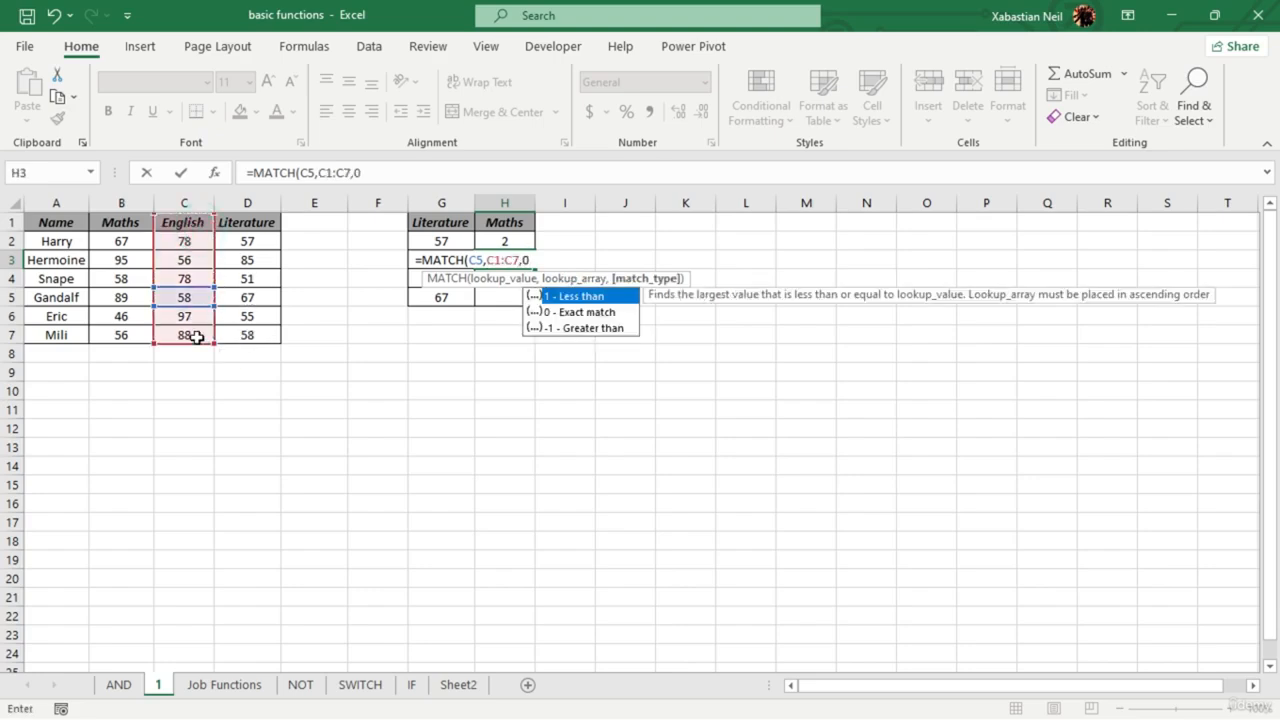
pyautogui.write(')')
pyautogui.press('Return')
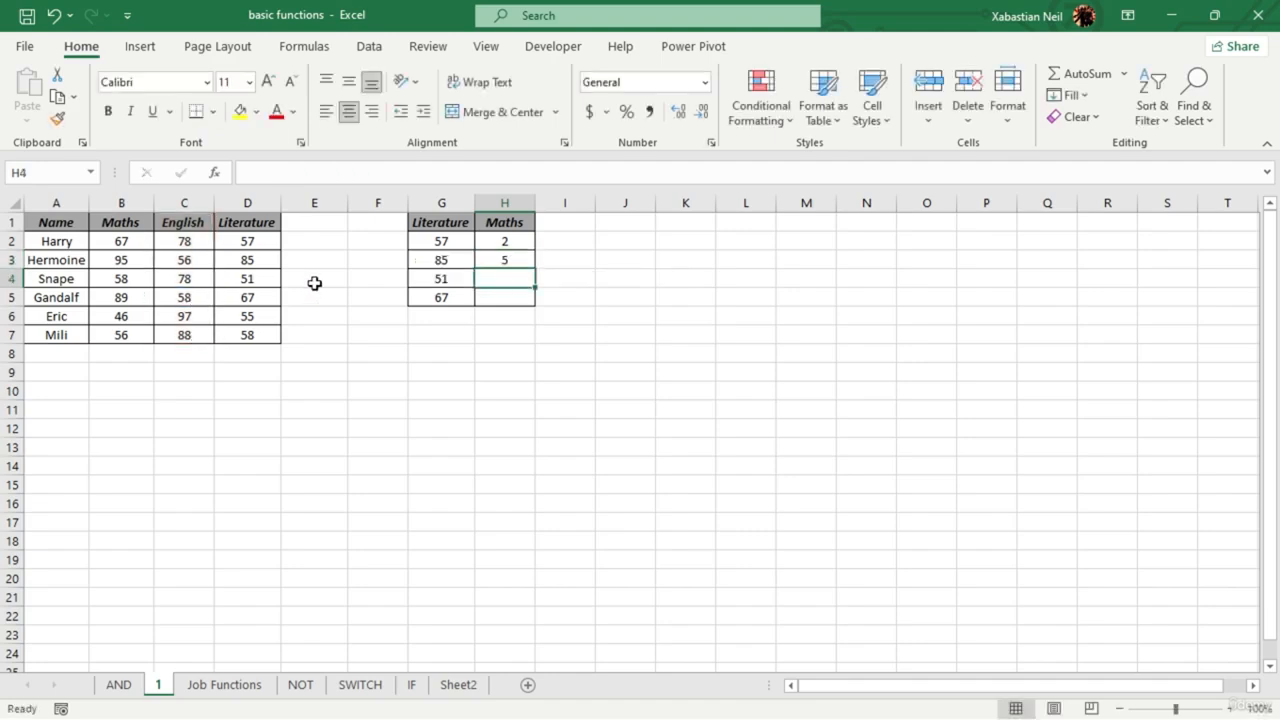
# - Delete the MATCH formulas from cells H3 and H2 under Maths
pyautogui.doubleClick(530, 261)
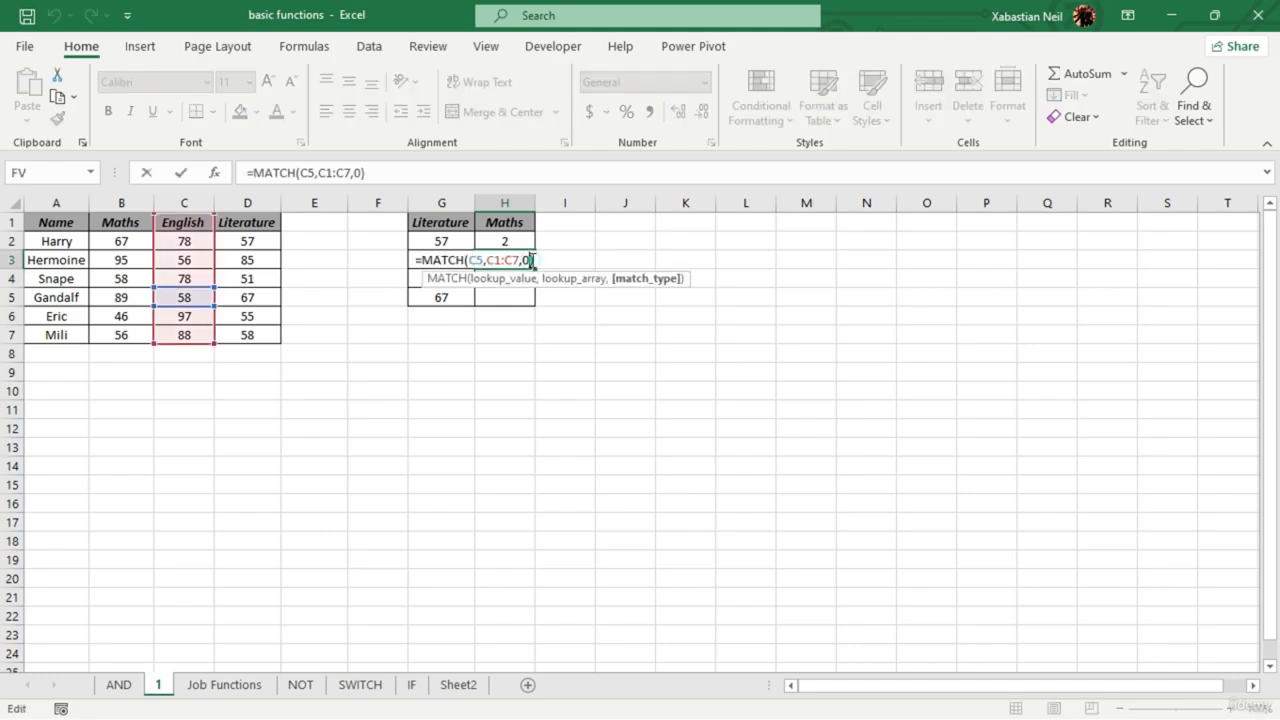
pyautogui.press('Escape')
pyautogui.press('Delete')
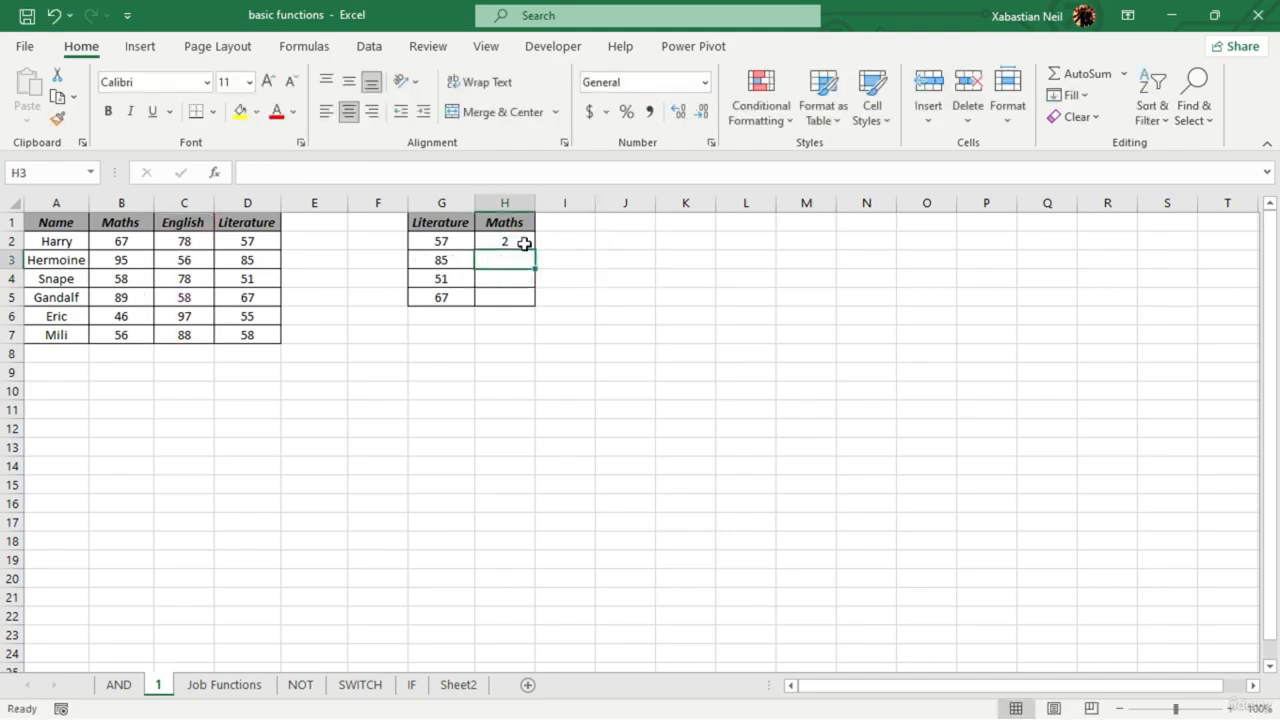
pyautogui.click(520, 242)
pyautogui.press('Delete')
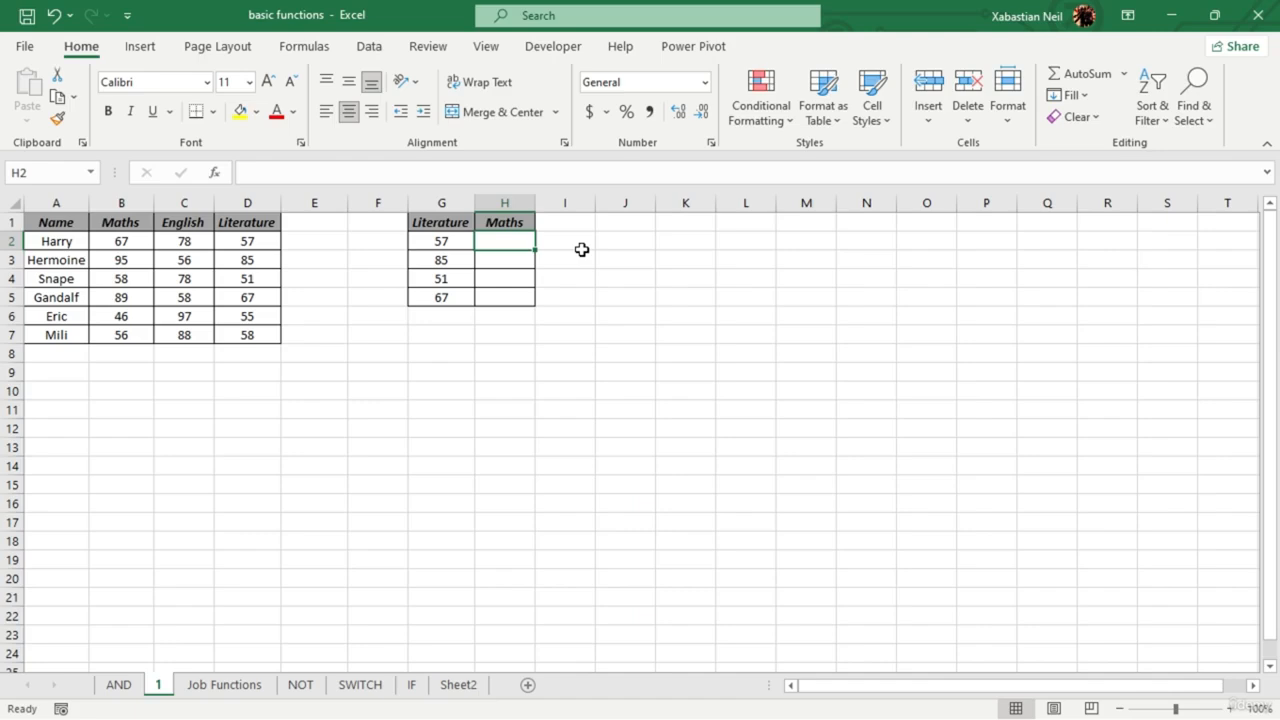
# - Enter =OFFSET(A1,2,2) in cell J2, using the Name header as the reference
pyautogui.doubleClick(636, 242)
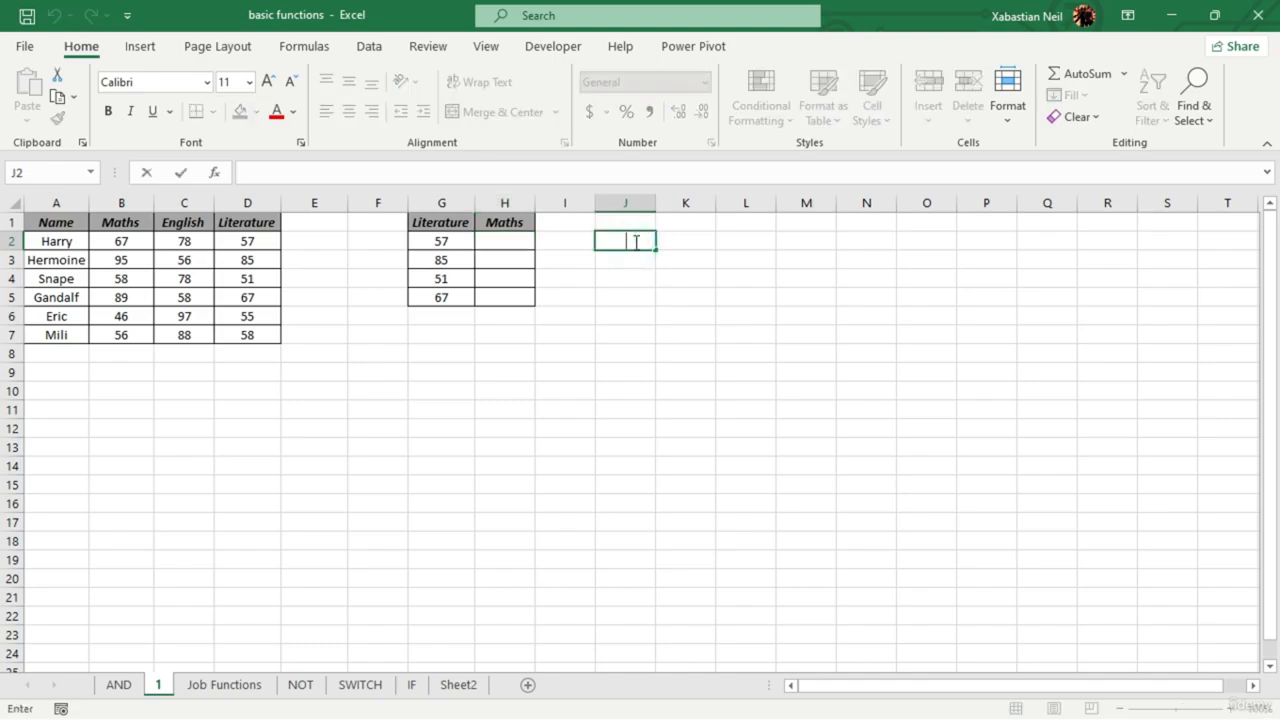
pyautogui.write('=offset')
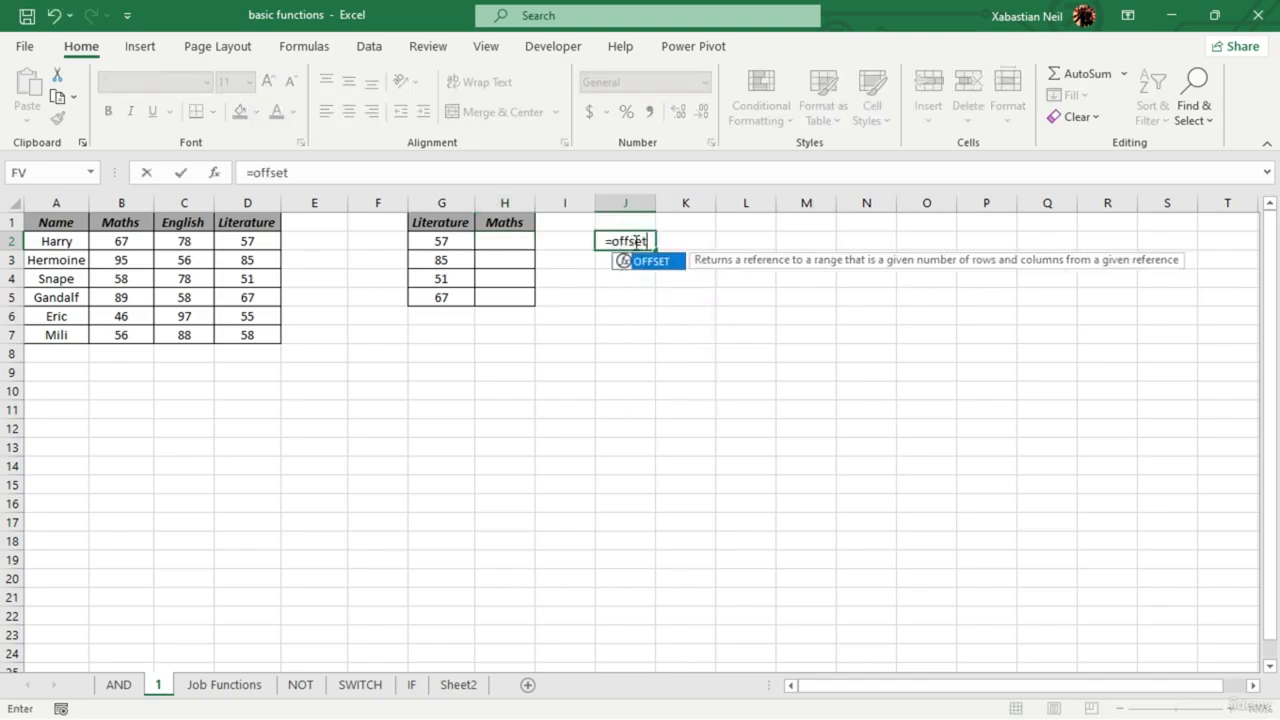
pyautogui.press('Tab')
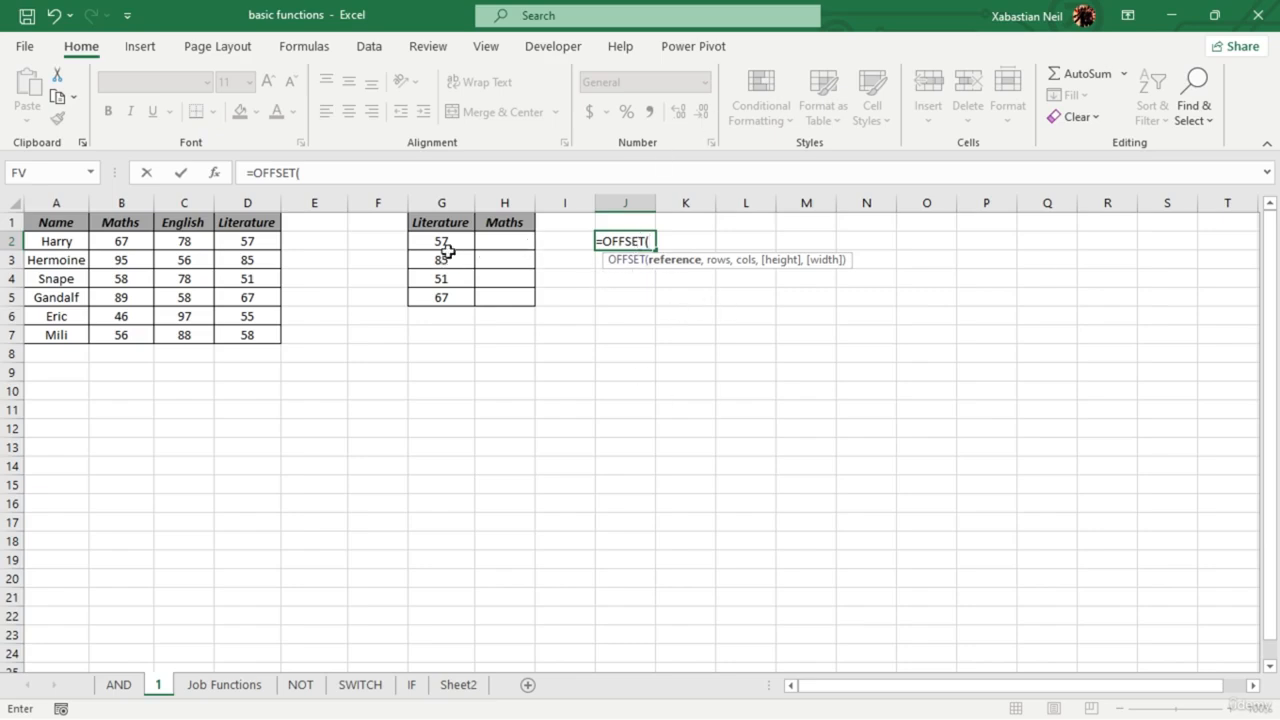
pyautogui.click(60, 222)
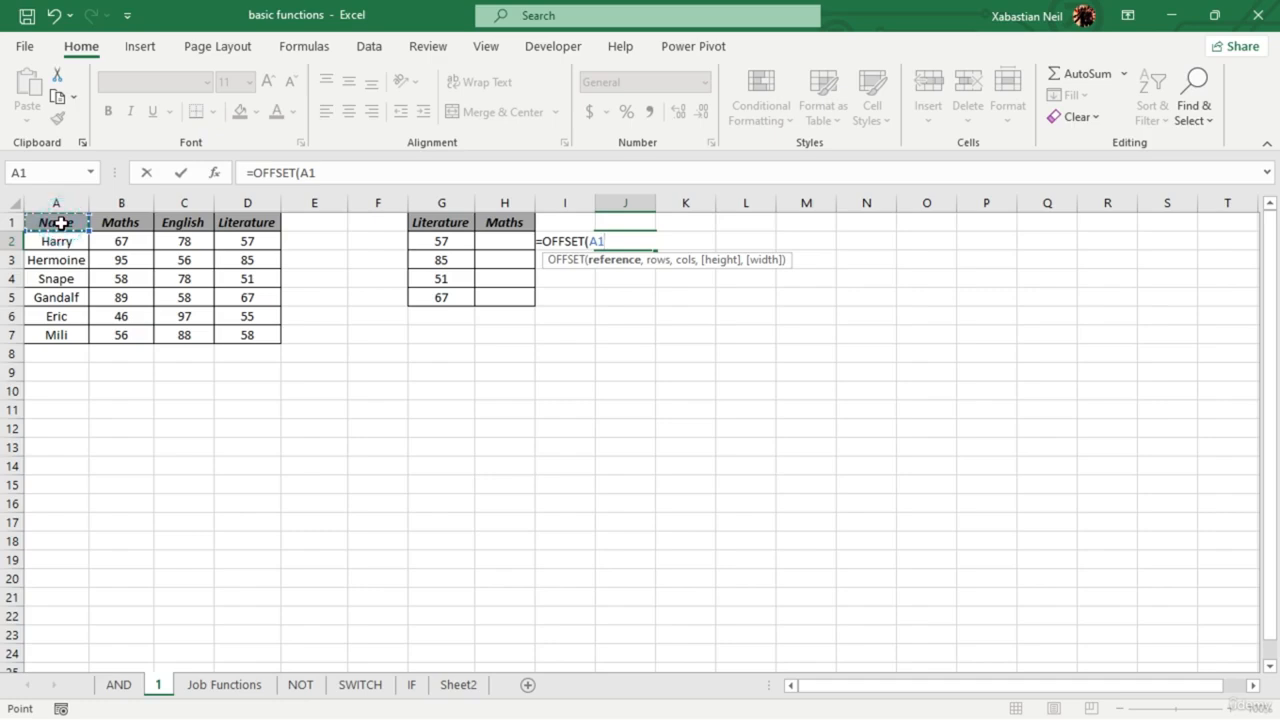
pyautogui.write(',')
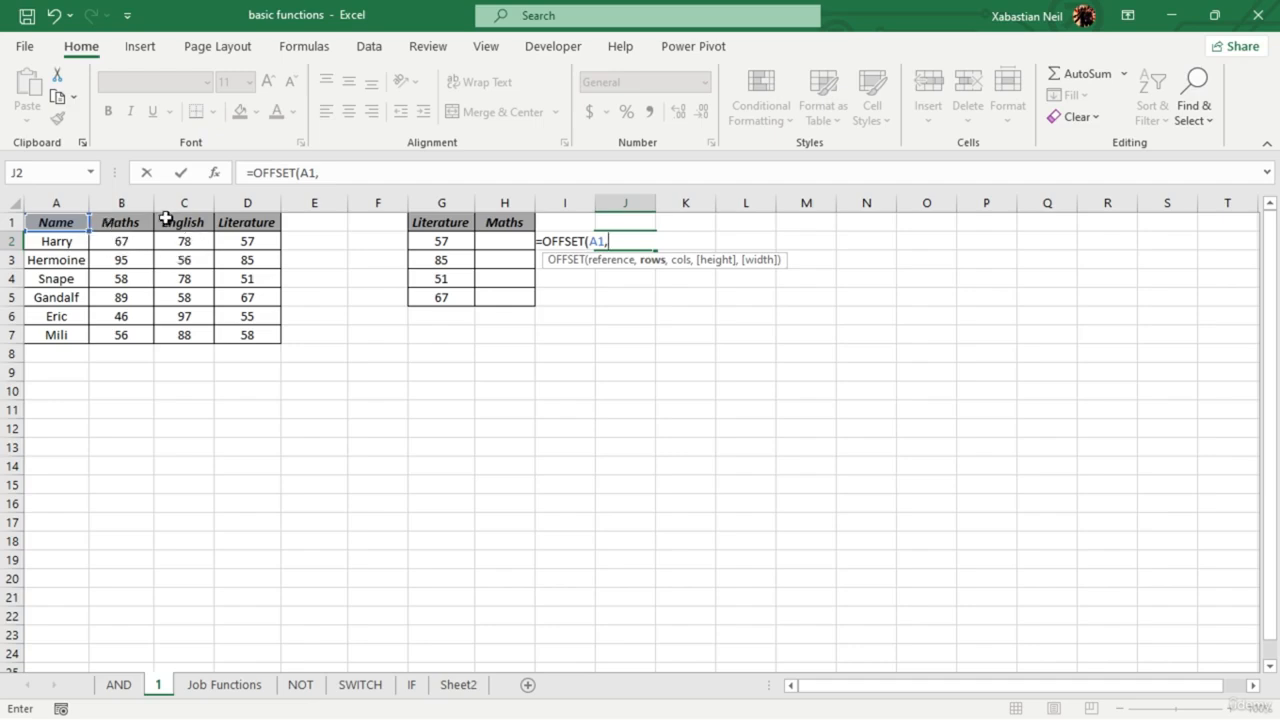
pyautogui.write('2,2')
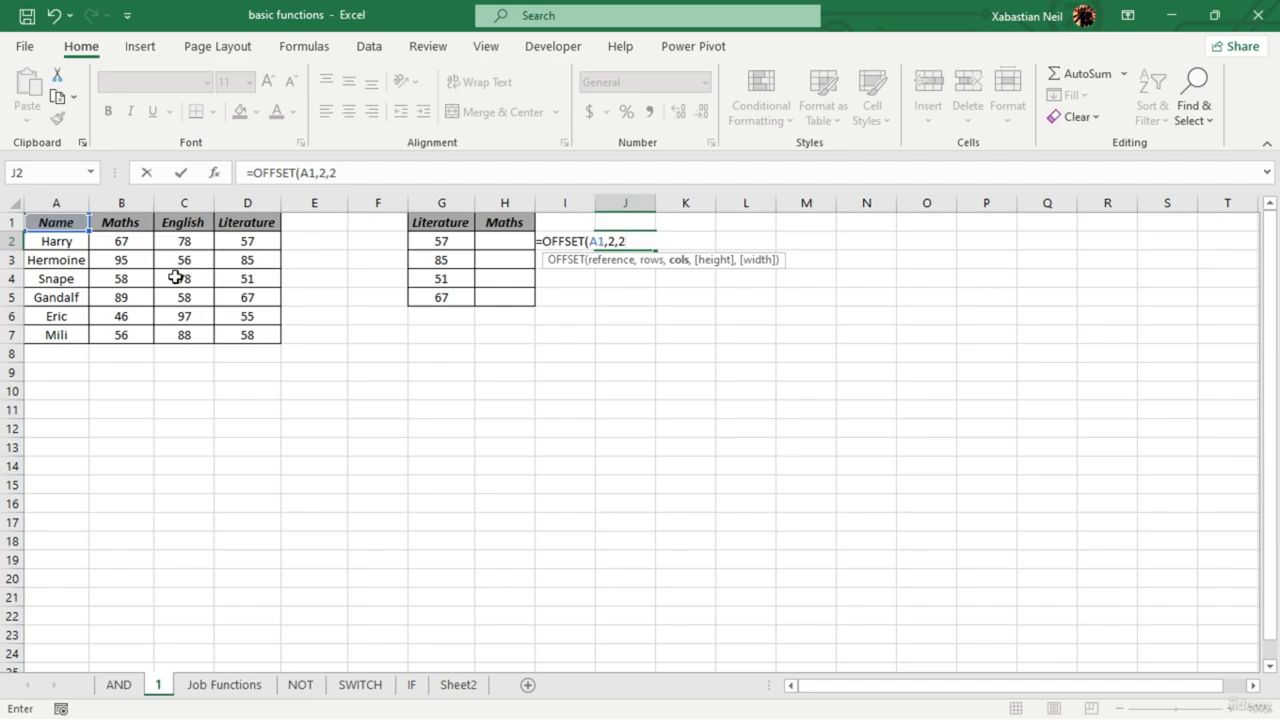
pyautogui.write(')')
pyautogui.press('Return')
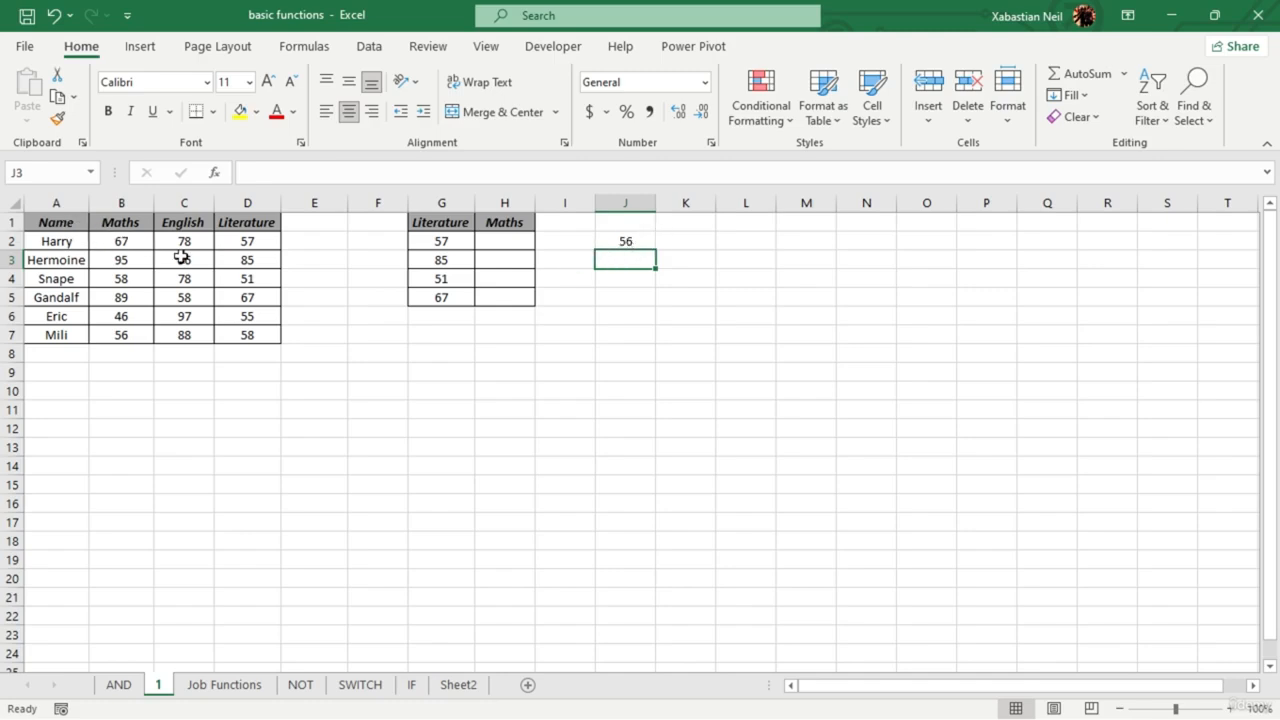
# - Trace the offset cells in the marks table, and set the rows argument of J2's OFFSET formula to 3
pyautogui.click(121, 223)
pyautogui.click(184, 223)
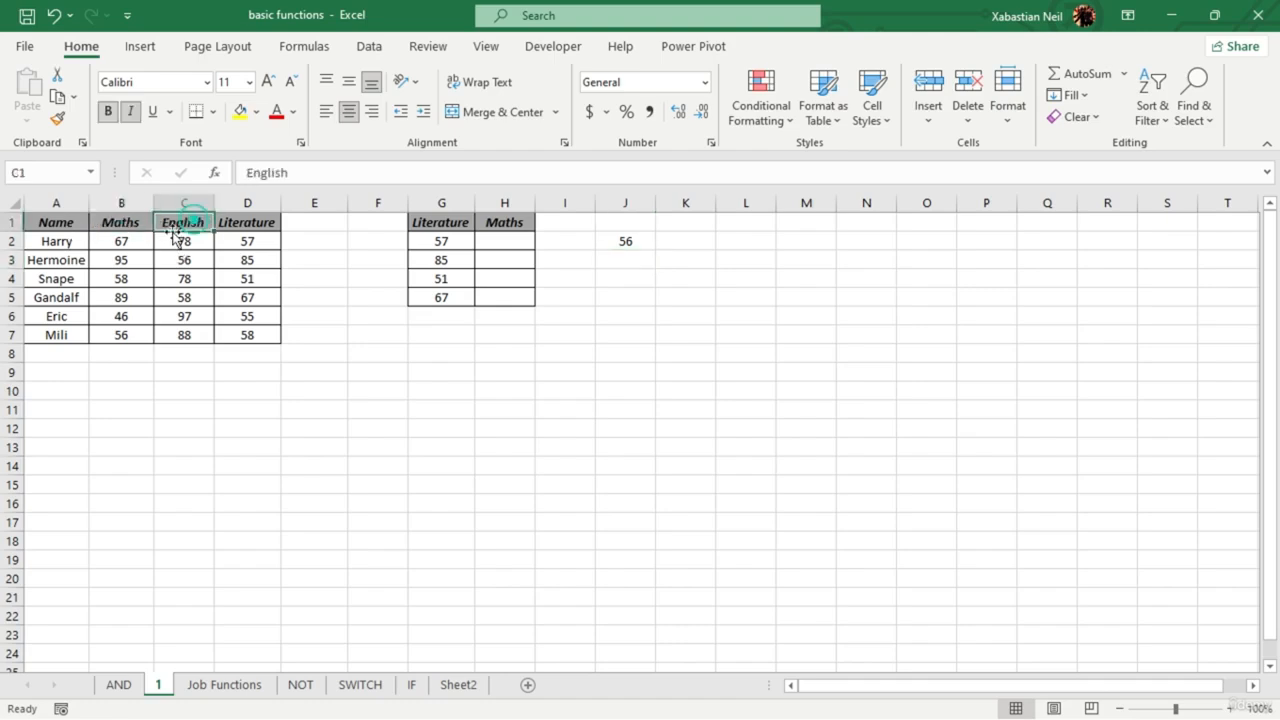
pyautogui.click(189, 245)
pyautogui.click(197, 218)
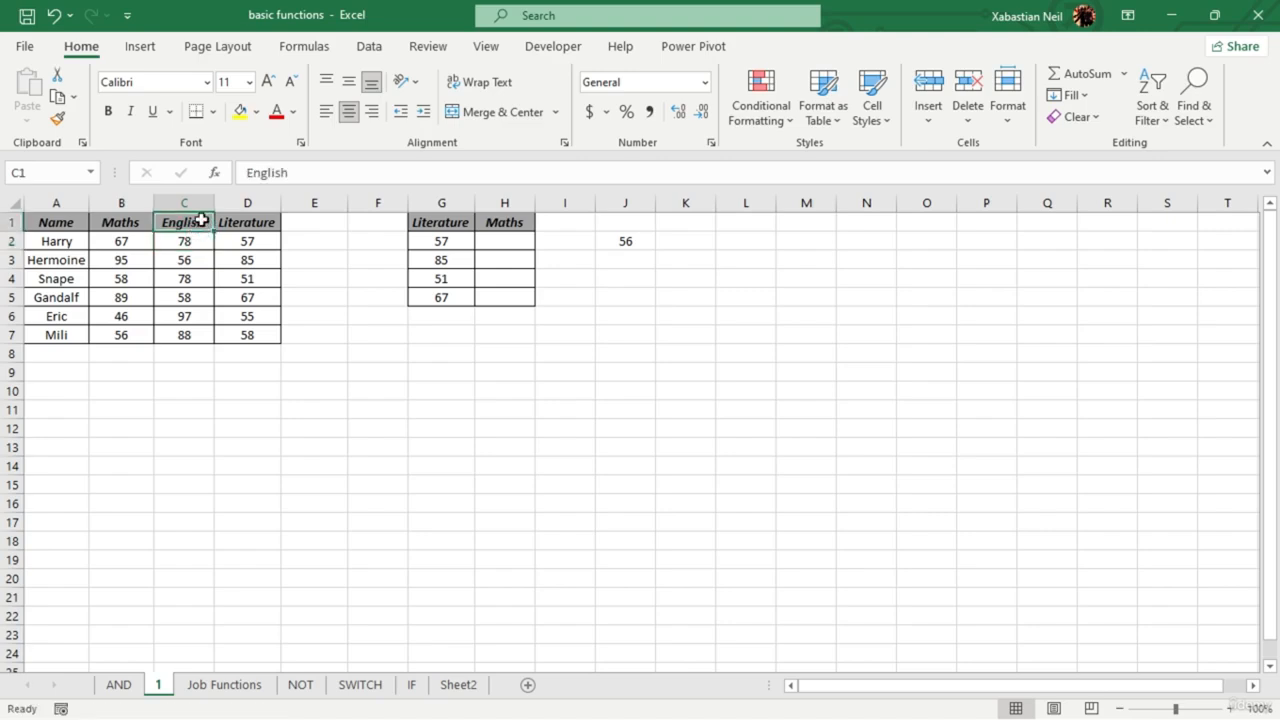
pyautogui.click(189, 241)
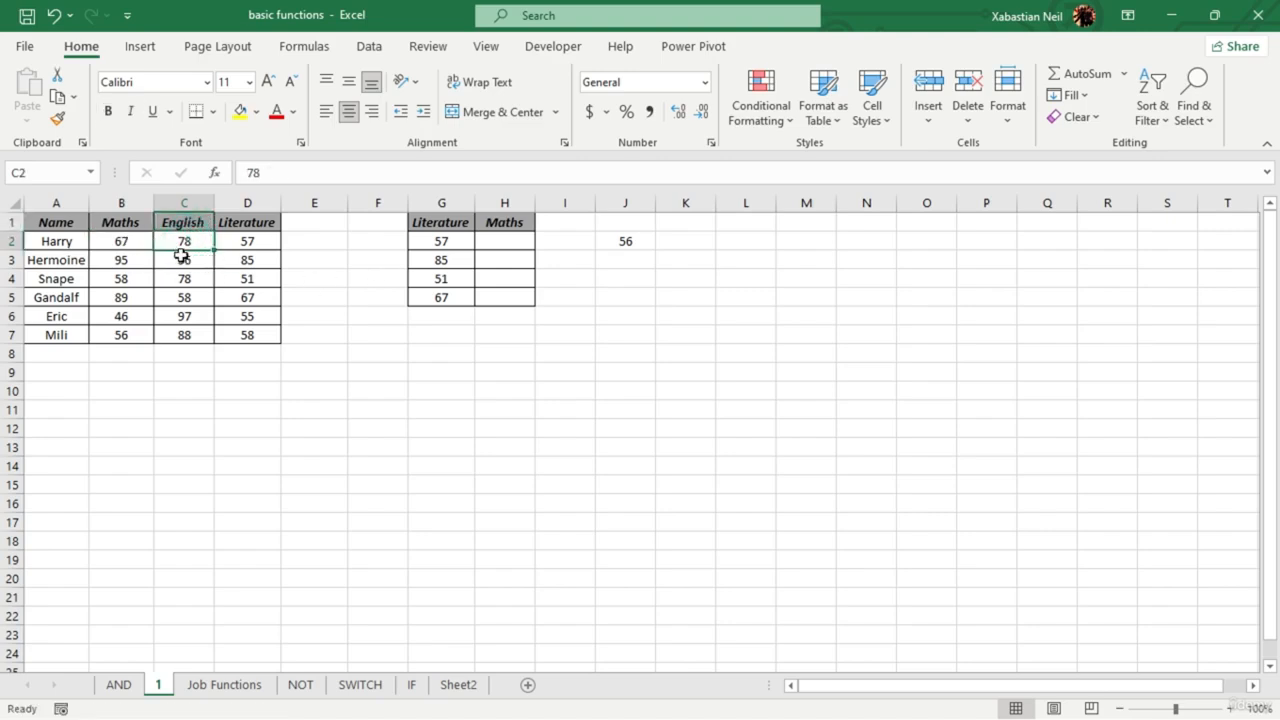
pyautogui.click(252, 277)
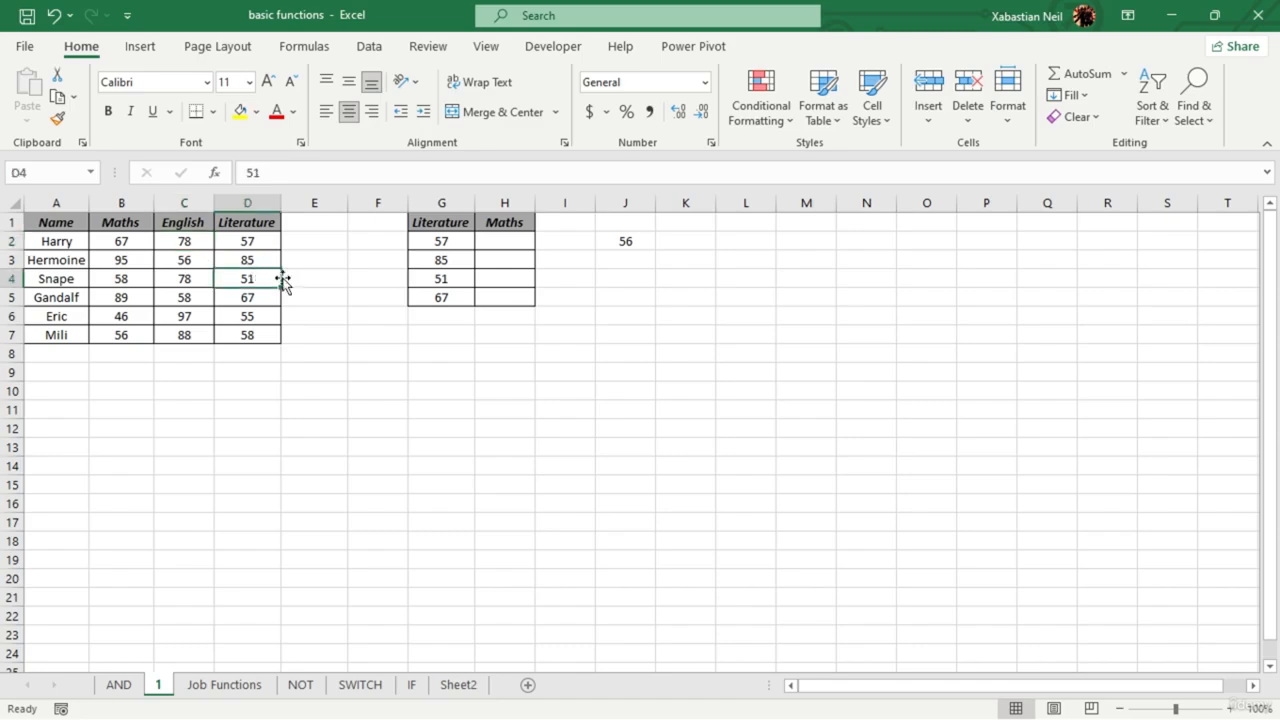
pyautogui.doubleClick(647, 241)
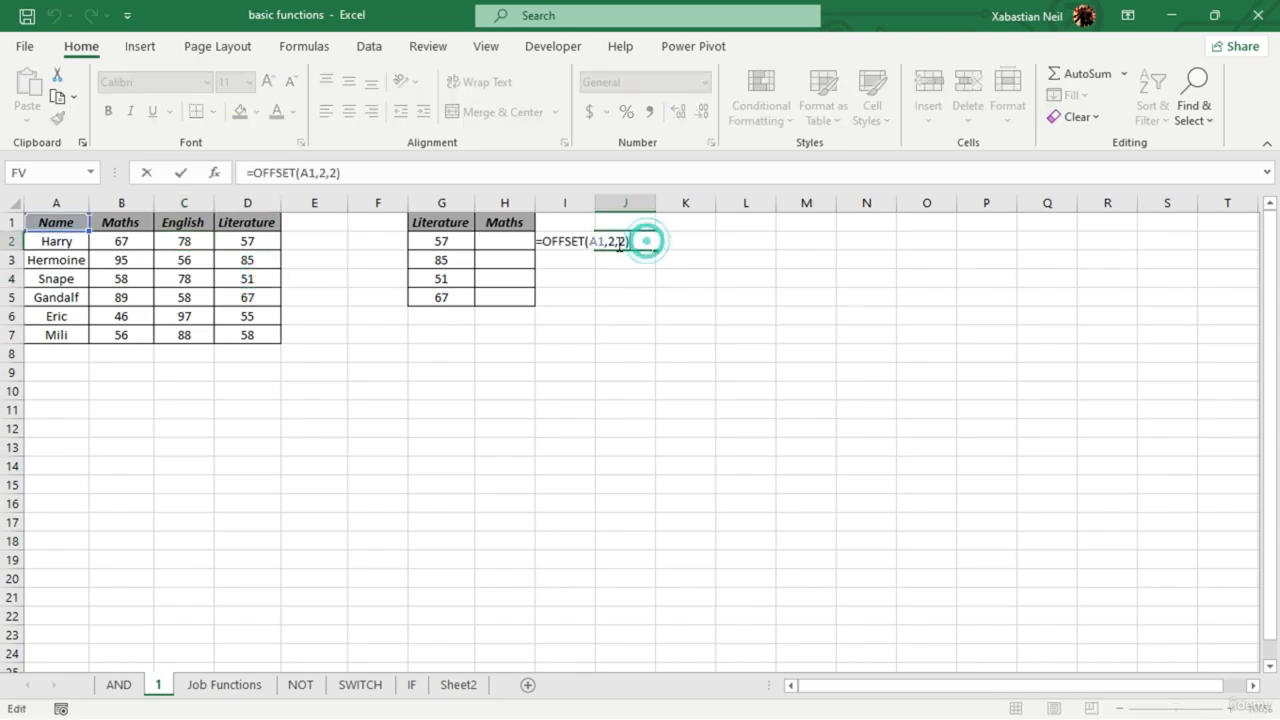
pyautogui.click(612, 242)
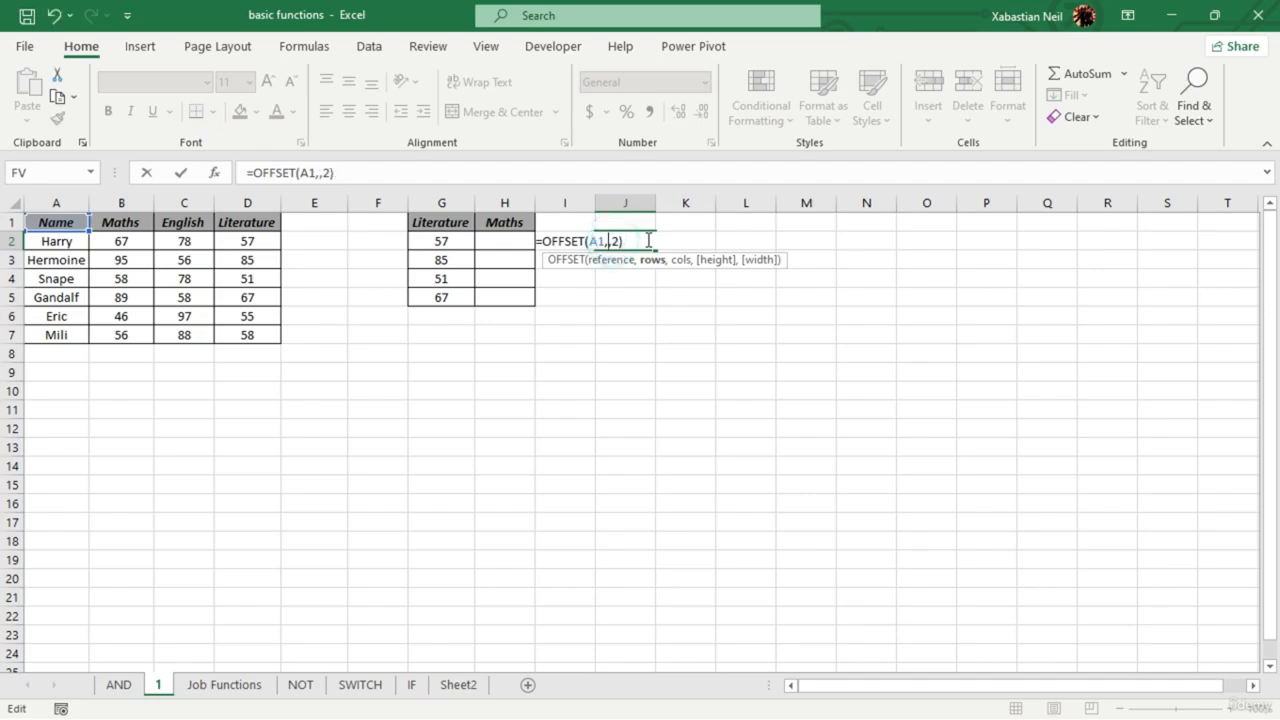
pyautogui.press('Return')
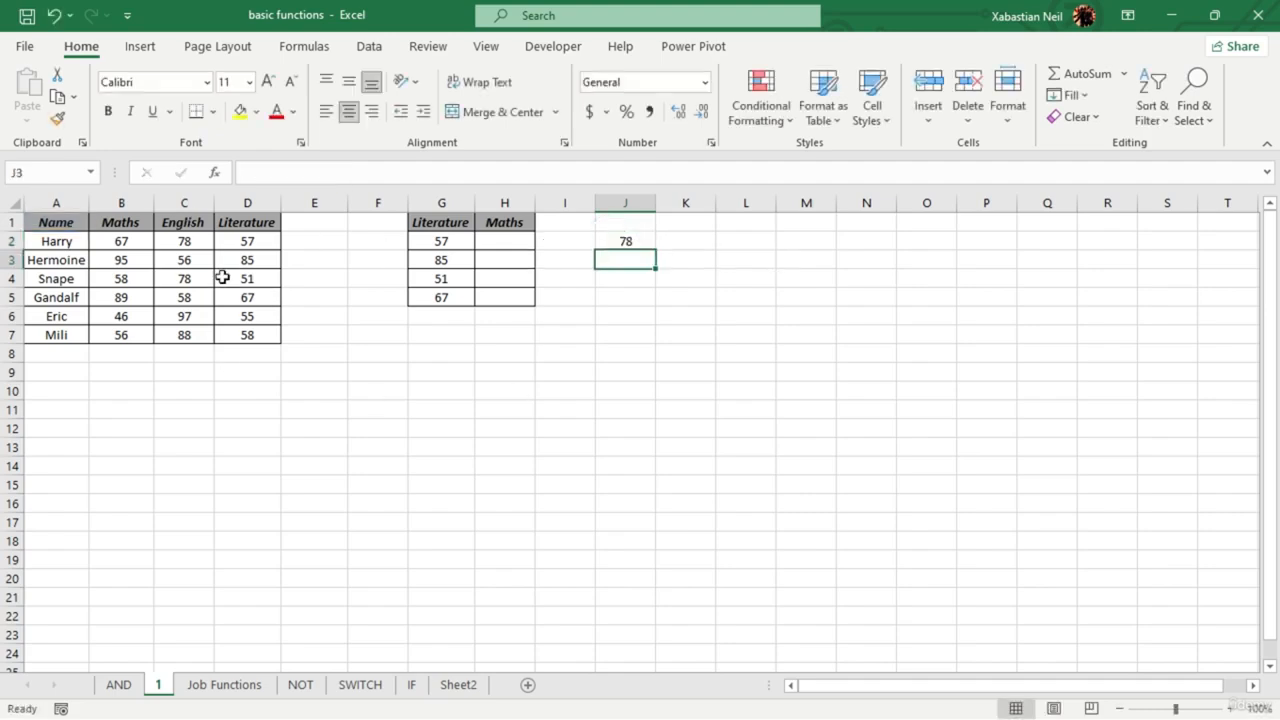
# - Trace the OFFSET path in the marks table from A1, three rows down and two columns across to C4
pyautogui.click(56, 229)
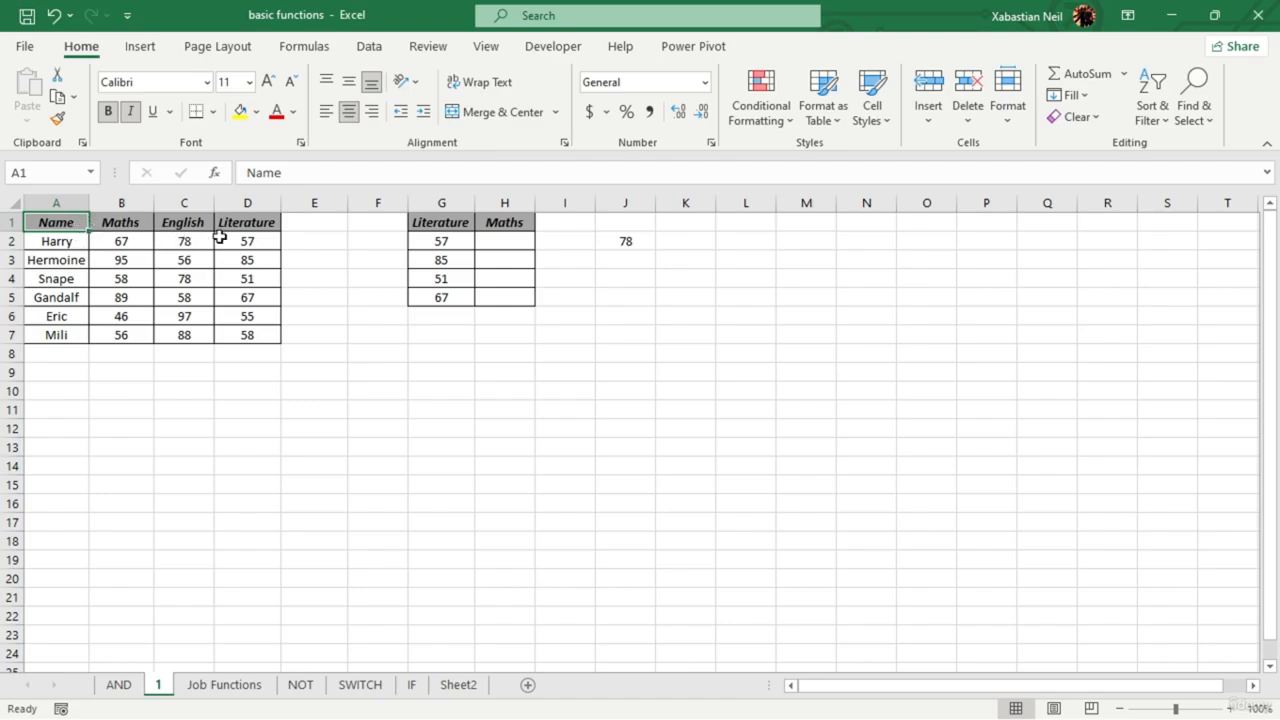
pyautogui.click(70, 280)
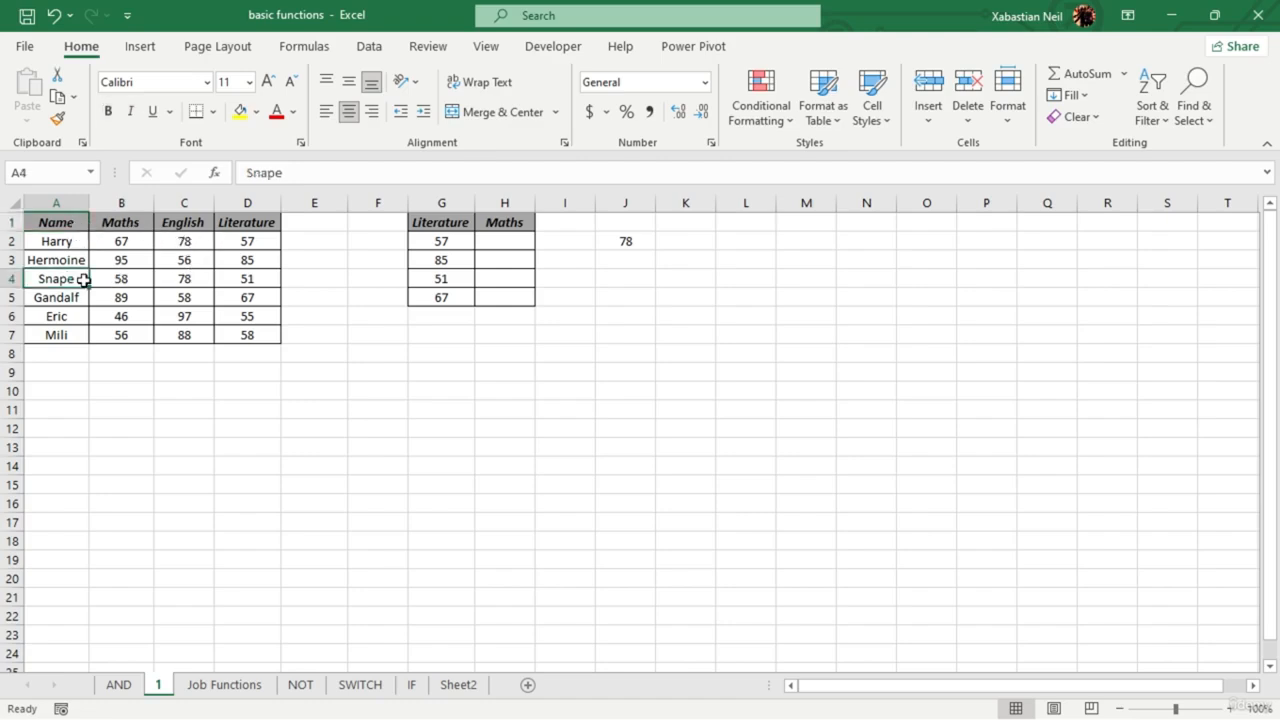
pyautogui.click(112, 280)
pyautogui.click(173, 280)
pyautogui.click(66, 242)
pyautogui.click(57, 260)
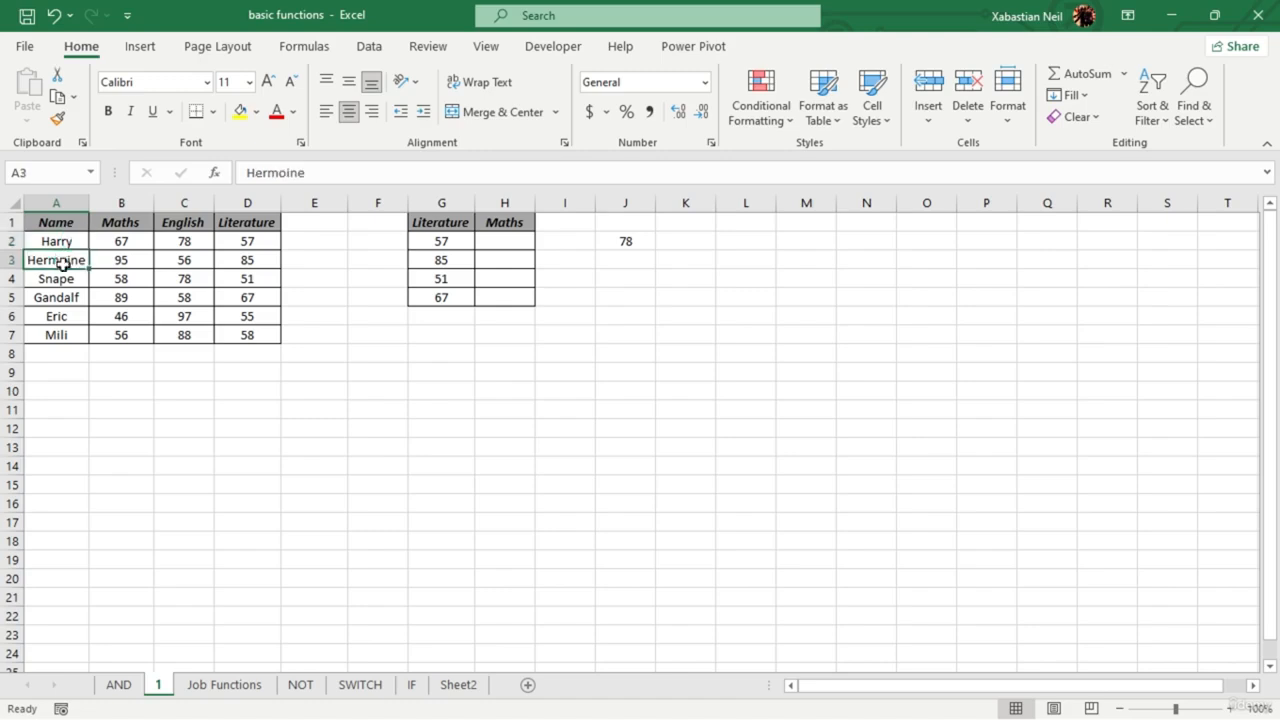
pyautogui.click(58, 278)
pyautogui.click(135, 280)
pyautogui.click(184, 279)
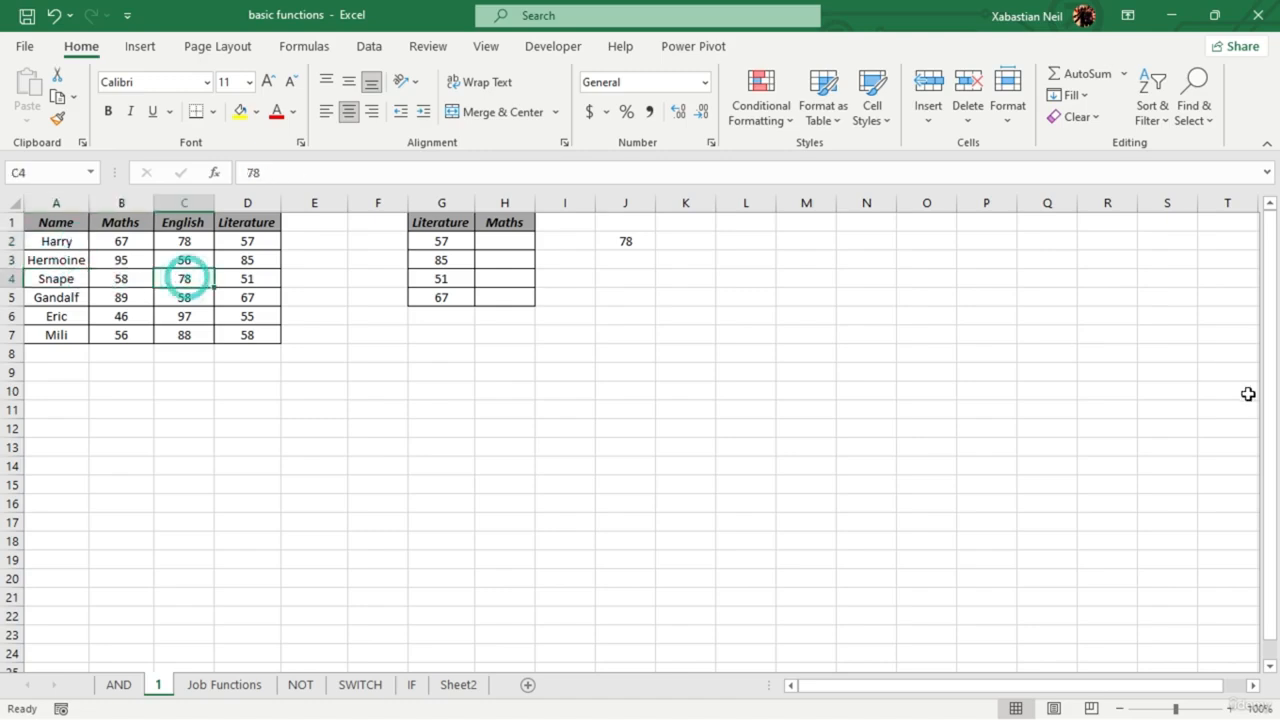
# - Erase the OFFSET formula from cell J2, leaving the cell empty
pyautogui.doubleClick(625, 243)
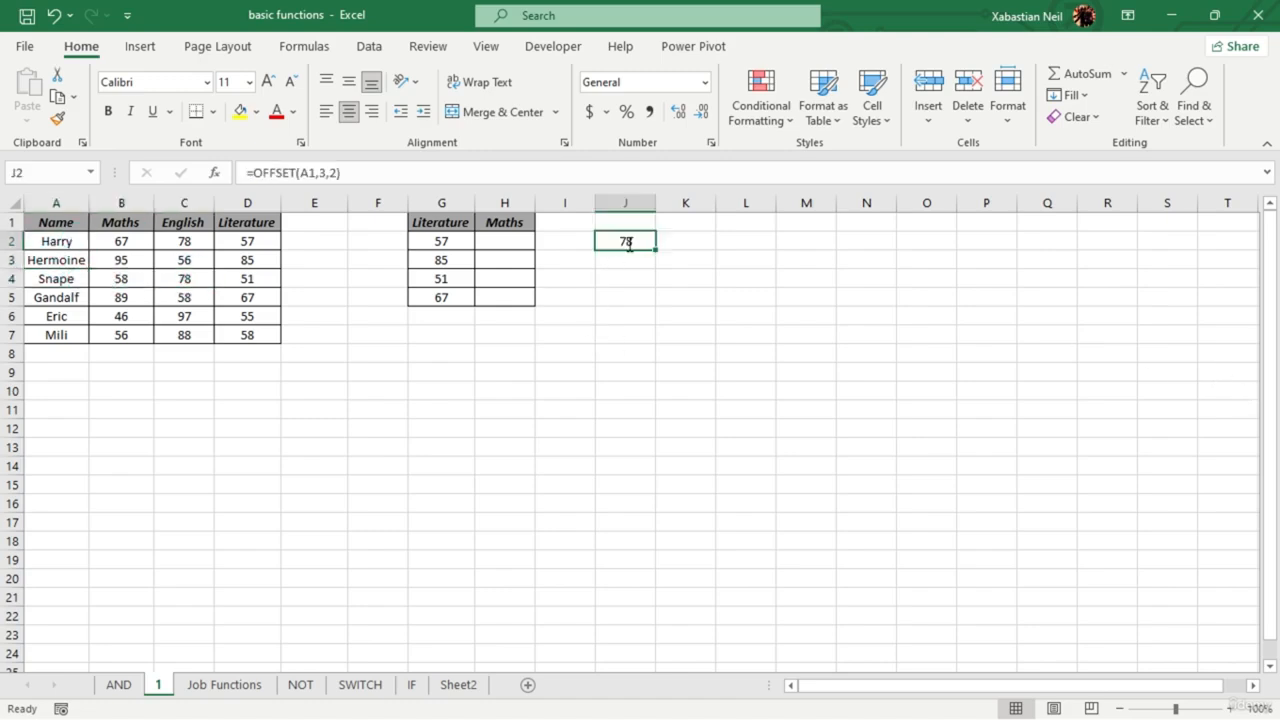
pyautogui.press('BackSpace')
pyautogui.press('BackSpace')
pyautogui.press('BackSpace')
pyautogui.press('BackSpace')
pyautogui.press('BackSpace')
pyautogui.press('BackSpace')
pyautogui.press('BackSpace')
pyautogui.press('BackSpace')
pyautogui.press('BackSpace')
pyautogui.press('BackSpace')
pyautogui.press('BackSpace')
pyautogui.press('BackSpace')
pyautogui.press('BackSpace')
pyautogui.press('BackSpace')
pyautogui.press('BackSpace')
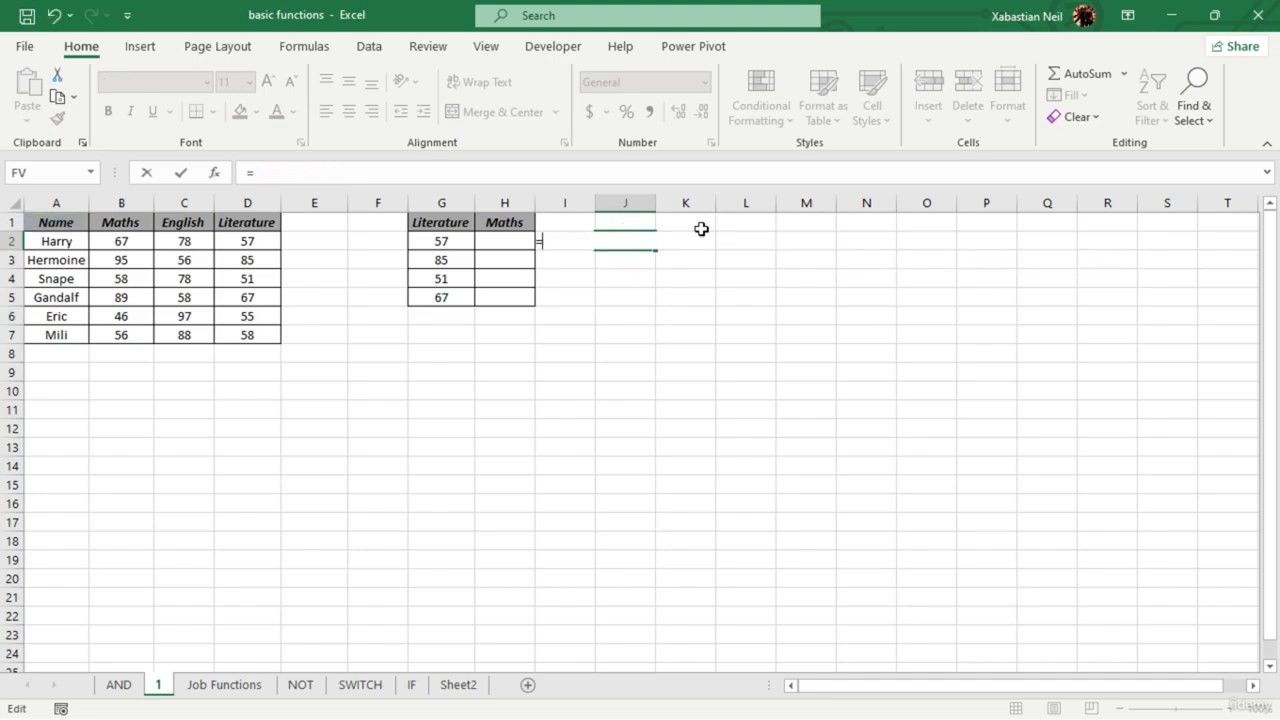
pyautogui.click(692, 329)
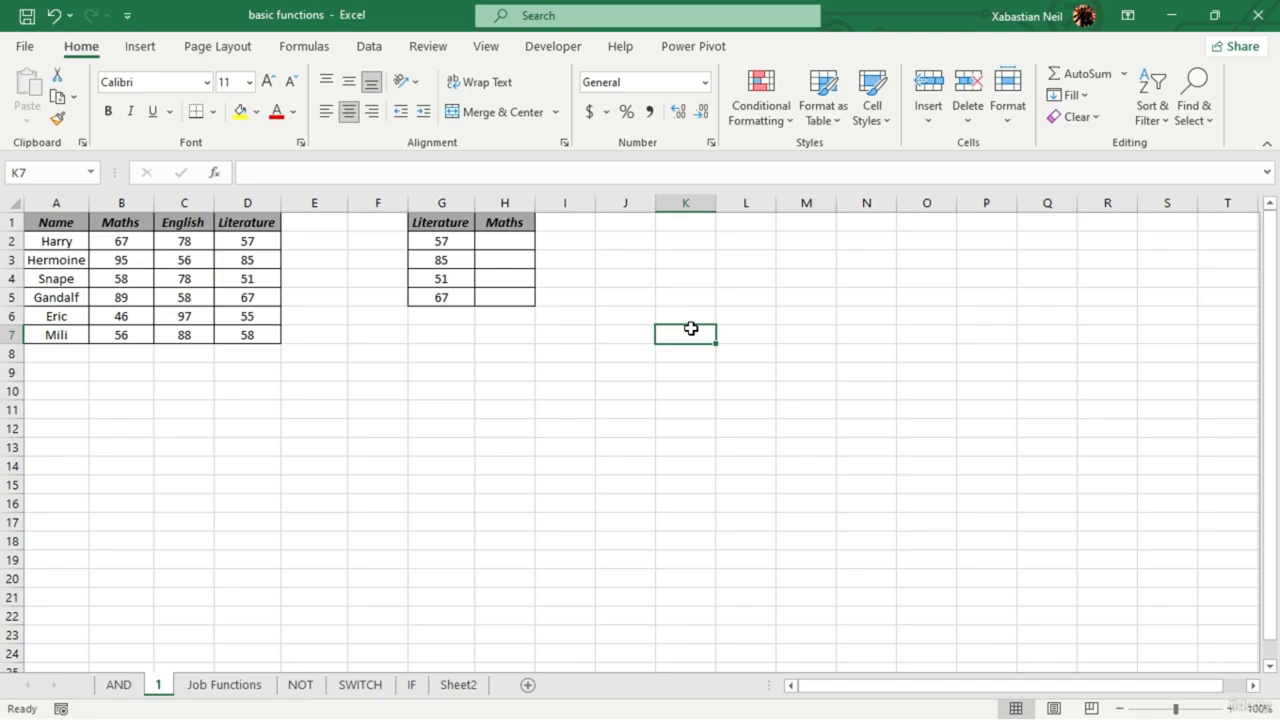
pyautogui.click(520, 255)
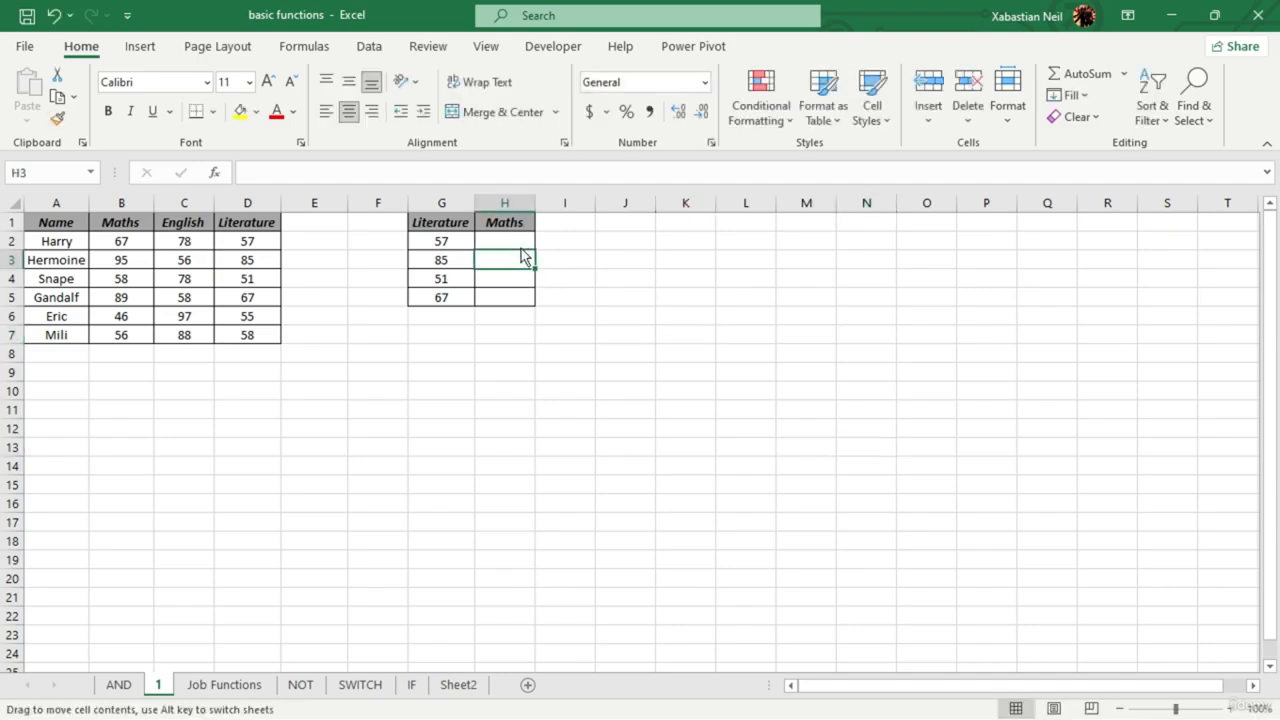
pyautogui.click(520, 243)
pyautogui.doubleClick(521, 244)
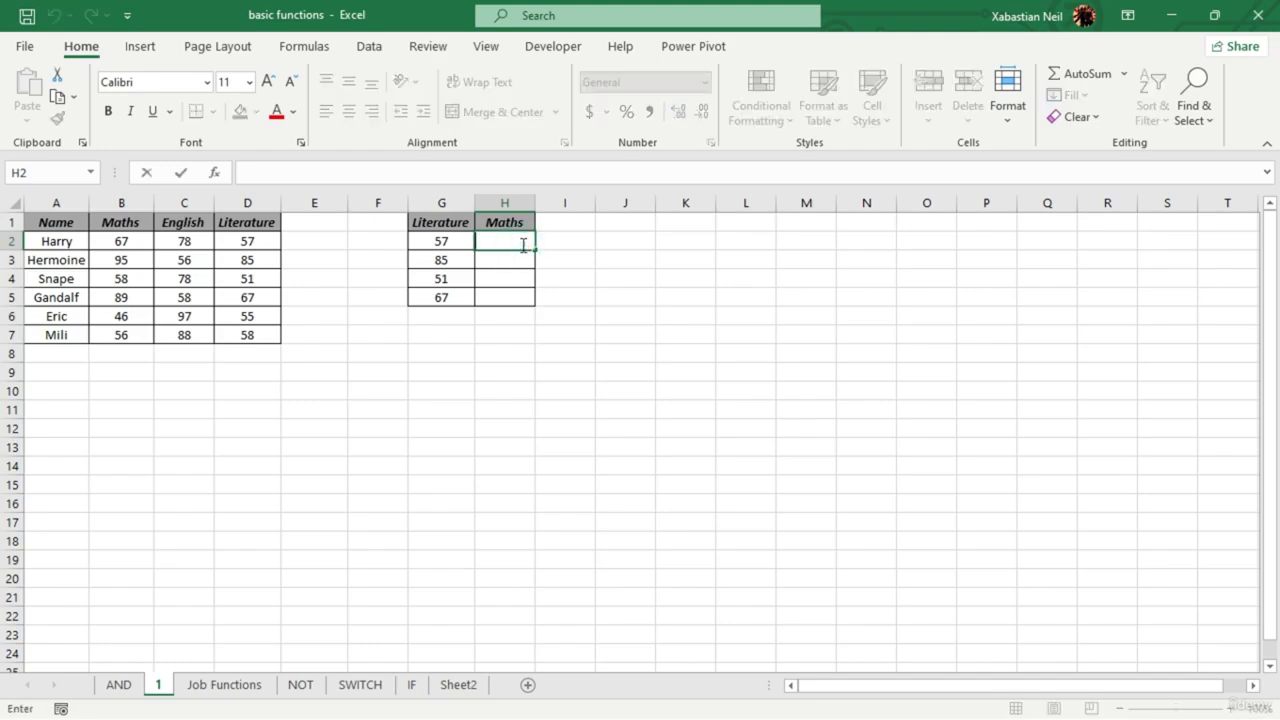
pyautogui.write('=')
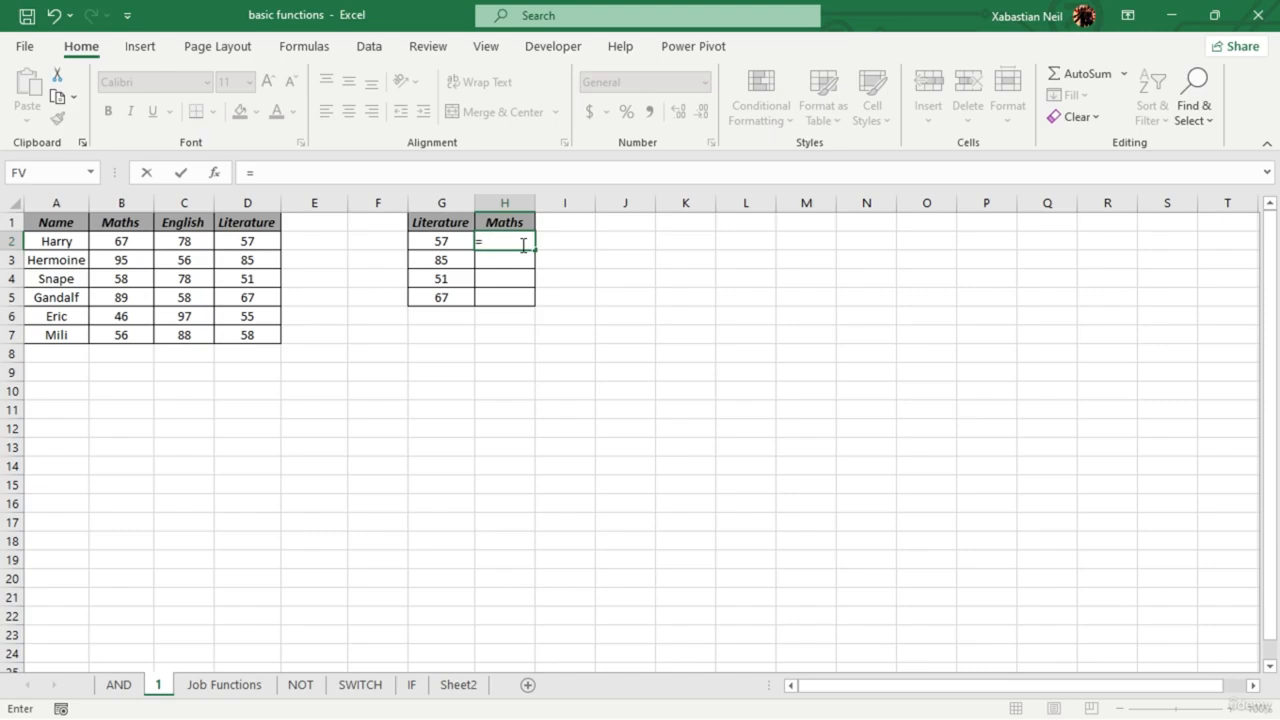
pyautogui.write('offset')
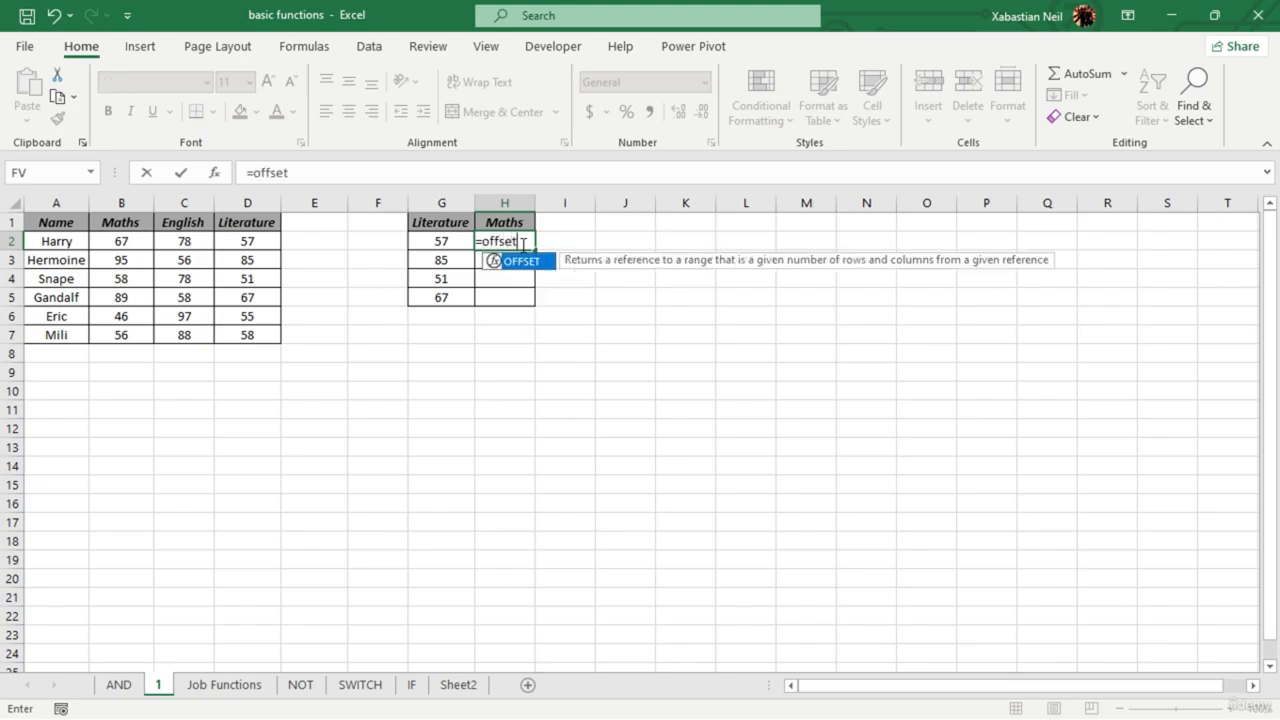
pyautogui.press('Tab')
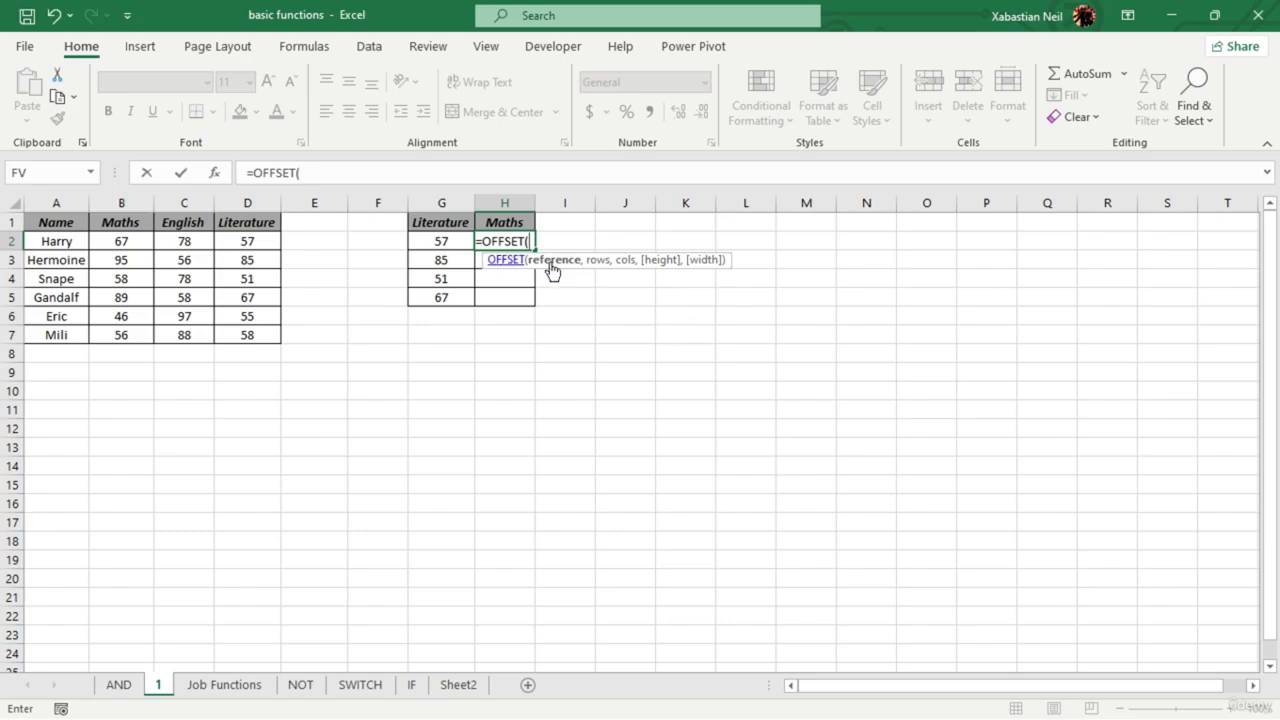
pyautogui.click(55, 223)
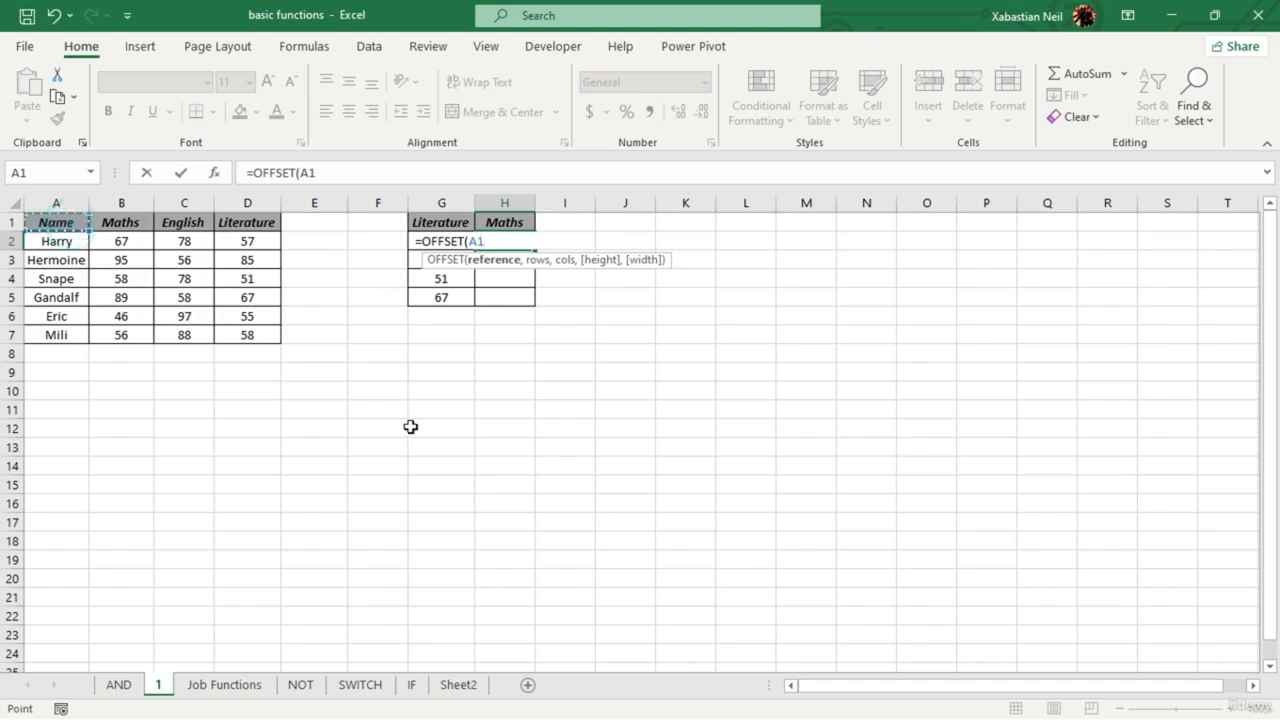
pyautogui.press('F4')
pyautogui.write(',')
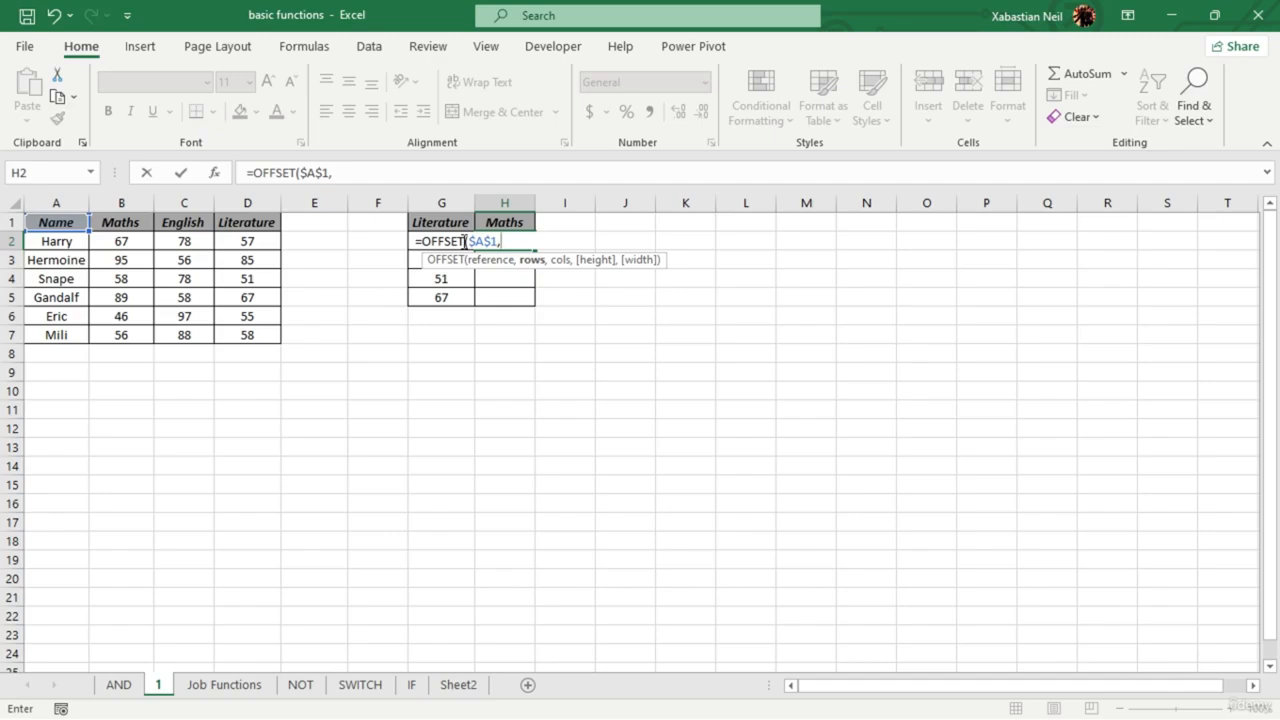
pyautogui.write('matc')
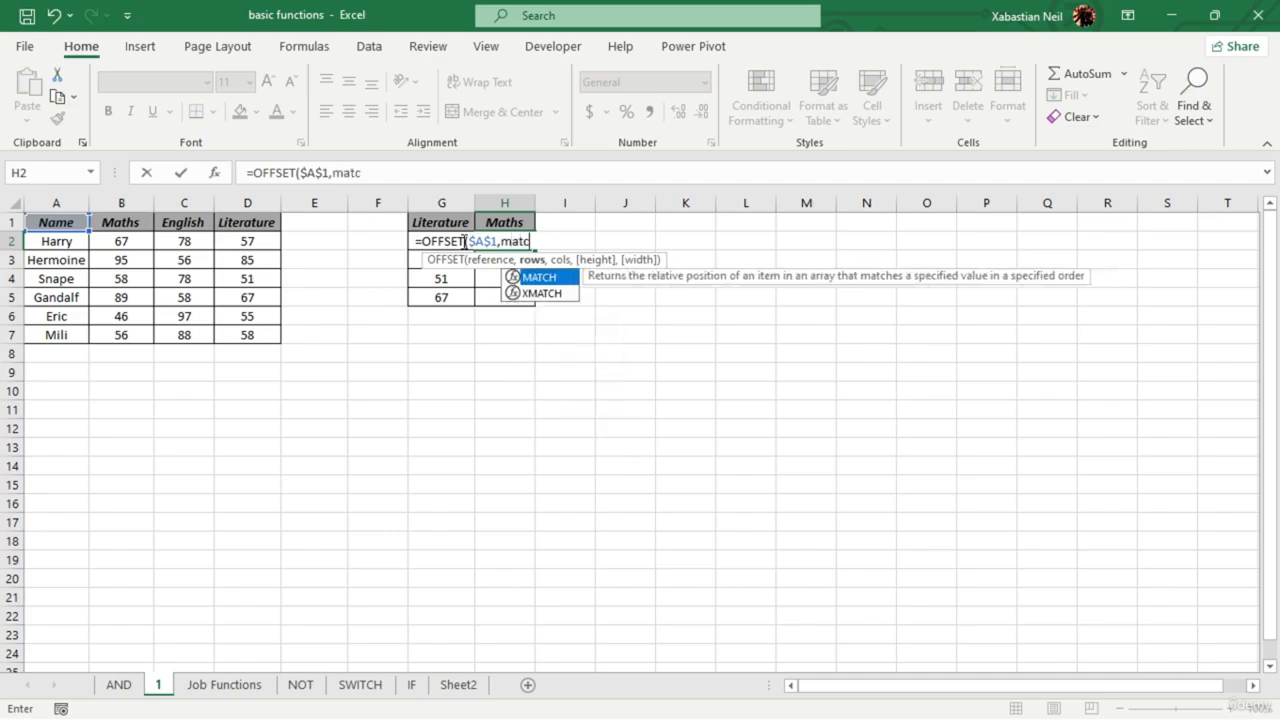
pyautogui.press('Tab')
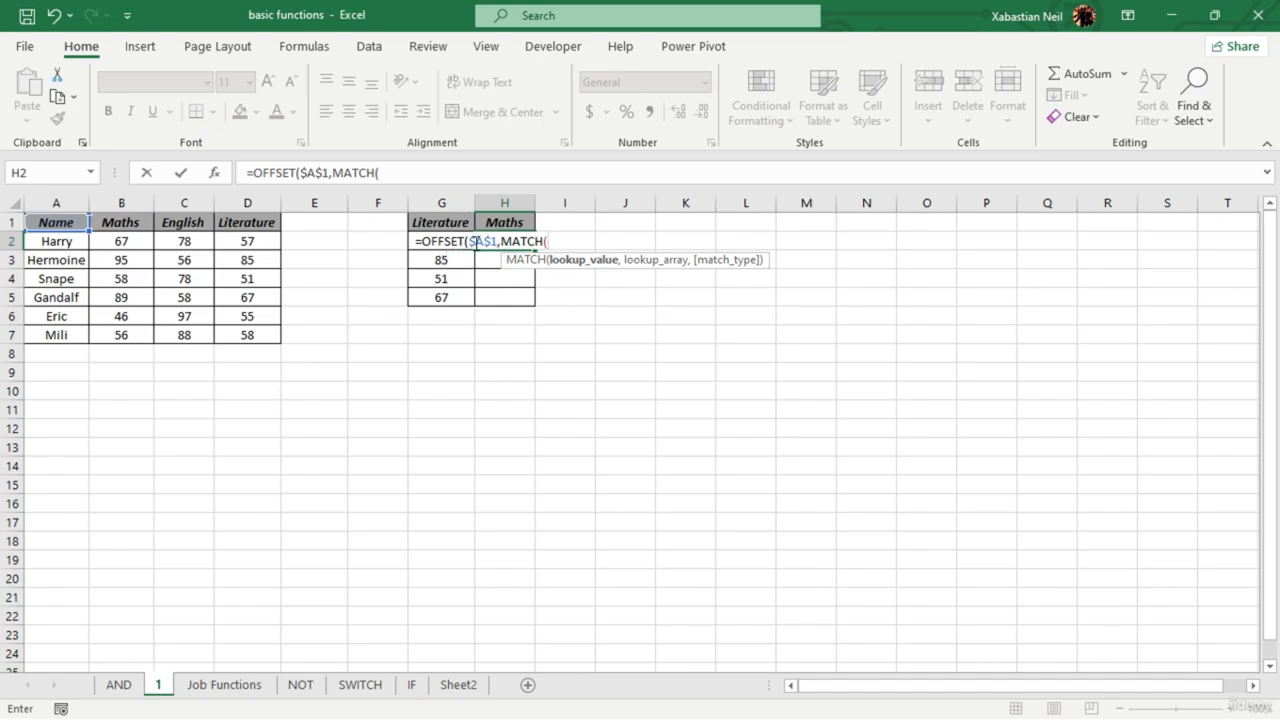
pyautogui.press('BackSpace')
pyautogui.press('BackSpace')
pyautogui.press('BackSpace')
pyautogui.press('BackSpace')
pyautogui.press('BackSpace')
pyautogui.press('Escape')
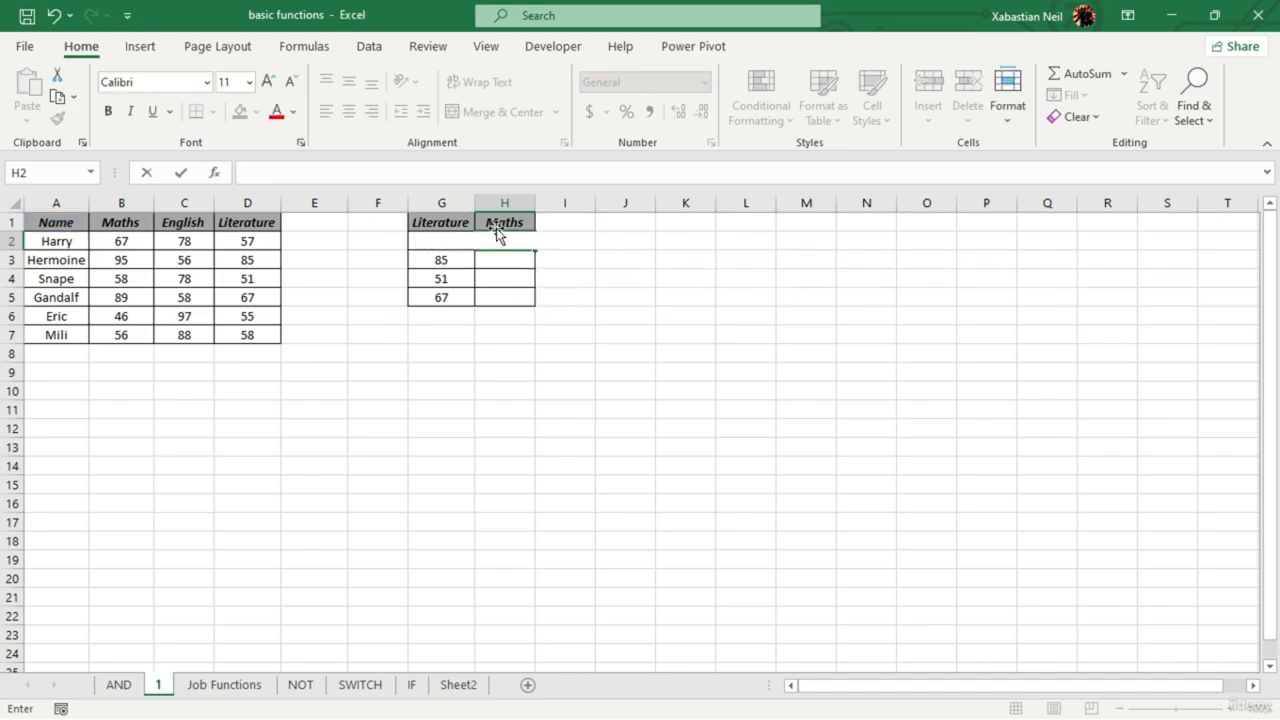
# - Widen column H, and begin an OFFSET formula in H2 with $A$1 as reference and a nested MATCH for the rows
pyautogui.click(560, 257)
pyautogui.moveTo(535, 202); pyautogui.dragTo(636, 209)
pyautogui.doubleClick(576, 242)
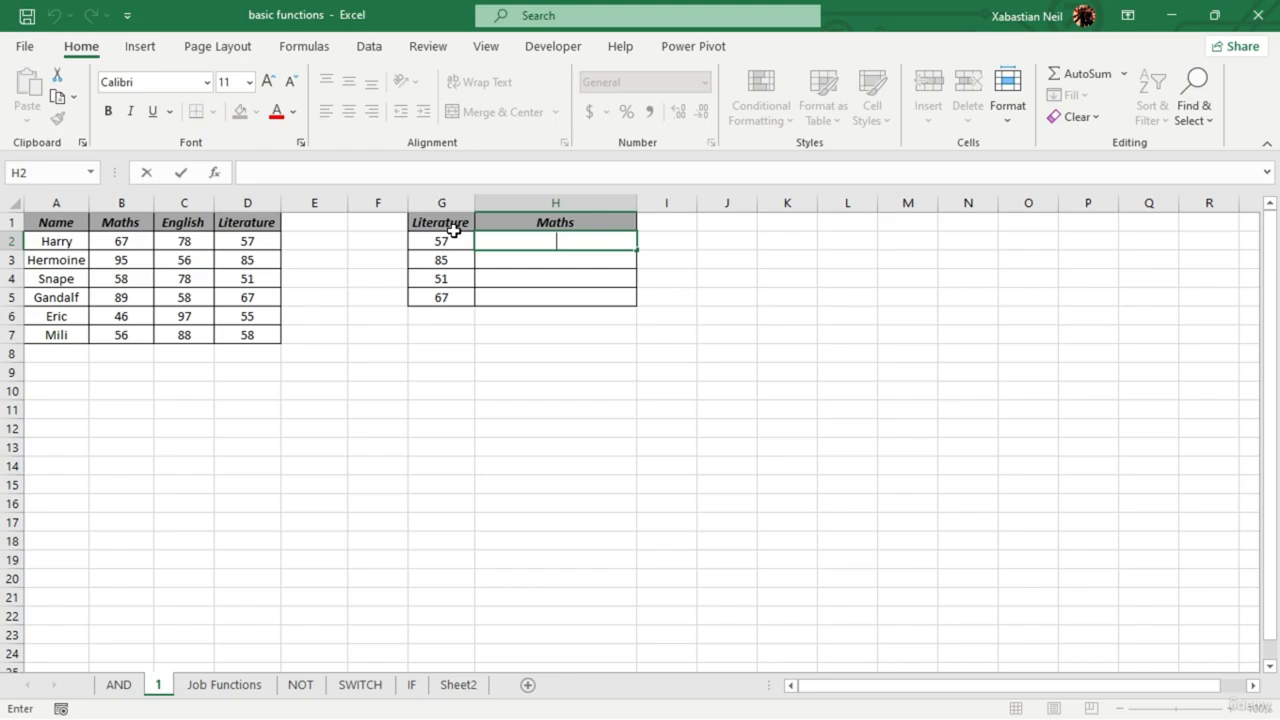
pyautogui.write('=offset')
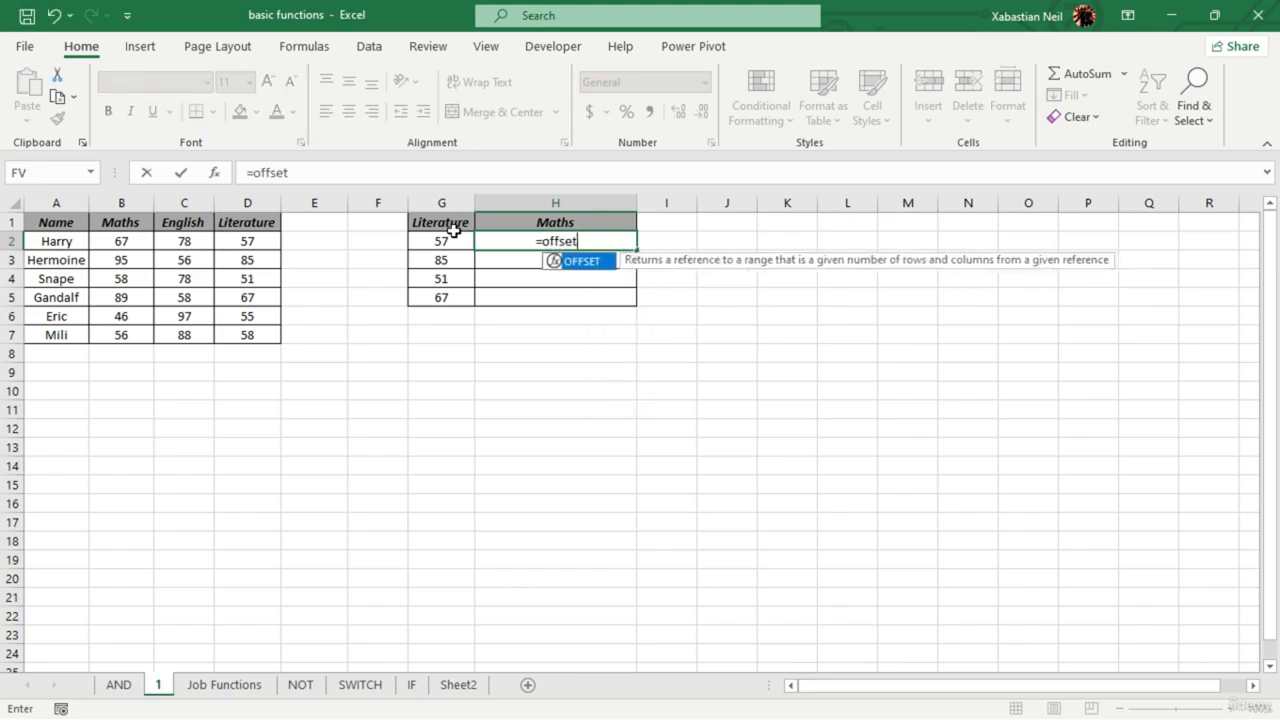
pyautogui.press('Tab')
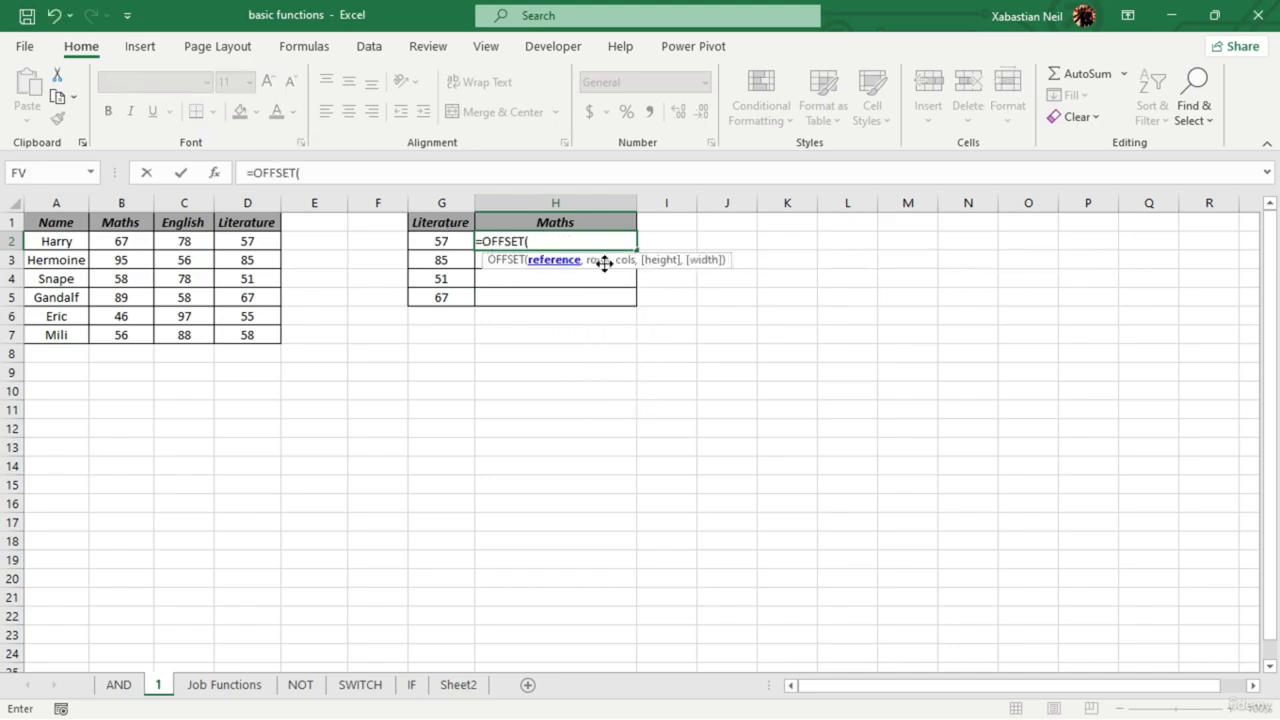
pyautogui.click(61, 223)
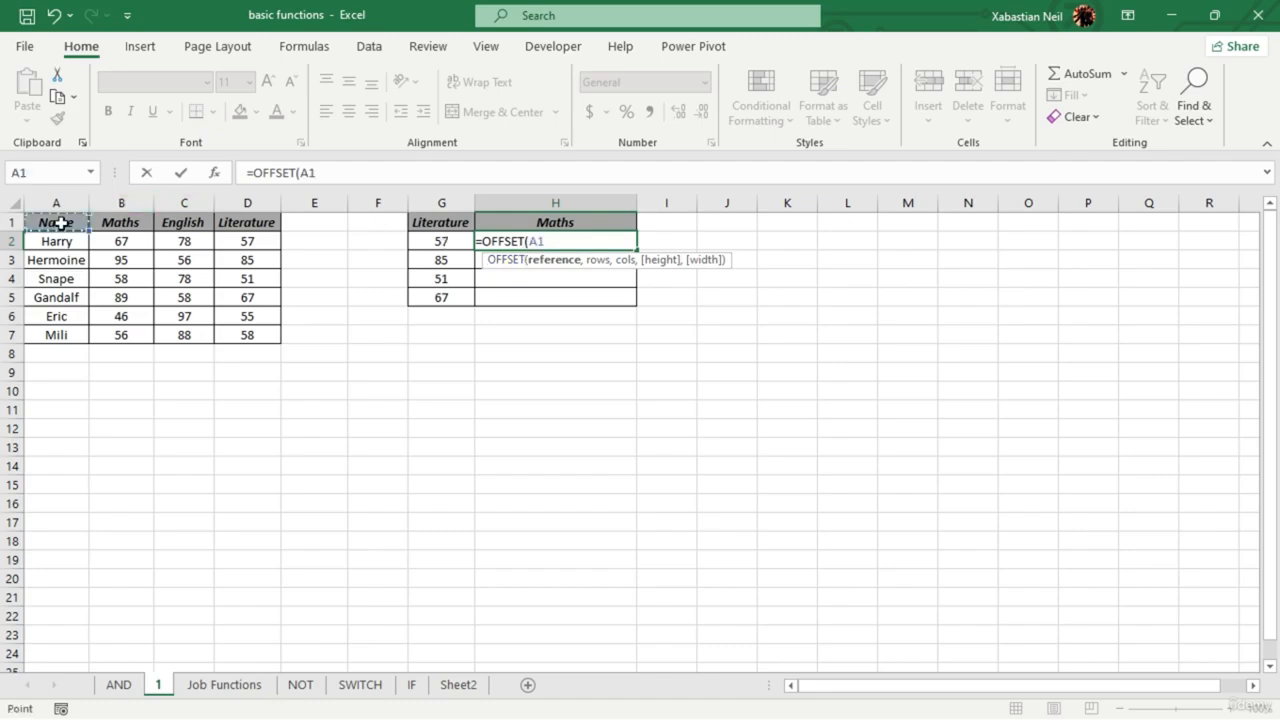
pyautogui.press('F4')
pyautogui.write(',match')
pyautogui.press('Tab')
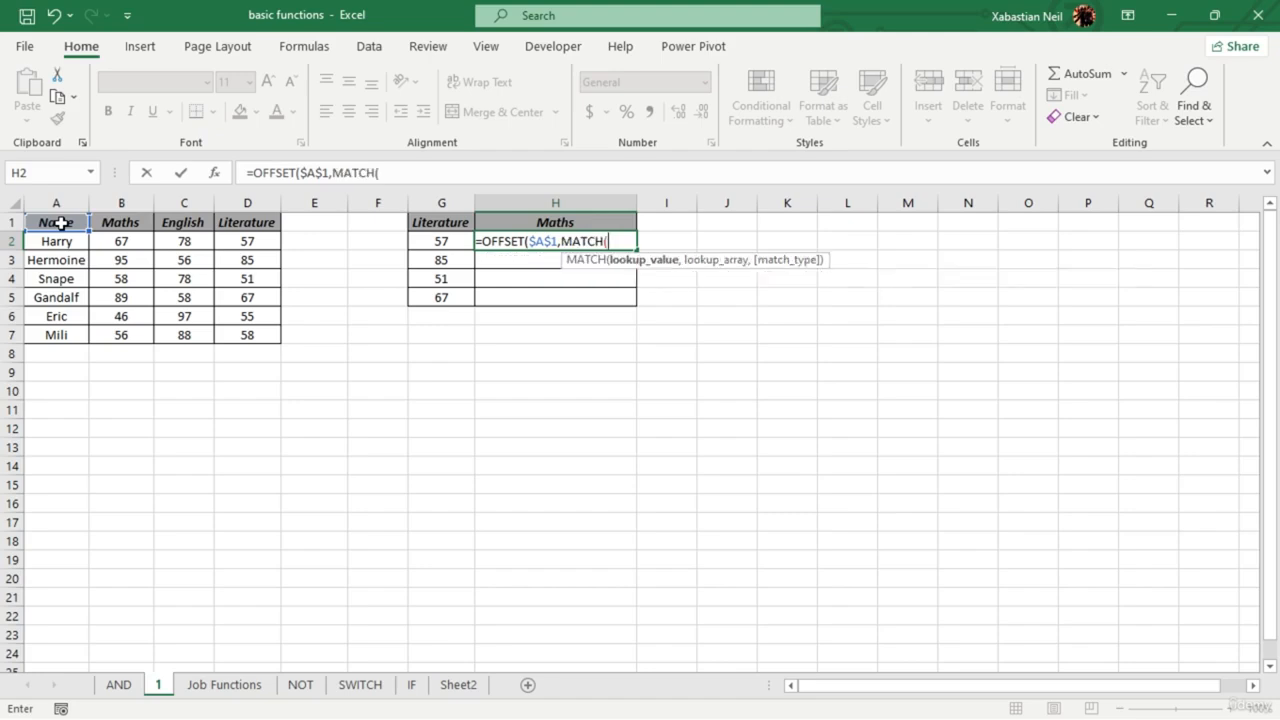
# - Complete H2's formula with MATCH(G2,D:D,0)-1 as the rows argument and 1 as the columns argument
pyautogui.click(461, 240)
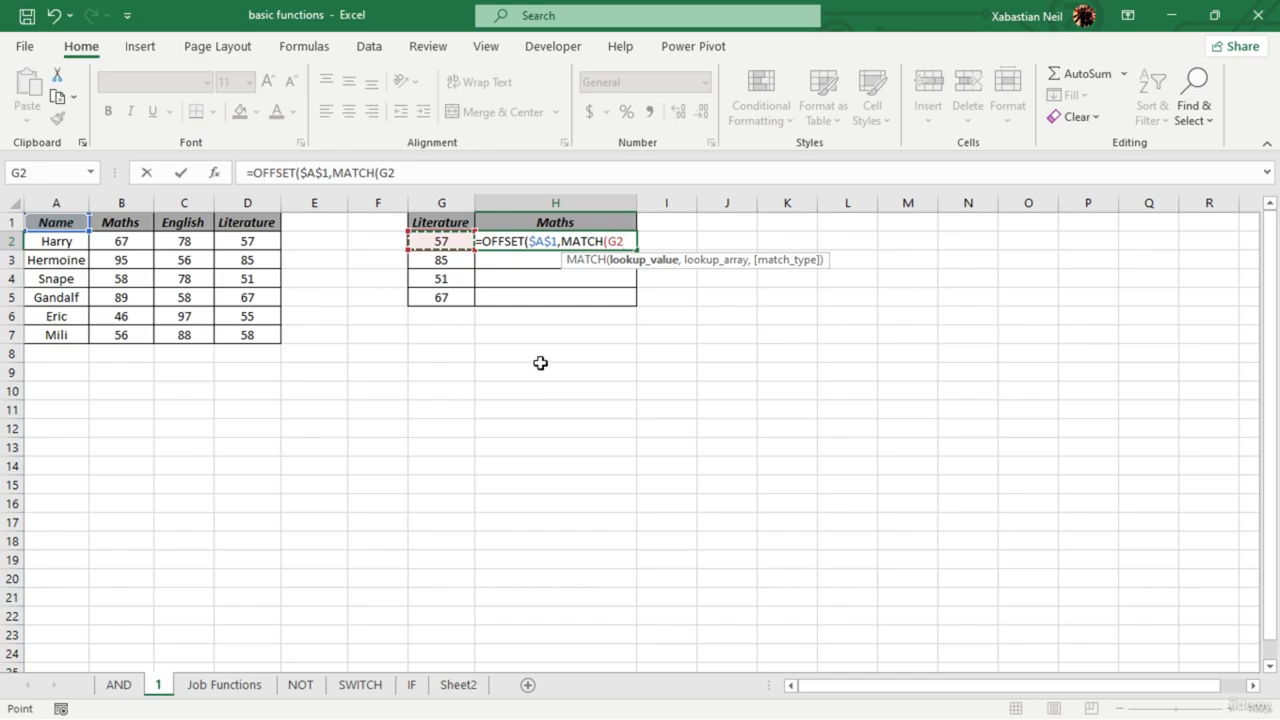
pyautogui.write(',')
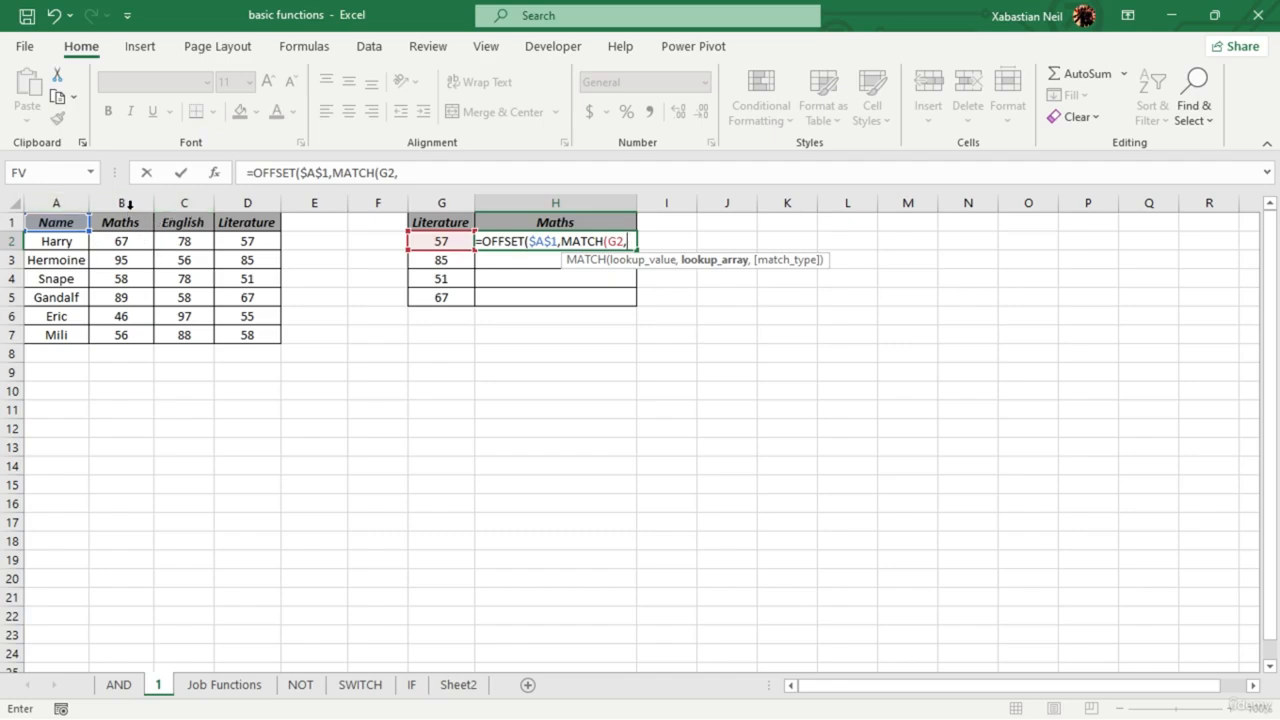
pyautogui.click(259, 198)
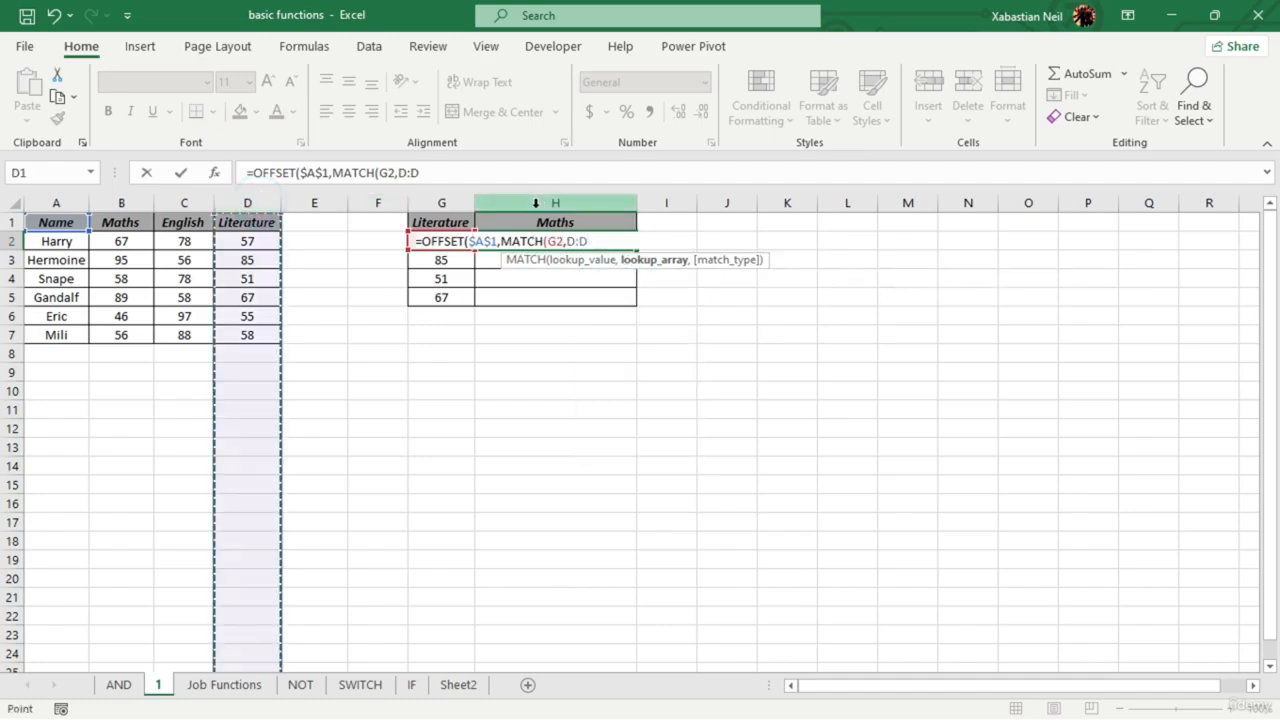
pyautogui.write(',0')
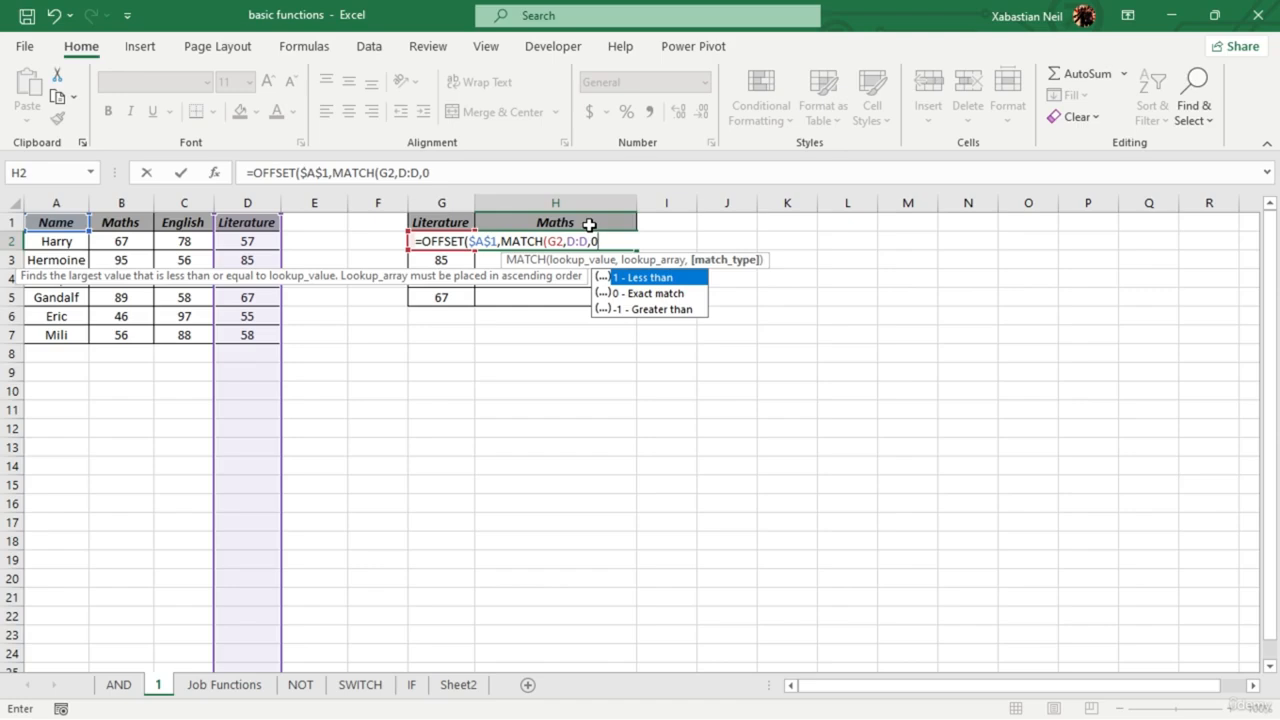
pyautogui.write(')')
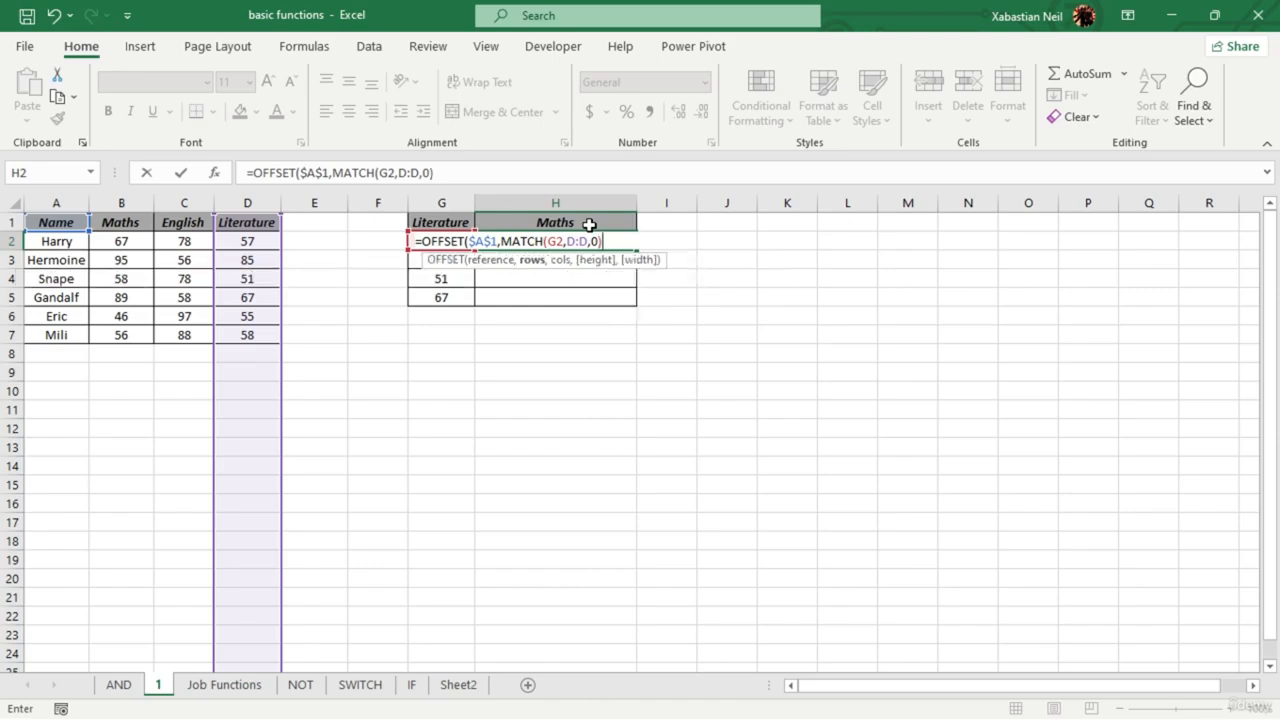
pyautogui.write('-1,1')
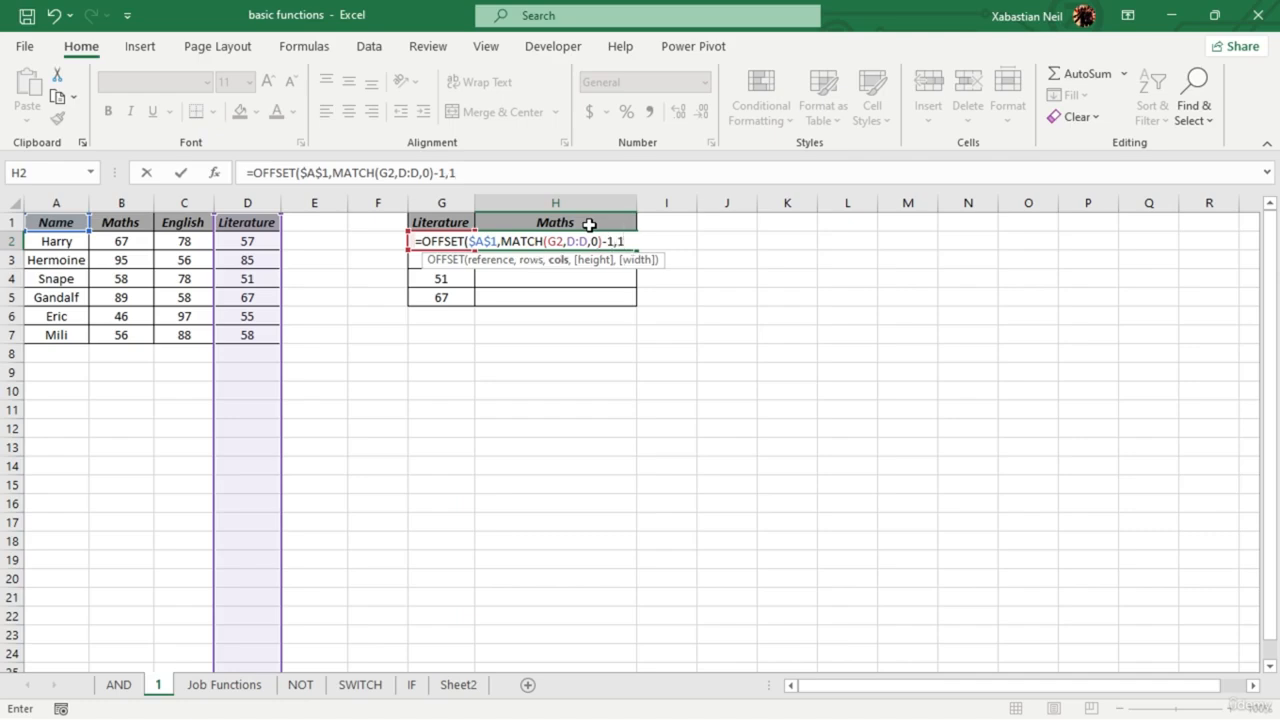
pyautogui.write(')')
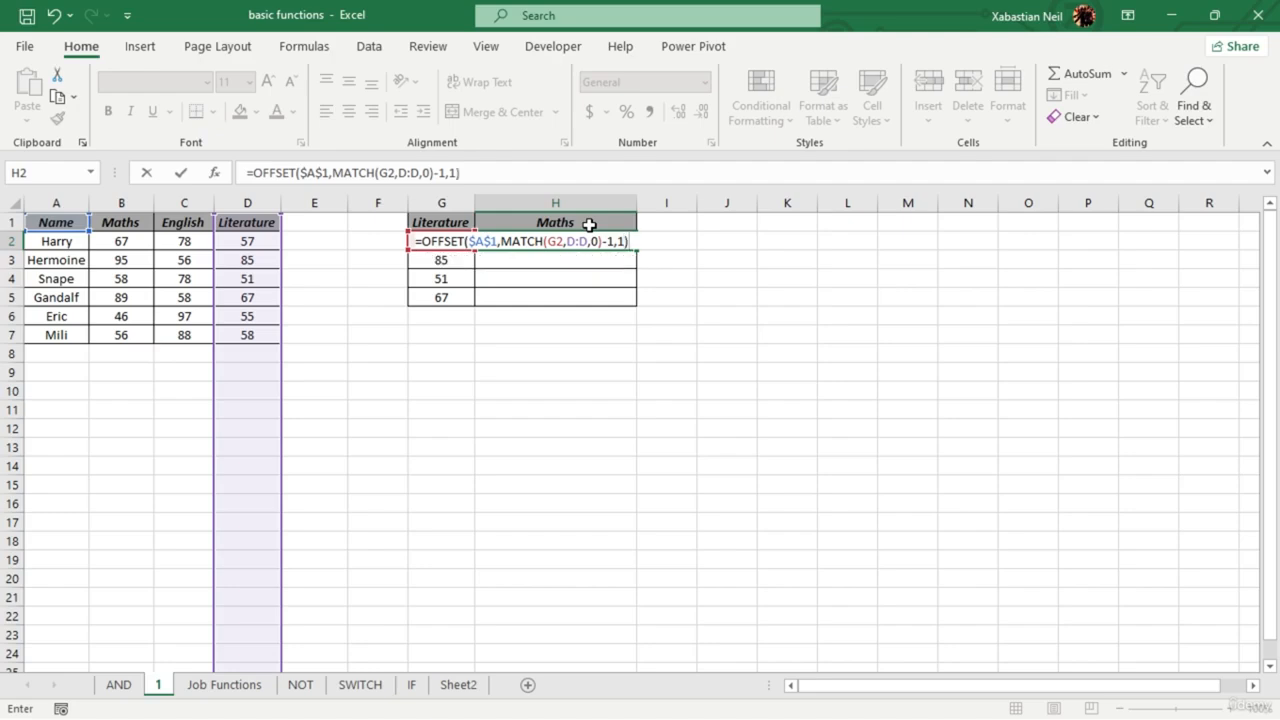
pyautogui.press('Return')
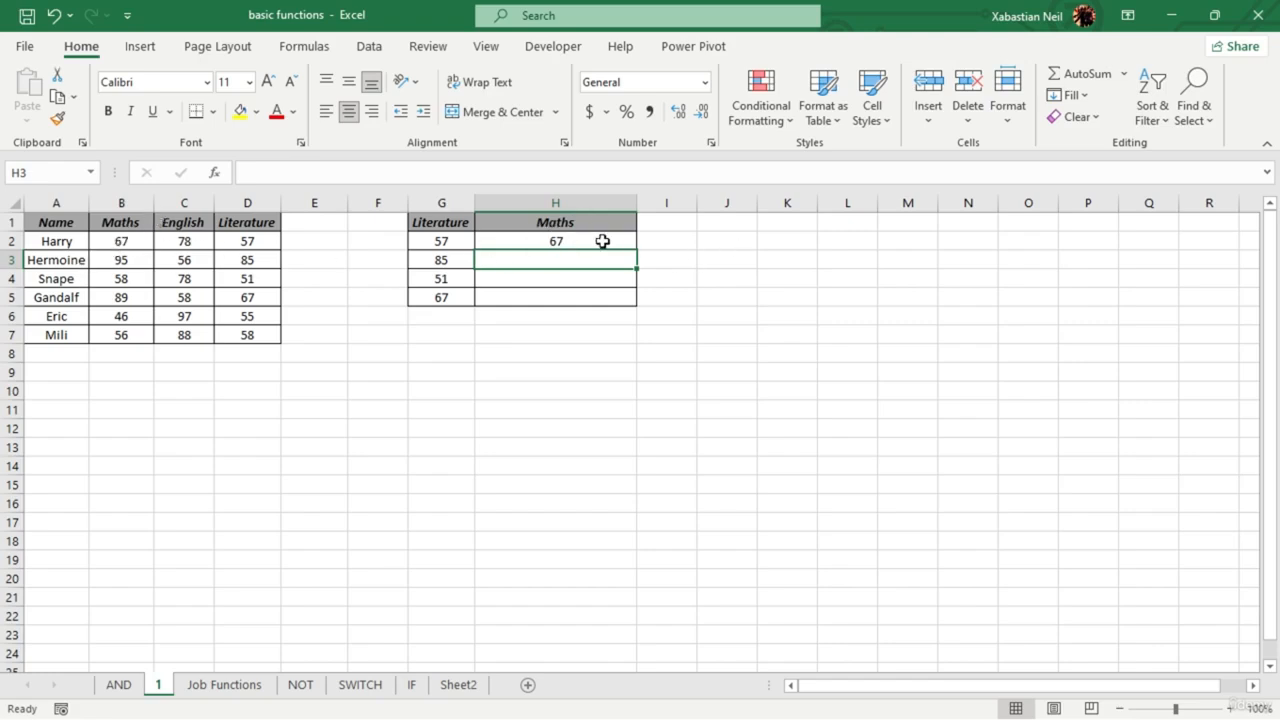
pyautogui.click(650, 342)
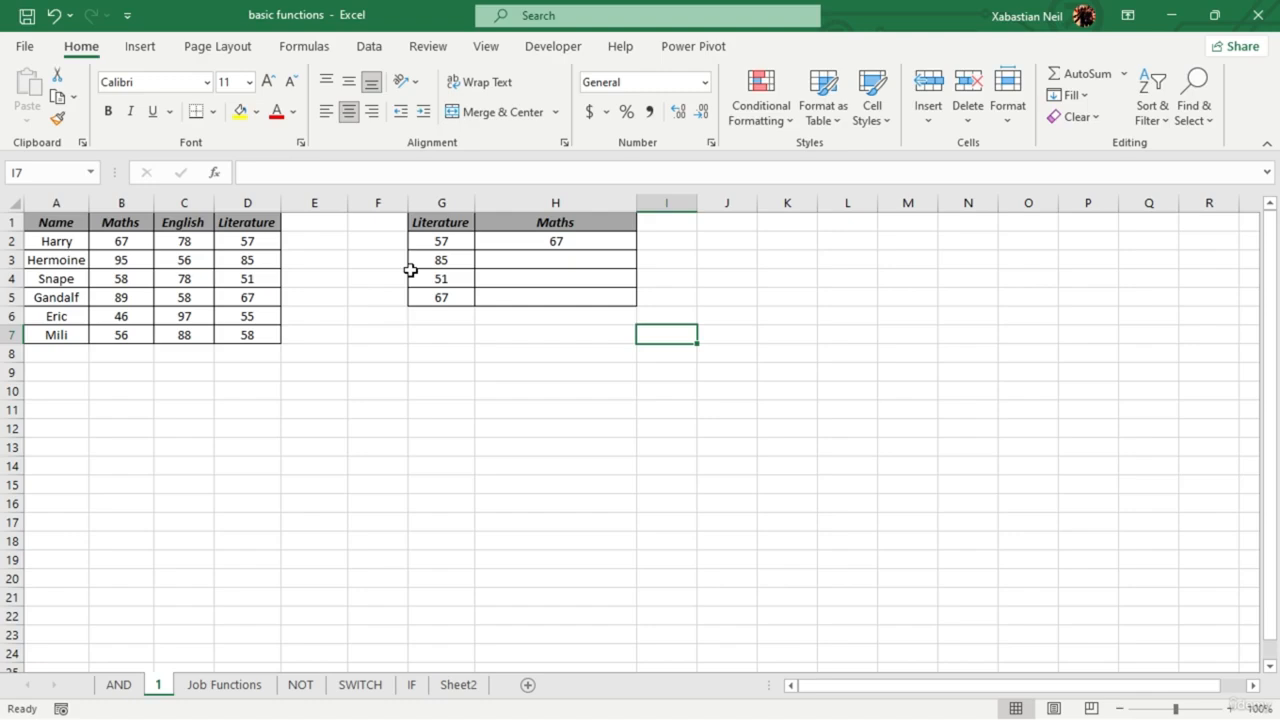
# - Replace the columns argument of H2's OFFSET formula with a second nested MATCH function
pyautogui.click(607, 249)
pyautogui.doubleClick(623, 241)
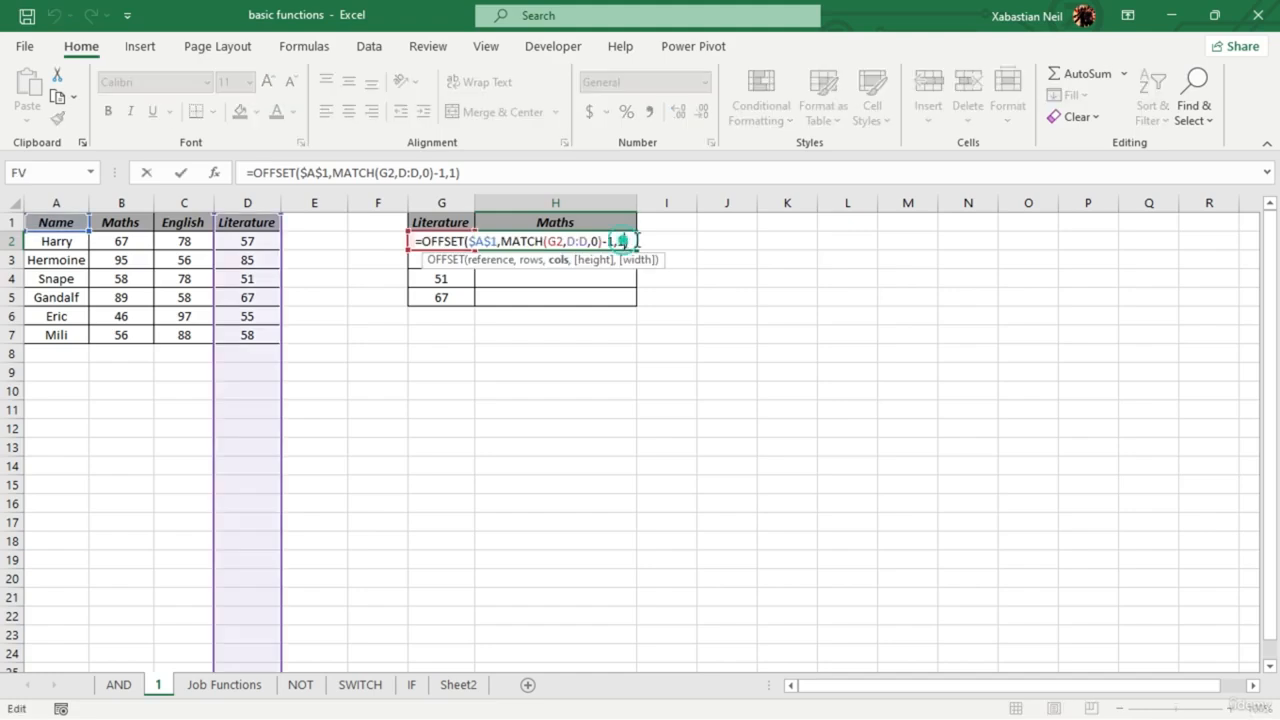
pyautogui.click(627, 241)
pyautogui.press('BackSpace')
pyautogui.write('ma')
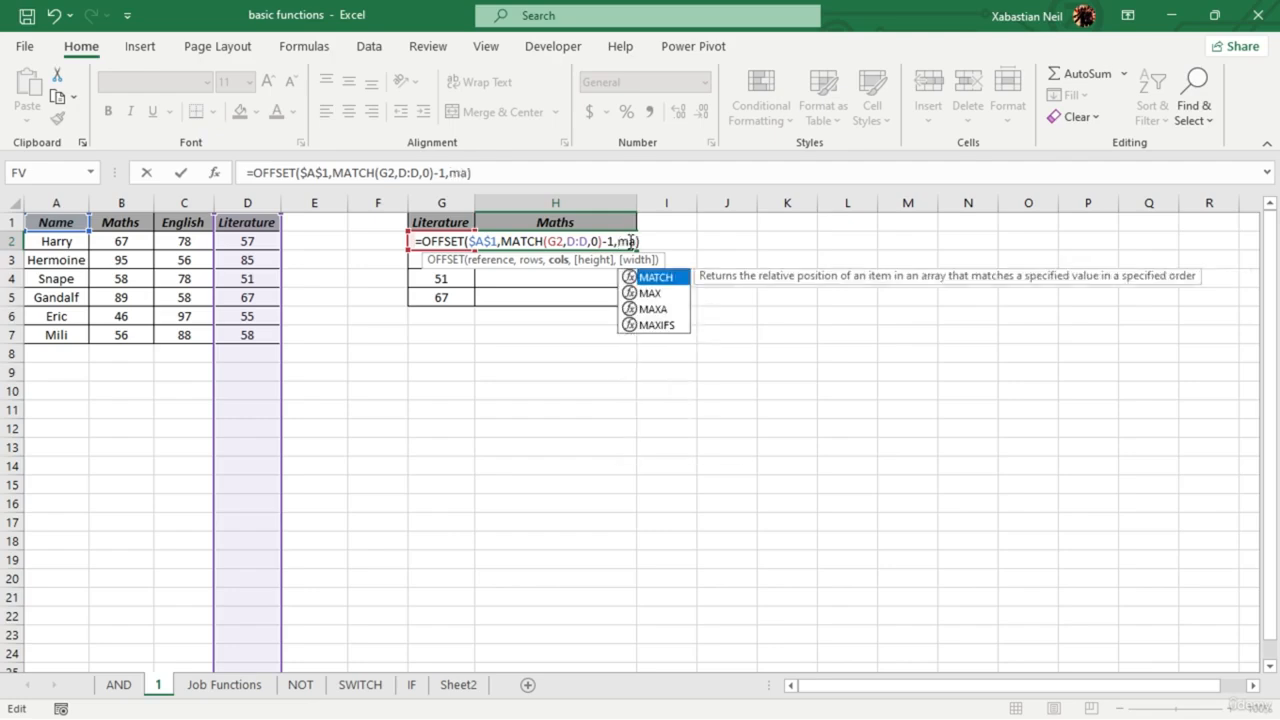
pyautogui.write('tch')
pyautogui.press('Tab')
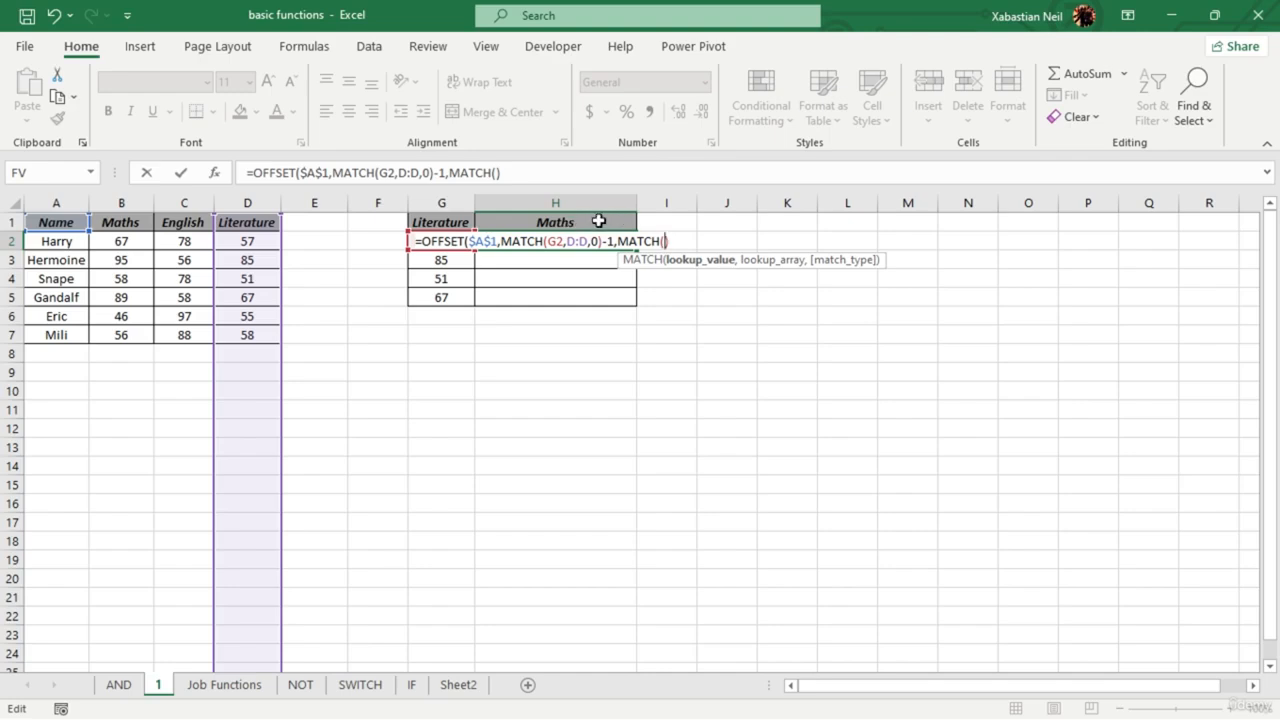
# - Set the second MATCH's lookup value to the Maths header above H2, as the row-locked reference H$1
pyautogui.click(598, 221)
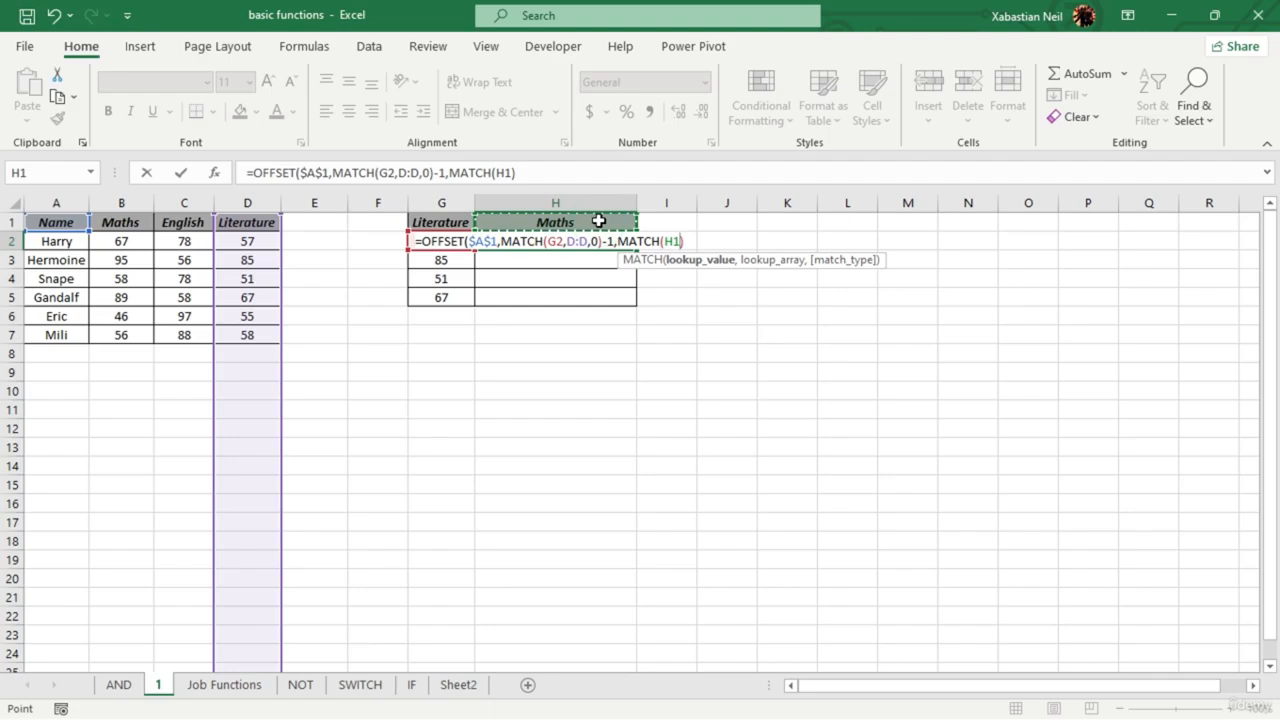
pyautogui.press('BackSpace')
pyautogui.press('BackSpace')
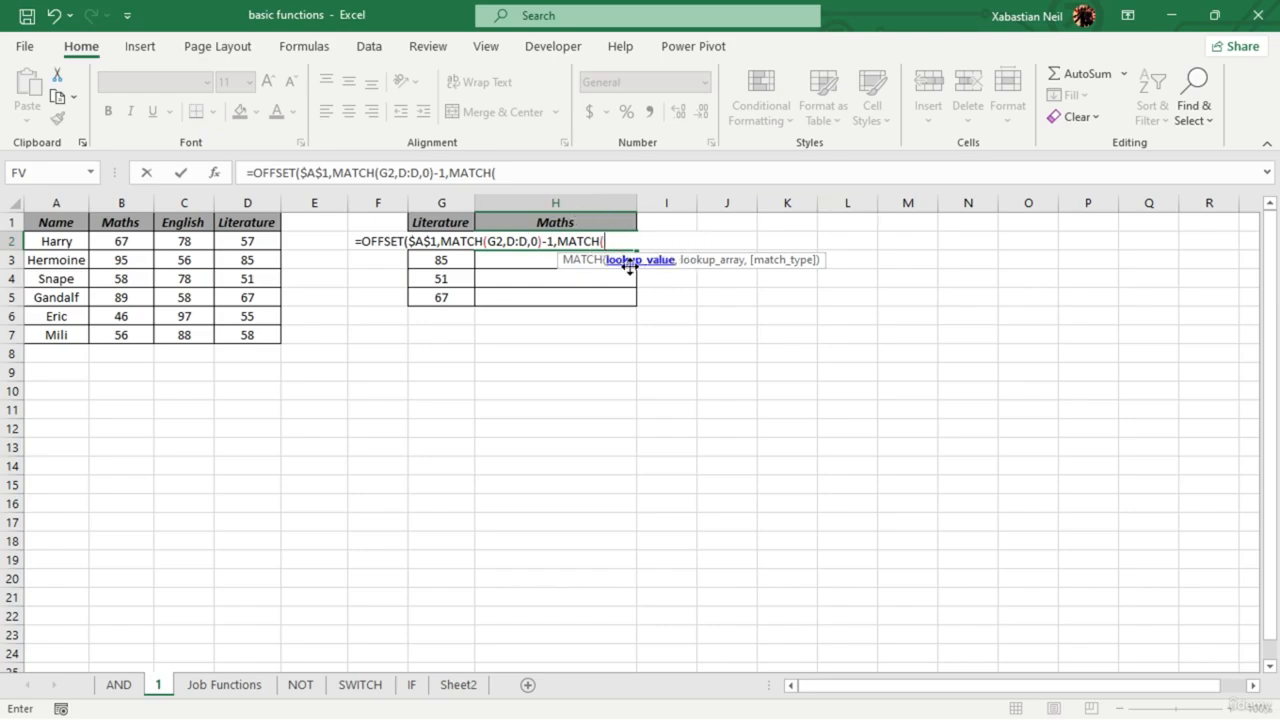
pyautogui.click(586, 222)
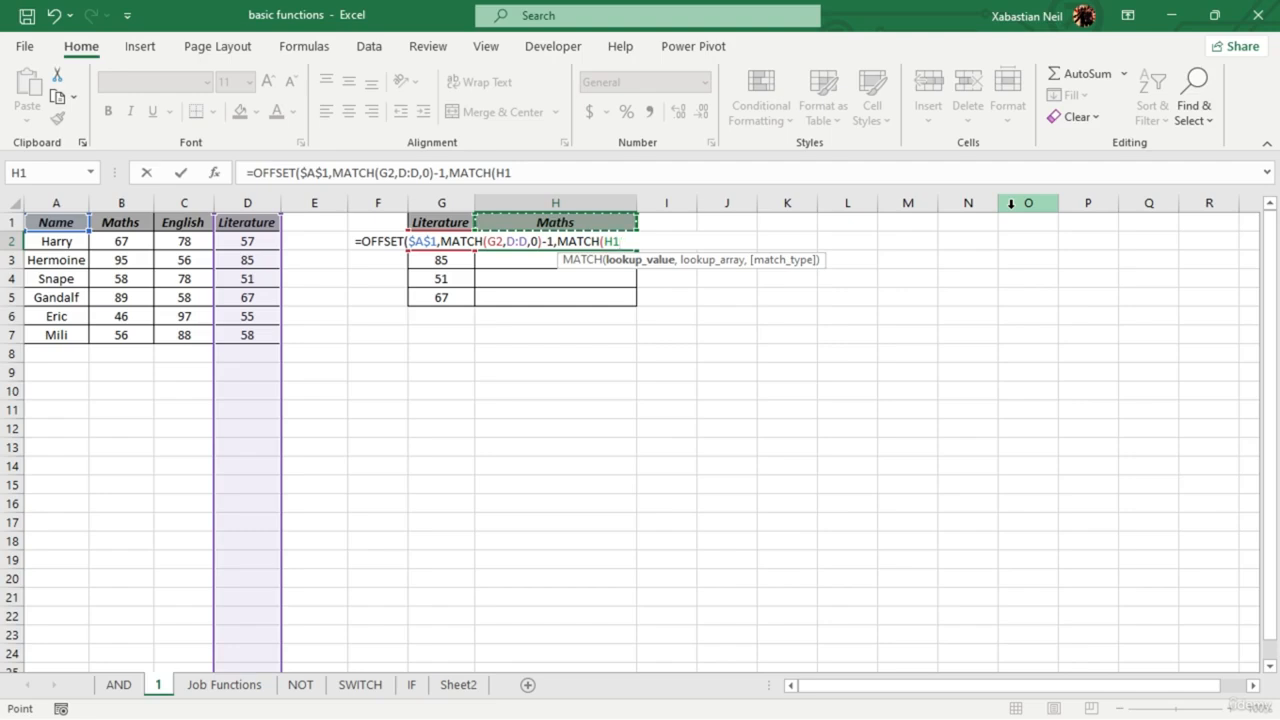
pyautogui.press('F4')
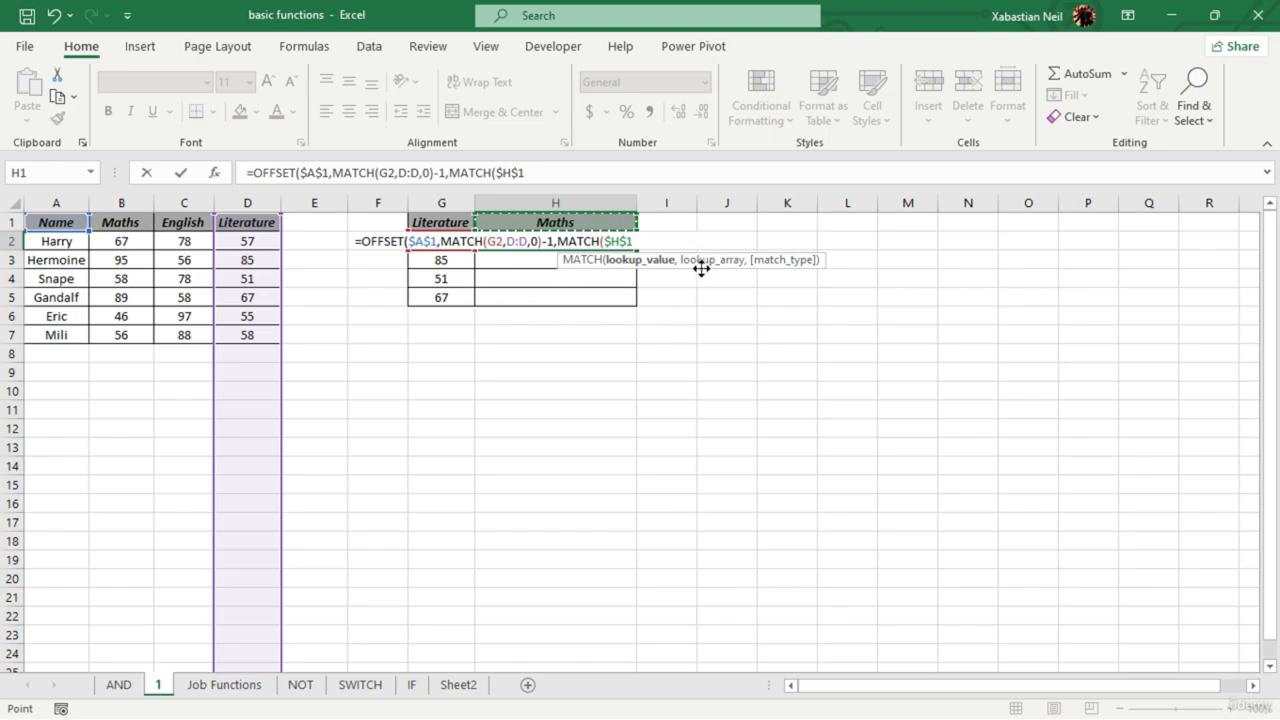
pyautogui.press('F4')
pyautogui.press('F4')
pyautogui.press('F4')
pyautogui.press('F4')
pyautogui.press('F4')
pyautogui.write(',')
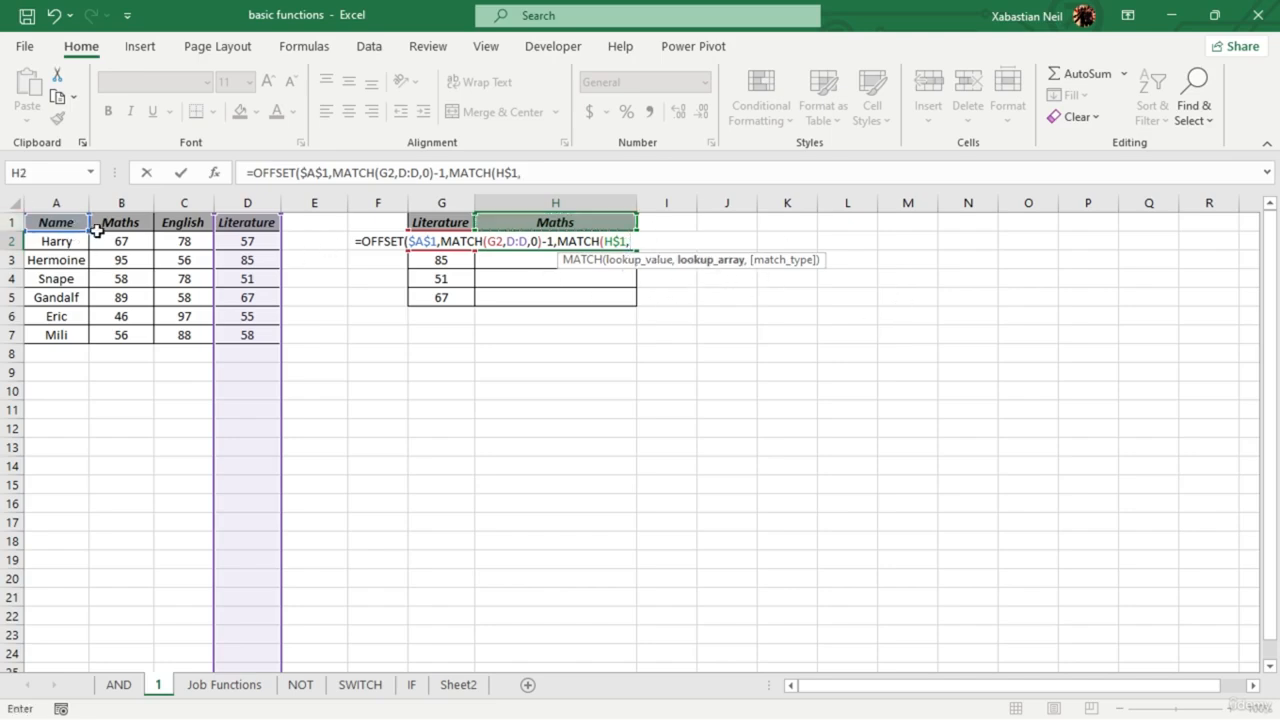
# - Finish H2's second MATCH with header row $A$1:$D$1 as lookup array, exact match 0 and -1, and enter the formula
pyautogui.moveTo(30, 222); pyautogui.dragTo(230, 227)
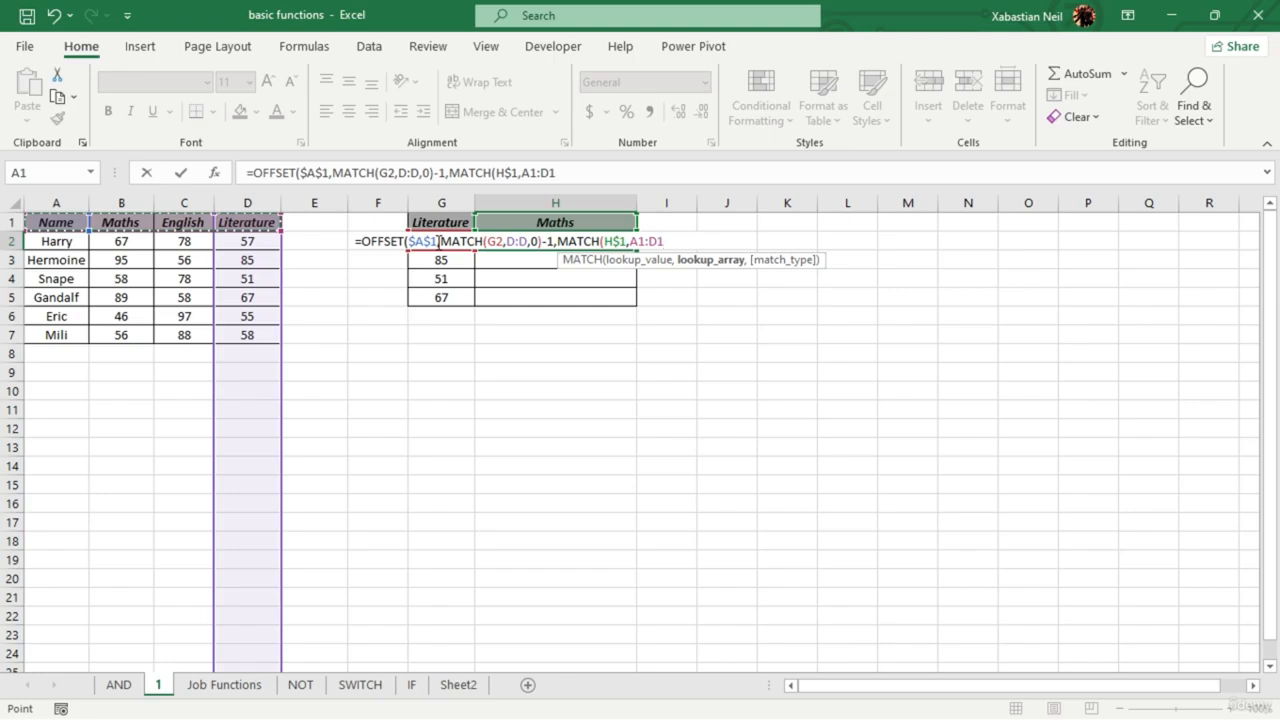
pyautogui.press('F4')
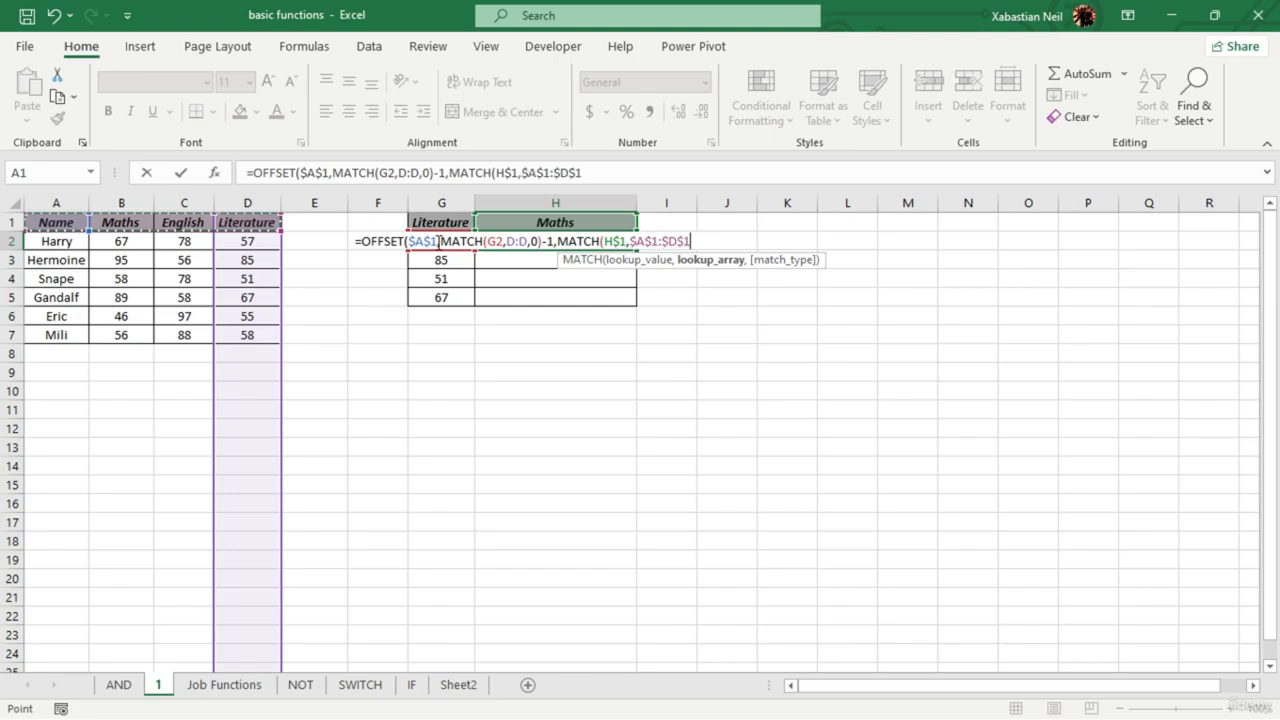
pyautogui.write(',')
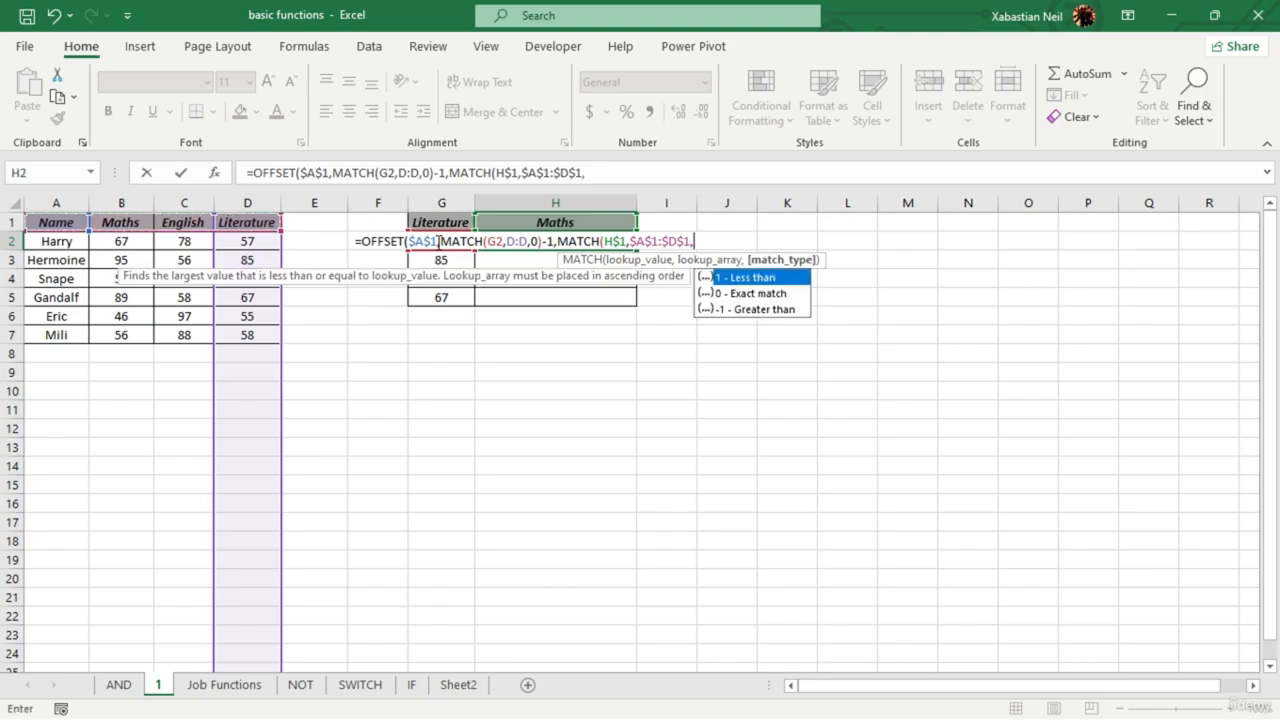
pyautogui.write('0)')
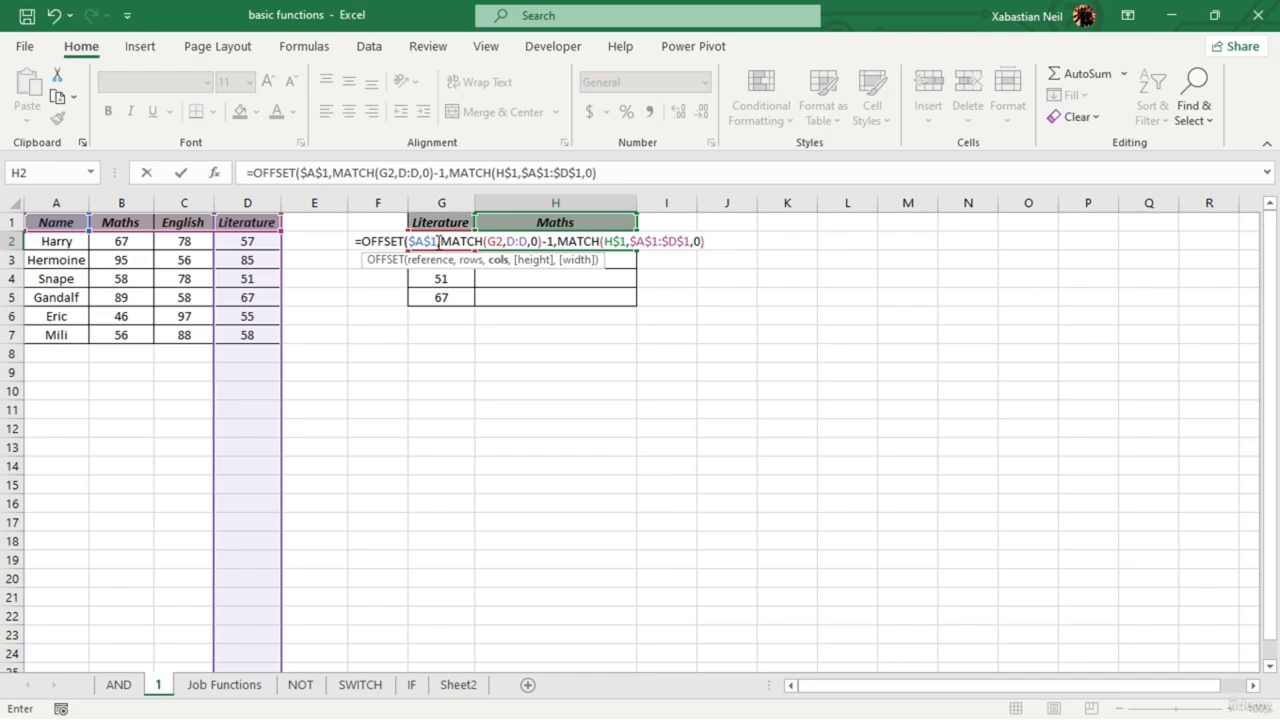
pyautogui.write('-1')
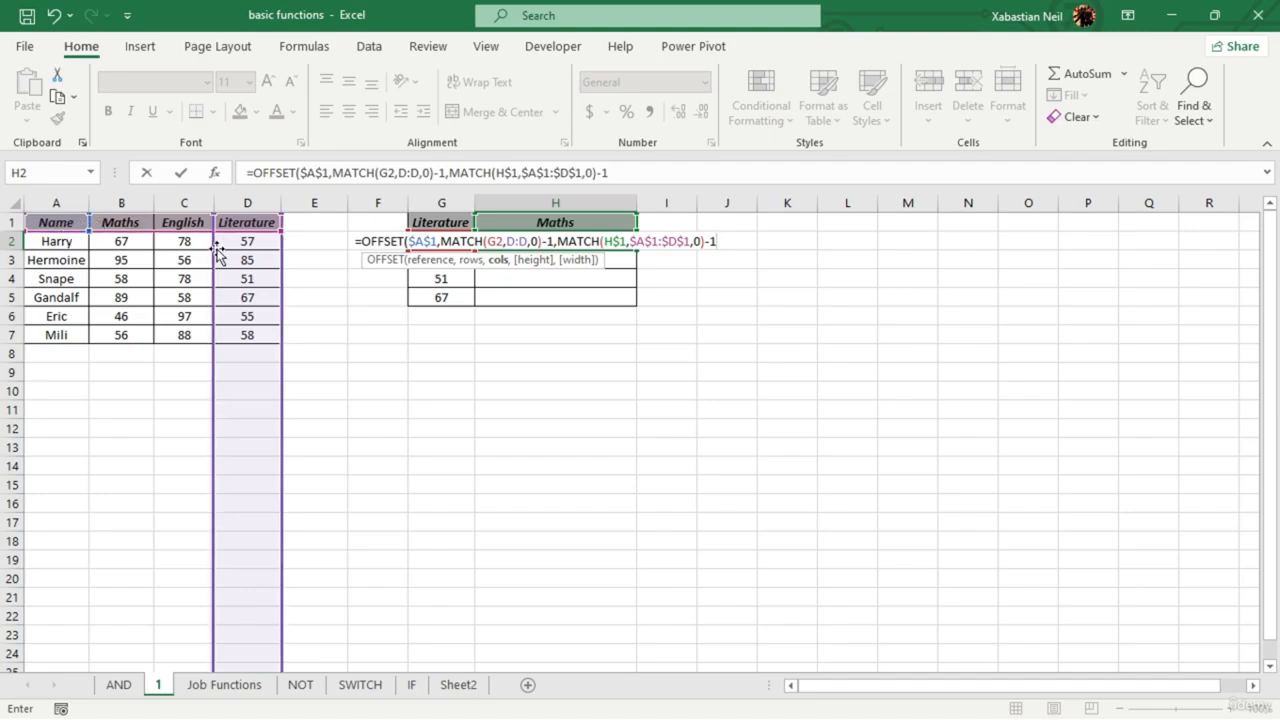
pyautogui.write(')')
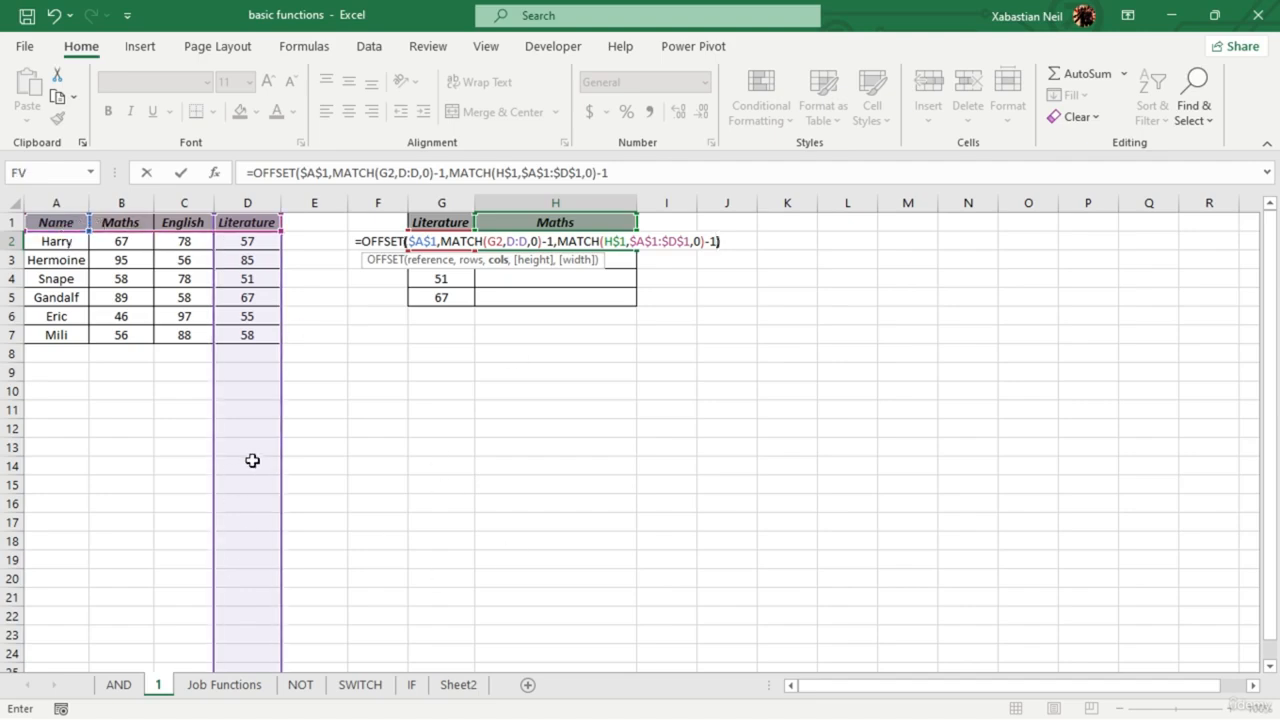
pyautogui.press('Return')
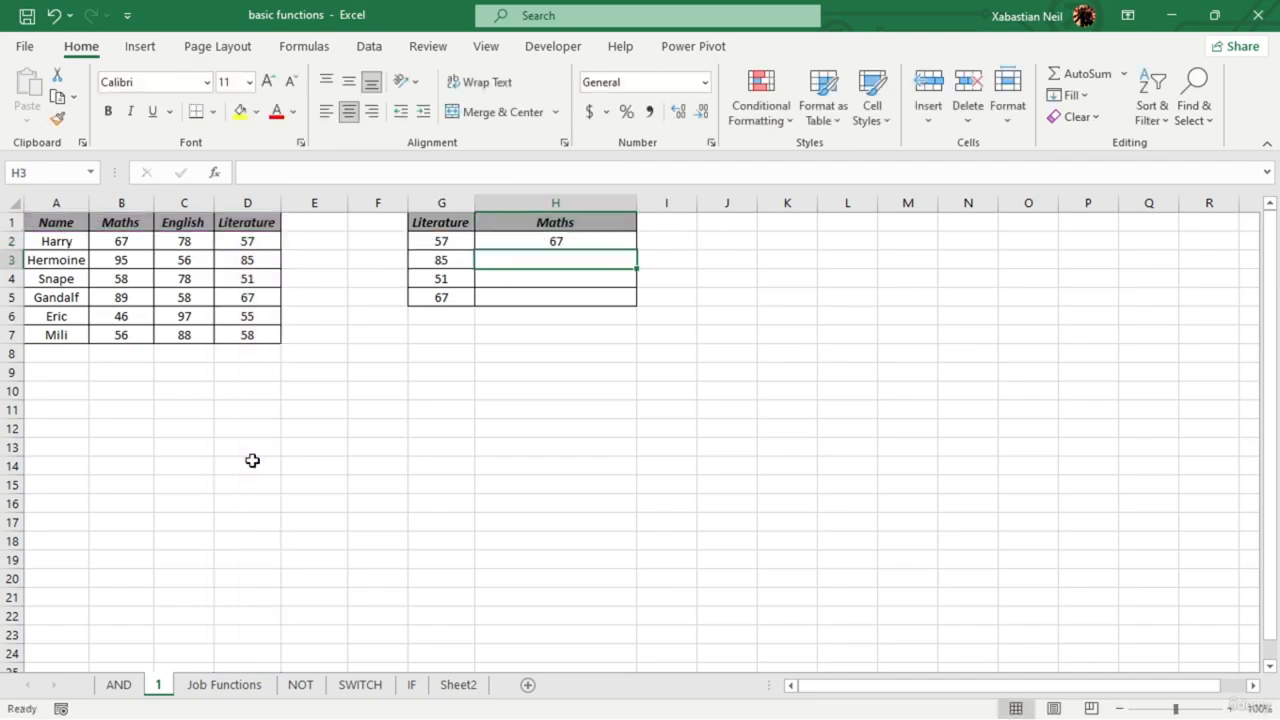
# - Fill H2's OFFSET formula down the Maths column to H5
pyautogui.click(575, 241)
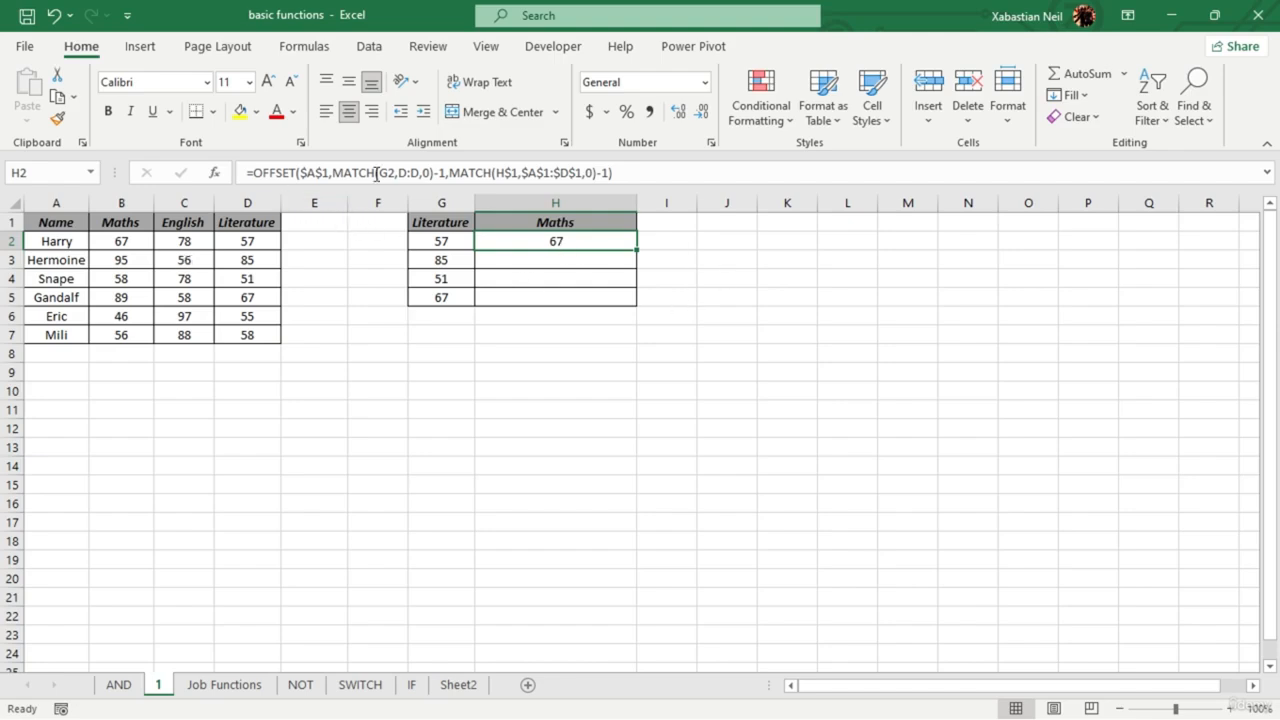
pyautogui.click(298, 171)
pyautogui.click(293, 171)
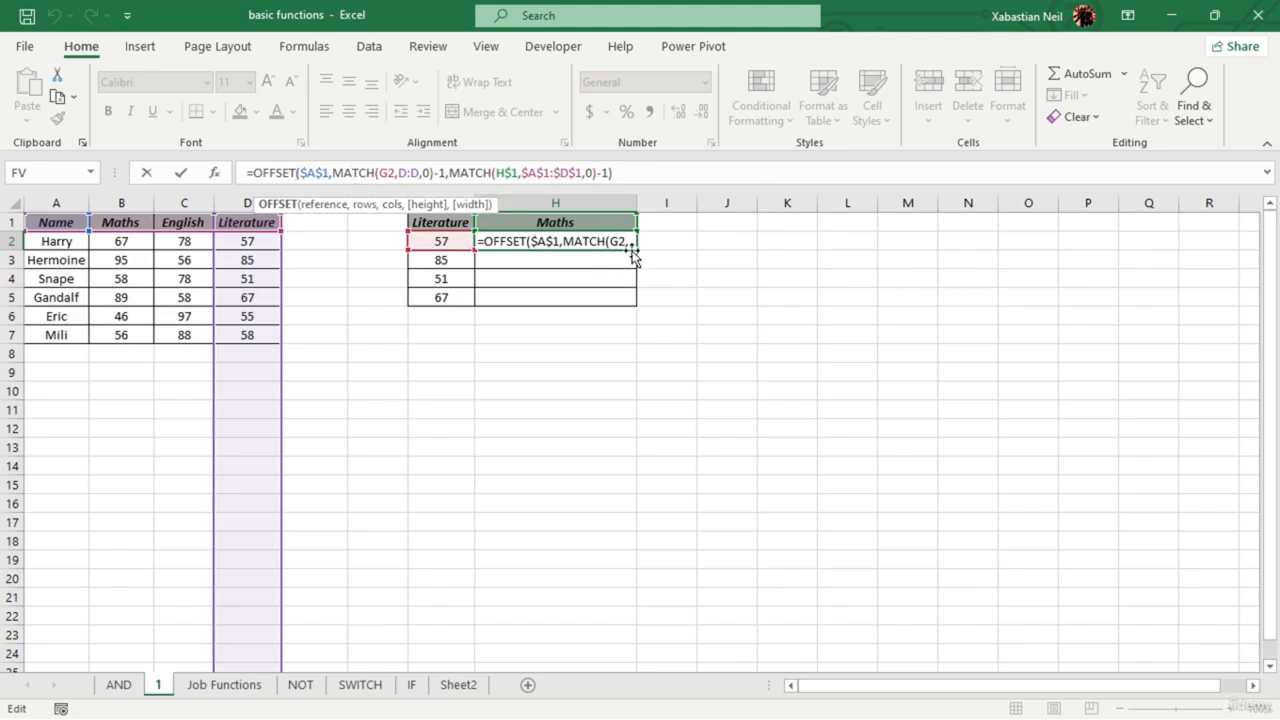
pyautogui.hotkey('ctrl', 'Return')
pyautogui.doubleClick(636, 250)
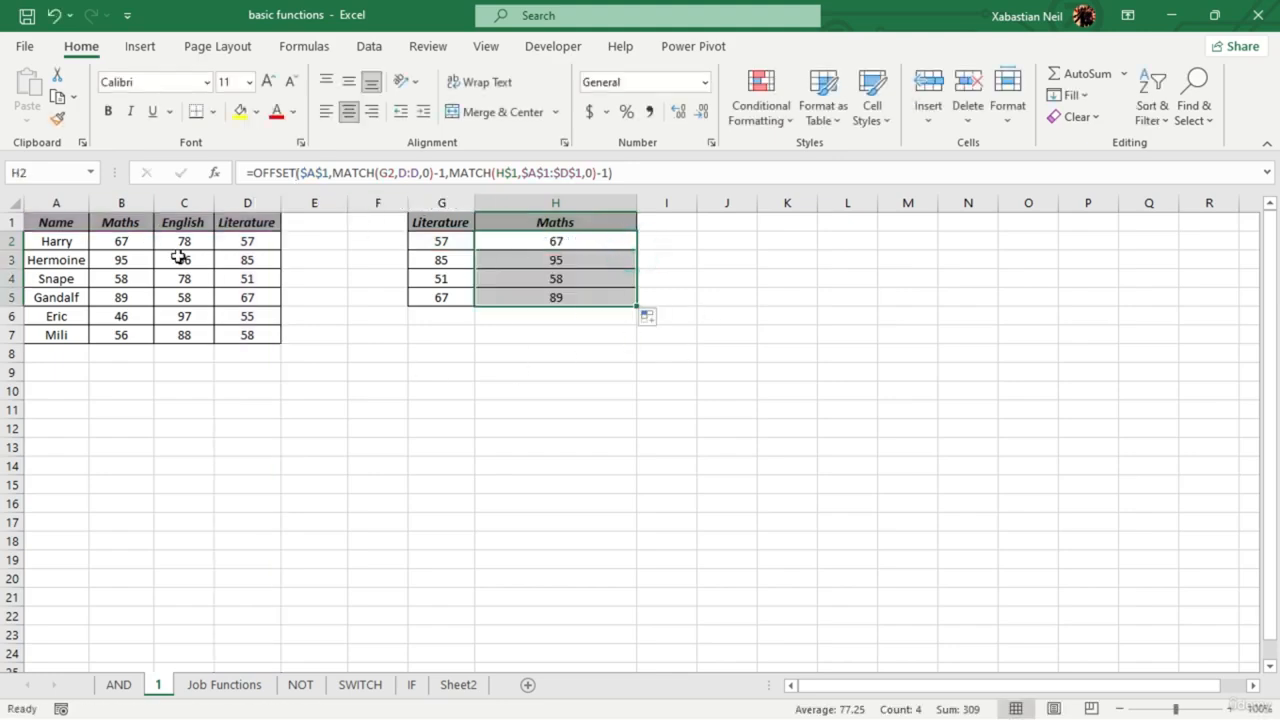
pyautogui.click(626, 220)
pyautogui.click(752, 256)
pyautogui.click(576, 221)
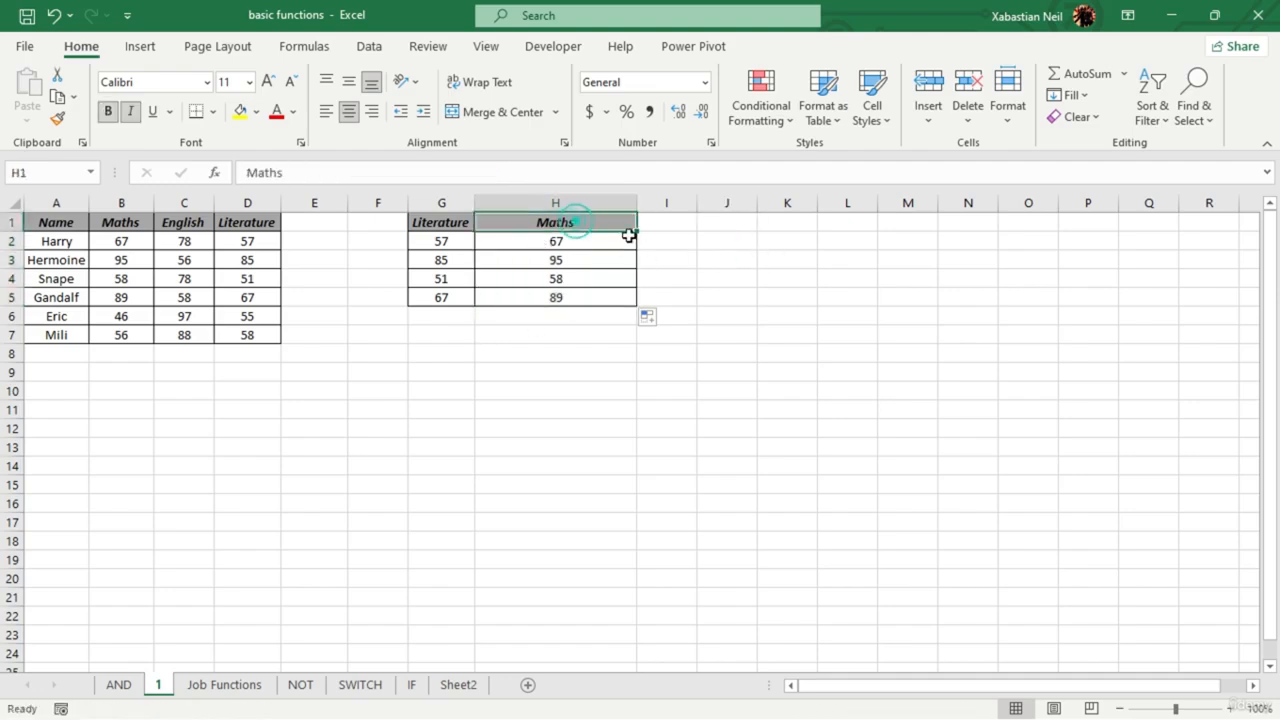
pyautogui.rightClick(607, 226)
pyautogui.click(546, 352)
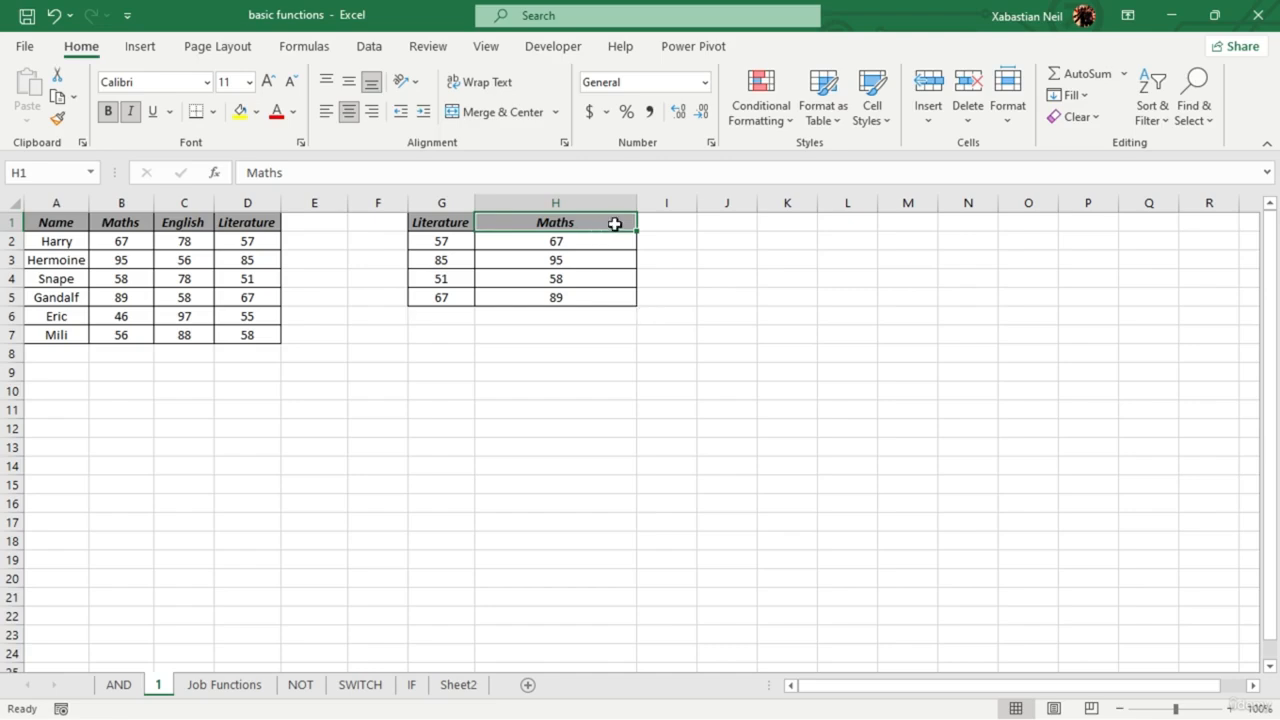
pyautogui.rightClick(598, 235)
pyautogui.click(691, 463)
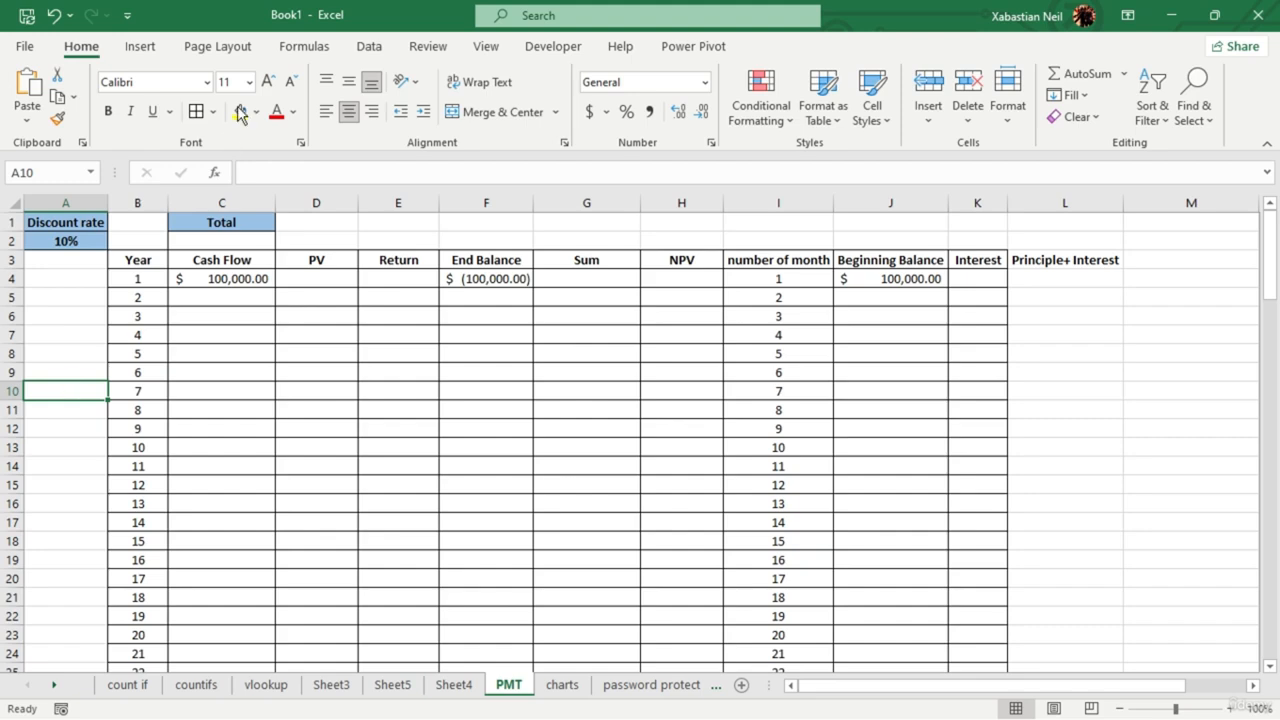
# - Clear the contents of L2:M9 on the PMT sheet, including the Principle+ Interest header
pyautogui.scroll(-13, 266, 443)
pyautogui.scroll(6, 270, 443)
pyautogui.scroll(7, 271, 443)
pyautogui.moveTo(1120, 232); pyautogui.dragTo(1152, 369)
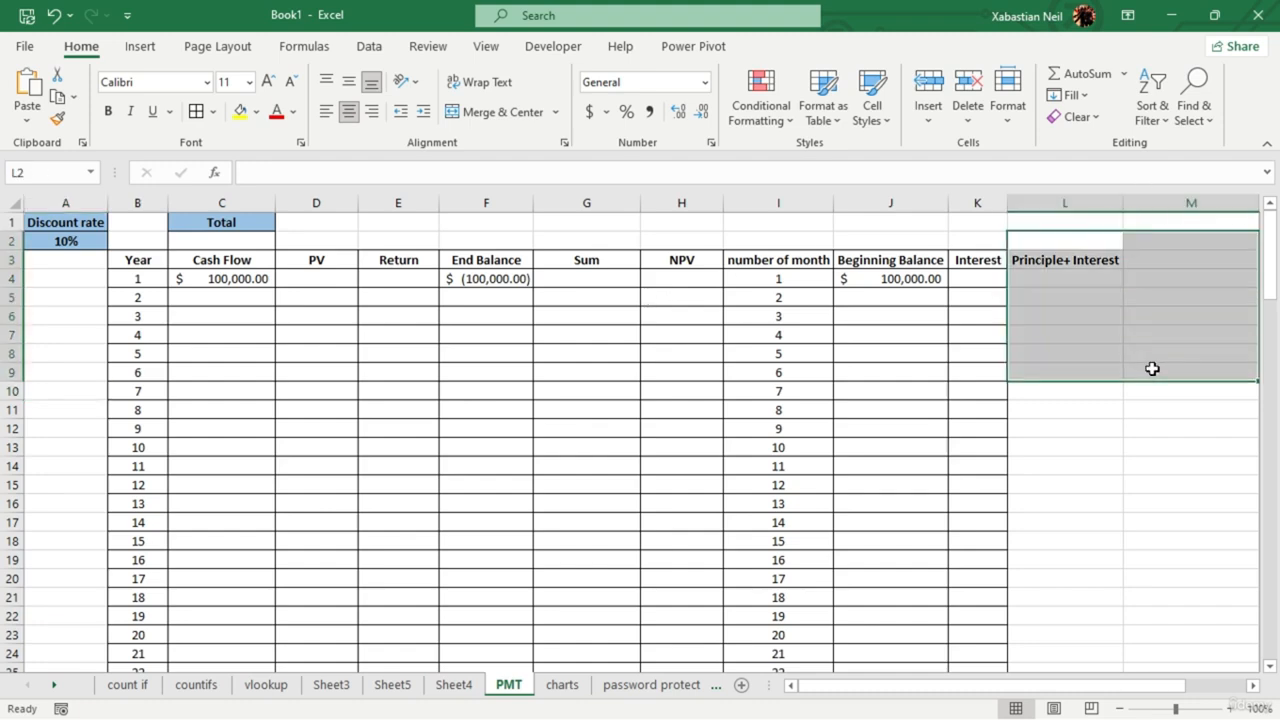
pyautogui.press('Delete')
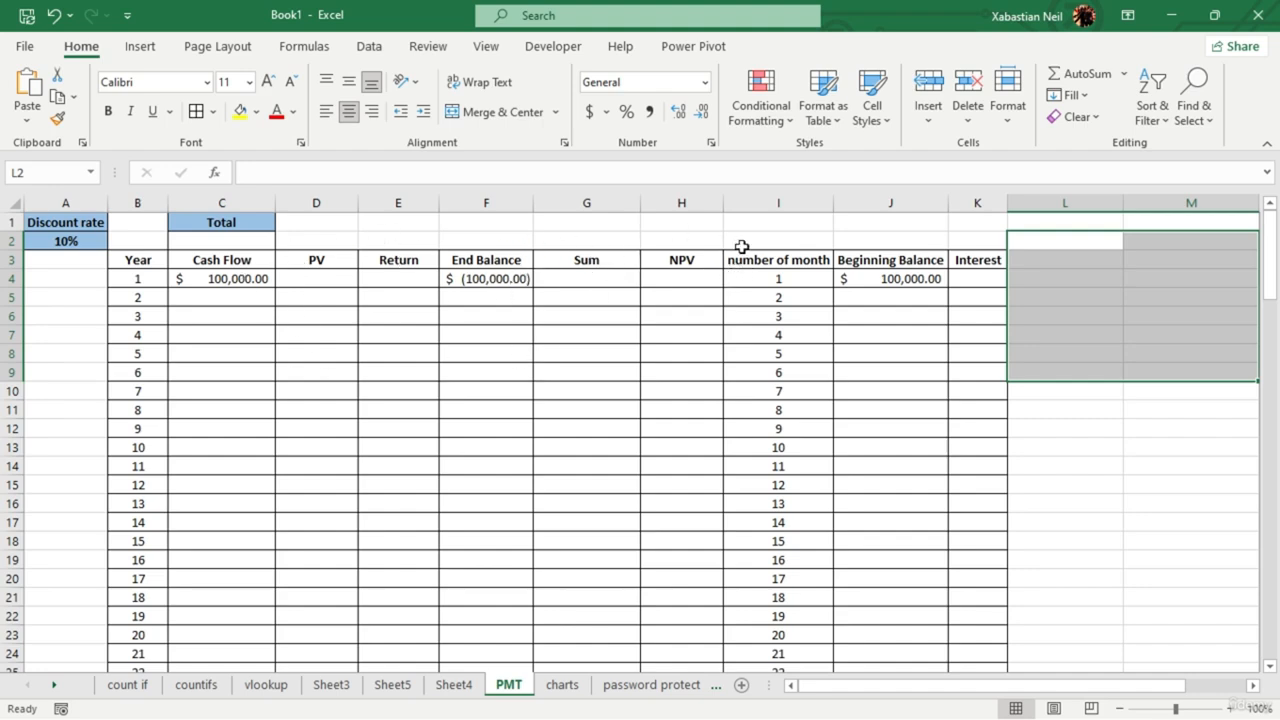
pyautogui.click(818, 314)
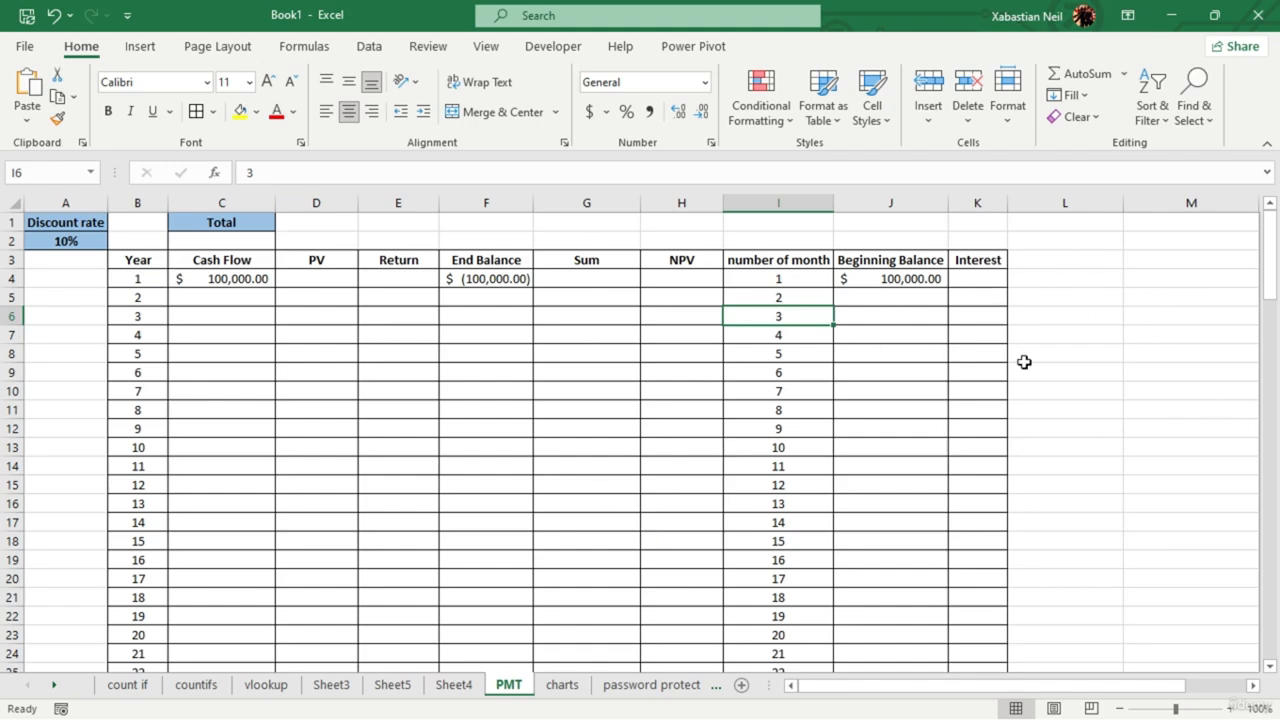
# - Enter the header PMT in D1 and copy the Total header's formatting onto it
pyautogui.click(350, 224)
pyautogui.write('P')
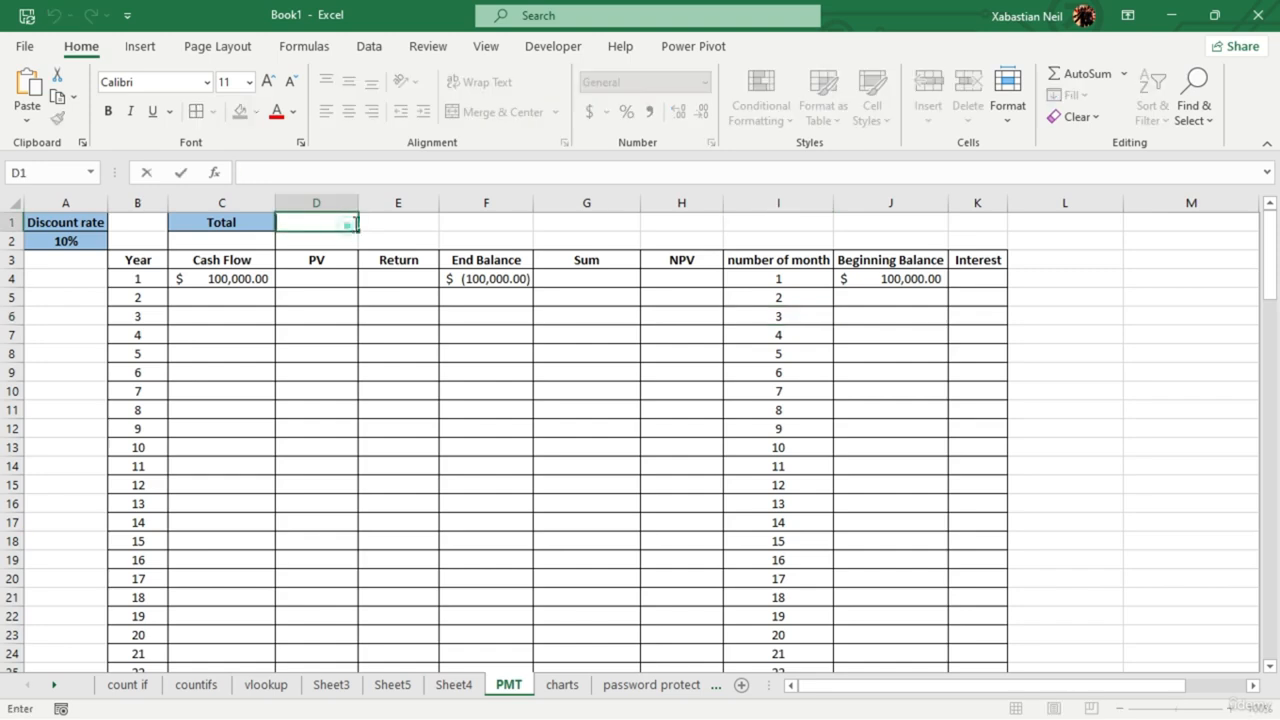
pyautogui.write('MT')
pyautogui.press('Return')
pyautogui.click(334, 223)
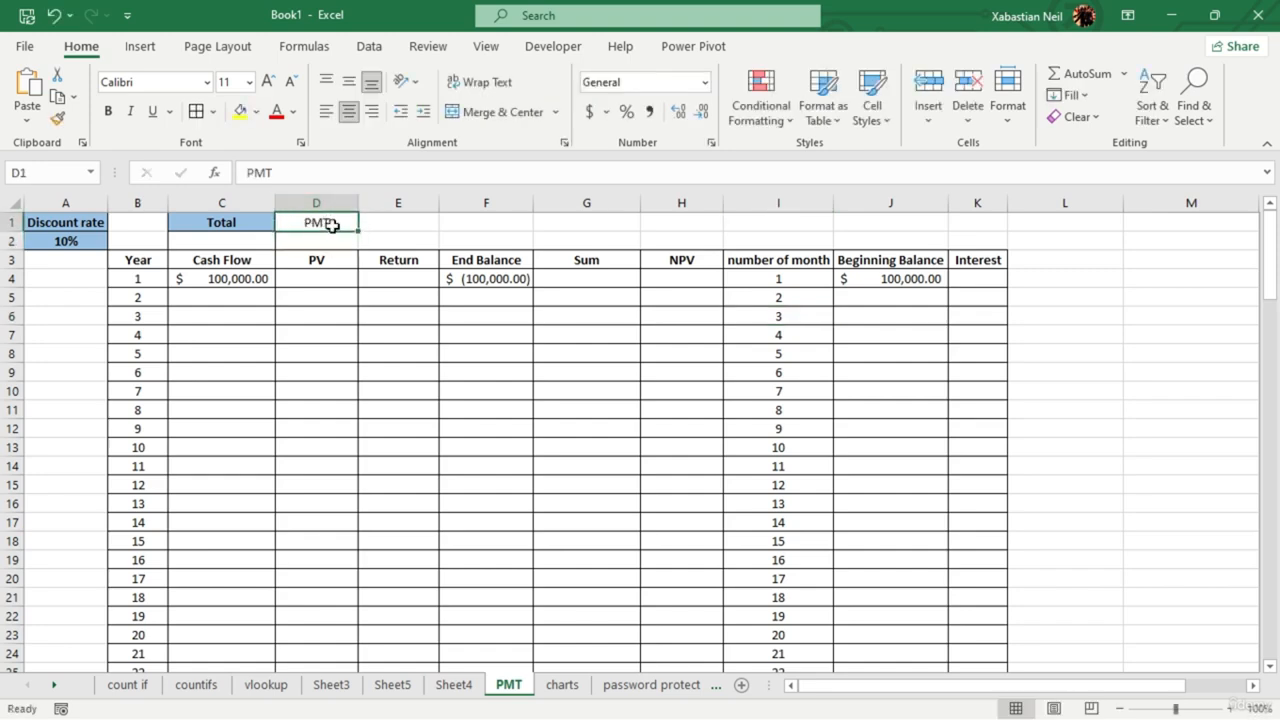
pyautogui.click(220, 218)
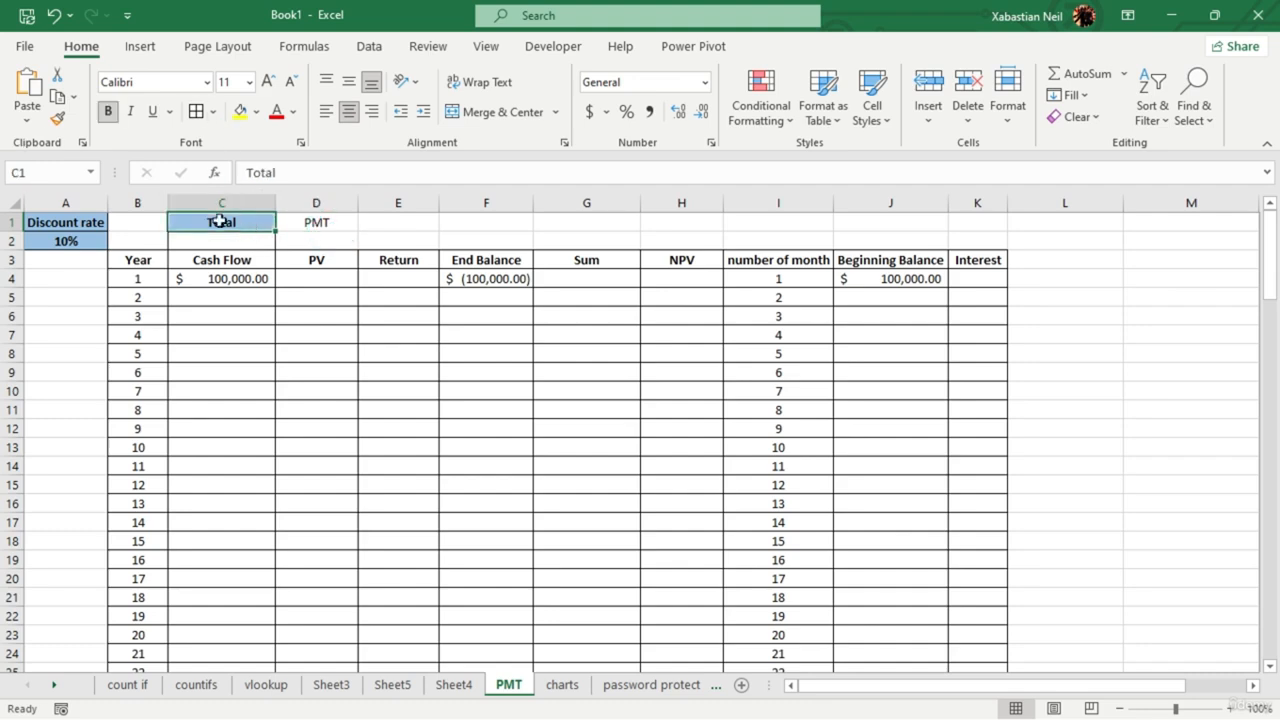
pyautogui.click(56, 119)
pyautogui.click(335, 225)
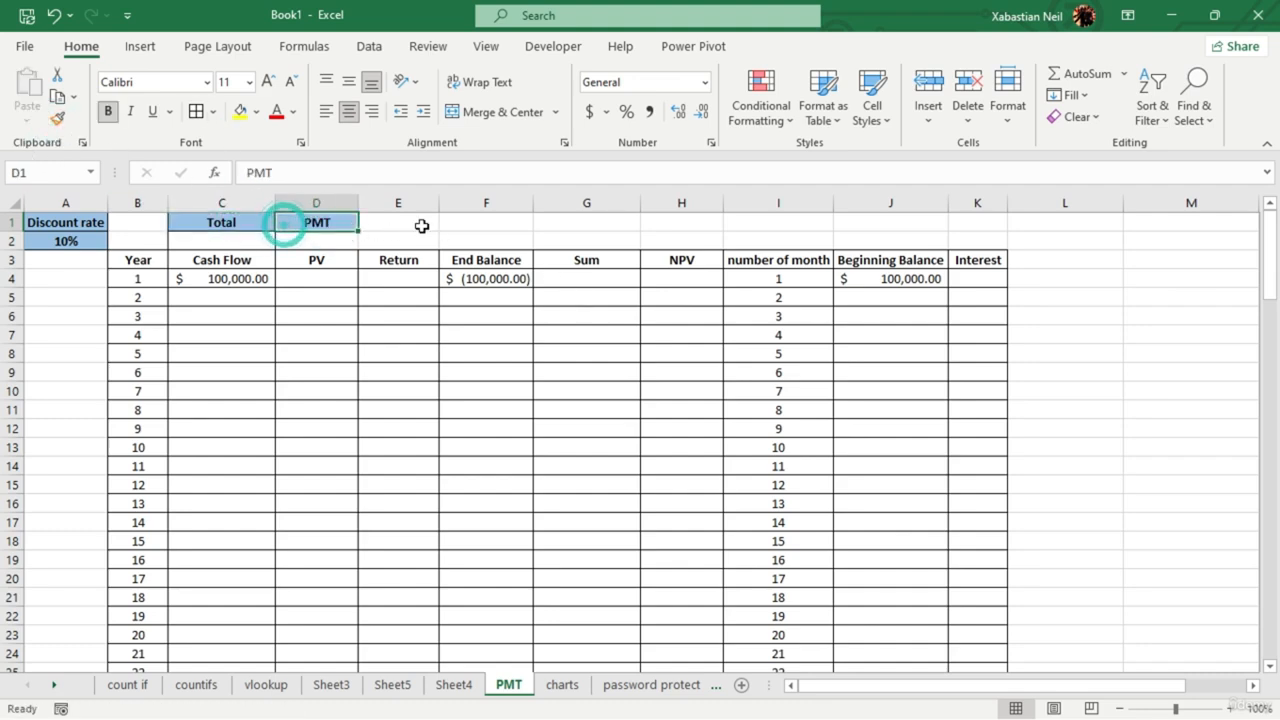
# - Apply a thick outside border around C2:D2, below the Total and PMT headers
pyautogui.click(394, 237)
pyautogui.moveTo(225, 243); pyautogui.dragTo(319, 244)
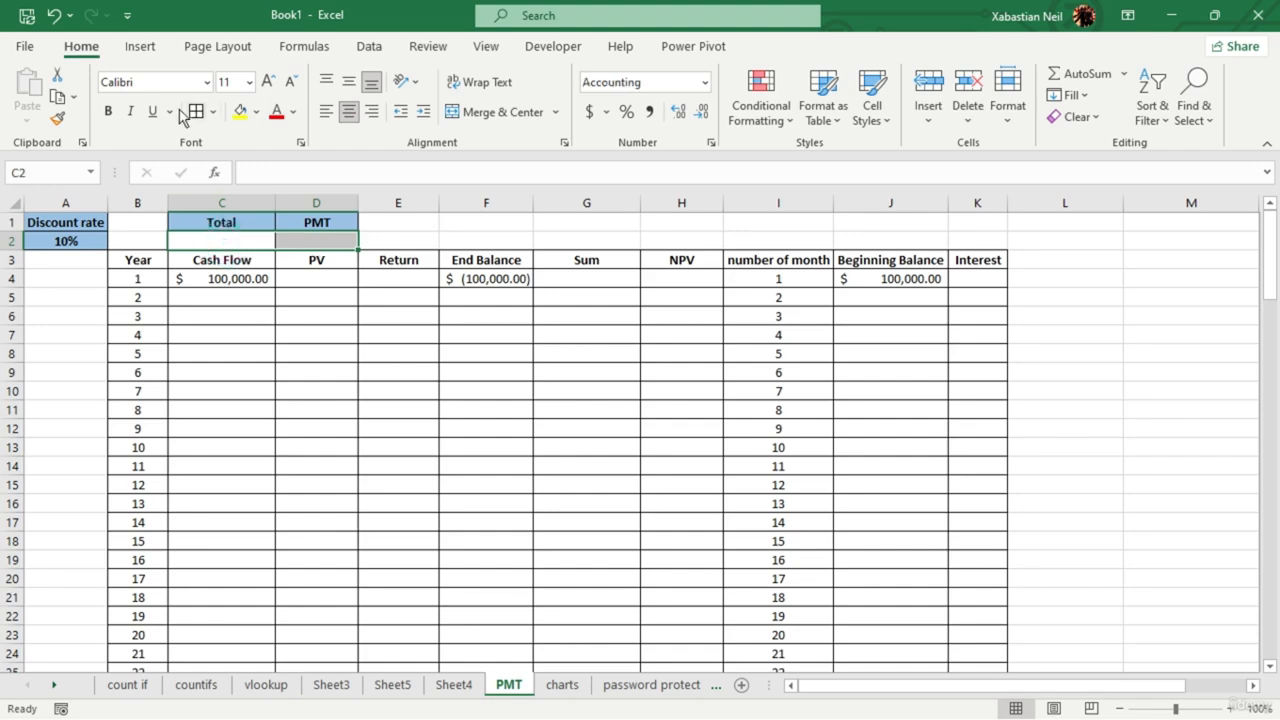
pyautogui.click(212, 111)
pyautogui.click(268, 350)
pyautogui.click(443, 263)
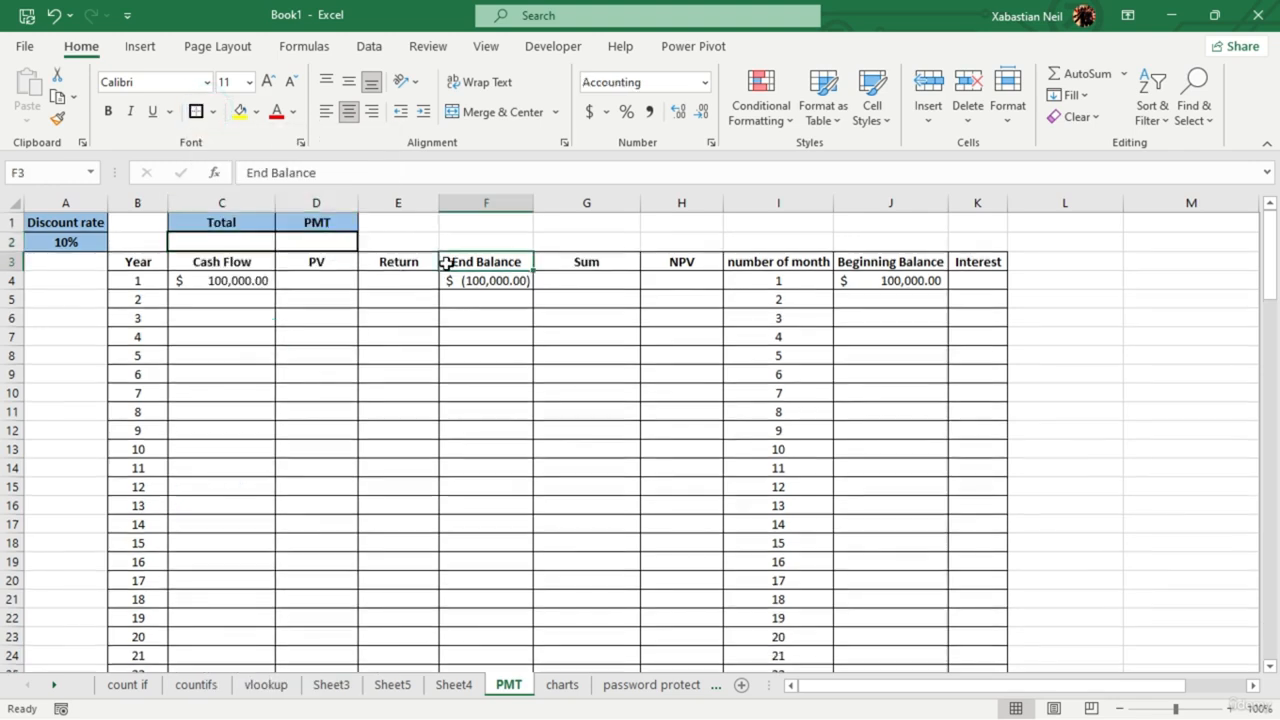
pyautogui.click(339, 240)
pyautogui.write('=')
pyautogui.click(513, 241)
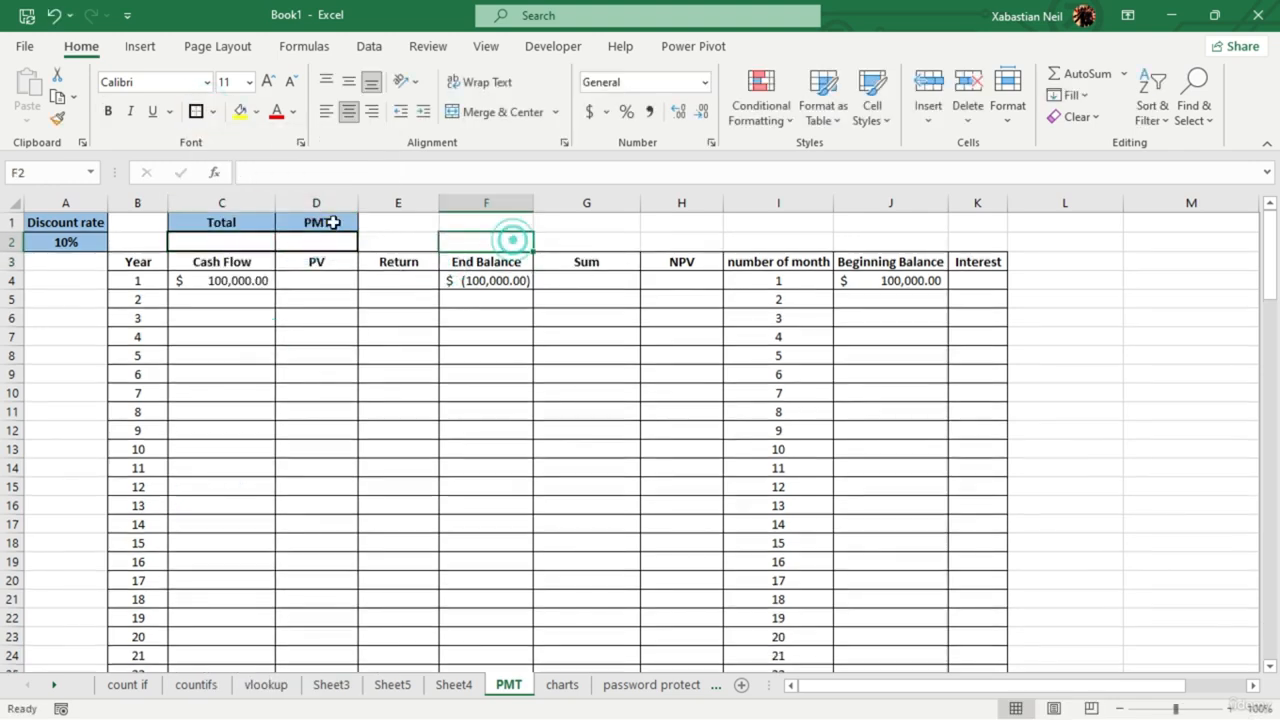
pyautogui.click(232, 239)
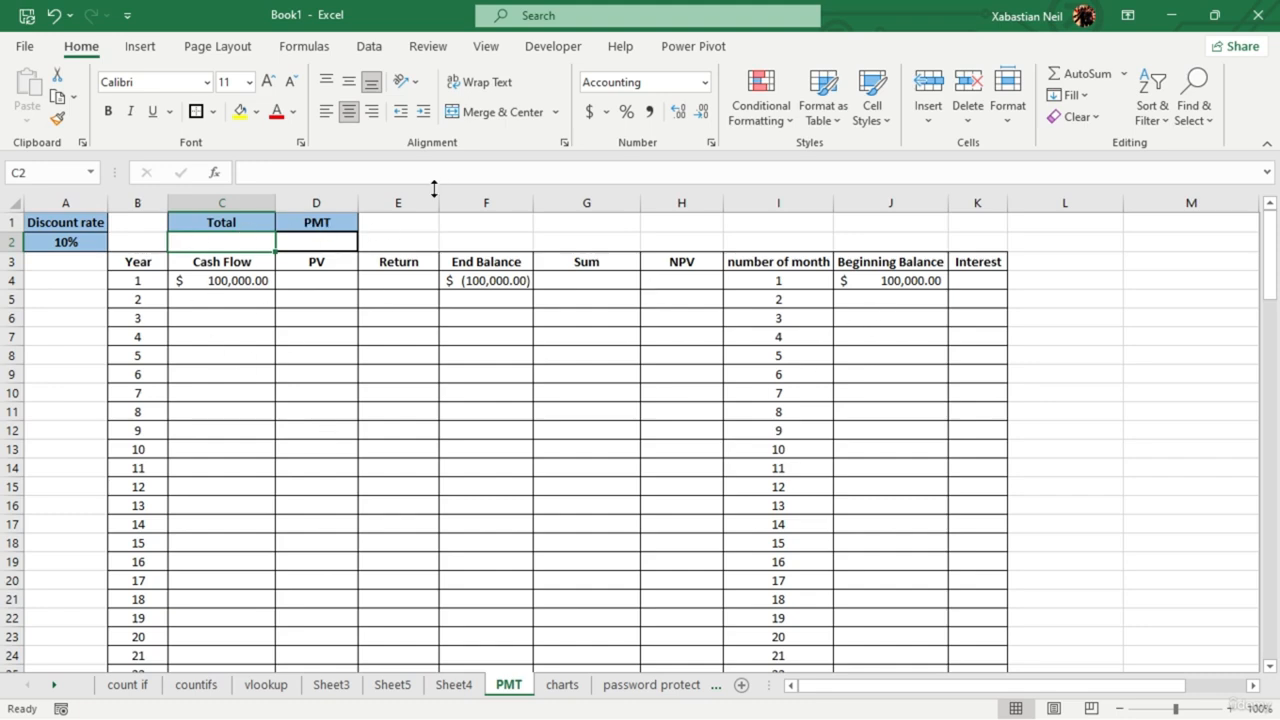
pyautogui.click(242, 281)
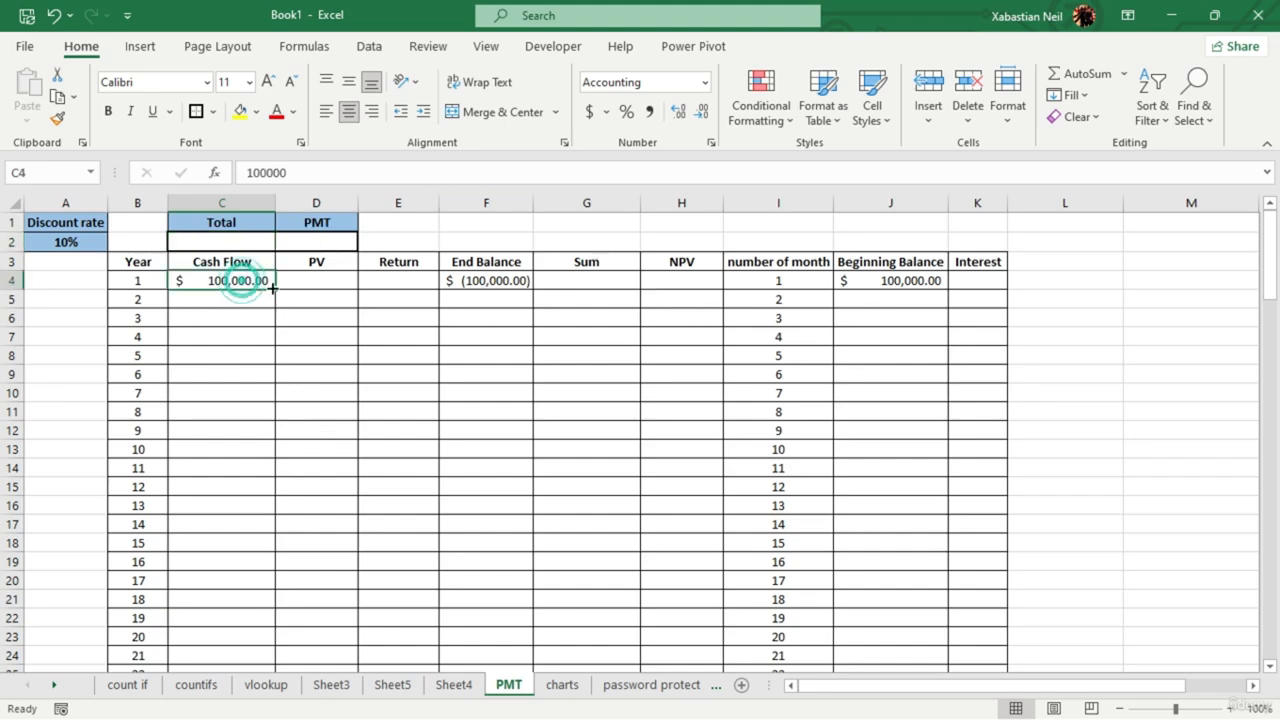
pyautogui.moveTo(274, 289)
pyautogui.mouseDown()
pyautogui.moveTo(274, 303)
pyautogui.moveTo(274, 288)
pyautogui.mouseUp()
pyautogui.click(458, 224)
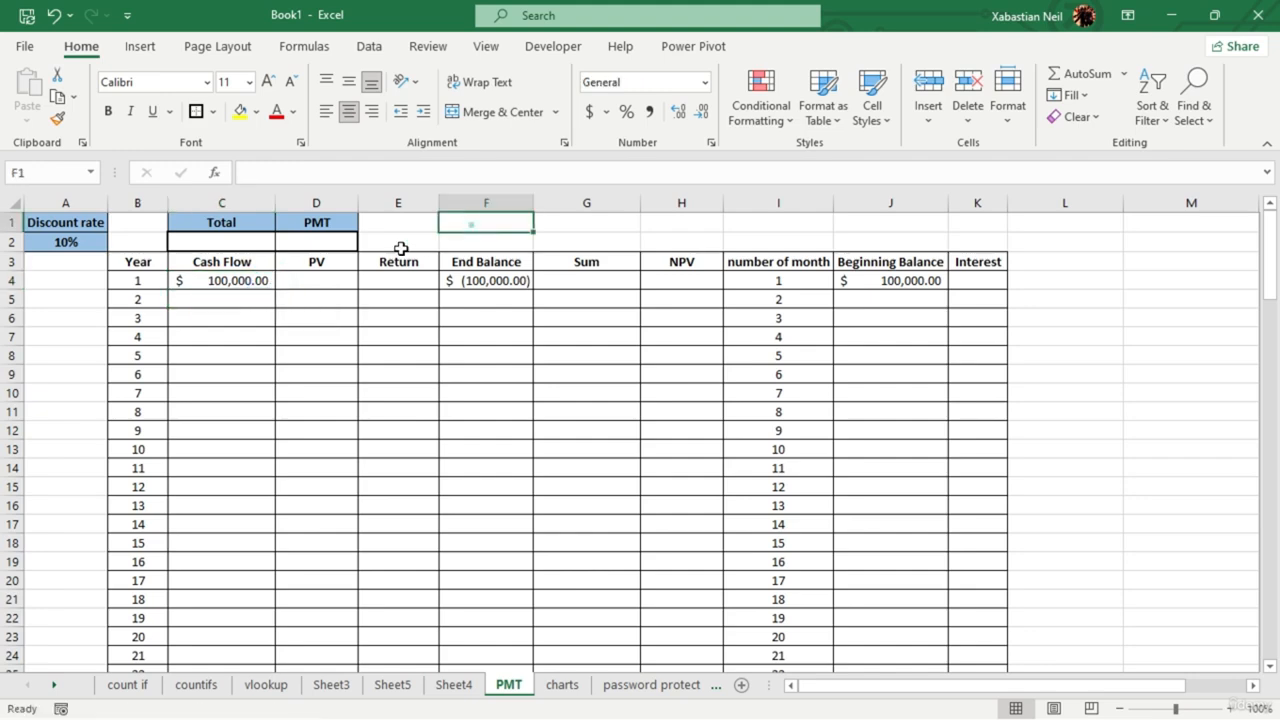
pyautogui.scroll(-6, 214, 375)
pyautogui.scroll(6, 245, 371)
pyautogui.click(312, 246)
pyautogui.doubleClick(319, 247)
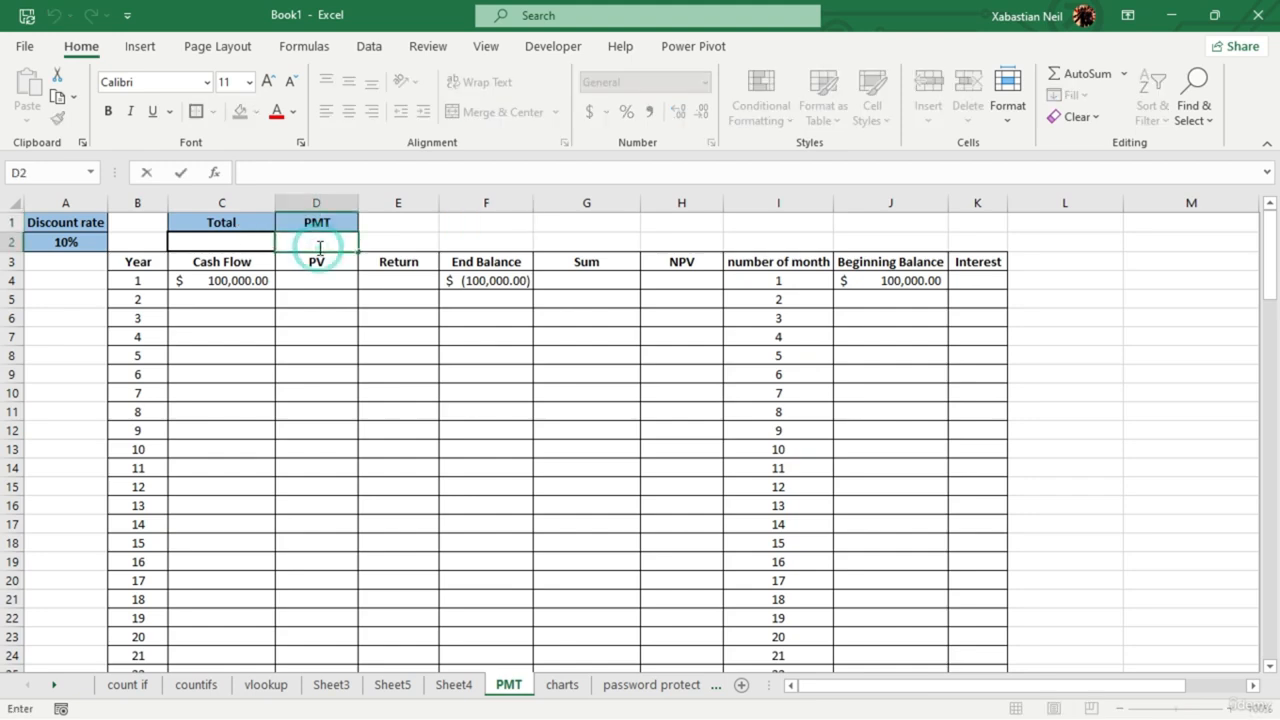
pyautogui.write('=pmt')
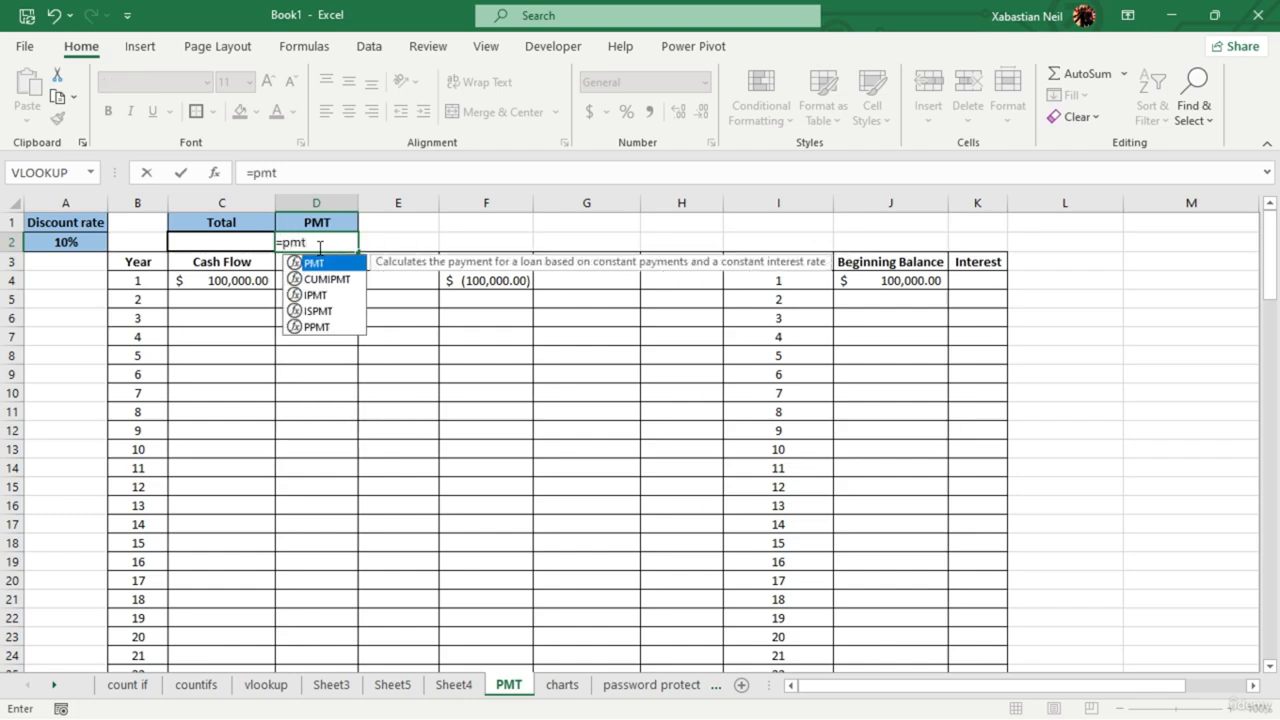
pyautogui.press('Tab')
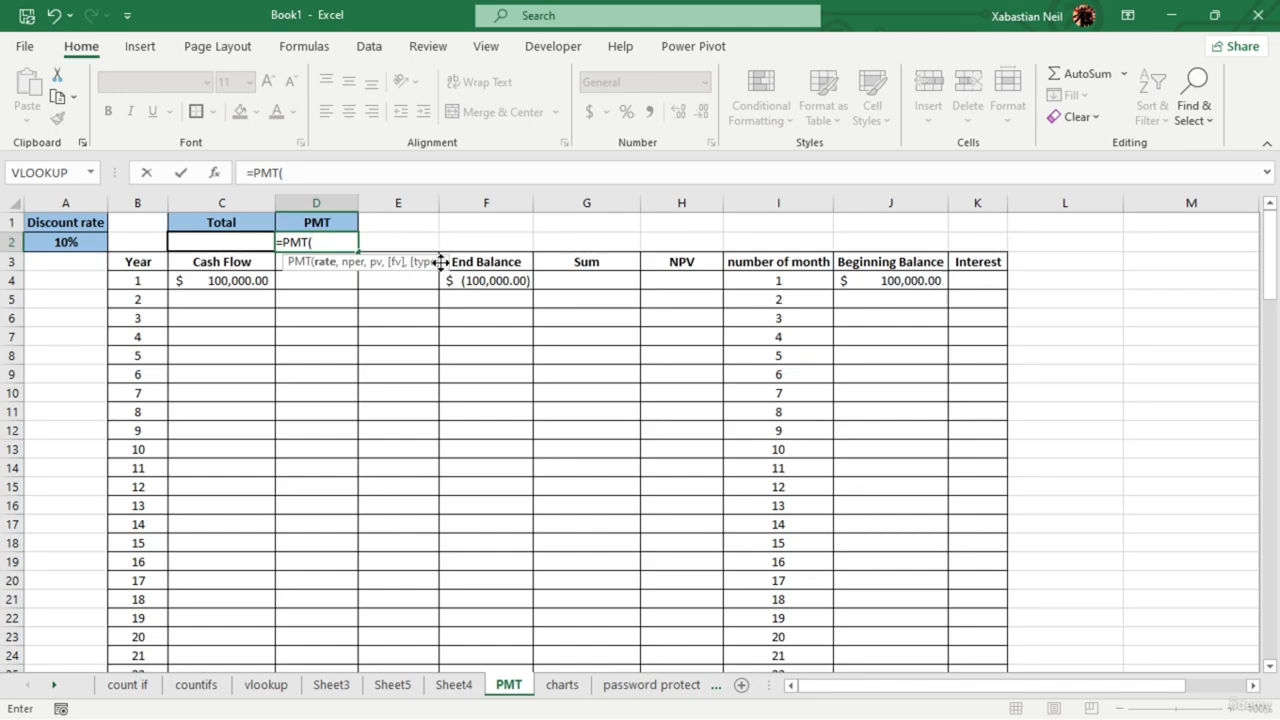
pyautogui.press('BackSpace')
pyautogui.press('BackSpace')
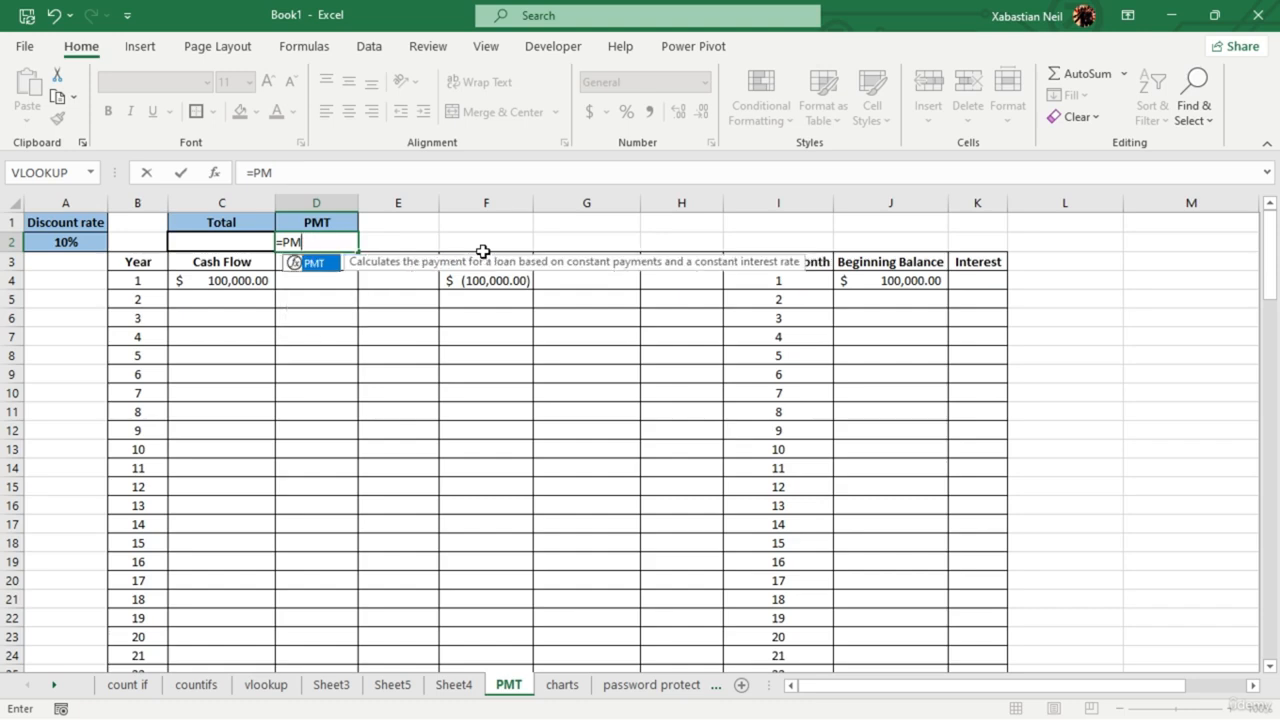
pyautogui.press('BackSpace')
pyautogui.press('BackSpace')
pyautogui.press('Escape')
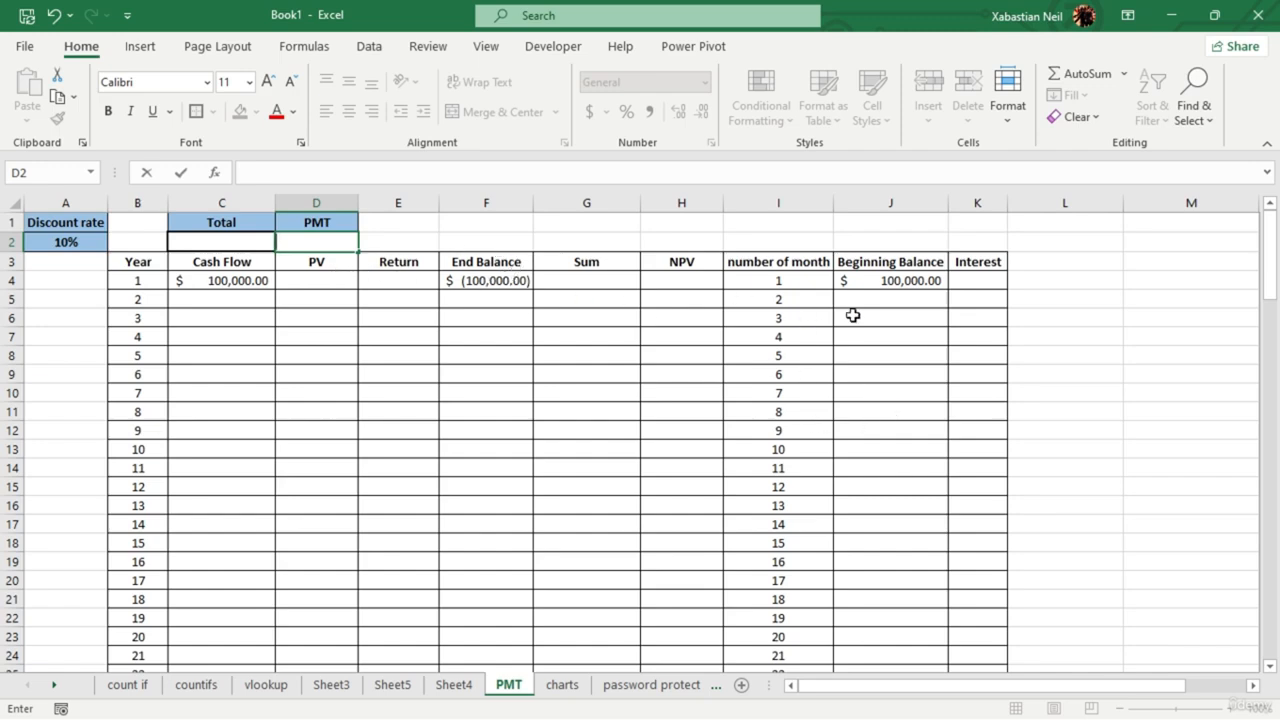
# - Check how far the Year and number of month columns extend down the sheet
pyautogui.click(580, 241)
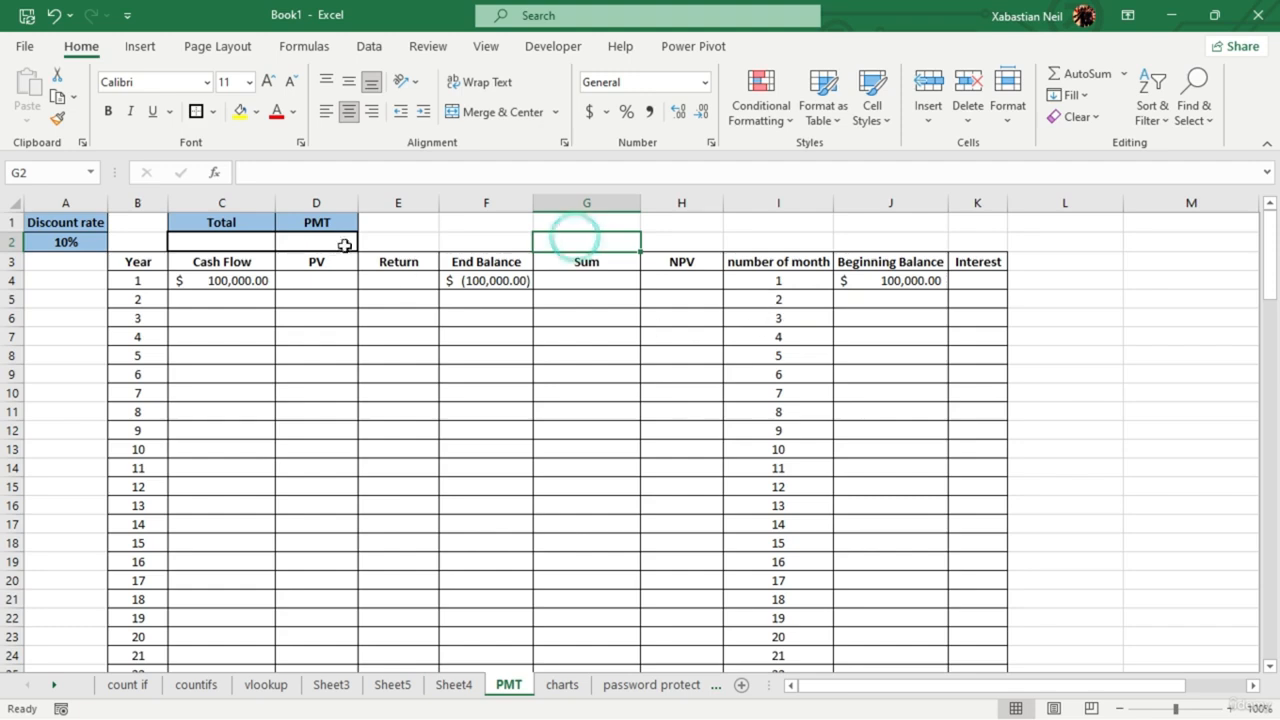
pyautogui.scroll(-7, 803, 434)
pyautogui.scroll(2, 808, 470)
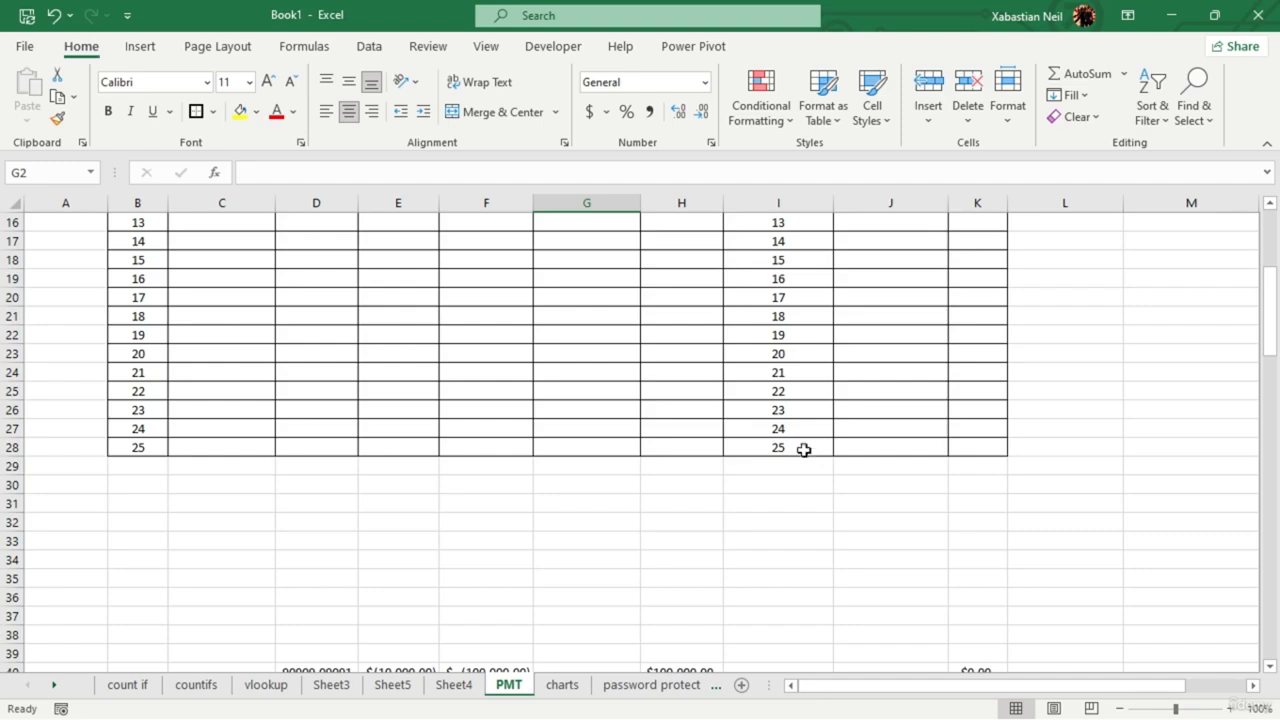
pyautogui.scroll(5, 803, 449)
pyautogui.scroll(-7, 780, 434)
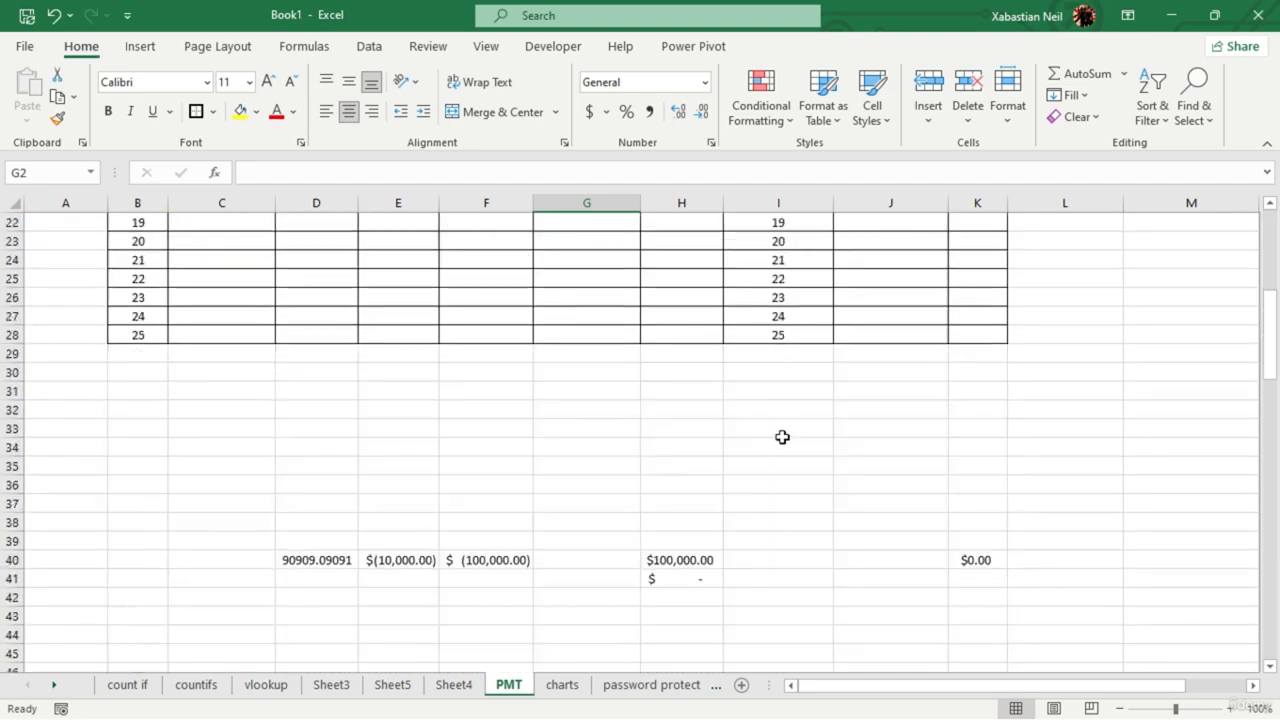
pyautogui.scroll(2, 786, 466)
pyautogui.scroll(1, 788, 462)
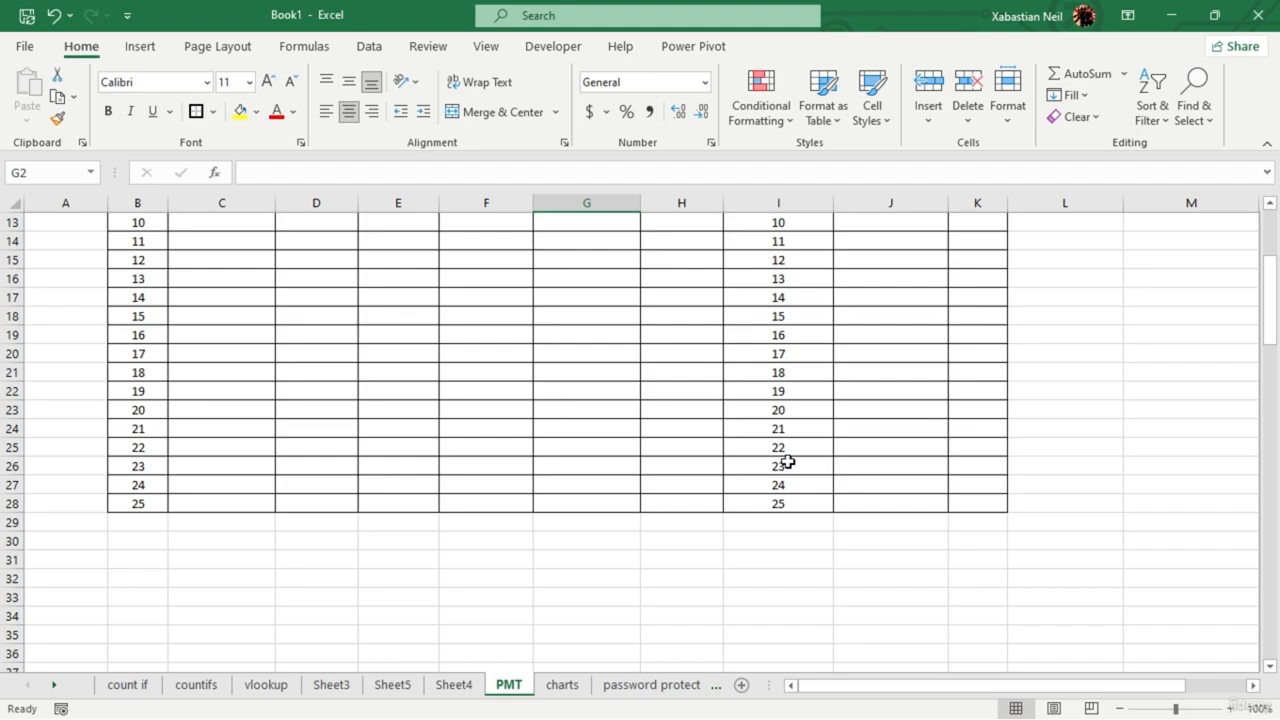
pyautogui.scroll(4, 788, 462)
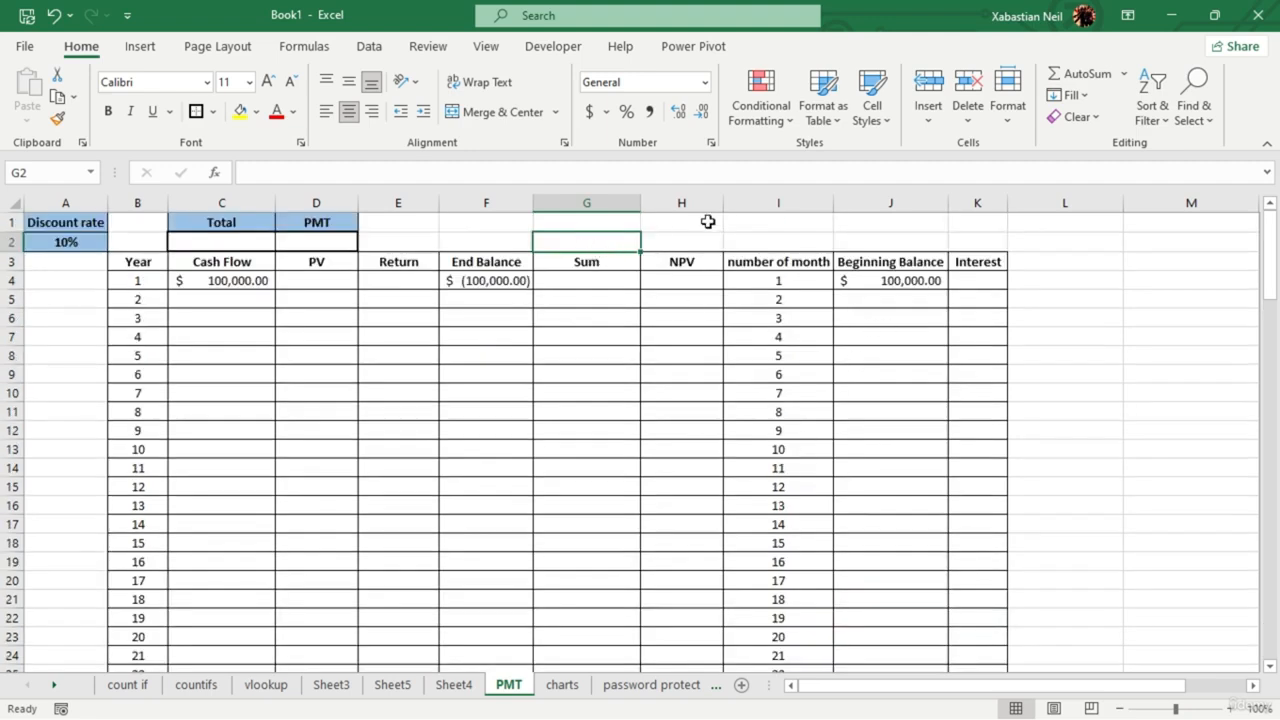
pyautogui.click(316, 242)
pyautogui.write('=')
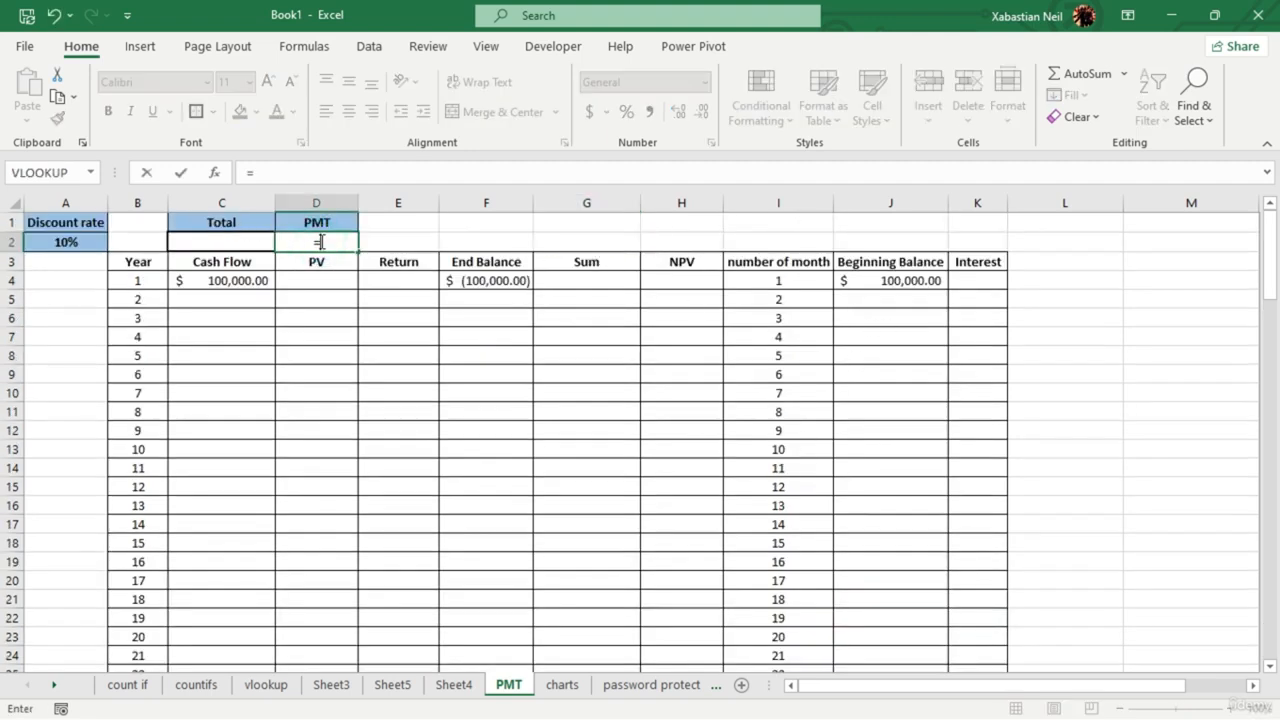
pyautogui.write('pmt')
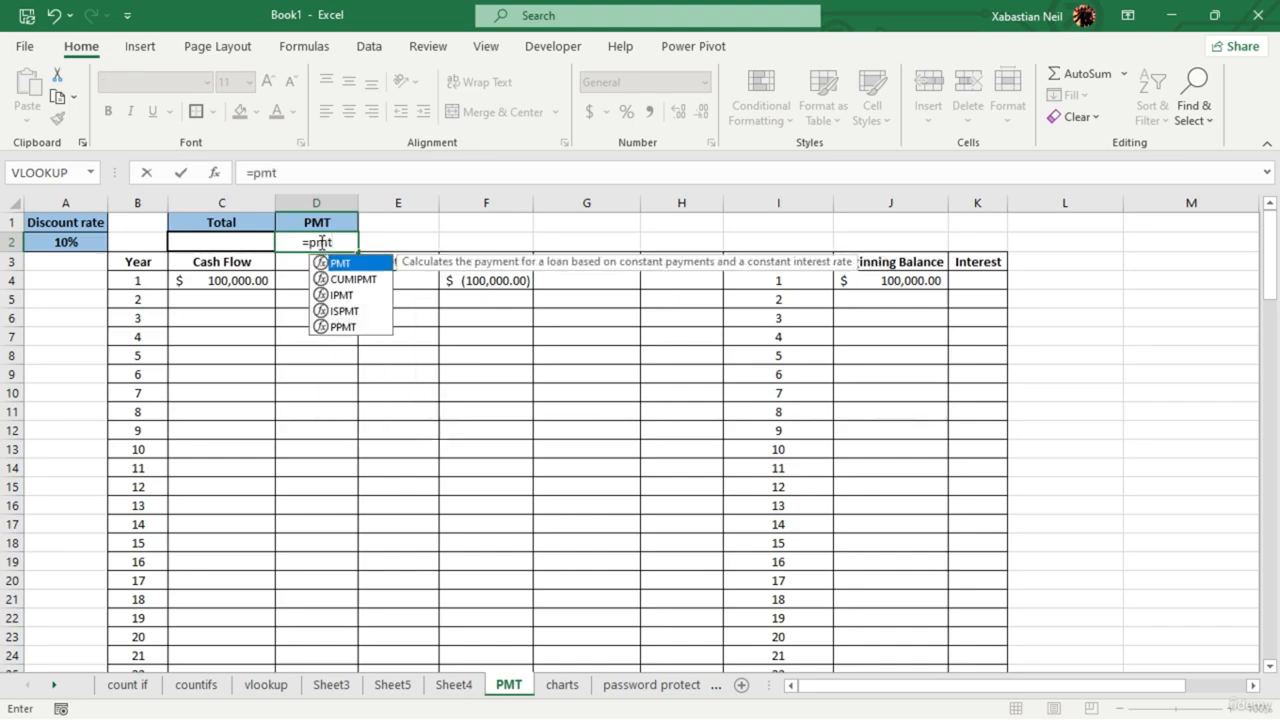
pyautogui.press('Tab')
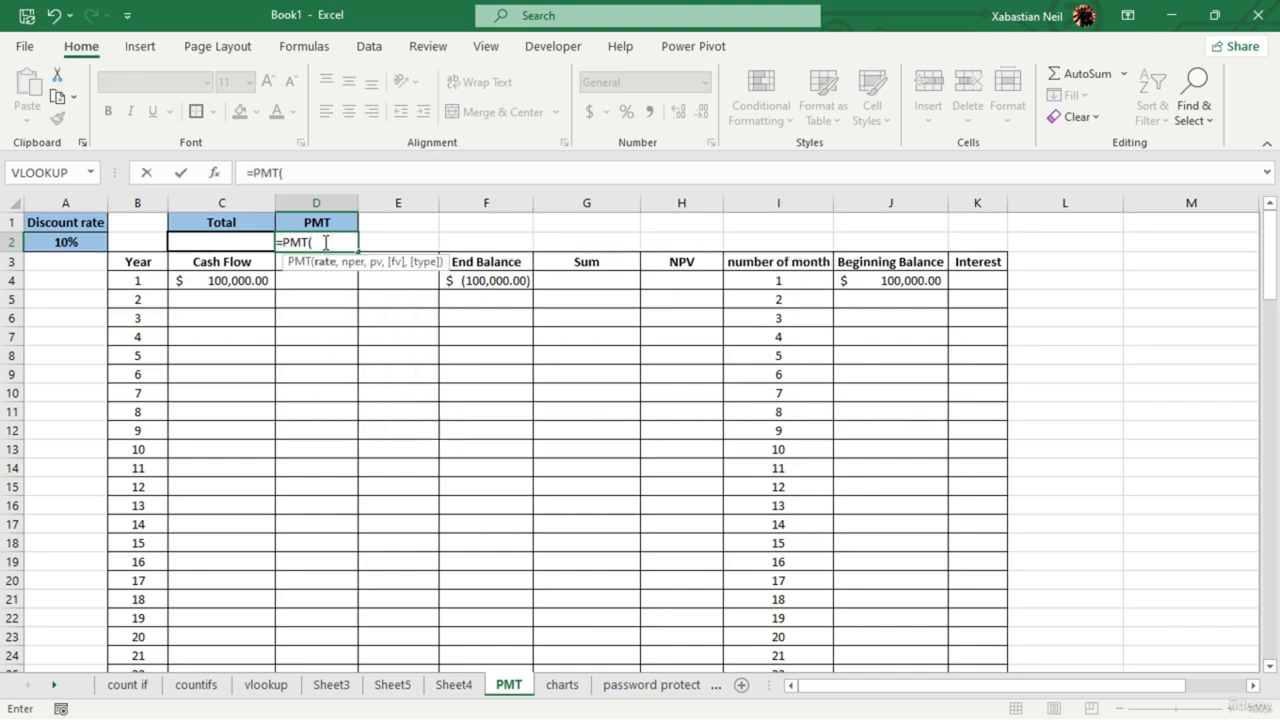
pyautogui.press('BackSpace')
pyautogui.press('BackSpace')
pyautogui.press('BackSpace')
pyautogui.press('BackSpace')
pyautogui.press('BackSpace')
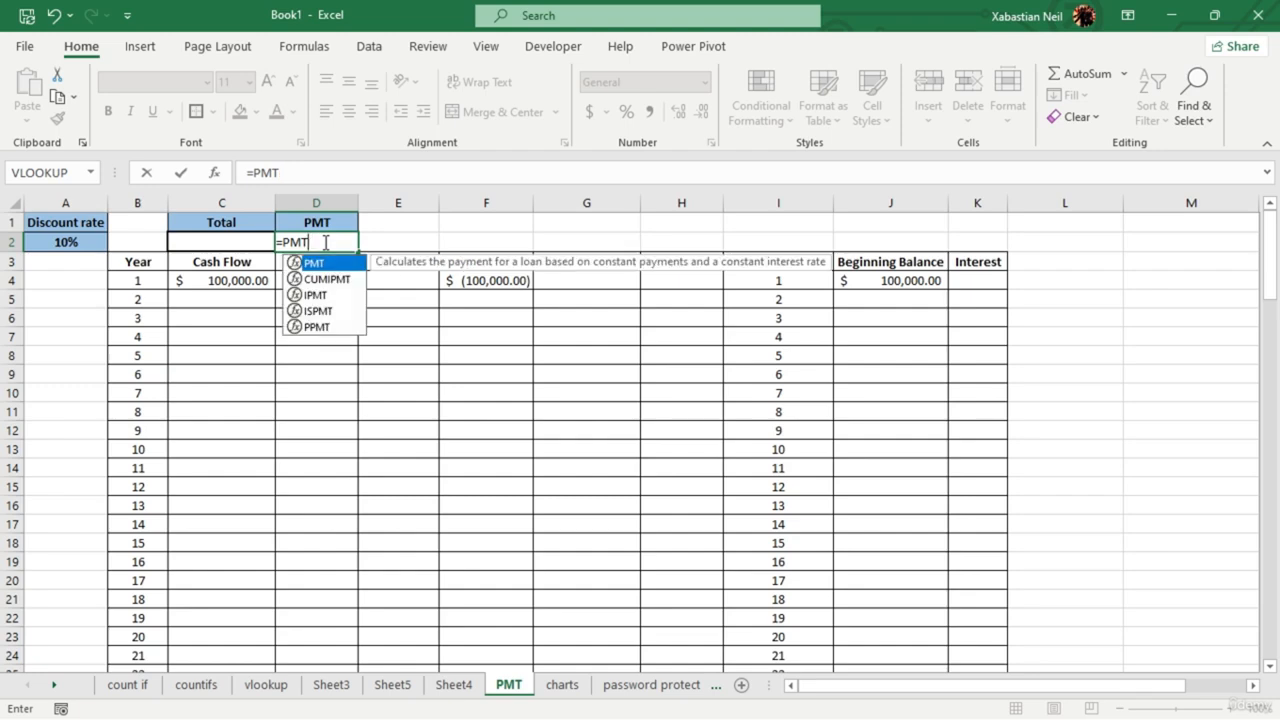
# - Enter the header Rate in E1 and copy the PMT header's formatting onto it
pyautogui.click(419, 218)
pyautogui.doubleClick(420, 218)
pyautogui.write('Rate')
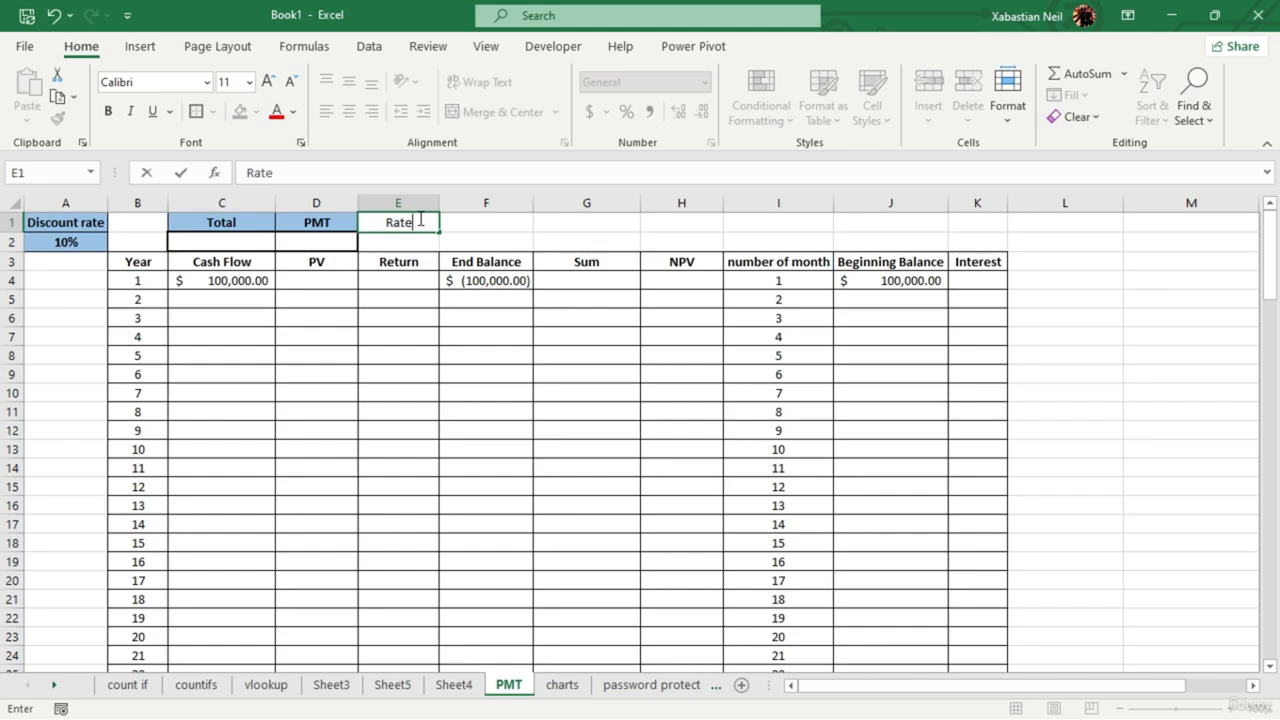
pyautogui.press('Return')
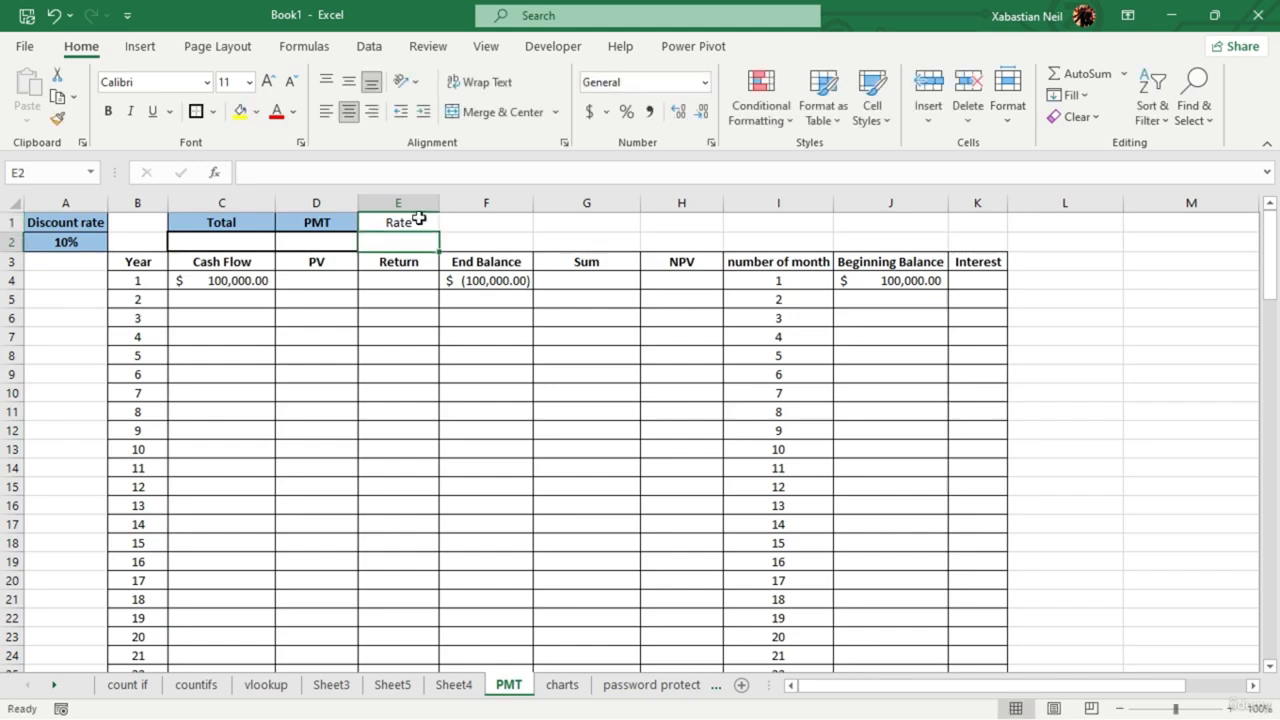
pyautogui.click(320, 224)
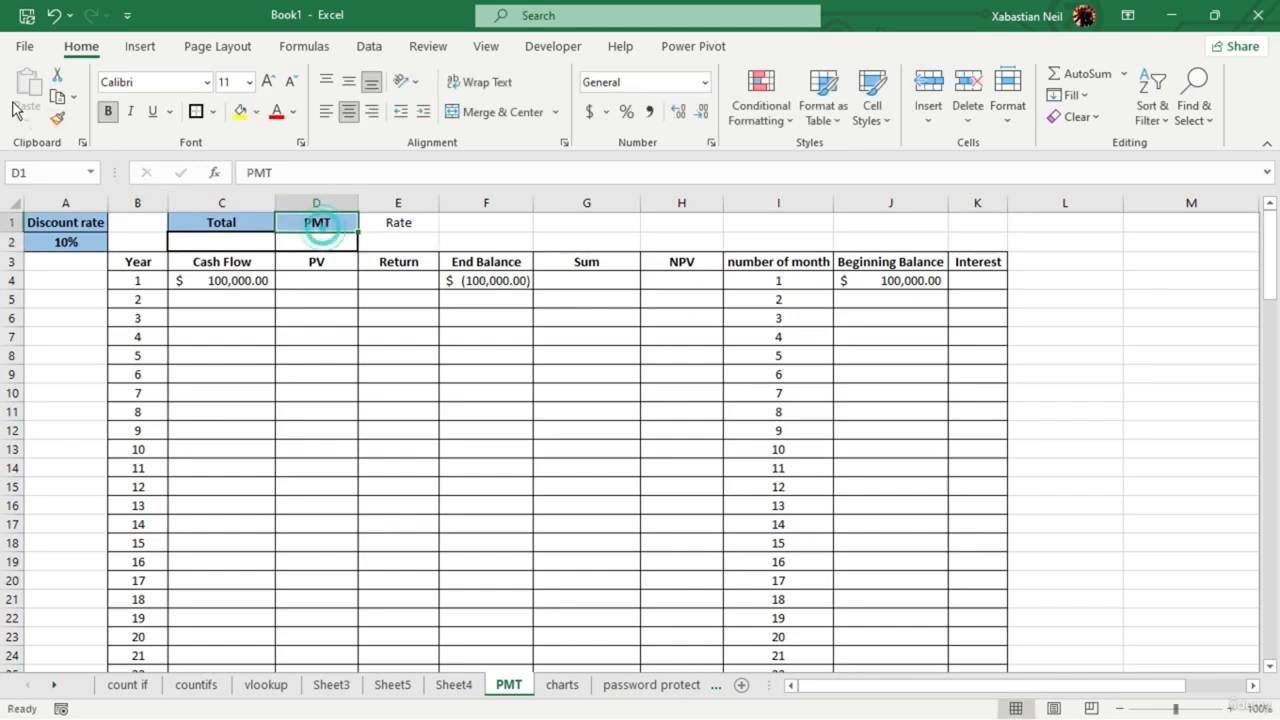
pyautogui.click(57, 118)
pyautogui.click(398, 222)
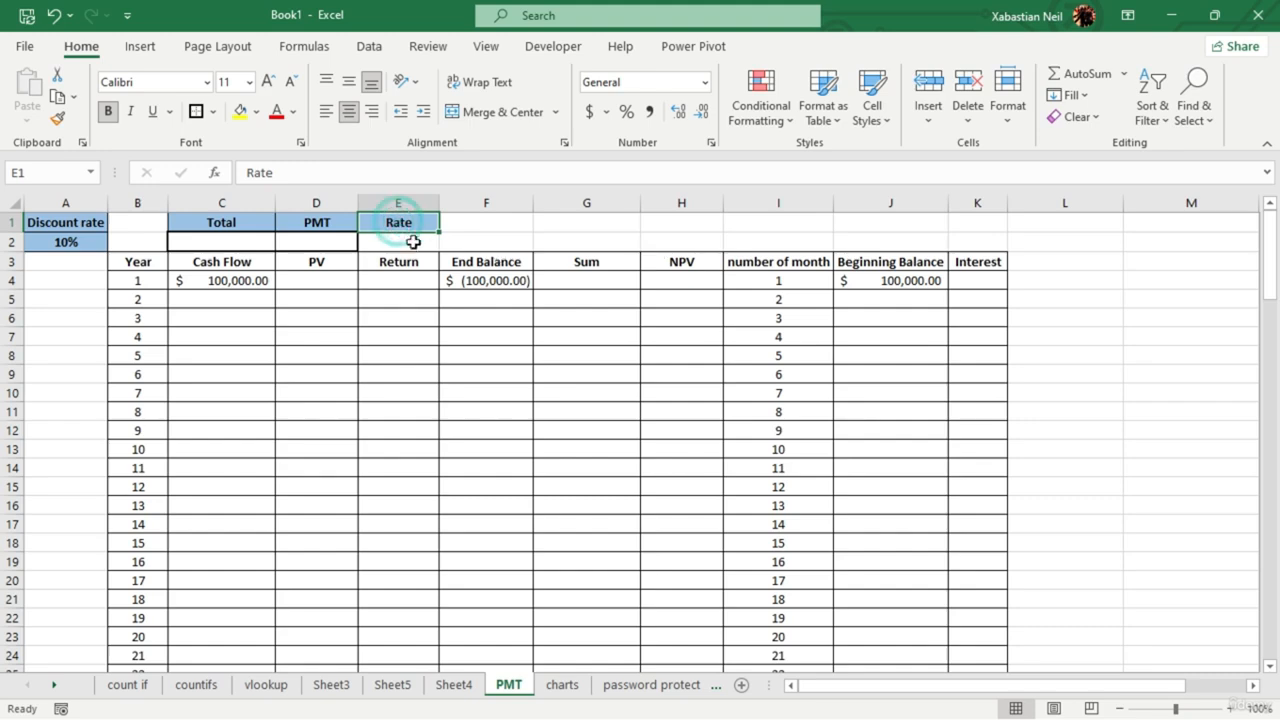
# - Apply a thick outside border around E2, below the Rate header
pyautogui.click(400, 240)
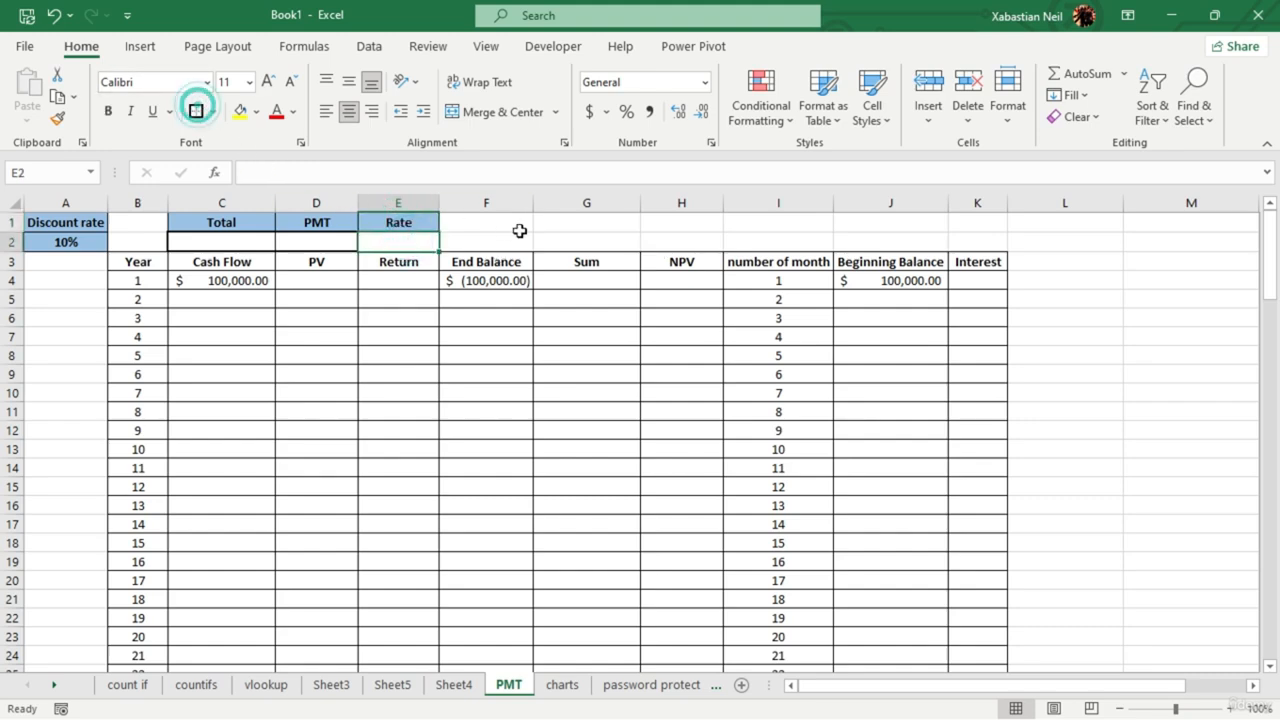
pyautogui.click(578, 238)
pyautogui.click(420, 240)
pyautogui.doubleClick(420, 240)
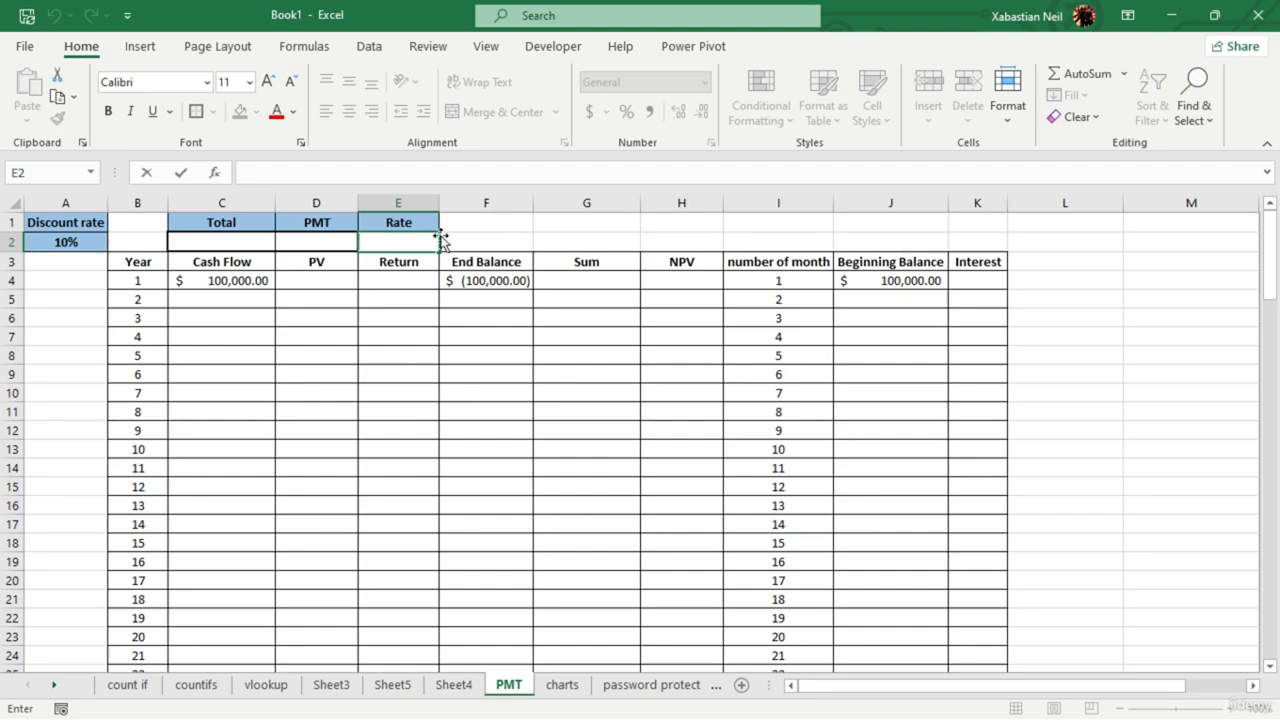
# - Enter the formula =25/100 in E2 as the rate
pyautogui.doubleClick(410, 242)
pyautogui.write('=')
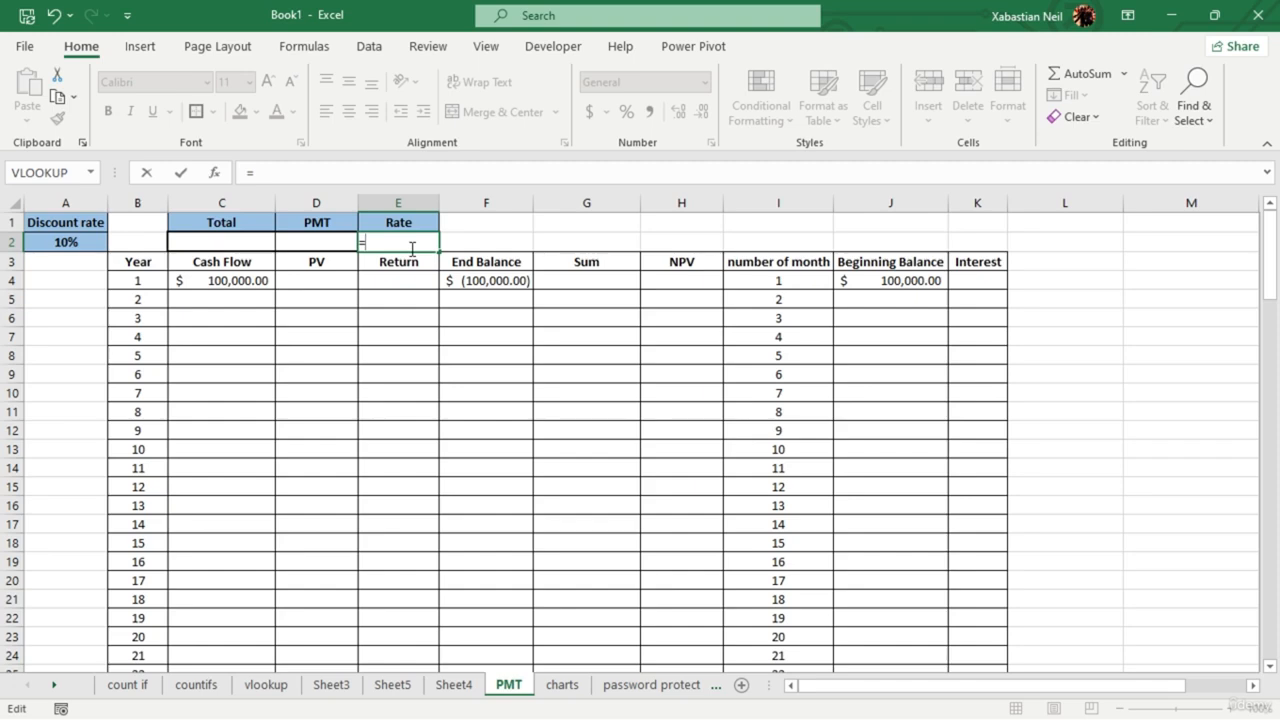
pyautogui.scroll(-5, 934, 526)
pyautogui.scroll(5, 783, 509)
pyautogui.write('5')
pyautogui.press('BackSpace')
pyautogui.press('BackSpace')
pyautogui.write('25%')
pyautogui.write('100')
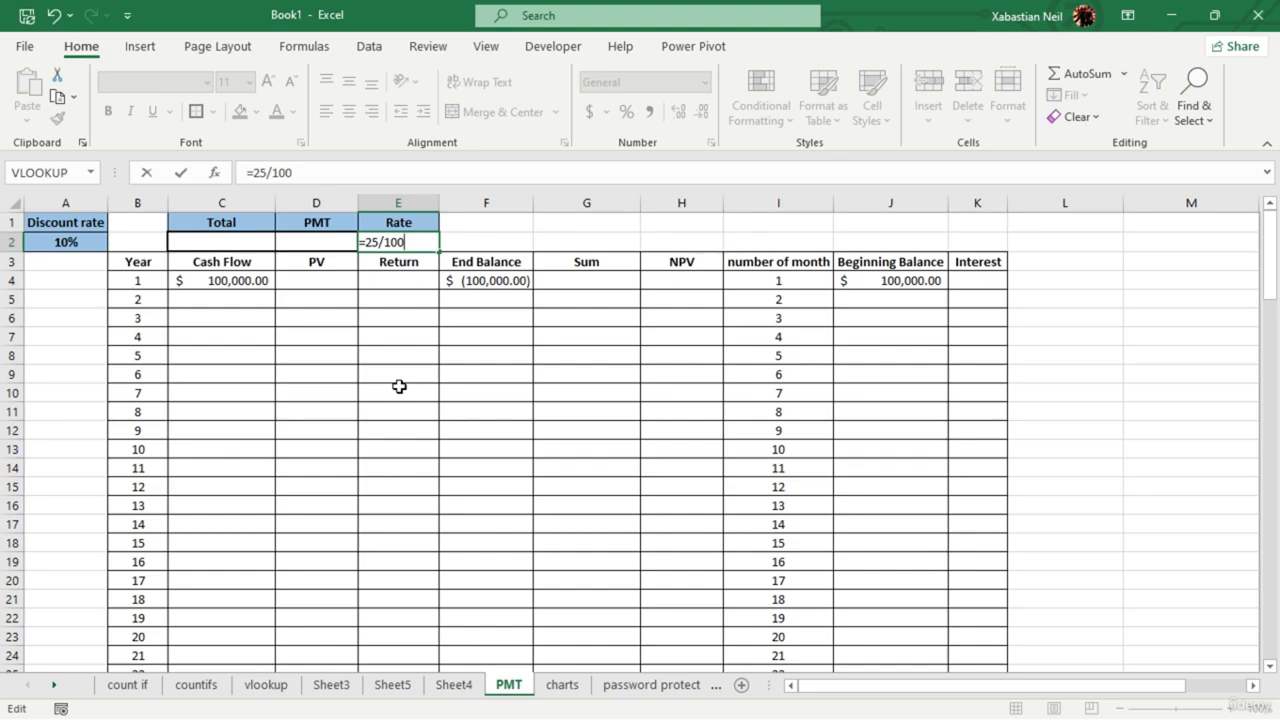
pyautogui.press('Return')
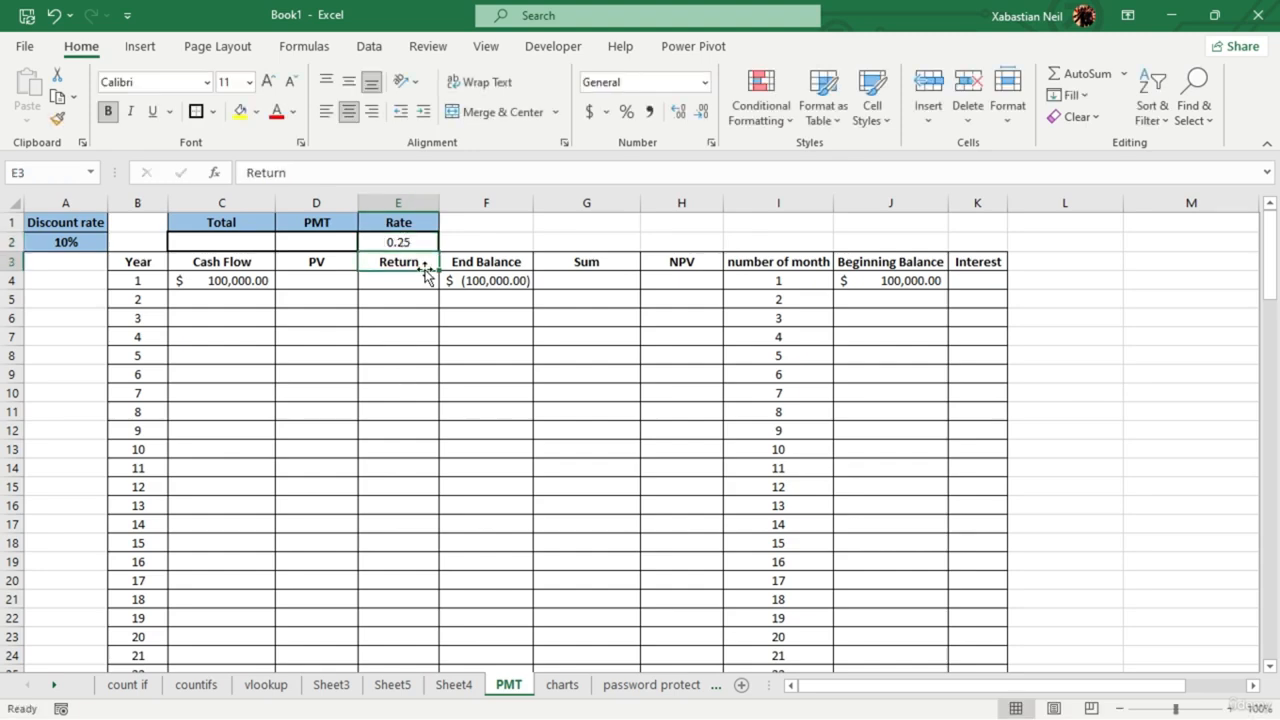
# - Change the Rate formula in E2 to =0.25/100
pyautogui.doubleClick(430, 244)
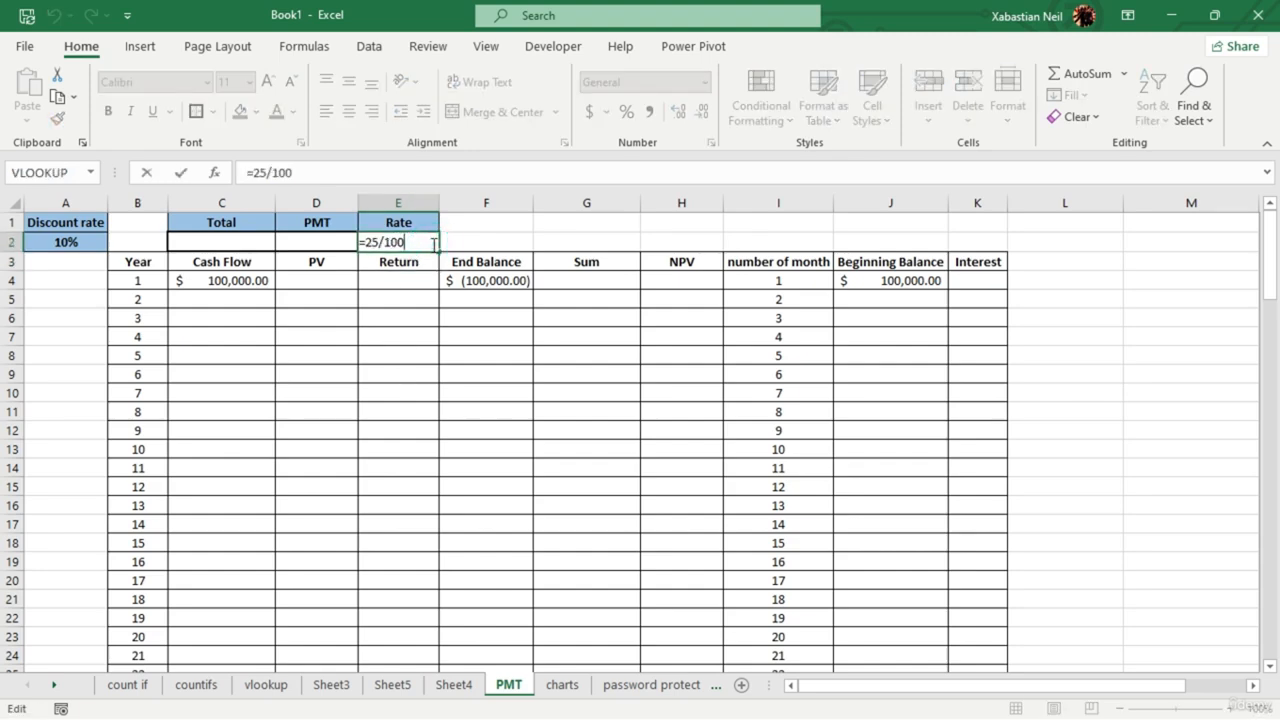
pyautogui.press('Return')
pyautogui.doubleClick(430, 244)
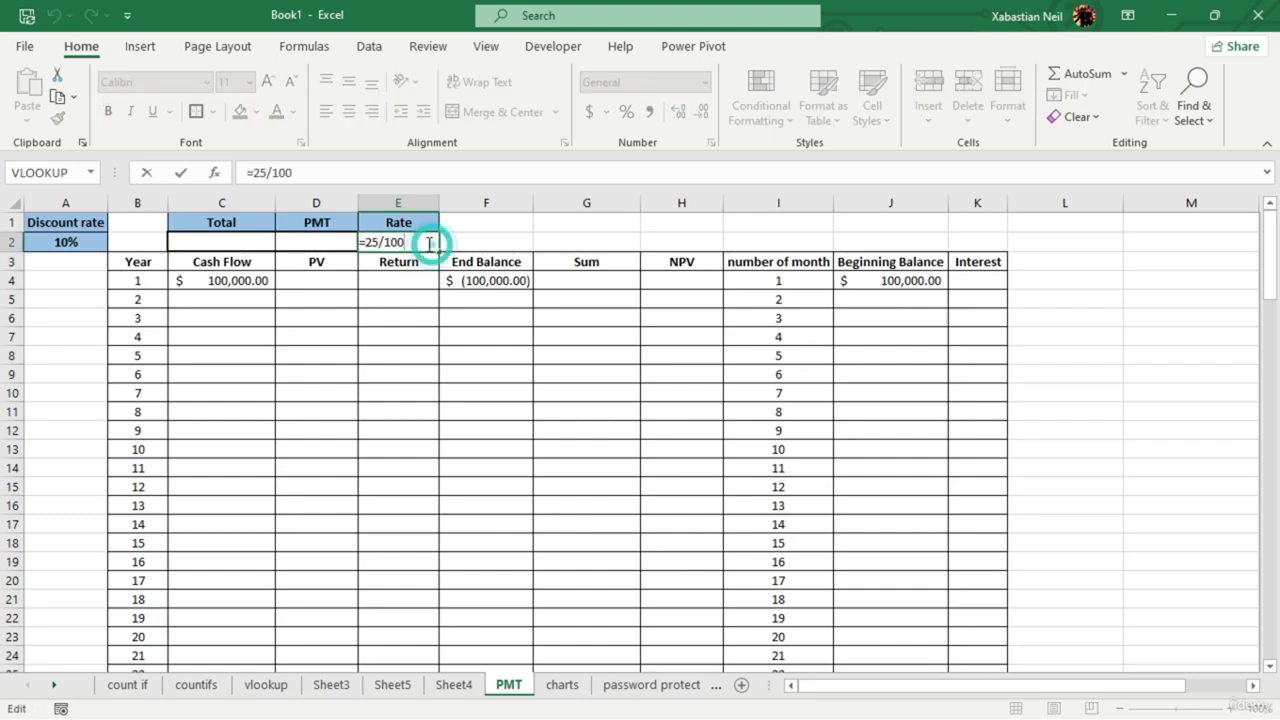
pyautogui.moveTo(426, 243); pyautogui.dragTo(367, 244)
pyautogui.press('BackSpace')
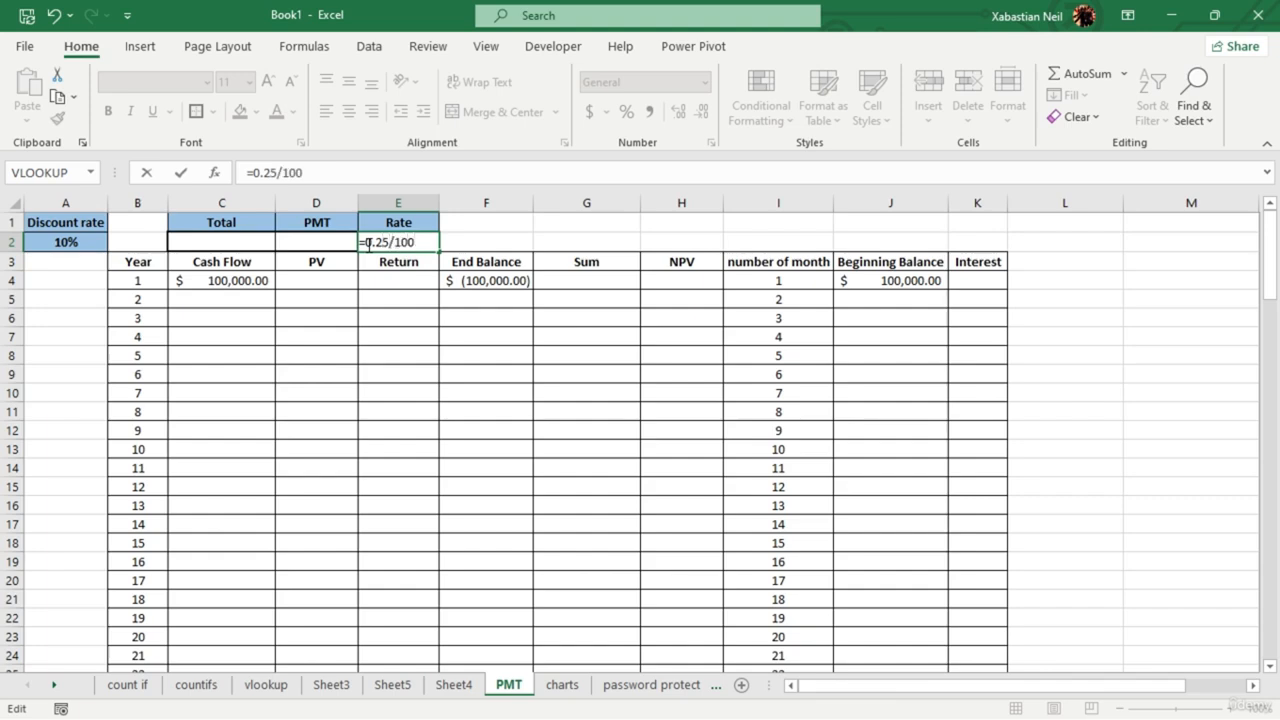
pyautogui.write('0.25/100')
pyautogui.press('Return')
pyautogui.click(369, 244)
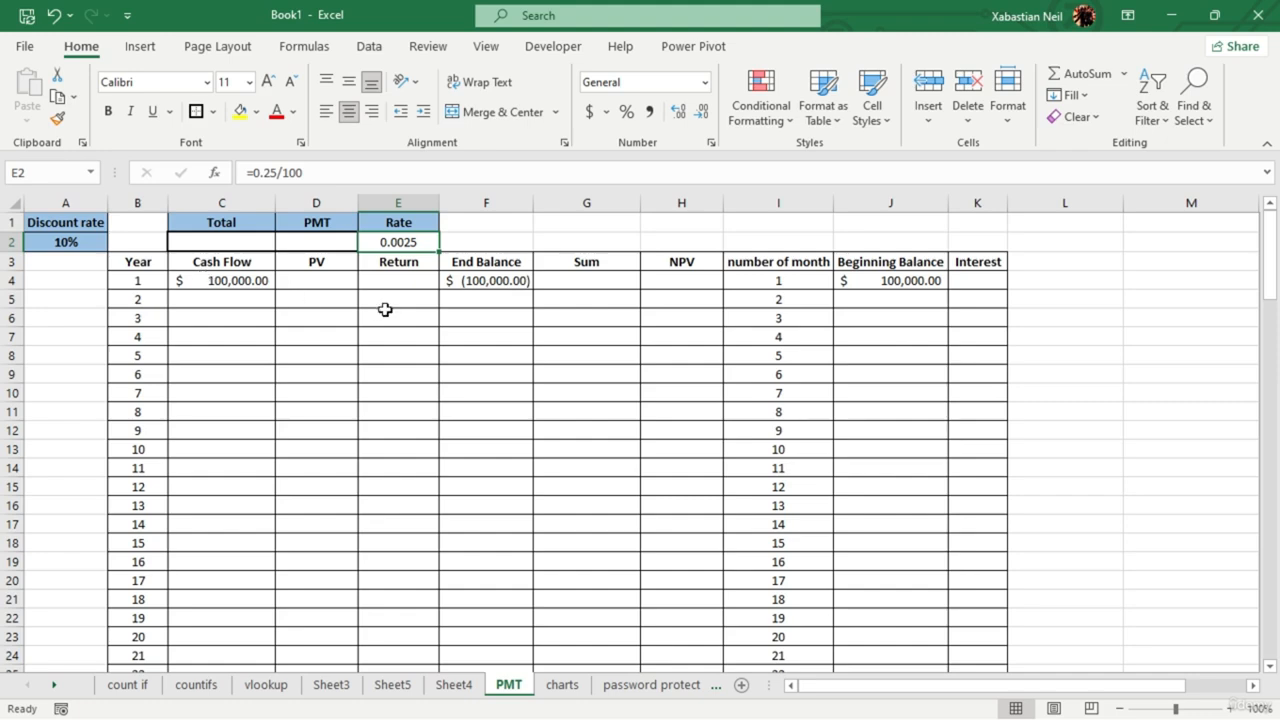
# - Set the Rate formula in E2 back to =25/100
pyautogui.doubleClick(430, 242)
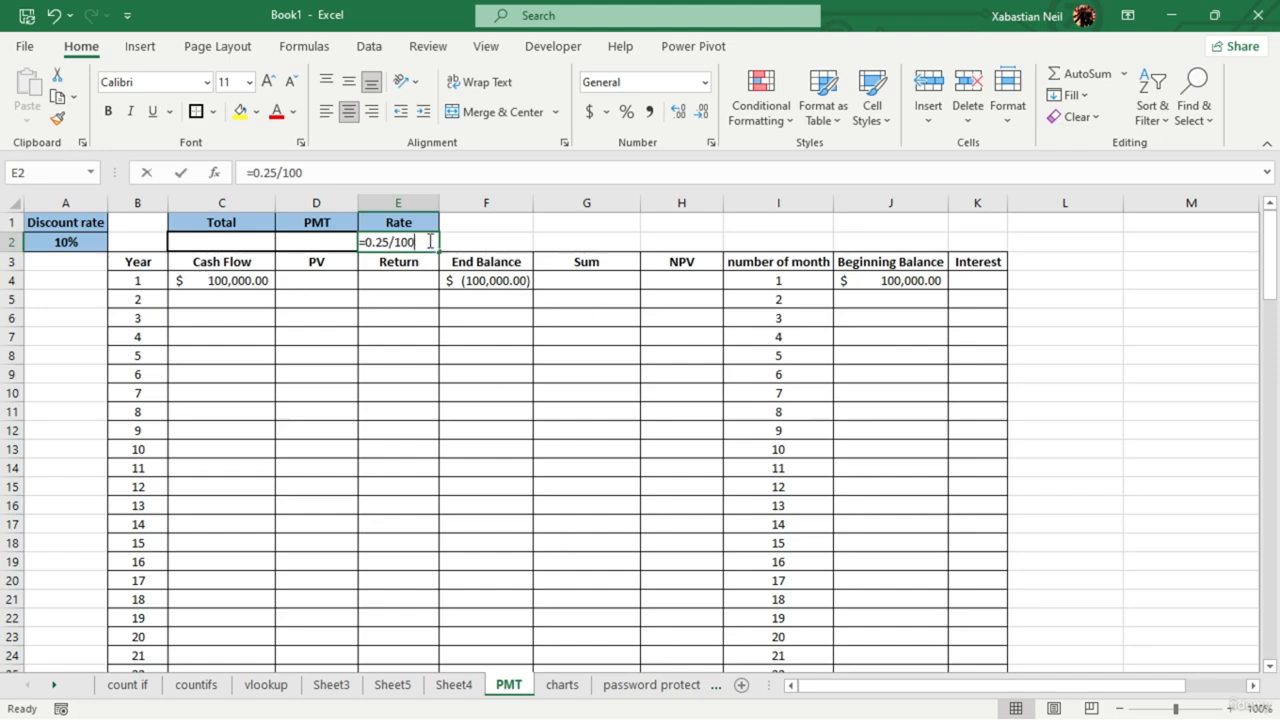
pyautogui.moveTo(429, 243); pyautogui.dragTo(371, 248)
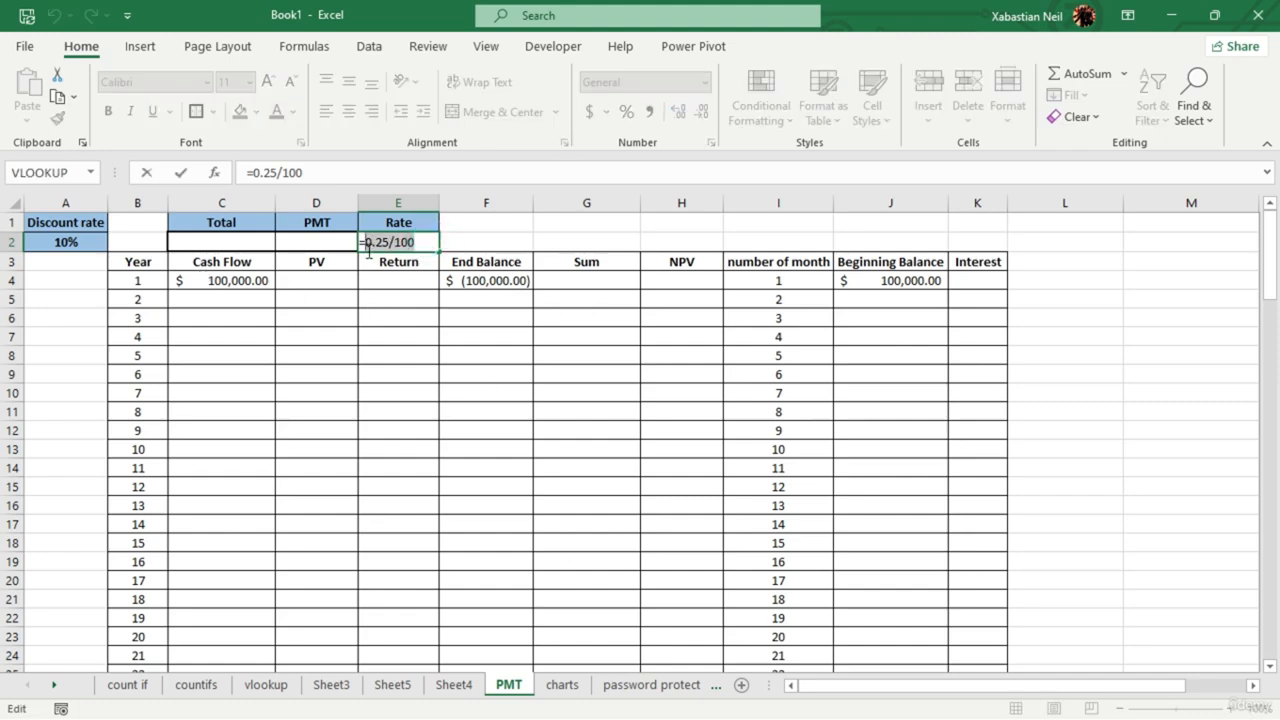
pyautogui.press('BackSpace')
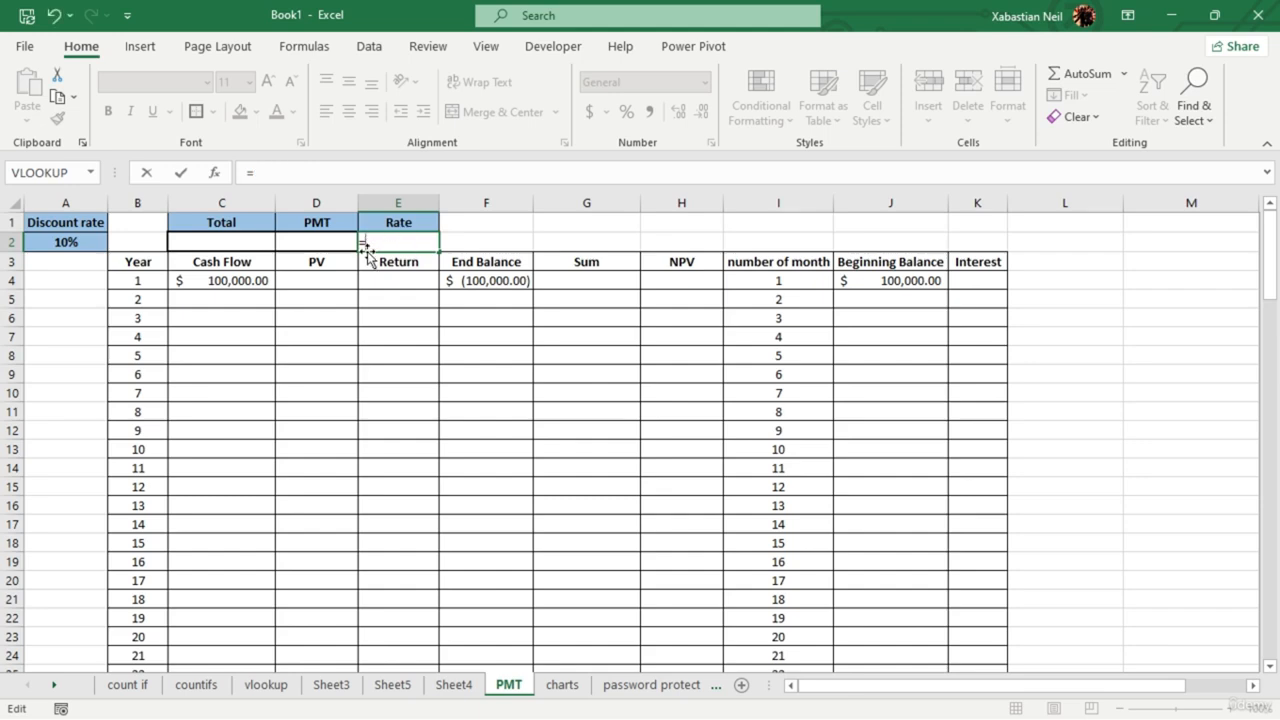
pyautogui.write('25/100')
pyautogui.press('Return')
# - Format the rate in E2 to show four decimal places
pyautogui.click(398, 242)
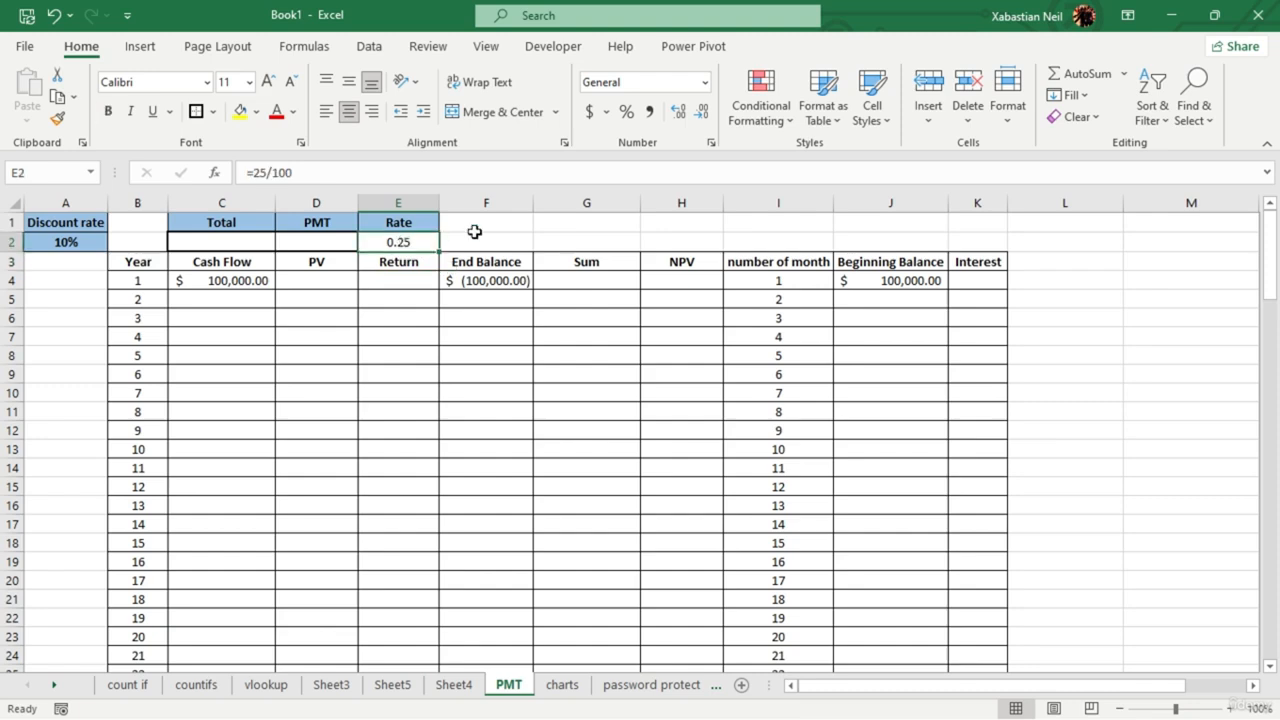
pyautogui.click(678, 111)
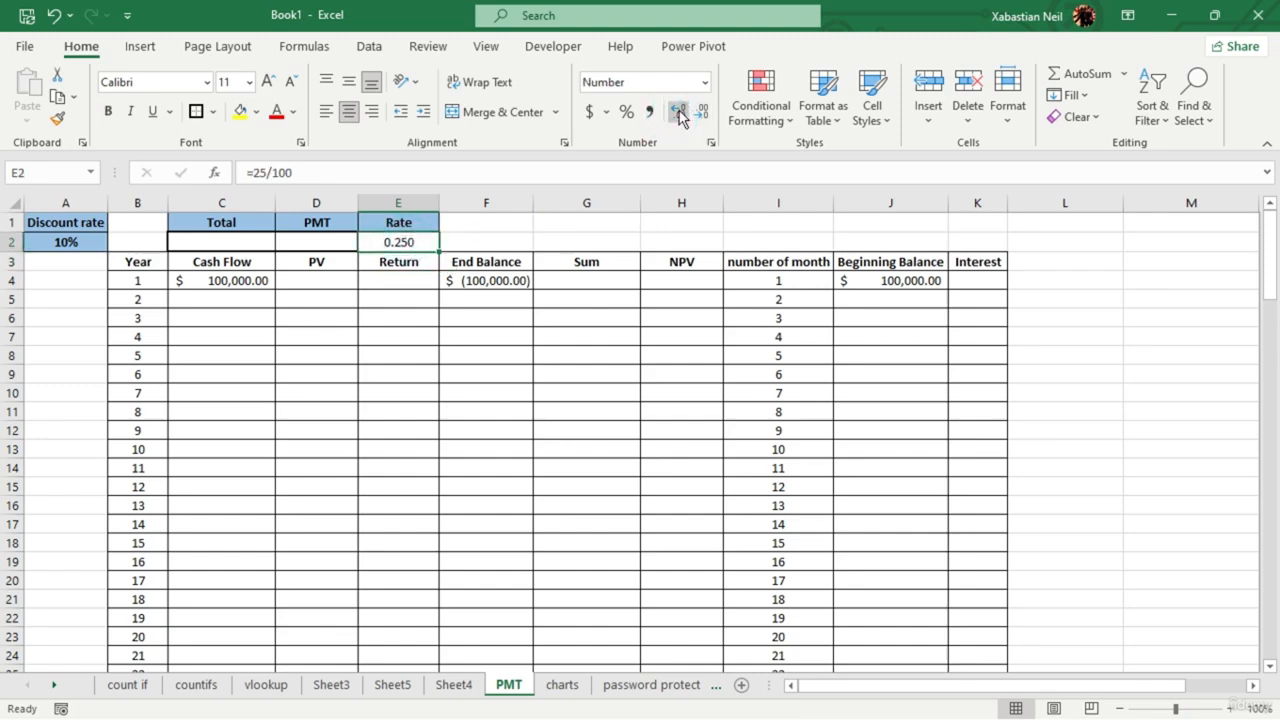
pyautogui.click(678, 111)
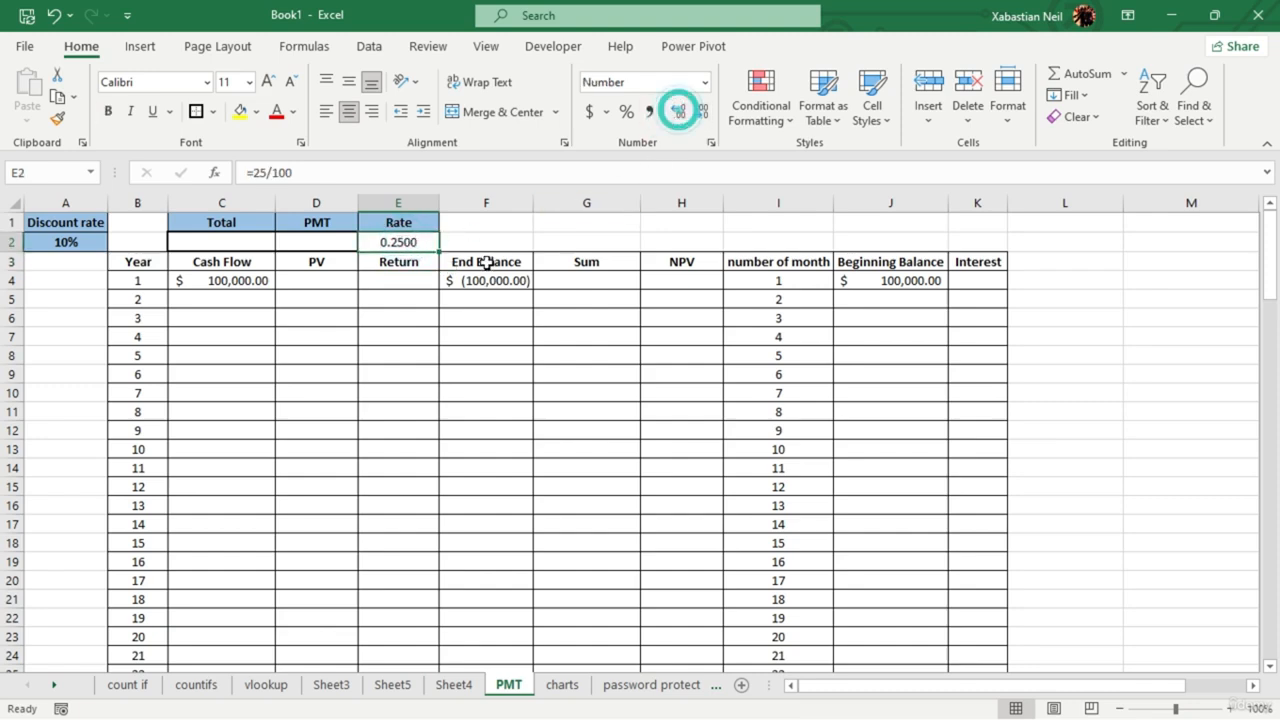
pyautogui.click(704, 111)
pyautogui.click(704, 111)
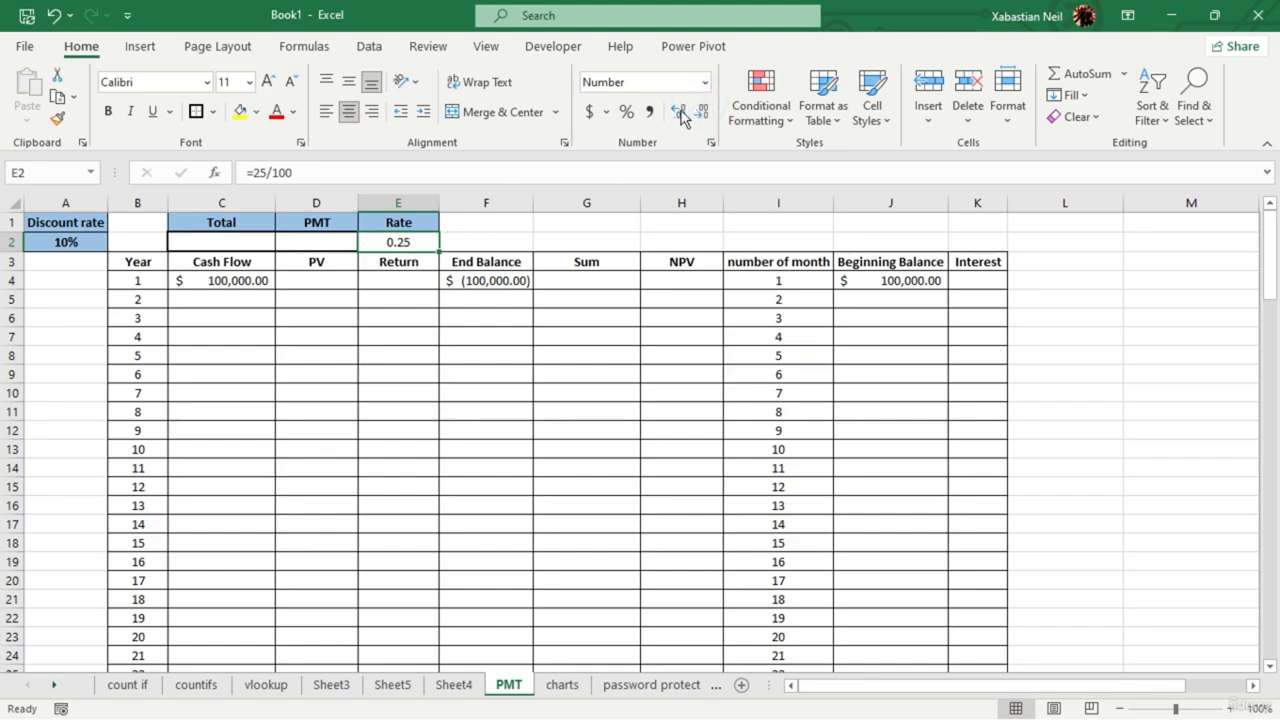
pyautogui.click(678, 112)
pyautogui.click(678, 112)
# - Calculate the loan payment in D2 with the formula =PMT(E2,I28,-J4), using the rate, the last month number and the beginning balance
pyautogui.click(330, 240)
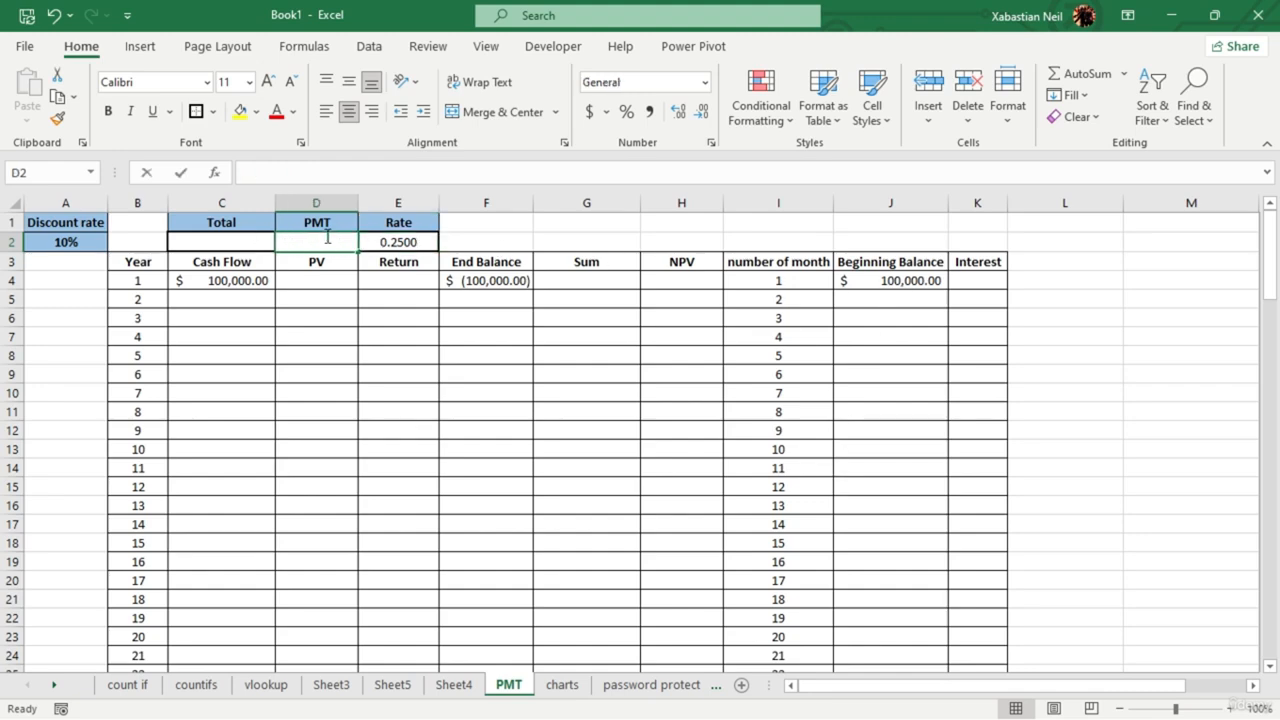
pyautogui.write('=')
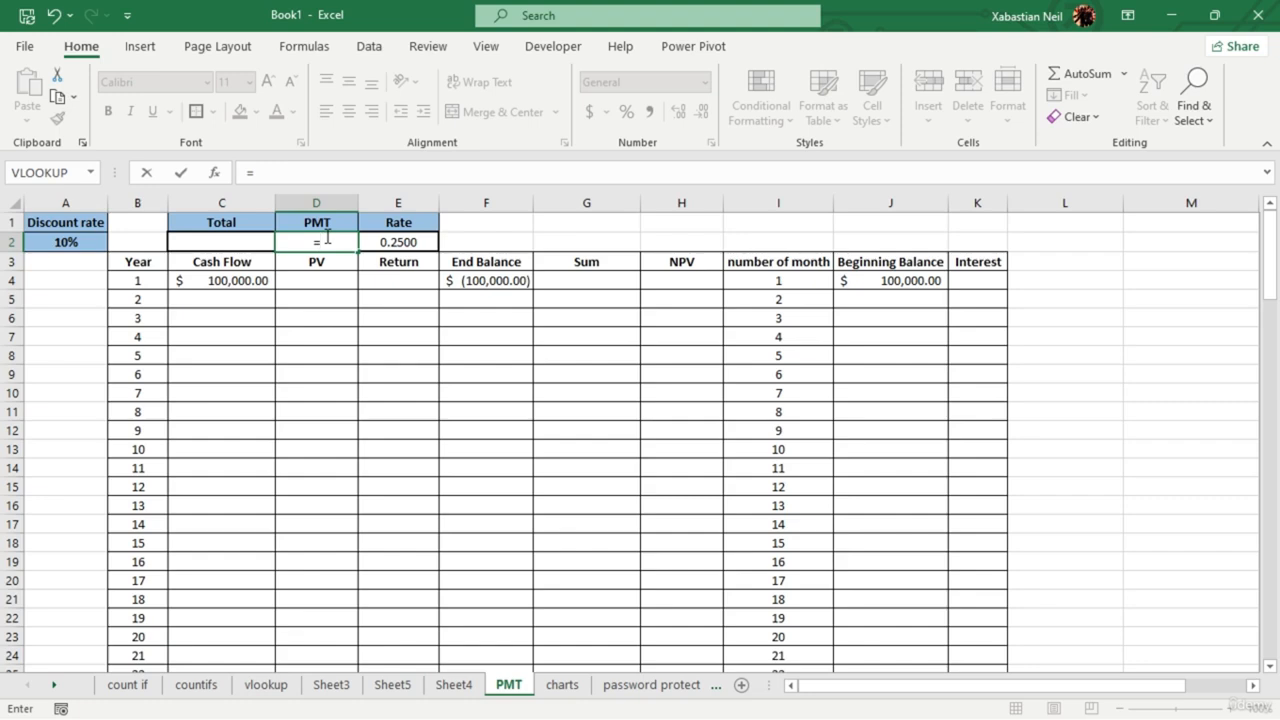
pyautogui.write('pmt')
pyautogui.press('Tab')
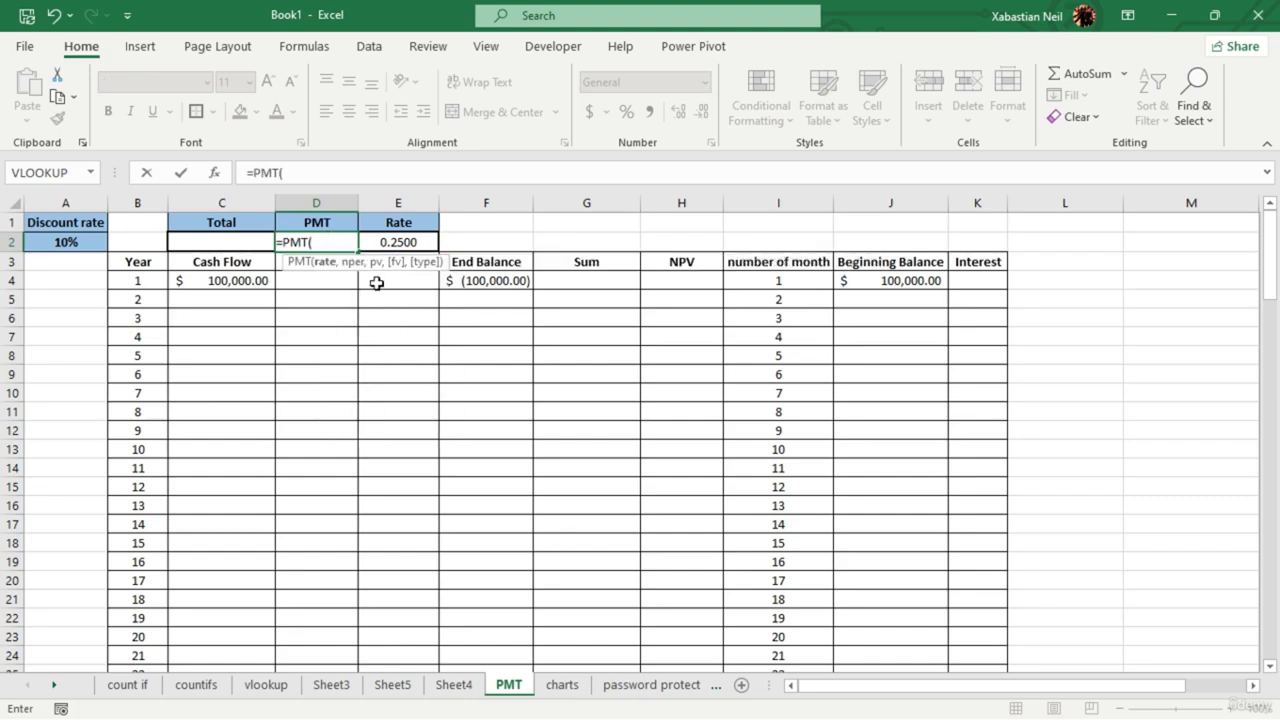
pyautogui.click(402, 242)
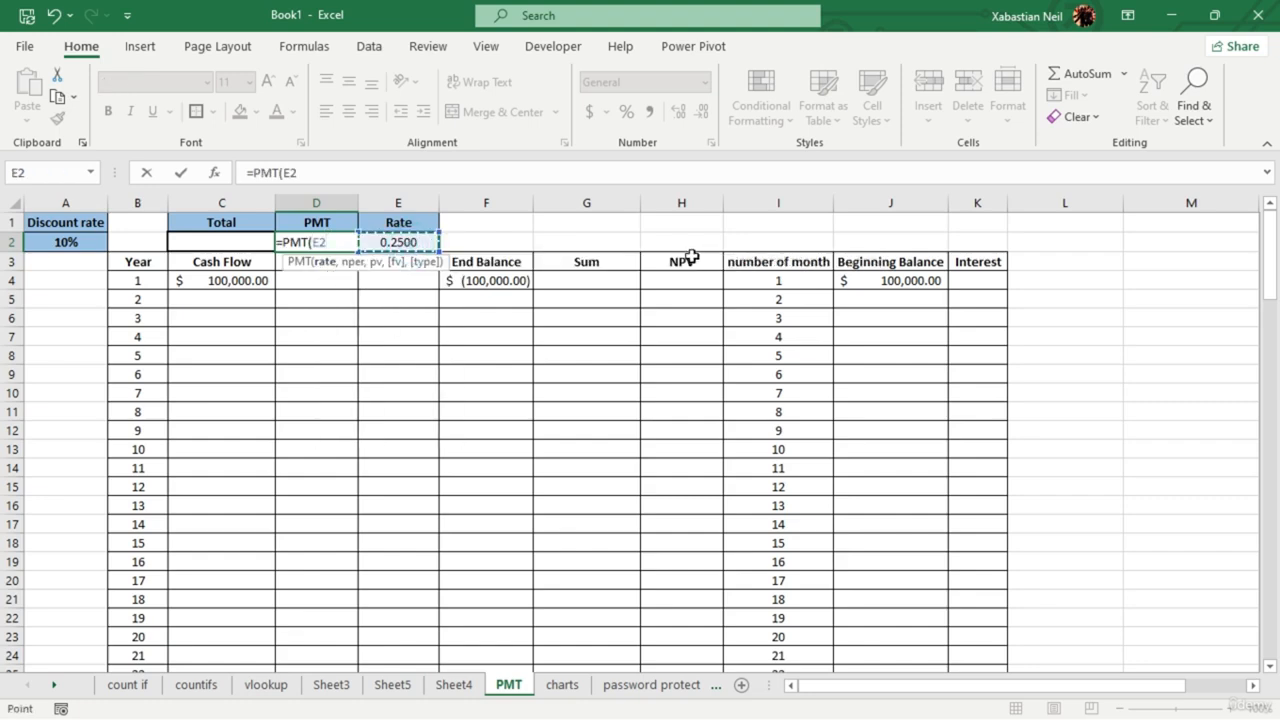
pyautogui.write(',')
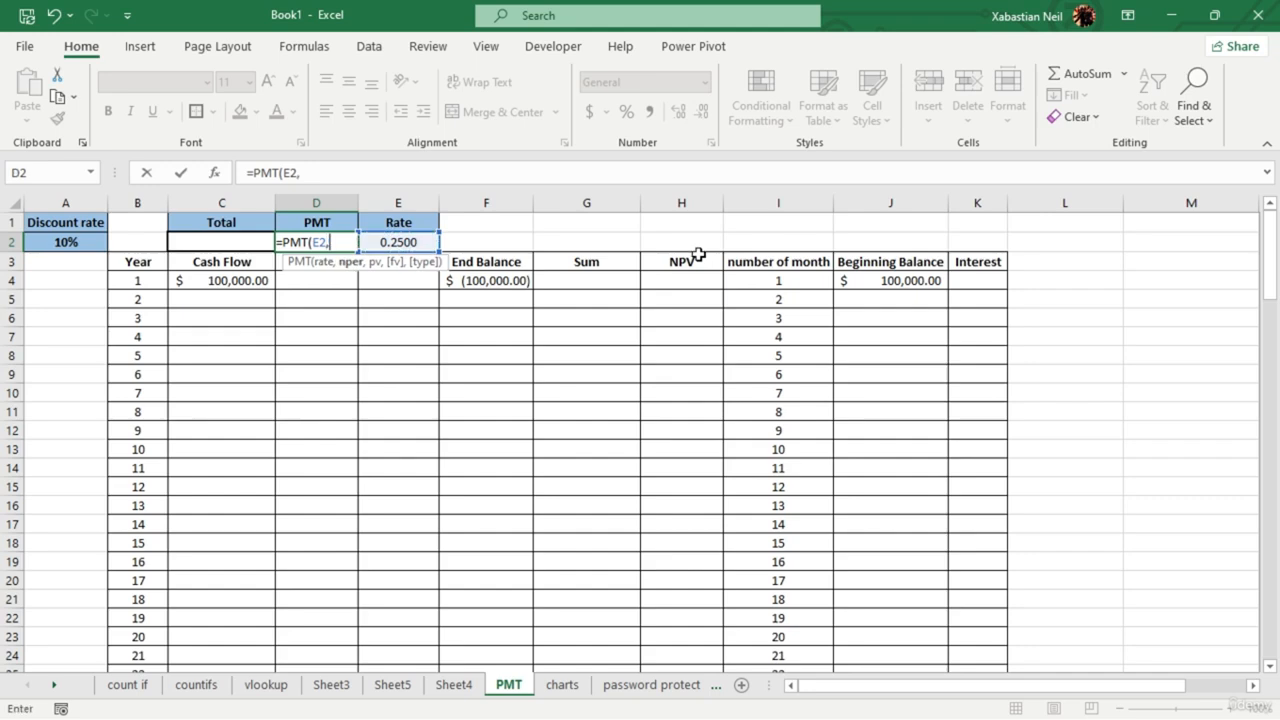
pyautogui.scroll(-6, 782, 322)
pyautogui.click(806, 331)
pyautogui.scroll(6, 534, 343)
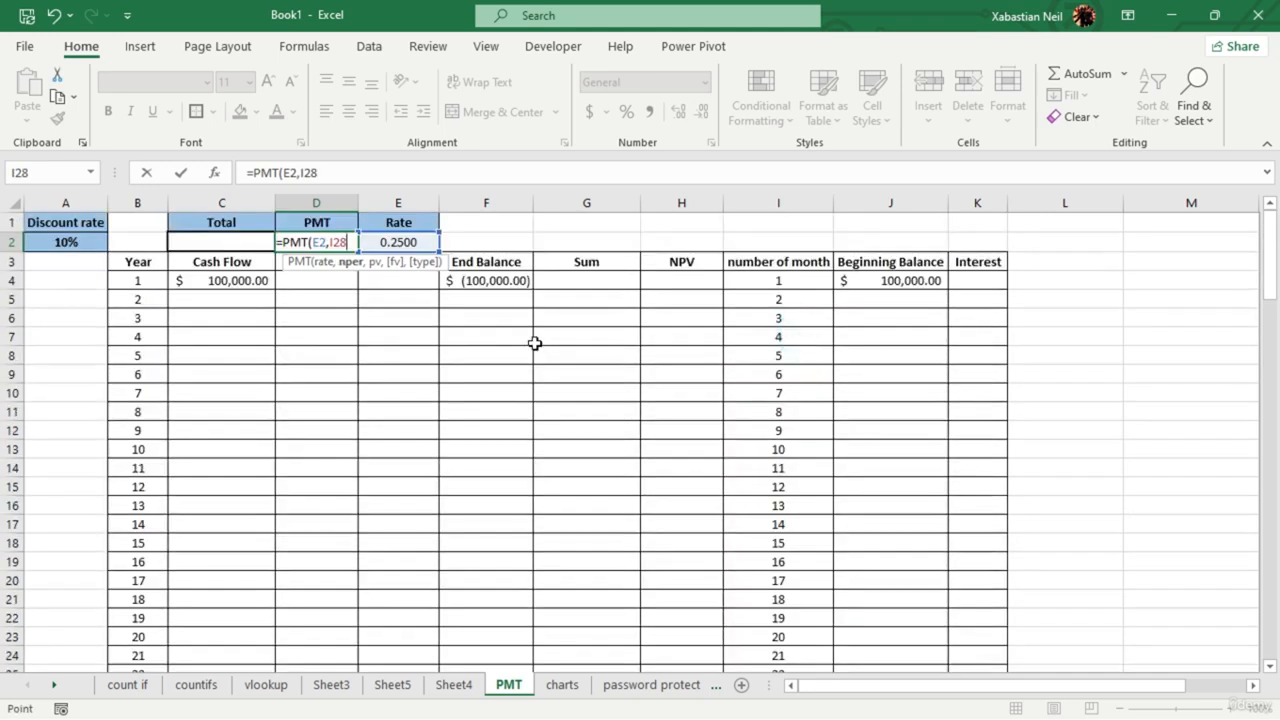
pyautogui.write(',-')
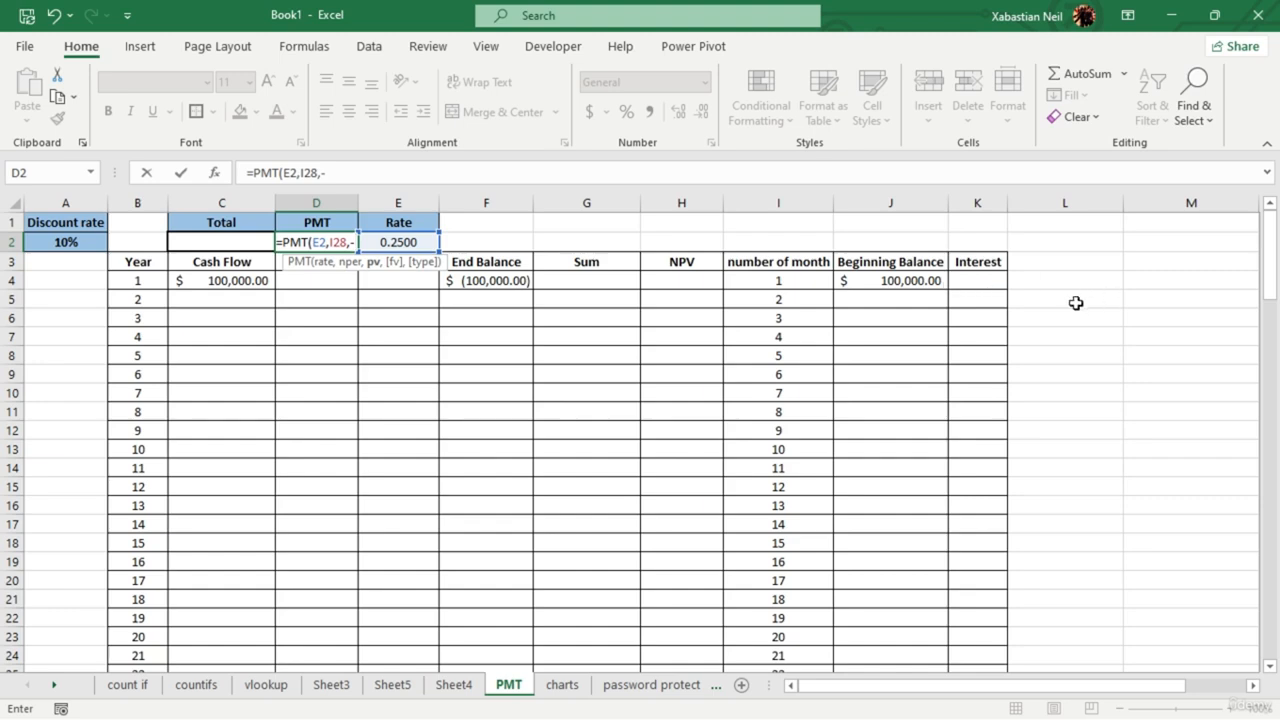
pyautogui.click(908, 281)
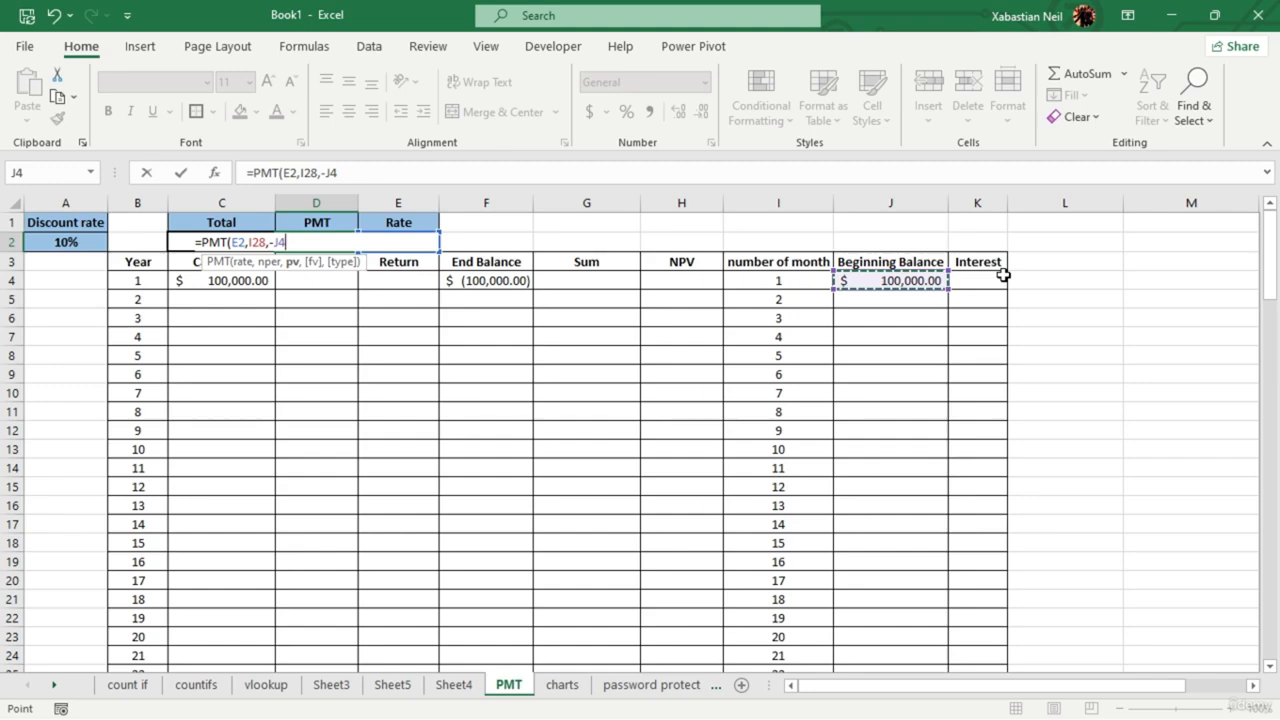
pyautogui.write(')')
pyautogui.press('Return')
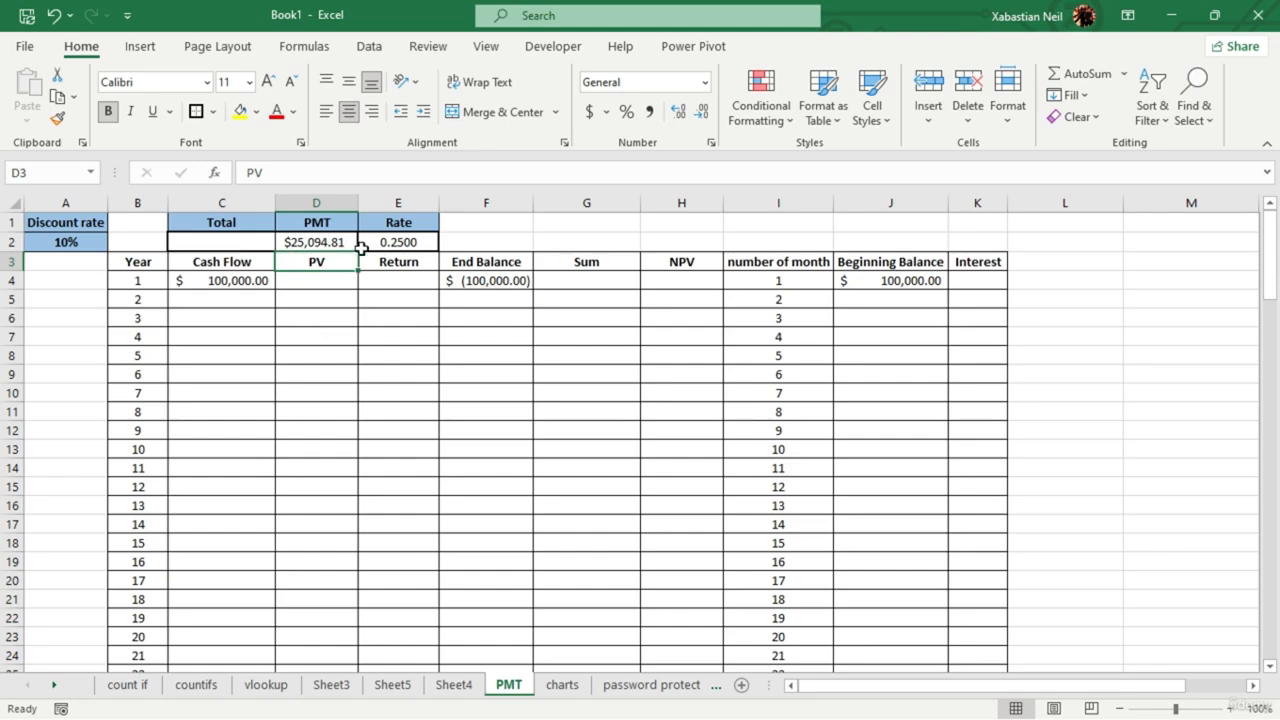
pyautogui.click(372, 333)
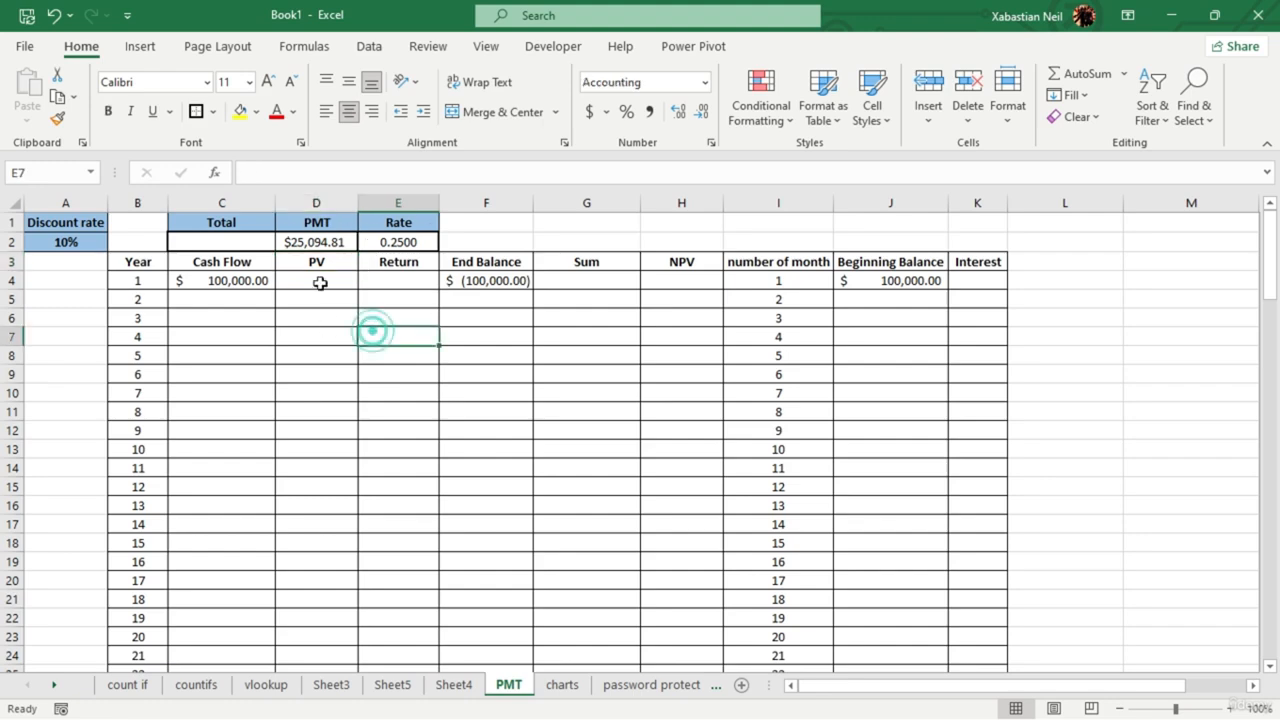
# - Fill the Cash Flow column from C4 down to C28 as a series starting at 100,000 and increasing by 1
pyautogui.click(245, 279)
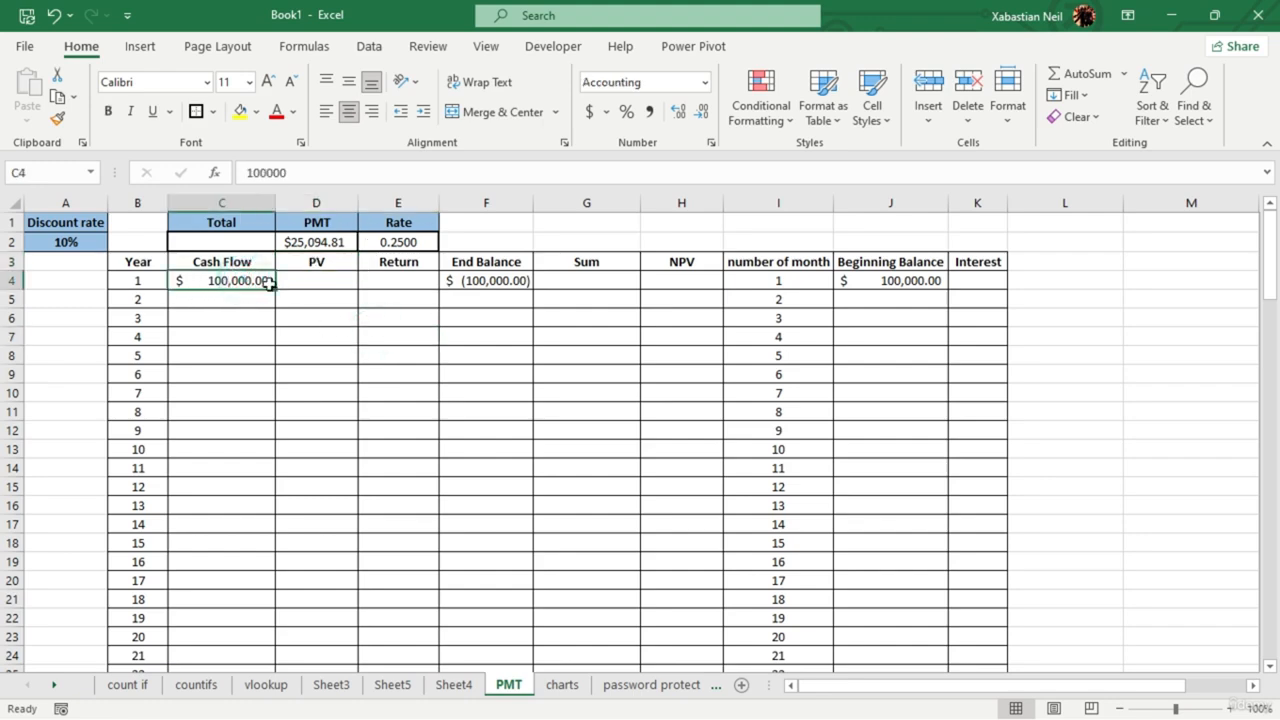
pyautogui.click(215, 244)
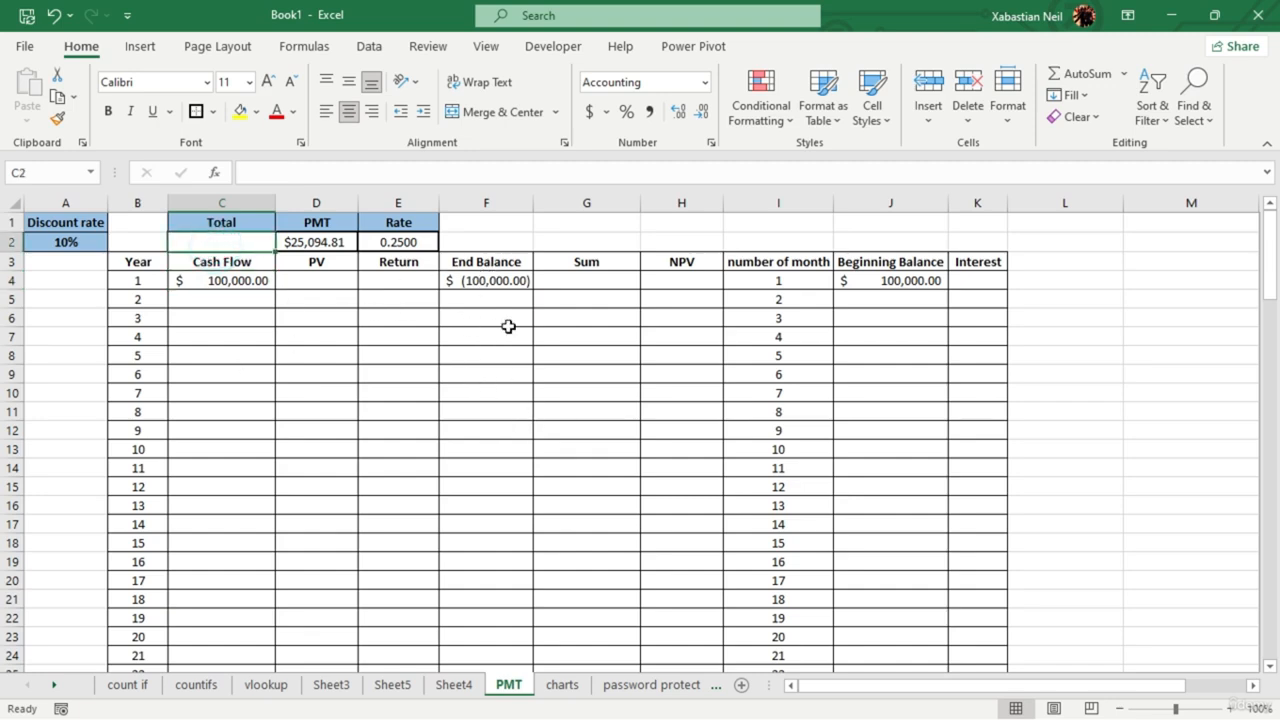
pyautogui.click(247, 281)
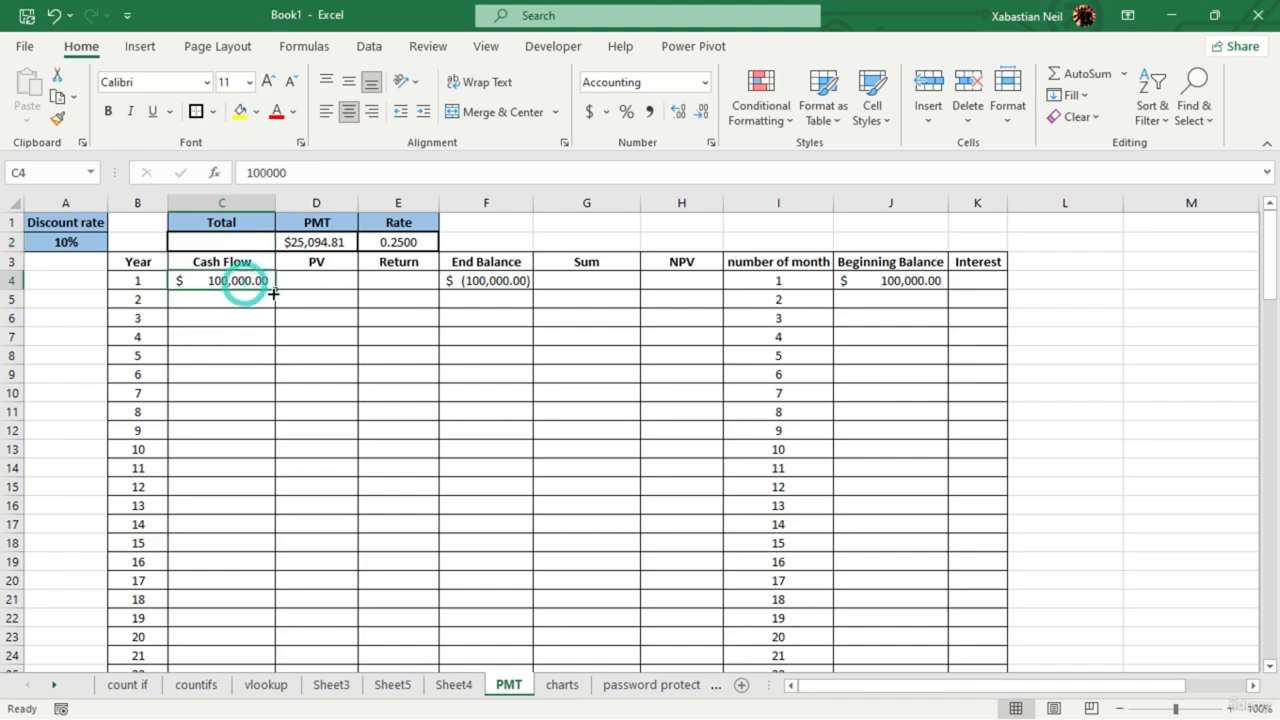
pyautogui.moveTo(277, 292); pyautogui.dragTo(288, 654)
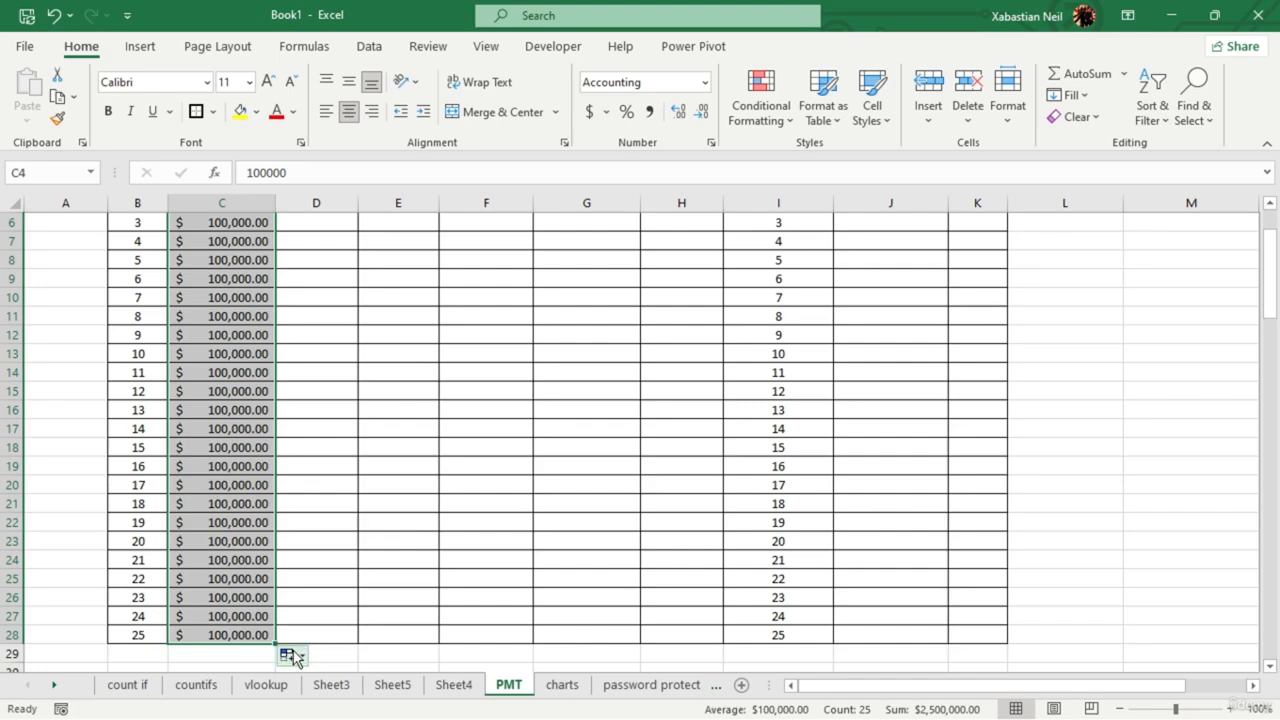
pyautogui.click(289, 655)
pyautogui.click(335, 568)
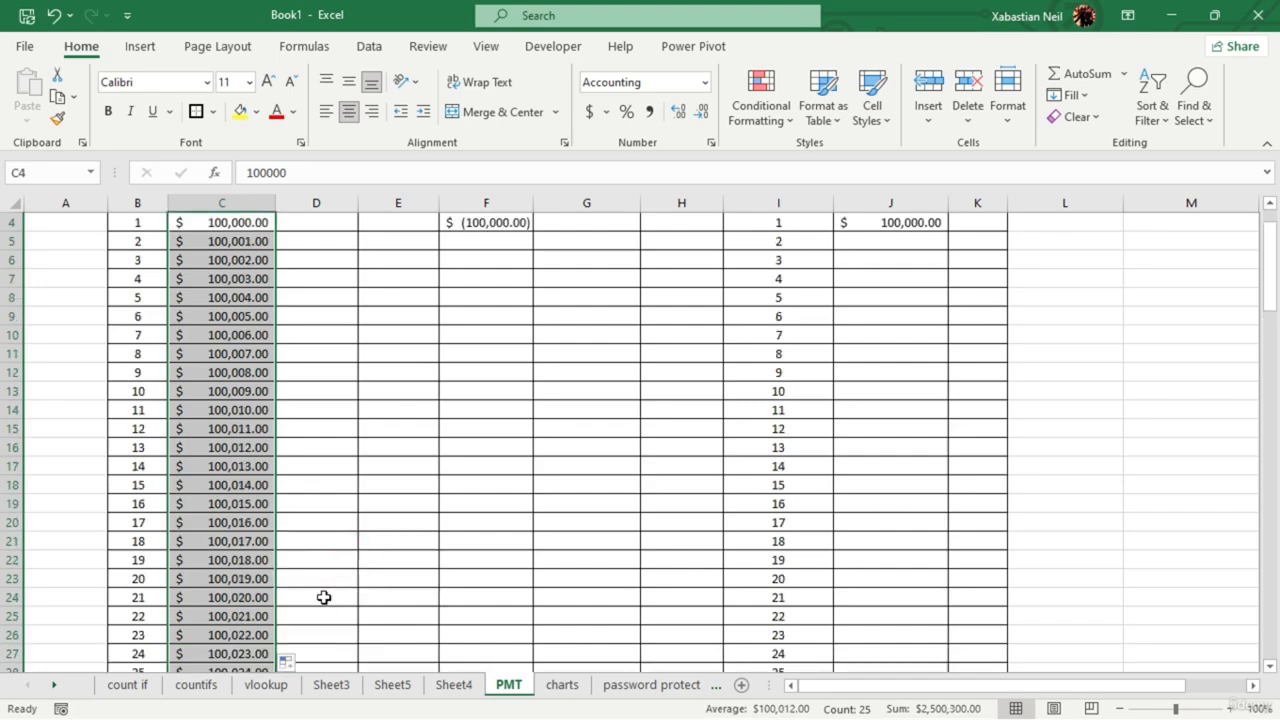
pyautogui.scroll(-6, 323, 596)
pyautogui.scroll(6, 300, 588)
pyautogui.scroll(1, 270, 565)
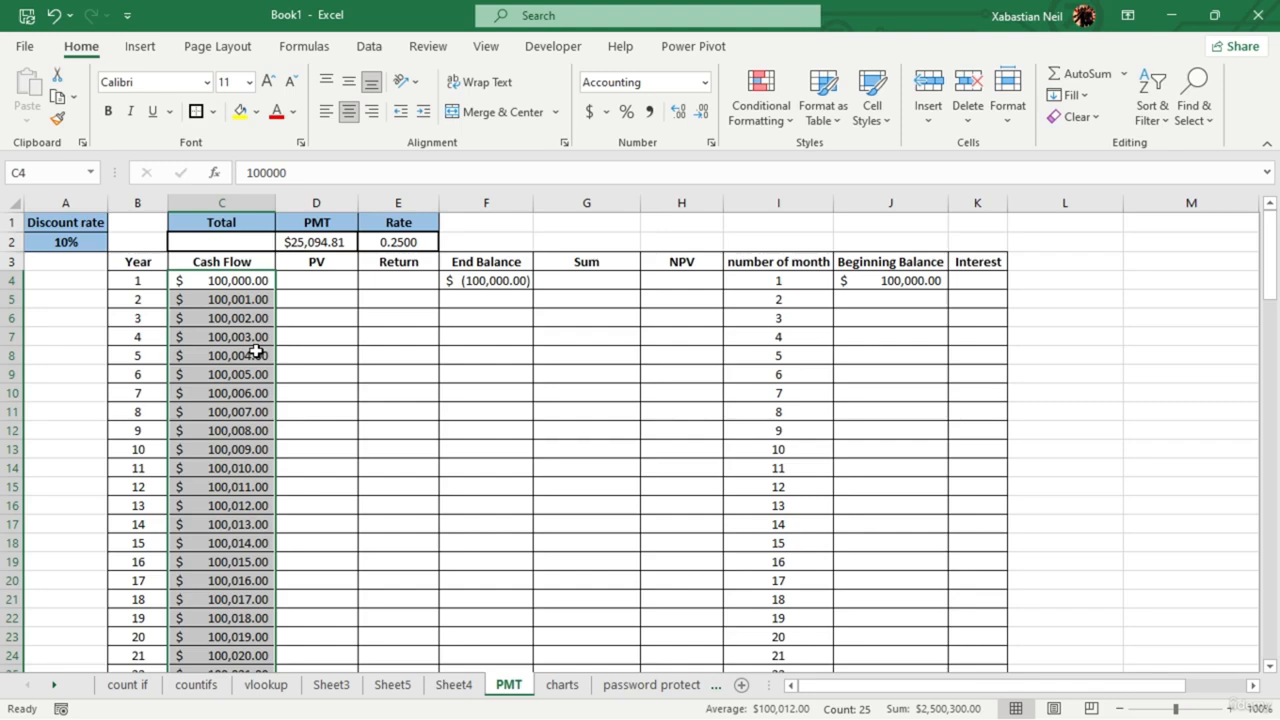
pyautogui.scroll(-6, 180, 357)
pyautogui.scroll(6, 183, 360)
pyautogui.scroll(-5, 147, 364)
pyautogui.scroll(5, 150, 360)
# - Calculate the present value in D4 with =PV(E2,B28,D2,0), using the rate, the last year number and the payment
pyautogui.doubleClick(344, 281)
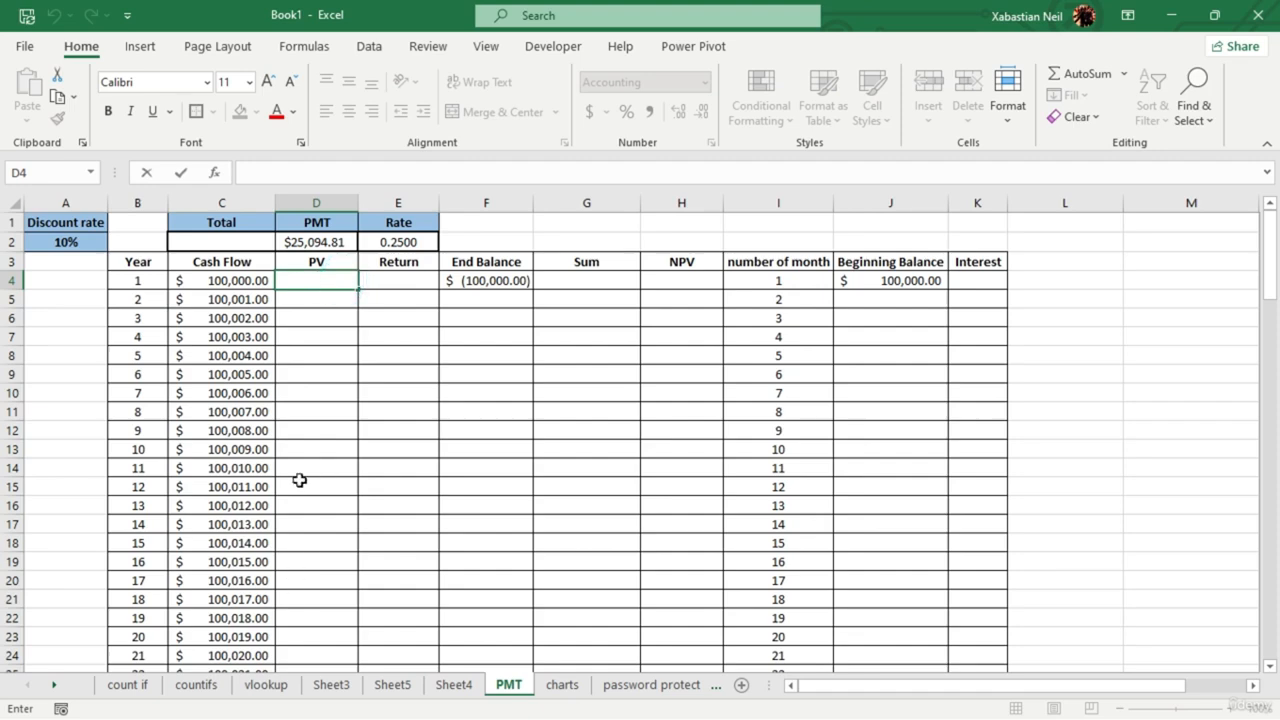
pyautogui.write('=-pb')
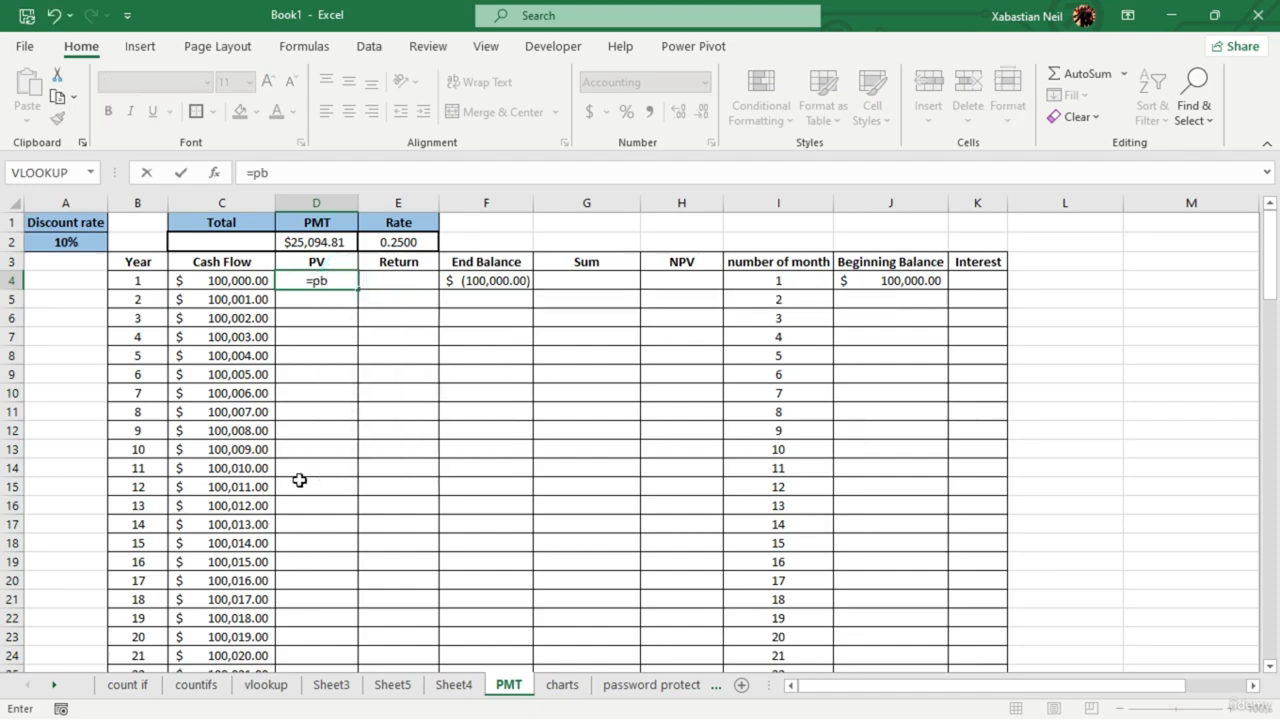
pyautogui.press('BackSpace')
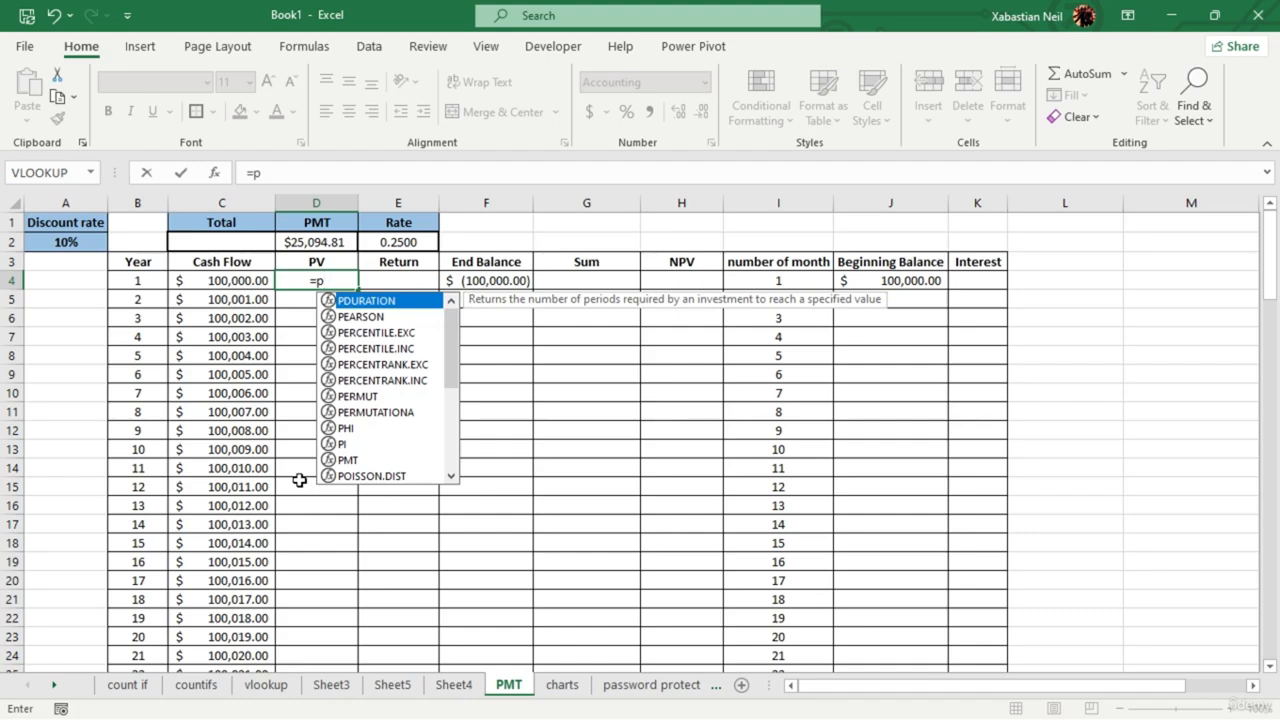
pyautogui.write('v')
pyautogui.press('Tab')
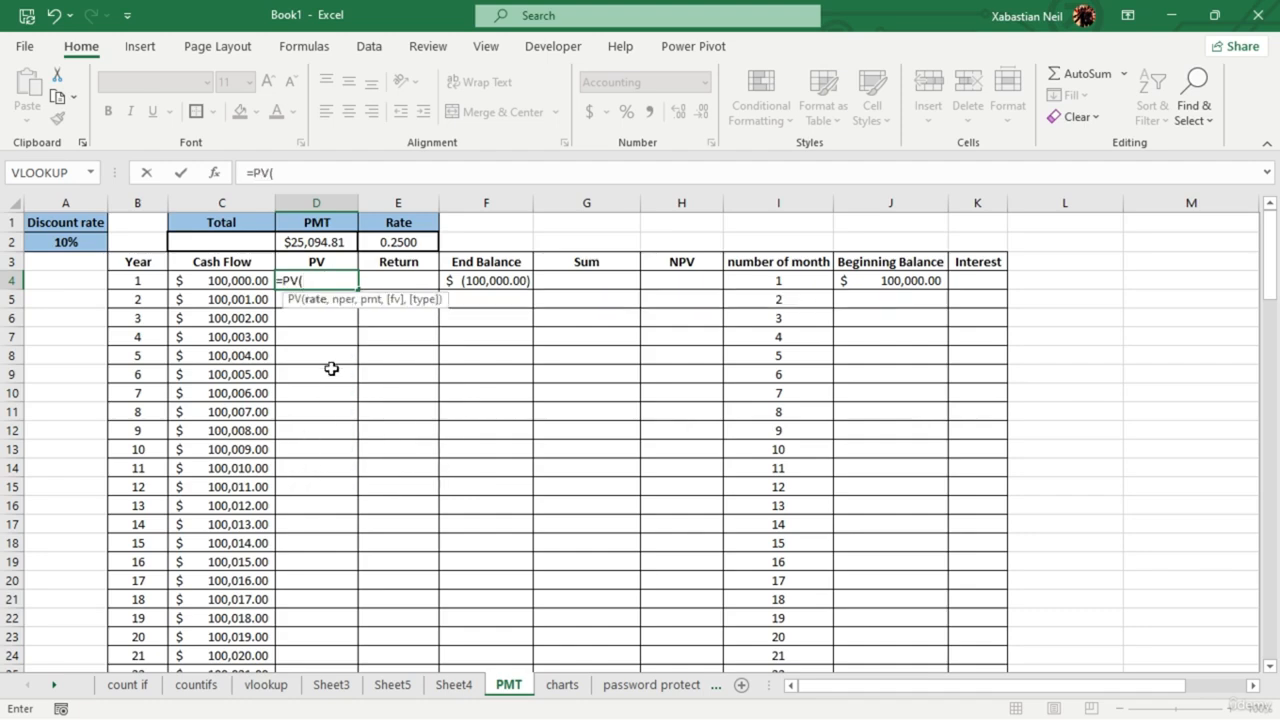
pyautogui.click(419, 241)
pyautogui.write(',')
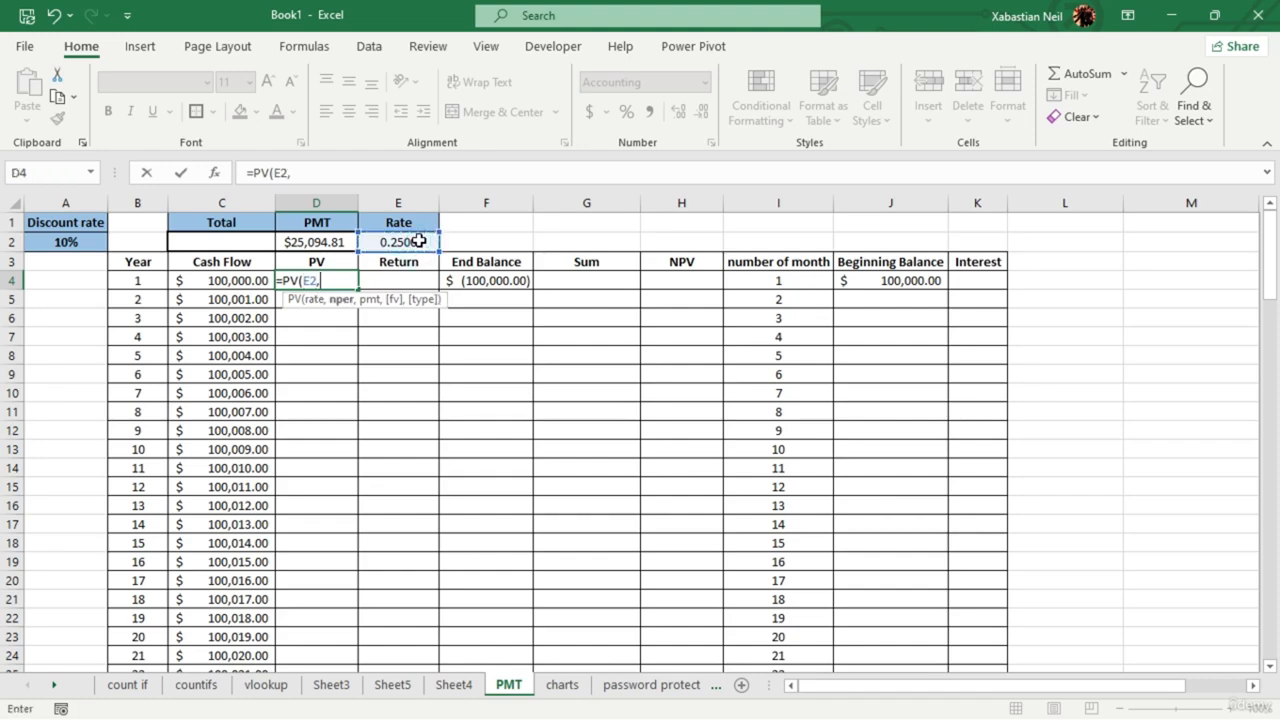
pyautogui.scroll(-5, 575, 406)
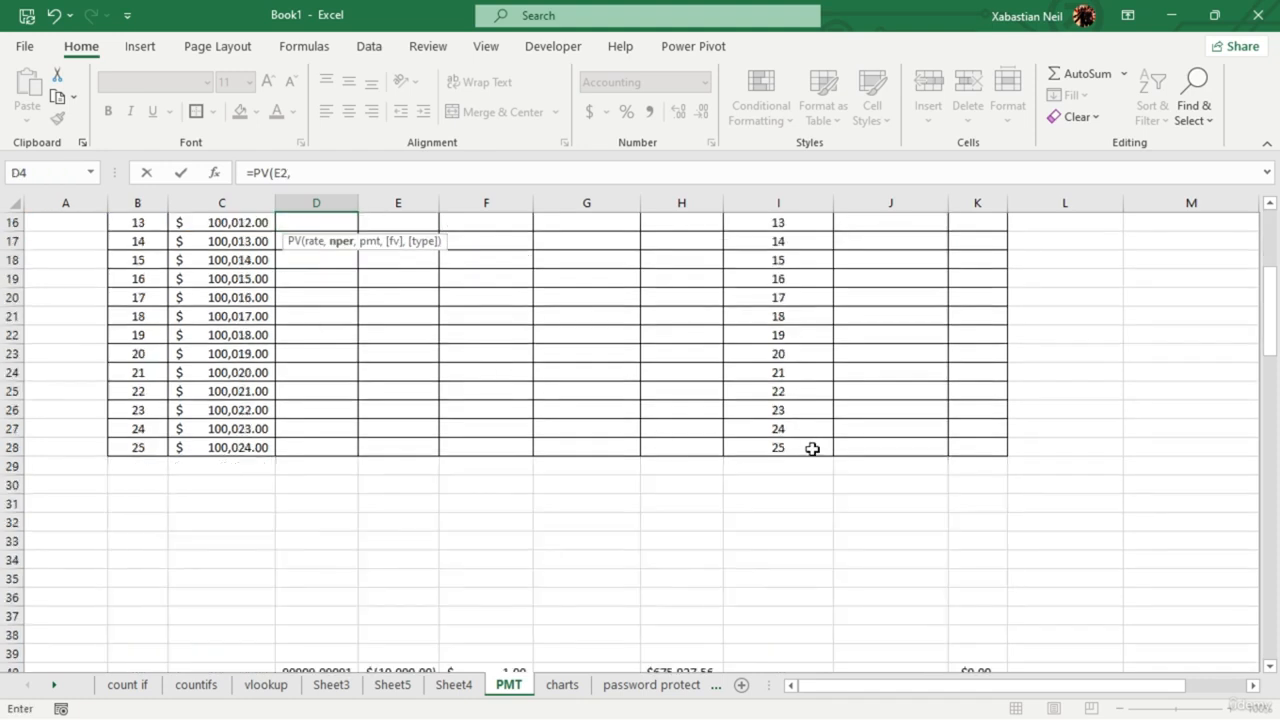
pyautogui.click(150, 449)
pyautogui.scroll(5, 335, 414)
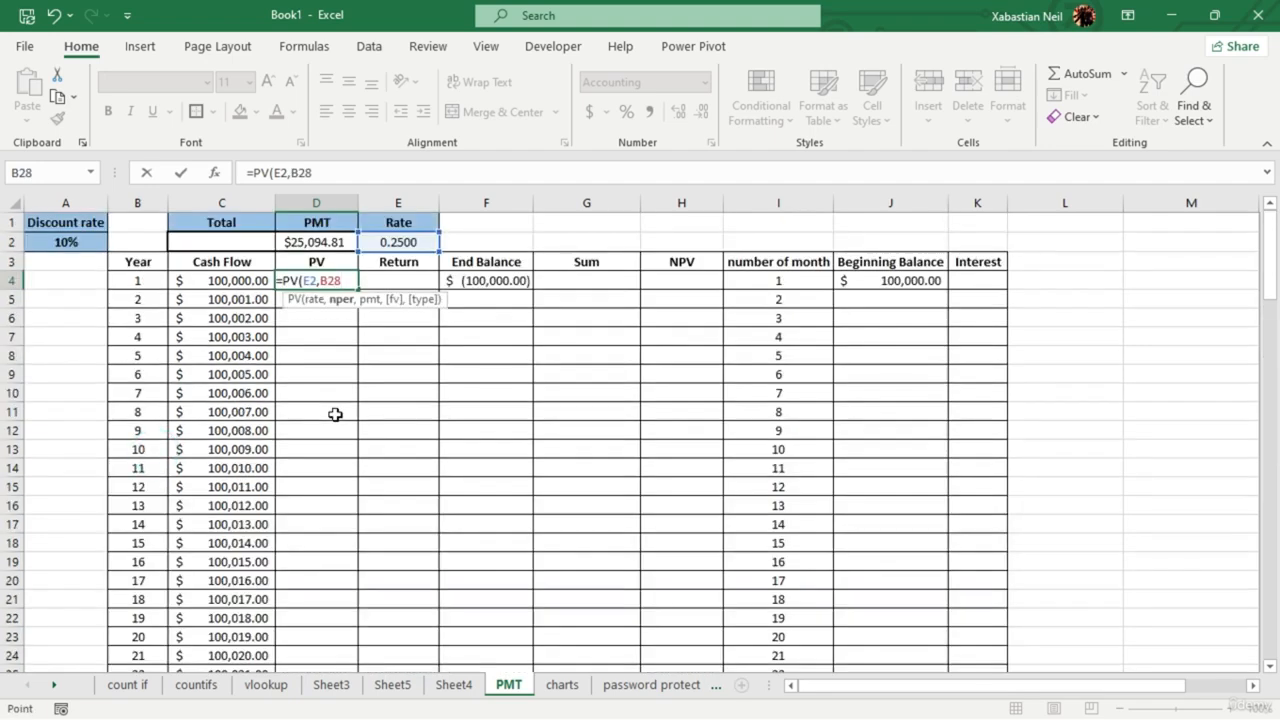
pyautogui.write(',')
pyautogui.click(338, 242)
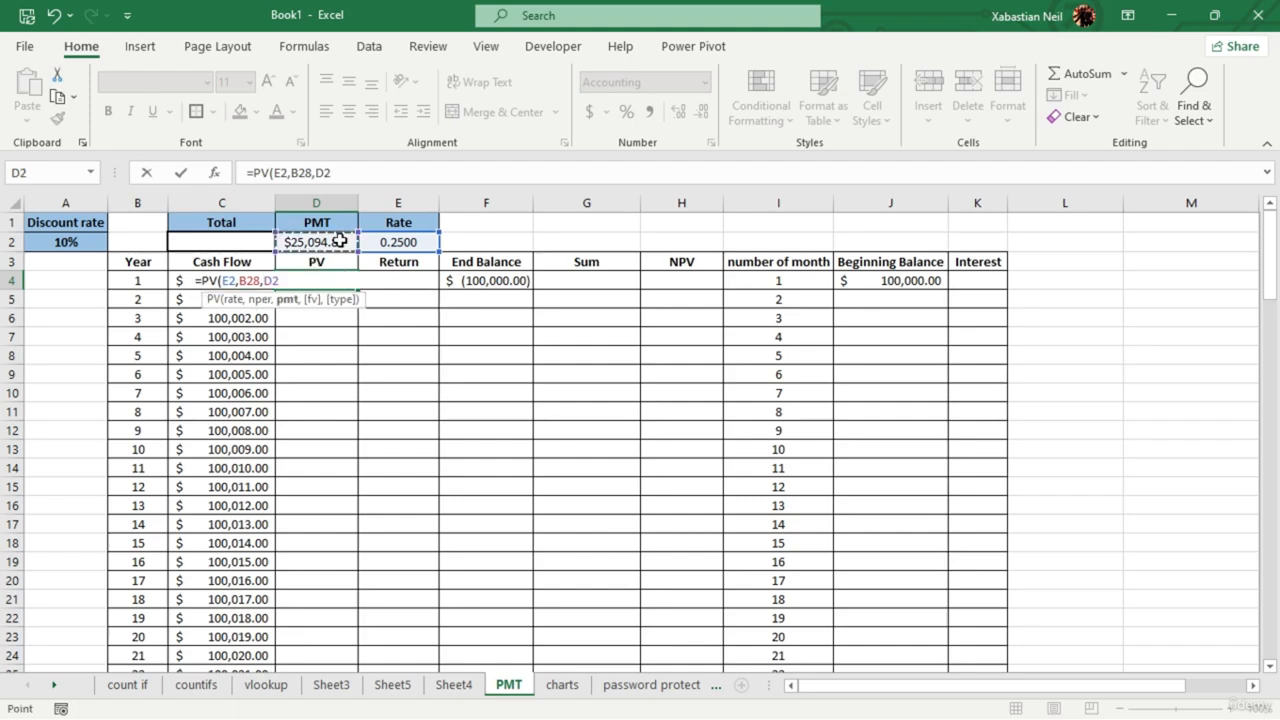
pyautogui.write(',0')
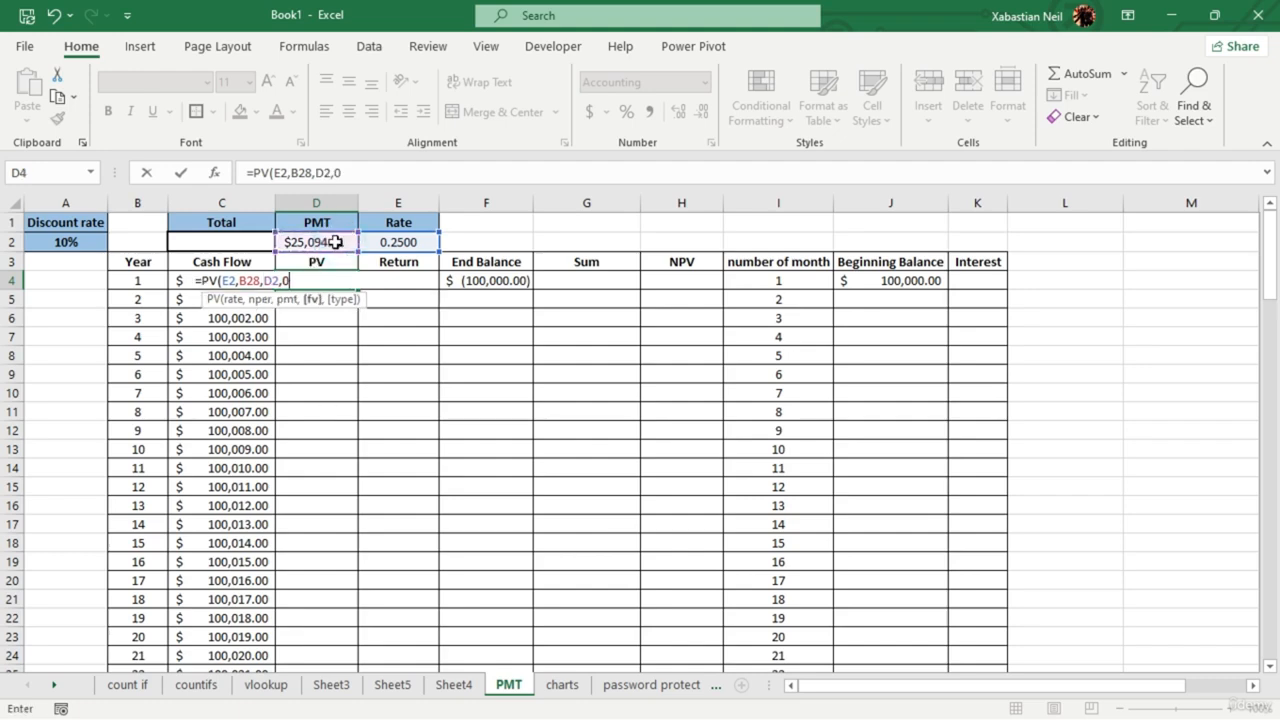
pyautogui.press('Return')
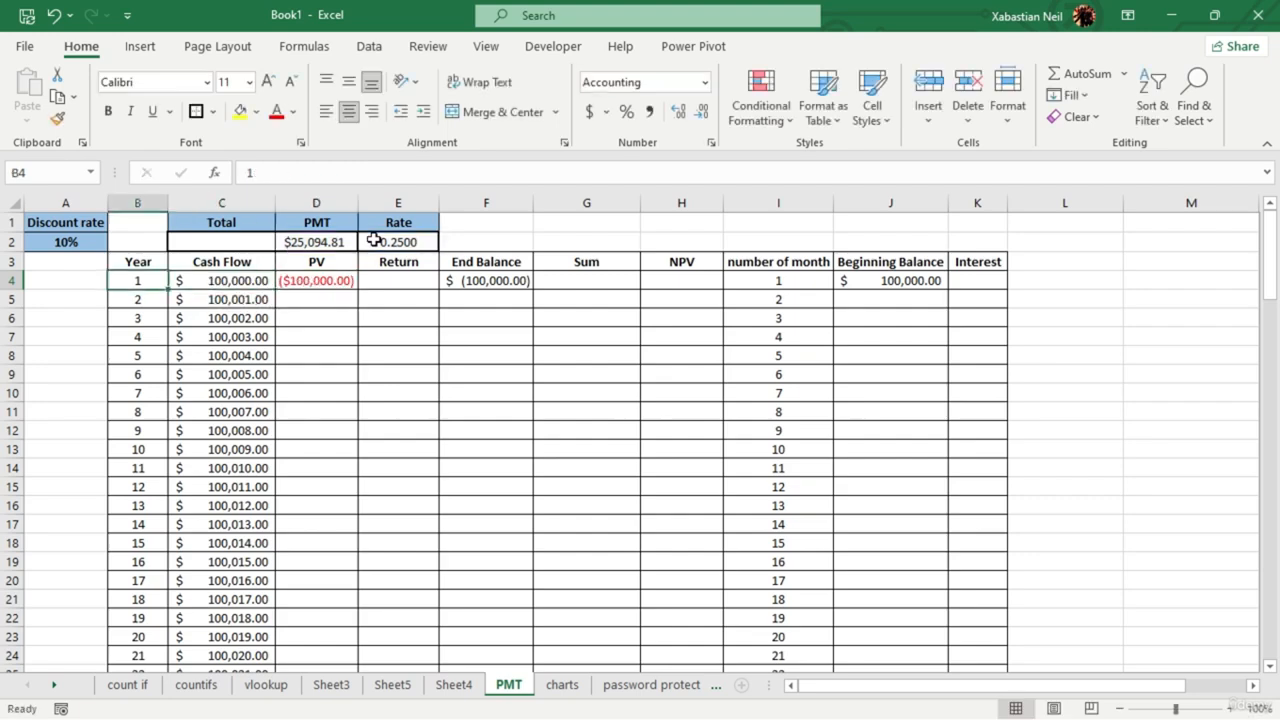
# - Make the payment argument negative in the D4 present value formula so it reads =PV(E2,B28,-D2,0)
pyautogui.doubleClick(334, 281)
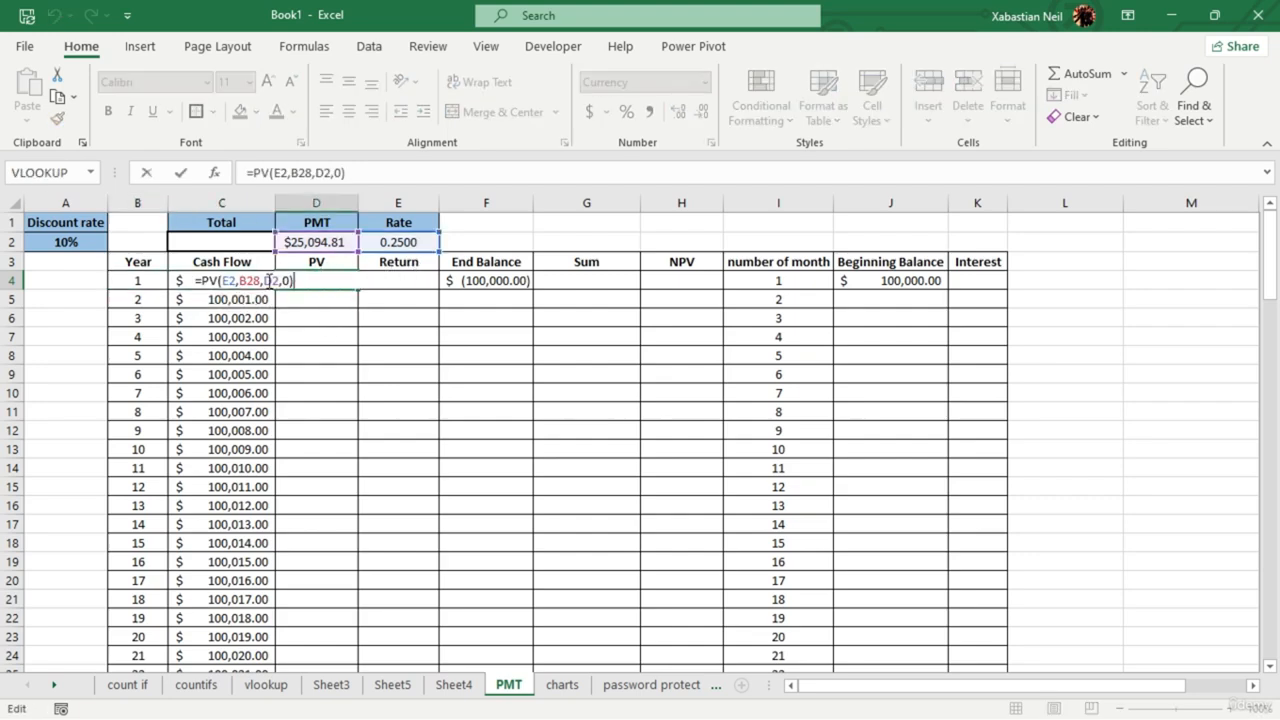
pyautogui.click(262, 282)
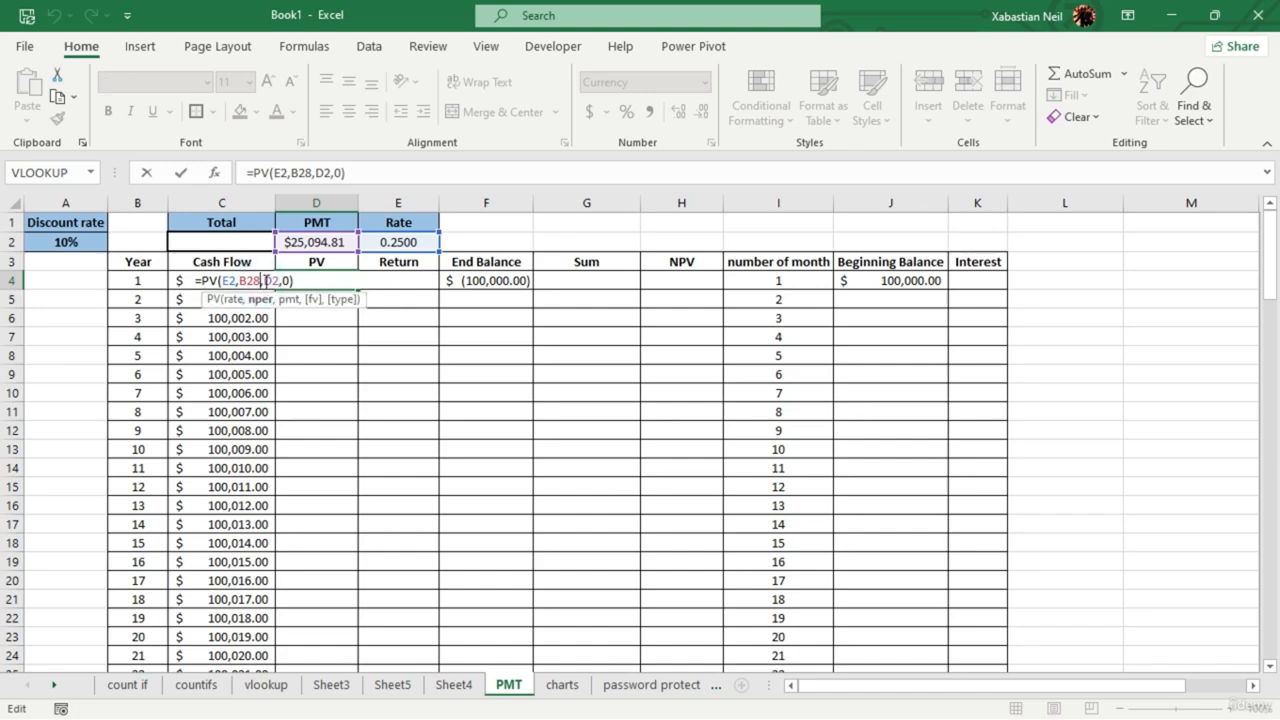
pyautogui.click(265, 281)
pyautogui.write('-')
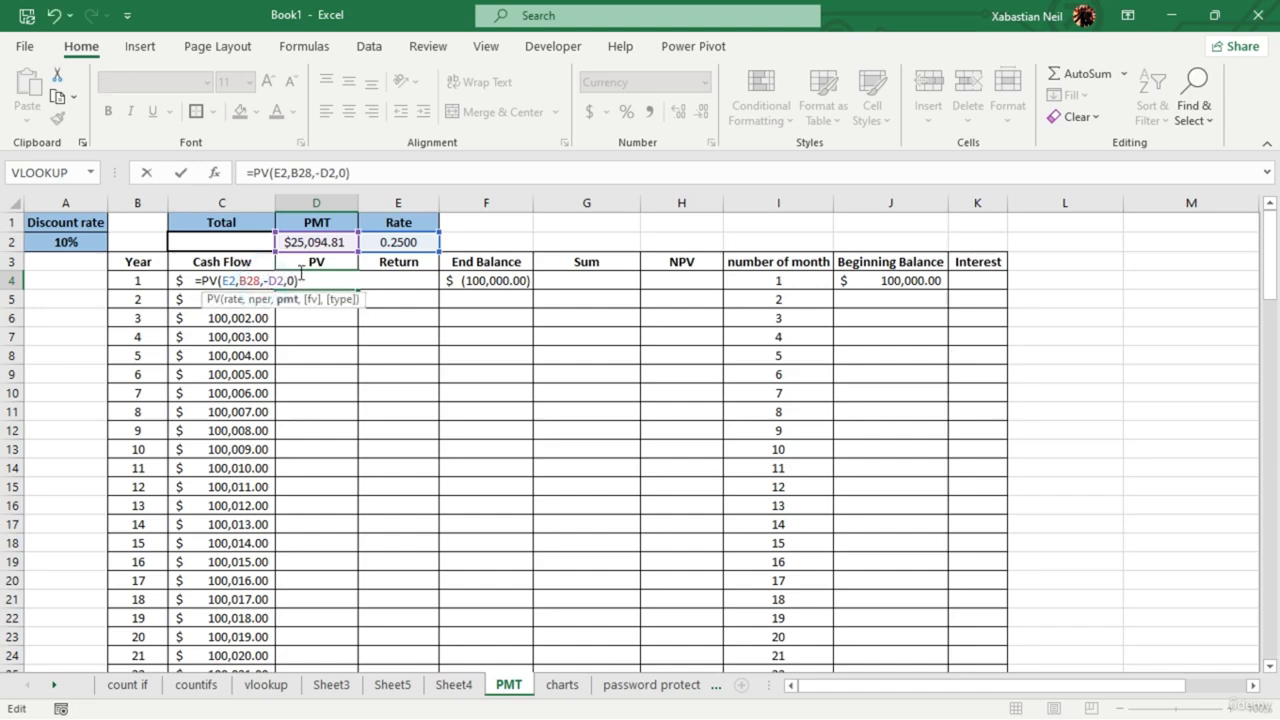
pyautogui.press('Return')
pyautogui.doubleClick(305, 279)
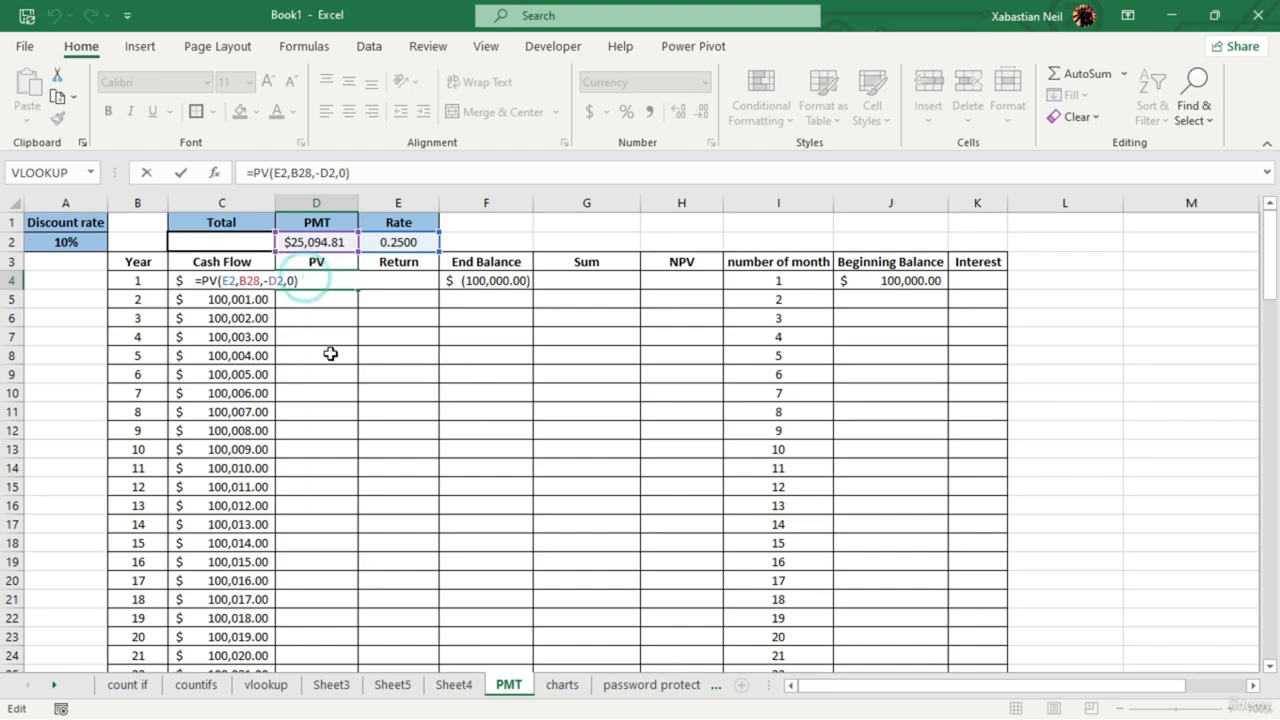
pyautogui.press('Return')
# - Copy the present value formula from D4 down the PV column to D28
pyautogui.click(340, 281)
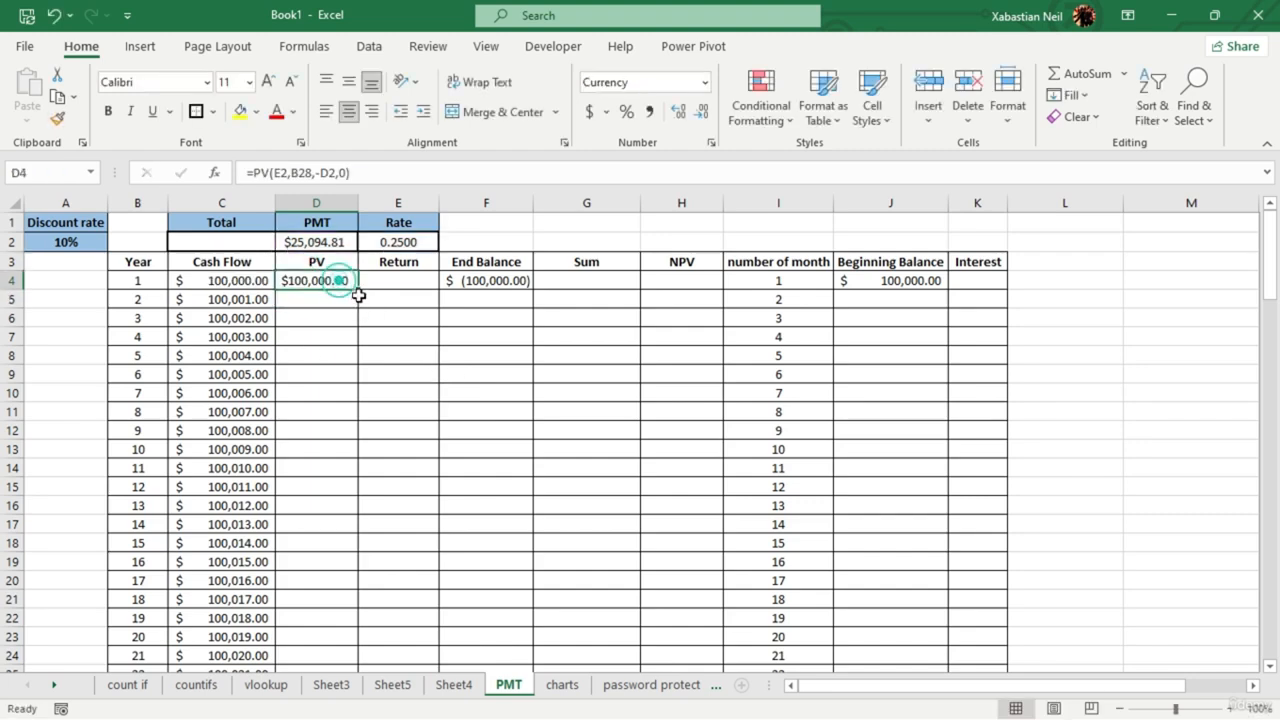
pyautogui.doubleClick(357, 290)
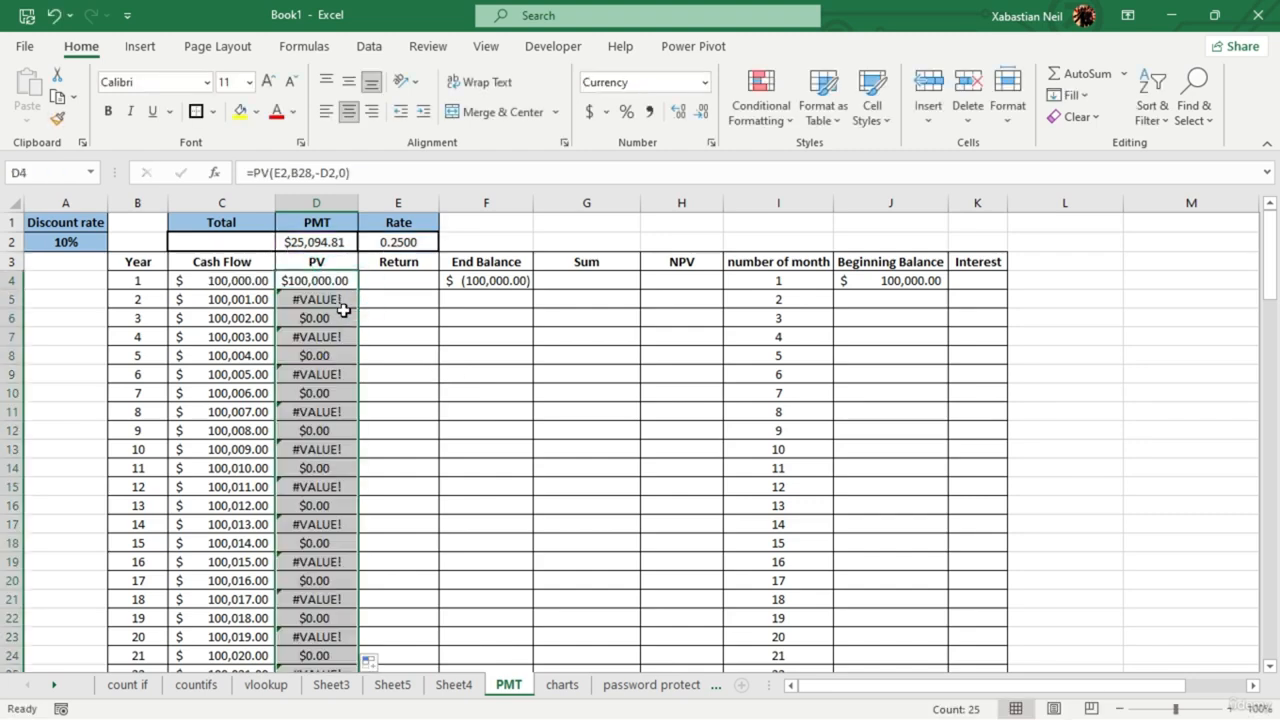
pyautogui.scroll(-2, 430, 468)
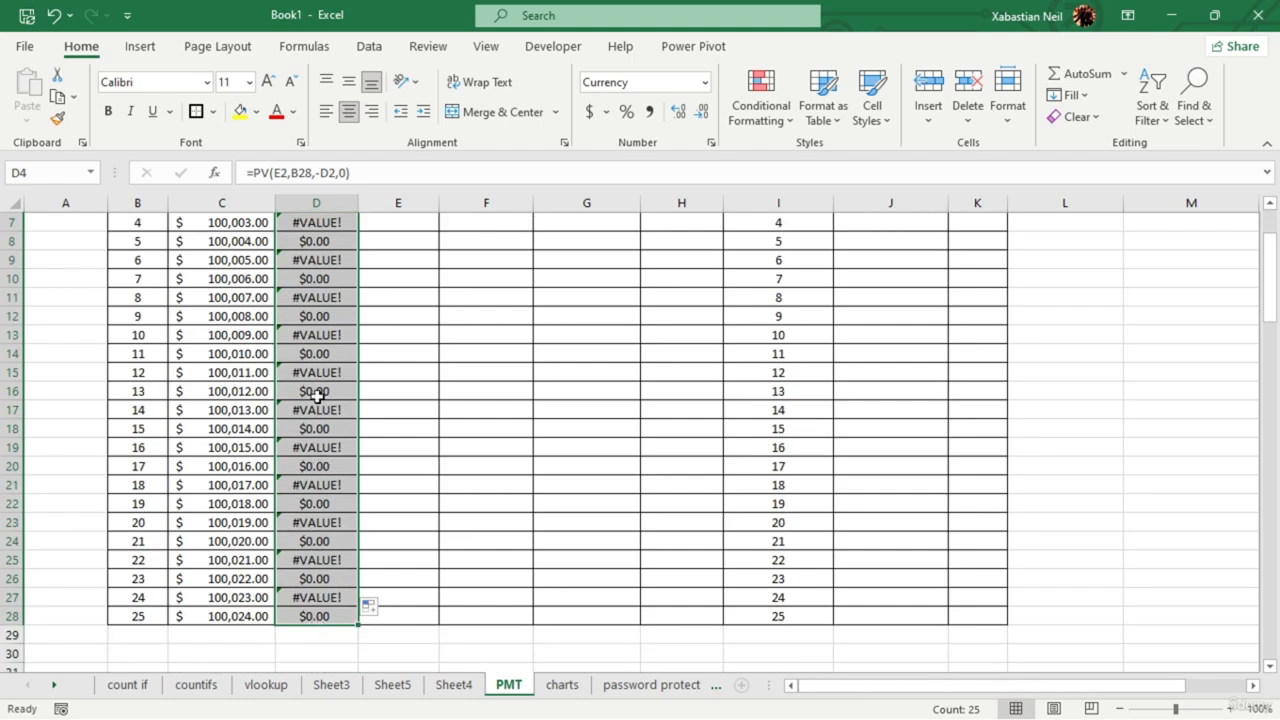
pyautogui.scroll(2, 328, 364)
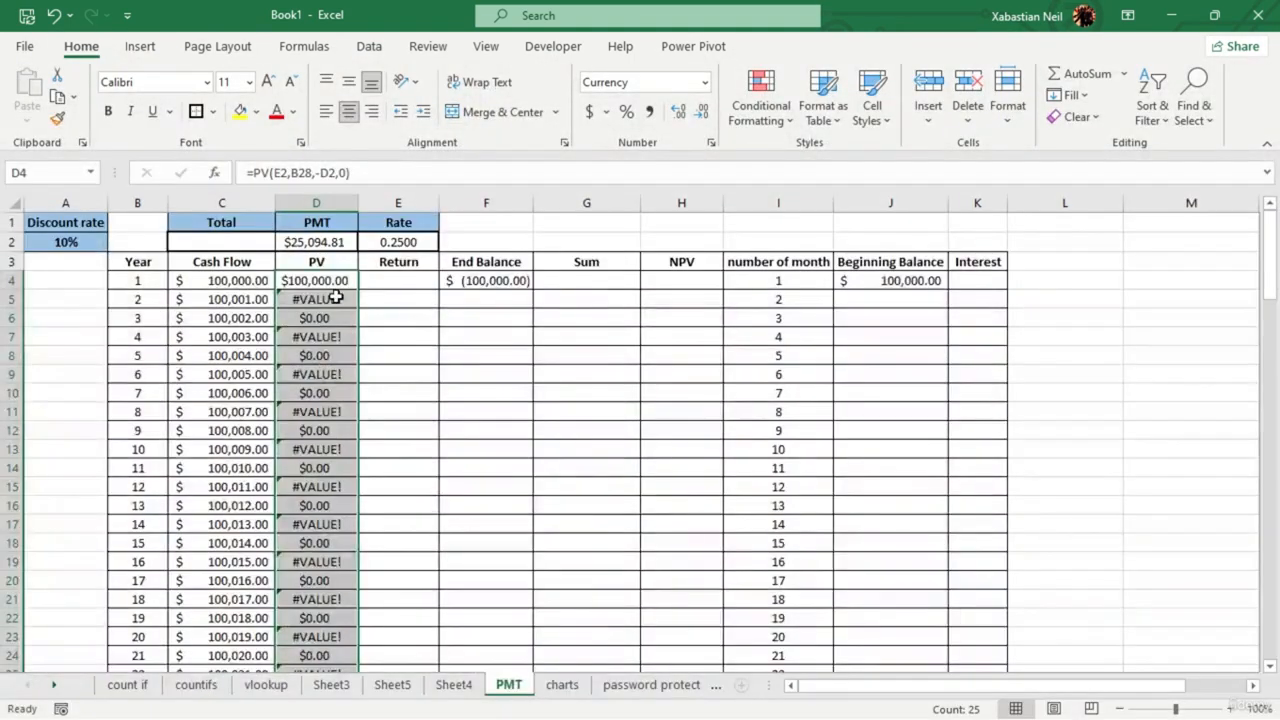
pyautogui.click(365, 350)
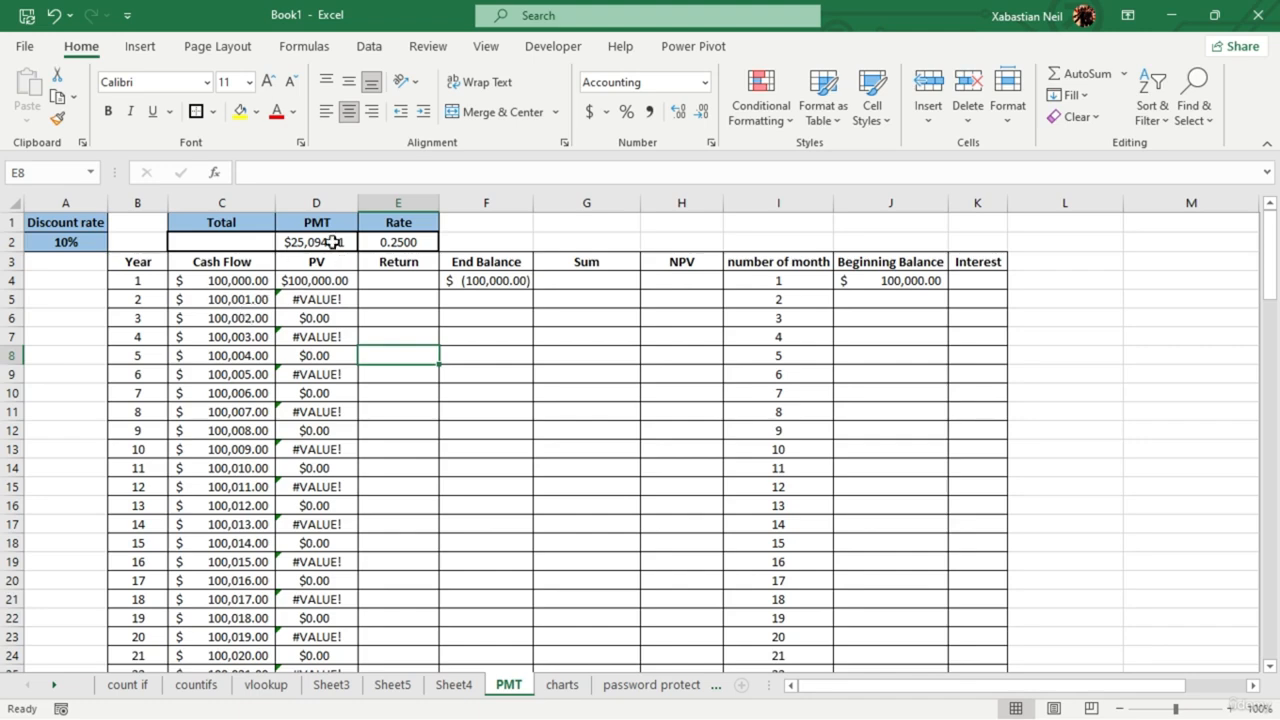
# - Delete the copied present value formula from D5, the PV cell for year 2
pyautogui.doubleClick(340, 299)
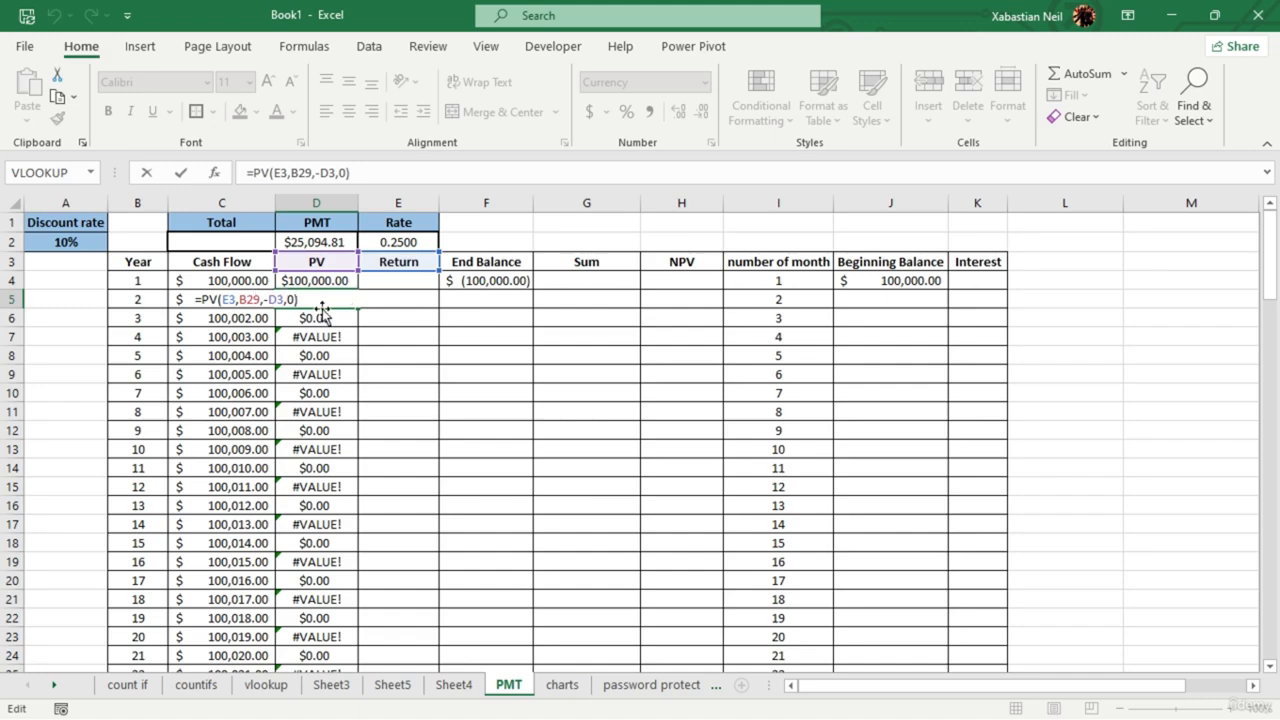
pyautogui.moveTo(332, 305); pyautogui.dragTo(63, 305)
pyautogui.press('BackSpace')
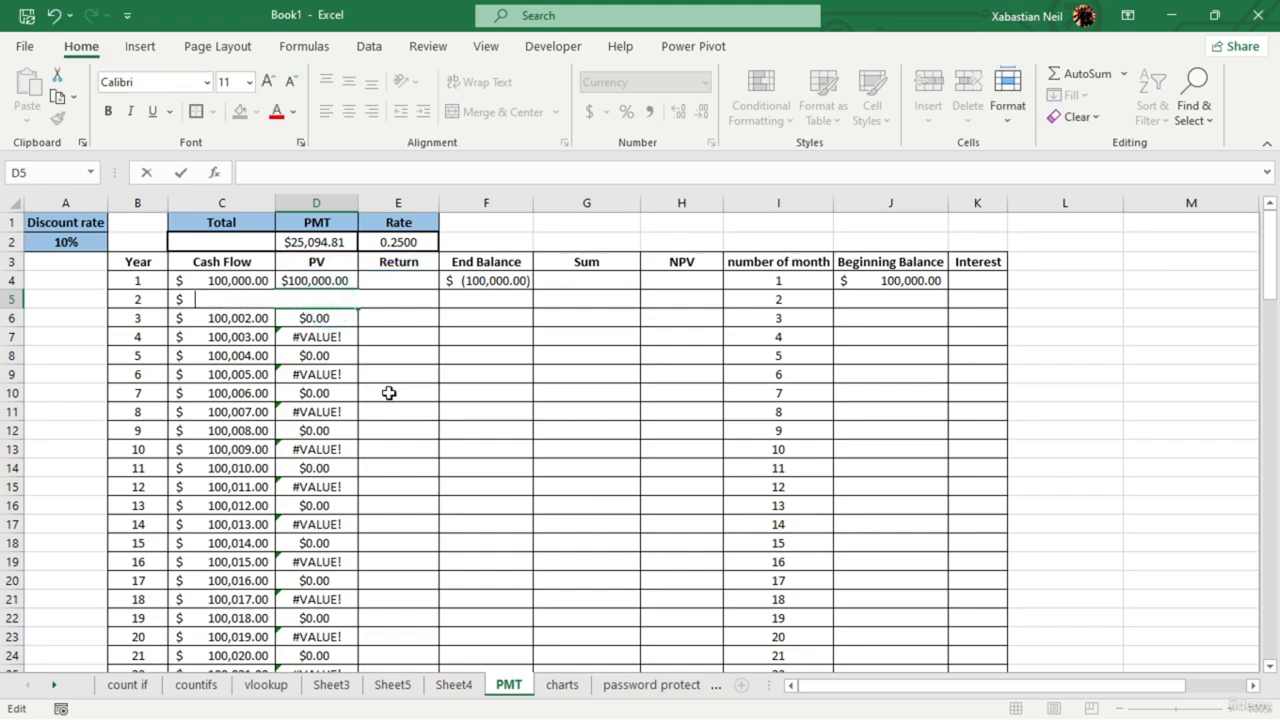
pyautogui.click(374, 343)
pyautogui.doubleClick(345, 305)
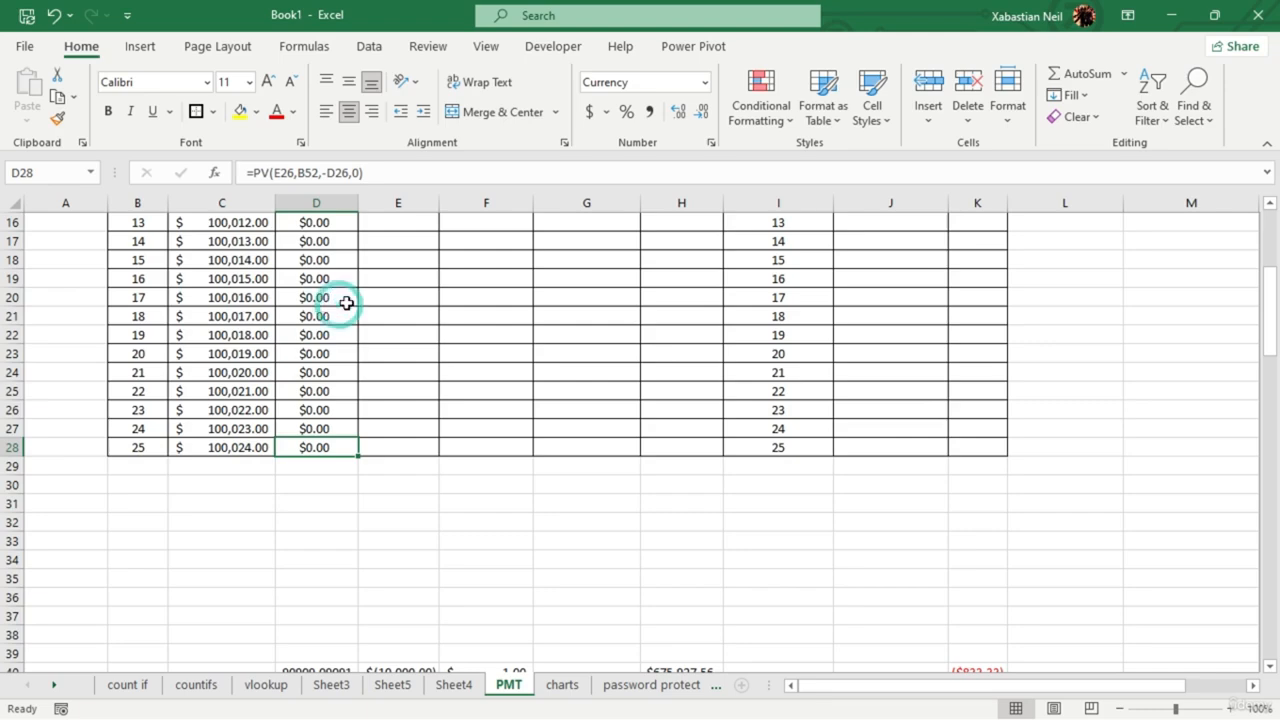
pyautogui.scroll(5, 346, 303)
# - Begin a PV formula in D5 with the rate in E2 and the last year number in B28 as arguments
pyautogui.doubleClick(341, 295)
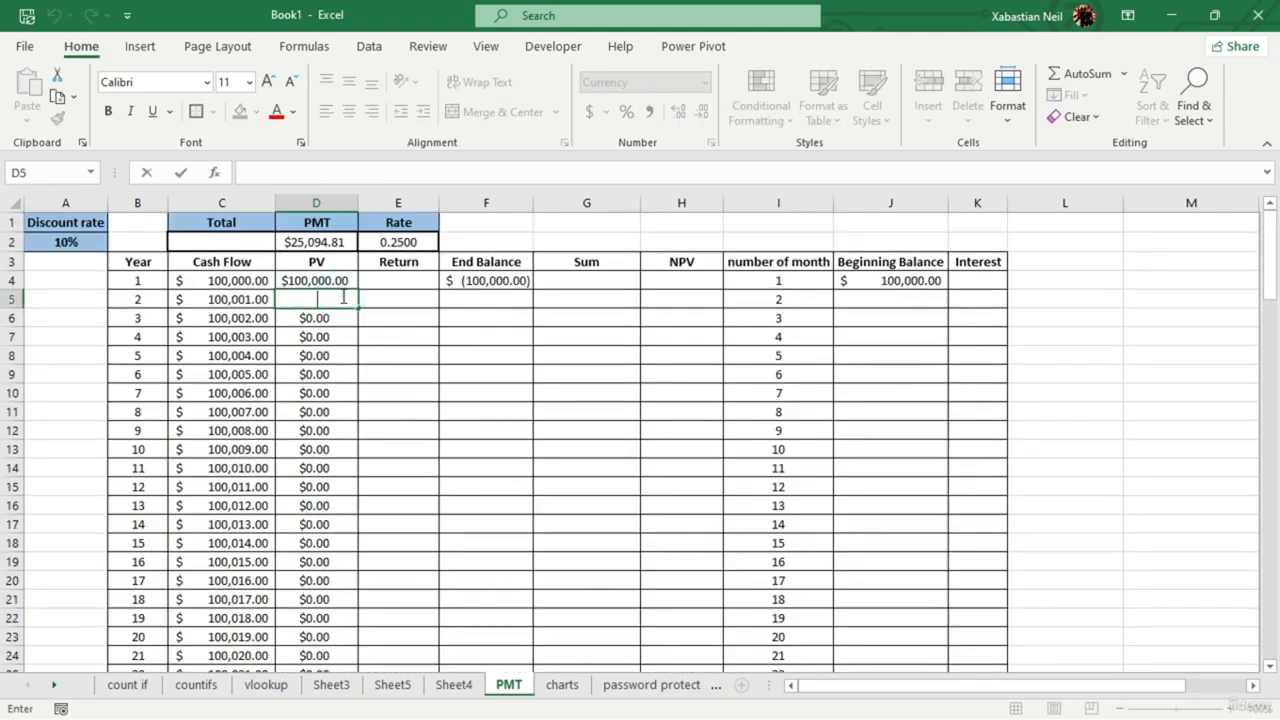
pyautogui.write('=')
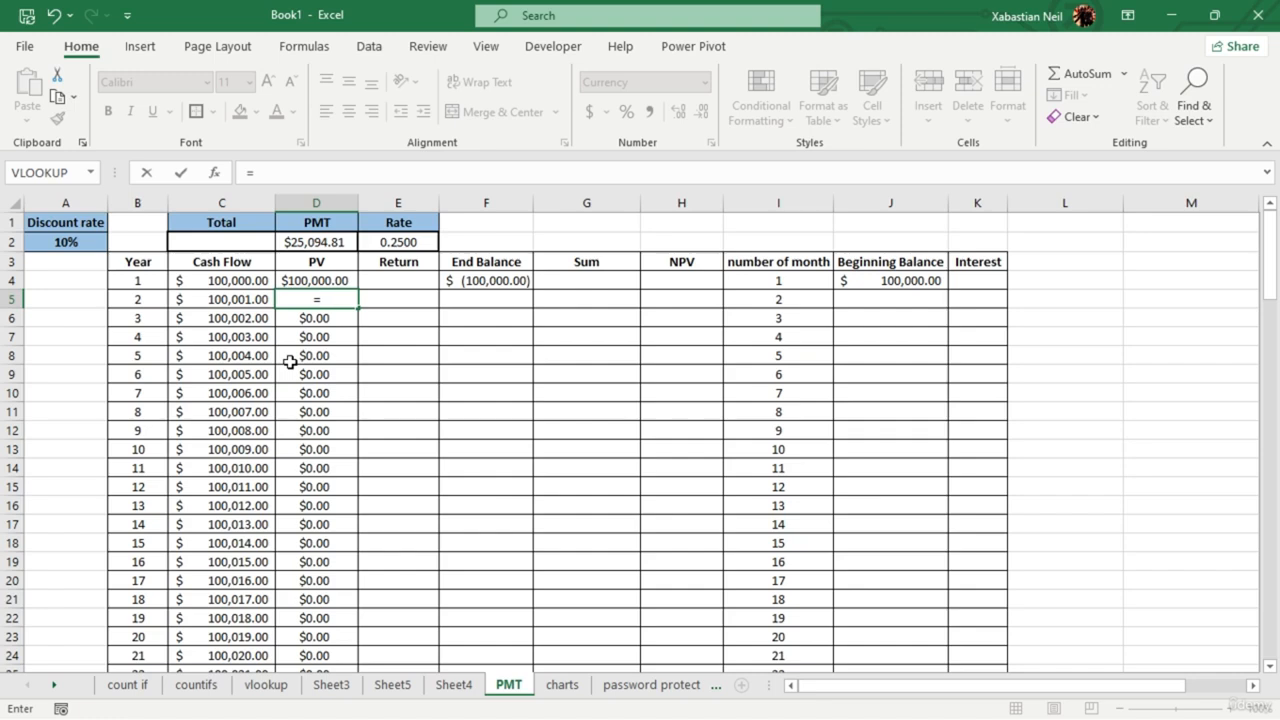
pyautogui.write('pv')
pyautogui.press('Tab')
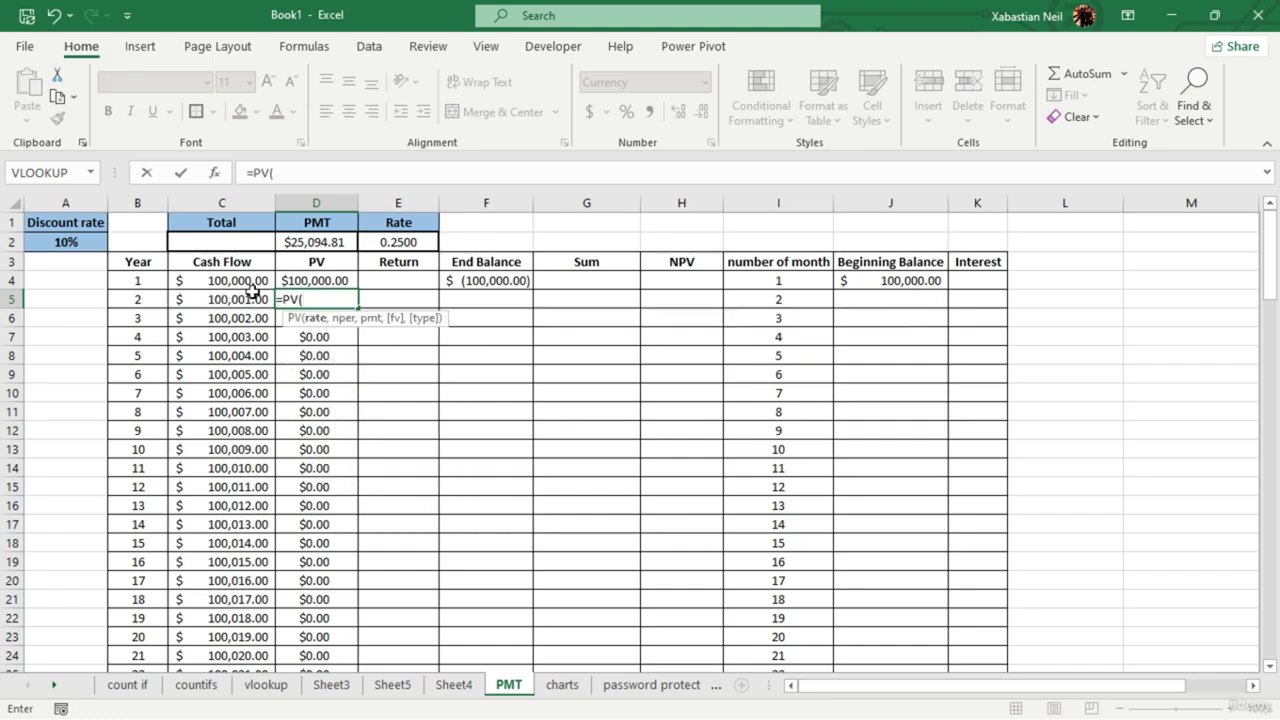
pyautogui.click(390, 244)
pyautogui.write(',')
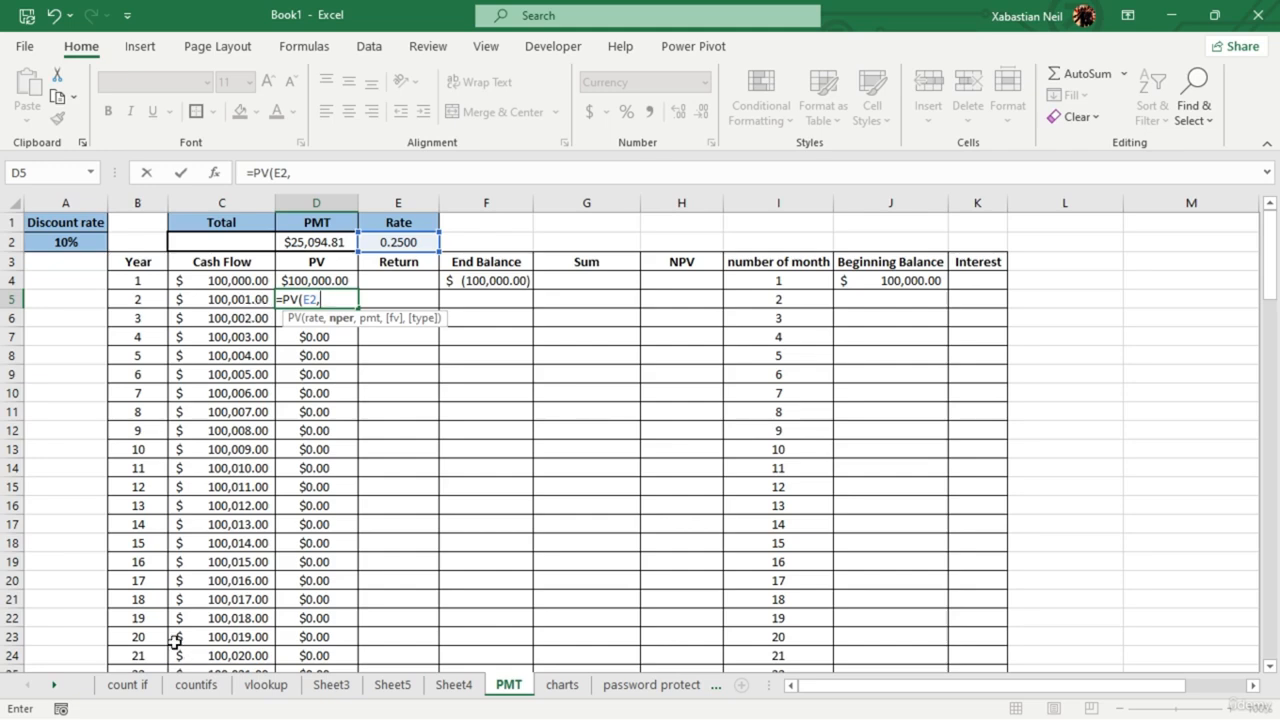
pyautogui.scroll(-5, 174, 643)
pyautogui.click(148, 449)
pyautogui.scroll(4, 164, 443)
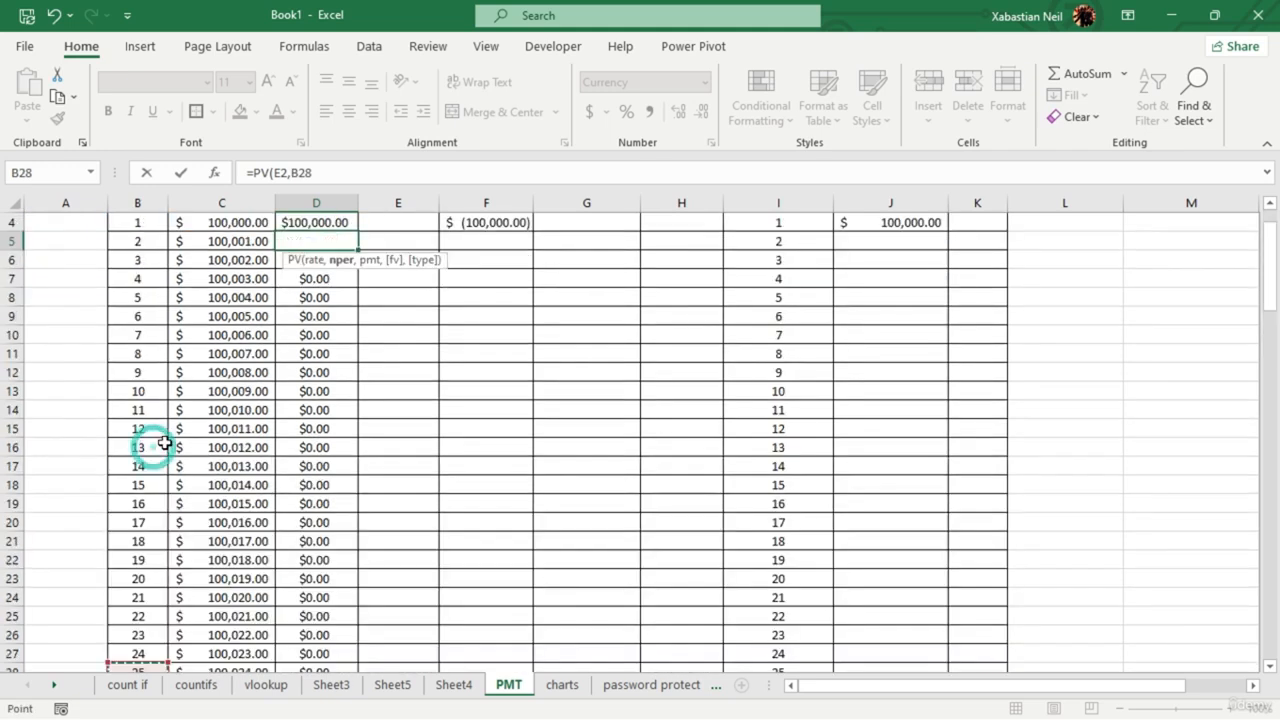
pyautogui.scroll(1, 164, 443)
pyautogui.write(',')
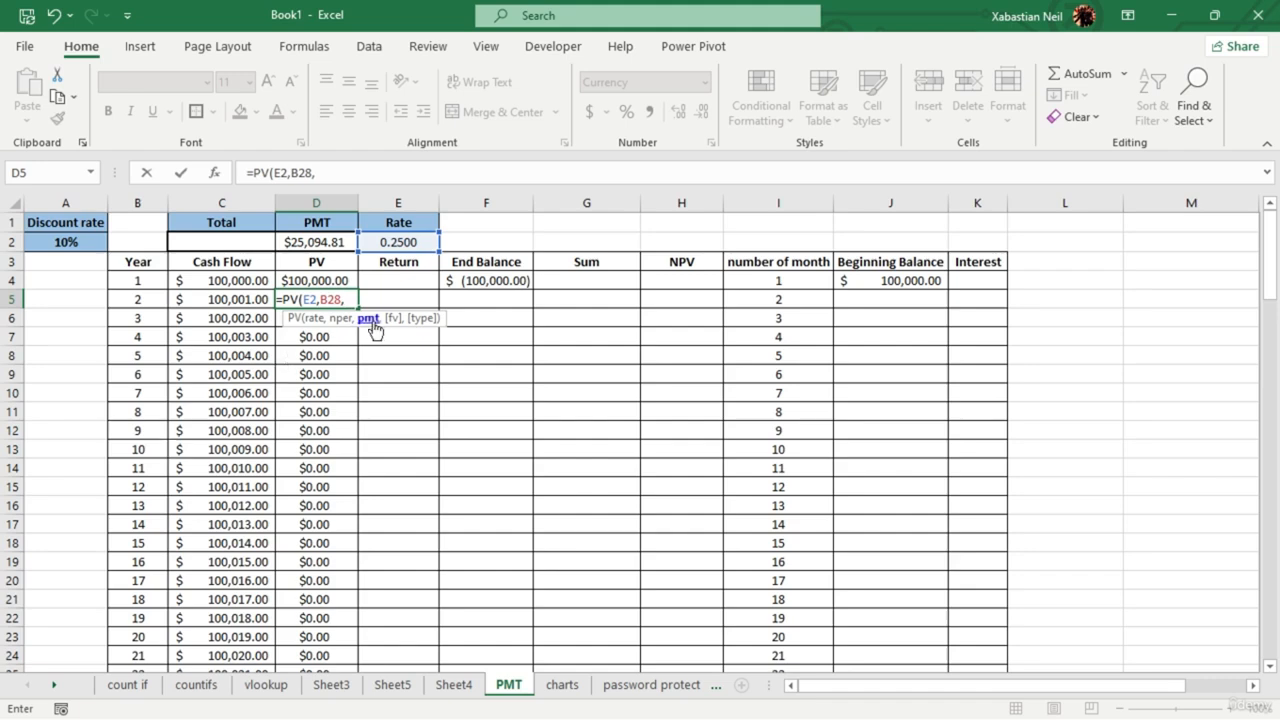
# - Complete the D5 present value formula with D-D2 as the payment argument and 0 as the future value
pyautogui.click(340, 243)
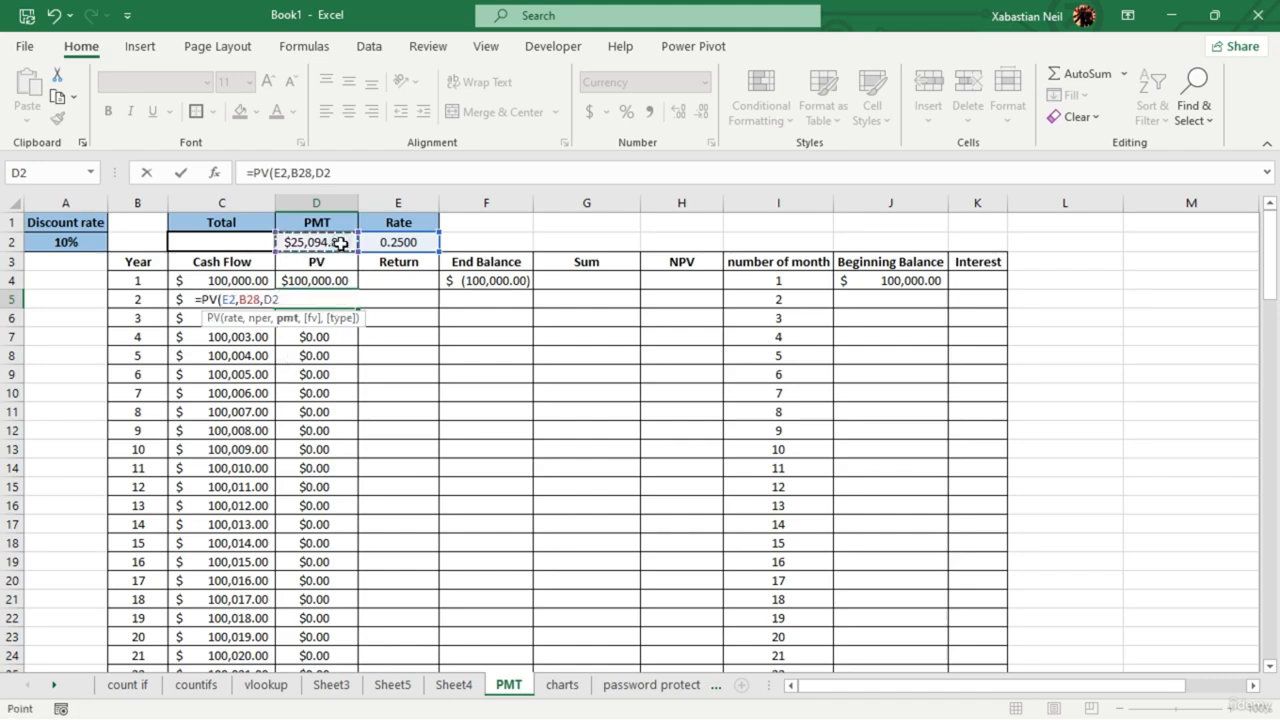
pyautogui.press('BackSpace')
pyautogui.write('-')
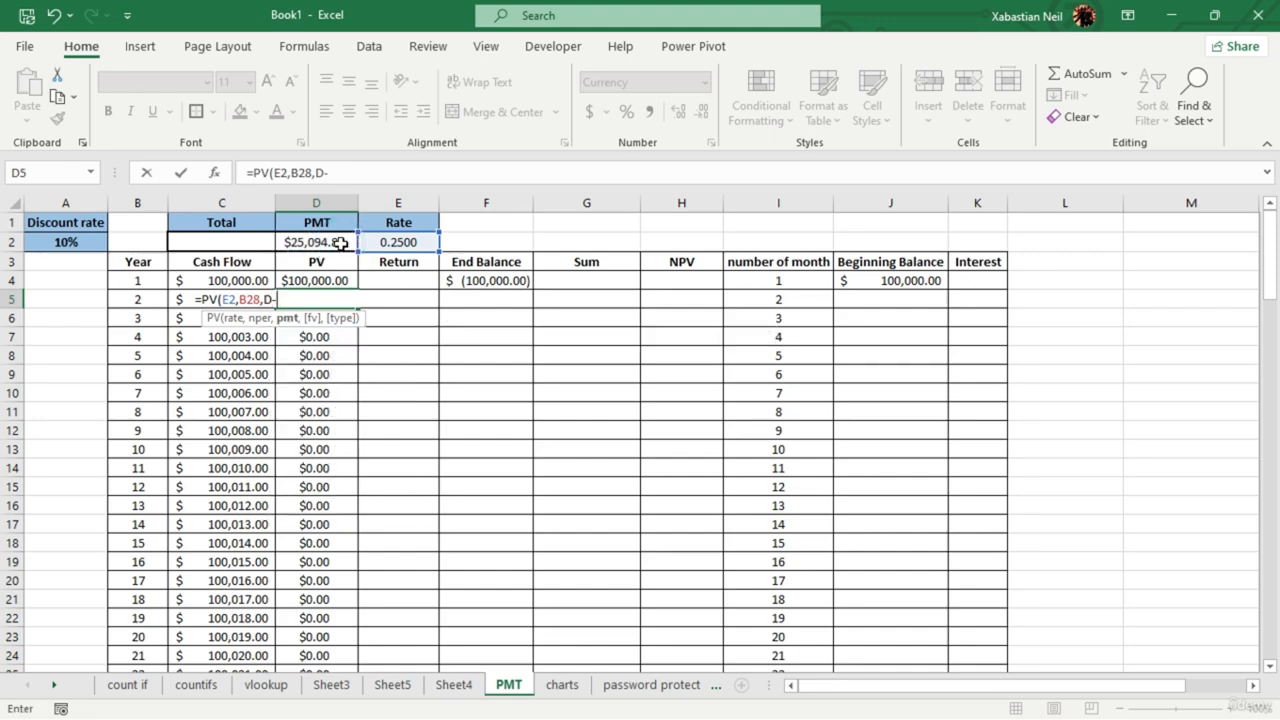
pyautogui.click(340, 243)
pyautogui.write(',')
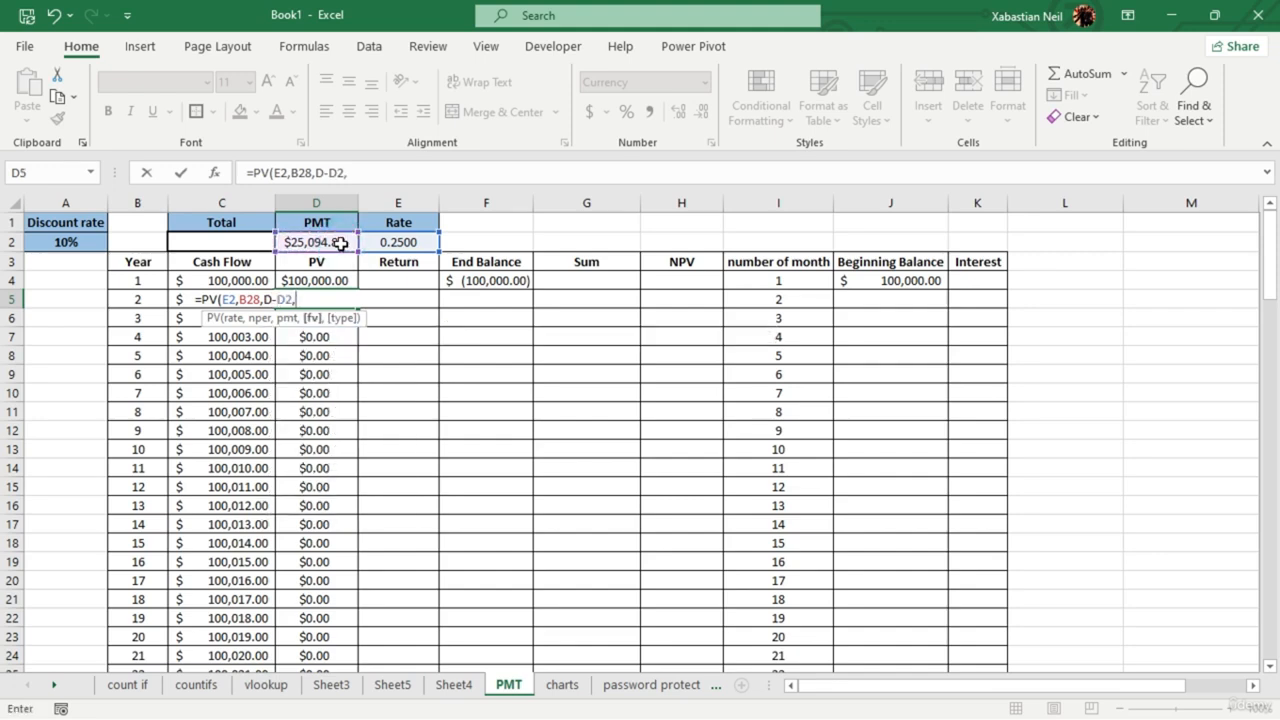
pyautogui.write(')')
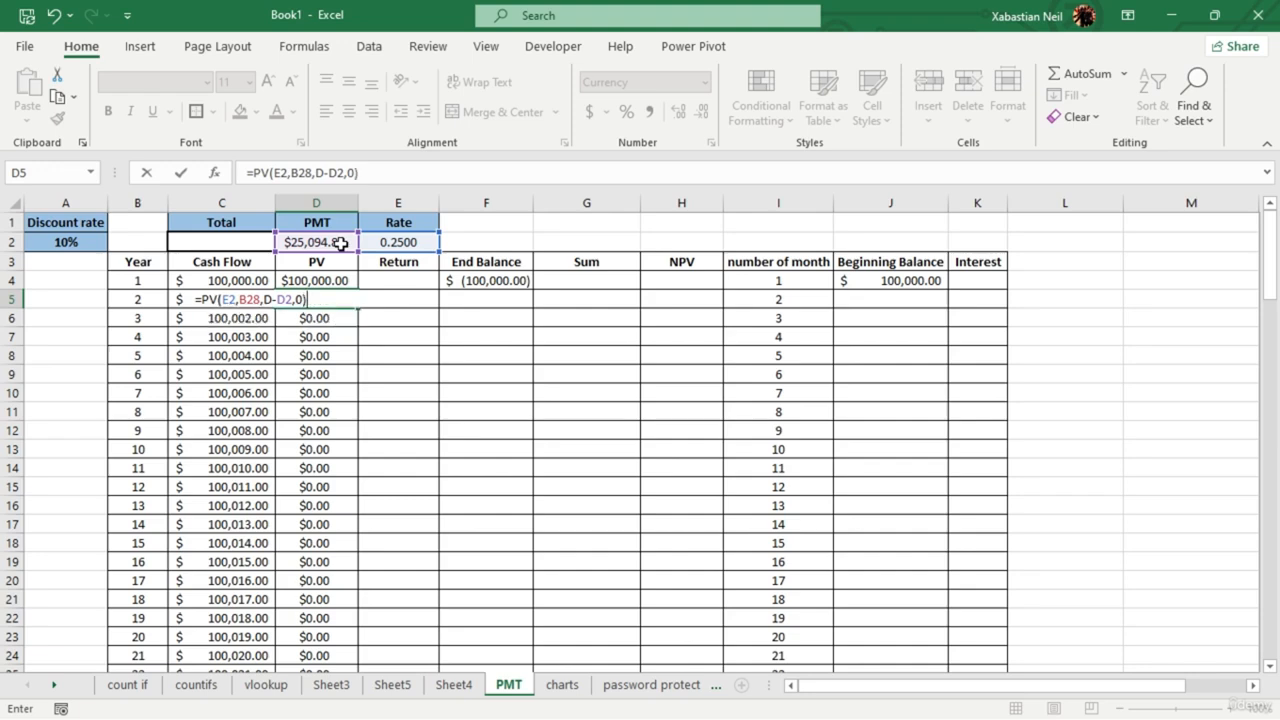
pyautogui.press('Return')
# - Correct the payment argument in D5 to -D2 so the formula reads =PV(E2,B28,-D2,0)
pyautogui.doubleClick(318, 300)
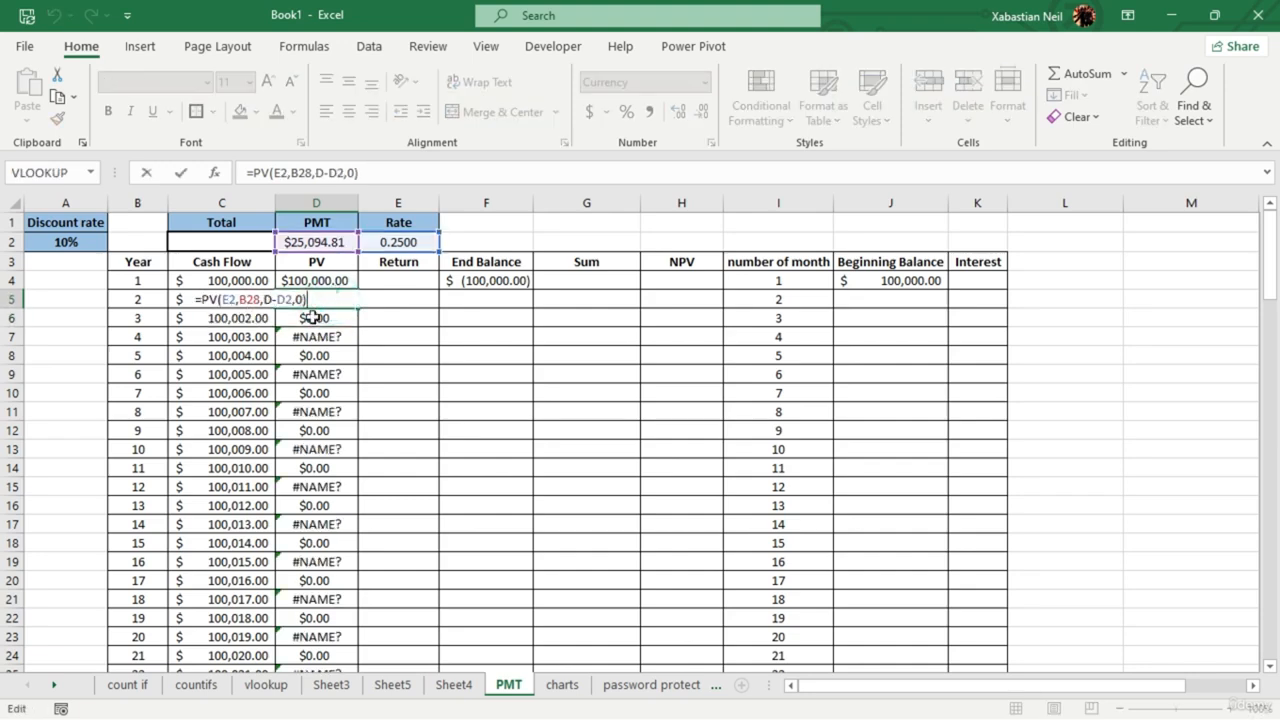
pyautogui.click(337, 294)
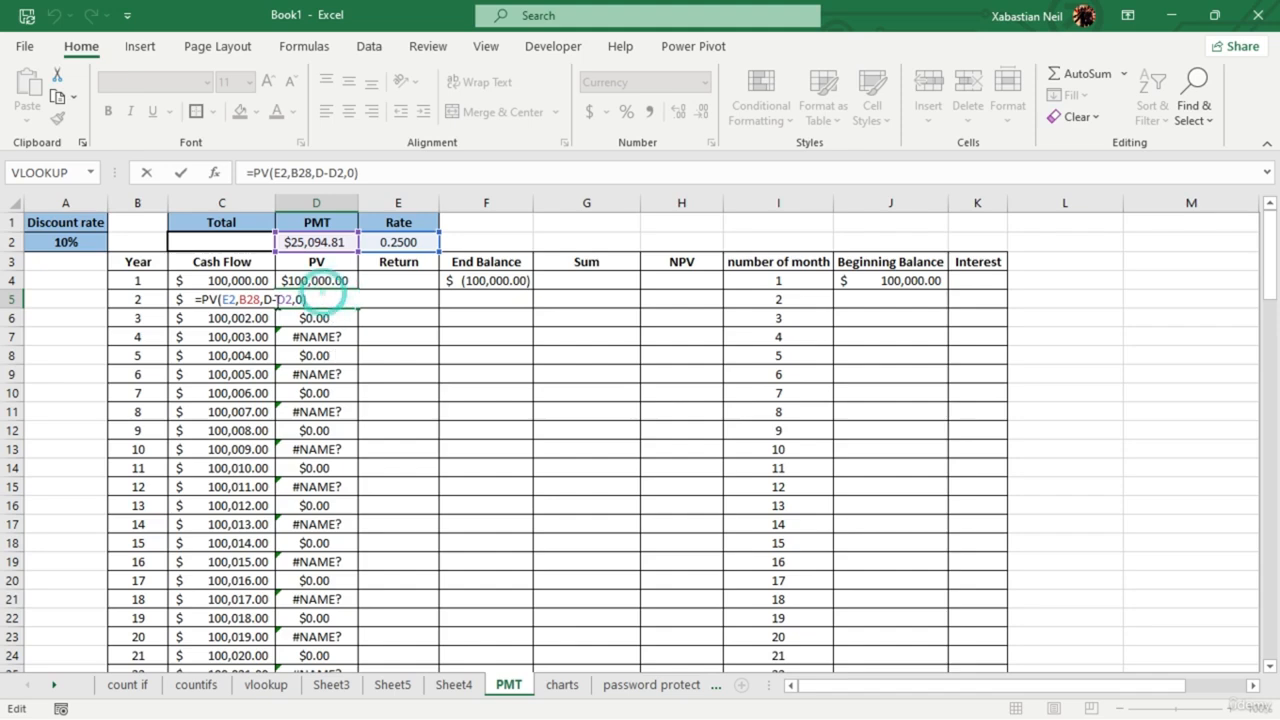
pyautogui.click(277, 300)
pyautogui.press('BackSpace')
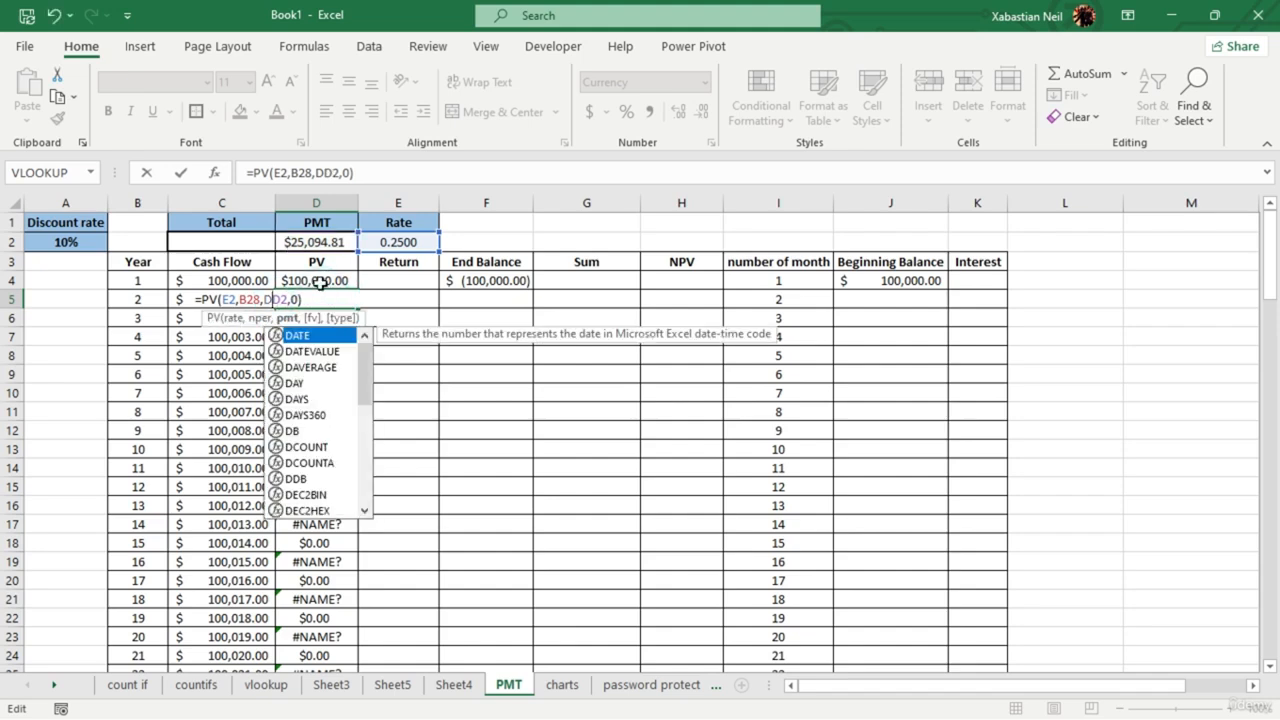
pyautogui.press('BackSpace')
pyautogui.write('-')
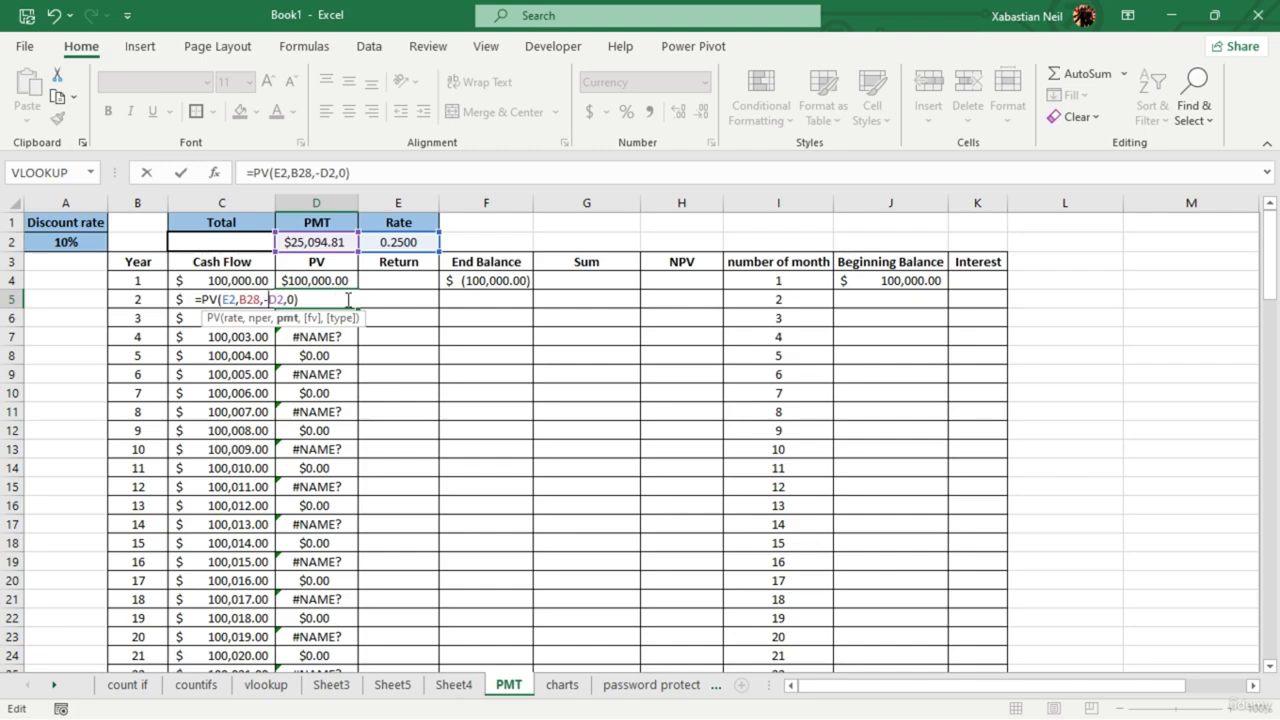
pyautogui.press('Return')
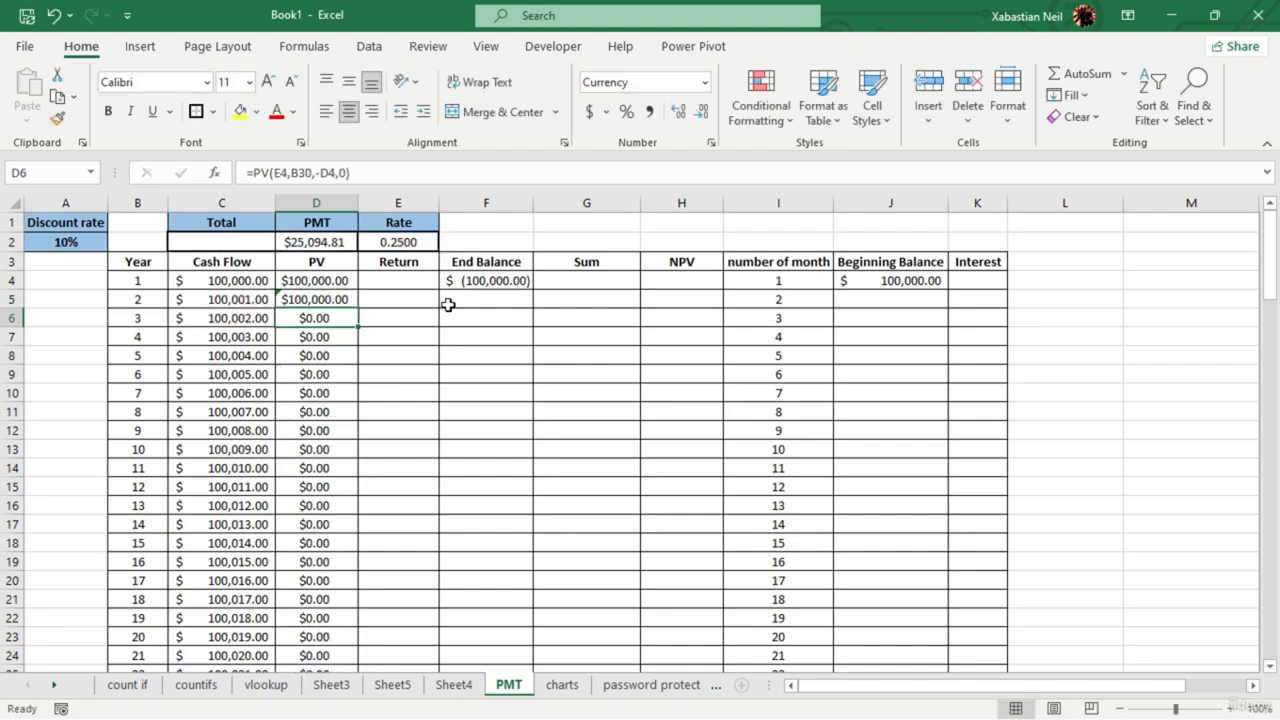
# - Examine the D5 formula against the rest of the PV column and the cells below the last year in column B
pyautogui.click(346, 300)
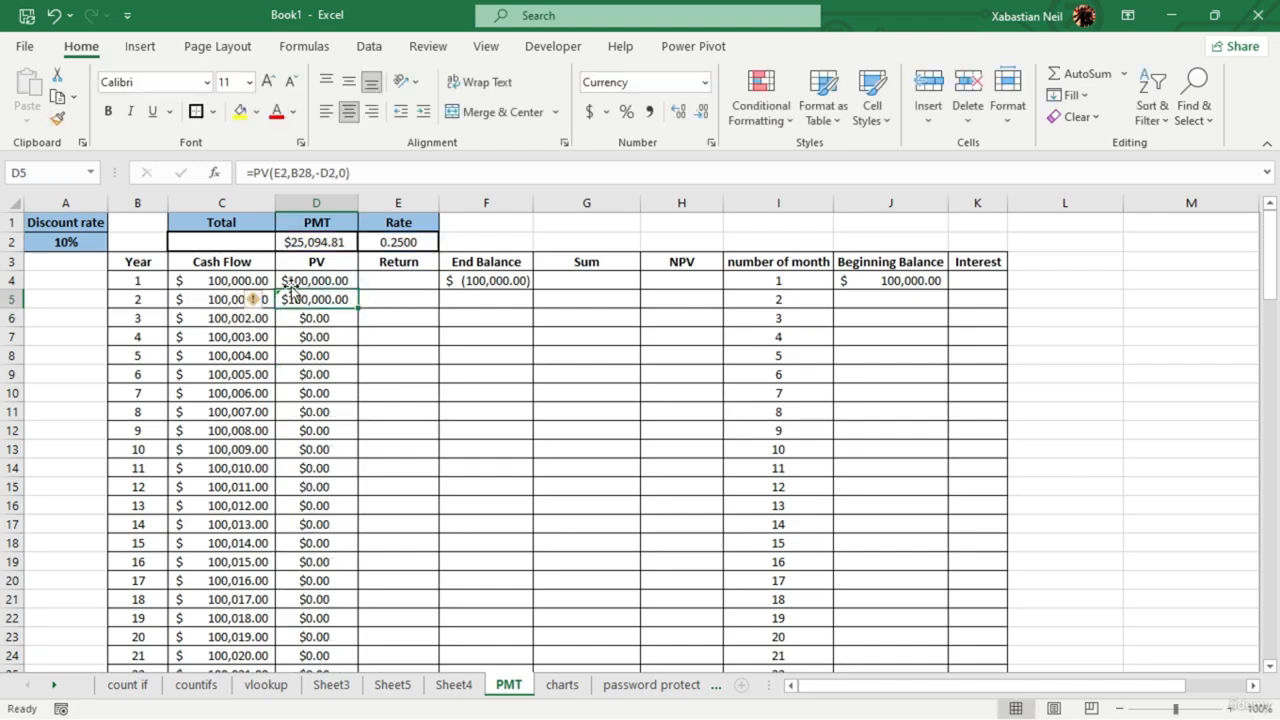
pyautogui.scroll(-4, 337, 351)
pyautogui.scroll(2, 337, 351)
pyautogui.scroll(-4, 338, 371)
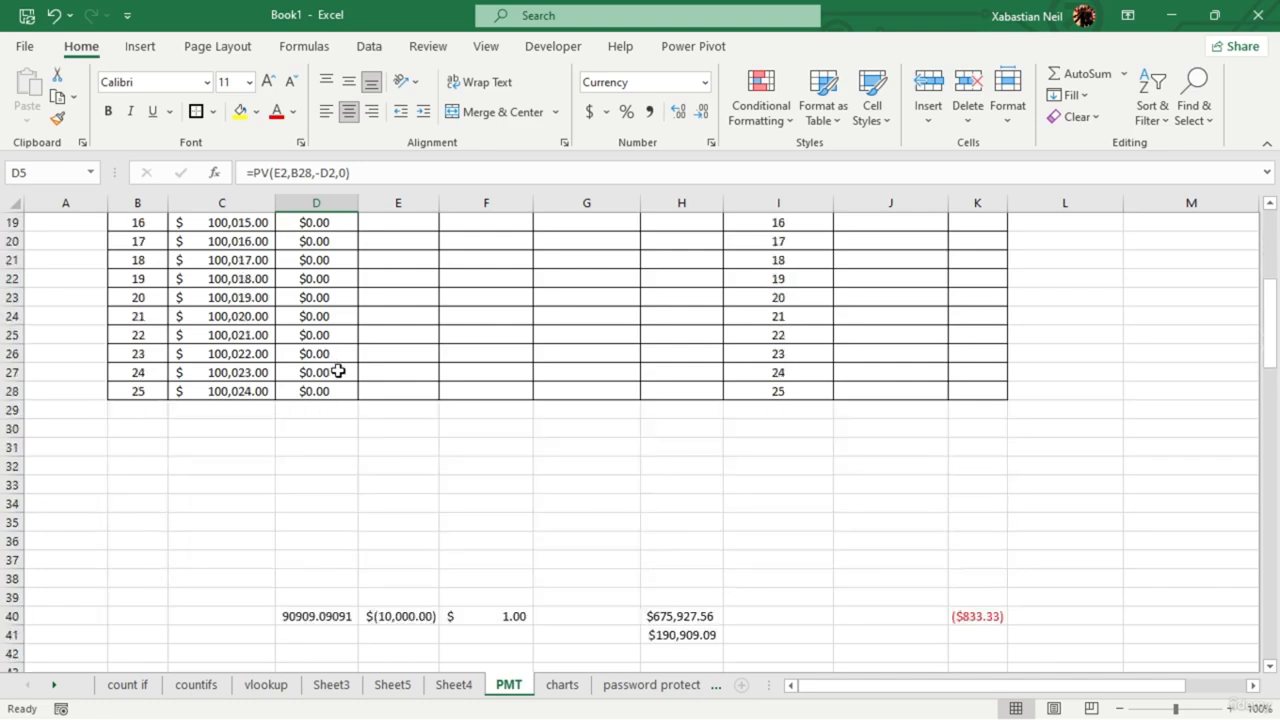
pyautogui.scroll(6, 257, 297)
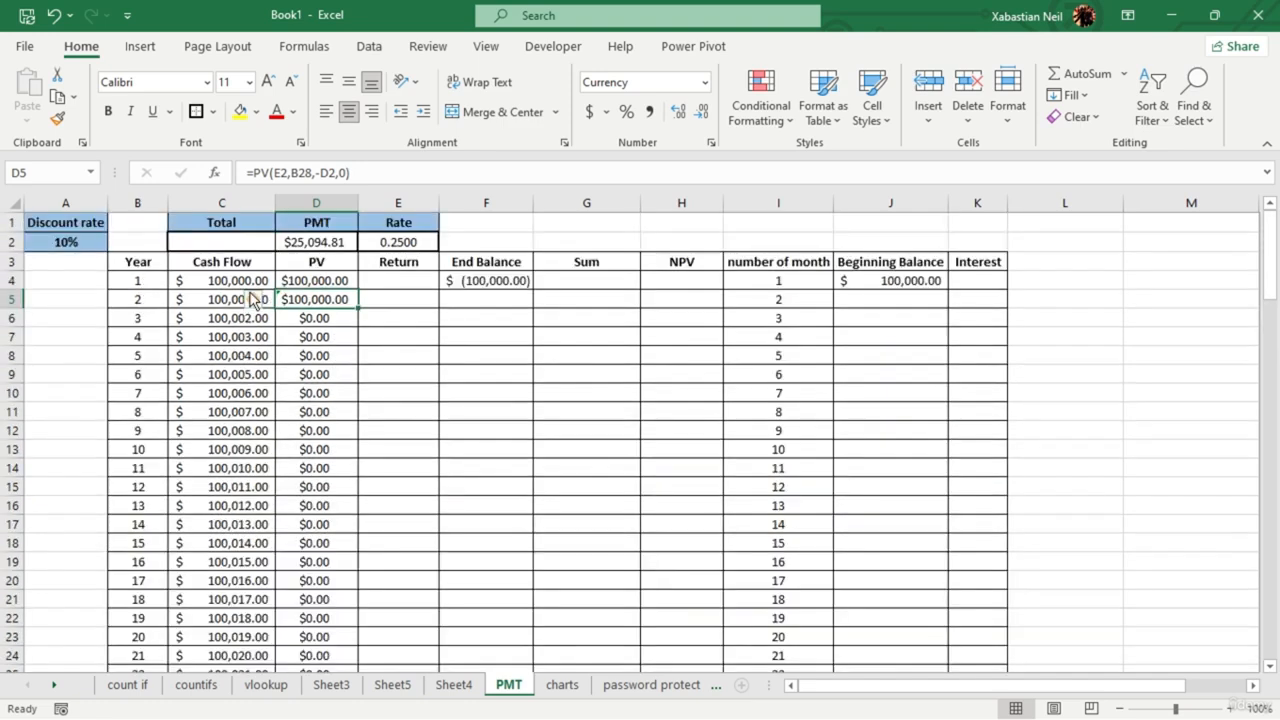
pyautogui.scroll(-7, 214, 576)
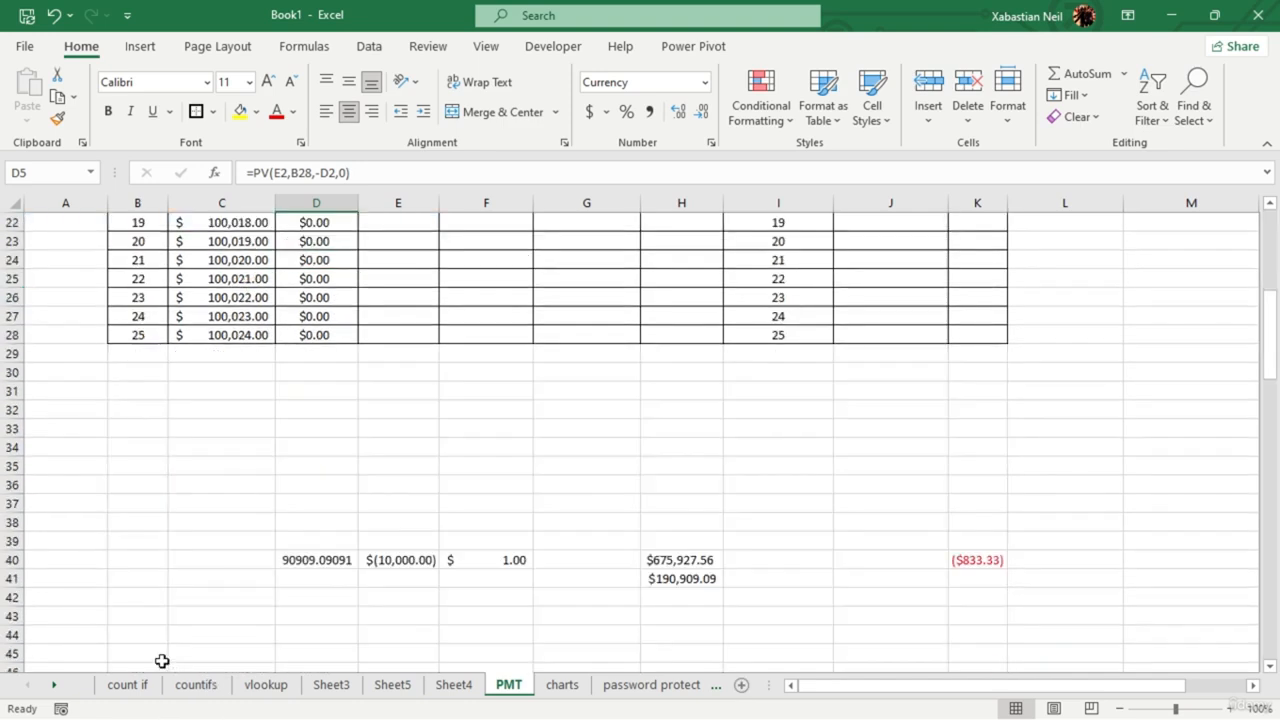
pyautogui.click(152, 358)
pyautogui.click(151, 385)
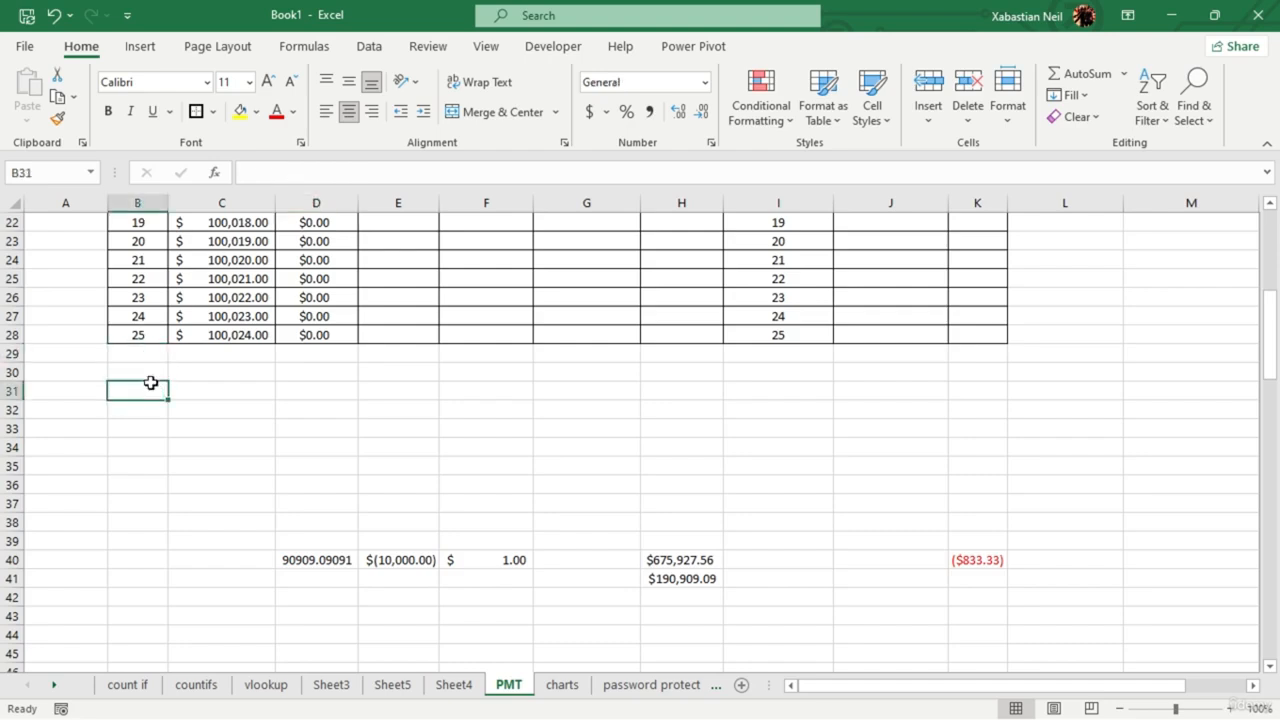
pyautogui.click(149, 429)
pyautogui.click(147, 485)
pyautogui.moveTo(149, 556); pyautogui.dragTo(137, 360)
pyautogui.click(137, 360)
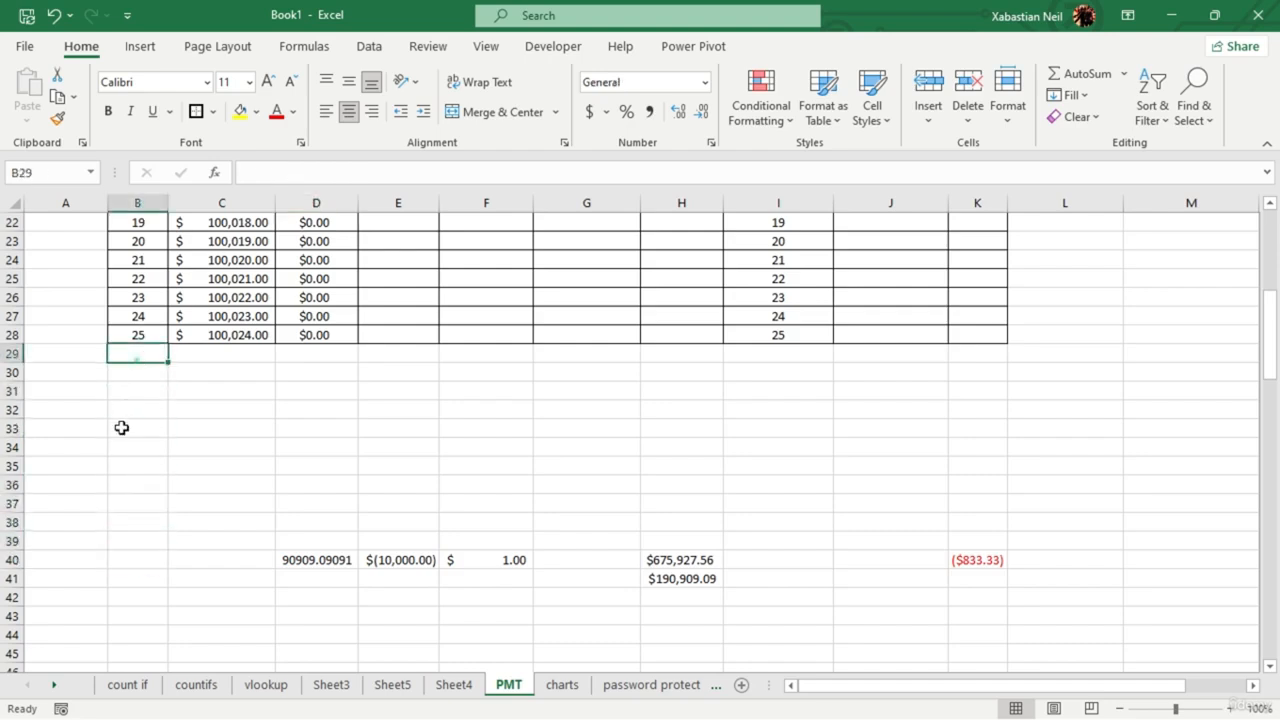
pyautogui.click(134, 426)
pyautogui.click(146, 366)
pyautogui.click(158, 352)
pyautogui.click(149, 446)
pyautogui.scroll(6, 149, 446)
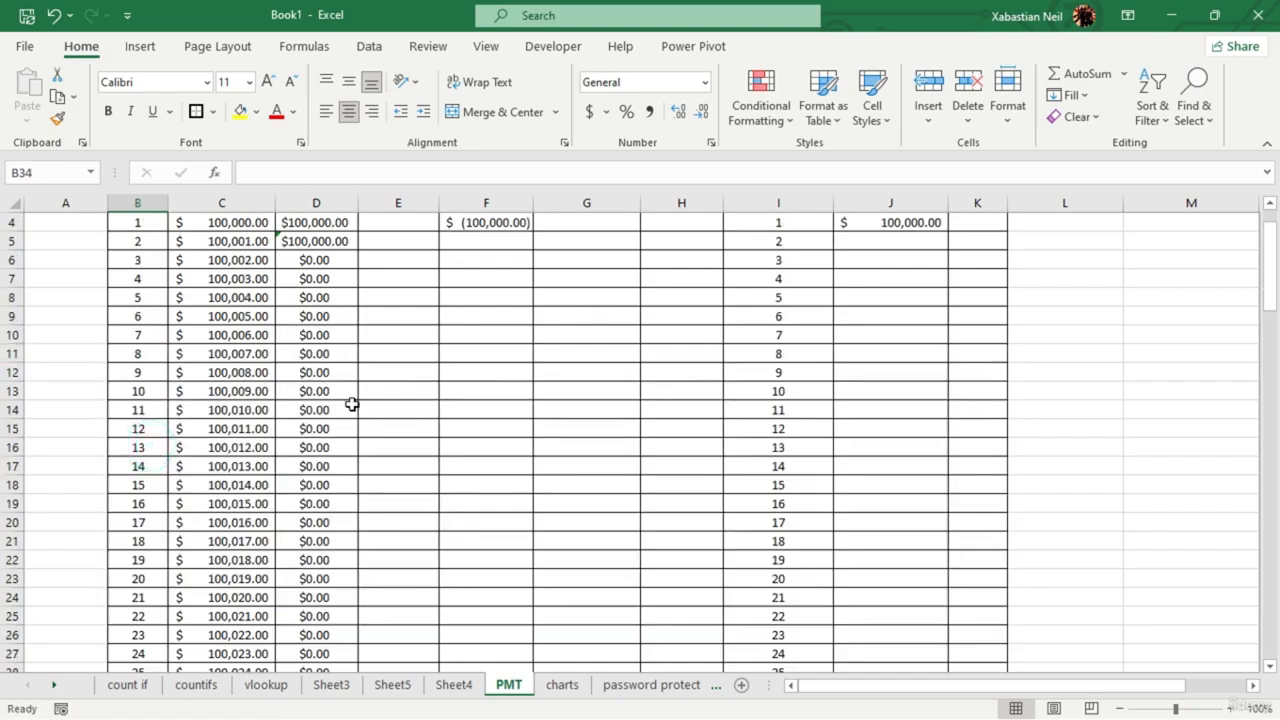
# - Replace the number-of-periods reference in D6 with the absolute reference $B$28 so the formula reads =PV(E4,$B$28,-D4,0)
pyautogui.doubleClick(337, 259)
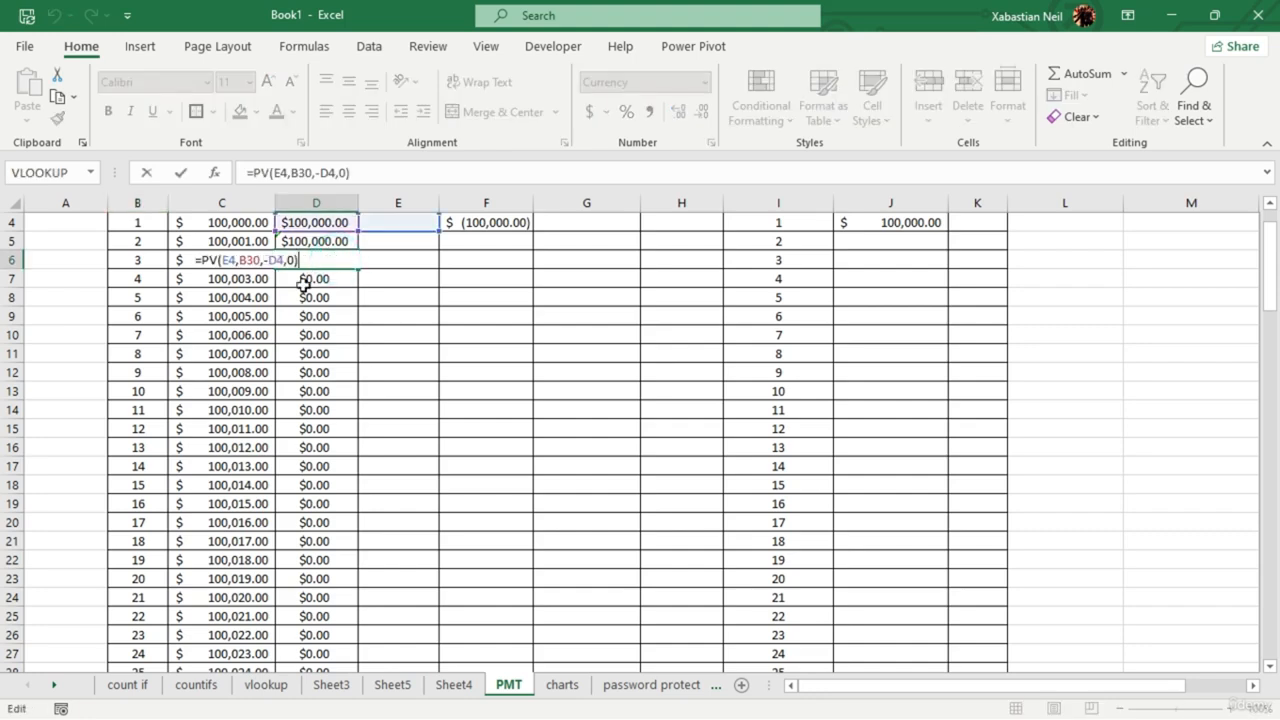
pyautogui.scroll(1, 310, 287)
pyautogui.scroll(-6, 310, 287)
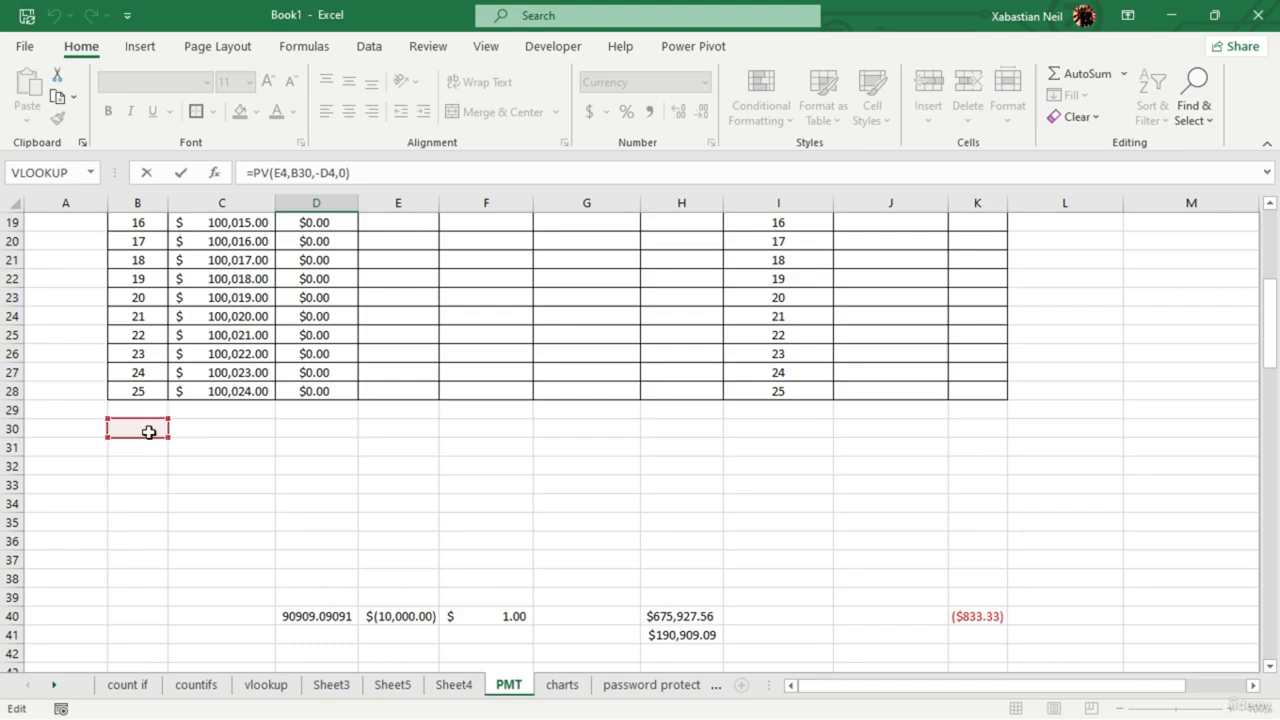
pyautogui.scroll(6, 143, 440)
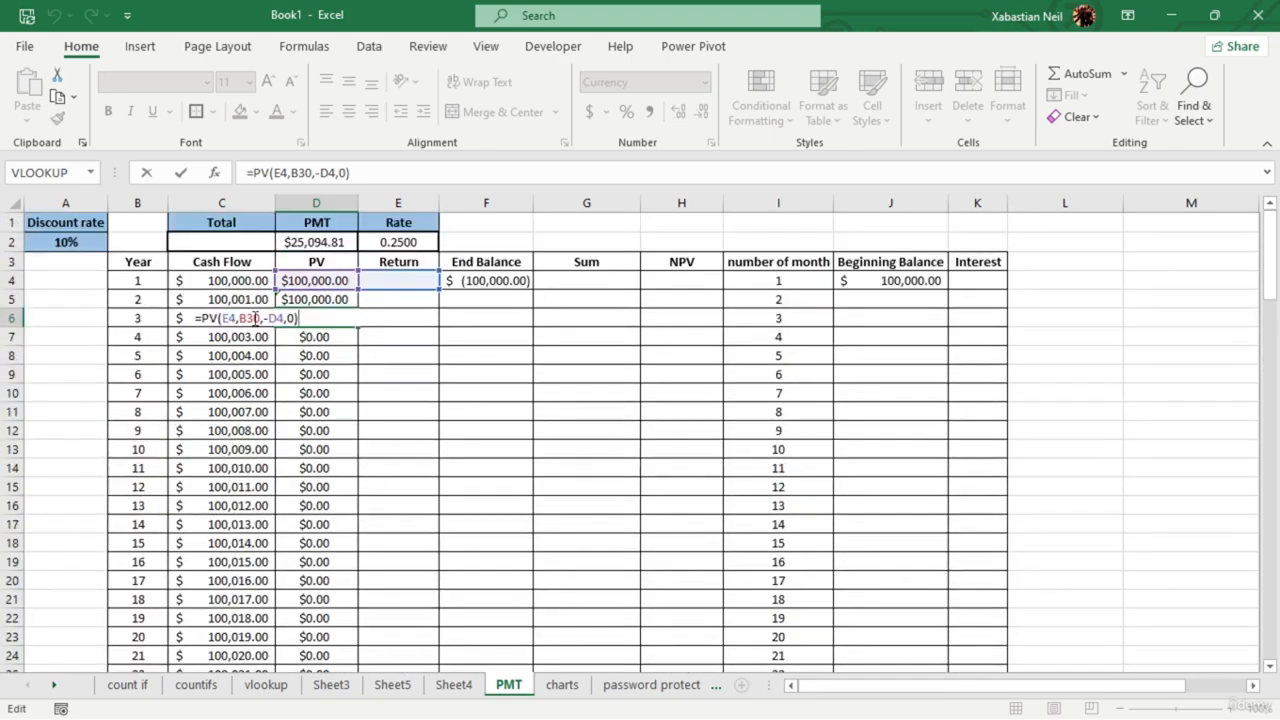
pyautogui.click(257, 319)
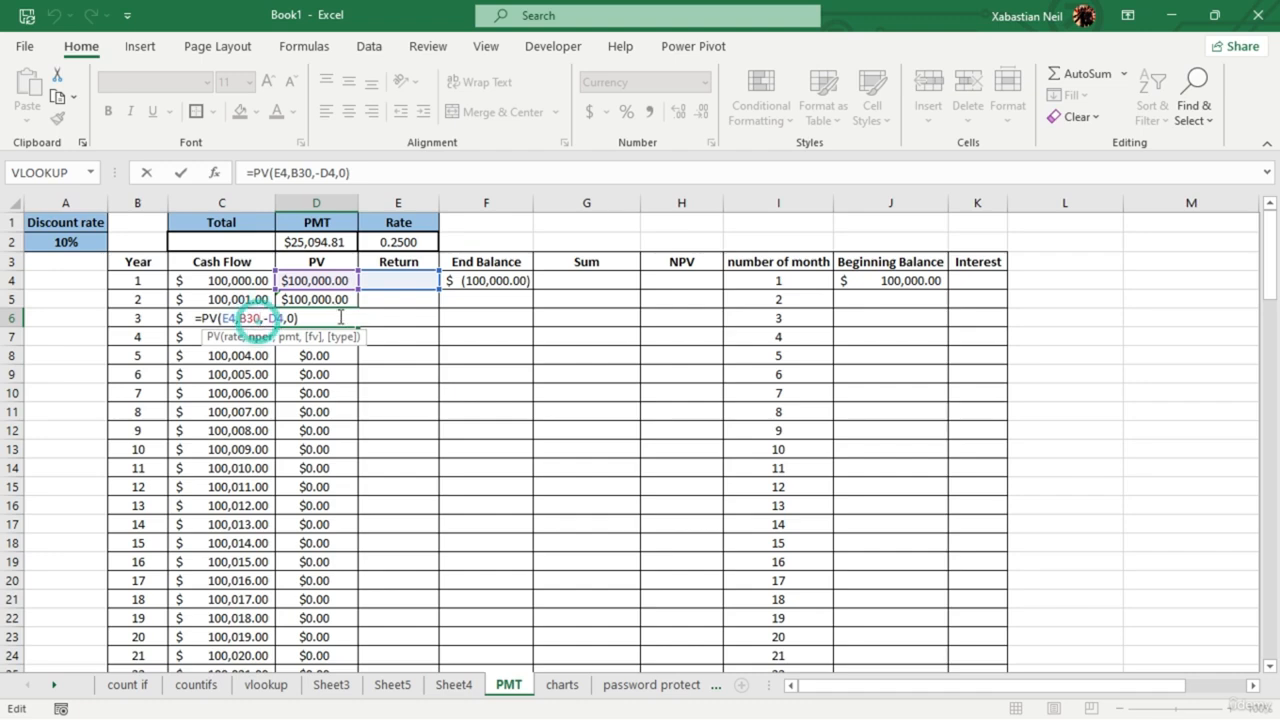
pyautogui.press('BackSpace')
pyautogui.press('BackSpace')
pyautogui.press('BackSpace')
pyautogui.scroll(-2, 234, 376)
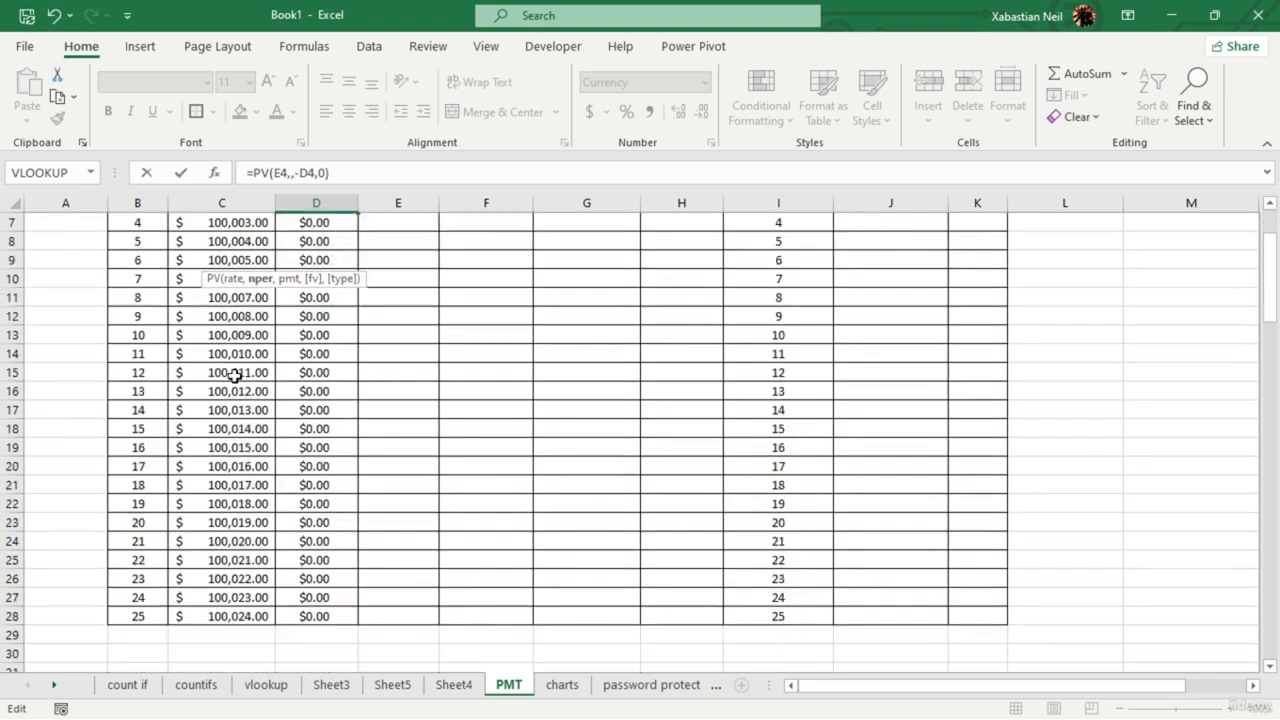
pyautogui.click(160, 615)
pyautogui.scroll(2, 218, 545)
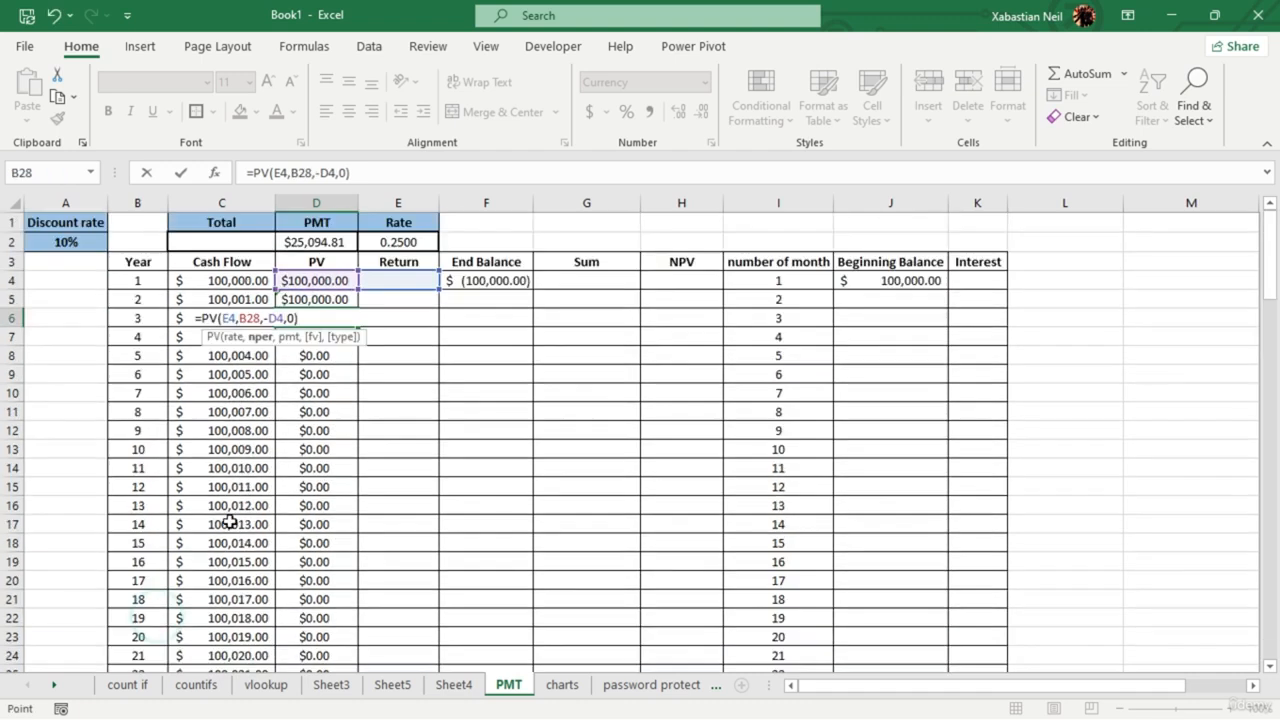
pyautogui.press('F4')
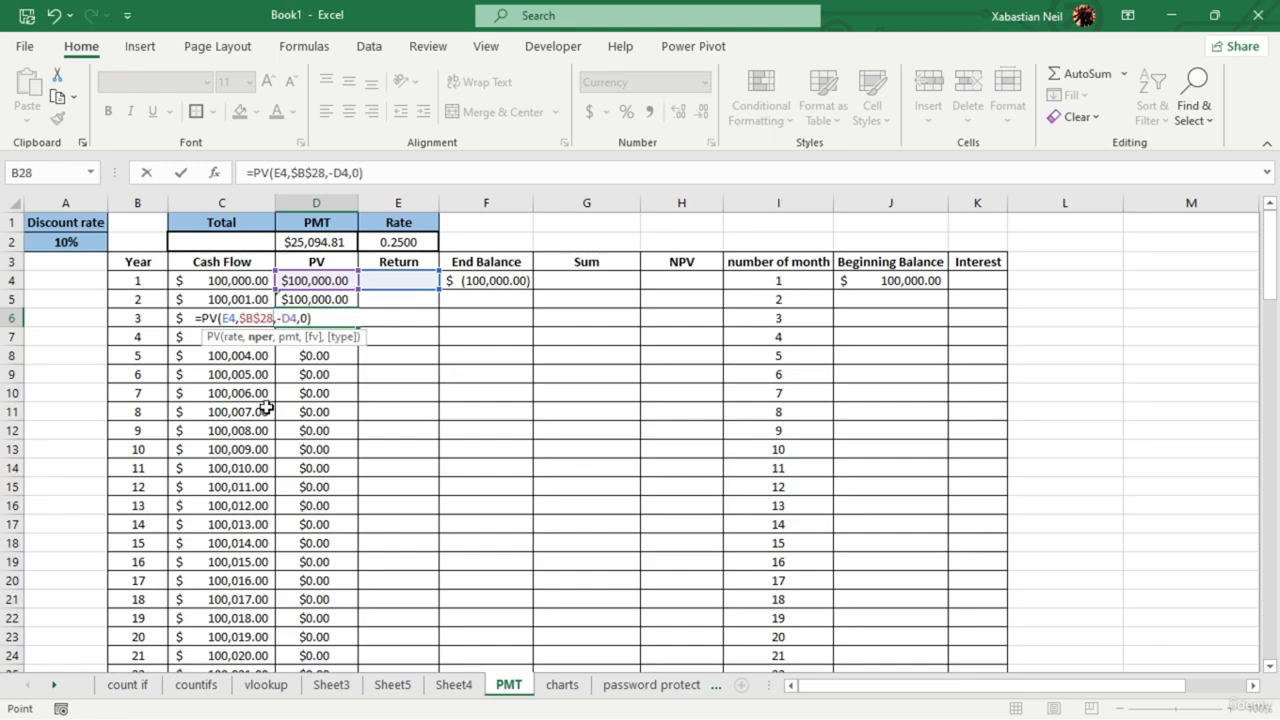
pyautogui.press('Return')
# - Copy the D6 present value formula down to D28 and autofit the width of column D
pyautogui.click(358, 320)
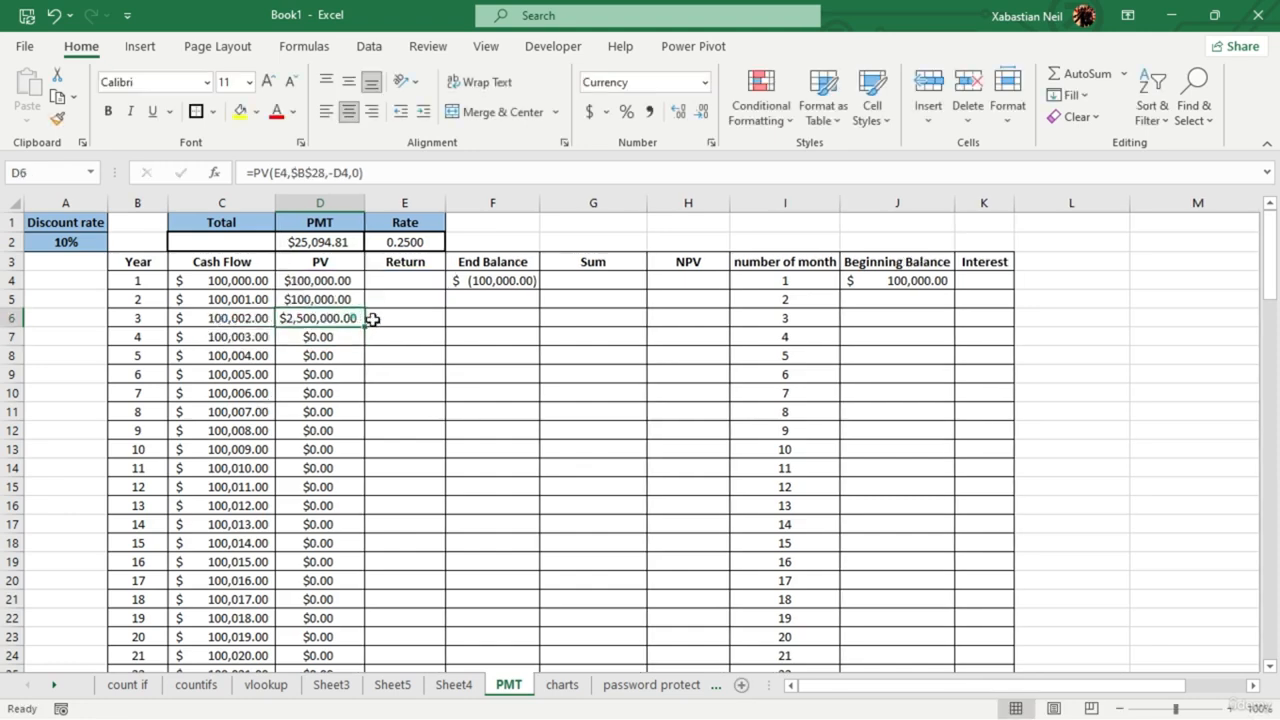
pyautogui.moveTo(362, 328); pyautogui.dragTo(358, 648)
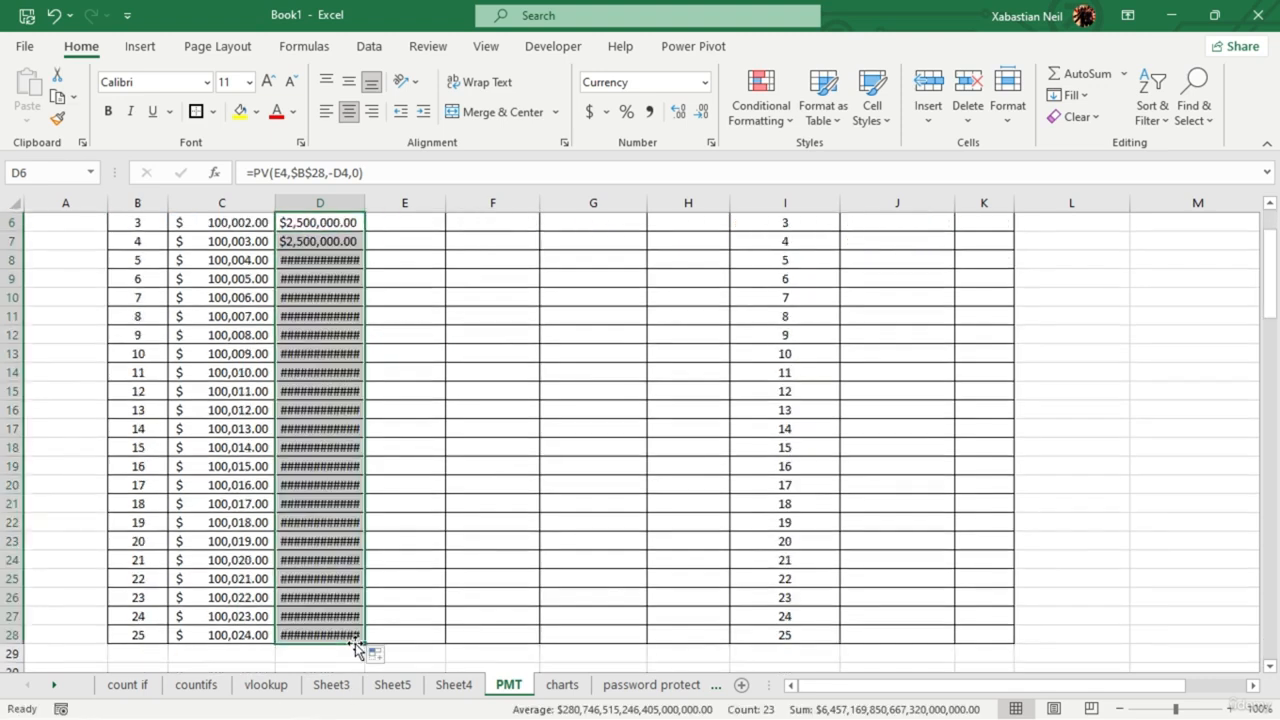
pyautogui.scroll(2, 346, 449)
pyautogui.moveTo(369, 206); pyautogui.dragTo(369, 206)
pyautogui.doubleClick(369, 206)
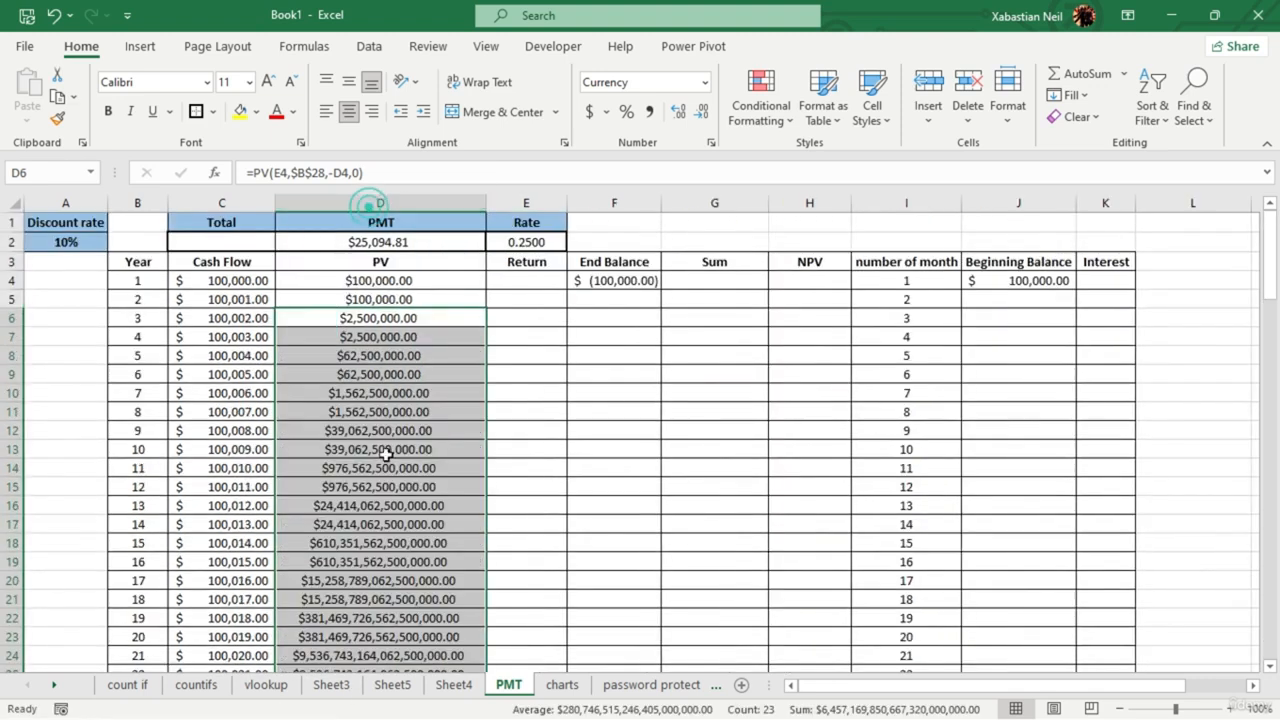
pyautogui.scroll(-2, 440, 420)
pyautogui.click(450, 652)
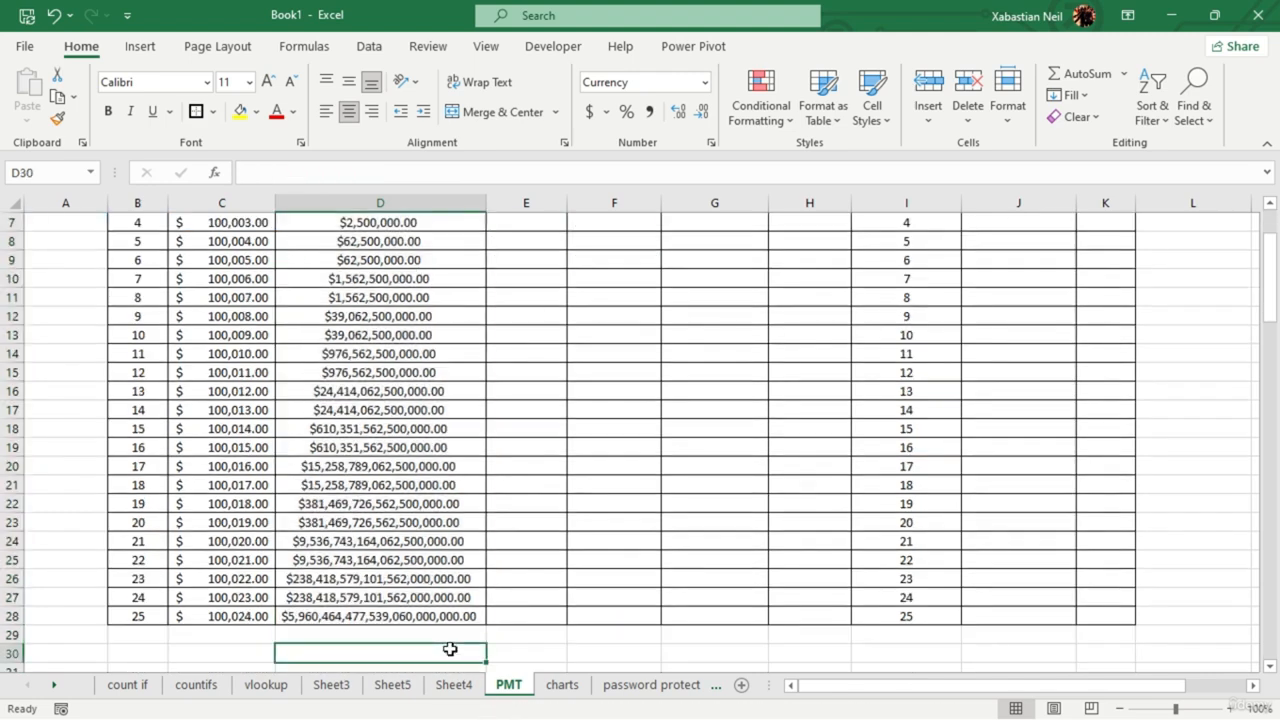
pyautogui.scroll(2, 450, 650)
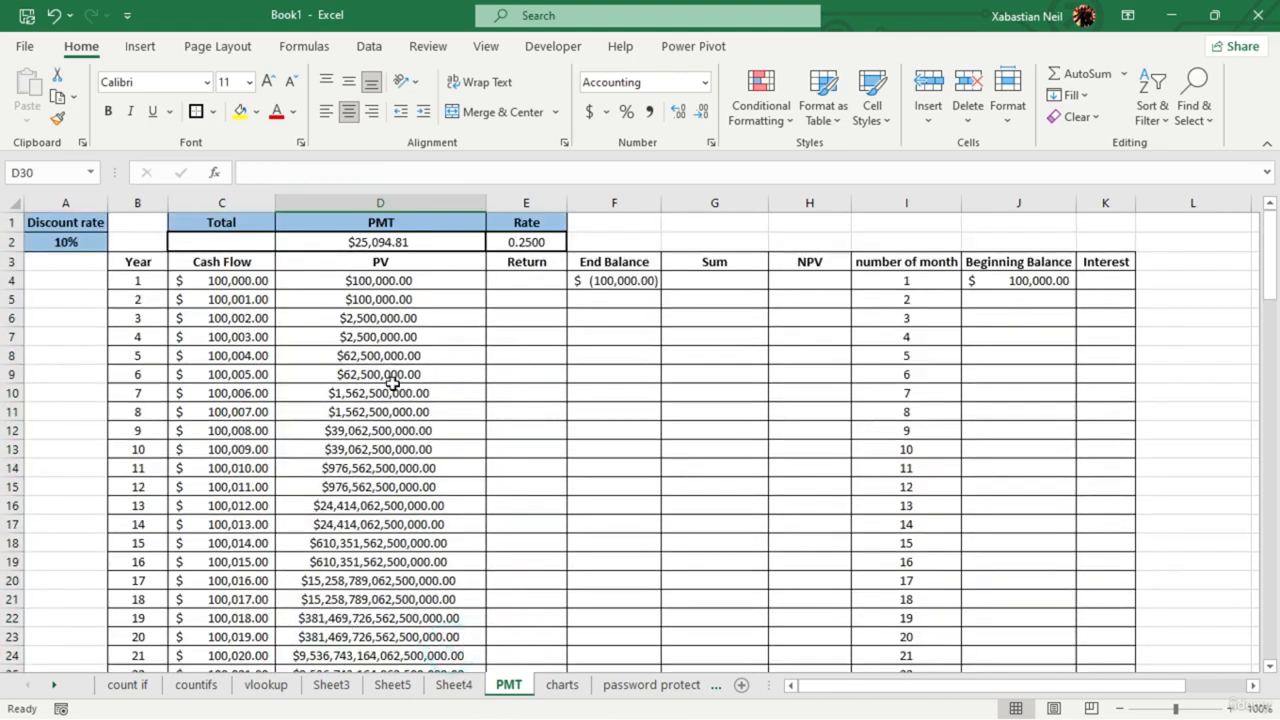
pyautogui.scroll(-4, 426, 464)
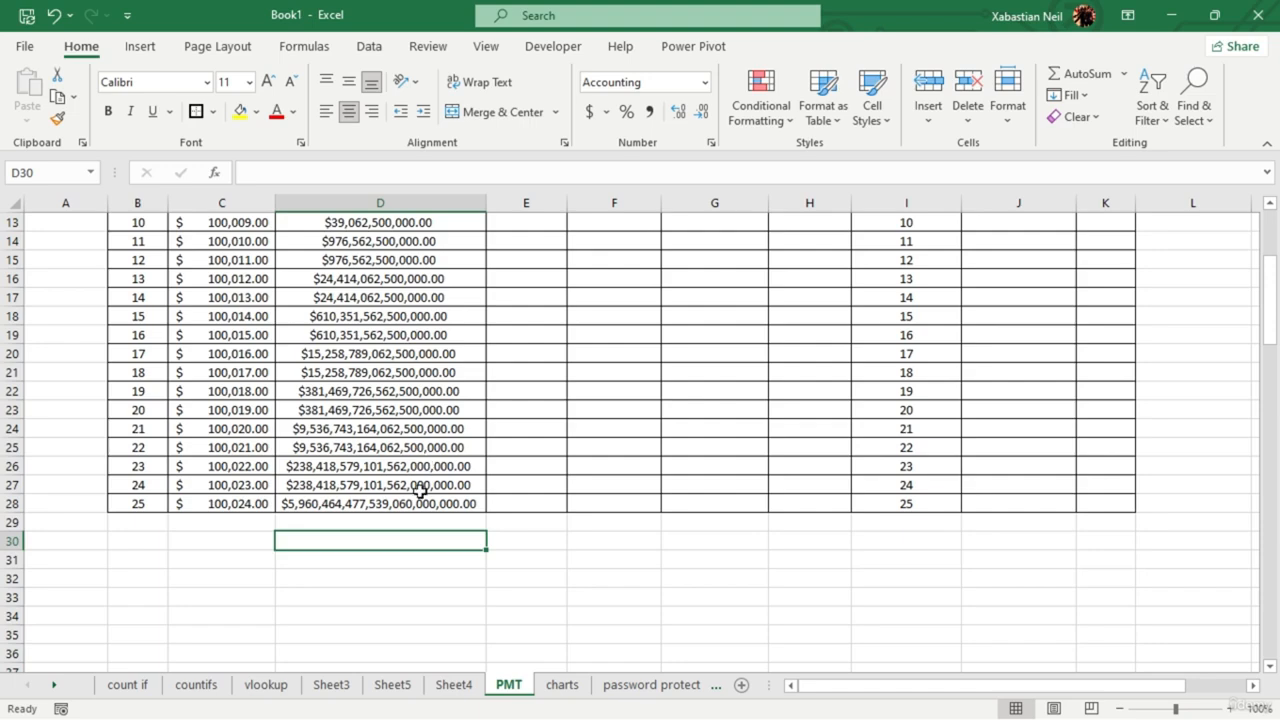
# - Examine the present value formula in D28 and compare it with the rest of the PV column
pyautogui.click(443, 505)
pyautogui.scroll(4, 420, 490)
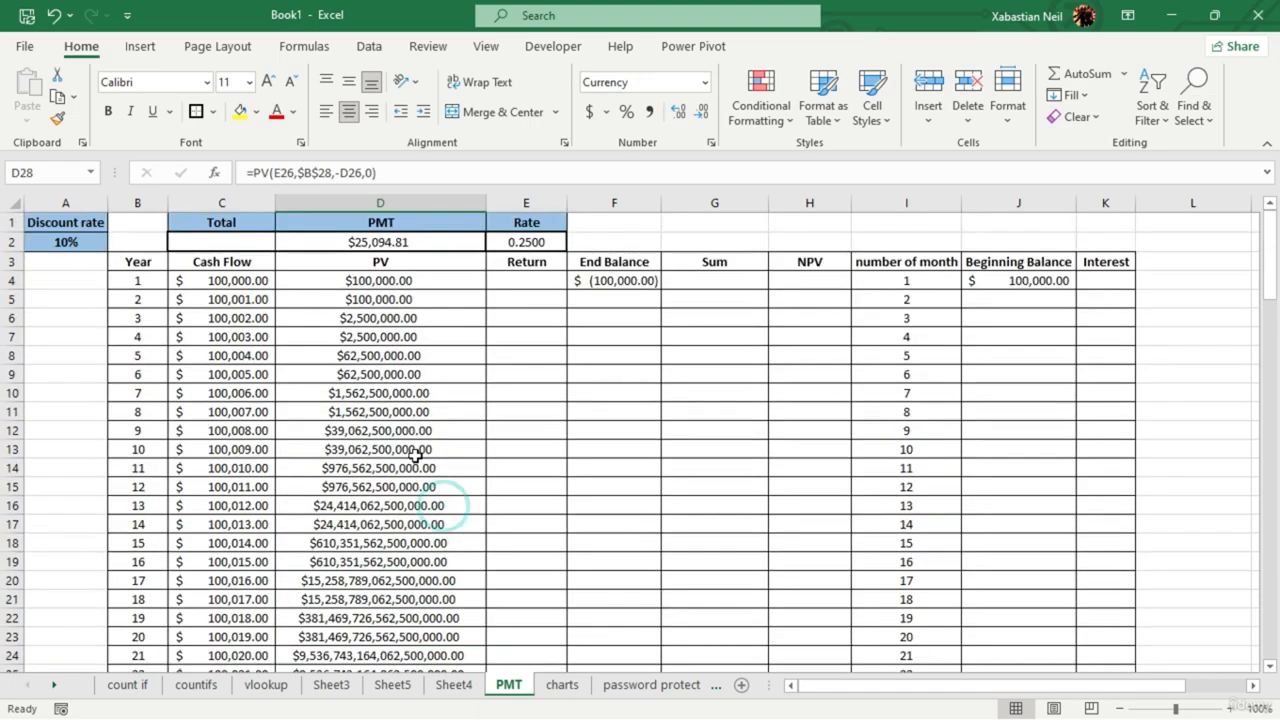
pyautogui.scroll(-5, 423, 451)
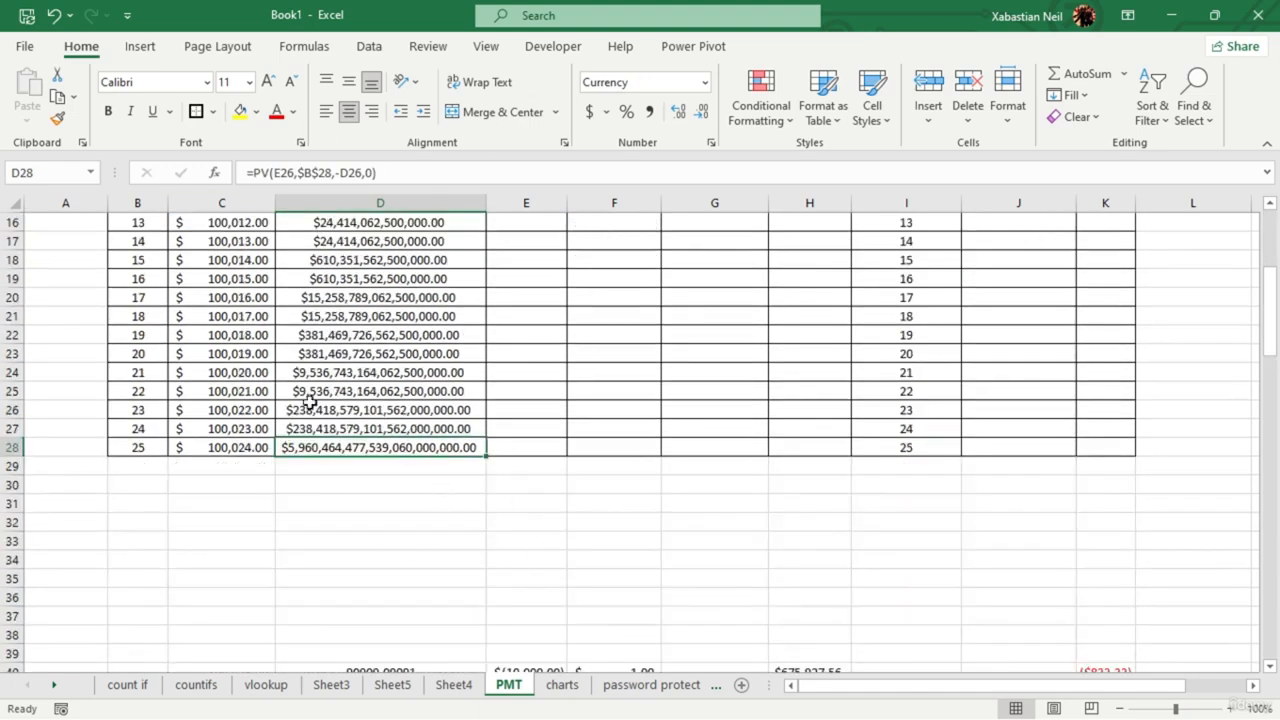
pyautogui.scroll(5, 453, 414)
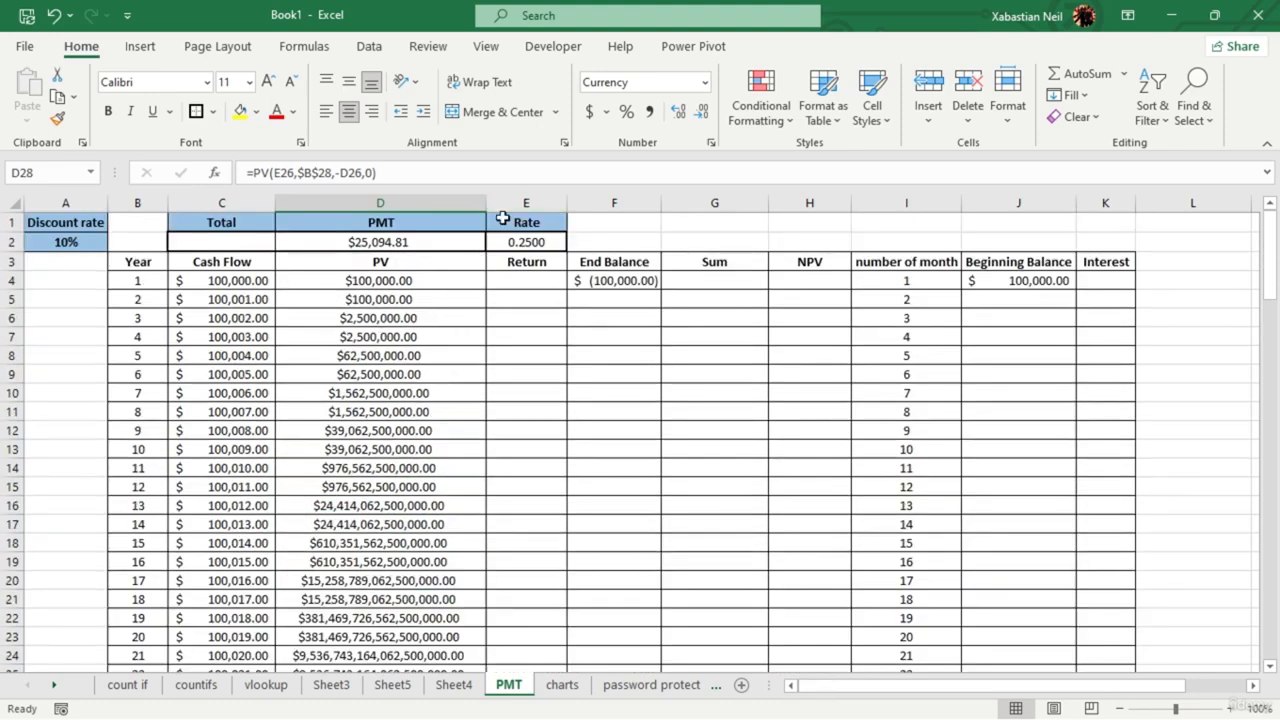
# - Autofit the width of column H to fit the sample values in rows 40 and 41
pyautogui.click(539, 280)
pyautogui.scroll(-6, 521, 294)
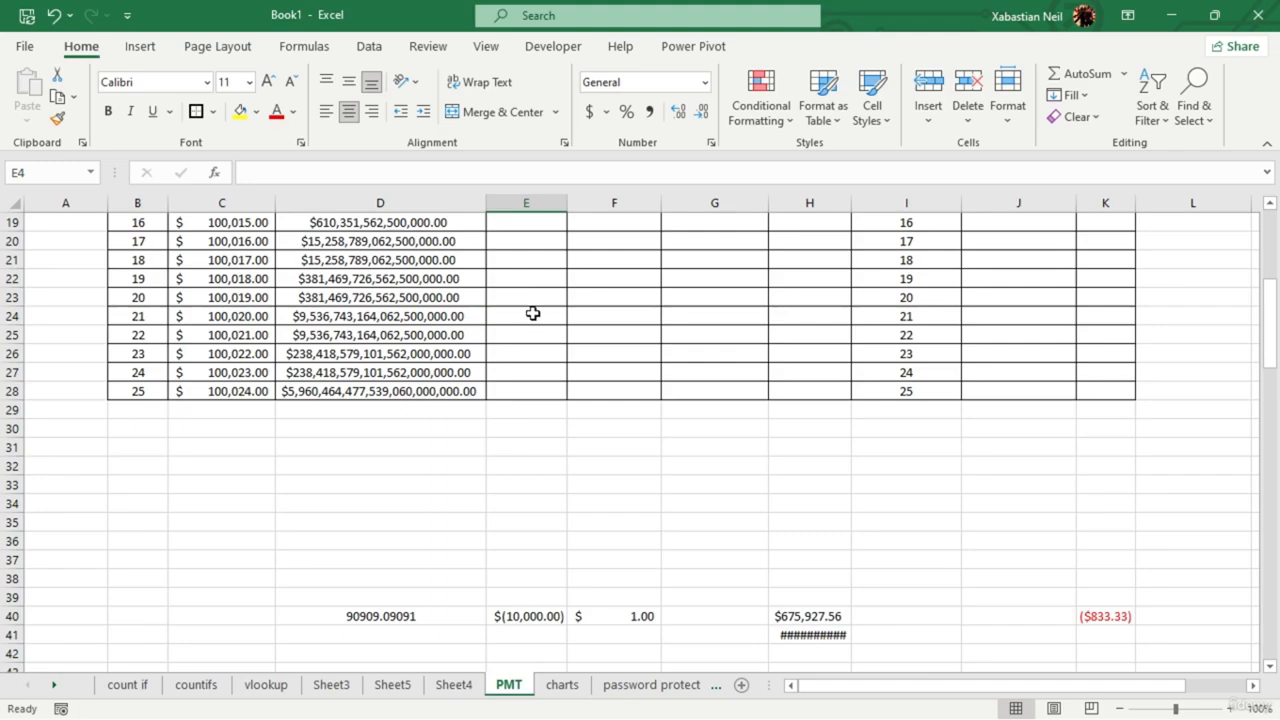
pyautogui.scroll(6, 530, 318)
pyautogui.scroll(-8, 522, 330)
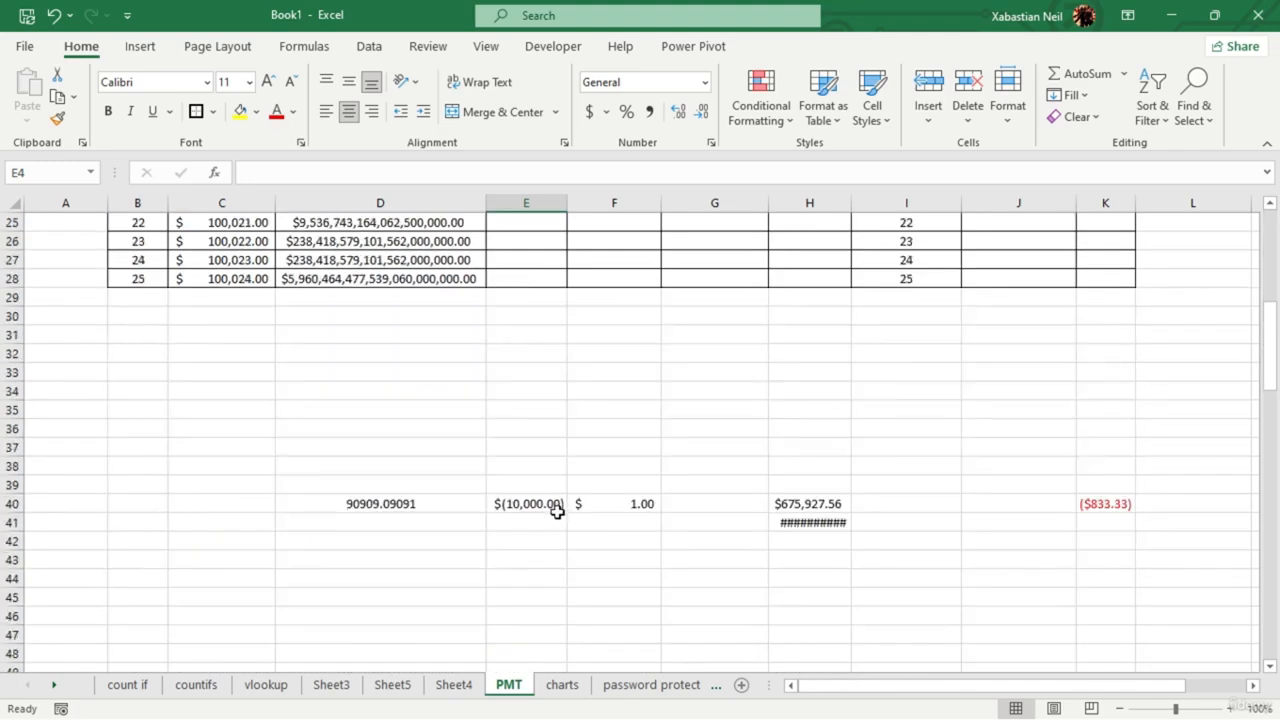
pyautogui.doubleClick(851, 205)
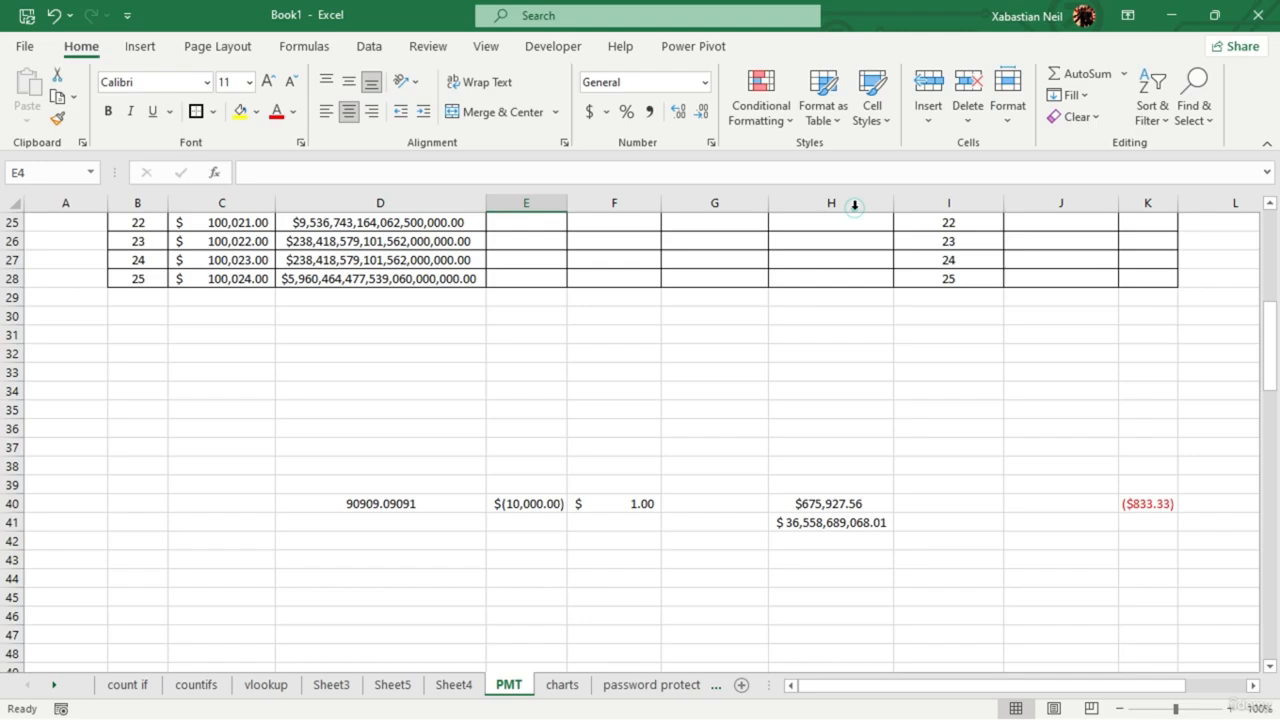
# - Examine the cell references in the sample return formula in E40 and leave it without editing
pyautogui.click(560, 504)
pyautogui.doubleClick(556, 505)
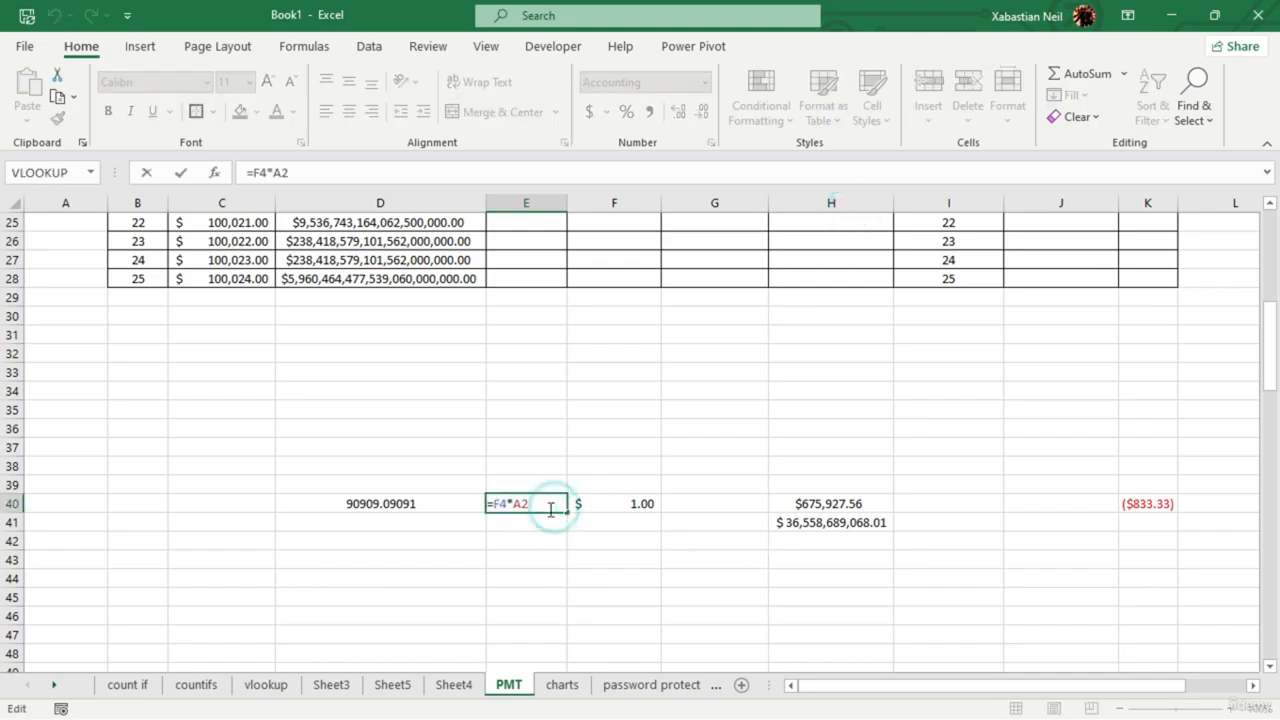
pyautogui.moveTo(560, 504); pyautogui.dragTo(403, 505)
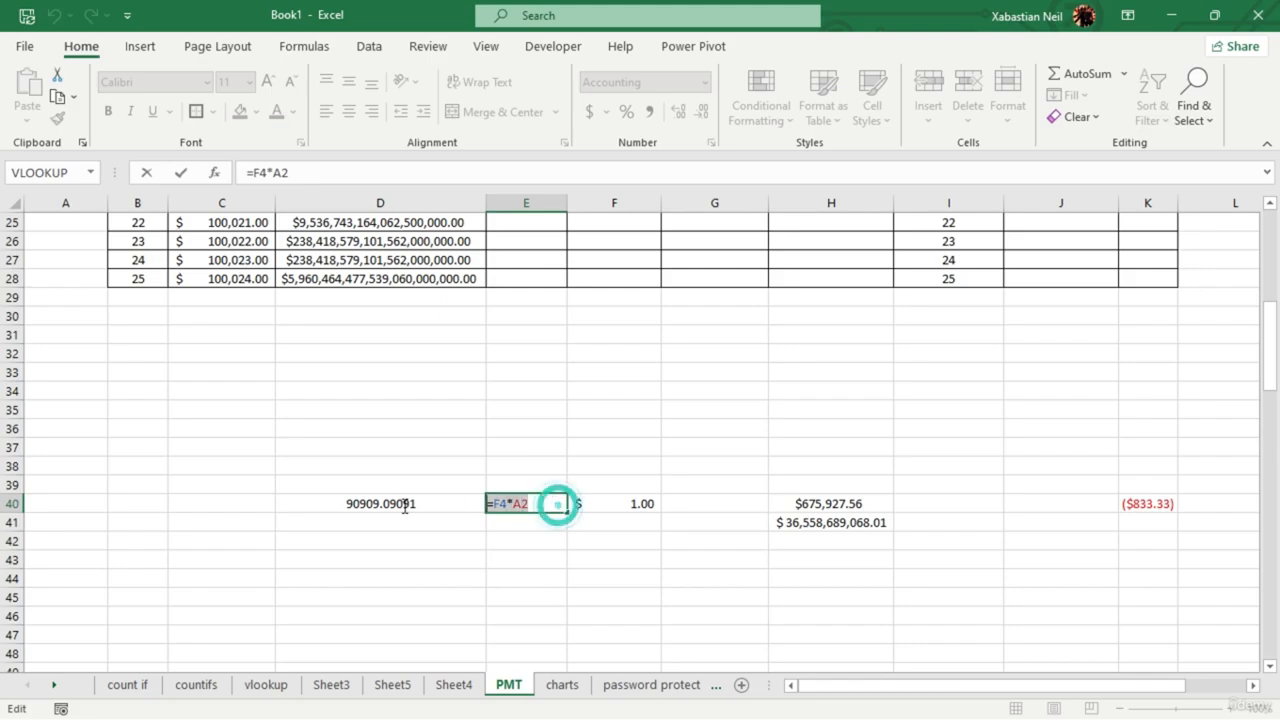
pyautogui.click(563, 449)
pyautogui.scroll(8, 510, 425)
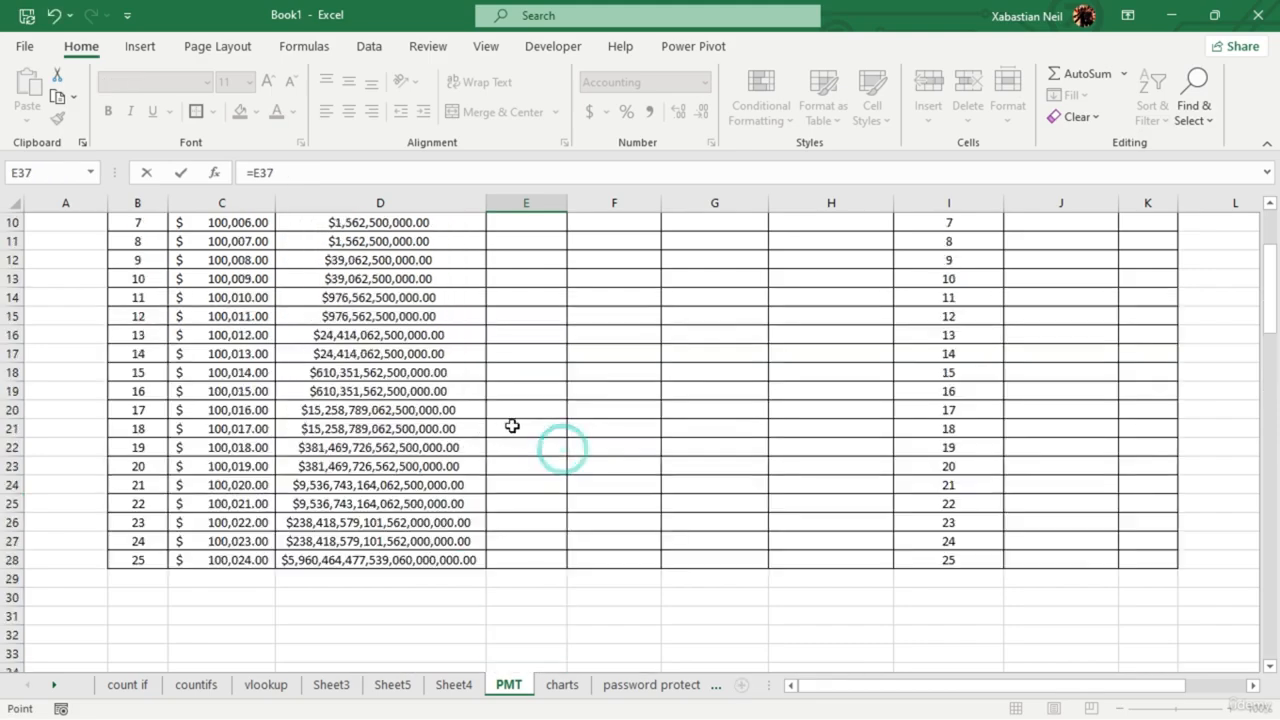
pyautogui.press('Escape')
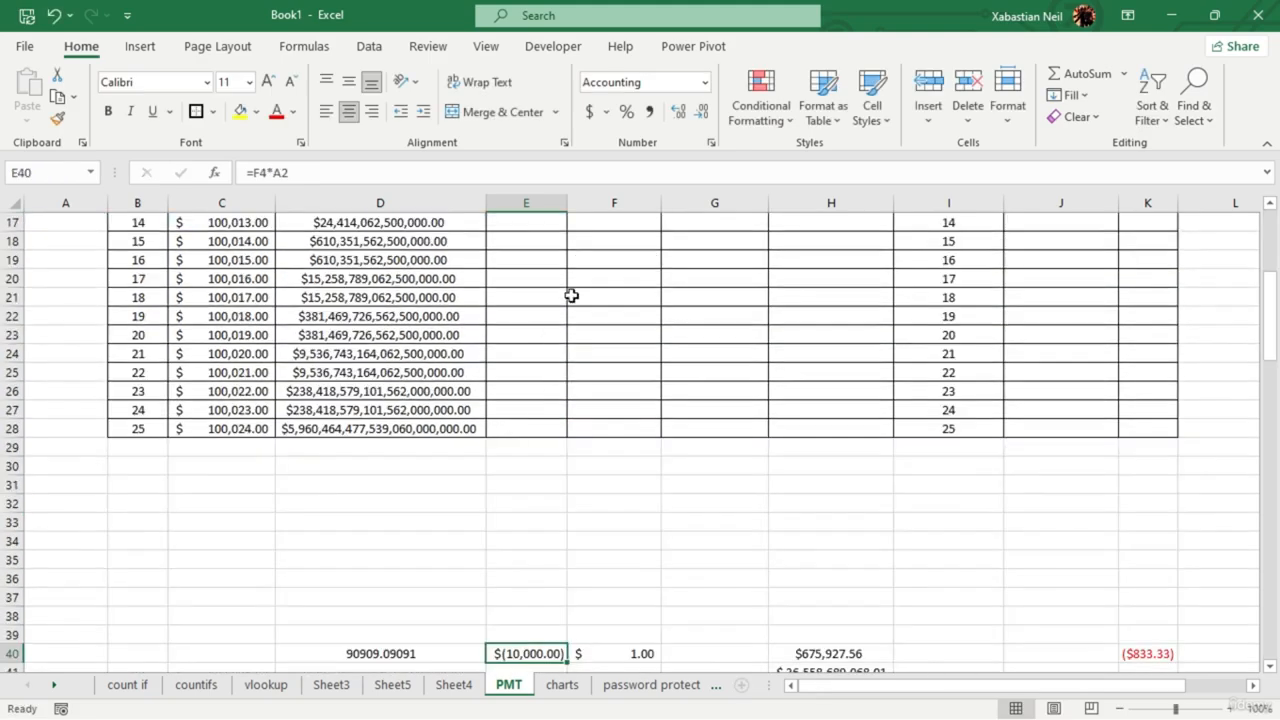
# - Examine the first End Balance value in F4 and the references in the sample end balance formula in F40
pyautogui.scroll(5, 556, 303)
pyautogui.click(606, 287)
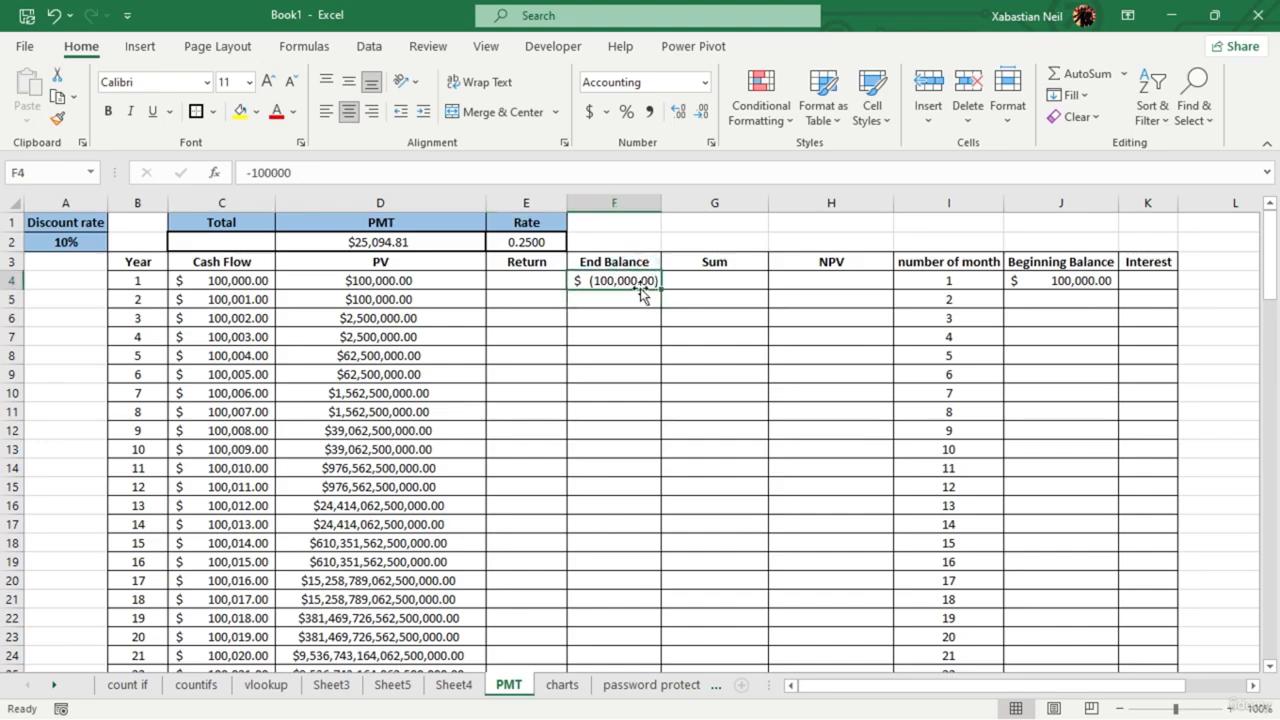
pyautogui.doubleClick(627, 287)
pyautogui.scroll(9, 608, 296)
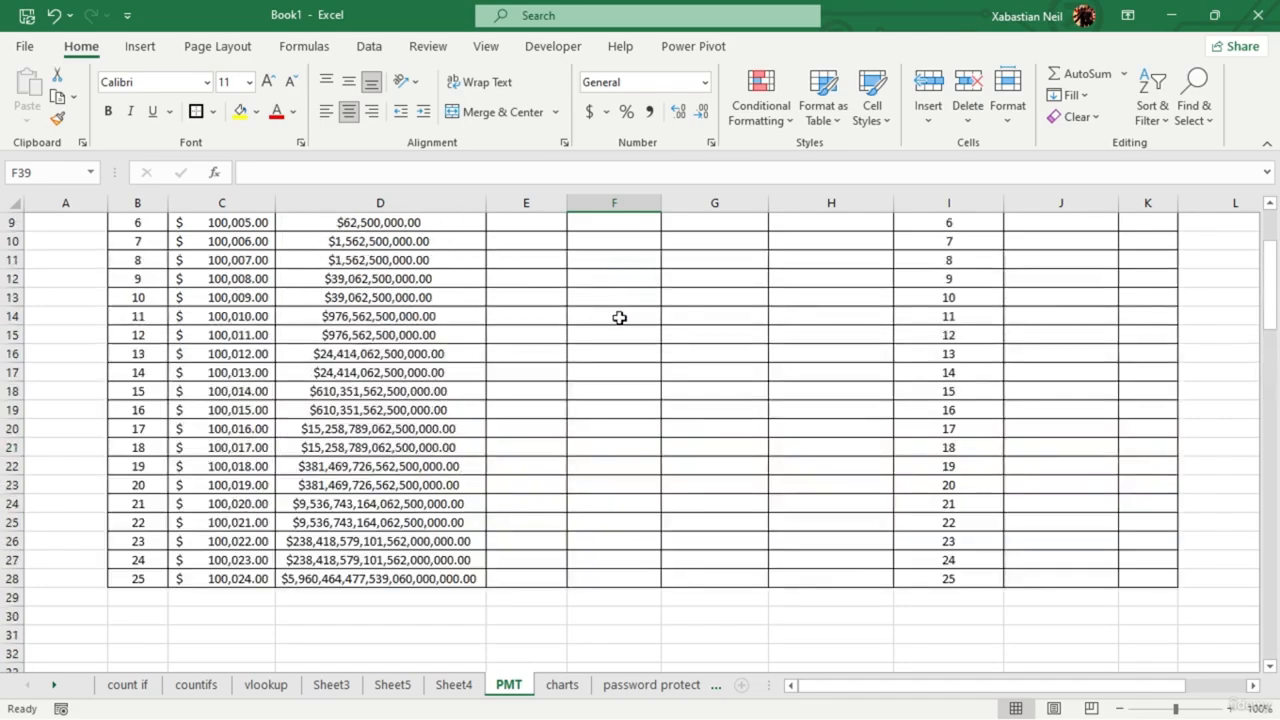
pyautogui.scroll(-12, 630, 350)
pyautogui.click(647, 289)
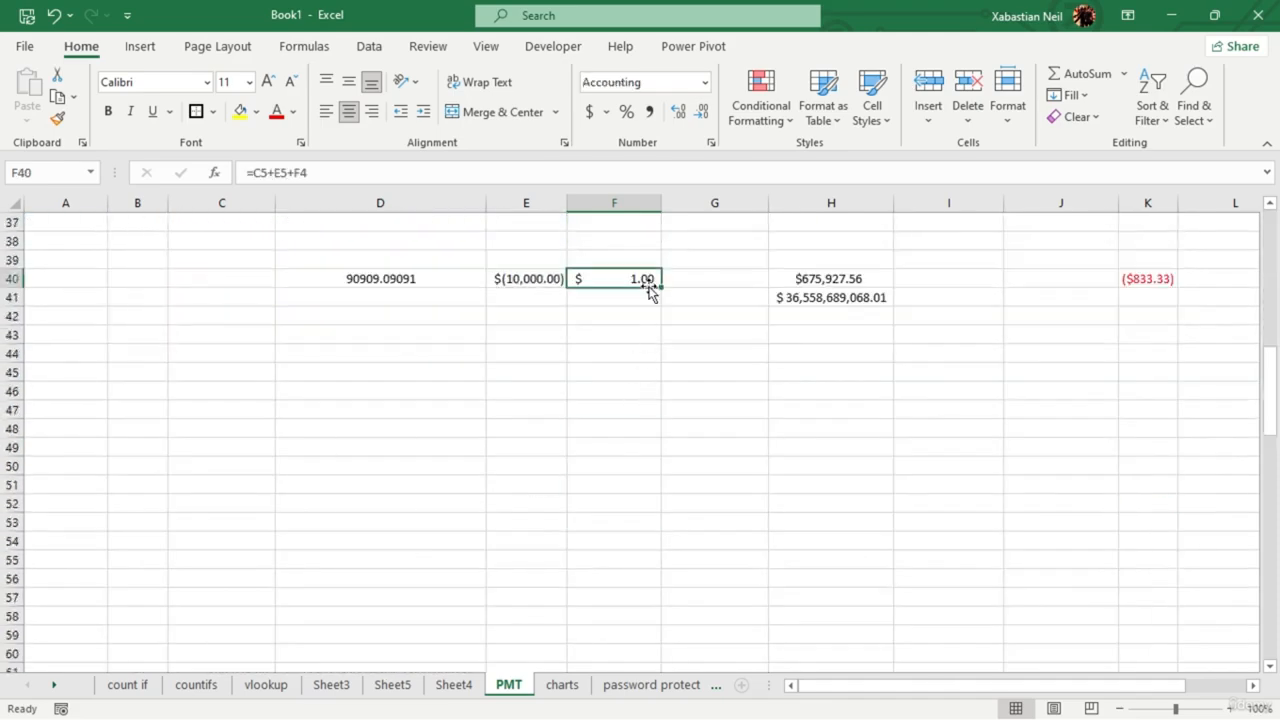
pyautogui.doubleClick(651, 281)
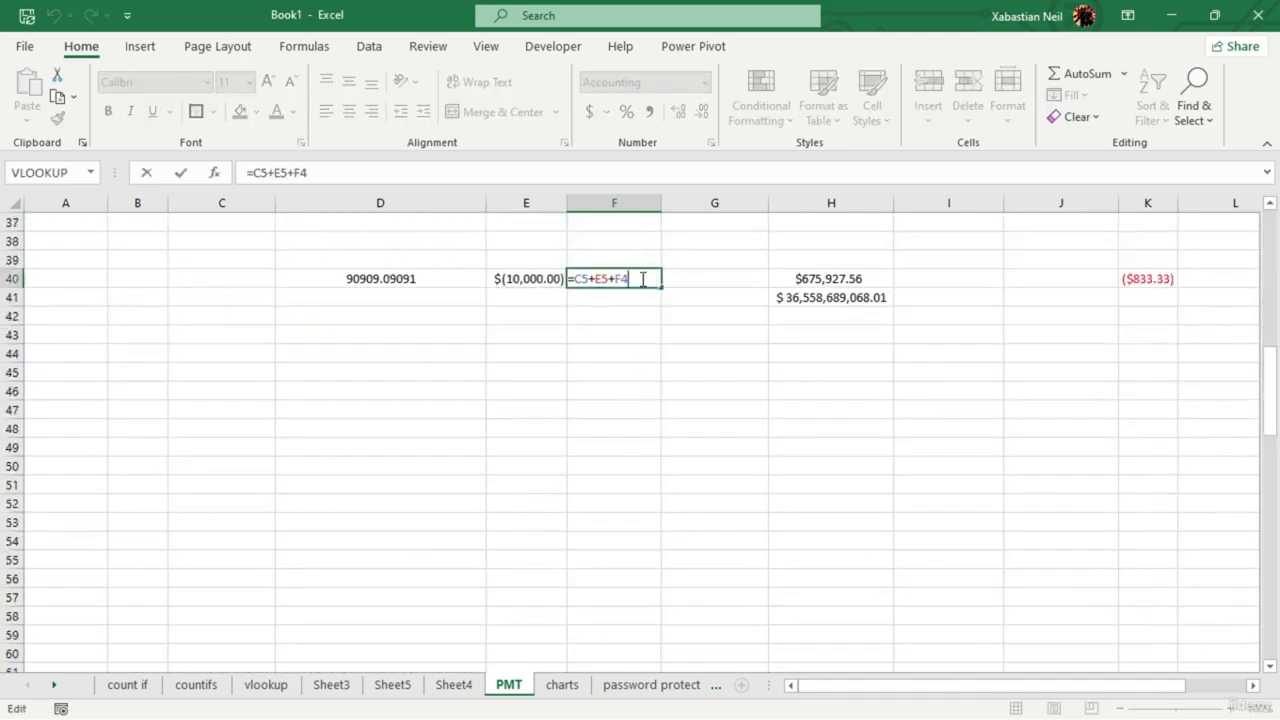
pyautogui.press('Escape')
pyautogui.scroll(12, 620, 285)
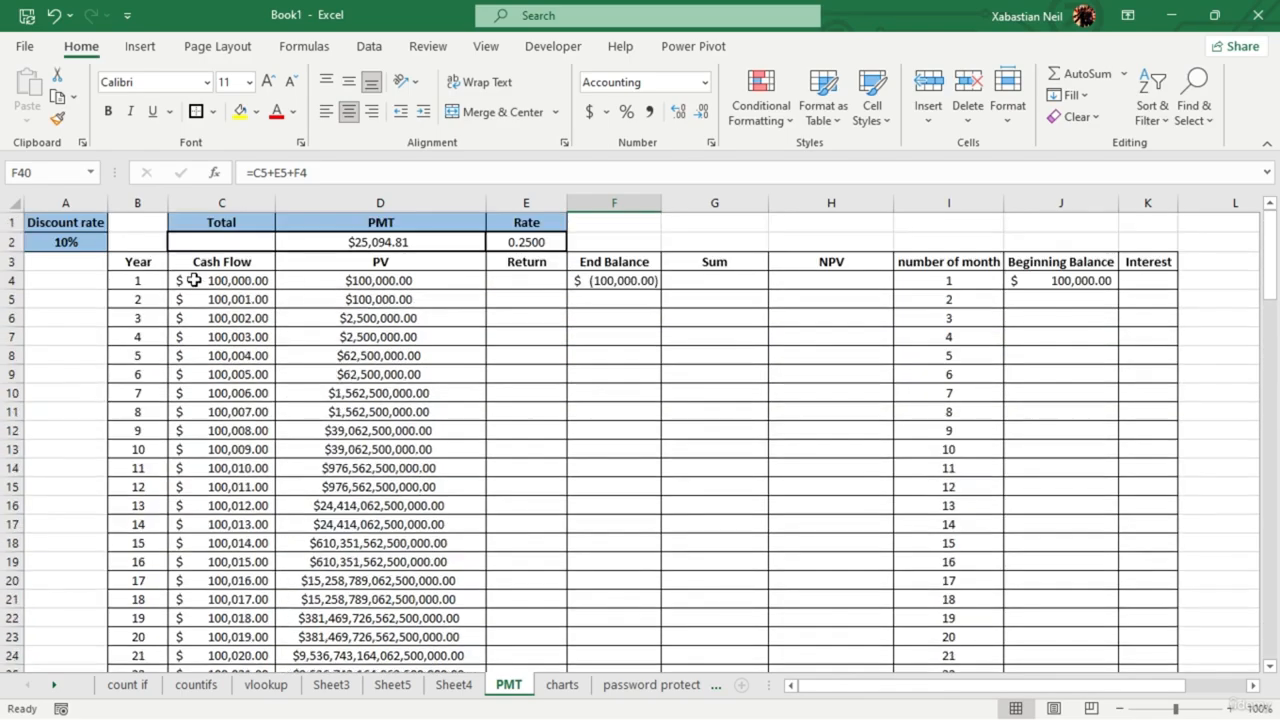
# - Compare the empty Return cell E4 with the sample return formula in E40
pyautogui.click(531, 280)
pyautogui.doubleClick(531, 280)
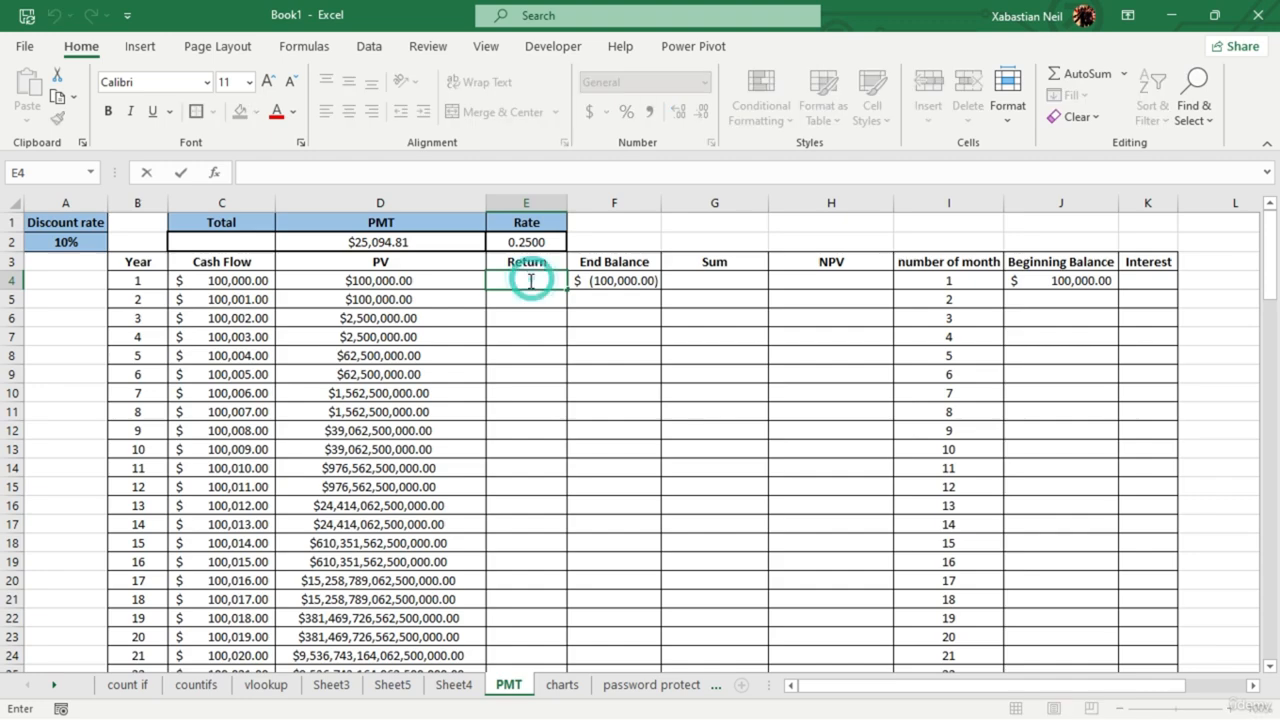
pyautogui.scroll(-1, 538, 287)
pyautogui.scroll(1, 541, 288)
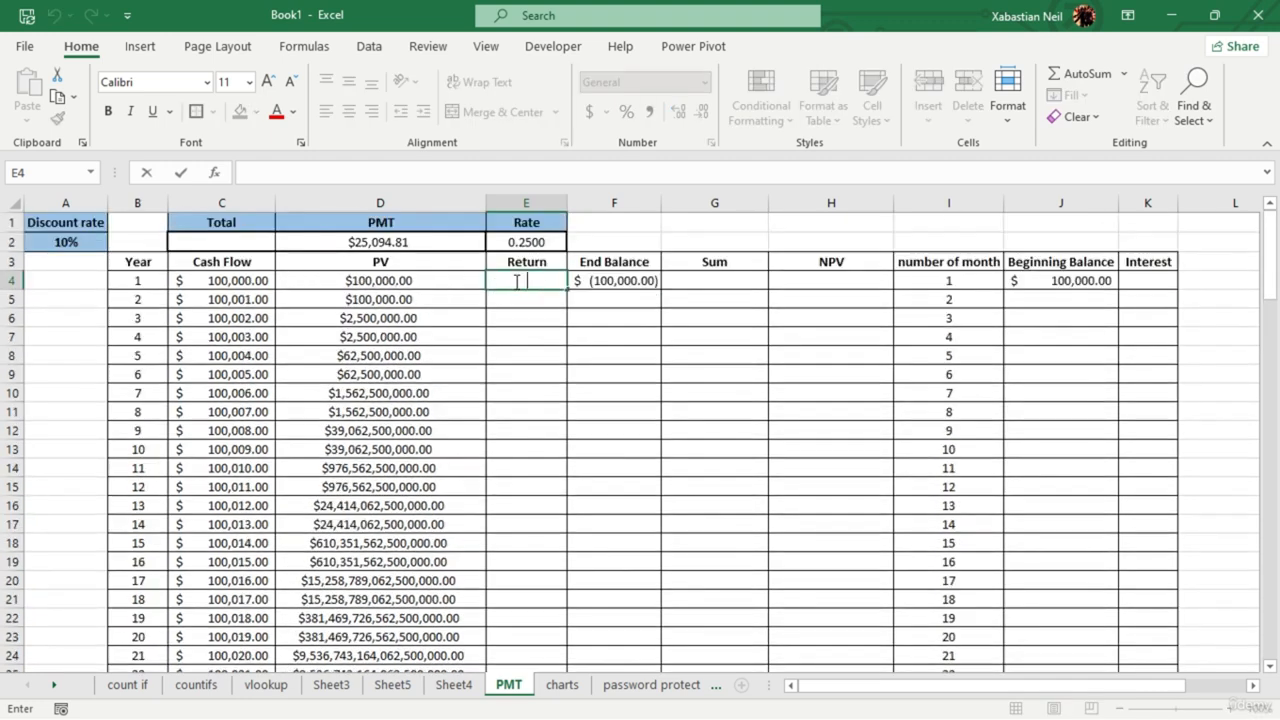
pyautogui.scroll(-11, 517, 285)
pyautogui.doubleClick(545, 336)
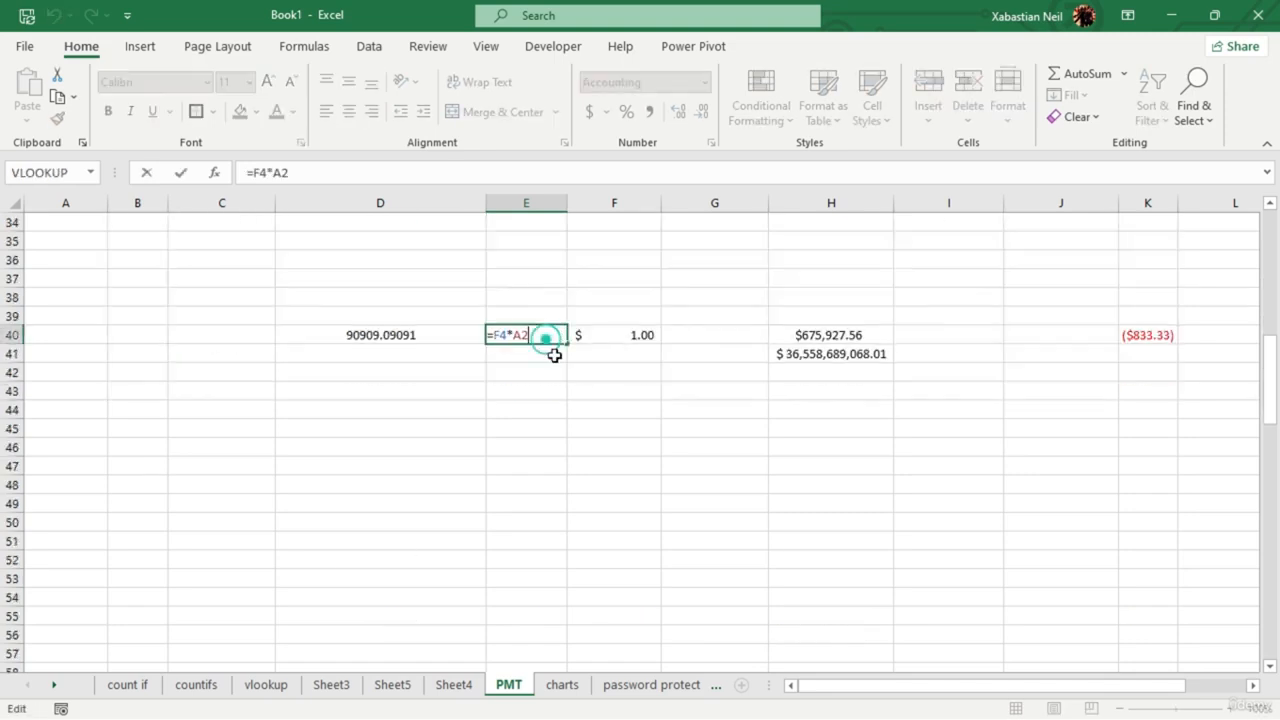
pyautogui.press('Escape')
pyautogui.scroll(6, 549, 348)
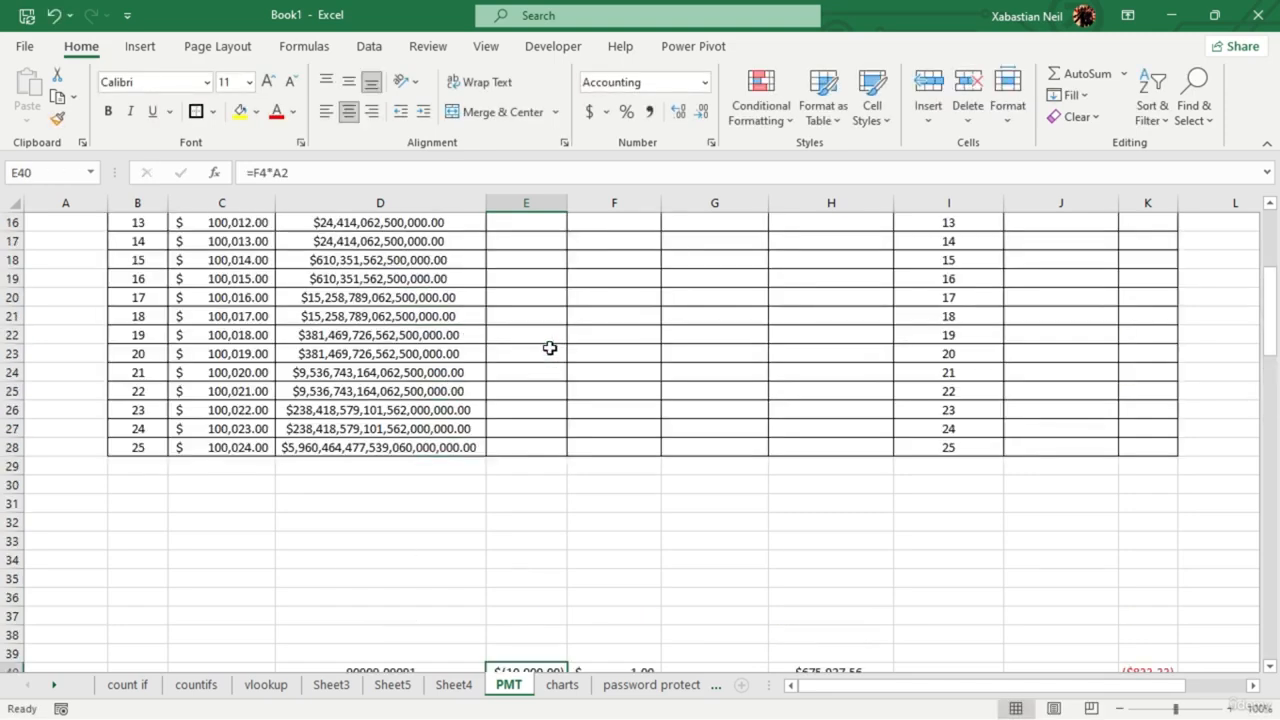
pyautogui.scroll(5, 549, 348)
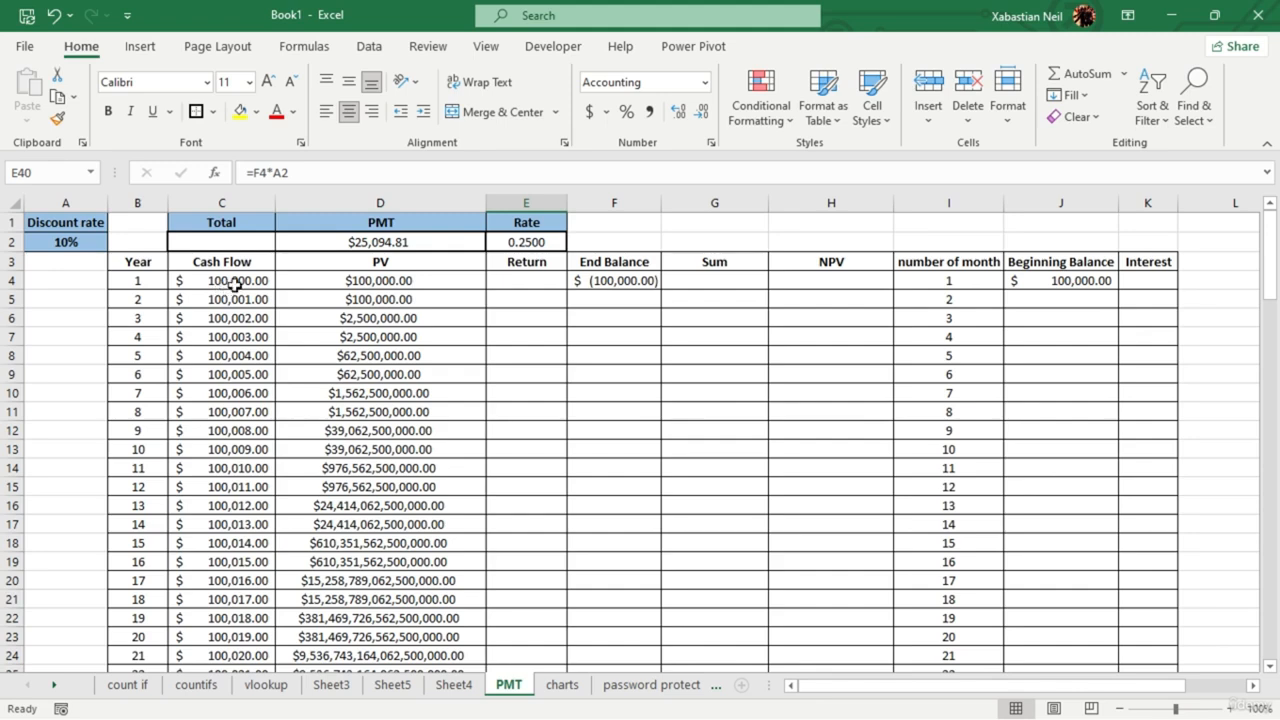
# - Enter the formula =F4*C4 in Return cell E4 to multiply the end balance by the cash flow
pyautogui.click(522, 281)
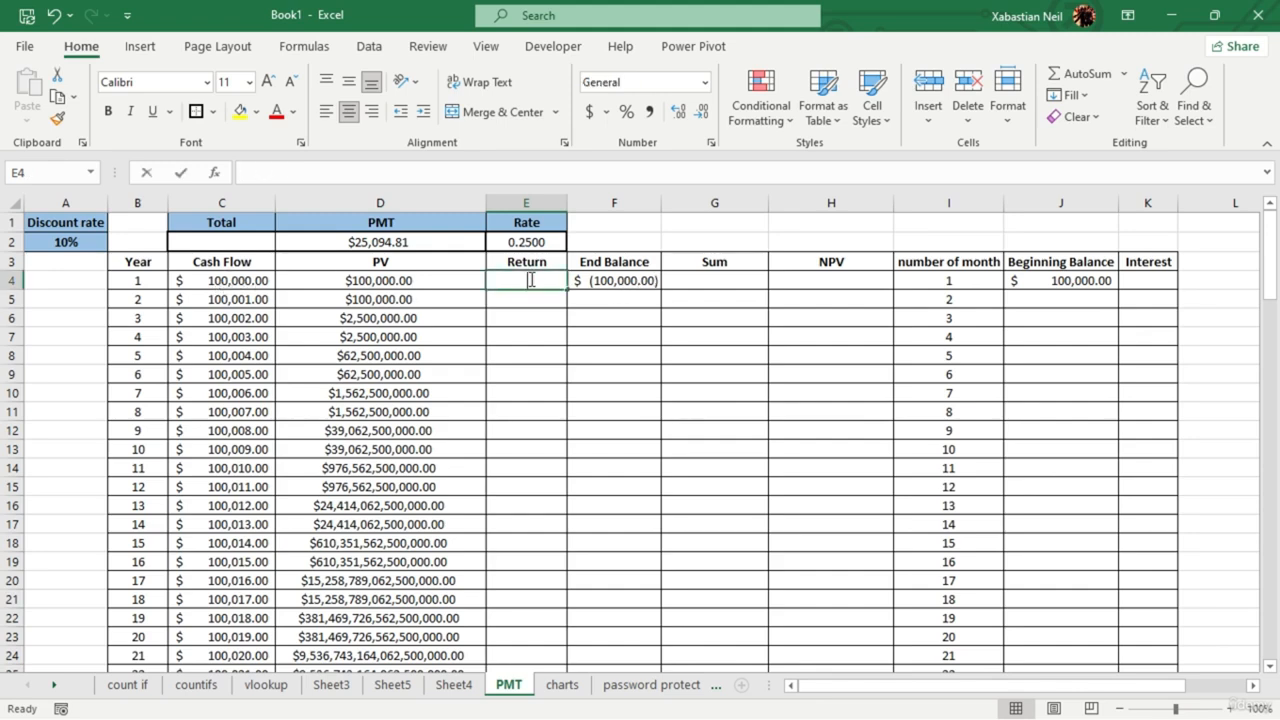
pyautogui.write('=')
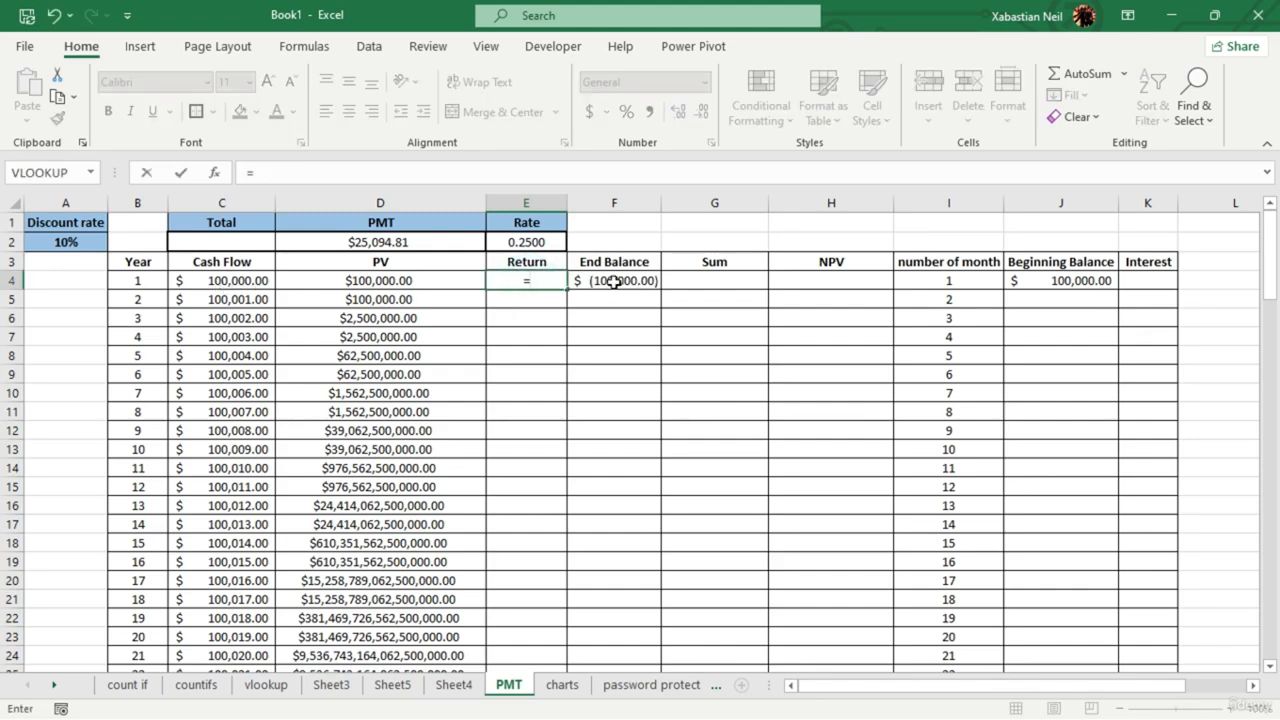
pyautogui.click(614, 281)
pyautogui.write('*')
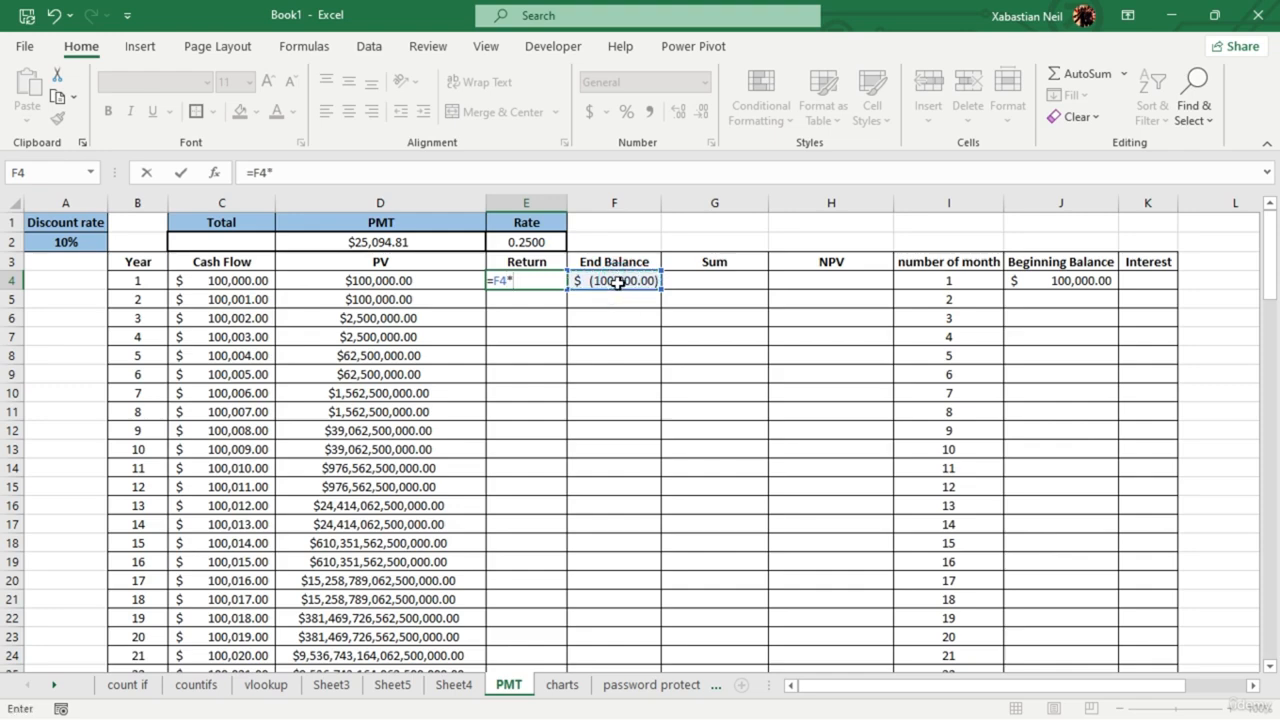
pyautogui.click(258, 285)
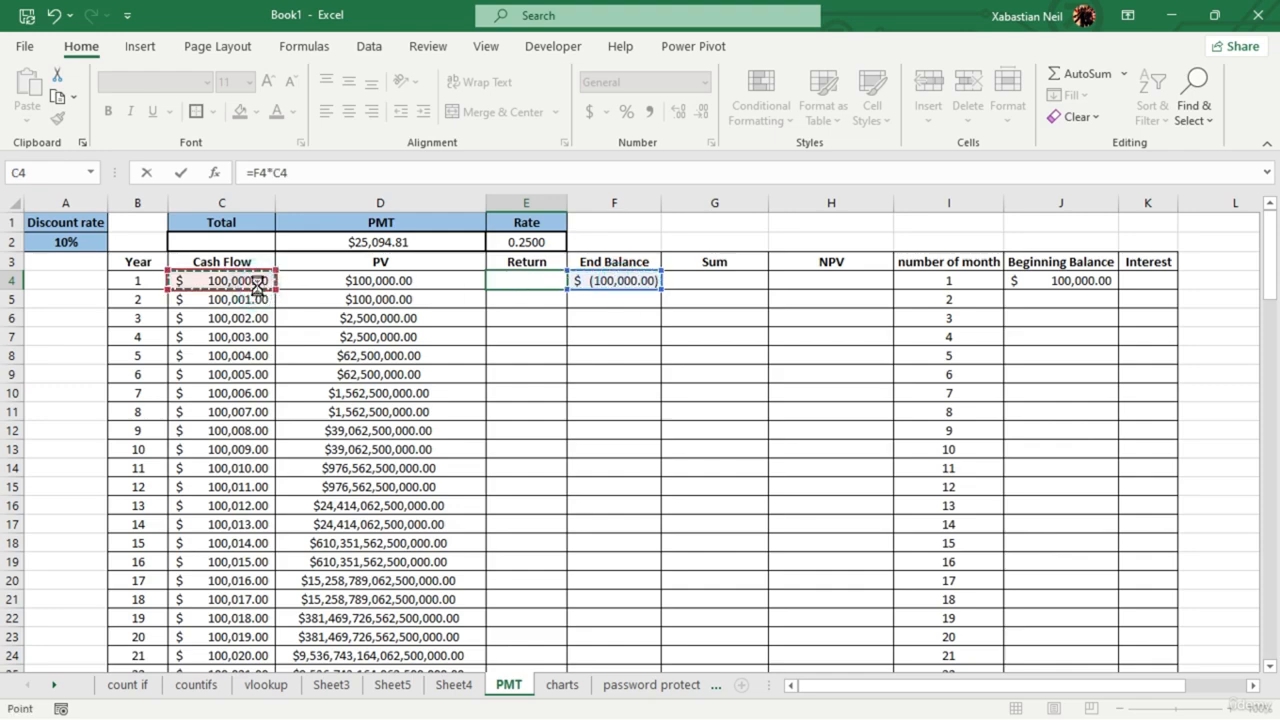
pyautogui.press('Return')
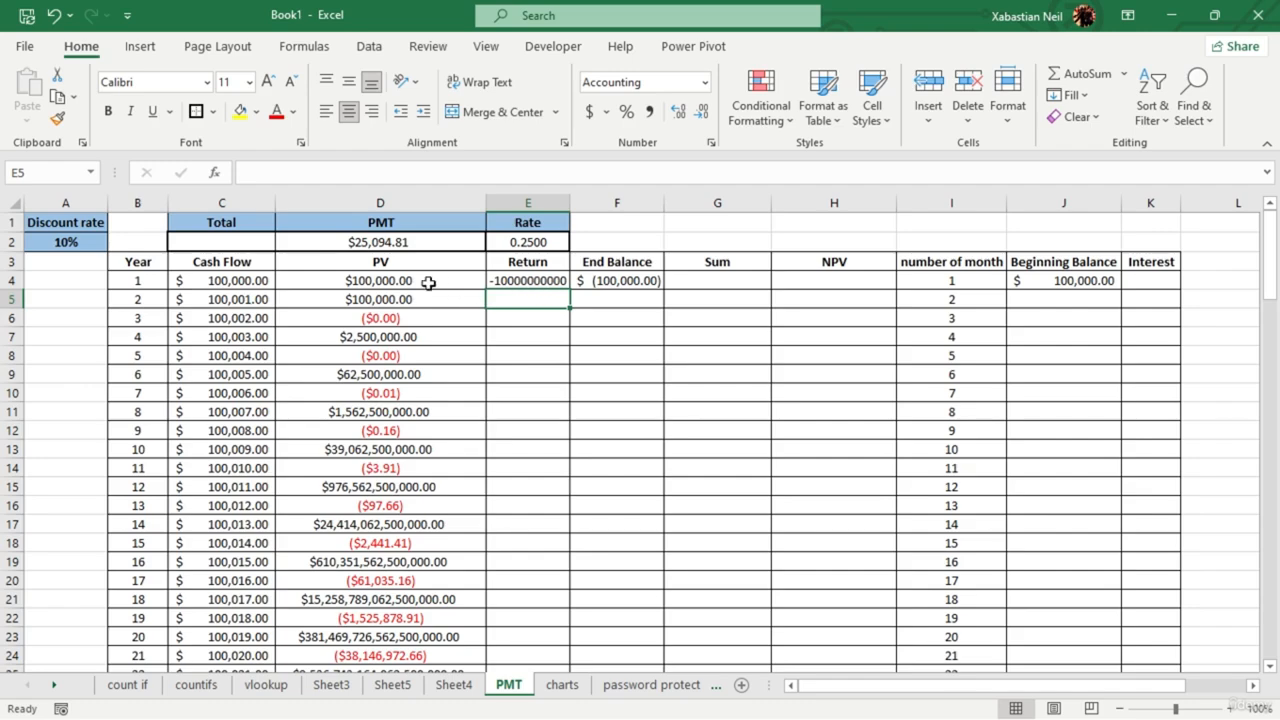
# - Negate both references in the E4 return formula so it reads =-F4*-C4
pyautogui.scroll(-5, 551, 445)
pyautogui.scroll(5, 551, 445)
pyautogui.doubleClick(517, 281)
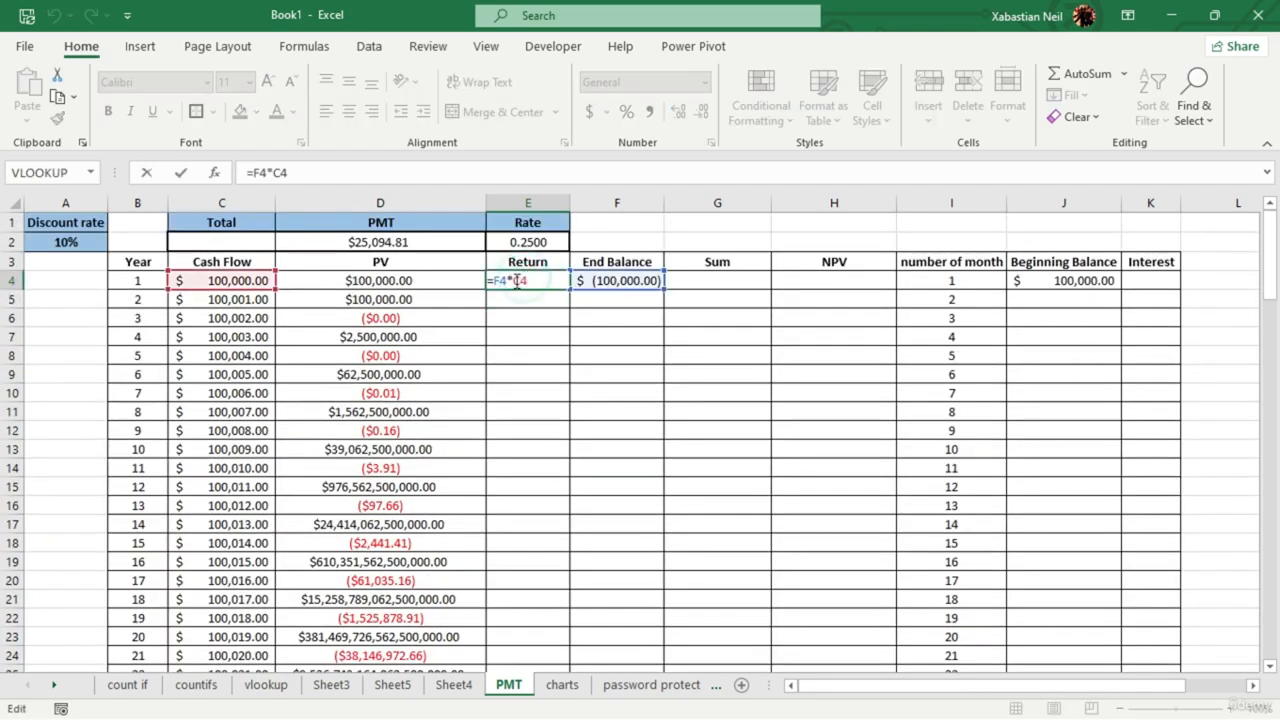
pyautogui.click(514, 282)
pyautogui.click(494, 283)
pyautogui.write('-')
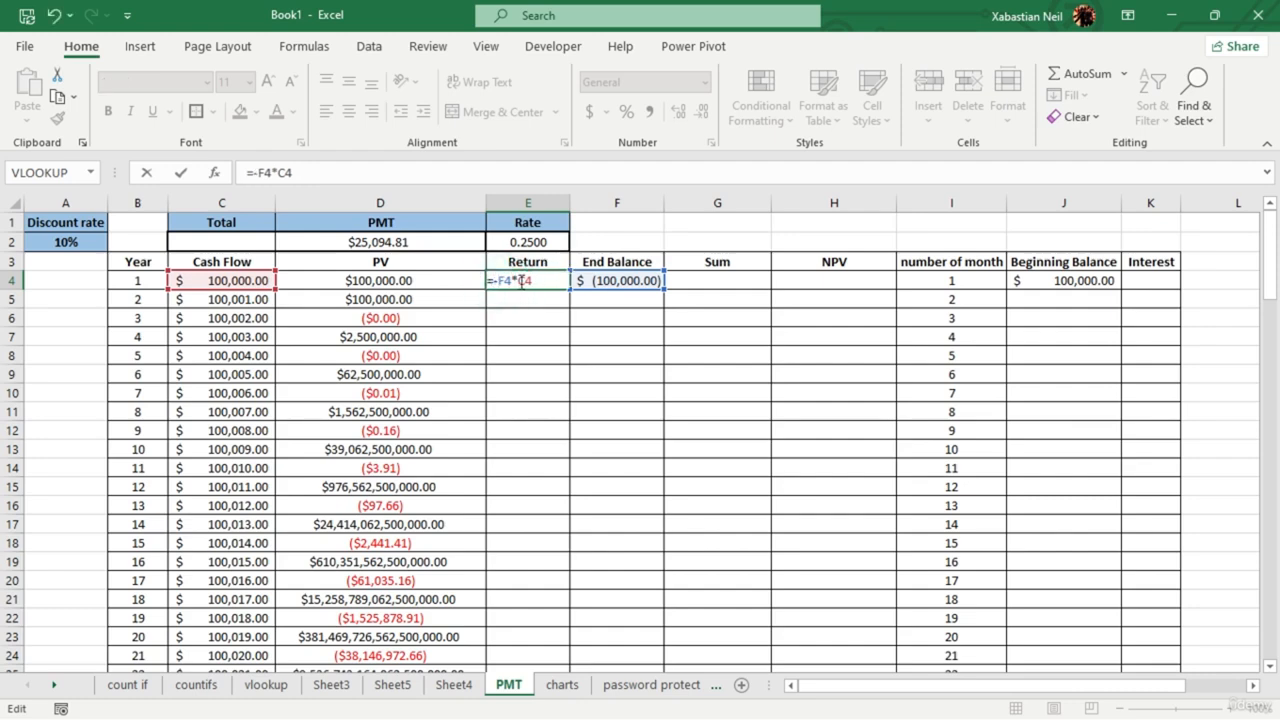
pyautogui.click(521, 282)
pyautogui.write('-')
pyautogui.press('Return')
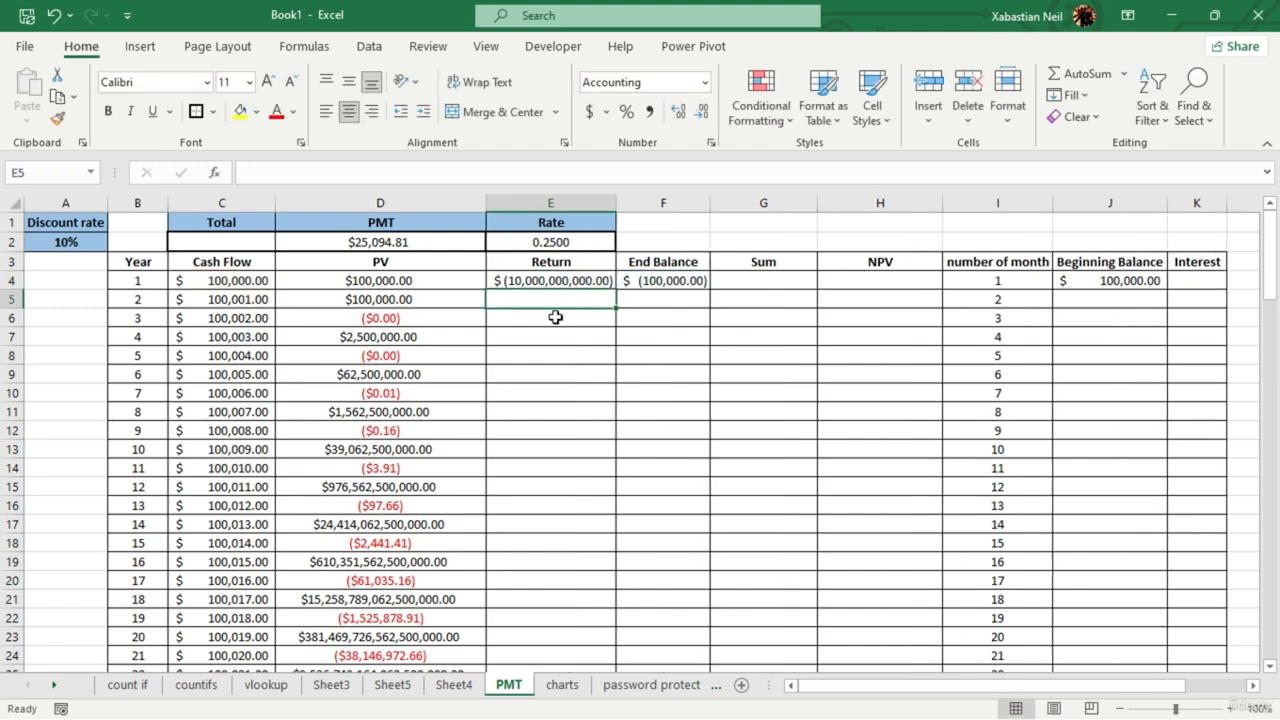
# - Examine the present value formulas in D6 and D14 for their dependence on the Return column
pyautogui.click(597, 280)
pyautogui.doubleClick(414, 318)
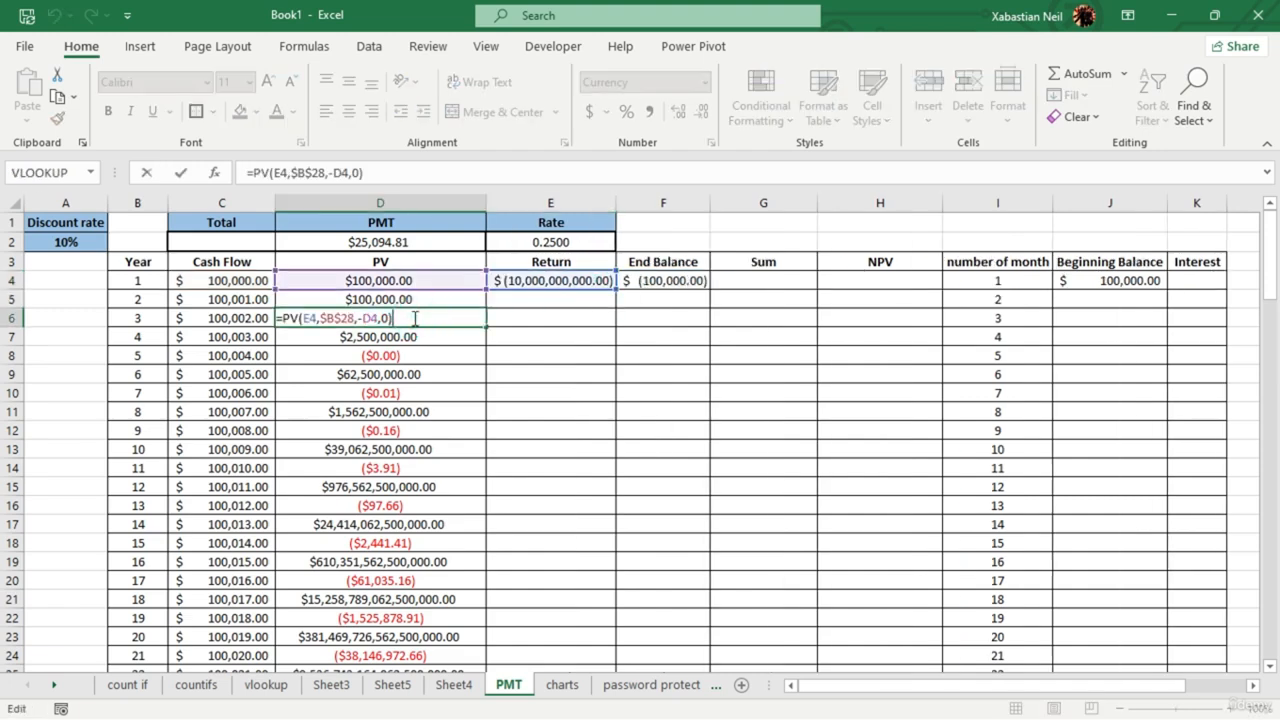
pyautogui.press('Return')
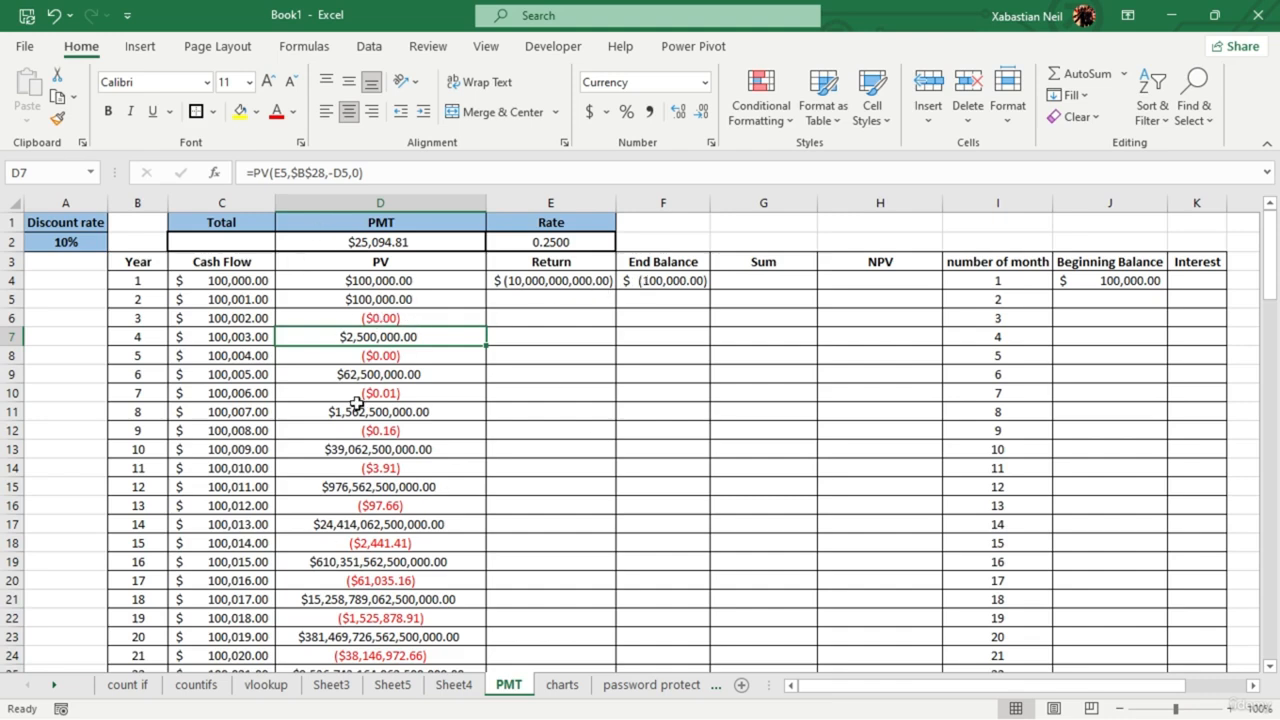
pyautogui.scroll(-3, 450, 372)
pyautogui.scroll(3, 396, 496)
pyautogui.click(394, 464)
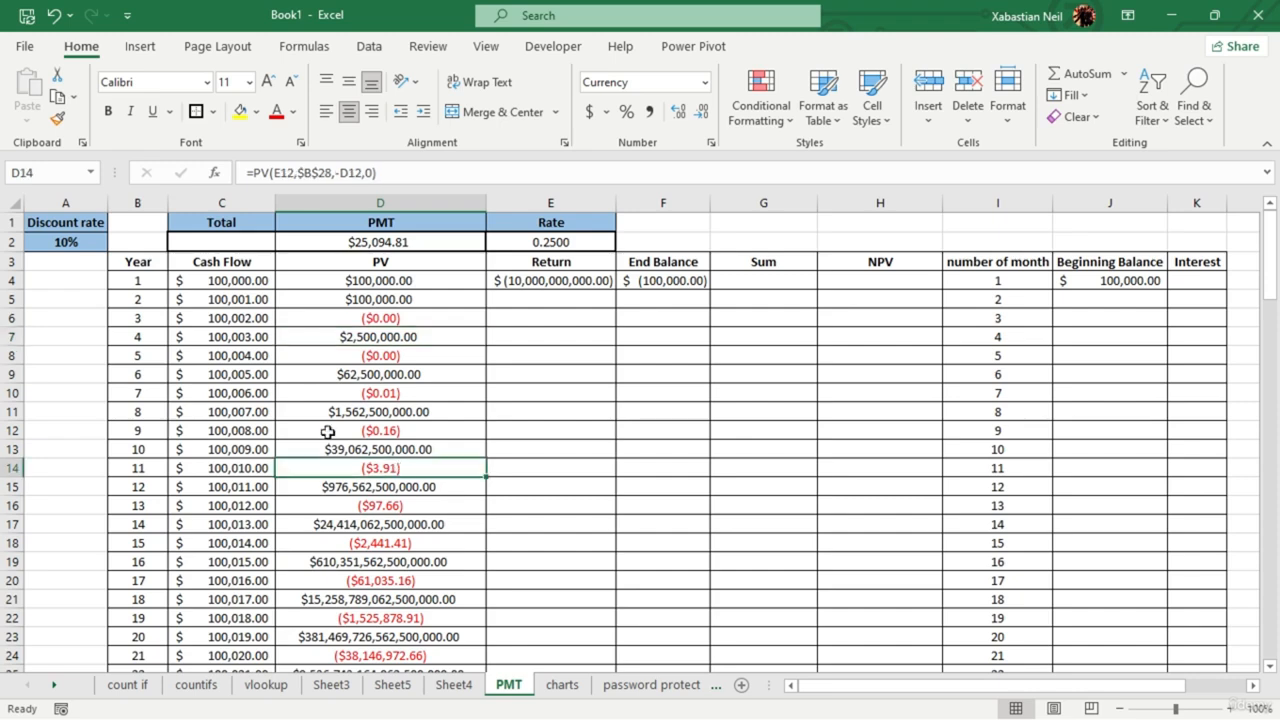
# - Make the cash flow reference in the E4 return formula absolute, as $C$4
pyautogui.click(637, 393)
pyautogui.click(587, 304)
pyautogui.click(600, 283)
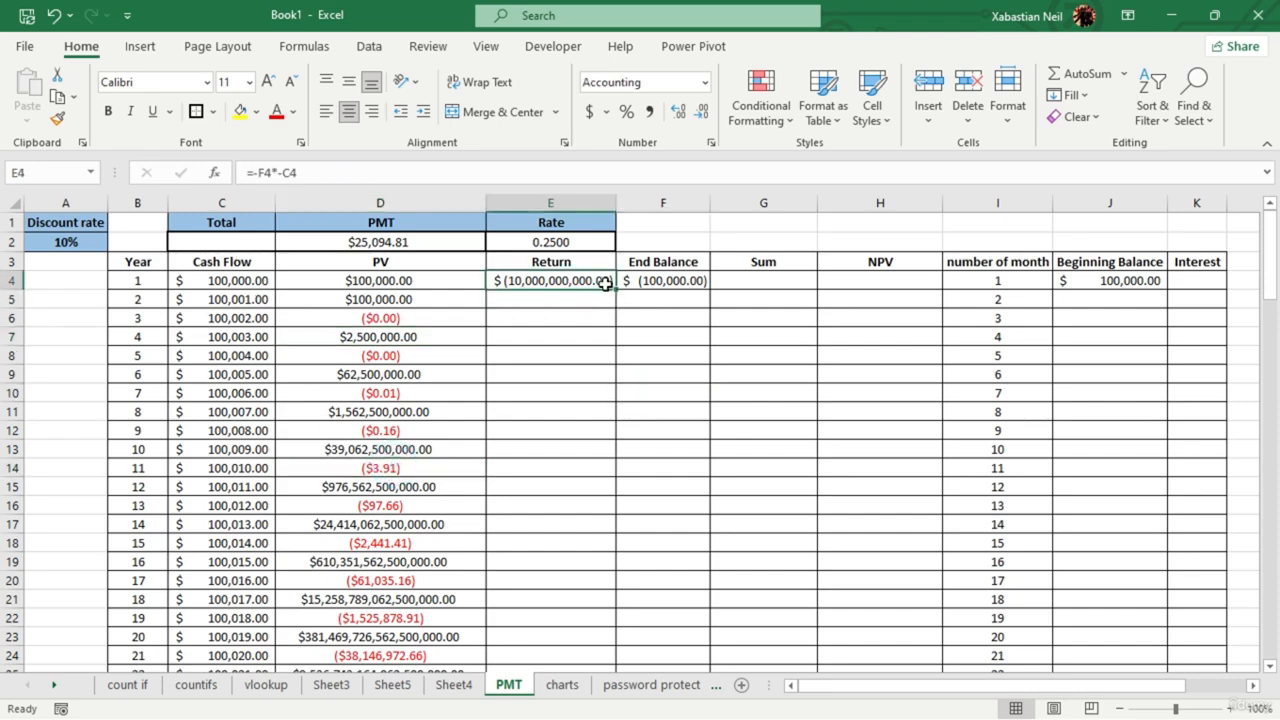
pyautogui.doubleClick(606, 284)
pyautogui.click(551, 284)
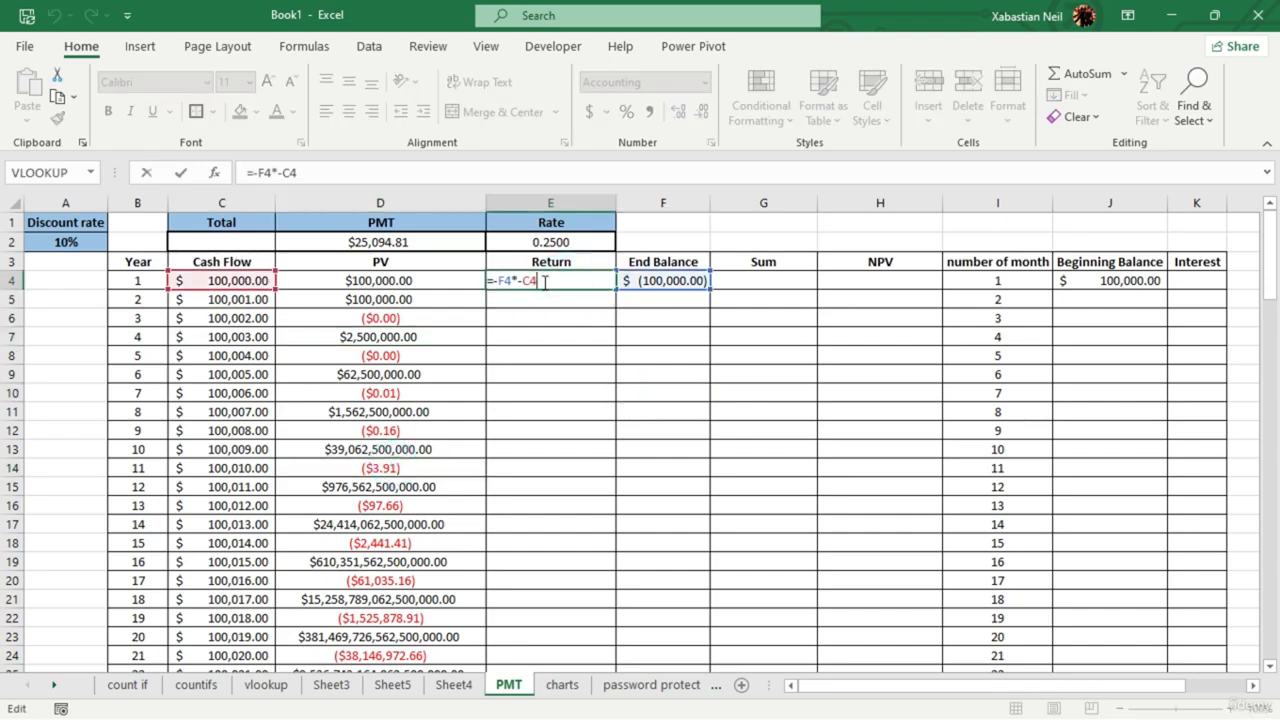
pyautogui.press('F4')
# - Replace the end balance reference in the E4 return formula with absolute $F$4, giving =-$F$4*-$C$4
pyautogui.doubleClick(510, 283)
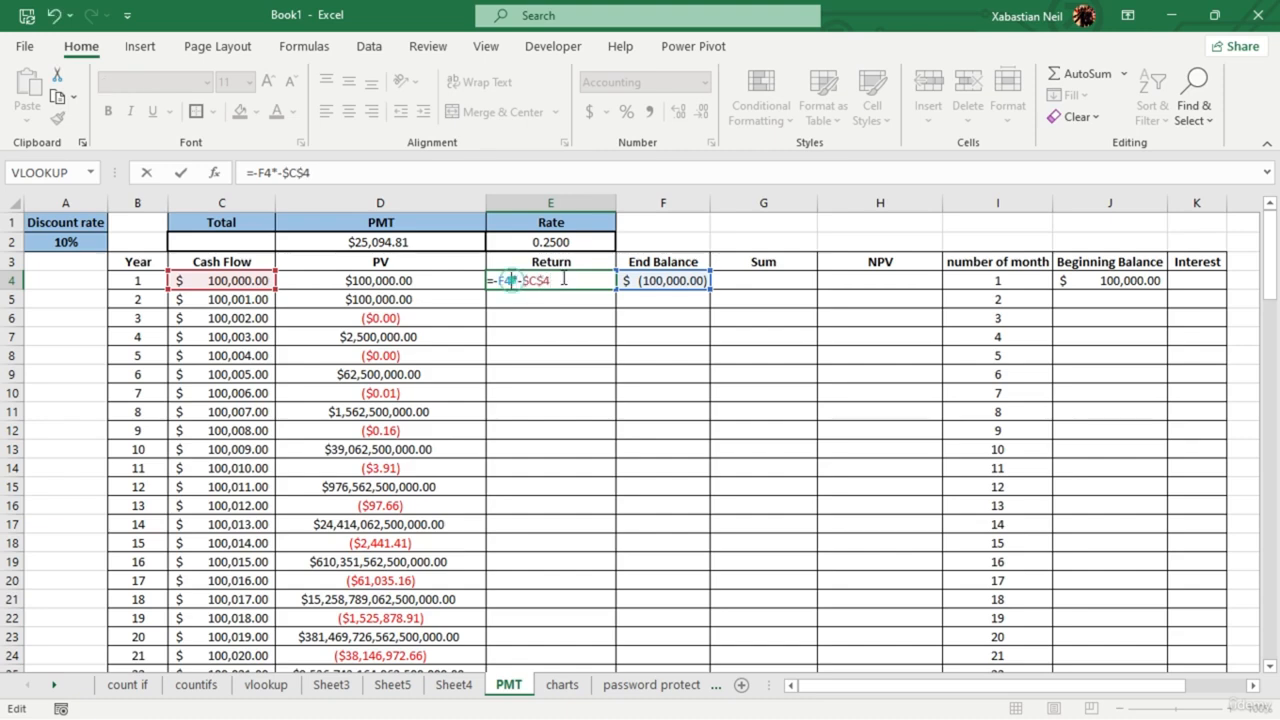
pyautogui.click(564, 318)
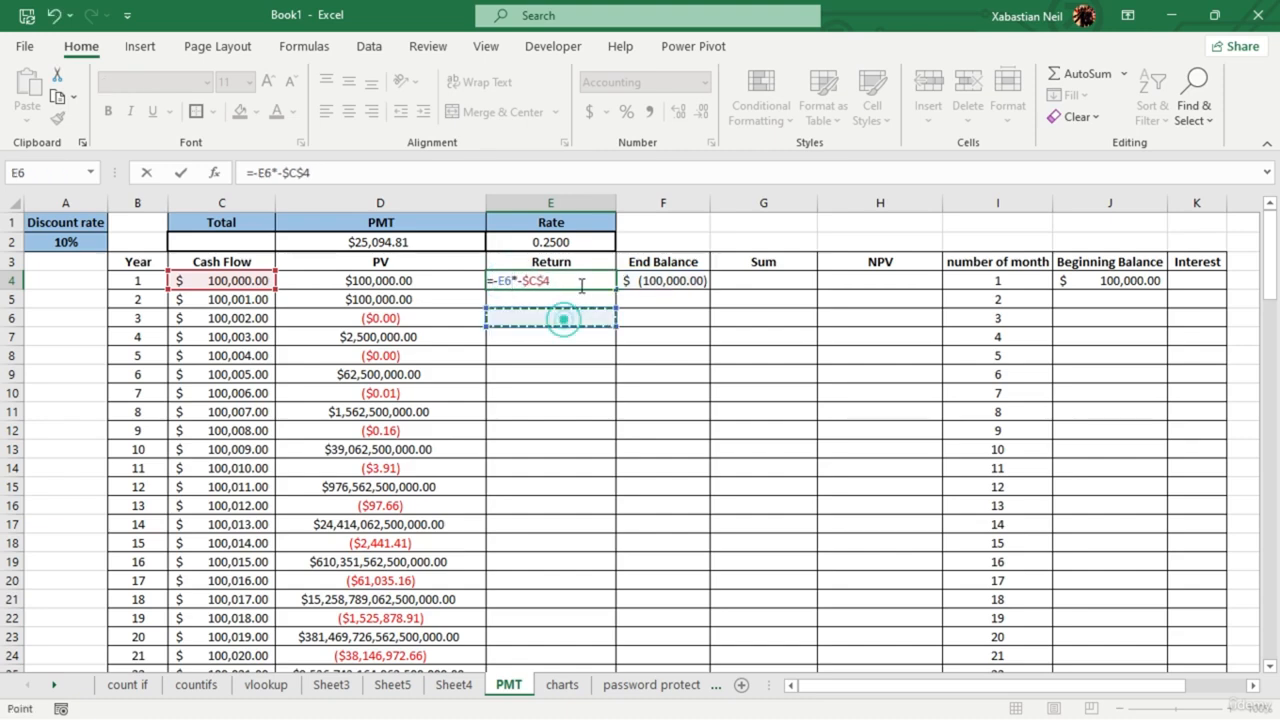
pyautogui.click(512, 281)
pyautogui.press('BackSpace')
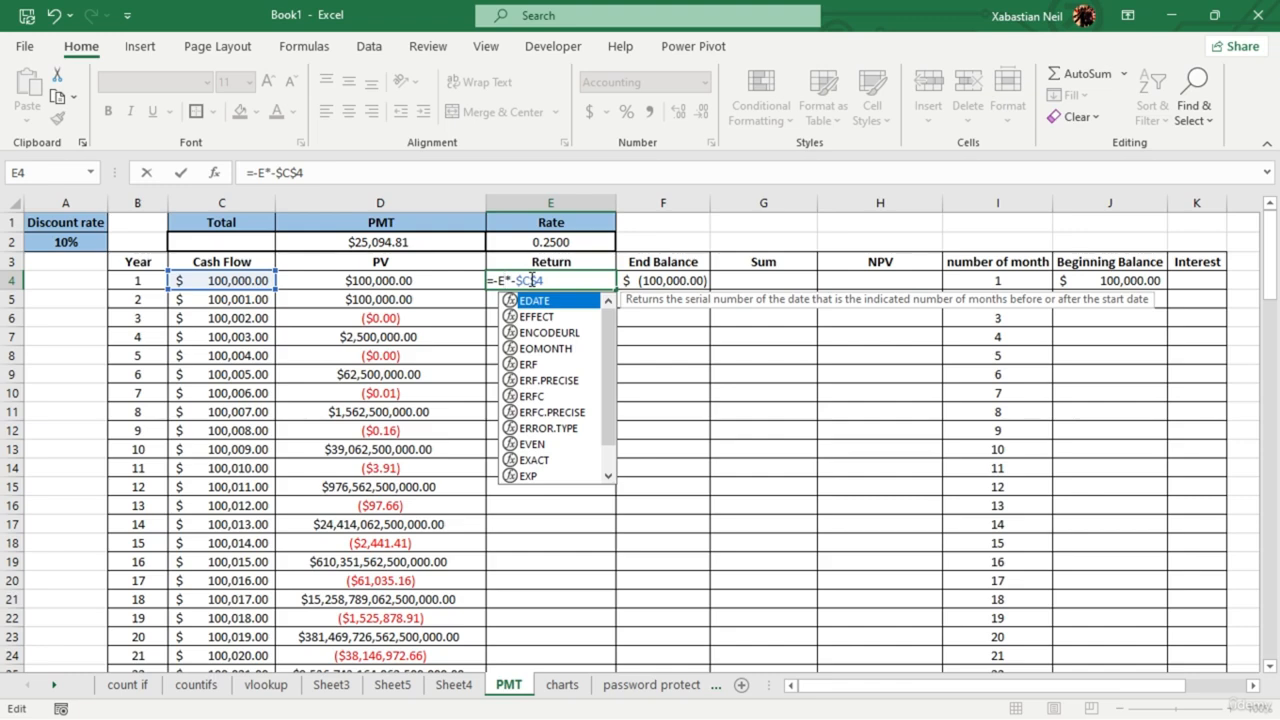
pyautogui.press('BackSpace')
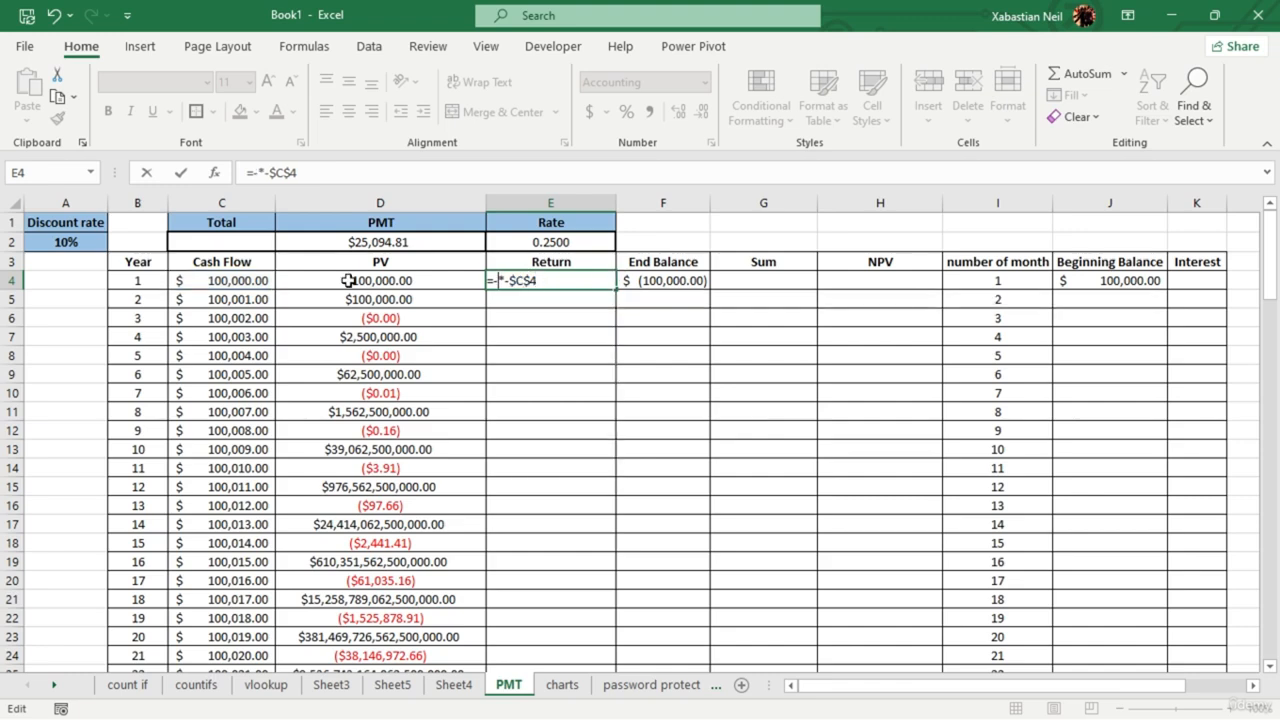
pyautogui.click(690, 281)
pyautogui.press('F4')
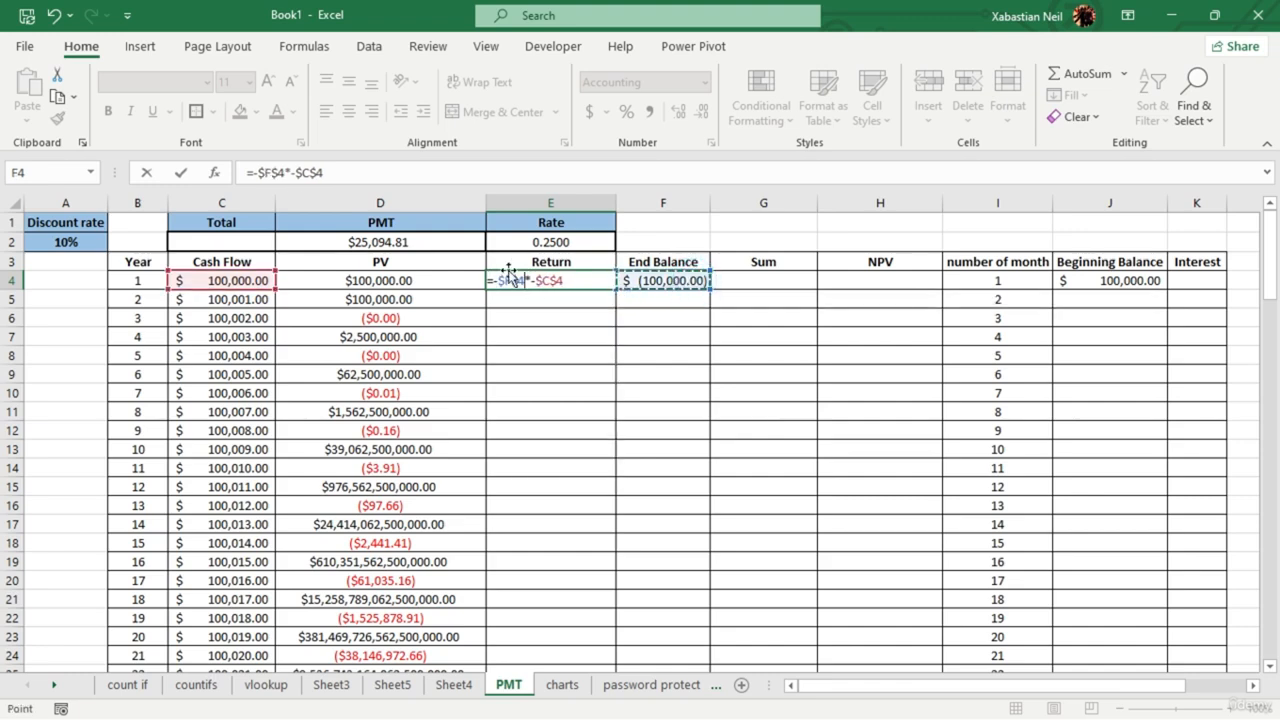
pyautogui.press('Return')
# - Fill the E4 return formula down the Return column through E28
pyautogui.click(588, 284)
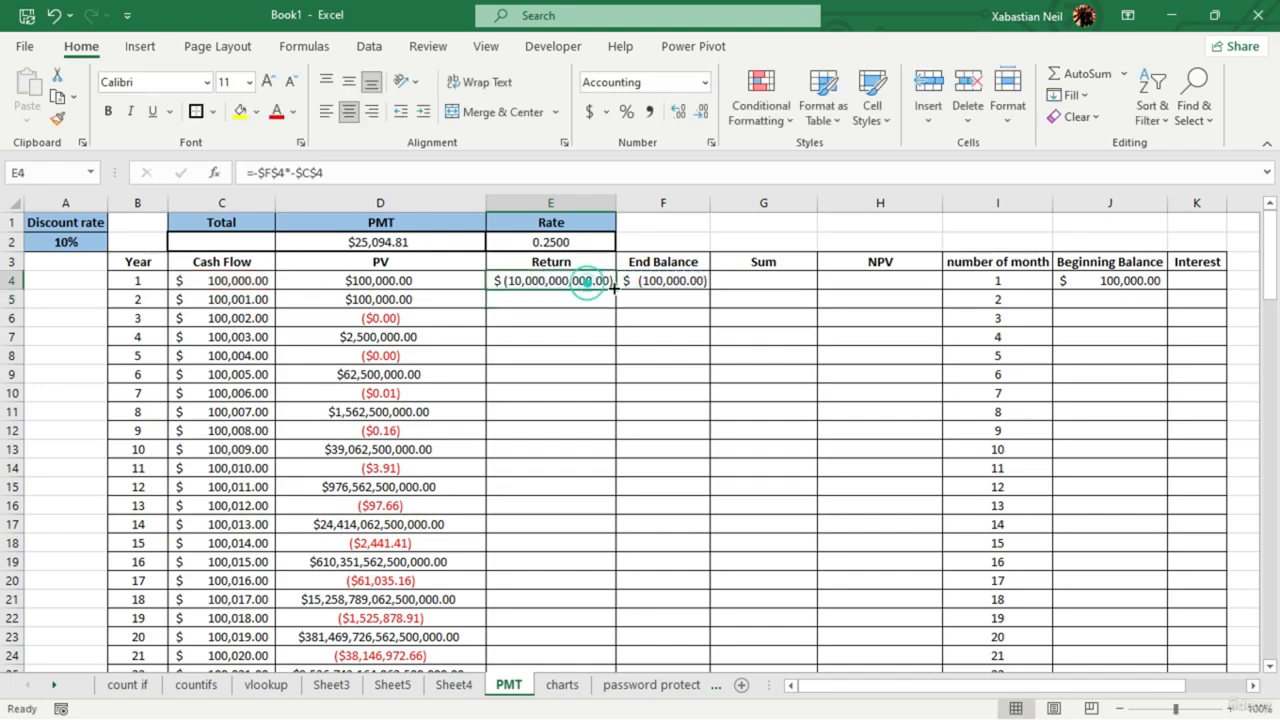
pyautogui.moveTo(615, 290)
pyautogui.mouseDown()
pyautogui.moveTo(623, 437)
pyautogui.moveTo(609, 660)
pyautogui.moveTo(619, 609)
pyautogui.mouseUp()
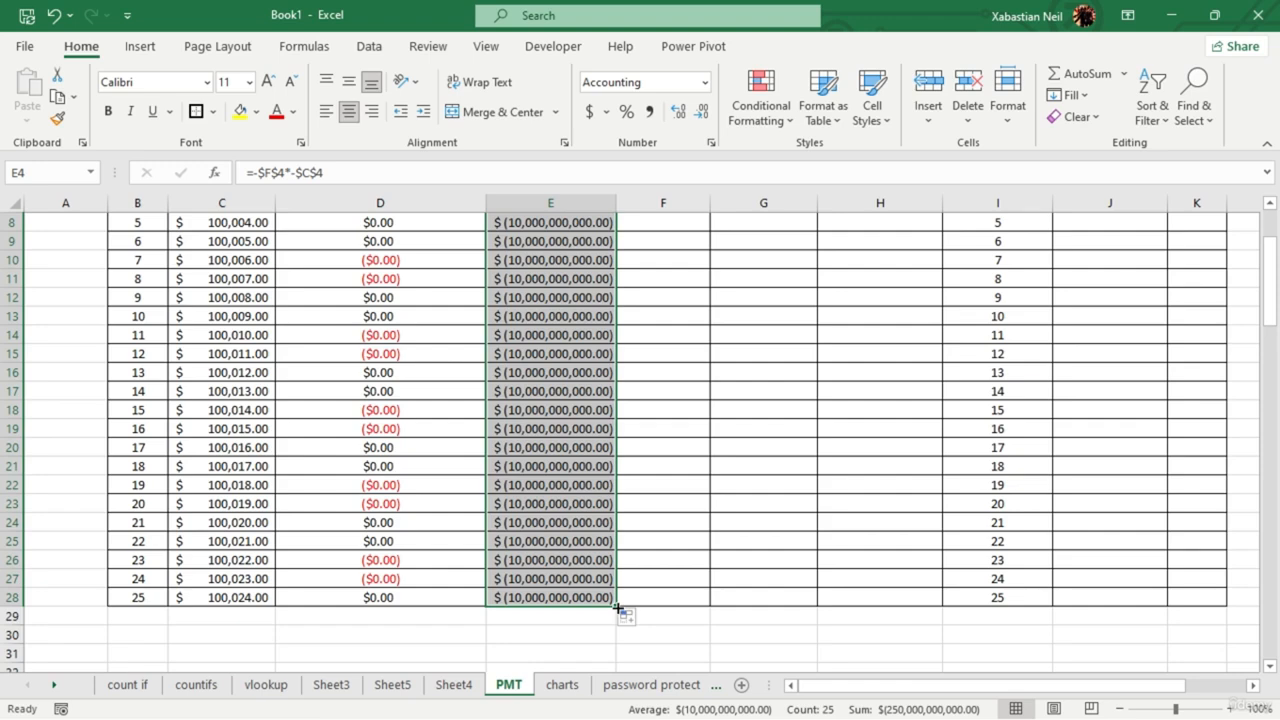
pyautogui.scroll(3, 617, 607)
# - Change the cash flow reference in E4 to lock only the column, so the formula reads =-$F$4*-$C4
pyautogui.click(571, 282)
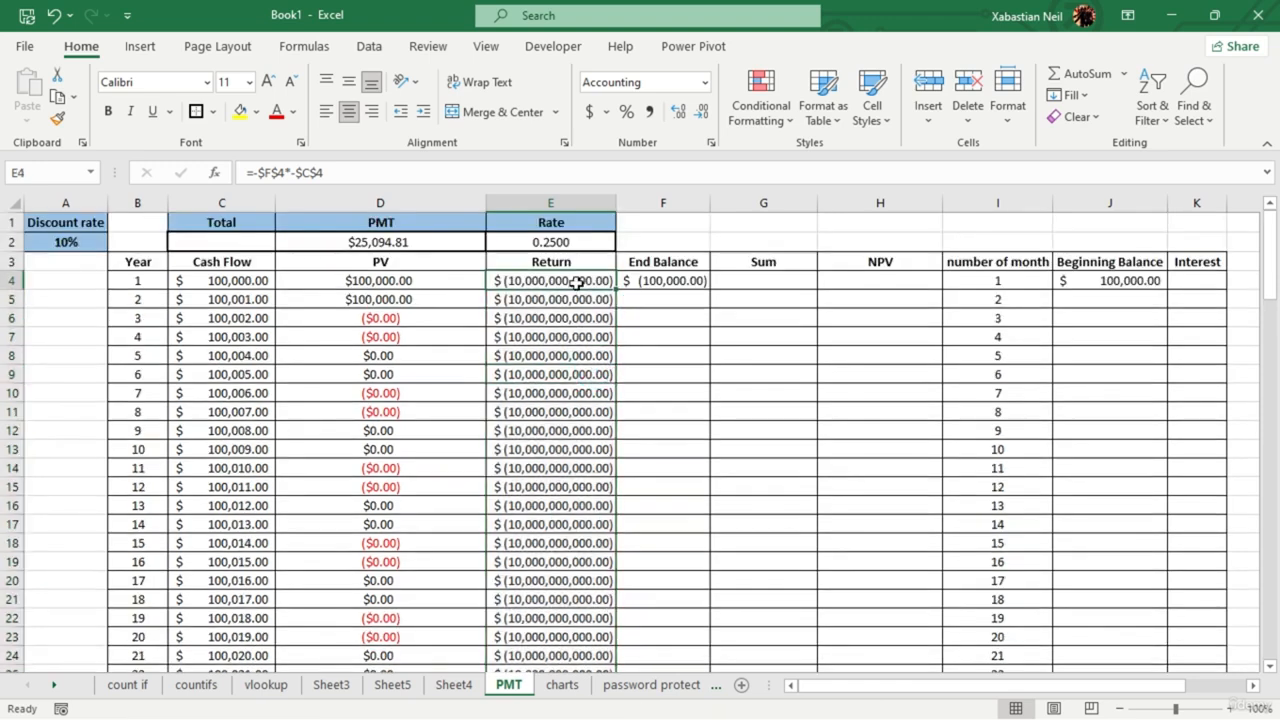
pyautogui.doubleClick(576, 284)
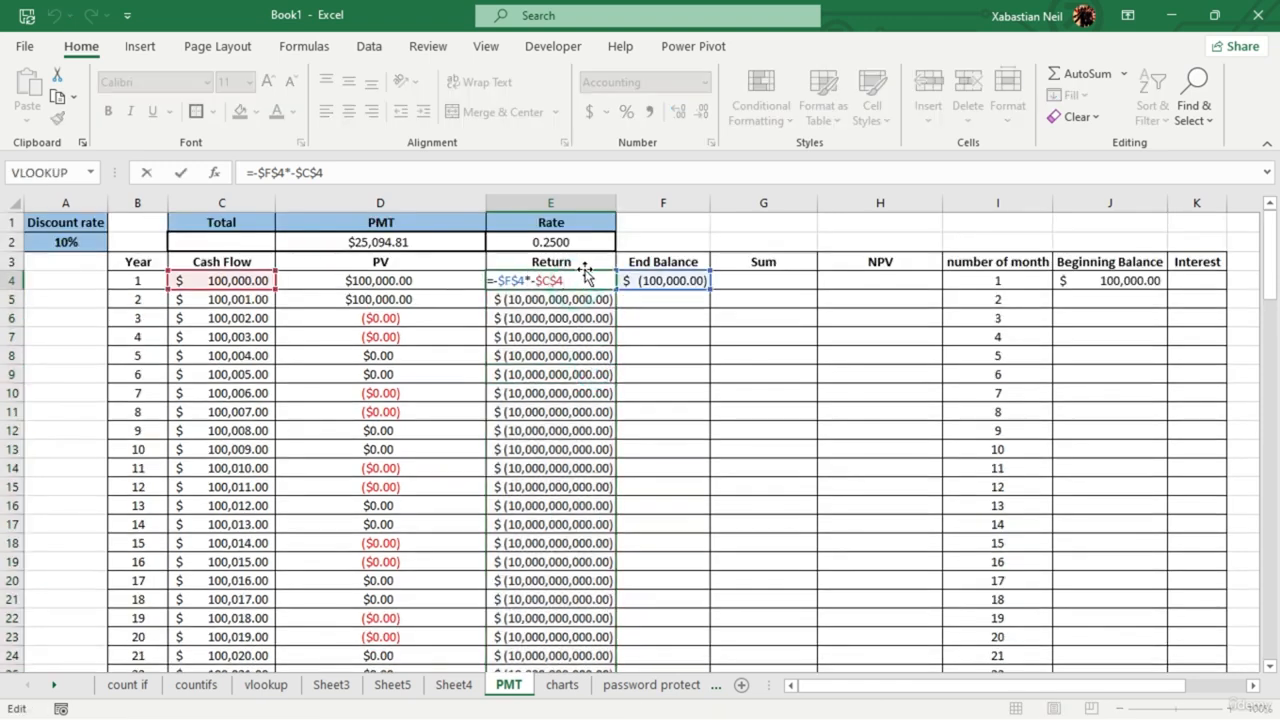
pyautogui.press('F4')
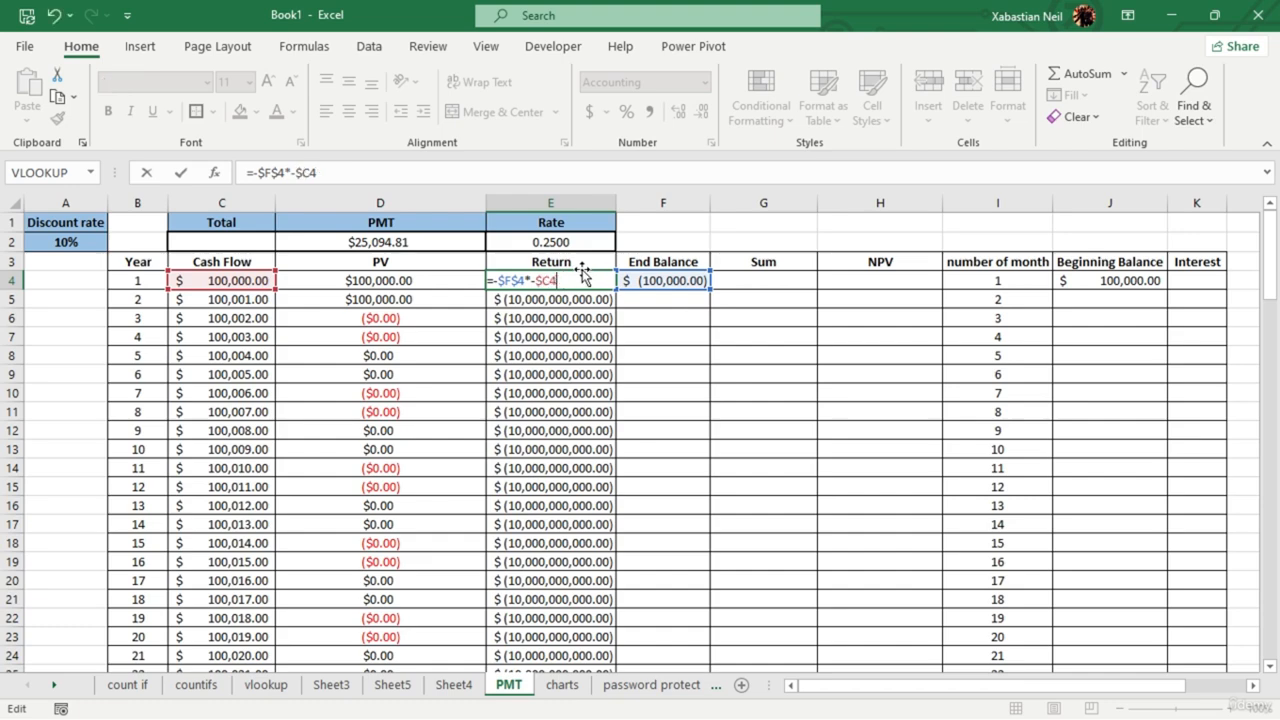
pyautogui.press('Return')
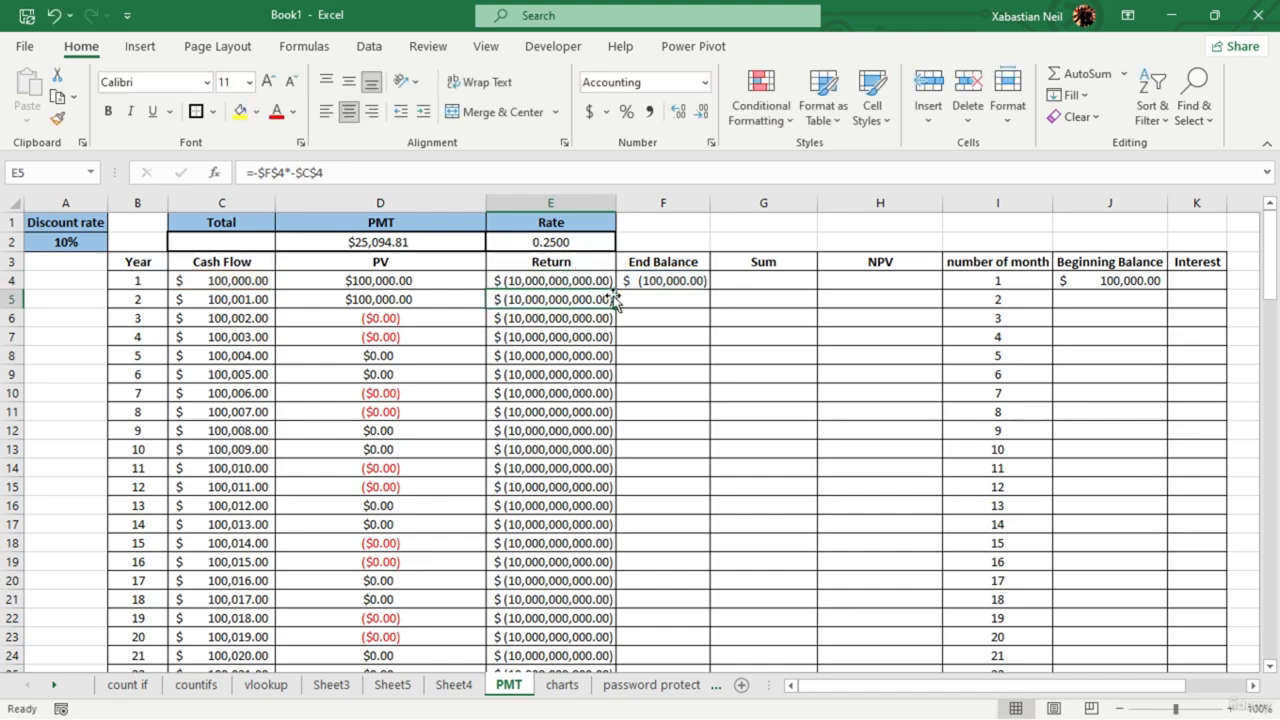
pyautogui.scroll(-7, 609, 383)
pyautogui.scroll(7, 466, 397)
pyautogui.click(415, 372)
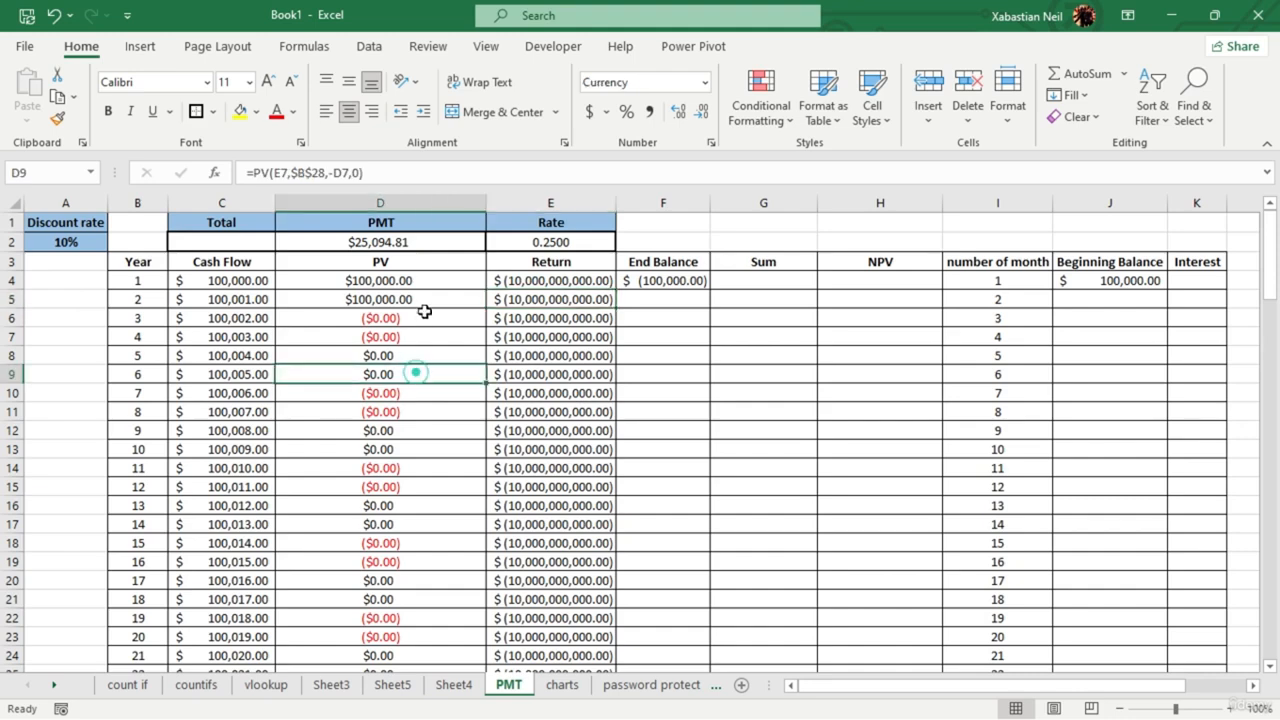
pyautogui.click(458, 312)
pyautogui.moveTo(457, 318); pyautogui.dragTo(420, 616)
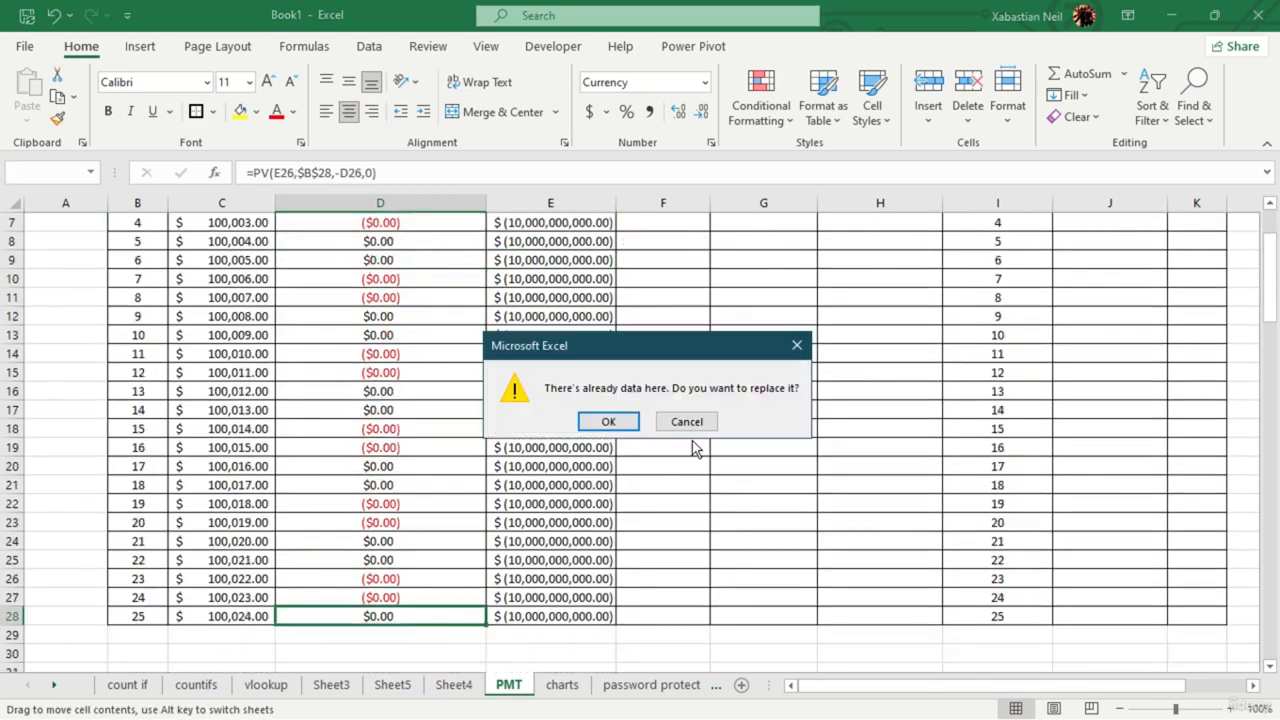
pyautogui.click(687, 421)
pyautogui.scroll(2, 700, 414)
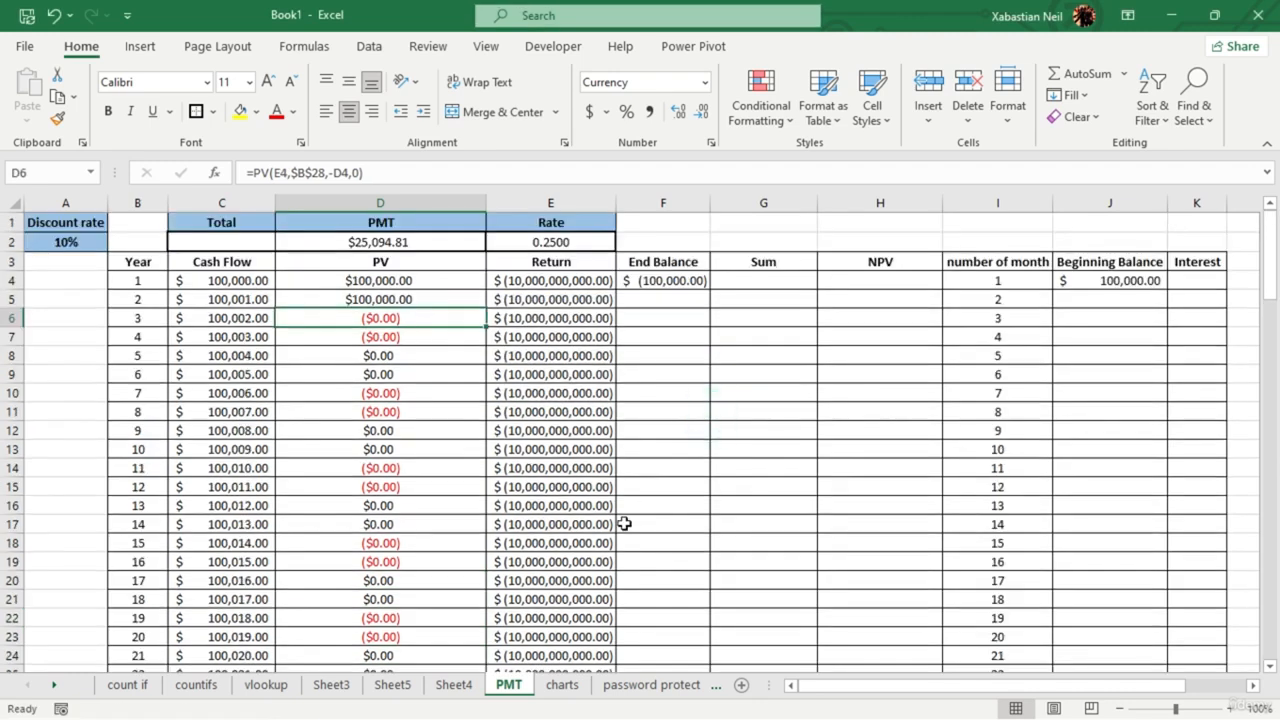
# - Enter the formula =C5+D5+E5 in End Balance cell F5 to add cash flow, present value and return
pyautogui.click(666, 298)
pyautogui.write('=')
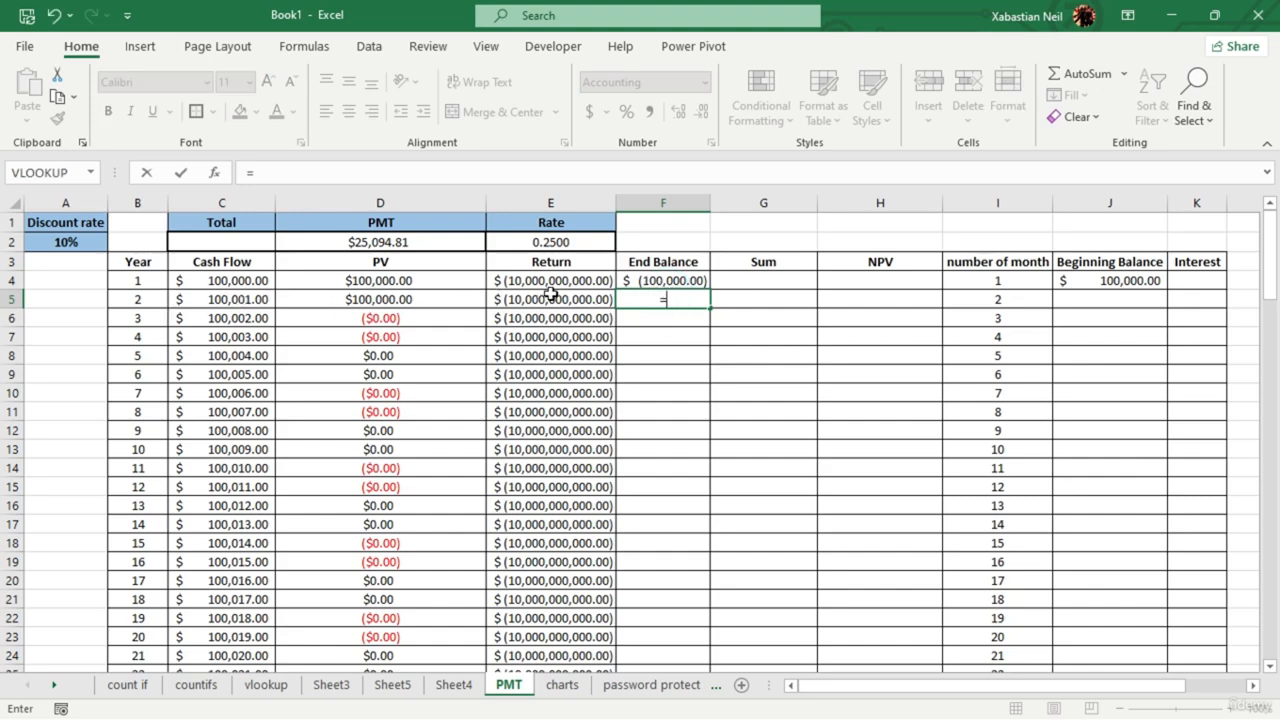
pyautogui.click(238, 299)
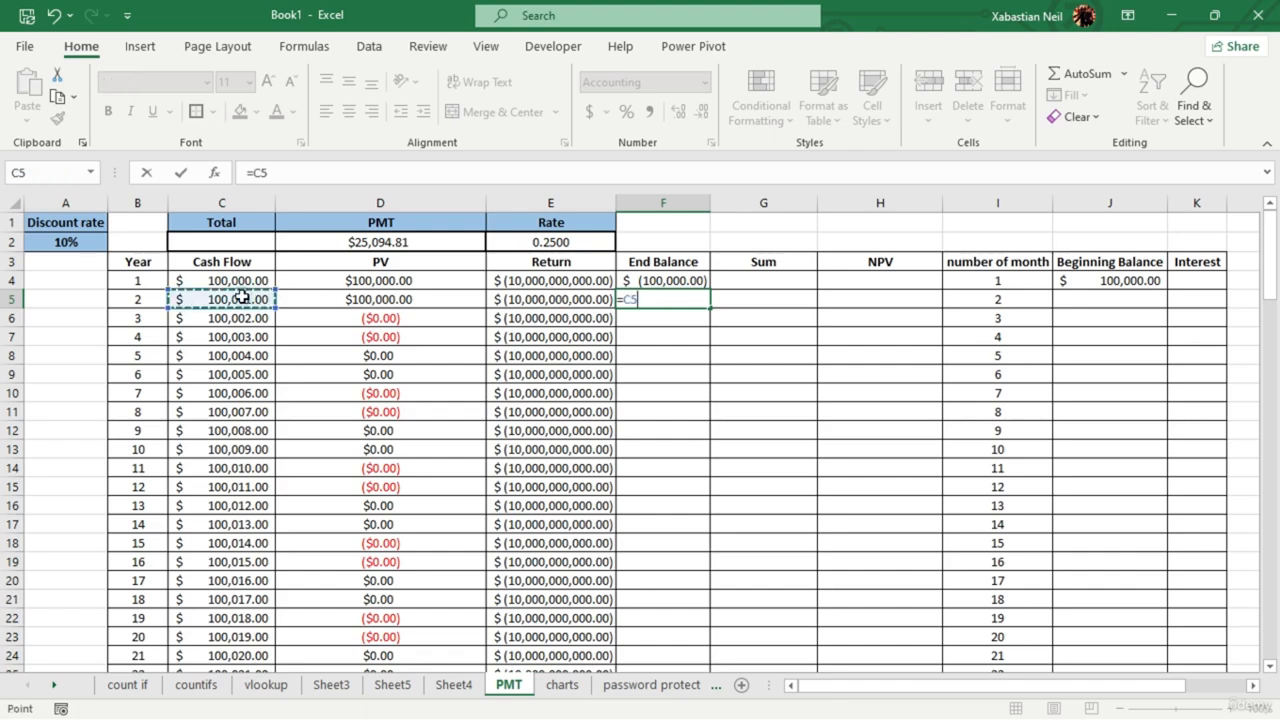
pyautogui.write('+')
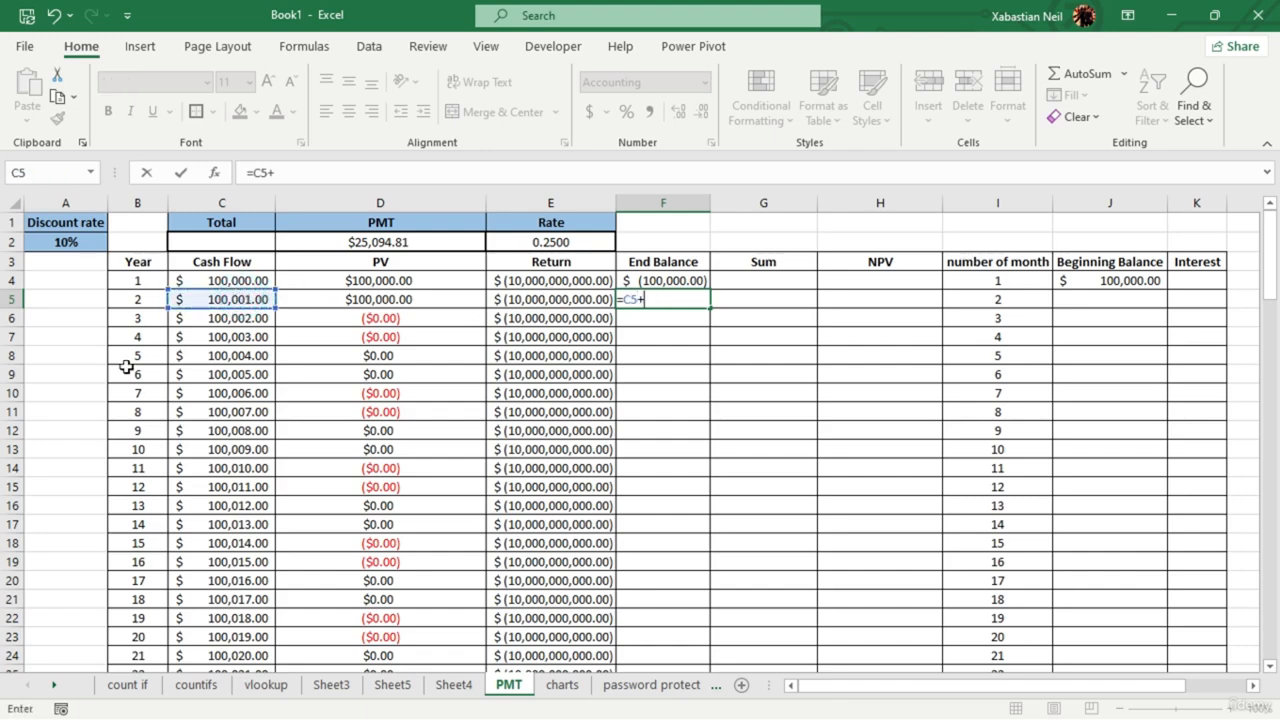
pyautogui.click(397, 301)
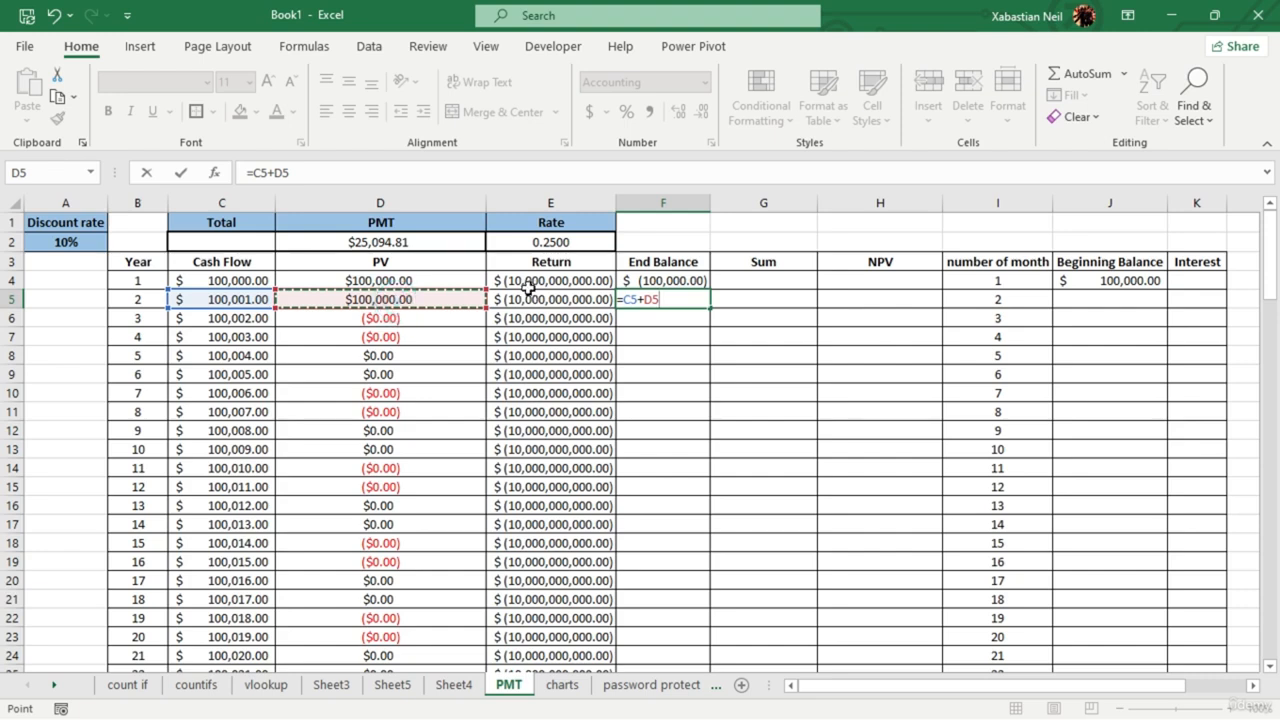
pyautogui.write('+')
pyautogui.click(568, 301)
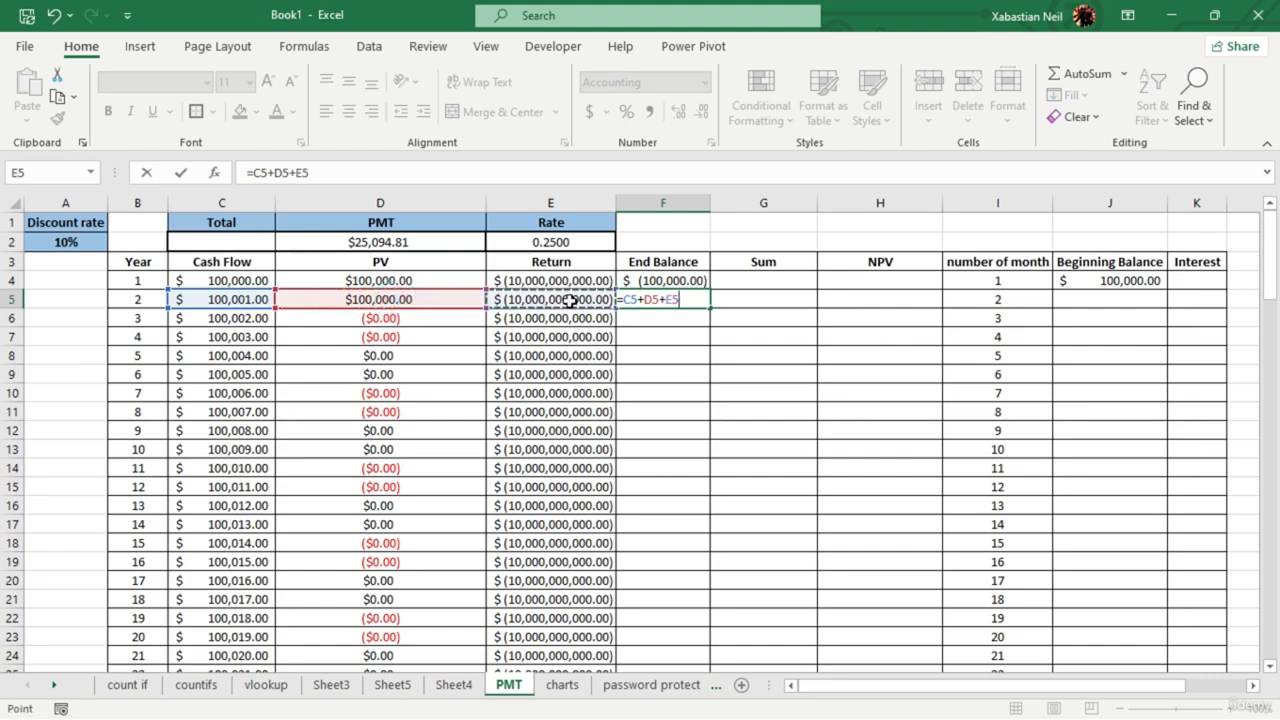
pyautogui.press('Return')
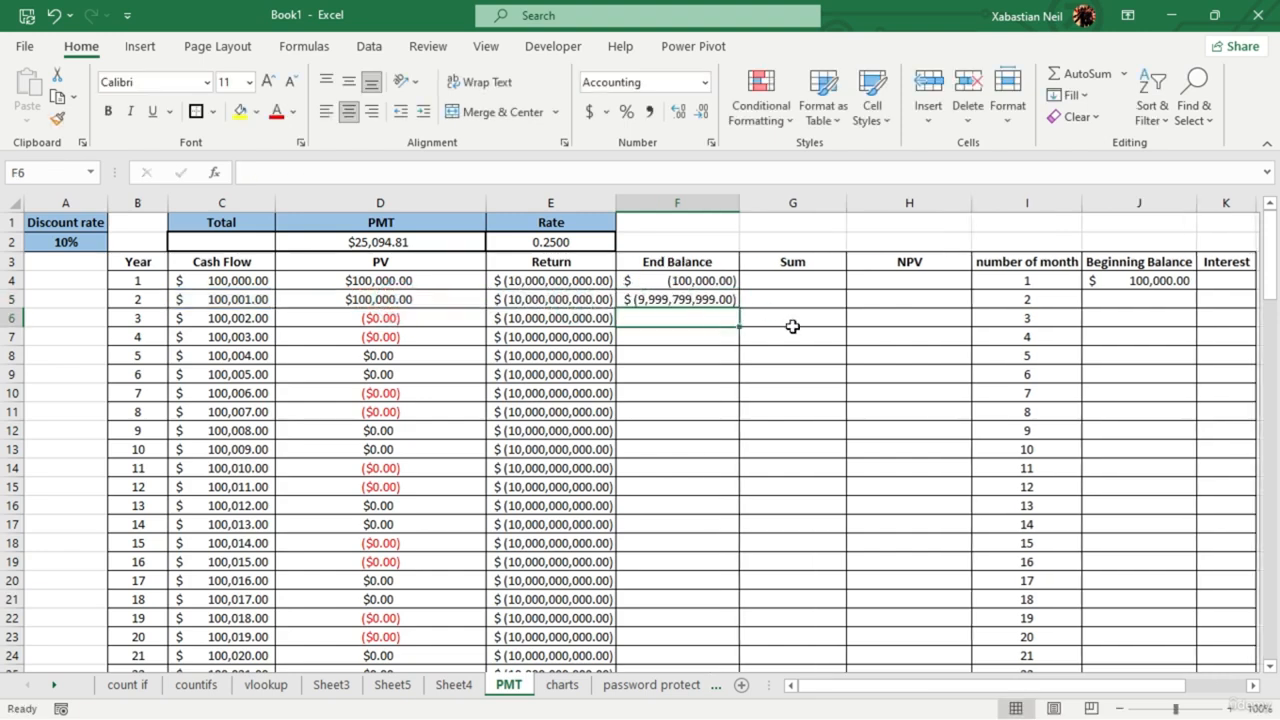
# - Fill the F5 formula down the End Balance column through F28
pyautogui.click(722, 300)
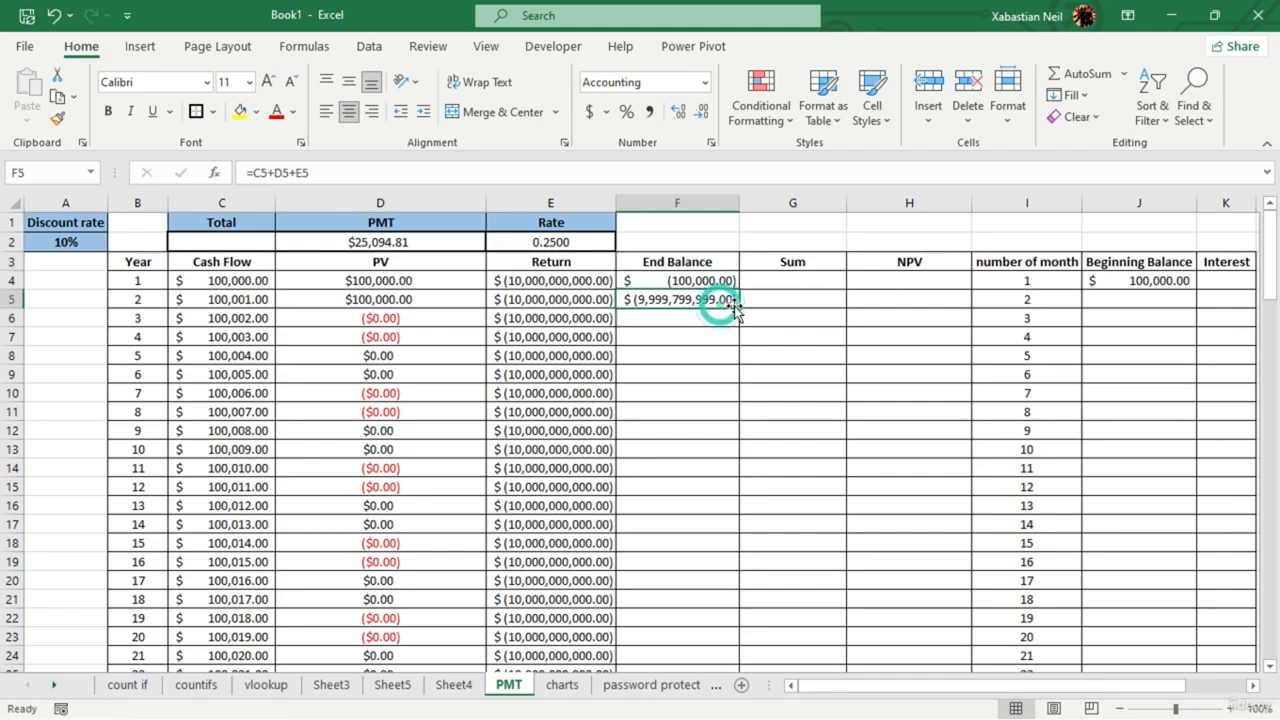
pyautogui.doubleClick(738, 308)
pyautogui.scroll(-4, 723, 580)
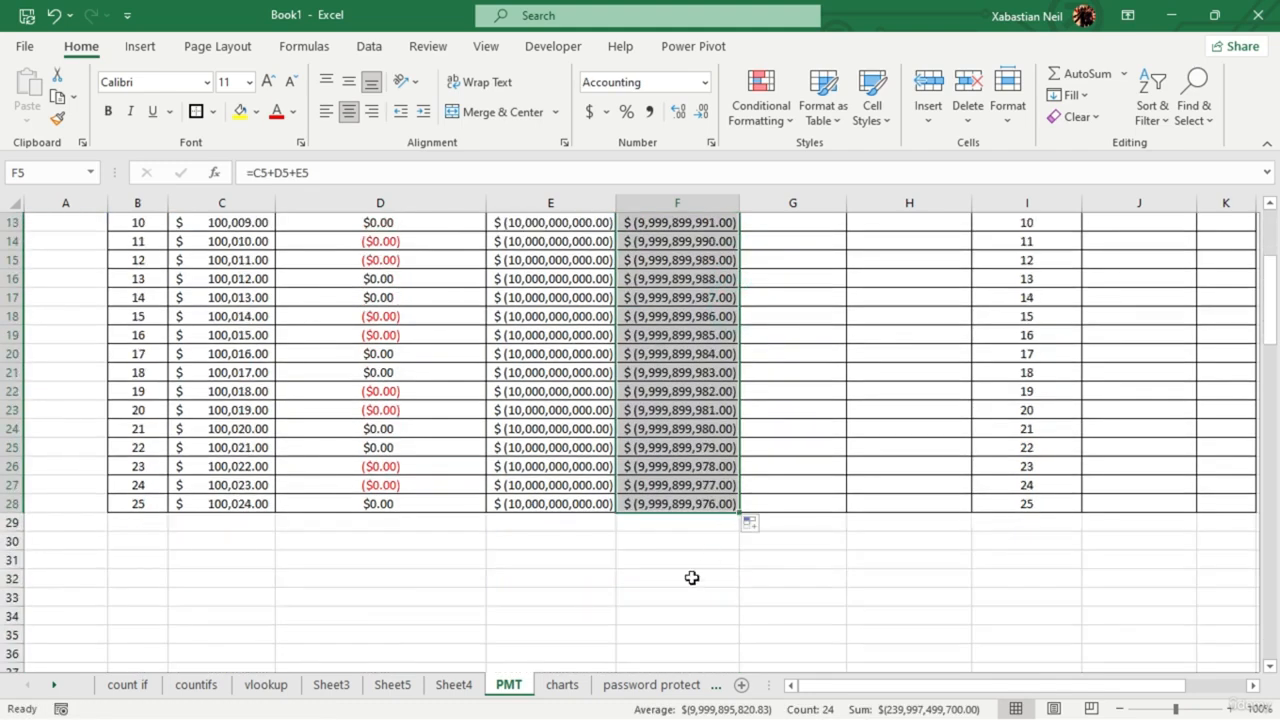
pyautogui.click(663, 591)
pyautogui.scroll(4, 604, 380)
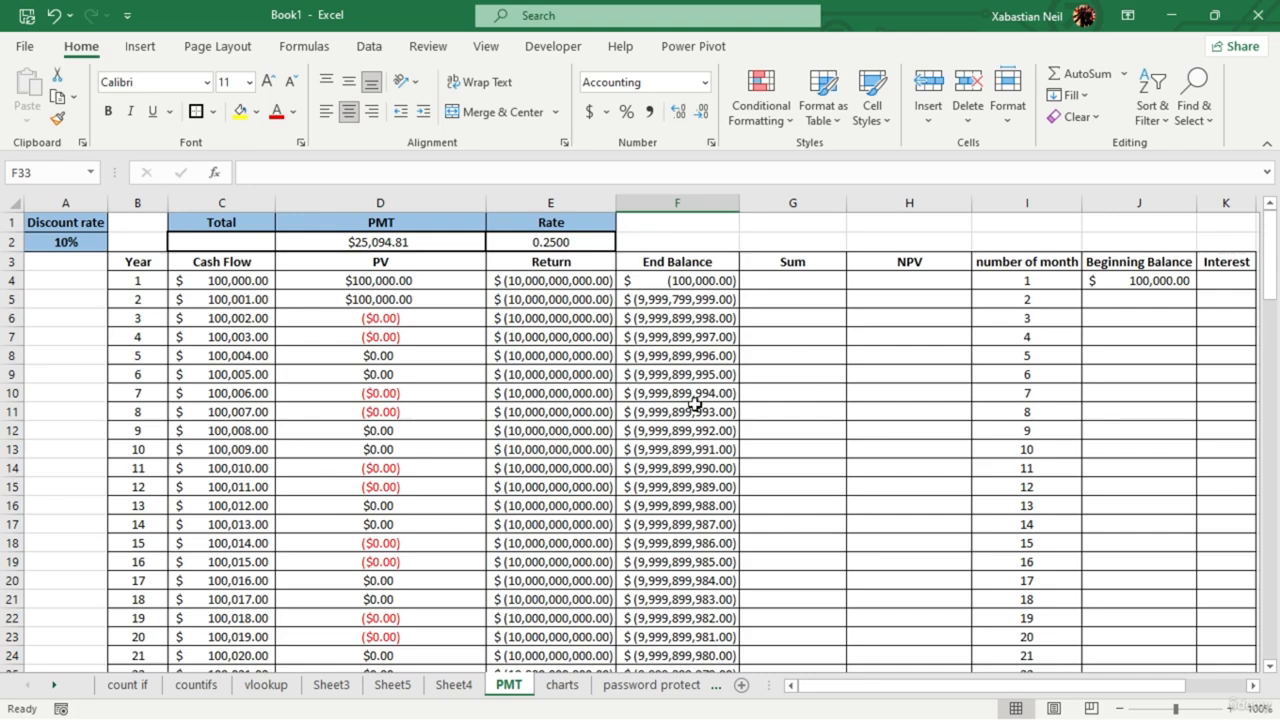
pyautogui.click(812, 280)
pyautogui.doubleClick(812, 280)
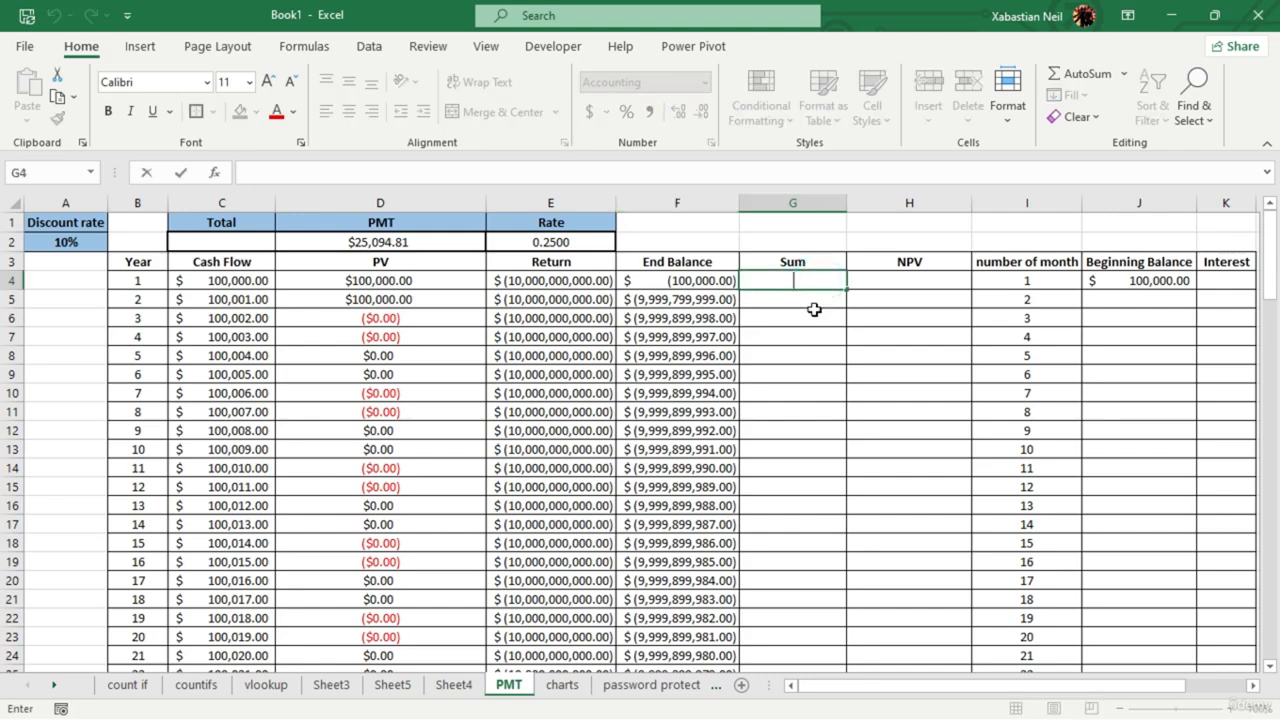
pyautogui.moveTo(812, 285); pyautogui.dragTo(809, 642)
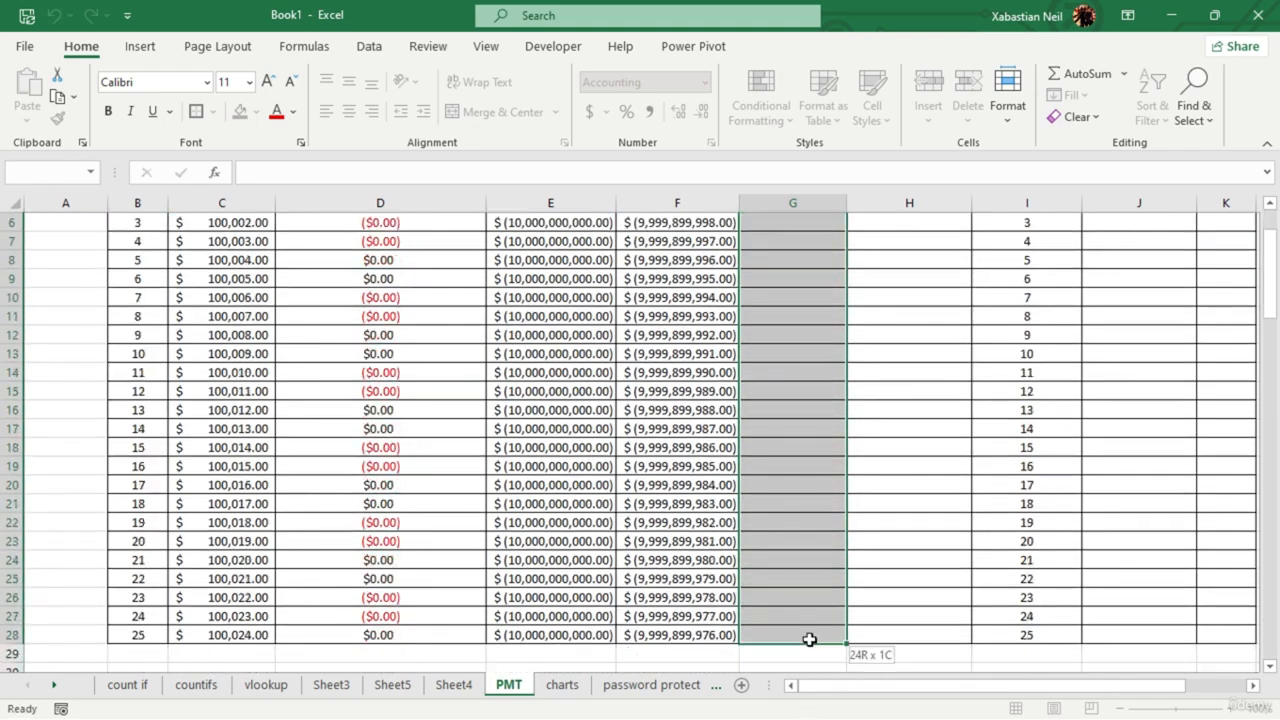
pyautogui.click(697, 650)
pyautogui.scroll(2, 697, 650)
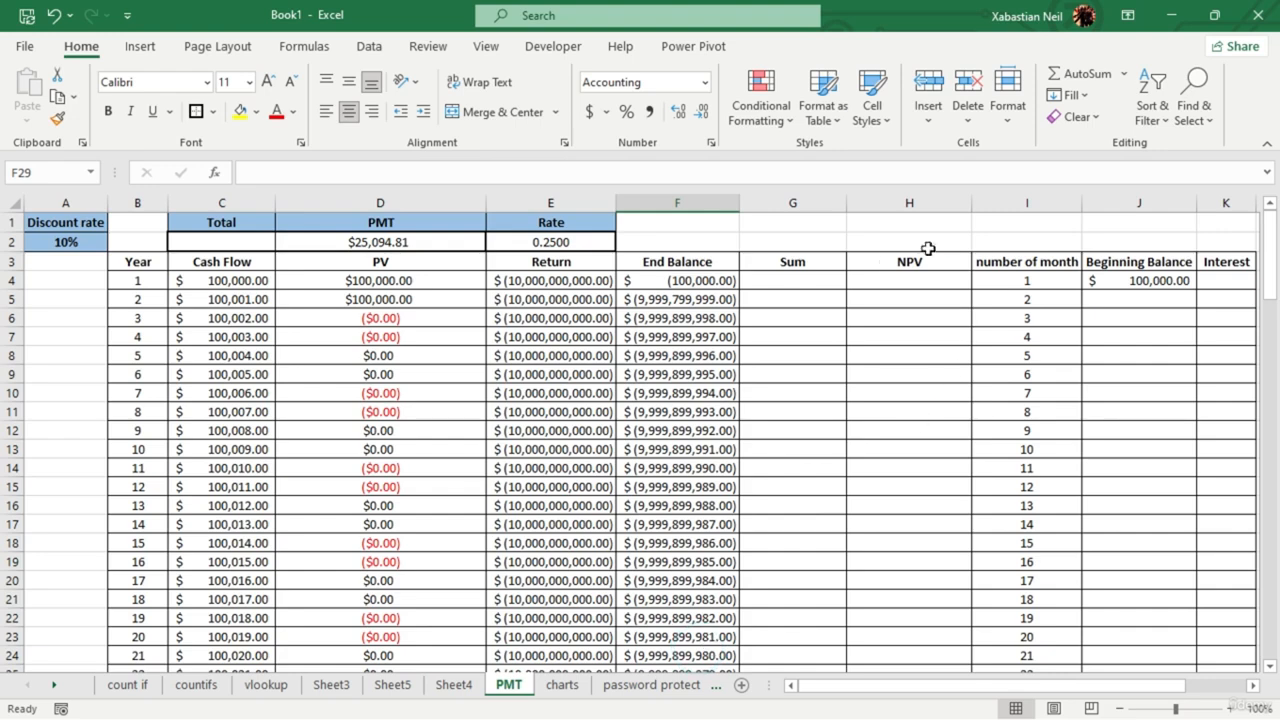
# - Enter the formula =NPV(E2,C4,D4,F4) in NPV cell H4, using the rate, cash flow, present value and end balance
pyautogui.click(904, 282)
pyautogui.write('=')
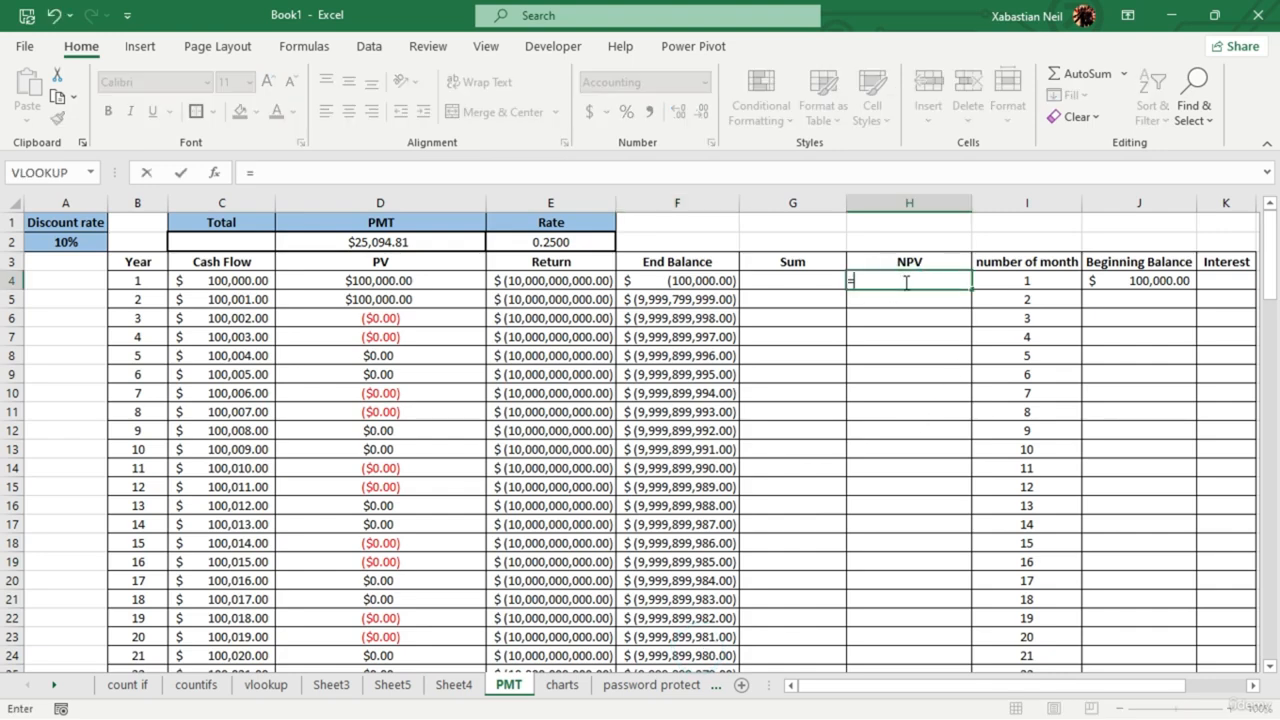
pyautogui.write('npv')
pyautogui.press('Tab')
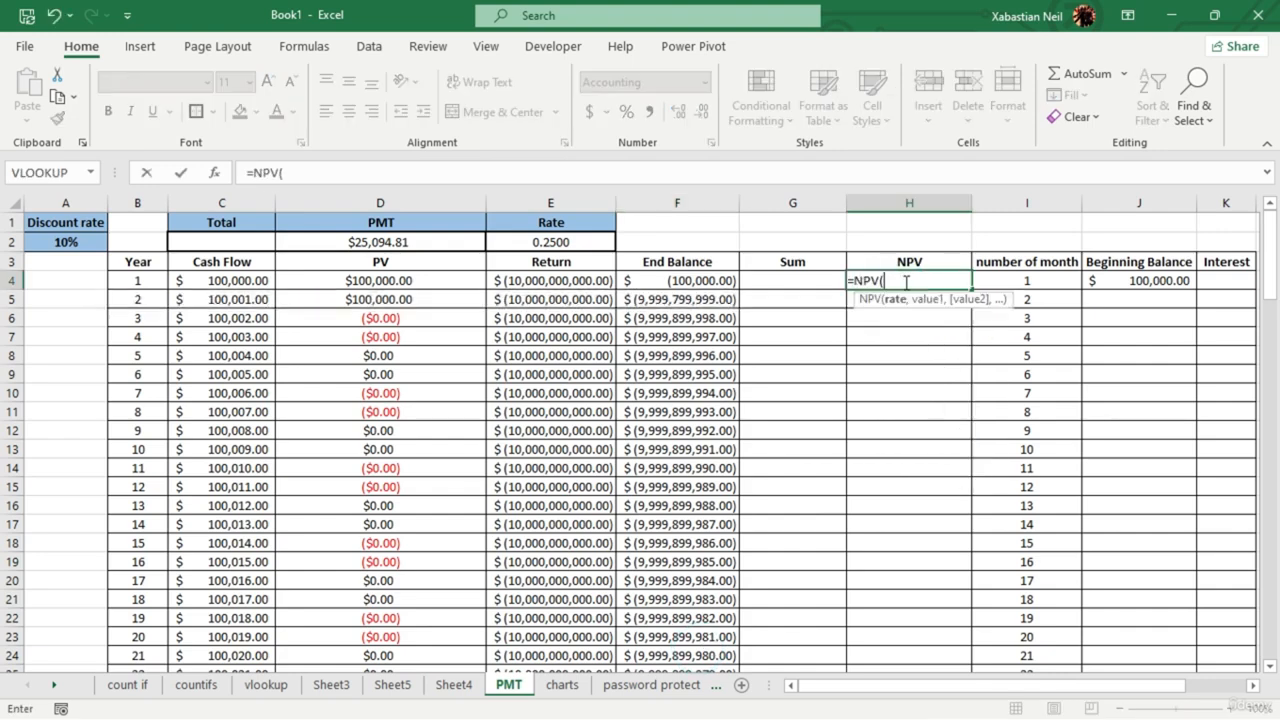
pyautogui.click(578, 242)
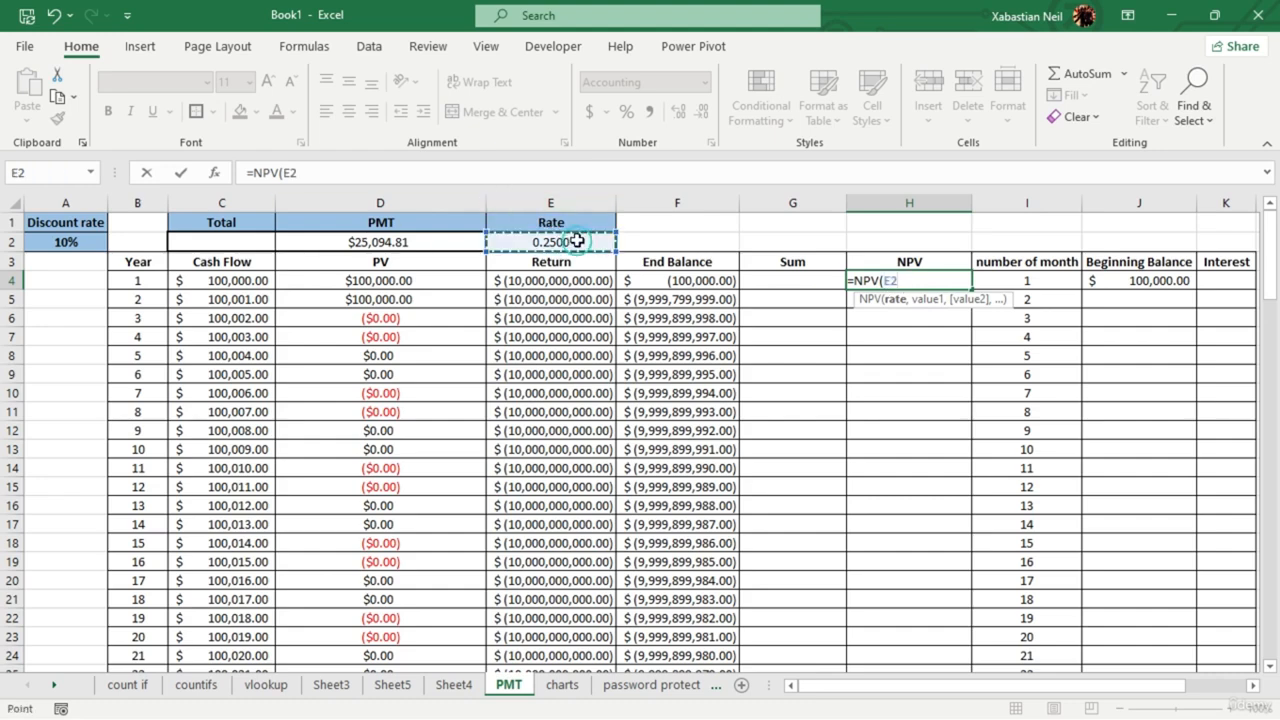
pyautogui.write(',')
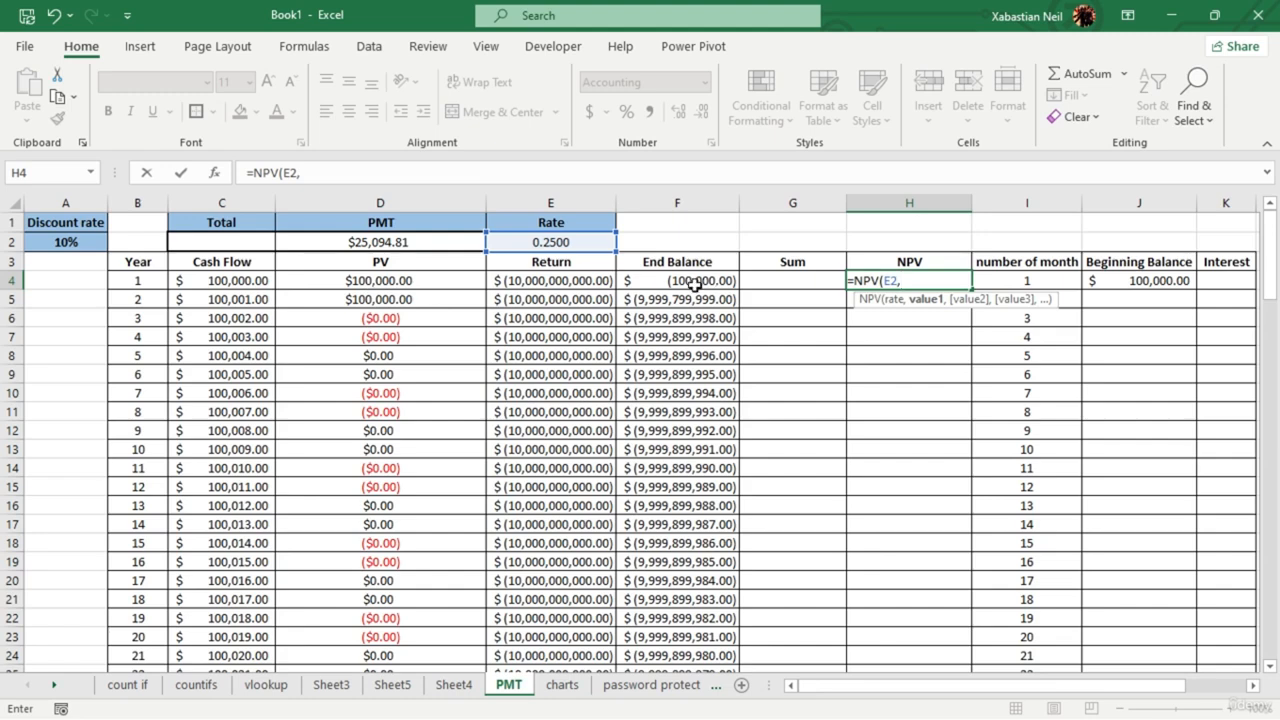
pyautogui.click(249, 283)
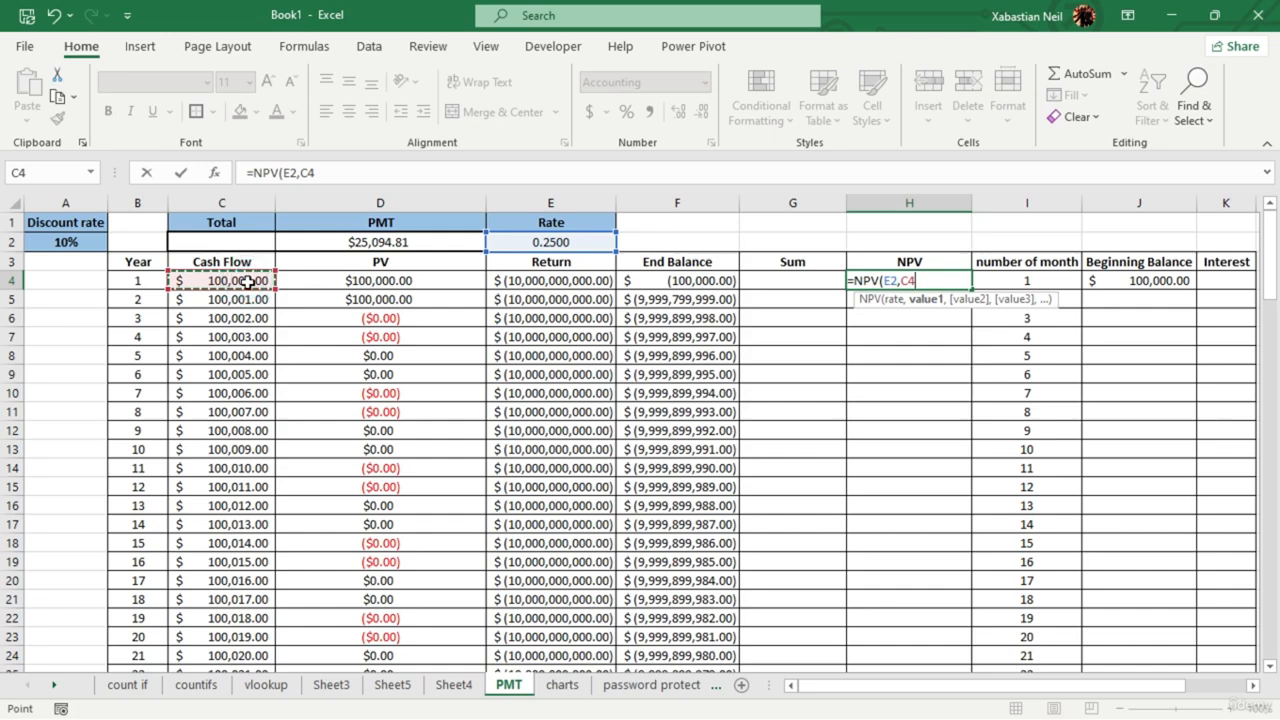
pyautogui.write(',')
pyautogui.click(397, 283)
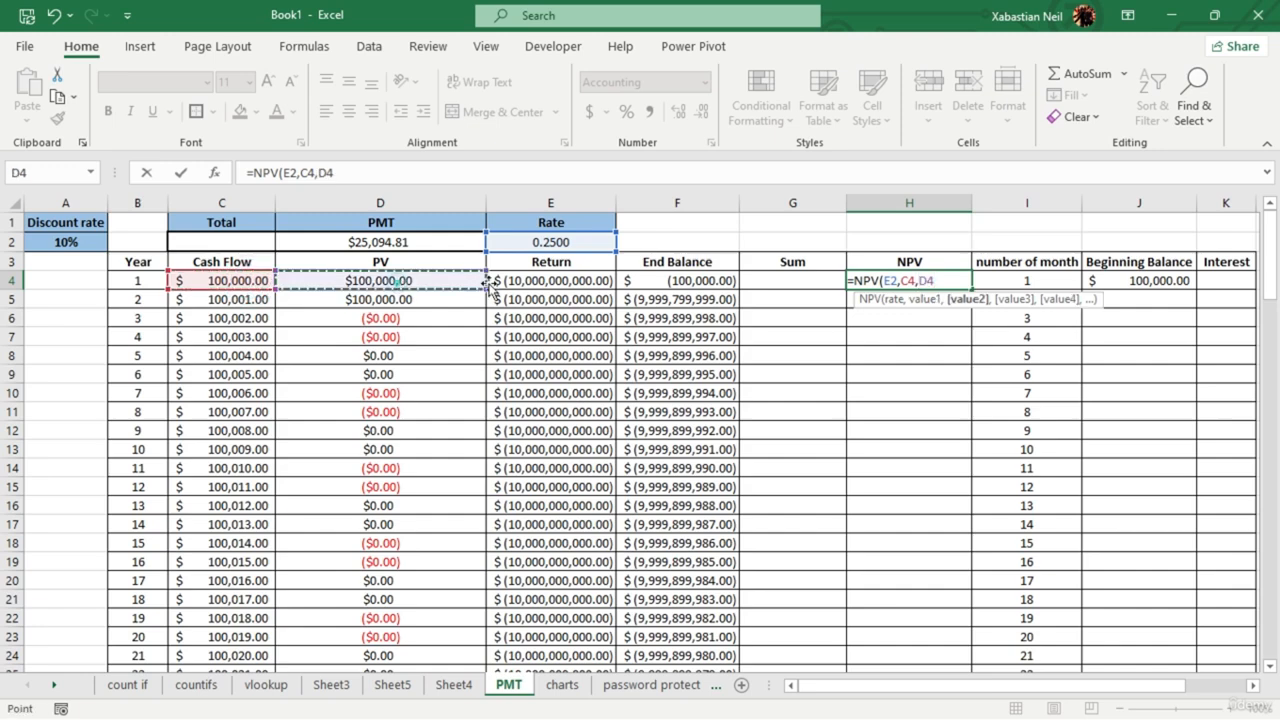
pyautogui.write(',')
pyautogui.click(660, 281)
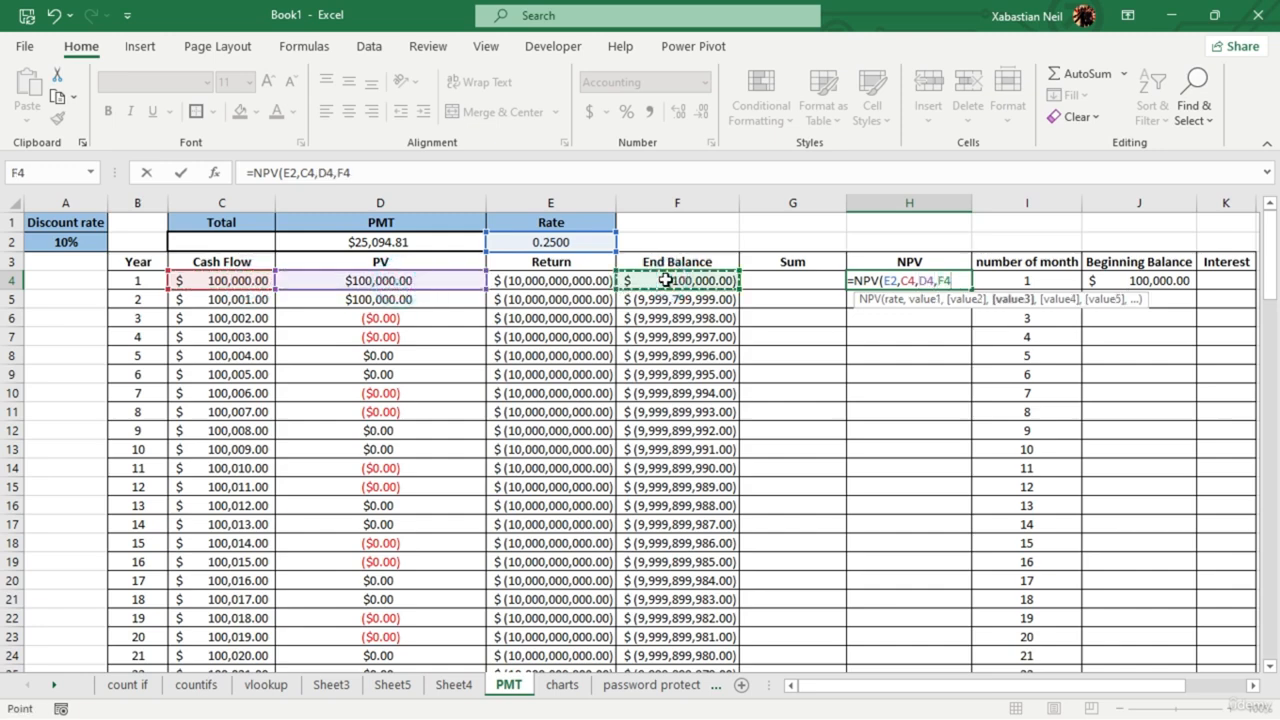
pyautogui.press('Return')
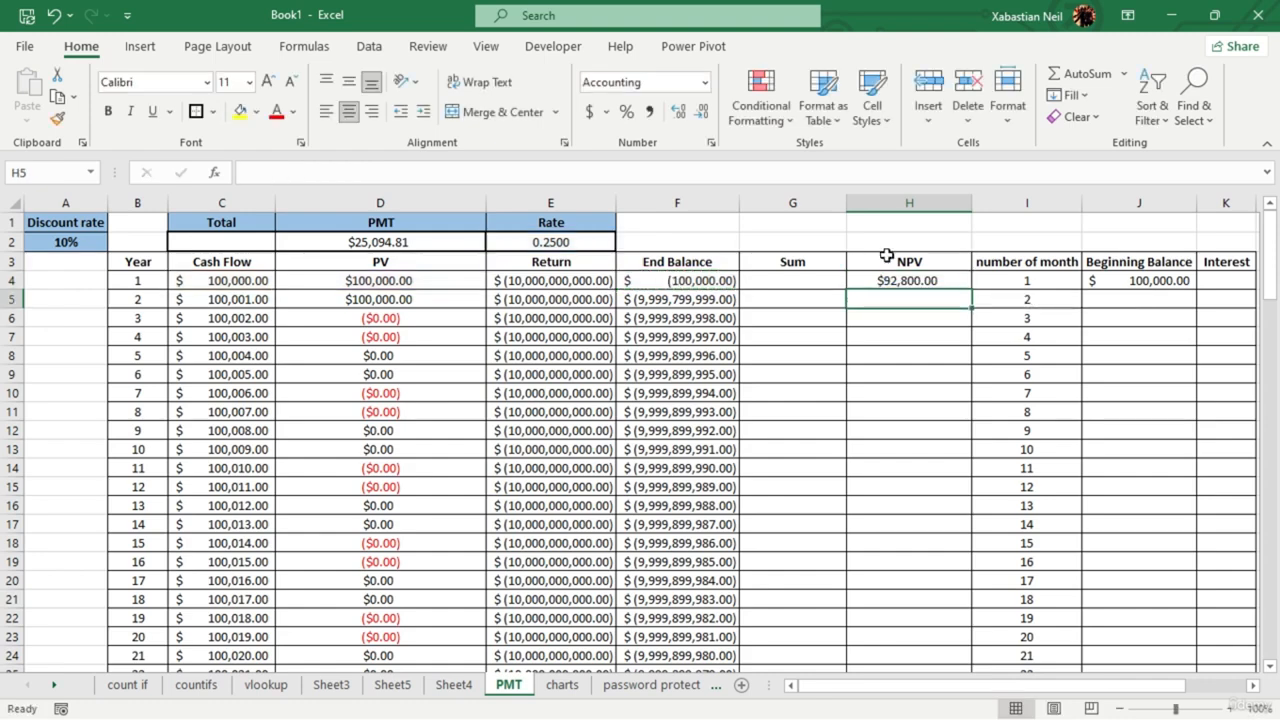
# - Fill the H4 formula down the NPV column through H28 and check the references in H5
pyautogui.click(958, 283)
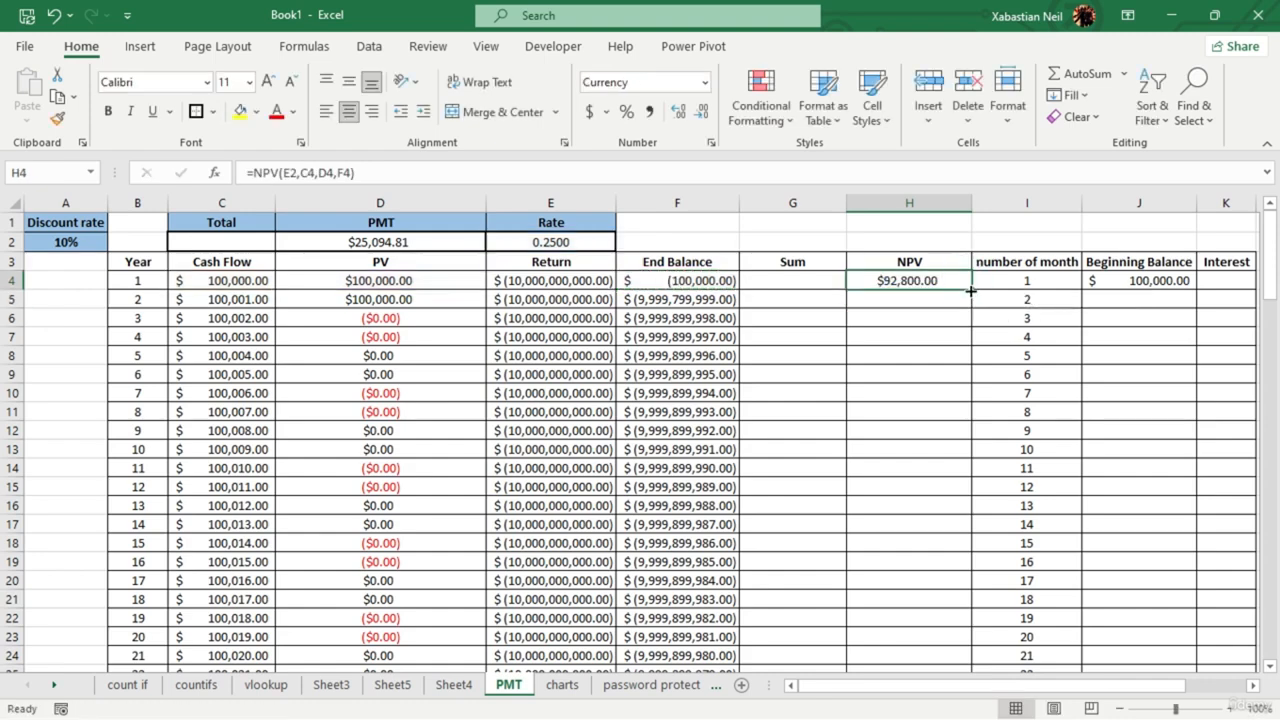
pyautogui.doubleClick(970, 290)
pyautogui.click(908, 315)
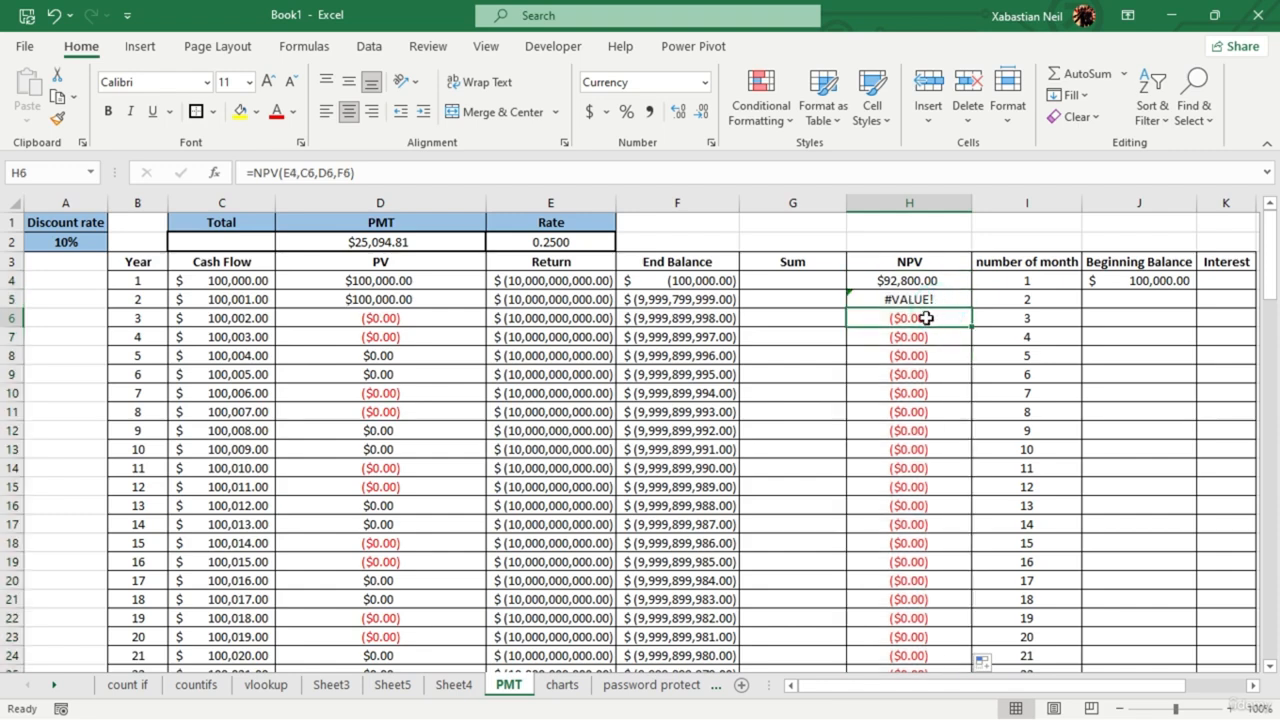
pyautogui.doubleClick(940, 300)
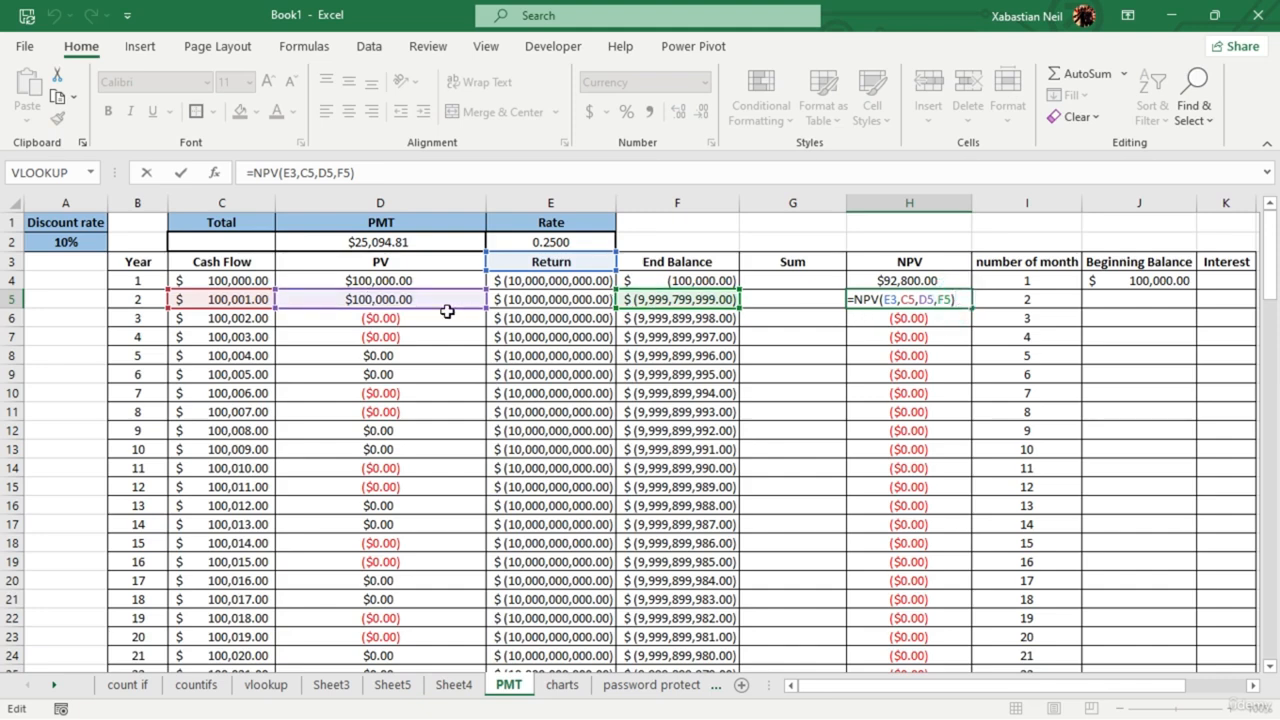
pyautogui.press('Return')
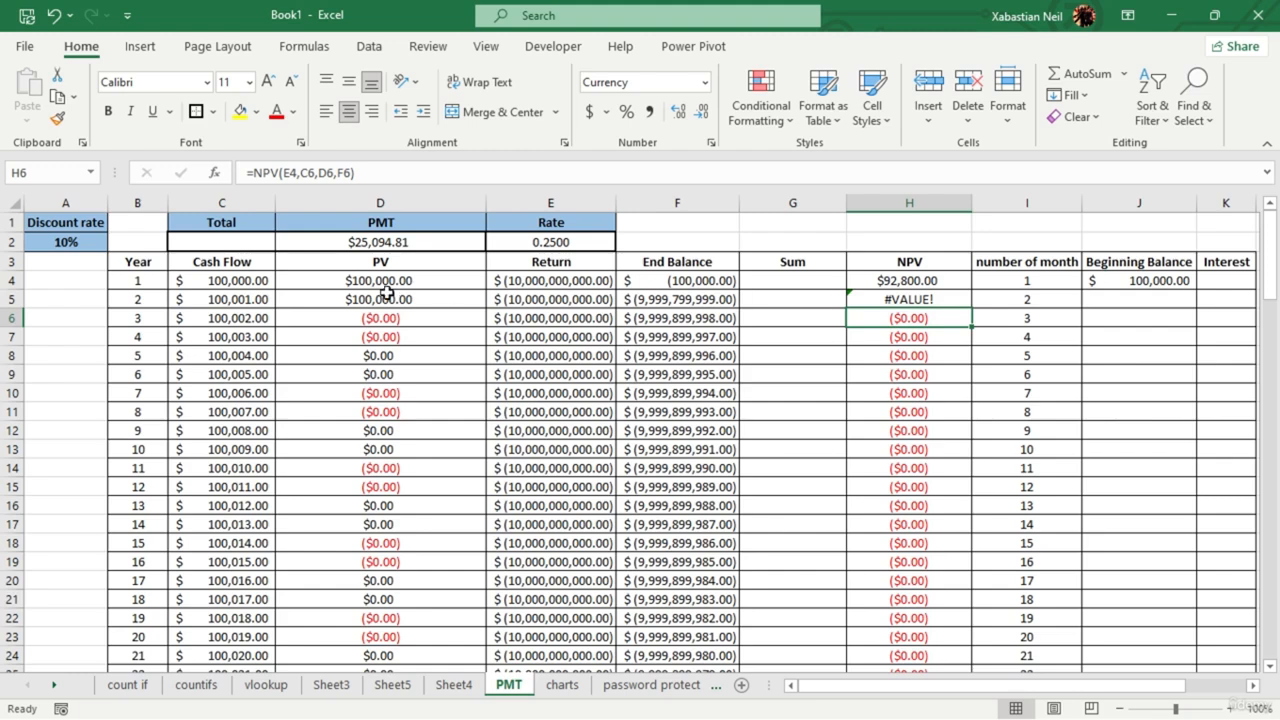
# - Change the H5 formula to =NPV(E2,-C5,-D5,-F5), pointing the rate to E2 and negating the three values
pyautogui.doubleClick(960, 298)
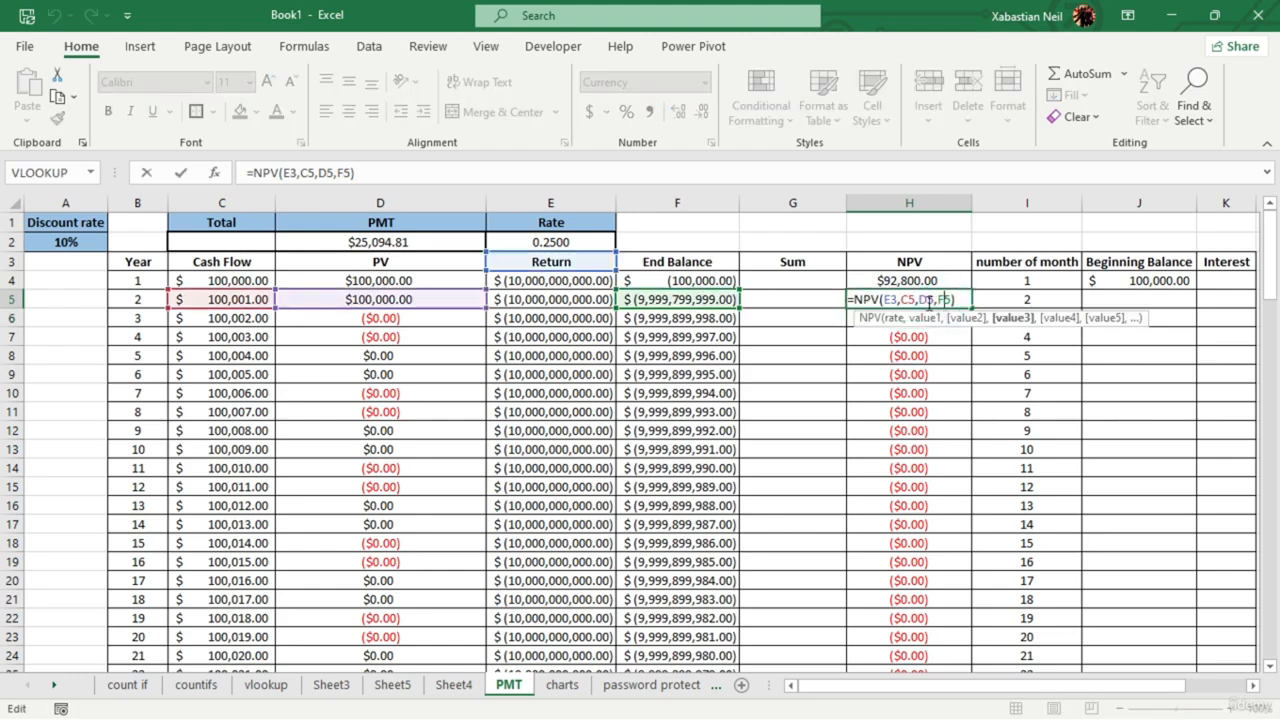
pyautogui.click(937, 298)
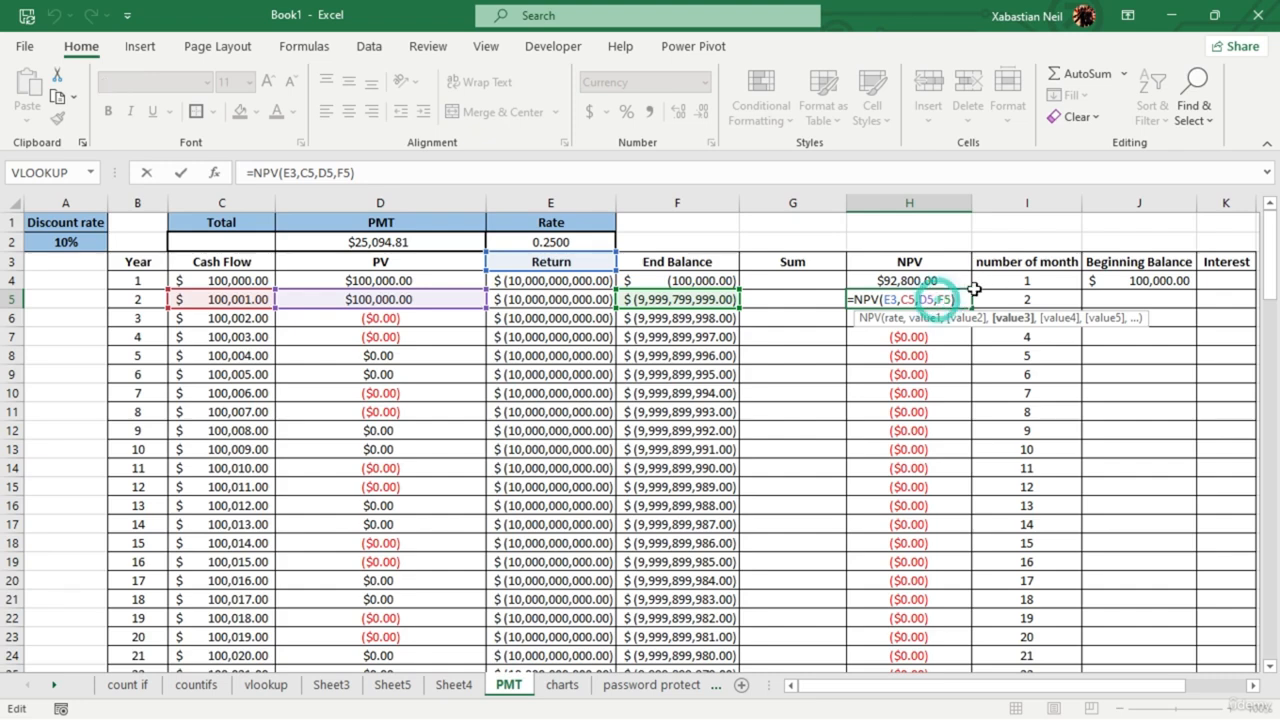
pyautogui.write('-')
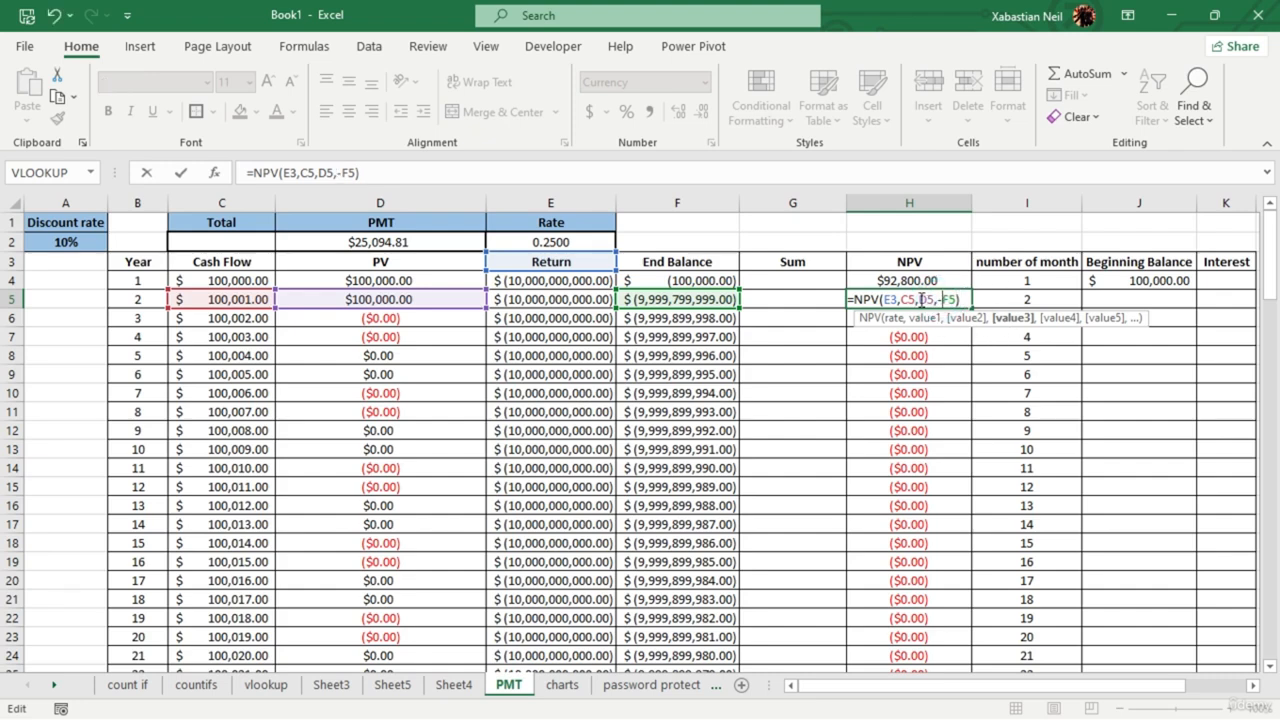
pyautogui.click(921, 299)
pyautogui.write('-')
pyautogui.click(896, 299)
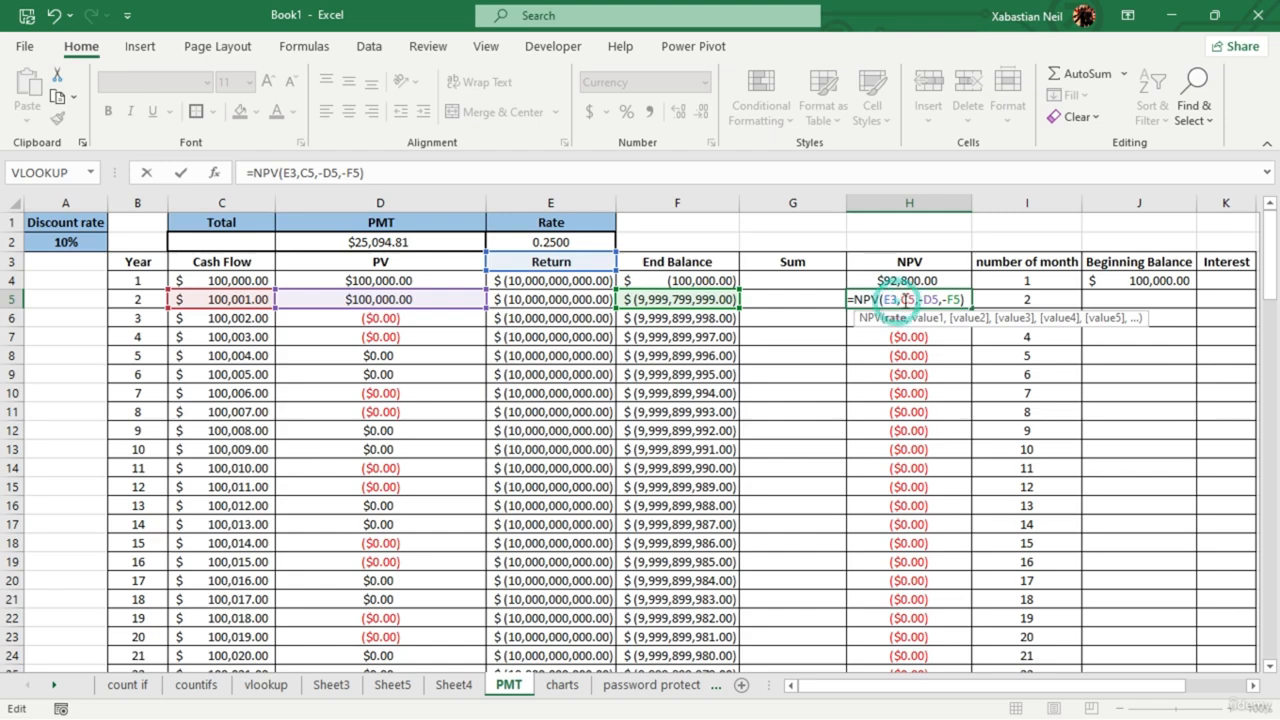
pyautogui.write('-')
pyautogui.moveTo(891, 299); pyautogui.dragTo(884, 299)
pyautogui.write('-')
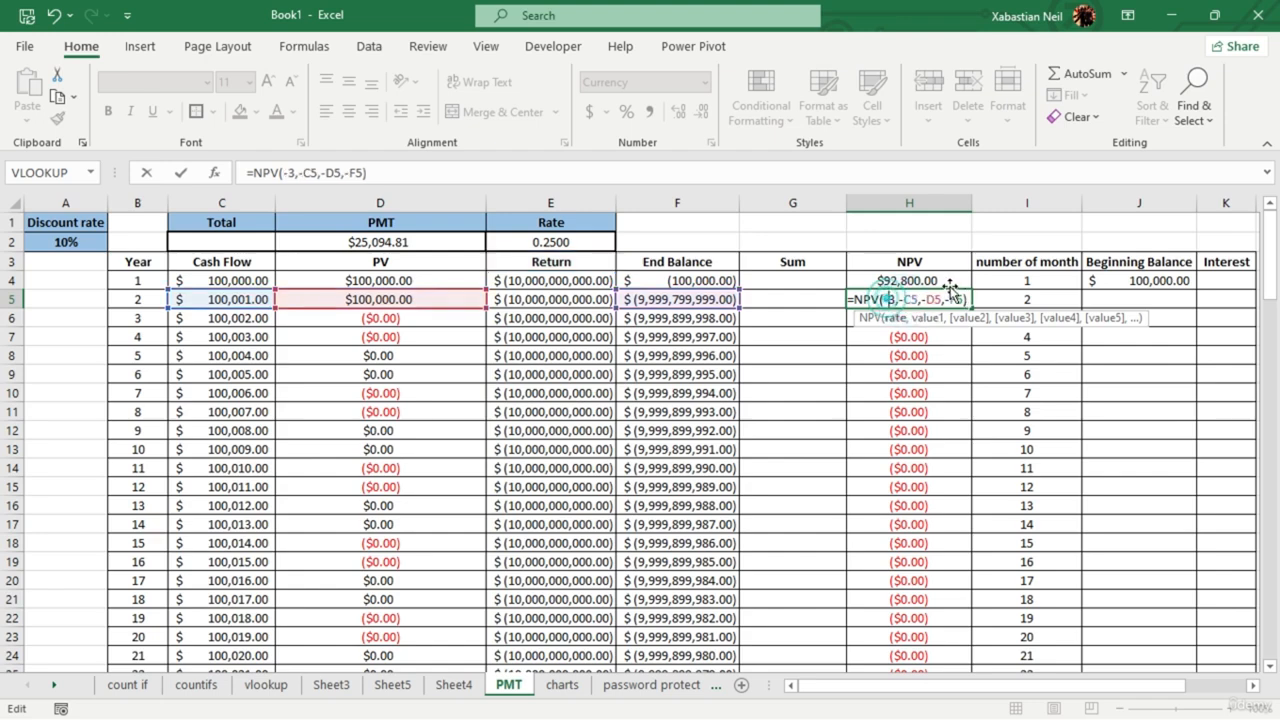
pyautogui.press('BackSpace')
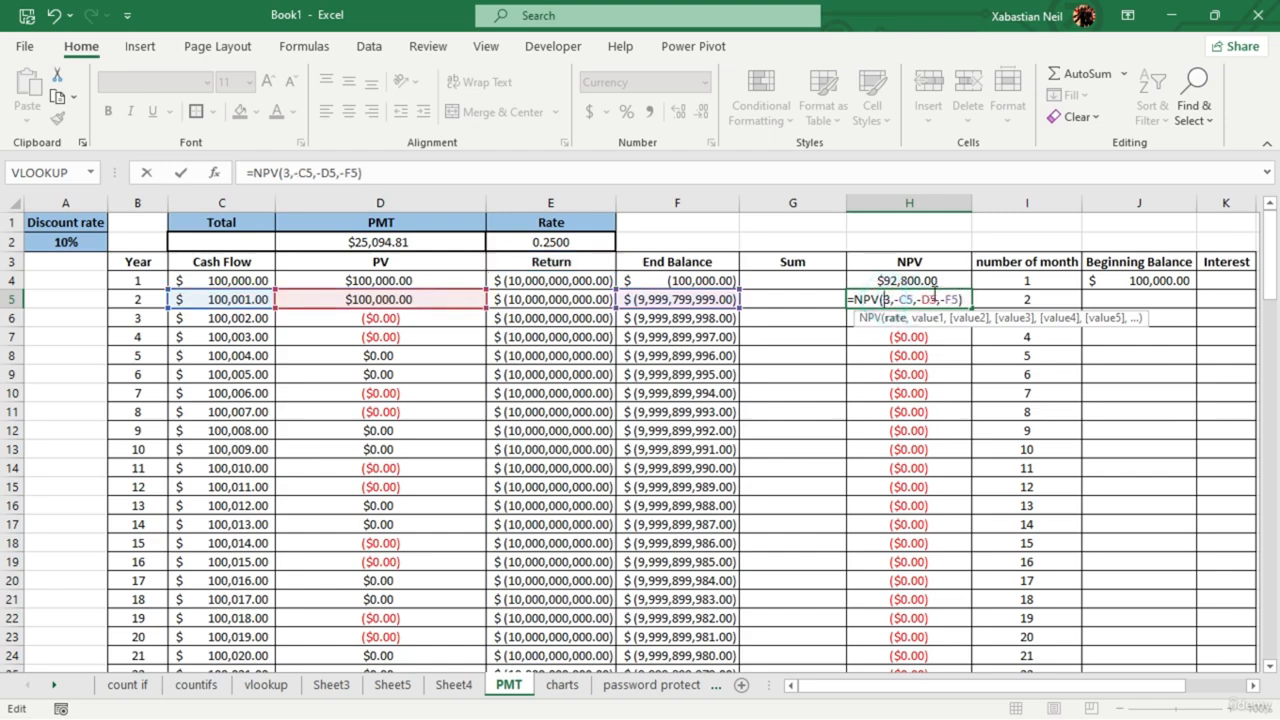
pyautogui.press('Delete')
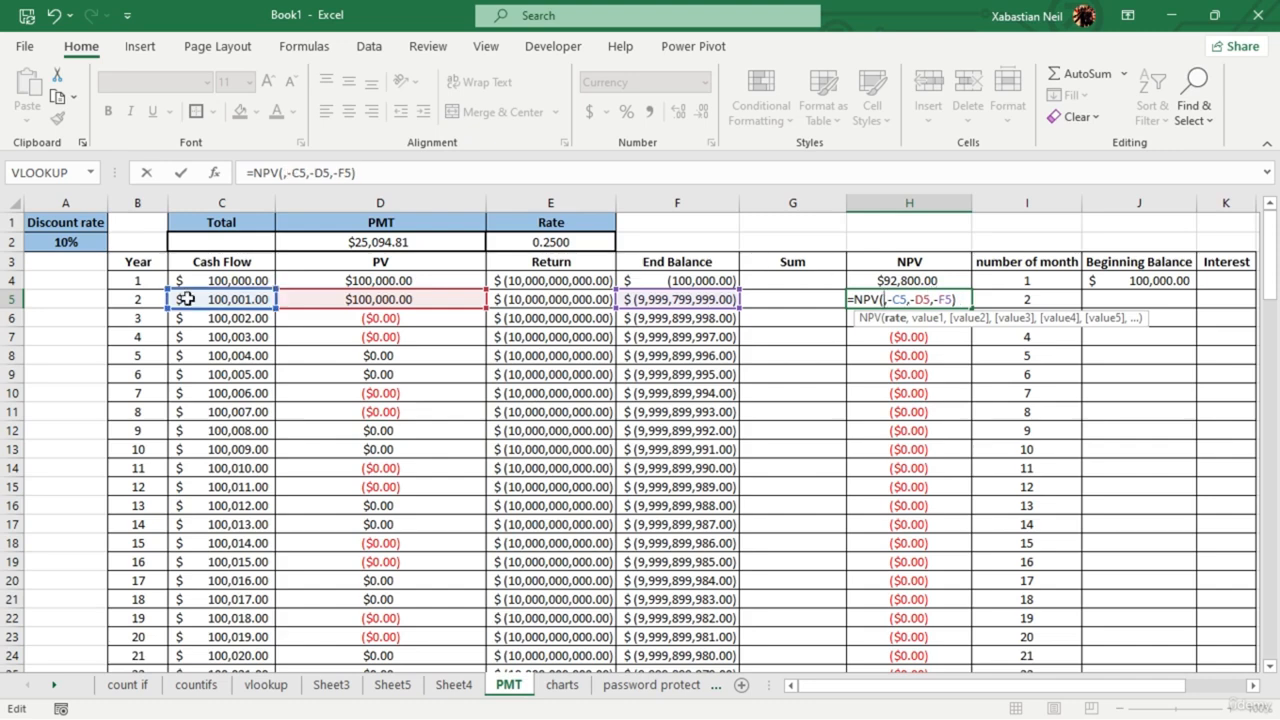
pyautogui.click(541, 243)
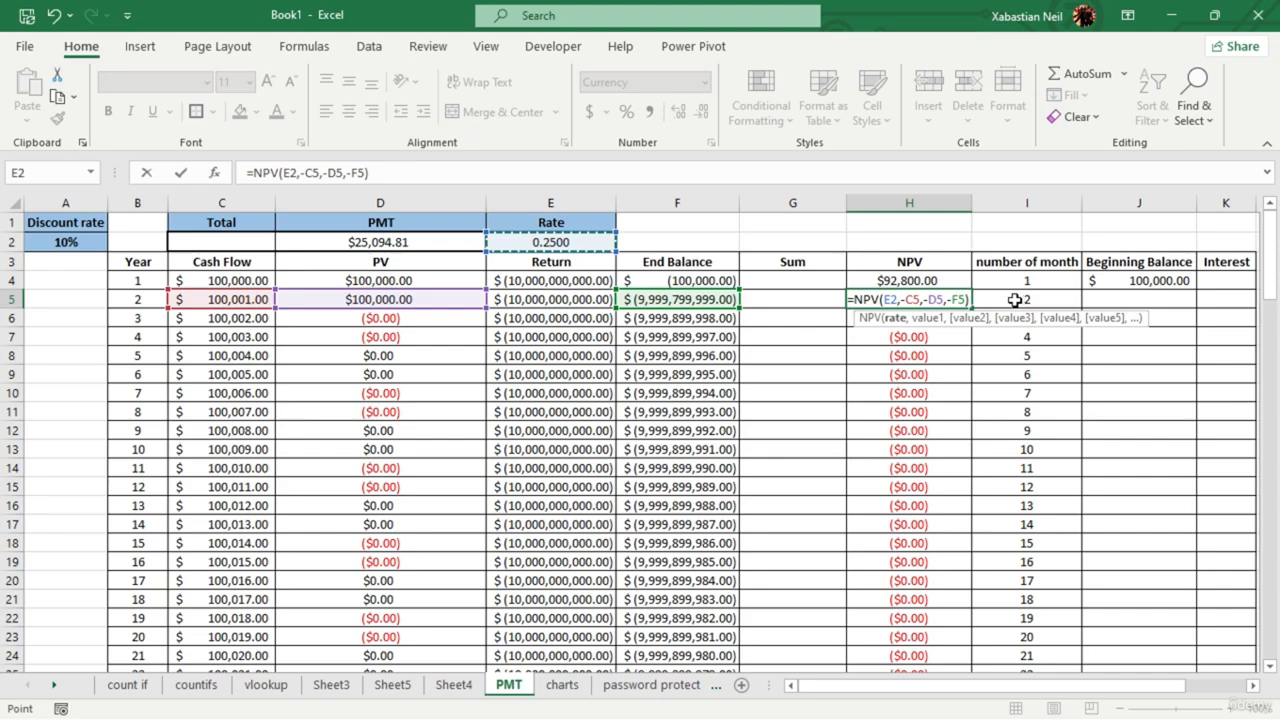
pyautogui.press('Return')
# - Fill the H5 formula with the negated values down the NPV column through H28
pyautogui.click(921, 298)
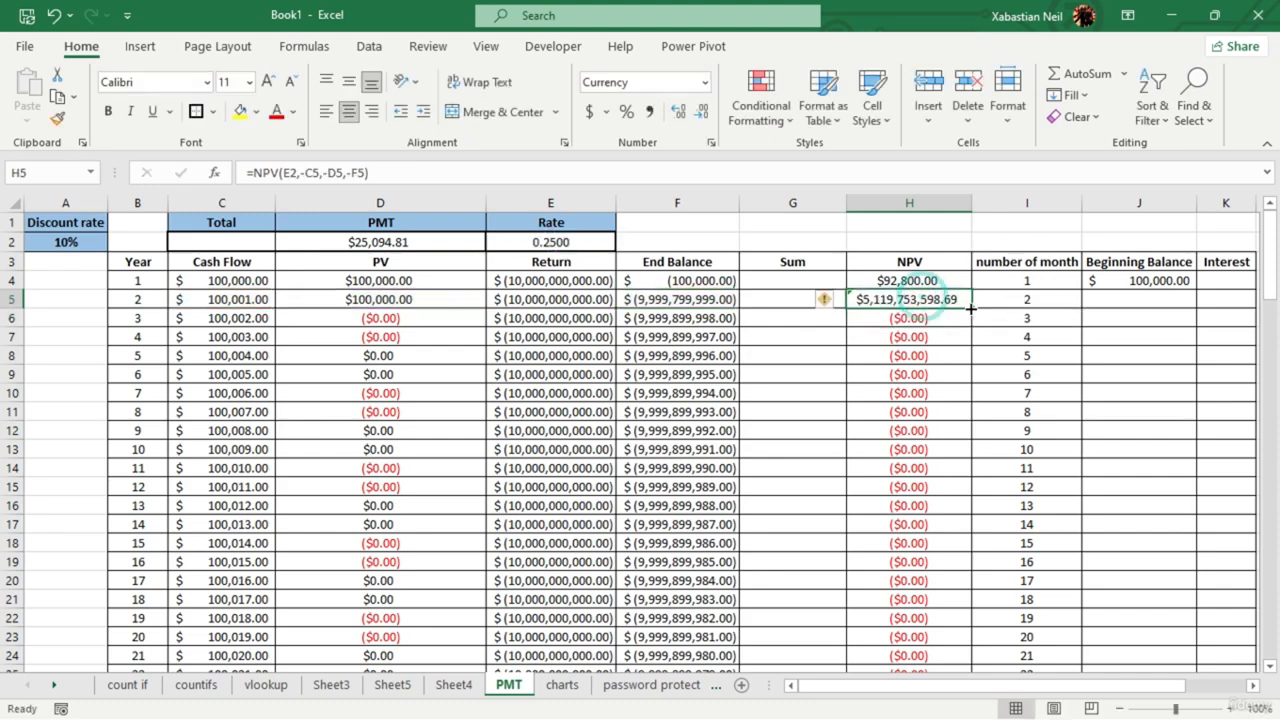
pyautogui.doubleClick(970, 308)
pyautogui.click(936, 343)
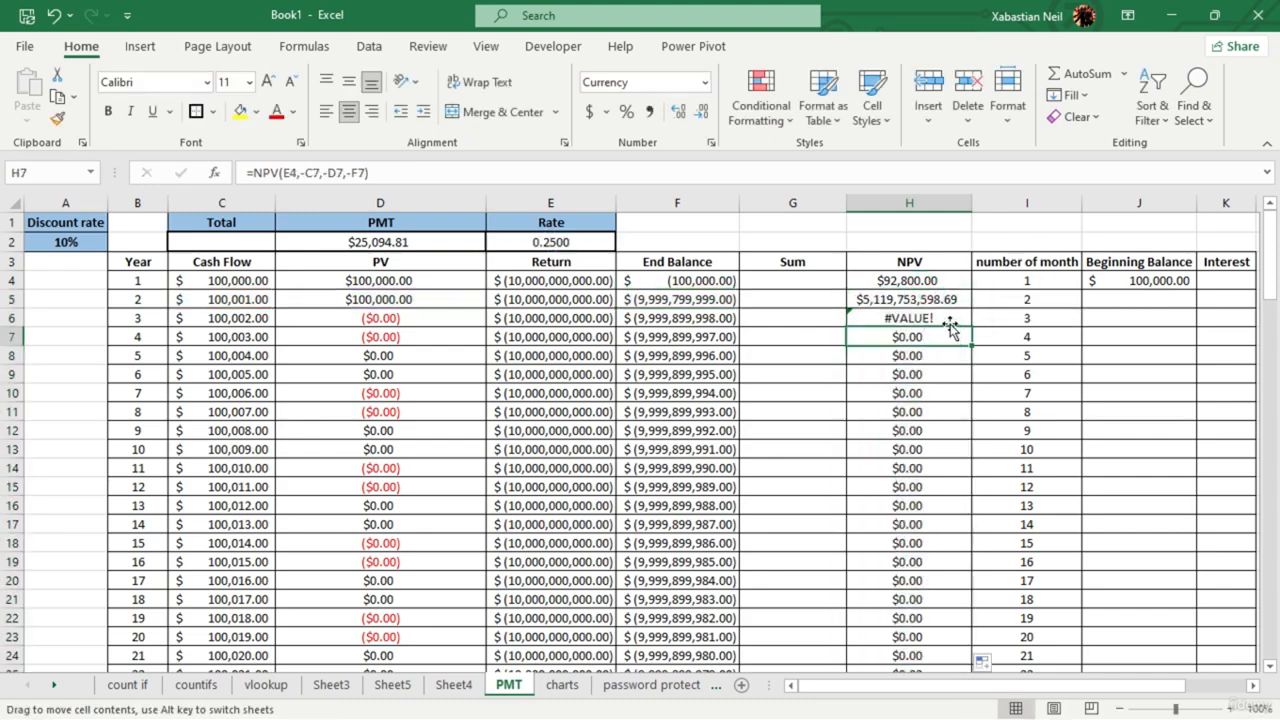
# - Replace the rate reference in H6 with an absolute one, so the formula reads =NPV($E$2,-C6,-D6,-F6)
pyautogui.doubleClick(958, 320)
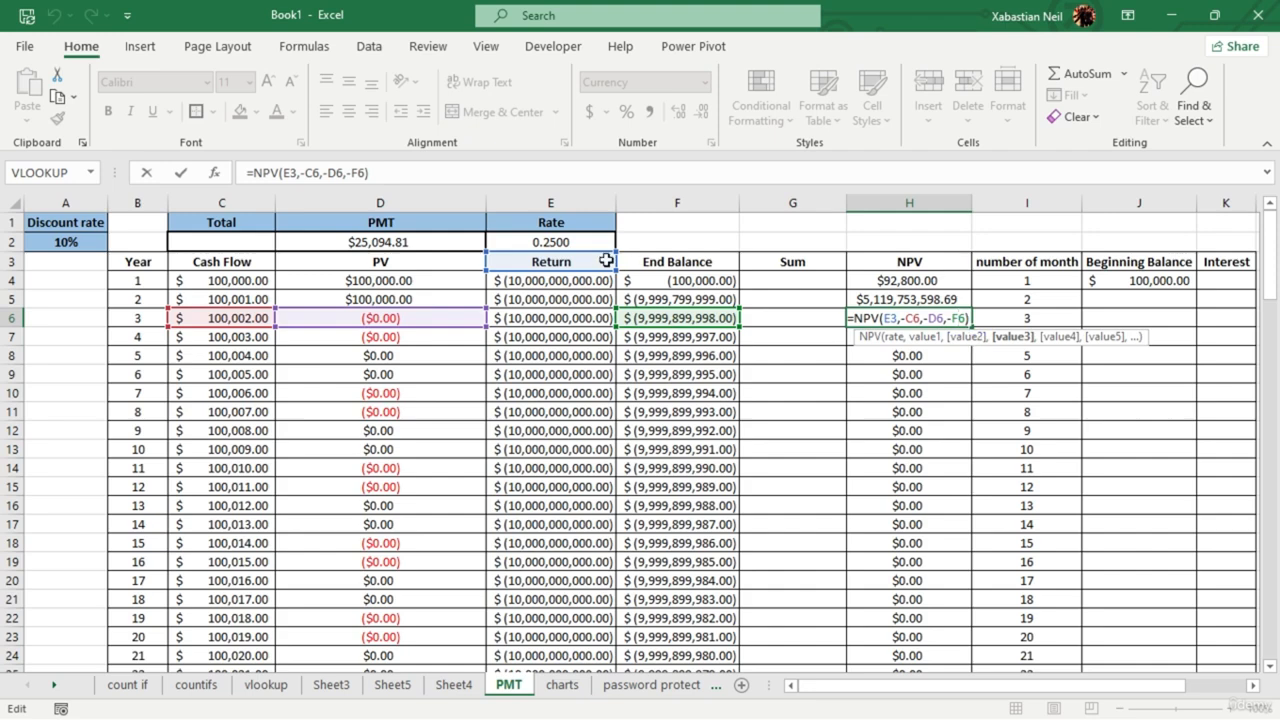
pyautogui.click(903, 316)
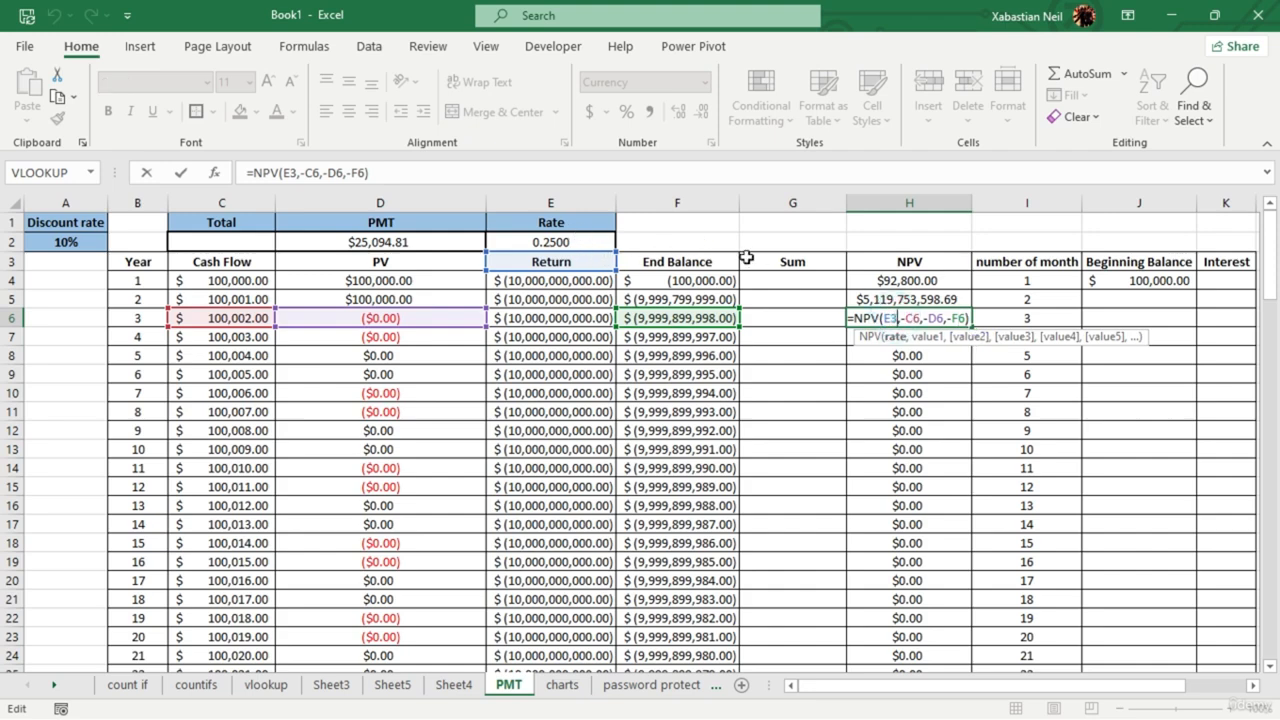
pyautogui.press('BackSpace')
pyautogui.click(600, 242)
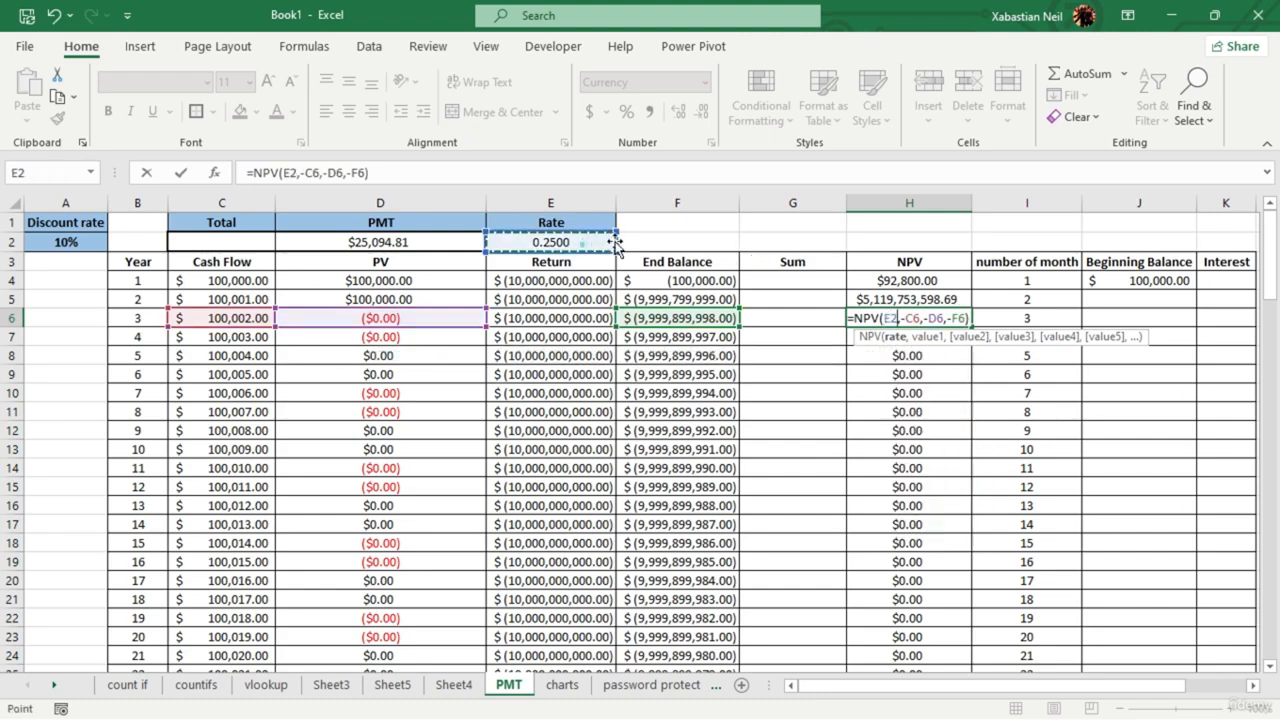
pyautogui.press('F4')
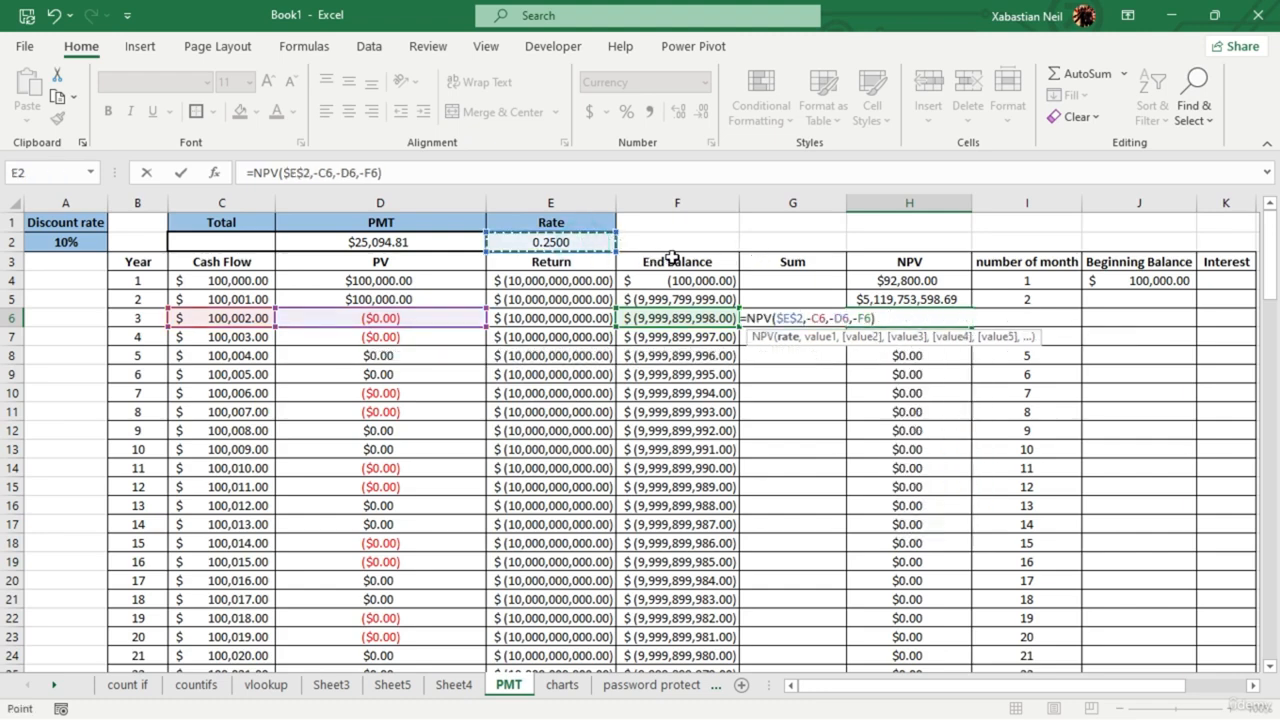
pyautogui.press('Return')
# - Fill the H6 formula with the locked rate down the NPV column through H28 and check the filled cells
pyautogui.click(962, 318)
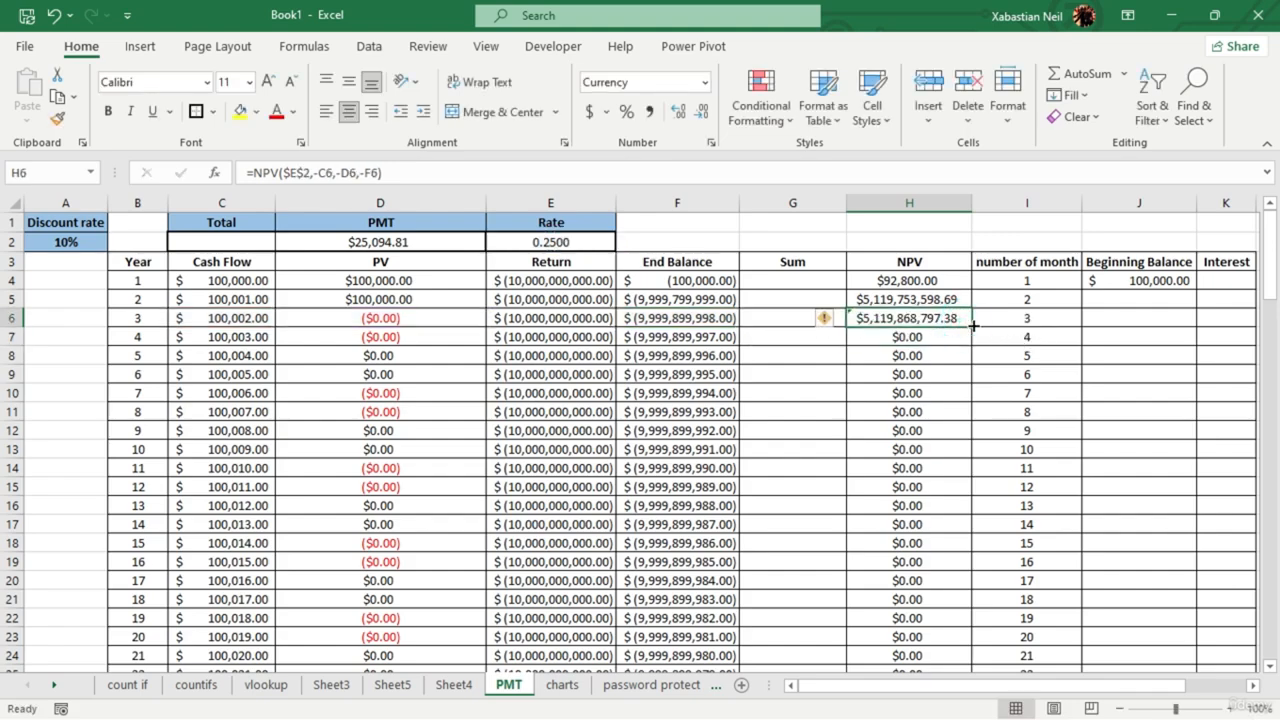
pyautogui.doubleClick(973, 325)
pyautogui.scroll(-5, 923, 423)
pyautogui.scroll(5, 908, 480)
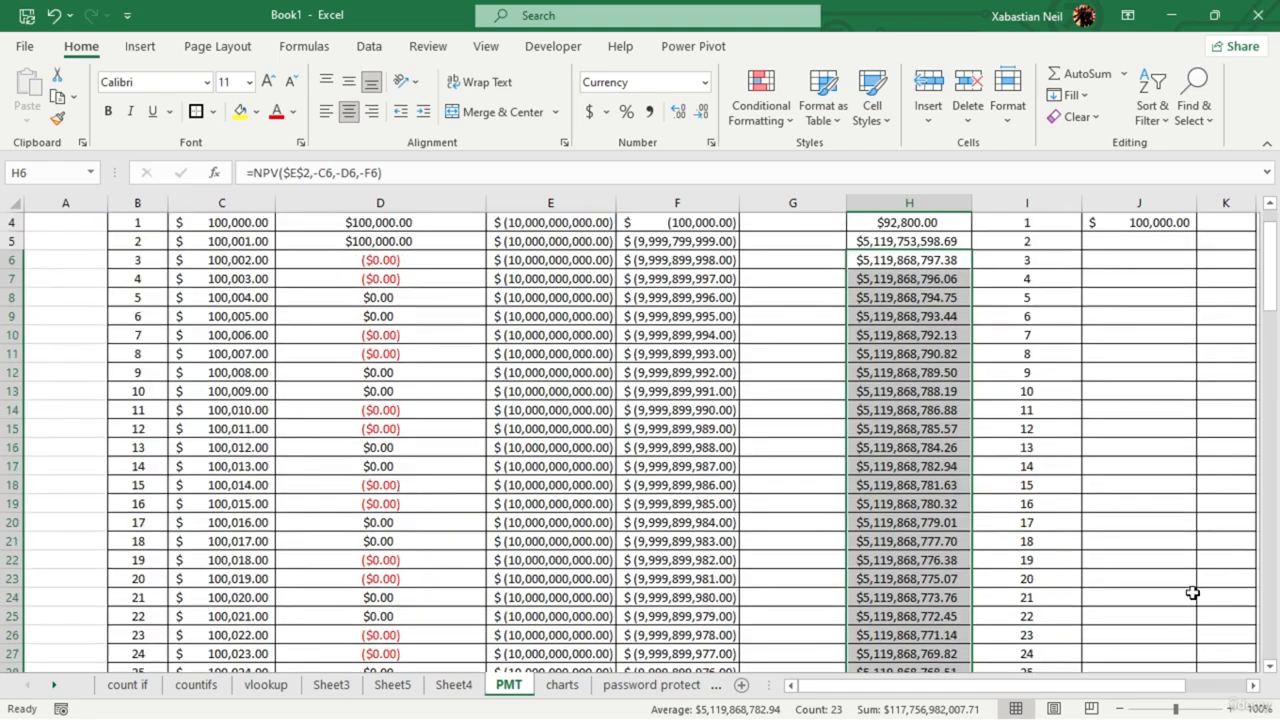
pyautogui.scroll(-7, 745, 445)
pyautogui.scroll(7, 880, 420)
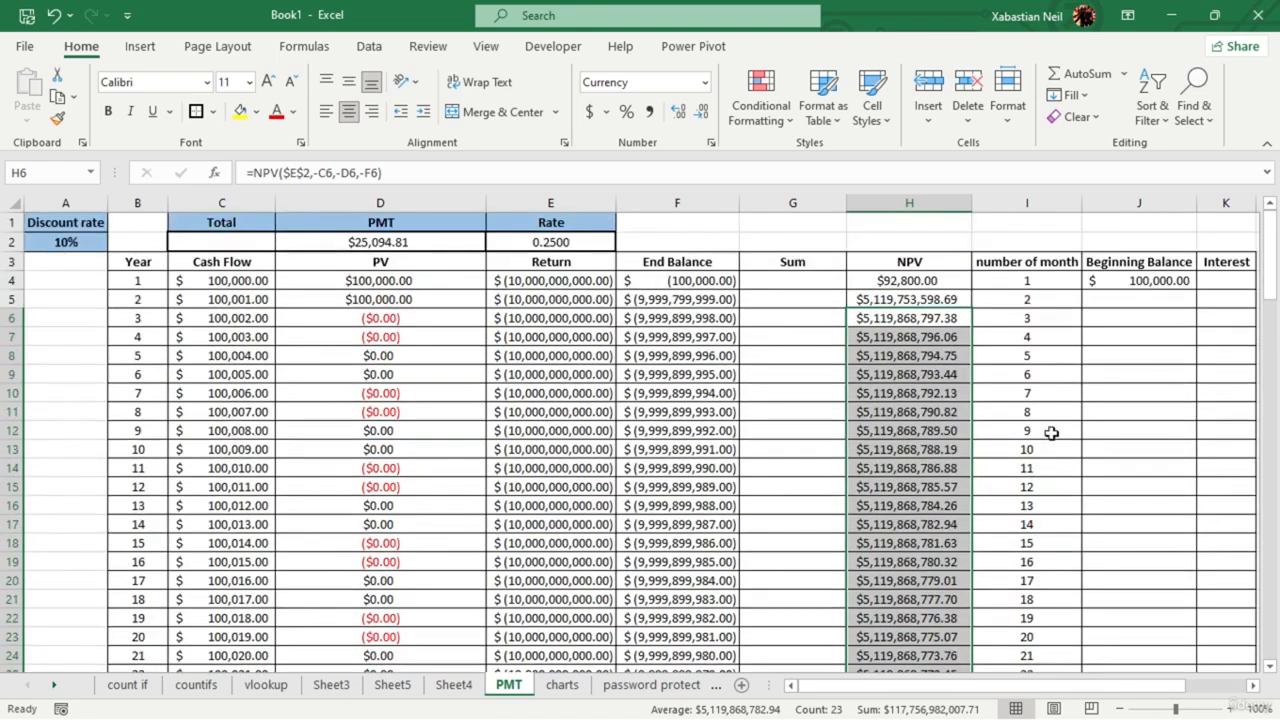
pyautogui.scroll(-2, 1080, 400)
pyautogui.scroll(2, 1107, 359)
pyautogui.press('F2')
pyautogui.click(1114, 297)
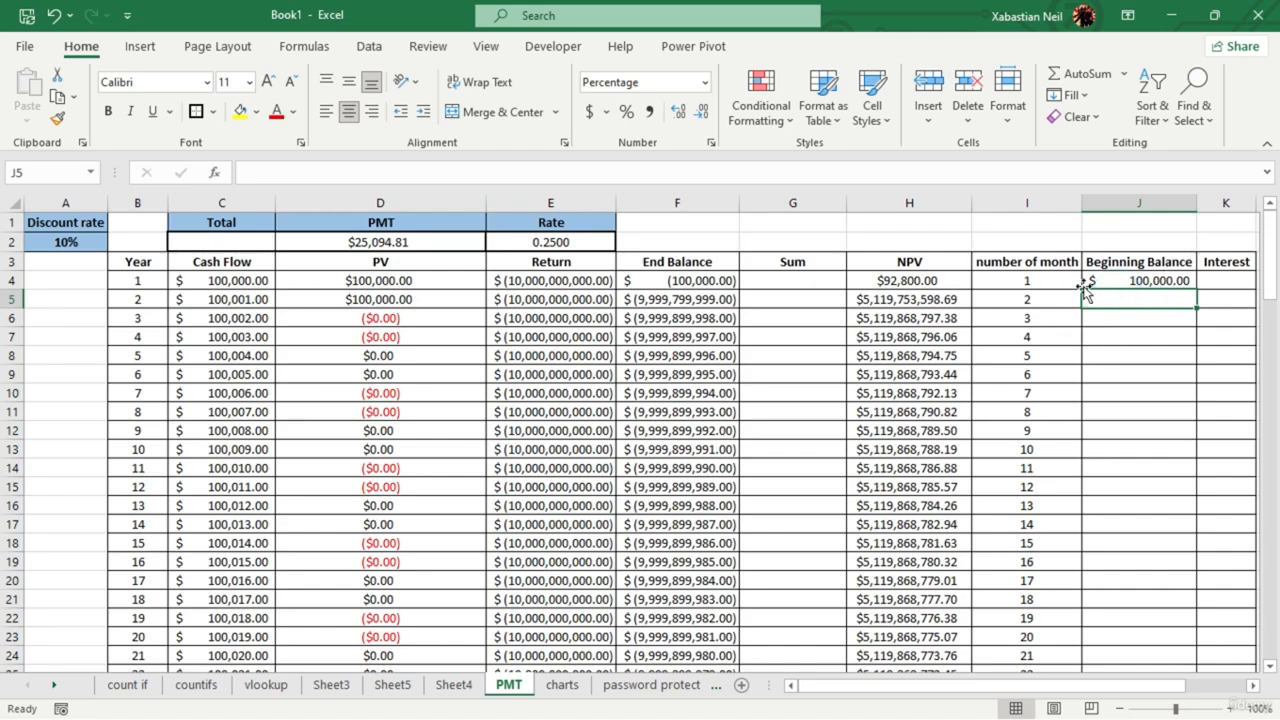
pyautogui.click(1147, 283)
pyautogui.doubleClick(1152, 281)
pyautogui.press('Escape')
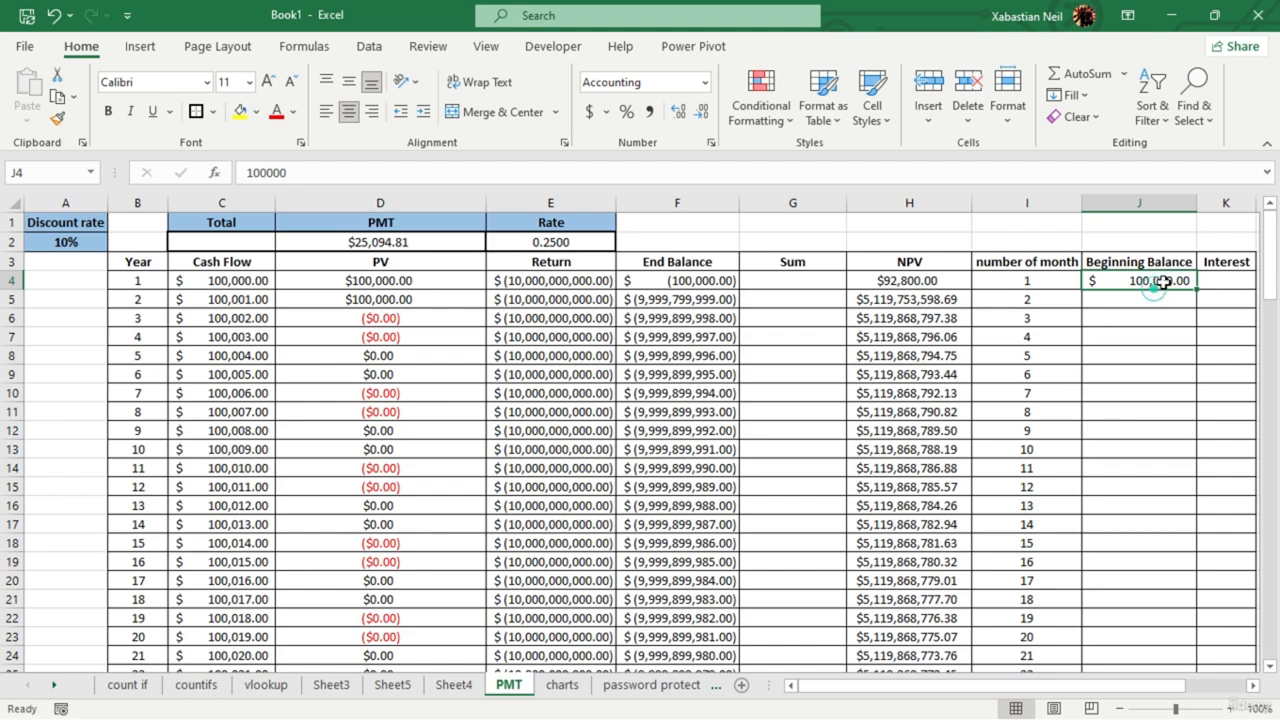
# - Copy the cash flows from C5 through C28 into the Beginning Balance column, starting at J5
pyautogui.moveTo(262, 292); pyautogui.dragTo(257, 557)
pyautogui.hotkey('ctrl', 'c')
pyautogui.scroll(1, 1009, 432)
pyautogui.scroll(2, 1009, 432)
pyautogui.click(1128, 300)
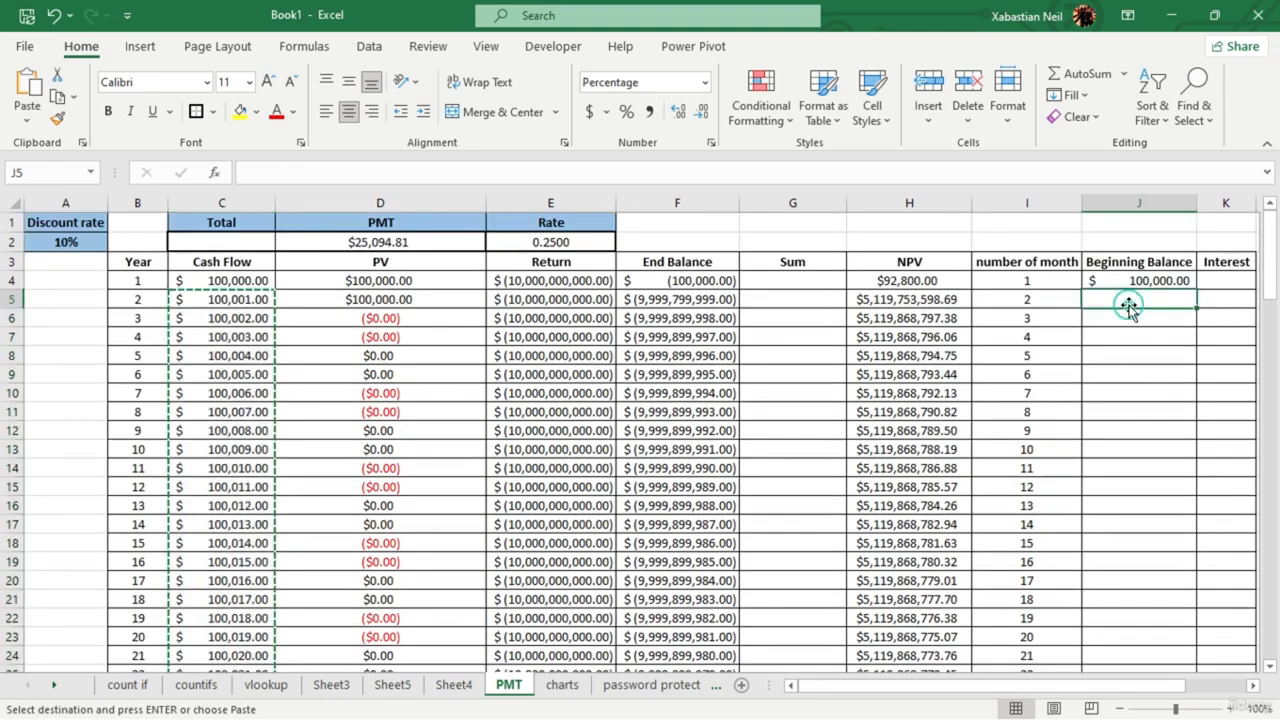
pyautogui.hotkey('ctrl', 'v')
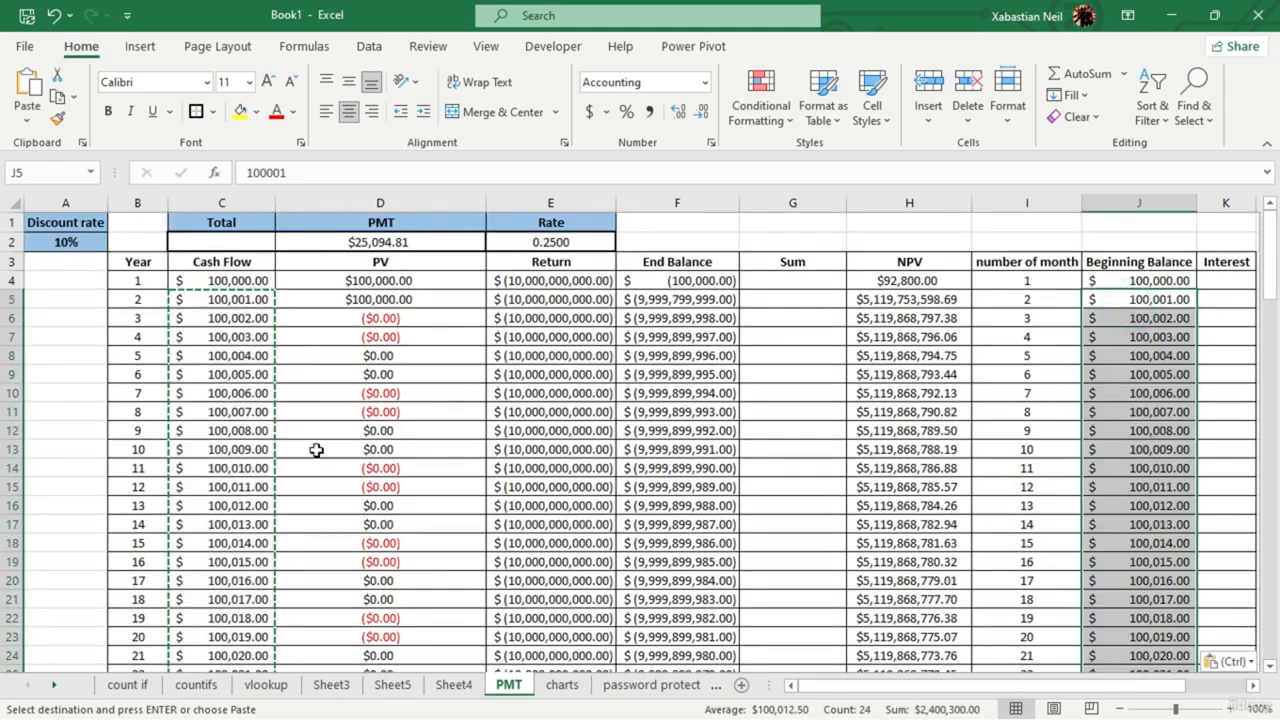
pyautogui.click(83, 430)
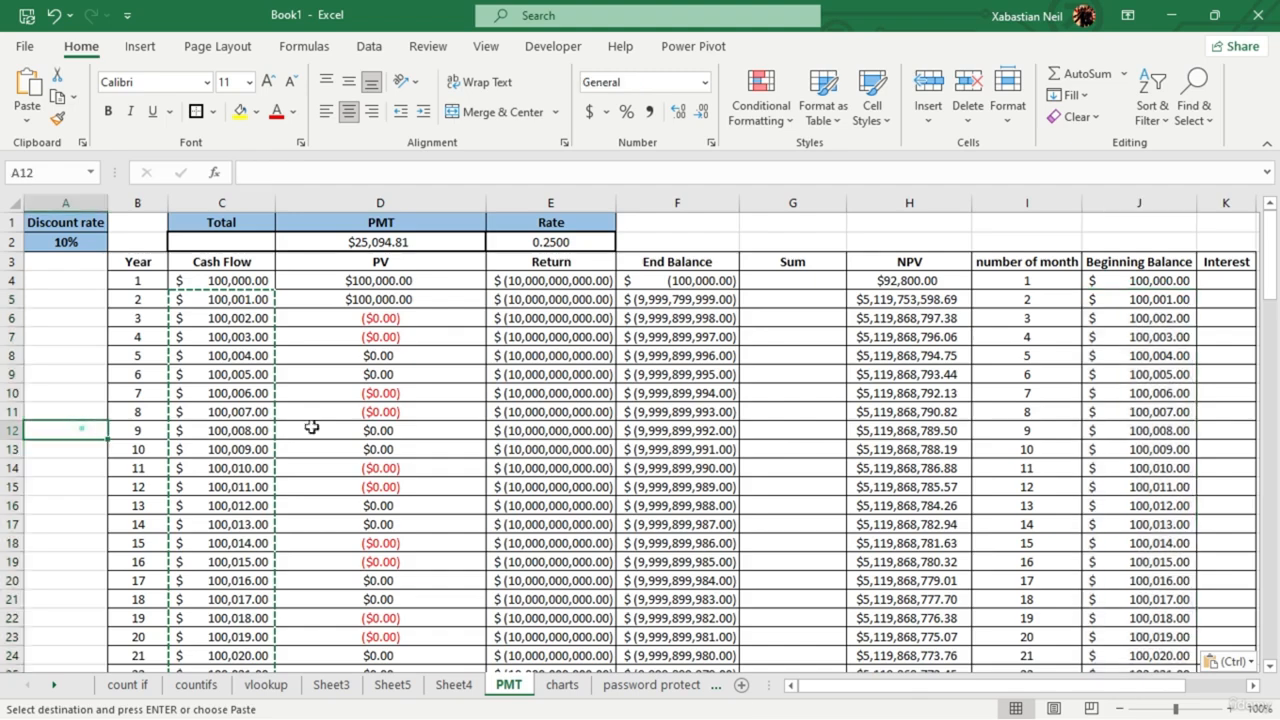
pyautogui.scroll(-6, 612, 440)
pyautogui.scroll(5, 860, 437)
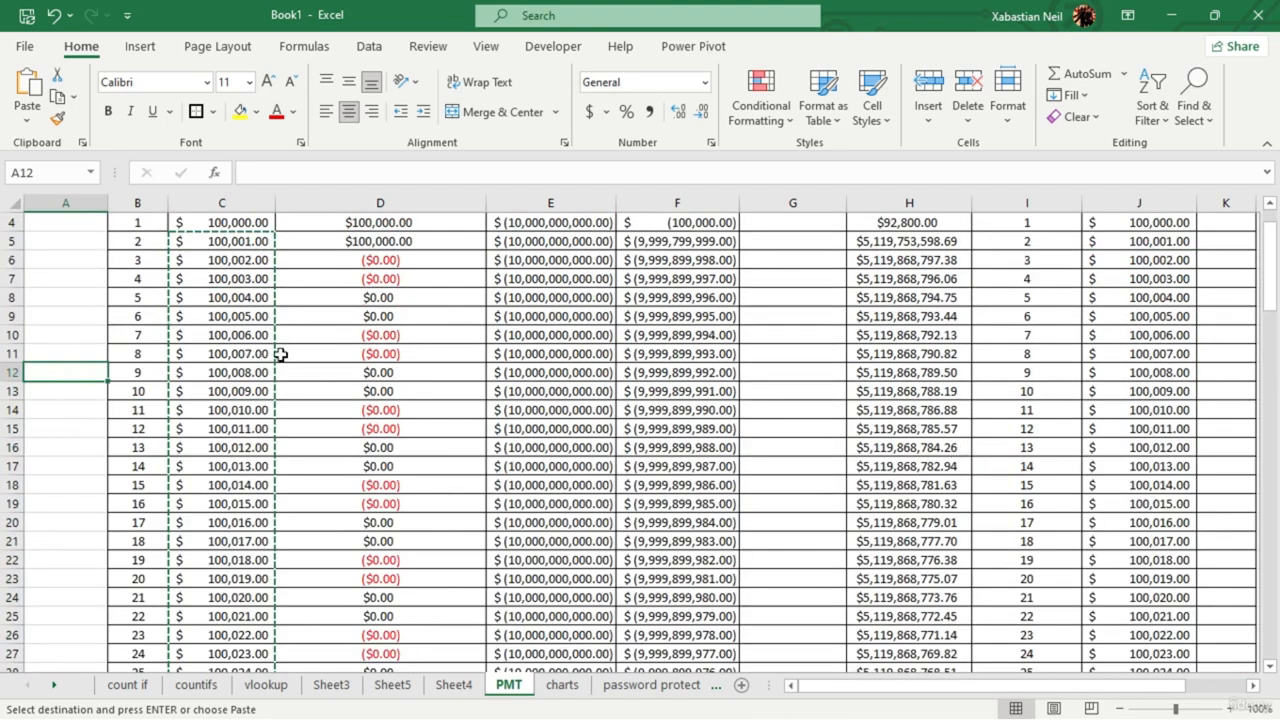
pyautogui.scroll(1, 282, 354)
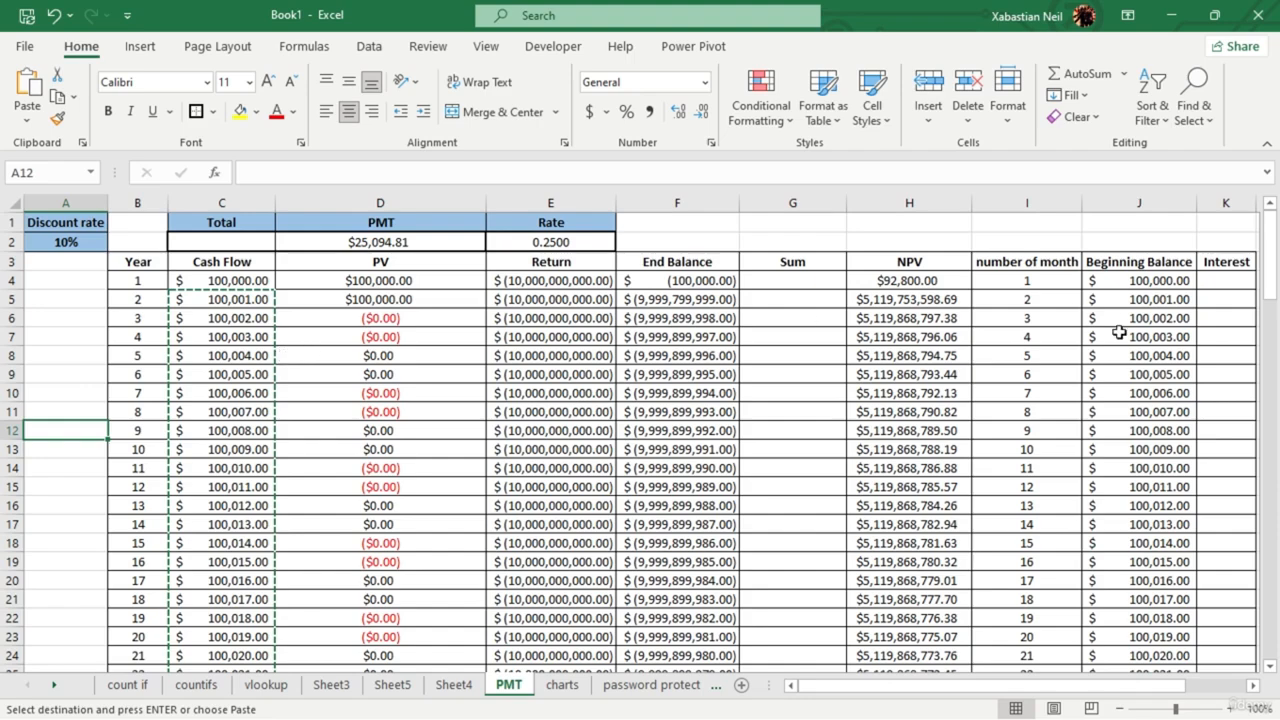
pyautogui.click(1140, 309)
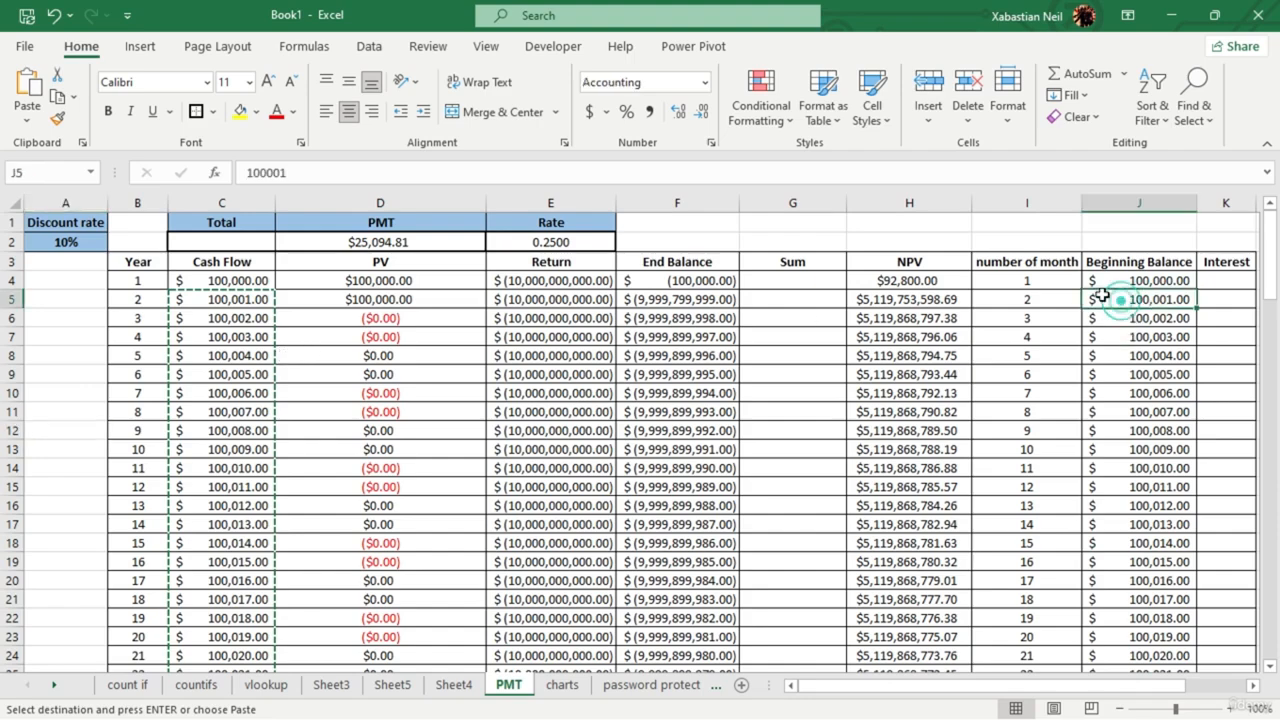
pyautogui.scroll(-6, 1097, 480)
pyautogui.scroll(6, 1096, 512)
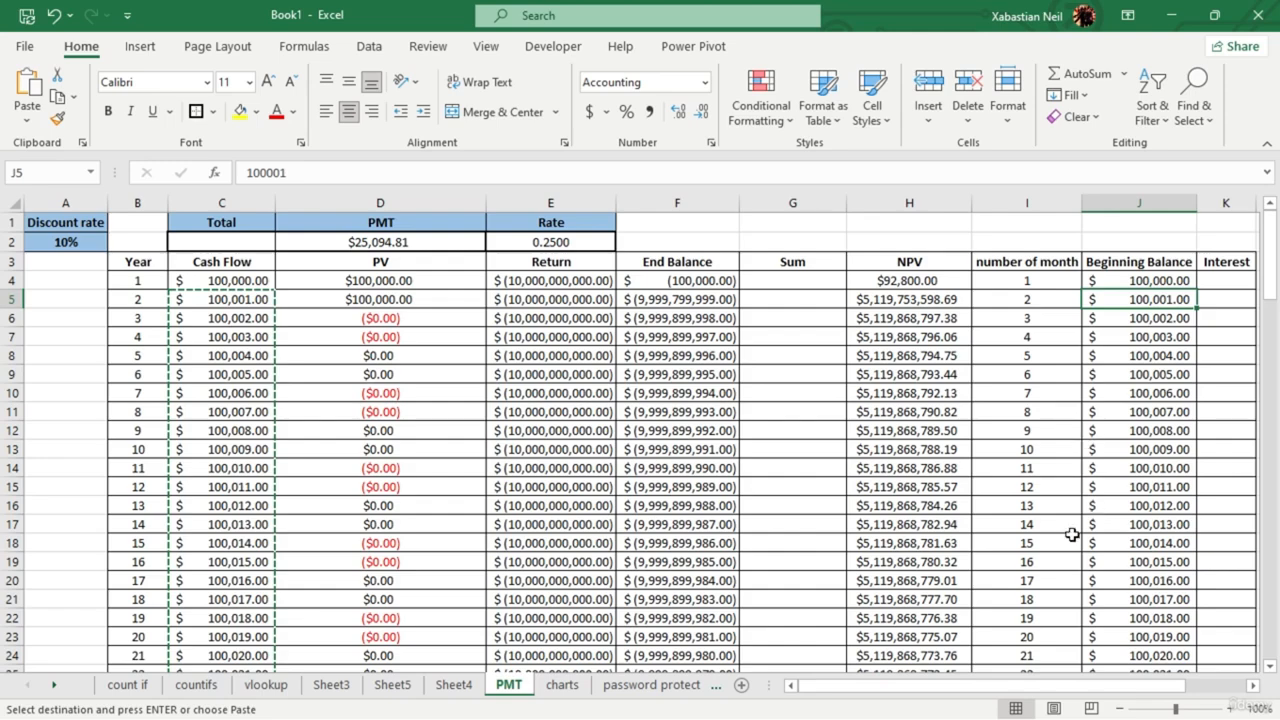
# - Inspect the sample IPMT formula and its arguments in cell K40, leaving the cell unedited
pyautogui.scroll(-6, 1160, 600)
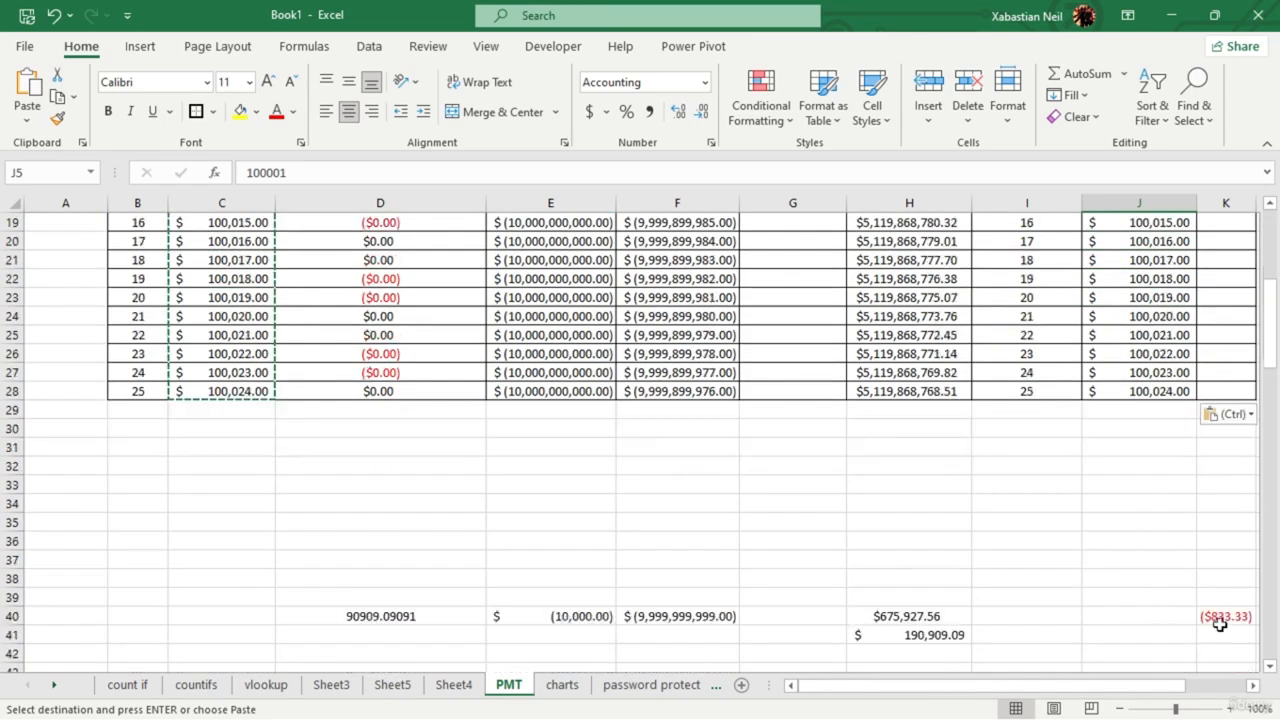
pyautogui.moveTo(1157, 683)
pyautogui.mouseDown()
pyautogui.moveTo(1180, 686)
pyautogui.moveTo(1146, 681)
pyautogui.mouseUp()
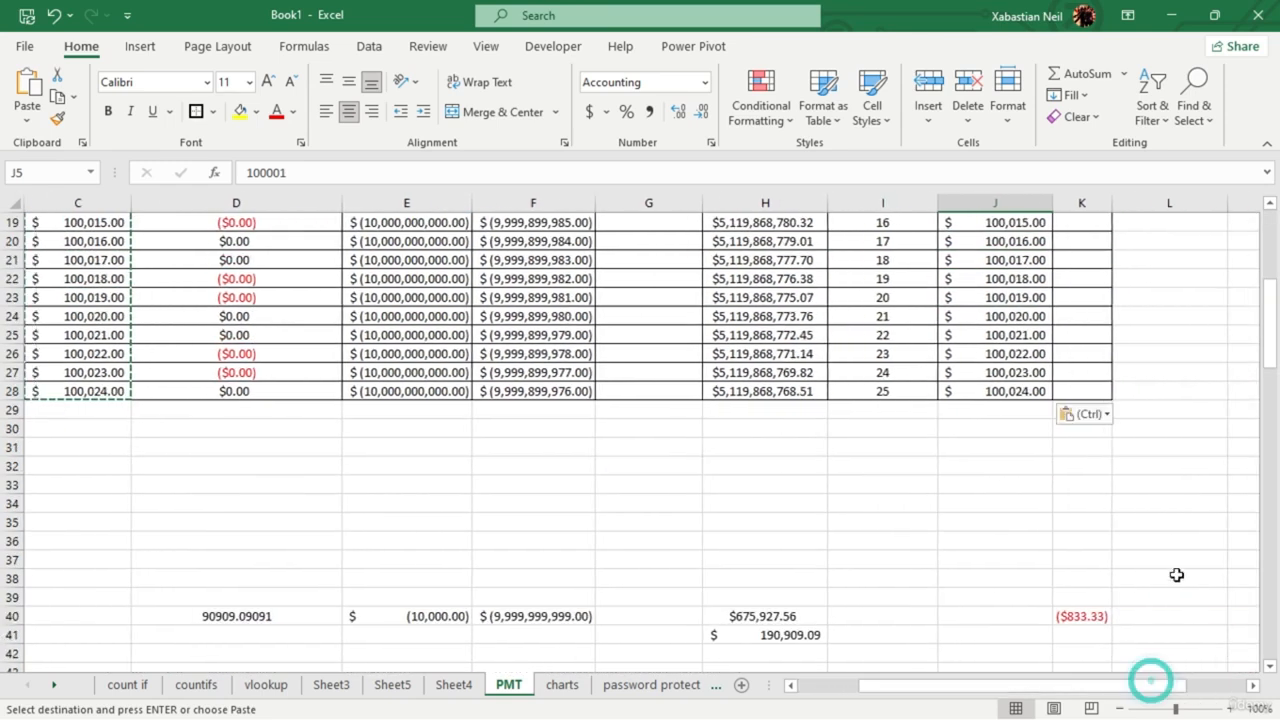
pyautogui.click(1095, 616)
pyautogui.doubleClick(1082, 614)
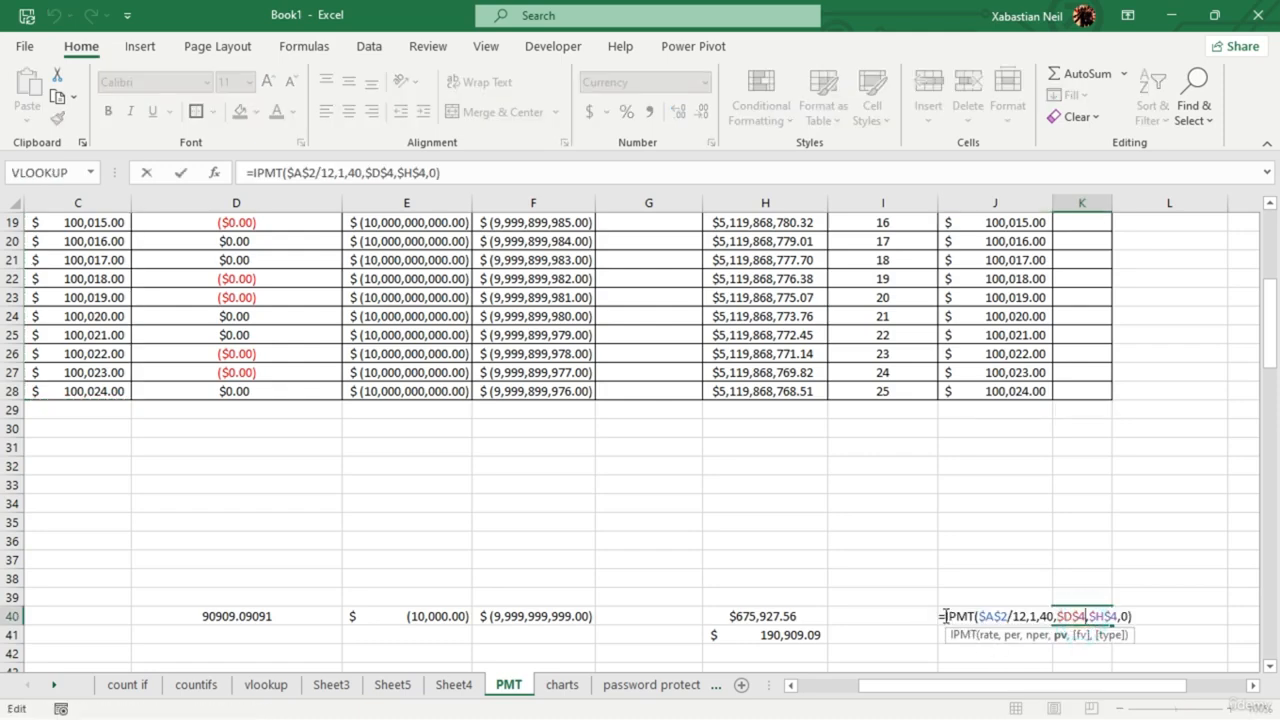
pyautogui.moveTo(942, 616); pyautogui.dragTo(1152, 616)
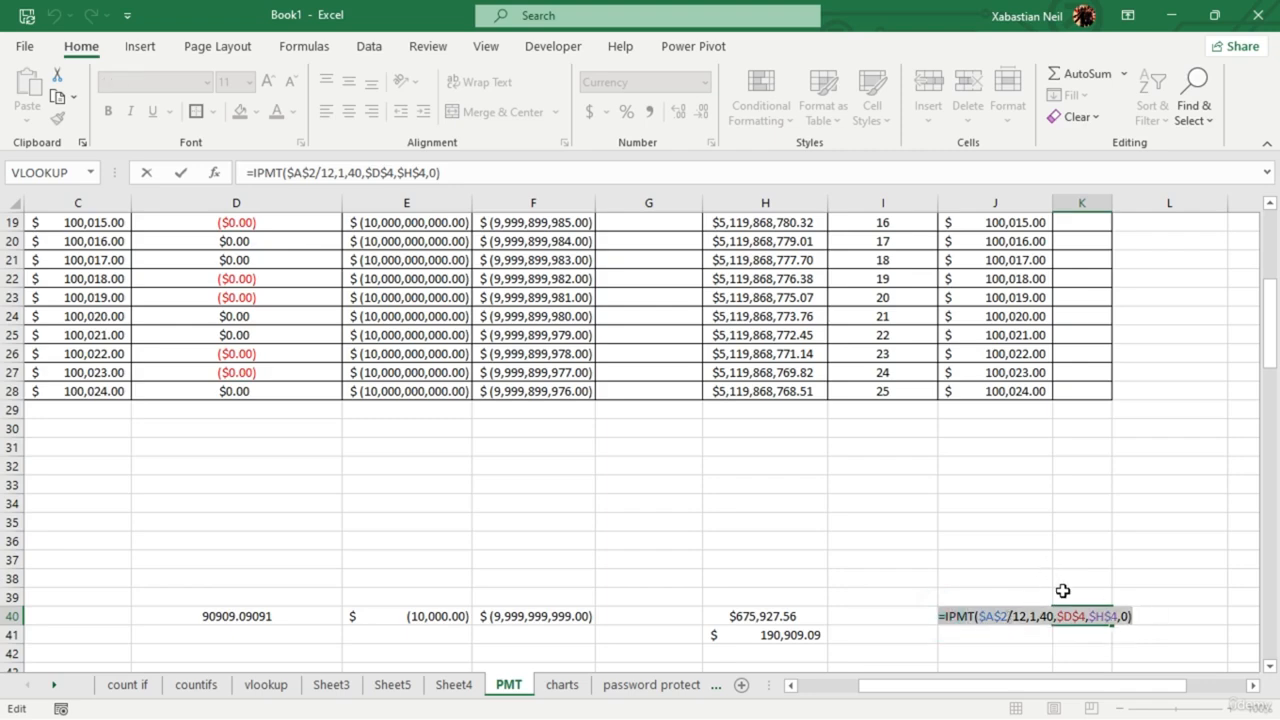
pyautogui.click(1045, 543)
pyautogui.scroll(6, 1052, 485)
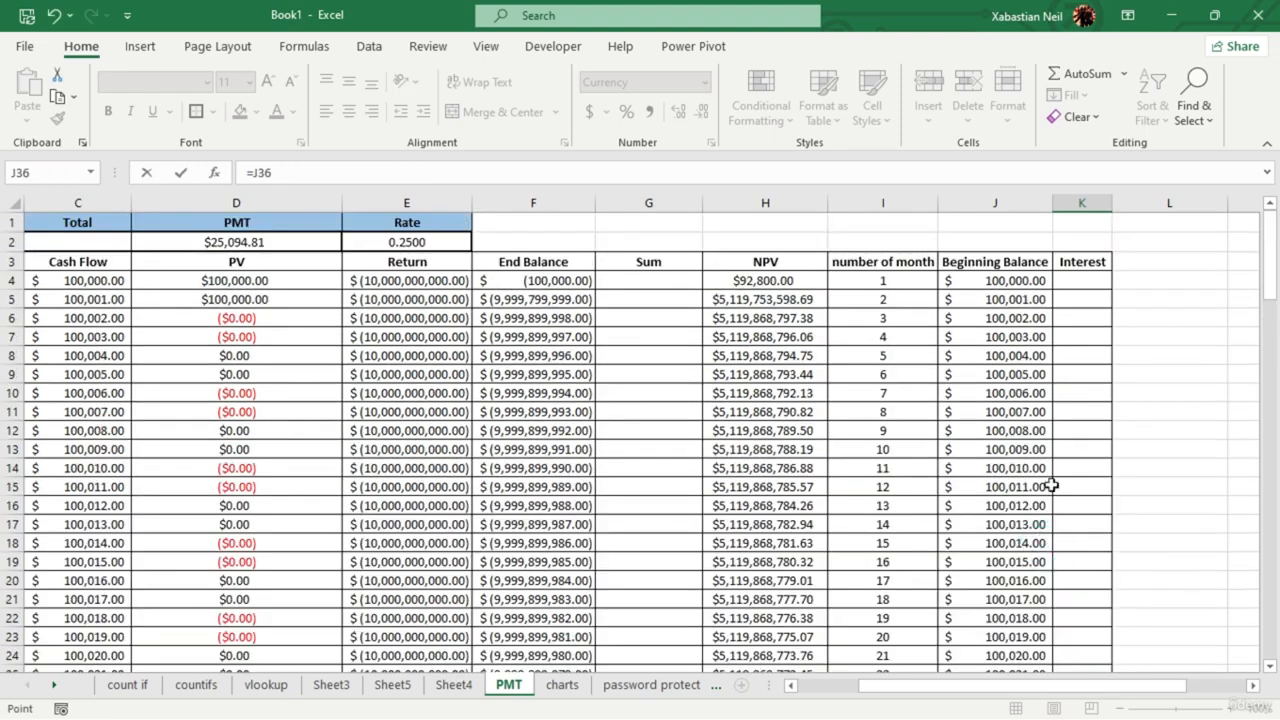
pyautogui.click(1090, 292)
pyautogui.click(1086, 278)
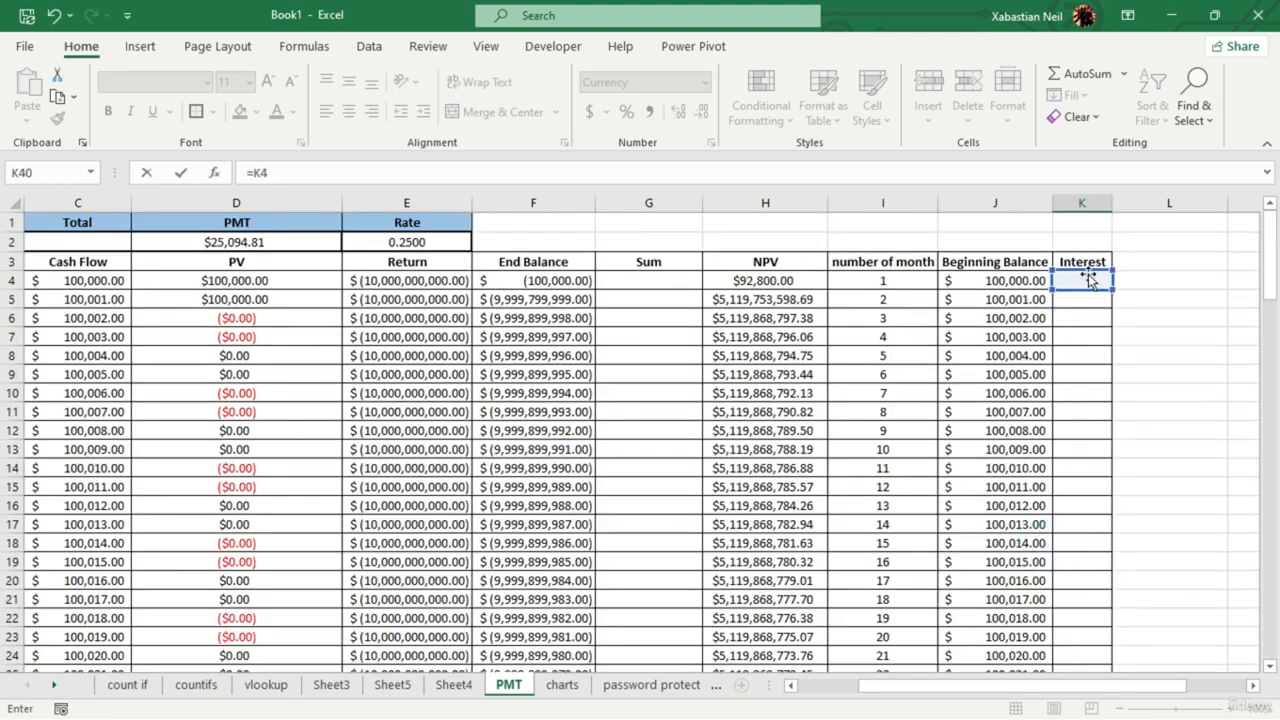
pyautogui.press('Escape')
pyautogui.scroll(5, 1113, 303)
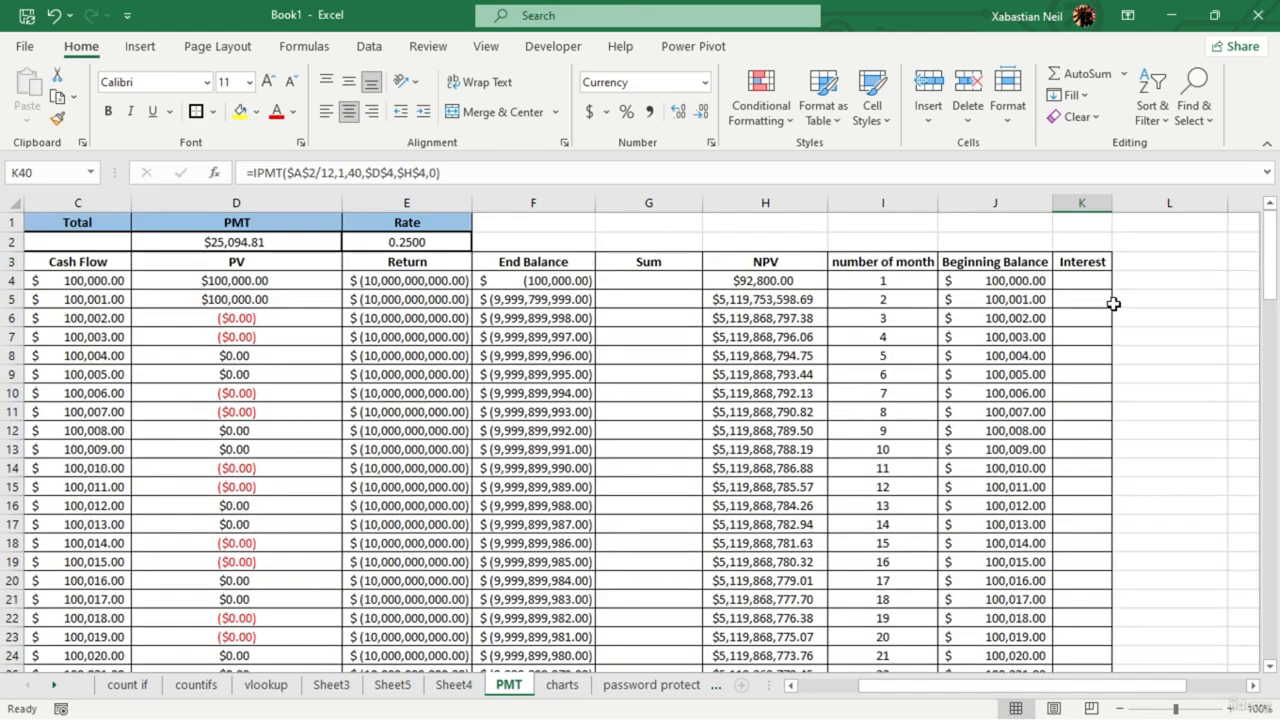
# - Try starting an IPMT formula in K4 under Interest, using the absolute reference $E$2 as the rate
pyautogui.click(1098, 277)
pyautogui.write('=')
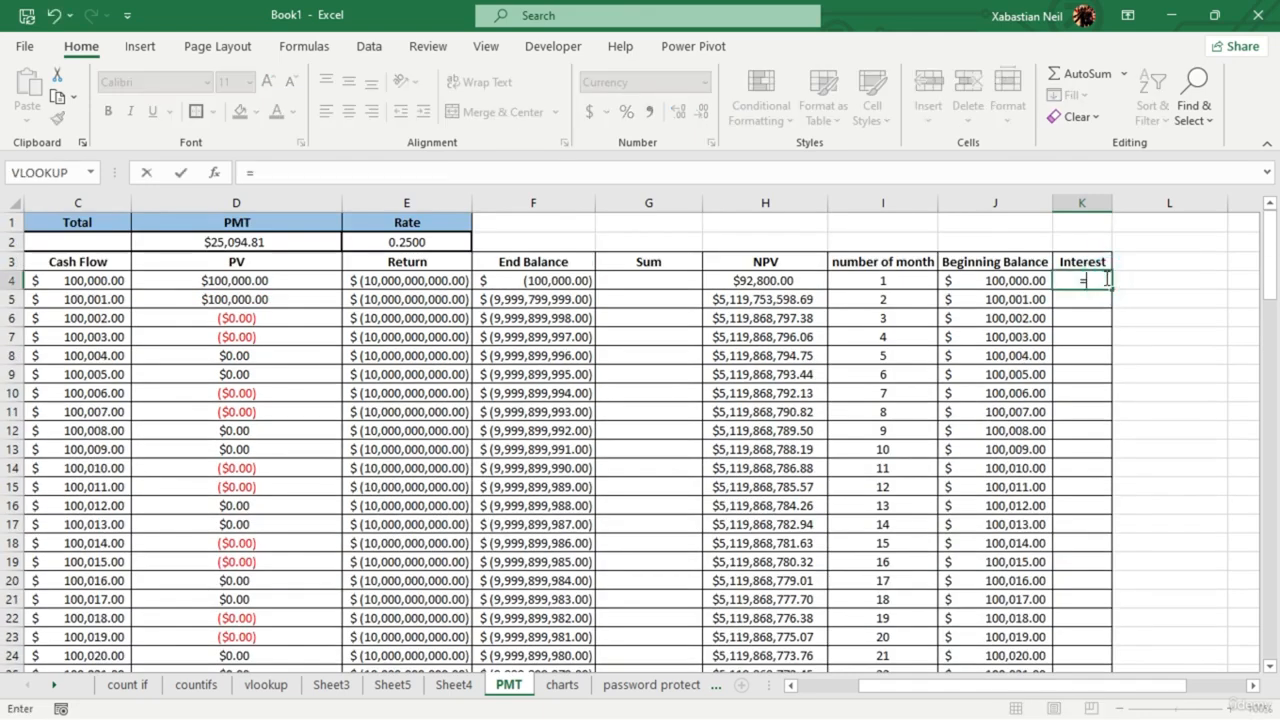
pyautogui.write('ipmt')
pyautogui.press('Tab')
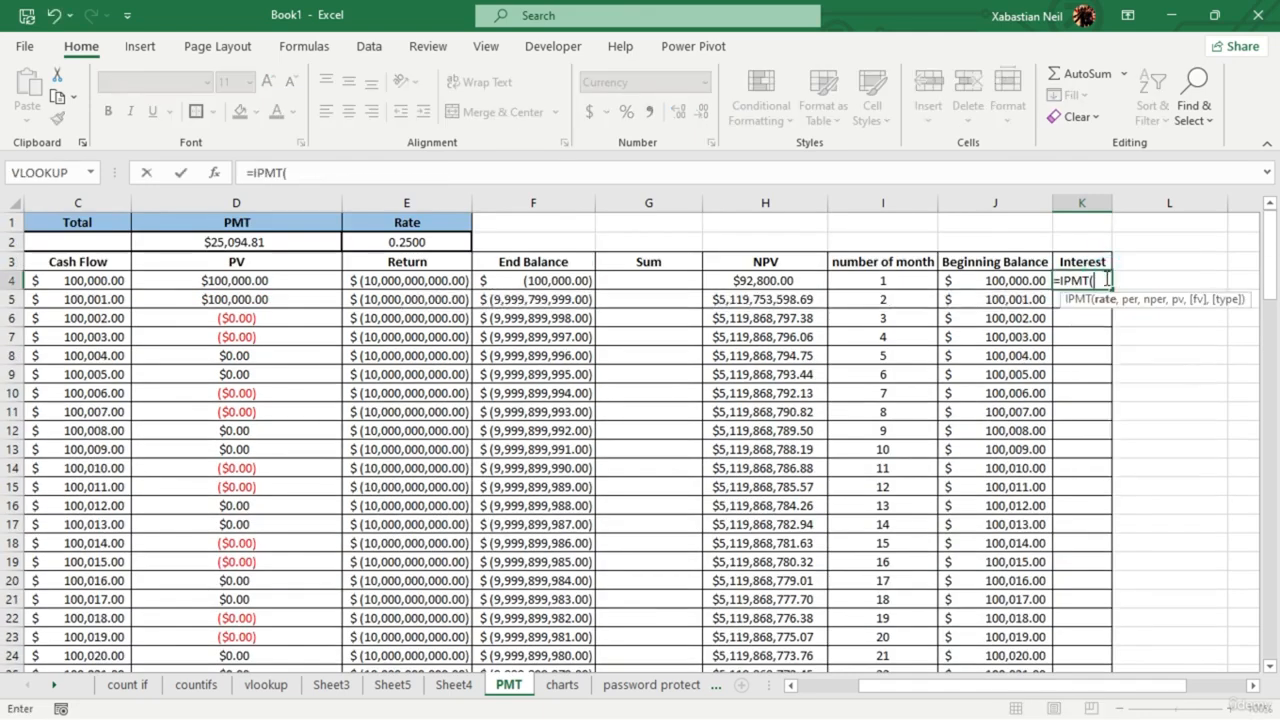
pyautogui.click(413, 240)
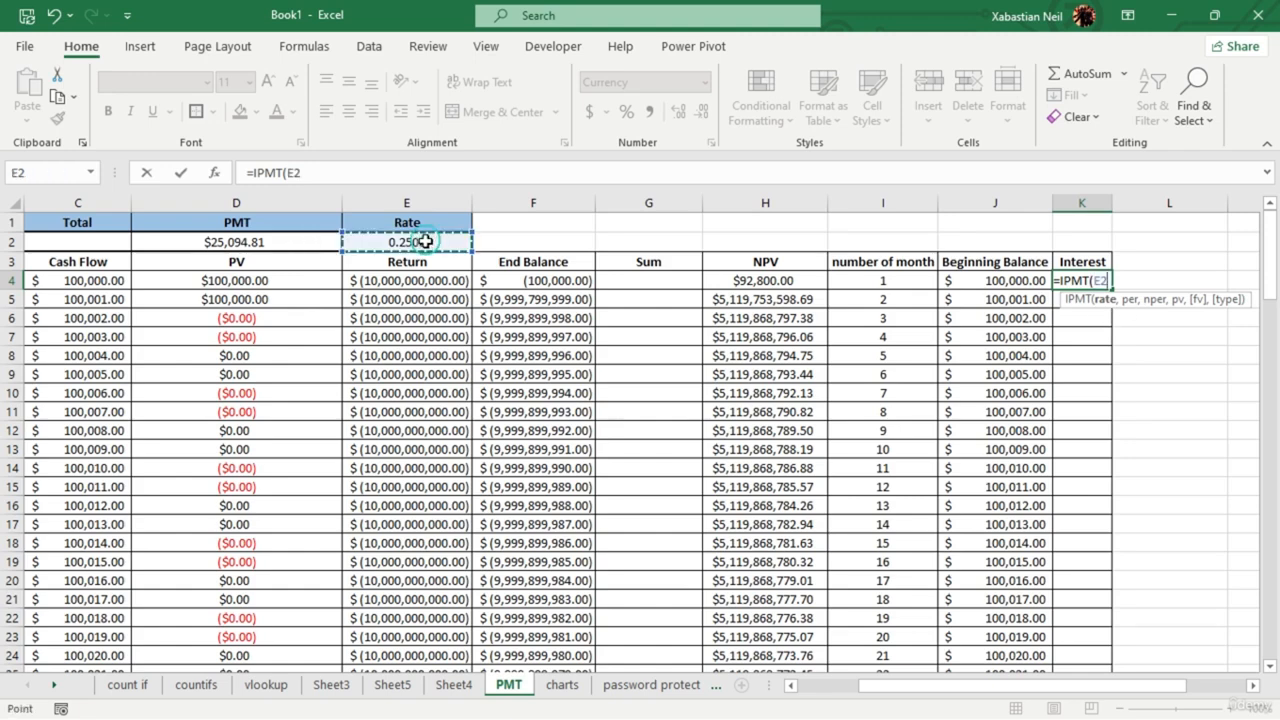
pyautogui.press('F4')
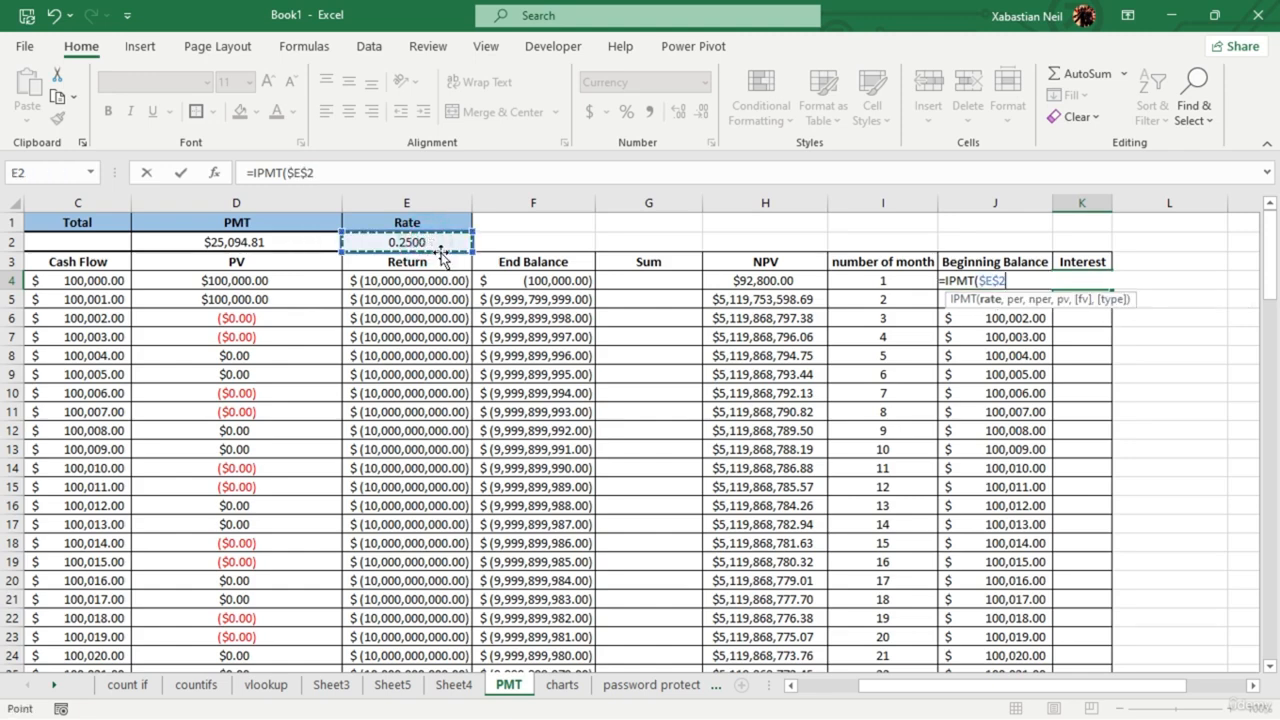
# - Try using I28 as the period and B28 as the number of periods in the K4 IPMT formula
pyautogui.write(',')
pyautogui.scroll(-5, 407, 427)
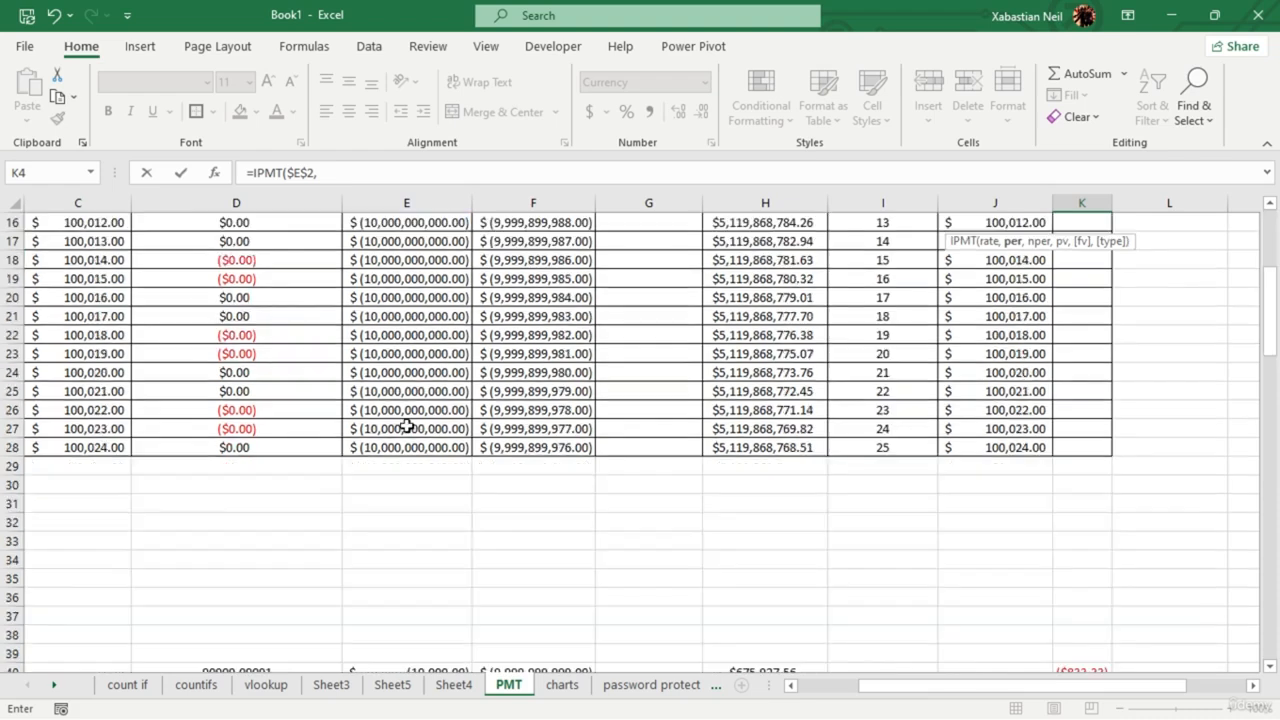
pyautogui.click(910, 448)
pyautogui.scroll(5, 910, 448)
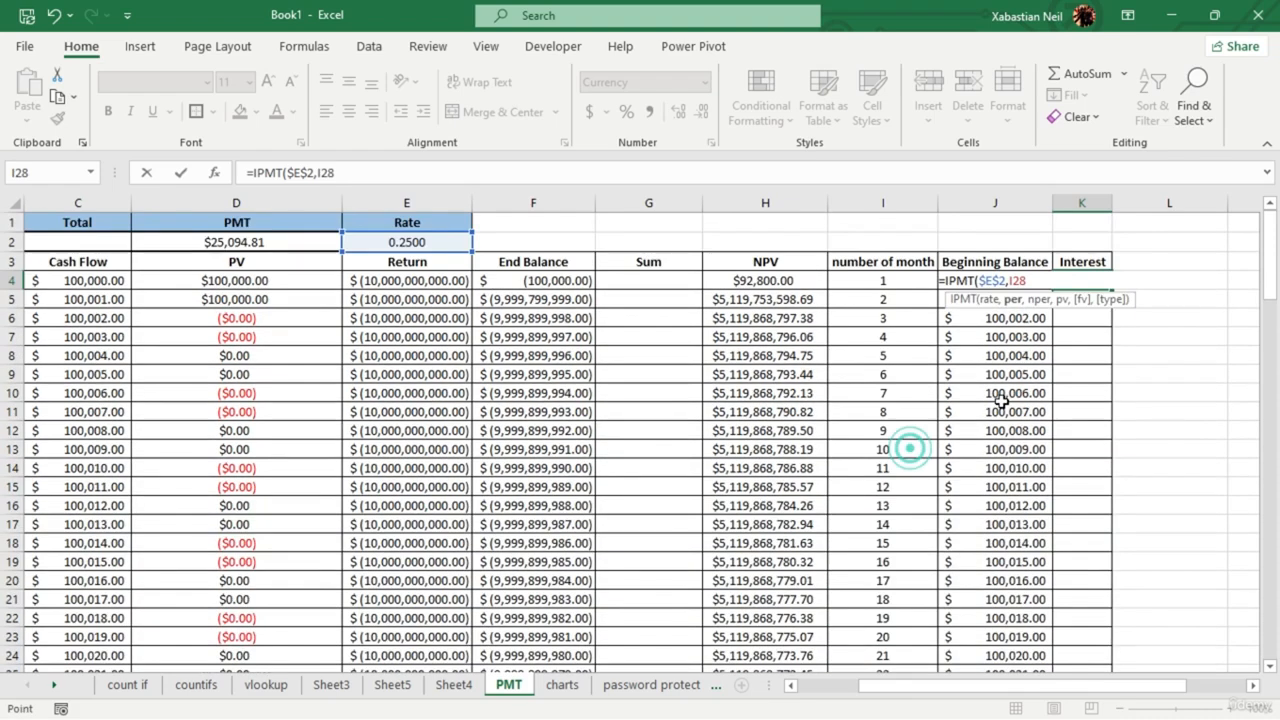
pyautogui.write(',')
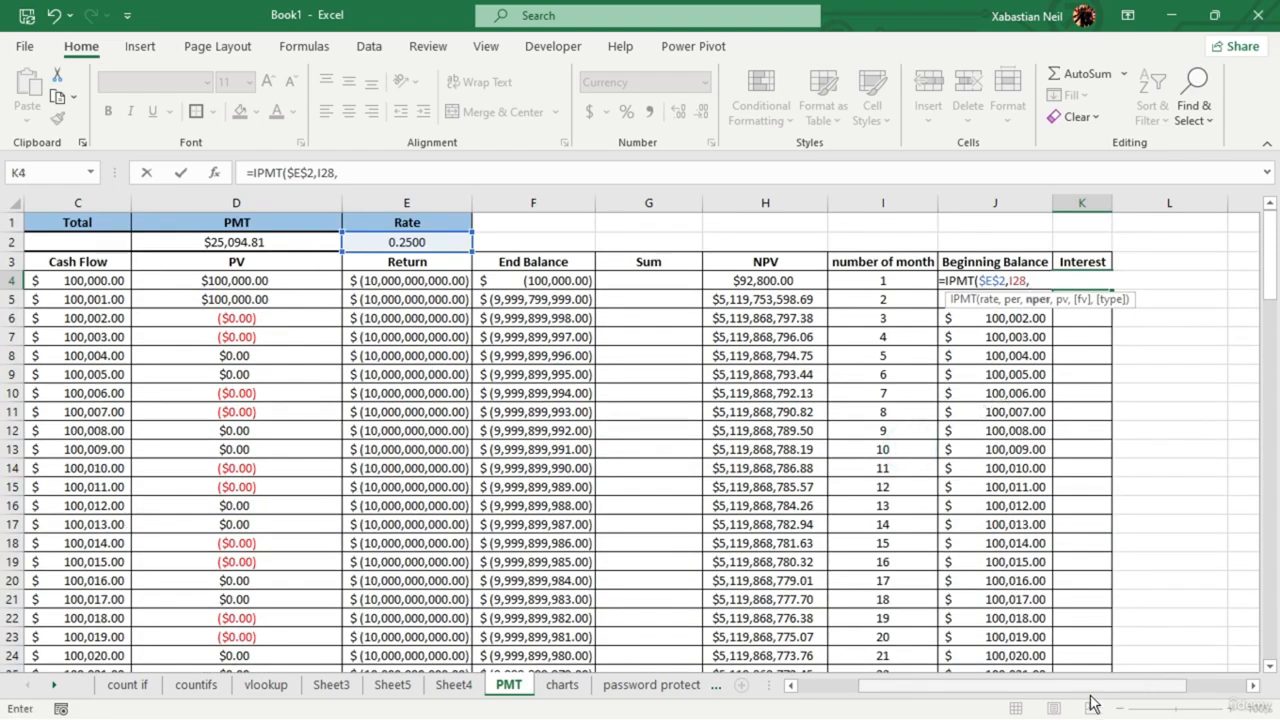
pyautogui.moveTo(1058, 686); pyautogui.dragTo(997, 687)
pyautogui.scroll(-6, 176, 622)
pyautogui.click(140, 391)
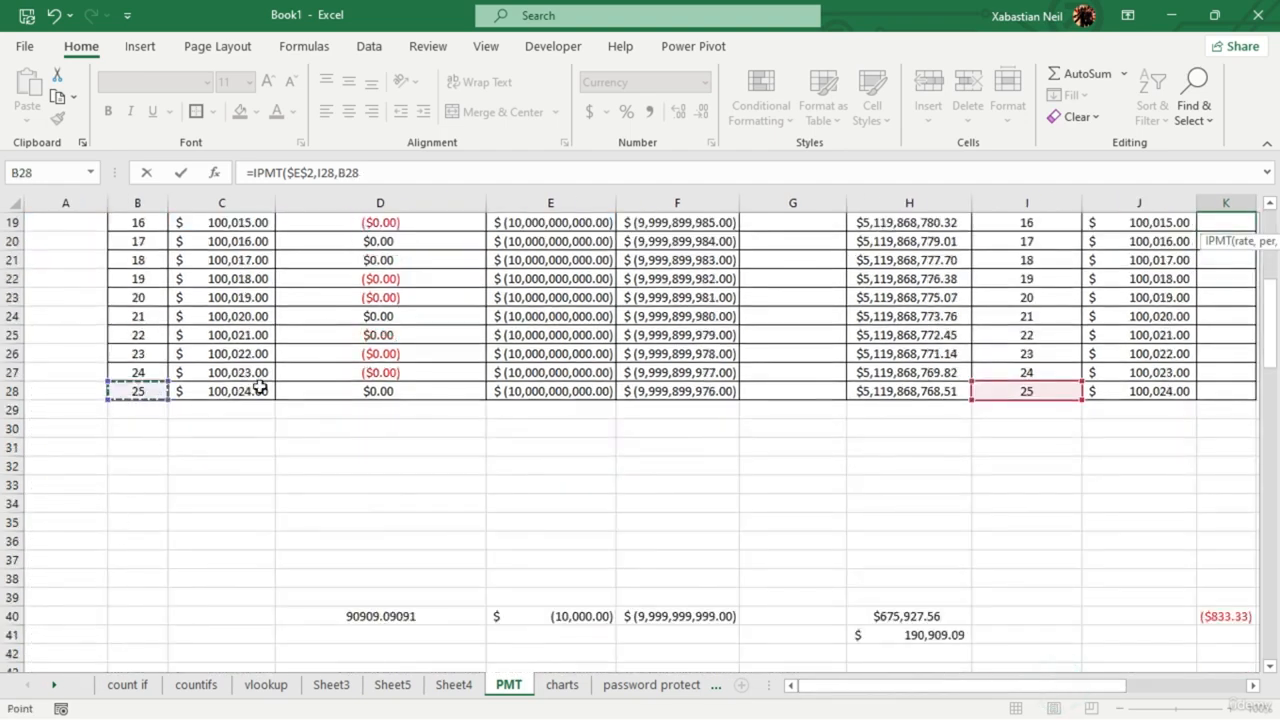
pyautogui.scroll(6, 1154, 428)
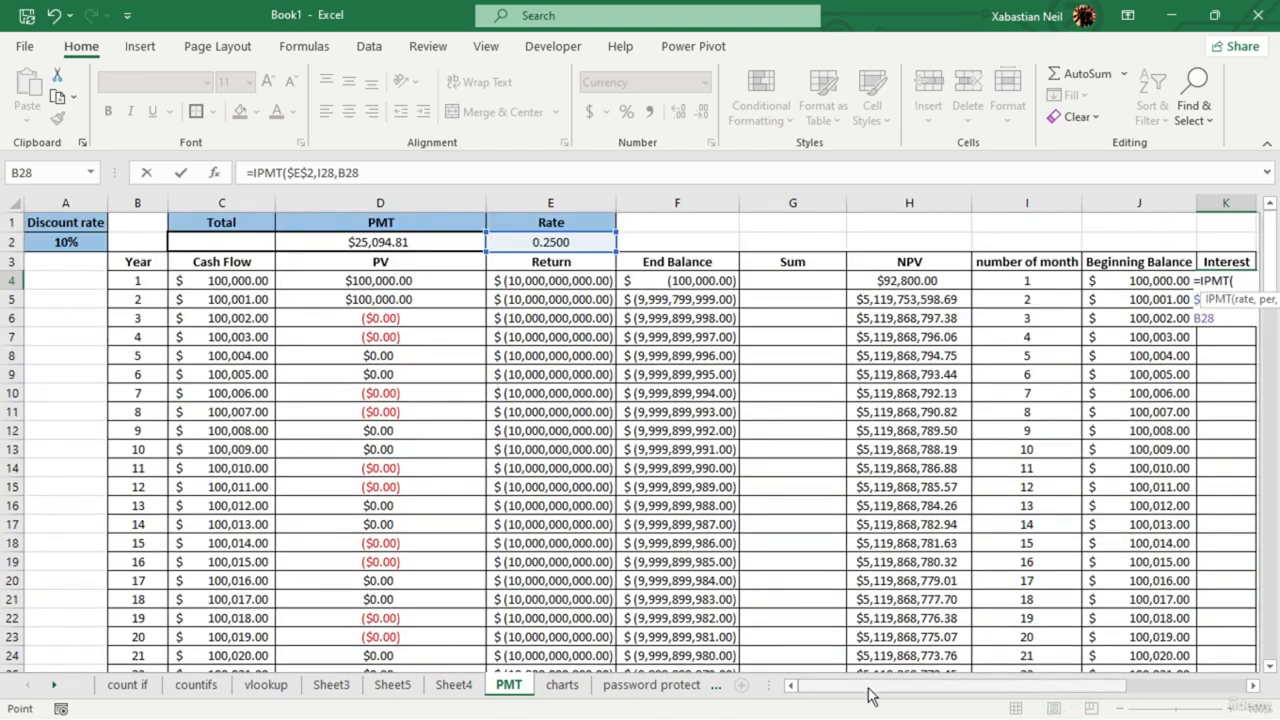
pyautogui.moveTo(870, 687); pyautogui.dragTo(1000, 686)
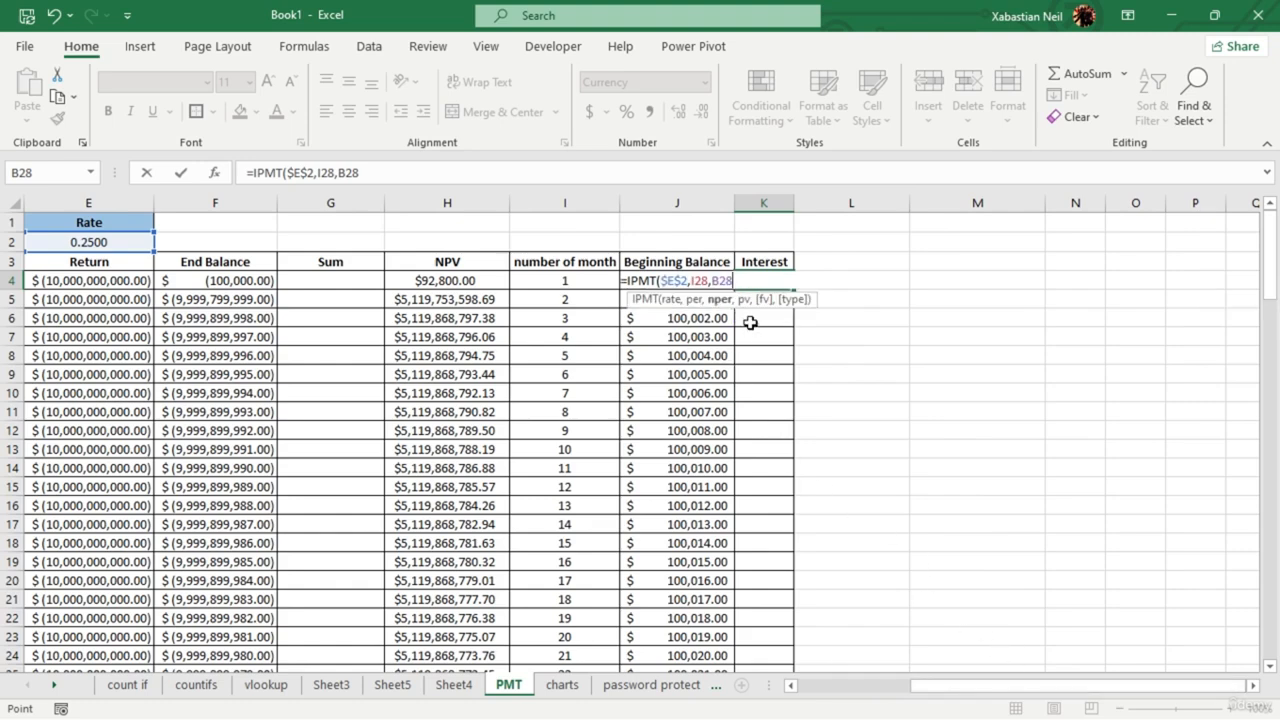
# - Try making both period references in the K4 formula absolute, as $I$28 and $B$28
pyautogui.press('F4')
pyautogui.click(704, 280)
pyautogui.press('F4')
pyautogui.click(761, 281)
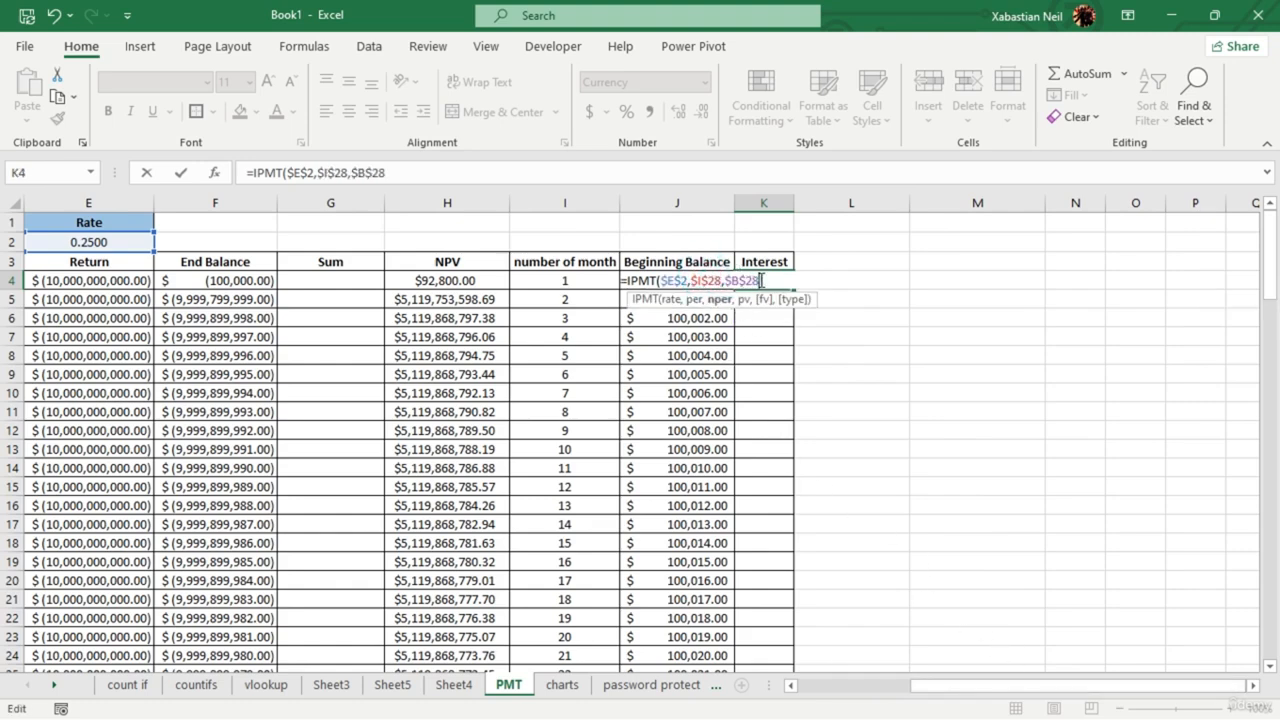
# - Try adding the first PV cell, $D$4, as the present value argument of the K4 IPMT formula
pyautogui.write(',')
pyautogui.moveTo(992, 685); pyautogui.dragTo(807, 699)
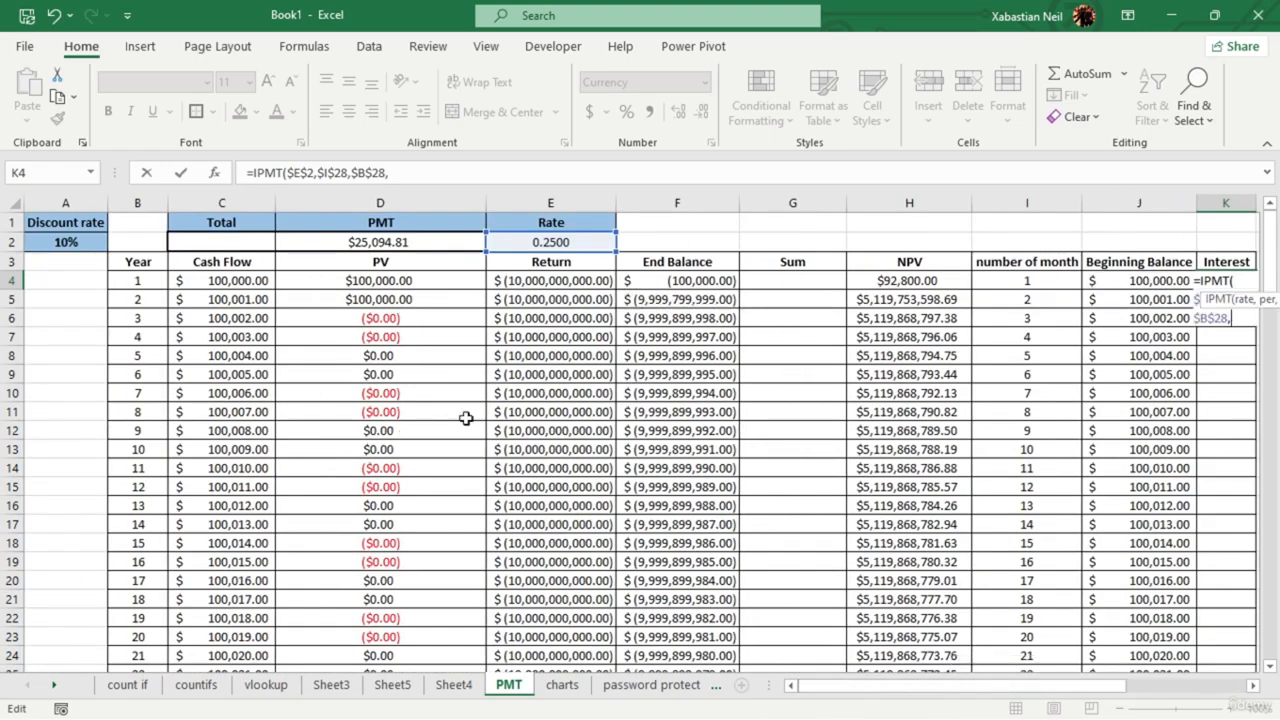
pyautogui.scroll(-5, 414, 283)
pyautogui.scroll(5, 414, 283)
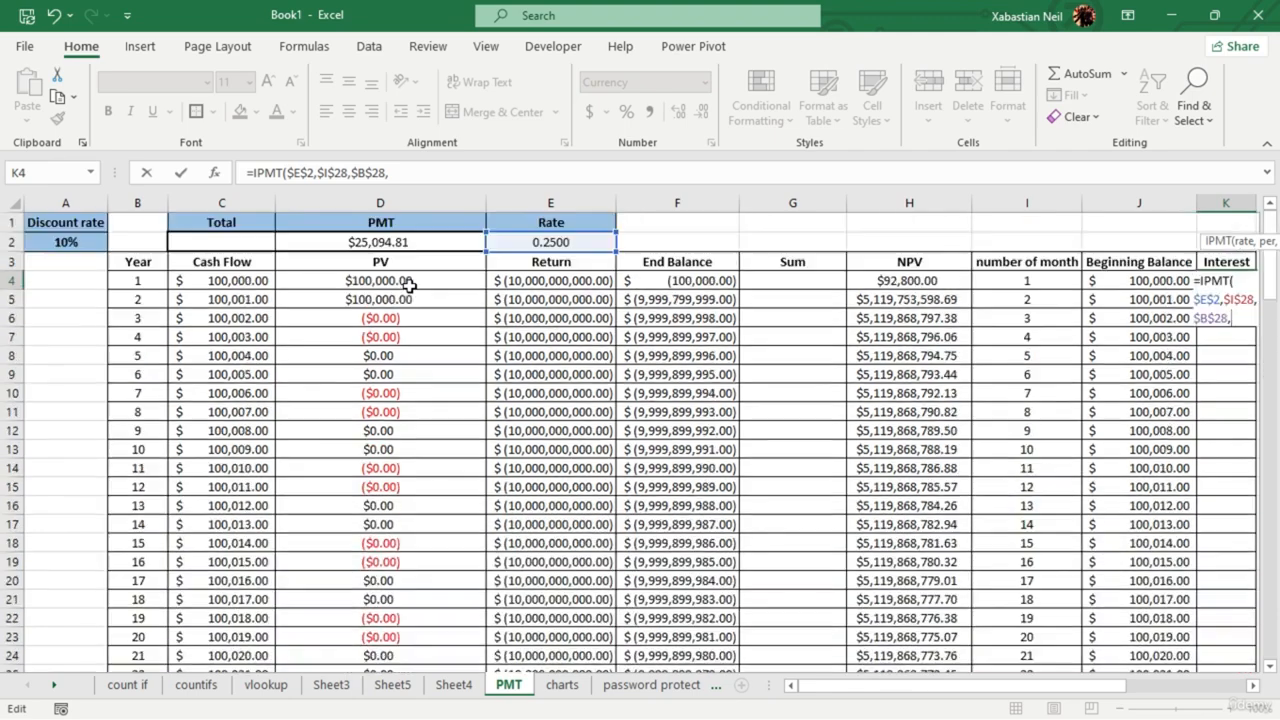
pyautogui.click(408, 283)
pyautogui.moveTo(865, 686); pyautogui.dragTo(1092, 700)
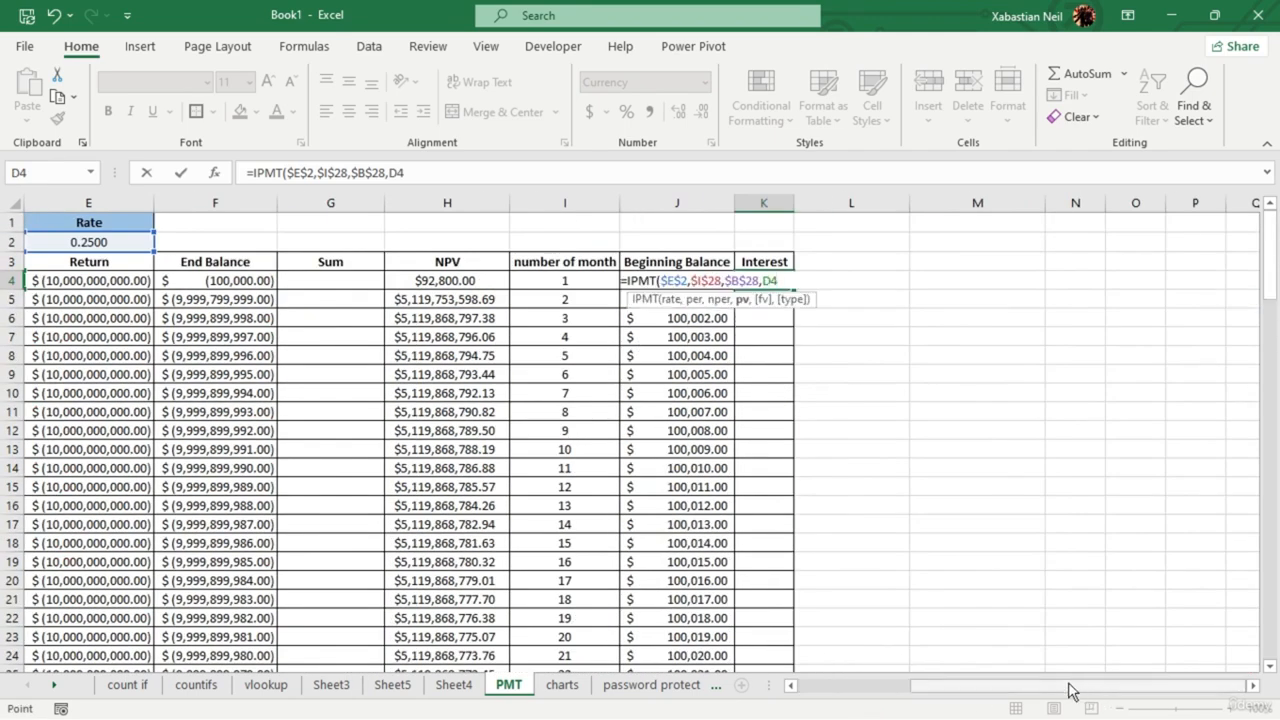
pyautogui.press('F4')
pyautogui.write(',')
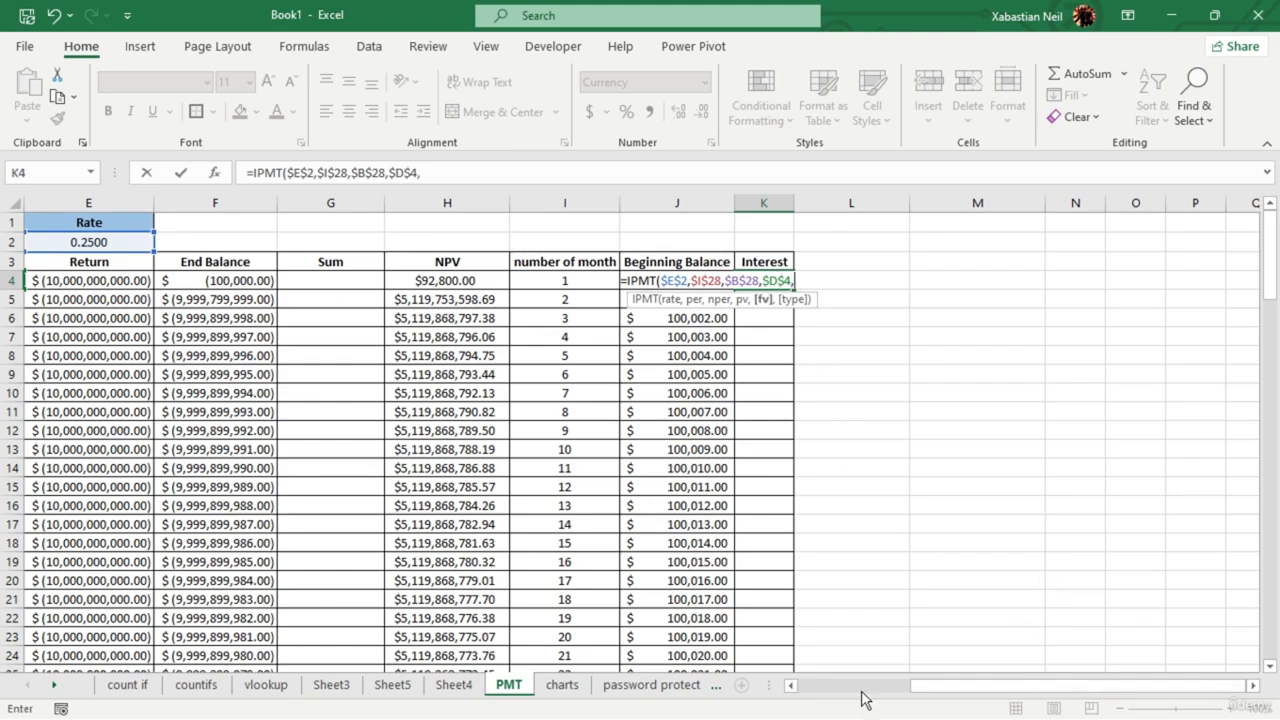
# - Discard the unfinished IPMT formula so that cell K4 is left empty
pyautogui.moveTo(934, 690)
pyautogui.mouseDown()
pyautogui.moveTo(810, 706)
pyautogui.moveTo(930, 690)
pyautogui.mouseUp()
pyautogui.moveTo(799, 280); pyautogui.dragTo(555, 276)
pyautogui.press('BackSpace')
pyautogui.click(860, 358)
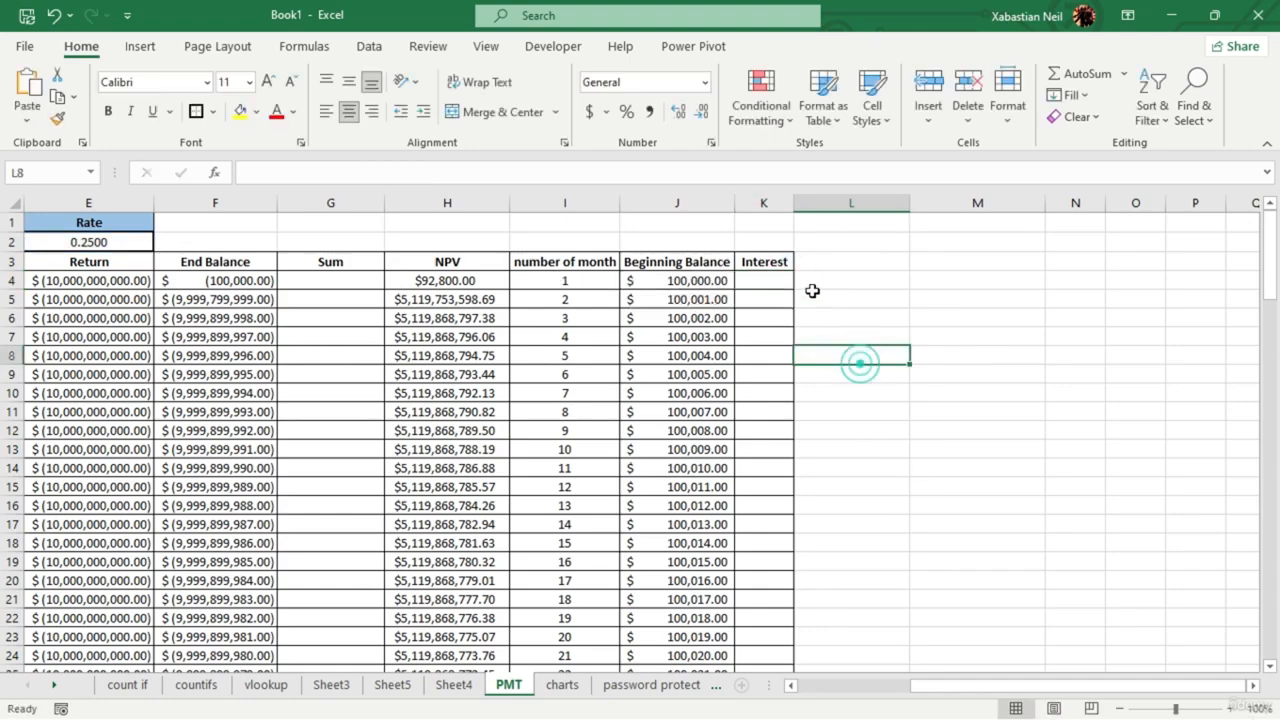
# - Start an FV formula in cell L4 with E2 as the rate and I28 as the number of periods
pyautogui.click(857, 280)
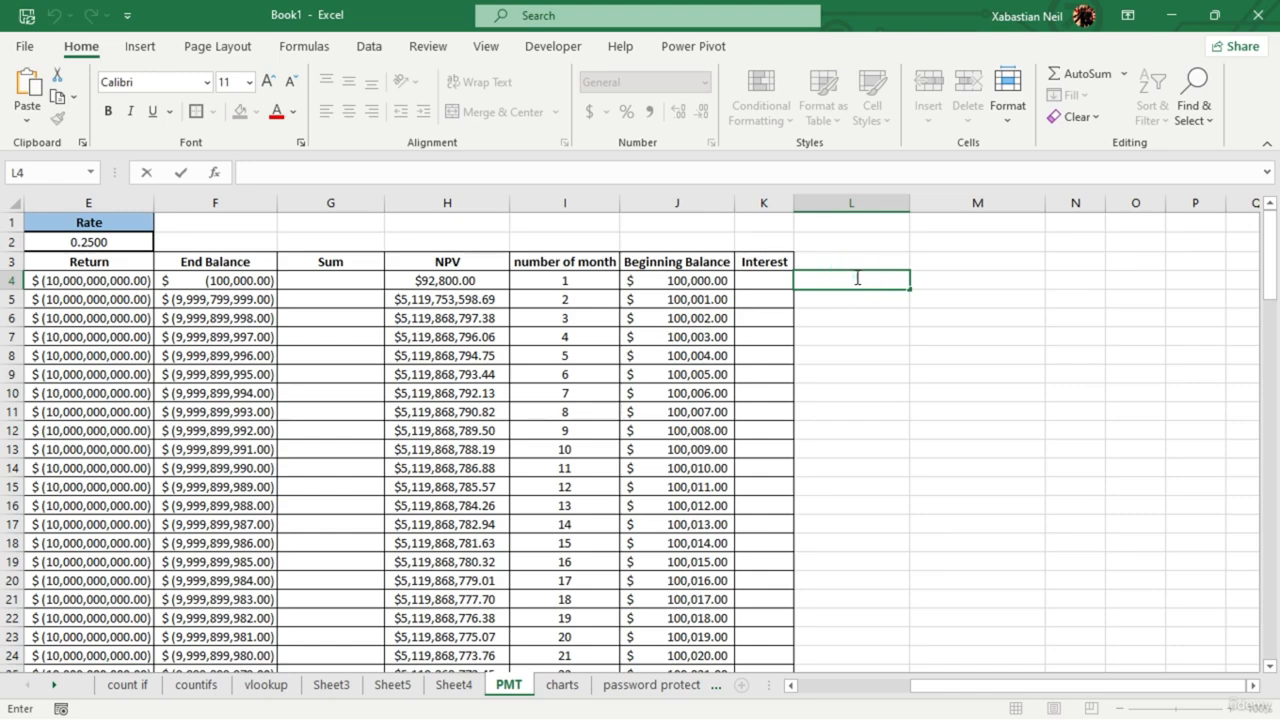
pyautogui.write('=fv')
pyautogui.press('Tab')
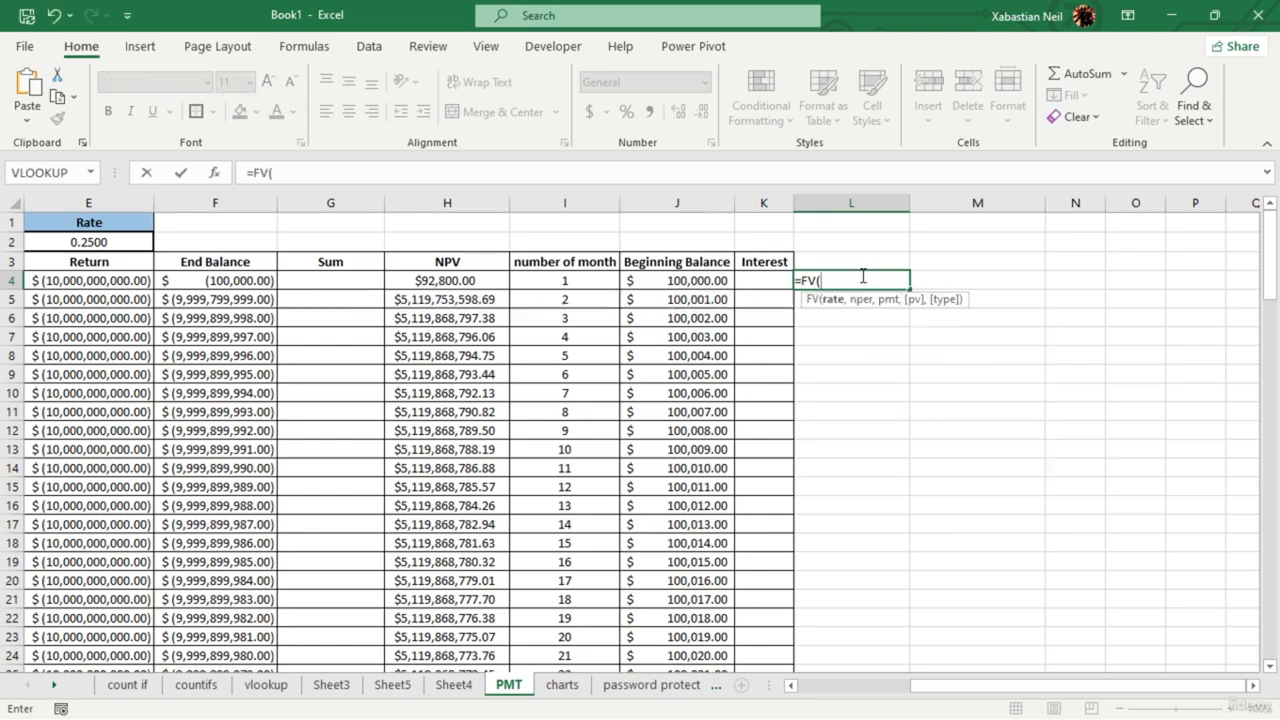
pyautogui.click(92, 242)
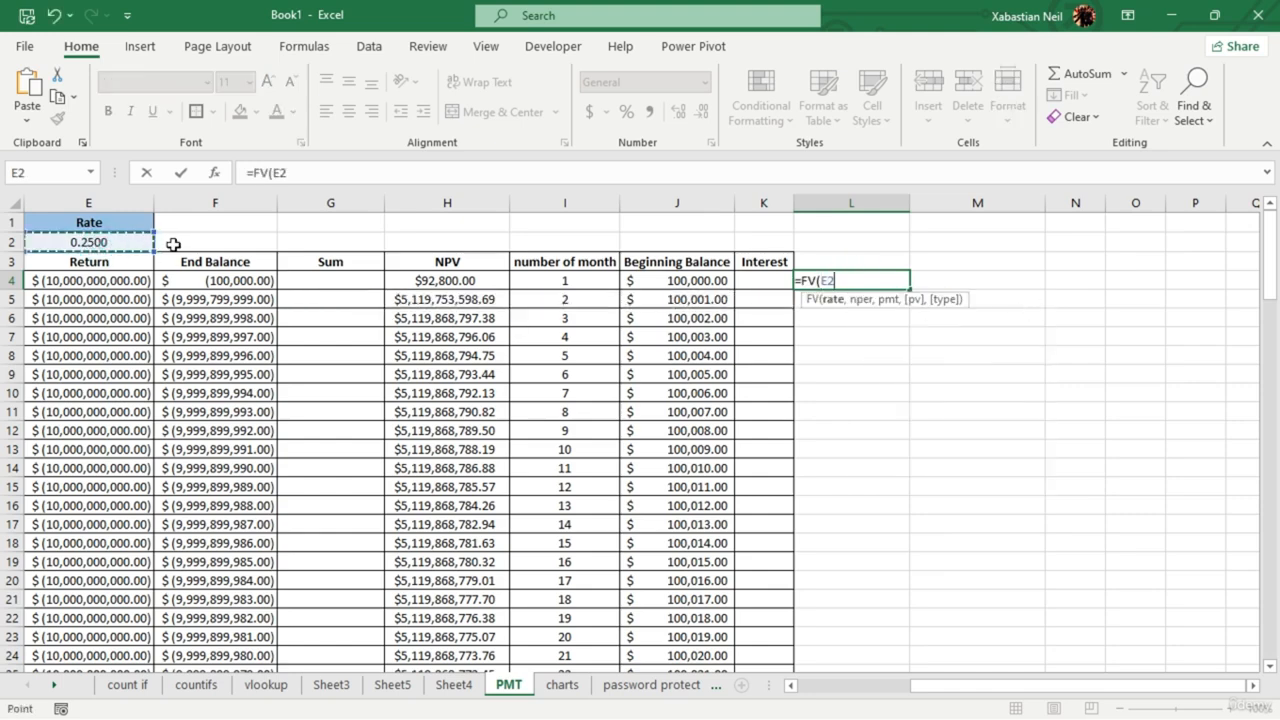
pyautogui.write(',')
pyautogui.scroll(-1, 420, 390)
pyautogui.scroll(-1, 420, 390)
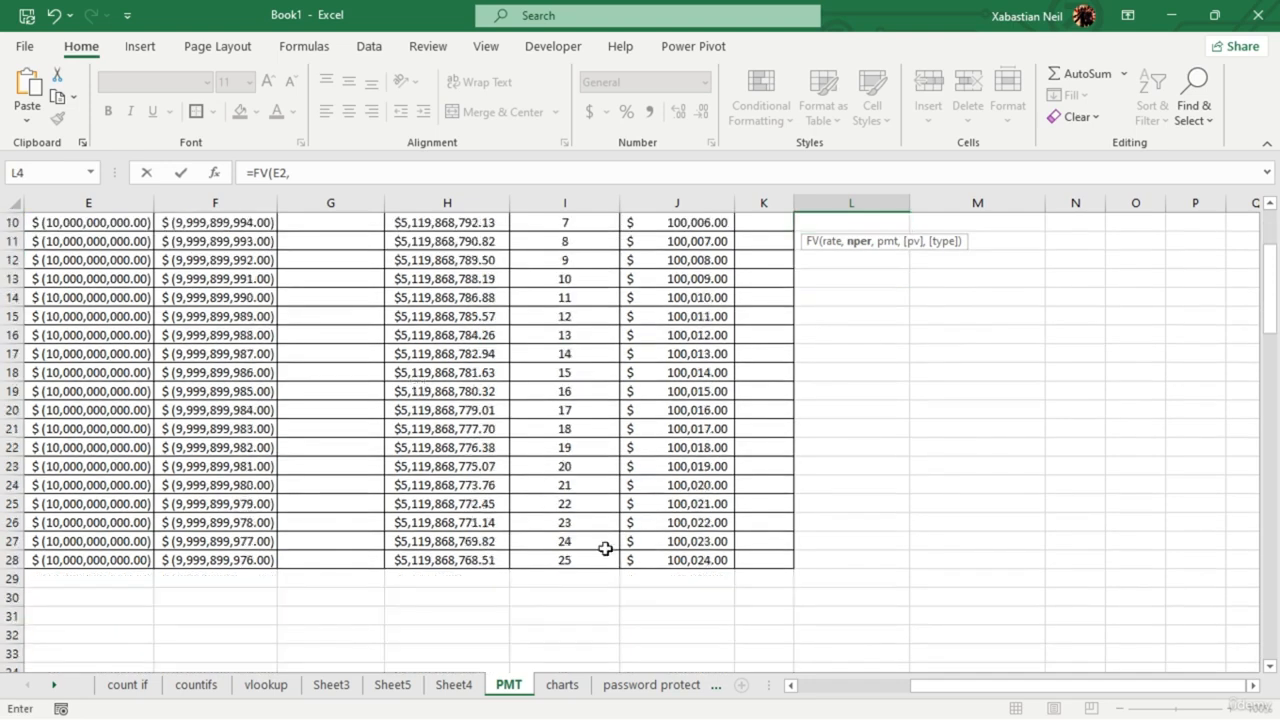
pyautogui.click(595, 562)
pyautogui.scroll(3, 595, 562)
pyautogui.write(',')
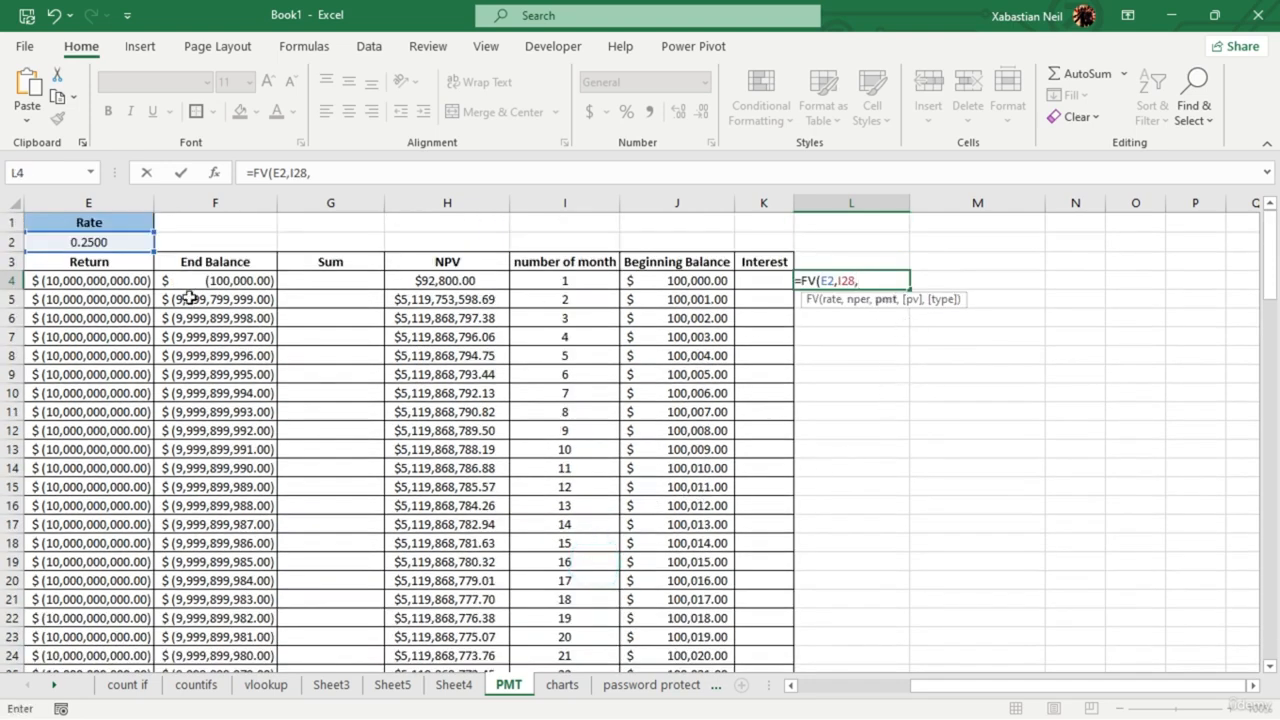
# - Add the PMT amount in D2 as the payment argument of the L4 FV formula
pyautogui.moveTo(925, 698); pyautogui.dragTo(850, 697)
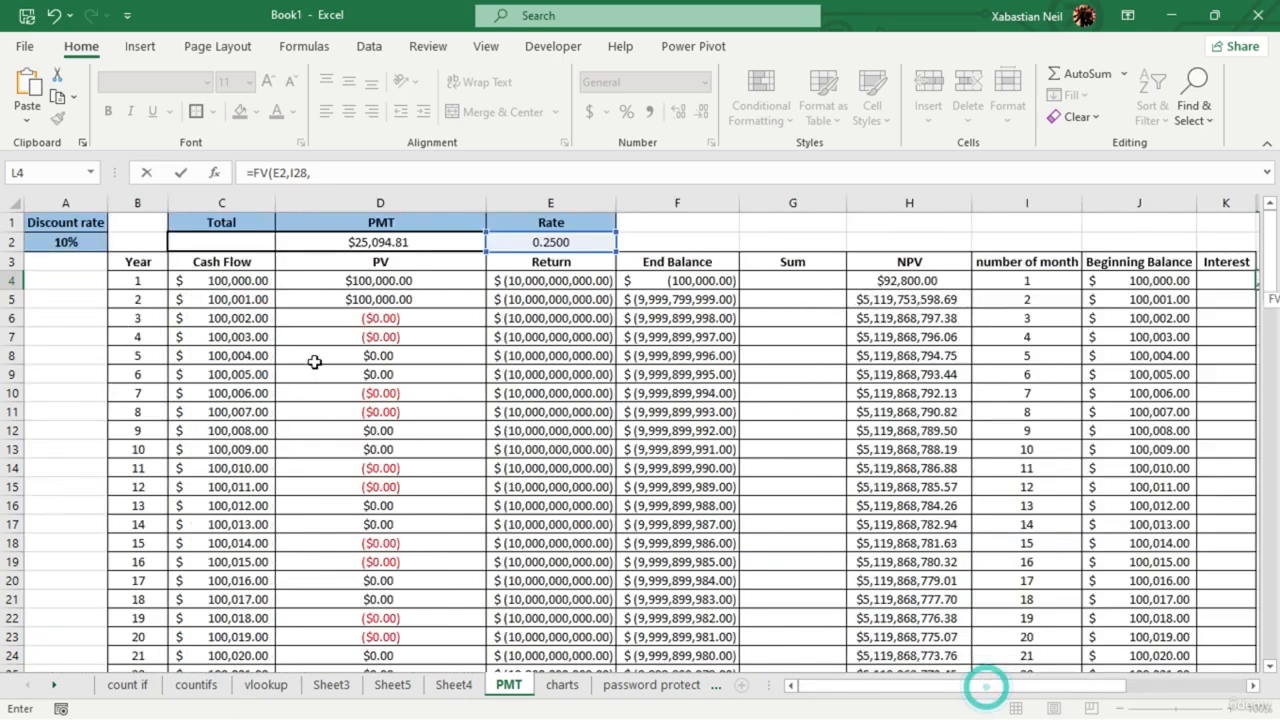
pyautogui.click(400, 244)
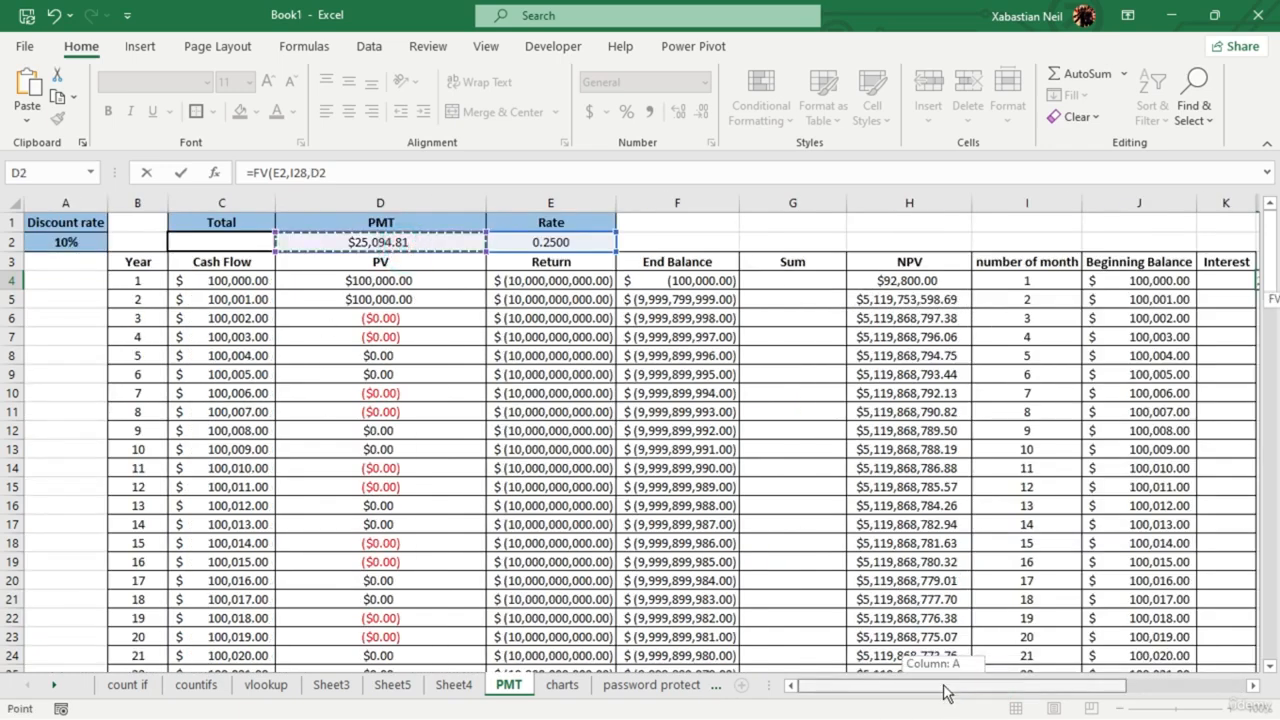
pyautogui.moveTo(943, 688); pyautogui.dragTo(1129, 686)
pyautogui.write(',')
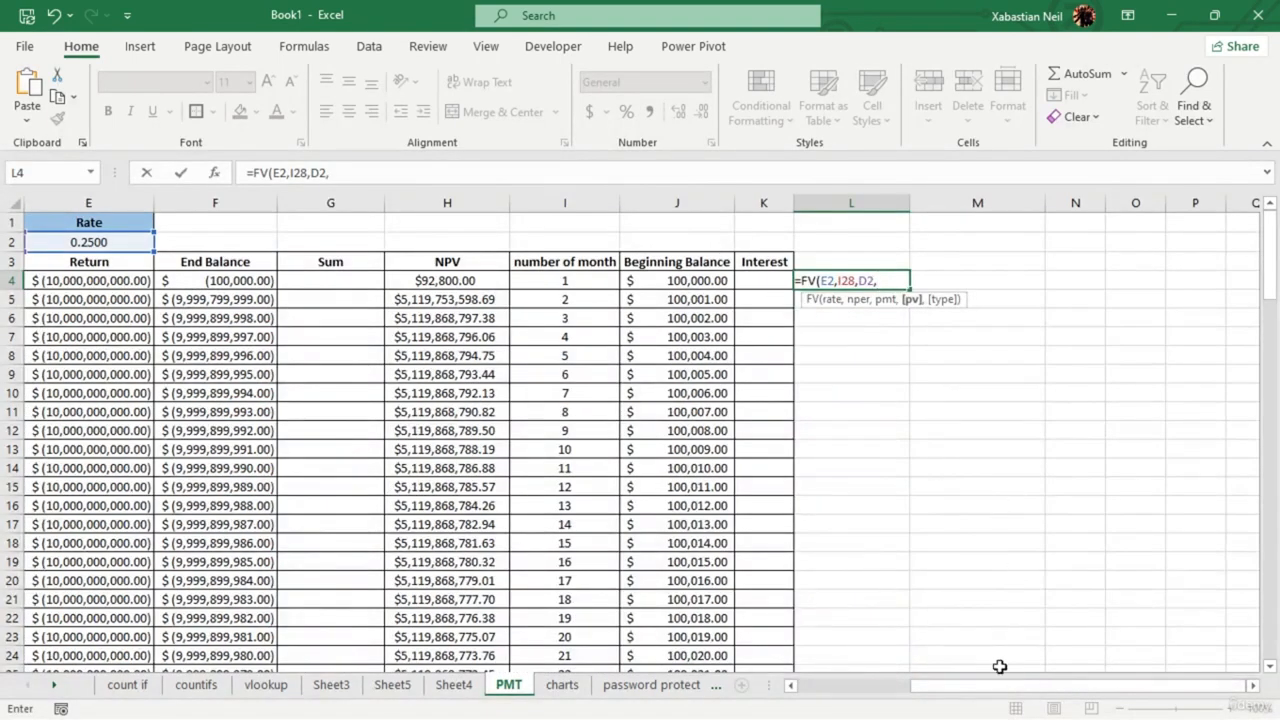
# - Complete the L4 FV formula with D4 as the present value and type 0, end of the period
pyautogui.moveTo(1014, 689); pyautogui.dragTo(863, 689)
pyautogui.click(424, 284)
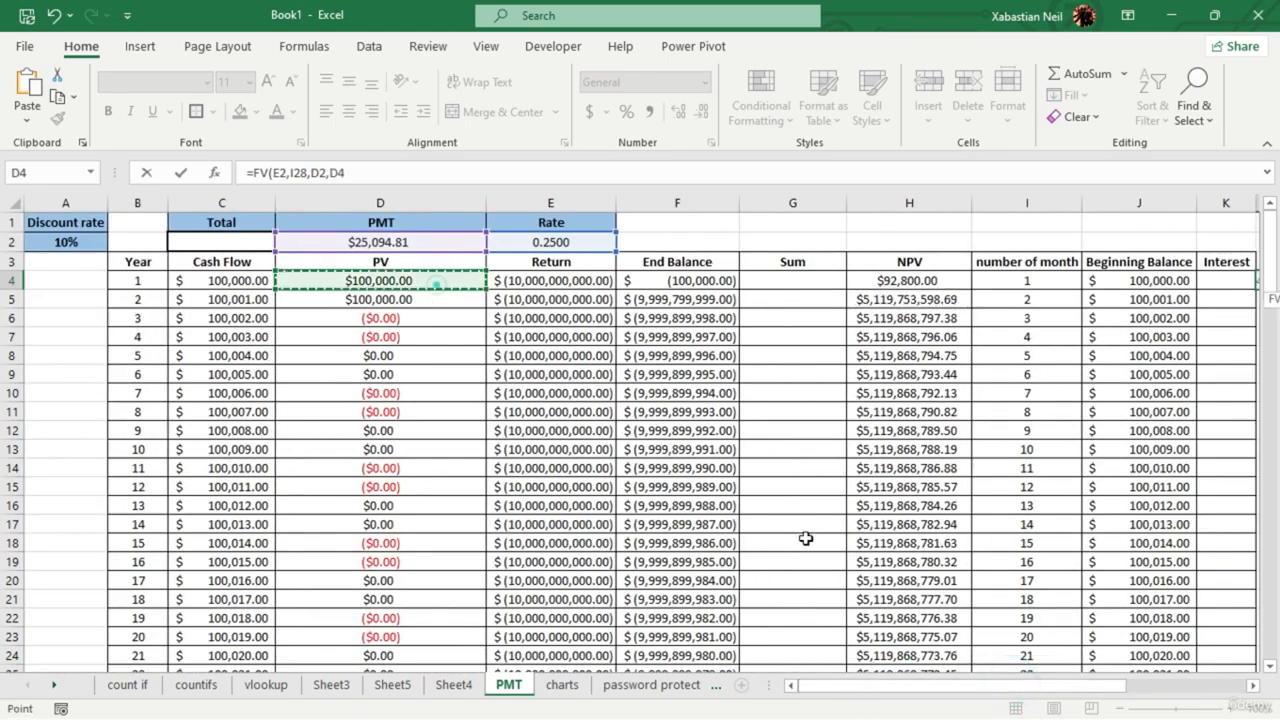
pyautogui.moveTo(953, 686); pyautogui.dragTo(1063, 686)
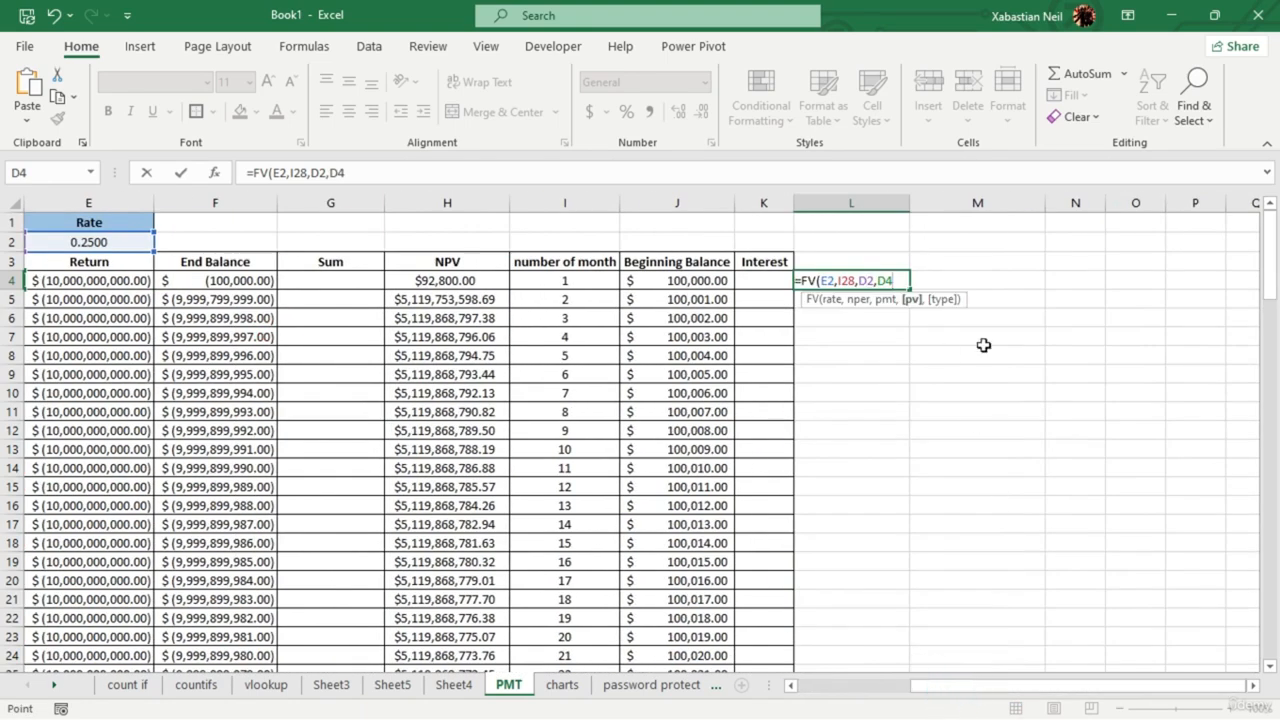
pyautogui.write(',')
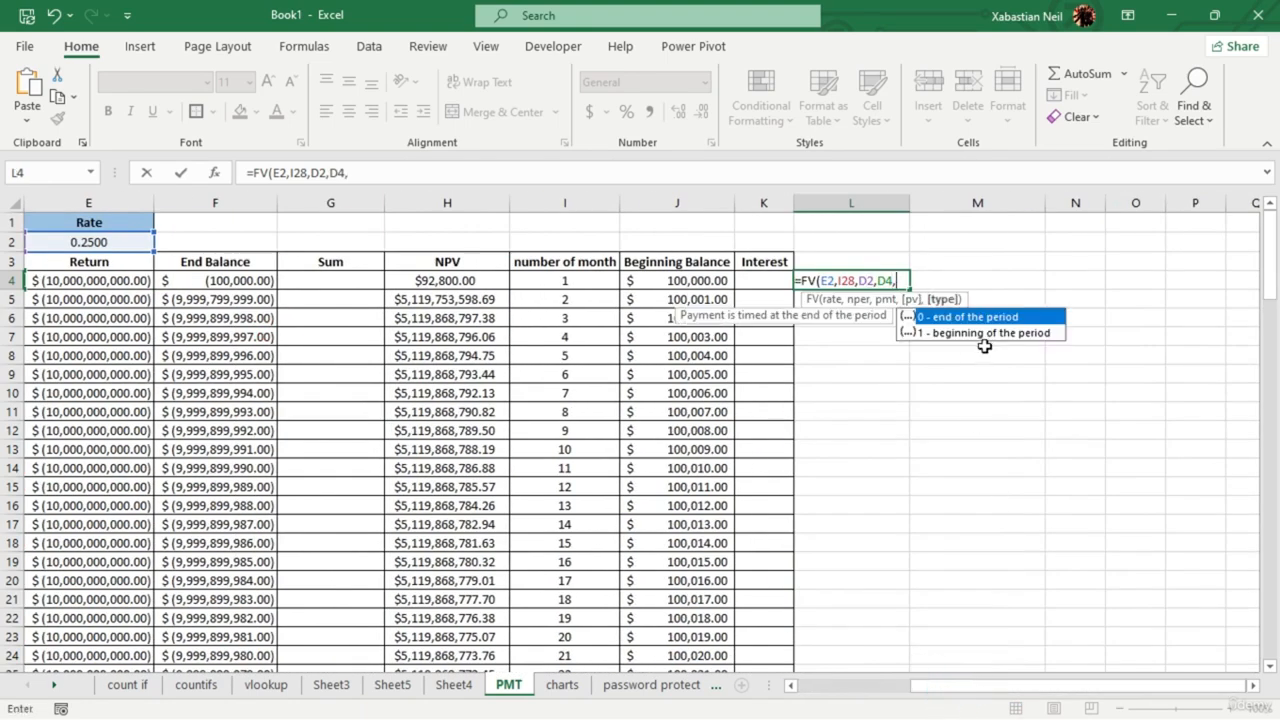
pyautogui.doubleClick(1031, 316)
pyautogui.write(')')
pyautogui.press('Return')
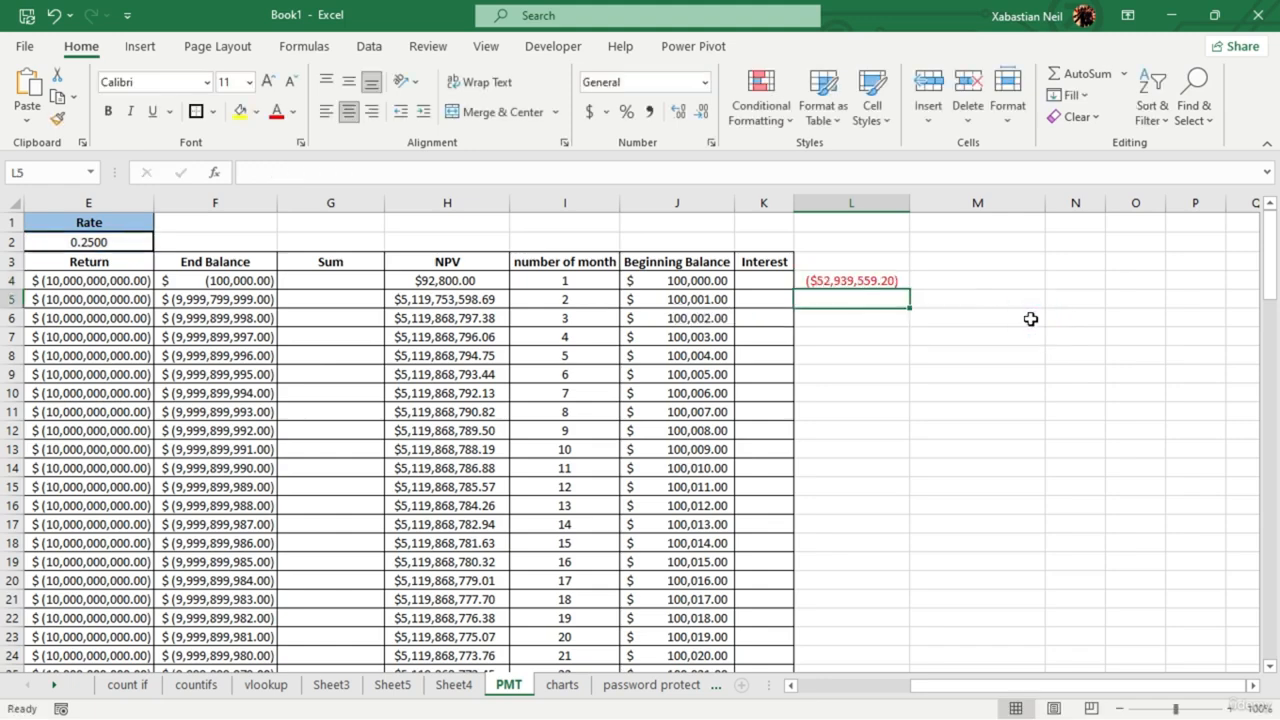
pyautogui.click(771, 281)
pyautogui.write('=')
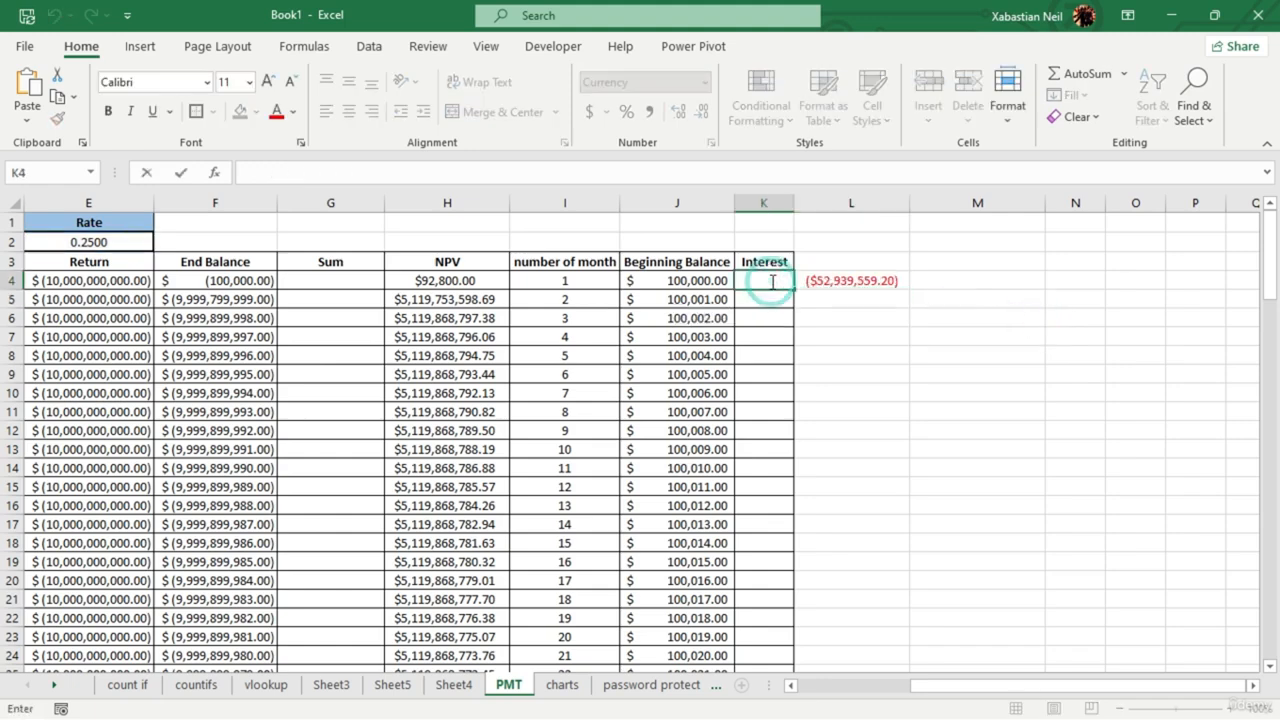
pyautogui.press('Escape')
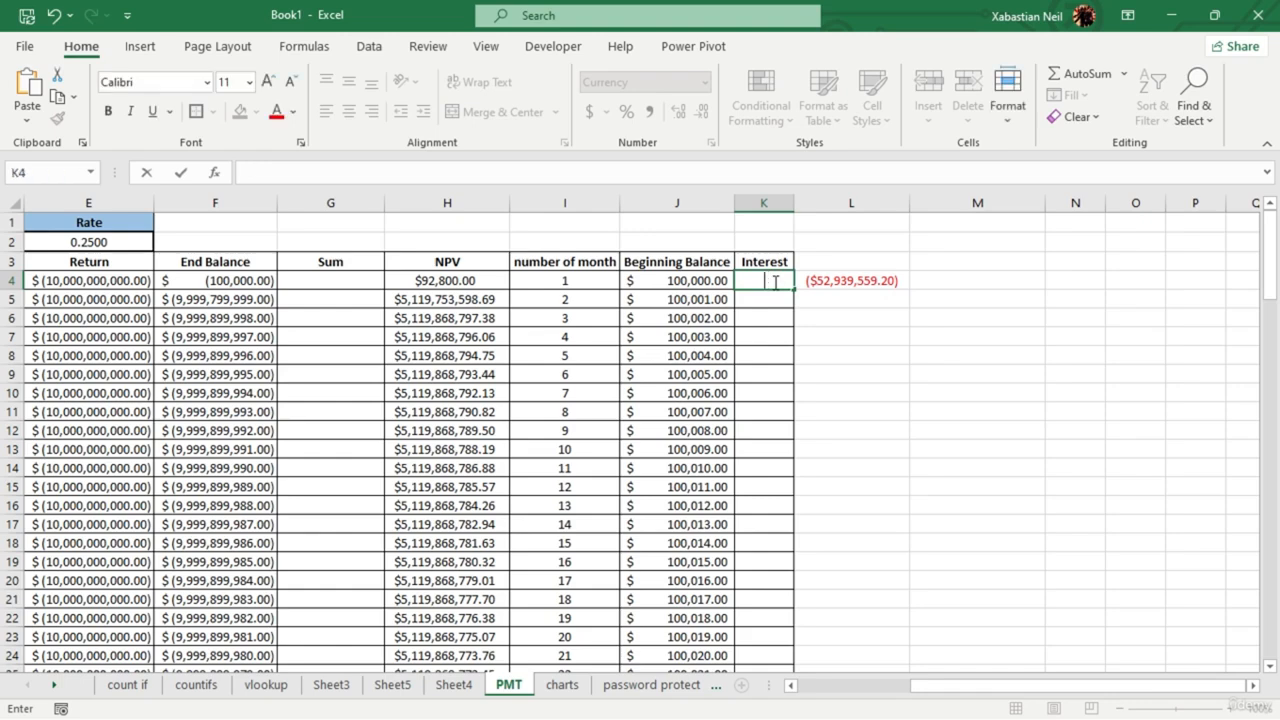
# - Widen the Interest column K and fit column L to its contents
pyautogui.moveTo(788, 204); pyautogui.dragTo(796, 205)
pyautogui.doubleClick(796, 205)
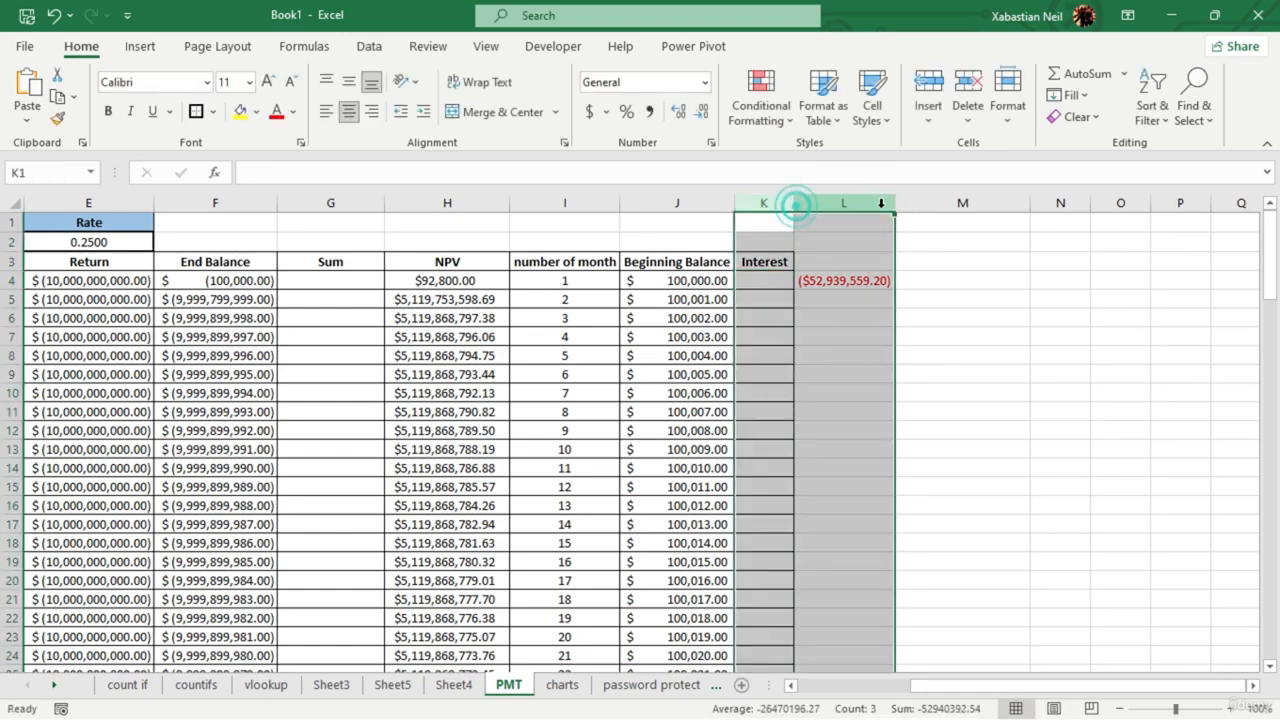
pyautogui.click(785, 245)
pyautogui.click(791, 203)
pyautogui.moveTo(908, 208); pyautogui.dragTo(878, 205)
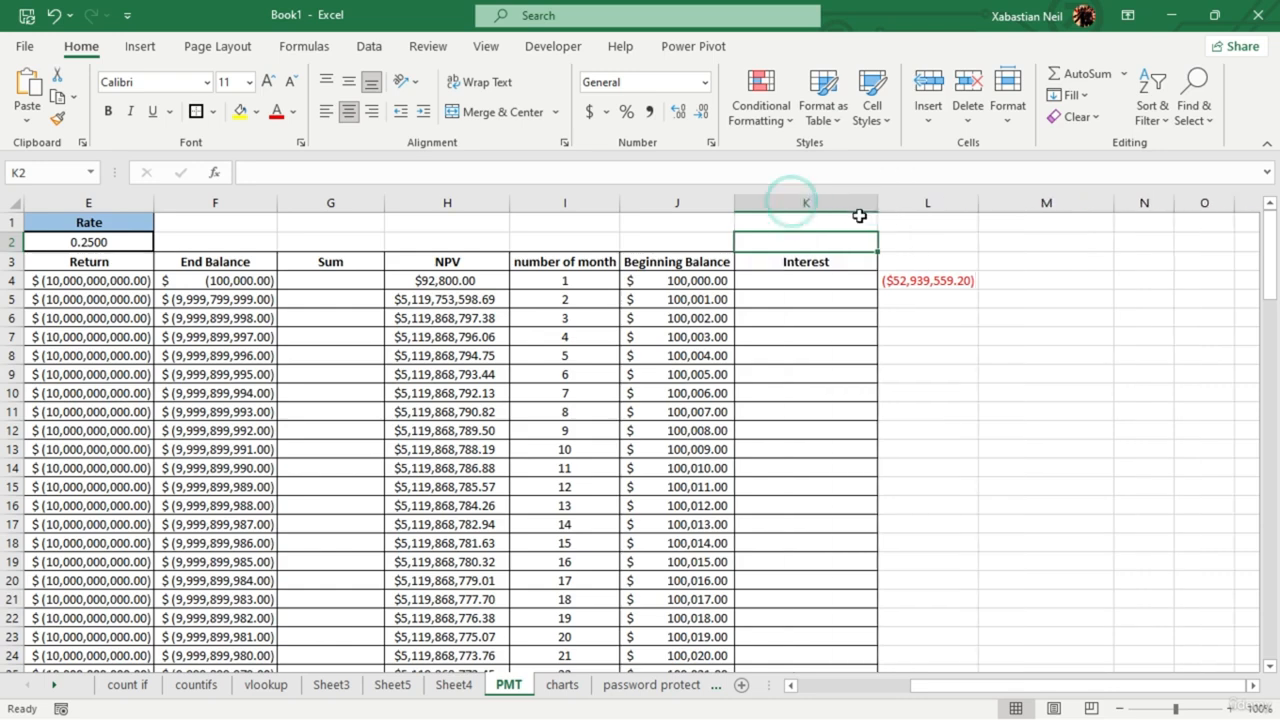
# - Start an IPMT formula in K4 with the absolute reference $E$2 as the rate
pyautogui.click(826, 276)
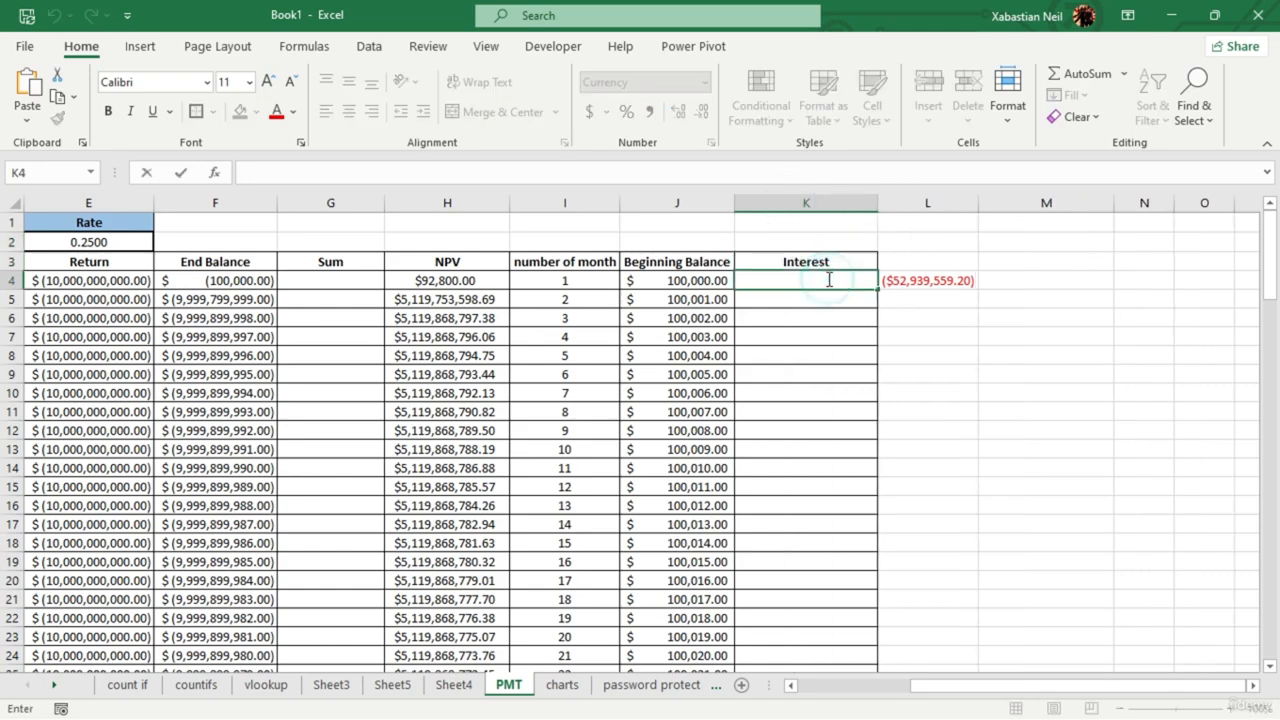
pyautogui.write('=ipm')
pyautogui.press('Tab')
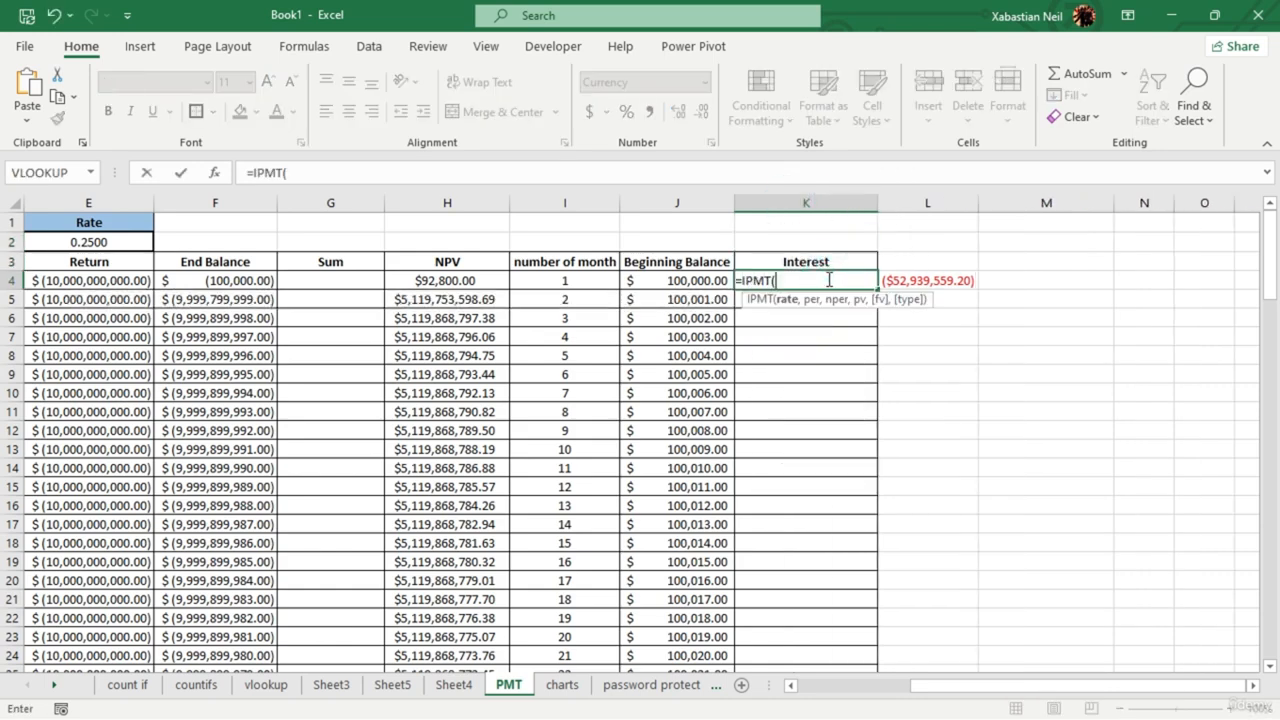
pyautogui.click(115, 241)
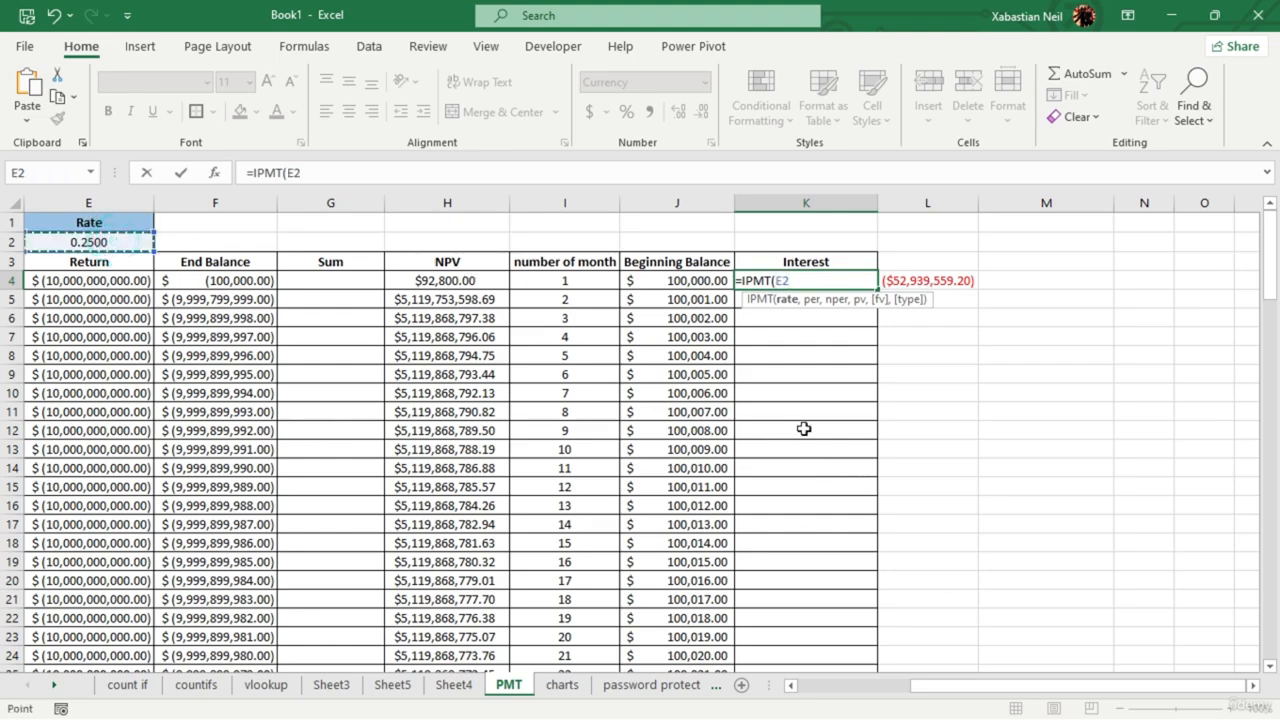
pyautogui.press('F4')
pyautogui.write(',')
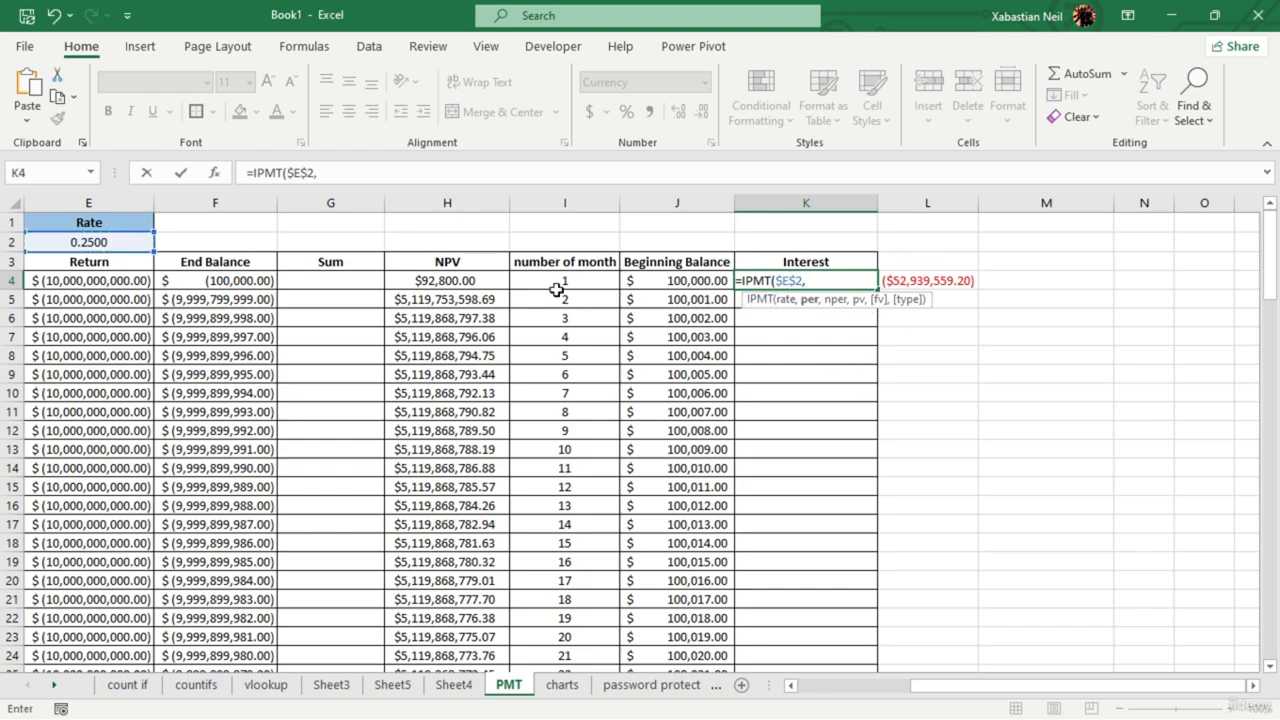
# - Add the last number of month cell, $I$28, as the per argument of the K4 IPMT formula
pyautogui.click(933, 685)
pyautogui.moveTo(1272, 271); pyautogui.dragTo(1272, 292)
pyautogui.click(593, 617)
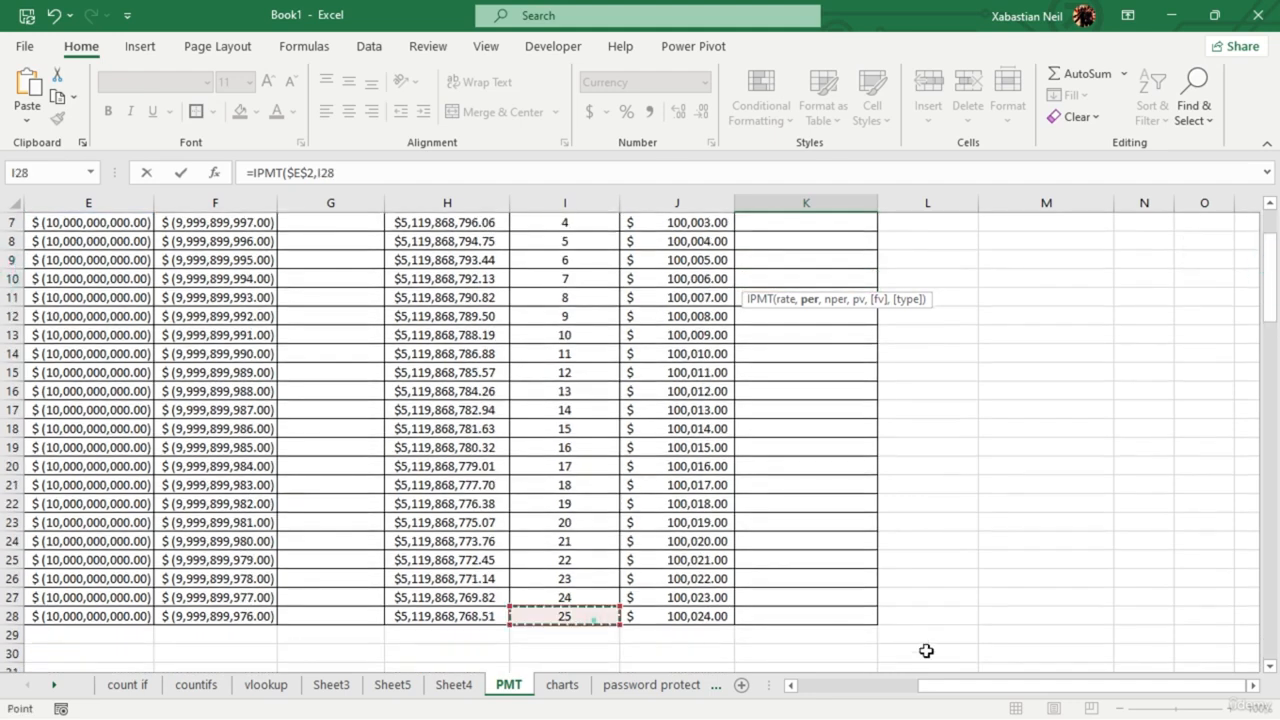
pyautogui.scroll(2, 1011, 463)
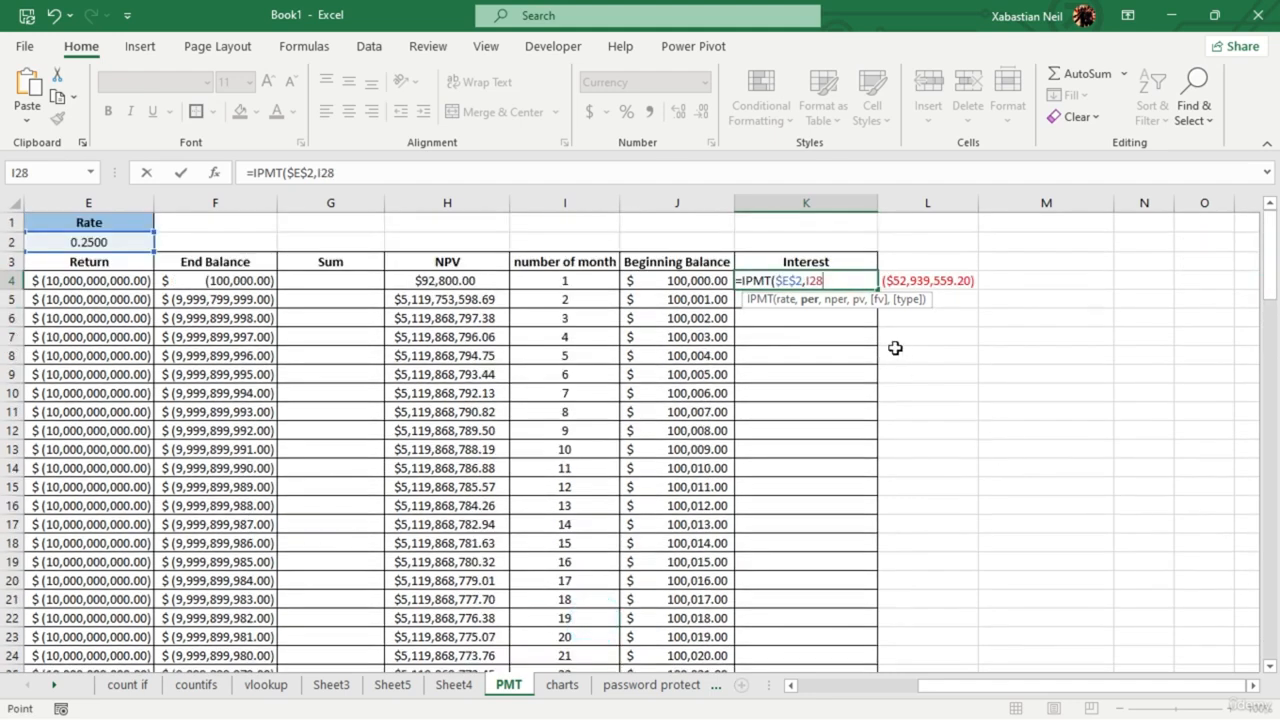
pyautogui.press('F4')
pyautogui.write(',')
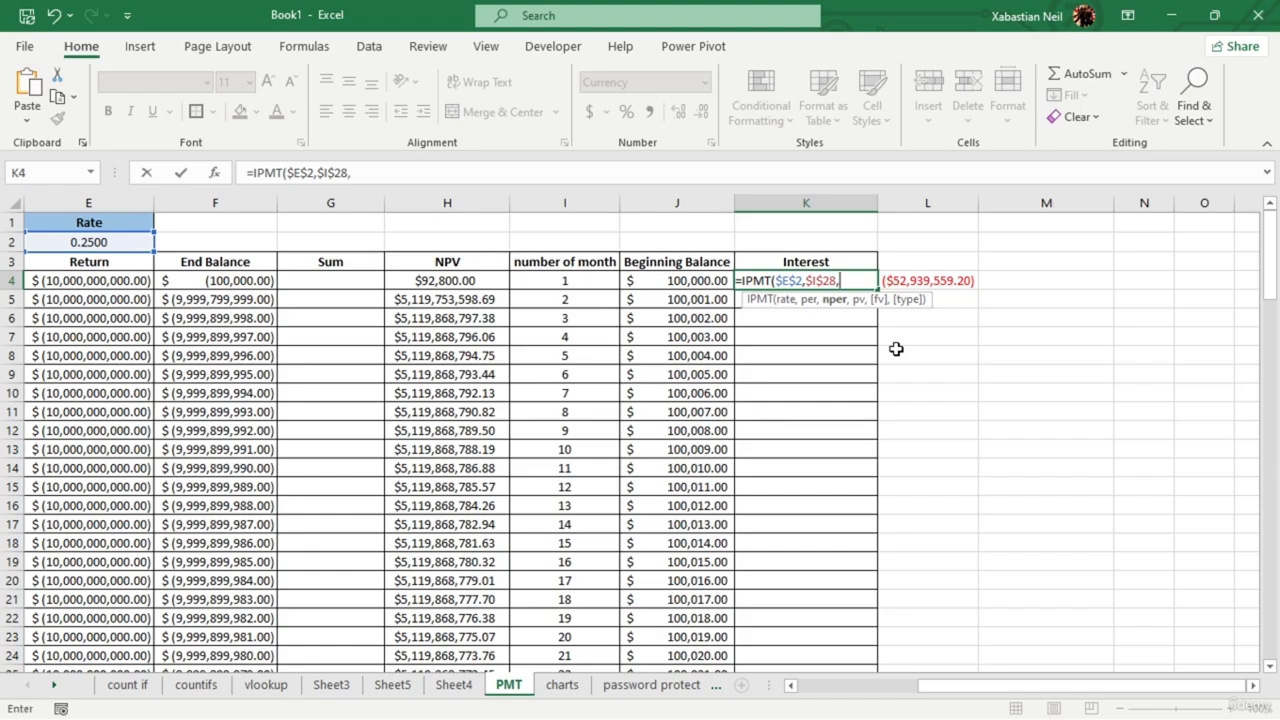
# - Add the last Year cell, $B$28, as the nper argument of the K4 IPMT formula
pyautogui.moveTo(1006, 684); pyautogui.dragTo(872, 690)
pyautogui.scroll(-1, 350, 555)
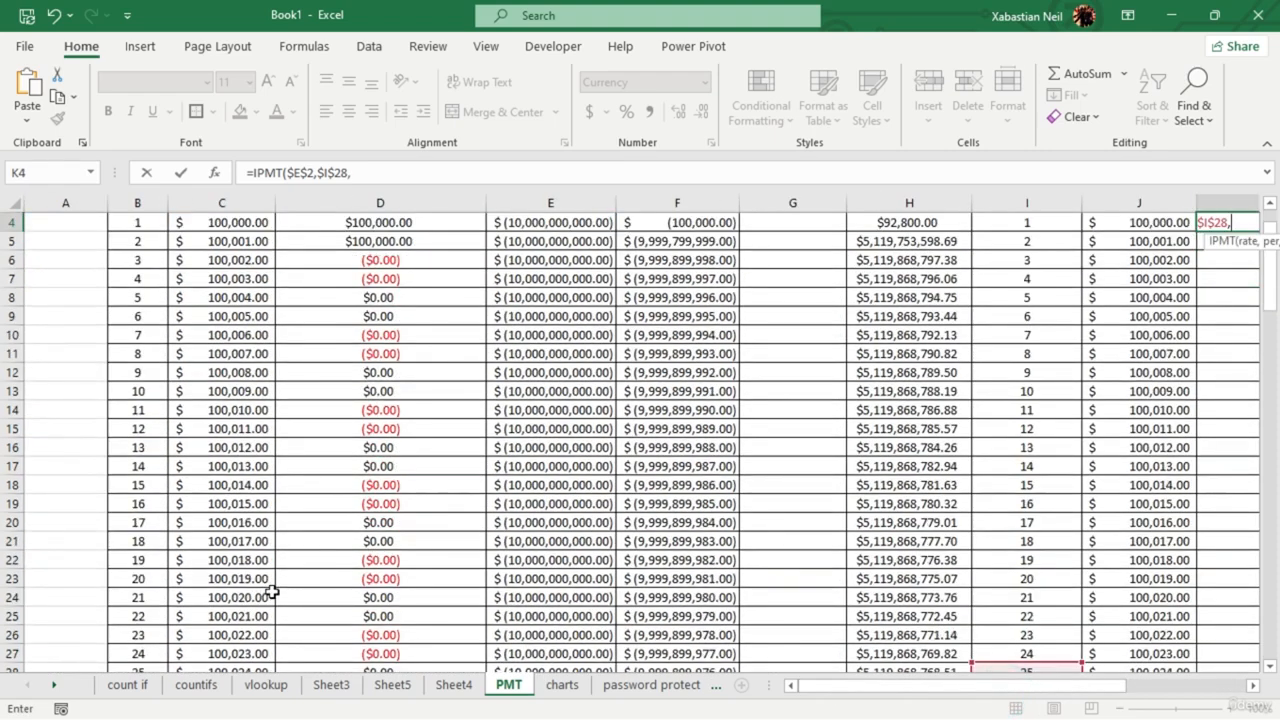
pyautogui.scroll(-1, 272, 592)
pyautogui.click(145, 616)
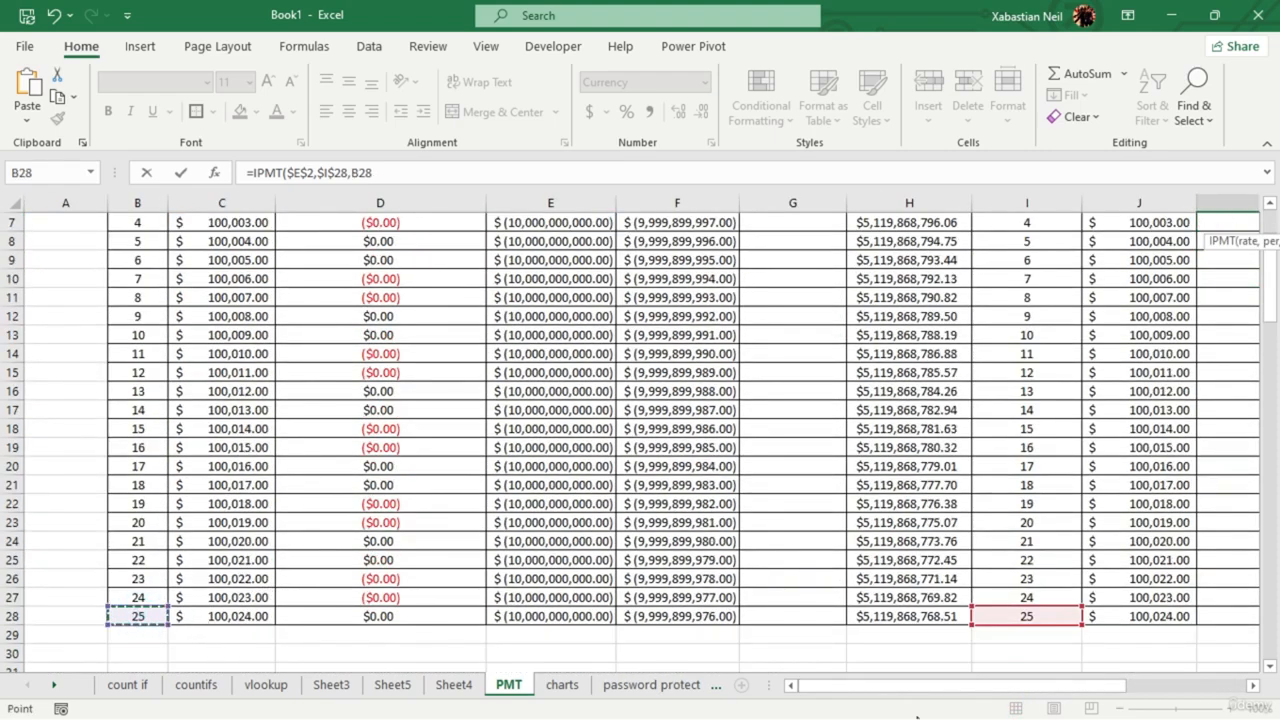
pyautogui.press('F4')
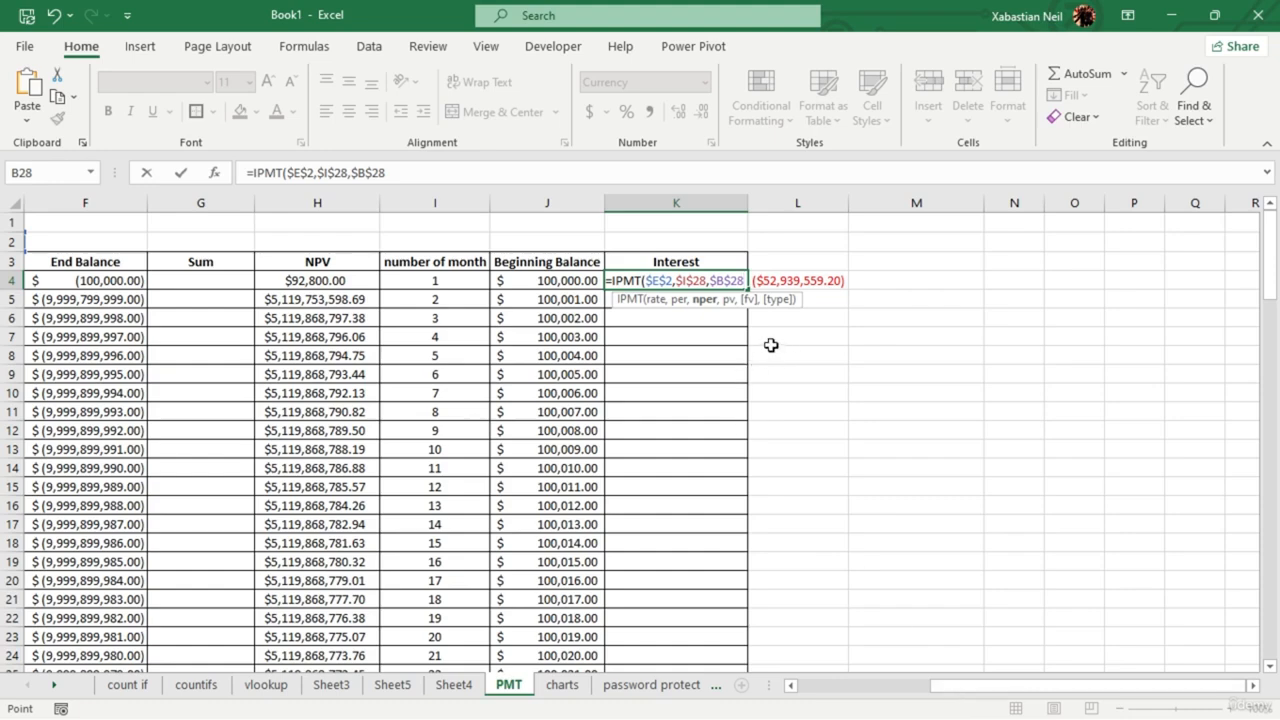
pyautogui.write(',')
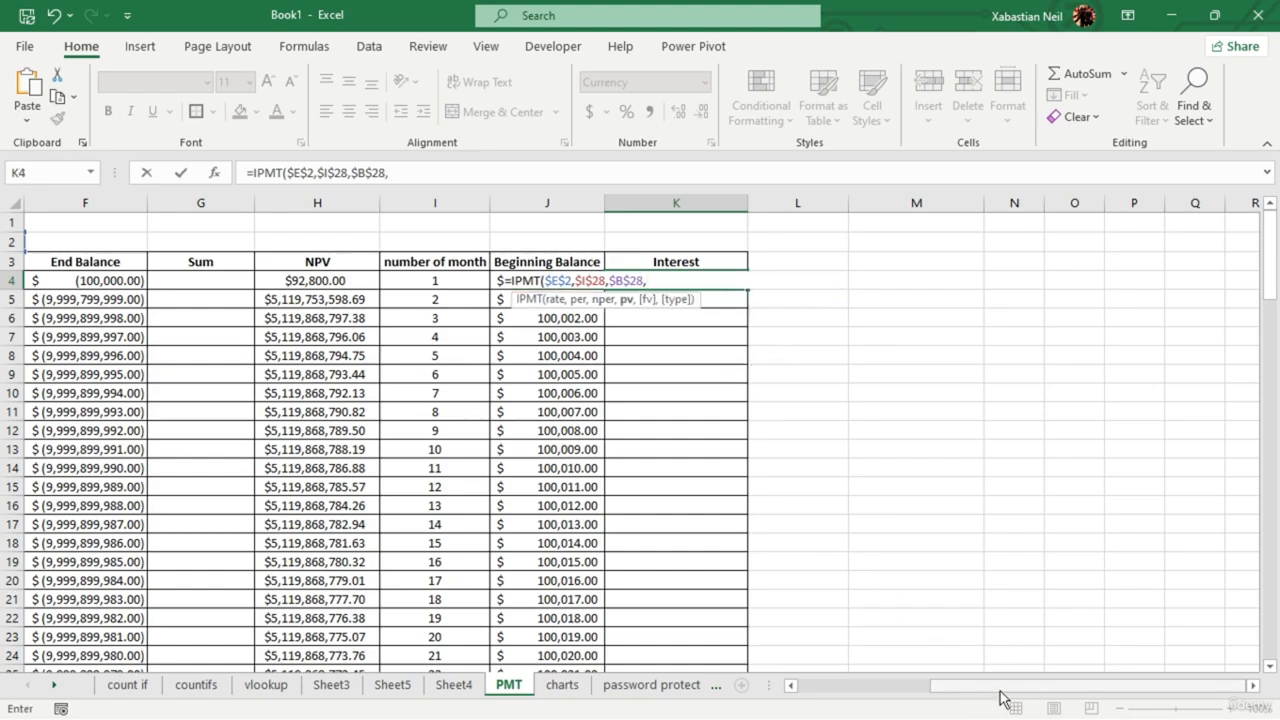
# - Add the first PV cell, $D$4, as the present value argument of the K4 IPMT formula
pyautogui.hscroll(-5, 1000, 697)
pyautogui.click(440, 285)
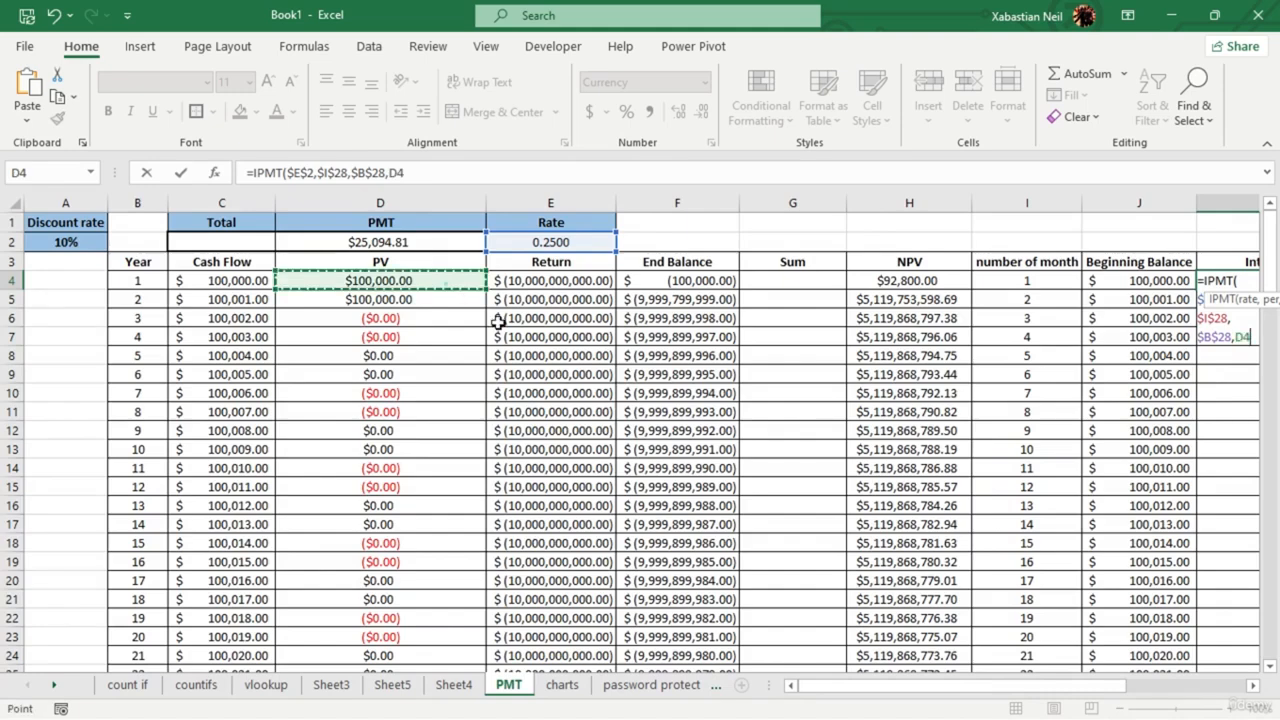
pyautogui.press('F4')
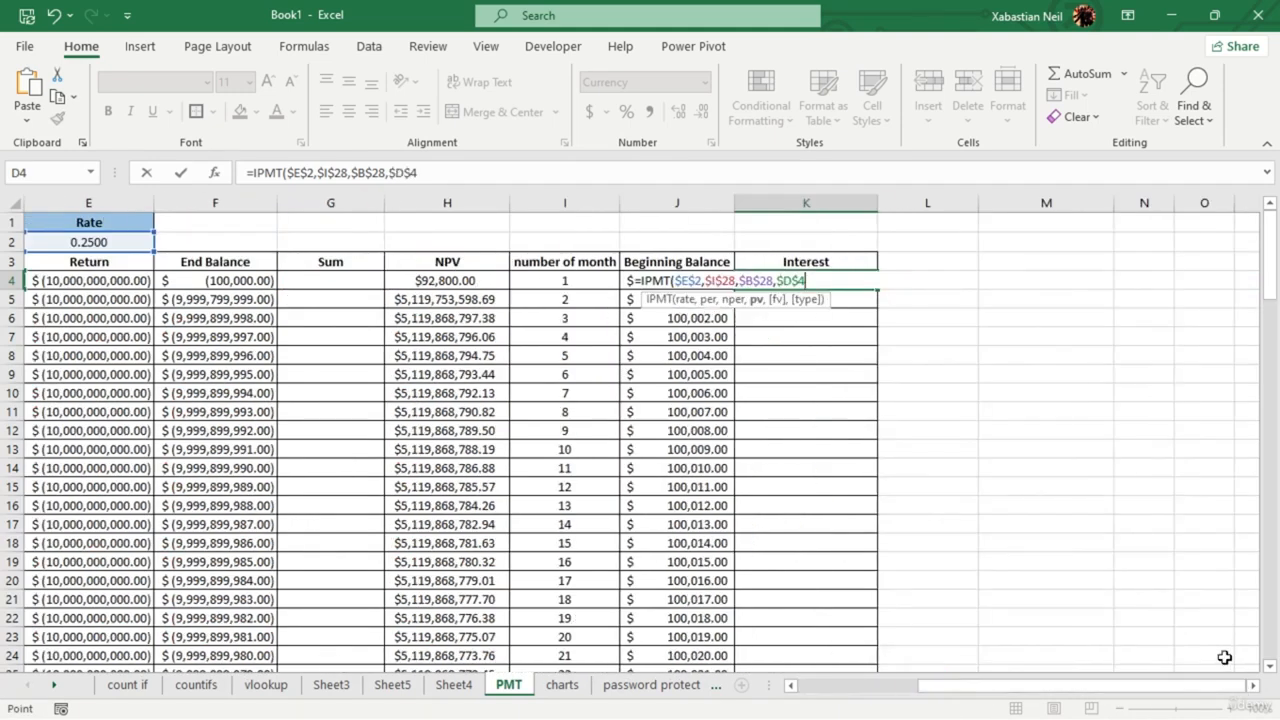
pyautogui.write(',')
# - Finish the K4 IPMT formula with $L$4 as the future value and type 0, end of the period
pyautogui.write('l')
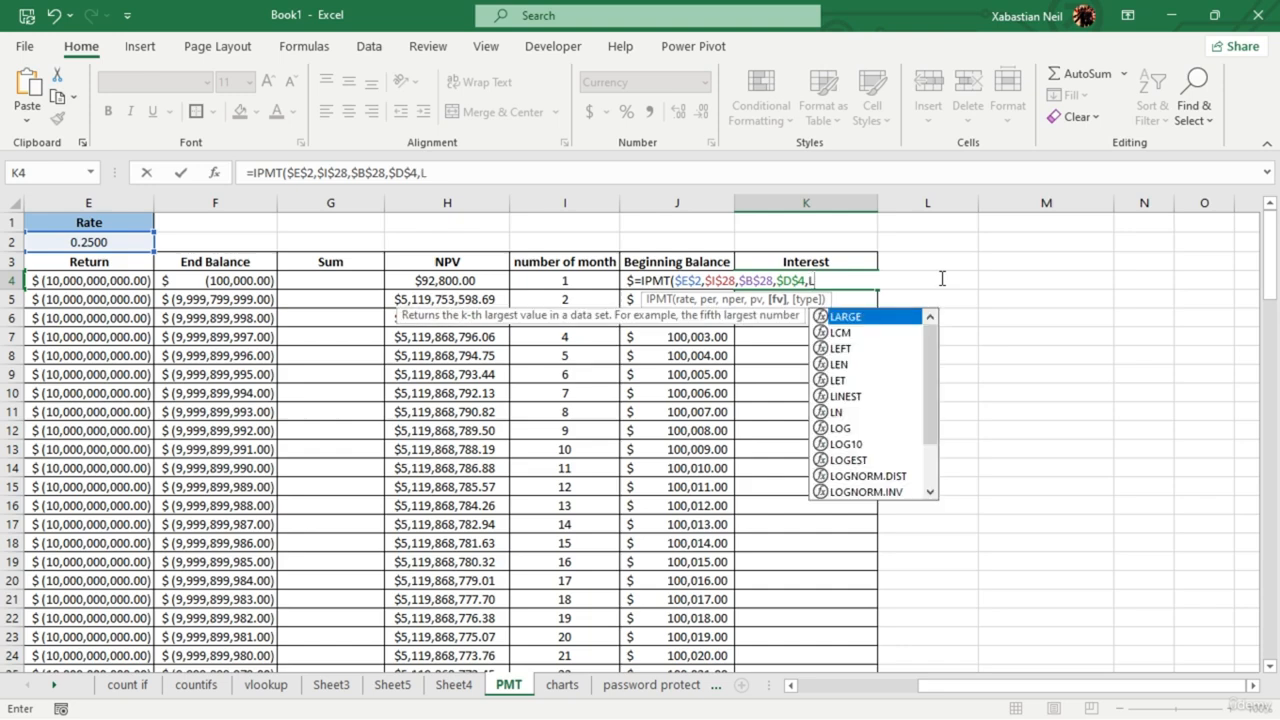
pyautogui.click(942, 278)
pyautogui.press('F4')
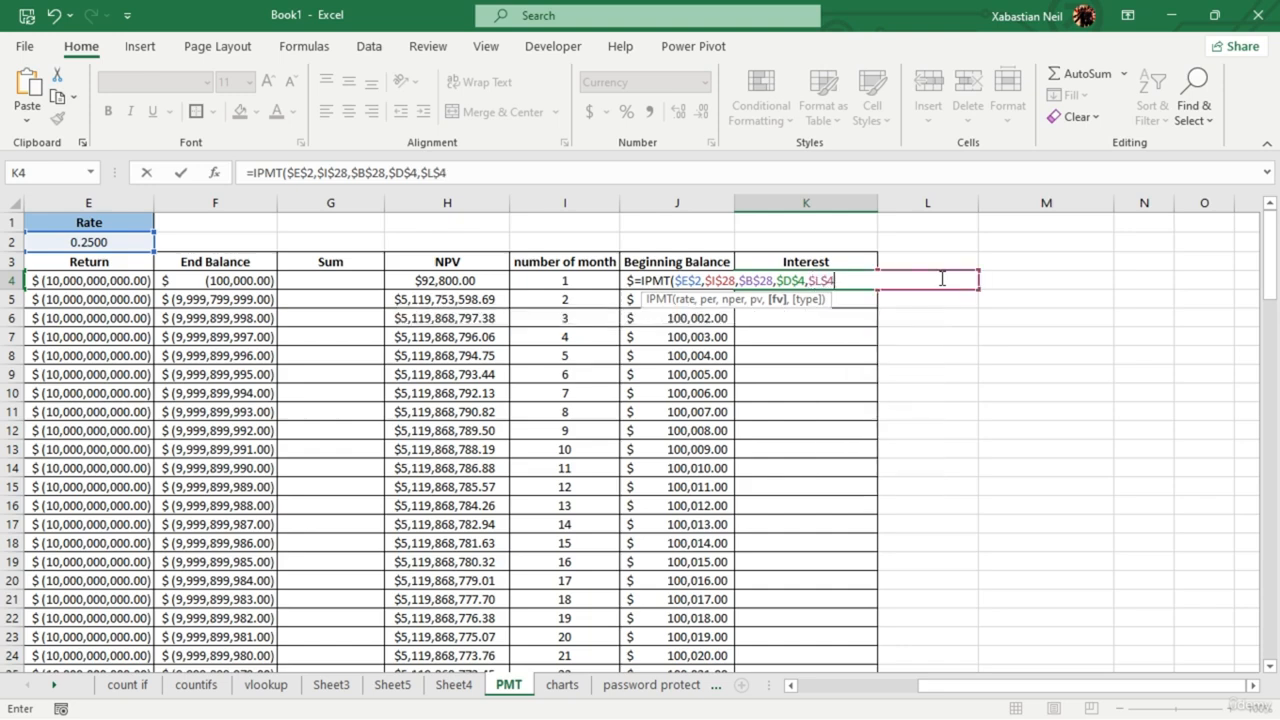
pyautogui.write(',')
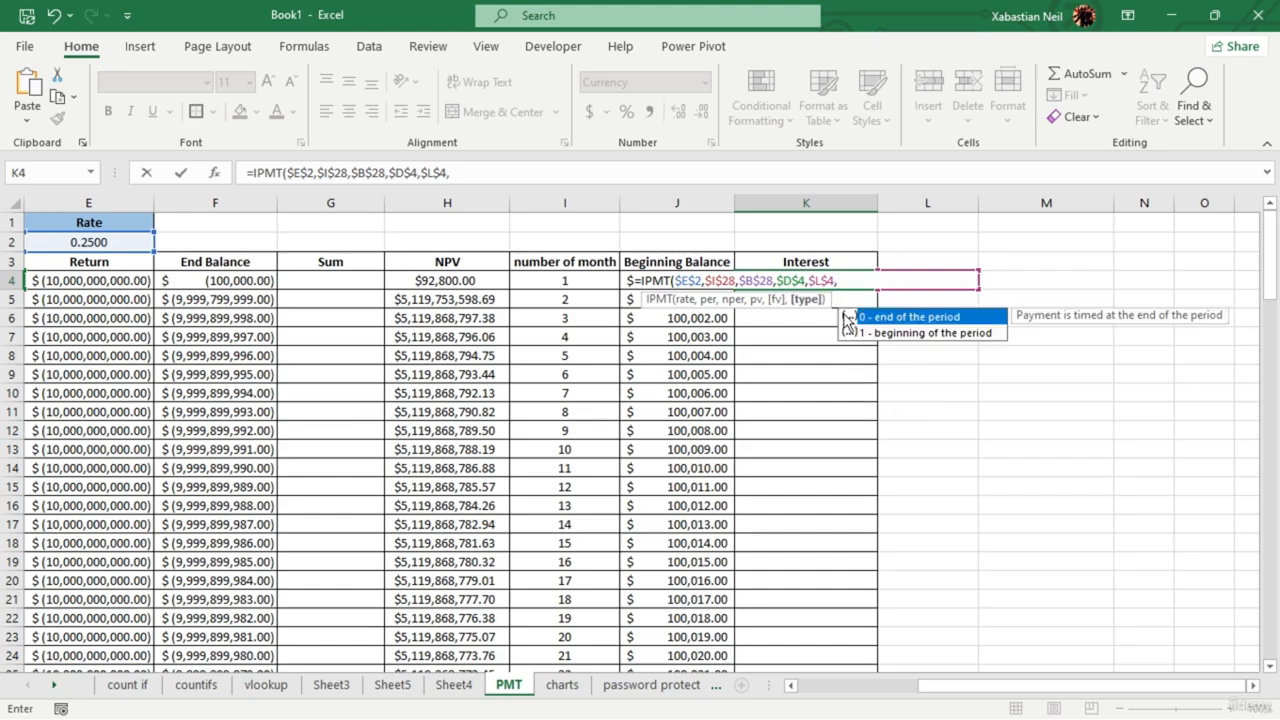
pyautogui.doubleClick(936, 317)
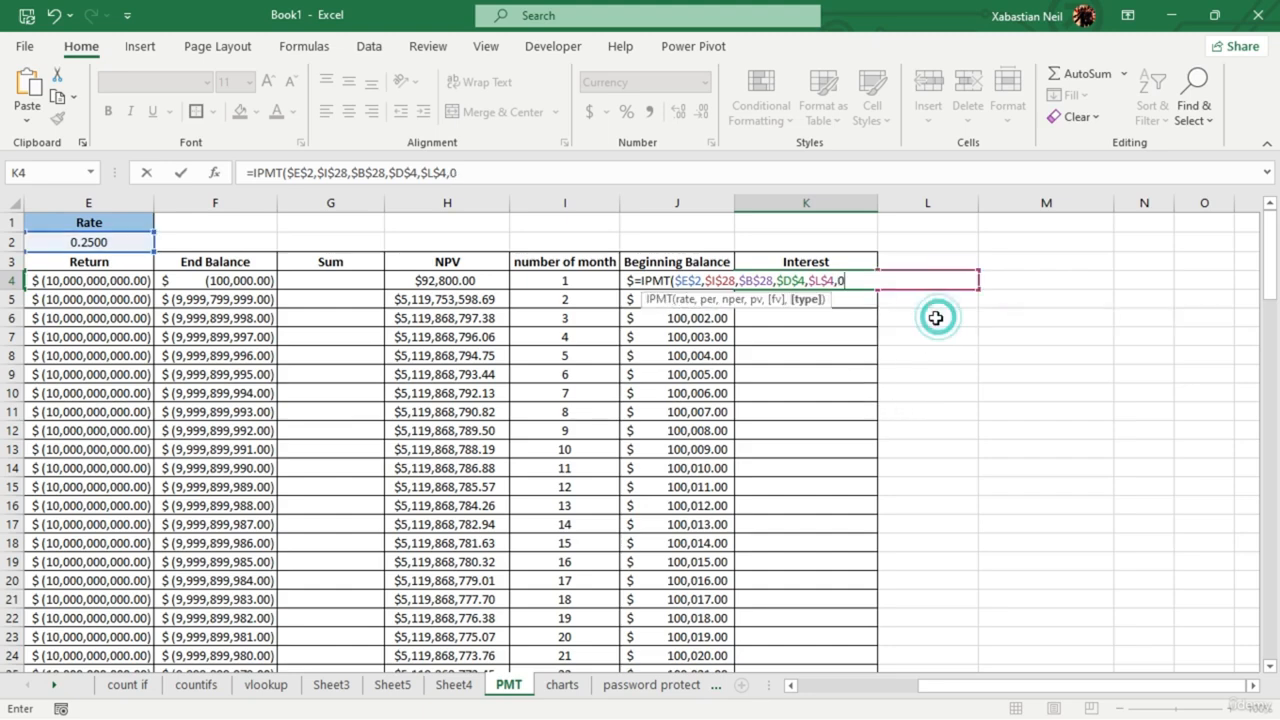
pyautogui.write(')')
pyautogui.press('Return')
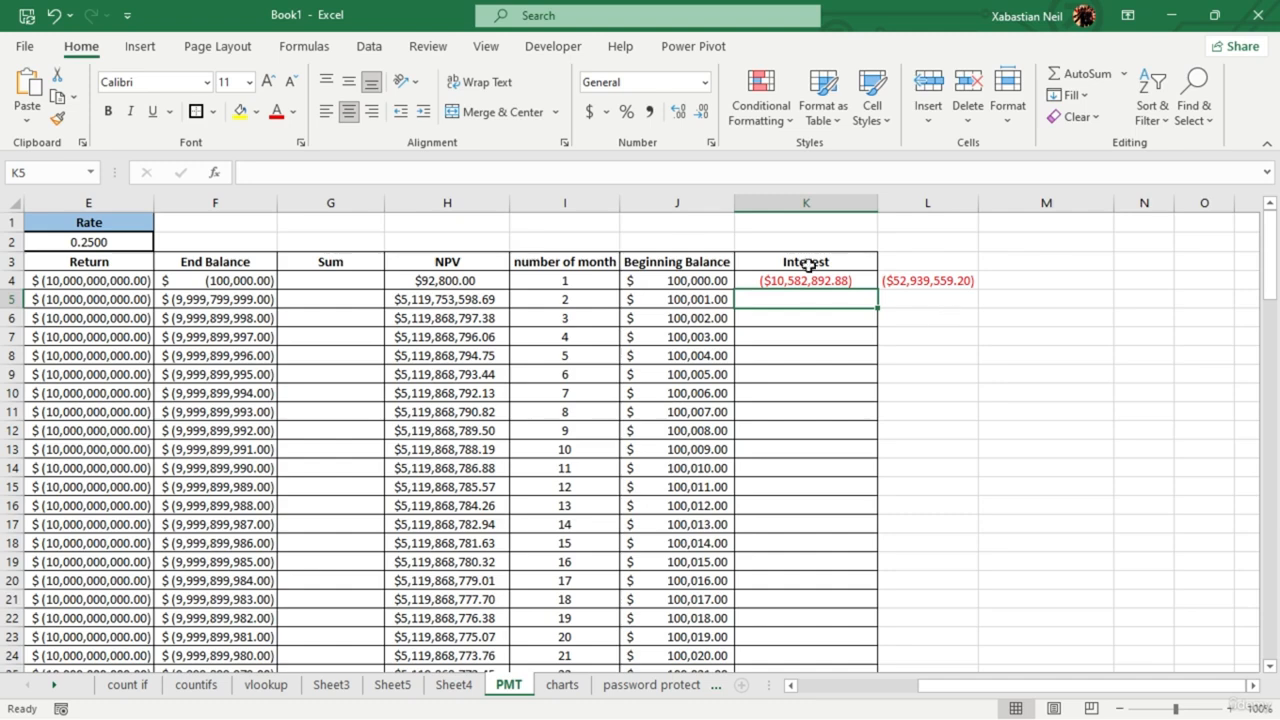
# - Fill the K4 IPMT formula down the Interest column to the last table row and review the filled cells
pyautogui.click(845, 281)
pyautogui.doubleClick(877, 290)
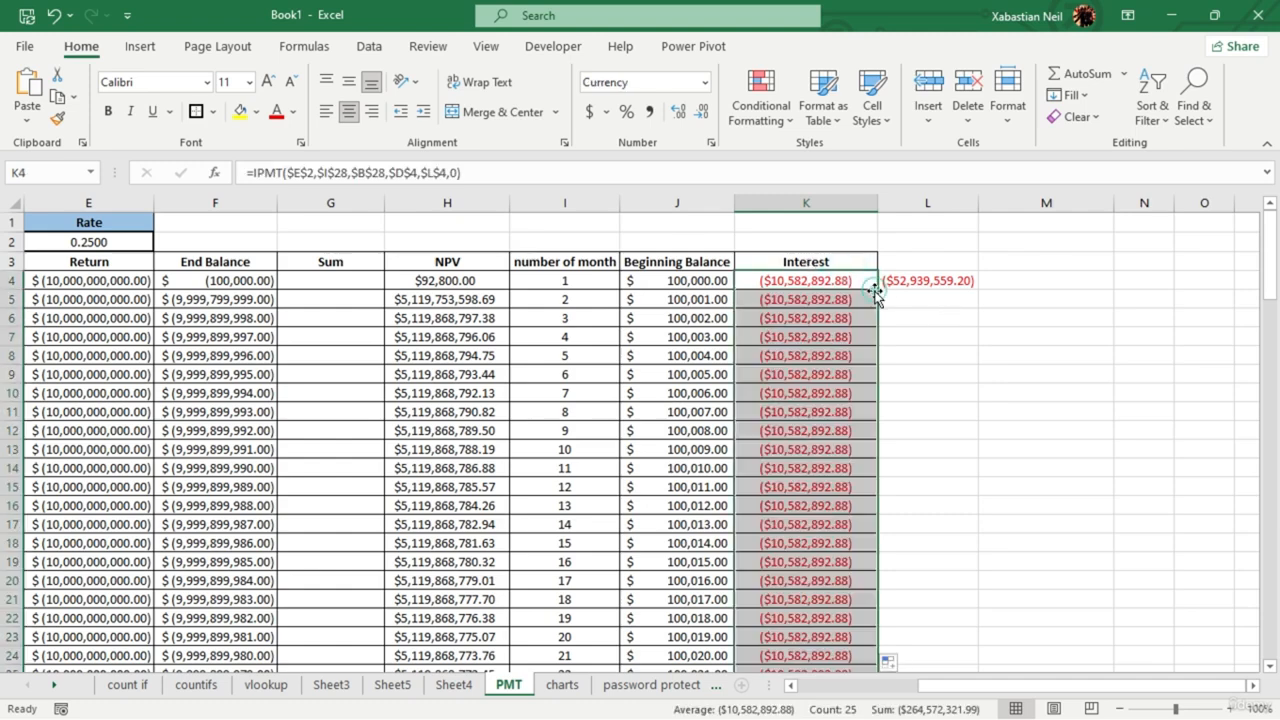
pyautogui.click(833, 298)
pyautogui.click(894, 338)
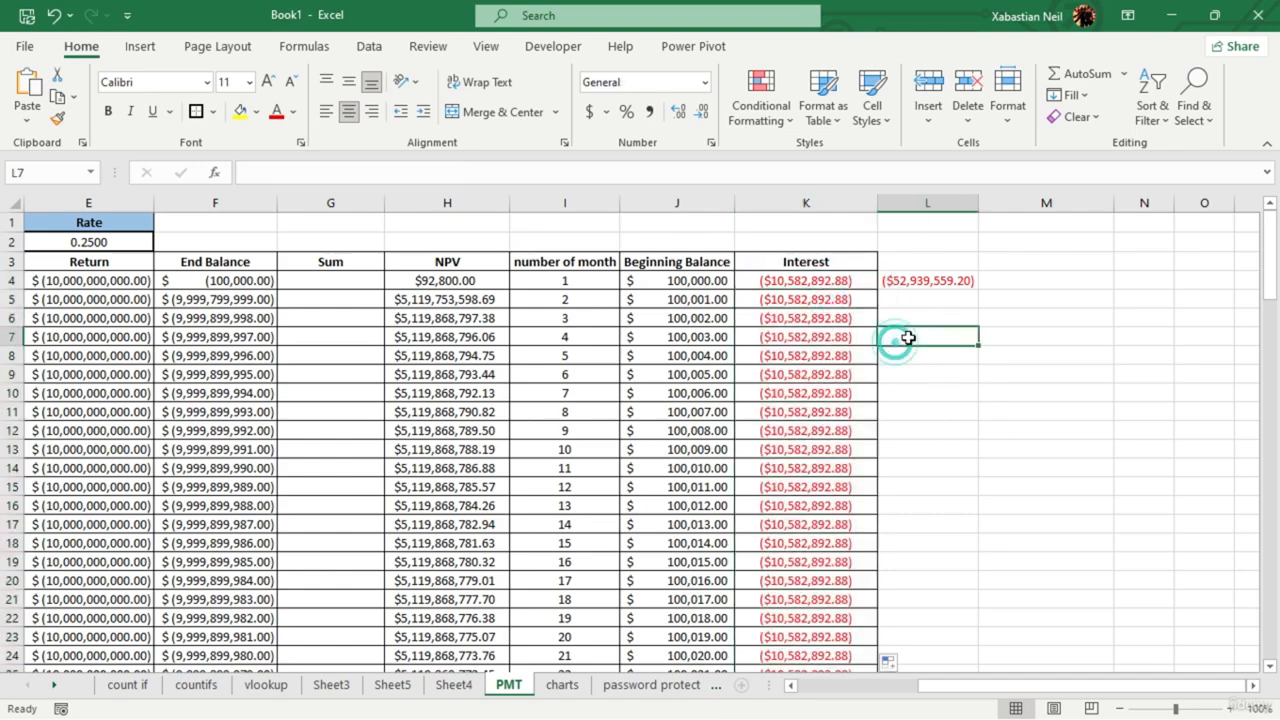
pyautogui.scroll(-3, 829, 363)
pyautogui.scroll(3, 820, 370)
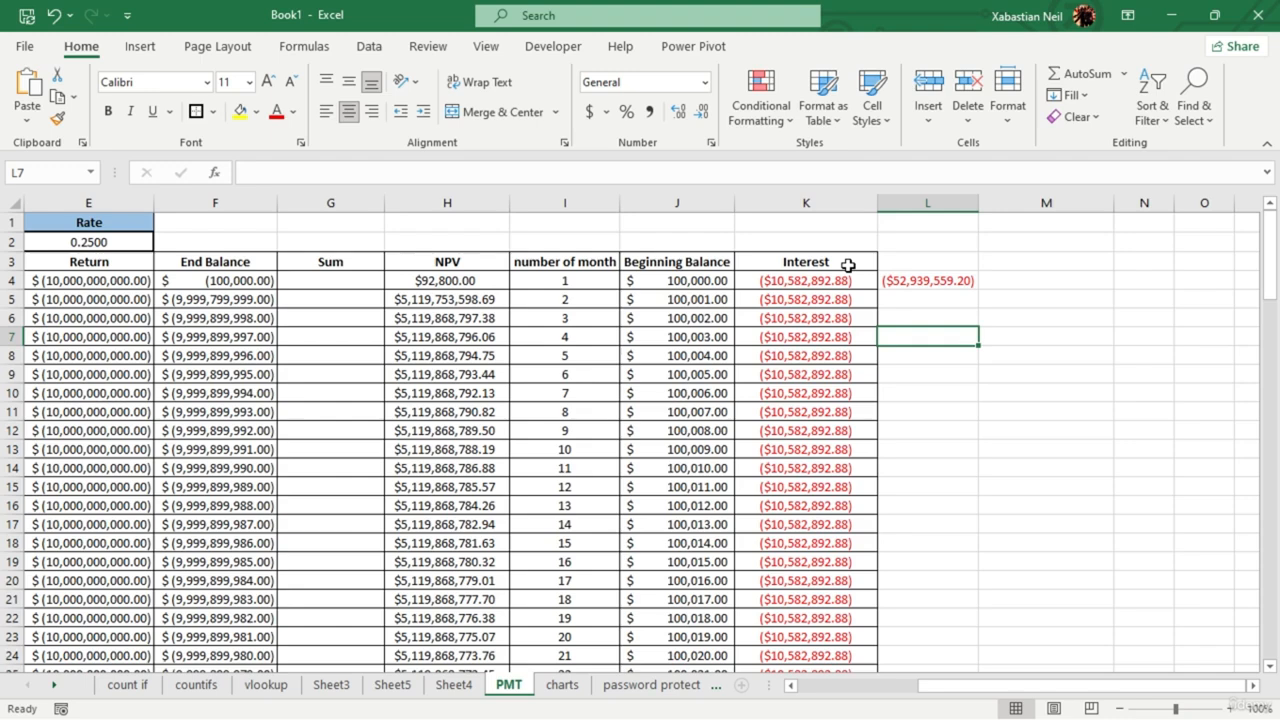
pyautogui.scroll(-4, 851, 411)
pyautogui.scroll(4, 808, 441)
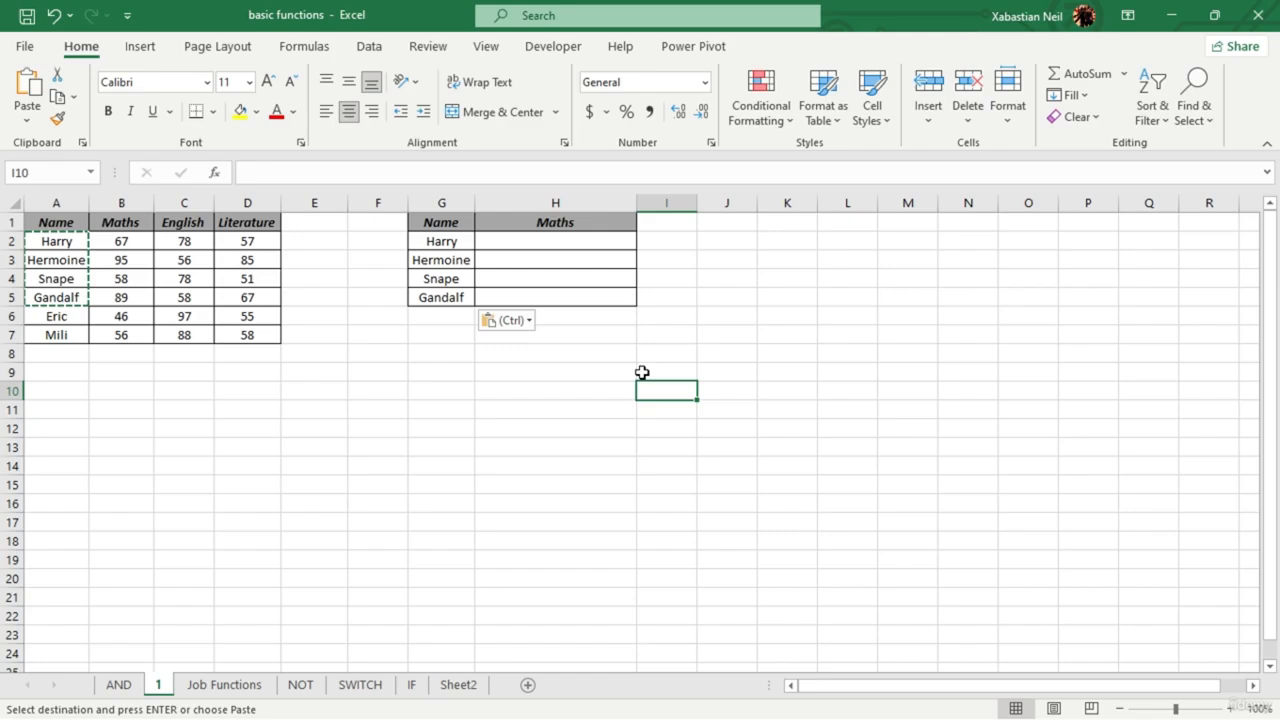
# - Browse the available lookup and reference functions on sheet 1 of the basic functions workbook
pyautogui.click(642, 372)
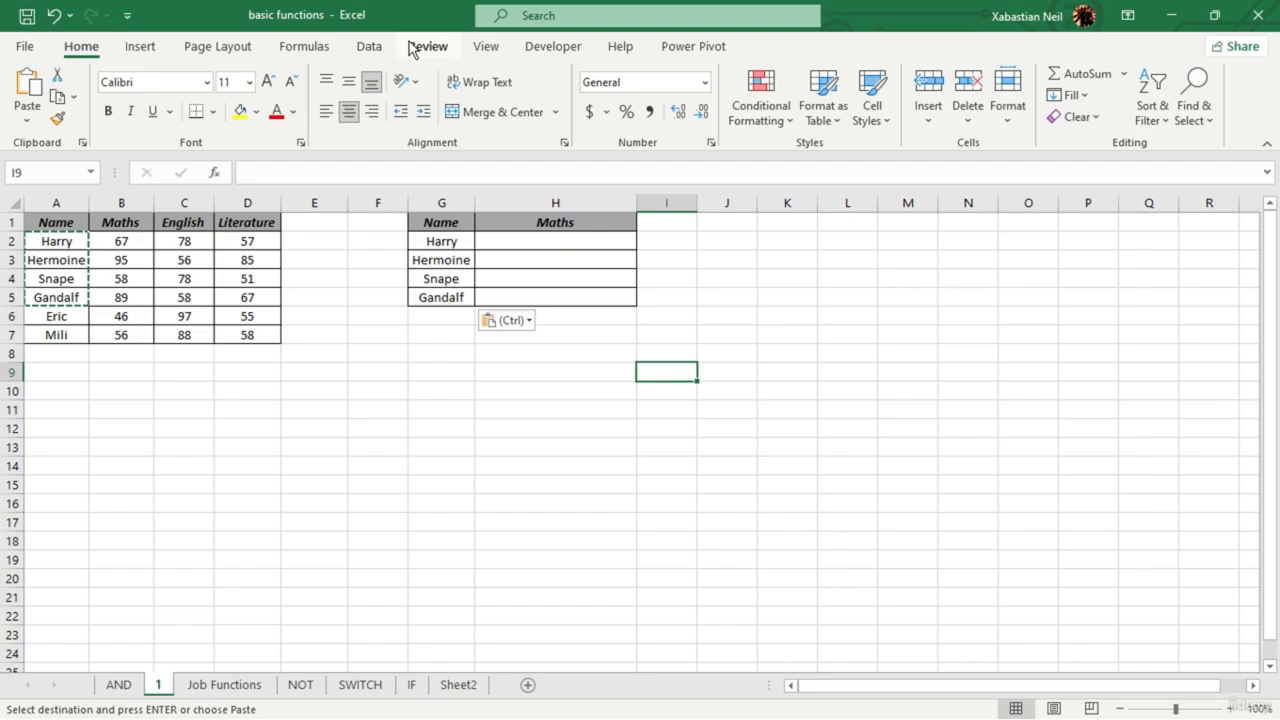
pyautogui.click(314, 50)
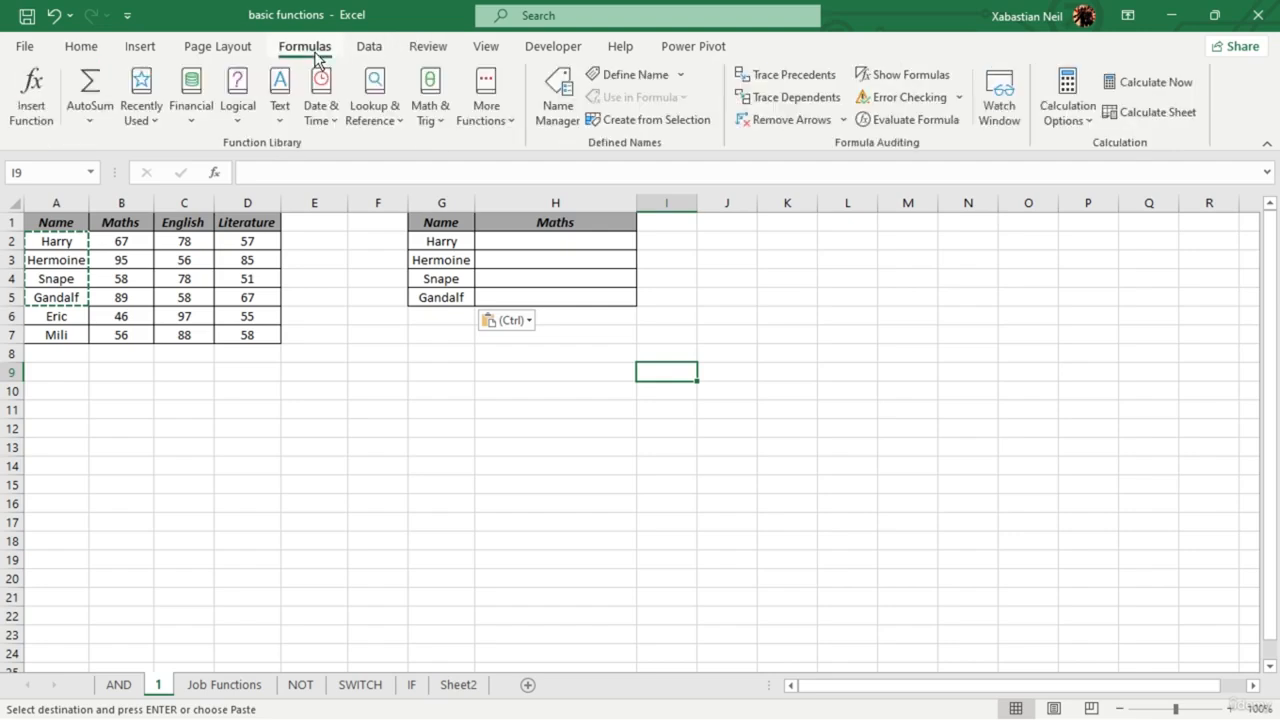
pyautogui.click(374, 112)
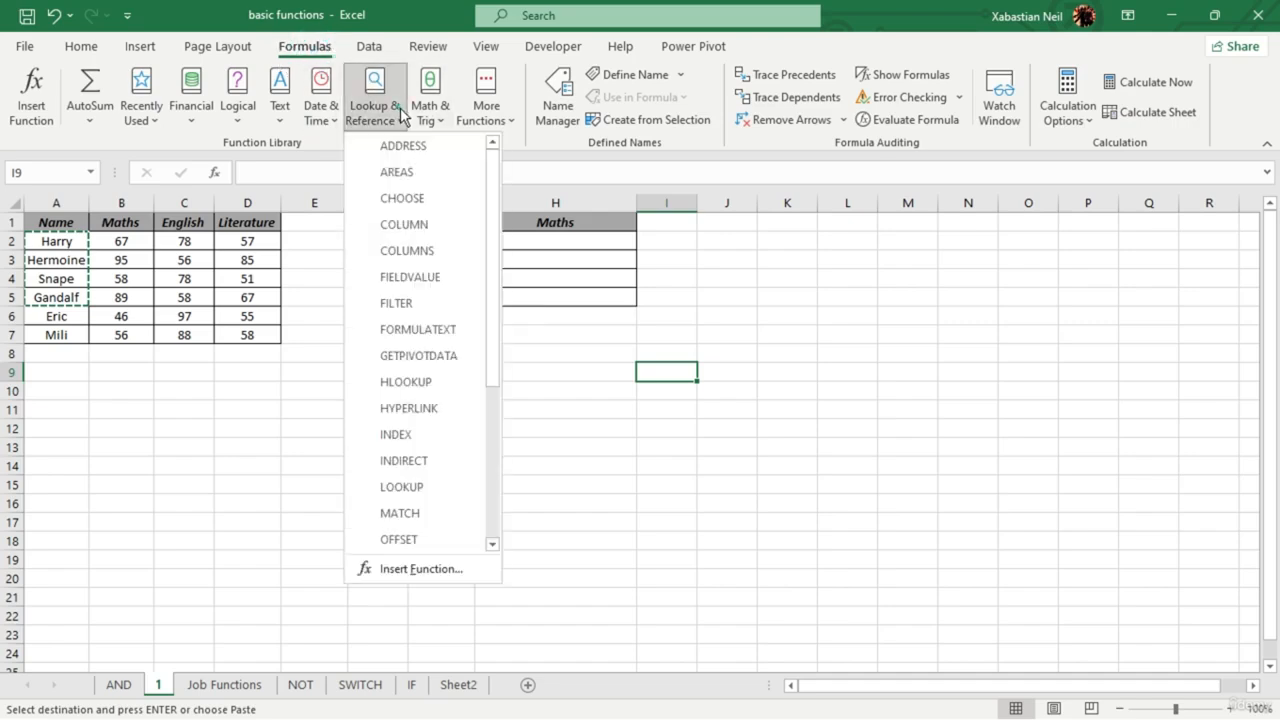
pyautogui.scroll(-4, 422, 365)
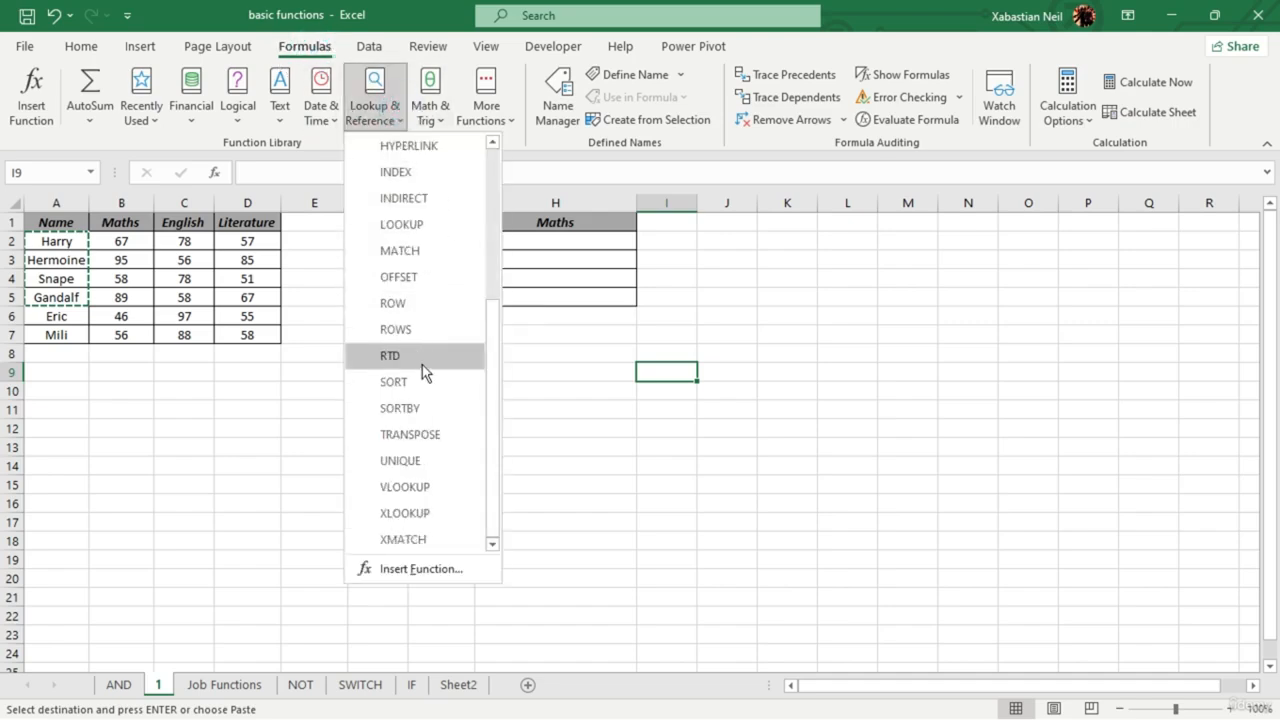
pyautogui.scroll(4, 417, 430)
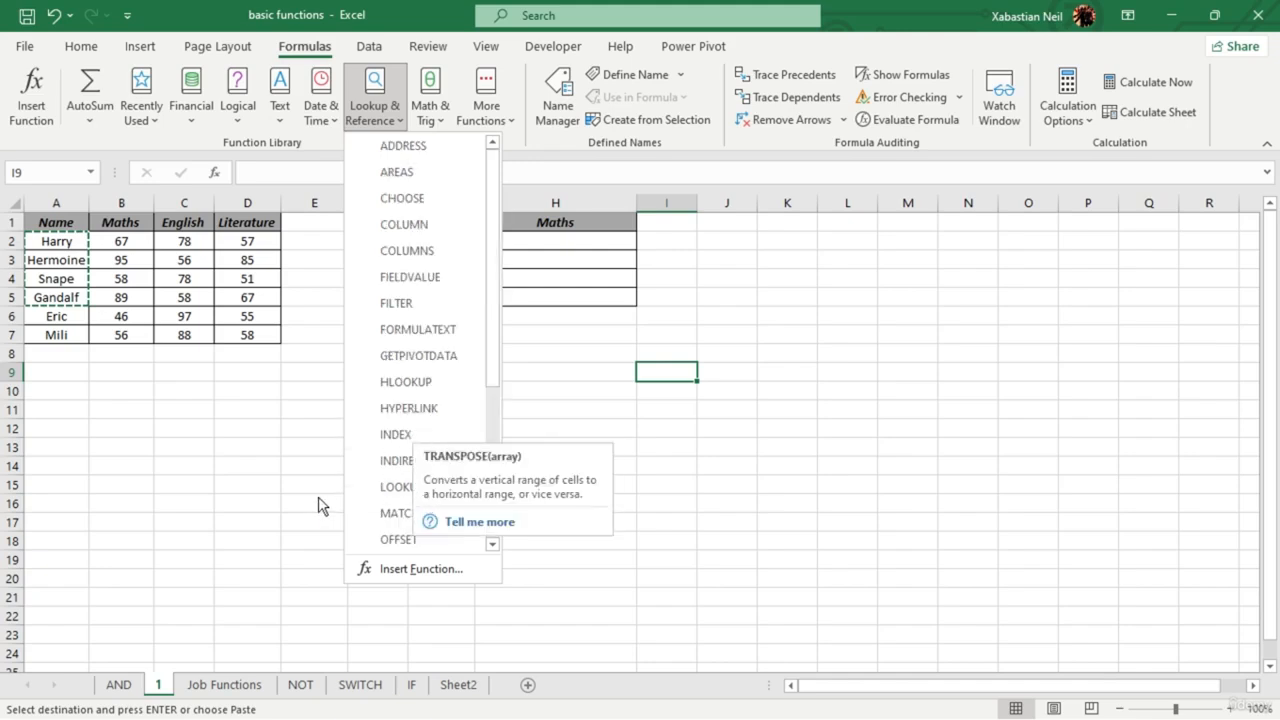
# - Review the remaining lookup and reference functions down to XLOOKUP and XMATCH, then close the function list
pyautogui.scroll(-3, 414, 490)
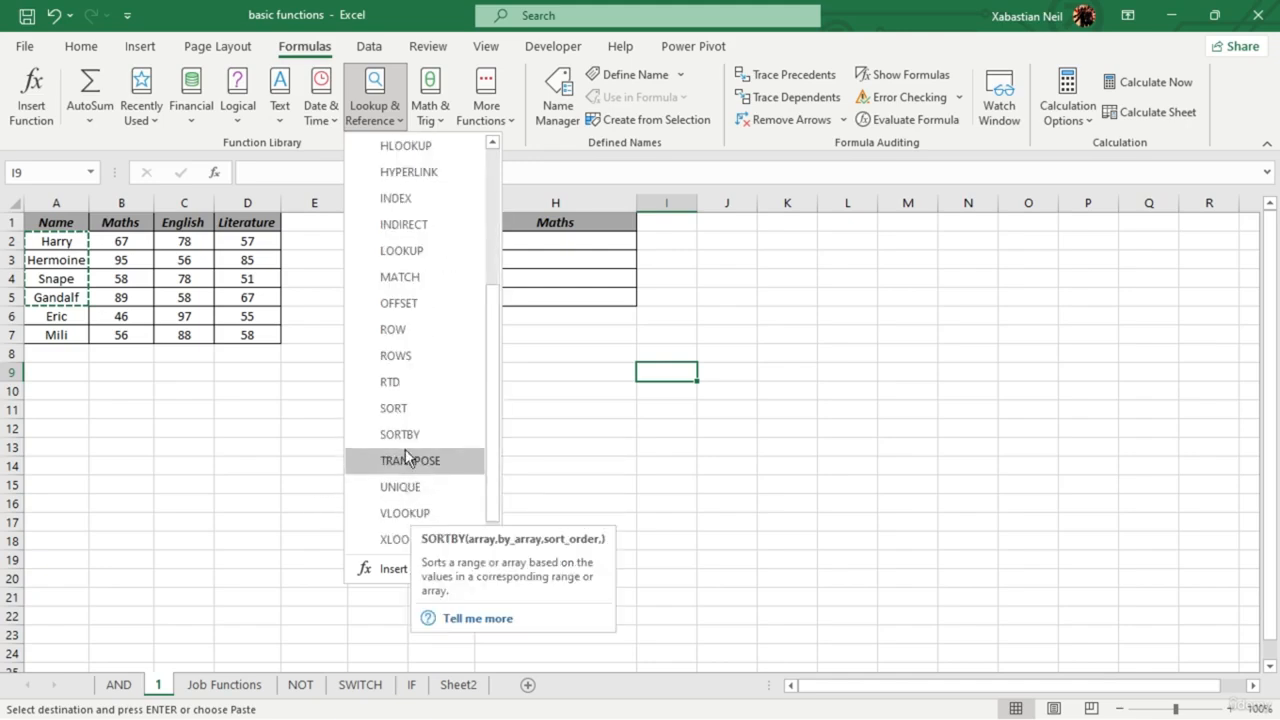
pyautogui.scroll(-1, 418, 225)
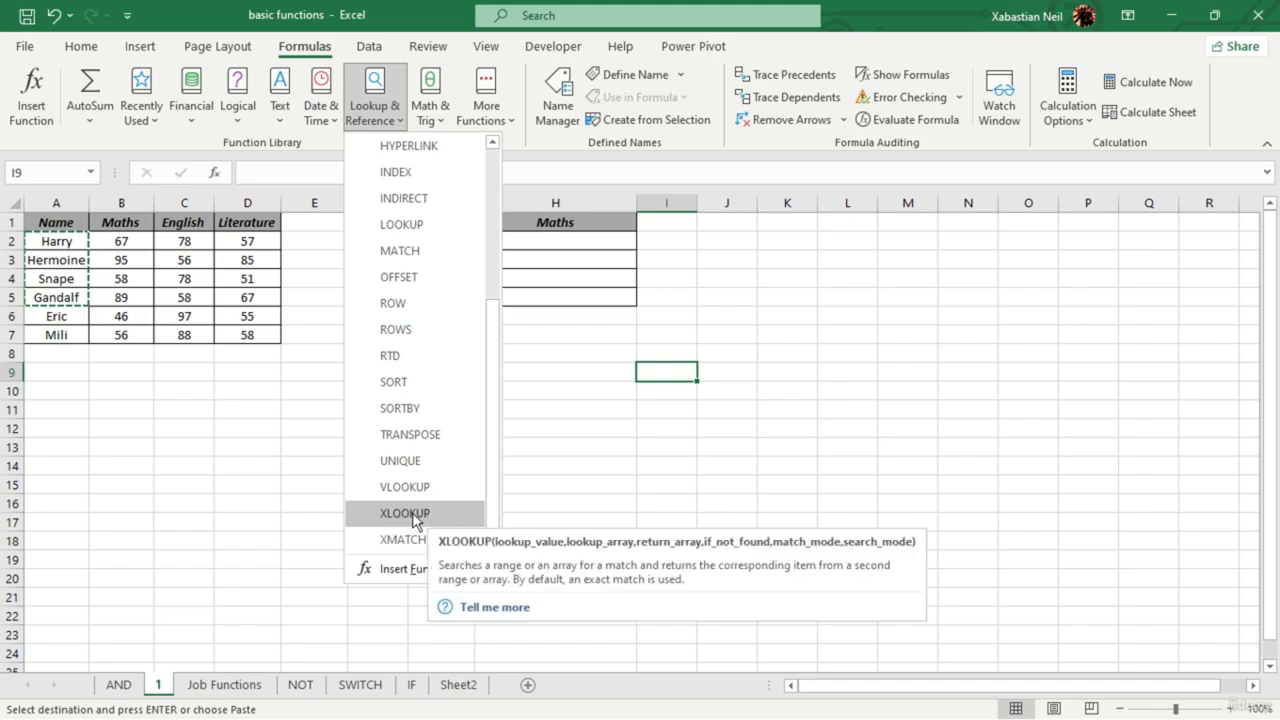
pyautogui.click(606, 434)
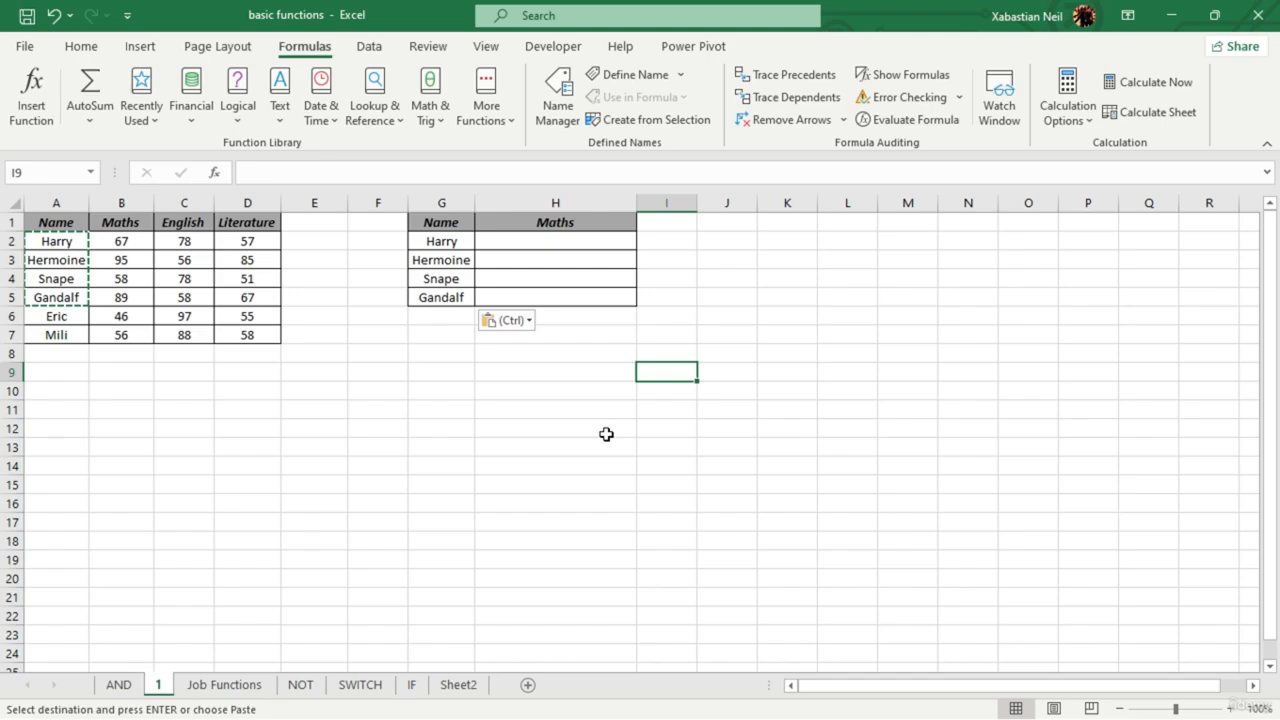
pyautogui.click(605, 425)
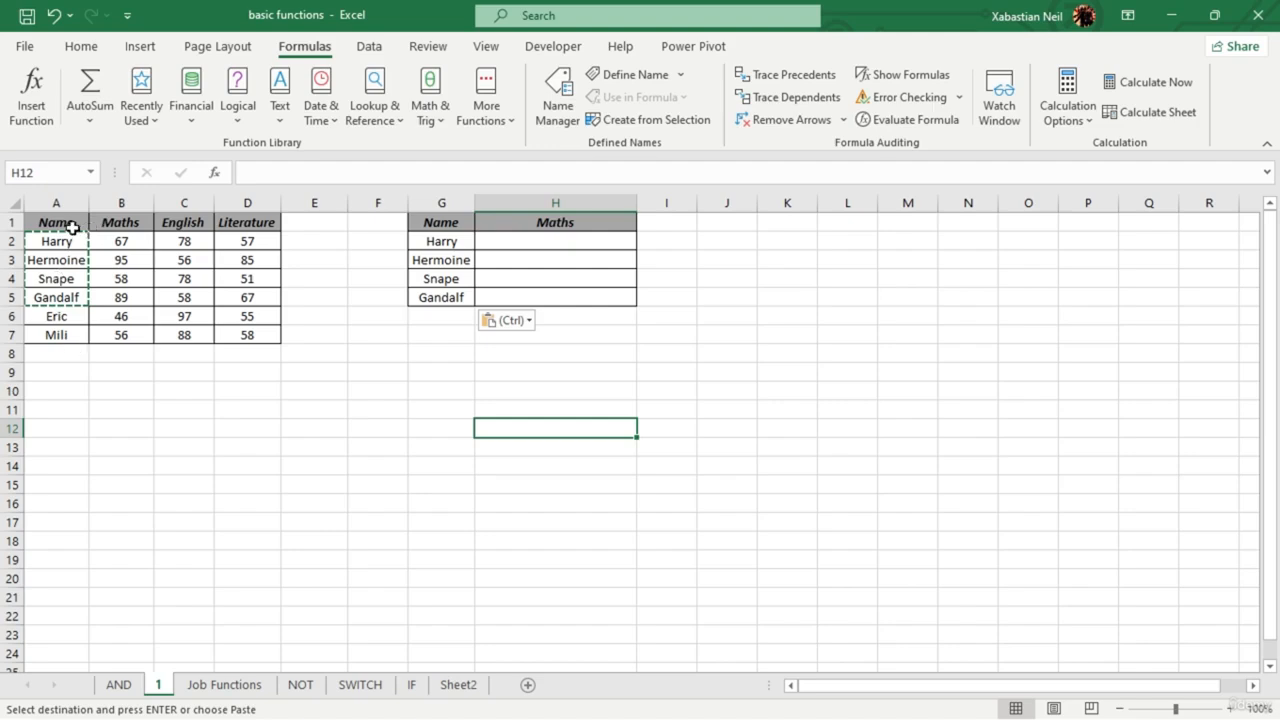
# - Copy the marks table A1:D7 and paste it transposed at cell A13
pyautogui.moveTo(62, 226); pyautogui.dragTo(268, 330)
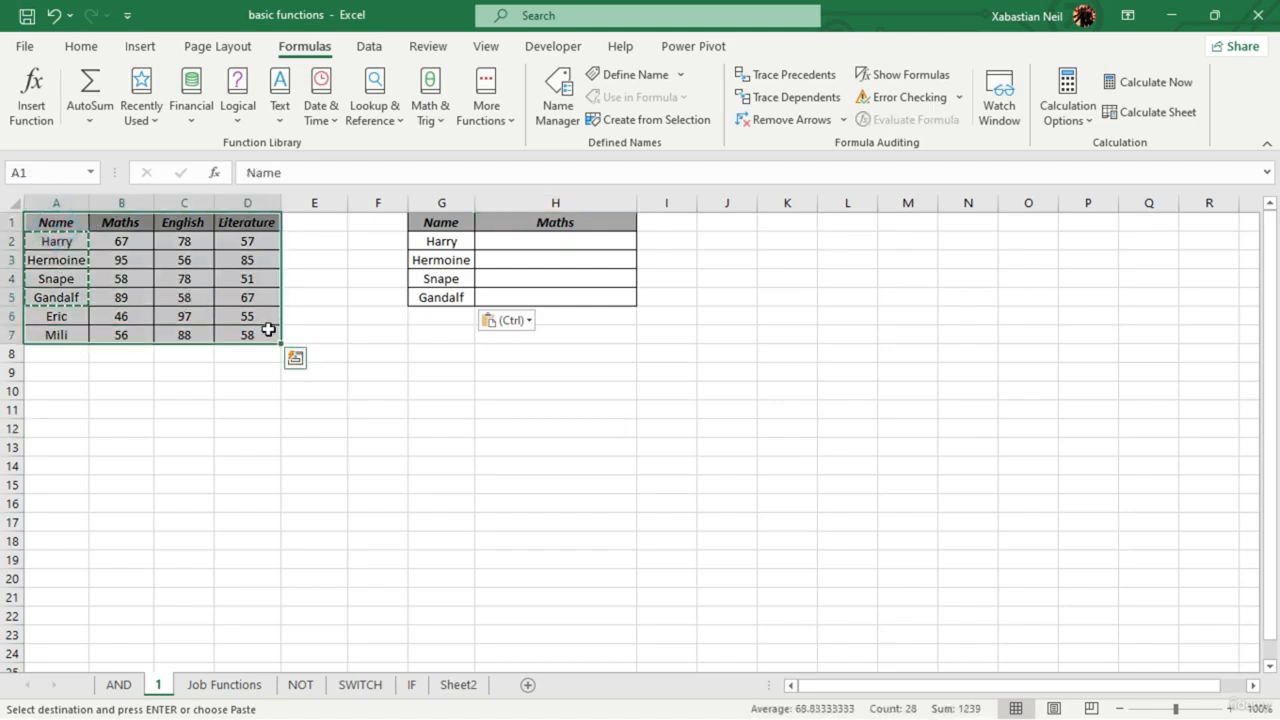
pyautogui.press('Escape')
pyautogui.hotkey('ctrl', 'c')
pyautogui.click(55, 449)
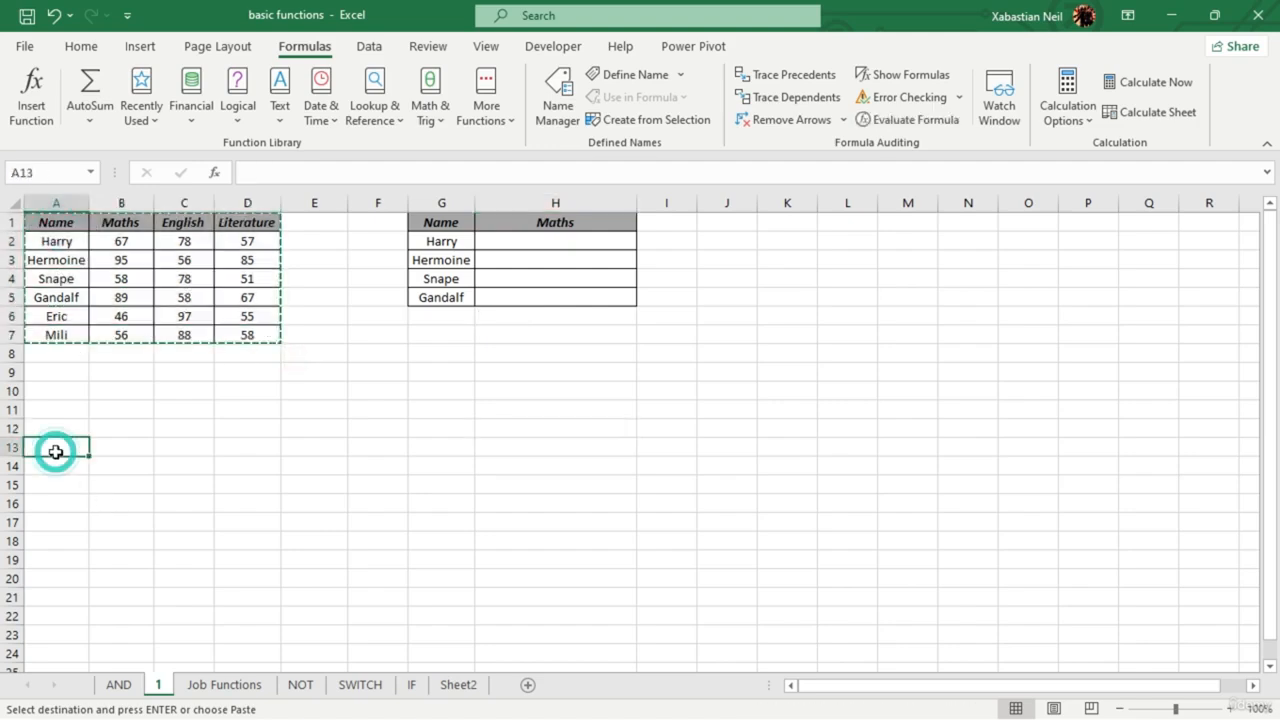
pyautogui.click(80, 46)
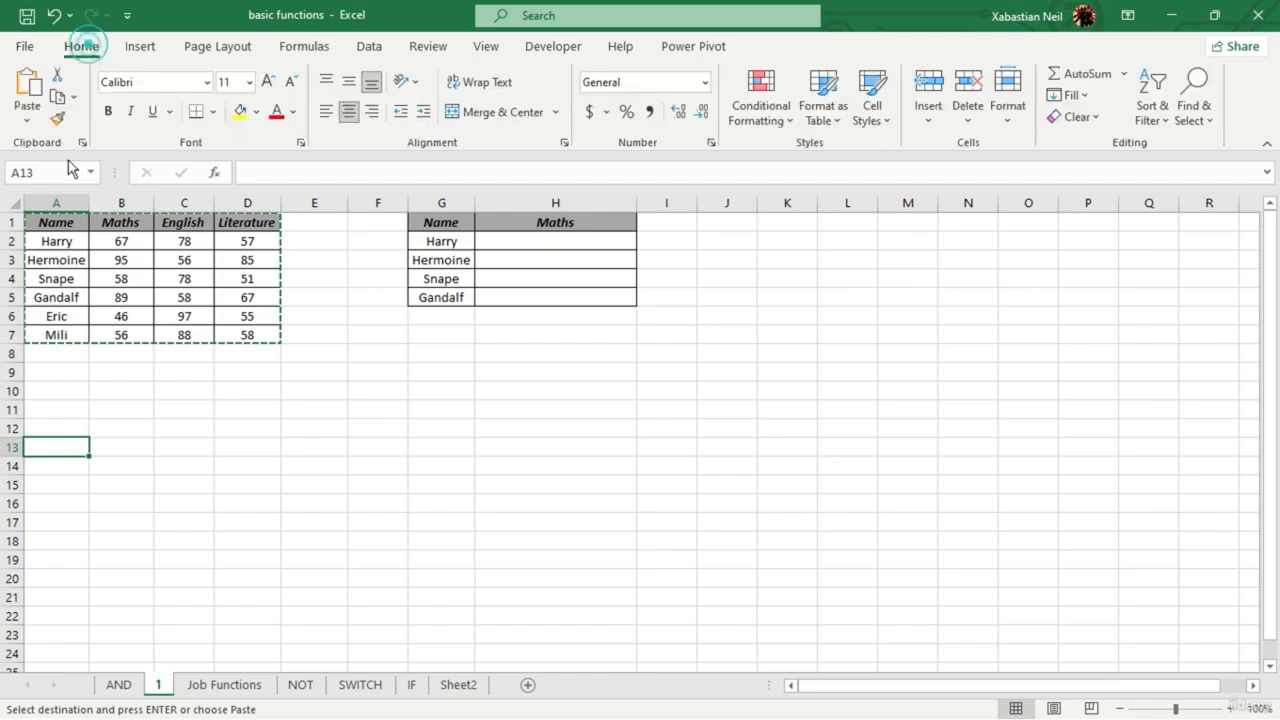
pyautogui.click(34, 119)
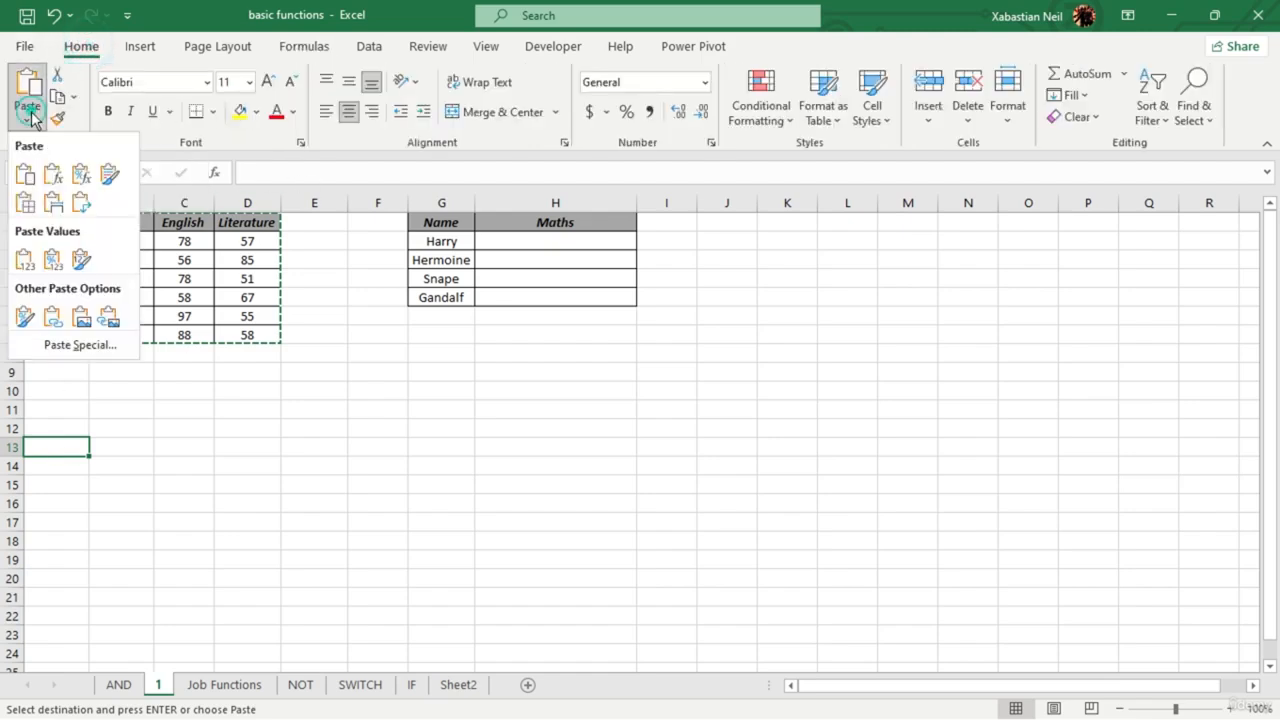
pyautogui.click(81, 202)
pyautogui.click(589, 545)
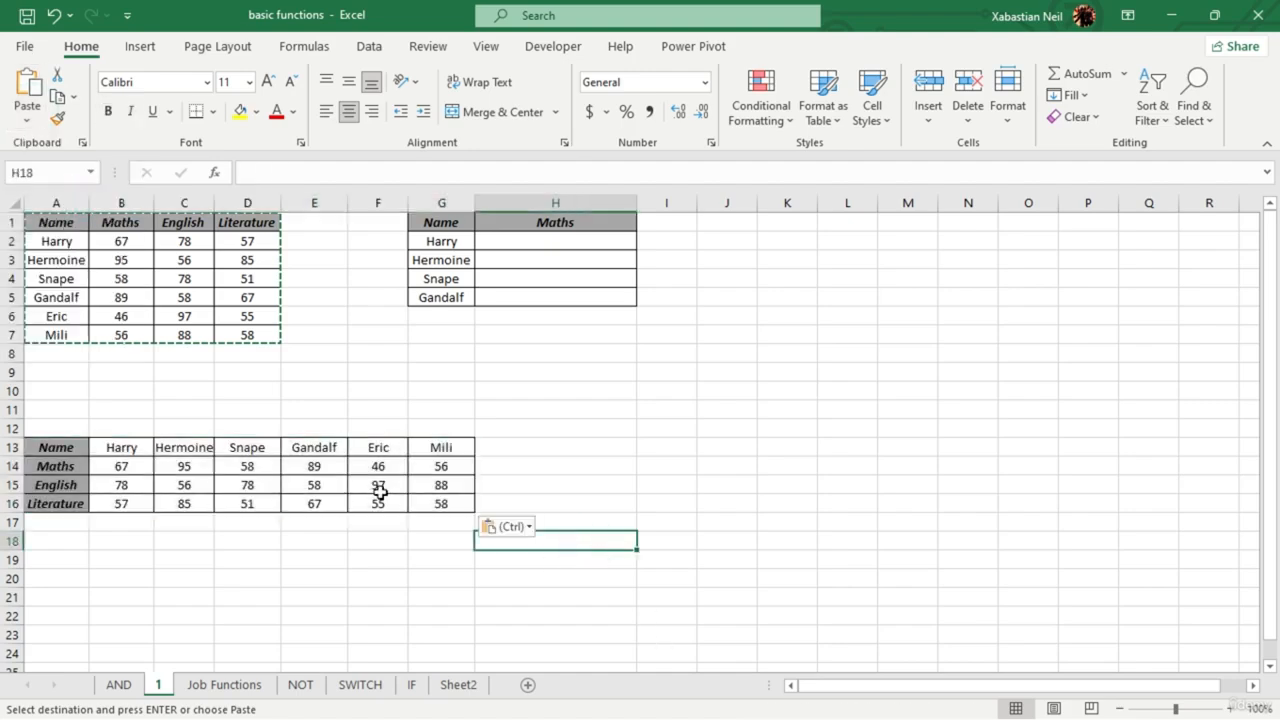
# - Compare the original marks table in A1:D7 with the transposed copy in A13:G16
pyautogui.click(416, 390)
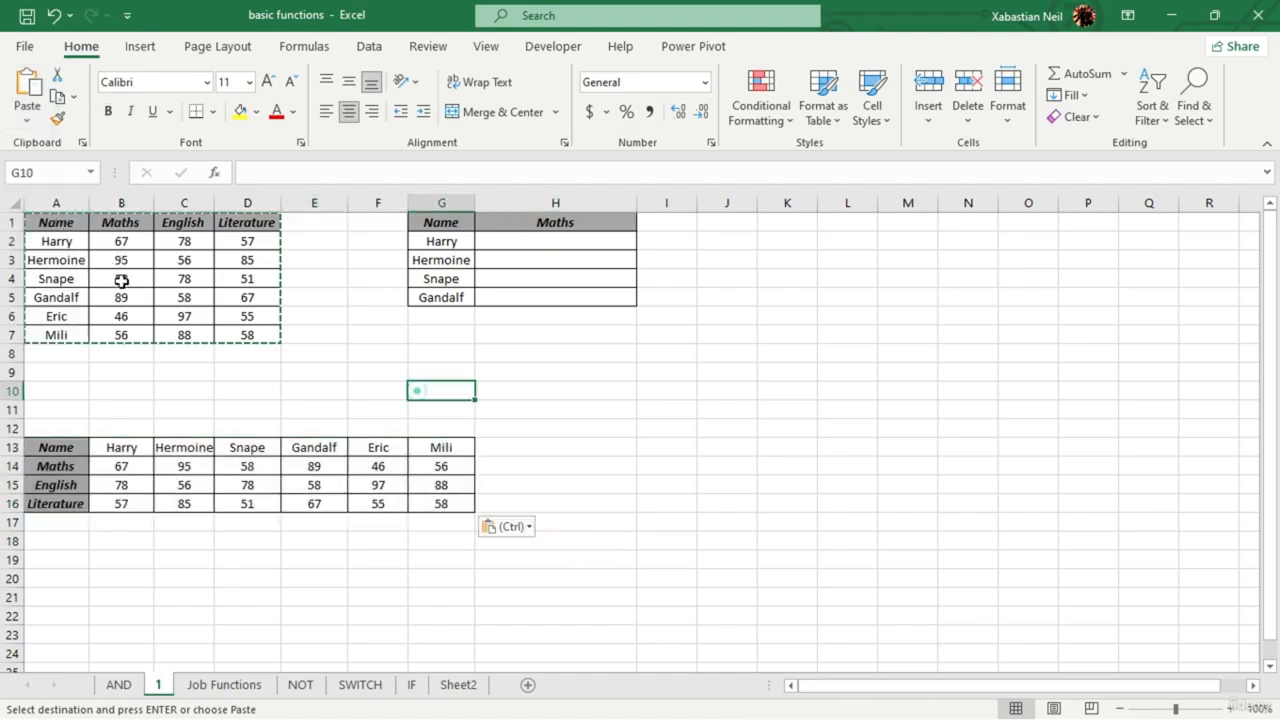
pyautogui.doubleClick(353, 318)
pyautogui.moveTo(78, 243); pyautogui.dragTo(252, 350)
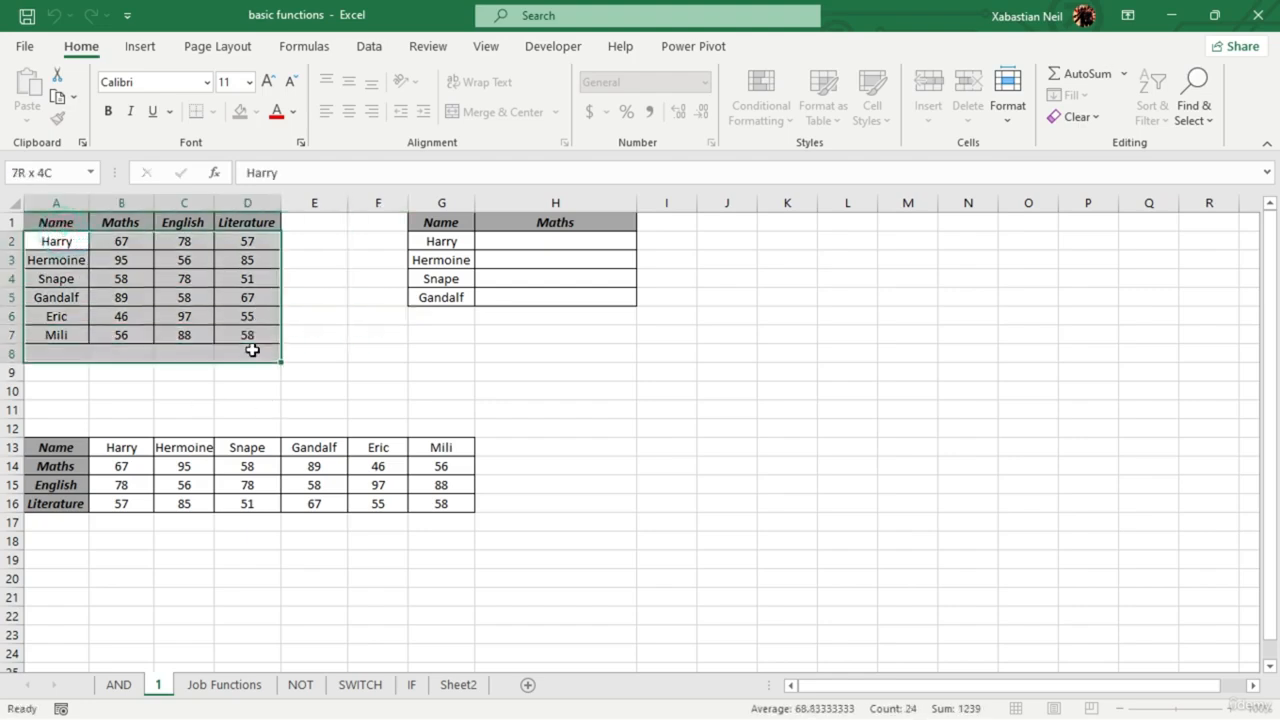
pyautogui.click(189, 560)
pyautogui.moveTo(62, 442); pyautogui.dragTo(442, 511)
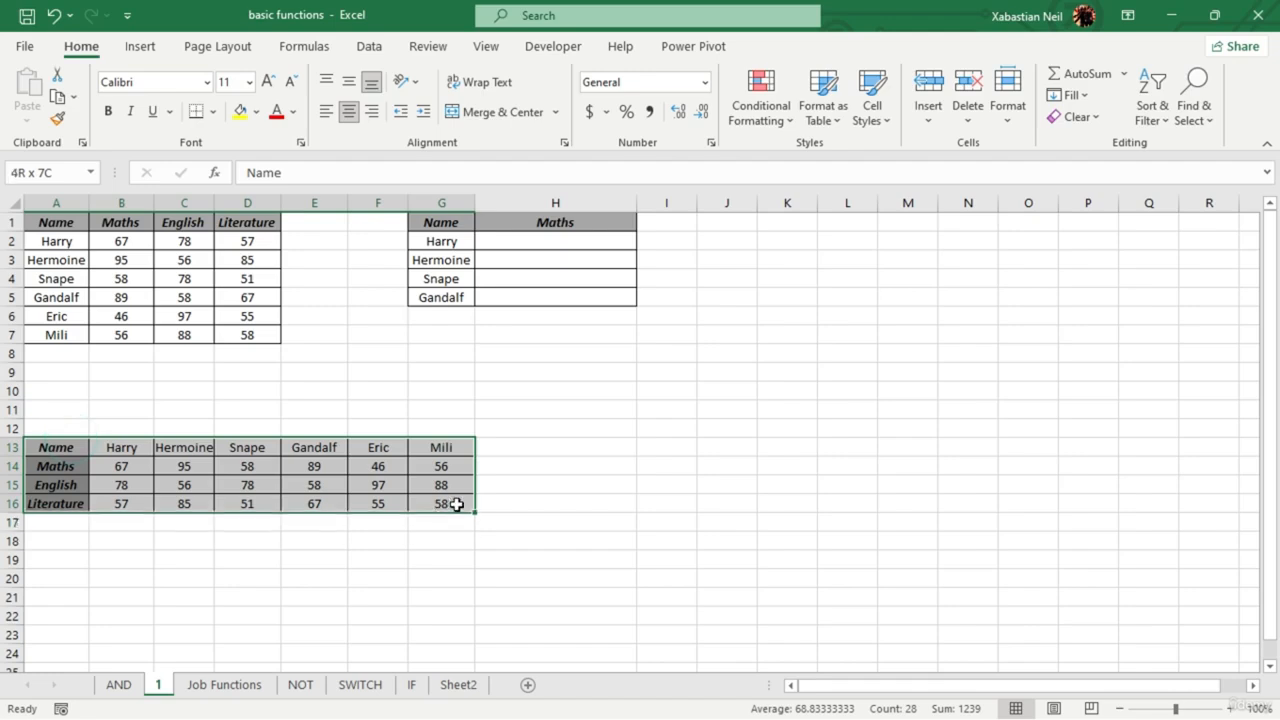
pyautogui.click(805, 500)
# - Copy the Name and Maths lookup table G1:H5 to cell I13, beside the transposed table
pyautogui.moveTo(452, 222); pyautogui.dragTo(599, 294)
pyautogui.hotkey('ctrl', 'c')
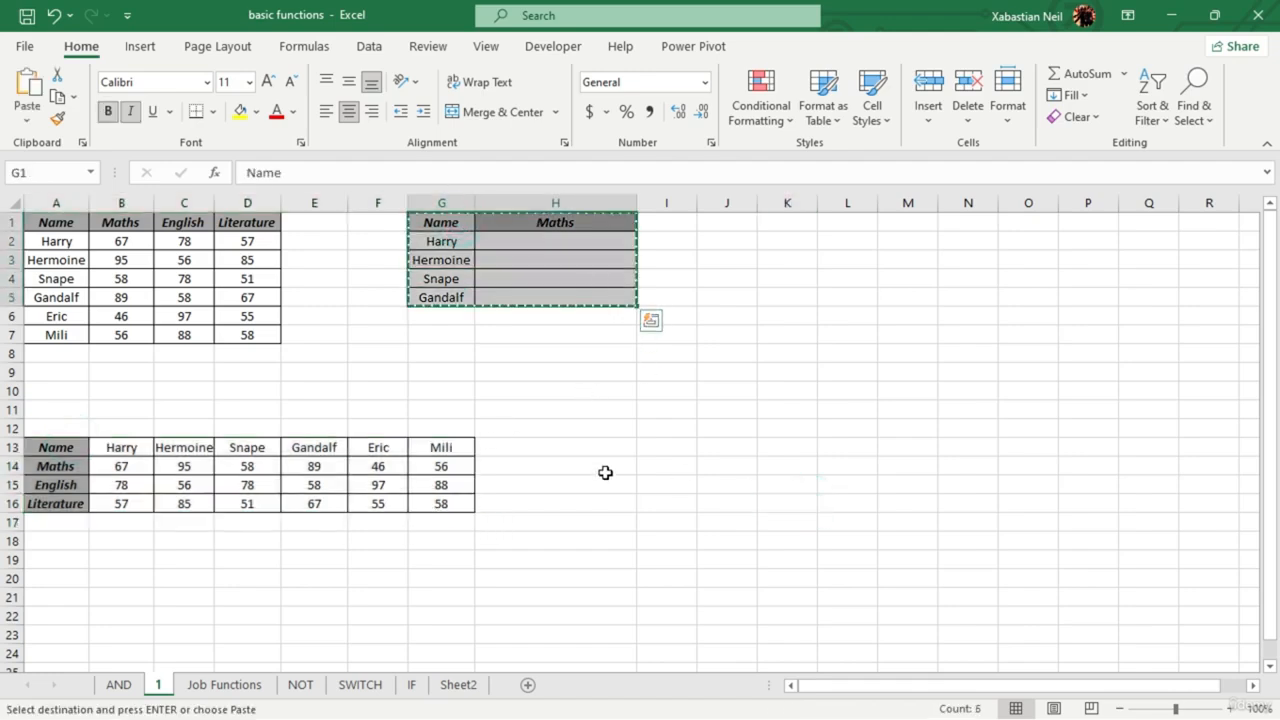
pyautogui.click(662, 443)
pyautogui.hotkey('ctrl', 'v')
pyautogui.click(626, 571)
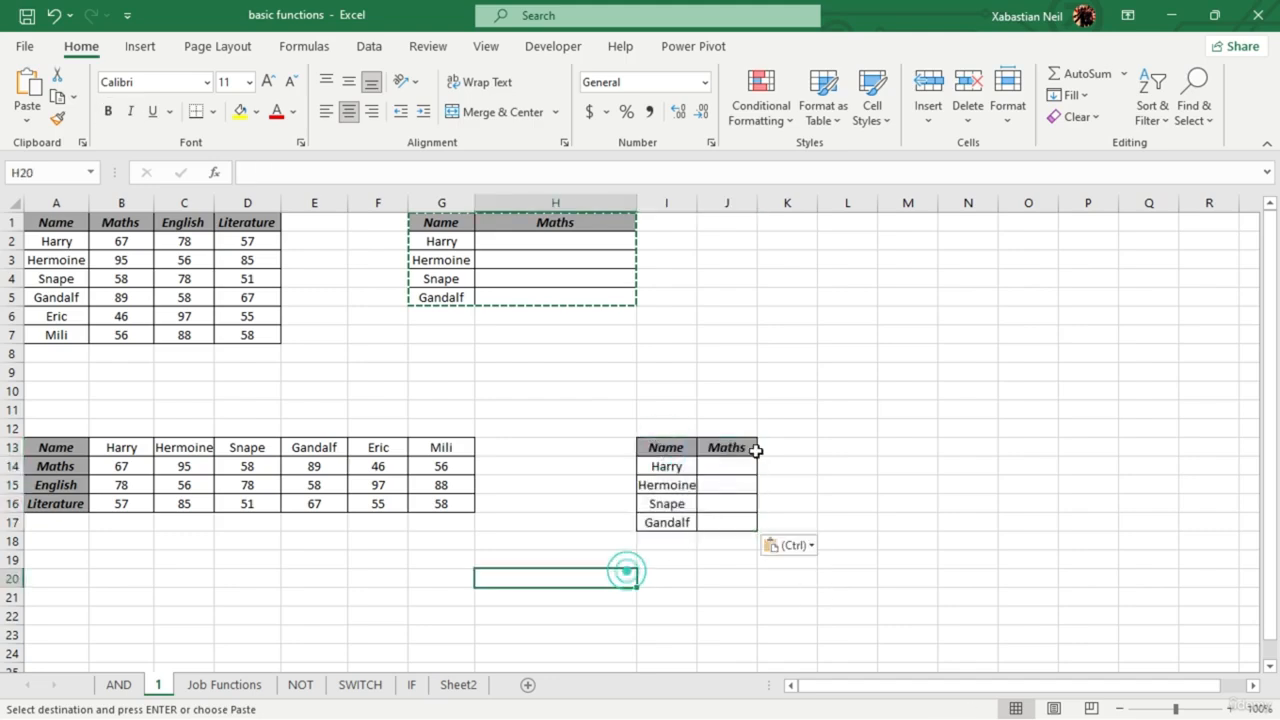
# - Fit column I to its names and widen column J for the copied table's Maths formulas
pyautogui.doubleClick(697, 203)
pyautogui.click(954, 383)
pyautogui.moveTo(761, 205); pyautogui.dragTo(900, 216)
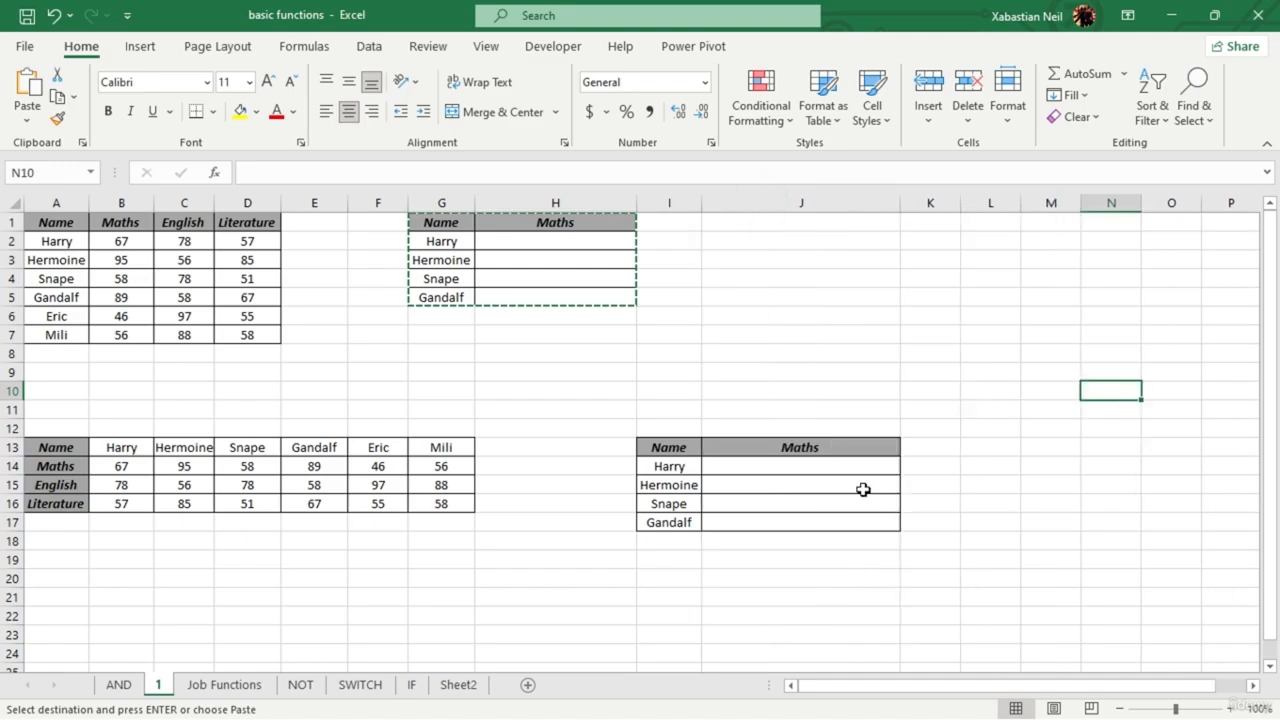
pyautogui.click(582, 433)
pyautogui.doubleClick(522, 373)
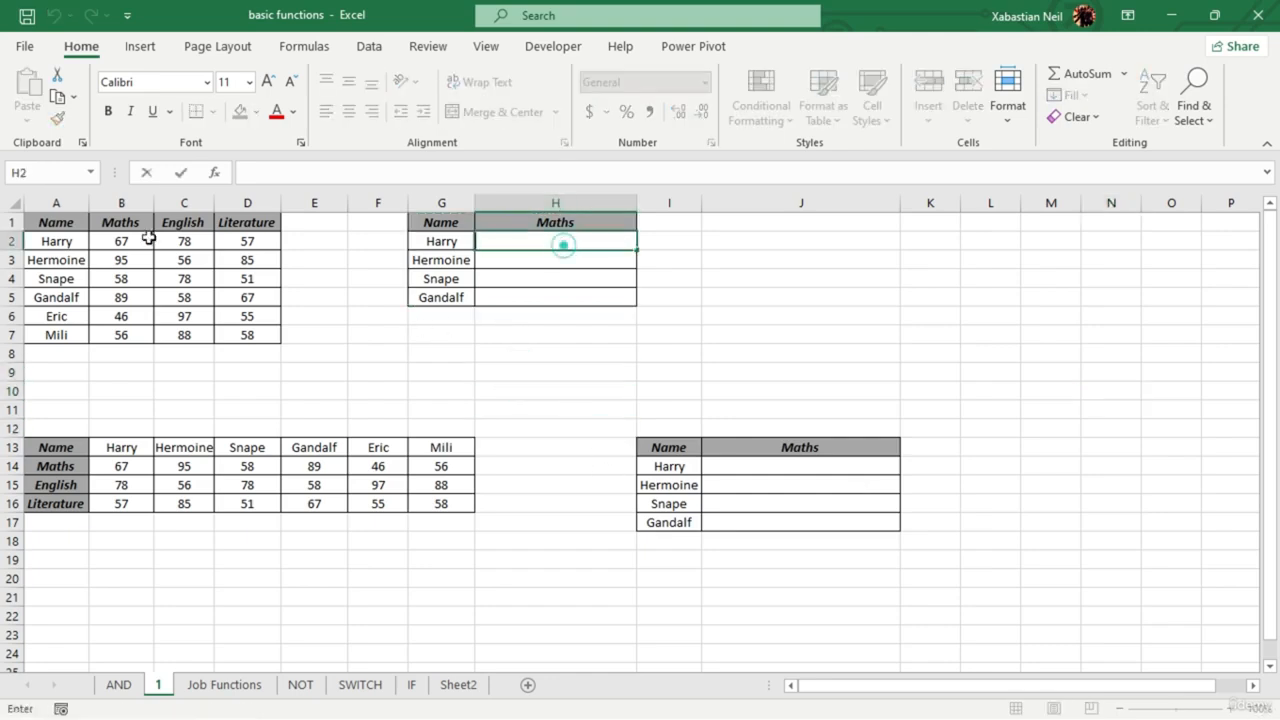
pyautogui.moveTo(56, 222); pyautogui.dragTo(263, 329)
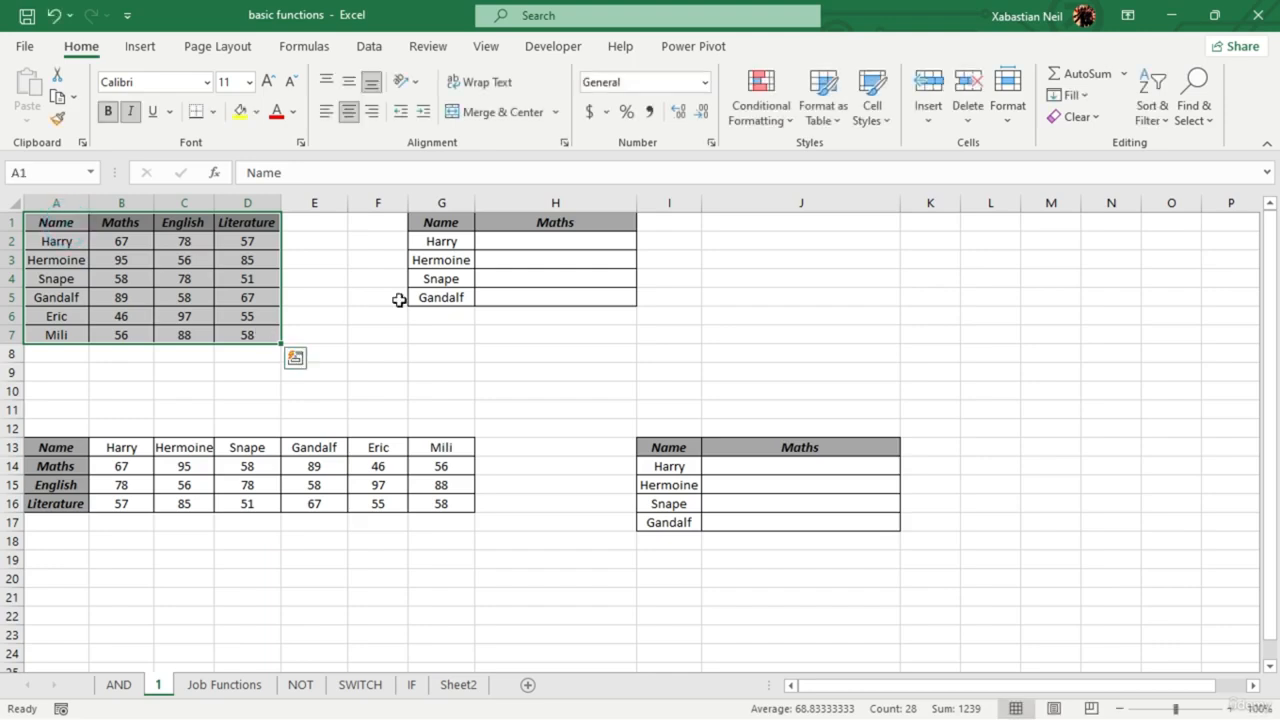
pyautogui.doubleClick(563, 243)
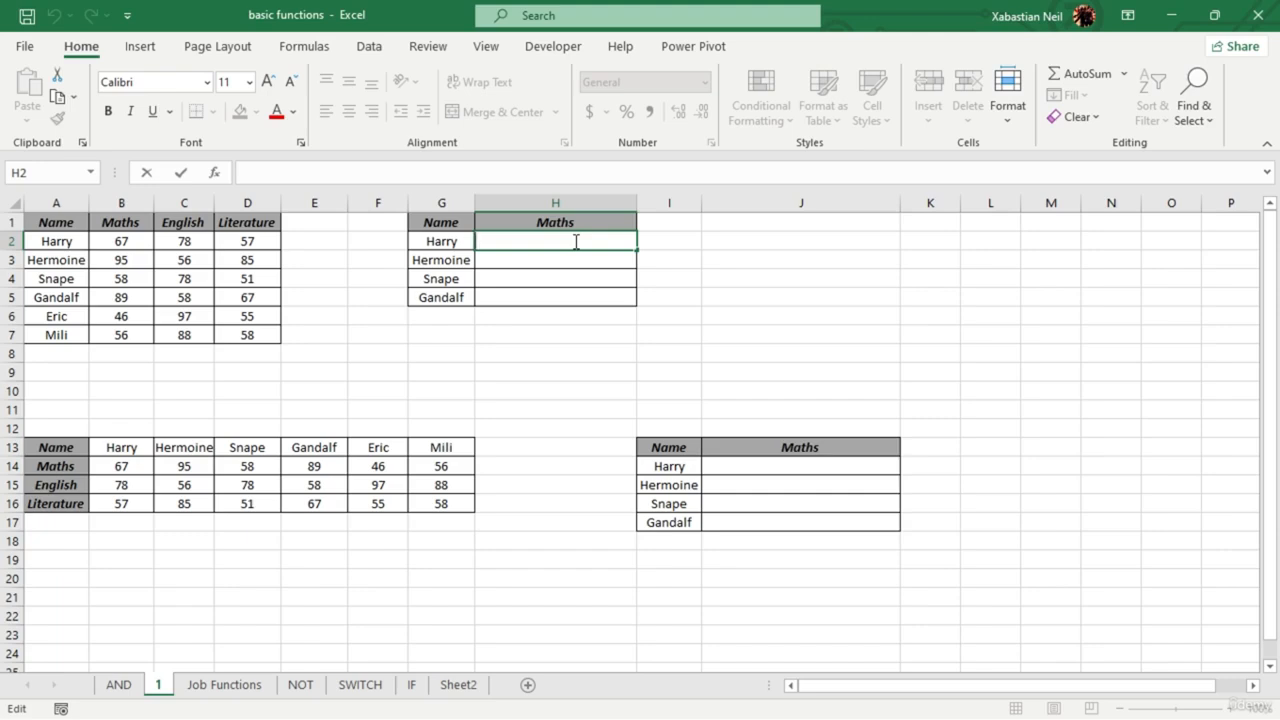
pyautogui.write('=vlo')
pyautogui.press('Tab')
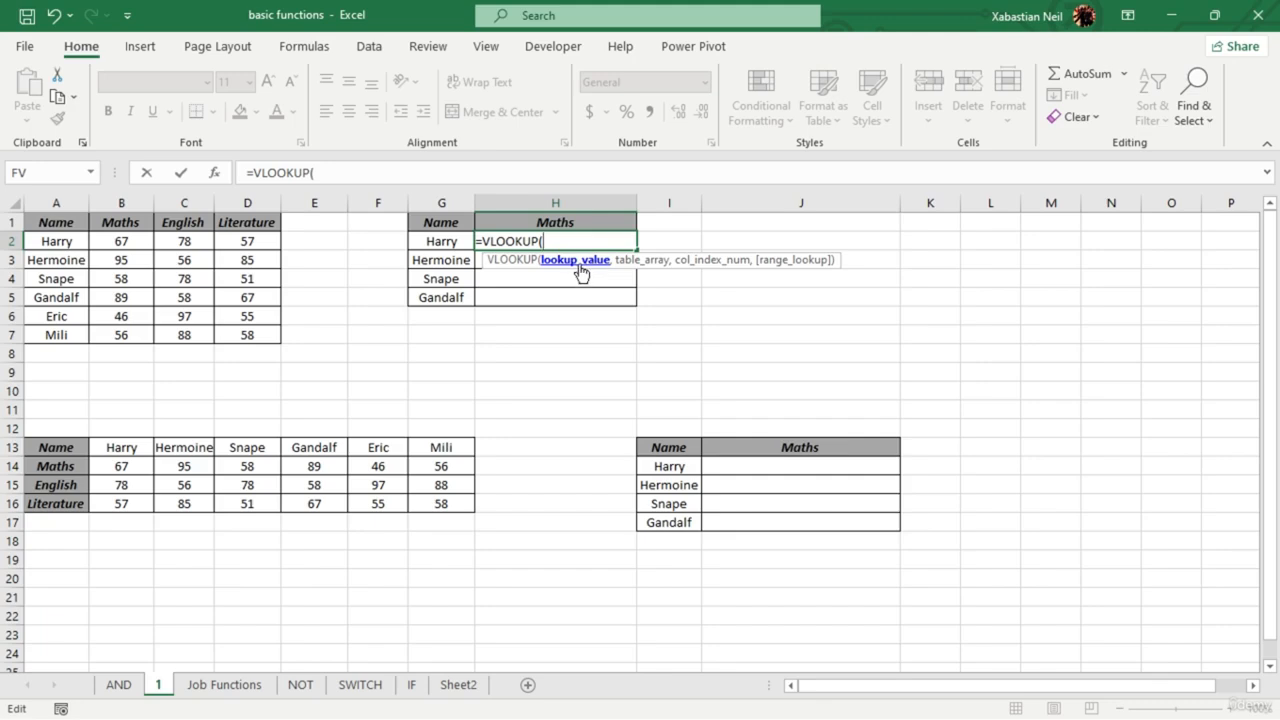
pyautogui.click(452, 242)
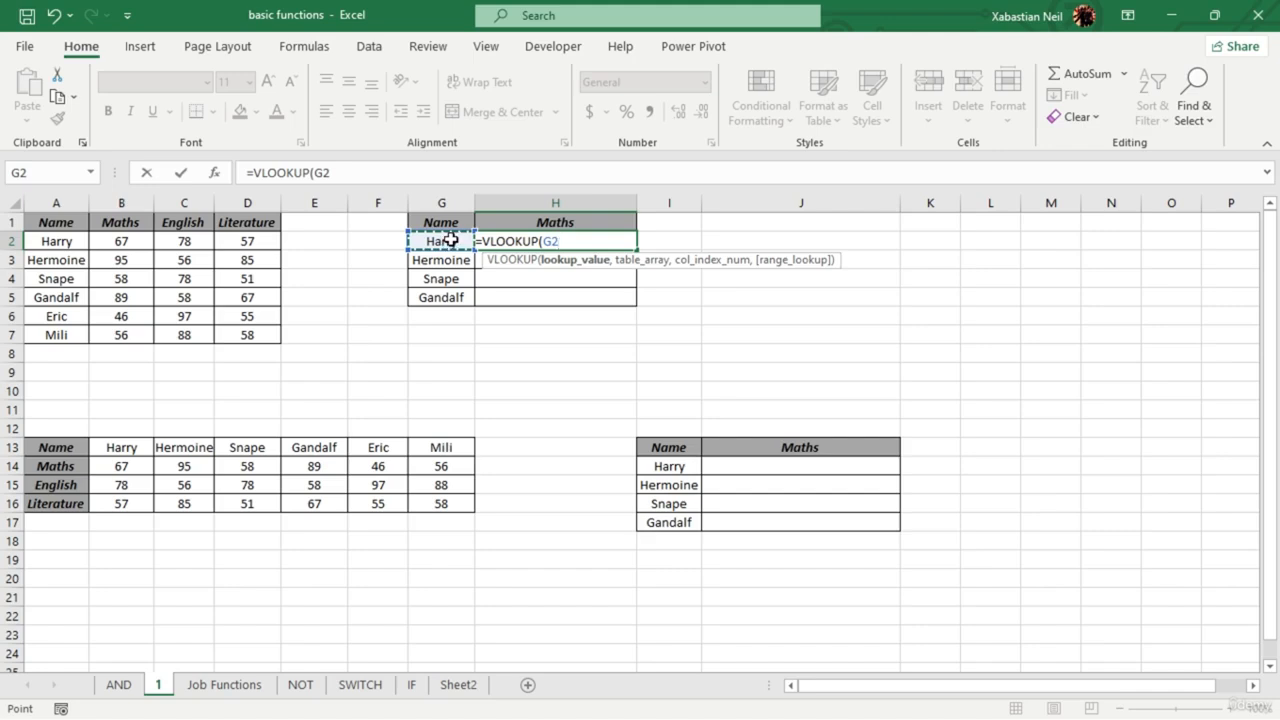
pyautogui.write(',')
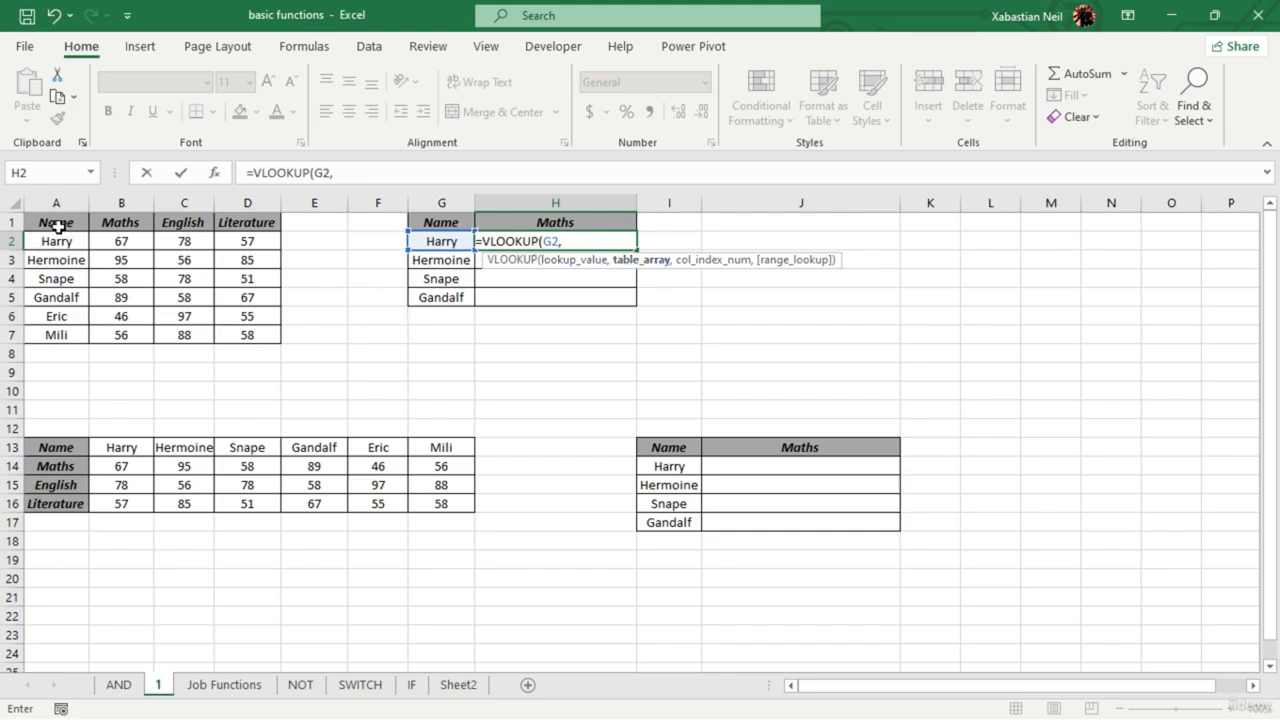
pyautogui.moveTo(57, 227); pyautogui.dragTo(253, 333)
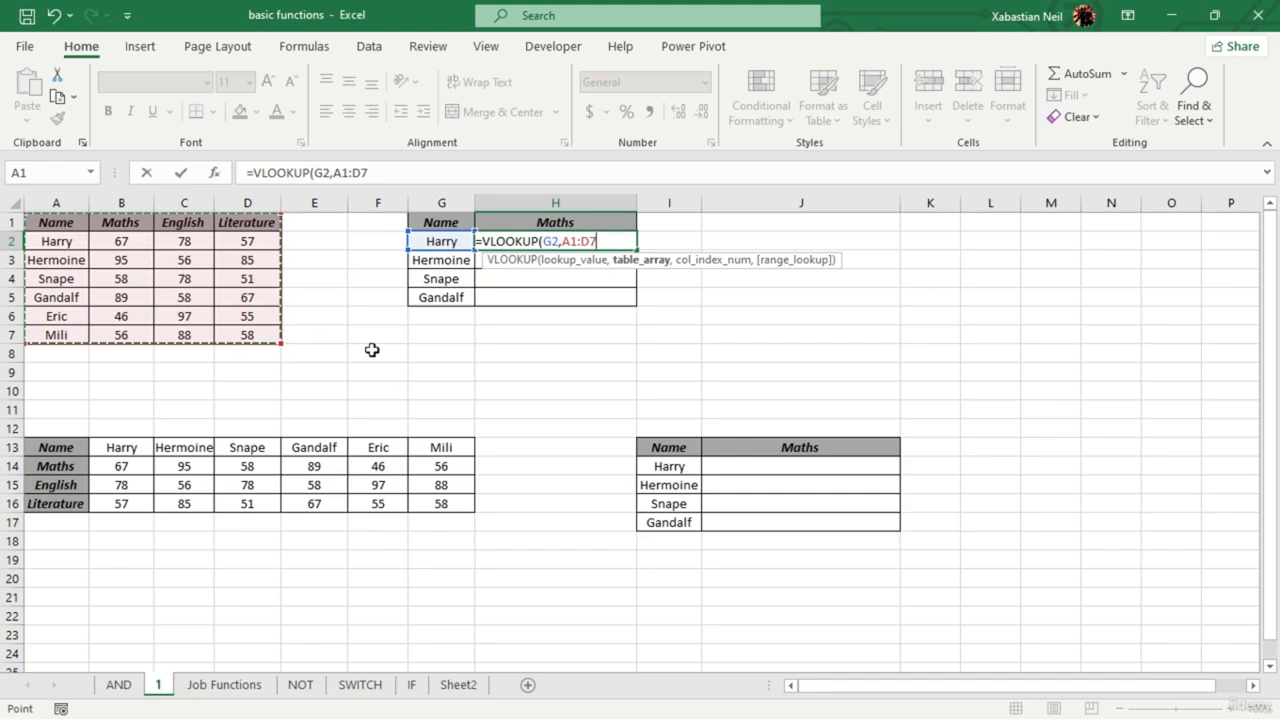
pyautogui.write(',')
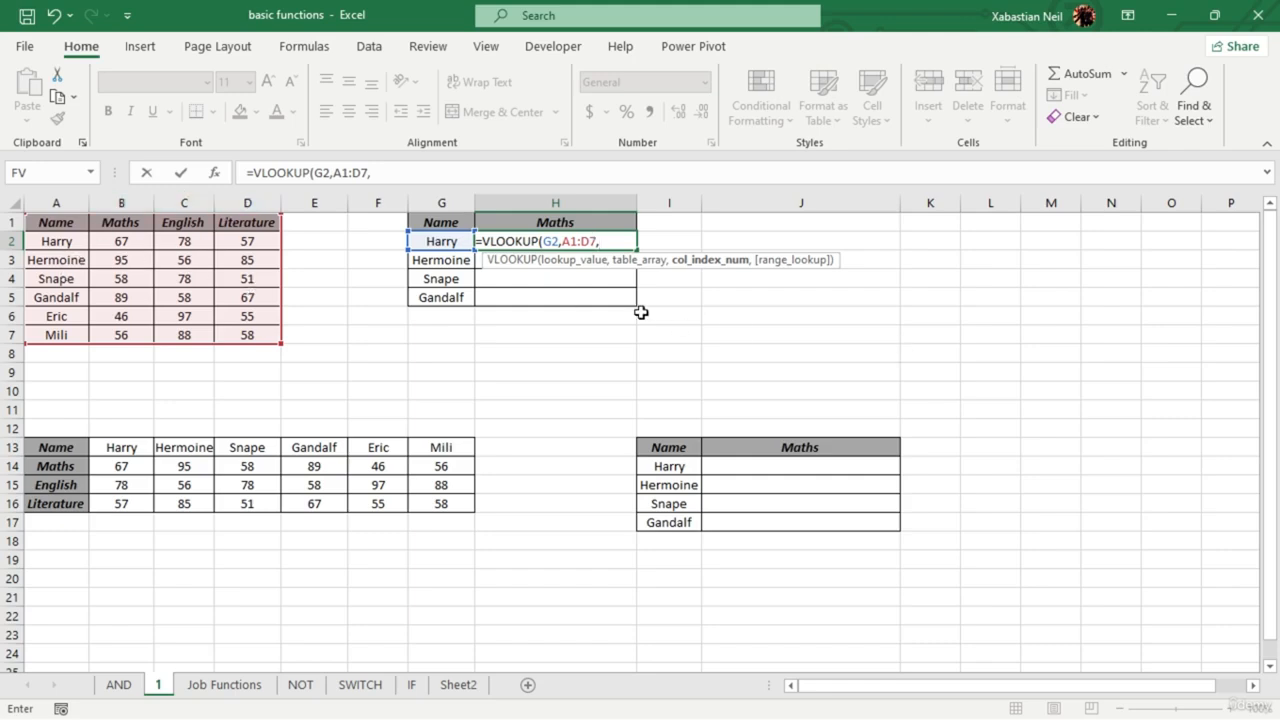
pyautogui.press('BackSpace')
pyautogui.press('BackSpace')
pyautogui.press('BackSpace')
pyautogui.press('BackSpace')
pyautogui.press('BackSpace')
pyautogui.press('BackSpace')
pyautogui.press('BackSpace')
pyautogui.press('BackSpace')
pyautogui.press('BackSpace')
pyautogui.press('BackSpace')
pyautogui.press('BackSpace')
pyautogui.press('BackSpace')
pyautogui.press('BackSpace')
pyautogui.press('BackSpace')
pyautogui.press('BackSpace')
pyautogui.press('BackSpace')
pyautogui.press('BackSpace')
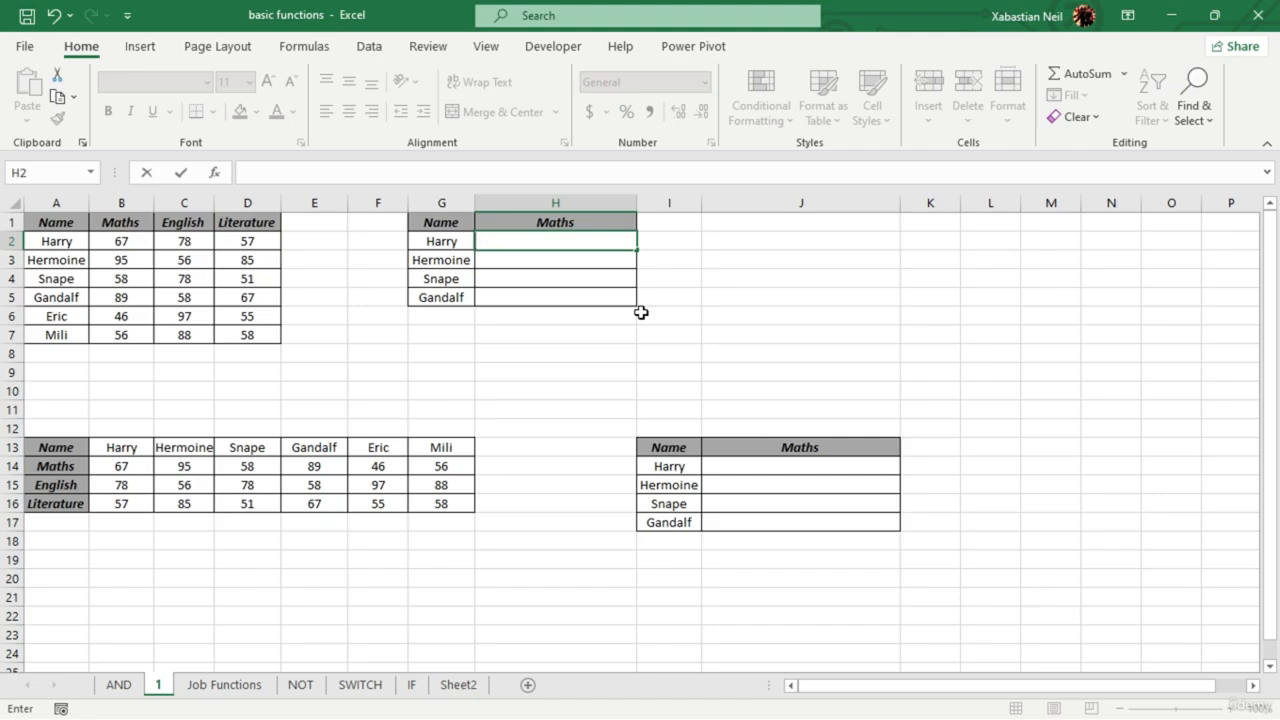
pyautogui.press('Escape')
# - Move the original marks table A1:D7 one column over so it starts at cell B1
pyautogui.click(374, 312)
pyautogui.moveTo(55, 222); pyautogui.dragTo(264, 340)
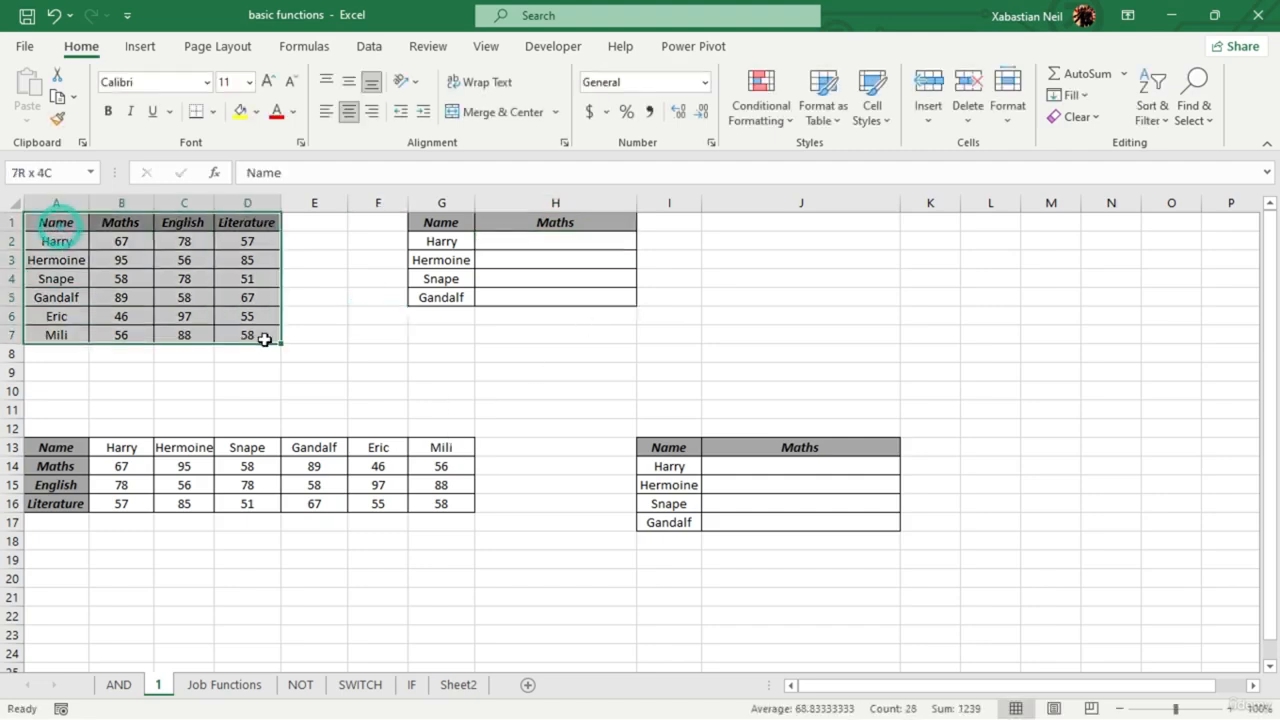
pyautogui.hotkey('ctrl', 'c')
pyautogui.click(132, 220)
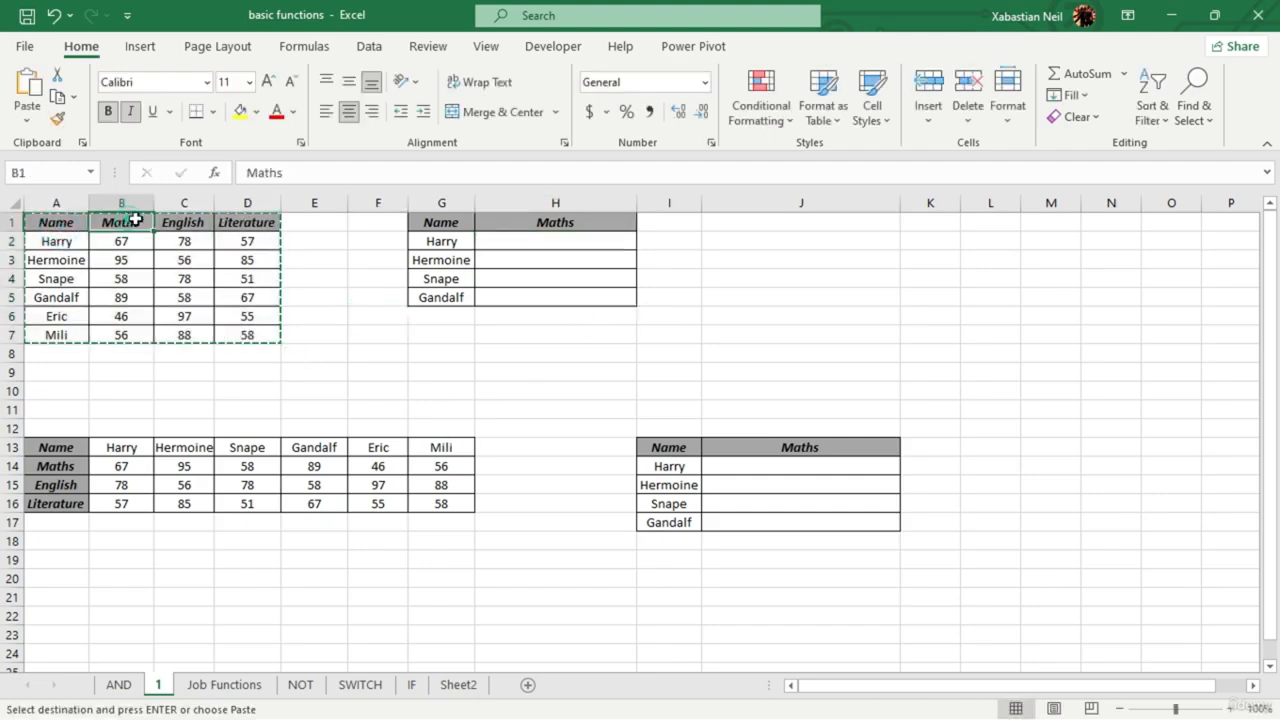
pyautogui.press('Return')
pyautogui.click(543, 337)
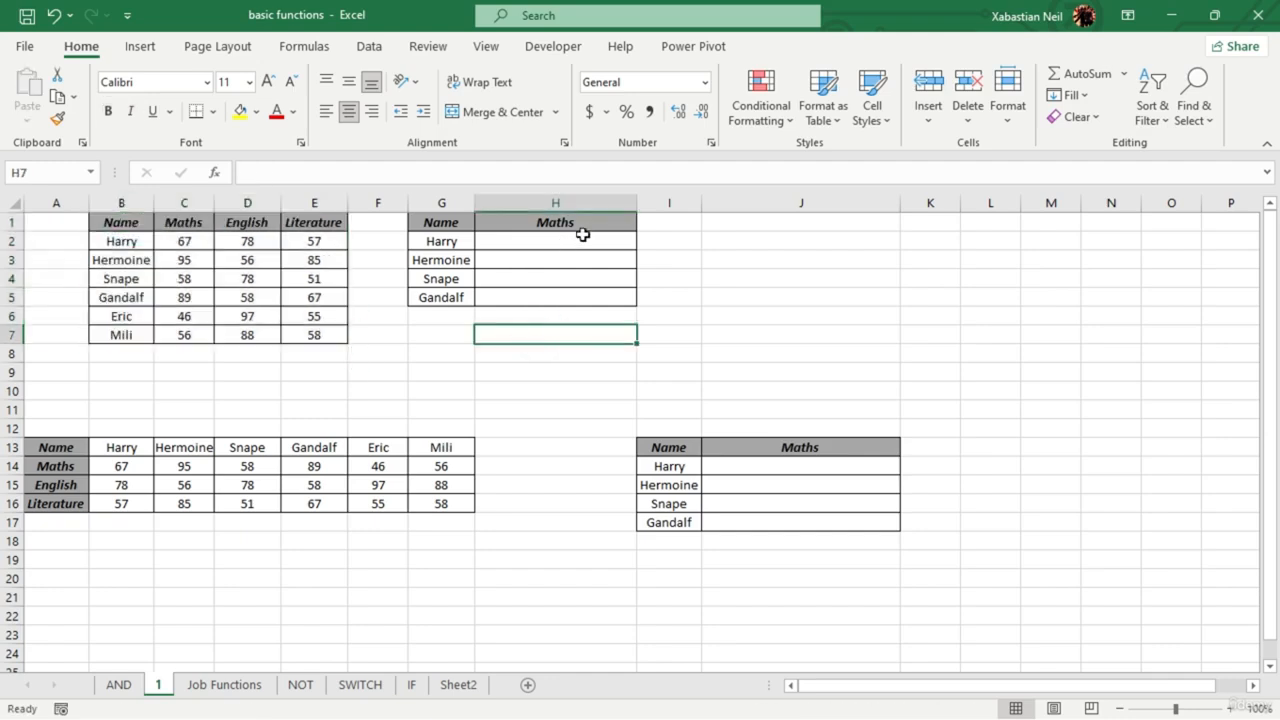
# - Enter =VLOOKUP(G2,B1:E7,2) in H2 to look up Harry's Maths mark
pyautogui.doubleClick(582, 234)
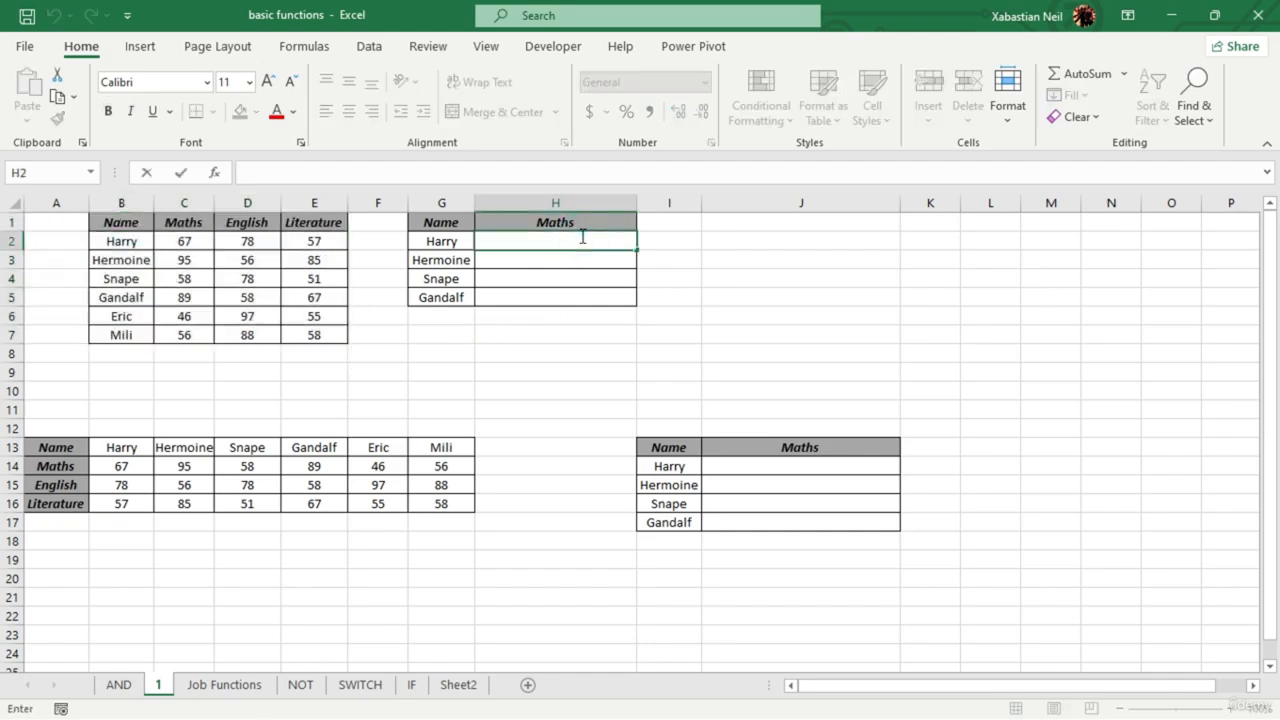
pyautogui.write('=vloo')
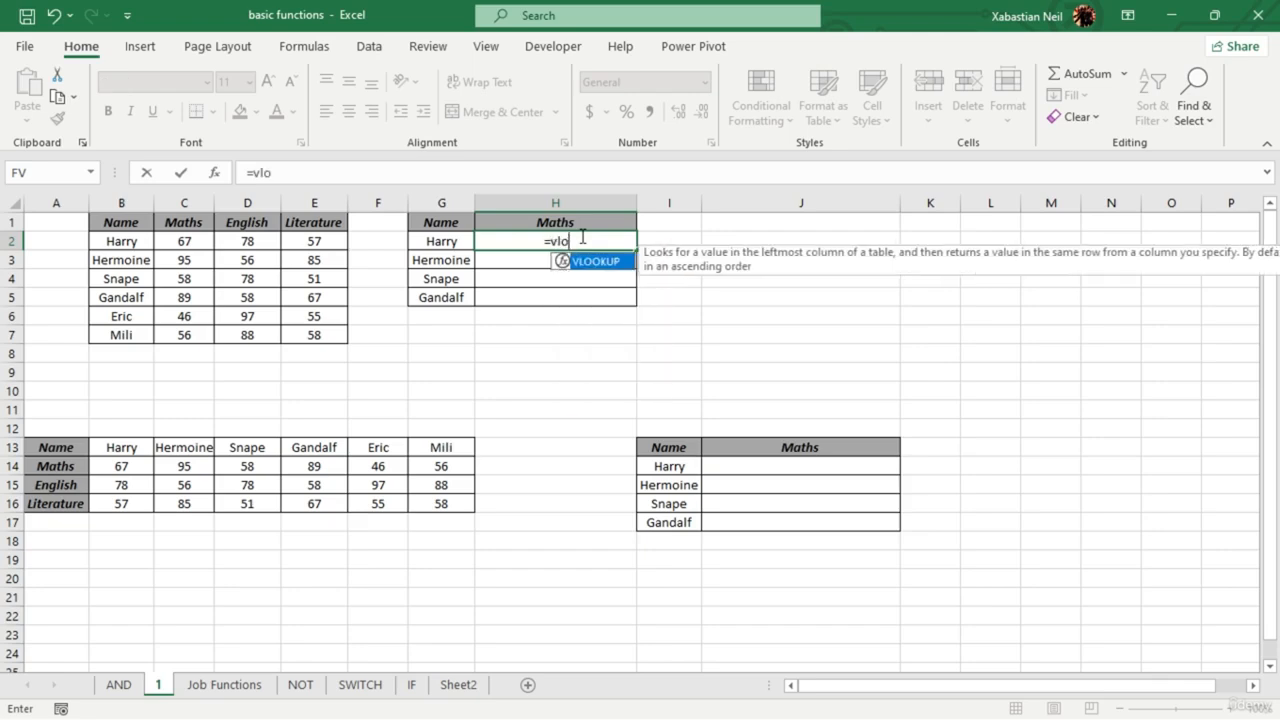
pyautogui.press('Tab')
pyautogui.click(444, 244)
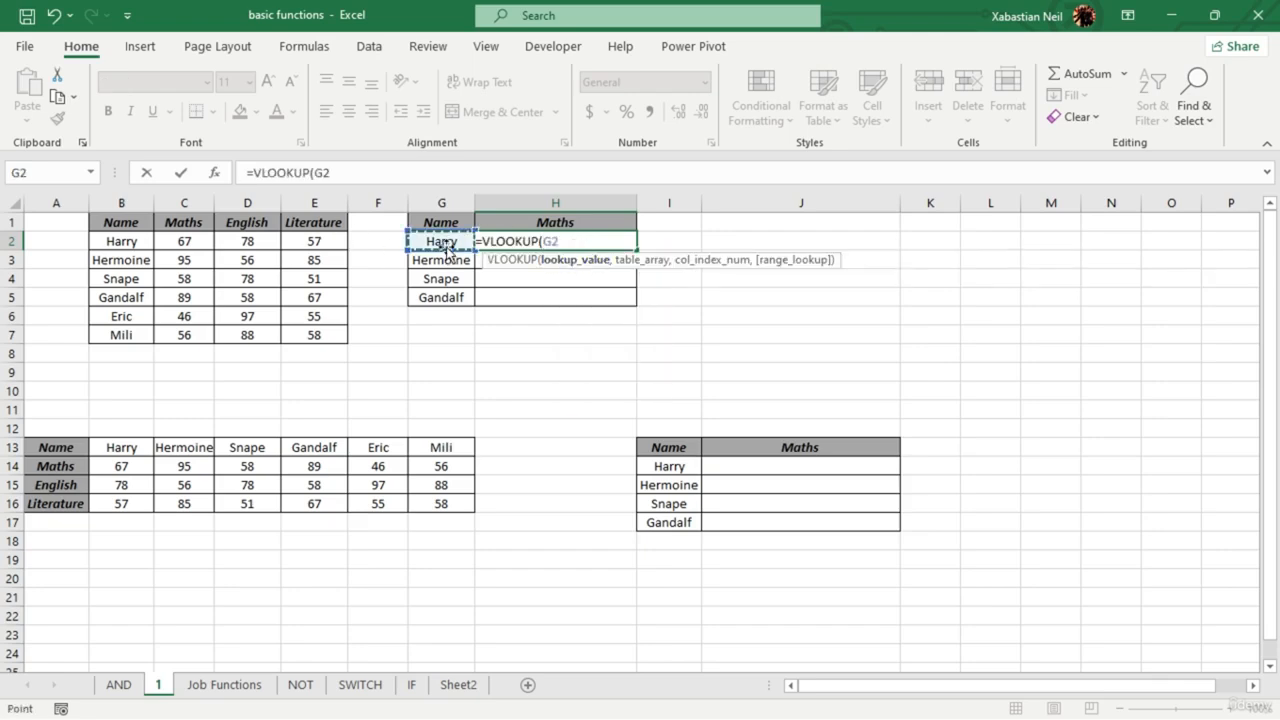
pyautogui.write(',')
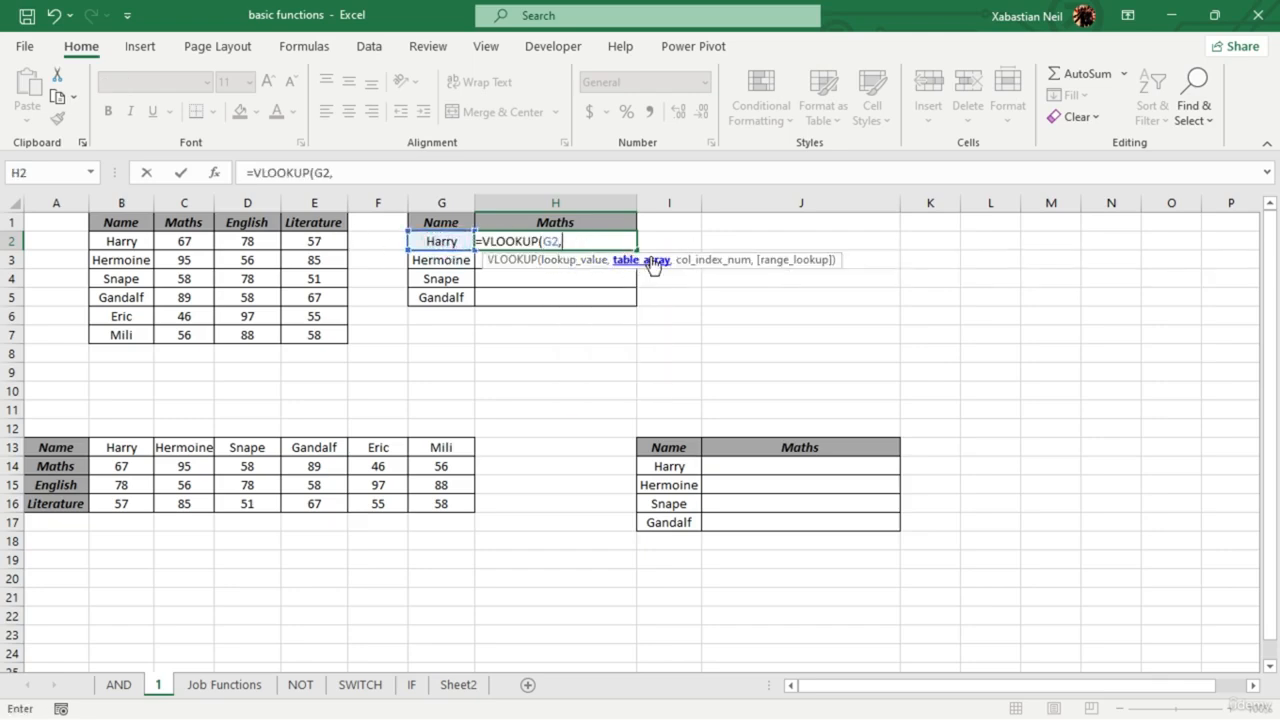
pyautogui.moveTo(124, 226); pyautogui.dragTo(317, 332)
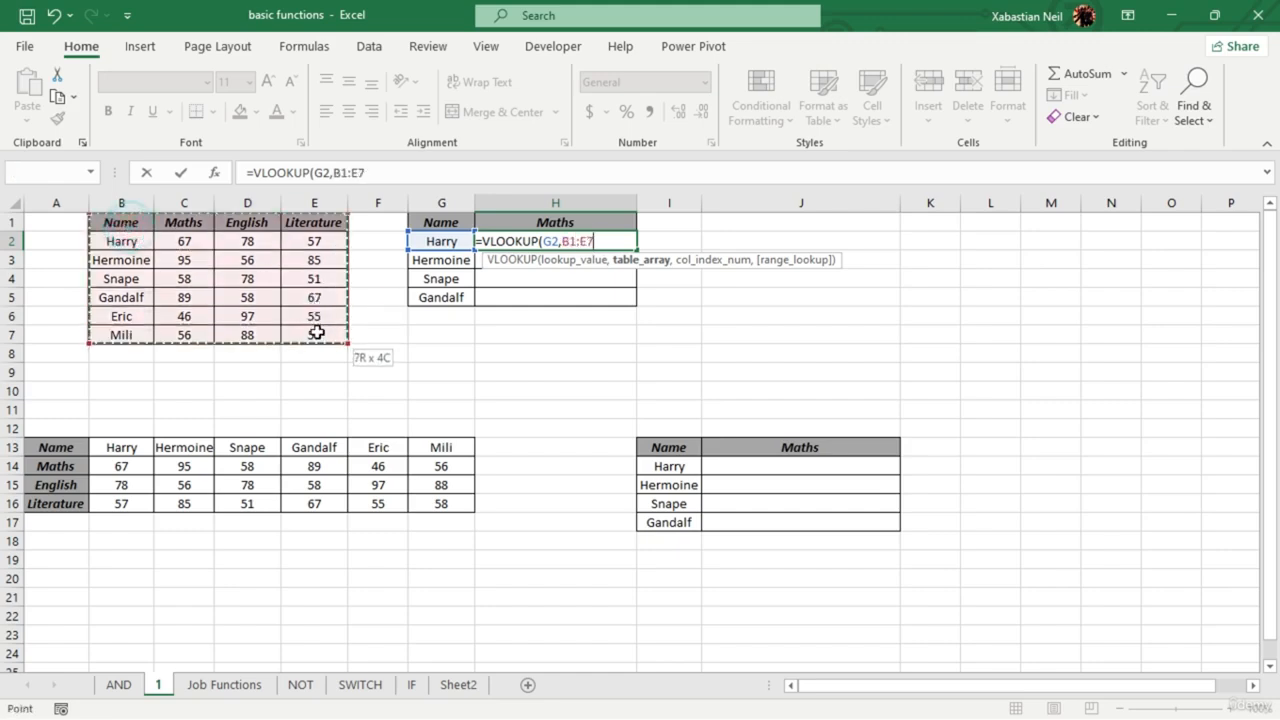
pyautogui.write(',')
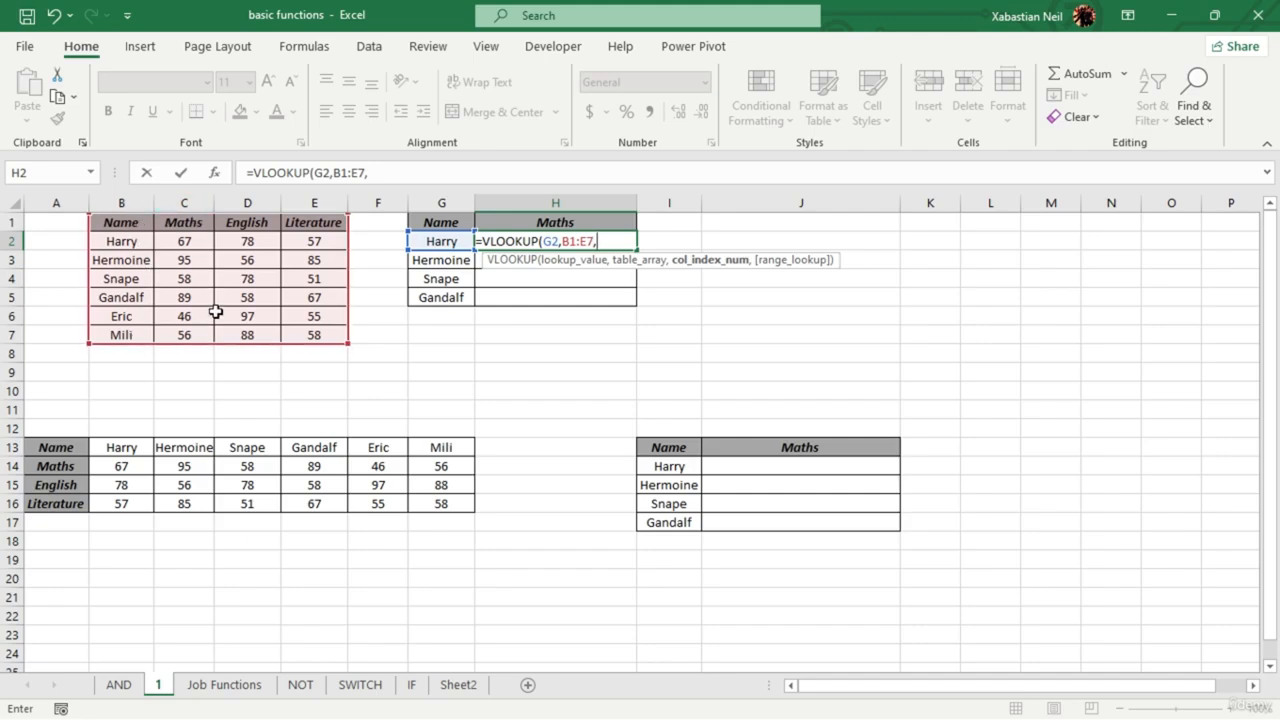
pyautogui.write(')')
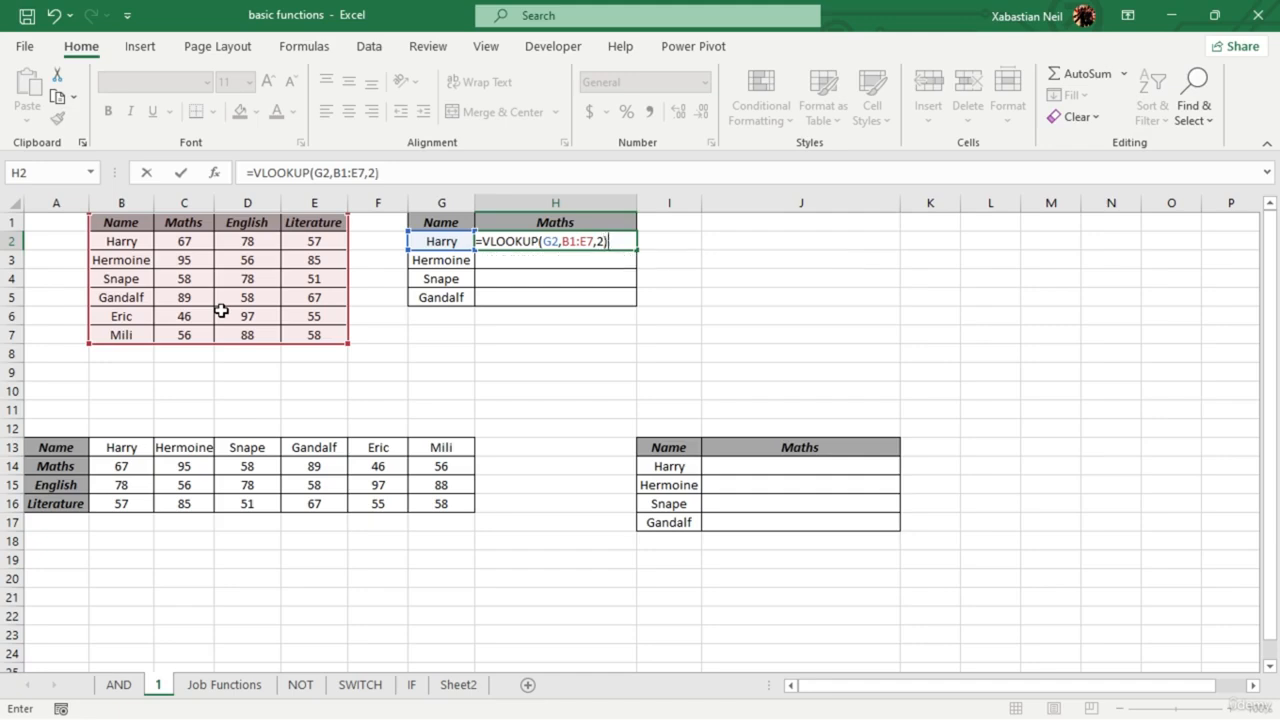
pyautogui.press('Return')
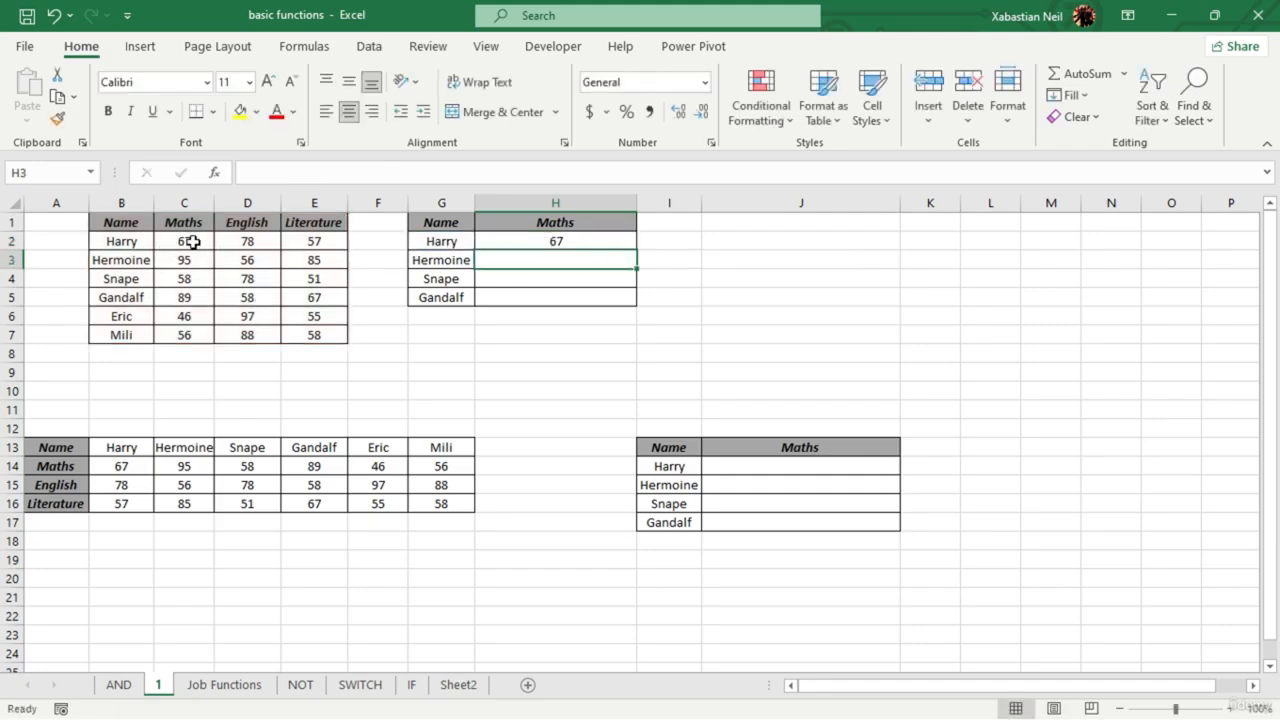
# - Enter =VLOOKUP(G3,B1:E7,3) in H3 to look up Hermoine's mark from the third column of the marks table
pyautogui.doubleClick(580, 242)
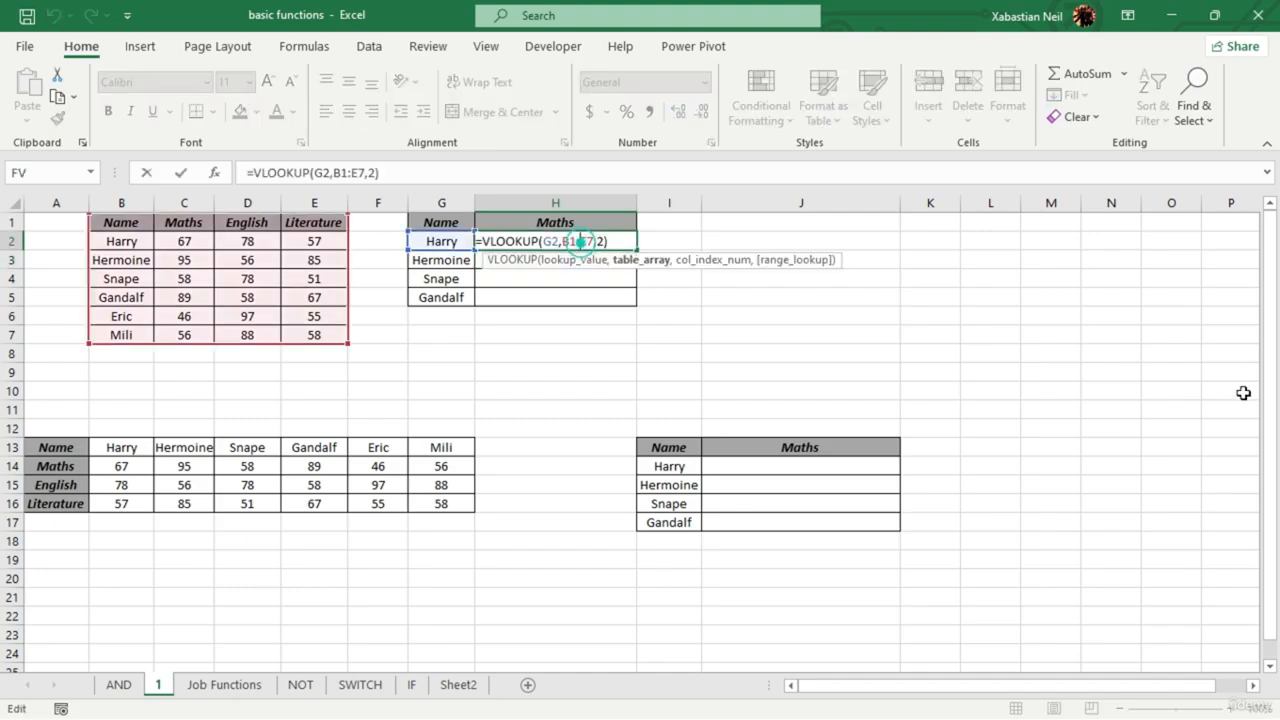
pyautogui.press('Return')
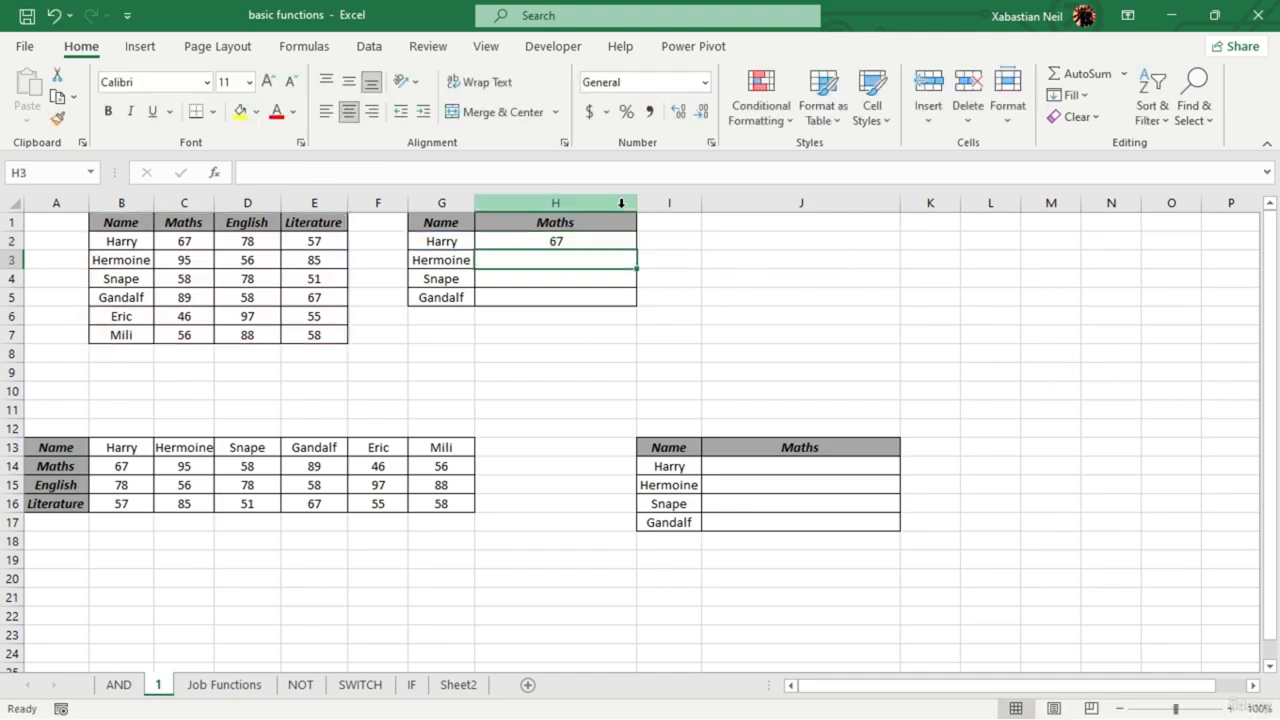
pyautogui.doubleClick(584, 258)
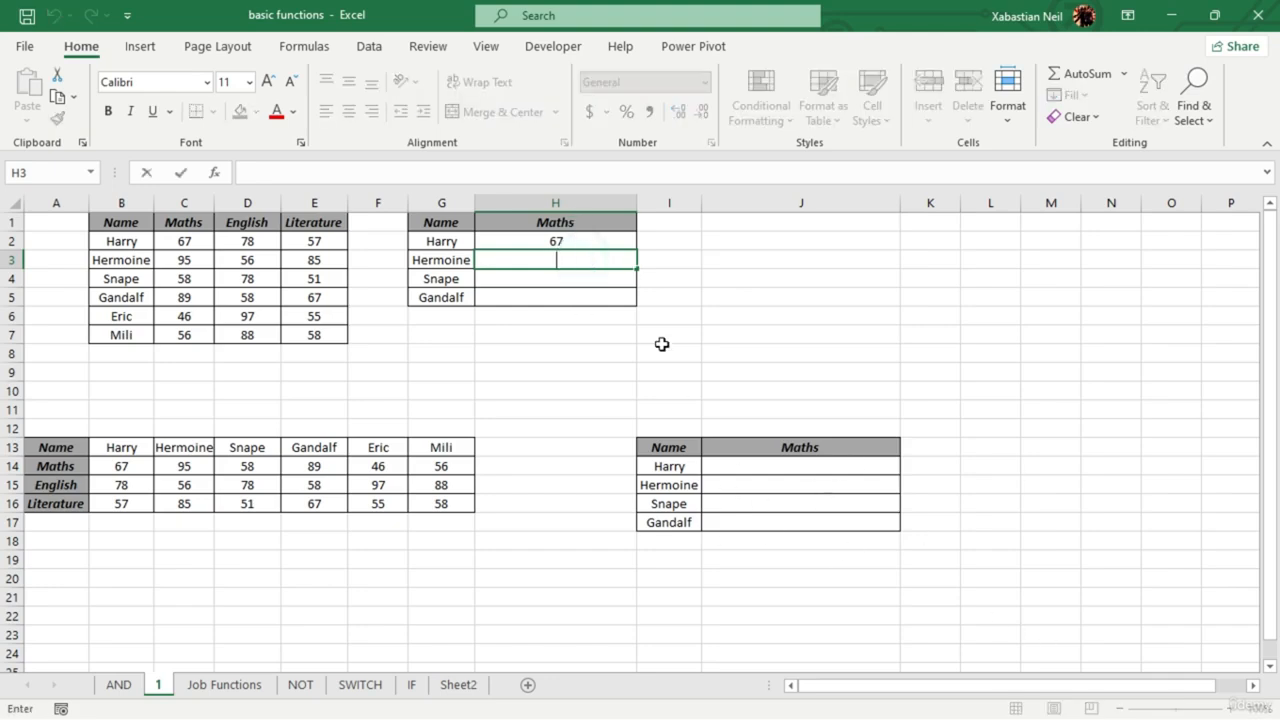
pyautogui.write('=vlo')
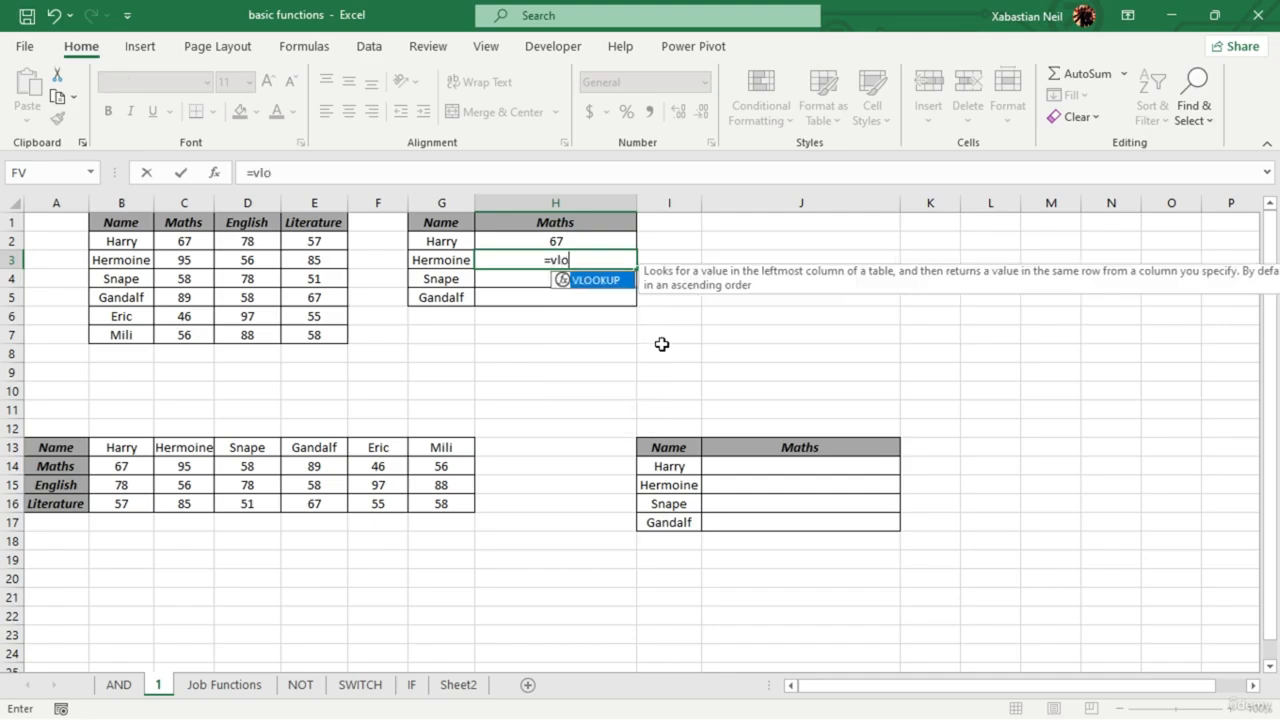
pyautogui.press('Tab')
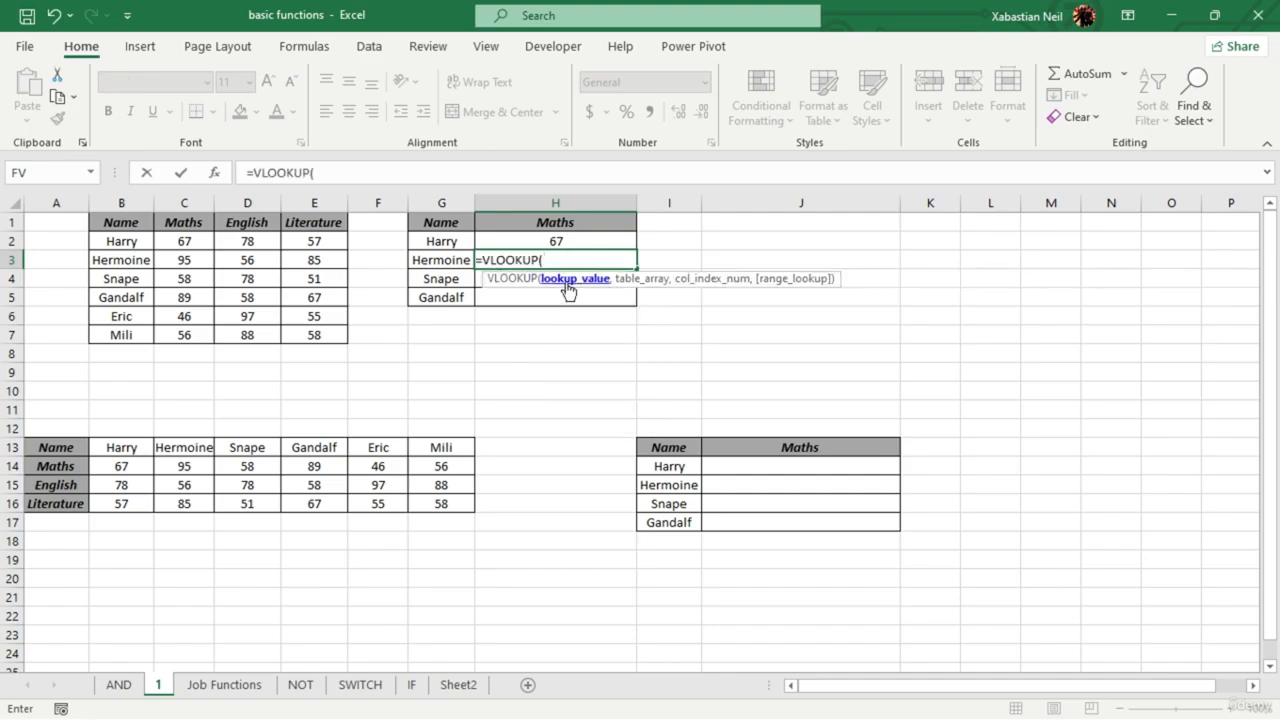
pyautogui.click(436, 261)
pyautogui.write(',')
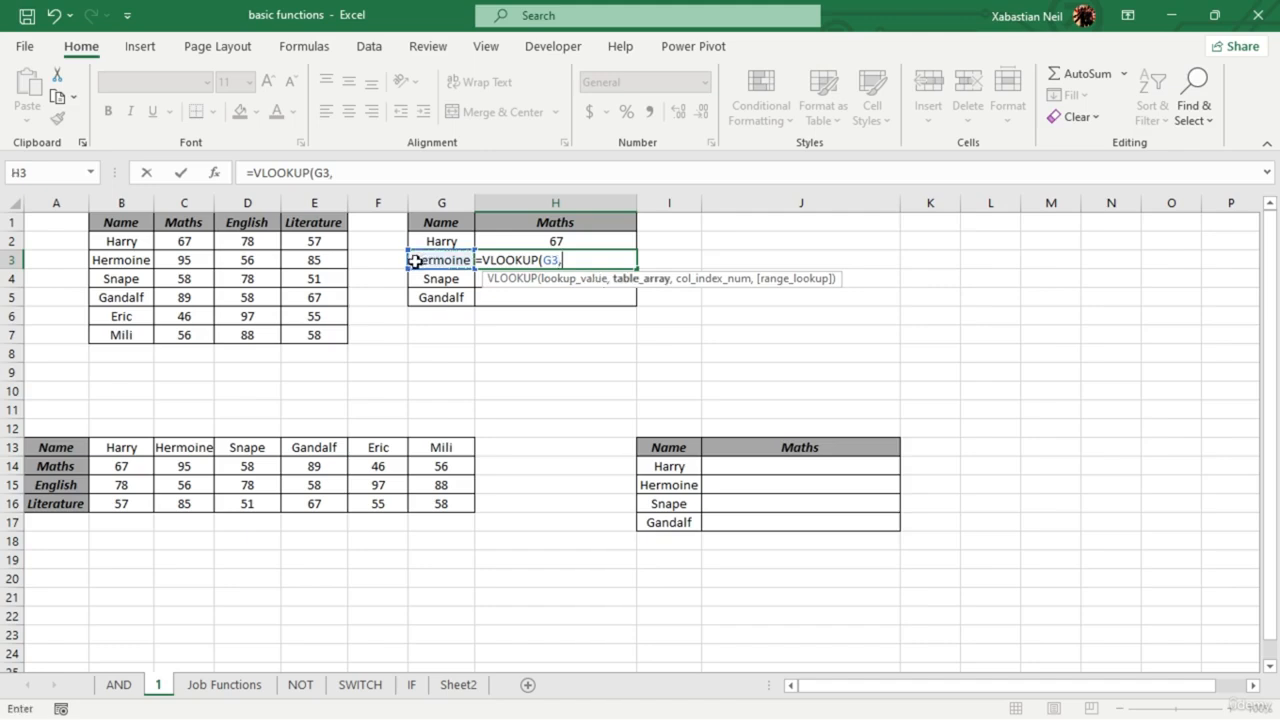
pyautogui.moveTo(136, 228); pyautogui.dragTo(336, 342)
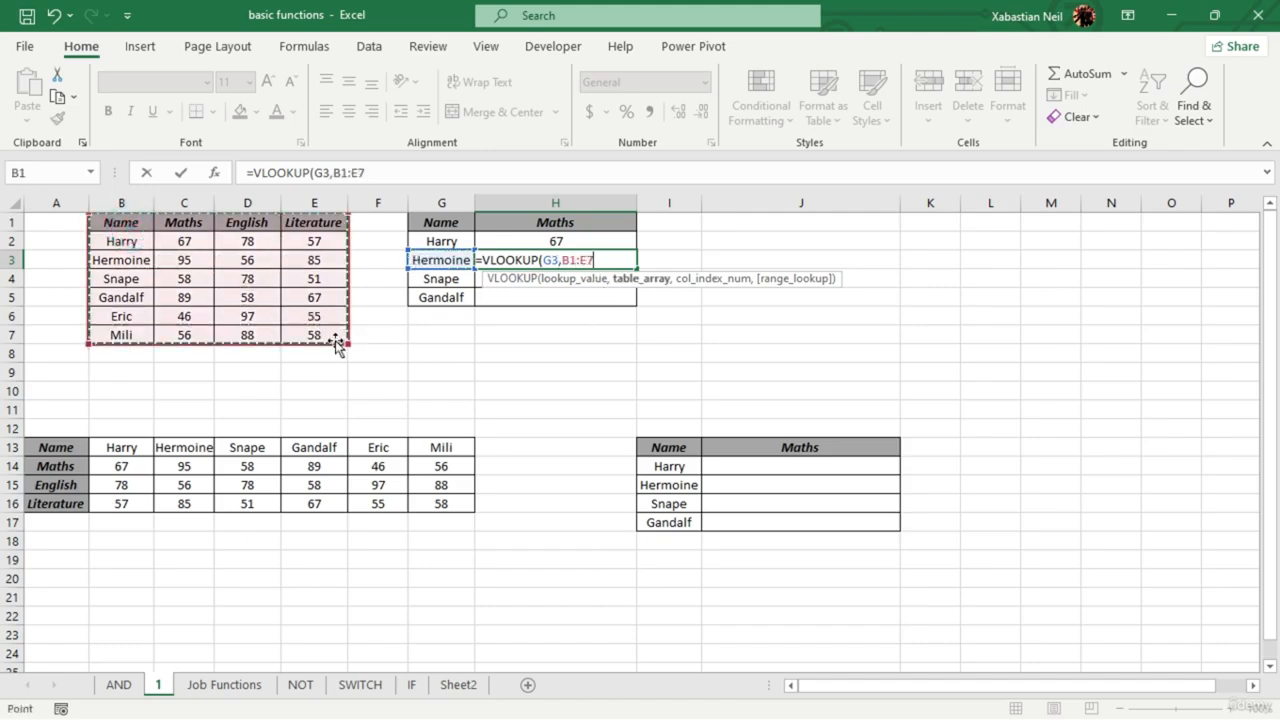
pyautogui.write(',3')
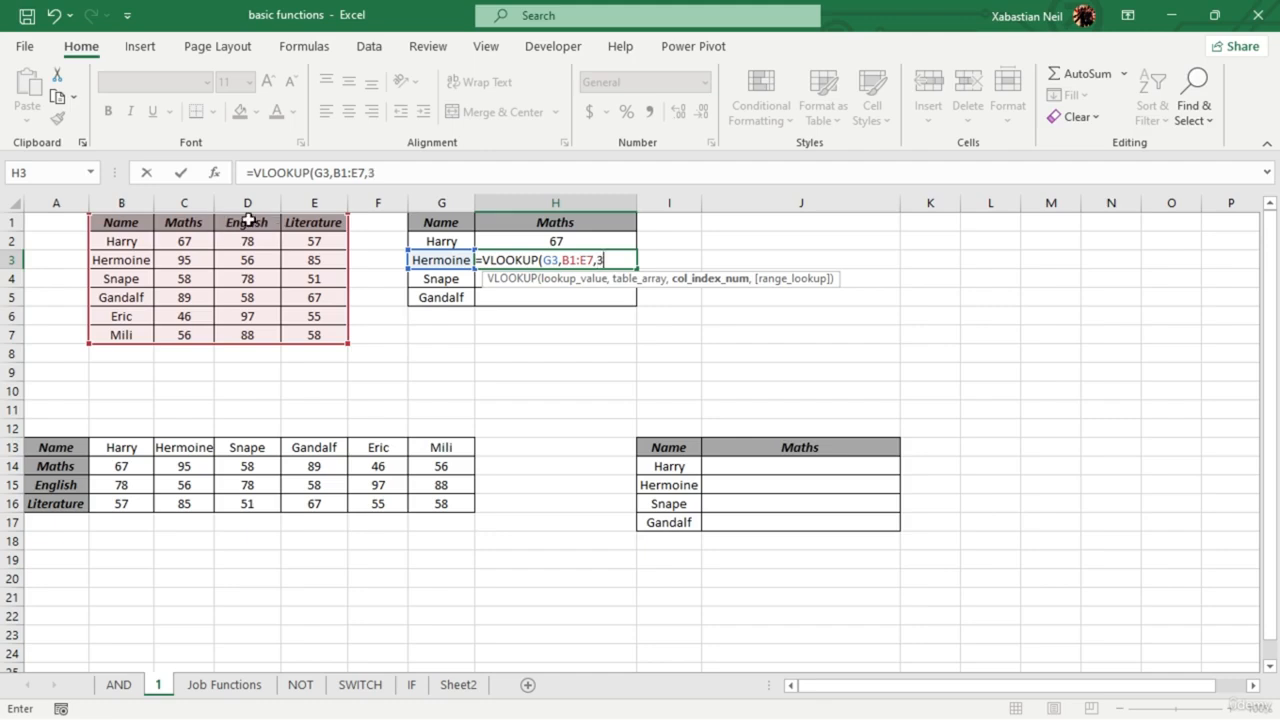
pyautogui.write(')')
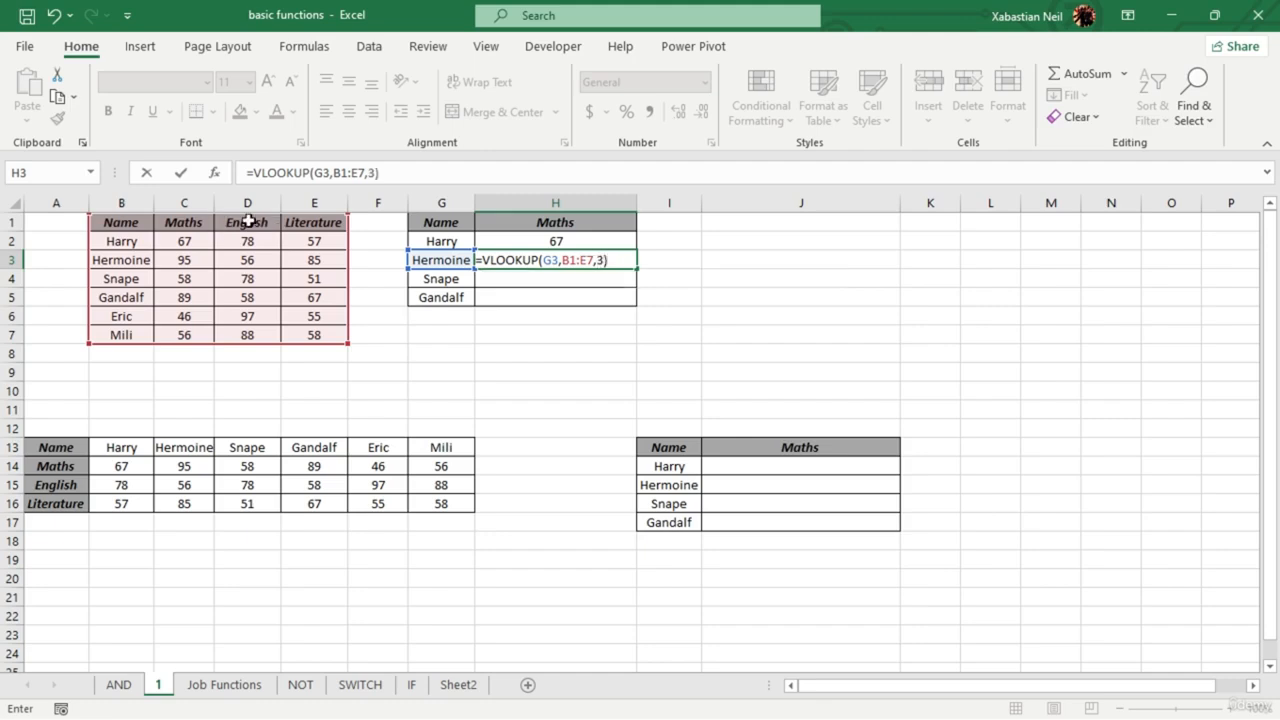
# - Make the G3 and E7 references in H3's VLOOKUP formula absolute, as $G$3 and $E$7
pyautogui.click(557, 262)
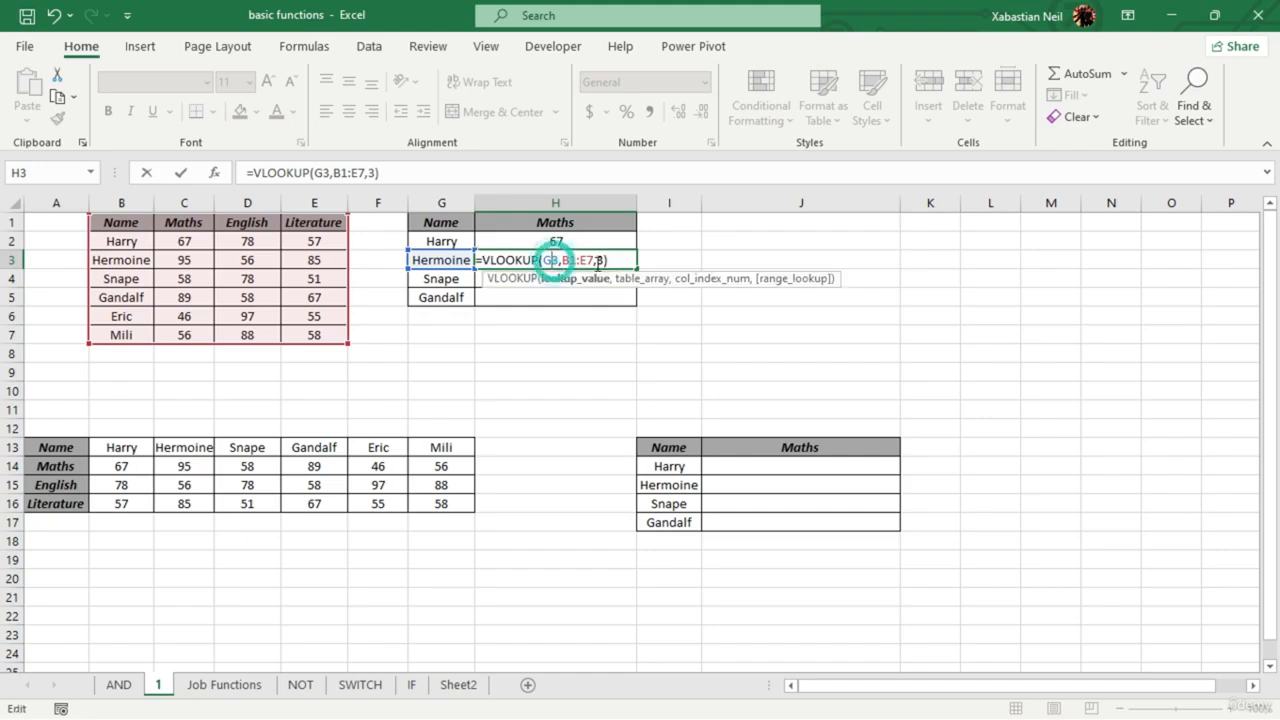
pyautogui.press('F4')
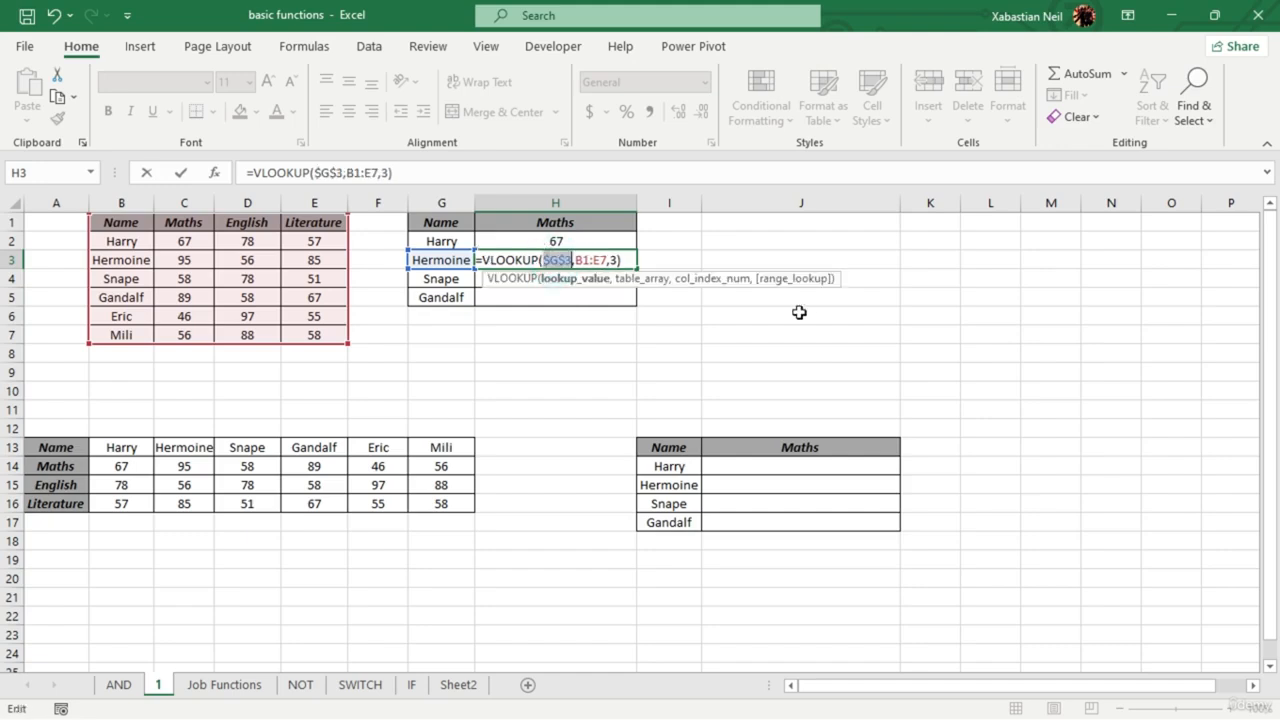
pyautogui.click(610, 262)
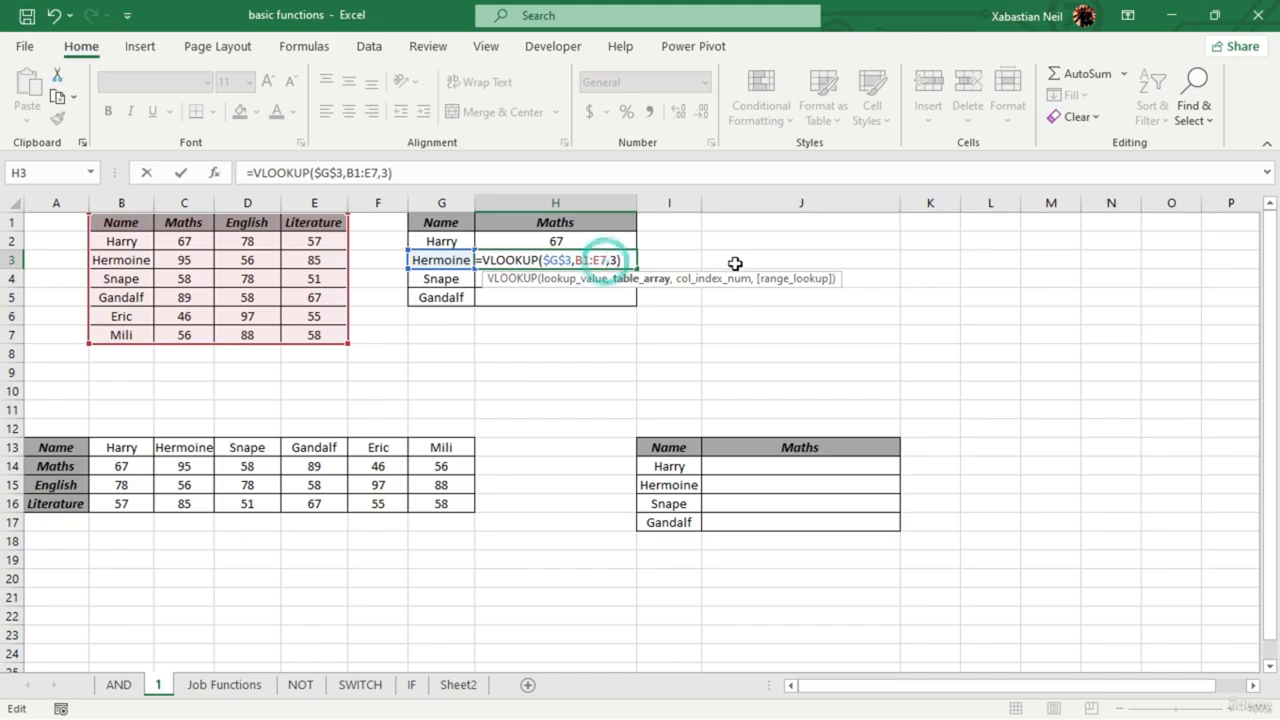
pyautogui.press('F4')
pyautogui.press('Return')
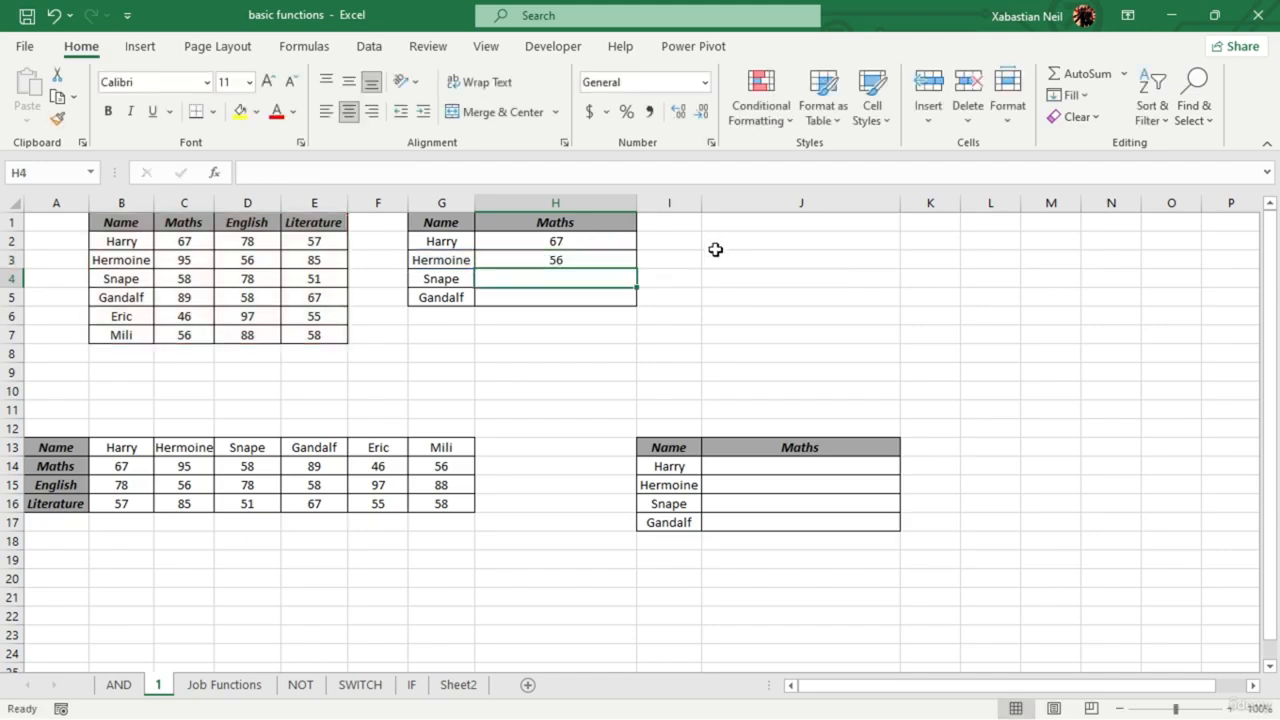
# - Try filling H3's absolute-reference formula down to H5, then clear the filled cells H4:H5
pyautogui.click(604, 259)
pyautogui.moveTo(637, 267); pyautogui.dragTo(647, 295)
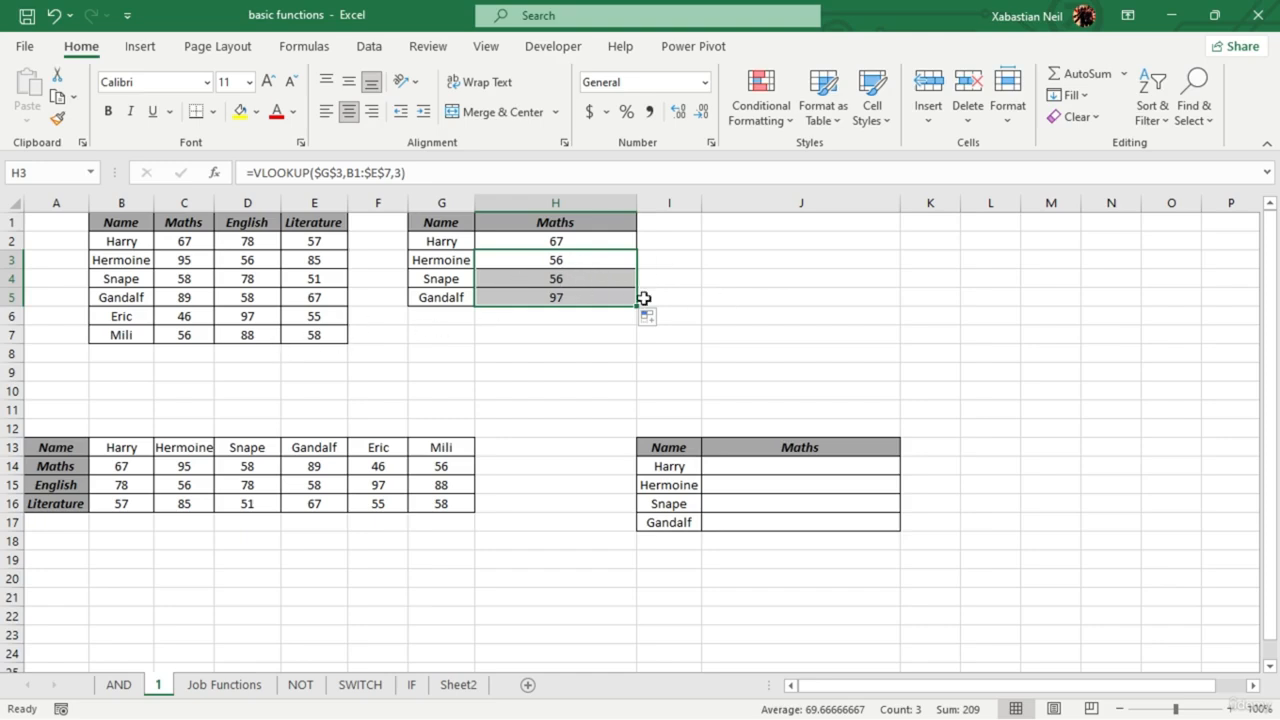
pyautogui.moveTo(641, 306); pyautogui.dragTo(586, 262)
# - Return the $G$3 and $E$7 references in H3 to relative ones so the formula reads =VLOOKUP(G3,B1:E7,3)
pyautogui.doubleClick(597, 260)
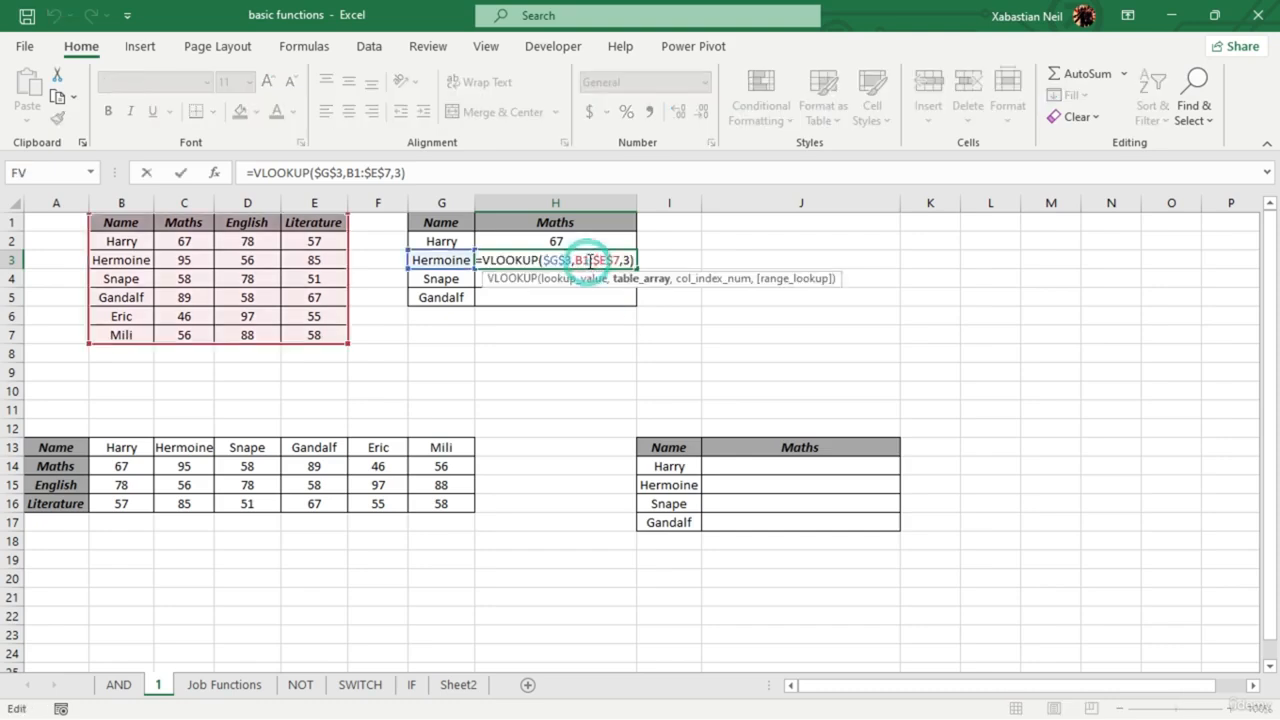
pyautogui.click(608, 261)
pyautogui.press('F4')
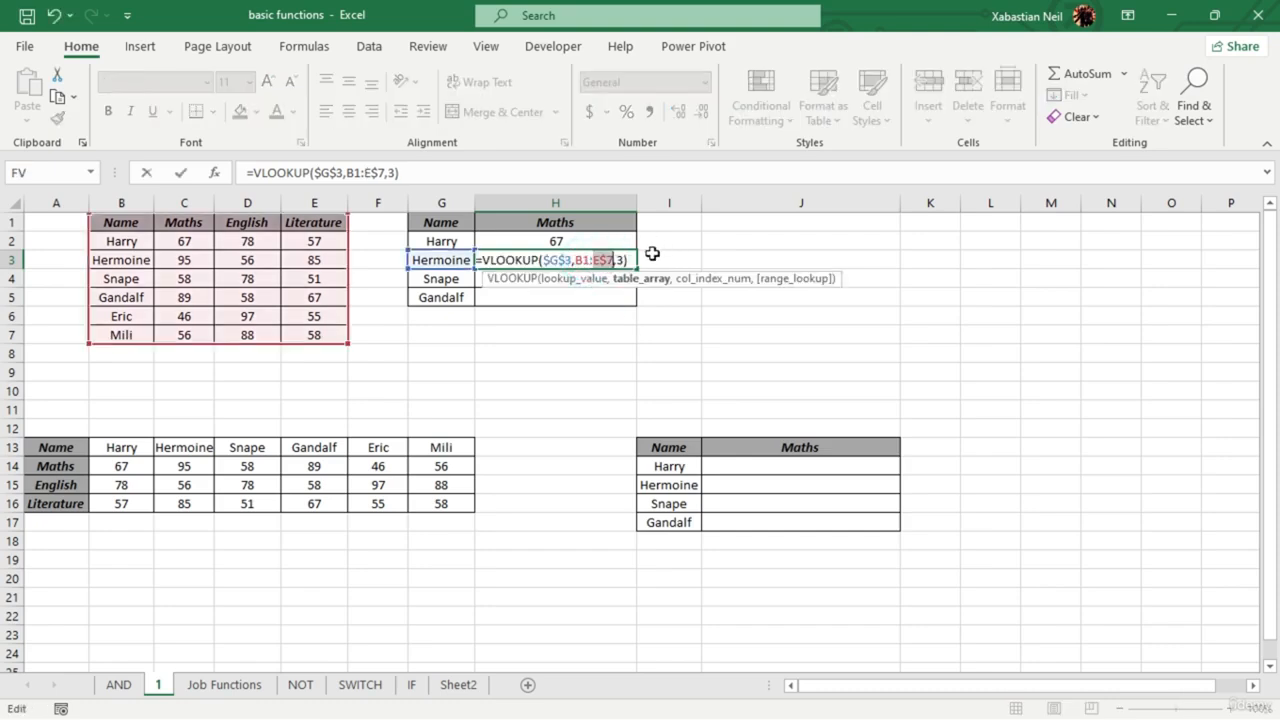
pyautogui.press('F4')
pyautogui.click(558, 260)
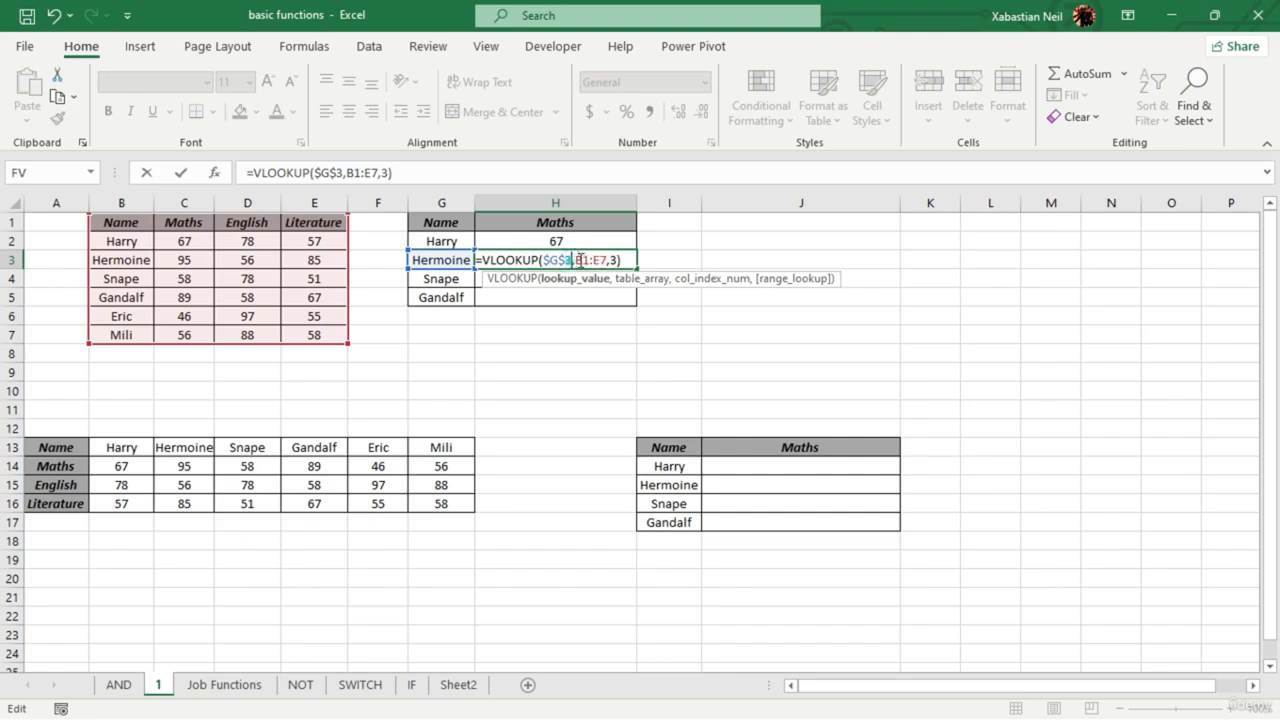
pyautogui.press('F4')
pyautogui.press('F4')
pyautogui.press('F4')
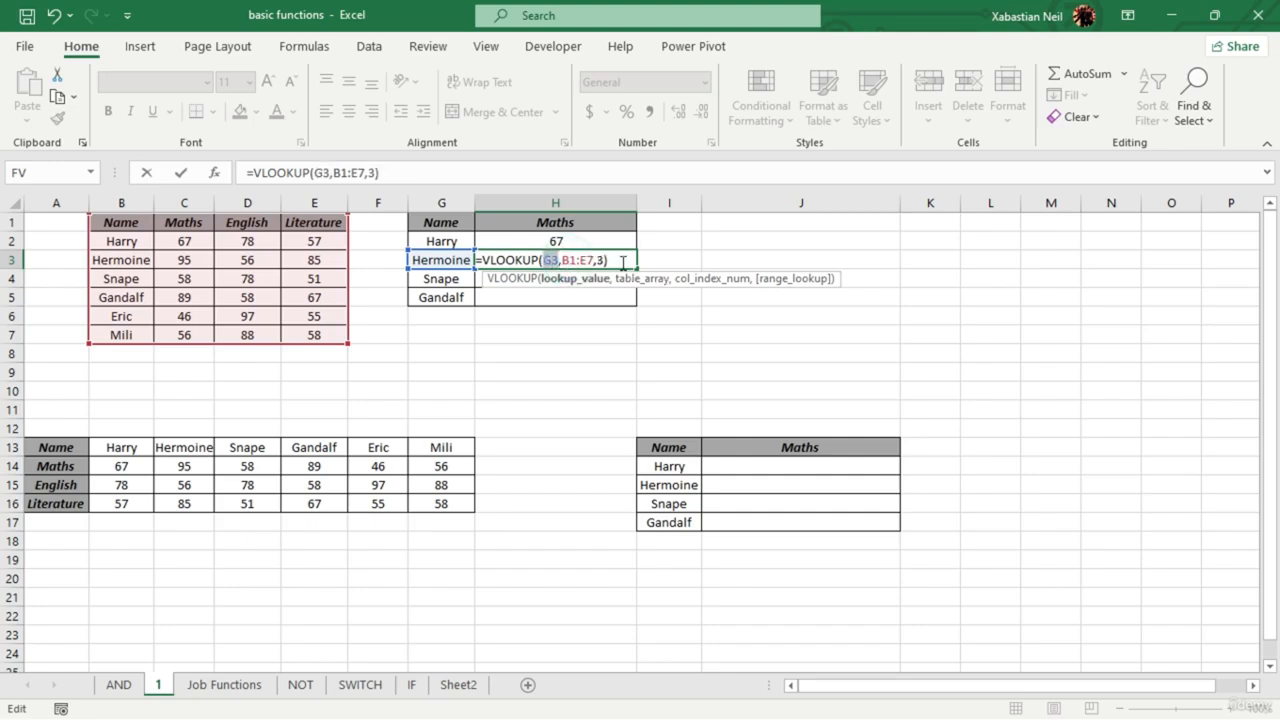
pyautogui.press('Return')
# - Fill H3's relative VLOOKUP formula down through H5 for Snape and Gandalf
pyautogui.click(606, 256)
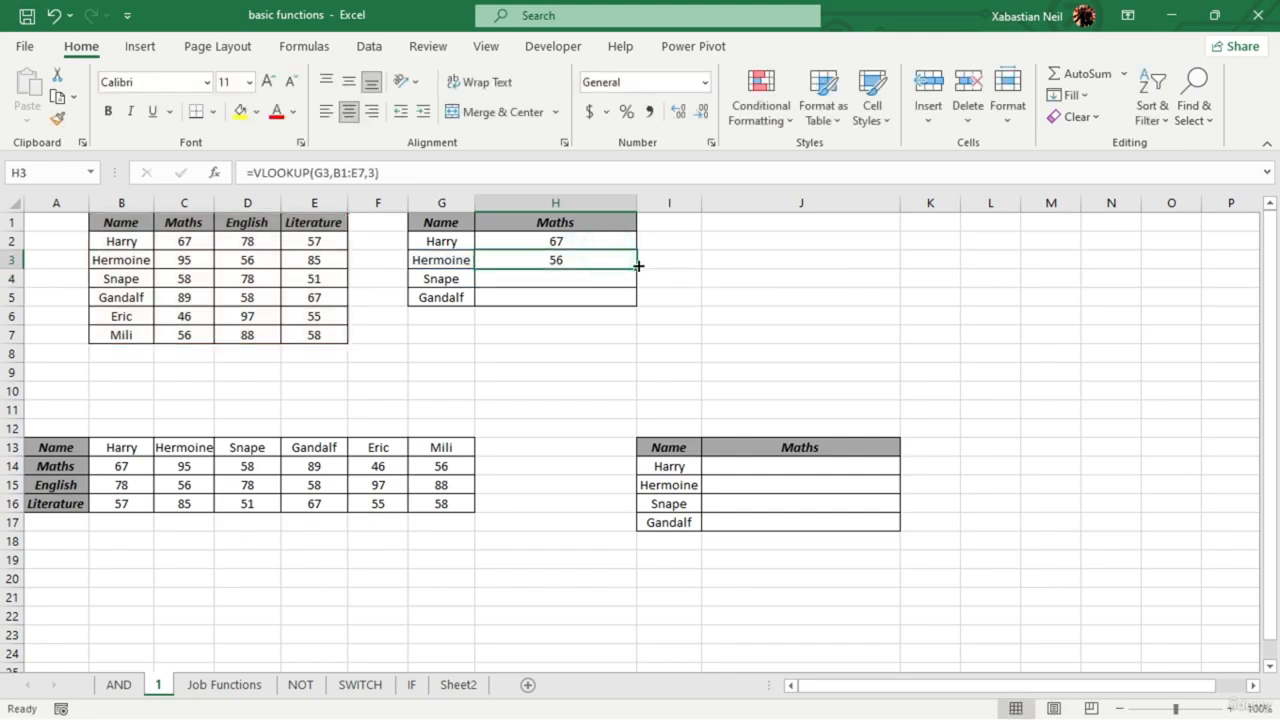
pyautogui.moveTo(638, 265); pyautogui.dragTo(636, 302)
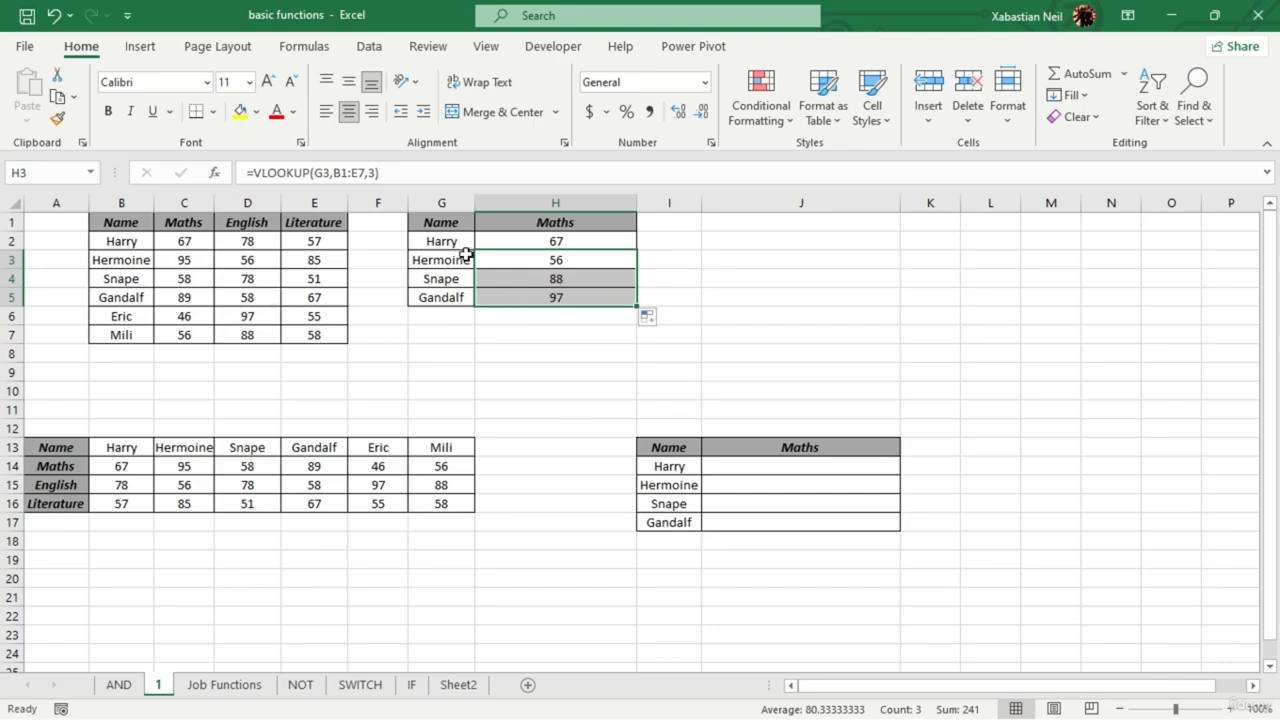
pyautogui.click(584, 390)
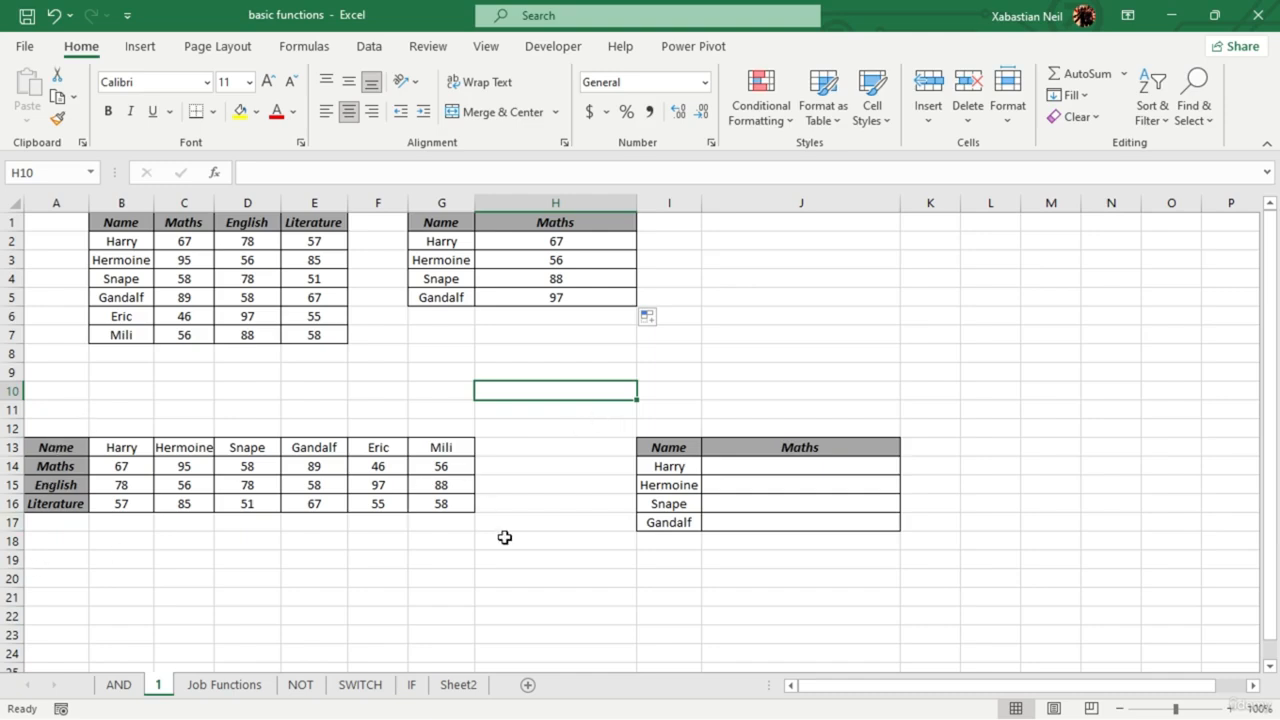
# - Enter =HLOOKUP(I14,A13:G16,2) in J14 to look up Harry's Maths mark in the transposed table
pyautogui.doubleClick(785, 465)
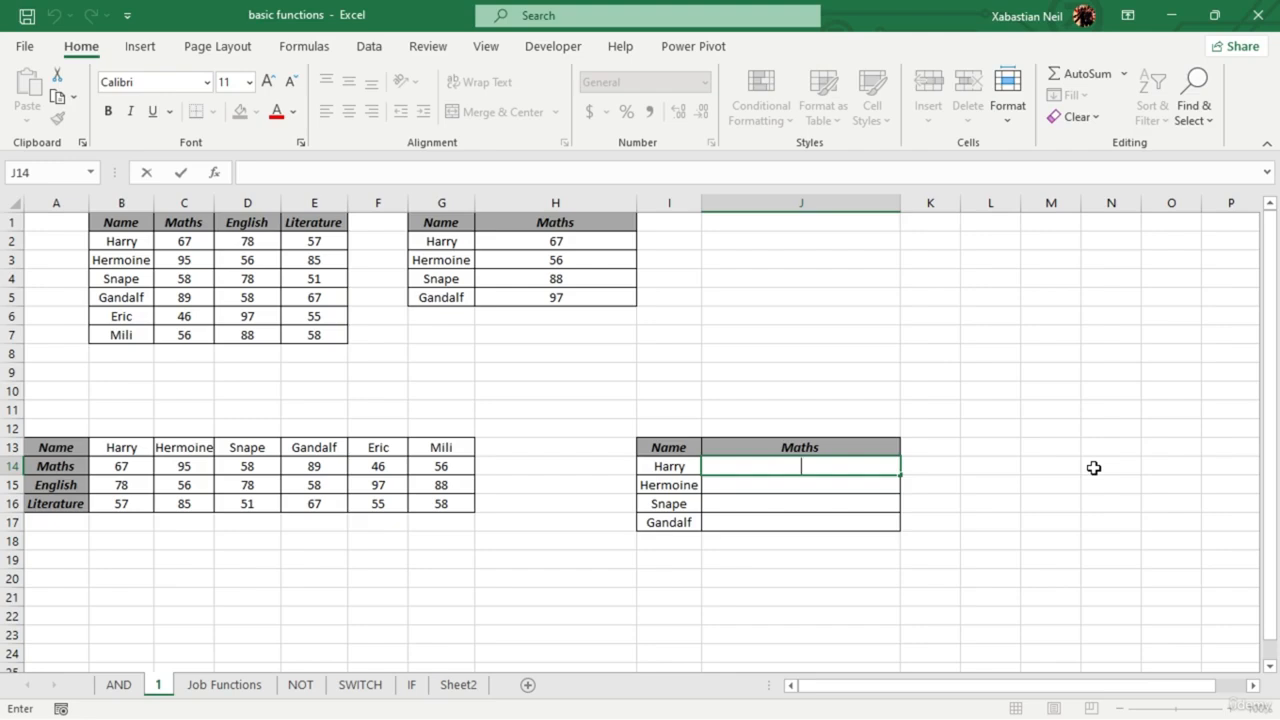
pyautogui.write('=')
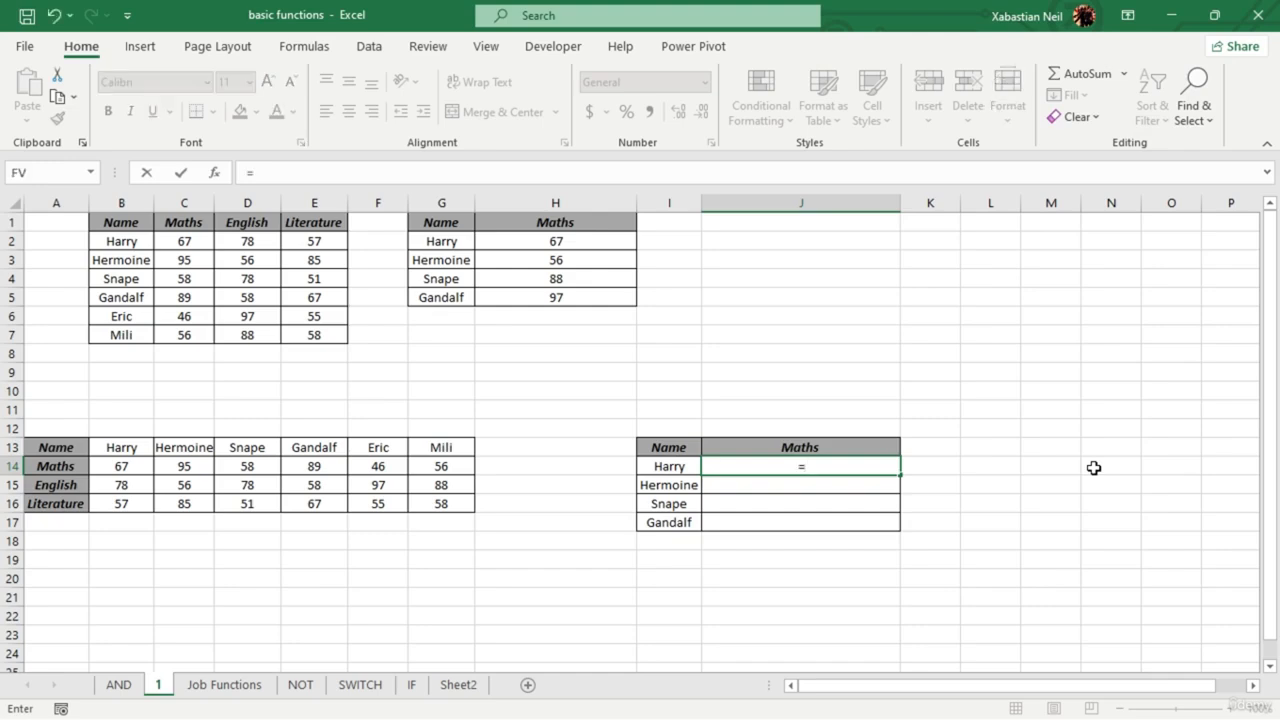
pyautogui.write('hloo')
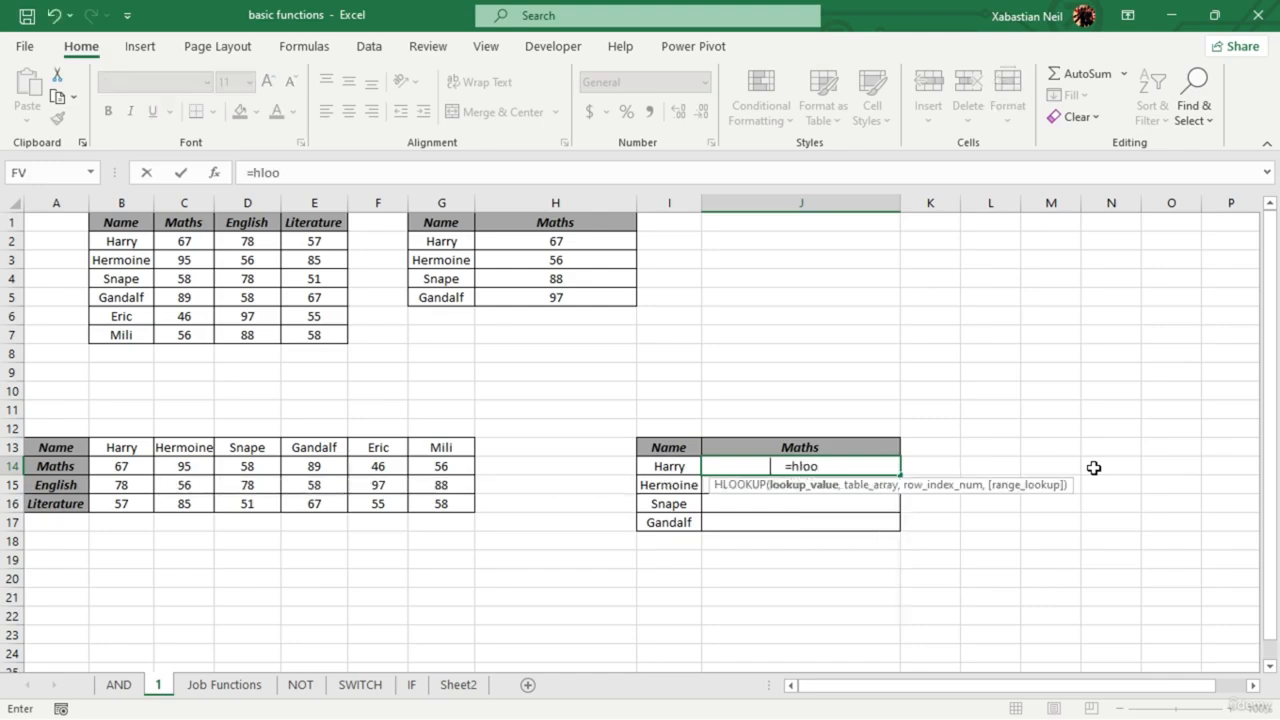
pyautogui.press('Tab')
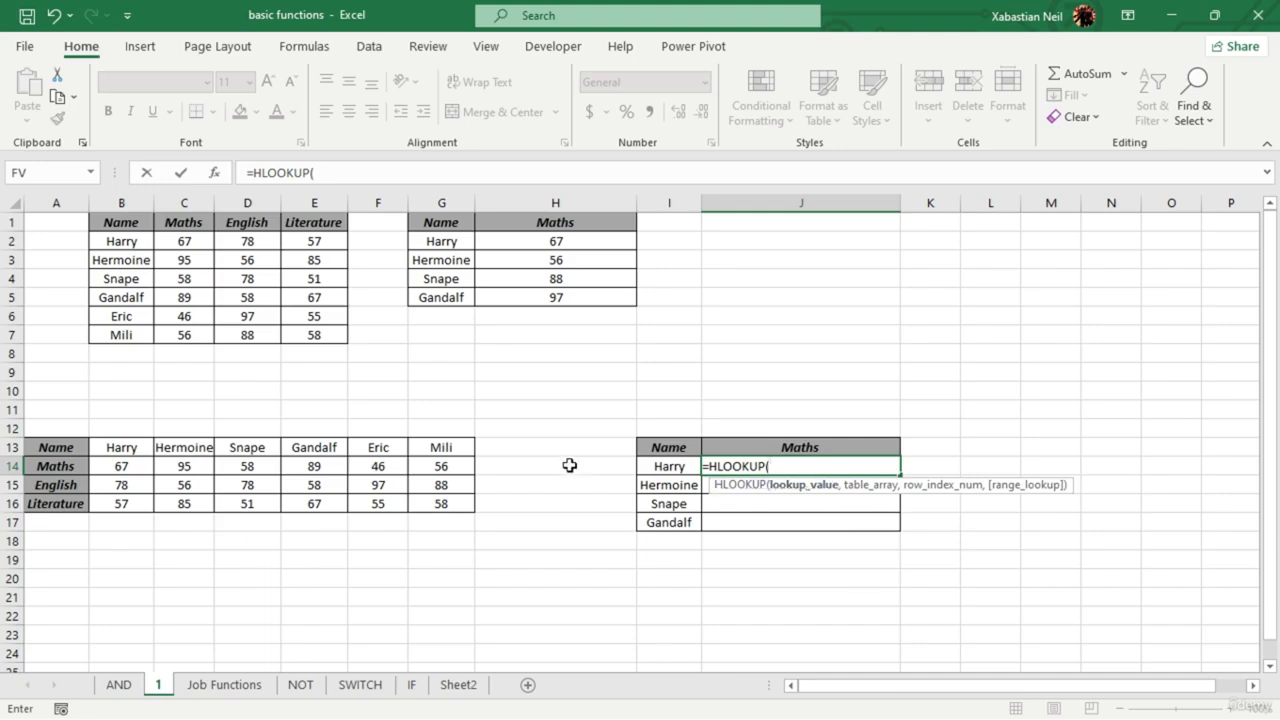
pyautogui.click(660, 466)
pyautogui.write(',')
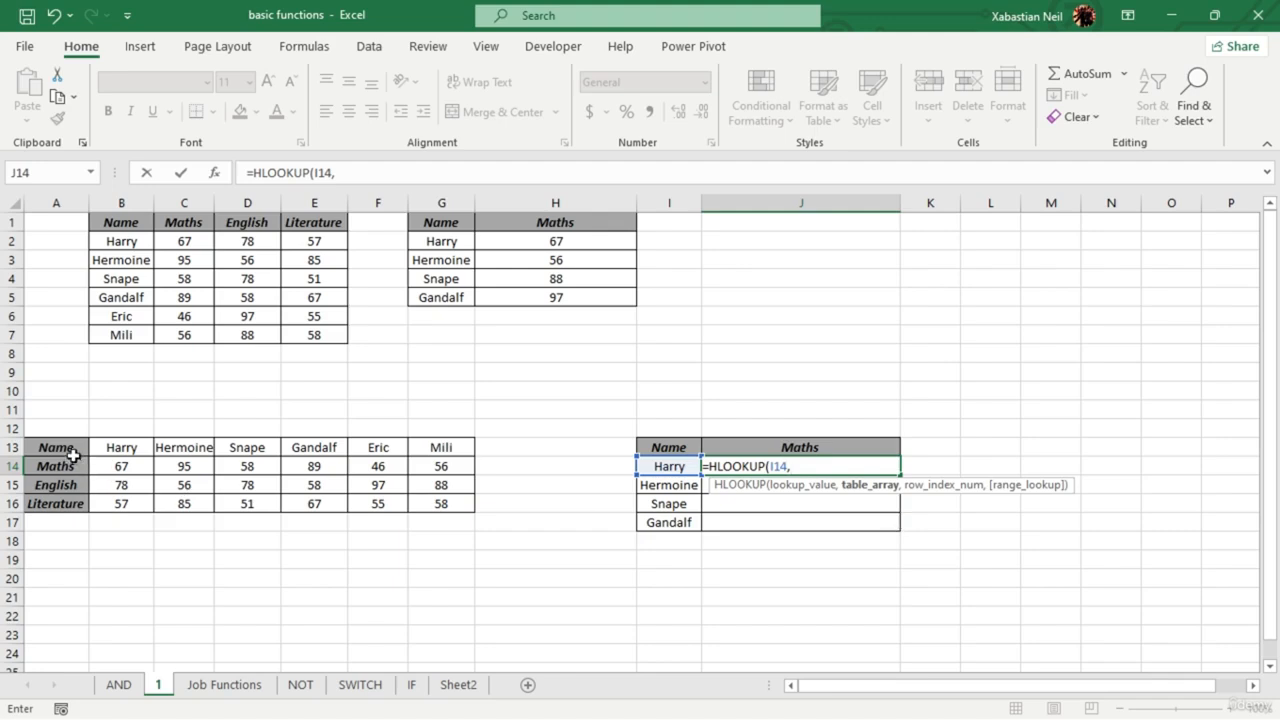
pyautogui.moveTo(74, 456); pyautogui.dragTo(452, 497)
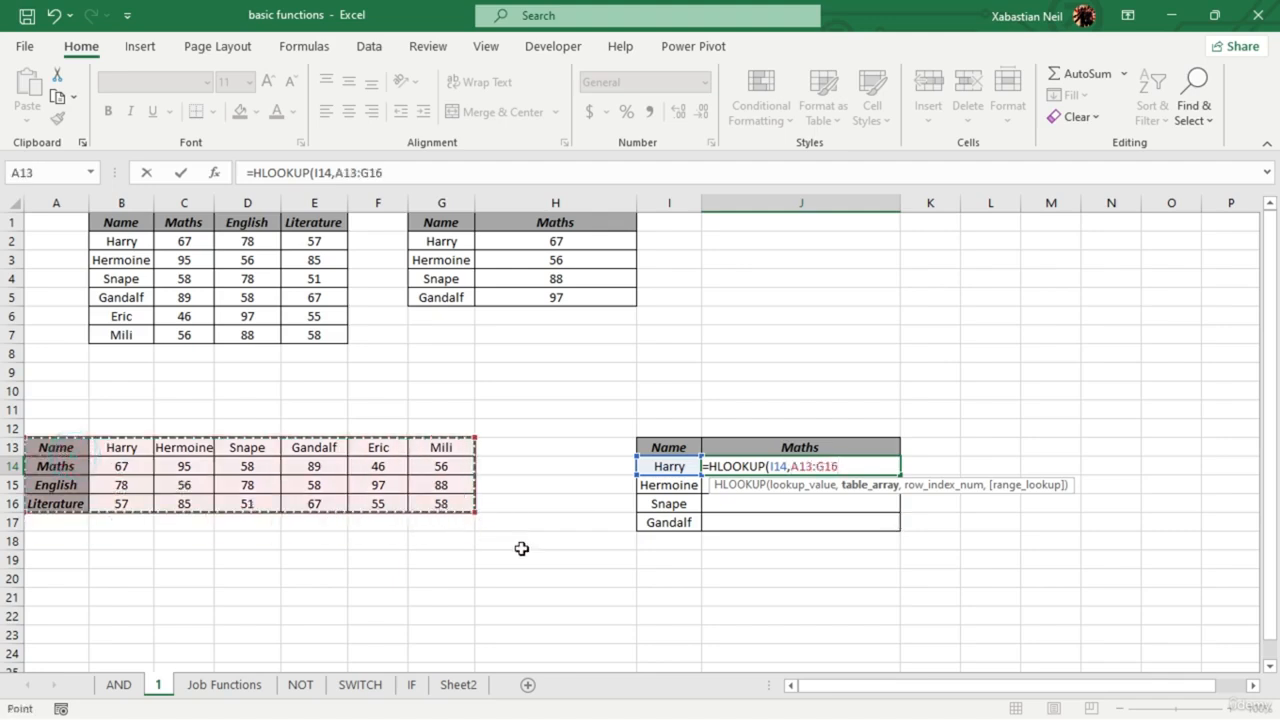
pyautogui.write(',2')
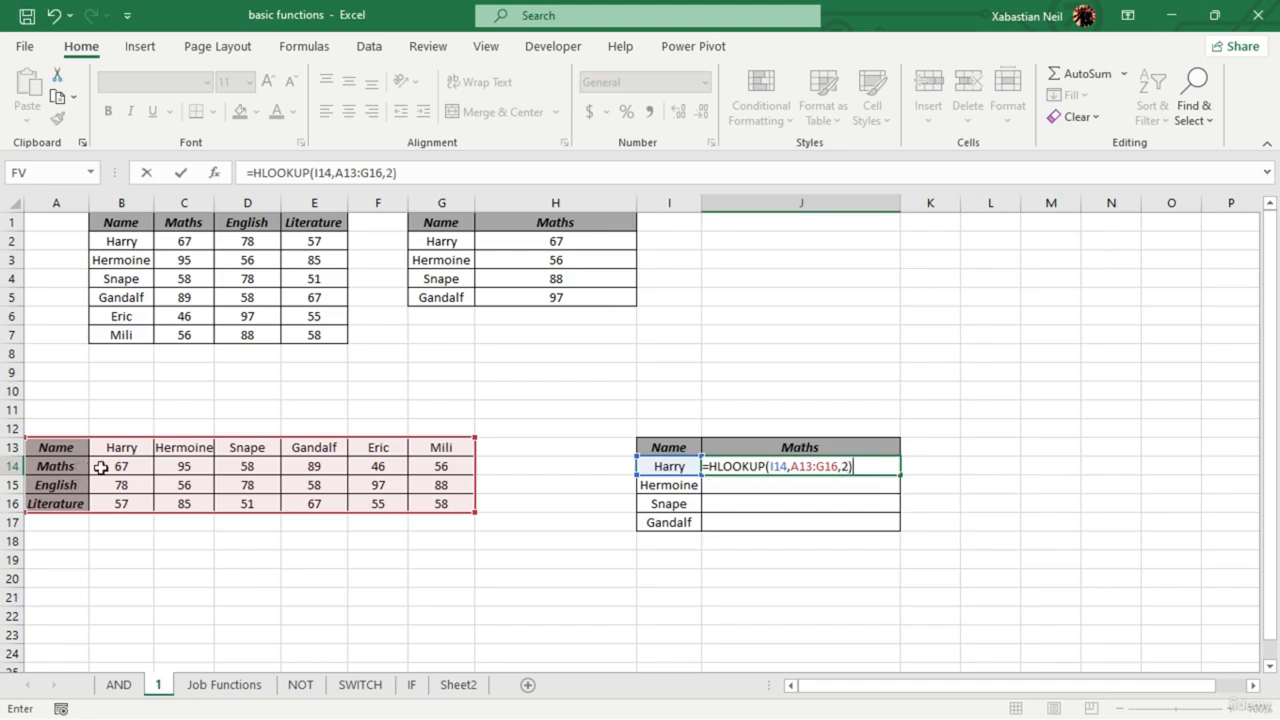
pyautogui.press('Return')
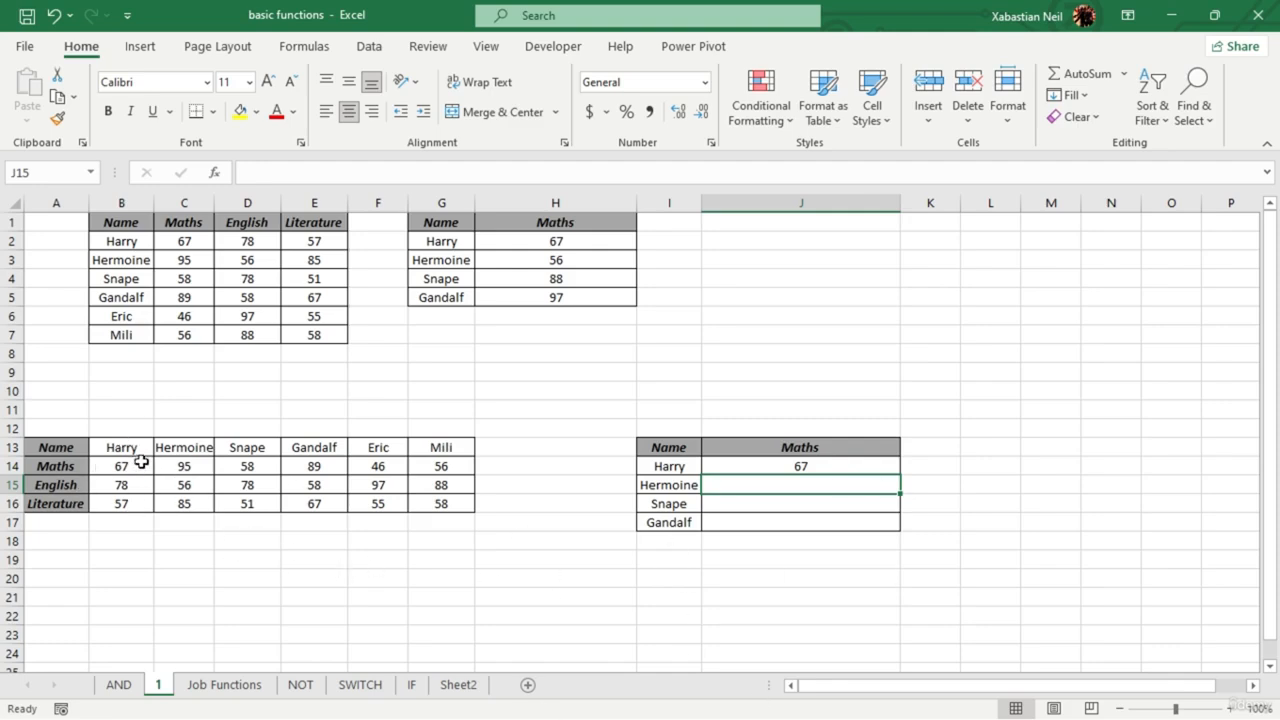
# - Bold the student names in B13:G13, the header row of the transposed table
pyautogui.moveTo(133, 453); pyautogui.dragTo(460, 449)
pyautogui.click(108, 111)
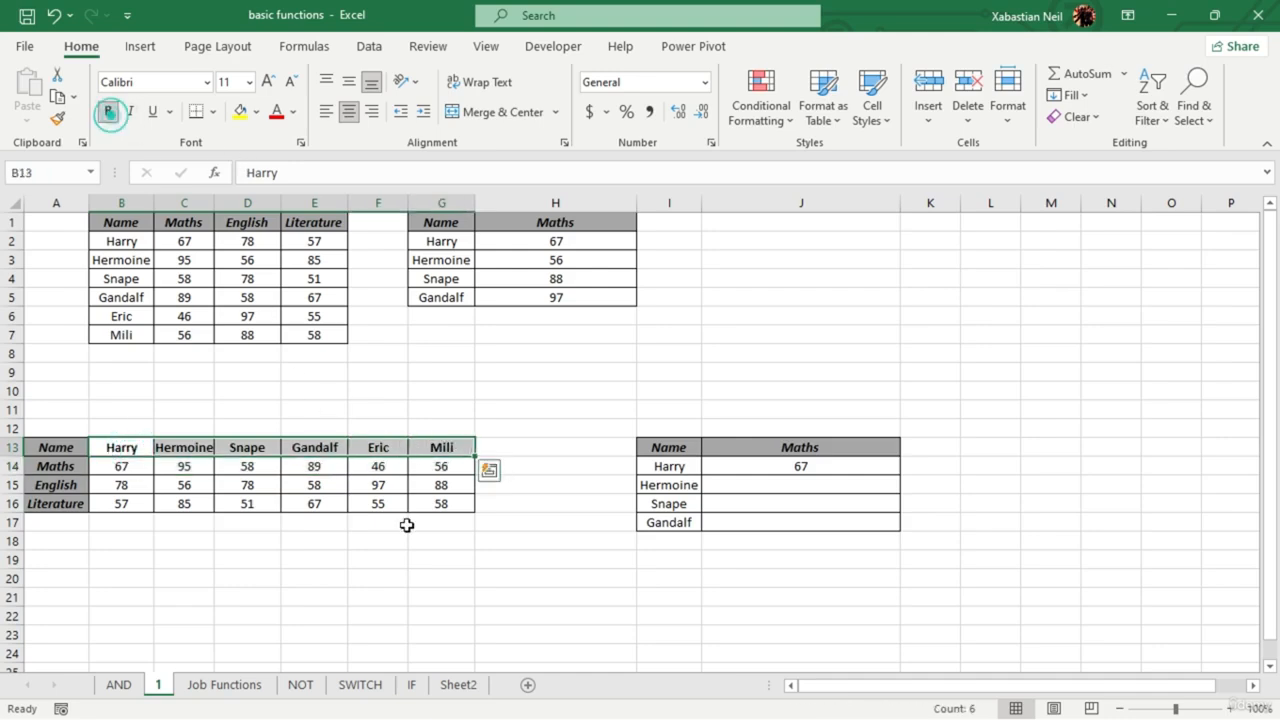
pyautogui.click(398, 540)
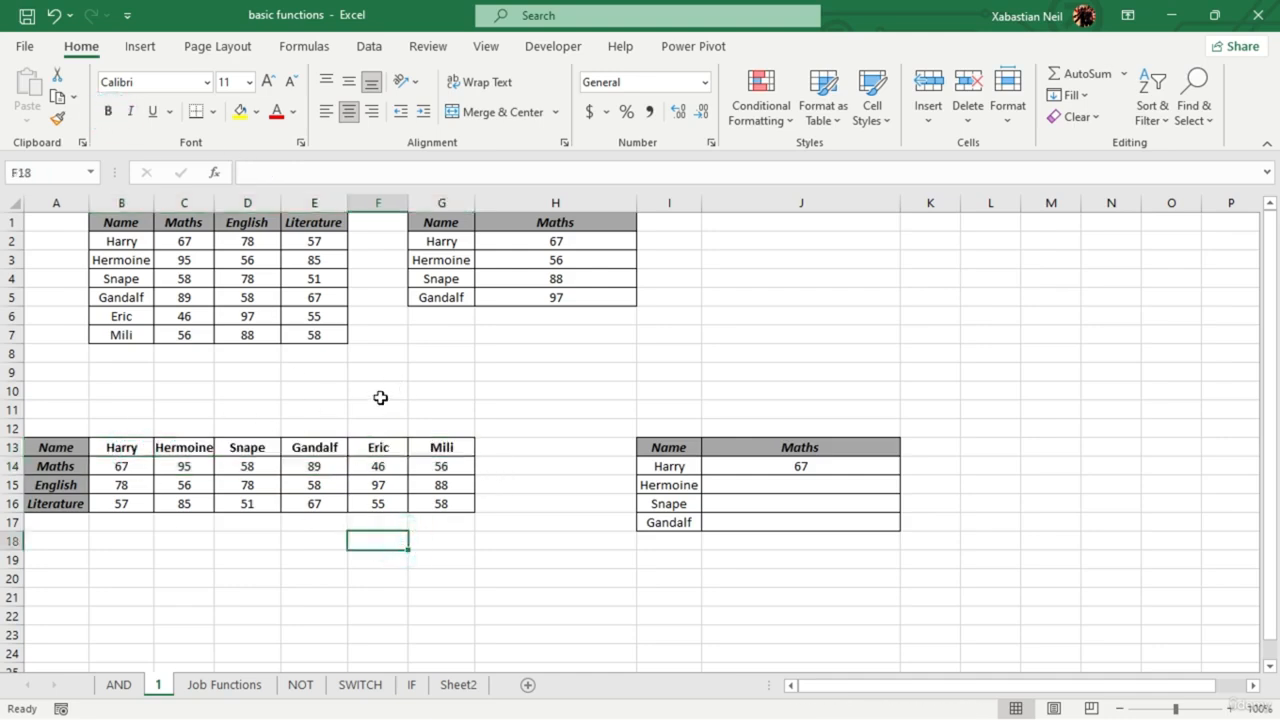
# - Begin an HLOOKUP formula in J15 with I15, Hermoine's name, as the lookup value
pyautogui.click(833, 486)
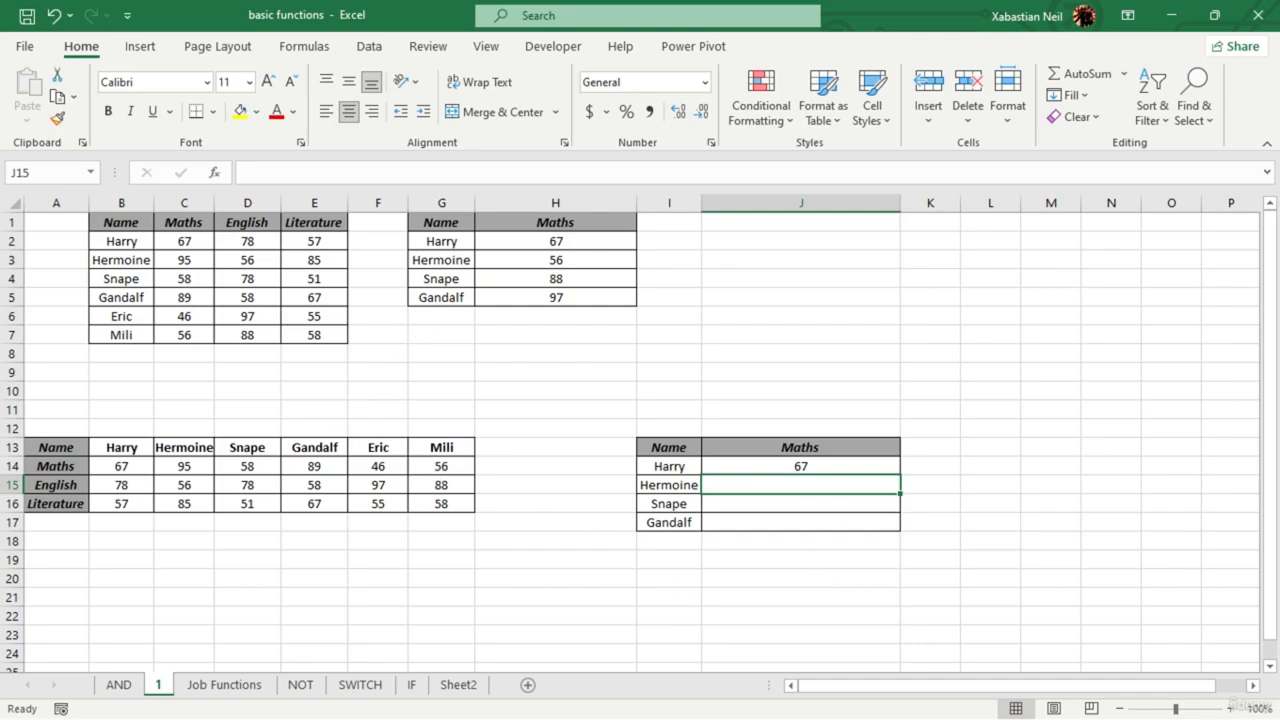
pyautogui.doubleClick(815, 489)
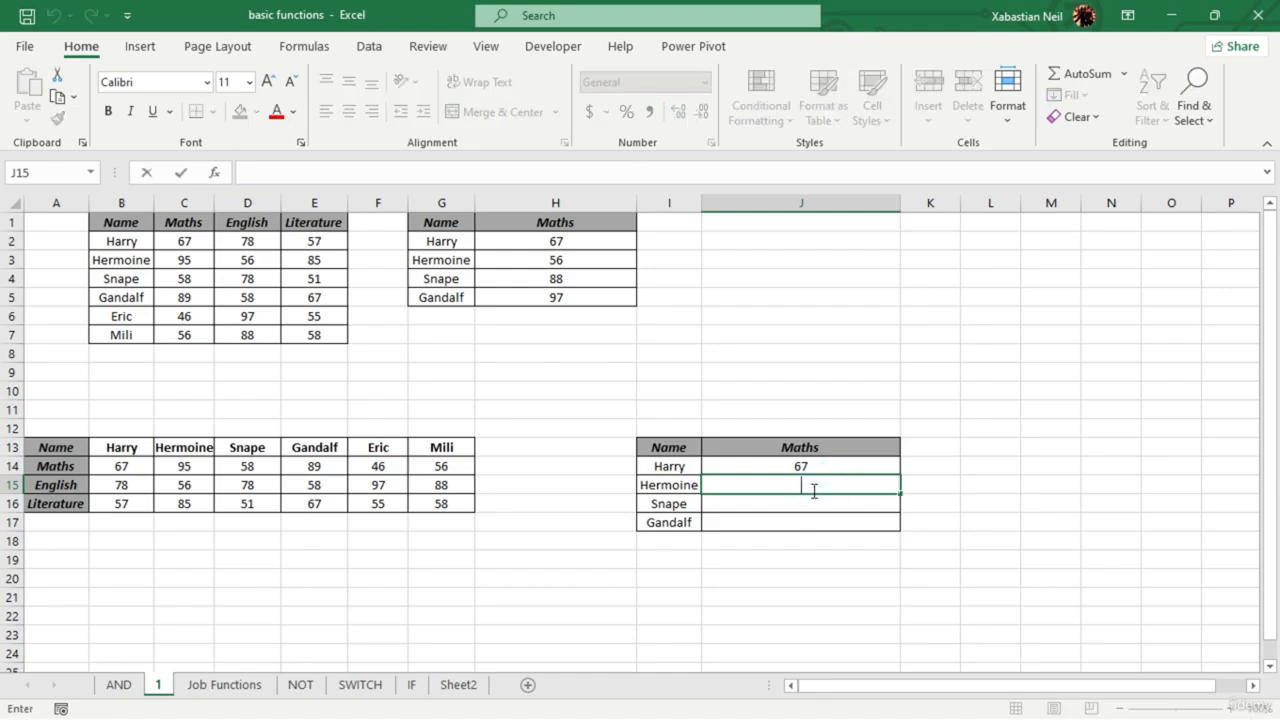
pyautogui.write('=')
pyautogui.press('BackSpace')
pyautogui.click(305, 47)
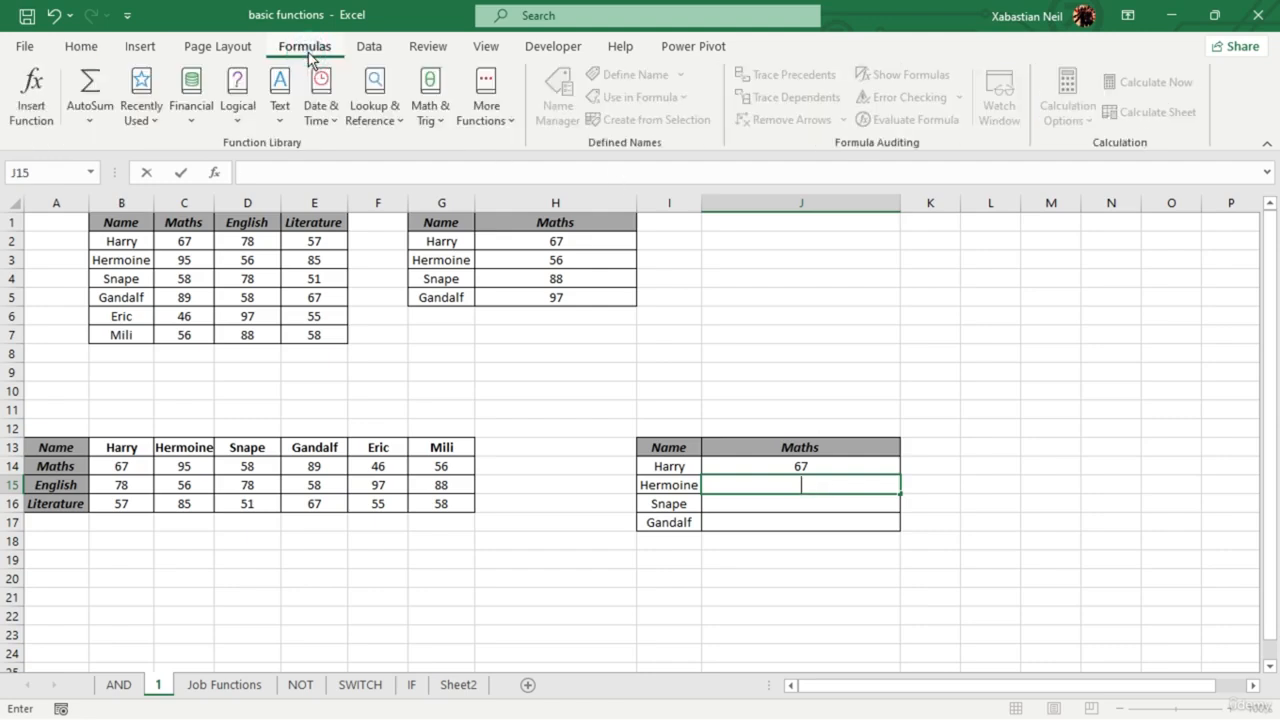
pyautogui.click(360, 119)
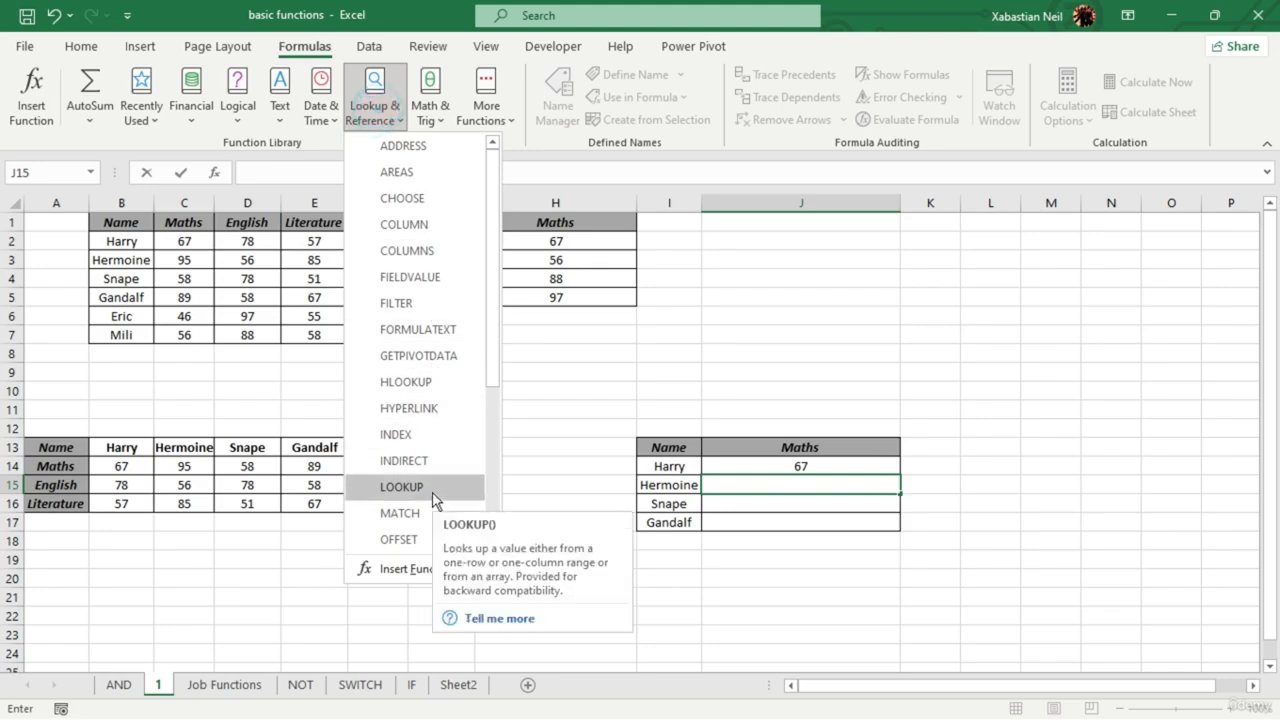
pyautogui.scroll(-3, 430, 490)
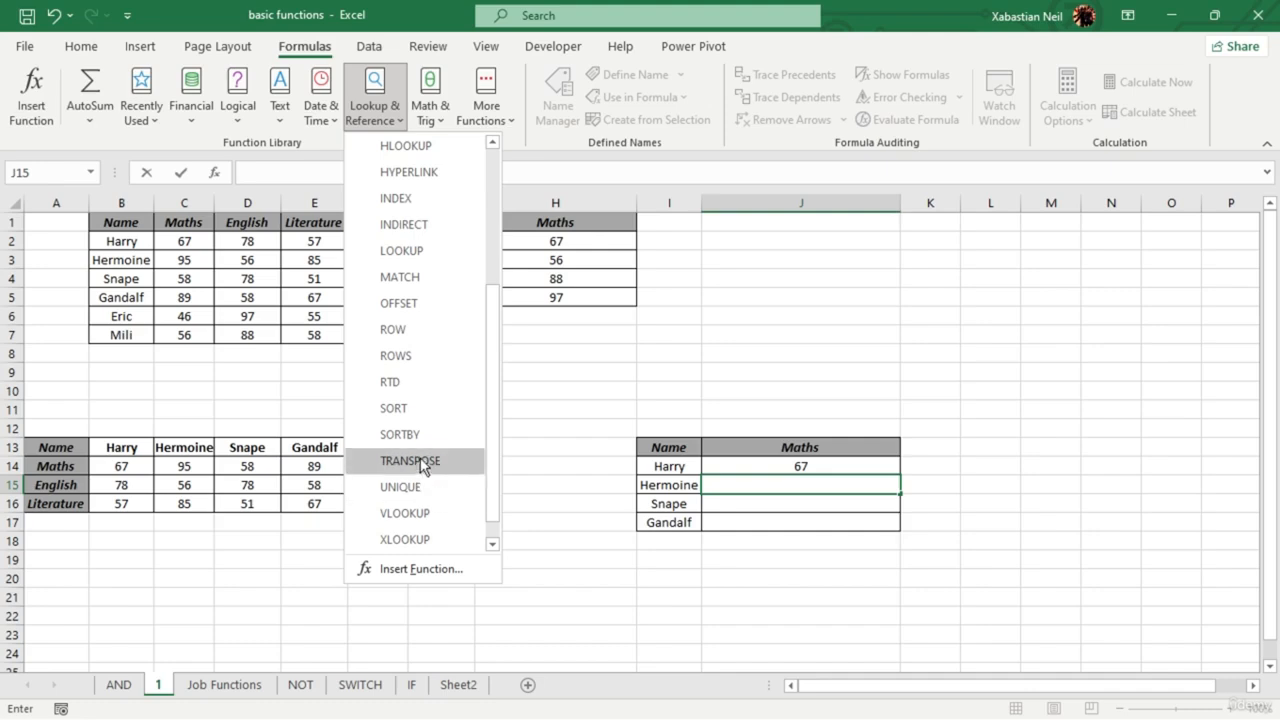
pyautogui.click(421, 146)
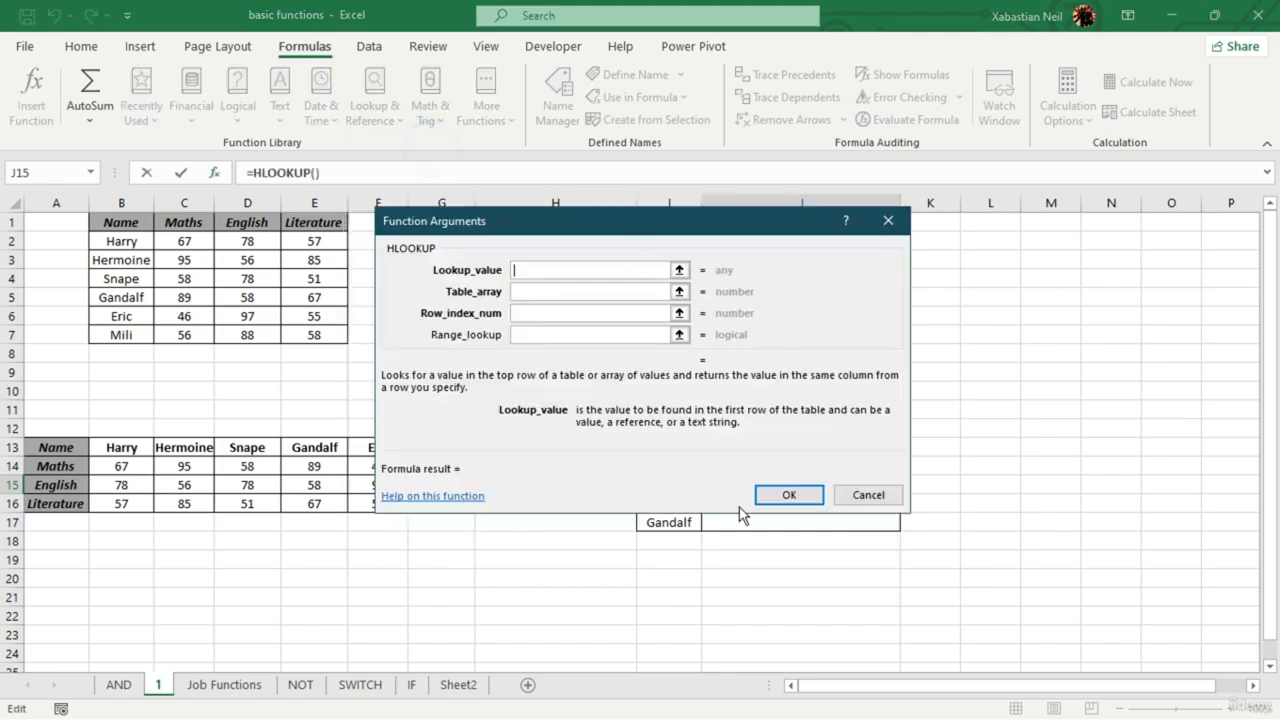
pyautogui.moveTo(502, 222); pyautogui.dragTo(743, 152)
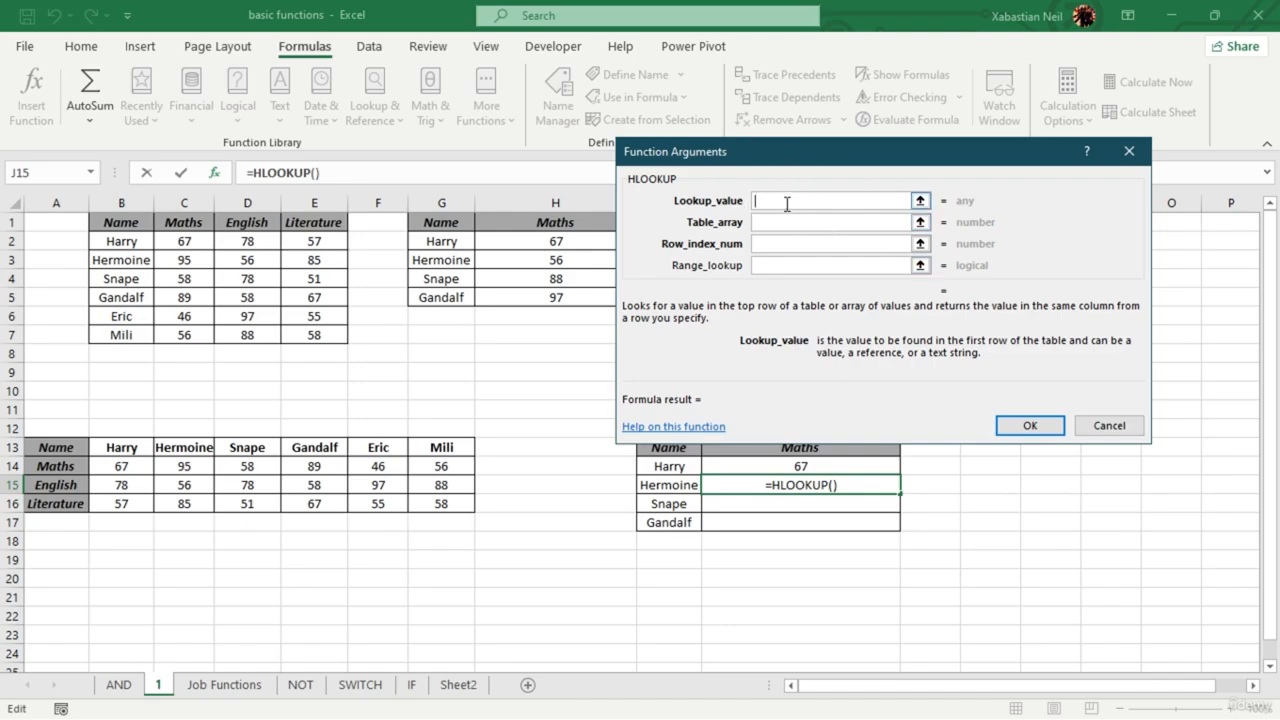
pyautogui.click(684, 486)
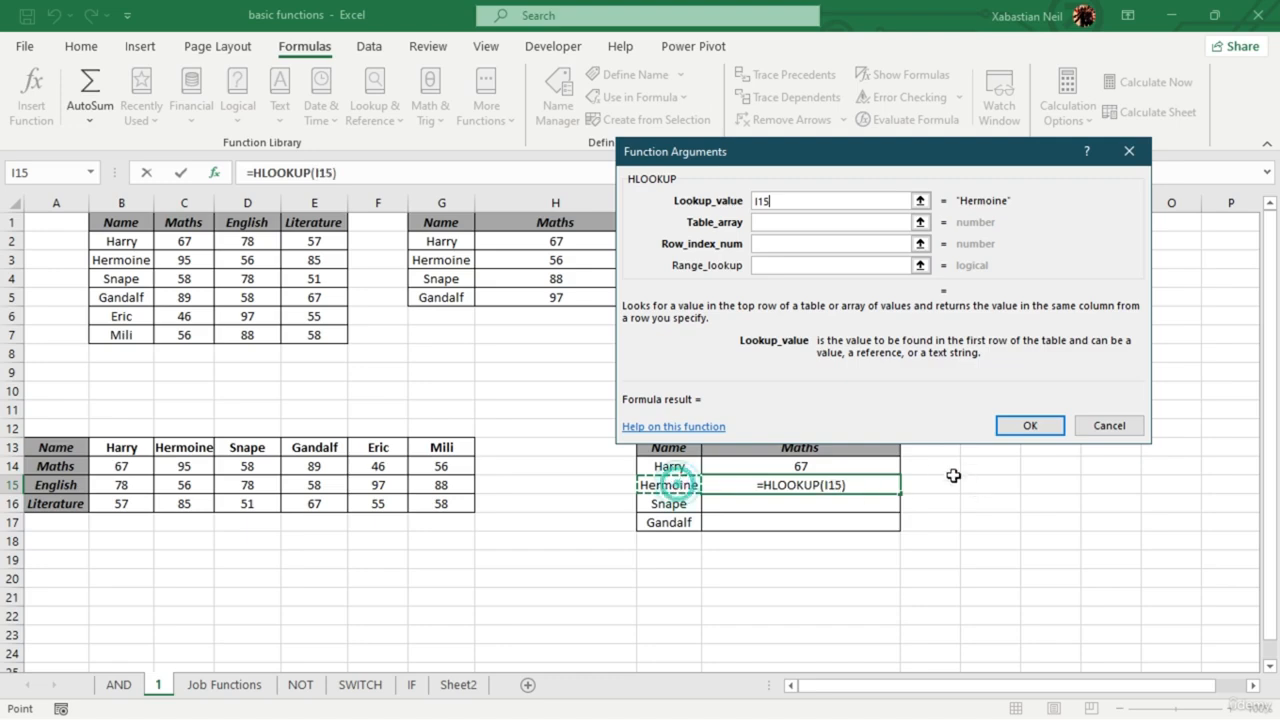
pyautogui.write(',')
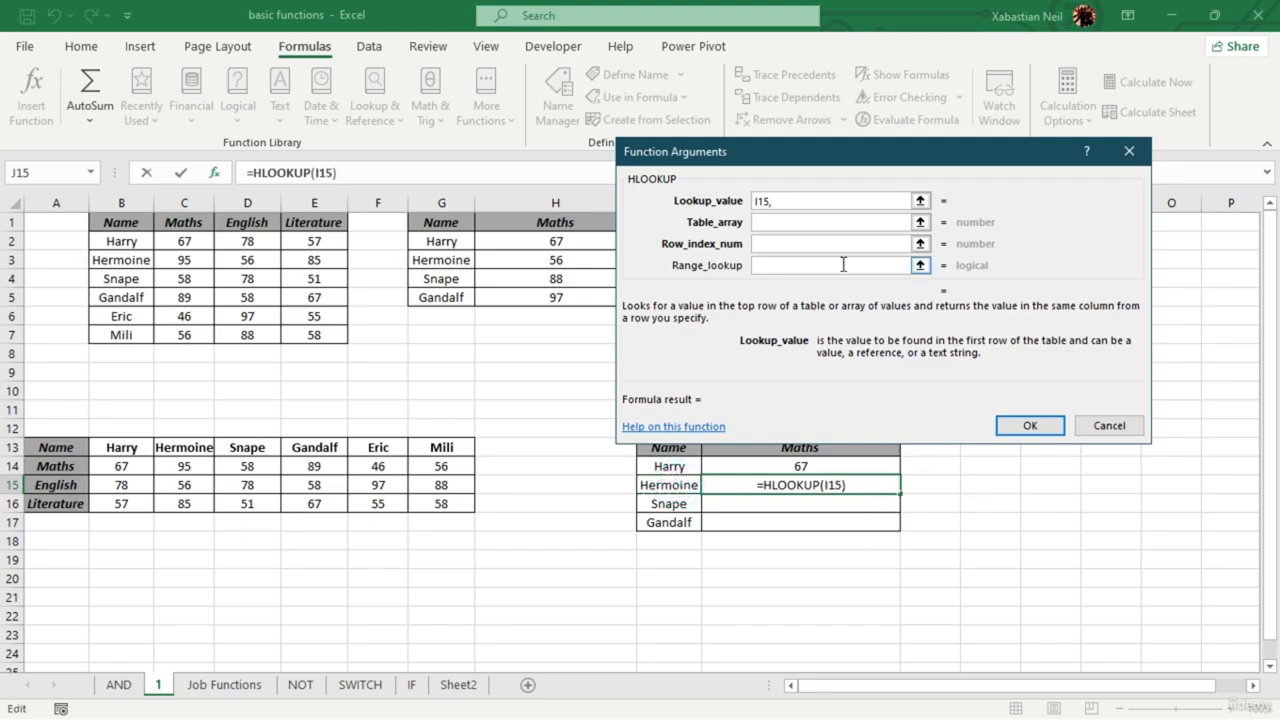
pyautogui.press('BackSpace')
# - Complete J15's HLOOKUP with table array A13:G16 and row index number 2, leaving the range lookup empty
pyautogui.click(790, 225)
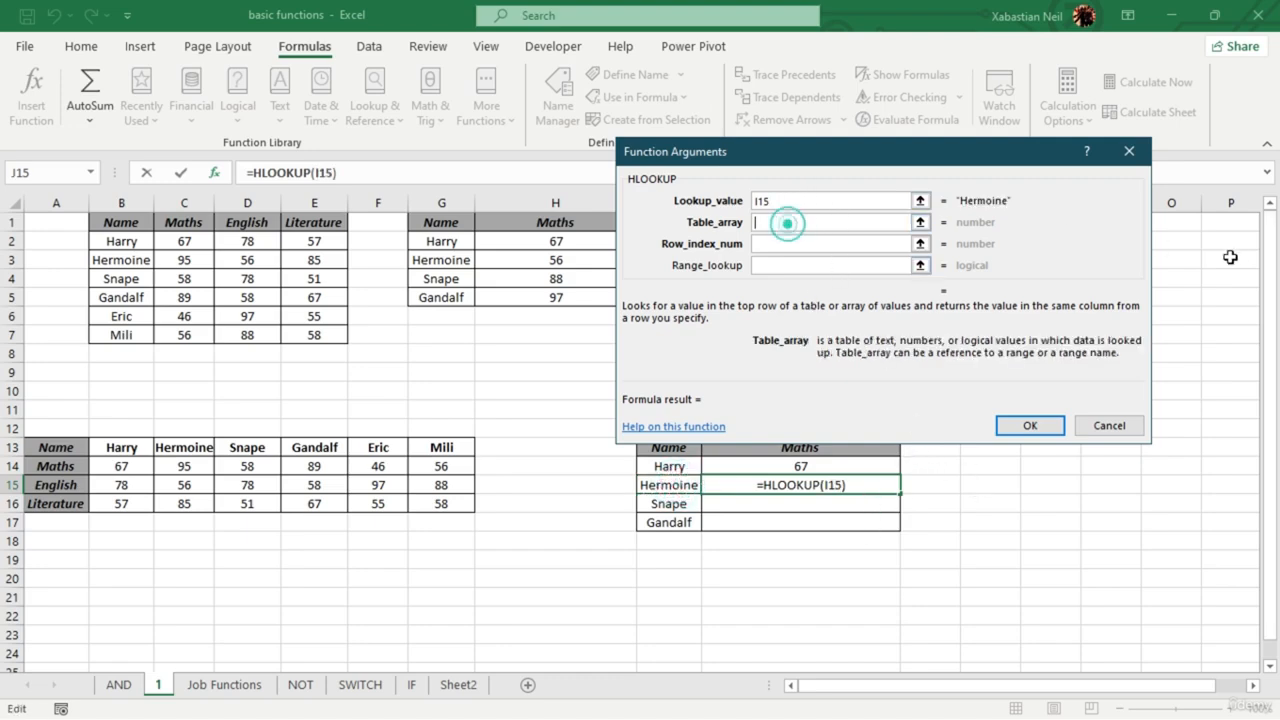
pyautogui.moveTo(65, 451); pyautogui.dragTo(437, 500)
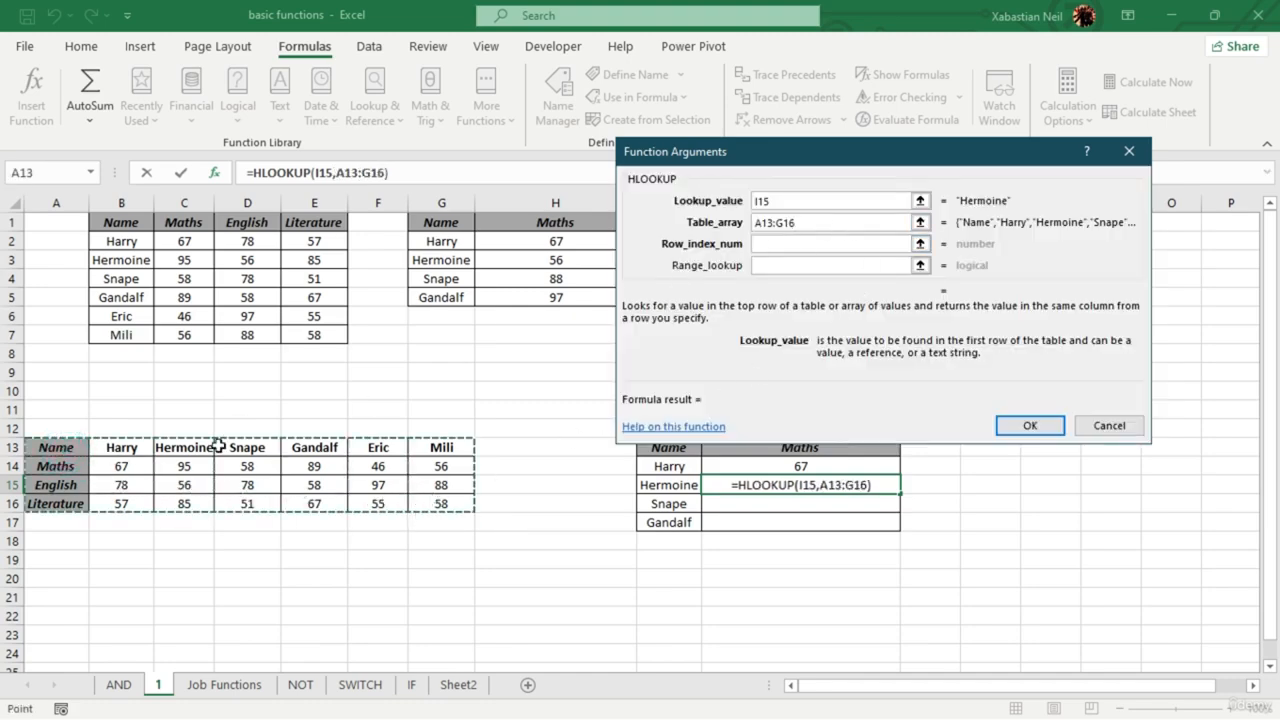
pyautogui.click(800, 243)
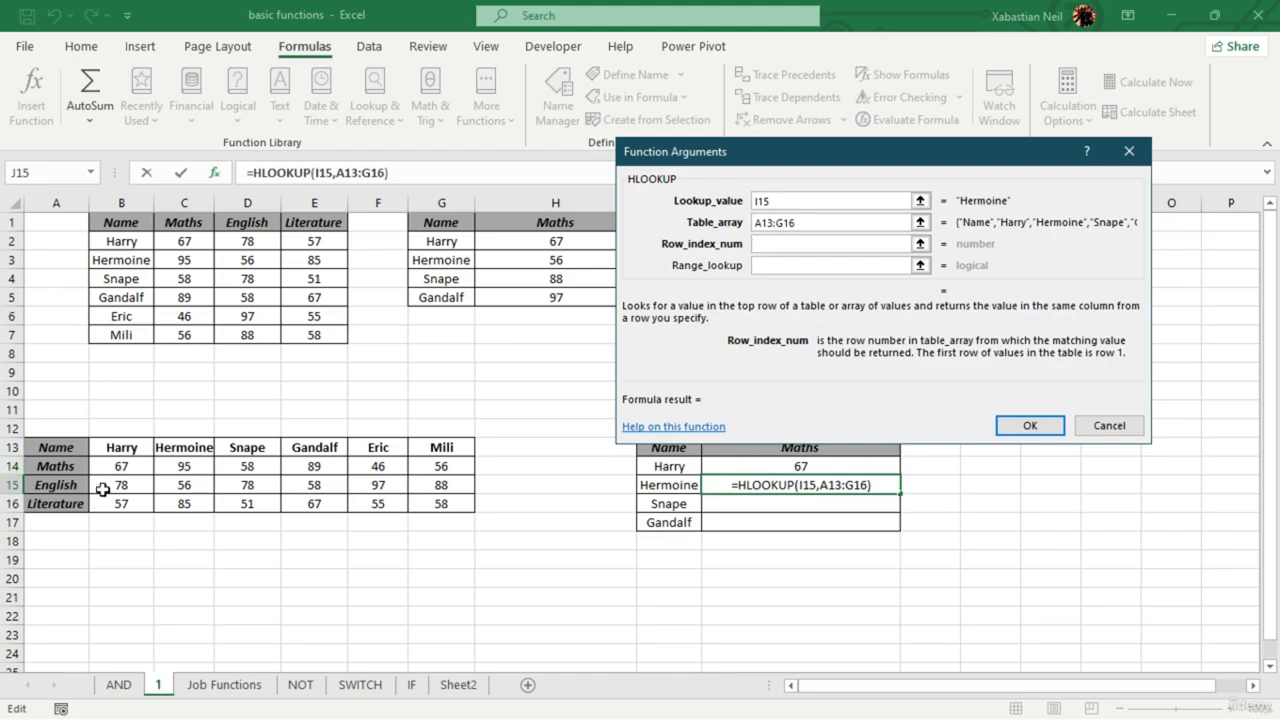
pyautogui.write('2')
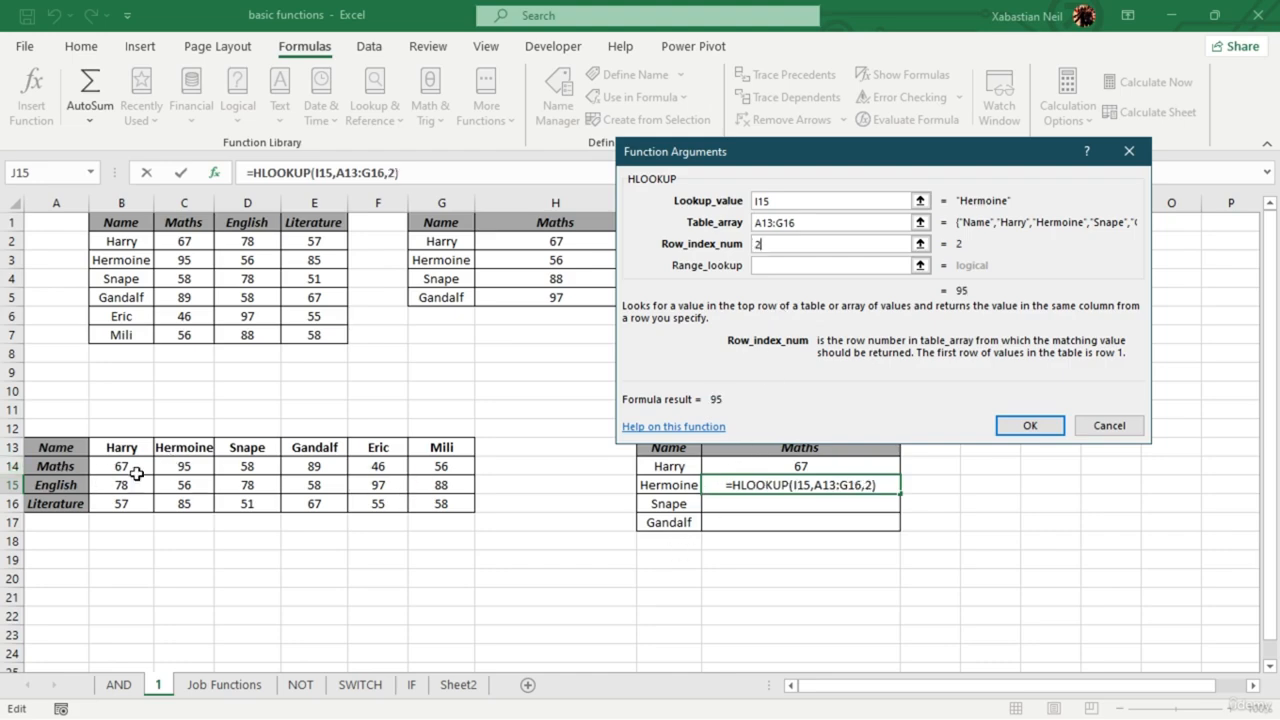
pyautogui.click(811, 268)
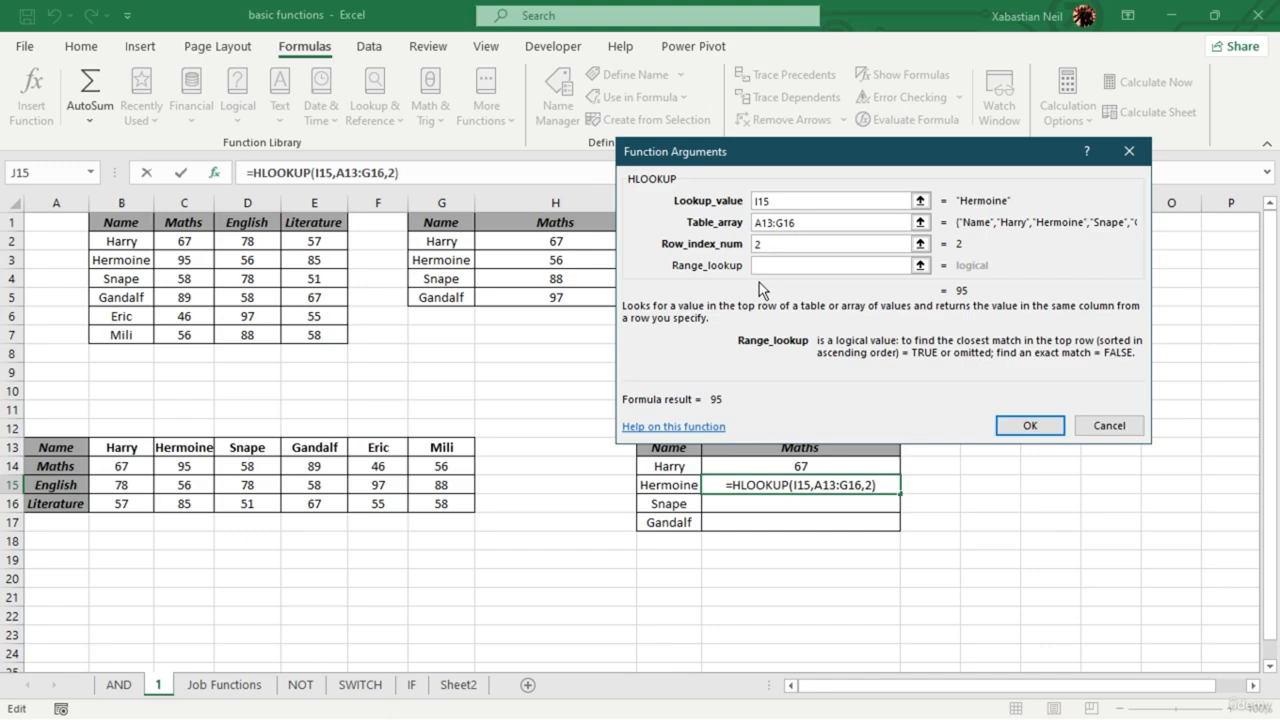
pyautogui.click(1037, 429)
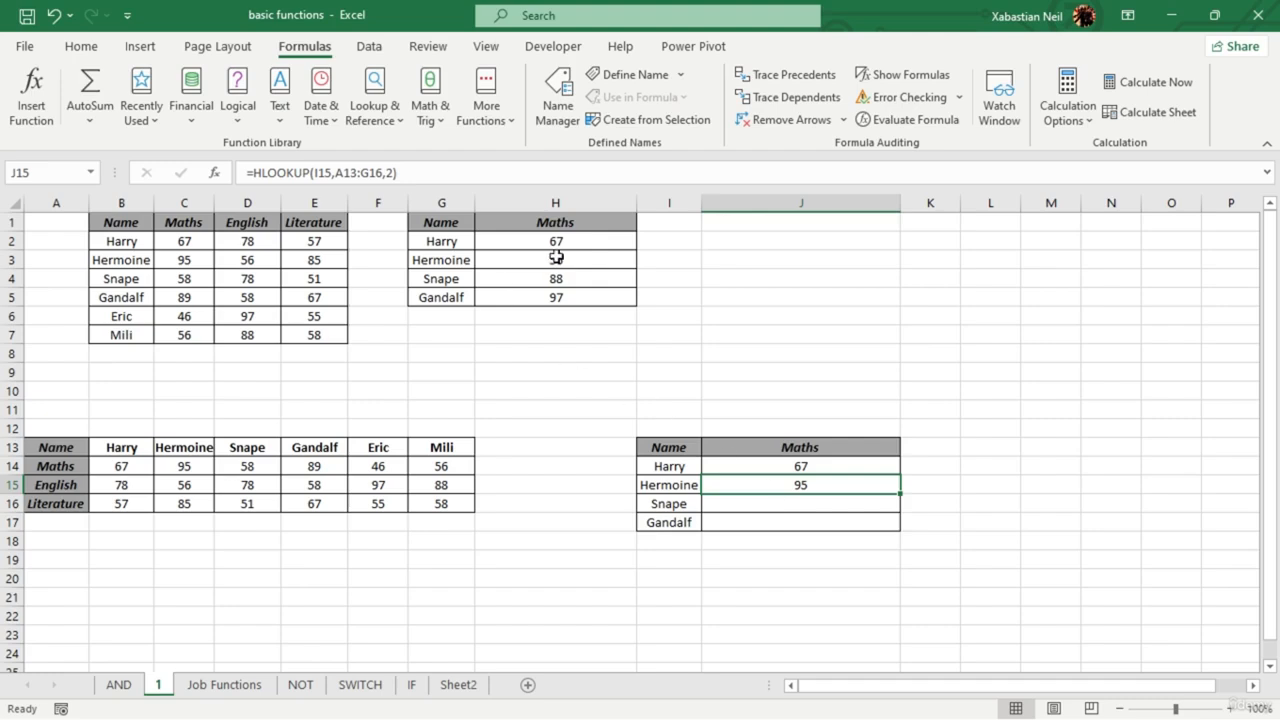
# - Clear the VLOOKUP formula from H4, Snape's Maths cell
pyautogui.click(603, 292)
pyautogui.click(602, 283)
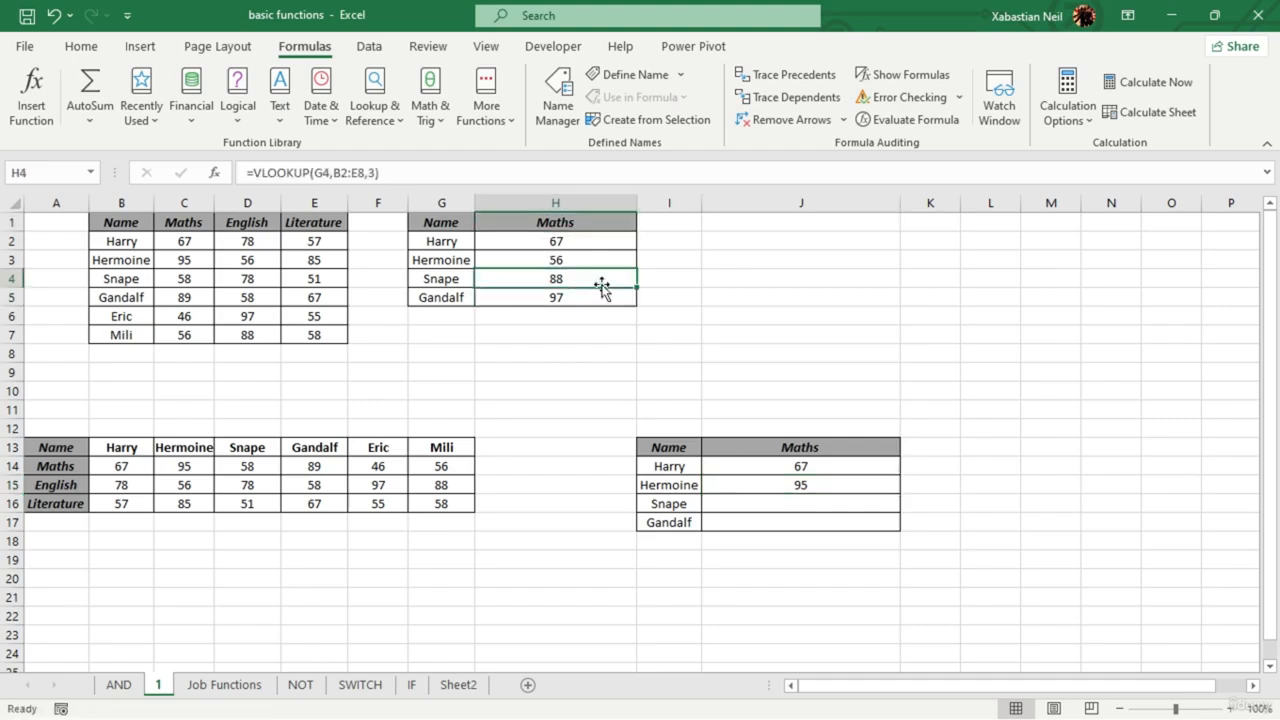
pyautogui.doubleClick(616, 280)
pyautogui.click(616, 280)
pyautogui.press('BackSpace')
pyautogui.press('BackSpace')
pyautogui.press('BackSpace')
pyautogui.press('BackSpace')
pyautogui.press('BackSpace')
pyautogui.press('BackSpace')
pyautogui.press('BackSpace')
pyautogui.press('BackSpace')
pyautogui.press('BackSpace')
pyautogui.press('BackSpace')
pyautogui.press('BackSpace')
pyautogui.press('BackSpace')
pyautogui.press('BackSpace')
pyautogui.press('BackSpace')
pyautogui.press('BackSpace')
pyautogui.press('BackSpace')
pyautogui.press('BackSpace')
pyautogui.press('BackSpace')
pyautogui.press('BackSpace')
pyautogui.press('BackSpace')
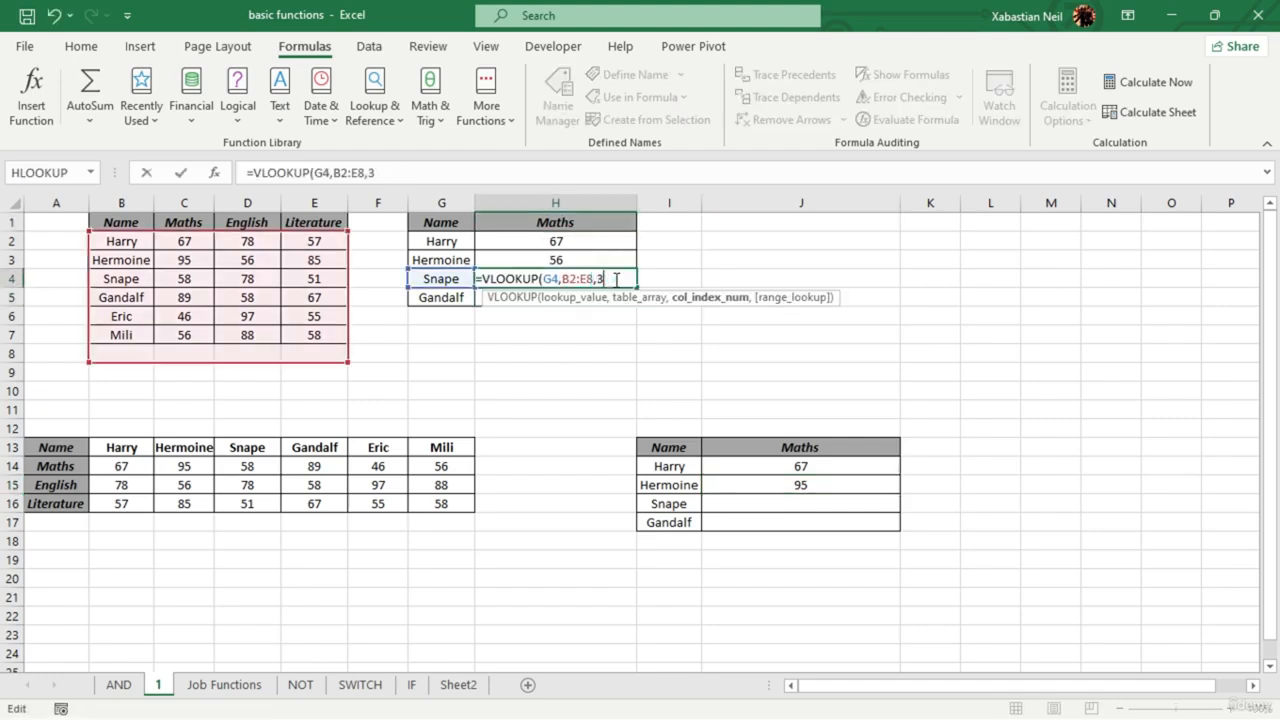
pyautogui.click(571, 335)
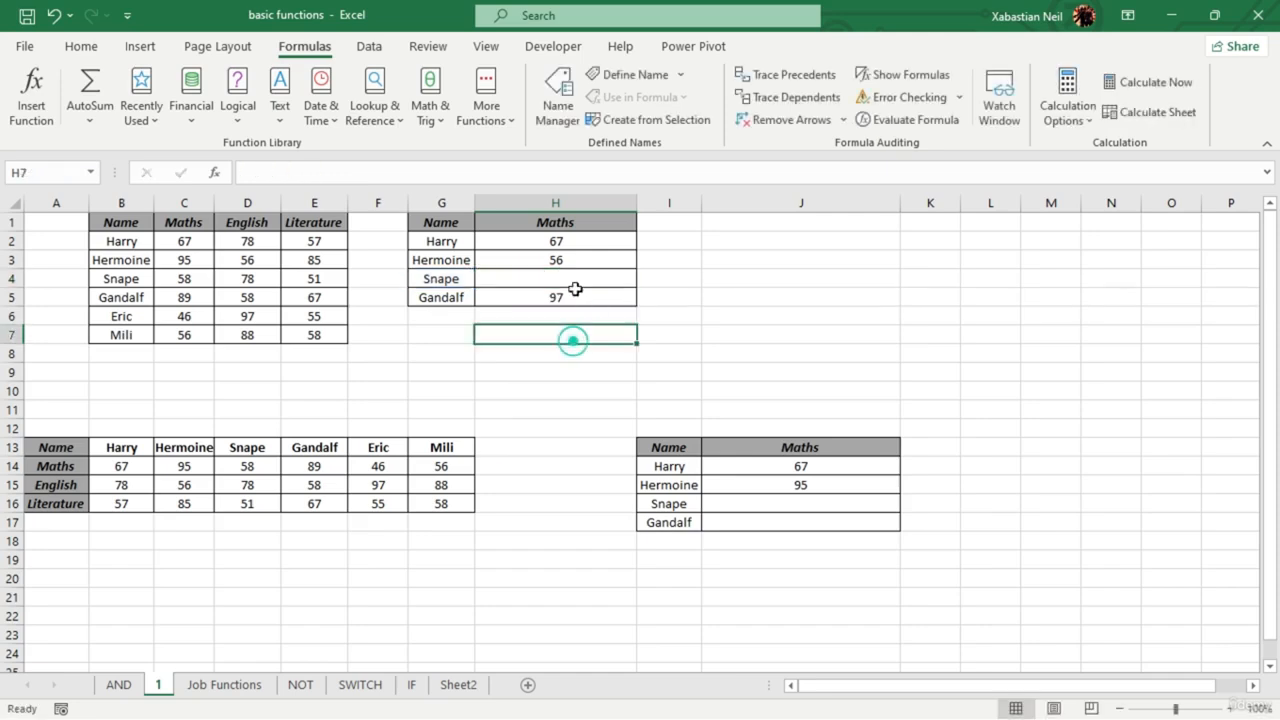
# - Clear the VLOOKUP formula from H5, Gandalf's Maths cell
pyautogui.click(580, 294)
pyautogui.doubleClick(580, 297)
pyautogui.moveTo(605, 296); pyautogui.dragTo(437, 299)
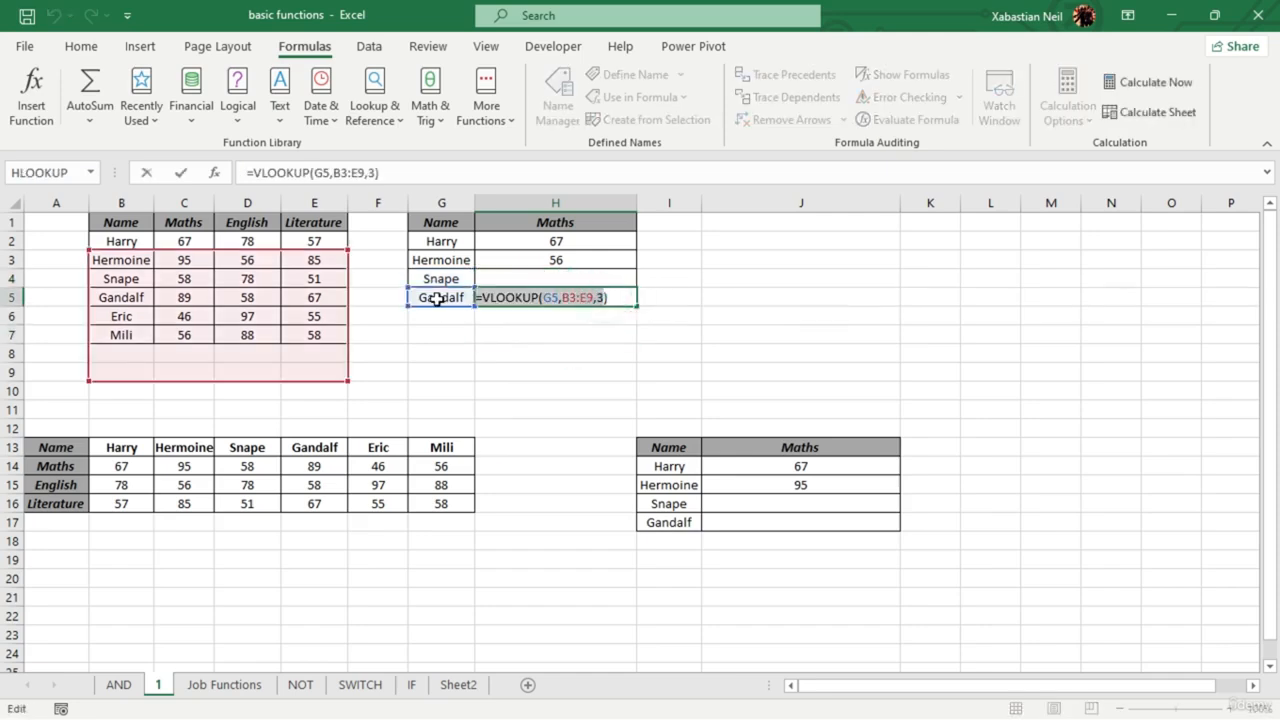
pyautogui.click(512, 295)
pyautogui.press('BackSpace')
# - Begin a new VLOOKUP formula in H4 with G4, Snape's name, as the lookup value
pyautogui.click(571, 273)
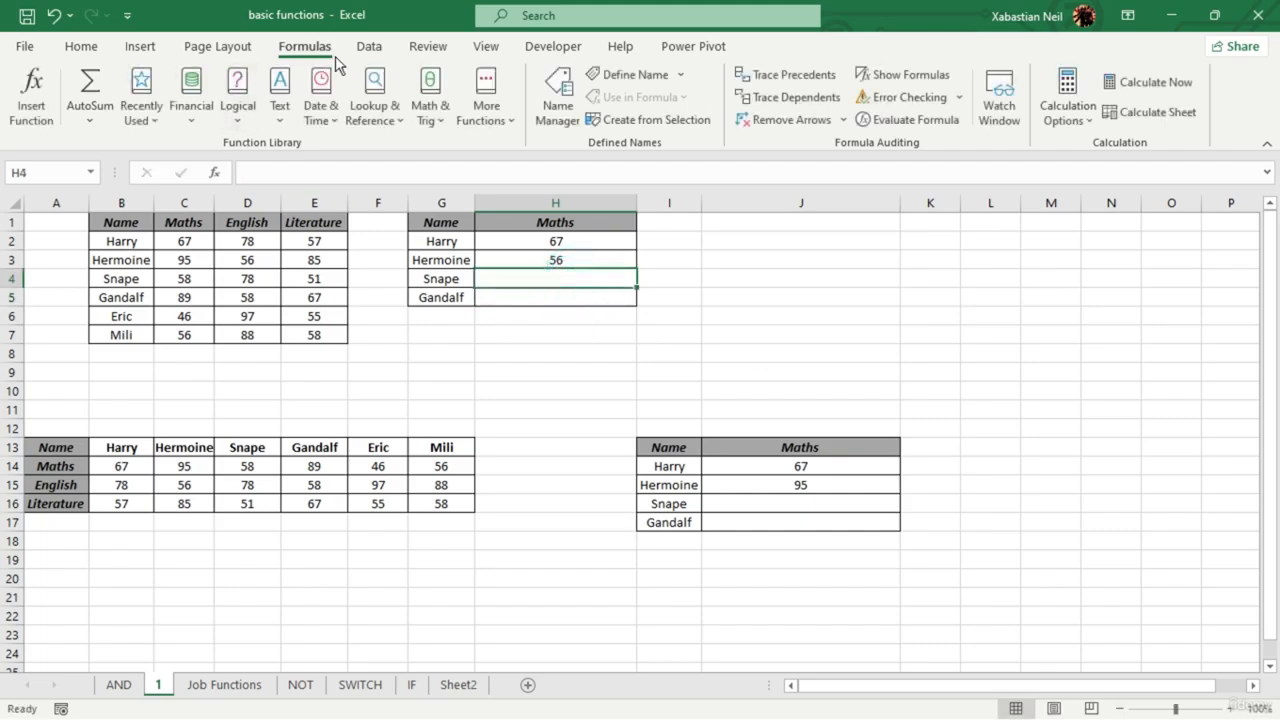
pyautogui.click(383, 110)
pyautogui.scroll(-3, 405, 330)
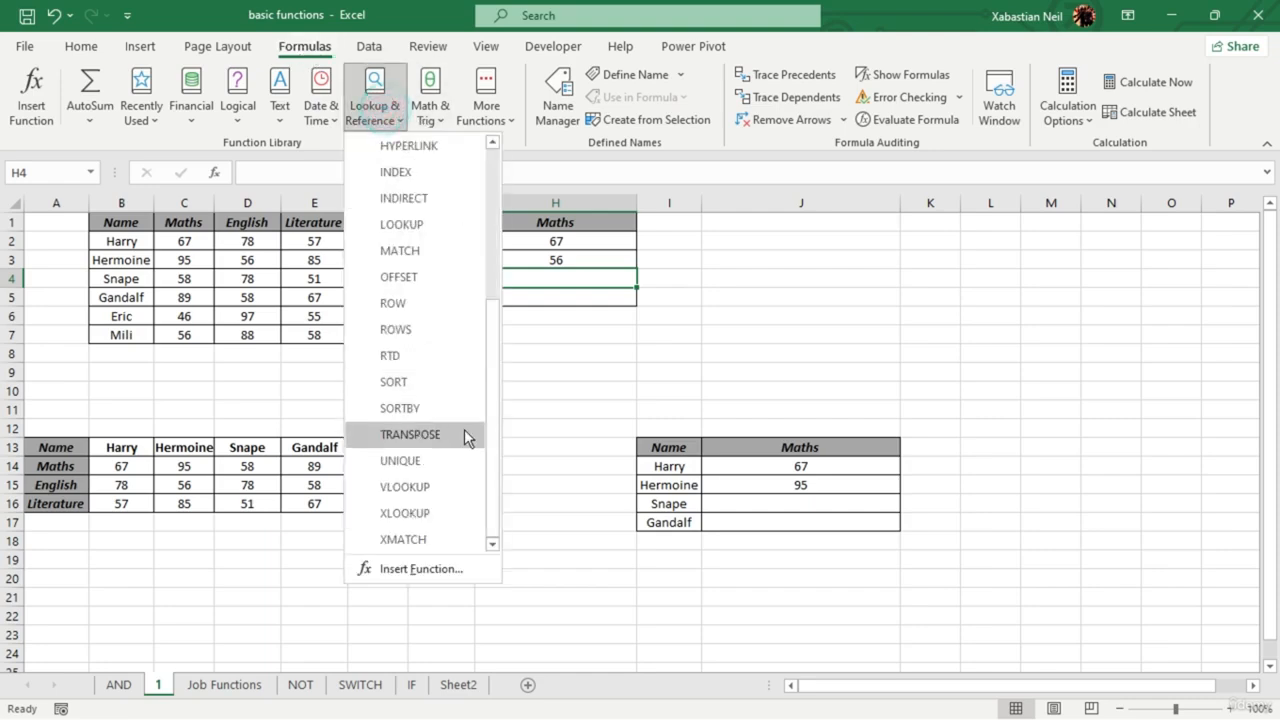
pyautogui.click(441, 486)
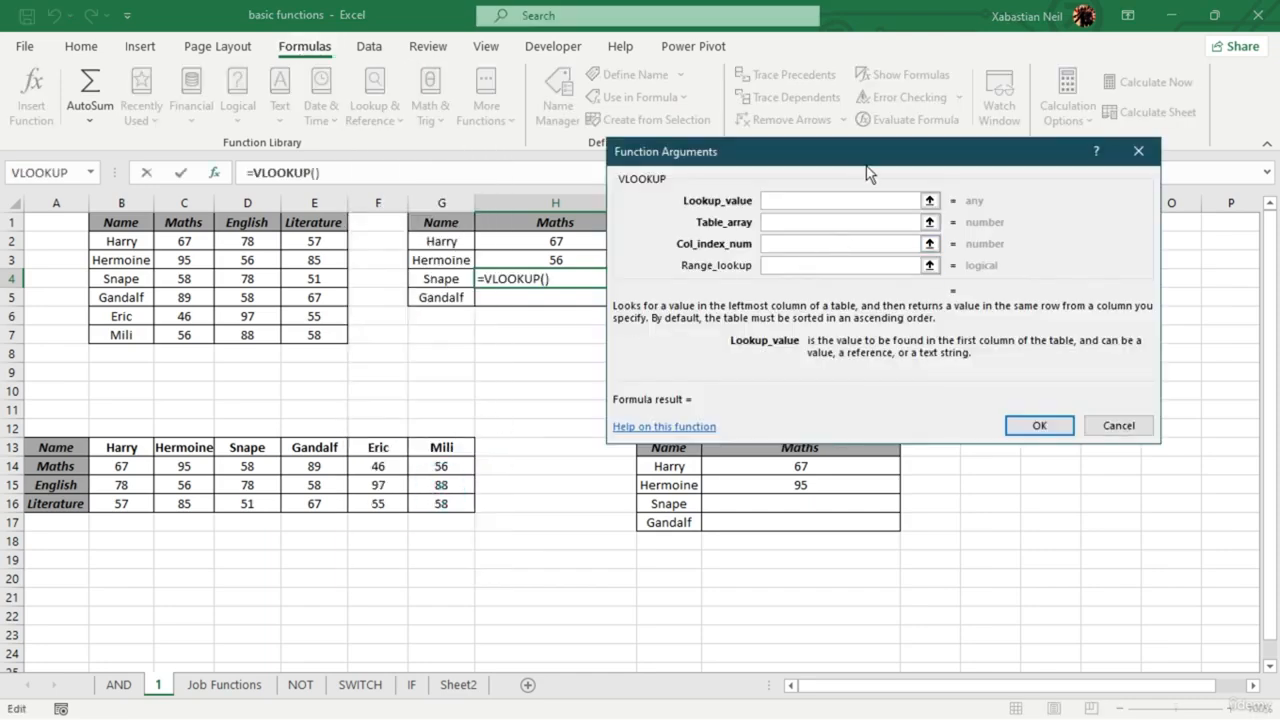
pyautogui.moveTo(863, 163); pyautogui.dragTo(885, 151)
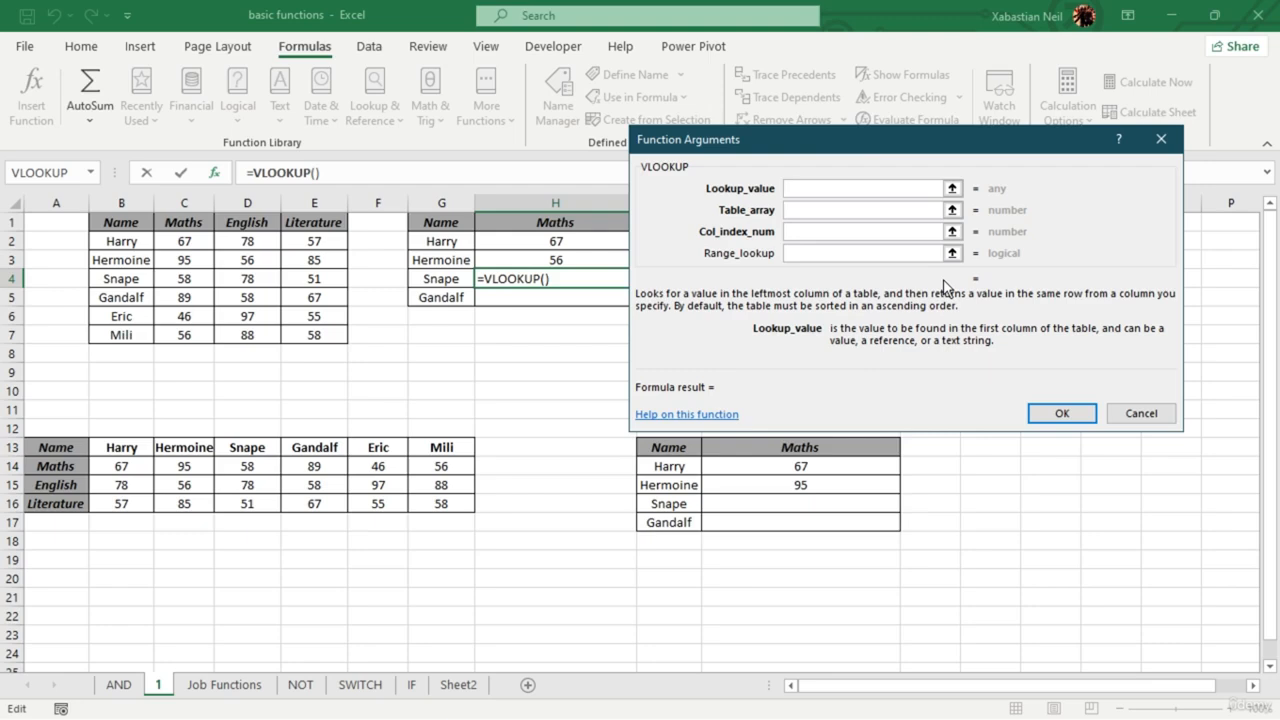
pyautogui.click(887, 189)
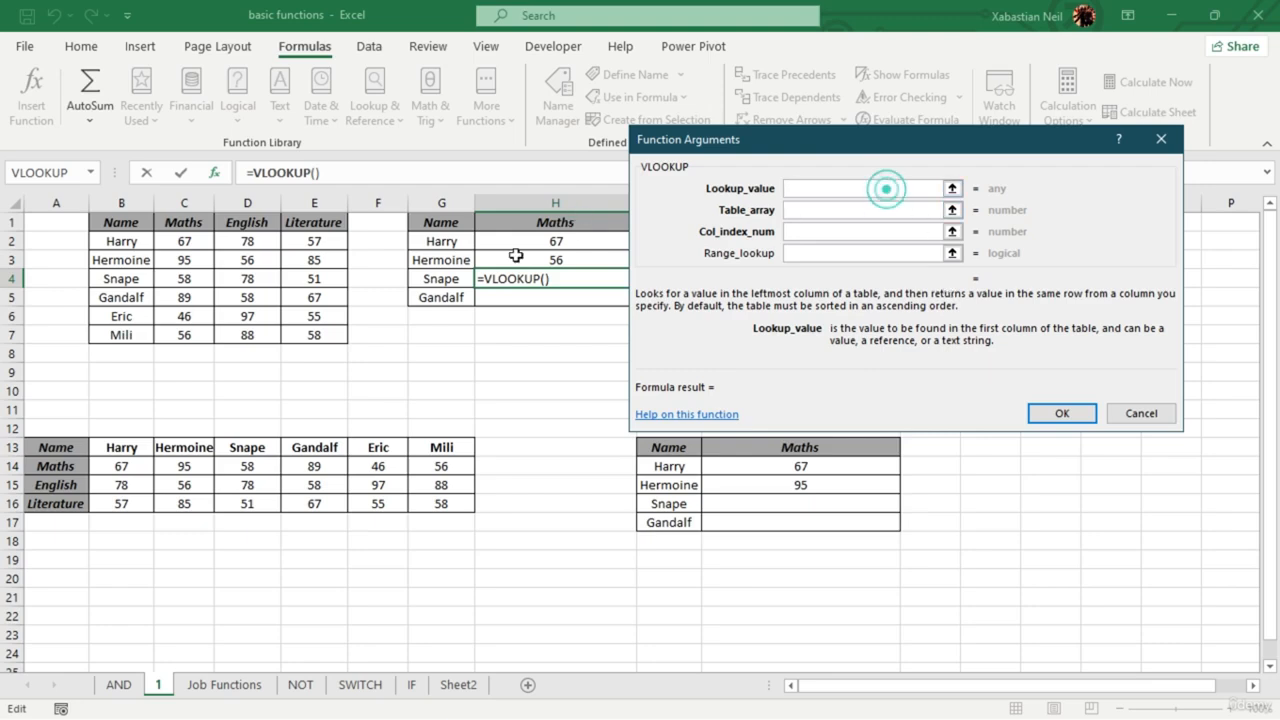
pyautogui.click(437, 294)
pyautogui.click(441, 274)
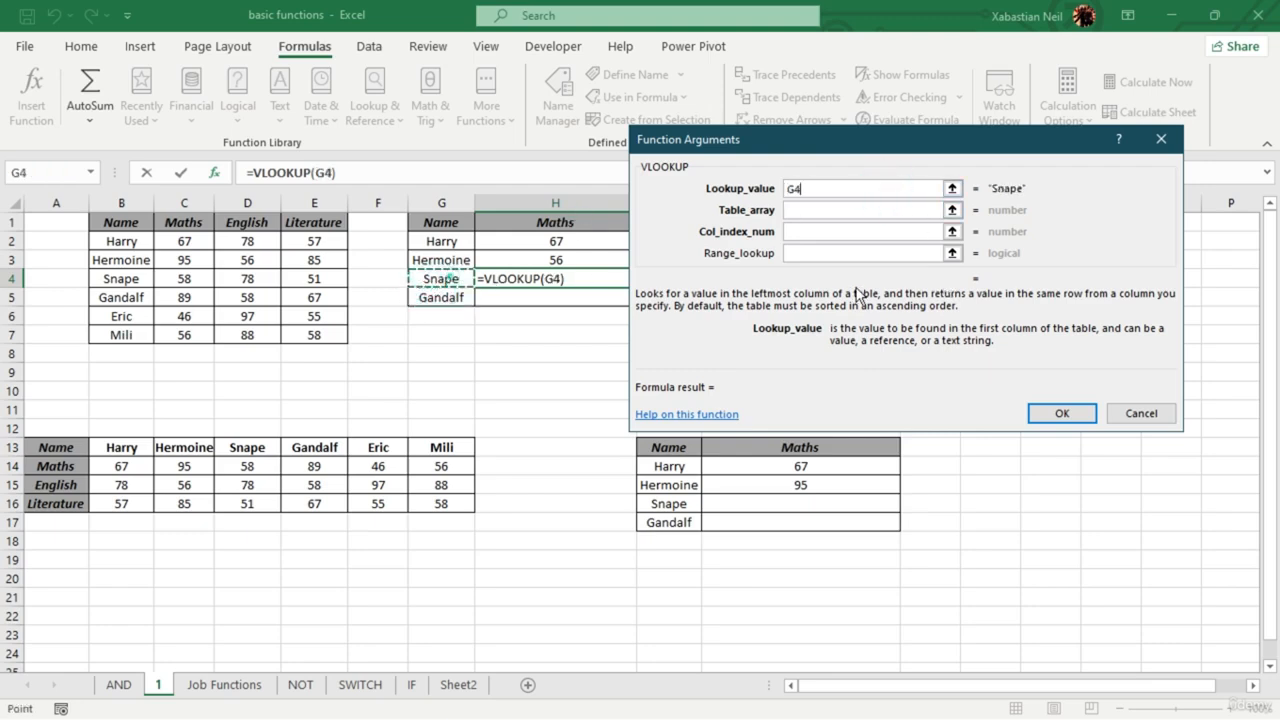
# - Complete H4's VLOOKUP with table array B1:E7 and column index number 2, and fill the formula down to H5
pyautogui.click(827, 211)
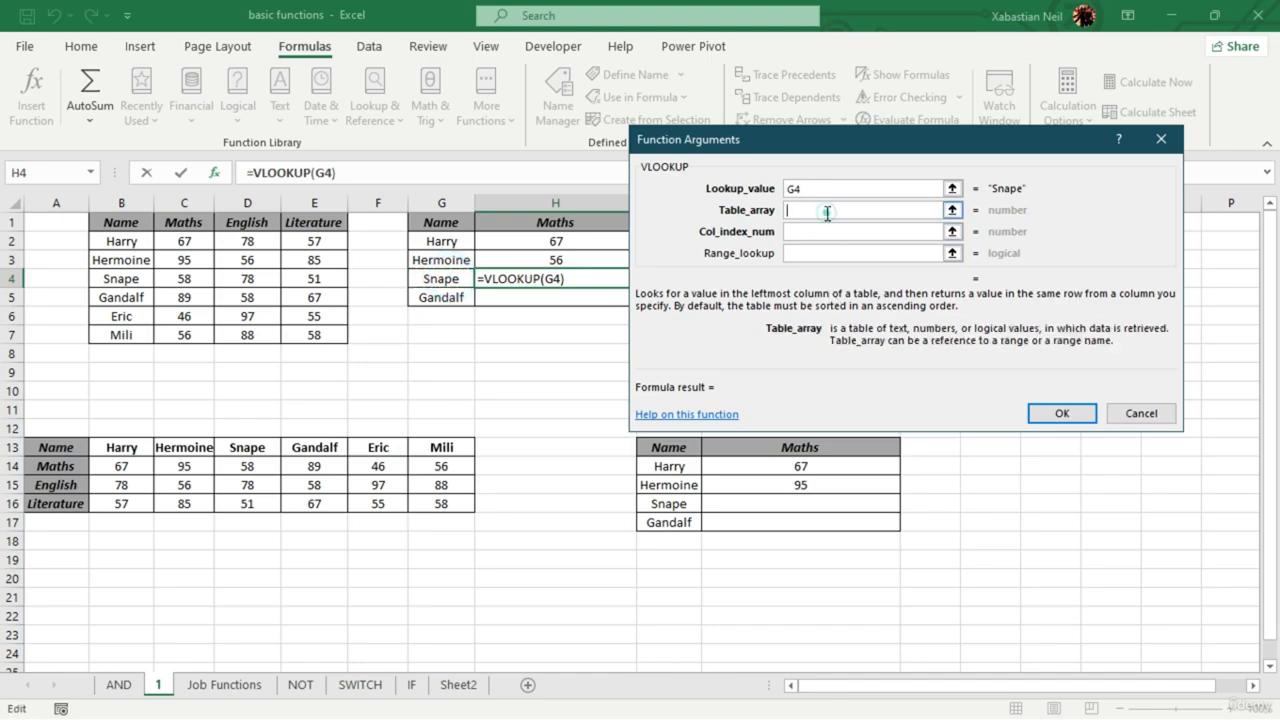
pyautogui.moveTo(122, 222); pyautogui.dragTo(320, 335)
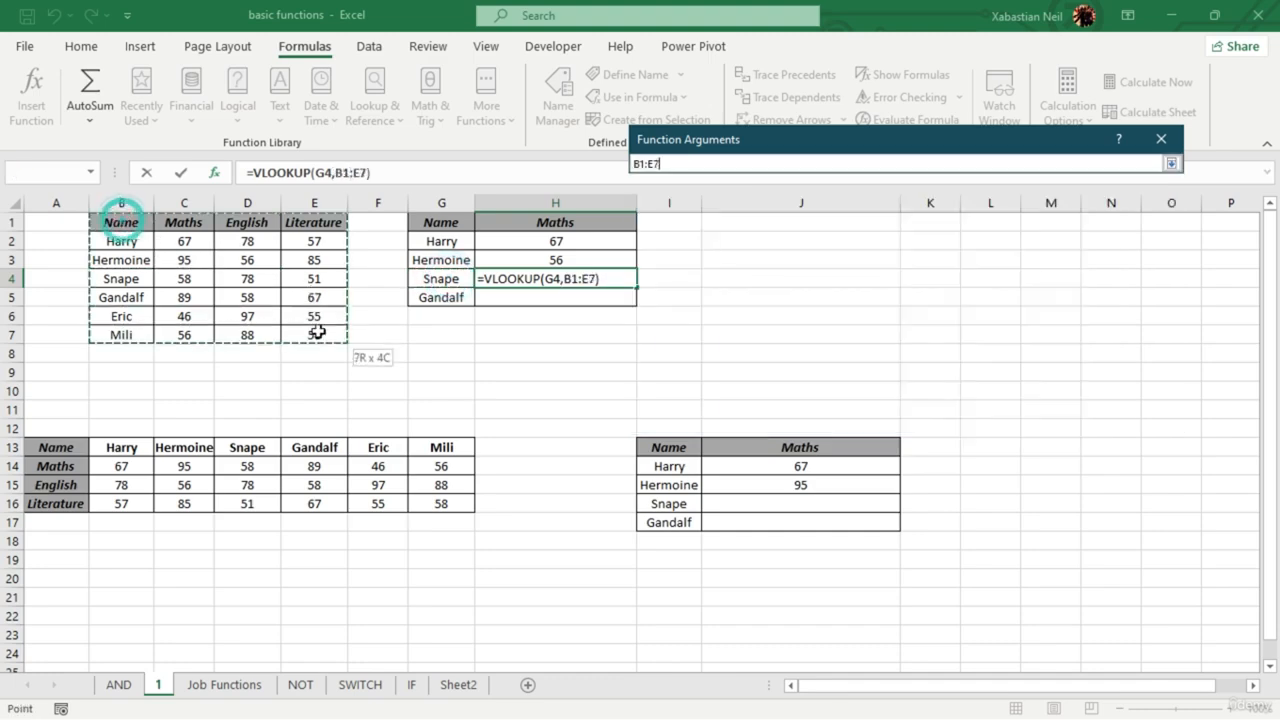
pyautogui.click(846, 230)
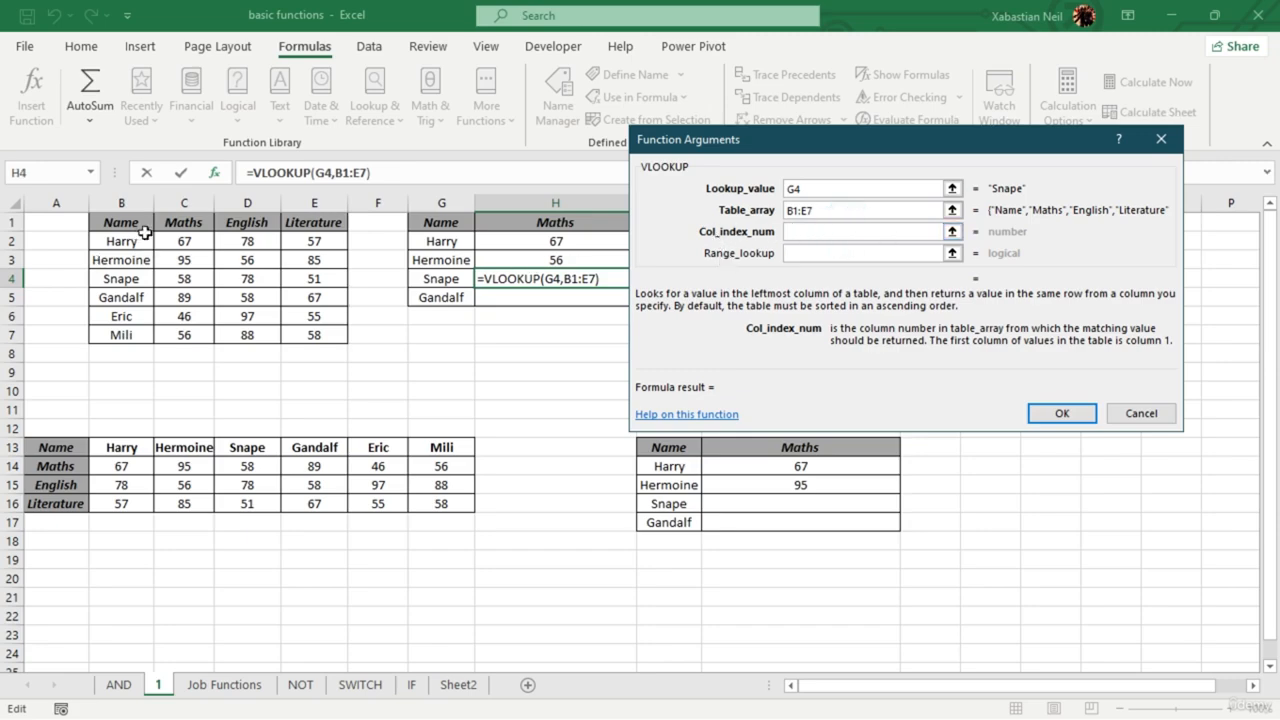
pyautogui.write('2')
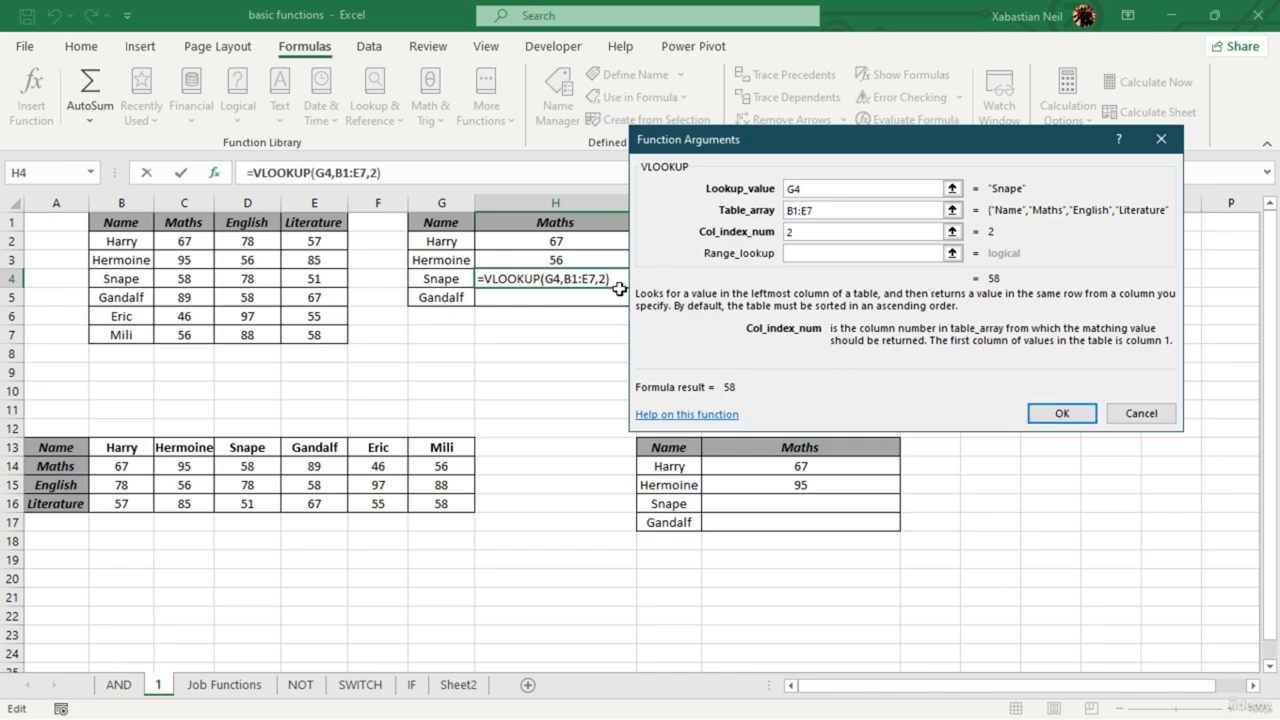
pyautogui.click(1062, 413)
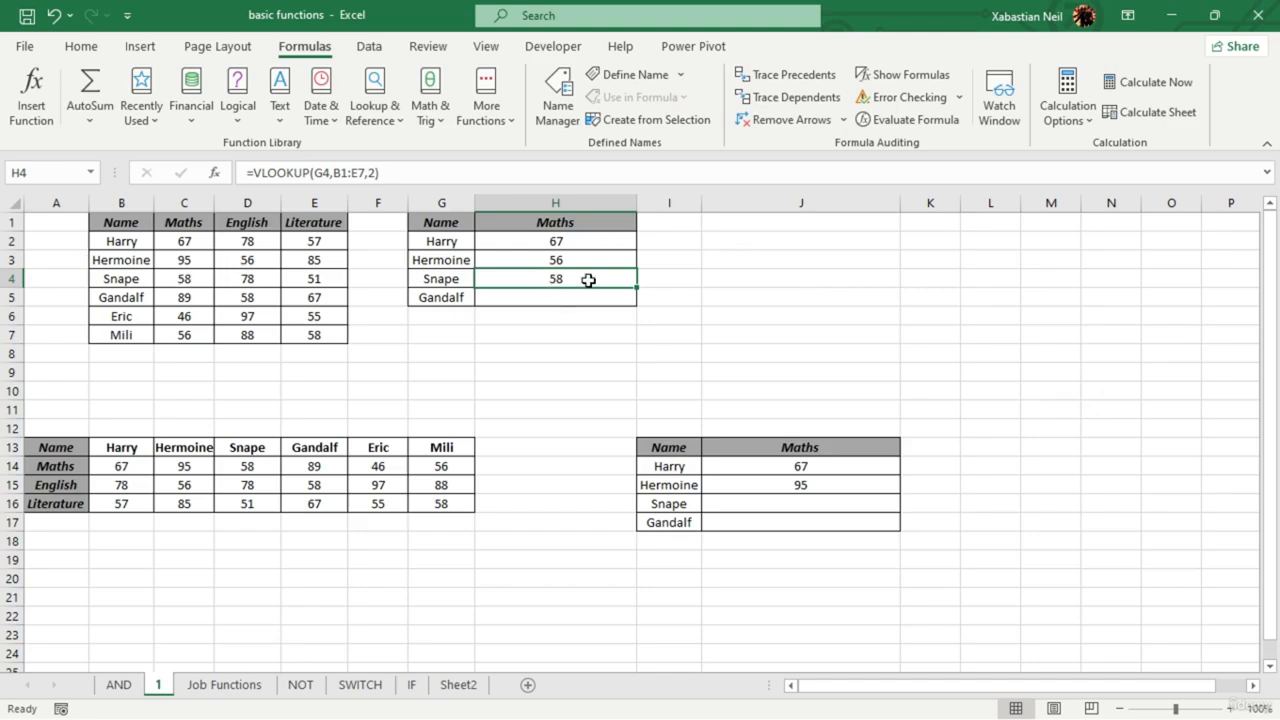
pyautogui.moveTo(636, 289); pyautogui.dragTo(634, 301)
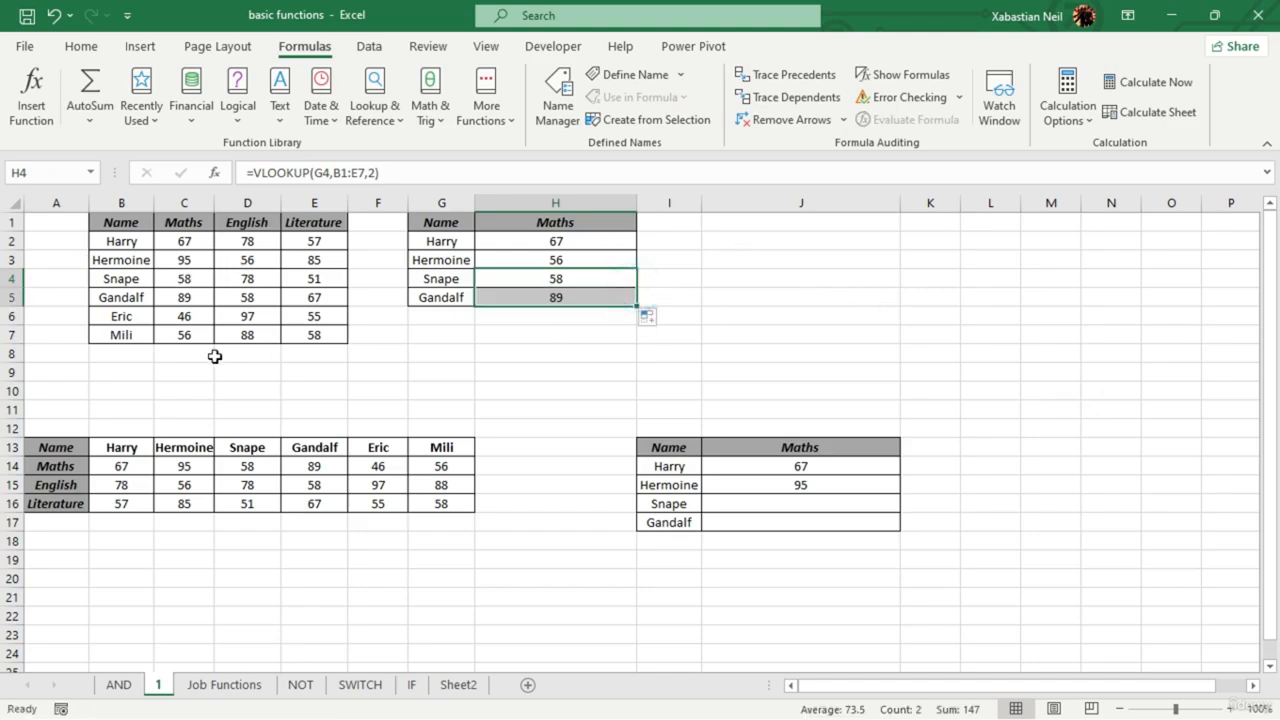
# - Make H4's cell references absolute so the formula reads =VLOOKUP($G$4,$B$1:$E$7,2)
pyautogui.doubleClick(598, 280)
pyautogui.click(568, 278)
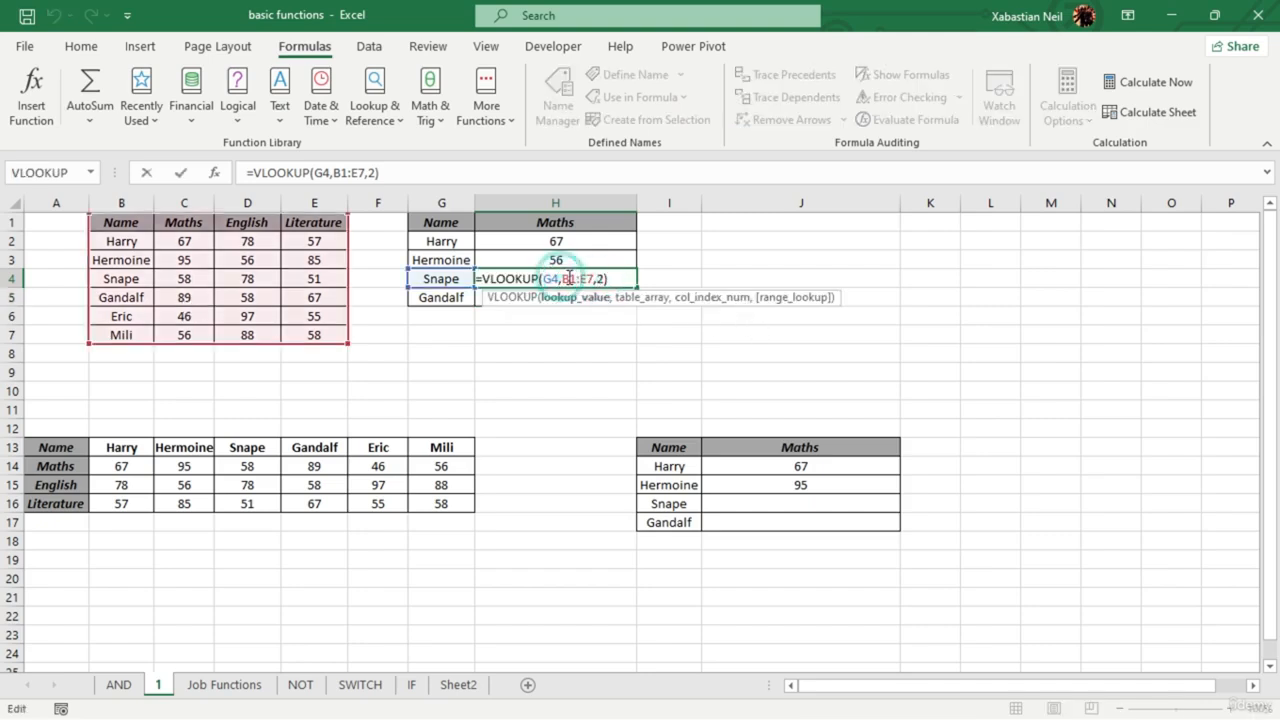
pyautogui.click(550, 278)
pyautogui.press('F4')
pyautogui.click(601, 278)
pyautogui.press('F4')
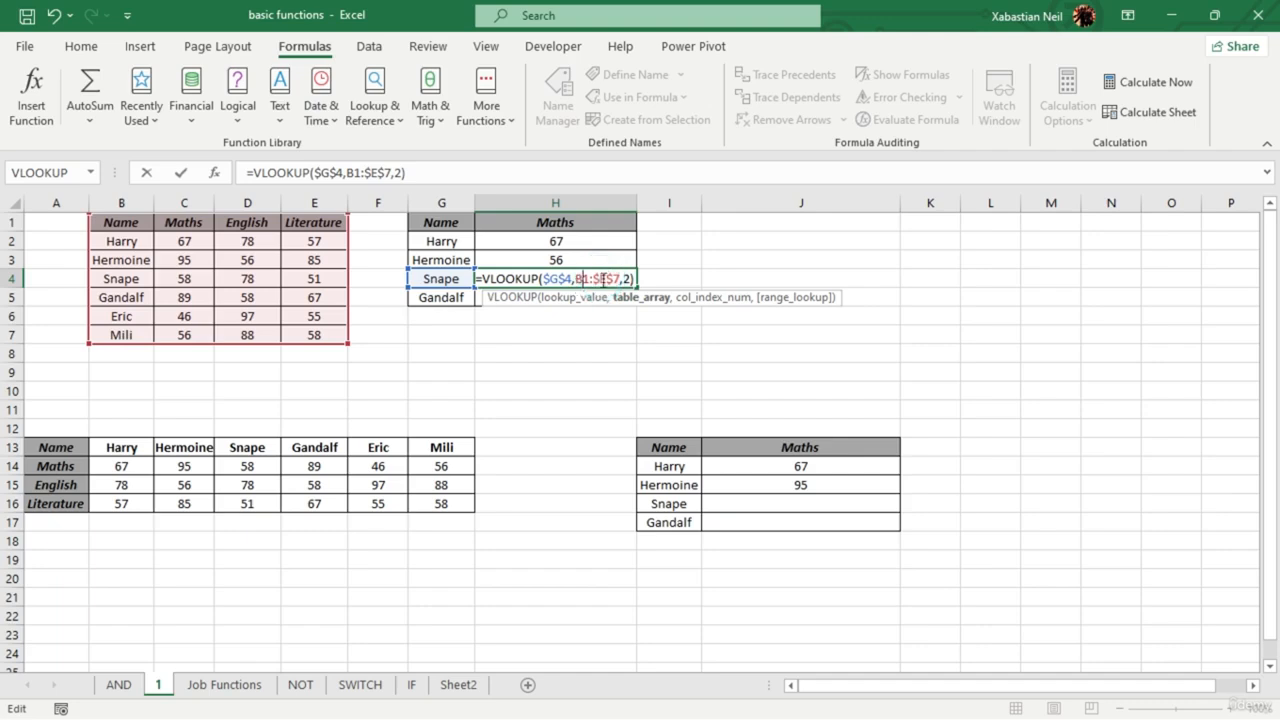
pyautogui.press('Return')
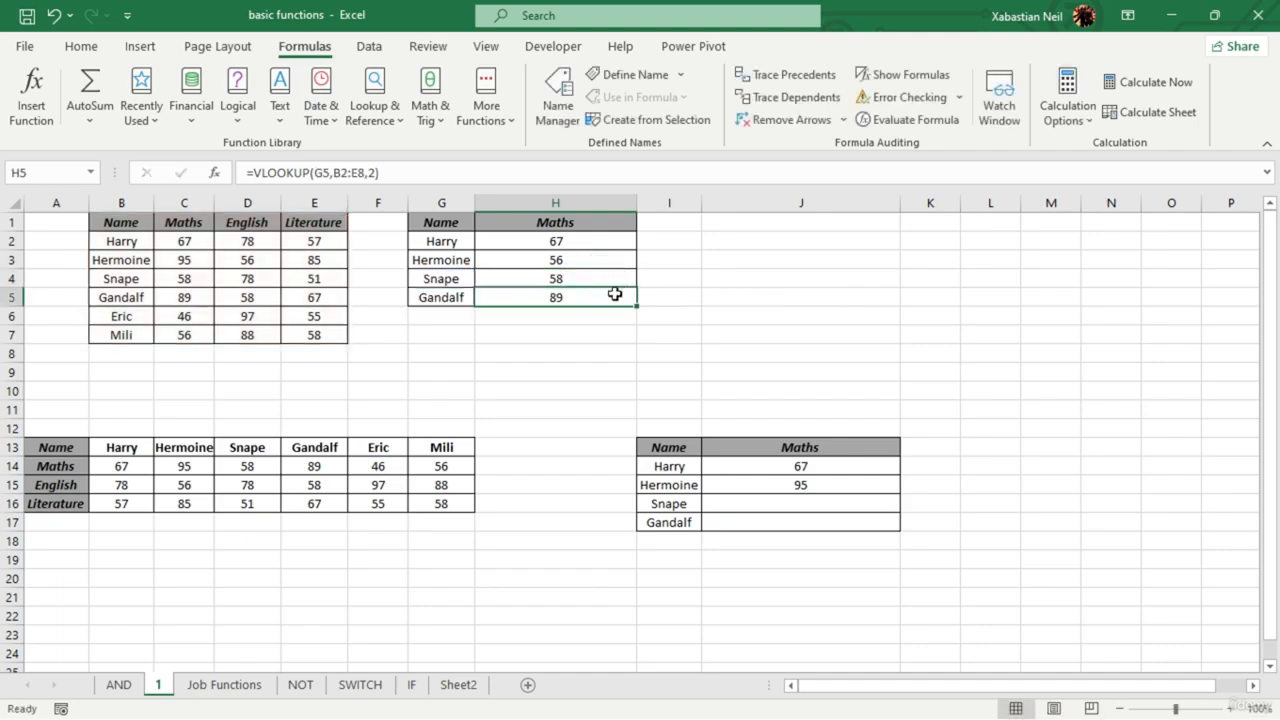
pyautogui.click(600, 280)
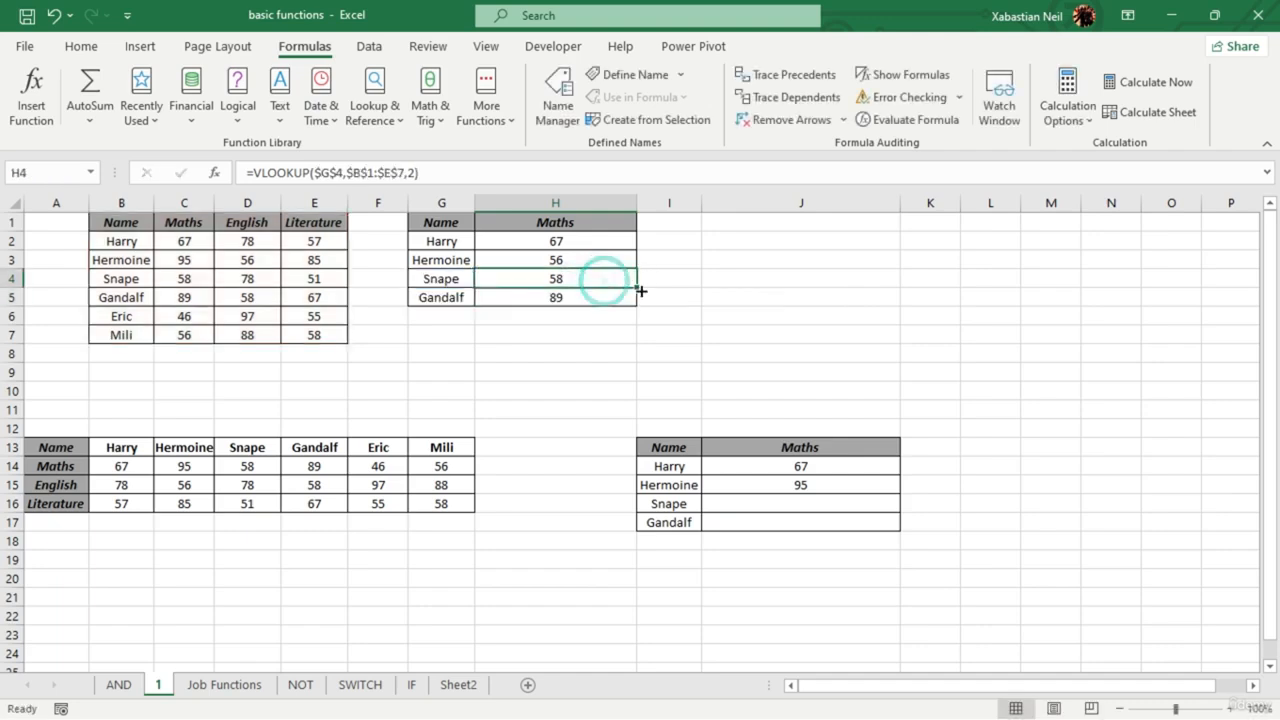
# - Fill H4's absolute-reference VLOOKUP formula down to H5 and inspect the references copied into Gandalf's cell
pyautogui.moveTo(641, 291); pyautogui.dragTo(641, 303)
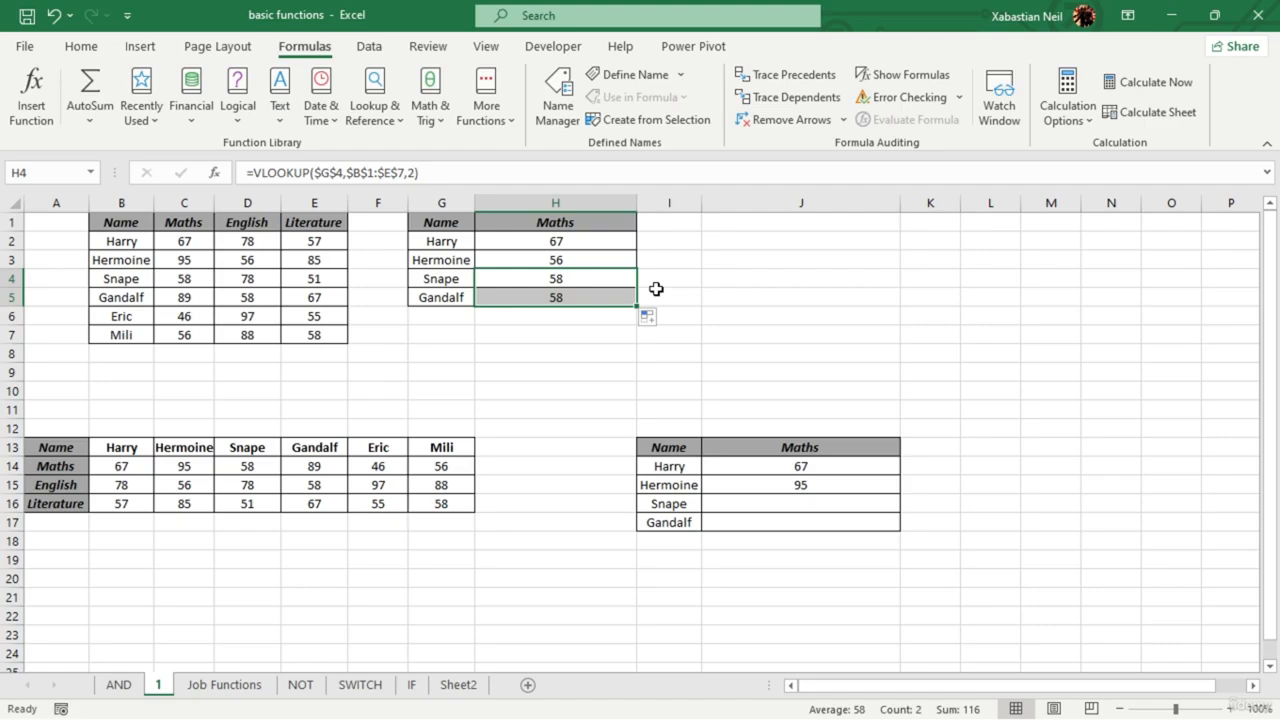
pyautogui.doubleClick(594, 297)
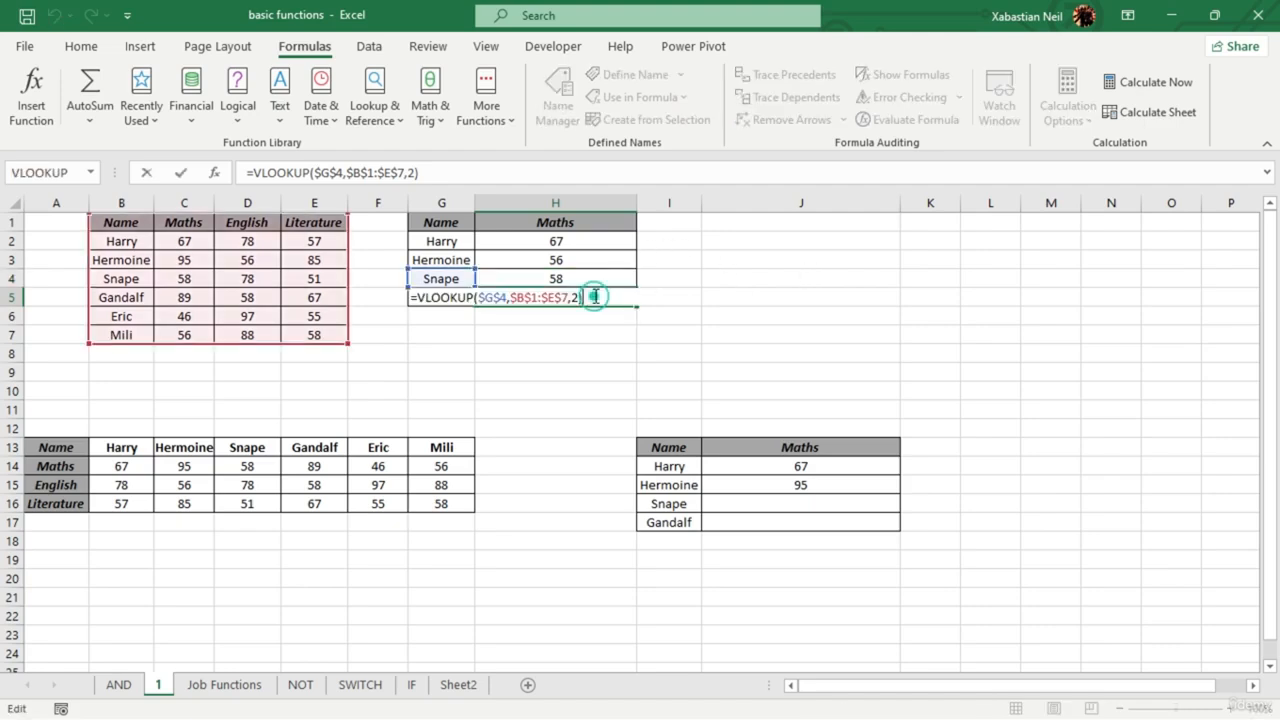
pyautogui.click(652, 311)
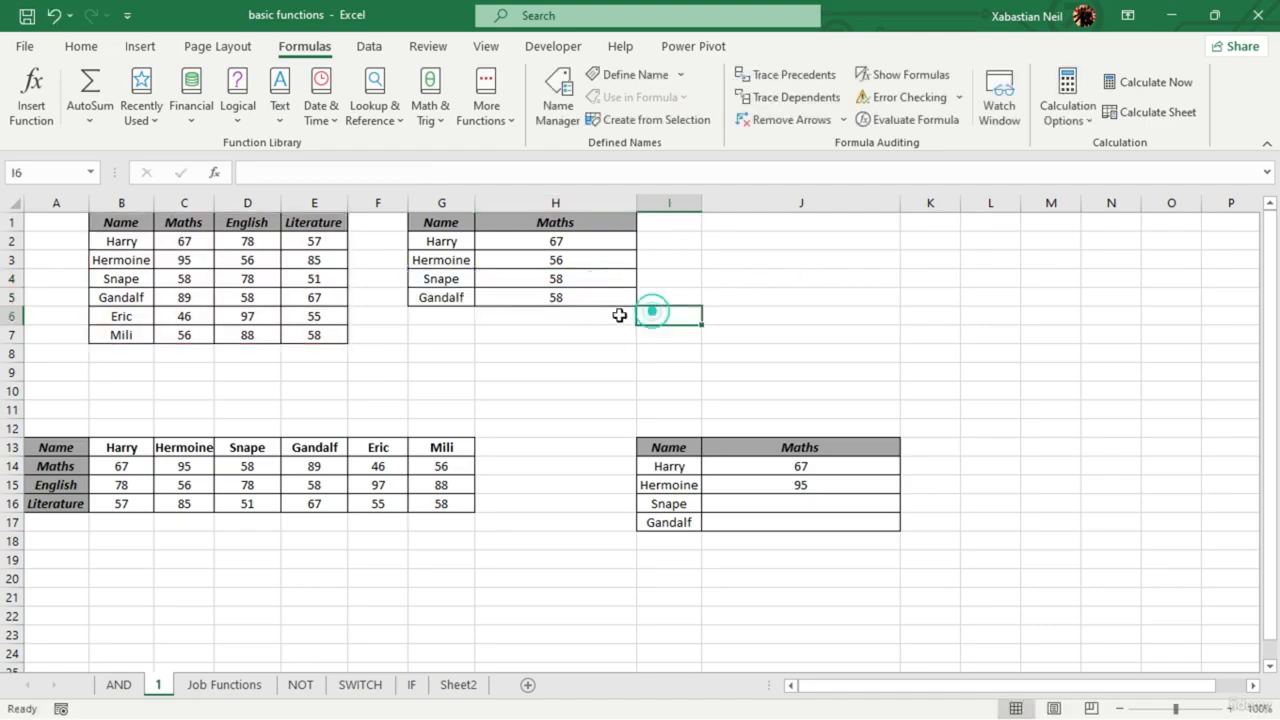
pyautogui.click(590, 298)
pyautogui.doubleClick(589, 298)
pyautogui.click(589, 298)
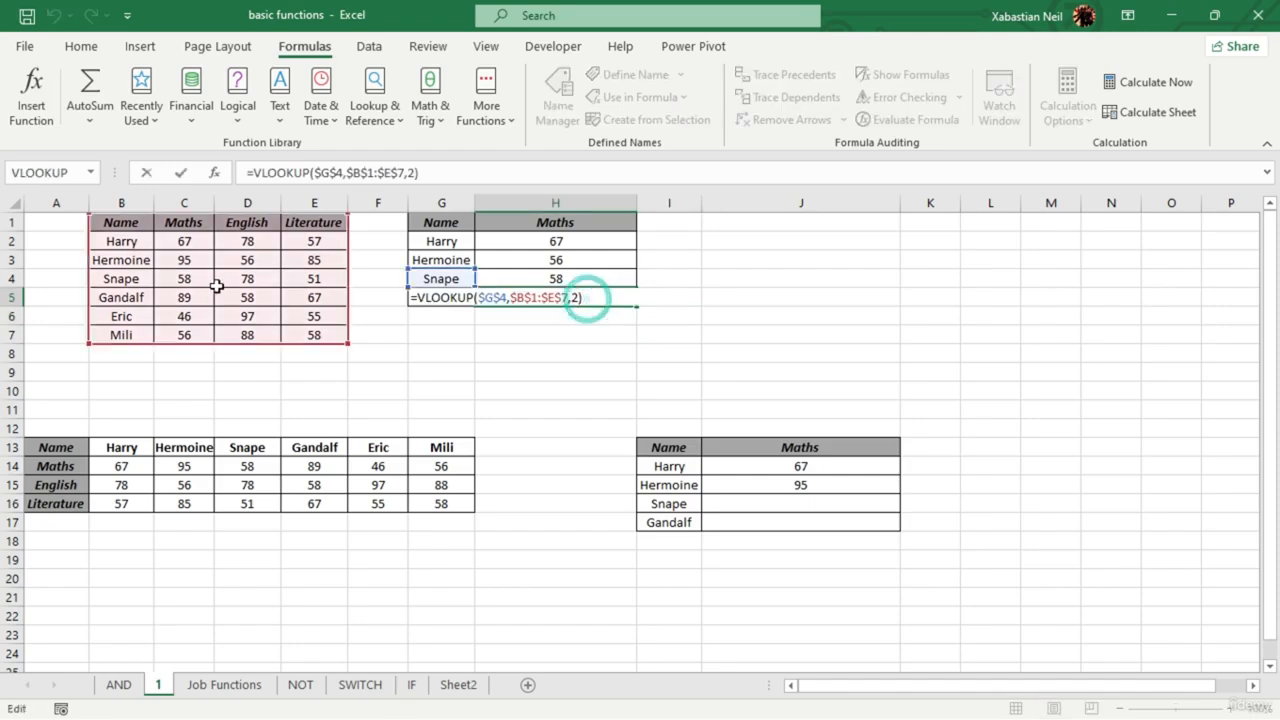
# - Replace the lookup value in H5's VLOOKUP with $G$5 so the formula reads =VLOOKUP($G$5,$B$1:$E$7,2)
pyautogui.click(500, 297)
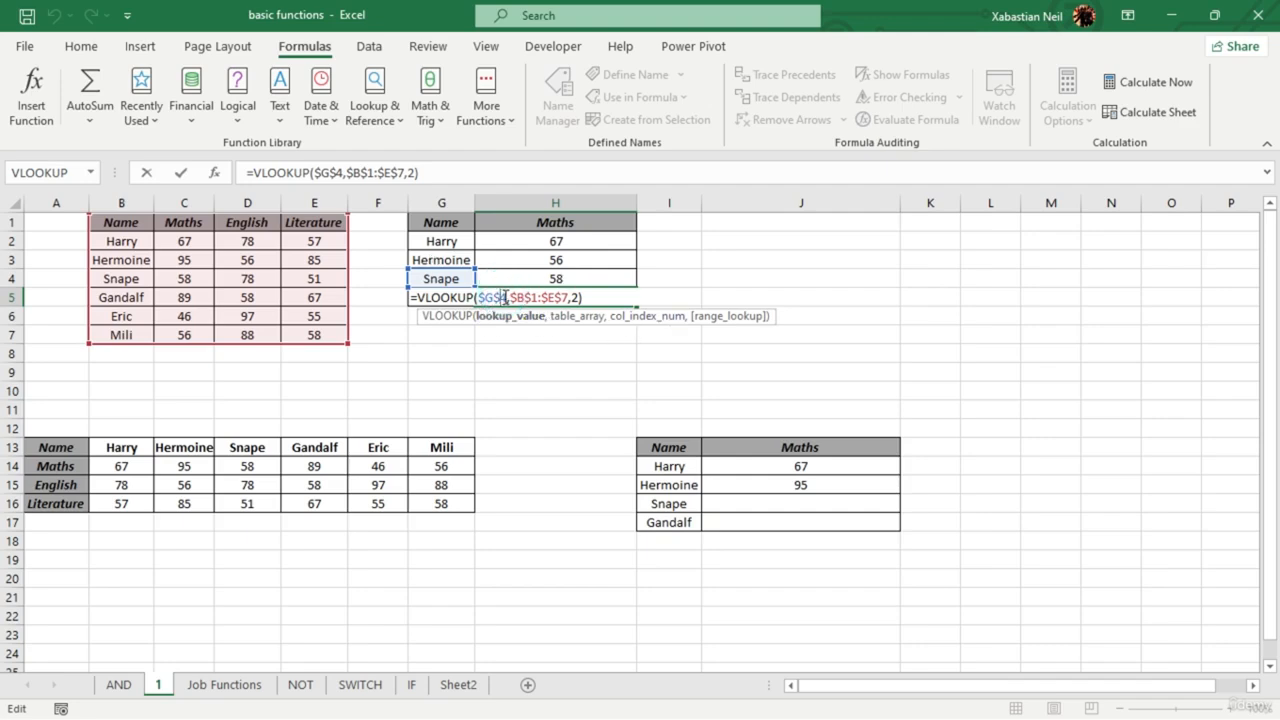
pyautogui.click(507, 297)
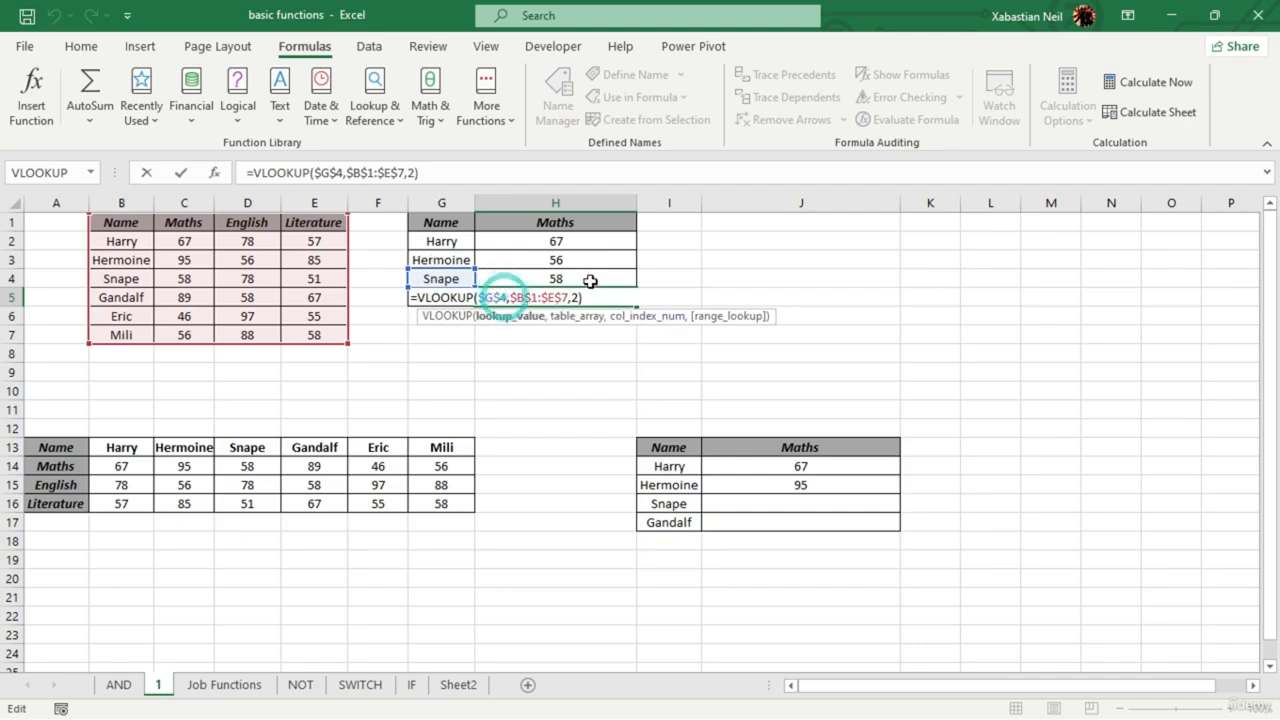
pyautogui.press('BackSpace')
pyautogui.press('BackSpace')
pyautogui.press('BackSpace')
pyautogui.press('BackSpace')
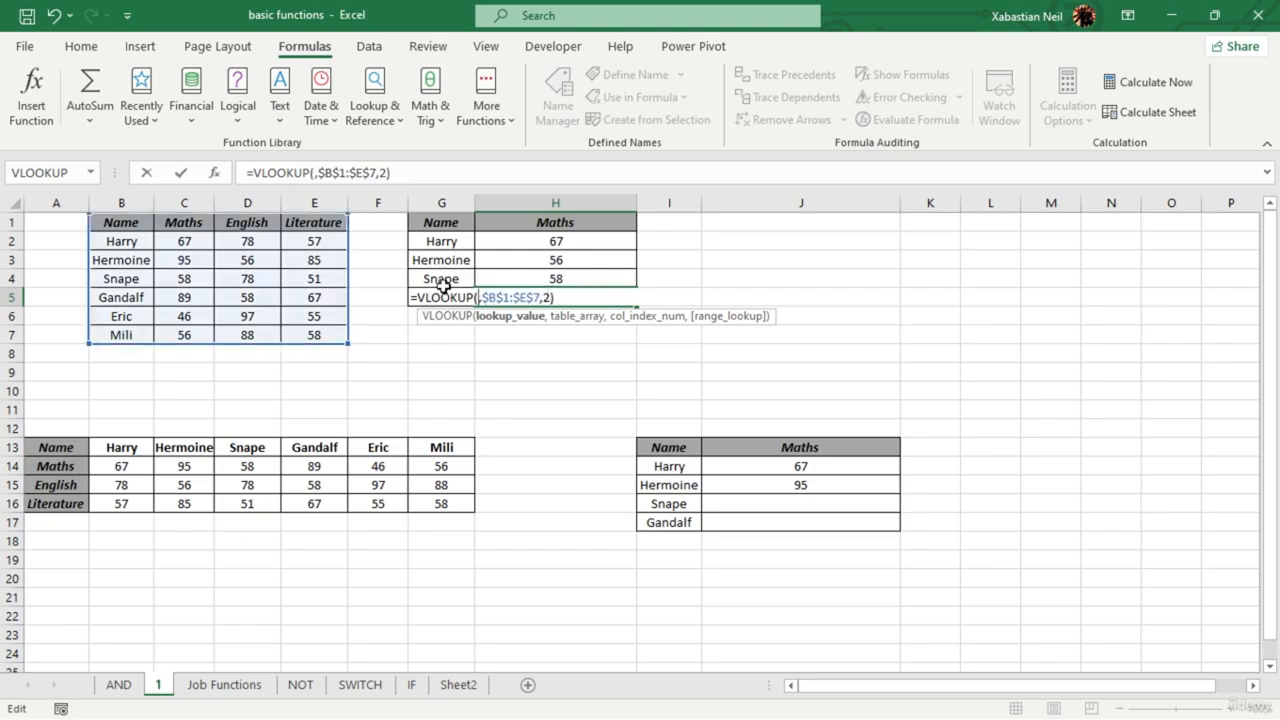
pyautogui.write('G5')
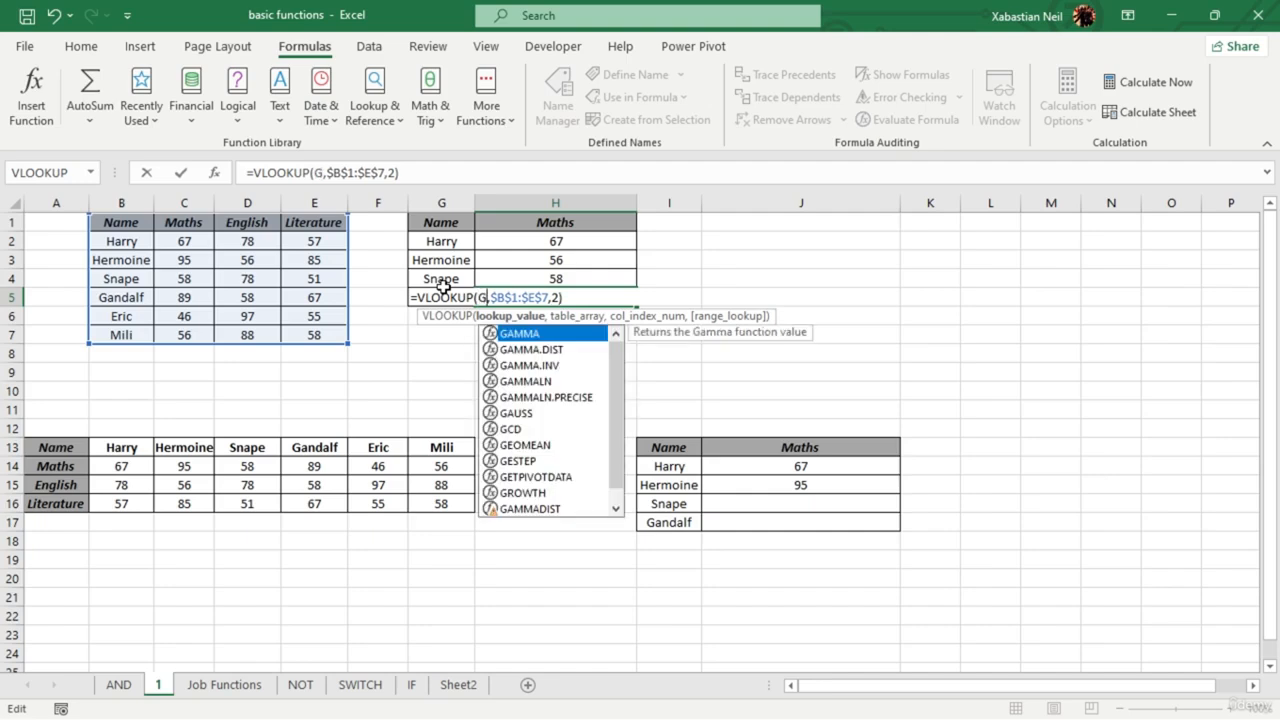
pyautogui.press('F4')
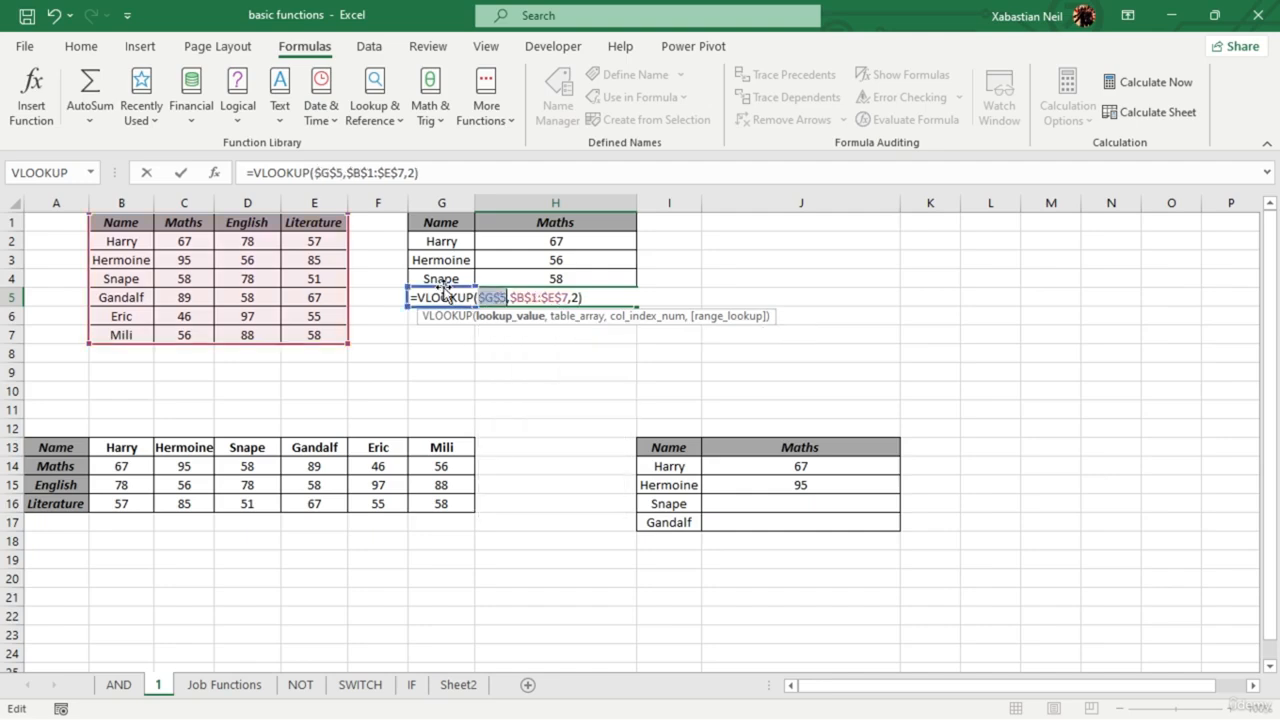
pyautogui.press('Return')
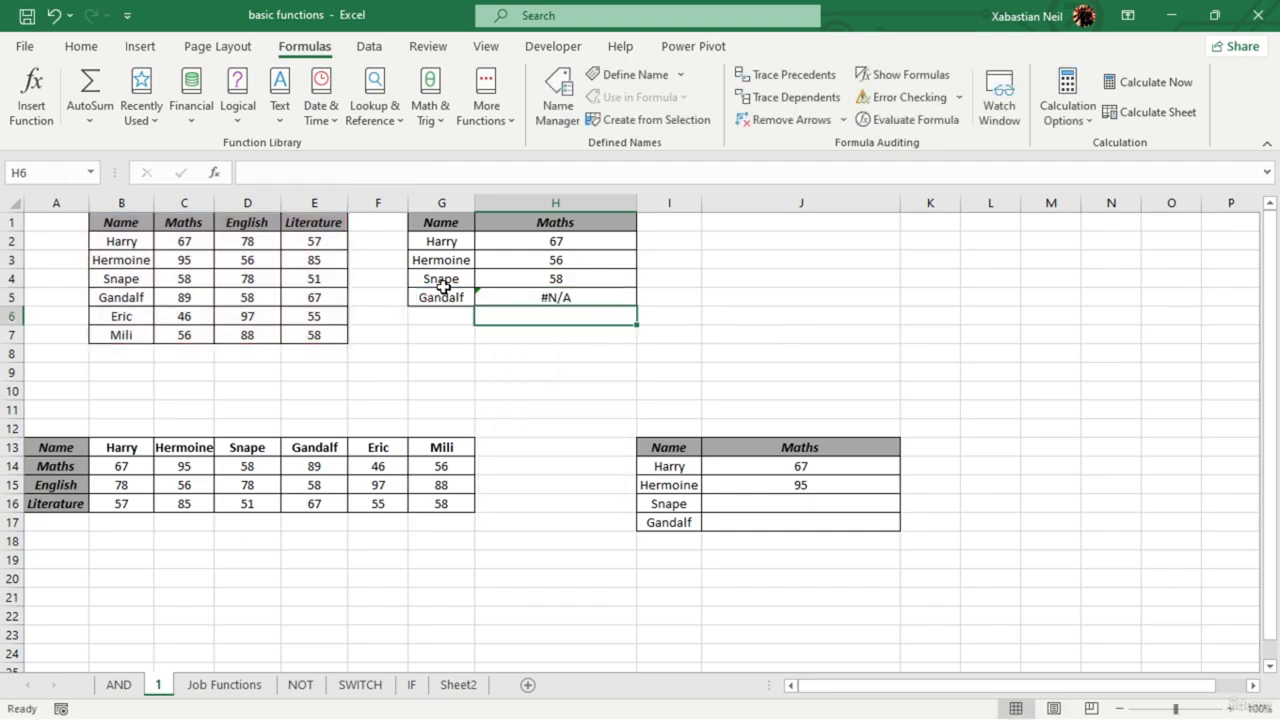
# - Delete the VLOOKUP formula from H5, leaving Gandalf's Maths cell empty
pyautogui.doubleClick(597, 293)
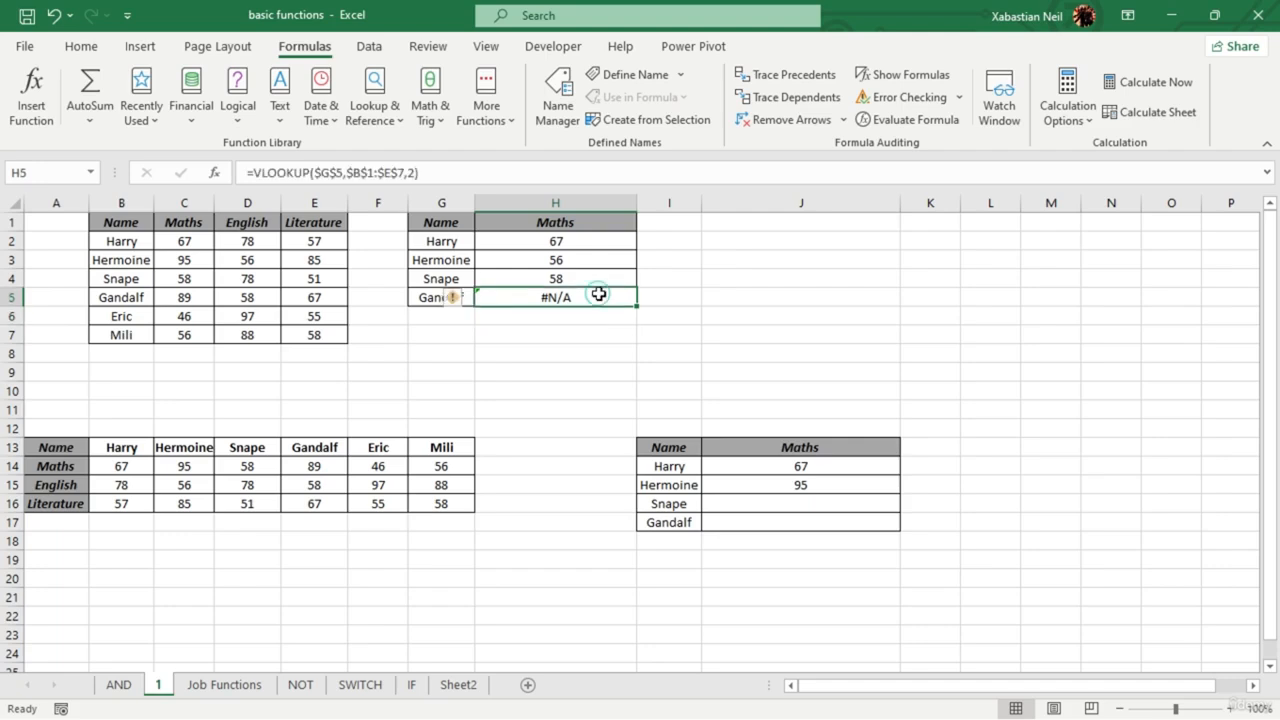
pyautogui.click(511, 301)
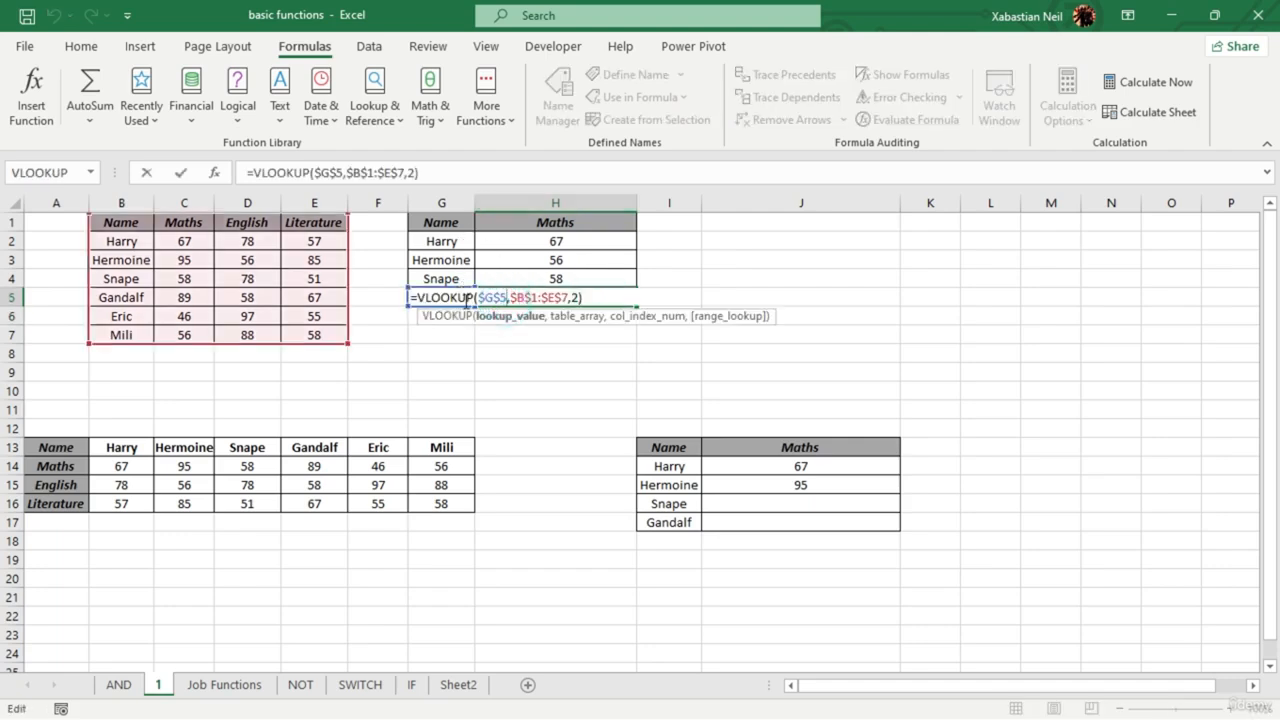
pyautogui.moveTo(595, 295); pyautogui.dragTo(486, 311)
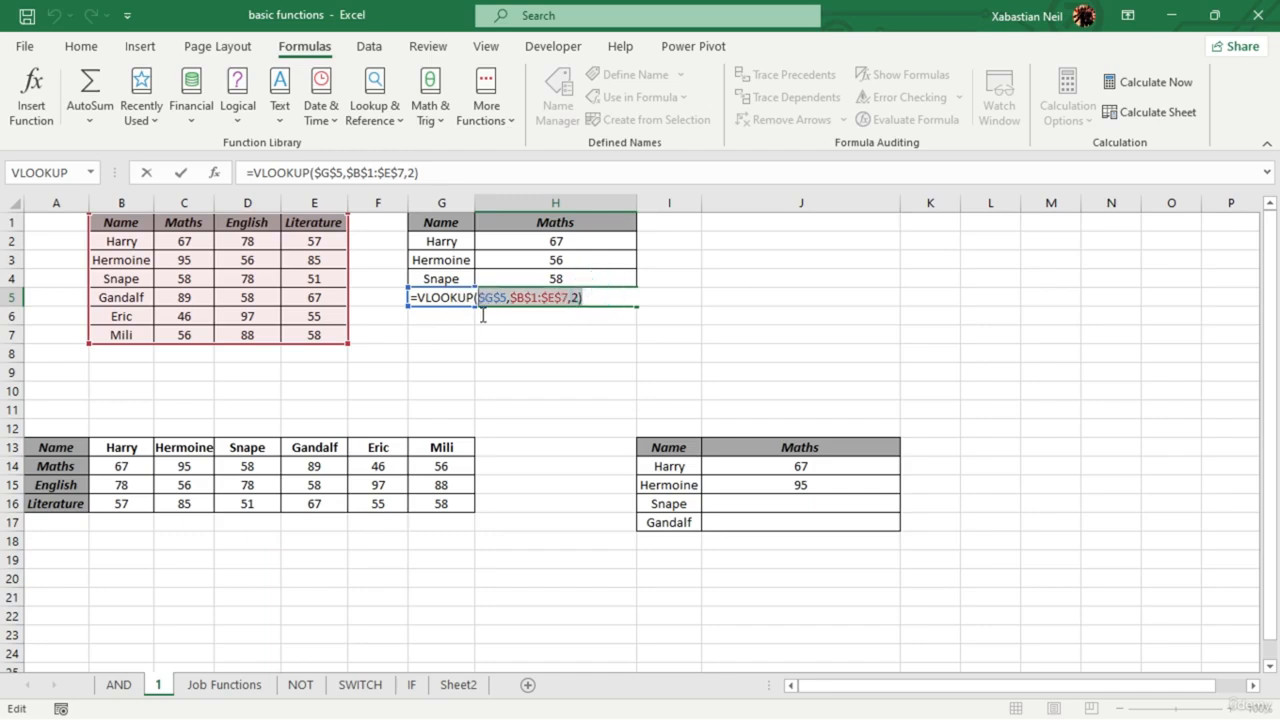
pyautogui.press('BackSpace')
pyautogui.press('BackSpace')
pyautogui.press('BackSpace')
pyautogui.press('BackSpace')
pyautogui.press('BackSpace')
pyautogui.press('BackSpace')
pyautogui.press('BackSpace')
pyautogui.press('BackSpace')
pyautogui.press('BackSpace')
pyautogui.press('BackSpace')
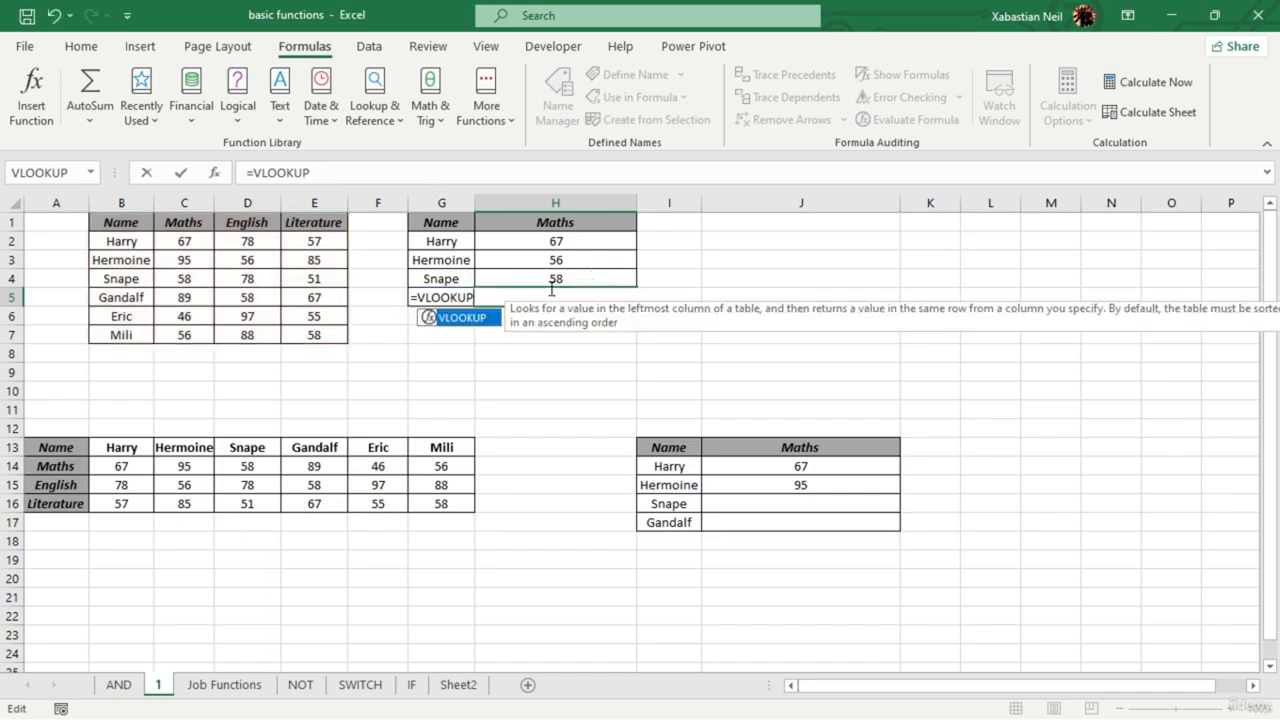
pyautogui.click(671, 274)
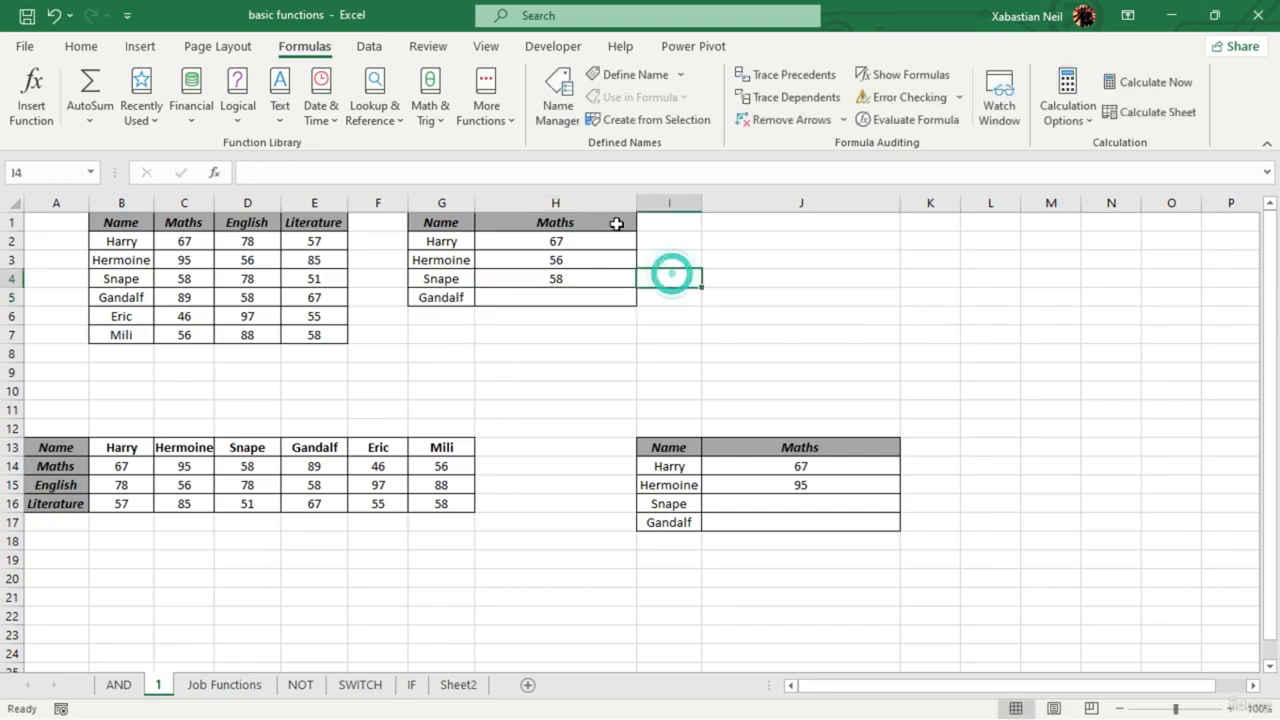
# - Widen column H and begin a new VLOOKUP formula in H5 with the absolute lookup value $G$5
pyautogui.moveTo(636, 204); pyautogui.dragTo(727, 203)
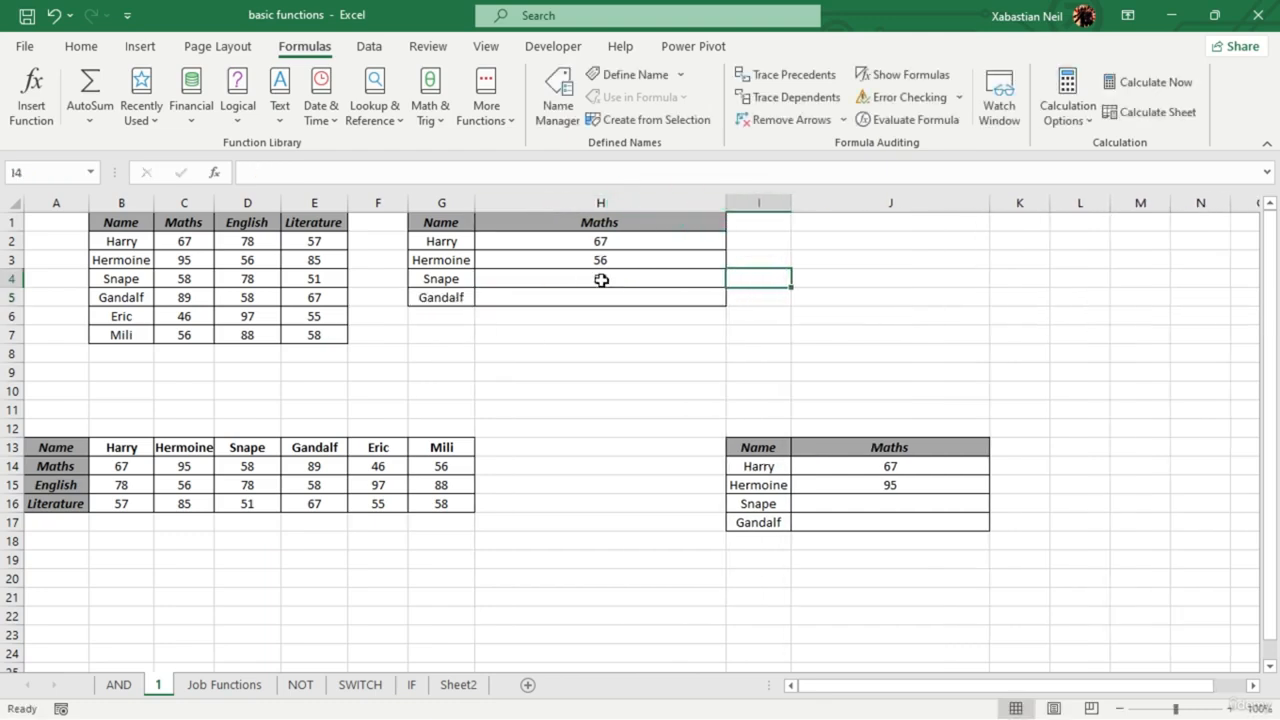
pyautogui.doubleClick(629, 289)
pyautogui.click(628, 291)
pyautogui.doubleClick(628, 292)
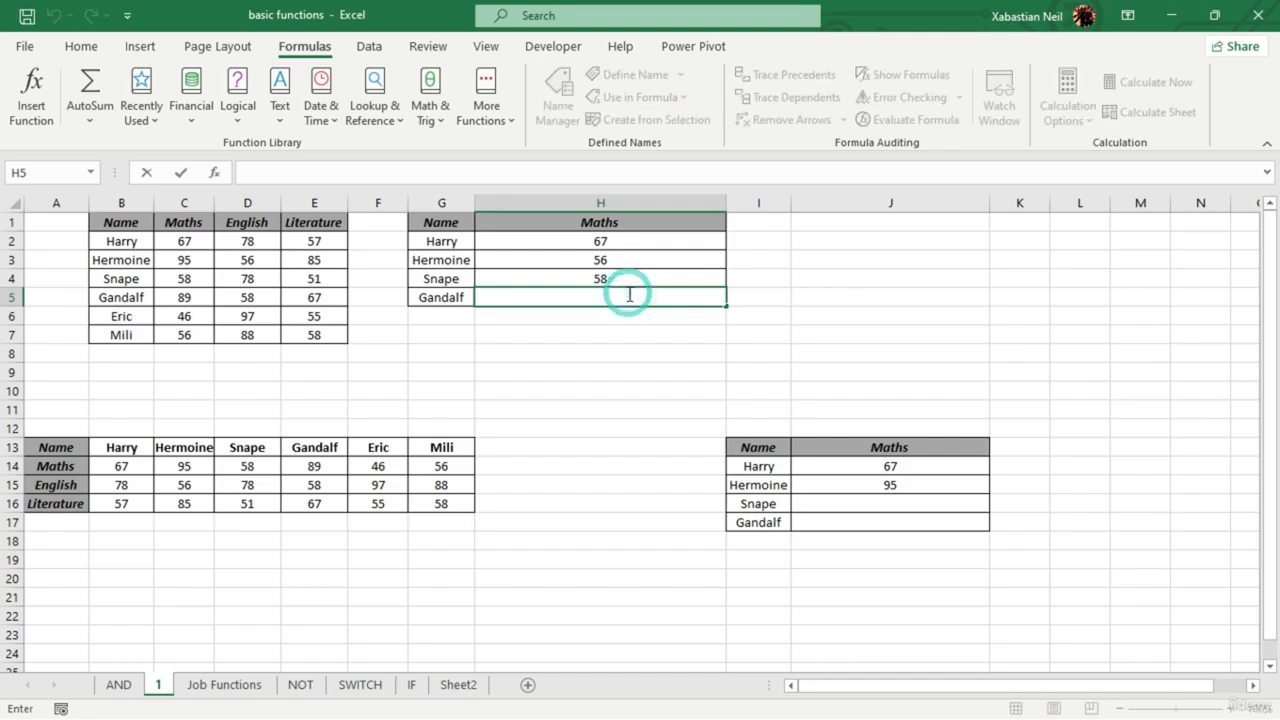
pyautogui.write('=vl')
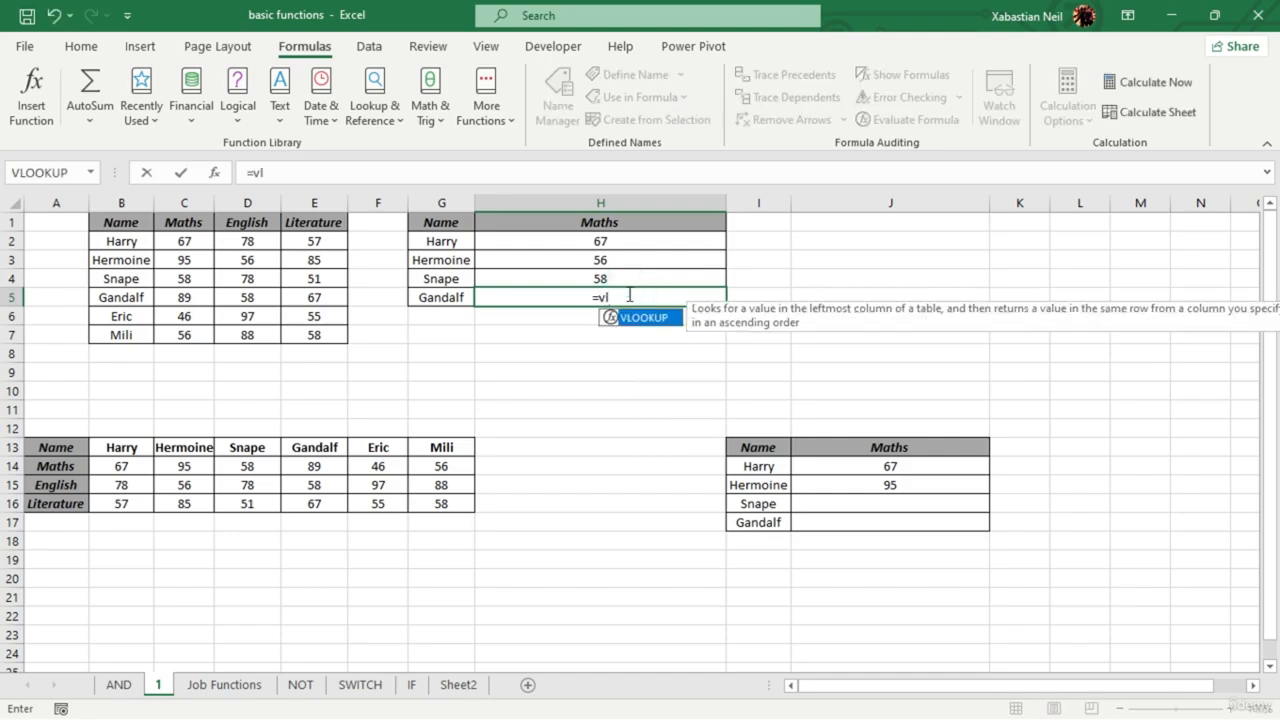
pyautogui.press('Tab')
pyautogui.click(455, 297)
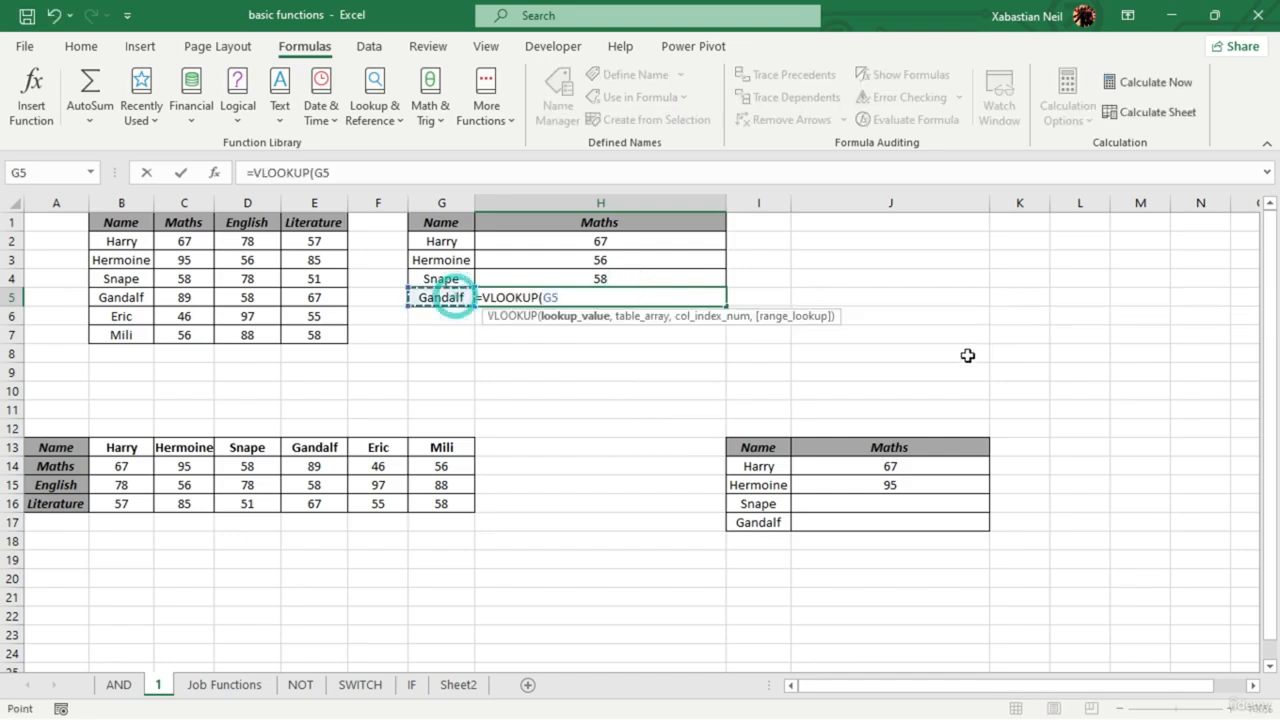
pyautogui.press('F4')
pyautogui.write(',')
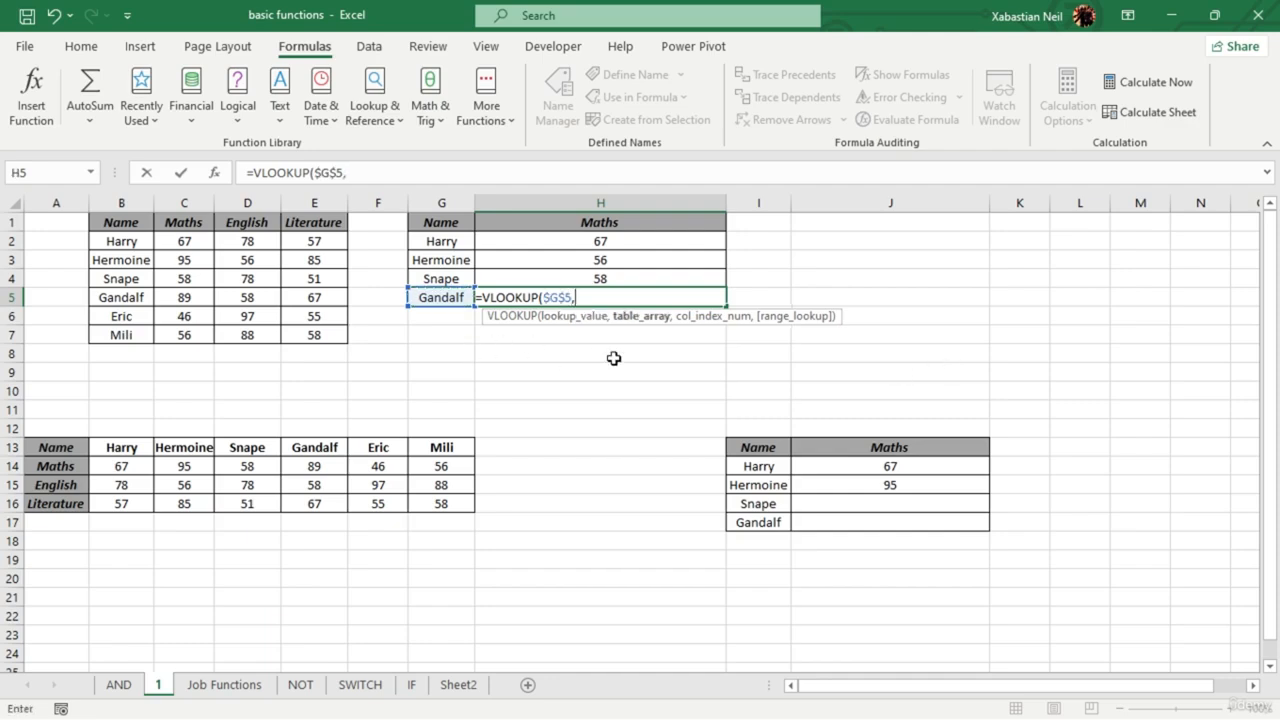
# - Complete H5's VLOOKUP with the relative table array B1:E7 and column index number 2
pyautogui.click(116, 221)
pyautogui.moveTo(162, 246); pyautogui.dragTo(334, 329)
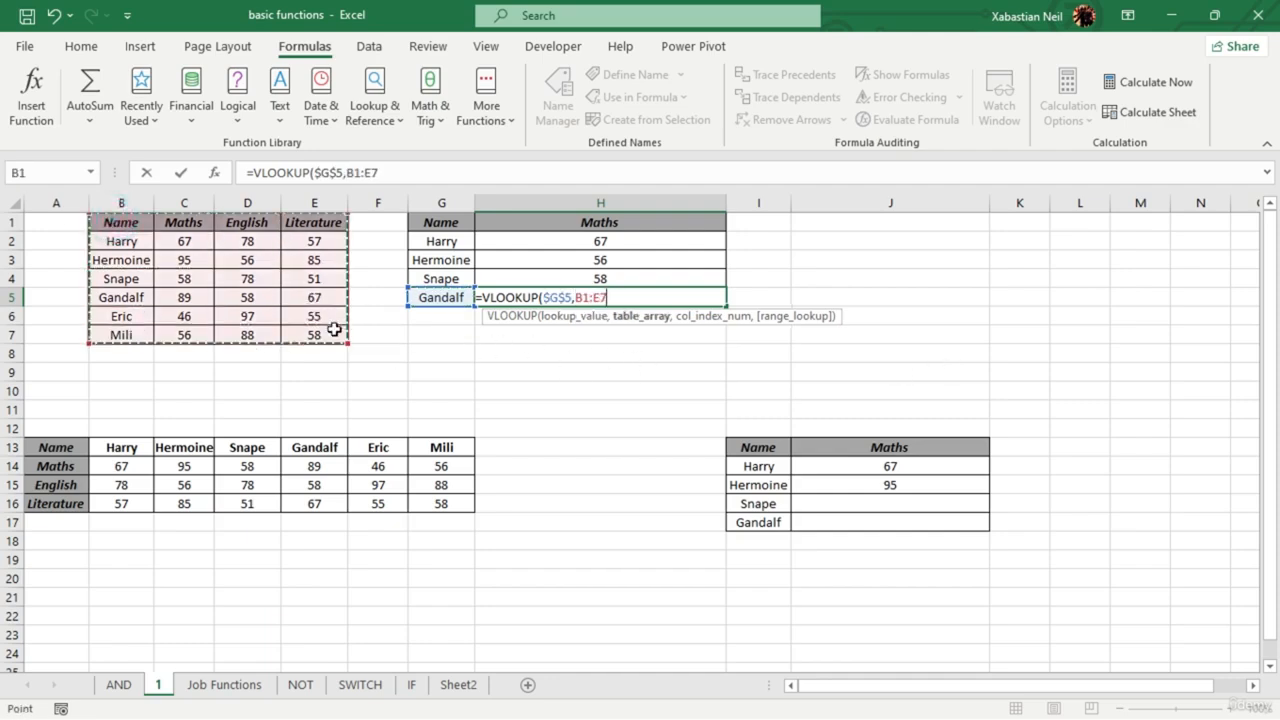
pyautogui.write(',')
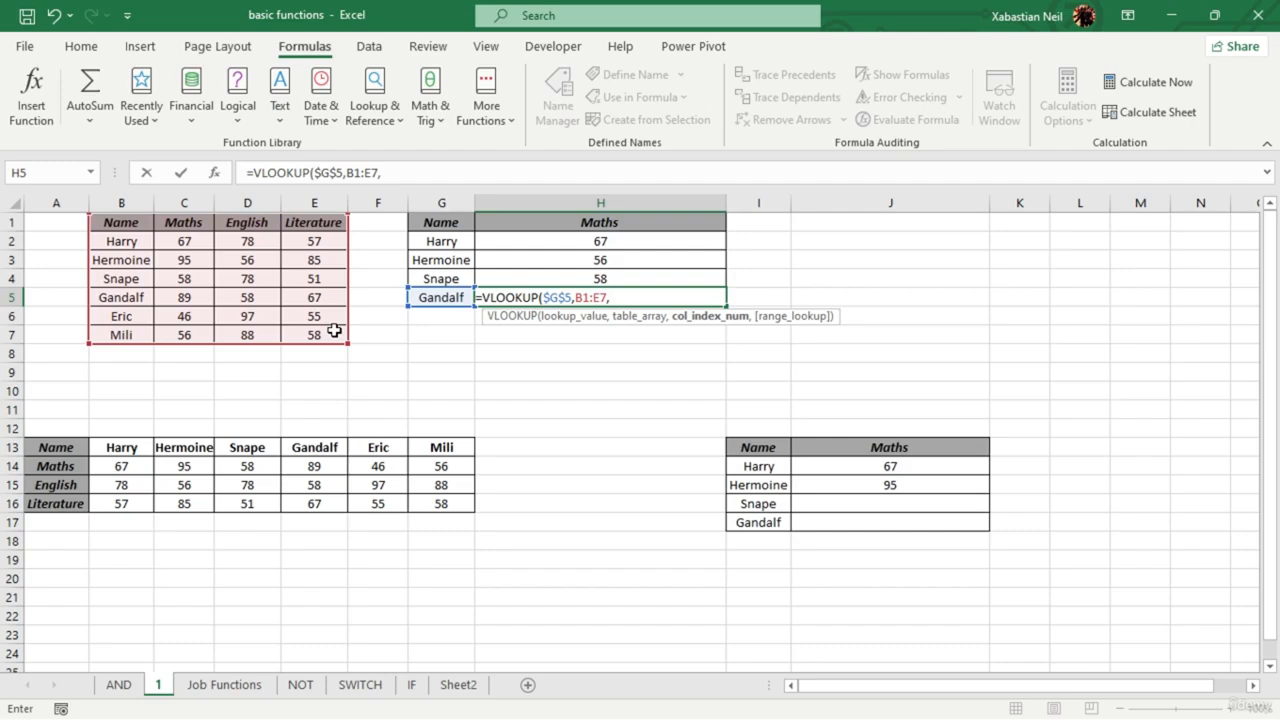
pyautogui.write('2)')
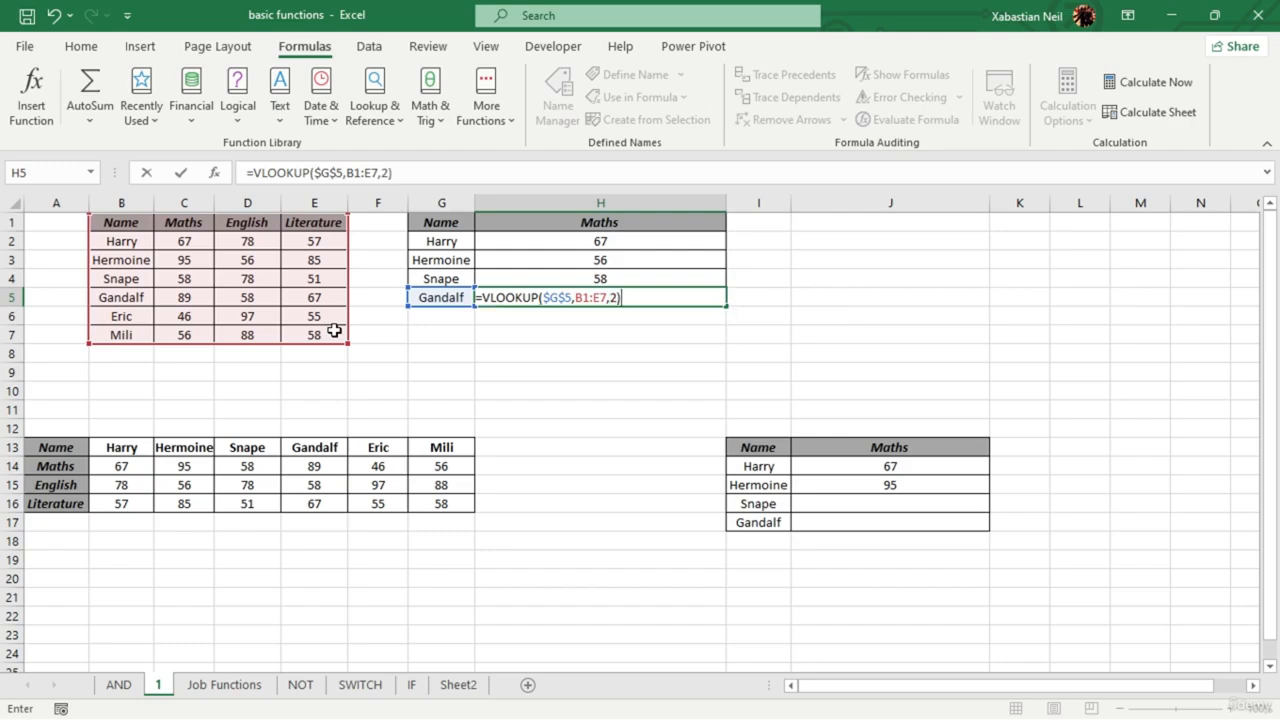
pyautogui.press('Return')
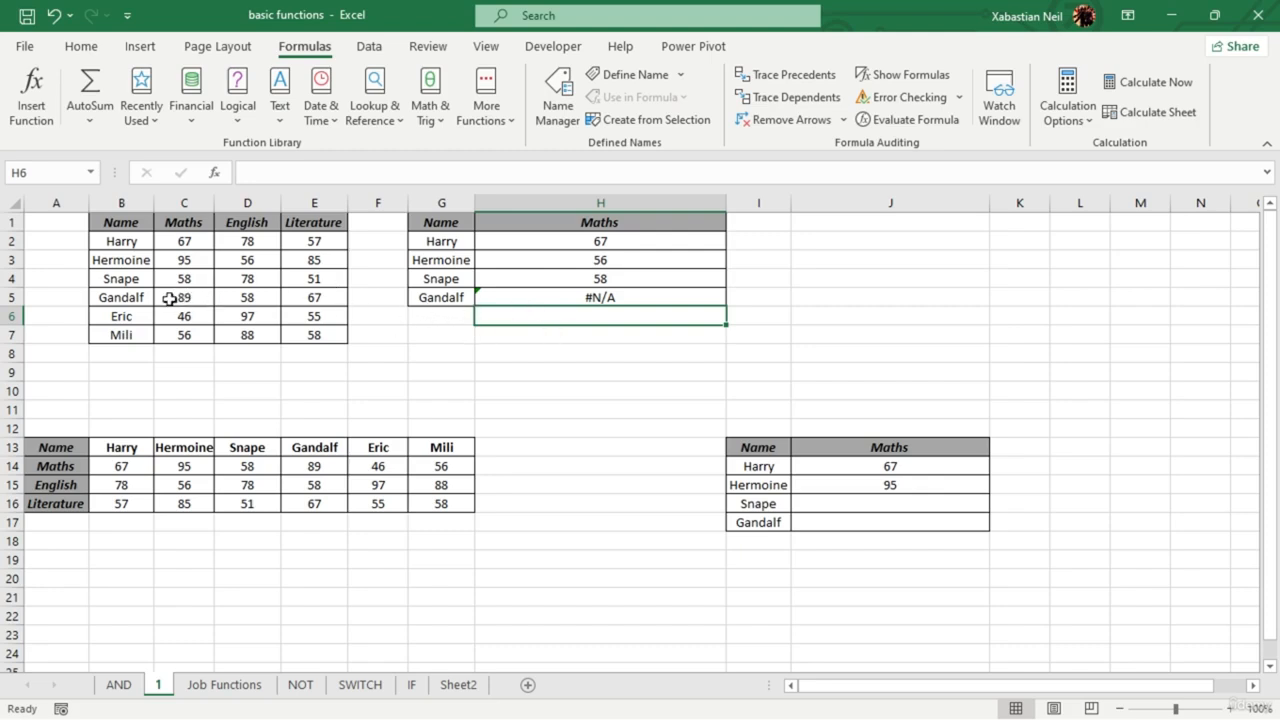
# - Make the table array in H5's VLOOKUP absolute as $B$1:$E$7
pyautogui.doubleClick(611, 297)
pyautogui.click(632, 298)
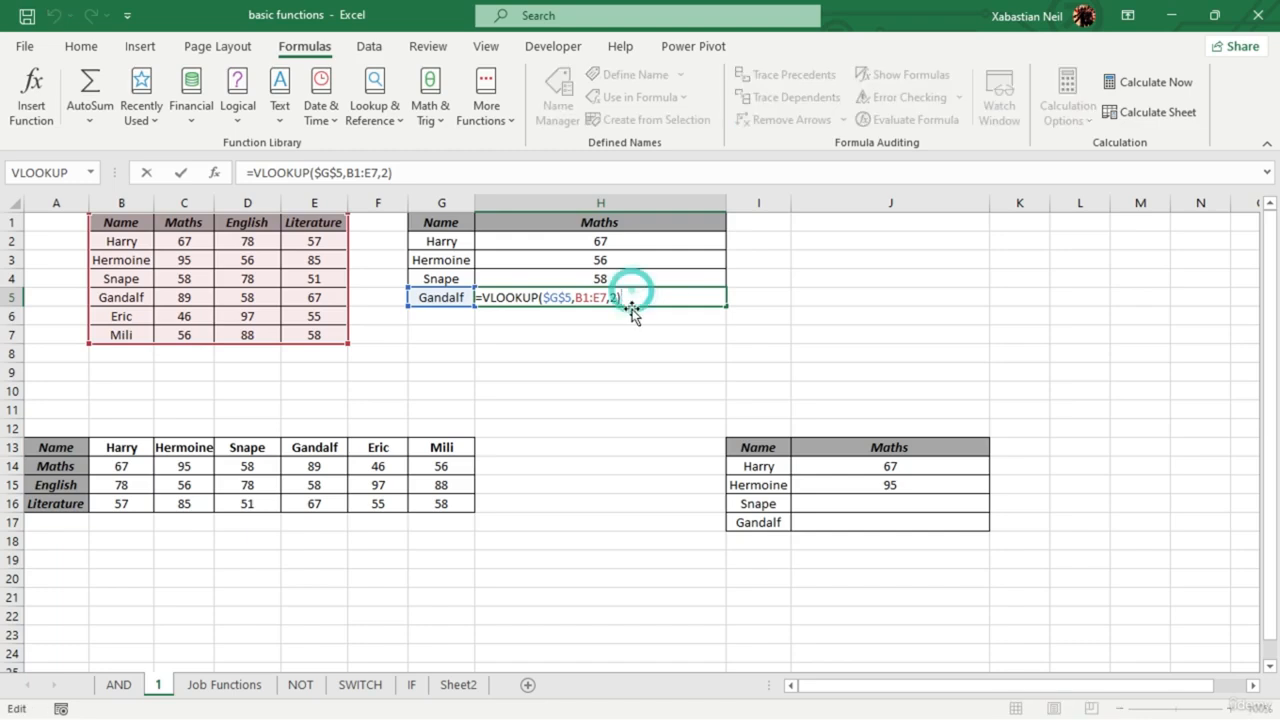
pyautogui.press('F4')
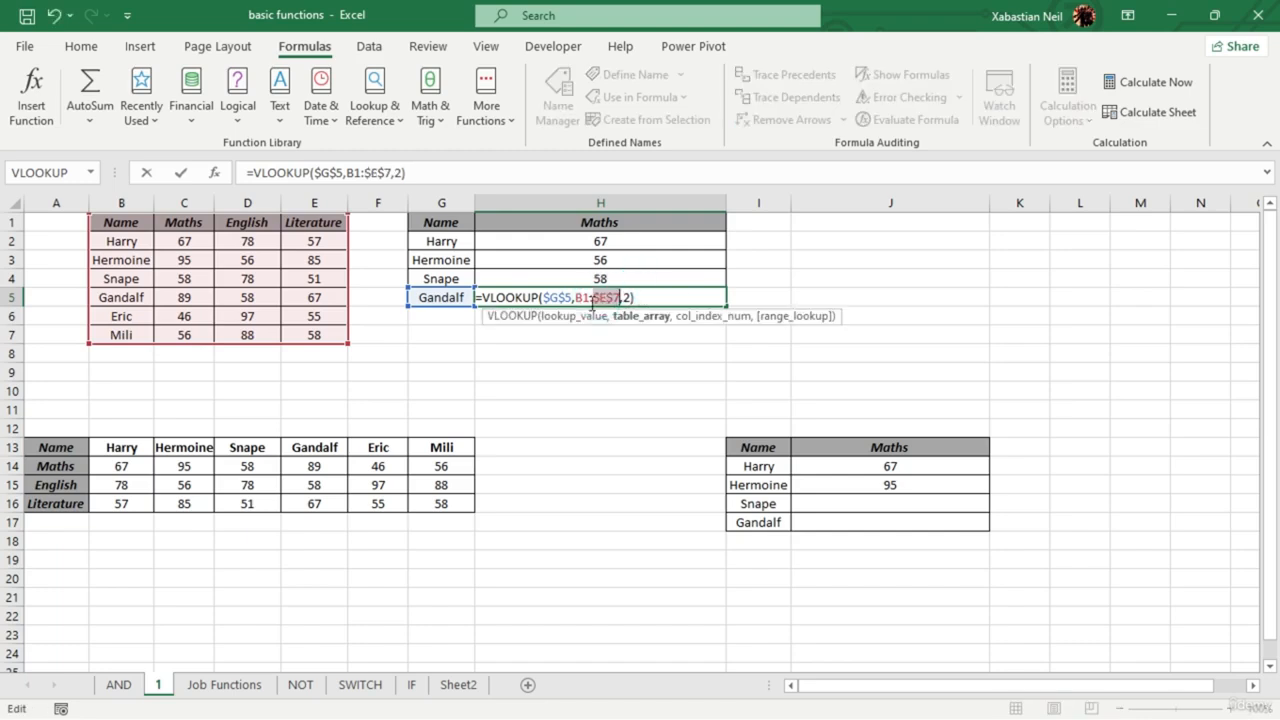
pyautogui.click(588, 297)
pyautogui.press('F4')
# - Make the lookup value in H5's VLOOKUP relative so the formula reads =VLOOKUP(G5,$B$1:$E$7,2)
pyautogui.click(556, 297)
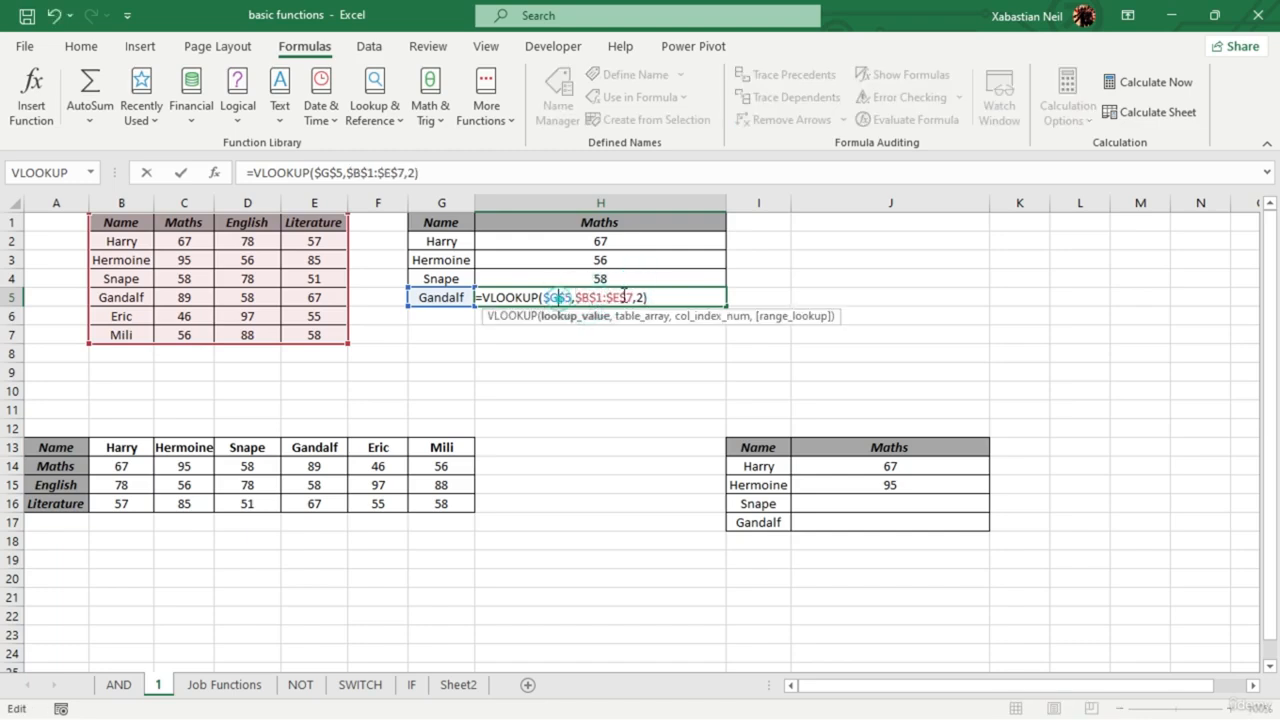
pyautogui.press('F4')
pyautogui.press('F4')
pyautogui.press('F4')
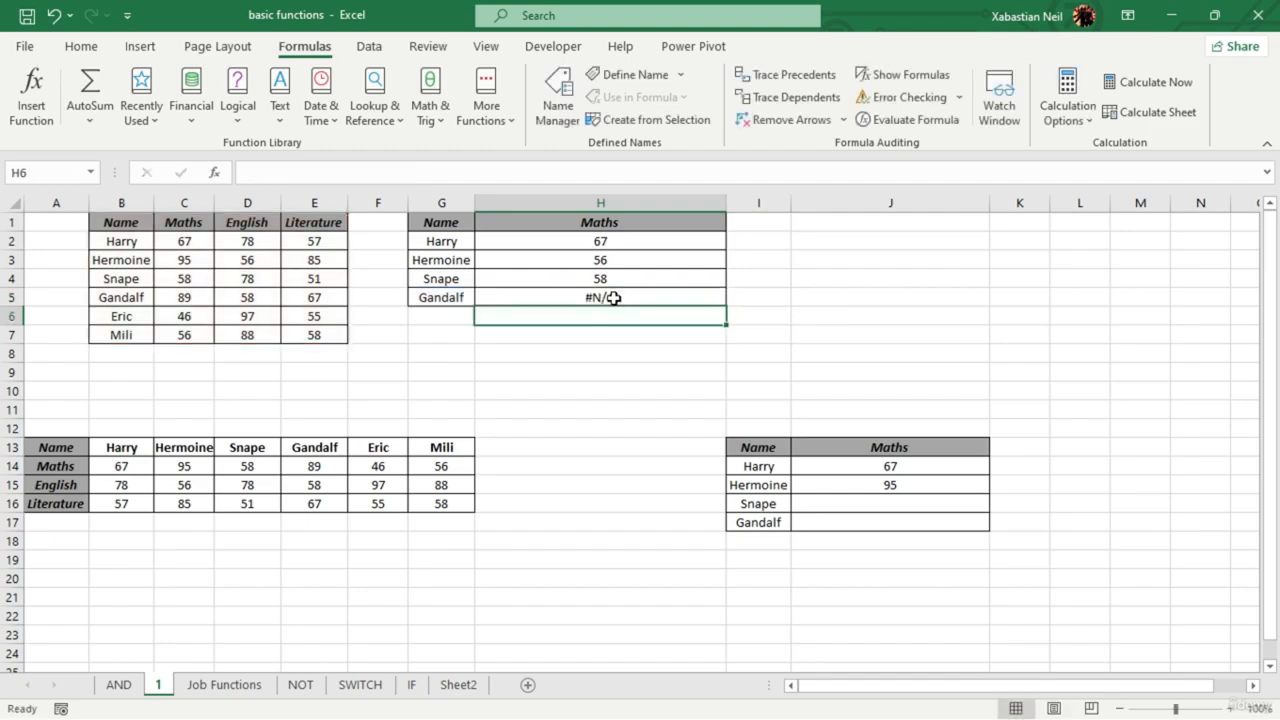
pyautogui.press('Return')
pyautogui.click(629, 377)
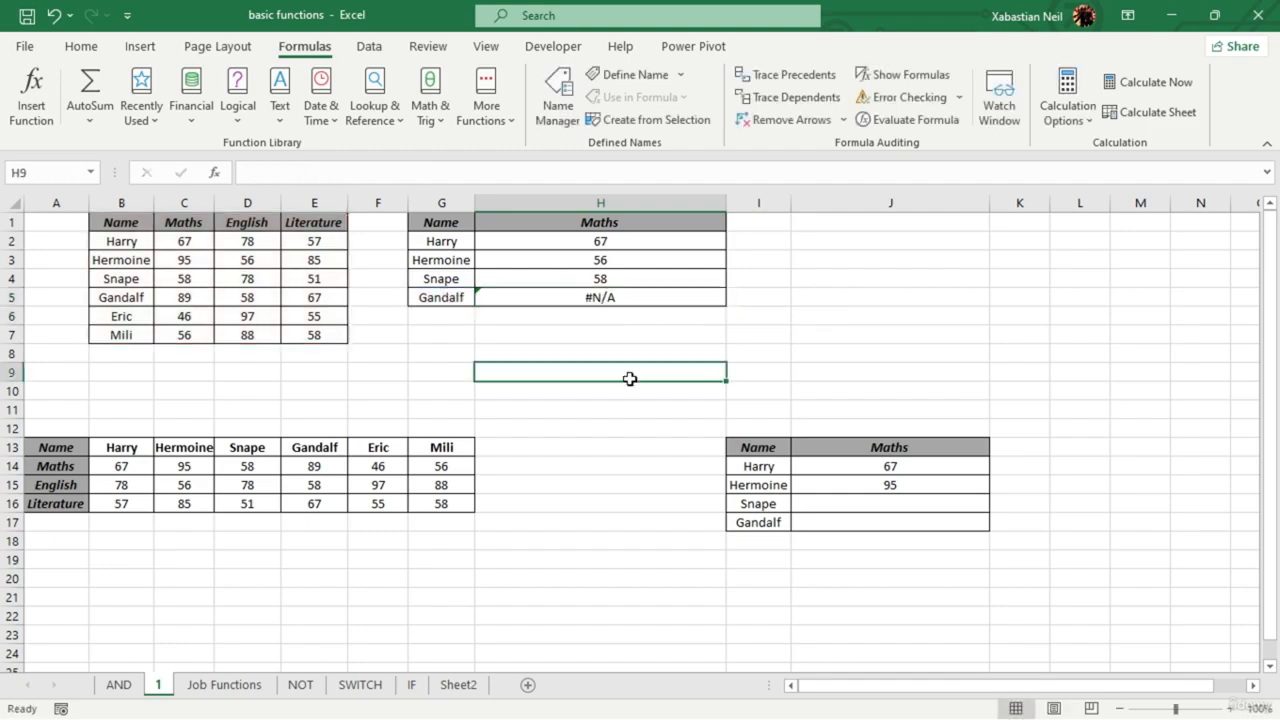
pyautogui.click(655, 298)
pyautogui.click(446, 316)
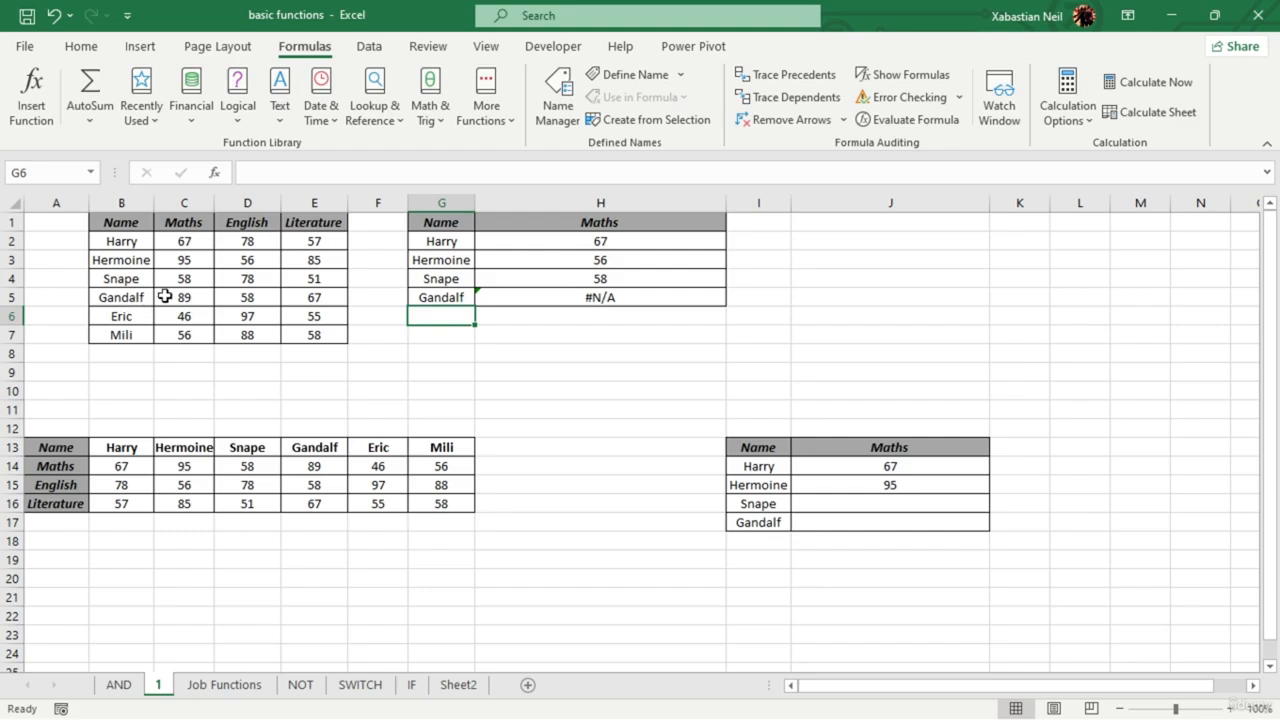
# - Change the table array in H5's formula to relative references so it reads =VLOOKUP(G5,B1:E7,2)
pyautogui.doubleClick(578, 297)
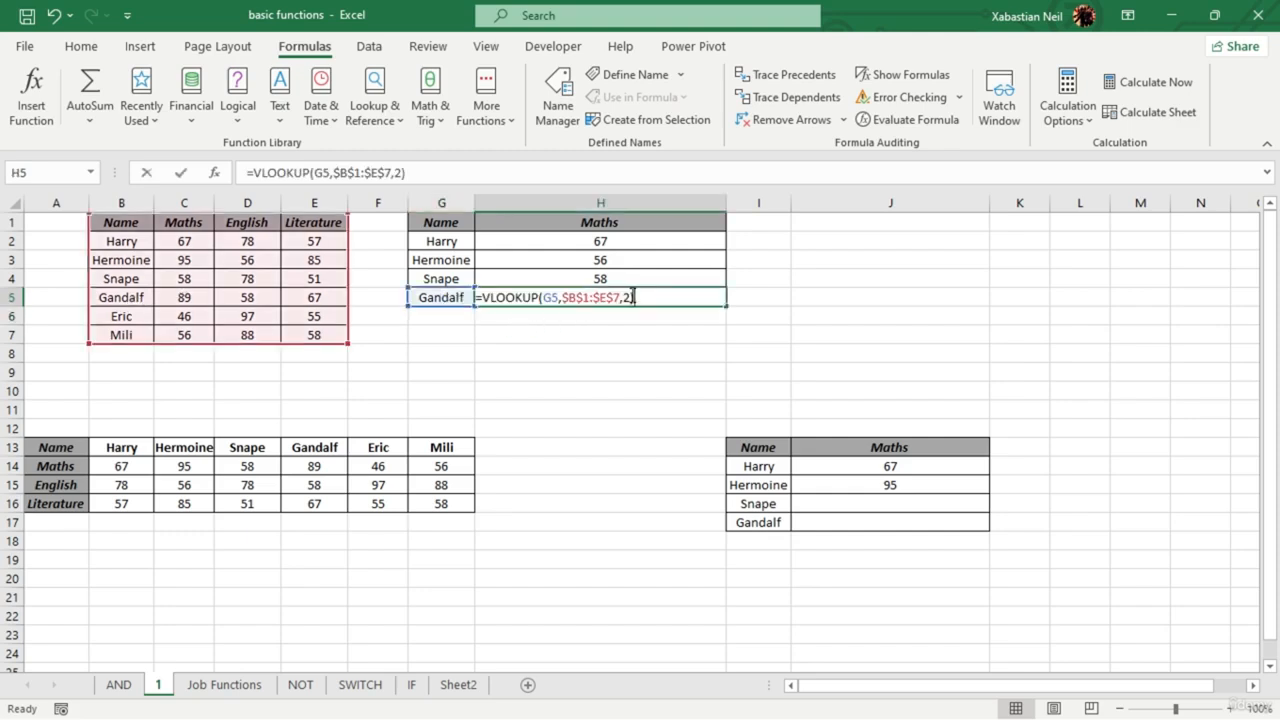
pyautogui.click(607, 296)
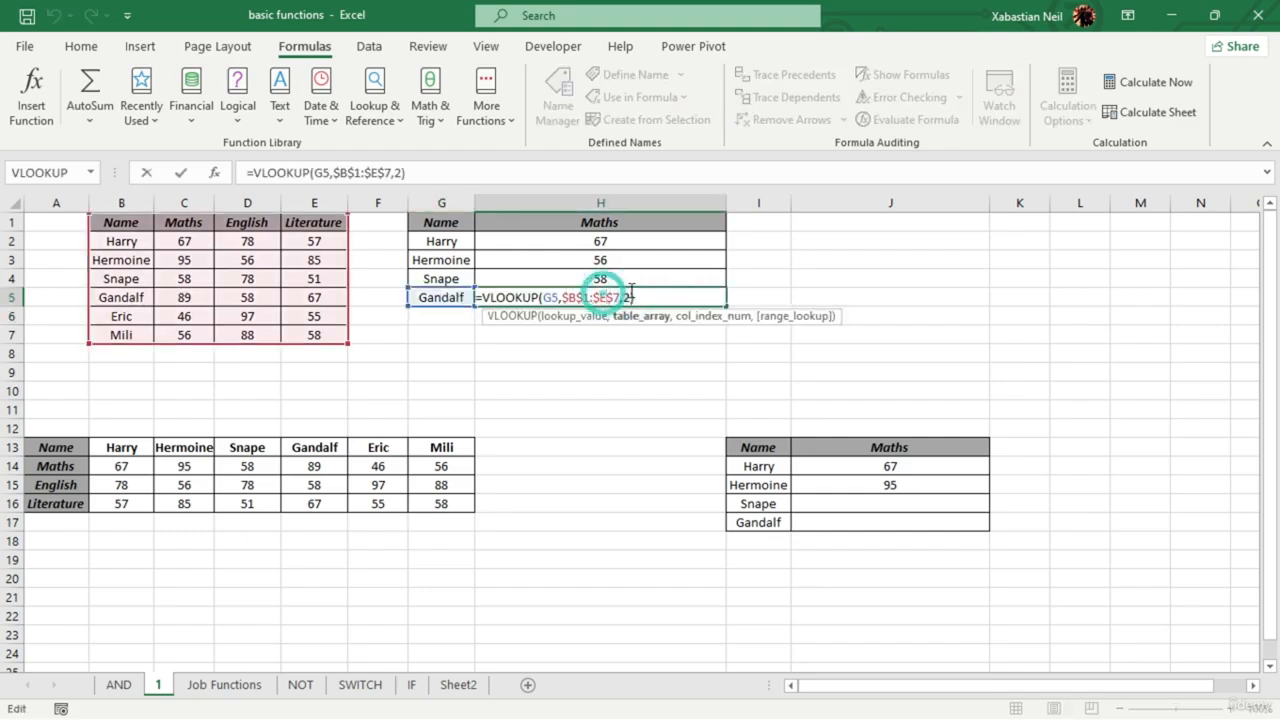
pyautogui.press('F4')
pyautogui.press('F4')
pyautogui.click(584, 298)
pyautogui.press('F4')
pyautogui.press('F4')
pyautogui.press('F4')
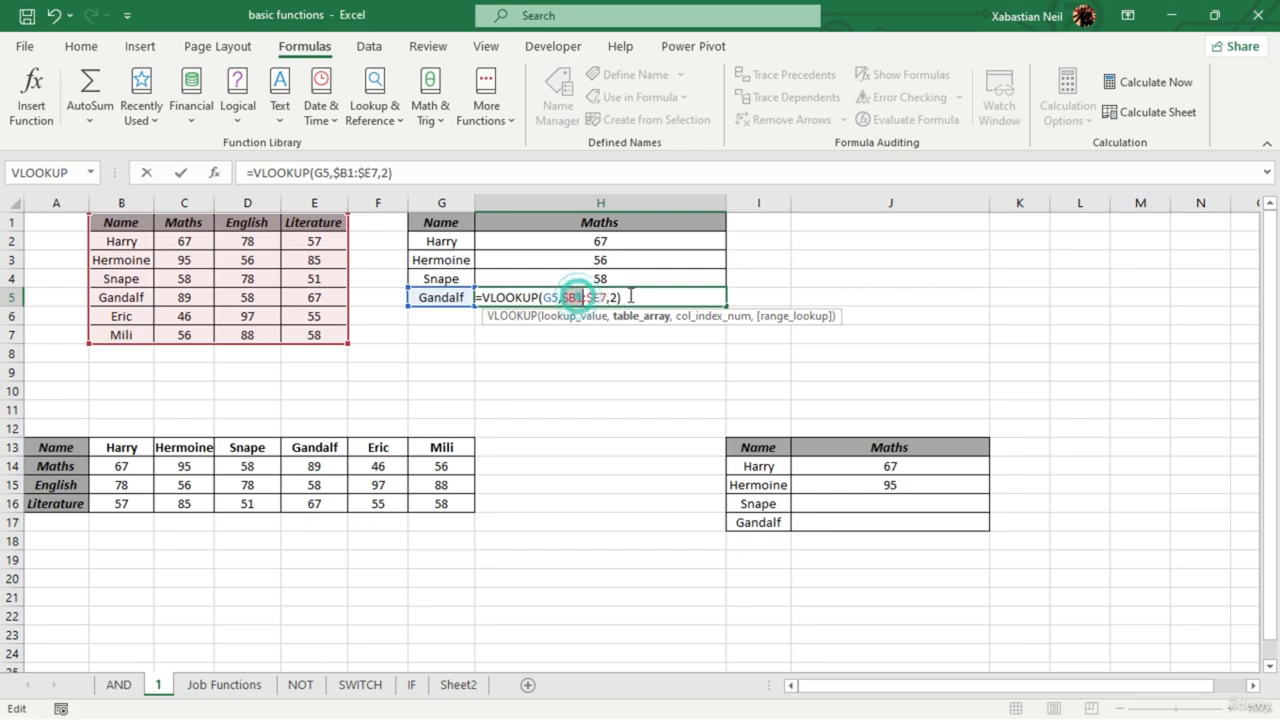
pyautogui.click(600, 297)
pyautogui.press('F4')
pyautogui.press('F4')
pyautogui.press('F4')
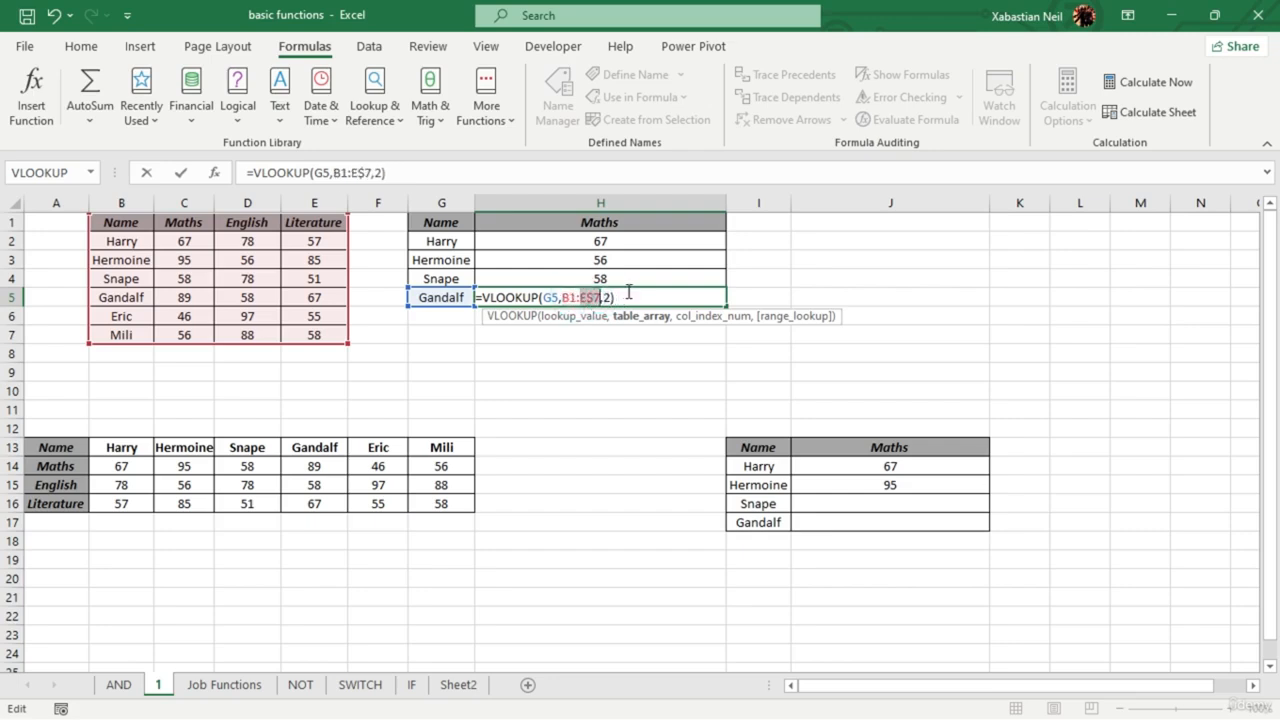
pyautogui.press('F4')
pyautogui.press('Return')
pyautogui.click(640, 295)
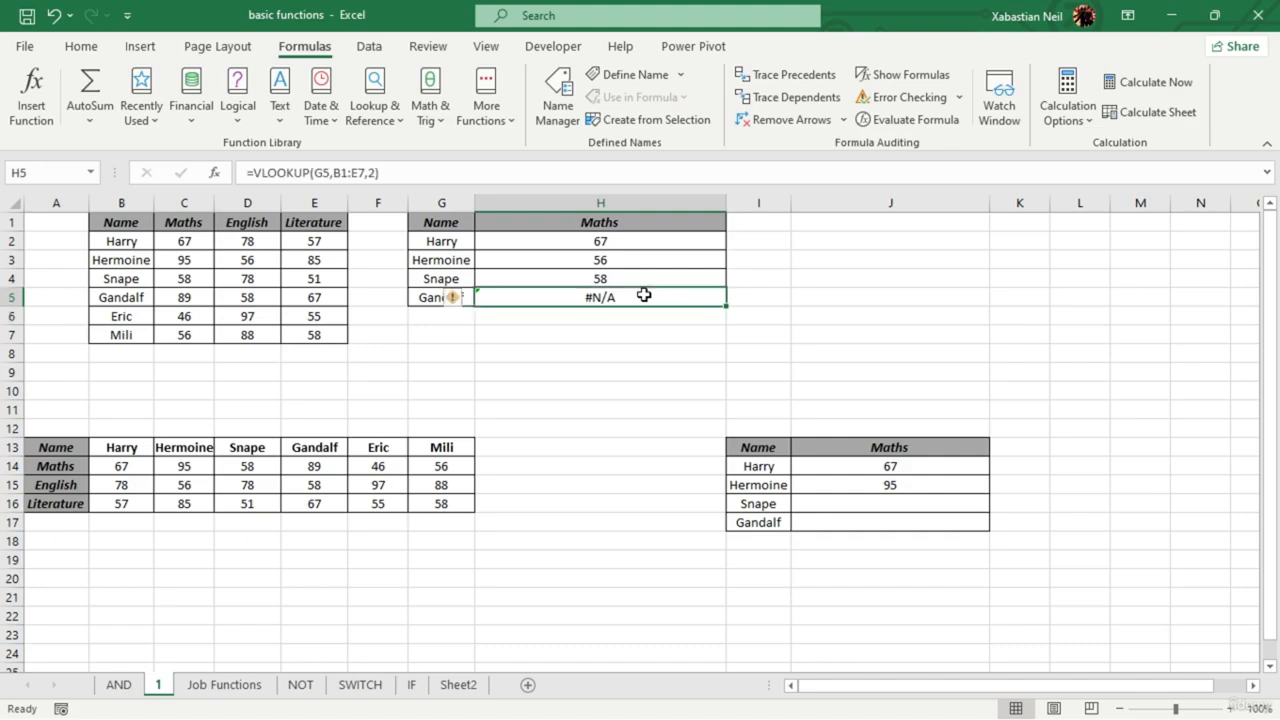
# - Clear the VLOOKUP formula from cell H5, leaving Gandalf's Maths mark blank
pyautogui.doubleClick(643, 294)
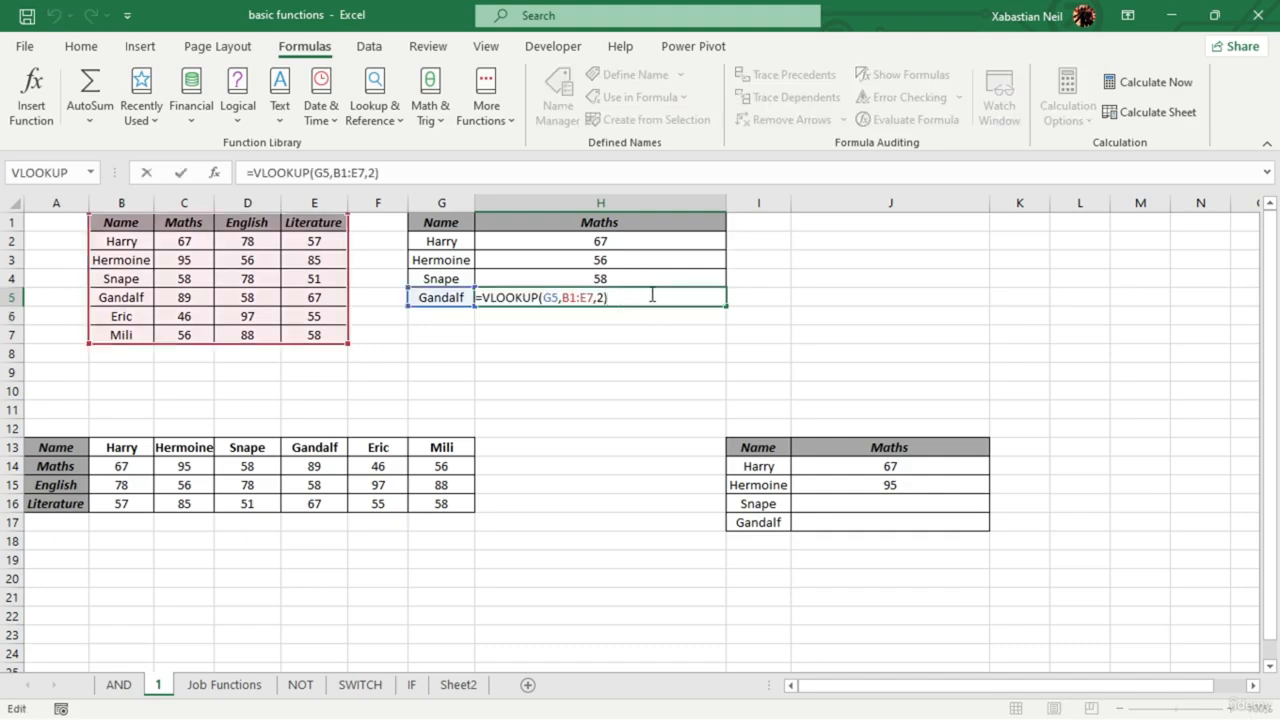
pyautogui.press('BackSpace')
pyautogui.press('BackSpace')
pyautogui.press('BackSpace')
pyautogui.press('BackSpace')
pyautogui.press('BackSpace')
pyautogui.press('BackSpace')
pyautogui.press('BackSpace')
pyautogui.press('BackSpace')
pyautogui.press('BackSpace')
pyautogui.press('BackSpace')
pyautogui.press('BackSpace')
pyautogui.press('BackSpace')
pyautogui.press('BackSpace')
pyautogui.press('BackSpace')
pyautogui.press('BackSpace')
pyautogui.press('BackSpace')
pyautogui.press('BackSpace')
pyautogui.press('BackSpace')
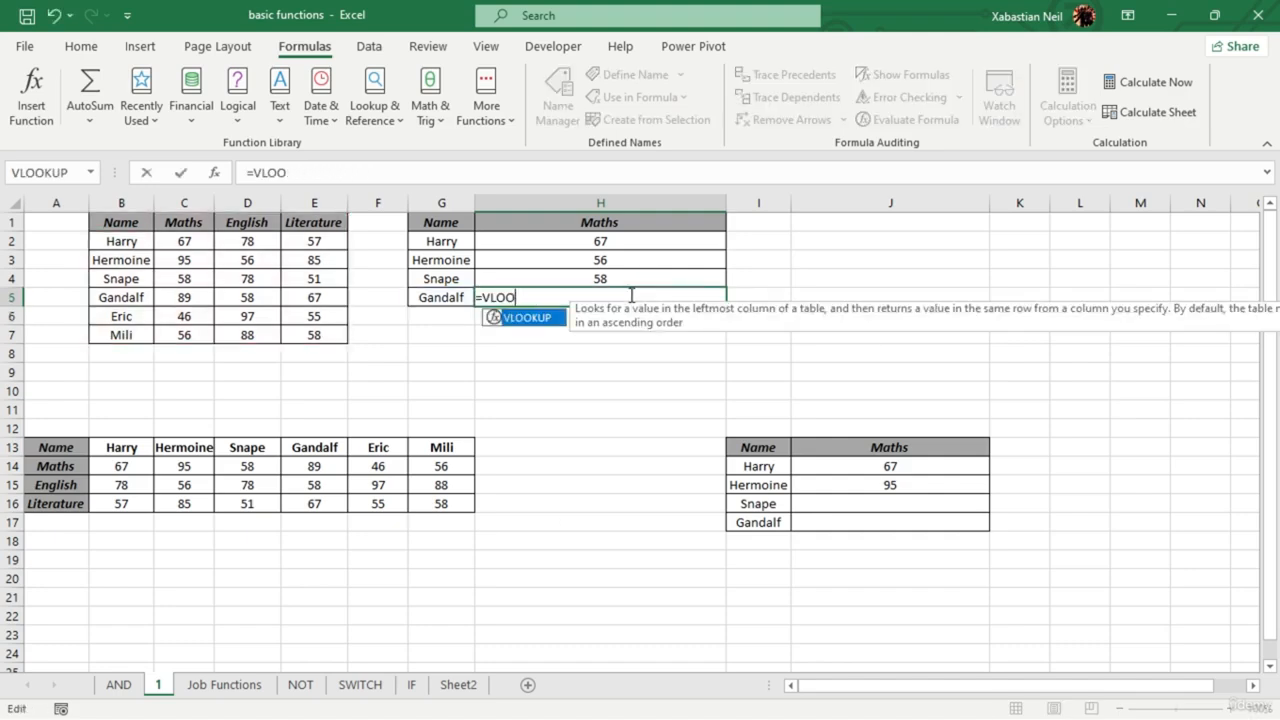
pyautogui.press('BackSpace')
pyautogui.press('BackSpace')
pyautogui.click(629, 354)
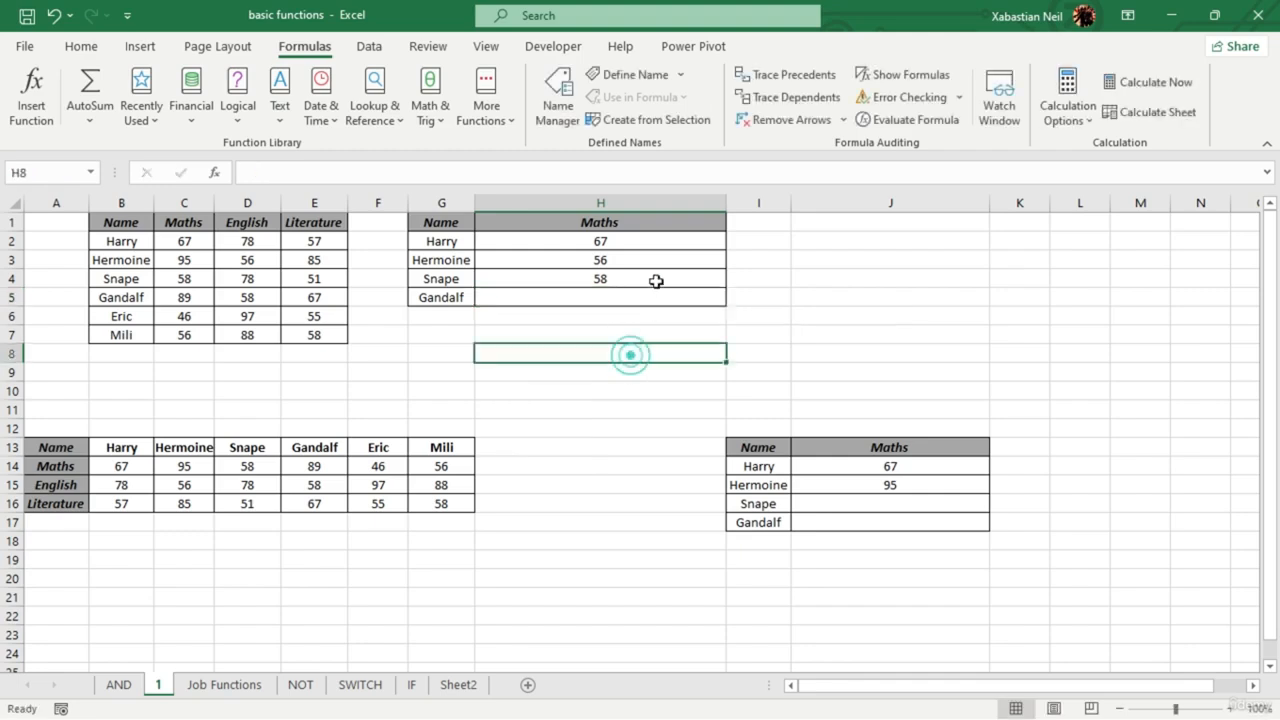
pyautogui.doubleClick(655, 281)
pyautogui.press('Return')
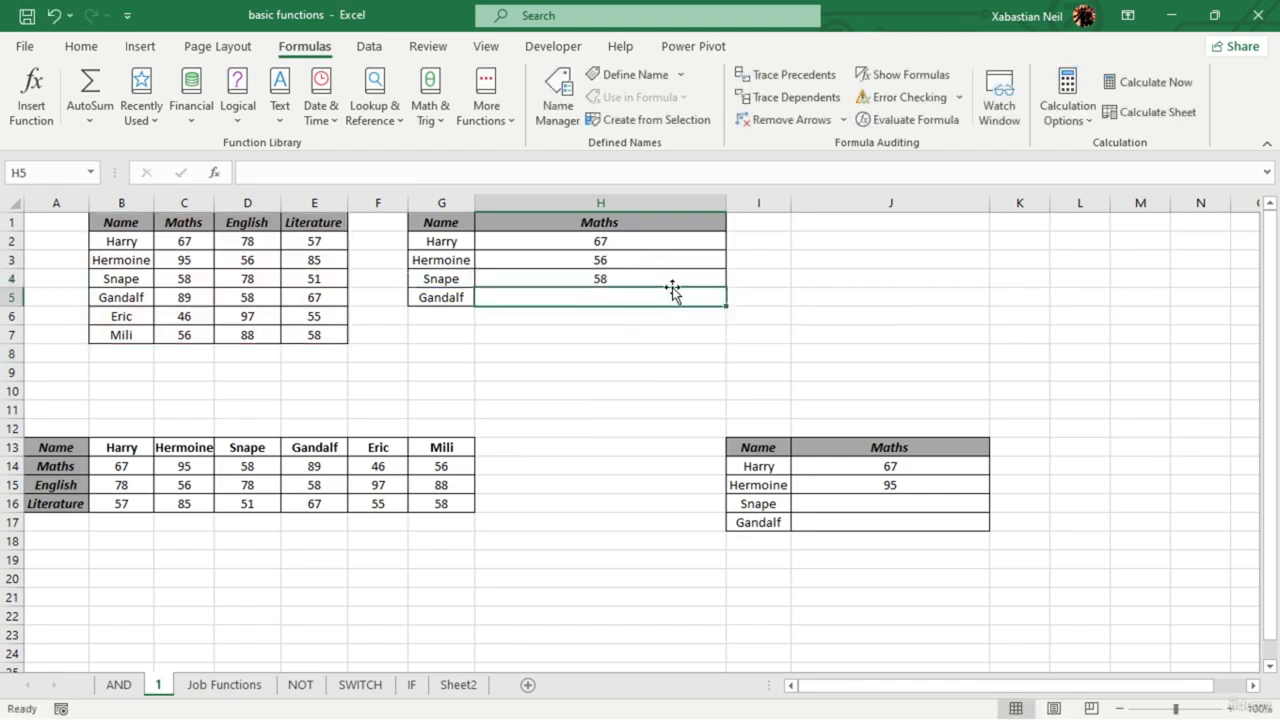
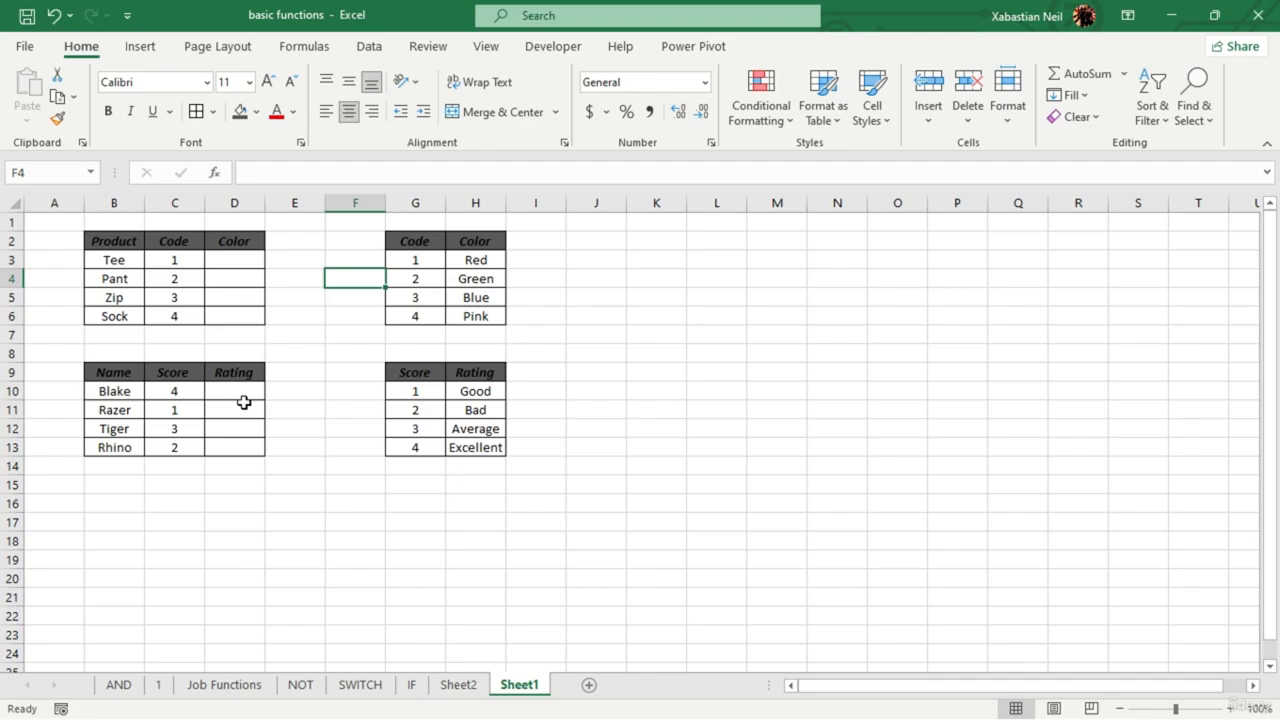
pyautogui.doubleClick(234, 258)
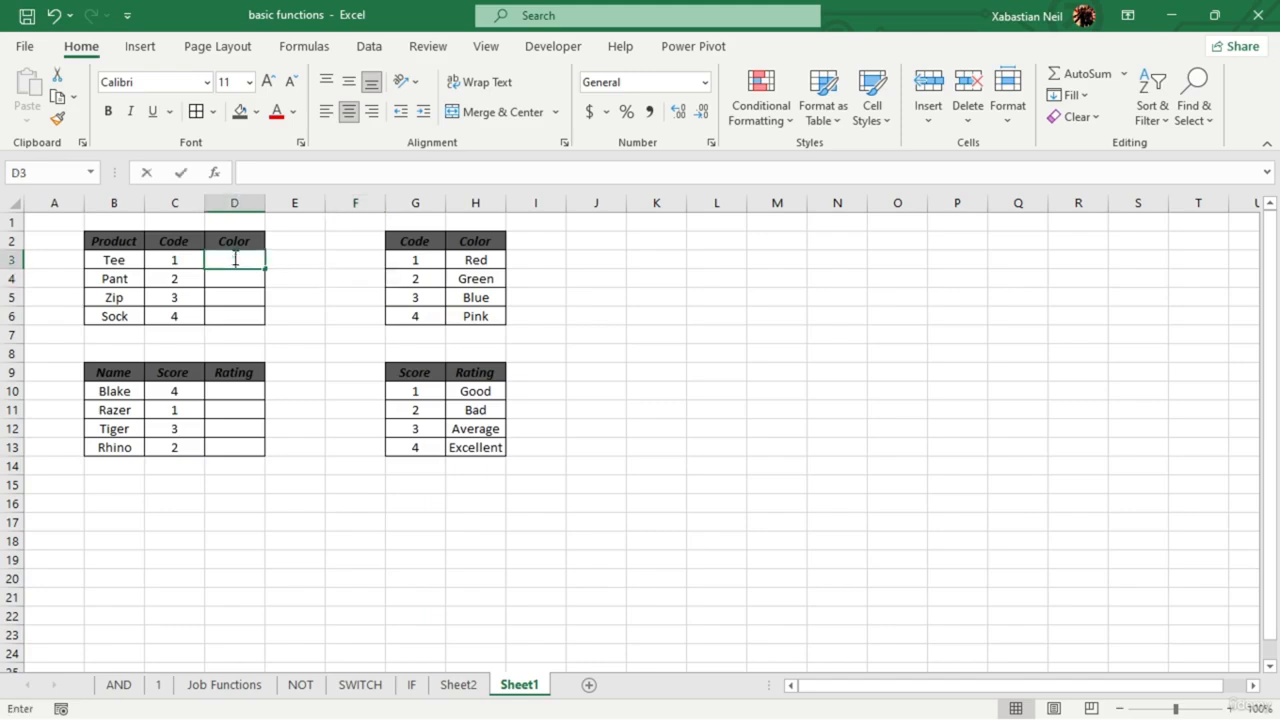
pyautogui.write('=vl')
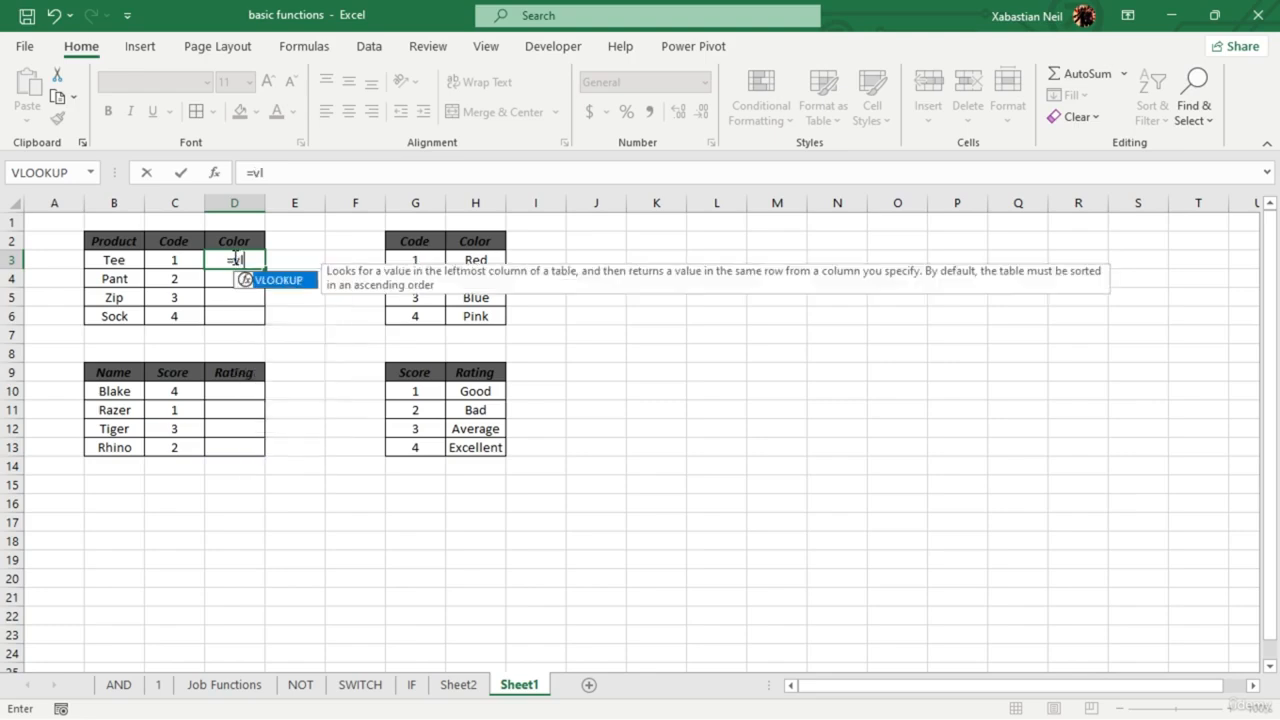
pyautogui.press('Tab')
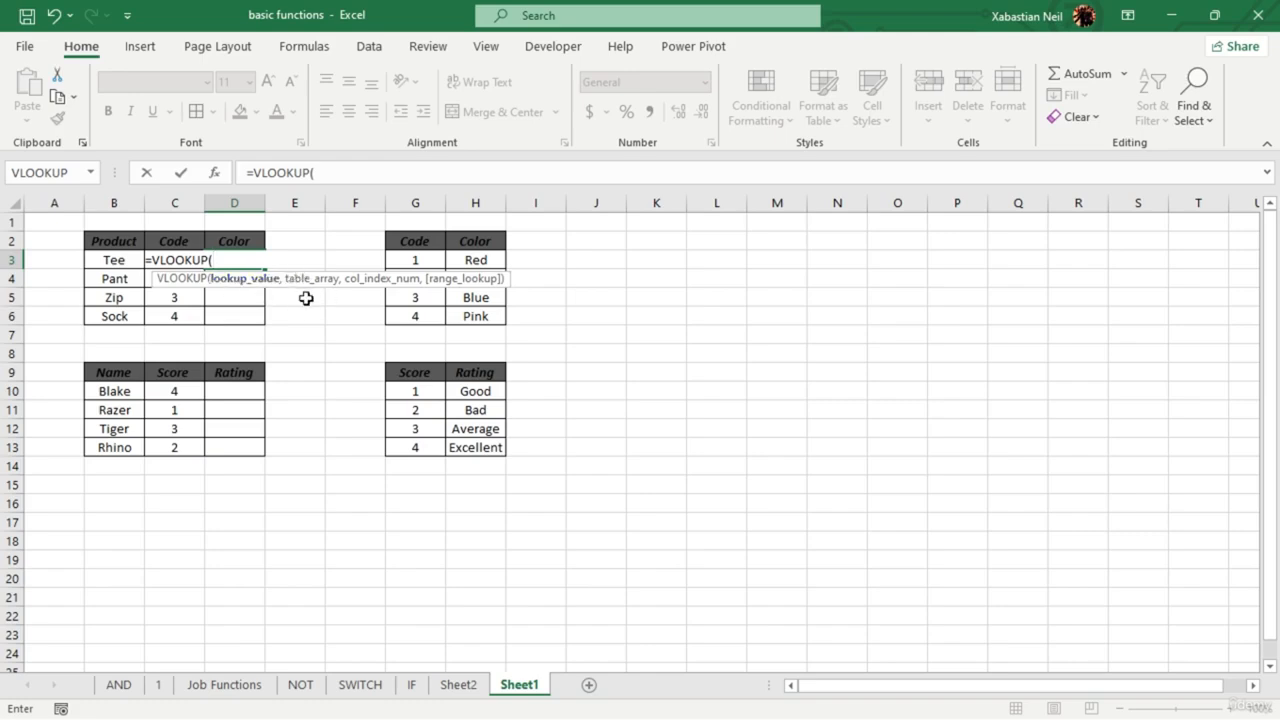
pyautogui.press('BackSpace')
pyautogui.press('BackSpace')
pyautogui.press('BackSpace')
pyautogui.press('BackSpace')
pyautogui.press('BackSpace')
pyautogui.press('BackSpace')
pyautogui.press('BackSpace')
pyautogui.press('BackSpace')
pyautogui.press('BackSpace')
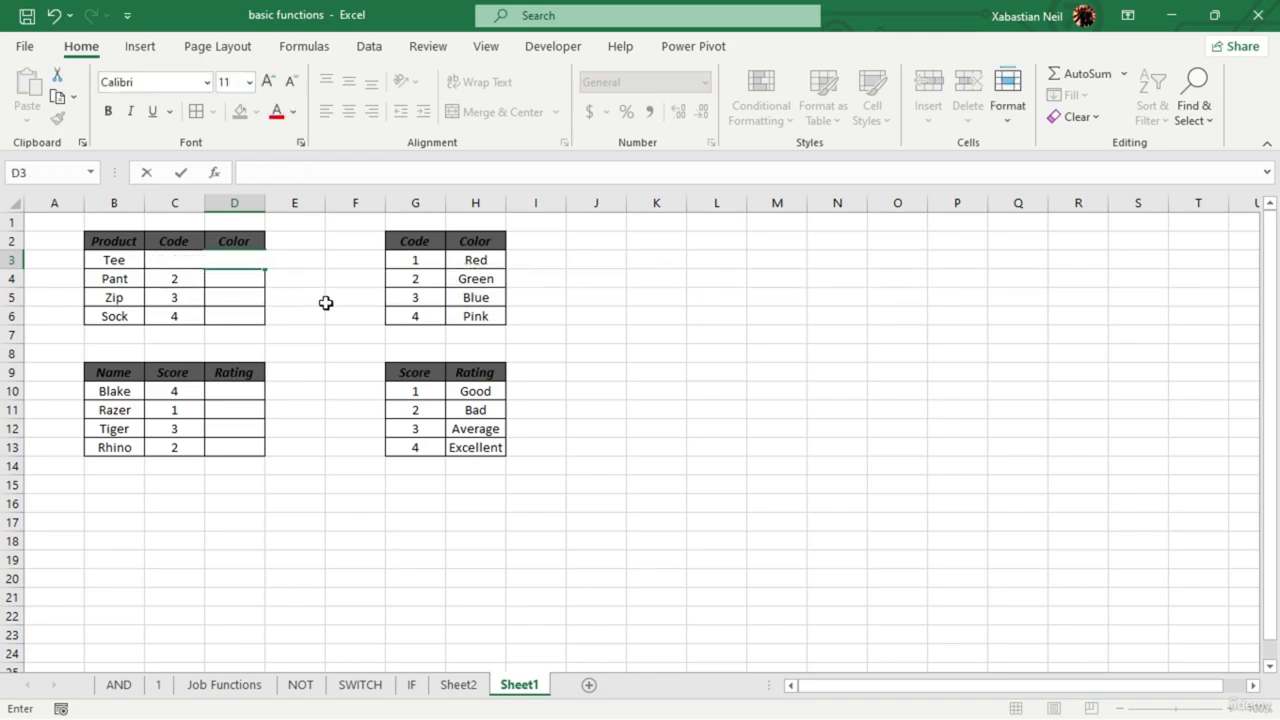
pyautogui.click(329, 297)
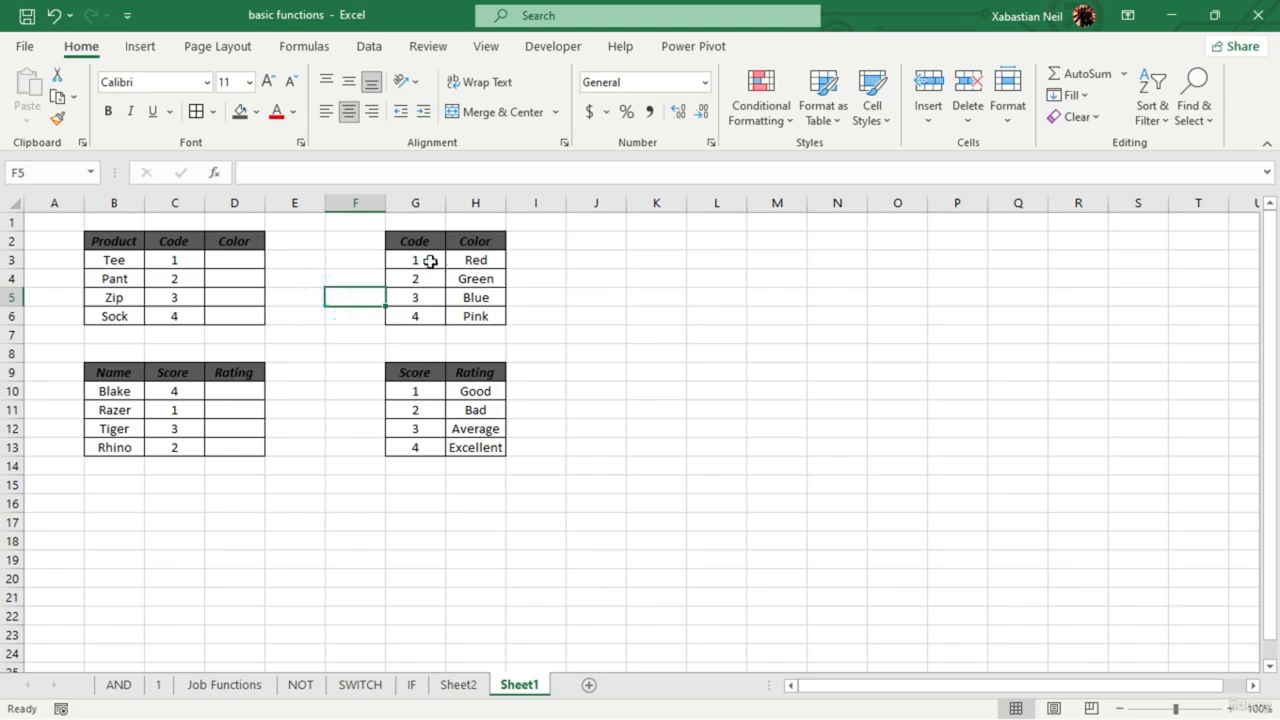
# - Widen column D on Sheet1 to about three times its width to make room for formulas
pyautogui.click(250, 260)
pyautogui.doubleClick(250, 260)
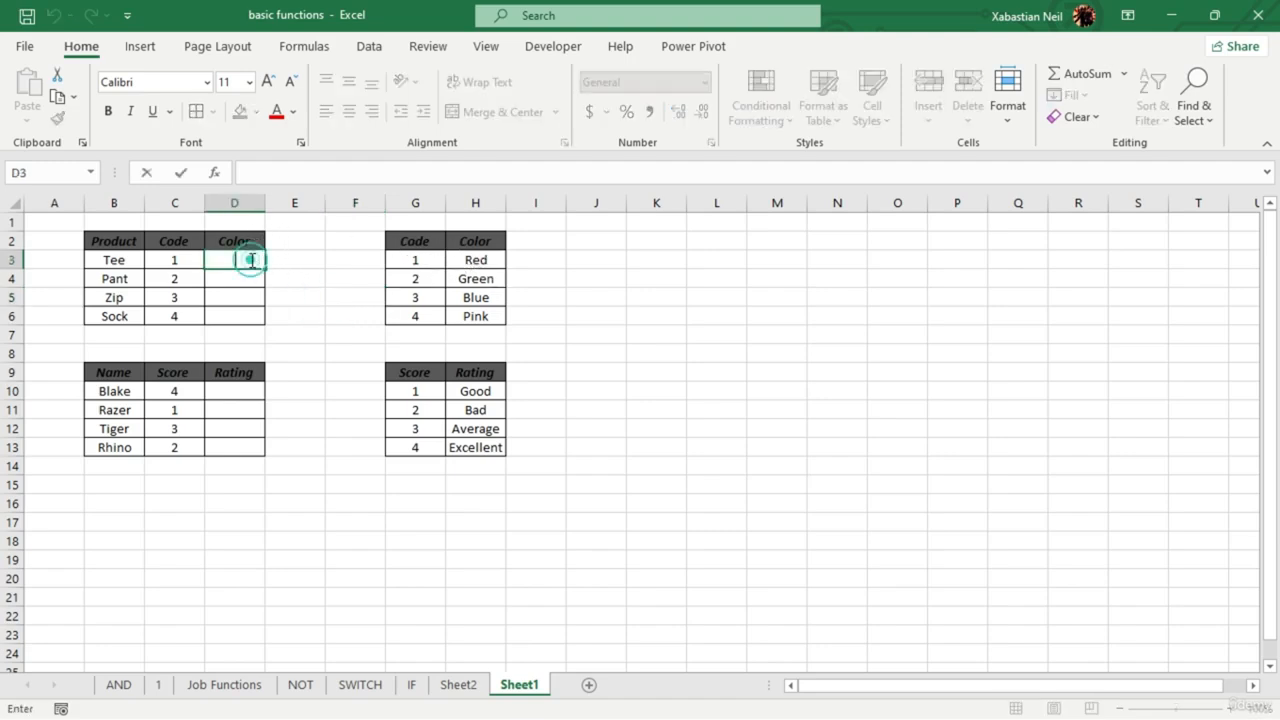
pyautogui.click(263, 203)
pyautogui.moveTo(264, 203); pyautogui.dragTo(400, 217)
pyautogui.click(331, 328)
# - Enter =VLOOKUP(C3,G3:H6,2) in cell D3 to look up Tee's color by its code
pyautogui.click(340, 258)
pyautogui.doubleClick(340, 258)
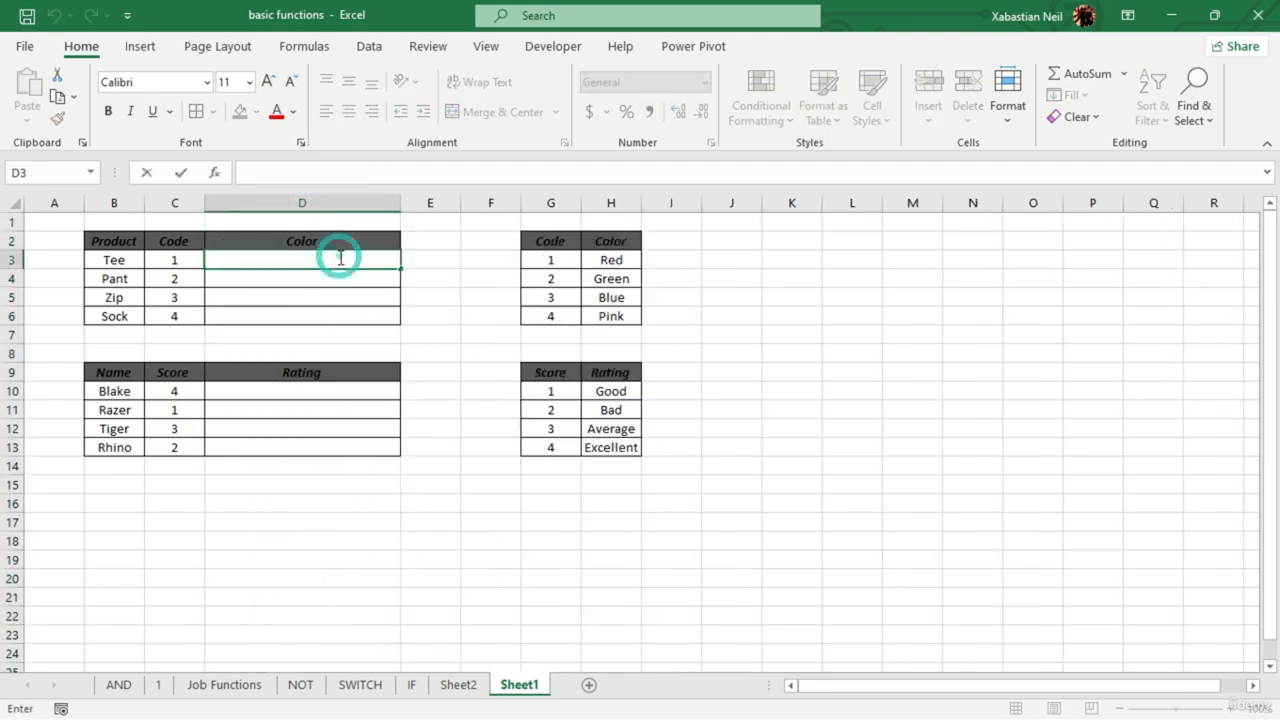
pyautogui.write('=vlo')
pyautogui.press('Tab')
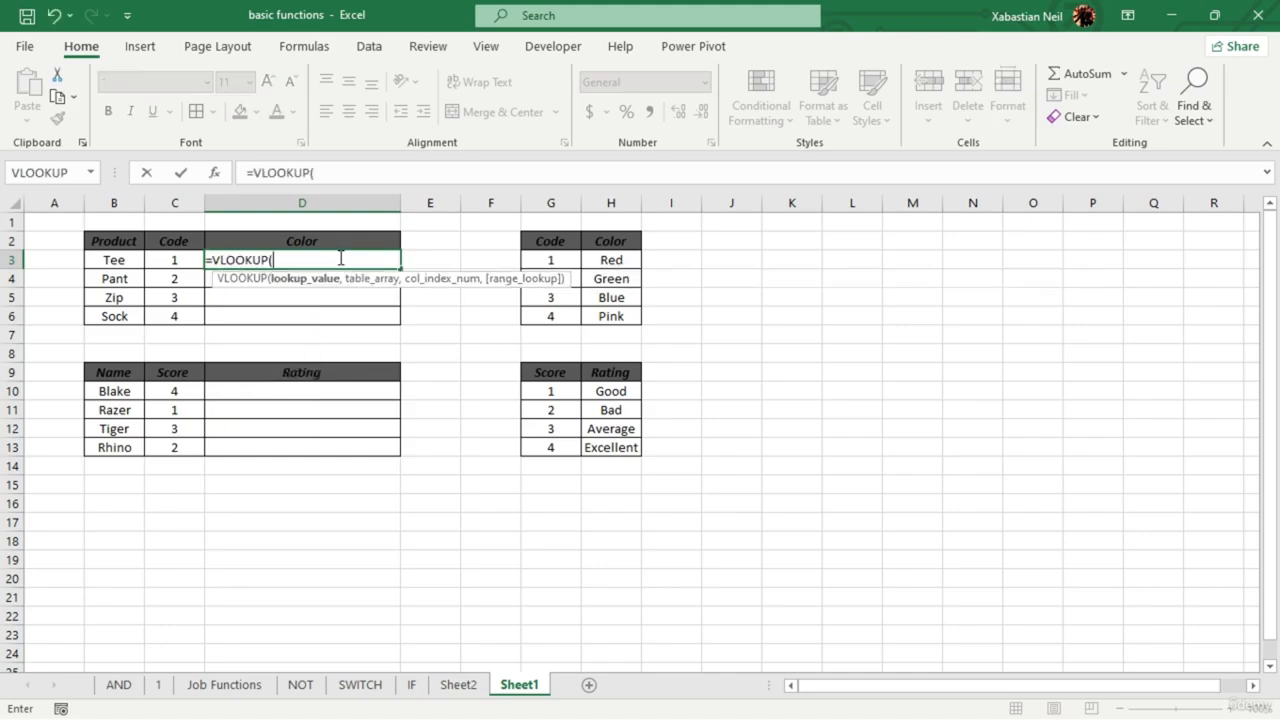
pyautogui.click(184, 261)
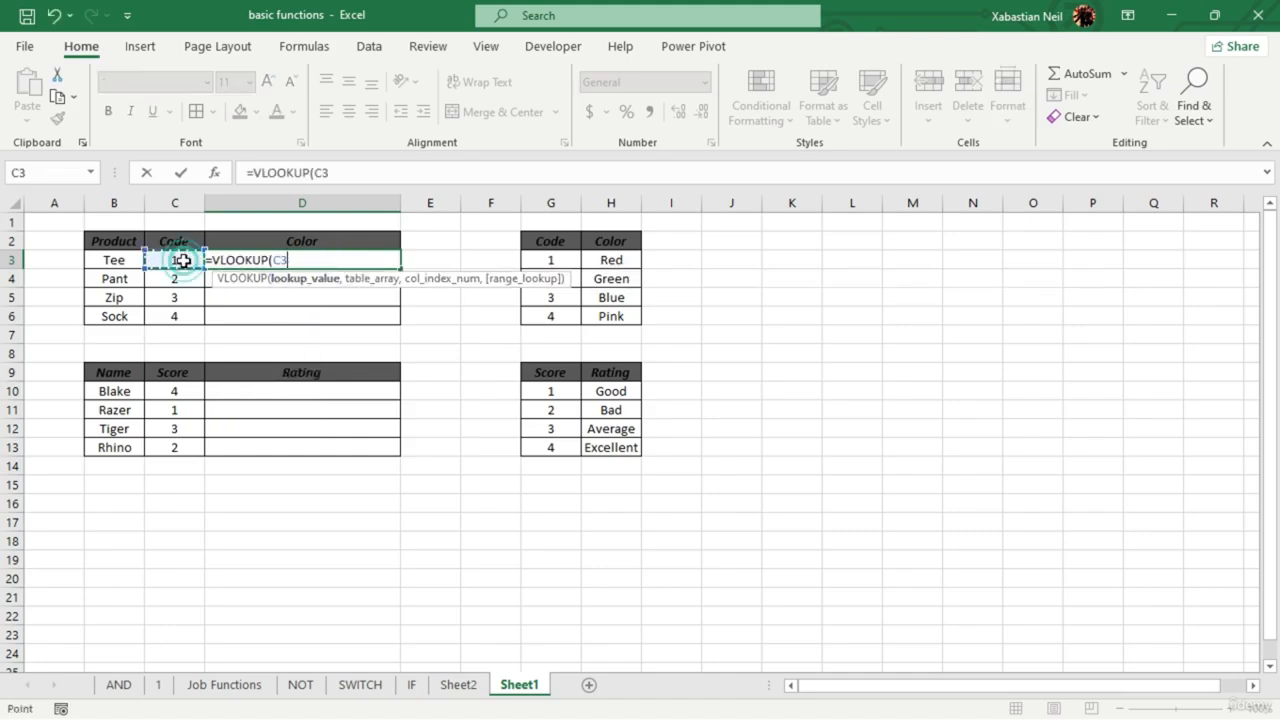
pyautogui.write(',')
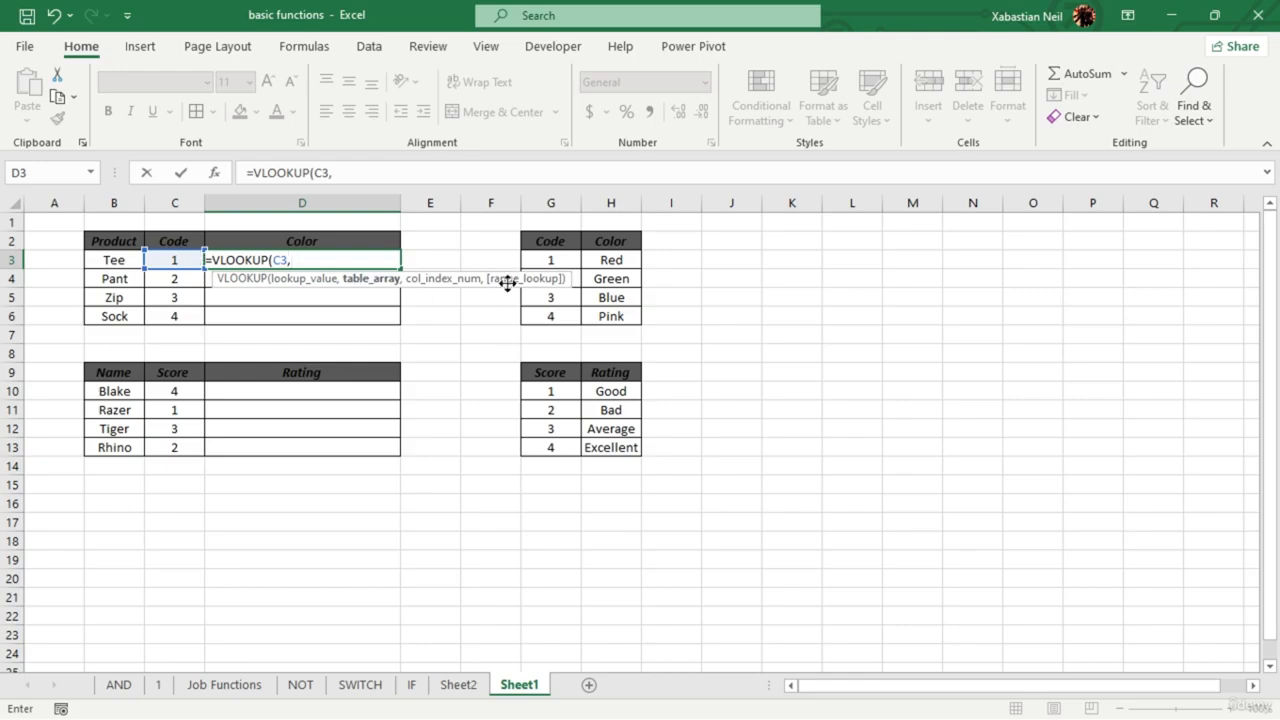
pyautogui.moveTo(551, 258); pyautogui.dragTo(622, 314)
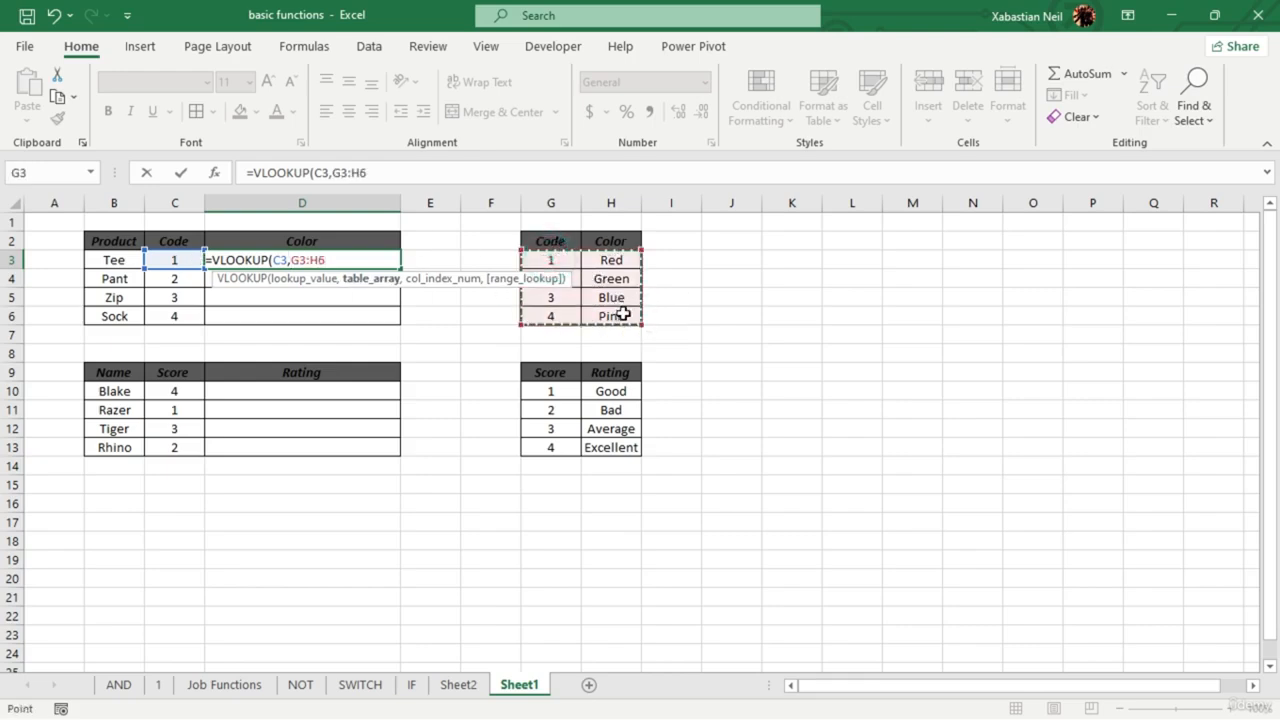
pyautogui.write(',')
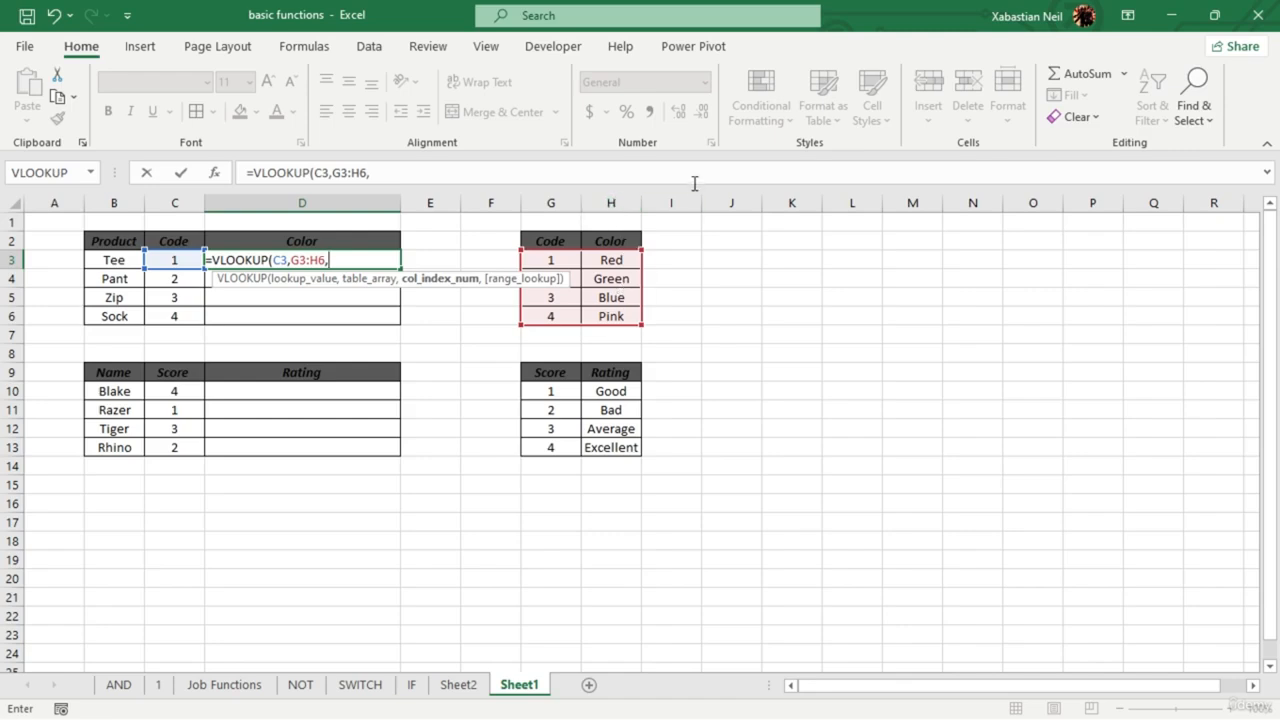
pyautogui.moveTo(641, 325)
pyautogui.mouseDown()
pyautogui.moveTo(697, 332)
pyautogui.moveTo(647, 317)
pyautogui.mouseUp()
pyautogui.write('2)')
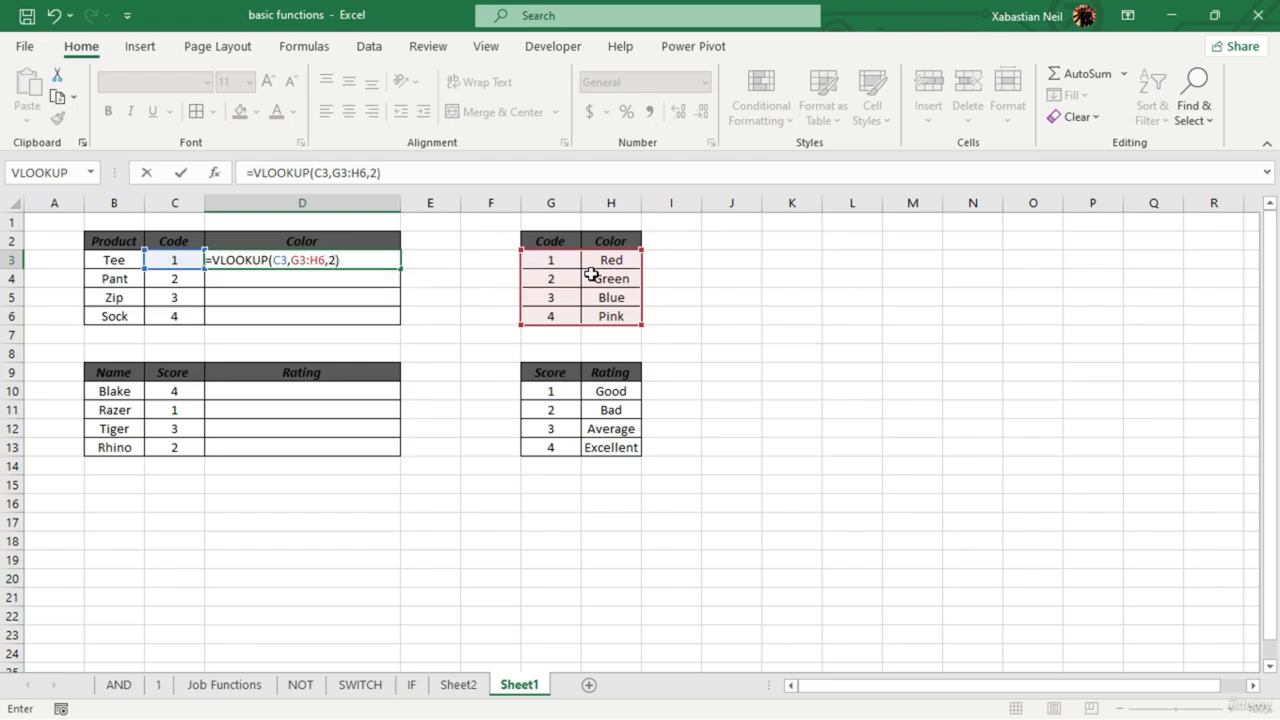
pyautogui.press('Return')
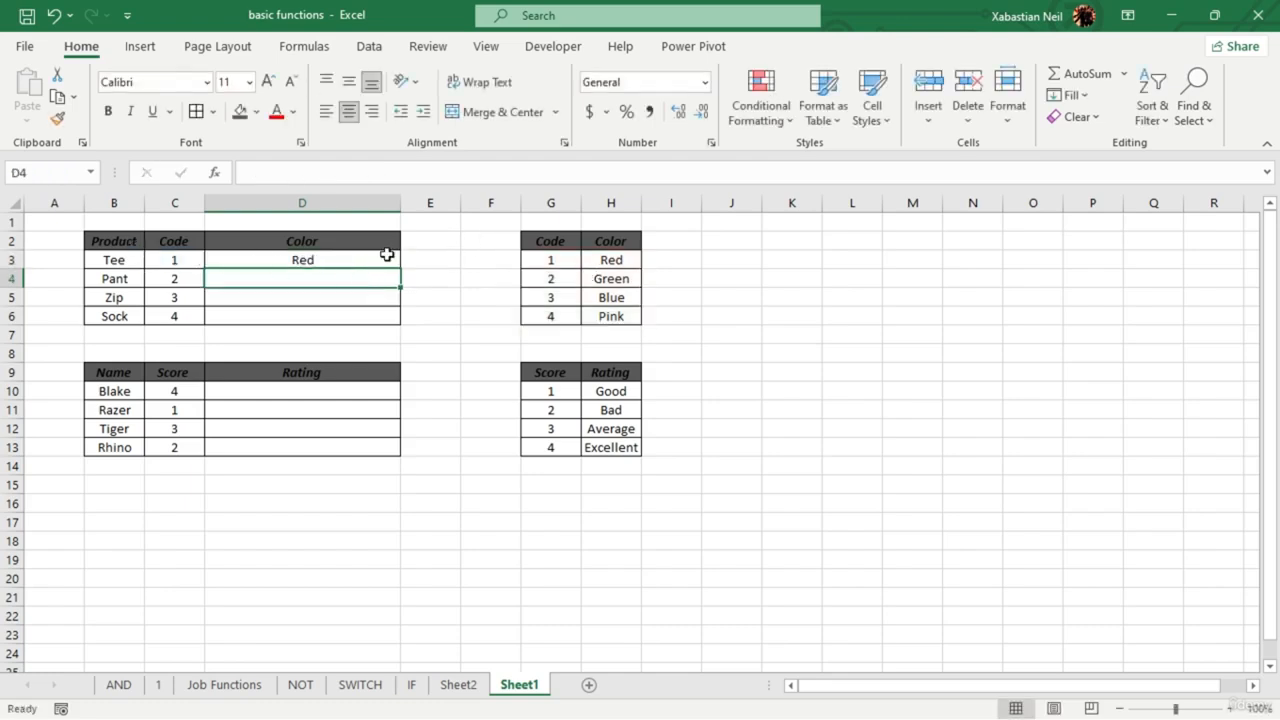
# - Insert the VLOOKUP function from the lookup and reference functions into cell D5, keeping its arguments dialog clear of the color table
pyautogui.doubleClick(330, 297)
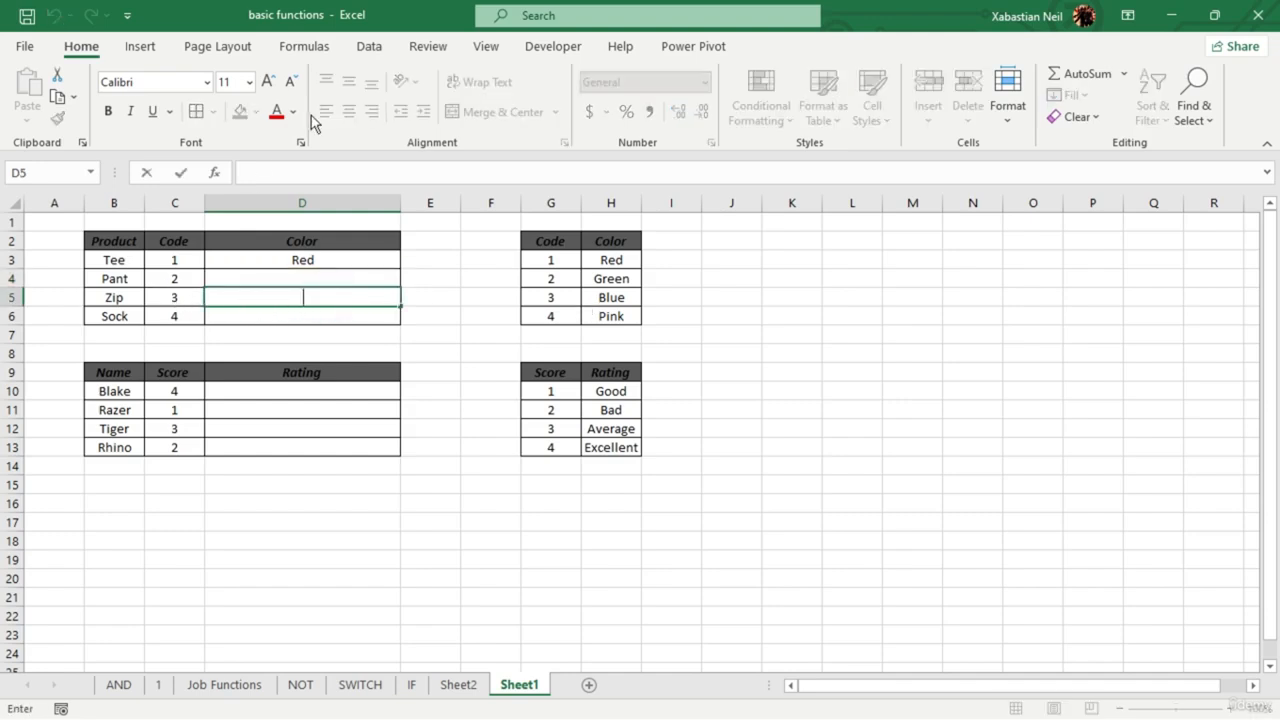
pyautogui.click(305, 46)
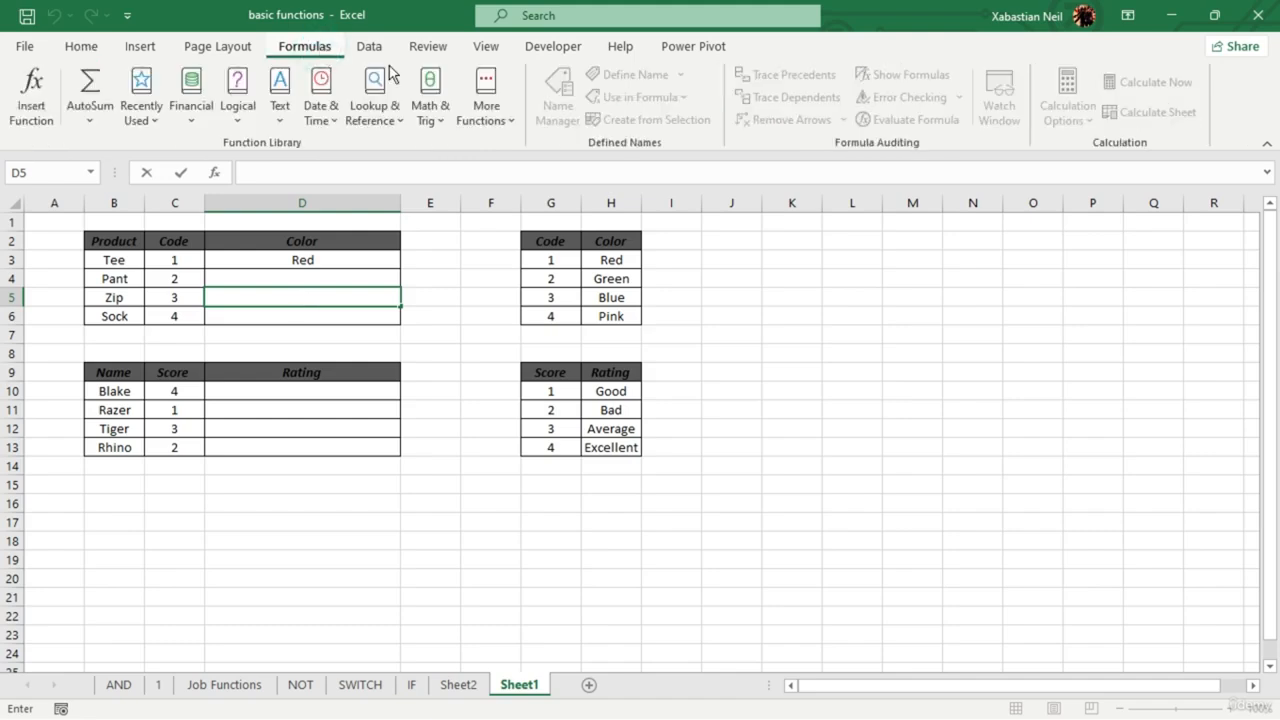
pyautogui.click(400, 122)
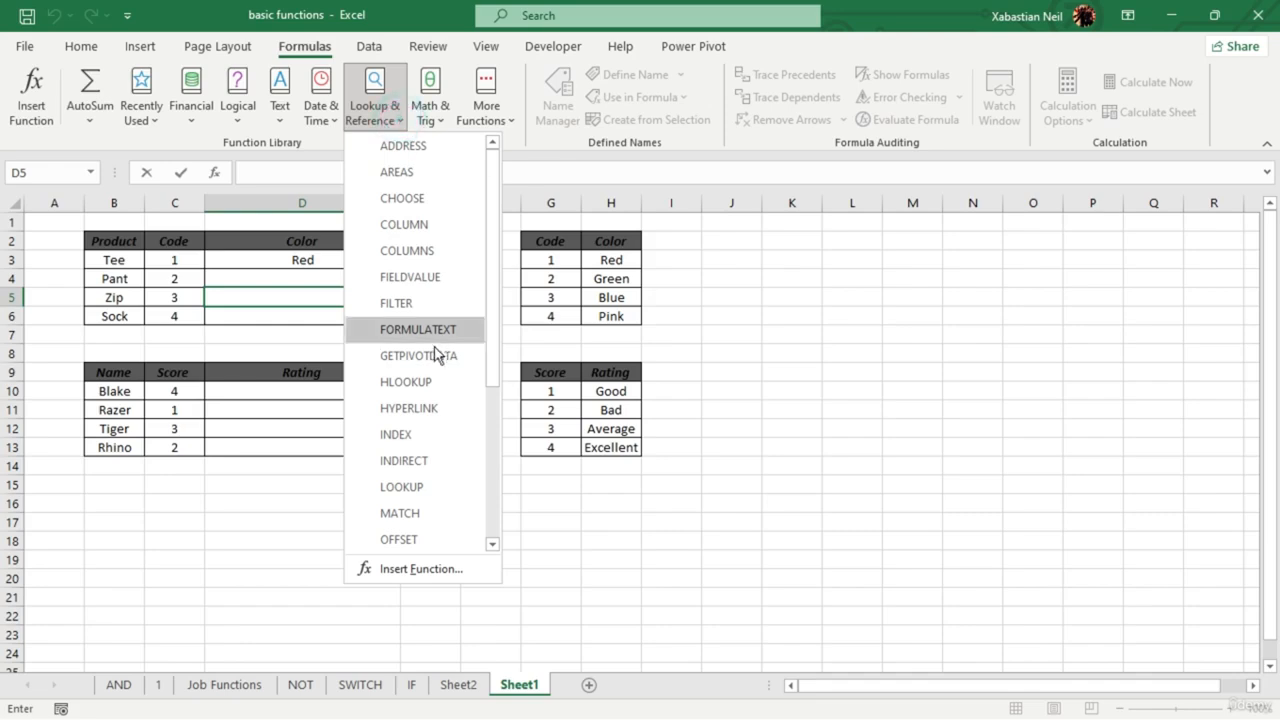
pyautogui.scroll(-3, 433, 509)
pyautogui.click(416, 487)
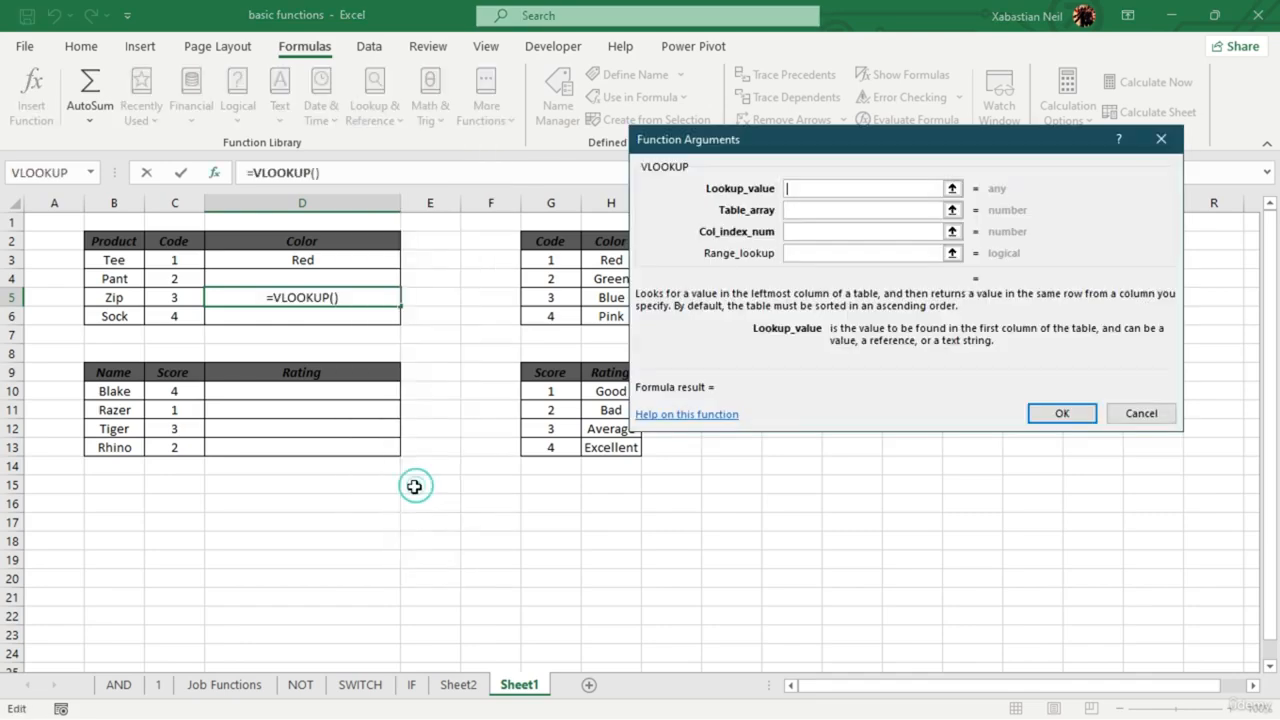
pyautogui.moveTo(817, 137); pyautogui.dragTo(821, 77)
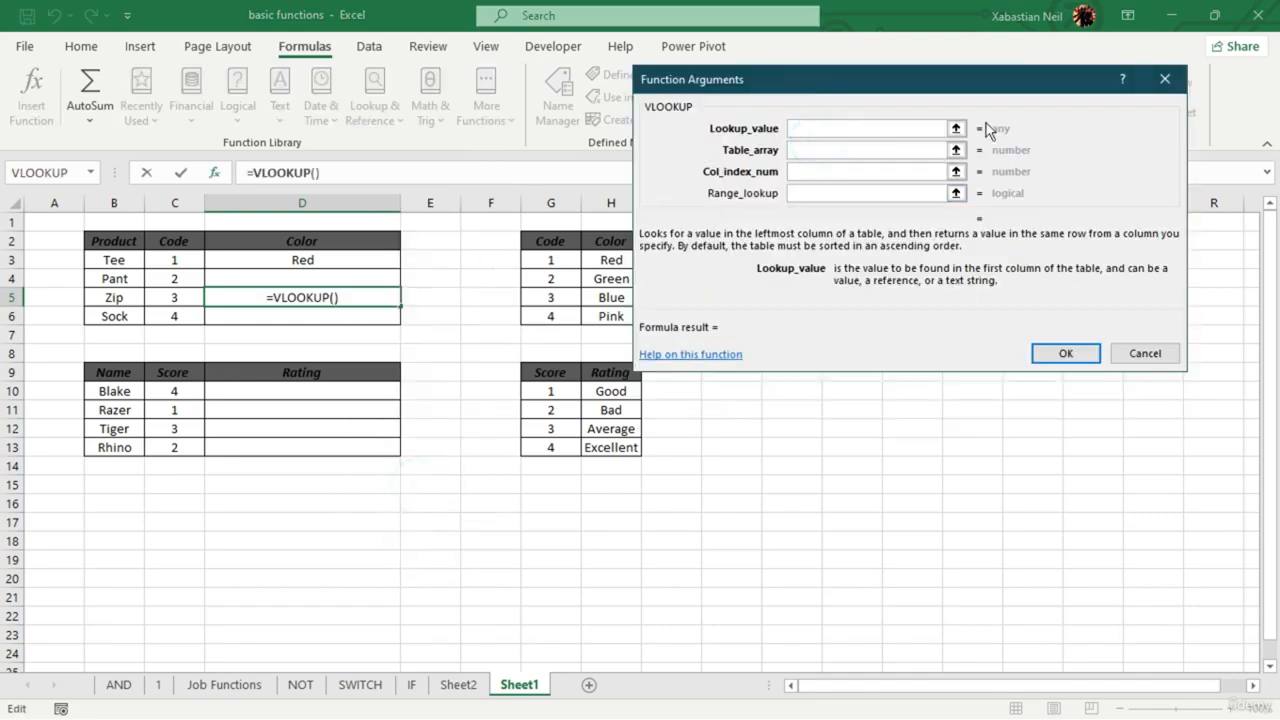
# - Set D5's VLOOKUP arguments to lookup value C5, table array G3:H6 and column index number 2
pyautogui.click(823, 132)
pyautogui.click(195, 296)
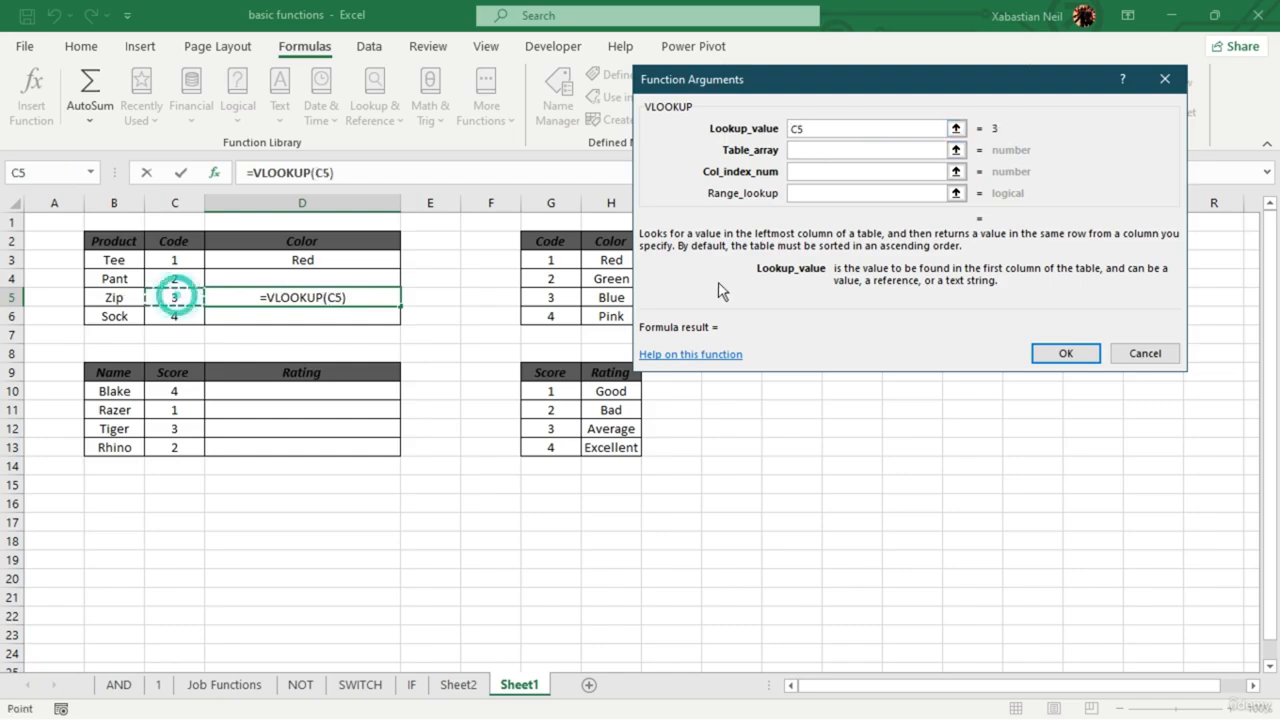
pyautogui.click(838, 153)
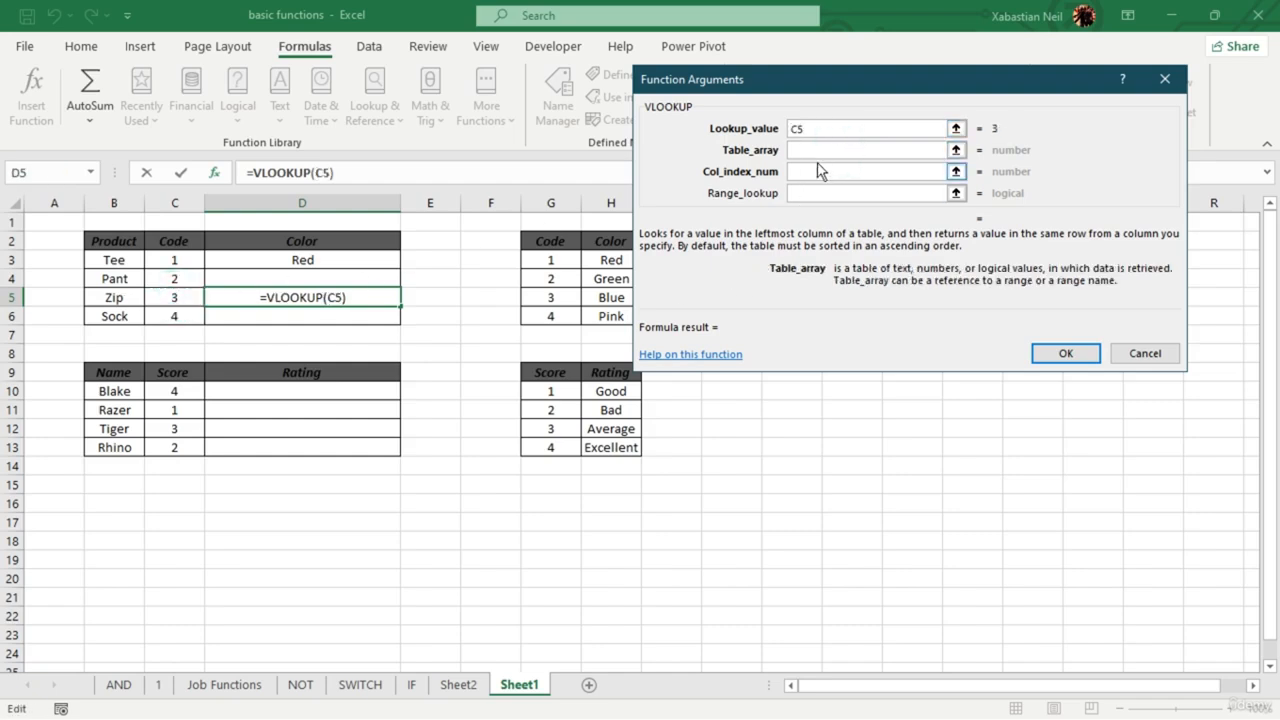
pyautogui.moveTo(566, 260); pyautogui.dragTo(614, 315)
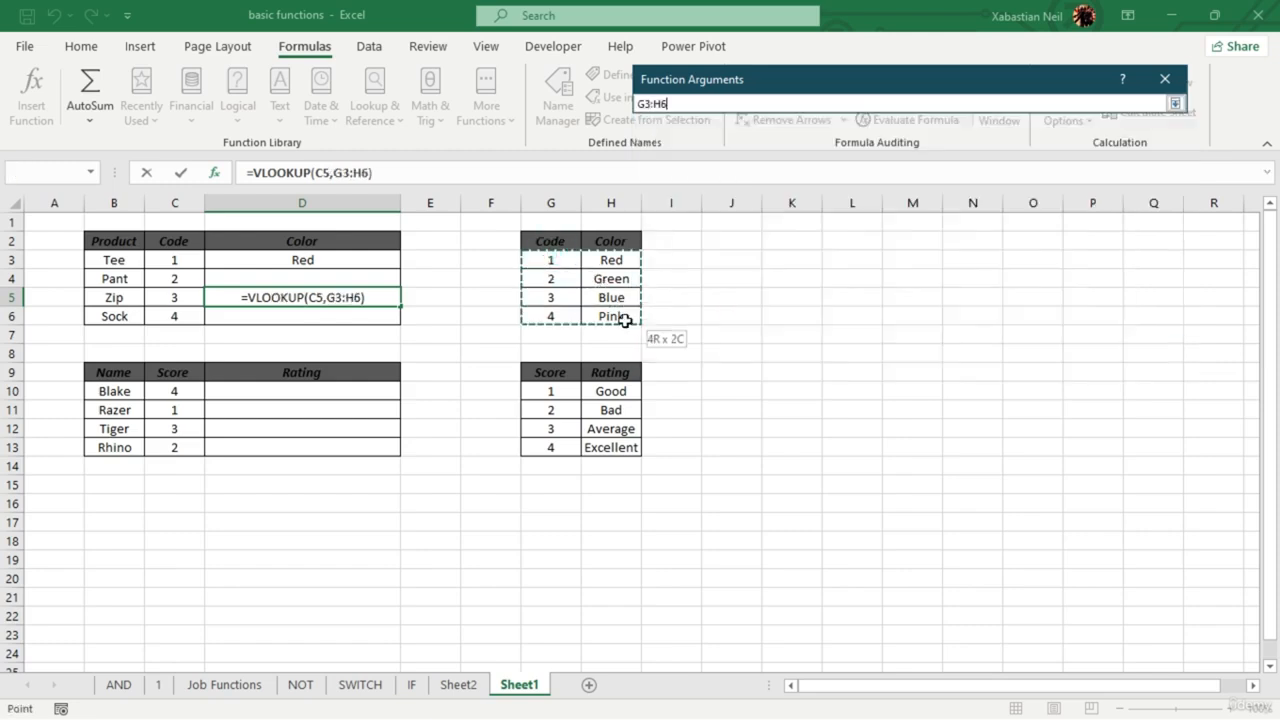
pyautogui.click(810, 173)
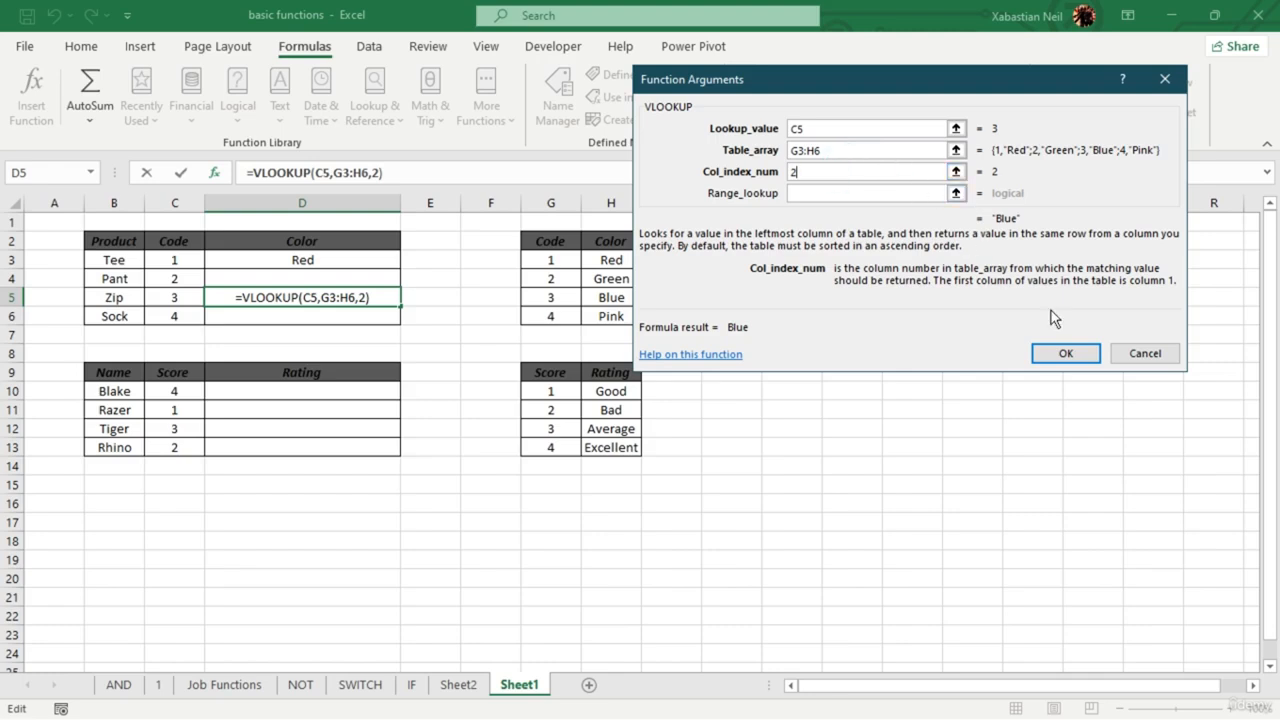
pyautogui.click(1065, 353)
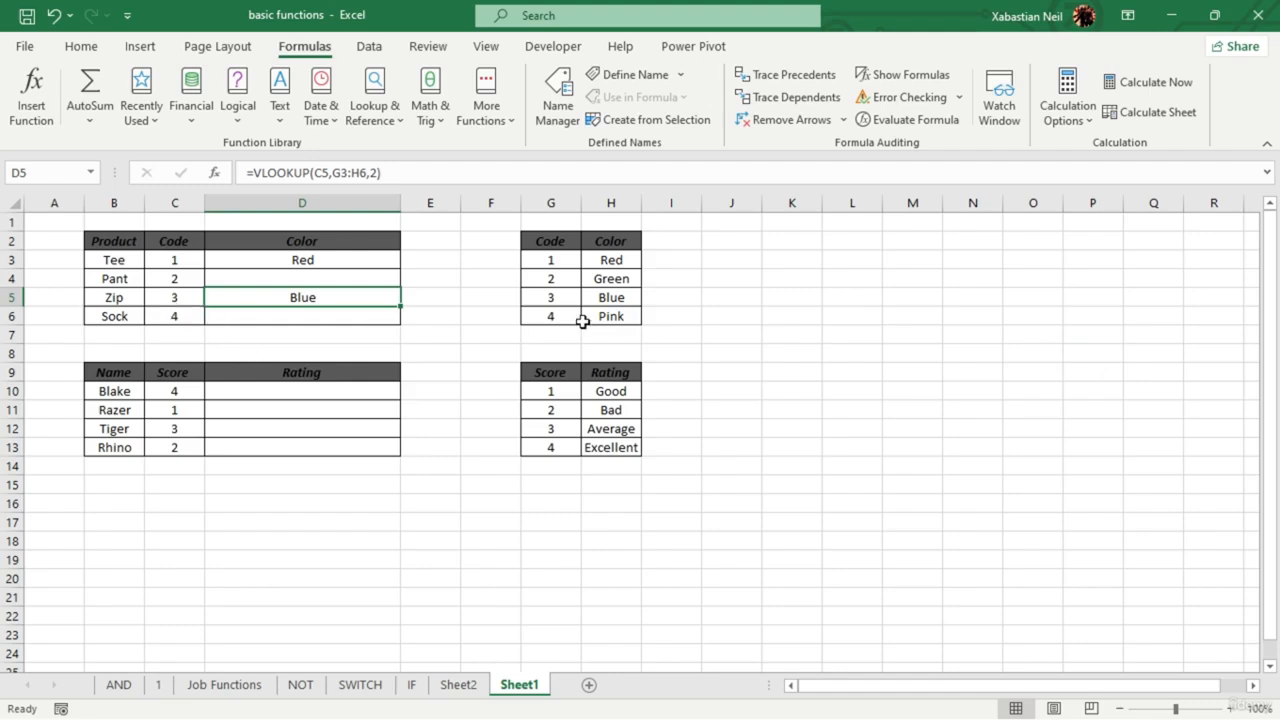
# - Try C6 as the lookup value in D5's VLOOKUP, and undo that change
pyautogui.click(612, 297)
pyautogui.click(340, 303)
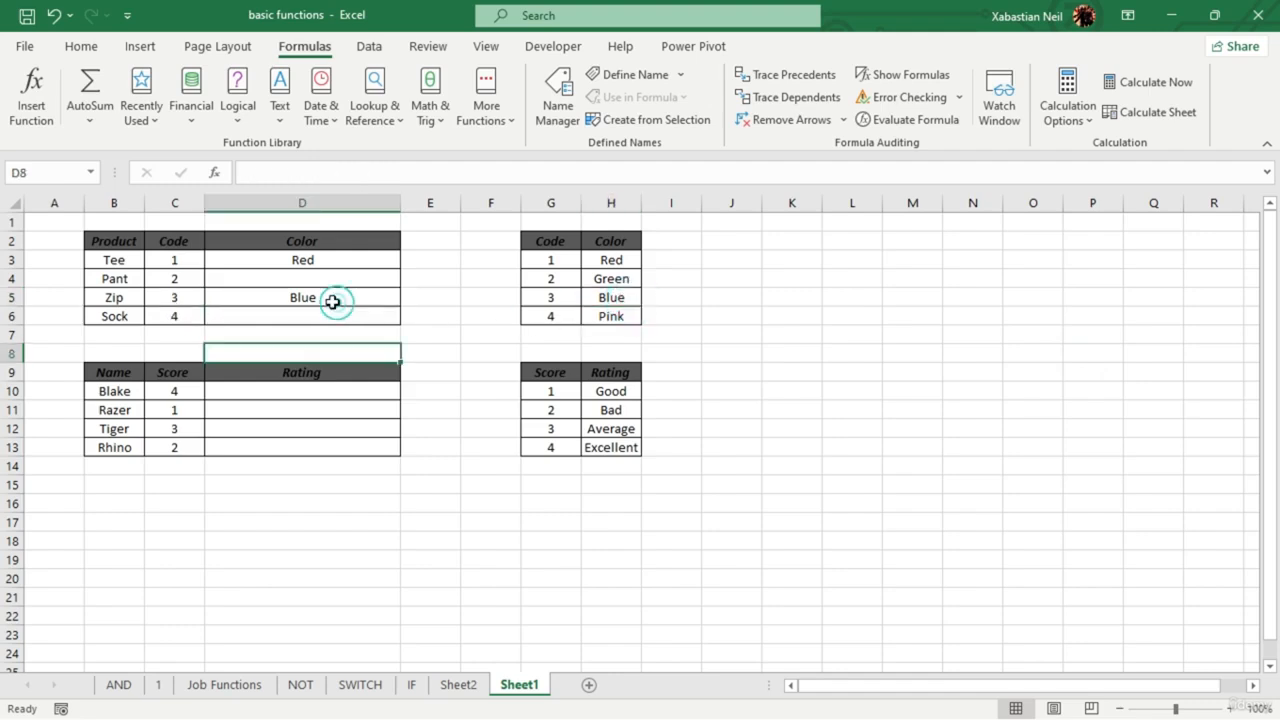
pyautogui.doubleClick(310, 299)
pyautogui.click(288, 299)
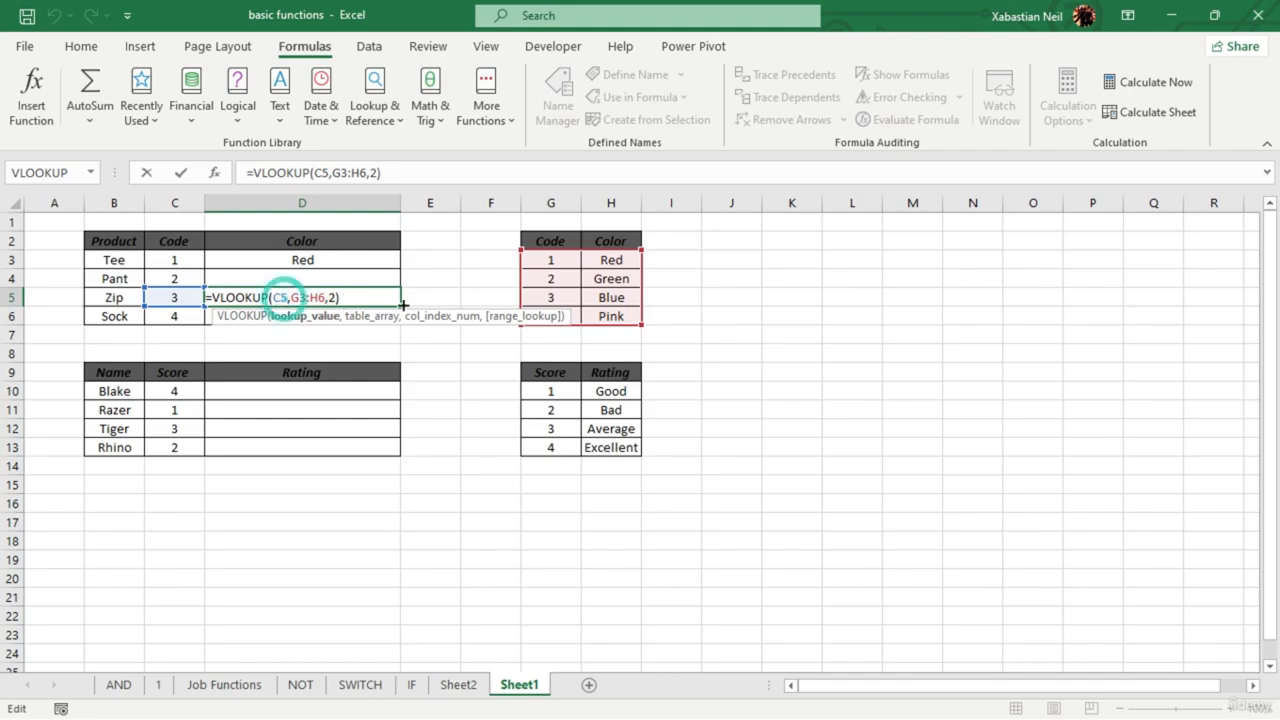
pyautogui.press('BackSpace')
pyautogui.press('BackSpace')
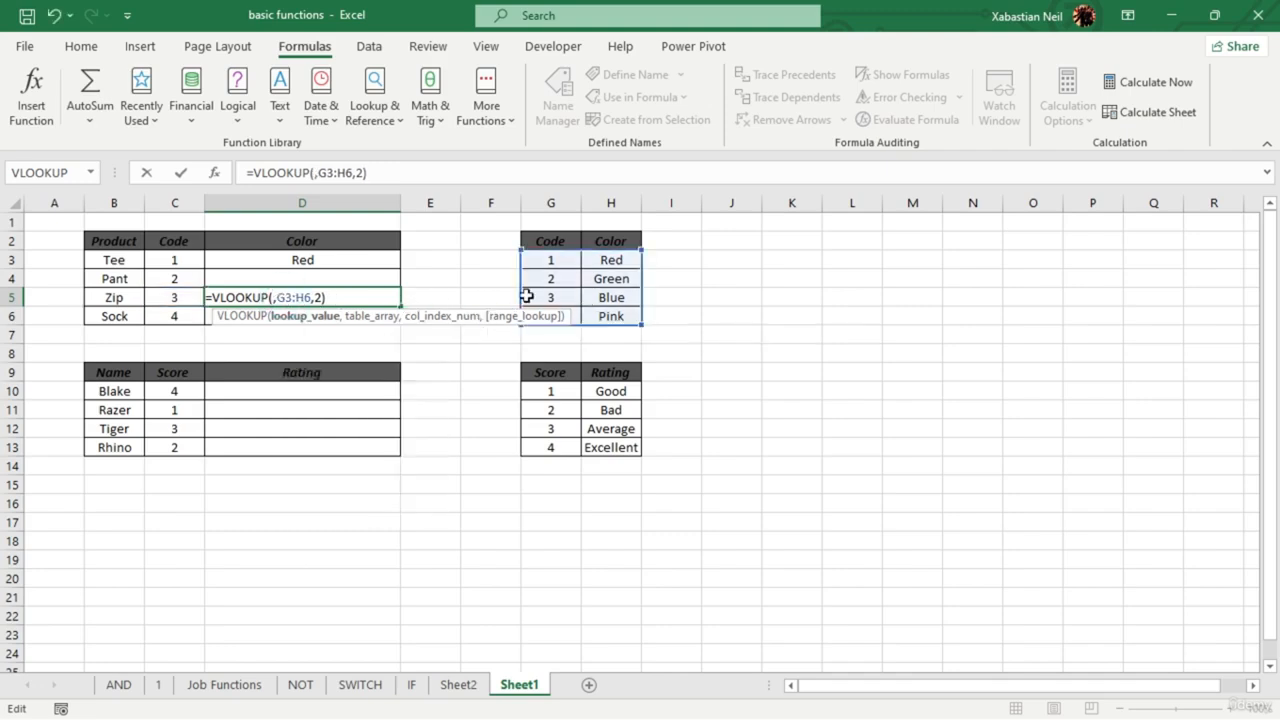
pyautogui.click(175, 318)
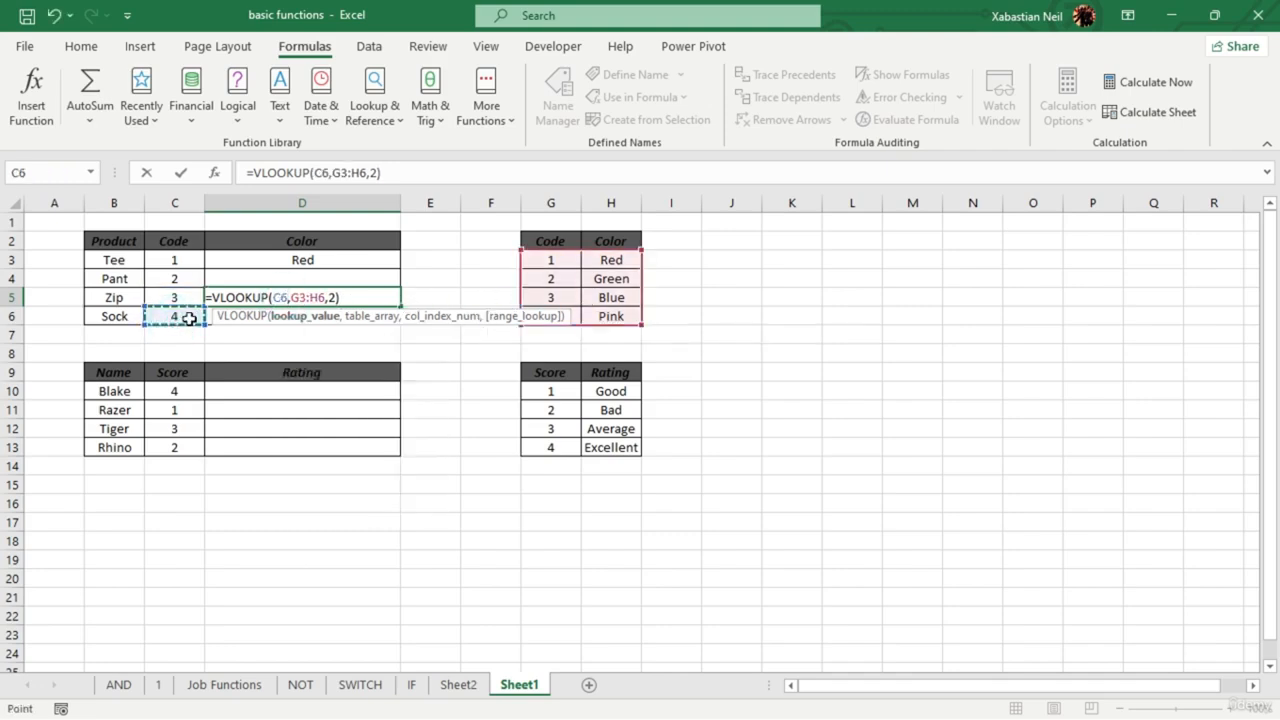
pyautogui.press('Return')
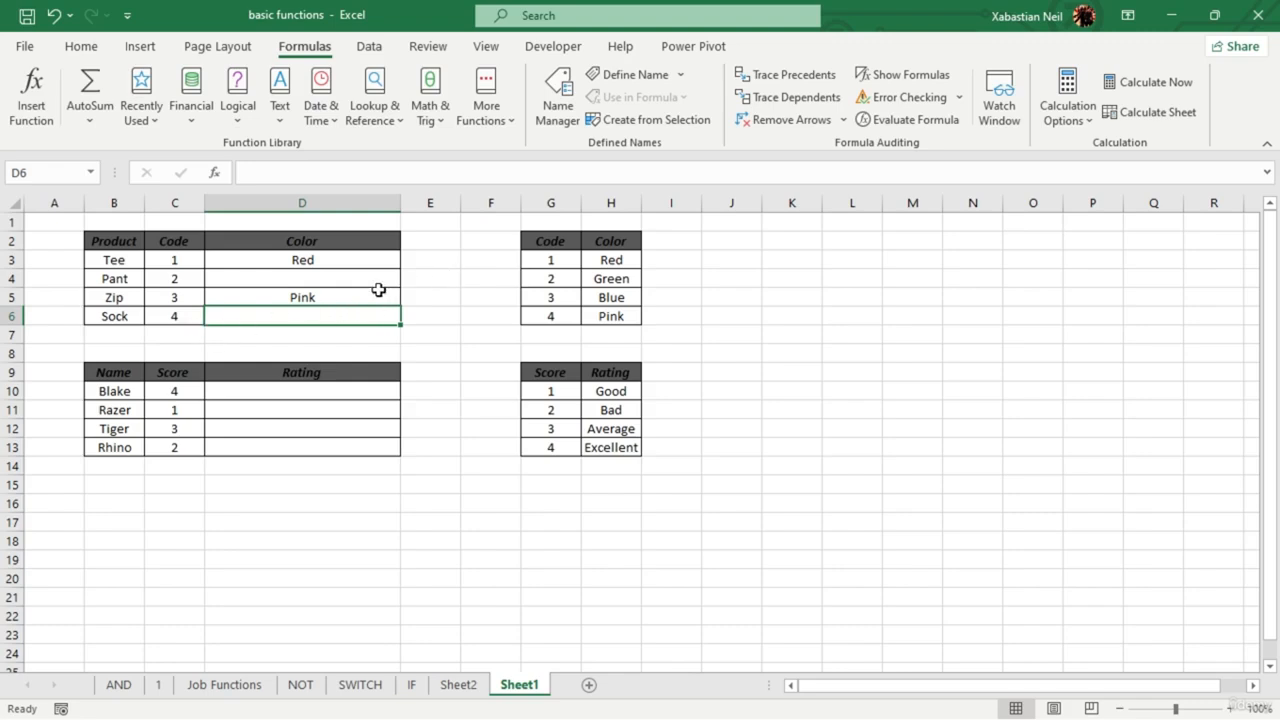
pyautogui.click(54, 15)
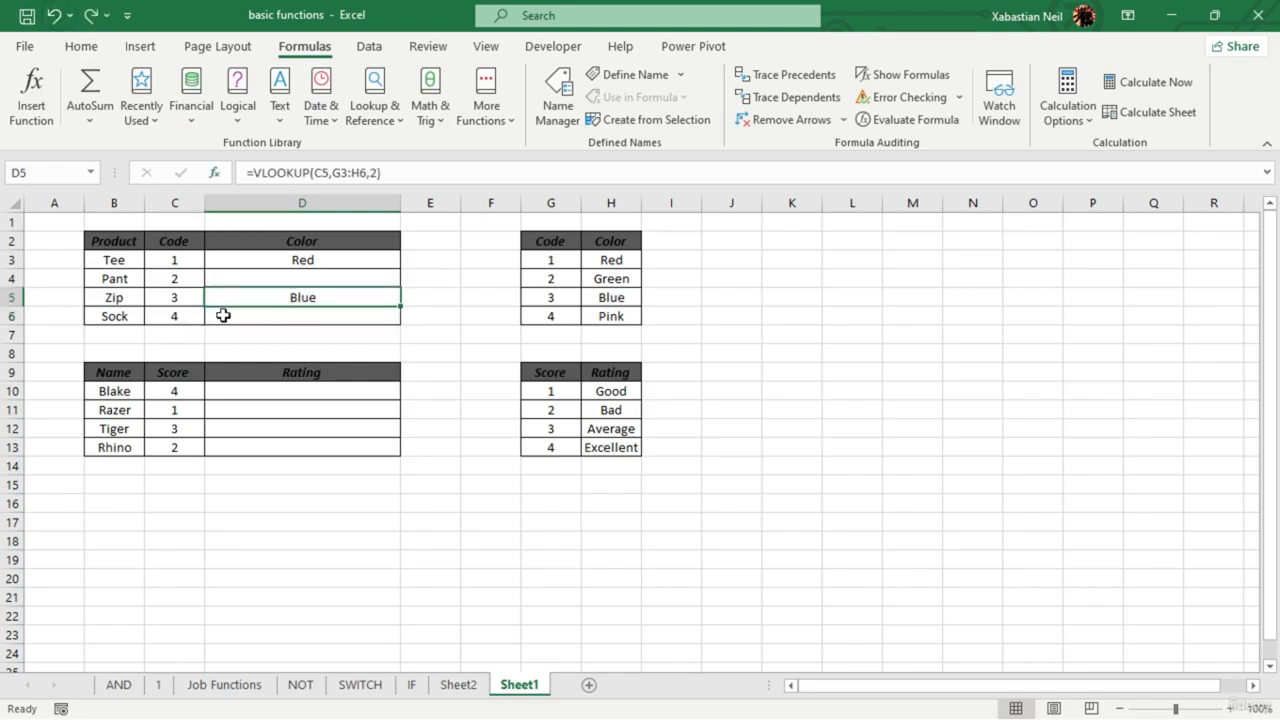
# - Fill the VLOOKUP formula from D3 down to D4 and inspect the references in the copied formula
pyautogui.click(361, 264)
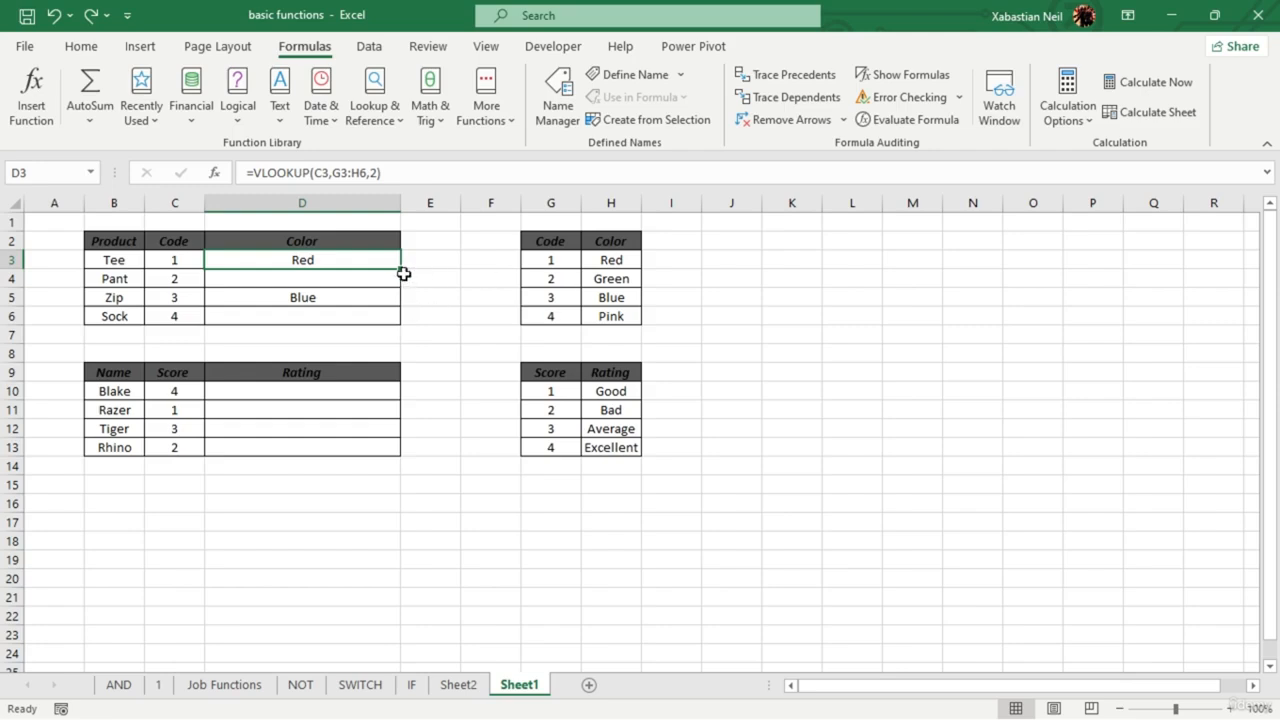
pyautogui.moveTo(402, 270); pyautogui.dragTo(400, 277)
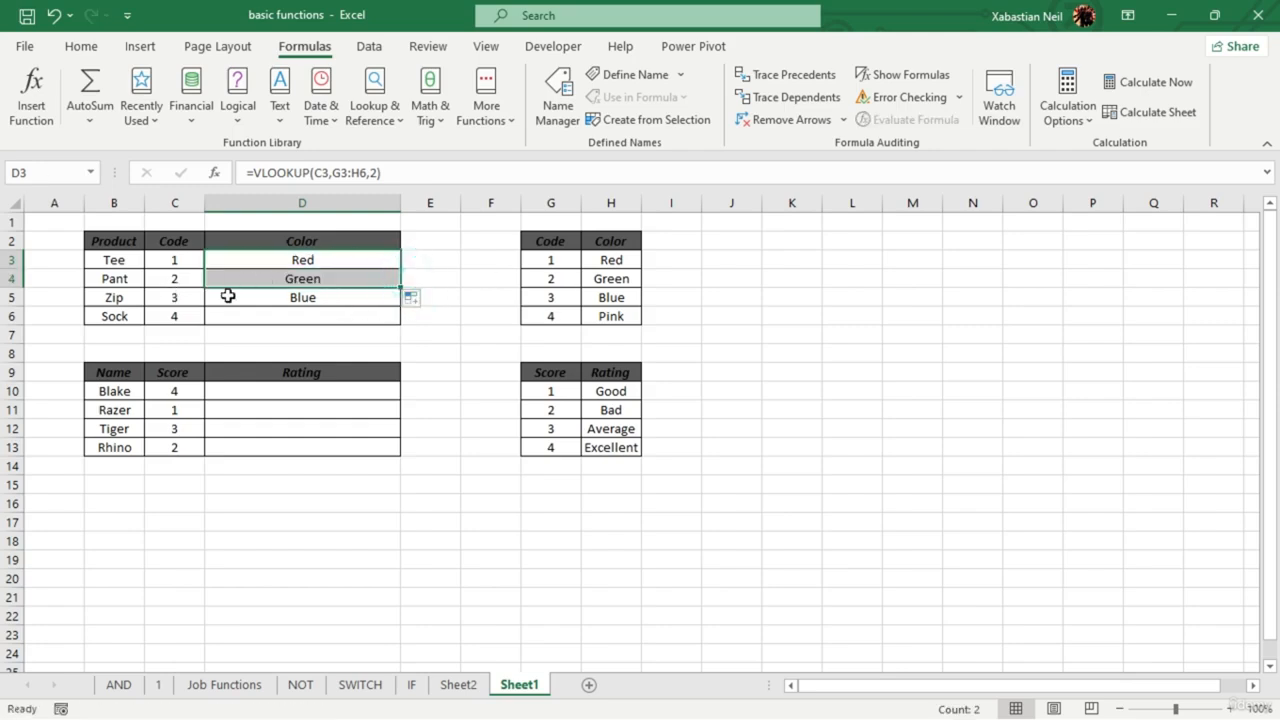
pyautogui.doubleClick(336, 282)
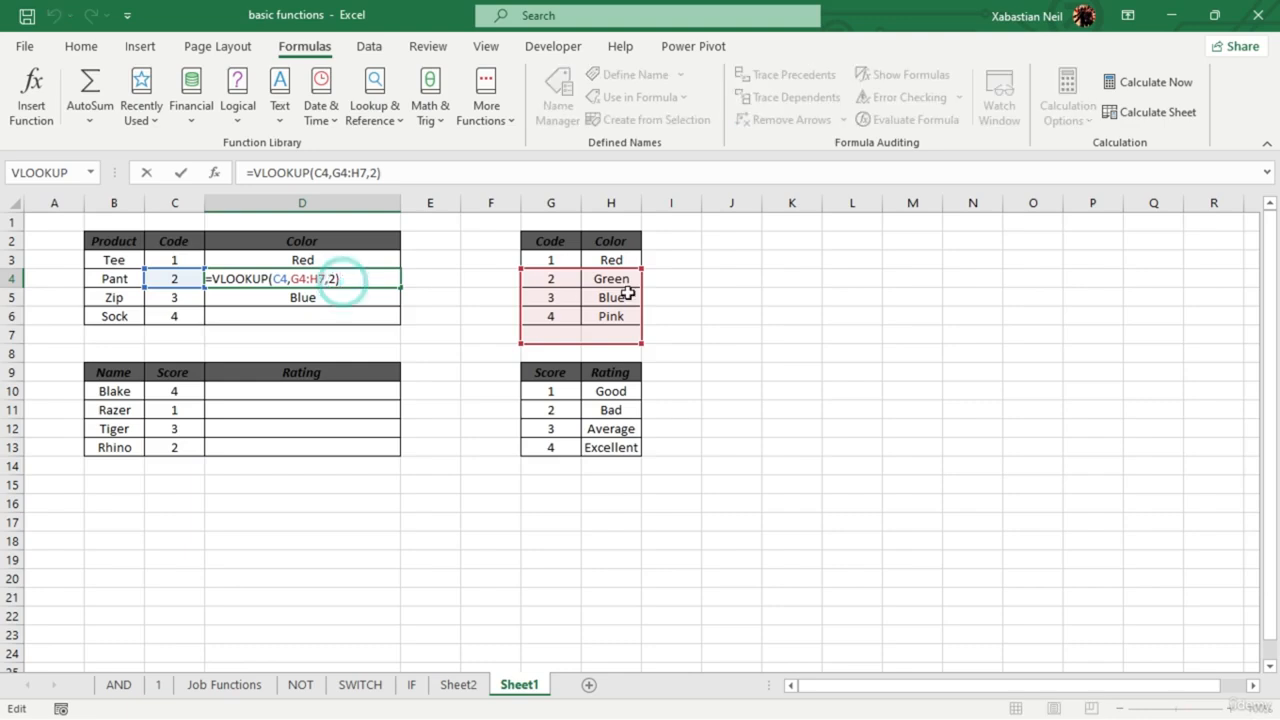
pyautogui.click(287, 279)
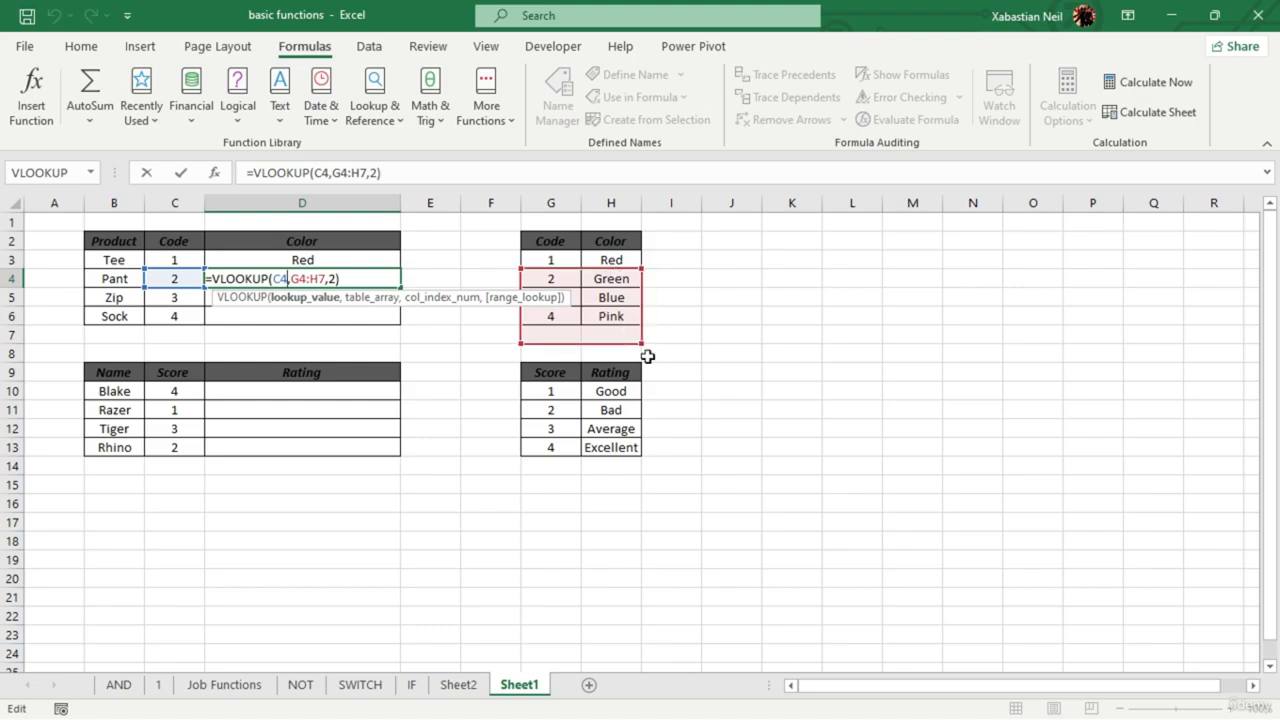
pyautogui.click(355, 332)
pyautogui.click(348, 320)
pyautogui.click(372, 300)
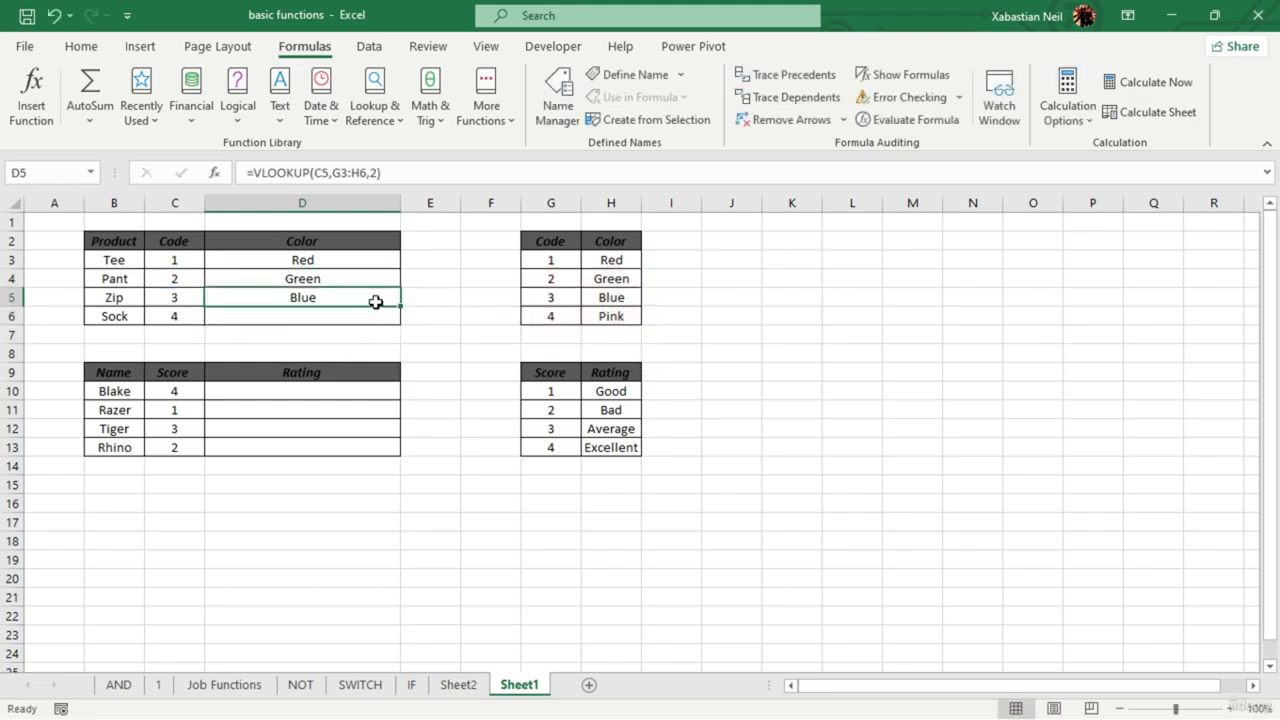
# - Make the lookup value and table array in D5's VLOOKUP absolute, as $C$5 and $G$3:$H$6
pyautogui.doubleClick(368, 300)
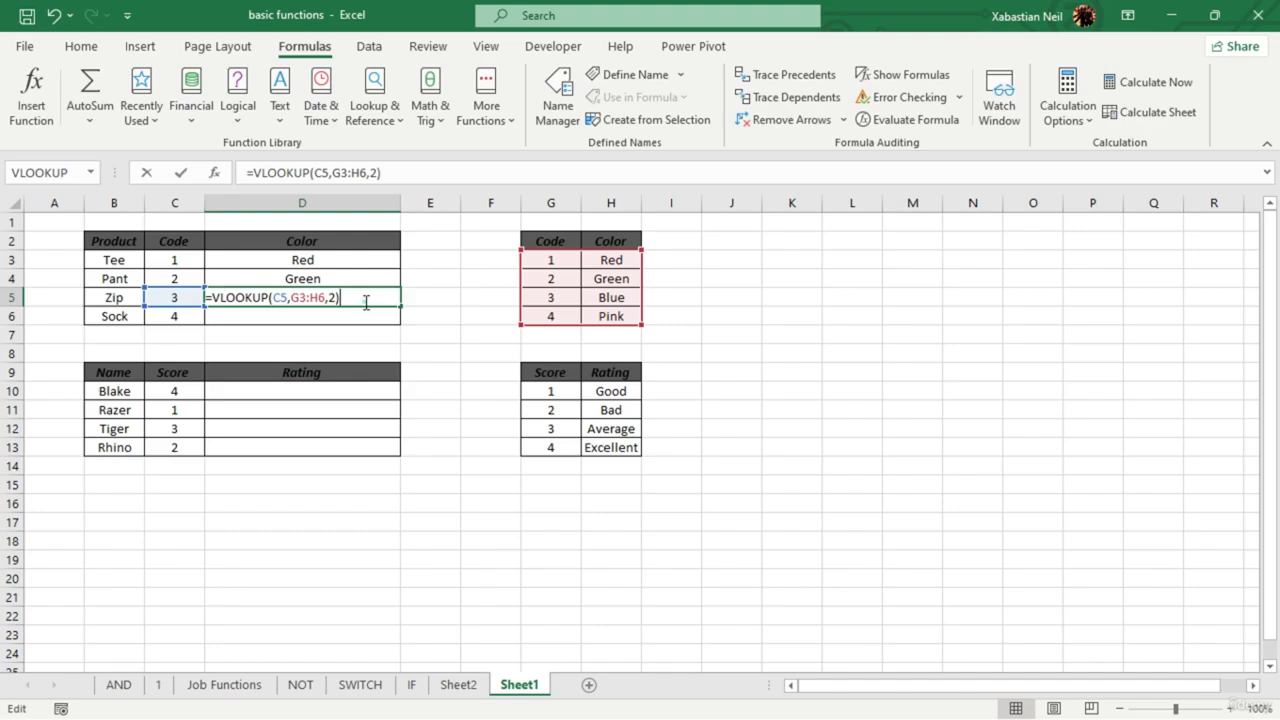
pyautogui.click(286, 298)
pyautogui.press('F4')
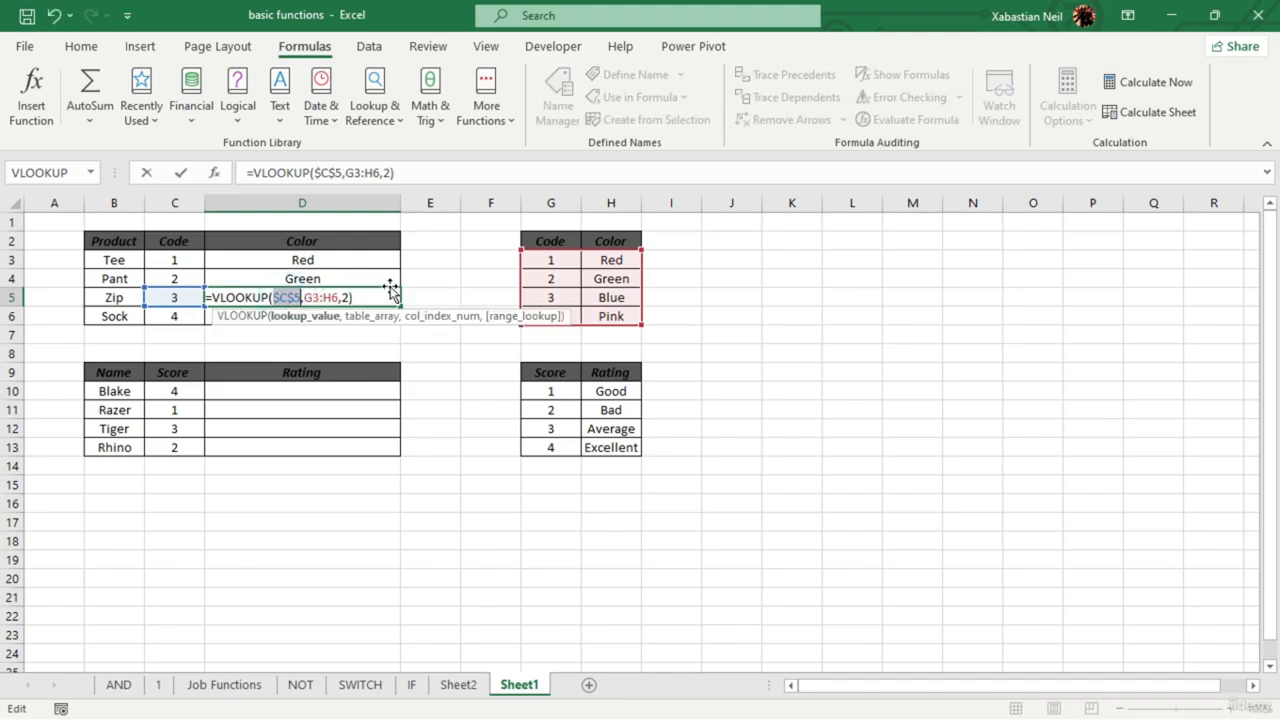
pyautogui.click(339, 298)
pyautogui.press('F4')
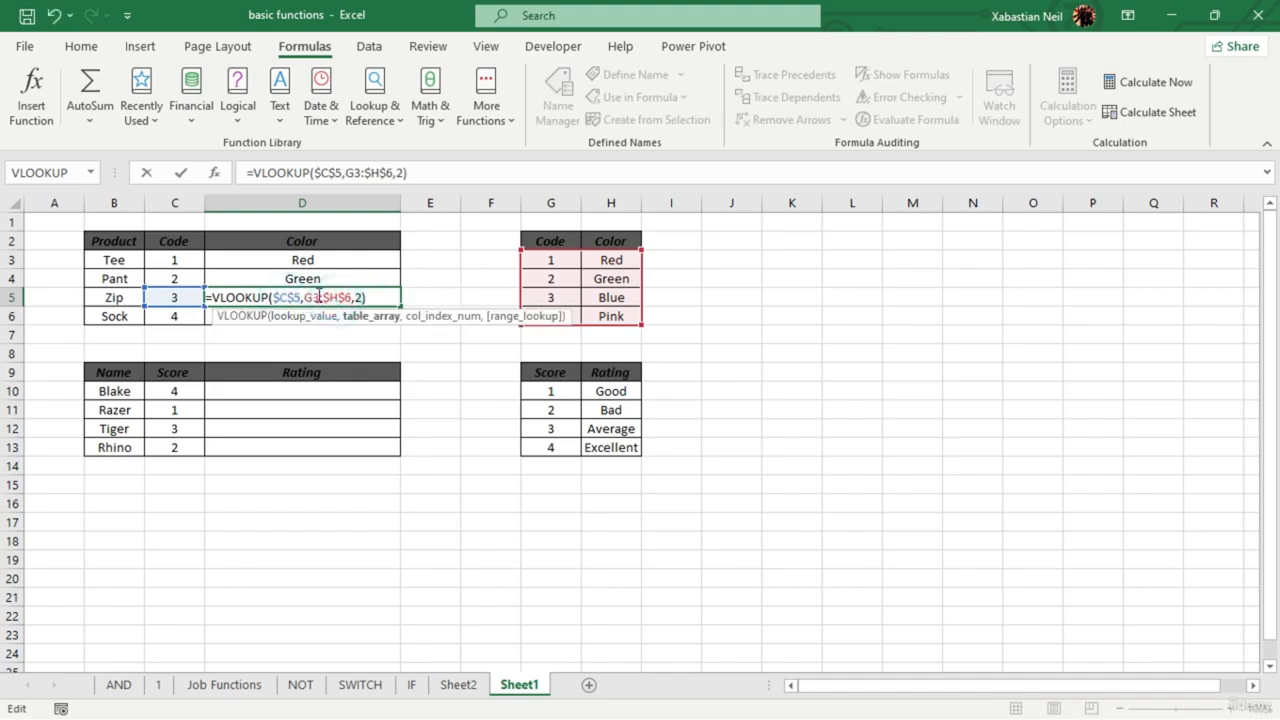
pyautogui.press('Return')
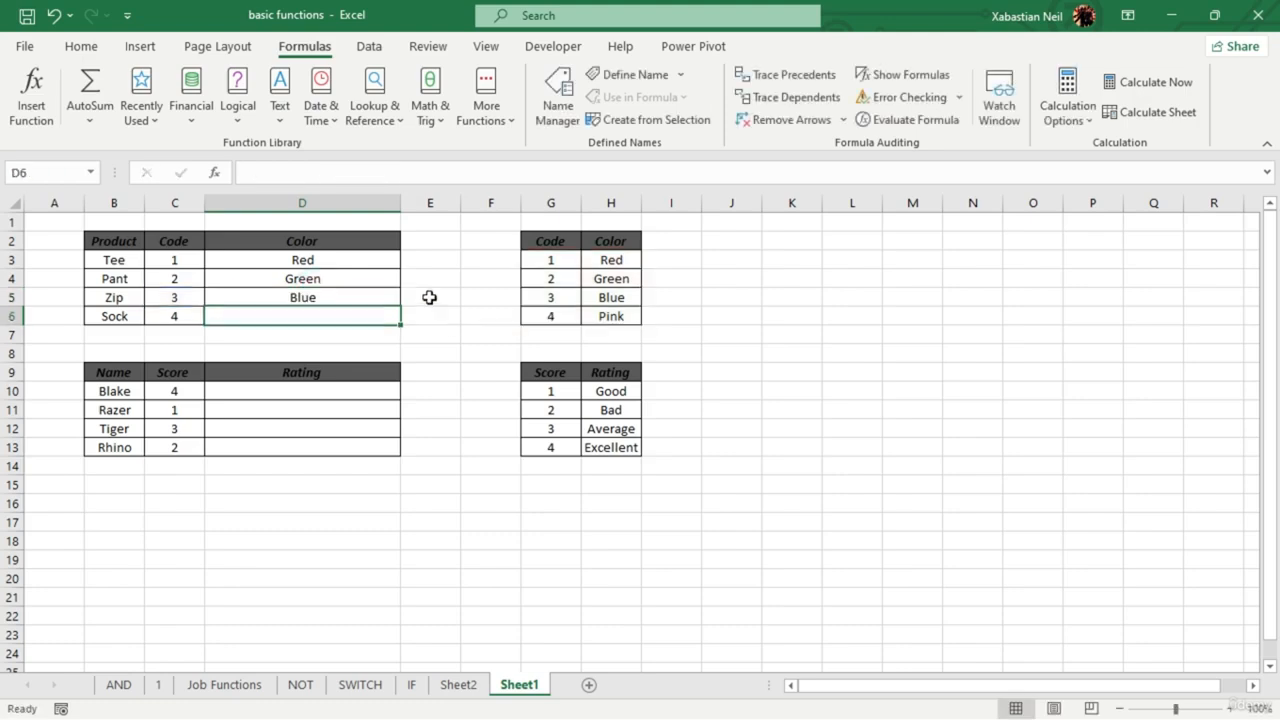
# - Fill D5's VLOOKUP down to D6 and replace the copied formula's lookup value with C6
pyautogui.click(334, 296)
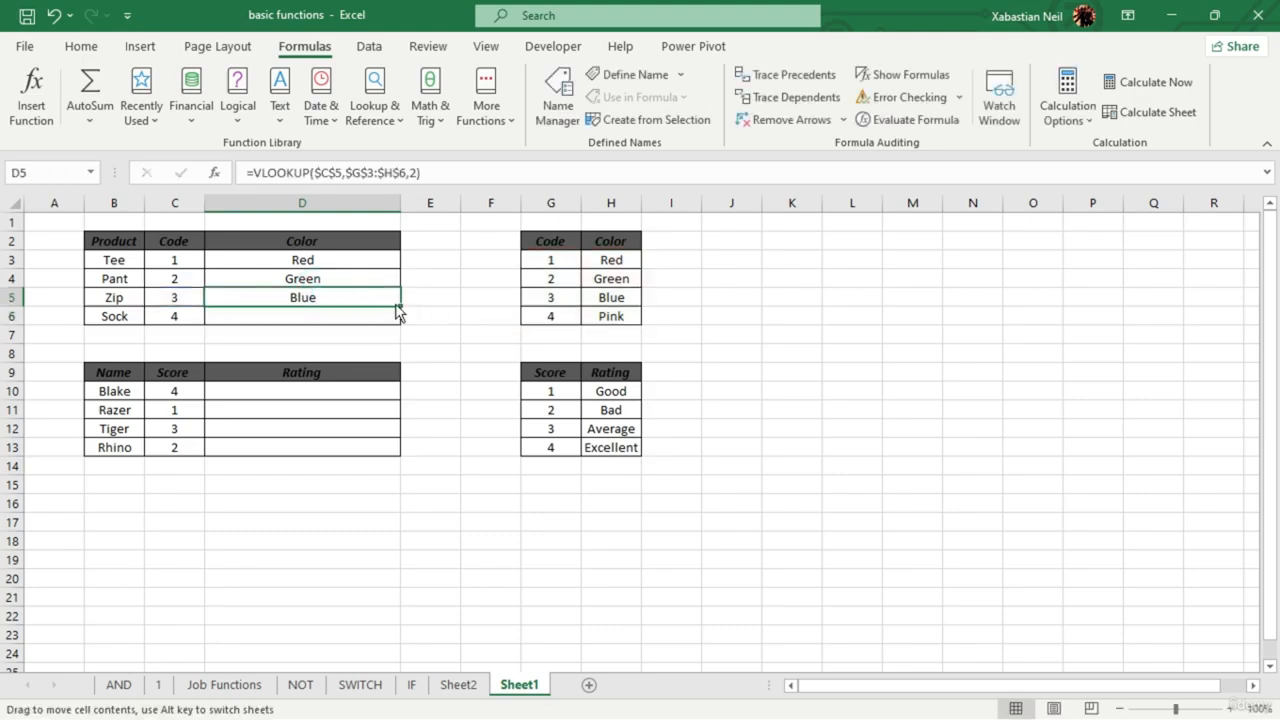
pyautogui.moveTo(399, 308); pyautogui.dragTo(401, 318)
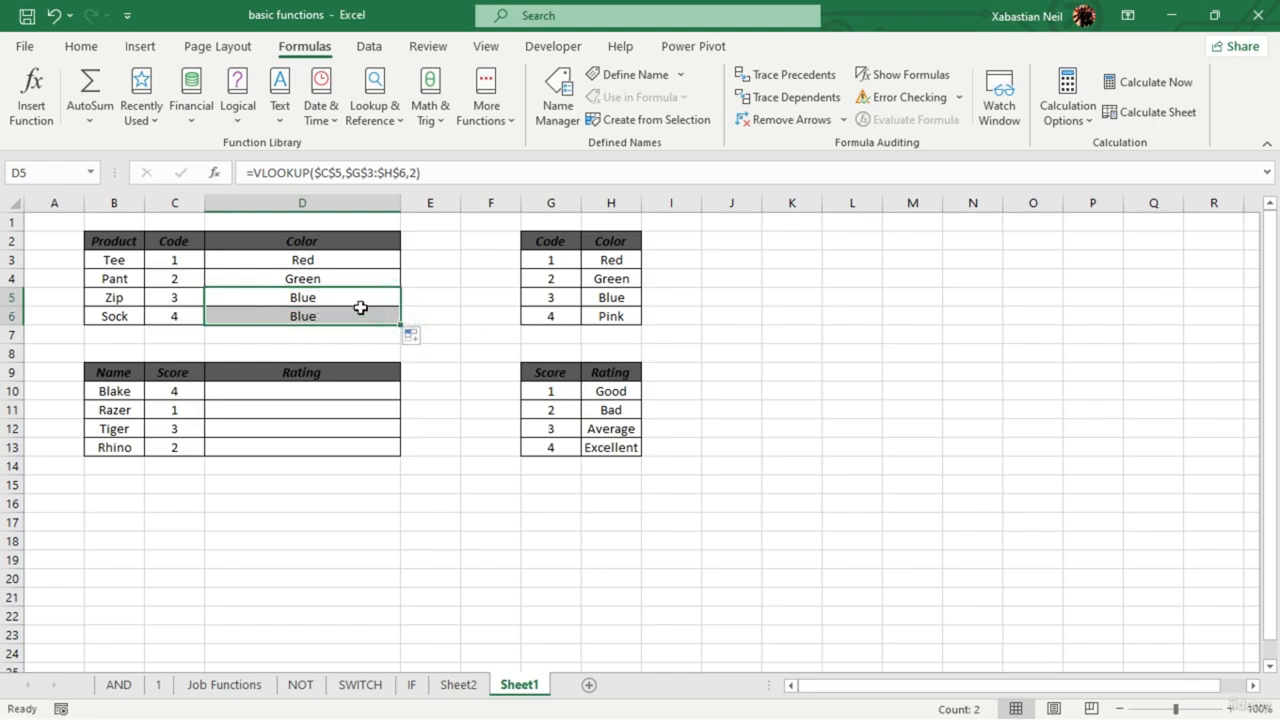
pyautogui.doubleClick(343, 316)
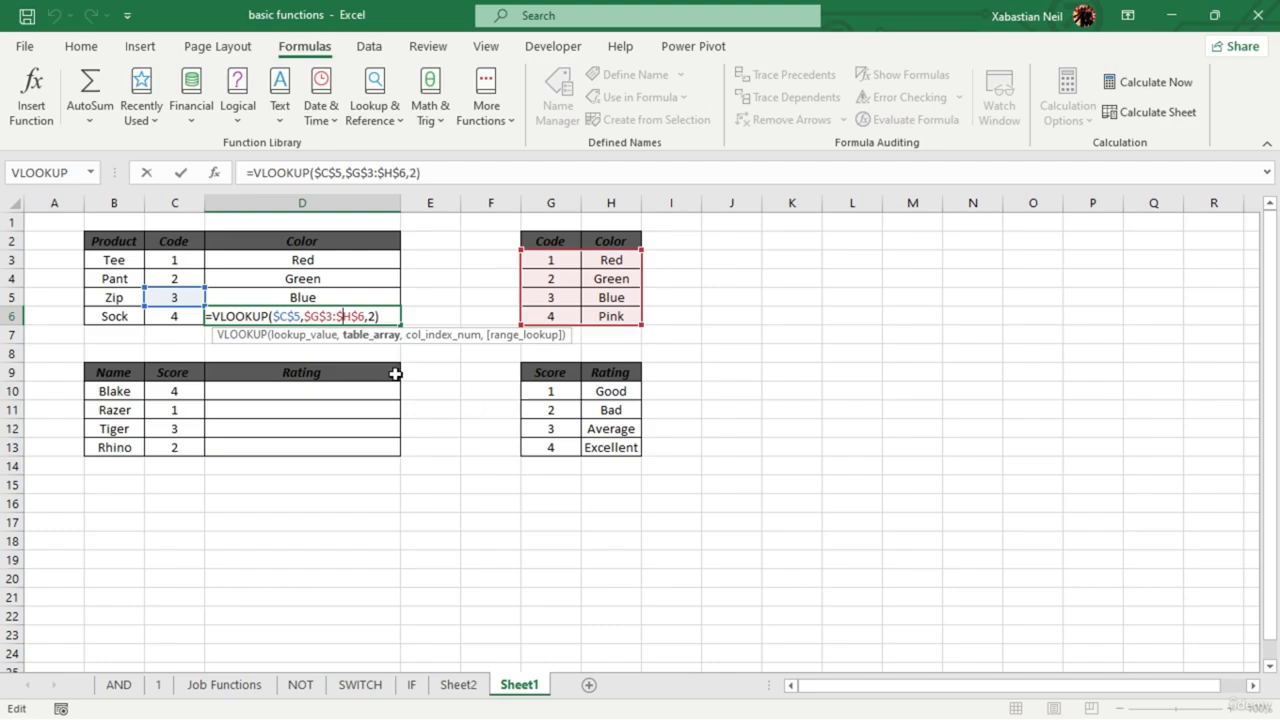
pyautogui.click(299, 316)
pyautogui.press('BackSpace')
pyautogui.press('BackSpace')
pyautogui.press('BackSpace')
pyautogui.press('BackSpace')
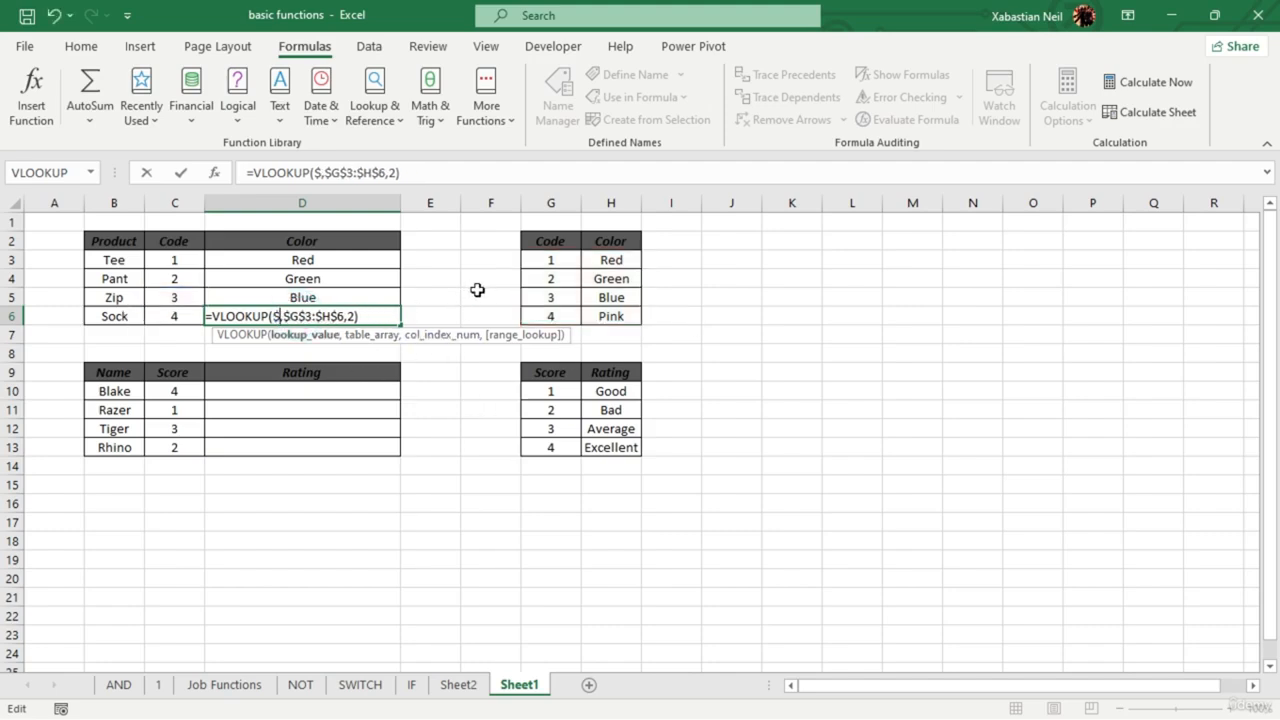
pyautogui.click(182, 316)
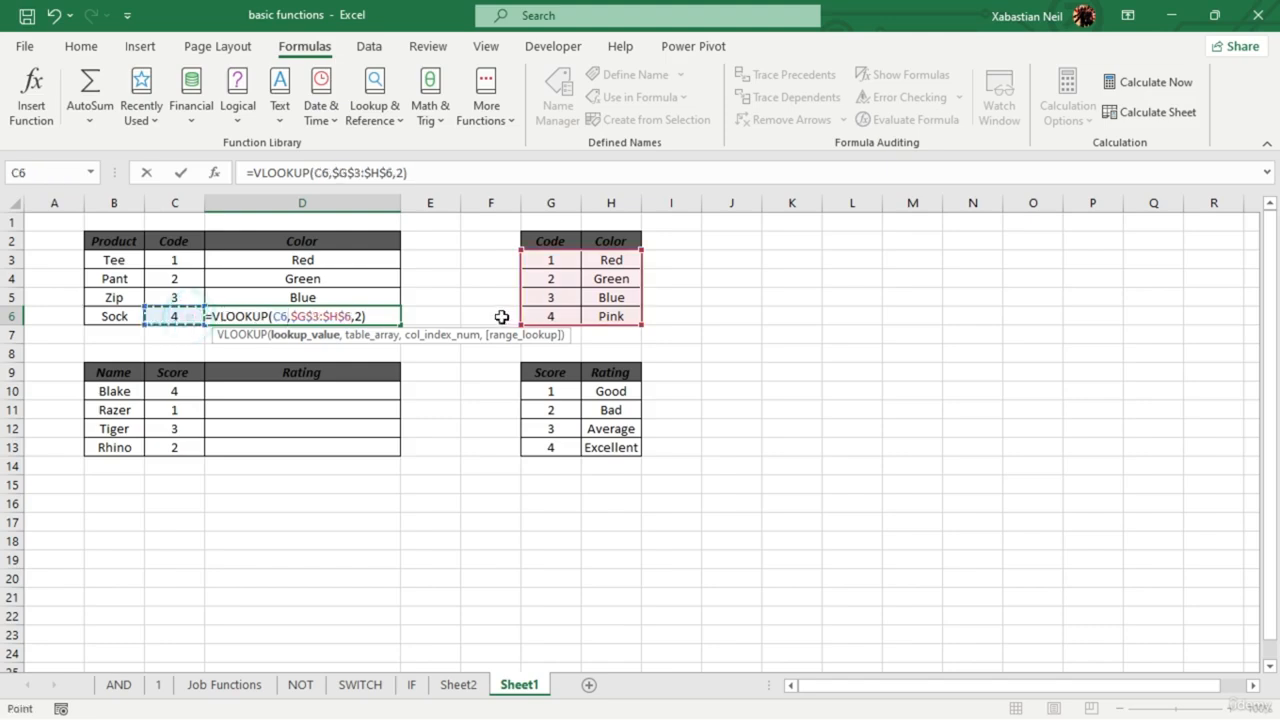
pyautogui.press('Return')
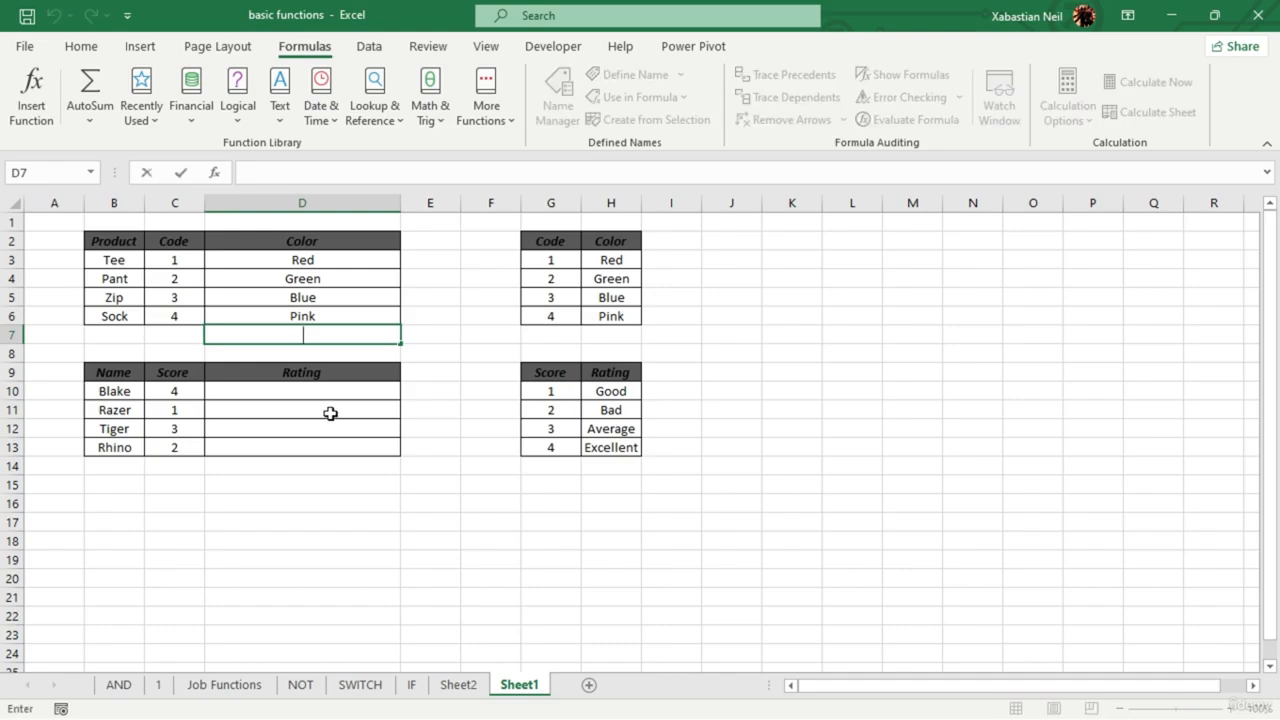
pyautogui.click(445, 427)
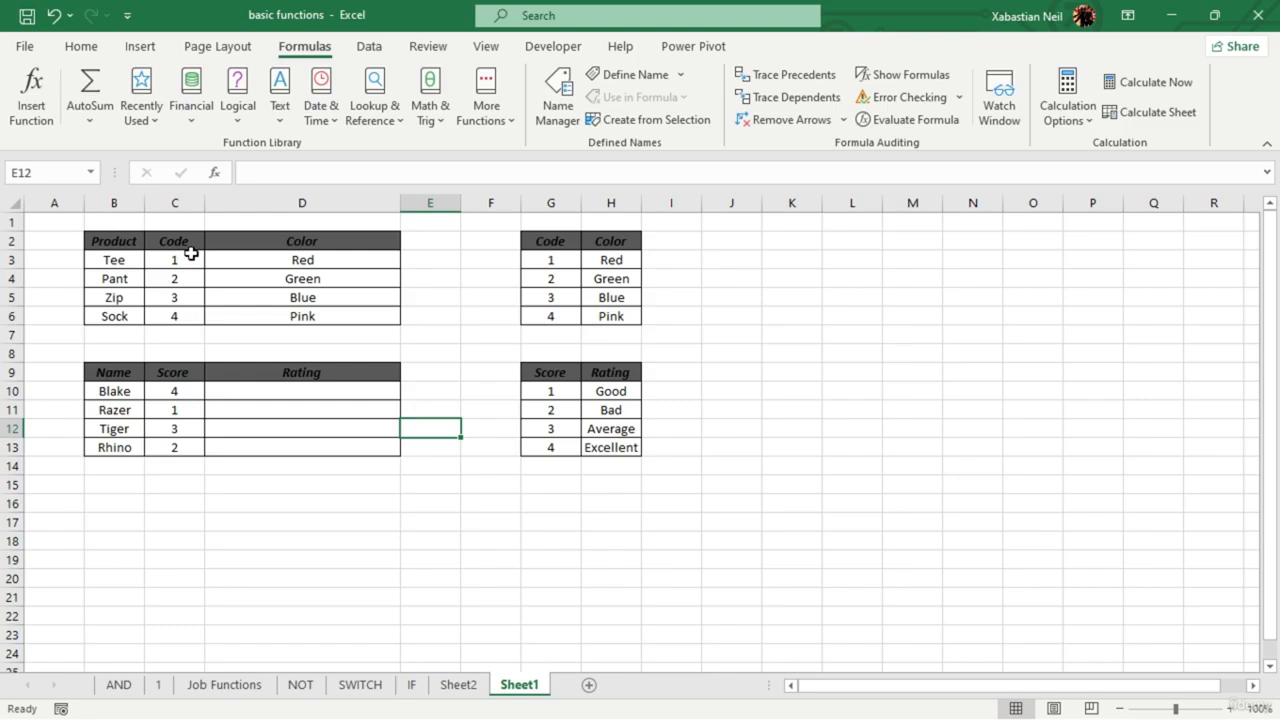
# - Begin a CHOOSE formula in cell D10, the first Rating cell of the score table
pyautogui.click(349, 394)
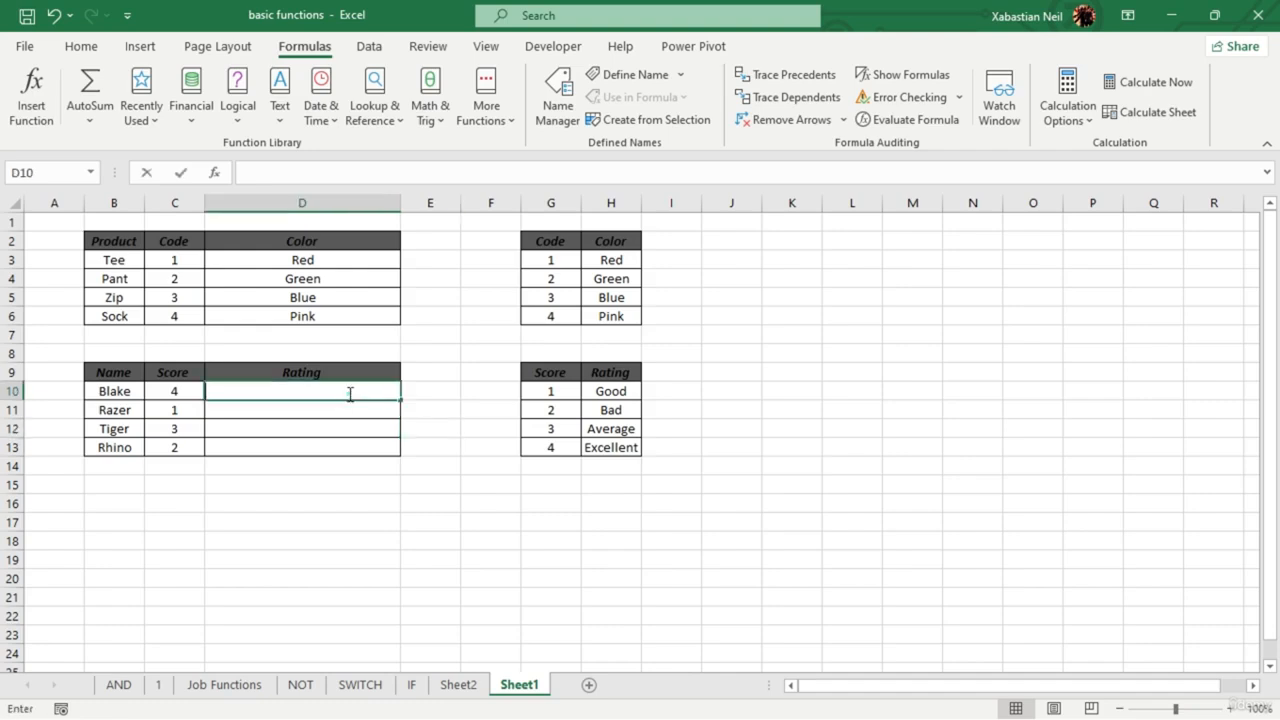
pyautogui.write('=ch')
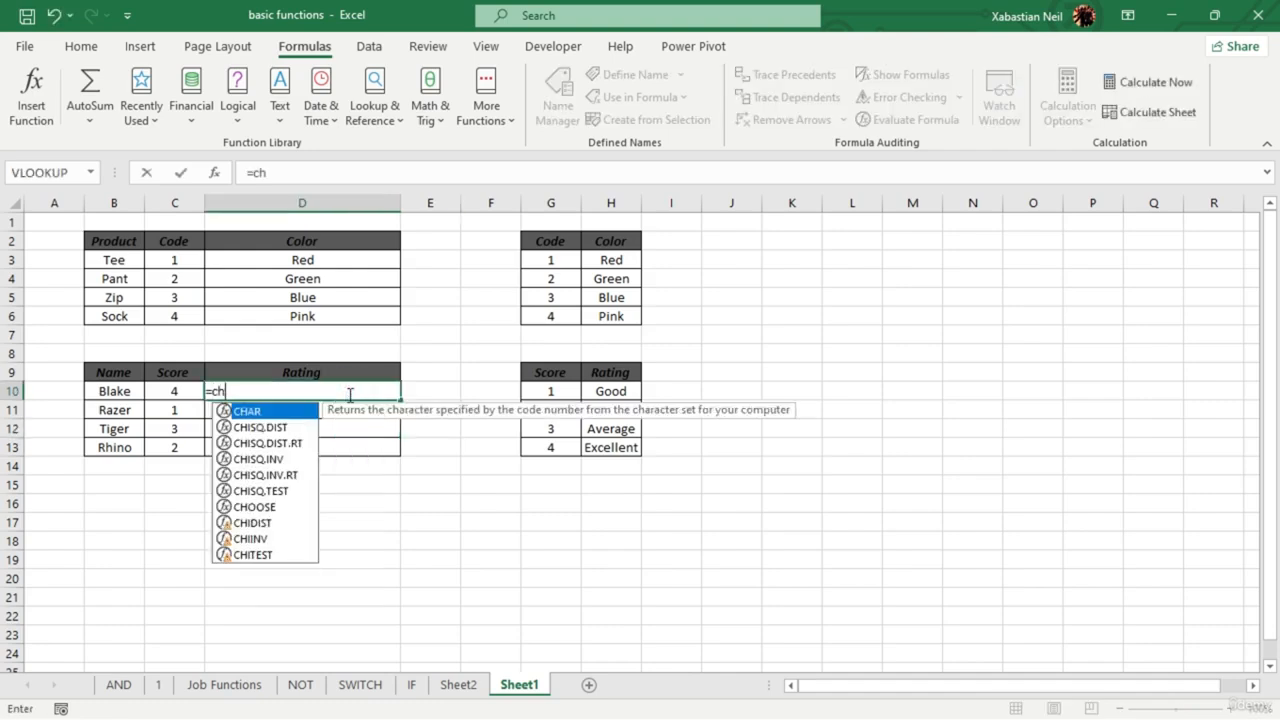
pyautogui.press('Tab')
pyautogui.press('BackSpace')
pyautogui.press('BackSpace')
pyautogui.press('BackSpace')
pyautogui.write('oos')
pyautogui.press('Tab')
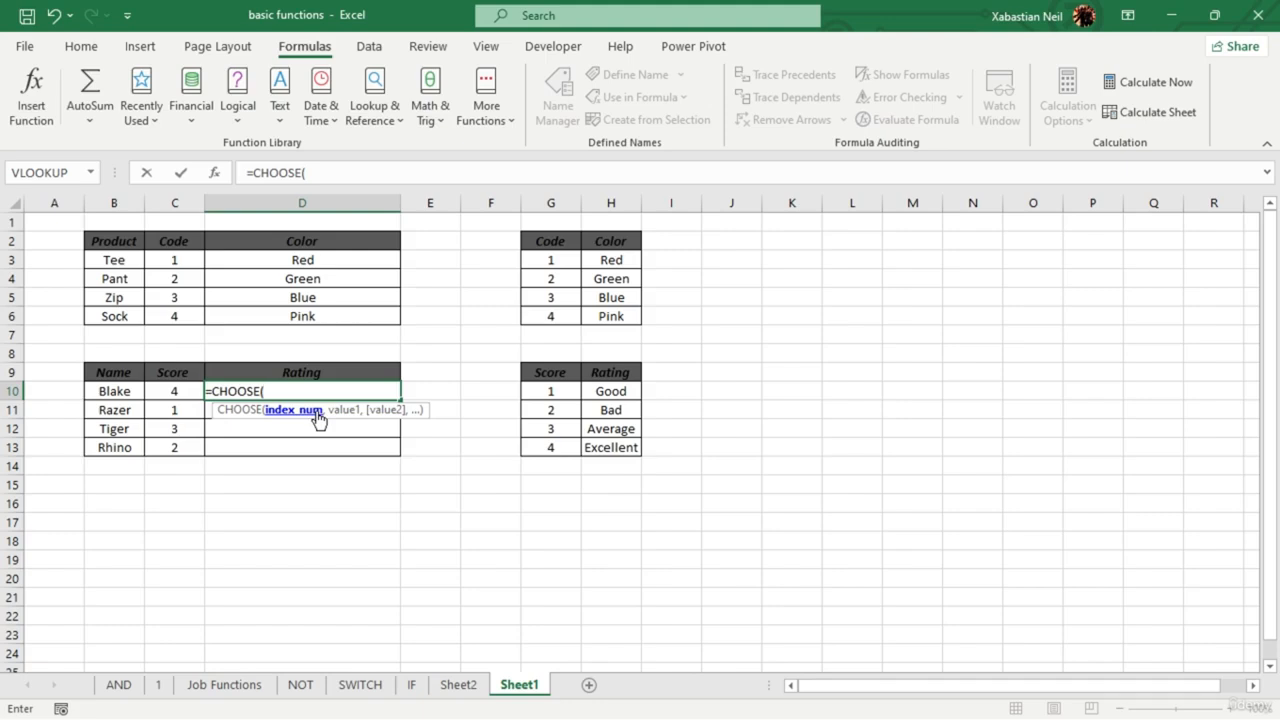
pyautogui.click(175, 391)
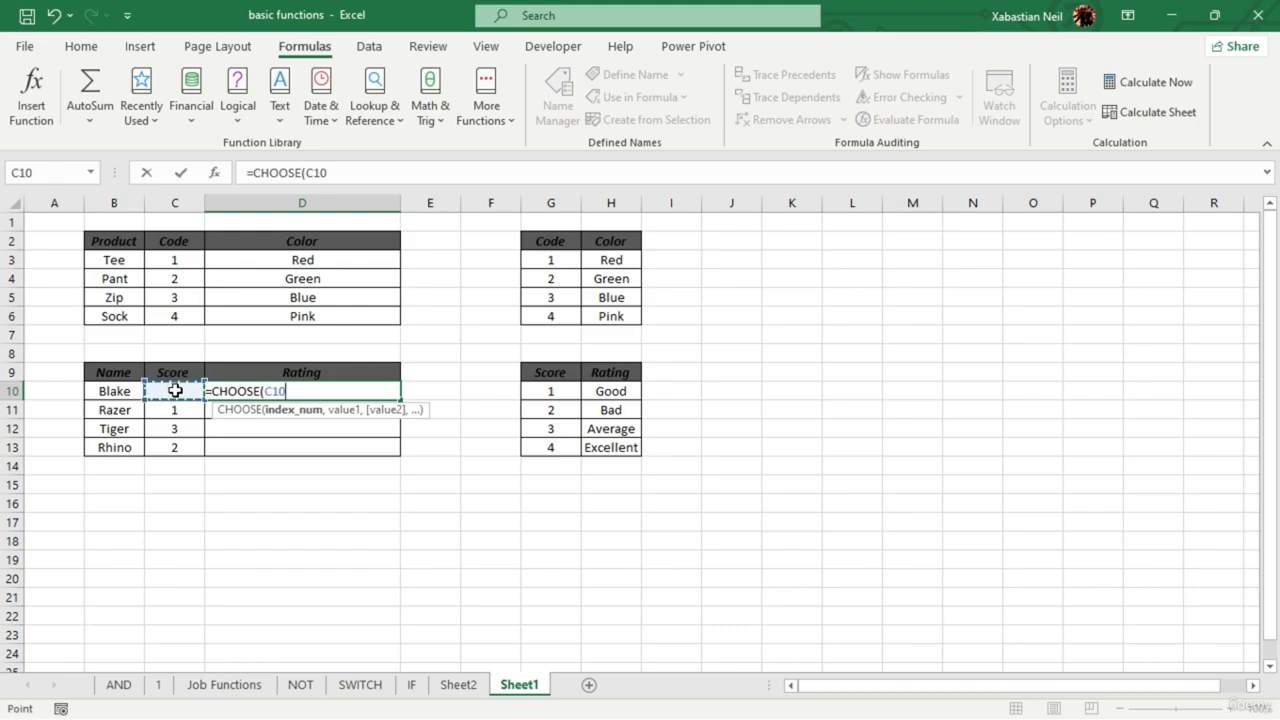
pyautogui.write(',')
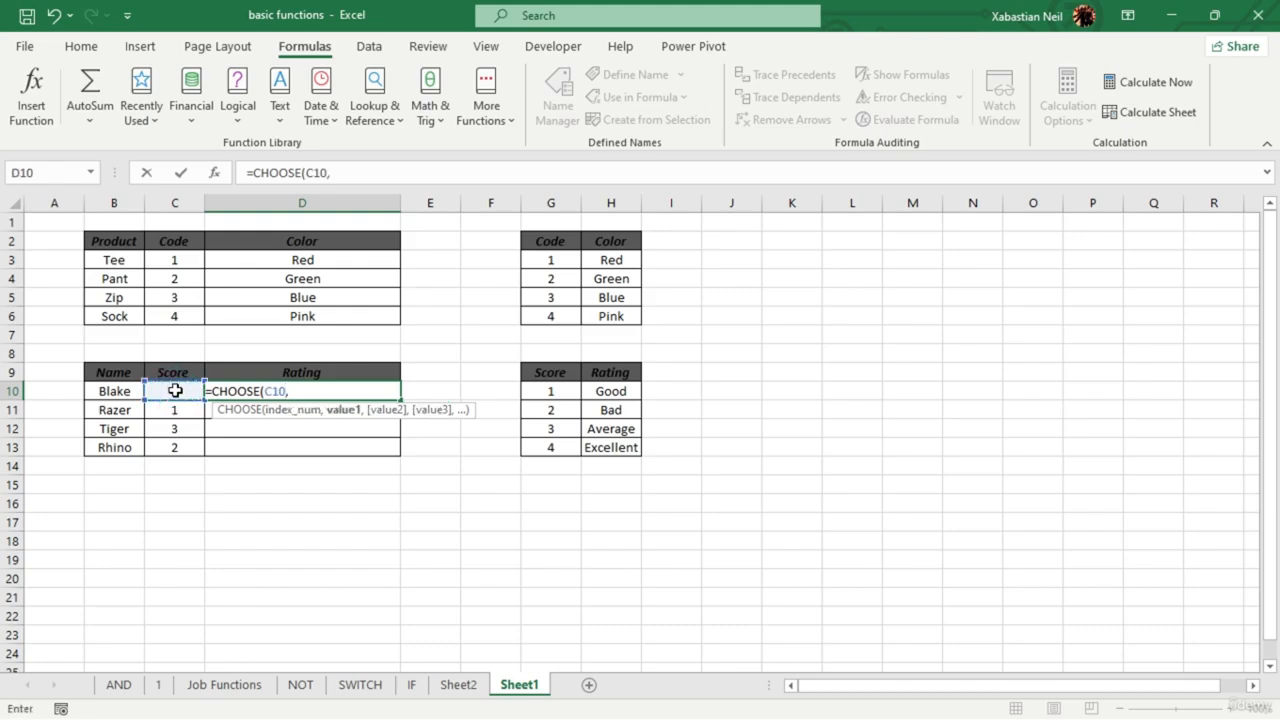
pyautogui.press('BackSpace')
pyautogui.press('BackSpace')
pyautogui.press('BackSpace')
pyautogui.press('BackSpace')
# - Complete D10's CHOOSE formula with index number 4 and the values "Good", "Bad", "Average" and "Excellent"
pyautogui.write('4')
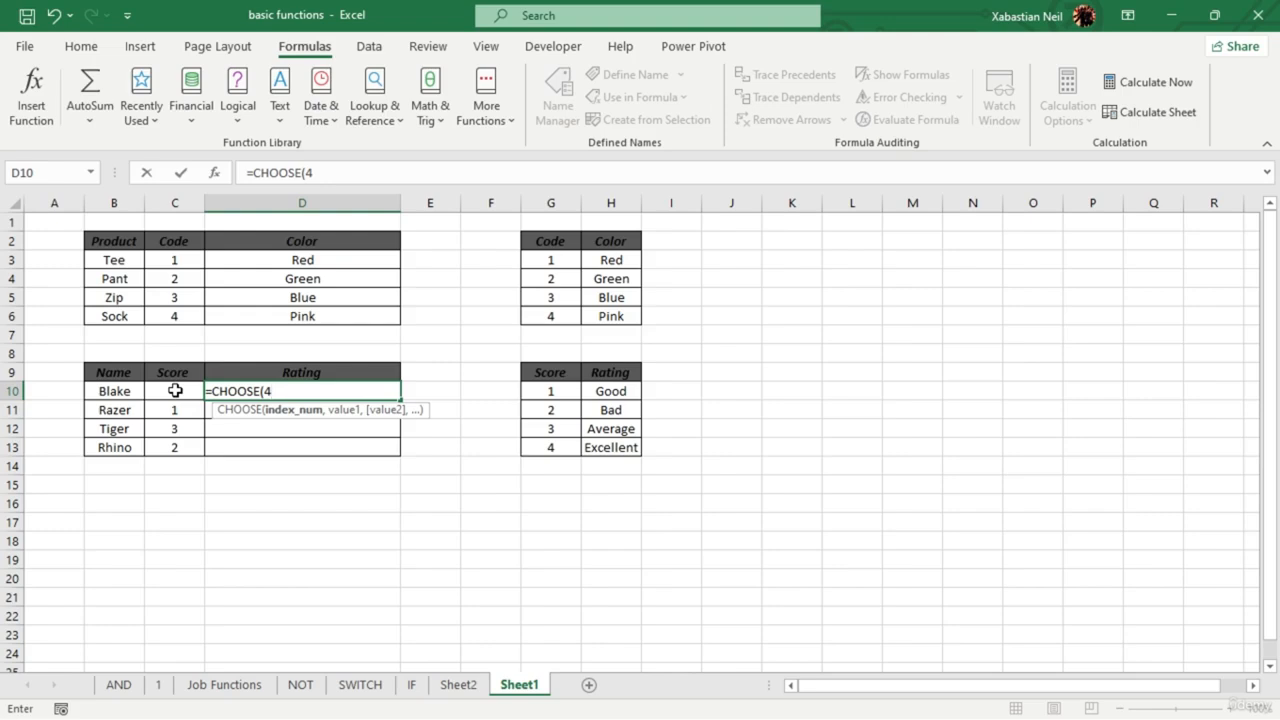
pyautogui.write(',')
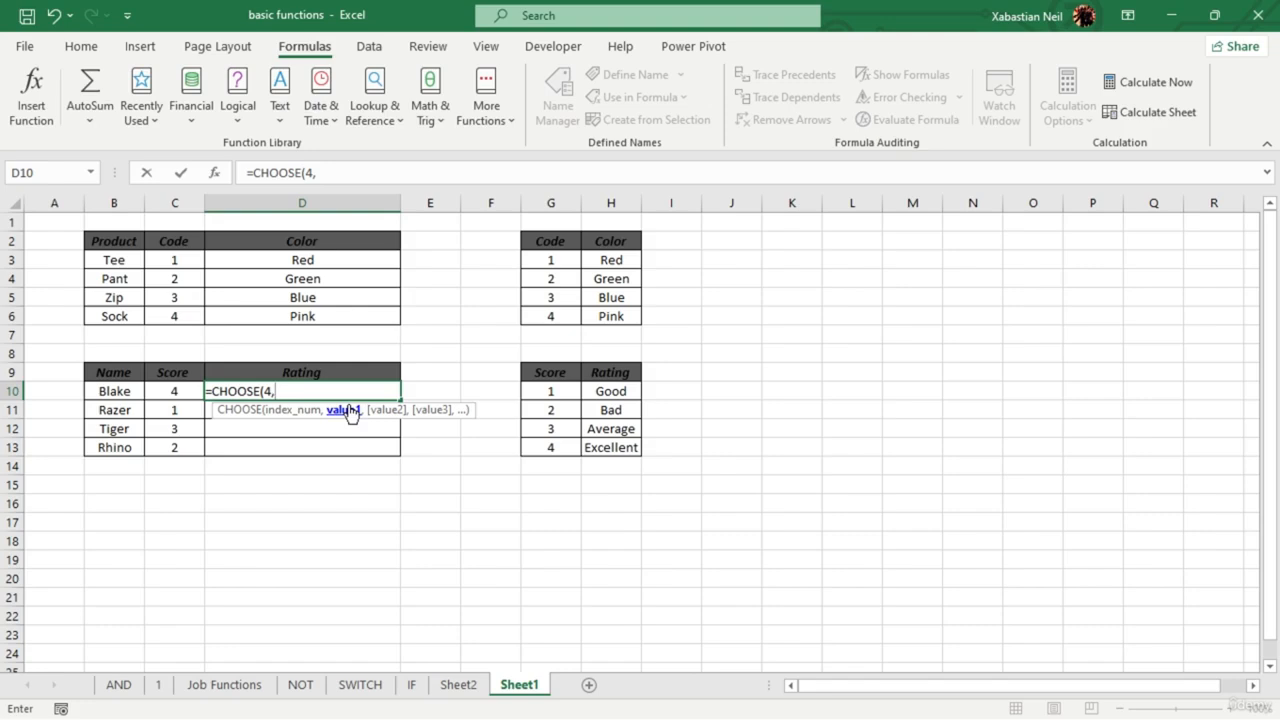
pyautogui.write('"Good",')
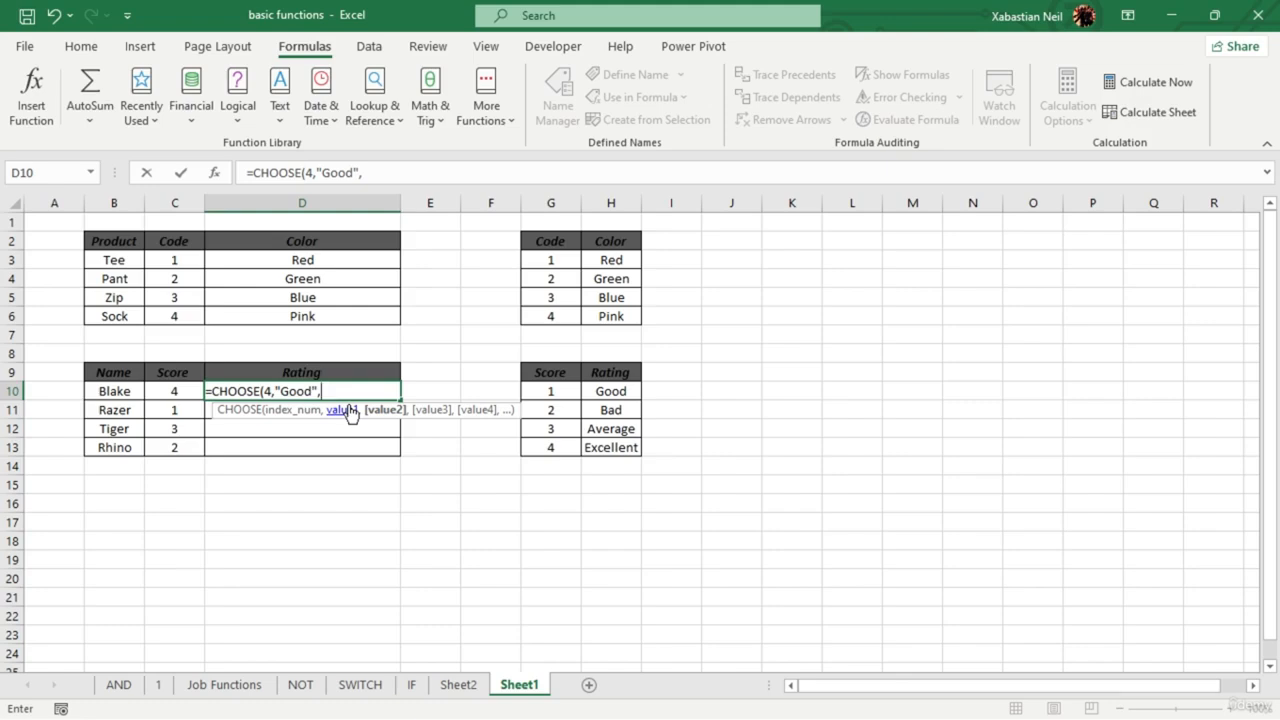
pyautogui.write('"')
pyautogui.write('Bad')
pyautogui.write(',"A')
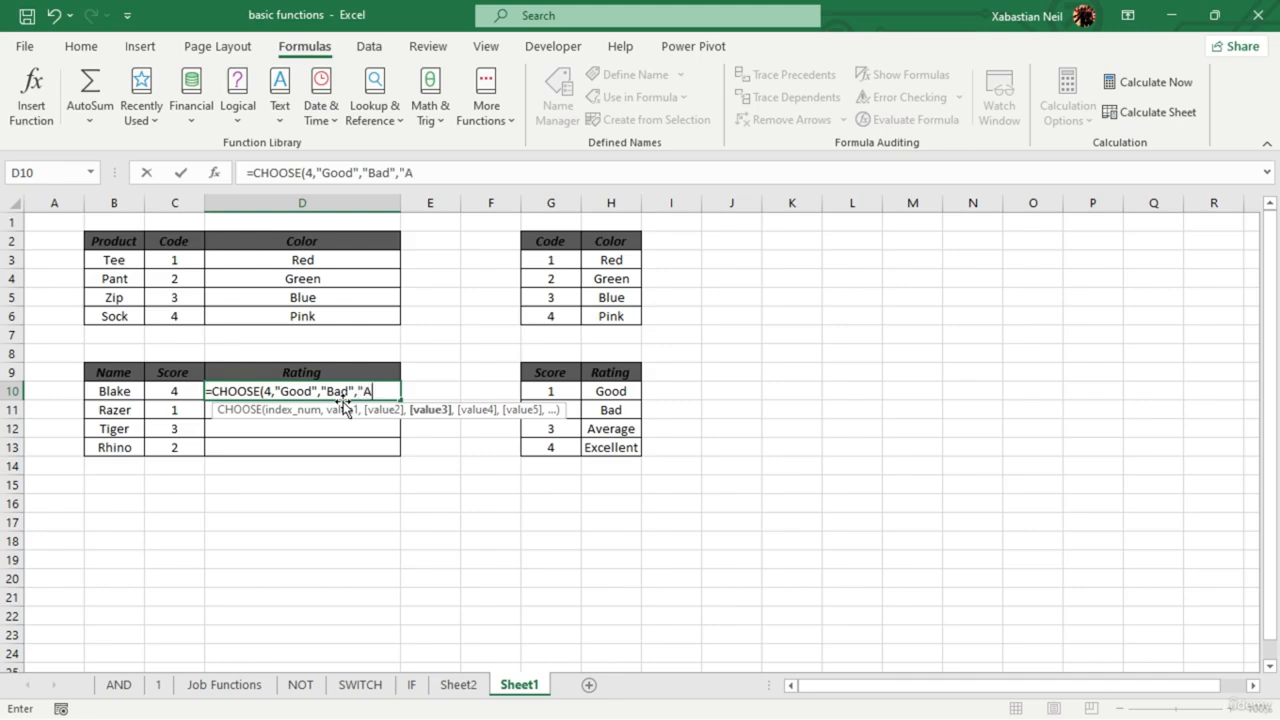
pyautogui.write('verage')
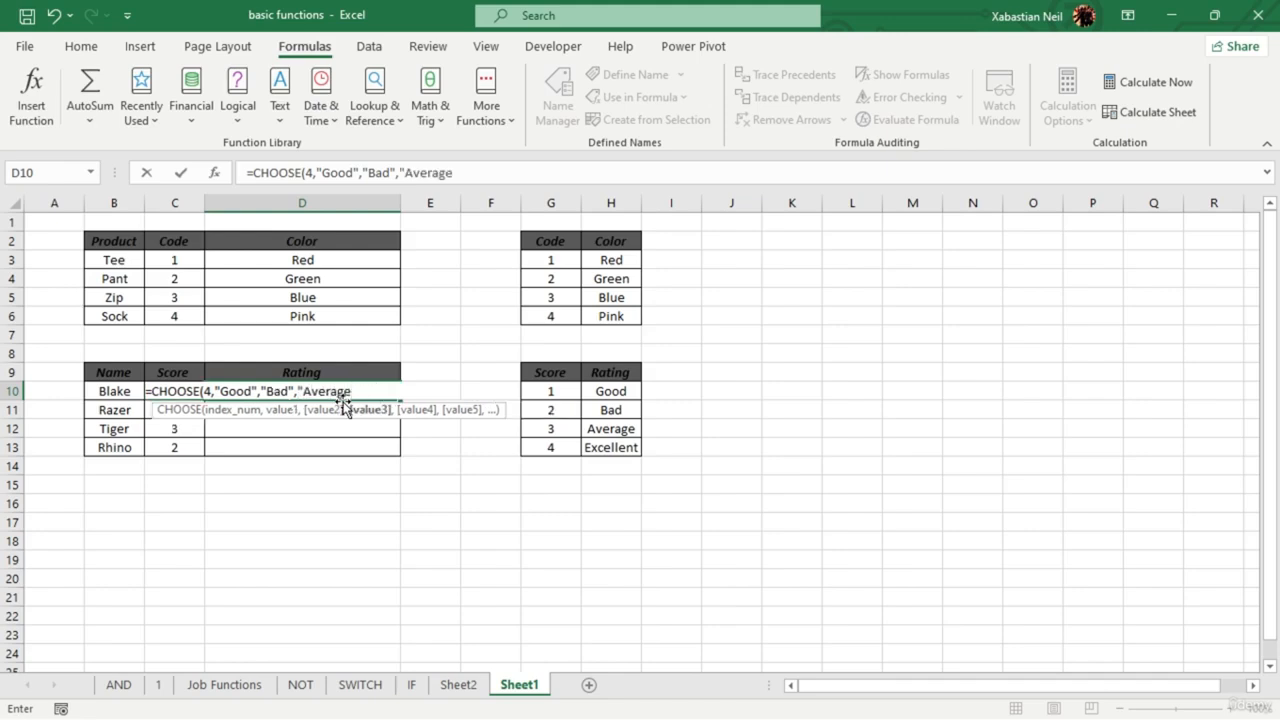
pyautogui.write('",')
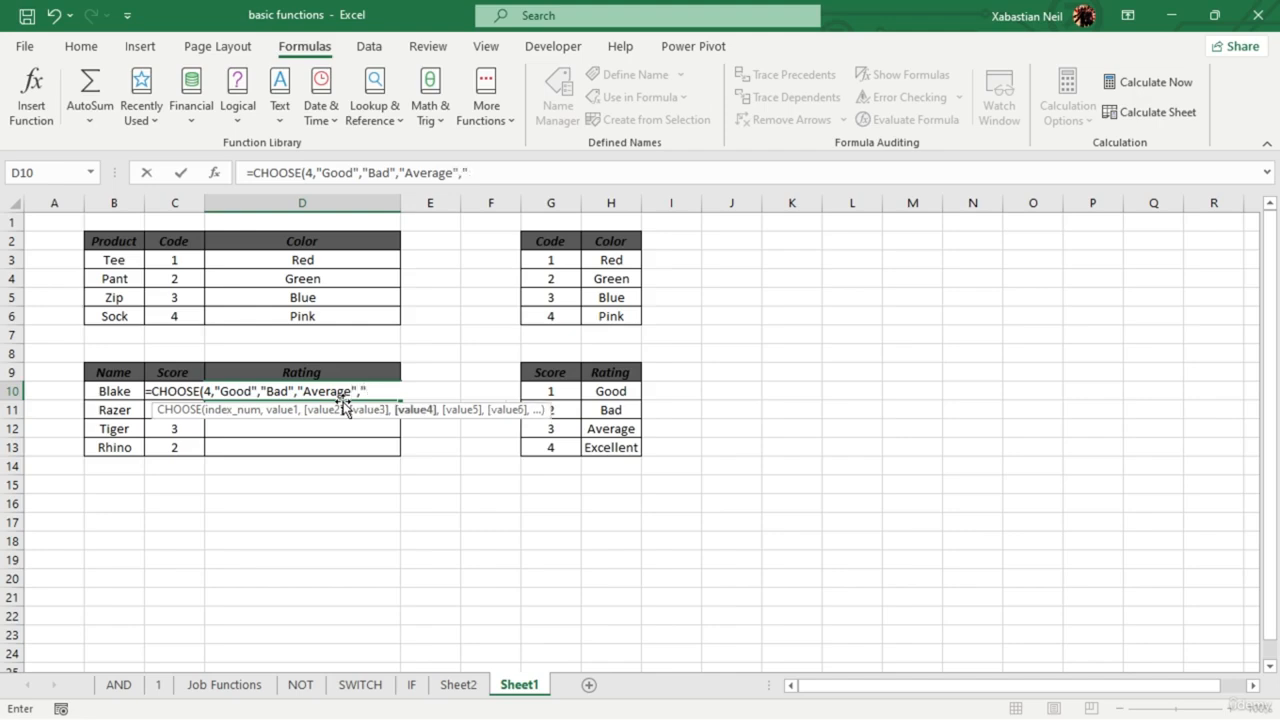
pyautogui.write('"Excellent')
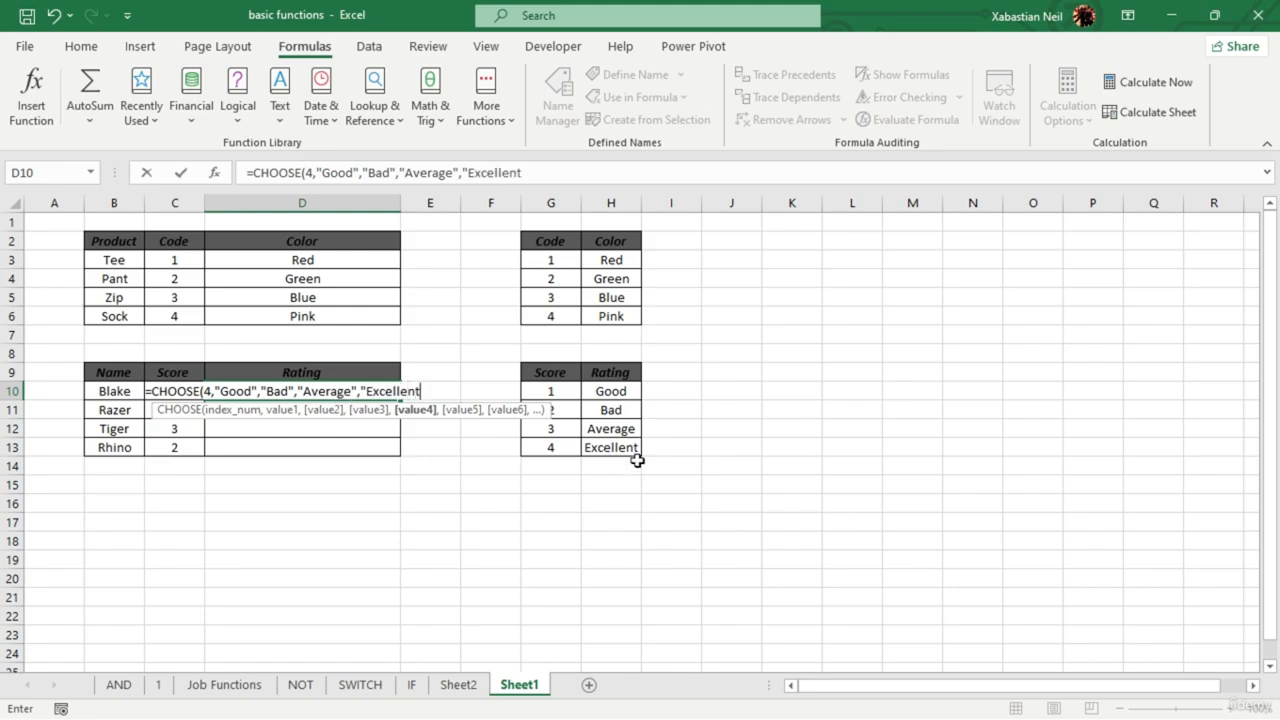
pyautogui.write('")')
pyautogui.press('Return')
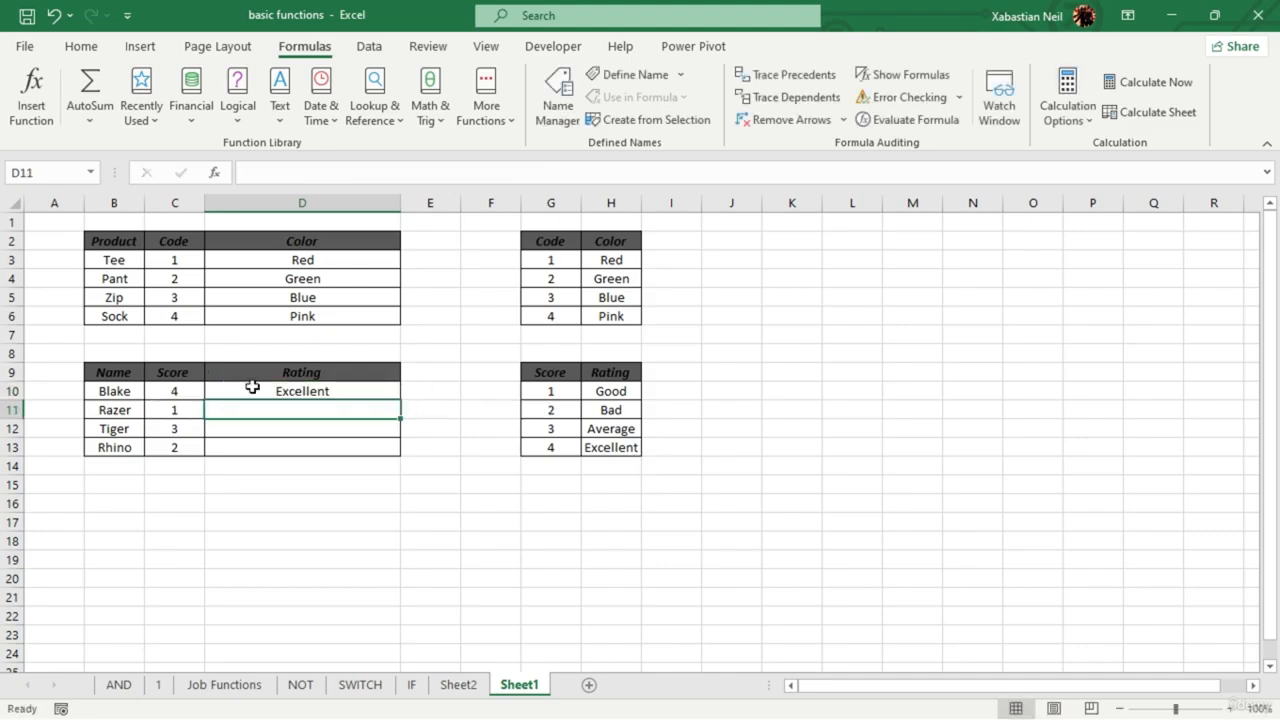
# - Fill D10's CHOOSE formula down through D13 and inspect the copy in D11
pyautogui.click(189, 390)
pyautogui.click(363, 395)
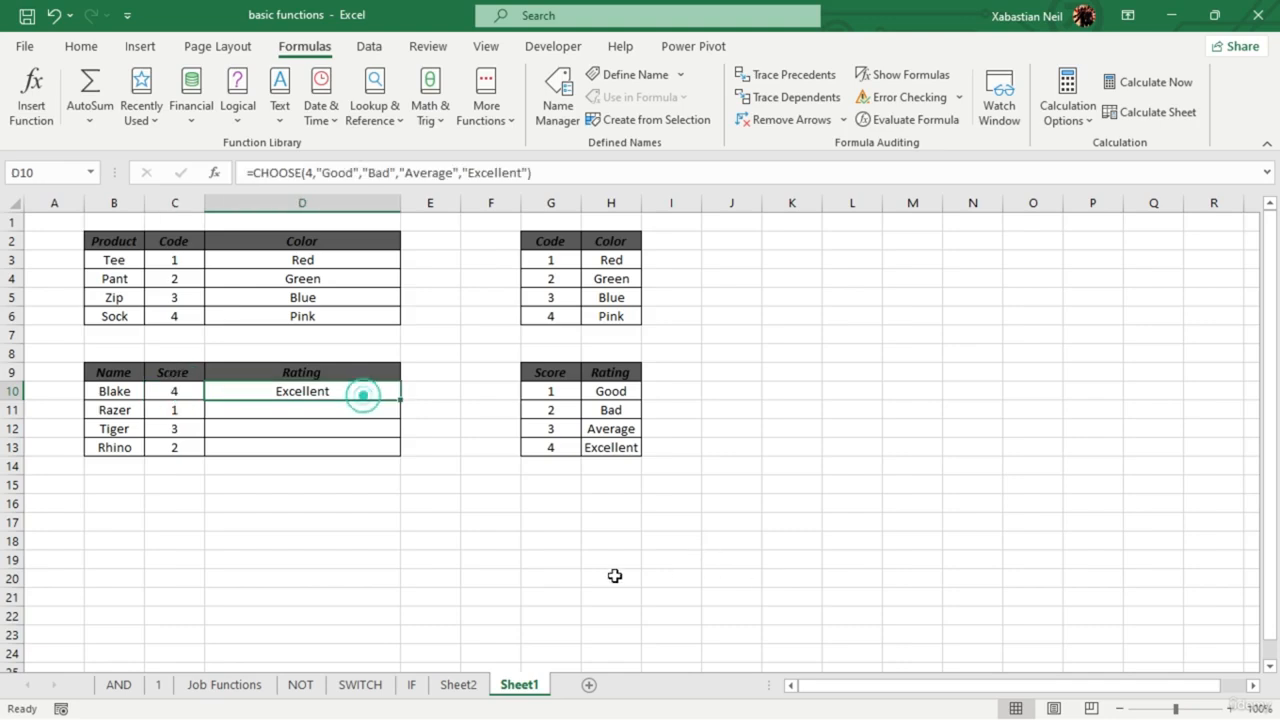
pyautogui.moveTo(406, 401); pyautogui.dragTo(409, 458)
pyautogui.doubleClick(350, 410)
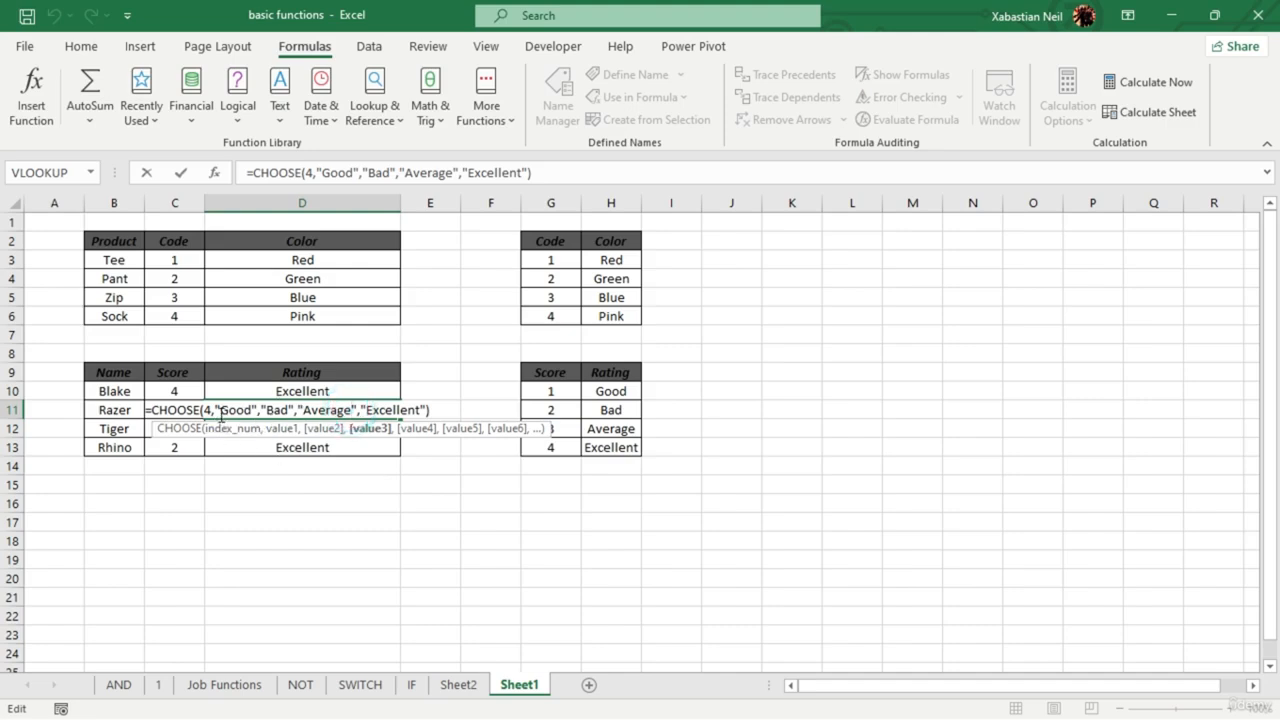
pyautogui.click(288, 495)
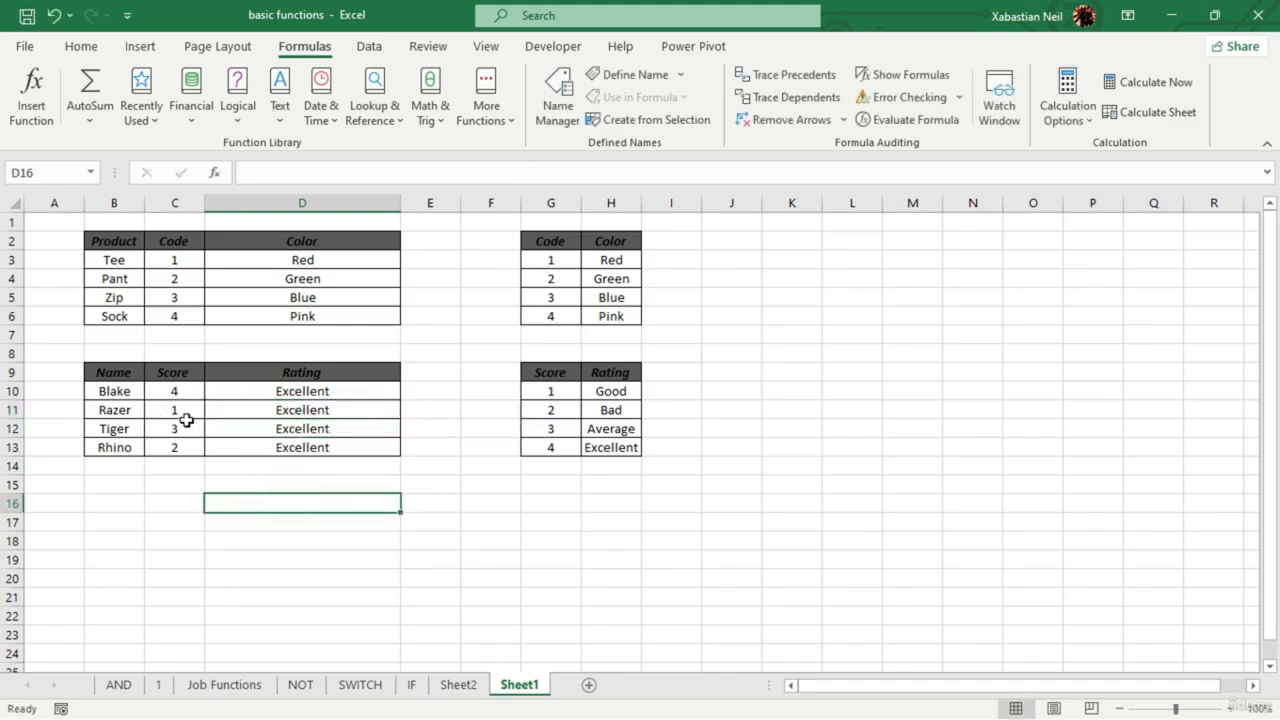
# - Set the index number of D11's CHOOSE formula to 1, matching the score in that row
pyautogui.click(305, 414)
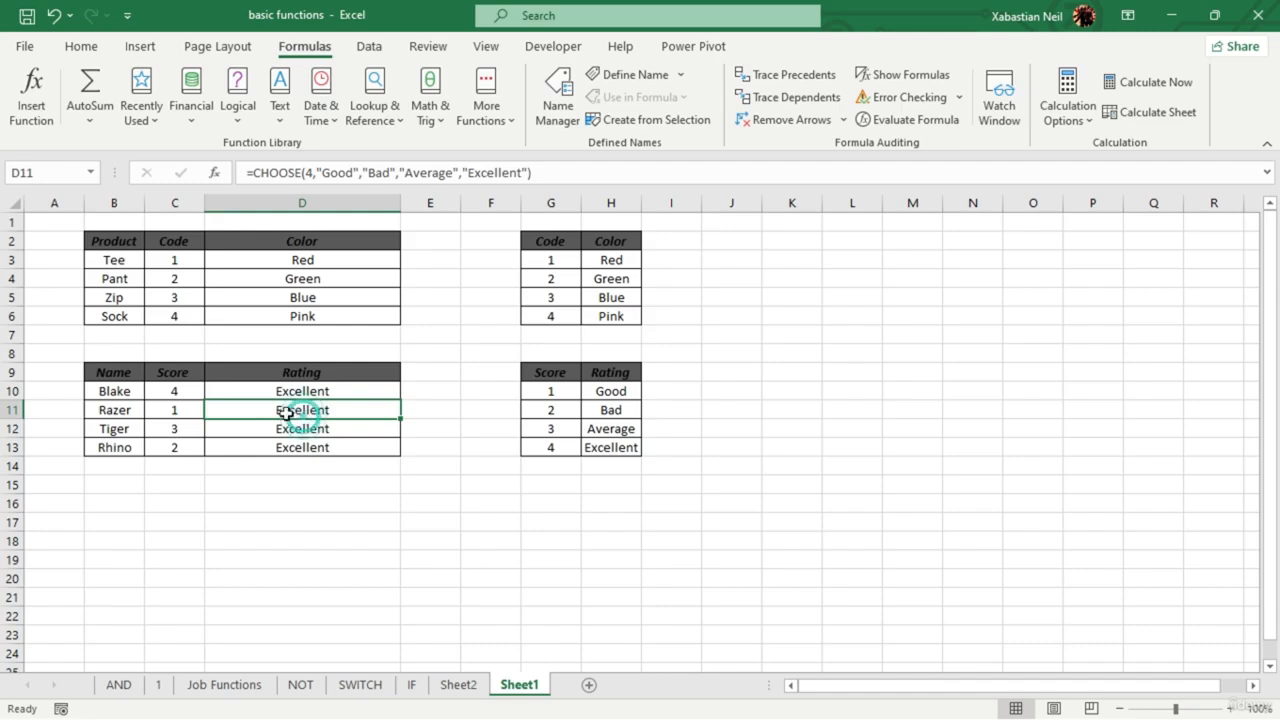
pyautogui.doubleClick(305, 412)
pyautogui.click(212, 410)
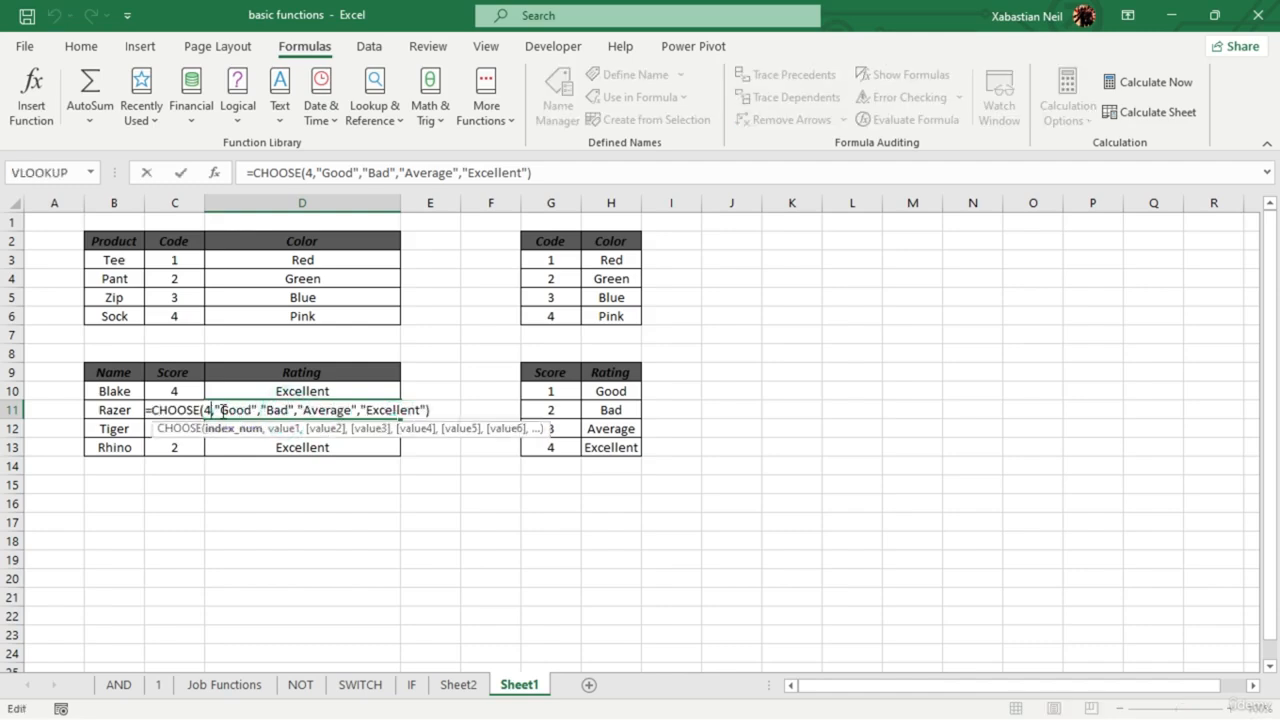
pyautogui.press('BackSpace')
pyautogui.write('1')
pyautogui.press('Return')
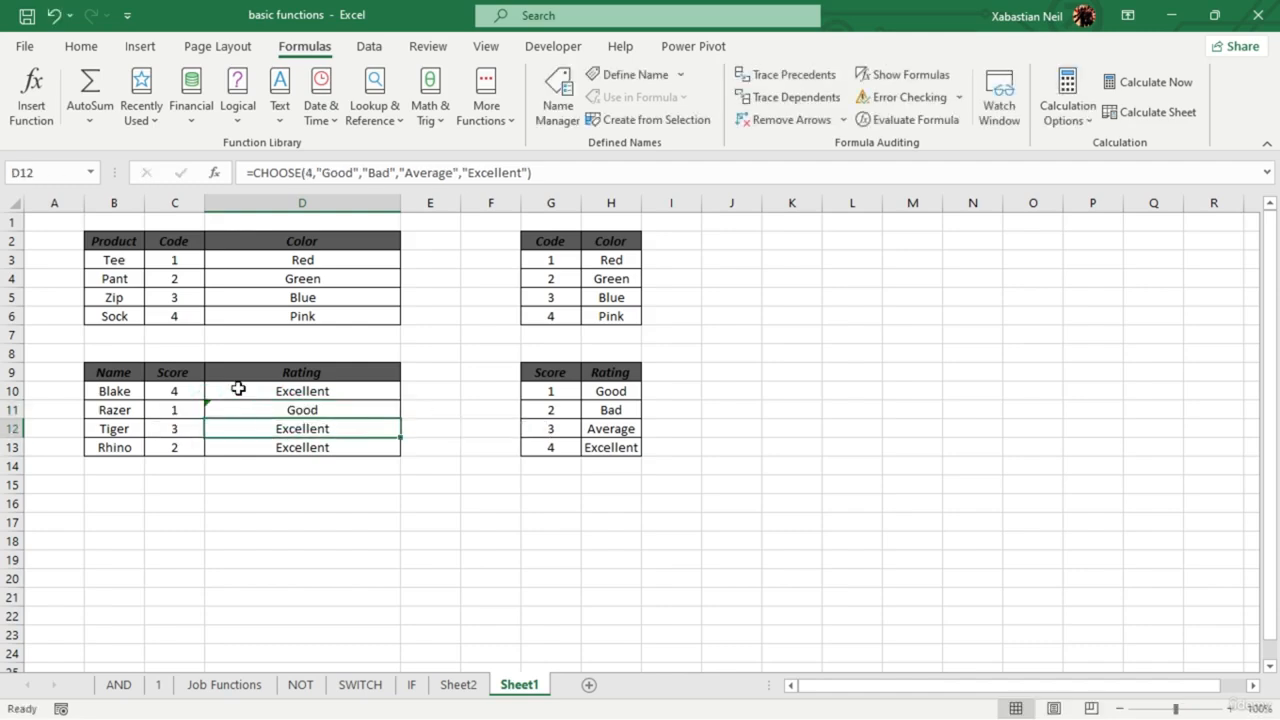
# - Set the index number of D12's CHOOSE formula to 3, matching the score in that row
pyautogui.doubleClick(350, 426)
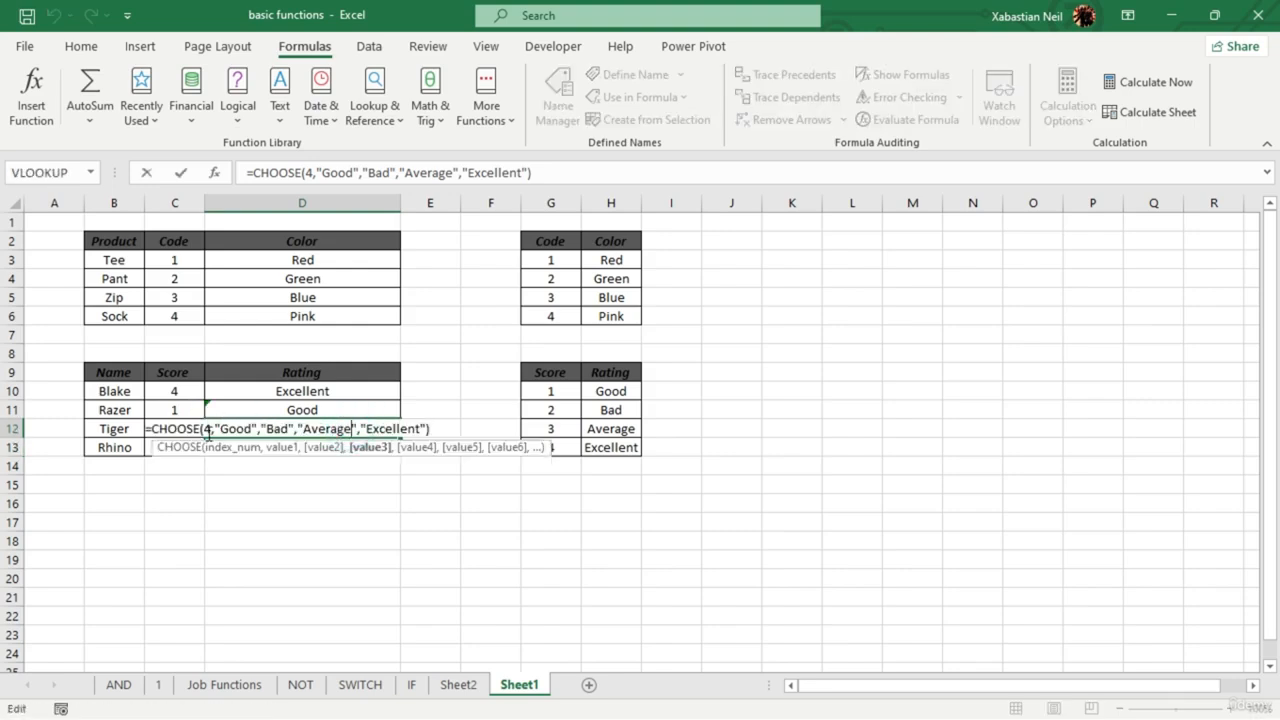
pyautogui.click(208, 428)
pyautogui.press('BackSpace')
pyautogui.write('3')
pyautogui.press('Return')
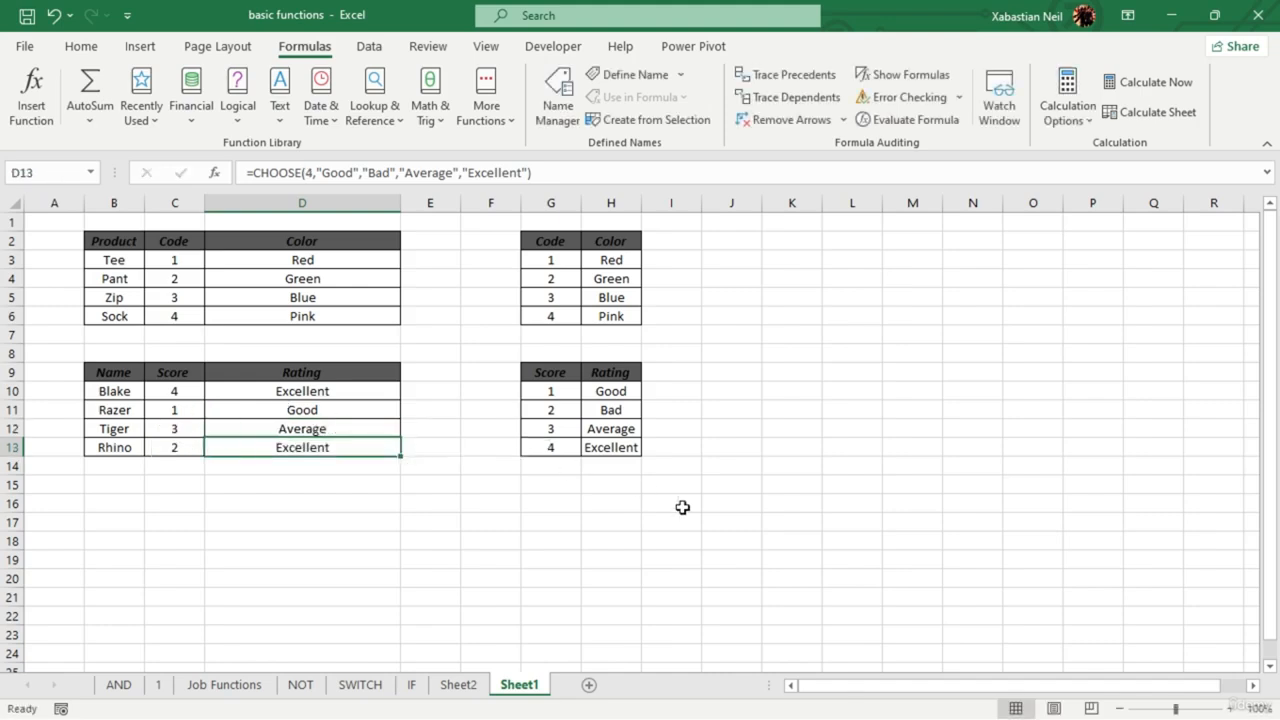
pyautogui.doubleClick(360, 430)
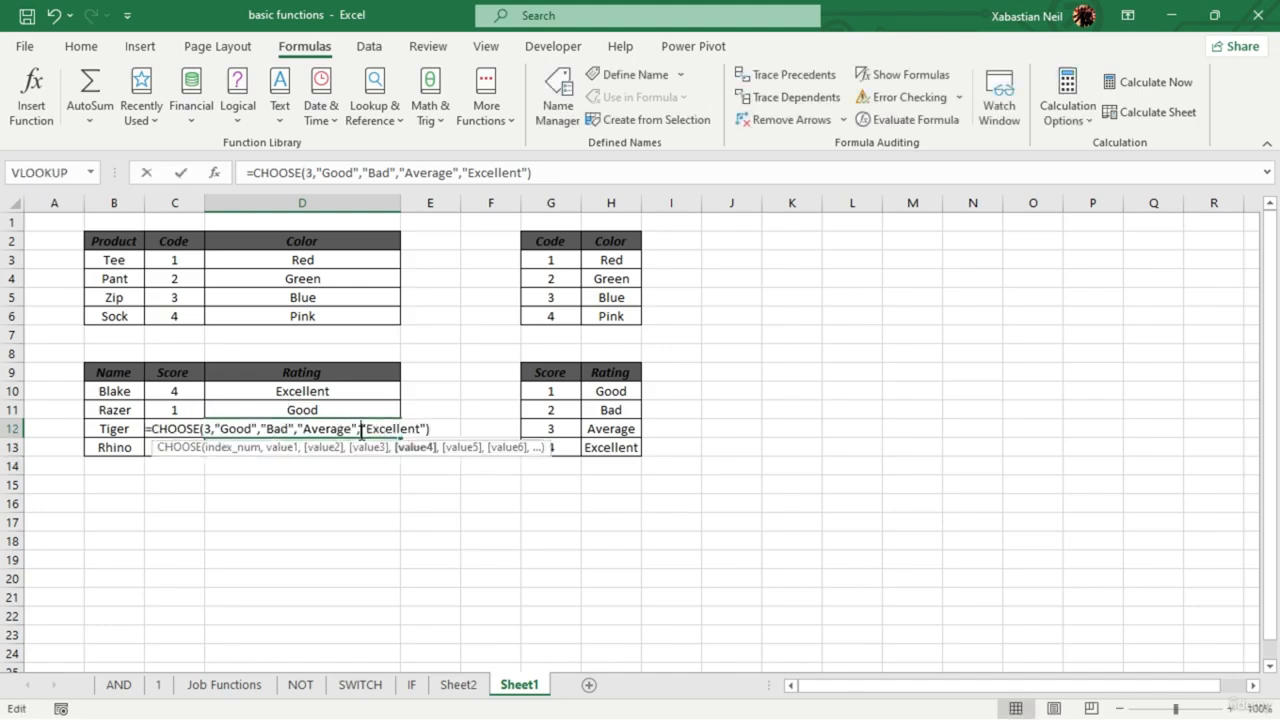
pyautogui.click(363, 540)
pyautogui.press('Escape')
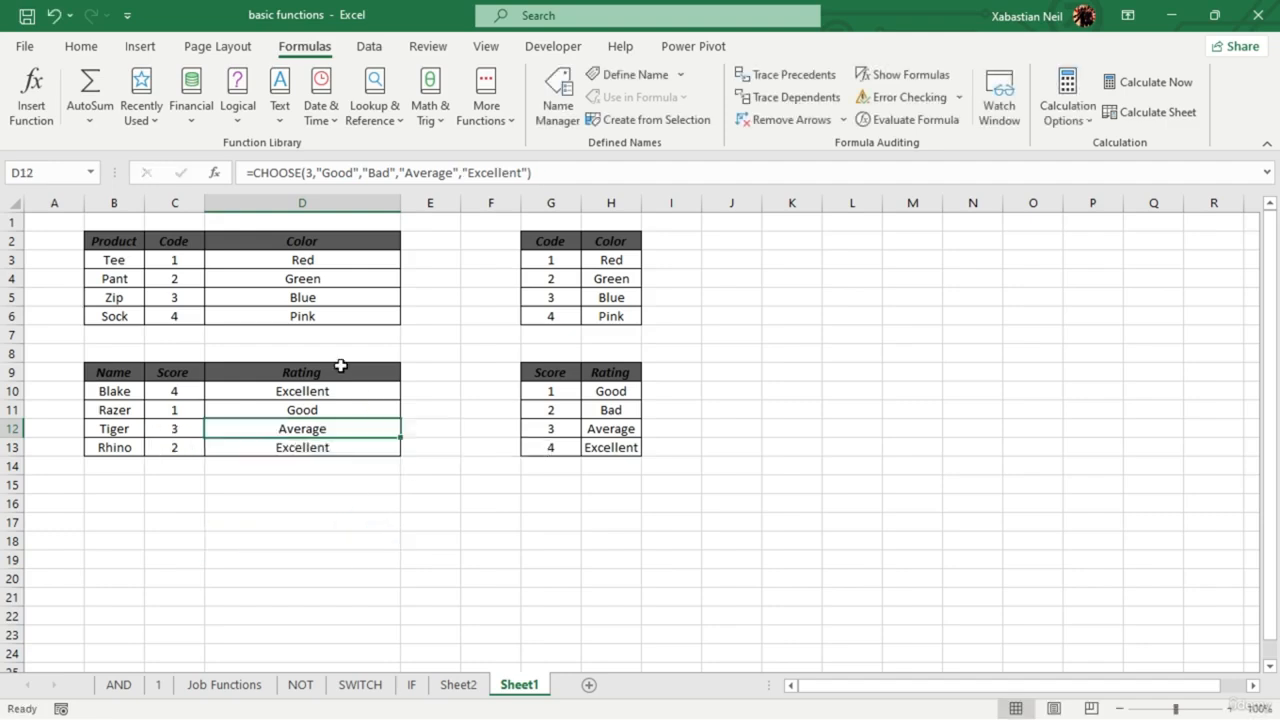
pyautogui.press('Down')
# - Replace the index number in D10's CHOOSE formula with a reference to the score in C10
pyautogui.doubleClick(354, 392)
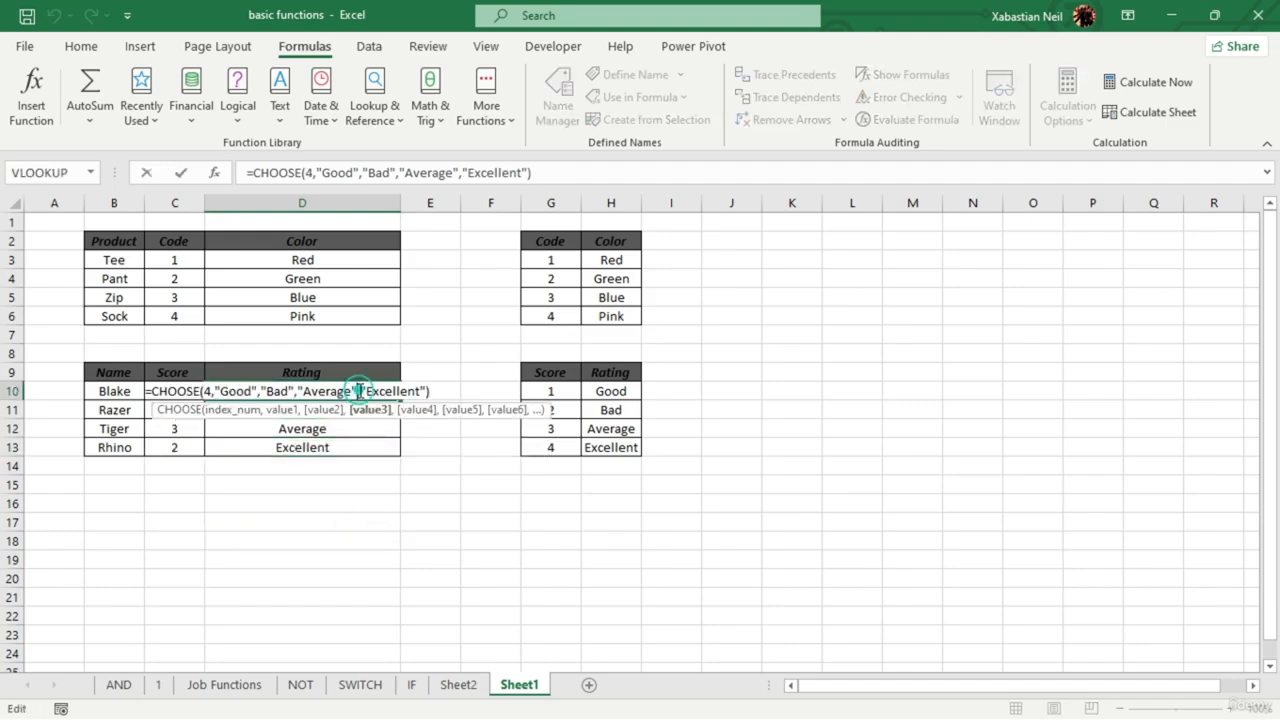
pyautogui.doubleClick(213, 393)
pyautogui.press('BackSpace')
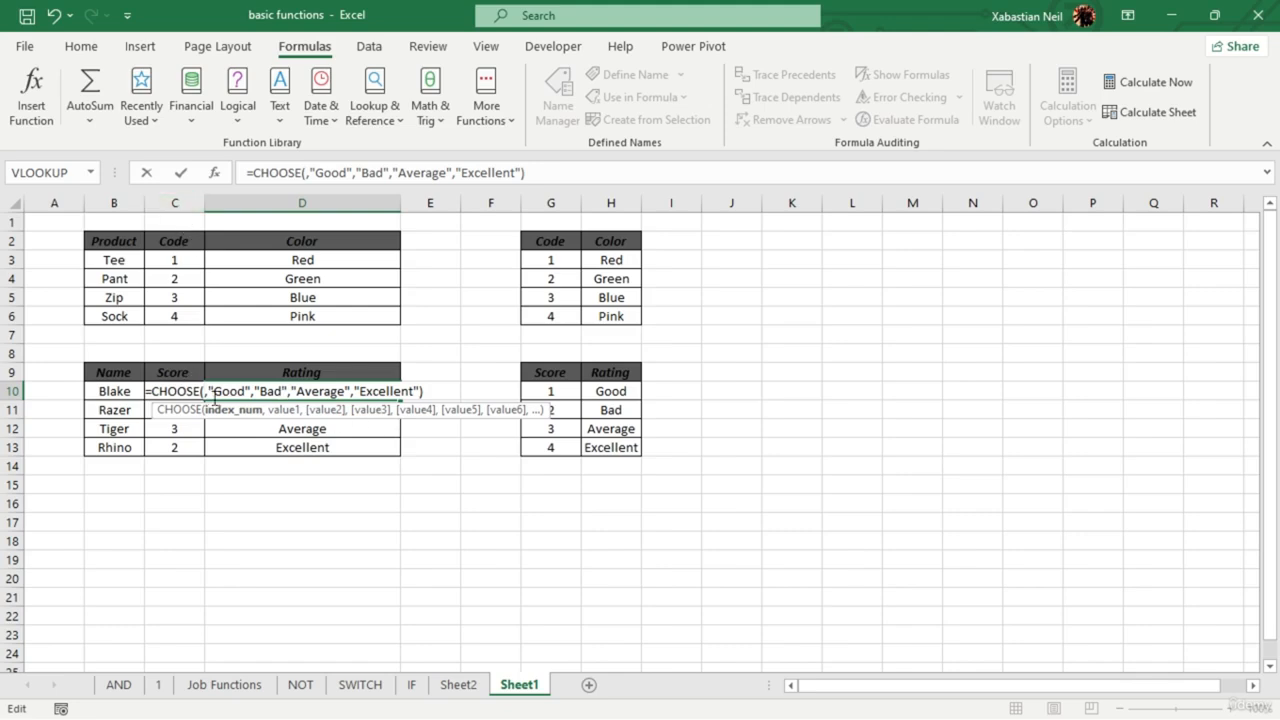
pyautogui.write('C10')
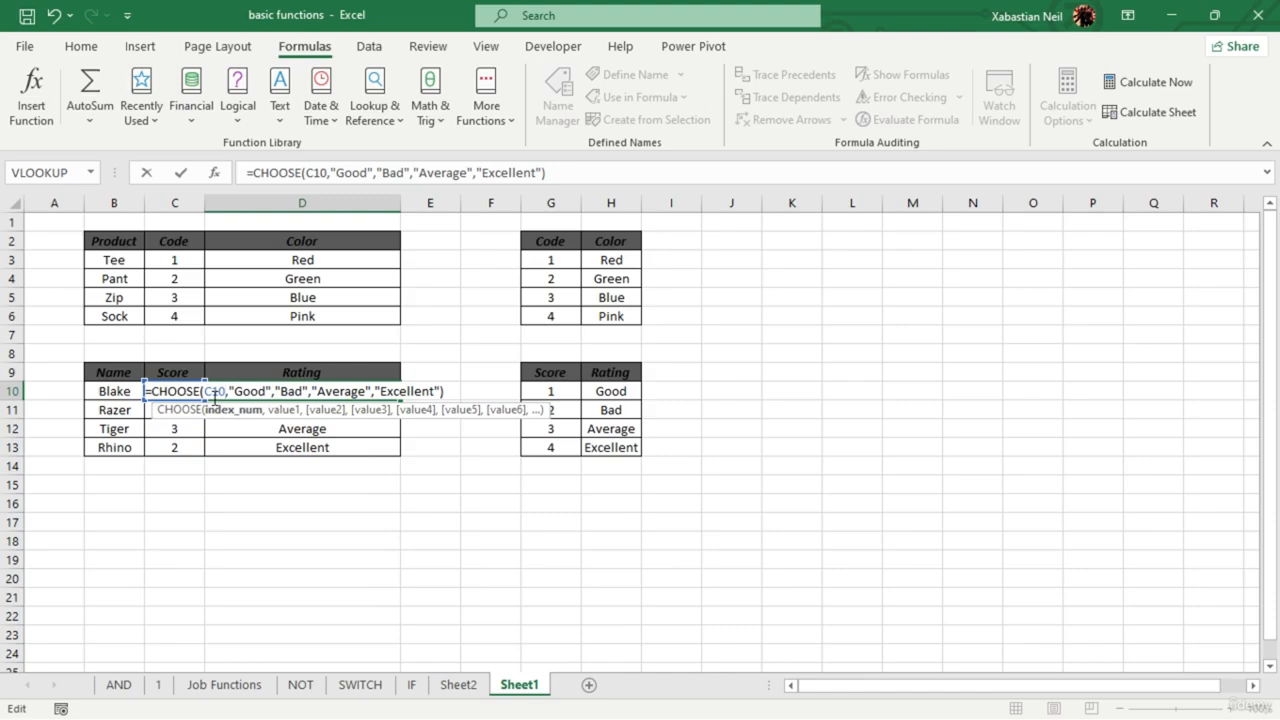
pyautogui.press('Return')
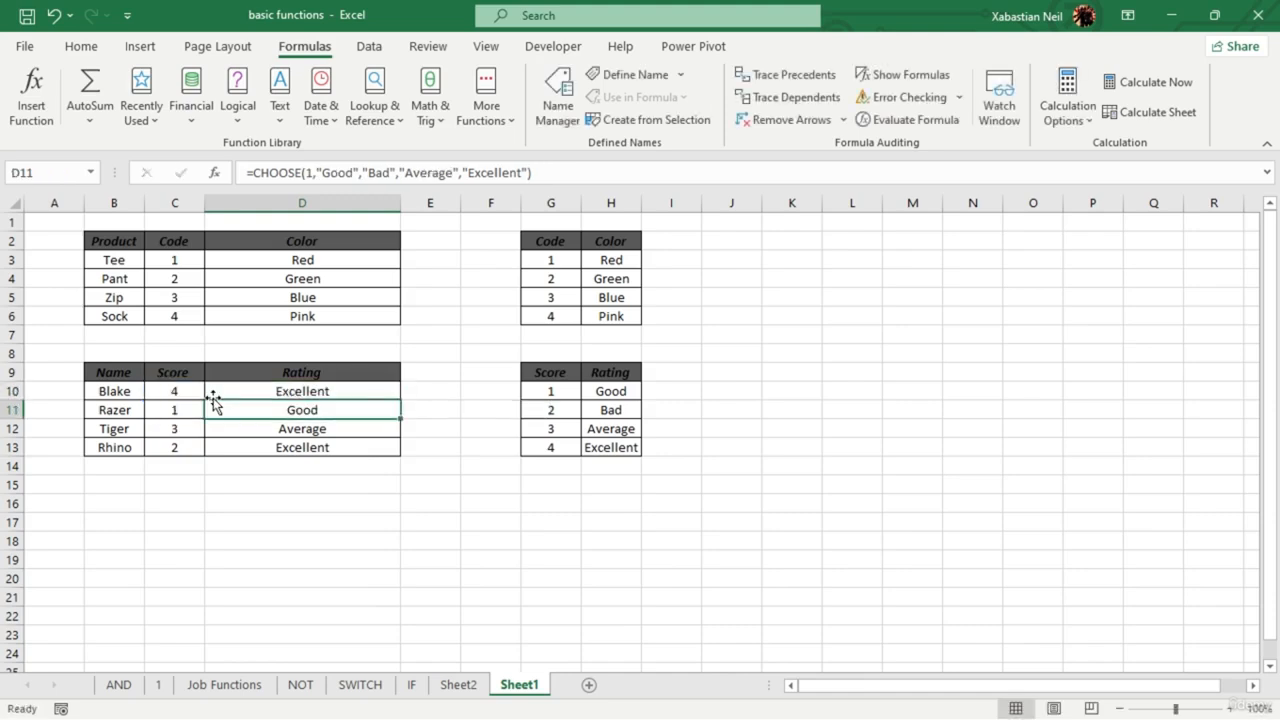
# - Fill D10's CHOOSE formula with the C10 reference down through D13
pyautogui.click(366, 391)
pyautogui.moveTo(401, 399); pyautogui.dragTo(409, 452)
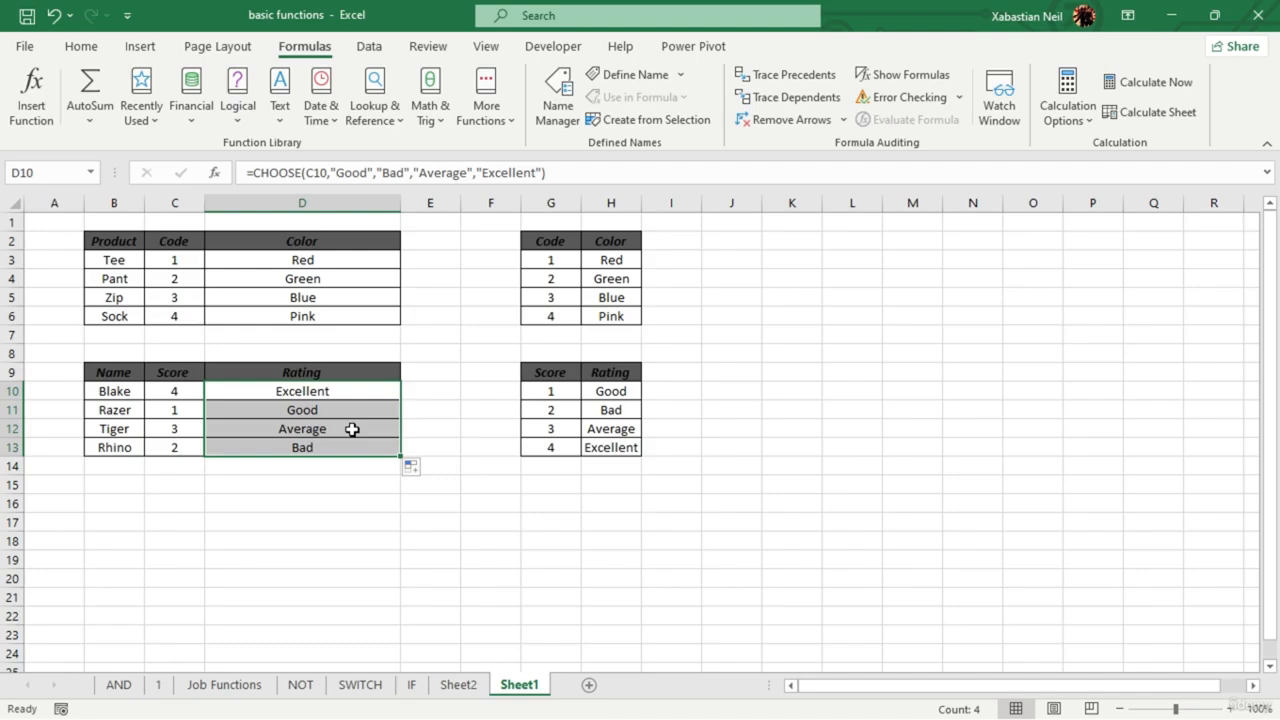
pyautogui.press('F2')
pyautogui.click(331, 500)
# - Delete the entire CHOOSE formula from D13 and widen column D
pyautogui.click(358, 452)
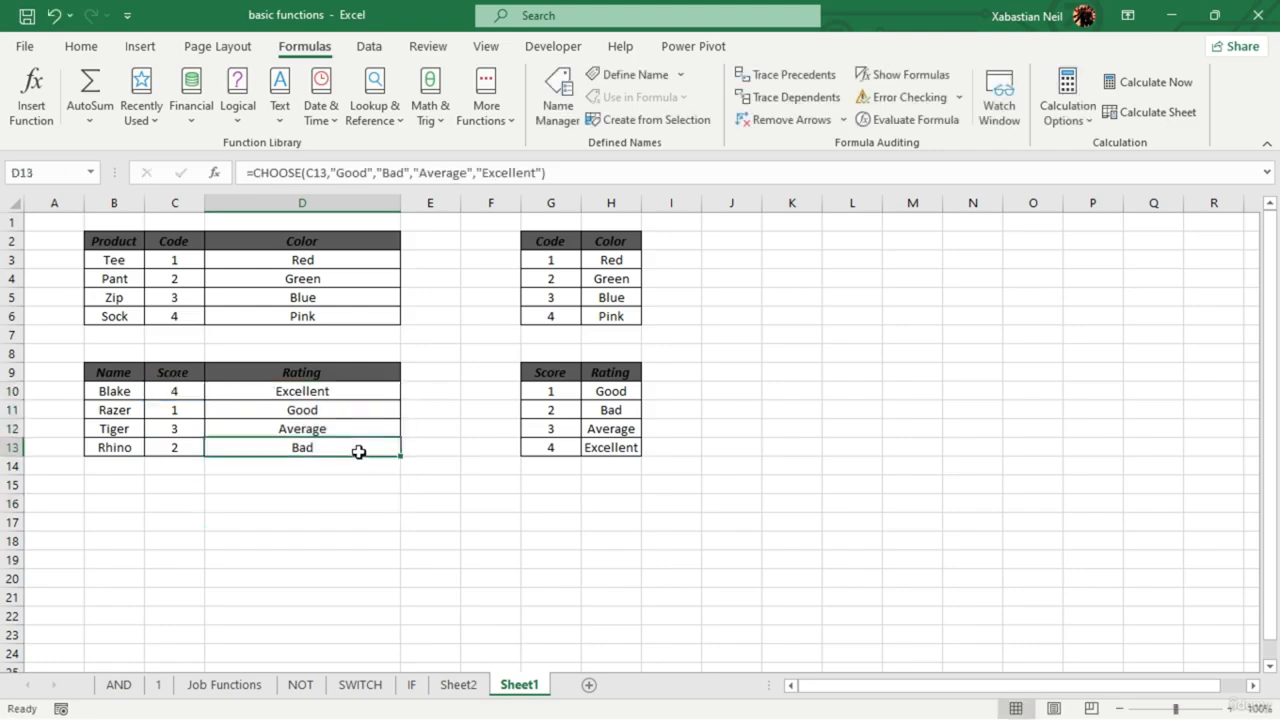
pyautogui.doubleClick(358, 452)
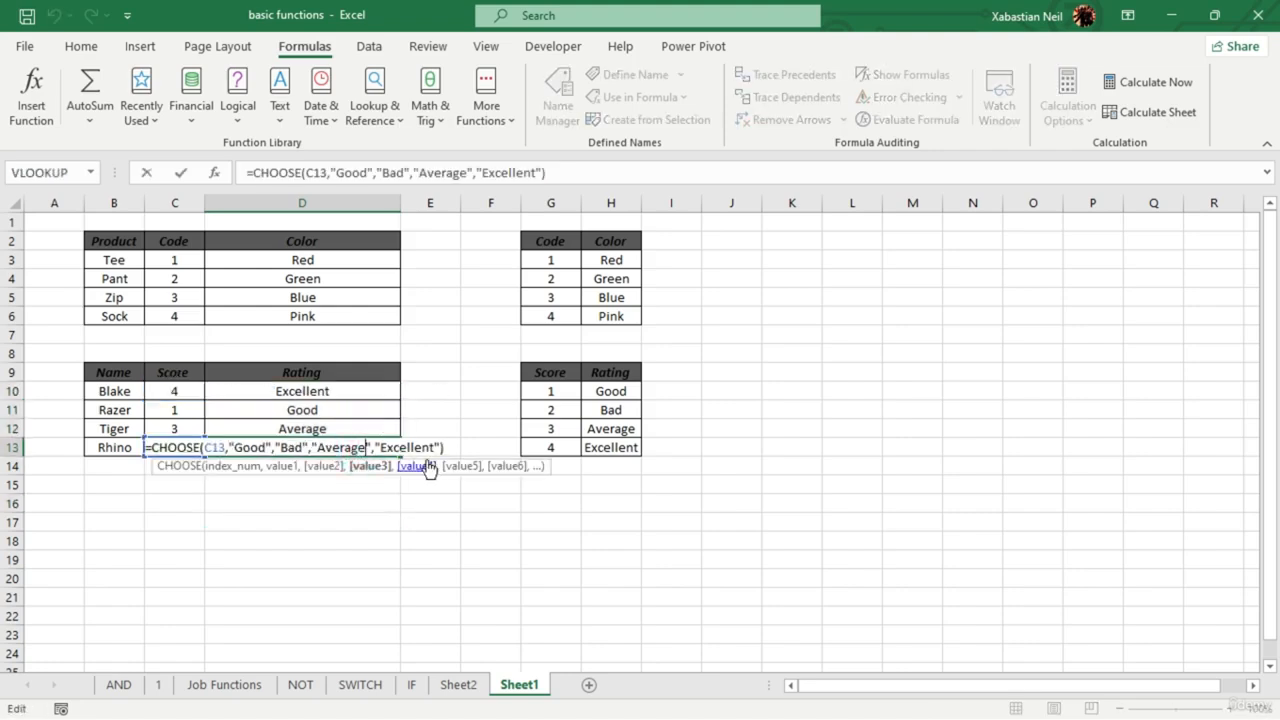
pyautogui.press('Right')
pyautogui.press('Right')
pyautogui.press('Right')
pyautogui.press('Right')
pyautogui.press('Right')
pyautogui.press('Right')
pyautogui.press('Right')
pyautogui.press('Right')
pyautogui.press('Right')
pyautogui.press('Right')
pyautogui.press('Right')
pyautogui.press('Right')
pyautogui.press('Right')
pyautogui.press('Right')
pyautogui.press('BackSpace')
pyautogui.press('BackSpace')
pyautogui.press('BackSpace')
pyautogui.press('BackSpace')
pyautogui.press('BackSpace')
pyautogui.press('BackSpace')
pyautogui.press('BackSpace')
pyautogui.press('BackSpace')
pyautogui.press('BackSpace')
pyautogui.press('BackSpace')
pyautogui.press('BackSpace')
pyautogui.press('BackSpace')
pyautogui.press('BackSpace')
pyautogui.press('BackSpace')
pyautogui.press('BackSpace')
pyautogui.press('BackSpace')
pyautogui.press('BackSpace')
pyautogui.press('BackSpace')
pyautogui.press('BackSpace')
pyautogui.press('BackSpace')
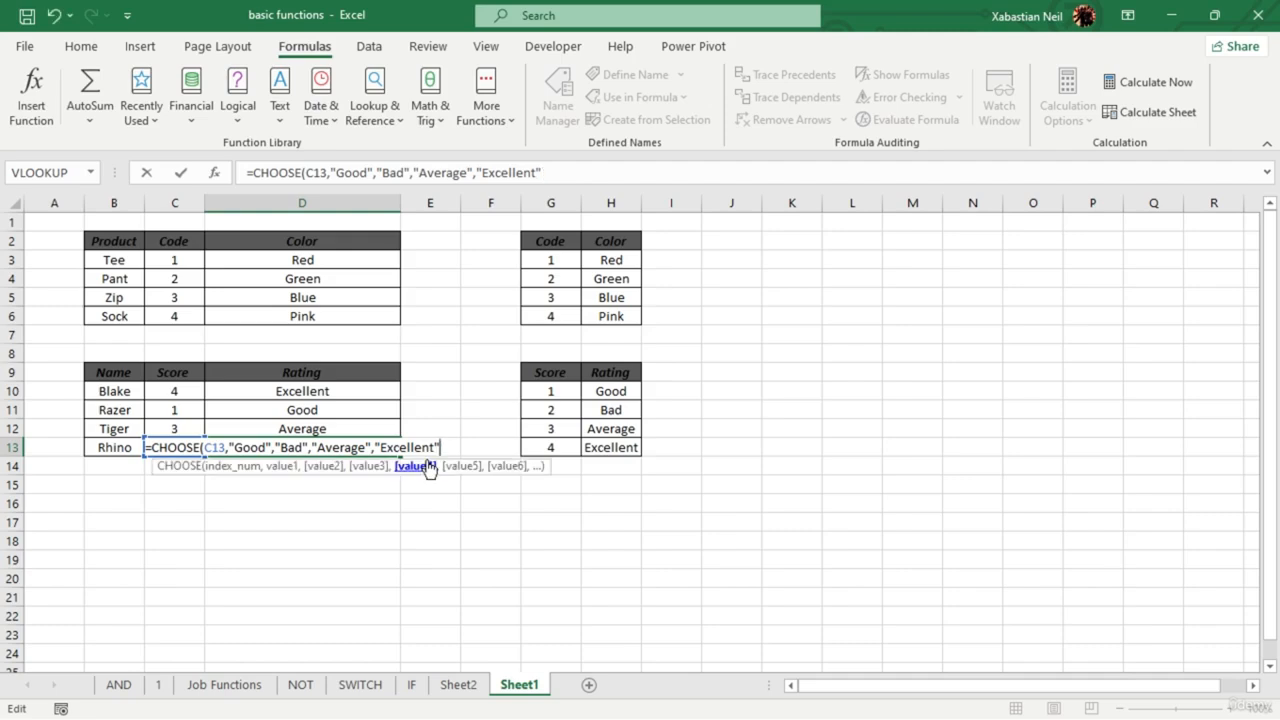
pyautogui.press('BackSpace')
pyautogui.press('BackSpace')
pyautogui.press('BackSpace')
pyautogui.press('BackSpace')
pyautogui.press('BackSpace')
pyautogui.press('BackSpace')
pyautogui.press('BackSpace')
pyautogui.press('BackSpace')
pyautogui.press('BackSpace')
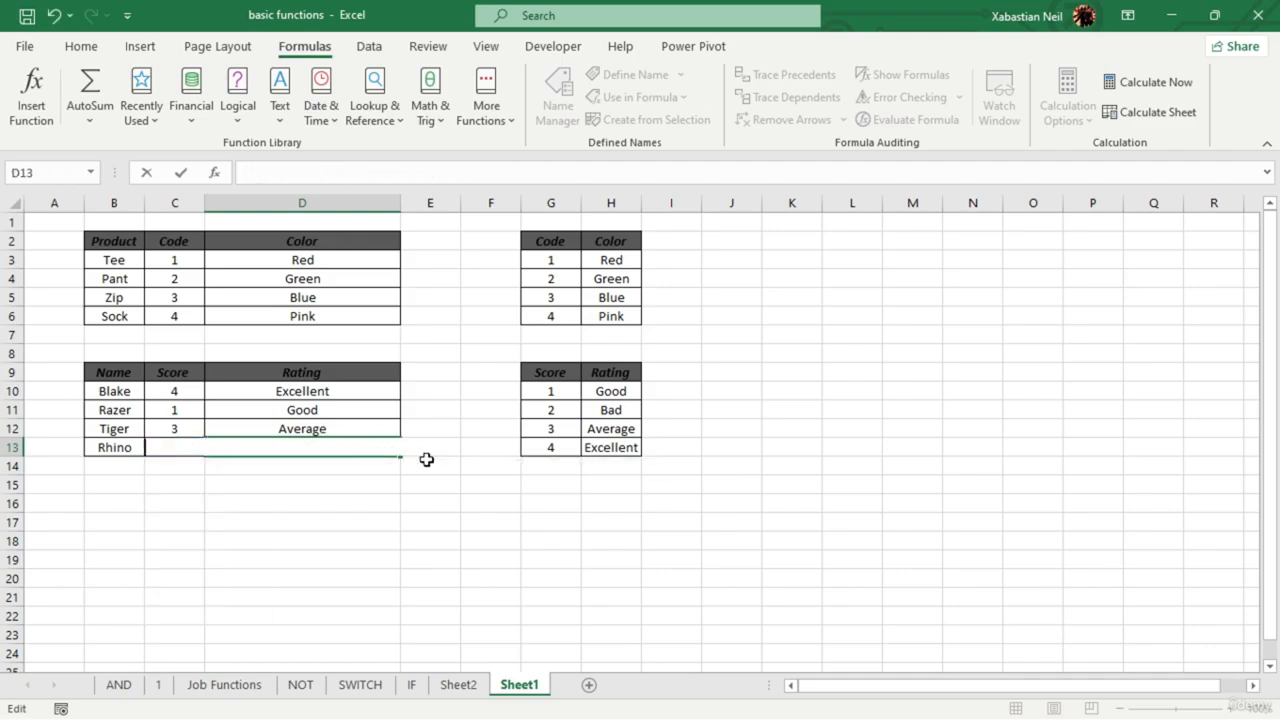
pyautogui.click(385, 467)
pyautogui.moveTo(395, 203); pyautogui.dragTo(539, 203)
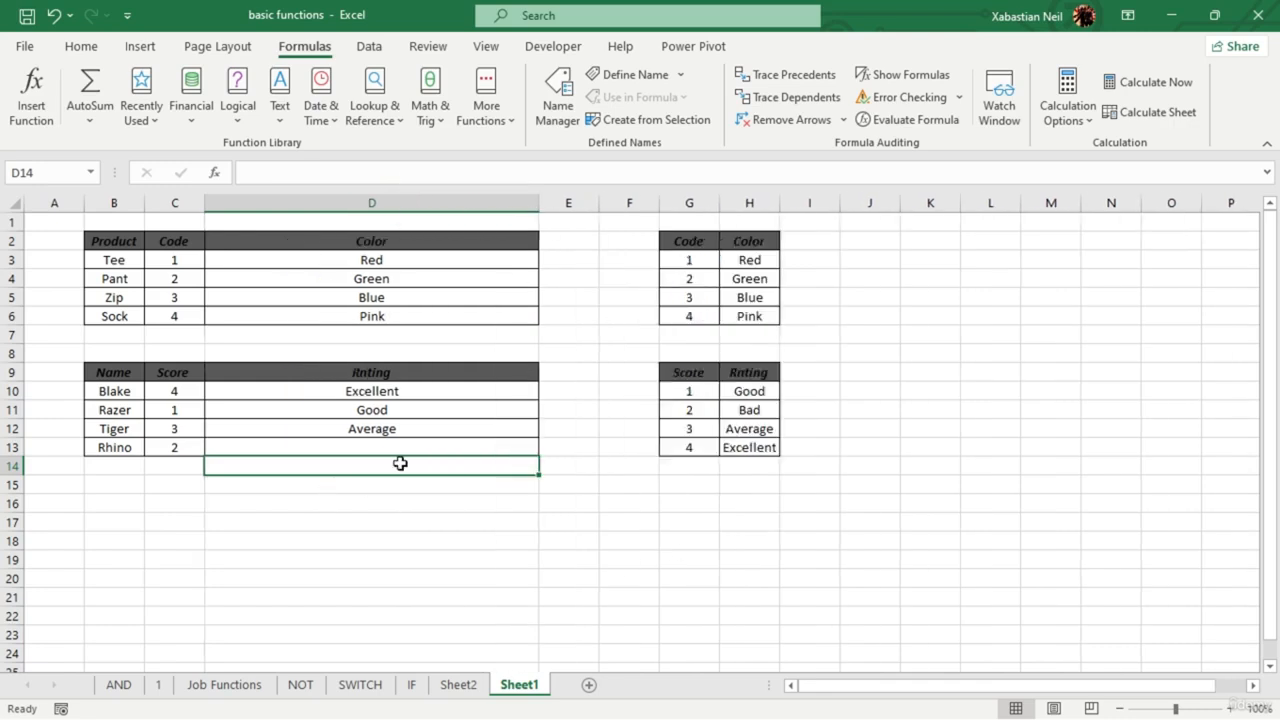
# - Begin a CHOOSE formula in D13 with C13 as the index number
pyautogui.click(365, 446)
pyautogui.doubleClick(365, 446)
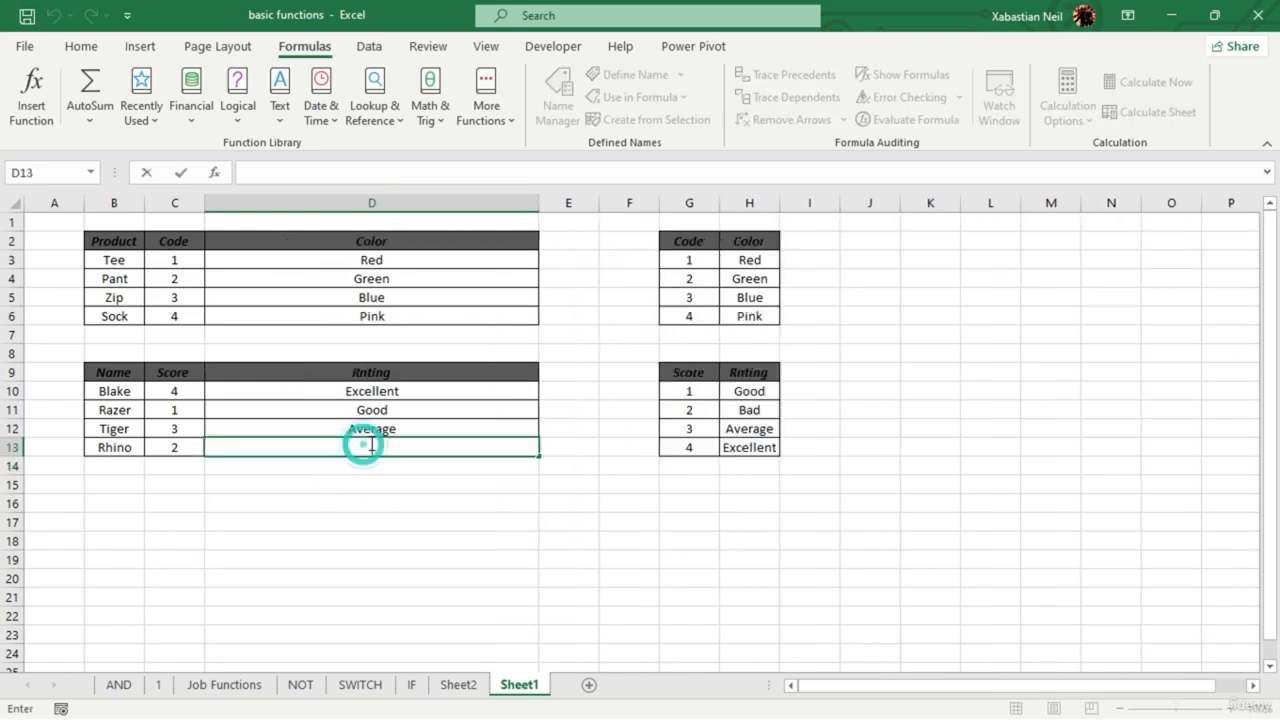
pyautogui.write('=ch')
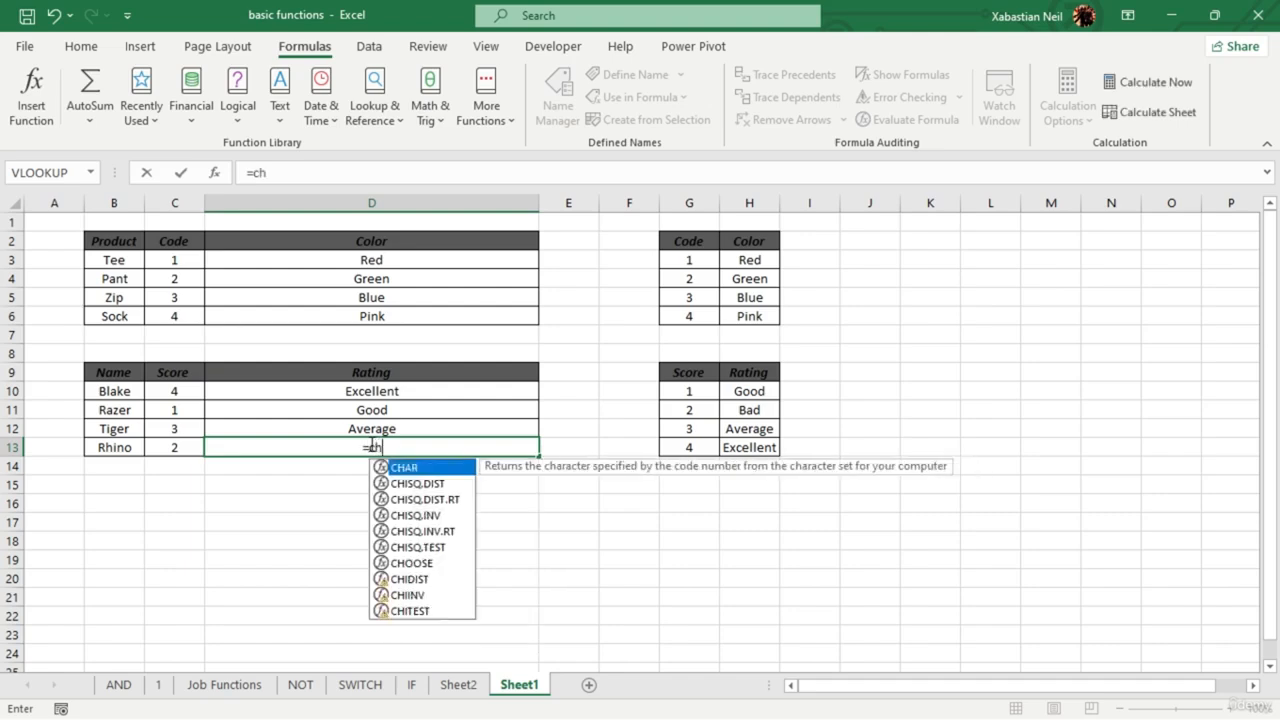
pyautogui.write('oose')
pyautogui.press('Tab')
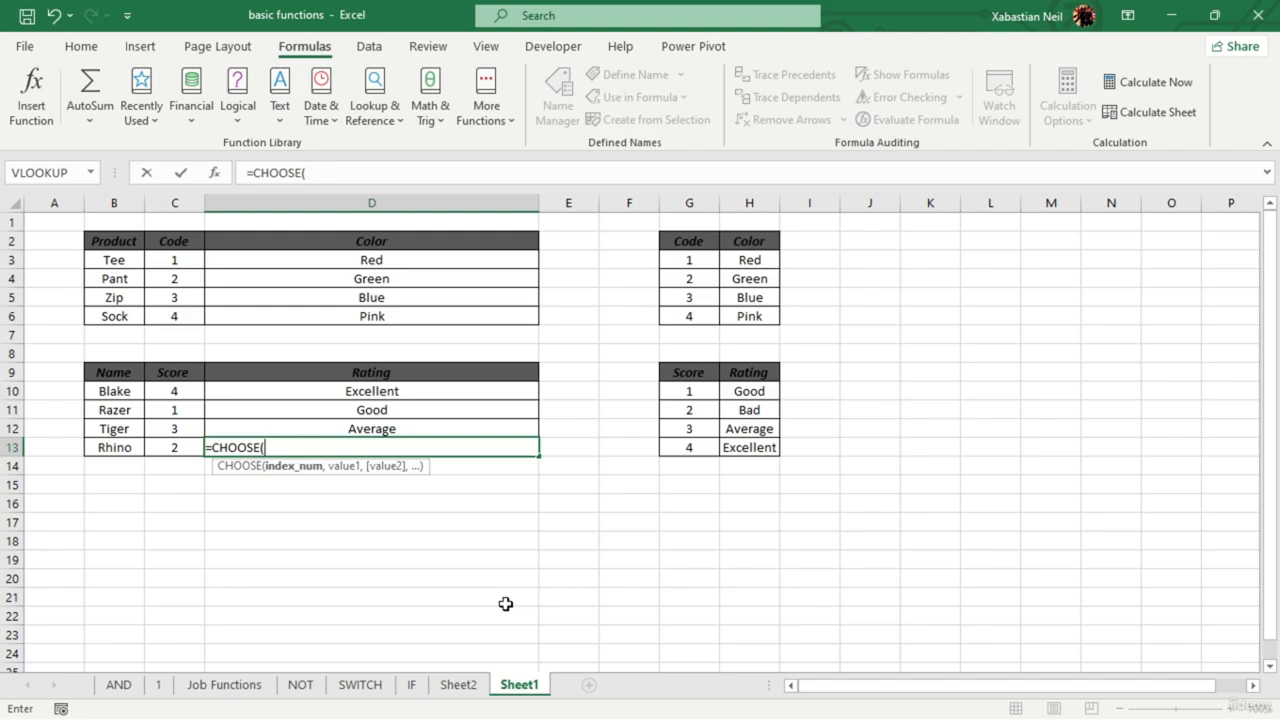
pyautogui.click(174, 447)
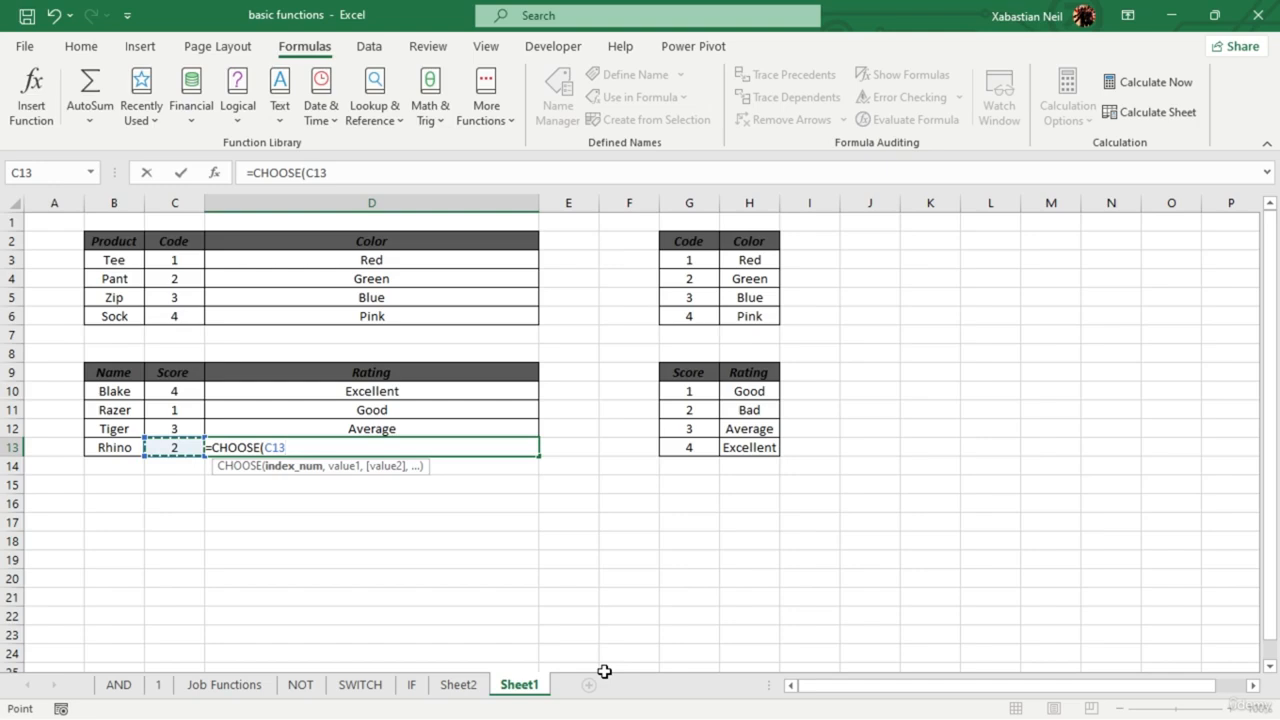
pyautogui.write(',')
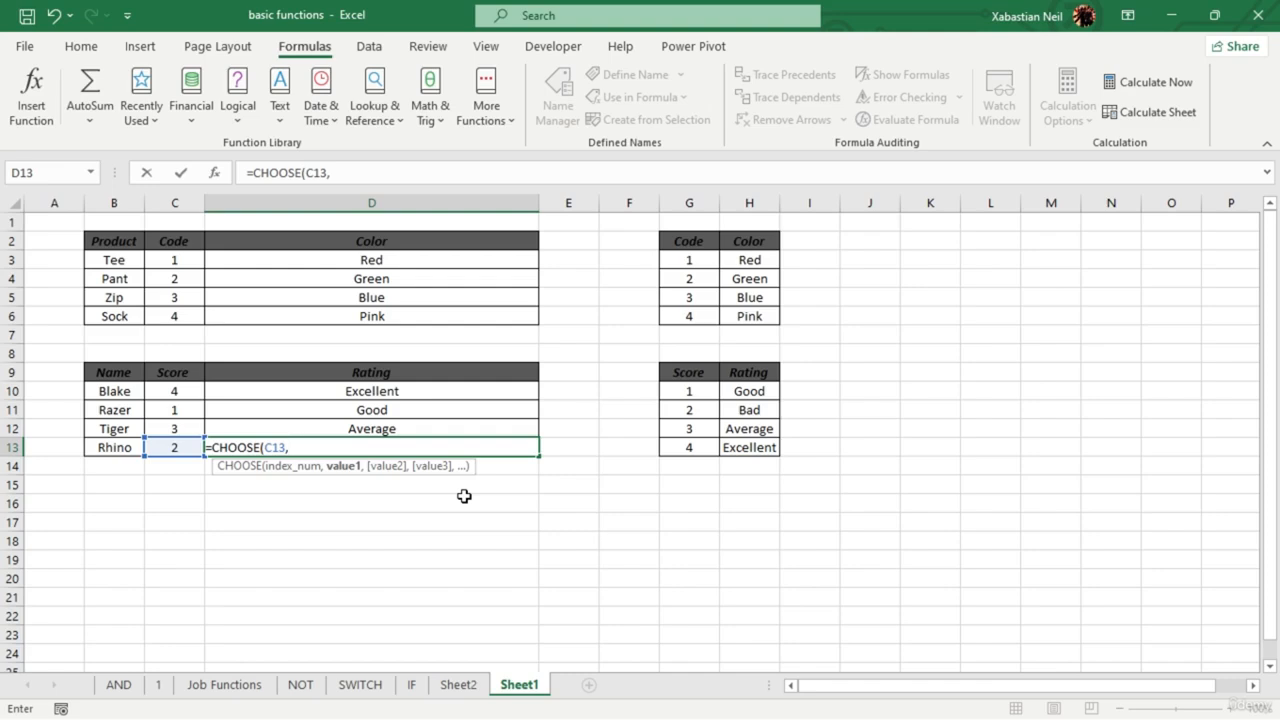
# - Complete D13's CHOOSE formula with the values "Good", "Bad", "Average" and "Excellent"
pyautogui.write('"Good",')
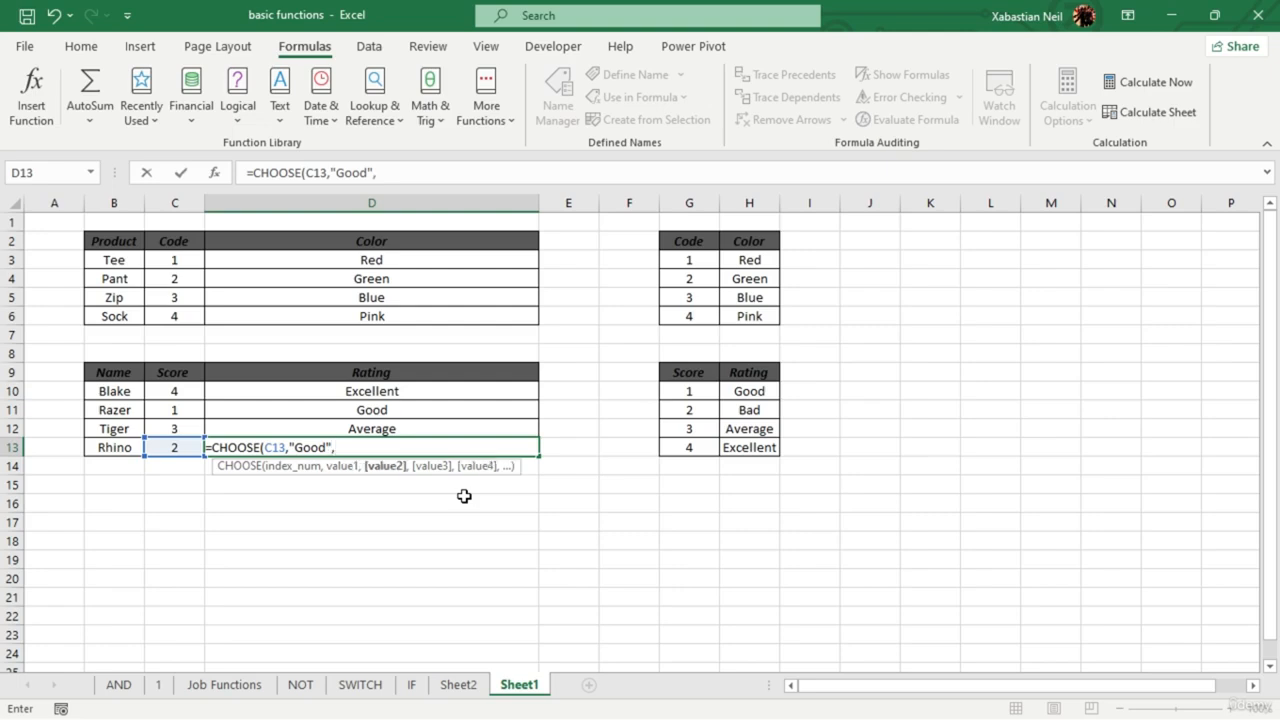
pyautogui.write('"Bad",')
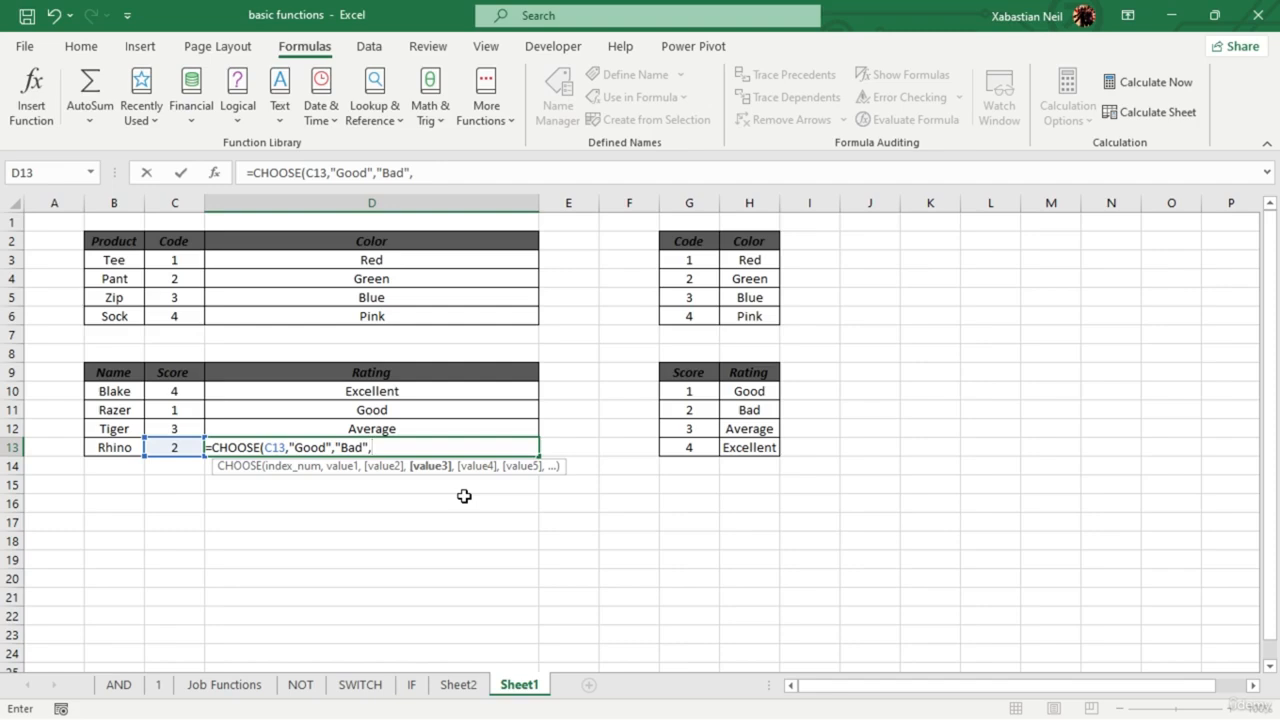
pyautogui.write('"Average",')
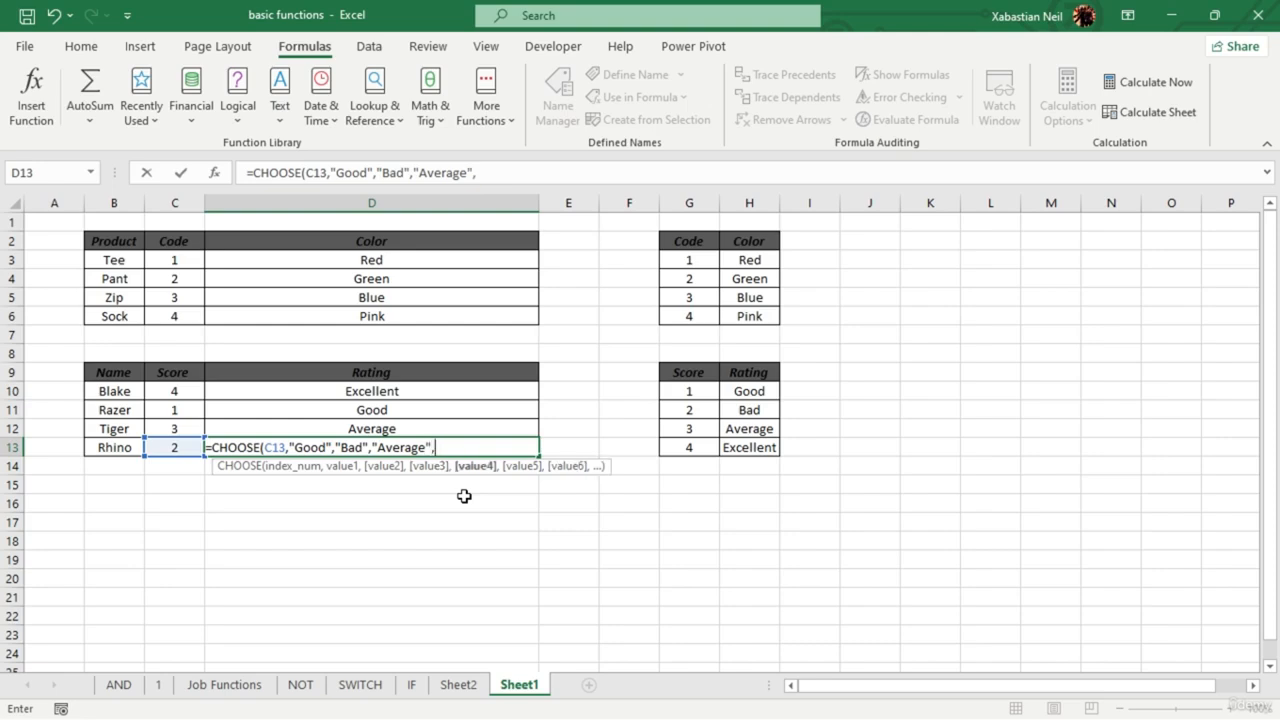
pyautogui.write('"Excellent')
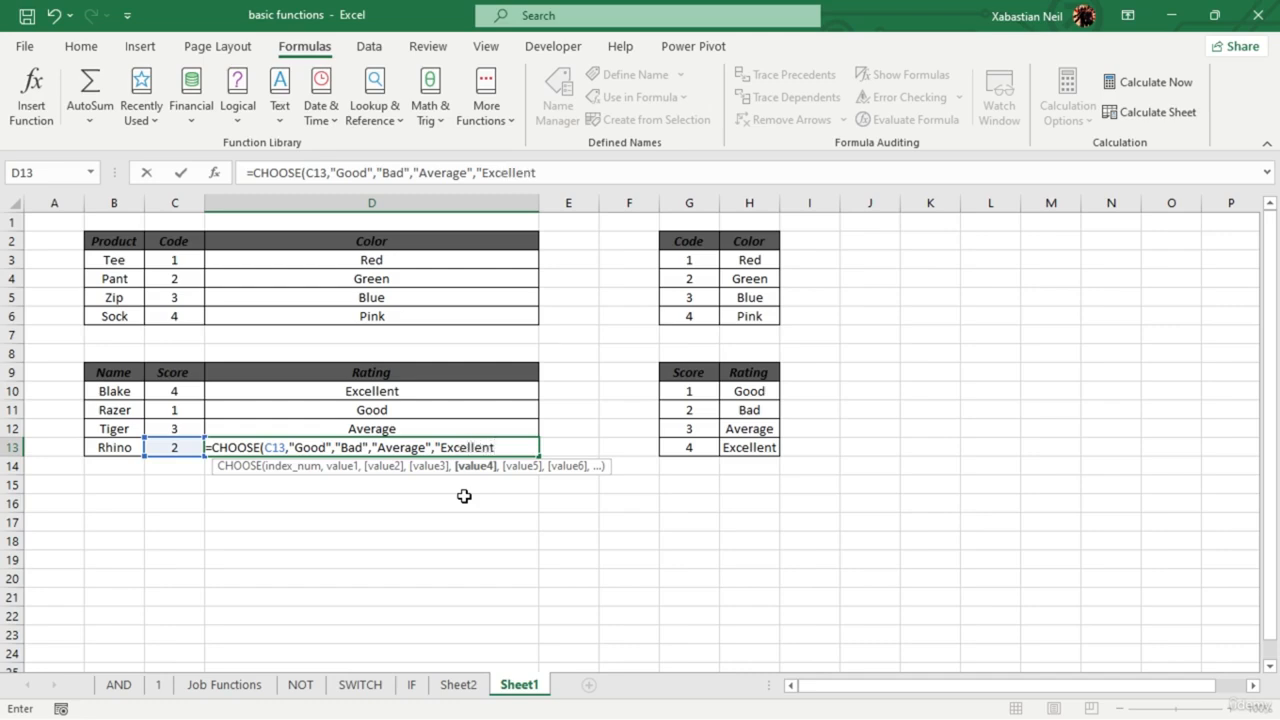
pyautogui.write('")')
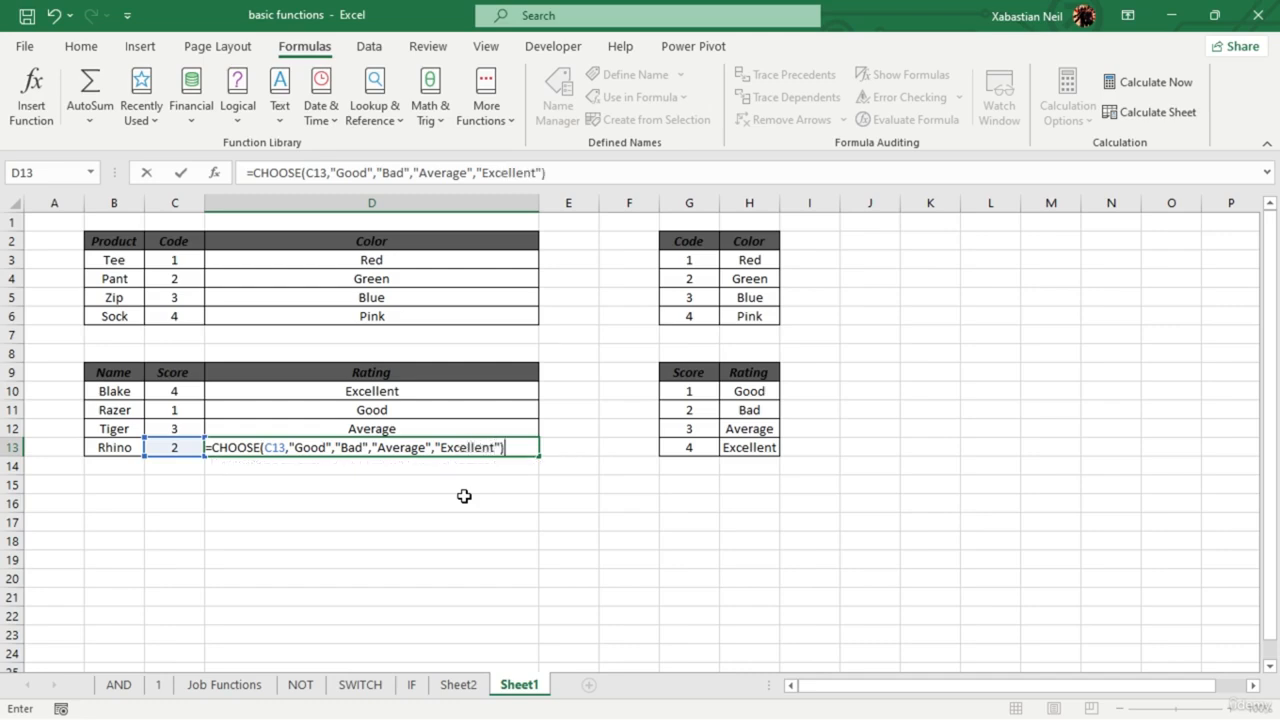
pyautogui.press('Return')
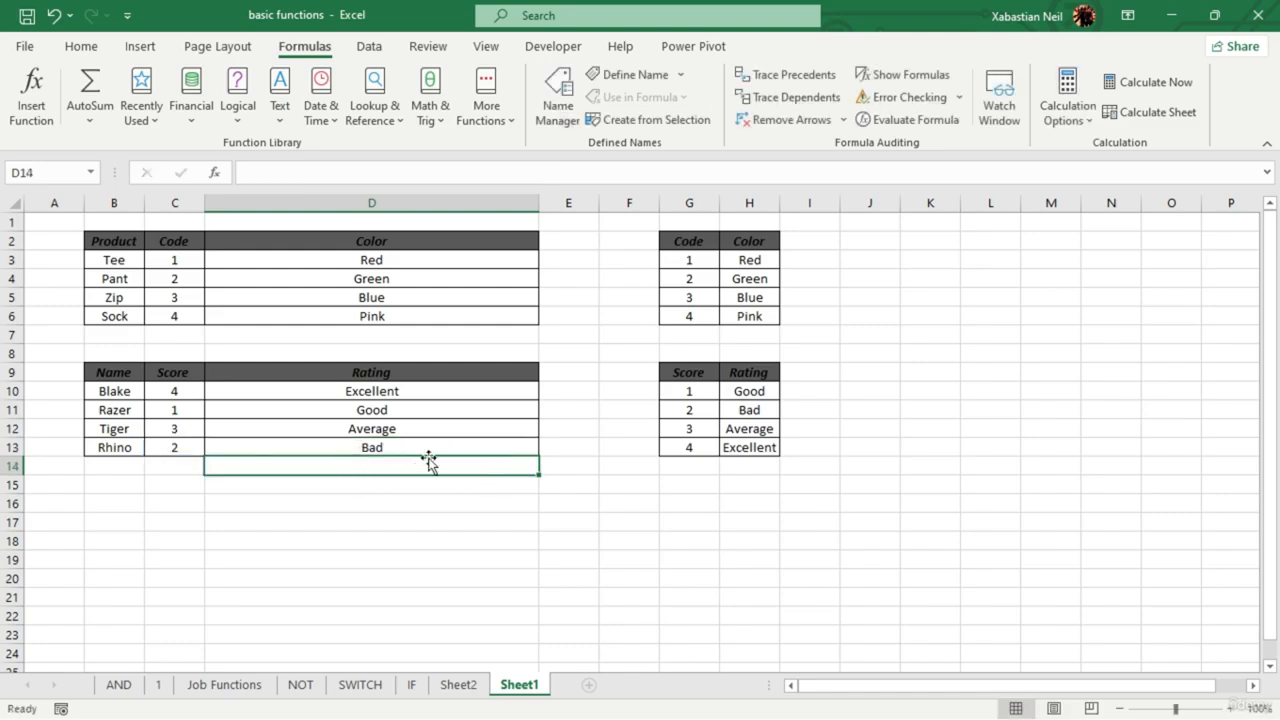
# - Clear the color formulas from D3:D6 and begin a CHOOSE formula in D3 with C3 as the index number
pyautogui.moveTo(457, 260); pyautogui.dragTo(452, 325)
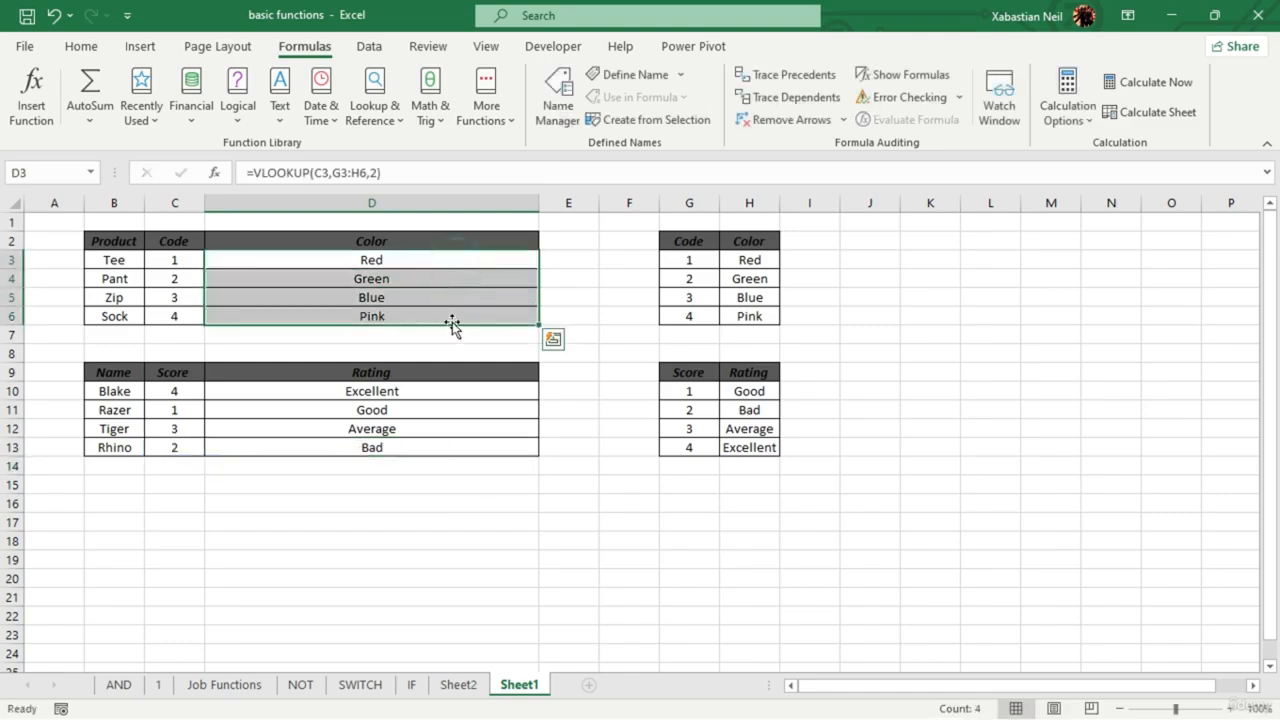
pyautogui.press('Delete')
pyautogui.doubleClick(423, 257)
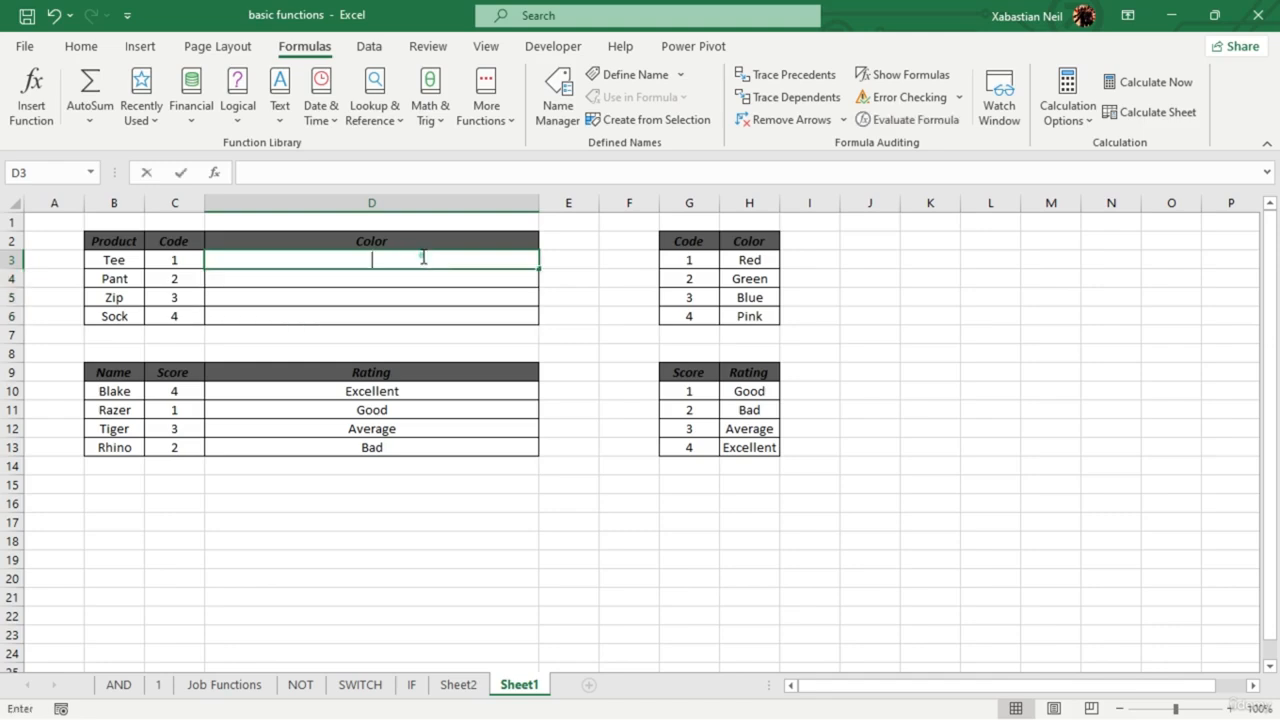
pyautogui.write('=choo')
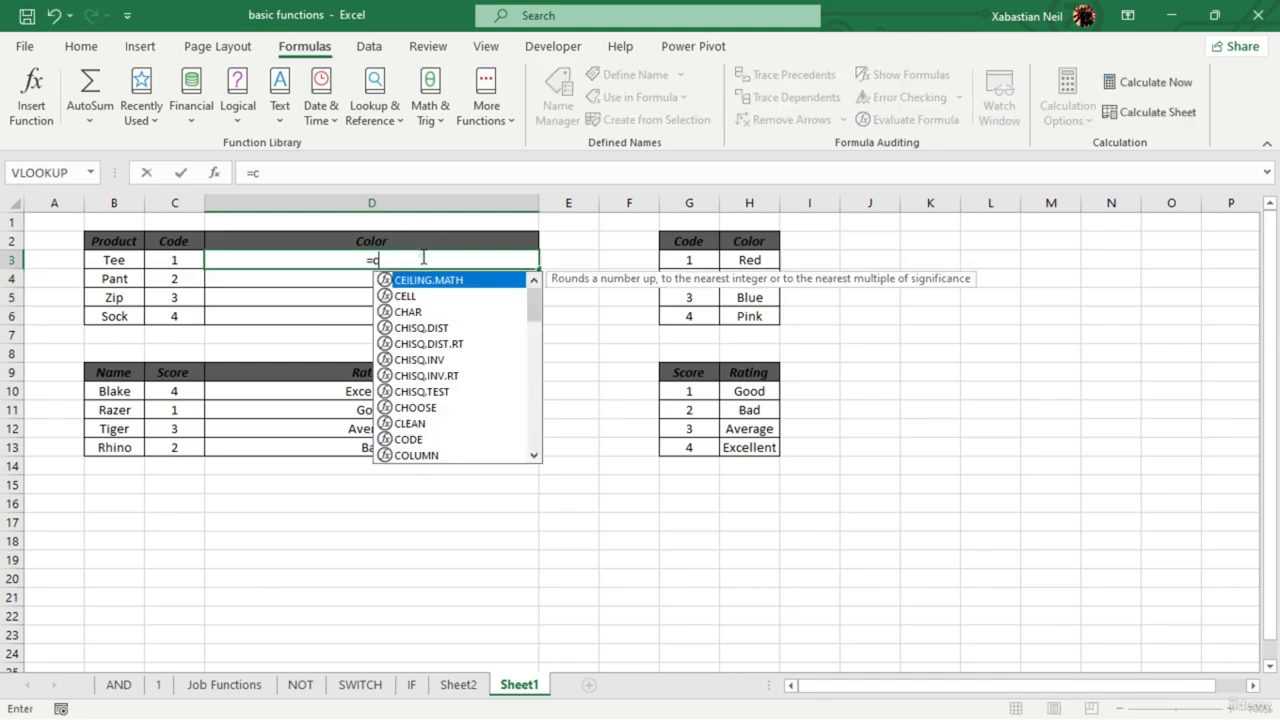
pyautogui.press('Tab')
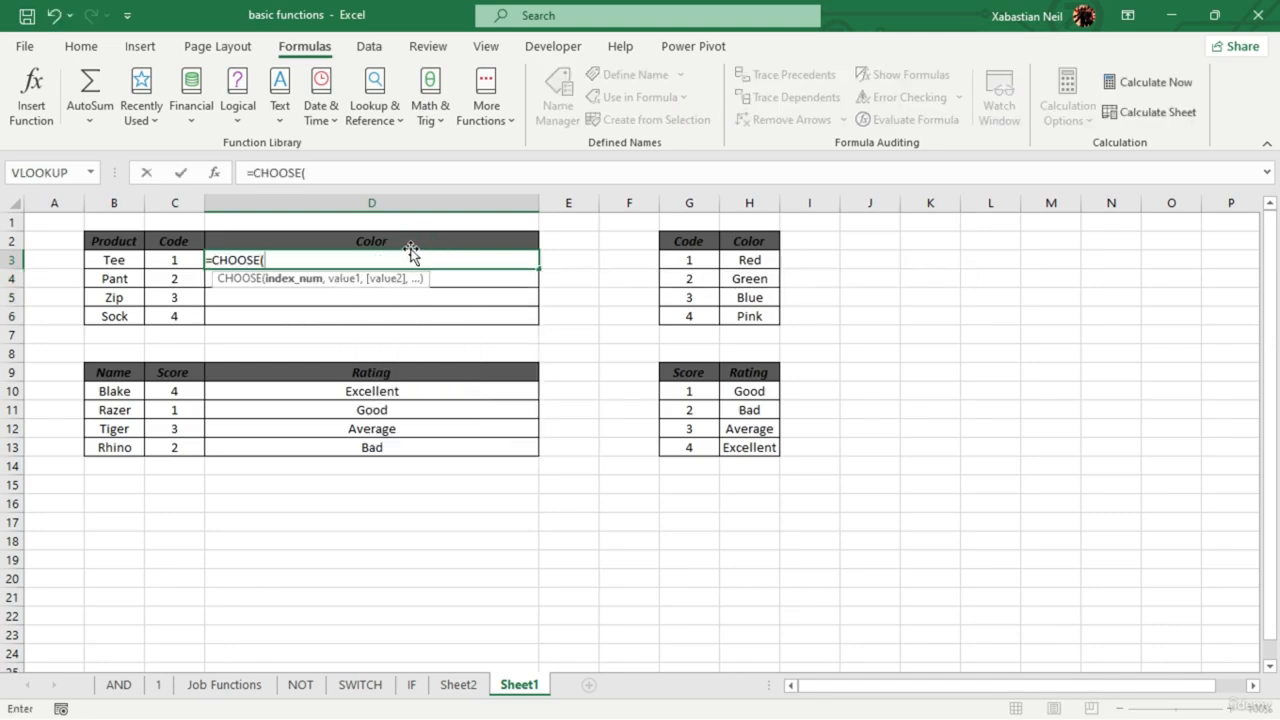
pyautogui.click(173, 263)
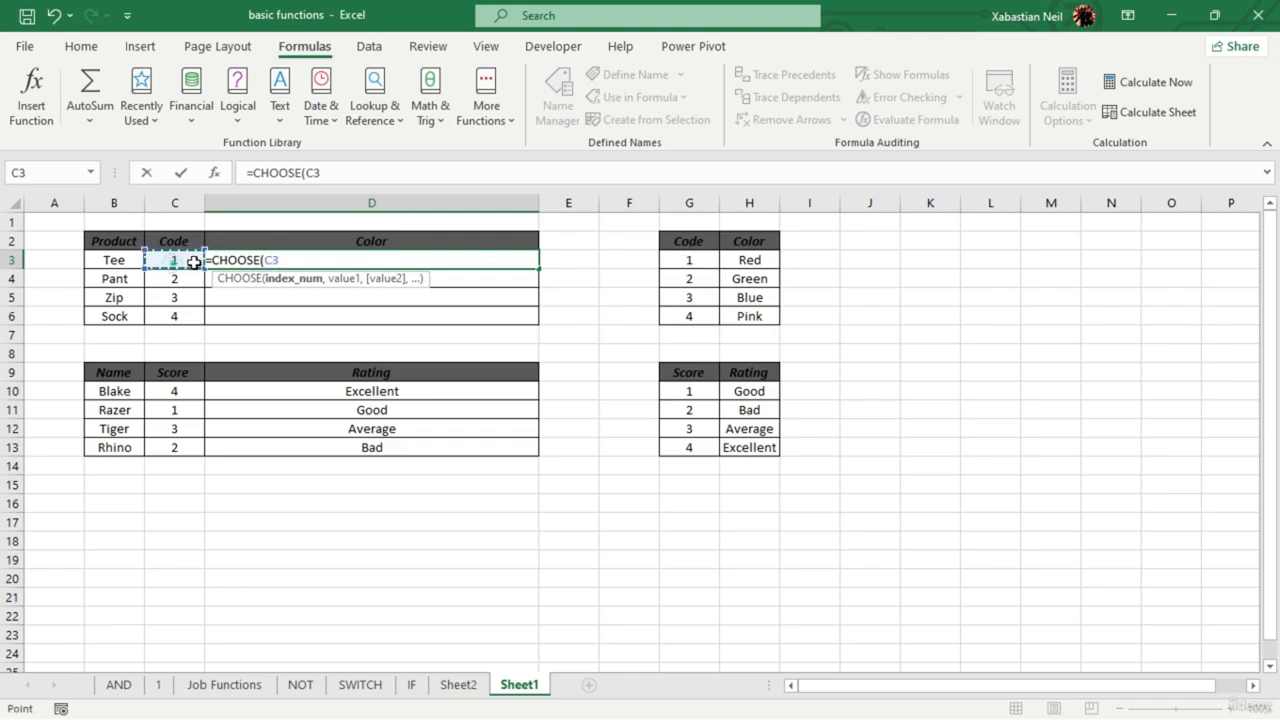
pyautogui.write(',')
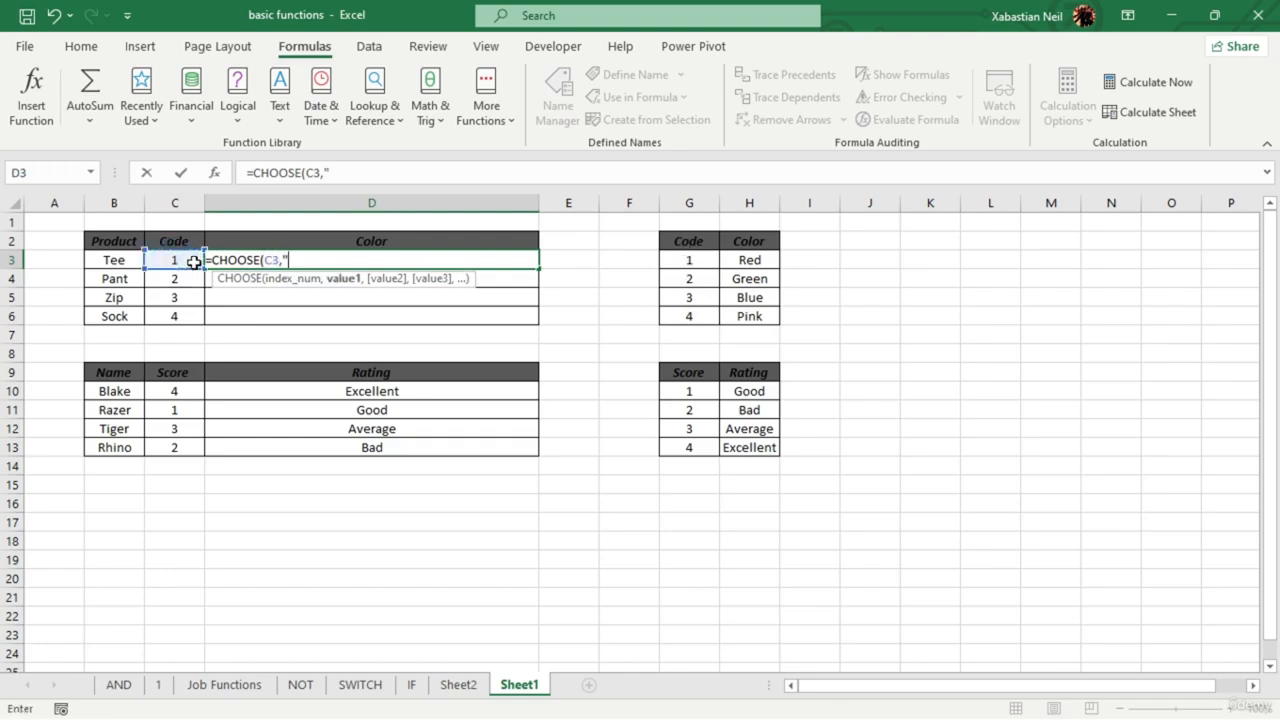
# - Complete D3's CHOOSE formula with the values "Red", "Green", "Blue" and "Pink", and fill it down to D6
pyautogui.write('"Red",')
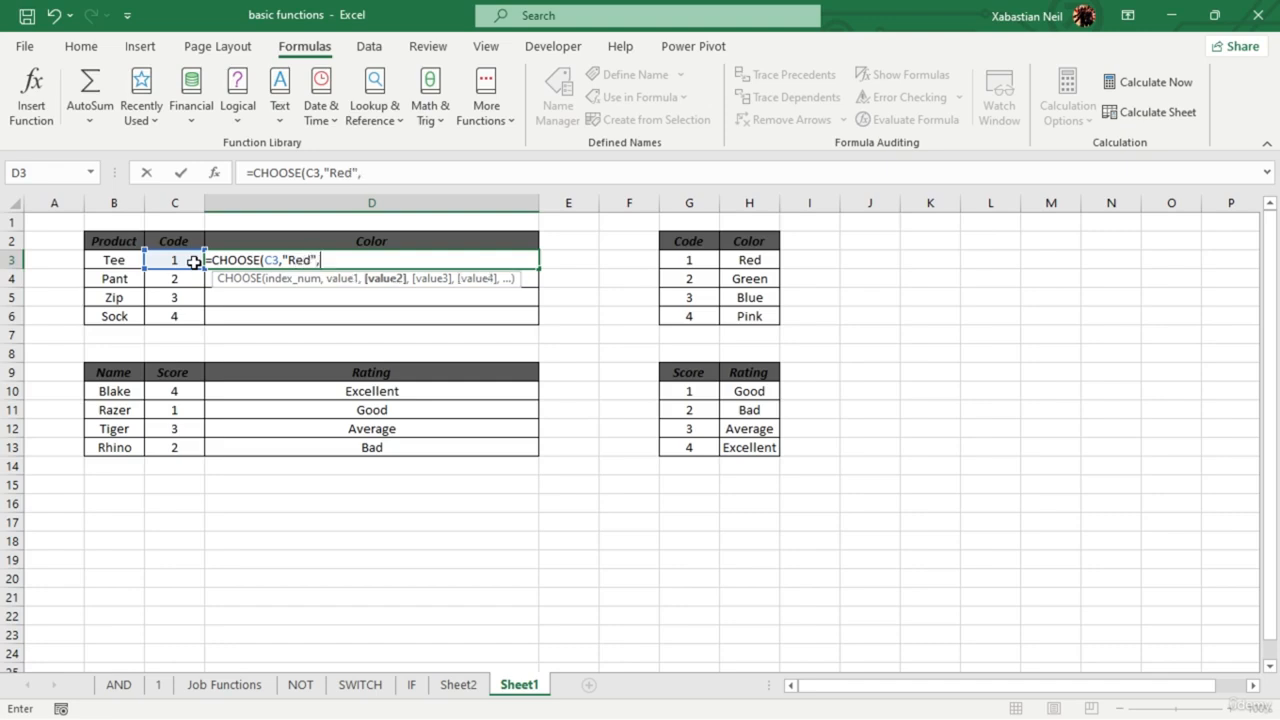
pyautogui.write('"Green","')
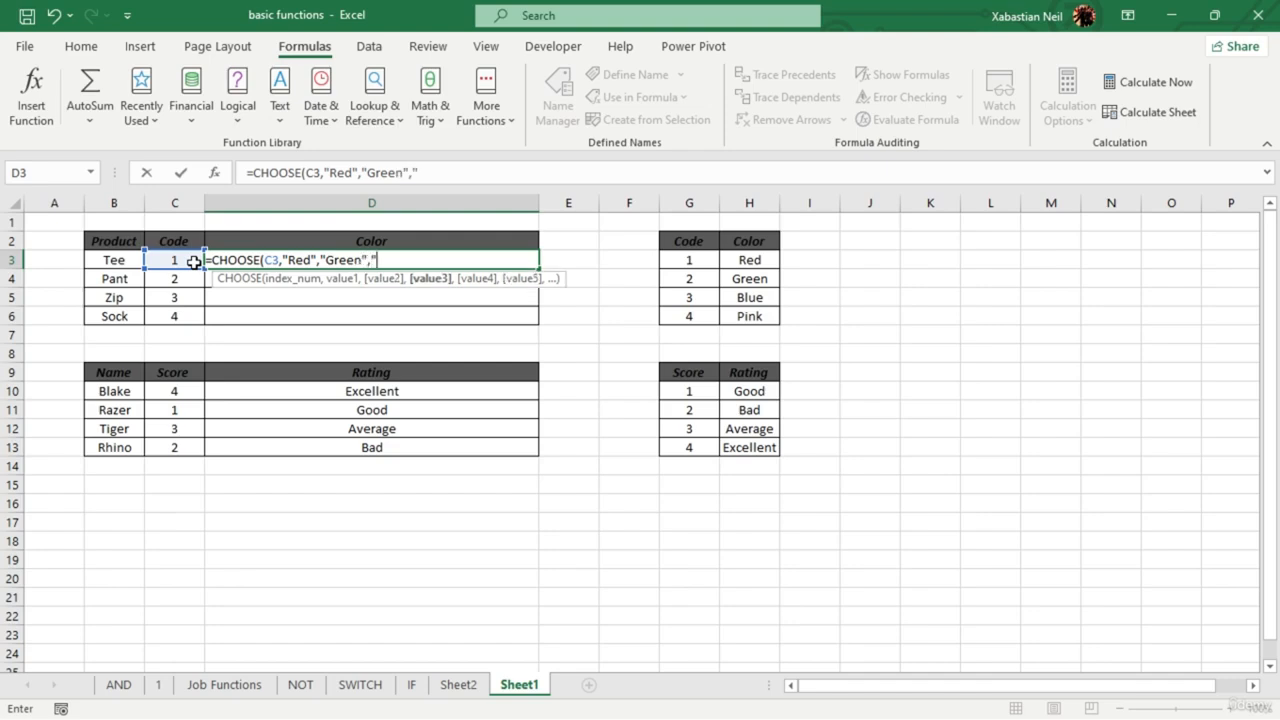
pyautogui.write('Blue')
pyautogui.write('",P')
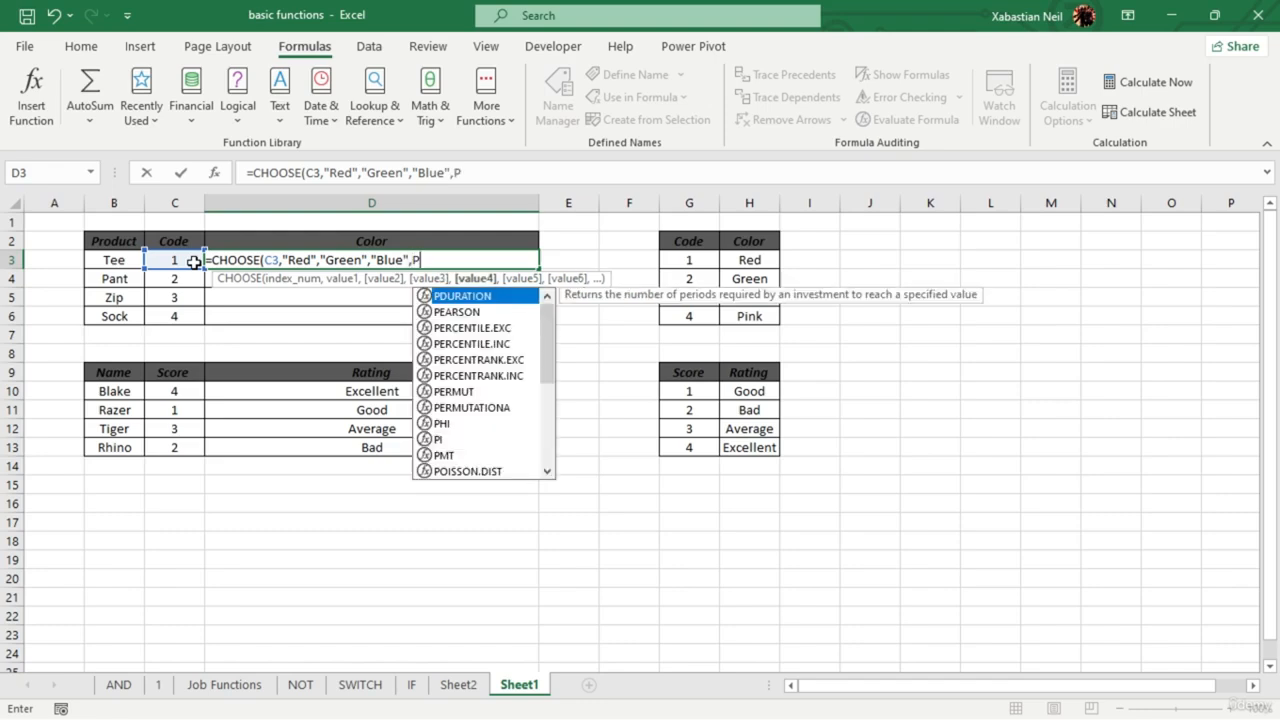
pyautogui.press('BackSpace')
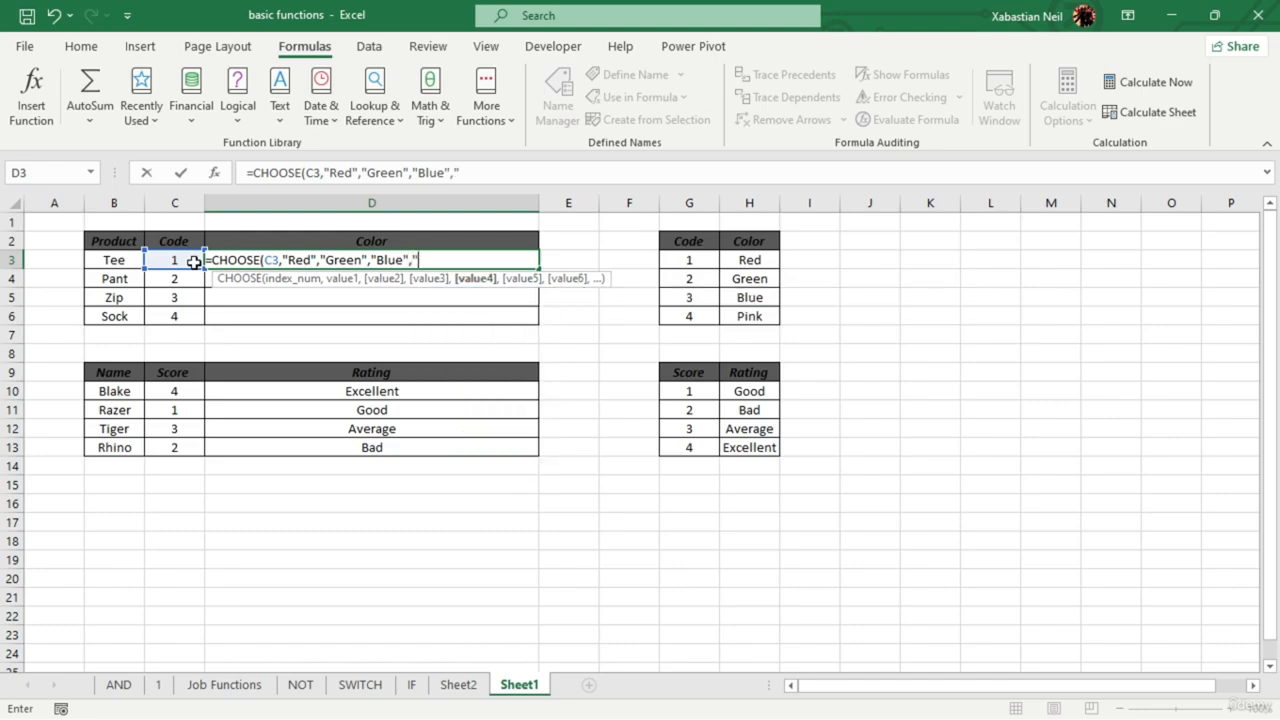
pyautogui.write('"Pink")')
pyautogui.hotkey('ctrl', 'Return')
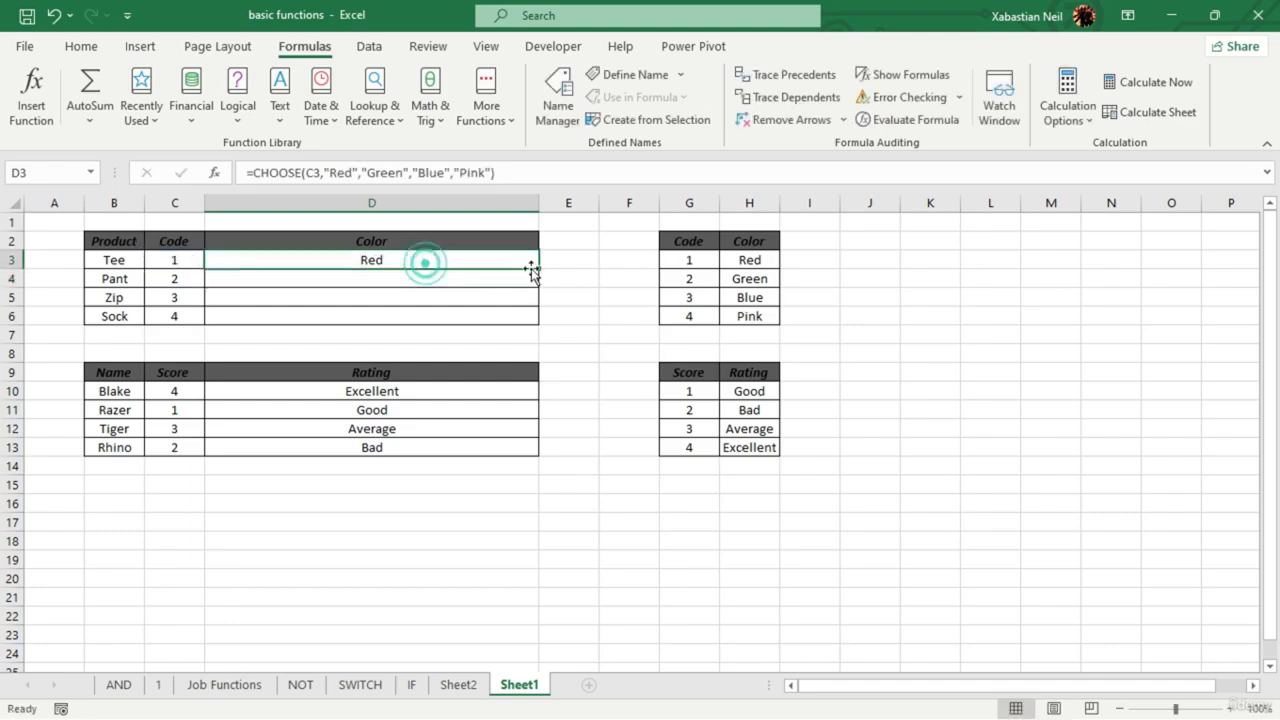
pyautogui.moveTo(539, 269); pyautogui.dragTo(543, 318)
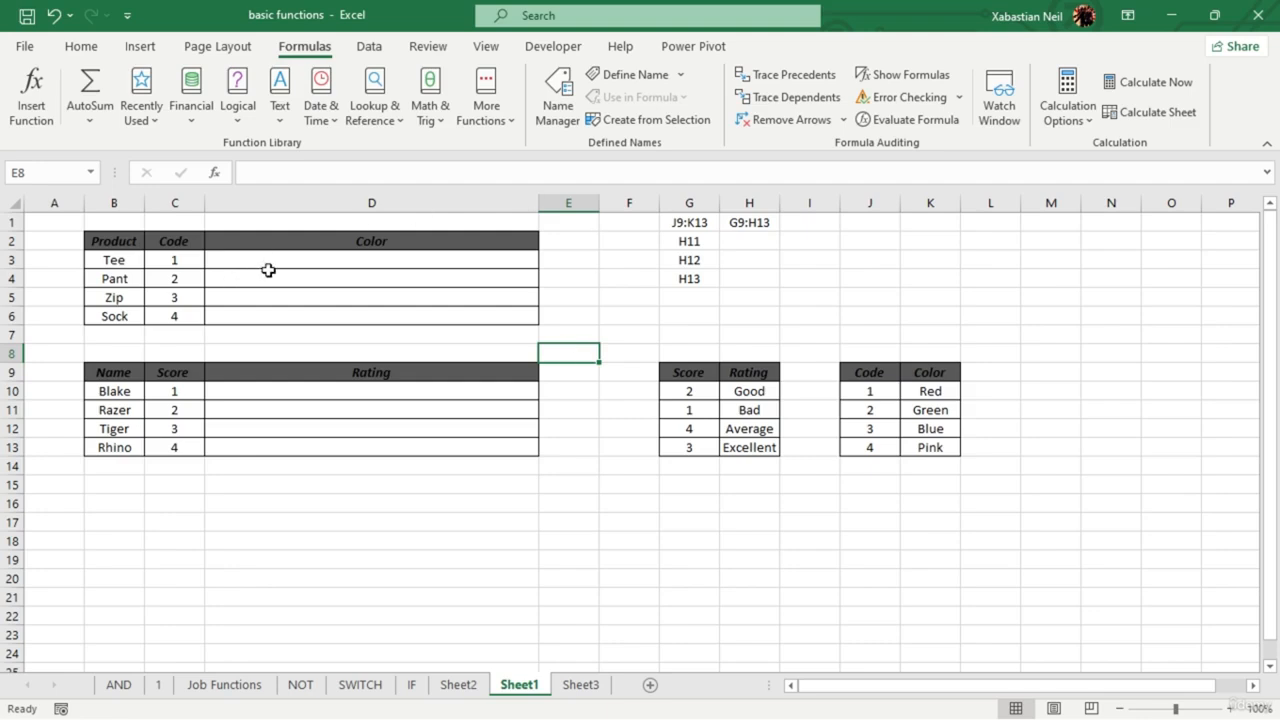
# - Enter a VLOOKUP formula in D3 with lookup value C3, table array J10:K13 and column index 2
pyautogui.doubleClick(375, 261)
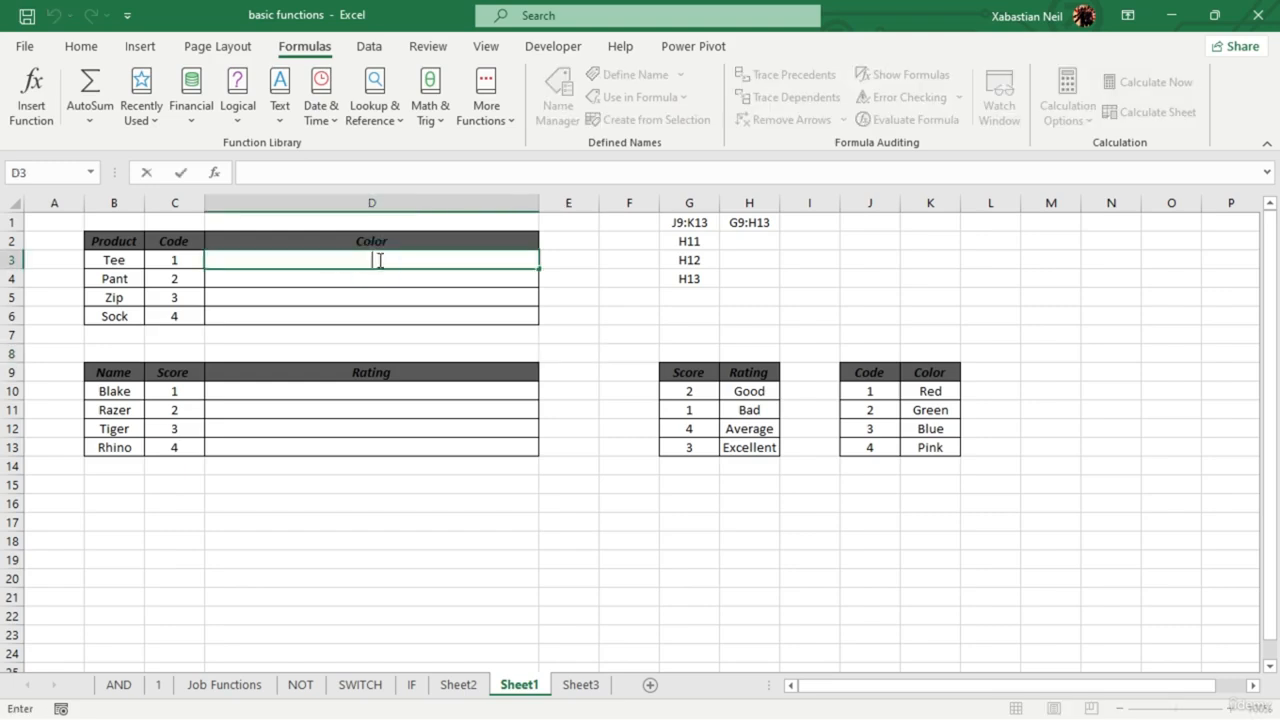
pyautogui.write('=vl')
pyautogui.press('Tab')
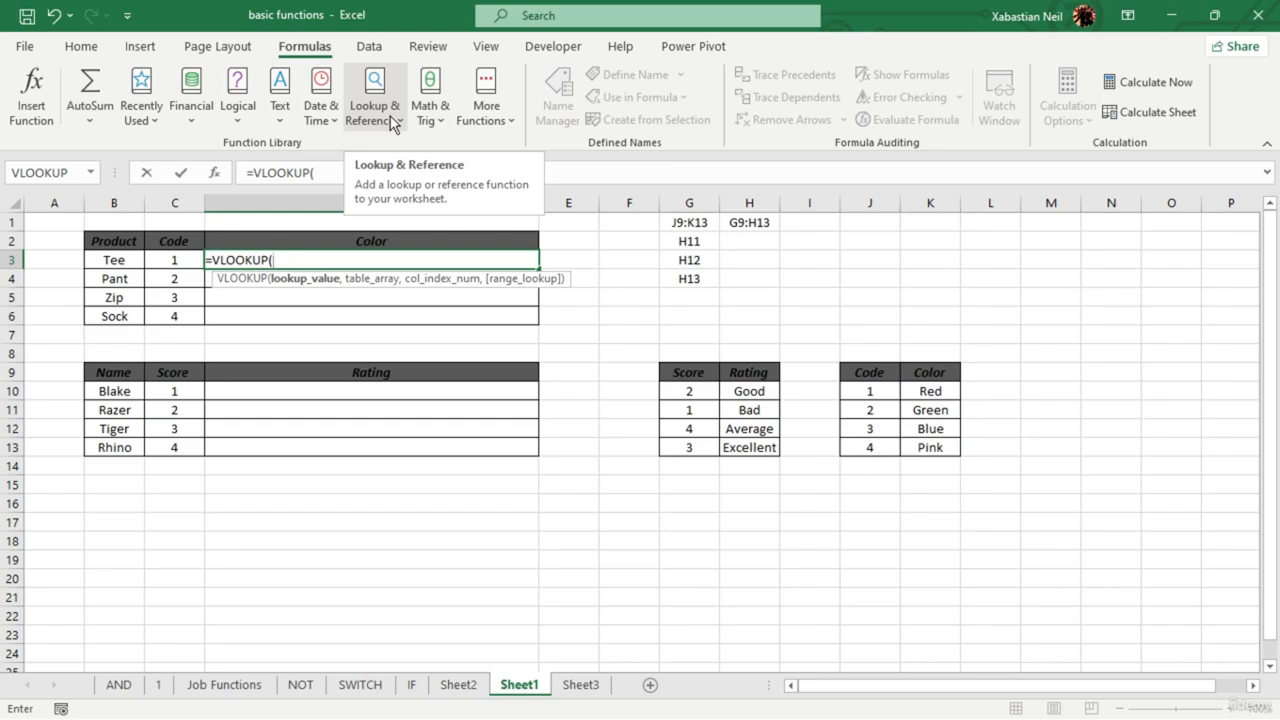
pyautogui.click(178, 263)
pyautogui.write(',')
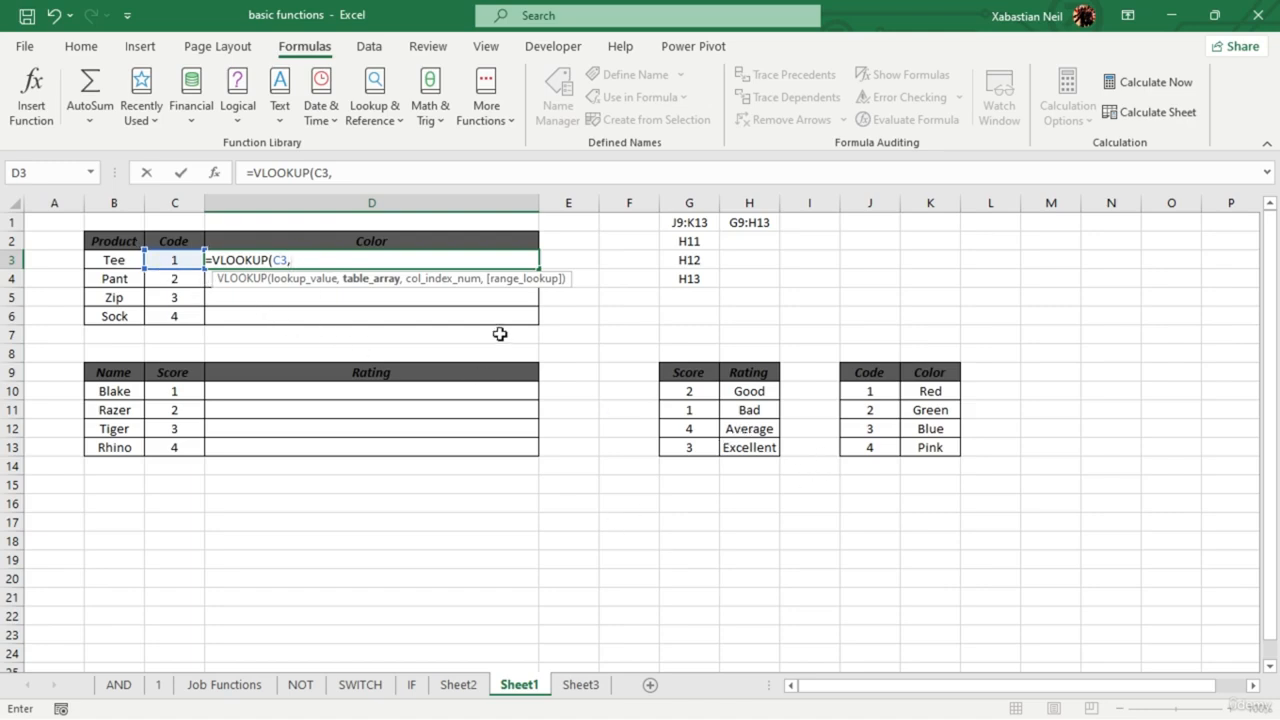
pyautogui.moveTo(869, 390); pyautogui.dragTo(941, 449)
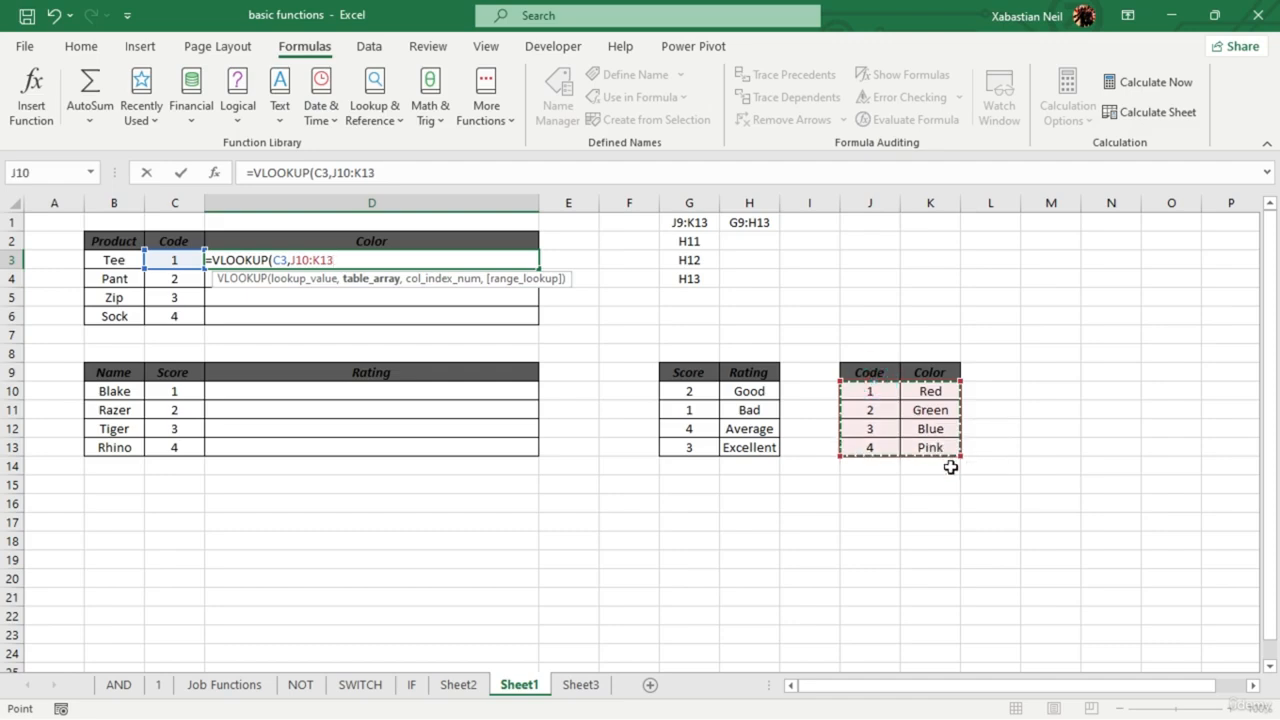
pyautogui.write(',')
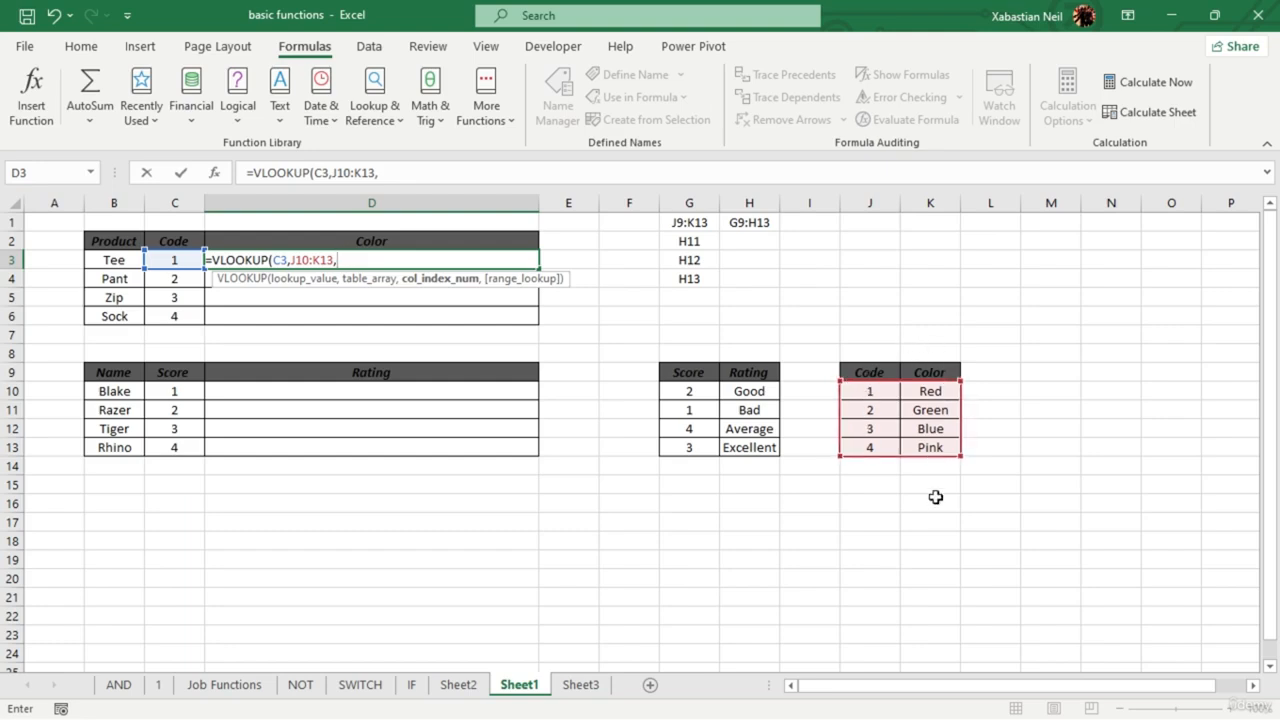
pyautogui.write('2)')
pyautogui.press('Return')
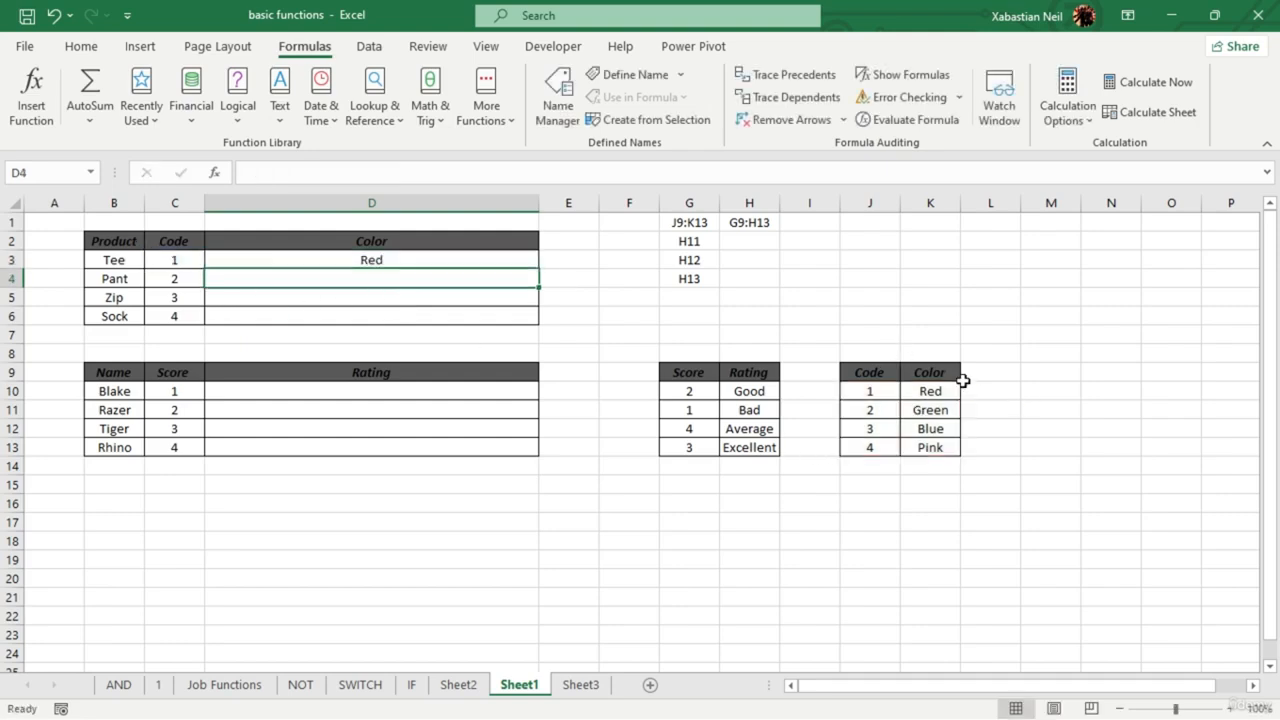
# - Enter a VLOOKUP formula in D5 with lookup value C5, table array J9:K13, column index 2 and FALSE for an exact match
pyautogui.doubleClick(369, 278)
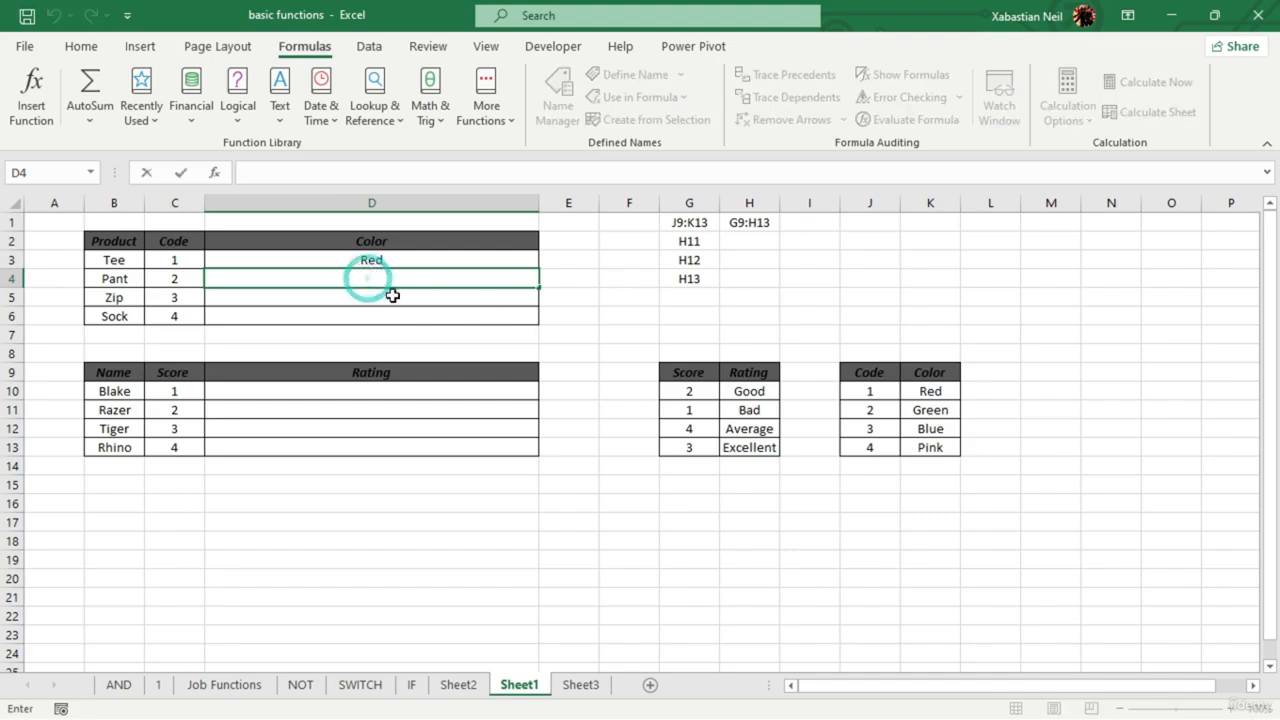
pyautogui.doubleClick(394, 296)
pyautogui.write('=vlo')
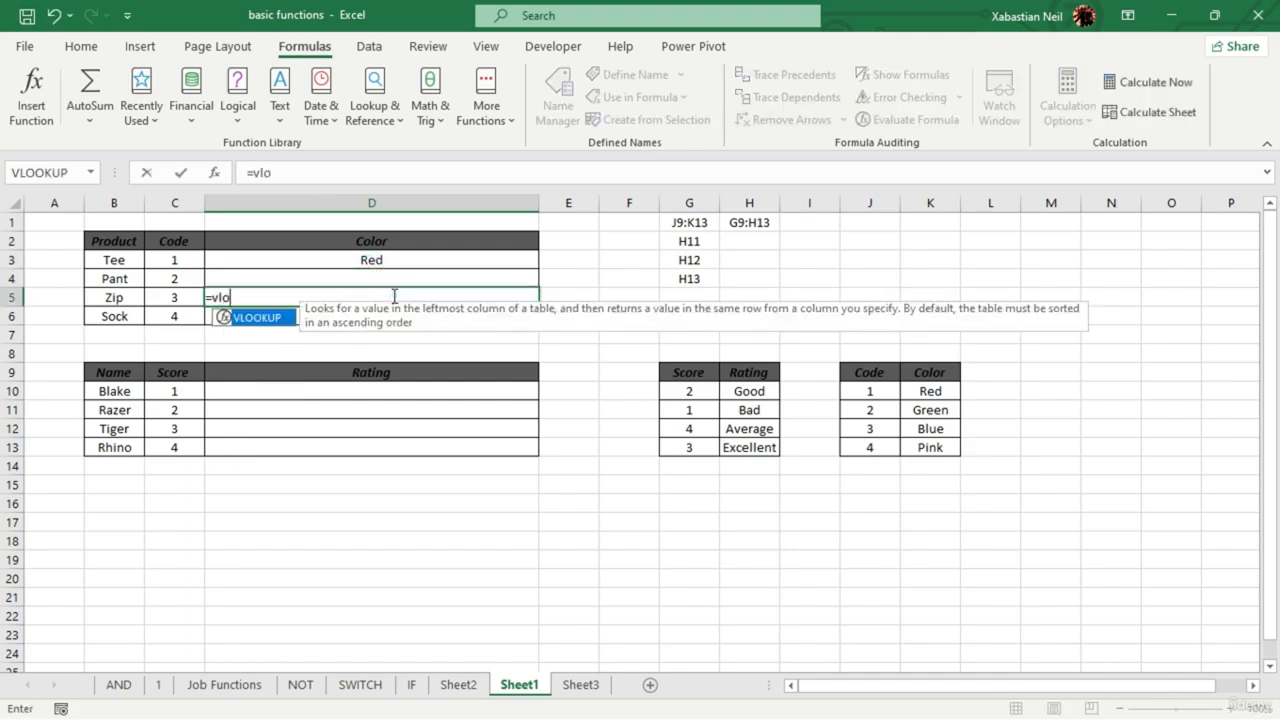
pyautogui.press('Tab')
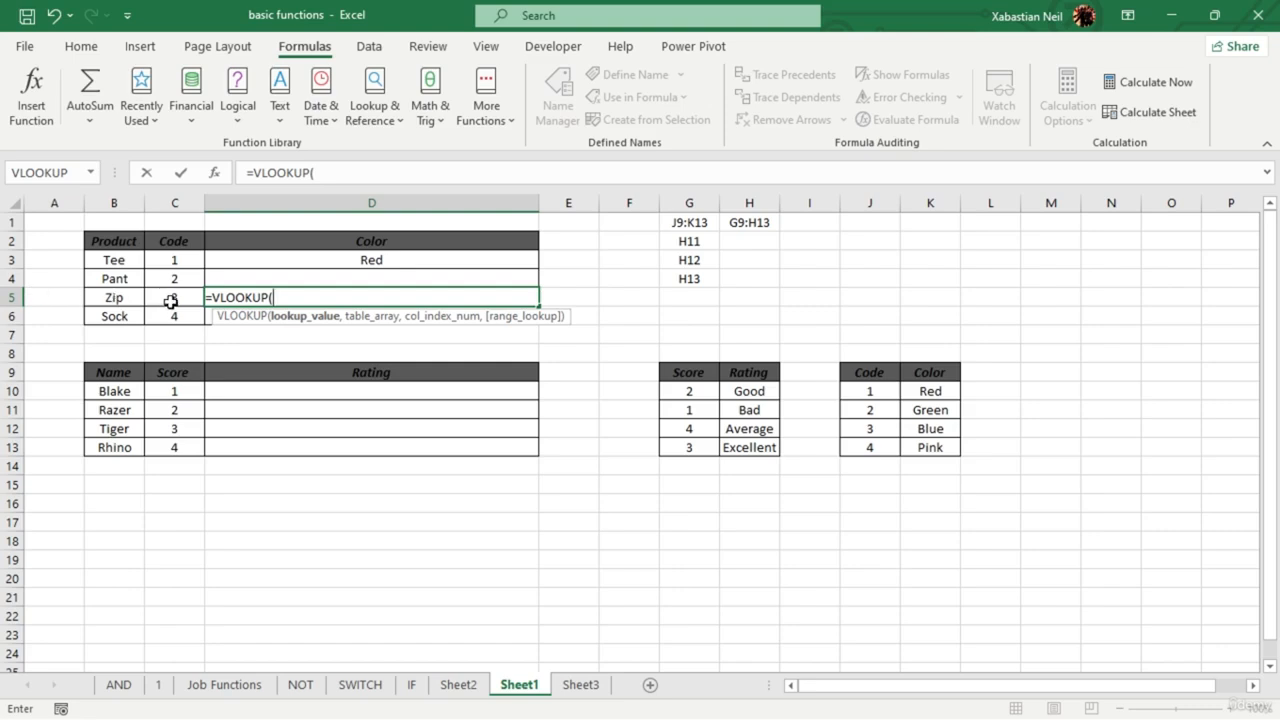
pyautogui.click(172, 299)
pyautogui.write(',')
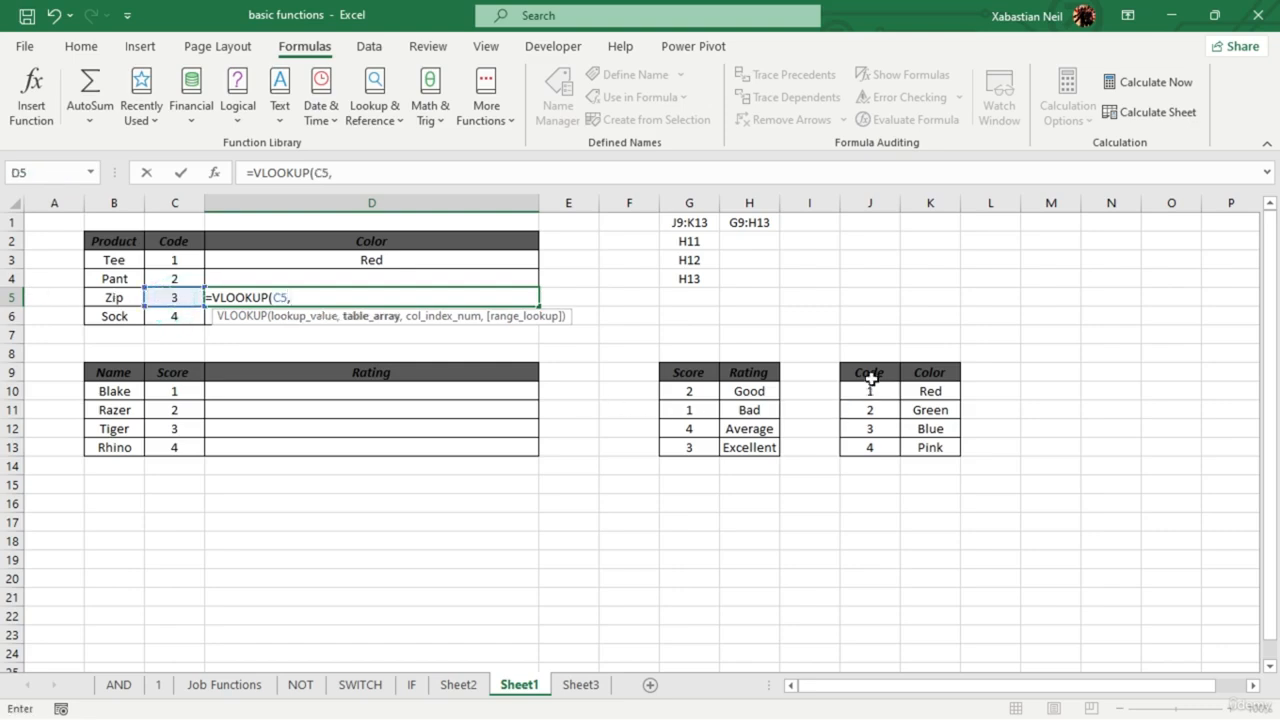
pyautogui.moveTo(870, 375); pyautogui.dragTo(926, 440)
pyautogui.write(',')
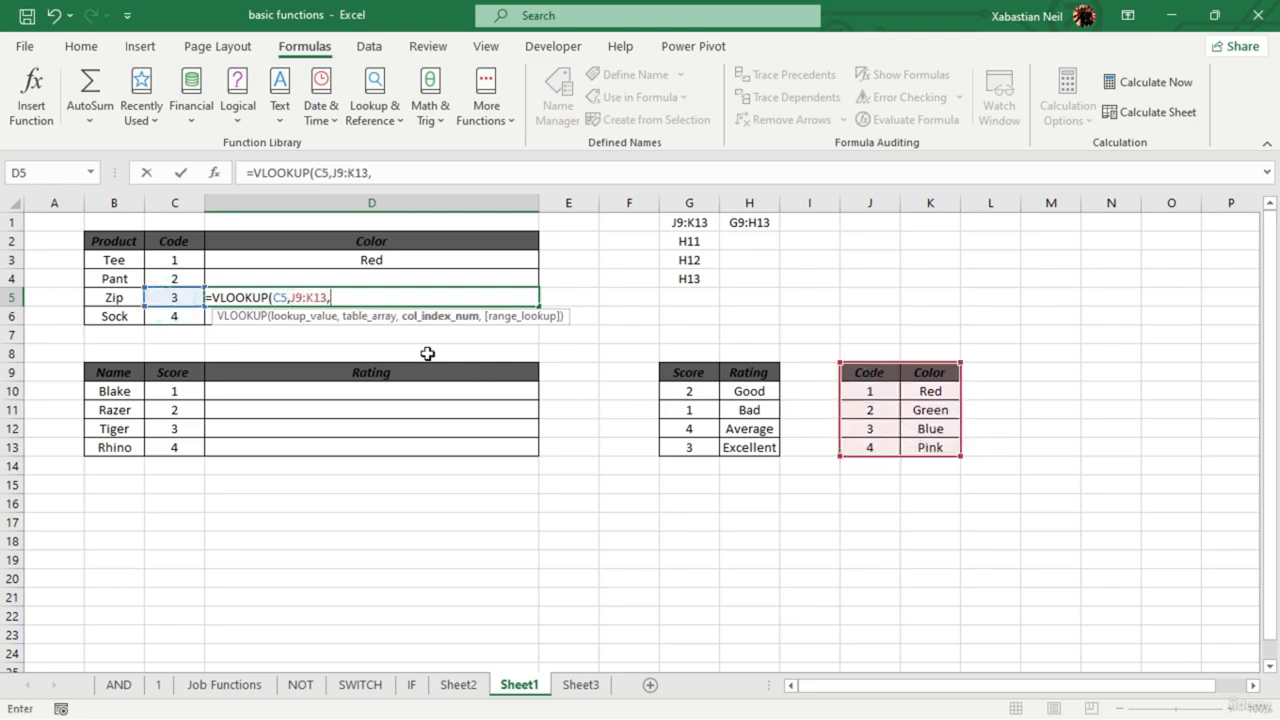
pyautogui.write('2,')
pyautogui.doubleClick(480, 350)
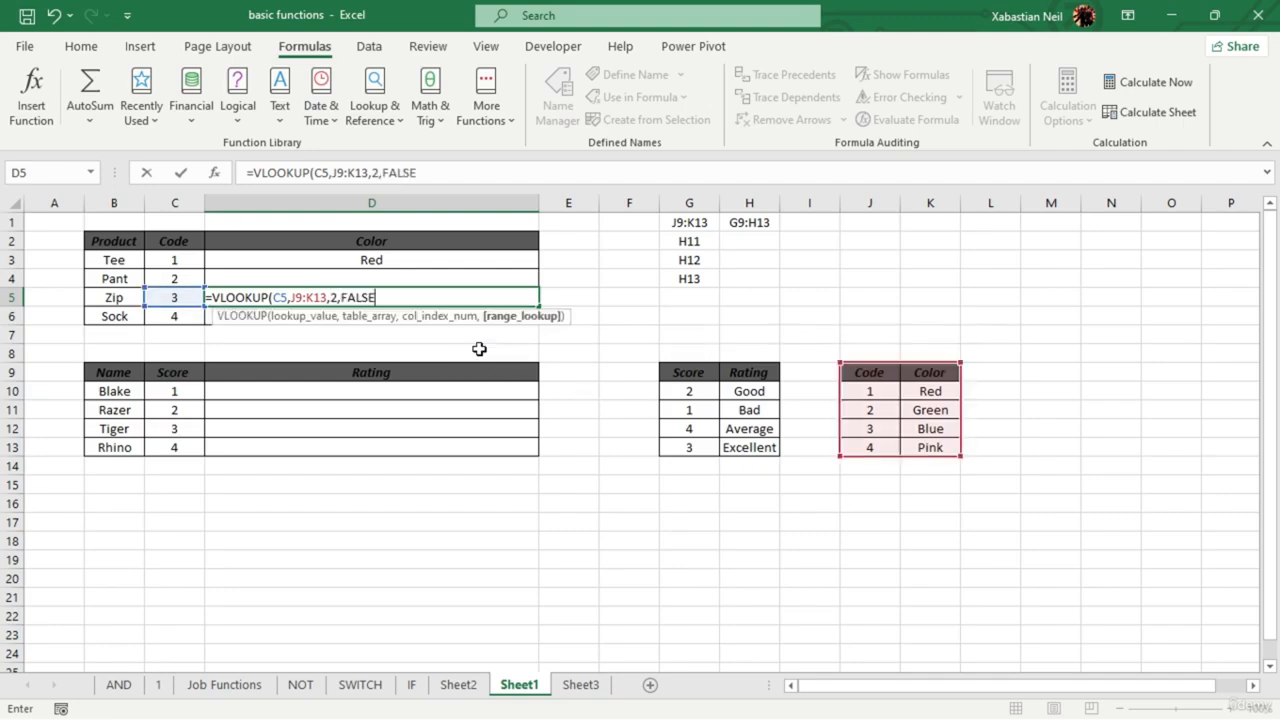
pyautogui.write(')')
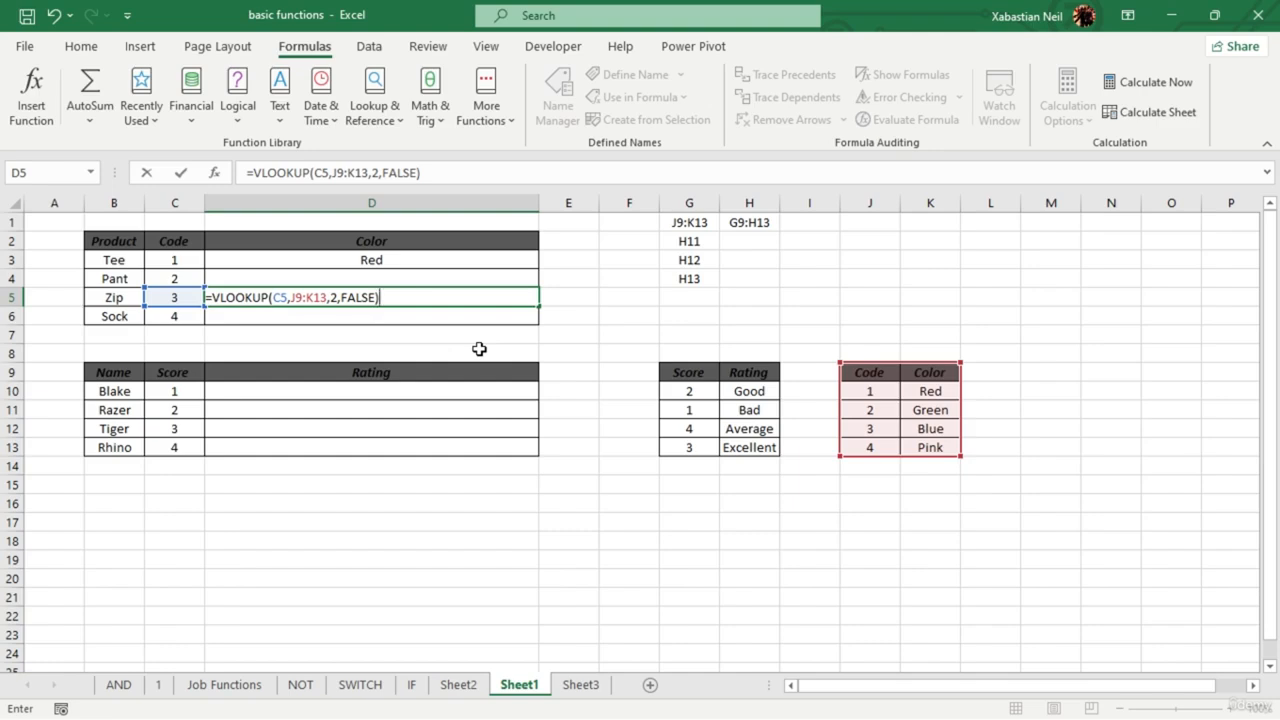
pyautogui.press('Return')
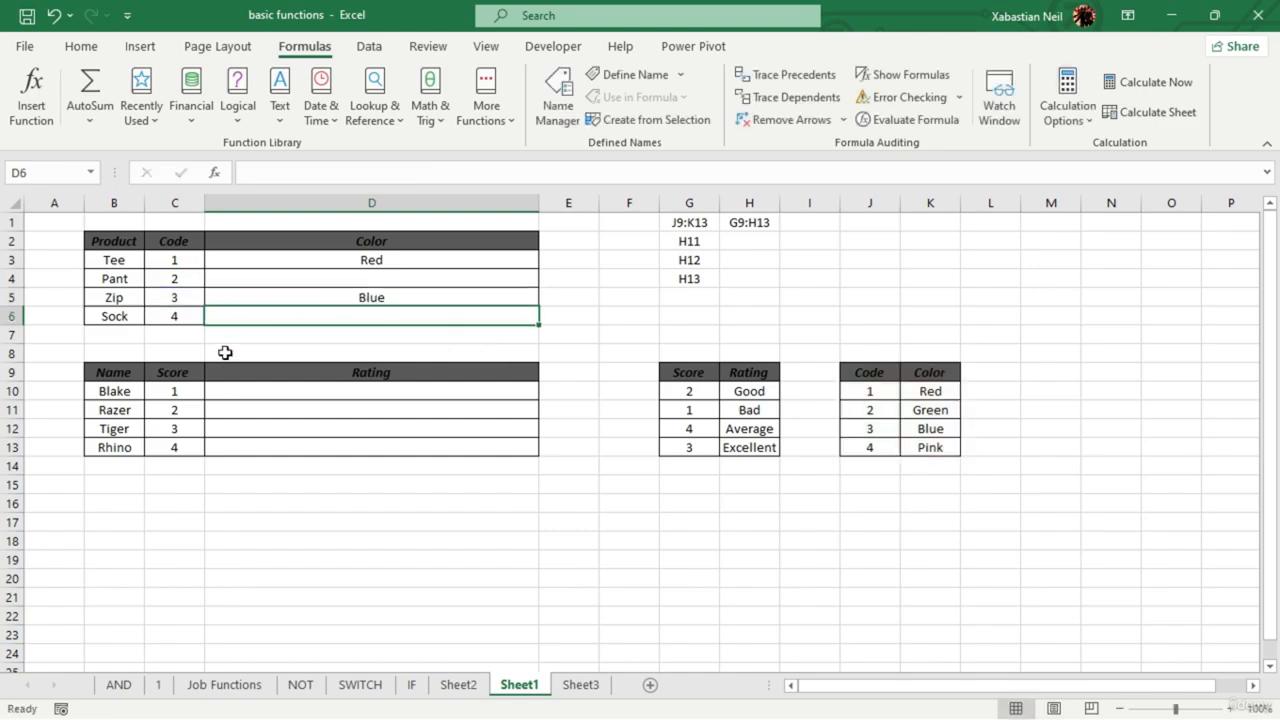
# - Change the color for code 3 in K12 to Purple and check the VLOOKUP formula in D5
pyautogui.click(884, 432)
pyautogui.moveTo(885, 432); pyautogui.dragTo(930, 430)
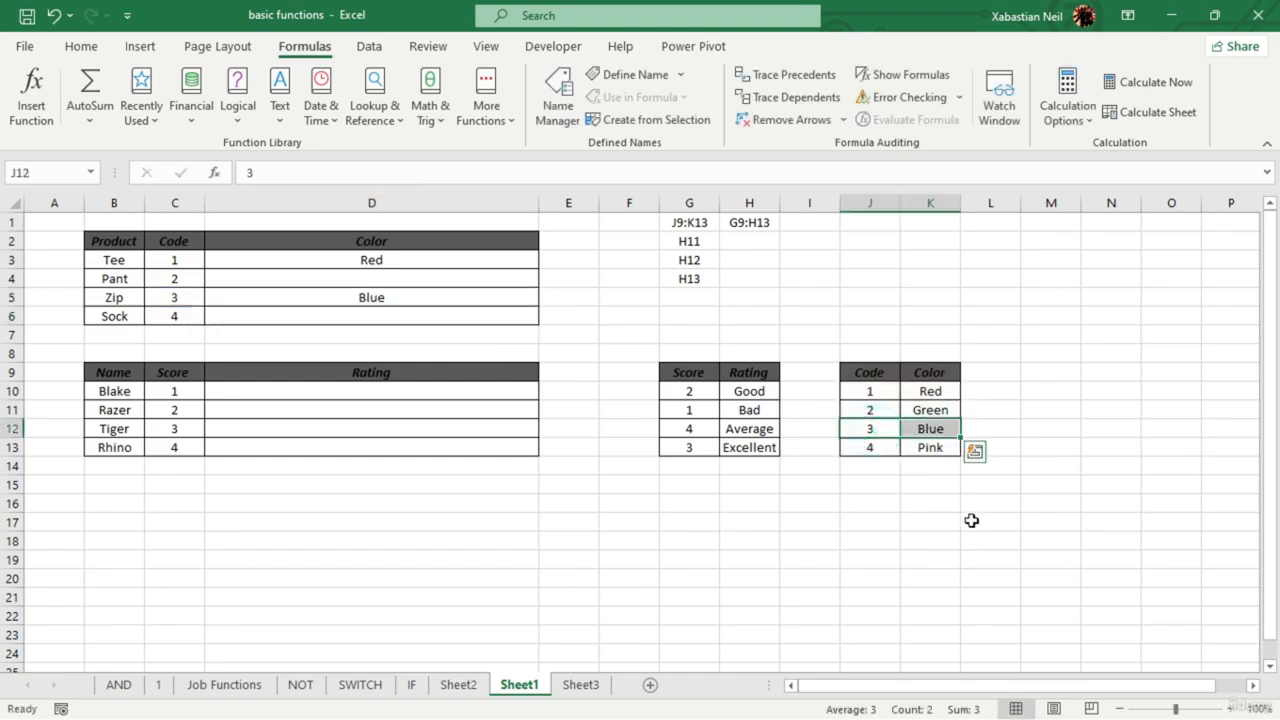
pyautogui.click(928, 503)
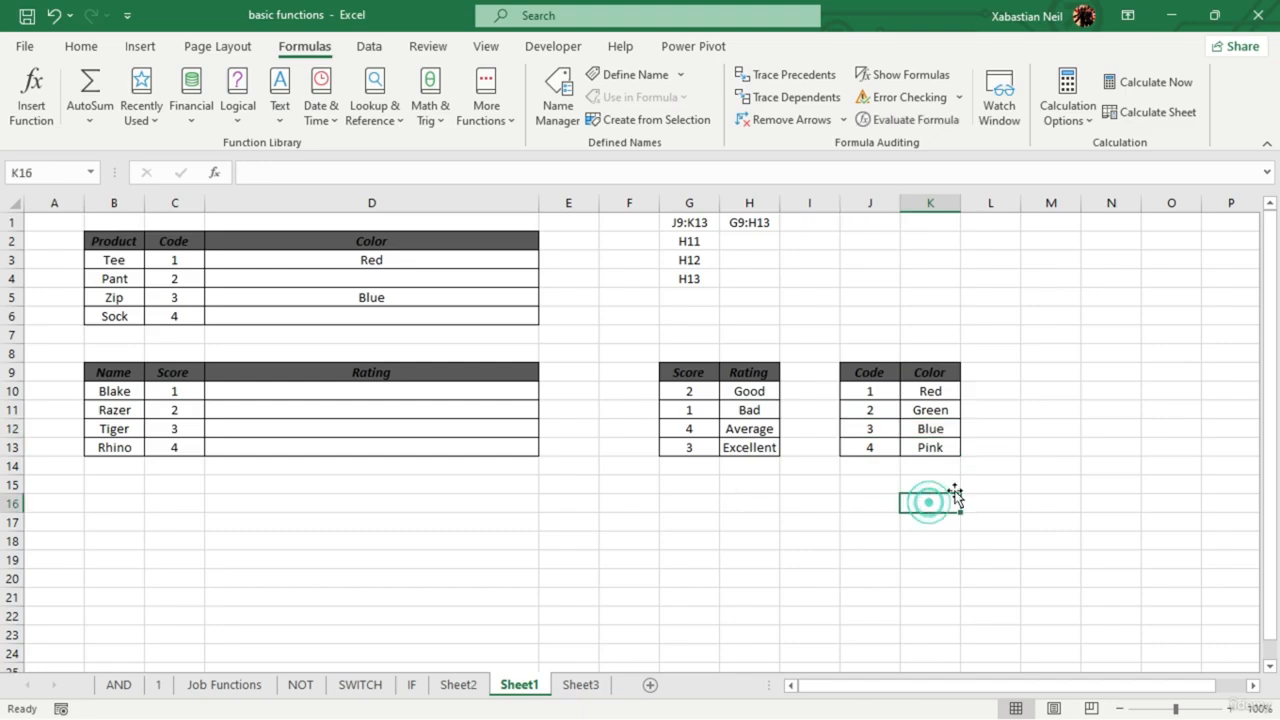
pyautogui.doubleClick(950, 428)
pyautogui.press('BackSpace')
pyautogui.press('BackSpace')
pyautogui.press('BackSpace')
pyautogui.press('BackSpace')
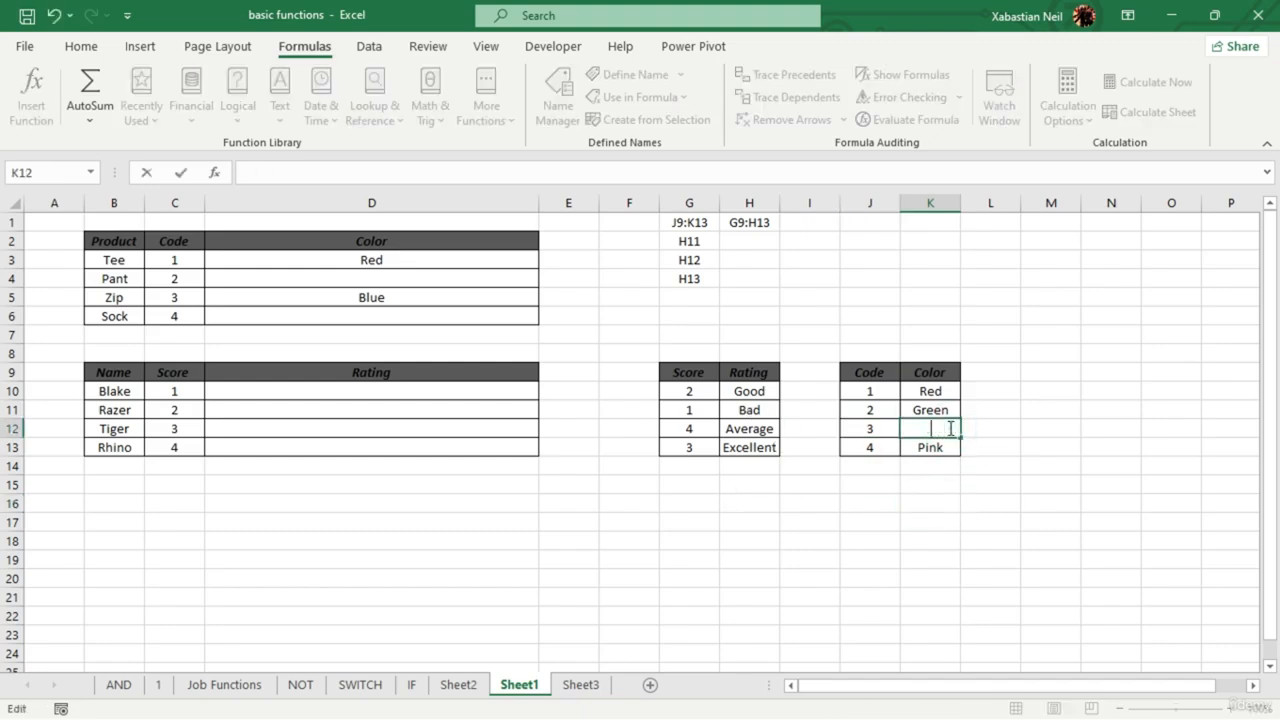
pyautogui.write('Purple')
pyautogui.press('Return')
pyautogui.click(443, 294)
pyautogui.doubleClick(443, 294)
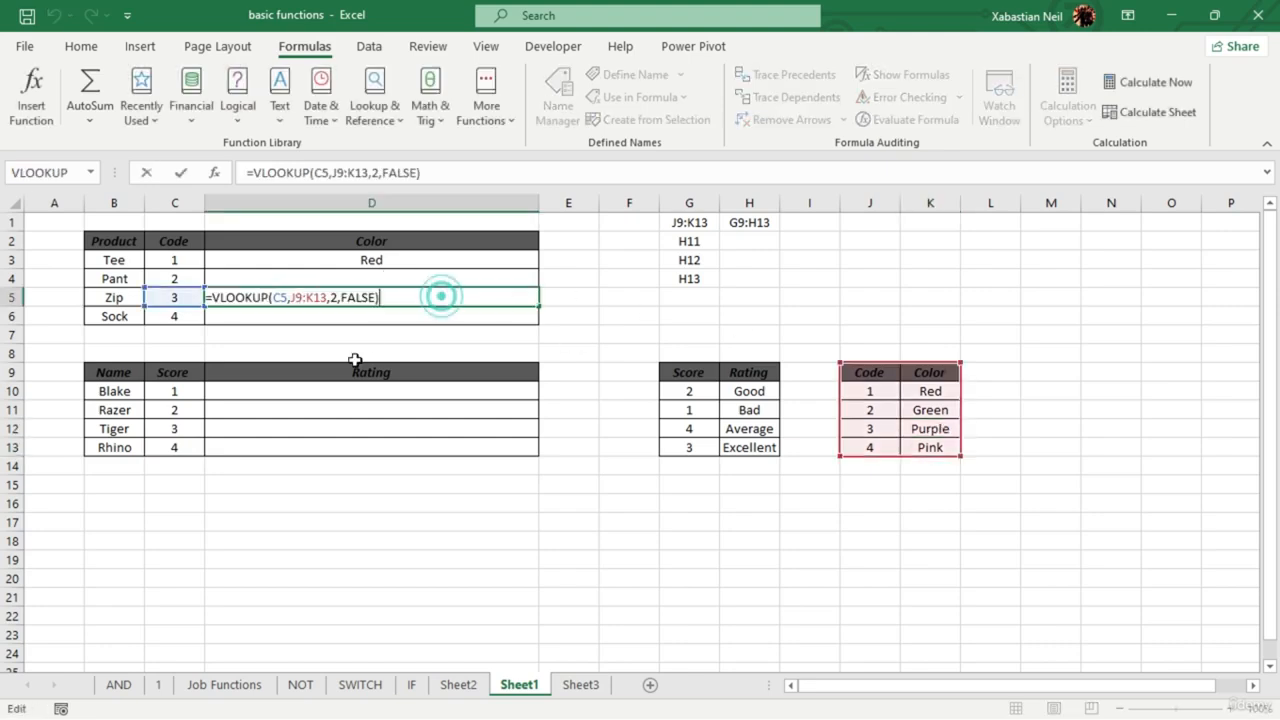
pyautogui.press('Escape')
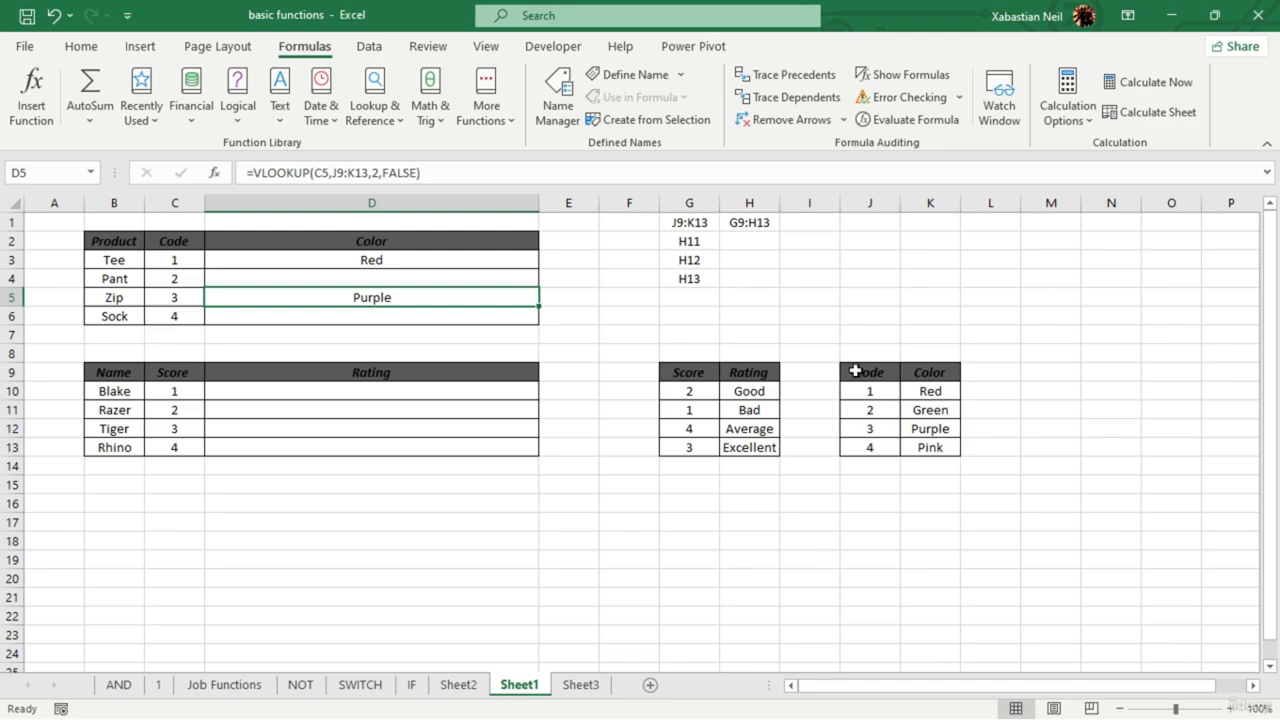
# - Change the color for code 1 in K10 to White
pyautogui.doubleClick(945, 392)
pyautogui.press('BackSpace')
pyautogui.press('BackSpace')
pyautogui.press('BackSpace')
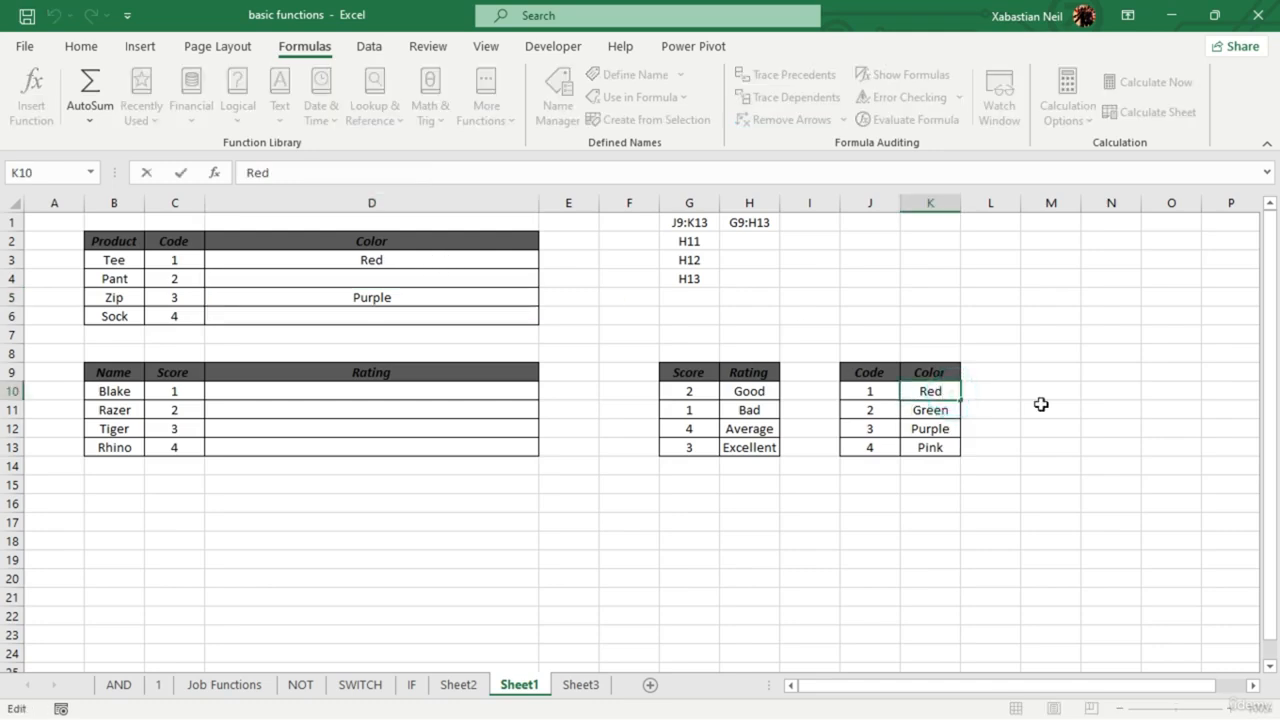
pyautogui.write('ite')
pyautogui.press('Return')
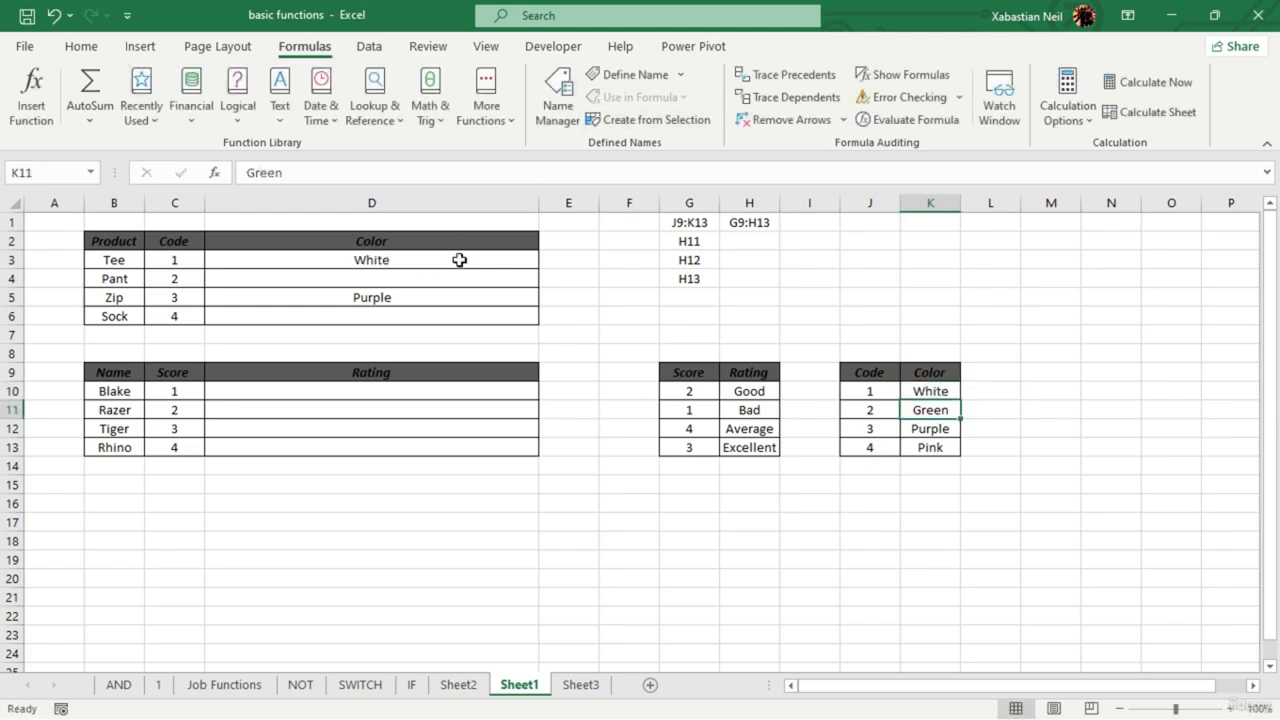
# - Undo the color change in K10 and move the code and color table from J9:K13 to I9
pyautogui.click(936, 391)
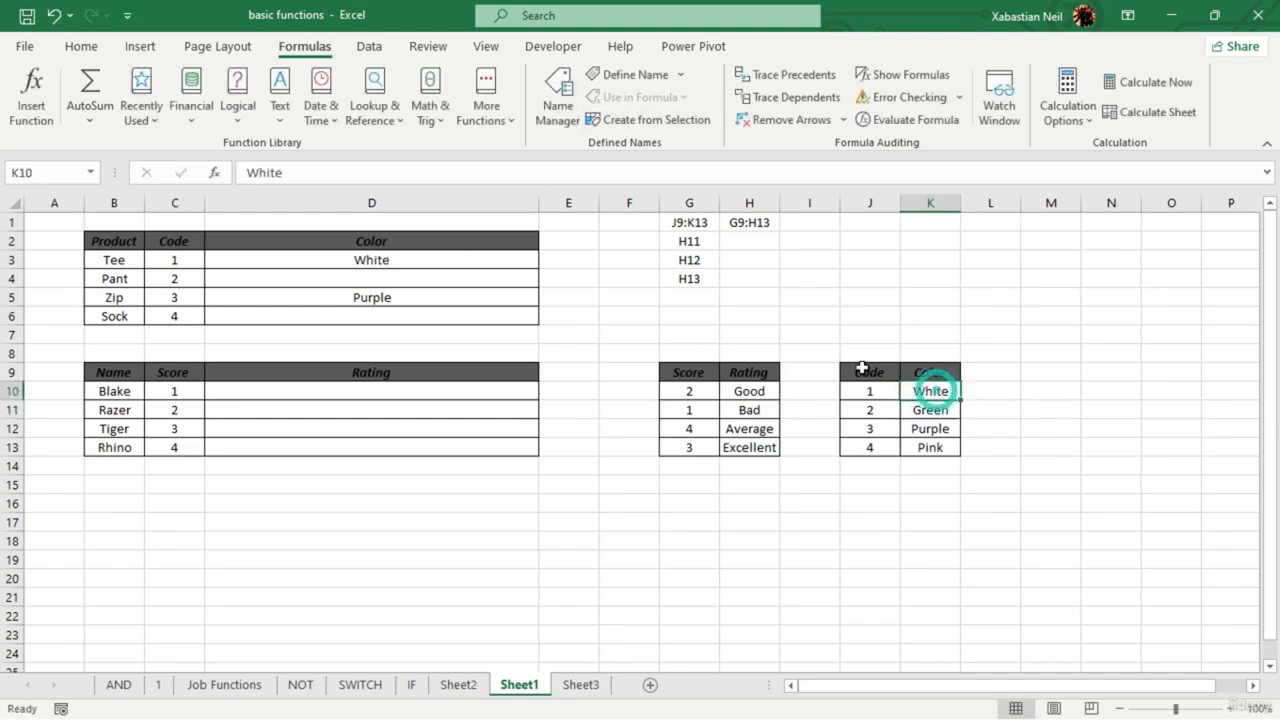
pyautogui.click(1000, 408)
pyautogui.click(989, 390)
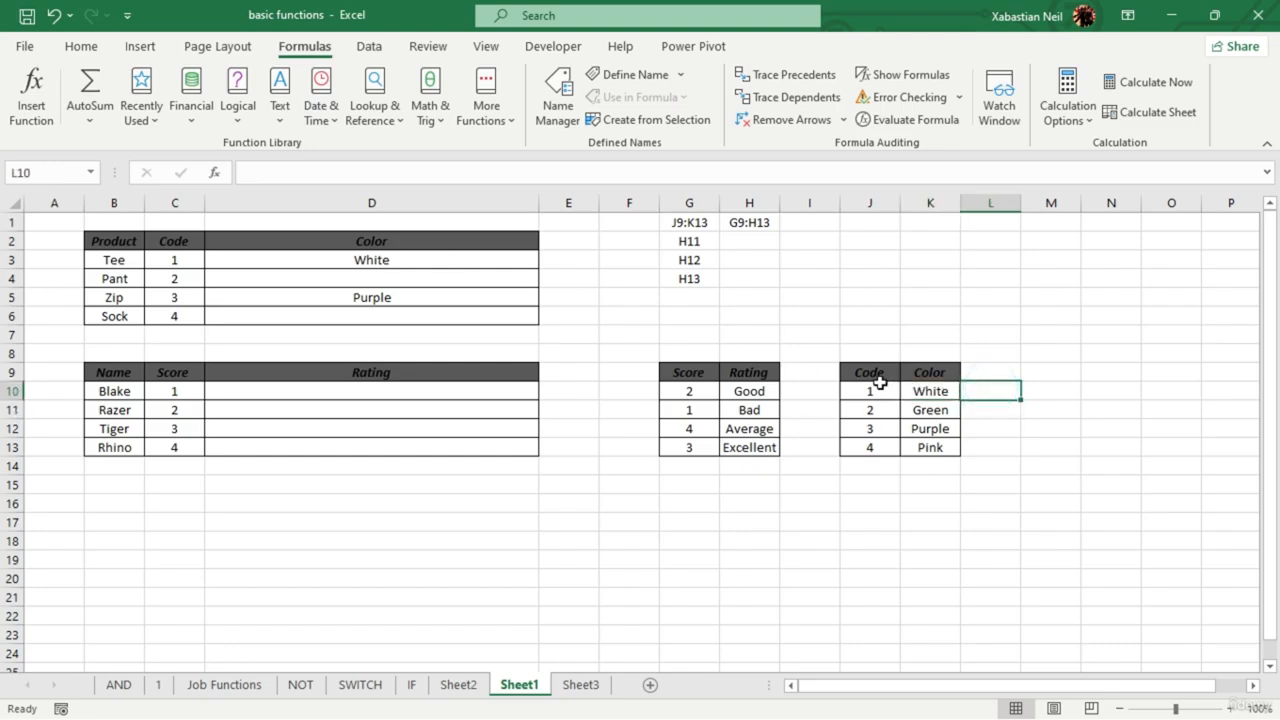
pyautogui.moveTo(880, 384); pyautogui.dragTo(930, 424)
pyautogui.moveTo(868, 377); pyautogui.dragTo(933, 443)
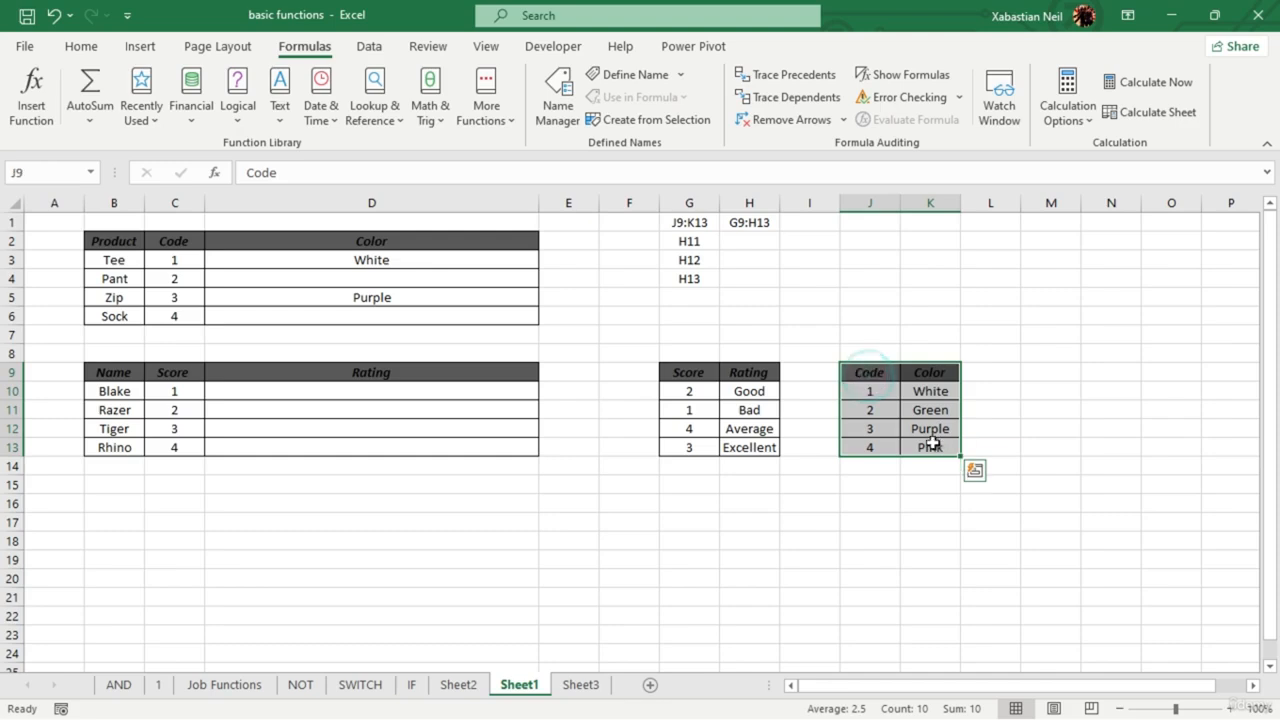
pyautogui.hotkey('ctrl', 'c')
pyautogui.hotkey('ctrl', 'z')
pyautogui.click(826, 375)
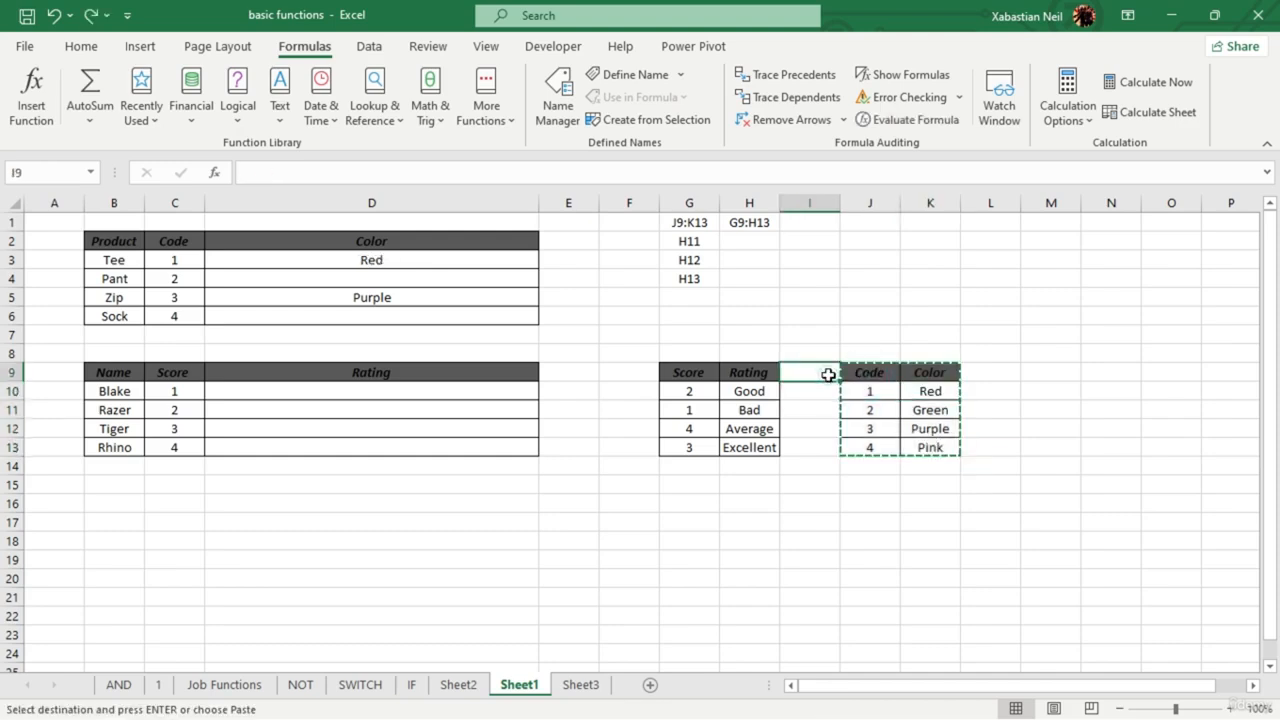
pyautogui.hotkey('ctrl', 'v')
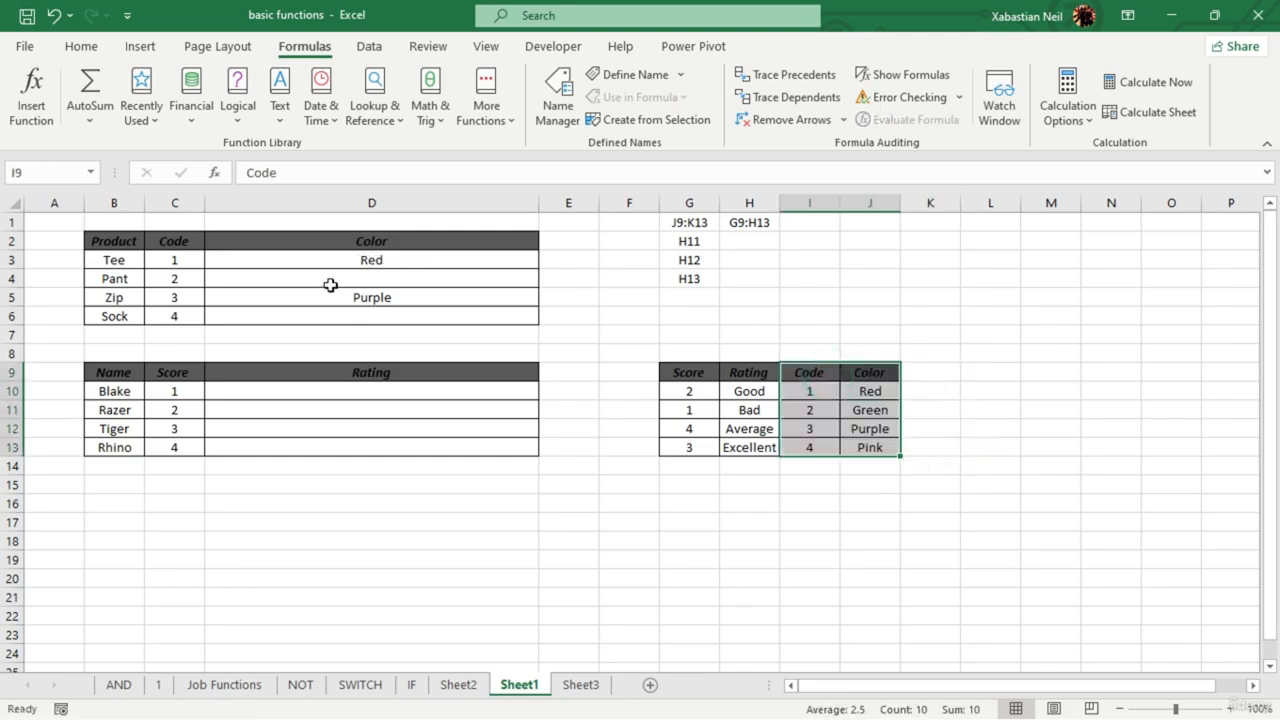
# - Check the VLOOKUP formula in D3 and its reference to the moved code and color table
pyautogui.click(418, 258)
pyautogui.doubleClick(420, 258)
pyautogui.press('Return')
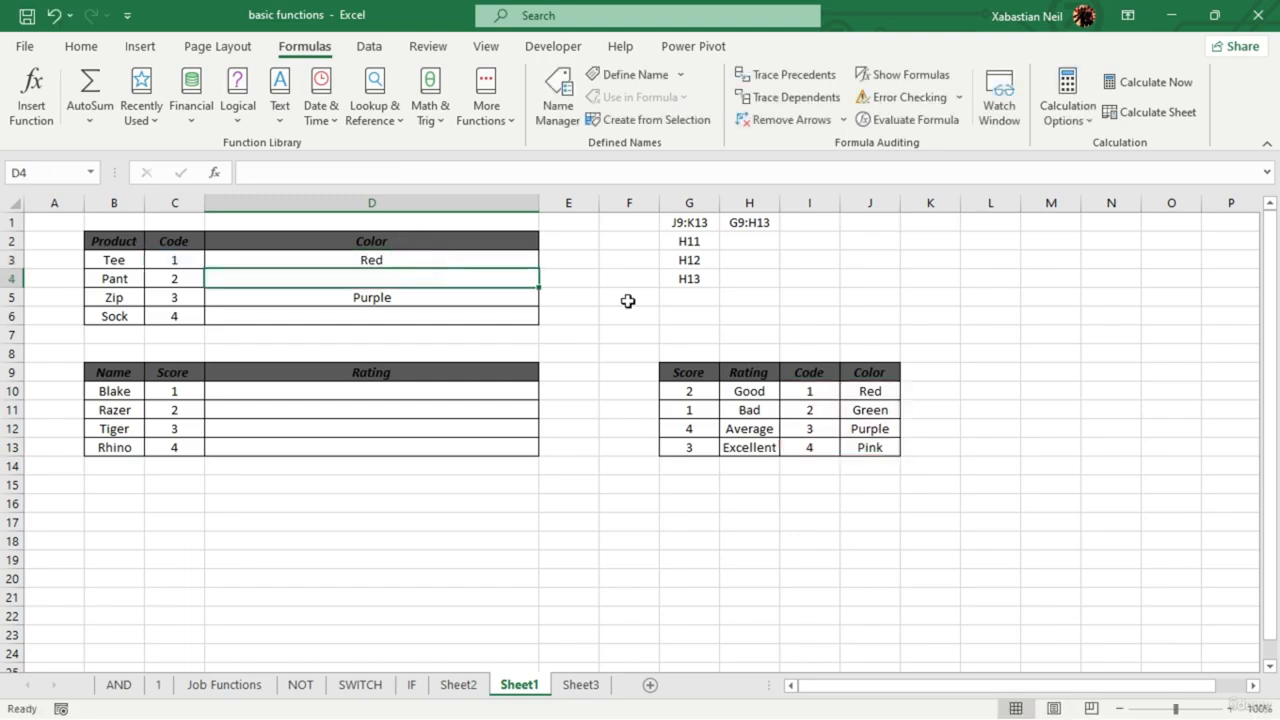
pyautogui.click(991, 387)
pyautogui.click(406, 260)
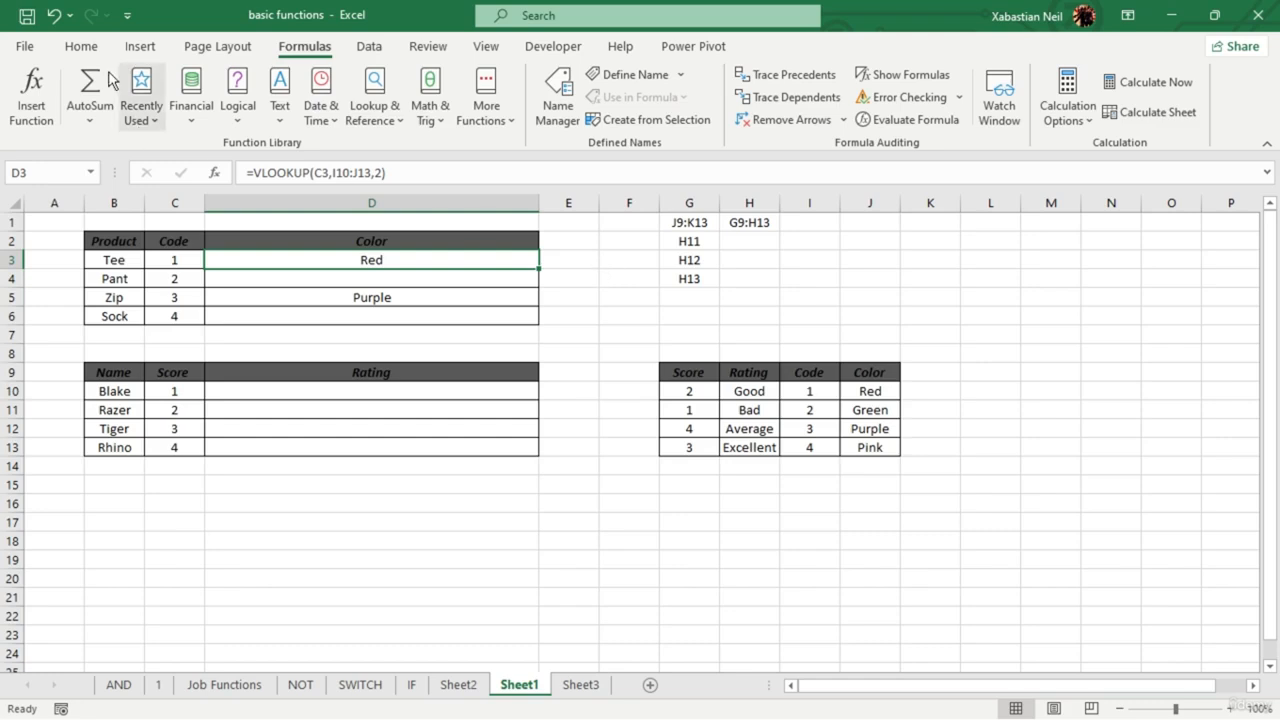
# - Undo the move of the code and color table to I9
pyautogui.click(62, 22)
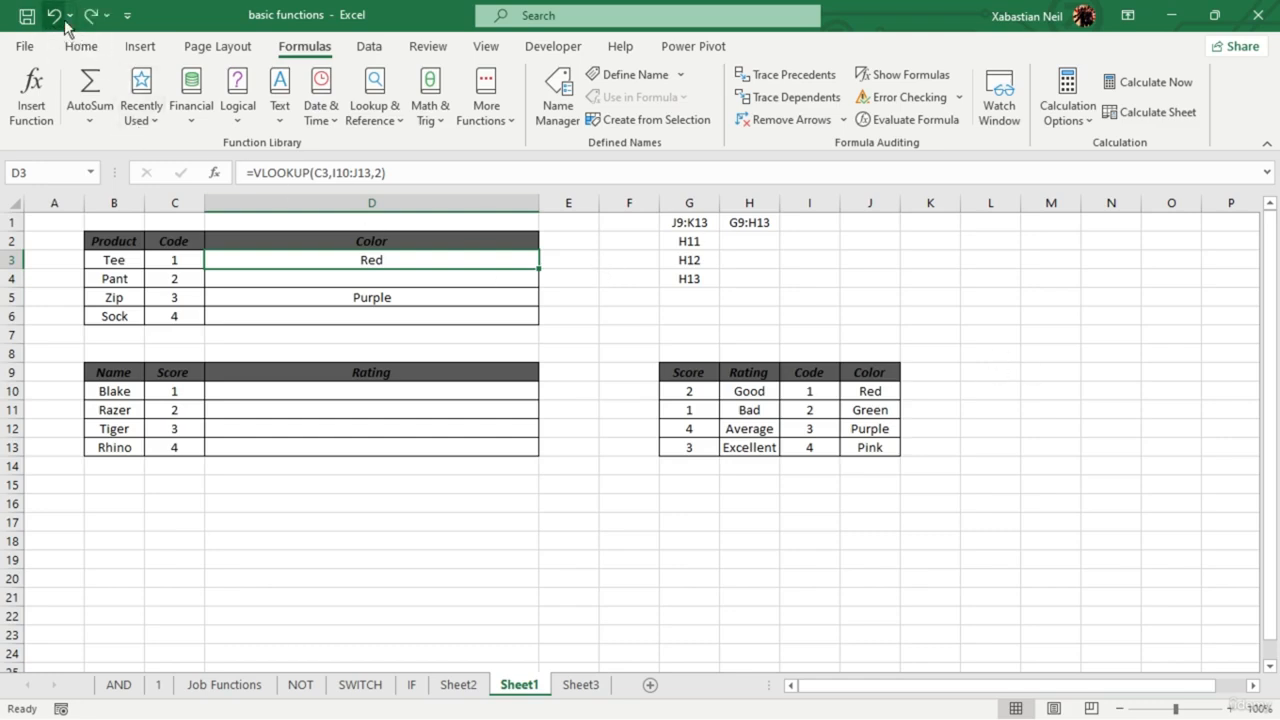
pyautogui.click(55, 18)
pyautogui.click(1046, 352)
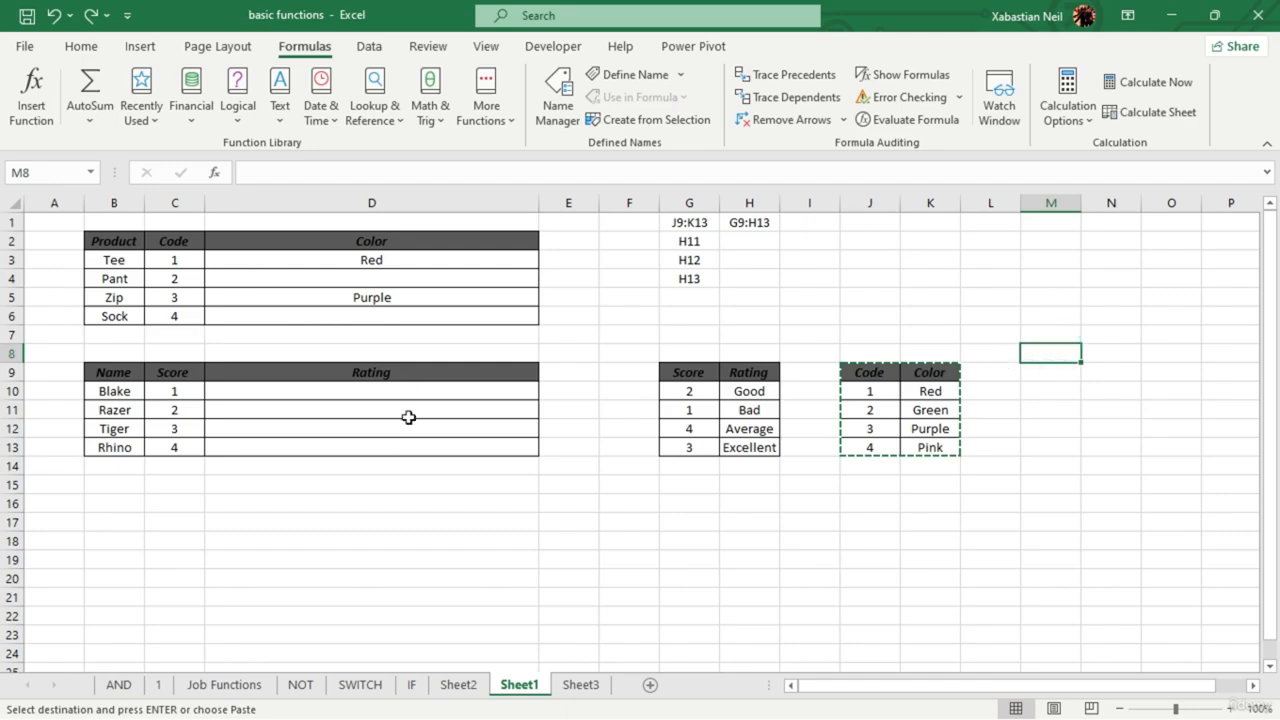
# - Start a MATCH formula in the Rating cell D10
pyautogui.doubleClick(394, 390)
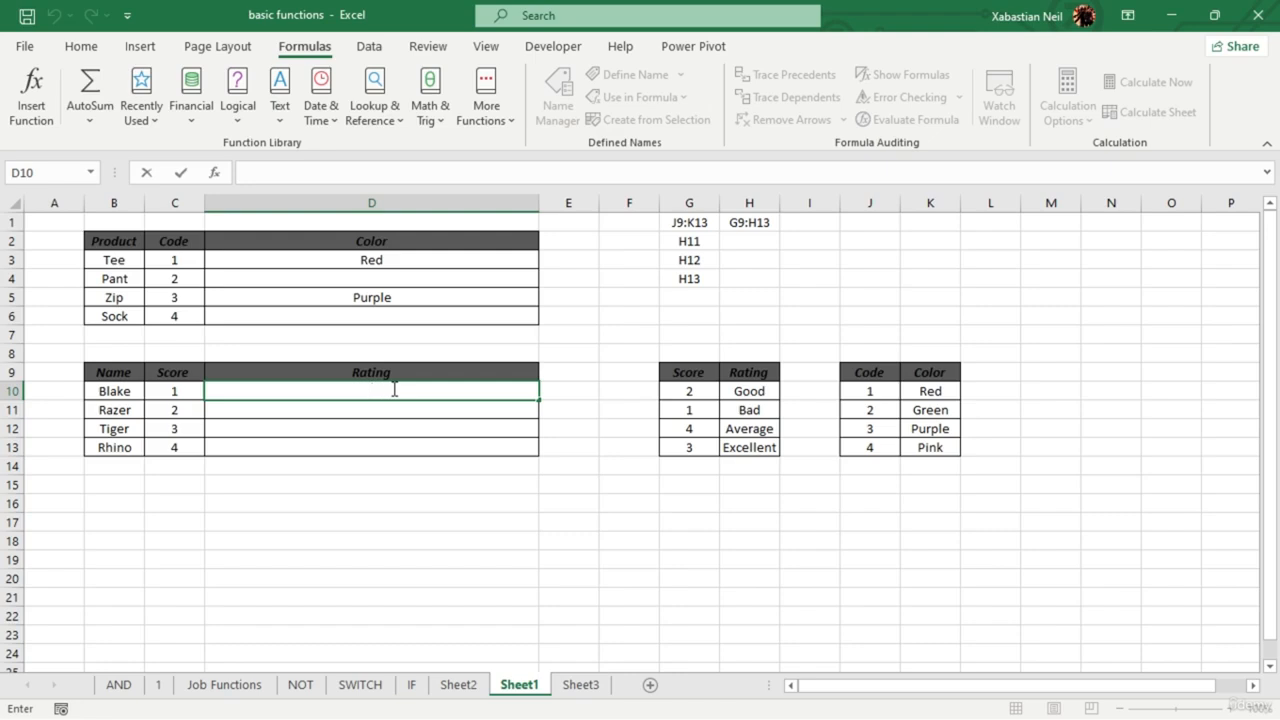
pyautogui.write('=match')
pyautogui.press('Tab')
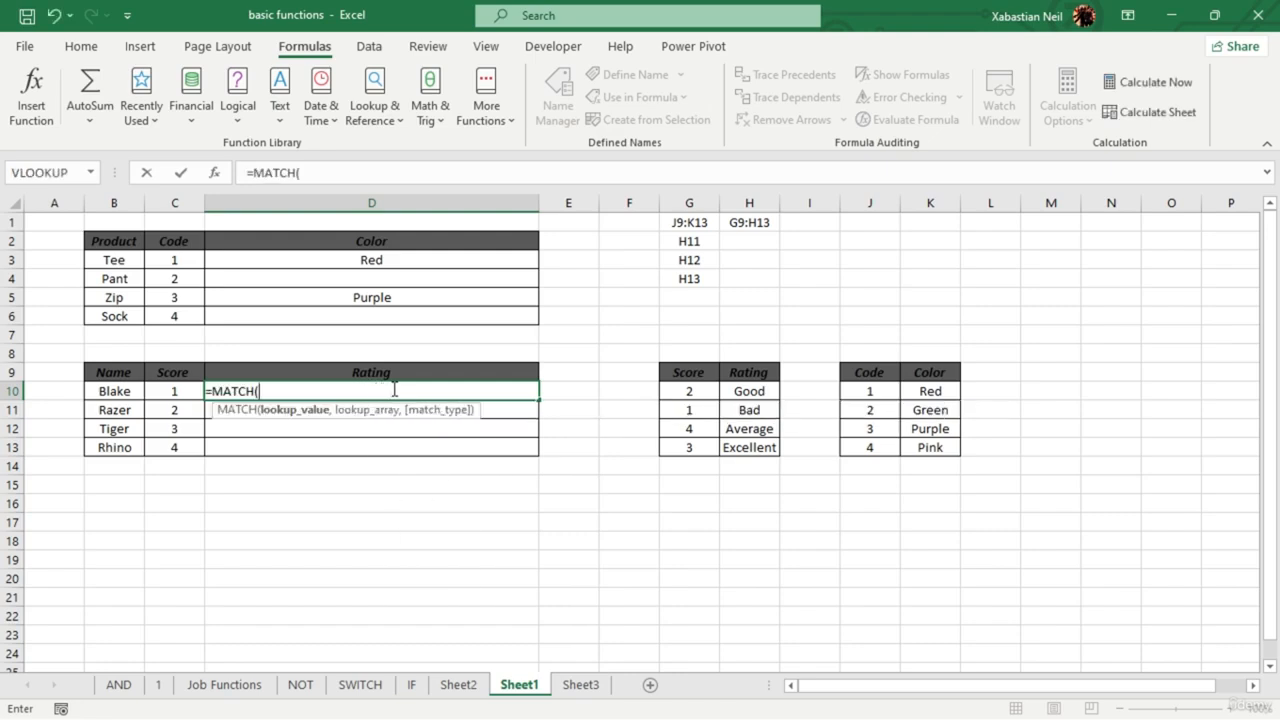
pyautogui.click(182, 393)
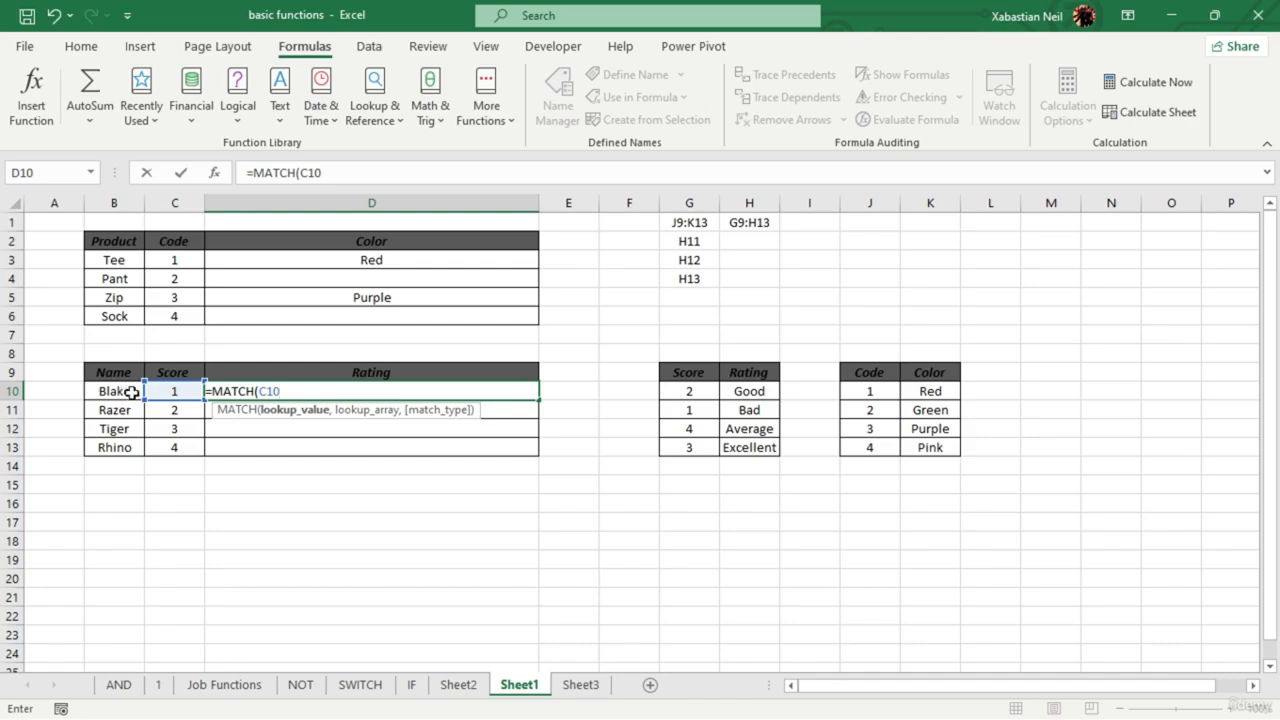
pyautogui.press('BackSpace')
pyautogui.press('BackSpace')
pyautogui.press('BackSpace')
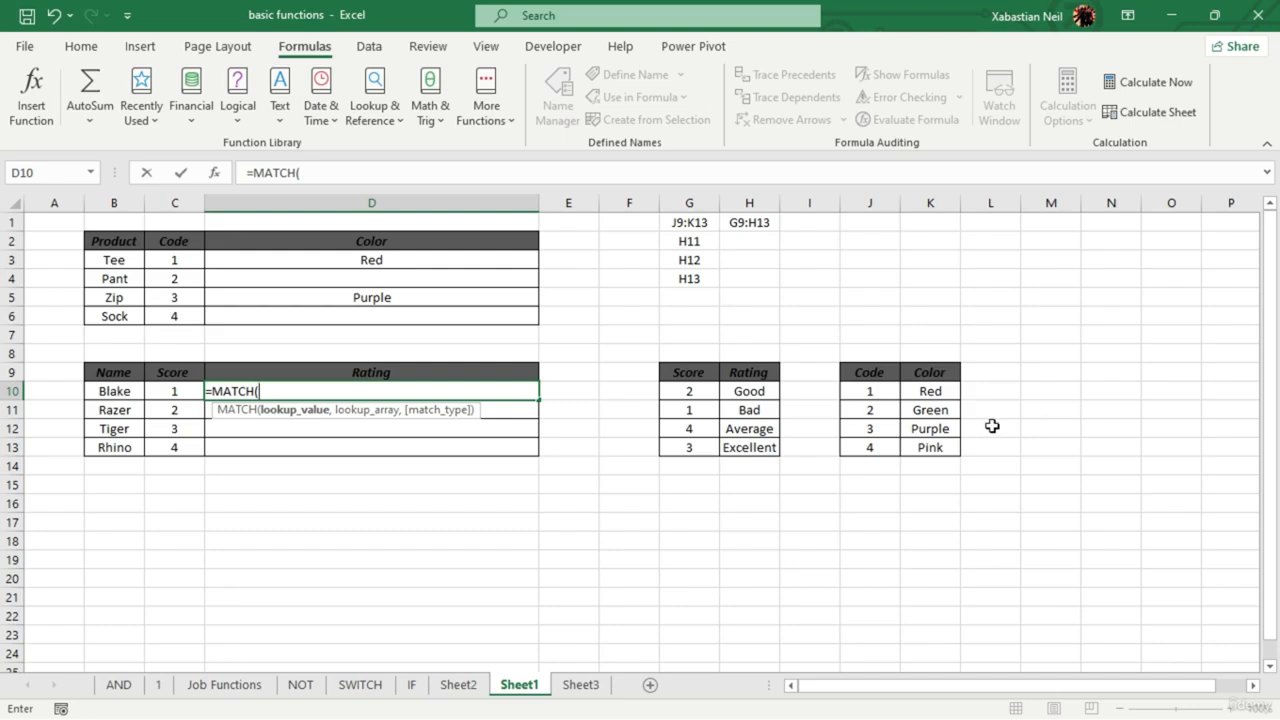
pyautogui.click(175, 410)
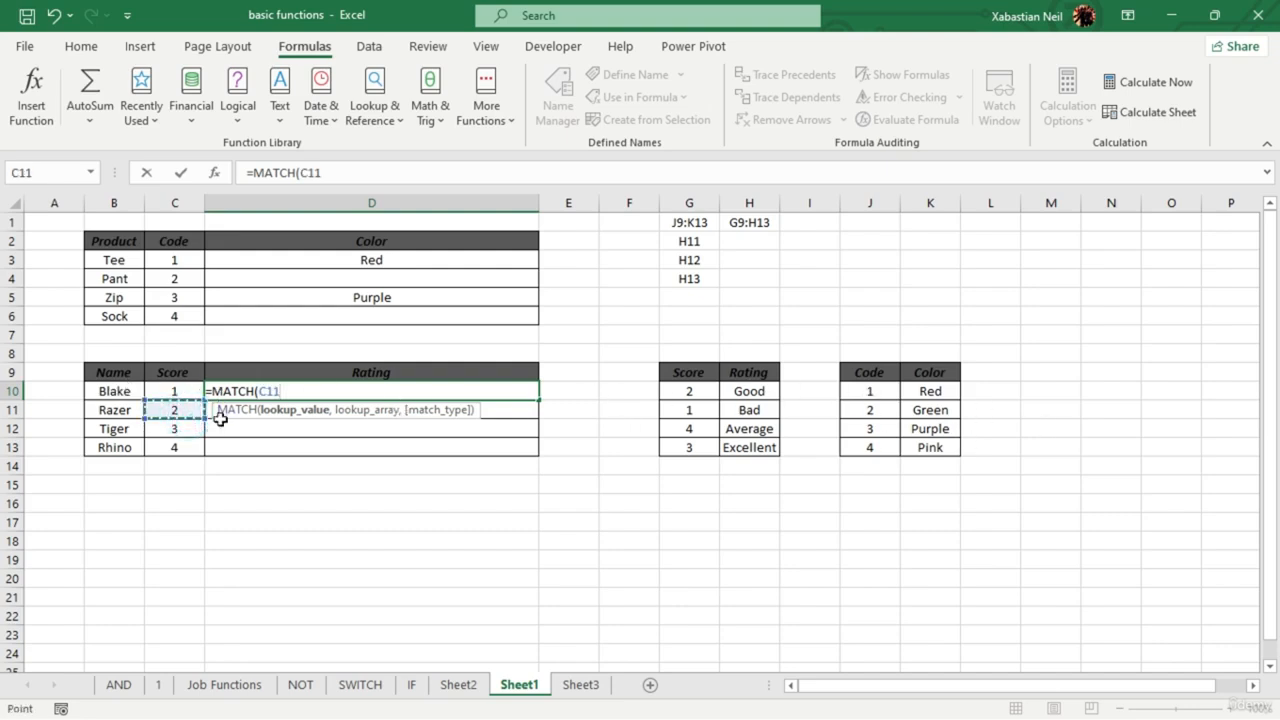
pyautogui.press('BackSpace')
pyautogui.press('BackSpace')
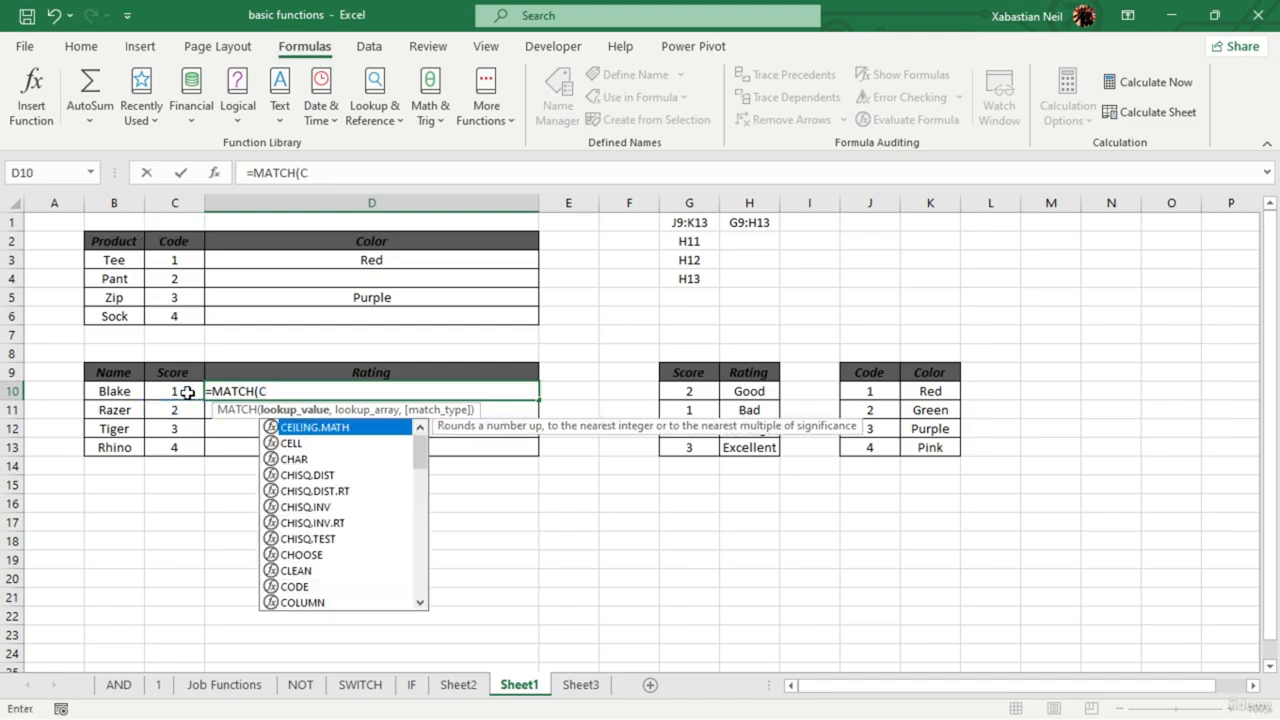
pyautogui.press('BackSpace')
# - Complete the MATCH formula in D10 with lookup value C10, lookup array G9:G13 and match type 0
pyautogui.click(187, 393)
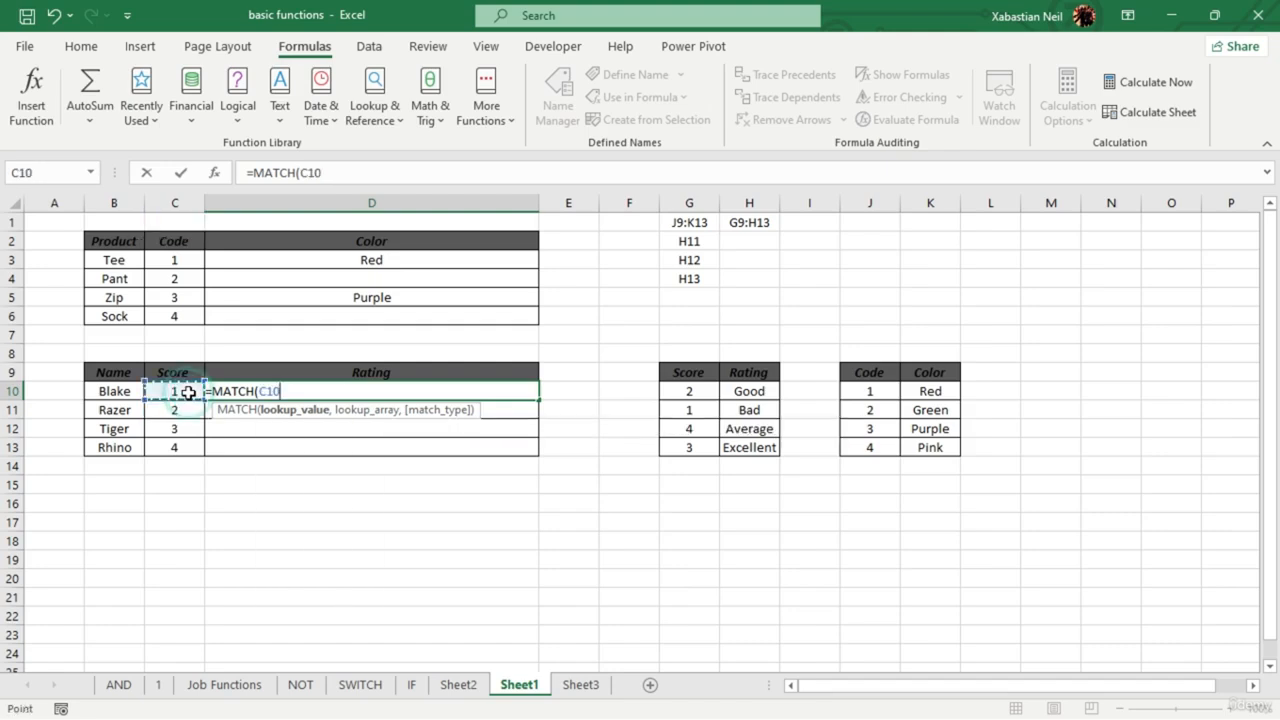
pyautogui.write(',')
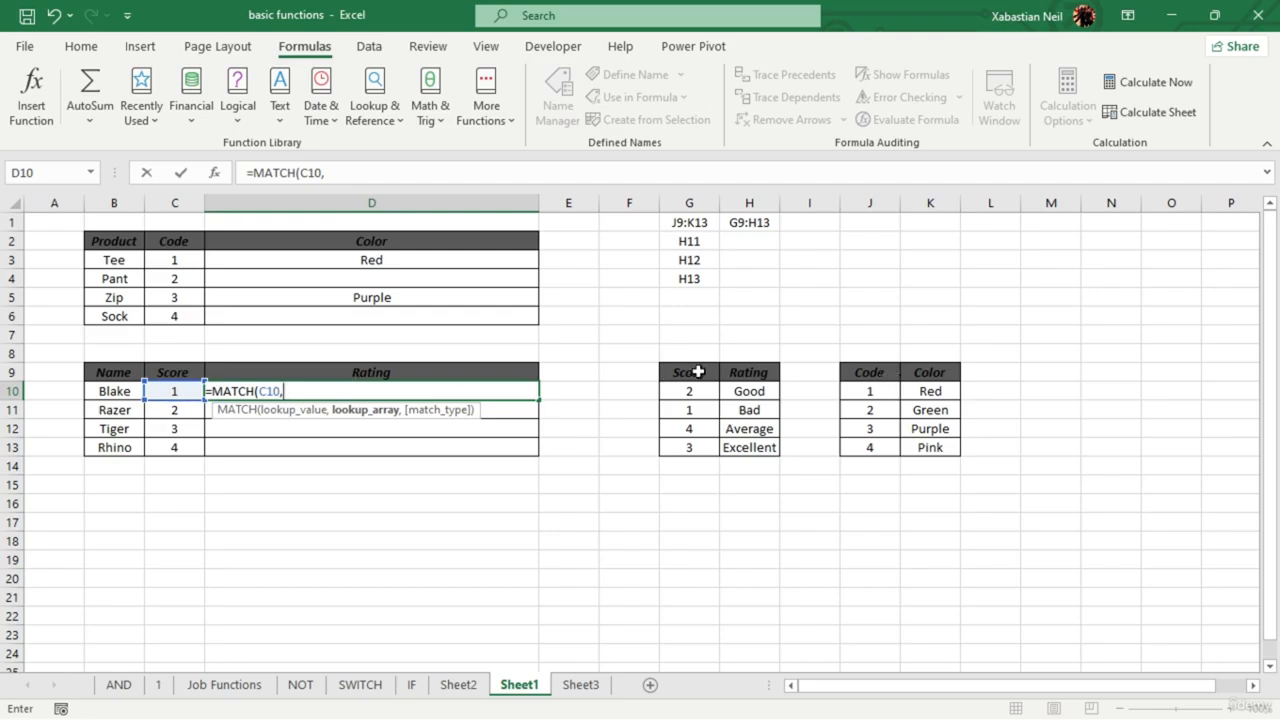
pyautogui.moveTo(698, 372); pyautogui.dragTo(690, 438)
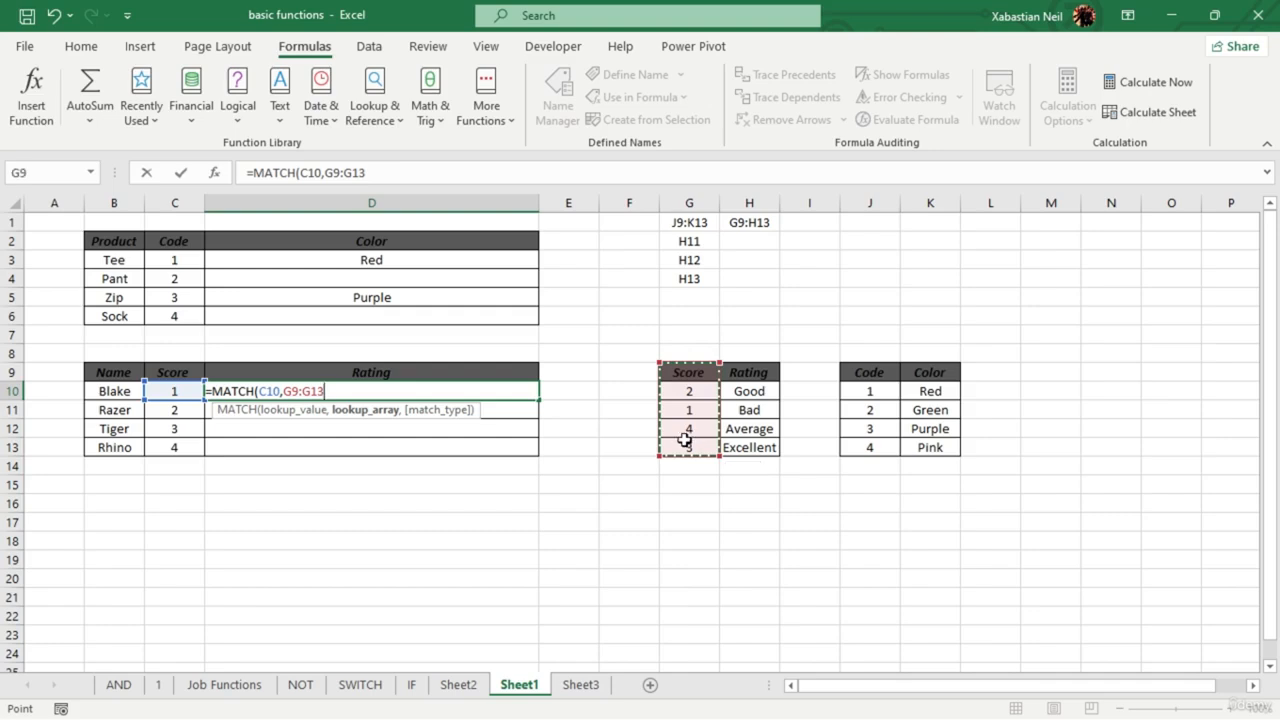
pyautogui.write(',')
pyautogui.doubleClick(420, 440)
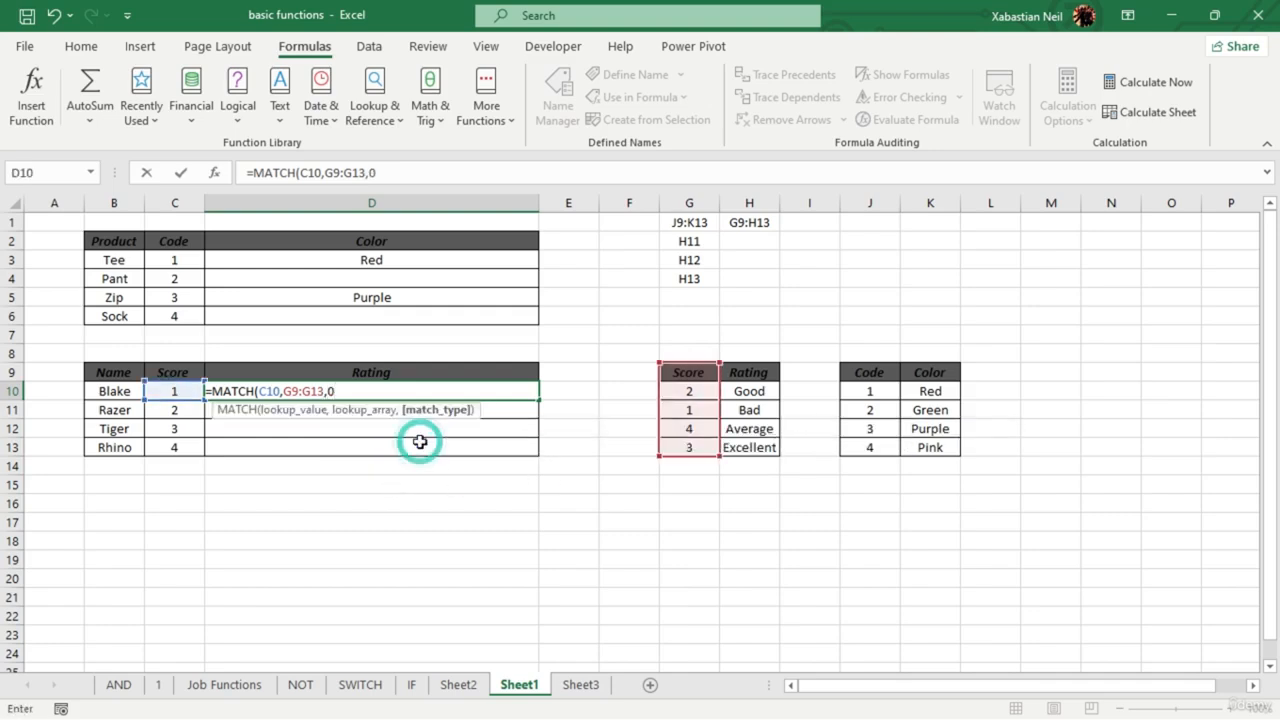
pyautogui.write(')')
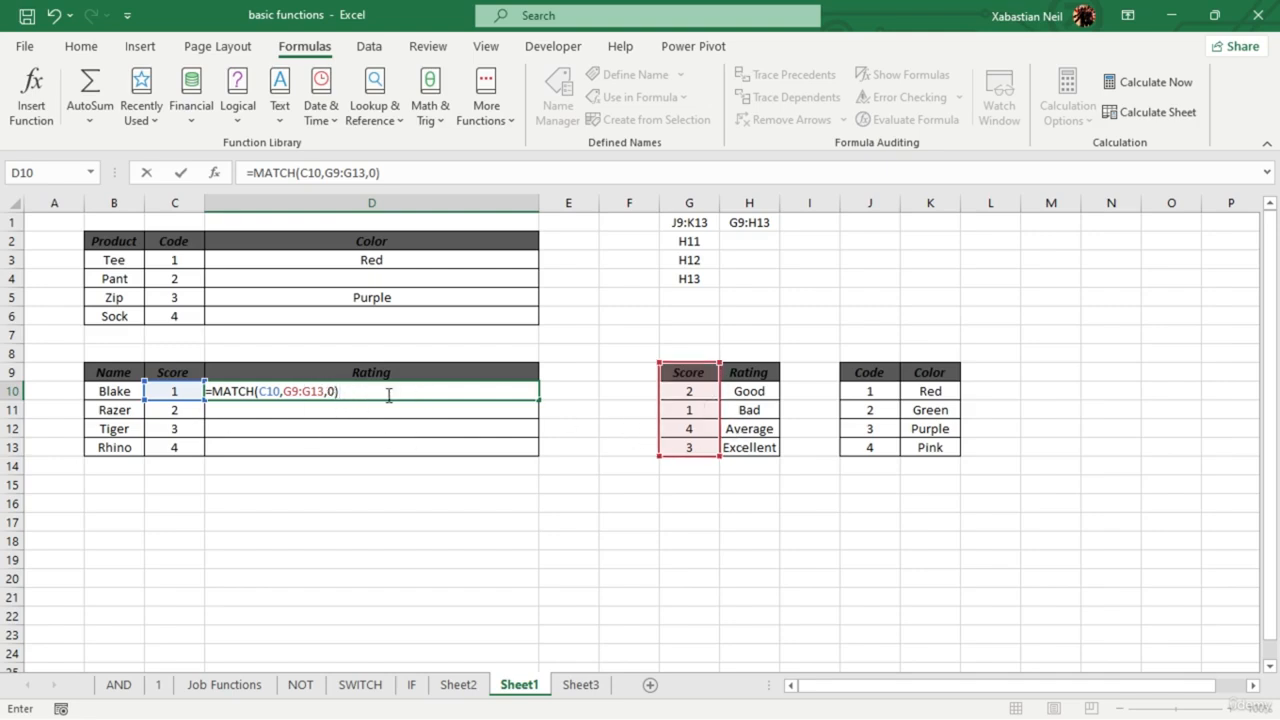
pyautogui.press('Return')
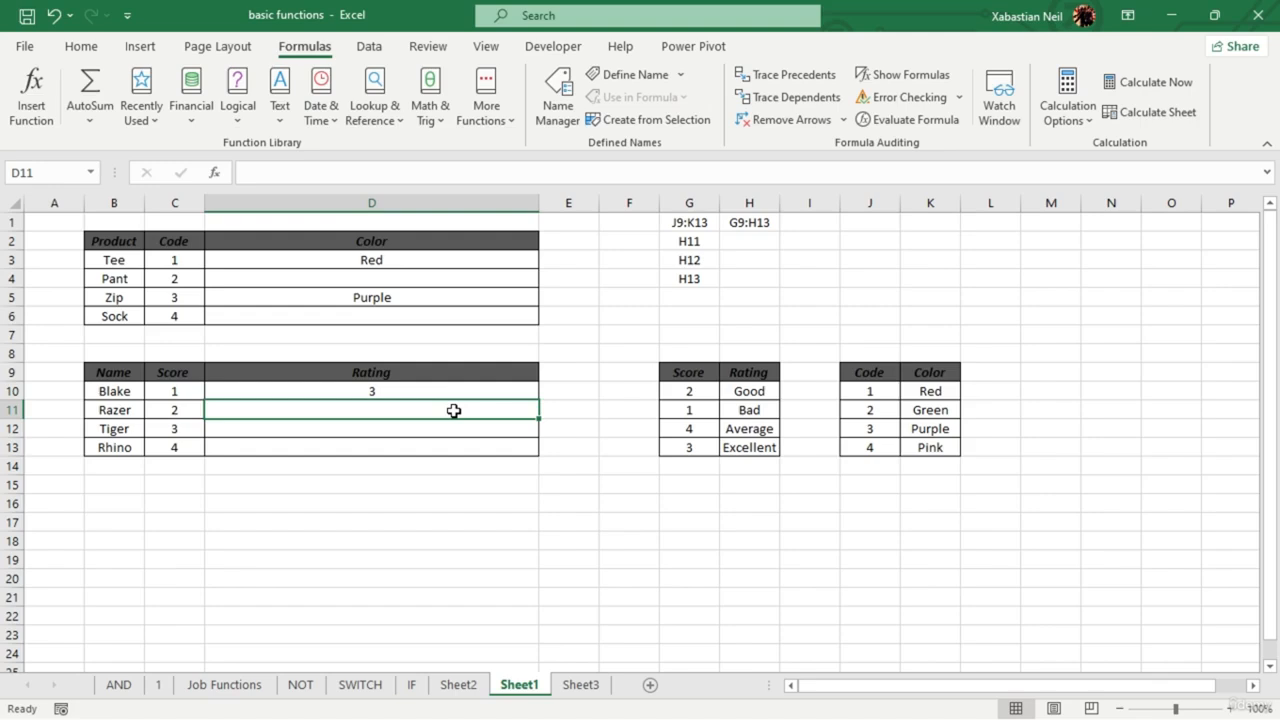
# - Check the MATCH formula in D10 against the positions in the Score column G9:G13
pyautogui.click(704, 372)
pyautogui.doubleClick(391, 390)
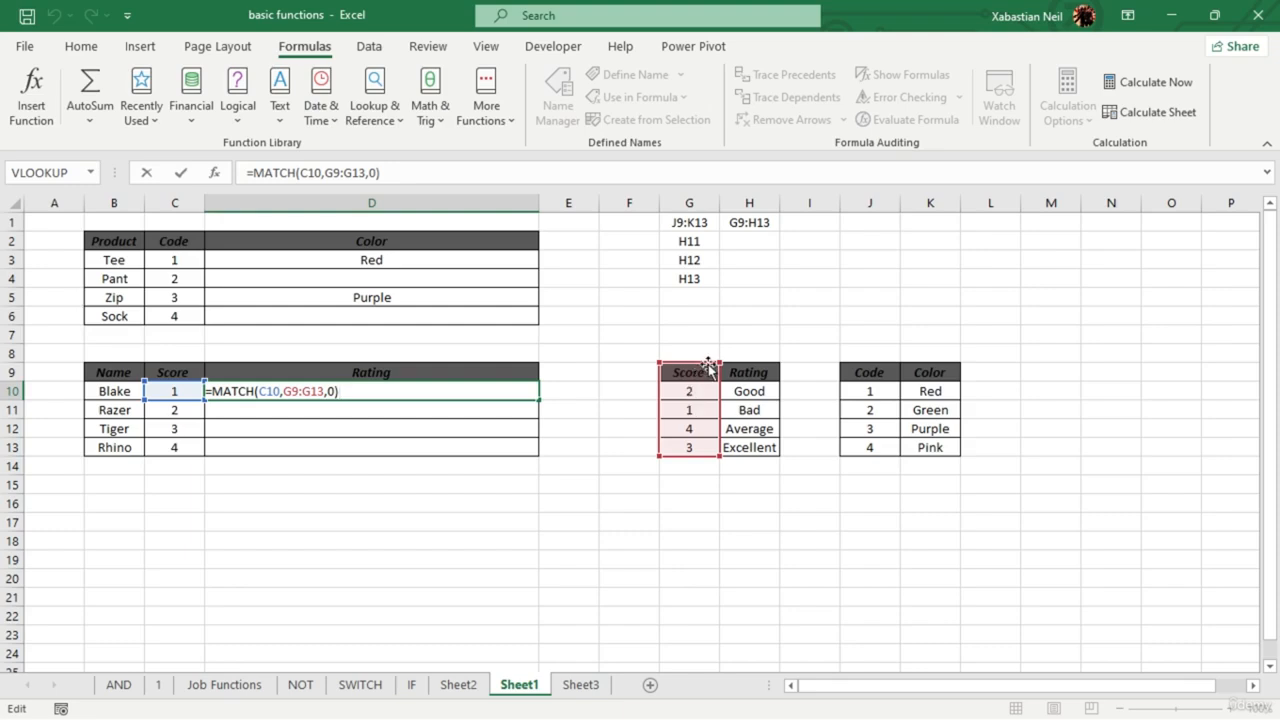
pyautogui.click(697, 411)
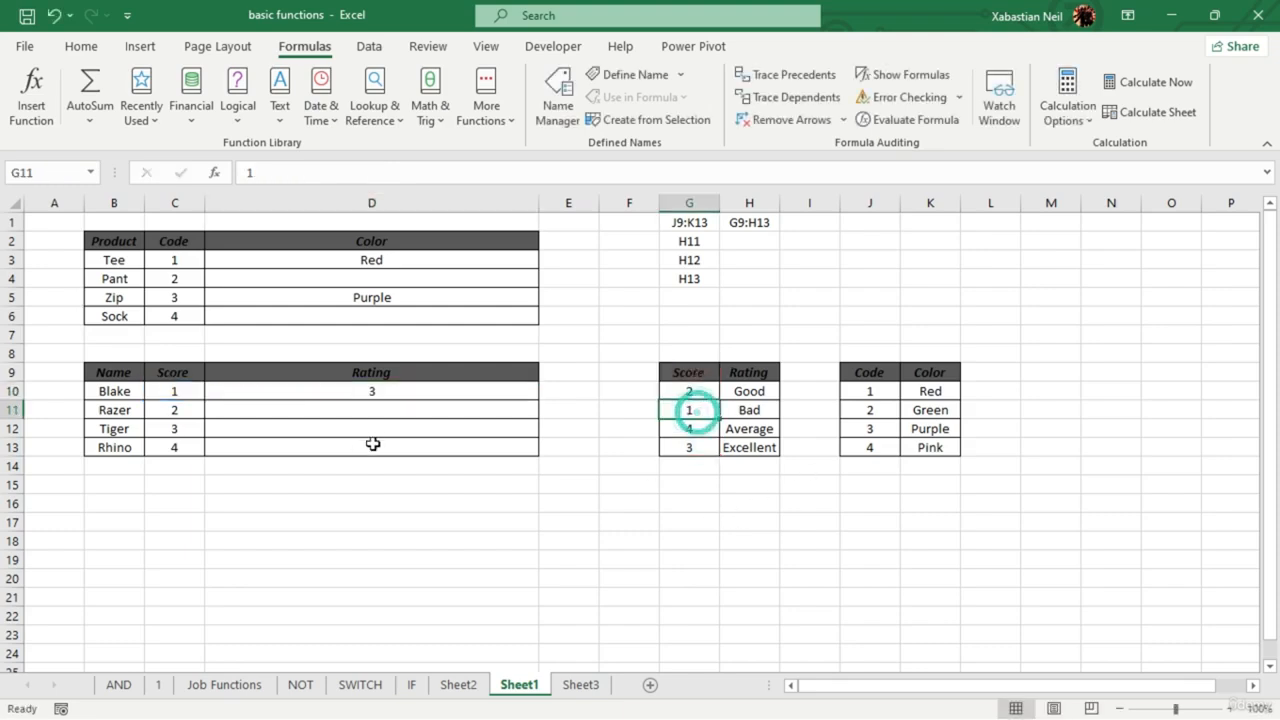
pyautogui.doubleClick(420, 392)
pyautogui.press('Return')
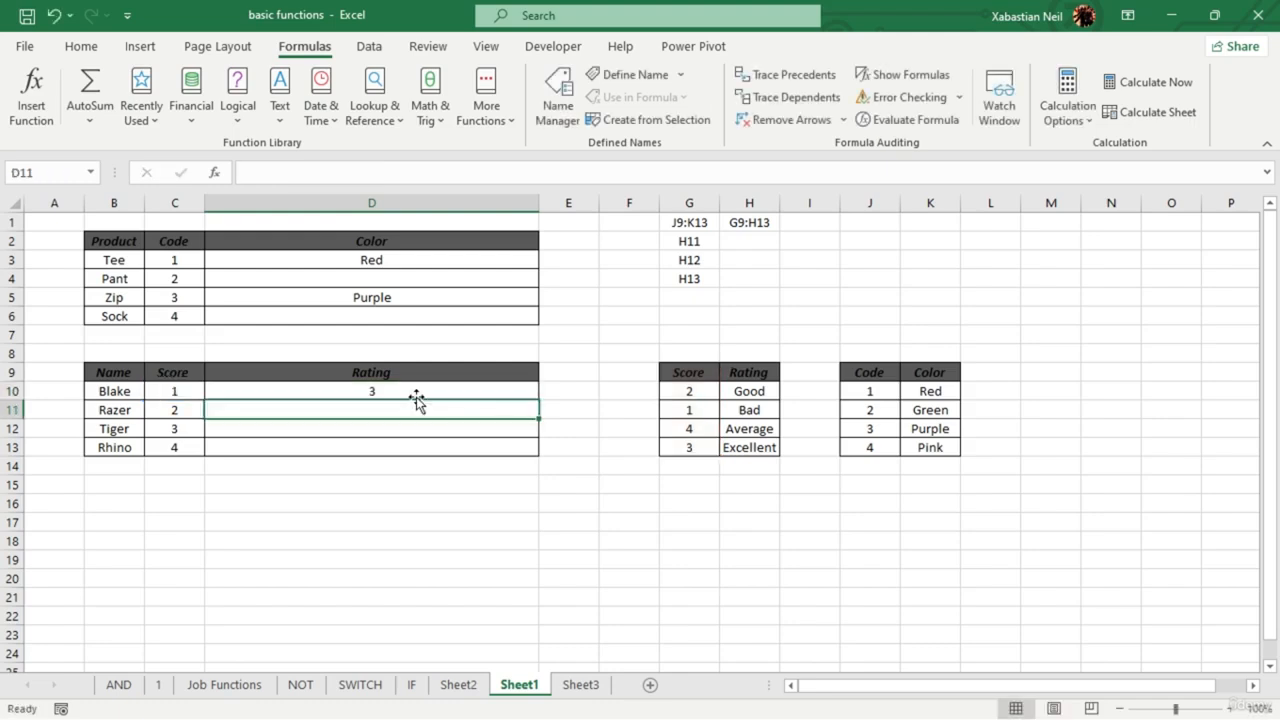
# - Insert a VLOOKUP function in the Color cell D4 and open its function arguments
pyautogui.press('BackSpace')
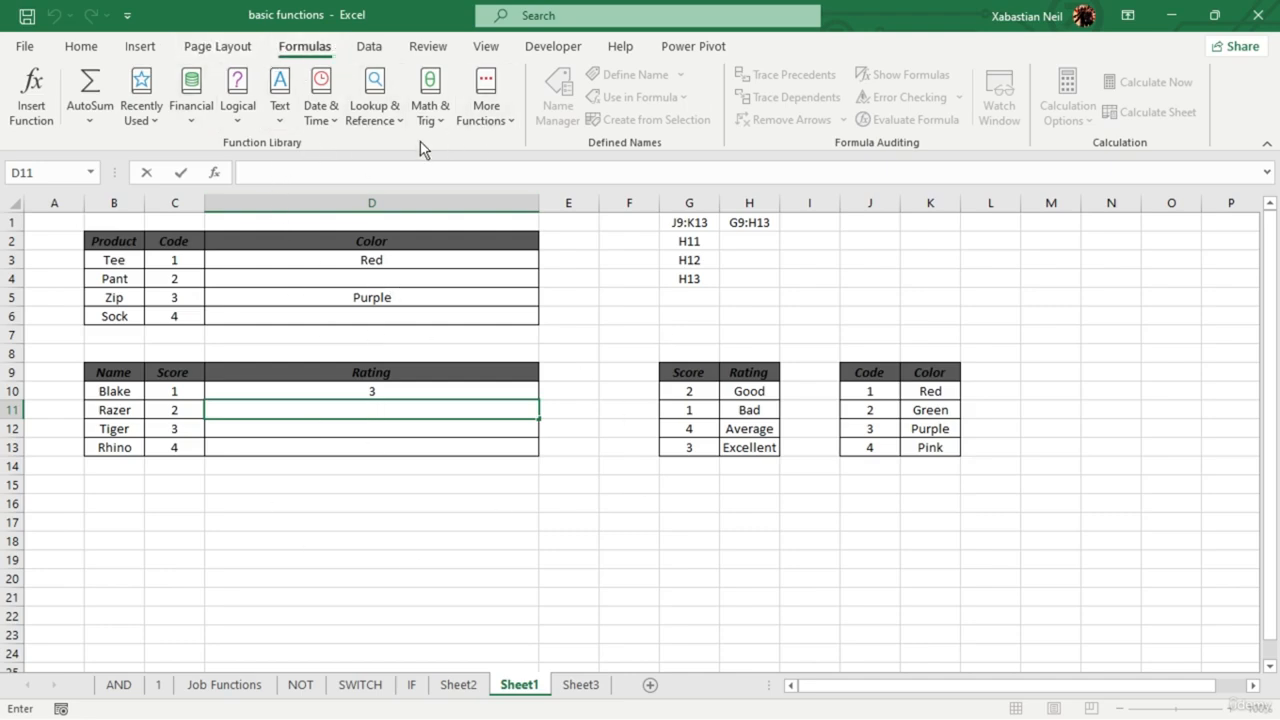
pyautogui.click(375, 105)
pyautogui.click(262, 291)
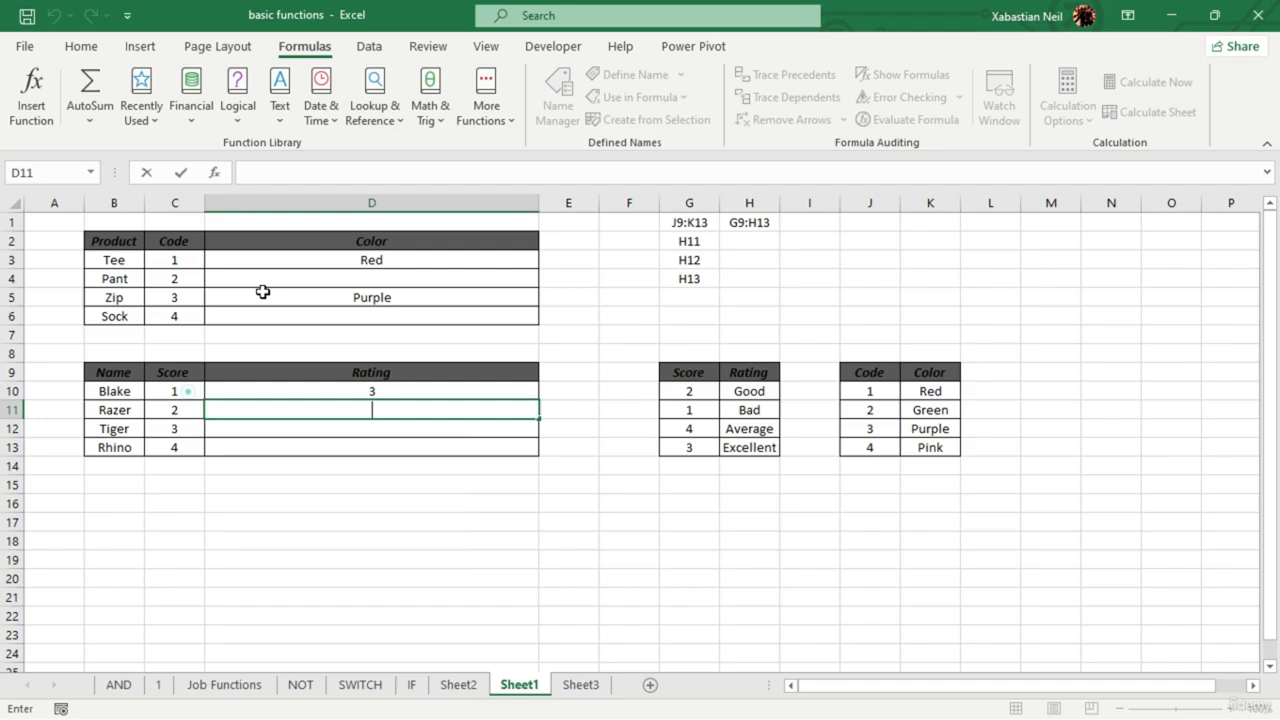
pyautogui.click(329, 281)
pyautogui.click(362, 102)
pyautogui.scroll(-3, 420, 420)
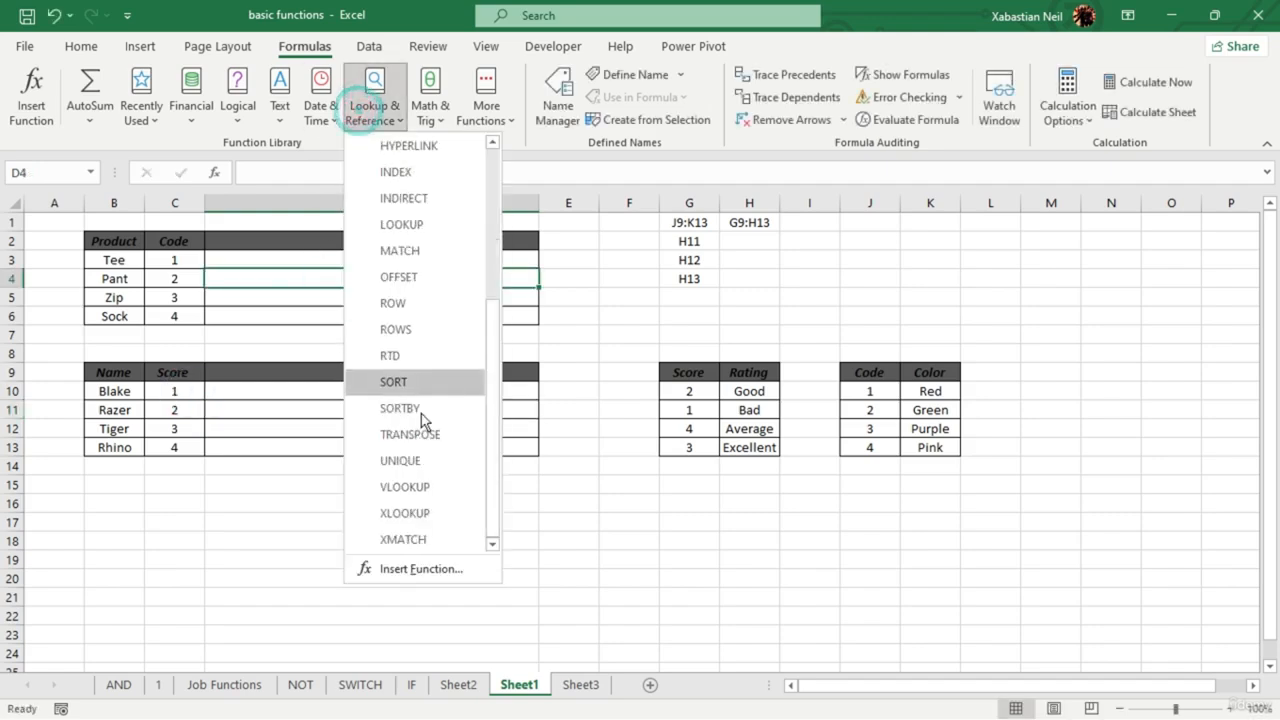
pyautogui.click(427, 487)
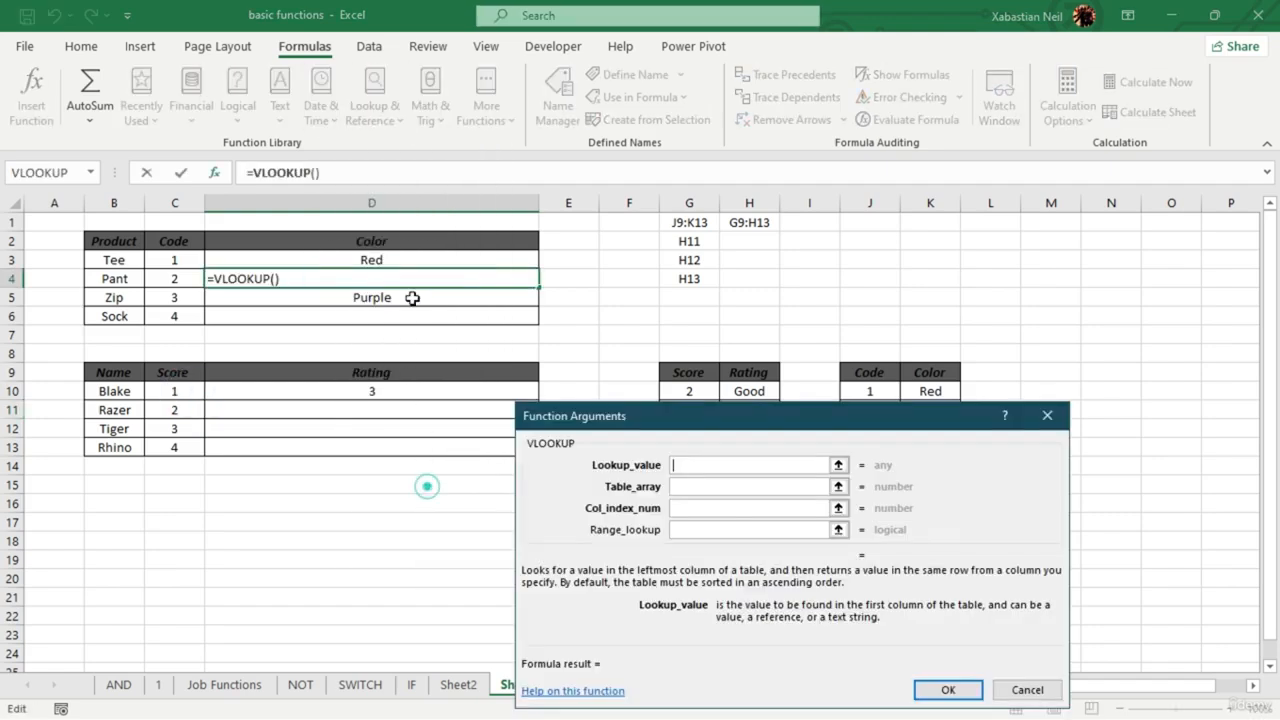
# - Use cell C4 as the lookup value of the VLOOKUP being built for the Pant row's Color cell
pyautogui.click(175, 286)
pyautogui.moveTo(759, 410); pyautogui.dragTo(420, 435)
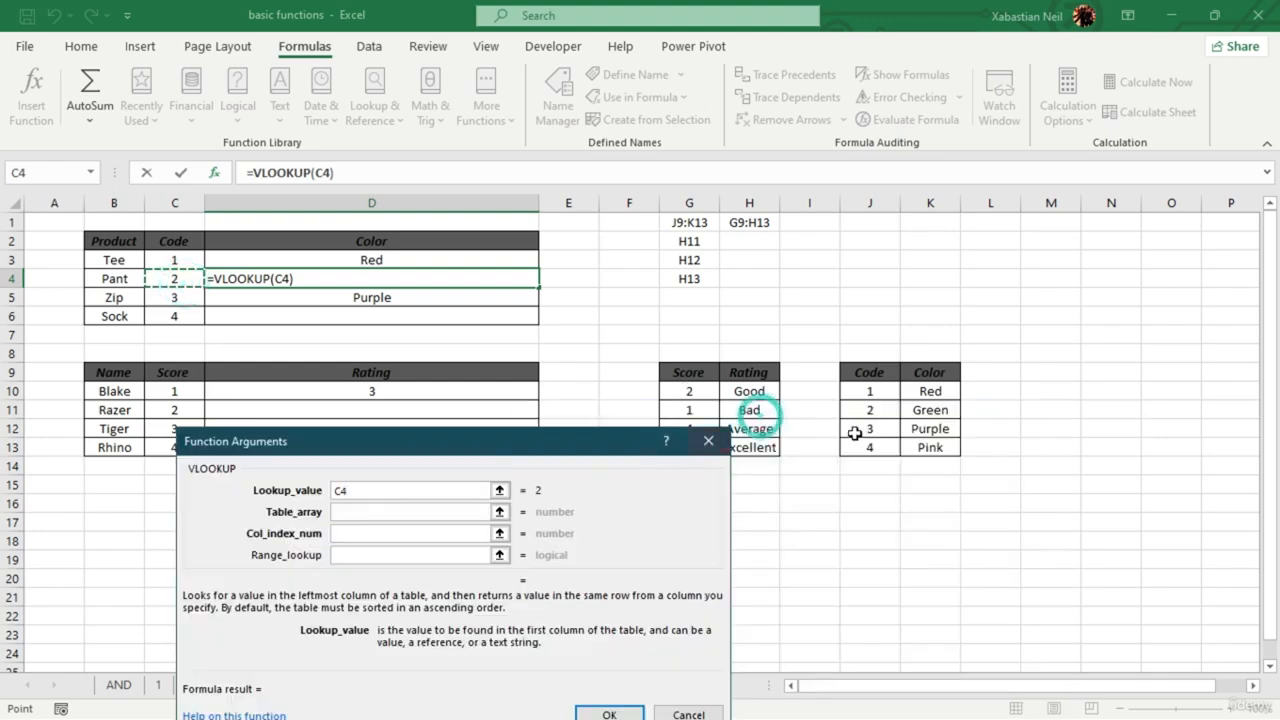
pyautogui.moveTo(872, 378); pyautogui.dragTo(930, 445)
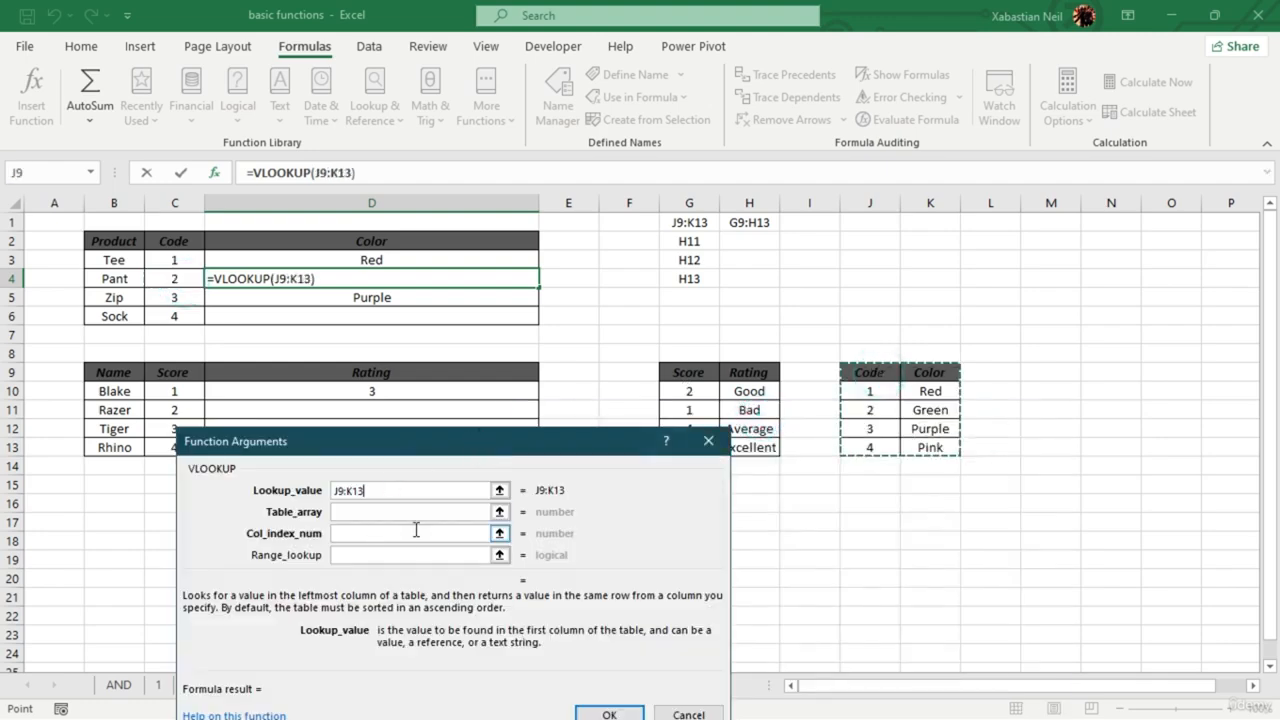
pyautogui.click(423, 491)
pyautogui.press('BackSpace')
pyautogui.press('BackSpace')
pyautogui.press('BackSpace')
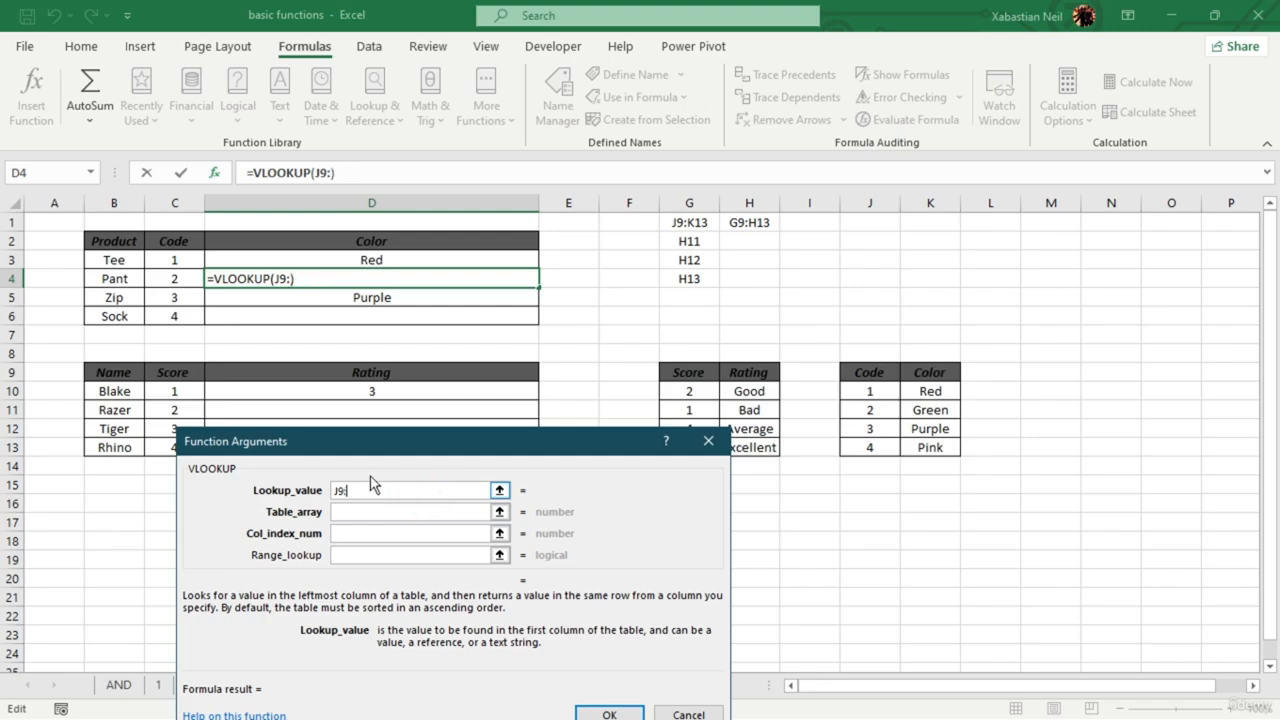
pyautogui.press('BackSpace')
pyautogui.press('BackSpace')
pyautogui.press('BackSpace')
pyautogui.click(180, 271)
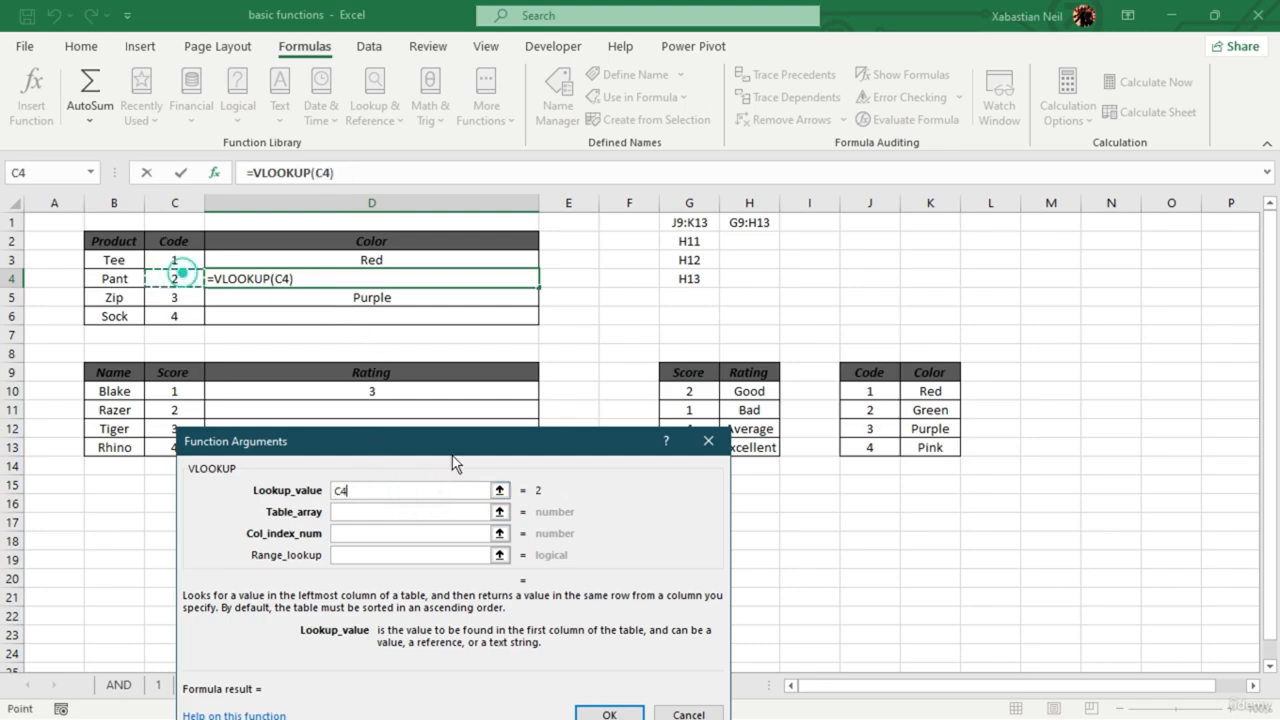
# - Set the VLOOKUP's table array to J9:K13 and its column index to 2, and insert the formula in D4
pyautogui.click(377, 510)
pyautogui.moveTo(855, 375); pyautogui.dragTo(930, 447)
pyautogui.click(378, 530)
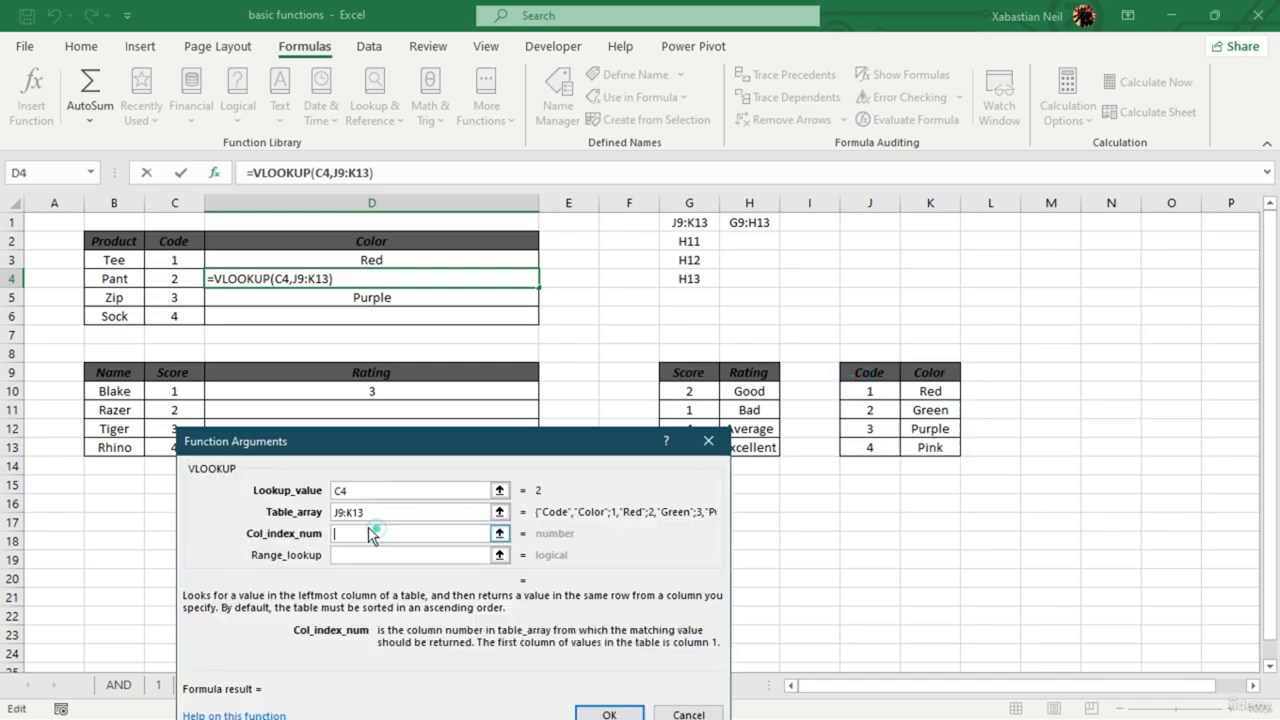
pyautogui.write('2')
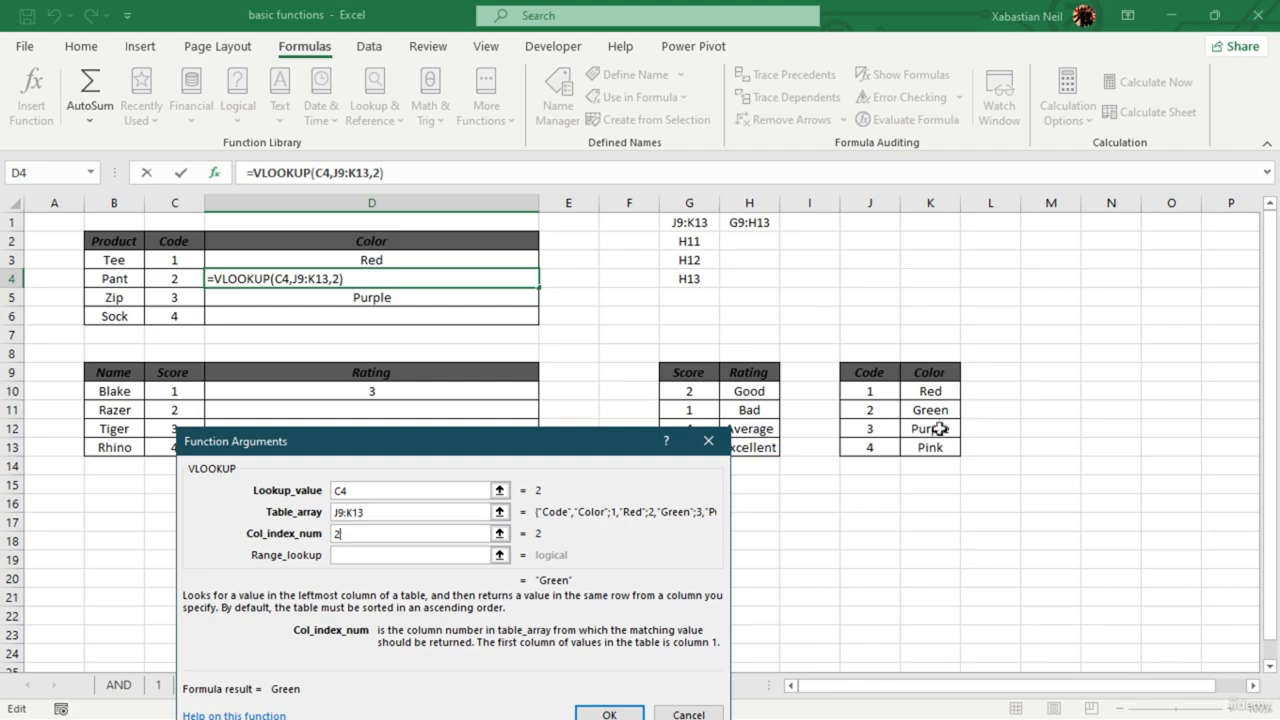
pyautogui.click(609, 714)
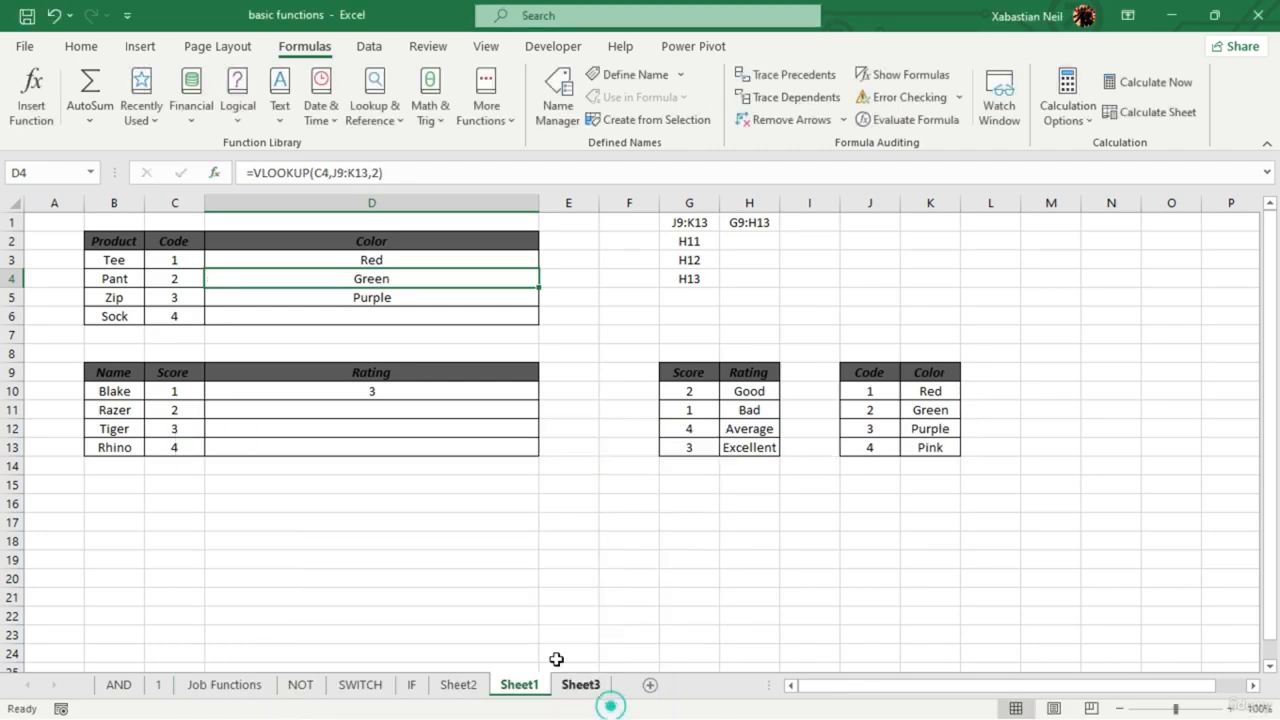
# - Start a VLOOKUP function in the Sock row's Color cell D6, with C6 as the lookup value
pyautogui.doubleClick(398, 316)
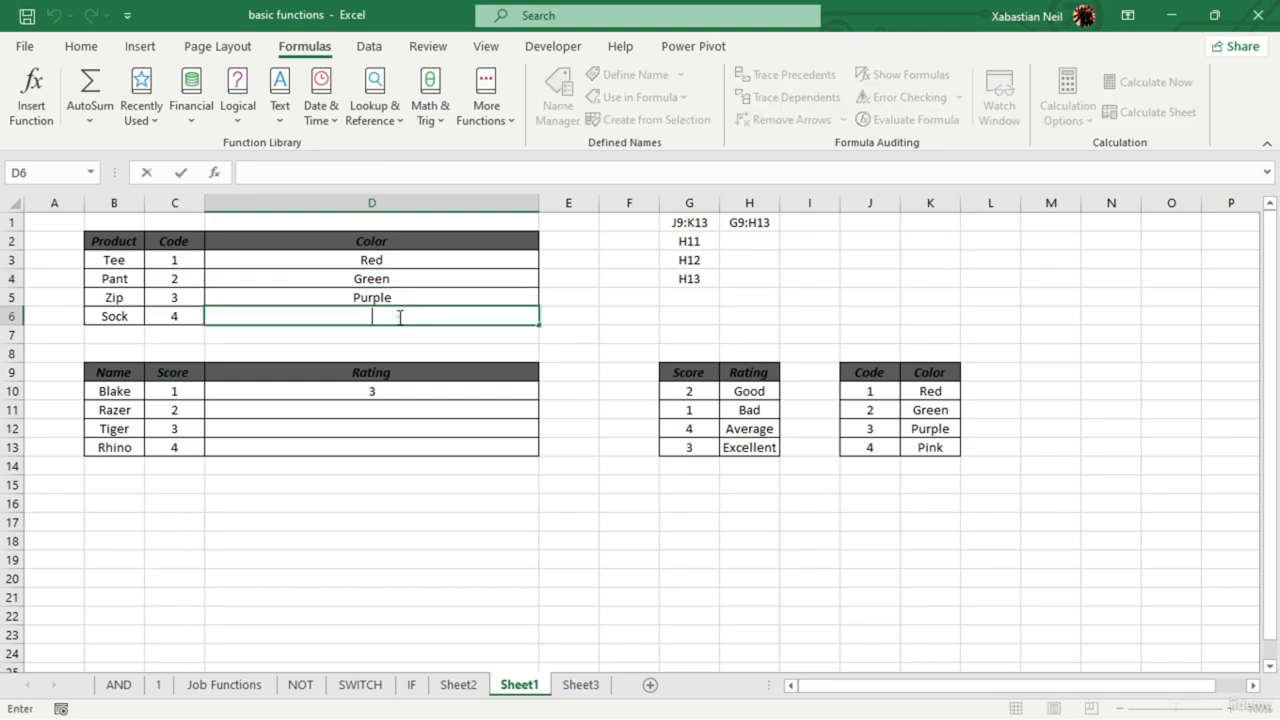
pyautogui.click(374, 108)
pyautogui.scroll(-3, 425, 460)
pyautogui.click(429, 486)
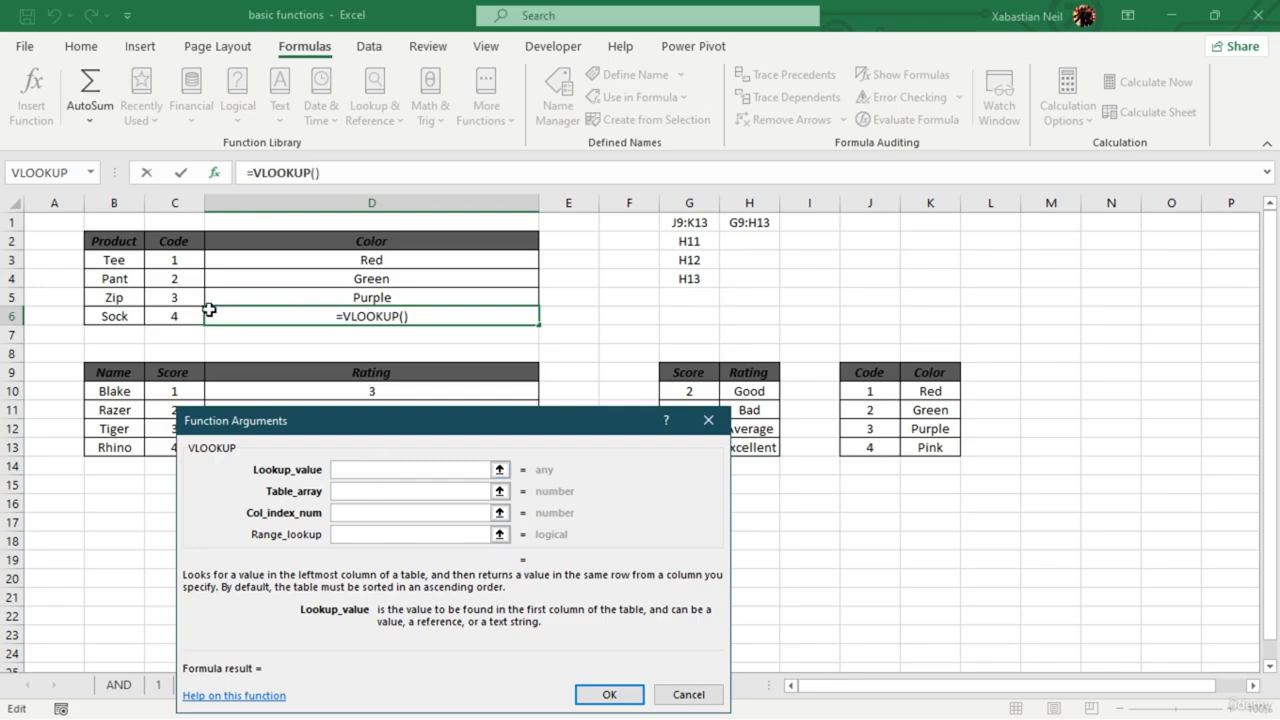
pyautogui.click(172, 316)
# - Complete the D6 VLOOKUP with table array J9:K13, column index 2 and range lookup False
pyautogui.click(385, 492)
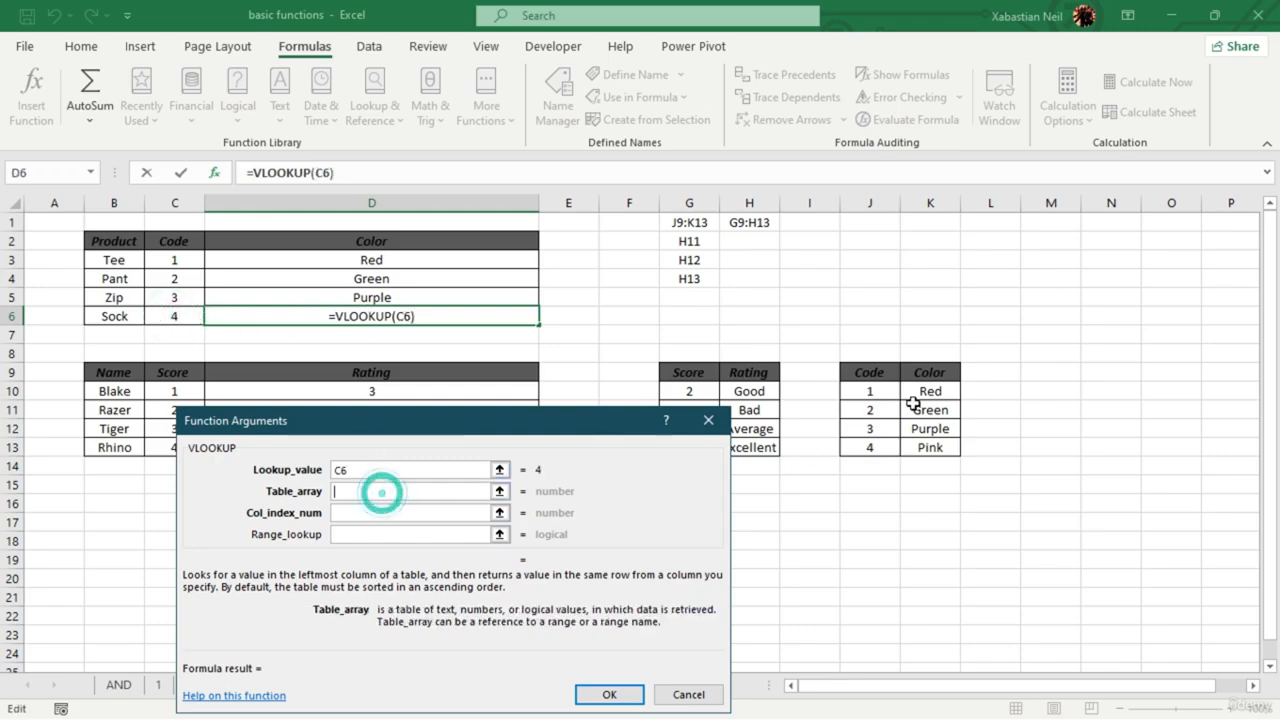
pyautogui.moveTo(884, 372); pyautogui.dragTo(914, 447)
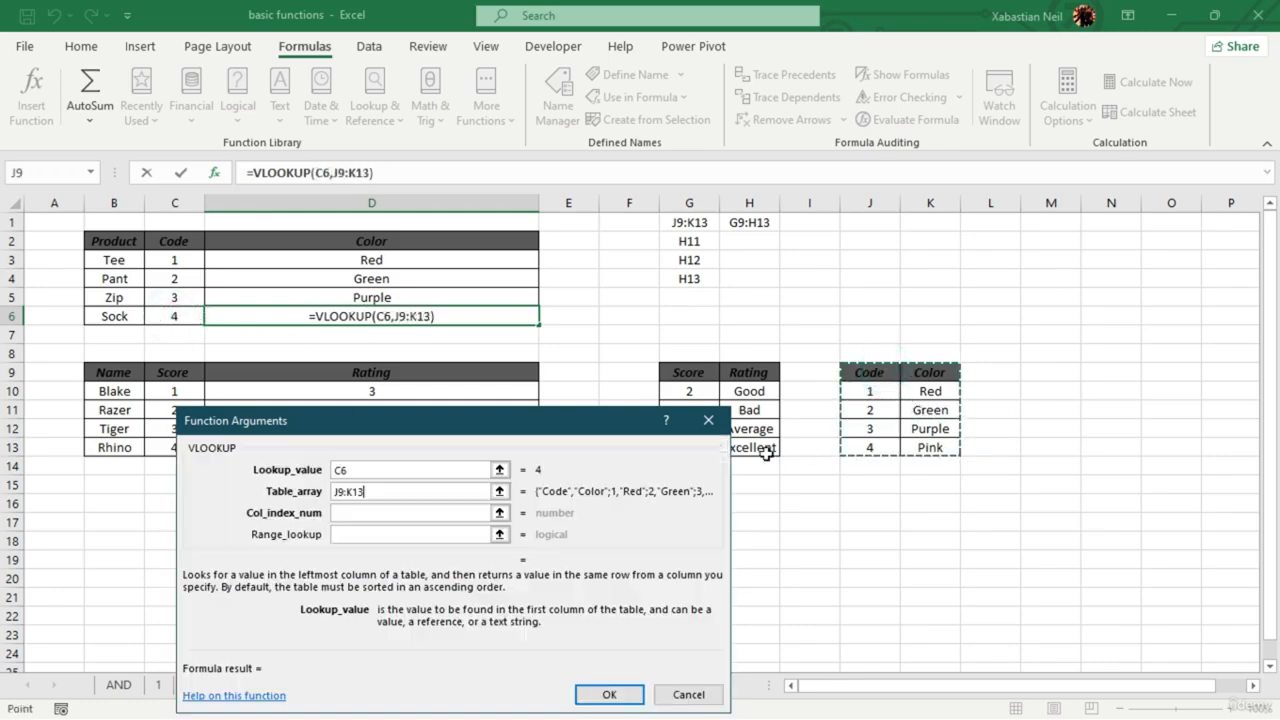
pyautogui.click(376, 513)
pyautogui.write('2')
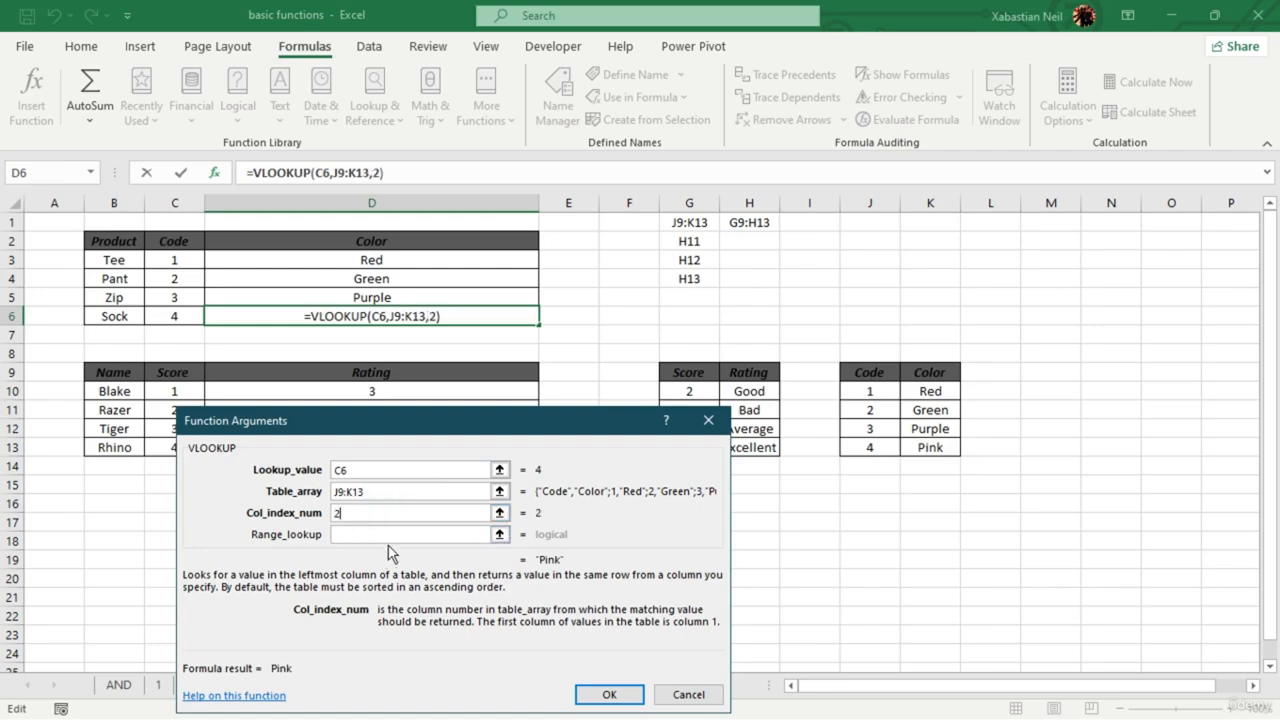
pyautogui.click(402, 535)
pyautogui.write('False')
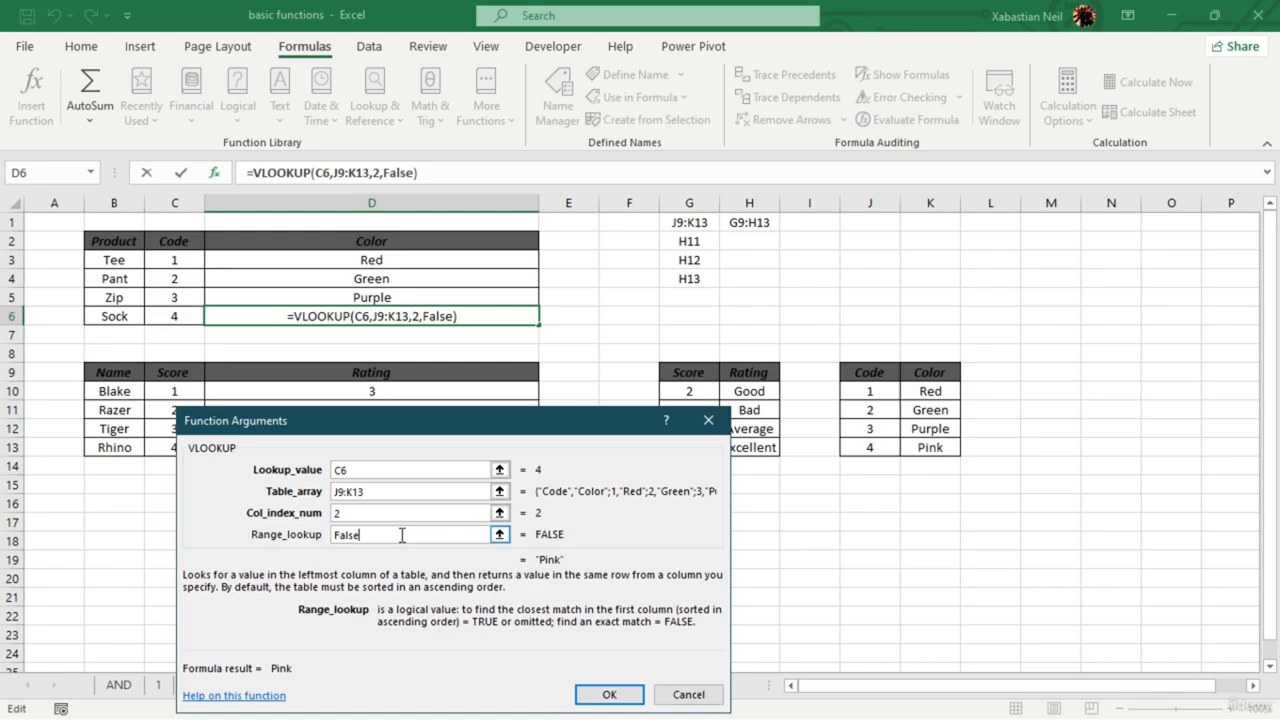
pyautogui.press('Return')
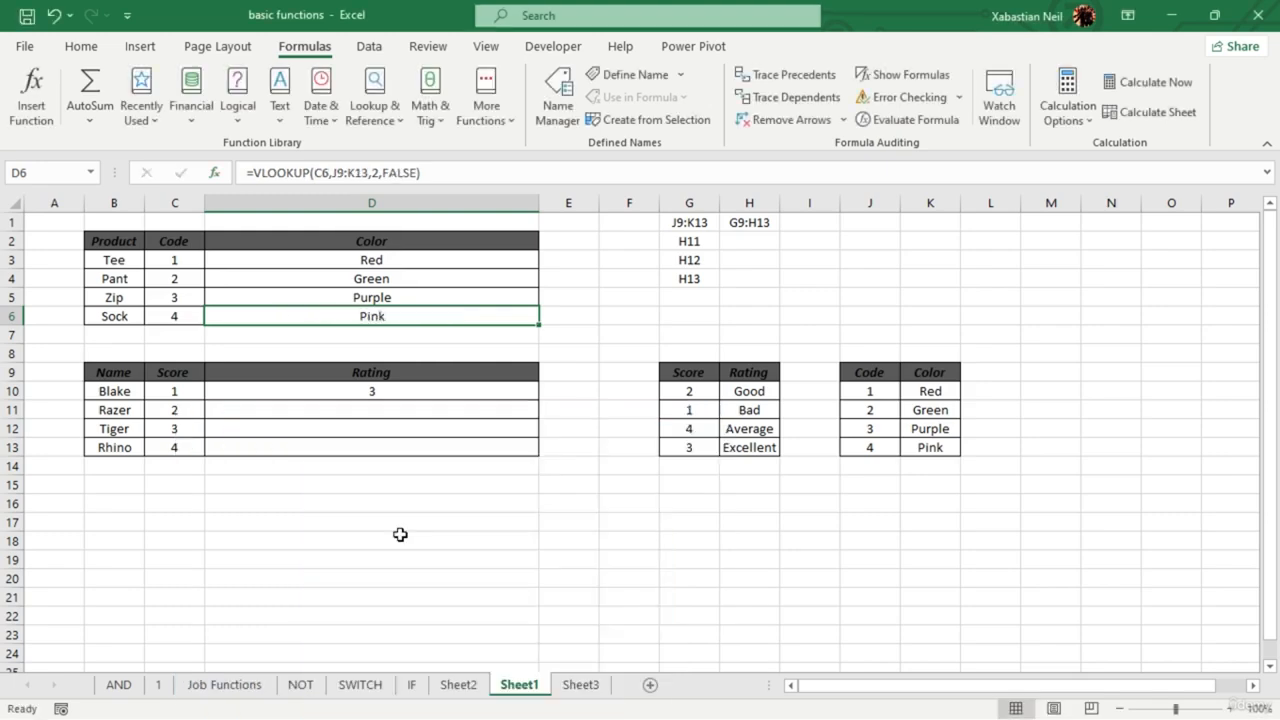
# - Edit the VLOOKUP formula in D6 so its range lookup argument is True instead of an exact match
pyautogui.click(455, 329)
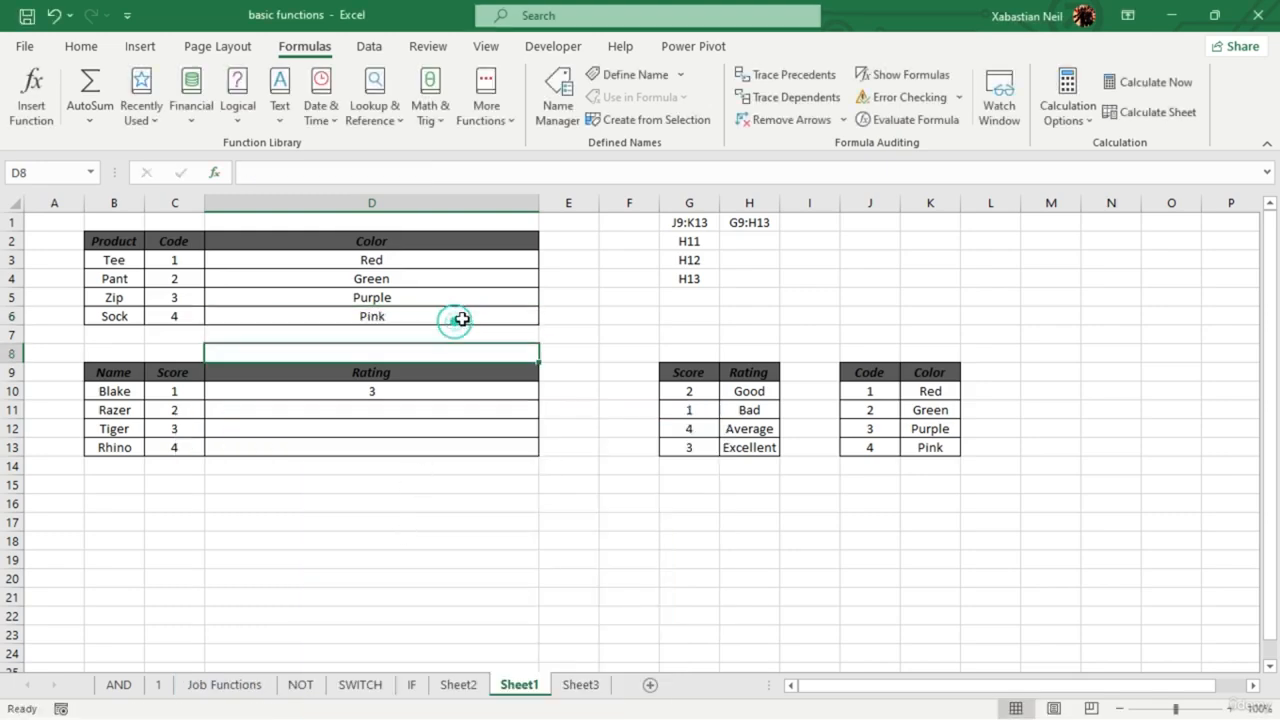
pyautogui.doubleClick(462, 318)
pyautogui.press('Left')
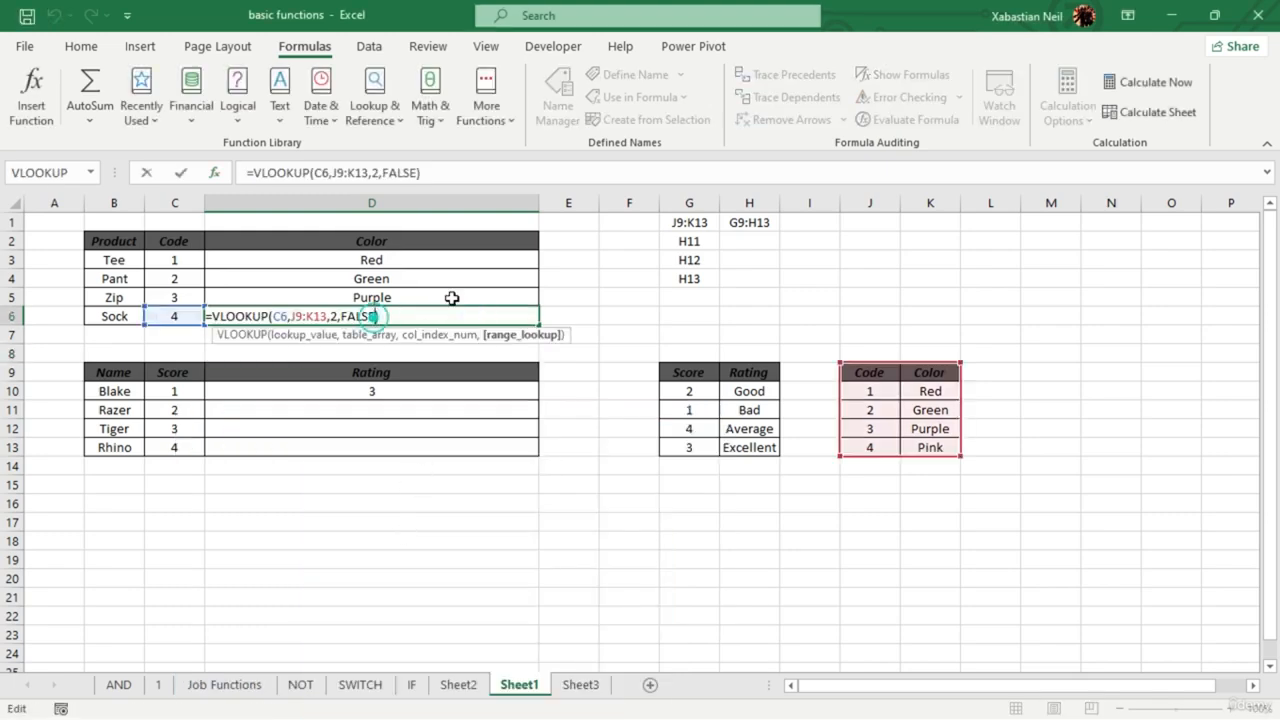
pyautogui.press('BackSpace')
pyautogui.press('BackSpace')
pyautogui.press('BackSpace')
pyautogui.press('BackSpace')
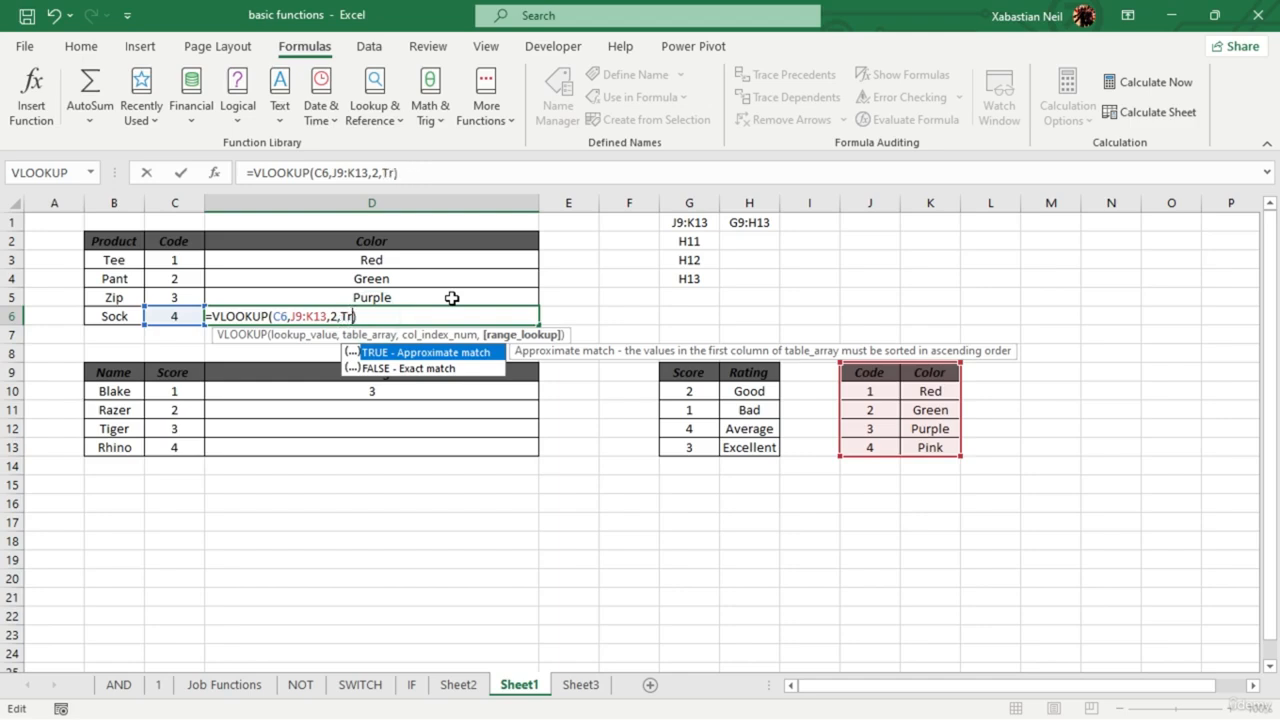
pyautogui.write('True')
pyautogui.press('Return')
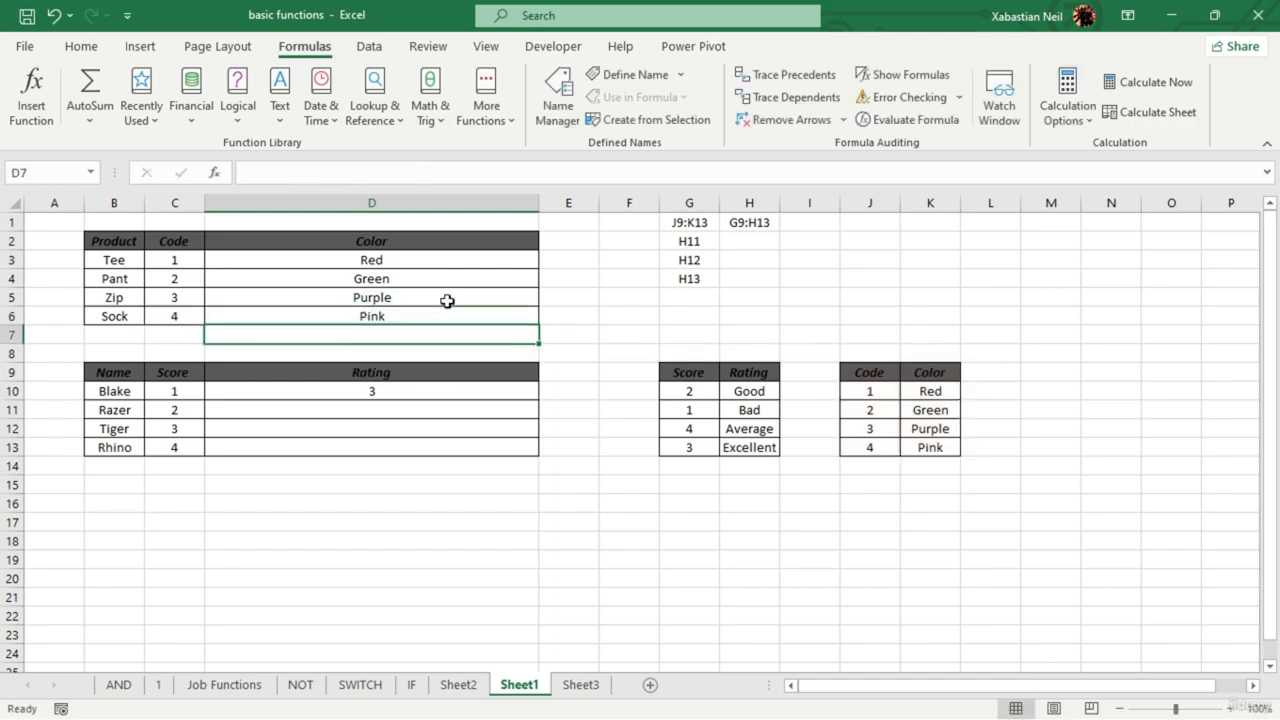
pyautogui.doubleClick(443, 317)
pyautogui.click(390, 332)
pyautogui.click(438, 523)
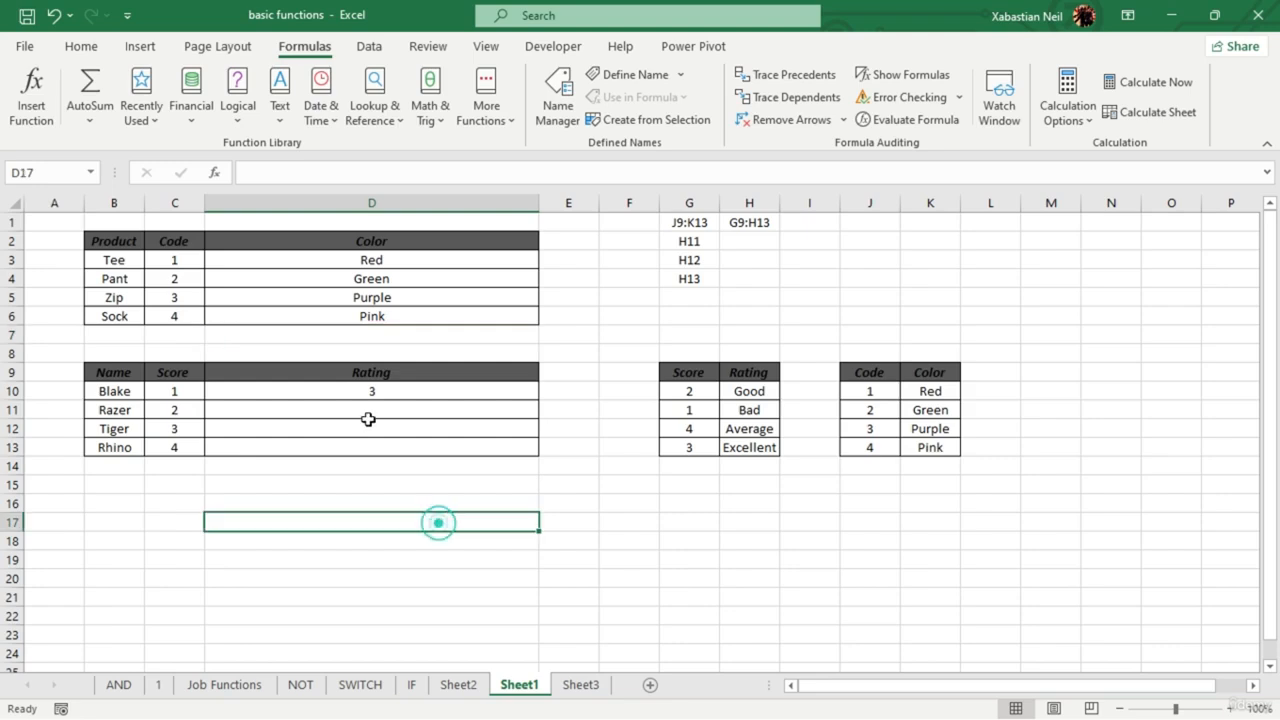
# - Start a MATCH function in Razer's Rating cell D11, with C12 as the lookup value
pyautogui.click(390, 412)
pyautogui.doubleClick(390, 412)
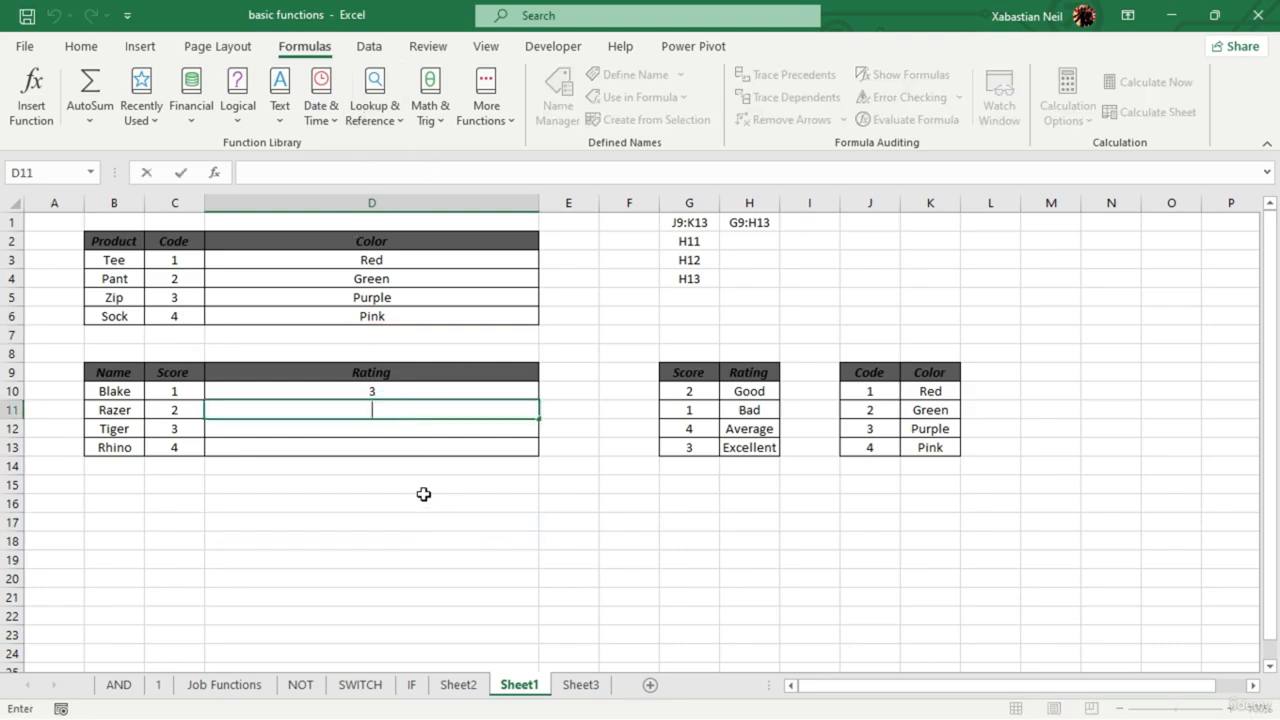
pyautogui.press('F2')
pyautogui.click(384, 112)
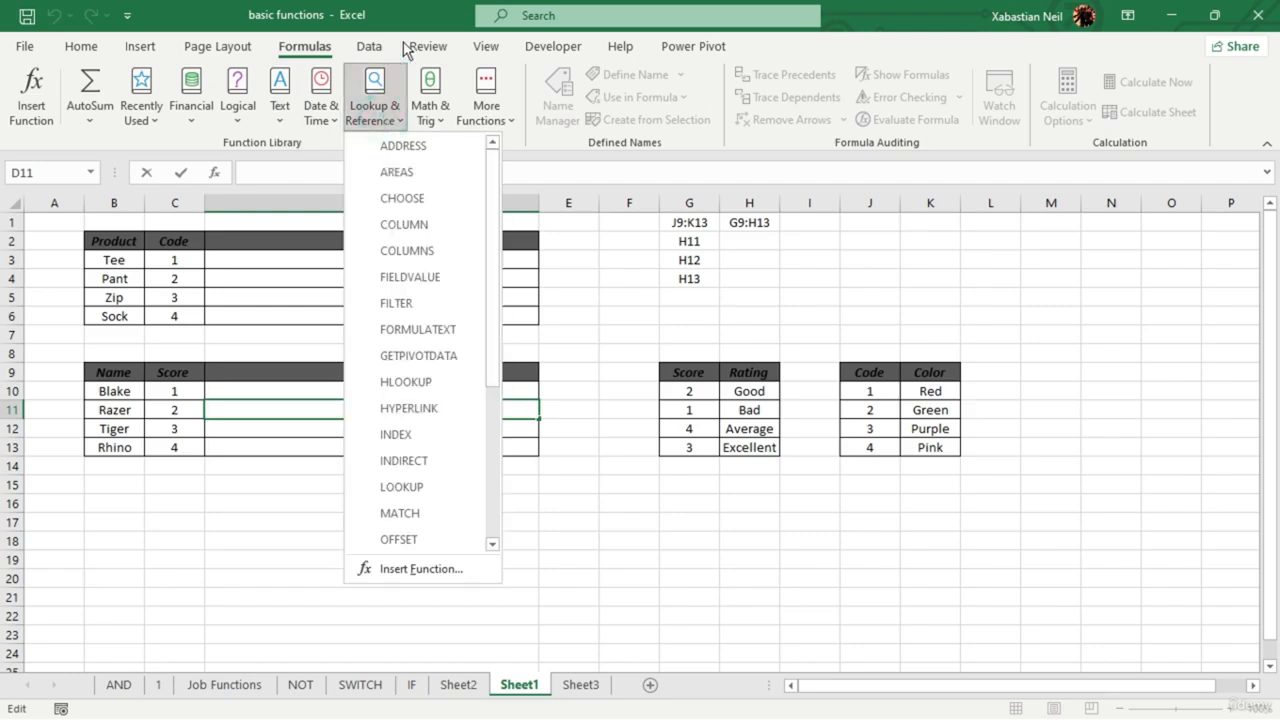
pyautogui.click(435, 510)
pyautogui.moveTo(471, 428); pyautogui.dragTo(640, 447)
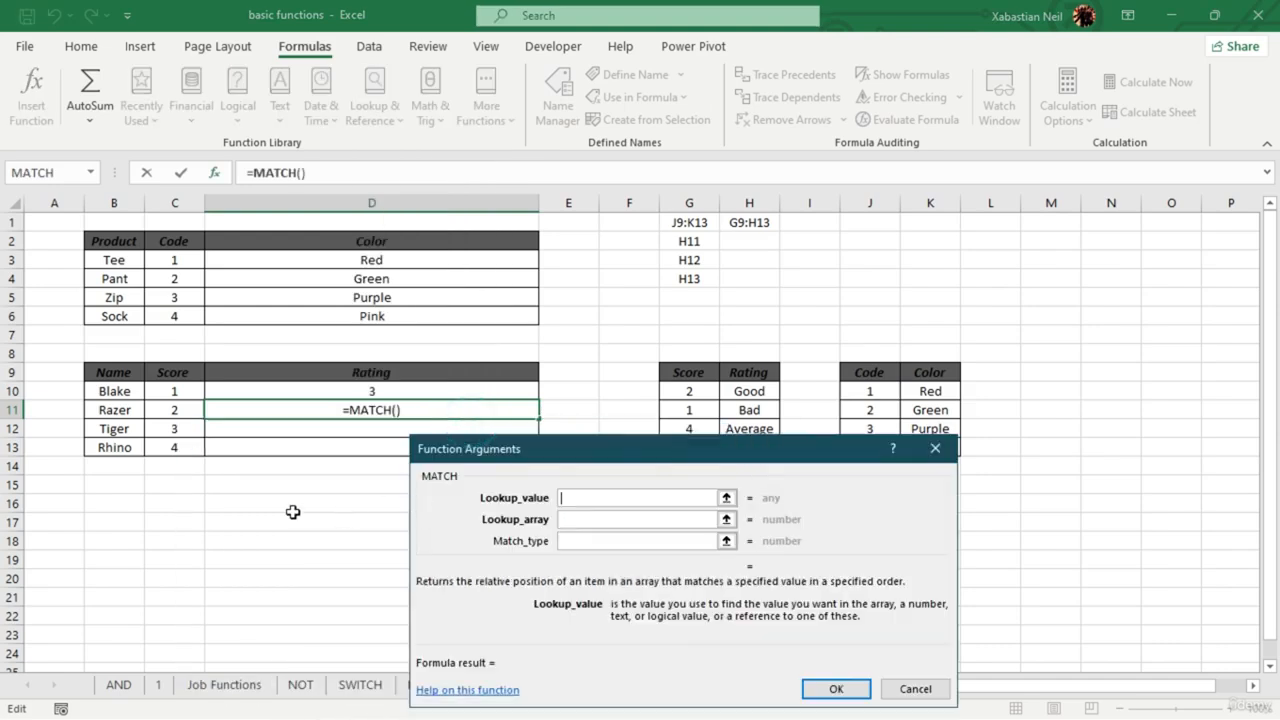
pyautogui.click(183, 428)
# - Set the MATCH lookup array to G9:G13 and the match type to 0, and insert the formula in D11
pyautogui.moveTo(643, 448); pyautogui.dragTo(283, 420)
pyautogui.click(277, 491)
pyautogui.moveTo(688, 374); pyautogui.dragTo(691, 447)
pyautogui.click(248, 515)
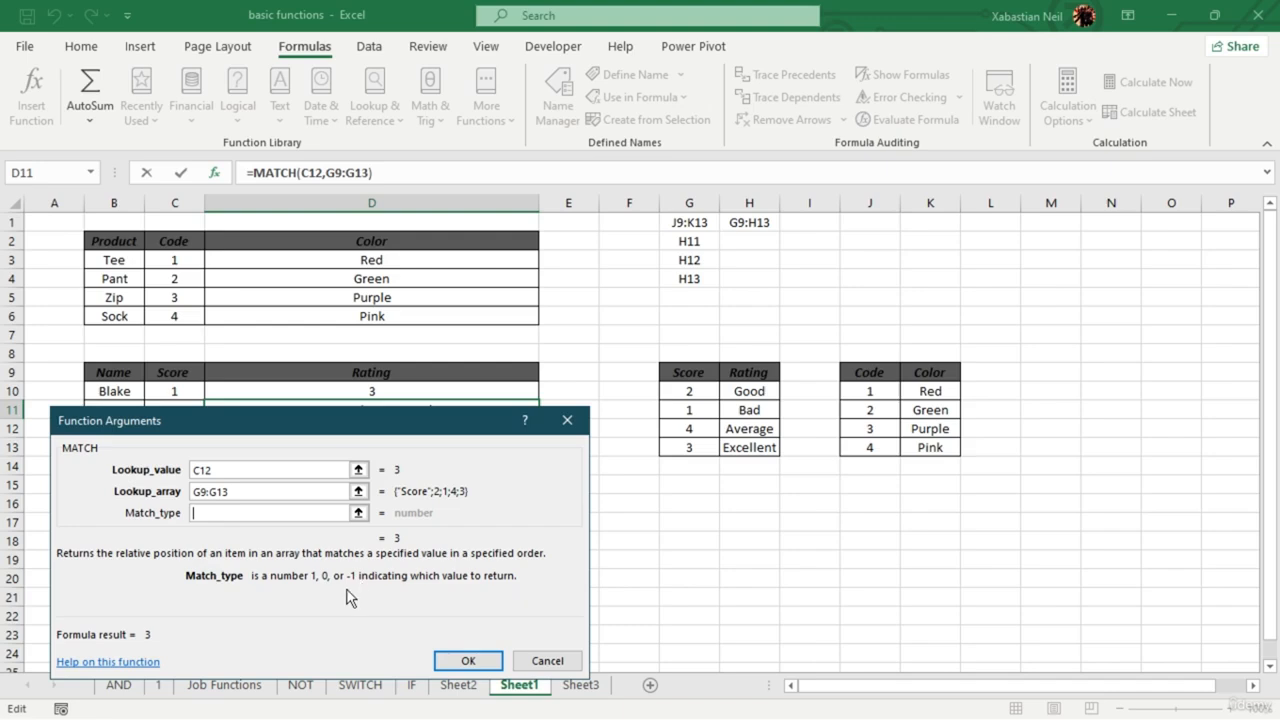
pyautogui.write('0')
pyautogui.click(466, 662)
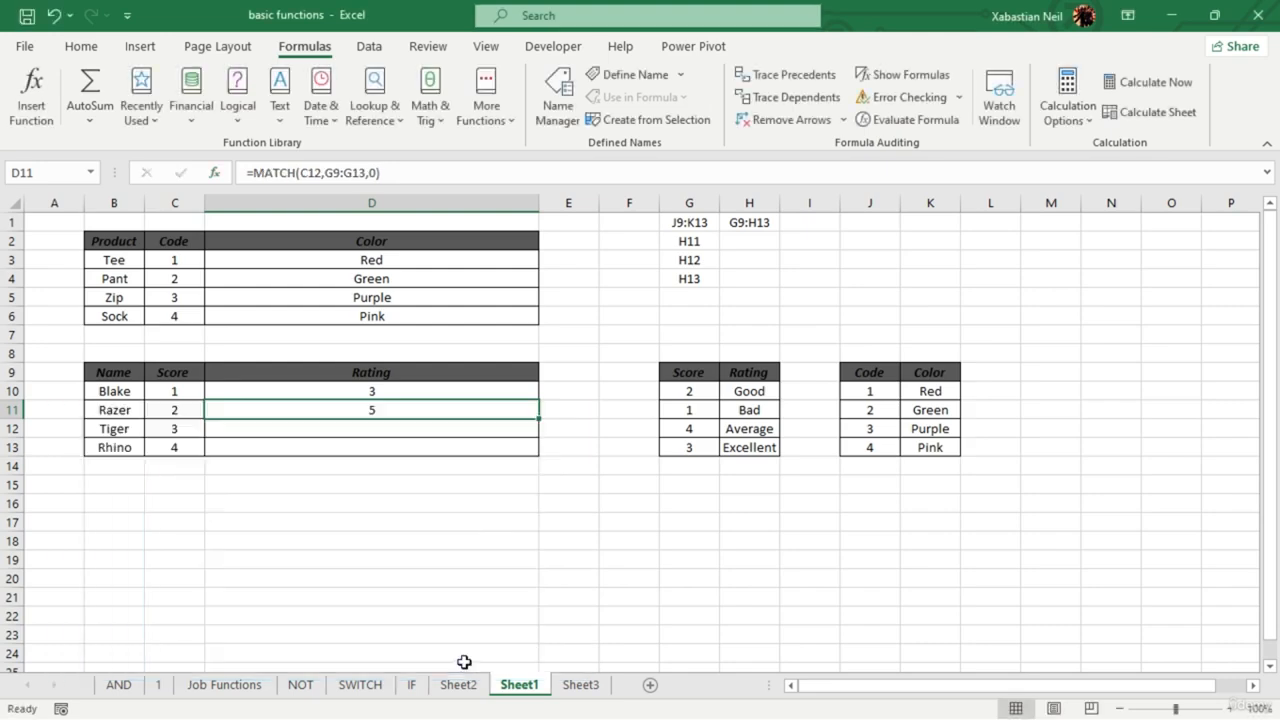
# - Change the match type of the MATCH formula in D11 to 1 (Less than)
pyautogui.doubleClick(426, 411)
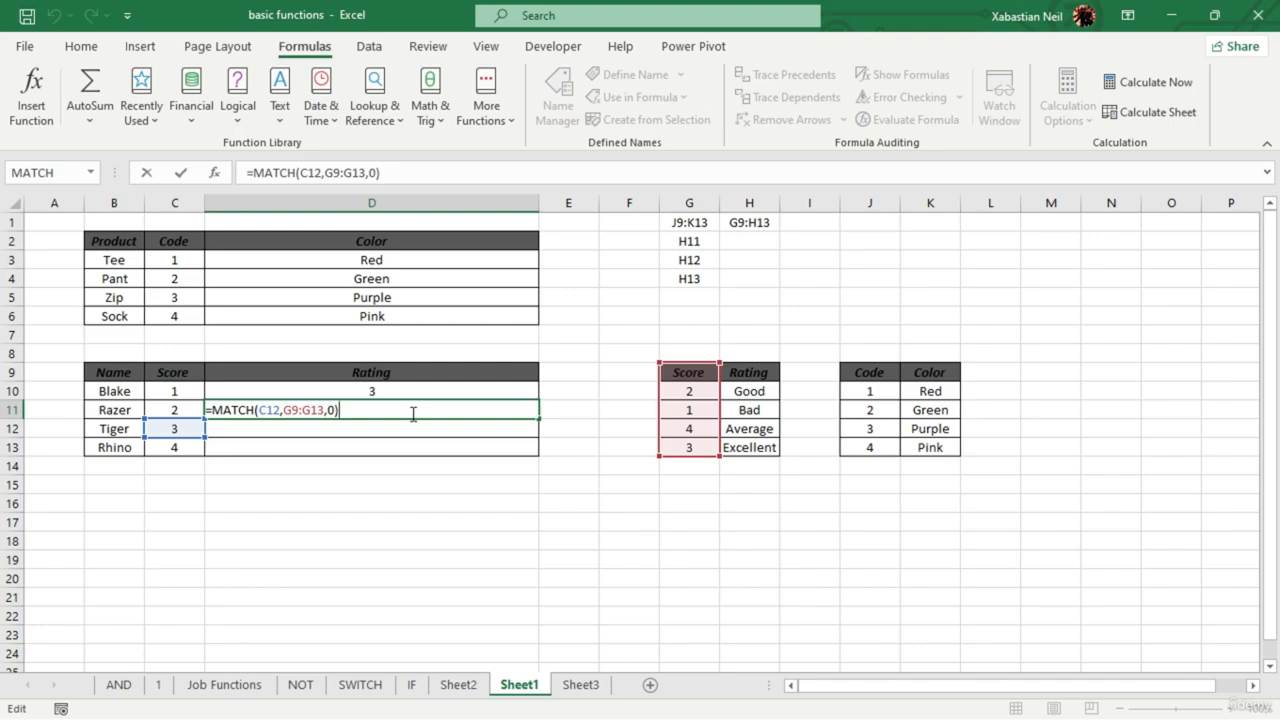
pyautogui.press('Left')
pyautogui.press('BackSpace')
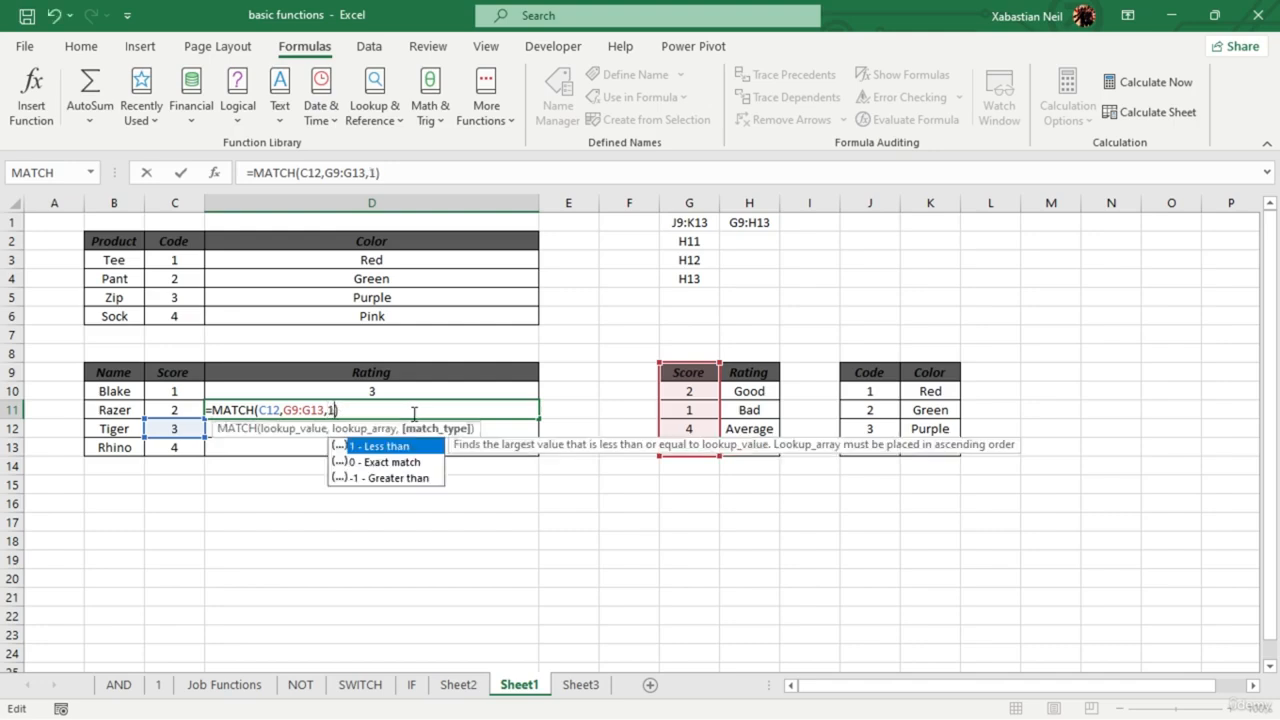
pyautogui.press('Return')
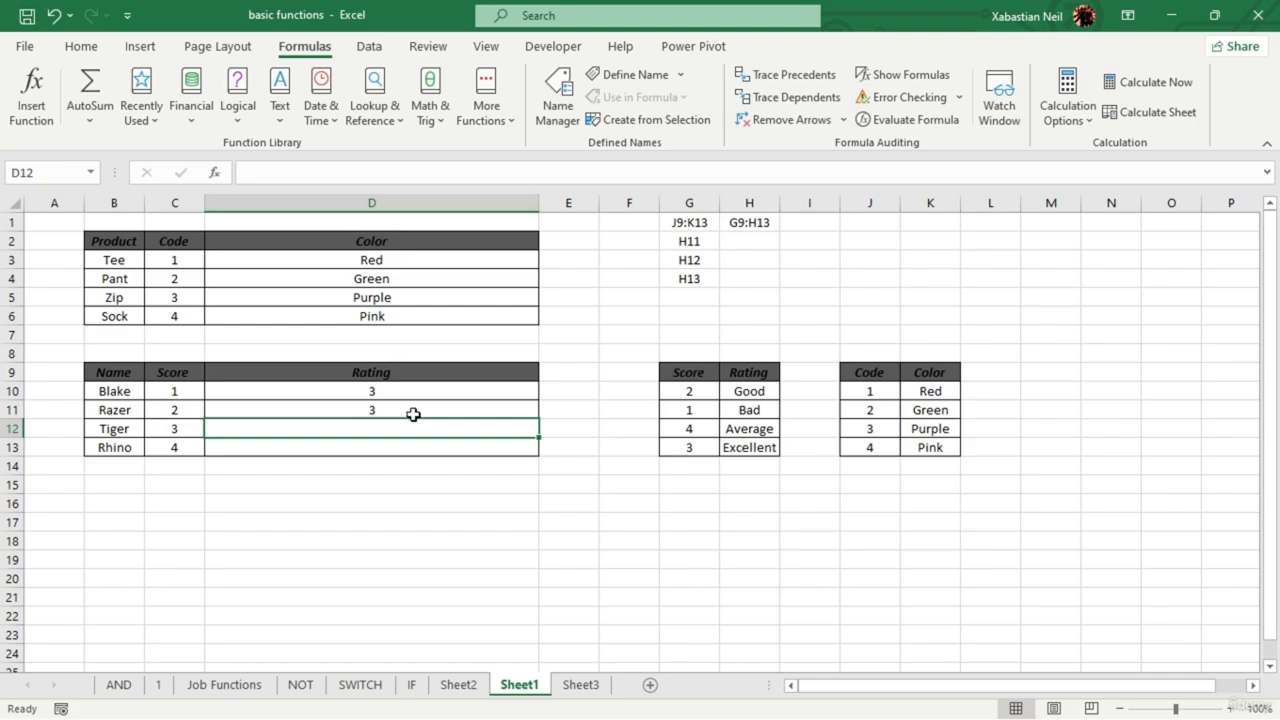
# - Set the match type of the D11 MATCH formula back to 0 for an exact match
pyautogui.doubleClick(413, 413)
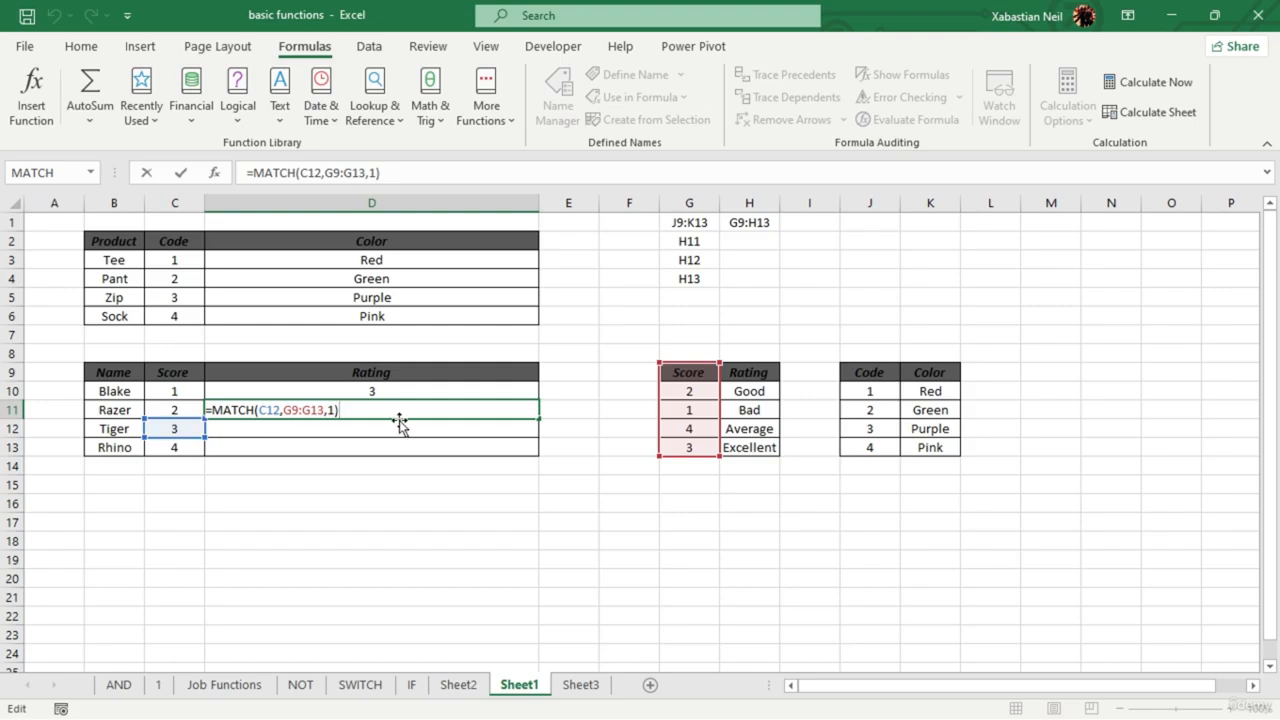
pyautogui.click(335, 410)
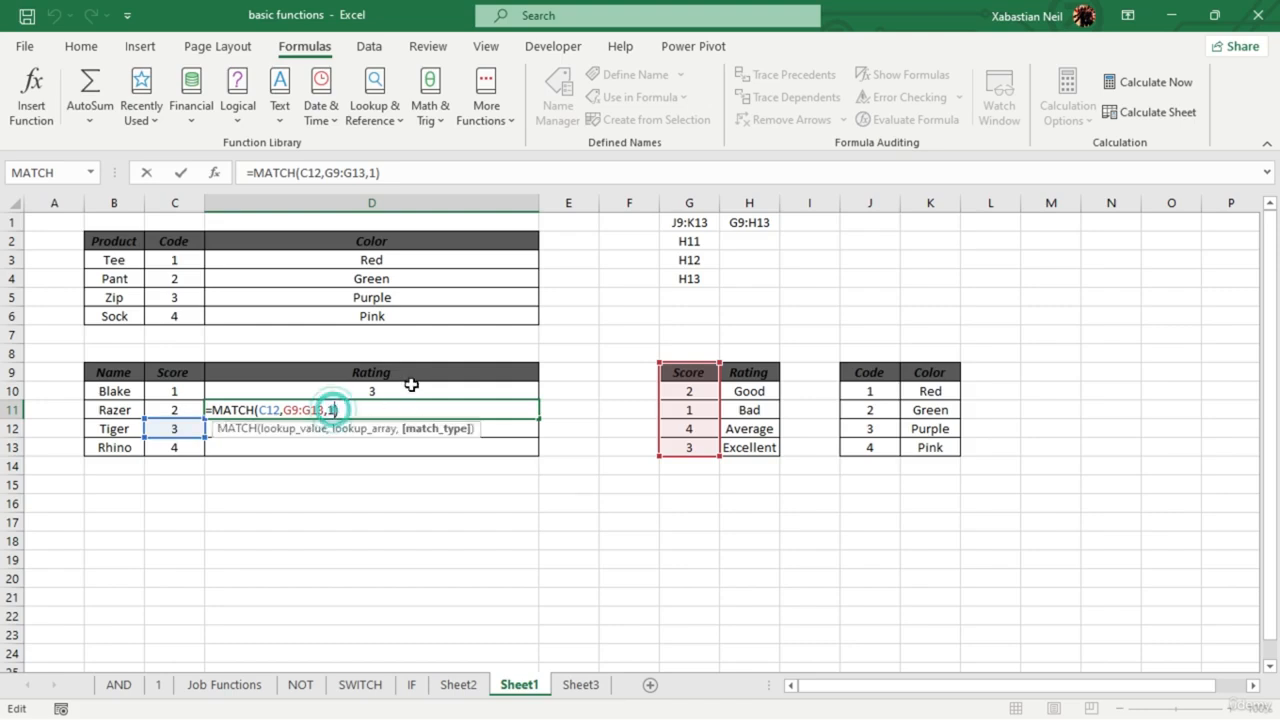
pyautogui.press('BackSpace')
pyautogui.press('Return')
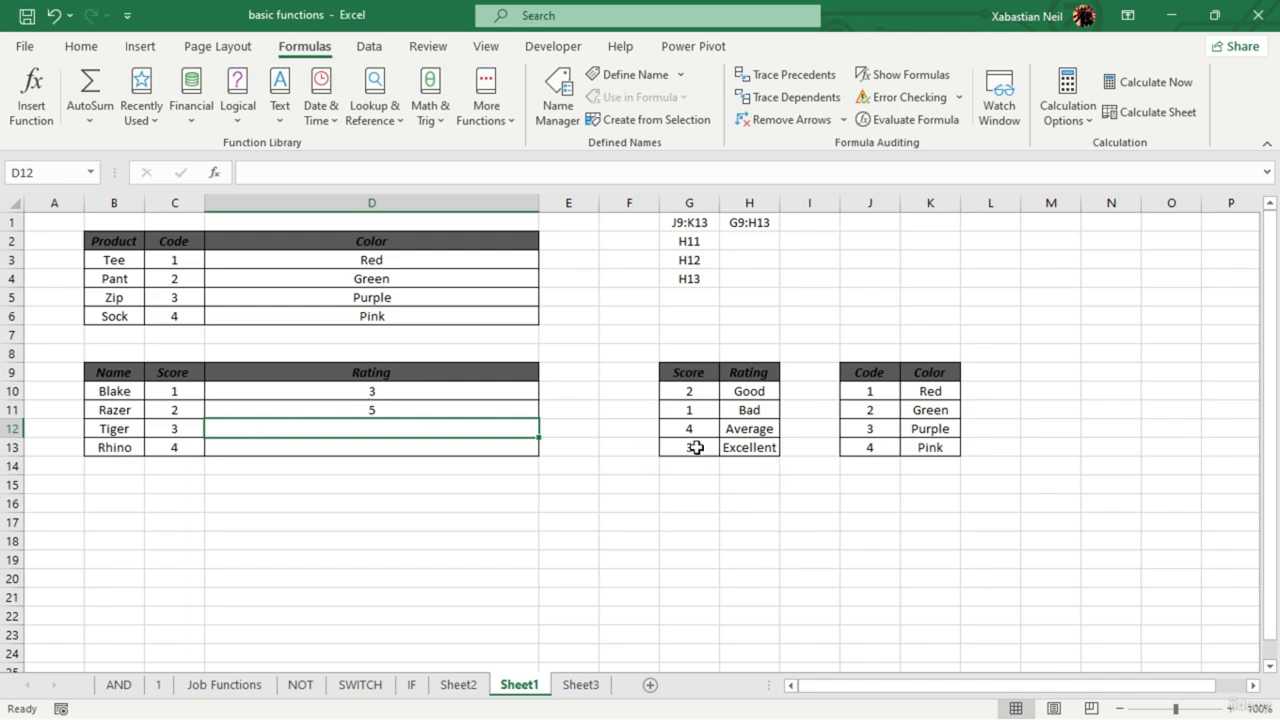
# - Change the lookup value of the MATCH formula in D11 to C11 and check it against the Score lookup column
pyautogui.click(180, 430)
pyautogui.doubleClick(395, 408)
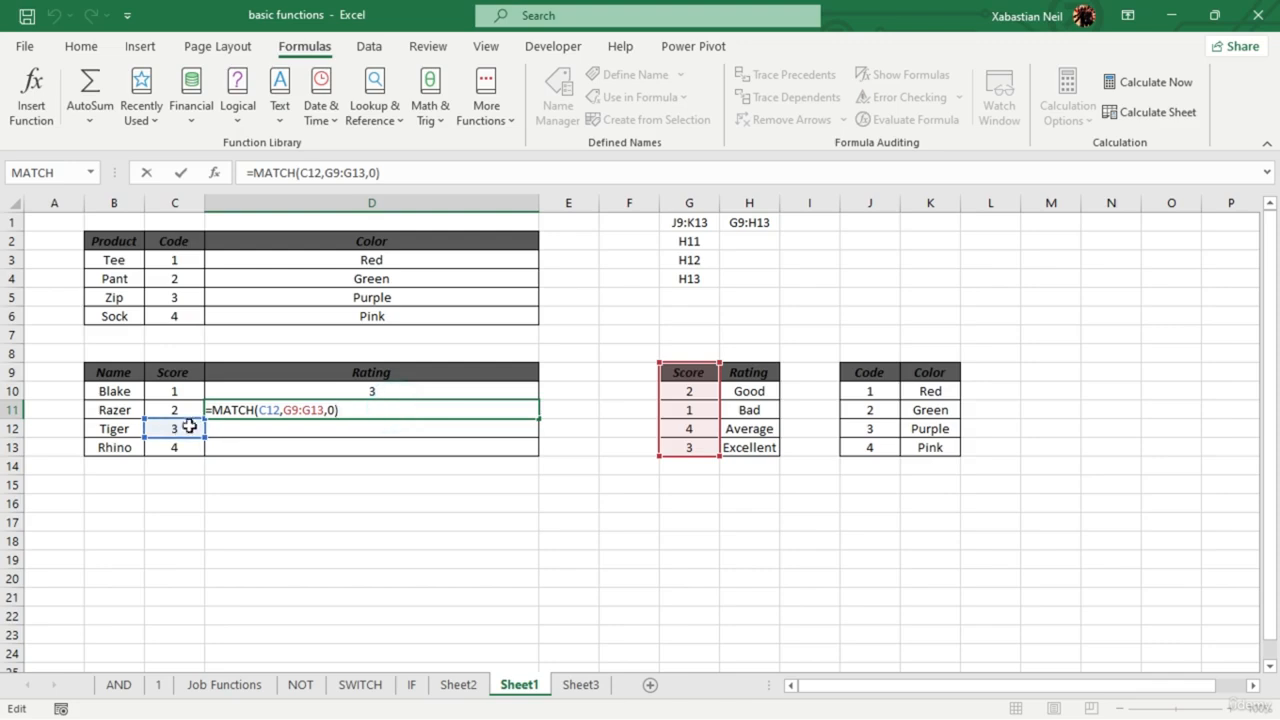
pyautogui.doubleClick(270, 410)
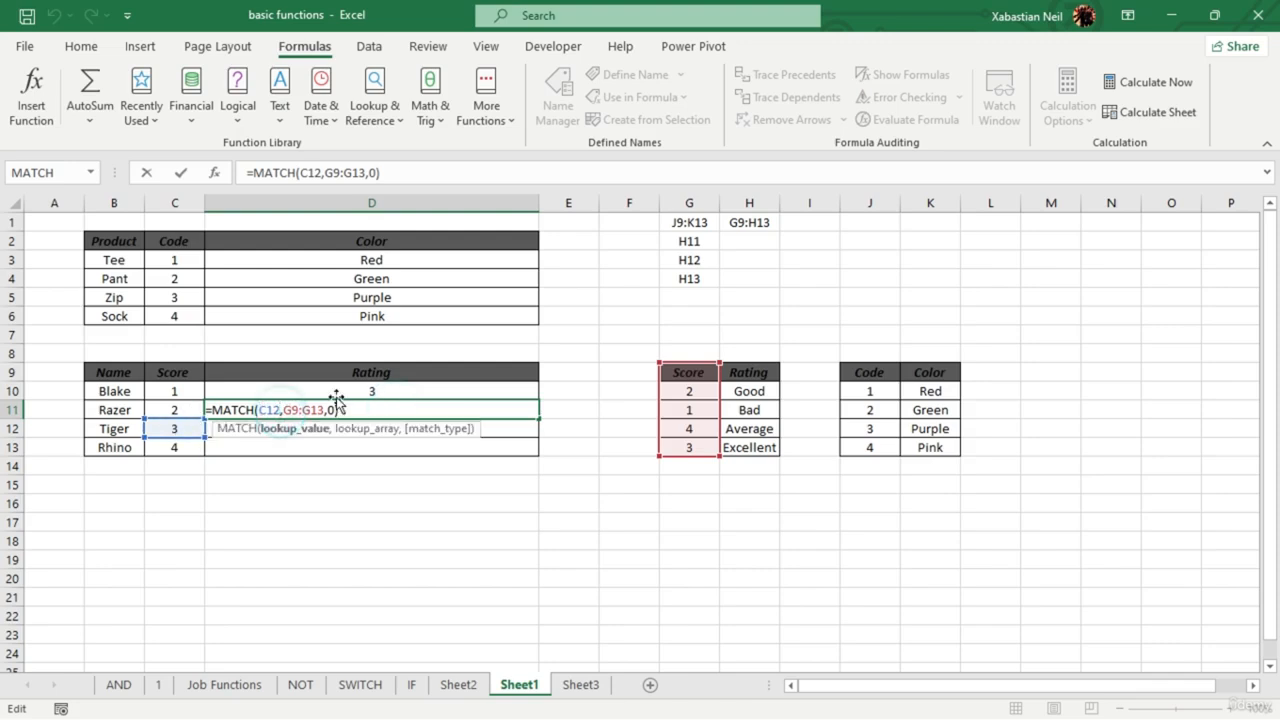
pyautogui.press('Delete')
pyautogui.click(174, 410)
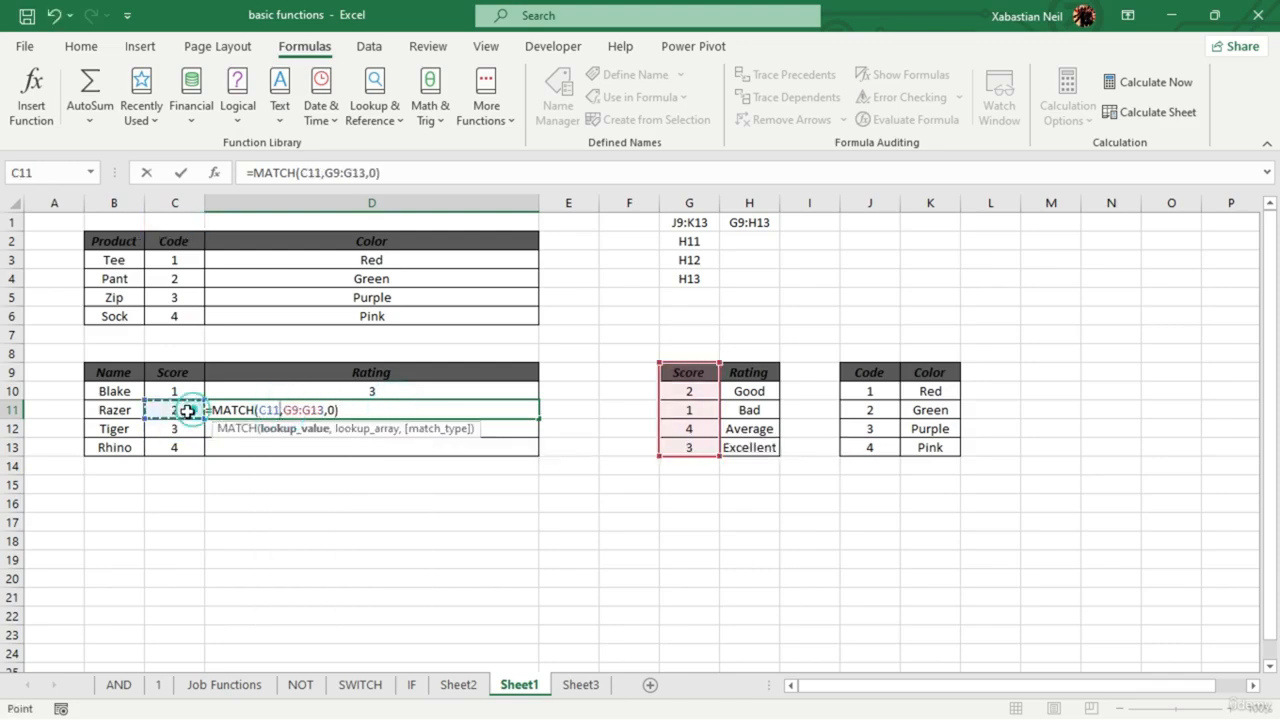
pyautogui.press('Return')
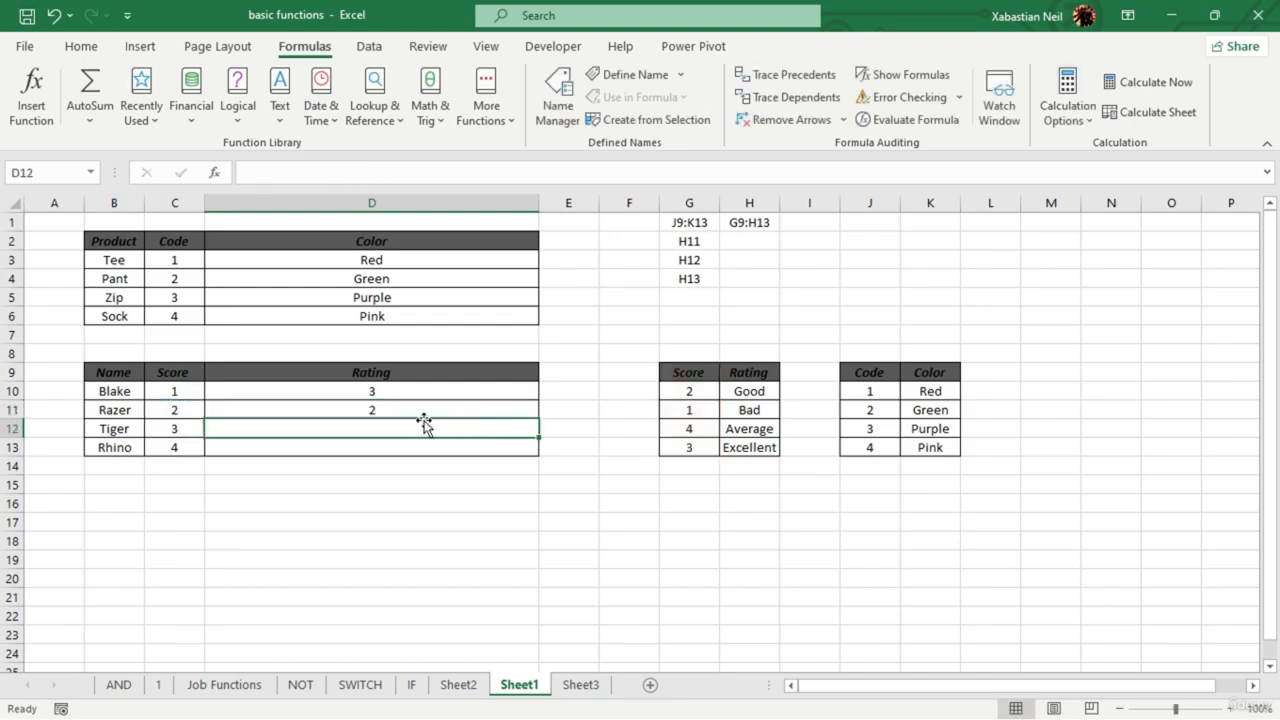
pyautogui.click(689, 391)
pyautogui.click(688, 395)
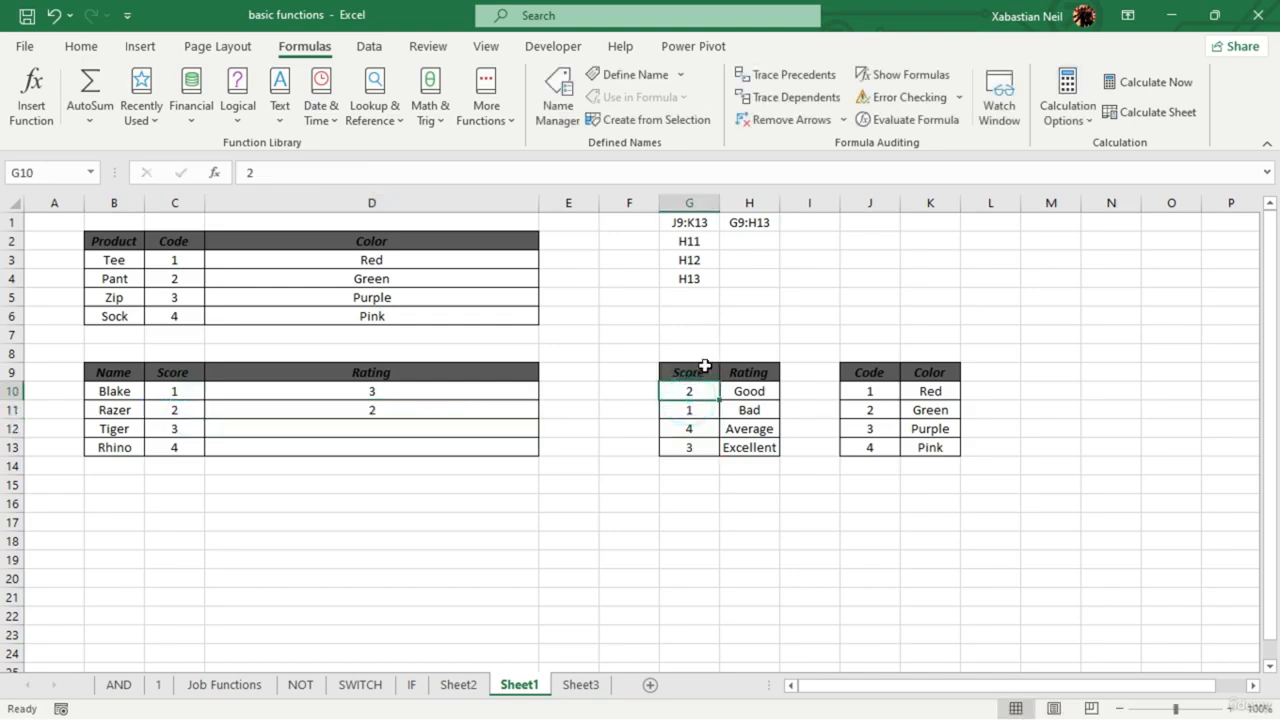
# - Clear the MATCH formulas from cells D10:D12 of the Rating column
pyautogui.click(702, 367)
pyautogui.click(699, 388)
pyautogui.moveTo(419, 392); pyautogui.dragTo(414, 427)
pyautogui.press('Delete')
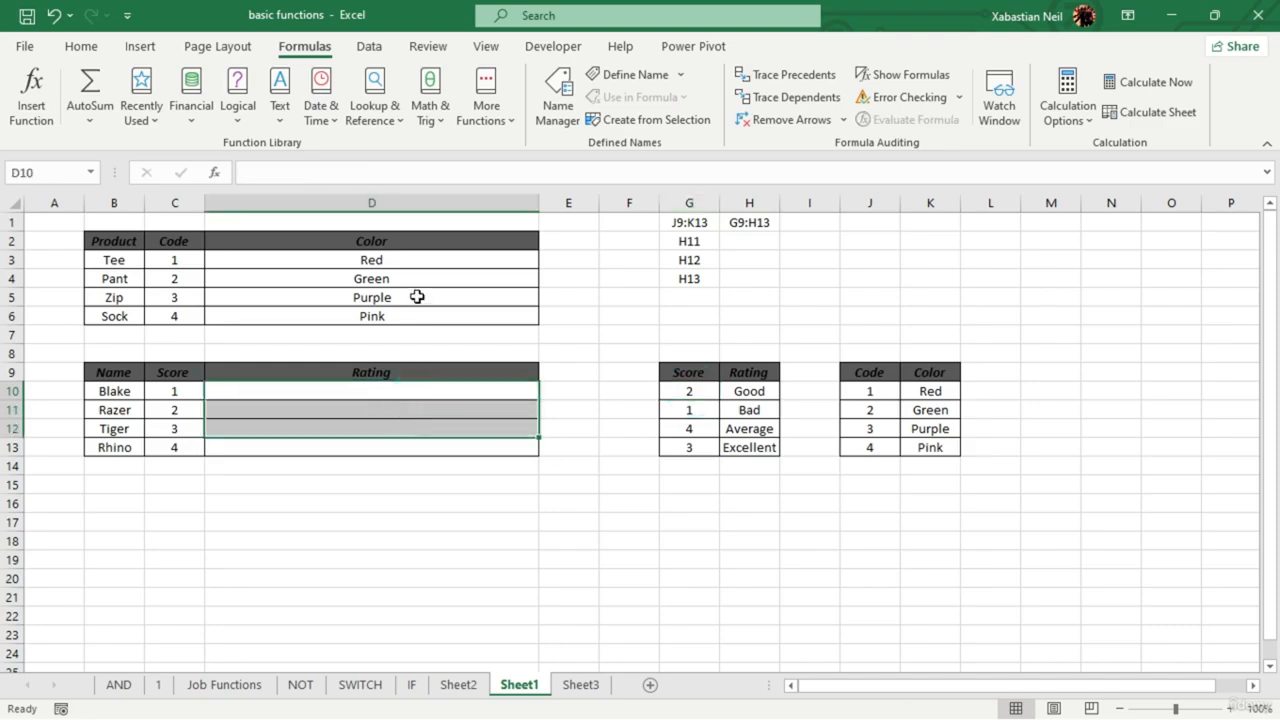
pyautogui.click(374, 432)
pyautogui.doubleClick(389, 390)
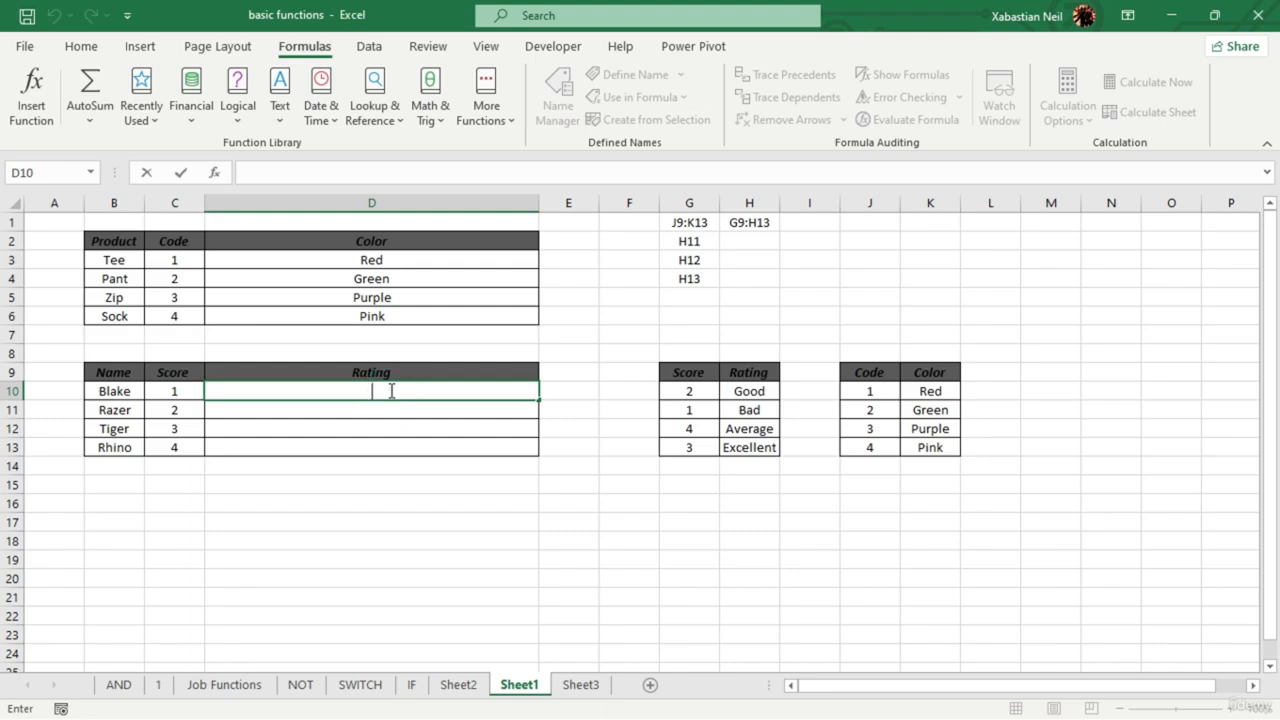
pyautogui.write('=vlo')
pyautogui.press('Tab')
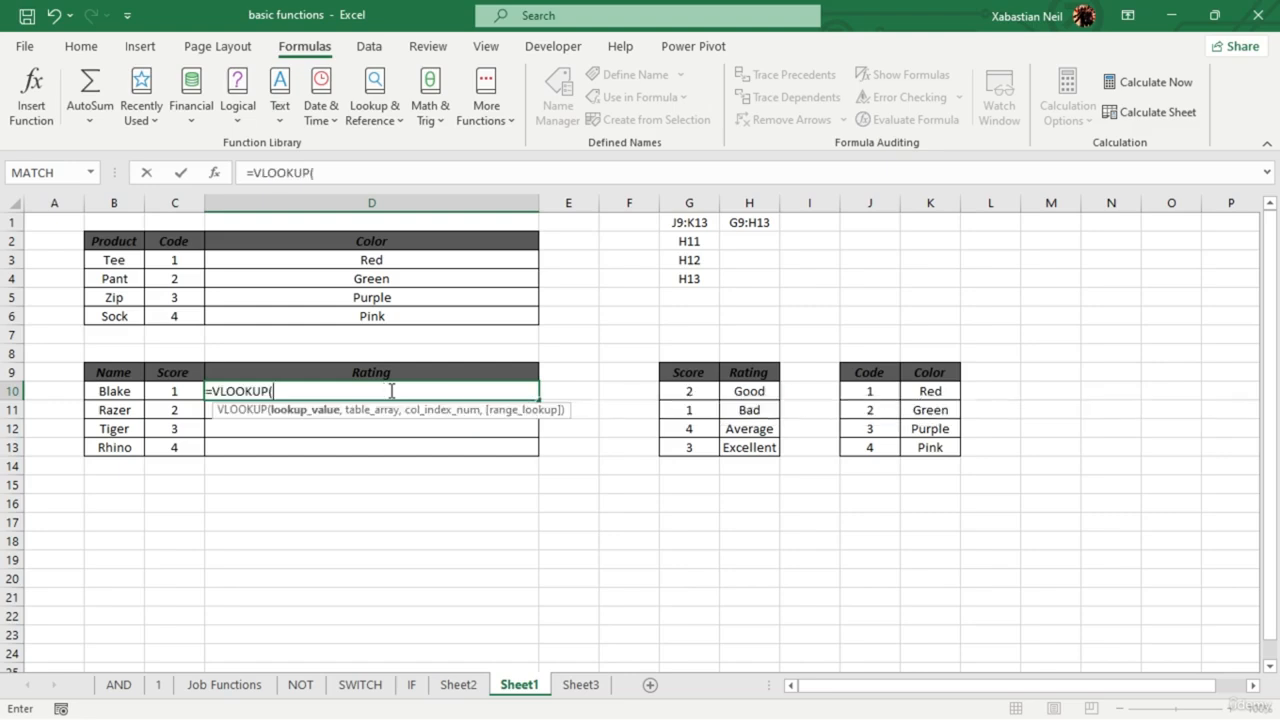
pyautogui.write('match')
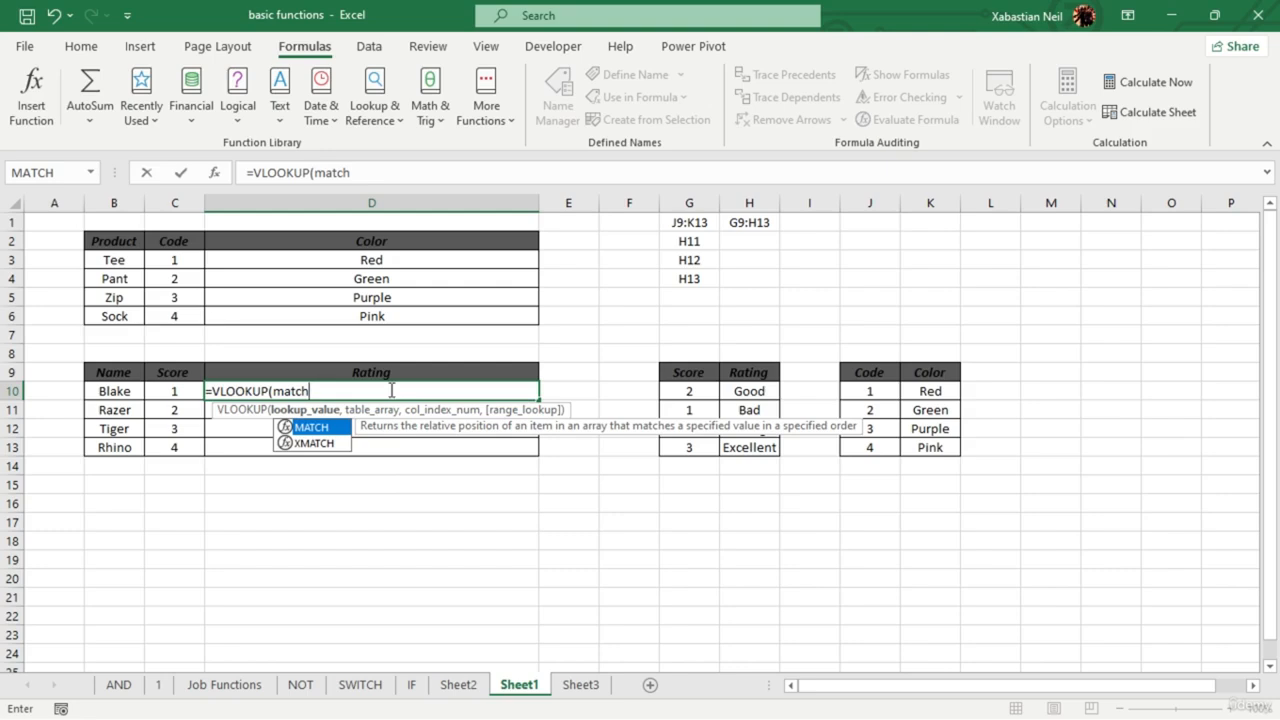
pyautogui.press('Escape')
# - Begin a VLOOKUP formula in D10 with lookup value C10 and table array G9:H13
pyautogui.doubleClick(303, 395)
pyautogui.write('=vl')
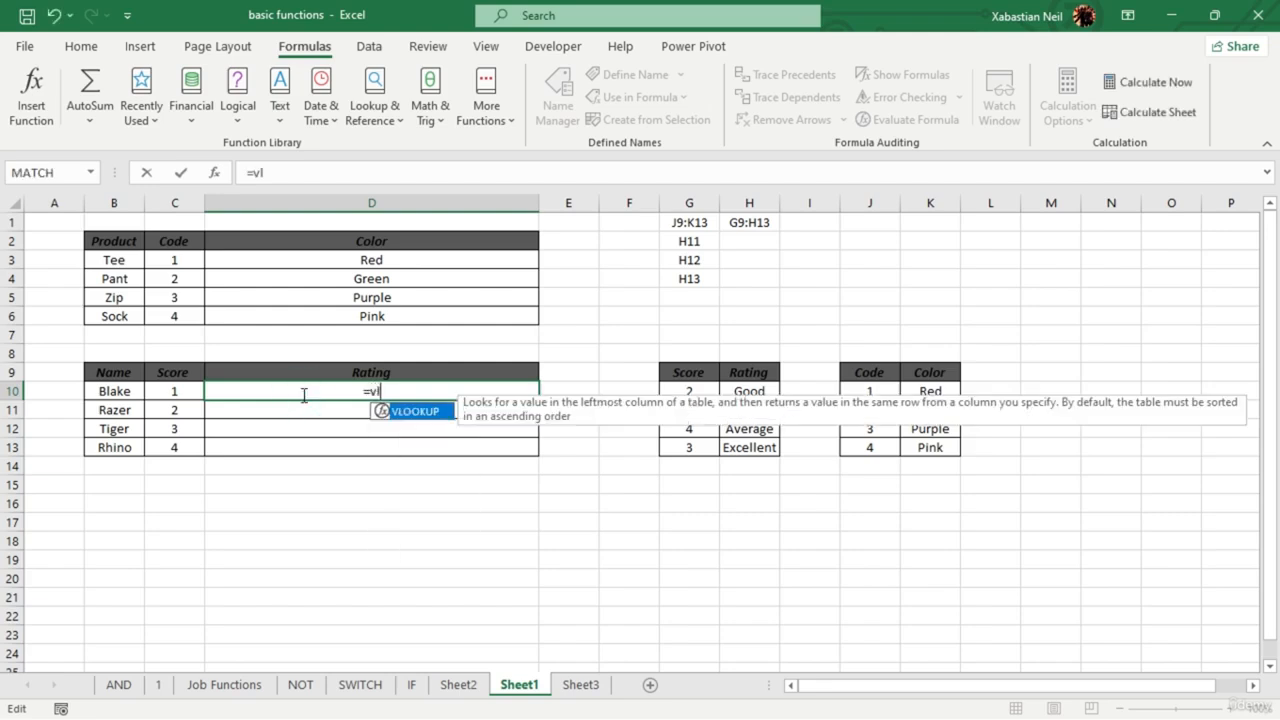
pyautogui.press('Tab')
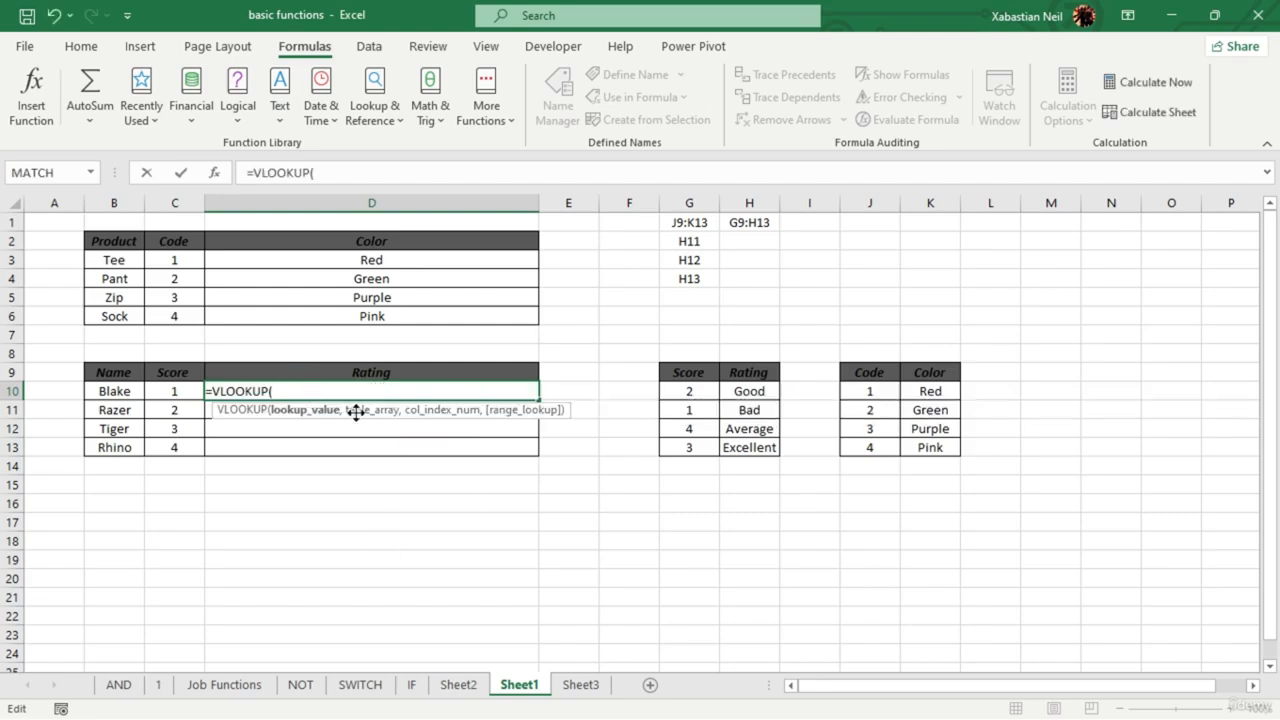
pyautogui.click(176, 391)
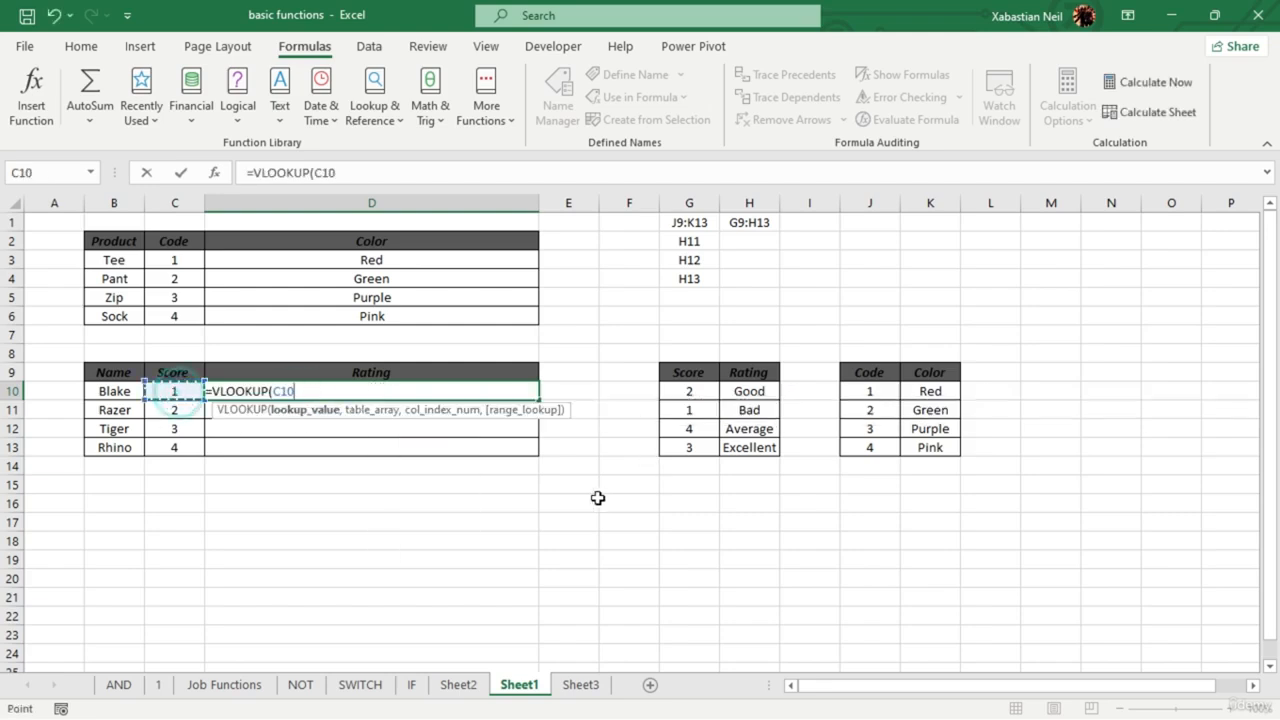
pyautogui.write(',')
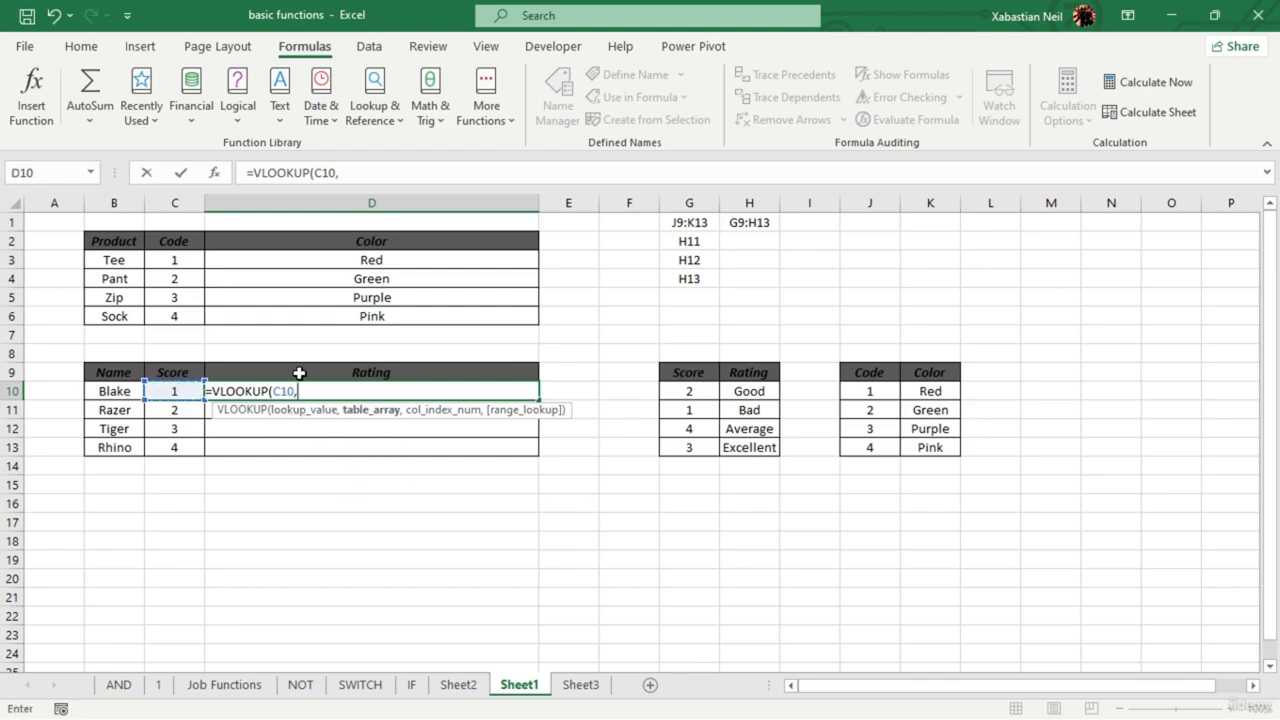
pyautogui.moveTo(697, 375); pyautogui.dragTo(760, 440)
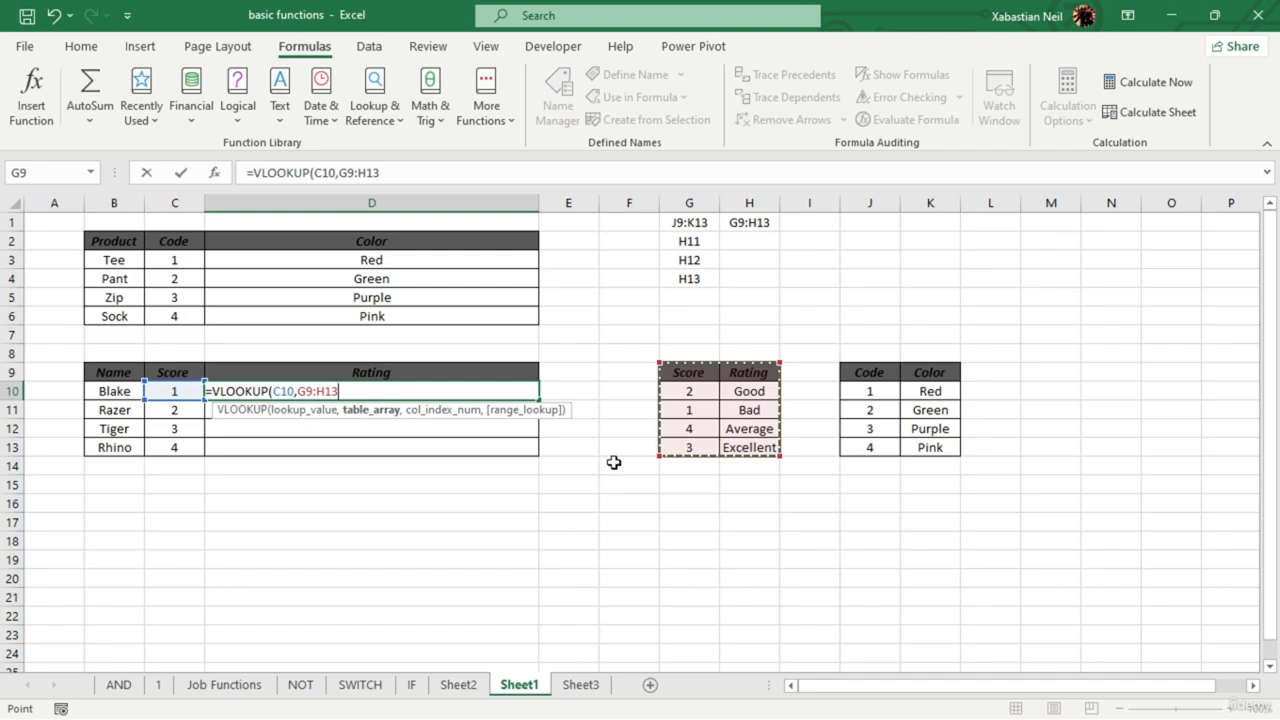
pyautogui.write(',')
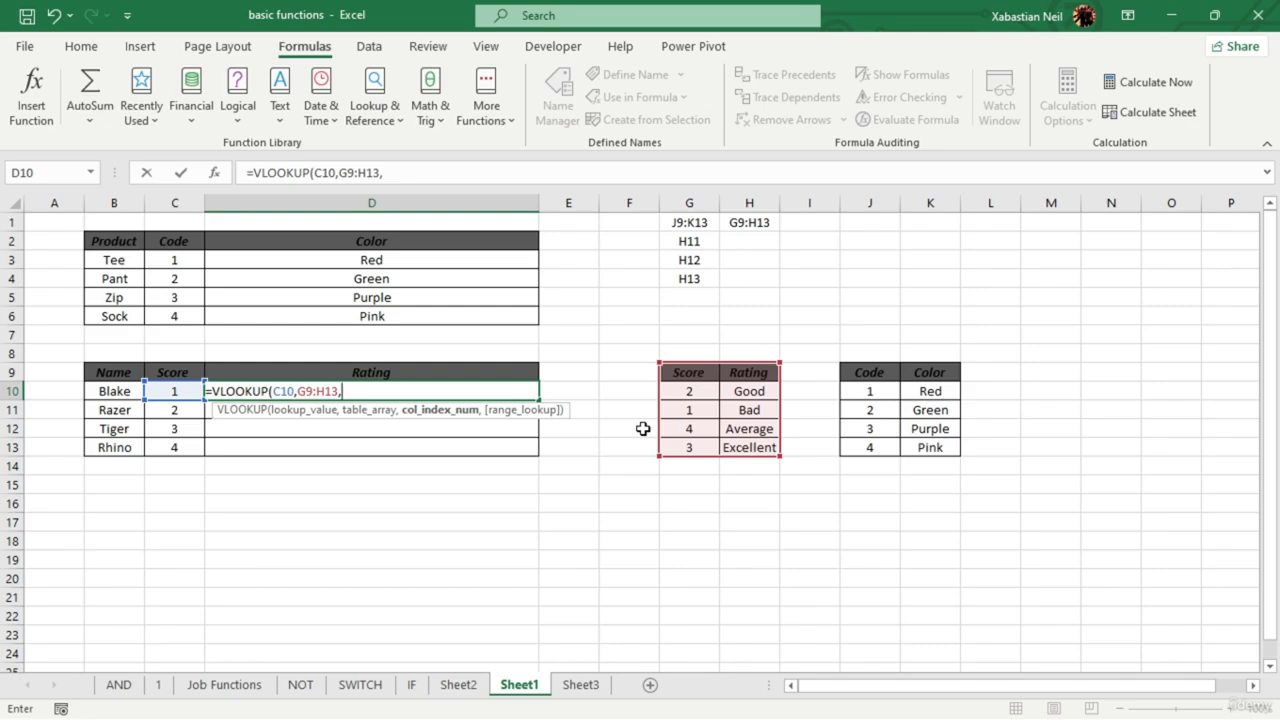
# - Nest MATCH(C11,G9:G13,0) as the column index of the D10 VLOOKUP and complete the formula
pyautogui.write('ma')
pyautogui.press('Tab')
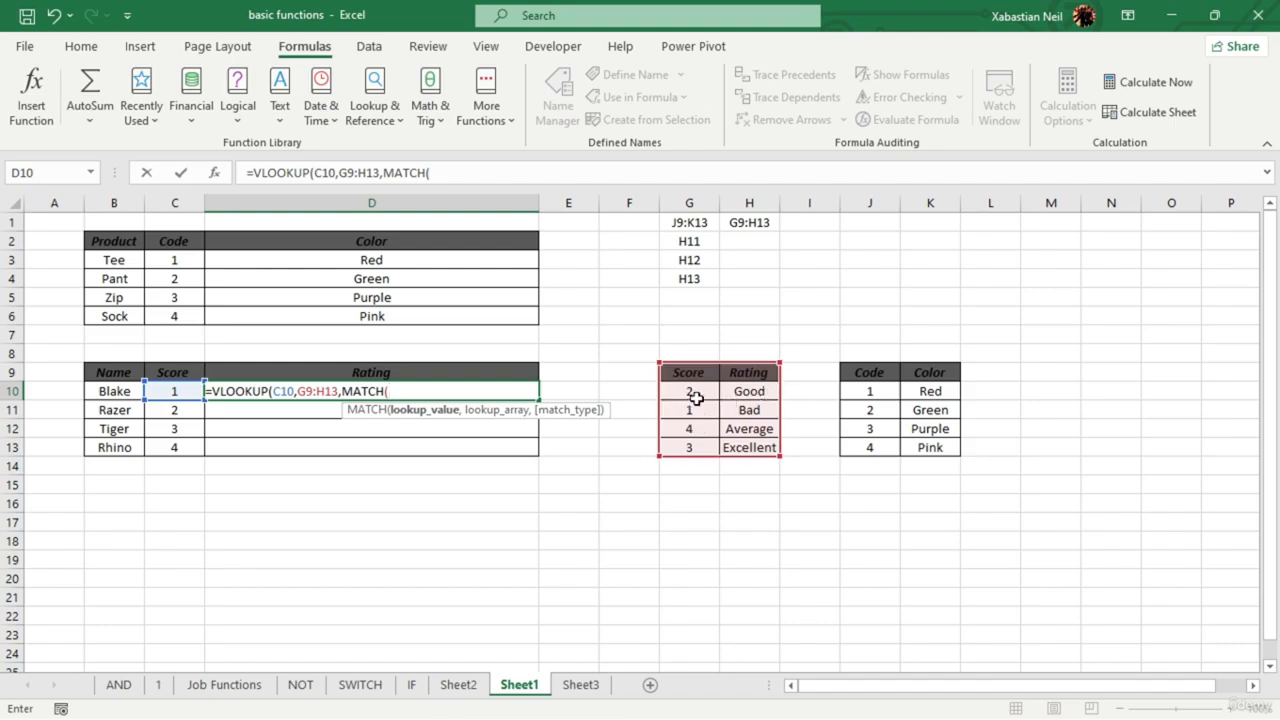
pyautogui.click(175, 410)
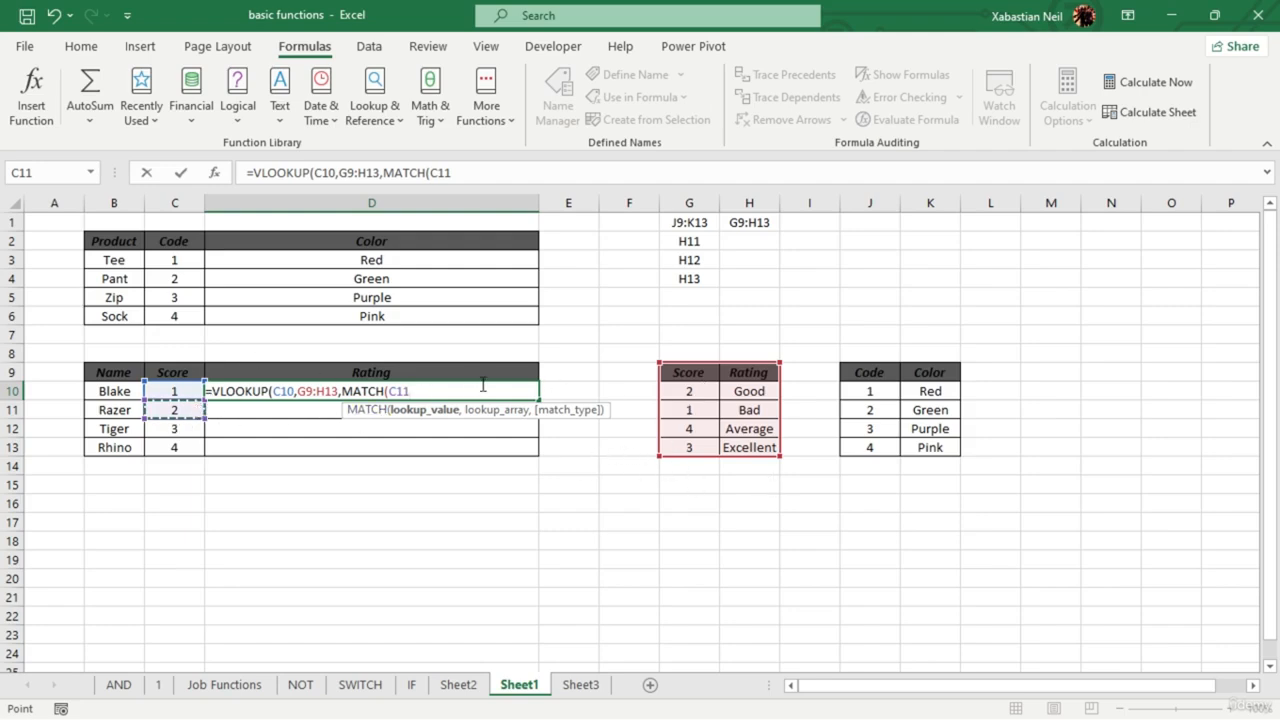
pyautogui.write(',')
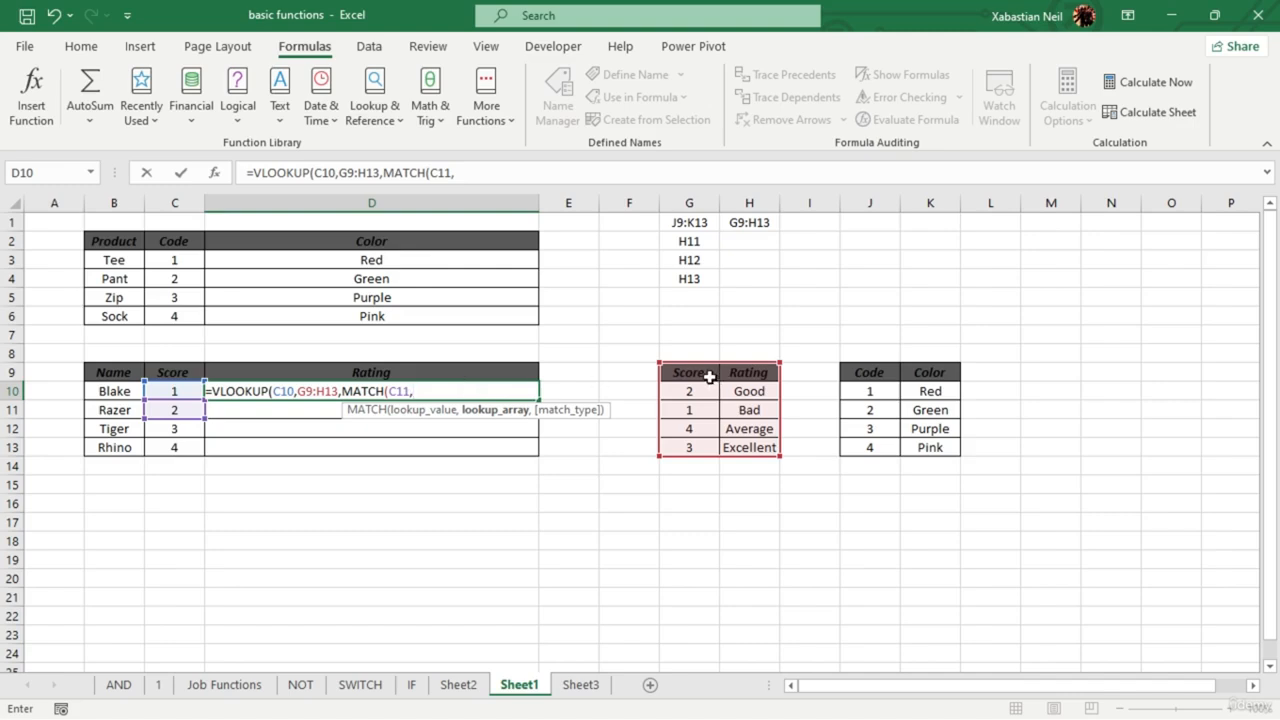
pyautogui.moveTo(705, 373); pyautogui.dragTo(713, 446)
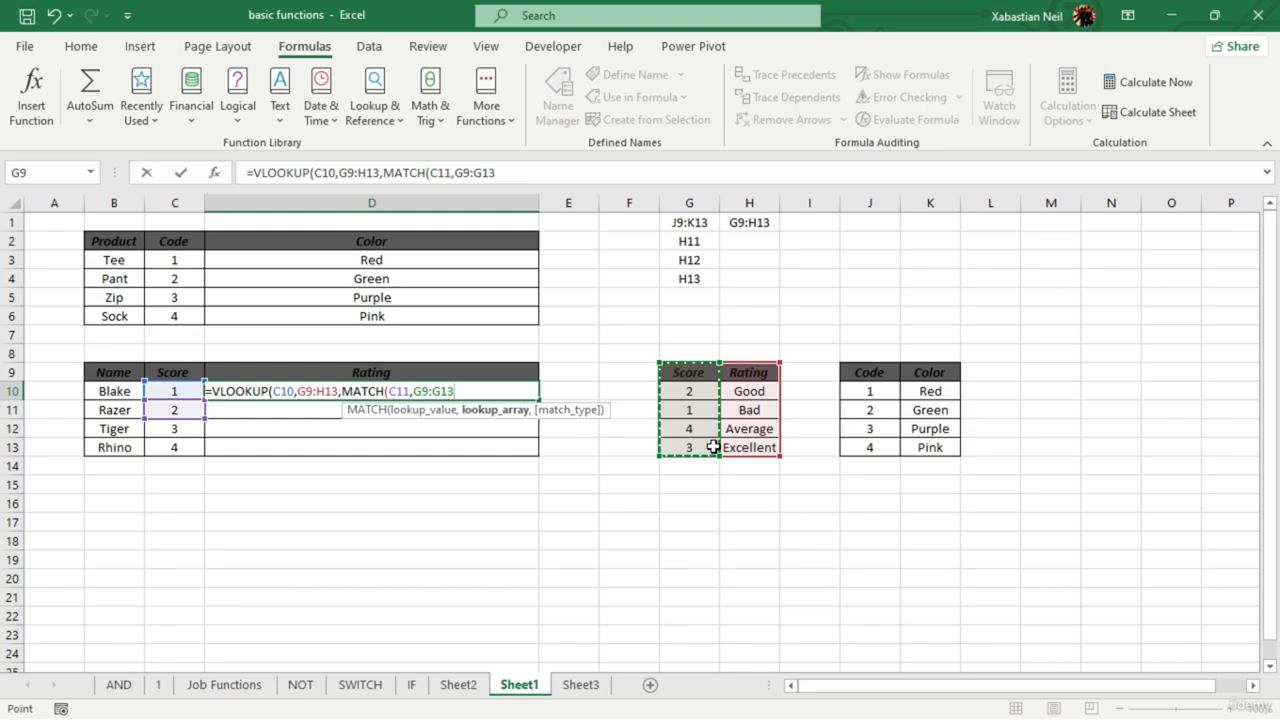
pyautogui.write(',')
pyautogui.click(520, 447)
pyautogui.doubleClick(524, 447)
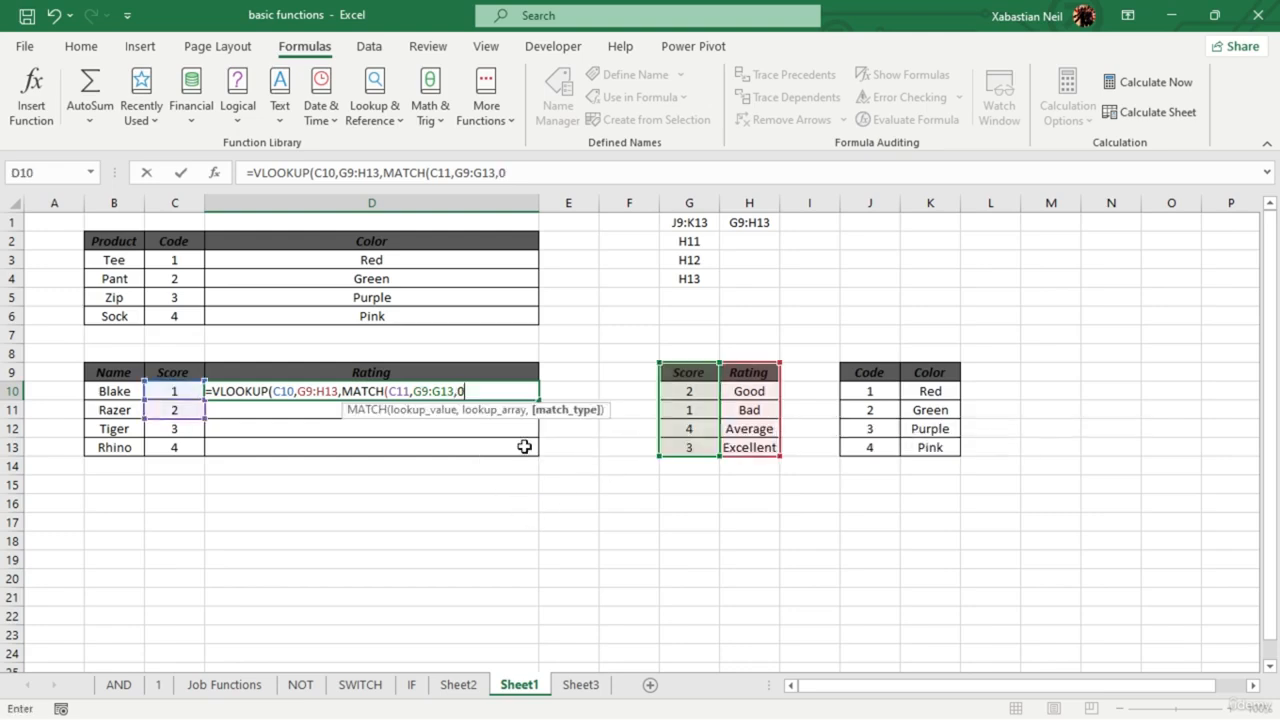
pyautogui.write(')')
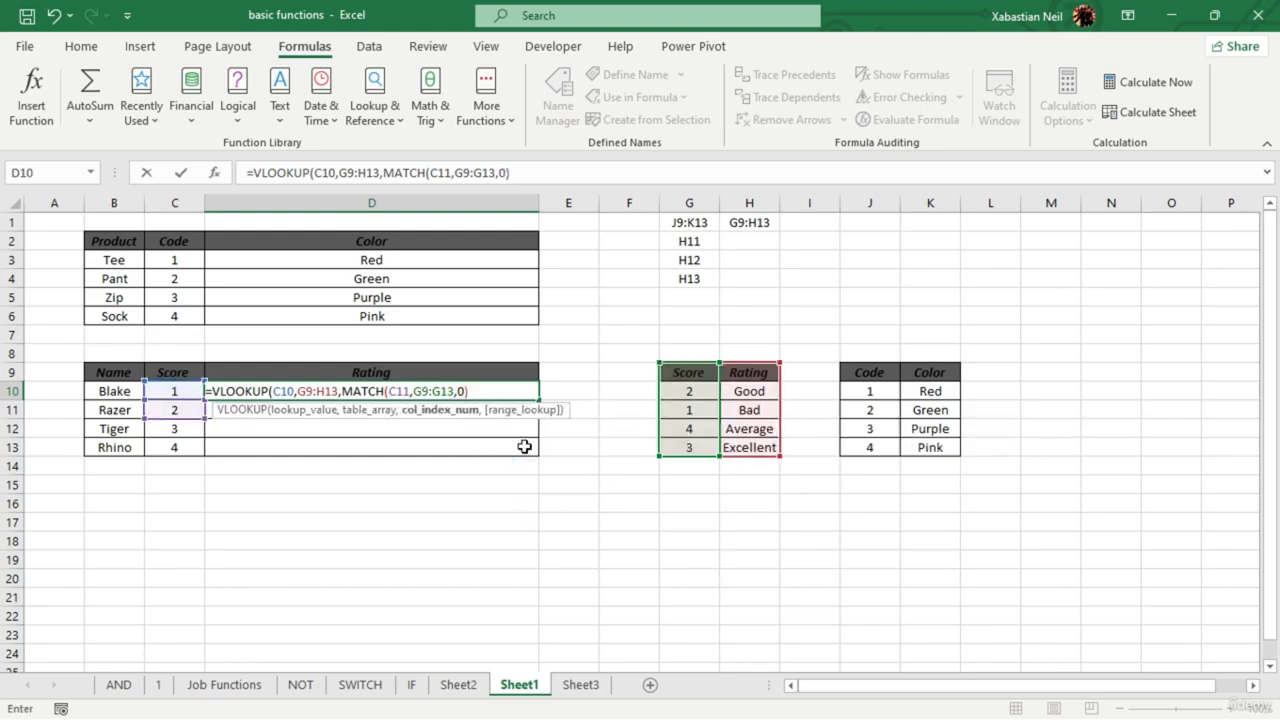
pyautogui.write(')')
pyautogui.press('Return')
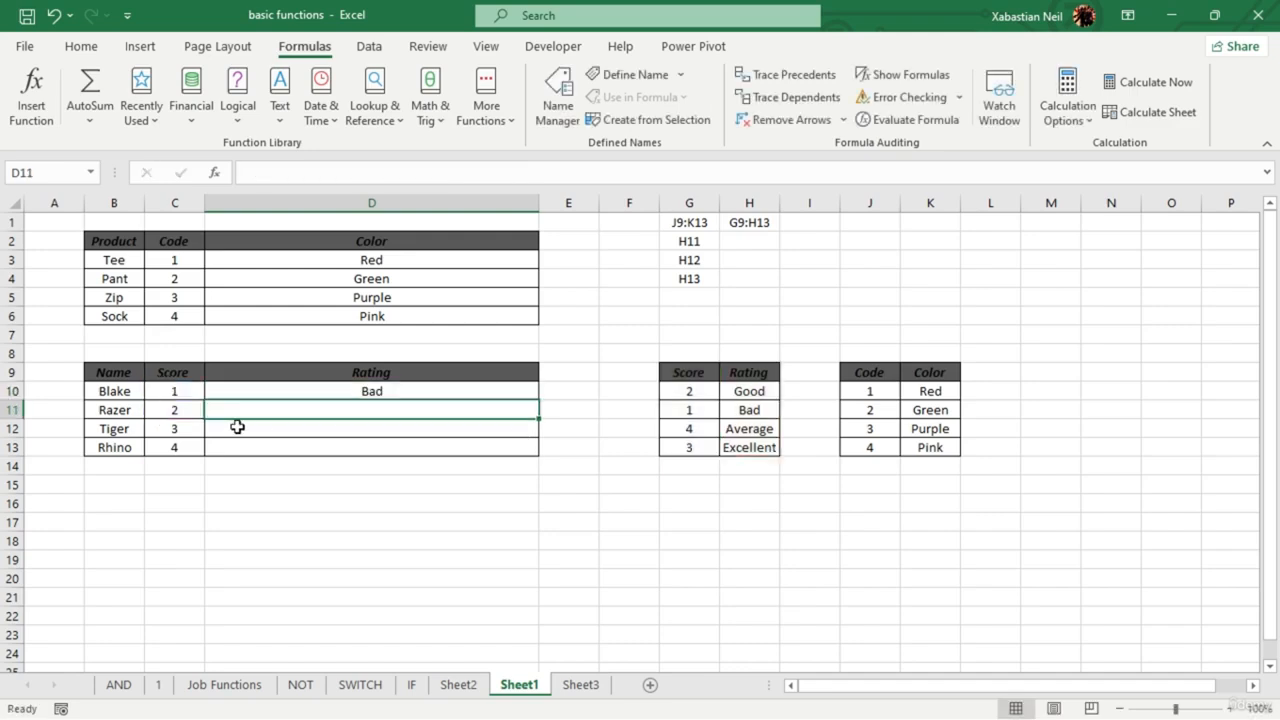
# - Copy the D10 formula down to D13 and check the formulas in D11 and D13 against the lookup tables
pyautogui.click(764, 411)
pyautogui.click(380, 391)
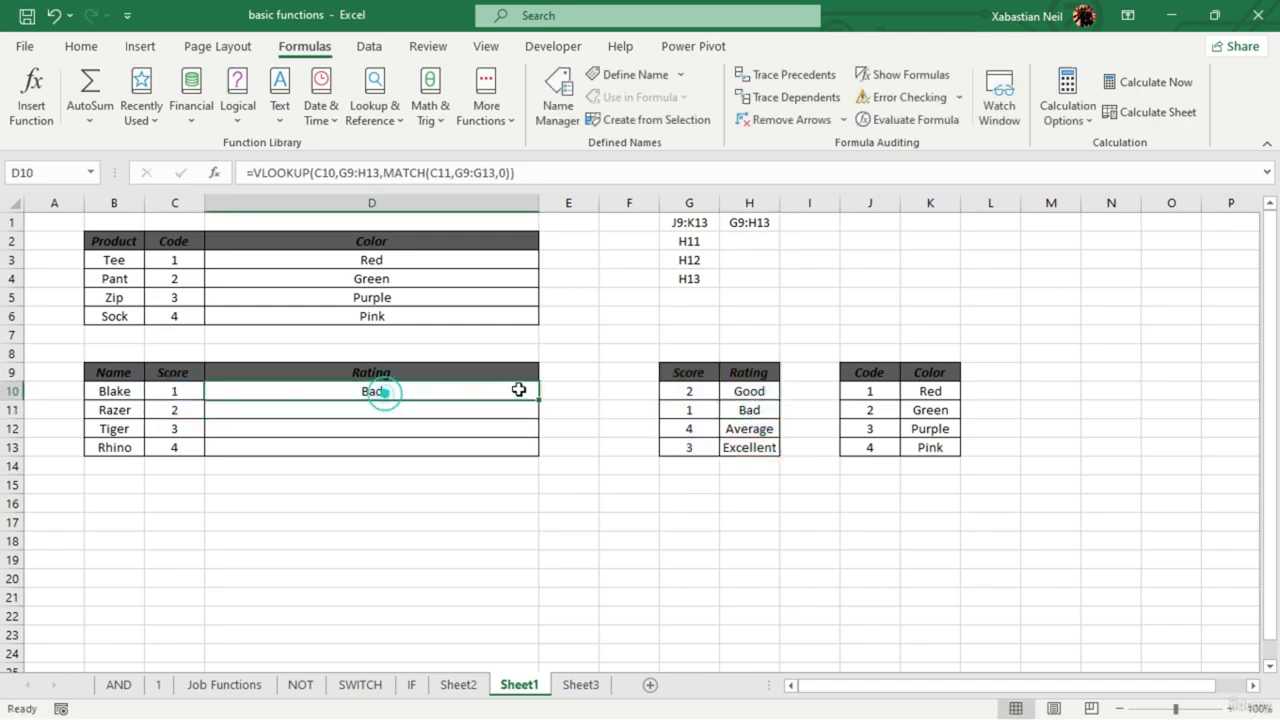
pyautogui.moveTo(539, 400); pyautogui.dragTo(413, 448)
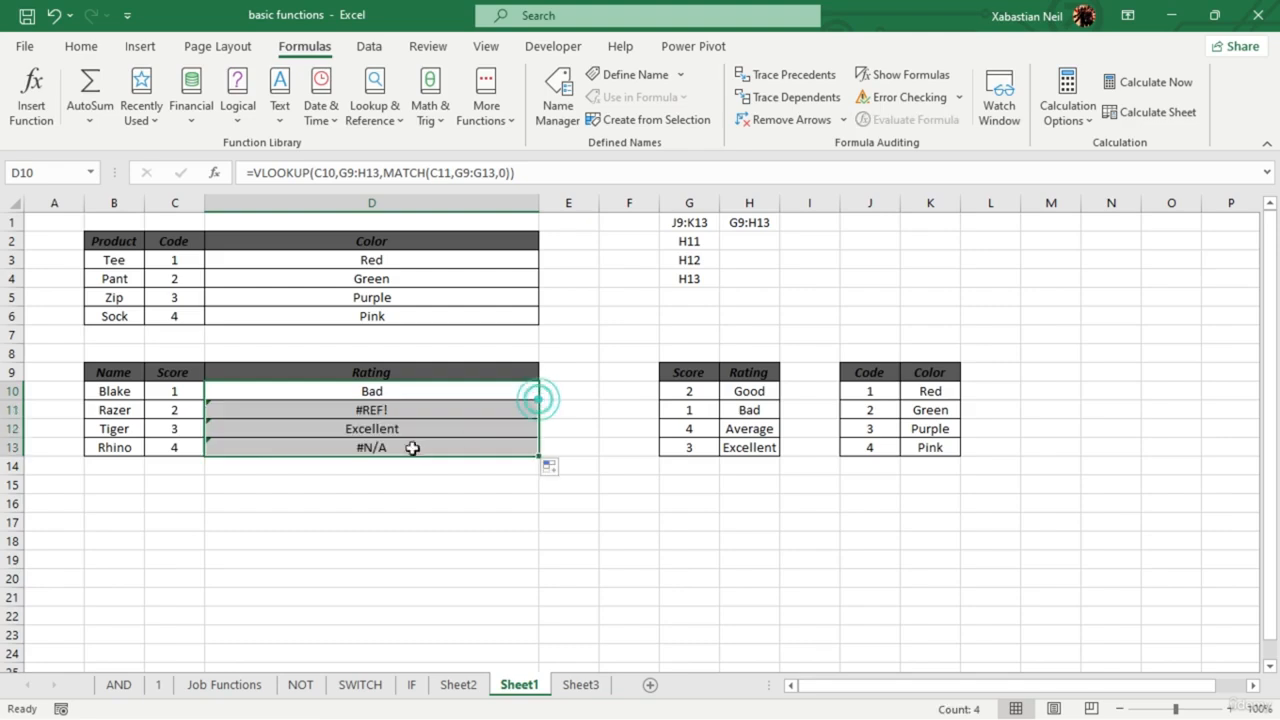
pyautogui.click(414, 416)
pyautogui.click(404, 446)
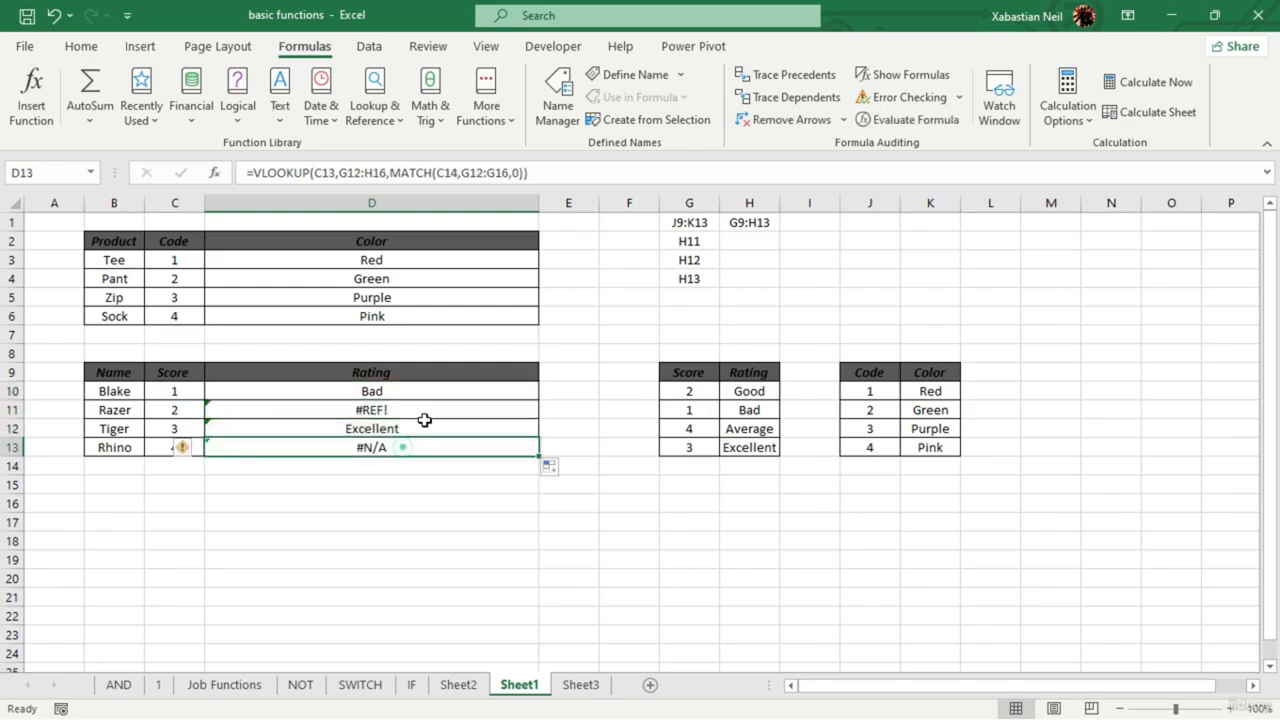
pyautogui.click(434, 411)
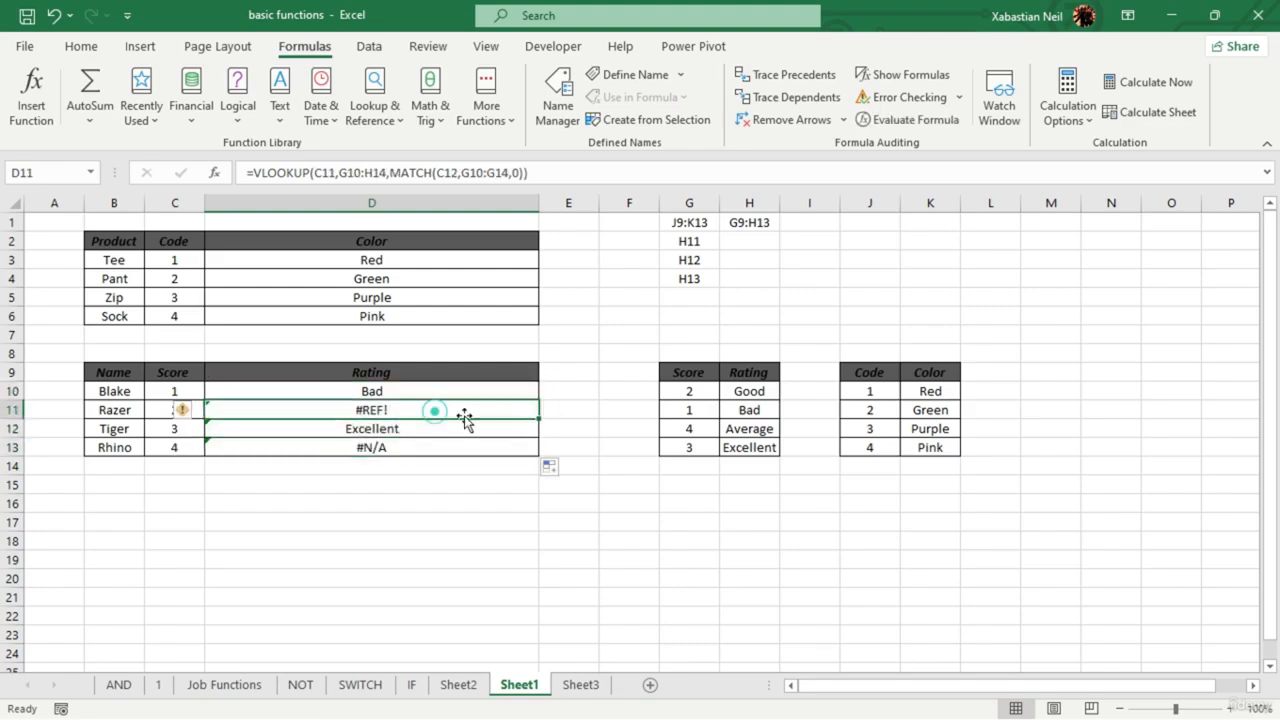
pyautogui.click(690, 410)
pyautogui.click(697, 430)
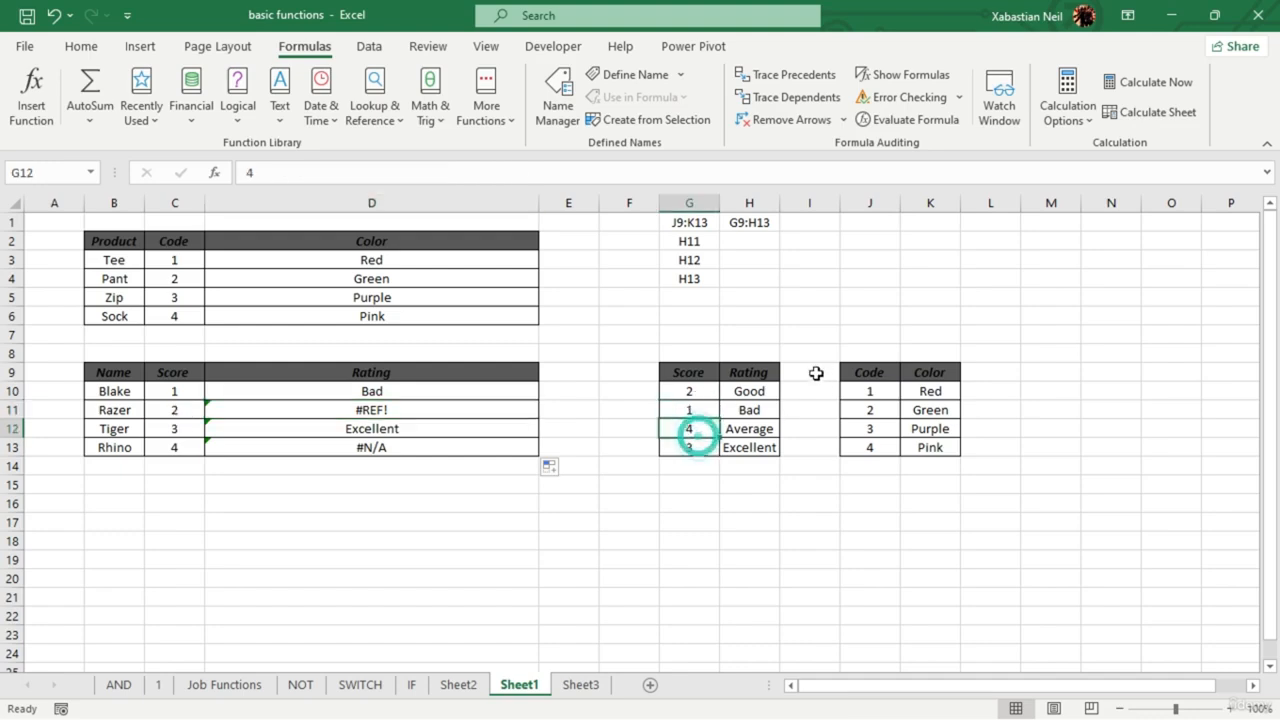
pyautogui.click(872, 370)
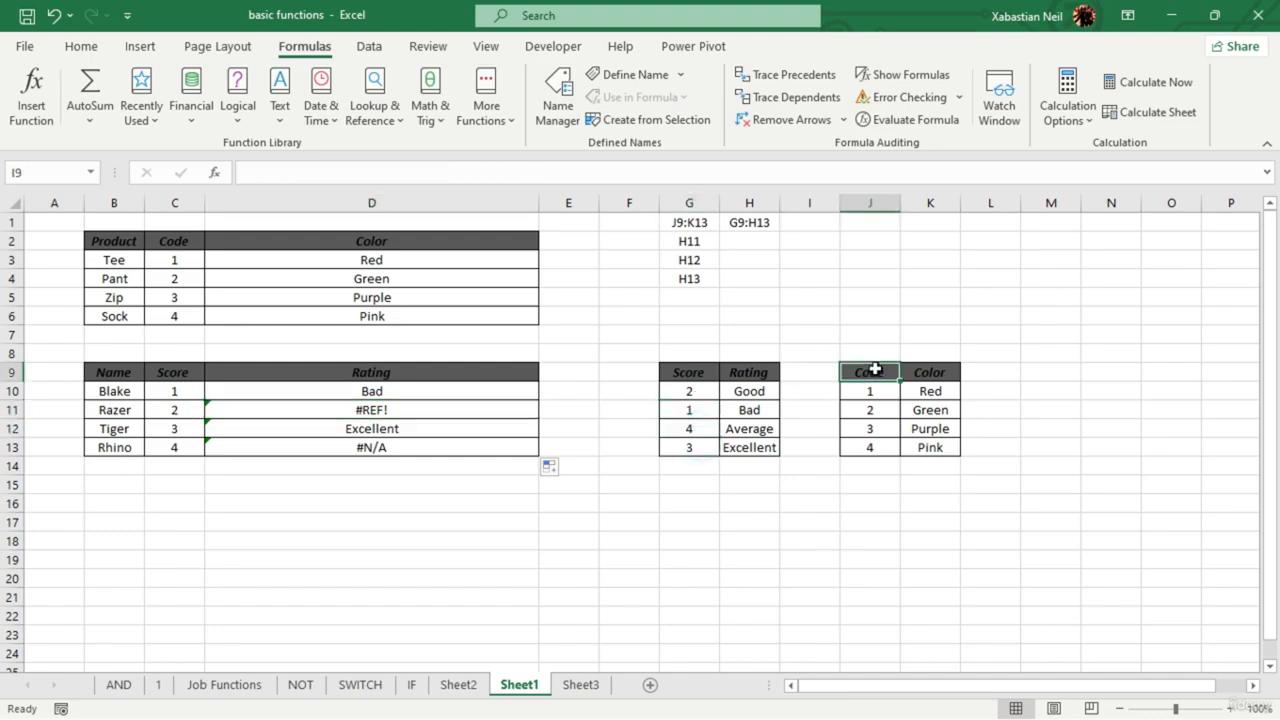
# - Delete the copied formulas from D11 and D13 in the Rating column
pyautogui.doubleClick(496, 405)
pyautogui.moveTo(500, 405); pyautogui.dragTo(183, 418)
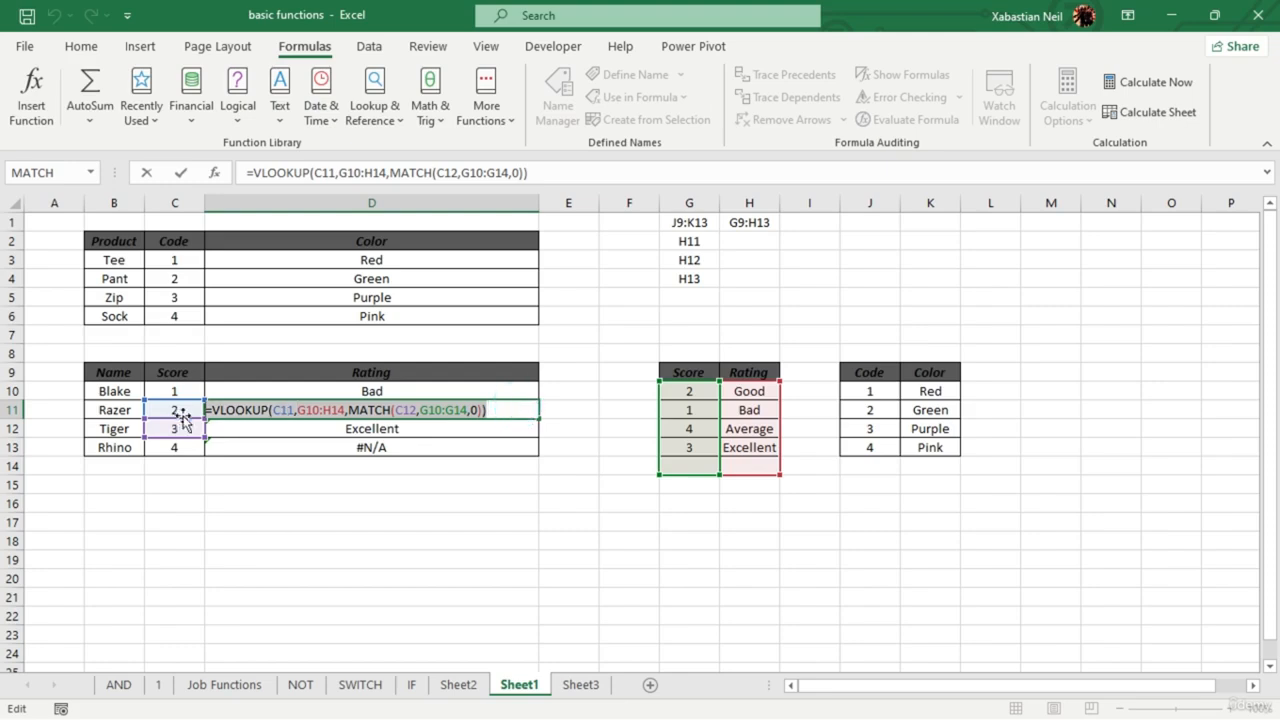
pyautogui.press('BackSpace')
pyautogui.click(473, 446)
pyautogui.press('BackSpace')
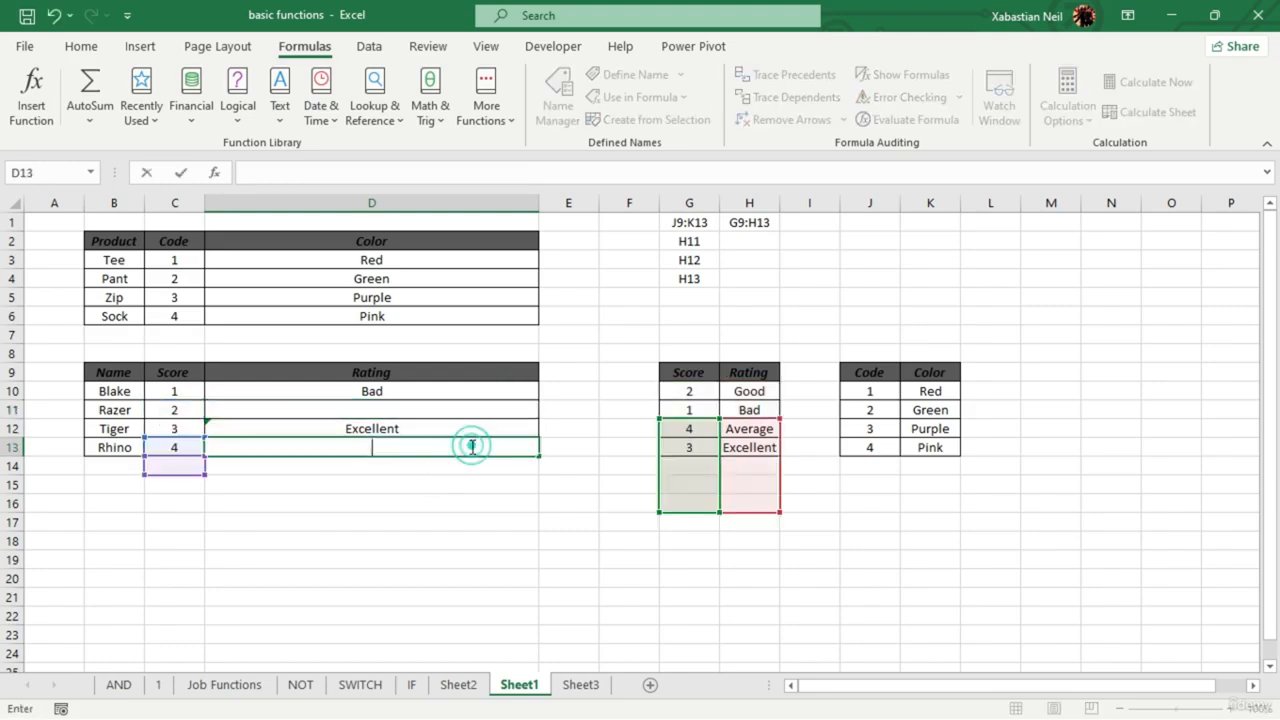
pyautogui.click(432, 413)
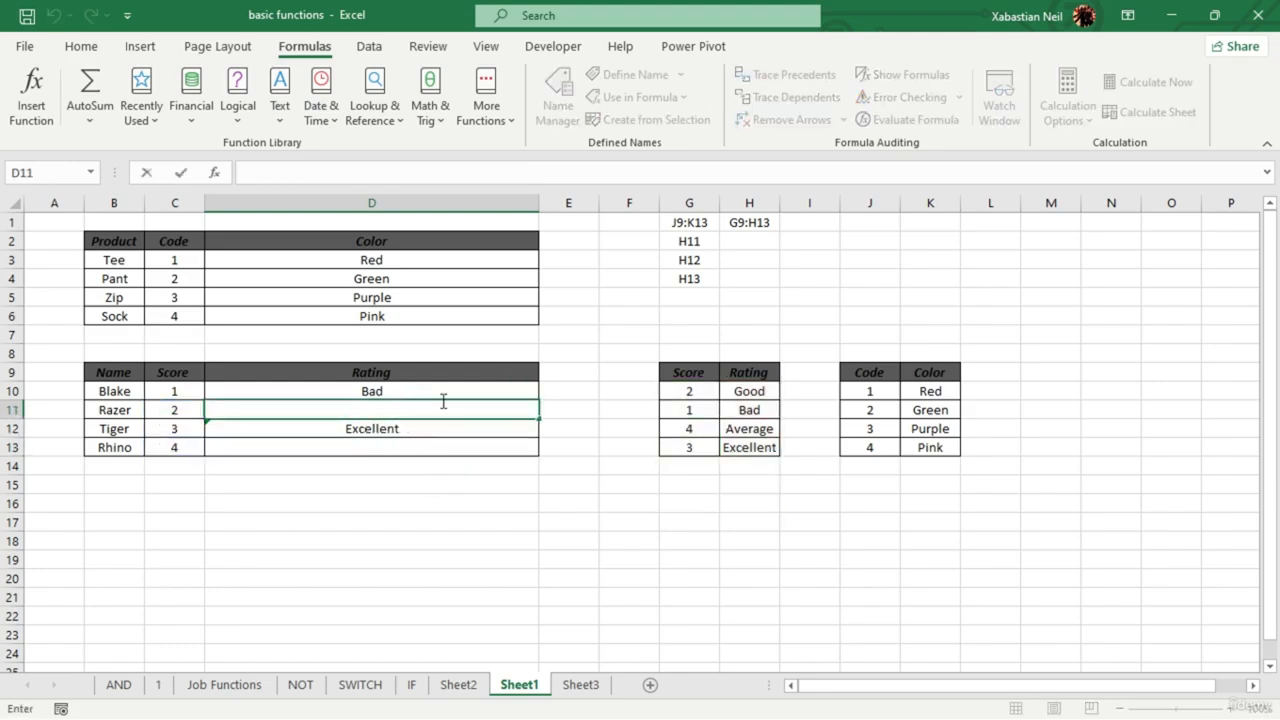
# - Begin a VLOOKUP formula in D11 with MATCH(C11,G9:G13,0) nested as its lookup value
pyautogui.doubleClick(443, 402)
pyautogui.write('=vlo')
pyautogui.press('Tab')
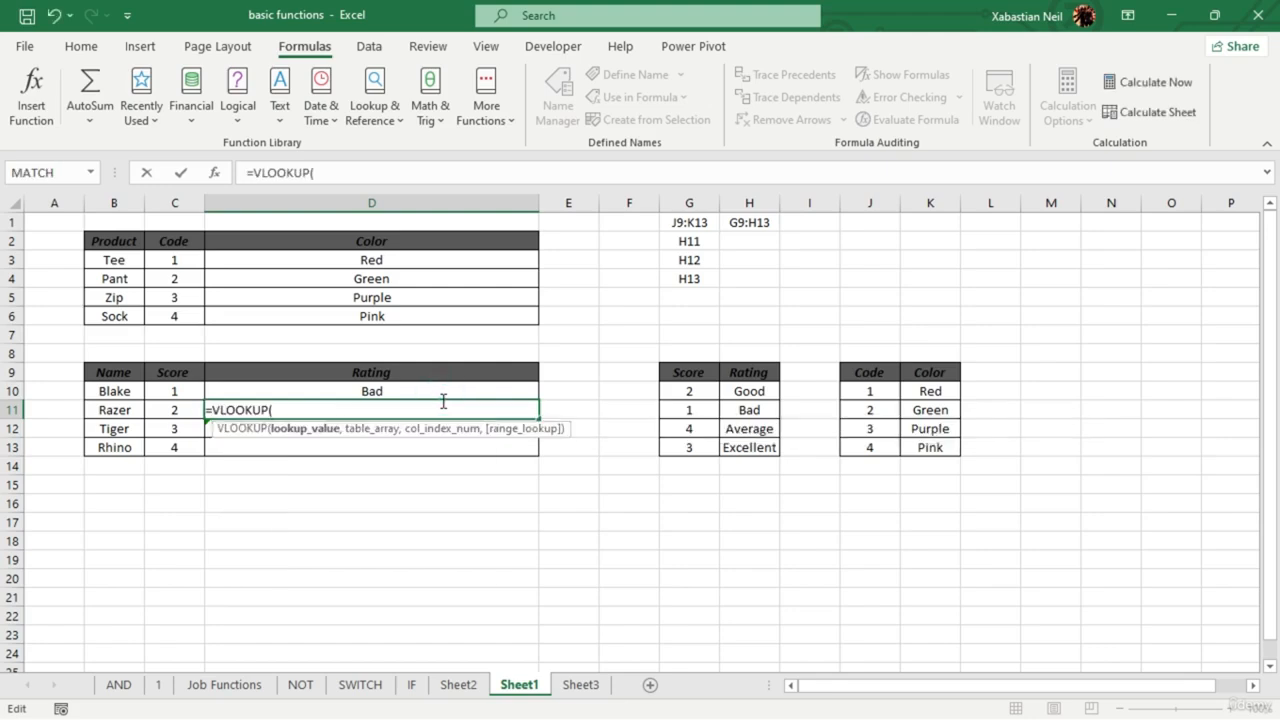
pyautogui.write('ma')
pyautogui.press('Tab')
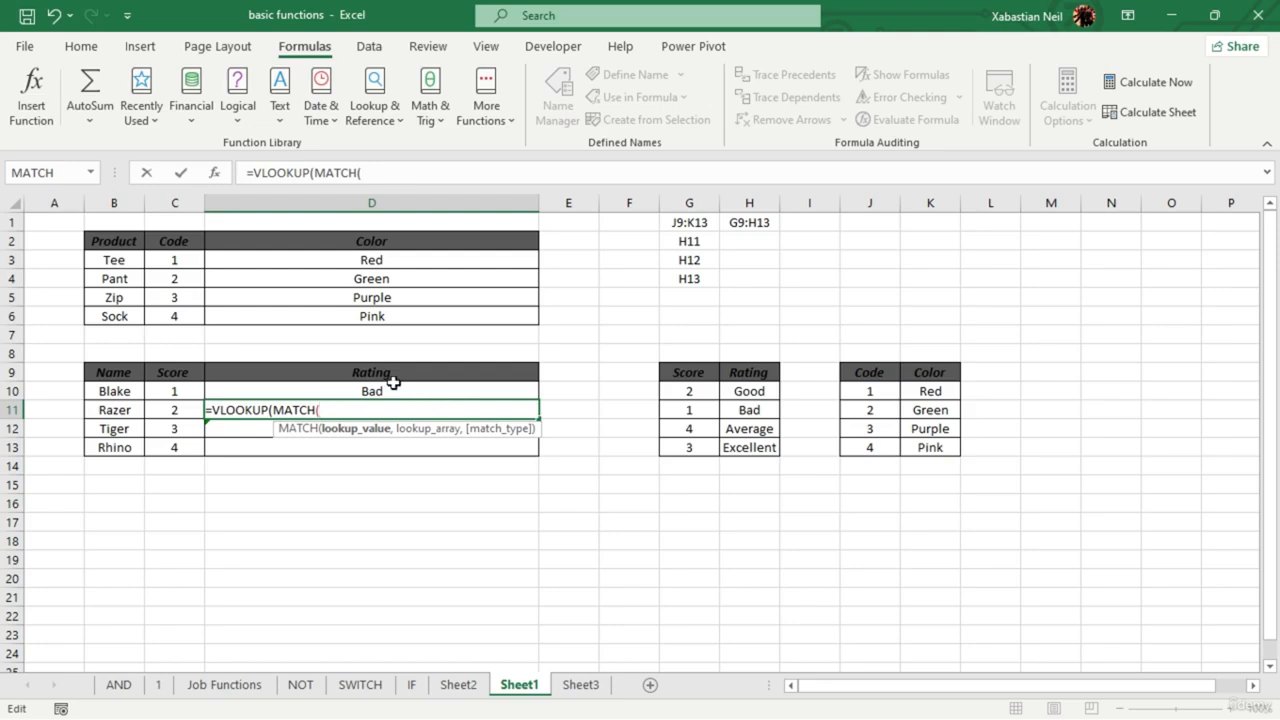
pyautogui.click(188, 410)
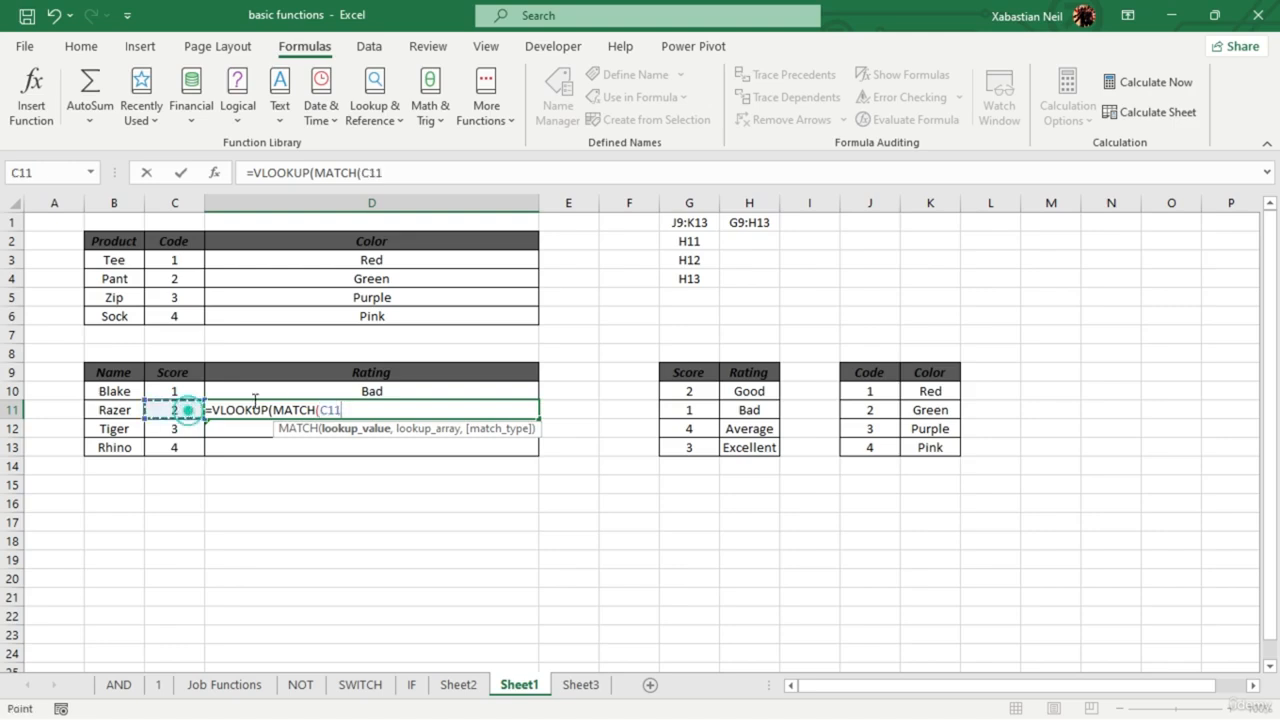
pyautogui.write(',')
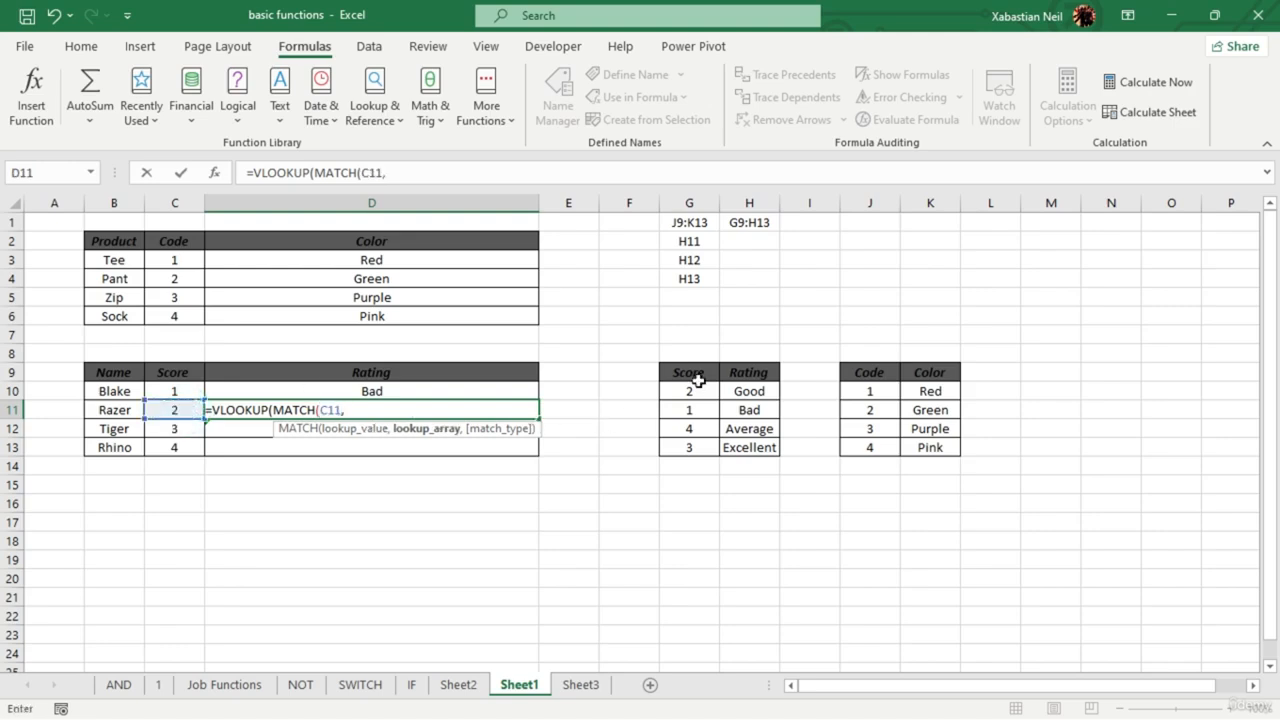
pyautogui.moveTo(690, 376); pyautogui.dragTo(700, 445)
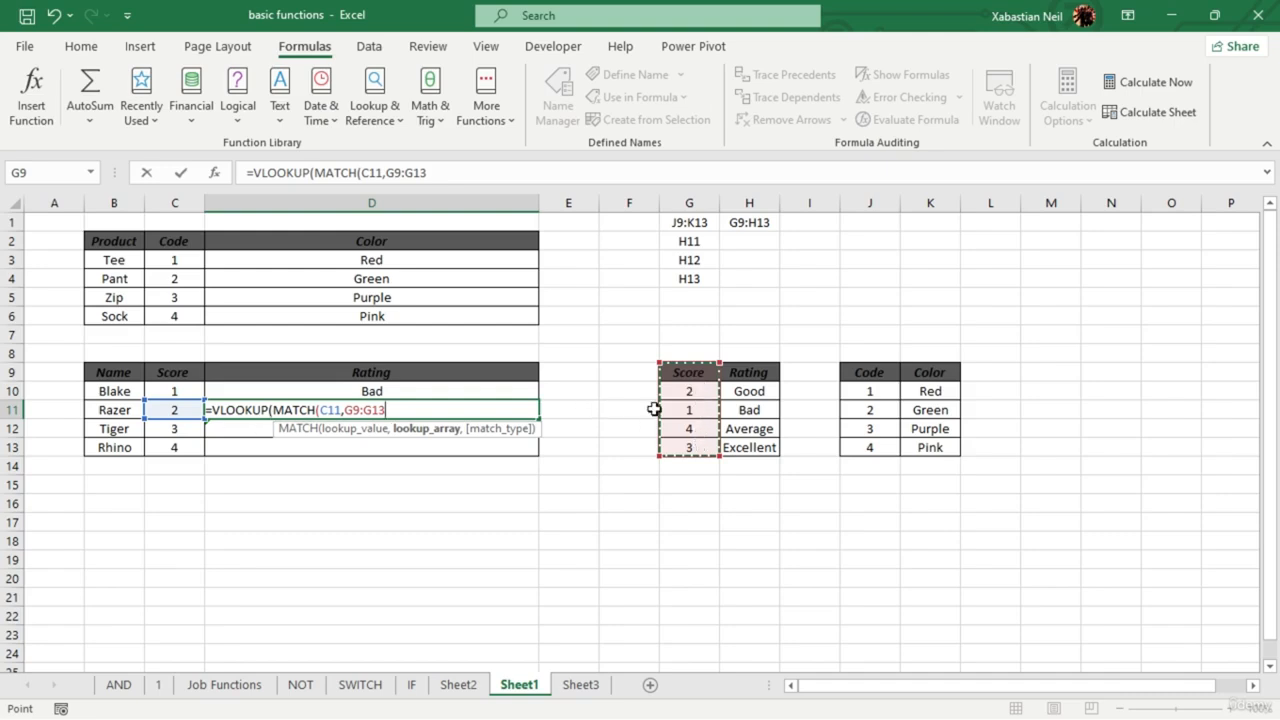
pyautogui.write(',')
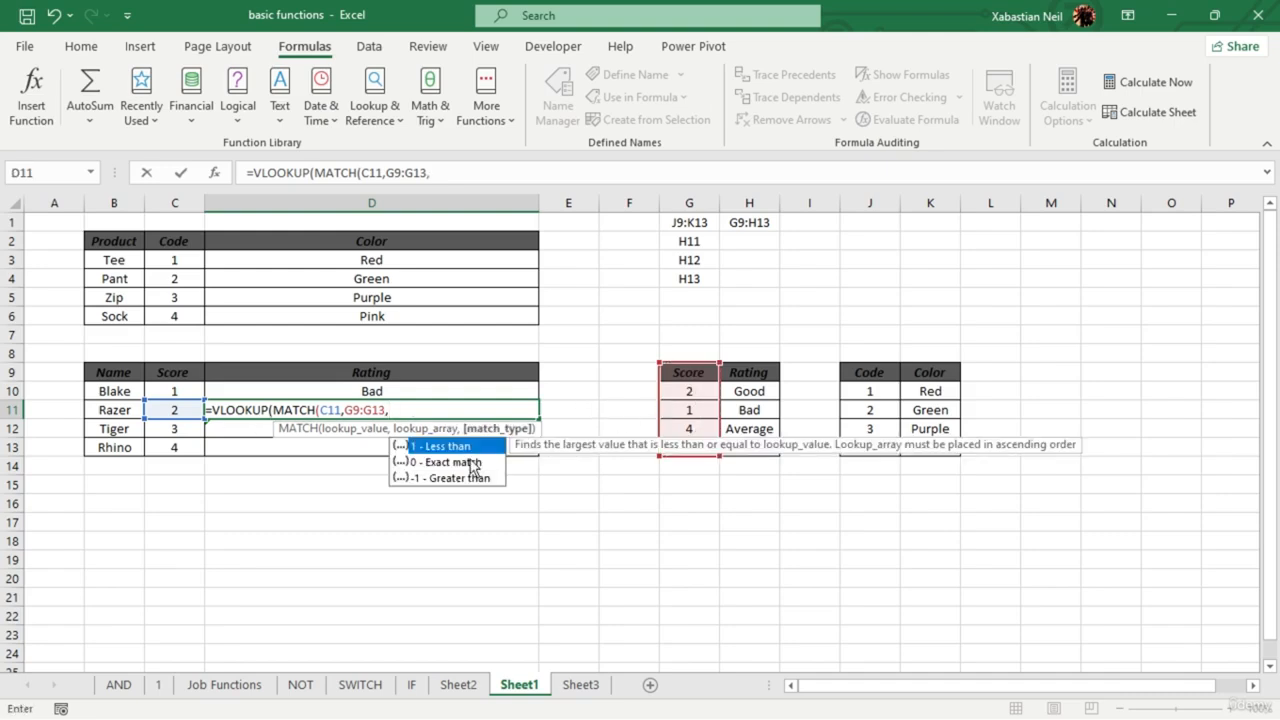
pyautogui.write('0)')
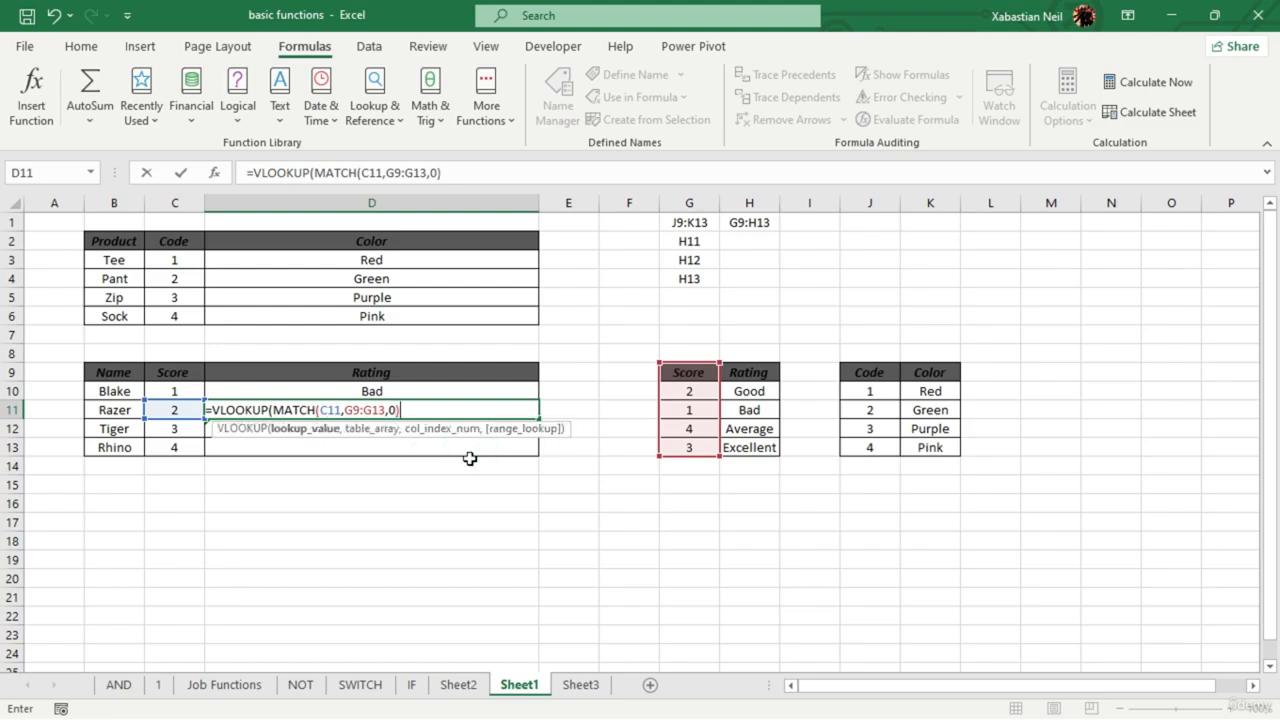
# - Complete the D11 VLOOKUP with G9:H13 as the table array, column index 2 and FALSE for an exact match
pyautogui.write(',')
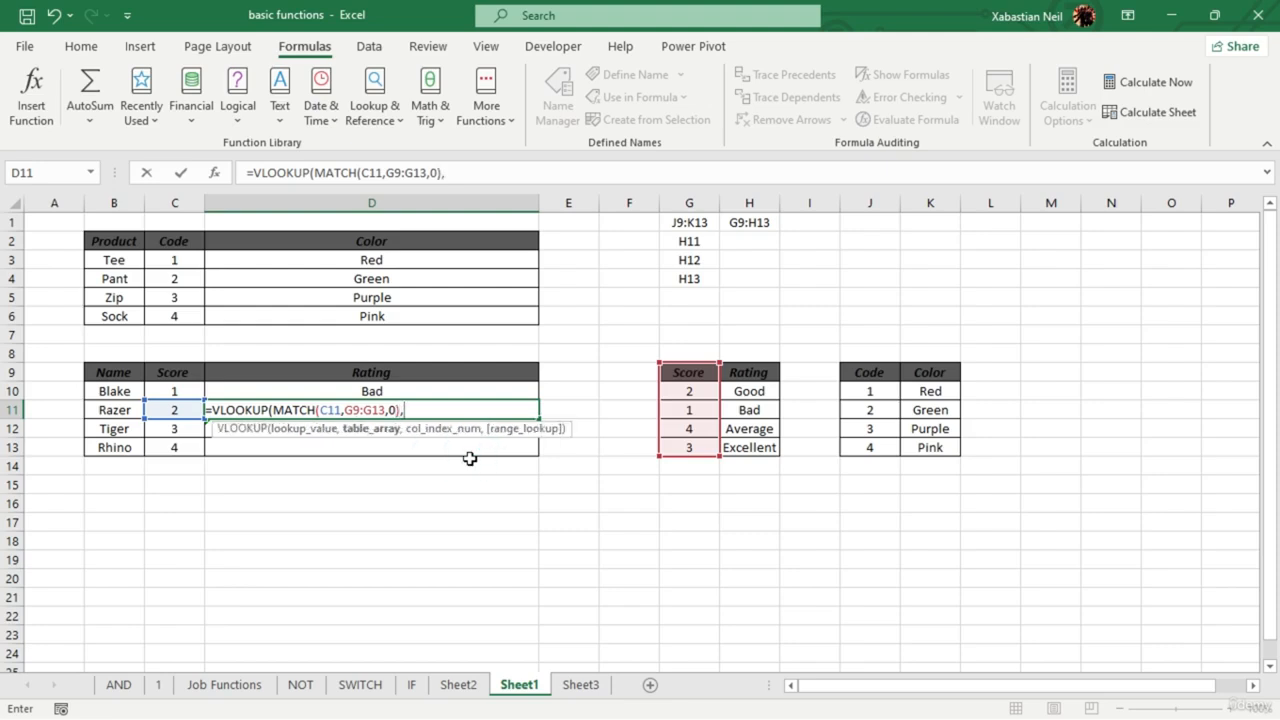
pyautogui.click(692, 390)
pyautogui.moveTo(690, 374); pyautogui.dragTo(756, 447)
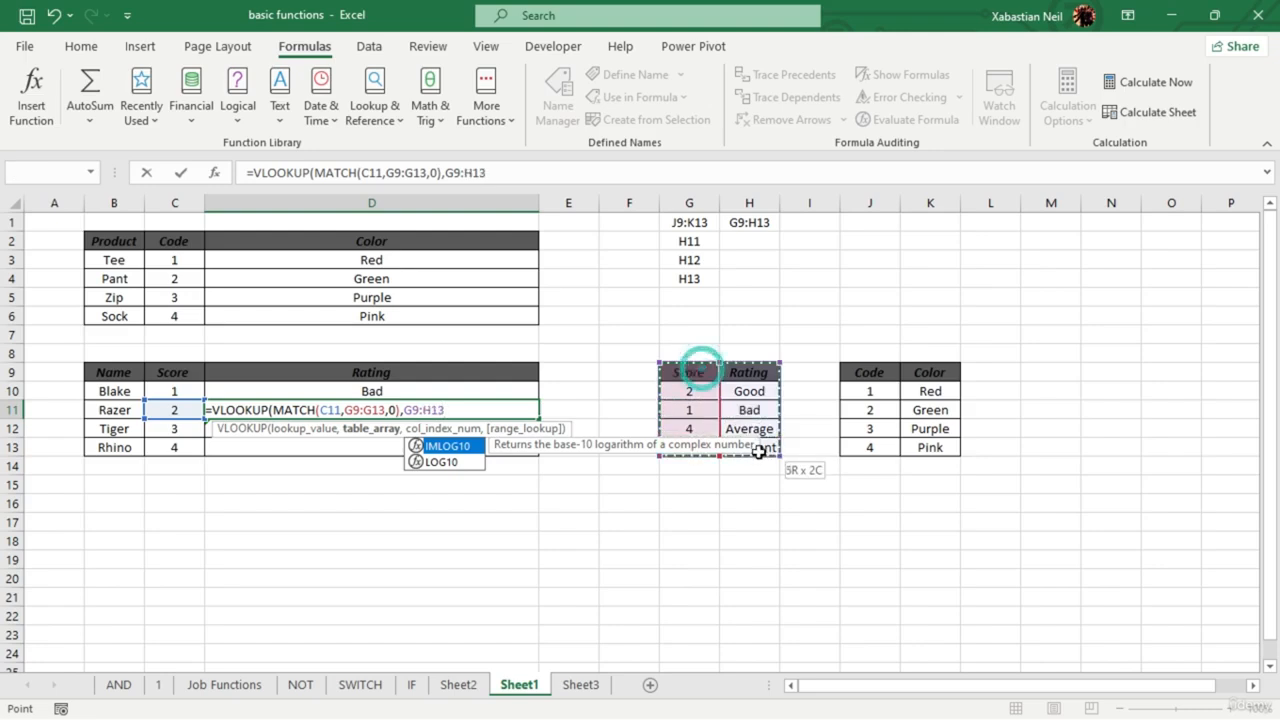
pyautogui.write(',')
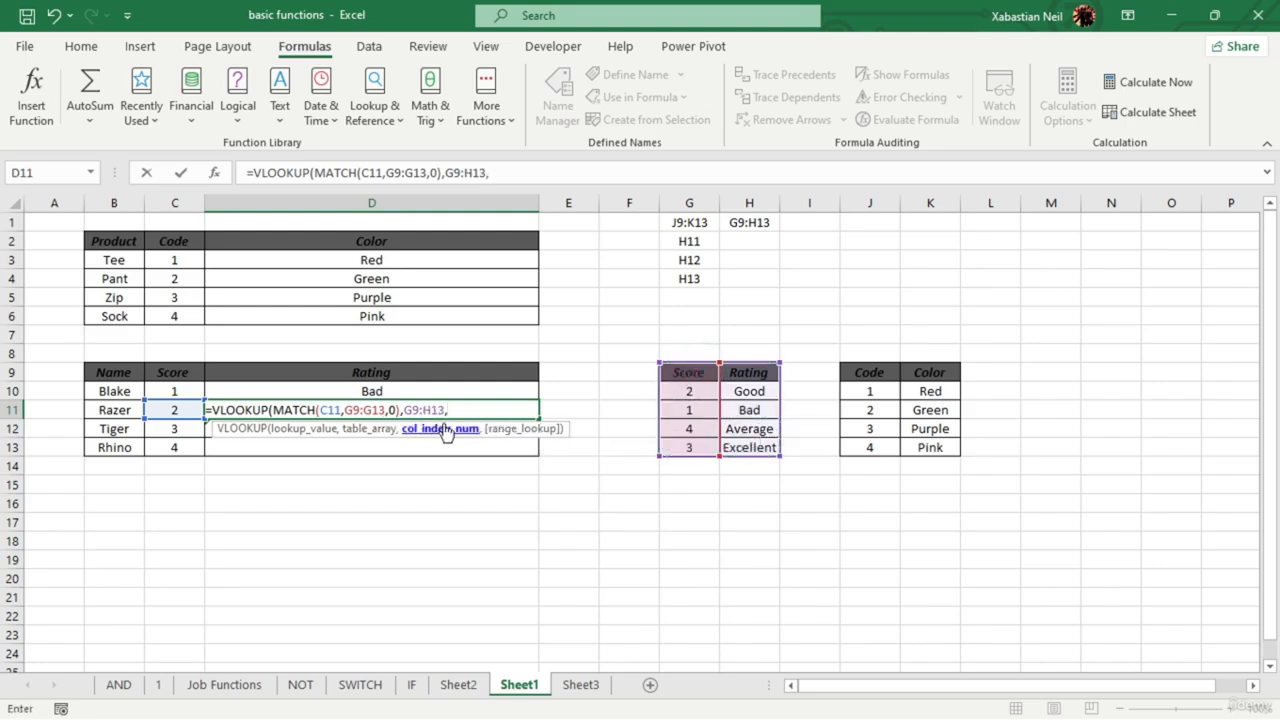
pyautogui.write('2')
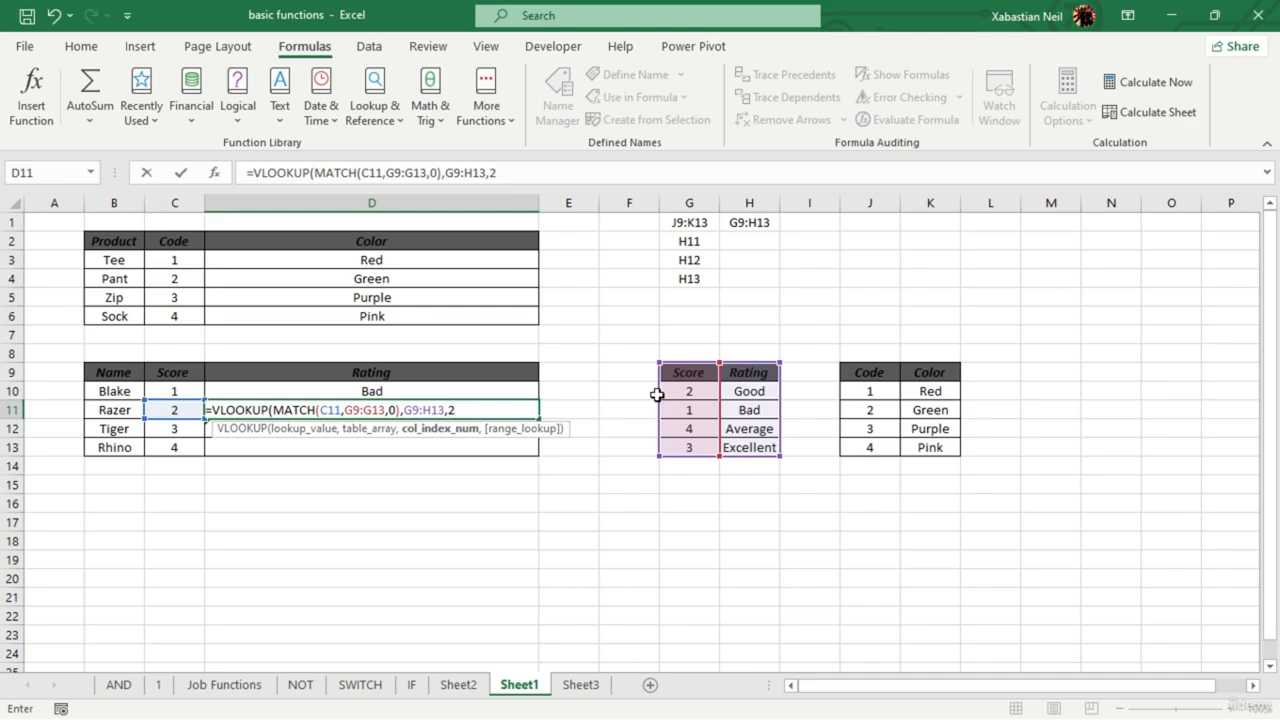
pyautogui.write(',')
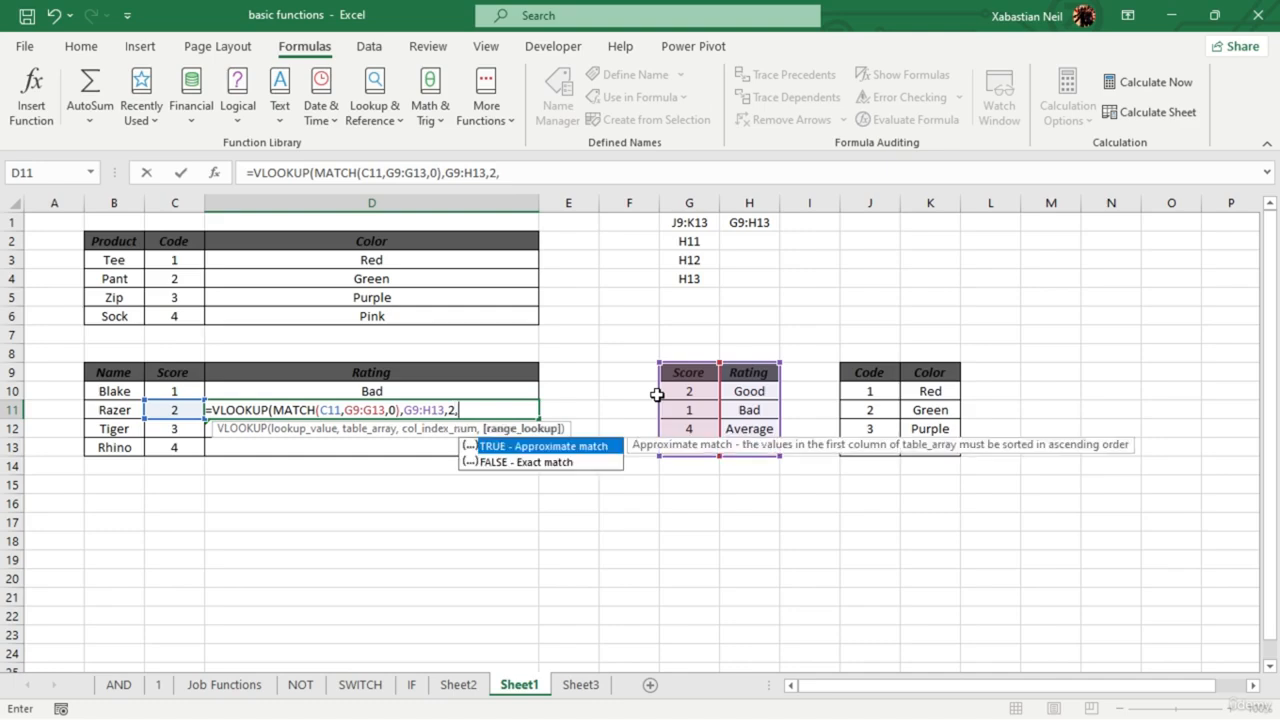
pyautogui.doubleClick(569, 456)
pyautogui.write(')')
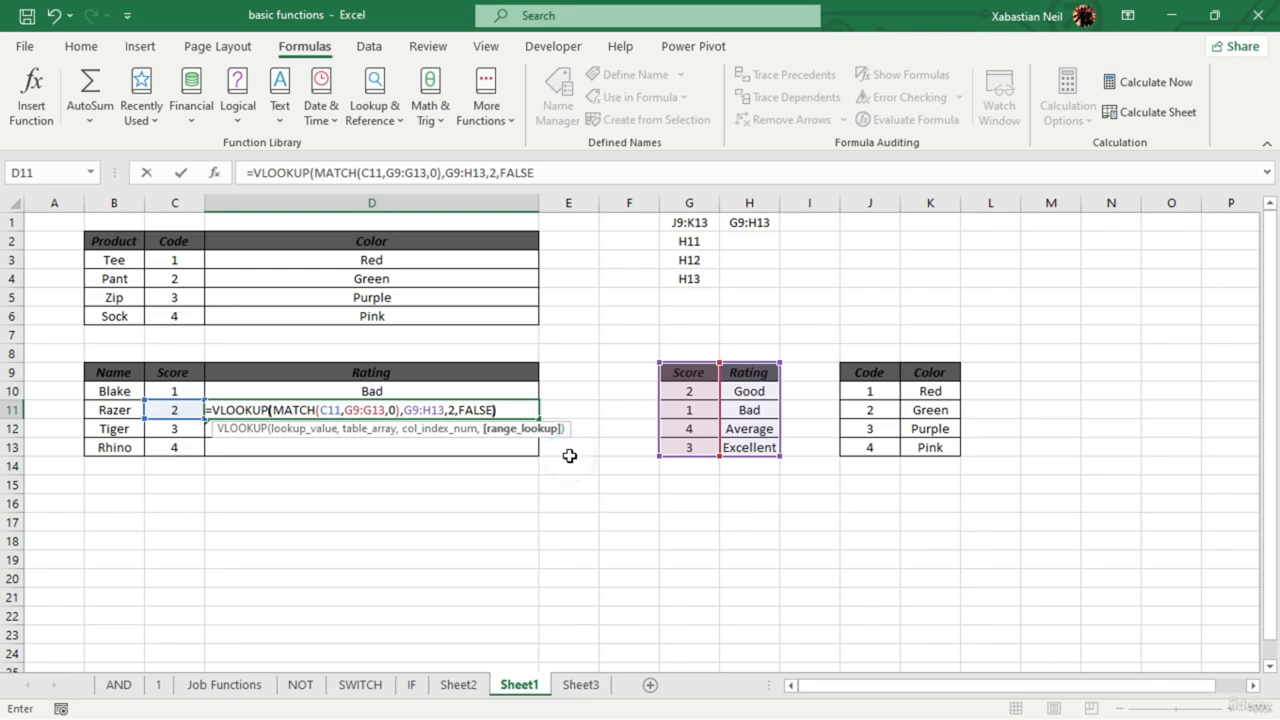
pyautogui.press('Return')
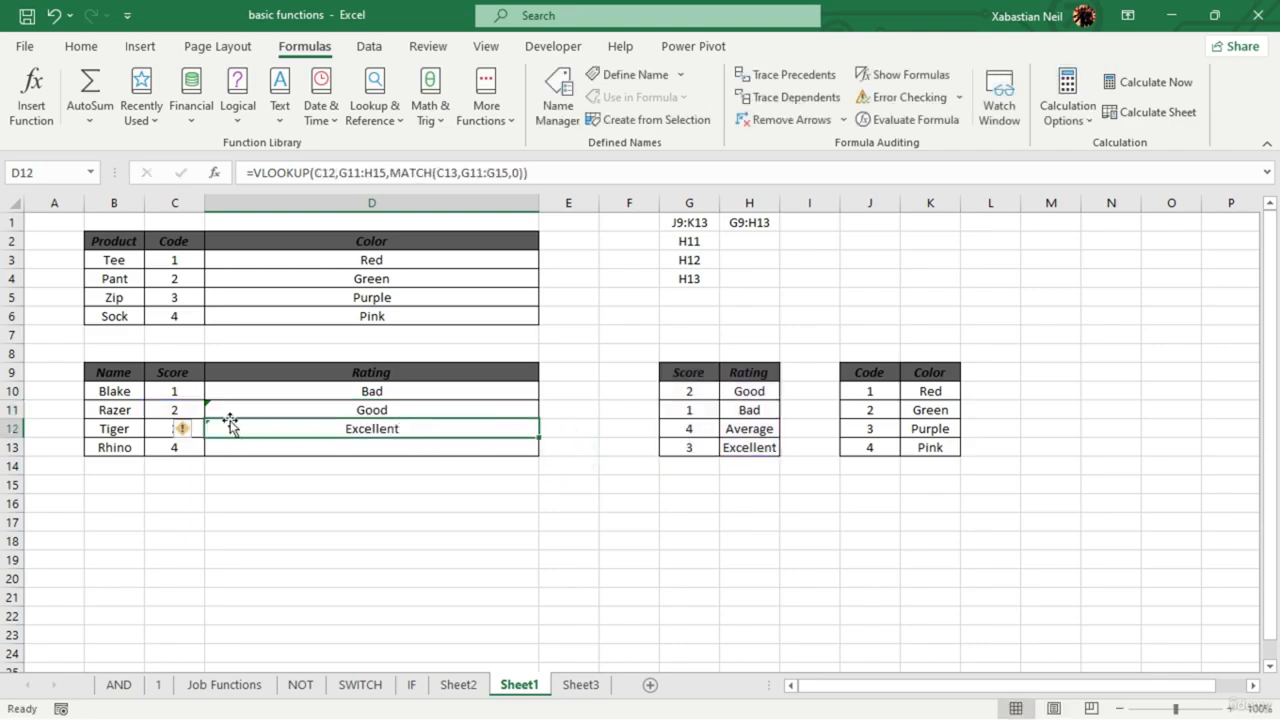
pyautogui.click(356, 412)
pyautogui.click(531, 466)
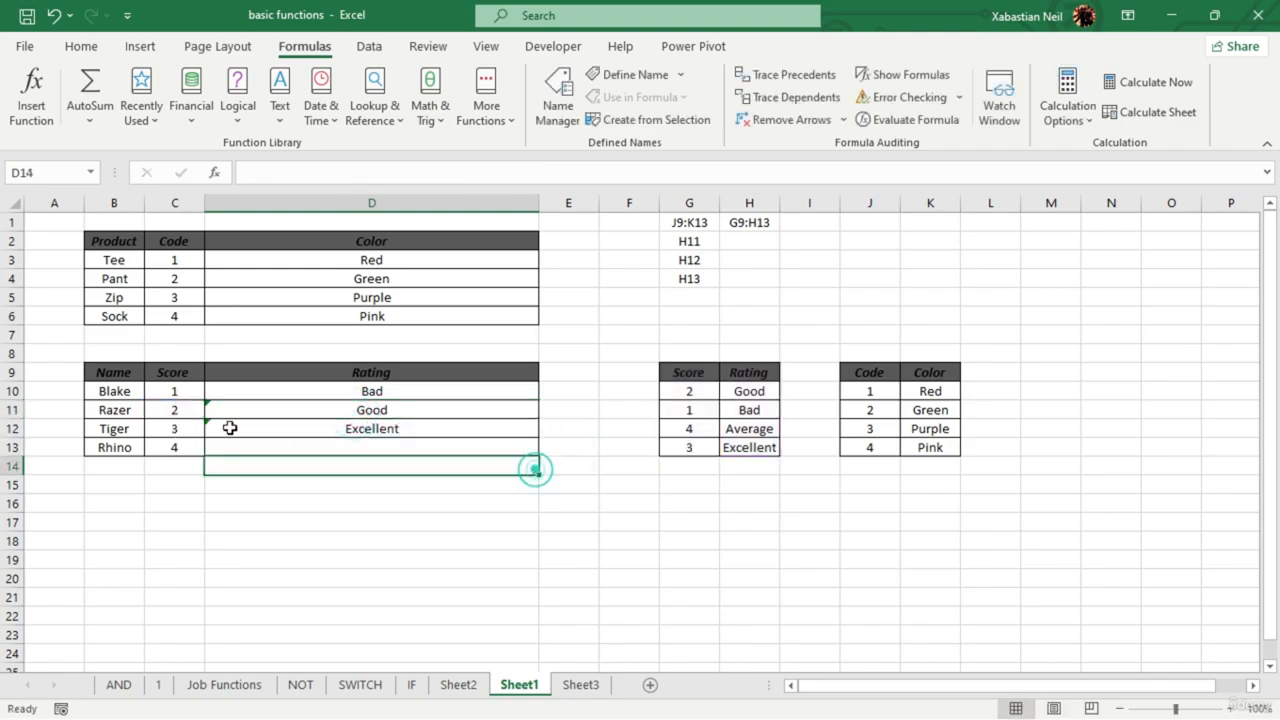
pyautogui.click(752, 391)
pyautogui.click(423, 416)
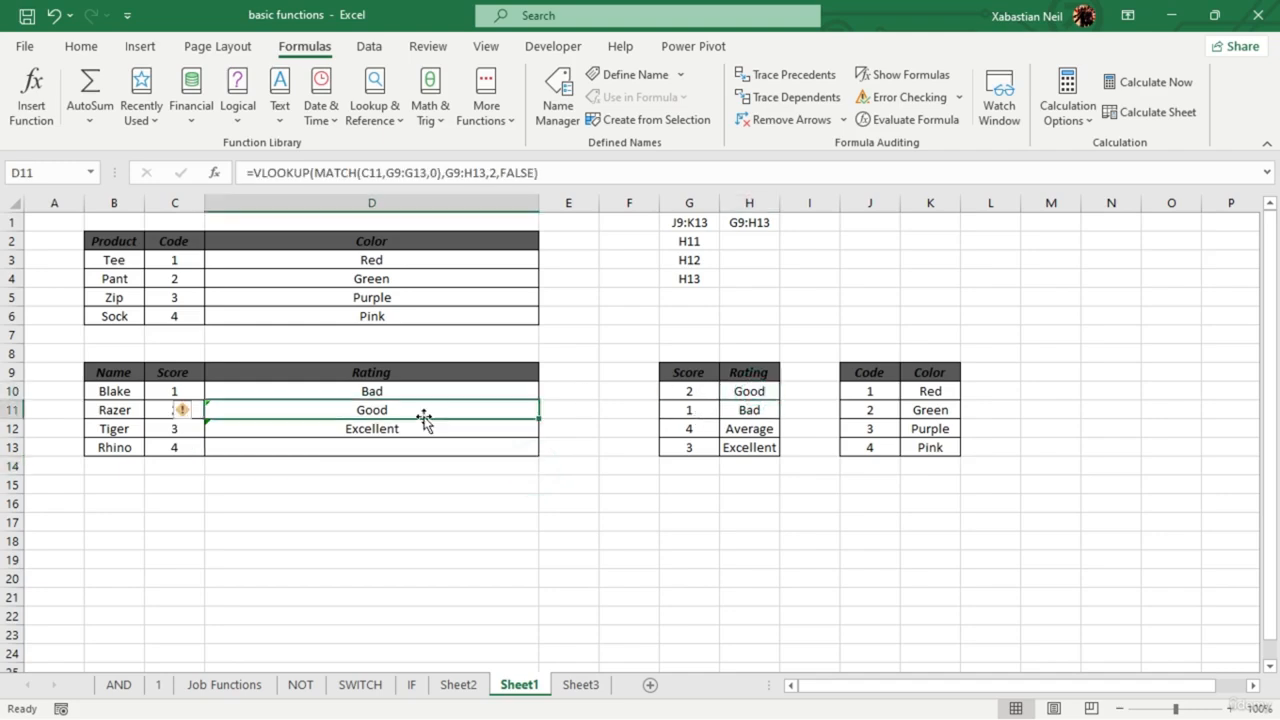
# - Begin a VLOOKUP formula in D13 with C13 as the lookup value and G9:H13 as the table array
pyautogui.doubleClick(428, 450)
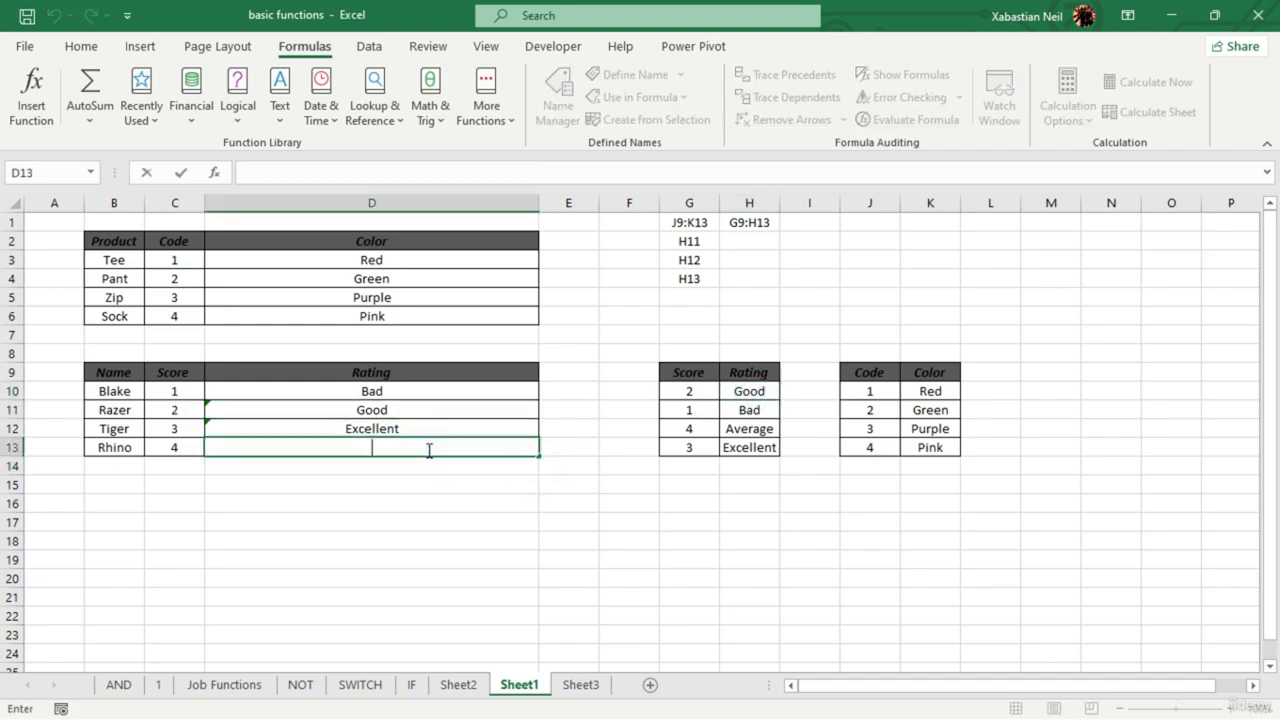
pyautogui.write('=')
pyautogui.write('vlo')
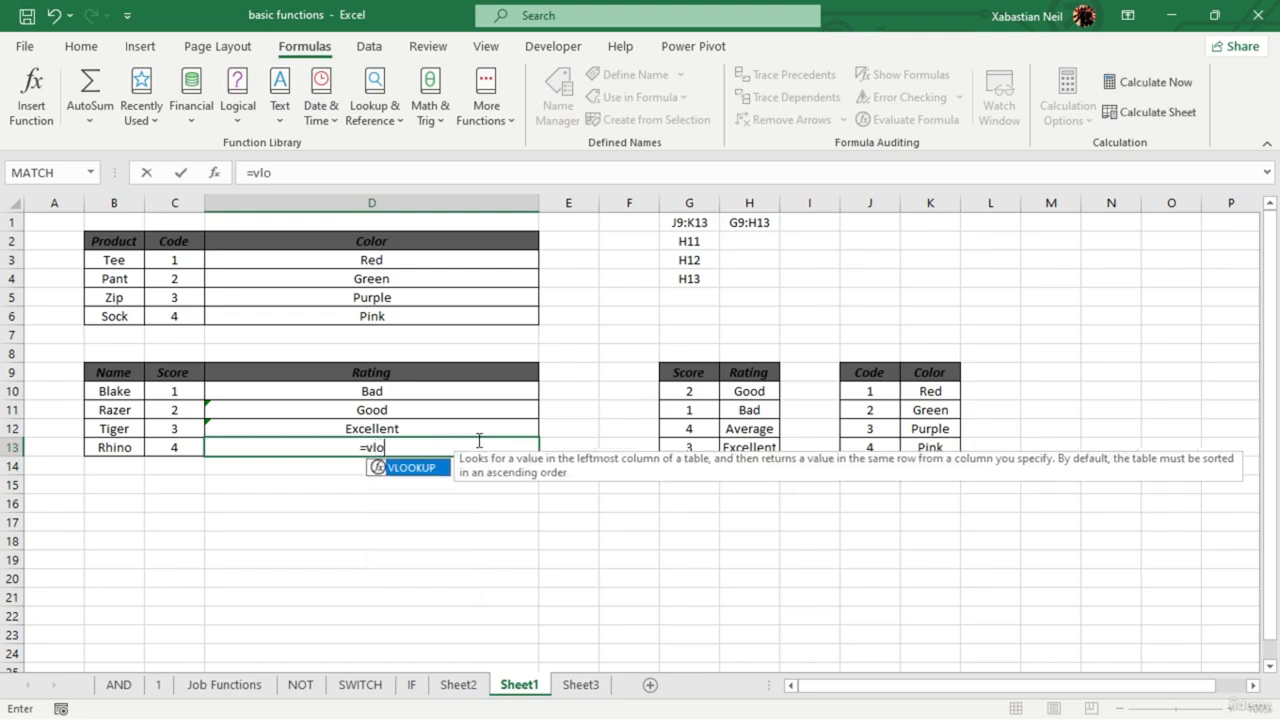
pyautogui.press('Tab')
pyautogui.click(120, 448)
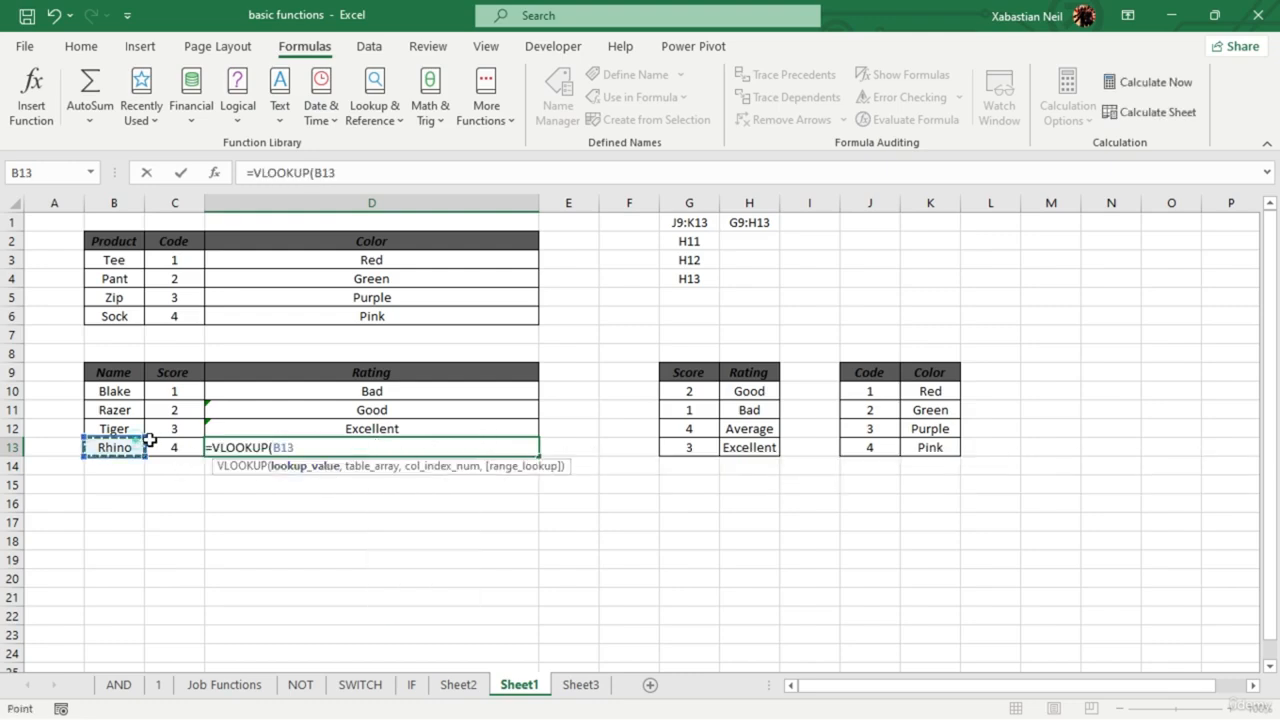
pyautogui.click(172, 447)
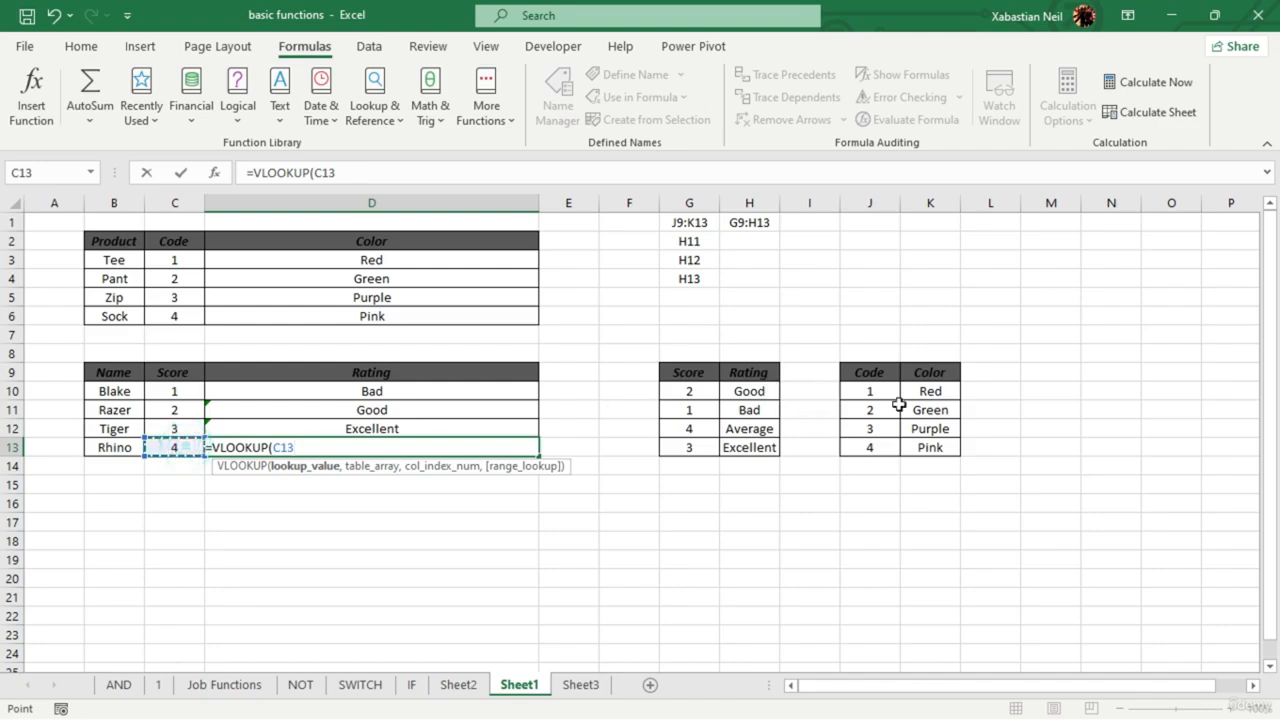
pyautogui.write(',')
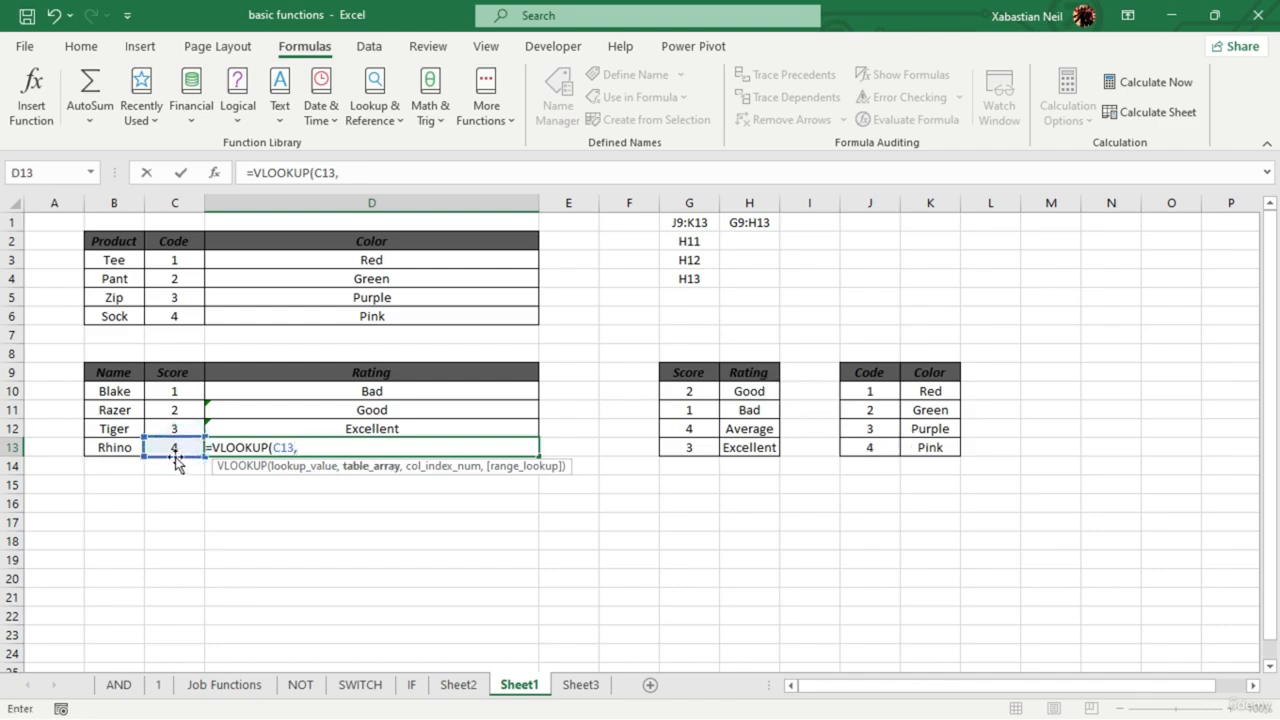
pyautogui.moveTo(701, 377); pyautogui.dragTo(777, 452)
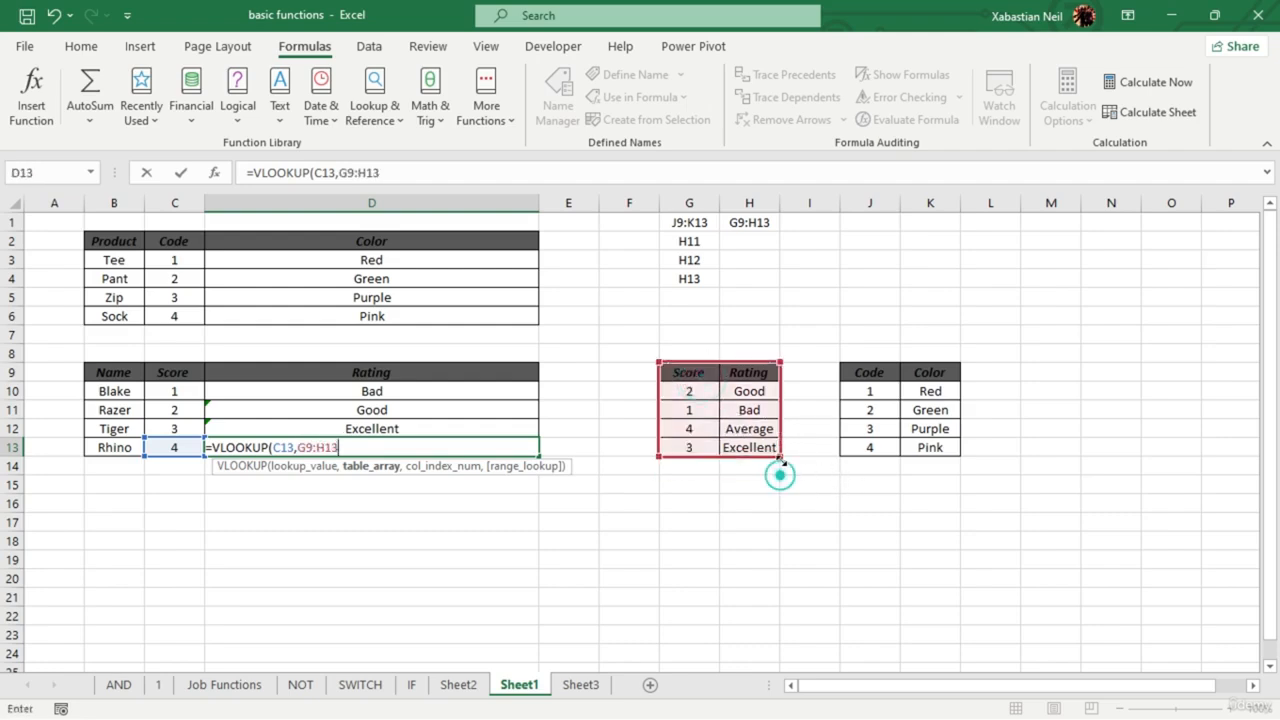
pyautogui.write(',')
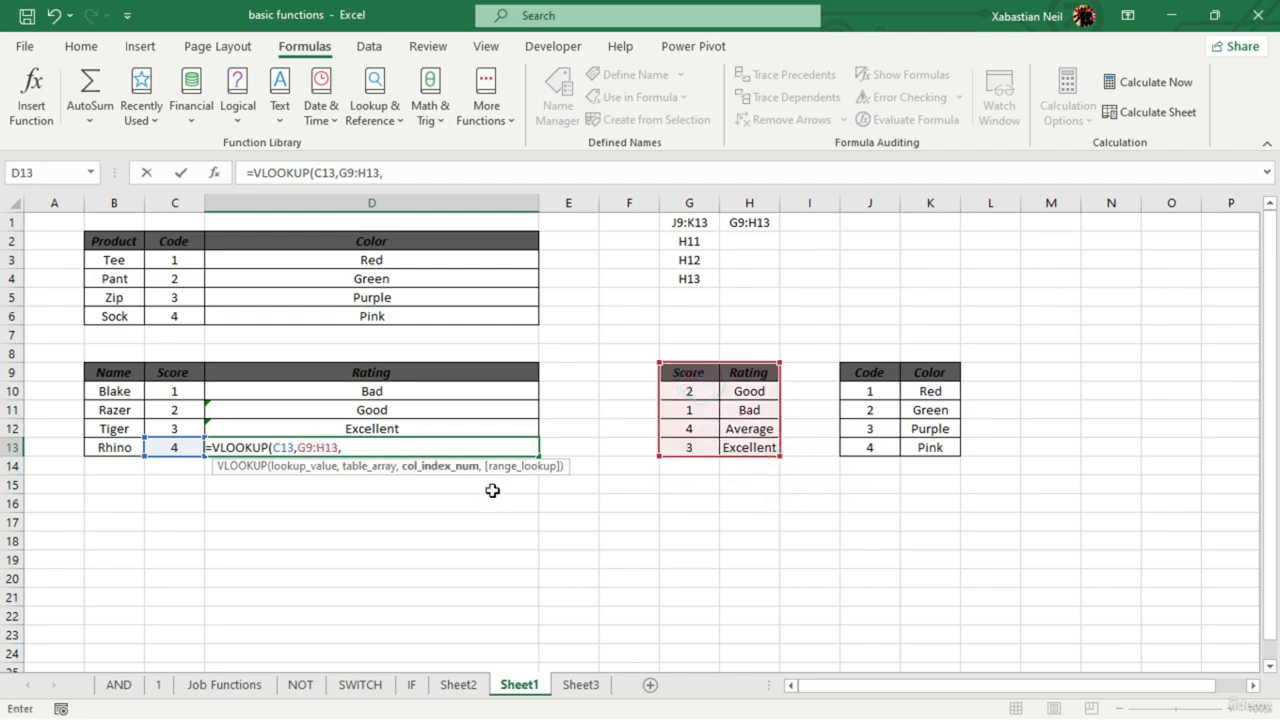
# - Nest MATCH(C11,G9:G13,0) as the column index of the D13 VLOOKUP and complete the formula
pyautogui.write('ma')
pyautogui.press('Tab')
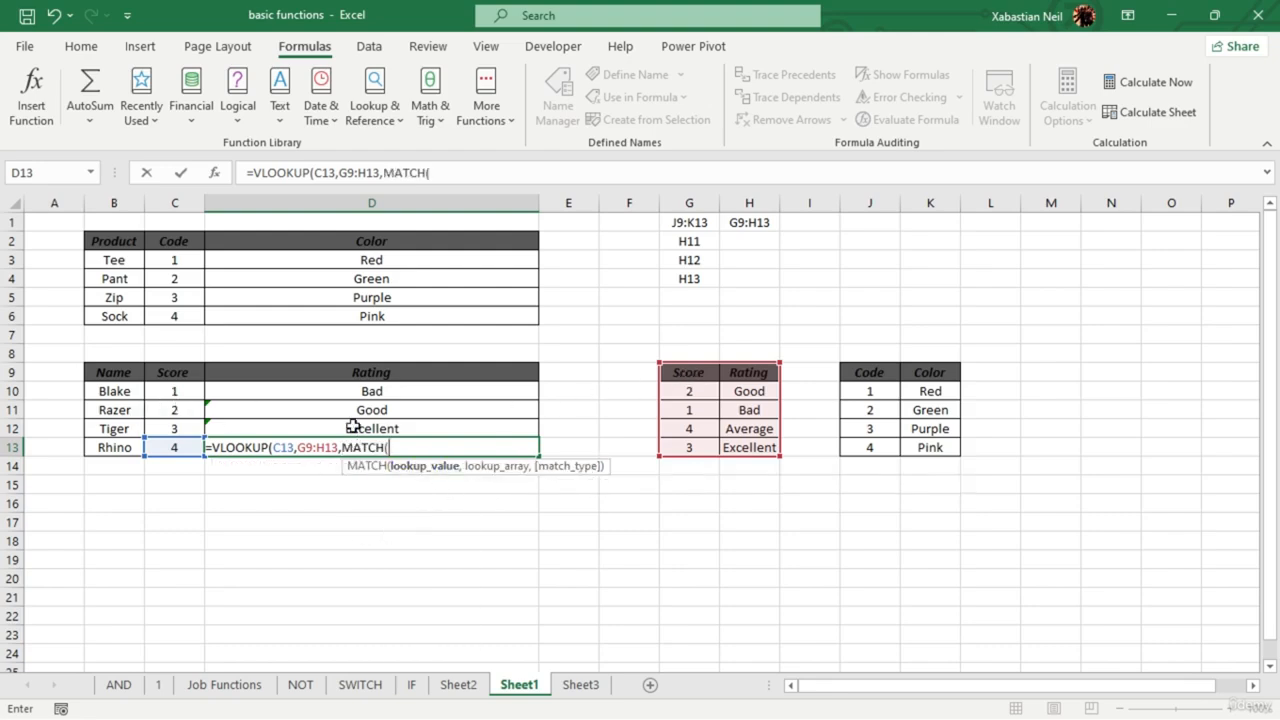
pyautogui.click(178, 408)
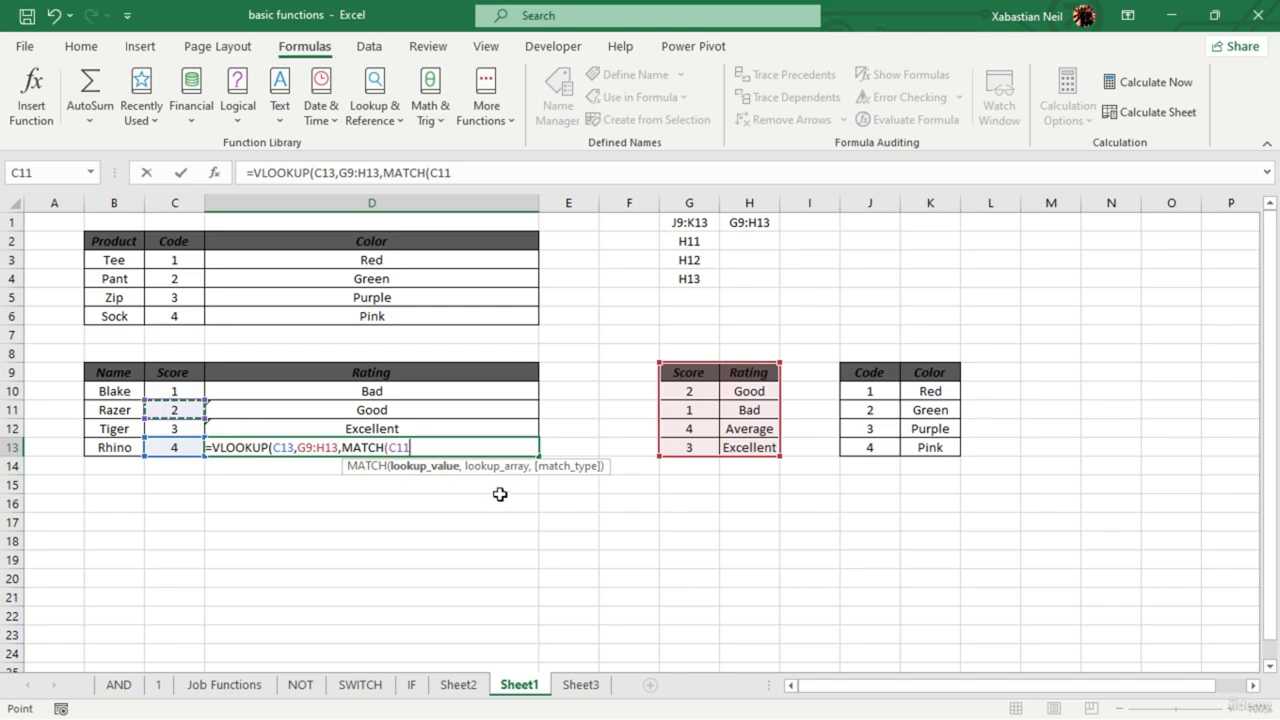
pyautogui.write(',')
pyautogui.moveTo(686, 372); pyautogui.dragTo(686, 451)
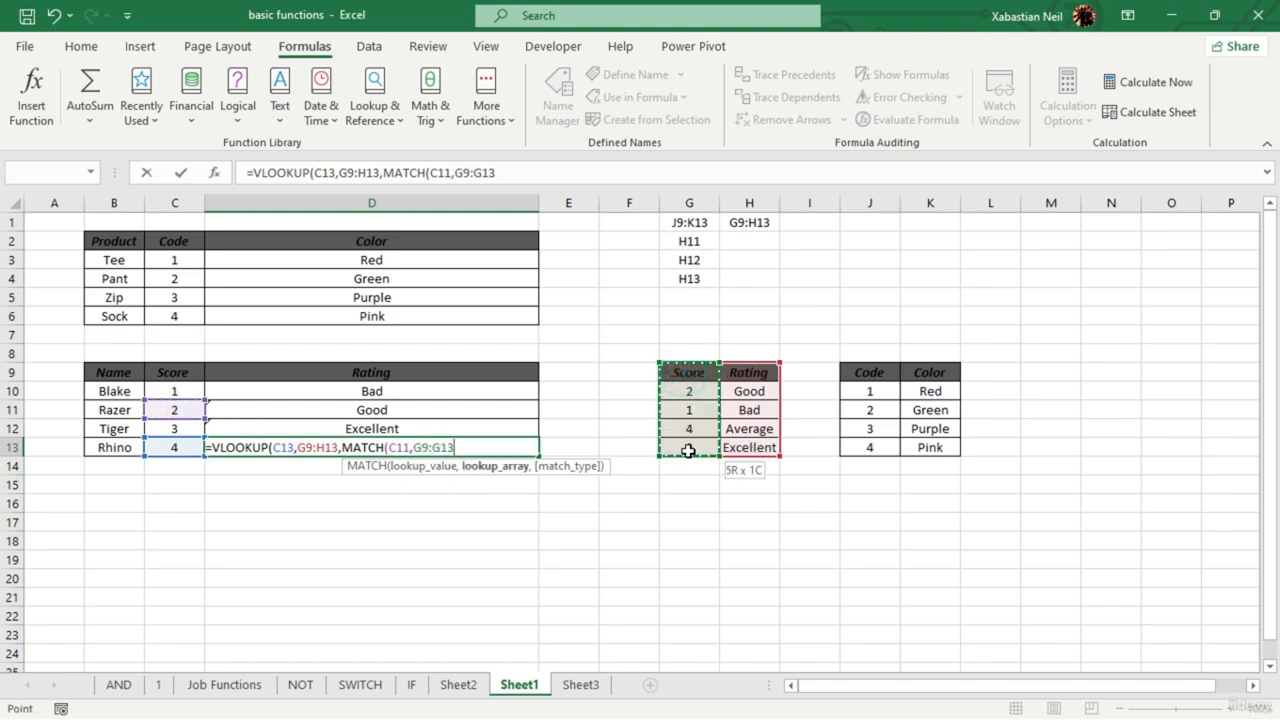
pyautogui.write(',')
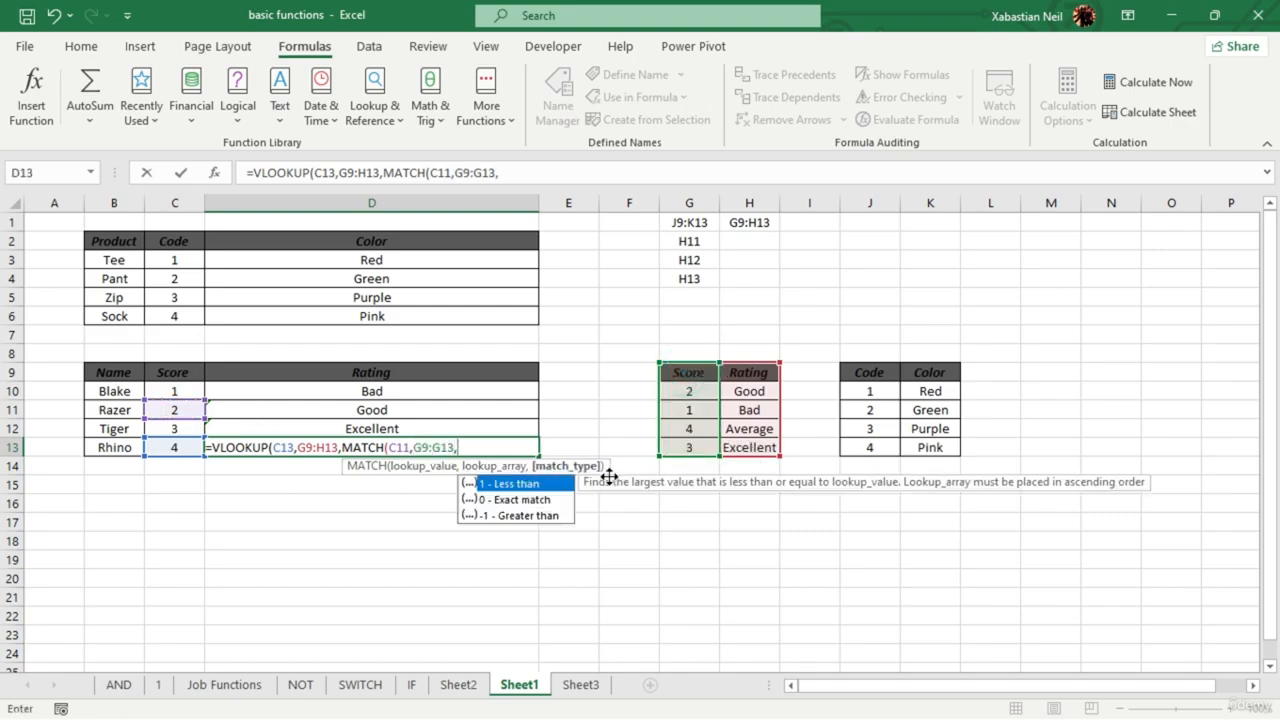
pyautogui.doubleClick(505, 486)
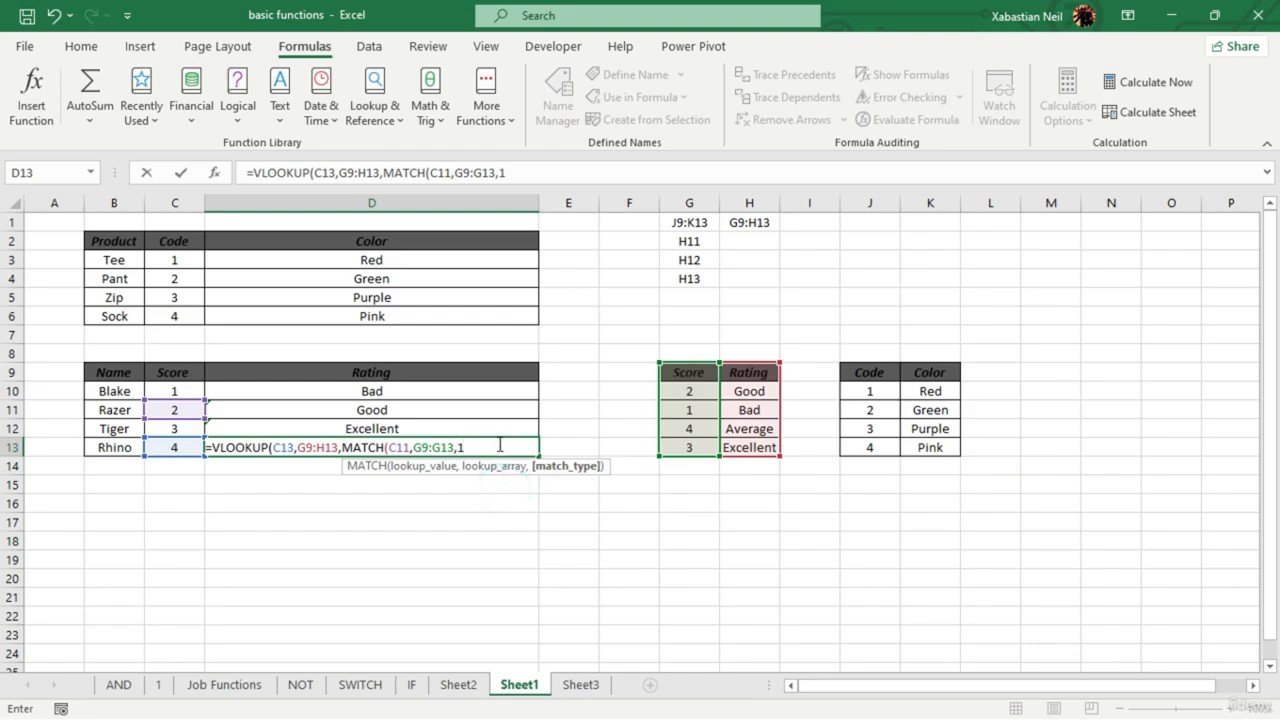
pyautogui.press('BackSpace')
pyautogui.doubleClick(542, 500)
pyautogui.write(')')
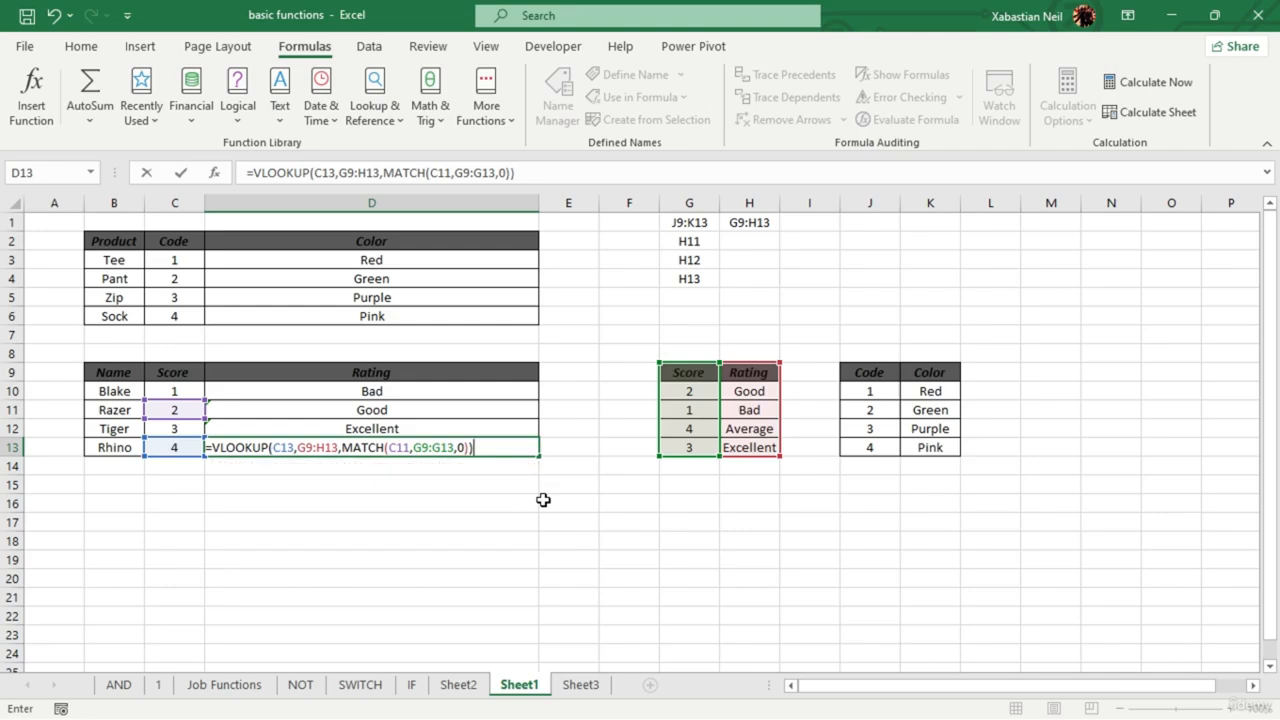
pyautogui.press('Return')
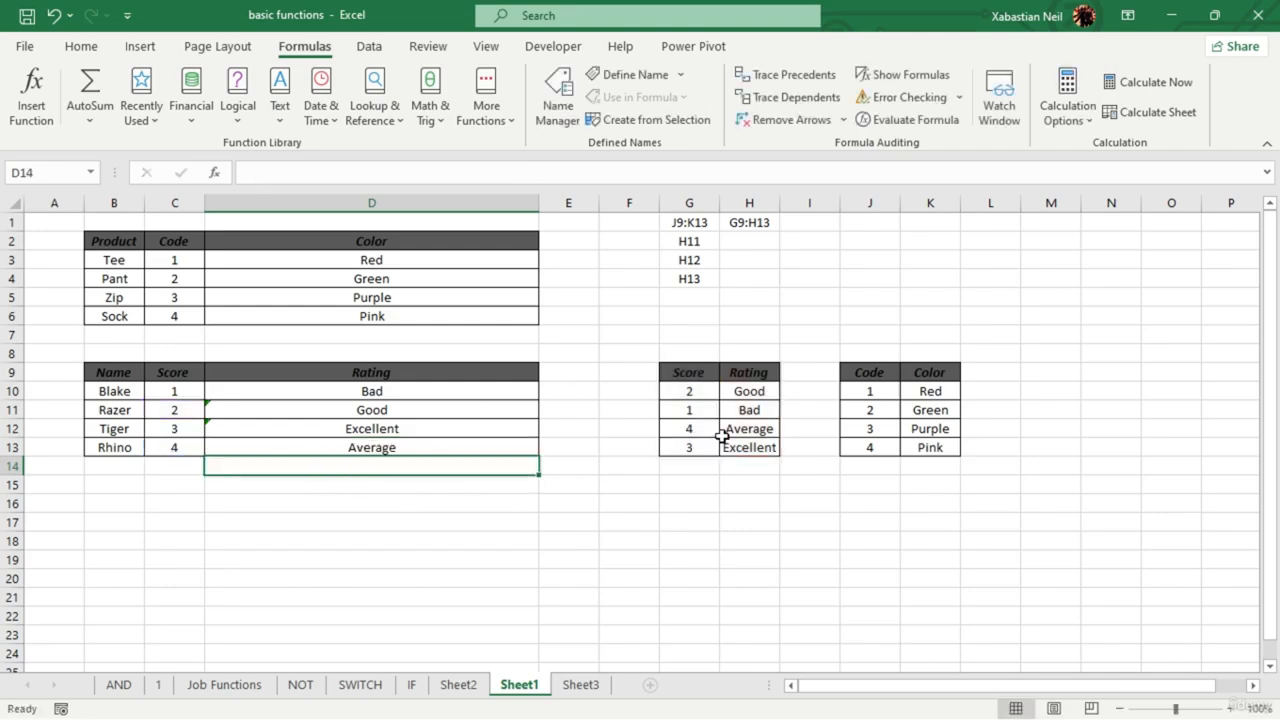
pyautogui.press('F2')
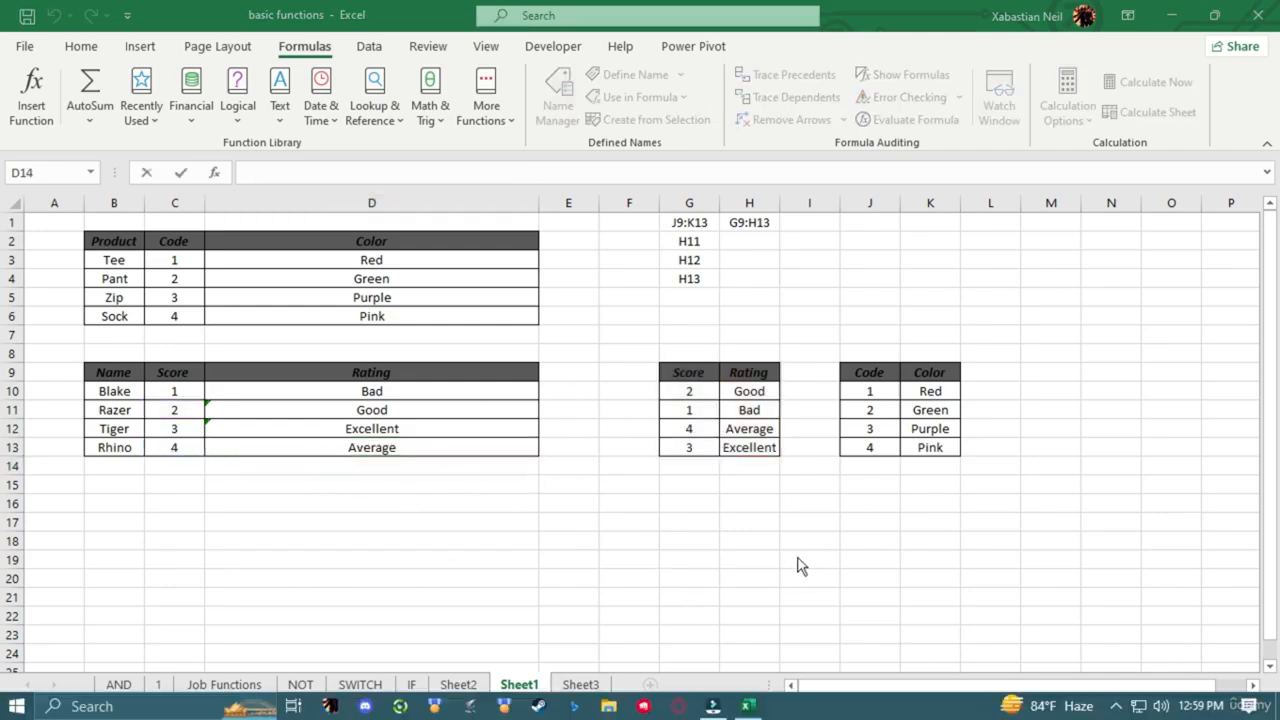
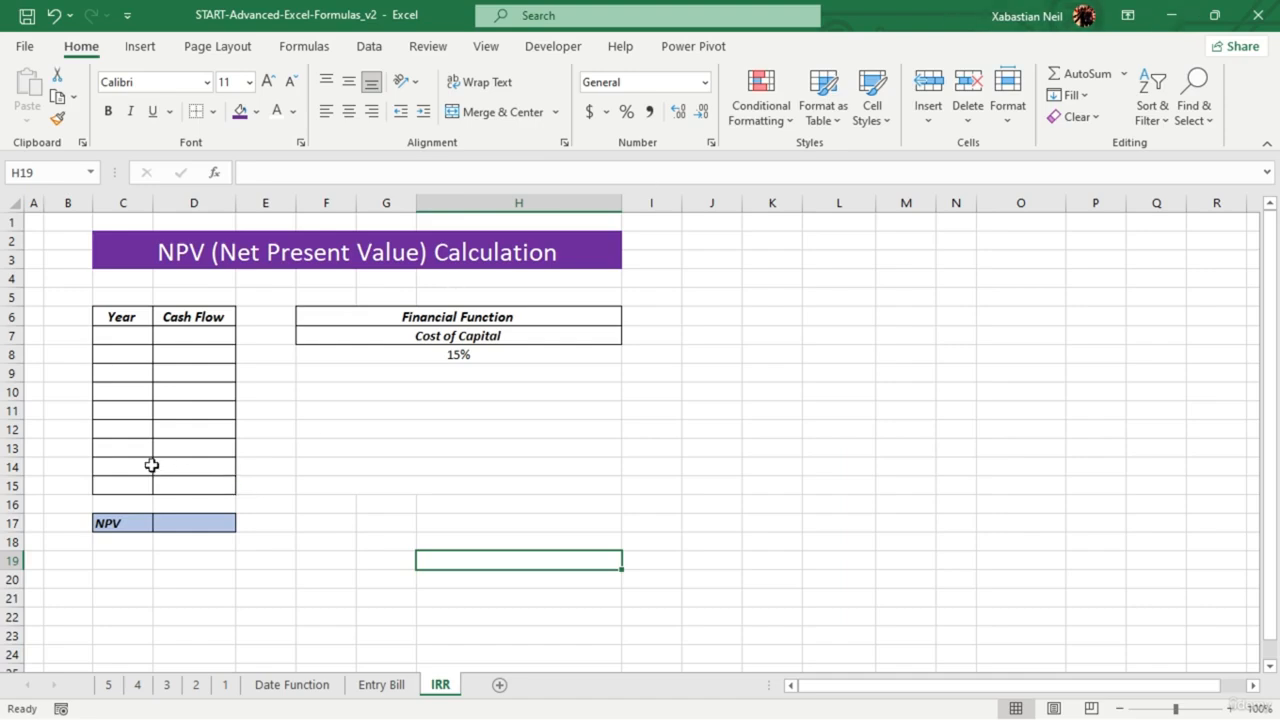
# - Enter years 0 and 1 in C7 and C8 of the Year column on the IRR sheet
pyautogui.doubleClick(139, 562)
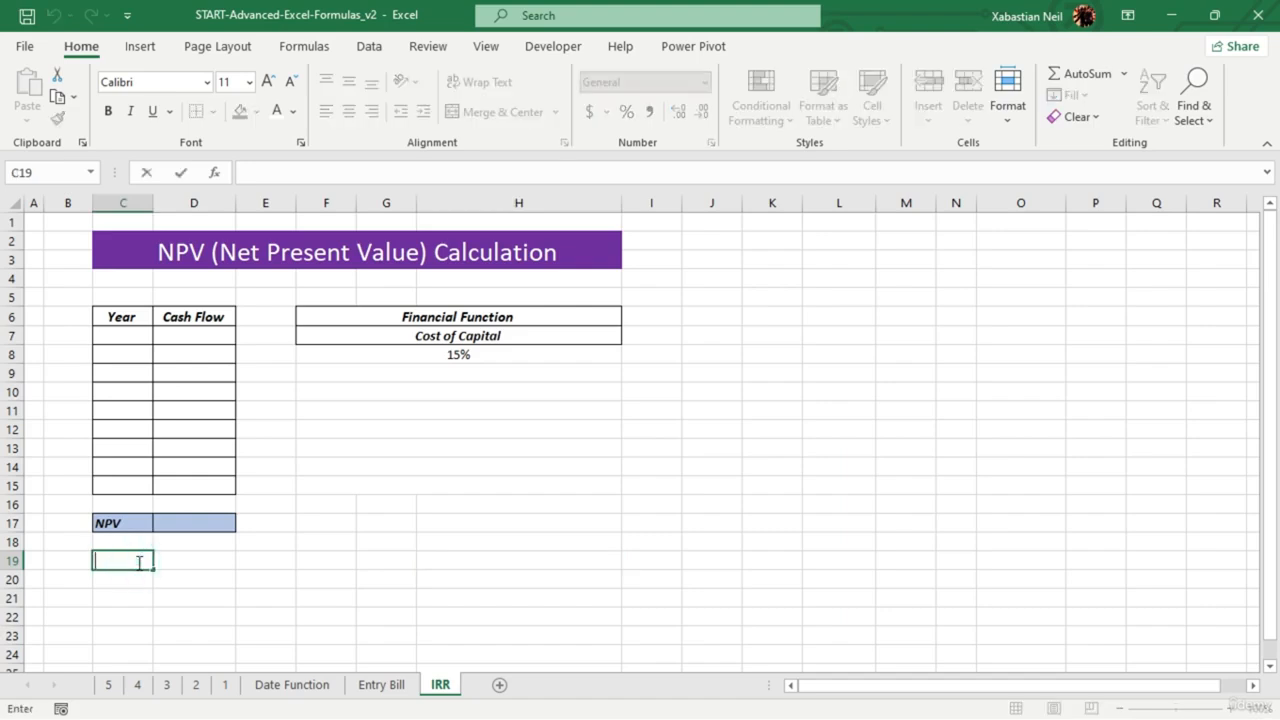
pyautogui.doubleClick(132, 333)
pyautogui.write('0')
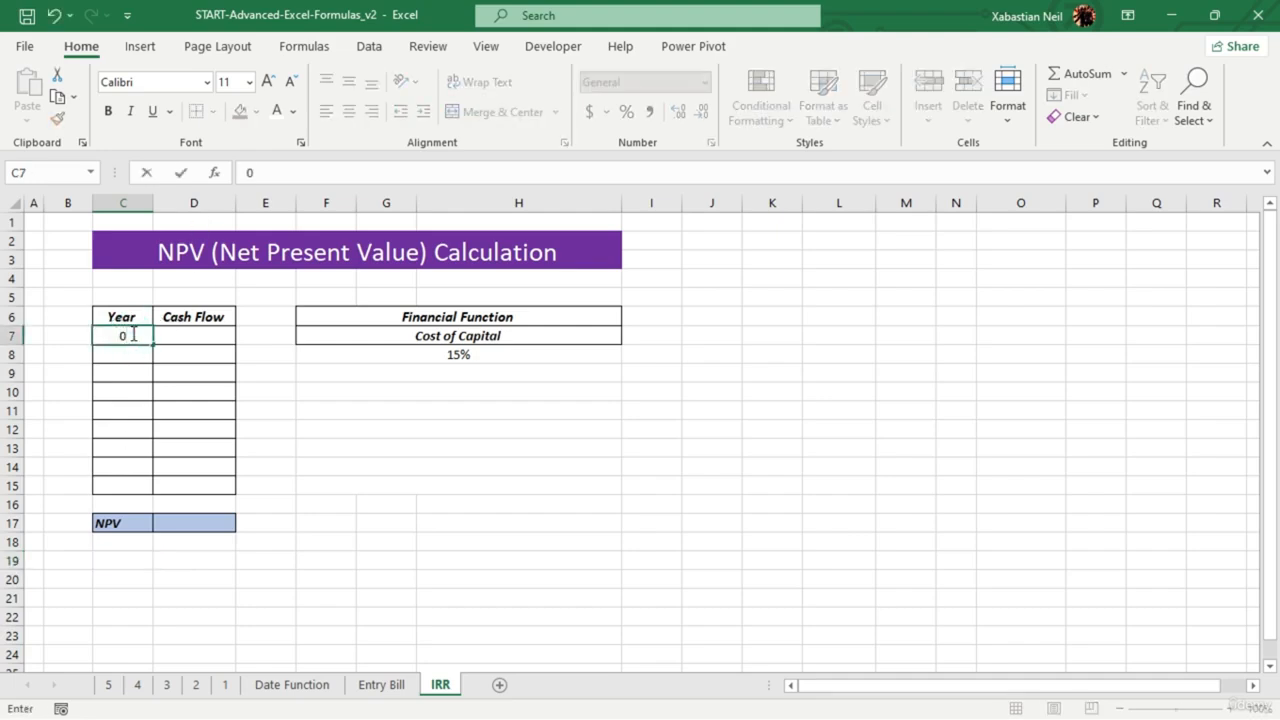
pyautogui.click(131, 351)
pyautogui.write('1')
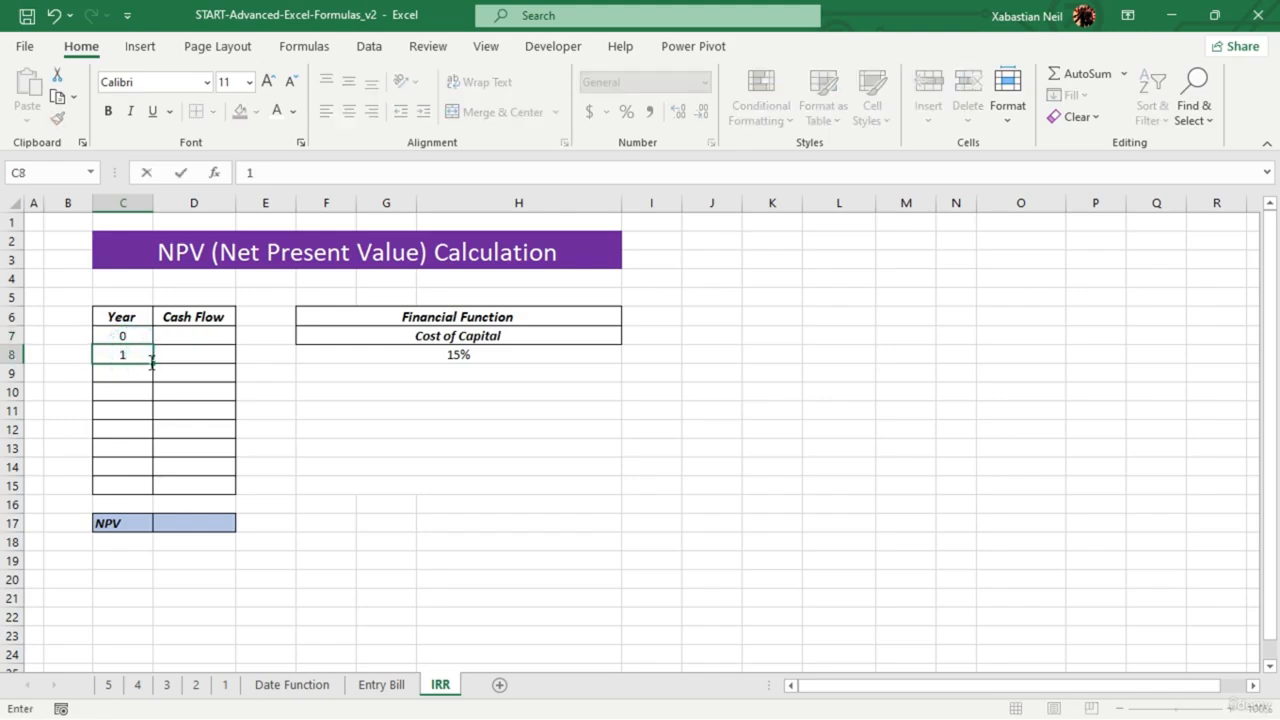
# - Fill the Year column from C8 down to C15 as a series so the years run from 1 to 8
pyautogui.click(151, 361)
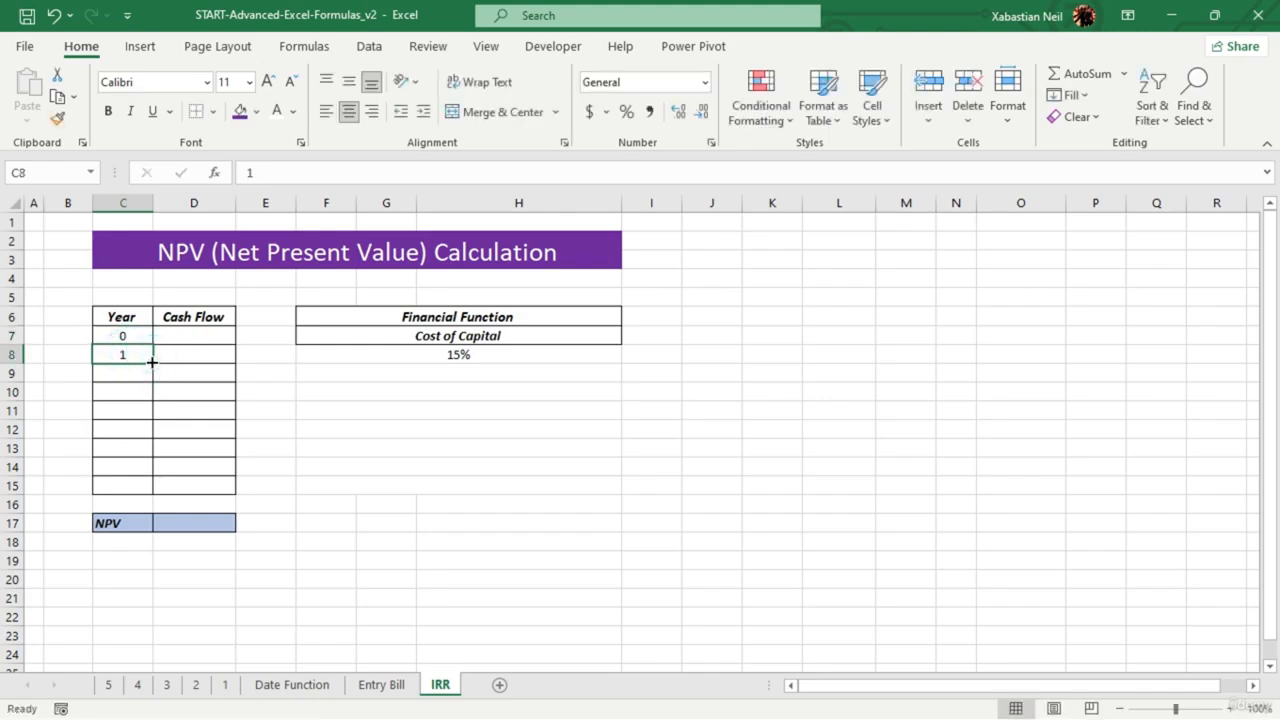
pyautogui.click(151, 361)
pyautogui.moveTo(152, 363); pyautogui.dragTo(165, 515)
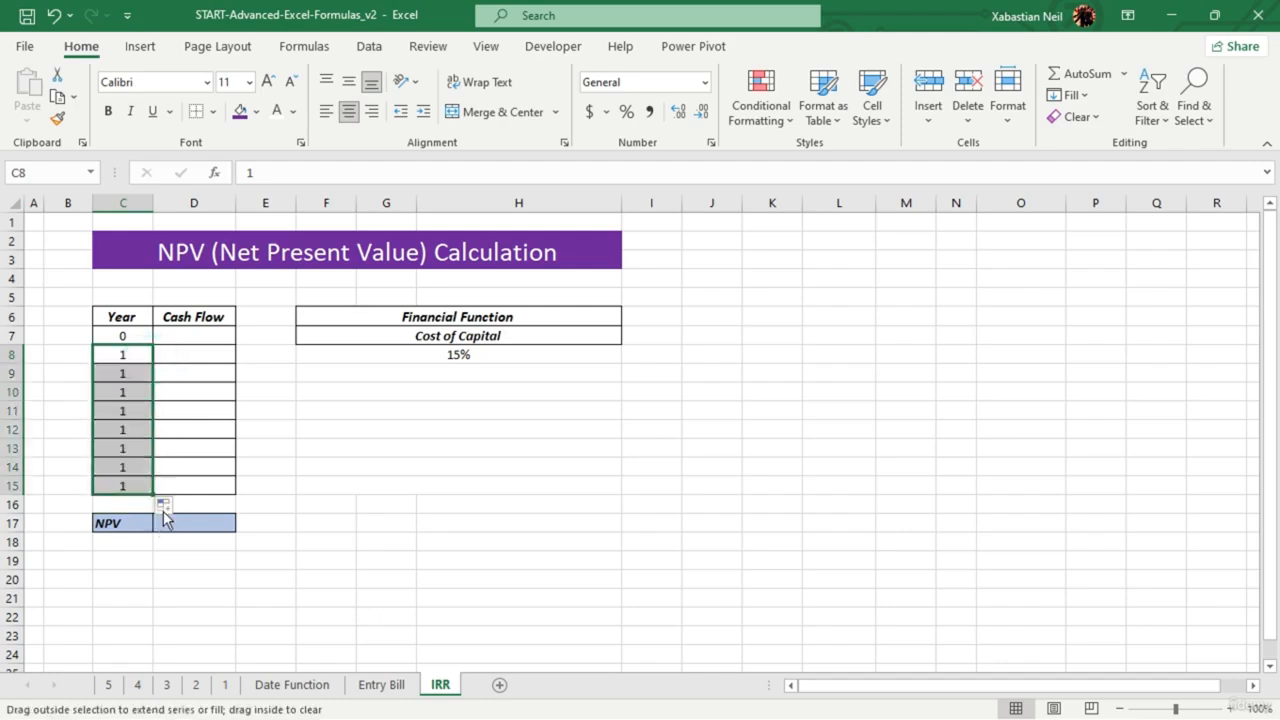
pyautogui.click(163, 508)
pyautogui.click(208, 547)
pyautogui.click(346, 466)
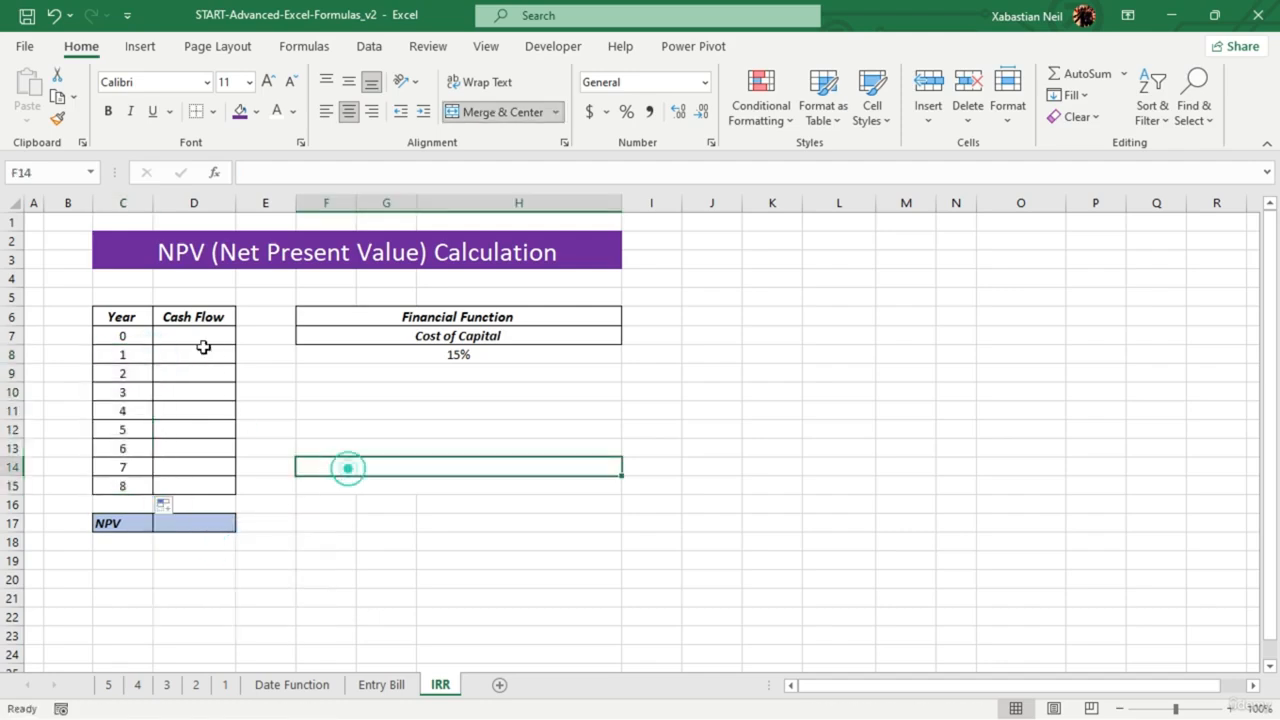
# - Enter cash flows -30000, 1236, 1367 and 2482 in D7:D10 for years 0 to 3
pyautogui.click(199, 340)
pyautogui.doubleClick(199, 340)
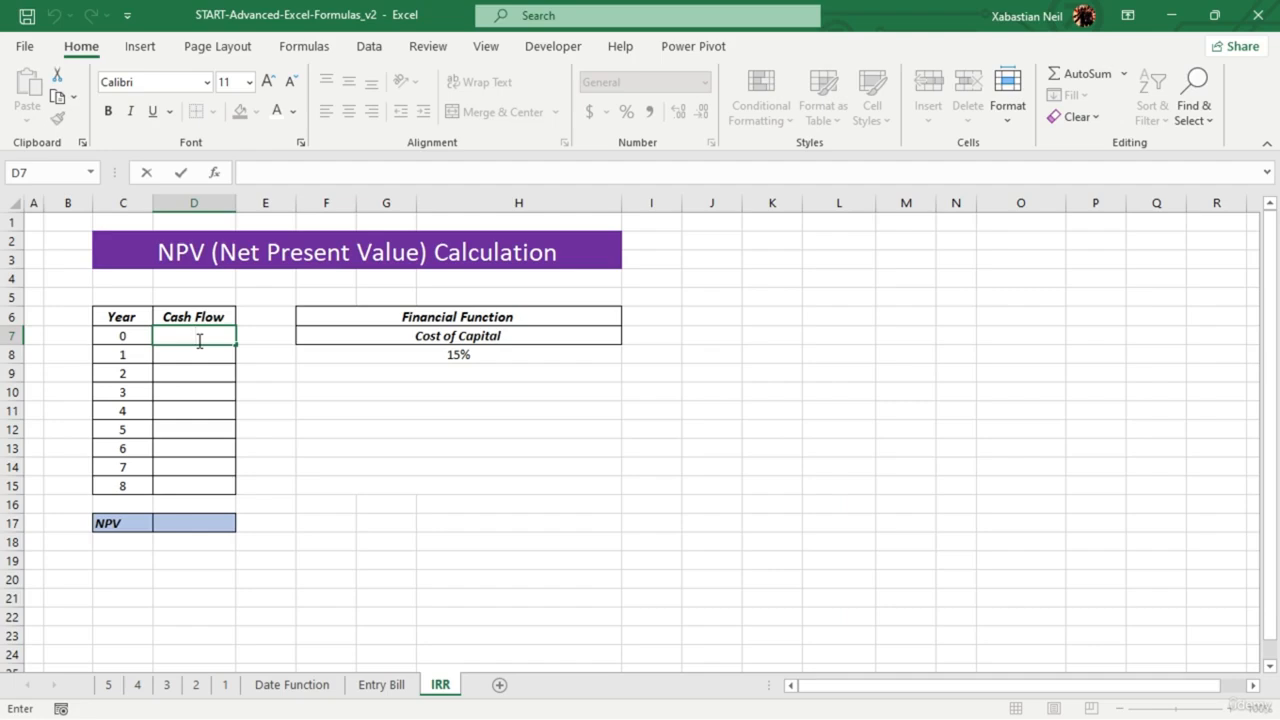
pyautogui.write('-30000')
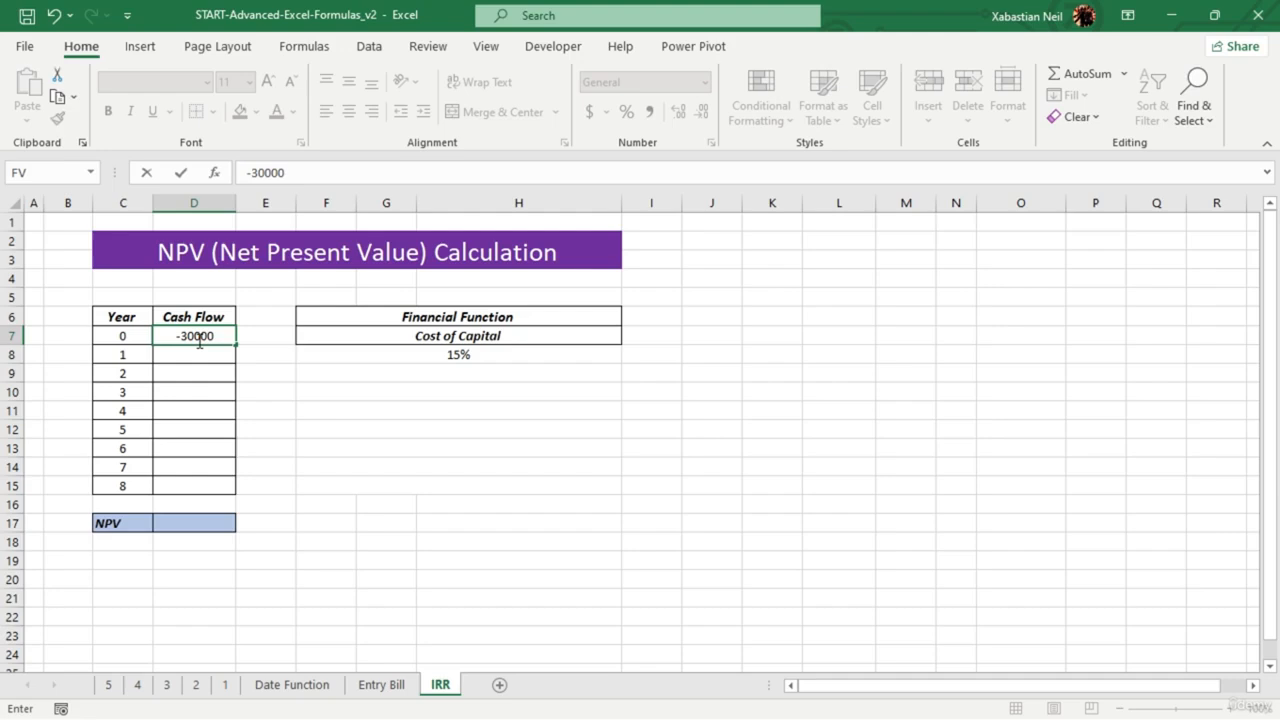
pyautogui.click(360, 420)
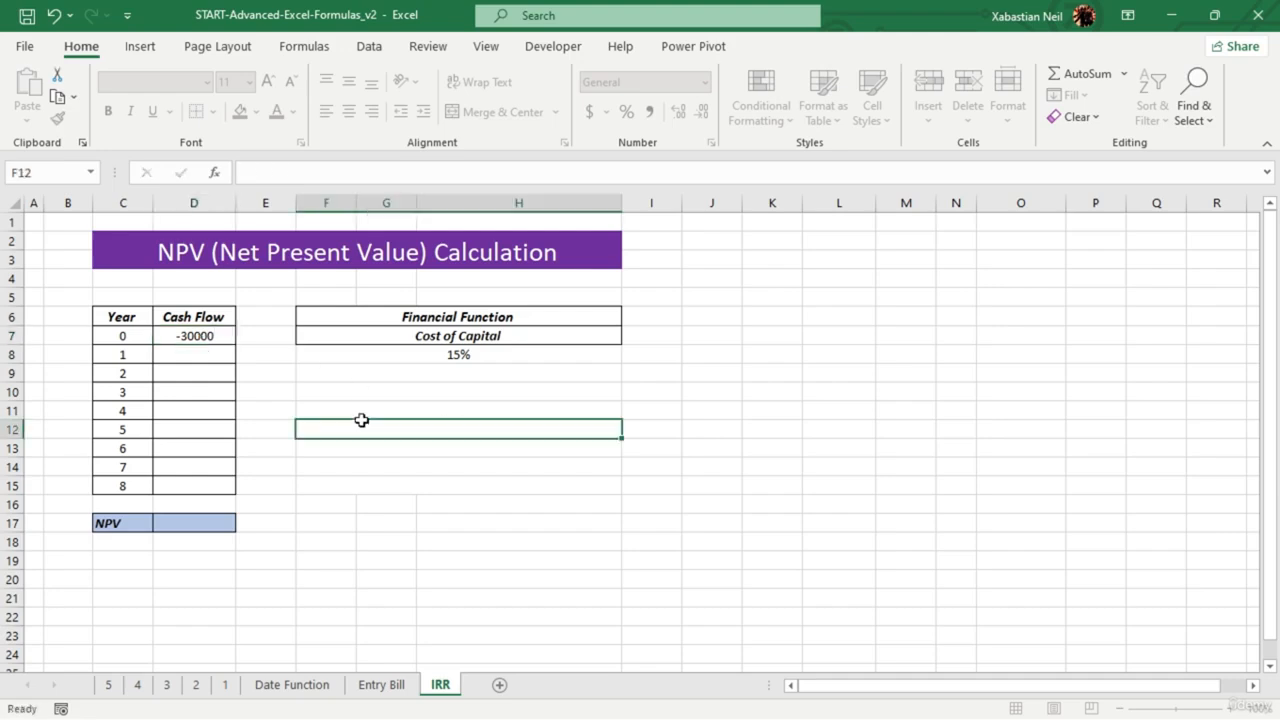
pyautogui.click(220, 350)
pyautogui.write('1236')
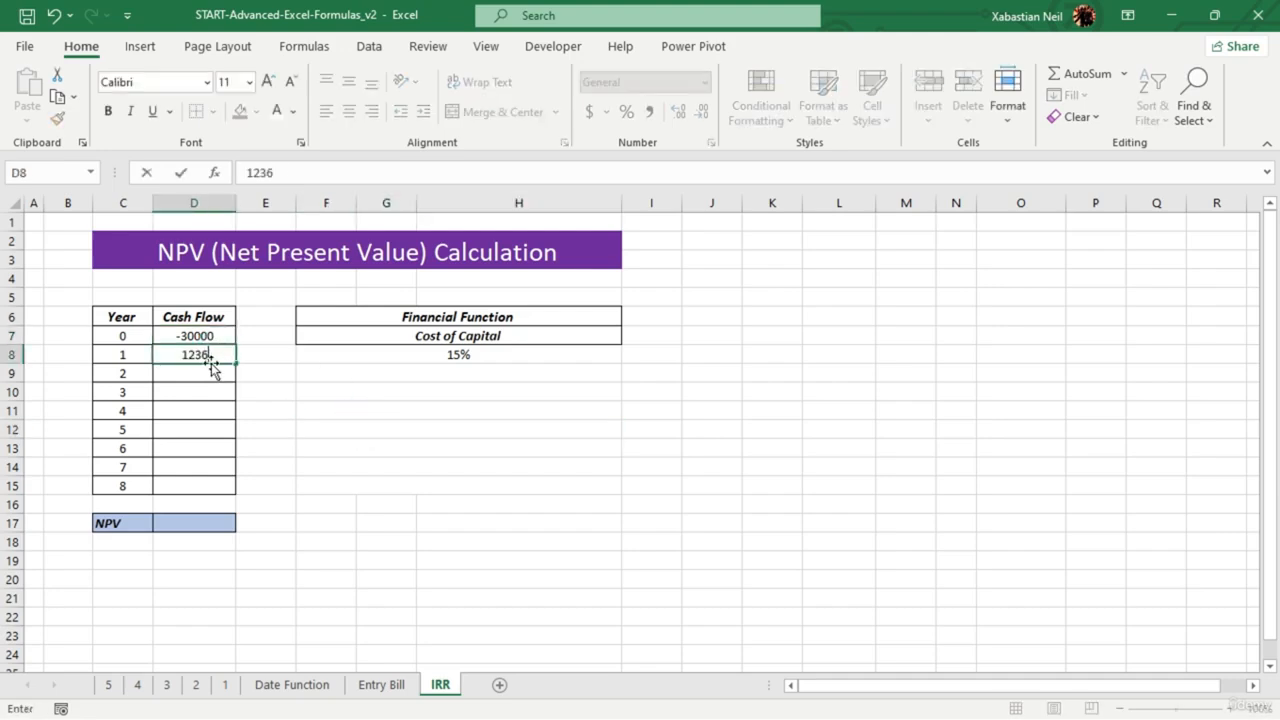
pyautogui.press('Return')
pyautogui.write('1367')
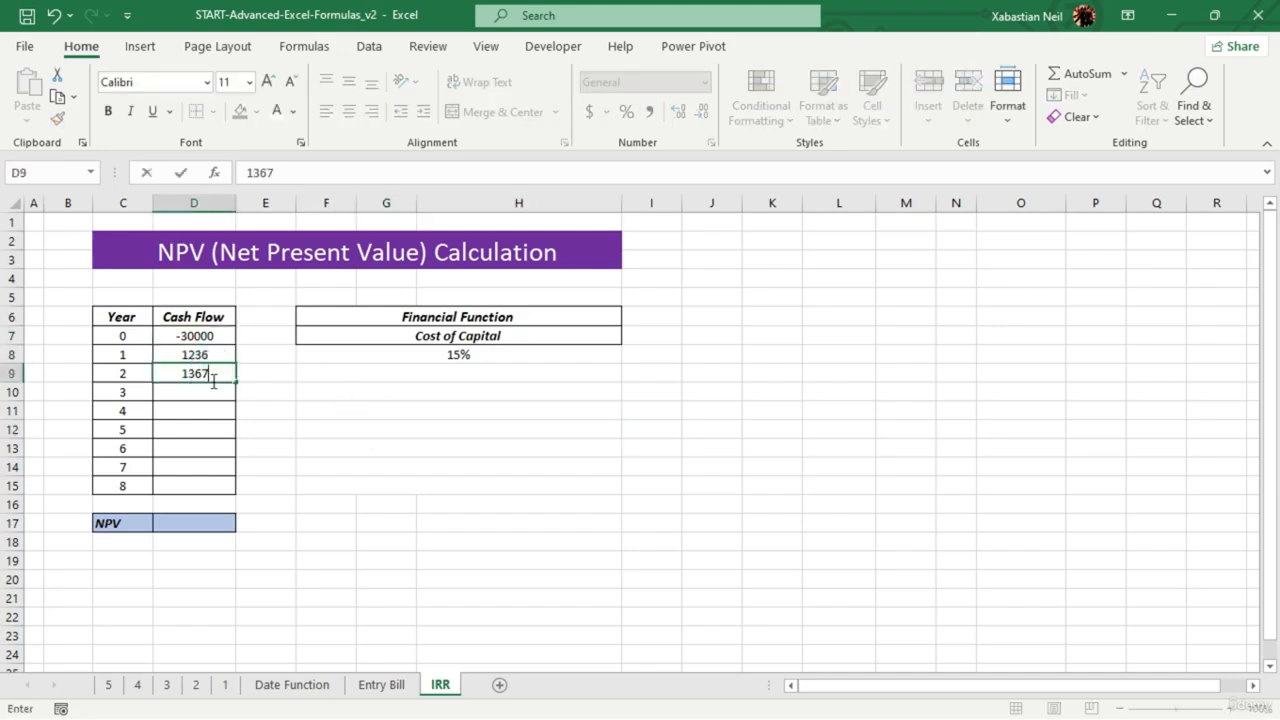
pyautogui.press('Return')
pyautogui.write('2482')
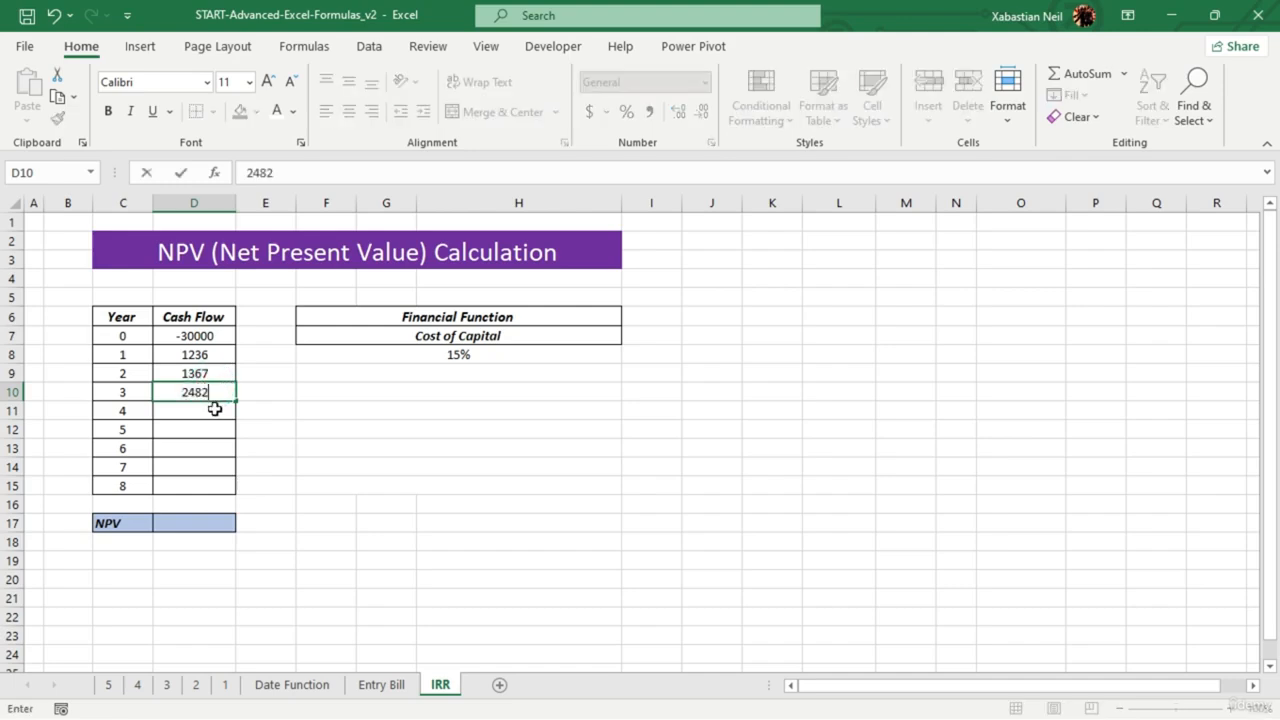
# - Enter cash flows 7217, 1738, 9463, 8358 and 5324 in D11:D15 for years 4 to 8
pyautogui.click(216, 409)
pyautogui.write('7217')
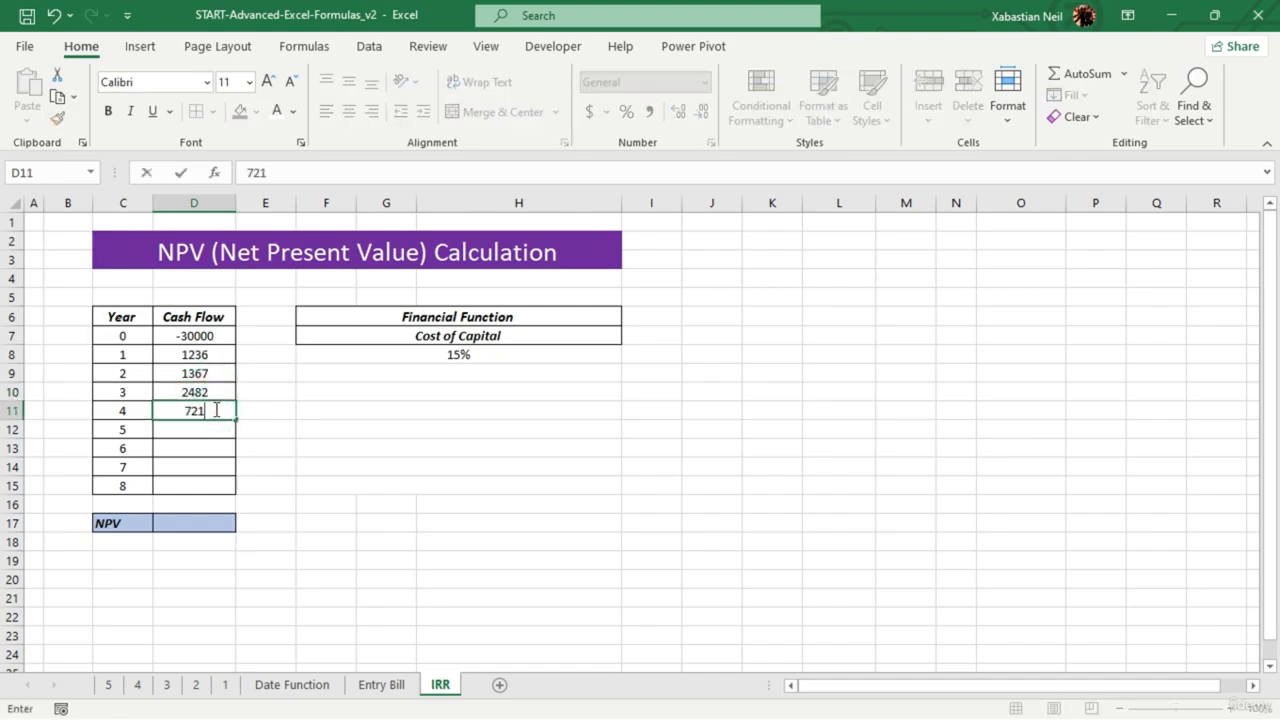
pyautogui.click(217, 424)
pyautogui.write('1738')
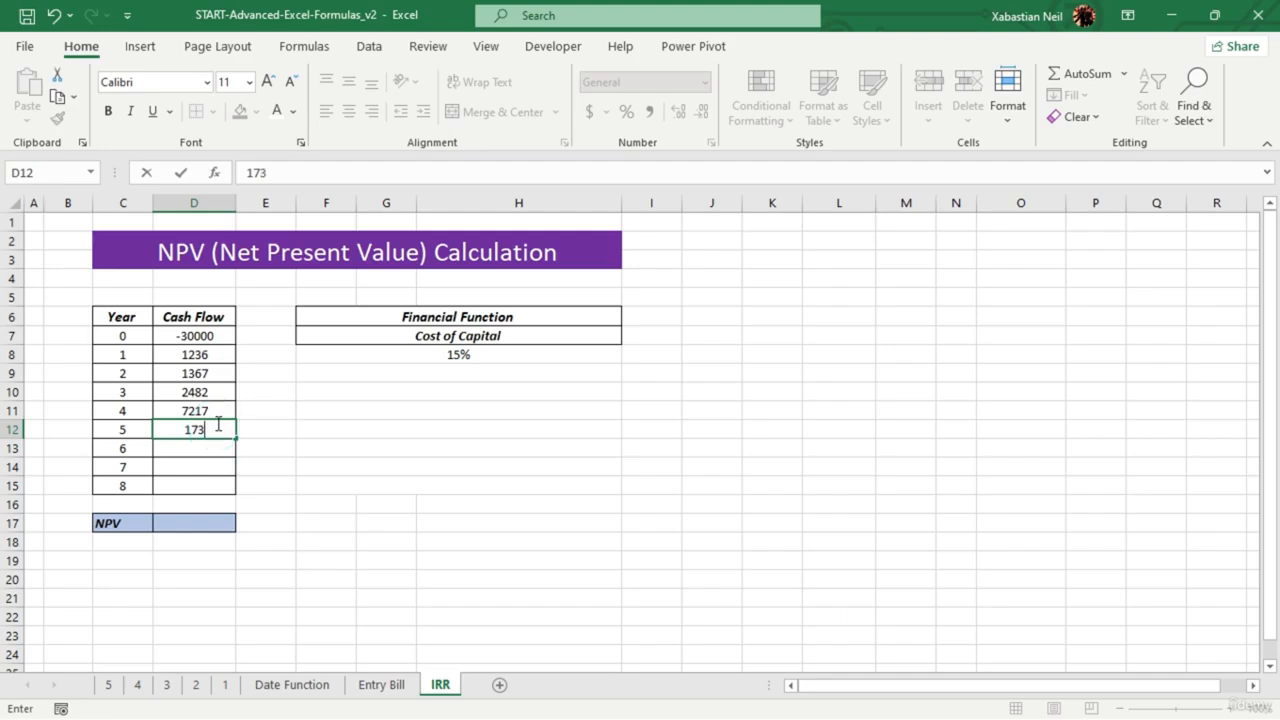
pyautogui.click(228, 450)
pyautogui.write('9463')
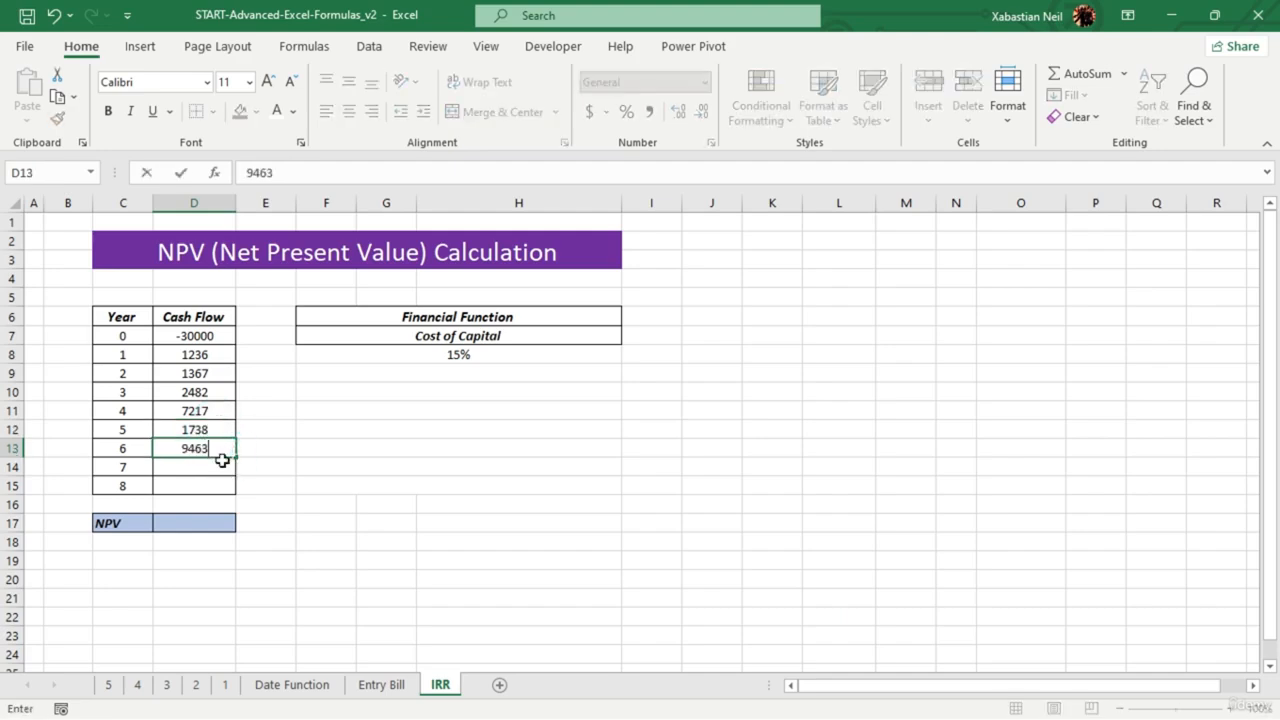
pyautogui.click(221, 458)
pyautogui.write('8358')
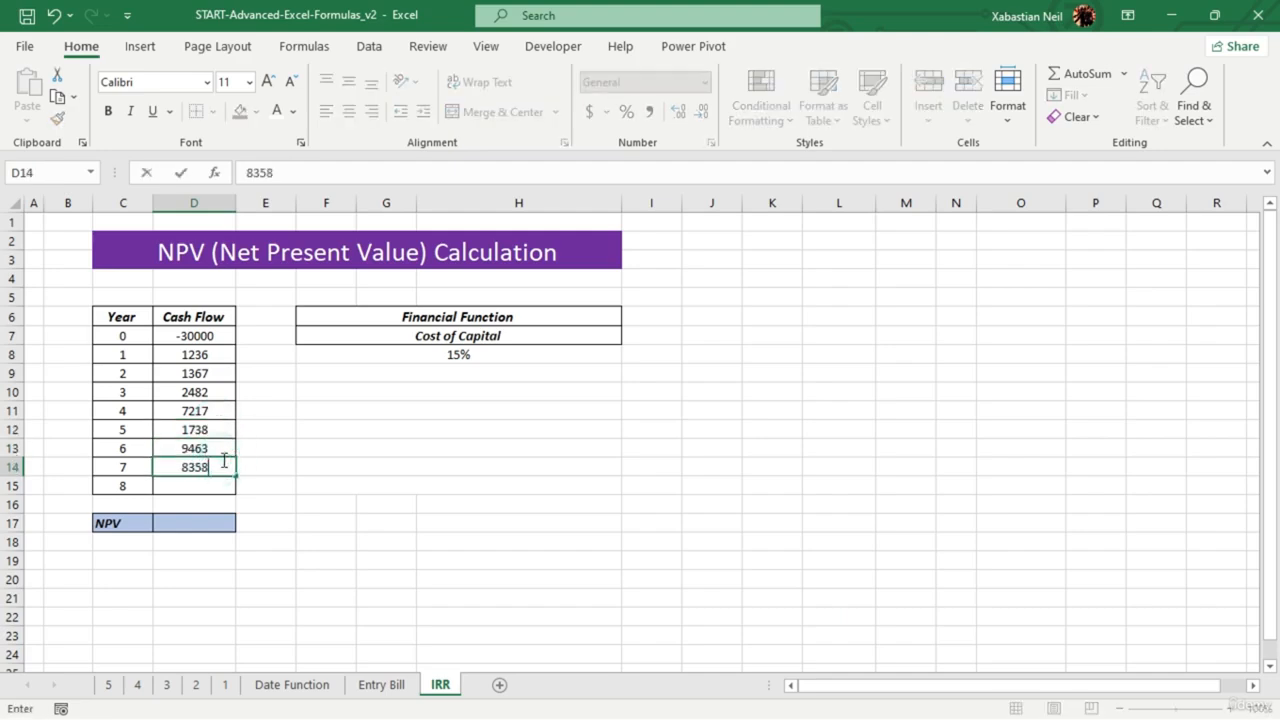
pyautogui.click(220, 483)
pyautogui.write('53247')
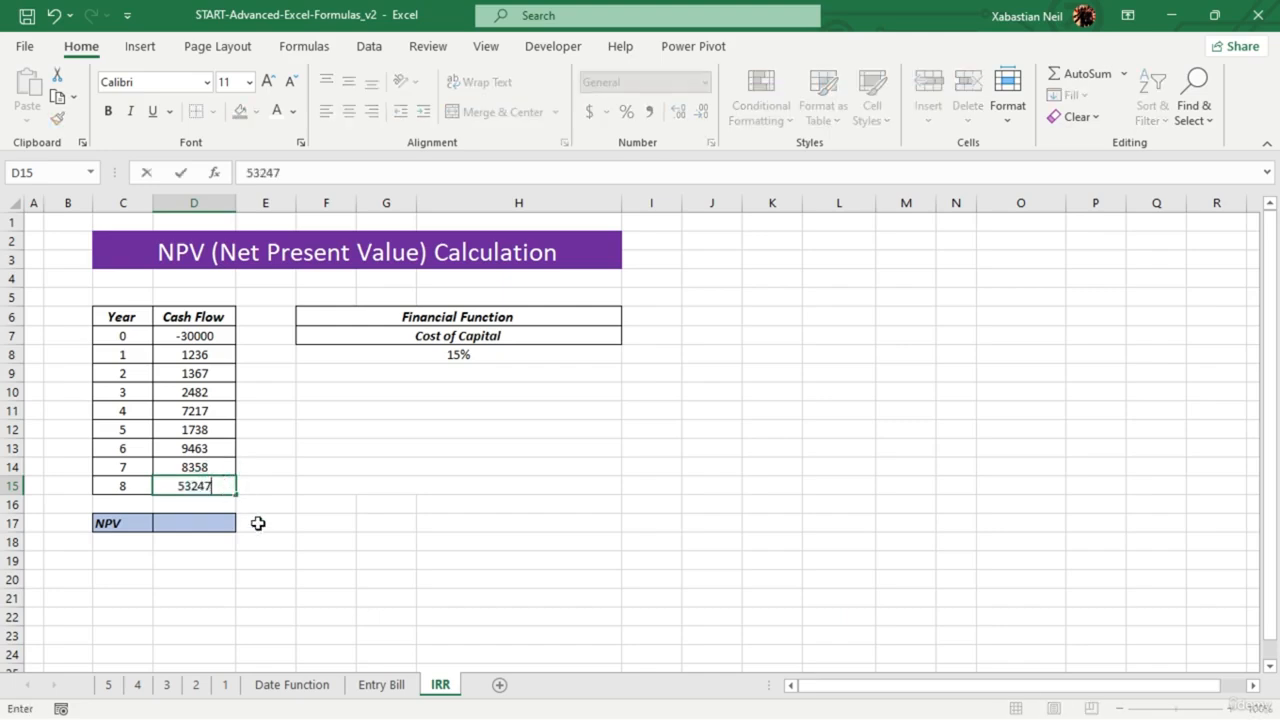
pyautogui.press('BackSpace')
pyautogui.click(402, 577)
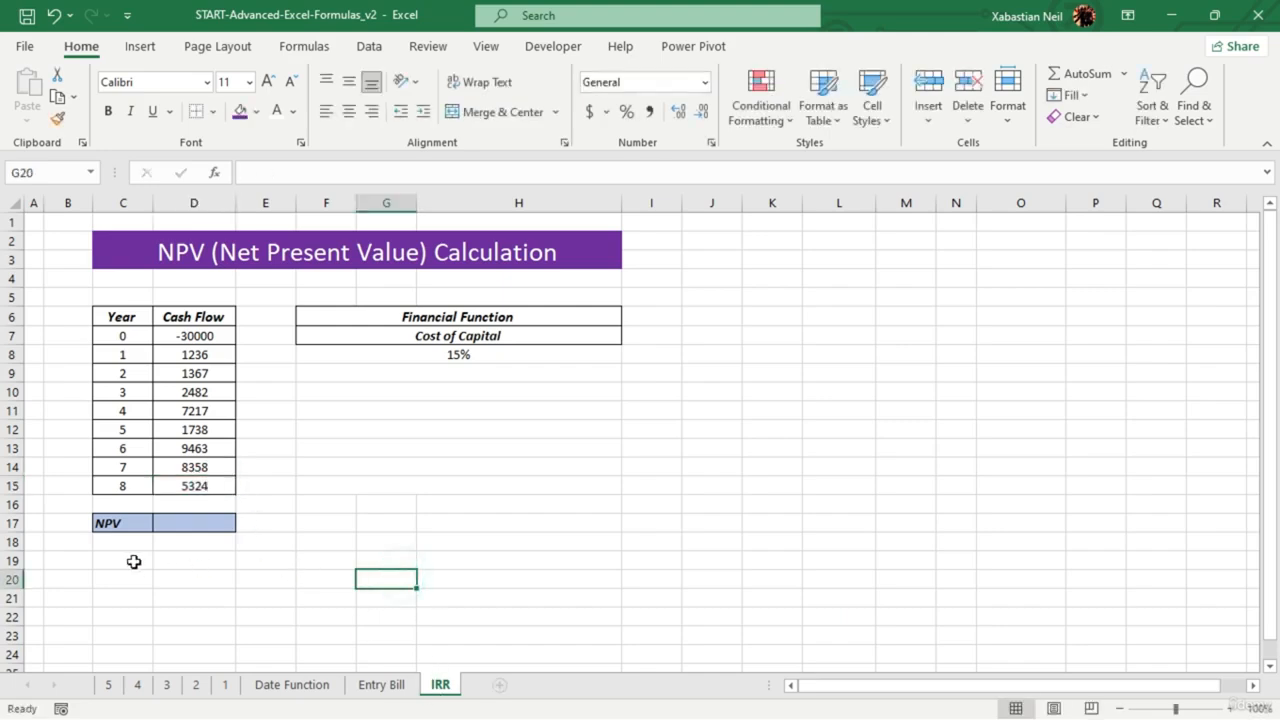
# - Calculate the internal rate of return of cash flows D7:D15 in C19 with the IRR function
pyautogui.doubleClick(134, 562)
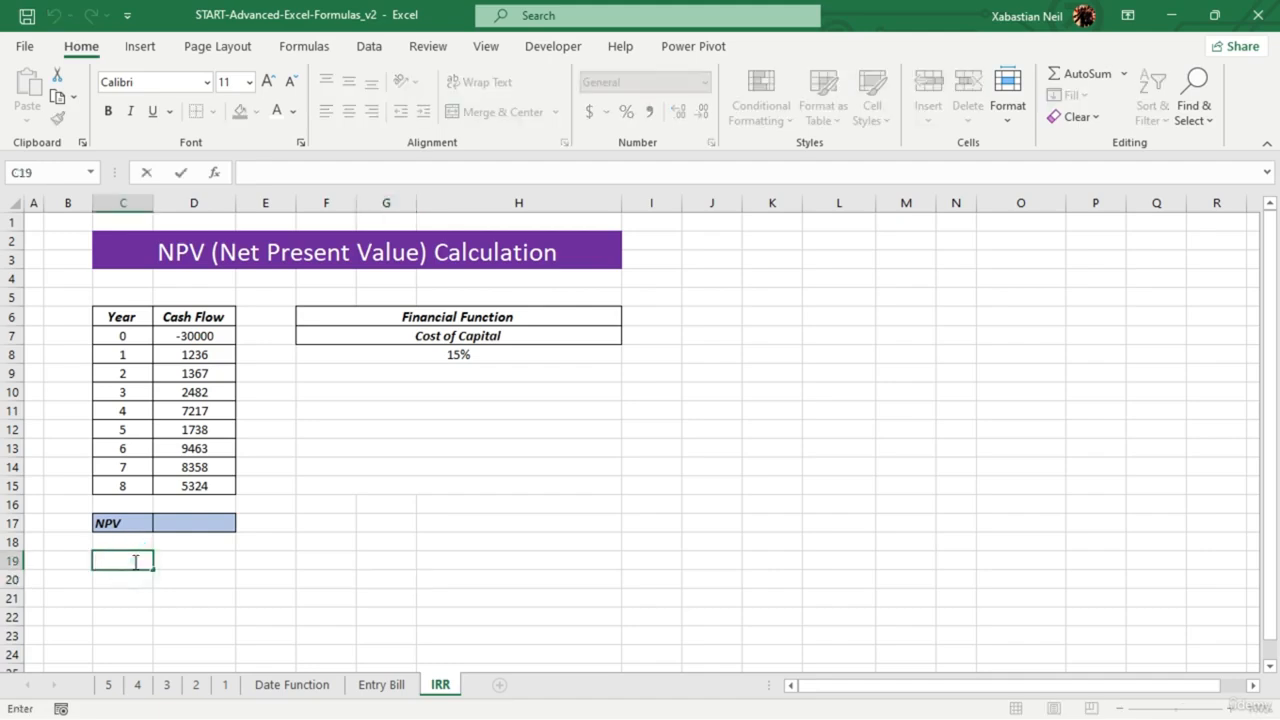
pyautogui.write('=irr')
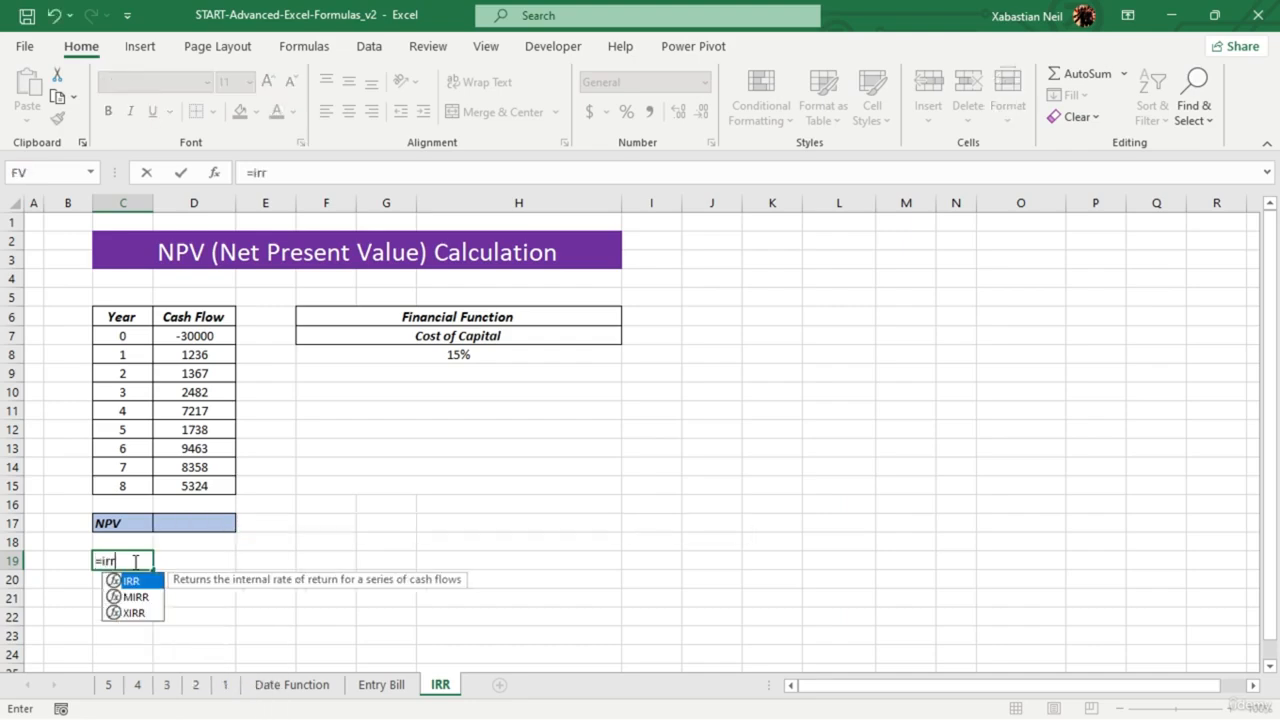
pyautogui.press('Tab')
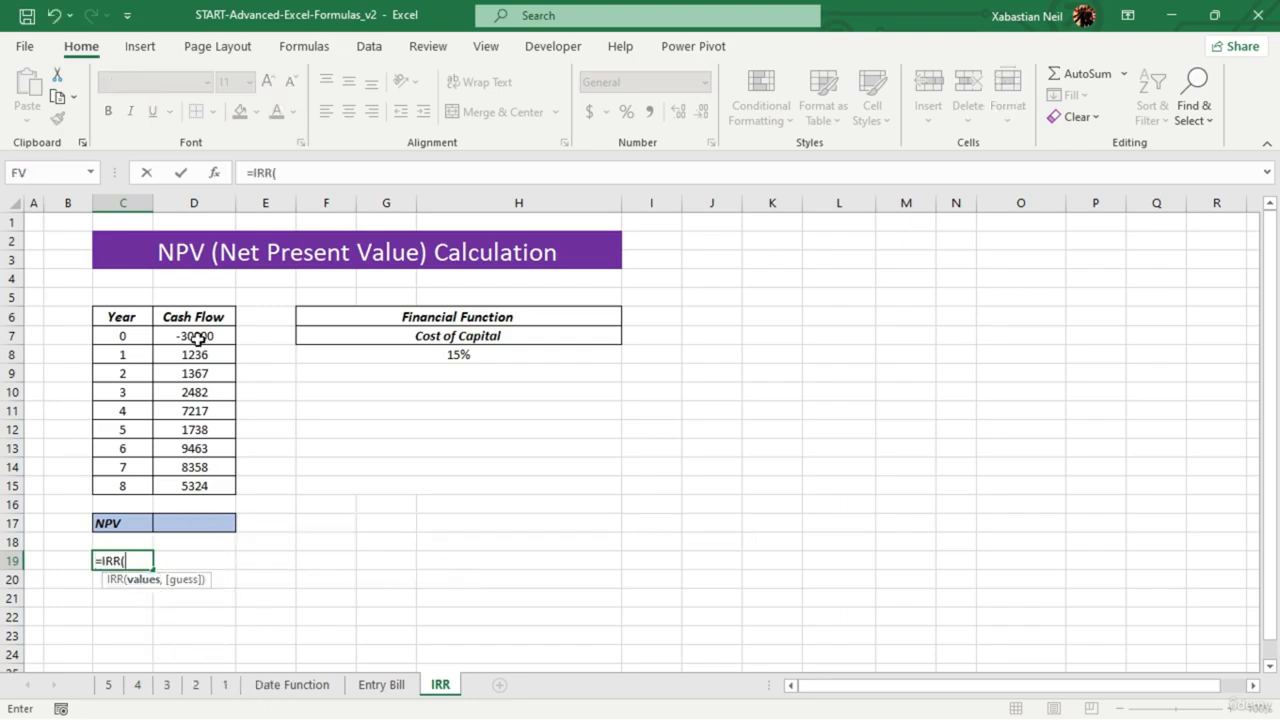
pyautogui.moveTo(194, 336); pyautogui.dragTo(212, 484)
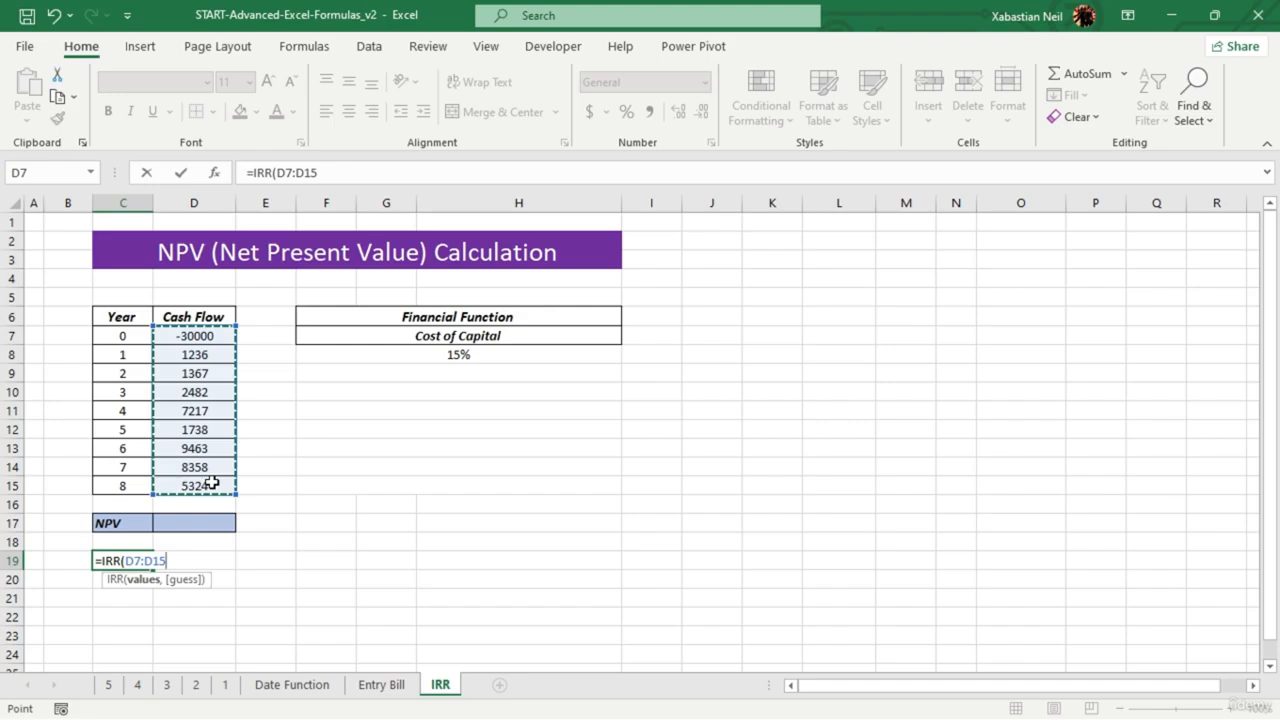
pyautogui.write(')')
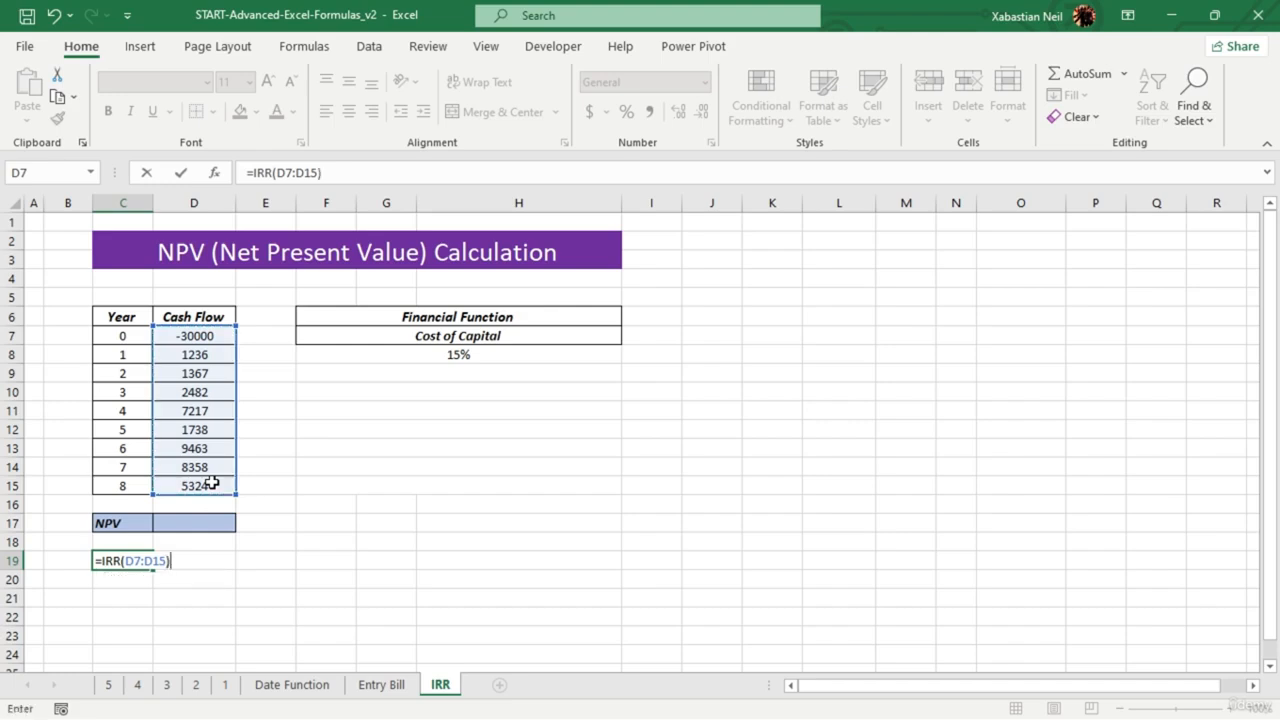
pyautogui.press('Return')
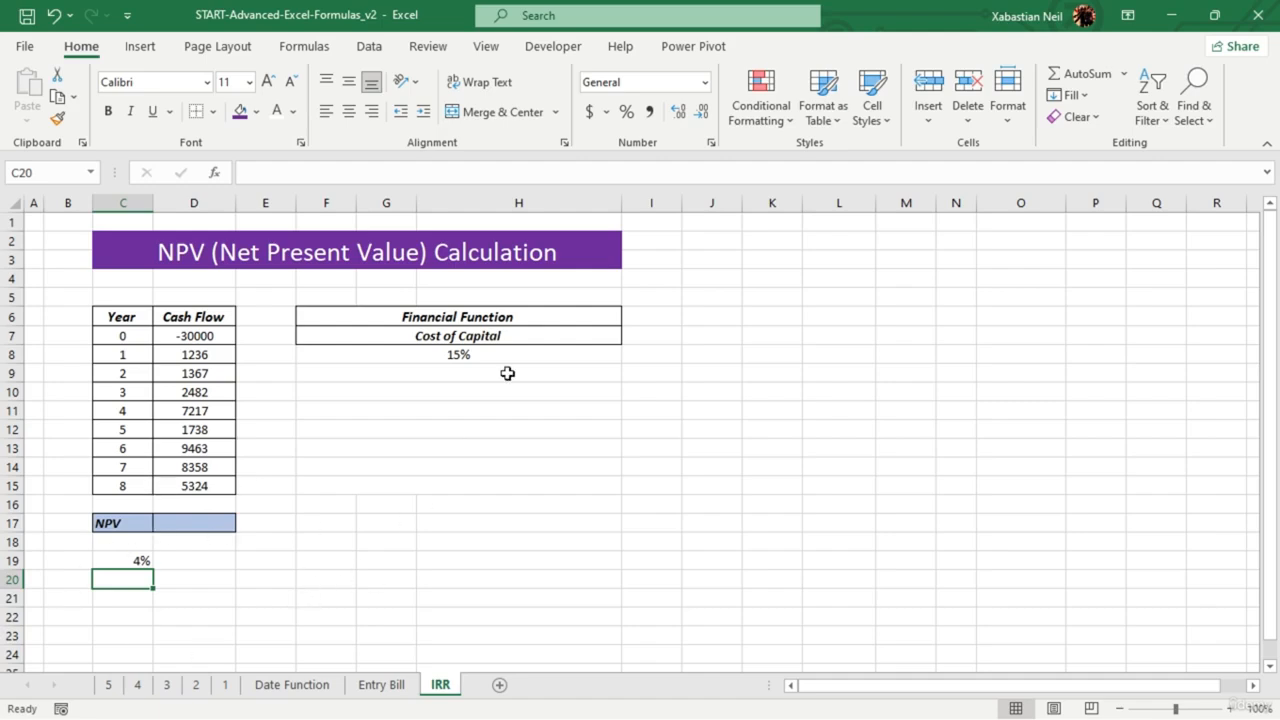
# - Change the cash flows to 136 in D9, 24721 in D10 and 724 in D12
pyautogui.click(222, 380)
pyautogui.write('136')
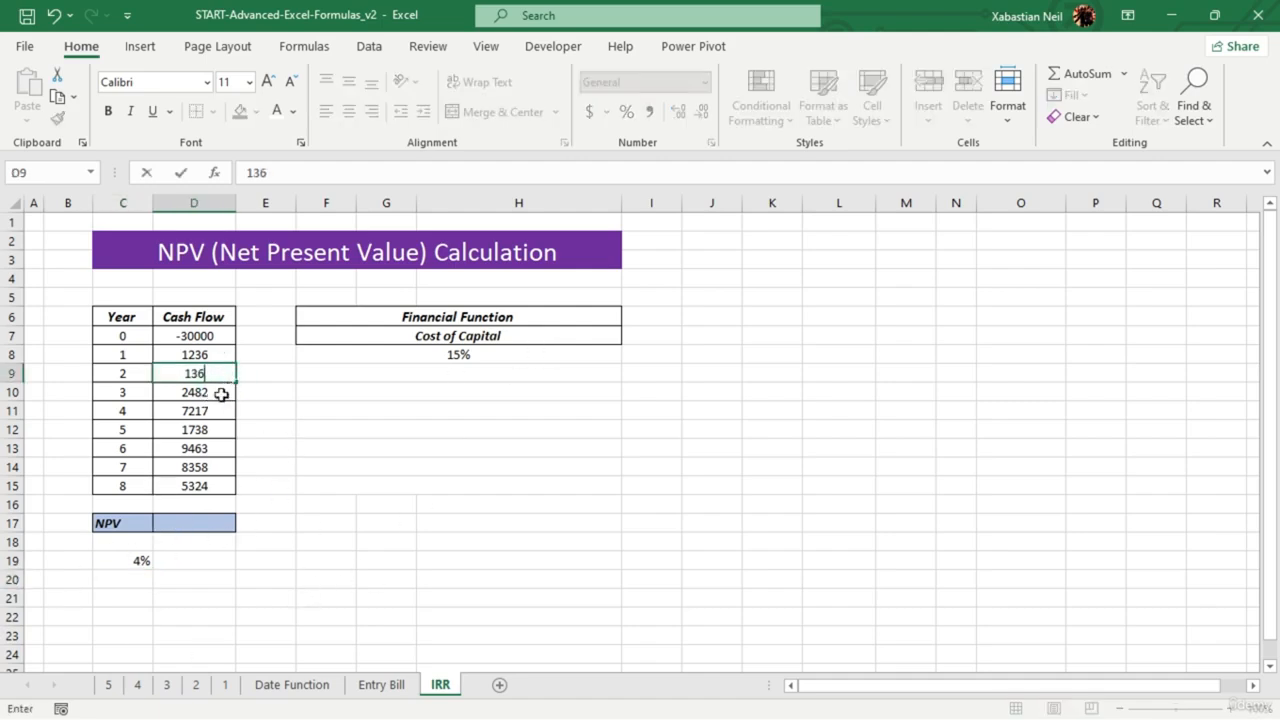
pyautogui.press('Return')
pyautogui.write('24721')
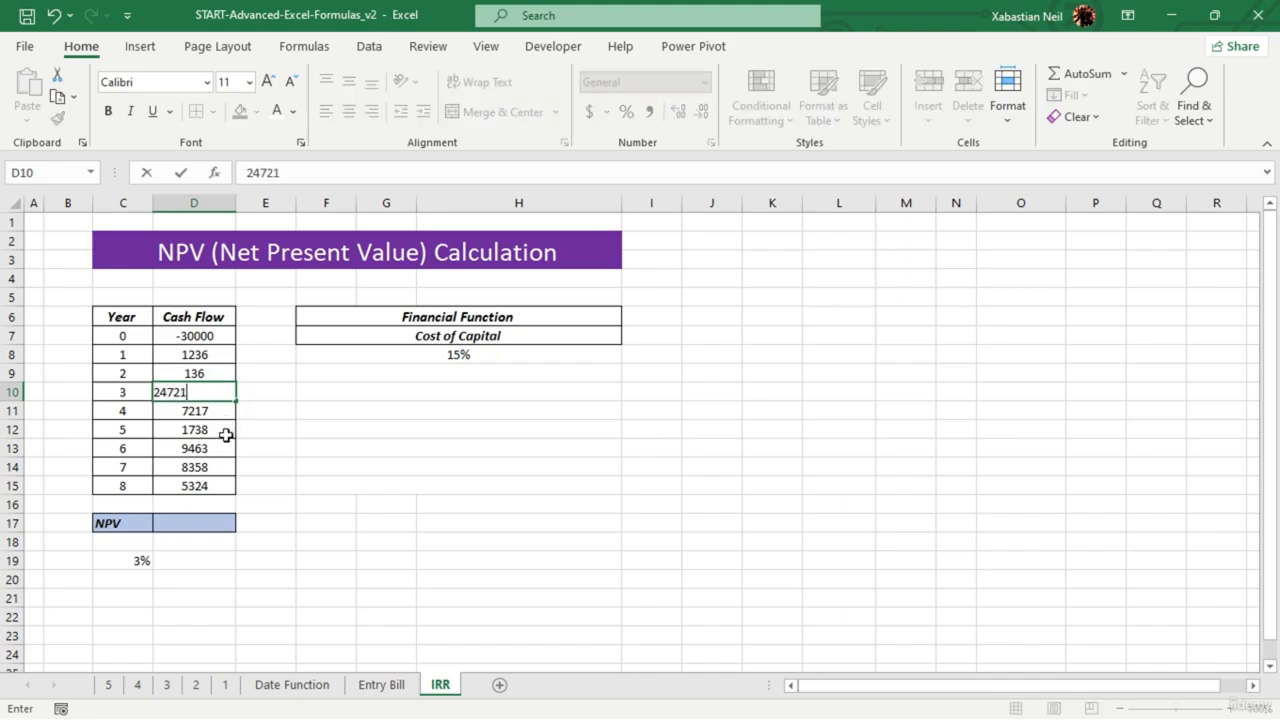
pyautogui.click(228, 432)
pyautogui.write('724')
pyautogui.click(297, 449)
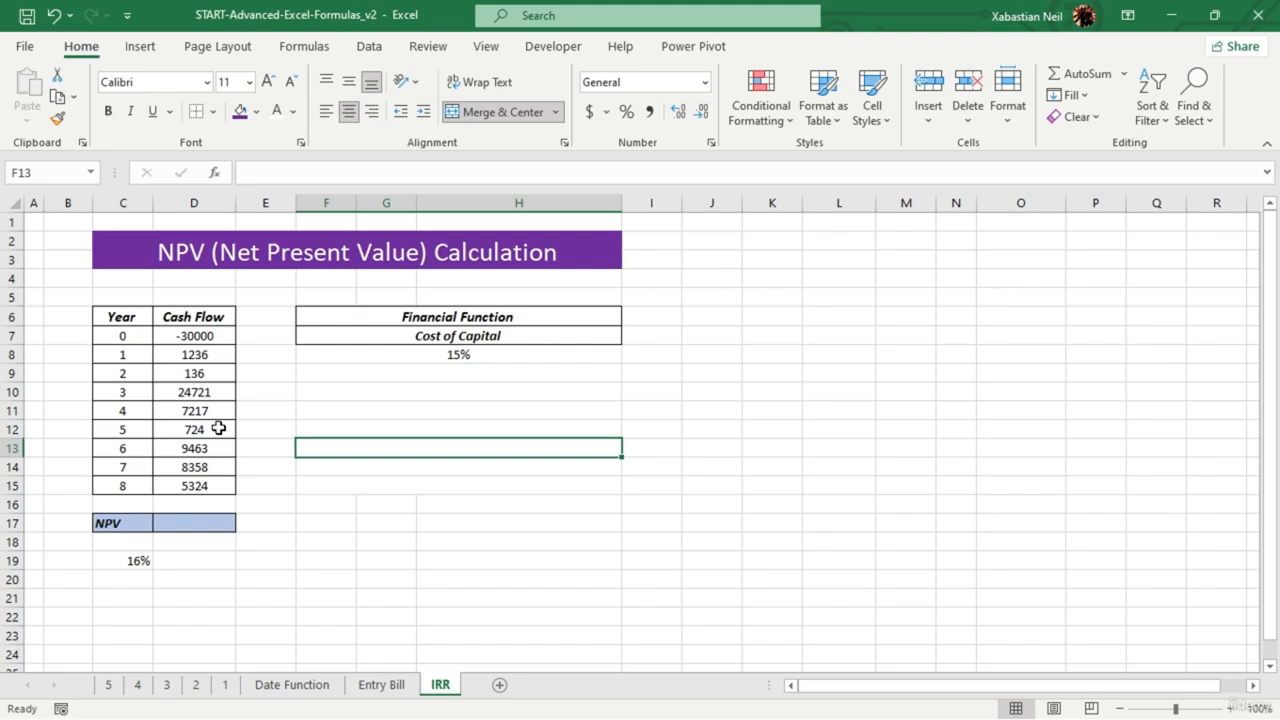
# - Delete the IRR formula from C19
pyautogui.click(149, 558)
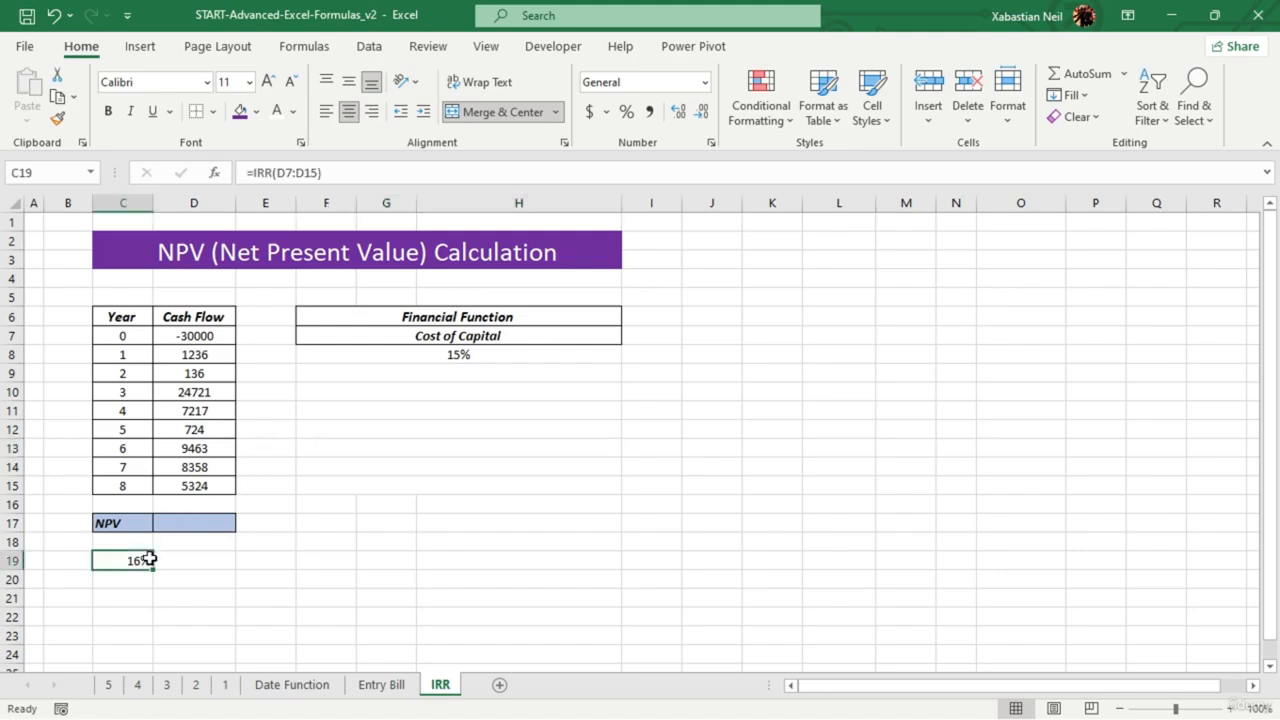
pyautogui.press('BackSpace')
pyautogui.click(293, 525)
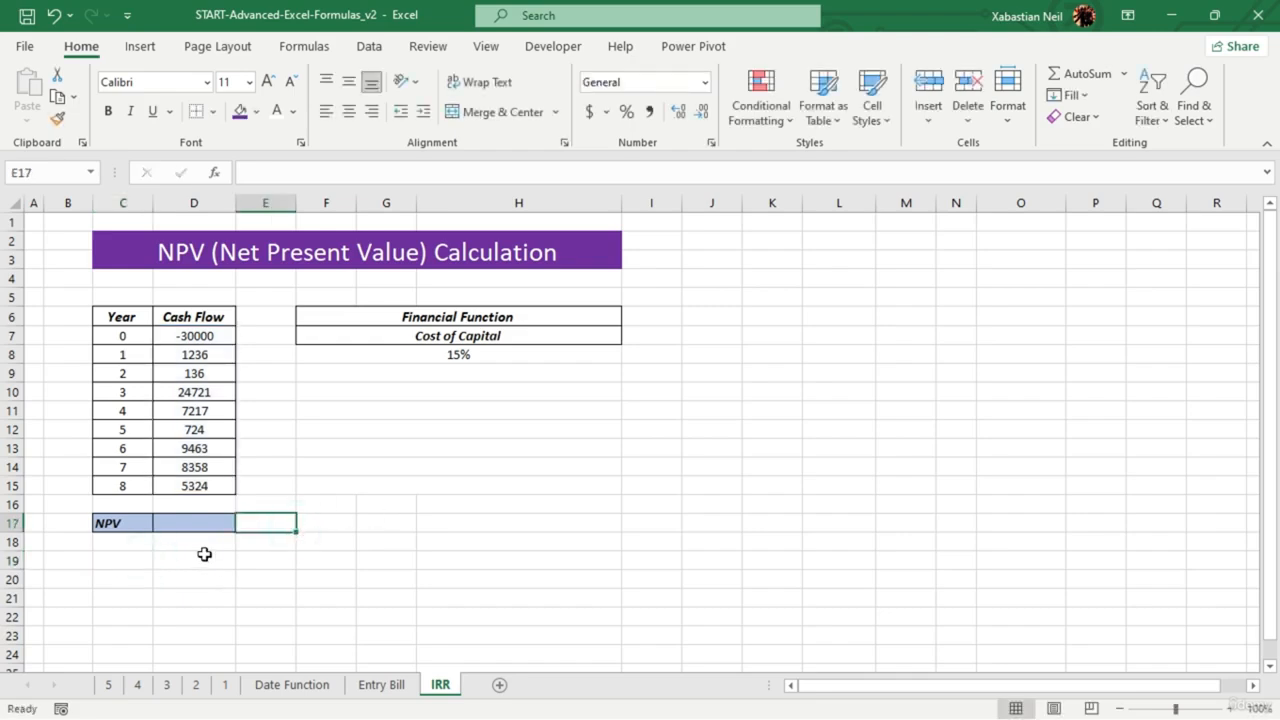
pyautogui.click(468, 489)
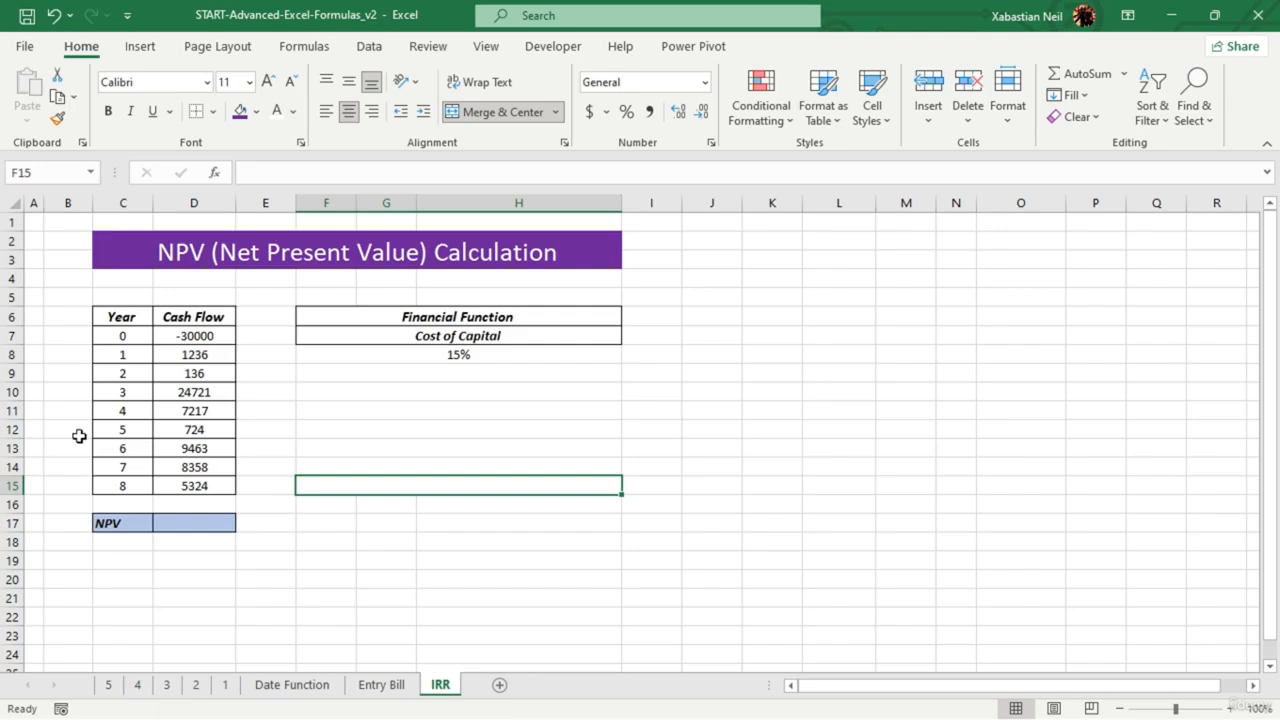
pyautogui.click(433, 464)
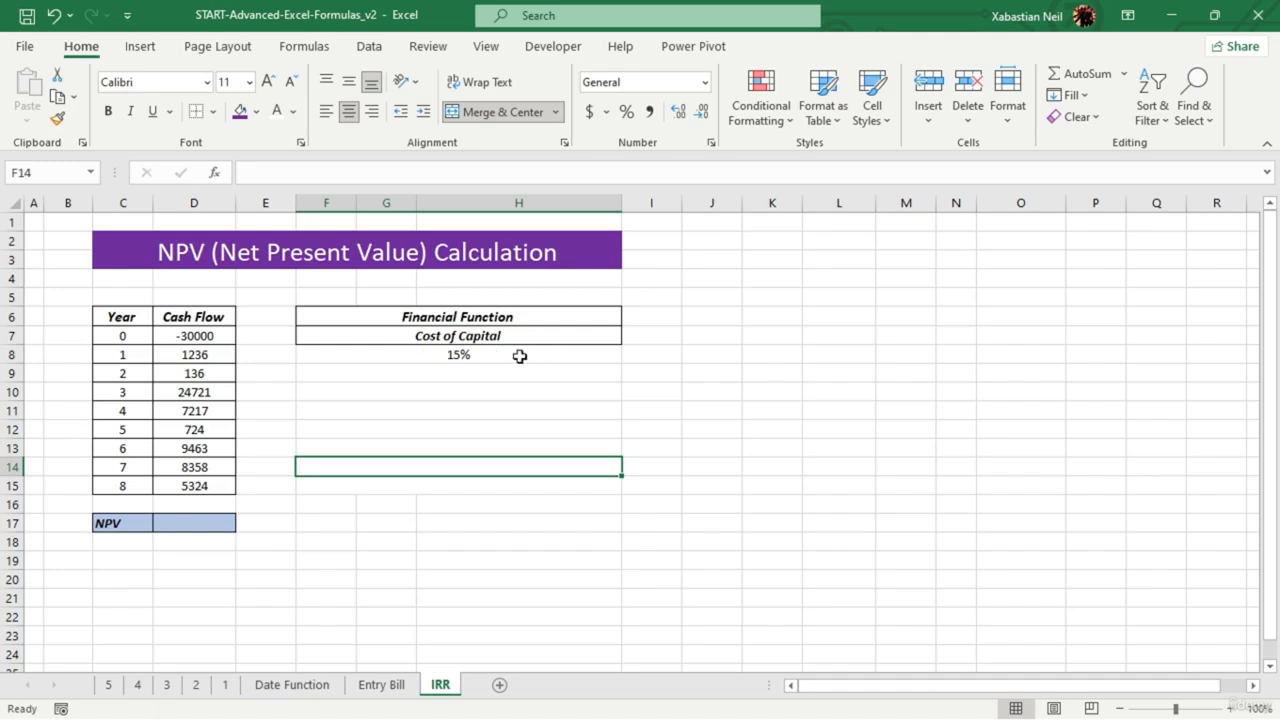
# - Begin an NPV formula in D17 with the cost of capital in F8 as the rate
pyautogui.doubleClick(205, 521)
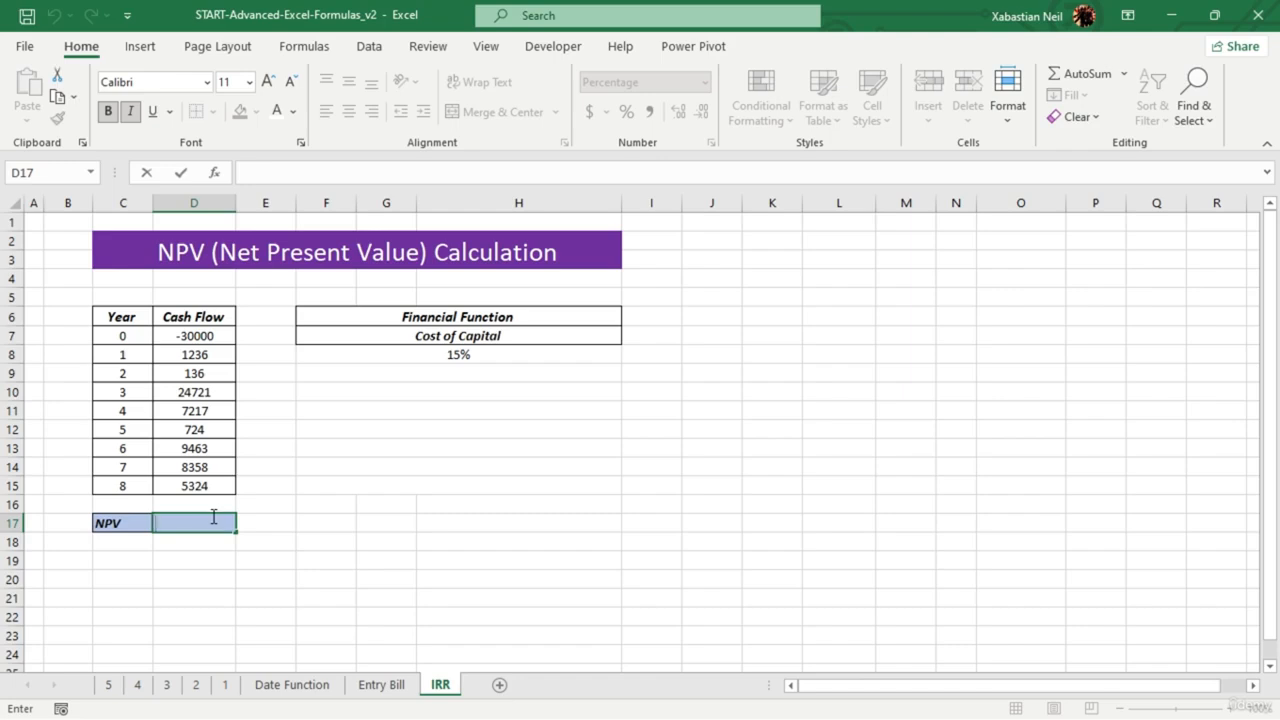
pyautogui.write('=npv')
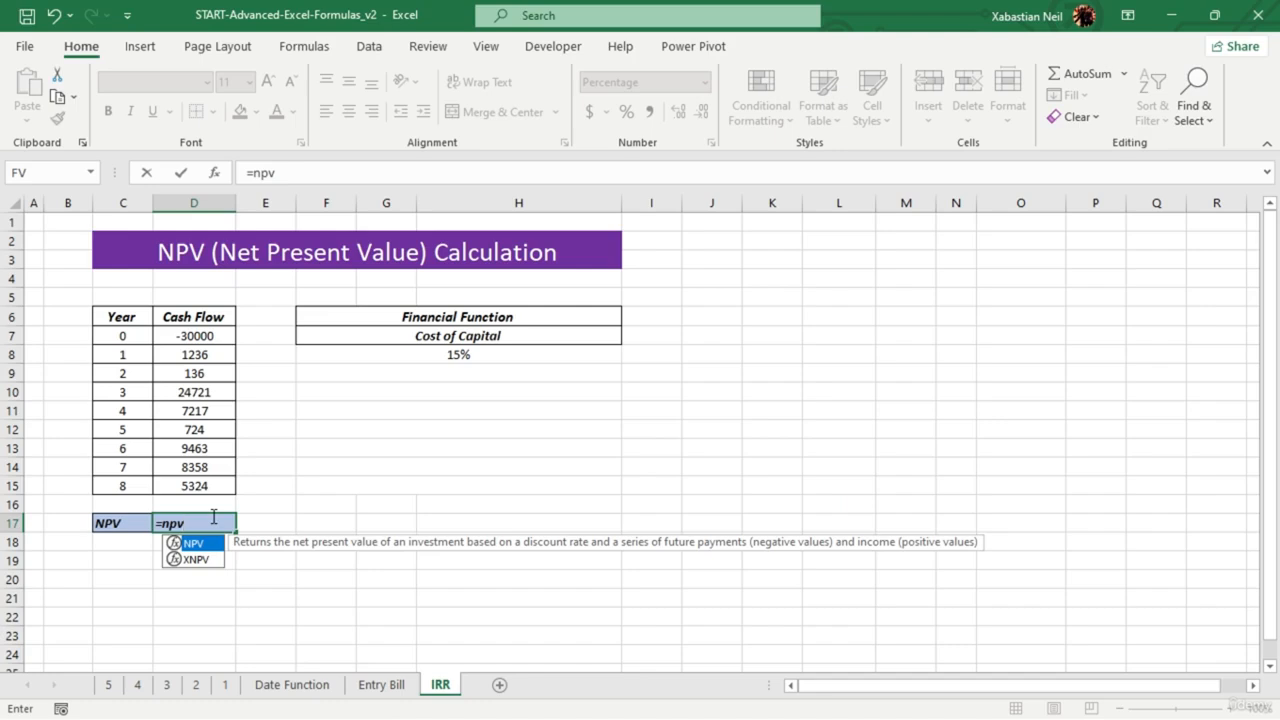
pyautogui.press('Tab')
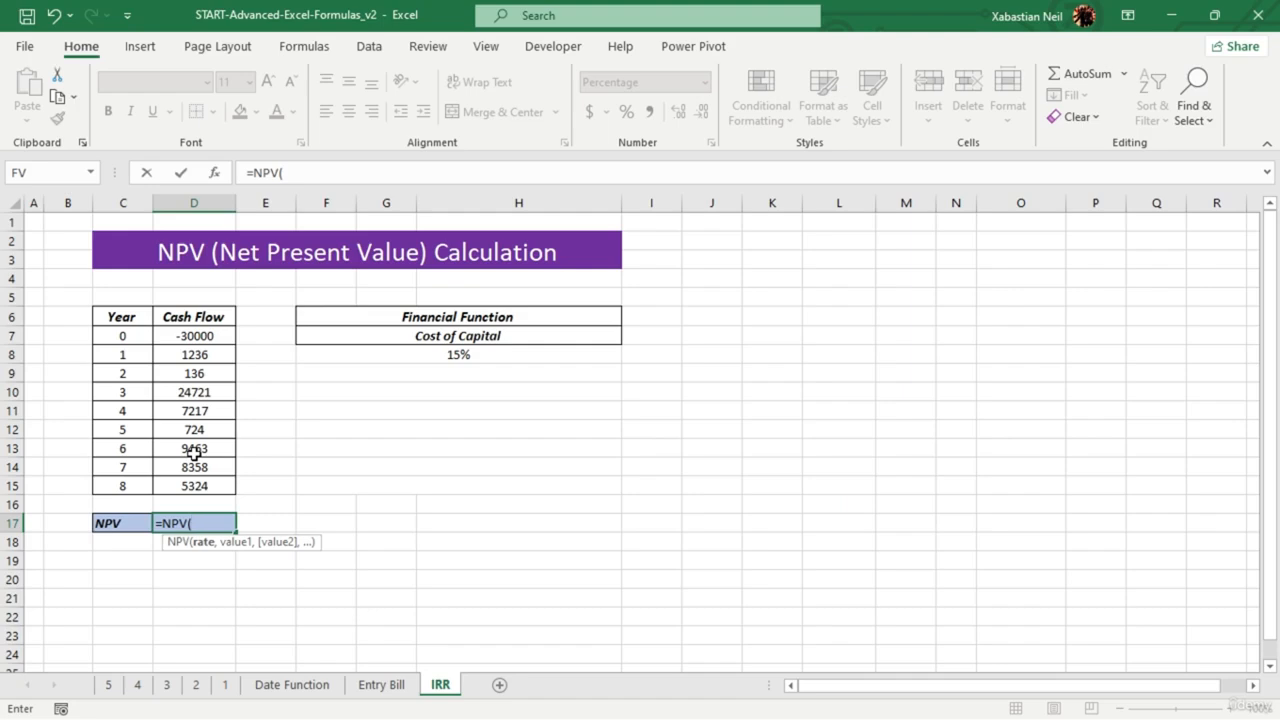
pyautogui.click(478, 357)
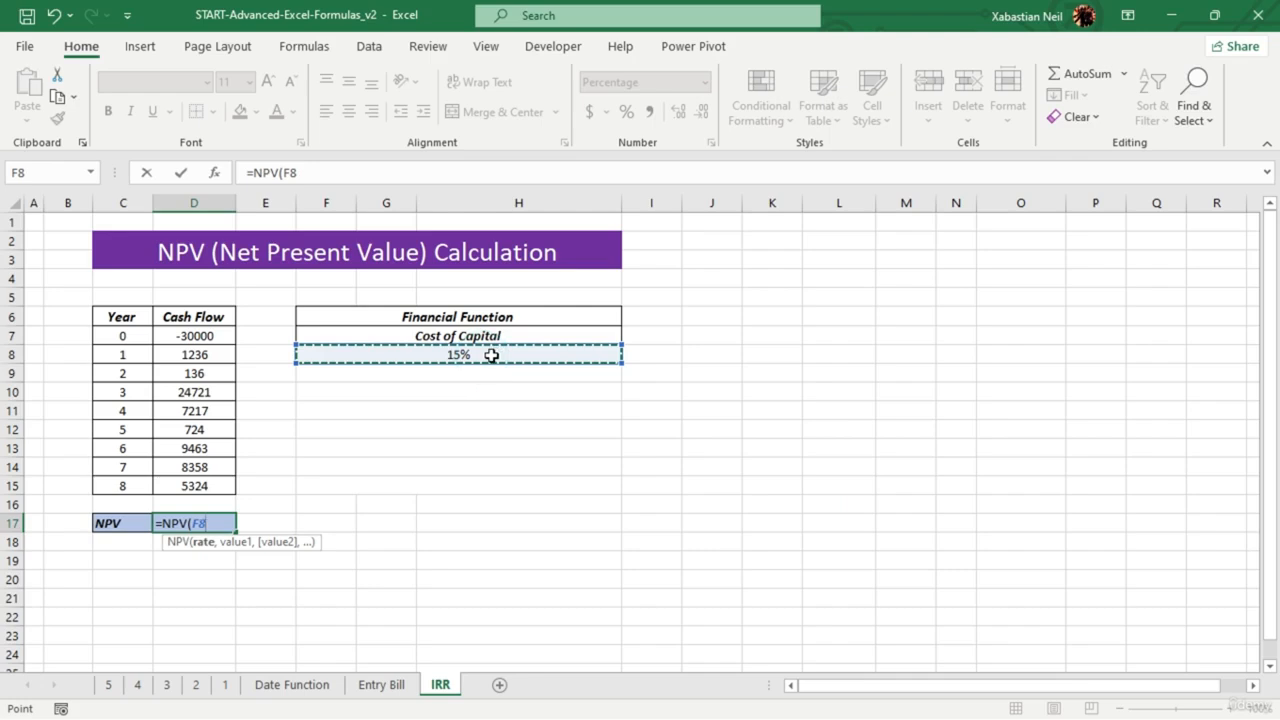
pyautogui.write(',')
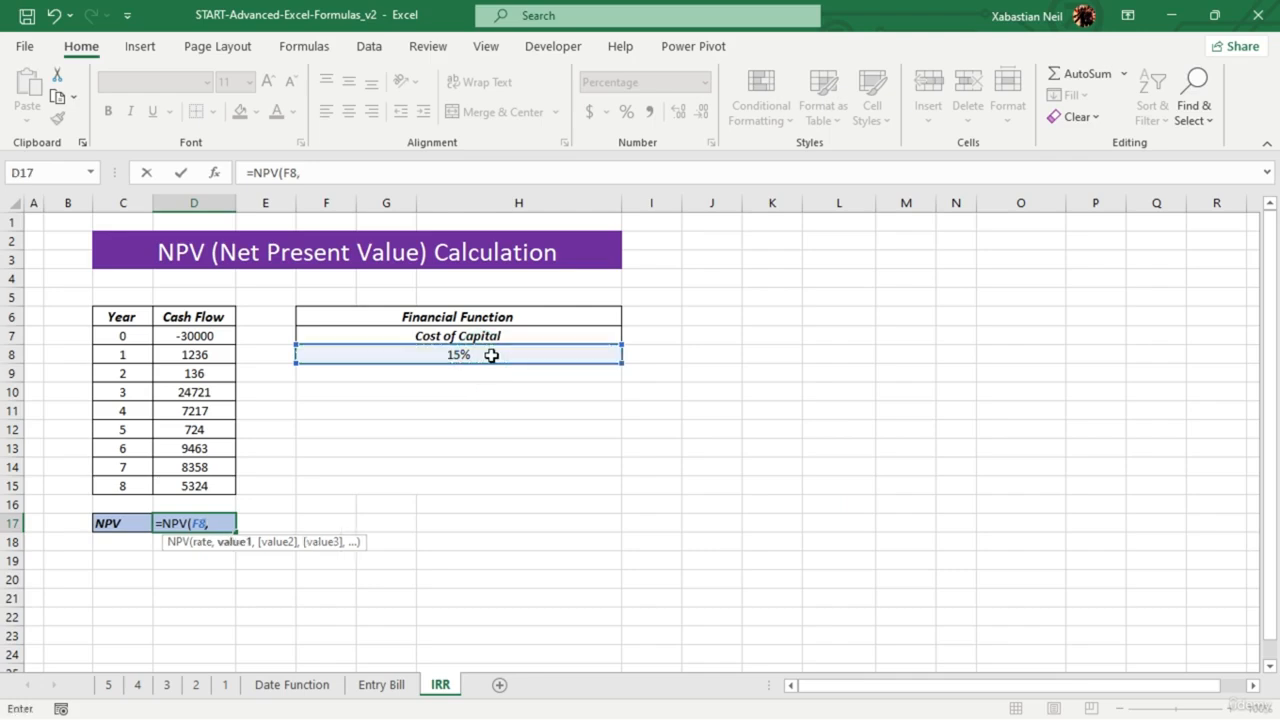
# - Complete the NPV formula in D17 by adding the cash flows in D7 through D15 as separate values
pyautogui.click(226, 337)
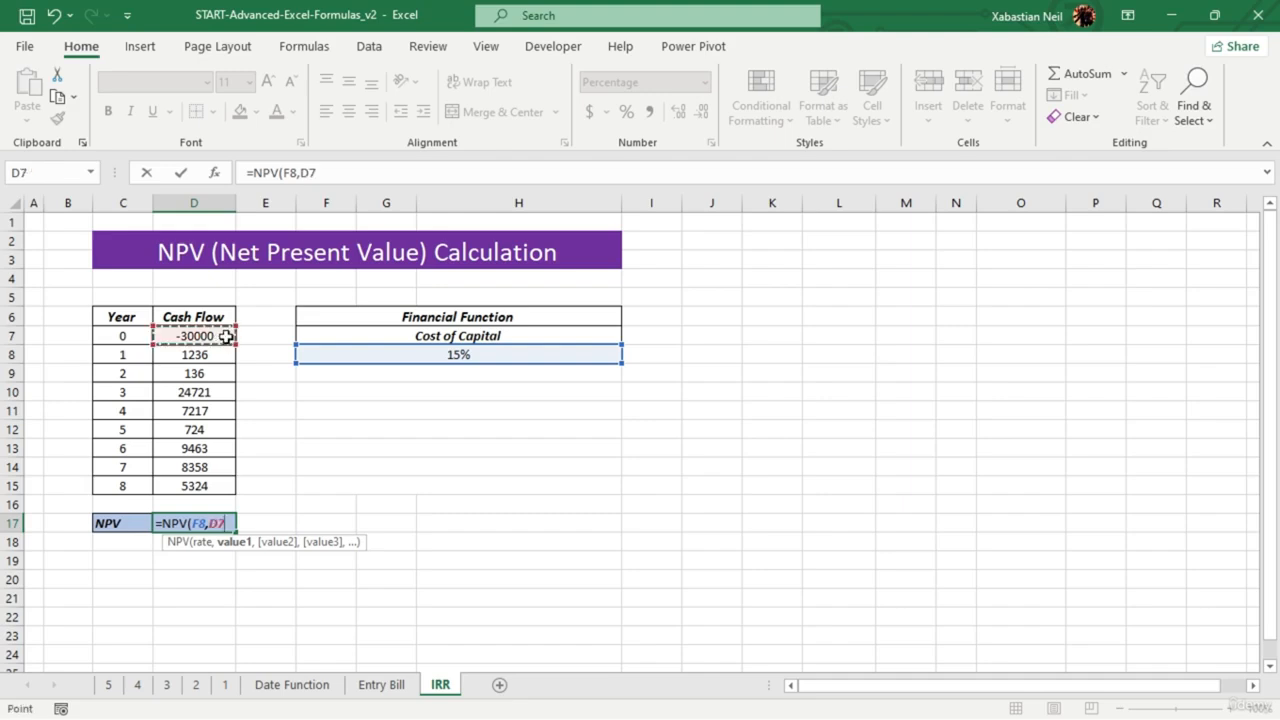
pyautogui.write(',')
pyautogui.click(219, 356)
pyautogui.write(',')
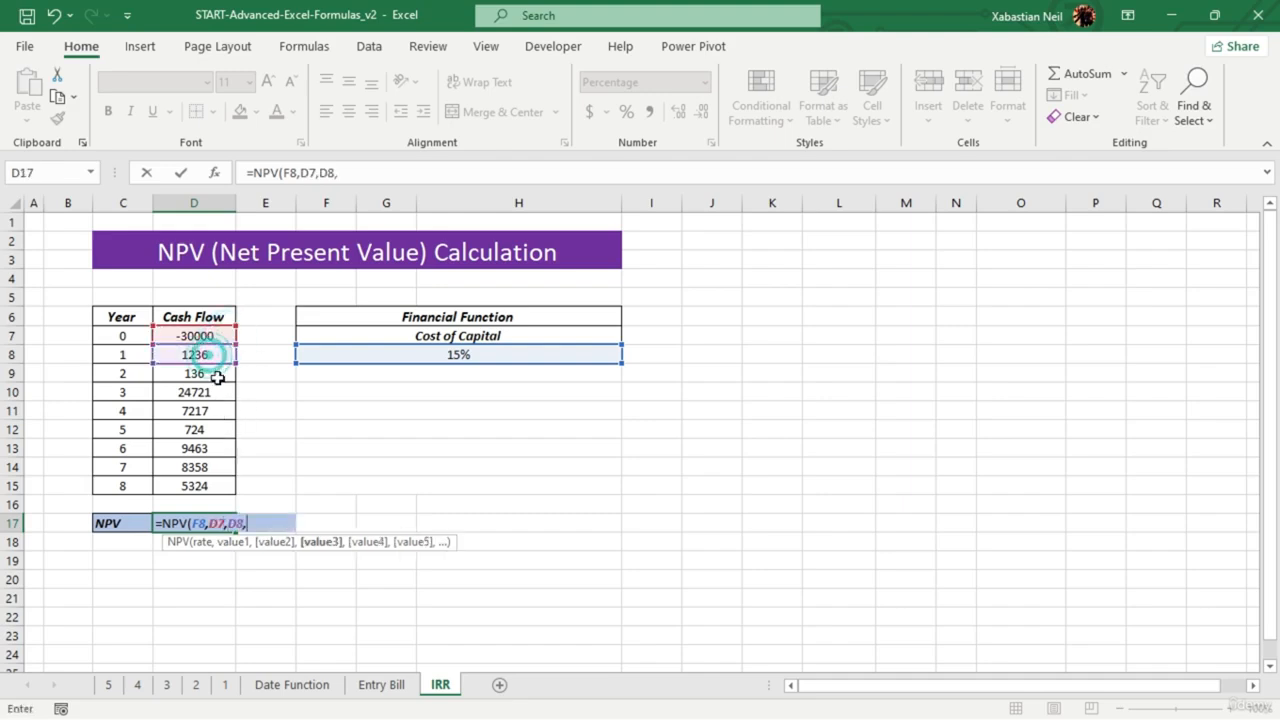
pyautogui.click(218, 377)
pyautogui.write(',')
pyautogui.click(218, 392)
pyautogui.write(',')
pyautogui.click(218, 411)
pyautogui.write(',')
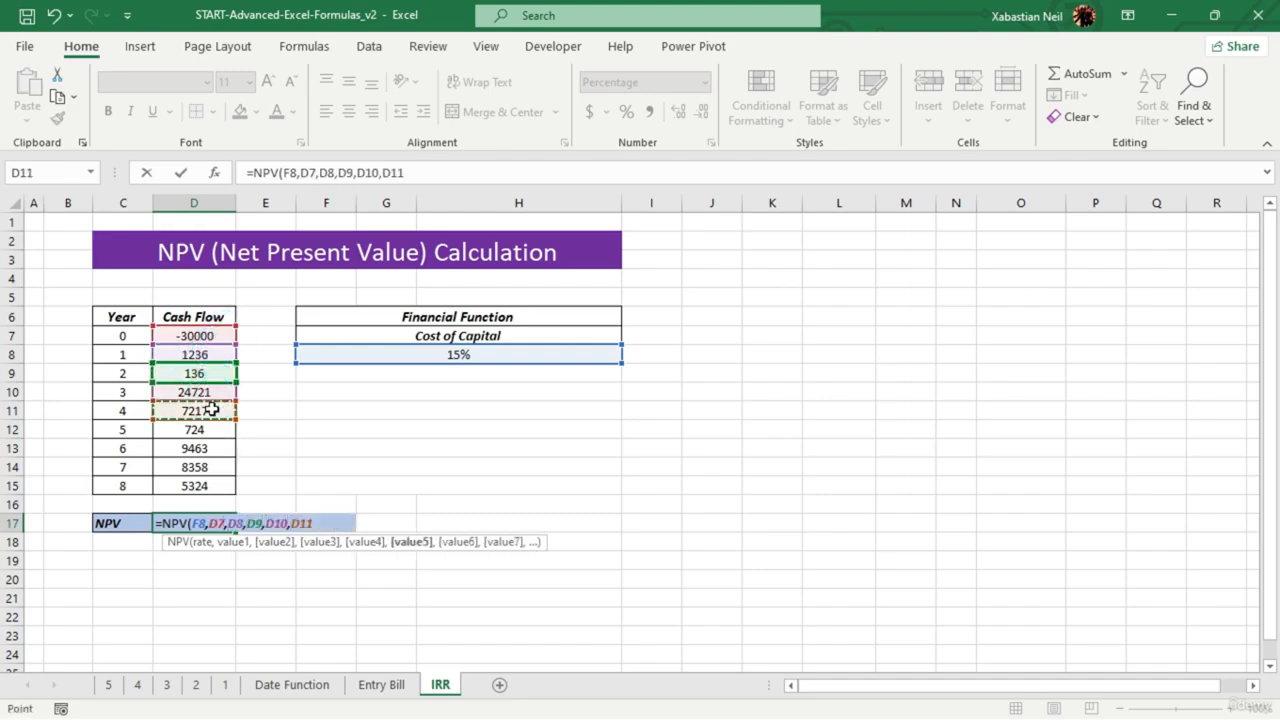
pyautogui.click(217, 430)
pyautogui.write(',')
pyautogui.click(214, 449)
pyautogui.write(',')
pyautogui.click(207, 467)
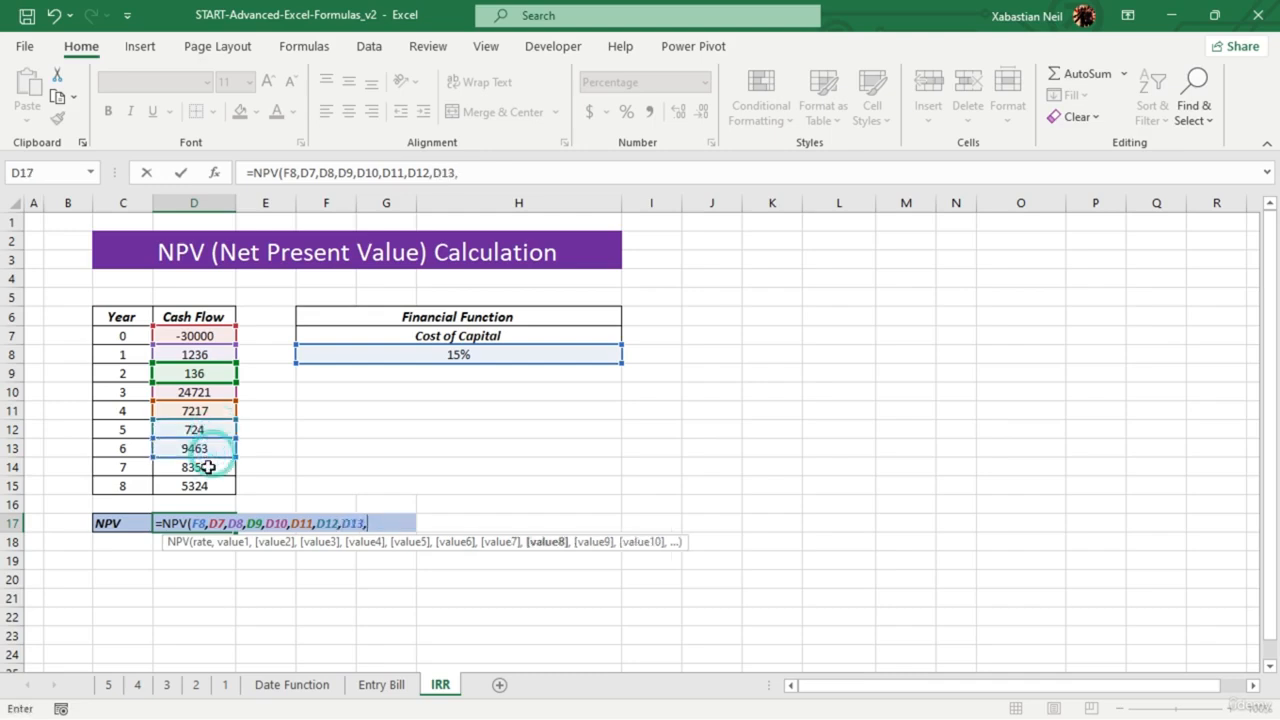
pyautogui.write(',')
pyautogui.click(203, 485)
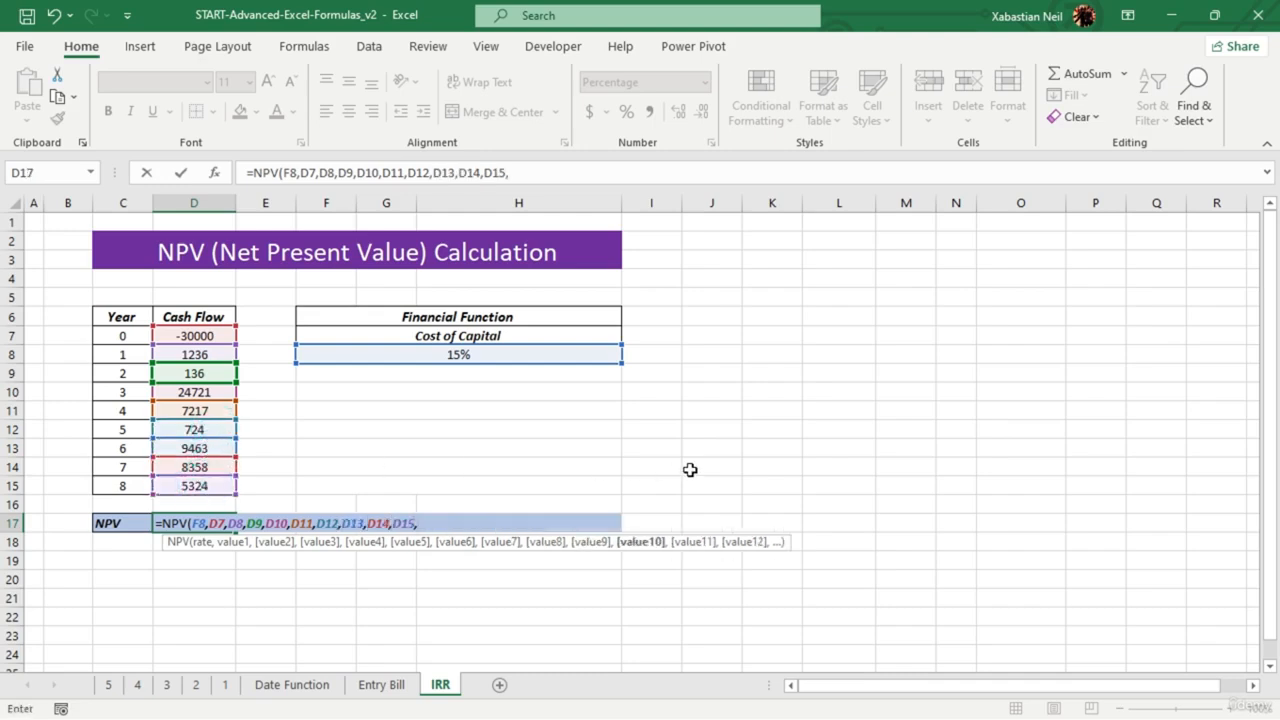
pyautogui.write(')')
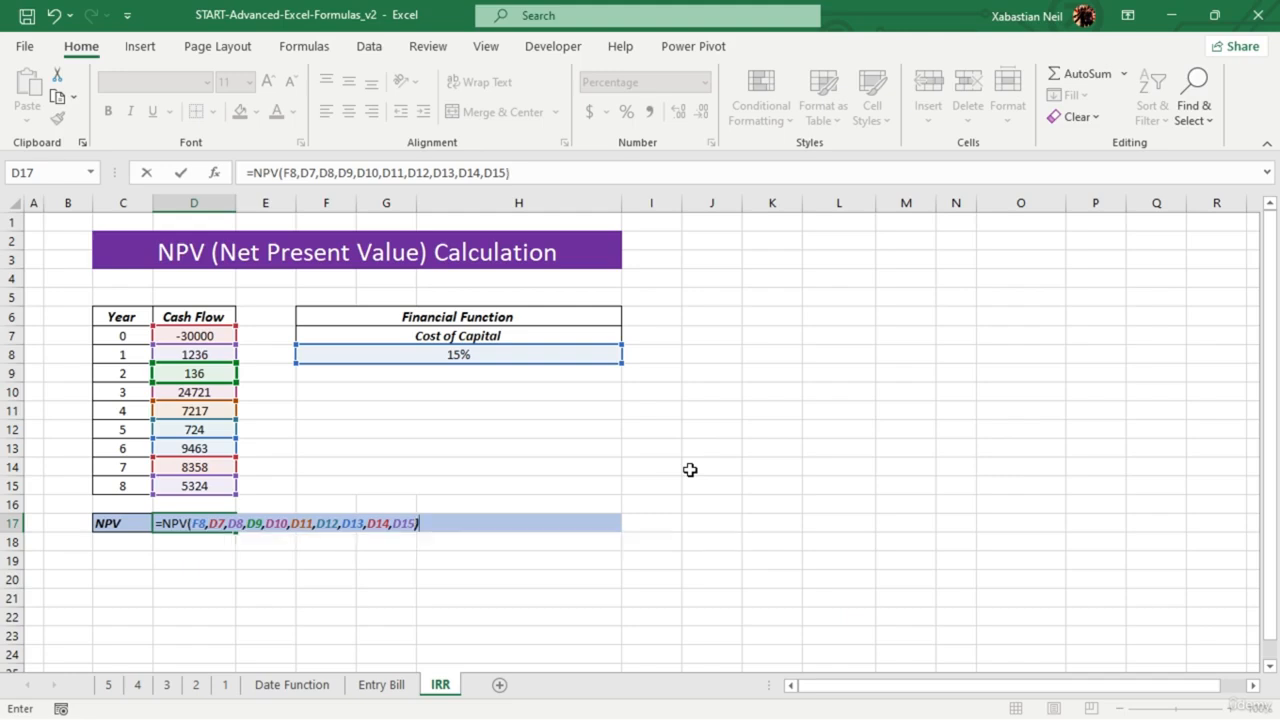
pyautogui.press('Return')
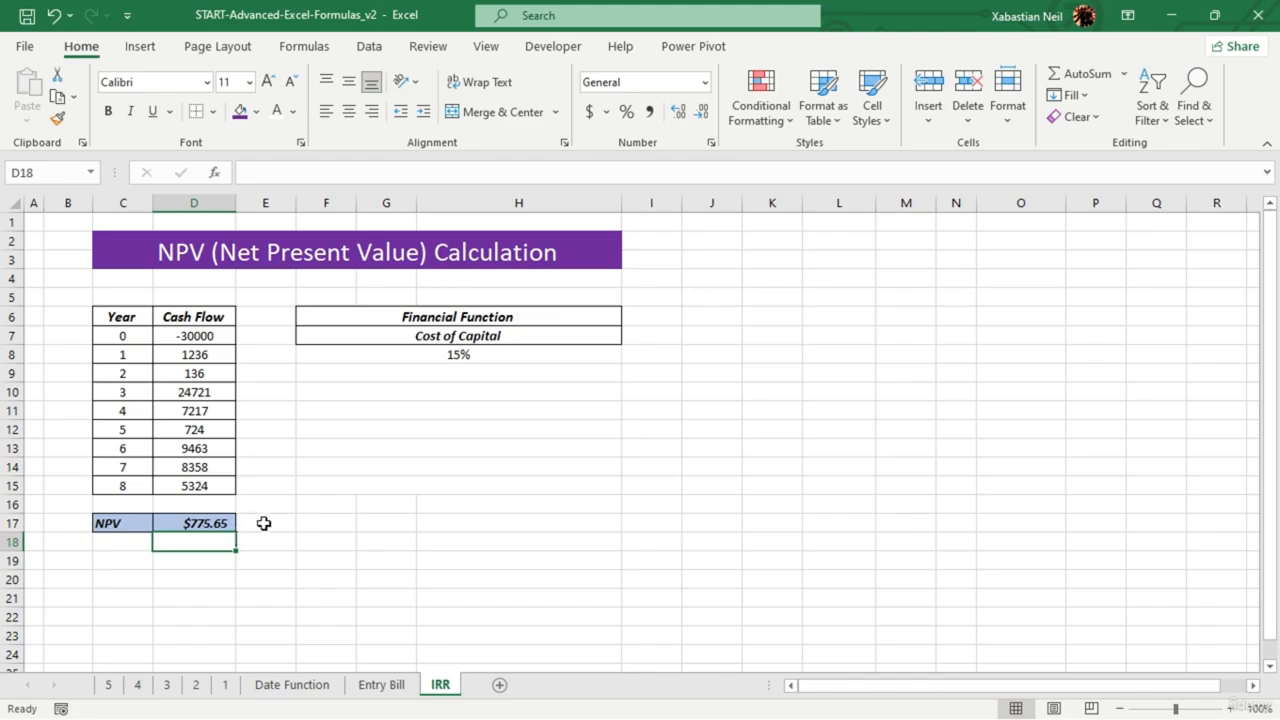
# - Format the NPV in D17 to show no decimal places
pyautogui.click(205, 523)
pyautogui.click(701, 119)
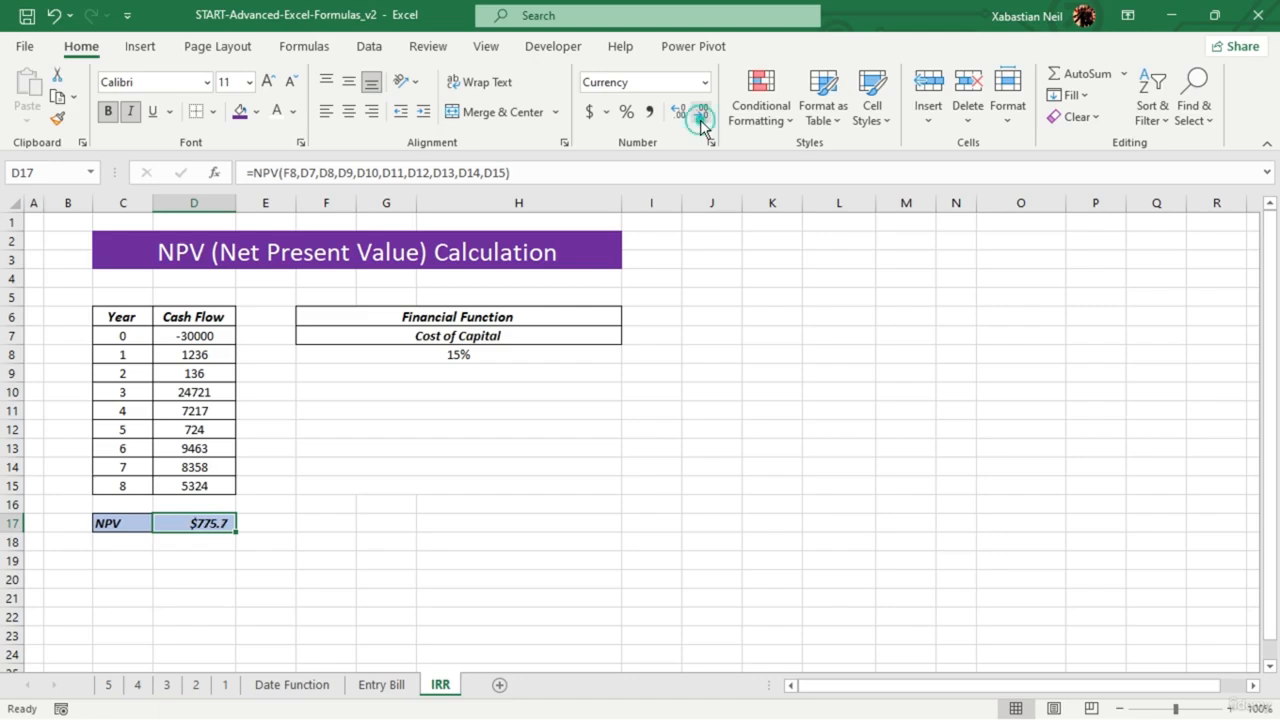
pyautogui.click(701, 119)
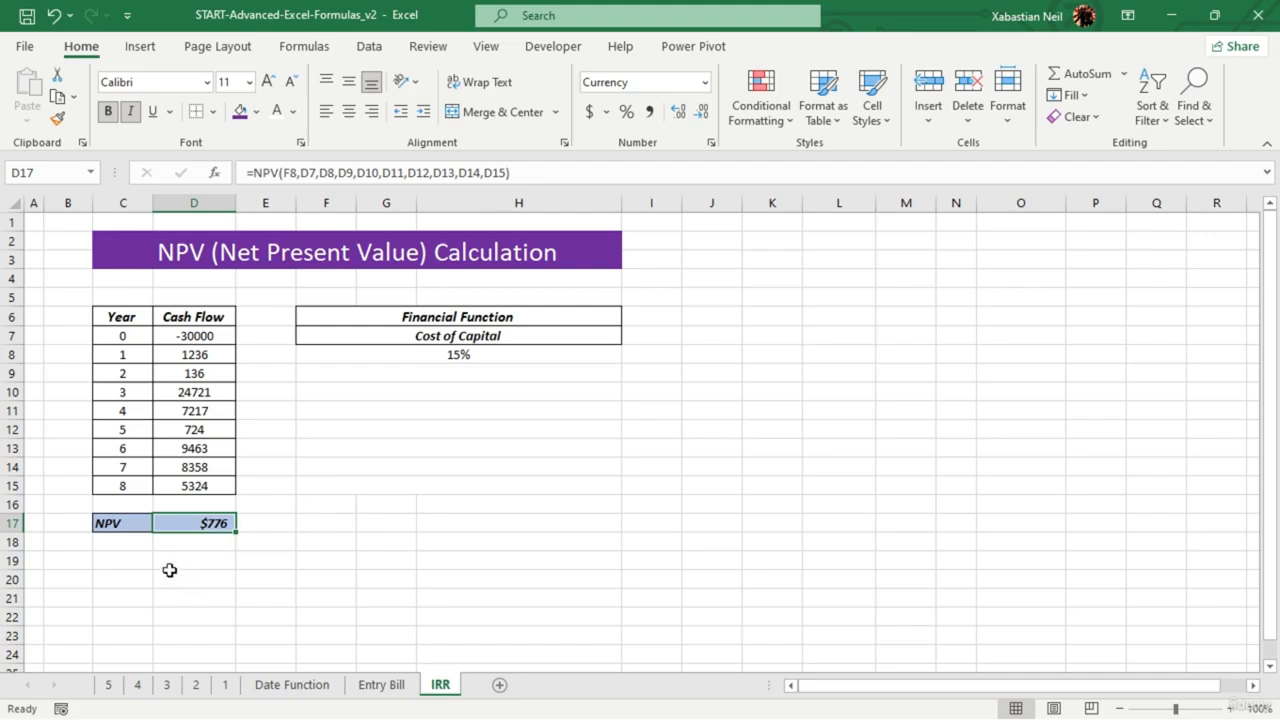
# - Calculate the internal rate of return in C19 with the IRR function over D7:D17
pyautogui.click(125, 566)
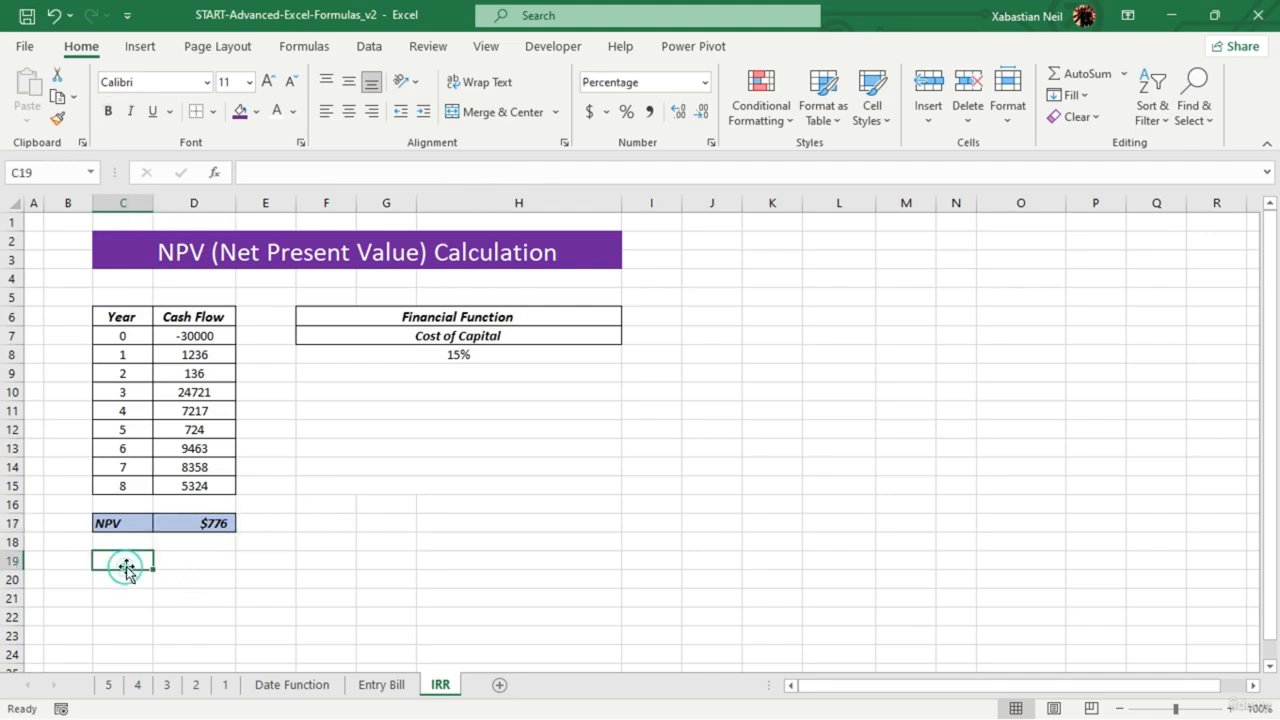
pyautogui.doubleClick(136, 561)
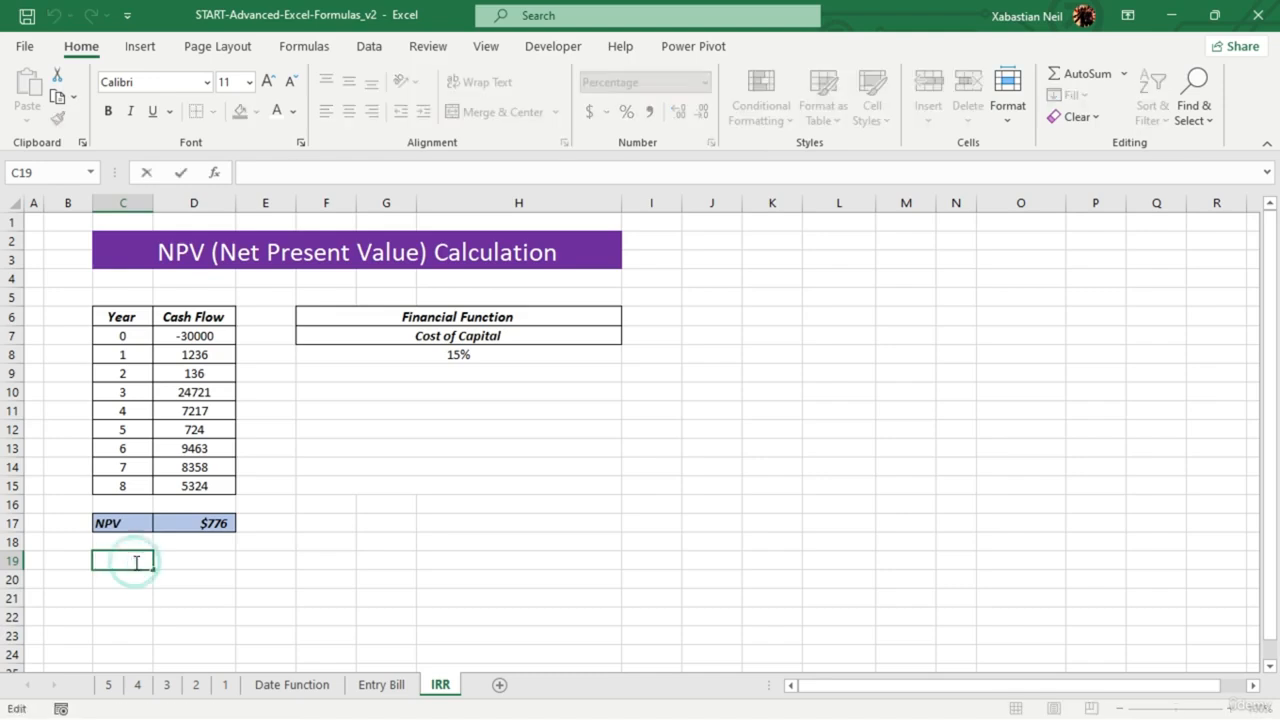
pyautogui.write('=irr')
pyautogui.press('Tab')
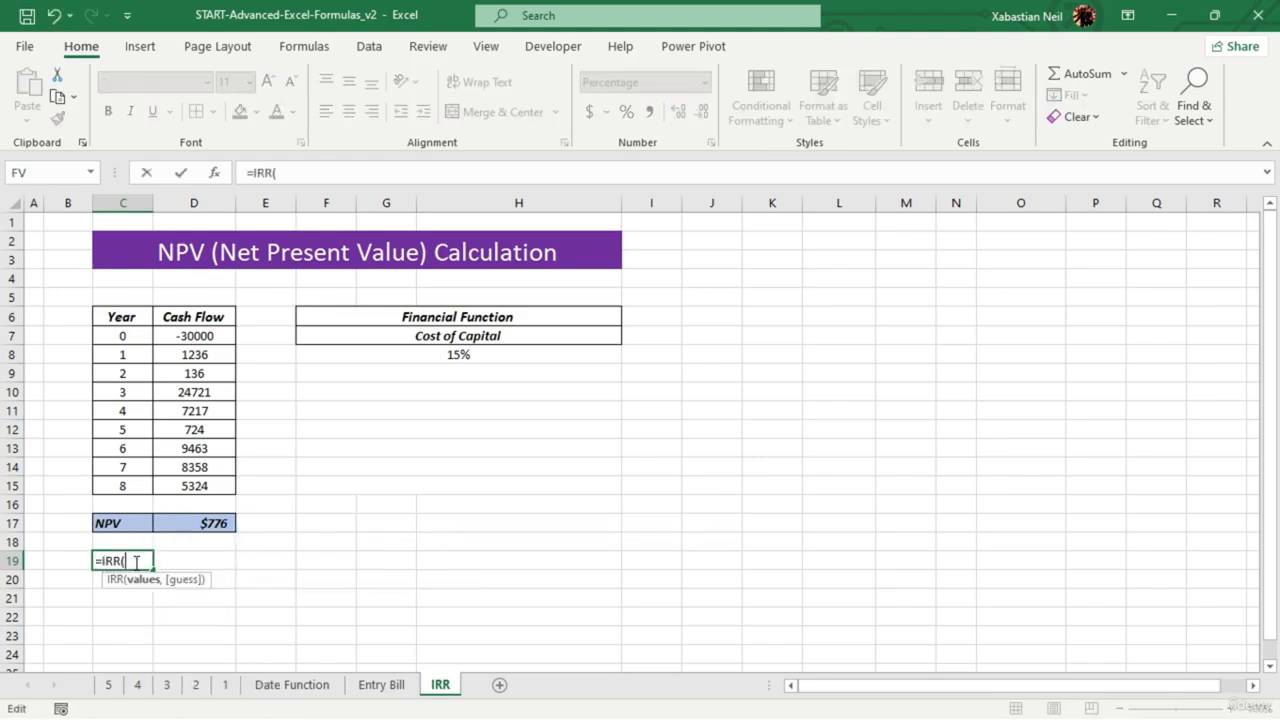
pyautogui.press('BackSpace')
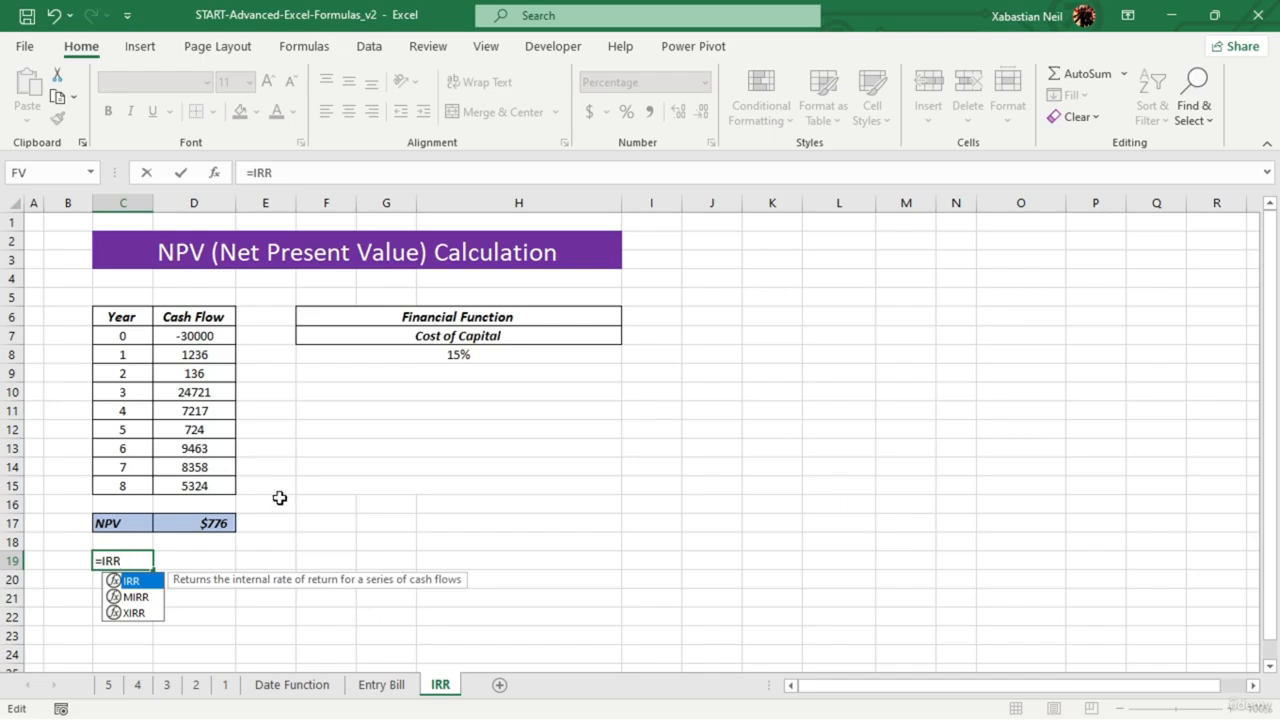
pyautogui.write('(')
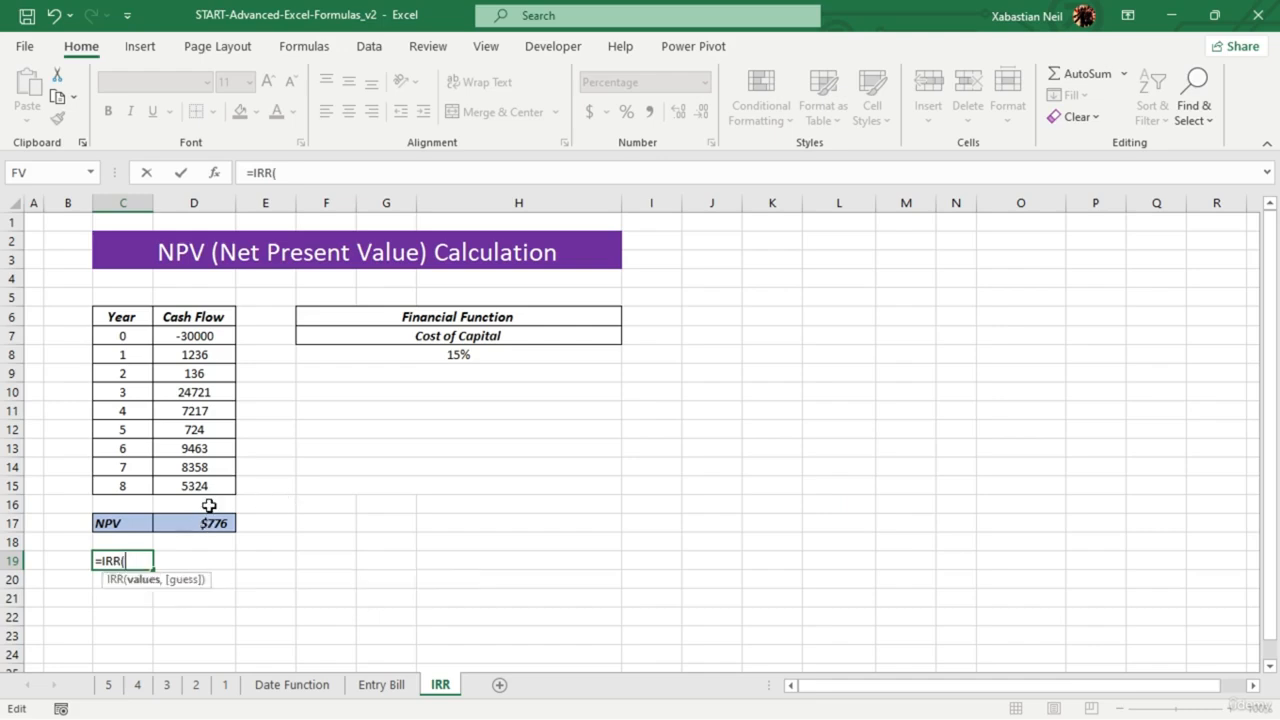
pyautogui.moveTo(213, 338); pyautogui.dragTo(204, 534)
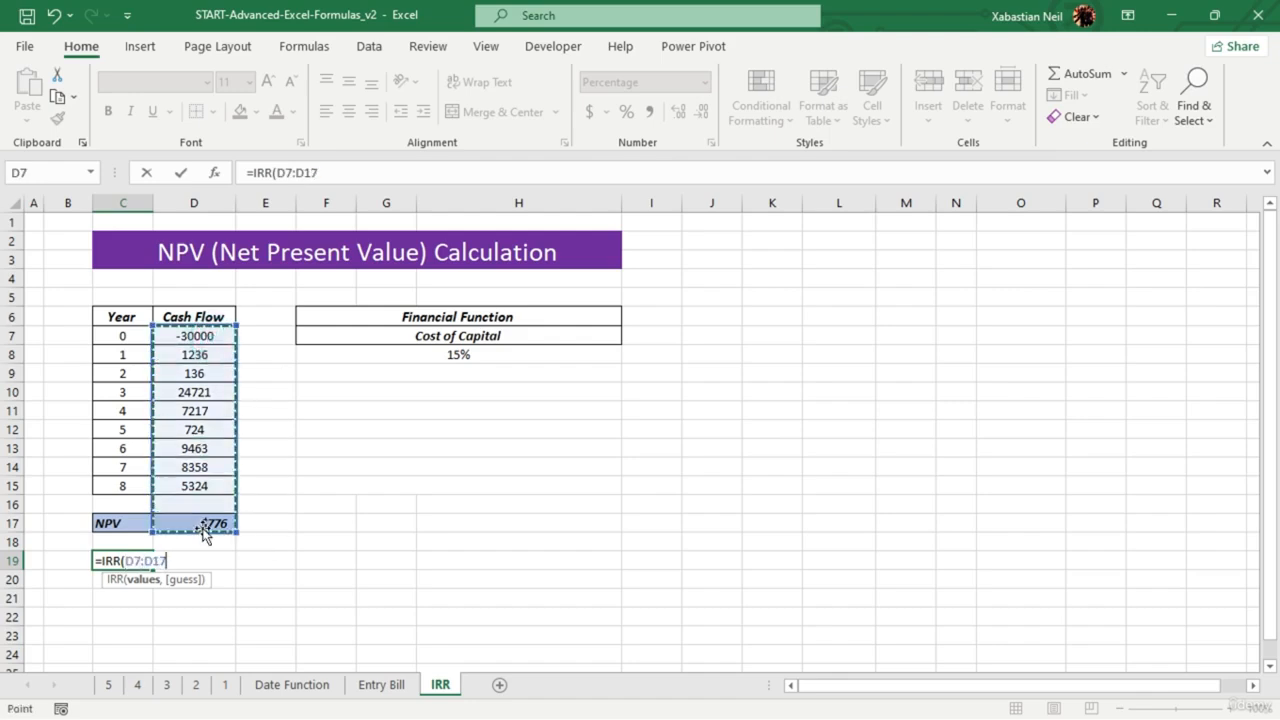
pyautogui.write(')')
pyautogui.press('Return')
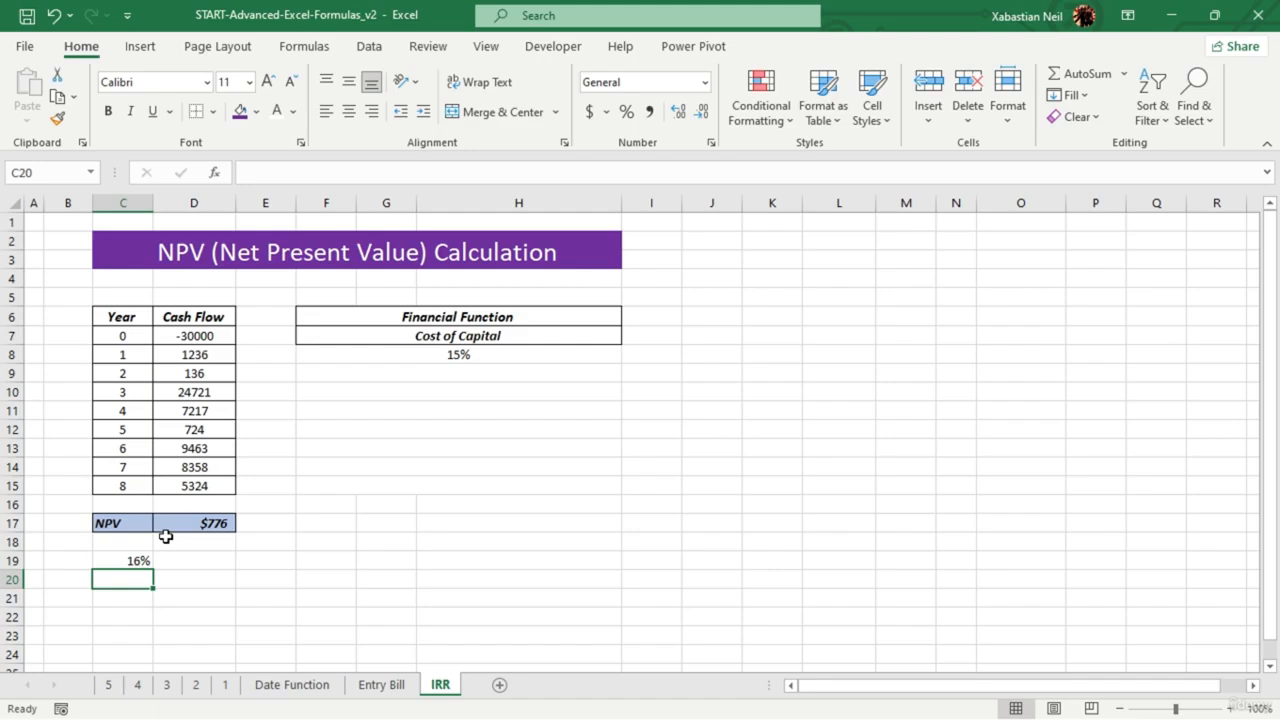
# - Delete the IRR formula from C19 again
pyautogui.click(108, 560)
pyautogui.press('Delete')
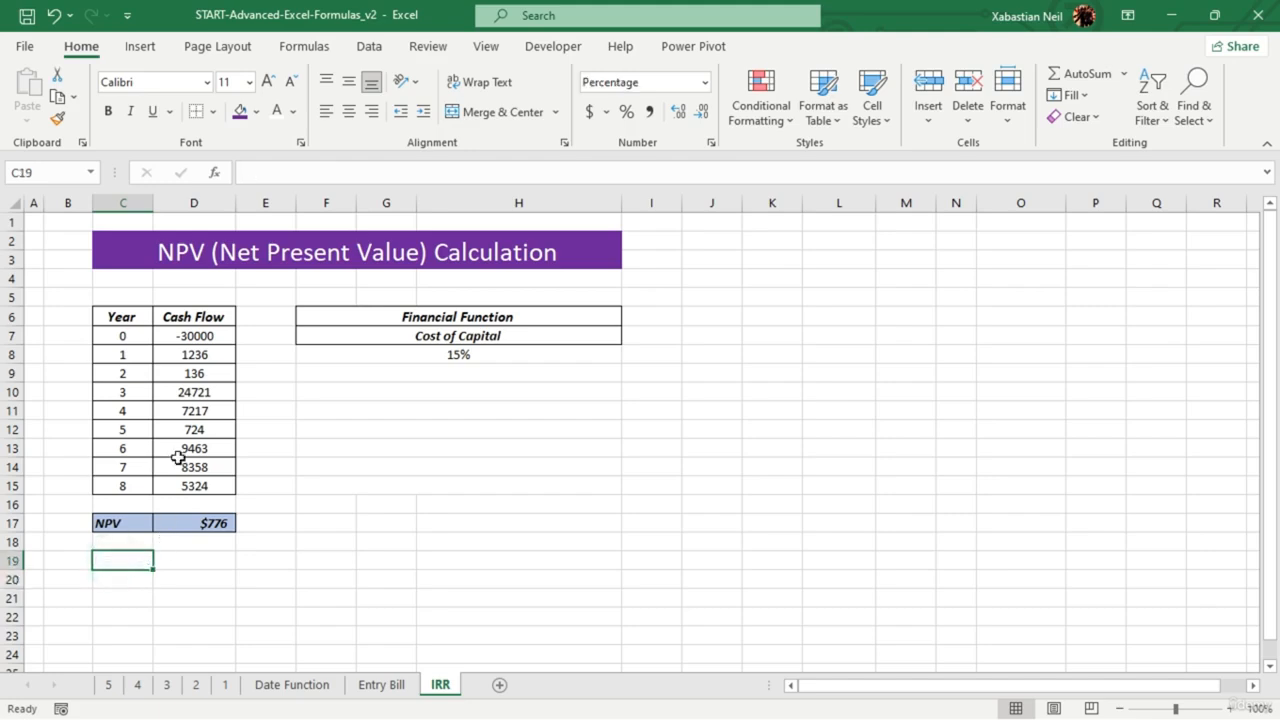
# - Copy the Year and Cash Flow table in C6:D15 to J6 and fit columns J and K to their contents
pyautogui.moveTo(141, 322); pyautogui.dragTo(209, 480)
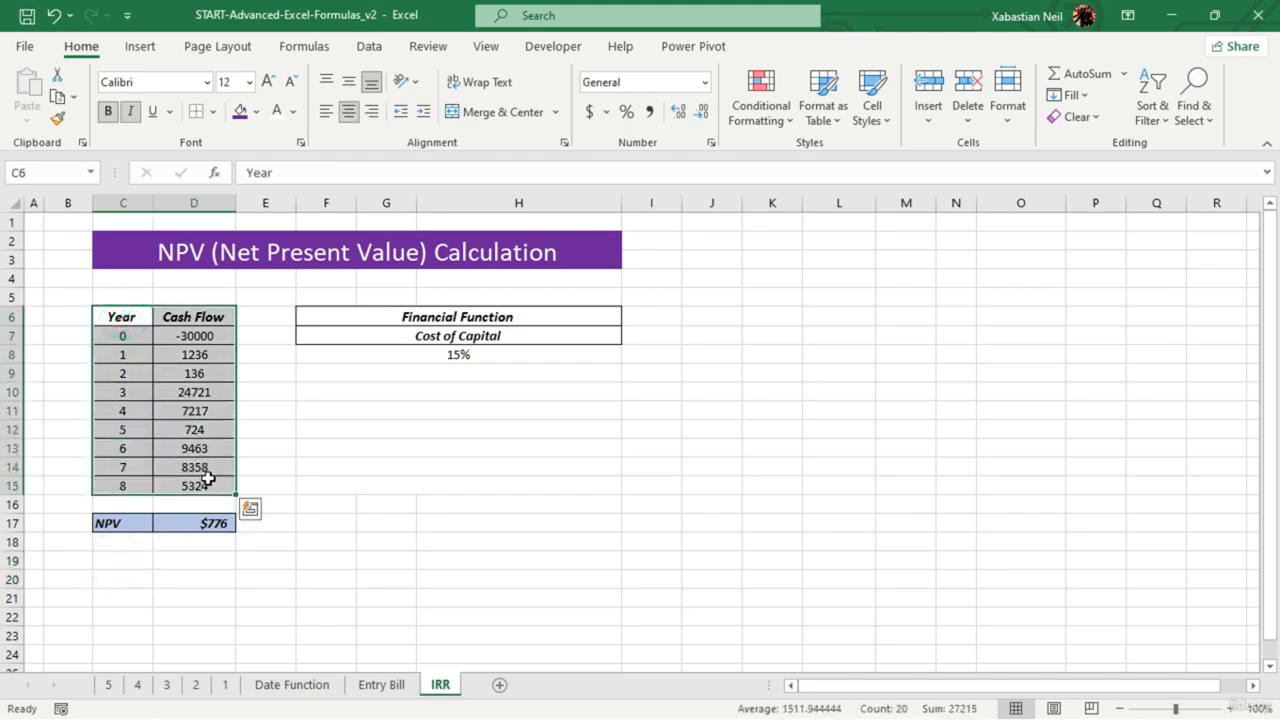
pyautogui.hotkey('ctrl', 'c')
pyautogui.click(711, 316)
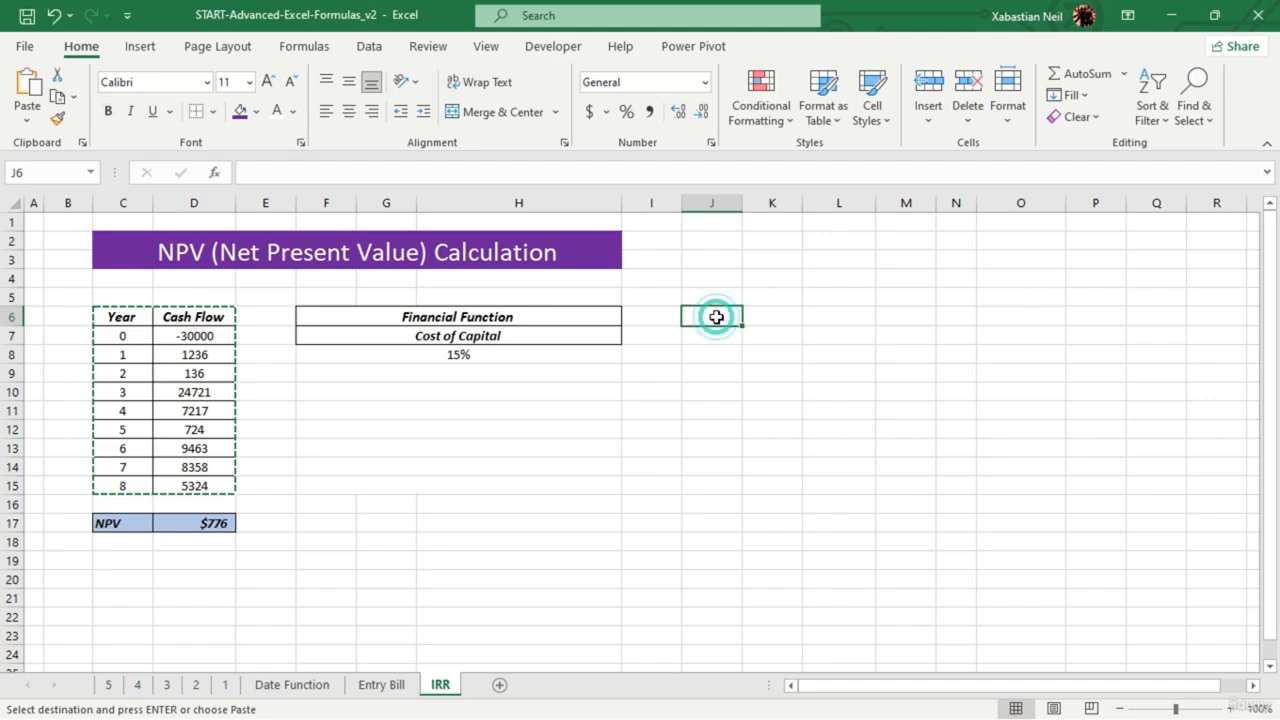
pyautogui.hotkey('ctrl', 'v')
pyautogui.click(884, 394)
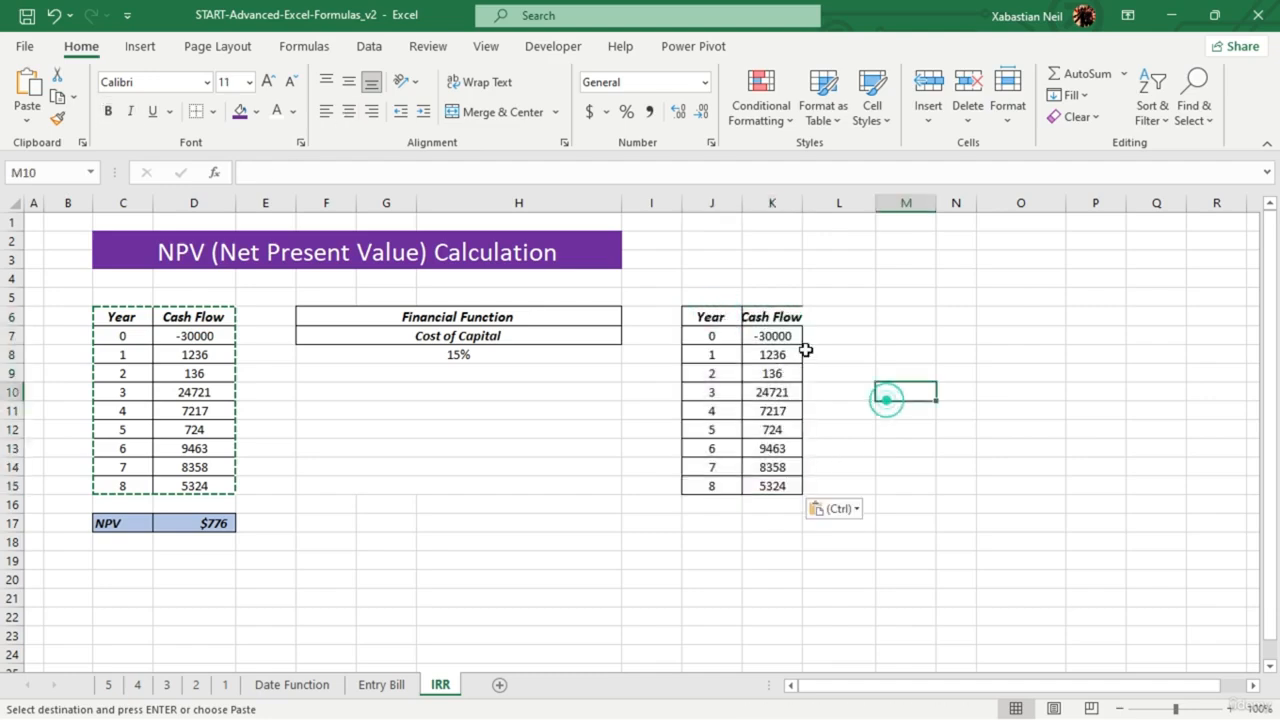
pyautogui.doubleClick(742, 191)
pyautogui.doubleClick(782, 194)
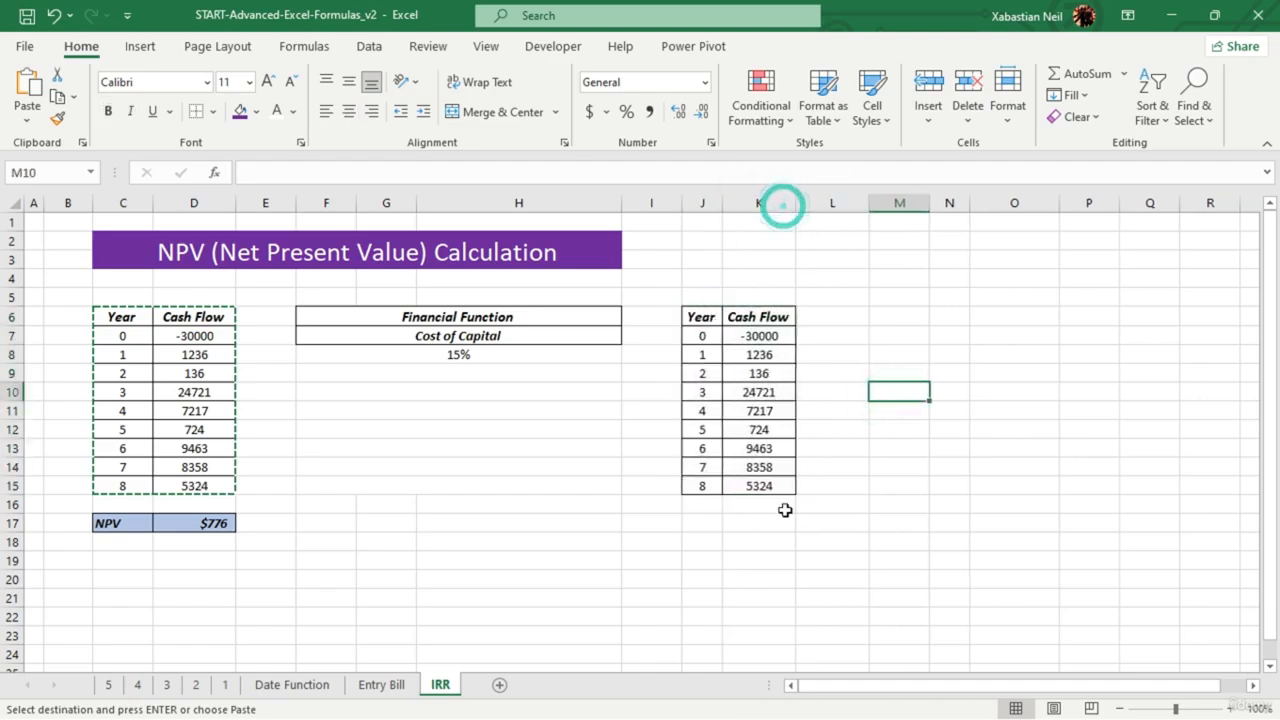
pyautogui.click(917, 487)
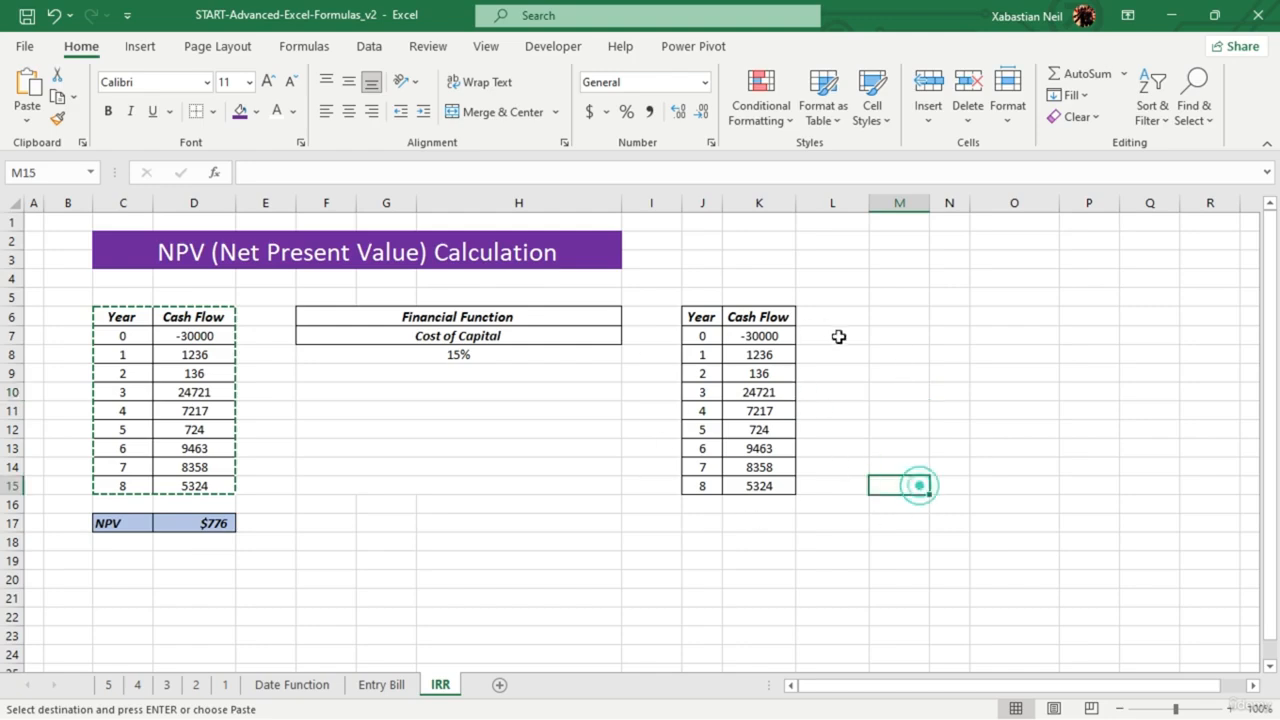
# - Change the copied table's cash flows to 34724 in K8, 35234 in K9 and 35324 in K12
pyautogui.click(780, 354)
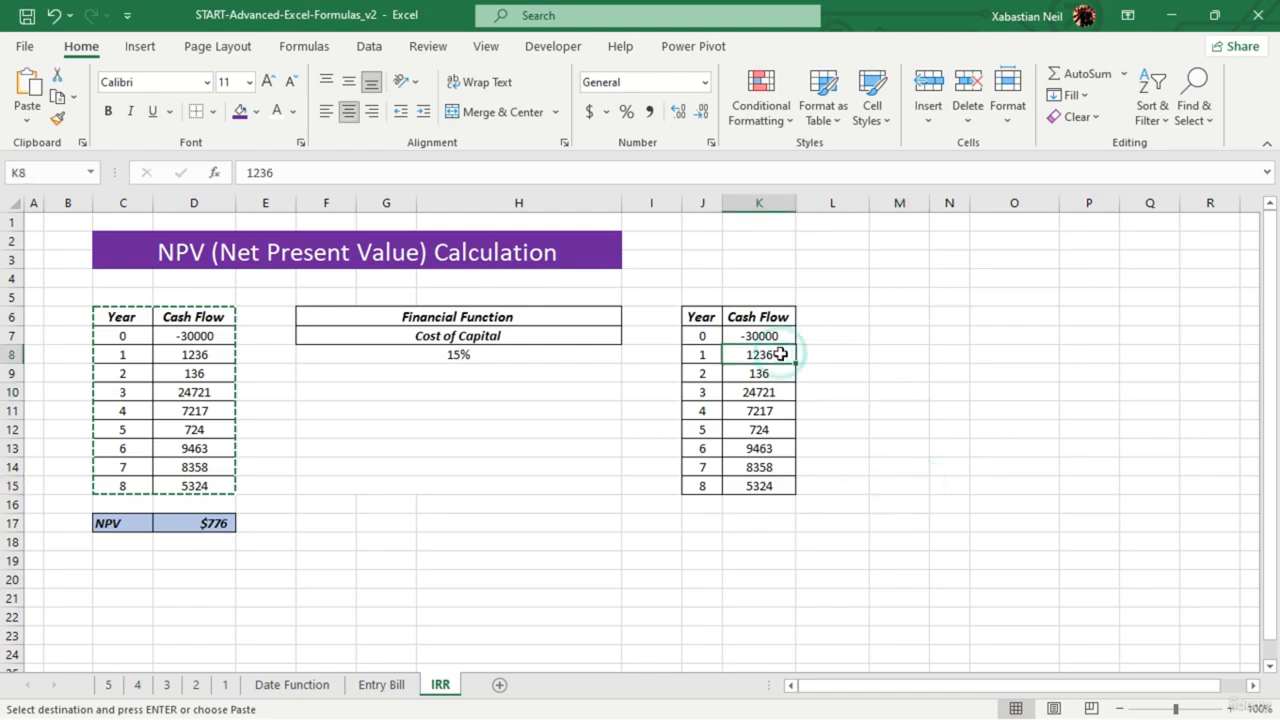
pyautogui.write('34724')
pyautogui.press('Return')
pyautogui.write('35')
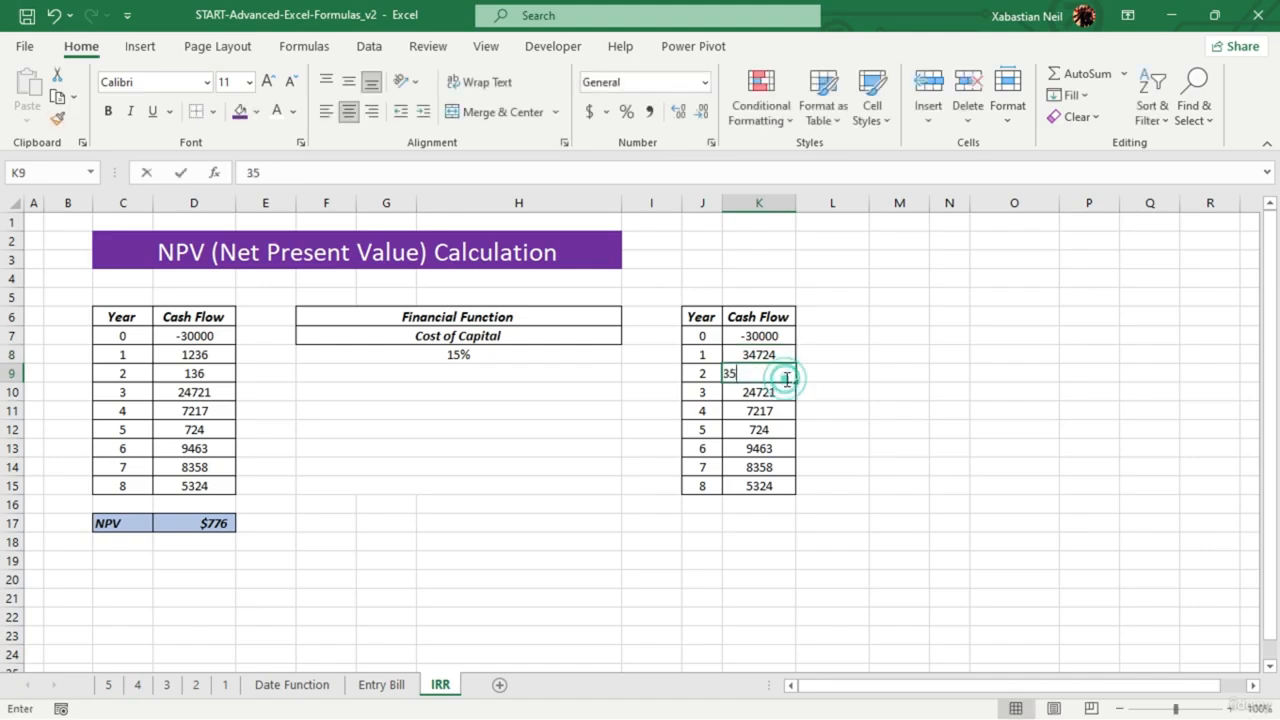
pyautogui.write('234')
pyautogui.click(779, 426)
pyautogui.write('353')
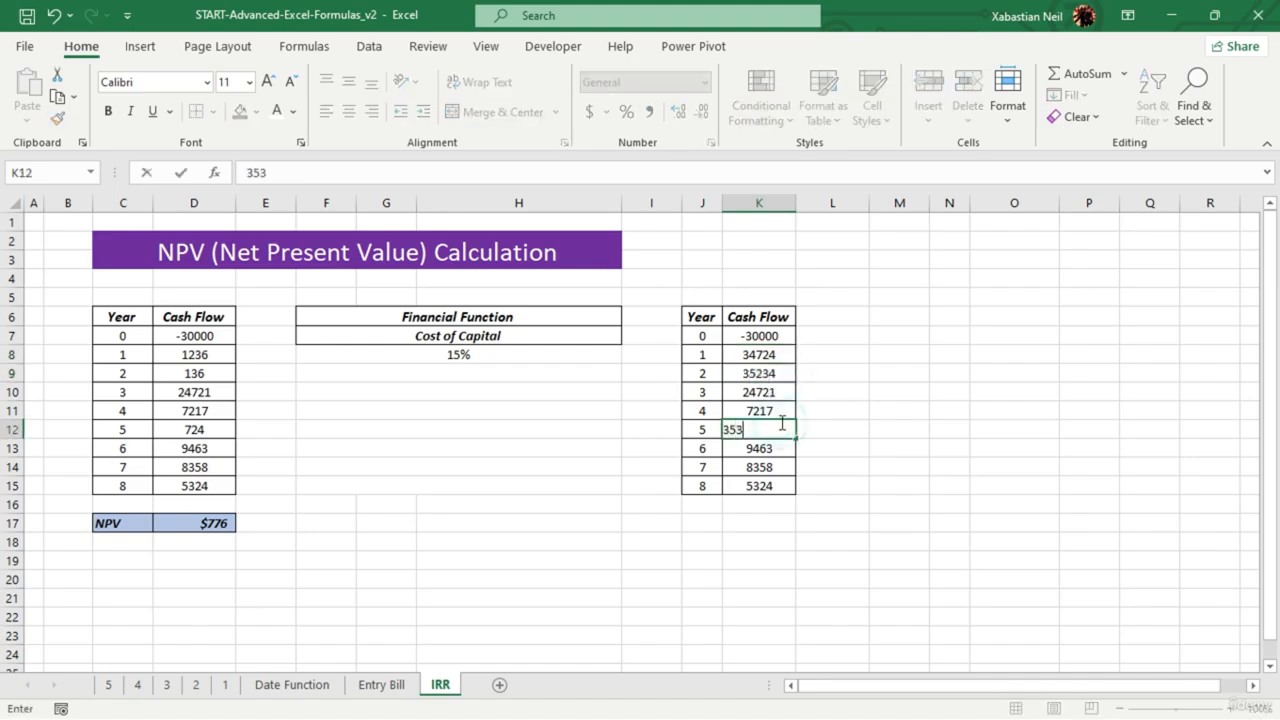
pyautogui.write('24')
pyautogui.click(786, 565)
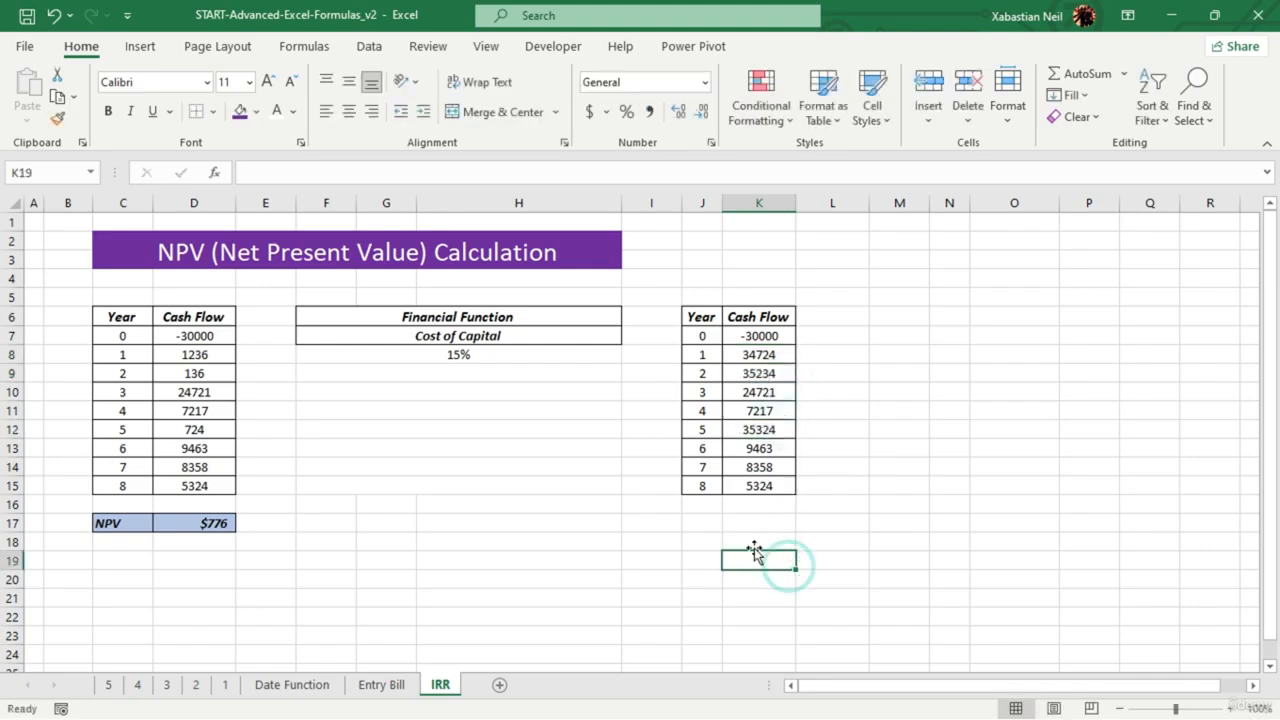
# - Begin an NPV formula in K17 with the cost of capital in F8 as the rate
pyautogui.doubleClick(764, 524)
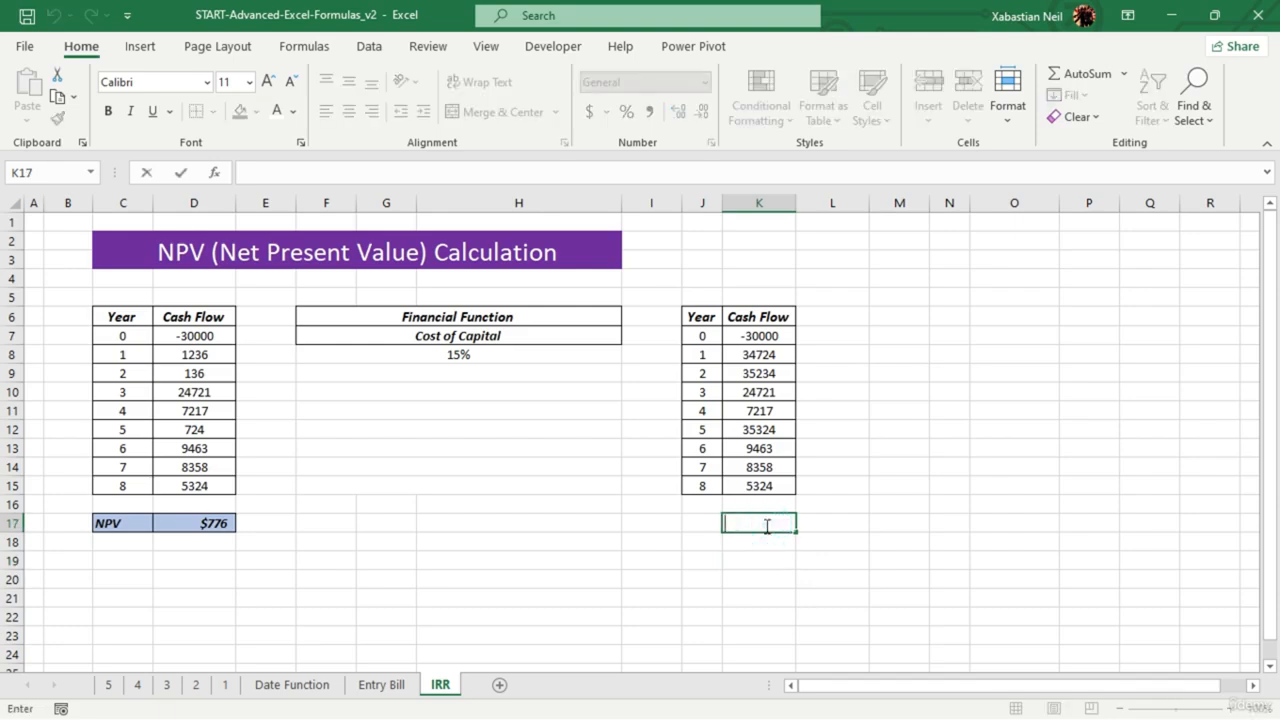
pyautogui.write('=npv')
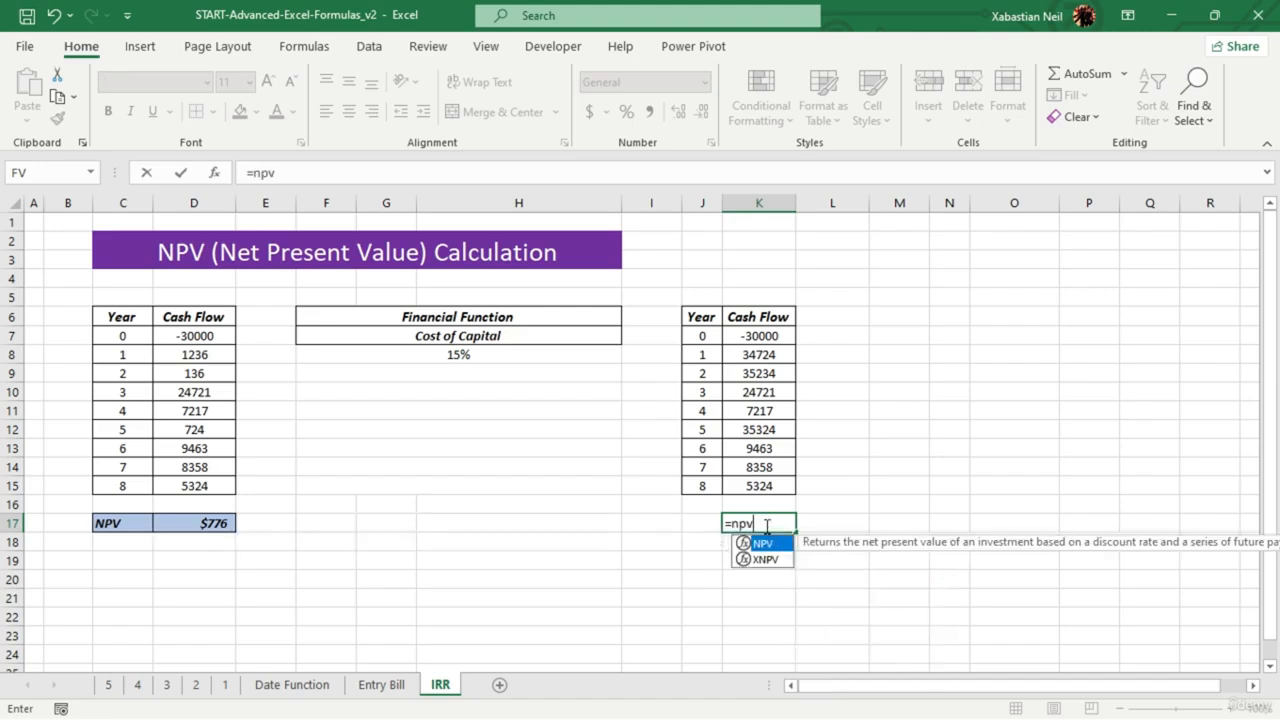
pyautogui.press('Tab')
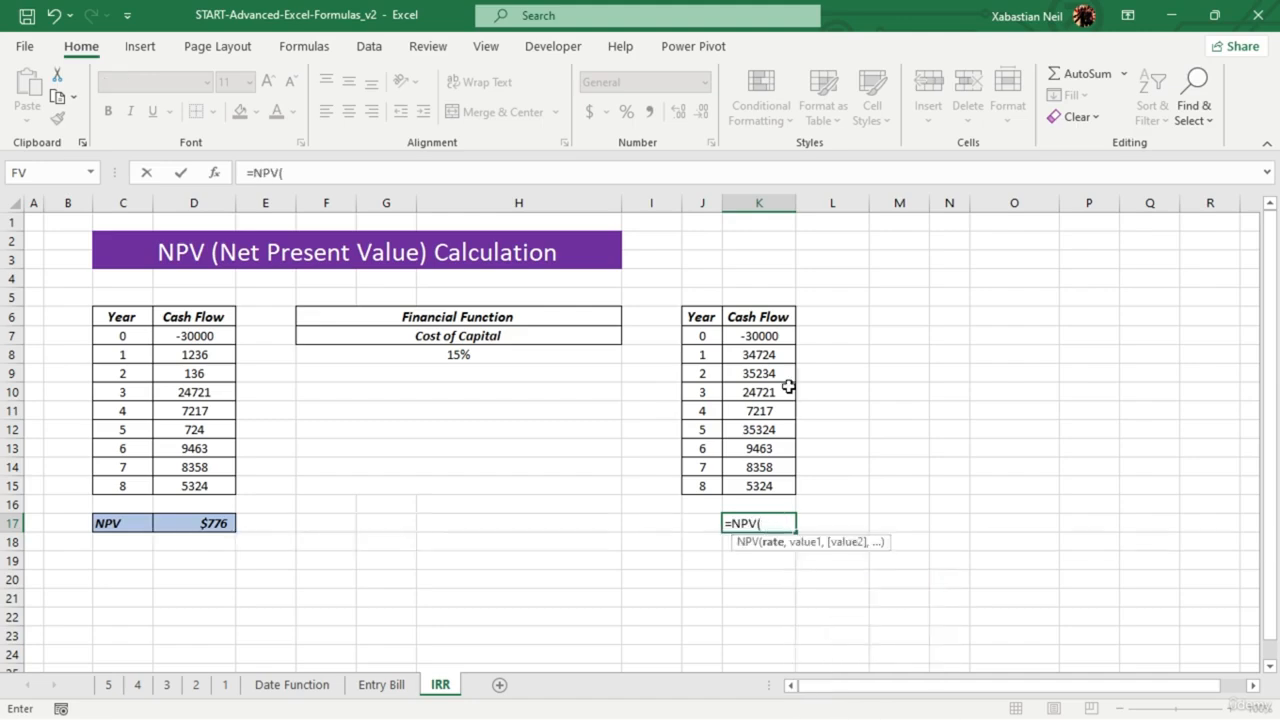
pyautogui.click(514, 357)
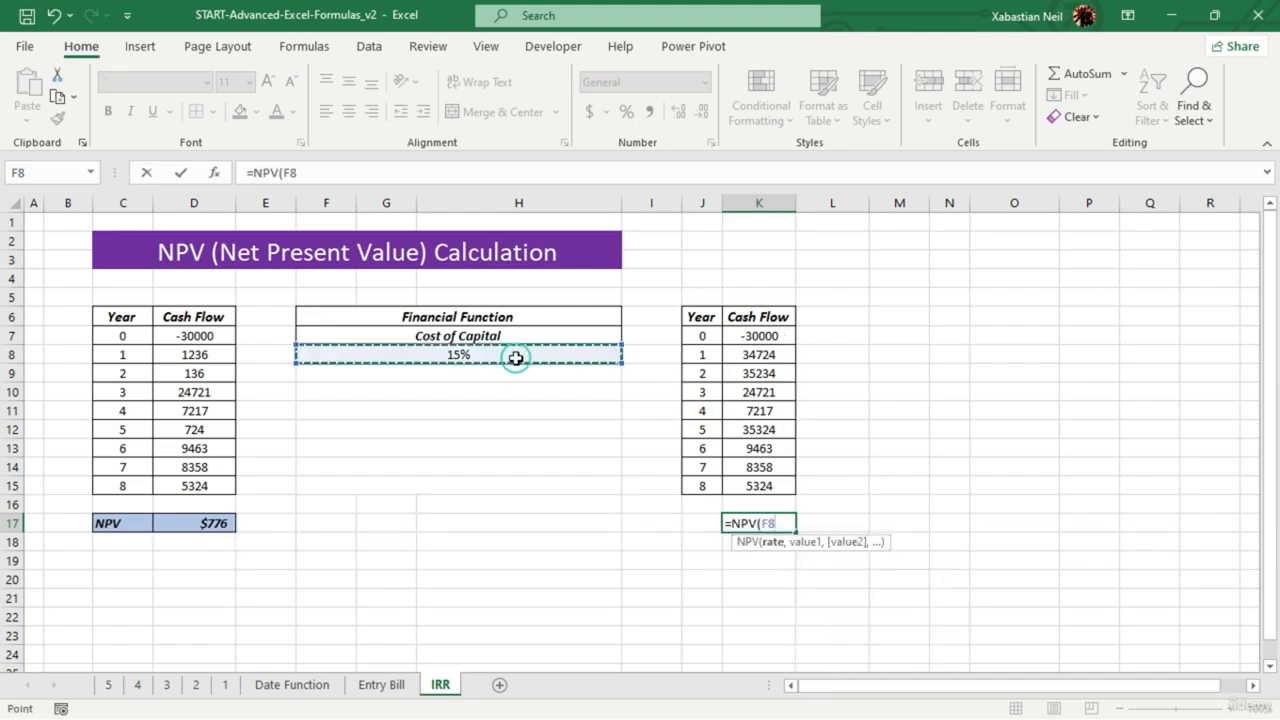
pyautogui.write(',')
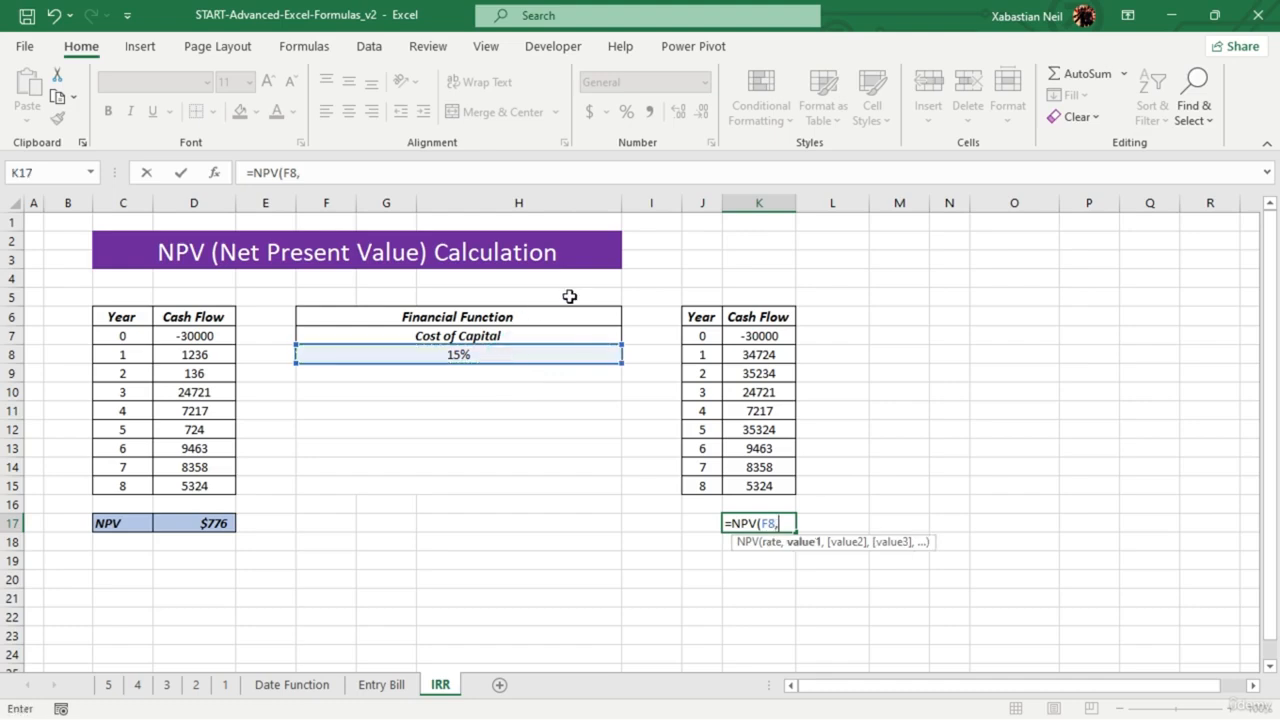
# - Complete the NPV formula in K17 with K7, K8, K9, K10, K11, K12, K13, K14 and K15 as its values
pyautogui.click(779, 335)
pyautogui.write(',')
pyautogui.click(770, 355)
pyautogui.write(',')
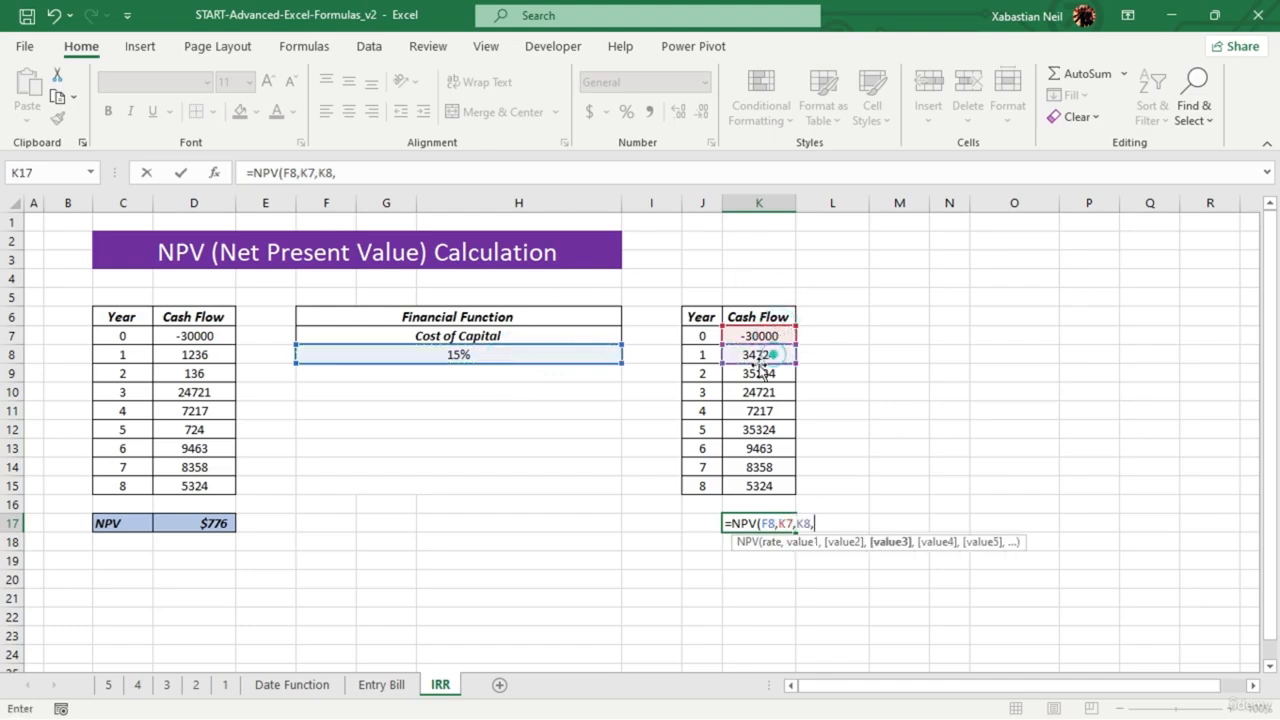
pyautogui.click(767, 373)
pyautogui.write(',')
pyautogui.click(764, 392)
pyautogui.write(',')
pyautogui.click(766, 411)
pyautogui.write(',')
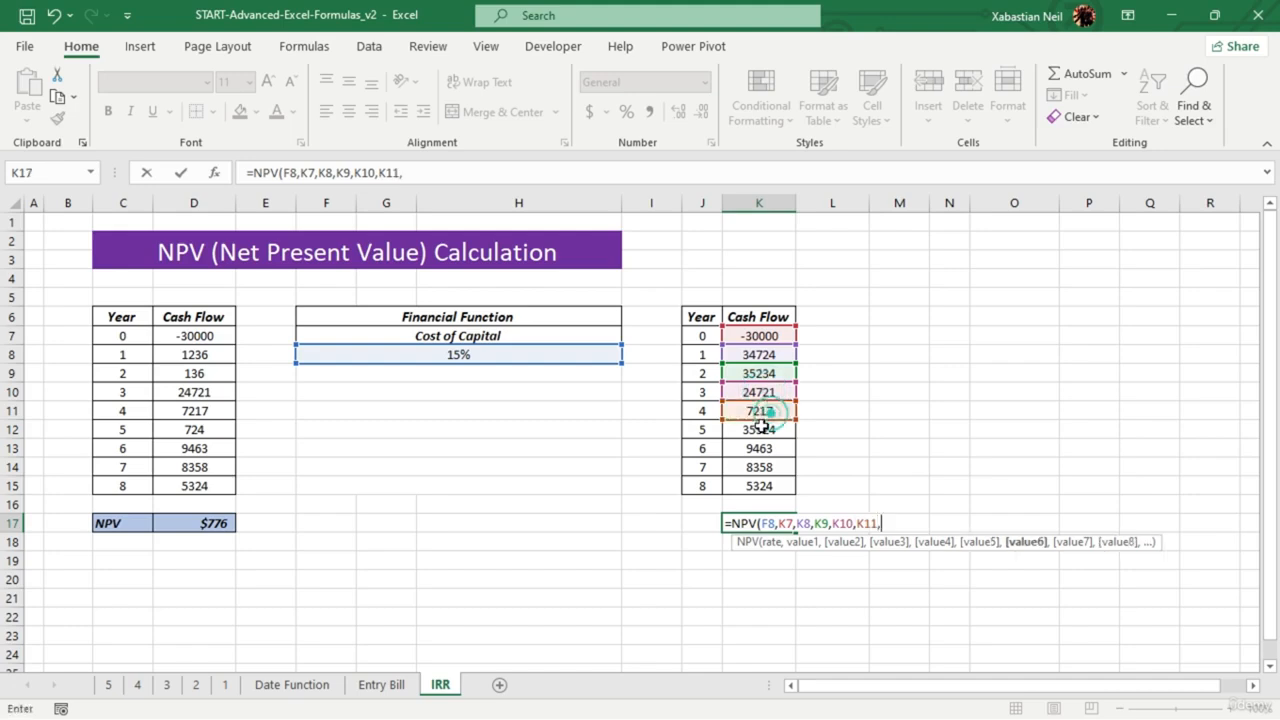
pyautogui.click(769, 429)
pyautogui.write(',')
pyautogui.click(774, 447)
pyautogui.write(',')
pyautogui.click(766, 466)
pyautogui.write(',')
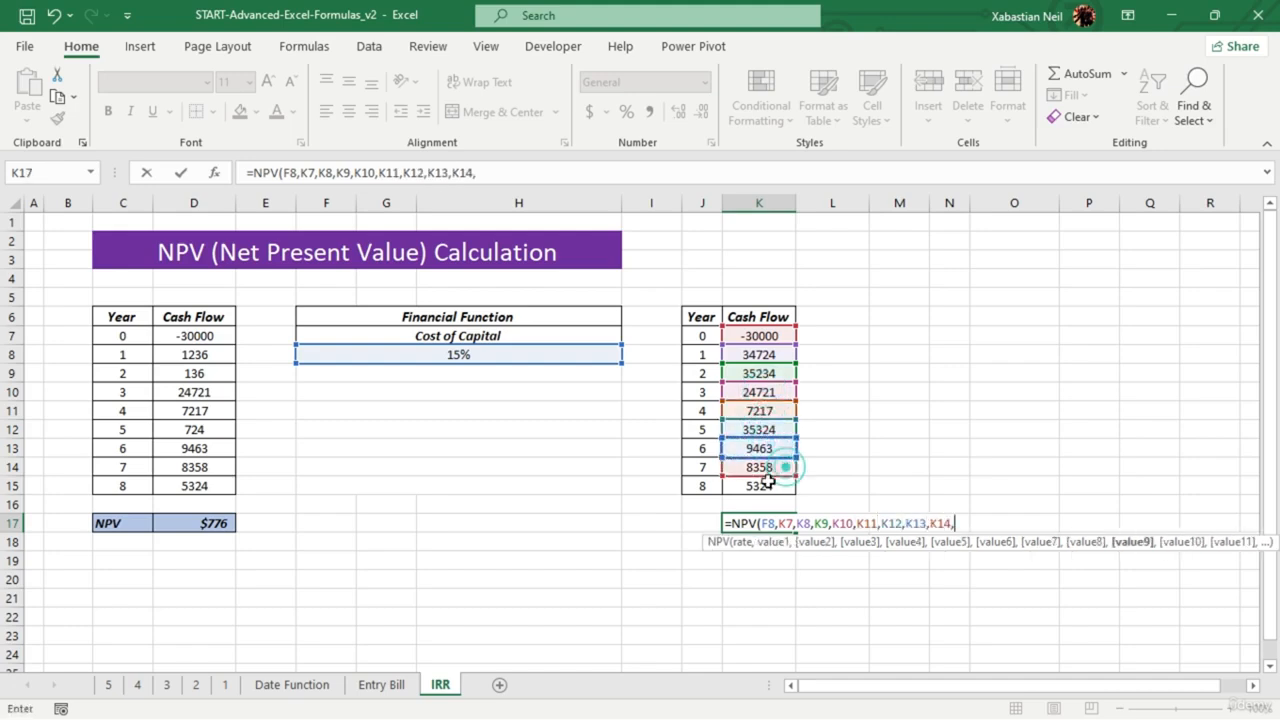
pyautogui.click(767, 482)
pyautogui.write(')')
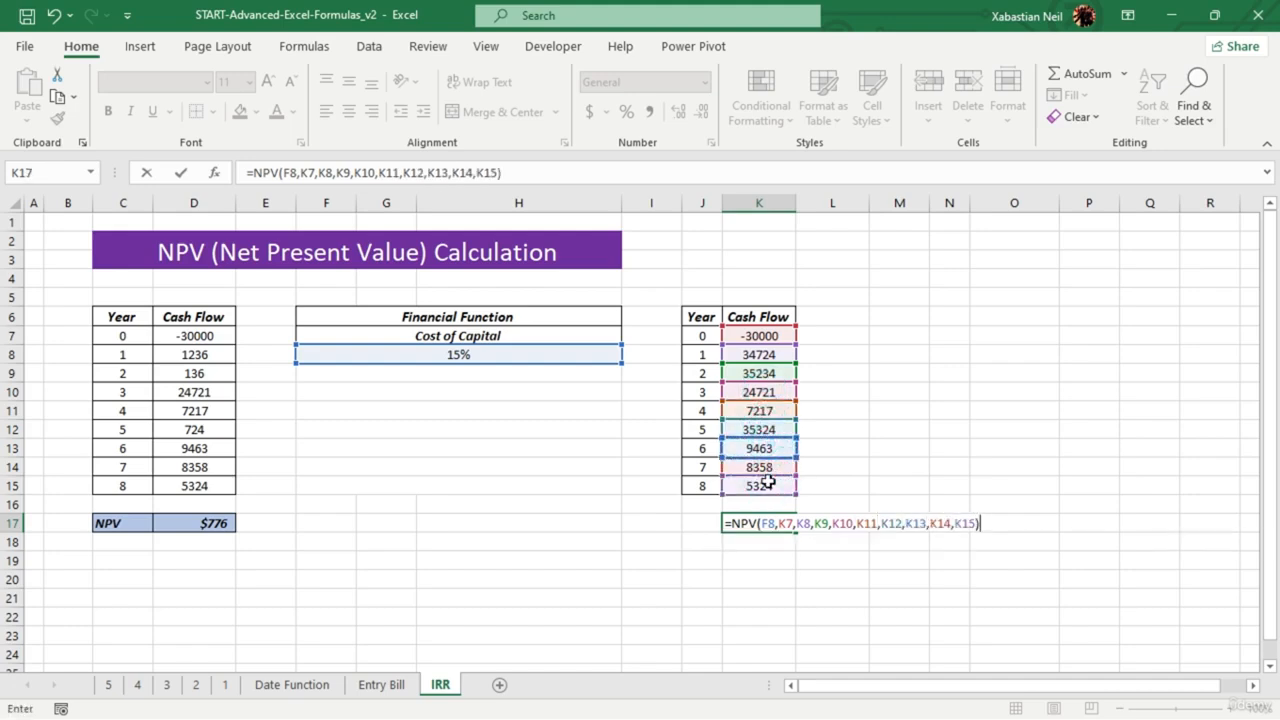
pyautogui.press('Return')
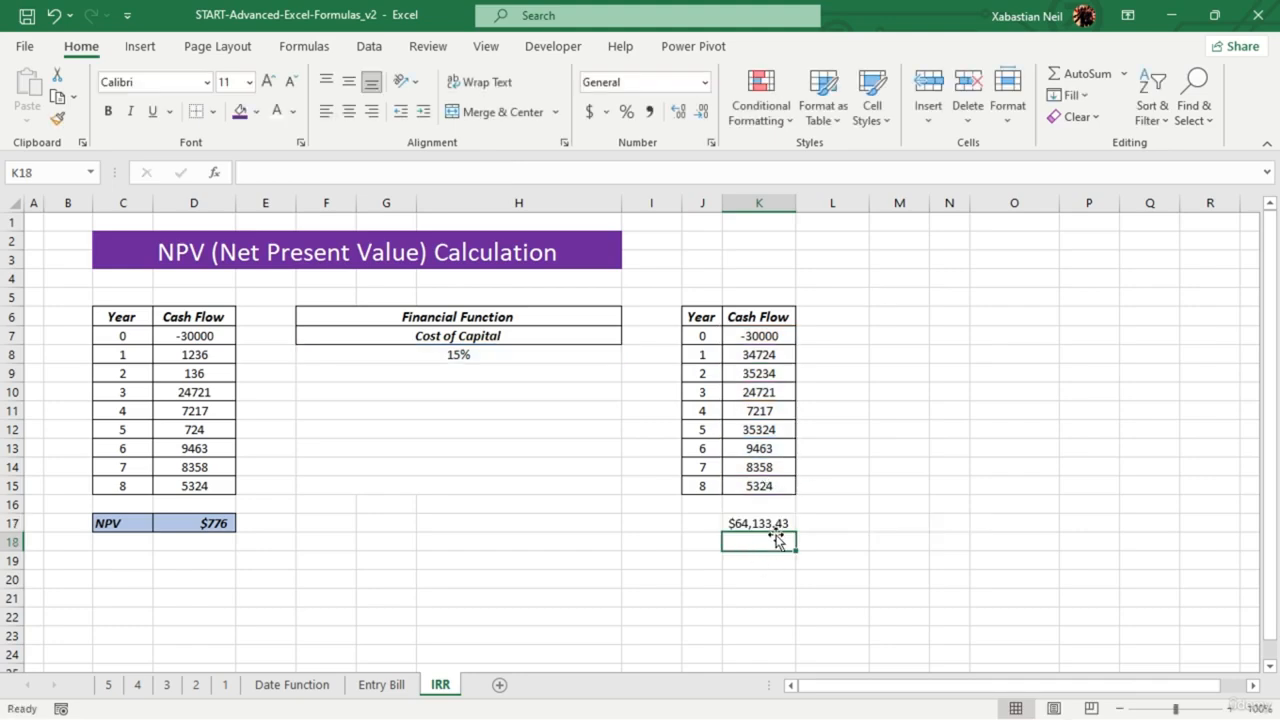
# - Format the NPV result in K17 to show no decimal places
pyautogui.click(772, 524)
pyautogui.click(766, 523)
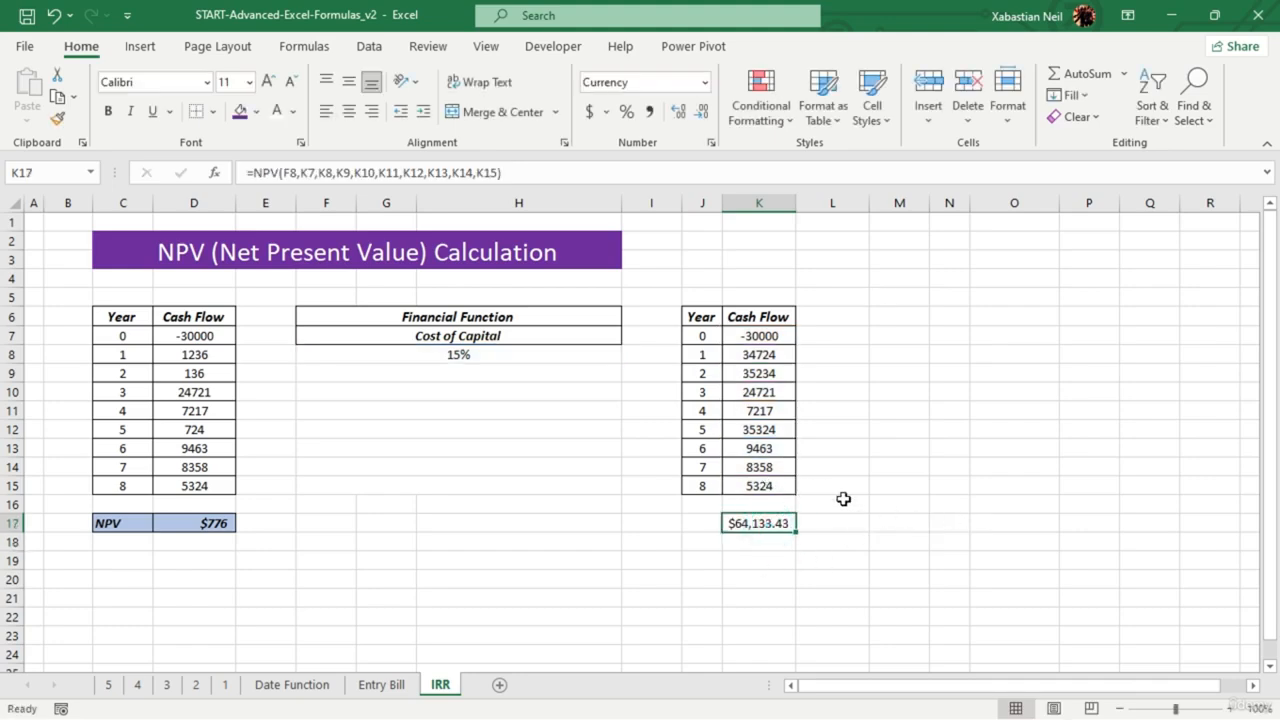
pyautogui.click(705, 113)
pyautogui.click(705, 113)
# - Enter an IRR formula in F10 over the range K7:K17
pyautogui.doubleClick(477, 388)
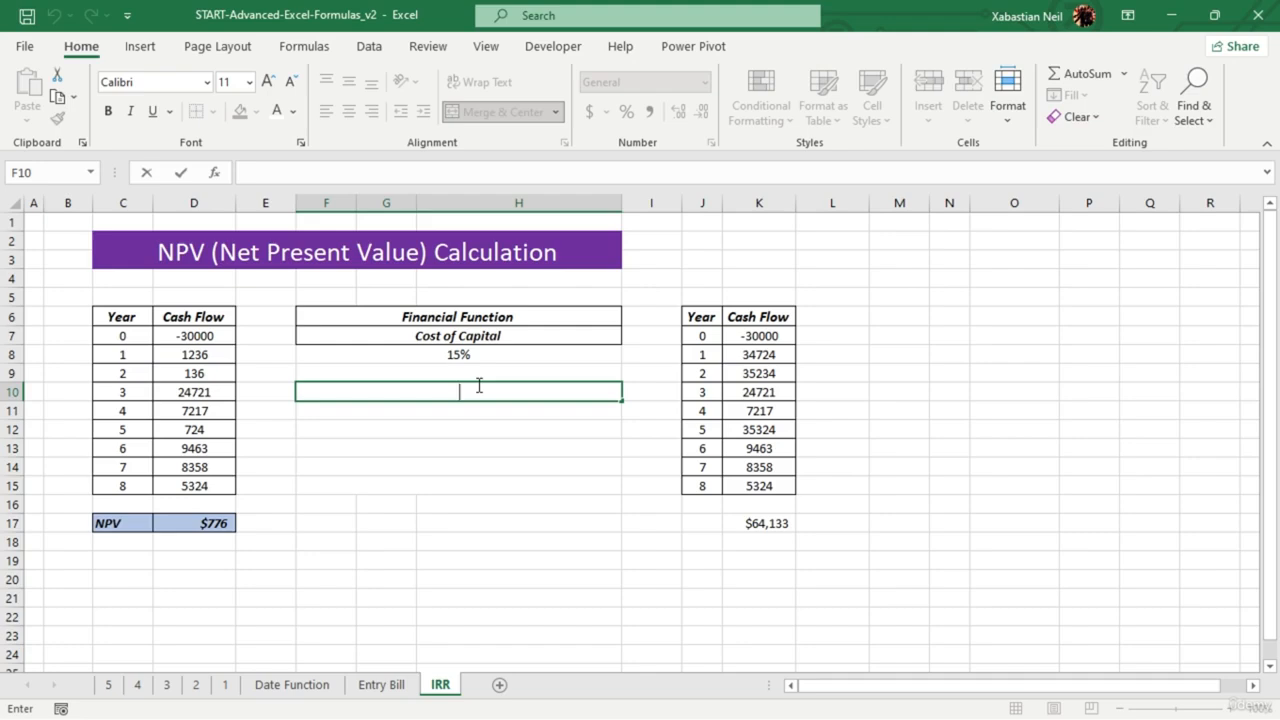
pyautogui.write('=')
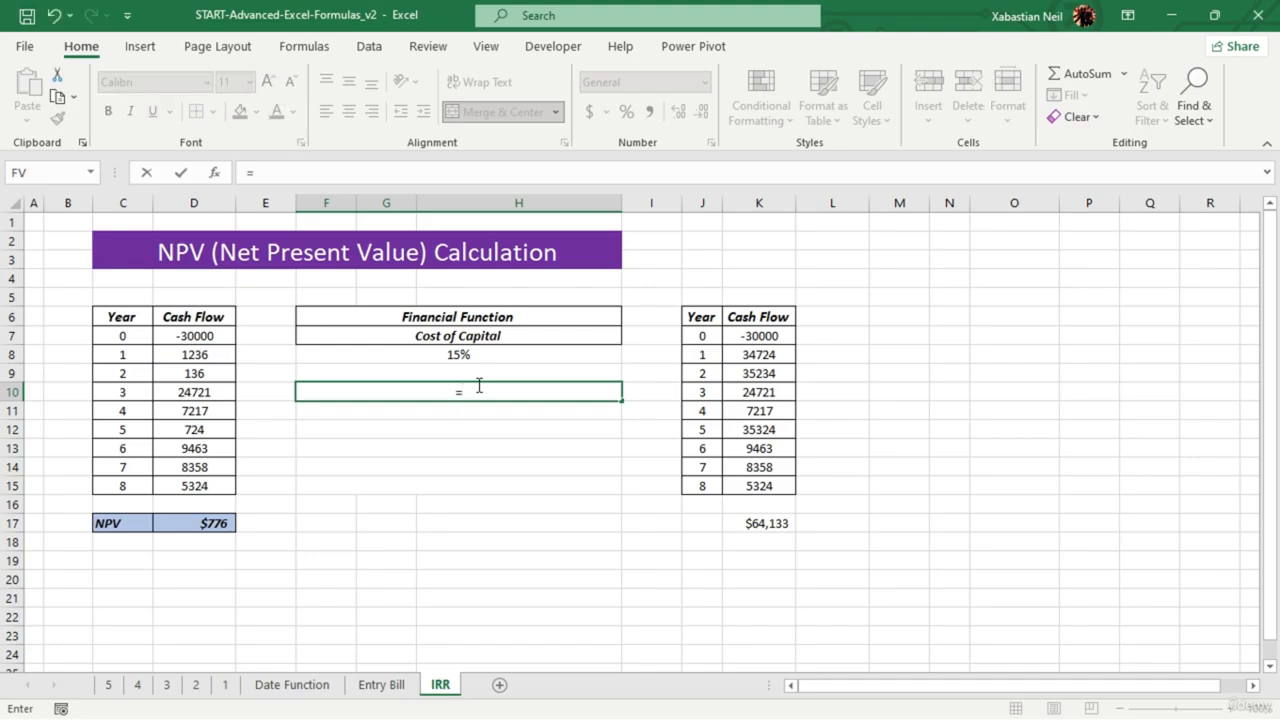
pyautogui.write('irr')
pyautogui.press('Tab')
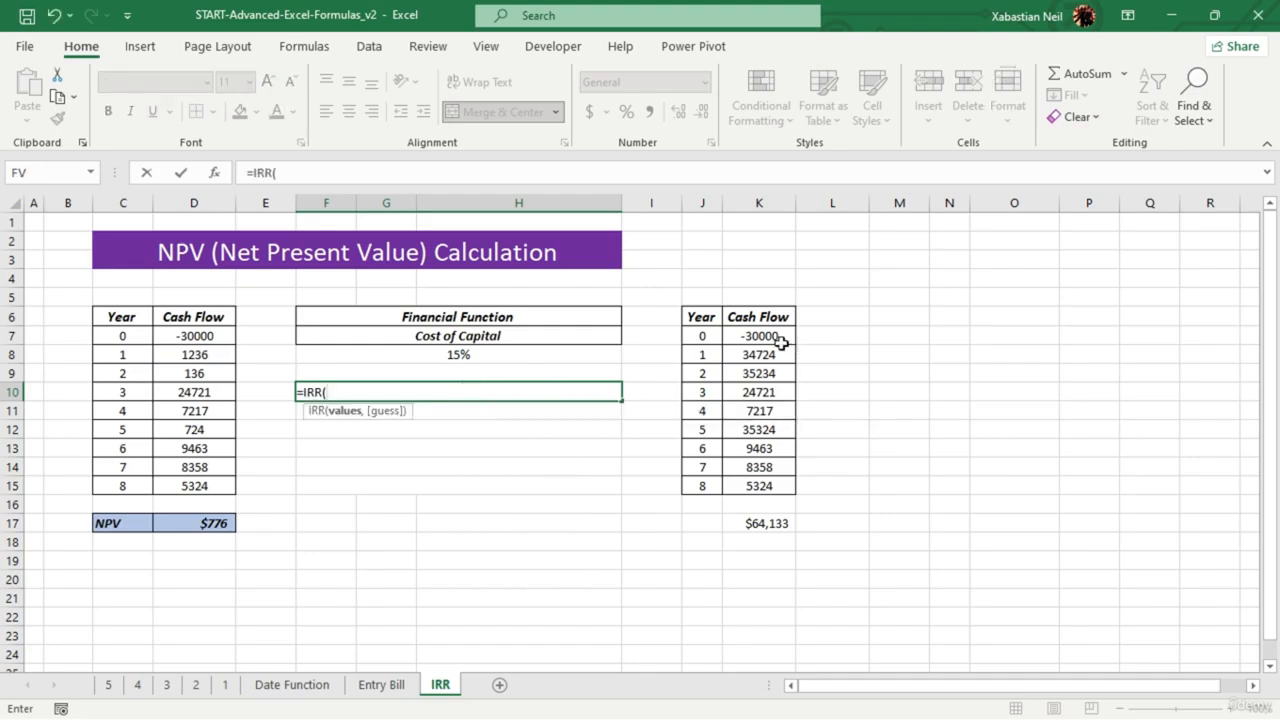
pyautogui.moveTo(781, 343); pyautogui.dragTo(787, 521)
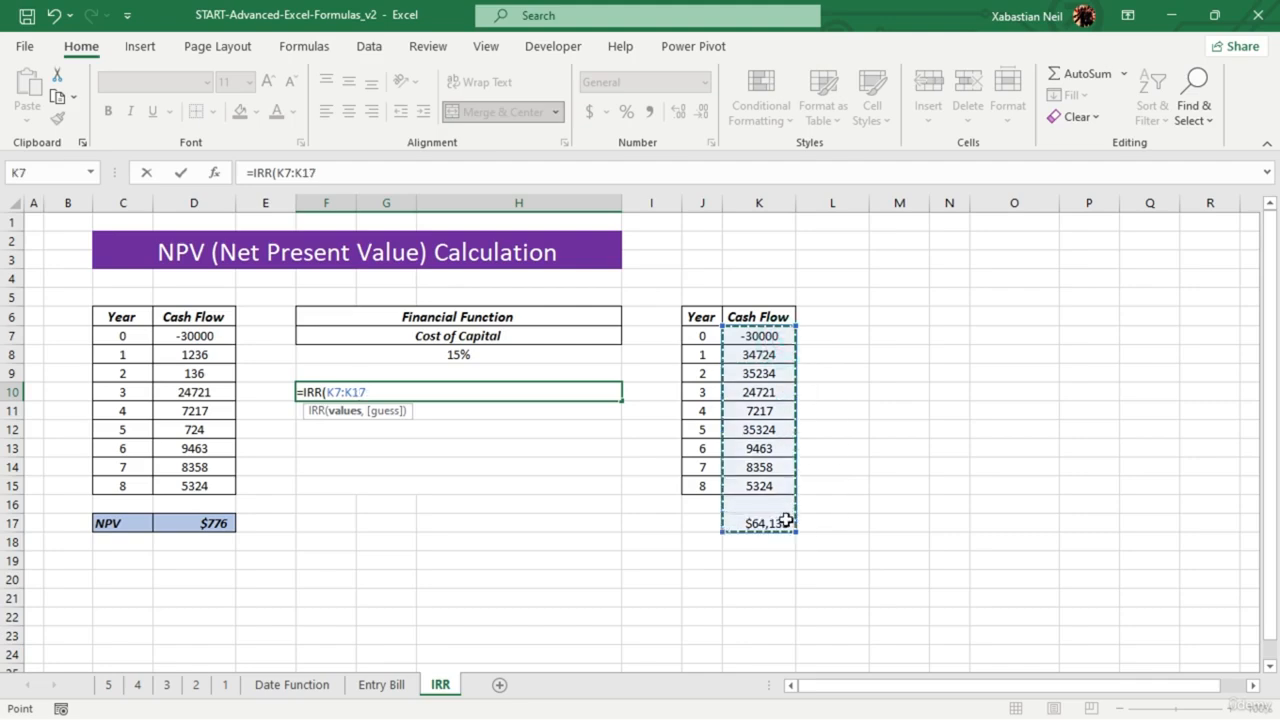
pyautogui.press('Return')
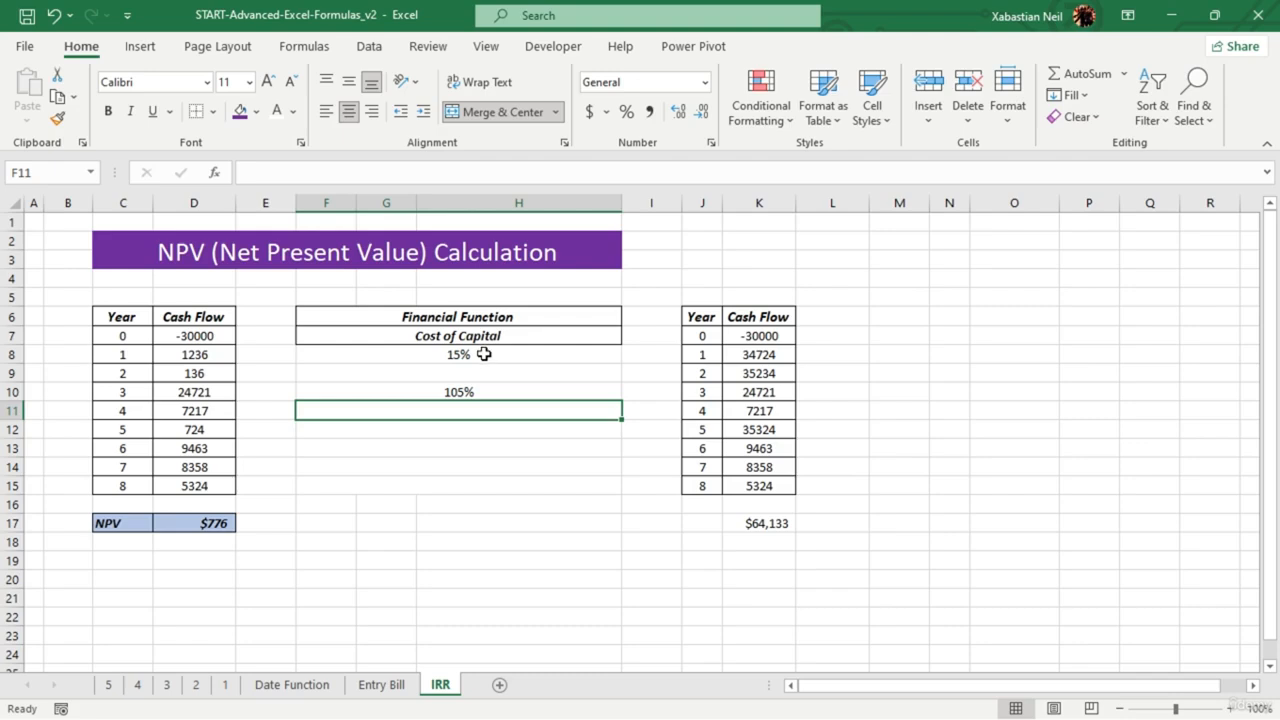
# - Change the Year 0 cash flow in K7 to 30000 and inspect the IRR formula in F10
pyautogui.click(776, 338)
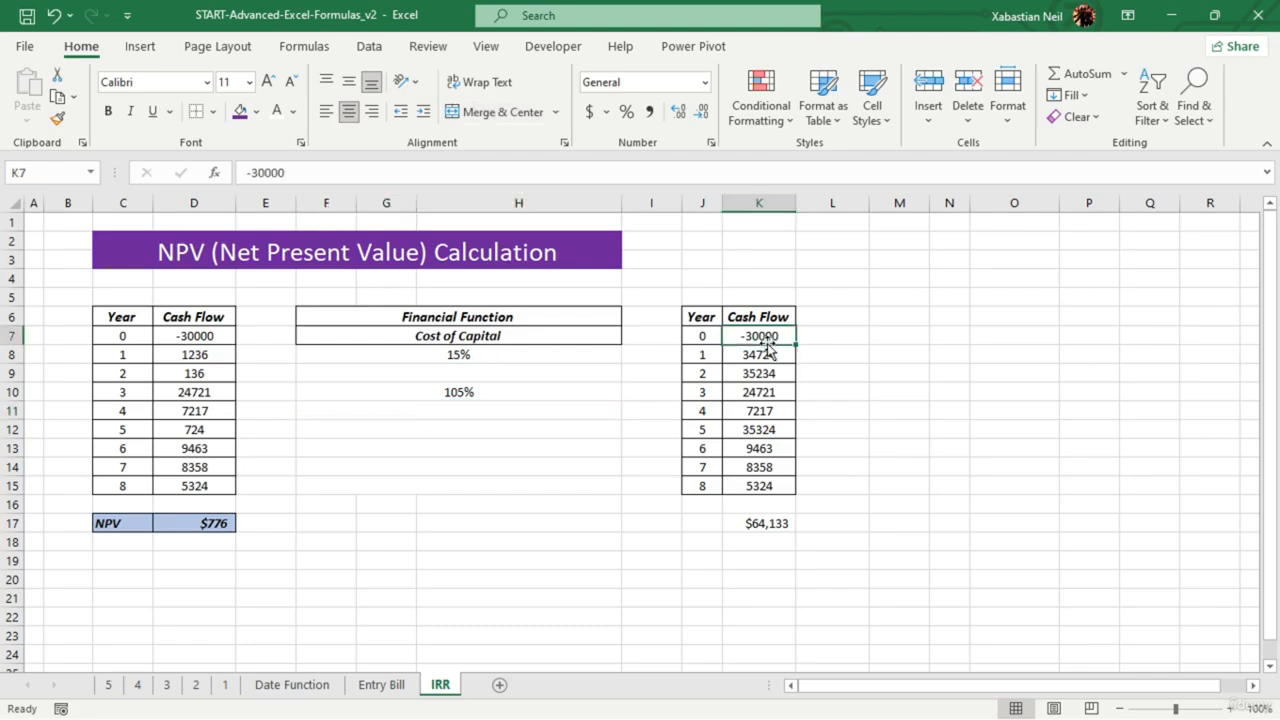
pyautogui.doubleClick(776, 338)
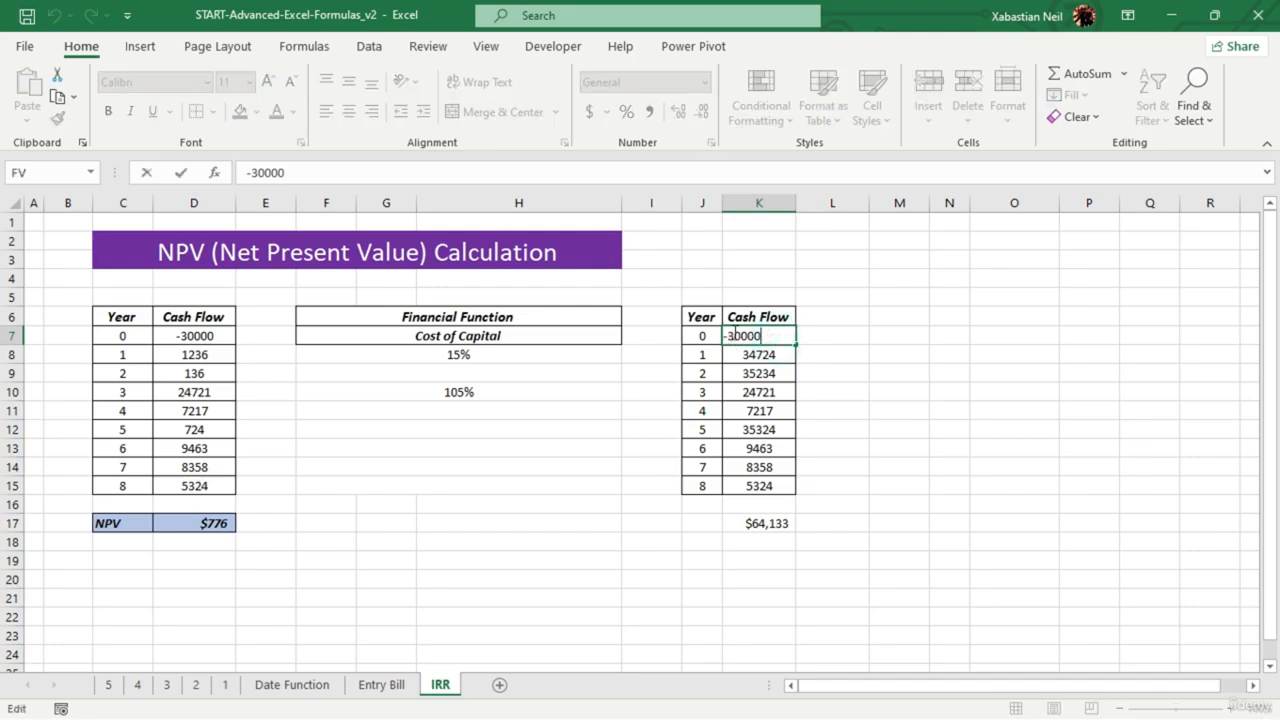
pyautogui.press('BackSpace')
pyautogui.press('Return')
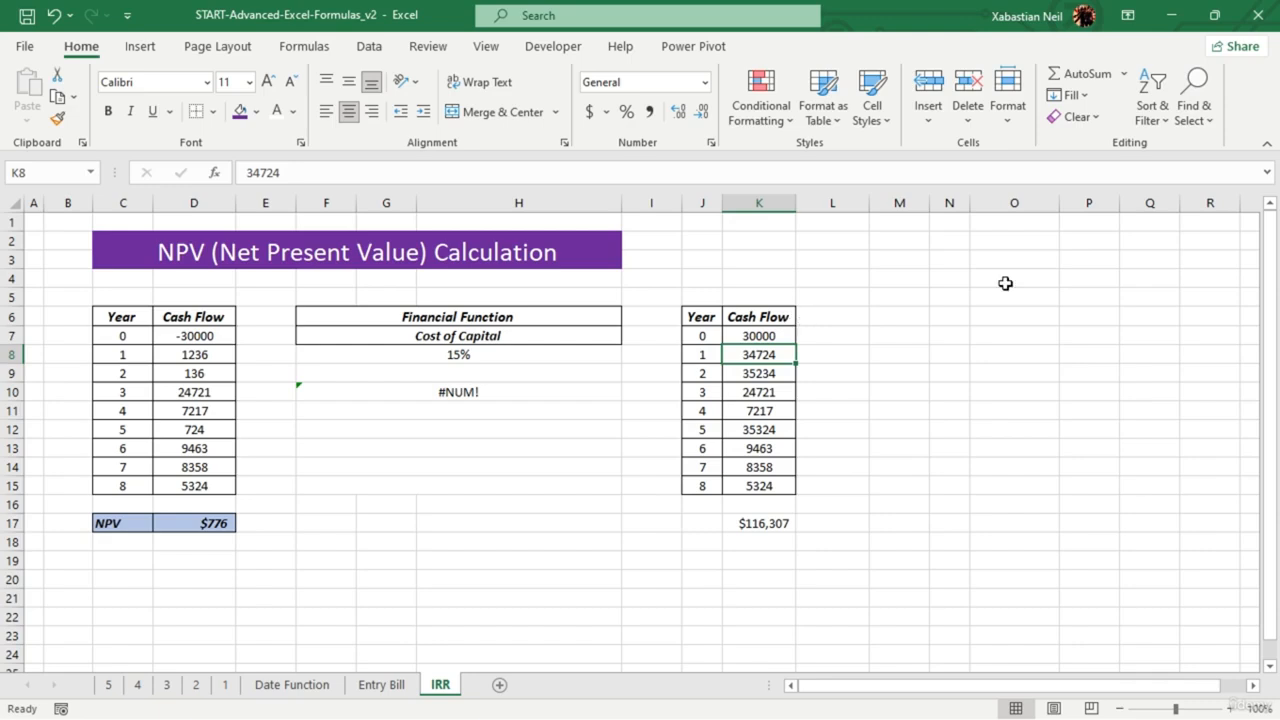
pyautogui.click(495, 388)
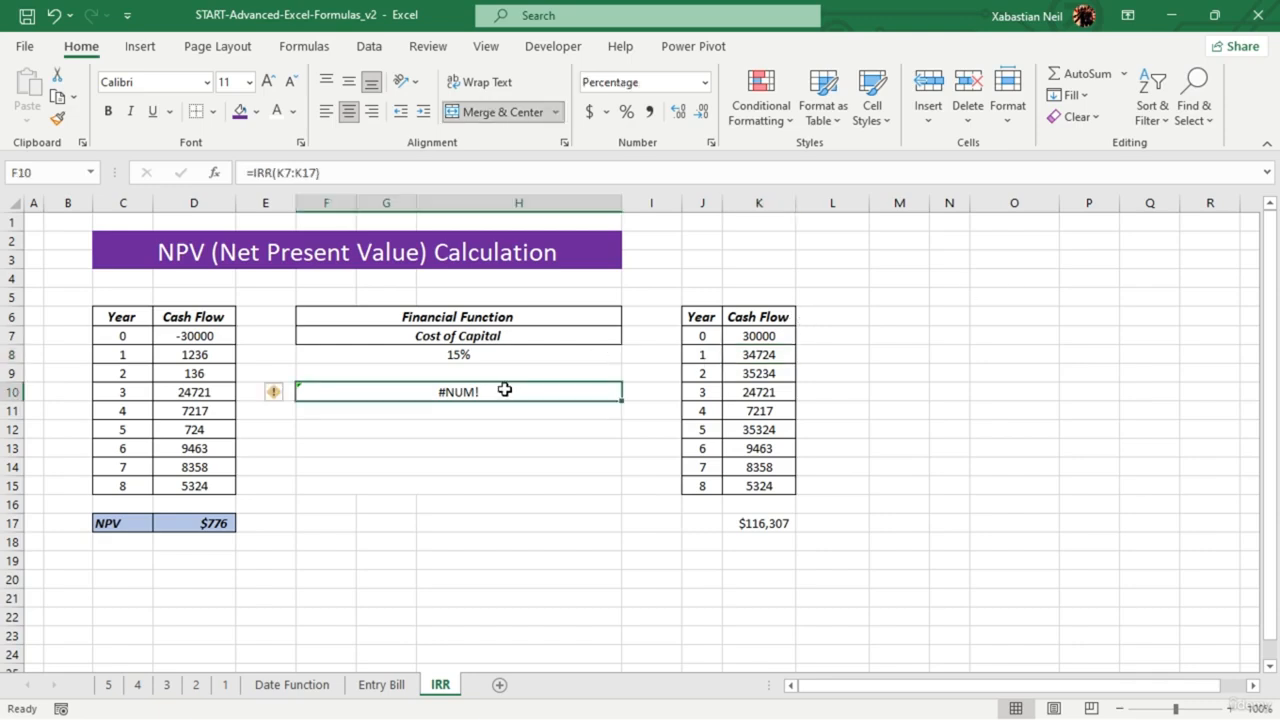
pyautogui.doubleClick(502, 386)
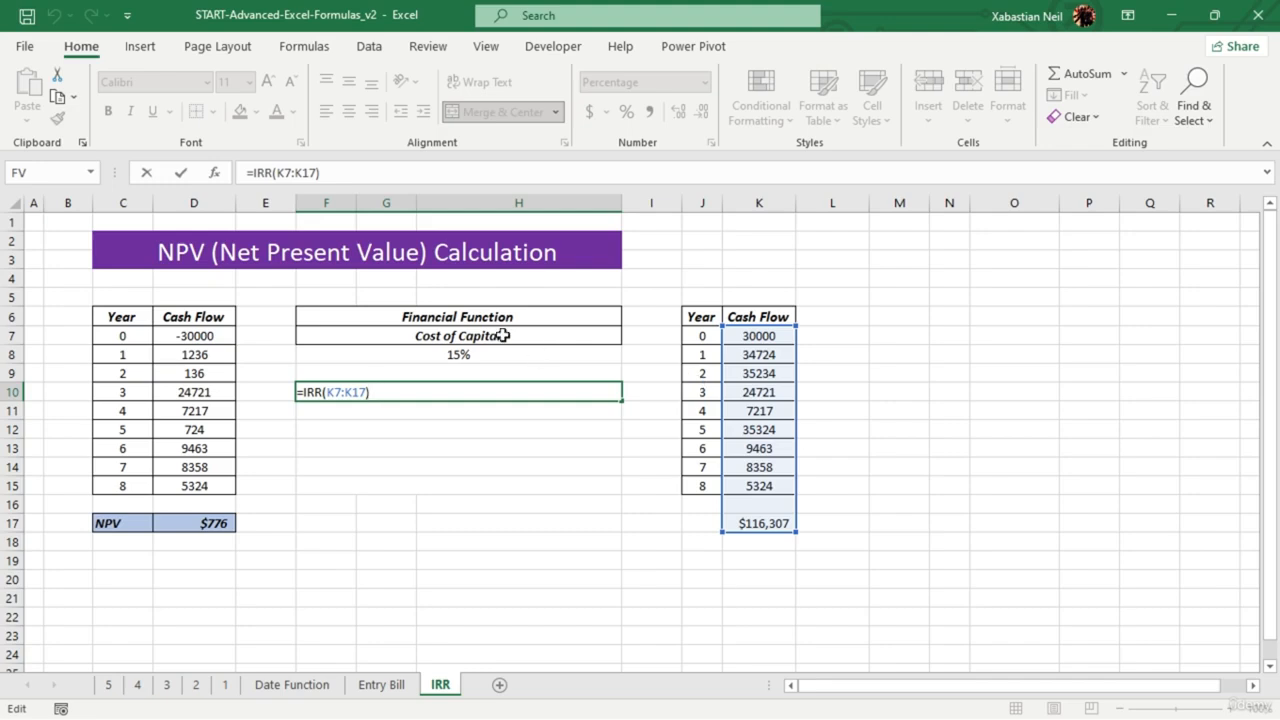
pyautogui.press('Return')
# - Restore the Year 0 cash flow in K7 to -30000, leaving K8 as it was
pyautogui.click(754, 337)
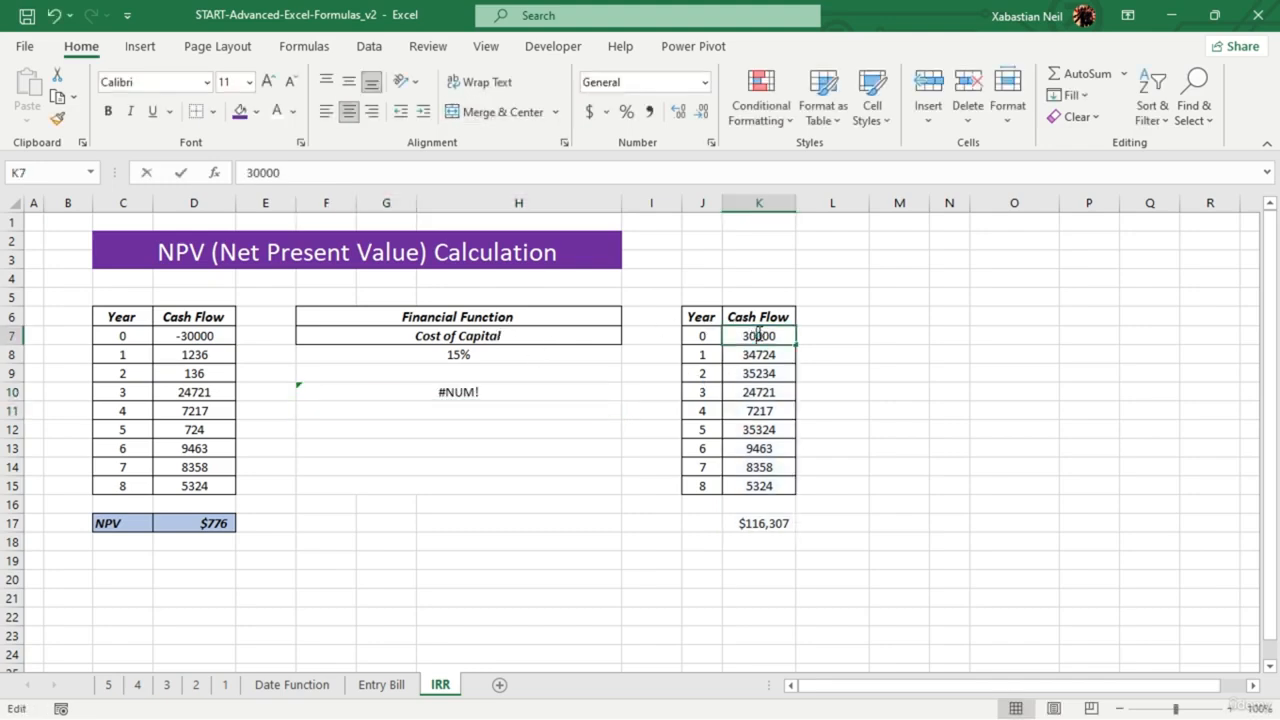
pyautogui.click(739, 337)
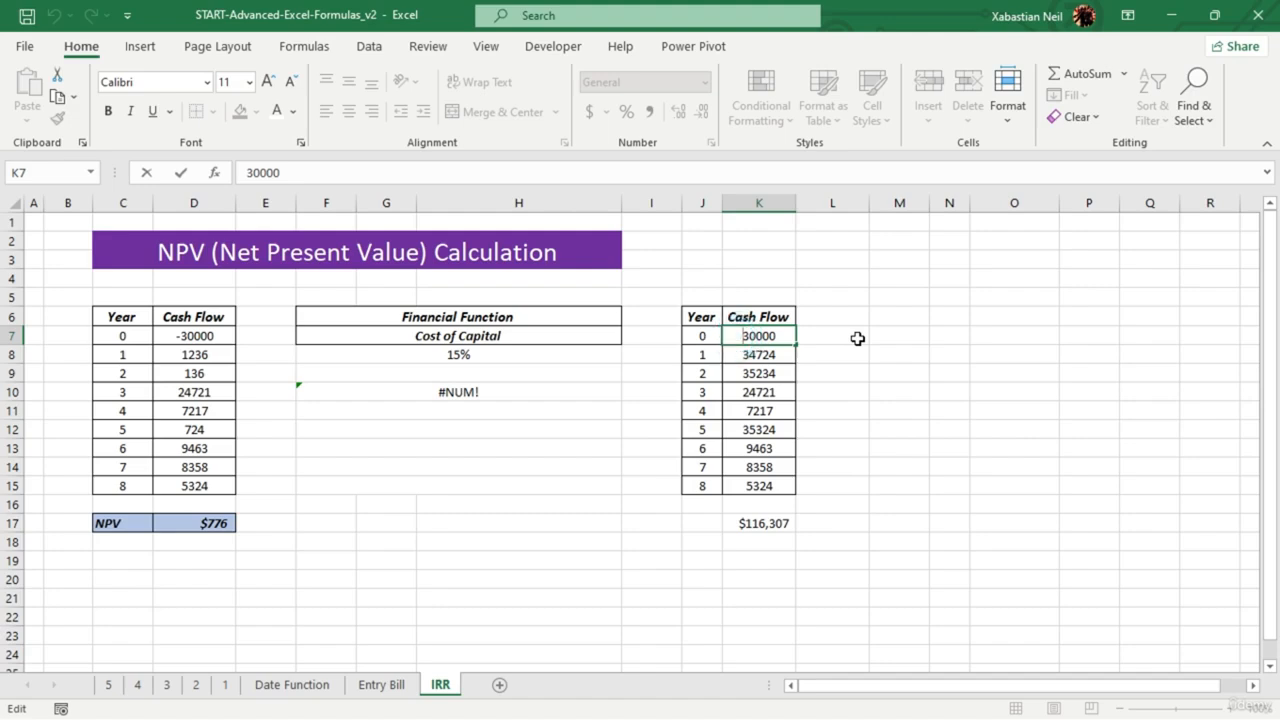
pyautogui.write('-')
pyautogui.press('Return')
pyautogui.write('\\')
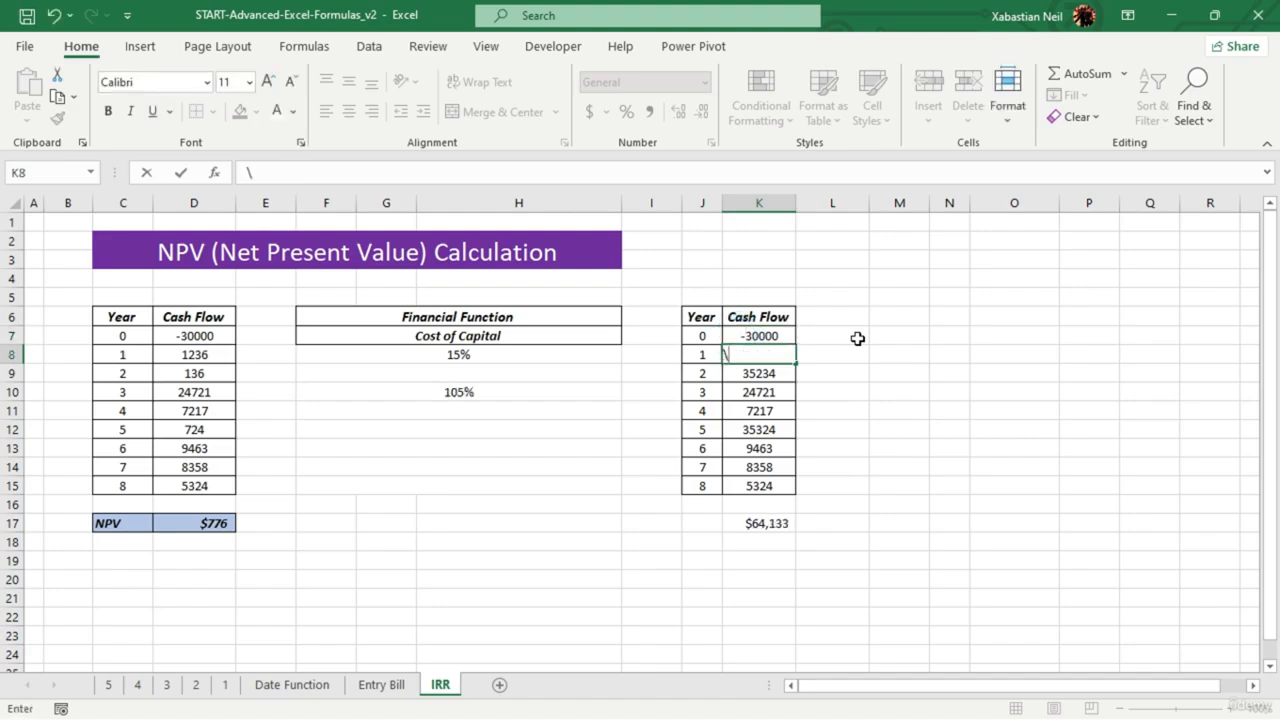
pyautogui.press('Escape')
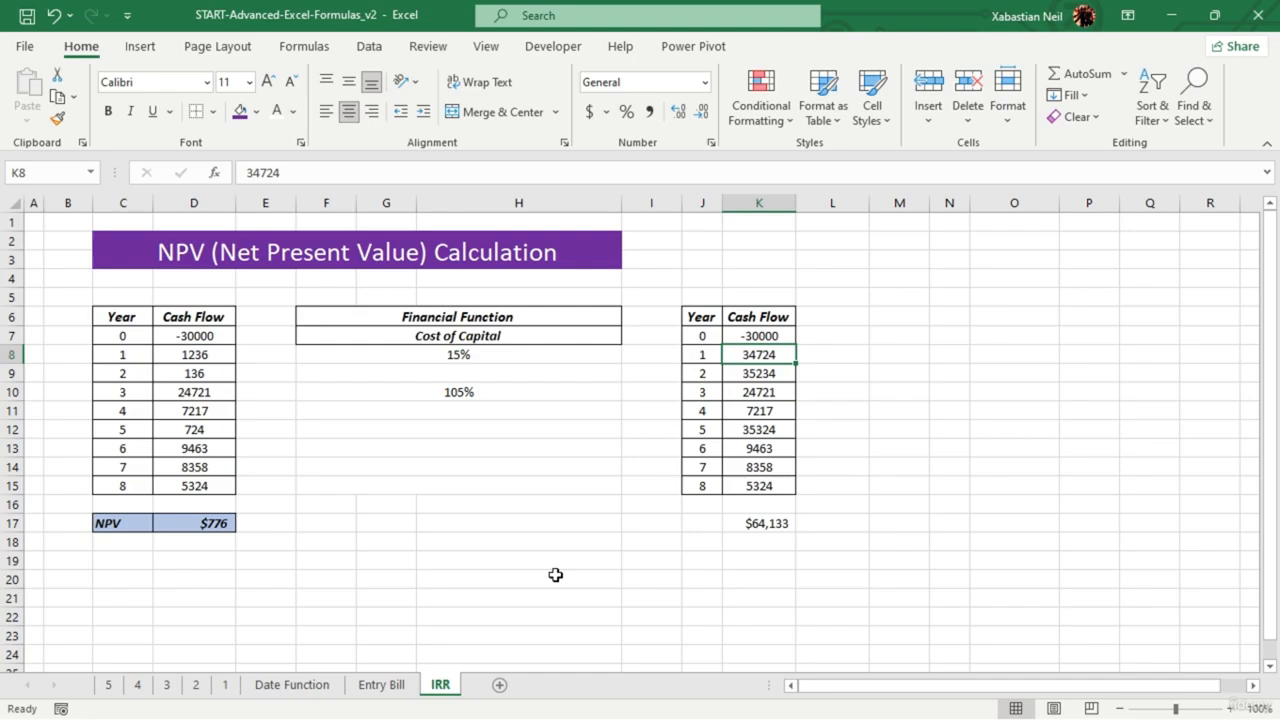
# - Calculate 15% of the first table's NPV in F13 with the formula =D17*(15/100)
pyautogui.click(454, 468)
pyautogui.click(455, 449)
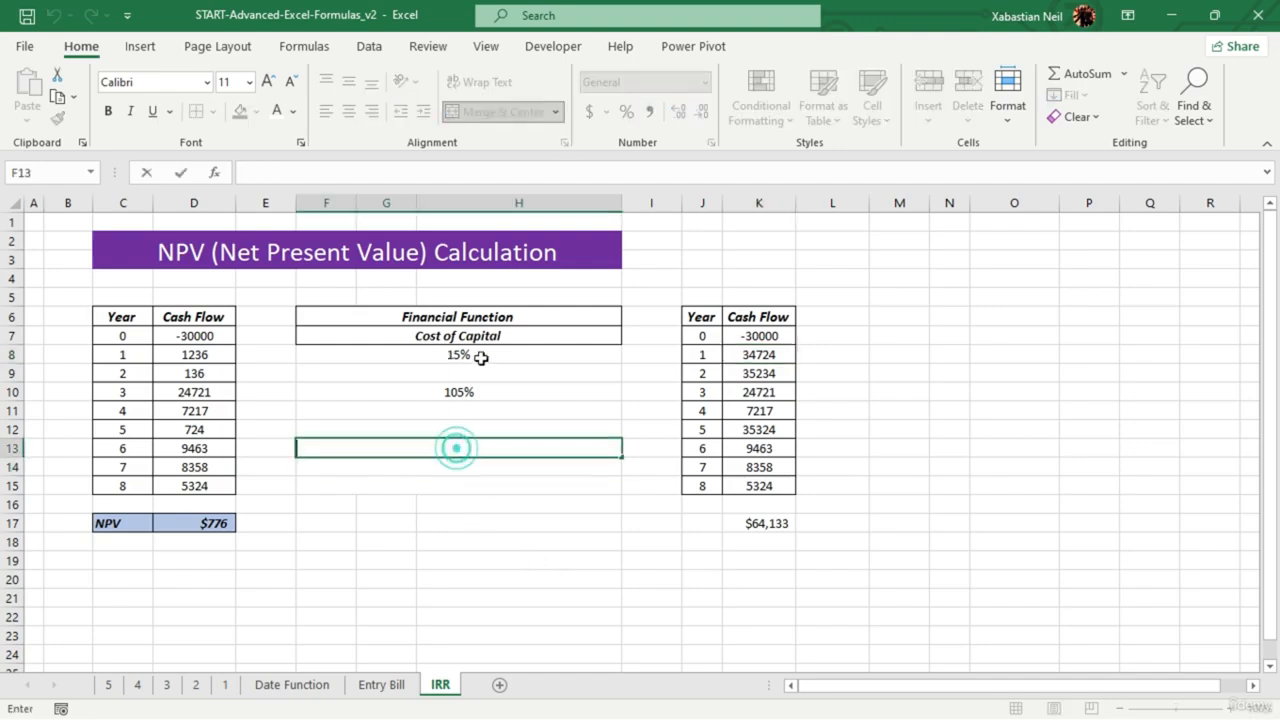
pyautogui.click(453, 440)
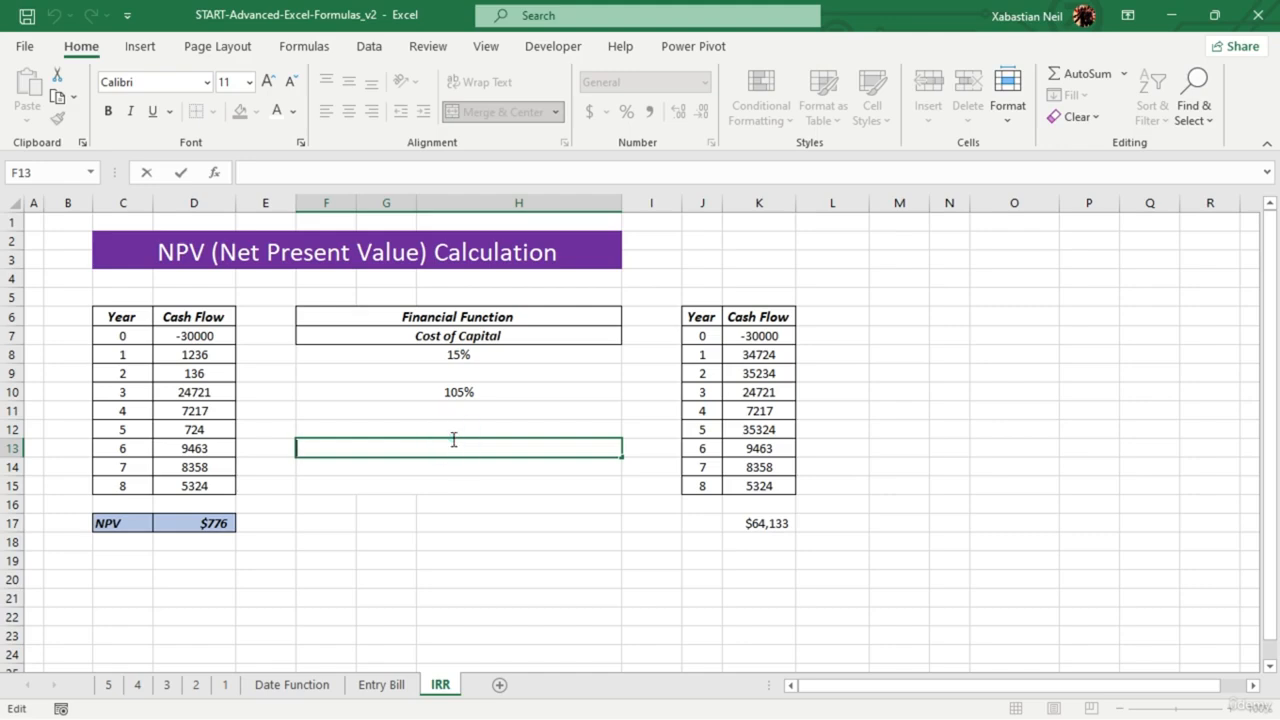
pyautogui.write('=')
pyautogui.click(214, 528)
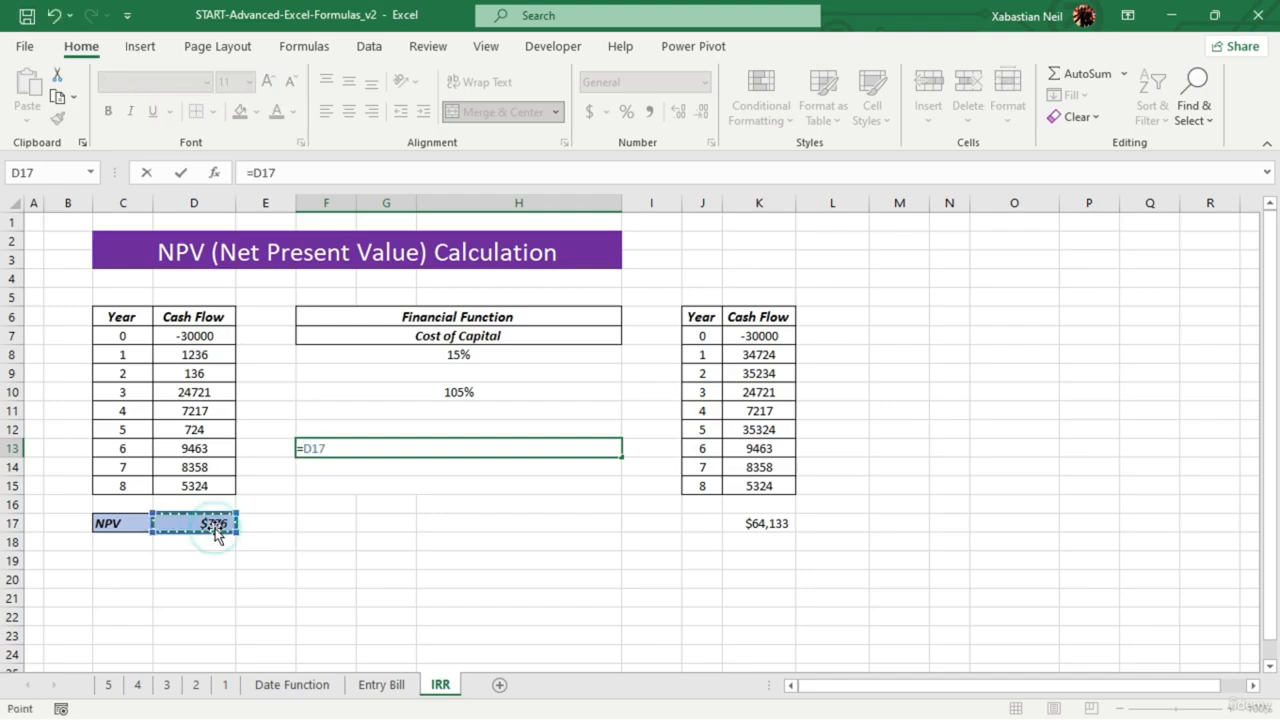
pyautogui.write('*(')
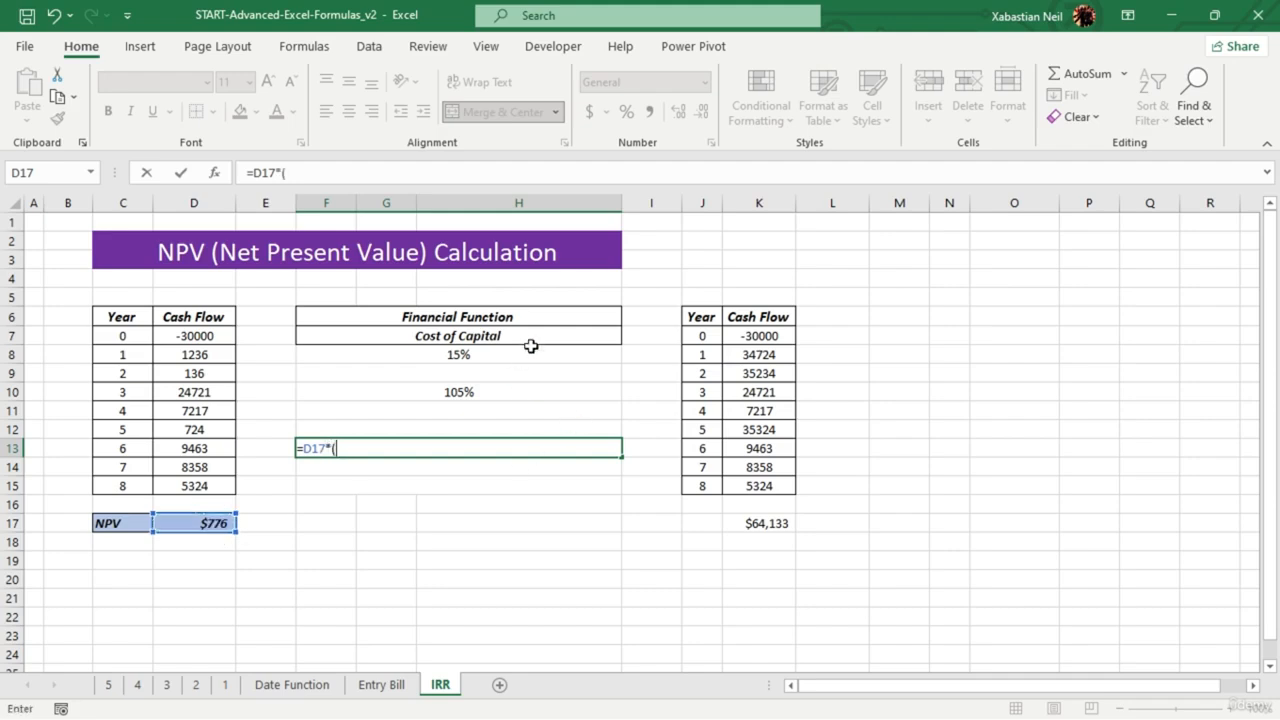
pyautogui.write('15/100')
pyautogui.press('Return')
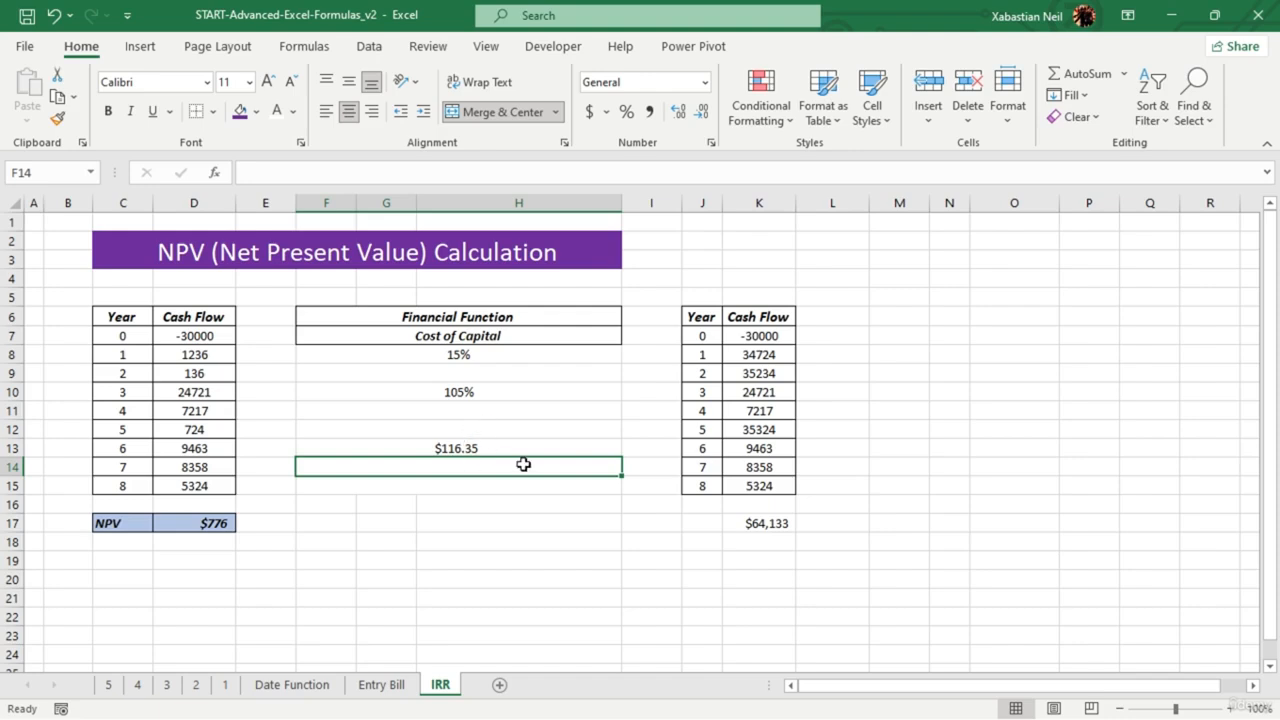
# - Calculate 15% of the second table's NPV in F15 with the formula =K17*(15/100)
pyautogui.click(467, 489)
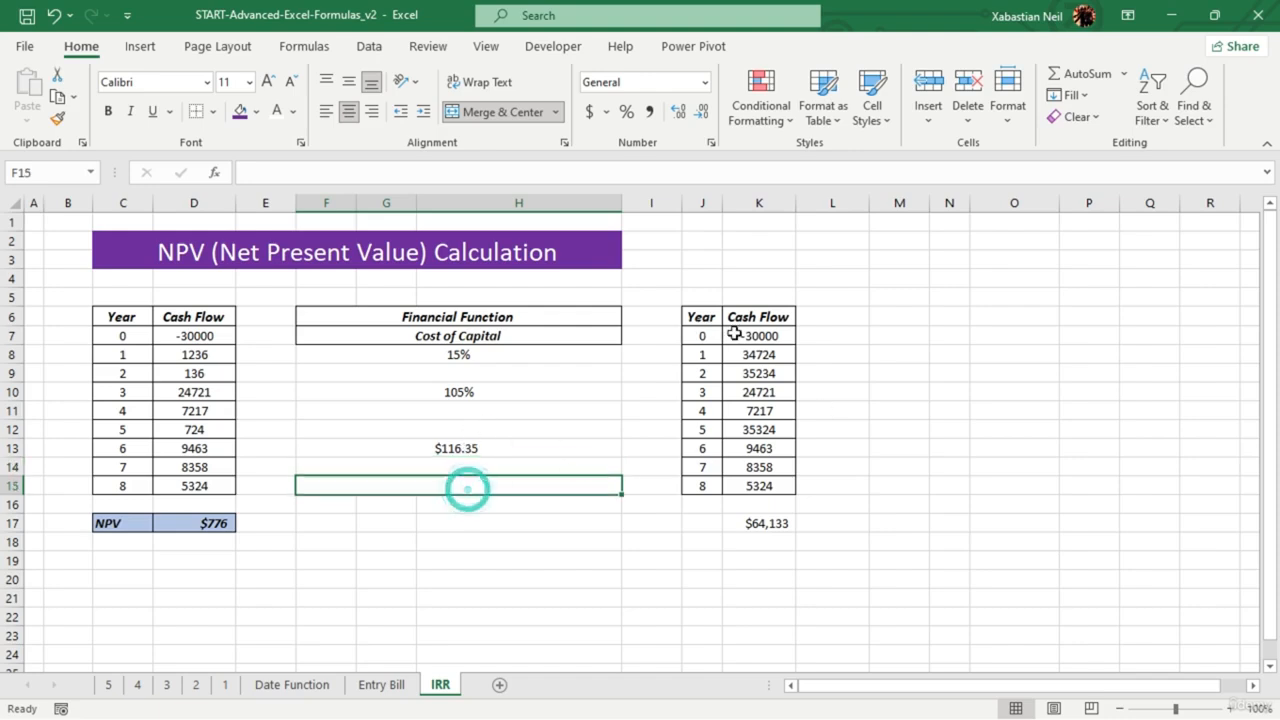
pyautogui.doubleClick(497, 486)
pyautogui.write('=')
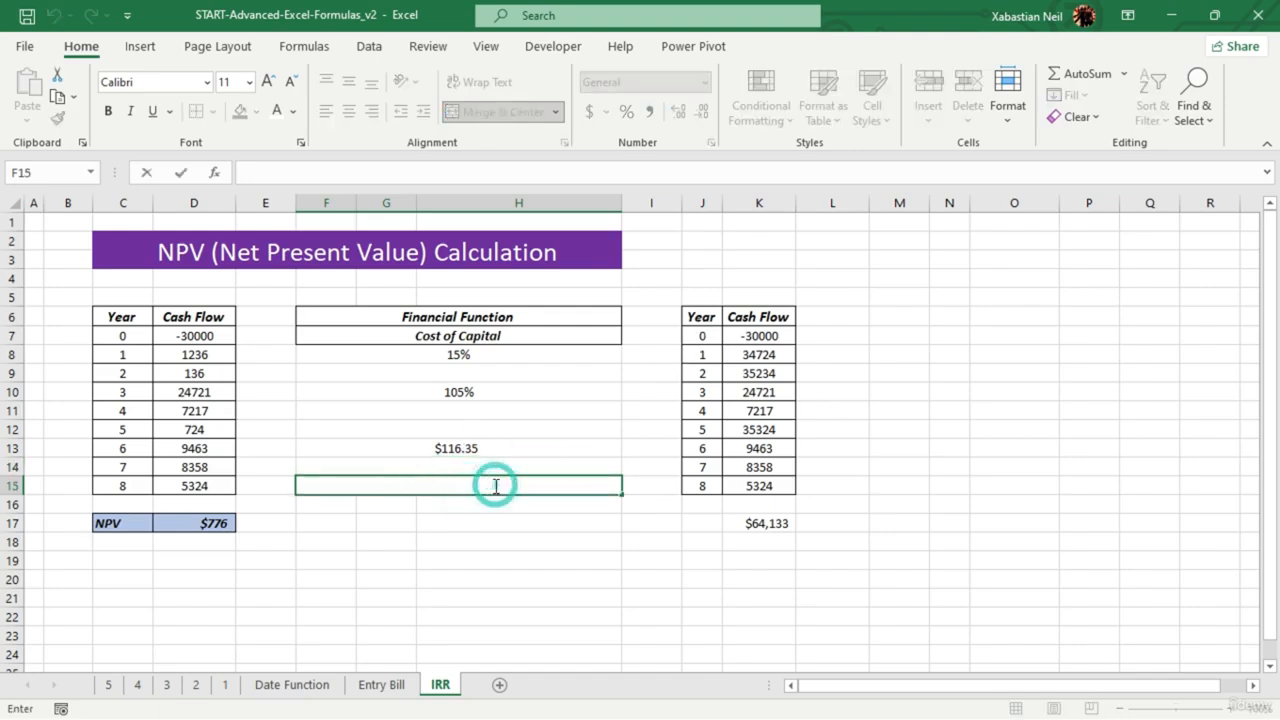
pyautogui.click(778, 523)
pyautogui.write('8')
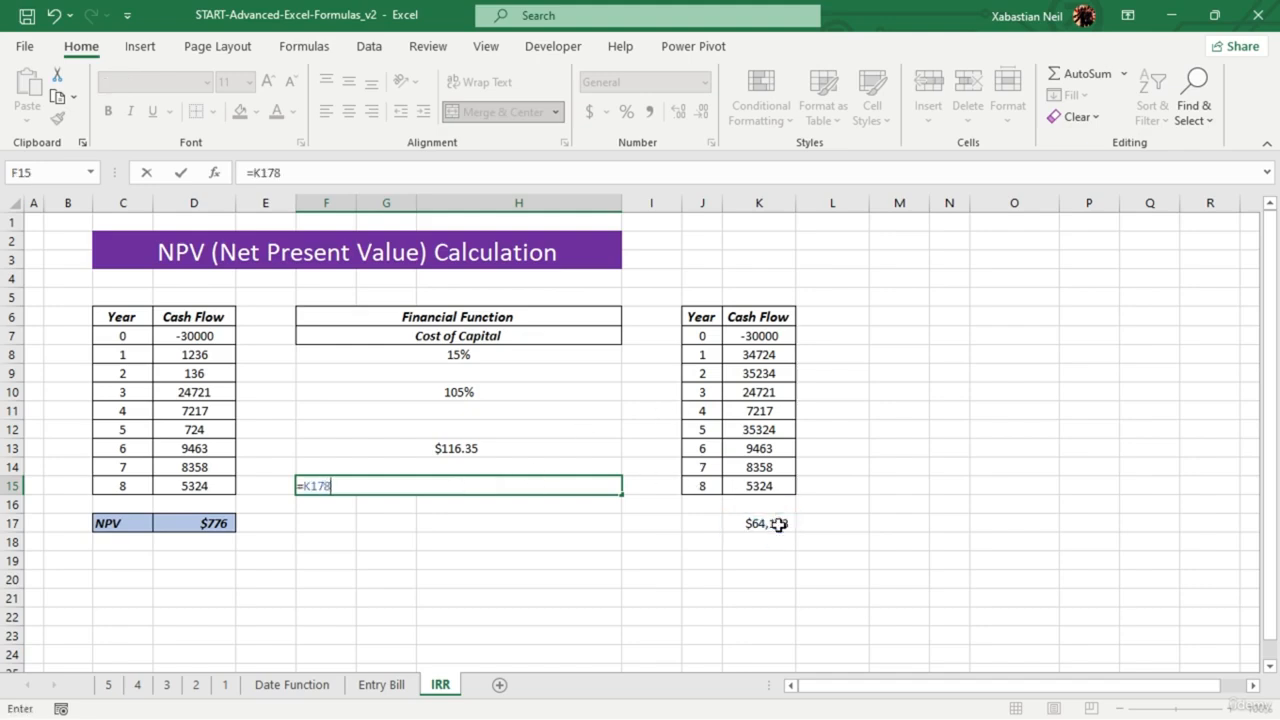
pyautogui.press('BackSpace')
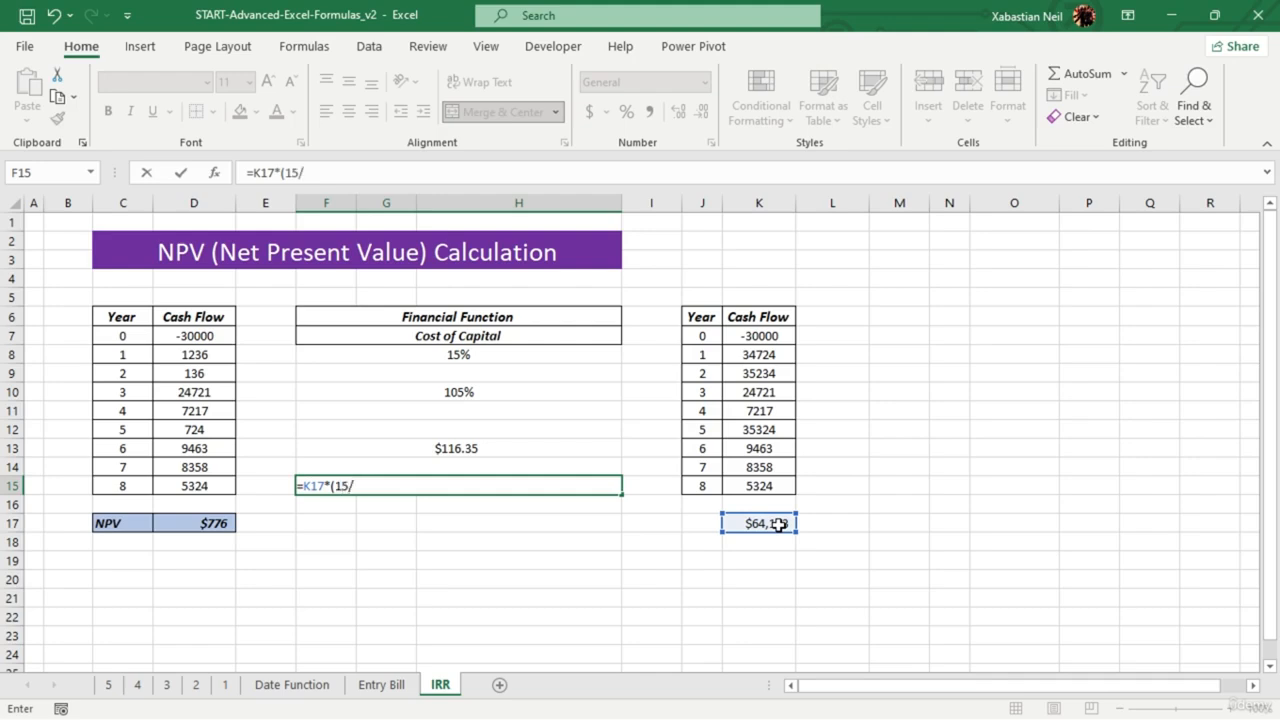
pyautogui.write('*(15/100)')
pyautogui.press('Return')
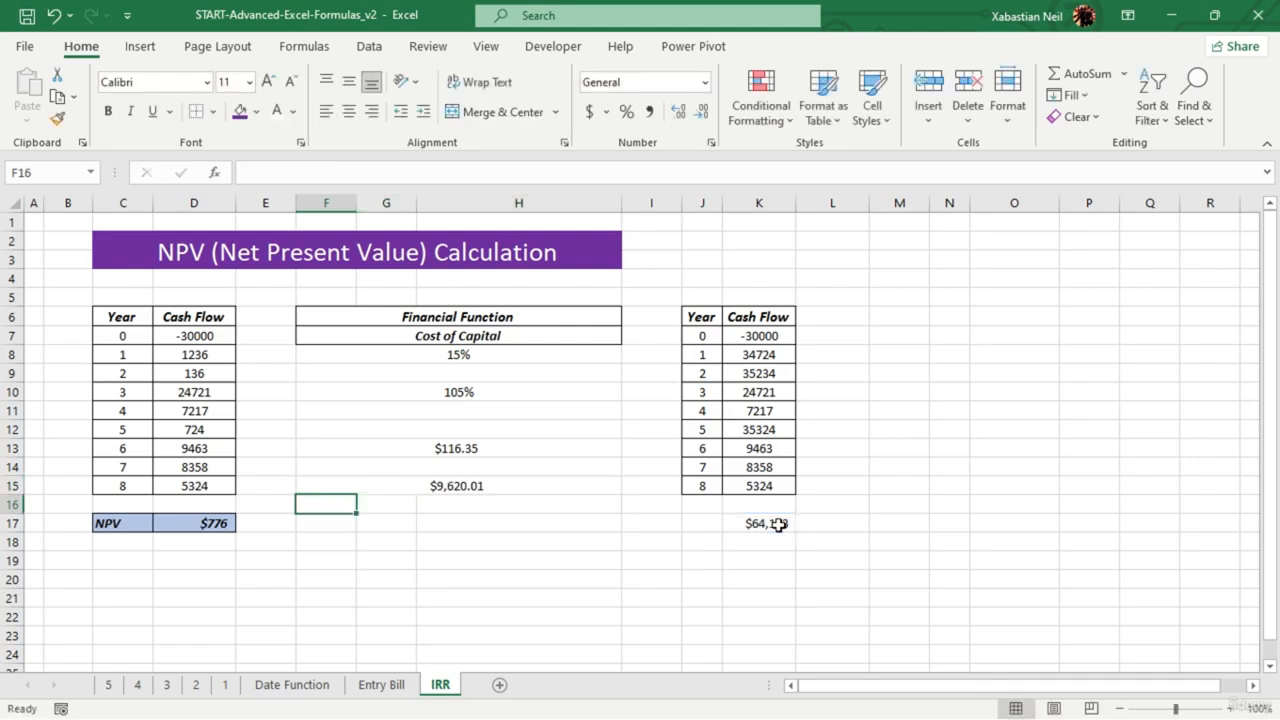
# - Format the currency results in F15 and F13 to show no decimal places
pyautogui.click(534, 486)
pyautogui.click(704, 114)
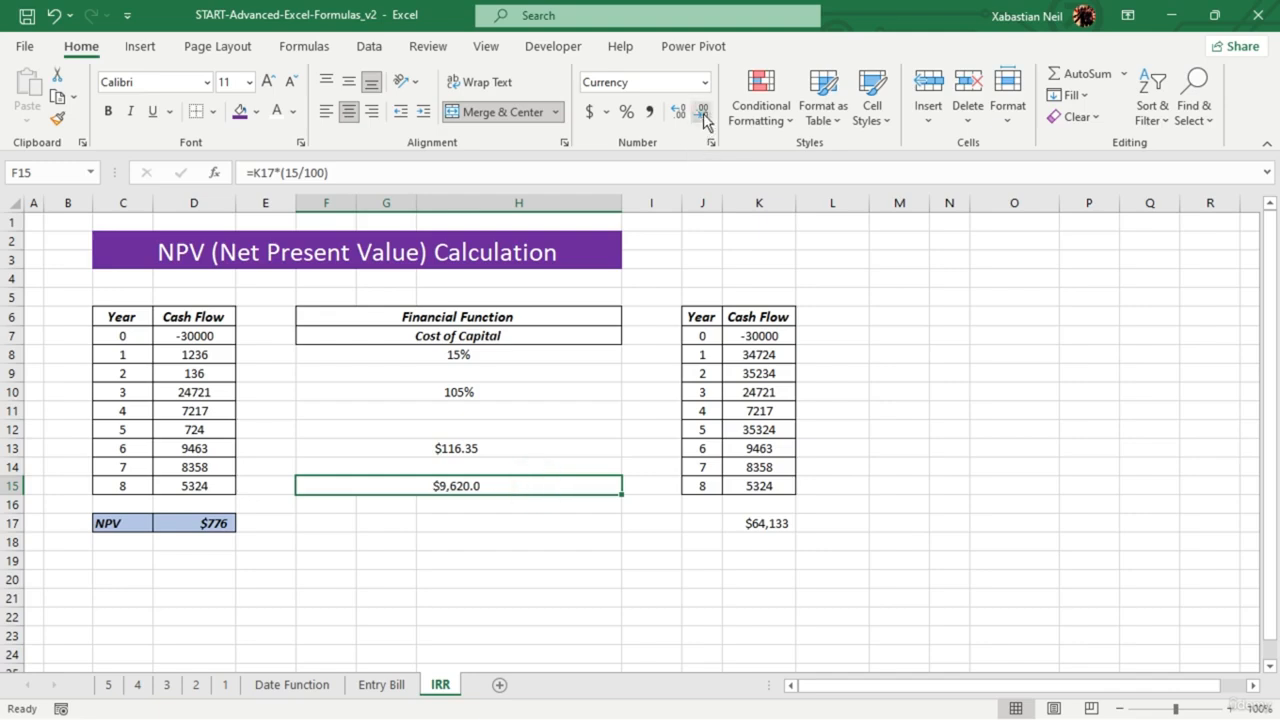
pyautogui.click(704, 114)
pyautogui.click(501, 448)
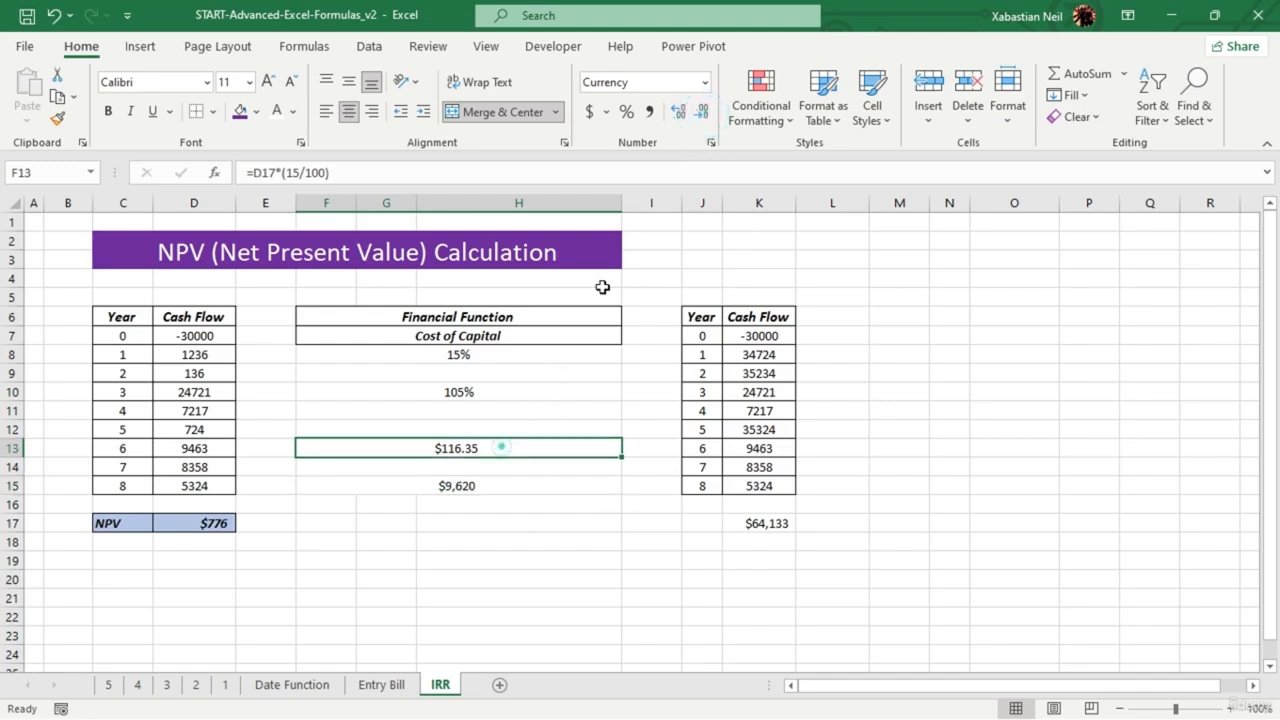
pyautogui.click(704, 114)
pyautogui.click(704, 114)
pyautogui.click(483, 540)
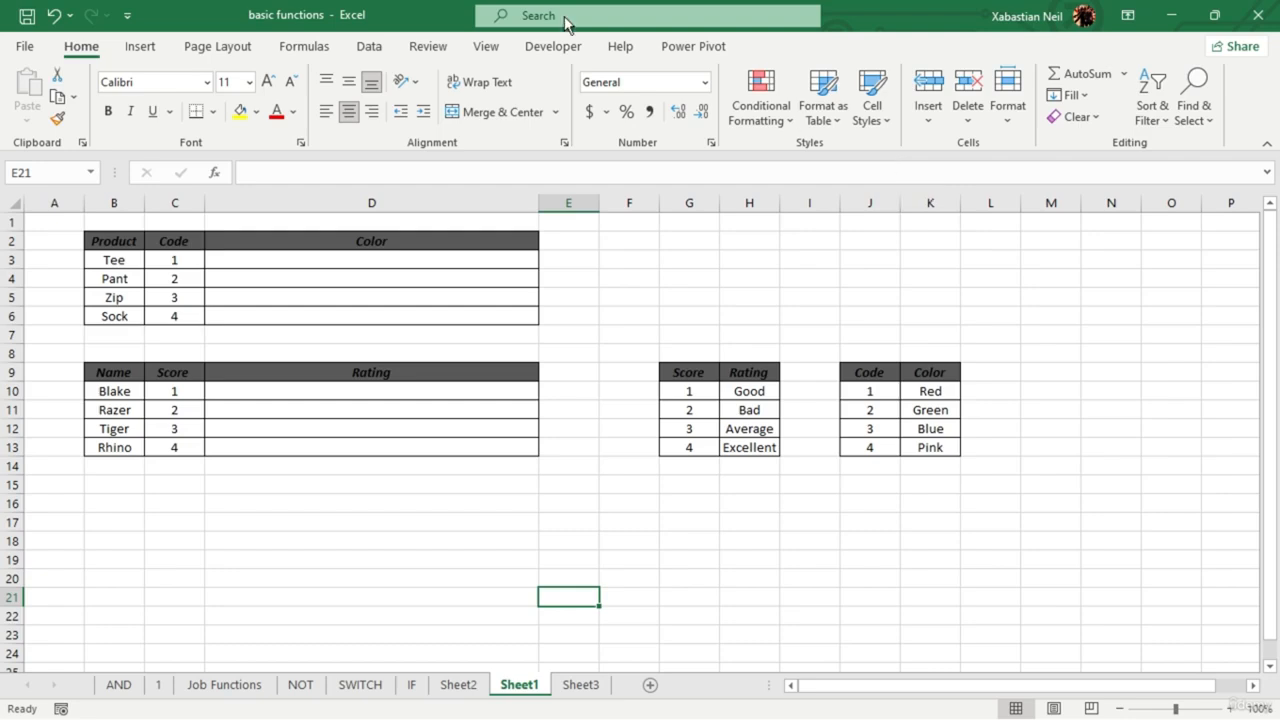
# - Review the Score and Rating table in G9:H13 and the Code and Color table in J9:K13 on Sheet1
pyautogui.moveTo(688, 375); pyautogui.dragTo(766, 452)
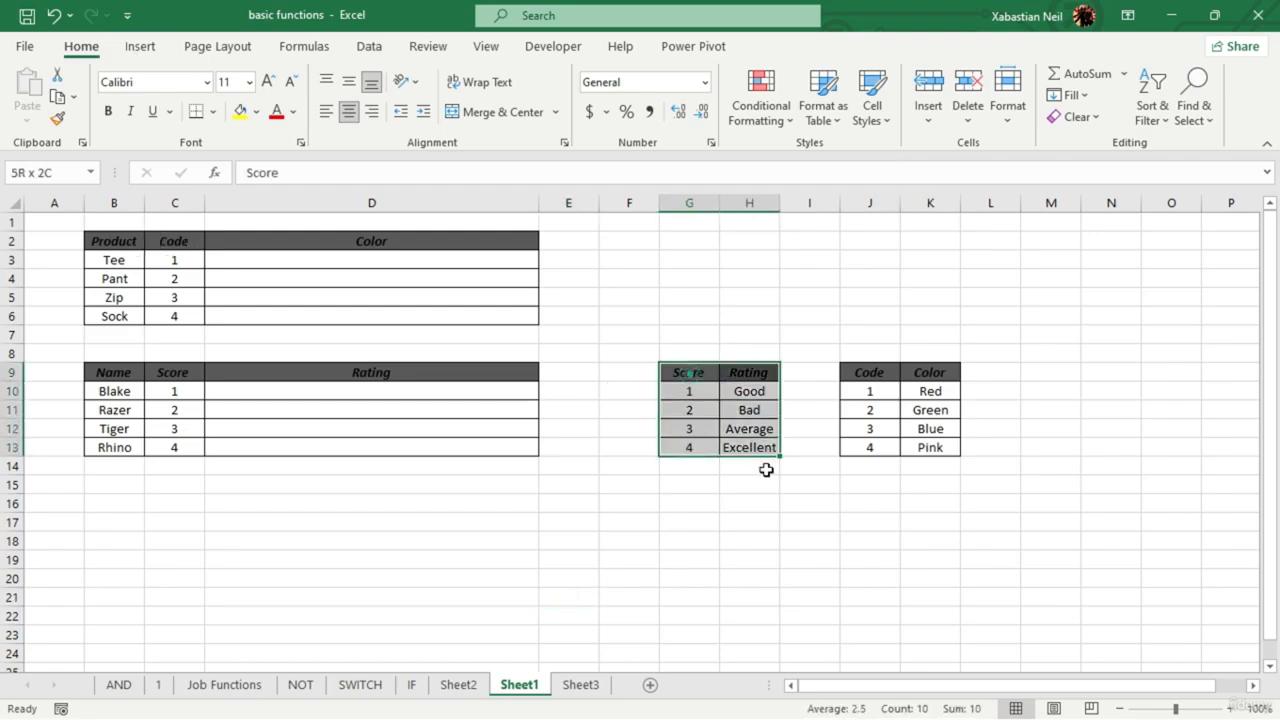
pyautogui.moveTo(866, 371); pyautogui.dragTo(950, 447)
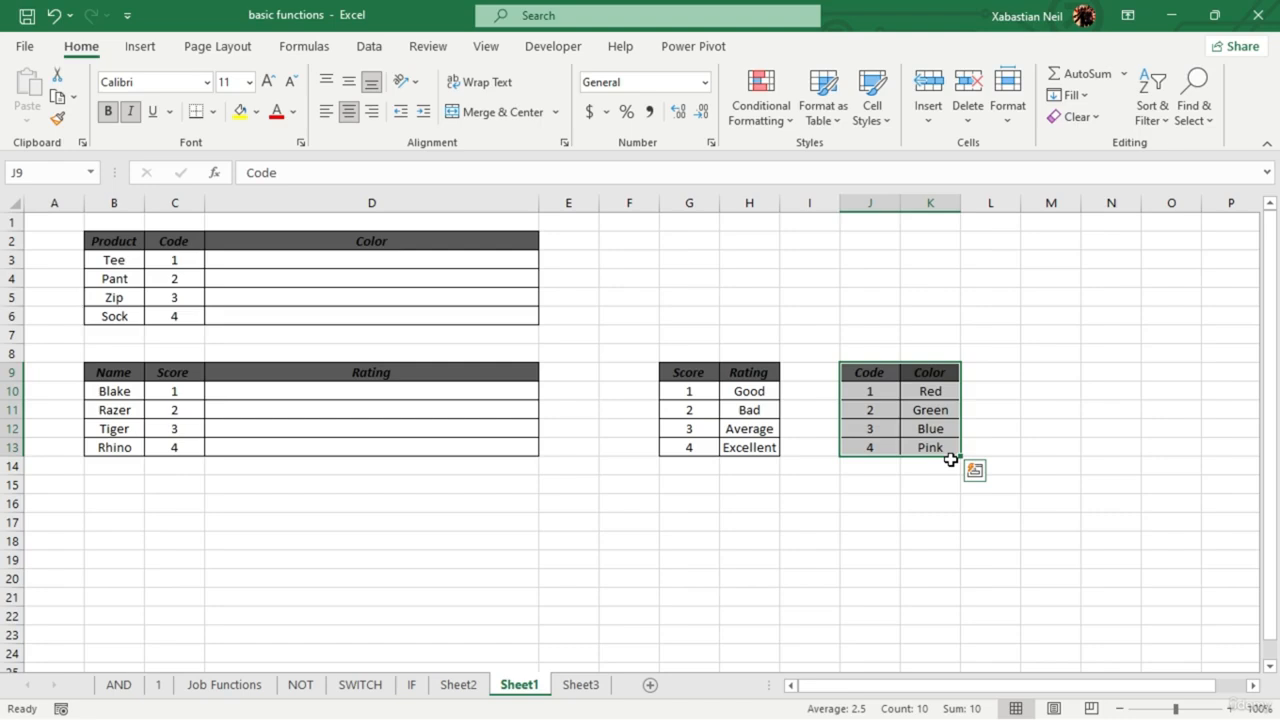
pyautogui.moveTo(420, 258); pyautogui.dragTo(425, 318)
pyautogui.moveTo(457, 389); pyautogui.dragTo(446, 450)
pyautogui.click(651, 598)
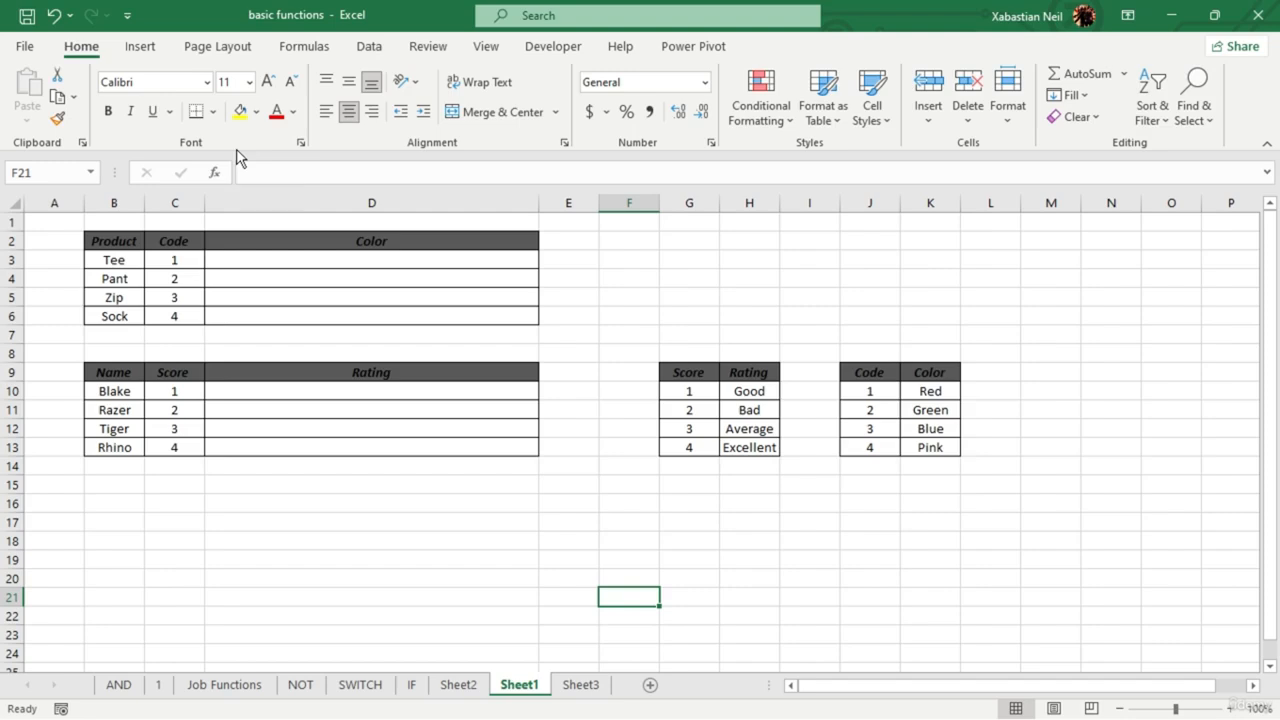
pyautogui.click(704, 394)
pyautogui.click(342, 461)
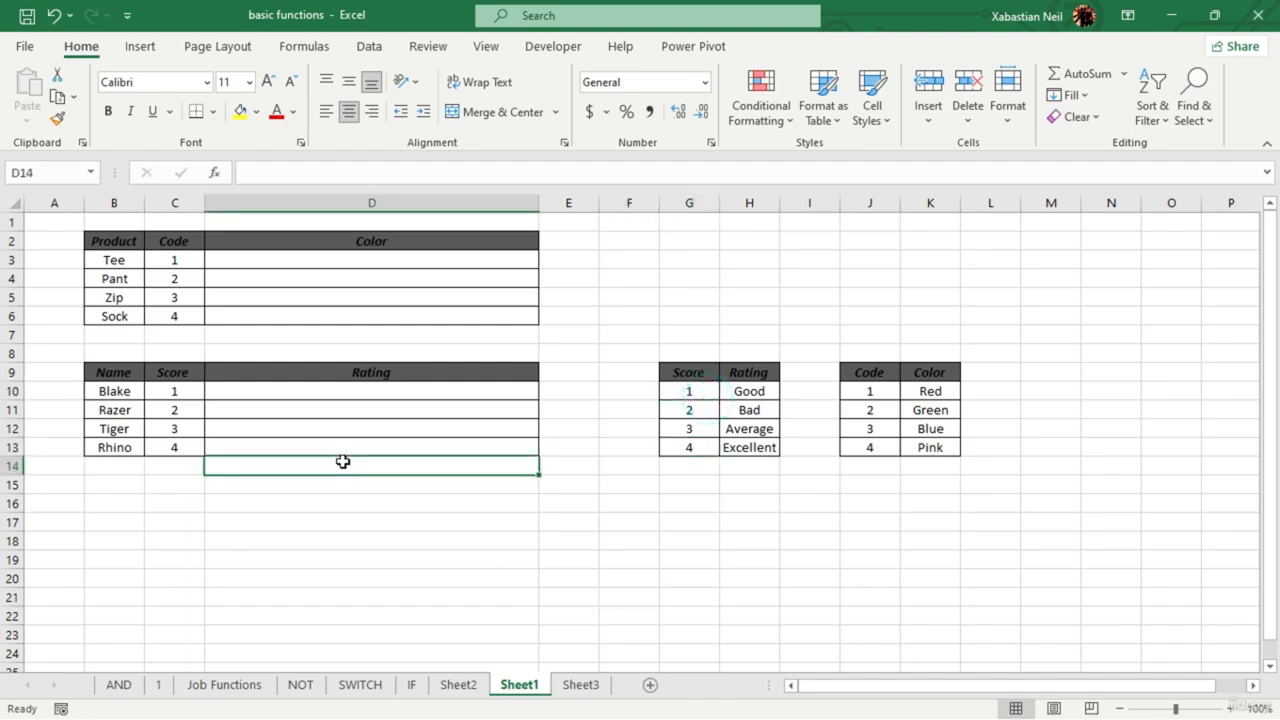
# - In the Score and Rating lookup table, set the score for Good to 2 and for Bad to 1
pyautogui.click(708, 409)
pyautogui.press('Up')
pyautogui.press('Up')
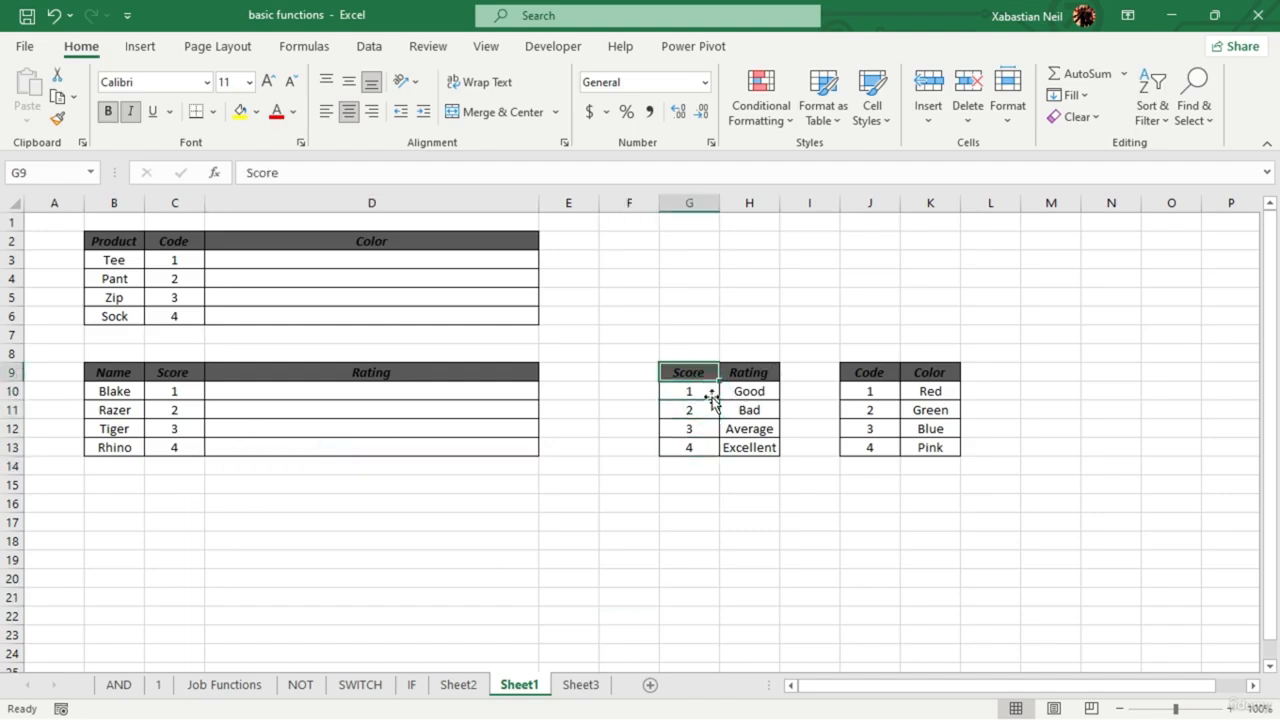
pyautogui.doubleClick(708, 393)
pyautogui.press('BackSpace')
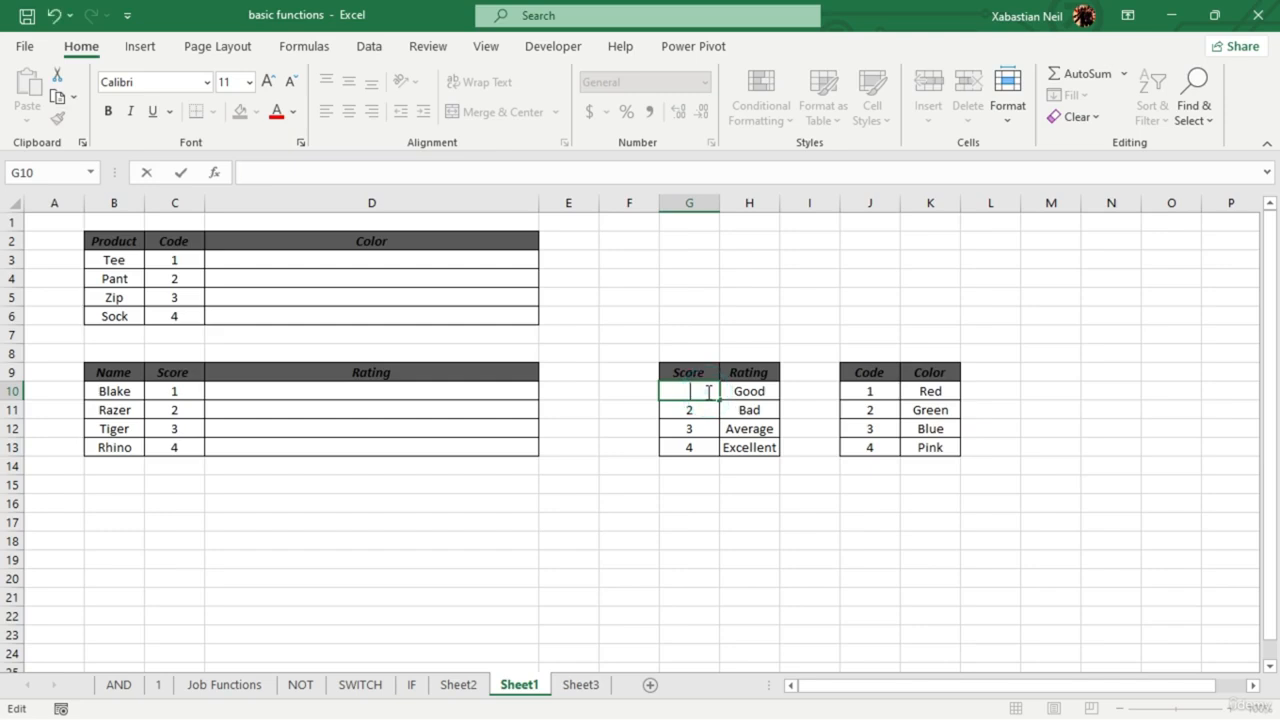
pyautogui.write('2')
pyautogui.click(700, 410)
pyautogui.doubleClick(698, 410)
pyautogui.press('BackSpace')
pyautogui.write('1')
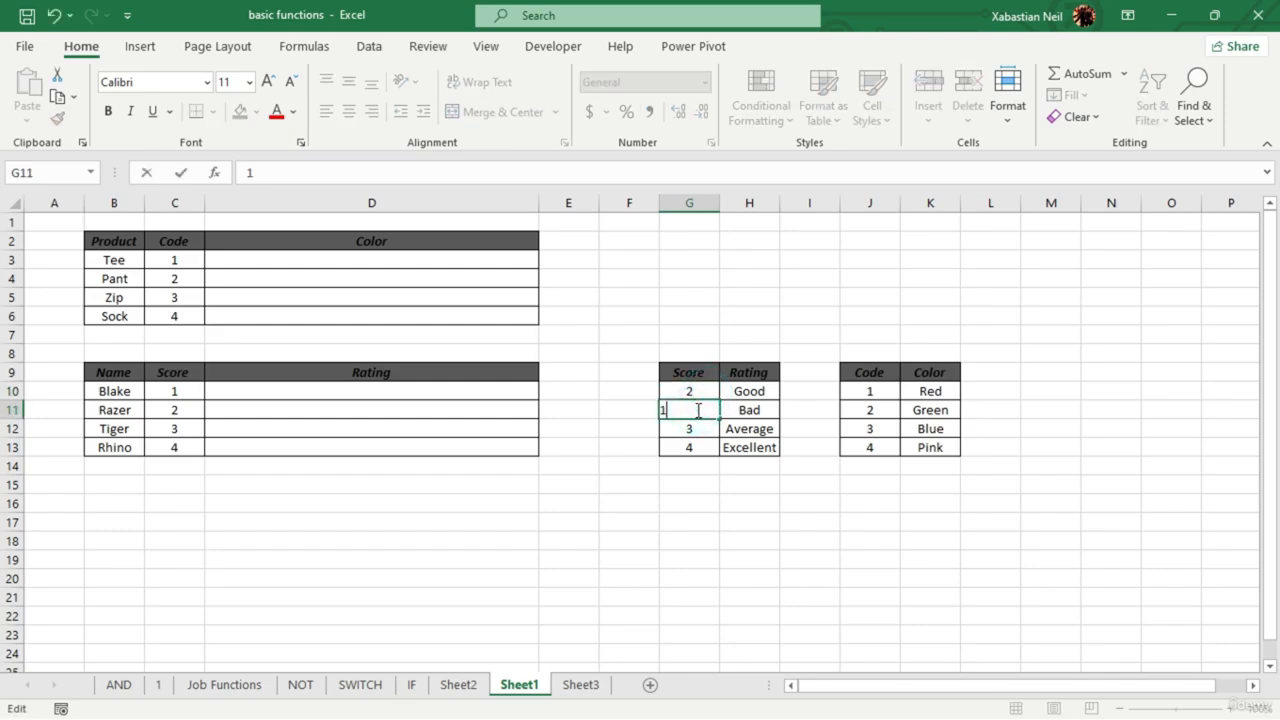
pyautogui.click(716, 526)
# - In the Score and Rating lookup table, set the score for Average to 4 and for Excellent to 3
pyautogui.click(712, 448)
pyautogui.click(720, 448)
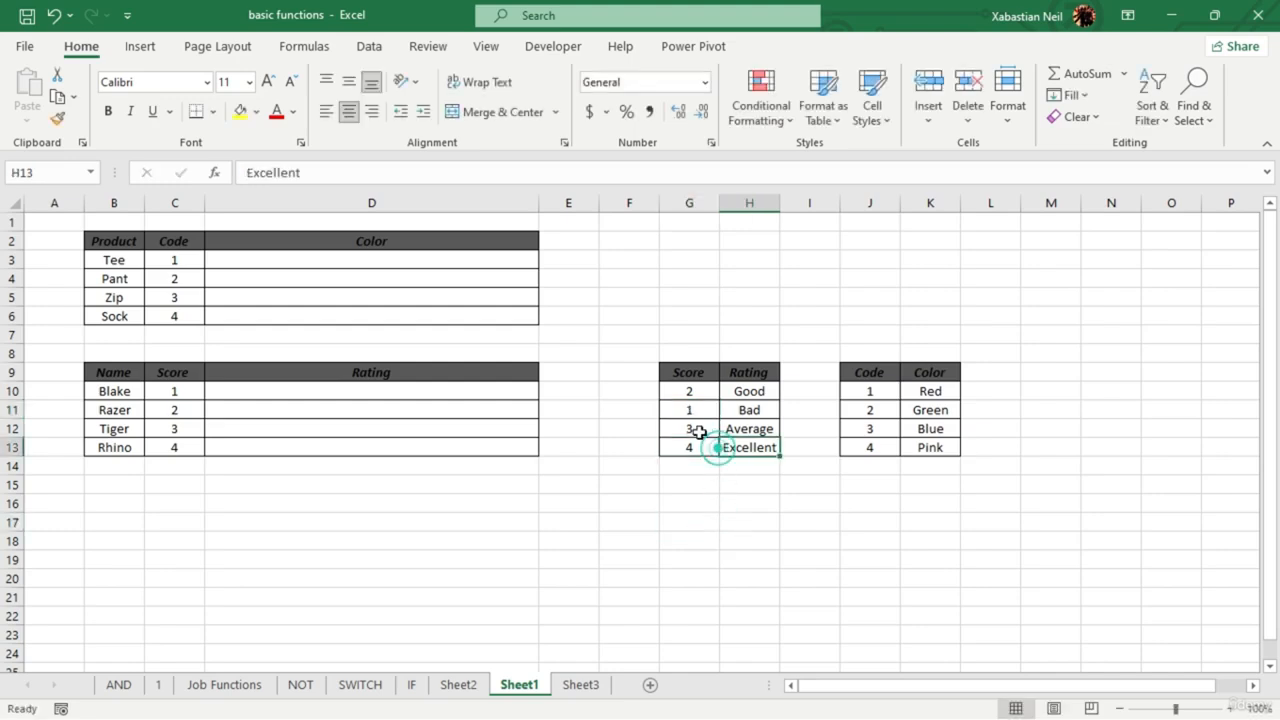
pyautogui.click(700, 430)
pyautogui.doubleClick(700, 430)
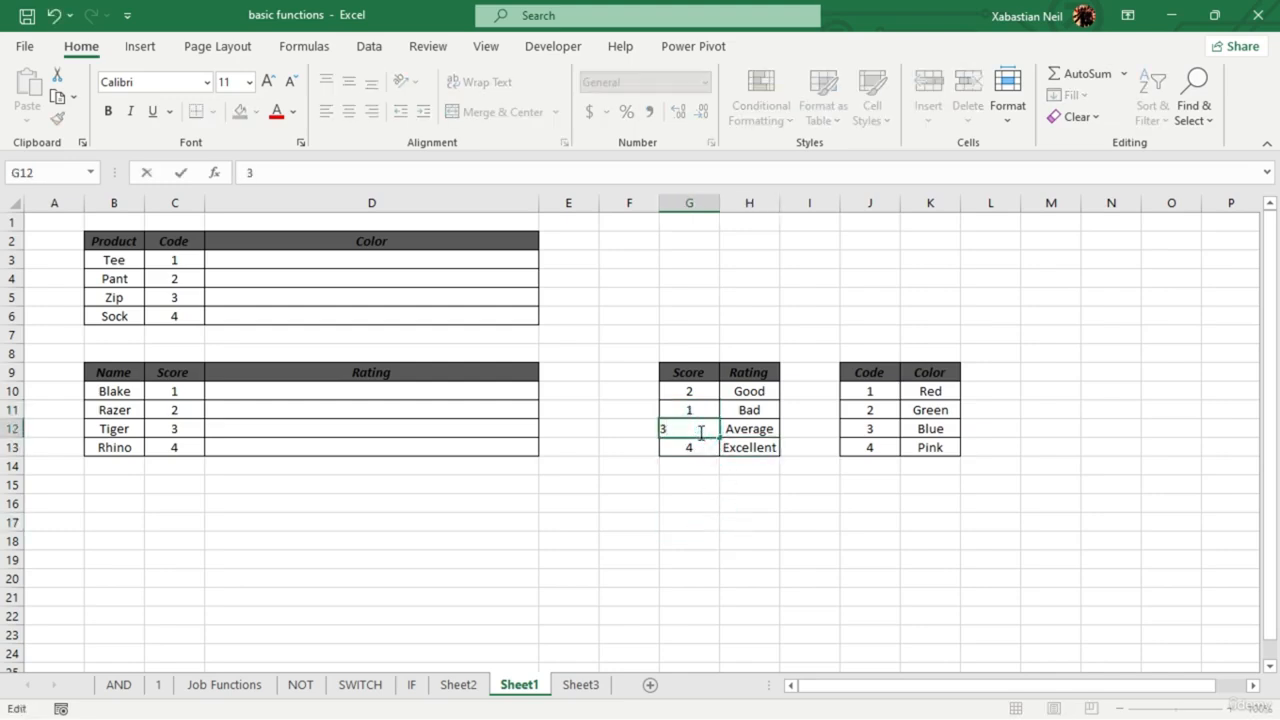
pyautogui.press('BackSpace')
pyautogui.write('4')
pyautogui.click(709, 458)
pyautogui.click(721, 450)
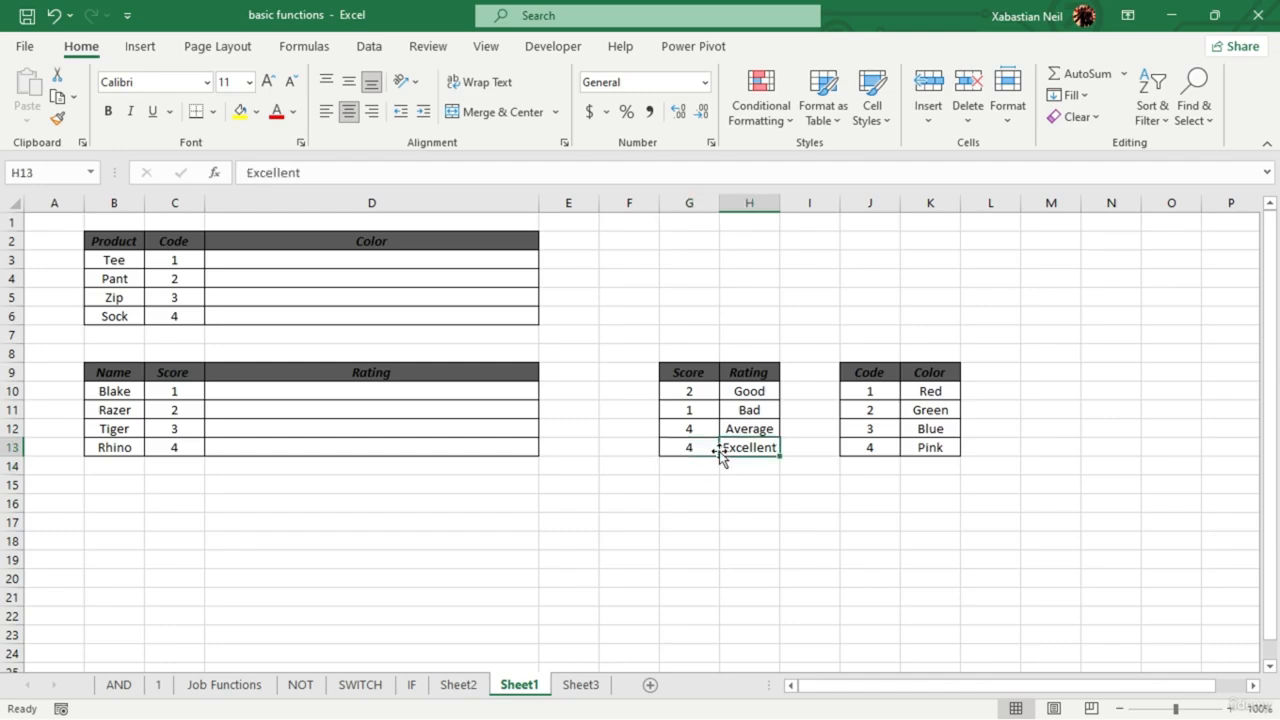
pyautogui.click(692, 446)
pyautogui.doubleClick(700, 447)
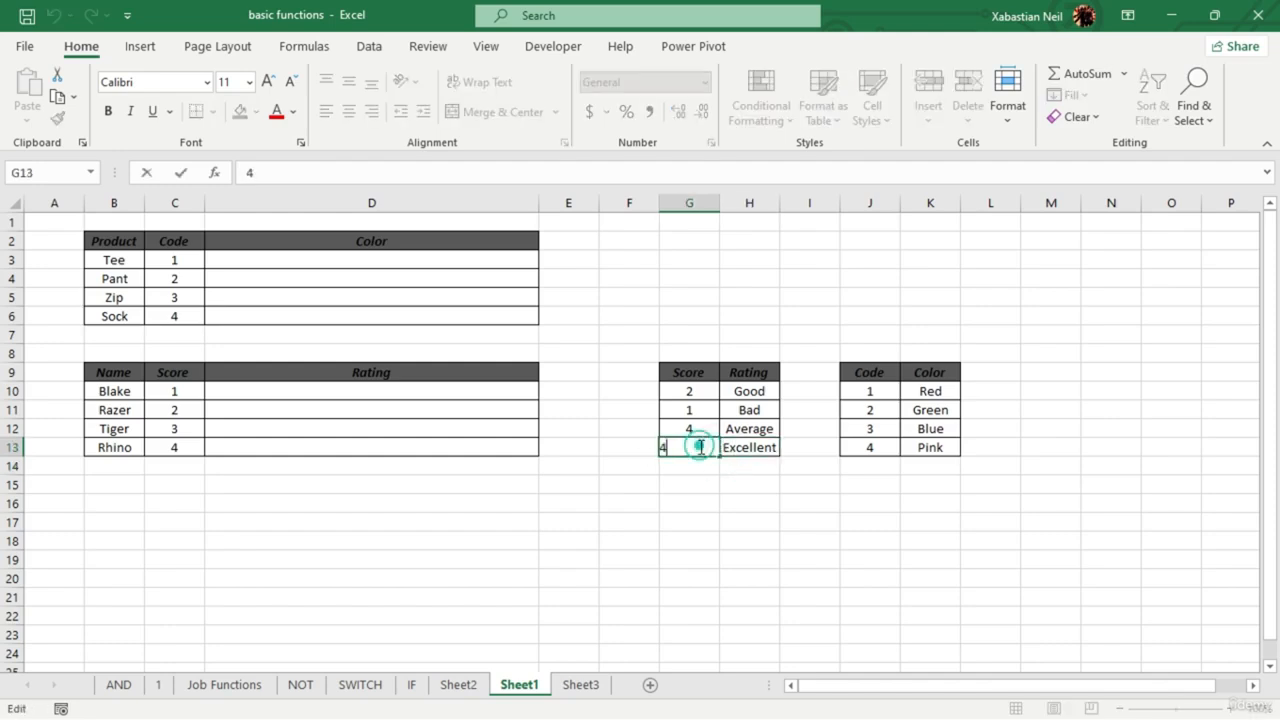
pyautogui.press('BackSpace')
pyautogui.write('3')
pyautogui.press('Return')
pyautogui.click(716, 484)
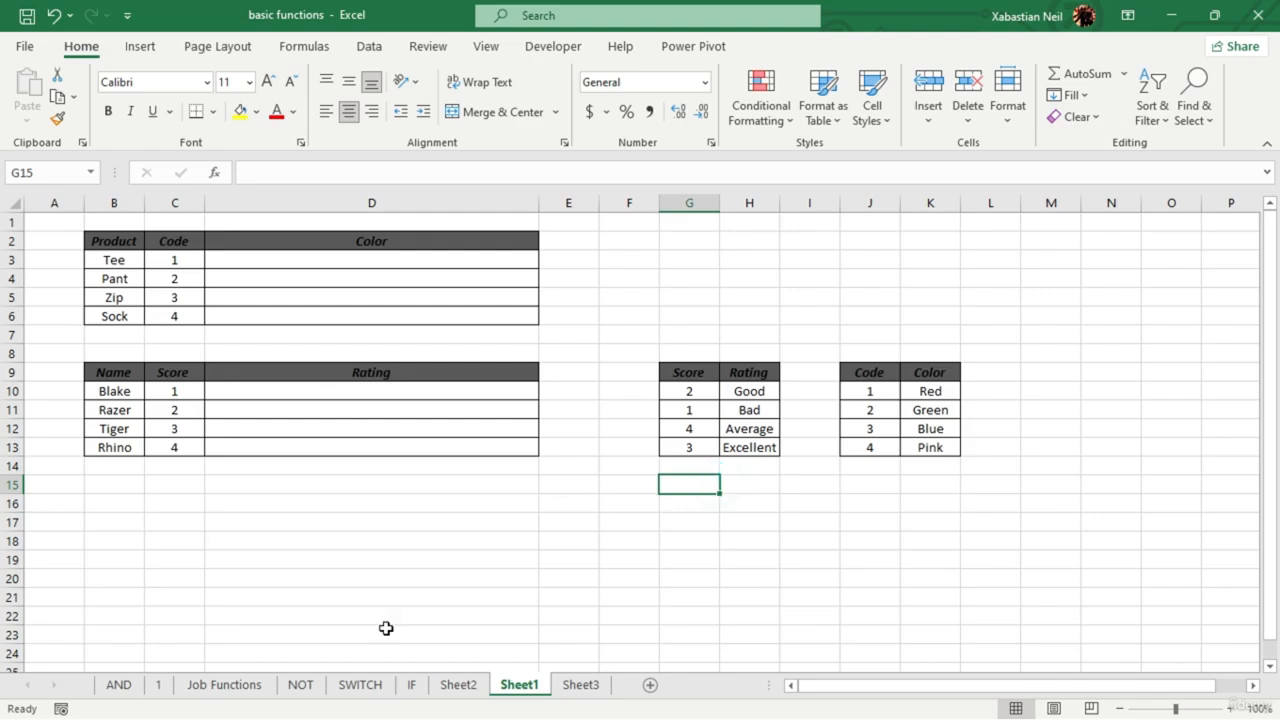
# - Look up the Tee product's color in D3 with the exact-match formula =VLOOKUP(C3,J9:K13,2,FALSE)
pyautogui.click(386, 263)
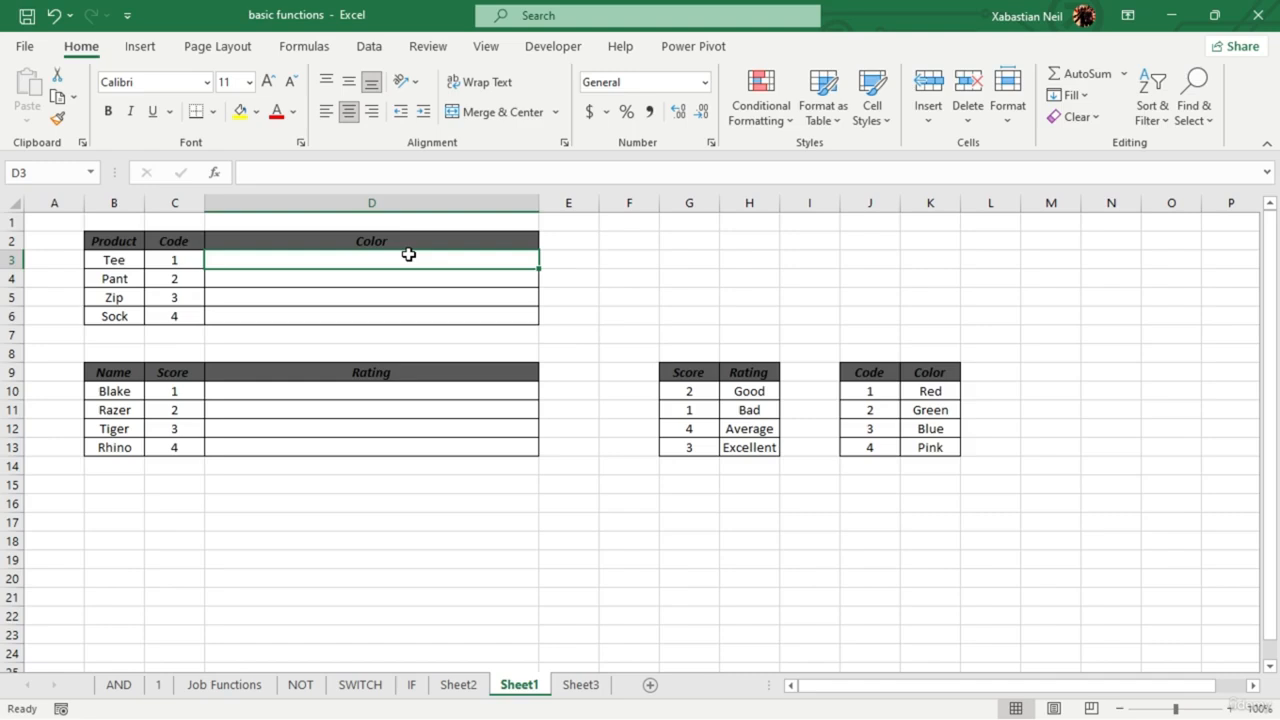
pyautogui.write('=vlo')
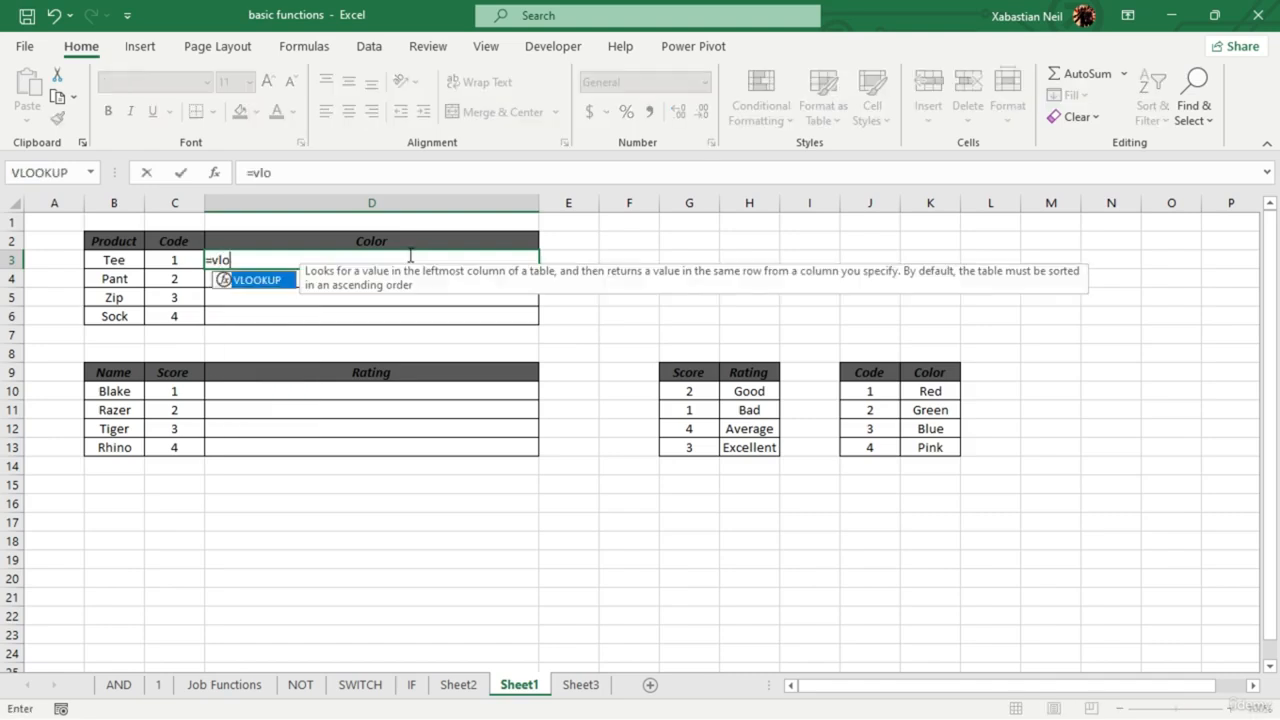
pyautogui.press('Tab')
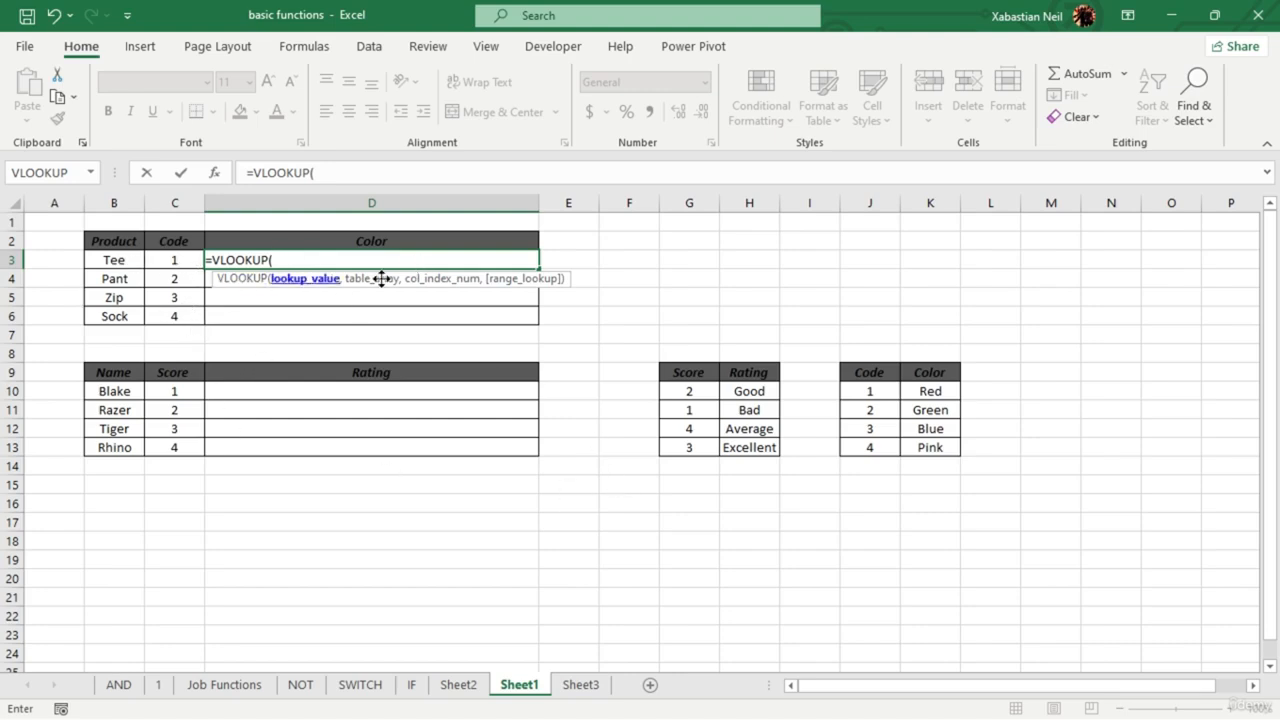
pyautogui.click(870, 376)
pyautogui.click(926, 390)
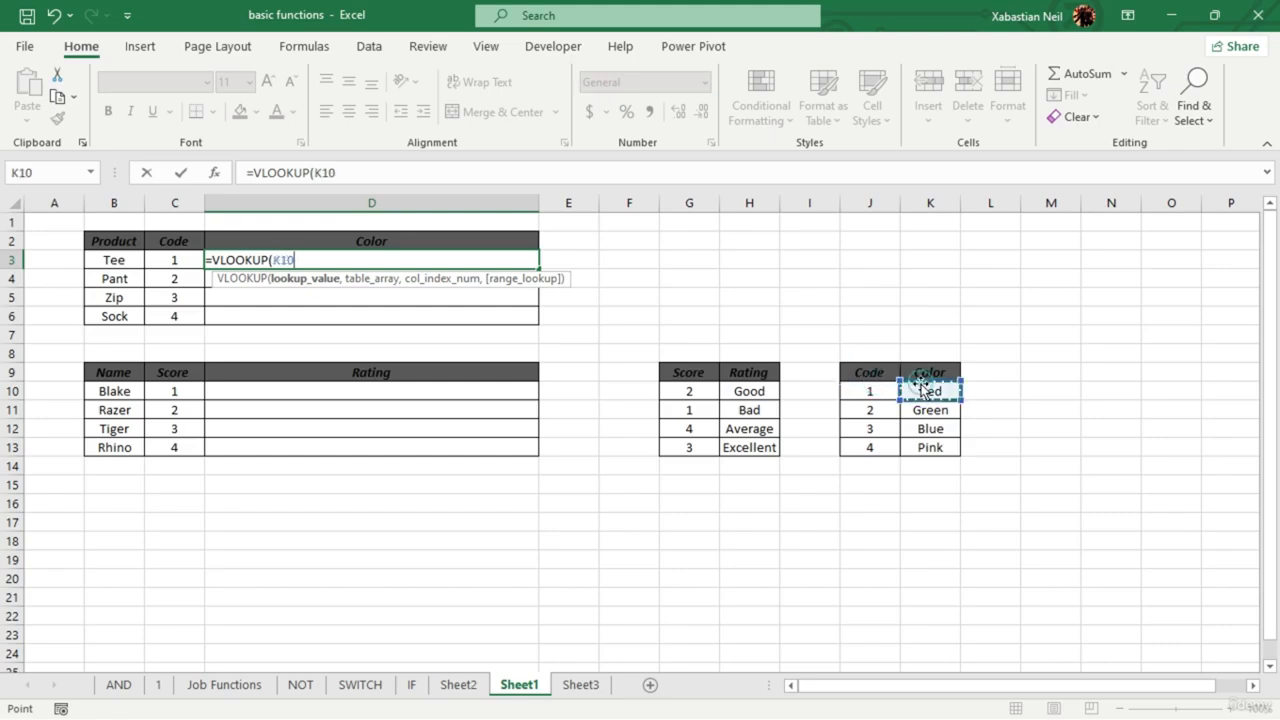
pyautogui.click(176, 258)
pyautogui.click(178, 256)
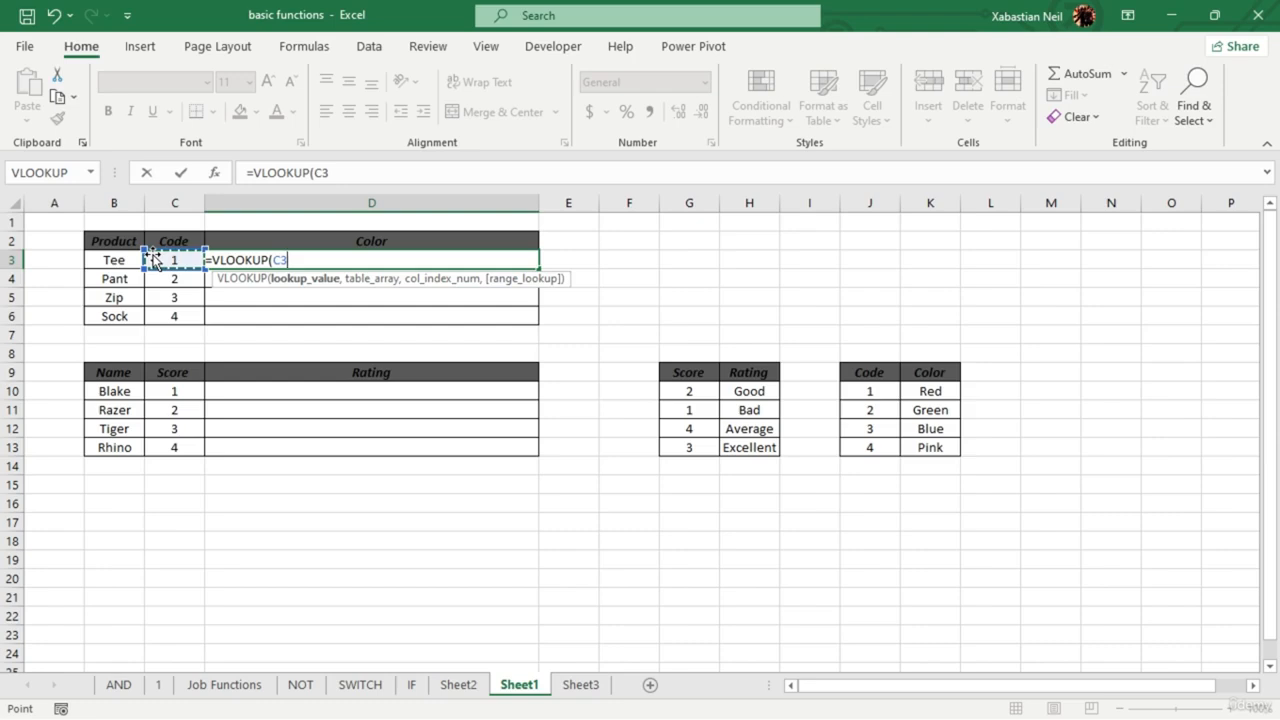
pyautogui.write(',')
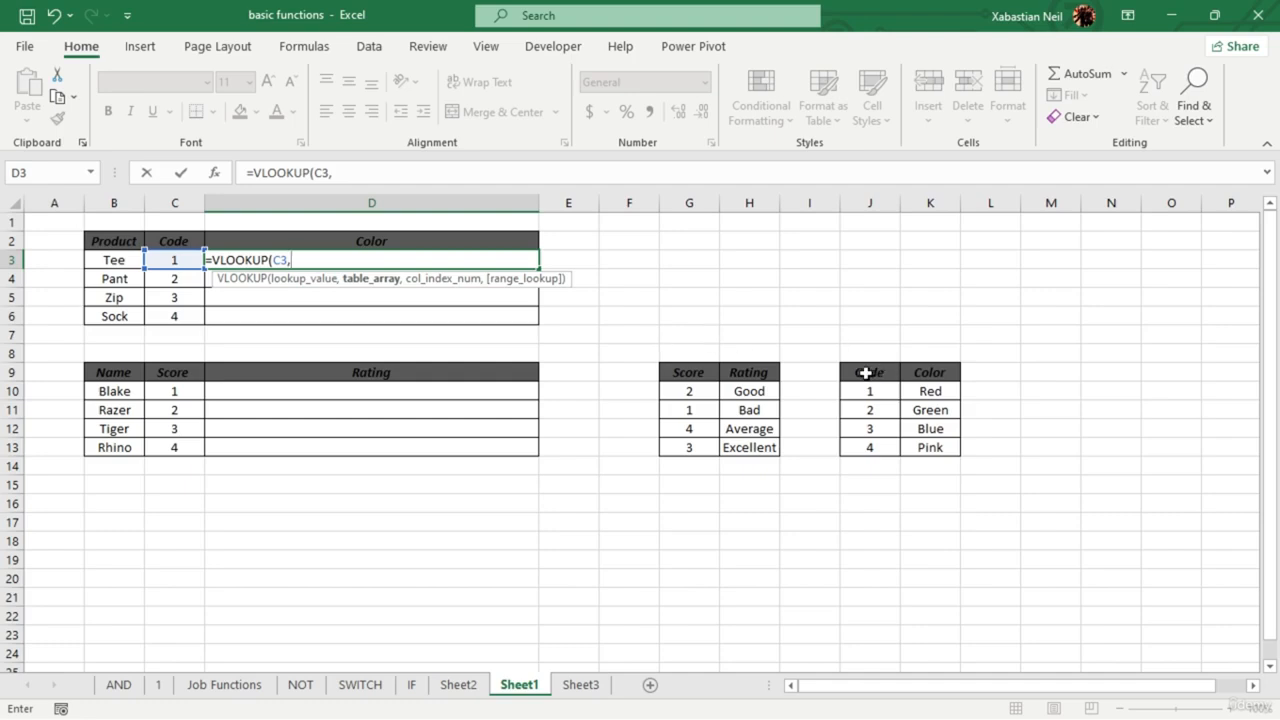
pyautogui.moveTo(866, 372); pyautogui.dragTo(957, 444)
pyautogui.write(',2')
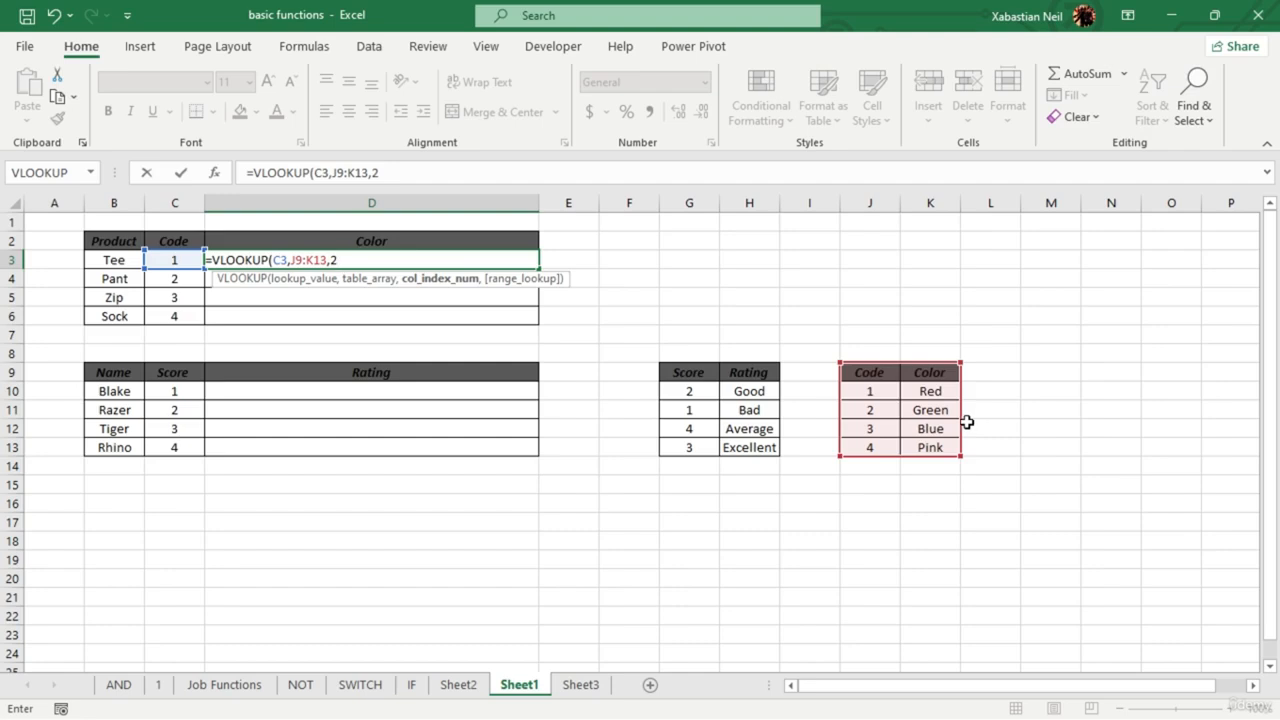
pyautogui.write(',')
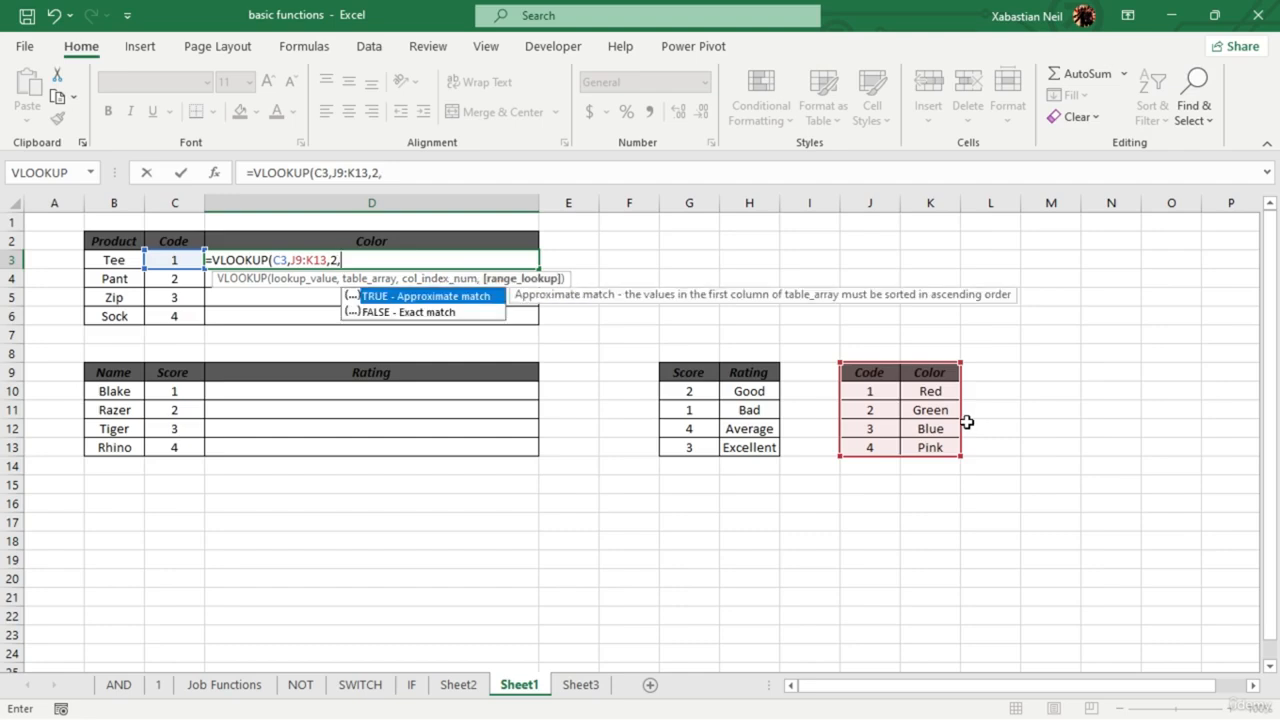
pyautogui.doubleClick(432, 314)
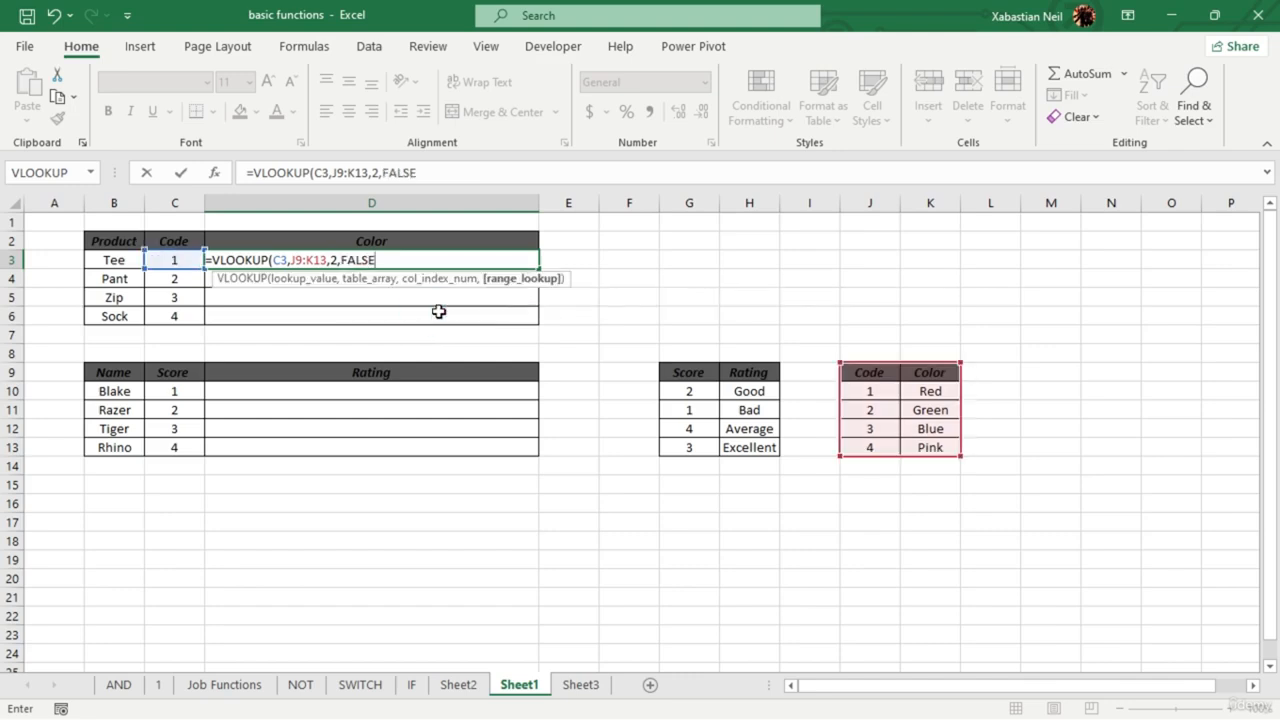
pyautogui.write(')')
pyautogui.press('Return')
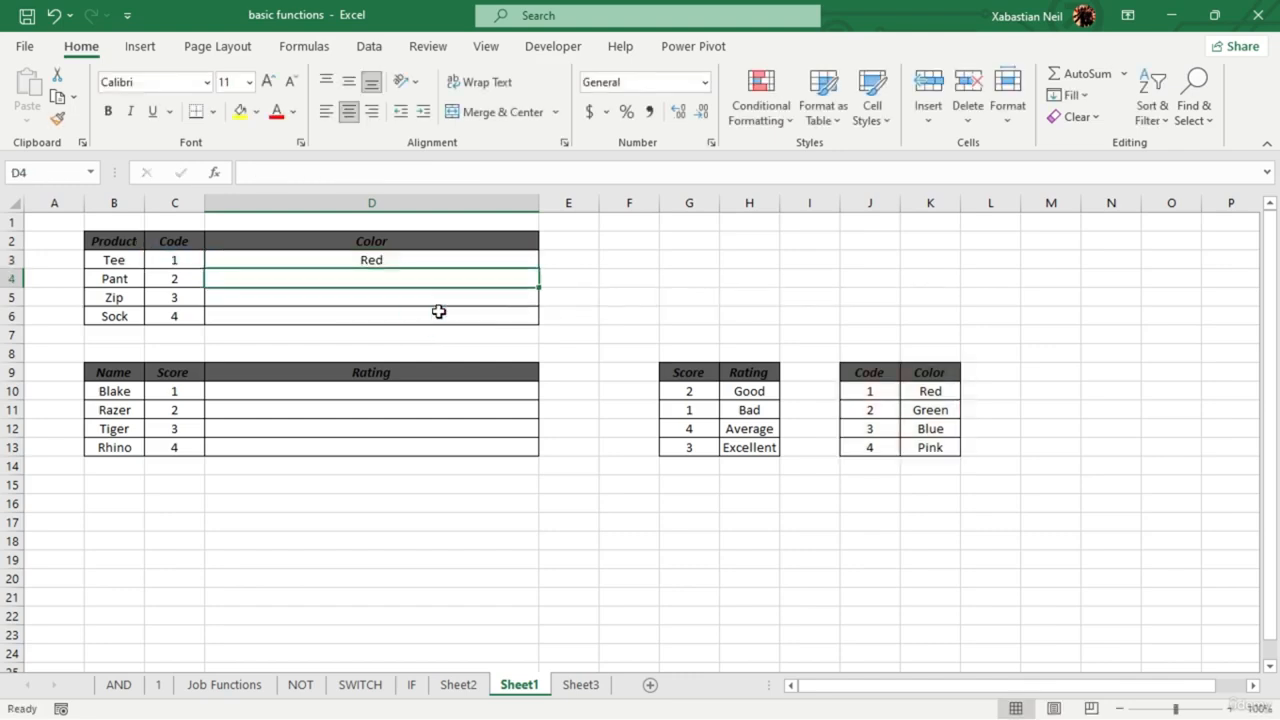
# - Look up the Zip product's color in D5 with the exact-match formula =VLOOKUP(C5,J9:K13,2,FALSE)
pyautogui.click(174, 263)
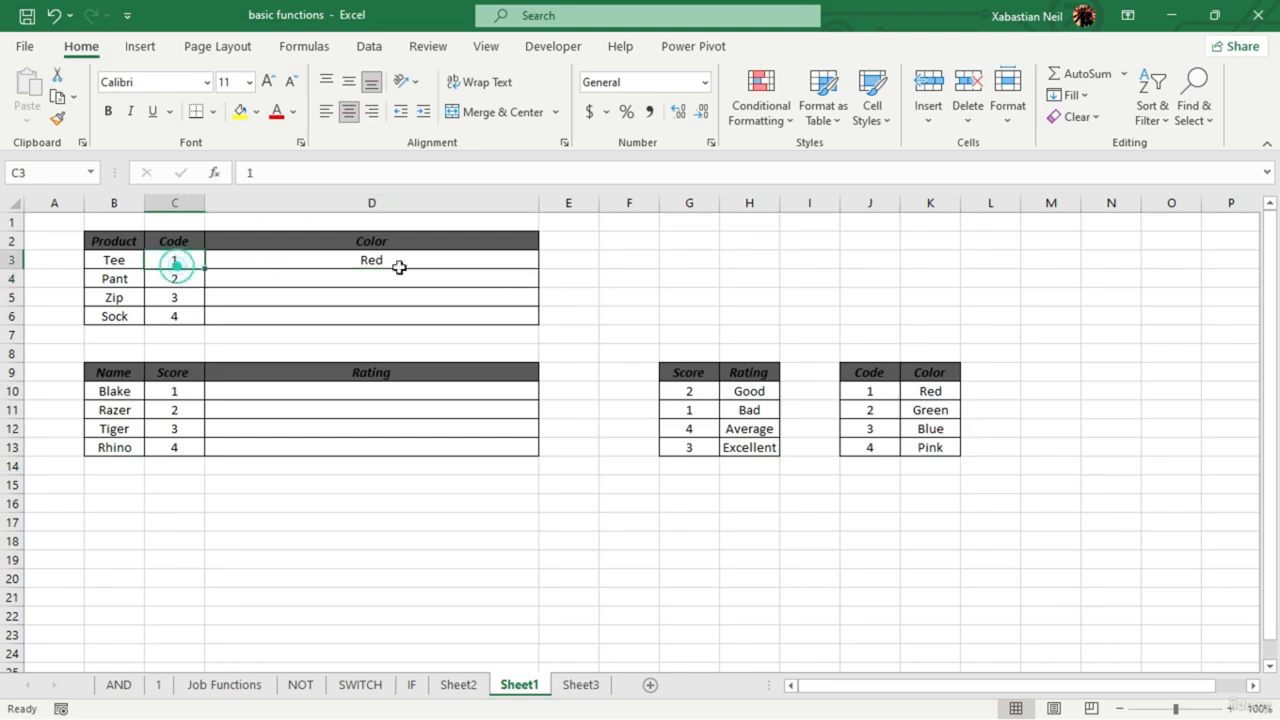
pyautogui.click(364, 260)
pyautogui.doubleClick(339, 304)
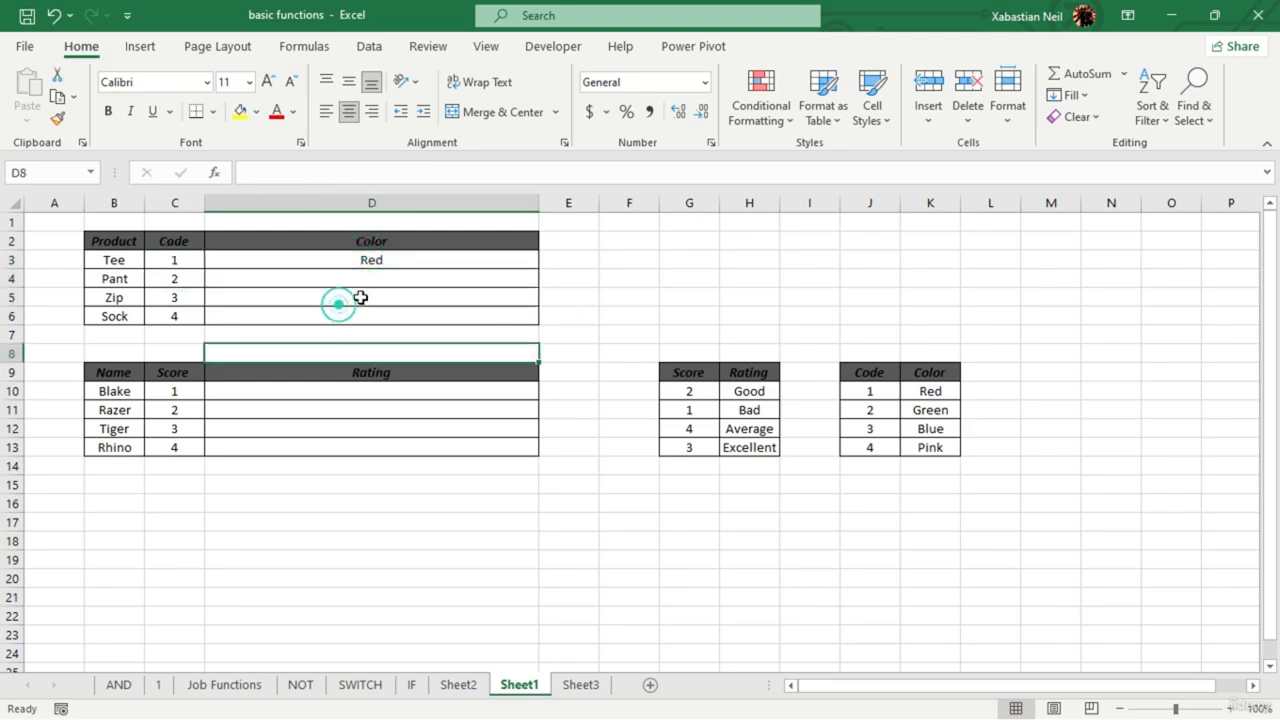
pyautogui.doubleClick(363, 298)
pyautogui.click(363, 298)
pyautogui.write('=')
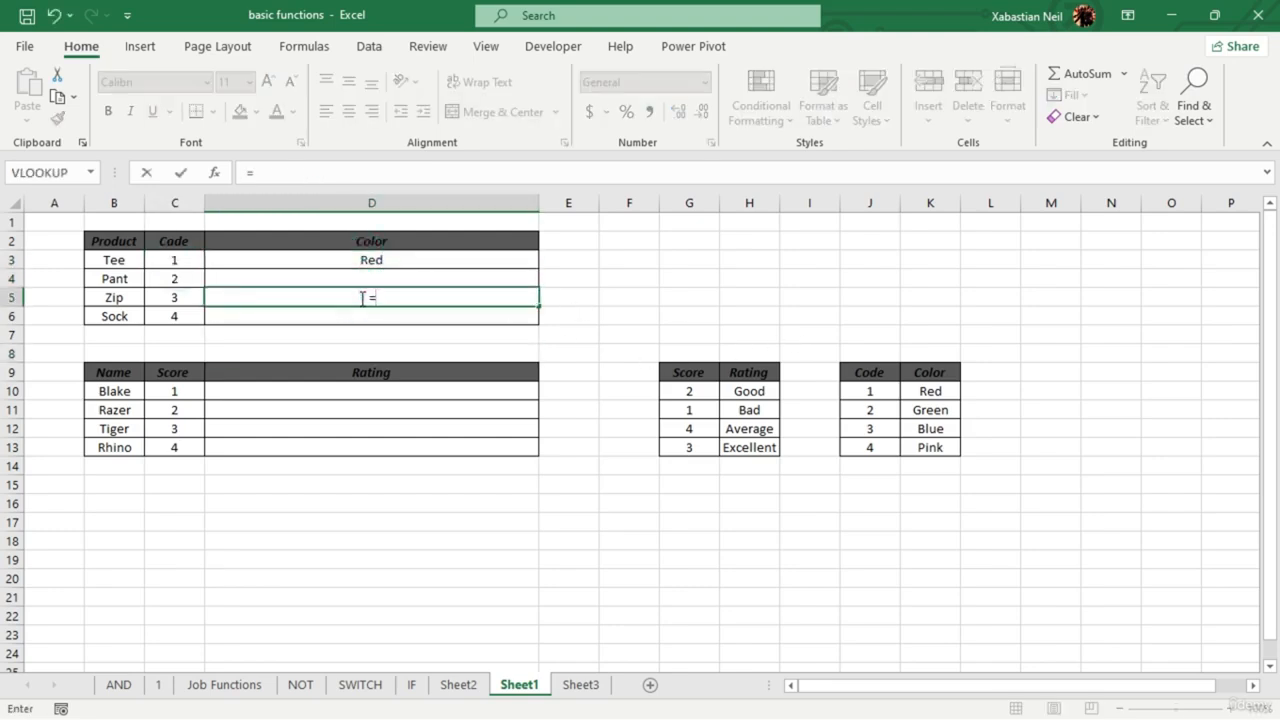
pyautogui.write('vlo')
pyautogui.press('Tab')
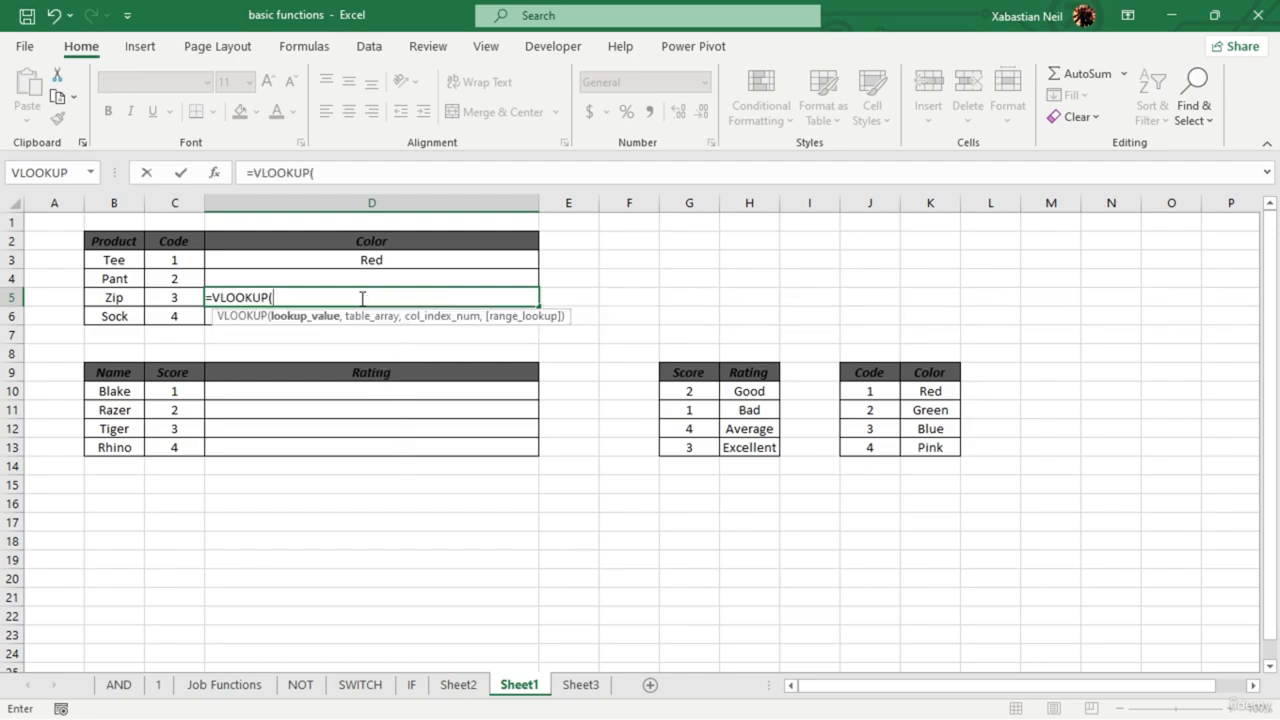
pyautogui.click(179, 298)
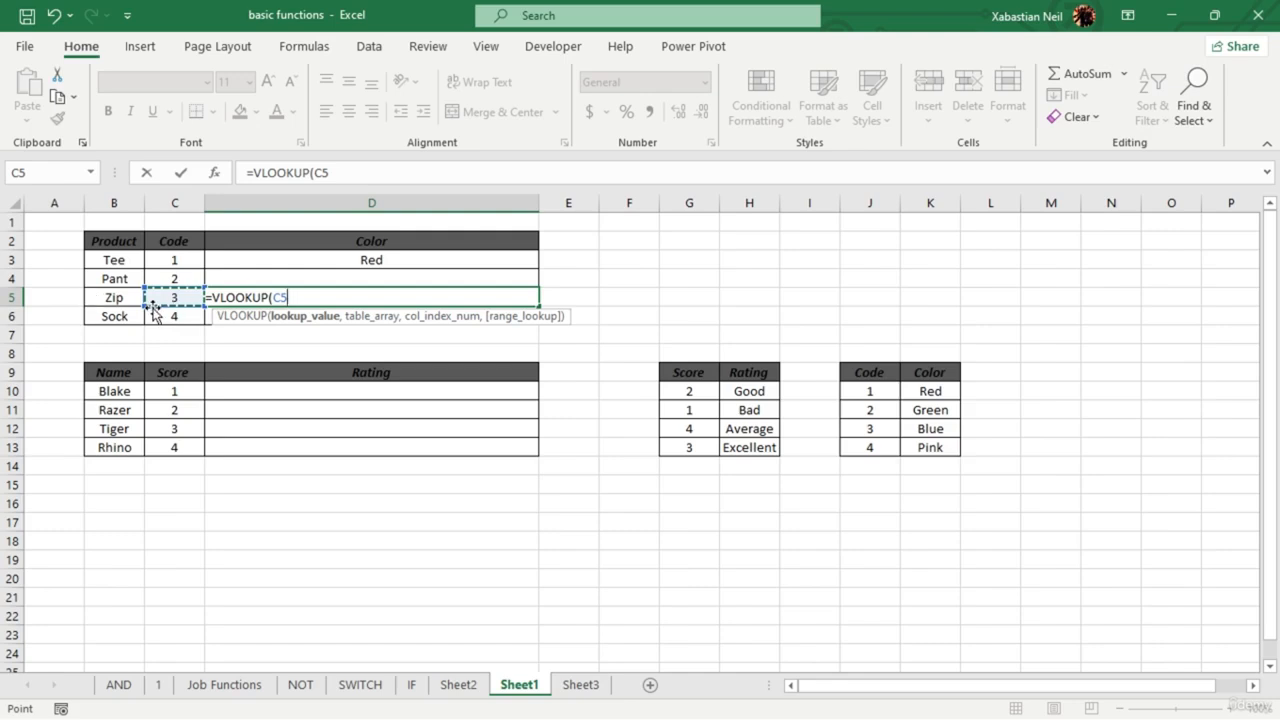
pyautogui.write(',')
pyautogui.moveTo(889, 372); pyautogui.dragTo(931, 443)
pyautogui.write(',')
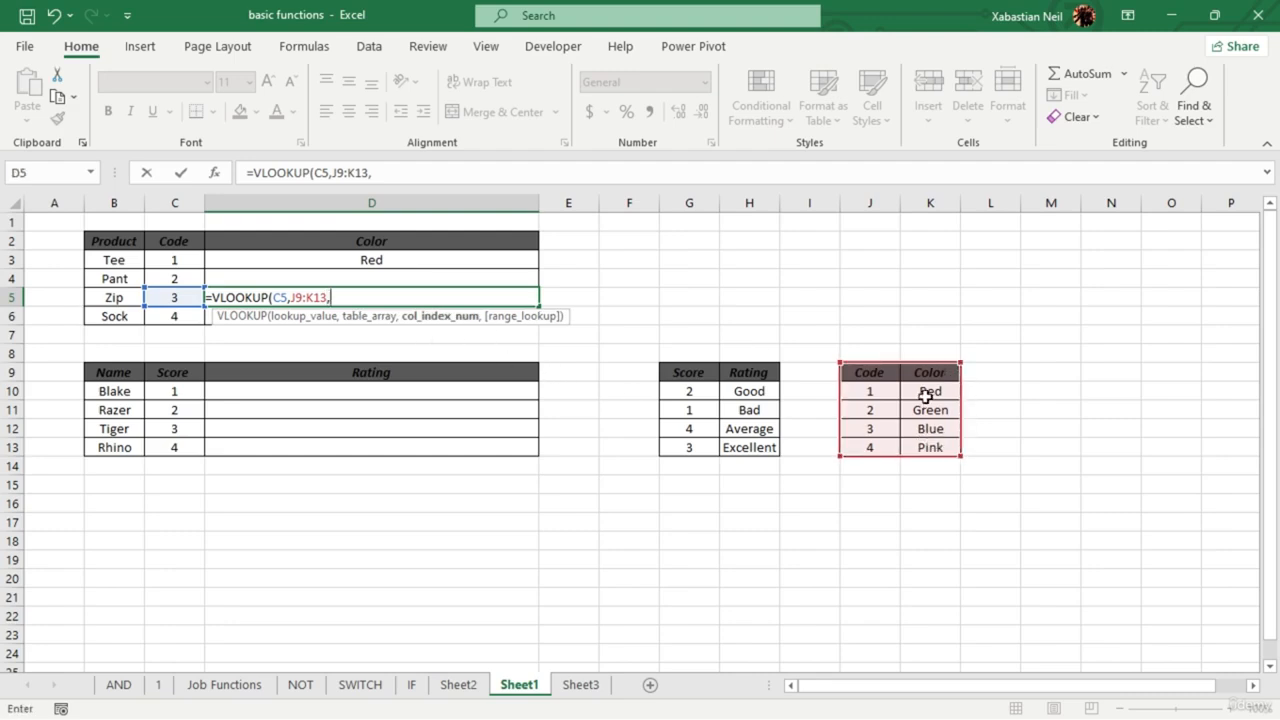
pyautogui.write('2,Fa')
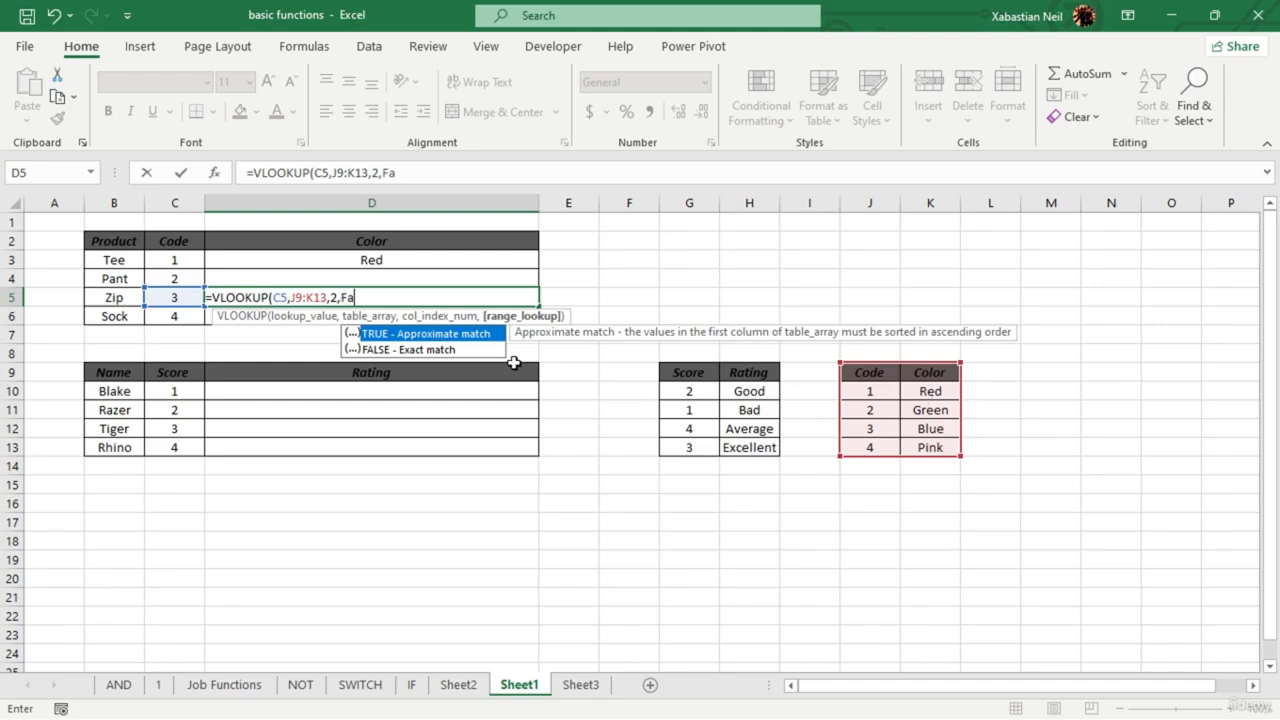
pyautogui.write('lse)')
pyautogui.press('BackSpace')
pyautogui.write(')')
pyautogui.press('Return')
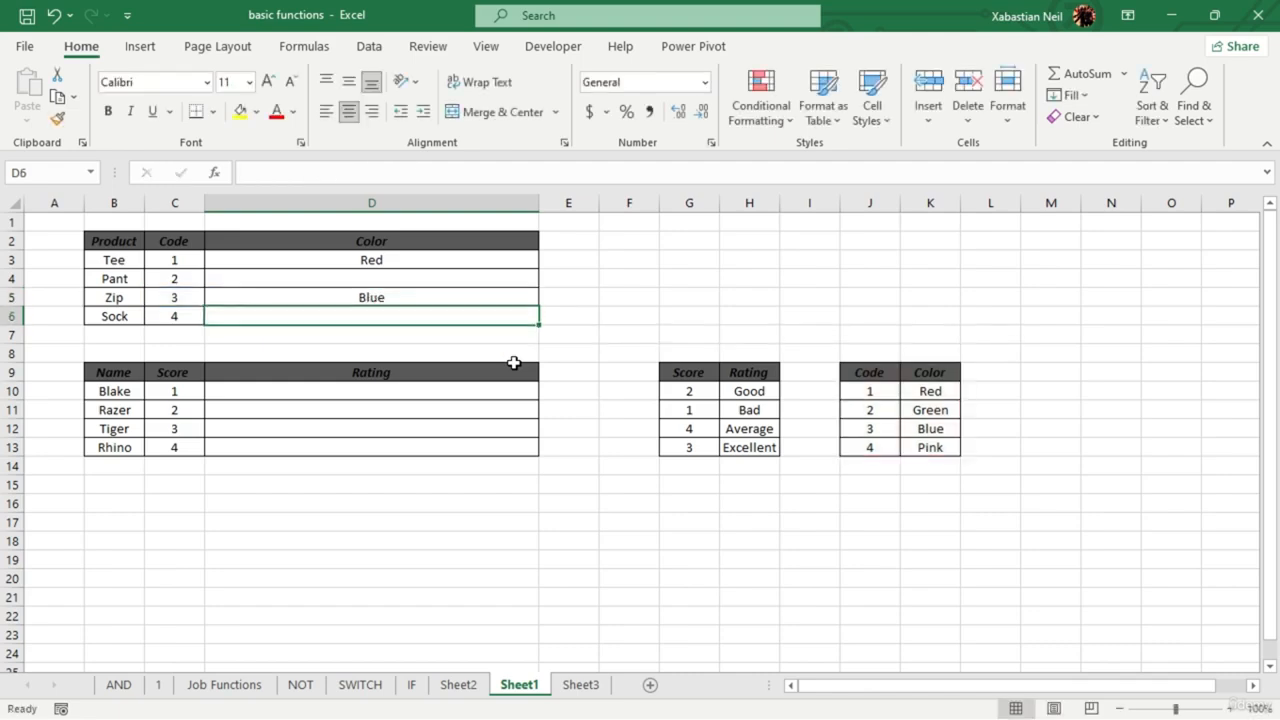
# - Rewrite the match argument of the D5 VLOOKUP formula as False, capitalizing only the first letter
pyautogui.click(433, 297)
pyautogui.doubleClick(433, 297)
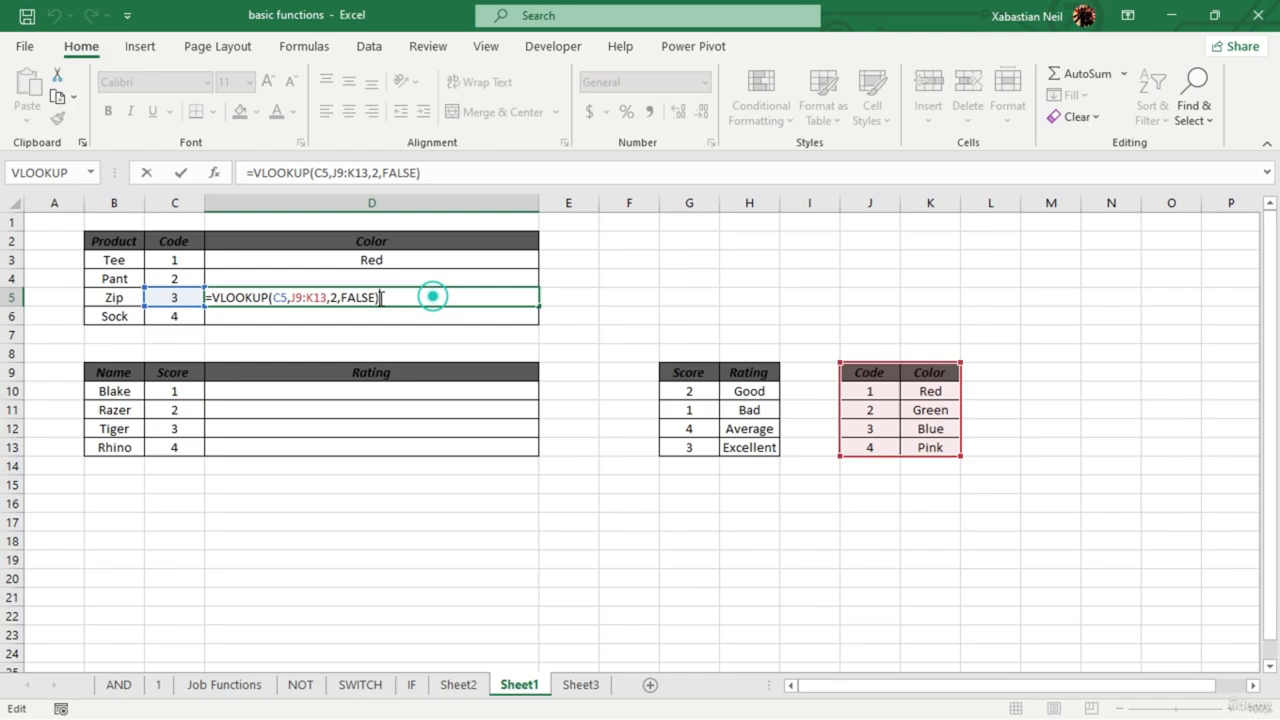
pyautogui.click(381, 298)
pyautogui.press('BackSpace')
pyautogui.press('BackSpace')
pyautogui.press('BackSpace')
pyautogui.press('BackSpace')
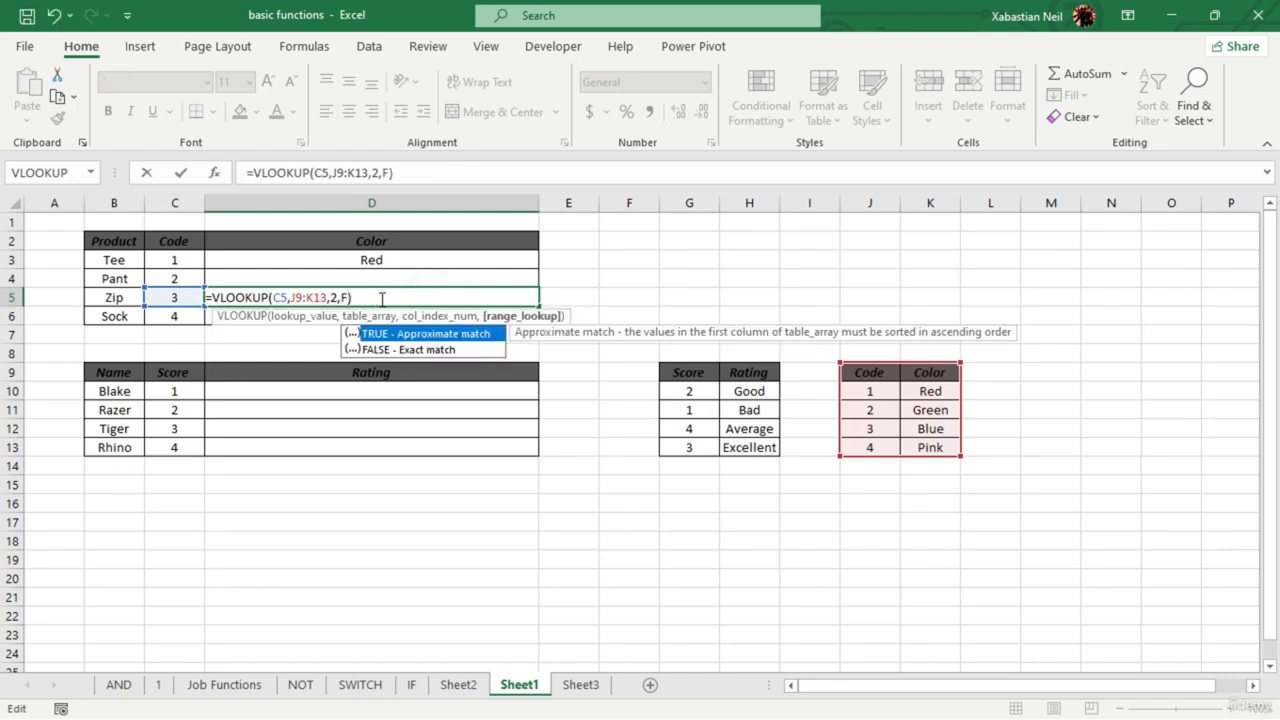
pyautogui.write('alse')
pyautogui.press('Return')
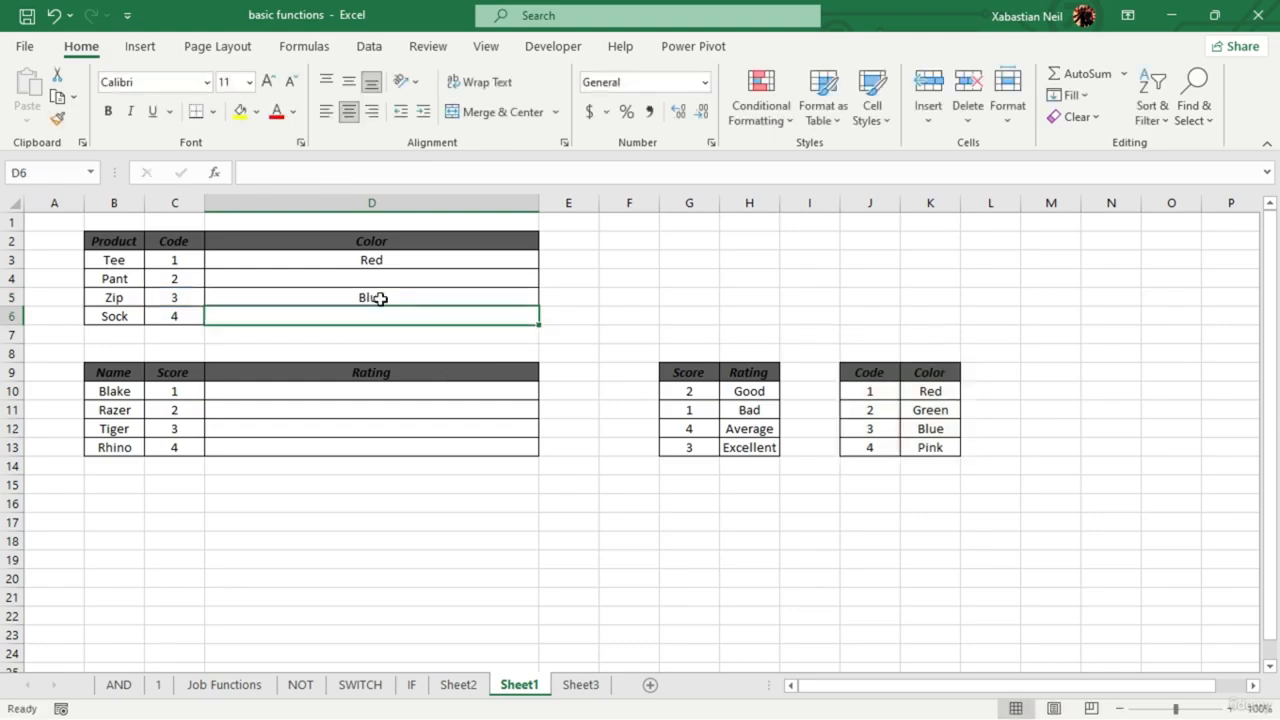
# - Re-enter the match argument of the D5 formula with a lowercase first letter, fALSE, and reopen the formula to check it
pyautogui.doubleClick(399, 295)
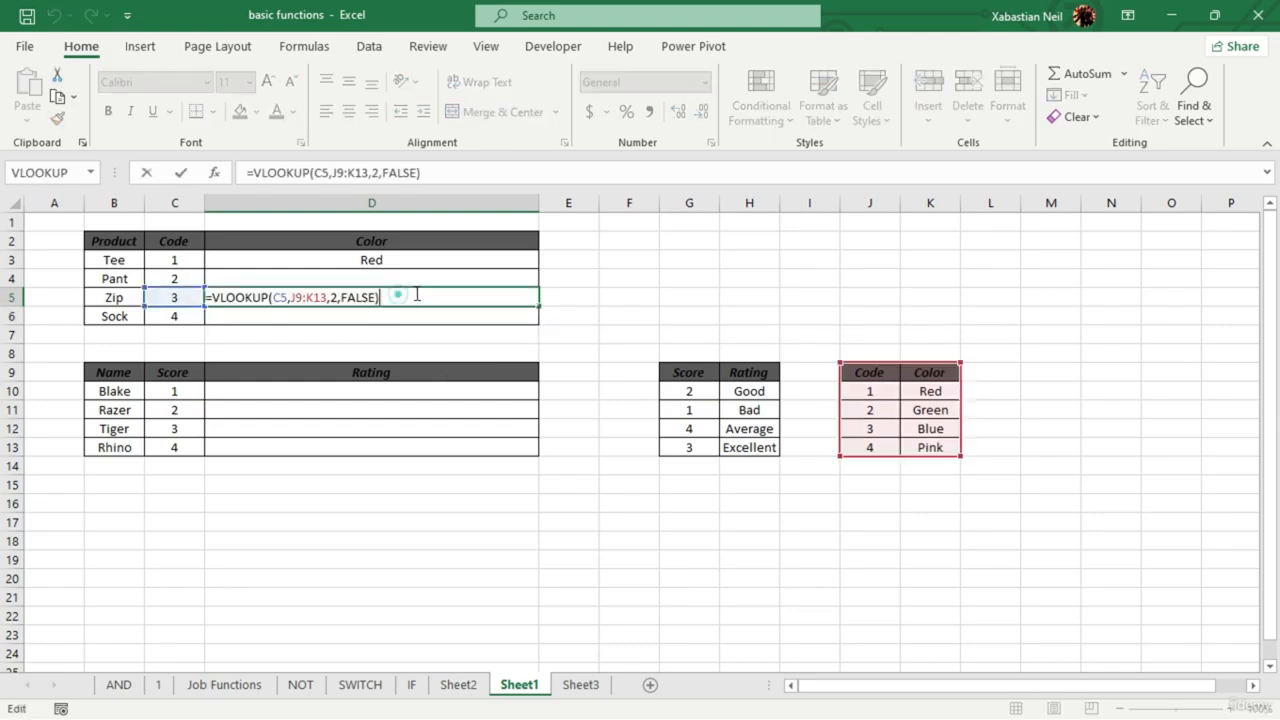
pyautogui.click(383, 297)
pyautogui.press('BackSpace')
pyautogui.press('BackSpace')
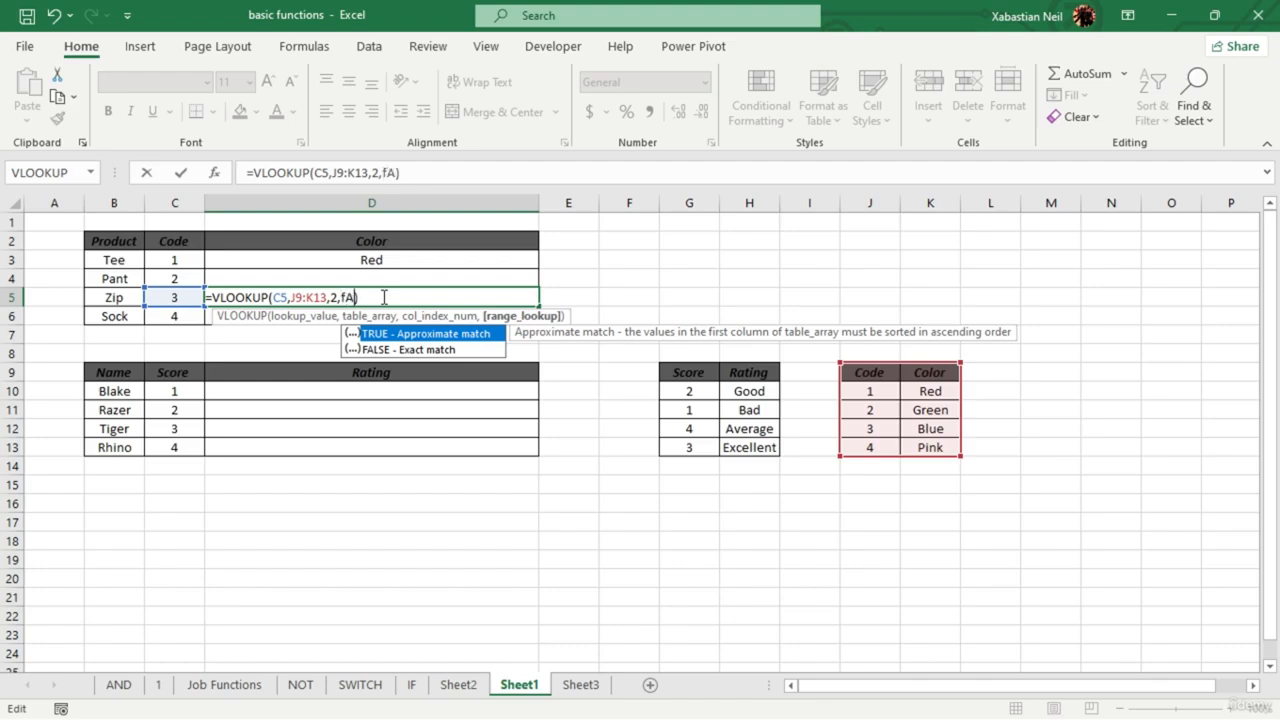
pyautogui.write('SE')
pyautogui.press('Return')
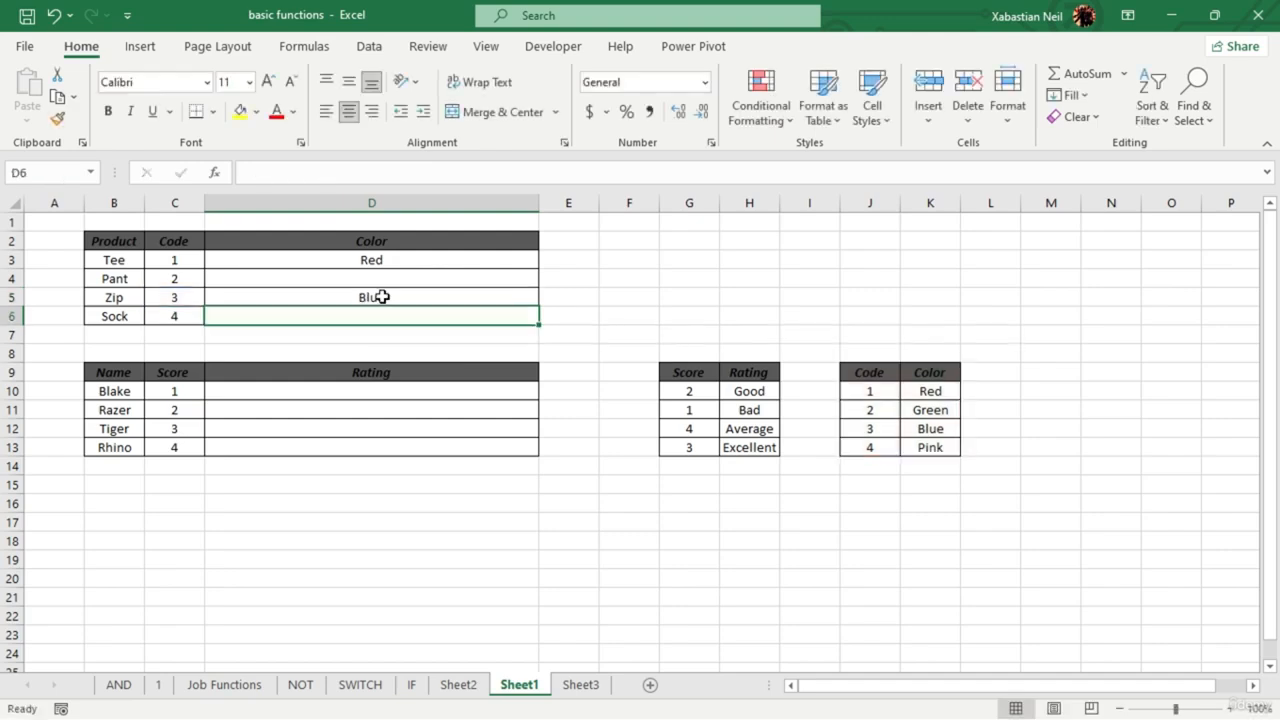
pyautogui.click(435, 298)
pyautogui.doubleClick(435, 298)
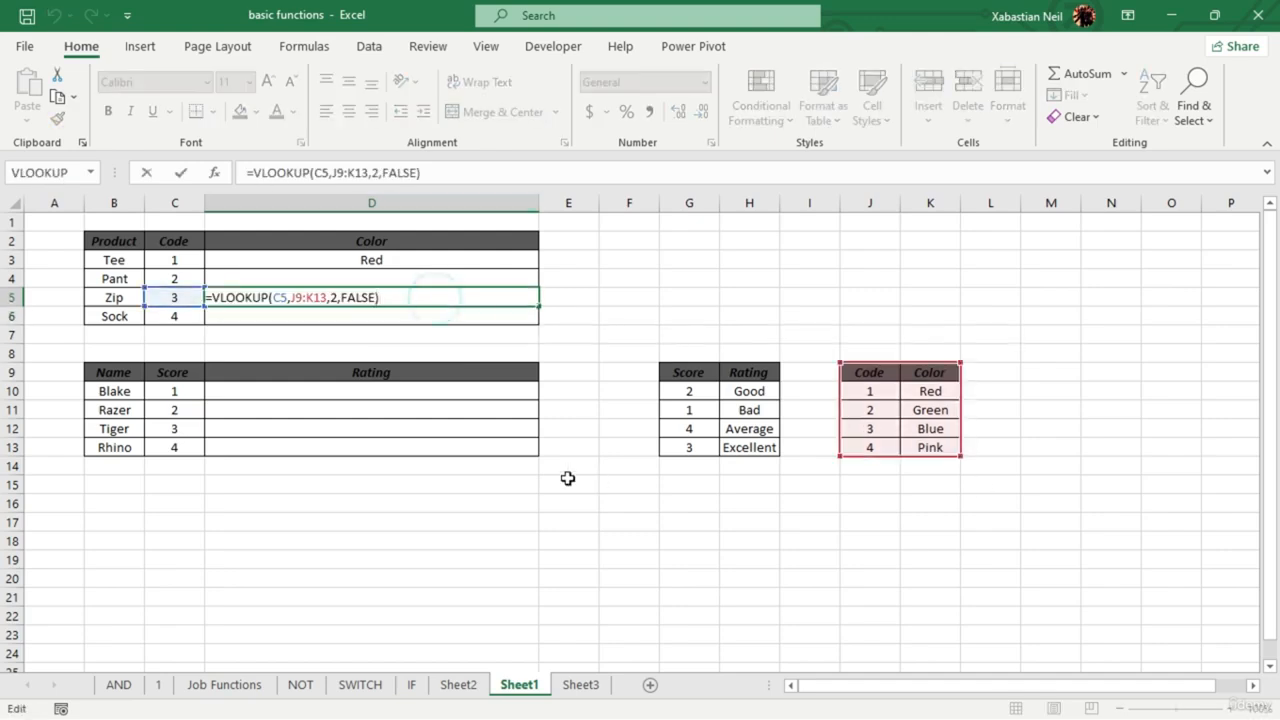
# - Look up the Pant product's color in D4 with VLOOKUP, using C4, table J9:K13, column 2 and no range-lookup argument
pyautogui.press('Escape')
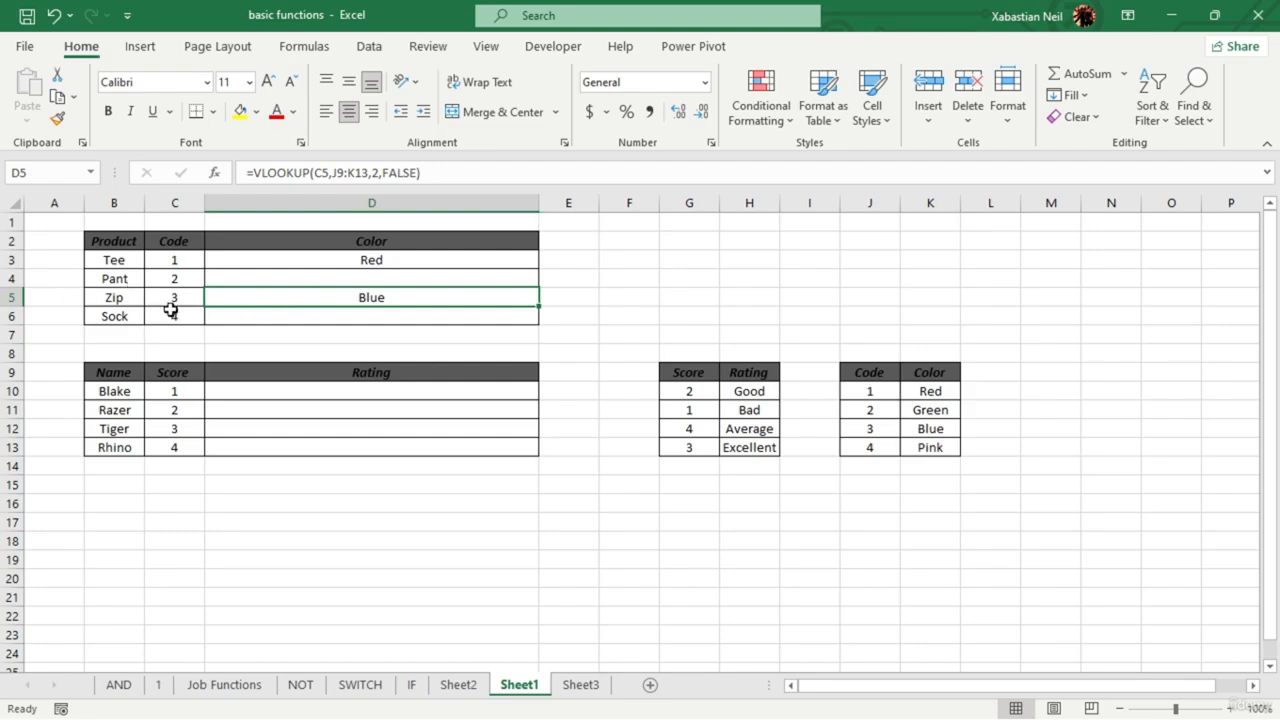
pyautogui.doubleClick(373, 280)
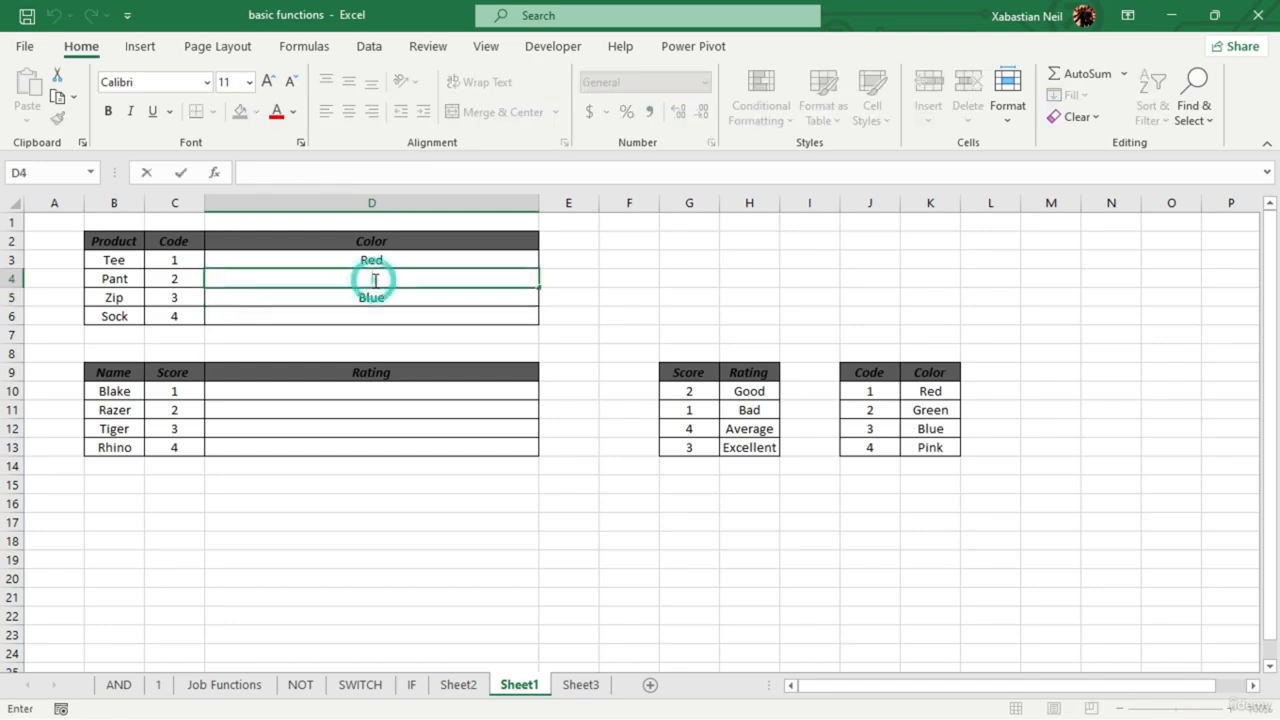
pyautogui.click(328, 48)
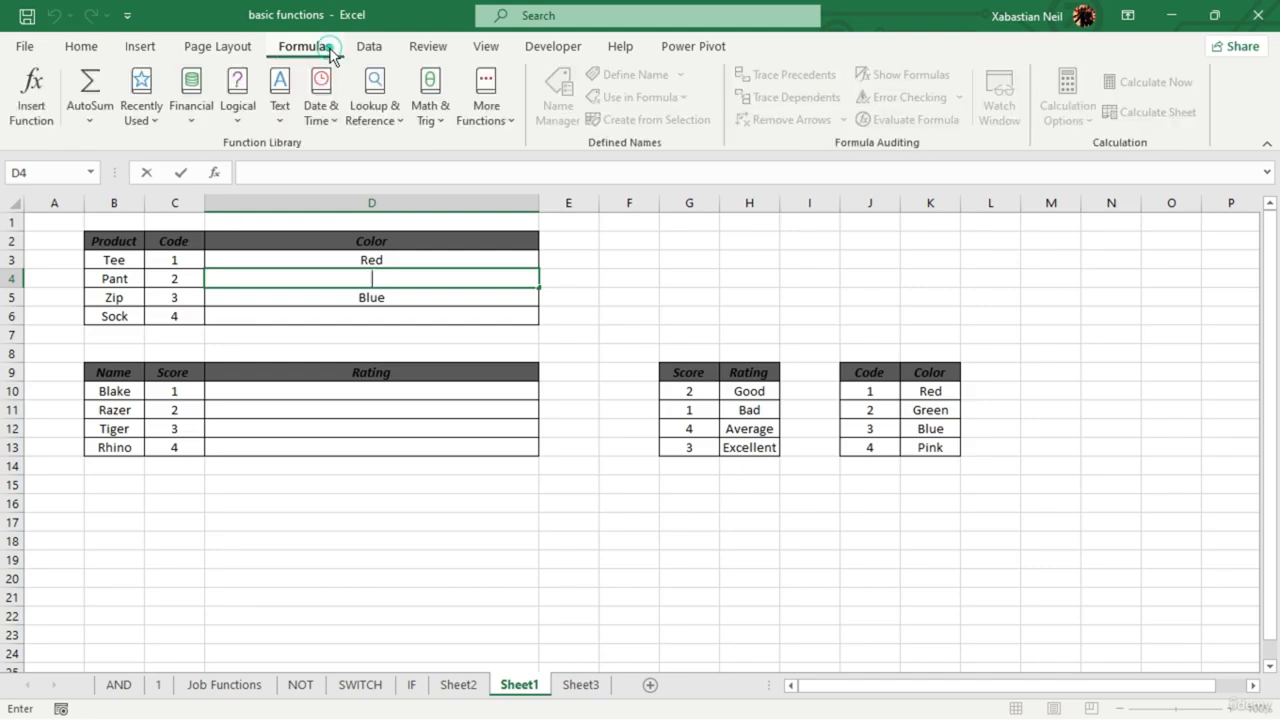
pyautogui.click(385, 118)
pyautogui.scroll(-4, 414, 335)
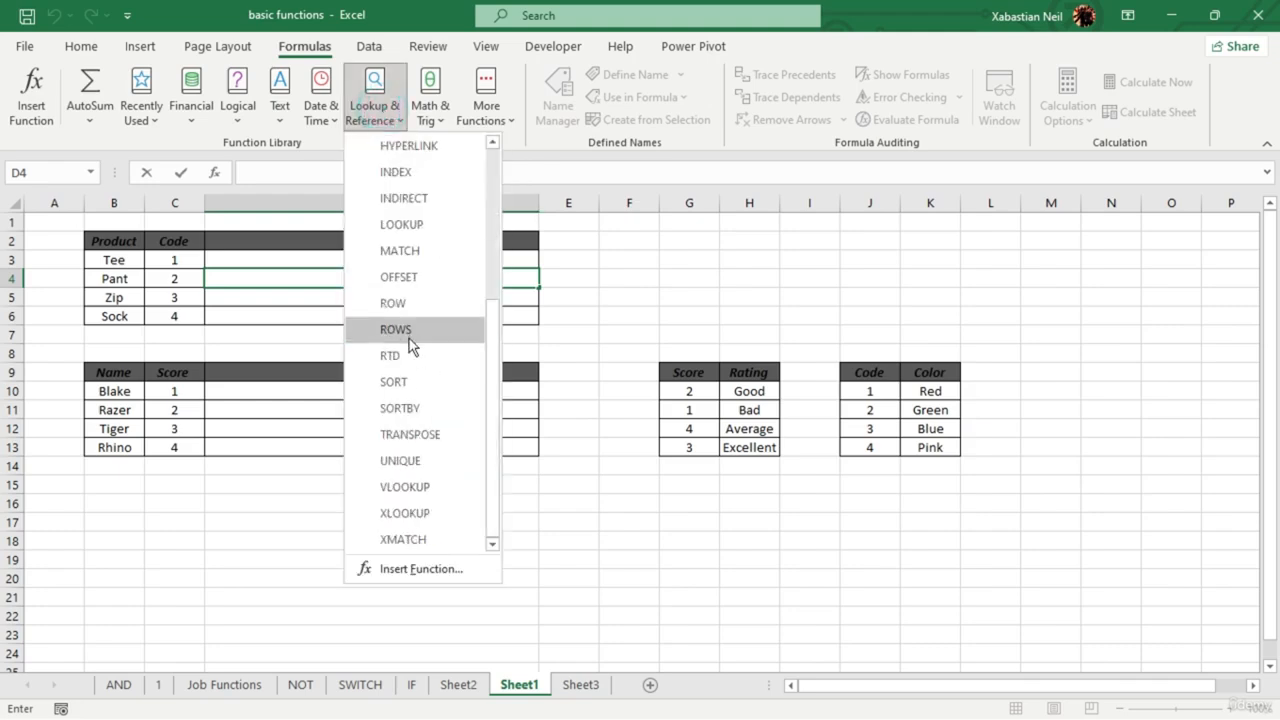
pyautogui.click(410, 487)
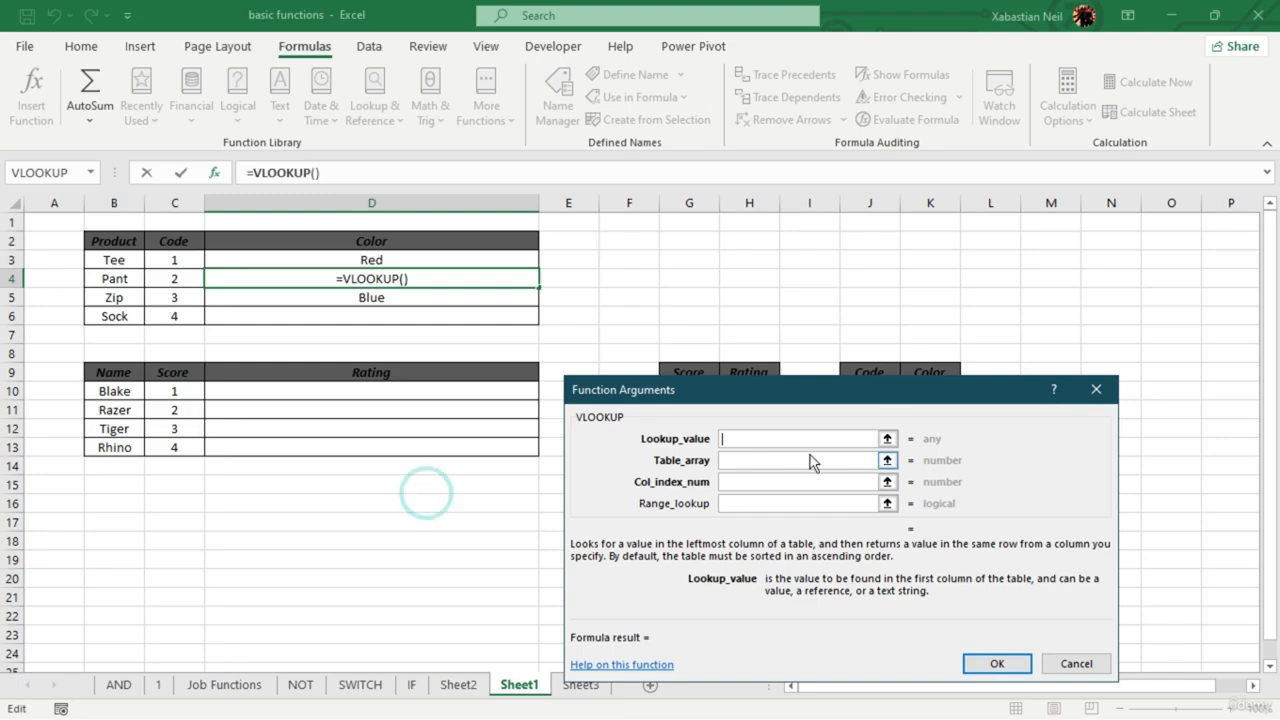
pyautogui.click(178, 280)
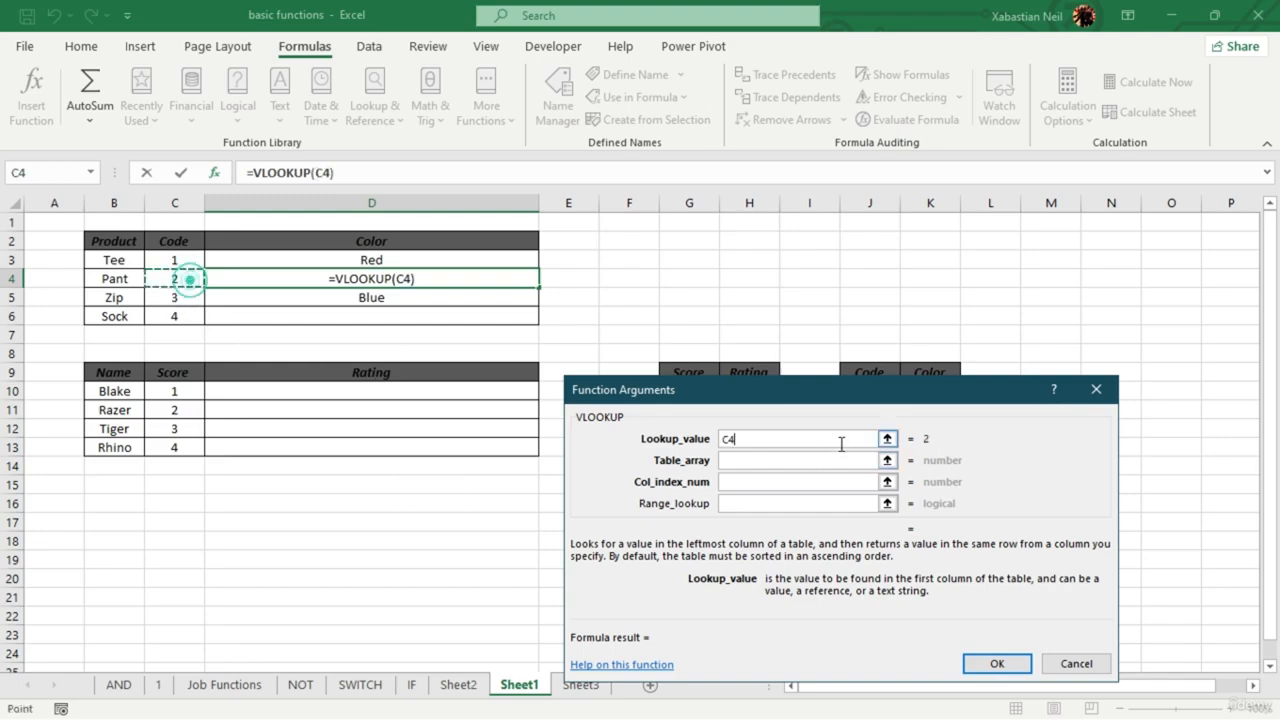
pyautogui.click(727, 460)
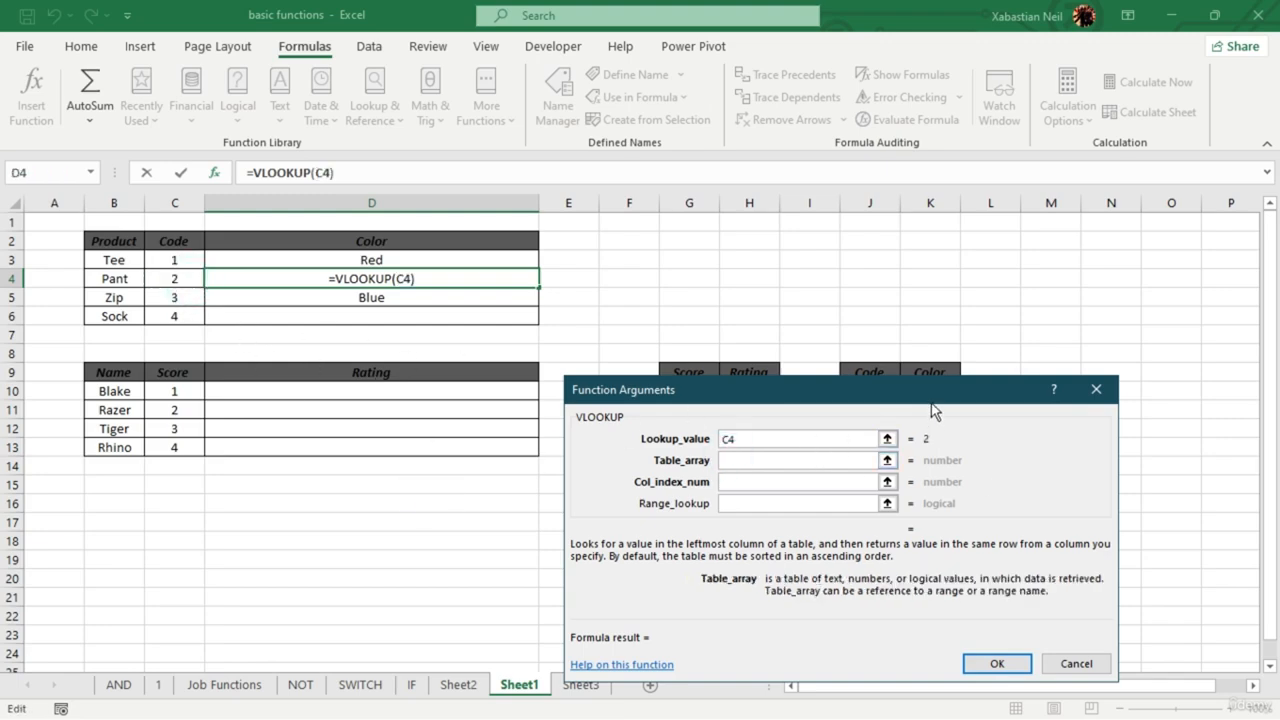
pyautogui.moveTo(931, 404); pyautogui.dragTo(476, 398)
pyautogui.moveTo(869, 372); pyautogui.dragTo(930, 447)
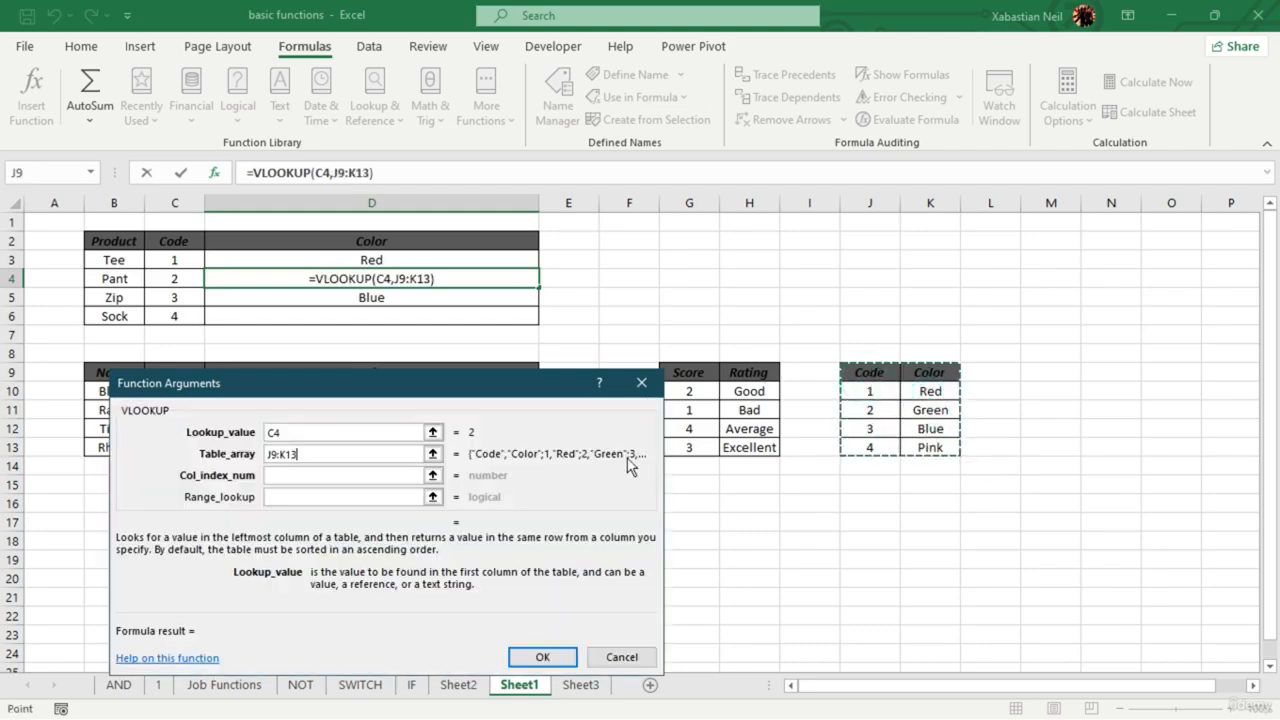
pyautogui.click(332, 477)
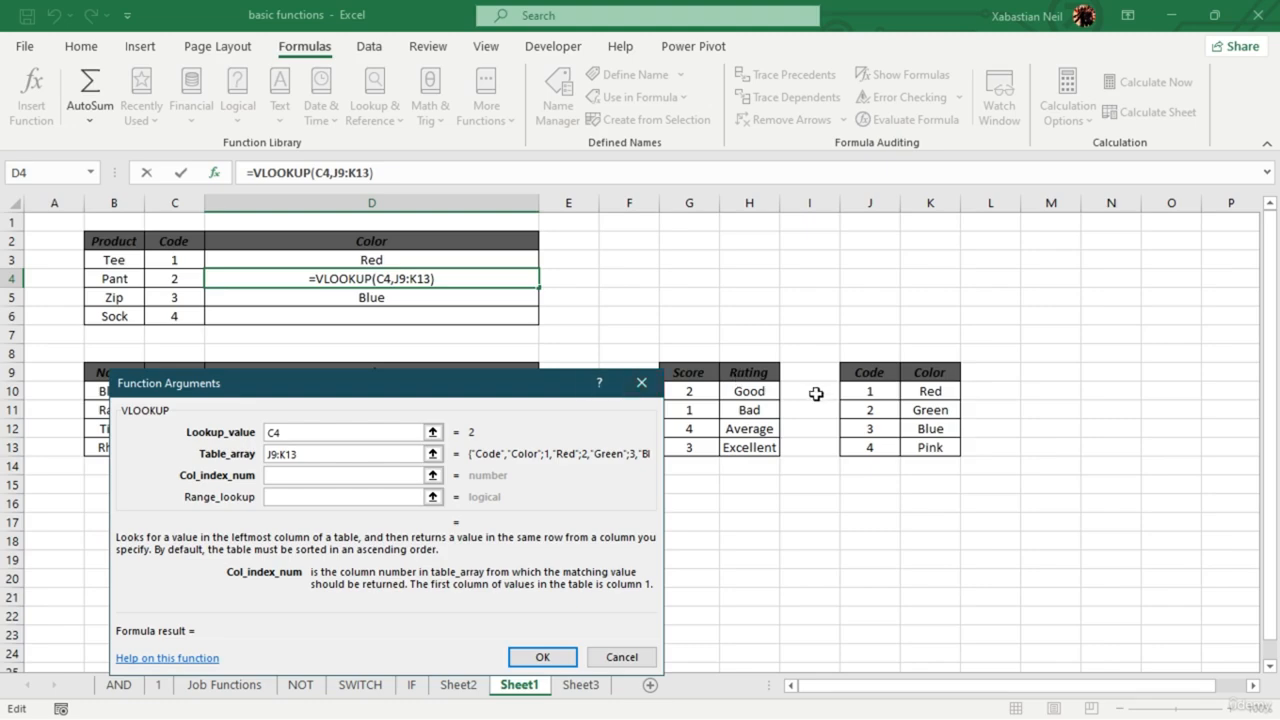
pyautogui.write('2')
pyautogui.click(562, 656)
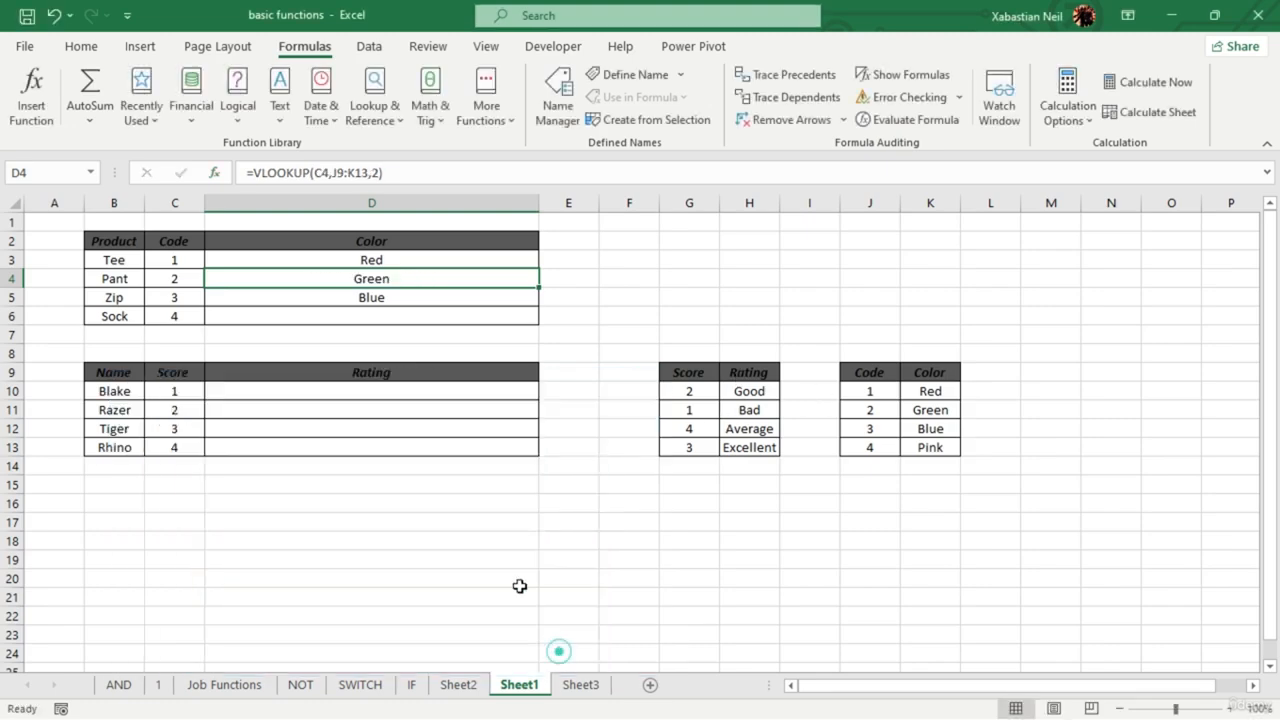
# - Look up the Sock product's color in D6 with the formula =VLOOKUP(C6,J9:K13,2)
pyautogui.doubleClick(394, 314)
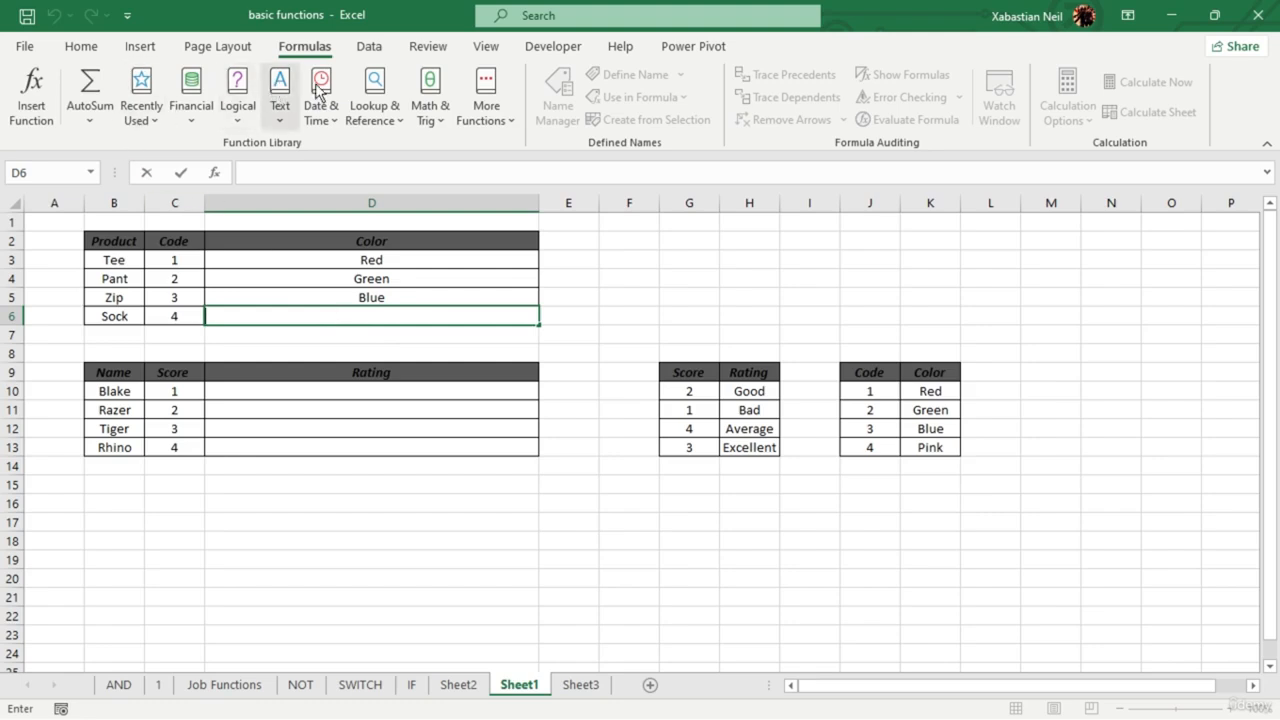
pyautogui.click(374, 100)
pyautogui.scroll(-3, 434, 513)
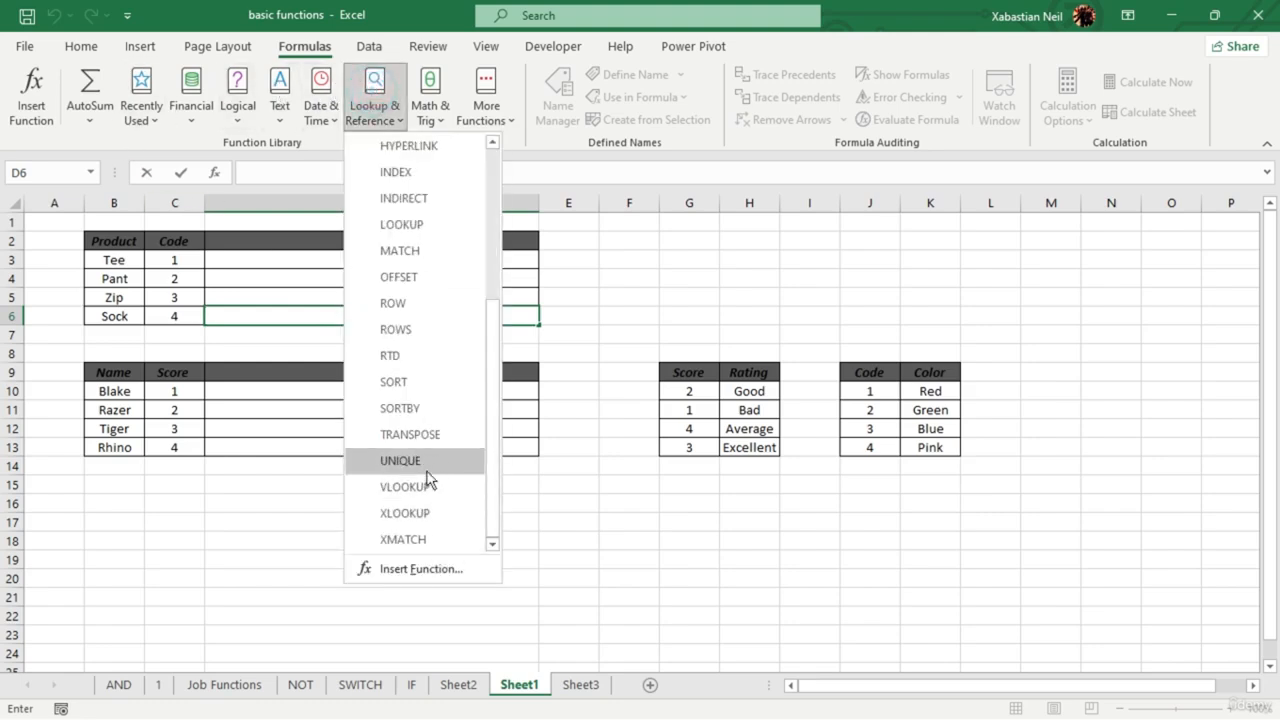
pyautogui.click(434, 483)
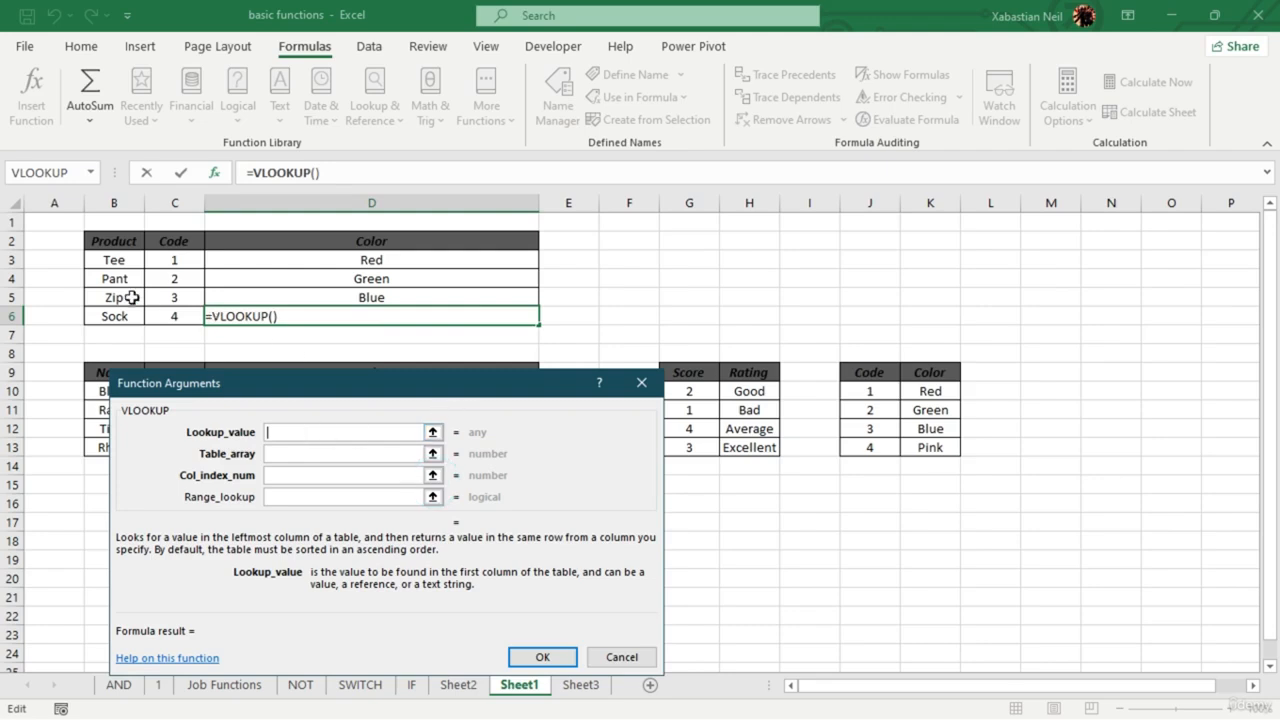
pyautogui.click(170, 316)
pyautogui.click(312, 451)
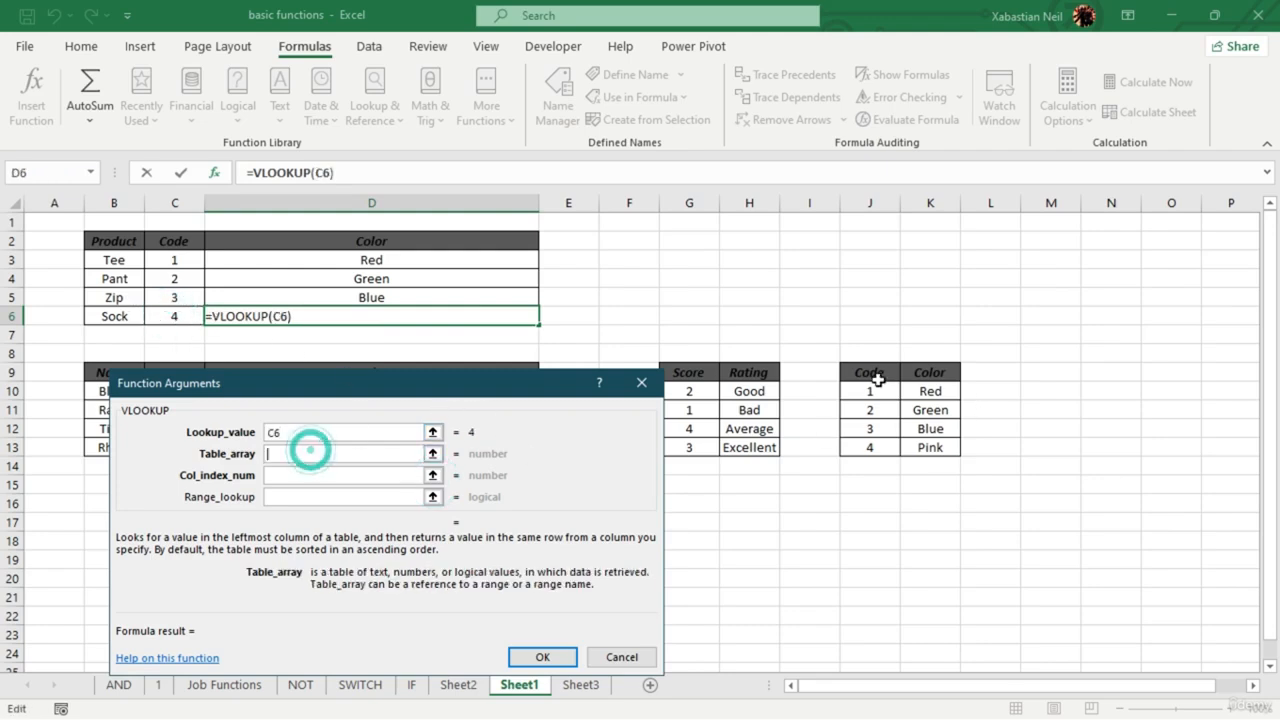
pyautogui.moveTo(870, 378); pyautogui.dragTo(932, 440)
pyautogui.click(310, 475)
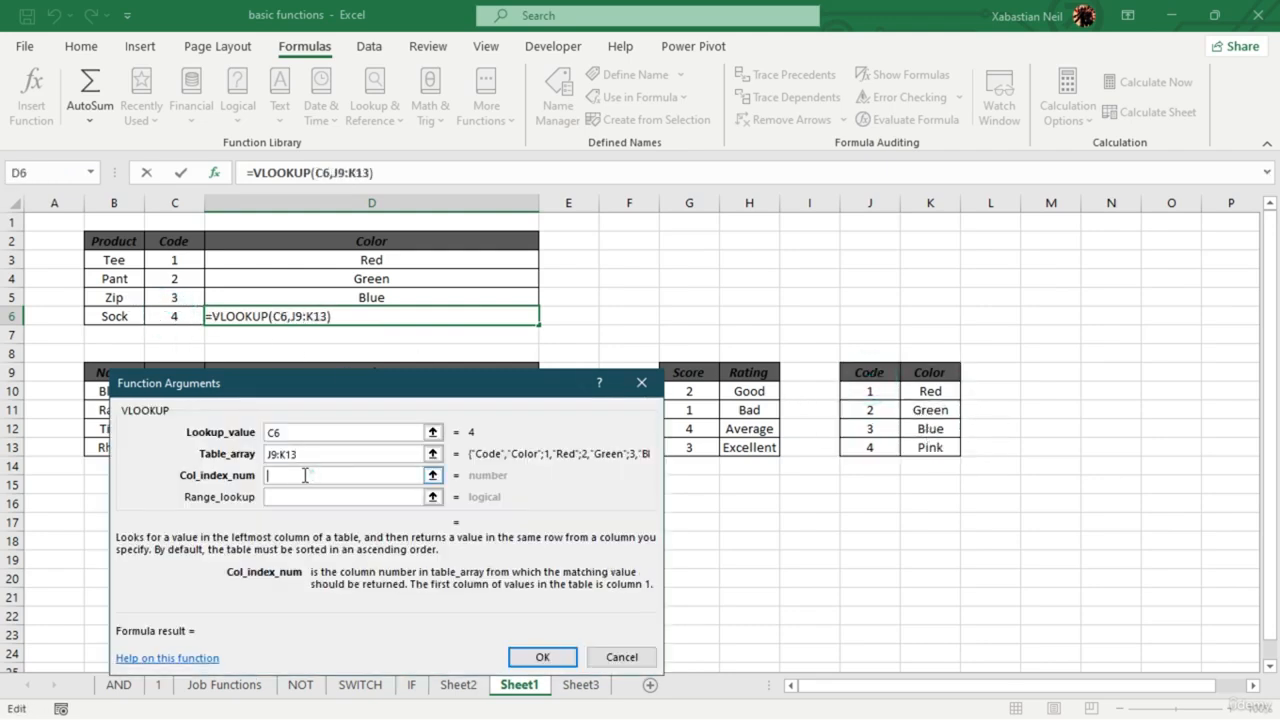
pyautogui.write('2')
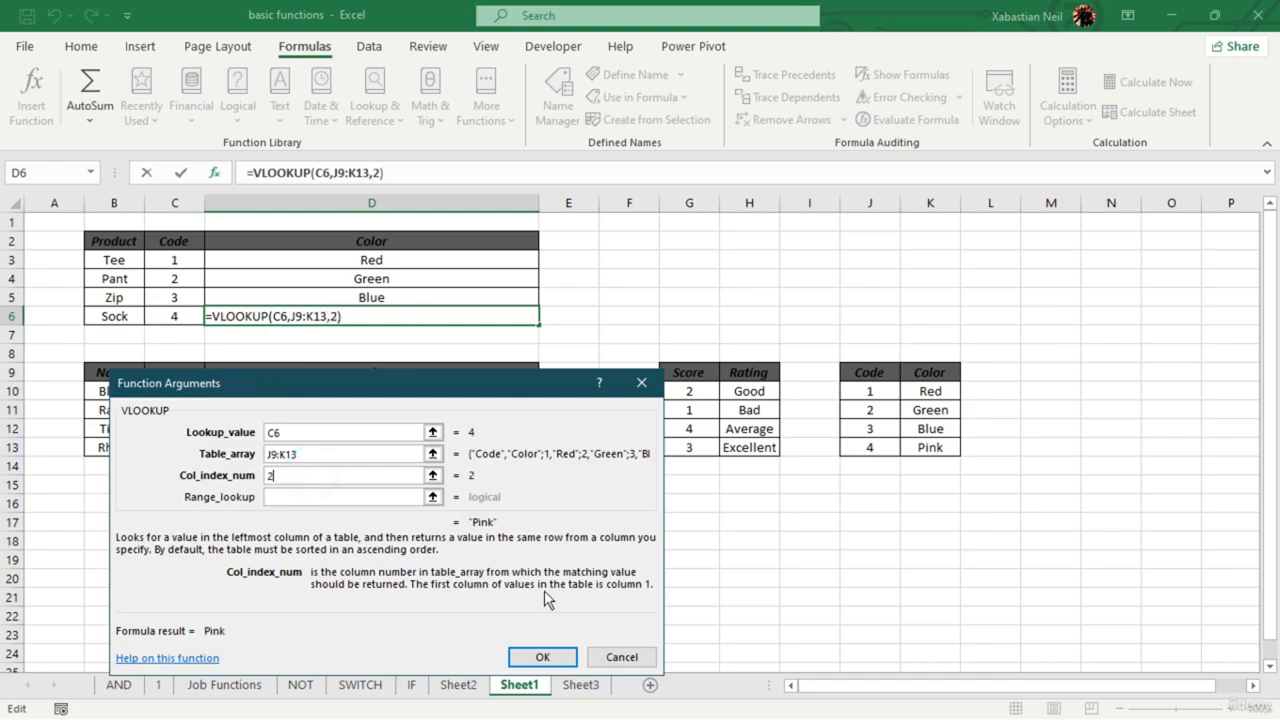
pyautogui.click(542, 657)
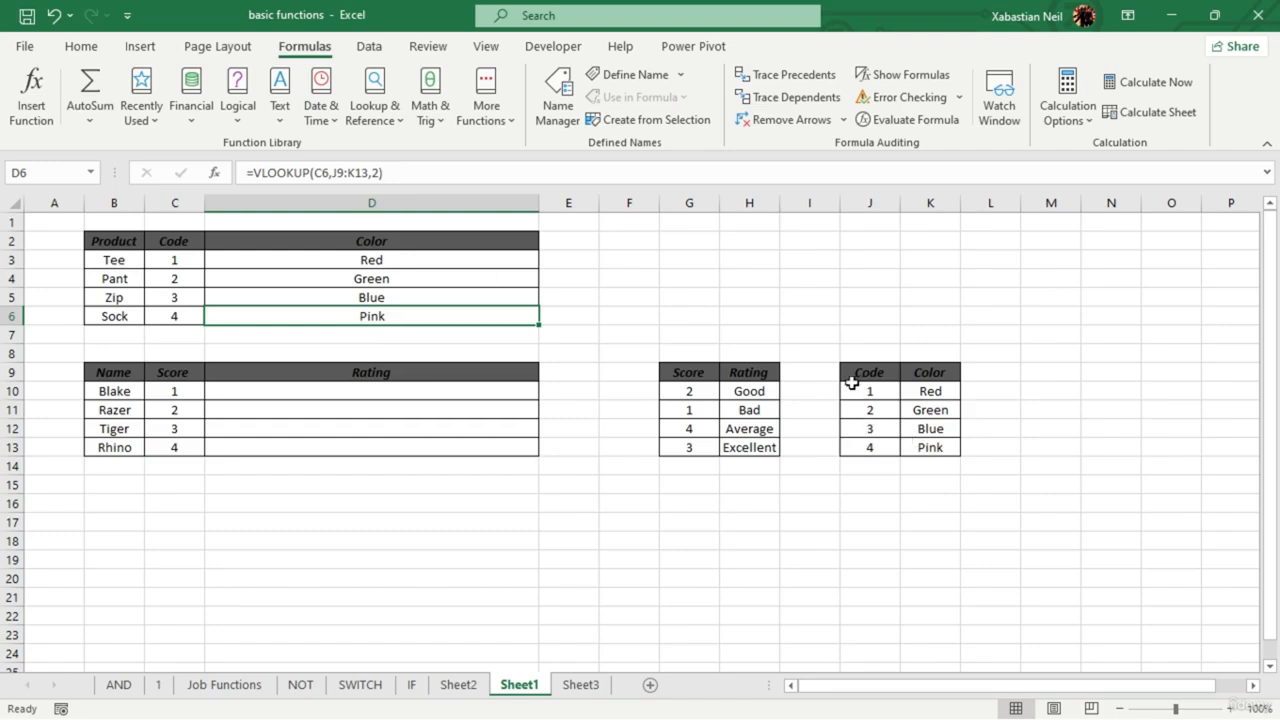
pyautogui.moveTo(852, 383); pyautogui.dragTo(931, 448)
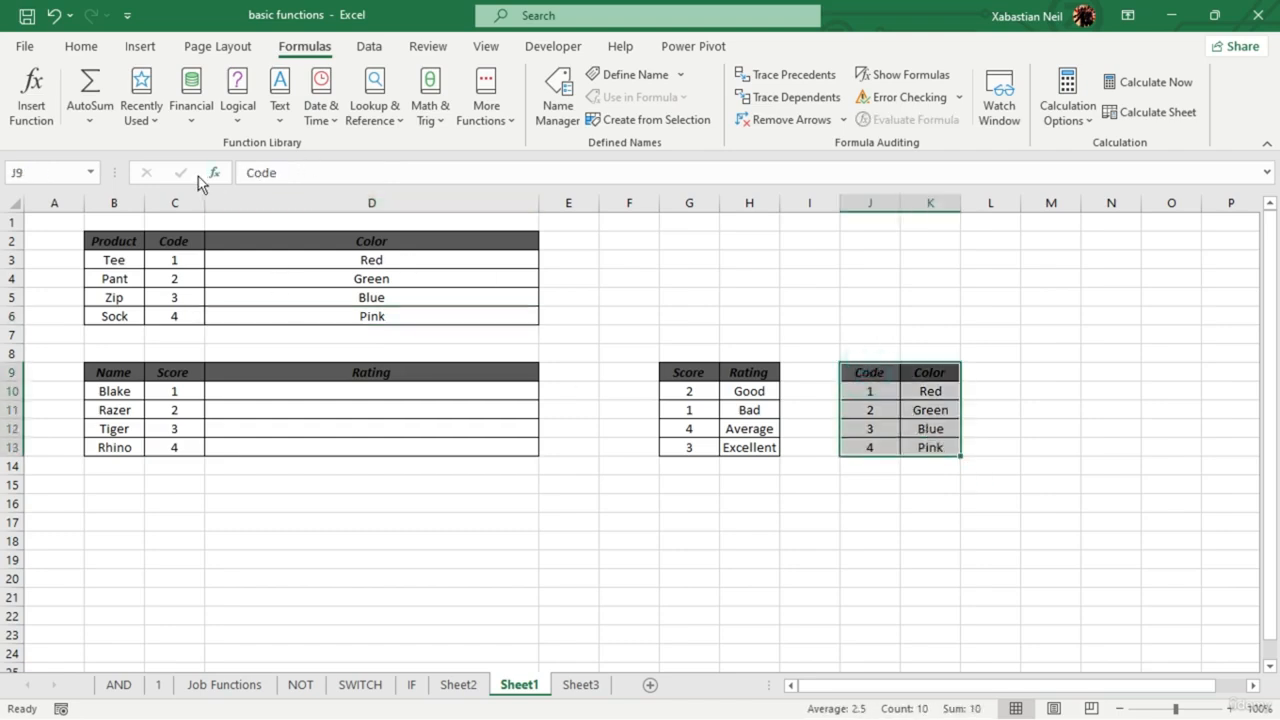
pyautogui.click(891, 341)
pyautogui.write('=')
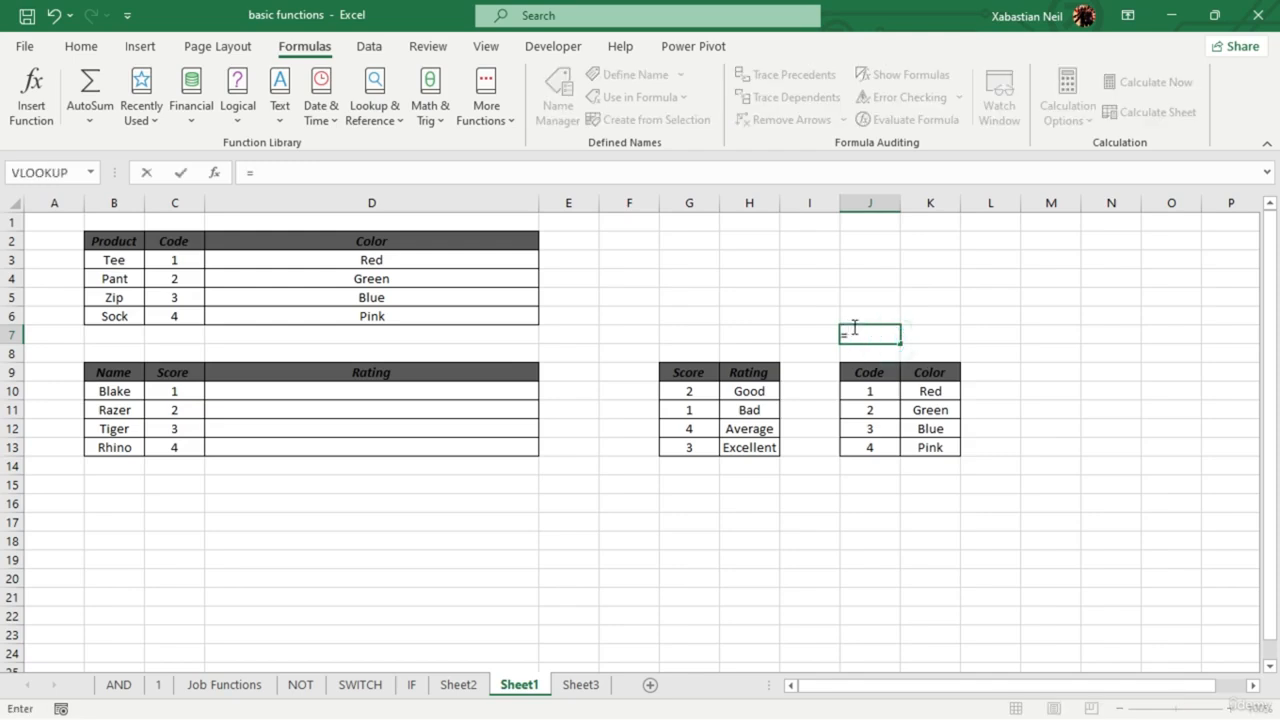
pyautogui.moveTo(868, 372); pyautogui.dragTo(934, 449)
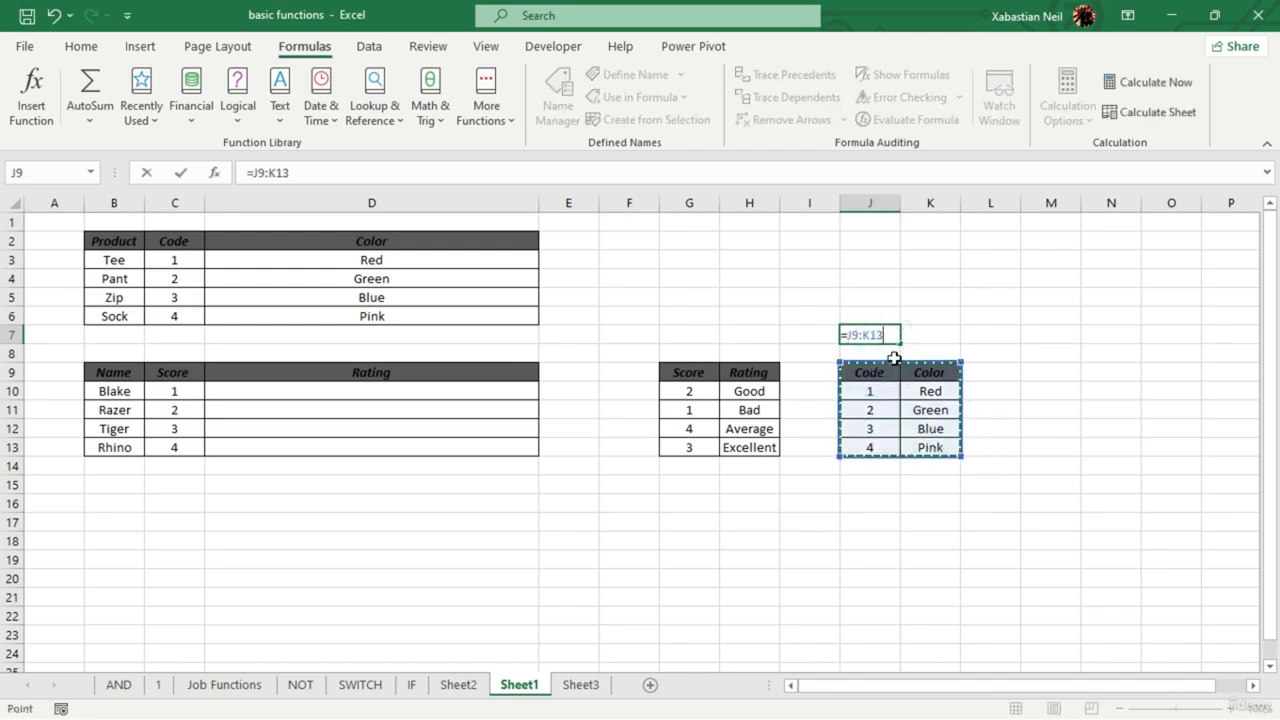
pyautogui.moveTo(886, 335); pyautogui.dragTo(848, 350)
pyautogui.hotkey('ctrl', 'x')
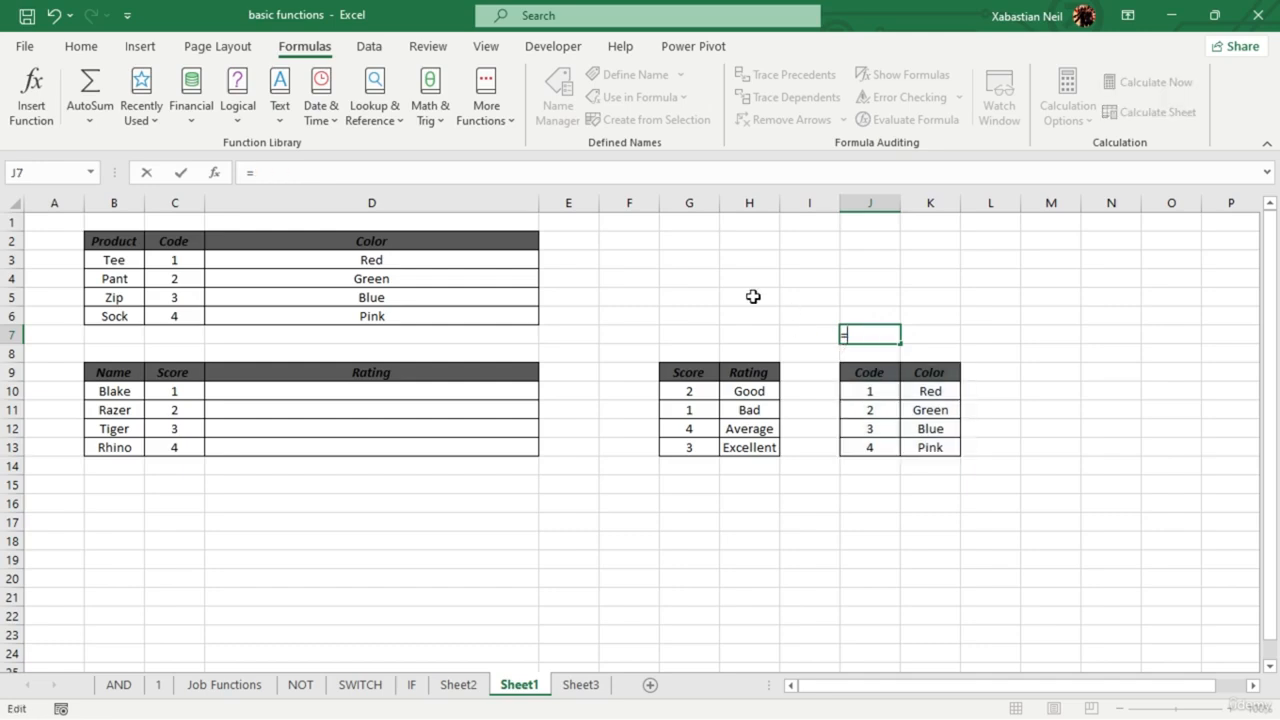
pyautogui.click(694, 291)
pyautogui.hotkey('ctrl', 'v')
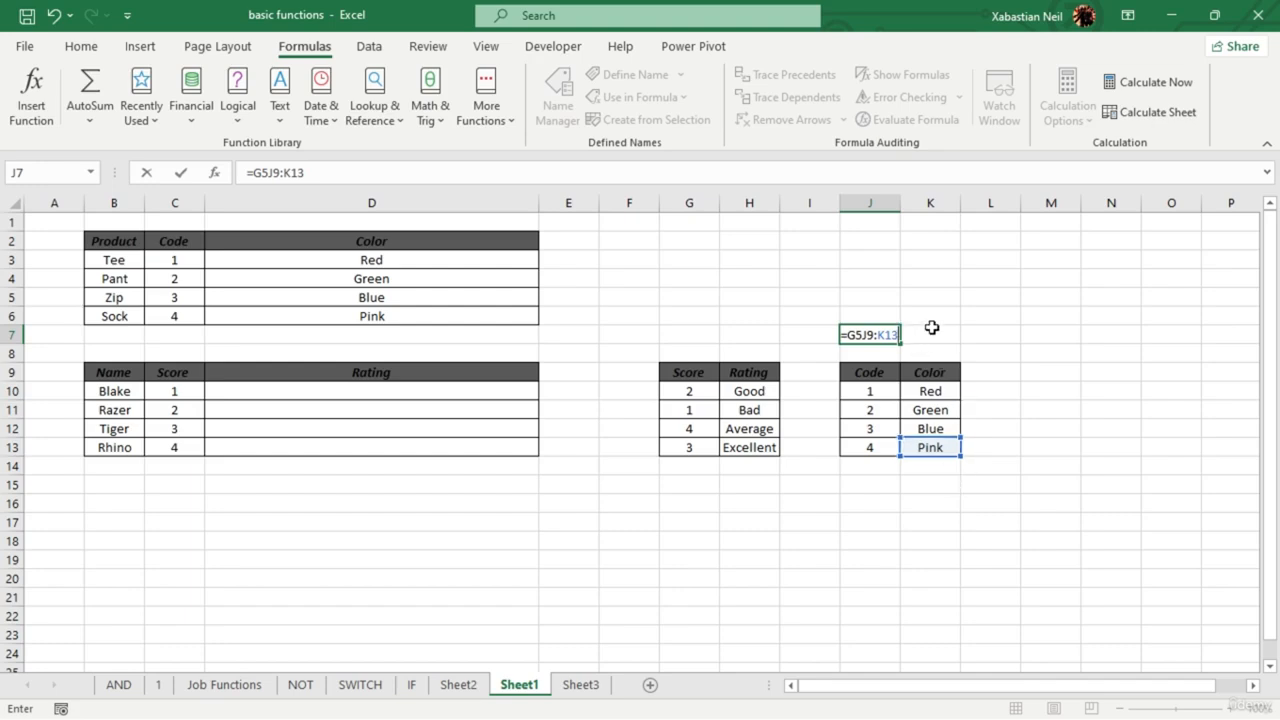
pyautogui.press('Escape')
pyautogui.click(695, 291)
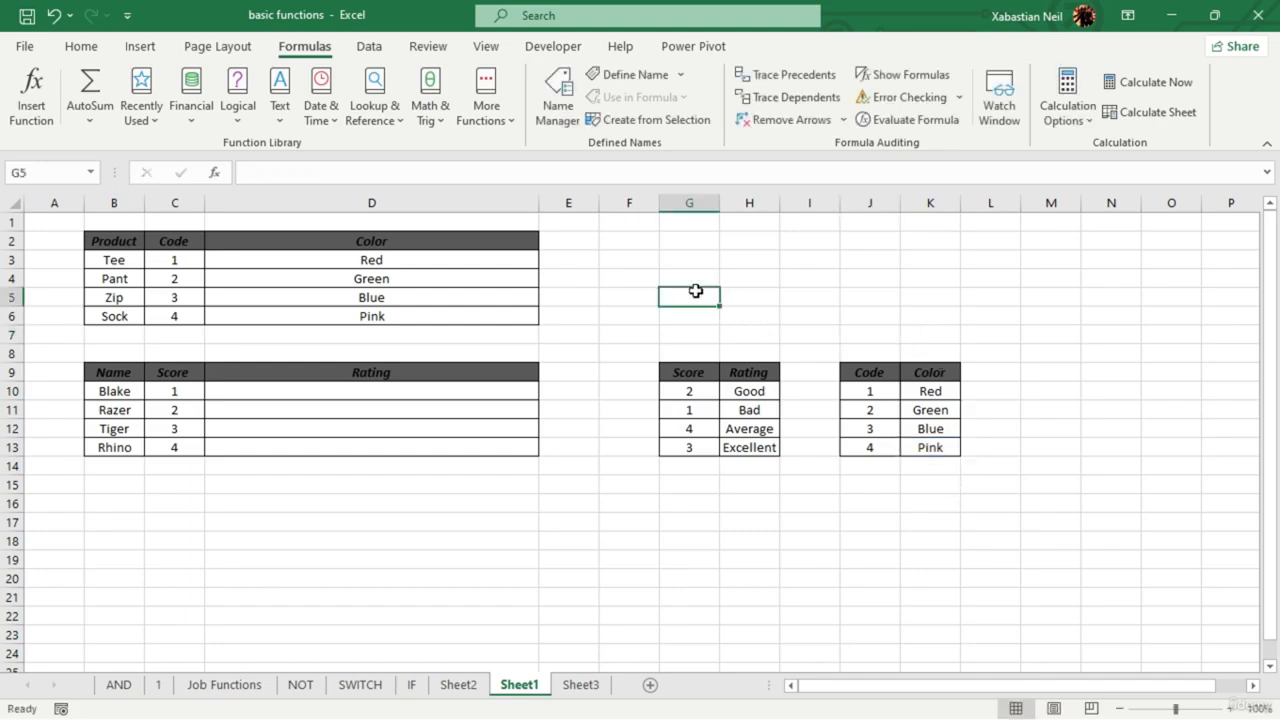
pyautogui.hotkey('ctrl', 'c')
pyautogui.click(809, 335)
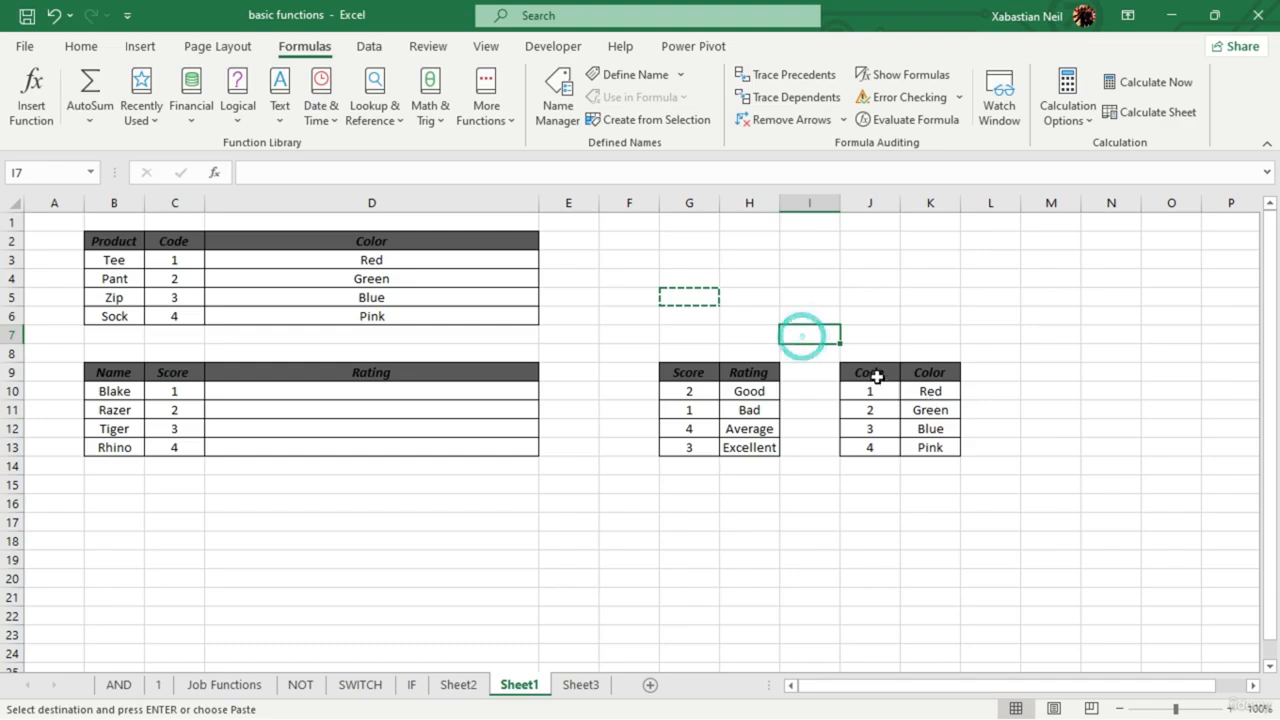
pyautogui.moveTo(870, 372); pyautogui.dragTo(928, 447)
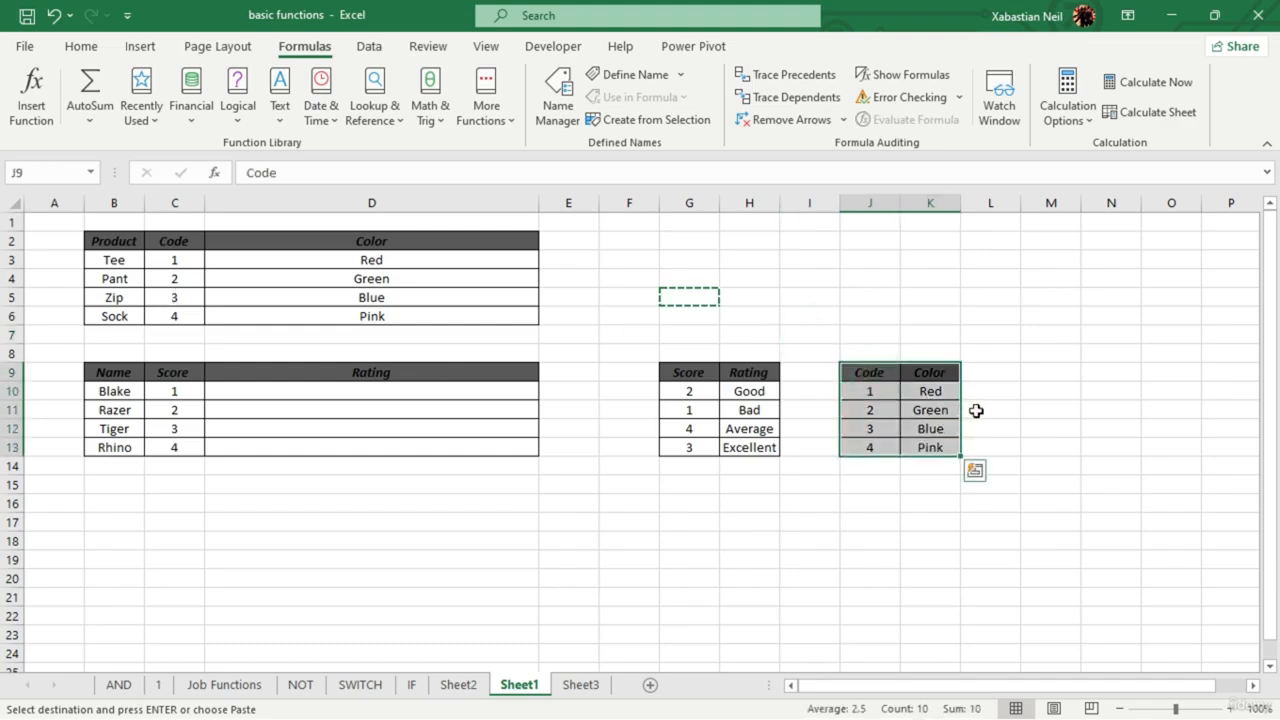
pyautogui.click(692, 292)
pyautogui.doubleClick(695, 295)
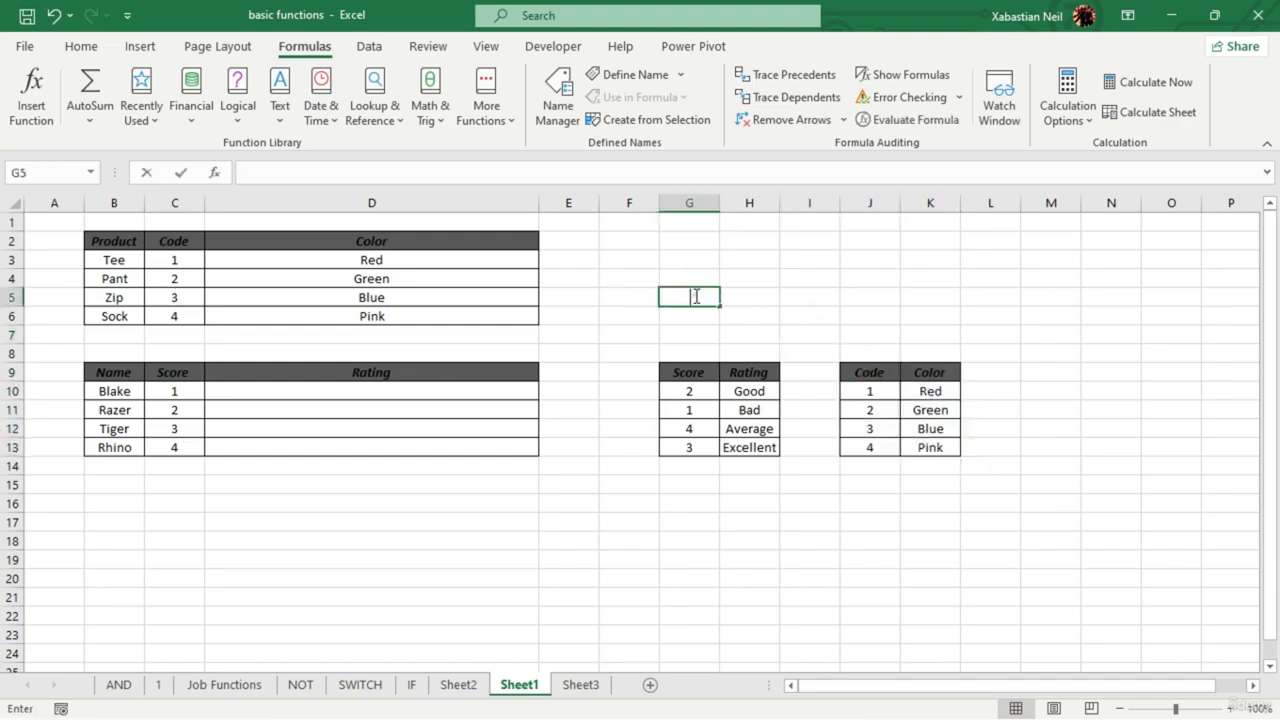
pyautogui.write('=')
pyautogui.moveTo(870, 374); pyautogui.dragTo(938, 450)
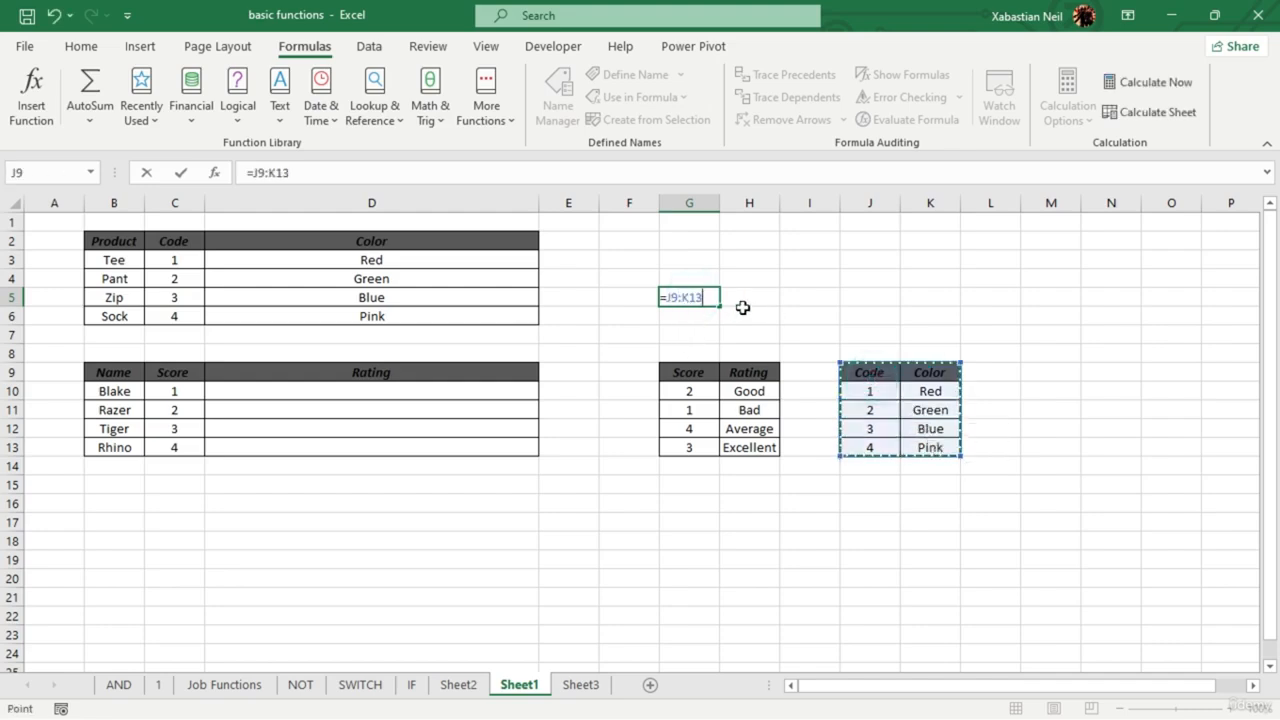
pyautogui.press('Escape')
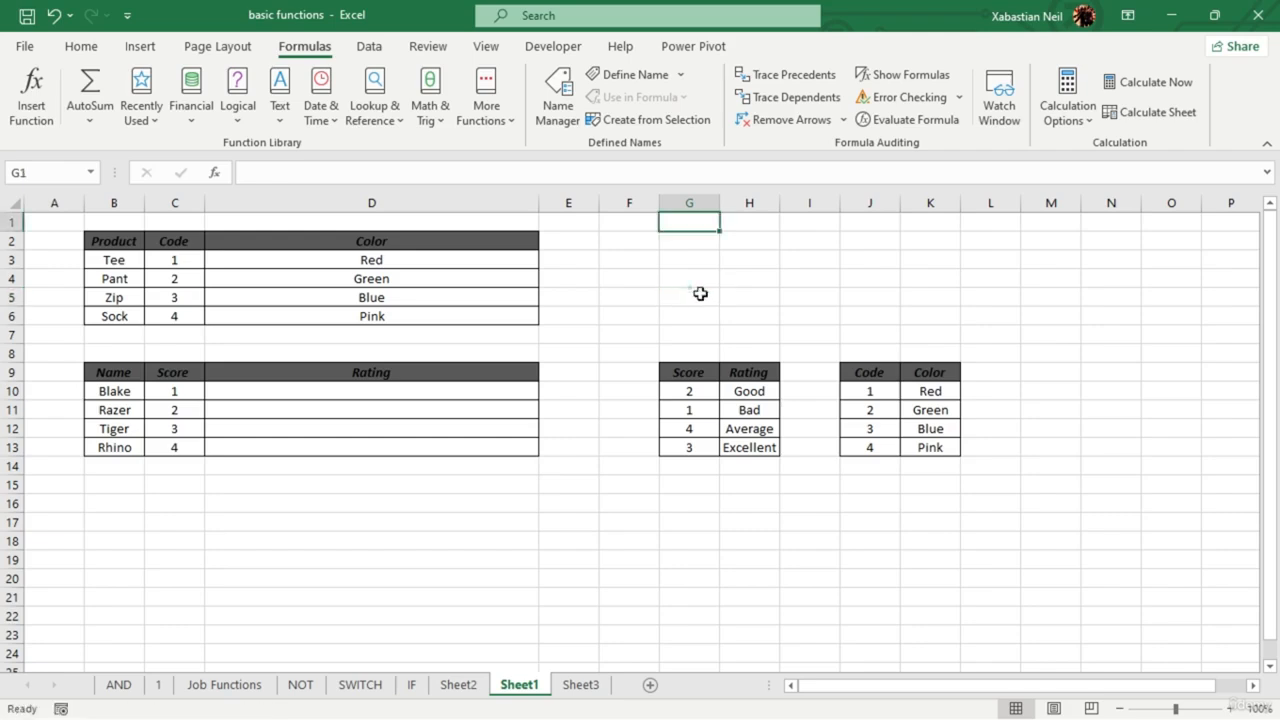
# - Enter the color table's range J9:K13 as plain text in G5 and move it to G1
pyautogui.doubleClick(700, 292)
pyautogui.write('J9:')
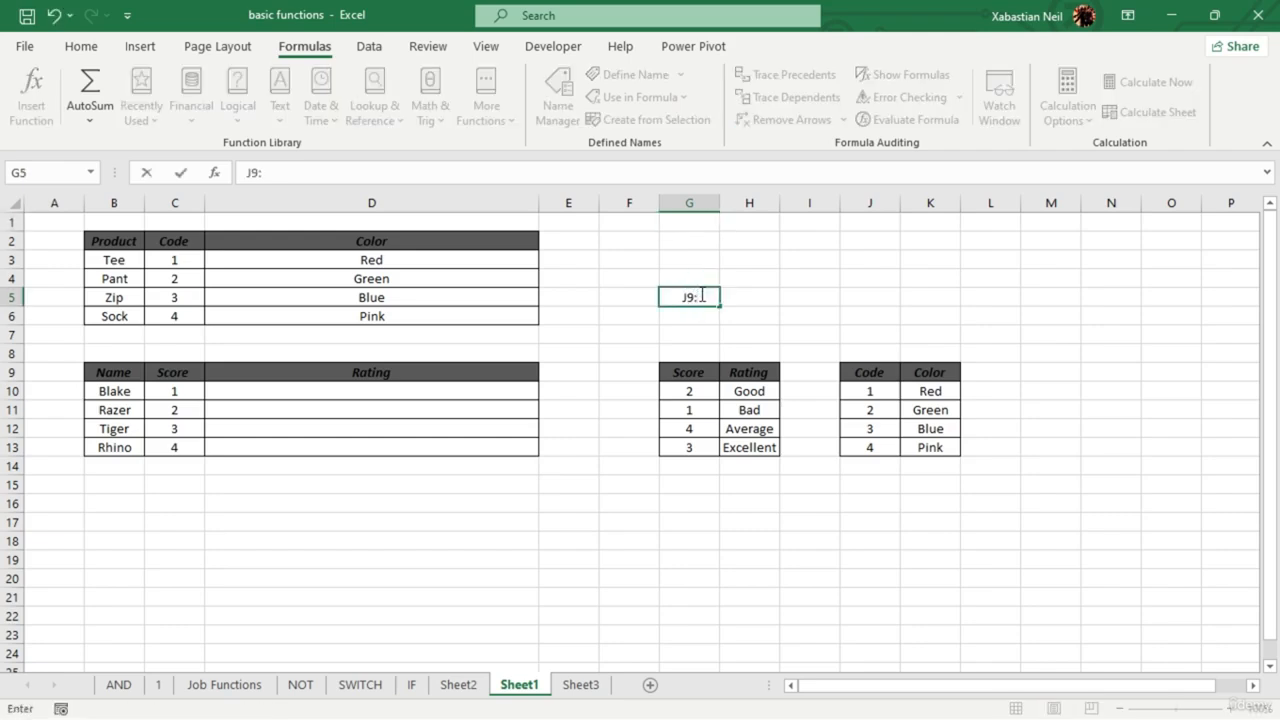
pyautogui.write('K13')
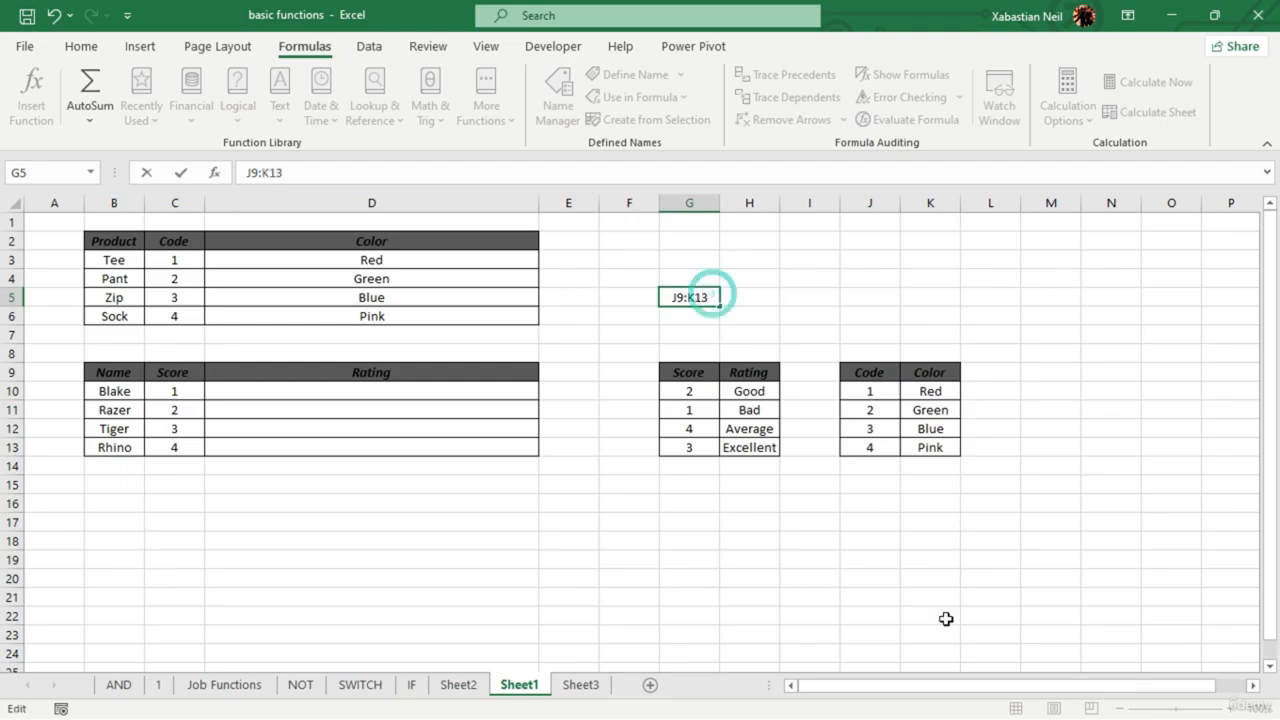
pyautogui.press('Return')
pyautogui.click(738, 543)
pyautogui.click(695, 297)
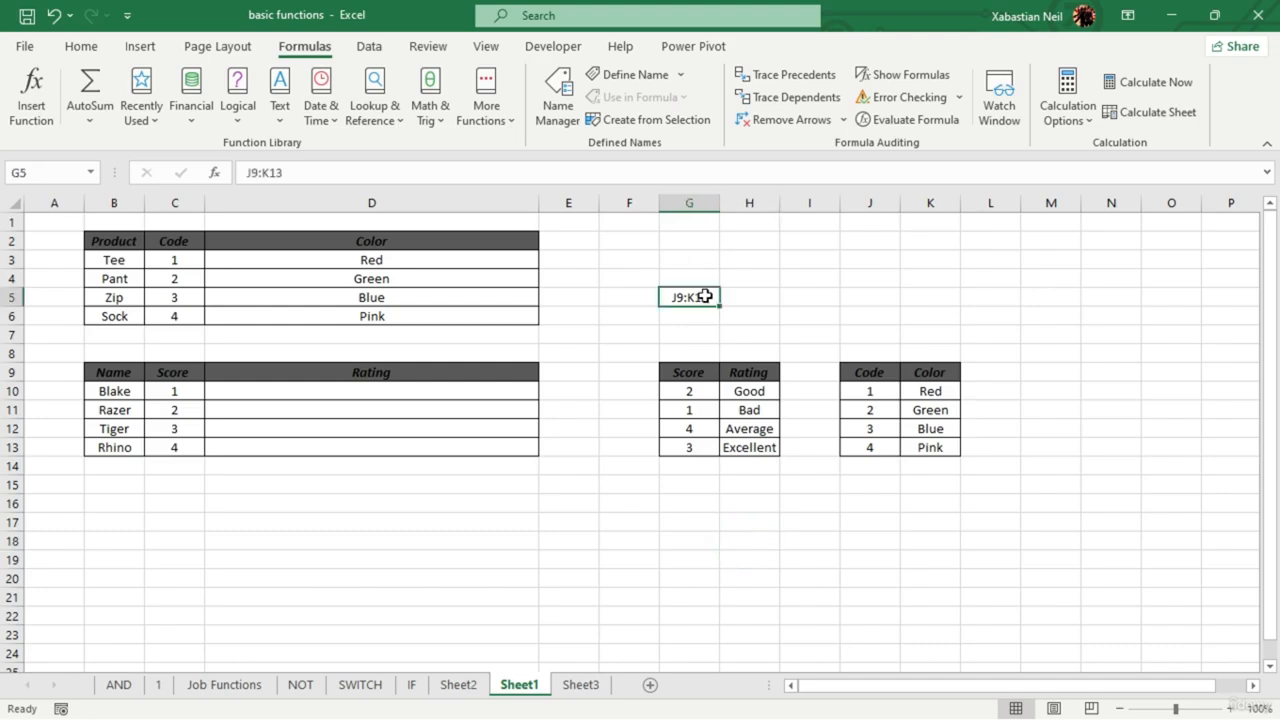
pyautogui.hotkey('ctrl', 'c')
pyautogui.click(697, 222)
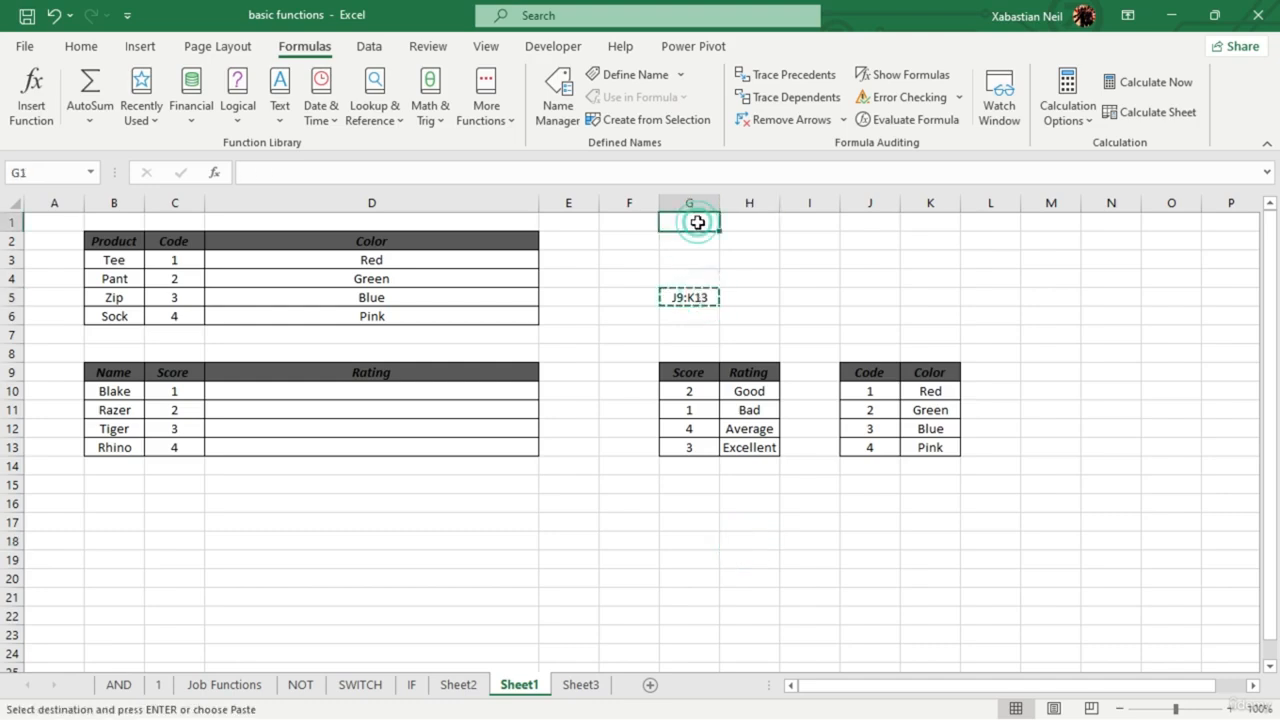
pyautogui.hotkey('ctrl', 'v')
pyautogui.click(815, 260)
pyautogui.click(399, 388)
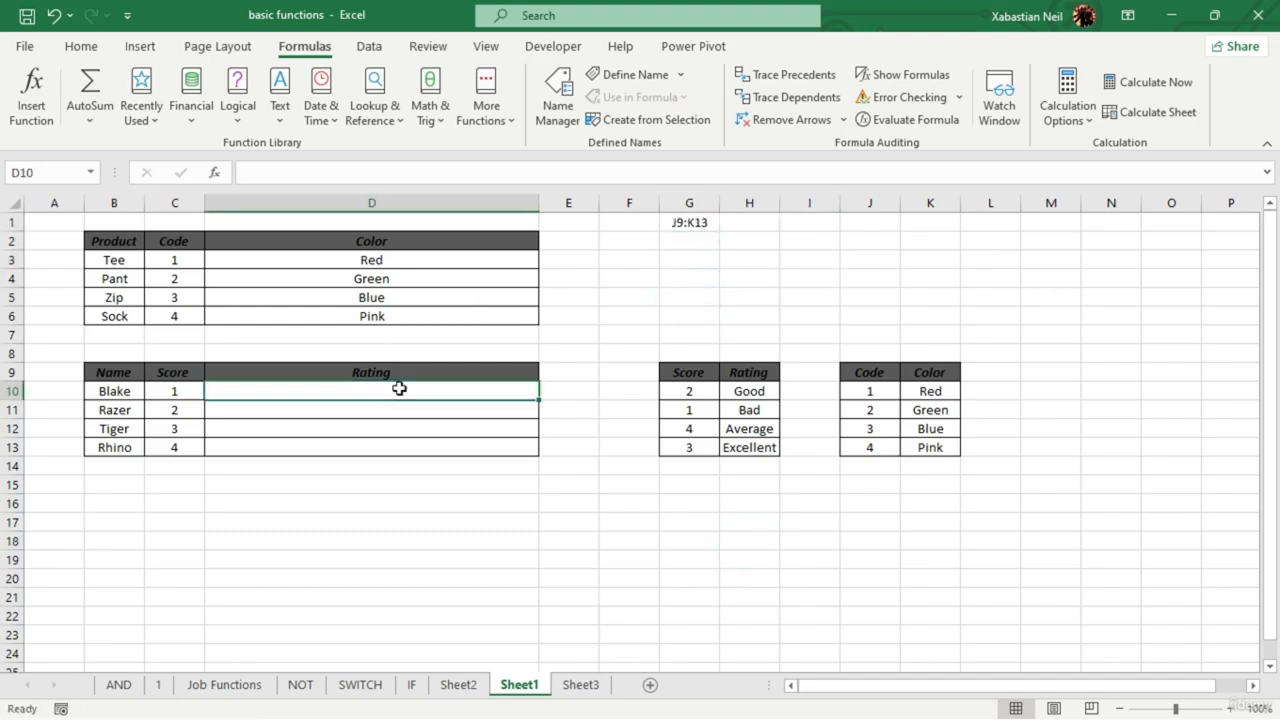
pyautogui.doubleClick(690, 244)
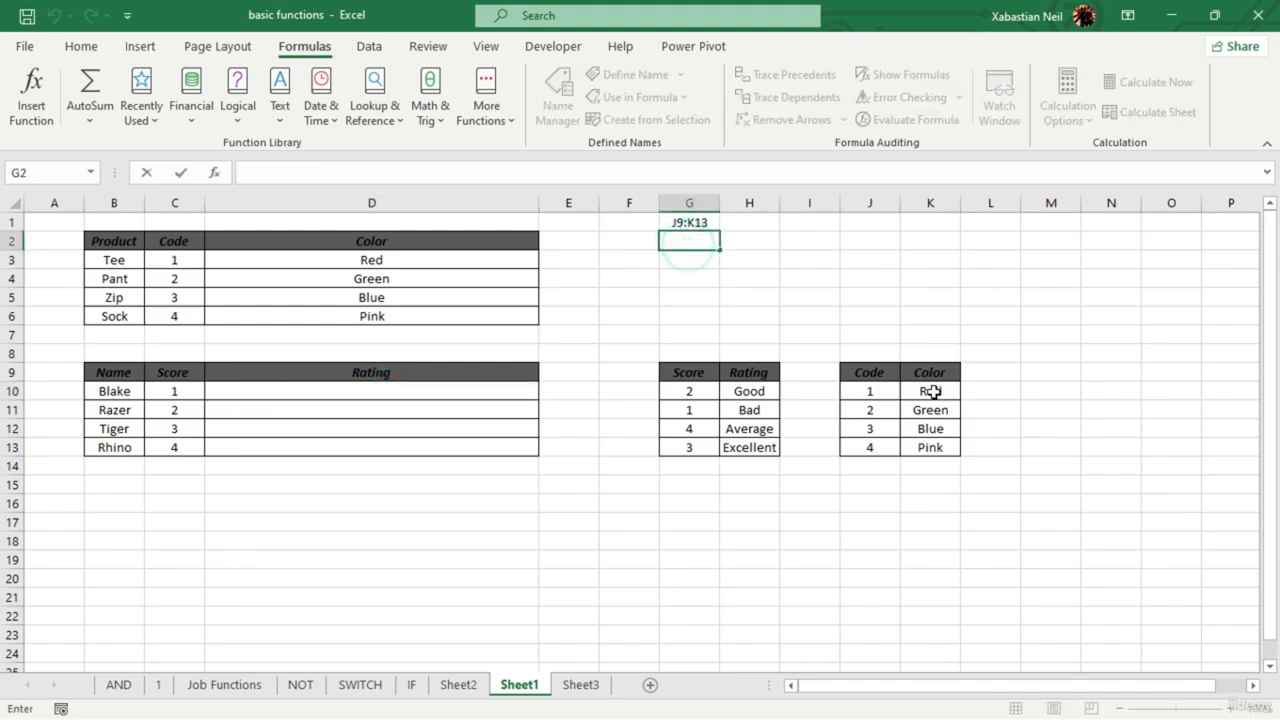
pyautogui.click(756, 406)
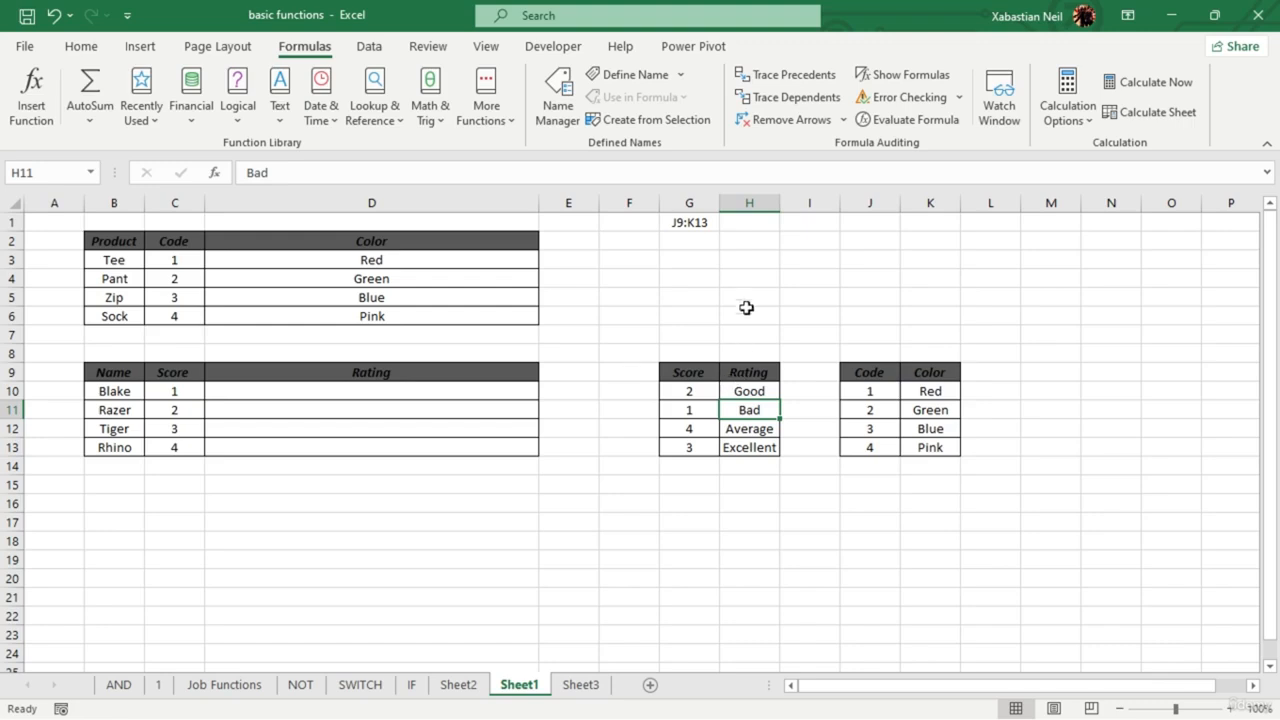
# - Enter the cell references H11, H12 and H13 as plain text in cells G2, G3 and G4
pyautogui.click(693, 245)
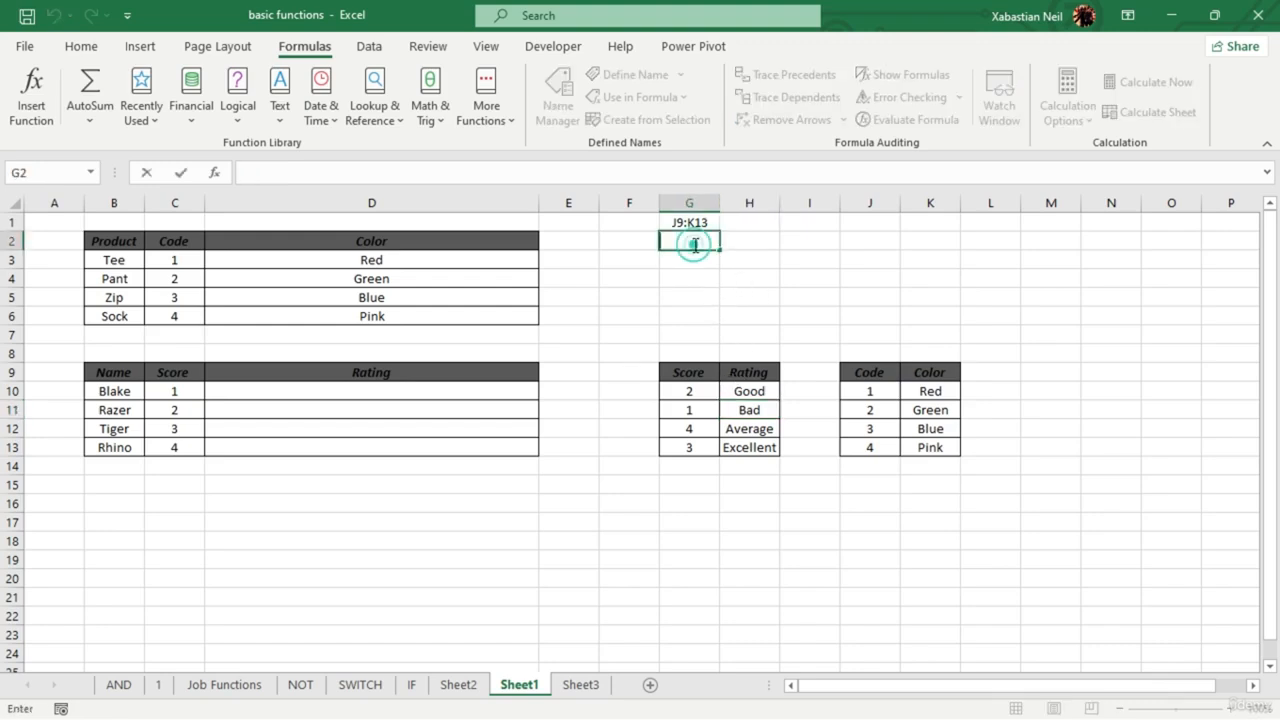
pyautogui.write('H11')
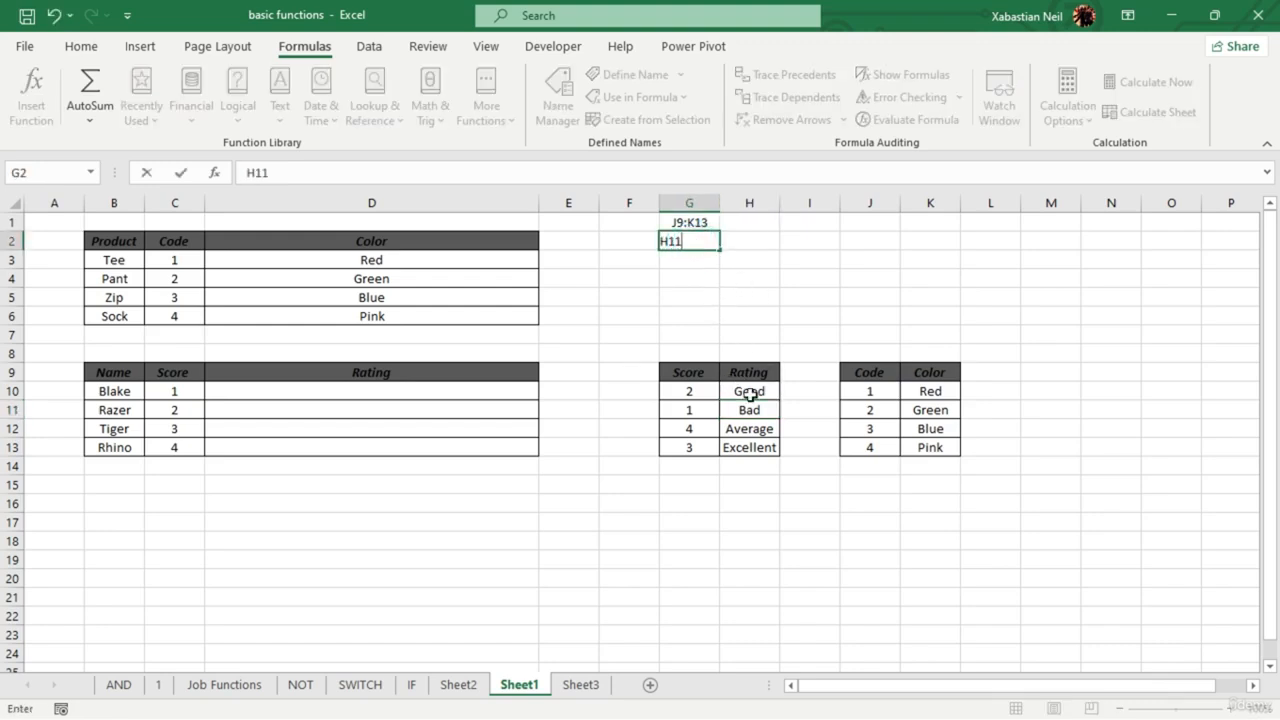
pyautogui.click(758, 427)
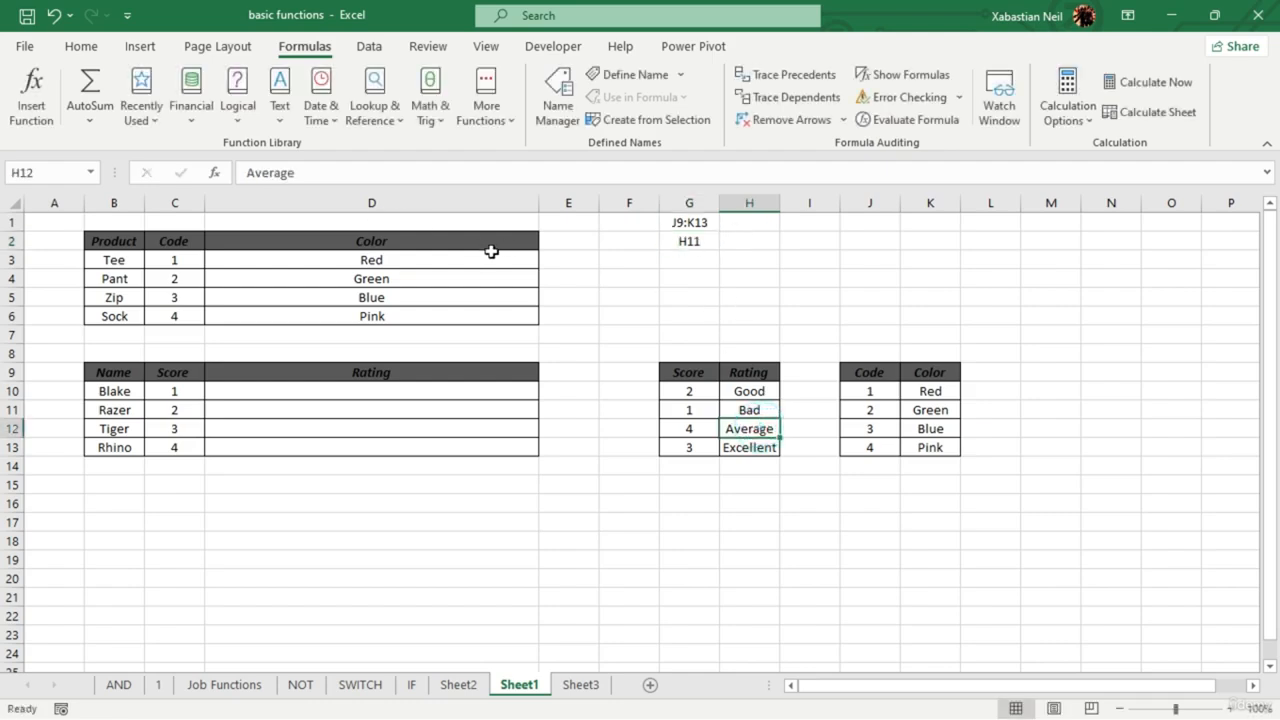
pyautogui.click(697, 260)
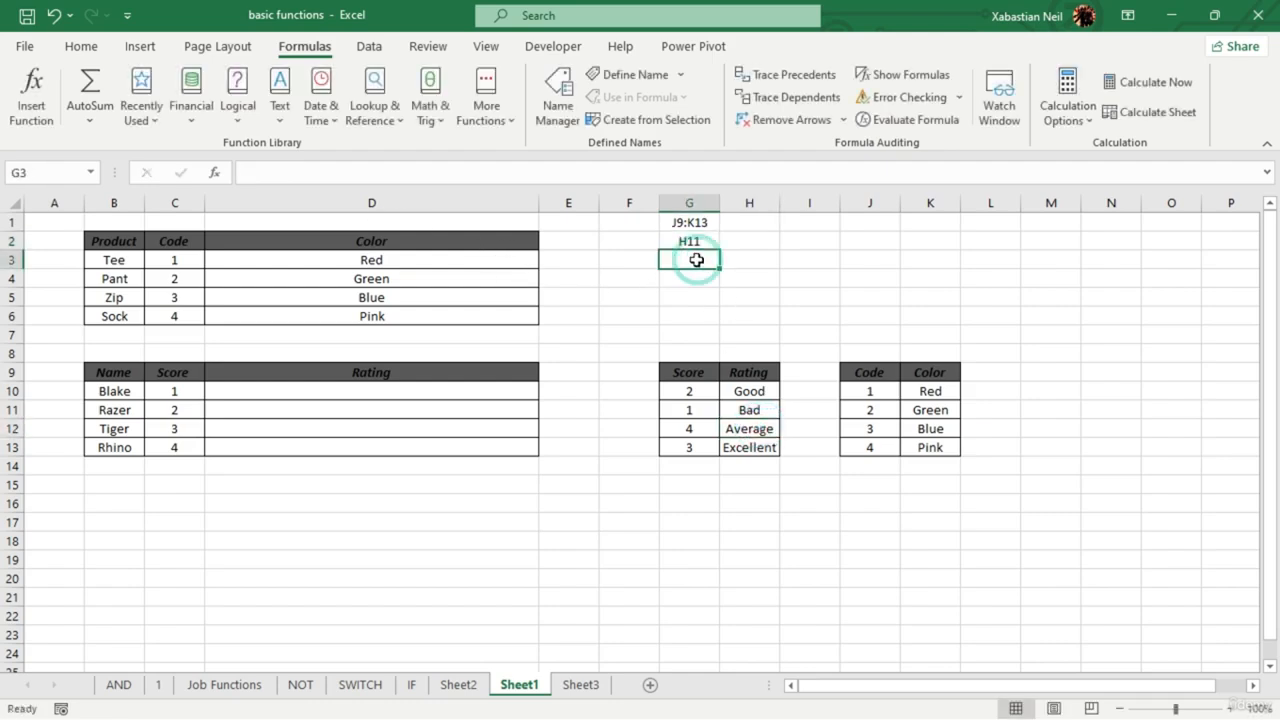
pyautogui.write('H12')
pyautogui.press('Return')
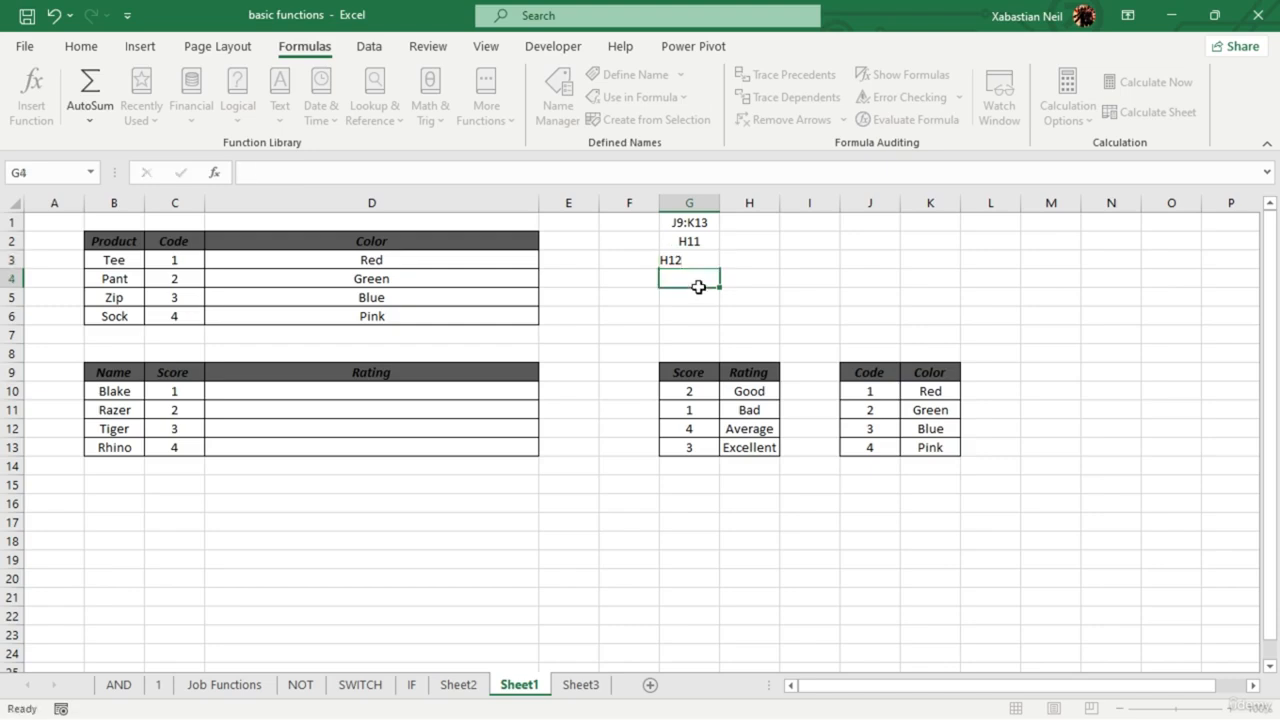
pyautogui.write('H13')
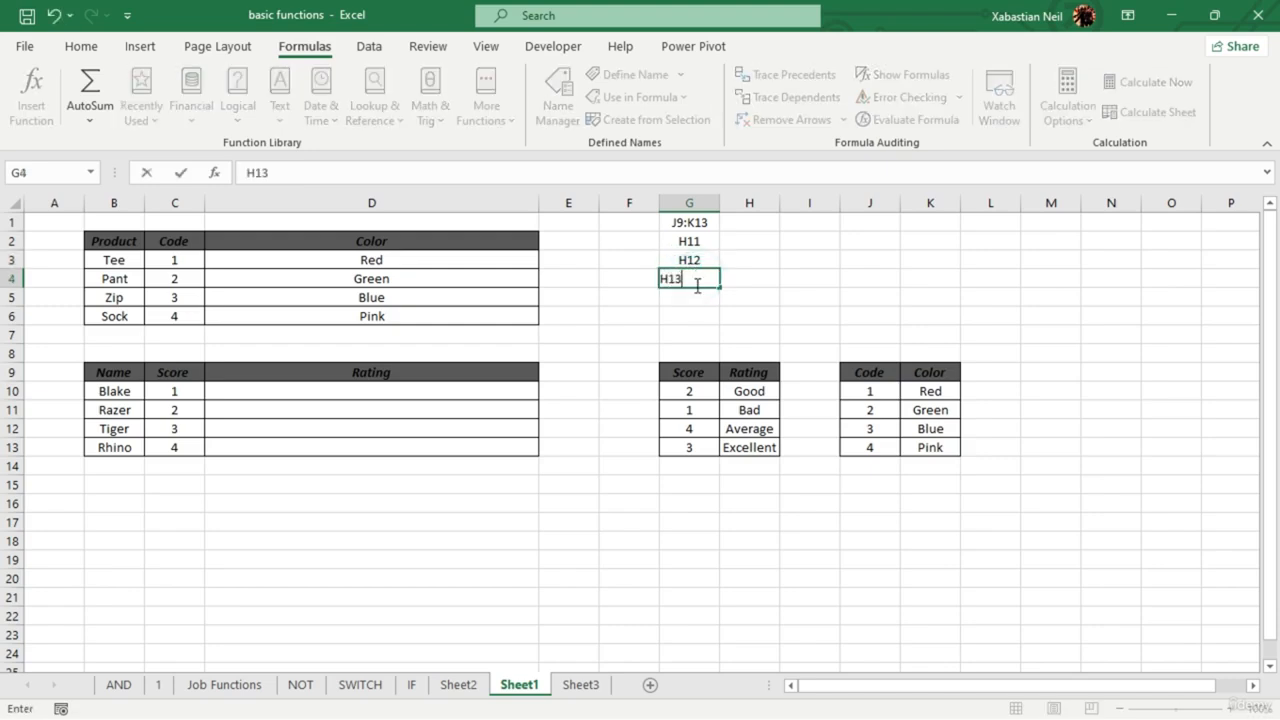
pyautogui.click(779, 298)
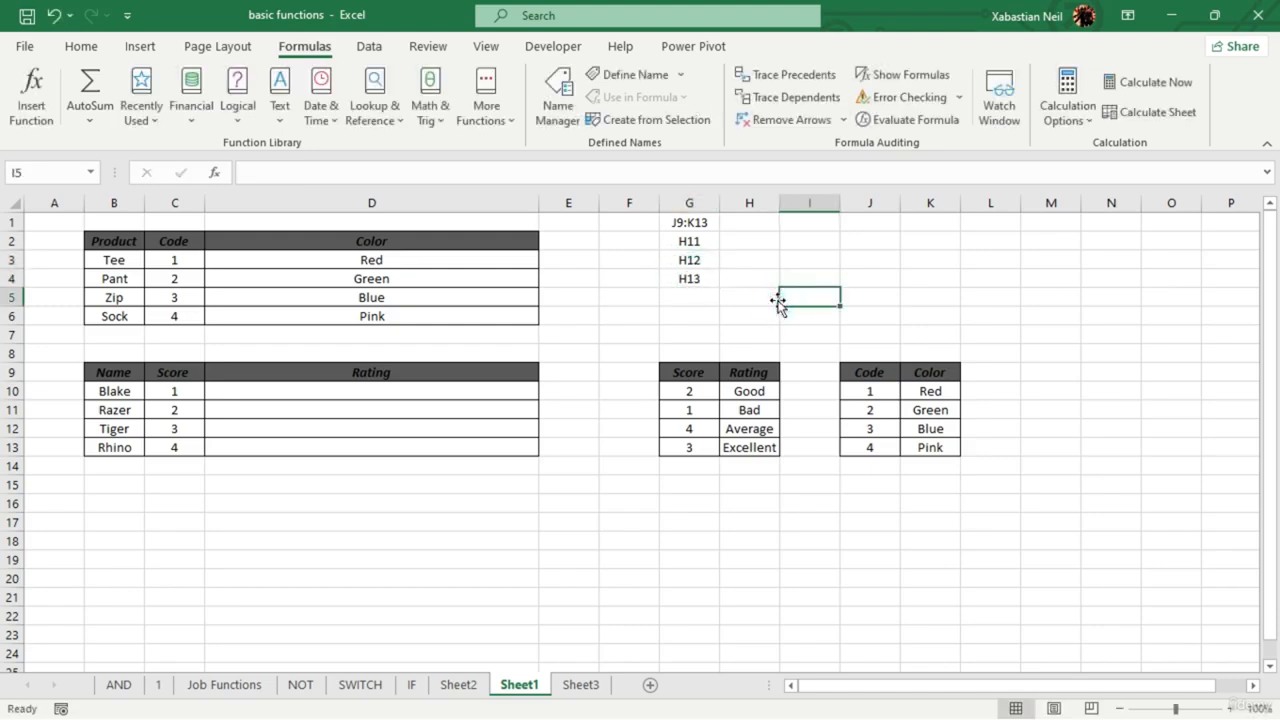
pyautogui.click(749, 563)
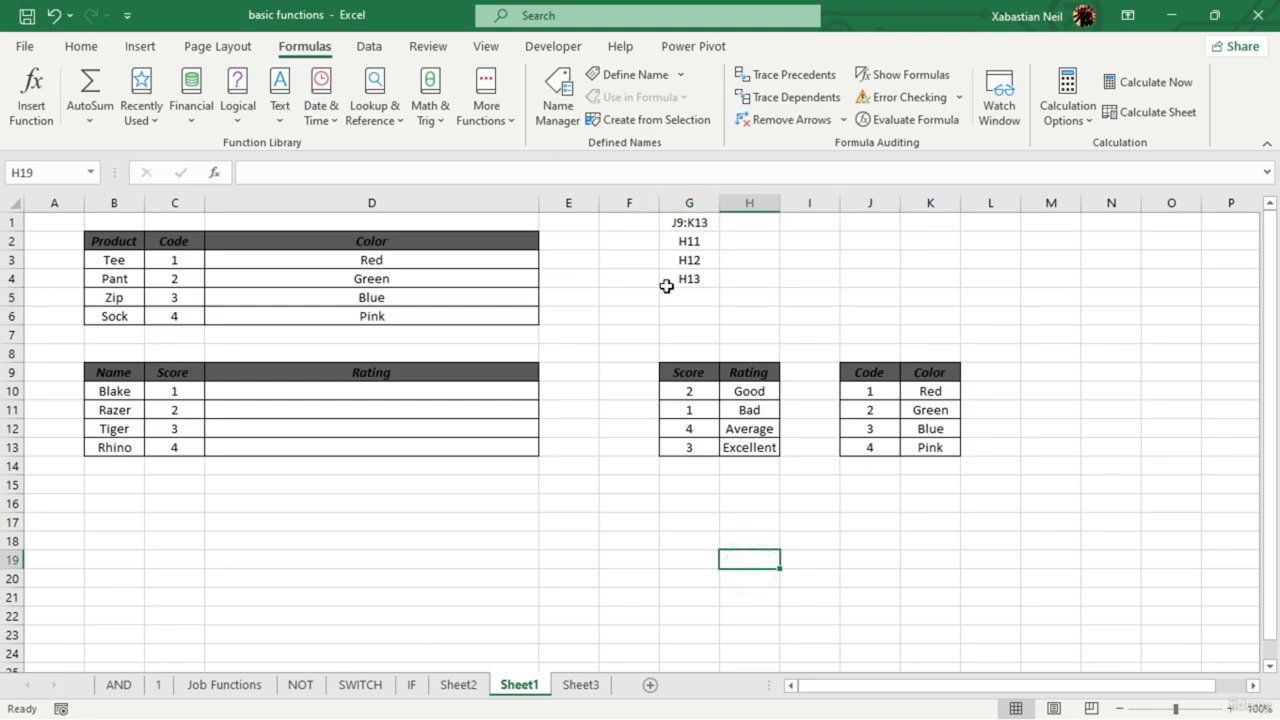
pyautogui.moveTo(694, 220); pyautogui.dragTo(706, 280)
pyautogui.click(775, 260)
pyautogui.click(690, 222)
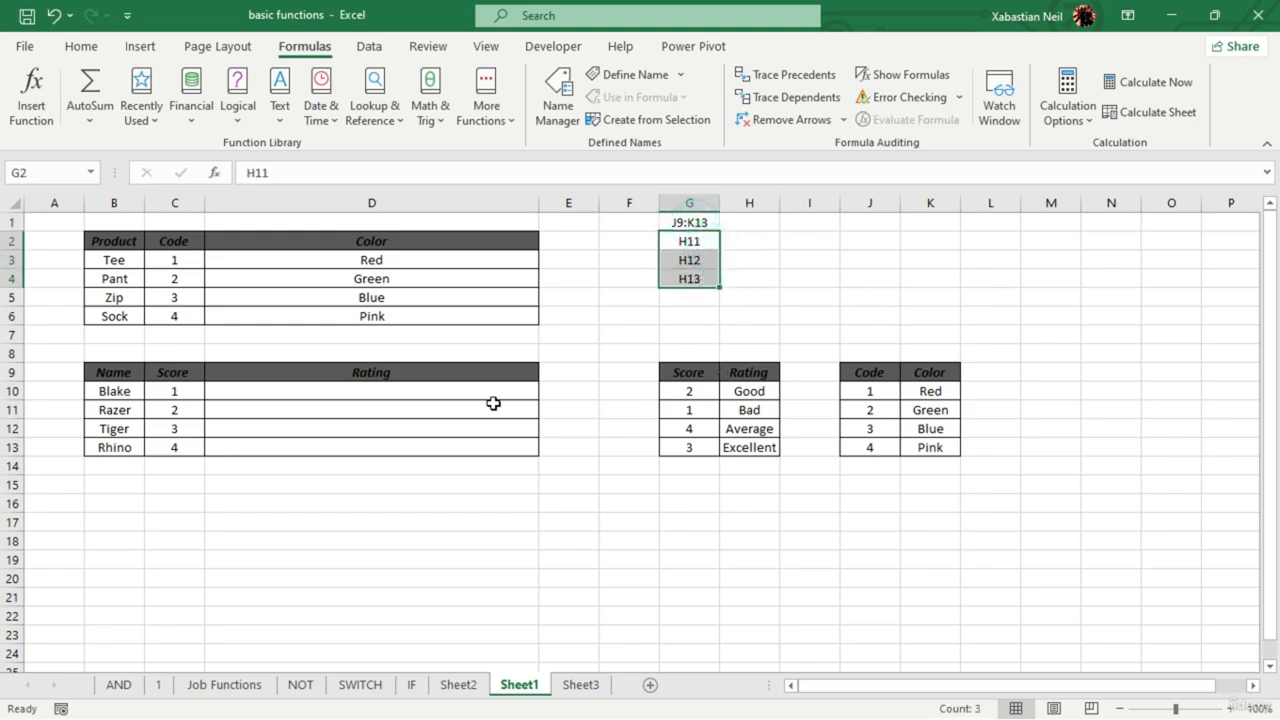
pyautogui.click(638, 356)
# - Return the rating referenced by the text in G4 by entering the formula =INDIRECT(G4) in D10
pyautogui.click(400, 395)
pyautogui.doubleClick(400, 395)
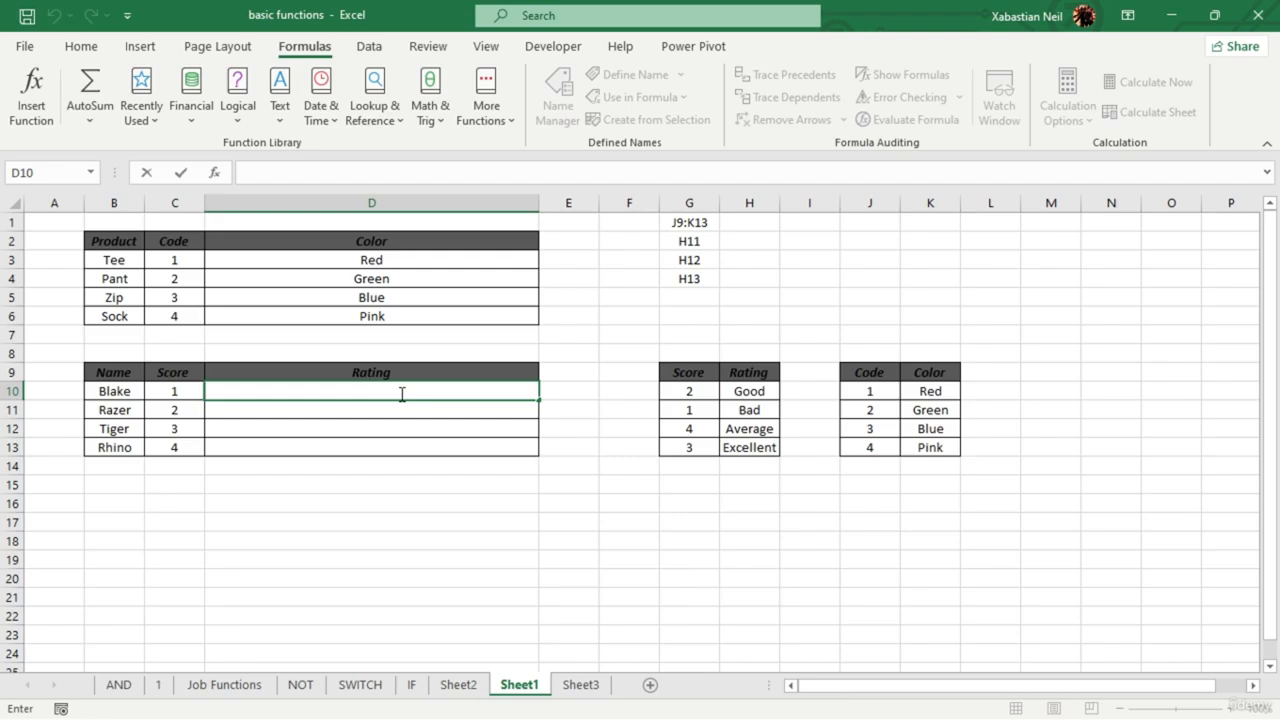
pyautogui.write('=indi')
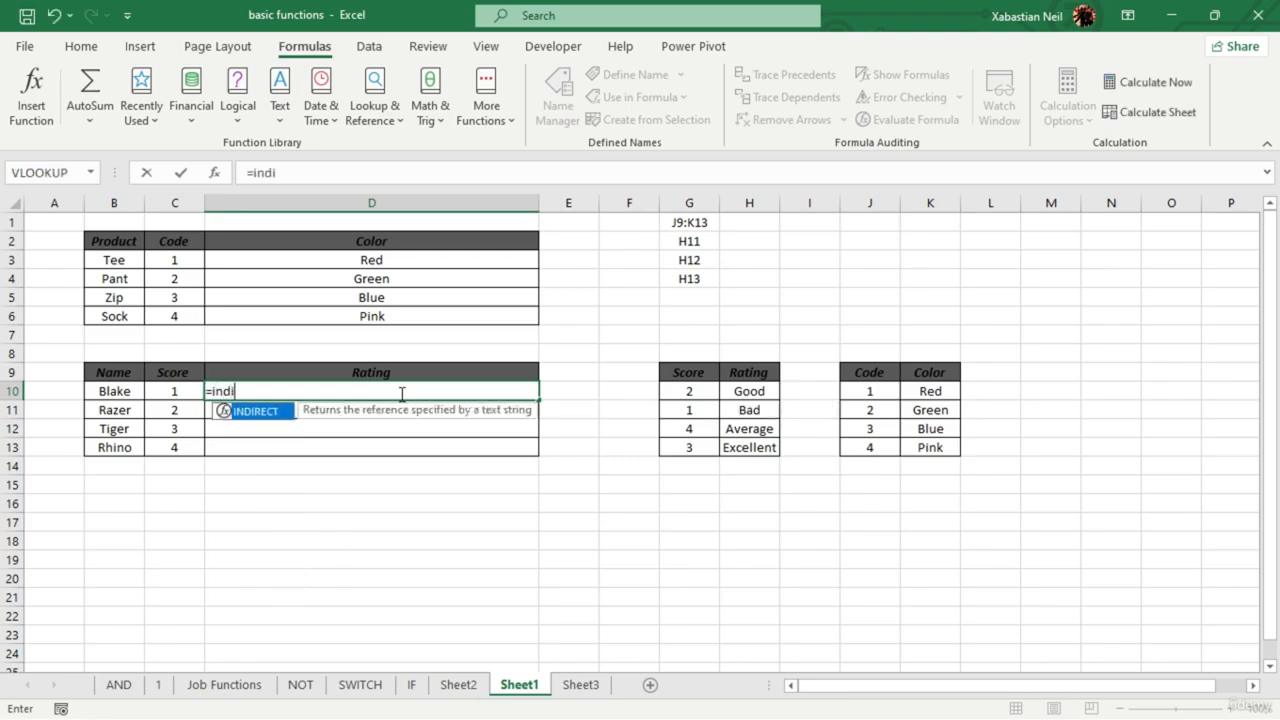
pyautogui.press('Tab')
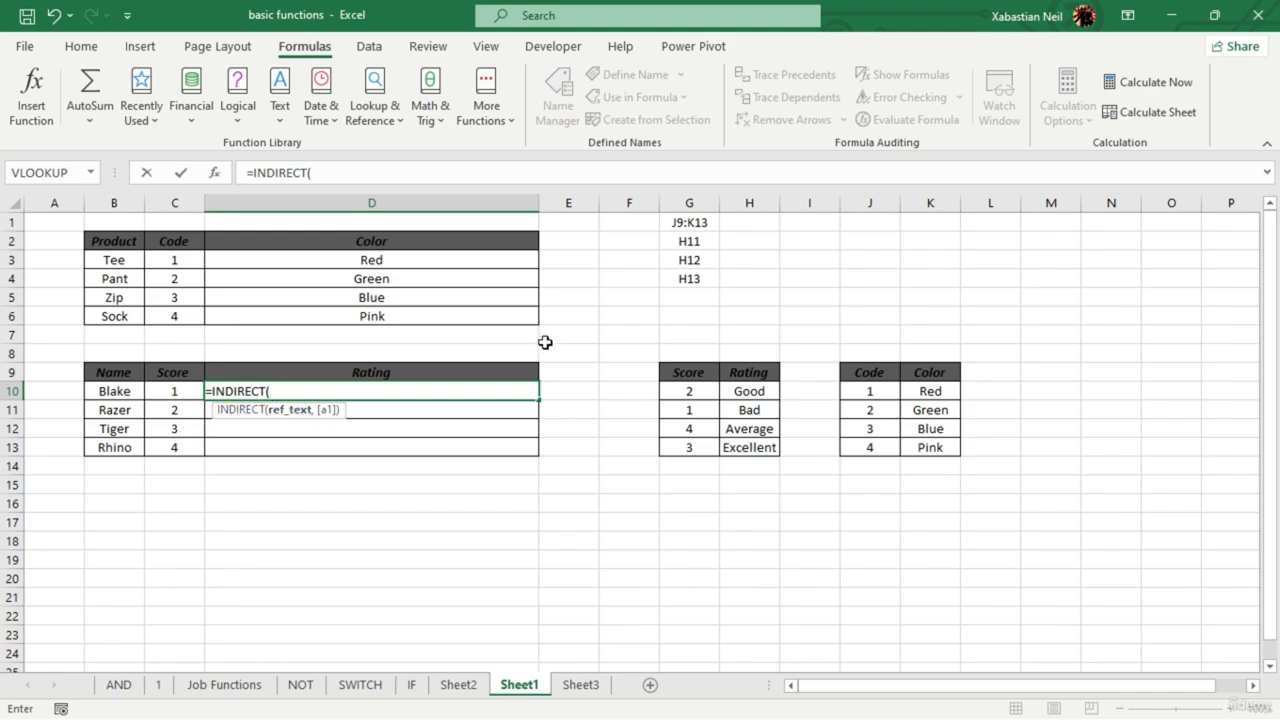
pyautogui.click(700, 279)
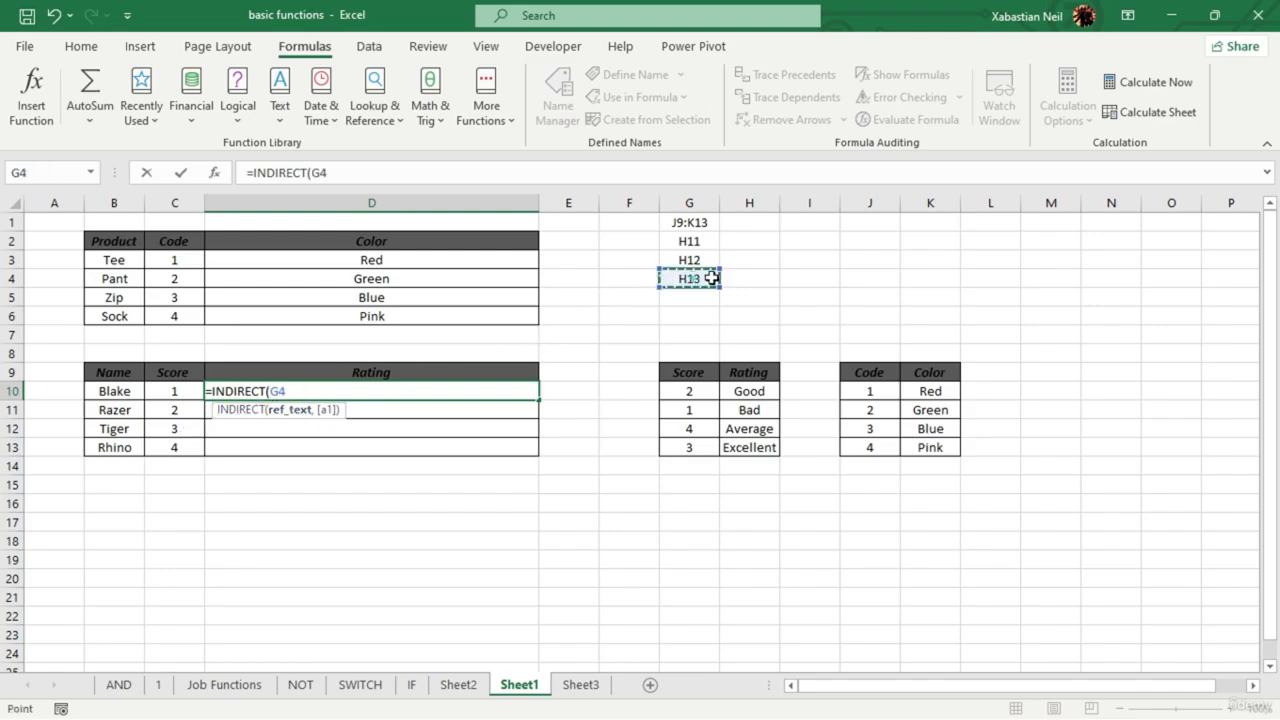
pyautogui.write(')')
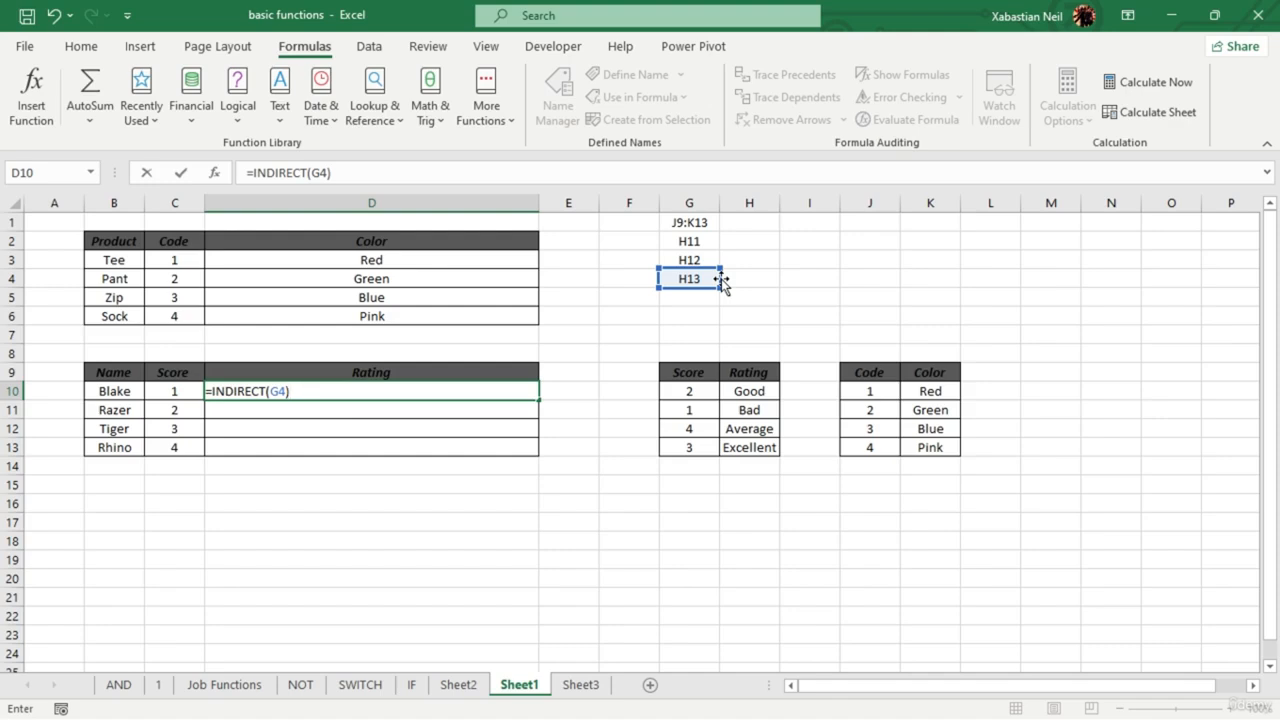
pyautogui.press('Return')
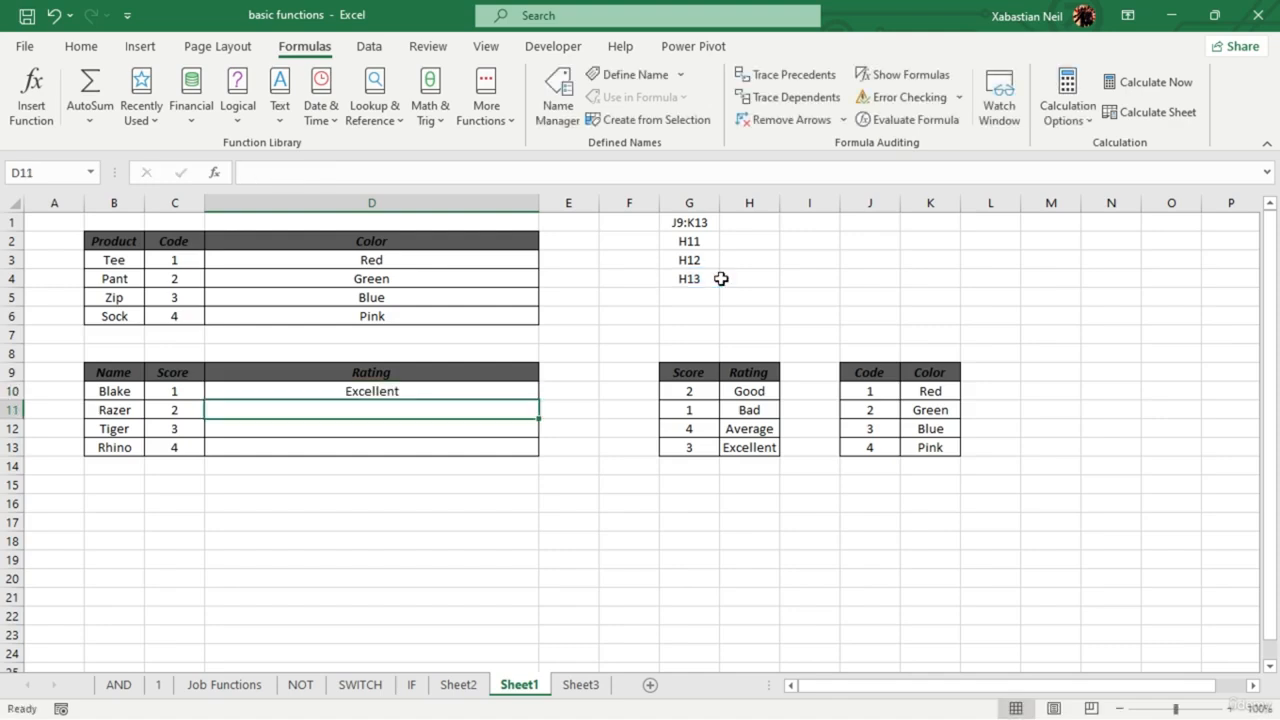
# - Change the reference inside the INDIRECT formula in D10 to G2
pyautogui.click(768, 413)
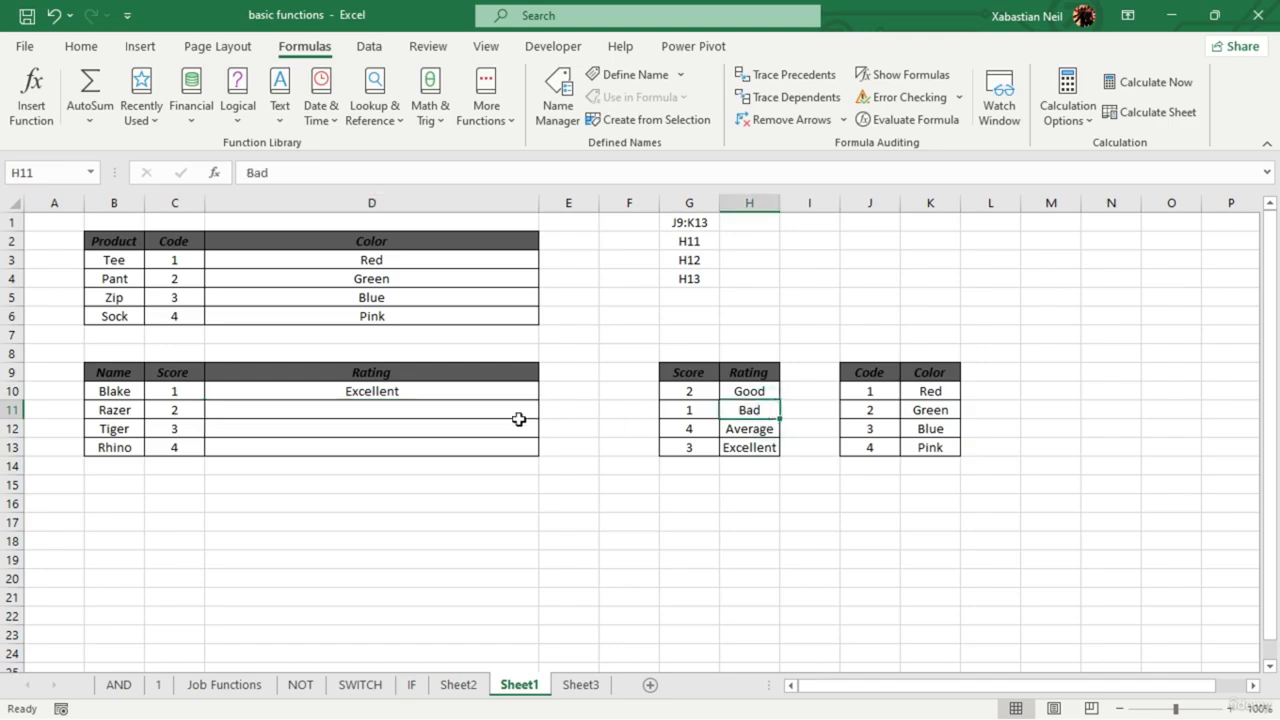
pyautogui.doubleClick(443, 391)
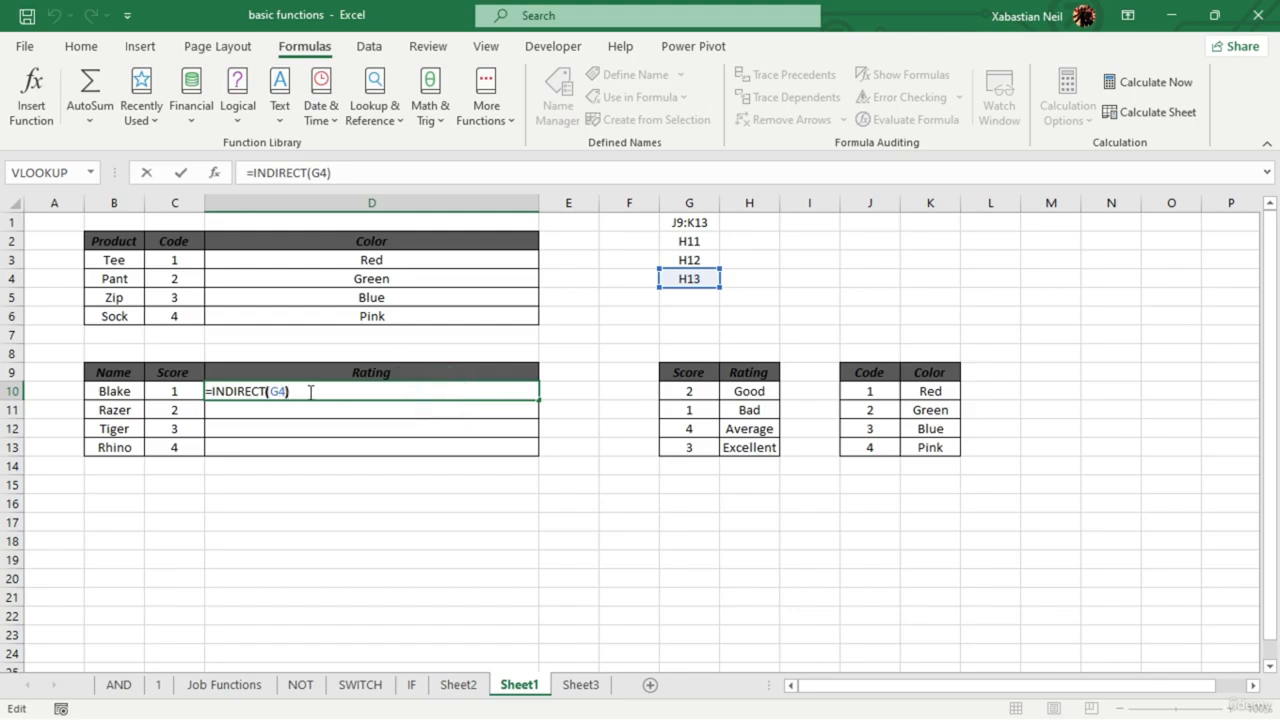
pyautogui.press('Left')
pyautogui.press('BackSpace')
pyautogui.press('BackSpace')
pyautogui.click(711, 241)
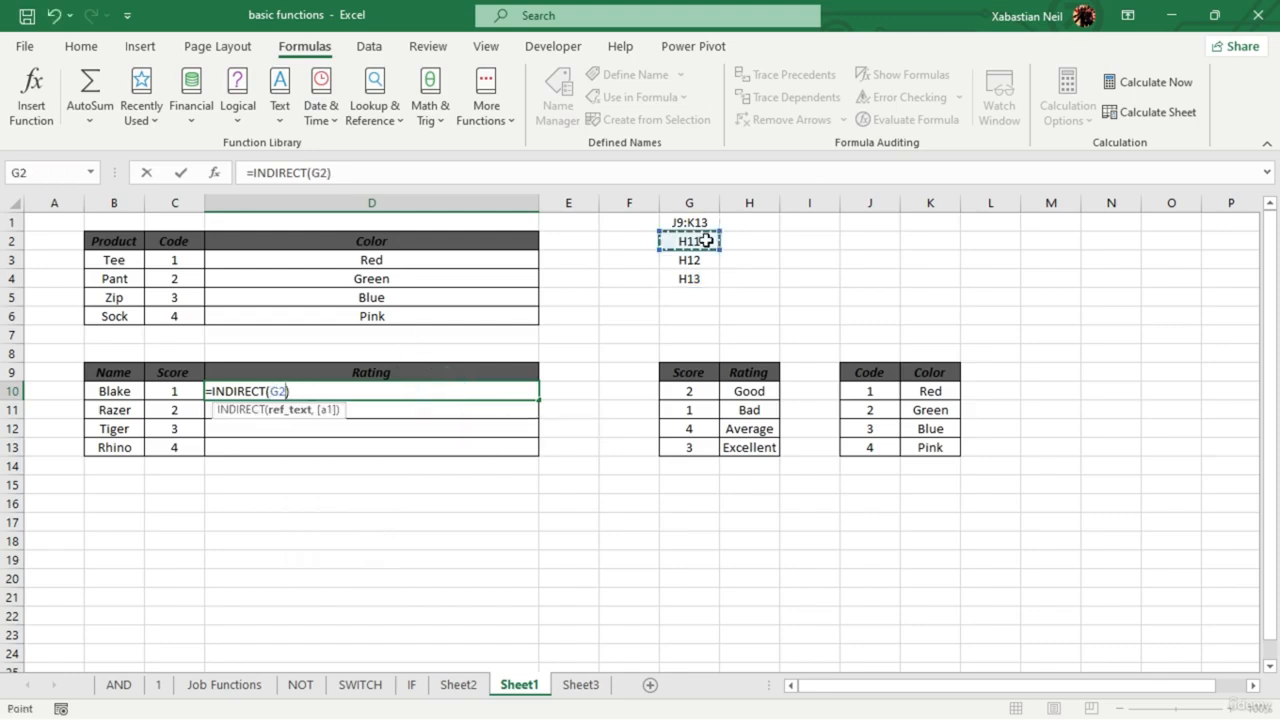
pyautogui.press('Return')
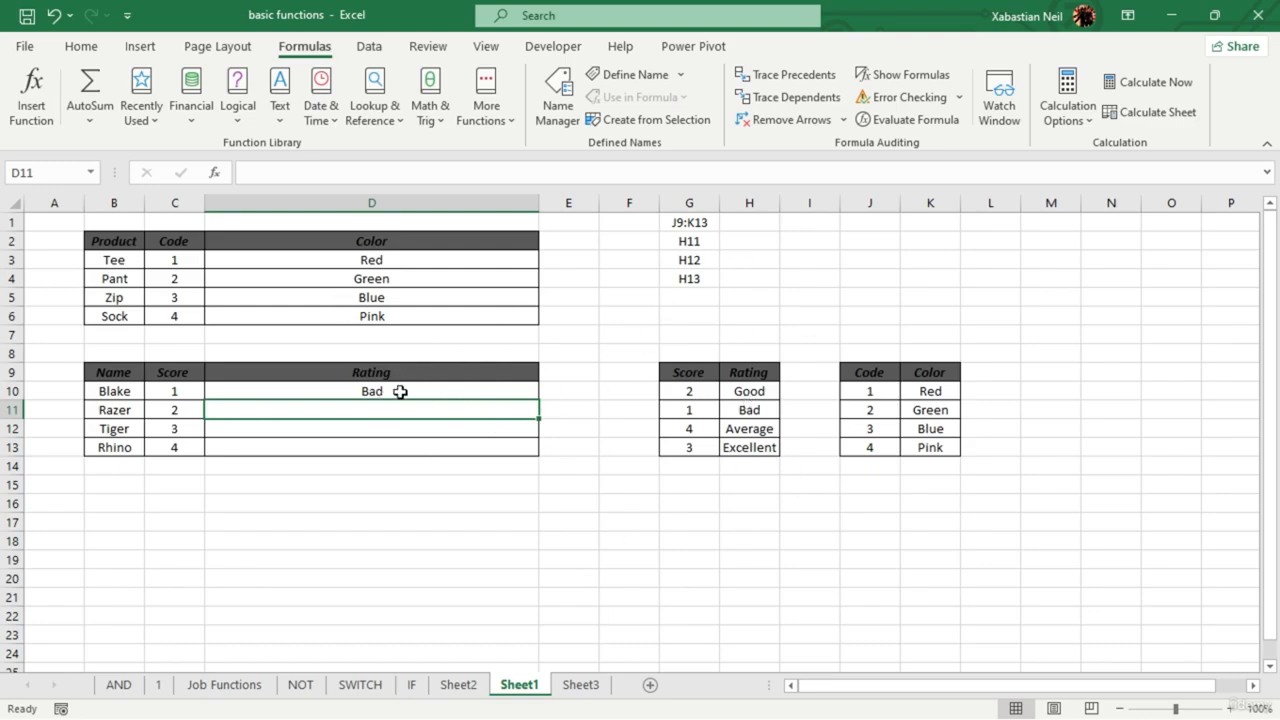
# - Rewrite the formula in D10 as INDIRECT pointing to cell G3
pyautogui.click(459, 391)
pyautogui.doubleClick(459, 391)
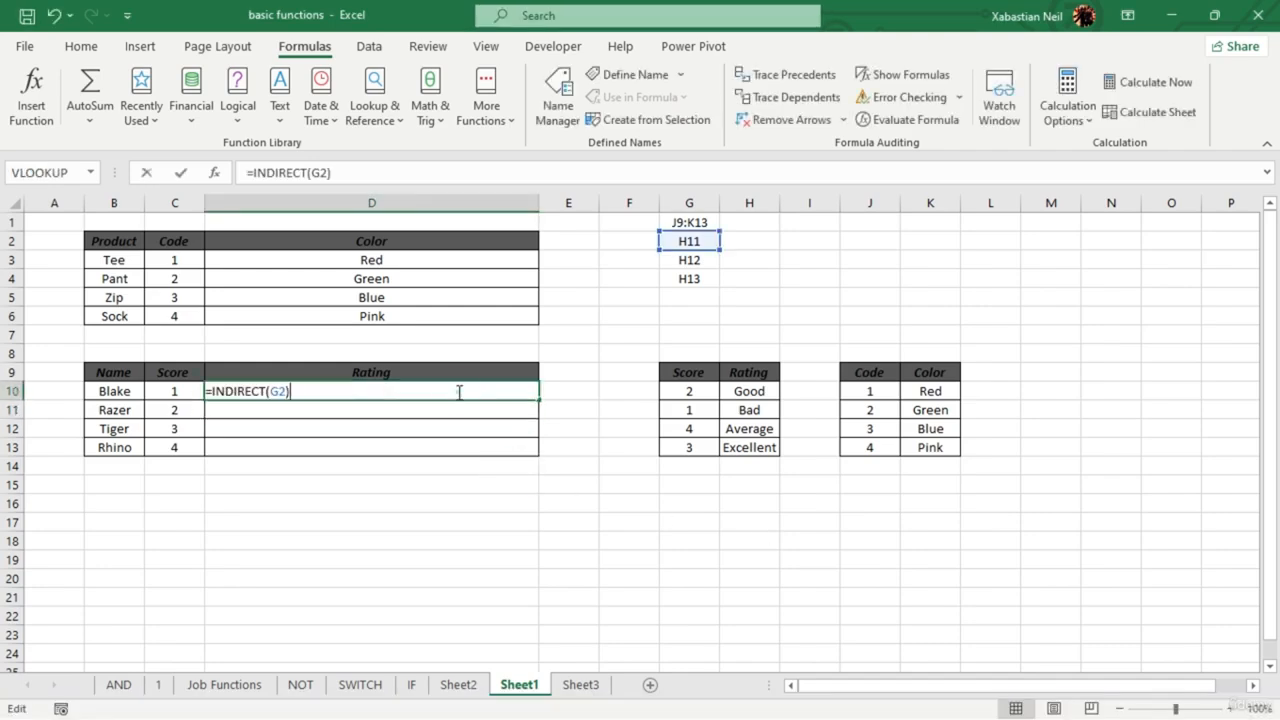
pyautogui.press('BackSpace')
pyautogui.press('BackSpace')
pyautogui.press('BackSpace')
pyautogui.press('BackSpace')
pyautogui.press('BackSpace')
pyautogui.press('BackSpace')
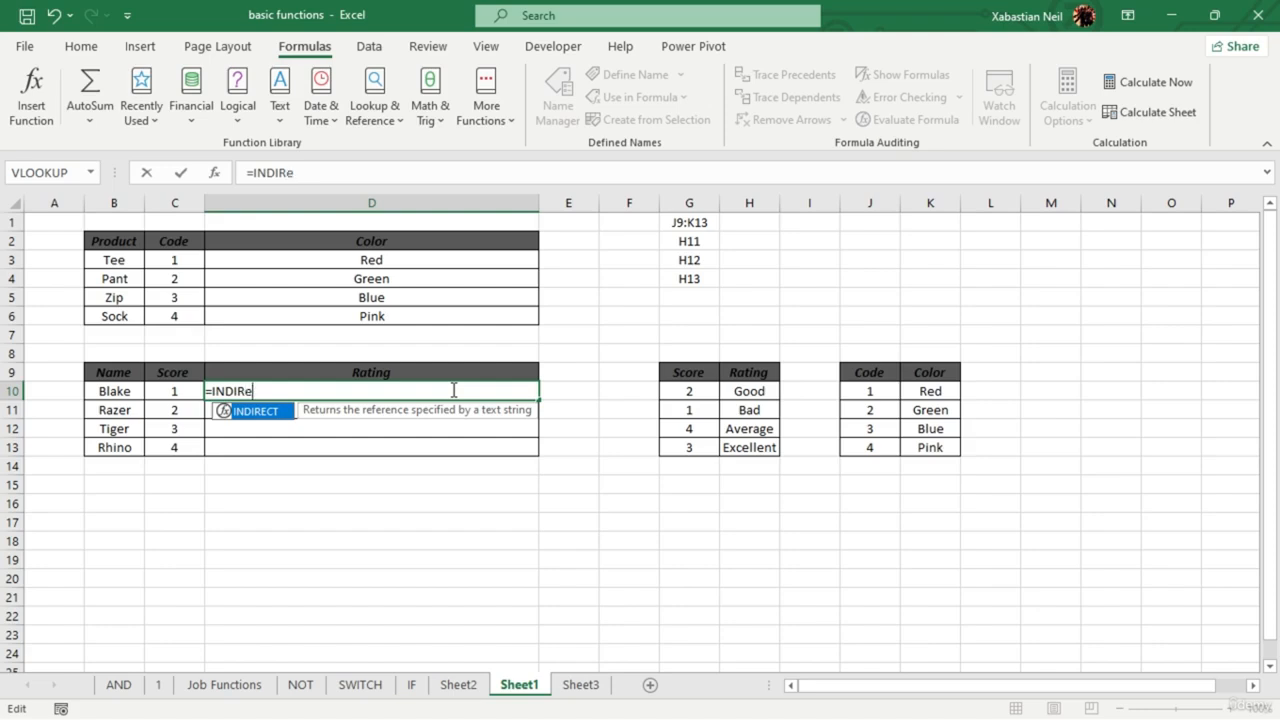
pyautogui.press('Tab')
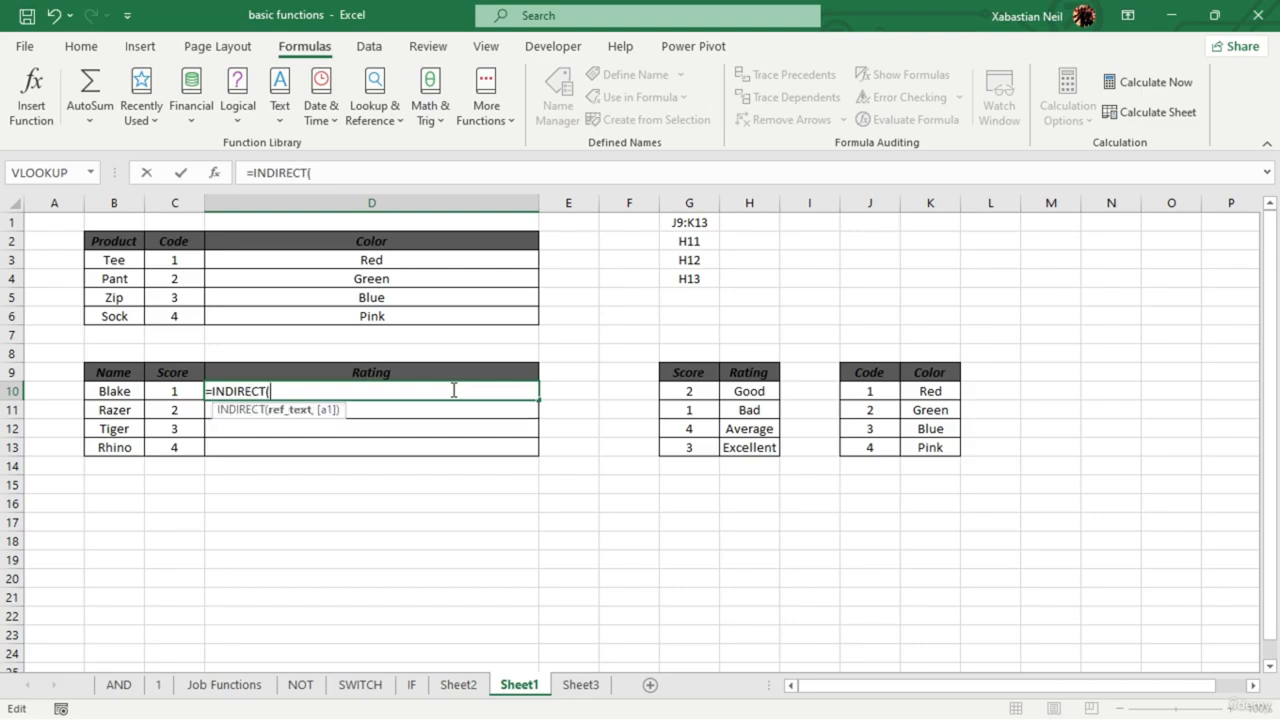
pyautogui.click(706, 264)
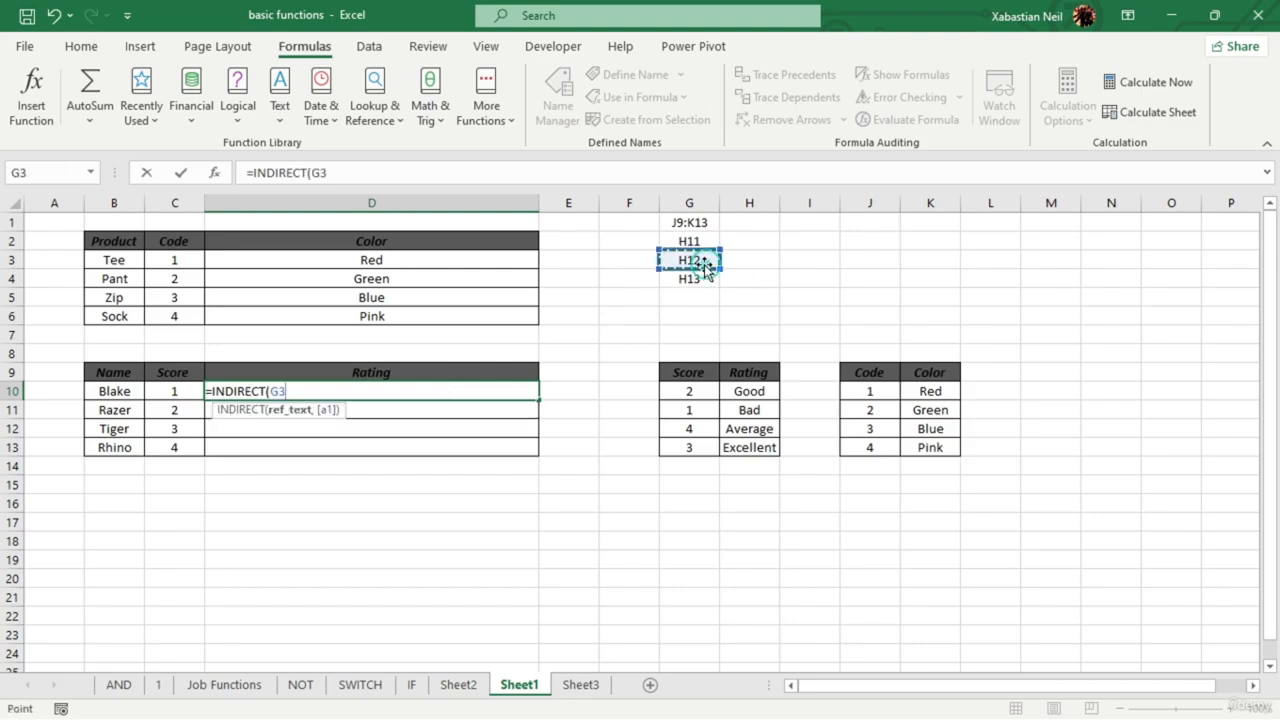
pyautogui.press('Return')
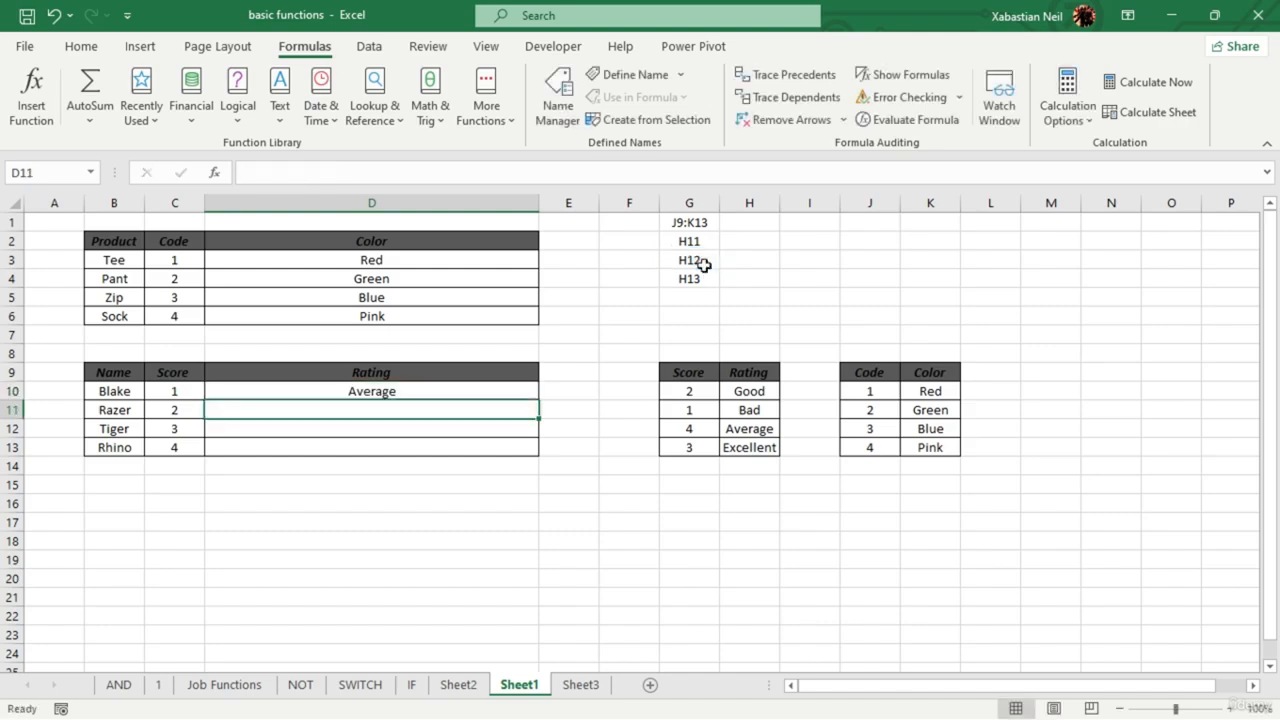
# - Clear the INDIRECT formula from Blake's rating cell D10
pyautogui.press('Up')
pyautogui.press('Up')
pyautogui.press('Down')
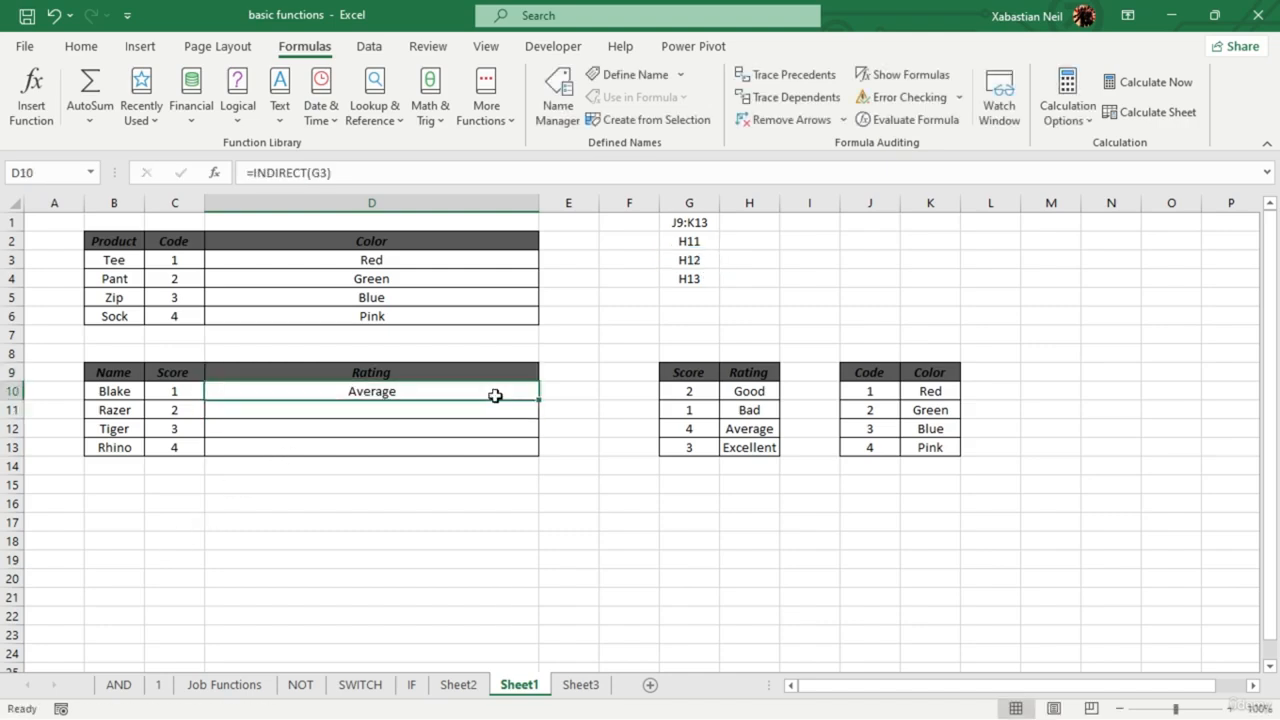
pyautogui.press('End')
pyautogui.press('End')
pyautogui.press('Delete')
pyautogui.click(494, 396)
pyautogui.click(556, 461)
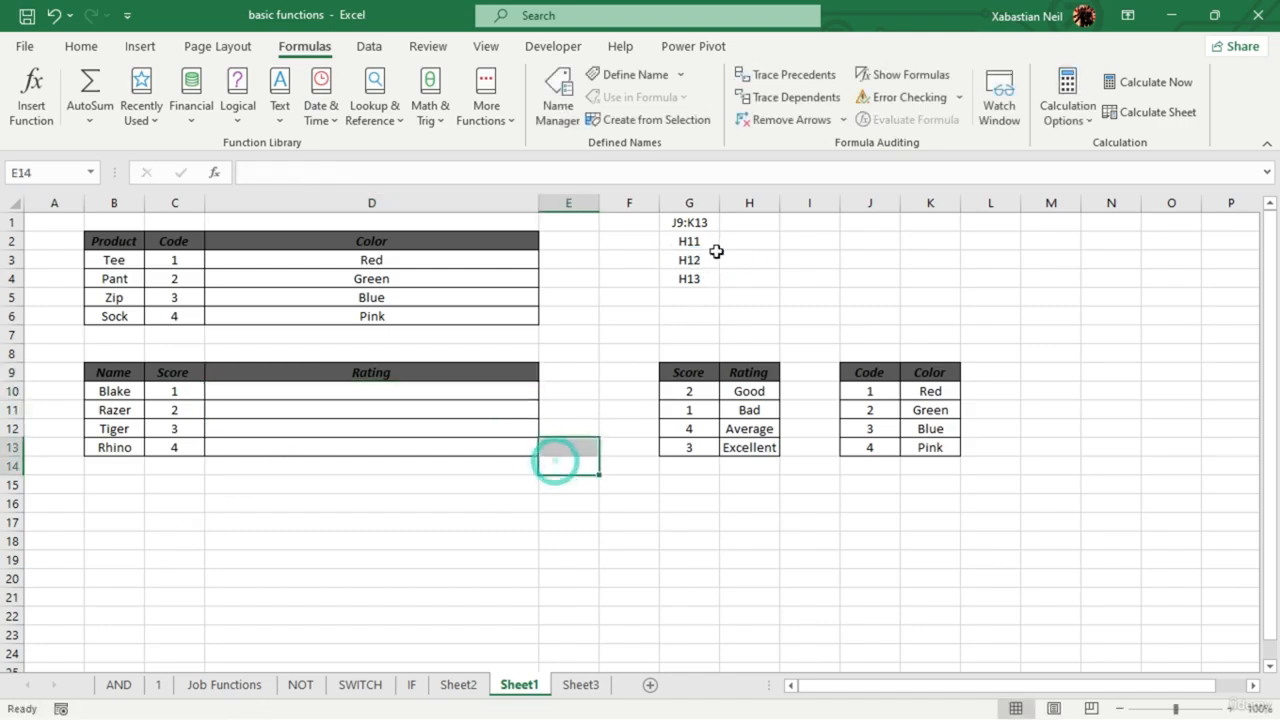
pyautogui.moveTo(708, 243); pyautogui.dragTo(694, 280)
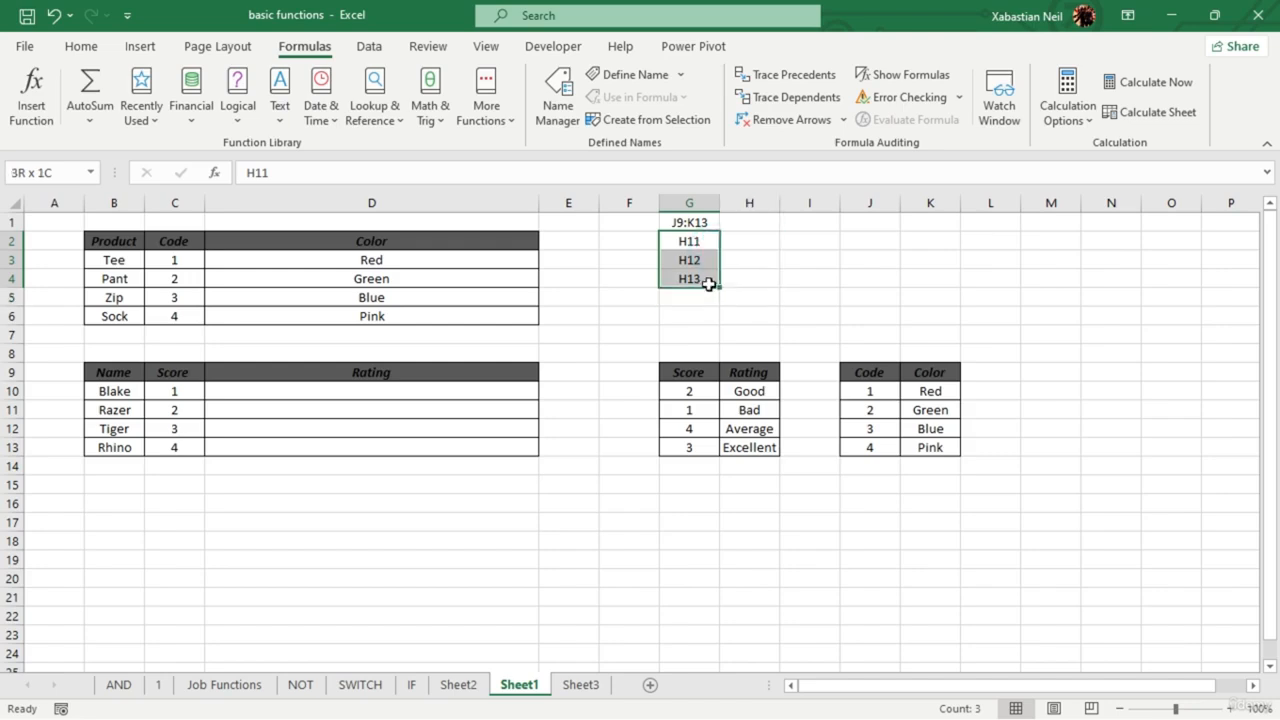
pyautogui.click(838, 318)
# - Start a VLOOKUP in D10 with C10 as the lookup value and INDIRECT(G1) as the table array
pyautogui.click(386, 392)
pyautogui.write('=')
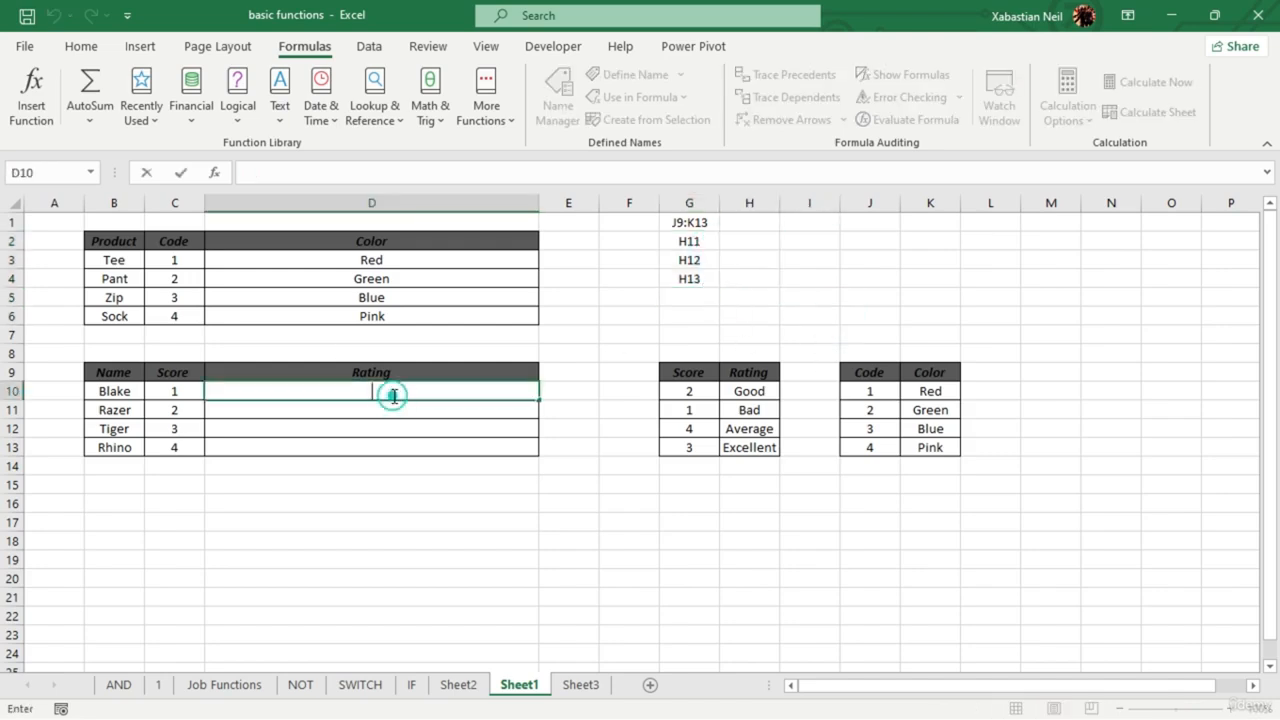
pyautogui.write('vl')
pyautogui.press('Tab')
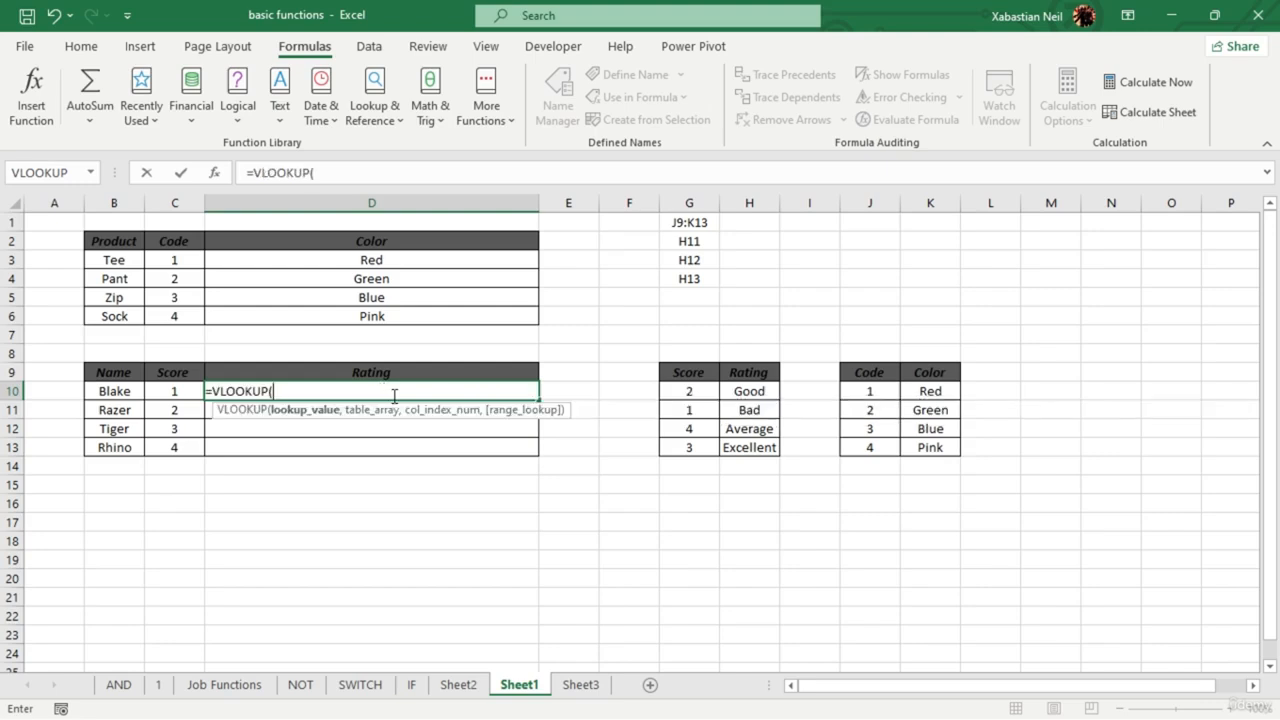
pyautogui.click(174, 390)
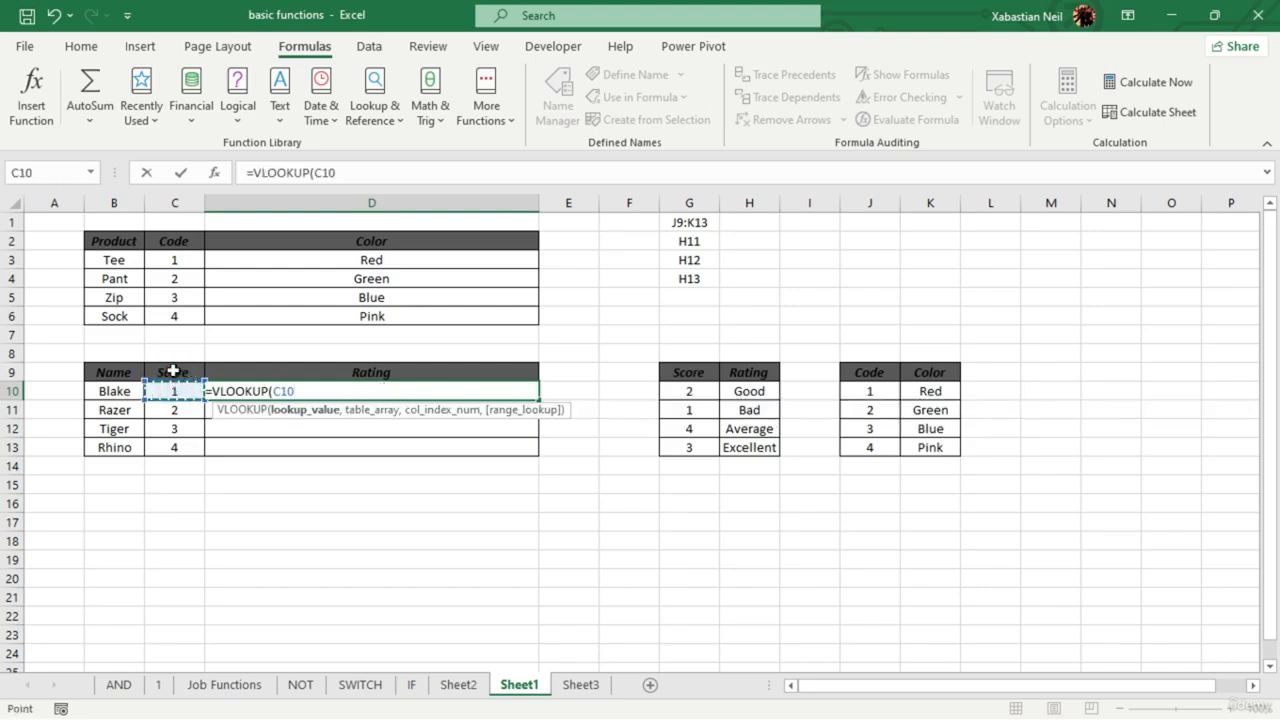
pyautogui.write(',i')
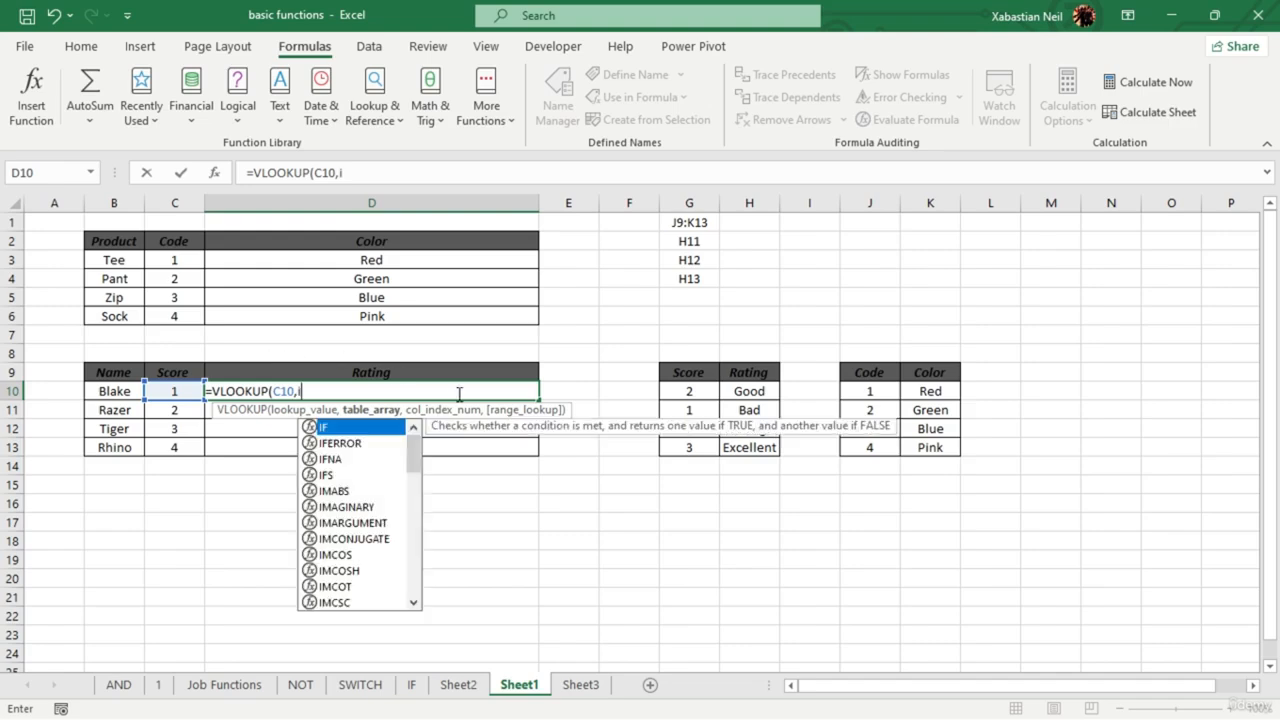
pyautogui.write('ndire')
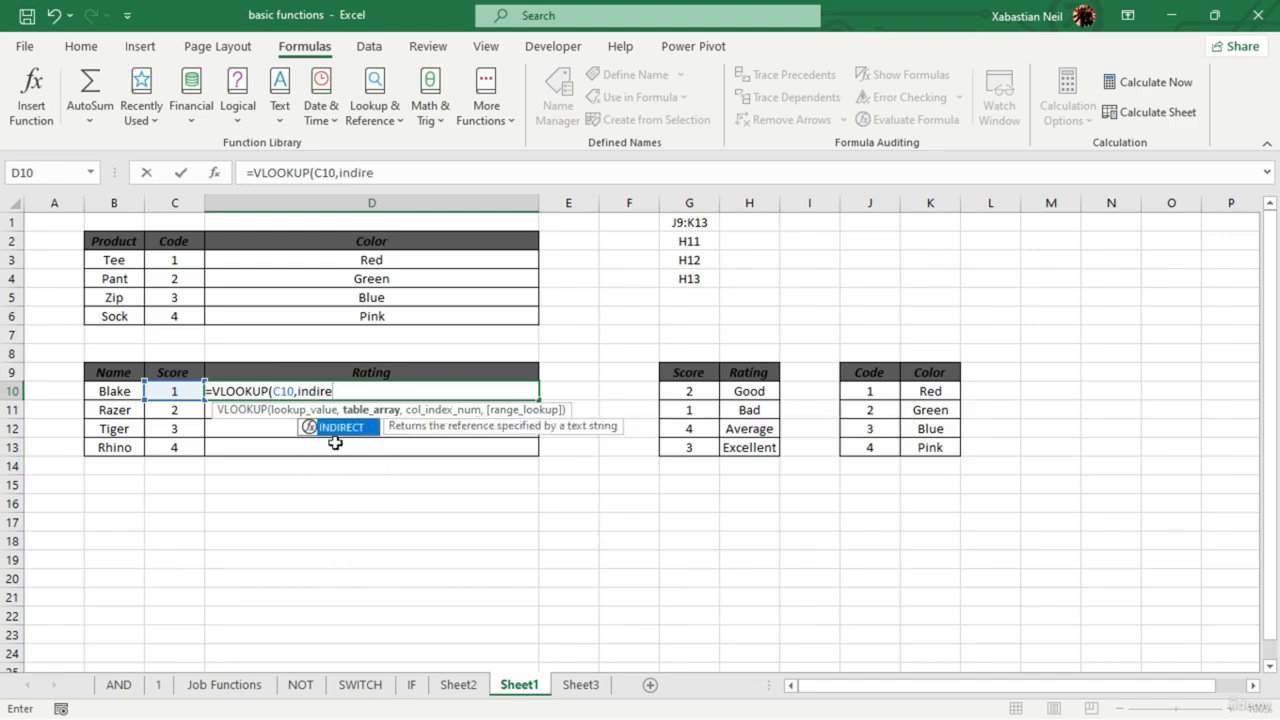
pyautogui.click(362, 432)
pyautogui.doubleClick(362, 430)
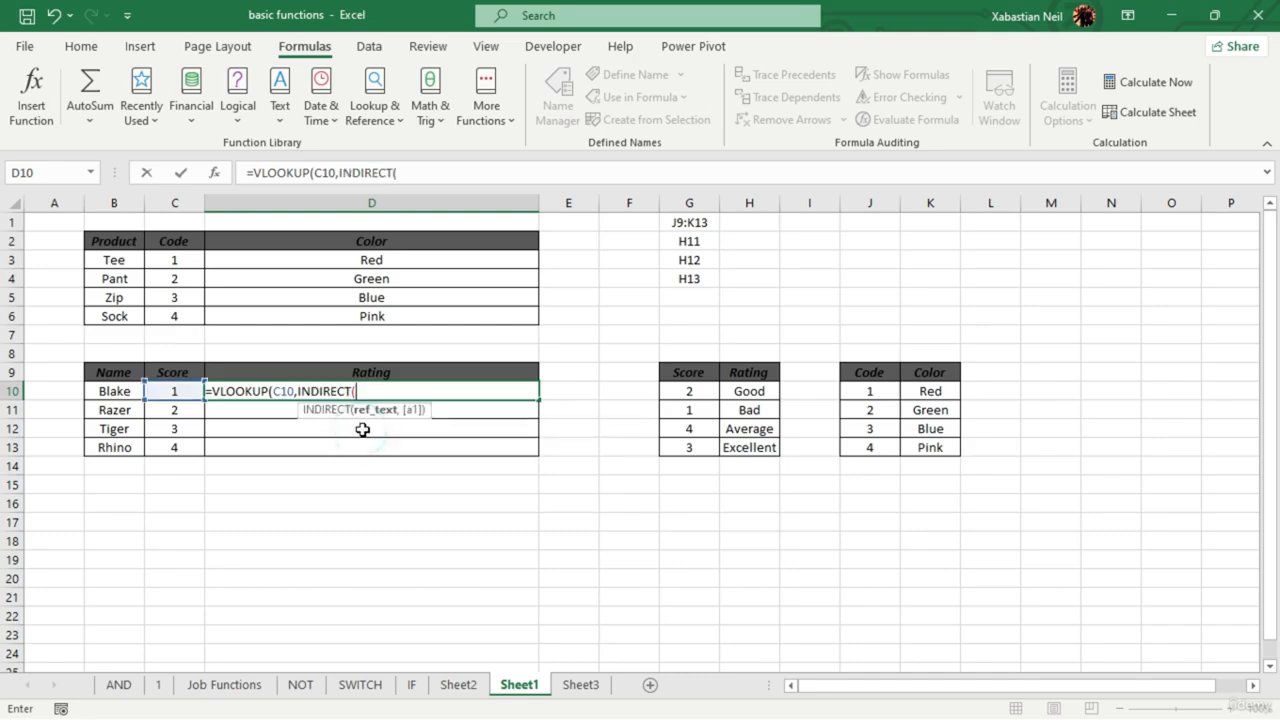
pyautogui.click(699, 227)
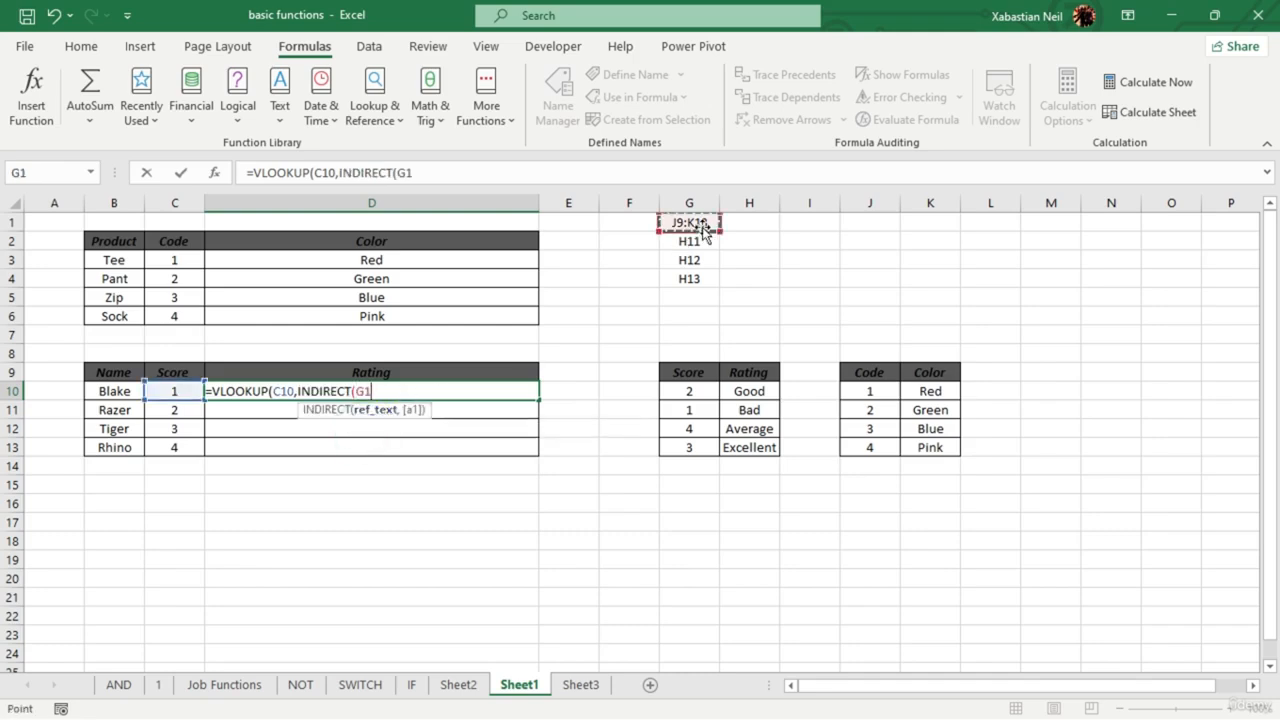
pyautogui.write(')')
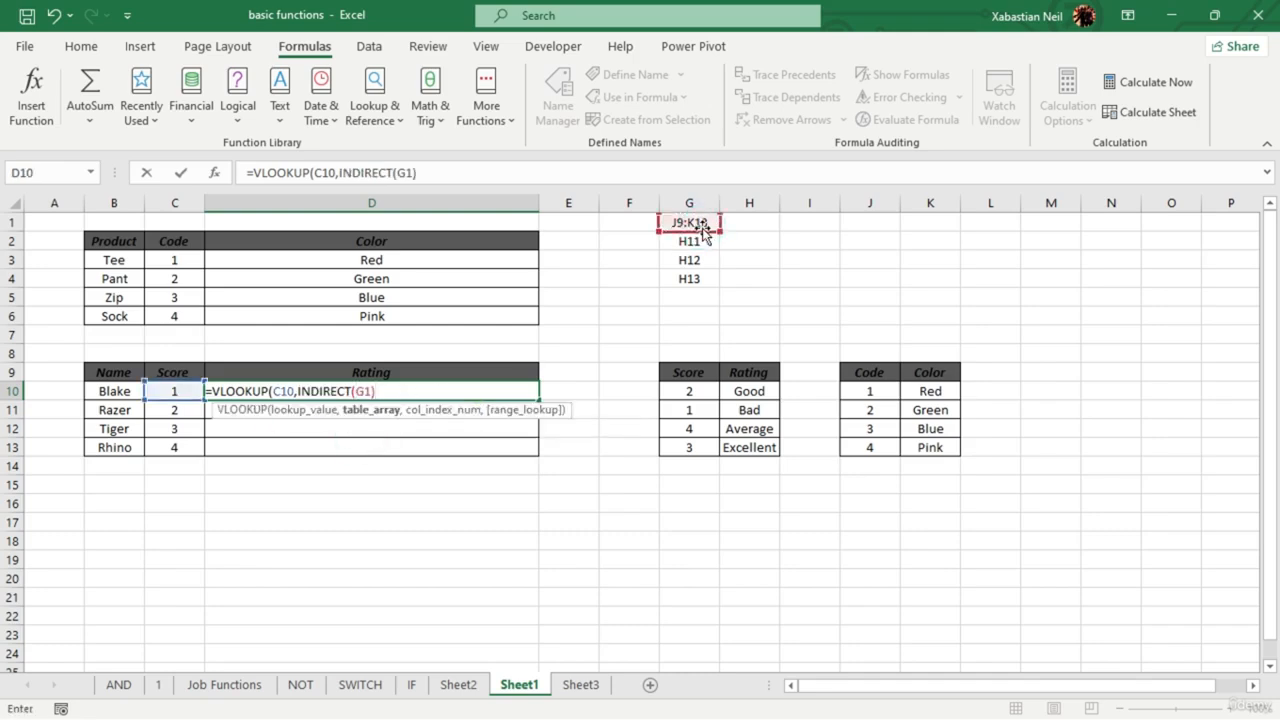
# - Complete the VLOOKUP in D10 with column index 2 and FALSE for an exact match
pyautogui.write(',')
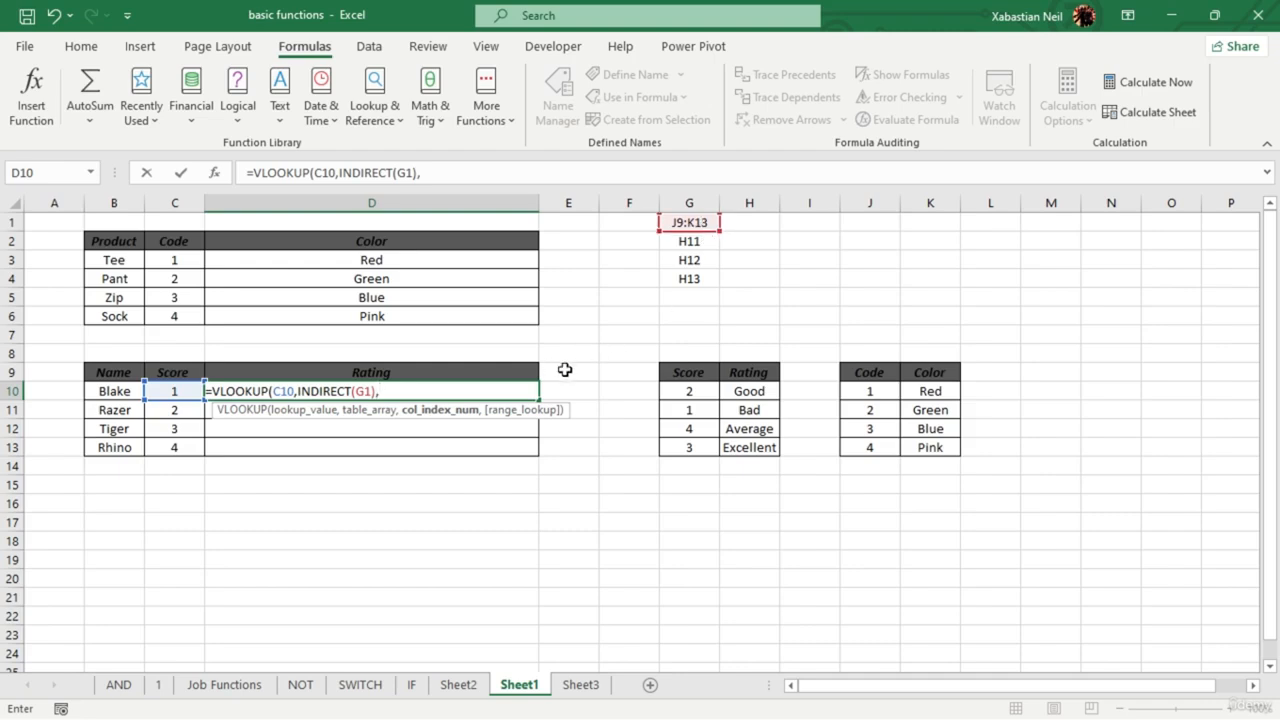
pyautogui.write('2,')
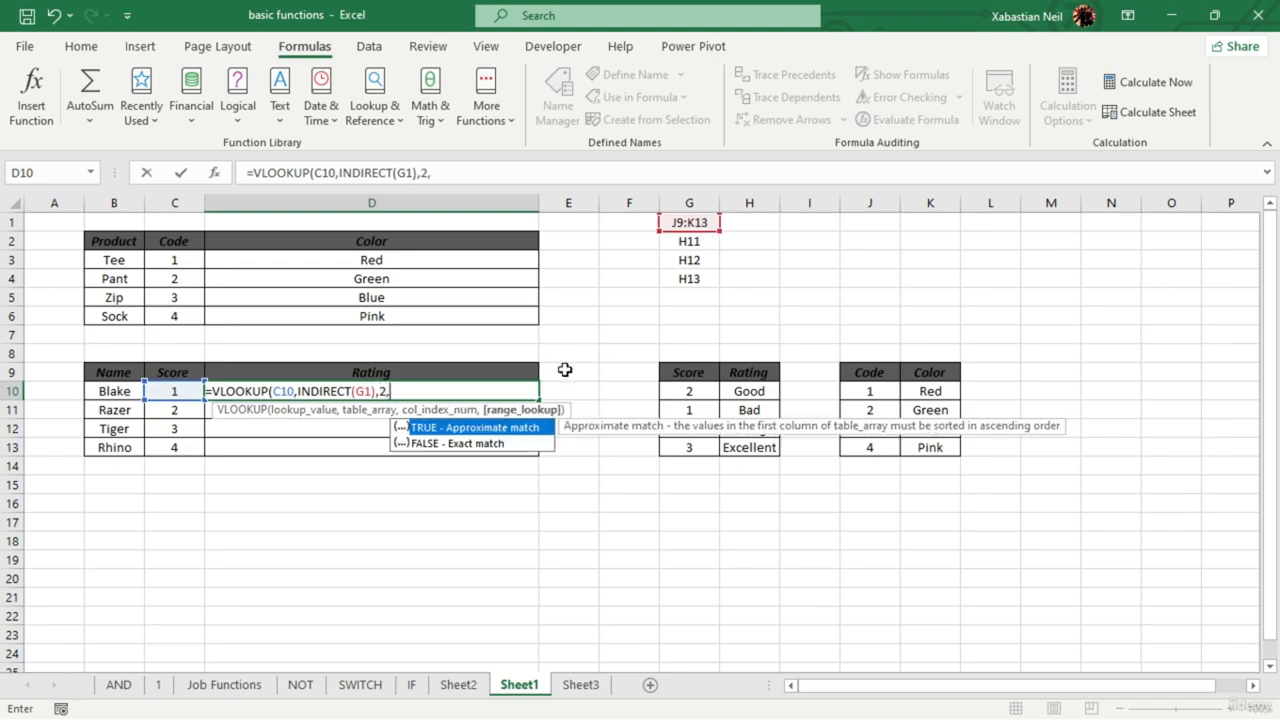
pyautogui.doubleClick(501, 436)
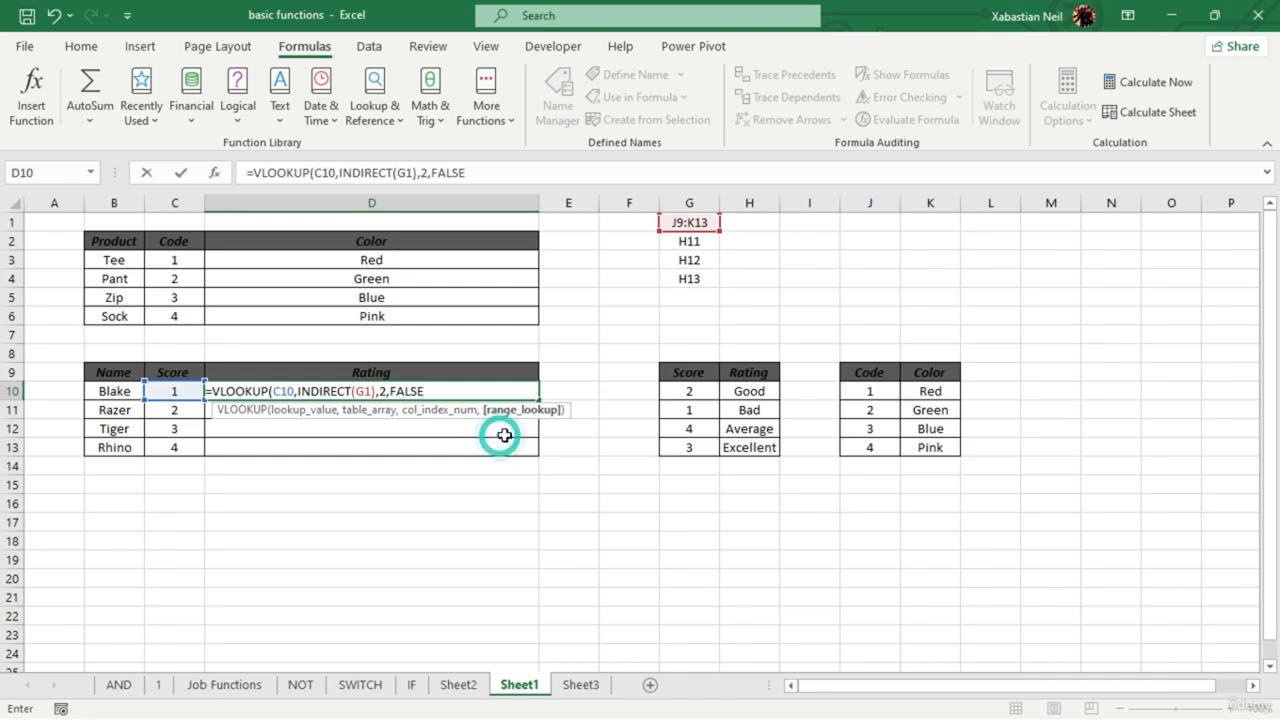
pyautogui.write(')')
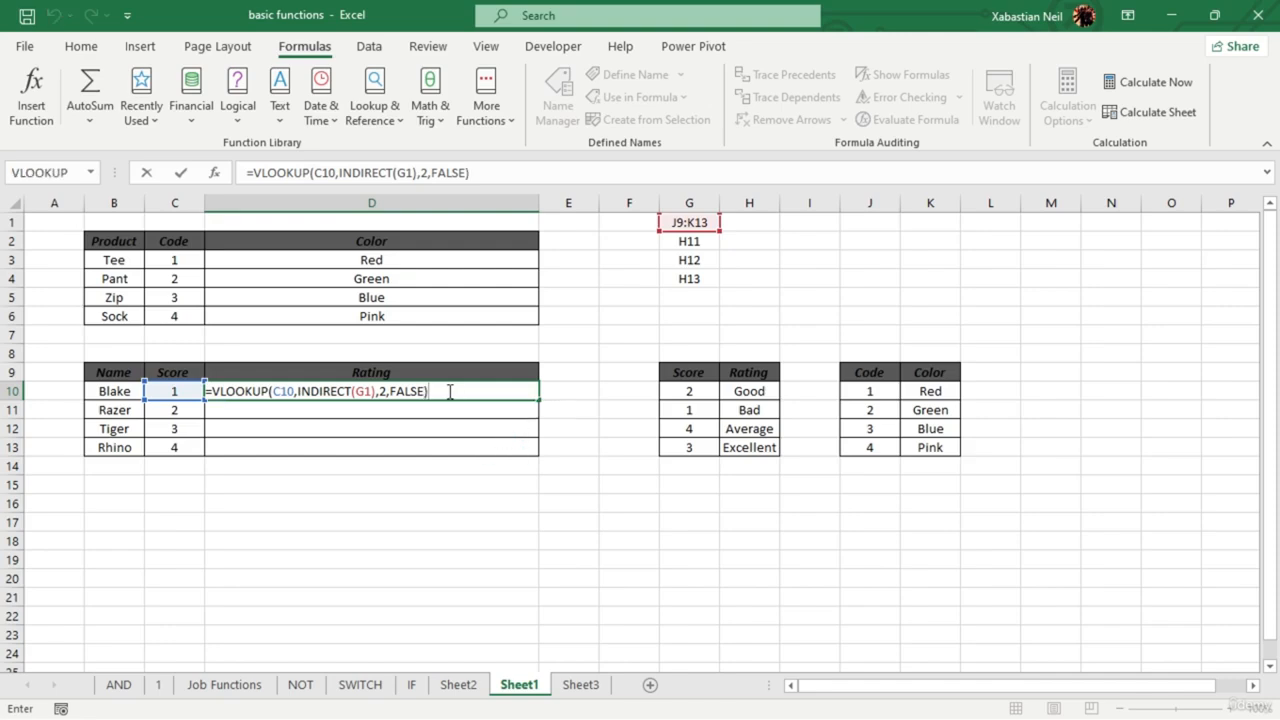
pyautogui.press('Return')
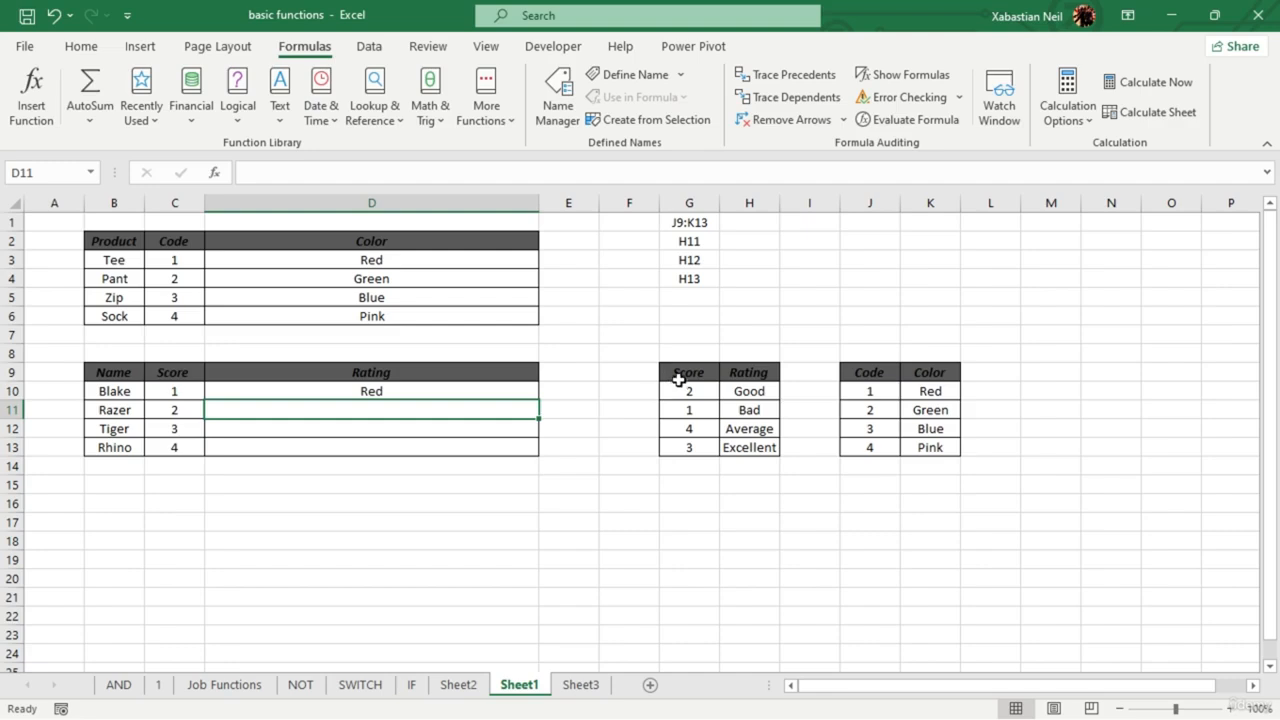
# - Enter the range reference of the Score and Rating table, G9:H13, as text in cell H1
pyautogui.moveTo(678, 380); pyautogui.dragTo(751, 453)
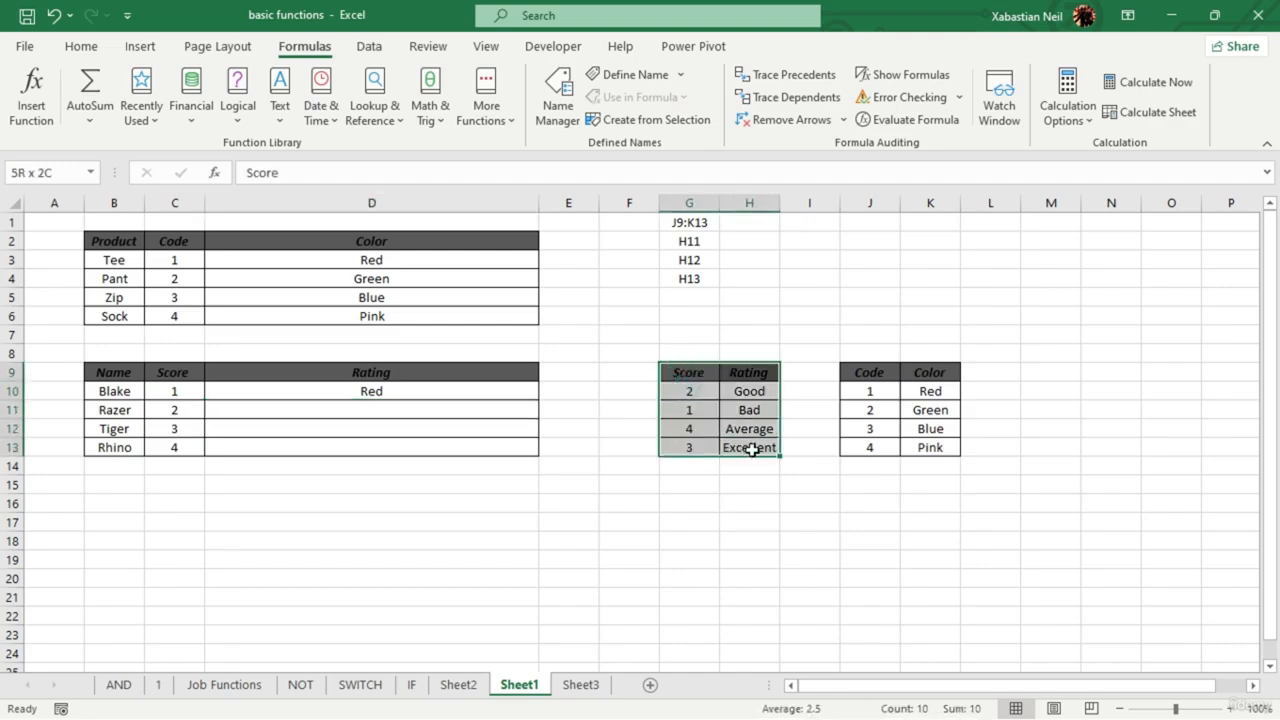
pyautogui.click(689, 372)
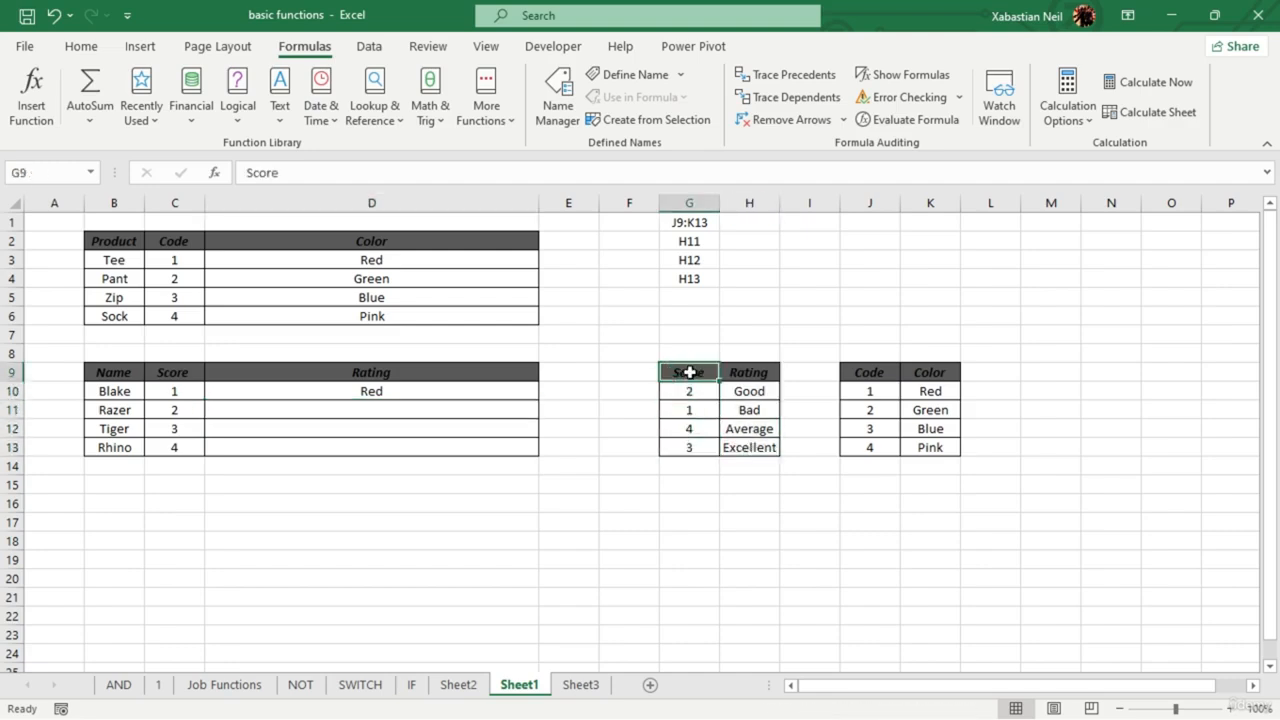
pyautogui.click(762, 447)
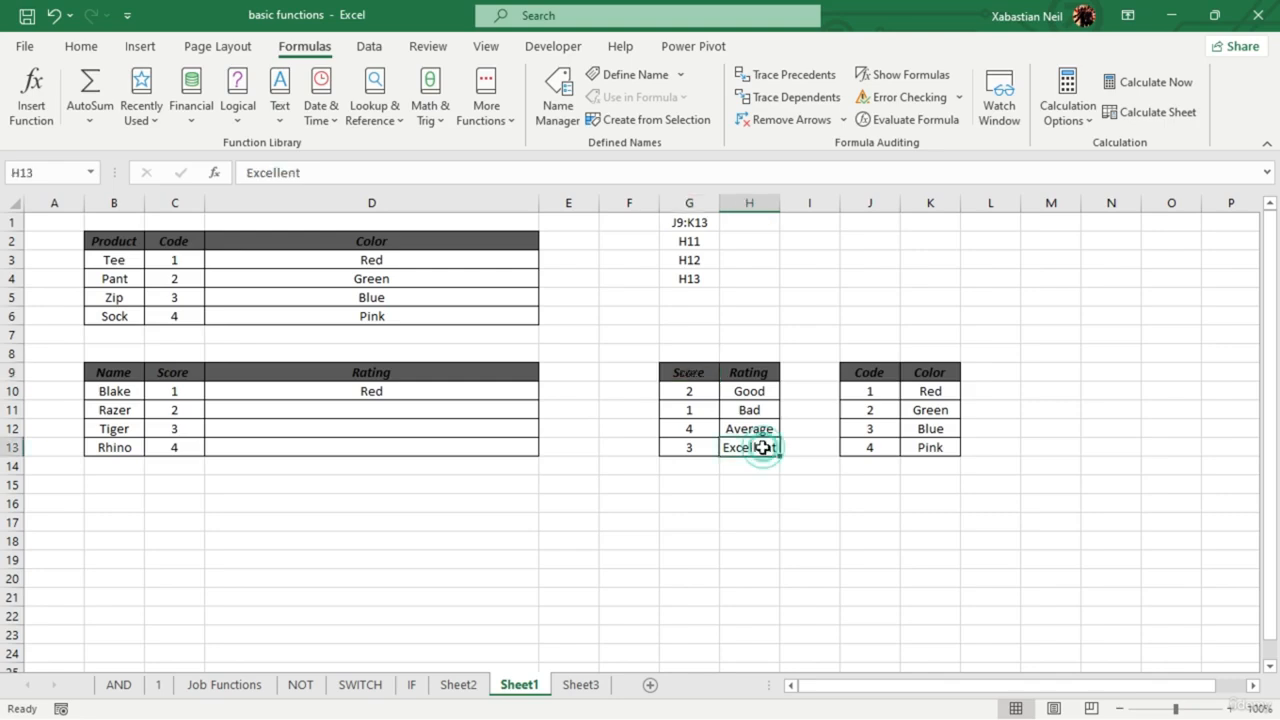
pyautogui.click(772, 229)
pyautogui.write('G9')
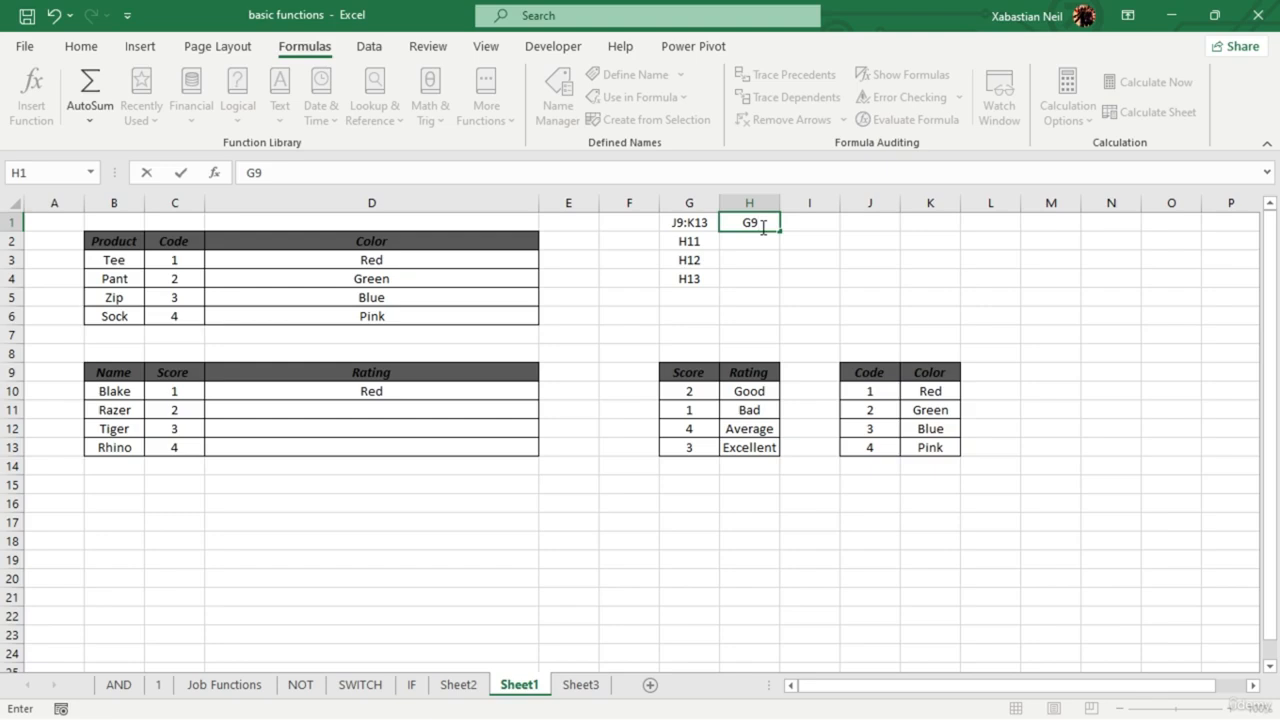
pyautogui.write(':H13')
pyautogui.click(822, 282)
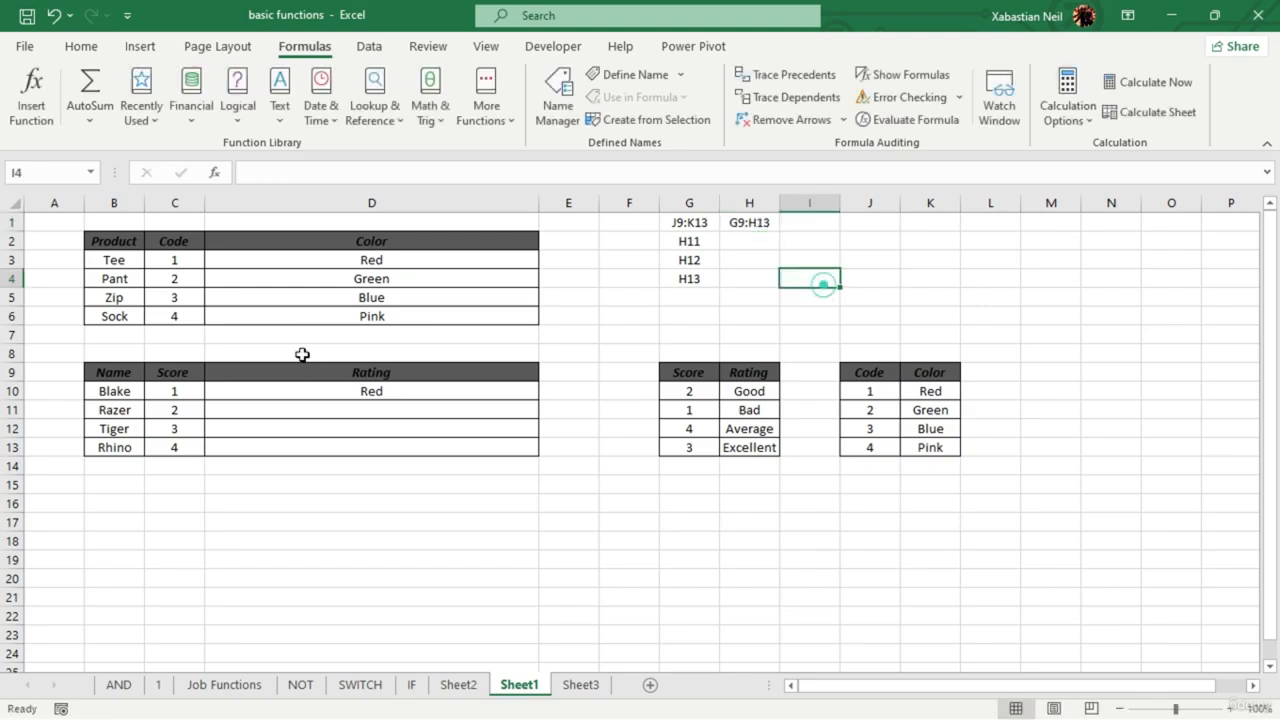
# - Replace the INDIRECT reference in the D10 VLOOKUP with the absolute cell $H$1
pyautogui.click(400, 400)
pyautogui.doubleClick(412, 395)
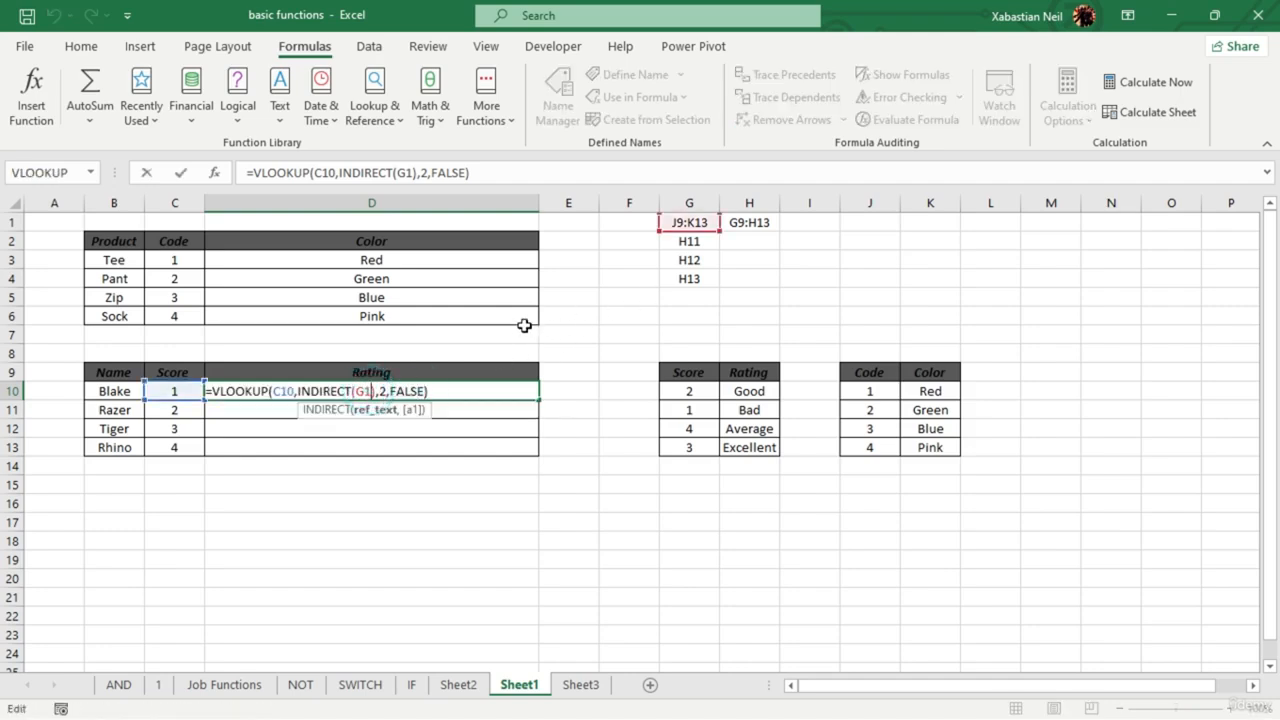
pyautogui.press('BackSpace')
pyautogui.press('BackSpace')
pyautogui.click(745, 222)
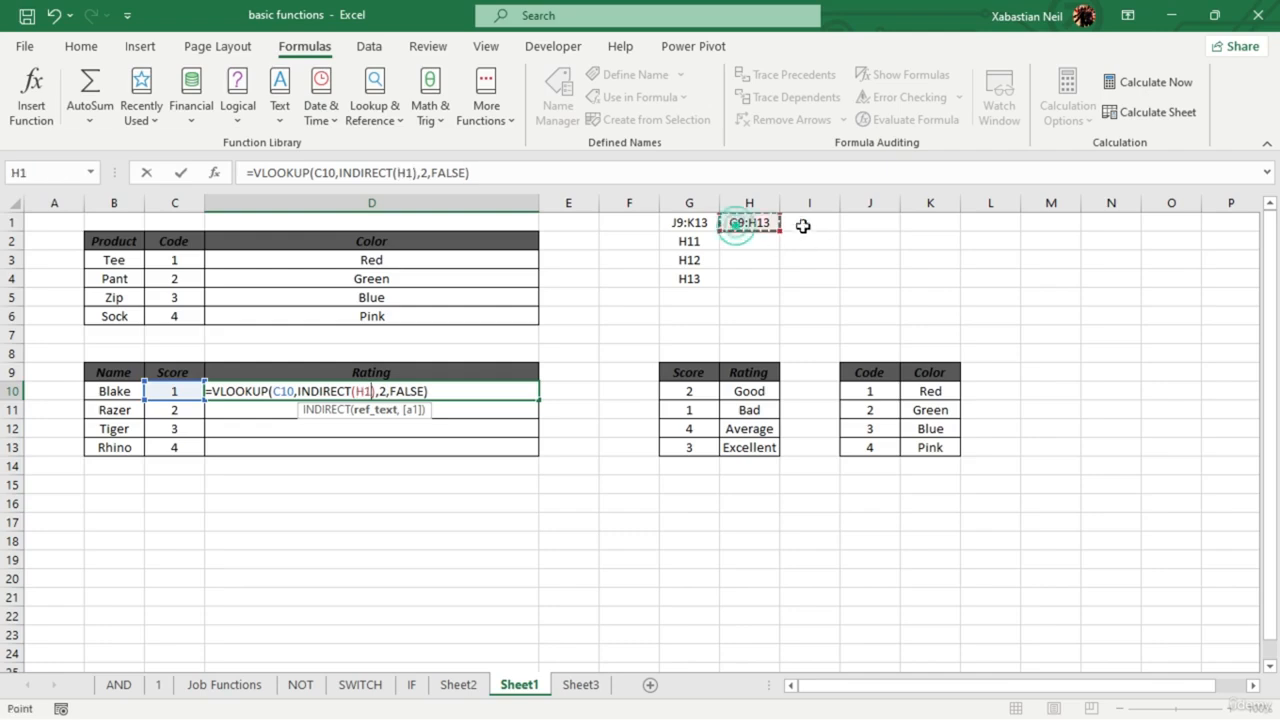
pyautogui.press('F4')
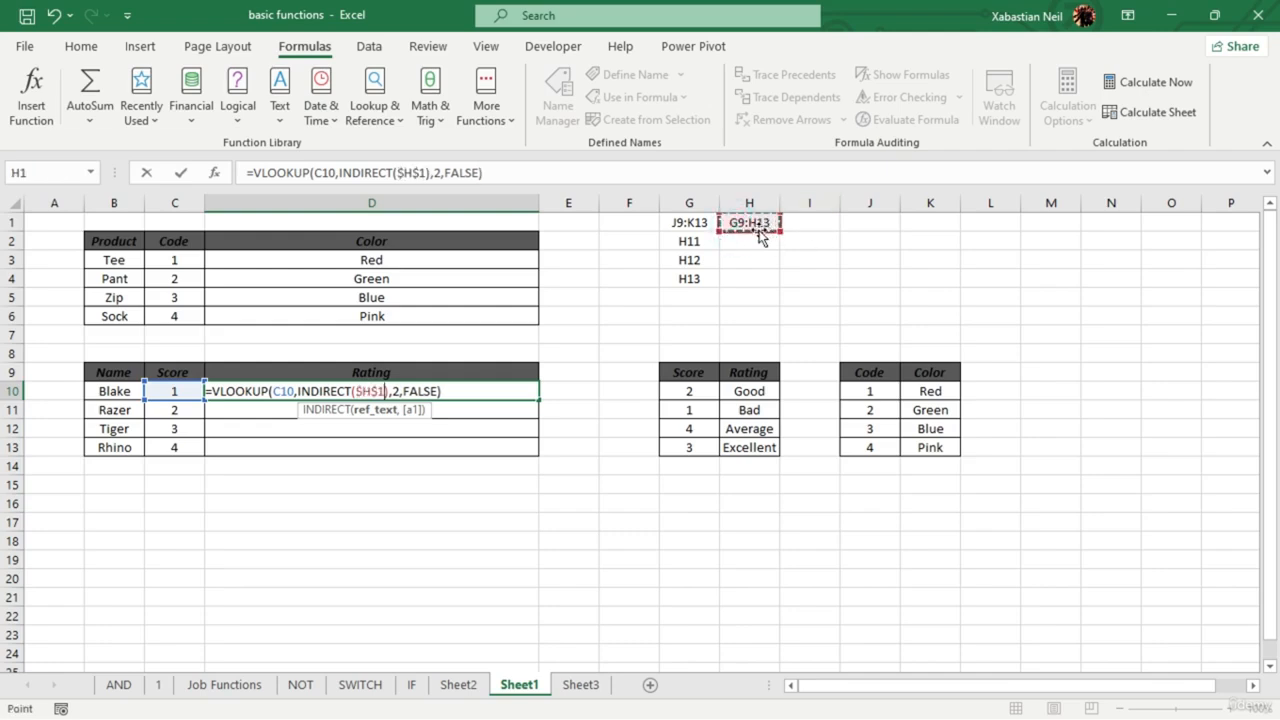
pyautogui.press('Return')
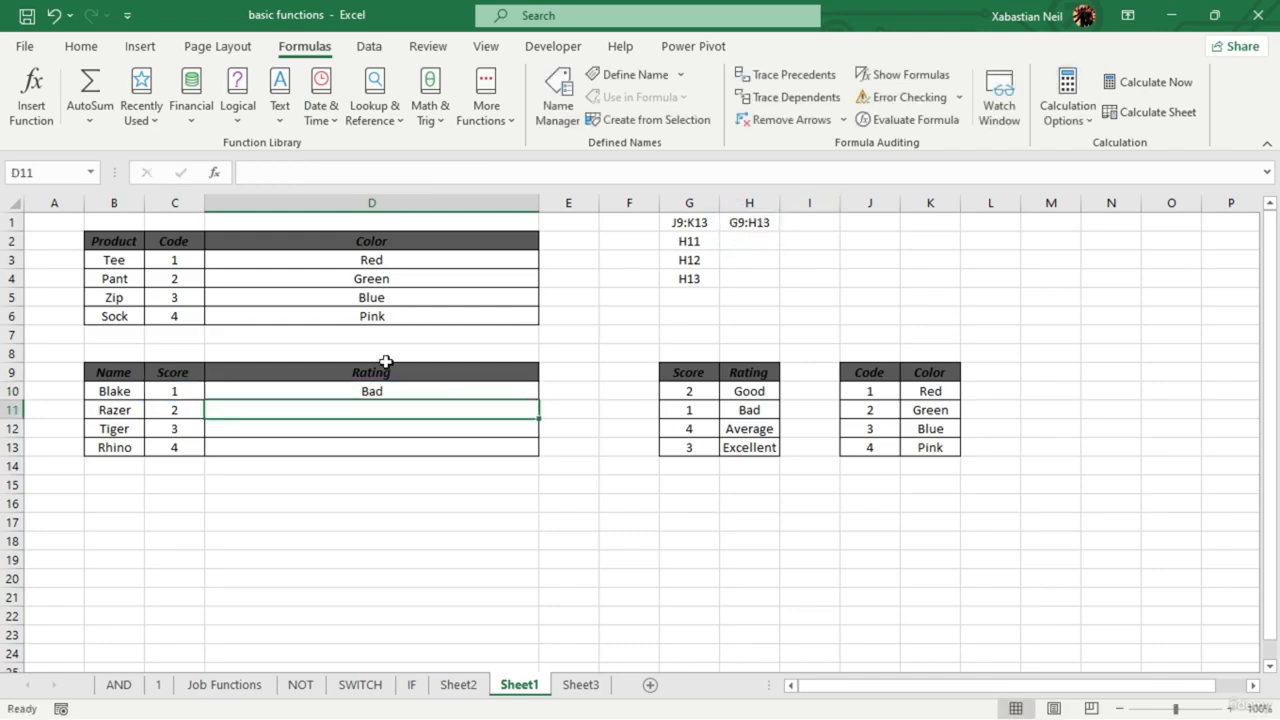
# - Fill the rating formula from D10 down through D13, and clear the copies from D11:D13
pyautogui.click(428, 391)
pyautogui.moveTo(535, 400); pyautogui.dragTo(537, 447)
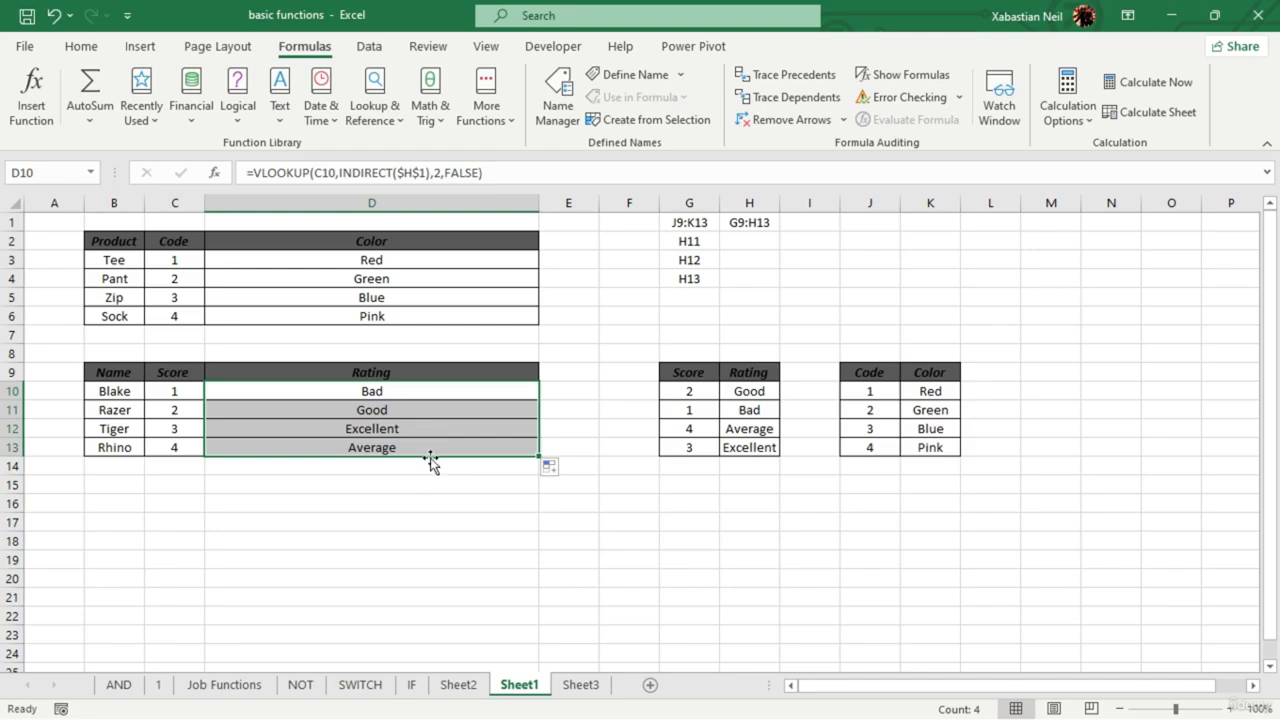
pyautogui.moveTo(430, 450); pyautogui.dragTo(437, 418)
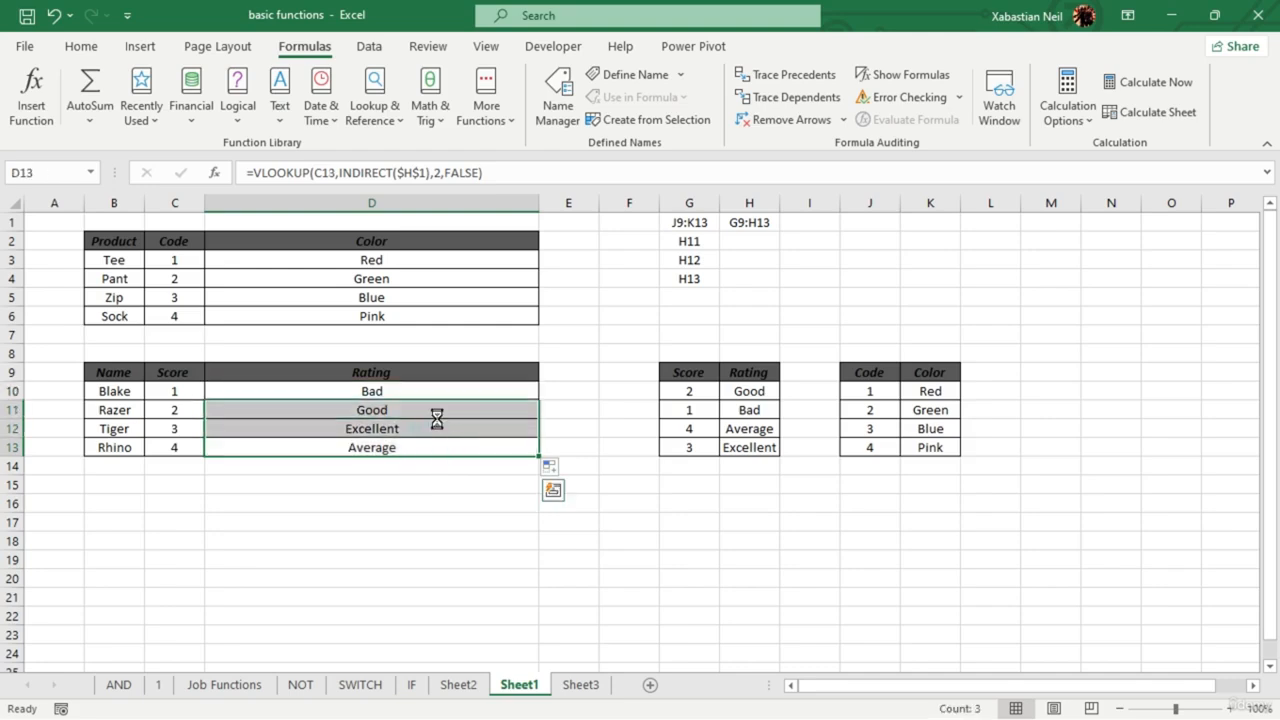
pyautogui.press('Delete')
# - Start a VLOOKUP formula in D11 with the score in C11 as the lookup value
pyautogui.doubleClick(446, 409)
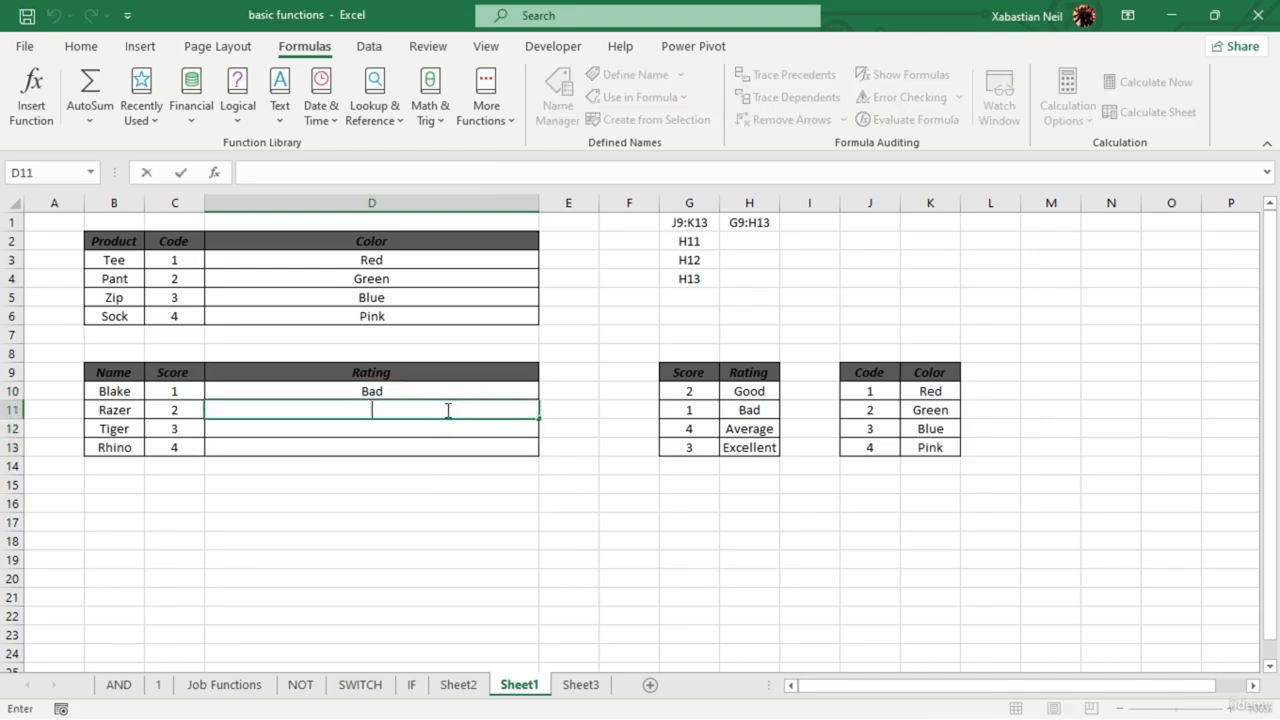
pyautogui.write('=vlo')
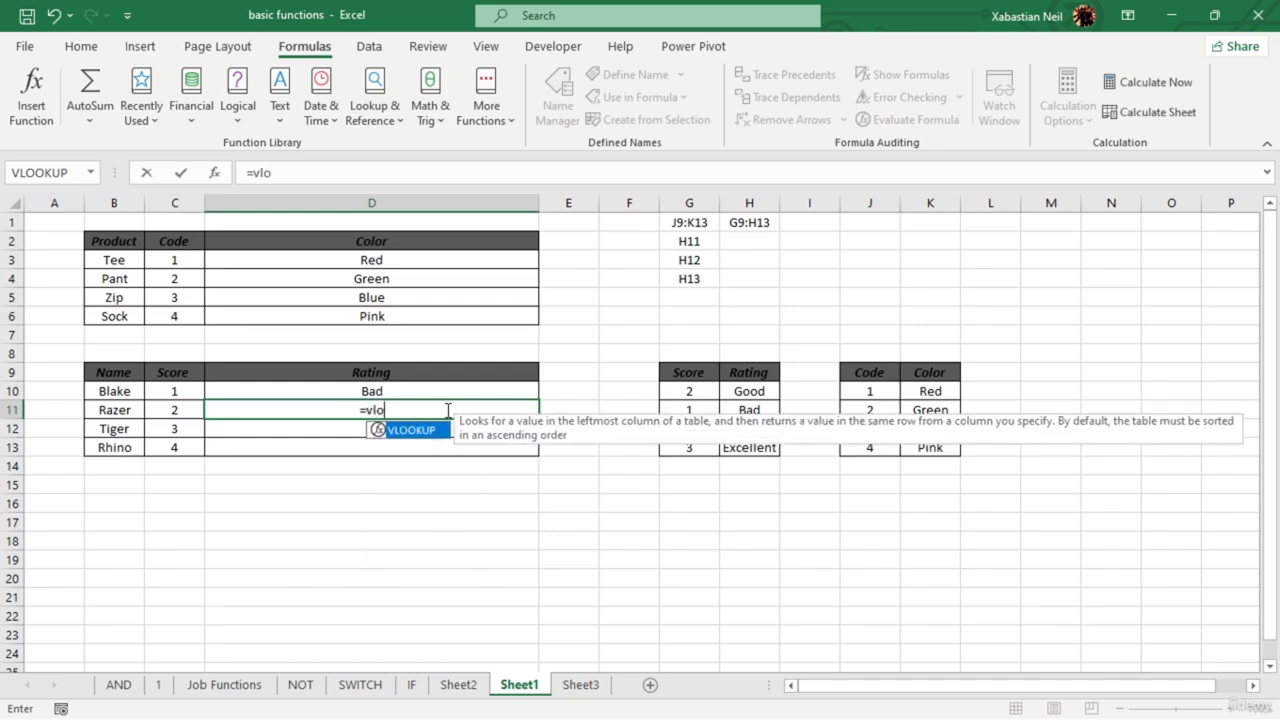
pyautogui.press('Tab')
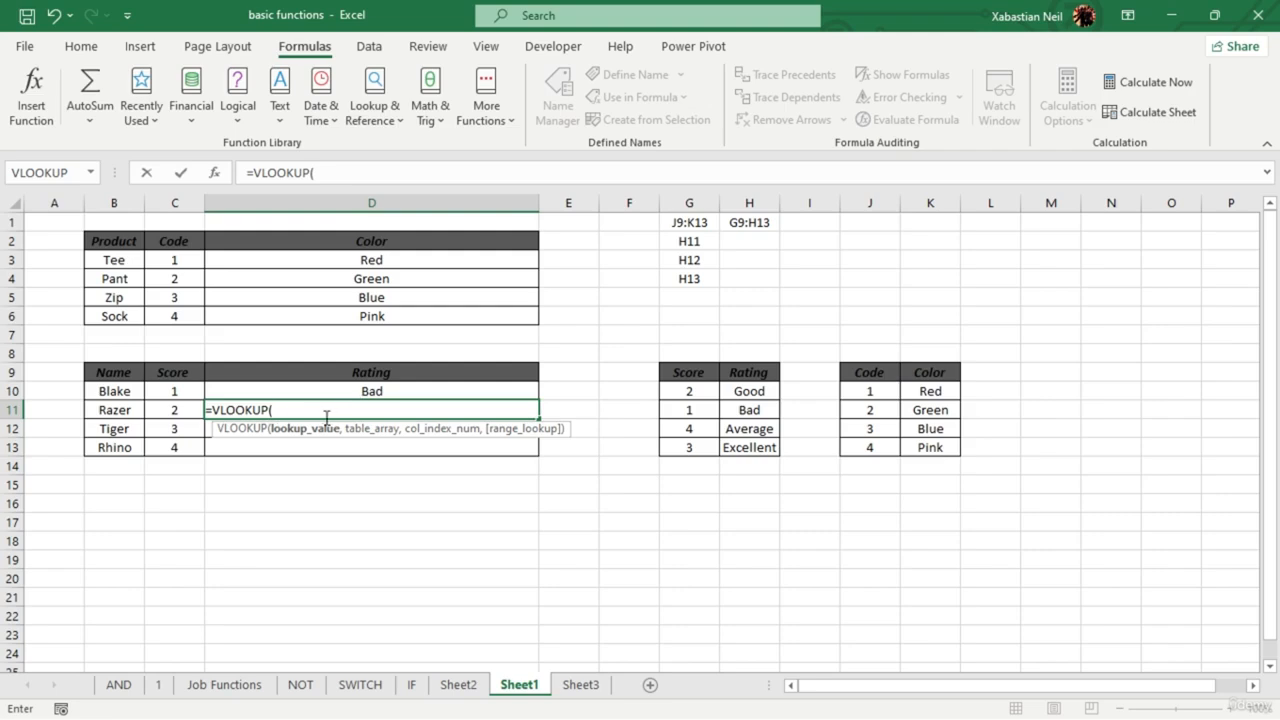
pyautogui.click(179, 410)
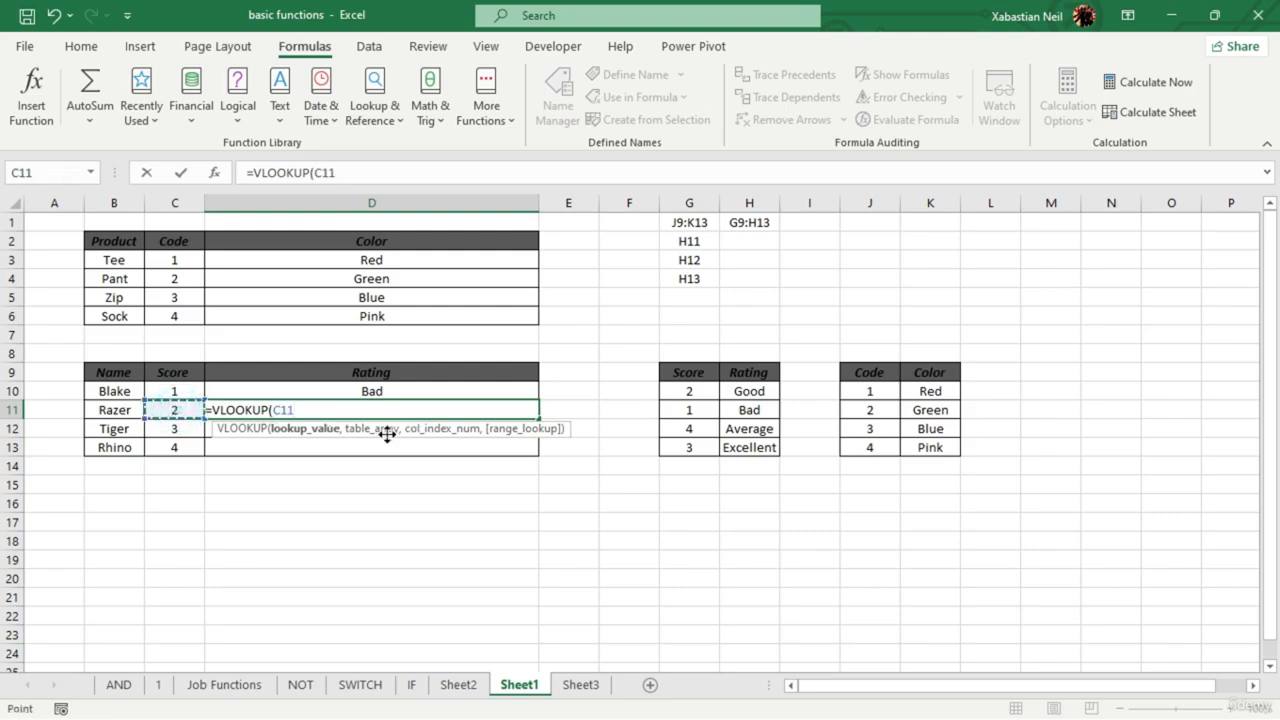
pyautogui.write(',')
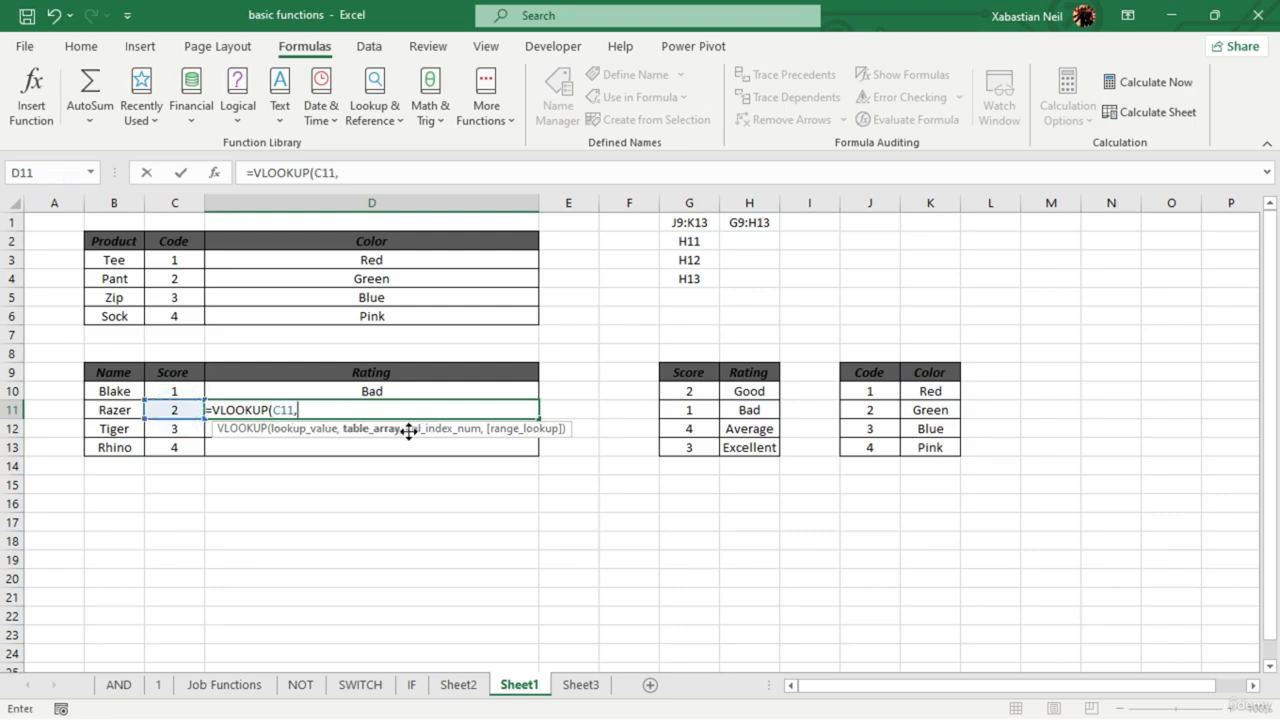
# - Enter INDIRECT with the absolute cell $H$1 as the table array of the D11 VLOOKUP
pyautogui.write('indi')
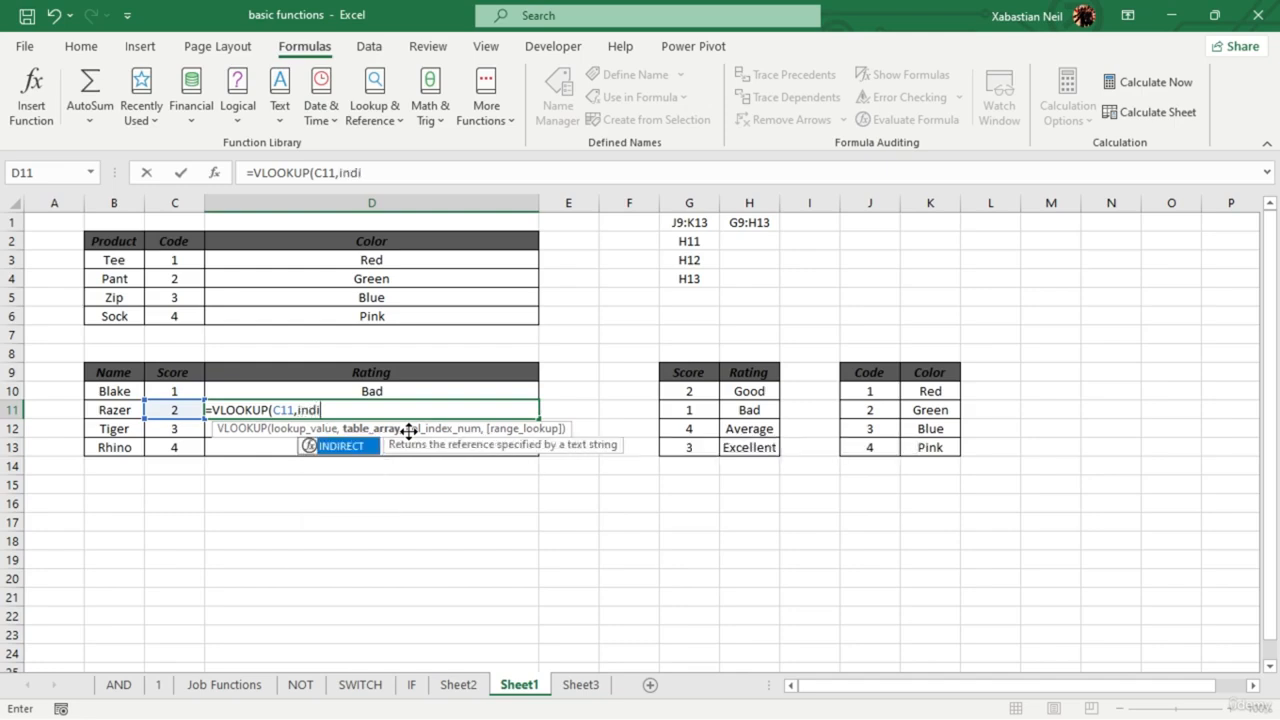
pyautogui.press('Tab')
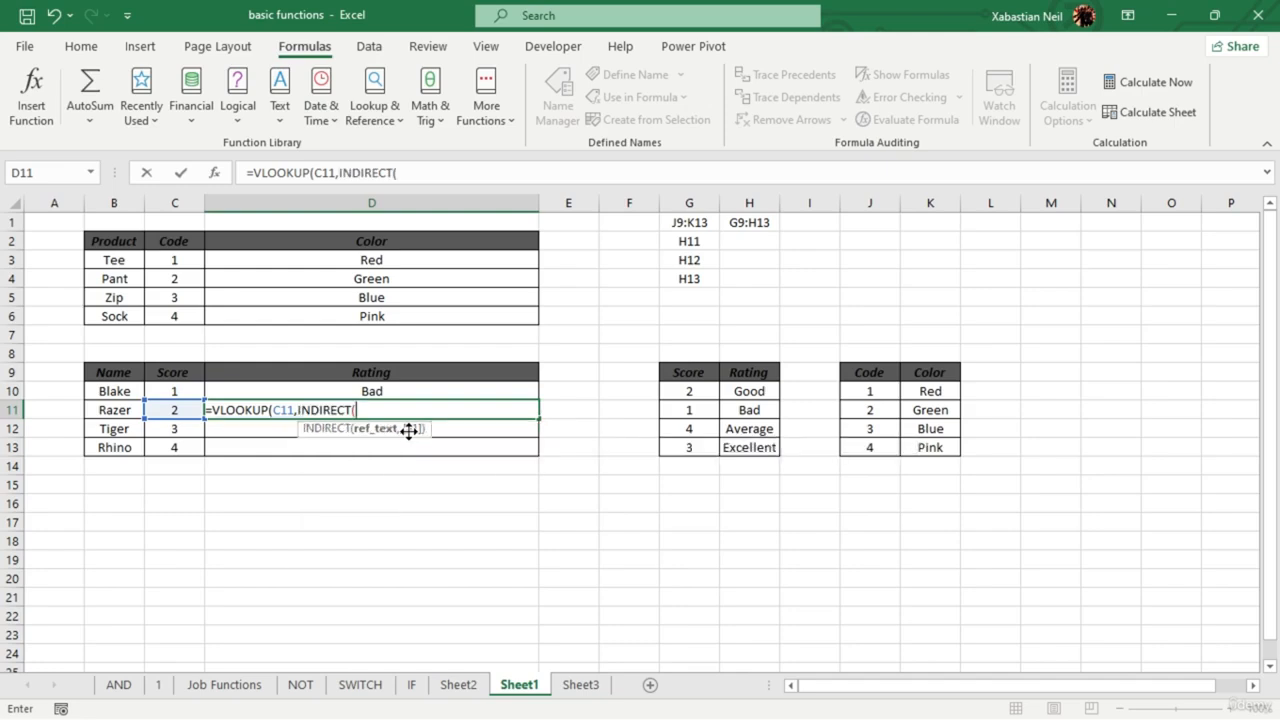
pyautogui.click(300, 410)
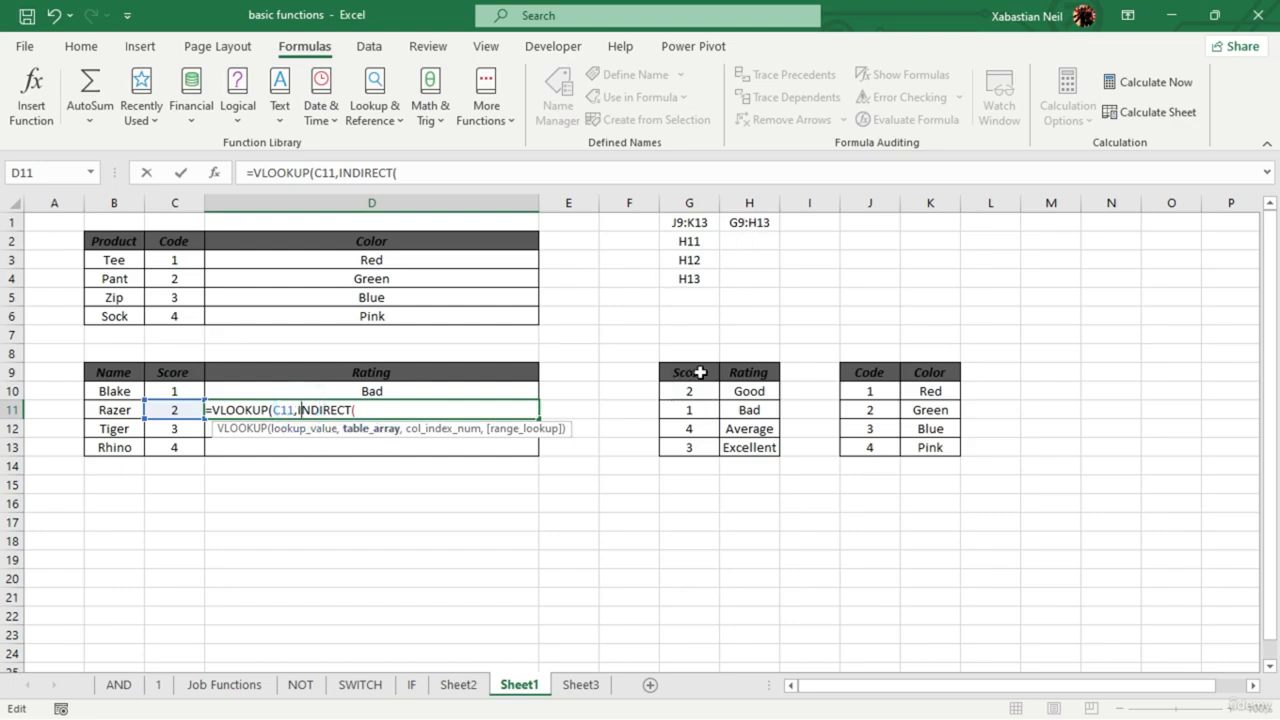
pyautogui.click(764, 222)
pyautogui.click(624, 415)
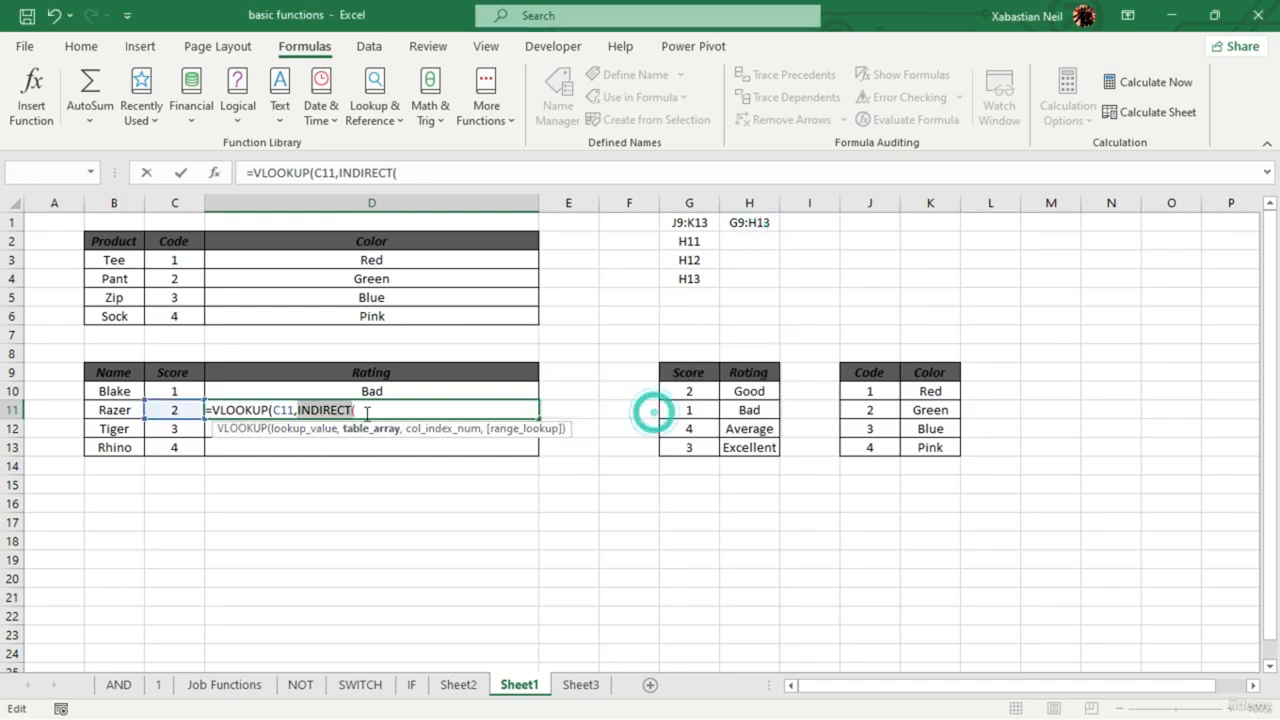
pyautogui.write('(')
pyautogui.click(745, 222)
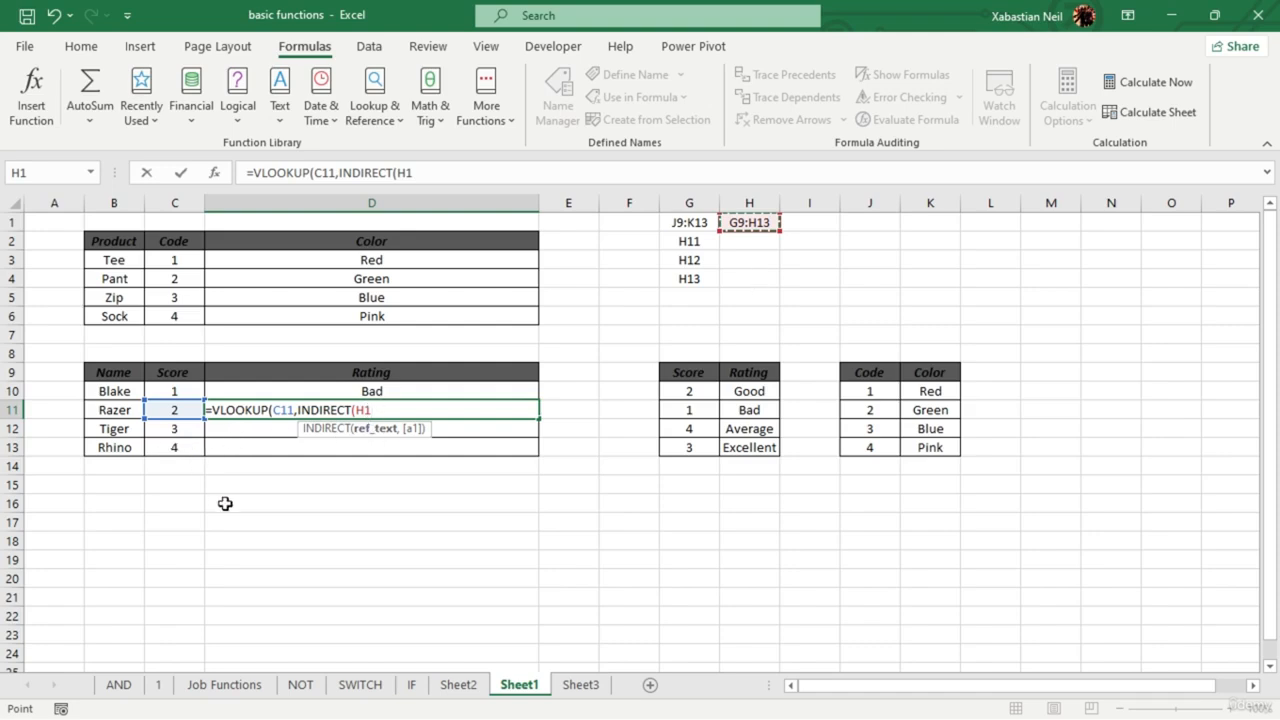
pyautogui.press('F4')
pyautogui.write(')')
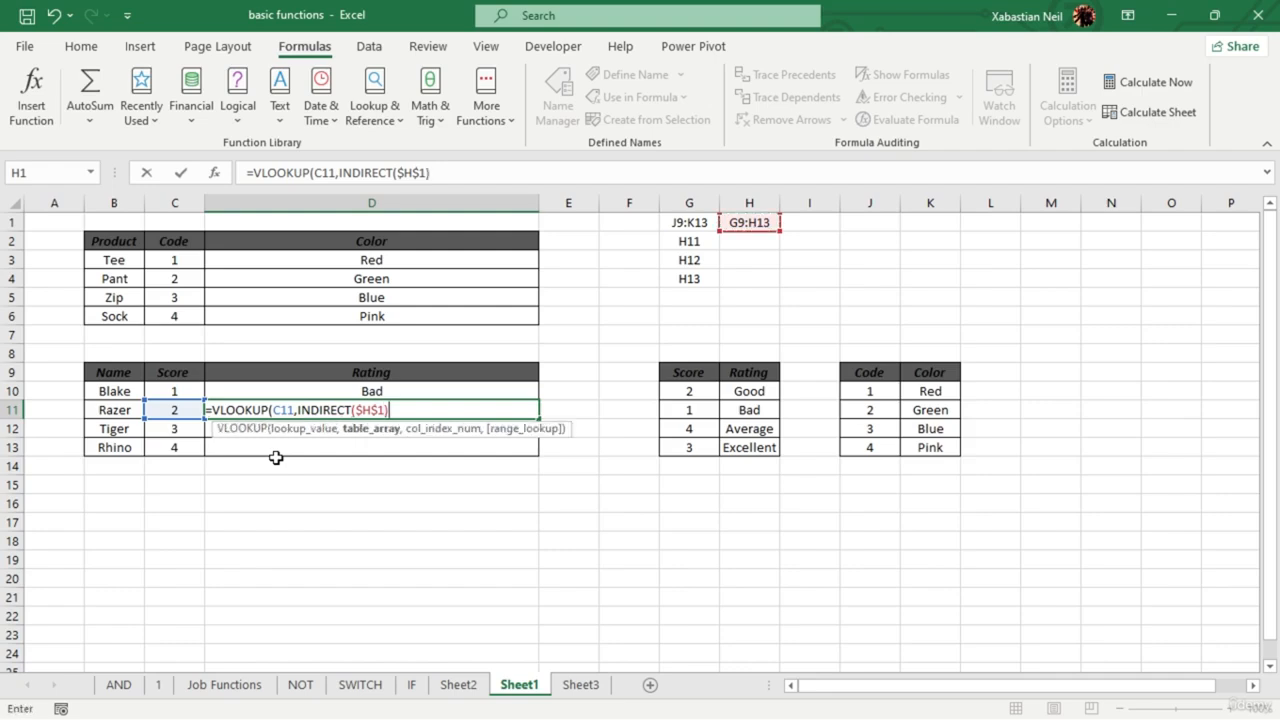
# - Finish the D11 VLOOKUP with column index 2 and FALSE for an exact match
pyautogui.write(',')
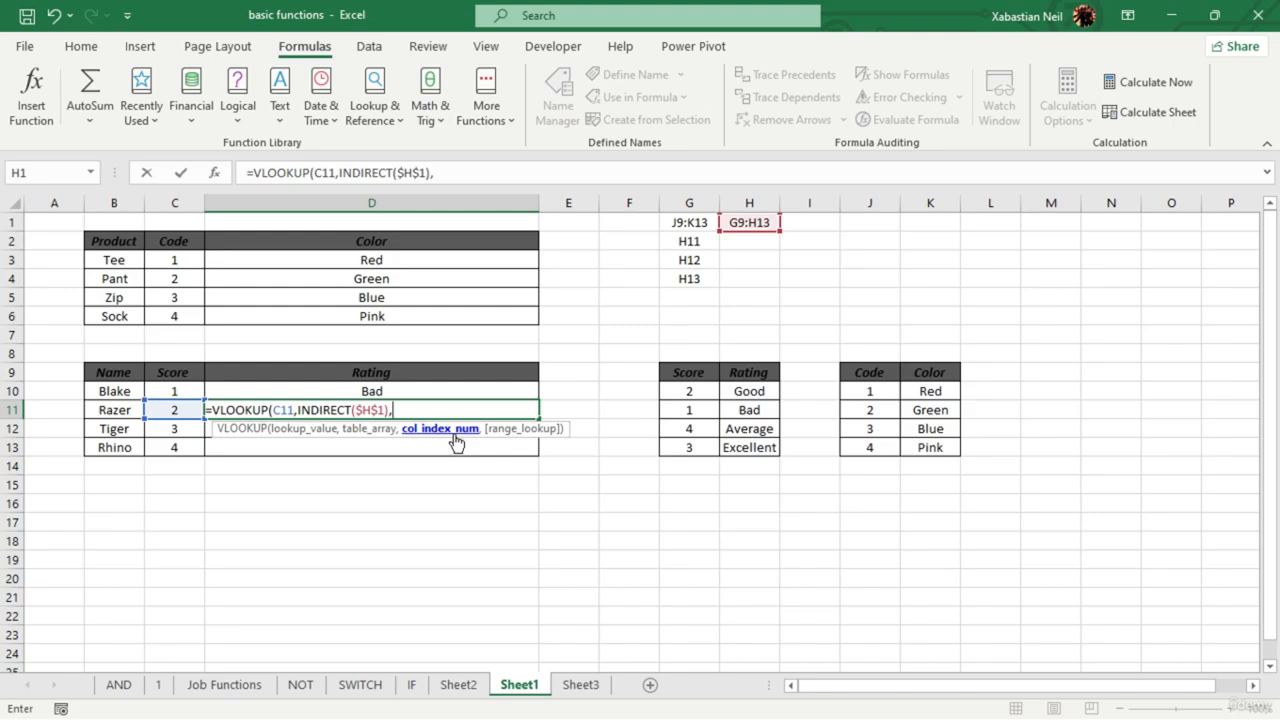
pyautogui.write('2,')
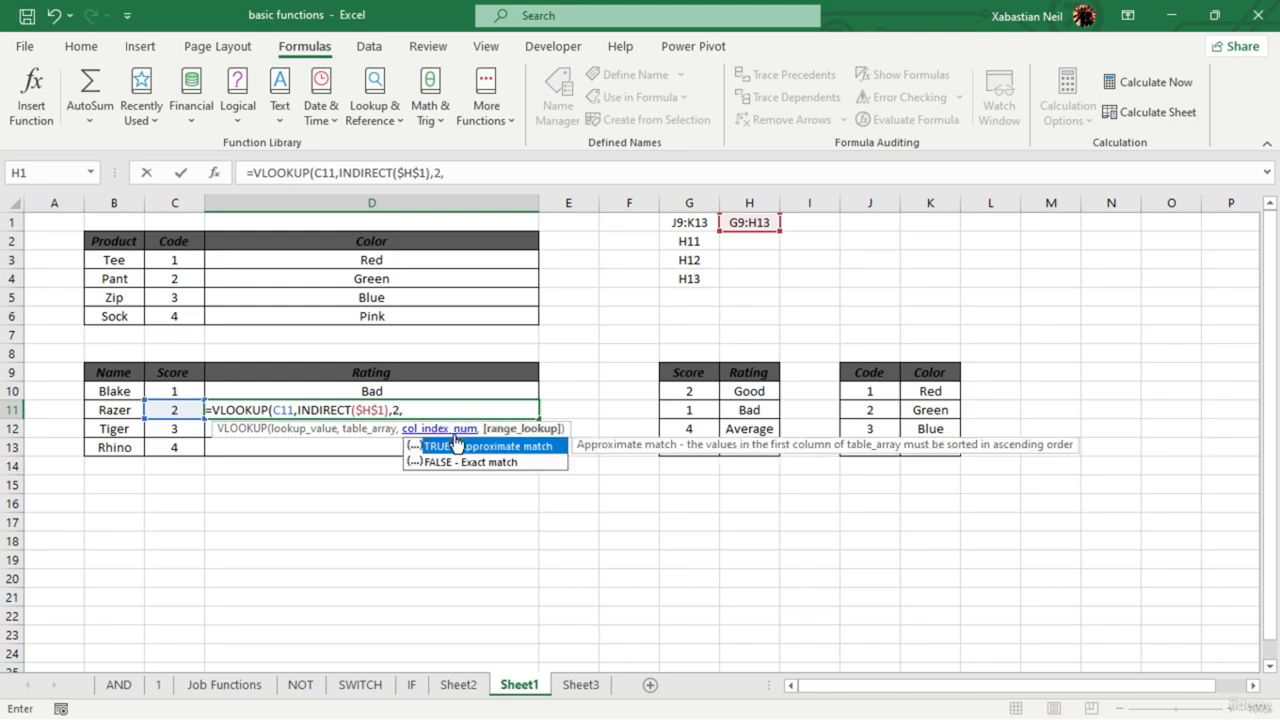
pyautogui.write('false)')
pyautogui.press('Return')
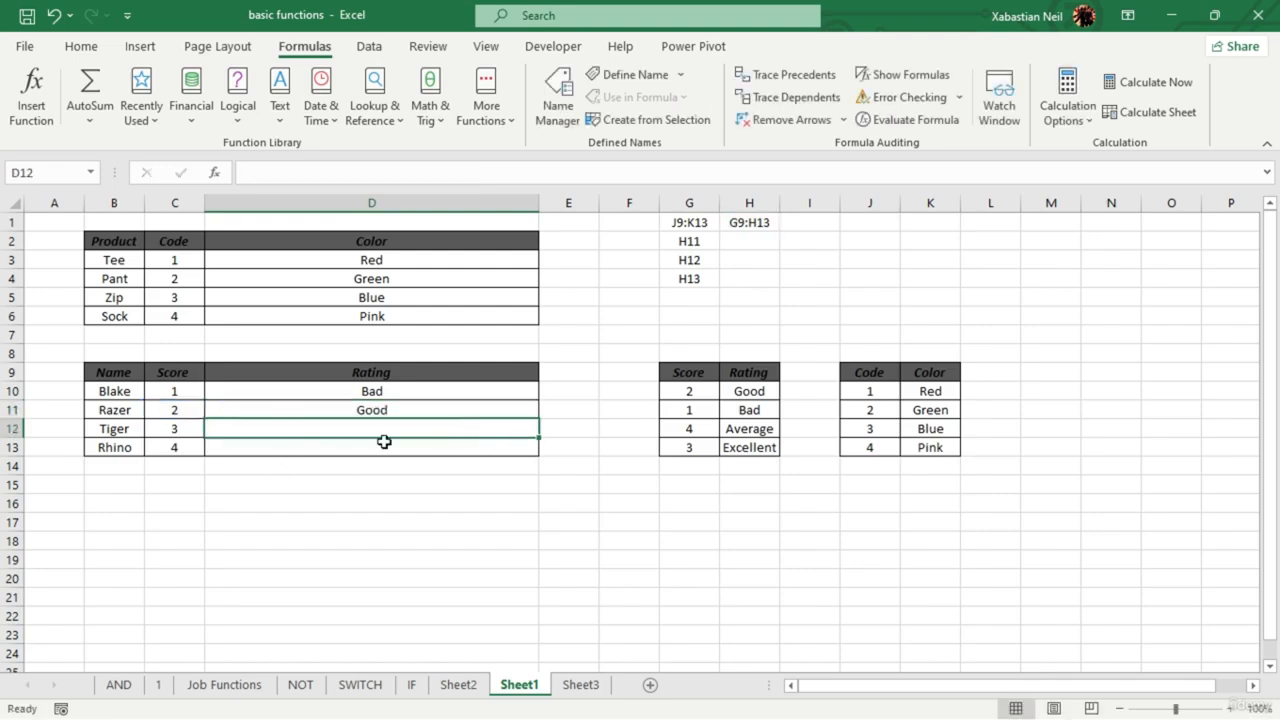
# - Insert a VLOOKUP in D12 through the function arguments form, with C12 as the lookup value
pyautogui.click(397, 101)
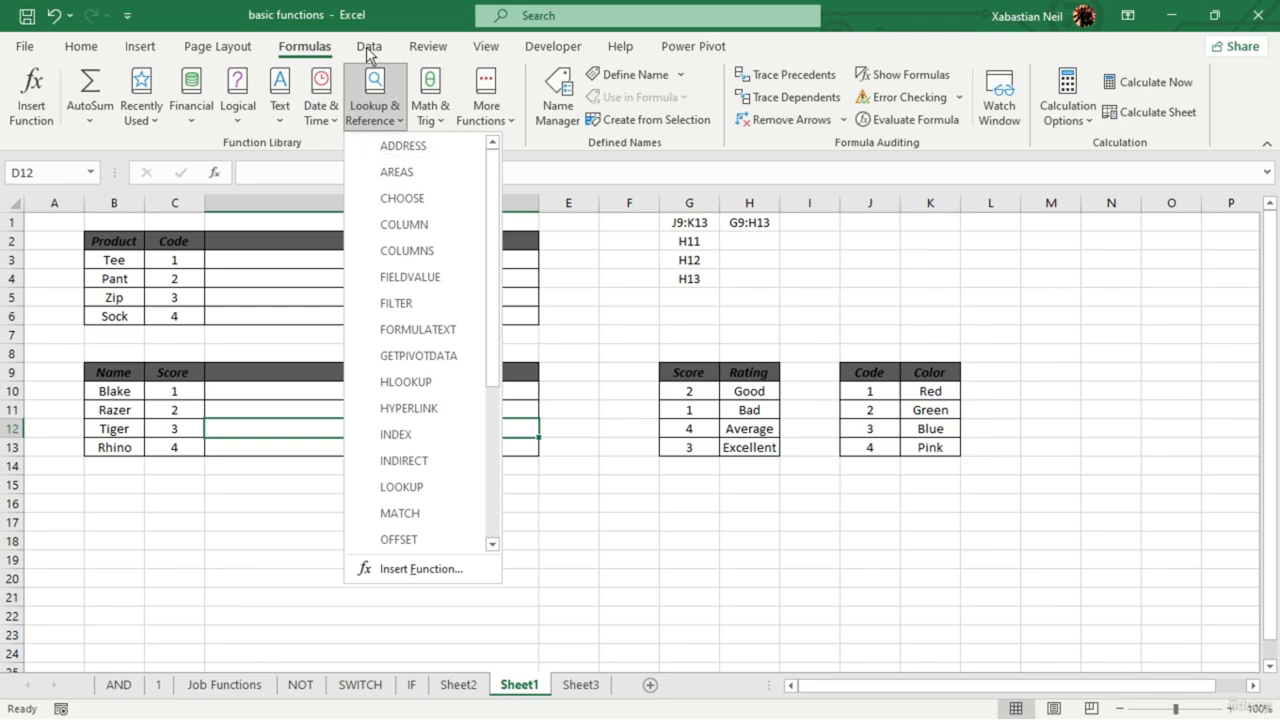
pyautogui.scroll(-4, 405, 505)
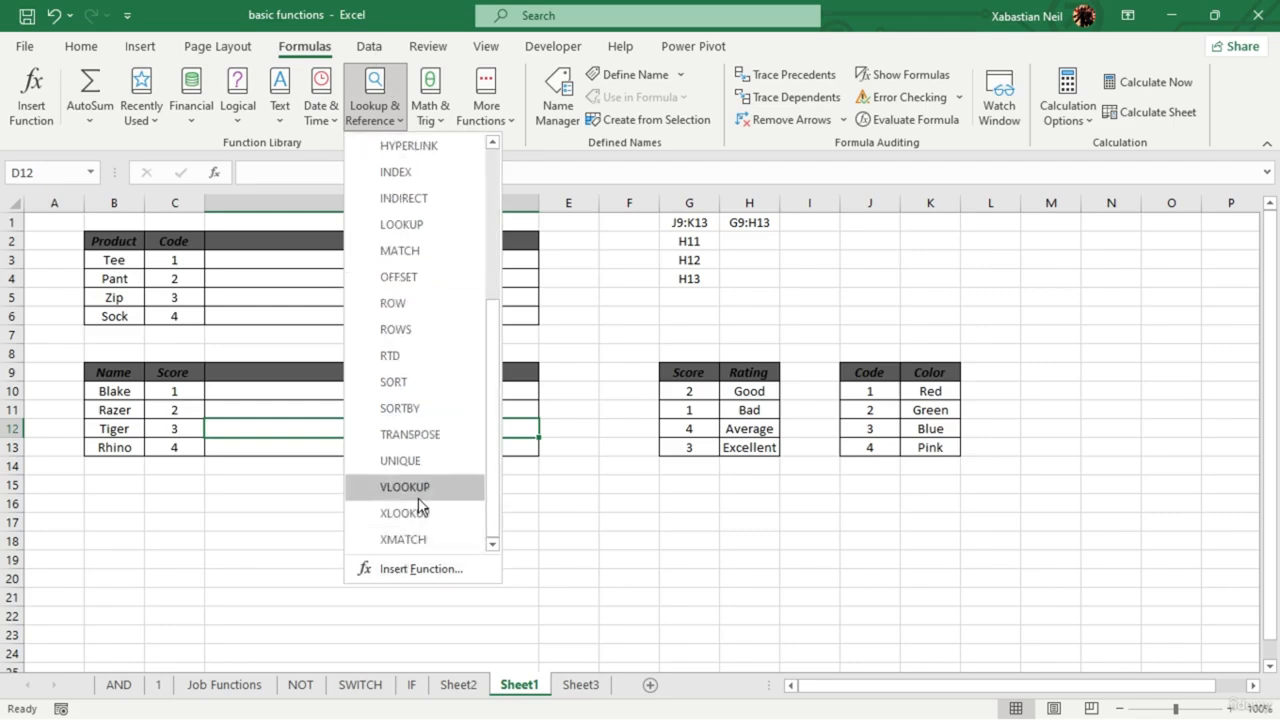
pyautogui.click(419, 497)
pyautogui.moveTo(338, 376); pyautogui.dragTo(744, 409)
pyautogui.click(180, 429)
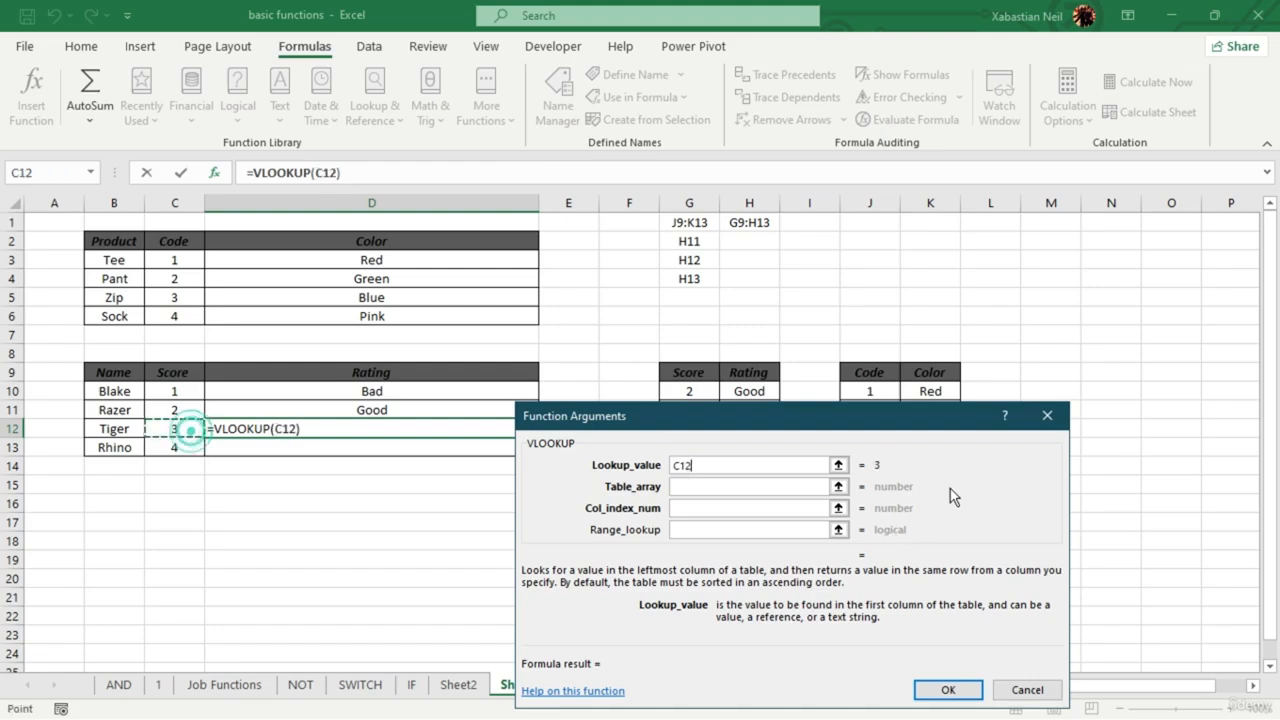
# - Try cell H1 as the Table_array argument of the D12 VLOOKUP, and clear the entry
pyautogui.click(687, 486)
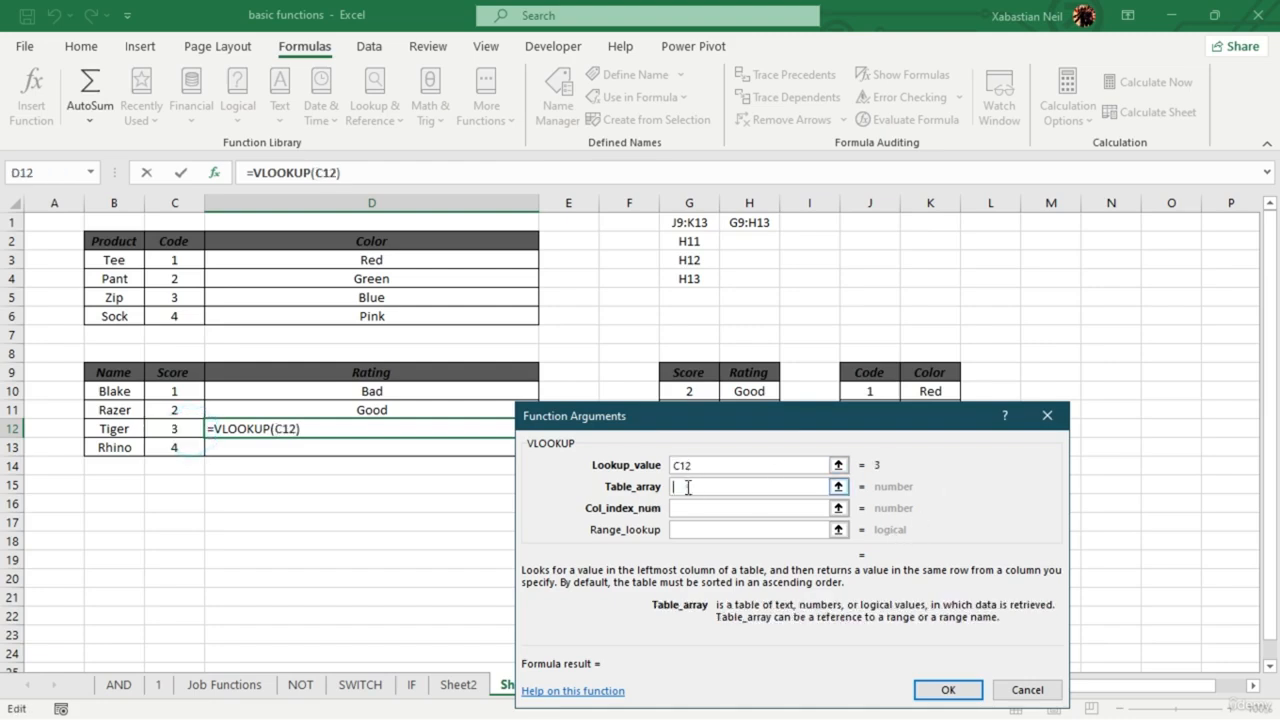
pyautogui.click(742, 223)
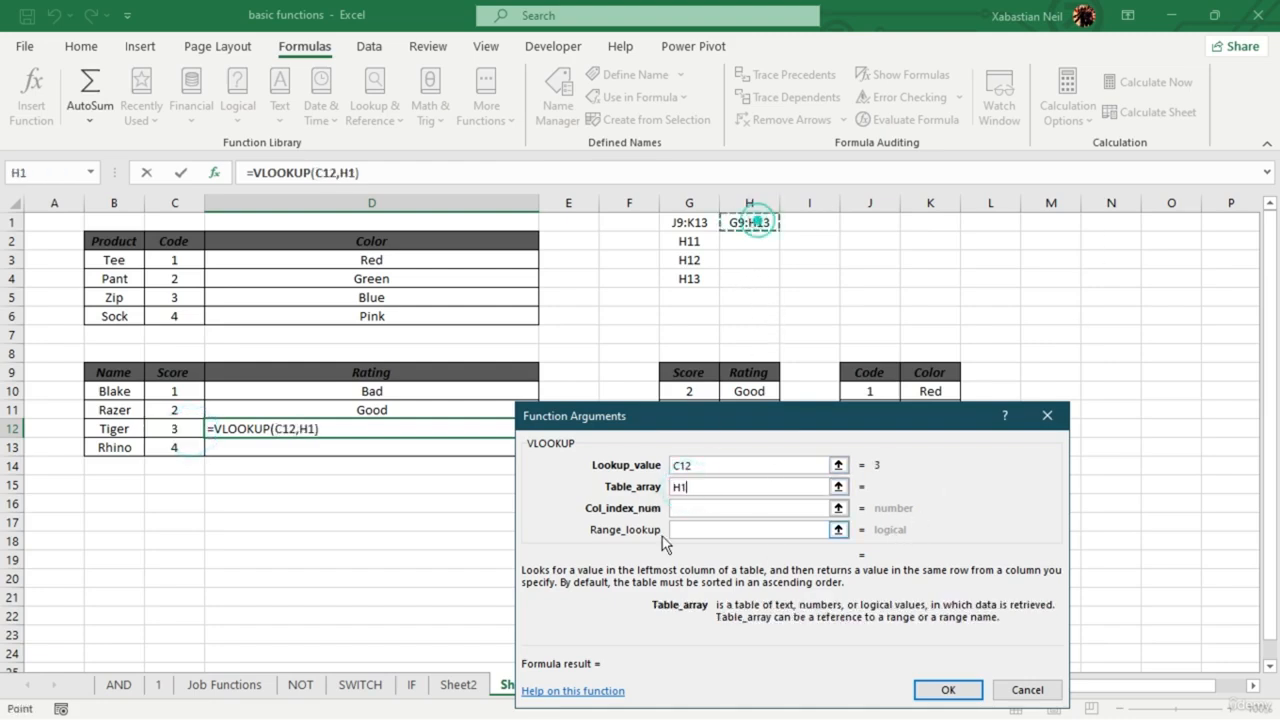
pyautogui.click(717, 487)
pyautogui.doubleClick(717, 487)
pyautogui.press('BackSpace')
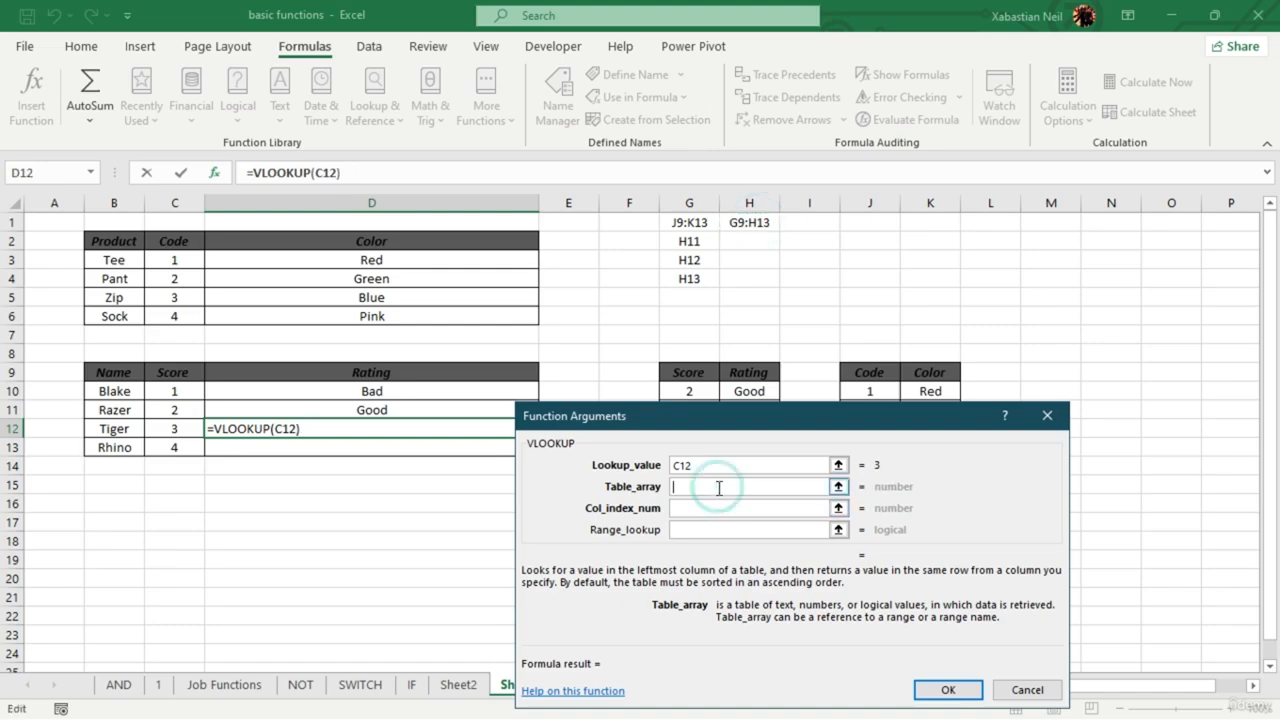
# - Try =indirect(H1) as the Table_array argument of the D12 VLOOKUP
pyautogui.write('=')
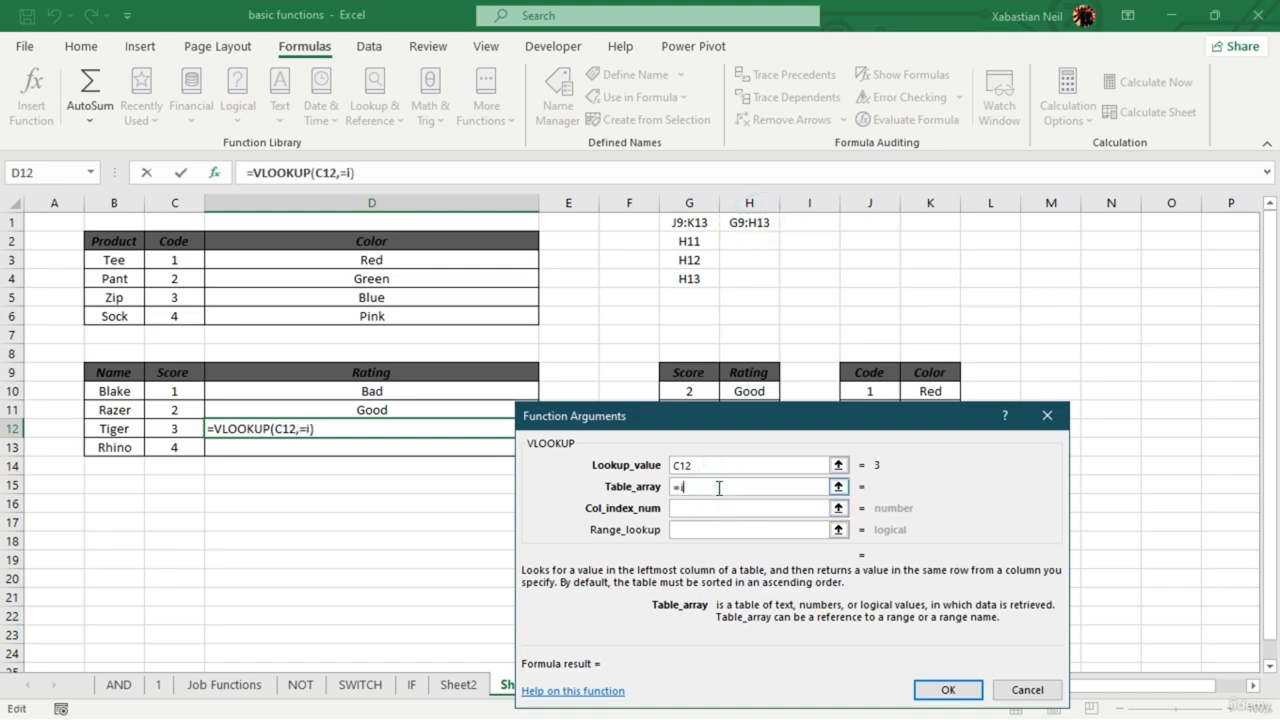
pyautogui.write('indirect')
pyautogui.press('Tab')
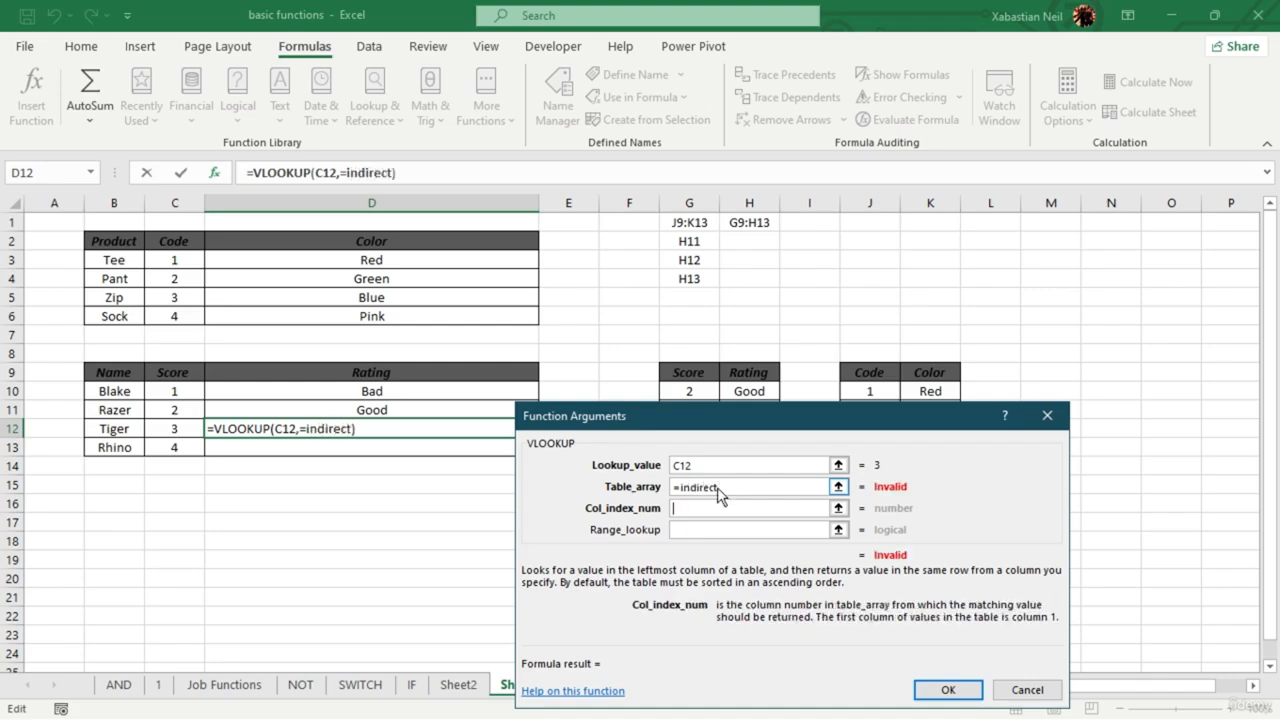
pyautogui.click(769, 487)
pyautogui.click(741, 489)
pyautogui.doubleClick(741, 489)
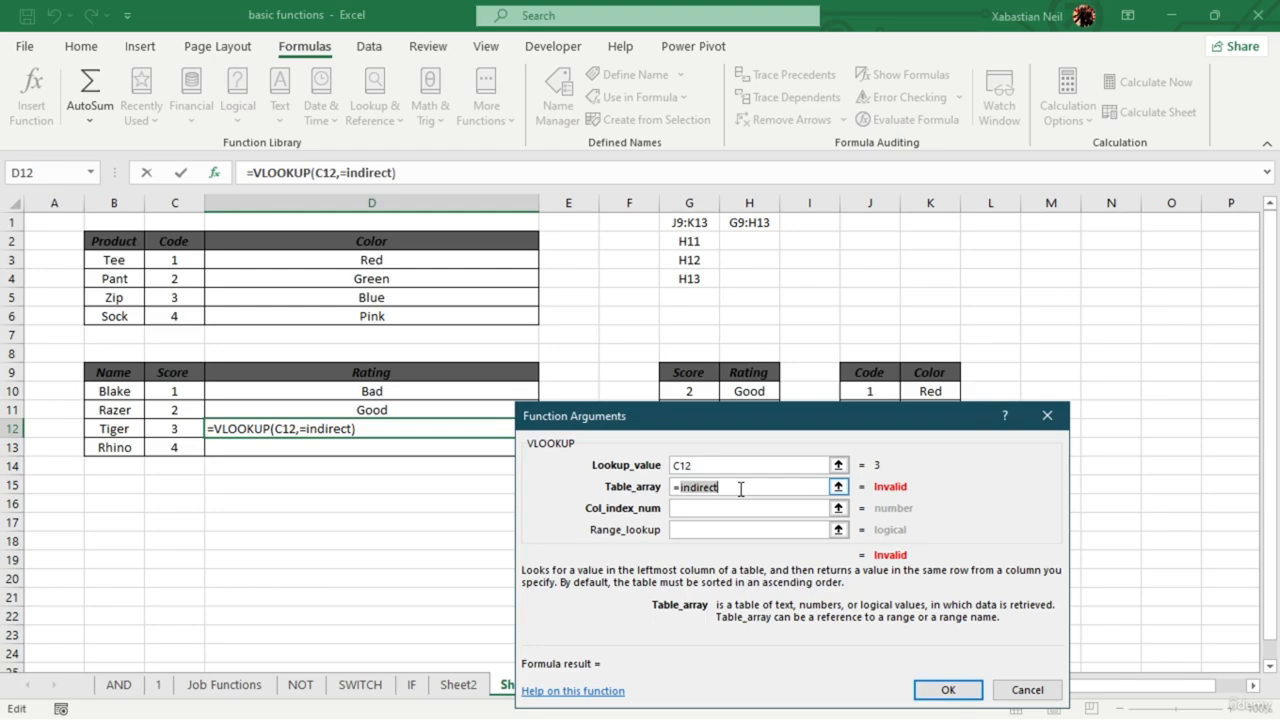
pyautogui.write('(C12,=')
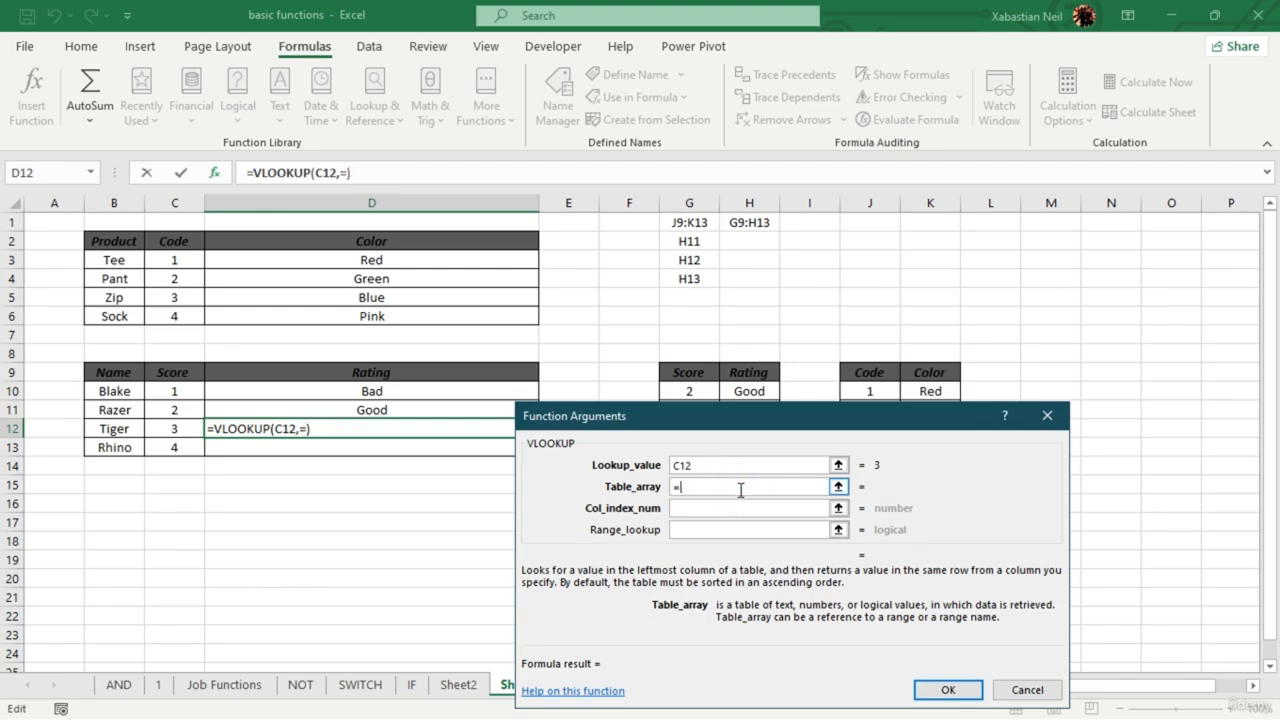
pyautogui.write('indirect(')
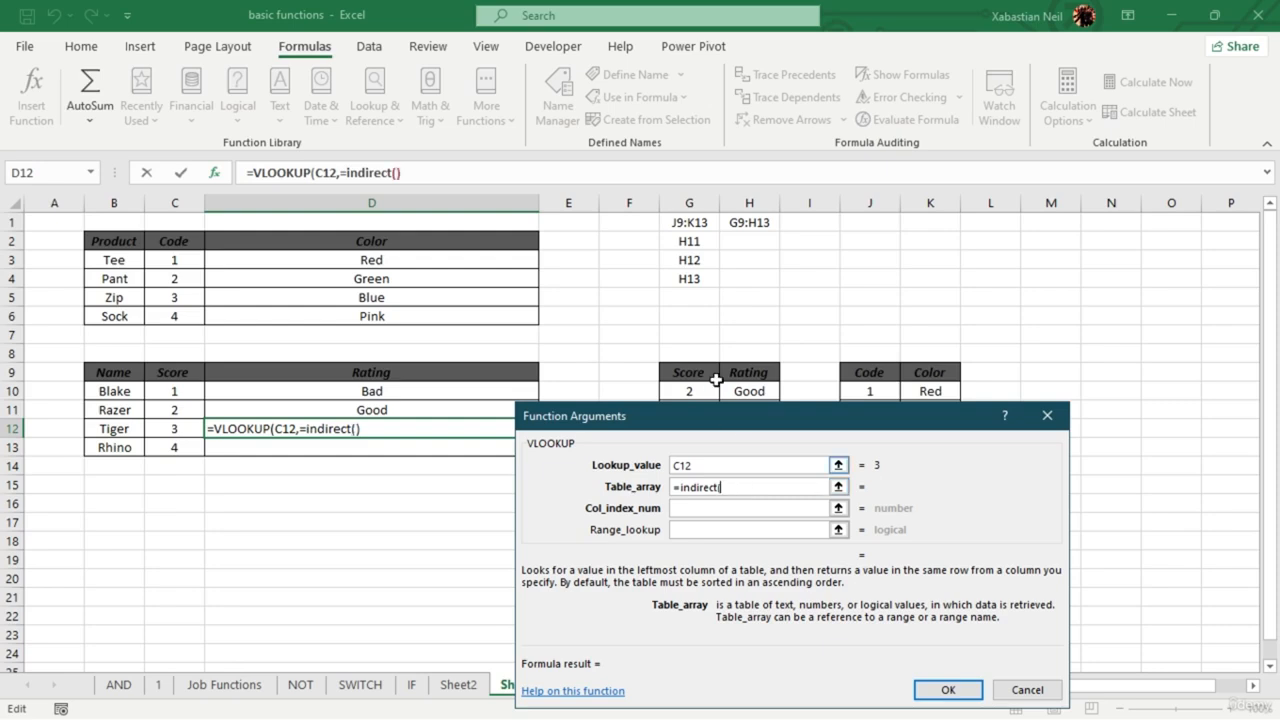
pyautogui.click(758, 221)
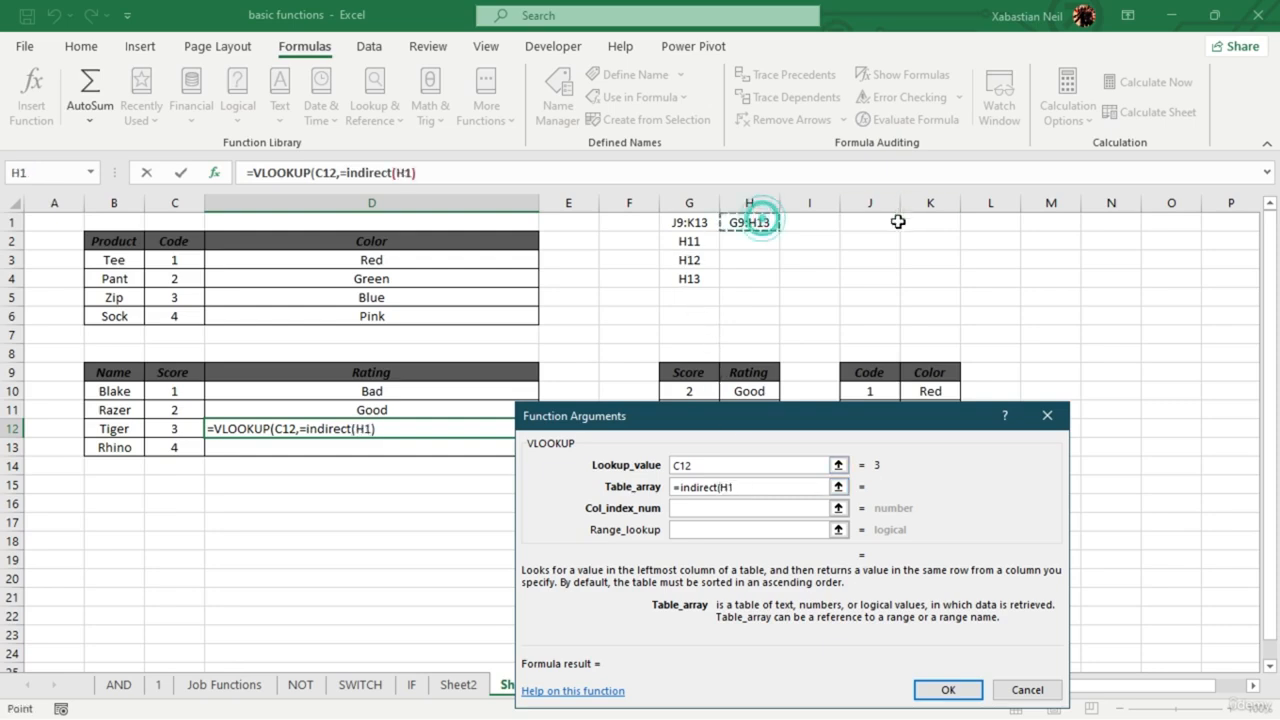
pyautogui.write(')')
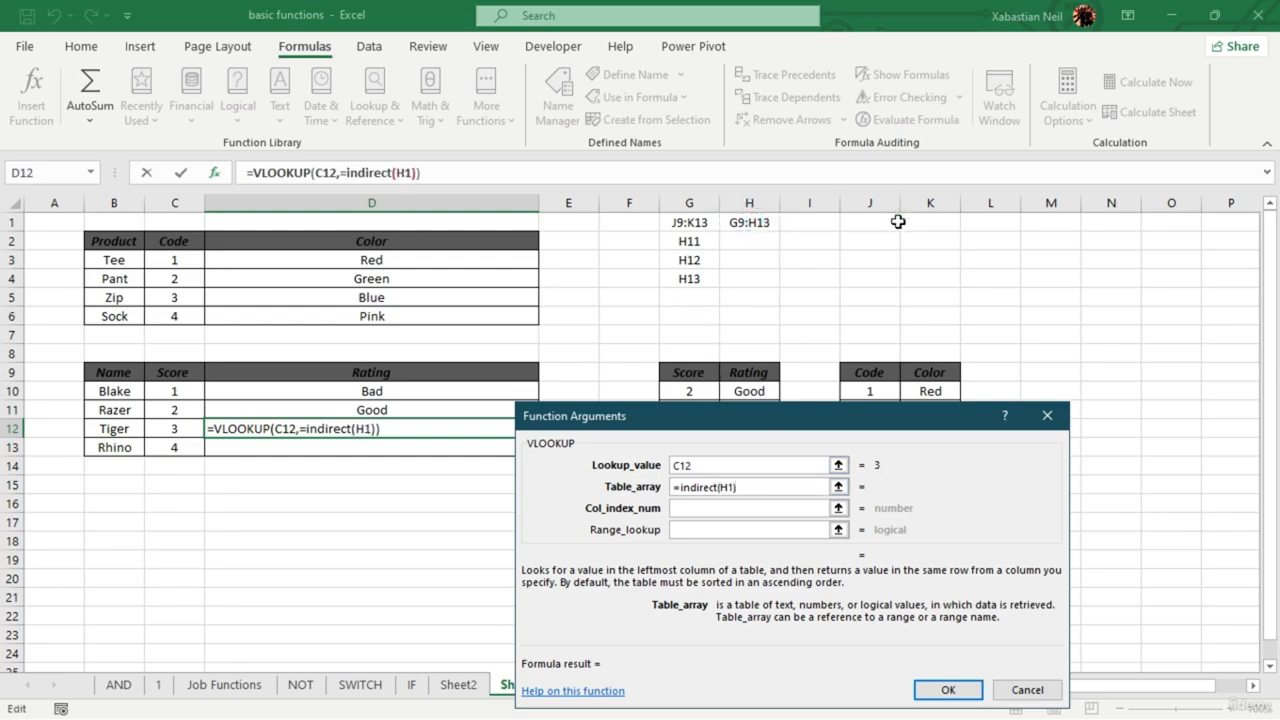
pyautogui.click(738, 508)
pyautogui.click(777, 487)
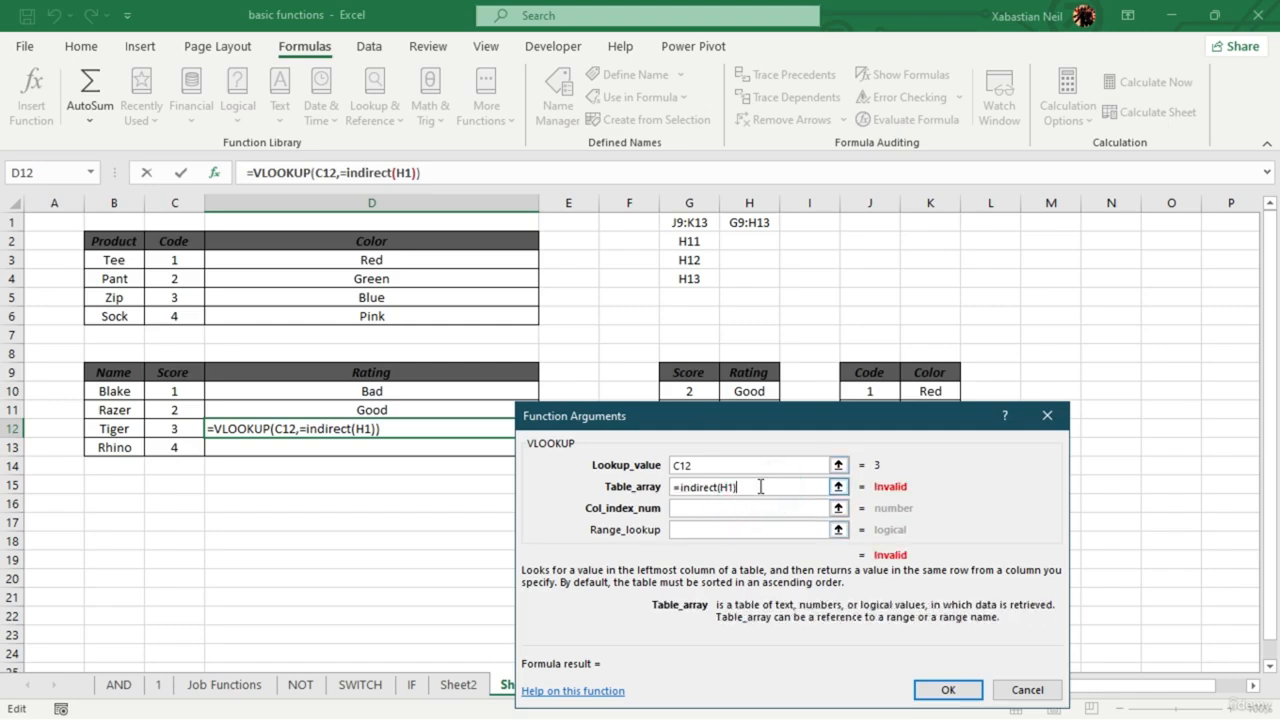
# - Try replacing the INDIRECT entry in Table_array with plain H1, clear it, and cancel the function arguments form
pyautogui.doubleClick(760, 487)
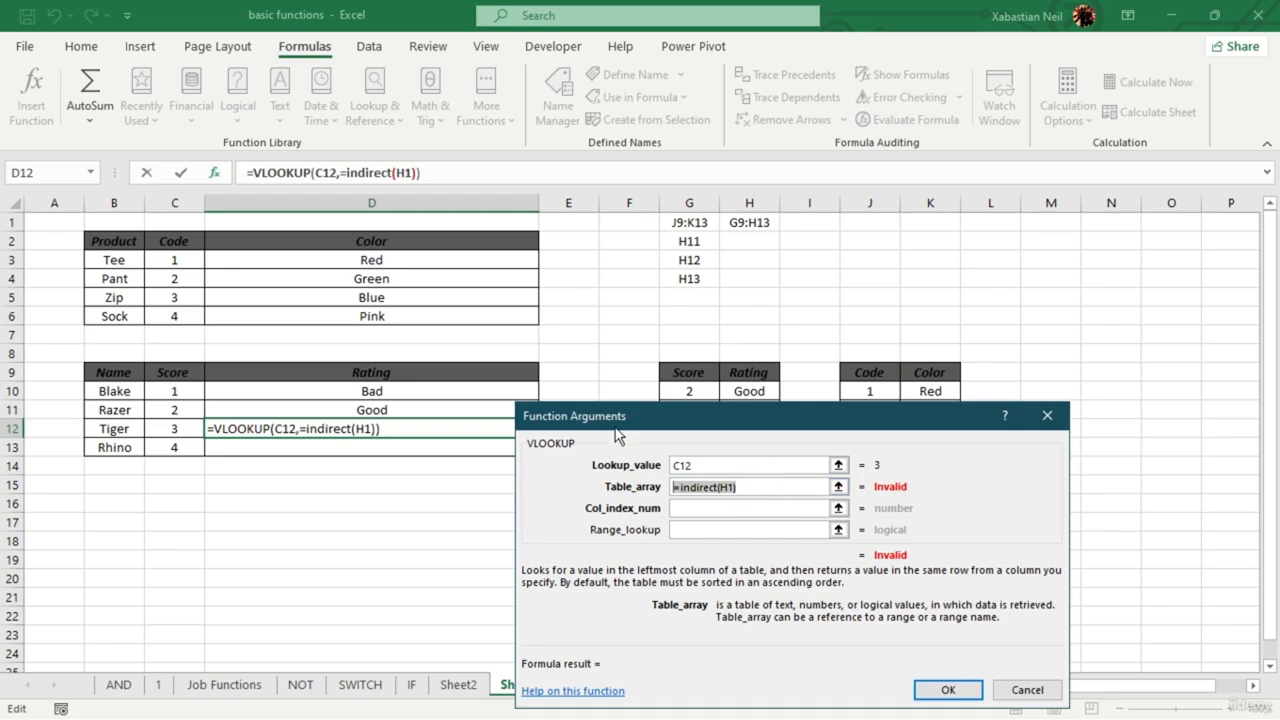
pyautogui.click(760, 487)
pyautogui.doubleClick(775, 488)
pyautogui.press('BackSpace')
pyautogui.click(758, 223)
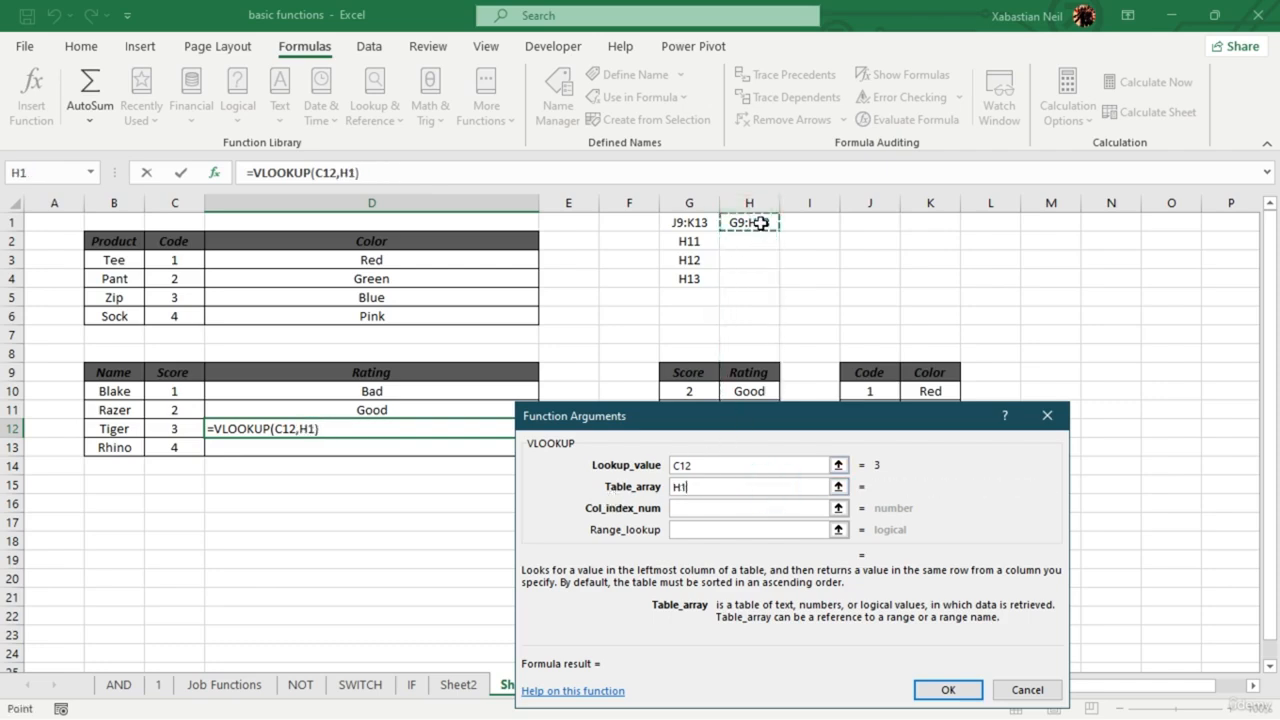
pyautogui.click(706, 507)
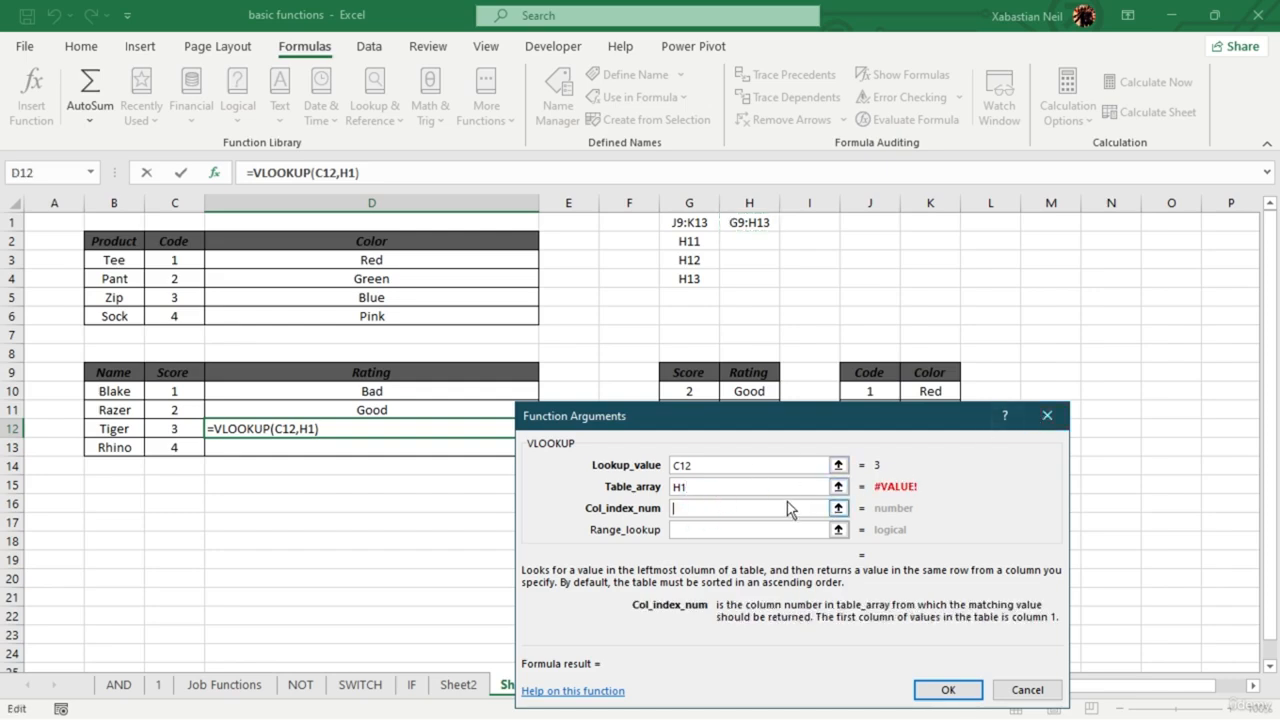
pyautogui.moveTo(786, 483); pyautogui.dragTo(611, 488)
pyautogui.press('BackSpace')
pyautogui.click(1054, 419)
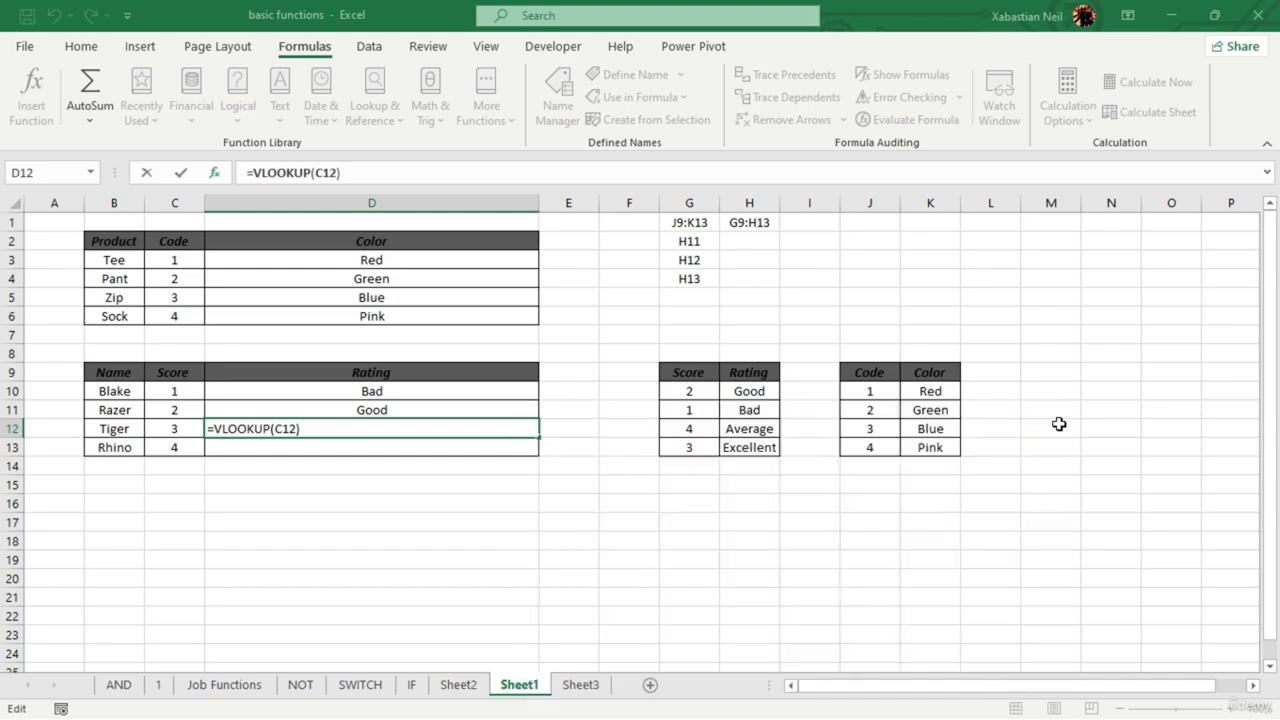
# - Start a VLOOKUP formula directly in D12 with the score in C12 as the lookup value
pyautogui.doubleClick(414, 431)
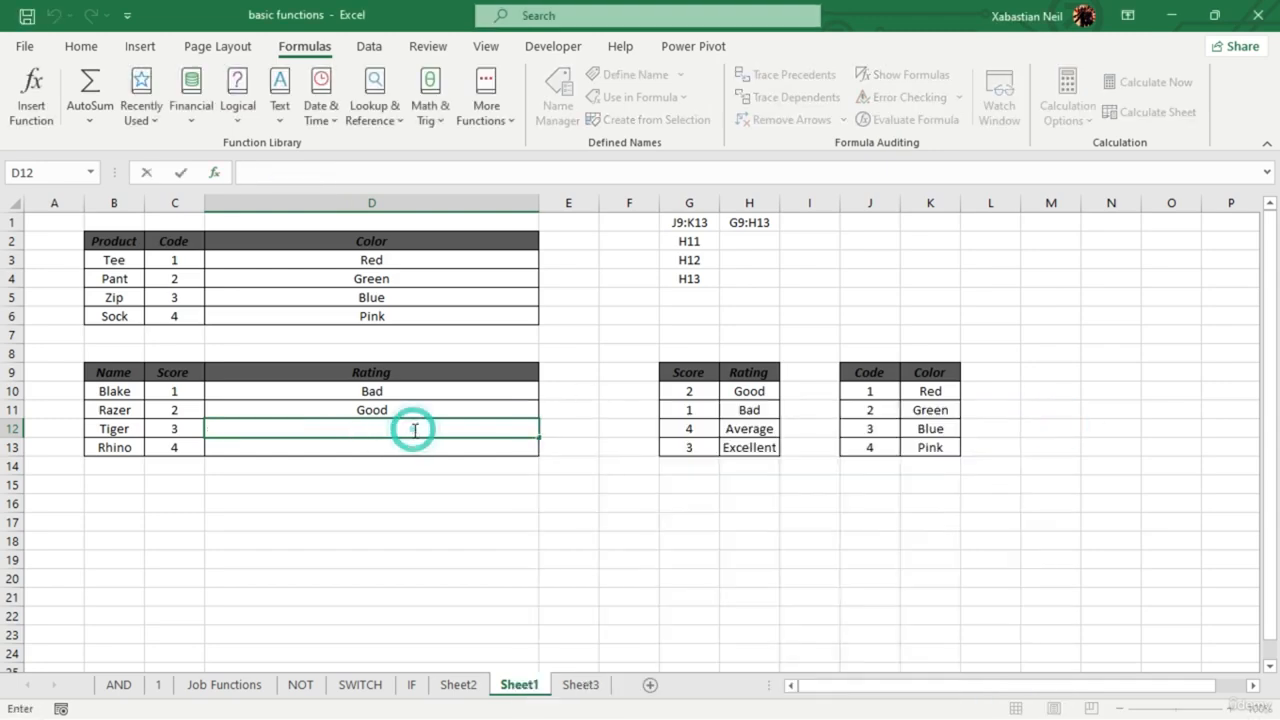
pyautogui.write('=vl')
pyautogui.press('Tab')
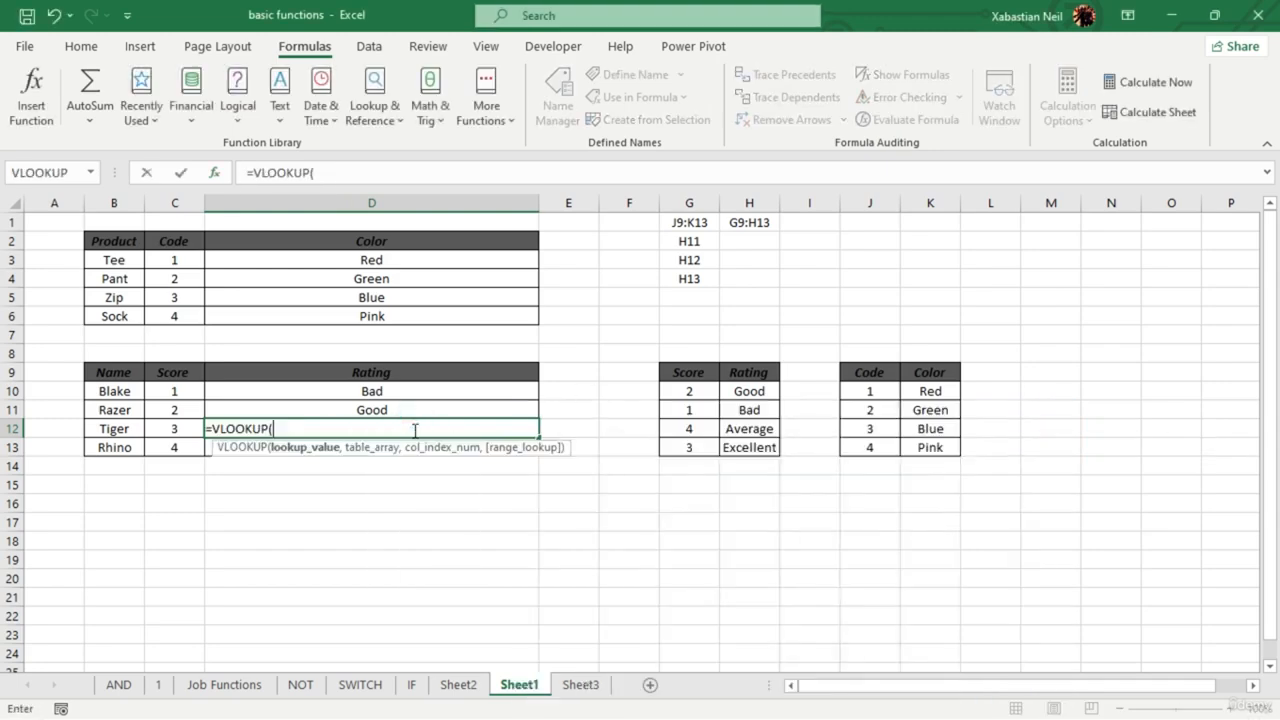
pyautogui.click(177, 428)
# - Enter INDIRECT($H$1) as the table array of the D12 VLOOKUP
pyautogui.write(',in')
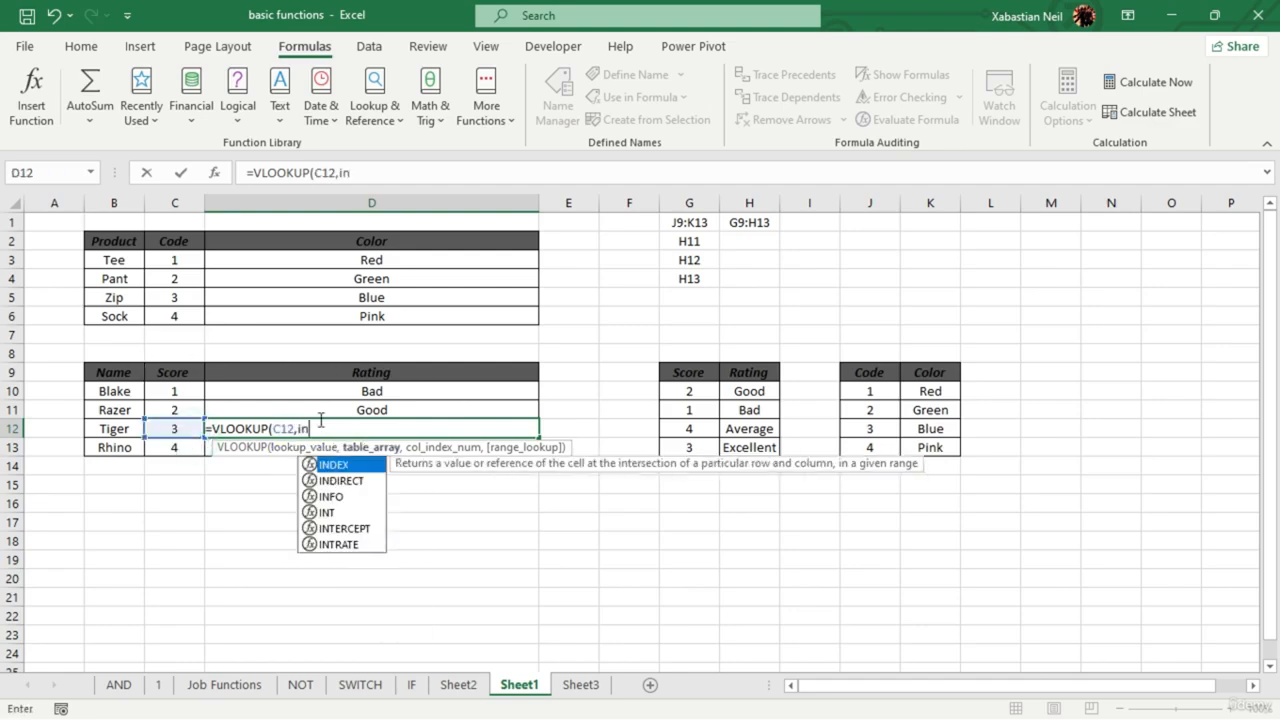
pyautogui.press('Tab')
pyautogui.press('BackSpace')
pyautogui.press('BackSpace')
pyautogui.press('BackSpace')
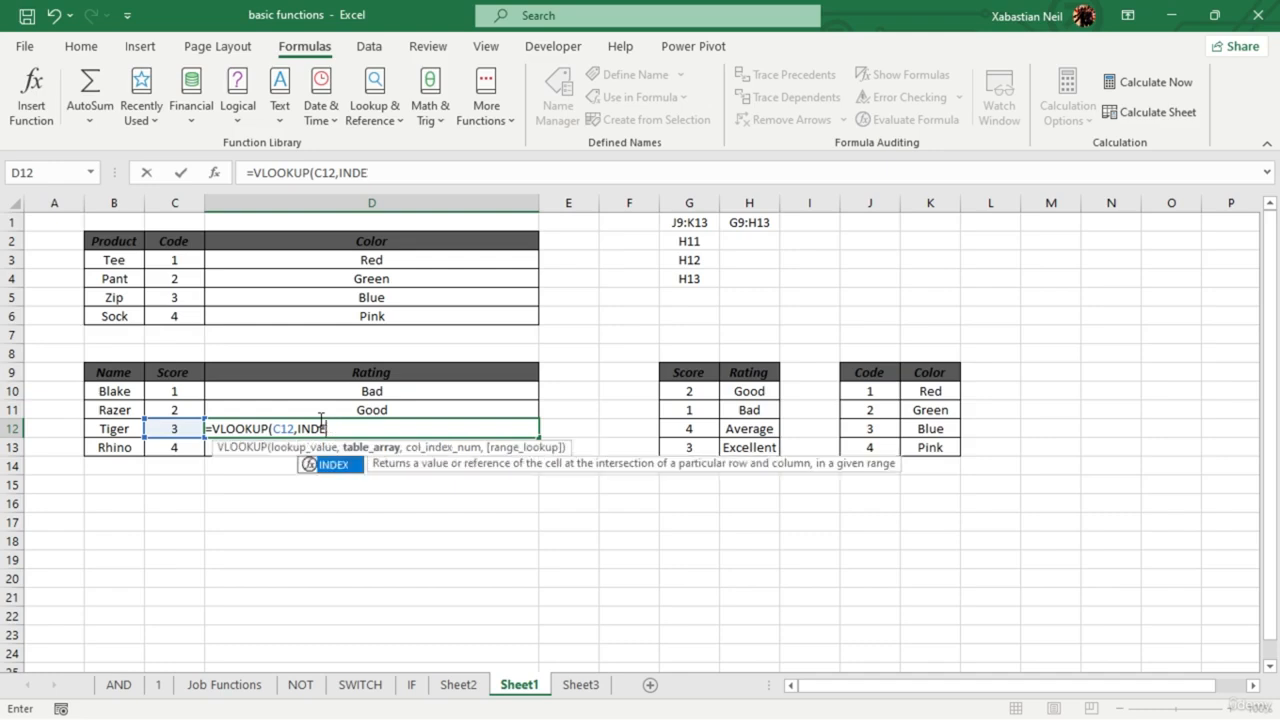
pyautogui.write('irect')
pyautogui.press('Tab')
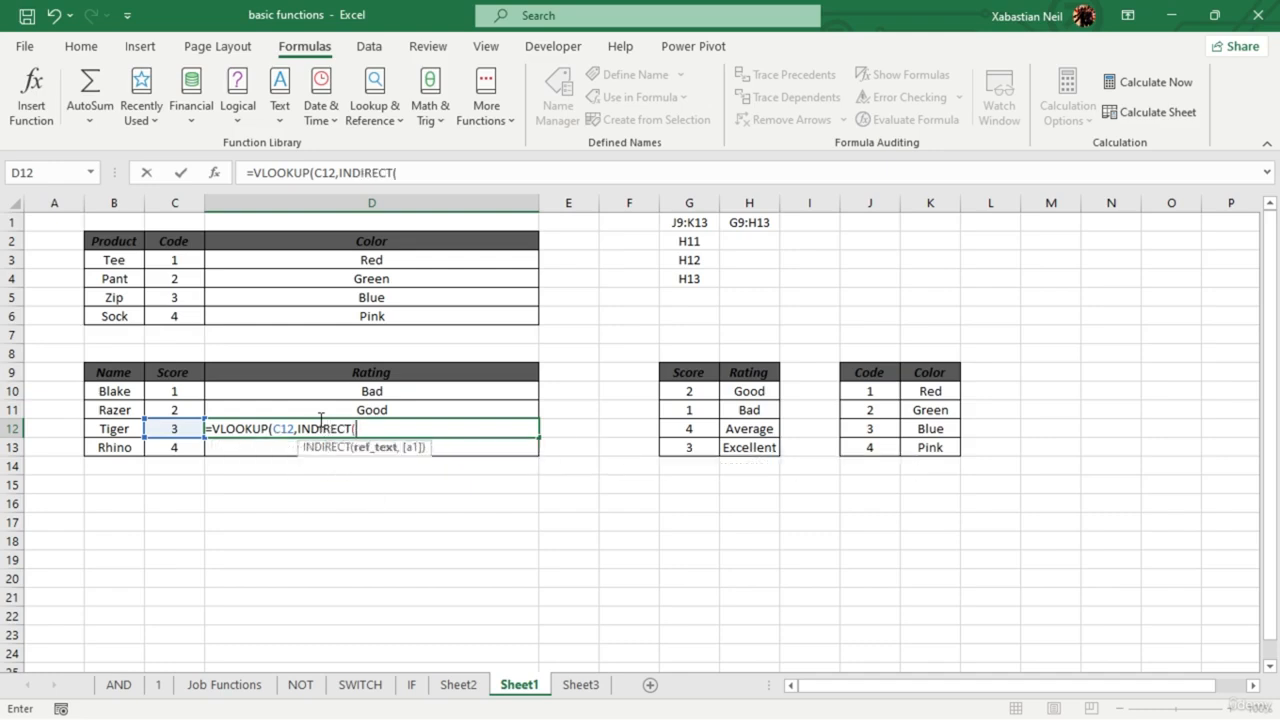
pyautogui.click(752, 222)
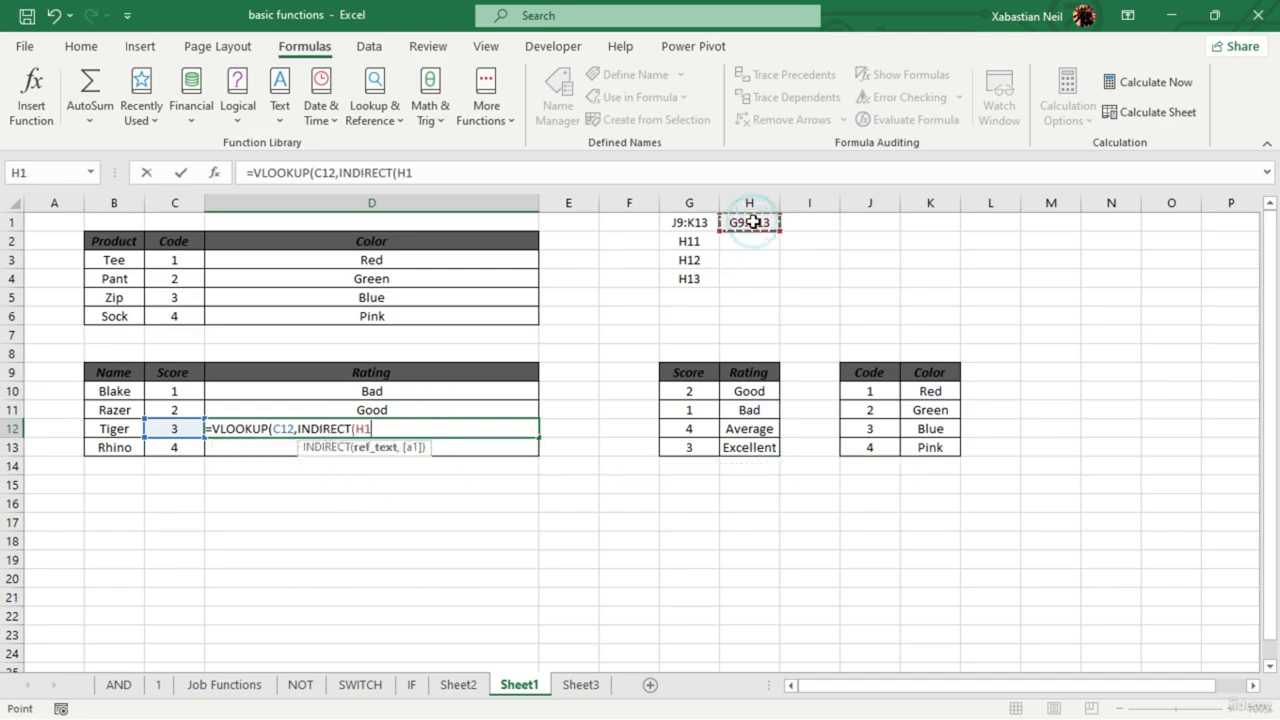
pyautogui.write(')')
pyautogui.press('BackSpace')
pyautogui.press('F4')
pyautogui.write('),')
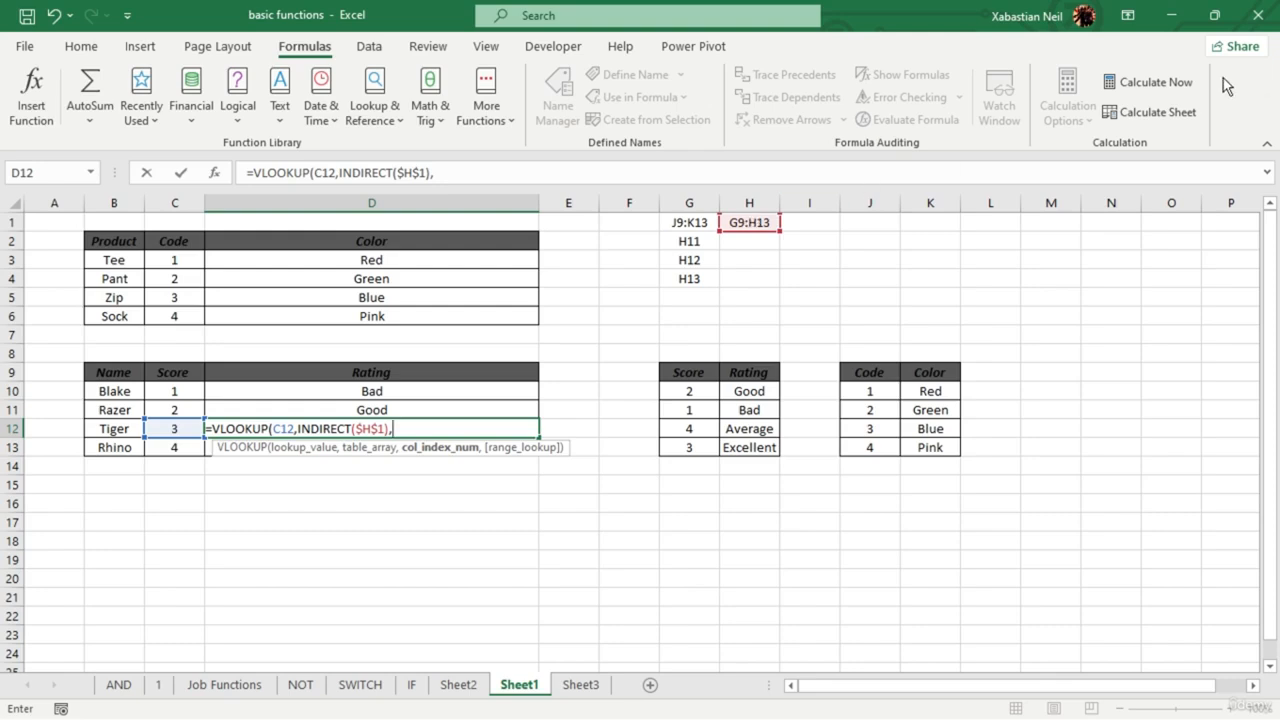
# - Complete the D12 VLOOKUP with column index 2 and the FALSE exact-match option
pyautogui.write('2,')
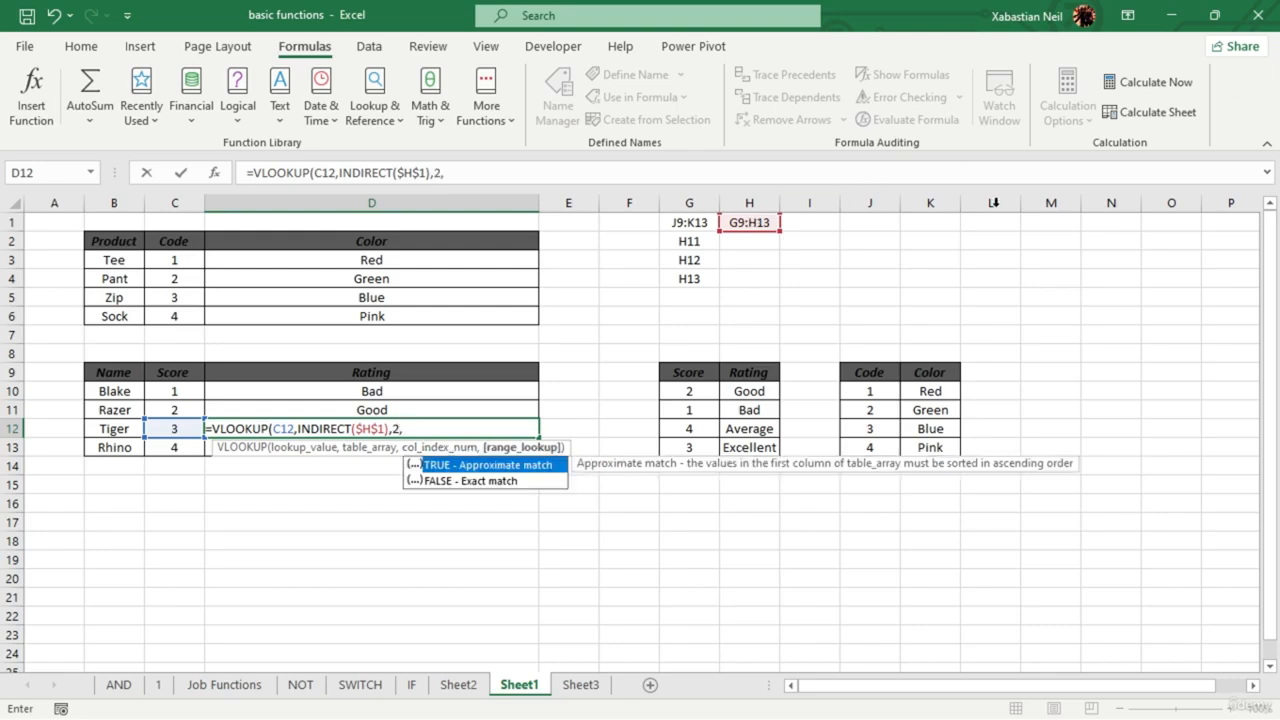
pyautogui.doubleClick(528, 482)
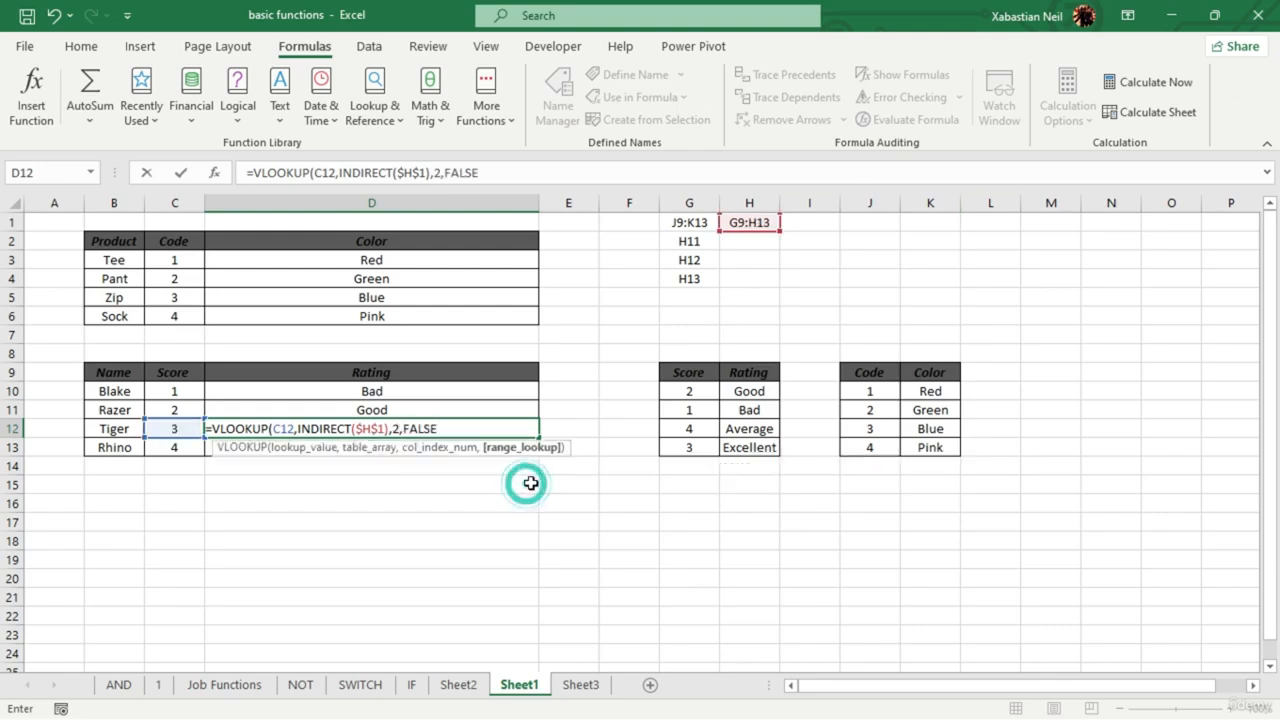
pyautogui.write(')')
pyautogui.press('Return')
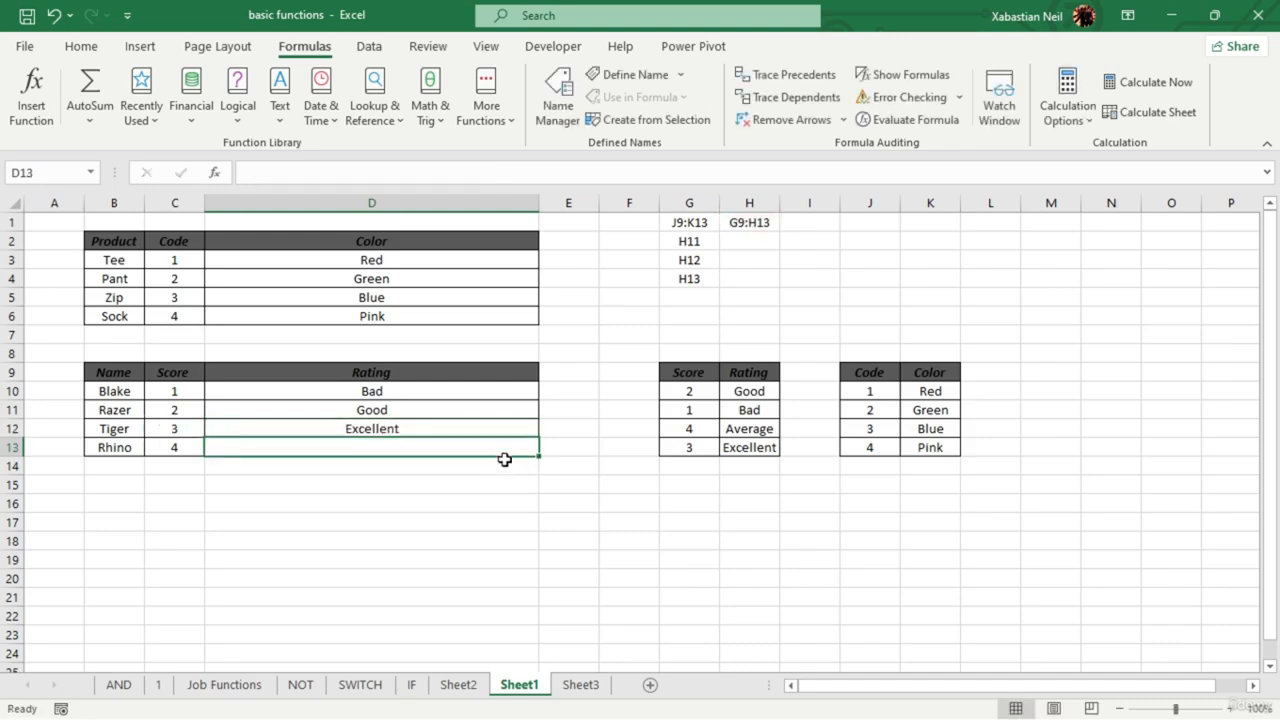
# - Fill the rating formula from D12 down to D13, and inspect the references in the D12 formula
pyautogui.click(448, 432)
pyautogui.moveTo(536, 442); pyautogui.dragTo(540, 452)
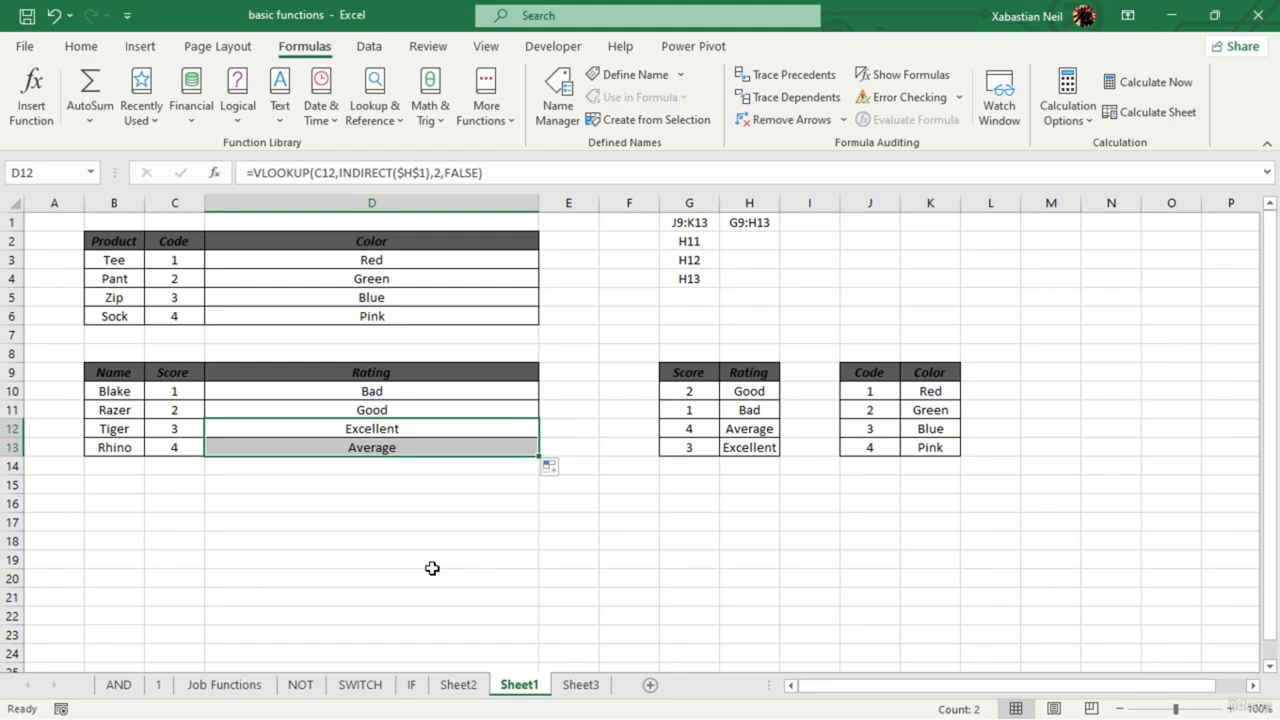
pyautogui.press('F2')
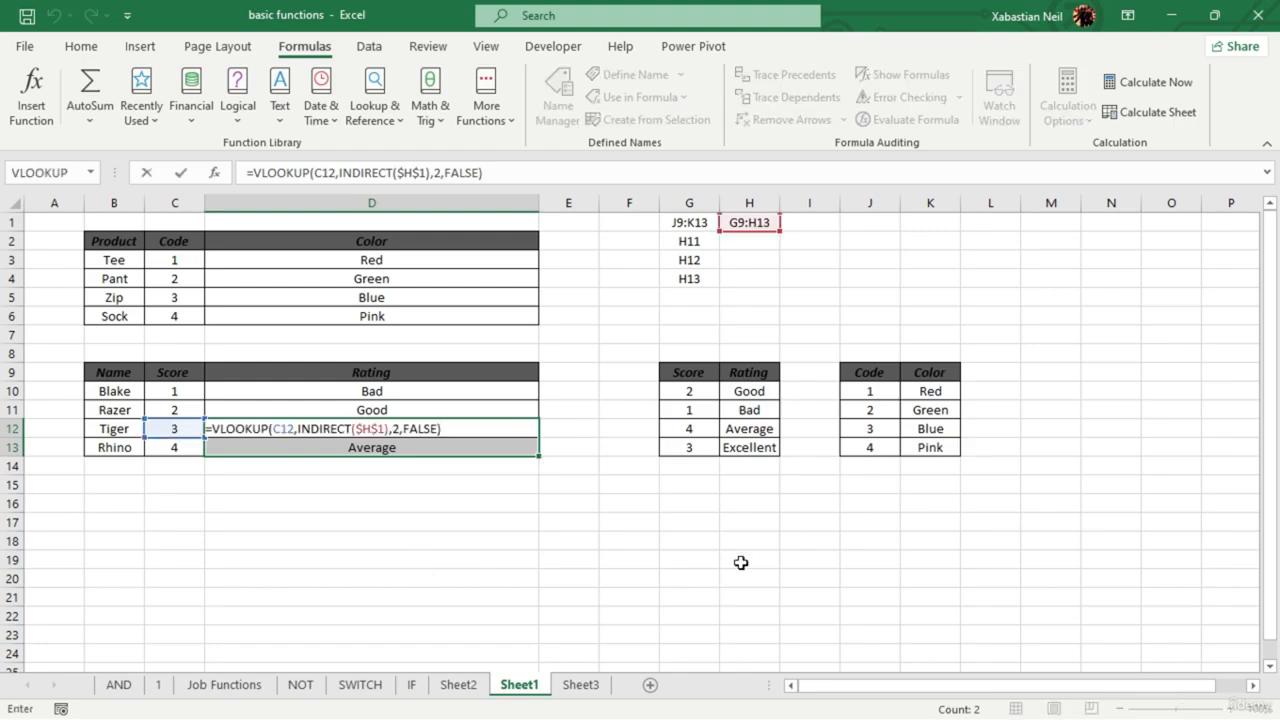
pyautogui.press('Return')
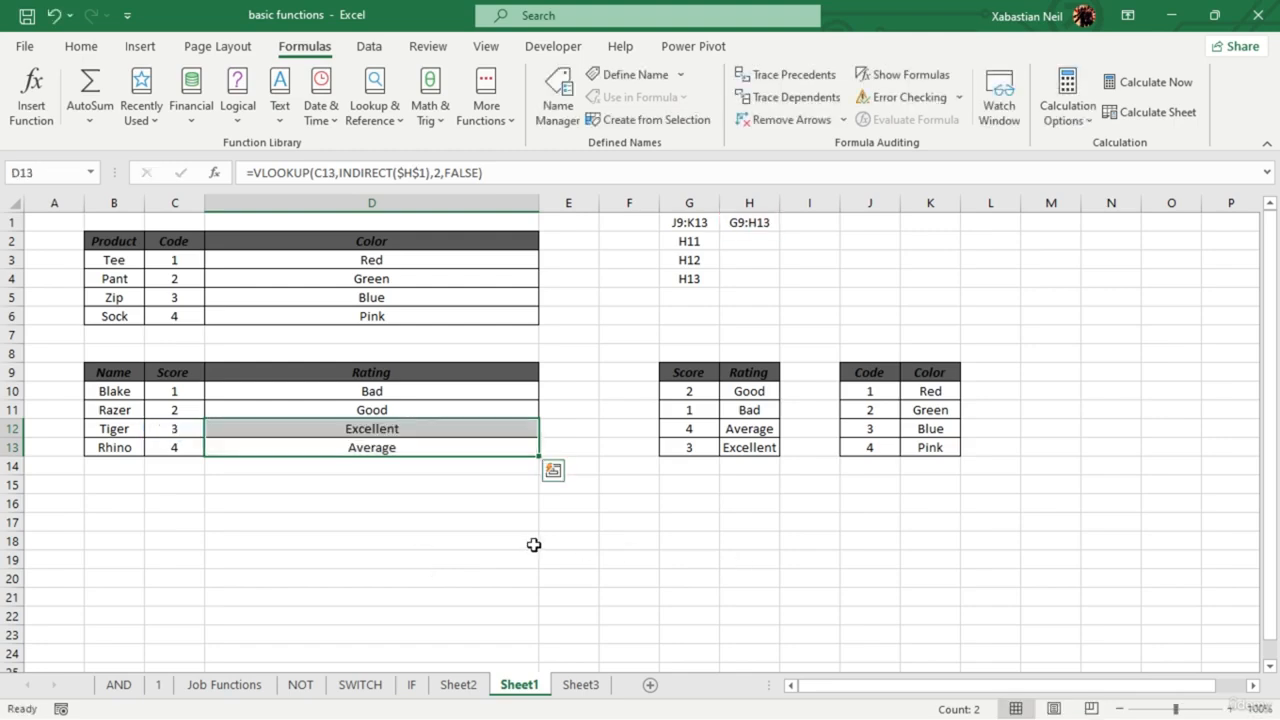